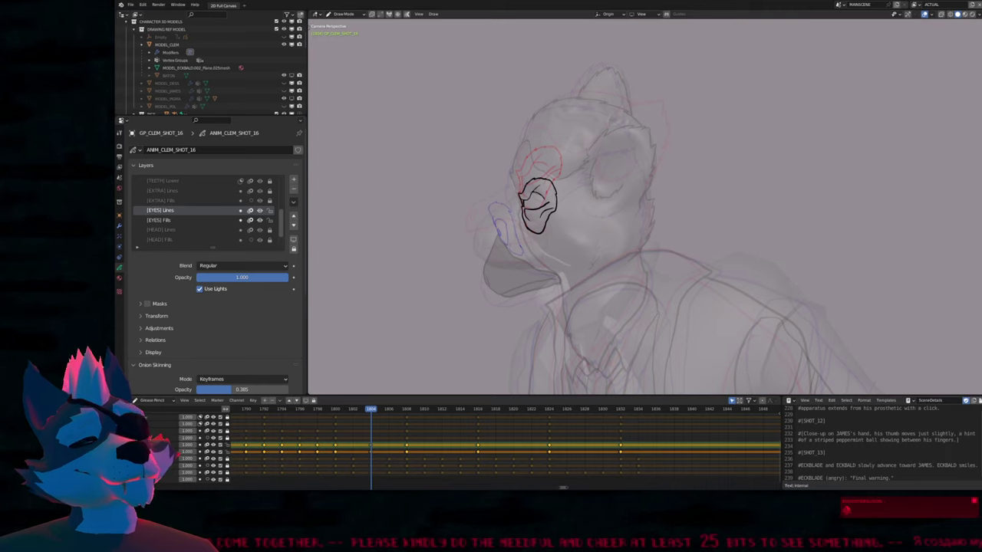
Undo a stray stroke on the eye layer and change the viewport shading mode
drag(607, 257, 605, 310)
key(ctrl+z)
scroll(606, 253, down, 4)
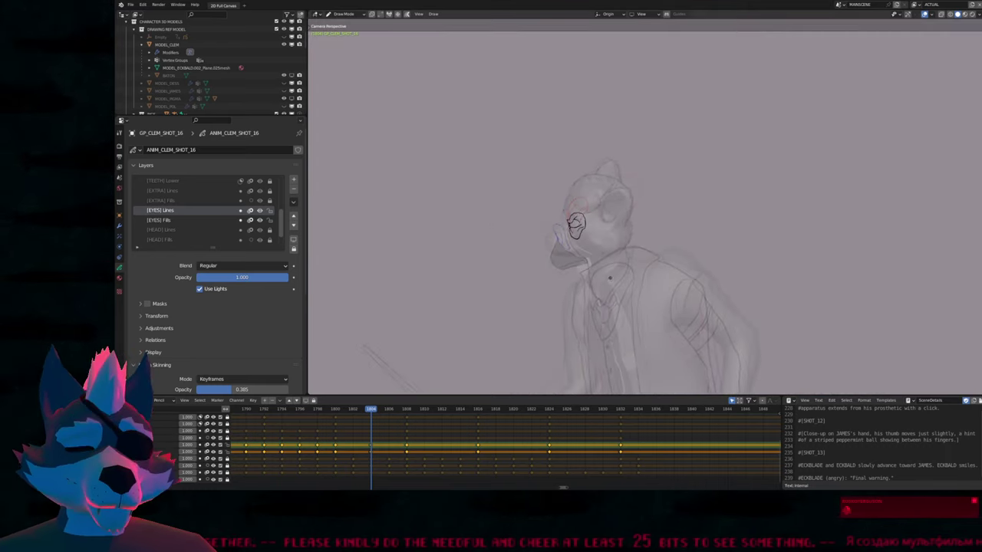
scroll(614, 280, up, 3)
key(z)
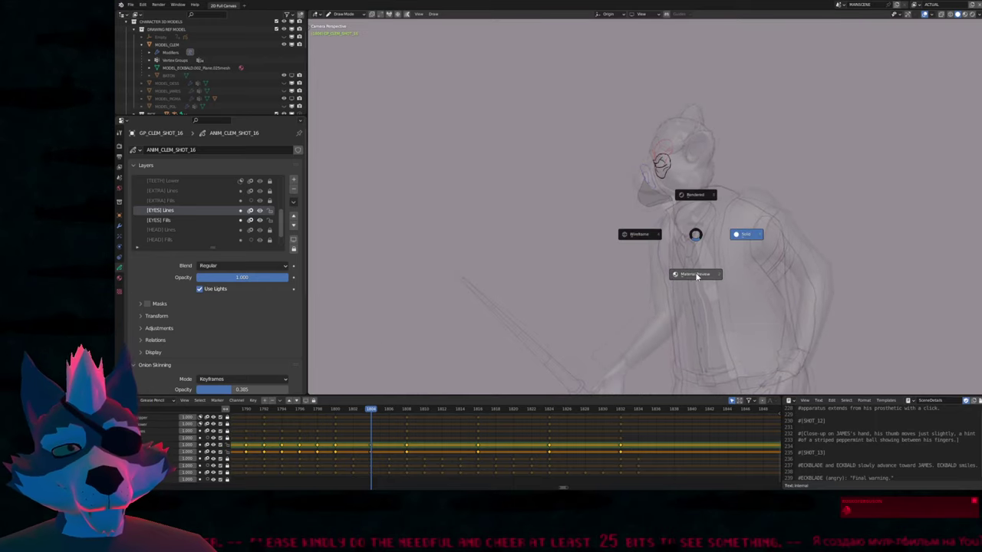
click(693, 274)
Play back the shot to review the animation
key(space)
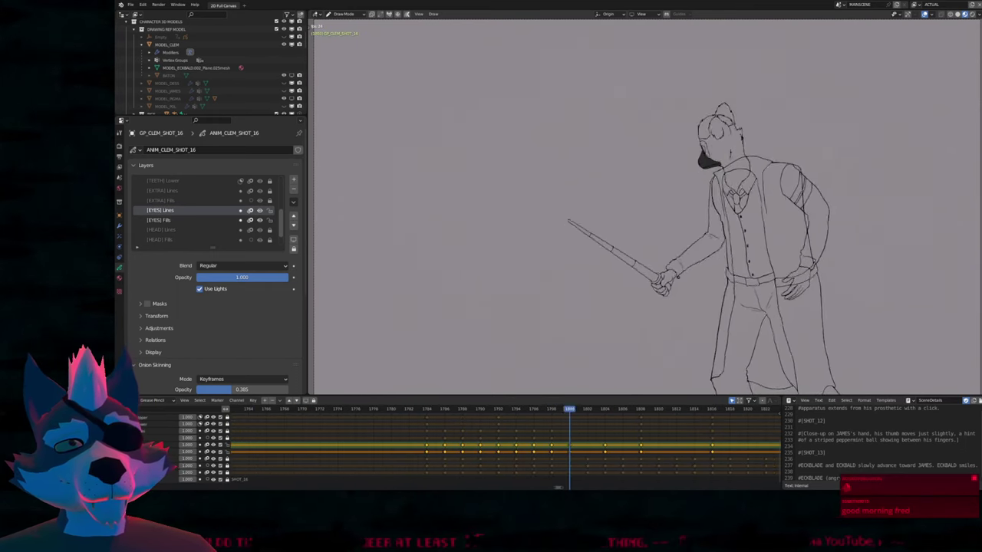
key(space)
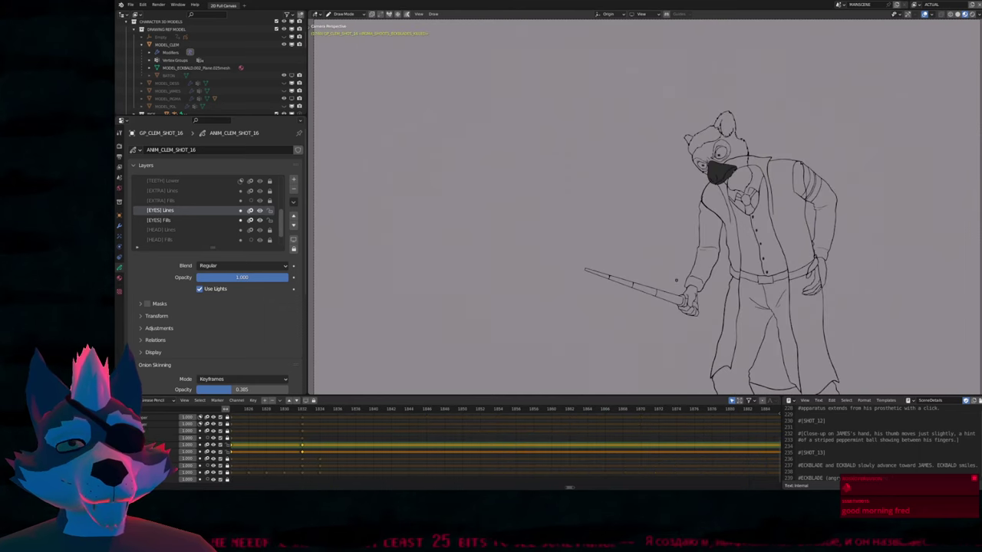
key(space)
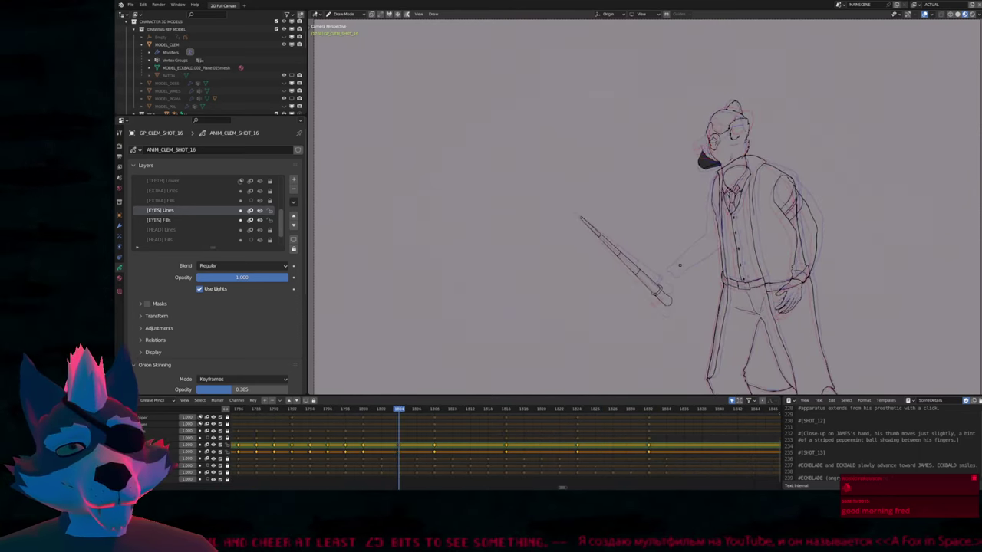
scroll(536, 328, up, 6)
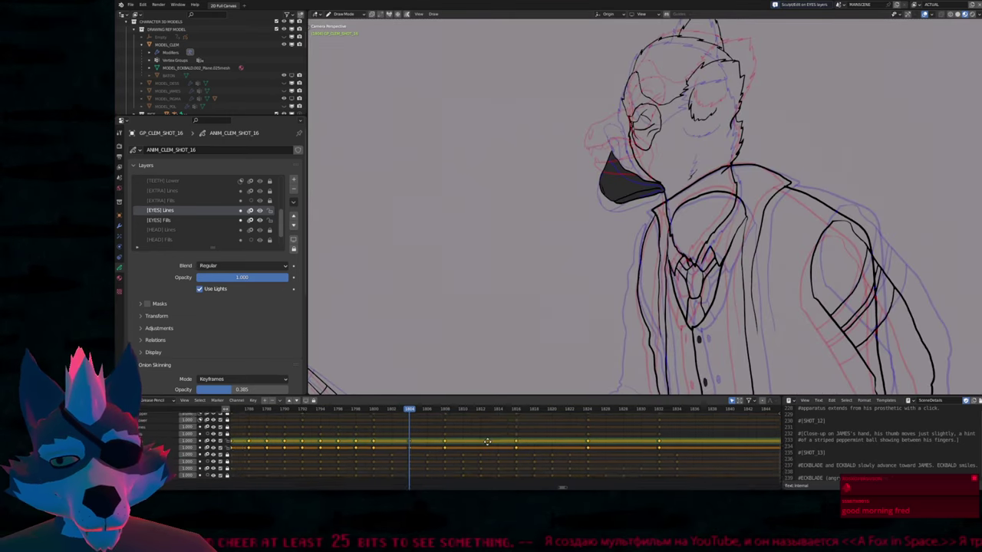
Go to frame 1812 and duplicate the previous eye outline into it
click(510, 408)
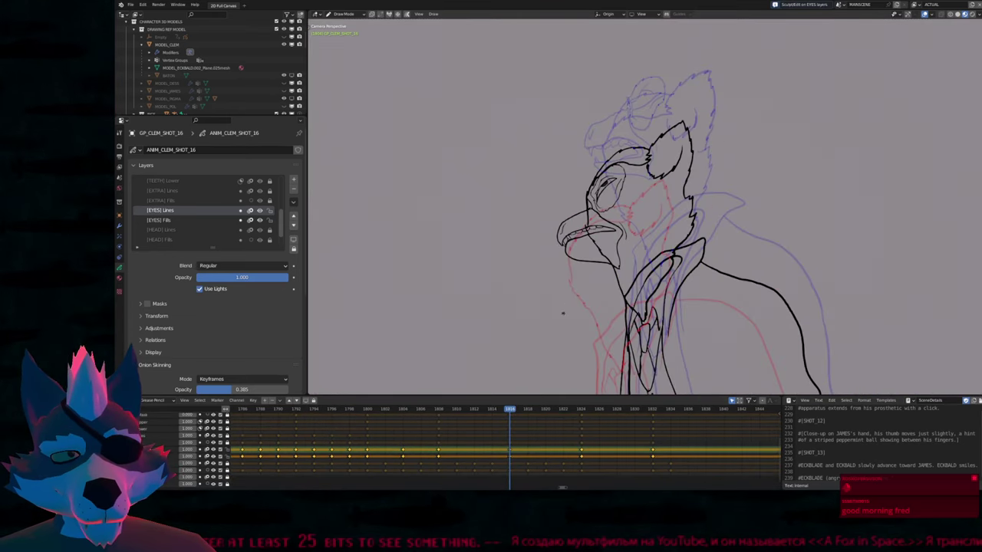
click(474, 408)
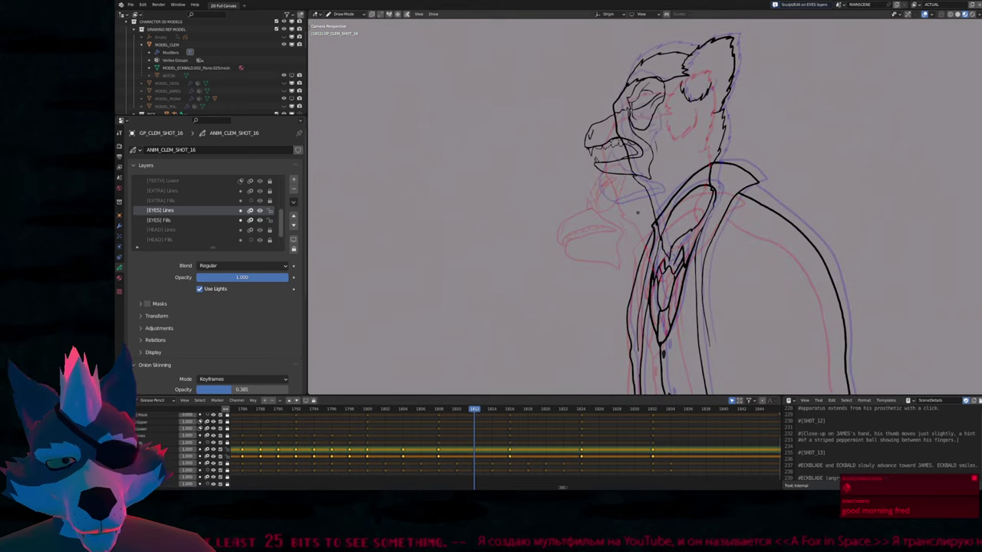
key(shift+d)
scroll(597, 362, down, 2)
scroll(637, 245, up, 4)
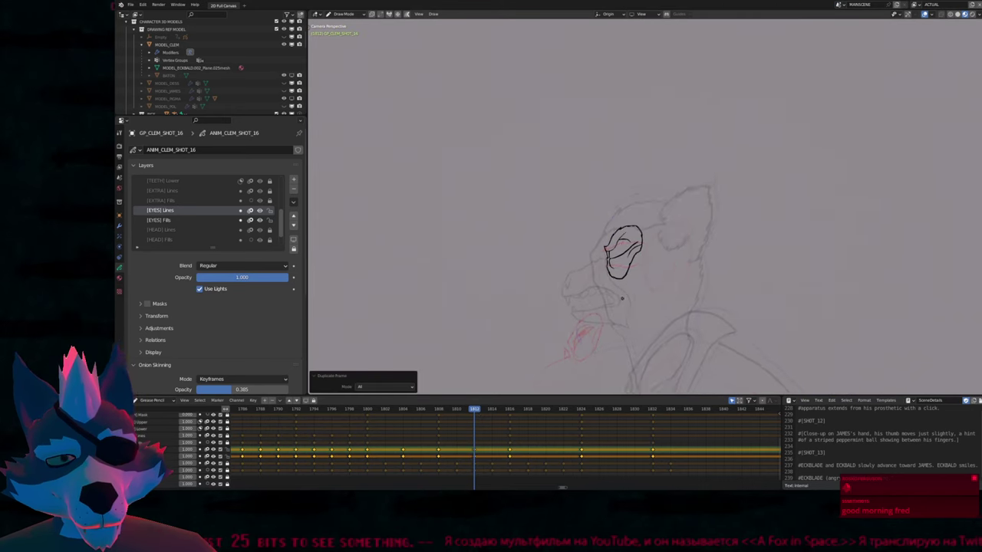
Switch to solid shading, centre the view on the eye, and toggle overlays to inspect it
key(z)
click(682, 248)
shift+middle_drag(683, 248, 679, 317)
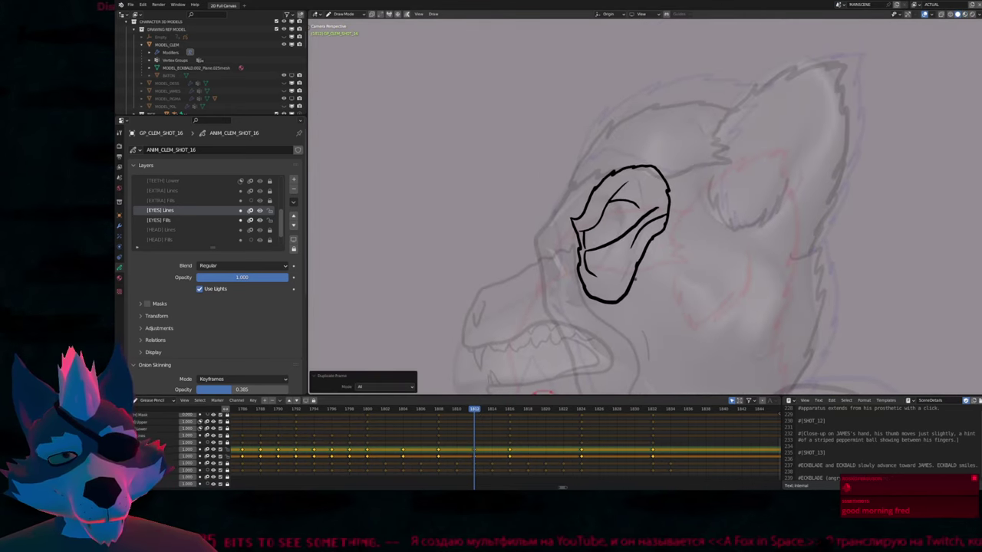
key(Tab)
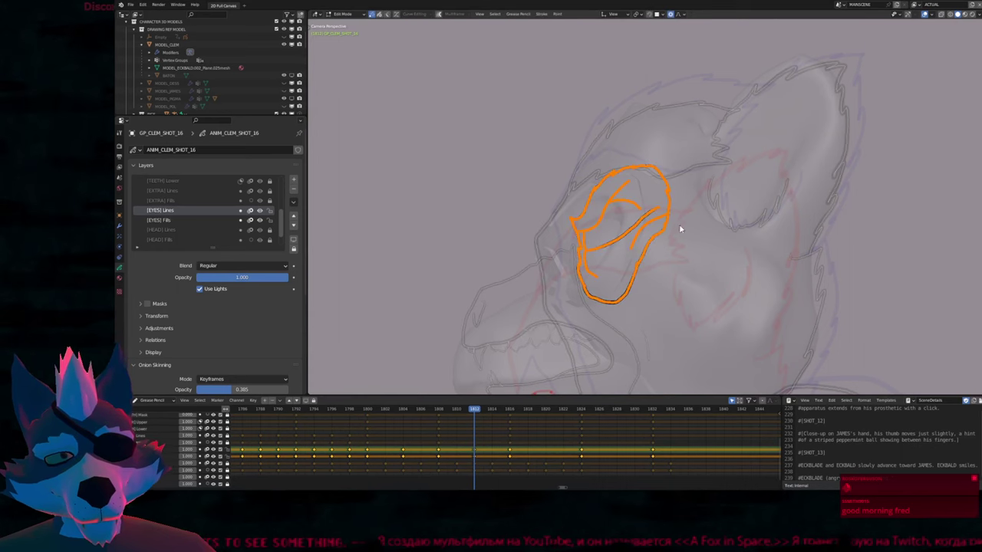
key(shift+alt+z)
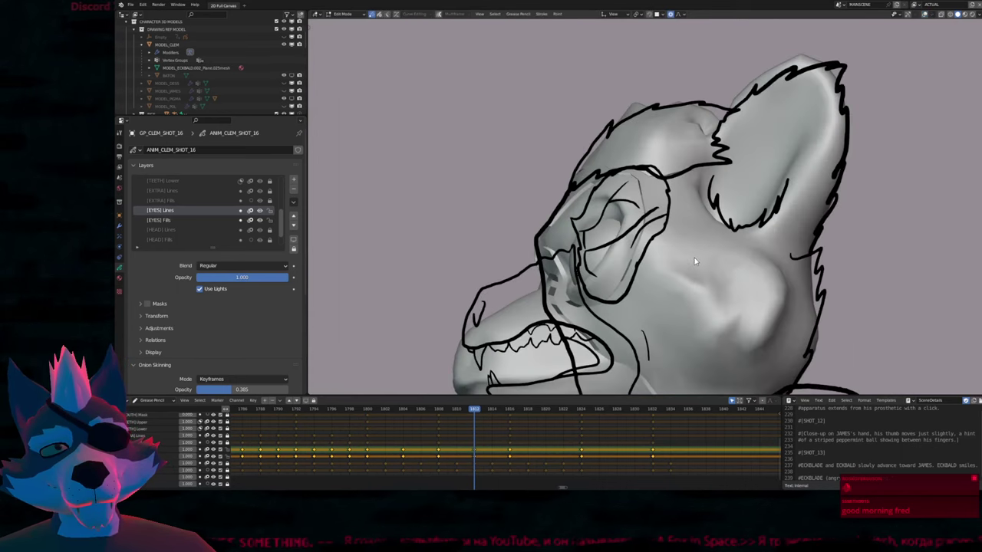
key(ctrl+Tab)
key(shift+alt+z)
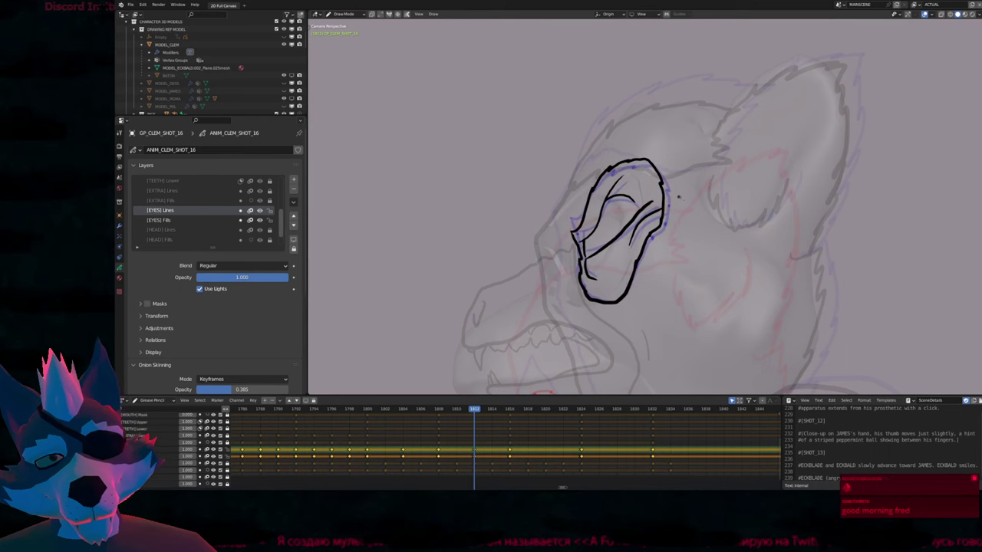
Grab the copied eye strokes with proportional falloff to fit the head's new pose
key(Tab)
key(g)
click(672, 221)
key(shift+alt+z)
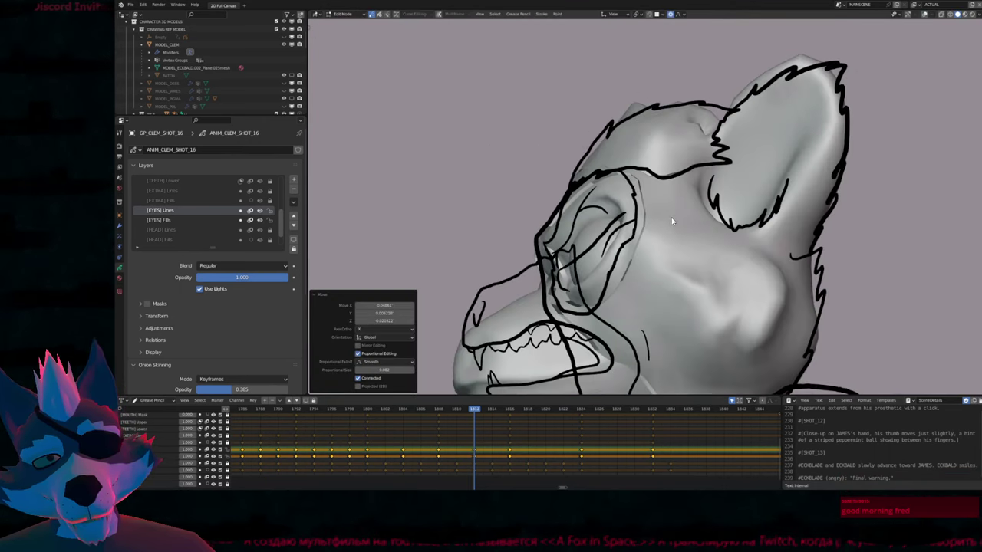
key(shift+alt+z)
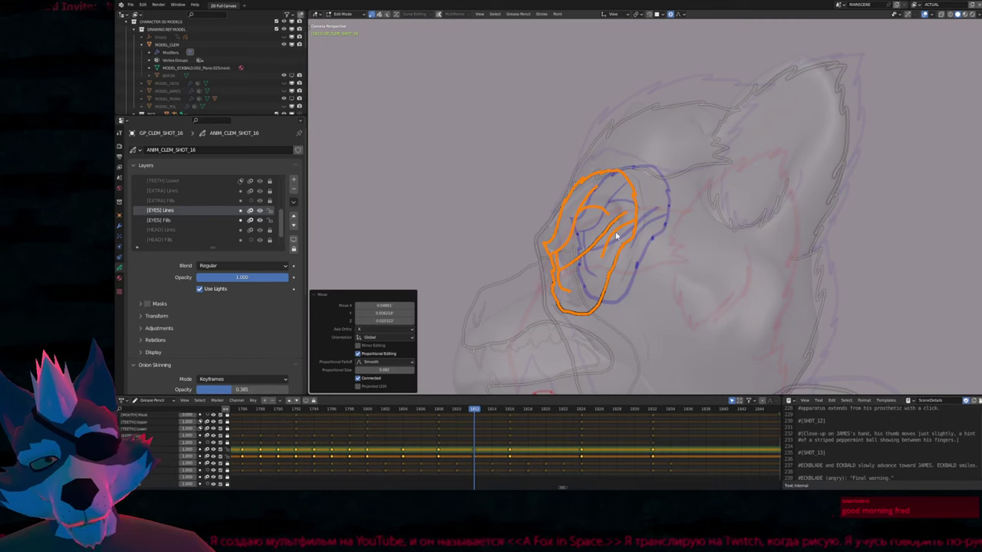
Back in Draw Mode, resize the drawing brush and recentre the head
key(Tab)
key(f)
key(Escape)
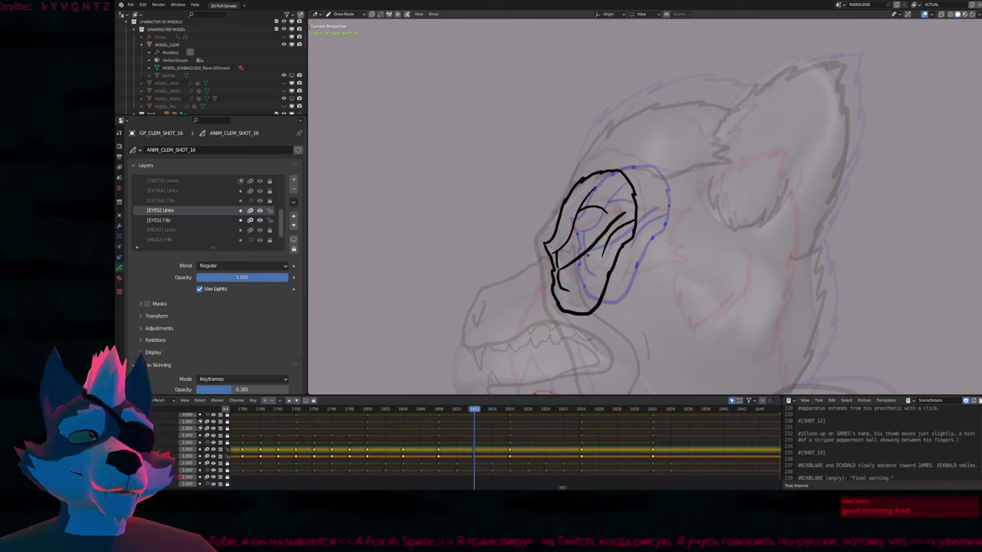
mouse_move(627, 314)
shift+middle_down()
mouse_move(613, 163)
mouse_move(564, 290)
mouse_move(586, 302)
mouse_move(626, 279)
mouse_move(600, 274)
shift+middle_up()
key(f)
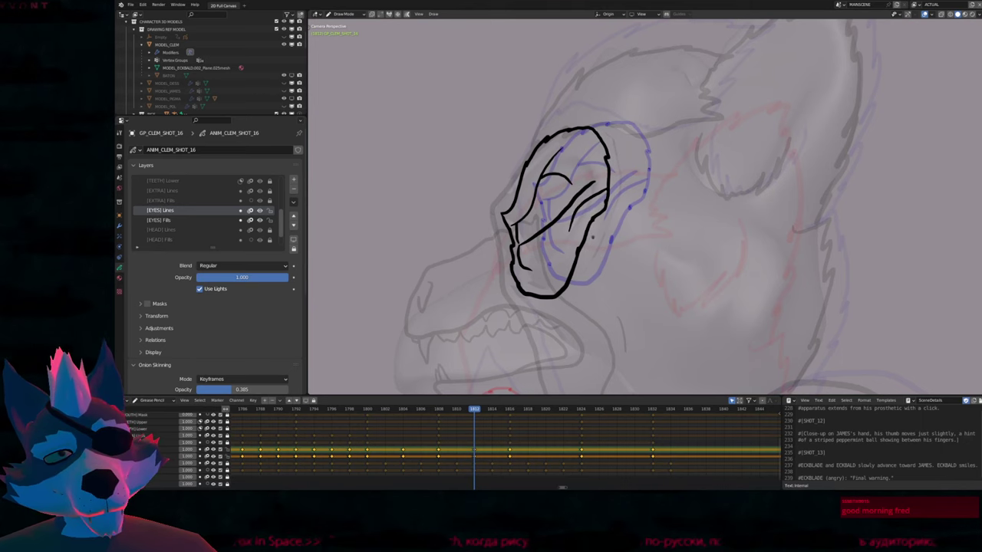
Reshape the eye outline with a proportional grab in Edit Mode
key(Tab)
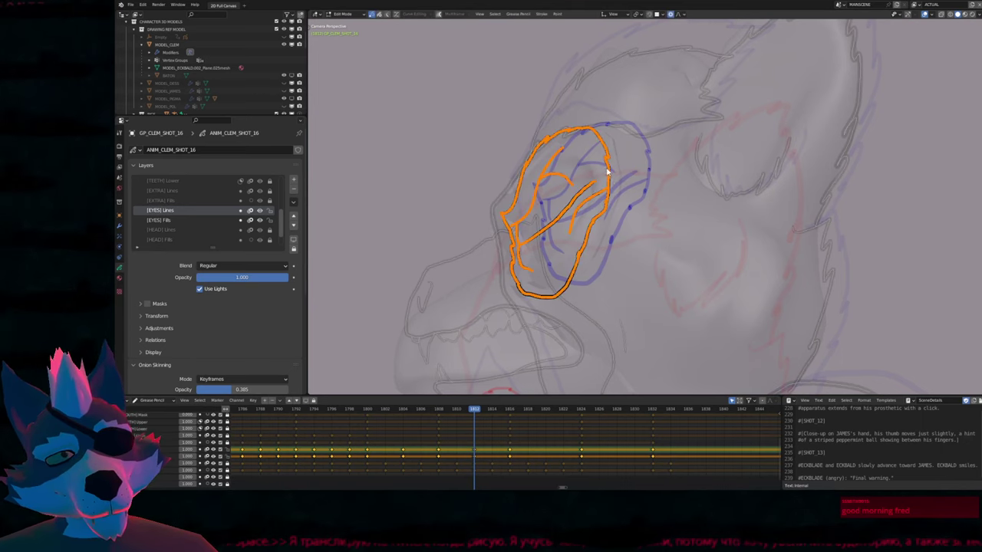
key(g)
scroll(622, 176, up, 3)
click(622, 176)
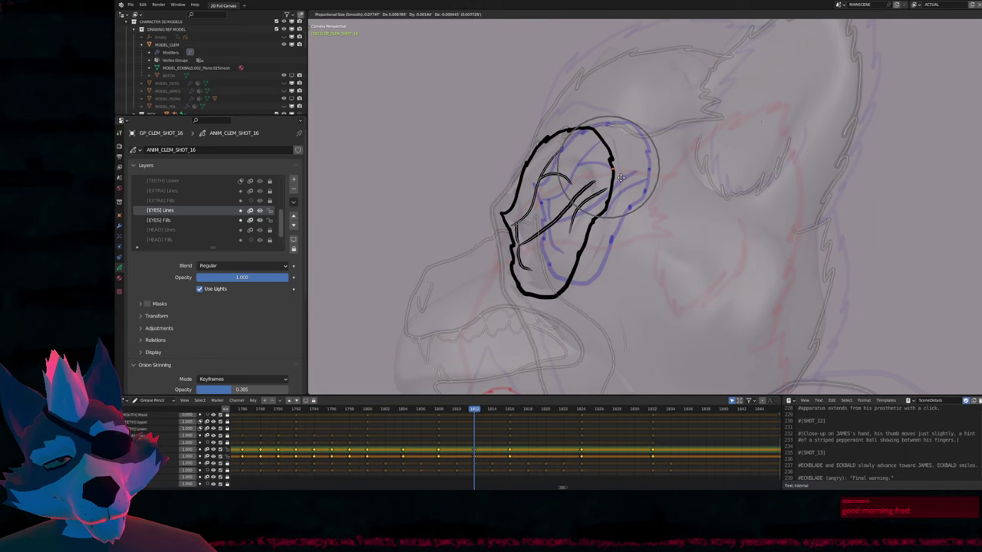
right_click(621, 180)
key(Escape)
key(Tab)
shift+middle_drag(621, 182, 635, 184)
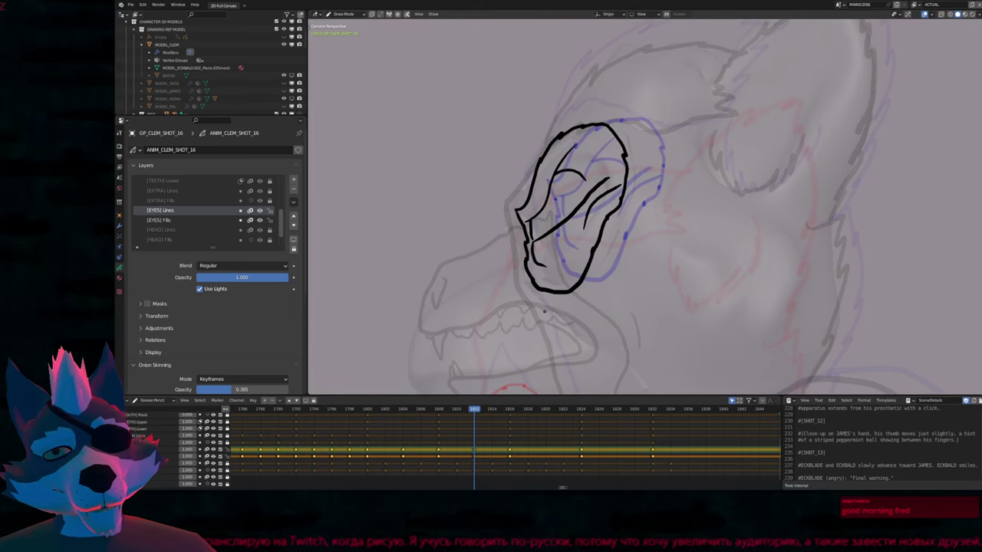
Smooth the selected eye stroke with Smooth Stroke
key(Tab)
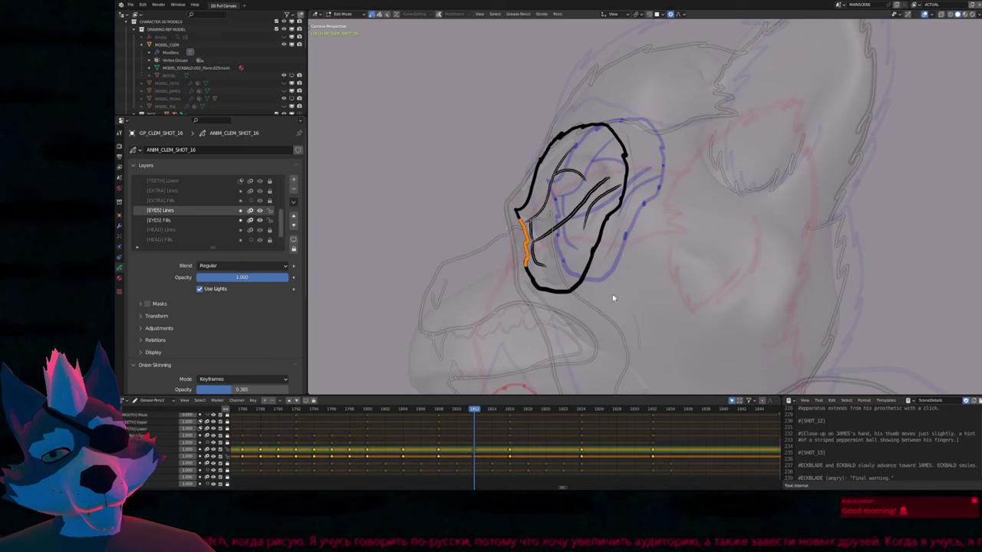
key(shift+r)
key(Tab)
mouse_move(552, 218)
shift+middle_down()
mouse_move(575, 241)
mouse_move(629, 241)
mouse_move(598, 241)
shift+middle_up()
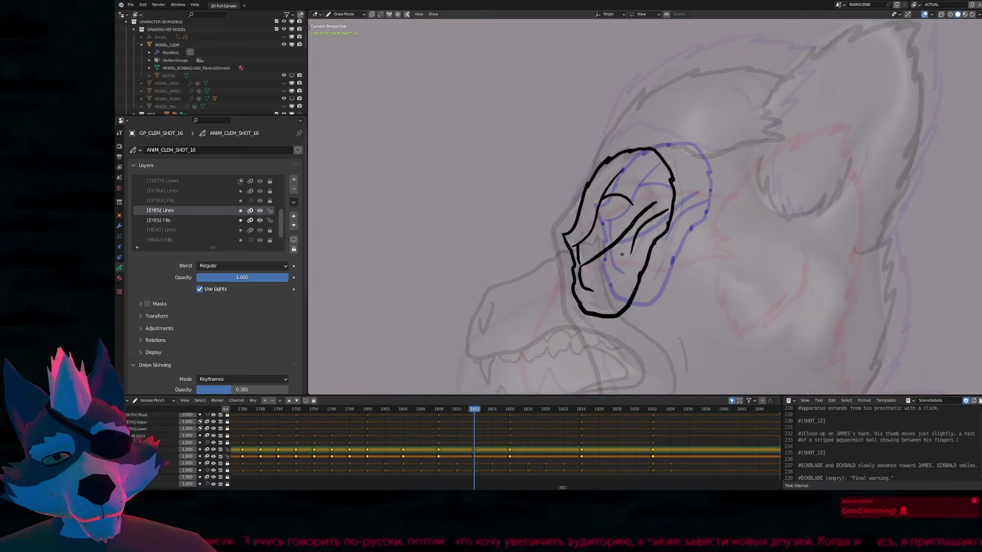
Compare keyframes 1816 and 1812 and refocus the view on the eye
key(Up)
key(Down)
key(ctrl+space)
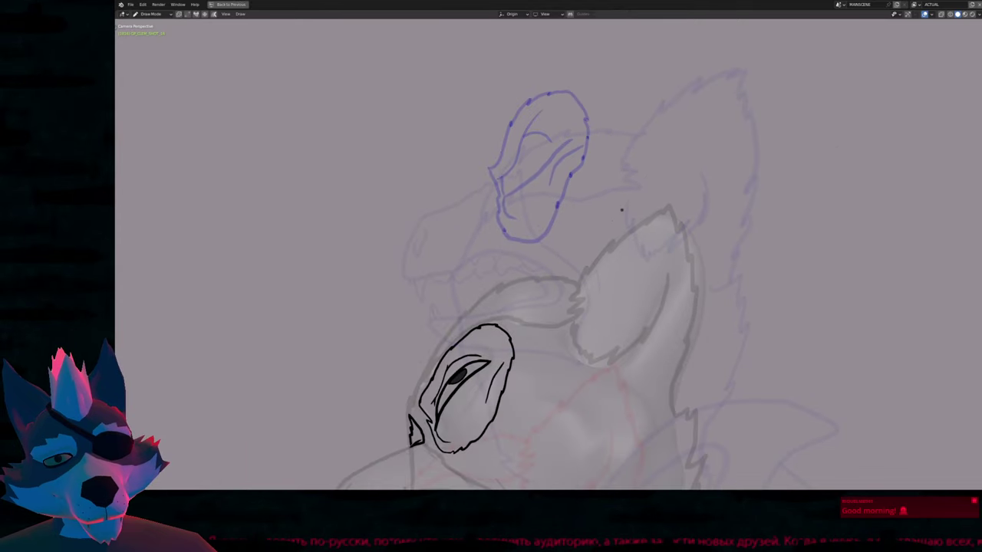
key(ctrl+space)
shift+middle_drag(575, 330, 637, 153)
scroll(644, 207, up, 1)
scroll(644, 146, up, 5)
Move the inner eye stroke and stretch its end down-left to fit the turned head
key(Tab)
key(2)
key(g)
click(775, 221)
key(g)
click(775, 229)
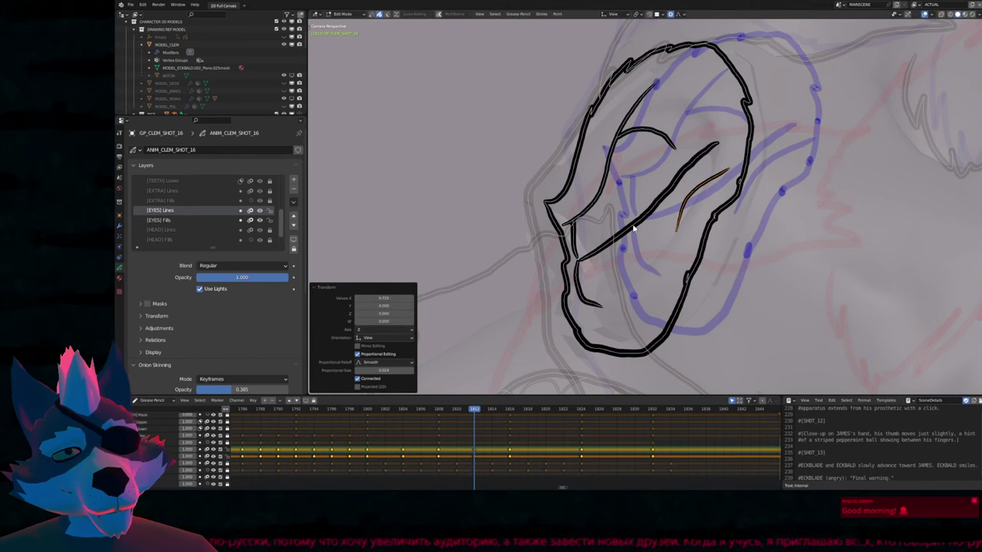
key(g)
click(636, 248)
key(g)
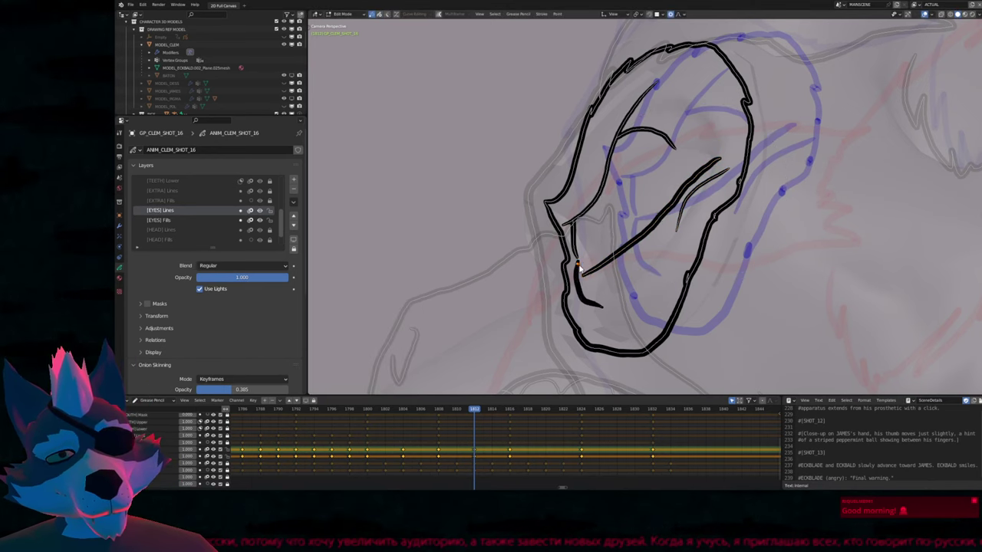
click(587, 281)
key(Tab)
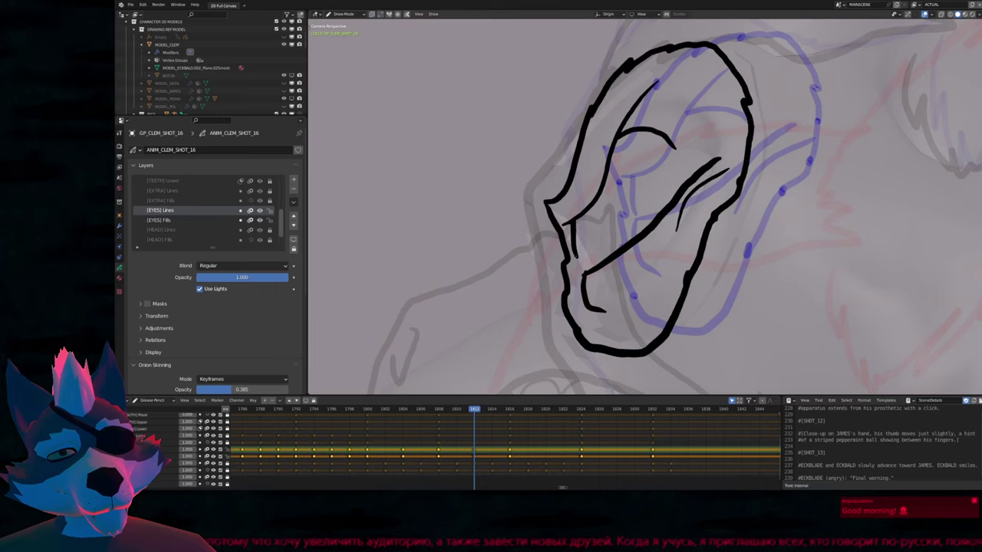
Draw a new eyelid line inside the frame-1812 eye outline
mouse_move(575, 267)
mouse_down()
mouse_move(630, 189)
mouse_move(707, 162)
mouse_up()
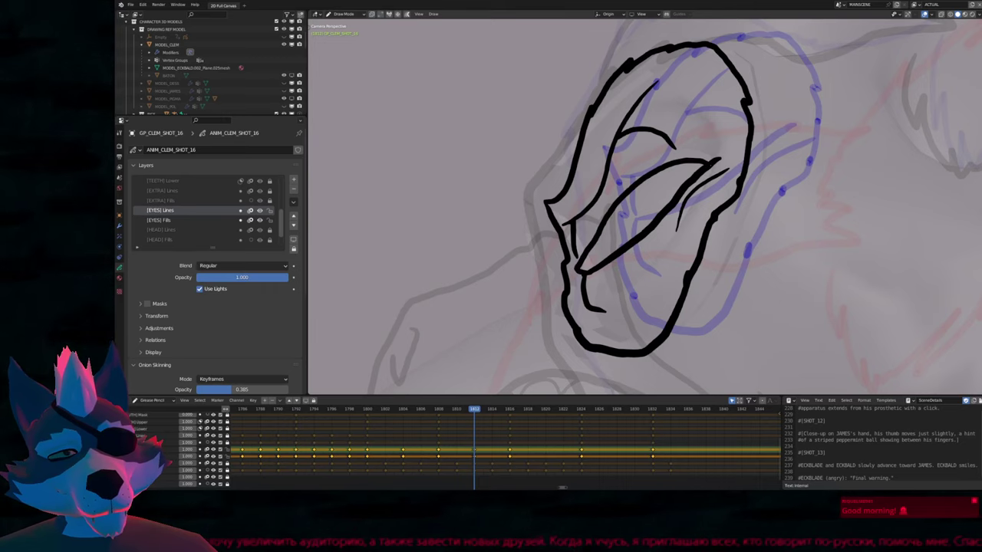
scroll(644, 207, down, 6)
key(Up)
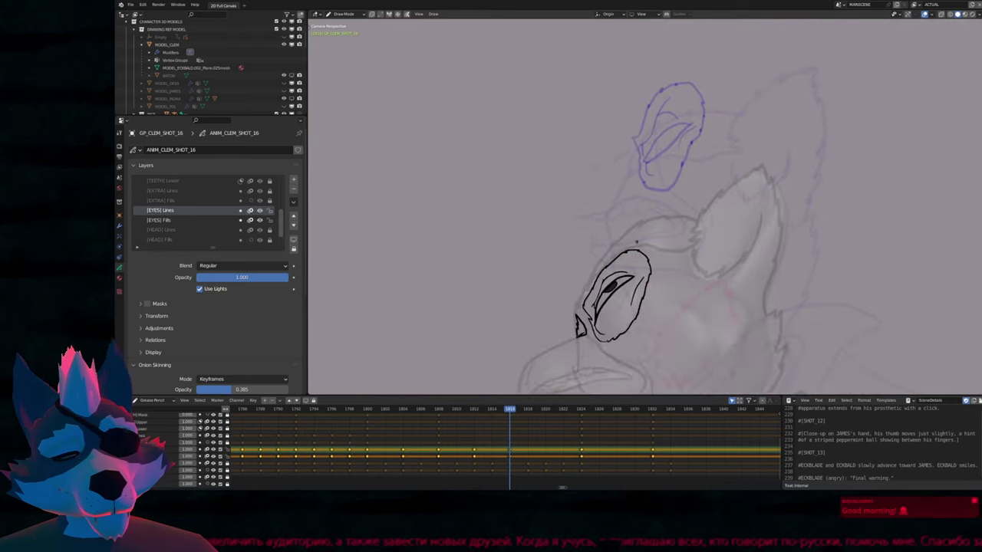
Compare neighbouring keyframes, then proportionally grab the 1812 eye strokes into place
key(Down)
key(Down)
key(Up)
key(Up)
key(Down)
scroll(664, 171, up, 6)
key(Tab)
key(g)
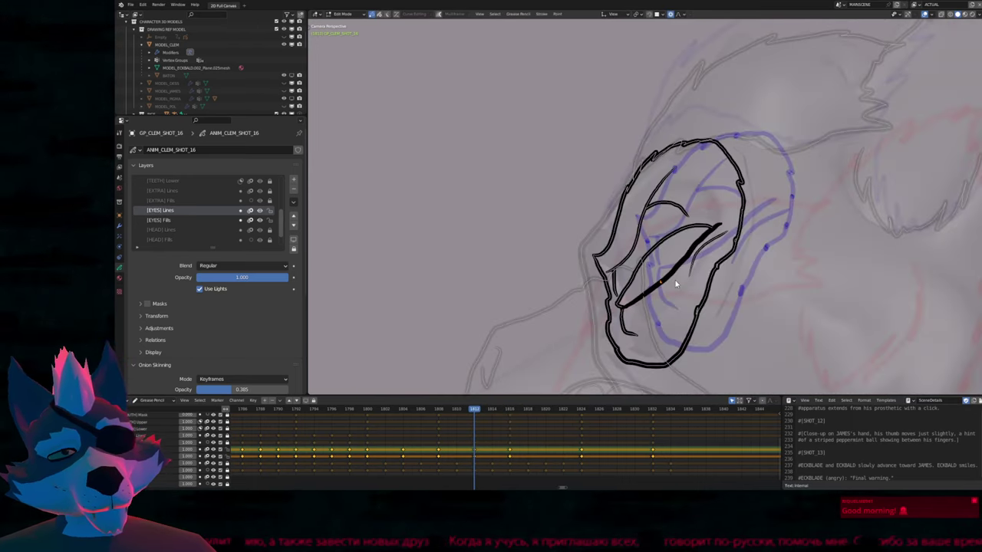
click(667, 273)
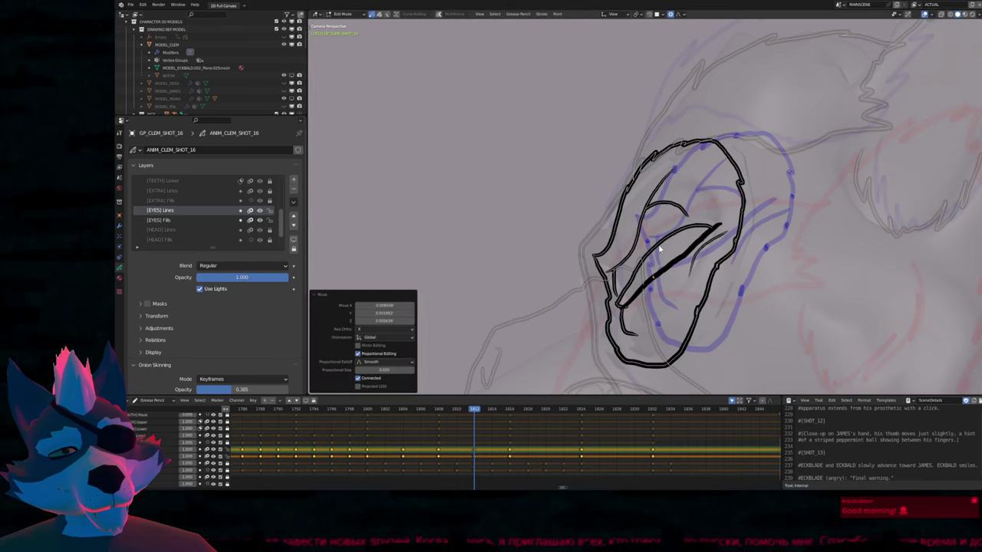
key(g)
click(661, 259)
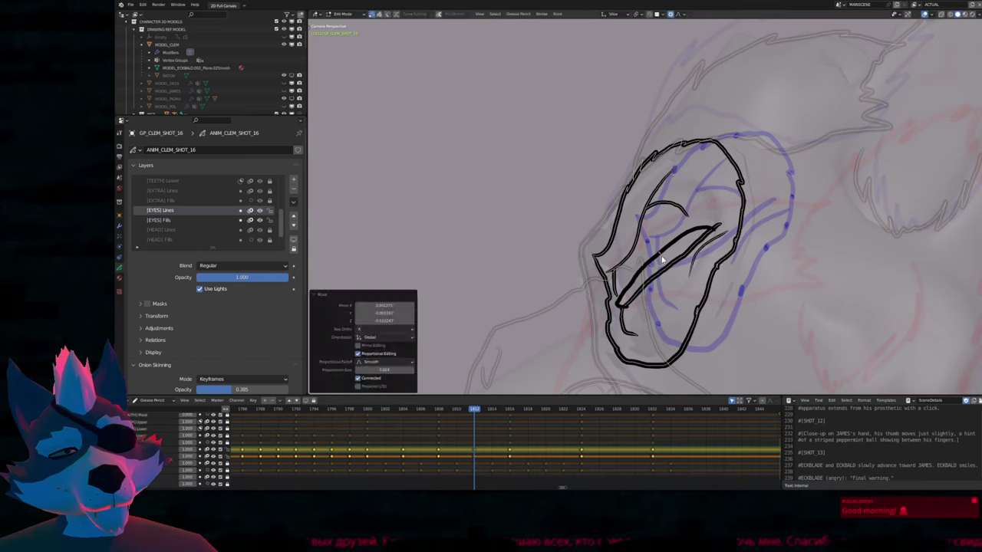
key(Tab)
Compare neighbouring poses, then paint a dark BLACKFILL.001 pupil inside the 1812 eye
scroll(690, 222, down, 6)
scroll(690, 223, up, 2)
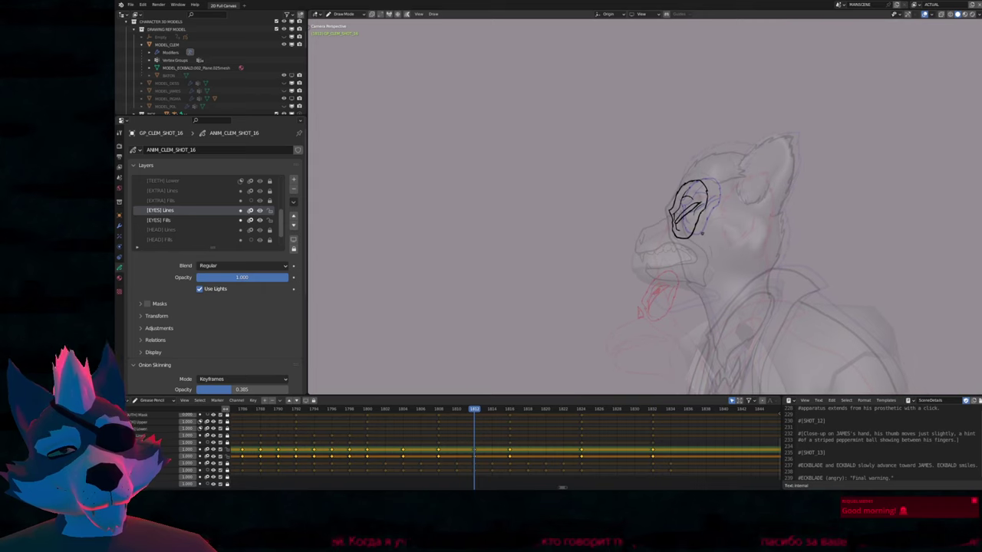
key(Down)
key(Up)
key(Up)
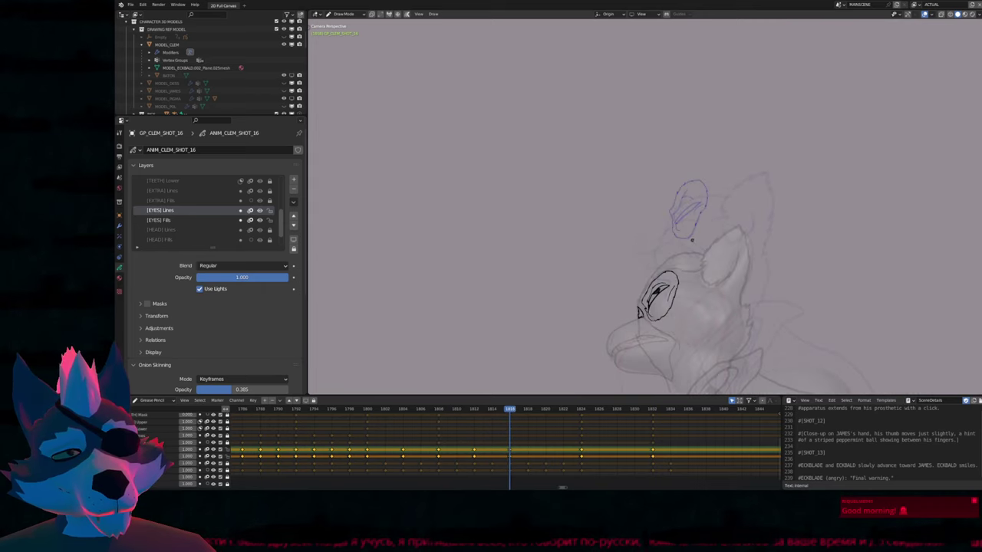
key(Down)
key(Down)
key(Up)
scroll(694, 240, up, 10)
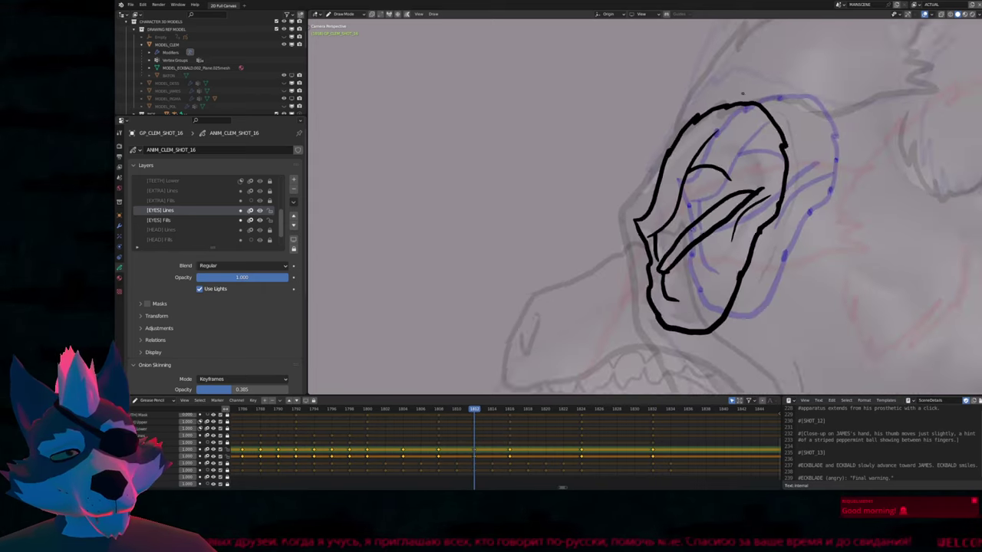
key(u)
click(658, 229)
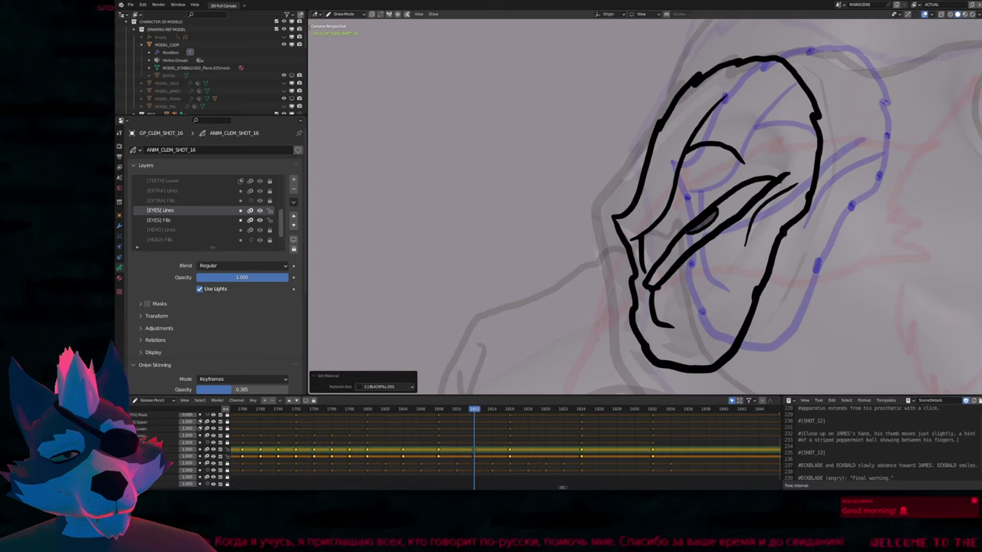
drag(694, 232, 713, 215)
Step through neighbouring keyframes to check the eye motion and recentre the character
scroll(675, 257, down, 5)
scroll(691, 253, down, 3)
key(Down)
key(Up)
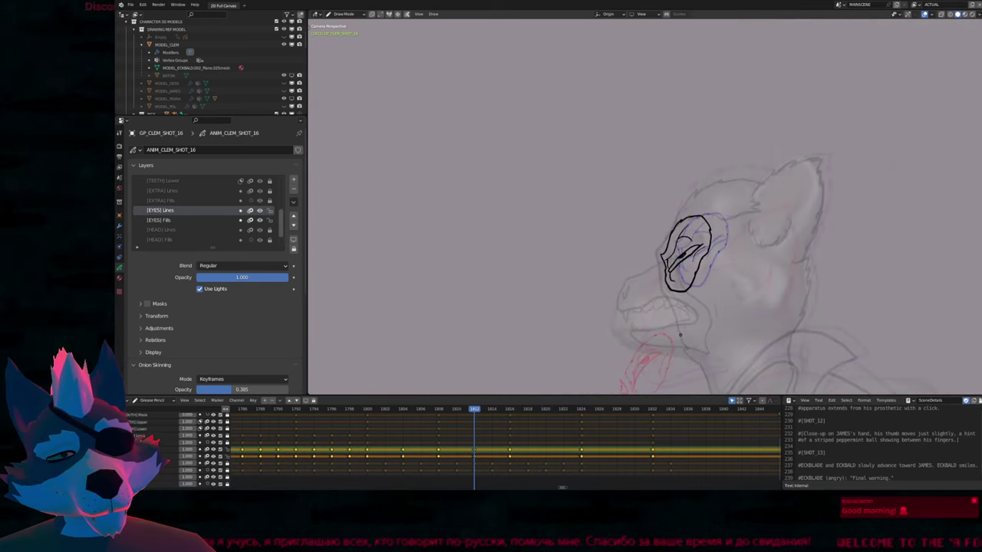
key(Up)
key(Down)
key(Down)
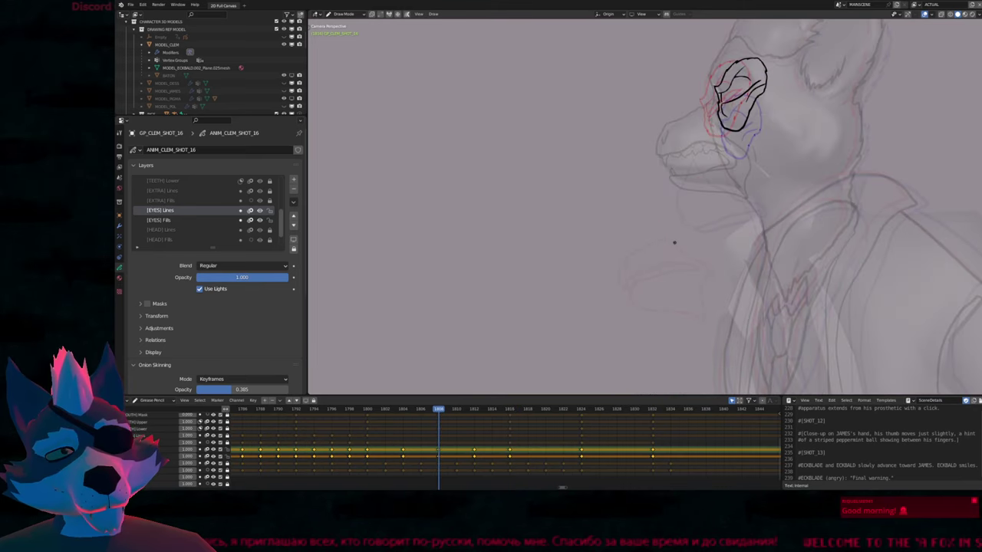
key(Up)
shift+middle_drag(669, 236, 603, 236)
scroll(603, 235, down, 6)
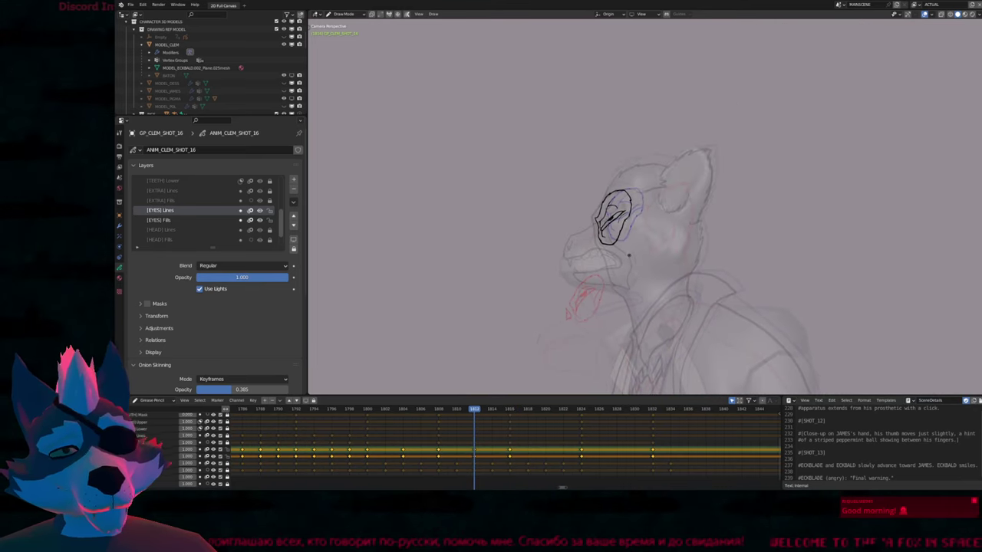
At frame 1820, select all the eye strokes and move them onto the character's face
key(Up)
click(546, 412)
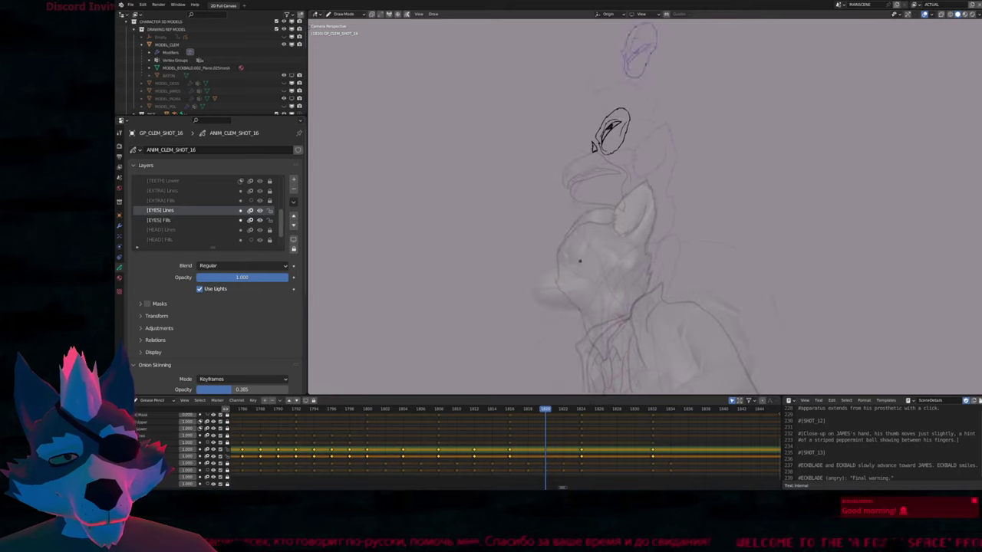
key(Tab)
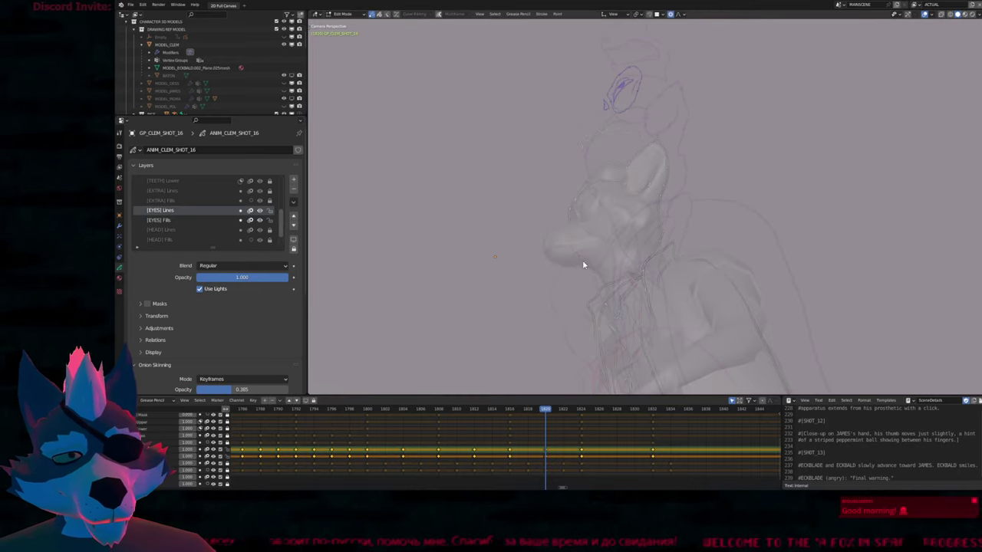
key(a)
shift+middle_drag(630, 223, 658, 244)
key(g)
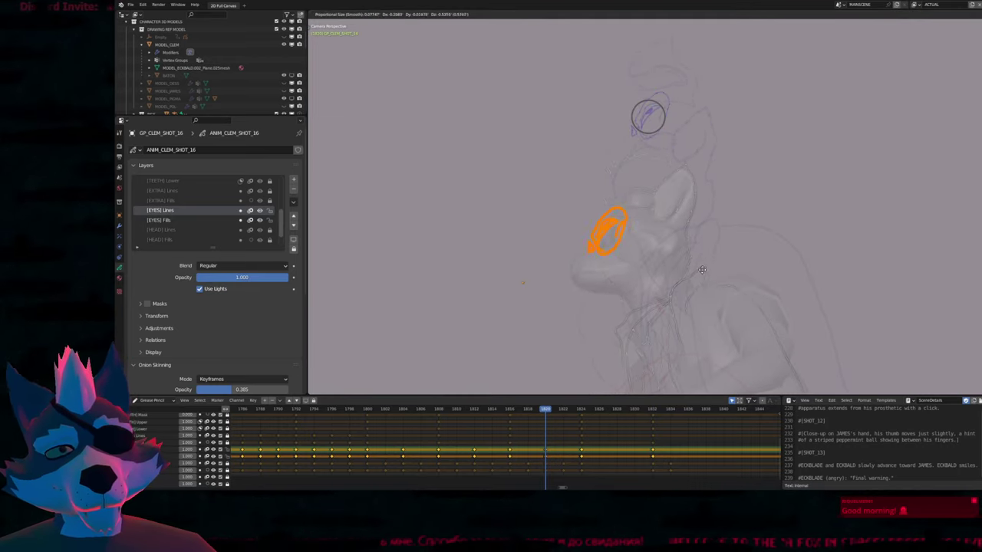
click(706, 268)
key(Tab)
Compare frame 1820 with the previous keyframe and adjust the brush size
key(Down)
key(Up)
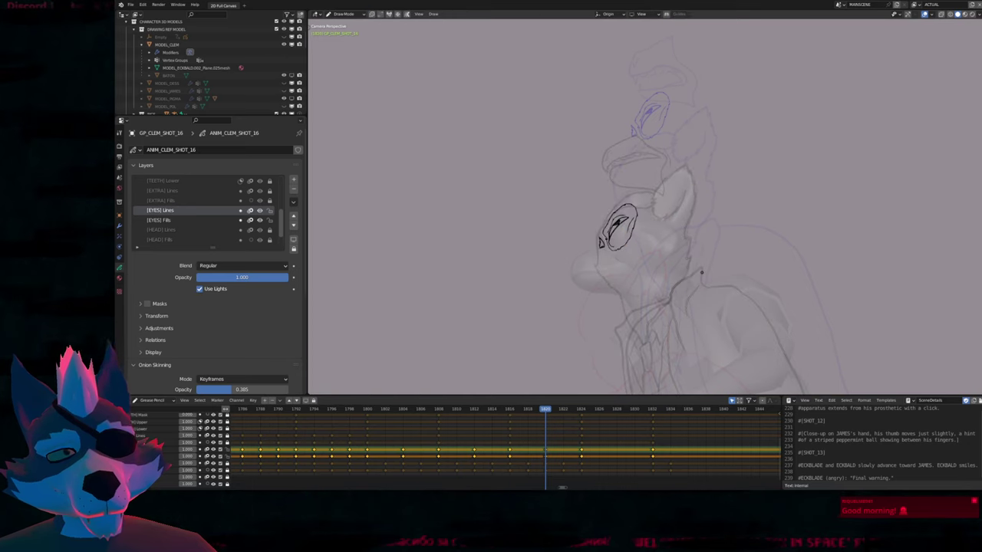
scroll(635, 244, up, 4)
key(f)
click(635, 230)
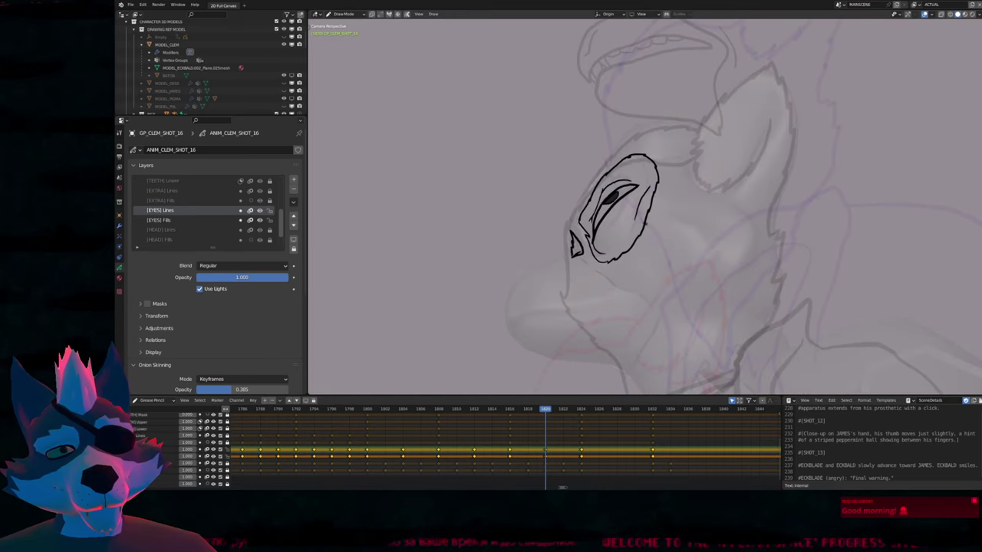
key(Left)
key(Right)
Resize the brush again, compare neighbouring frames, and advance to frame 1824
key(f)
click(544, 290)
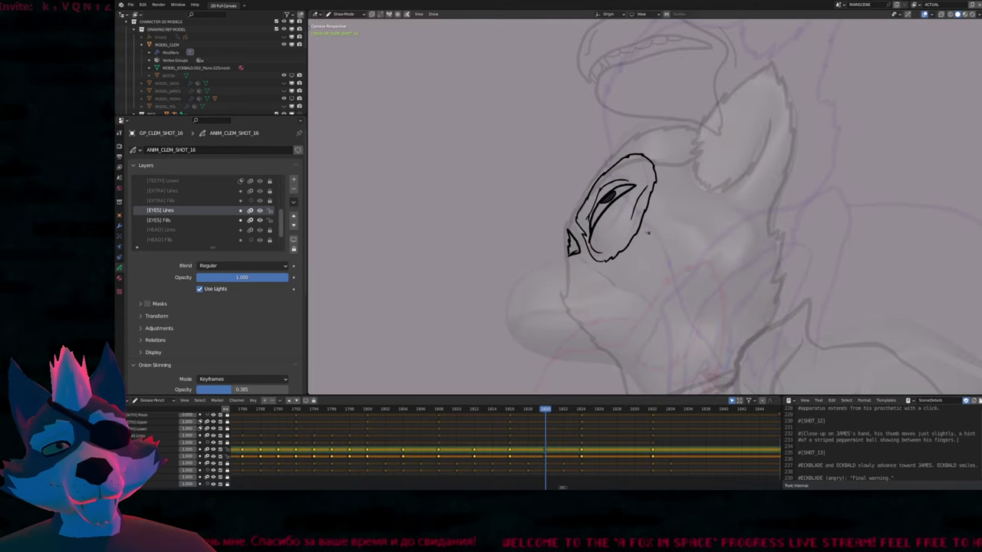
key(Left)
key(Right)
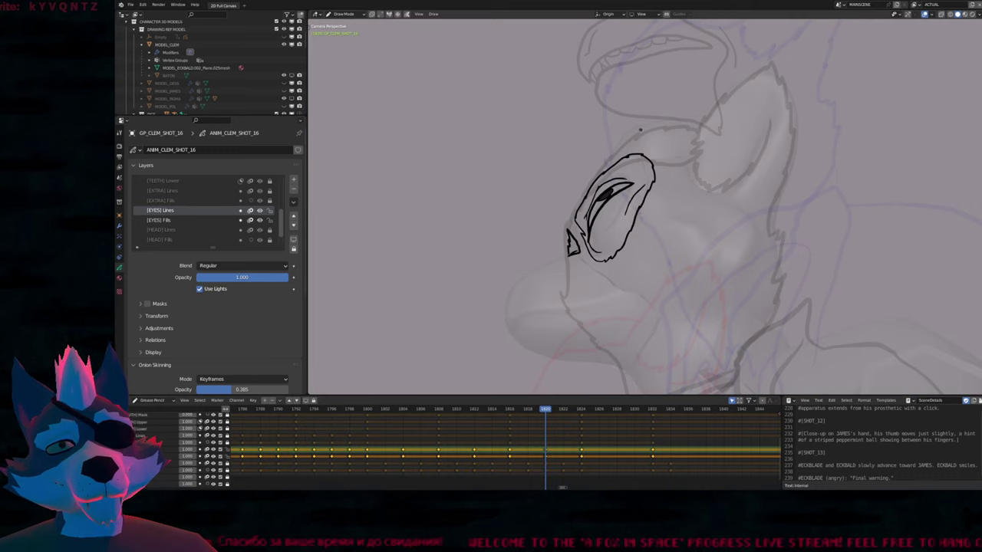
scroll(611, 270, down, 2)
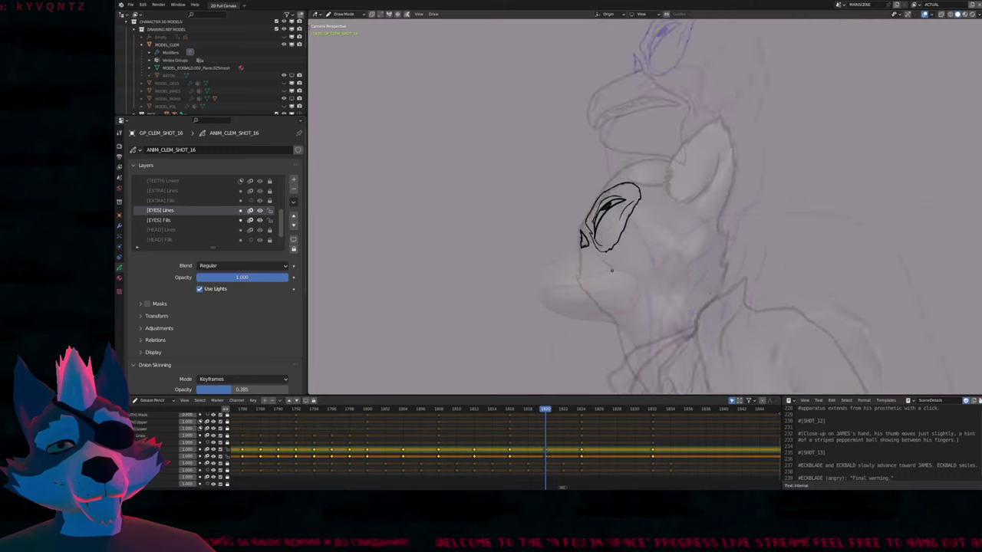
key(Right)
key(Right)
key(Right)
key(Right)
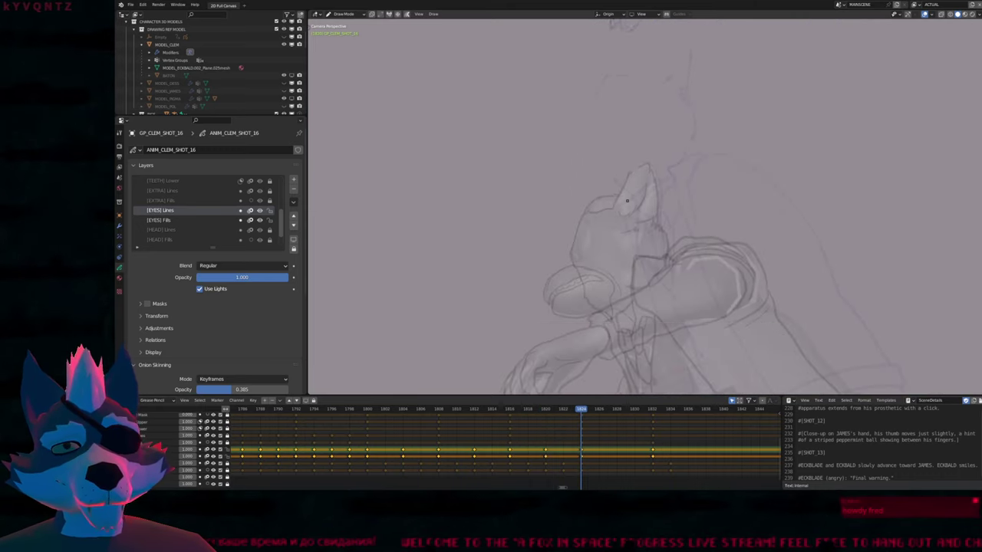
Try a crescent stroke for the eye, undo it, and cycle through stroke materials
scroll(629, 230, up, 2)
scroll(636, 292, down, 2)
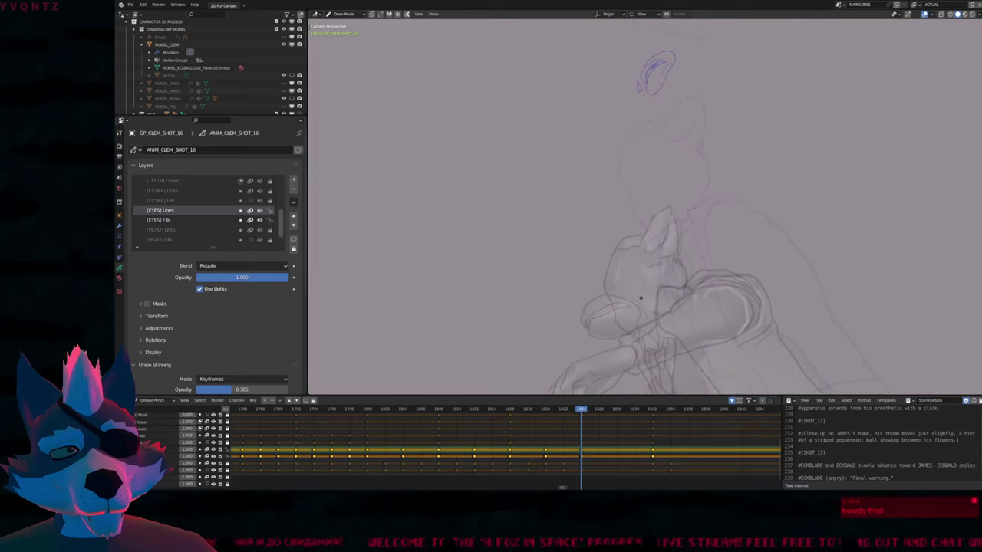
scroll(641, 297, up, 5)
mouse_move(613, 314)
mouse_down()
mouse_move(626, 232)
mouse_move(645, 213)
mouse_move(612, 273)
mouse_move(642, 219)
mouse_move(622, 252)
mouse_move(614, 311)
mouse_up()
key(ctrl+z)
key(u)
click(609, 306)
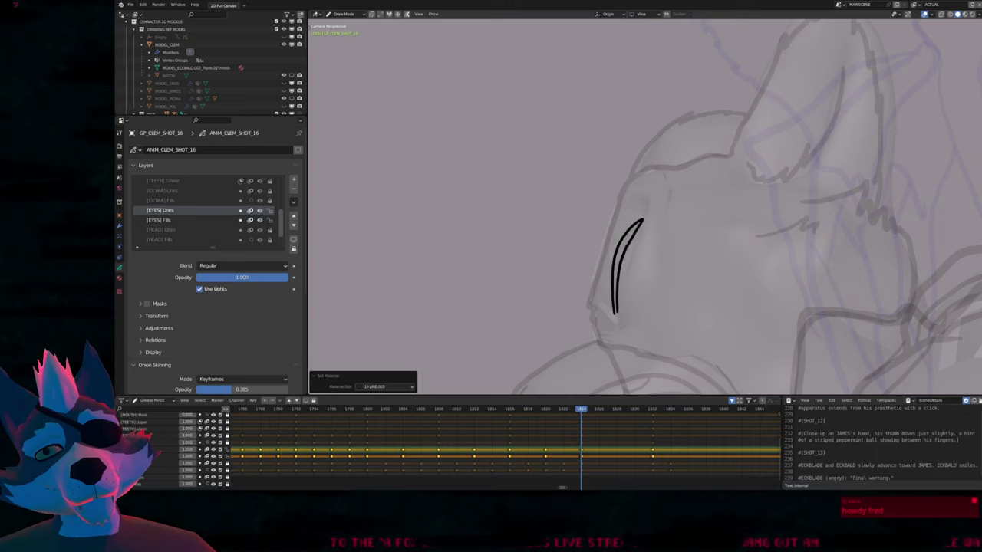
key(u)
click(618, 254)
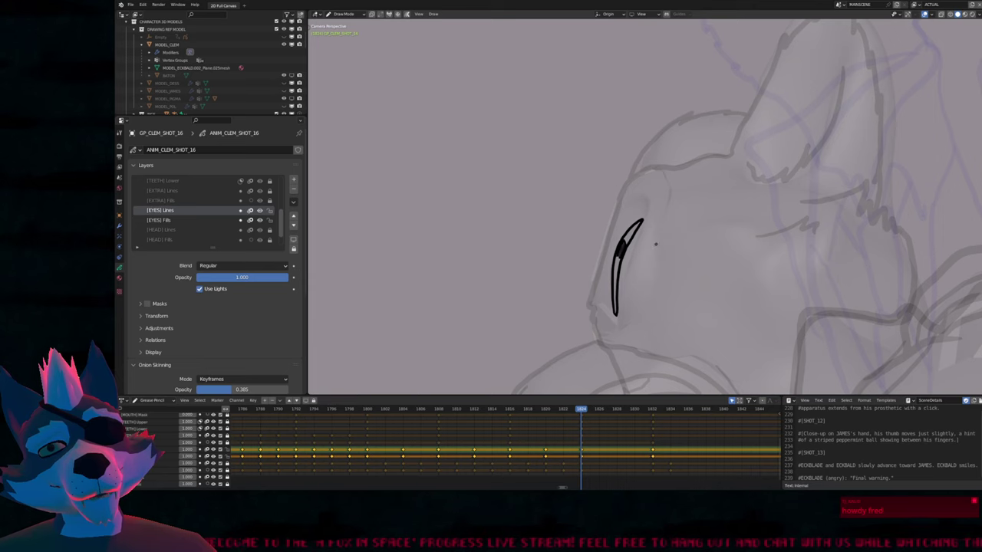
key(u)
click(635, 261)
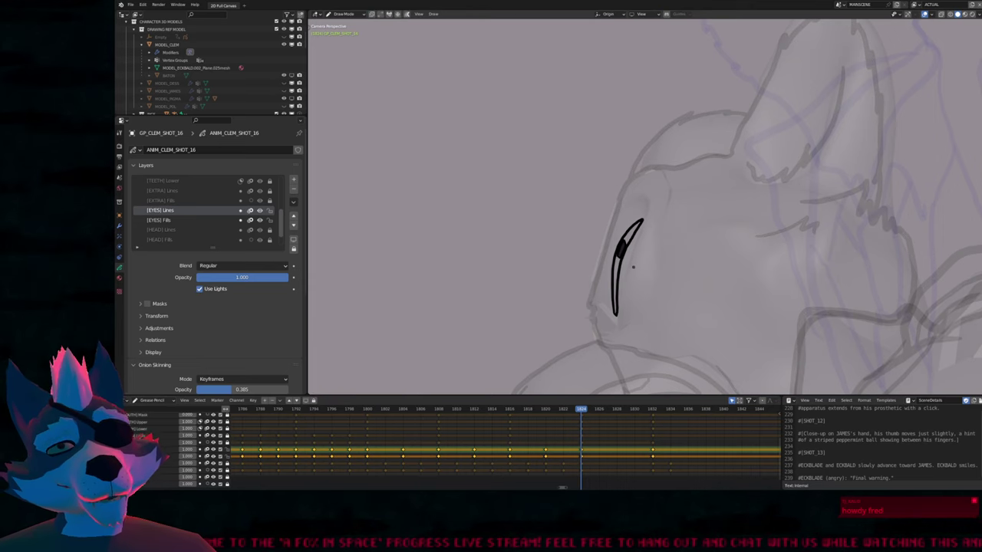
Draw the eye outline's bottom, left side, lower edge and top strokes
drag(628, 315, 658, 220)
mouse_move(603, 292)
mouse_down()
mouse_move(604, 242)
mouse_move(634, 214)
mouse_up()
drag(622, 326, 599, 304)
mouse_move(599, 261)
mouse_down()
mouse_move(626, 197)
mouse_move(668, 176)
mouse_move(676, 193)
mouse_move(654, 301)
mouse_move(632, 326)
mouse_up()
scroll(675, 277, down, 3)
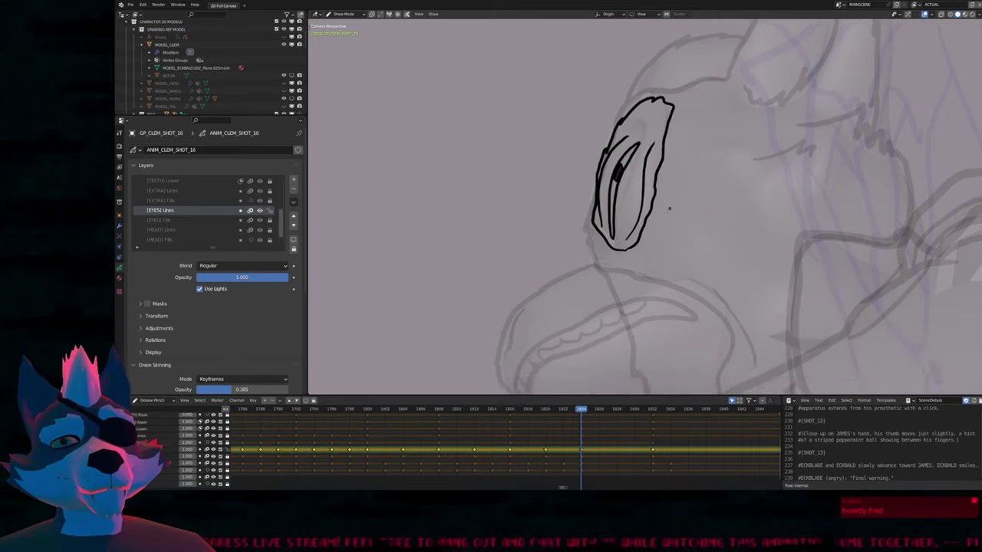
shift+middle_drag(671, 230, 648, 280)
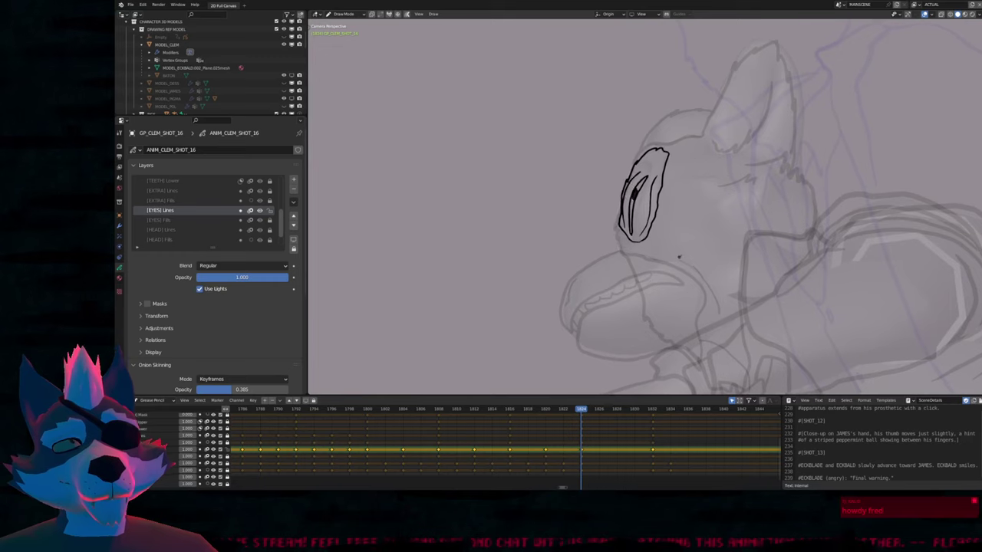
Resize the brush, undo the last touch-up, hide overlays and redraw a sharper outline top
ctrl+scroll(677, 245, right, 1)
shift+scroll(676, 244, up, 1)
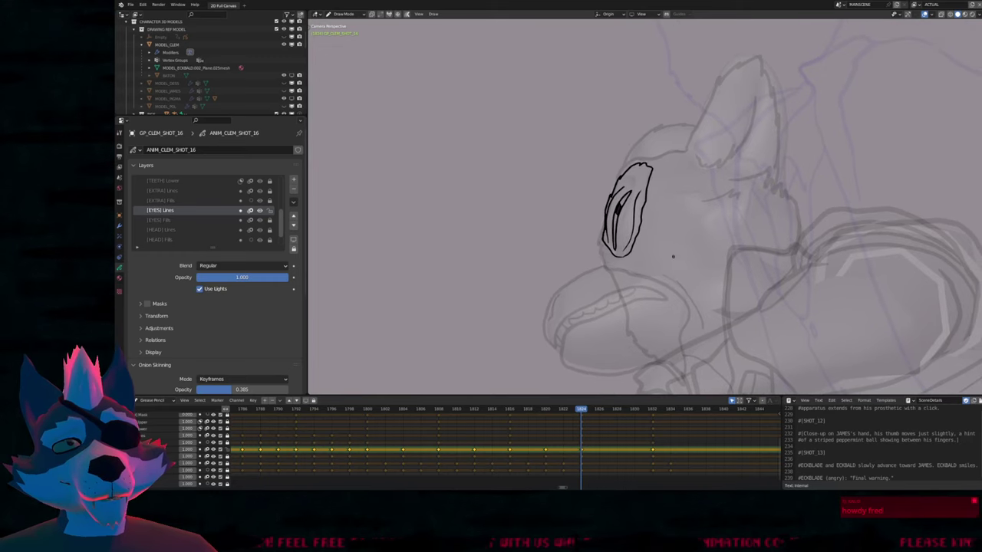
shift+scroll(672, 256, up, 2)
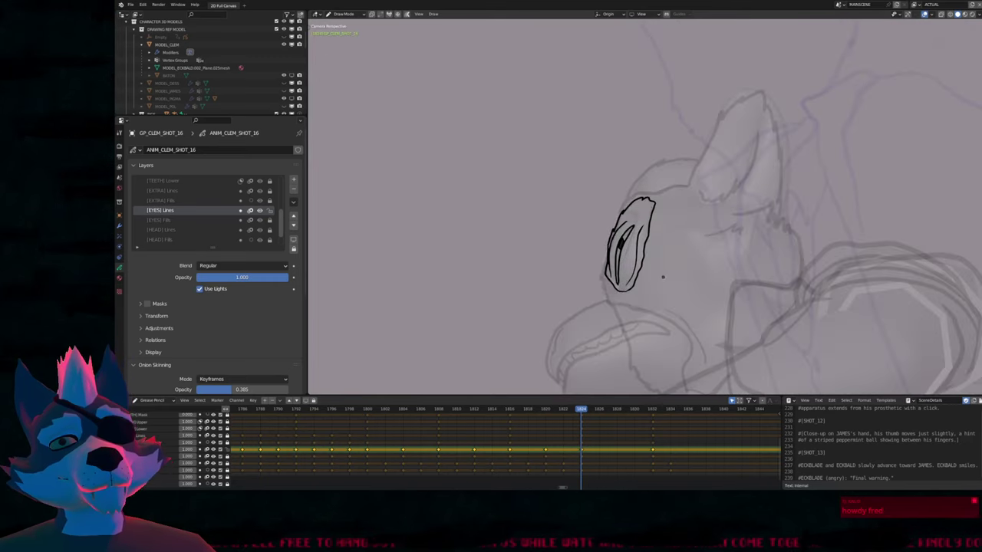
key(f)
click(652, 253)
key(ctrl+z)
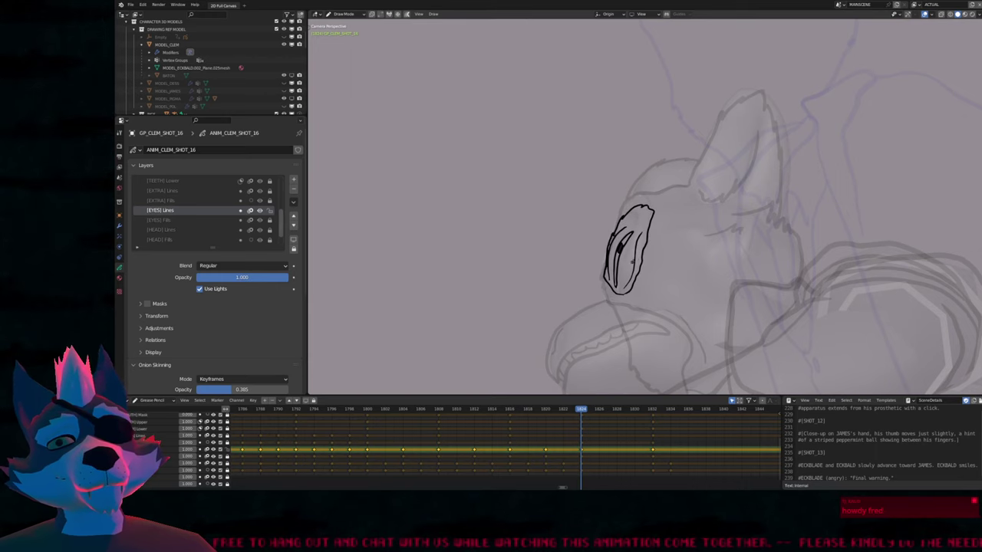
key(shift+alt+z)
key(shift+alt+z)
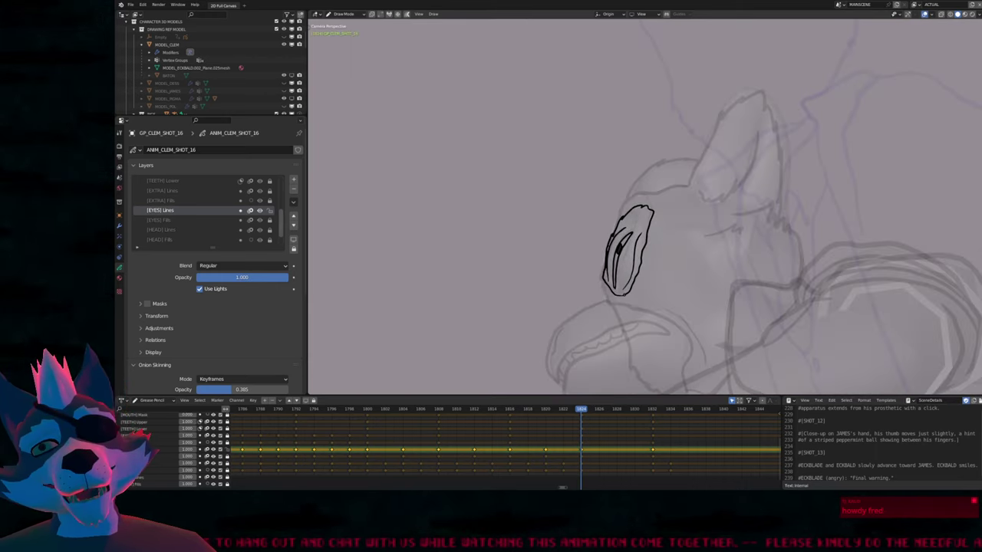
mouse_move(646, 213)
mouse_down()
mouse_move(606, 286)
mouse_move(649, 222)
mouse_move(643, 209)
mouse_up()
scroll(622, 336, down, 4)
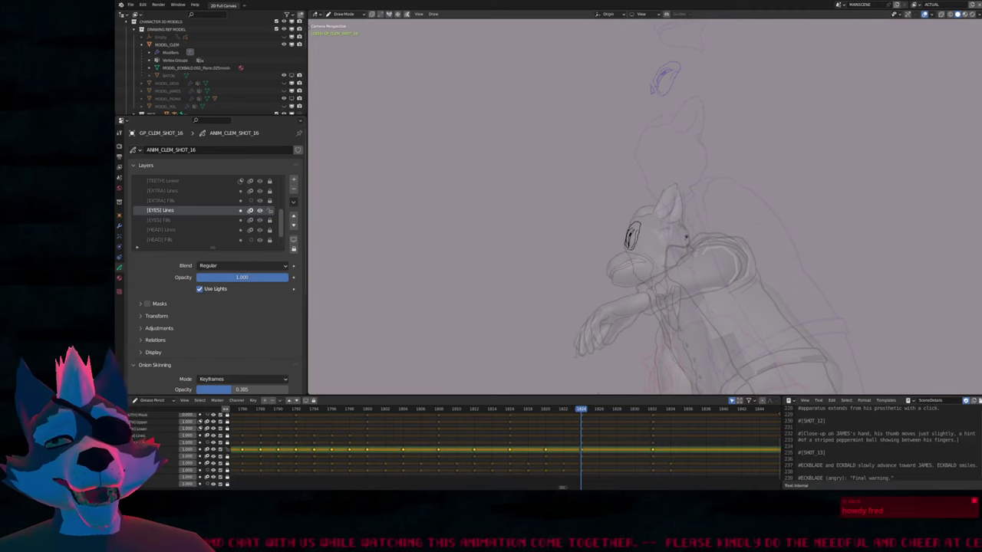
shift+middle_drag(658, 270, 654, 307)
scroll(651, 304, up, 3)
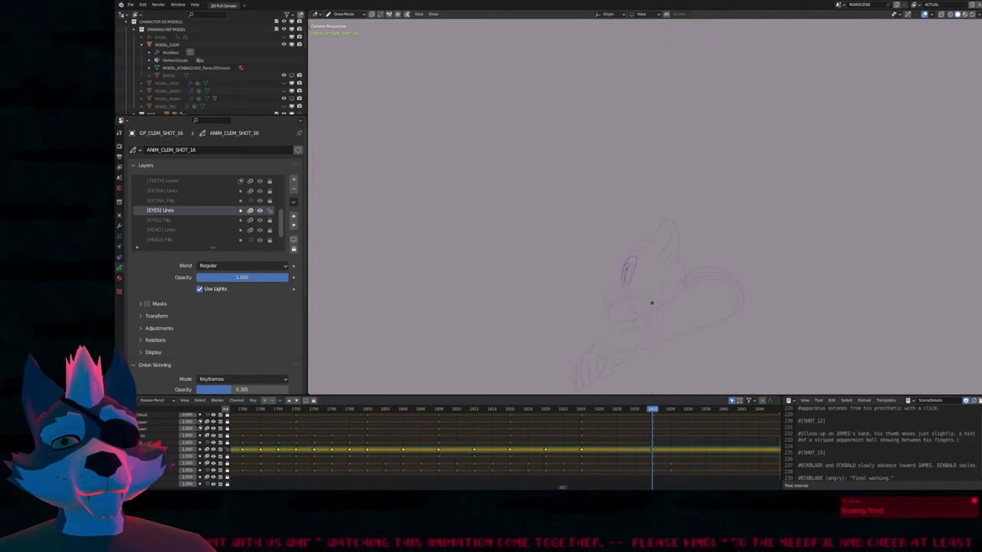
key(Up)
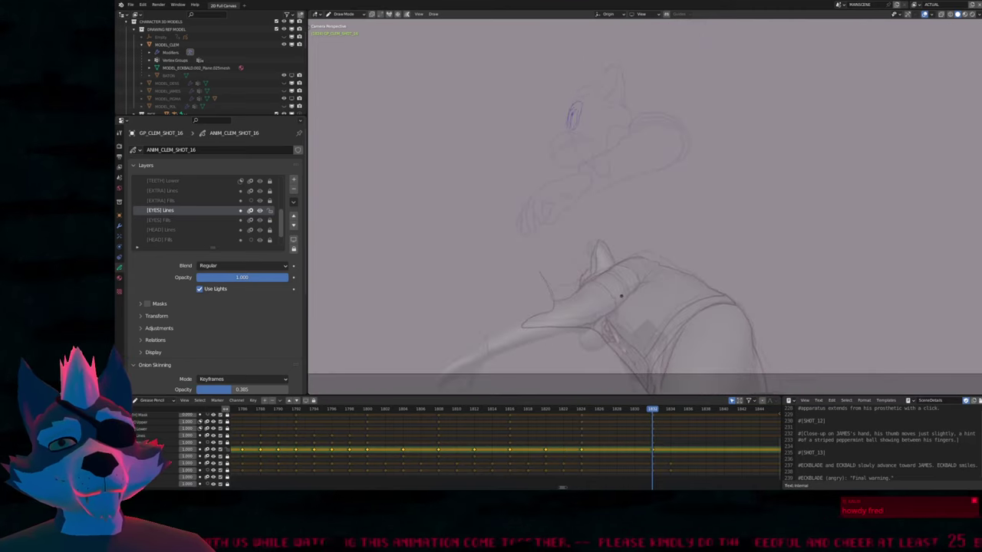
key(Down)
click(617, 411)
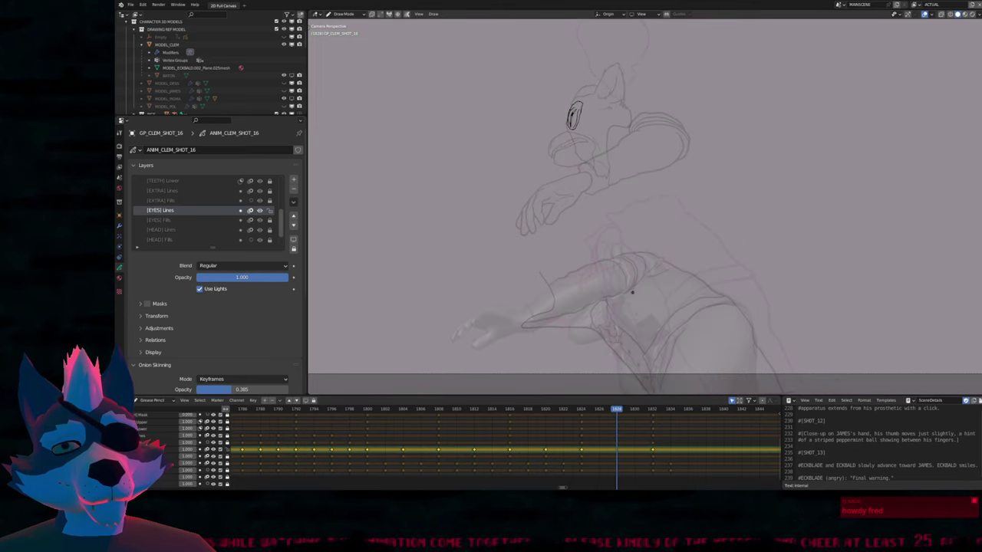
key(ctrl+e)
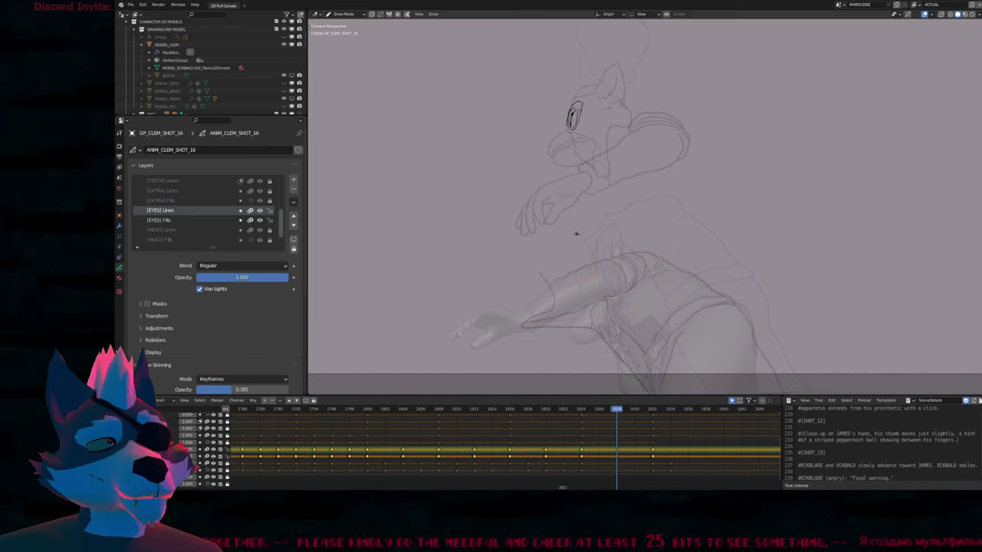
scroll(638, 99, up, 5)
mouse_move(624, 86)
shift+middle_down()
mouse_move(548, 217)
mouse_move(570, 286)
shift+middle_up()
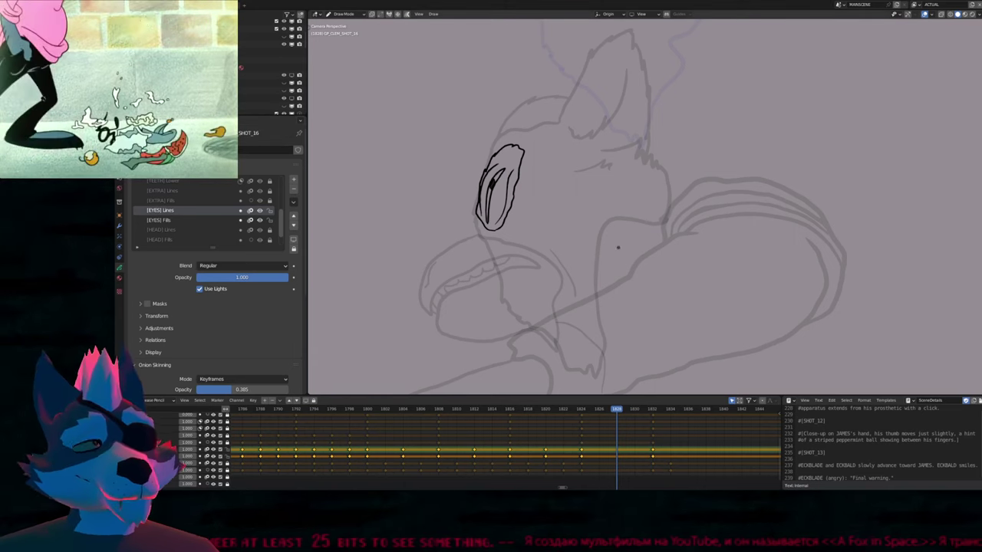
Pan the view to recentre Clem's figure and switch the eye drawing into Edit Mode
scroll(622, 261, down, 2)
shift+middle_drag(622, 258, 617, 274)
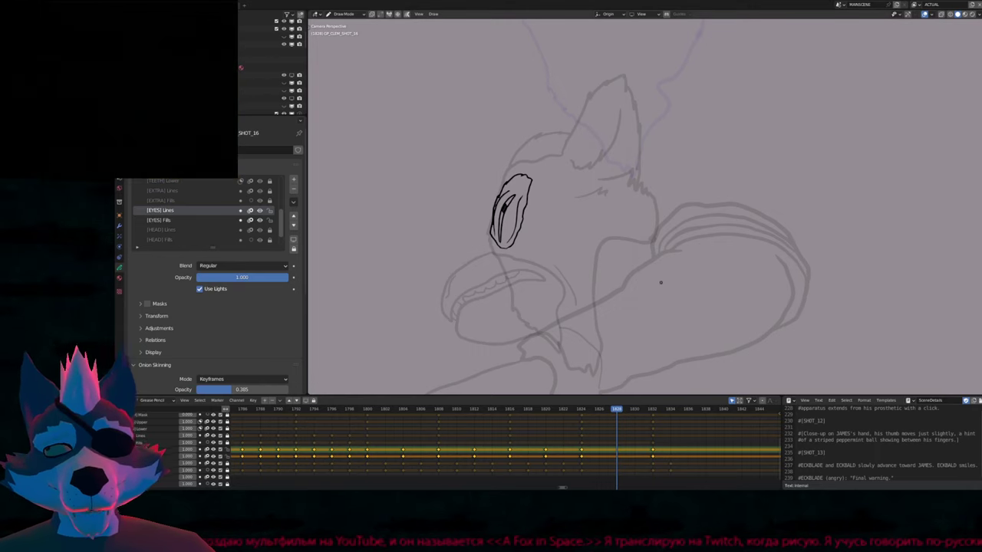
mouse_move(529, 270)
shift+middle_down()
mouse_move(576, 266)
mouse_move(598, 186)
mouse_move(598, 220)
mouse_move(611, 230)
shift+middle_up()
key(Tab)
scroll(579, 268, up, 3)
scroll(614, 305, down, 3)
scroll(614, 305, up, 2)
Step between neighbouring keyframes and frames, then return to Draw Mode
key(Up)
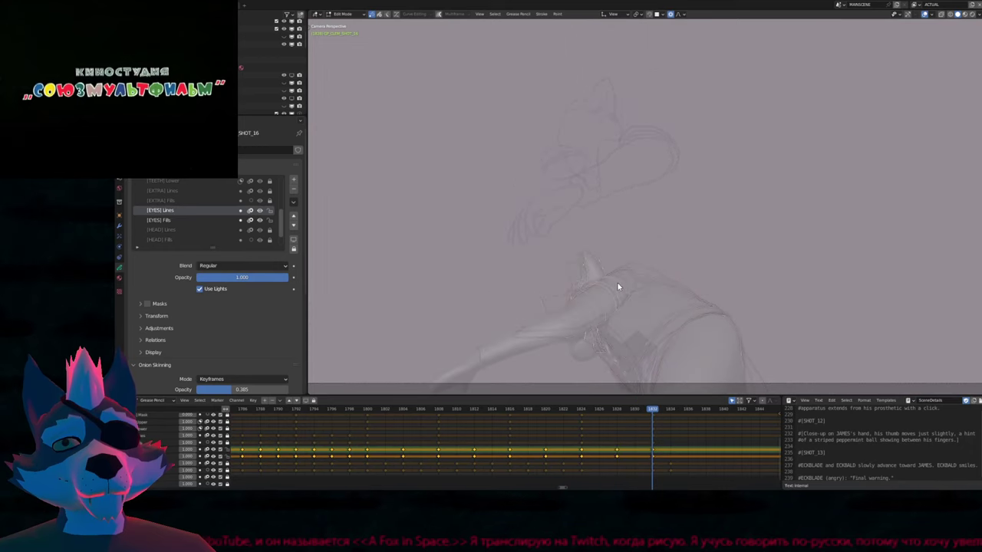
key(Left)
key(Left)
key(Left)
key(Left)
key(Left)
key(Left)
key(Left)
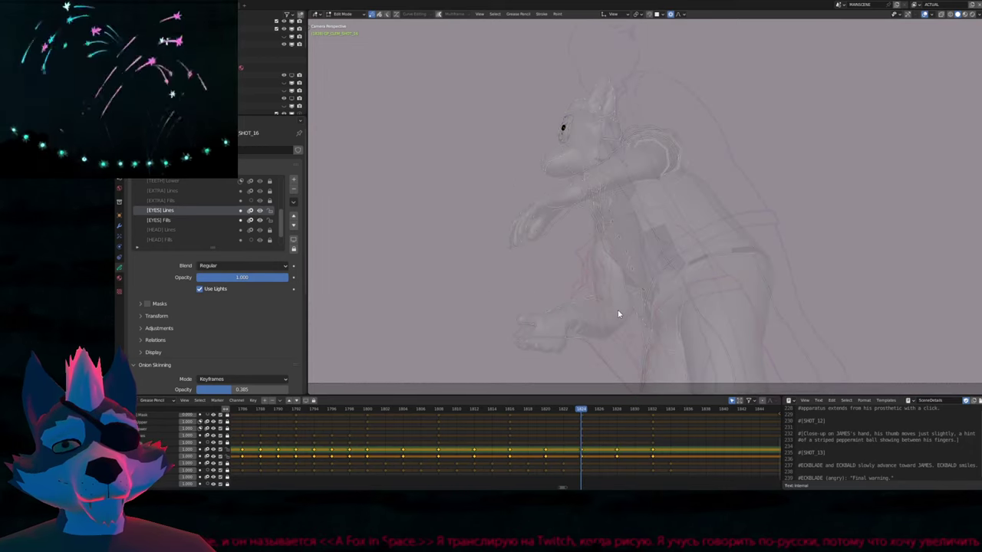
key(Right)
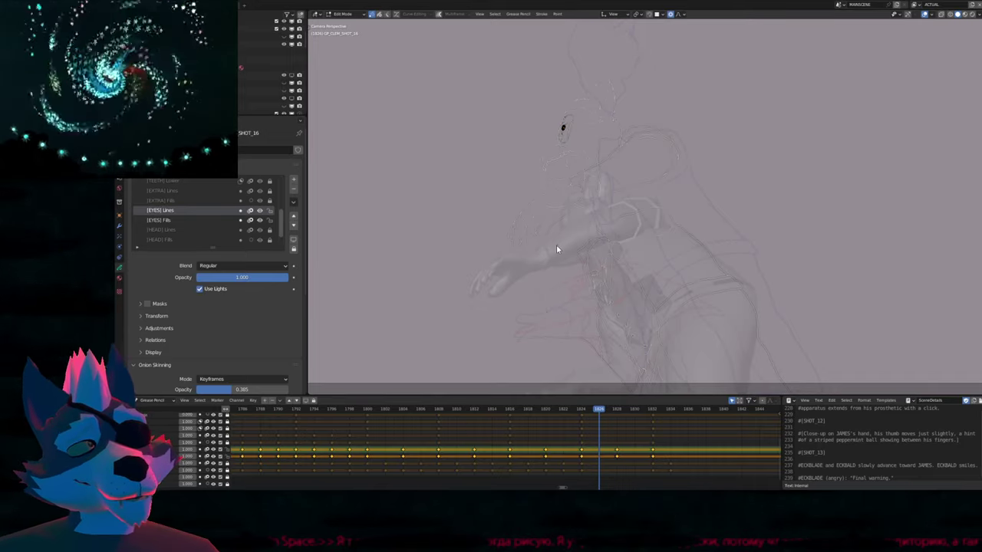
shift+scroll(557, 246, up, 5)
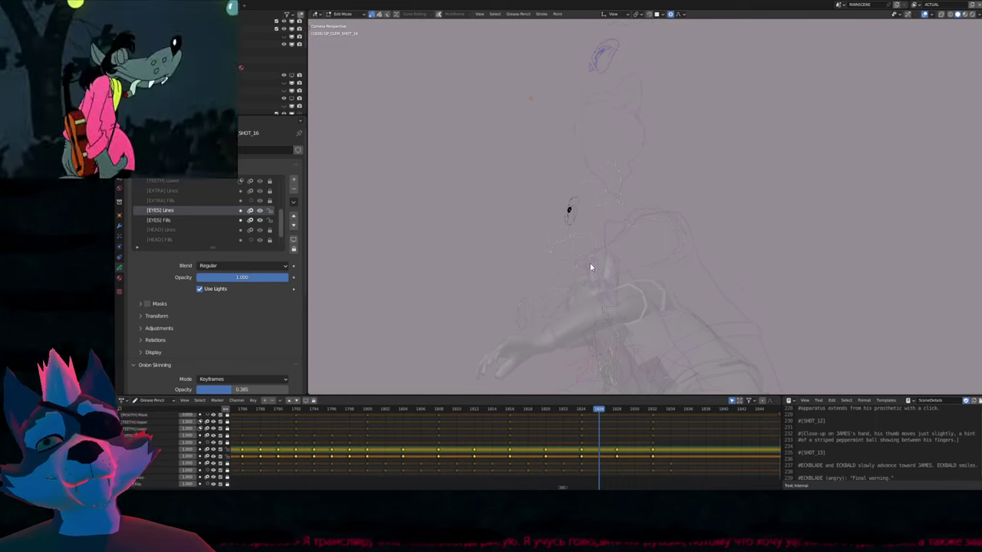
shift+scroll(586, 256, up, 2)
key(Tab)
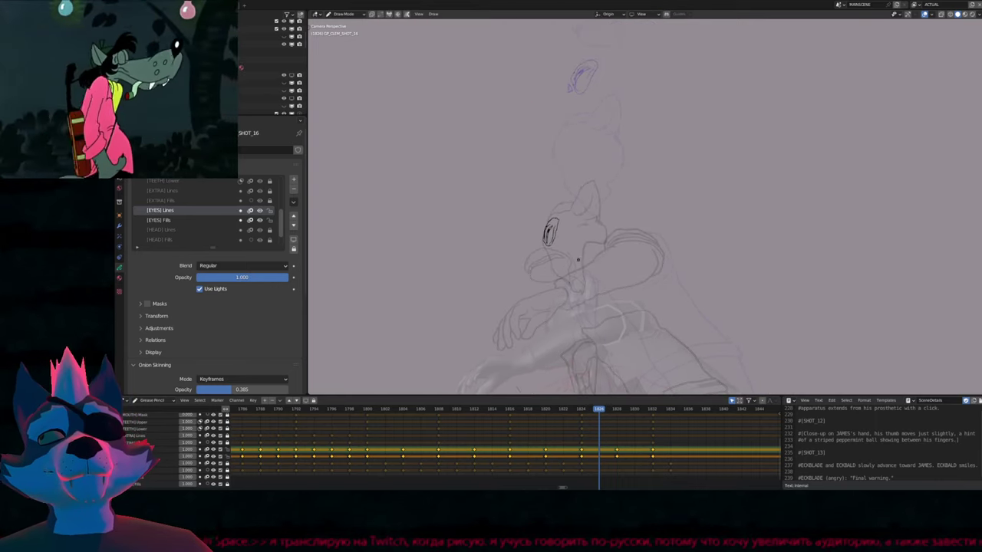
Pan to empty canvas left of Clem, sketch a letter B and start an R
shift+middle_drag(588, 261, 620, 263)
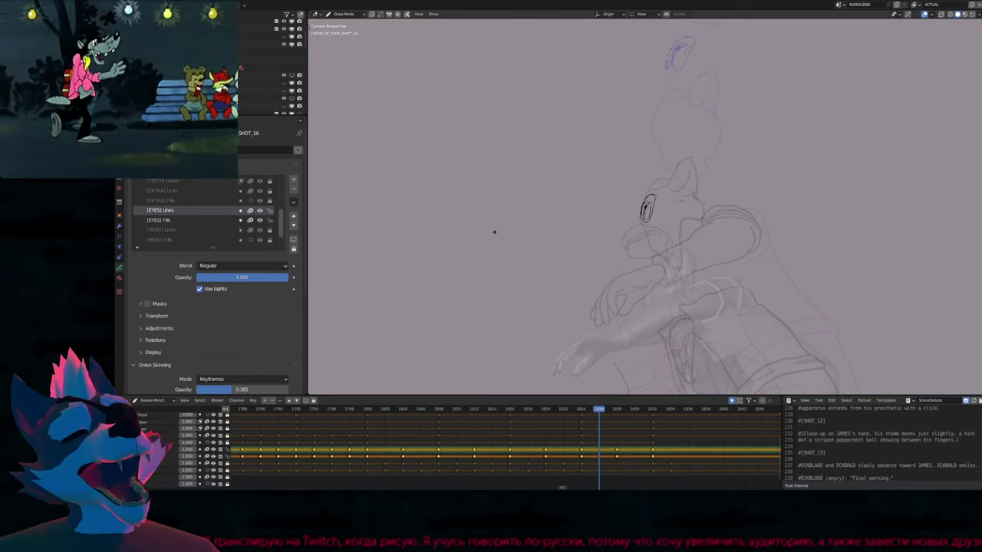
scroll(495, 230, up, 1)
shift+middle_drag(587, 259, 547, 276)
scroll(548, 276, up, 1)
mouse_move(483, 217)
mouse_down()
mouse_move(550, 198)
mouse_move(486, 251)
mouse_up()
mouse_move(566, 207)
mouse_down()
mouse_move(576, 139)
mouse_move(606, 206)
mouse_up()
Finish the BRB note on the canvas, then undo all of its strokes
mouse_move(628, 204)
mouse_down()
mouse_move(627, 175)
mouse_move(624, 209)
mouse_up()
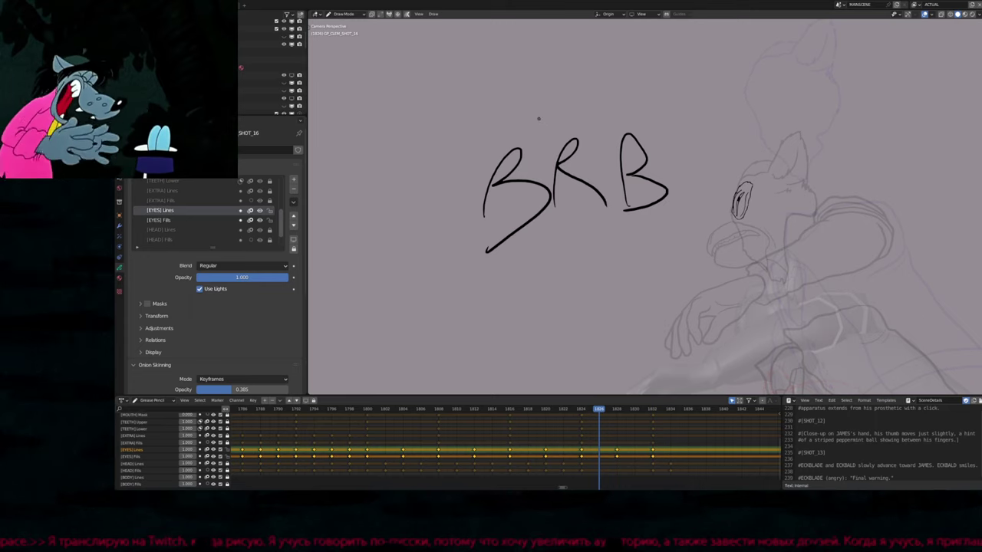
key(ctrl+z)
key(ctrl+z)
key(ctrl+z)
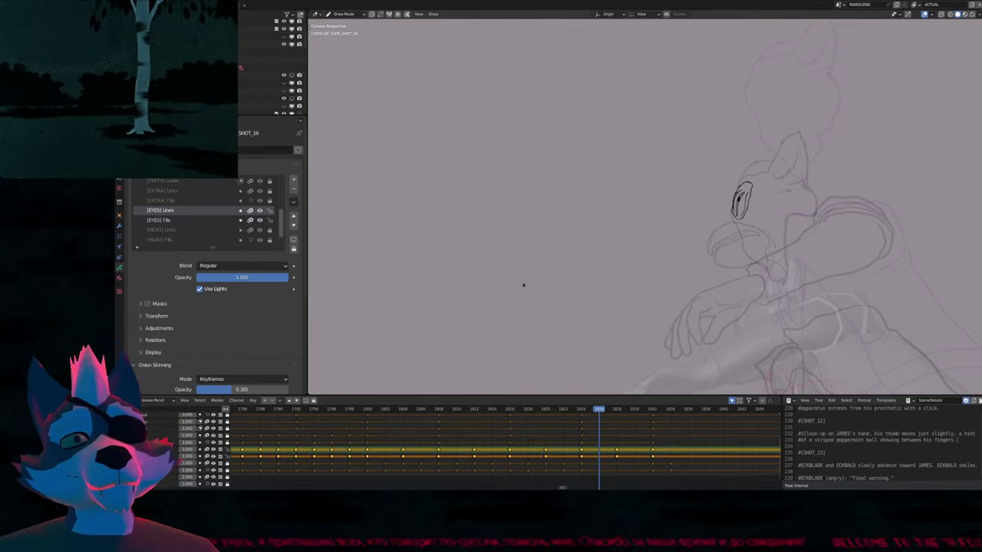
Go to frame 1826 and duplicate the keyframe drawing onto it with Shift+D
mouse_move(521, 284)
shift+middle_down()
mouse_move(548, 263)
mouse_move(404, 241)
mouse_move(506, 323)
shift+middle_up()
key(Up)
key(Down)
key(Down)
key(Up)
key(Up)
shift+scroll(545, 291, down, 4)
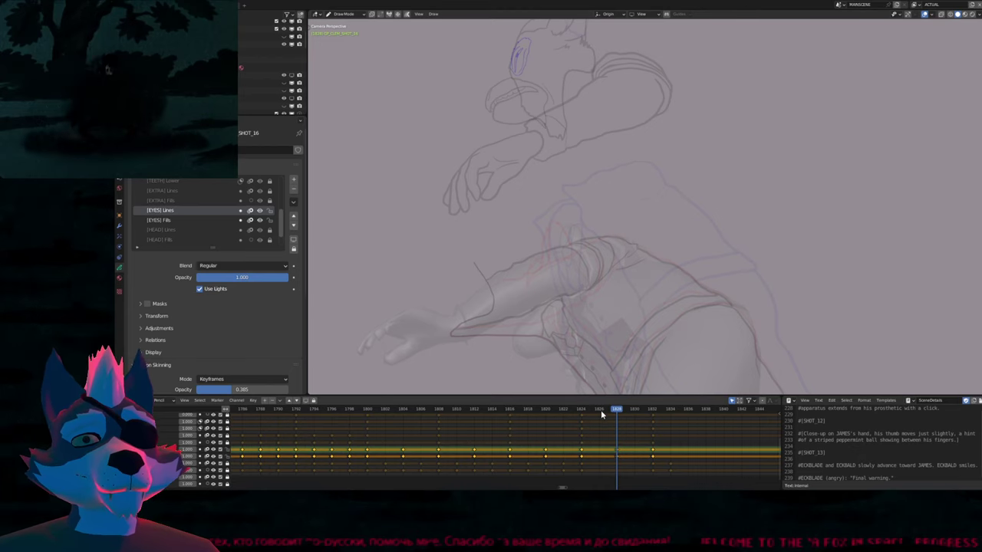
key(Down)
key(shift+d)
In Edit Mode, move the eye stroke down with smooth falloff
shift+scroll(544, 230, up, 3)
key(Tab)
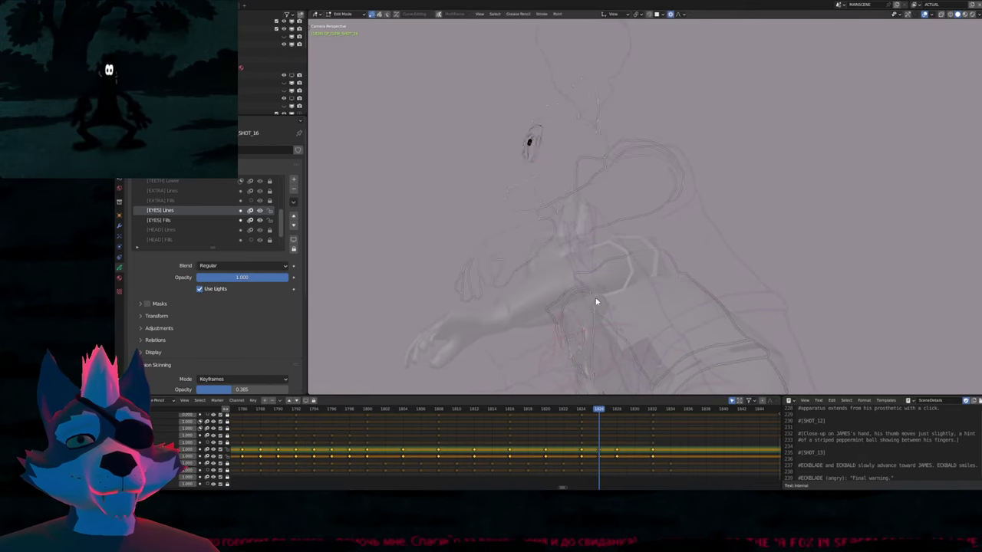
key(g)
click(568, 260)
scroll(561, 199, up, 6)
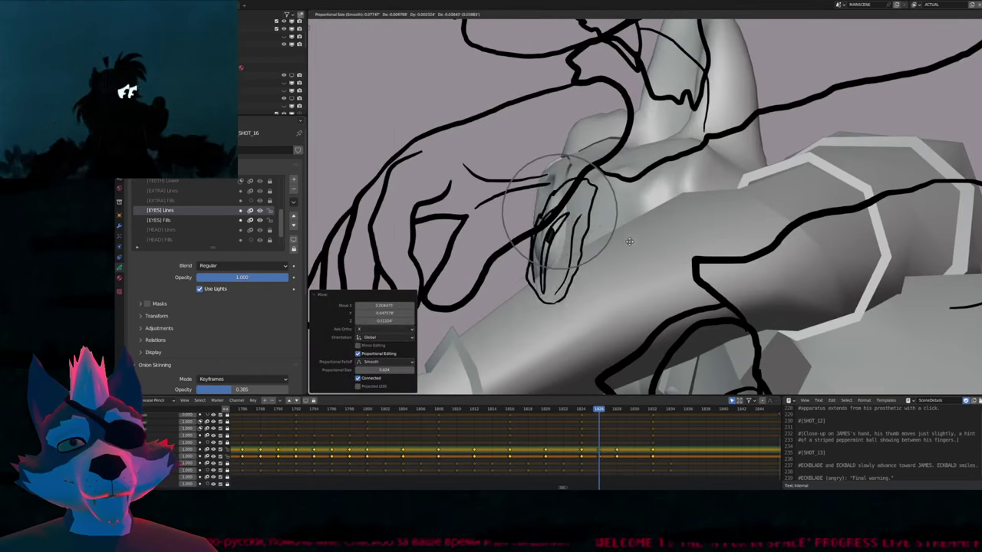
Resize the brush and redraw the eye outline with three pencil strokes
key(f)
click(785, 237)
mouse_move(572, 162)
mouse_down()
mouse_move(546, 285)
mouse_move(537, 230)
mouse_up()
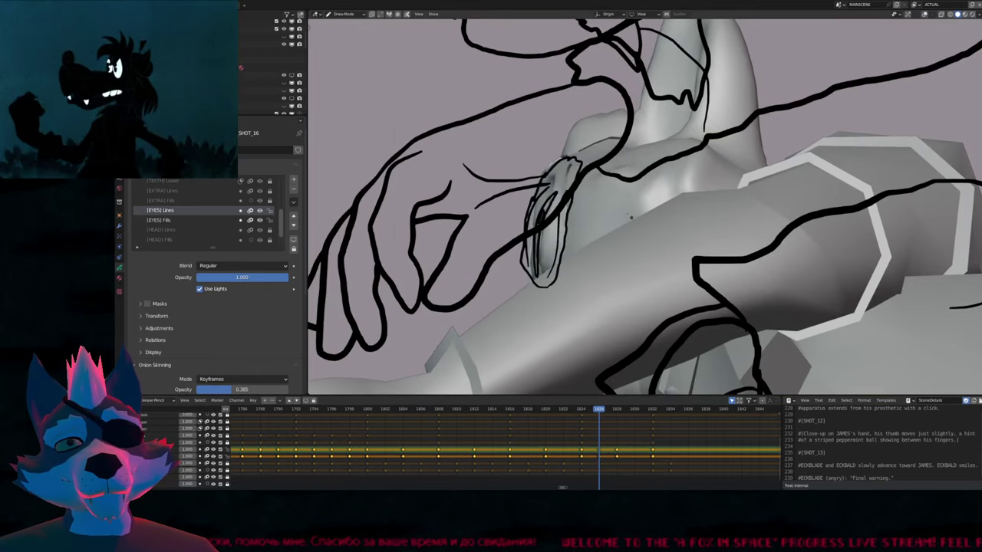
drag(560, 195, 529, 283)
mouse_move(569, 198)
mouse_down()
mouse_move(529, 285)
mouse_move(541, 283)
mouse_up()
Nudge the eye stroke again, make BLACKFILL.001 active, restore overlays and rotate it slightly
key(g)
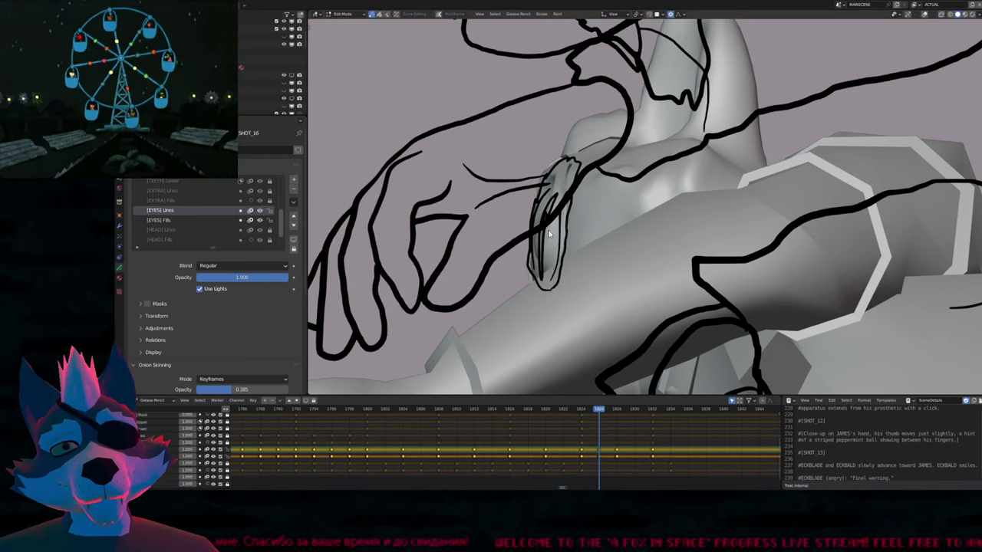
scroll(567, 239, up, 2)
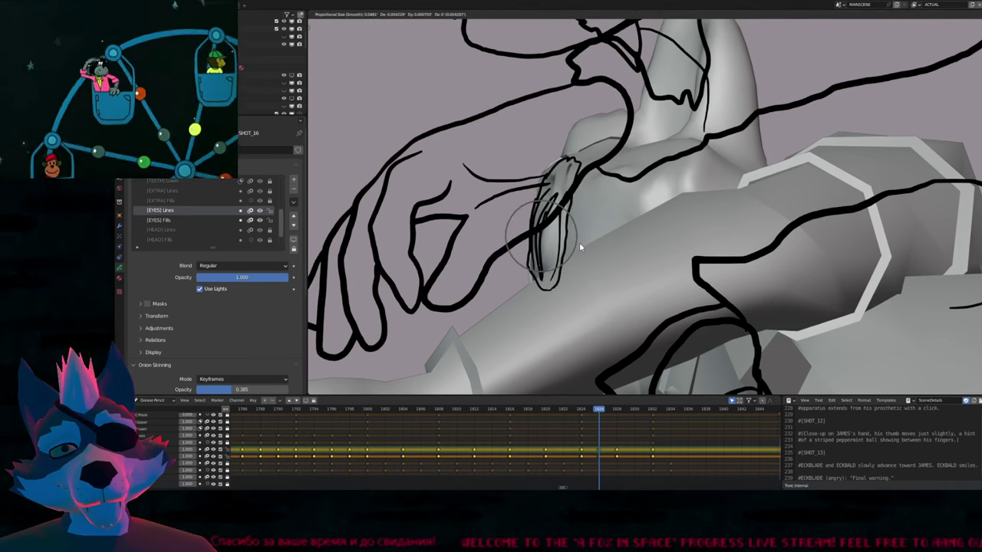
scroll(583, 244, up, 1)
click(589, 243)
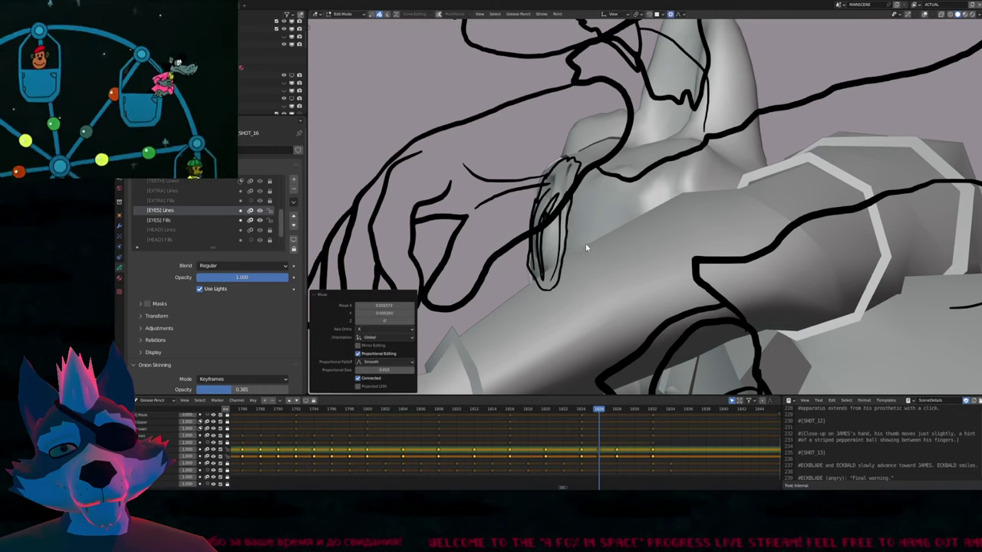
key(u)
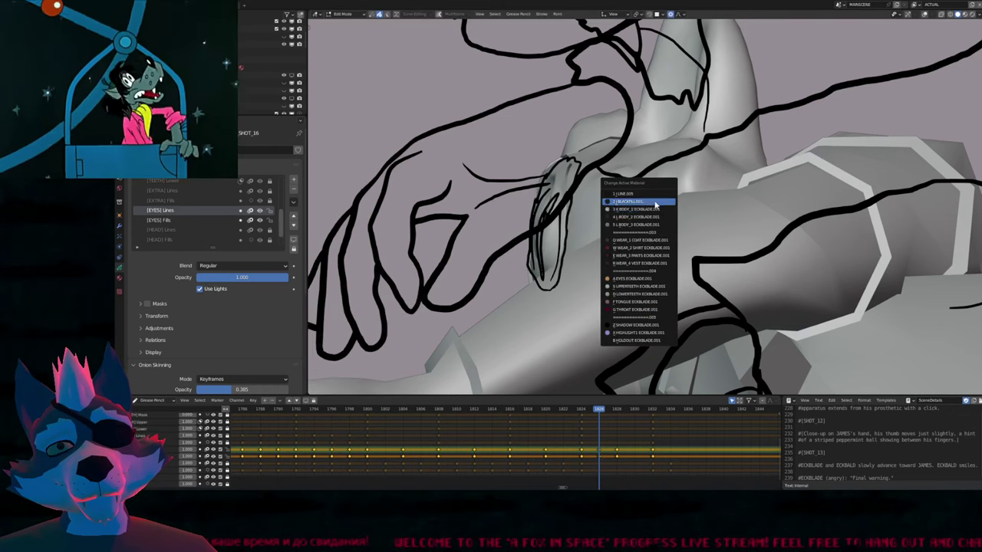
click(654, 204)
key(shift+alt+z)
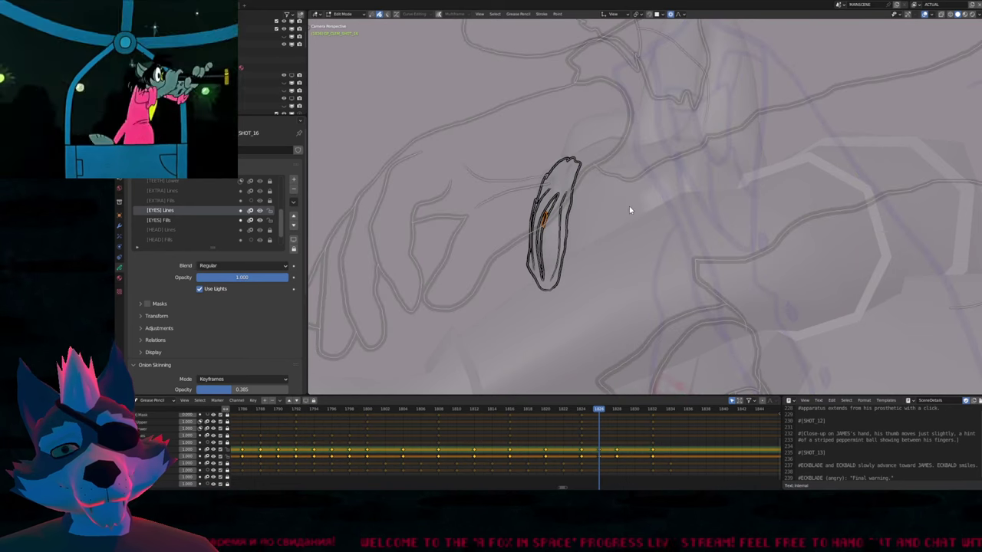
key(r)
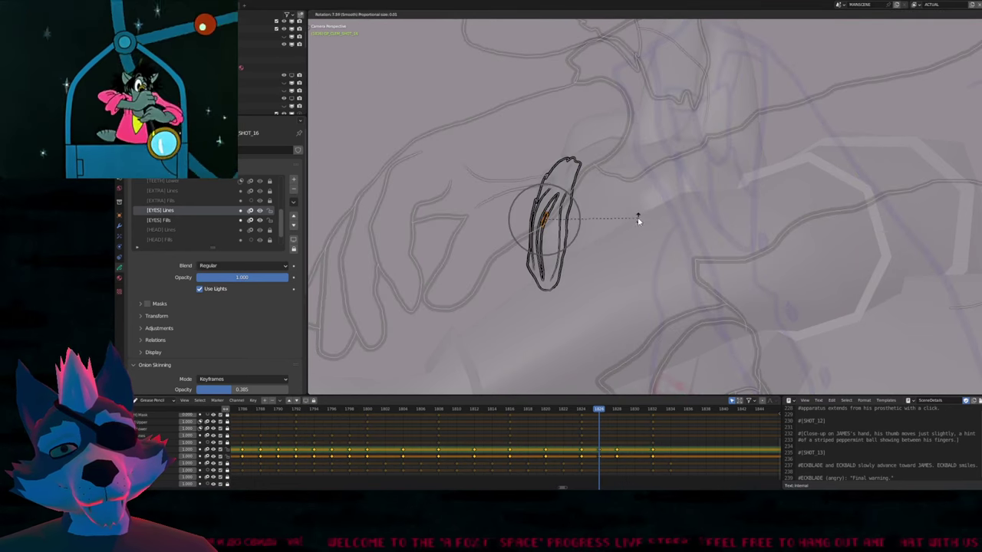
click(631, 217)
Return to Draw Mode and step through frames 1820–1824 to check the eye motion
key(Tab)
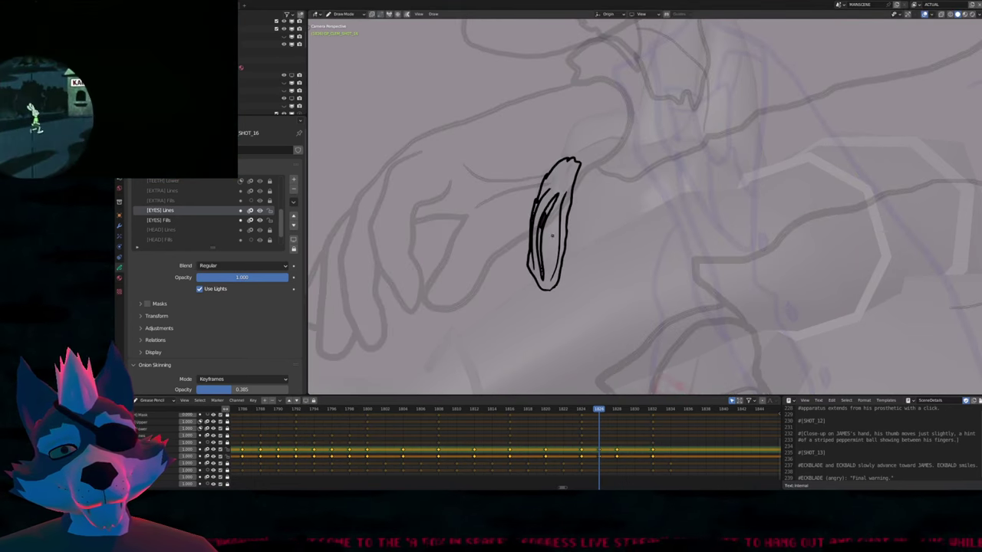
scroll(624, 227, down, 5)
key(Up)
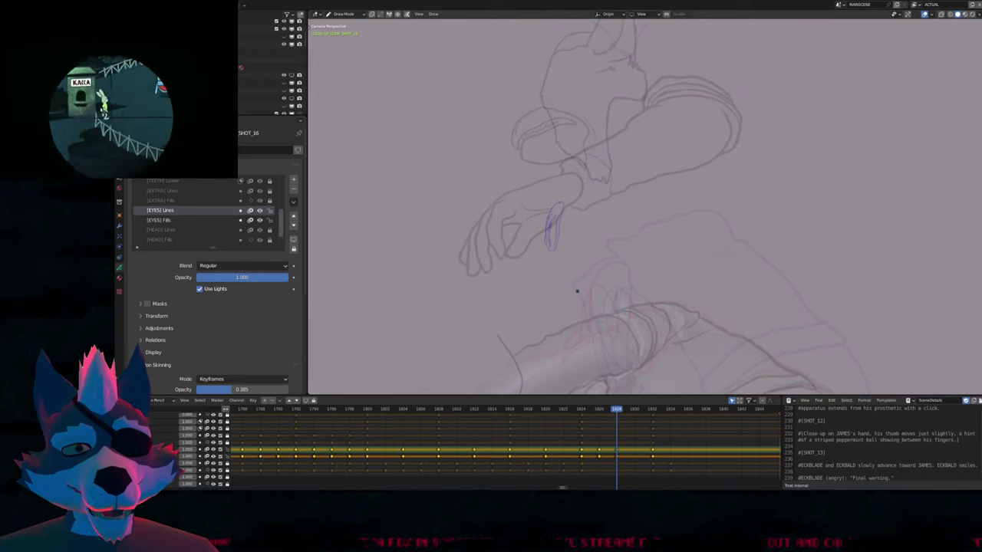
key(Down)
key(Down)
key(Right)
key(Right)
key(Right)
key(Right)
key(Right)
key(Right)
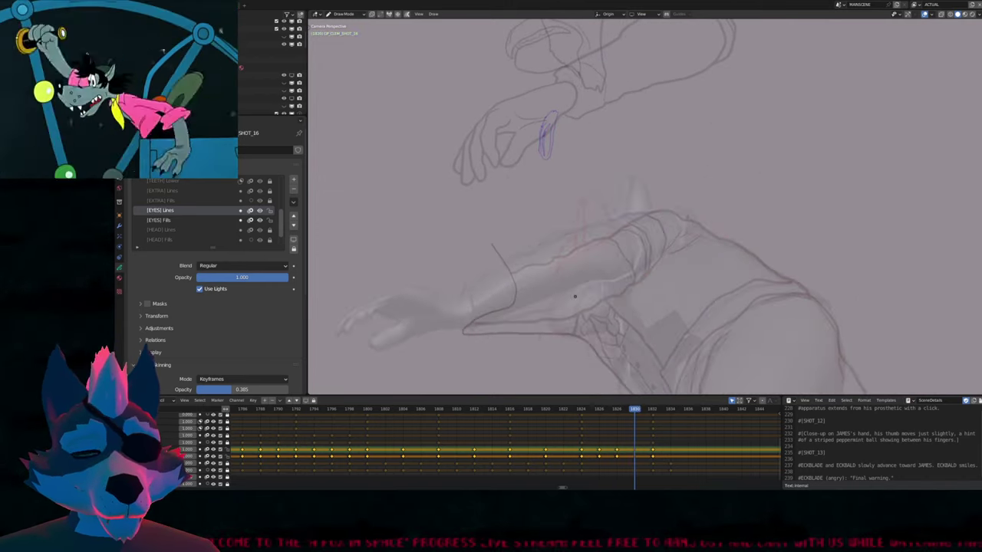
key(Right)
key(Right)
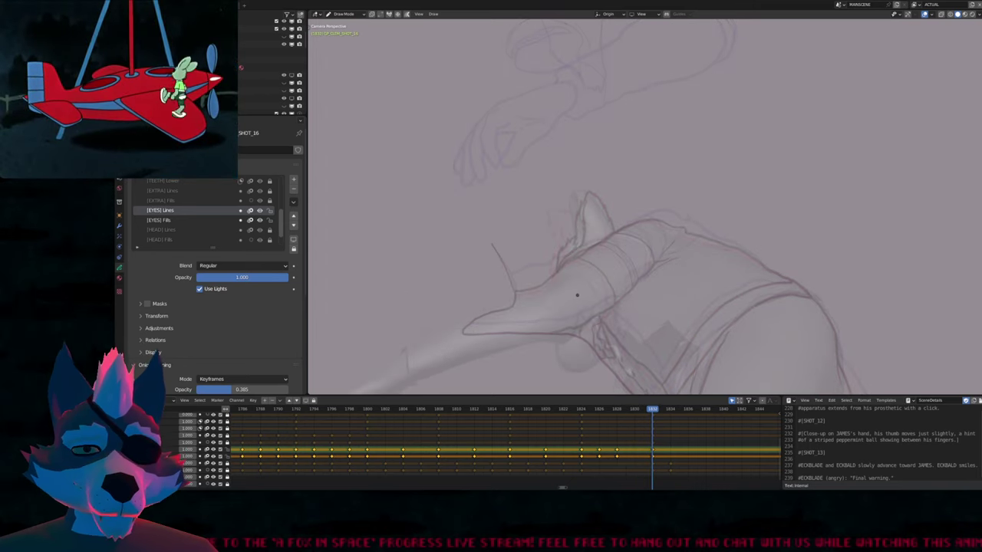
key(Left)
key(Left)
key(Left)
key(Left)
key(Left)
key(Left)
key(Left)
key(Left)
key(Left)
key(Left)
key(Left)
key(Left)
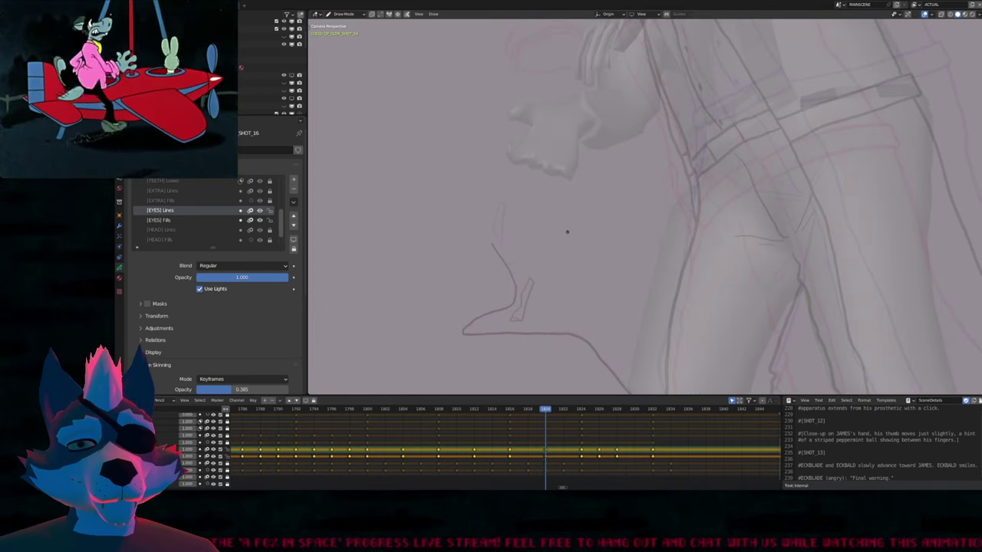
scroll(567, 232, down, 6)
key(Right)
key(Right)
key(Right)
key(Right)
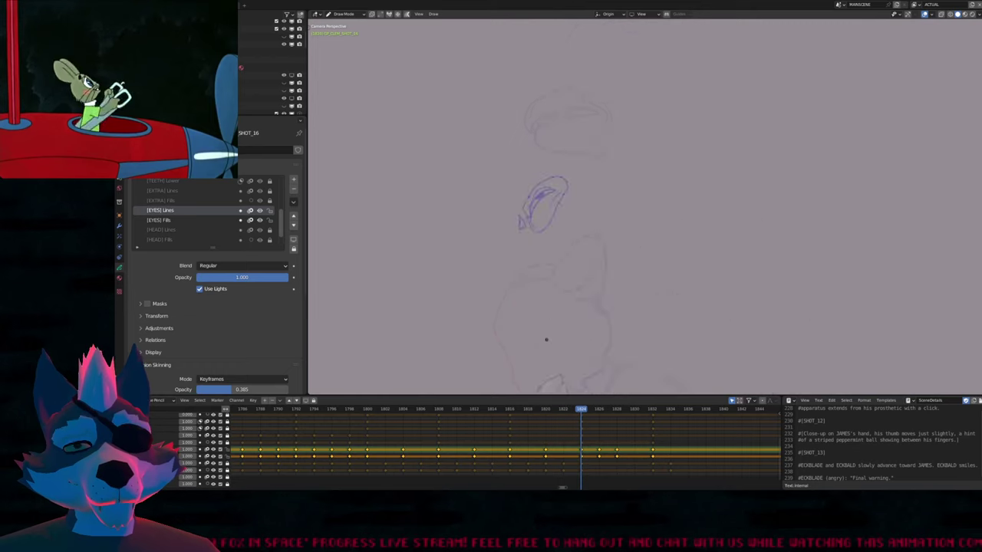
scroll(546, 339, up, 5)
scroll(583, 283, down, 2)
scroll(591, 271, down, 1)
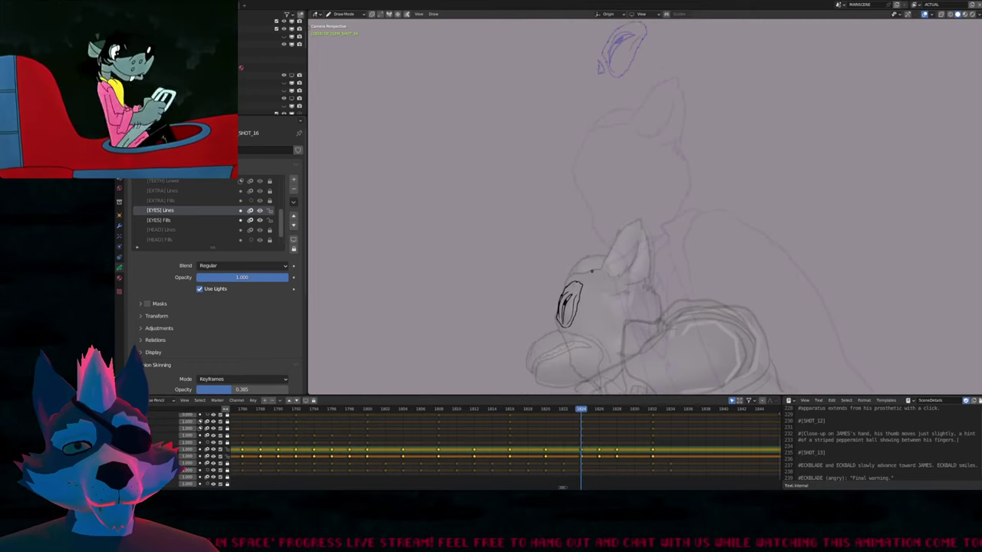
scroll(591, 269, up, 3)
scroll(595, 253, down, 4)
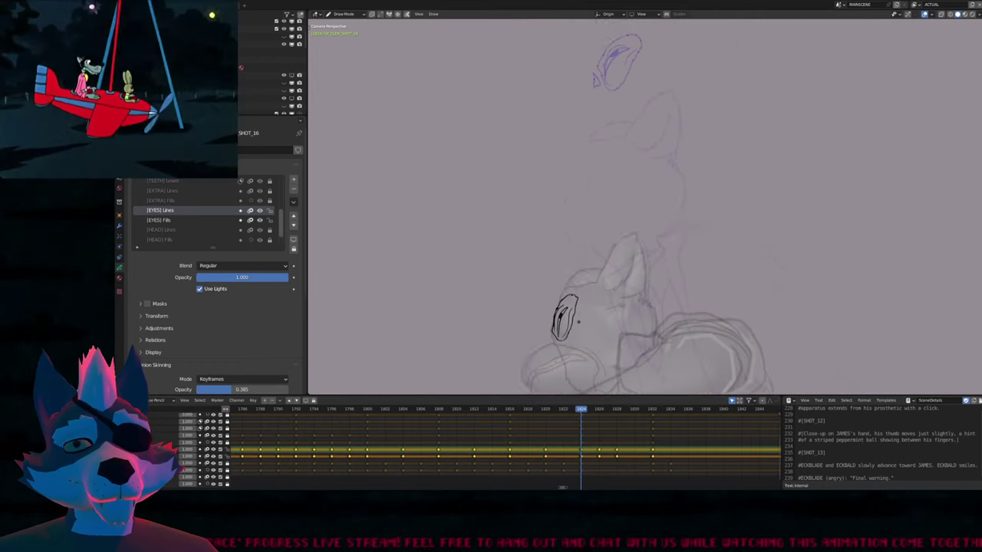
scroll(579, 322, up, 2)
Take the eye strokes from frame 1824 and paste them onto frame 1822
key(Tab)
click(562, 410)
key(Tab)
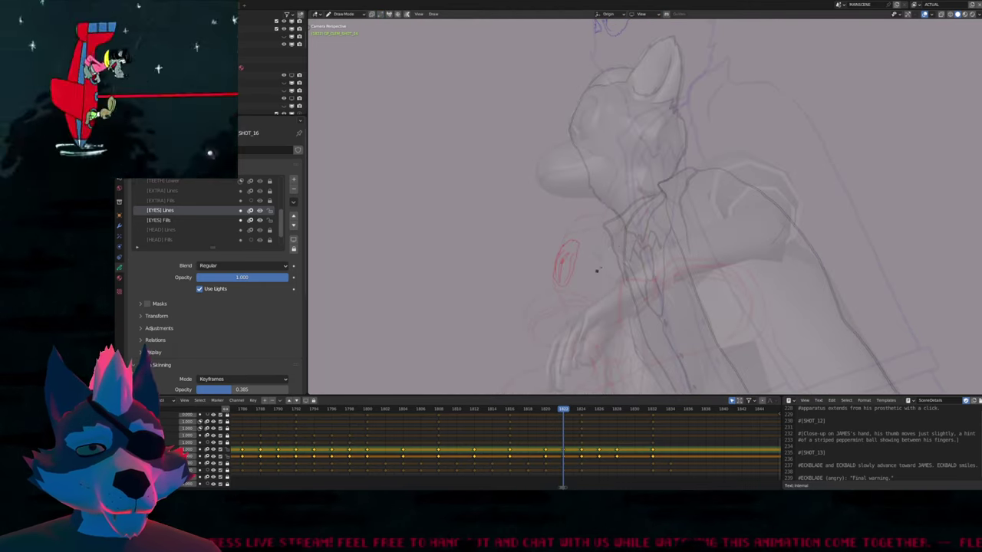
key(ctrl+v)
drag(590, 297, 617, 297)
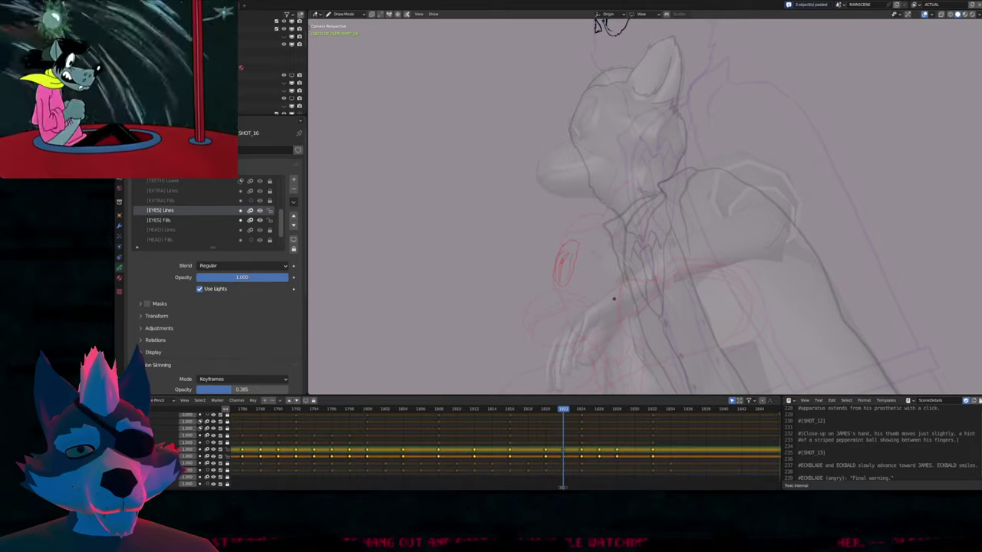
key(Tab)
Paste the eye strokes again, then move, slightly enlarge and shear them into place
key(ctrl+v)
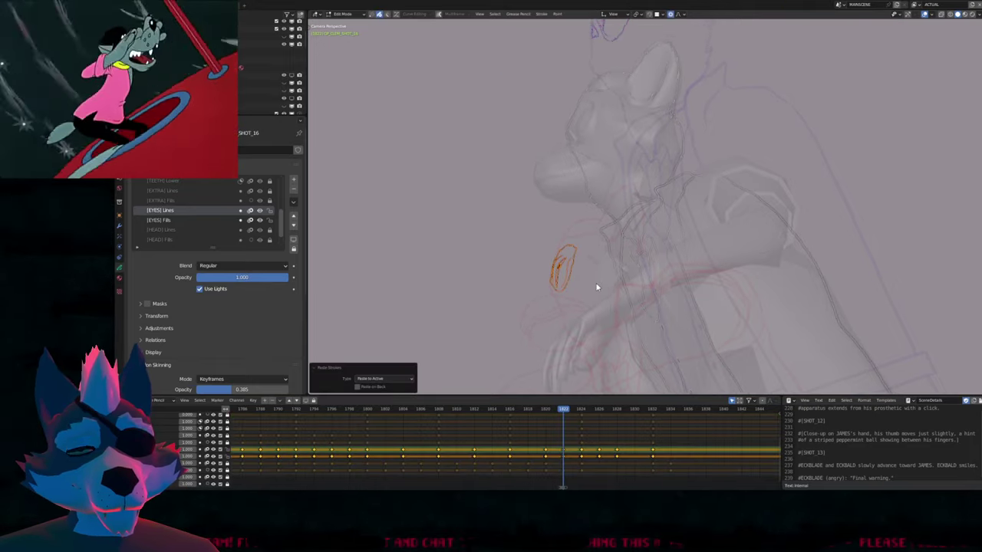
key(g)
click(600, 195)
key(s)
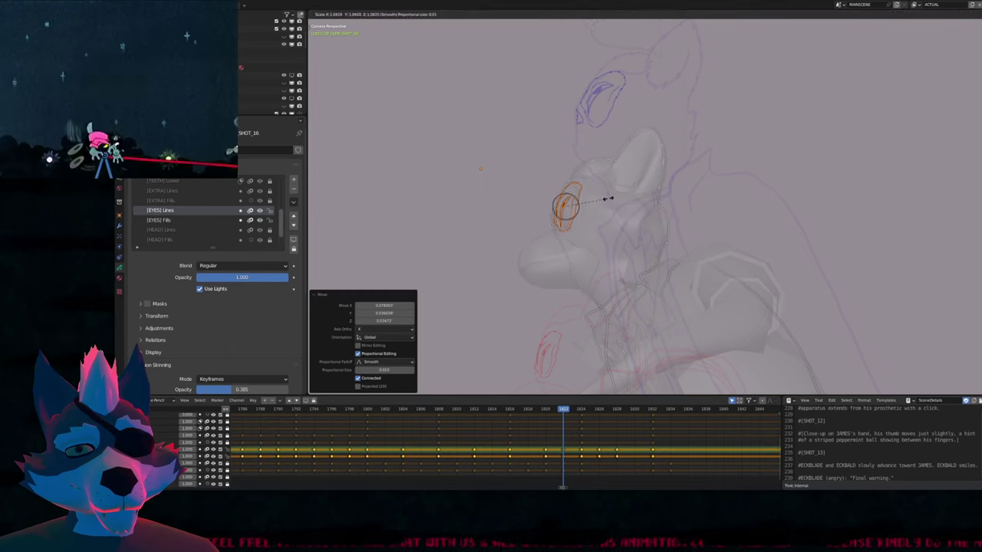
click(608, 197)
key(shift+ctrl+alt+s)
click(626, 207)
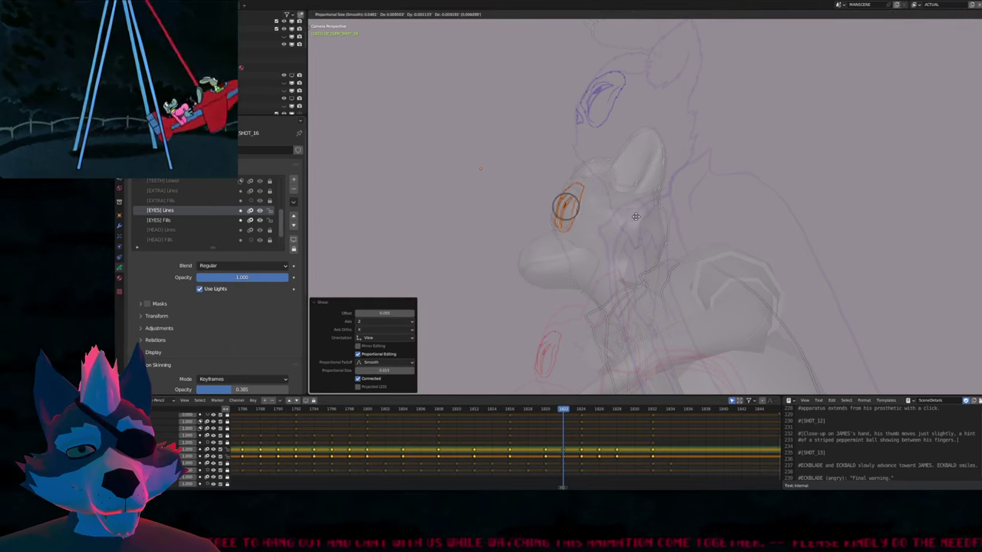
key(Tab)
Shrink the brush and softly reshape the eye outline with two proportional-edit grabs
scroll(626, 207, up, 5)
key(f)
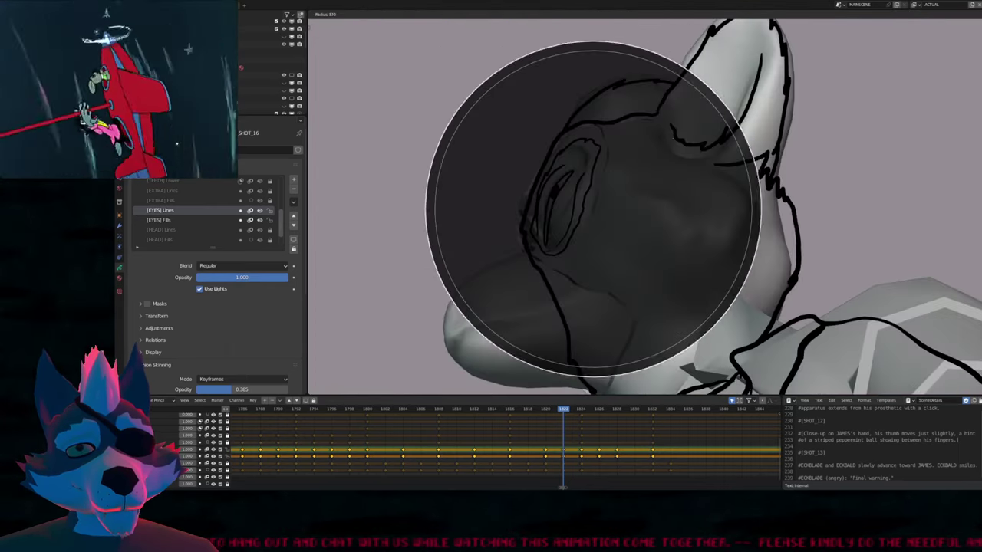
click(534, 159)
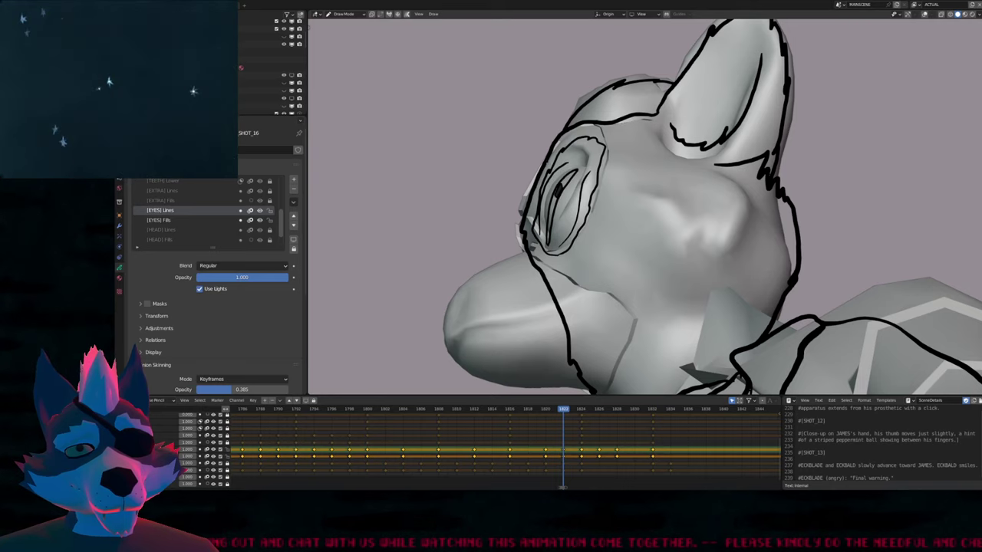
key(Tab)
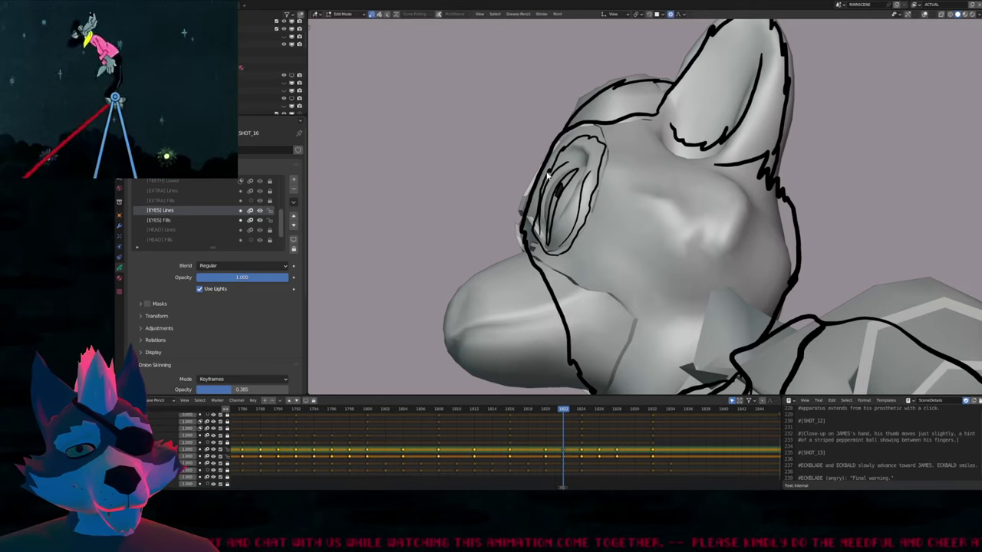
key(g)
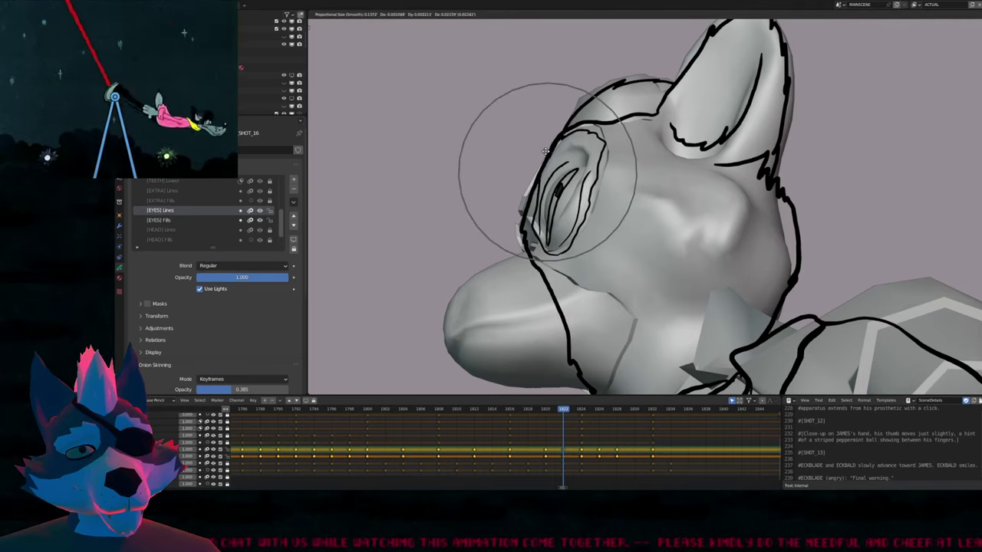
click(588, 188)
key(g)
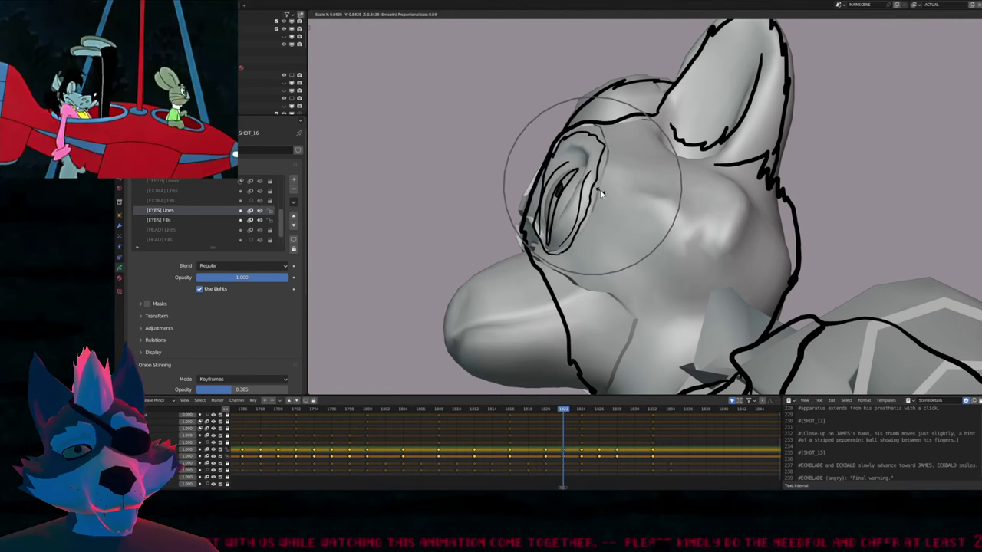
click(600, 191)
key(Tab)
key(f)
click(601, 191)
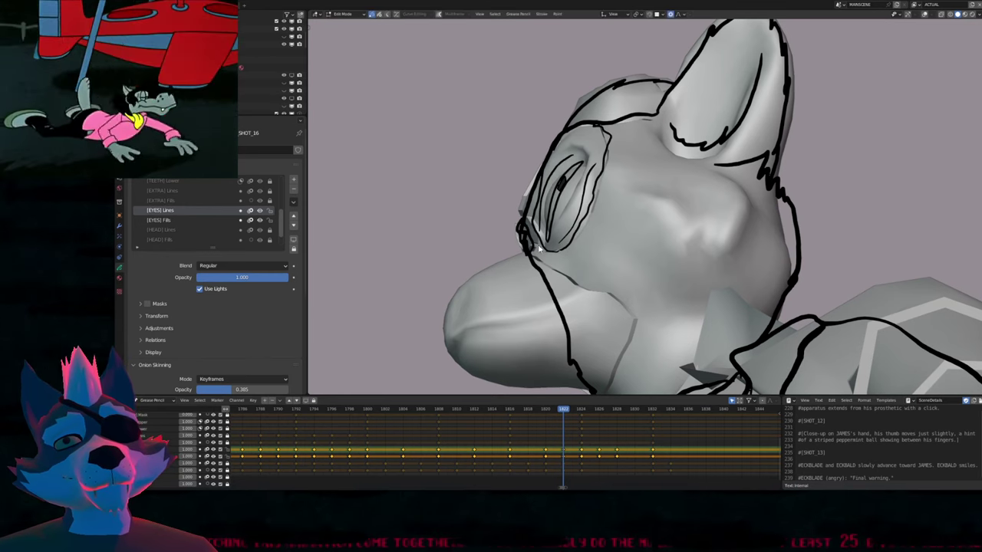
Close the open eye strokes into loops with F, then resize the brush
key(Tab)
key(f)
key(Tab)
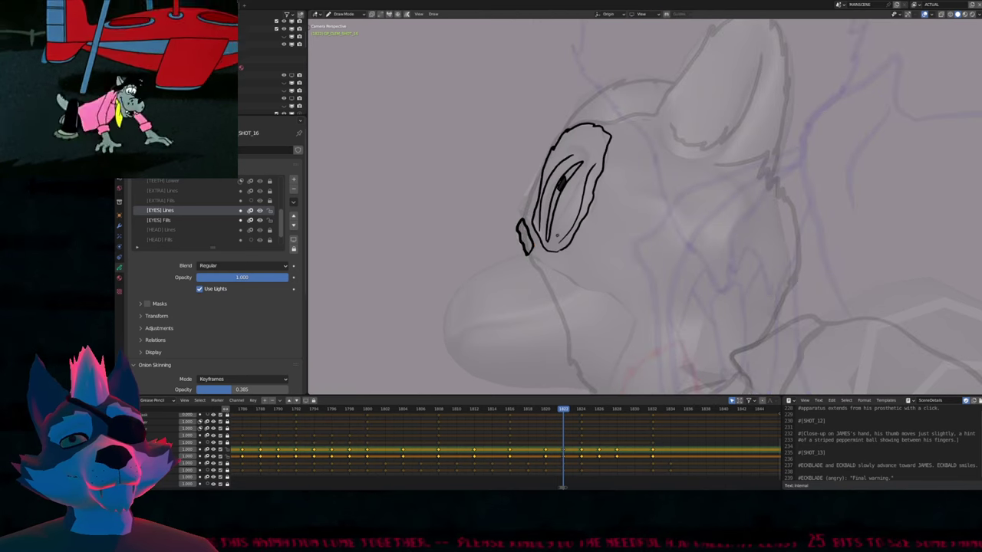
key(f)
click(500, 220)
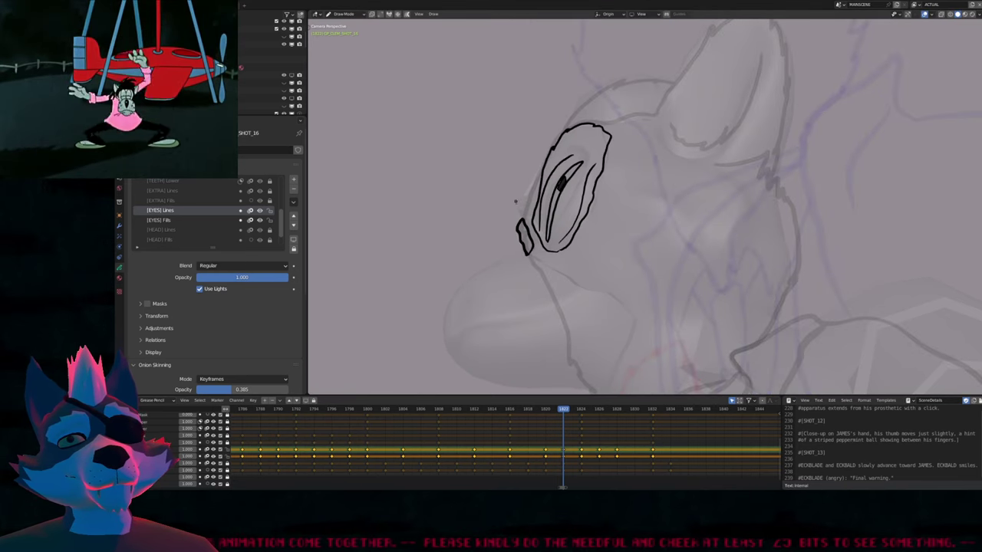
Thin the line of the small mark in front of the eye with Alt+S
key(Tab)
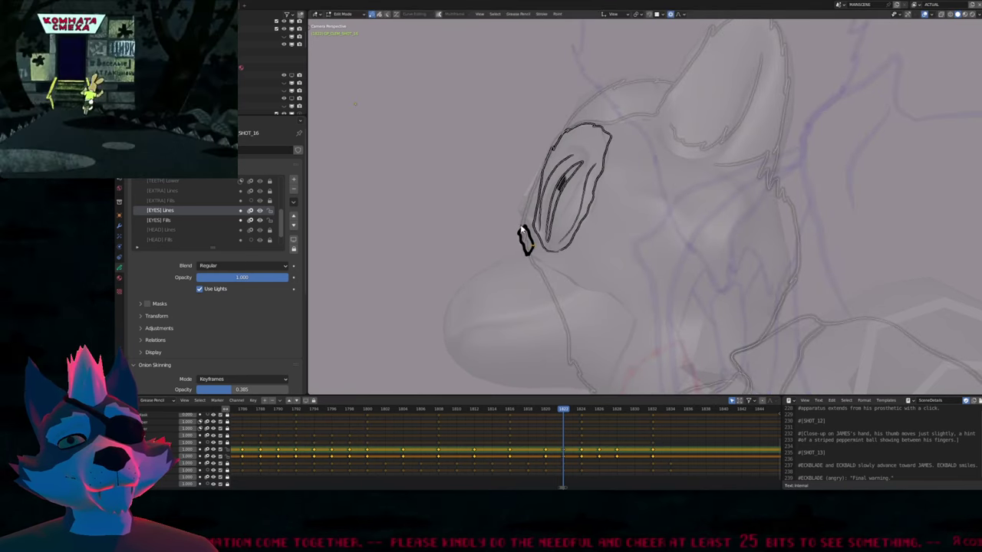
key(alt+s)
click(648, 221)
key(Tab)
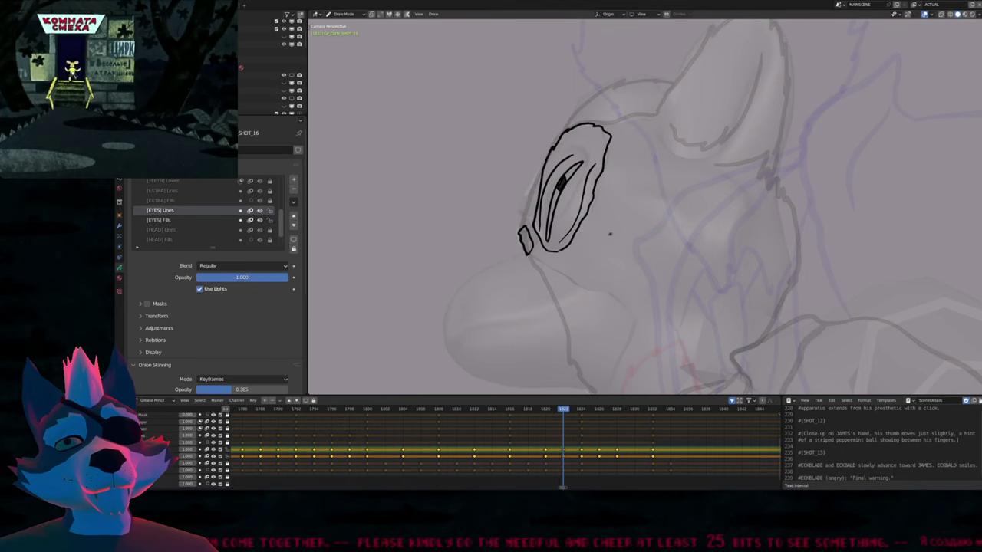
key(f)
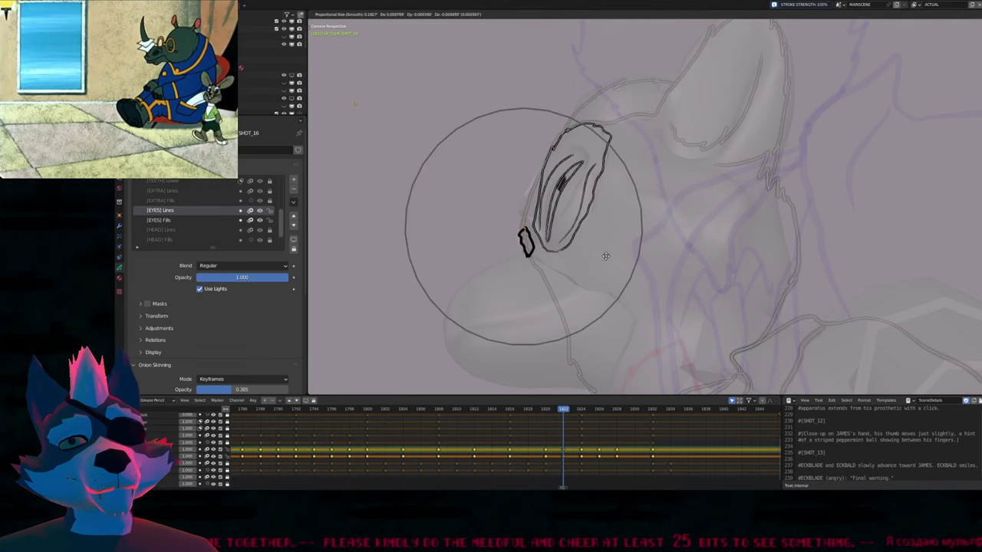
click(600, 265)
Pan the view around Clem's head to review the reshaped eye on frame 1822
shift+middle_drag(599, 264, 587, 195)
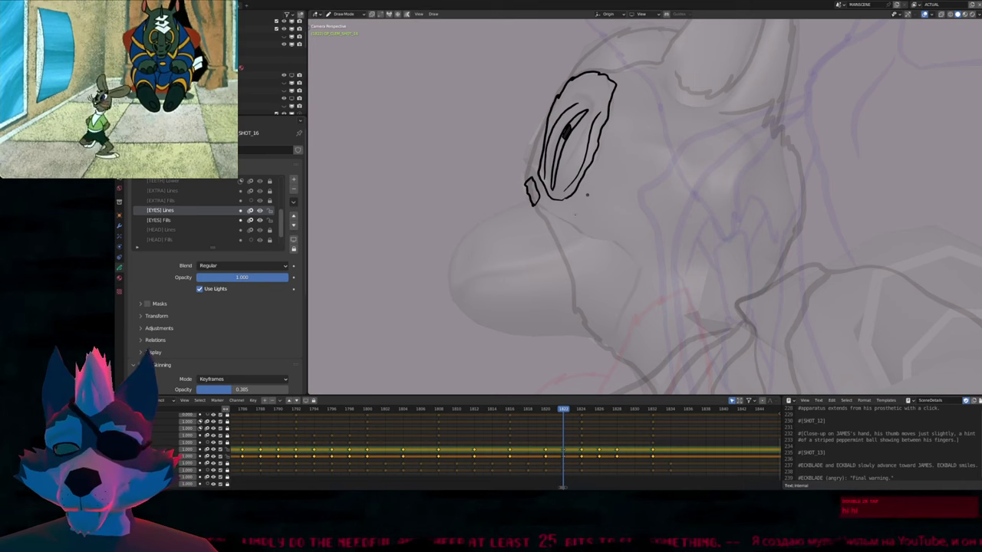
mouse_move(597, 203)
shift+middle_down()
mouse_move(602, 240)
mouse_move(619, 236)
mouse_move(588, 236)
mouse_move(550, 257)
shift+middle_up()
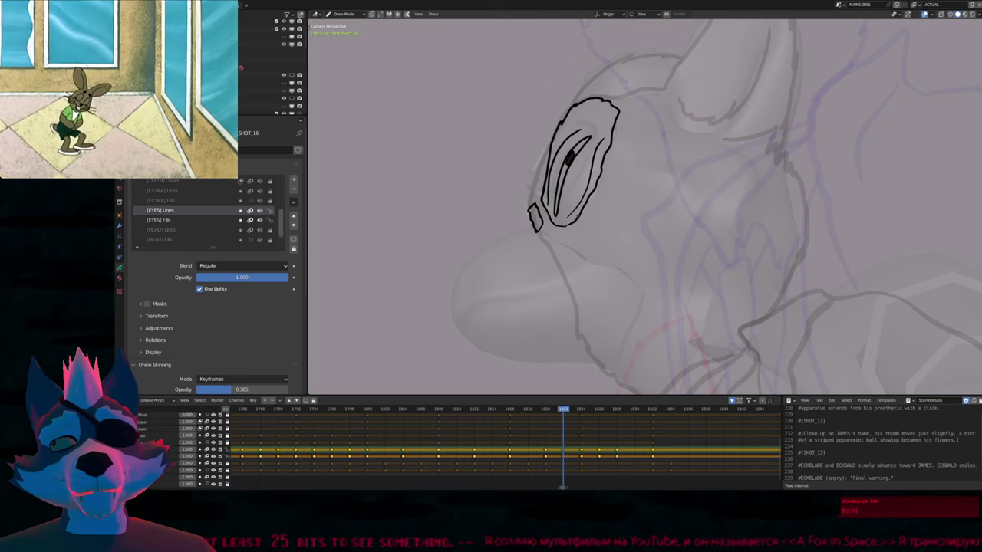
shift+middle_drag(581, 220, 548, 233)
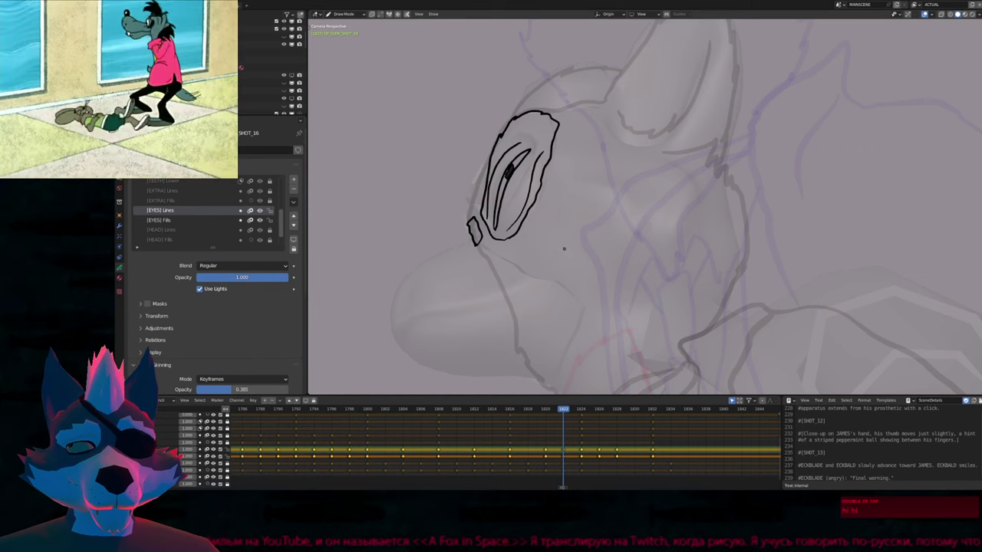
shift+middle_drag(564, 249, 553, 260)
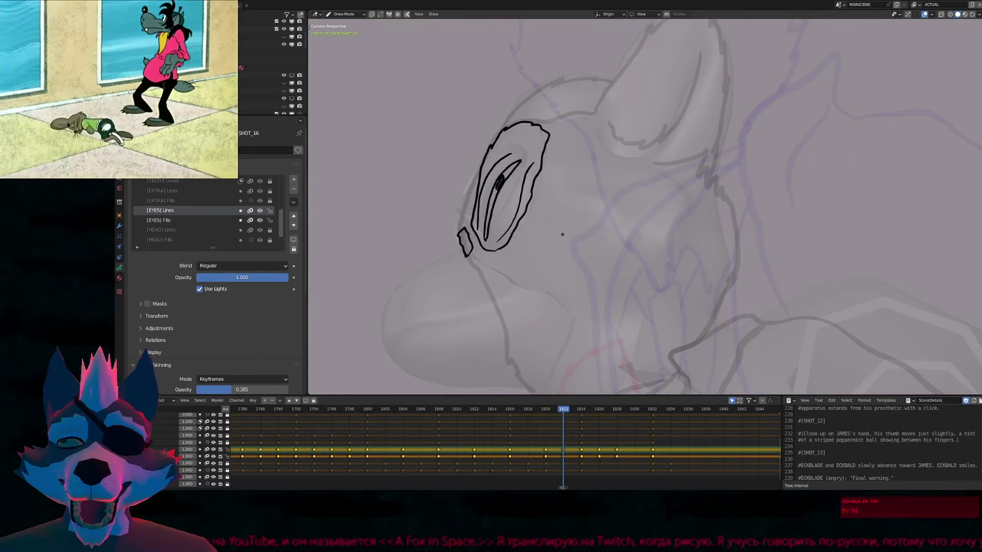
shift+middle_drag(583, 205, 609, 222)
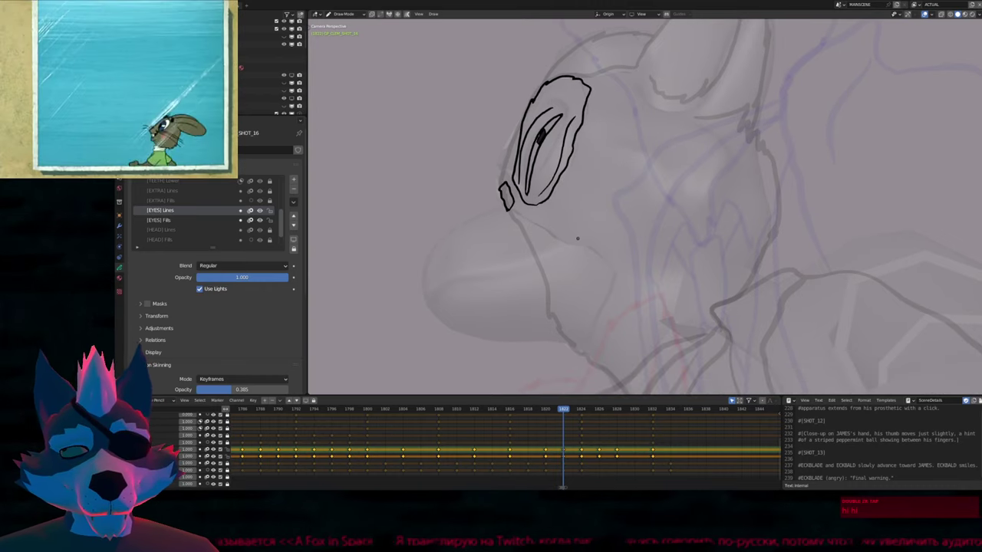
scroll(577, 238, down, 4)
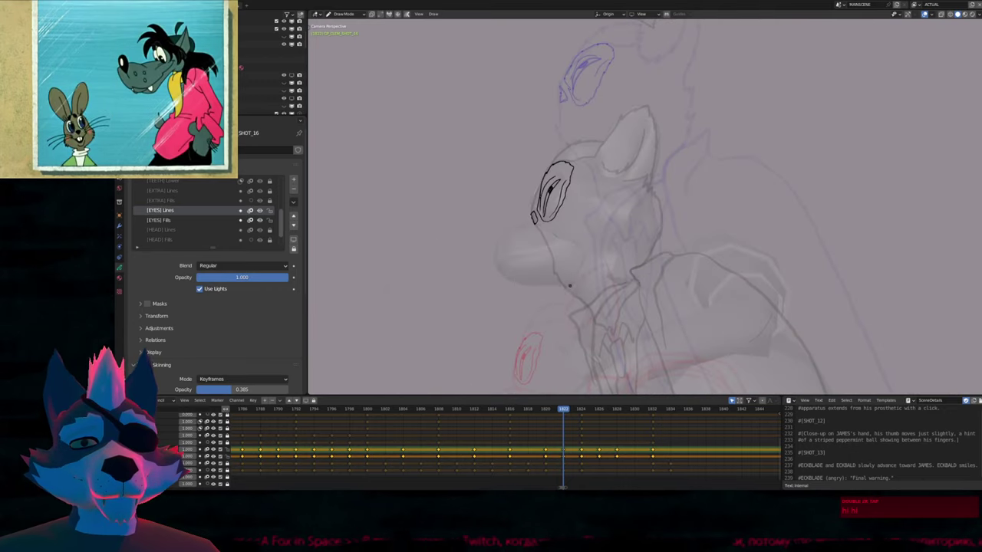
On frame 1818, select the eye stroke and softly move it downward
key(Down)
scroll(585, 241, up, 2)
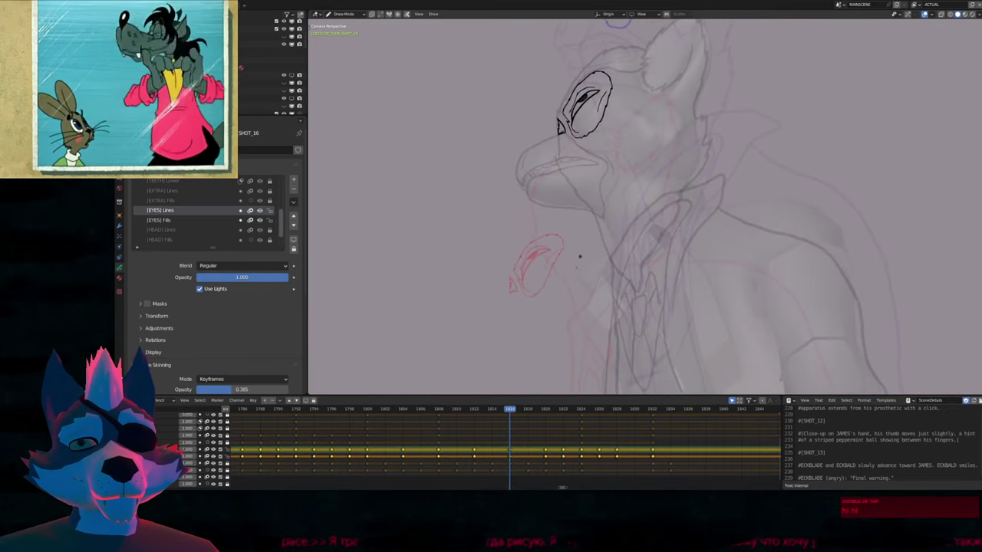
key(Up)
key(Tab)
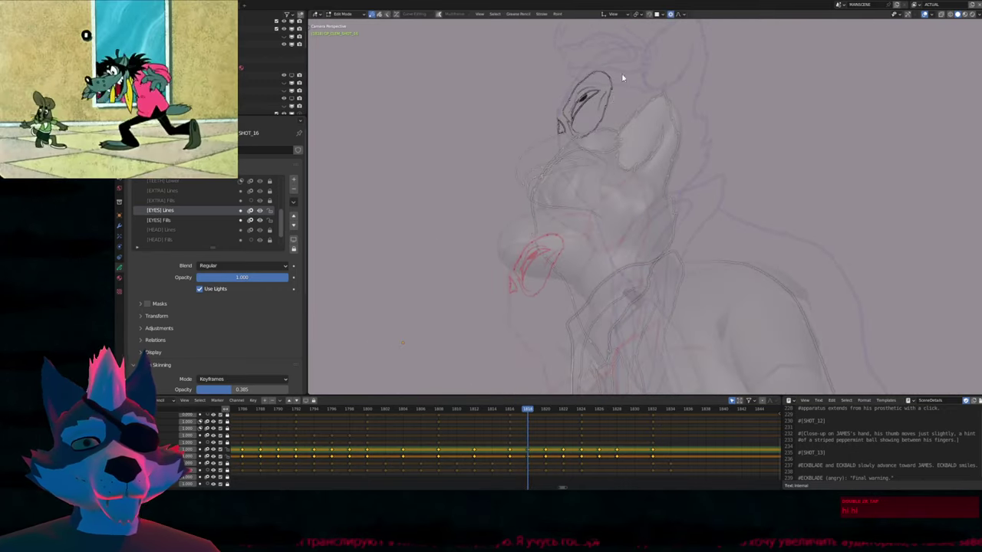
key(a)
key(g)
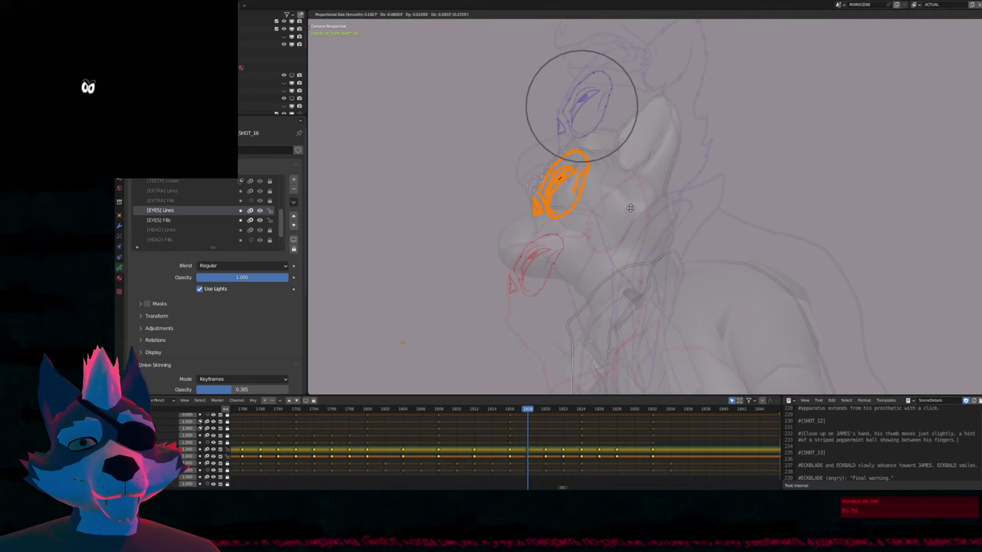
click(634, 206)
Nudge the eye stroke slightly again, then return to Draw Mode with a resized brush
scroll(635, 207, up, 2)
key(g)
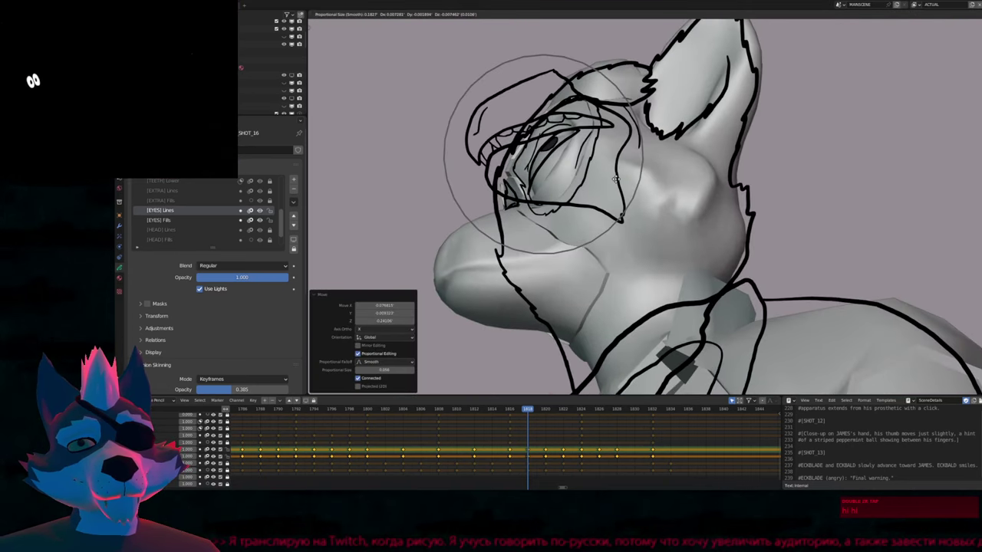
click(615, 184)
key(Tab)
key(f)
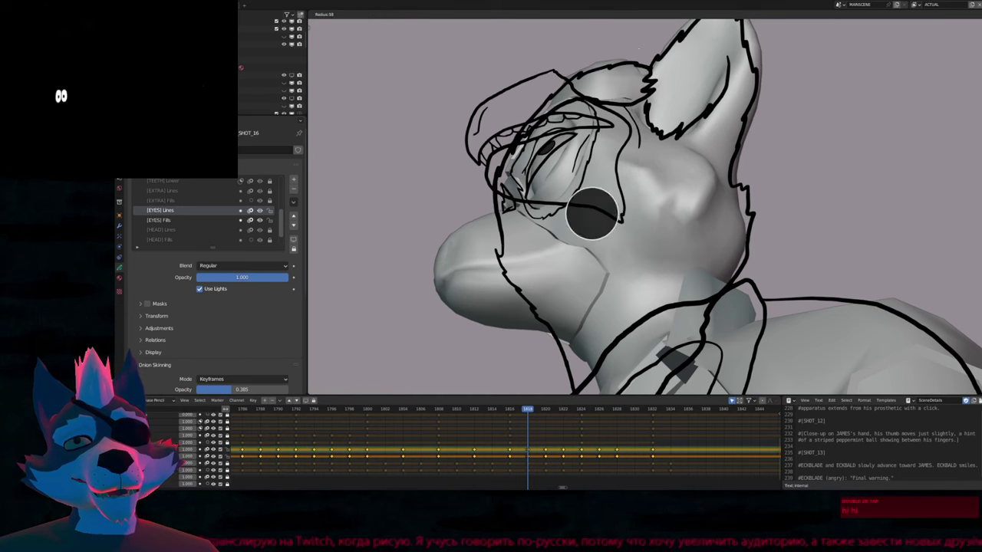
key(Return)
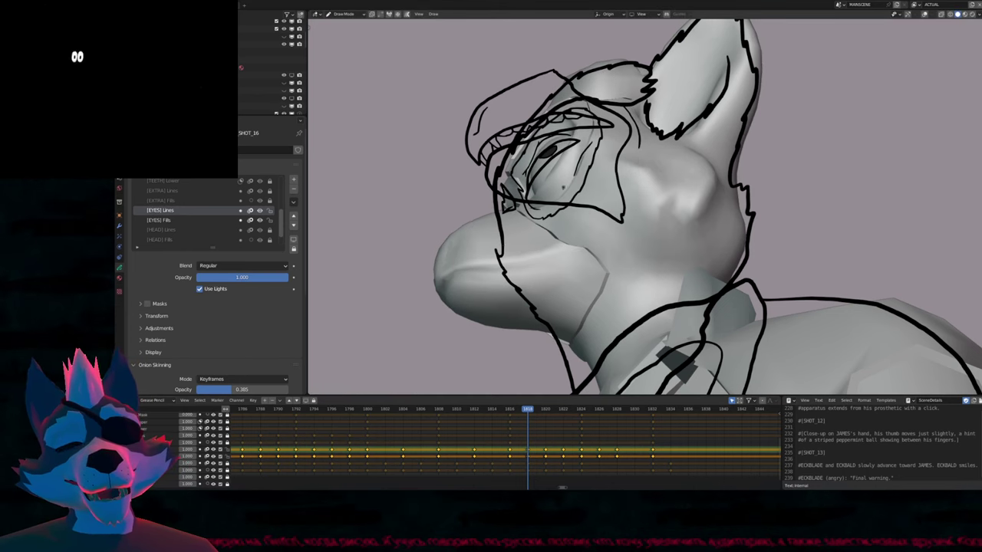
Compare frames 1816 and 1818, then redraw the eyelid lines around the eye on 1818
shift+middle_drag(549, 383, 549, 254)
key(Left)
key(Left)
shift+middle_drag(569, 171, 582, 185)
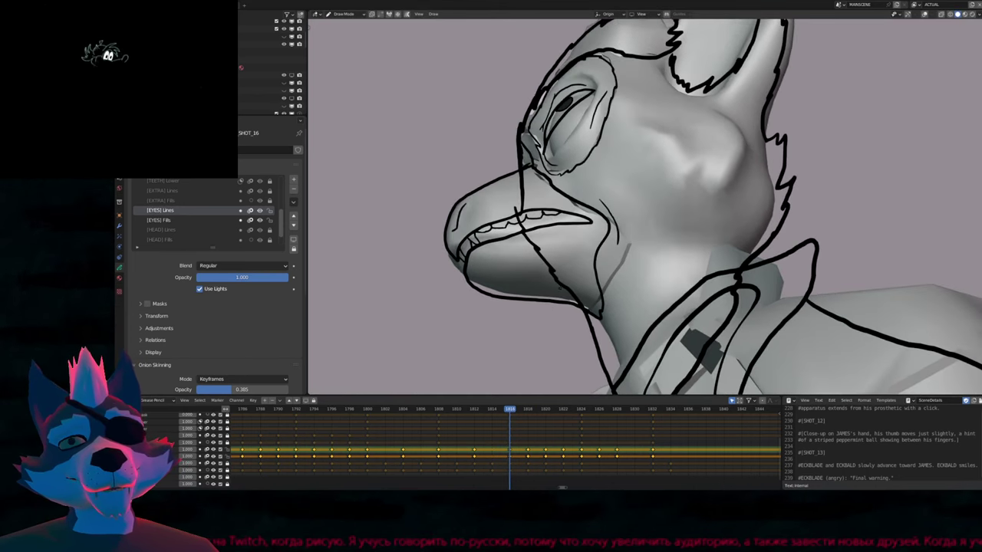
key(Right)
key(Right)
mouse_move(537, 90)
mouse_down()
mouse_move(589, 77)
mouse_move(575, 109)
mouse_up()
scroll(575, 110, down, 3)
scroll(575, 110, up, 1)
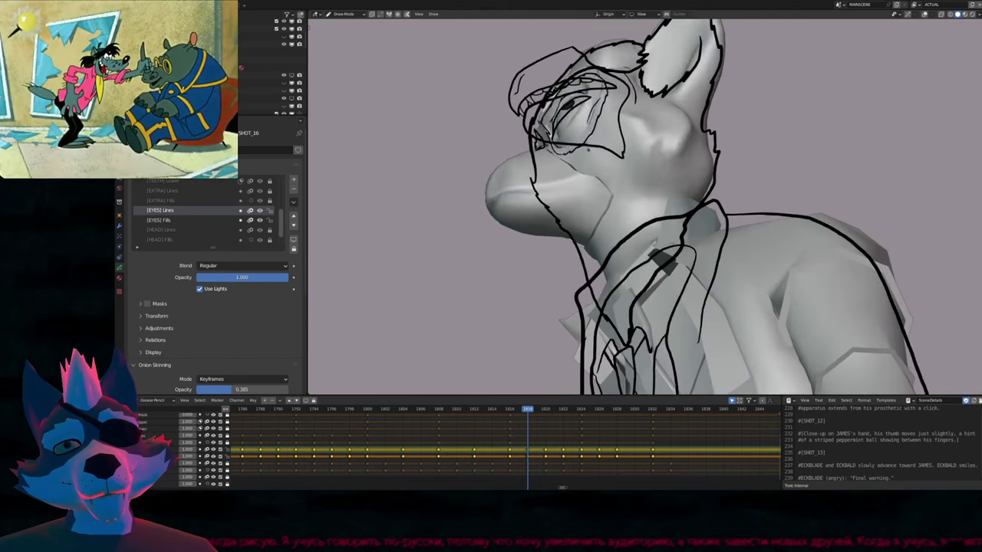
key(f)
click(586, 153)
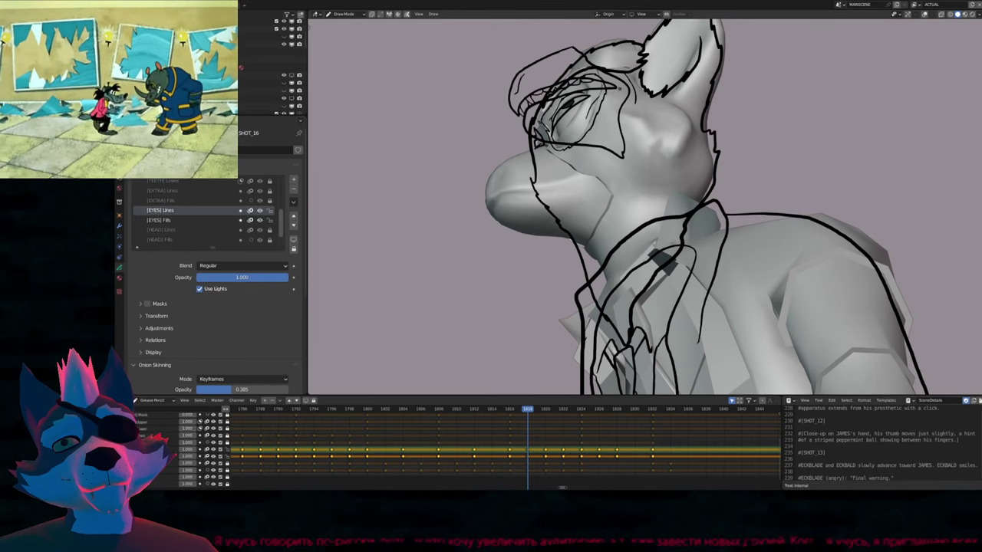
Step ahead to frame 1822 and back, framing the character's head in the viewport
scroll(494, 149, down, 4)
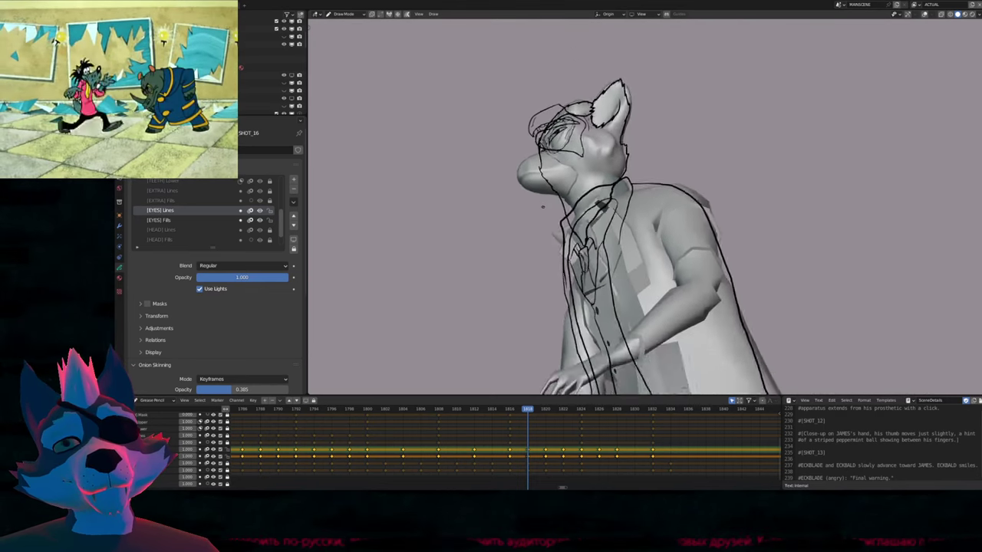
key(Up)
key(Up)
scroll(583, 230, up, 2)
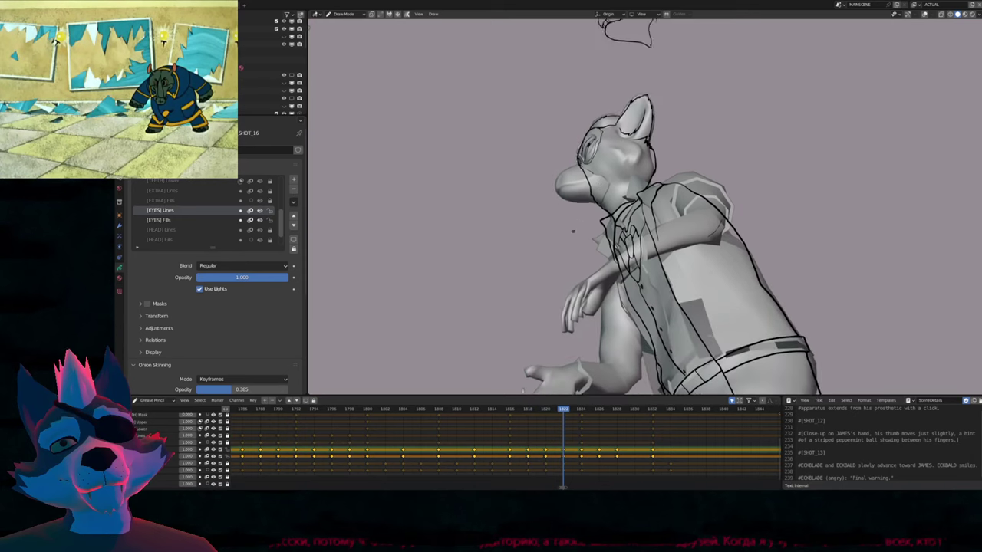
key(Up)
key(Down)
key(Down)
key(Down)
key(Down)
scroll(644, 208, up, 2)
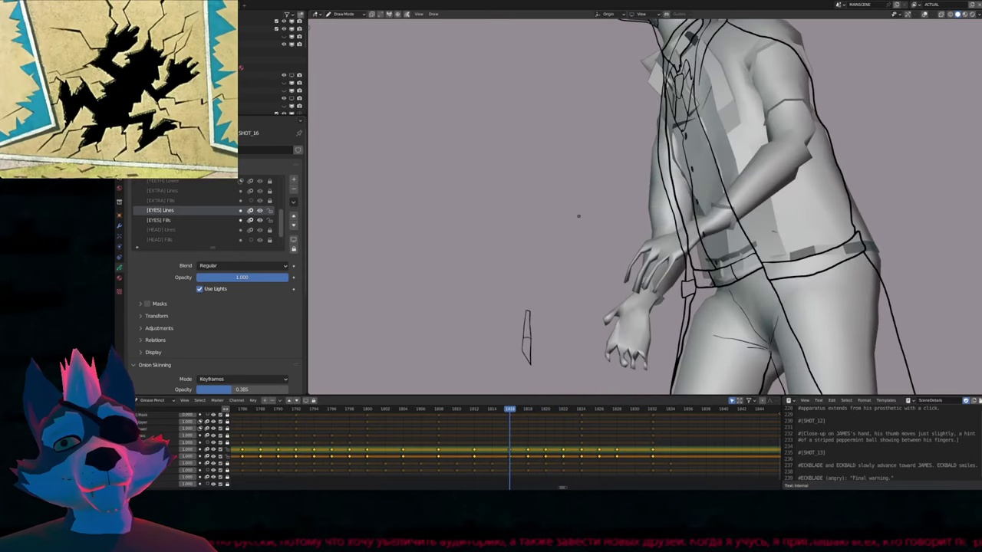
shift+middle_drag(583, 153, 583, 253)
scroll(645, 207, down, 2)
scroll(612, 176, down, 2)
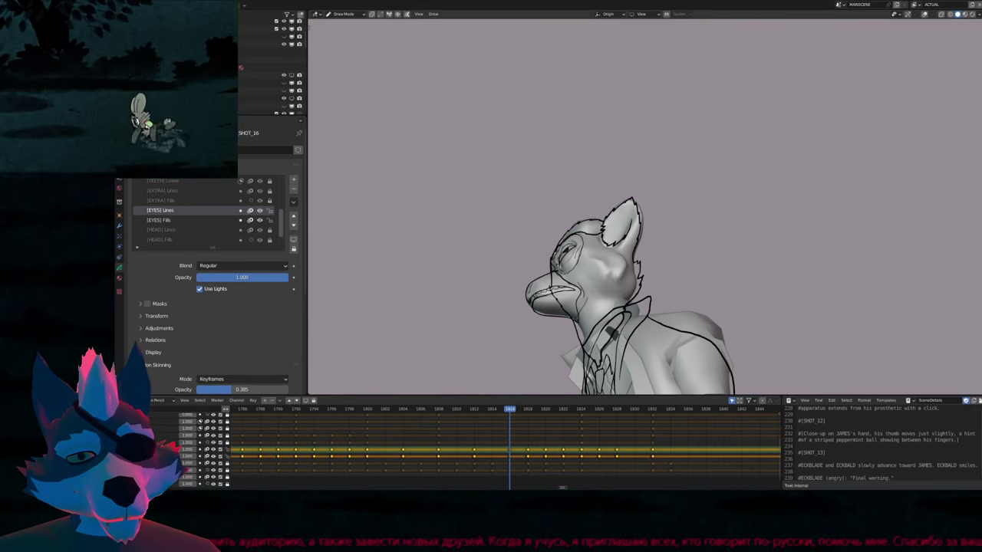
In camera view, duplicate the current keyframe's drawing and step back to frame 1812
key(KP_0)
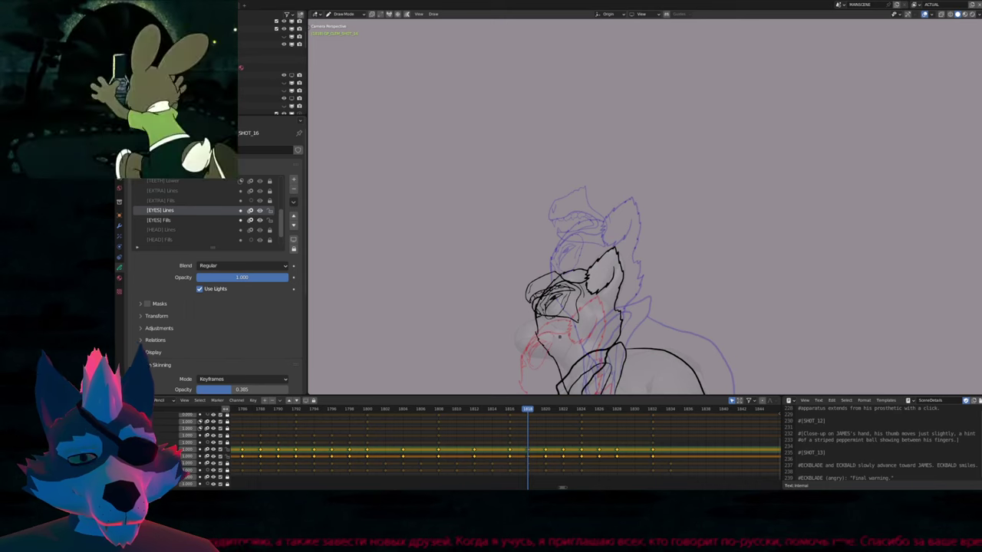
scroll(568, 273, up, 3)
key(Down)
key(Right)
key(Right)
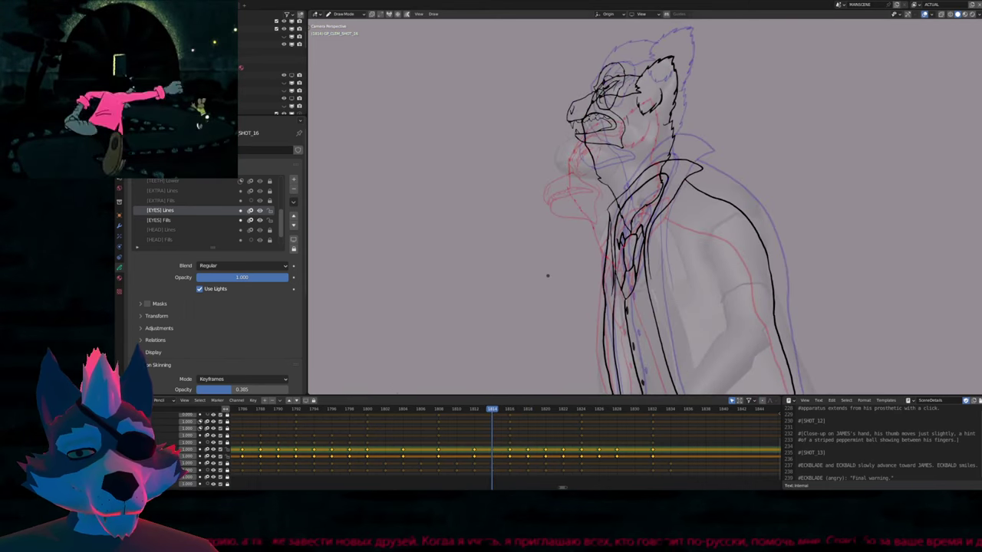
key(shift+d)
key(Tab)
key(Left)
key(Left)
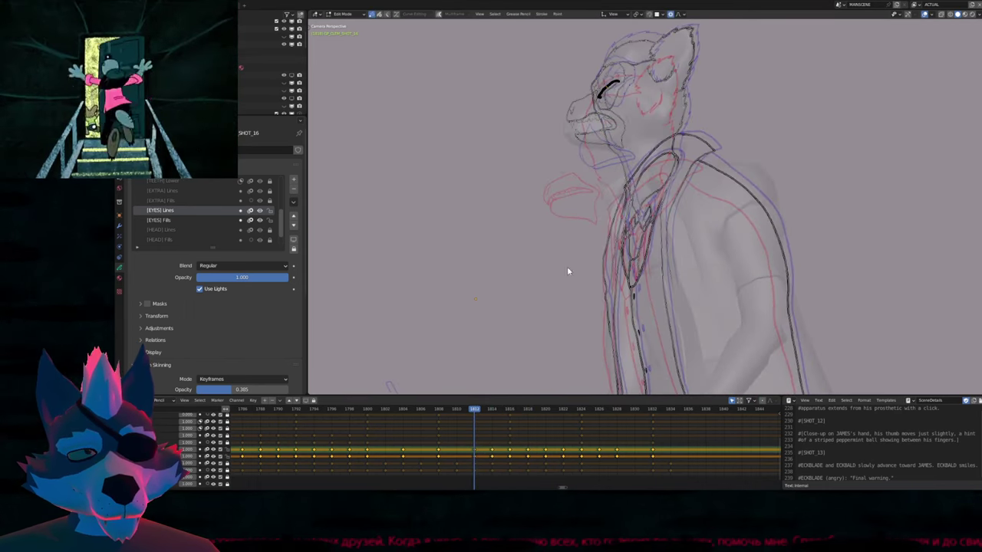
key(Tab)
Zoom onto the head and compare frames 1812, 1814 and 1816
scroll(565, 320, up, 3)
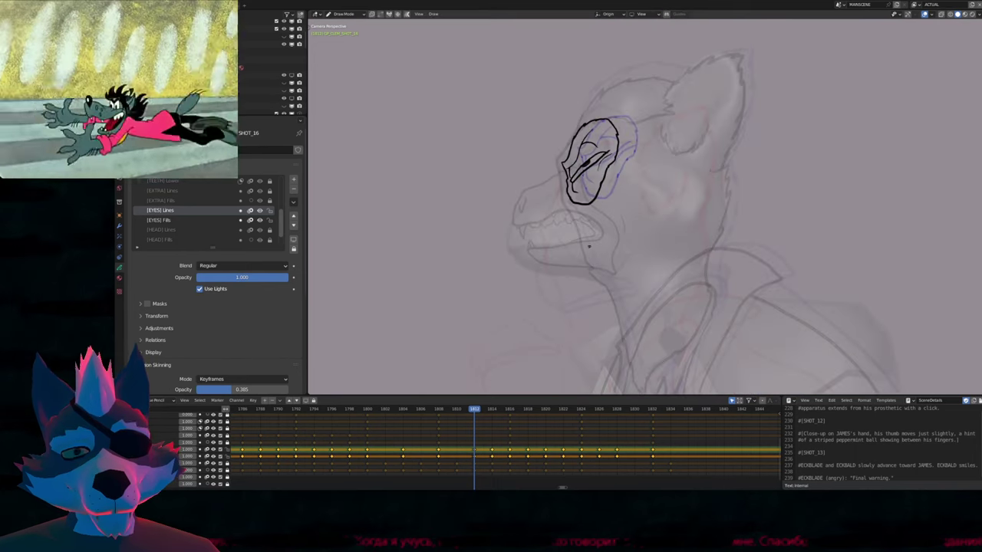
shift+middle_drag(566, 320, 566, 253)
key(Right)
key(Right)
key(Right)
key(Right)
key(Left)
key(Left)
key(Left)
key(Left)
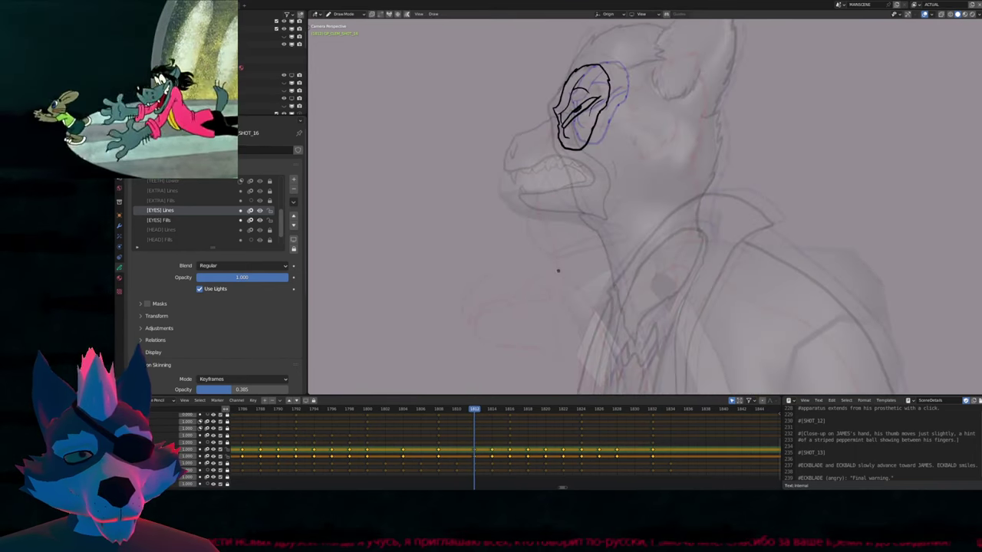
Copy all eye strokes from frame 1812 and paste them onto frame 1814
key(Right)
key(Right)
key(Left)
key(Left)
key(Tab)
key(a)
key(ctrl+c)
key(Right)
key(Right)
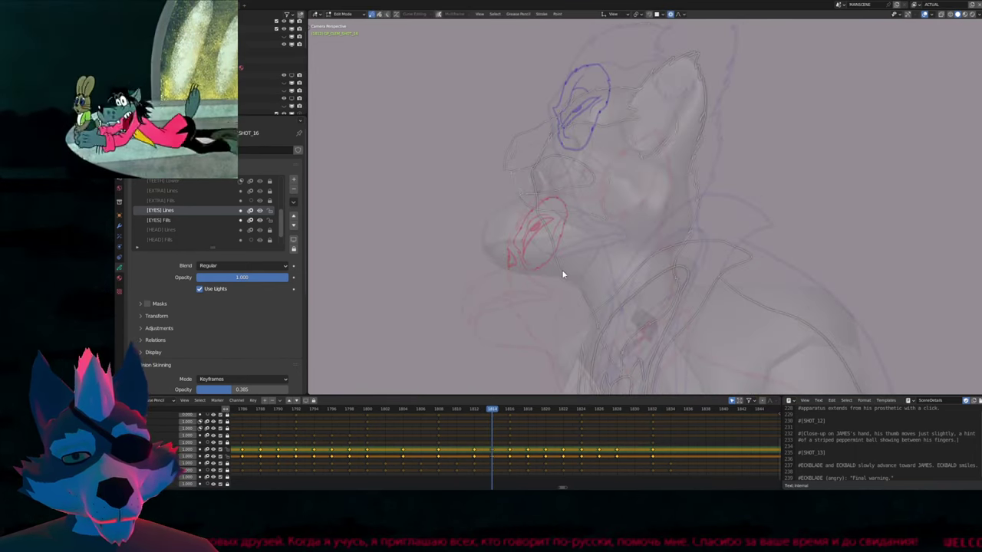
key(ctrl+v)
Softly shift the pasted eye strokes twice to fit the head, then return to Draw Mode
key(g)
click(586, 301)
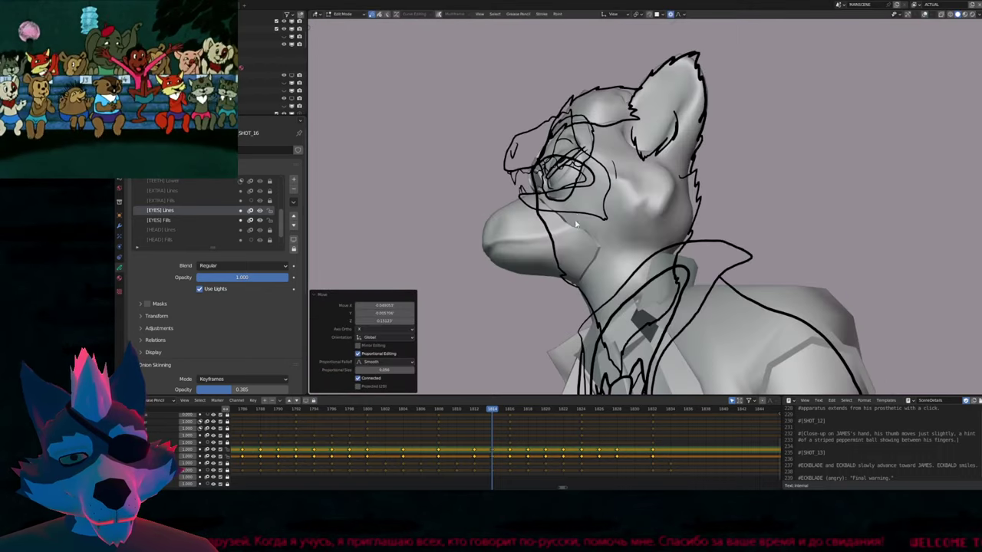
scroll(636, 219, up, 4)
key(g)
click(636, 218)
key(Tab)
Resize the brush, orbit around the head, select [HEAD] Lines and go to frame 1812
key(f)
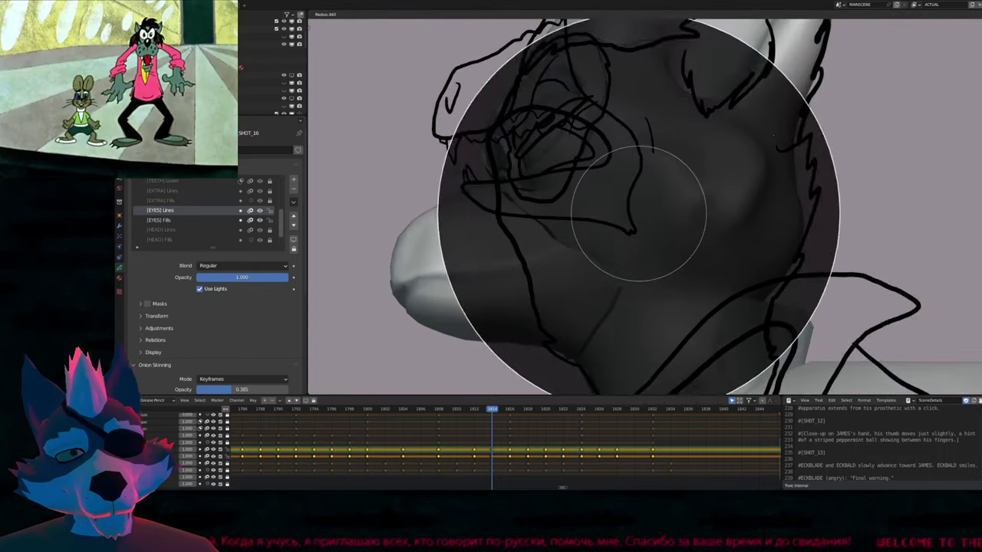
click(646, 112)
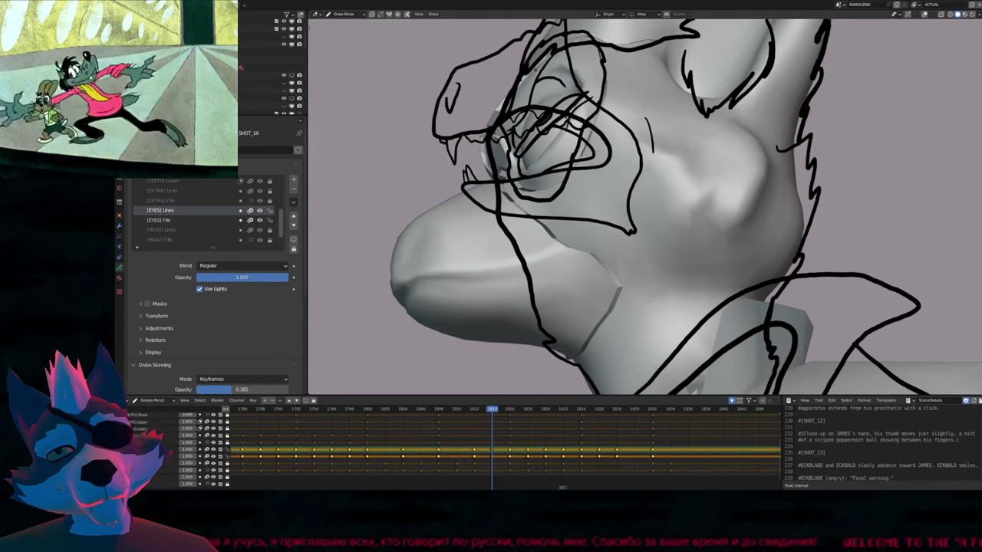
middle_drag(514, 31, 515, 75)
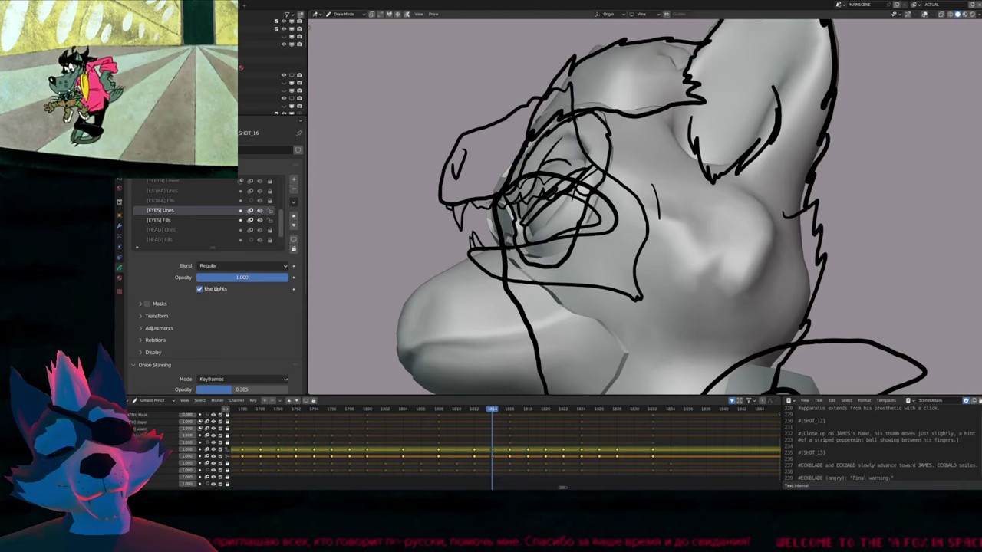
click(161, 230)
key(Left)
key(Left)
Switch to camera view, step back to frame 1810 and enter Edit Mode on its eye strokes
scroll(644, 207, down, 5)
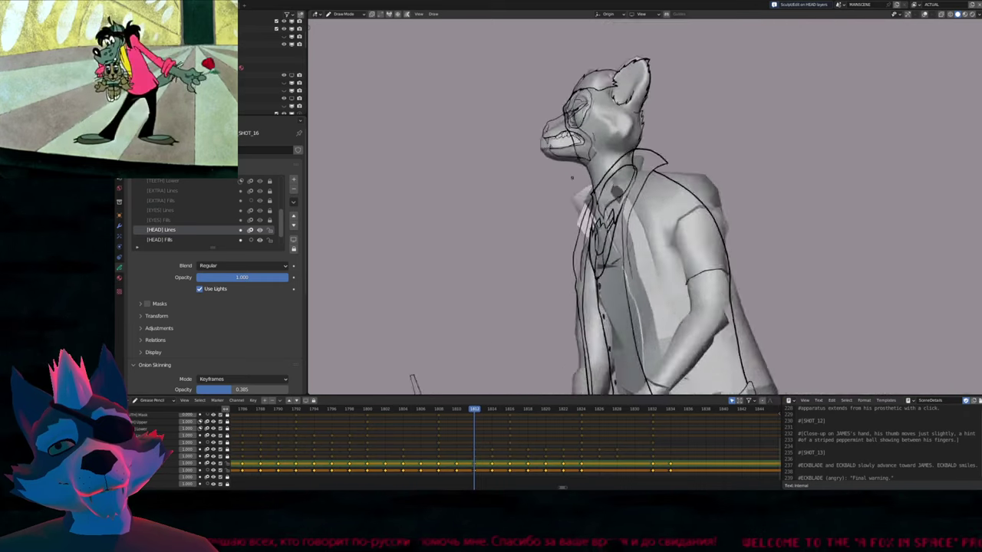
scroll(591, 115, up, 7)
key(Right)
key(Right)
shift+middle_drag(644, 230, 685, 154)
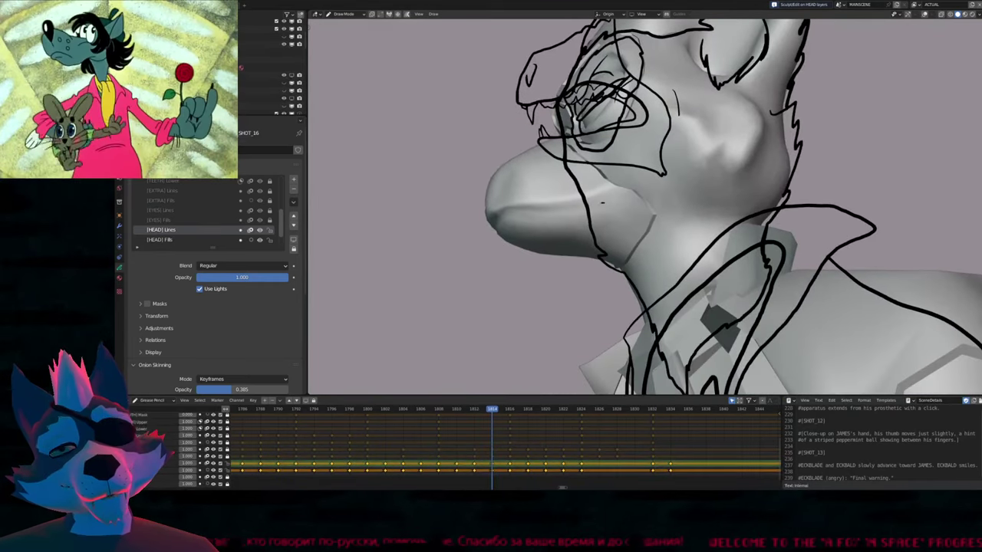
key(KP_0)
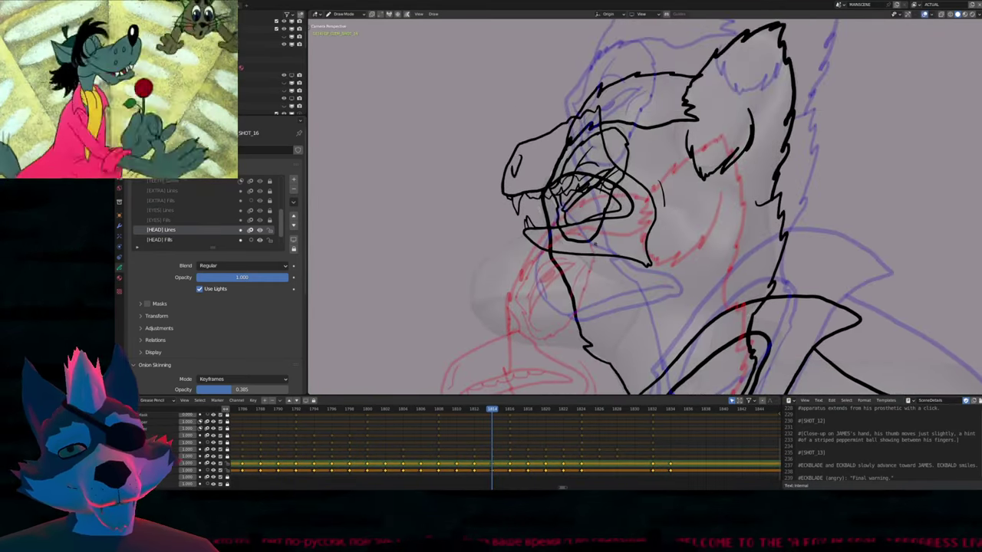
key(Left)
key(Left)
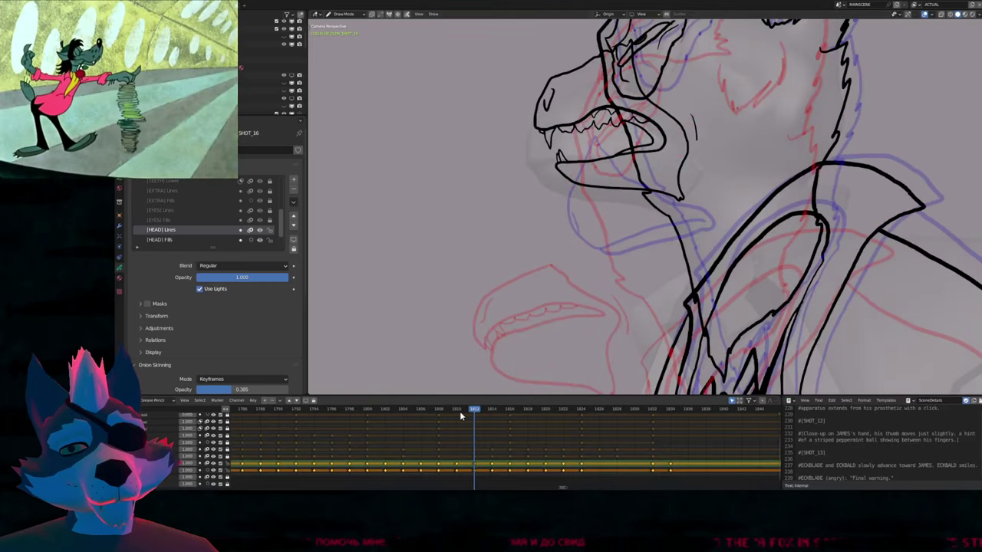
key(Left)
key(Left)
key(Tab)
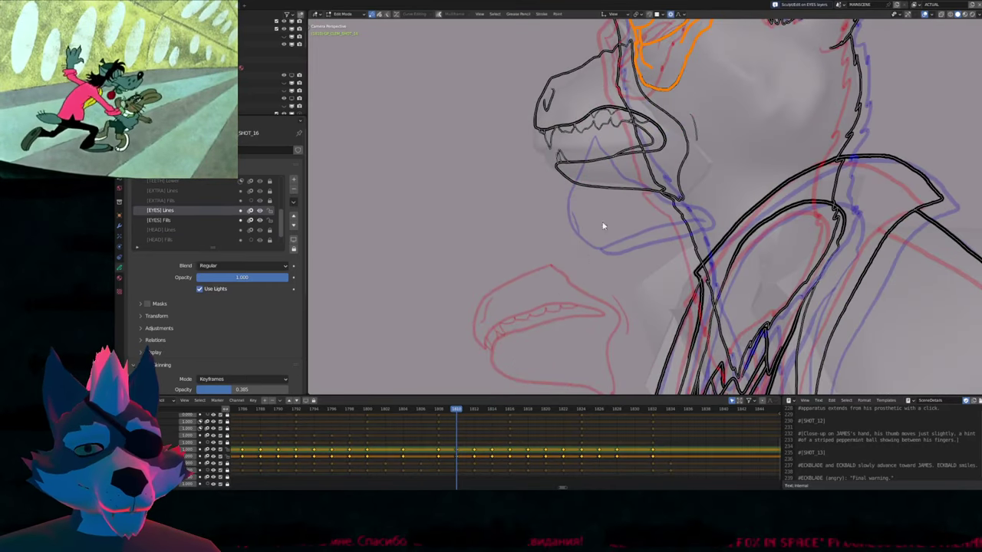
Softly move the frame 1810 eye strokes twice with proportional editing, then return to Draw Mode
key(KP_Decimal)
key(g)
click(811, 172)
key(g)
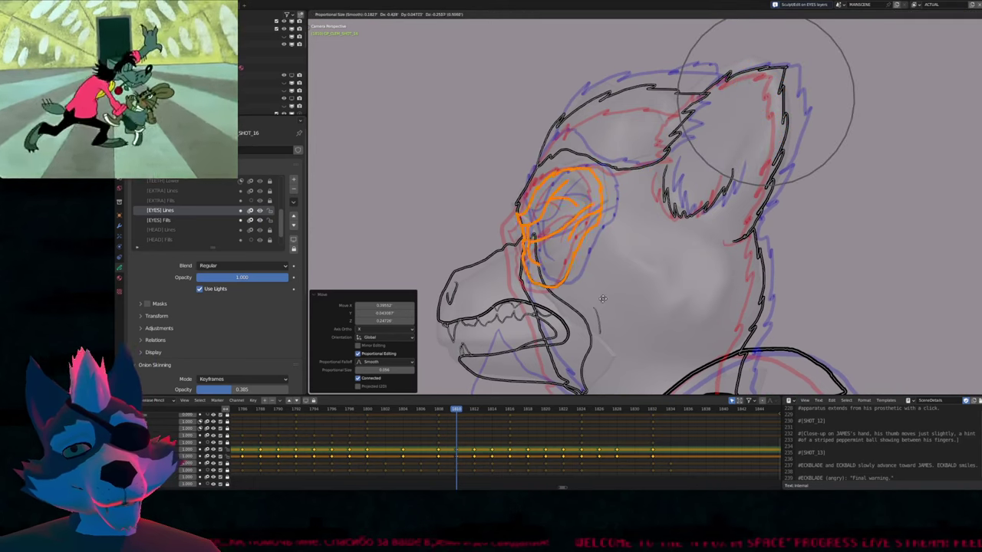
click(603, 299)
key(Tab)
Compare frame 1808 with the next frame and redraw the eye with resized brushes
key(Left)
key(Left)
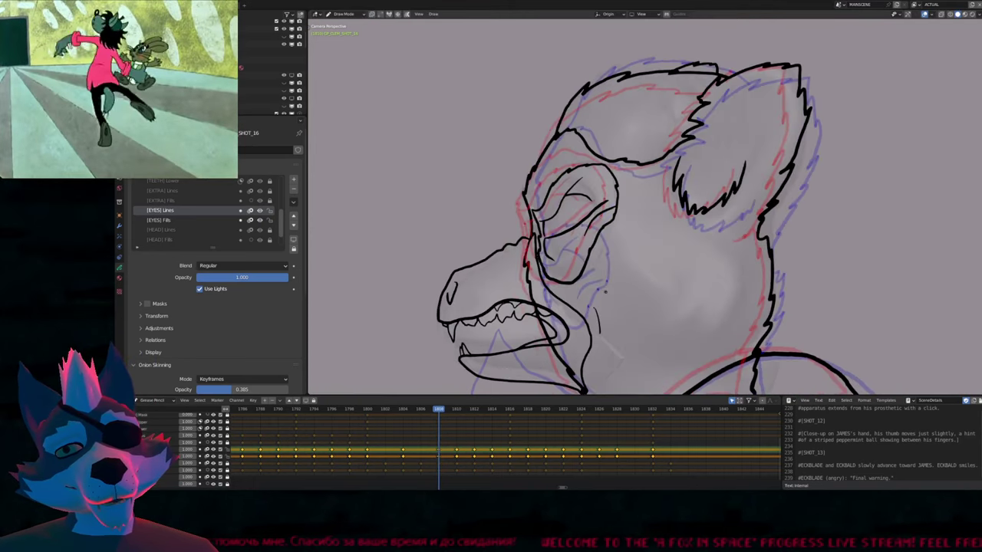
key(Right)
key(Right)
key(Right)
key(Right)
key(Left)
key(Left)
key(Left)
key(Left)
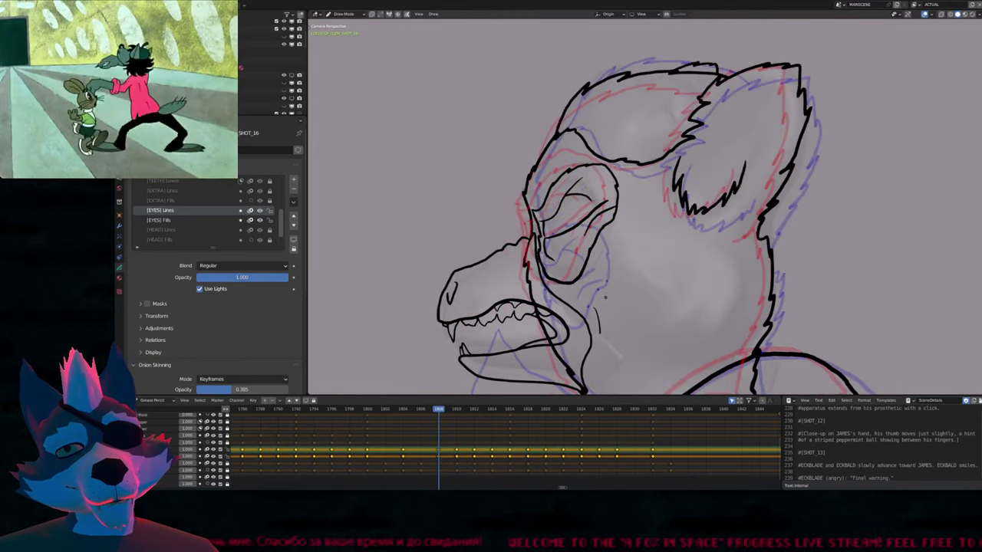
key(Right)
key(Right)
key(f)
click(454, 169)
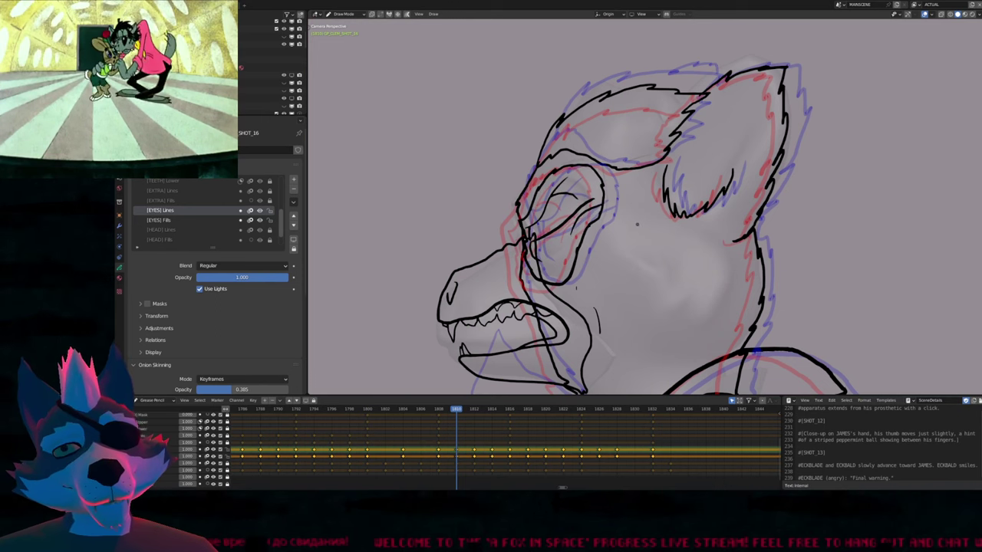
key(f)
click(536, 191)
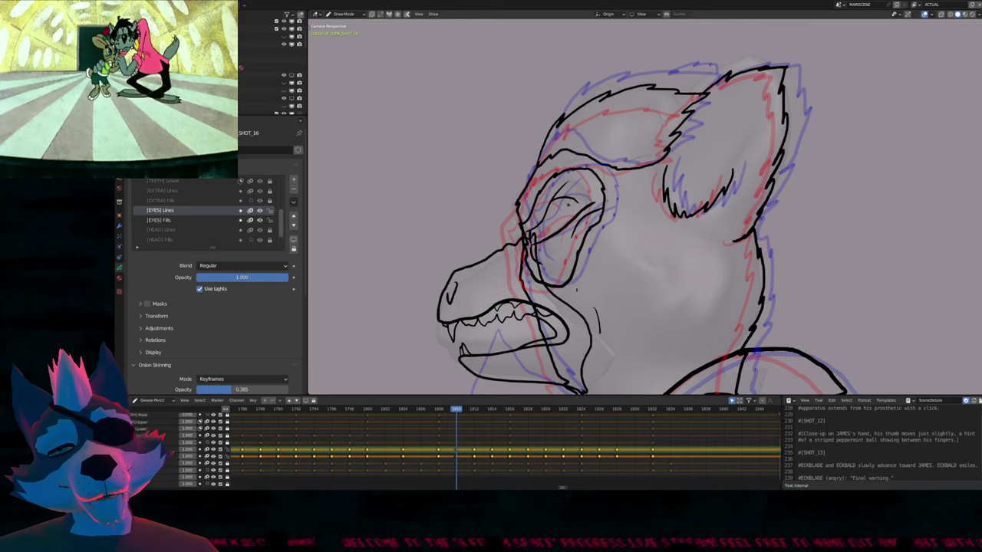
Review frames through 1814 with onion skins toggled off and on, ending on frame 1800
key(Down)
key(Down)
key(Up)
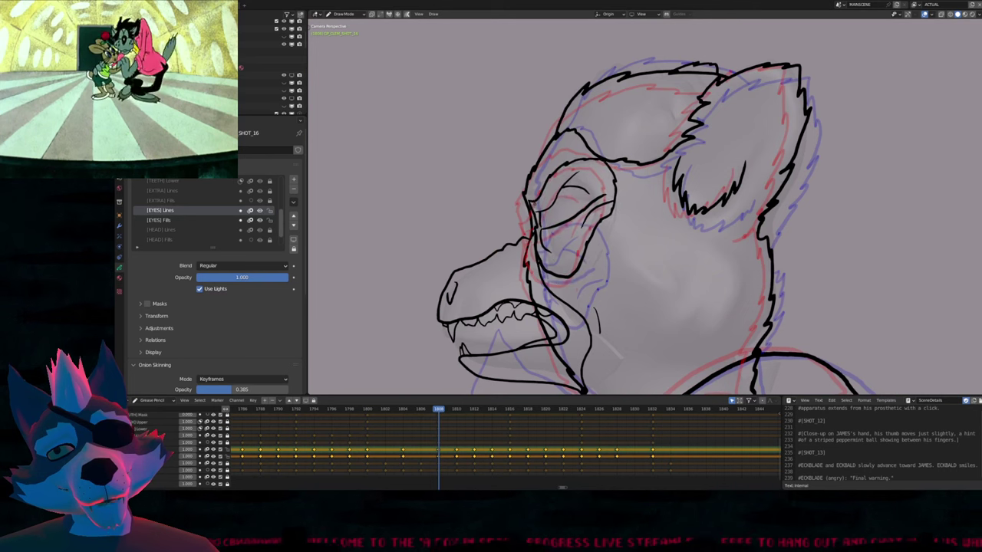
key(Up)
key(Up)
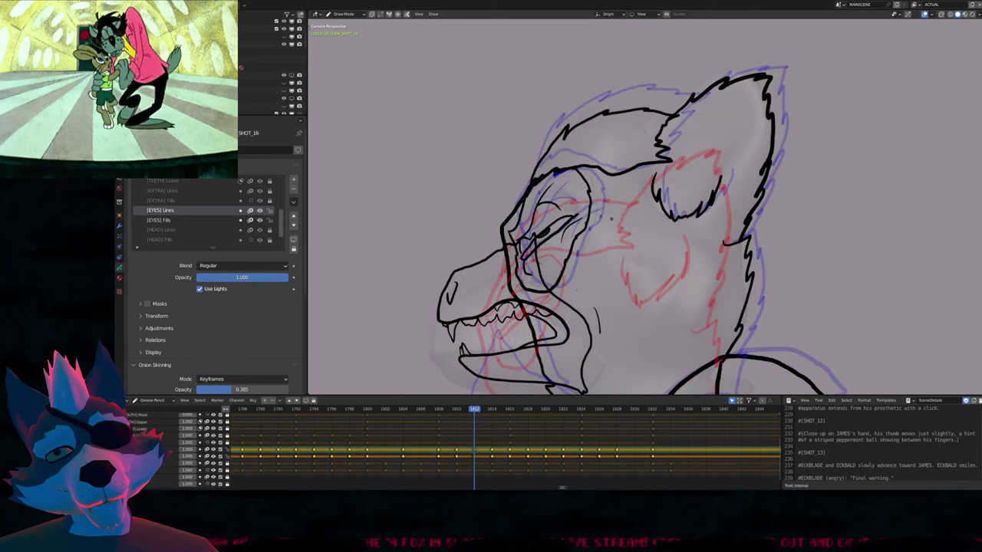
key(shift+alt+z)
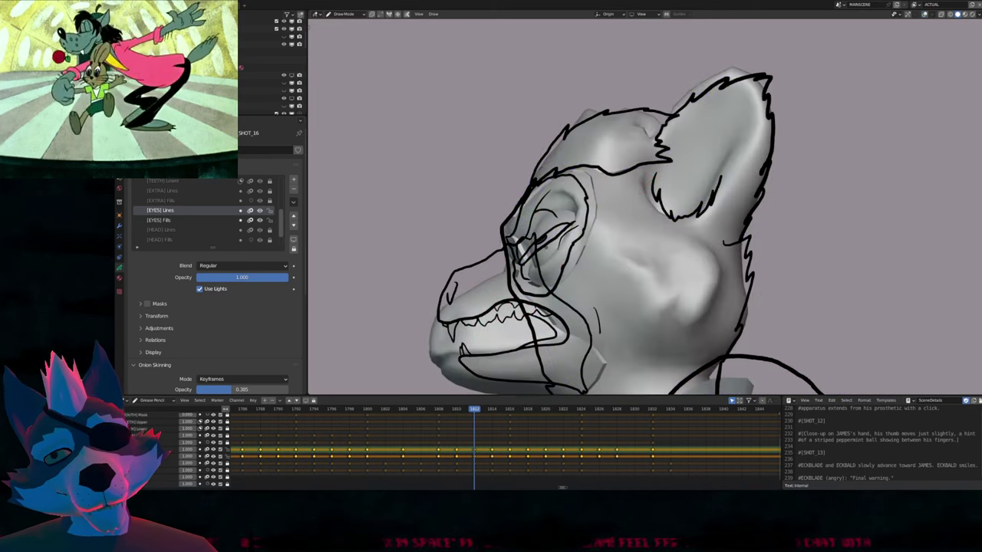
key(shift+alt+z)
key(Down)
key(Up)
key(Up)
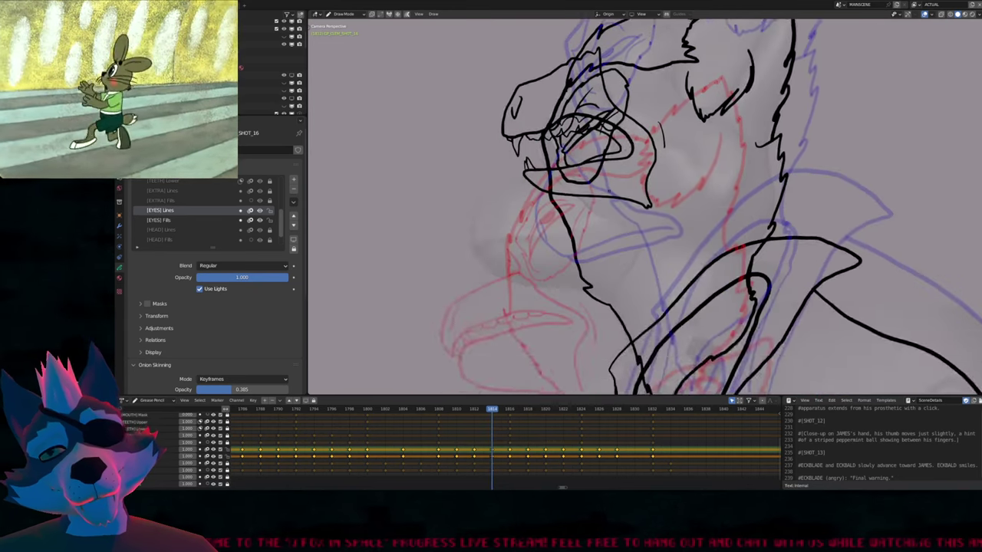
key(Up)
key(Down)
key(Down)
key(Down)
key(Down)
key(Down)
key(Down)
key(Up)
key(Up)
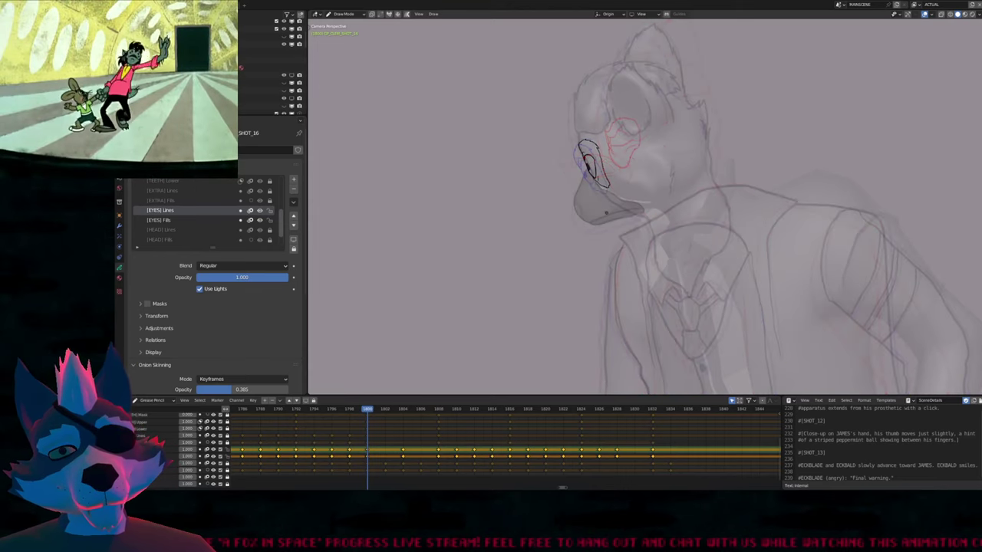
Go to frame 1806, softly move its eye strokes upward, and return to Draw Mode
scroll(606, 213, up, 5)
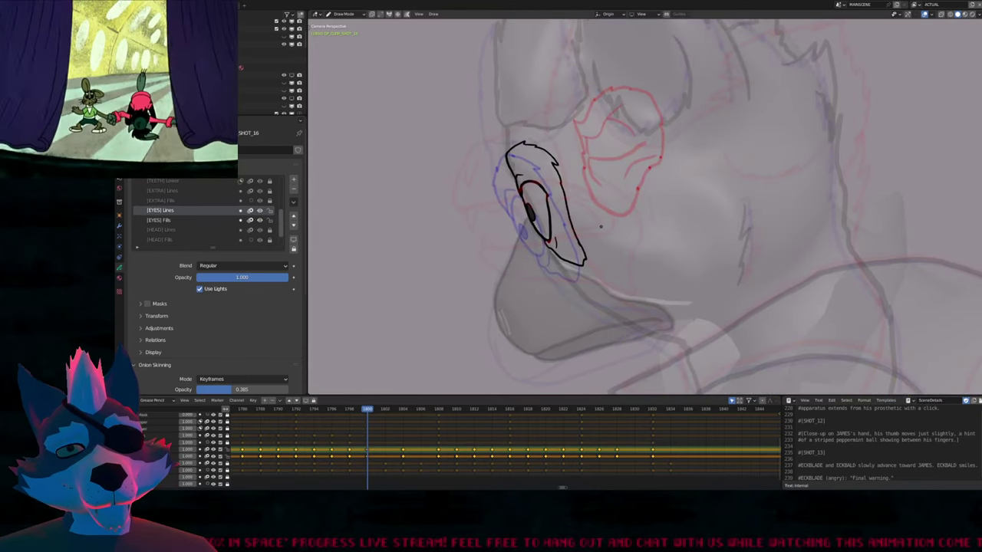
key(Up)
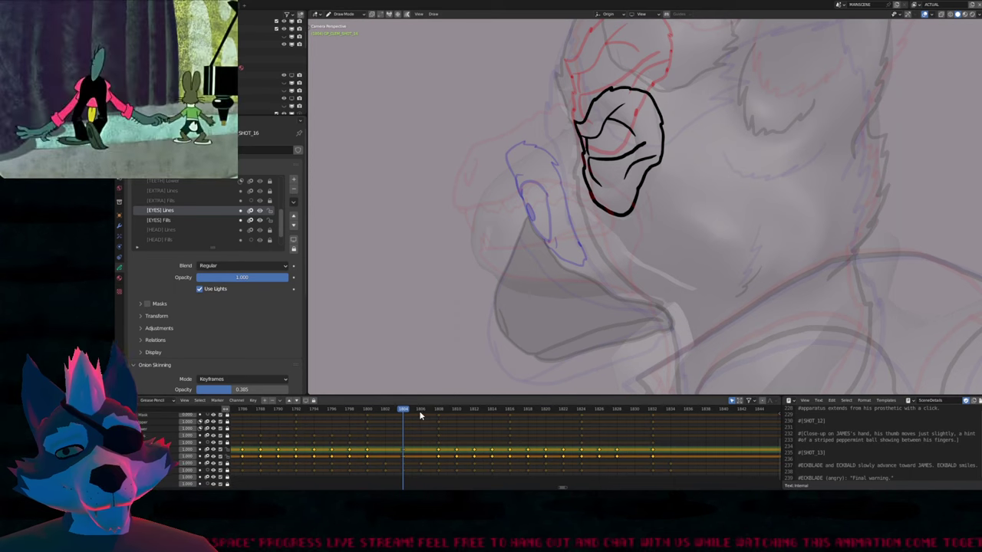
scroll(545, 250, up, 1)
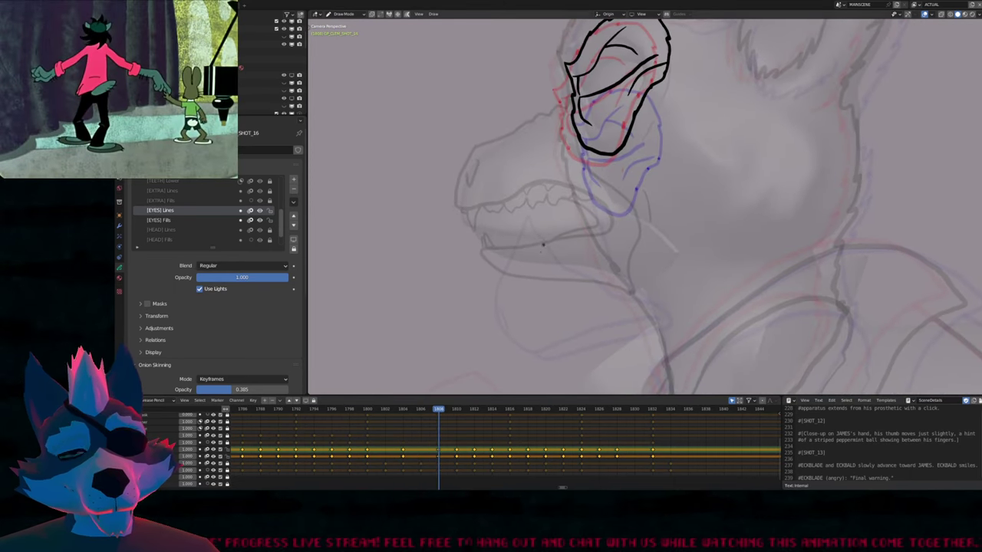
click(421, 408)
key(Tab)
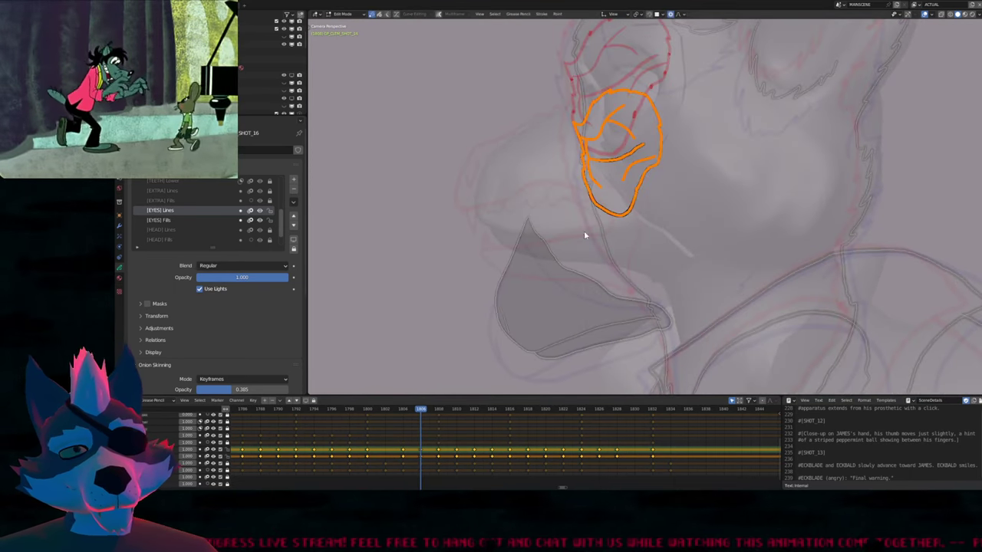
scroll(606, 257, down, 2)
key(g)
click(618, 219)
key(Tab)
With a resized brush, draw four new inner strokes inside the eye outline
key(f)
click(661, 151)
drag(571, 165, 602, 203)
drag(541, 222, 604, 198)
drag(528, 204, 606, 196)
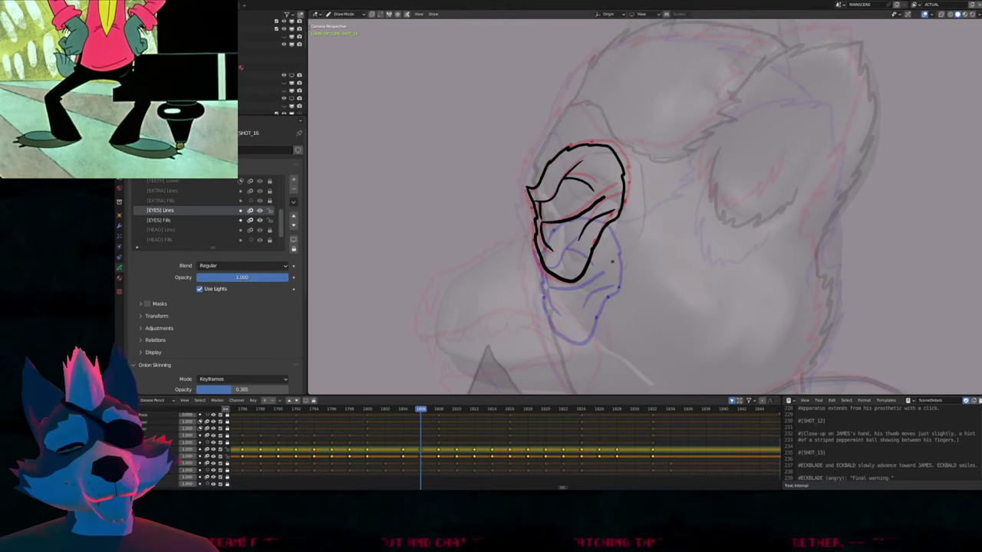
drag(539, 224, 620, 206)
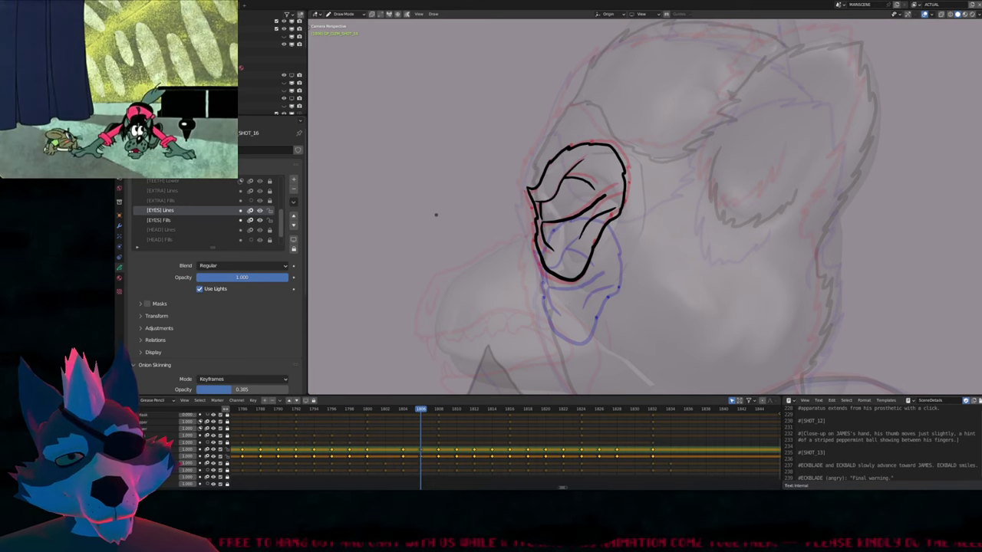
Move the eye strokes right, adjust them again, enlarge slightly, then step to frame 1808
key(Tab)
key(g)
key(Escape)
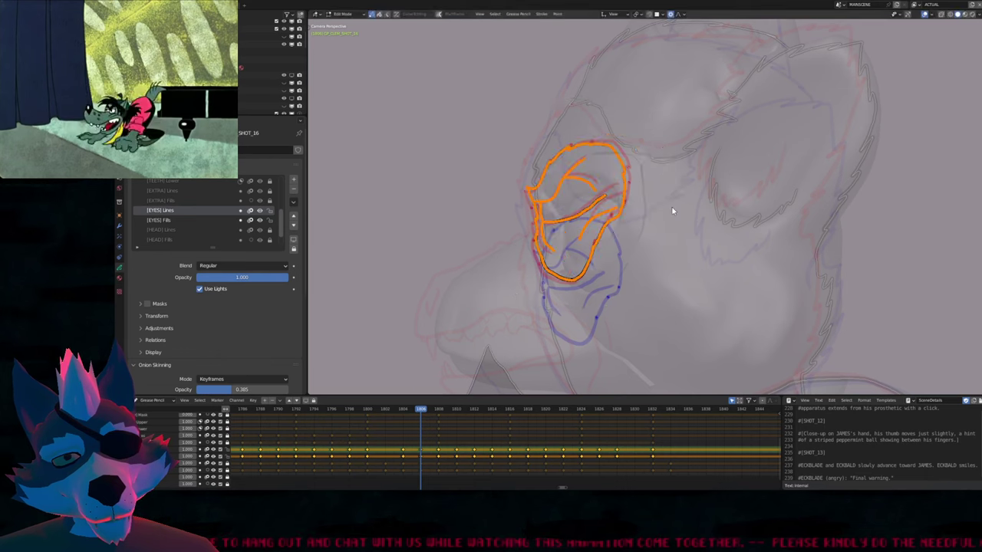
key(g)
click(779, 168)
key(g)
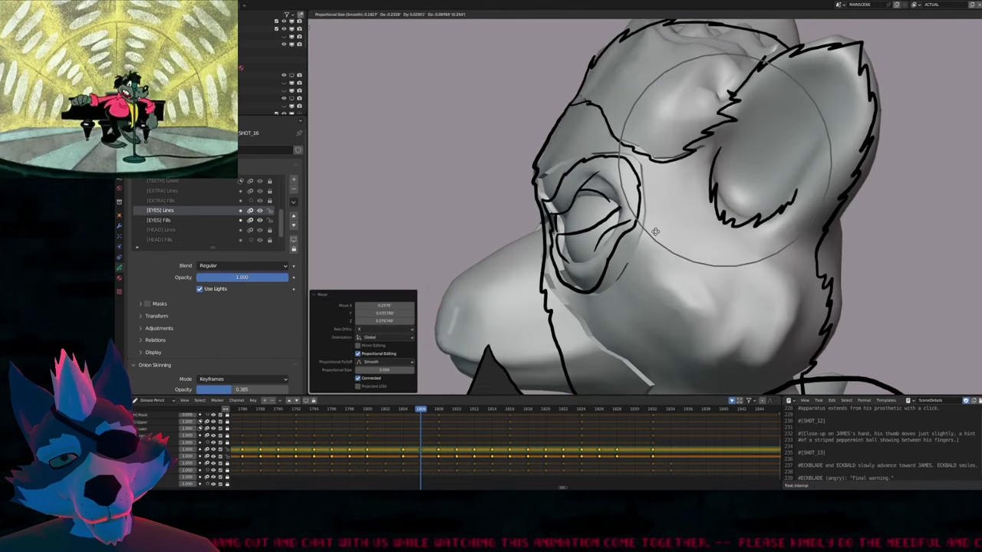
click(661, 232)
key(s)
click(665, 234)
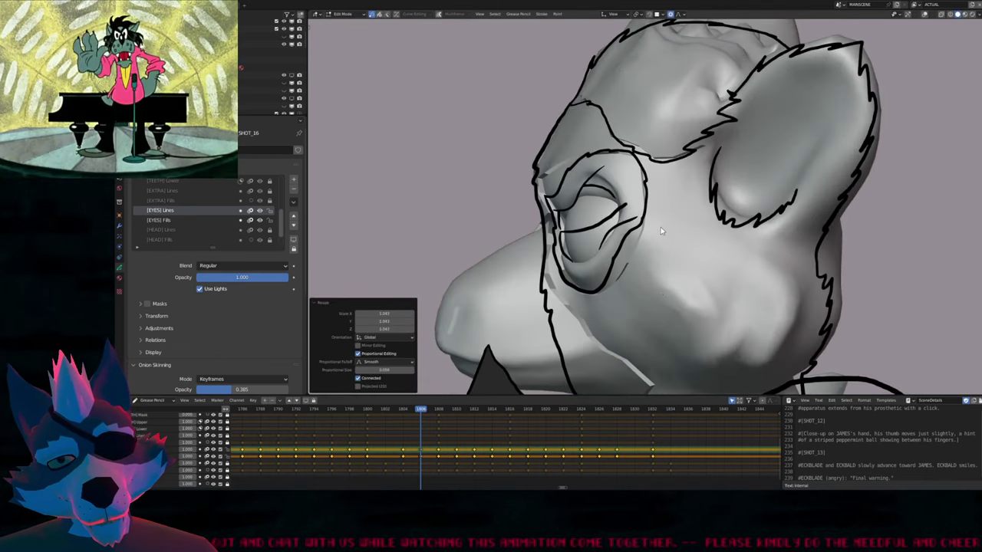
key(KP_0)
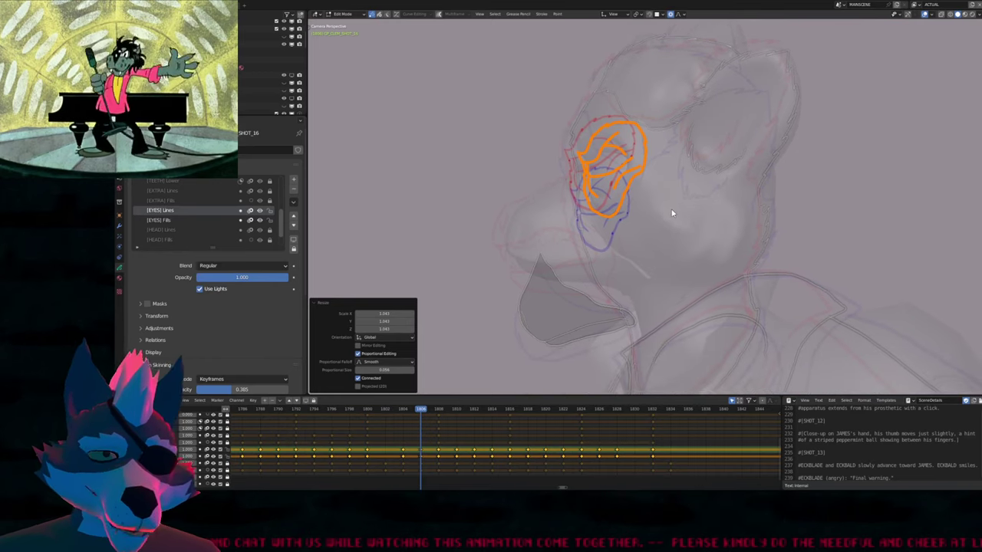
key(Tab)
key(Right)
key(Right)
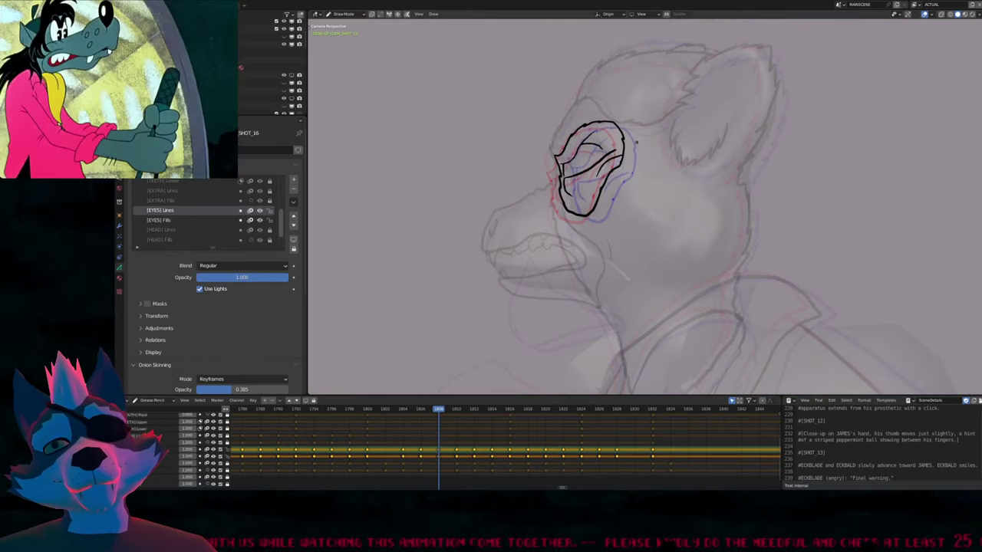
Step forward from frame 1810 through the later eye drawings up to frame 1824
key(Right)
key(Right)
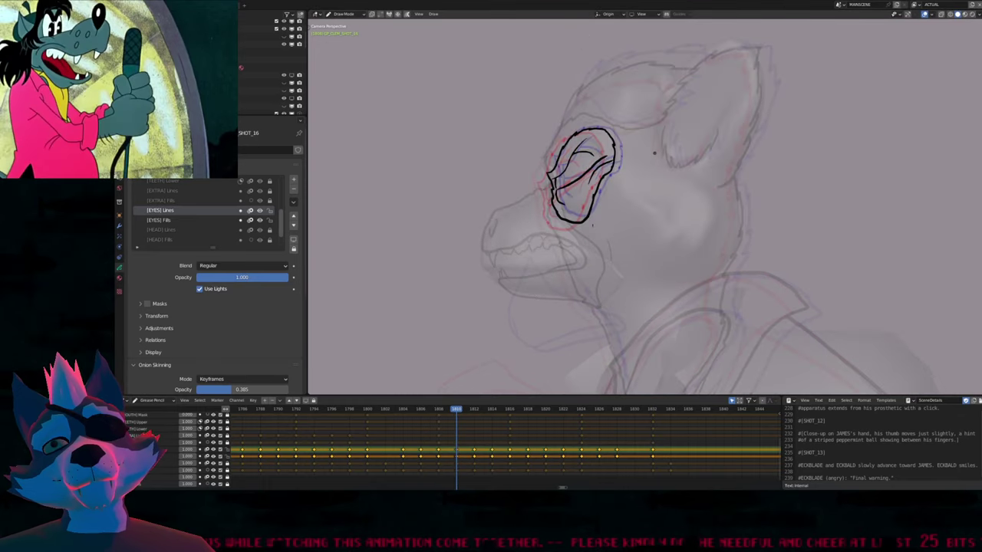
key(Left)
key(Left)
key(Right)
key(Right)
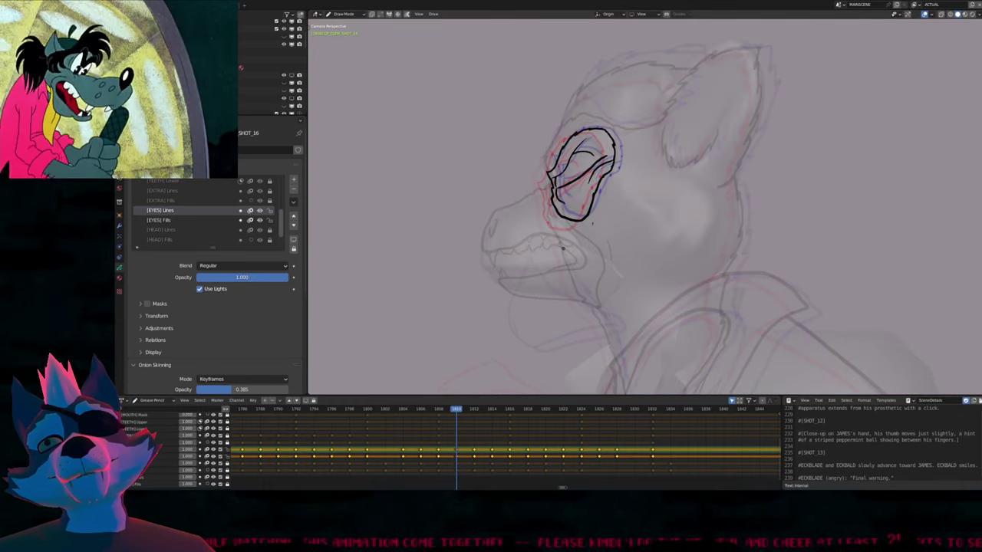
key(Right)
key(Right)
key(Right)
key(Right)
key(Right)
key(Right)
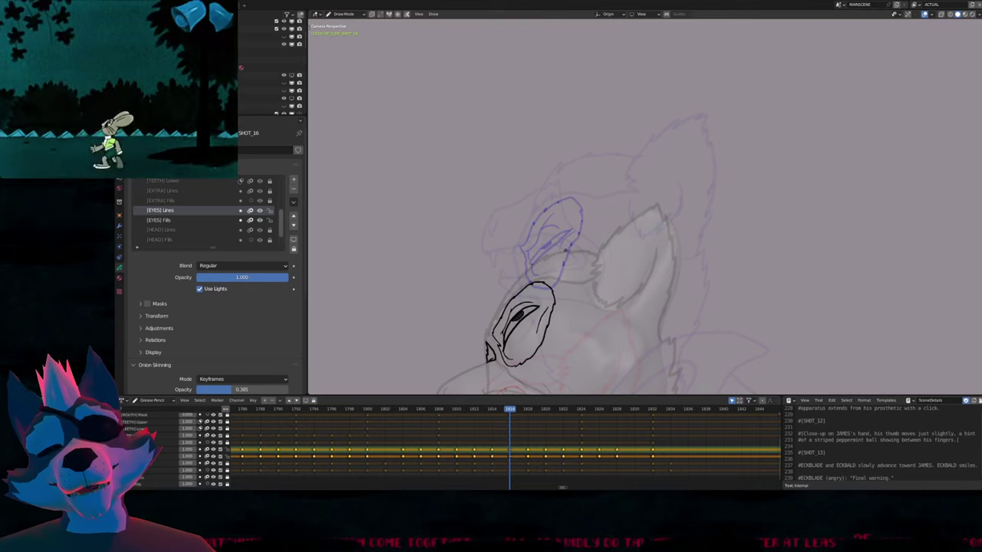
key(Right)
key(Right)
key(Right)
key(Right)
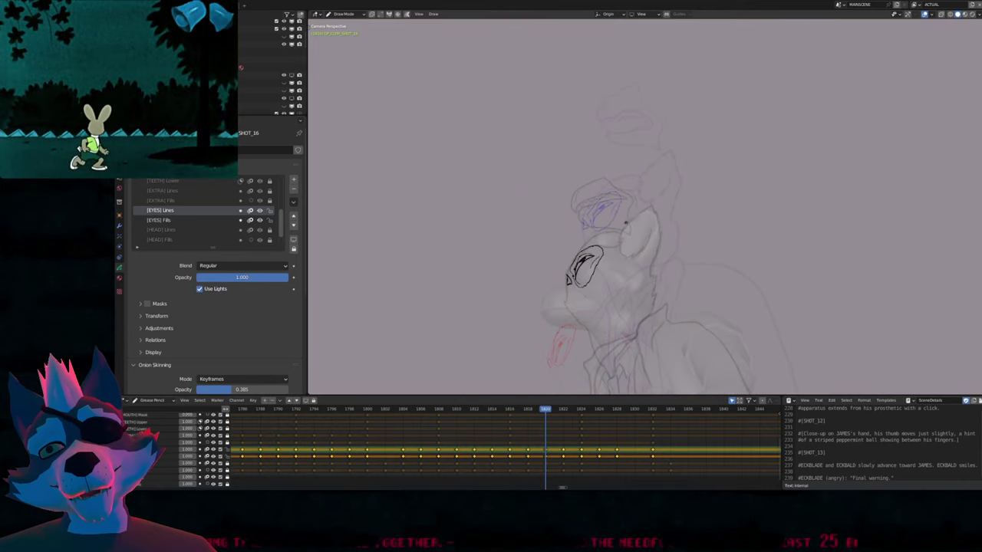
key(Right)
key(Right)
key(Right)
key(Right)
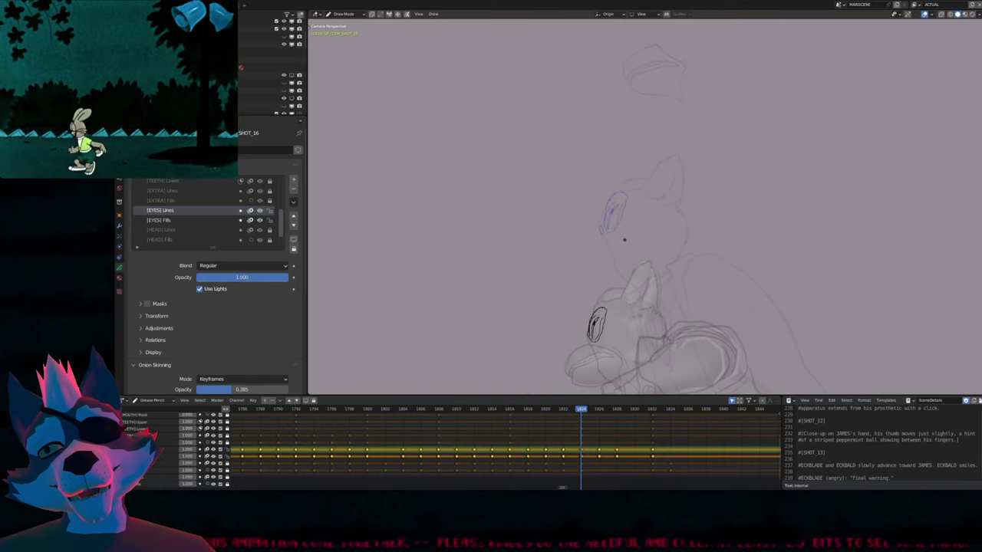
key(Right)
key(Right)
key(Left)
key(Left)
key(Left)
key(Left)
key(Left)
key(Left)
key(Left)
key(Left)
key(Left)
key(Left)
key(Left)
key(Left)
key(Left)
key(Left)
key(Left)
key(Left)
key(Left)
key(Left)
key(Left)
key(Left)
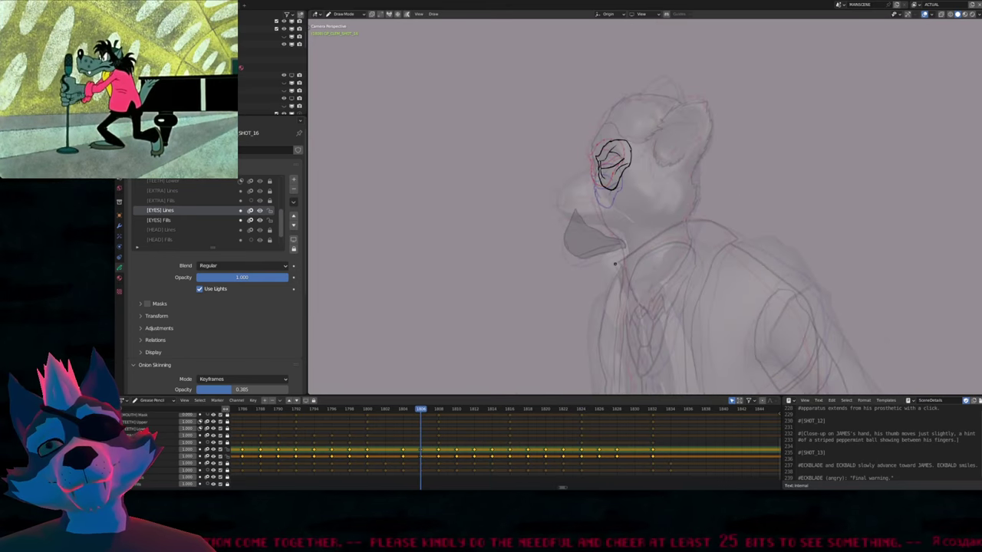
Scrub the eye drawings back and forth between 1800 and 1822, stopping on frame 1802
key(Right)
key(Right)
key(Right)
key(Right)
key(Right)
key(Right)
key(Right)
key(Right)
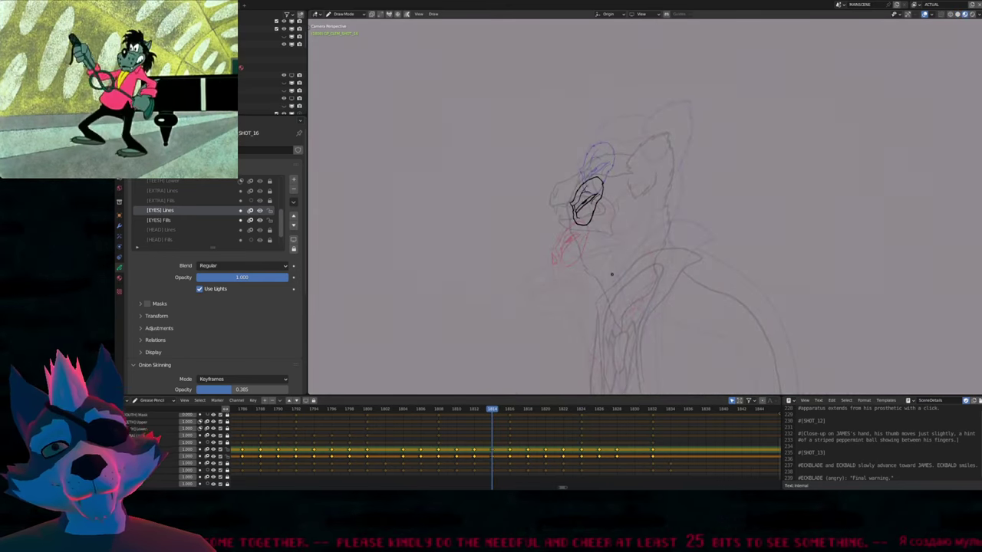
key(Right)
key(Right)
key(Right)
key(Right)
key(Right)
key(Right)
key(Right)
key(Right)
key(Left)
key(Left)
key(Left)
key(Left)
key(Left)
key(Left)
key(Left)
key(Left)
key(Left)
key(Left)
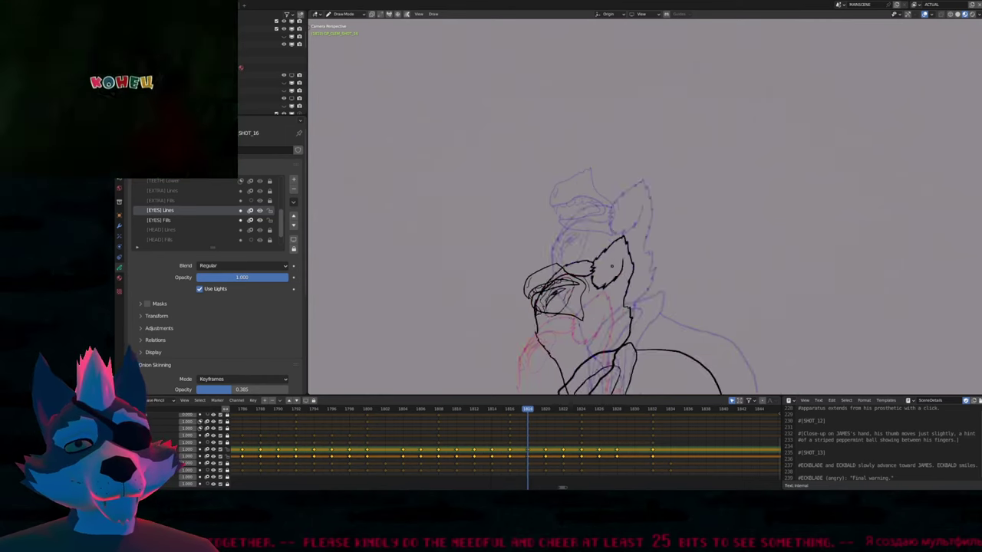
key(Left)
key(Left)
key(Left)
key(Left)
key(Left)
key(Left)
key(Left)
key(Right)
key(Right)
key(Right)
key(Right)
key(Right)
key(Right)
key(Right)
key(Right)
key(Right)
key(Right)
key(Right)
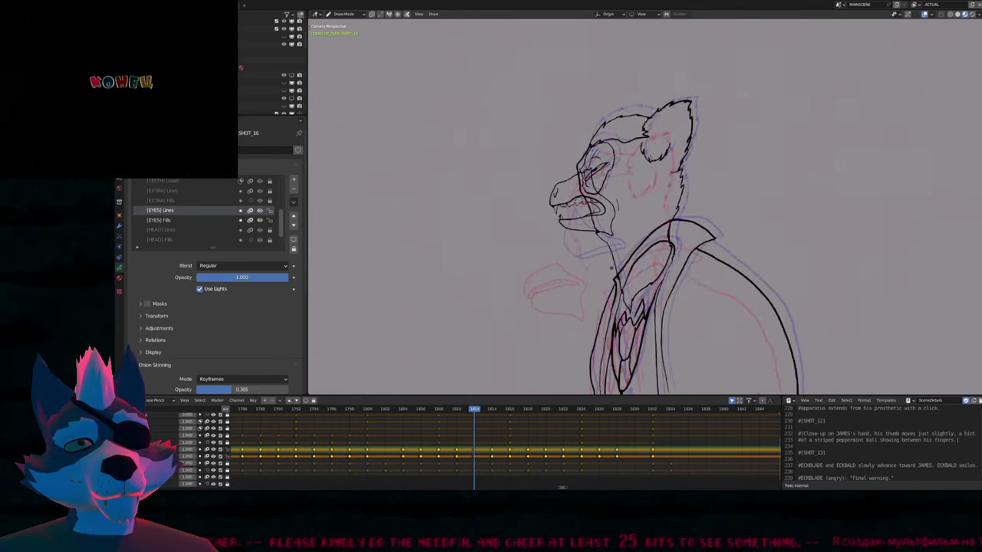
key(Right)
key(Right)
key(Right)
key(Right)
key(Right)
key(Right)
key(Left)
key(Left)
key(Left)
key(Left)
key(Left)
key(Left)
key(Left)
key(Left)
key(Left)
key(Left)
key(Left)
key(Left)
key(Left)
key(Left)
key(Left)
key(Left)
key(Left)
key(Left)
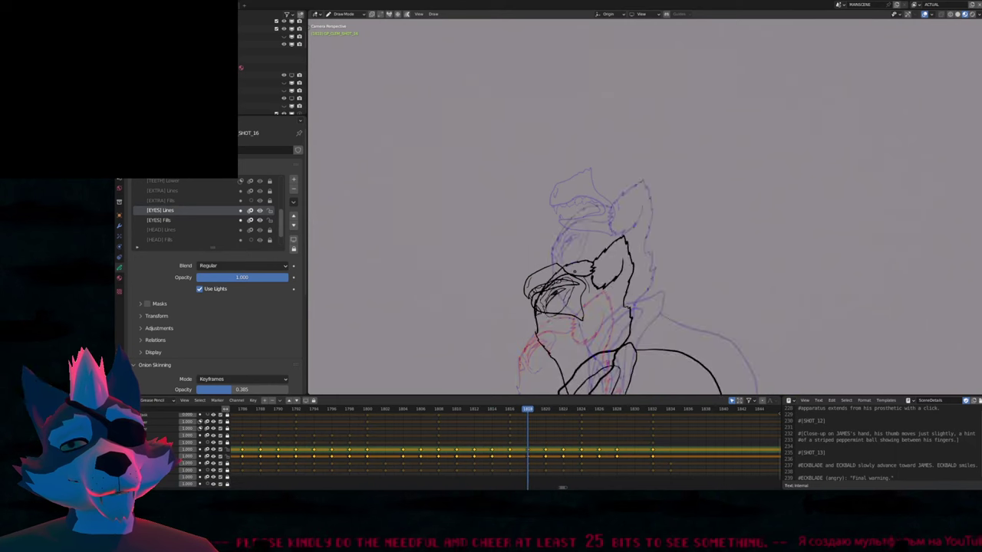
key(Left)
key(Left)
key(Left)
key(Left)
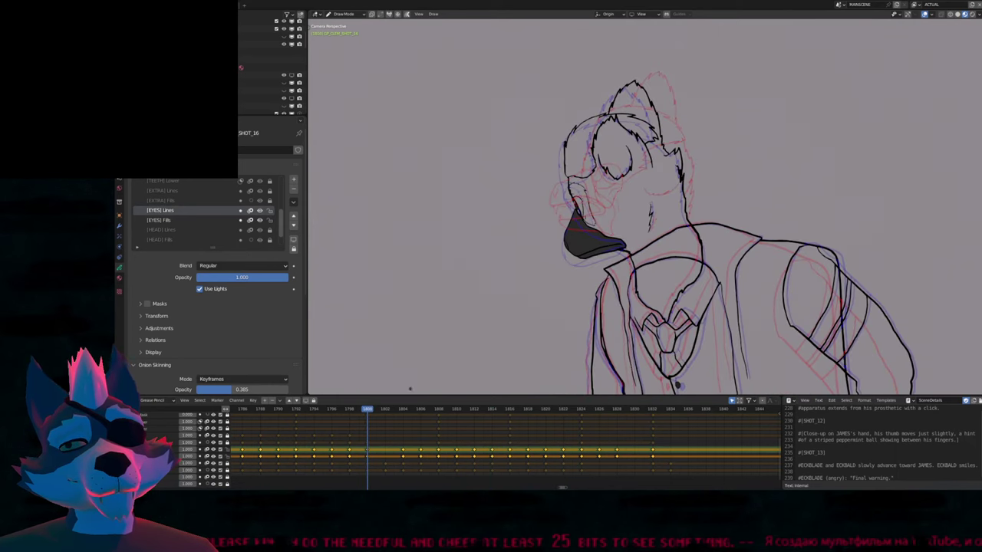
key(Right)
key(Right)
Delete the old eye strokes on frame 1802
key(Tab)
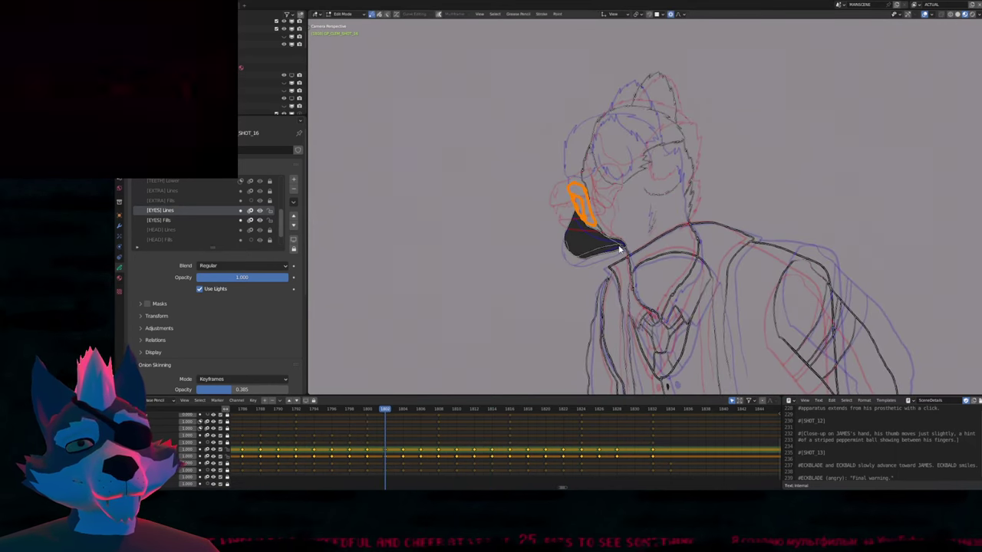
scroll(606, 205, up, 3)
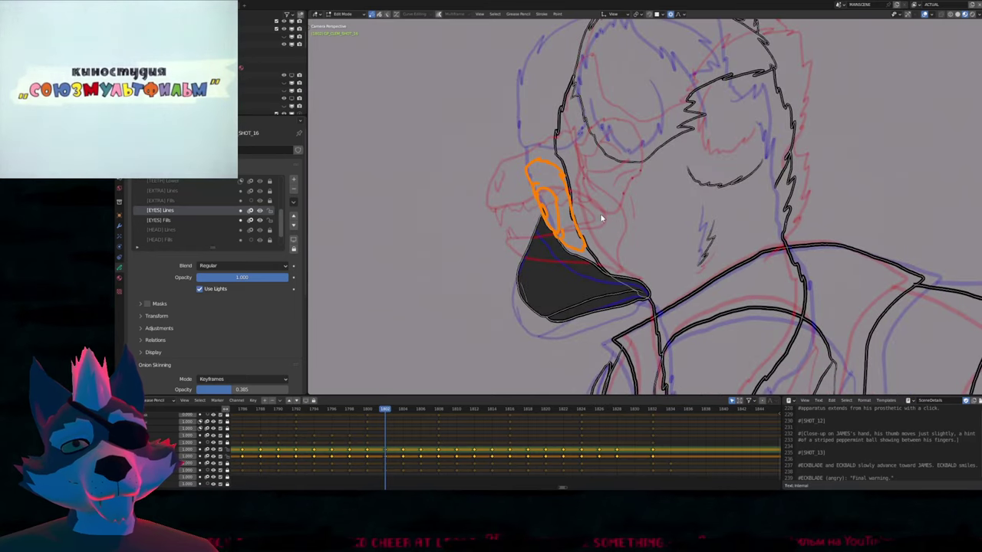
key(Delete)
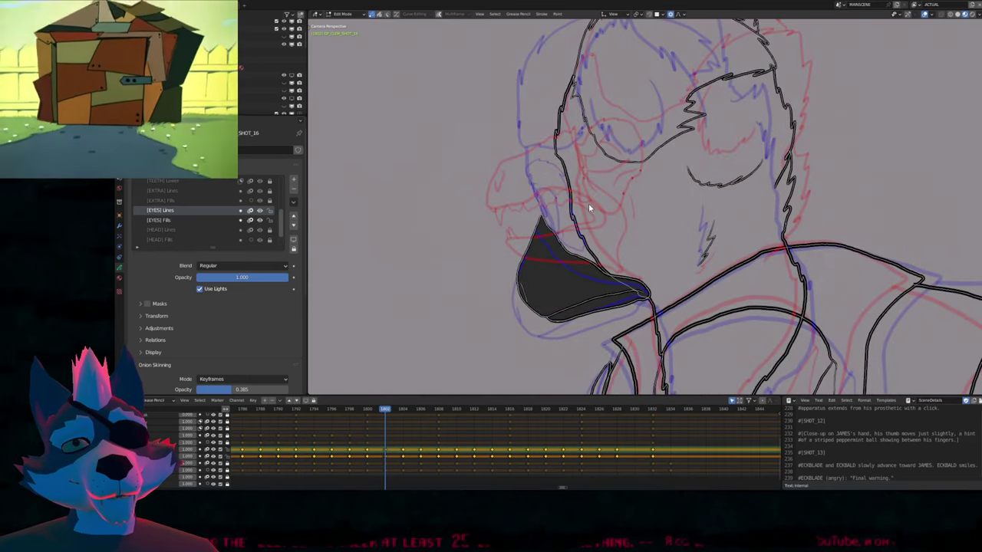
Hide onion skins and draw a new eye outline and brow line, checking against frame 1800
key(Tab)
scroll(588, 208, up, 4)
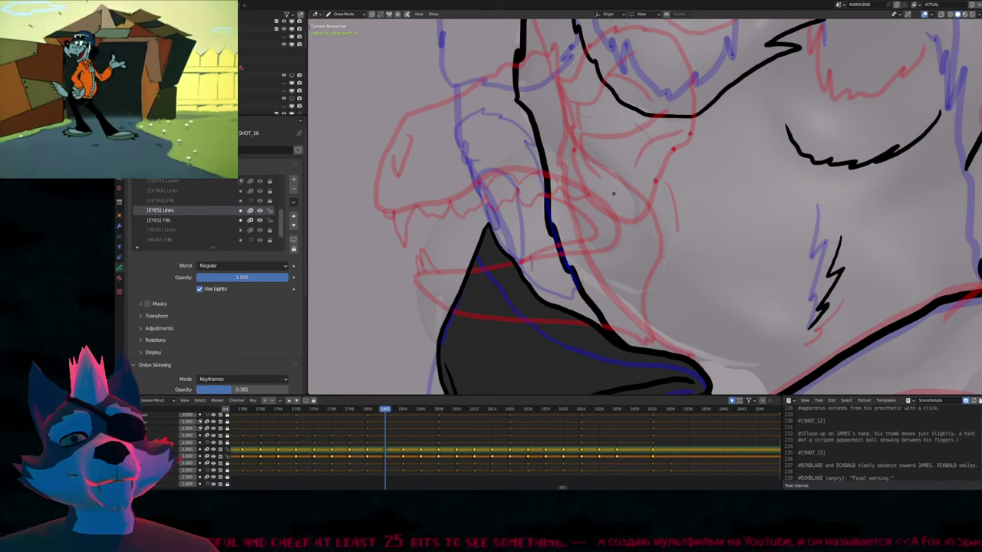
key(h)
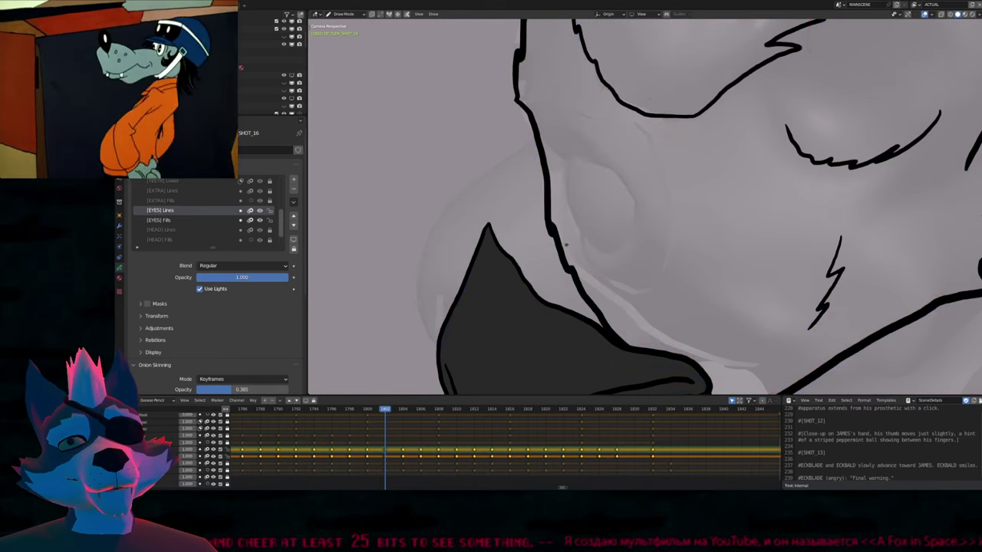
mouse_move(568, 240)
mouse_down()
mouse_move(604, 280)
mouse_move(639, 286)
mouse_move(665, 267)
mouse_move(658, 157)
mouse_move(626, 128)
mouse_move(582, 119)
mouse_up()
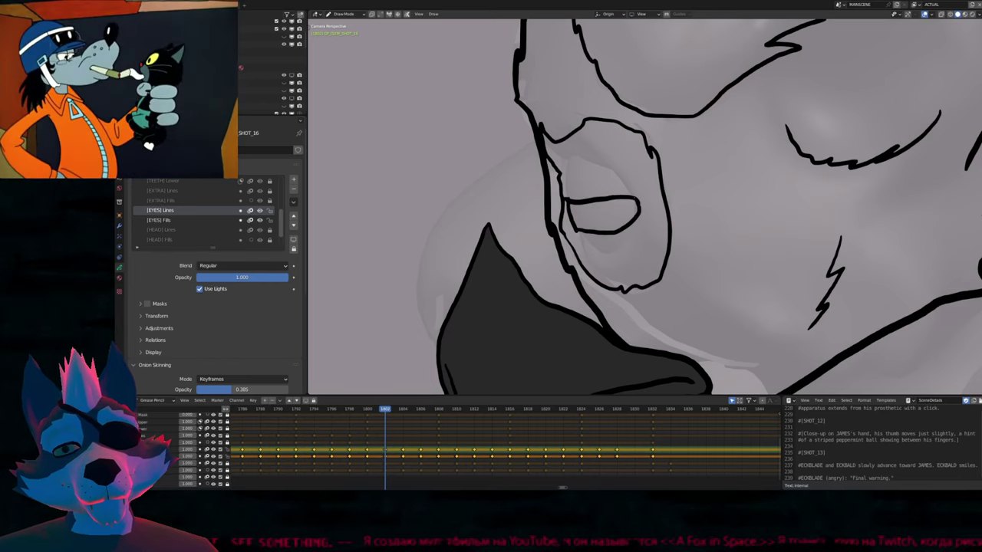
mouse_move(628, 187)
mouse_down()
mouse_move(606, 162)
mouse_move(572, 175)
mouse_up()
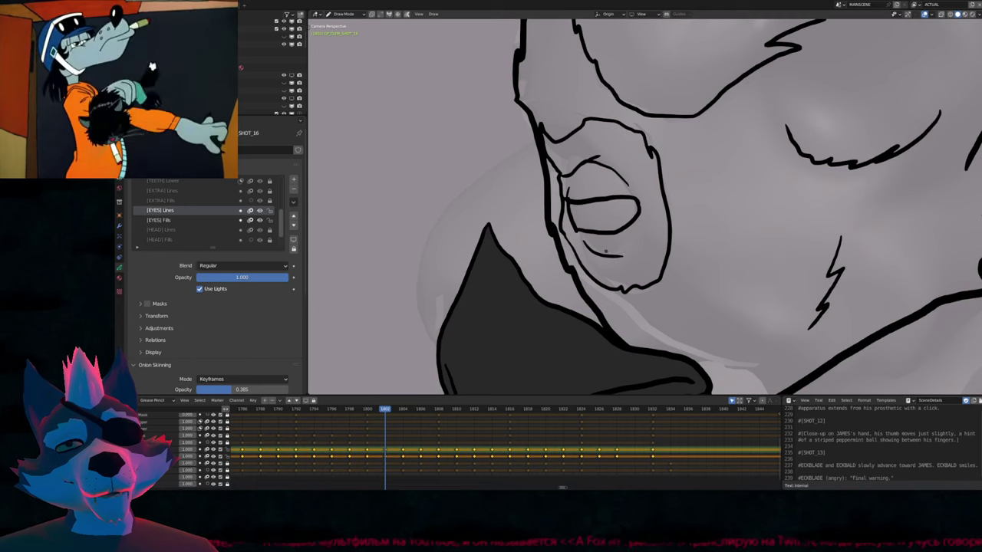
key(Left)
key(Left)
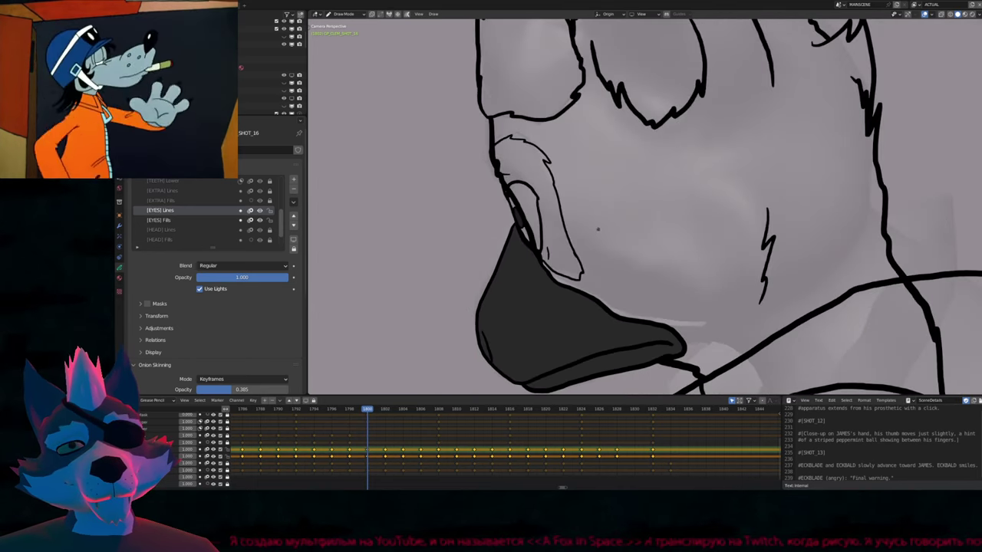
key(Right)
key(Right)
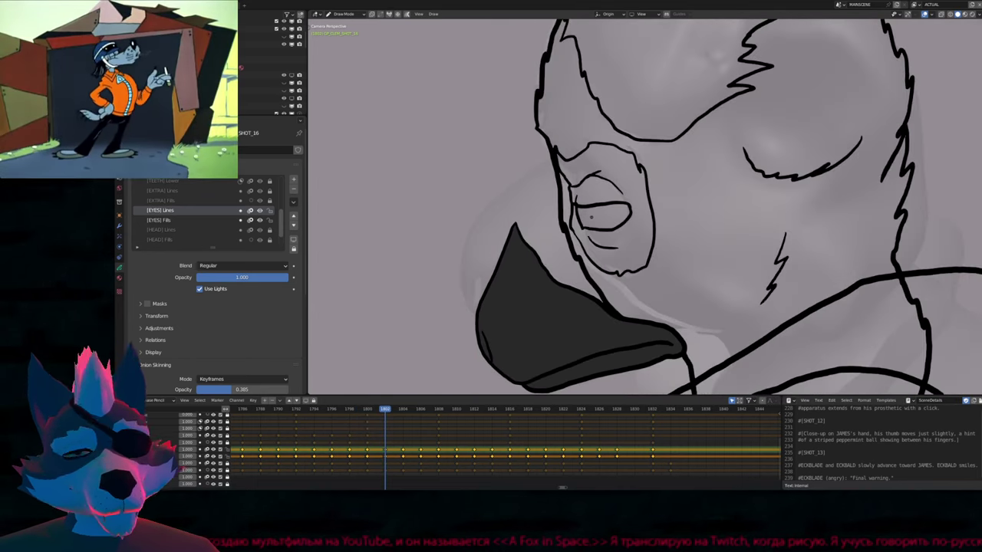
Fill the small iris region with the BLACKFILL.001 material
key(u)
click(584, 213)
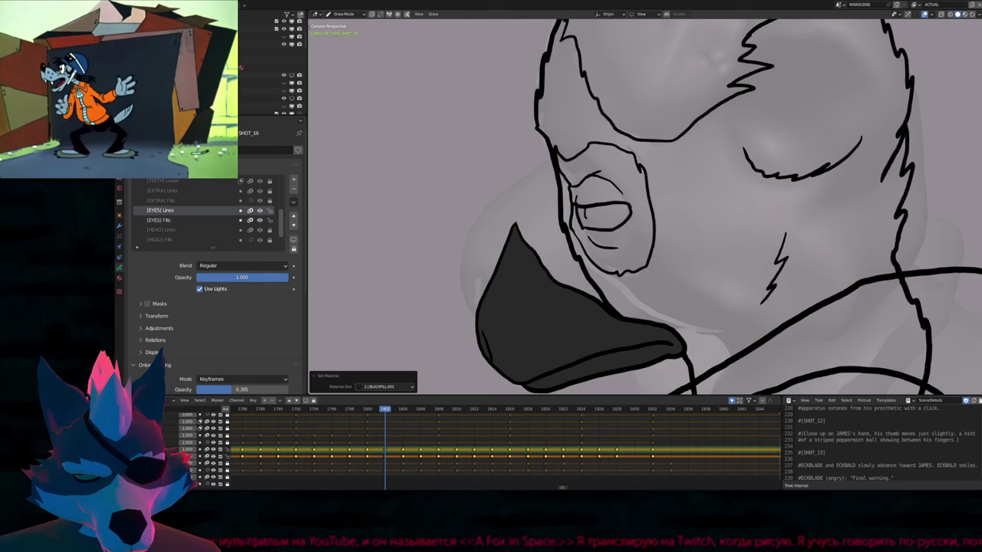
click(591, 216)
Round the iris into a circle, shrink it to 0.613 and reposition it within the eye
key(Tab)
click(594, 217)
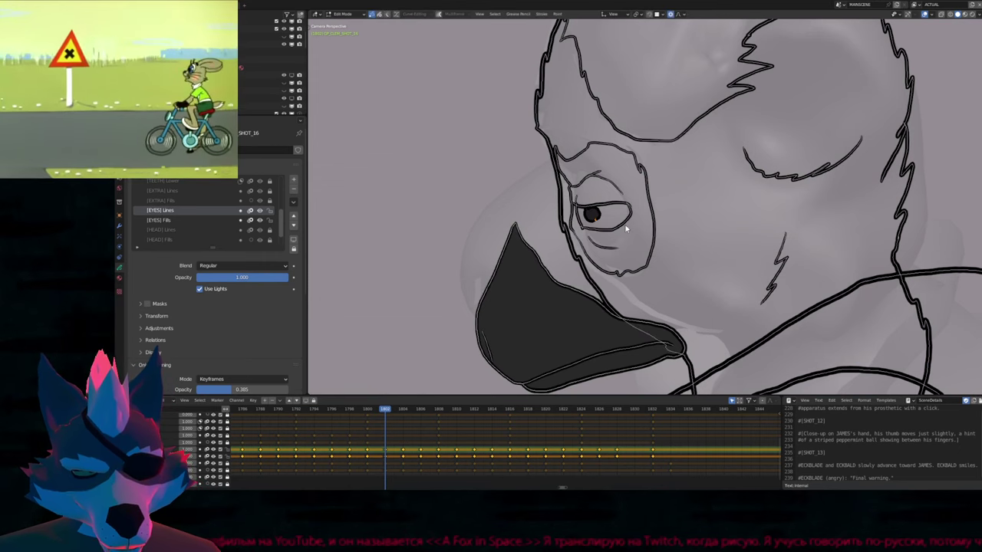
key(shift+alt+s)
click(658, 230)
key(s)
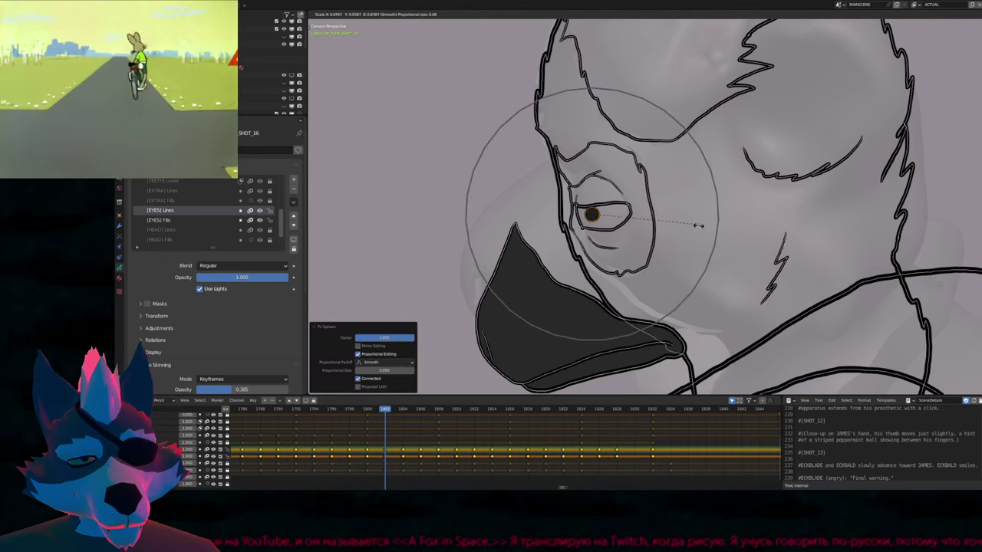
click(618, 220)
key(g)
scroll(623, 214, up, 6)
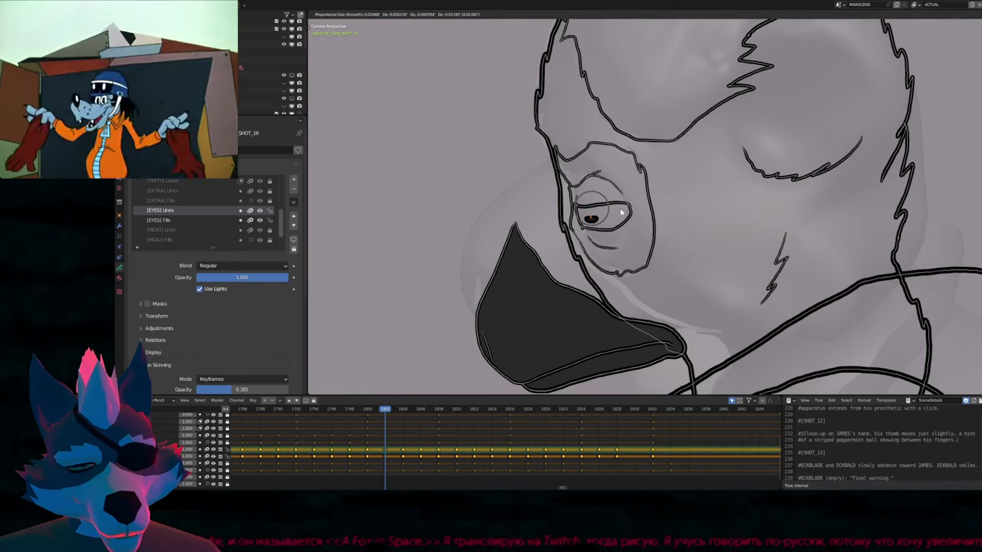
scroll(625, 203, down, 2)
click(623, 201)
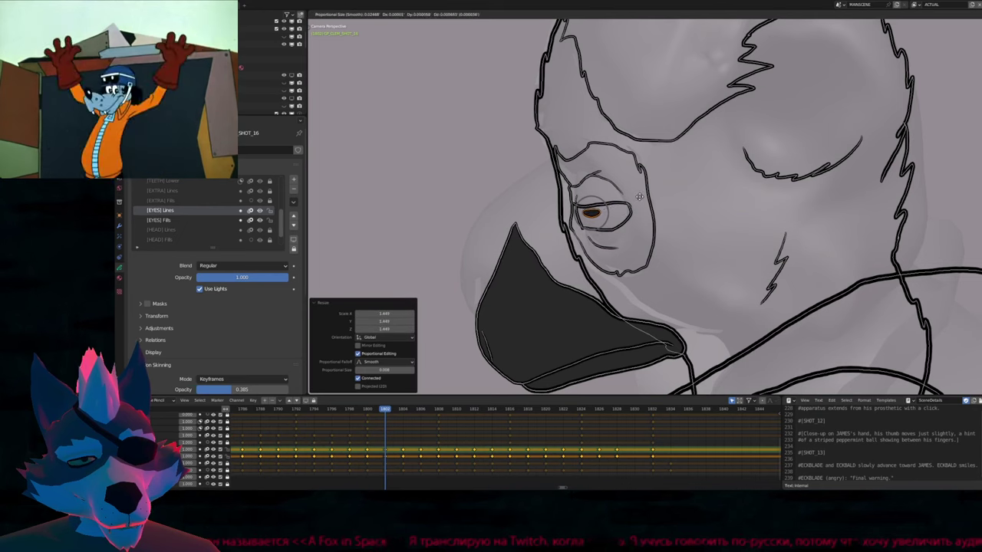
click(664, 207)
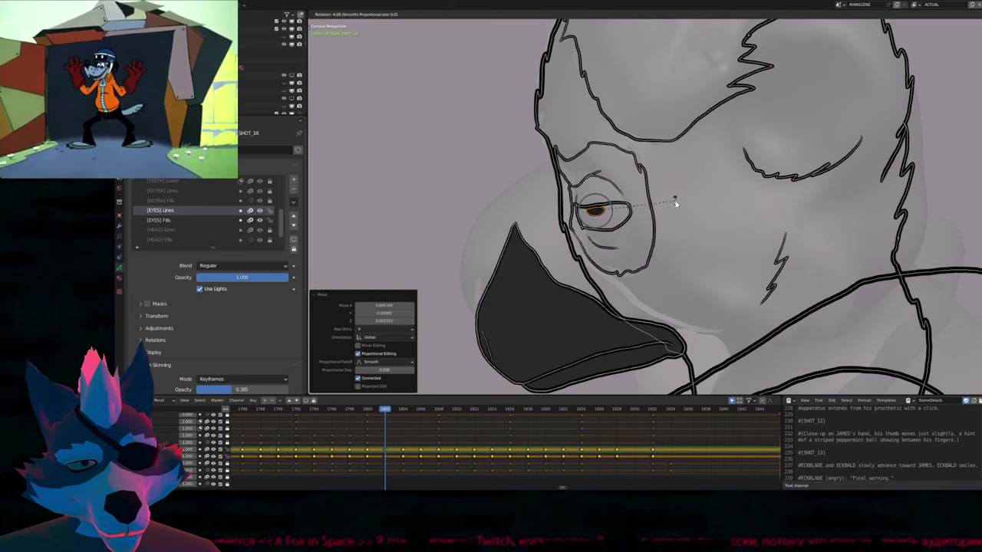
key(Tab)
Compare neighbouring face keyframes, then move the orange pupil to its new position
scroll(670, 232, down, 3)
scroll(670, 232, up, 2)
key(Down)
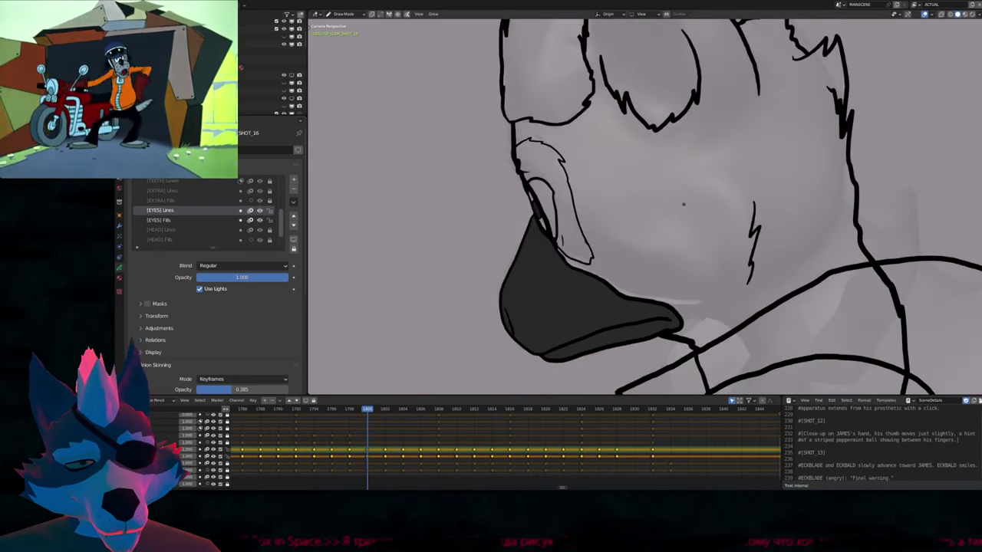
key(Up)
key(Up)
key(Up)
key(Up)
key(Down)
key(Down)
key(Down)
key(Down)
key(Up)
key(Tab)
key(g)
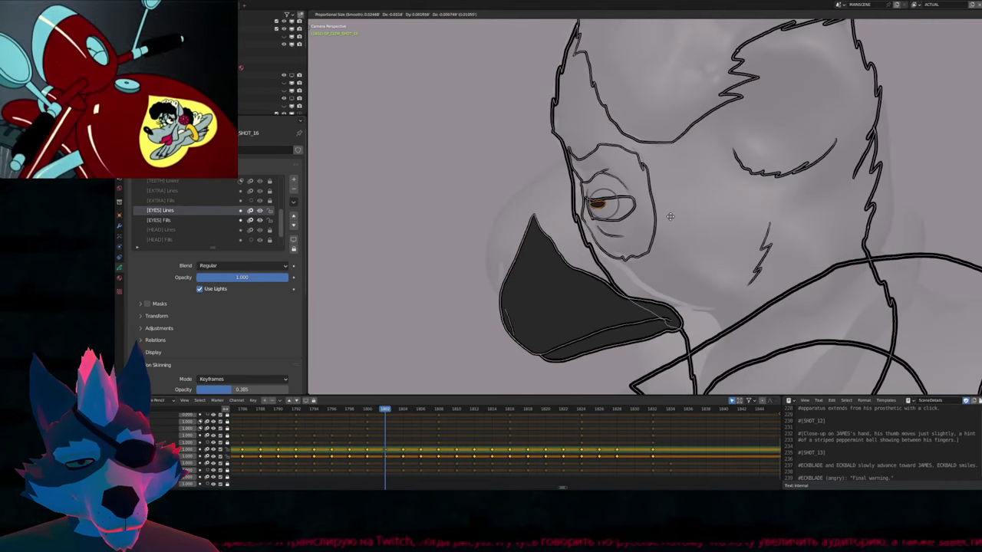
click(674, 215)
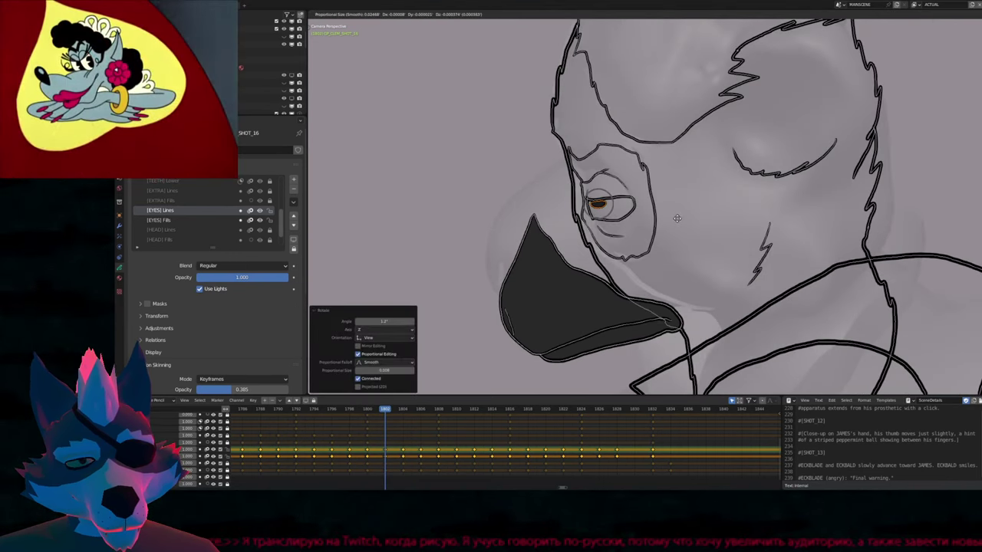
key(Tab)
Redraw the lines around the eye, discarding a trial stroke below it
drag(610, 153, 564, 196)
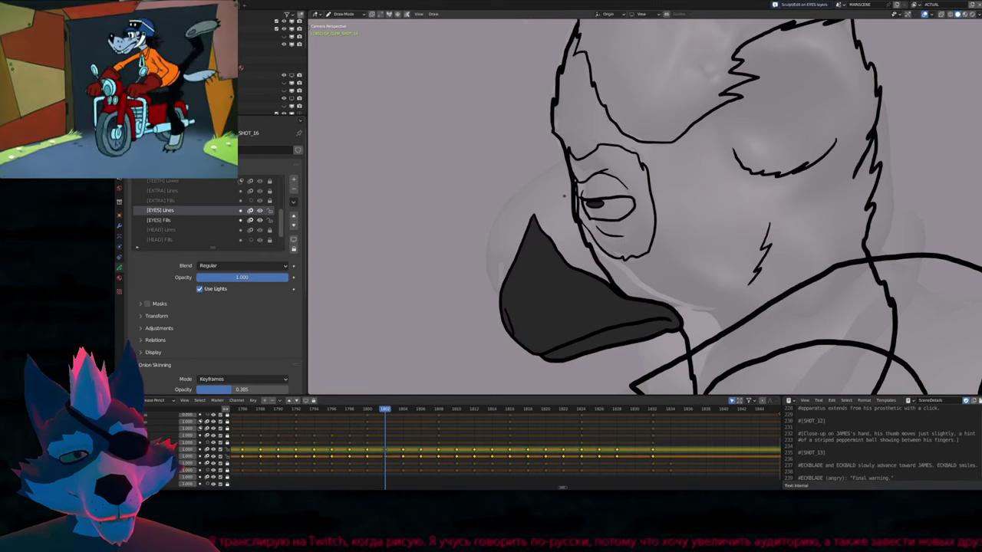
key(ctrl+z)
key(ctrl+shift+z)
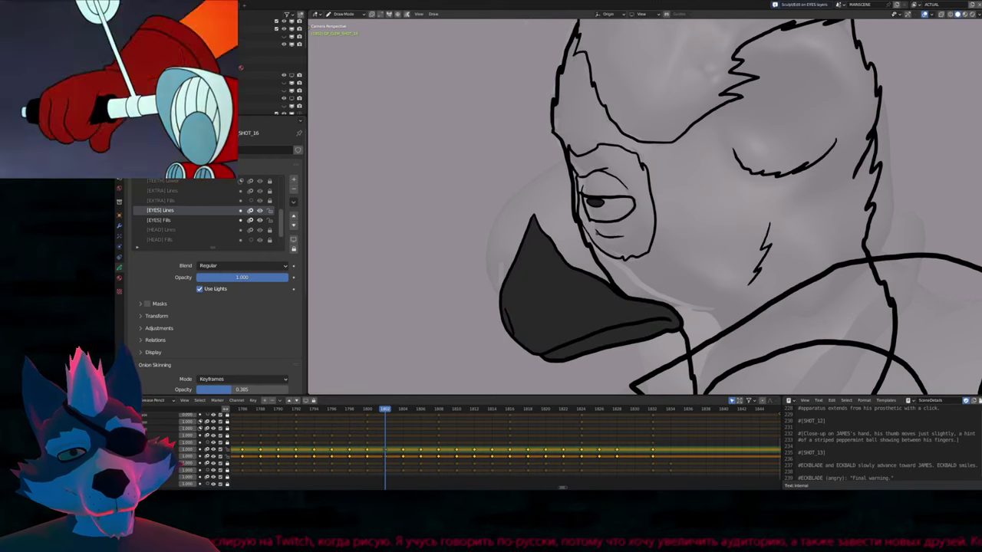
drag(601, 229, 613, 238)
key(ctrl+z)
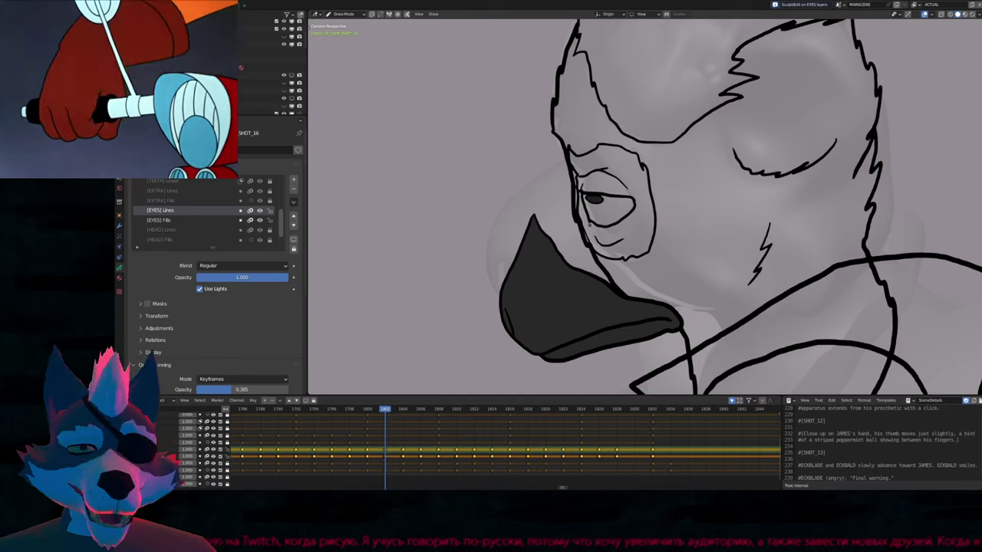
Scrub and play back the keyframes to review, then make [MOUTH] Lines the active layer
scroll(644, 207, down, 6)
key(Right)
key(Right)
key(Right)
key(Right)
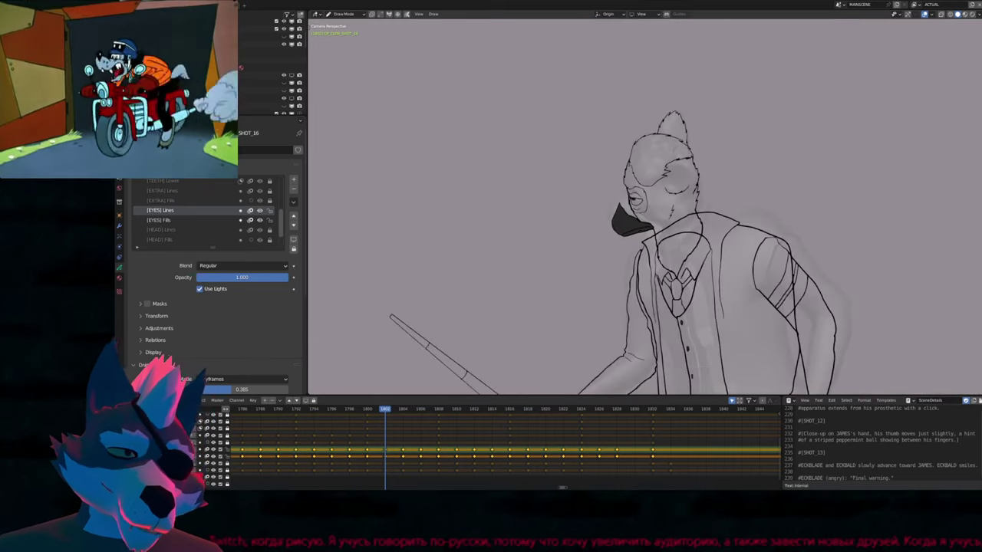
key(Left)
key(Left)
key(Left)
key(Left)
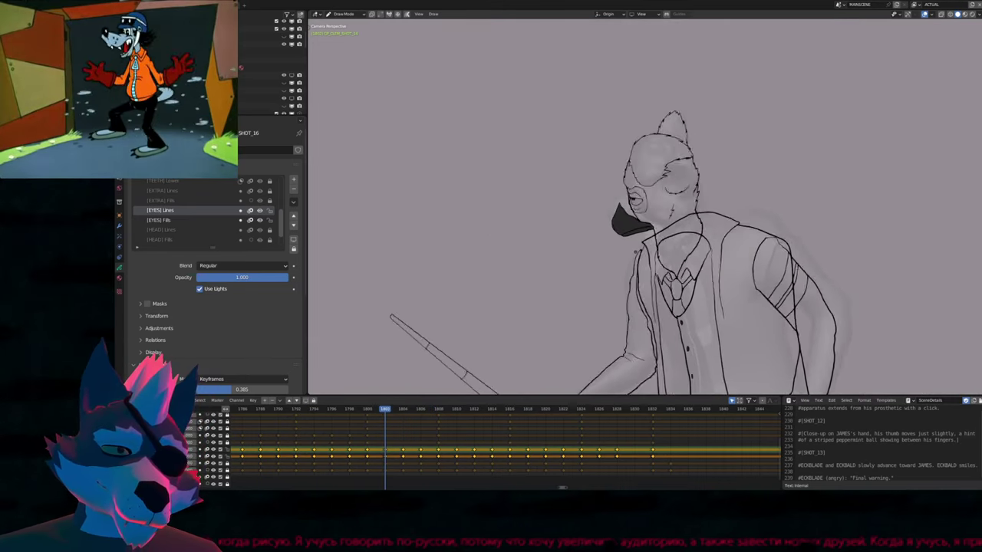
key(Left)
key(Left)
key(Left)
key(Left)
key(Right)
key(Right)
key(Right)
key(Right)
key(space)
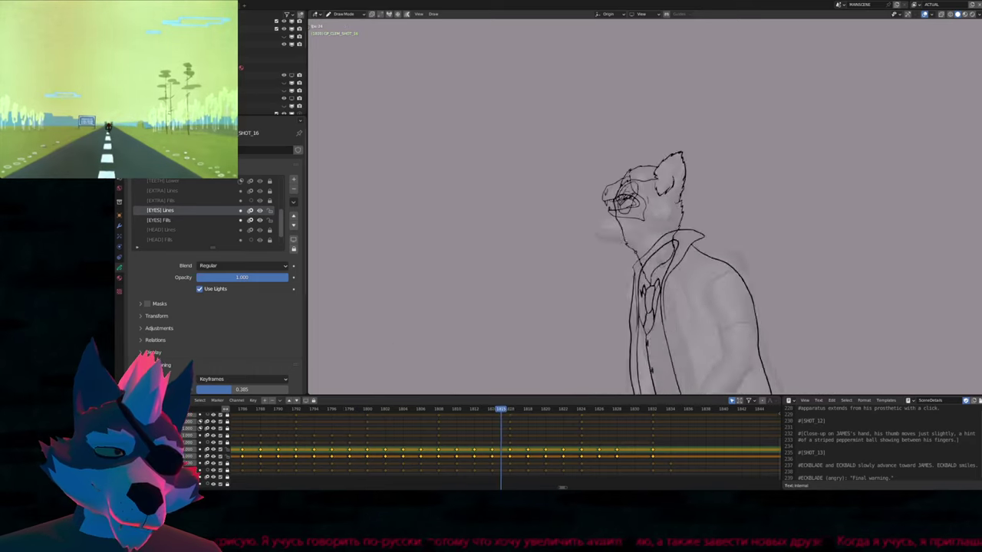
key(space)
key(Left)
key(Left)
key(Right)
key(Right)
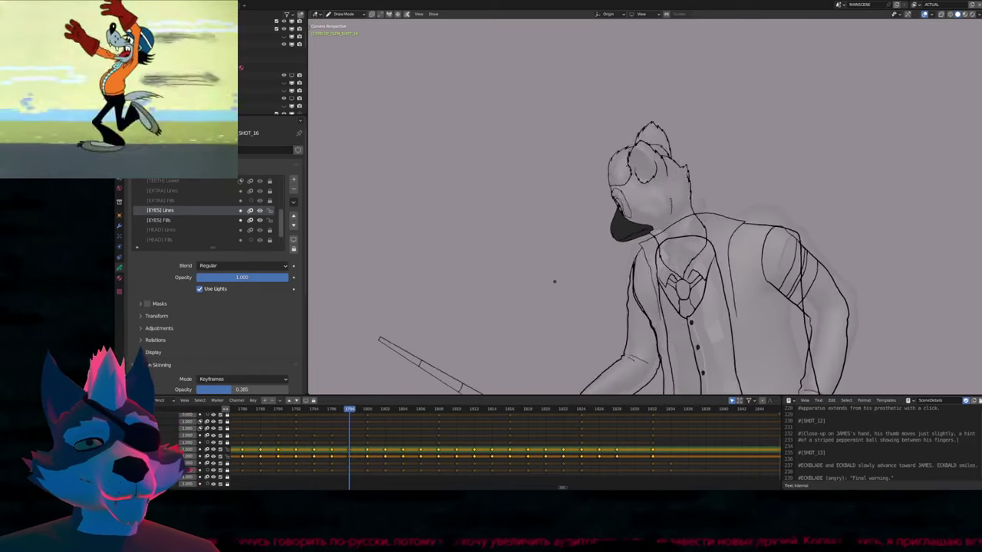
key(Right)
key(Right)
key(Page_Up)
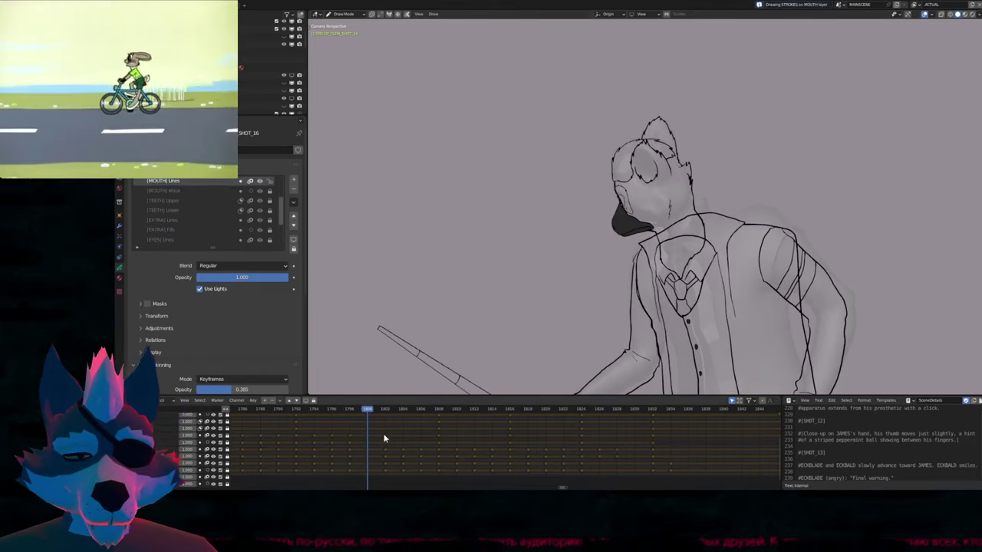
Toggle between [EXTRA] and [MOUTH] Lines, play the animation, and return to frame 1804 on [EXTRA] Lines
key(Page_Down)
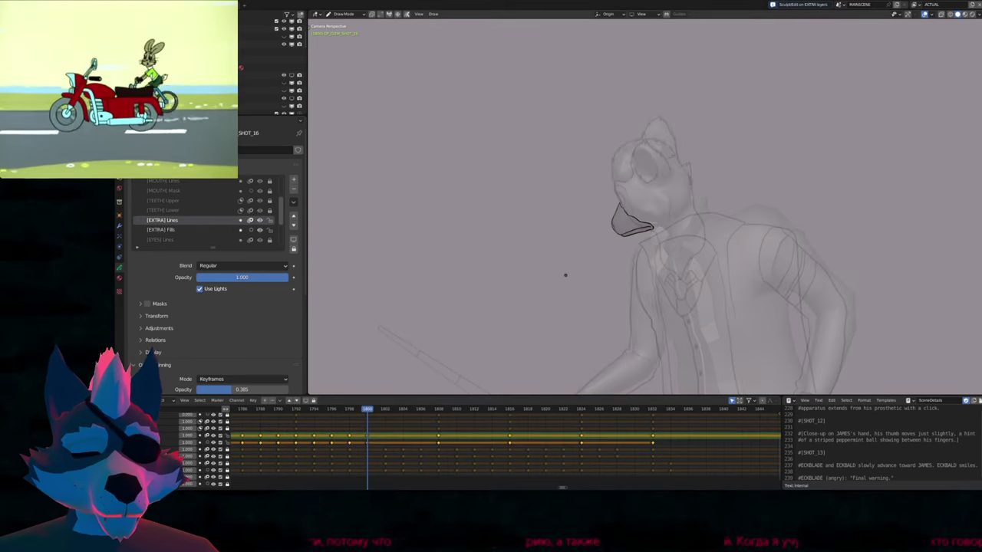
shift+middle_drag(597, 232, 594, 261)
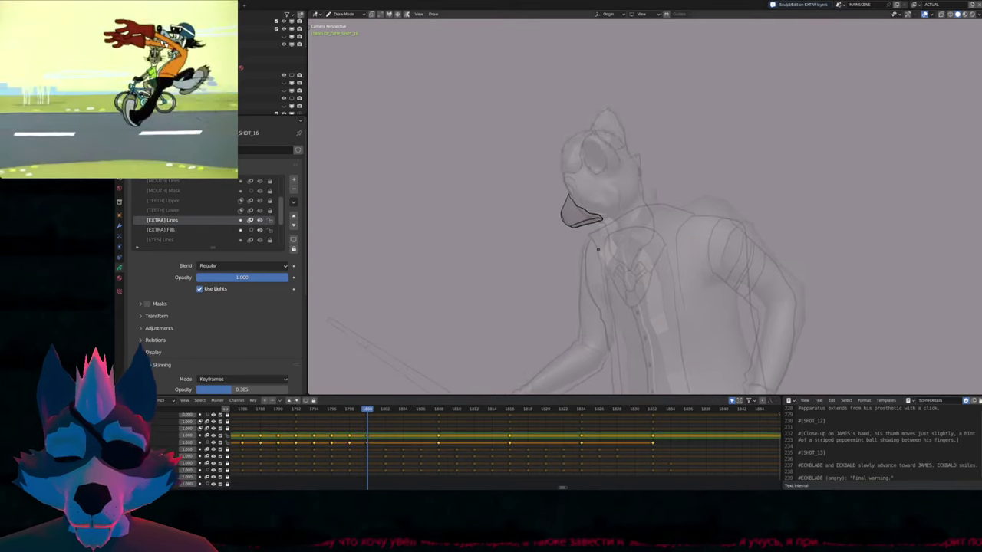
key(Page_Up)
key(Page_Up)
key(Page_Up)
key(Page_Up)
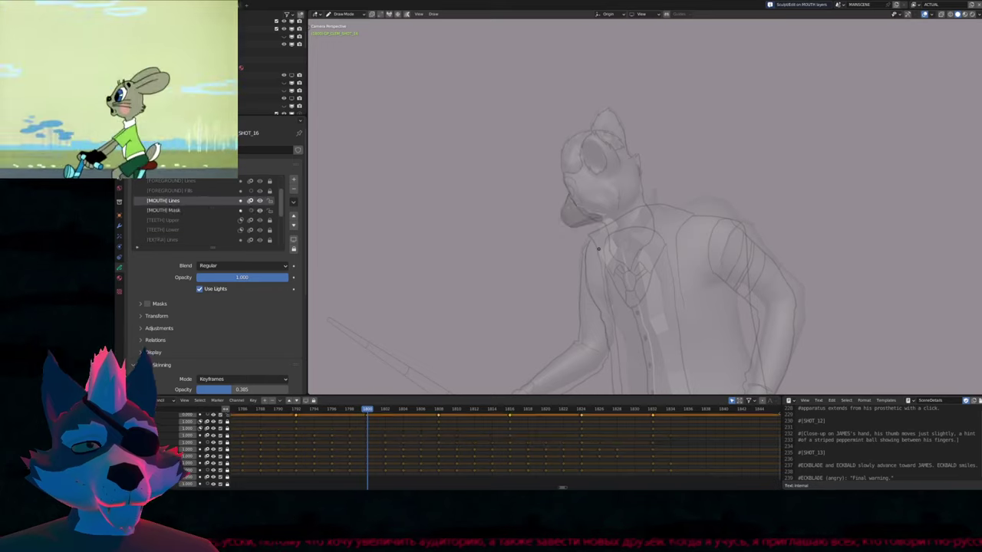
key(Page_Down)
key(Page_Down)
key(Page_Down)
key(Page_Down)
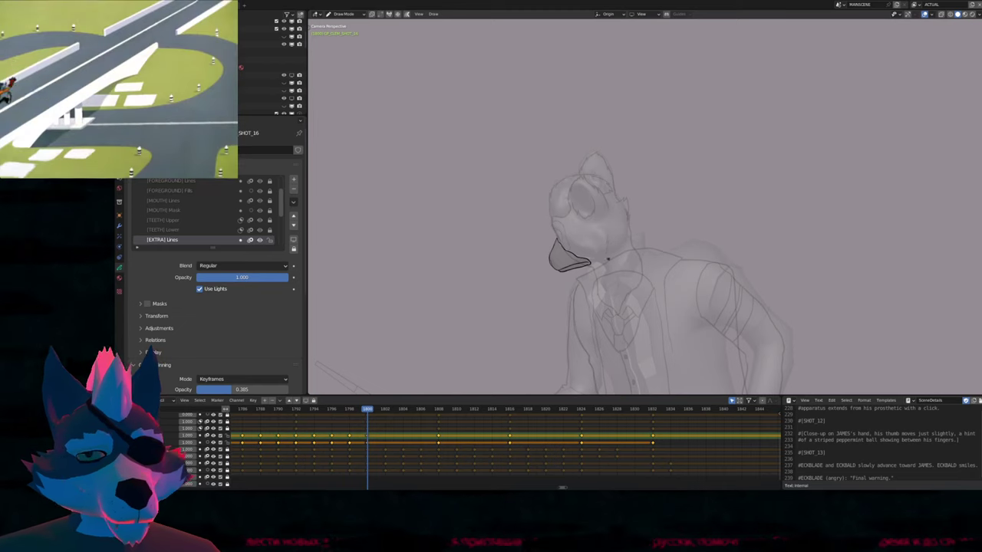
key(space)
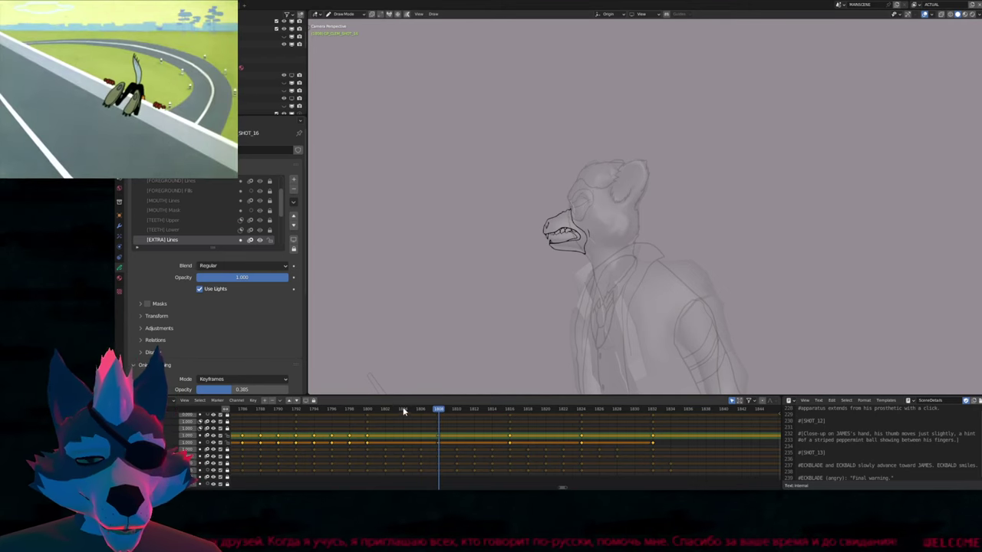
key(Down)
Delete the old beak stroke on frame 1804
key(Tab)
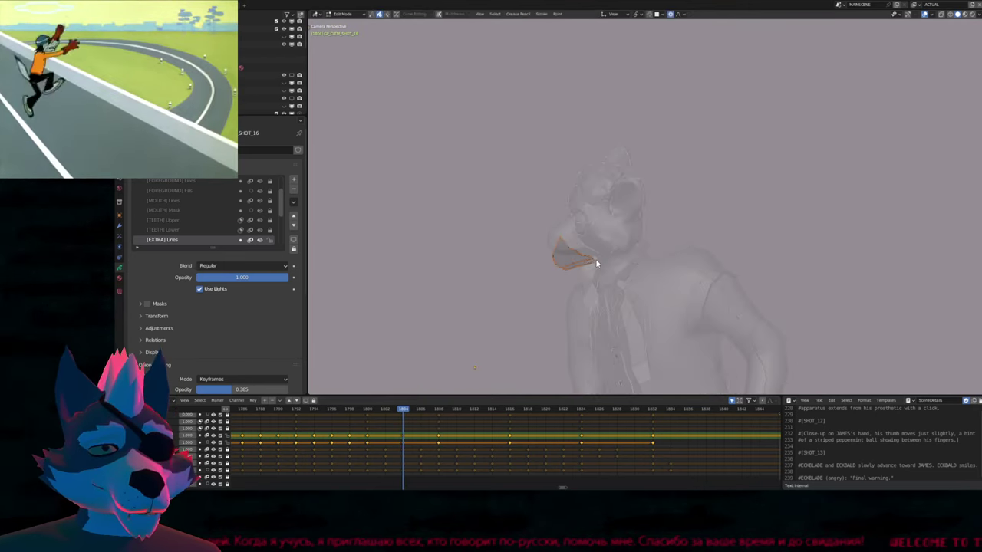
scroll(600, 159, up, 6)
key(Delete)
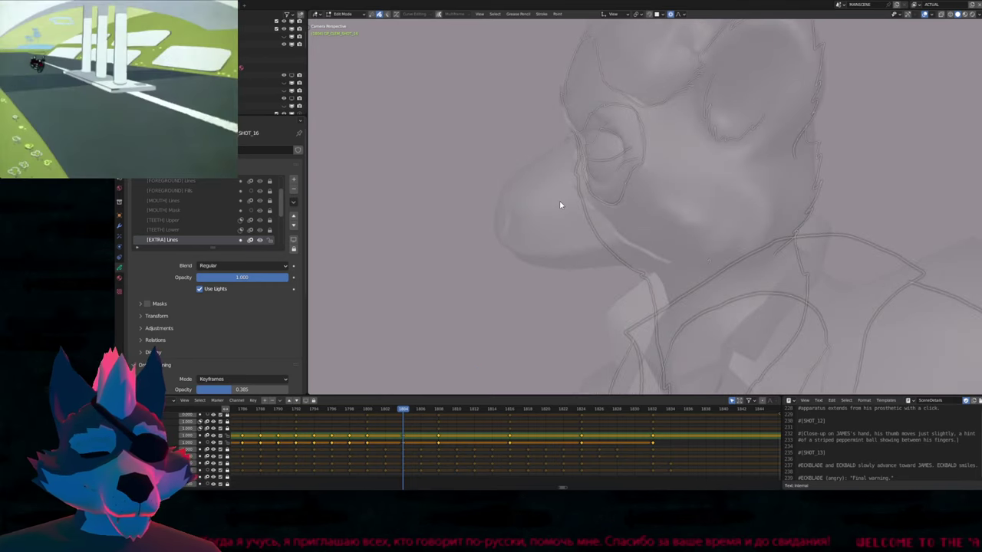
key(Tab)
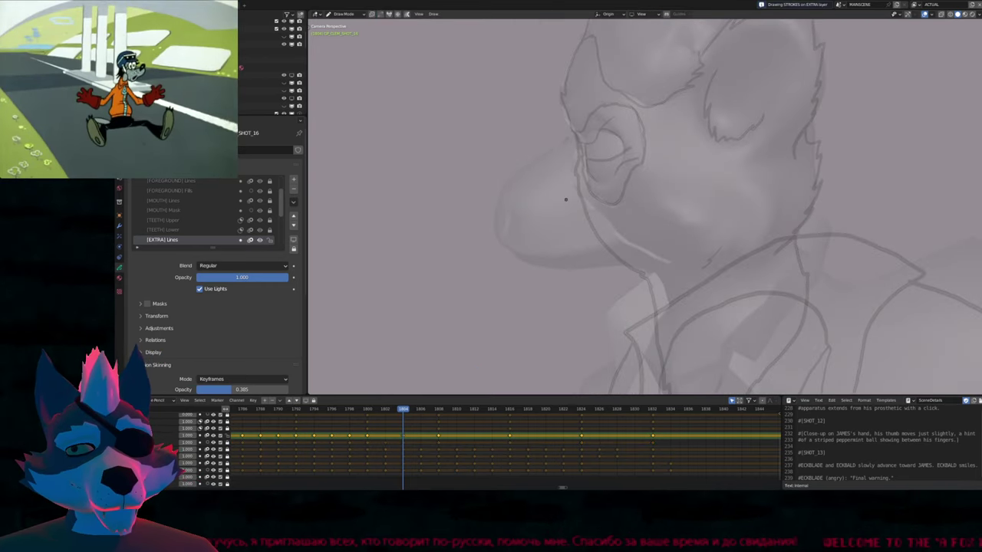
Choose the body material and draw a new beak outline with its upper and lower edges
key(u)
click(561, 204)
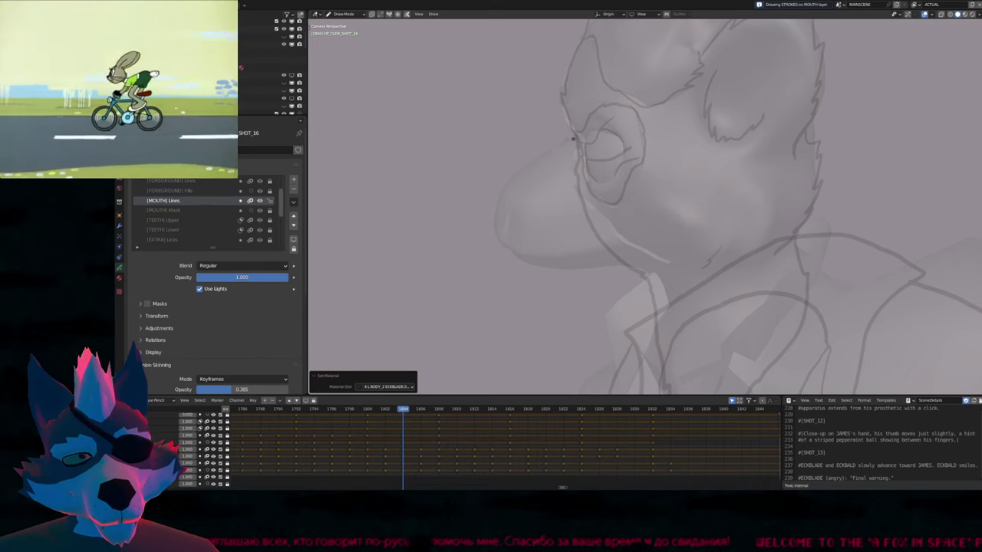
drag(560, 145, 577, 142)
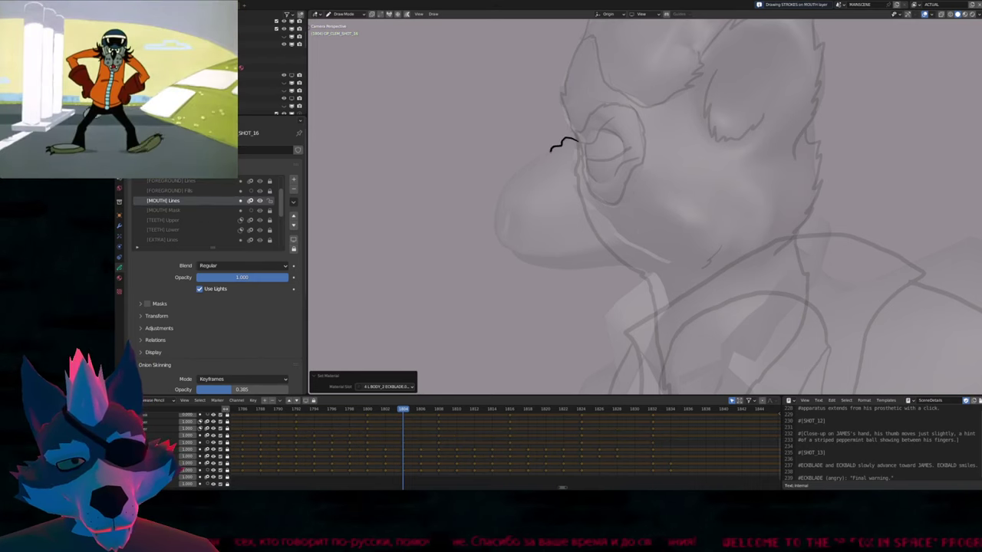
mouse_move(498, 201)
mouse_down()
mouse_move(499, 238)
mouse_move(527, 250)
mouse_move(597, 237)
mouse_move(631, 254)
mouse_up()
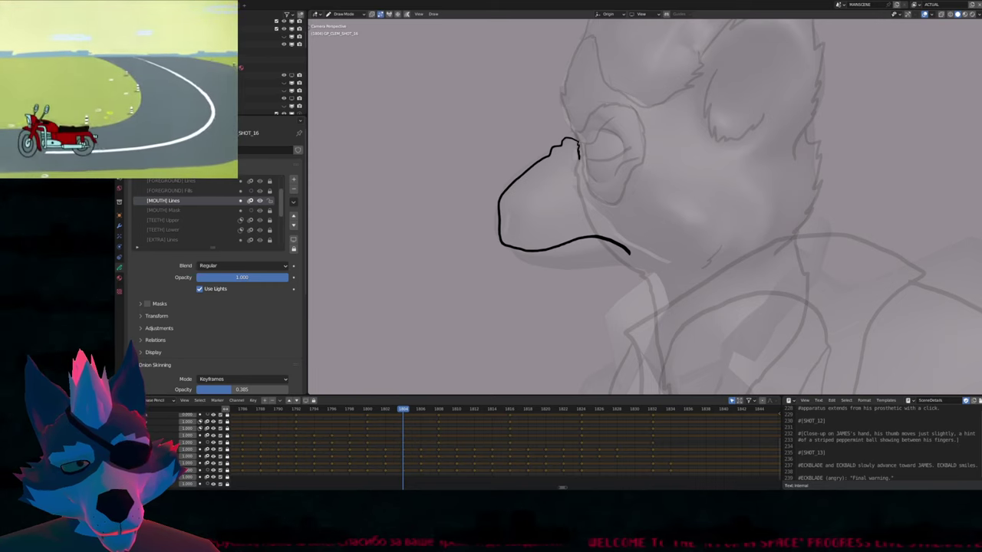
mouse_move(579, 159)
mouse_down()
mouse_move(583, 195)
mouse_move(611, 223)
mouse_up()
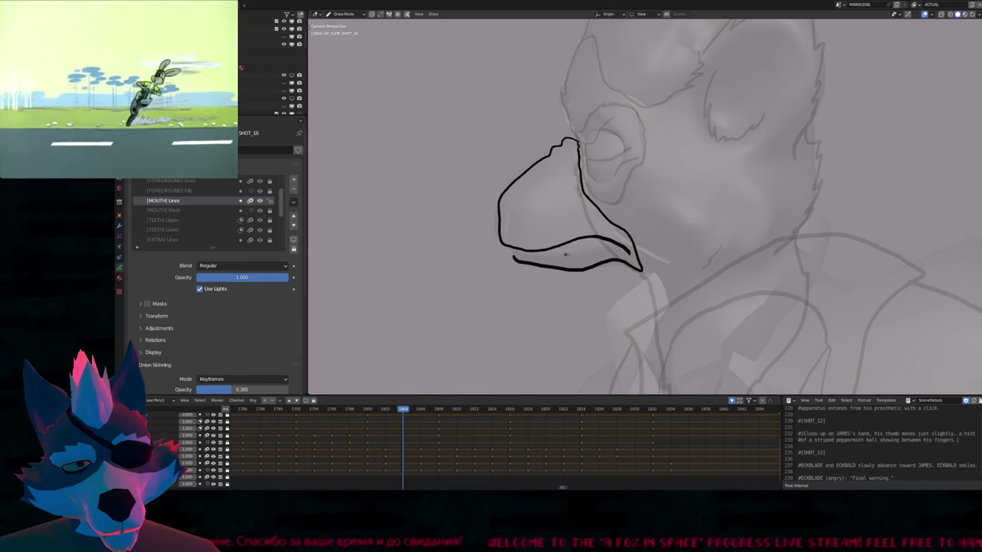
Trim the stray stroke tip and reshape the lower beak edge's loose end with falloff
key(Tab)
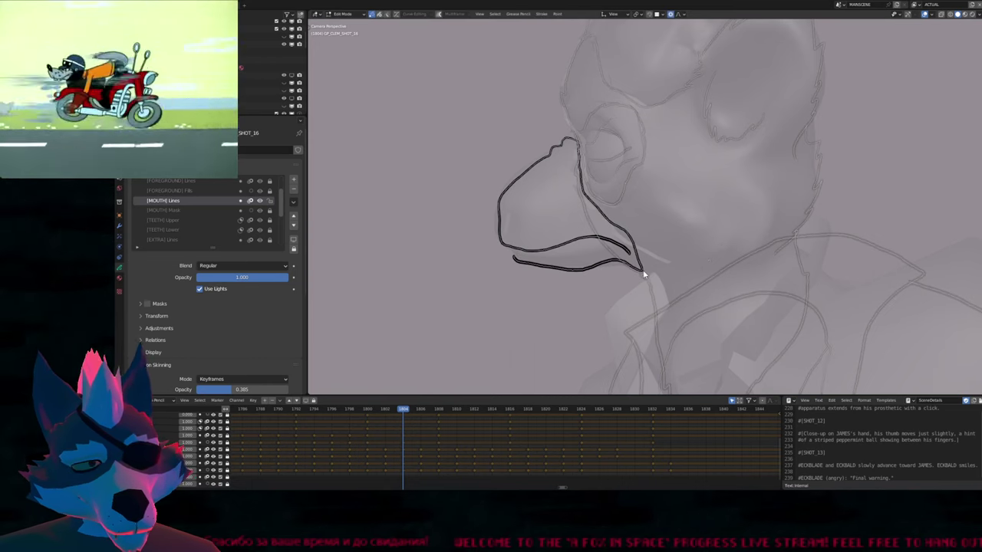
key(Delete)
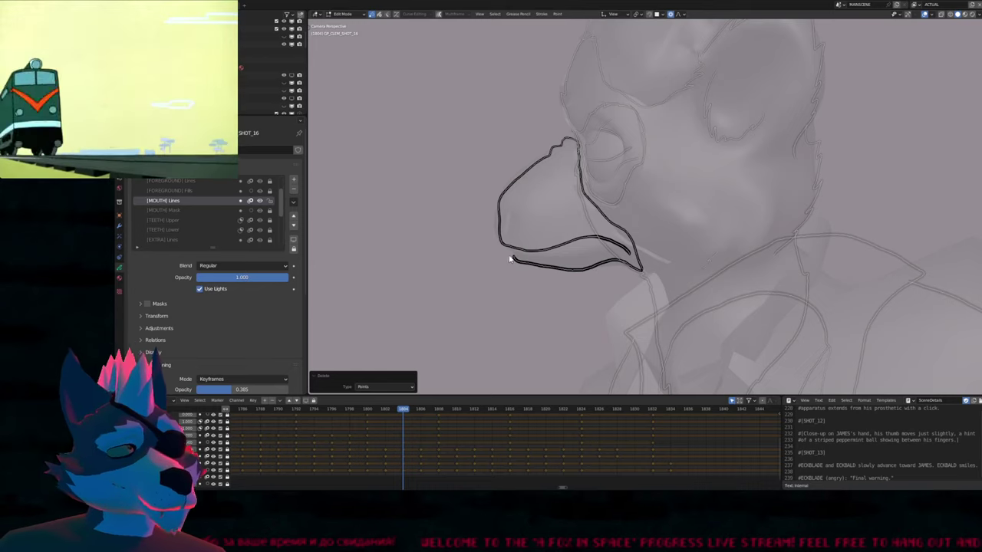
click(515, 263)
key(g)
scroll(512, 273, down, 15)
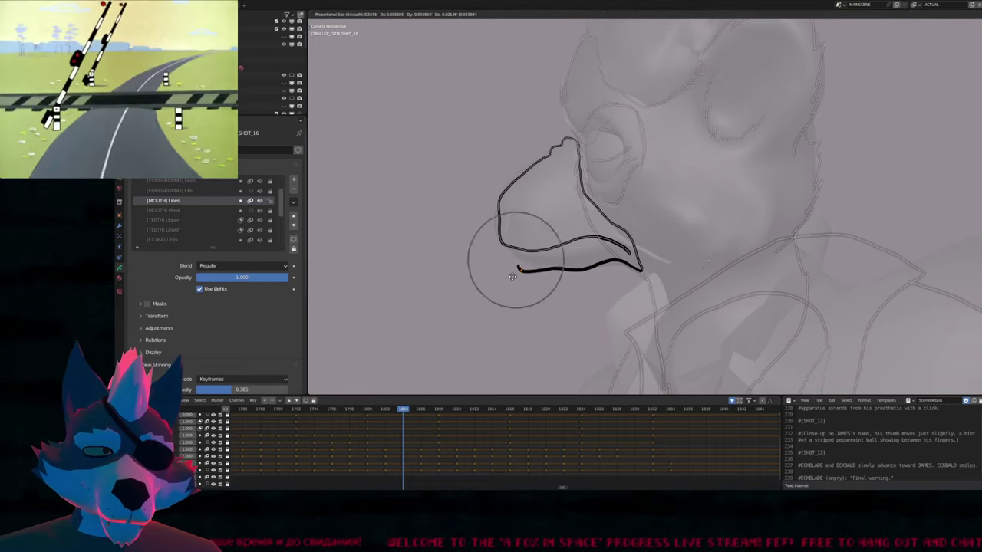
click(514, 272)
key(Tab)
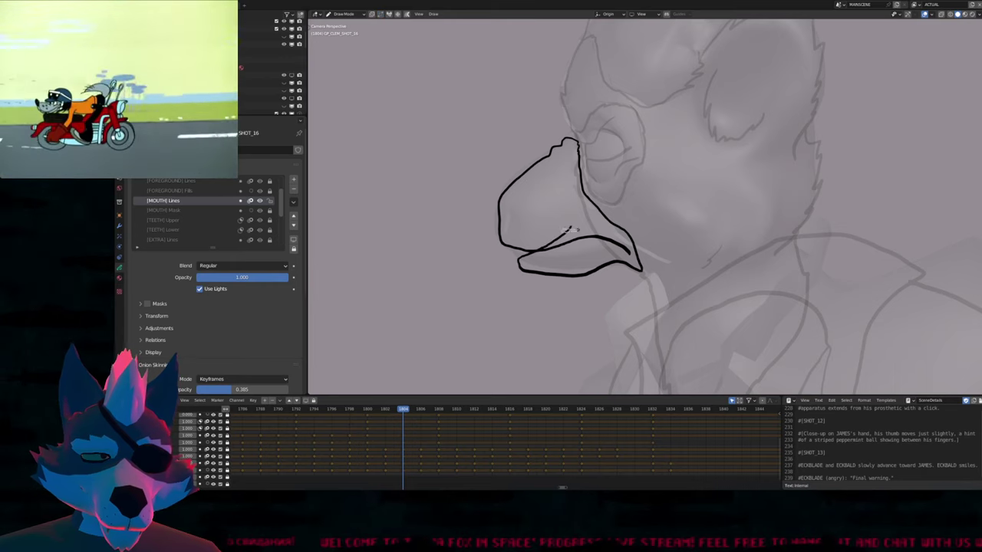
scroll(570, 228, up, 4)
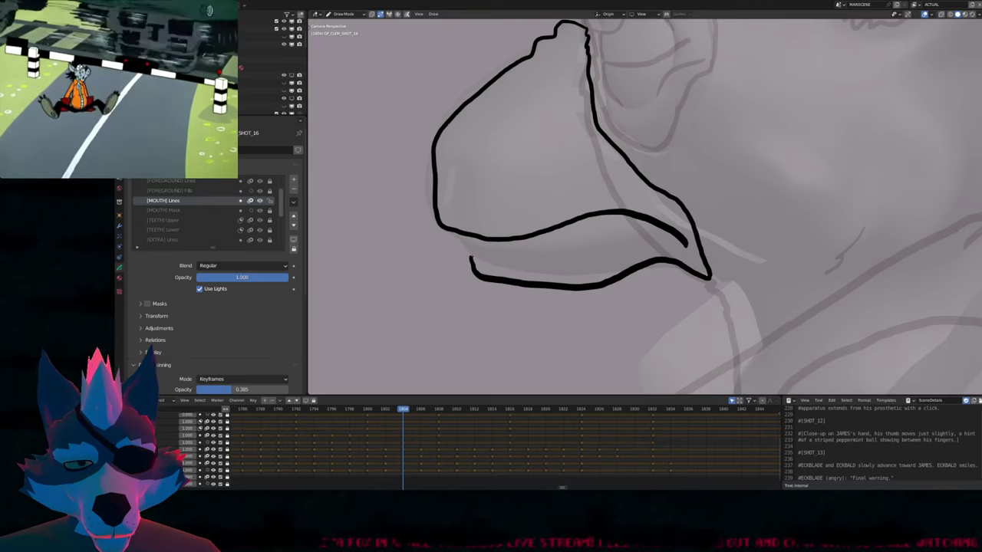
Extend the lower beak edge toward the mouth corner and add a short stroke at the lower lip's corner
drag(509, 256, 581, 238)
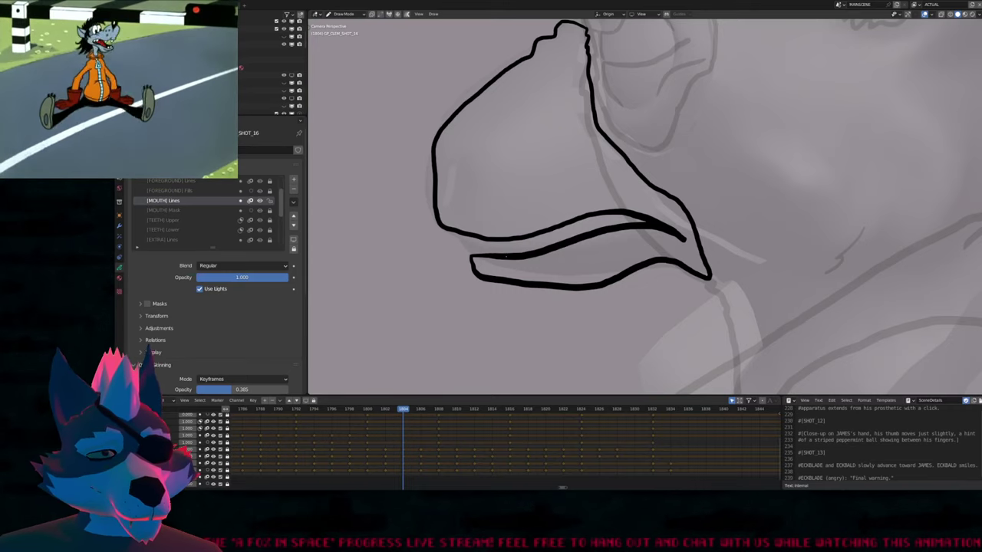
mouse_move(475, 238)
mouse_down()
mouse_move(504, 269)
mouse_move(495, 254)
mouse_up()
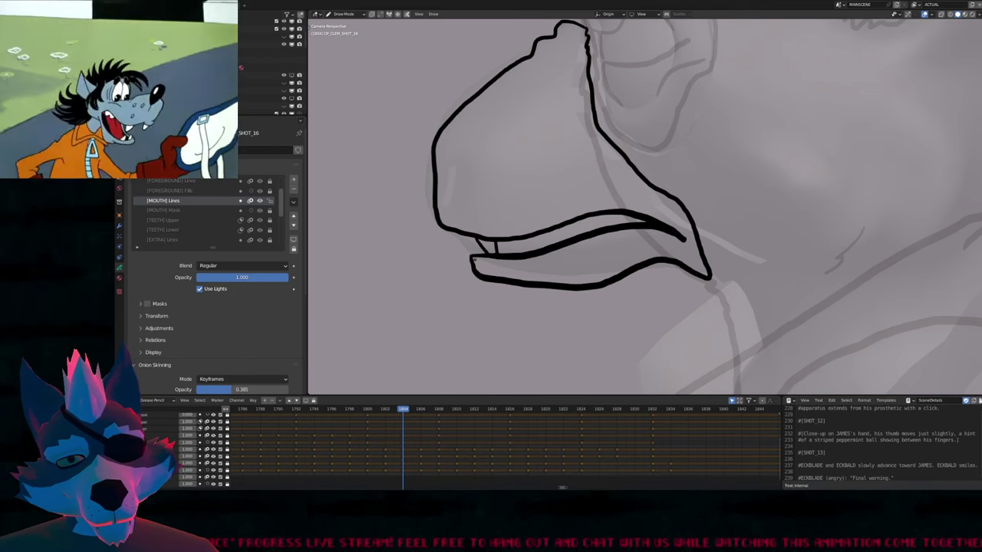
Add a short stroke at the lip's left corner and a thin line inside the upper lip
drag(471, 236, 475, 255)
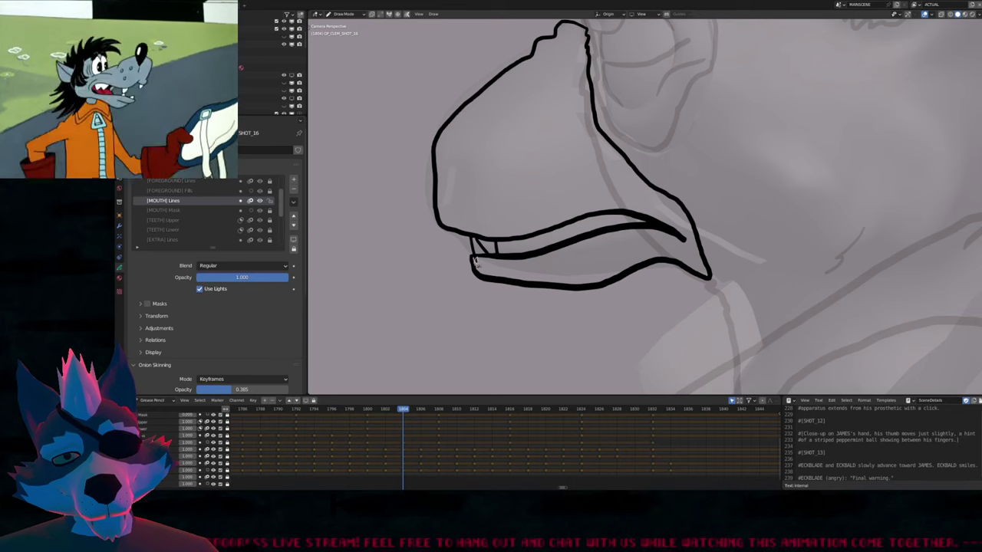
shift+middle_drag(576, 256, 533, 282)
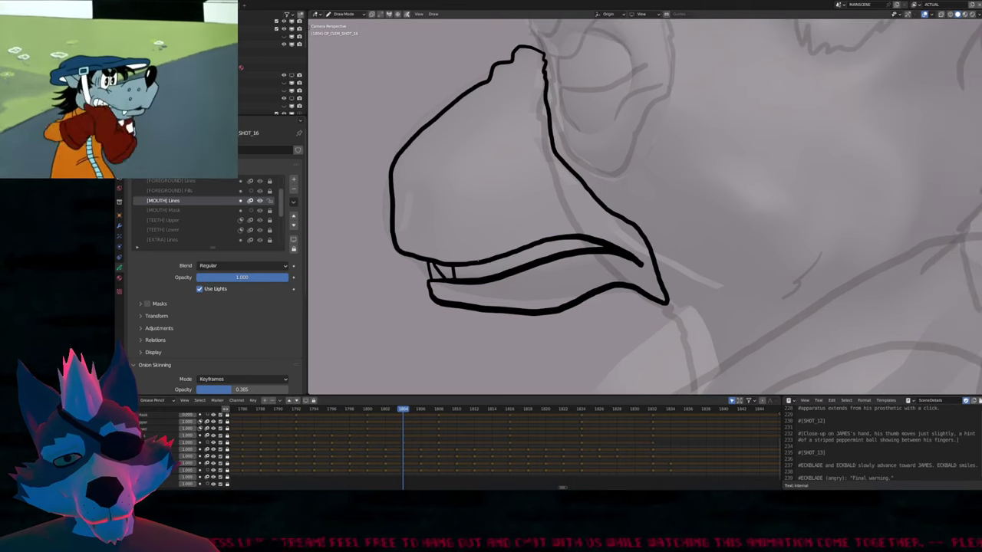
drag(493, 262, 569, 242)
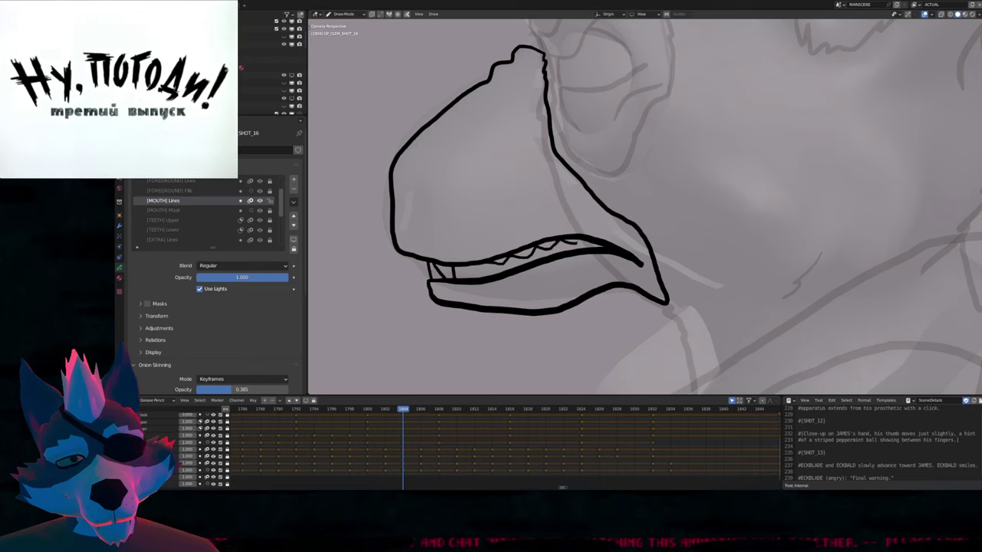
scroll(565, 193, down, 6)
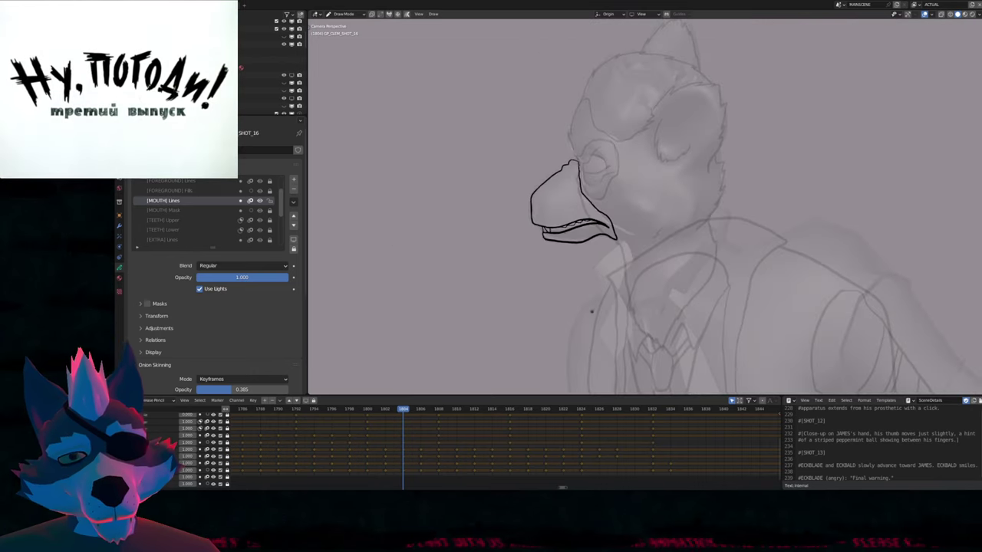
scroll(565, 193, up, 5)
shift+middle_drag(564, 194, 573, 254)
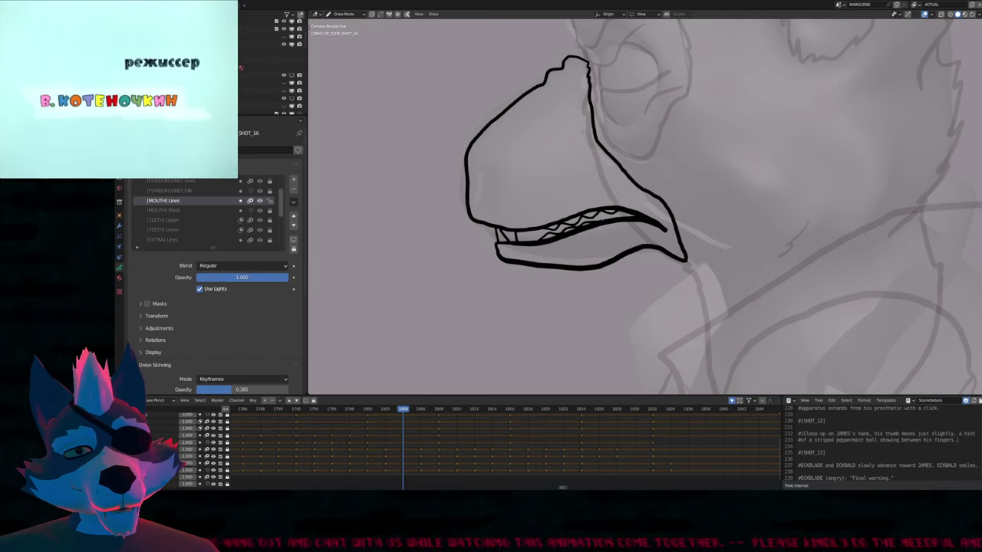
scroll(530, 244, down, 2)
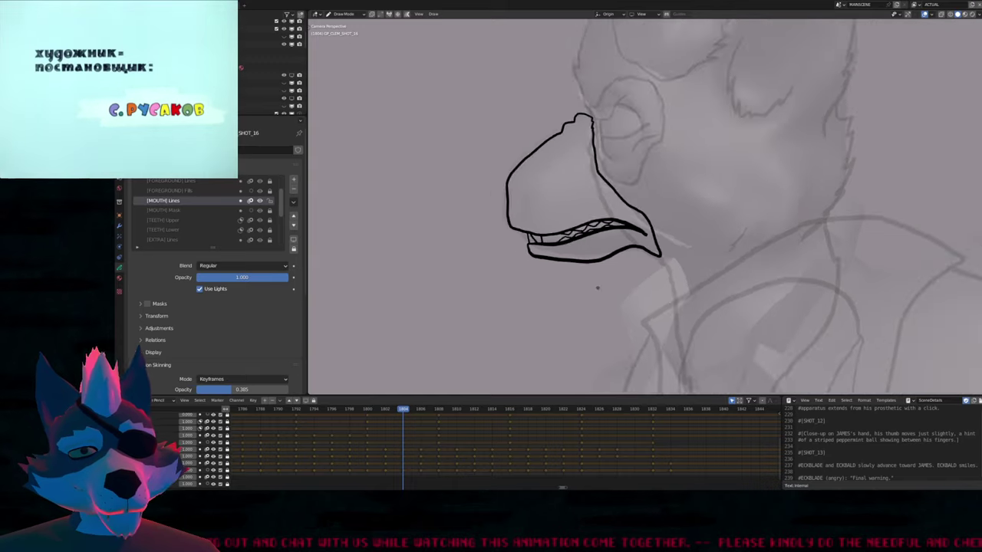
scroll(530, 244, up, 3)
Extend the snout stroke toward the mouth, add a small nose stroke, then advance to frame 1808
key(Tab)
key(Tab)
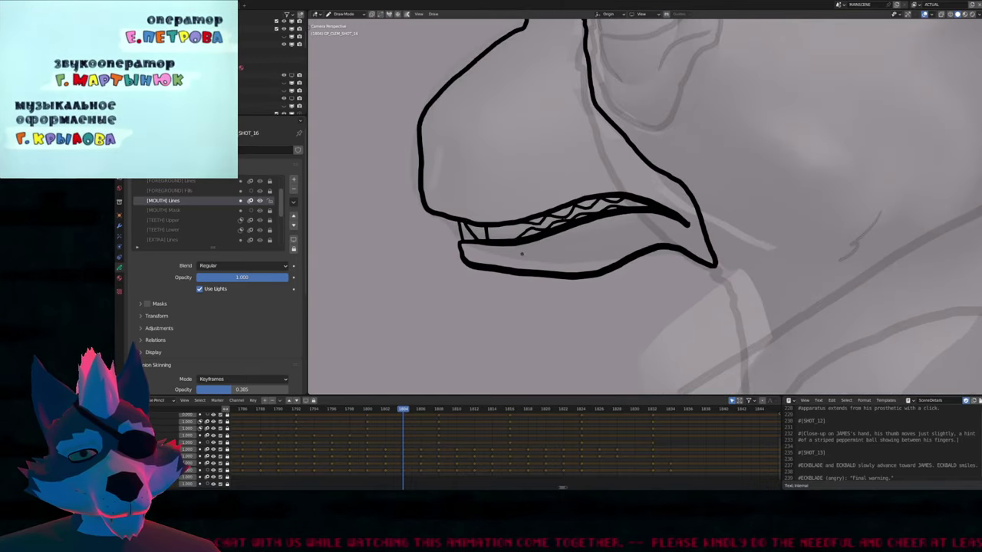
key(Tab)
key(Tab)
scroll(558, 237, down, 3)
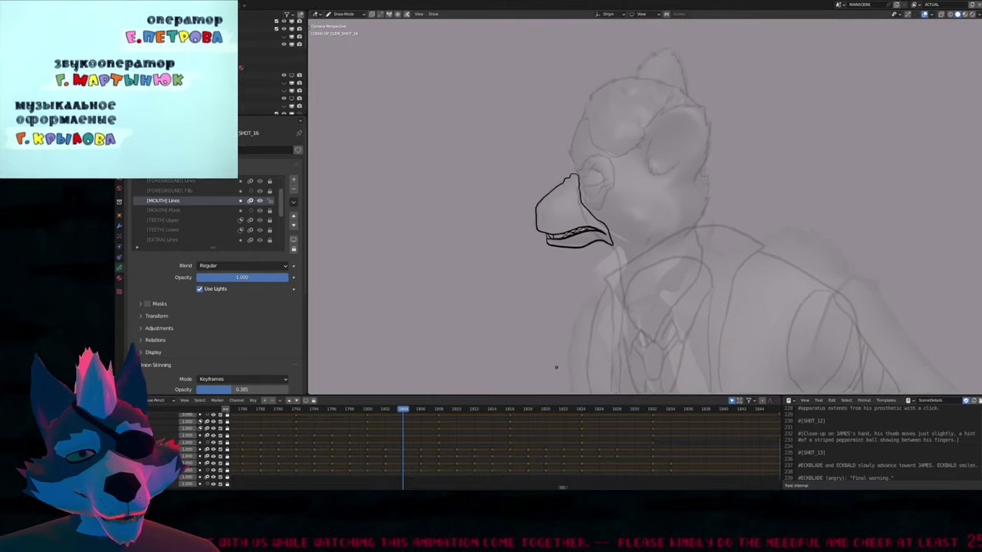
scroll(487, 192, up, 3)
shift+middle_drag(487, 193, 459, 220)
drag(459, 217, 453, 256)
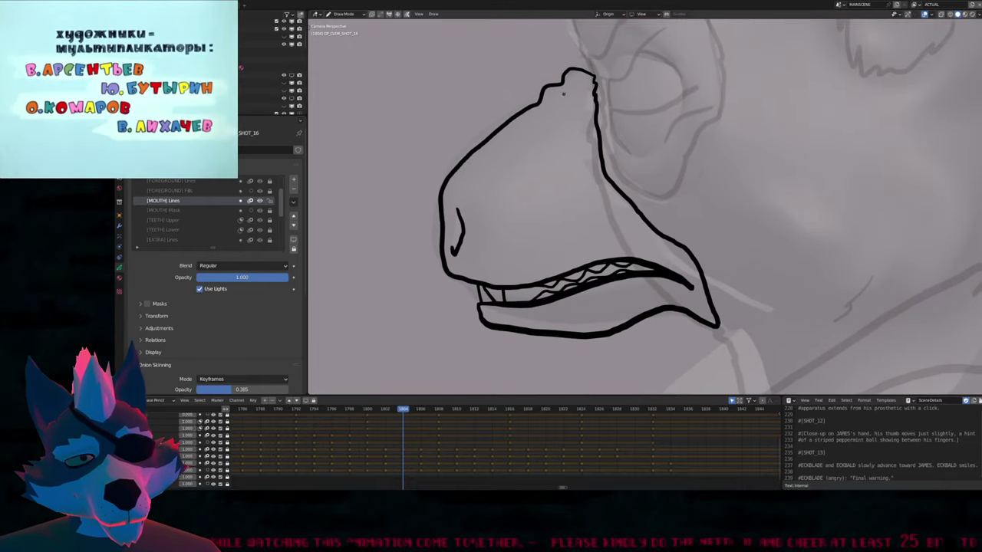
drag(548, 103, 536, 118)
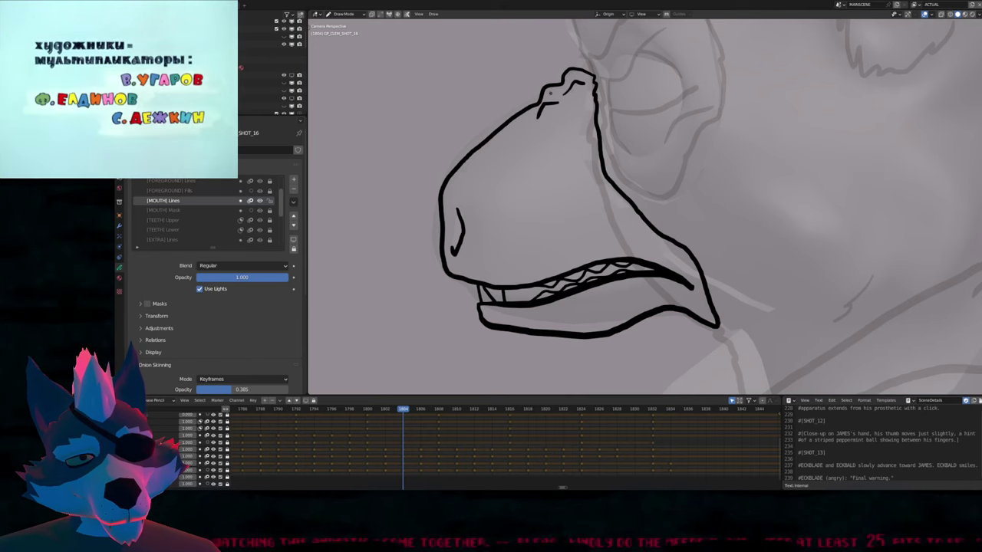
scroll(525, 97, down, 6)
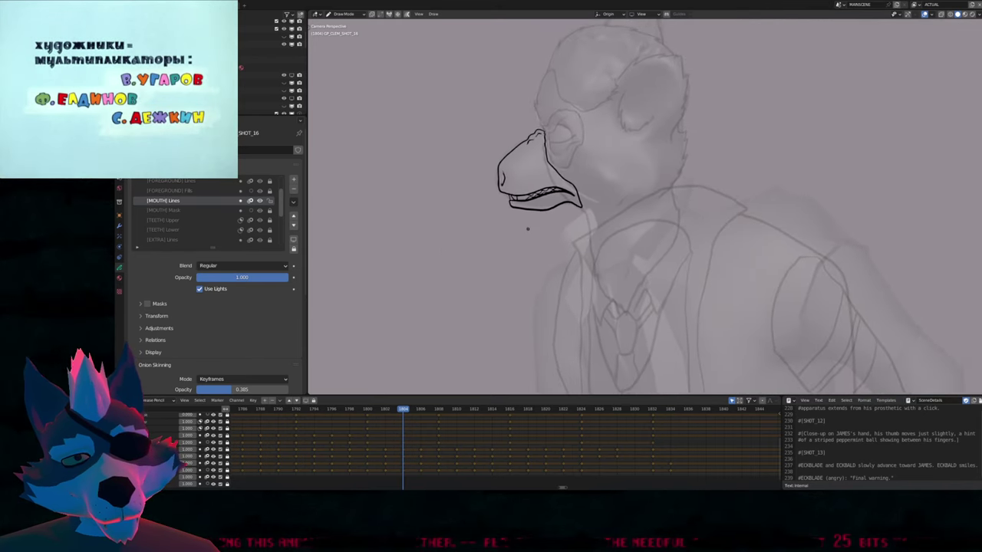
shift+middle_drag(526, 221, 571, 302)
key(Right)
key(Right)
key(Right)
key(Right)
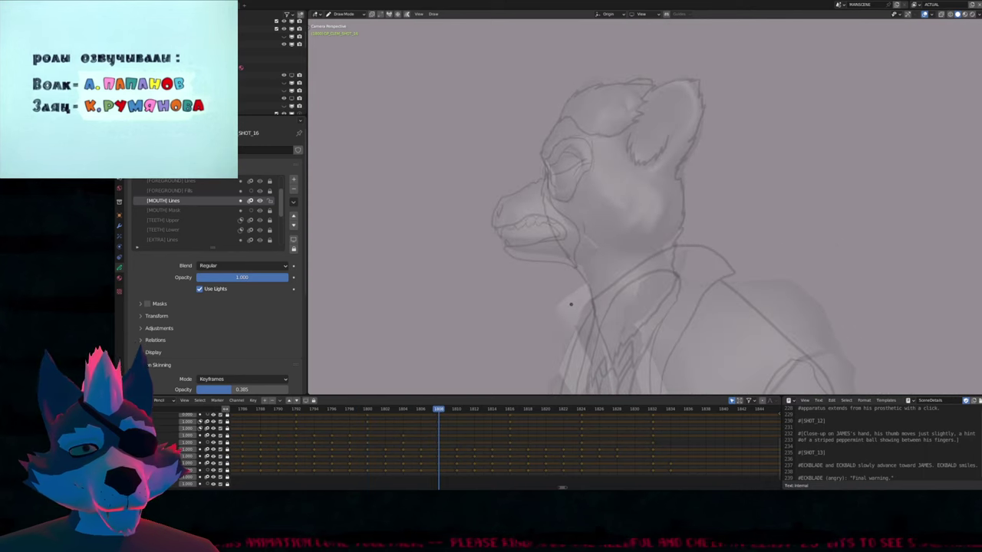
Move all the mouth strokes on this frame to the [EYES] Lines layer
key(space)
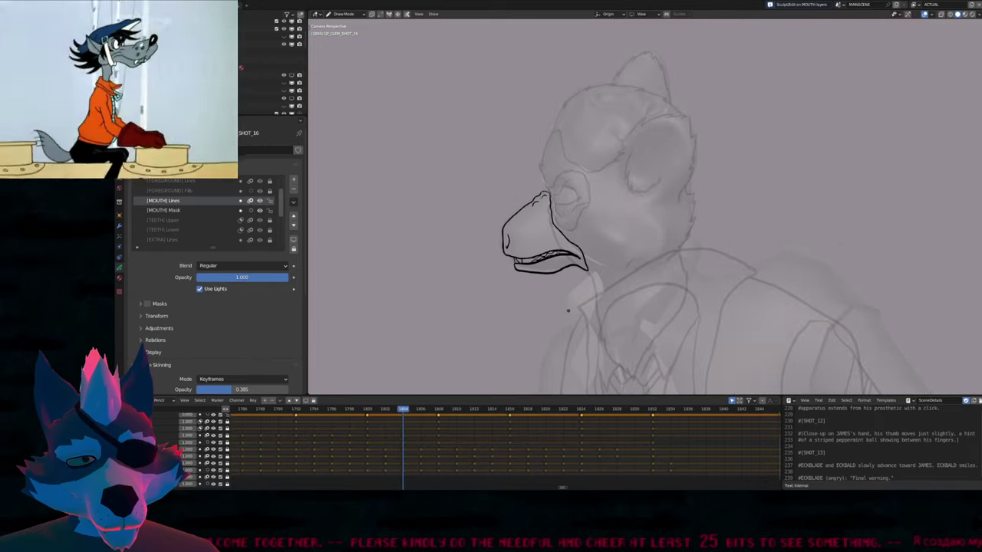
key(Tab)
key(a)
key(m)
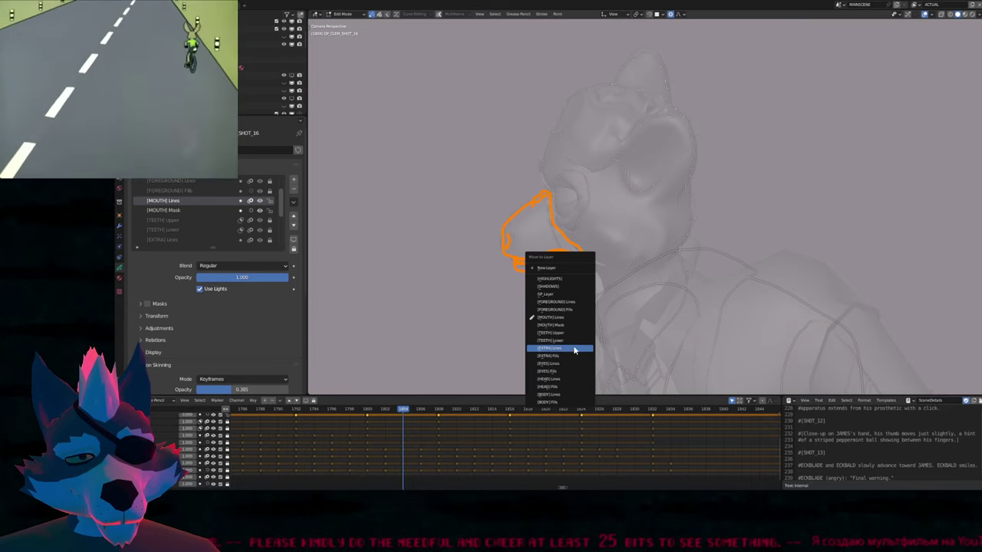
click(574, 366)
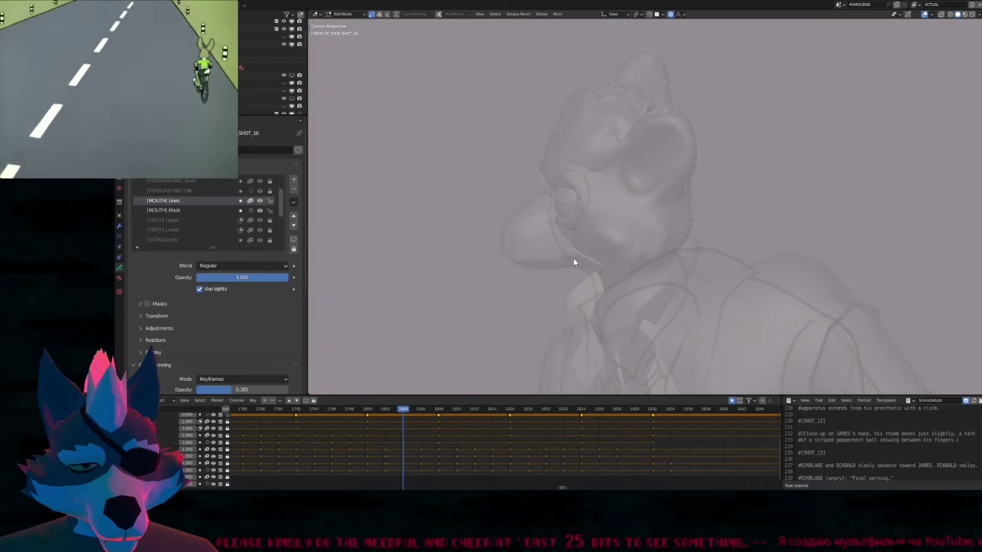
Step through keyframes 1798–1808 to compare poses, ending on frame 1800
key(space)
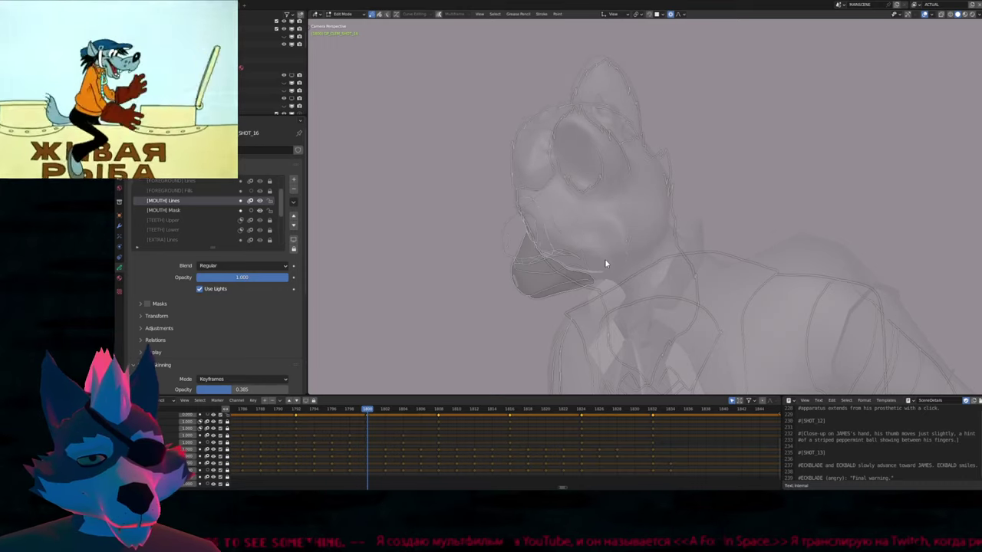
key(Left)
key(Left)
key(Left)
key(Left)
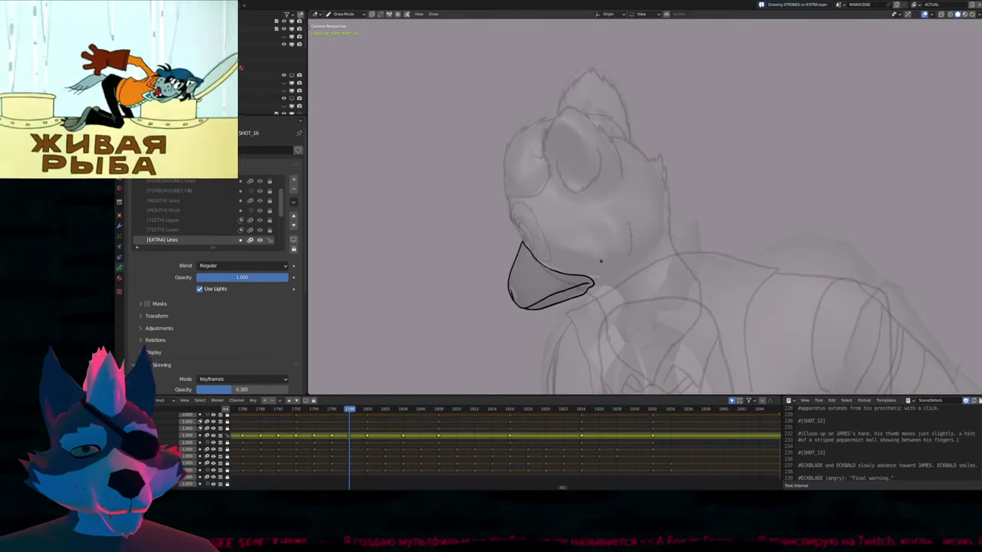
key(Right)
key(Right)
key(Up)
key(Tab)
key(Up)
key(Down)
key(Down)
key(Up)
key(Down)
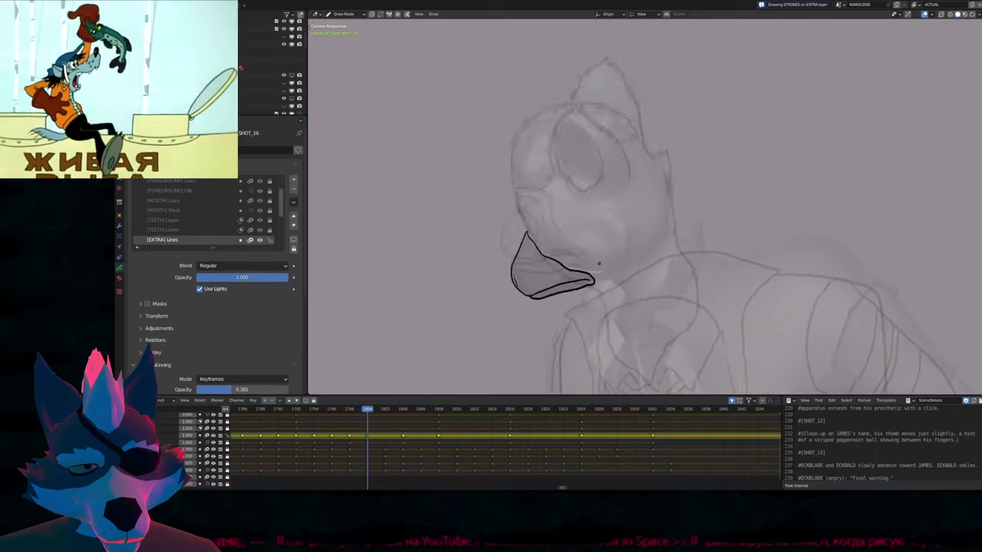
key(Down)
key(Up)
key(Up)
key(Down)
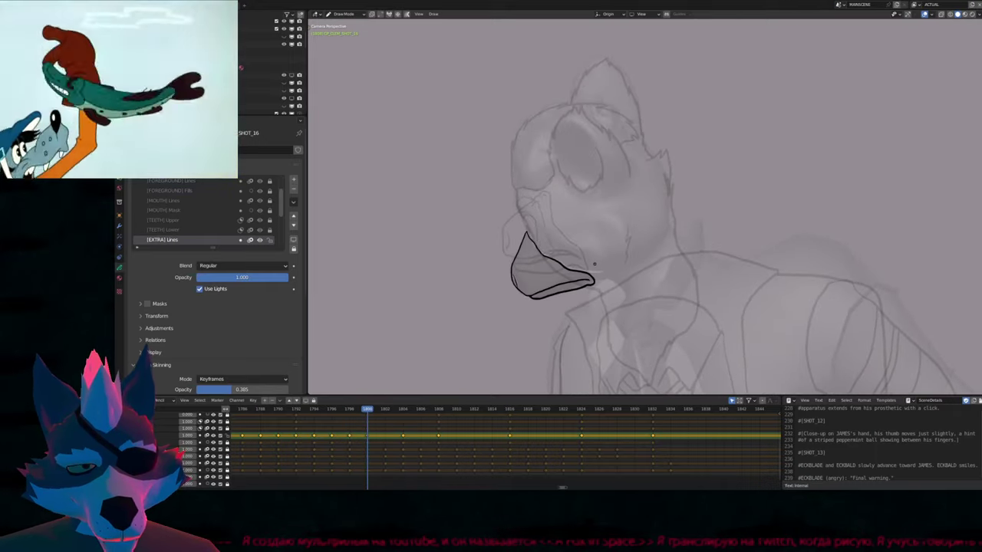
Move the beak strokes from [EYES] Lines to [EXTRA] Lines and delete the leftover selection
key(2)
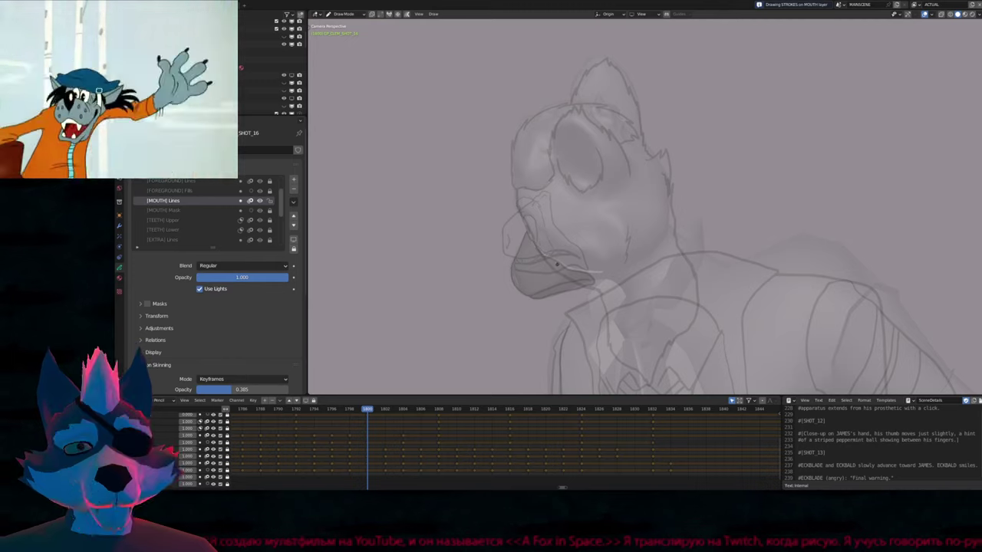
key(1)
key(3)
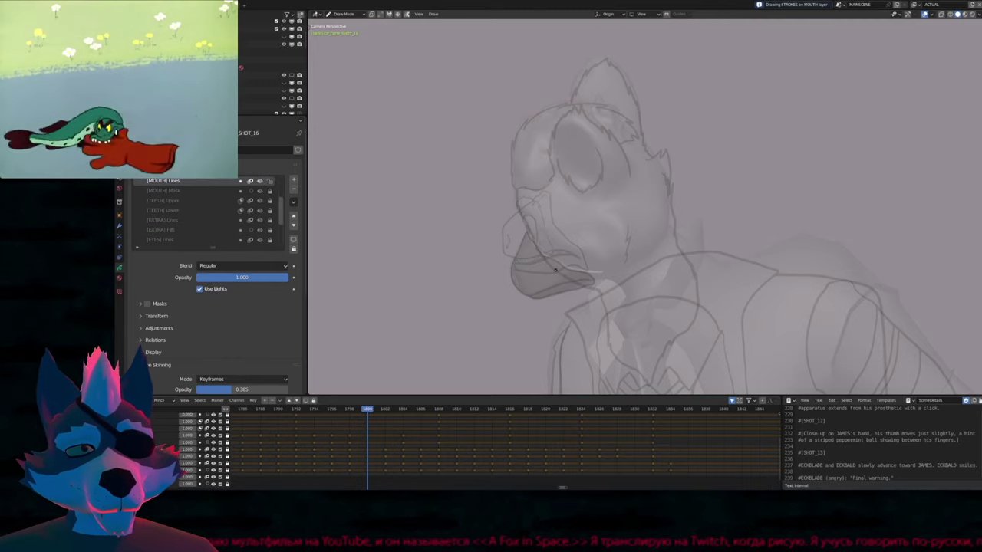
key(Tab)
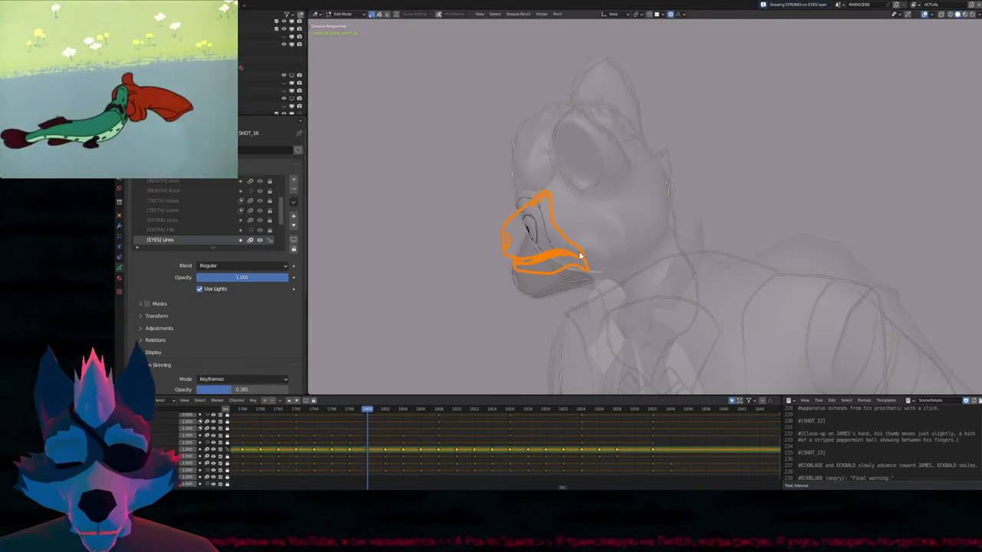
key(m)
click(581, 236)
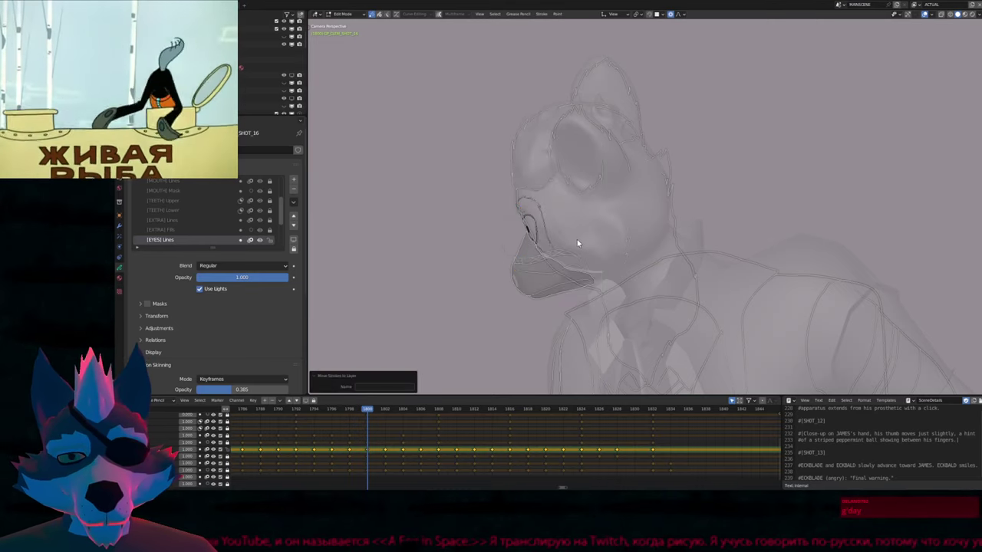
key(Tab)
key(Tab)
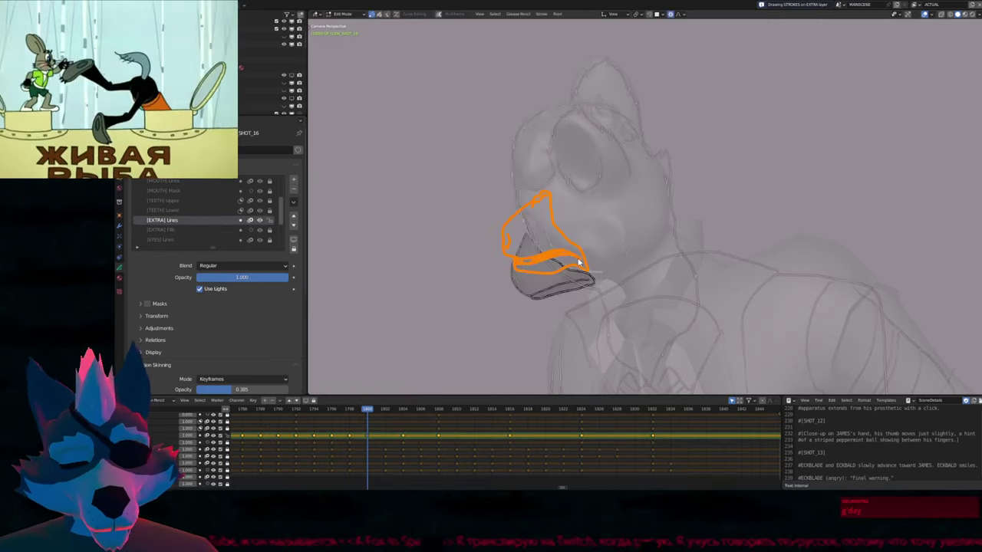
key(Delete)
At keyframe 1804, make [EXTRA] Lines active and select its beak outline stroke
key(Up)
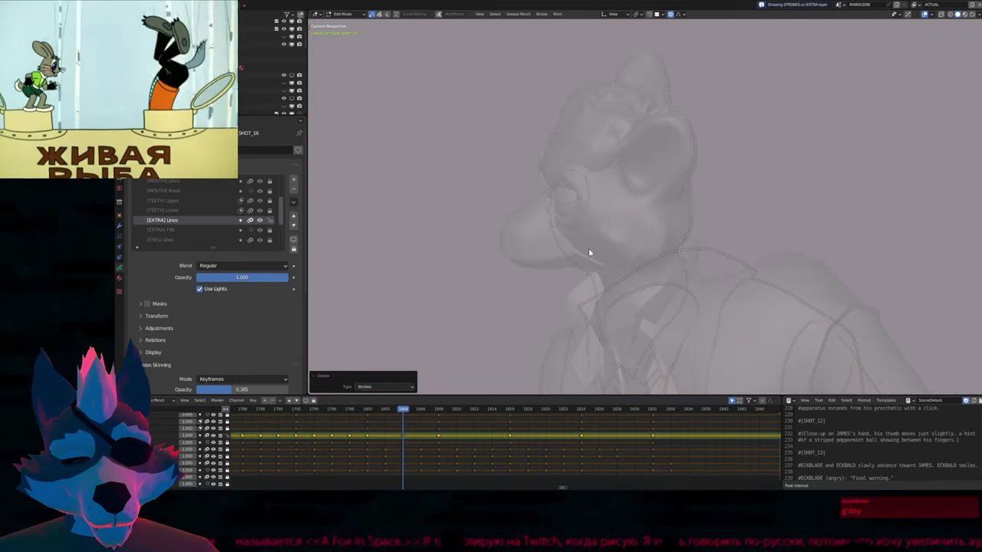
key(Tab)
key(Page_Up)
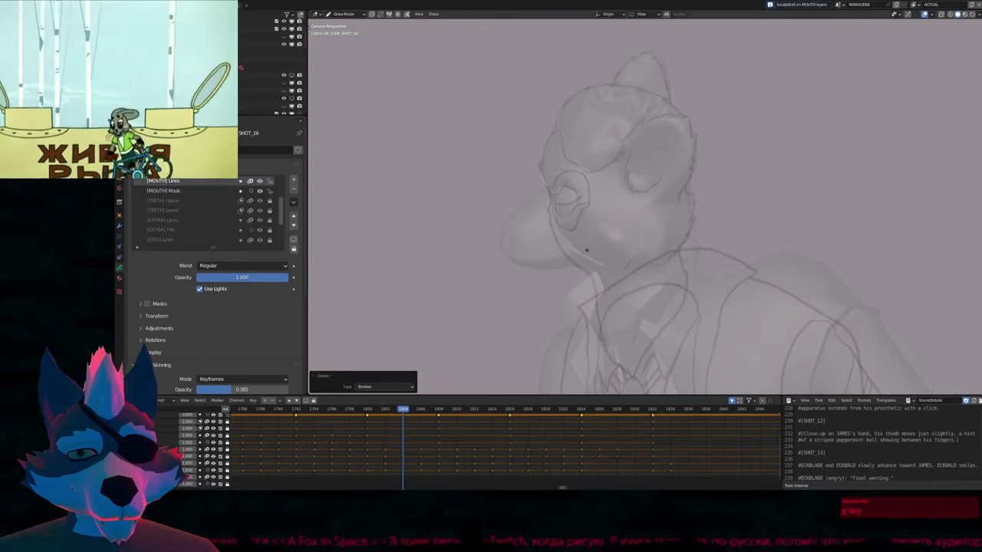
key(Tab)
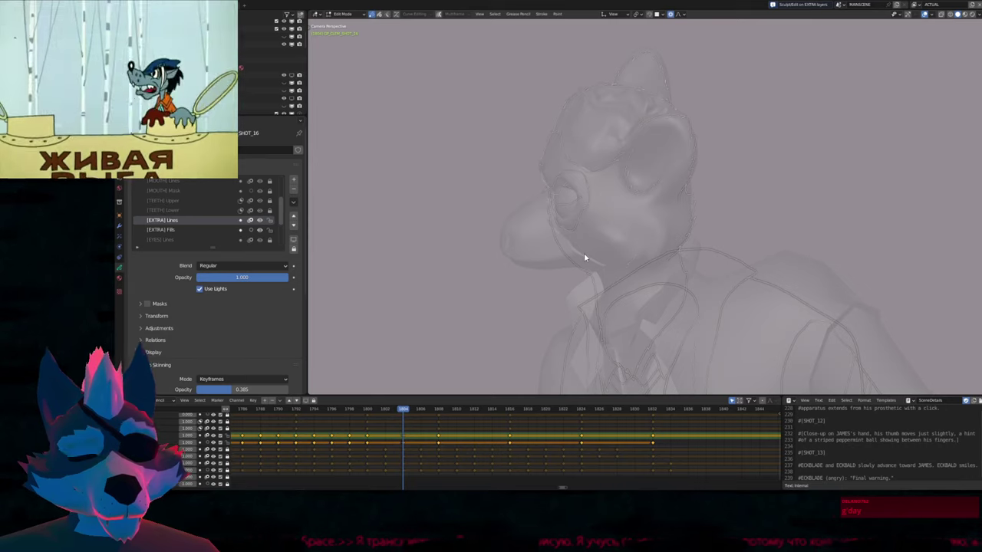
click(584, 258)
key(Tab)
Flip through keyframes 1800–1808, settling on the open-beak pose at 1800
key(Down)
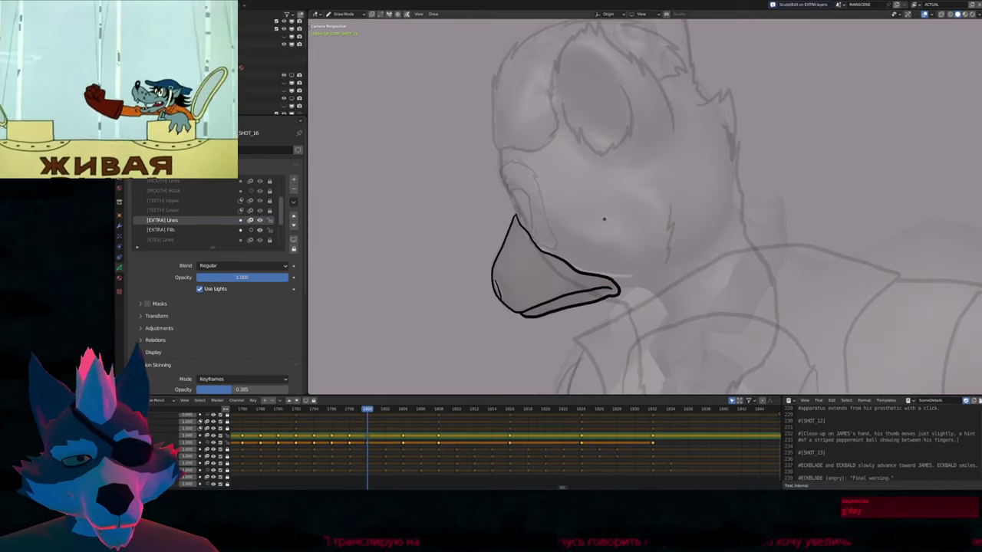
key(Up)
key(Up)
key(Up)
key(Down)
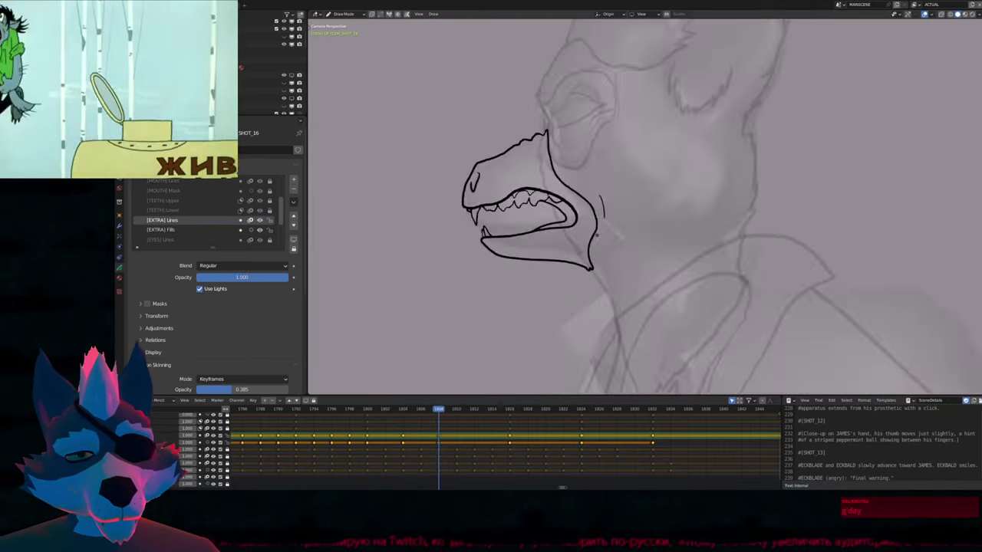
key(Down)
key(Down)
key(Up)
key(Down)
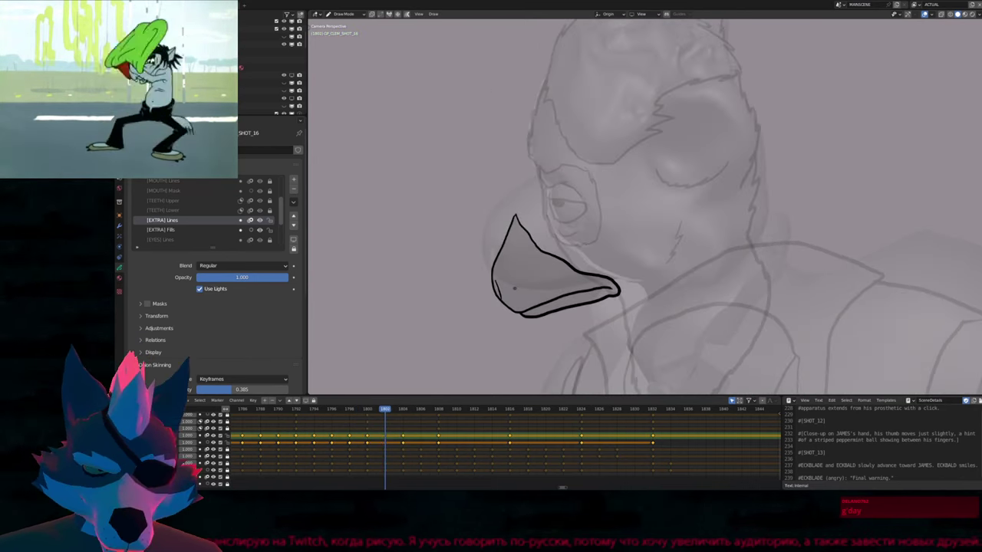
scroll(569, 282, down, 2)
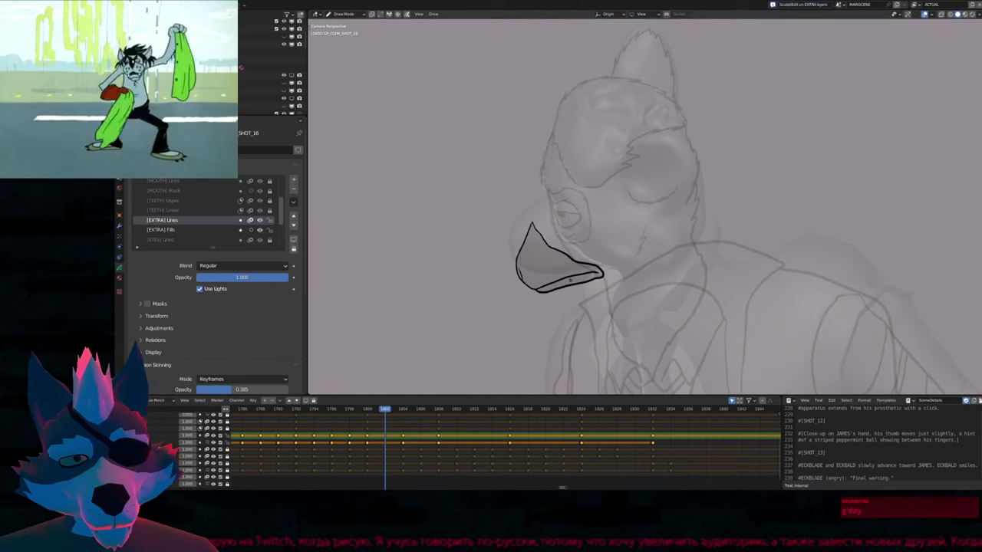
Resize the brush, redraw the upper beak curve higher, and lasso-select the whole beak outline
key(f)
click(462, 300)
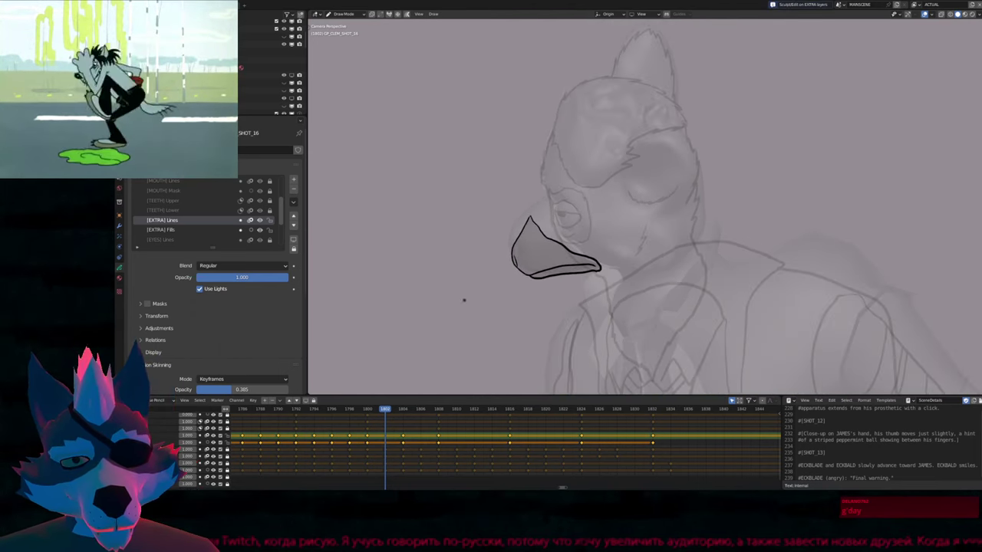
mouse_move(505, 247)
mouse_down()
mouse_move(535, 217)
mouse_move(558, 208)
mouse_move(532, 191)
mouse_move(552, 271)
mouse_move(544, 257)
mouse_move(600, 270)
mouse_move(596, 282)
mouse_move(538, 270)
mouse_up()
key(Tab)
drag(571, 175, 530, 306)
Trace fresh bold beak outline strokes on the EXTRA layer, top down to the tip
scroll(559, 169, up, 5)
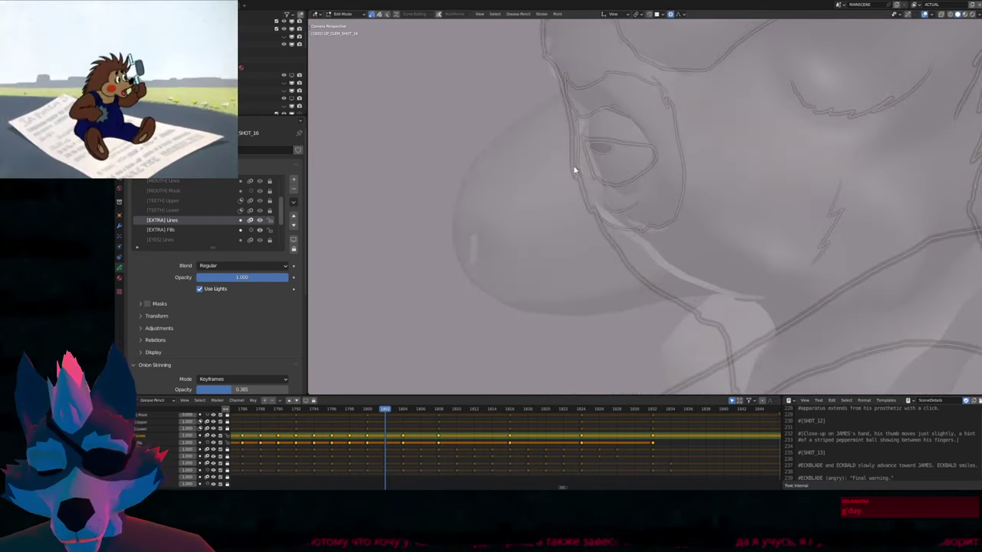
key(Tab)
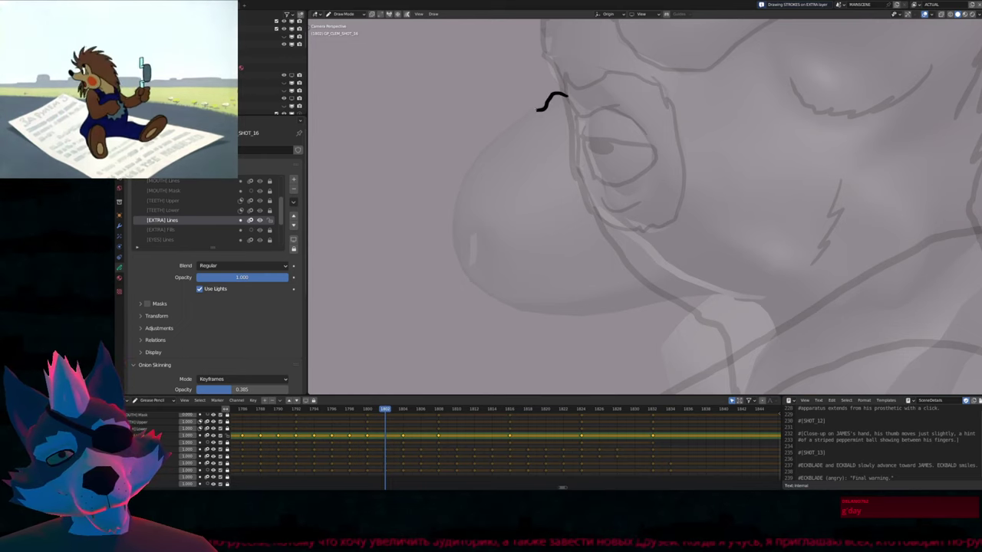
mouse_move(537, 111)
mouse_down()
mouse_move(464, 188)
mouse_move(467, 276)
mouse_move(484, 291)
mouse_move(529, 296)
mouse_move(629, 251)
mouse_move(690, 265)
mouse_up()
mouse_move(567, 103)
mouse_down()
mouse_move(598, 209)
mouse_move(681, 278)
mouse_move(670, 289)
mouse_move(564, 310)
mouse_move(498, 305)
mouse_move(476, 274)
mouse_up()
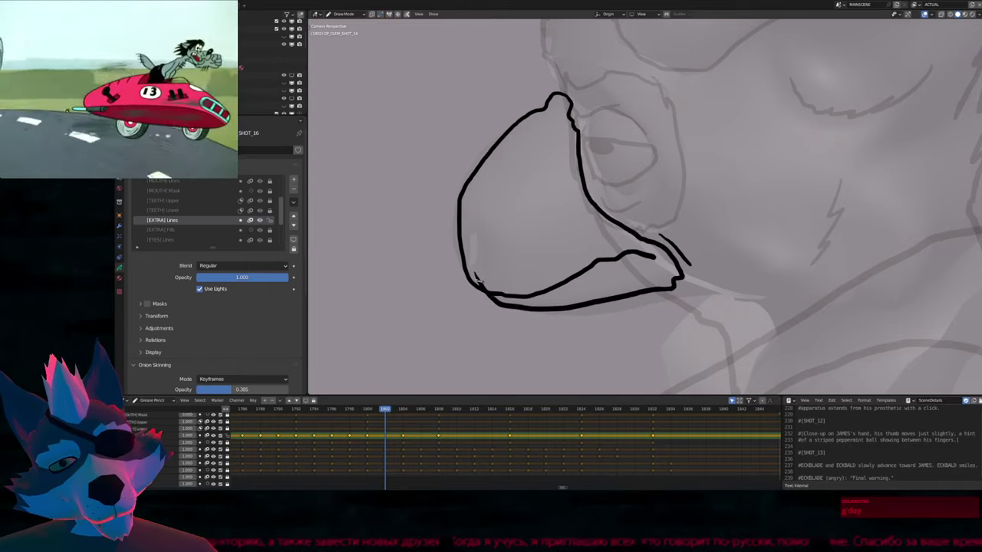
drag(471, 231, 475, 261)
Erase the old beak tip and redraw the lower edge with a longer hook further right
ctrl+drag(613, 285, 636, 296)
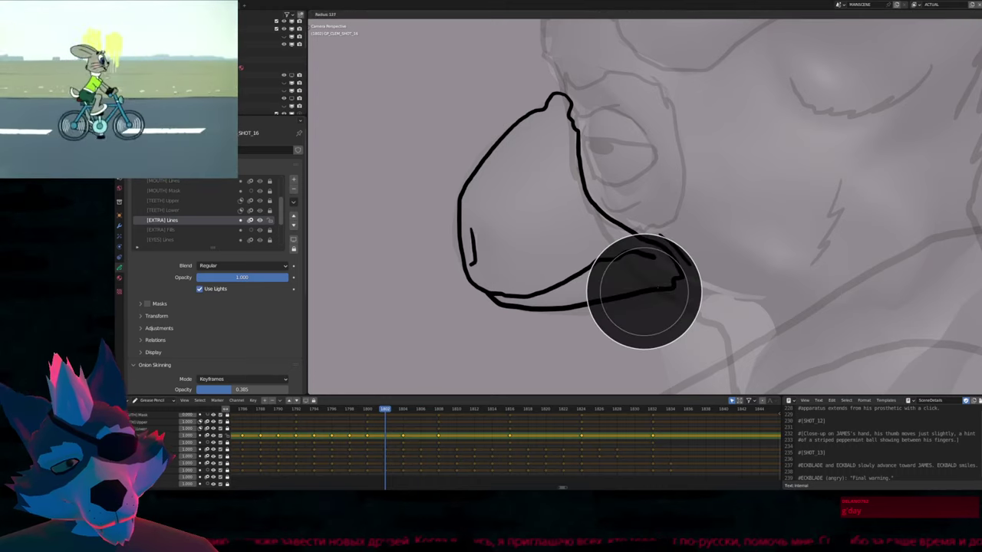
mouse_move(610, 256)
mouse_down()
mouse_move(696, 276)
mouse_move(717, 295)
mouse_up()
mouse_move(690, 249)
mouse_down()
mouse_move(703, 292)
mouse_move(685, 299)
mouse_move(555, 271)
mouse_up()
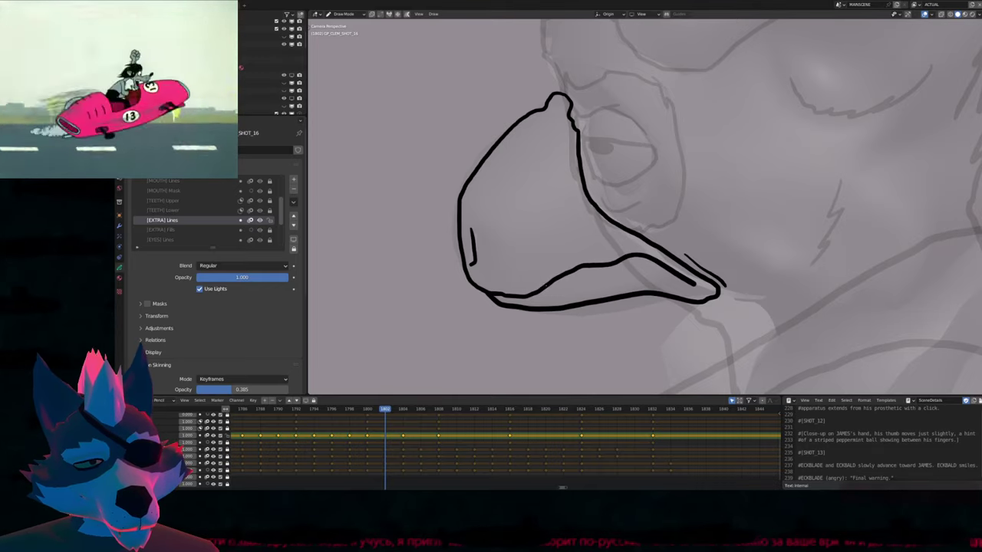
scroll(588, 230, down, 3)
scroll(587, 230, up, 1)
Set the brush radius and compare the beak drawings on frames 1800 and 1804
key(f)
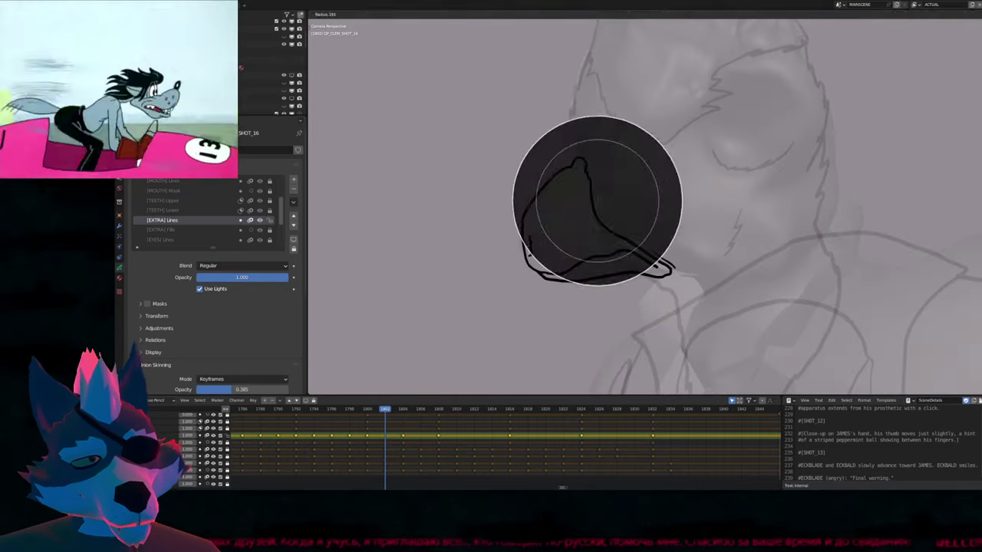
click(588, 219)
key(Down)
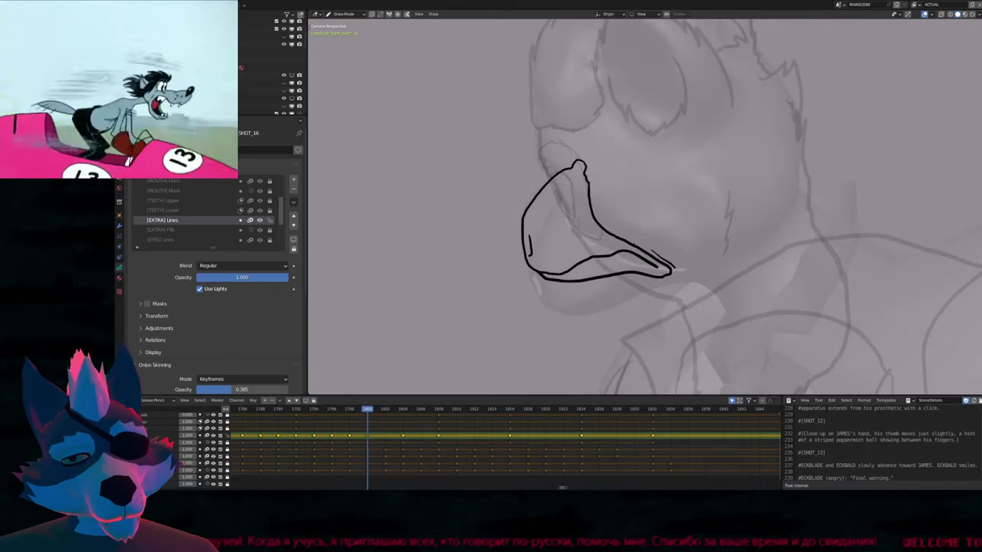
click(404, 408)
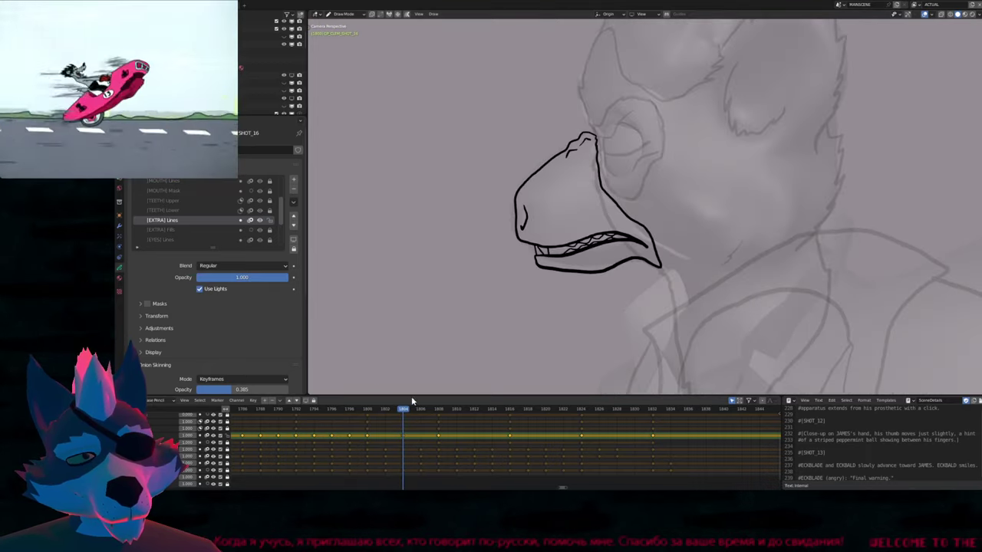
drag(380, 410, 368, 411)
Copy the frame 1800 beak, move to frame 1802, and undo the stray beak edits
key(Tab)
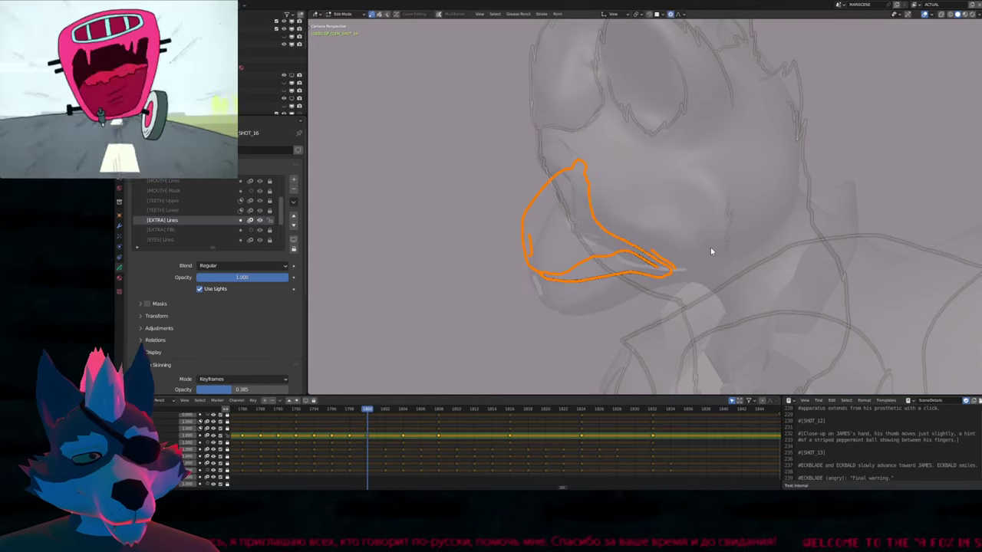
key(Tab)
key(Up)
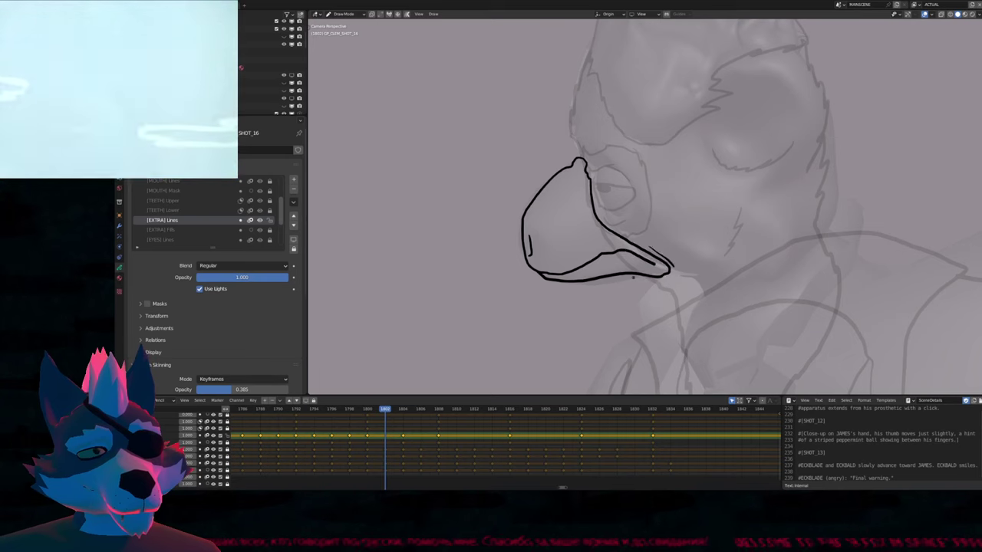
key(ctrl+z)
key(ctrl+z)
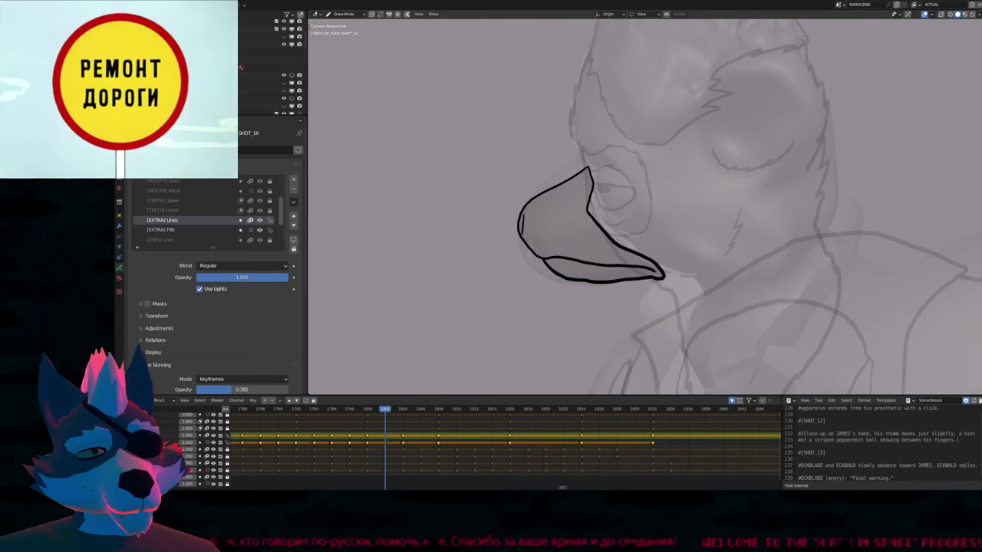
key(ctrl+z)
key(ctrl+z)
key(ctrl+z)
key(ctrl+z)
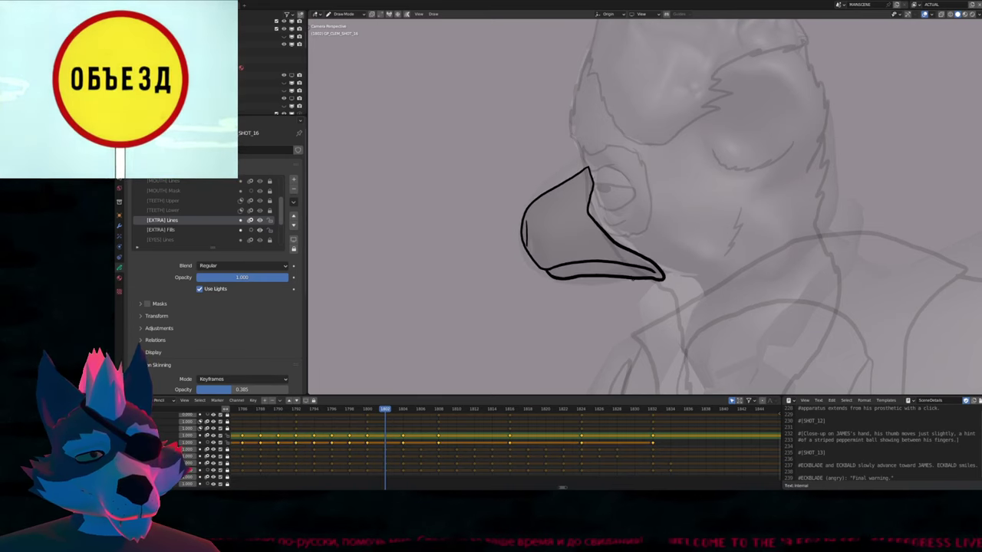
key(ctrl+z)
key(ctrl+z)
key(ctrl+z)
key(ctrl+z)
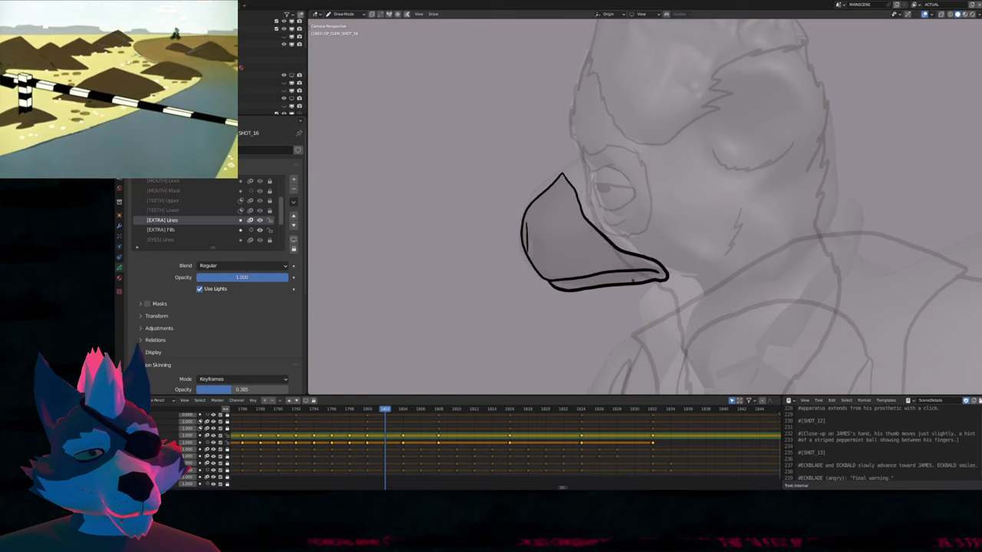
Replace the old beak stroke on frame 1802 with the pasted frame 1800 beak outline
key(Up)
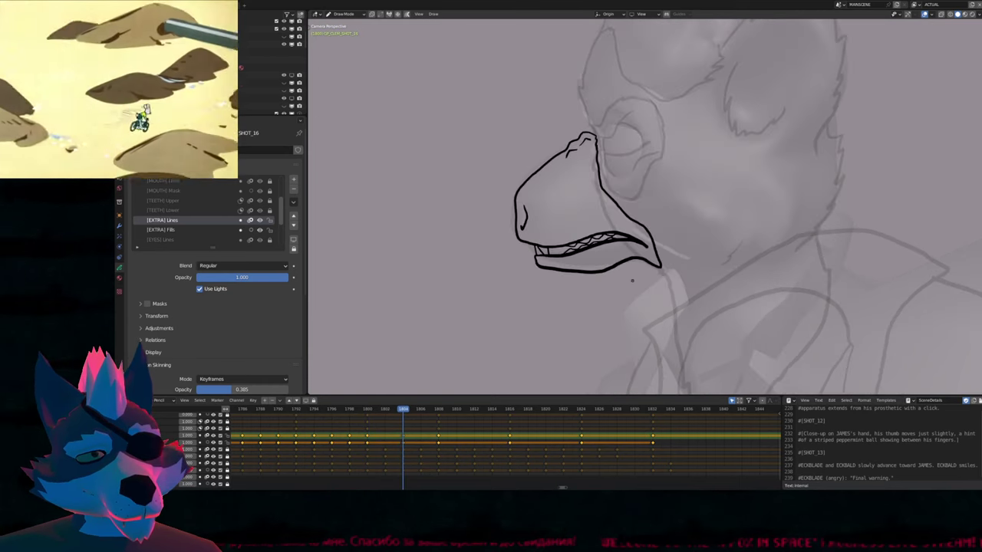
key(Down)
key(Down)
key(Up)
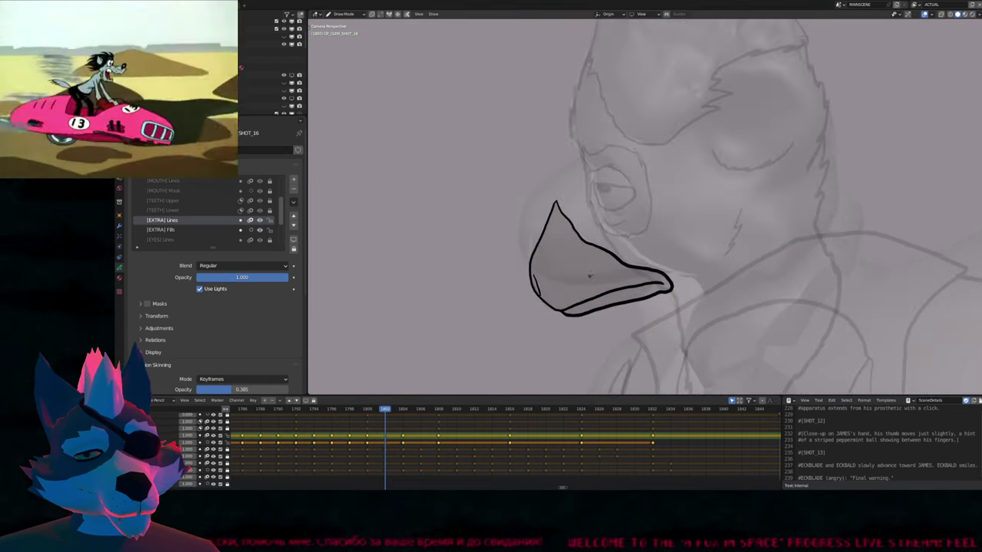
key(Tab)
click(635, 271)
key(Delete)
key(ctrl+v)
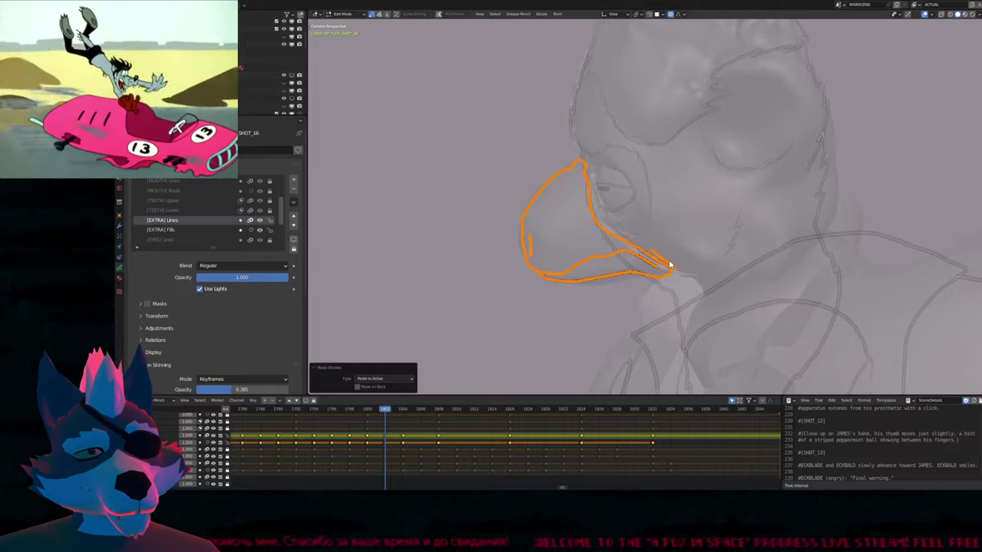
key(Tab)
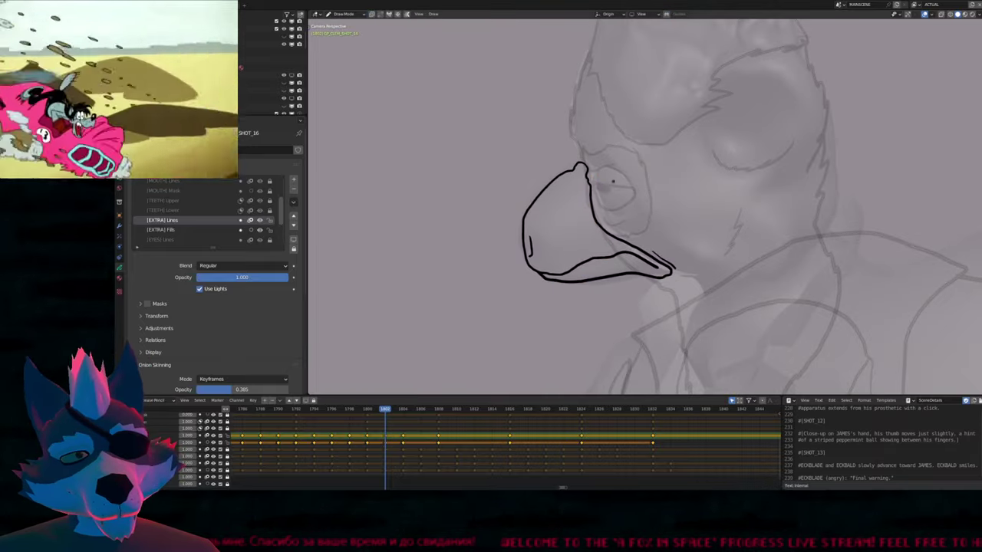
Step through the beak keyframes from 1800 up to about 1816 and back
key(Down)
key(Up)
key(Up)
key(Up)
key(Up)
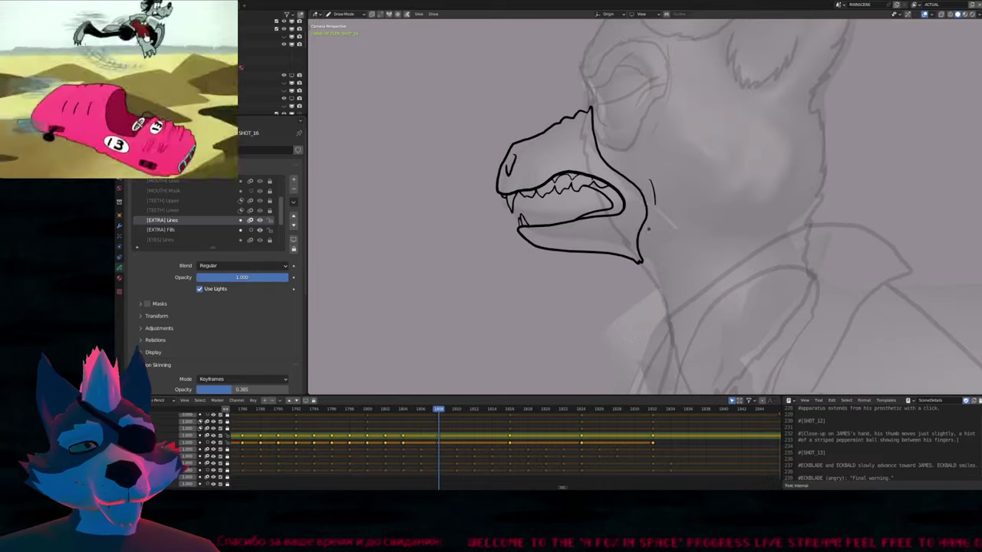
key(Up)
key(Down)
key(Down)
key(Down)
key(Down)
key(Down)
key(Down)
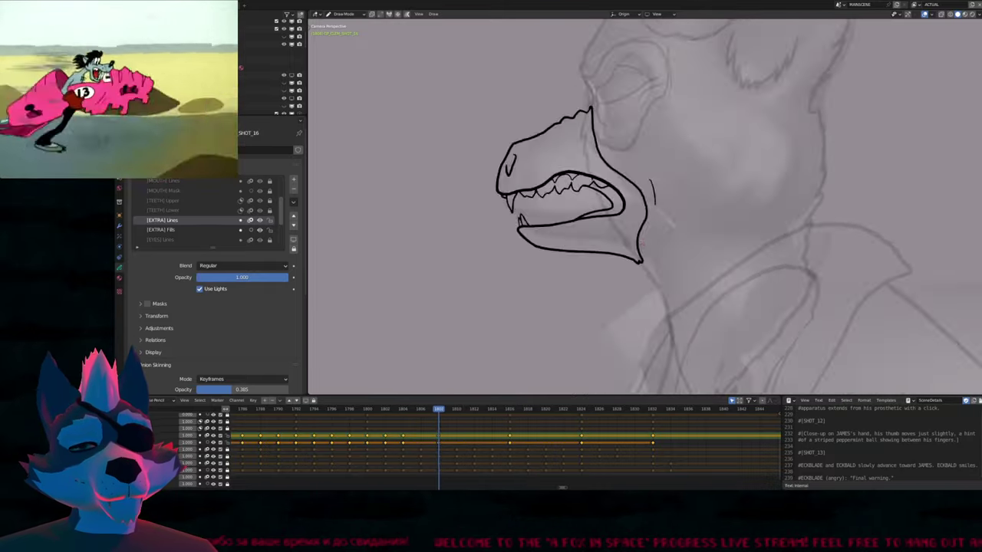
key(space)
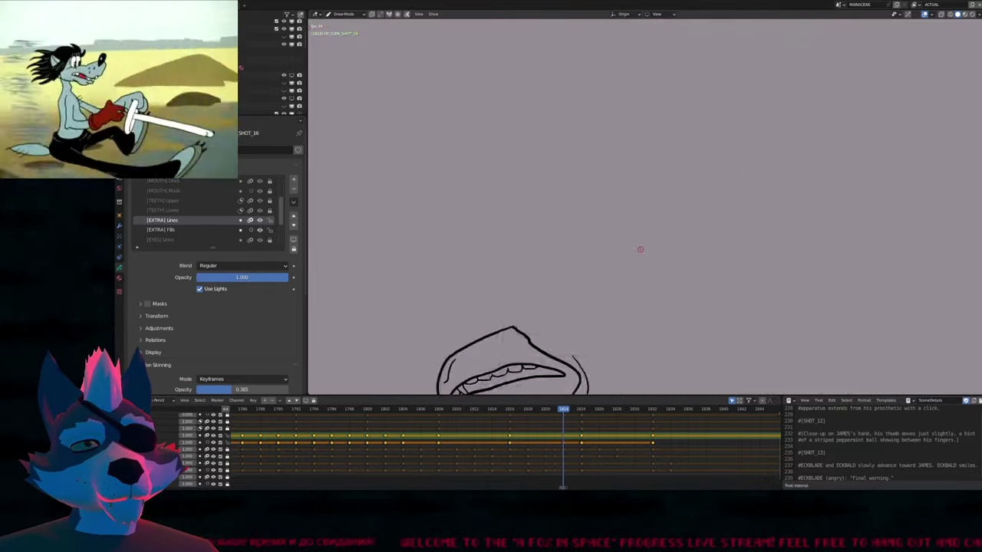
Select the whole drawn figure in Object Mode, jump back to frame 1760, and play the shot
key(space)
key(ctrl+Tab)
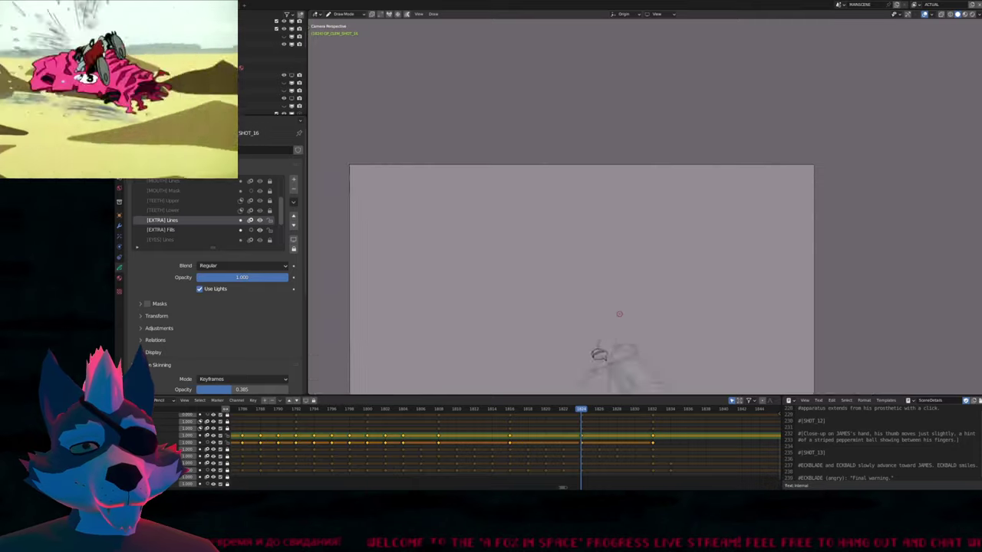
click(695, 292)
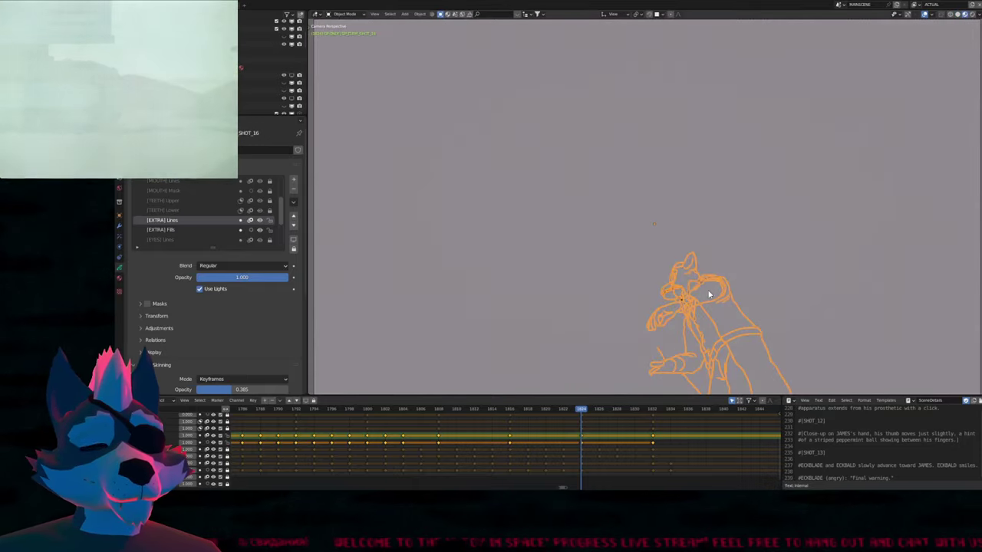
key(shift+Left)
key(ctrl+Tab)
key(space)
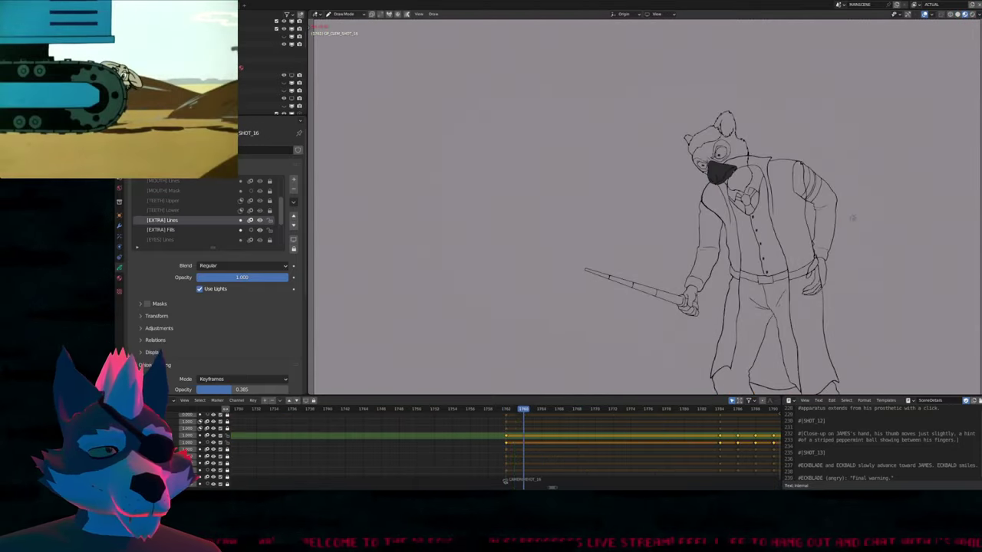
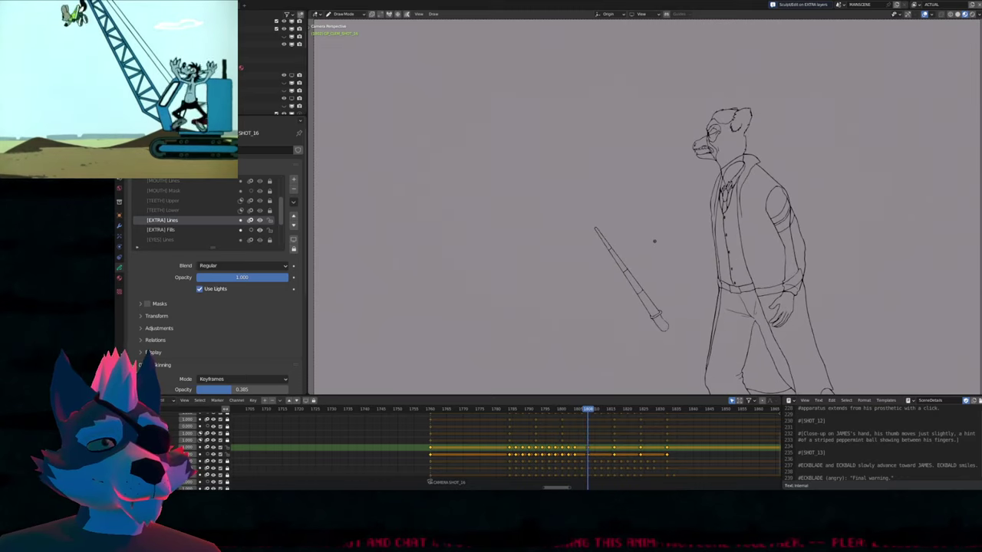
On keyframe 1806, shift the snout and mouth strokes upward in Edit Mode
scroll(687, 244, up, 6)
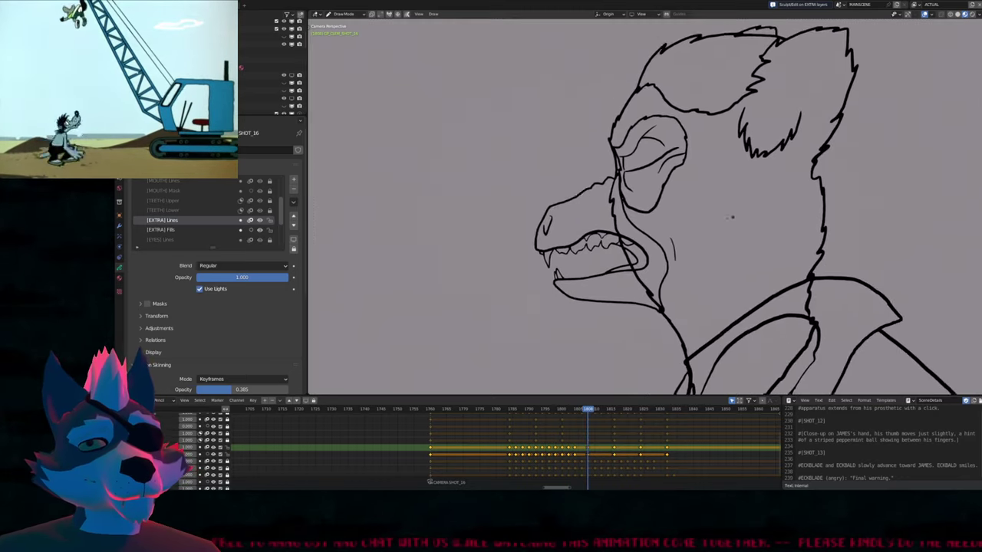
scroll(597, 448, up, 5)
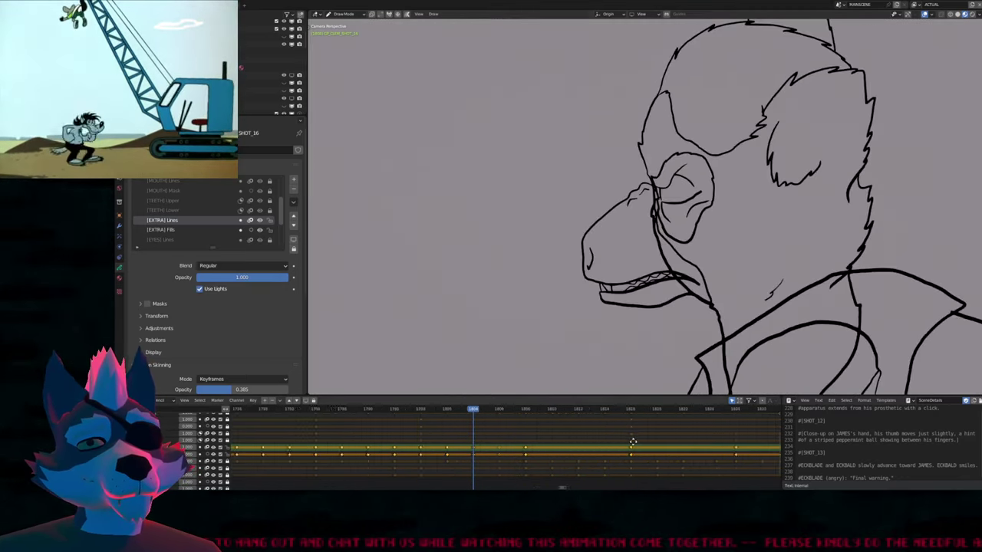
ctrl+scroll(597, 448, down, 3)
key(Up)
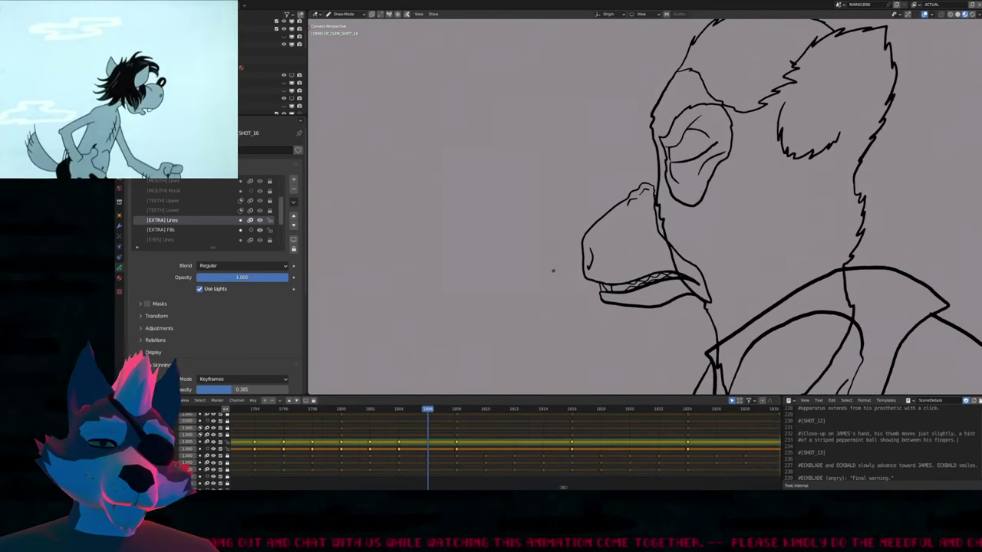
key(Tab)
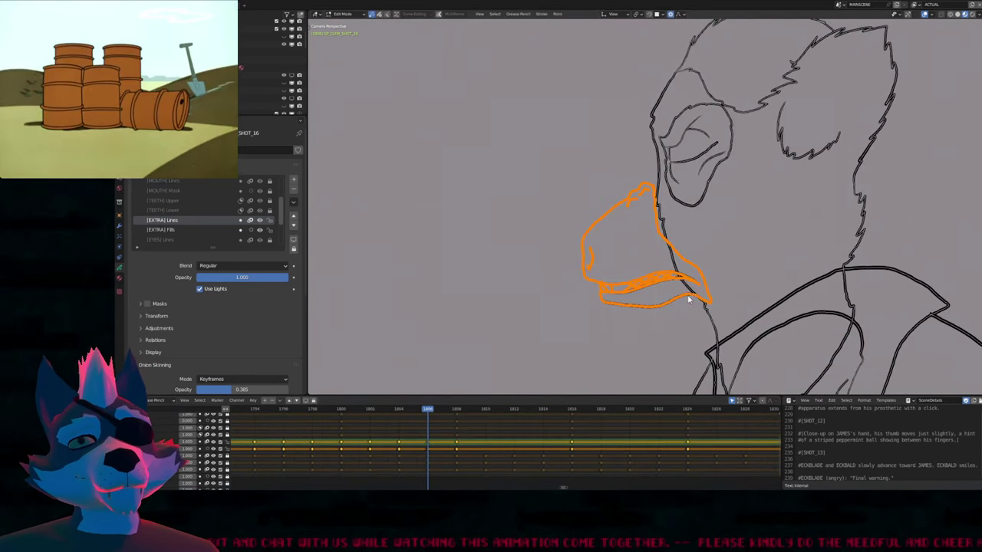
key(g)
click(686, 262)
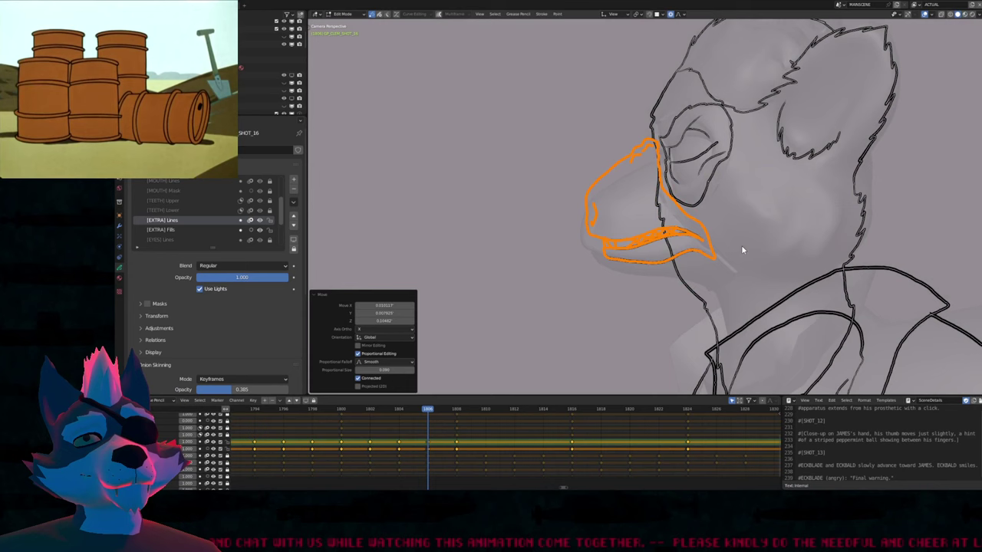
Resize the brush and restroke the mouth, teeth and snout outline lines
key(Tab)
key(f)
click(699, 243)
mouse_move(606, 234)
mouse_down()
mouse_move(698, 201)
mouse_move(733, 214)
mouse_move(713, 203)
mouse_move(717, 229)
mouse_up()
mouse_move(587, 221)
mouse_down()
mouse_move(621, 136)
mouse_move(589, 217)
mouse_move(698, 209)
mouse_move(652, 146)
mouse_up()
mouse_move(606, 234)
mouse_down()
mouse_move(713, 209)
mouse_move(652, 149)
mouse_move(714, 210)
mouse_up()
Move and rotate the mouth strokes to tilt the jaw, then draw a long lower-jaw line
key(Tab)
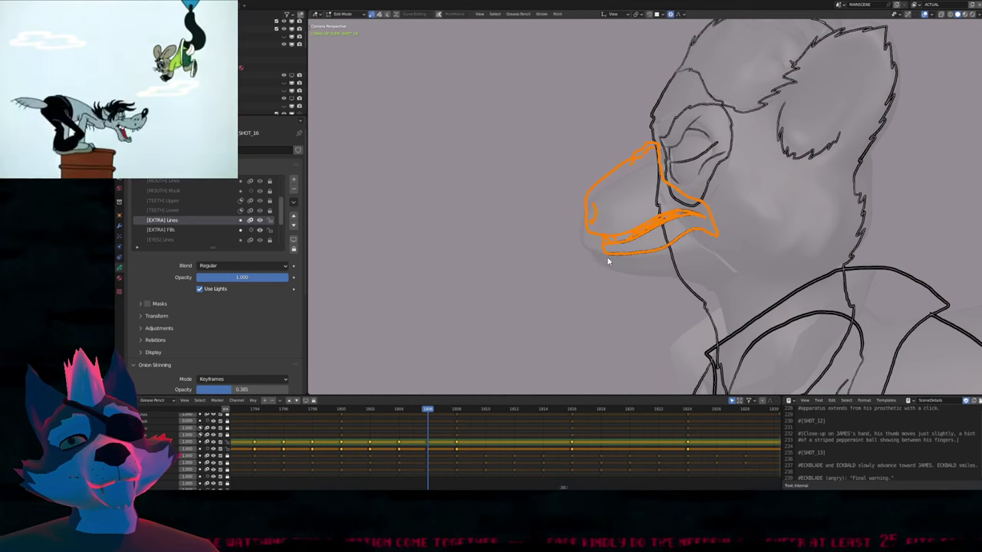
key(Delete)
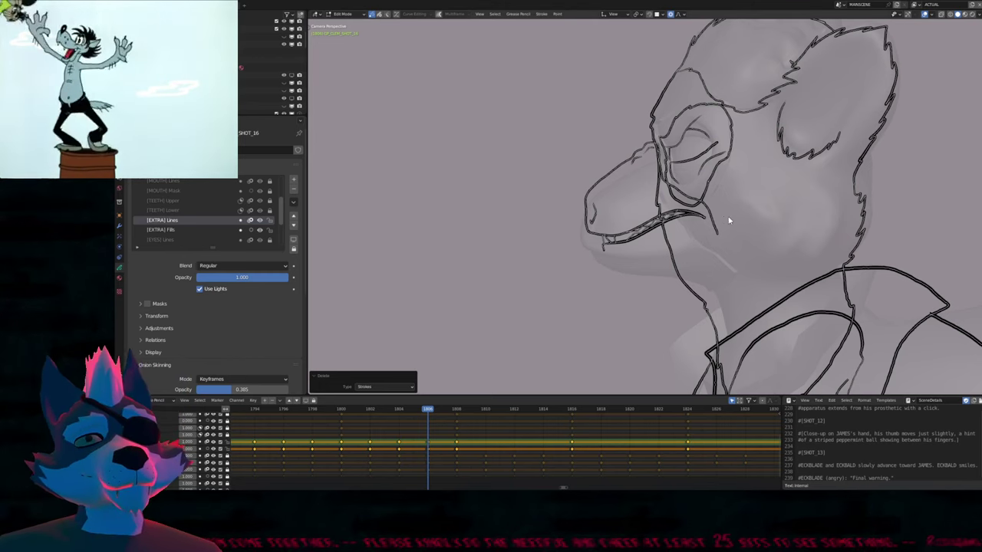
key(ctrl+z)
key(g)
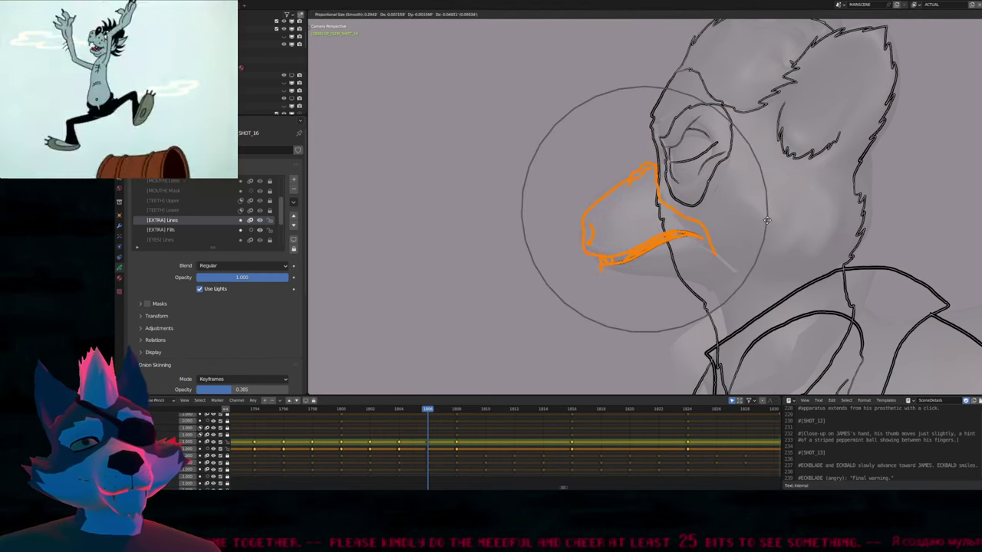
click(767, 219)
key(r)
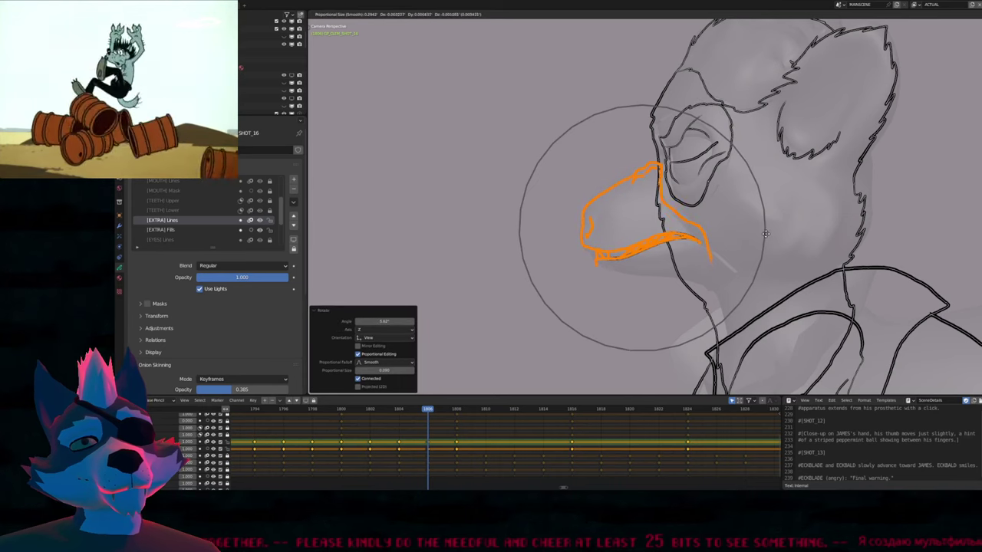
click(682, 234)
key(Tab)
drag(596, 259, 713, 287)
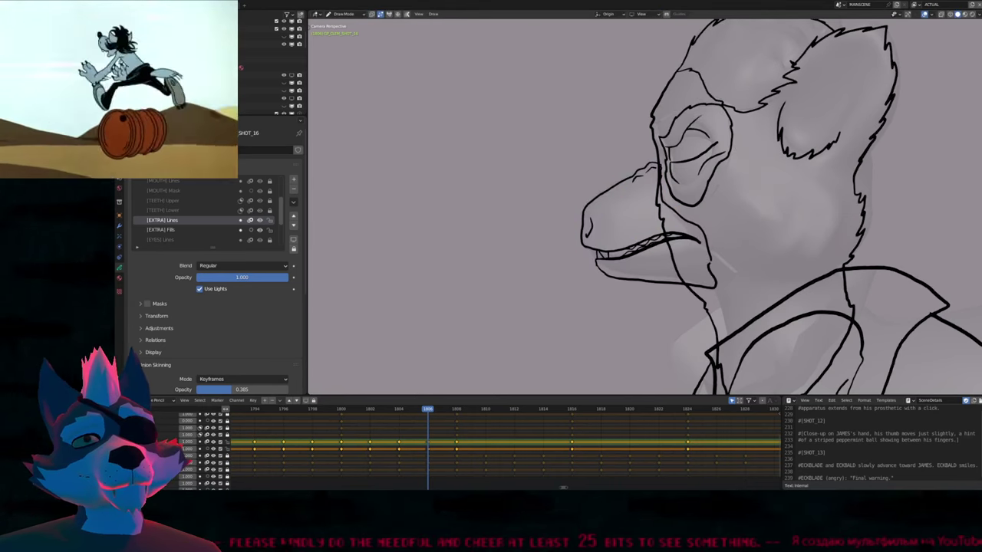
Resize the brush and compare keyframes 1804 and 1808 before returning to 1806
key(f)
click(683, 273)
key(Down)
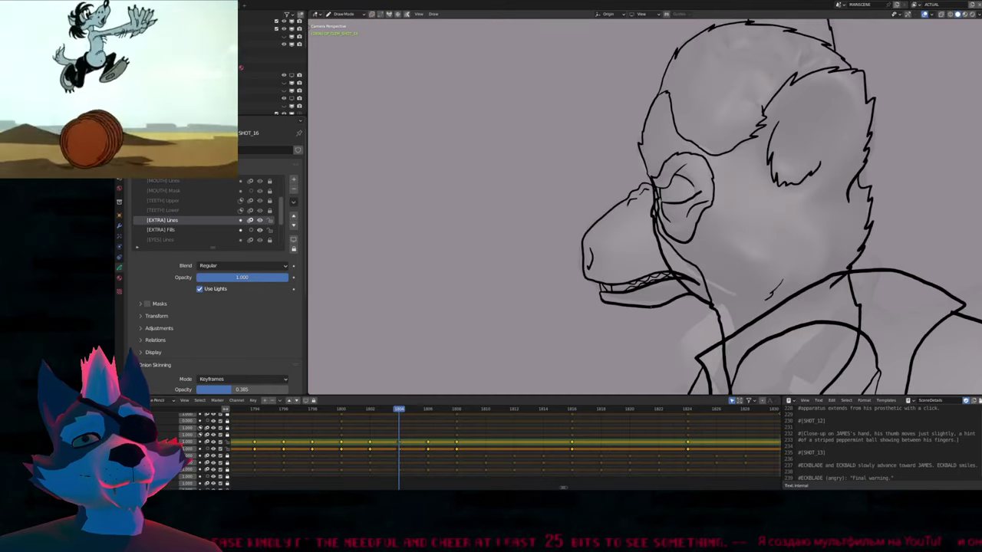
key(Up)
key(Up)
key(Down)
scroll(649, 308, up, 4)
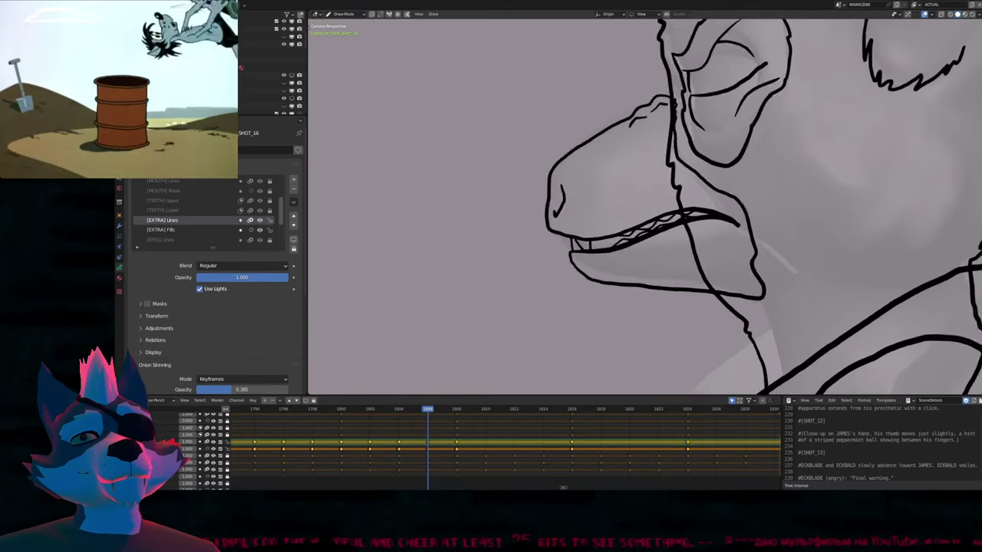
Reshape the lower lip with proportional editing and delete the upper lip's end point
key(Tab)
click(586, 274)
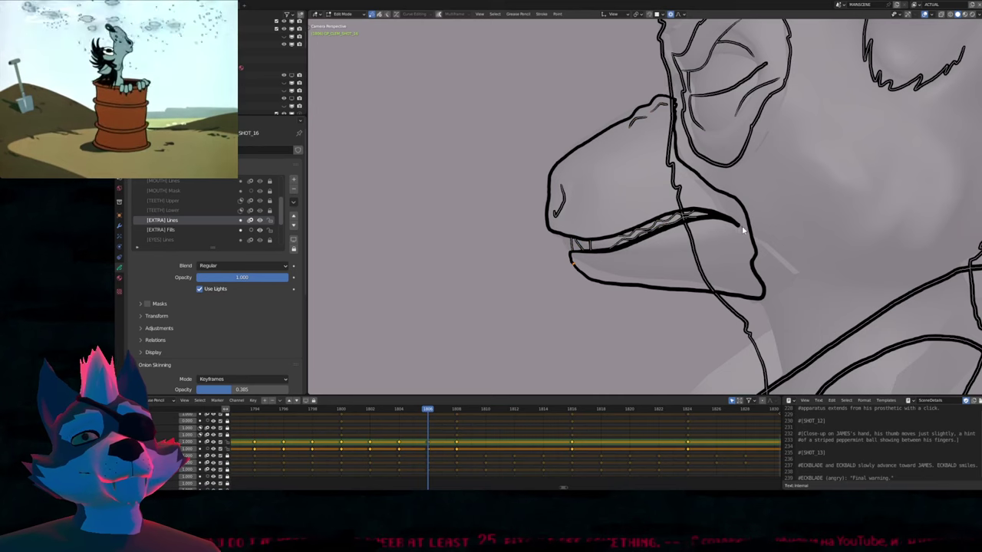
key(g)
scroll(582, 280, down, 6)
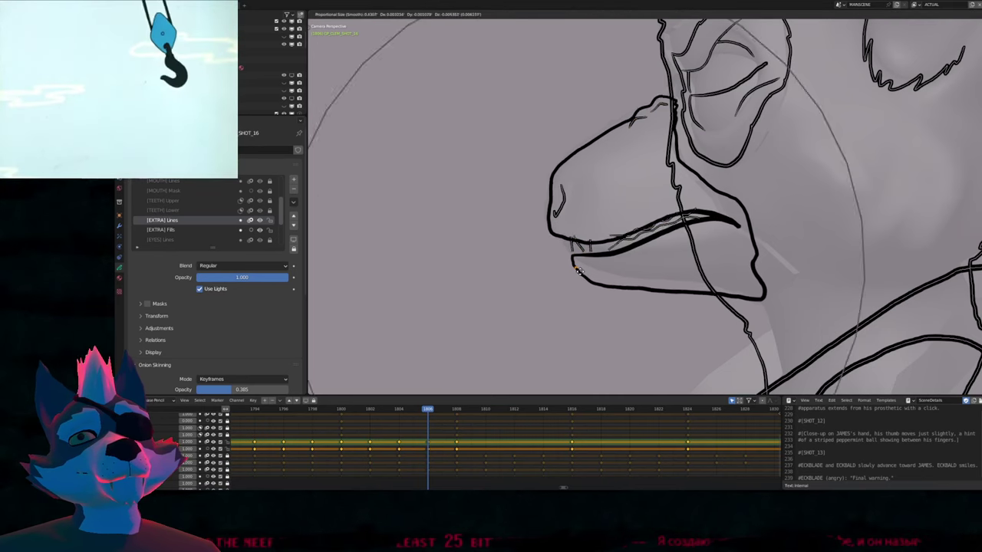
click(584, 278)
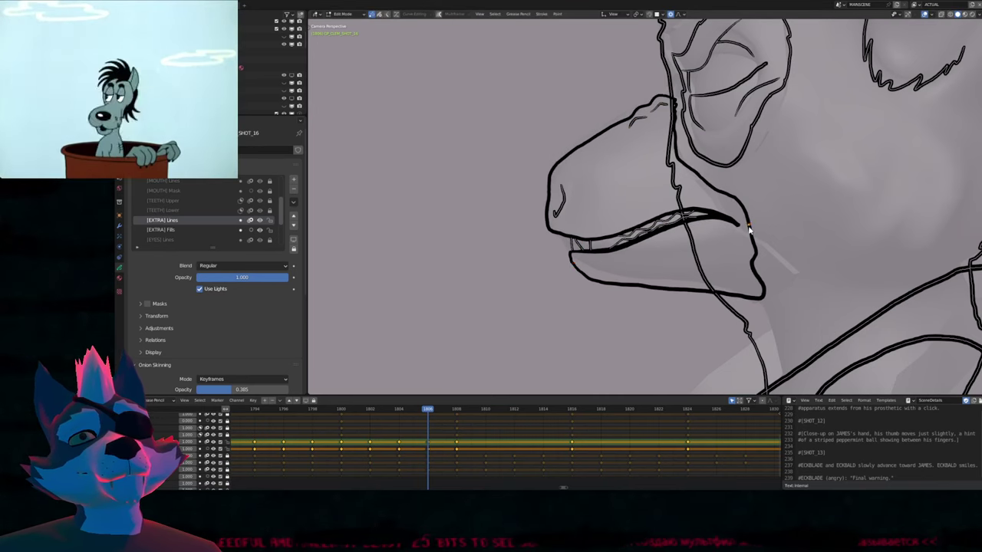
key(Delete)
click(636, 246)
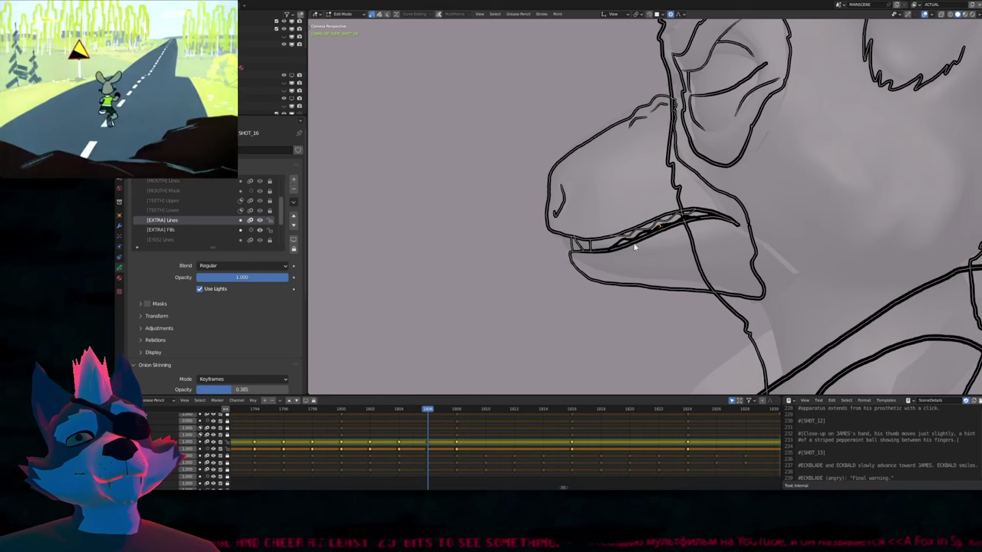
key(g)
click(600, 258)
In stroke select mode, move and rotate the whole lip stroke about 6.6° to open the jaw
key(2)
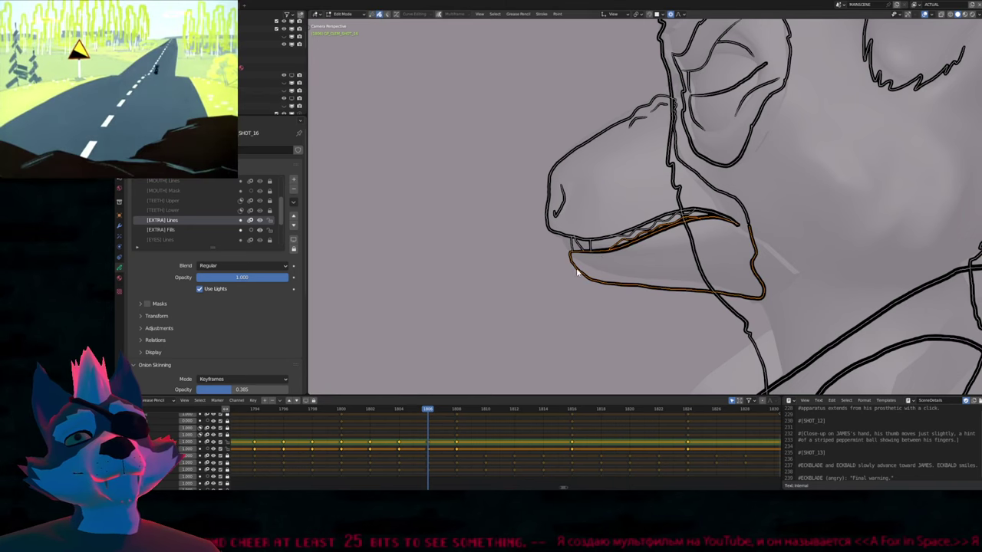
key(g)
click(581, 287)
key(r)
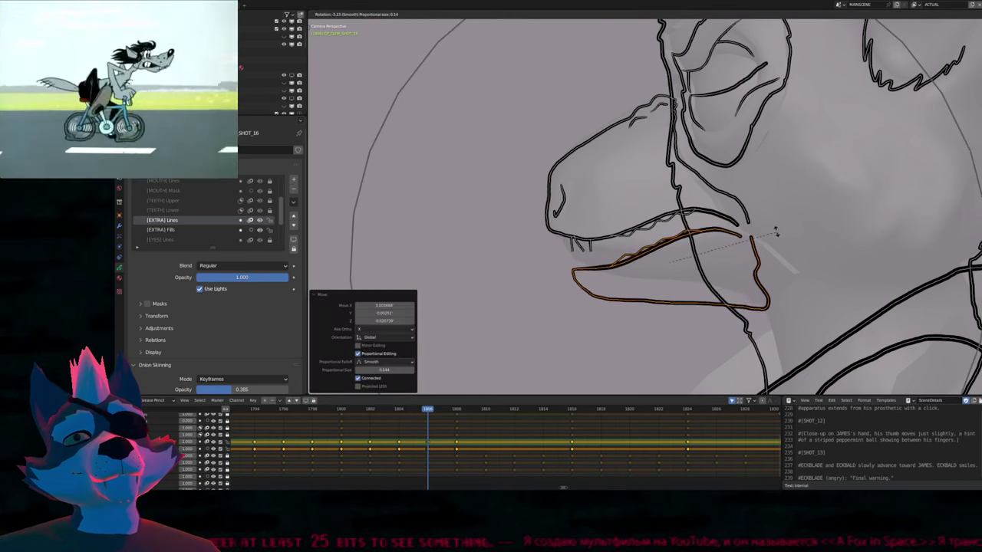
click(773, 221)
key(g)
click(777, 220)
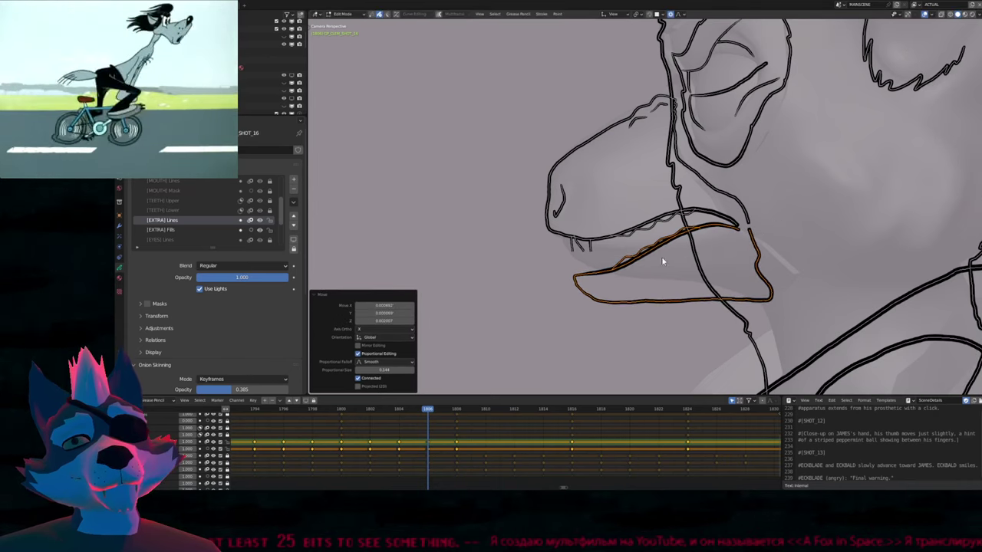
key(Tab)
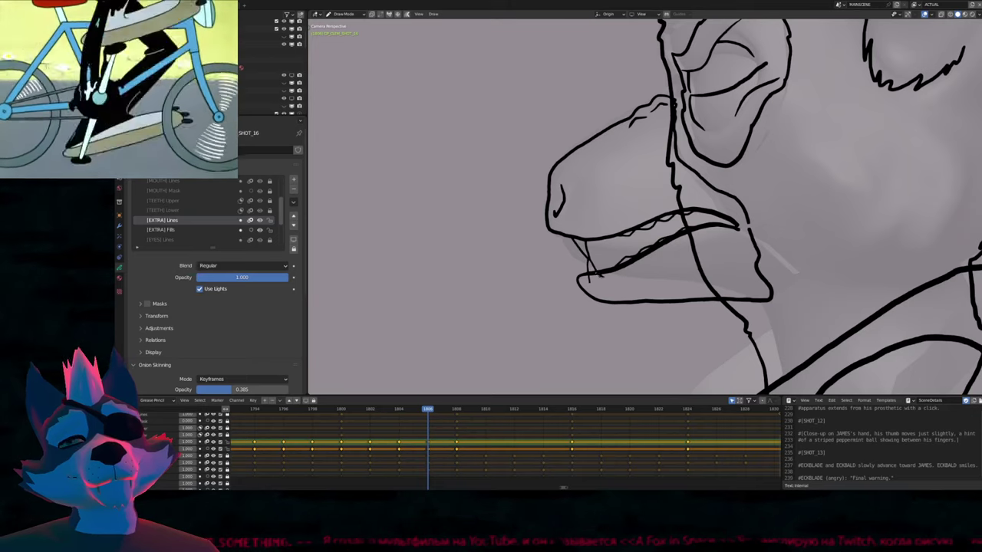
Rotate the small stroke near the lower lip and recentre the view on the head
click(592, 280)
key(r)
click(635, 266)
key(Tab)
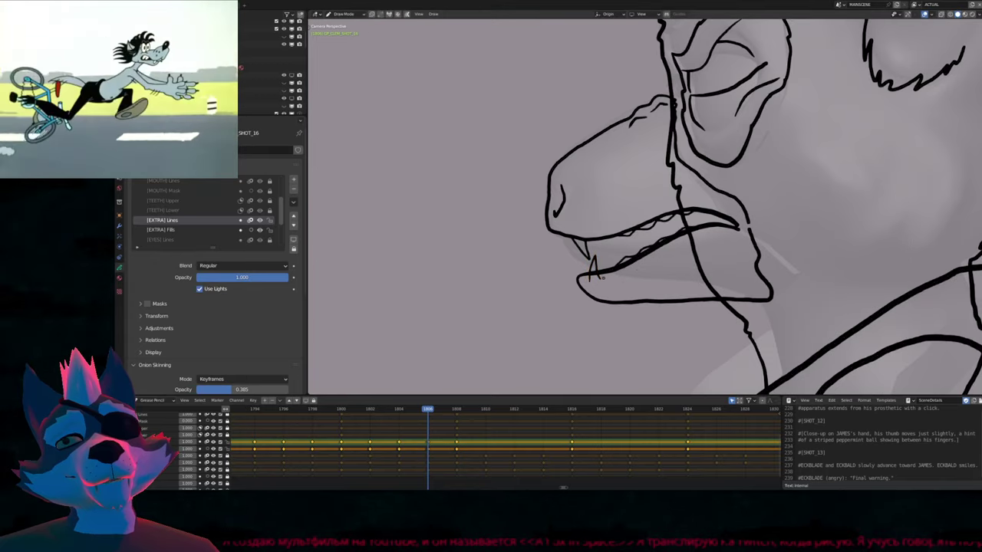
scroll(617, 276, down, 3)
scroll(605, 275, up, 3)
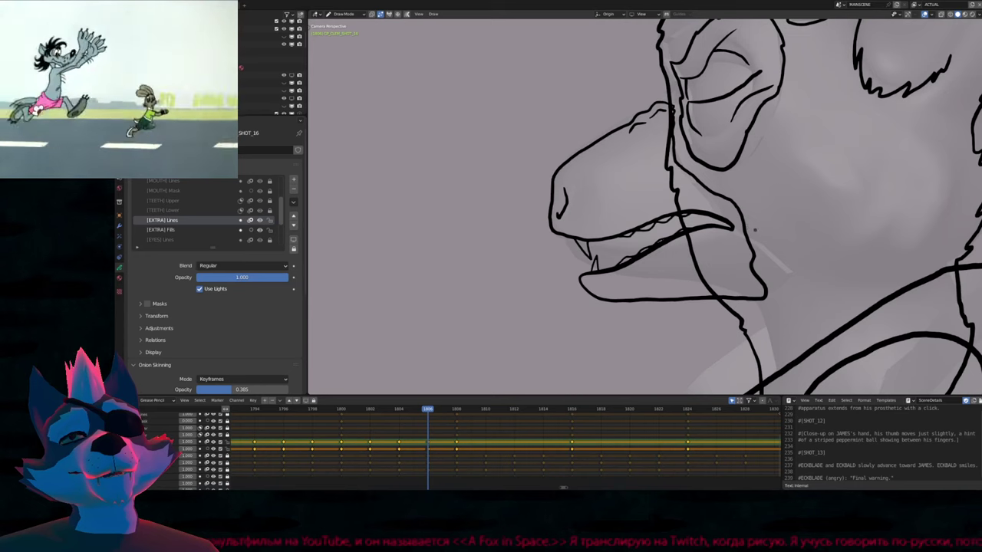
mouse_move(754, 229)
shift+middle_down()
mouse_move(747, 306)
mouse_move(752, 263)
mouse_move(636, 280)
shift+middle_up()
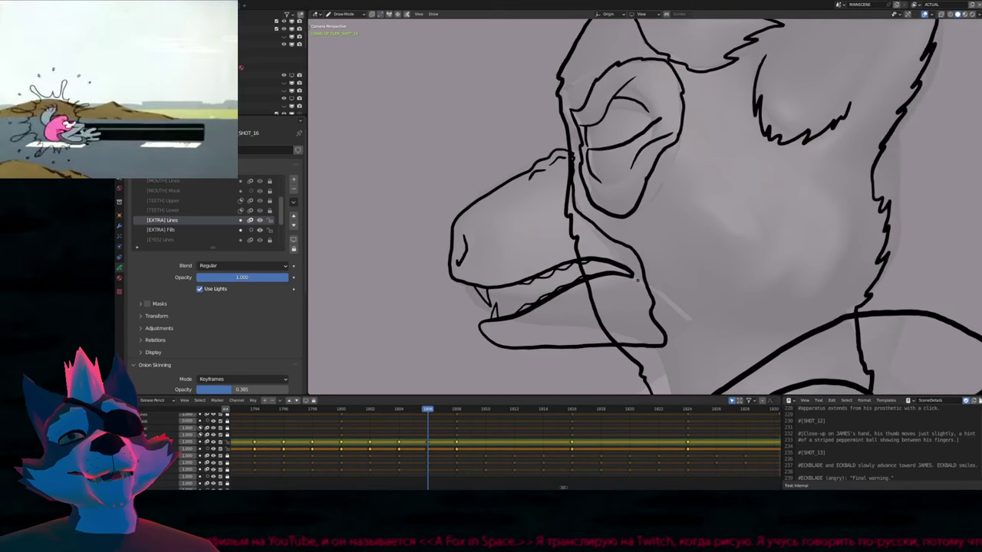
scroll(636, 280, down, 5)
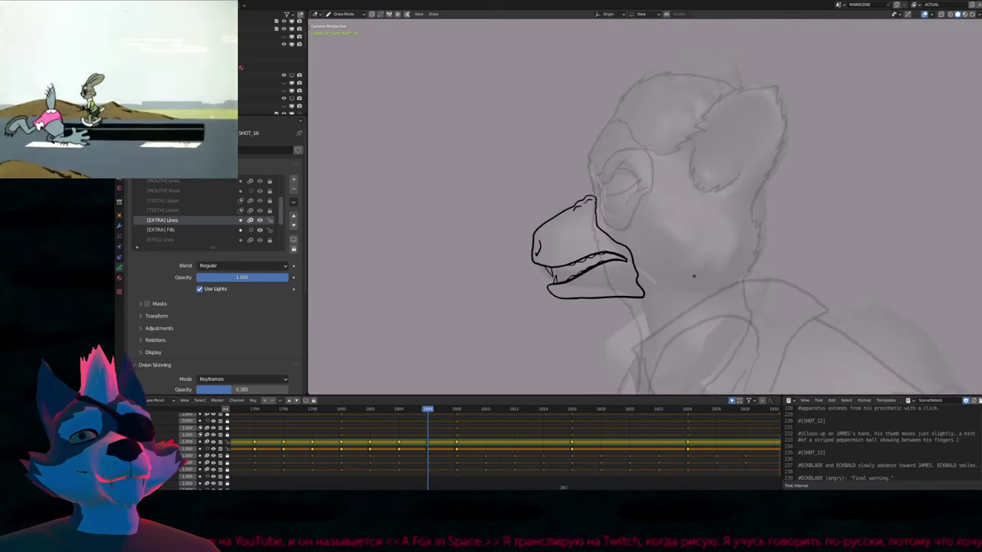
After comparing with 1808, undo the old right jaw contour on 1806 and redraw it narrower
key(Up)
key(Down)
scroll(576, 222, up, 3)
key(Tab)
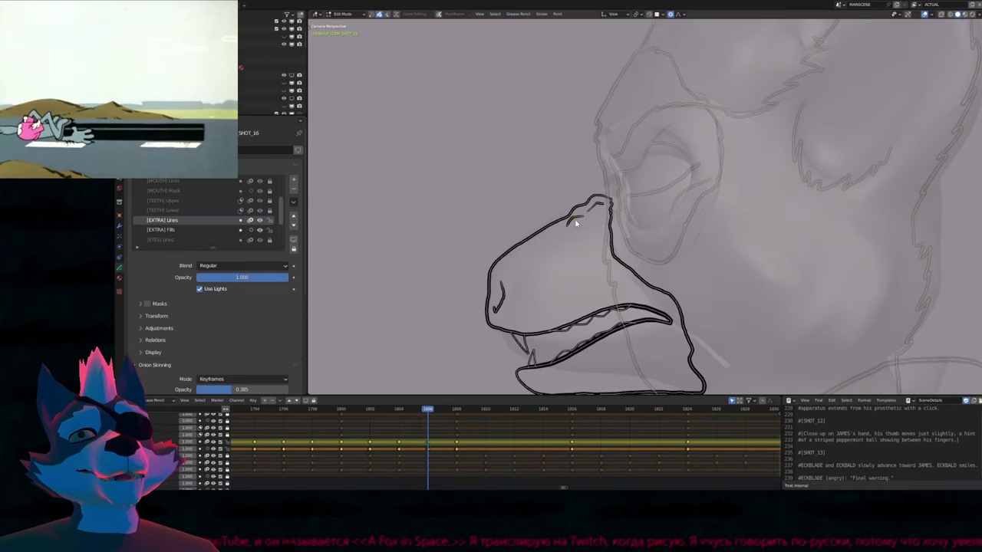
key(Tab)
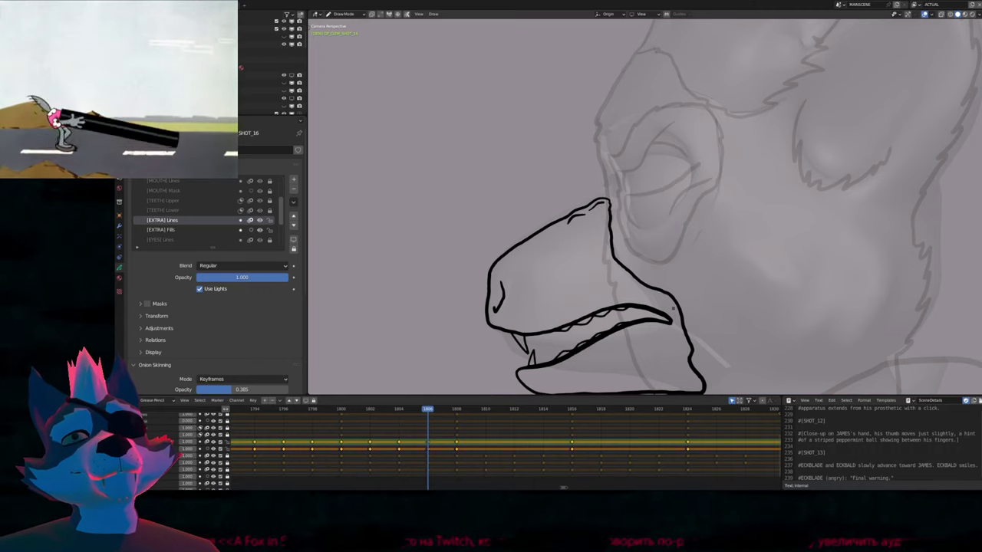
shift+middle_drag(640, 279, 596, 203)
key(ctrl+z)
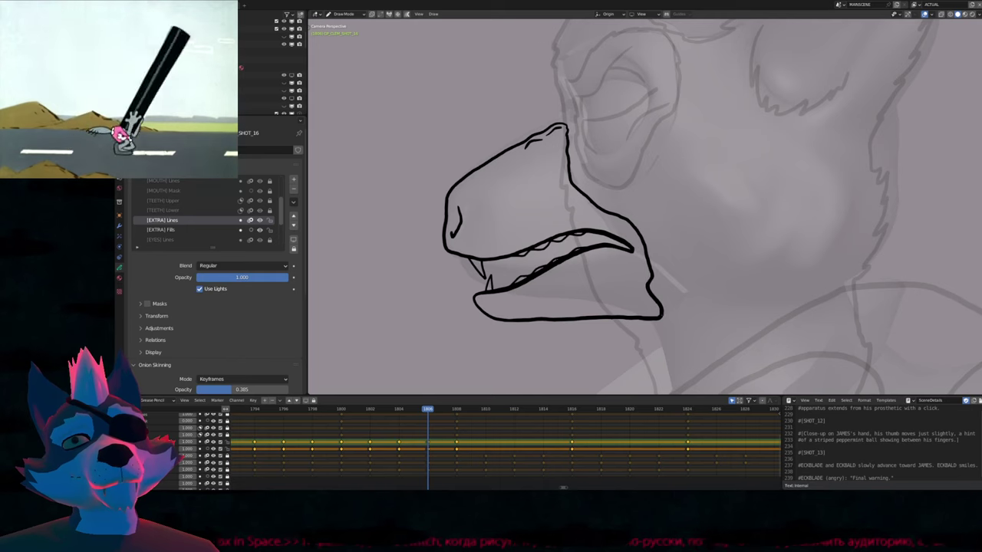
drag(638, 250, 656, 314)
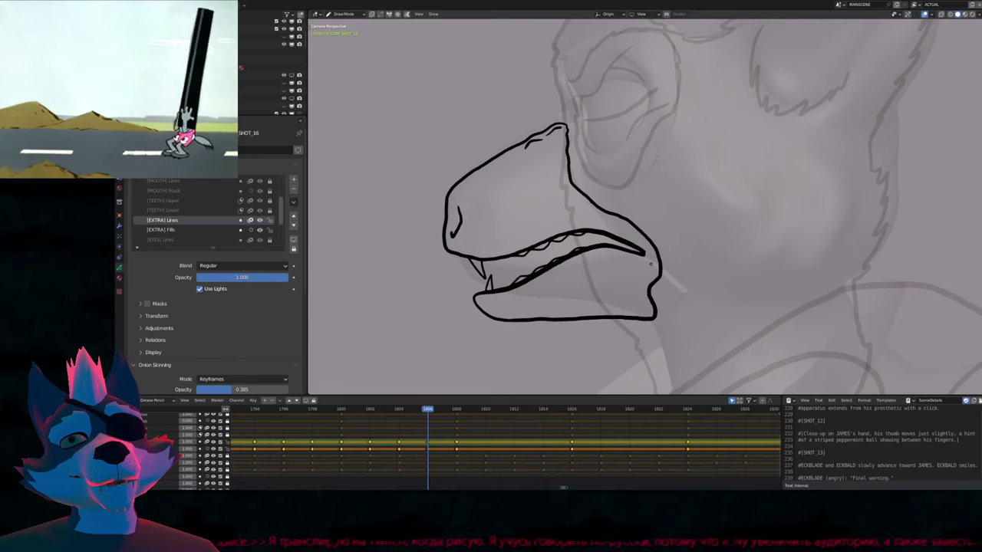
Check keyframes 1804–1808, undo two jaw strokes and redraw the right contour slightly narrower
key(Up)
key(Down)
key(Down)
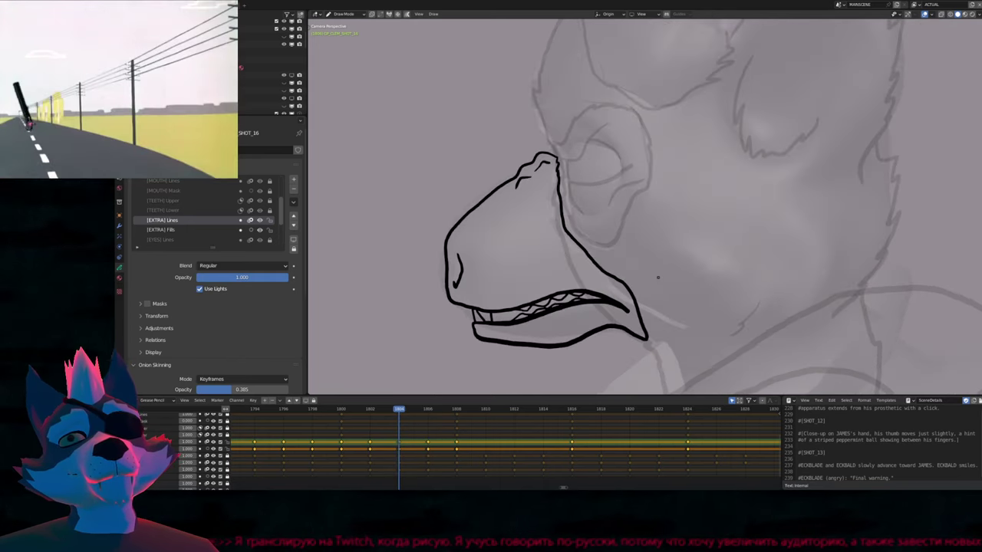
key(Up)
key(ctrl+z)
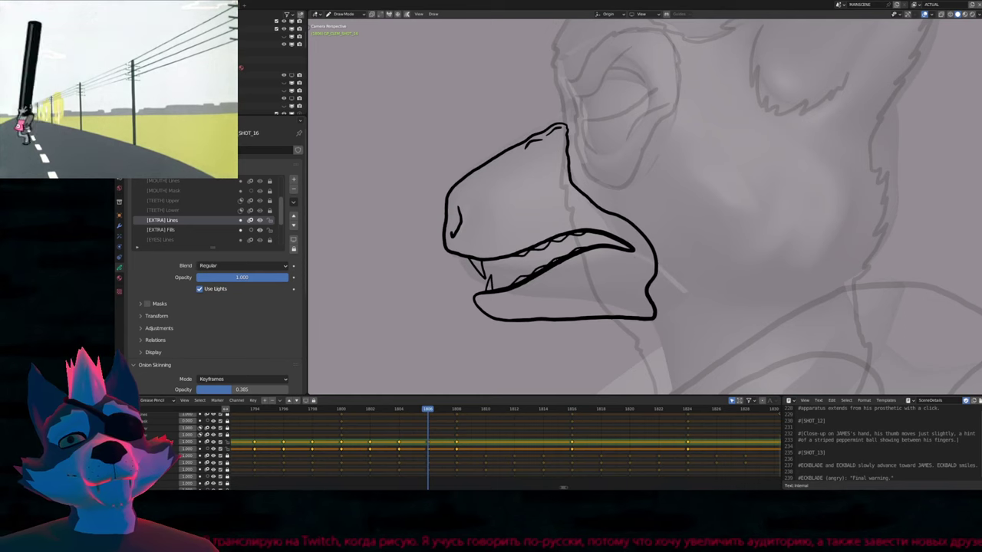
key(ctrl+z)
drag(653, 285, 644, 244)
Flip through keyframes 1802 to 1806 to compare the mouth drawings
key(Down)
key(Up)
key(Up)
key(Down)
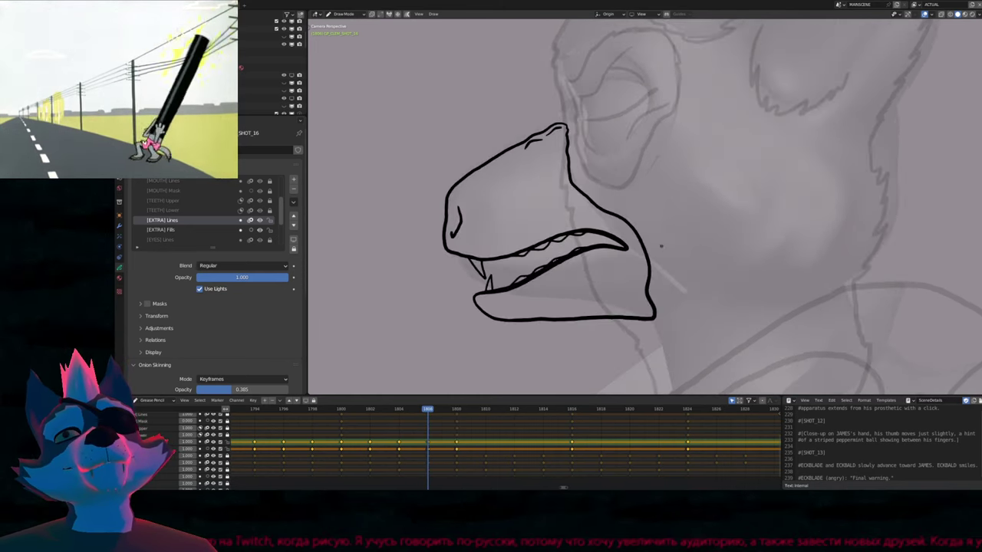
key(Down)
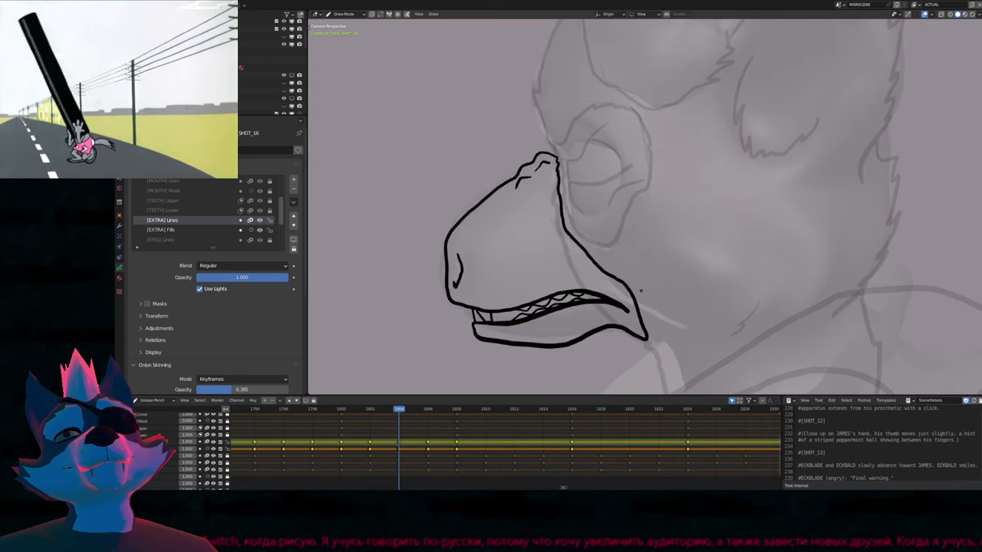
key(Down)
key(Up)
key(Up)
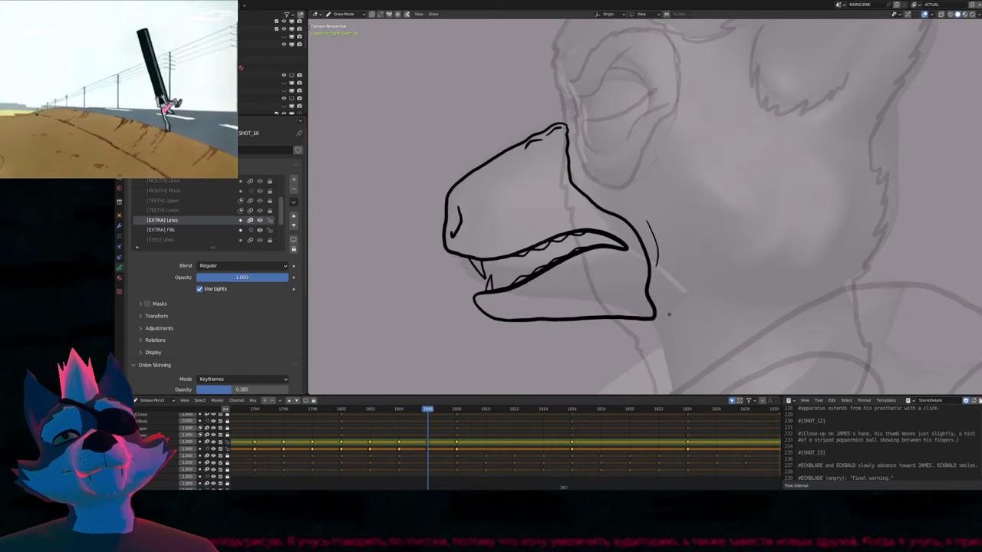
key(Up)
key(Up)
key(Down)
Step through keyframes 1798–1808, then proportionally grab the teeth line on frame 1806
scroll(629, 274, down, 5)
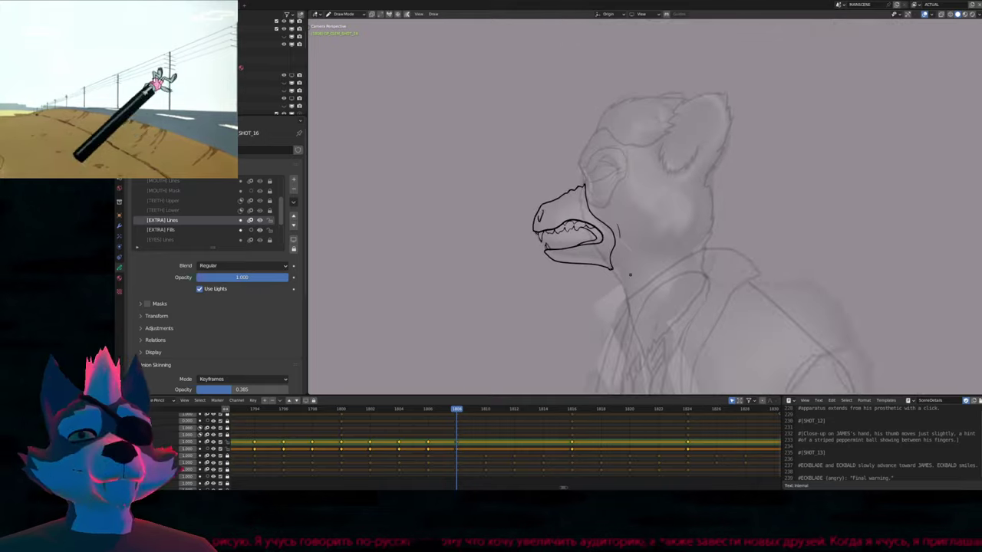
scroll(630, 274, down, 4)
key(Down)
key(Down)
key(Down)
key(Down)
key(Down)
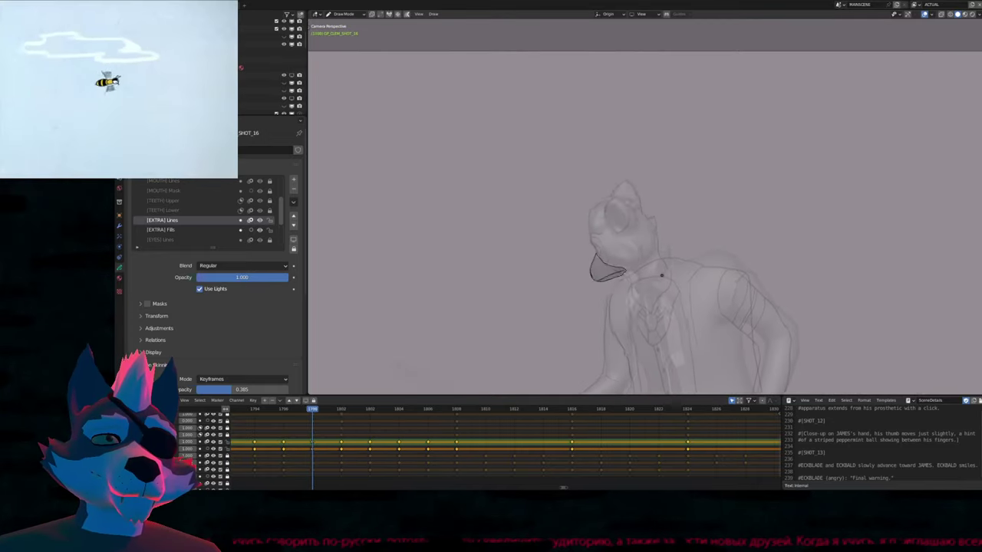
key(Up)
key(Up)
key(Up)
key(Up)
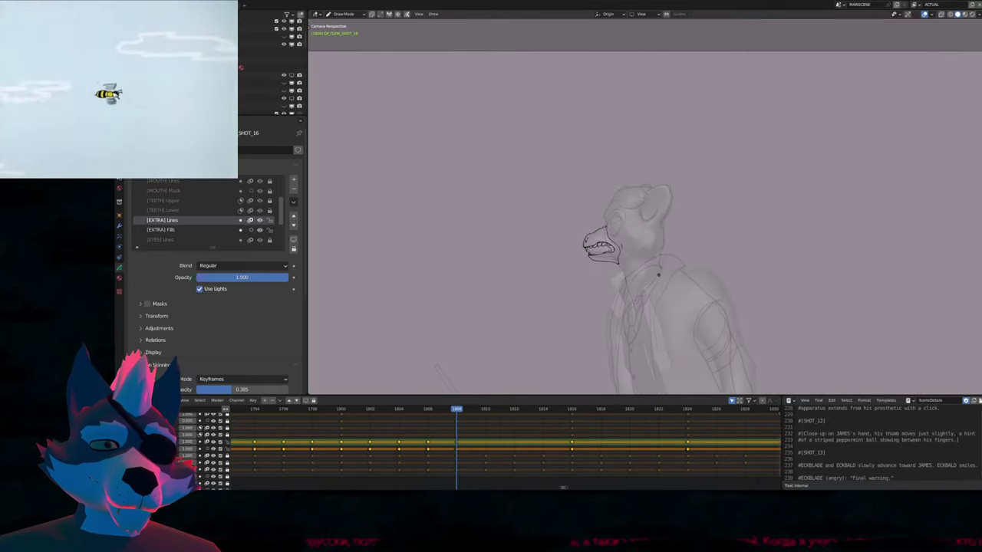
key(Tab)
key(Down)
scroll(637, 261, up, 5)
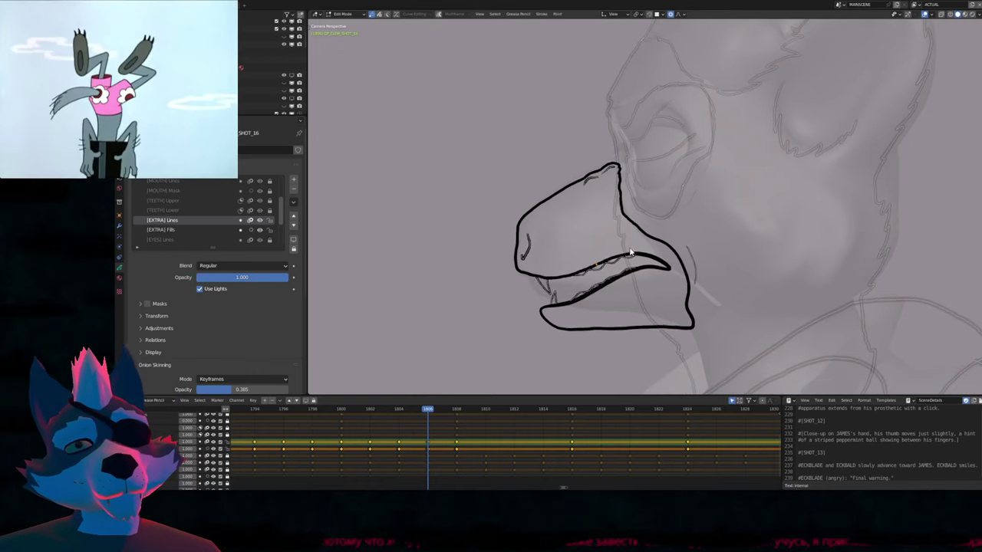
key(g)
scroll(627, 249, up, 10)
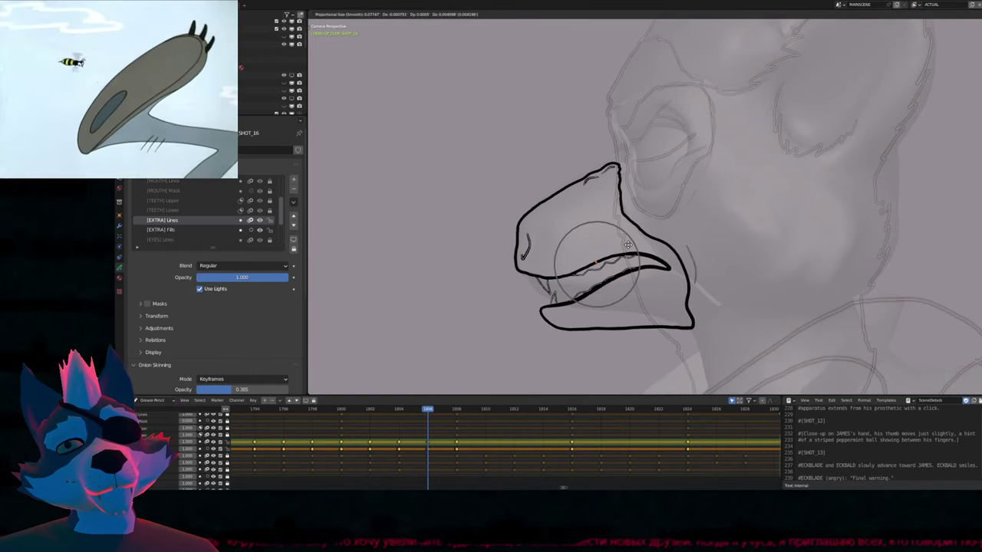
click(628, 244)
Compare with frame 1808, return to 1806 and set the brush radius to 30
key(Down)
key(Up)
key(Up)
key(Tab)
key(Down)
scroll(637, 253, up, 5)
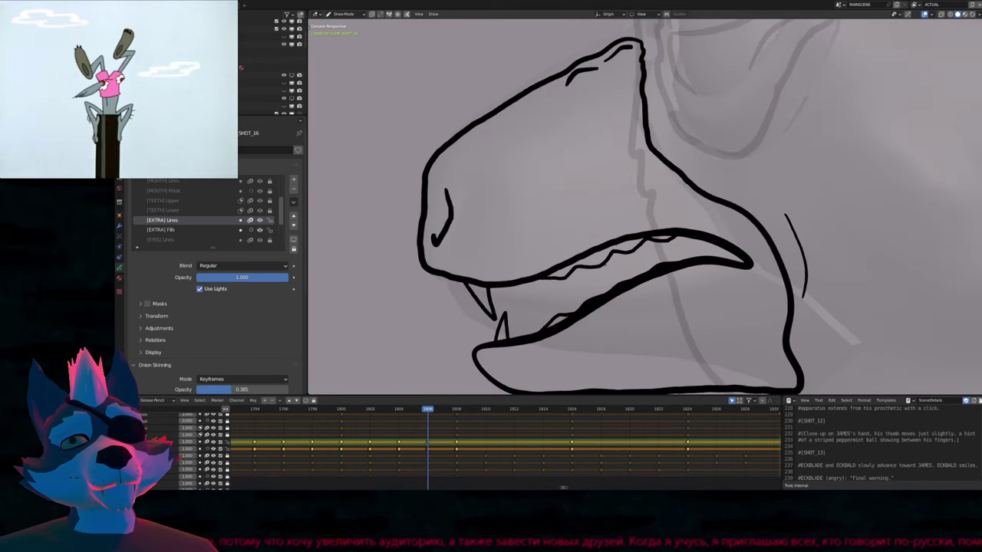
key(f)
click(604, 265)
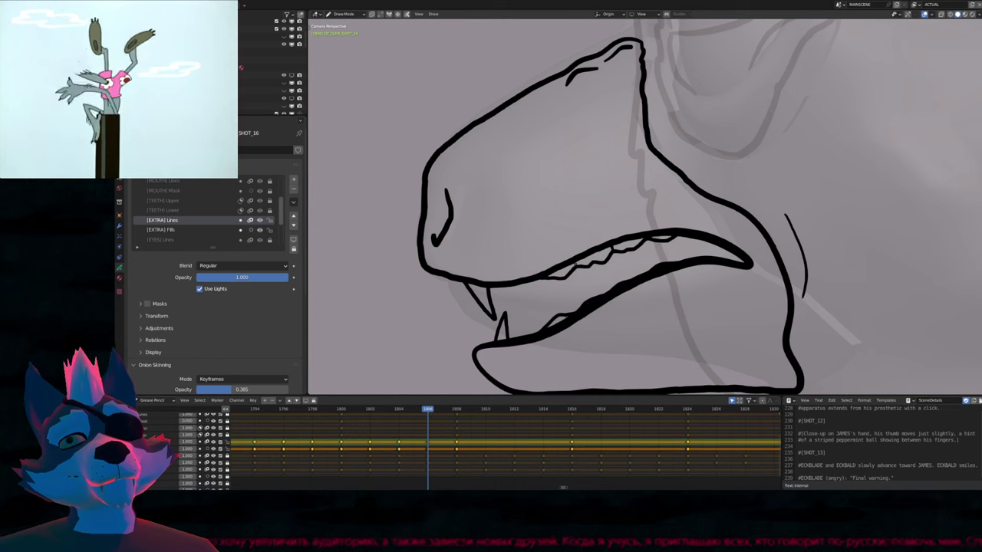
Zoom and pan the view to recentre the beak drawing
scroll(622, 259, down, 4)
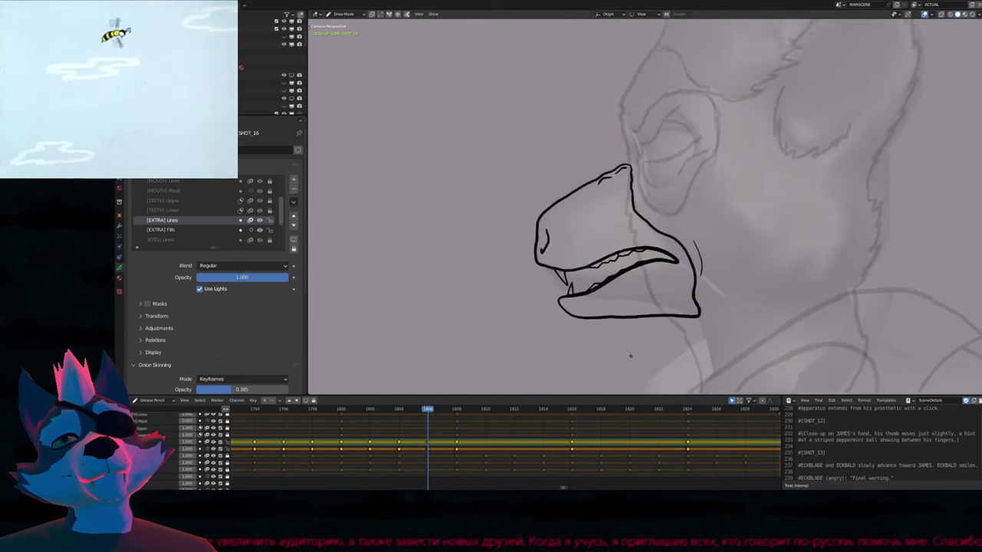
scroll(622, 259, up, 4)
shift+middle_drag(622, 259, 585, 234)
scroll(644, 320, down, 6)
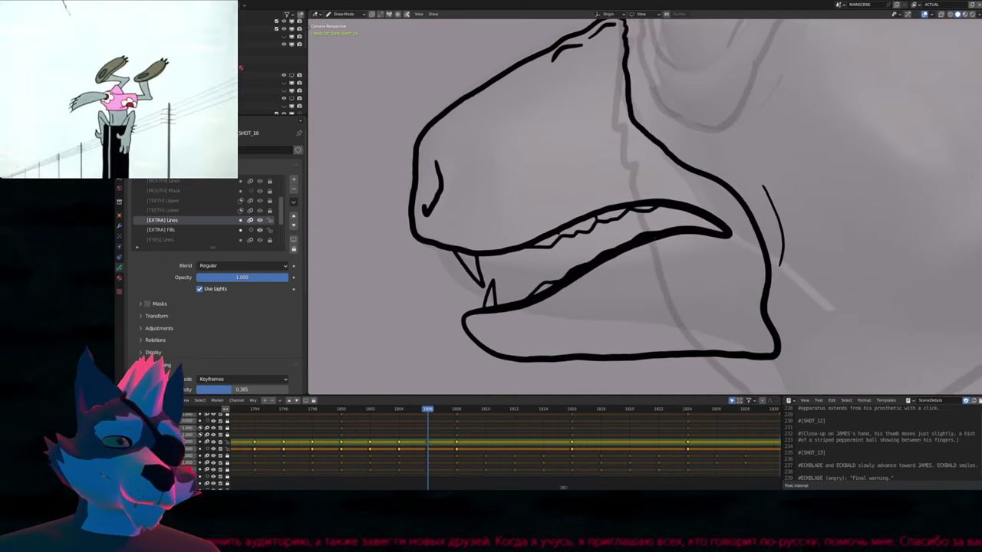
scroll(683, 213, up, 1)
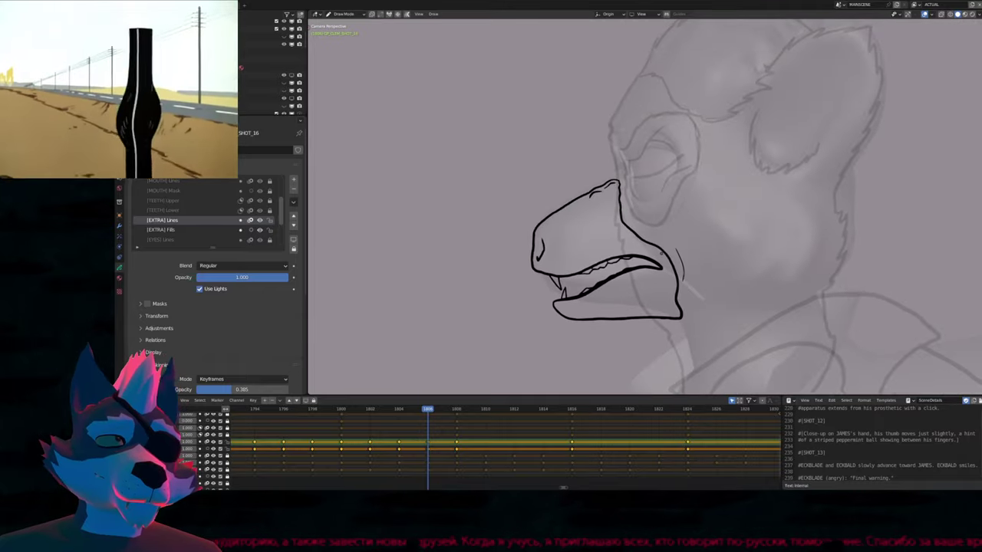
scroll(674, 227, down, 1)
shift+middle_drag(674, 227, 693, 243)
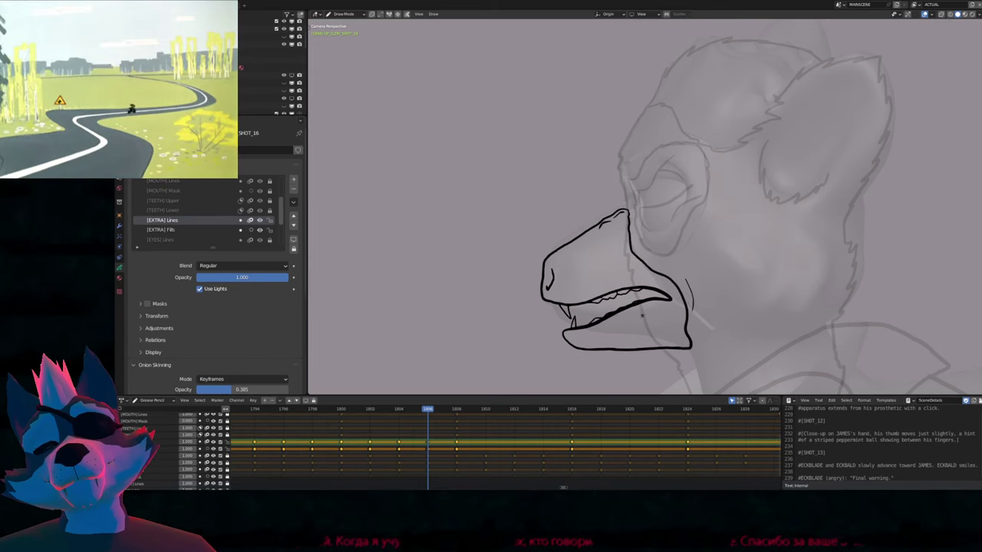
Flip through keyframes 1802–1808 and delete the stray teeth strokes on frame 1806
key(Up)
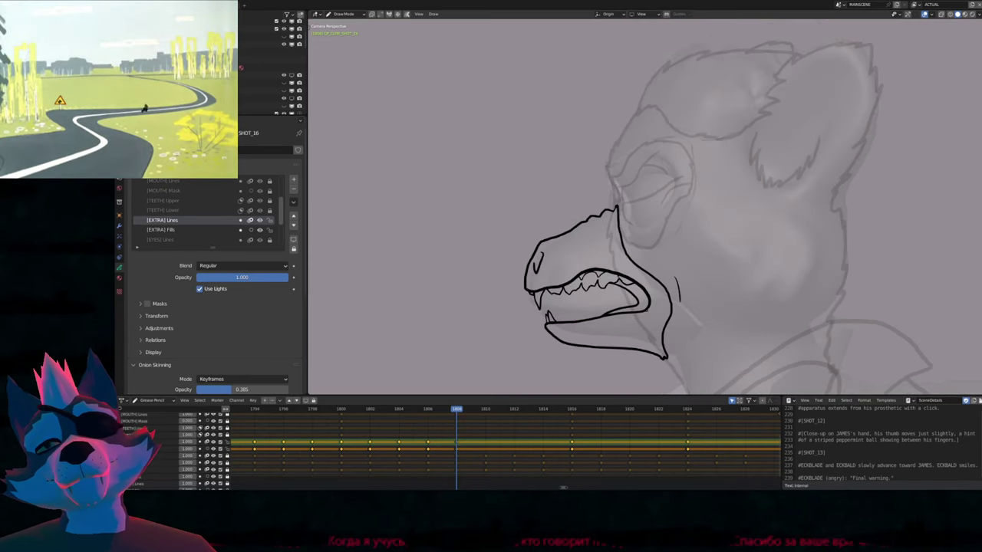
key(Down)
key(Down)
key(Up)
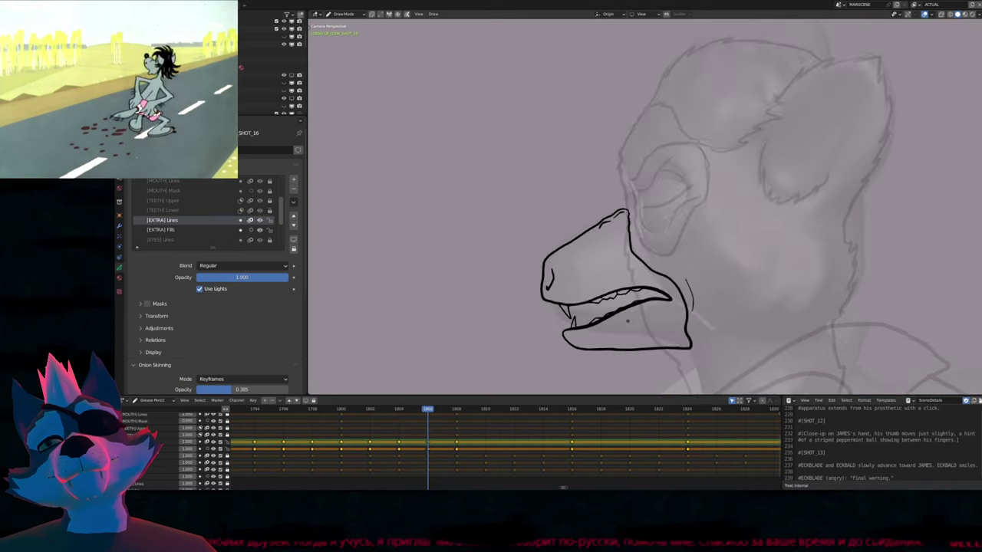
key(Down)
key(Down)
key(Up)
key(Up)
key(Tab)
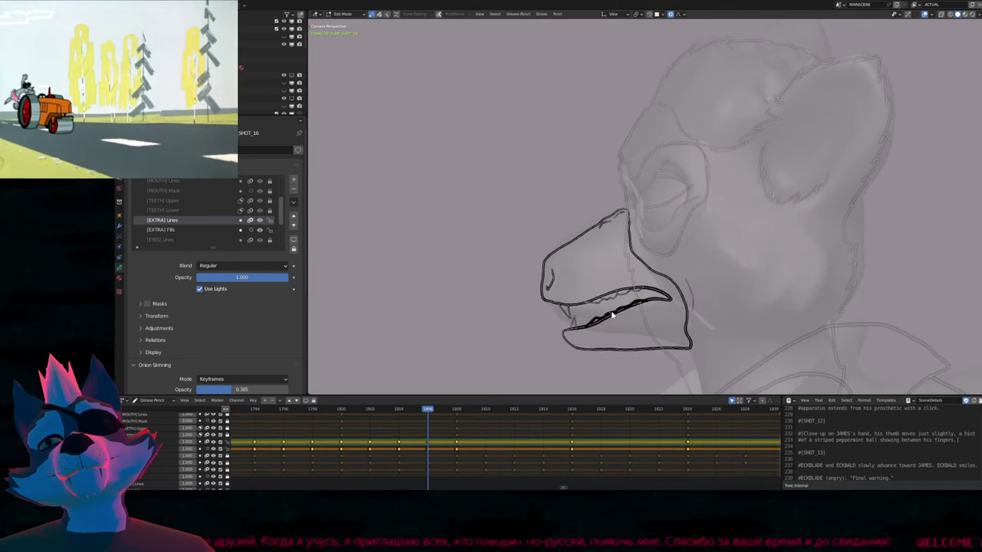
key(x)
click(627, 304)
key(Tab)
Step back and forth between keyframes 1804 and 1816, zooming to compare the mouths
key(Up)
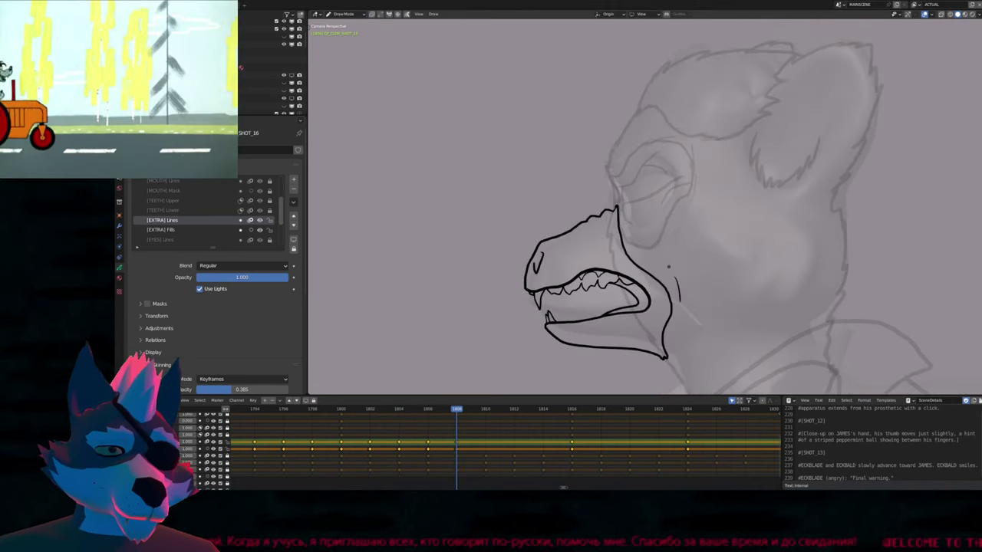
key(Down)
key(Down)
key(Up)
key(Up)
key(Up)
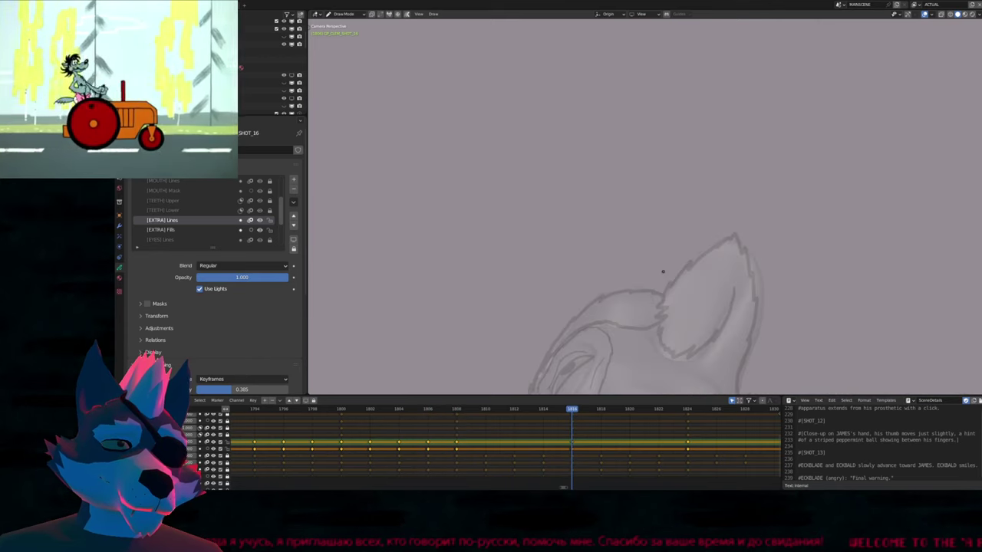
key(Down)
key(Down)
key(Down)
key(Down)
key(Up)
key(Up)
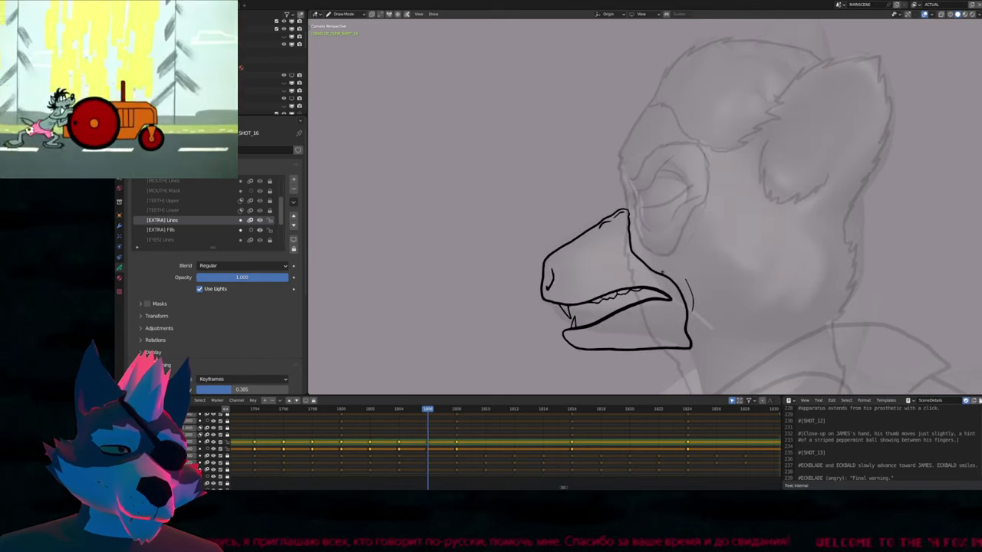
key(Up)
key(Down)
scroll(601, 288, up, 4)
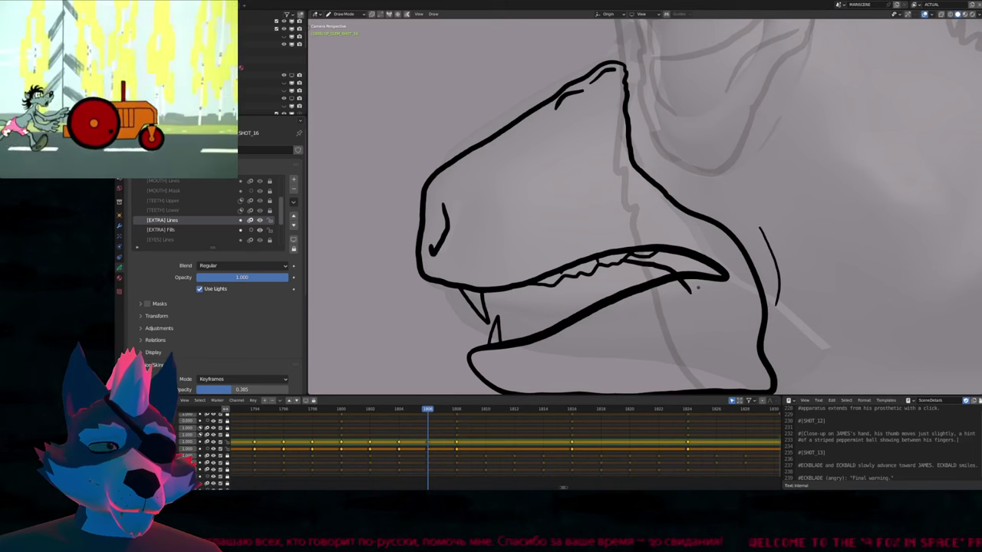
scroll(698, 288, down, 6)
key(Up)
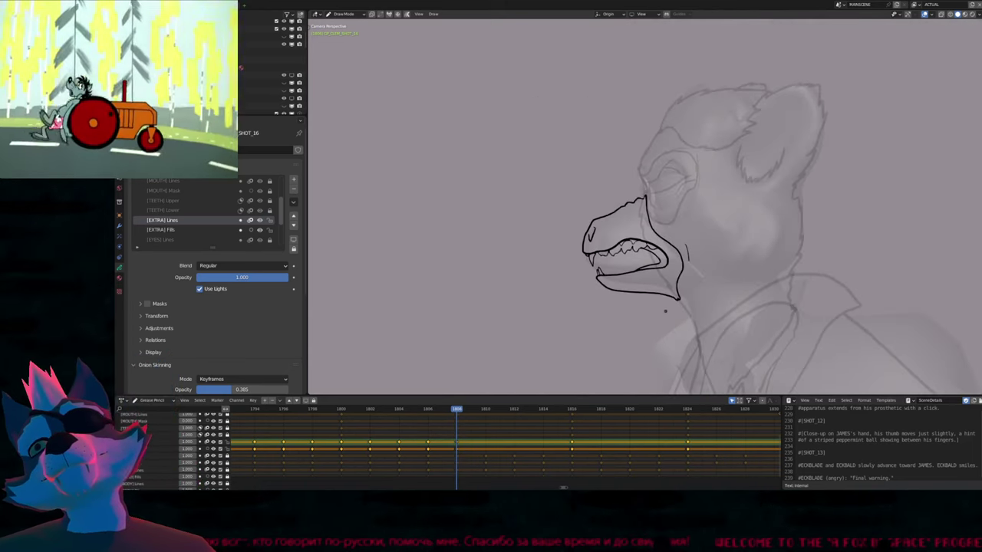
key(Down)
key(Down)
key(Down)
key(Up)
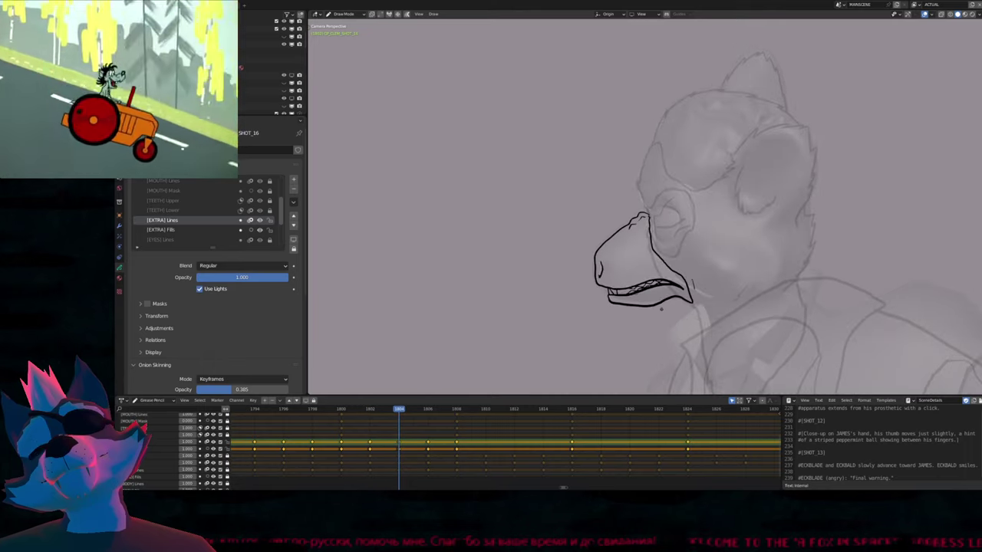
scroll(614, 299, up, 4)
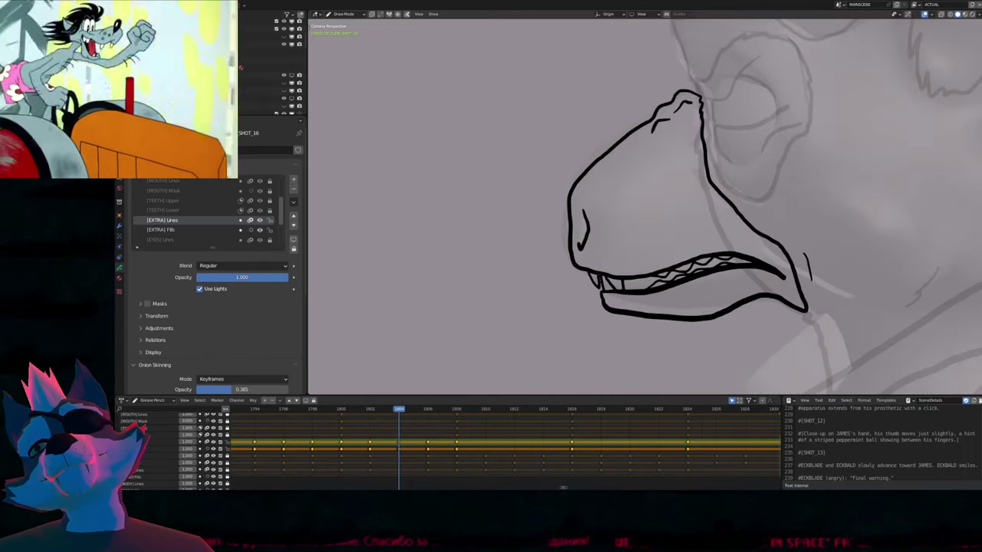
scroll(631, 268, down, 5)
Flip between frames 1802, 1804 and 1806, zooming in on the mouth for comparison
key(Down)
key(Up)
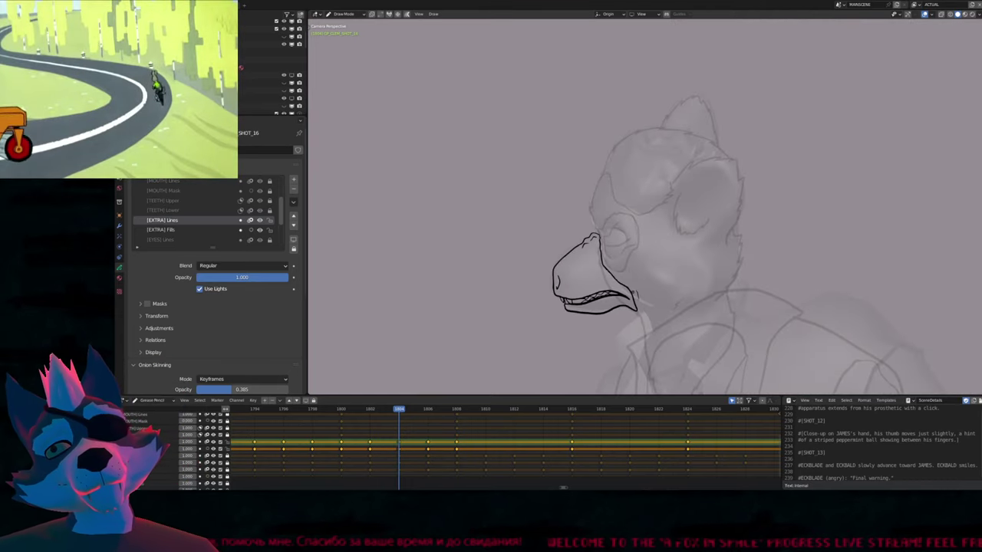
key(Up)
scroll(604, 292, up, 6)
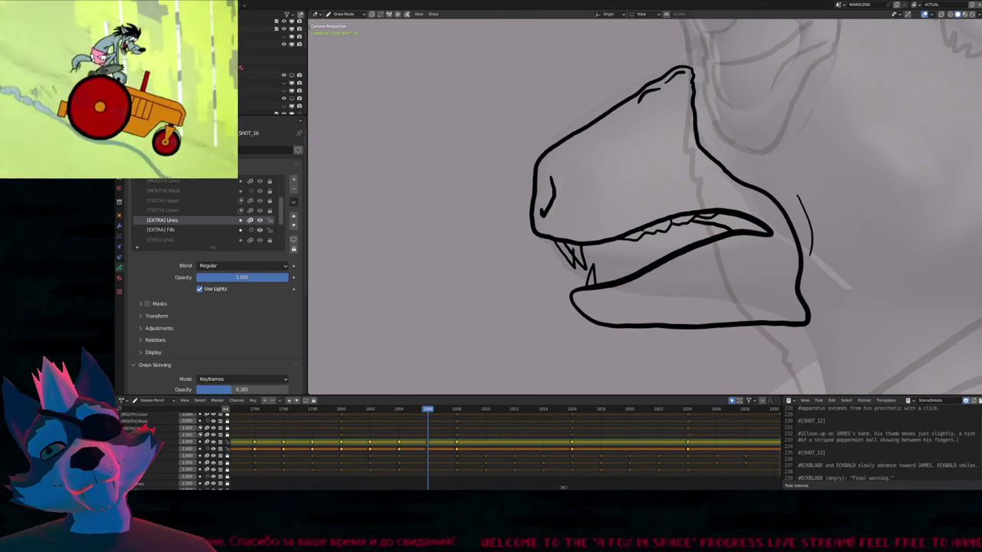
scroll(621, 307, down, 6)
scroll(650, 130, up, 7)
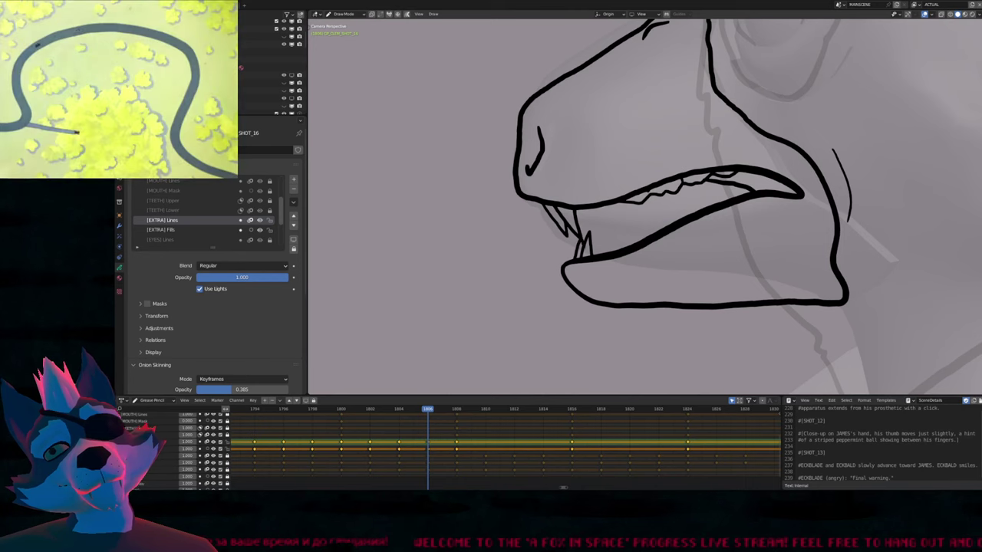
scroll(621, 289, down, 6)
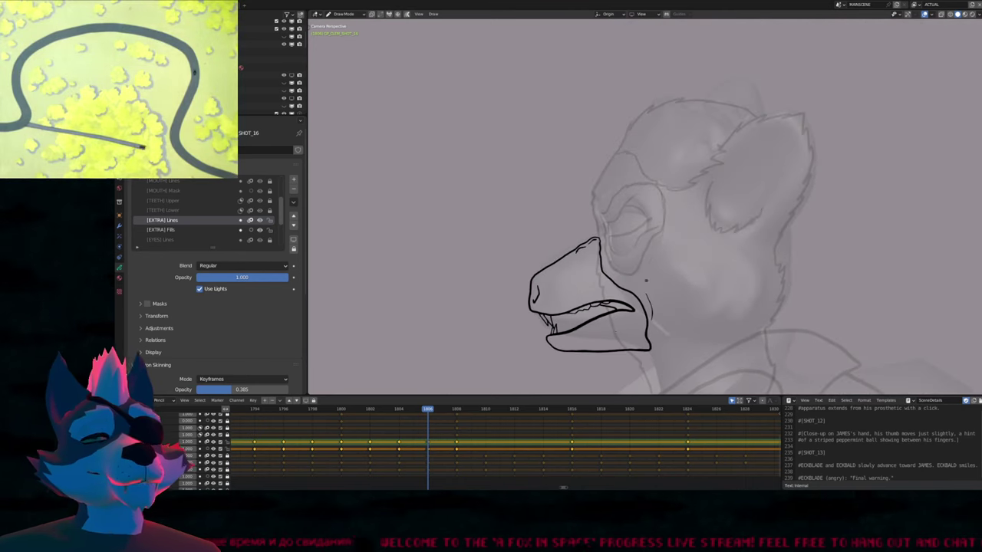
key(Down)
key(Up)
key(Up)
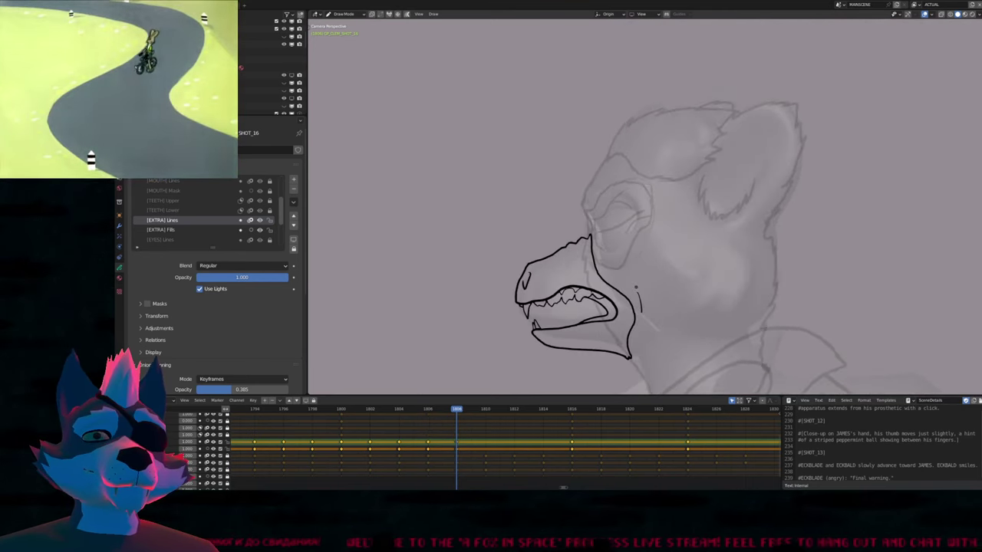
key(Down)
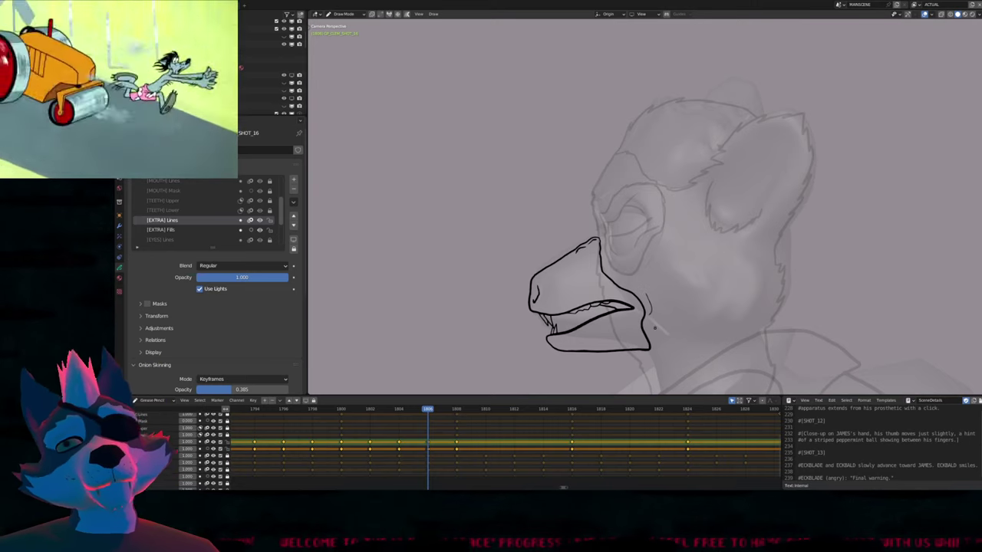
After comparing with 1804 and 1808, redraw the right end of frame 1806's lower jaw outline
key(Down)
key(Up)
key(Up)
key(Down)
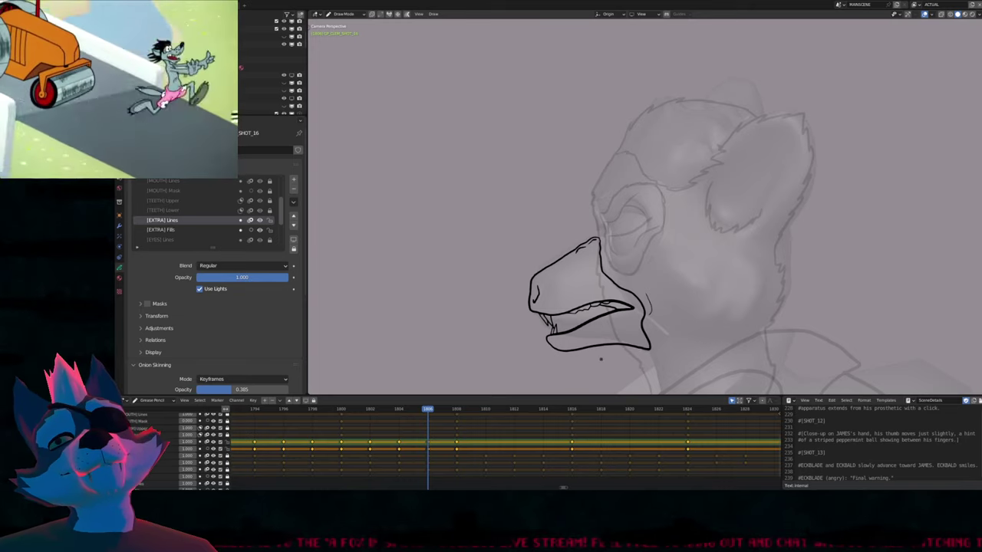
drag(571, 347, 650, 357)
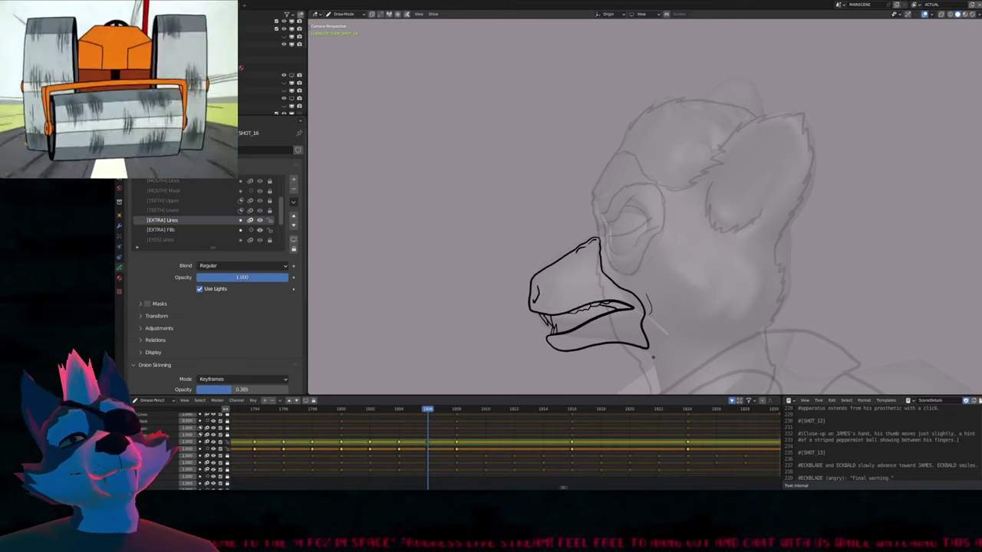
Flip through keyframes 1804–1816 to check the mouth motion, settling on keyframe 1808
key(Down)
key(Up)
key(Up)
key(Up)
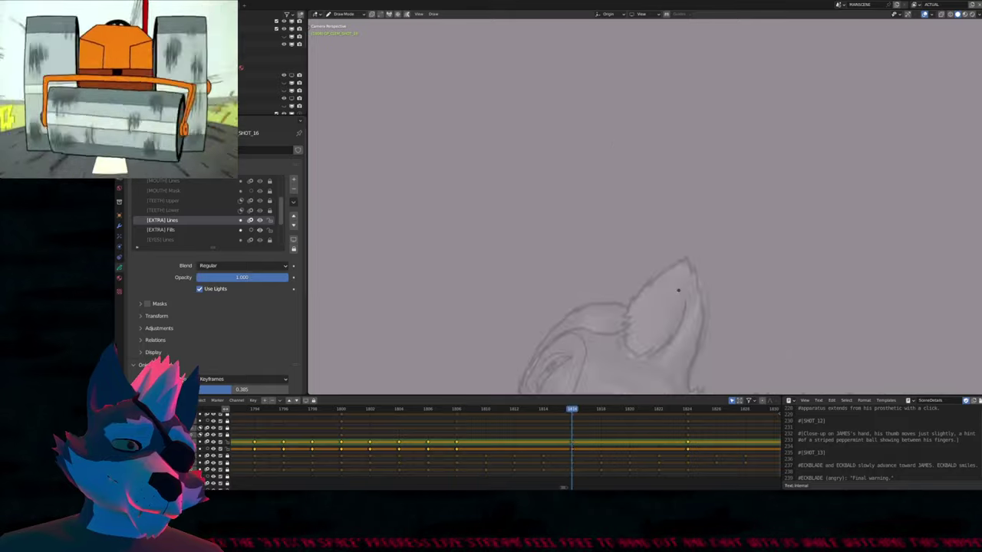
key(Down)
key(Down)
key(Down)
key(Down)
key(Up)
key(Up)
key(Up)
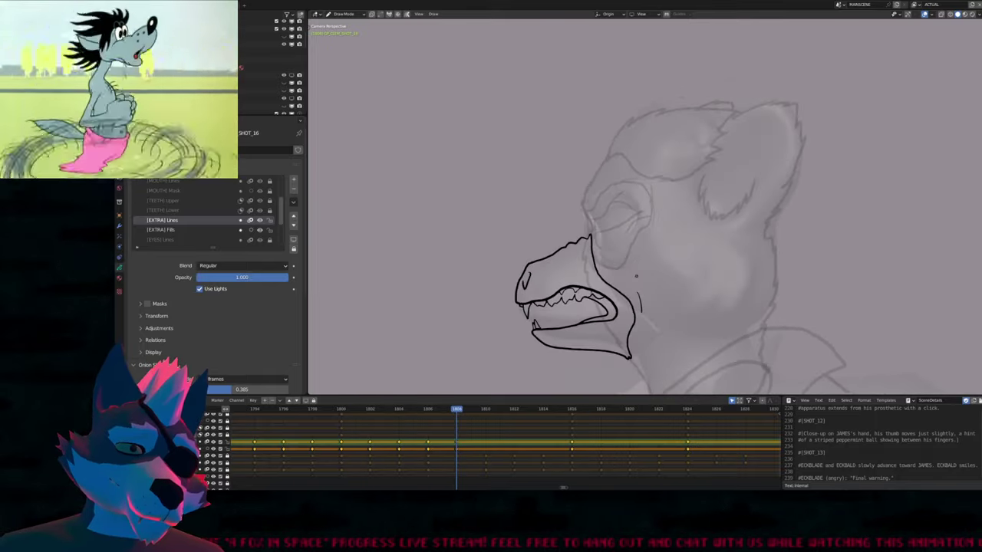
key(Up)
key(Down)
key(Down)
key(Up)
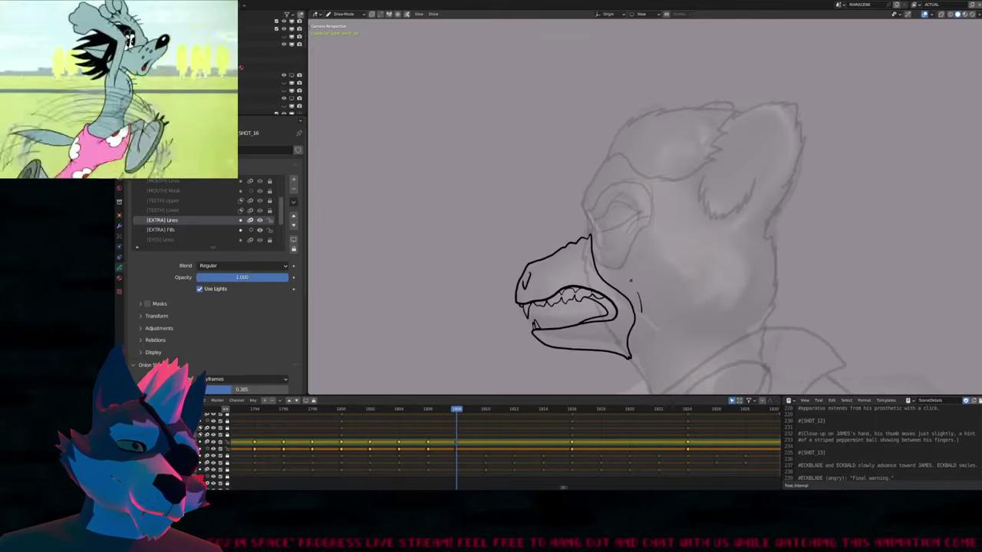
key(Down)
key(Down)
key(Up)
key(Up)
key(Down)
key(Up)
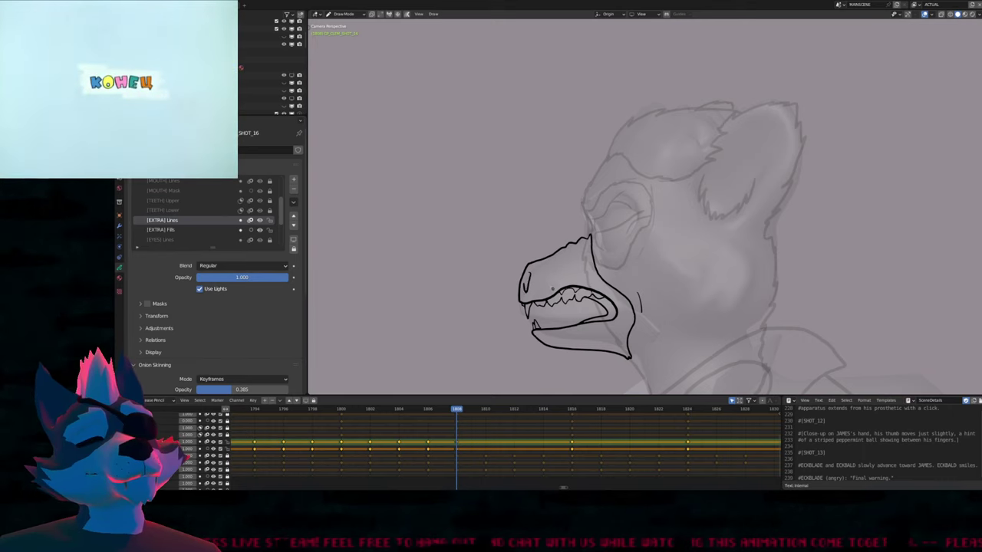
scroll(583, 281, down, 4)
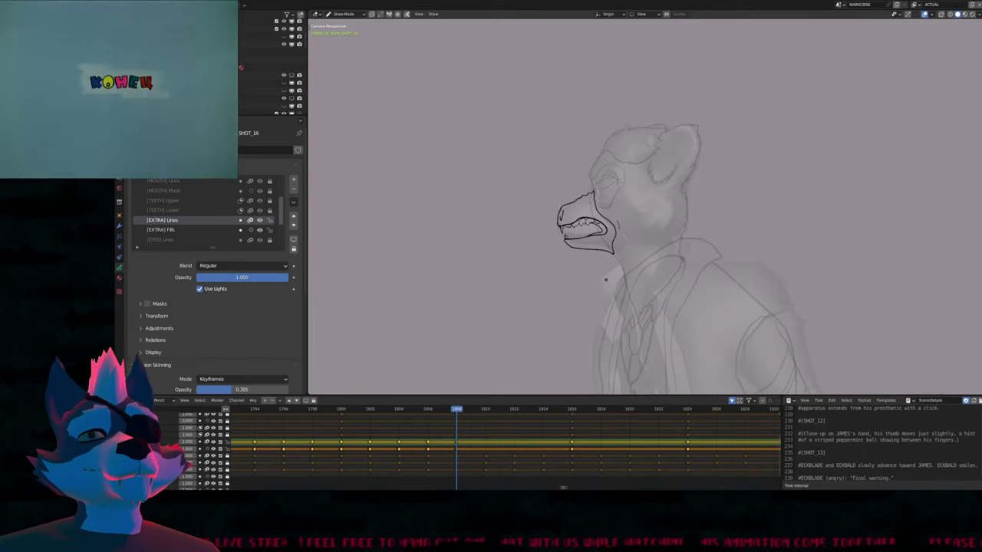
In Edit Mode, duplicate all mouth strokes on the earlier keyframe and place the copy left of the head
mouse_move(570, 410)
mouse_down()
mouse_move(456, 410)
mouse_move(516, 412)
mouse_up()
key(Tab)
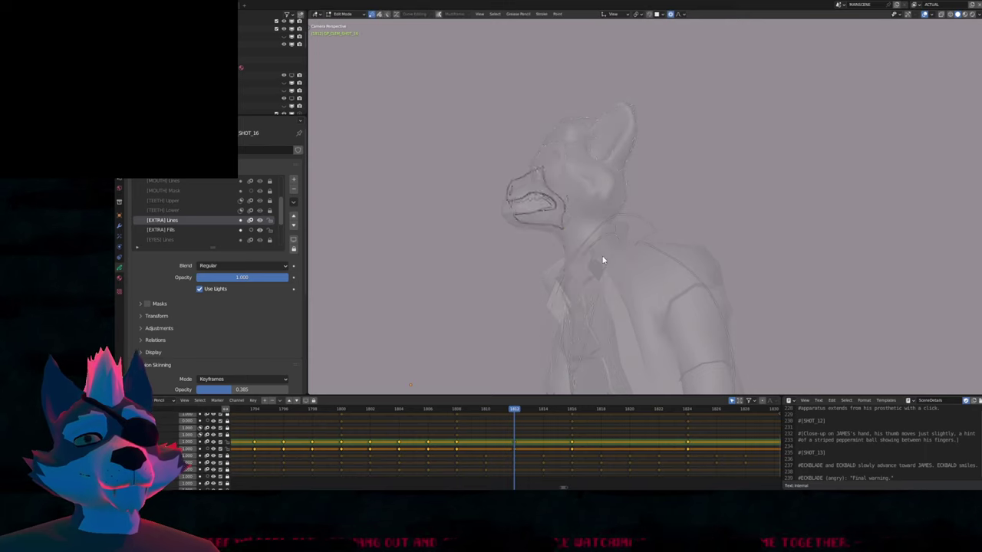
key(Down)
key(Up)
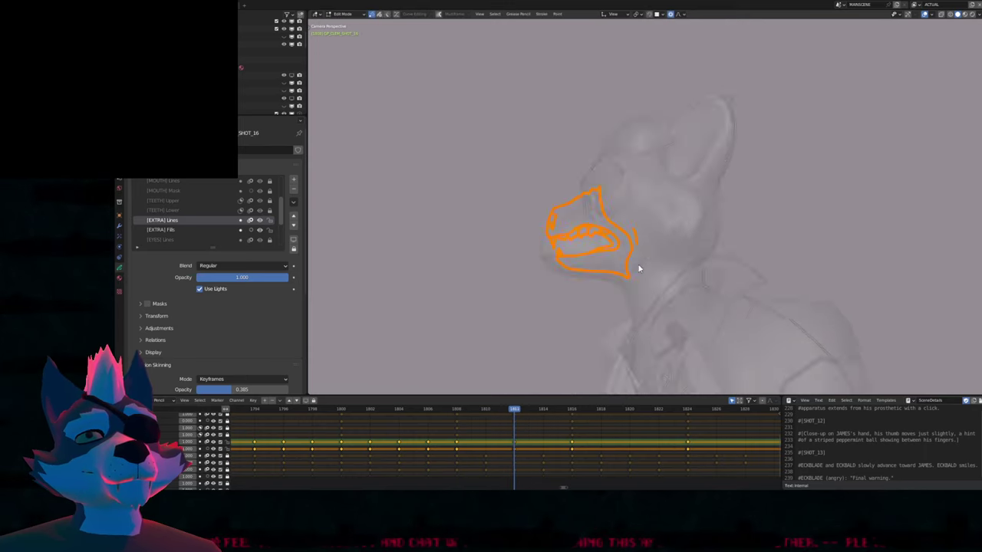
key(Up)
key(Down)
key(Down)
key(Up)
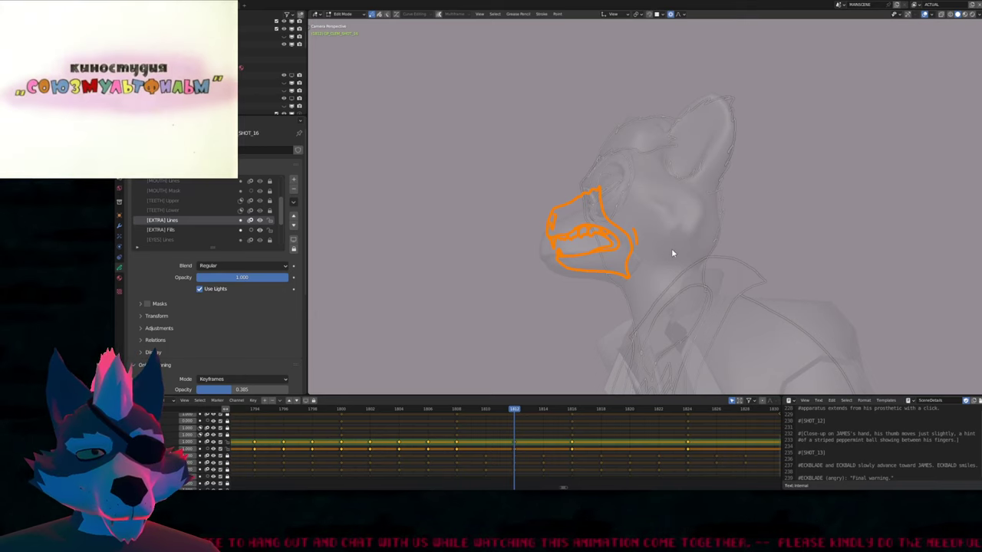
key(Down)
key(a)
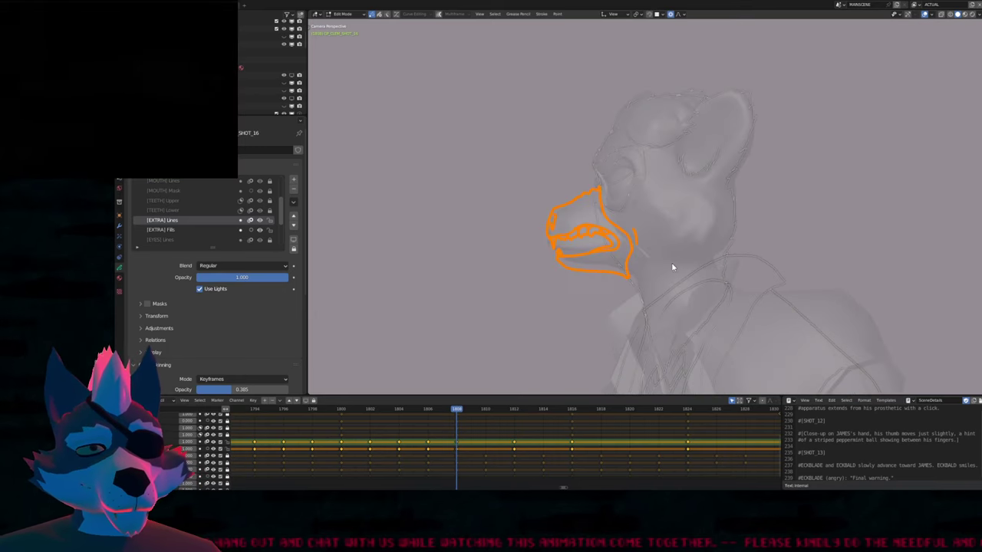
key(shift+d)
click(498, 277)
Duplicate frame 1816's mouth strokes, drop the copy left of the head, and return to Draw Mode
key(Up)
key(Up)
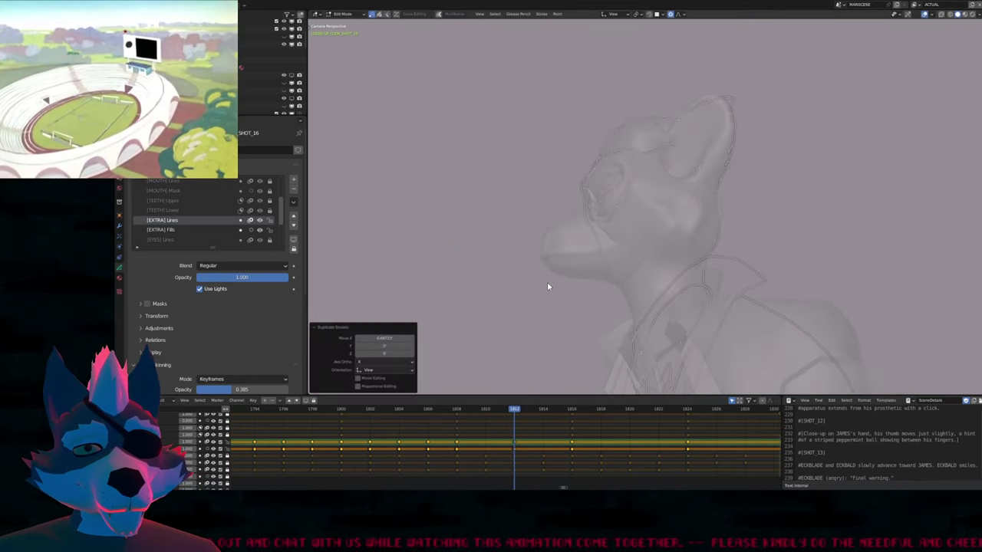
ctrl+right_drag(757, 314, 756, 314)
key(shift+d)
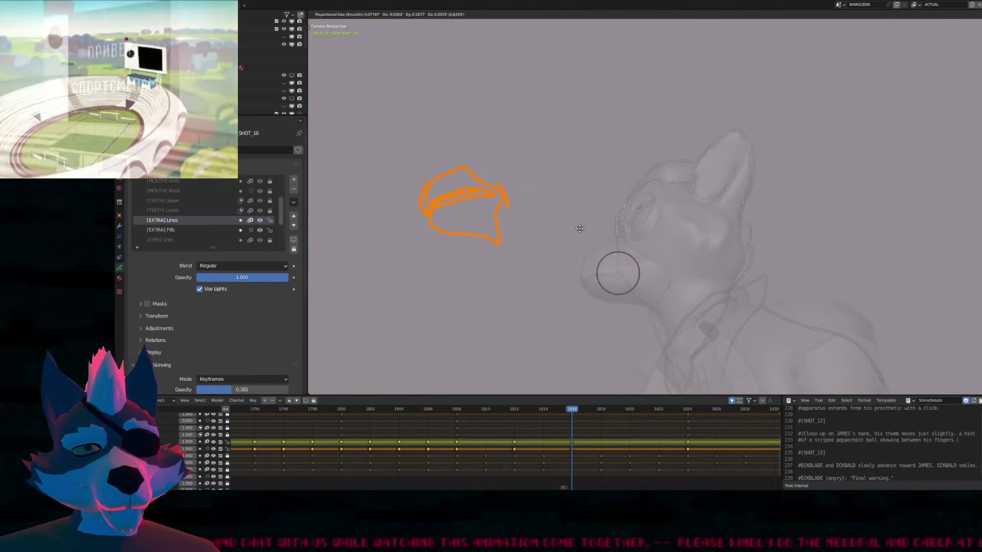
click(533, 204)
key(Down)
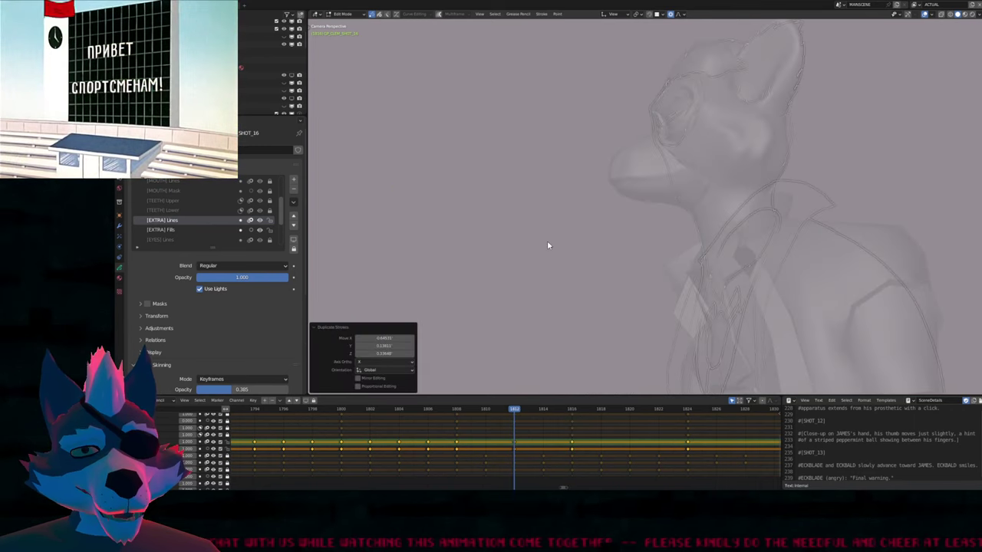
shift+middle_drag(545, 244, 645, 298)
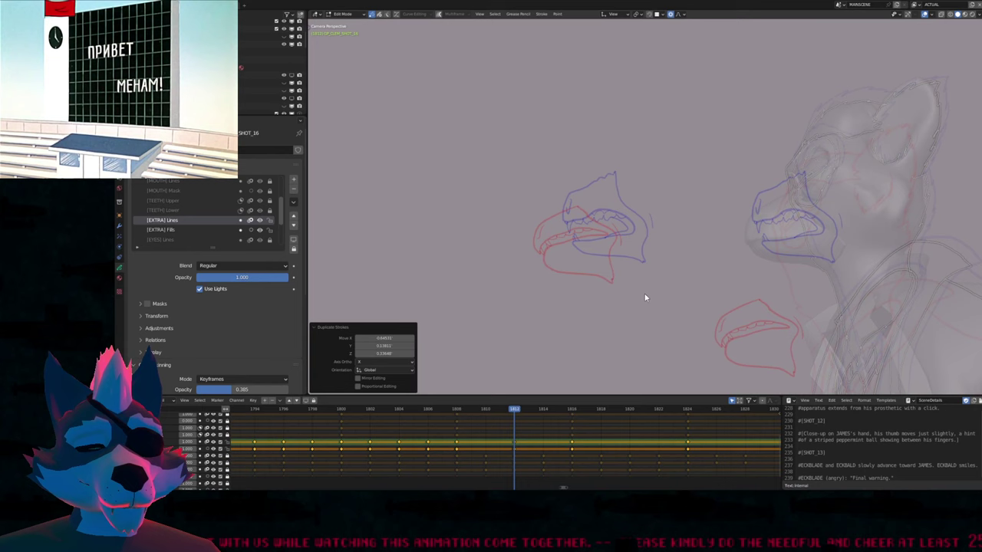
key(Up)
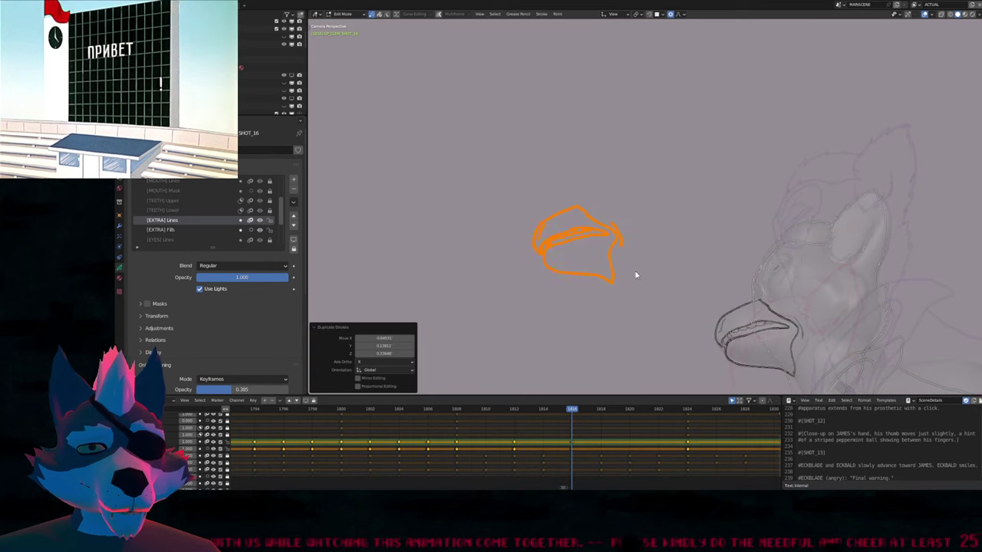
key(Tab)
Nudge frame 1816's mouth strokes slightly upward with G
key(Down)
scroll(625, 251, up, 6)
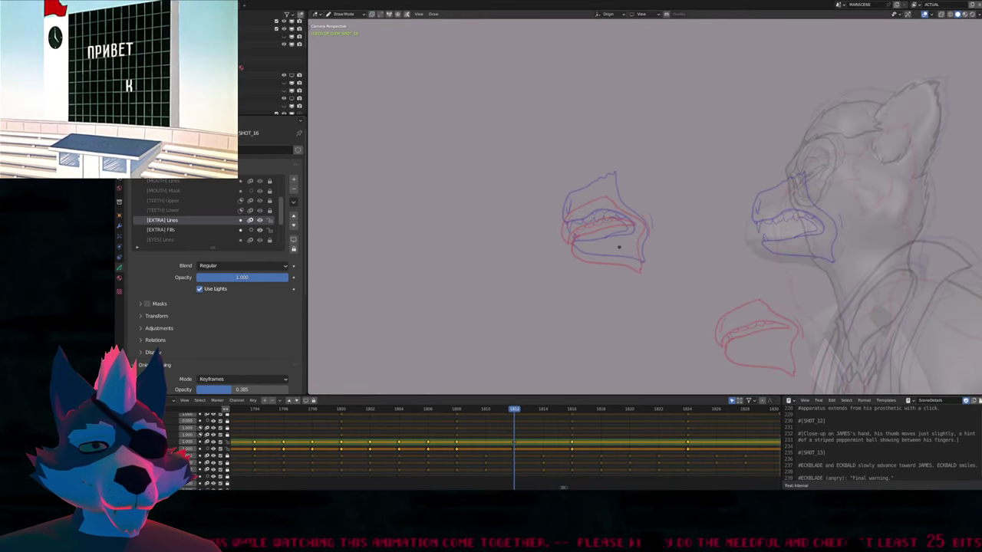
key(Up)
key(Tab)
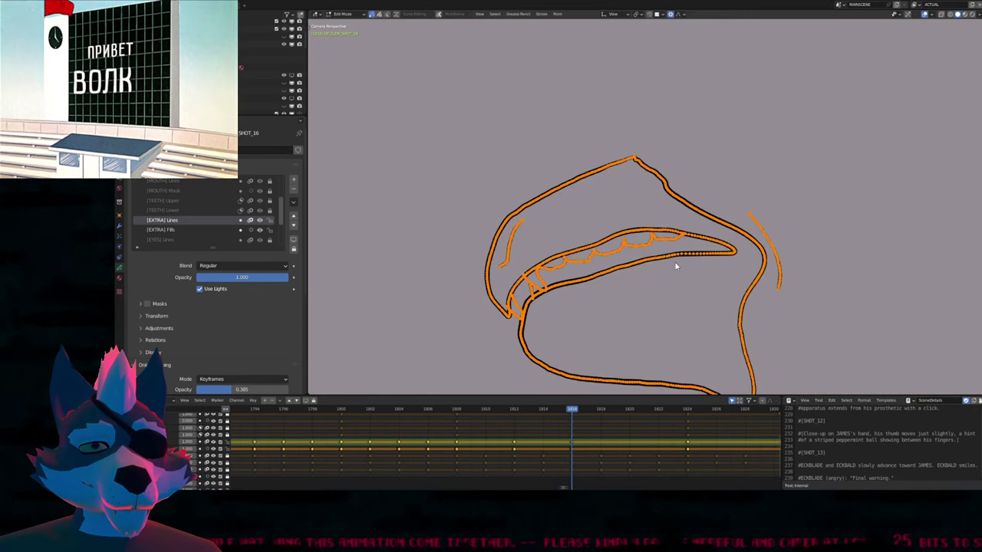
key(g)
click(672, 253)
key(Tab)
On frame 1812, trace the outer lip lines and extend the upper lip over the onion skins
key(Up)
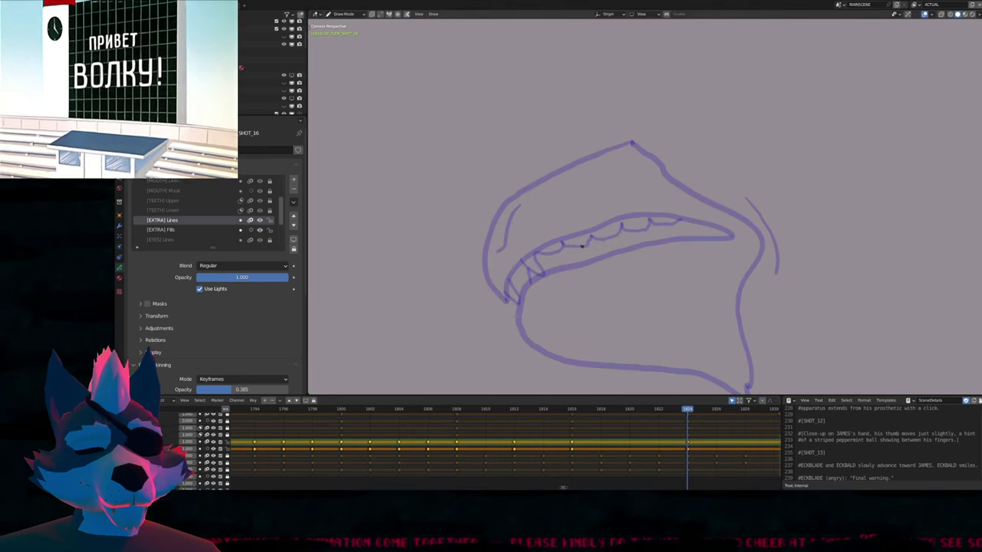
key(Down)
key(Down)
mouse_move(495, 324)
mouse_down()
mouse_move(480, 292)
mouse_move(500, 229)
mouse_move(645, 160)
mouse_move(678, 225)
mouse_move(762, 285)
mouse_move(766, 316)
mouse_move(744, 373)
mouse_up()
shift+middle_drag(748, 377, 719, 235)
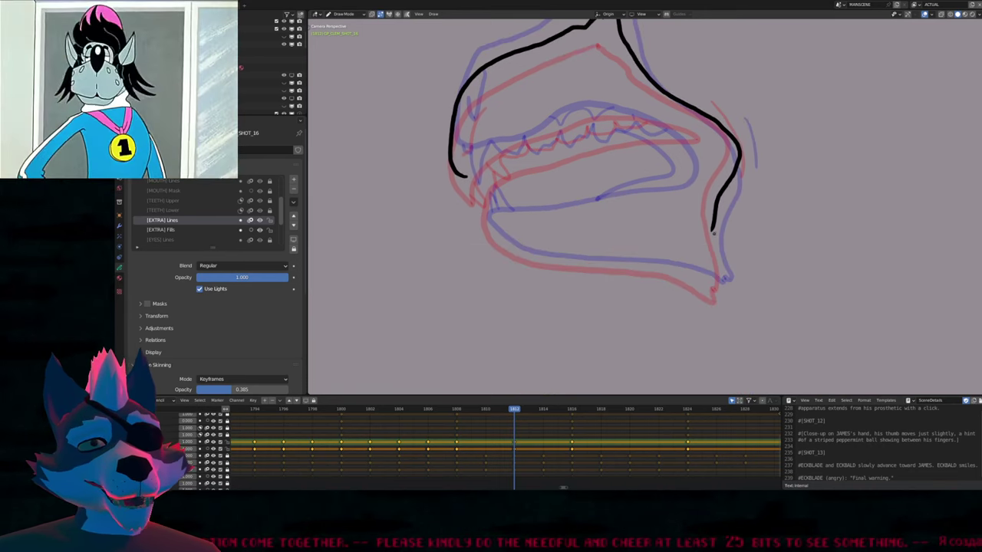
mouse_move(713, 232)
mouse_down()
mouse_move(717, 291)
mouse_move(678, 274)
mouse_move(546, 253)
mouse_move(494, 228)
mouse_move(491, 201)
mouse_move(523, 188)
mouse_move(700, 153)
mouse_move(662, 125)
mouse_move(586, 115)
mouse_move(466, 173)
mouse_up()
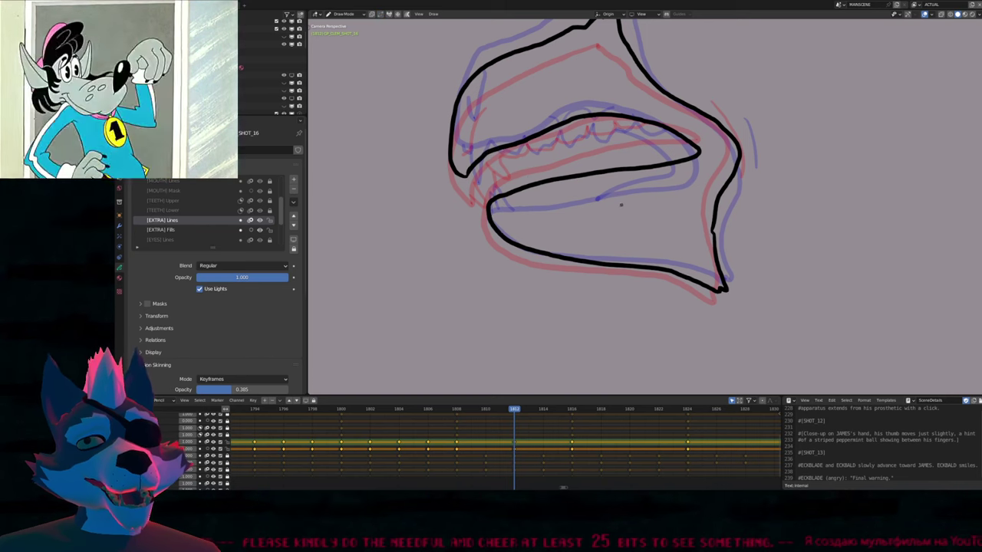
shift+middle_drag(614, 202, 576, 248)
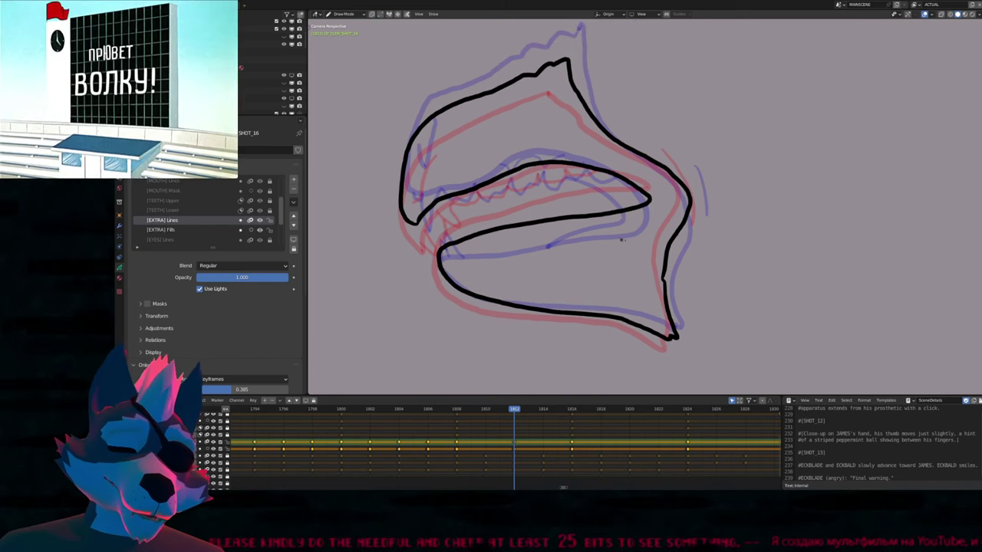
mouse_move(533, 187)
shift+middle_down()
mouse_move(632, 213)
mouse_move(643, 233)
shift+middle_up()
scroll(643, 233, up, 4)
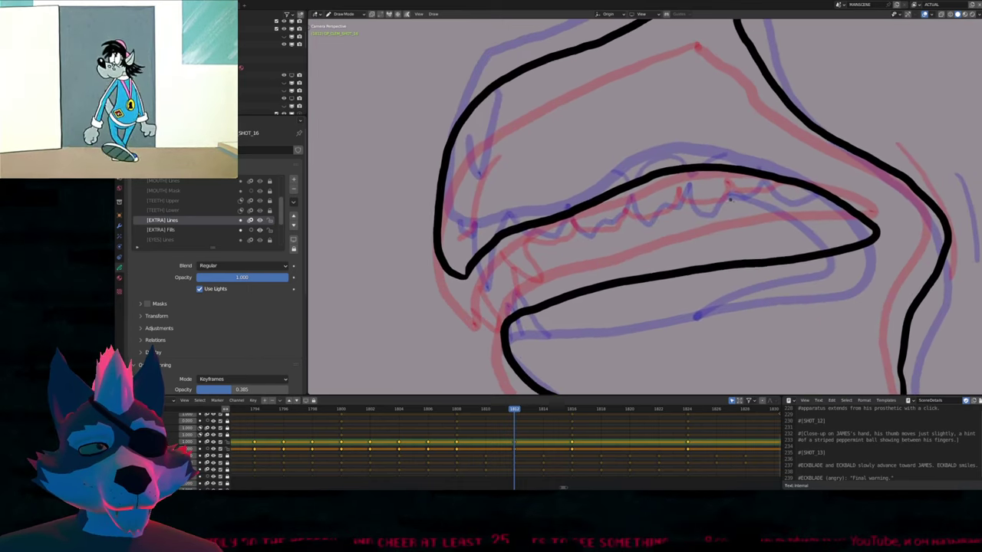
key(Down)
Draw the zigzag upper teeth line inside frame 1812's mouth
key(Up)
key(Up)
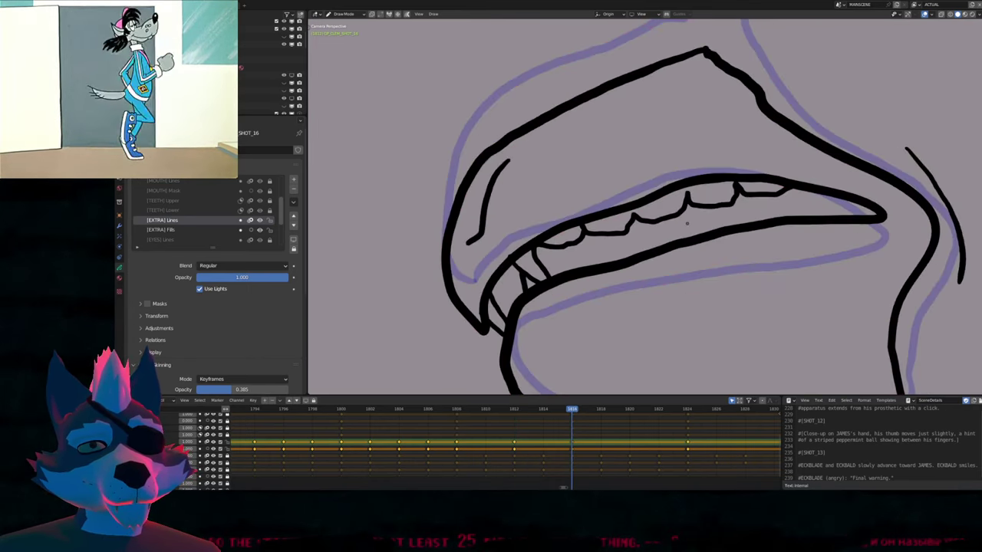
key(Down)
key(Down)
key(Up)
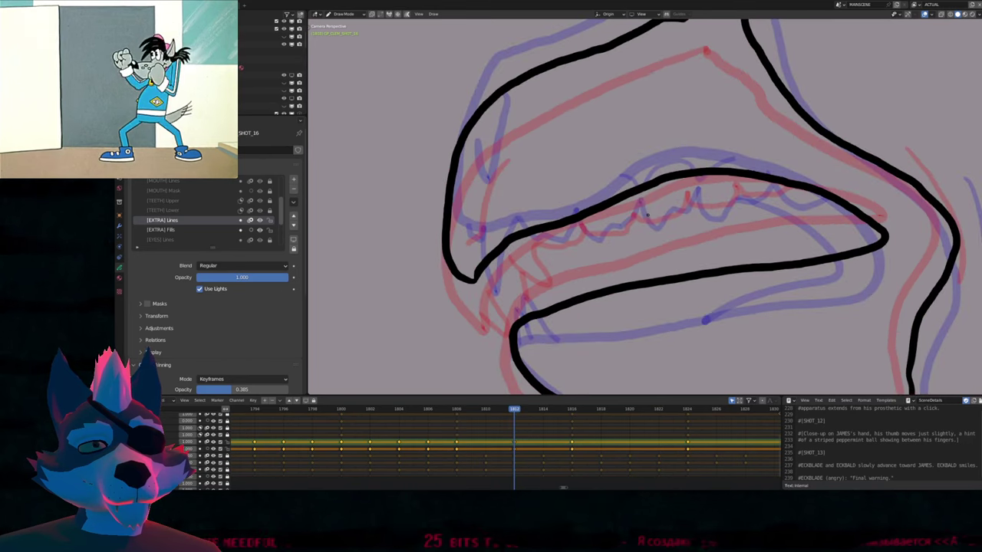
mouse_move(637, 202)
mouse_down()
mouse_move(659, 221)
mouse_move(687, 208)
mouse_move(695, 186)
mouse_move(703, 204)
mouse_move(728, 207)
mouse_move(747, 181)
mouse_move(780, 195)
mouse_move(818, 177)
mouse_up()
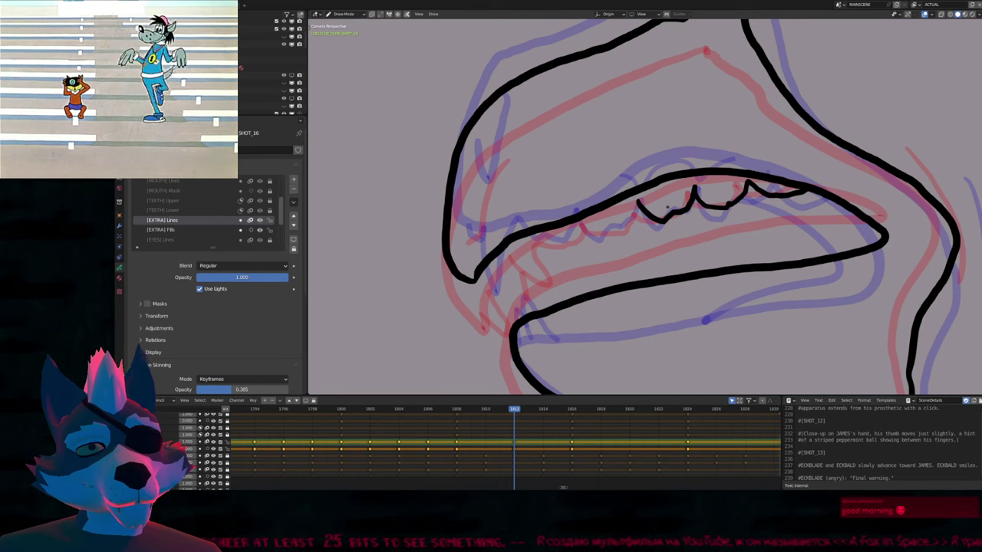
mouse_move(637, 204)
mouse_down()
mouse_move(626, 227)
mouse_move(593, 236)
mouse_move(577, 225)
mouse_move(559, 245)
mouse_move(525, 241)
mouse_move(515, 250)
mouse_move(531, 293)
mouse_move(518, 256)
mouse_move(500, 268)
mouse_move(485, 219)
mouse_up()
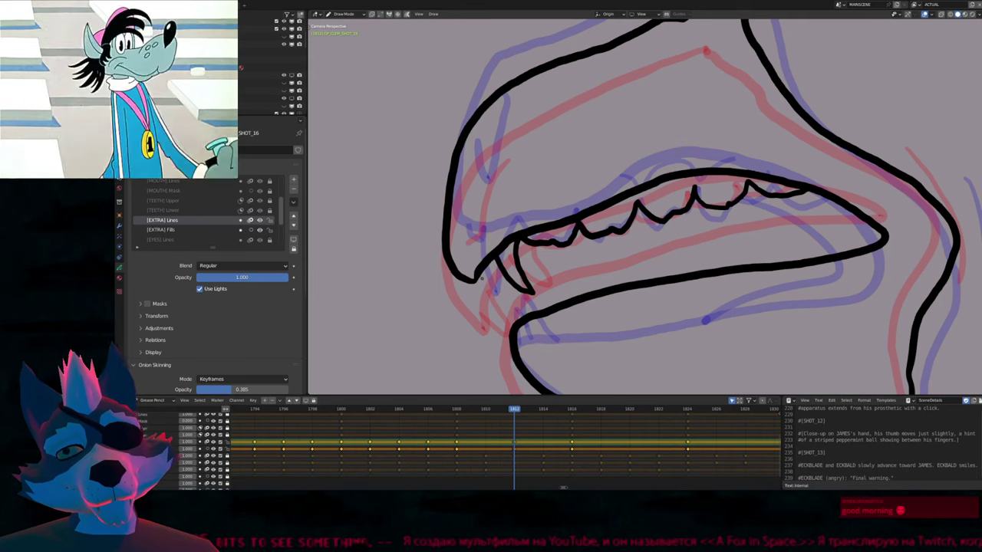
Flip between keyframes 1808, 1812 and 1816 to compare the teeth
key(Down)
key(Up)
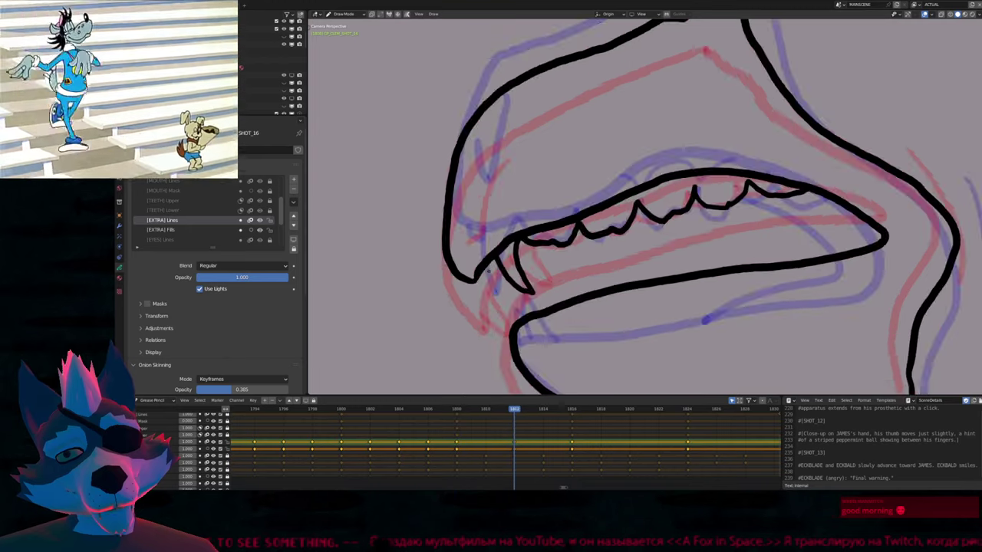
key(Up)
key(Down)
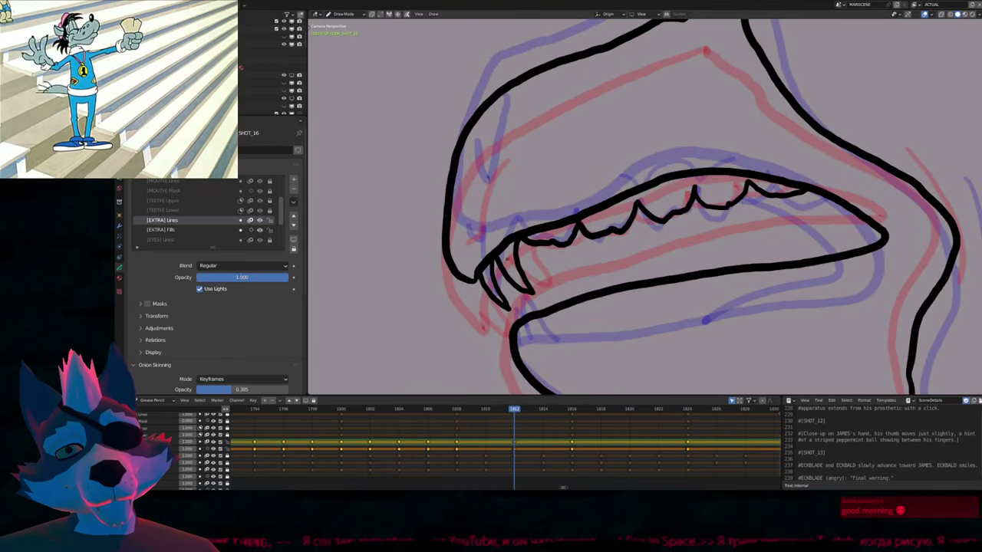
scroll(644, 207, down, 4)
key(Down)
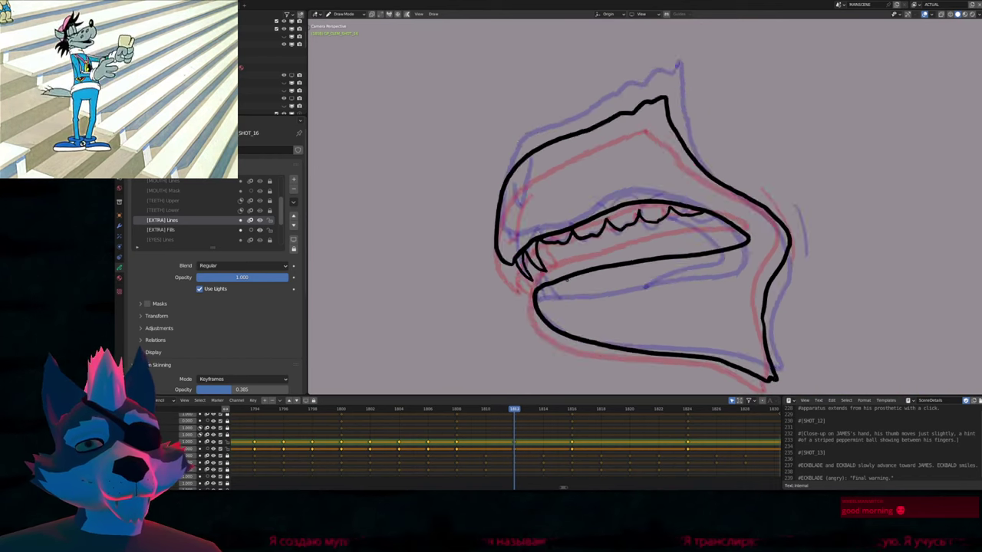
key(Up)
key(Up)
key(Down)
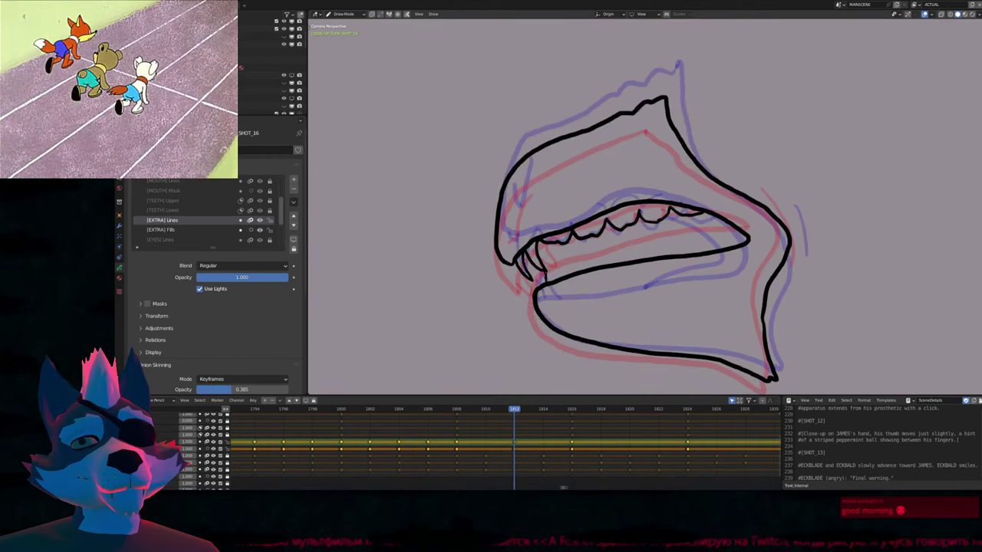
key(Down)
key(Up)
key(Up)
key(Down)
key(Down)
key(Up)
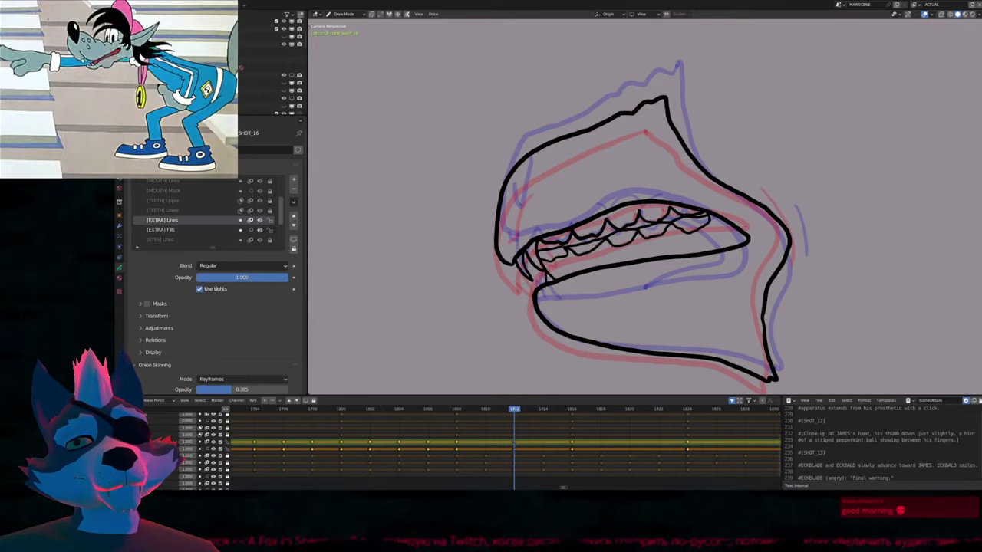
Draw the lower teeth line along the jaw of frame 1812
scroll(644, 222, down, 3)
scroll(644, 223, up, 3)
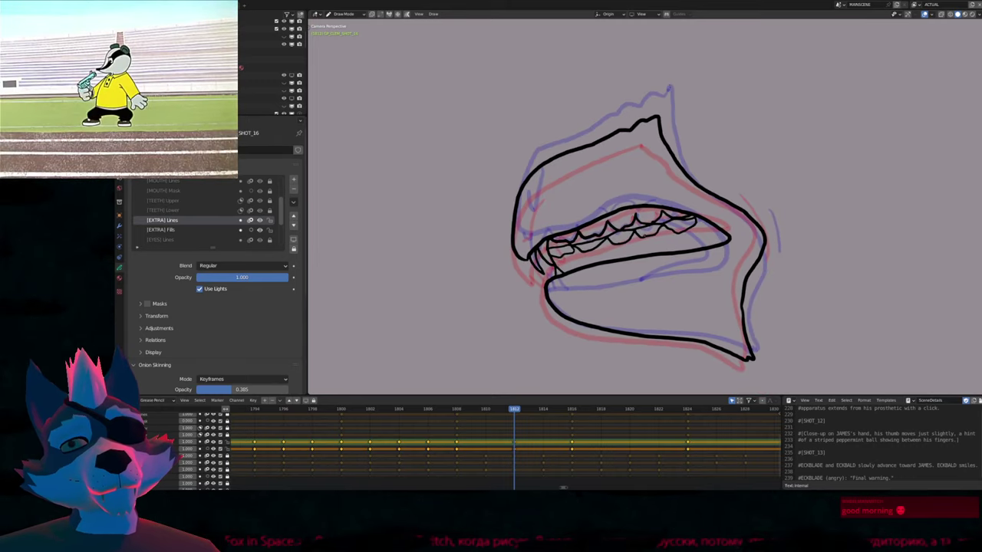
drag(662, 240, 707, 267)
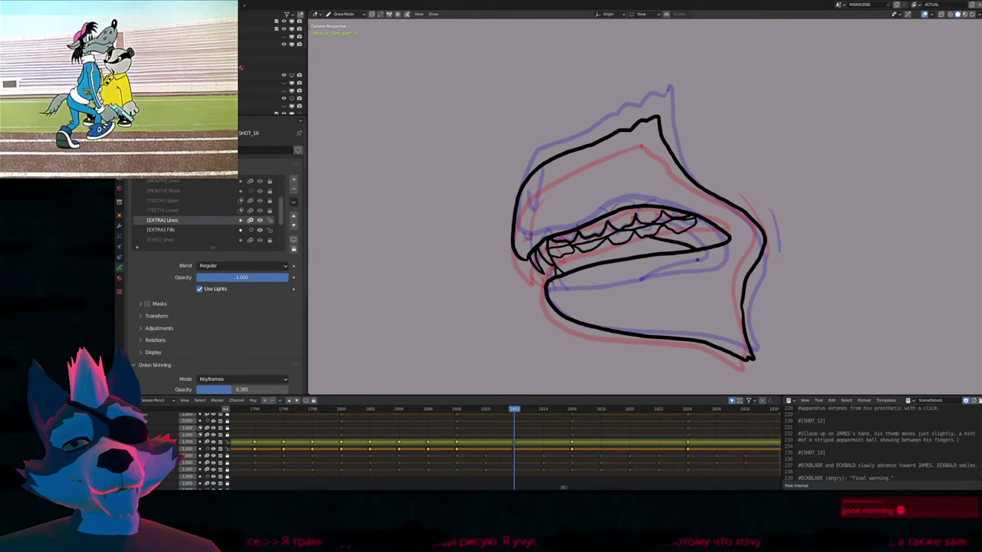
scroll(697, 259, down, 3)
key(Down)
Flip through keyframes 1808–1816 with zooming to compare, ending on the 1812 in-between
key(Up)
key(Up)
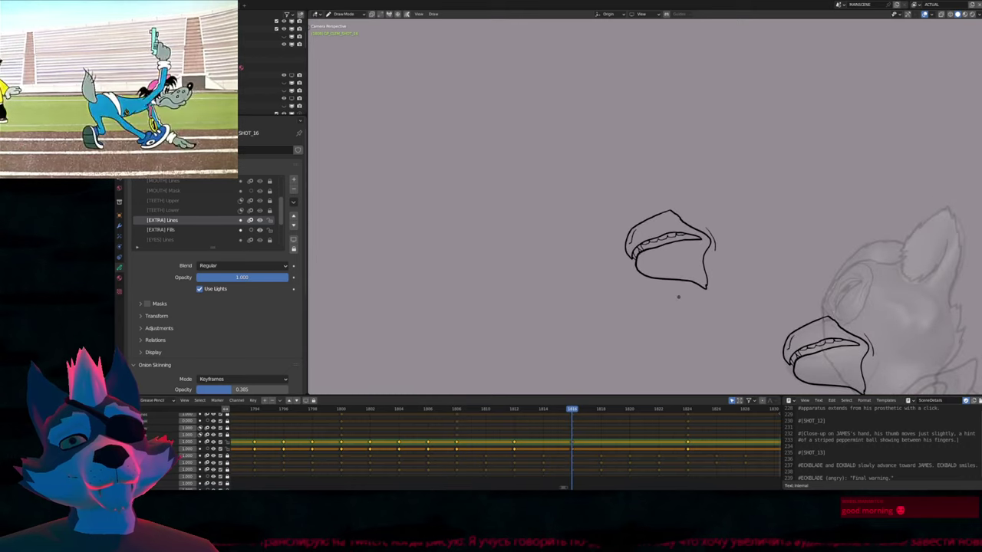
scroll(640, 247, up, 3)
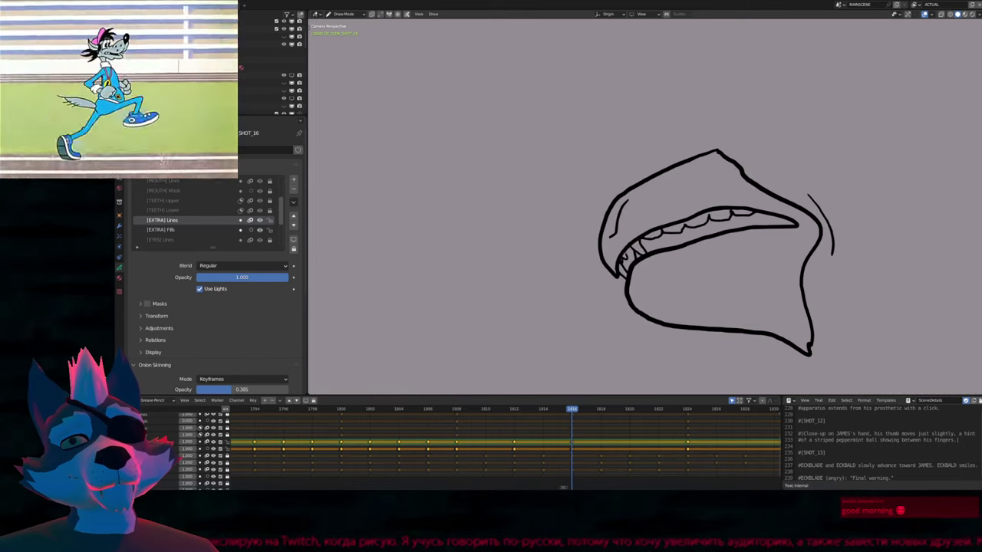
scroll(585, 278, down, 5)
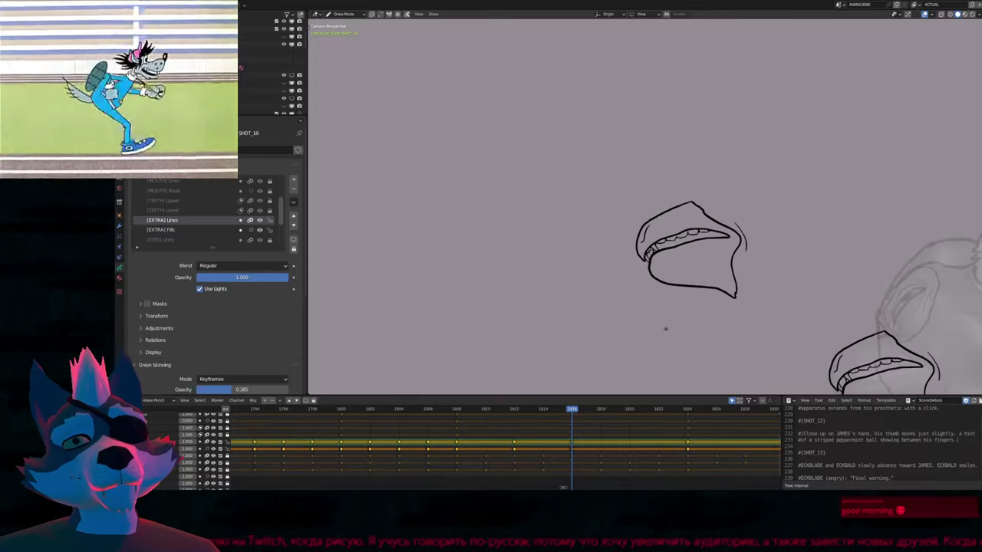
scroll(596, 263, down, 4)
scroll(622, 164, up, 2)
key(Up)
key(Down)
key(Down)
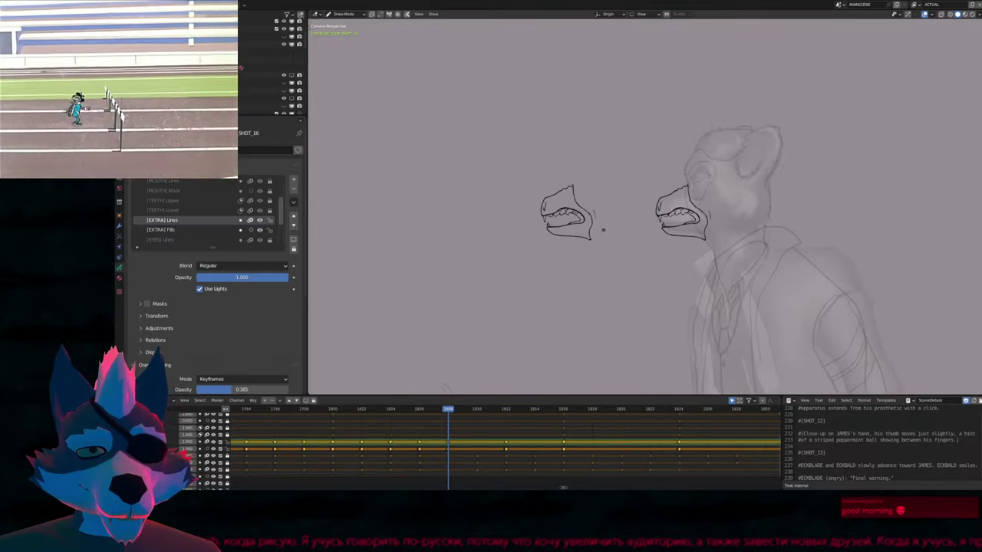
key(Down)
key(Down)
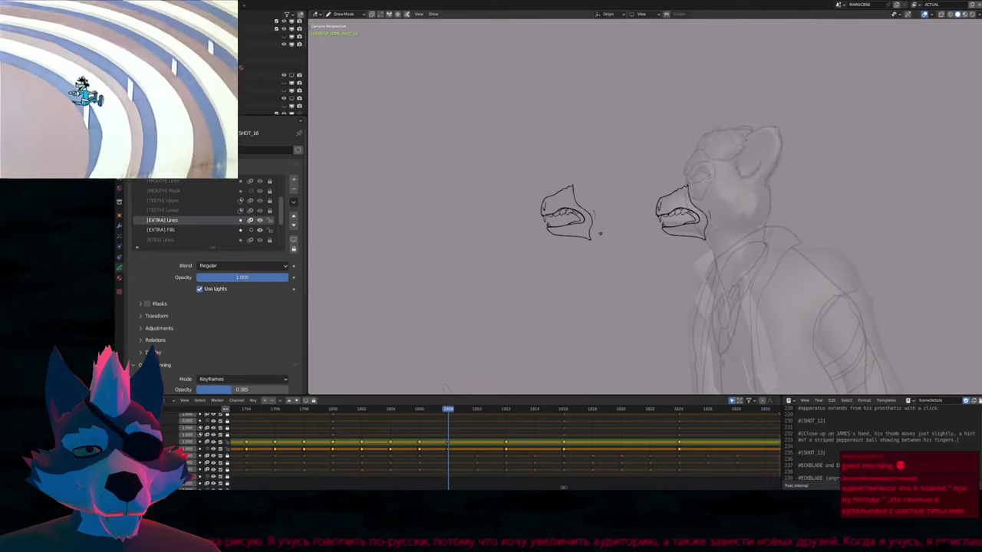
key(Up)
Select all of frame 1812's mouth strokes in Edit Mode, then return to Draw Mode zoomed in
key(Tab)
key(a)
key(Tab)
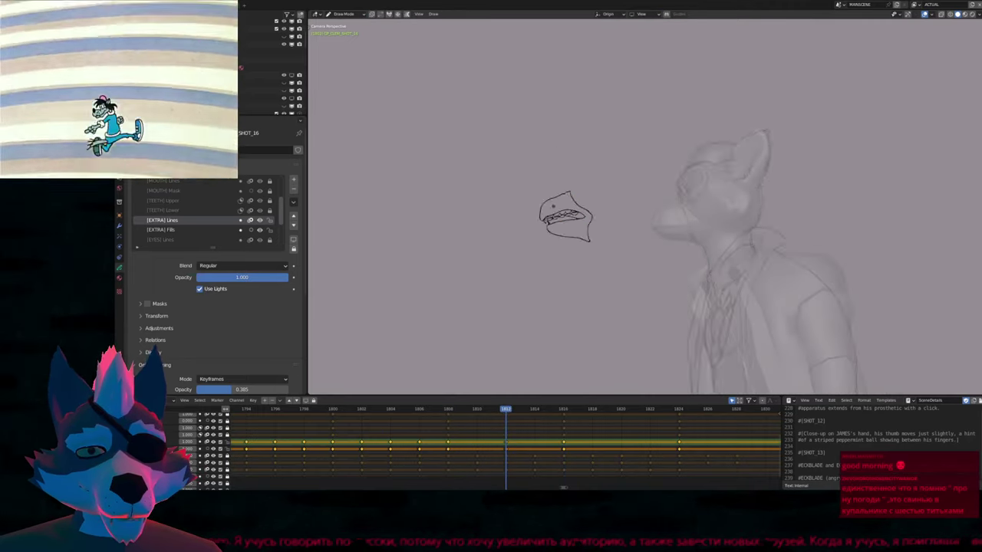
scroll(548, 203, up, 5)
scroll(553, 218, up, 3)
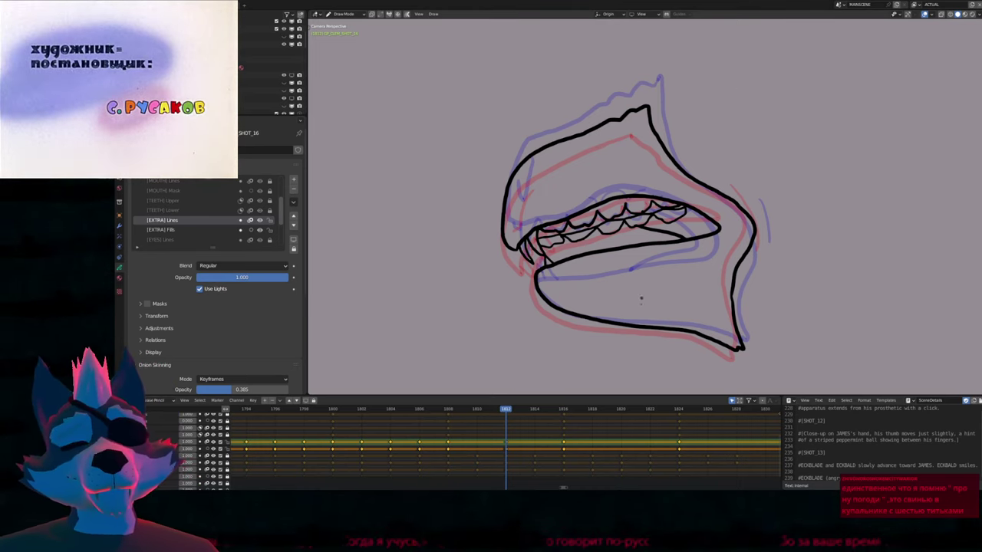
Add a curved line inside the upper jaw's left corner and adjust stroke thickness with Alt+S
scroll(647, 271, up, 4)
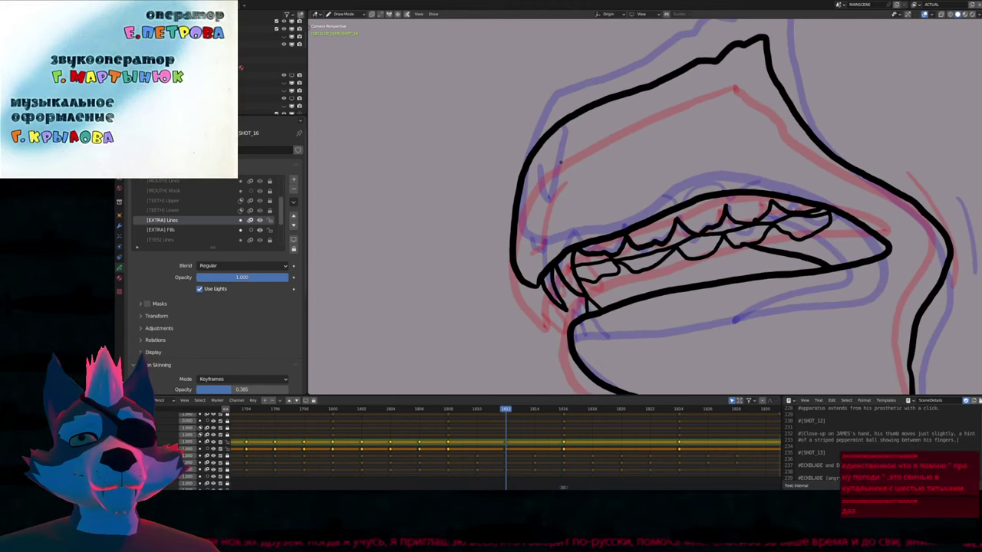
drag(561, 159, 535, 230)
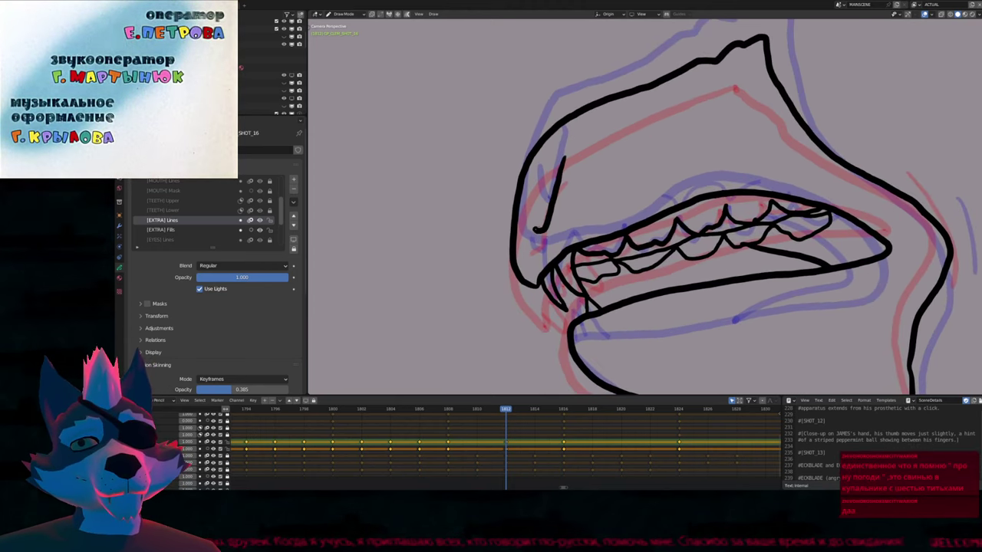
scroll(644, 207, down, 1)
key(Tab)
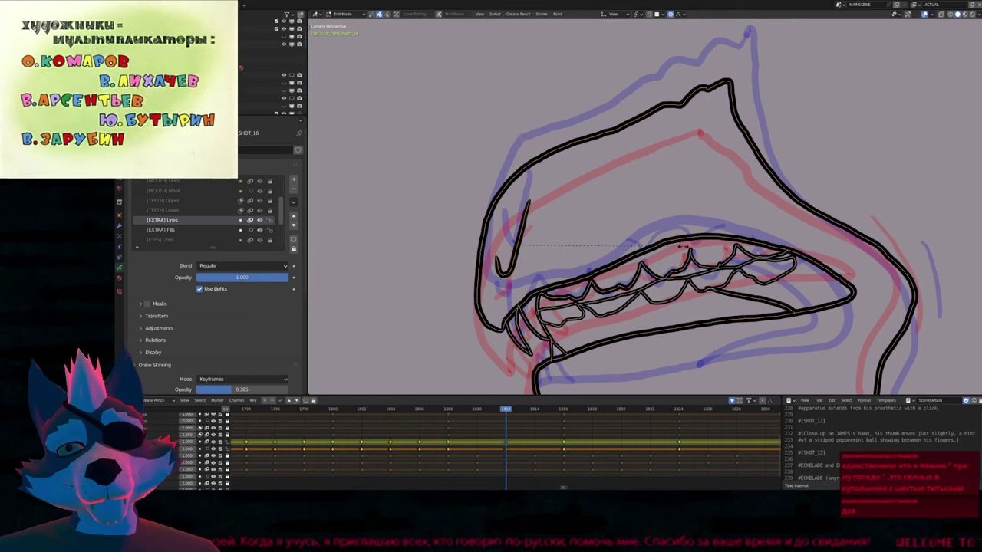
key(alt+s)
click(670, 248)
key(Tab)
Recentre the view on the mouth and set the brush radius to 68
scroll(661, 299, down, 3)
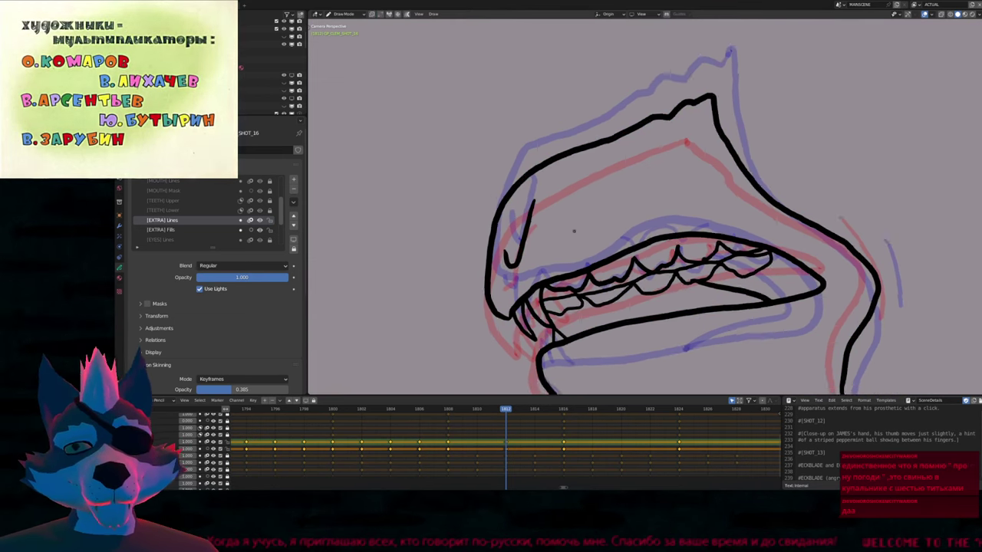
shift+middle_drag(661, 299, 608, 272)
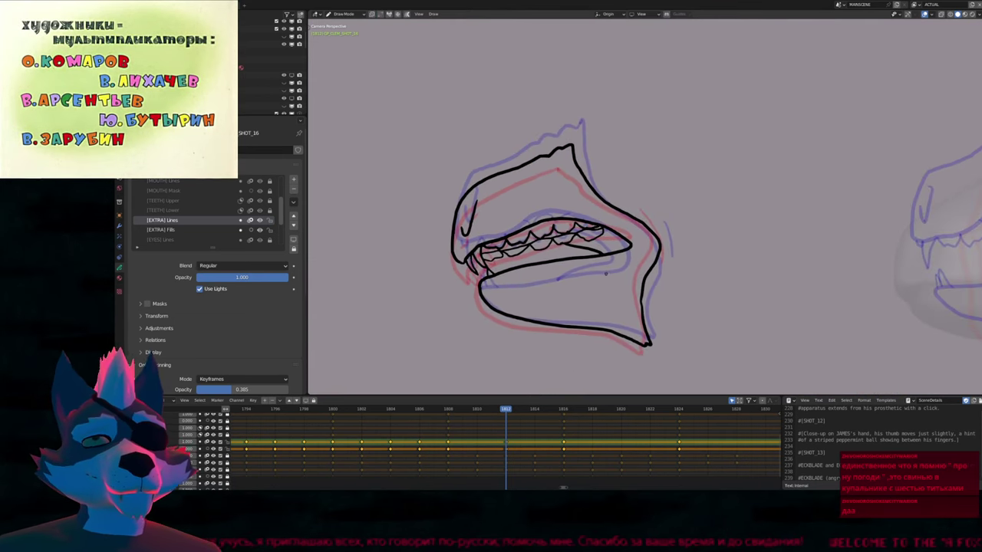
shift+middle_drag(604, 277, 596, 267)
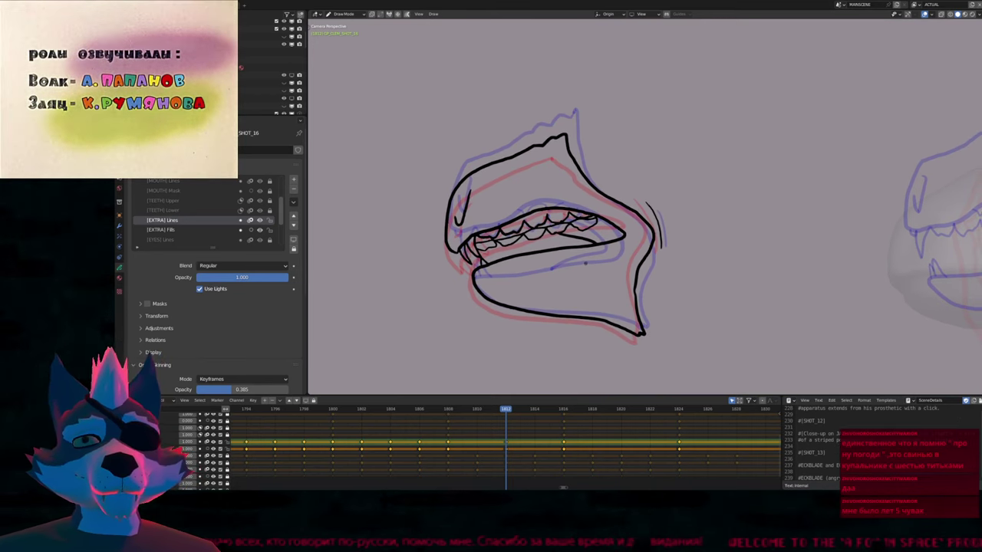
scroll(593, 284, down, 3)
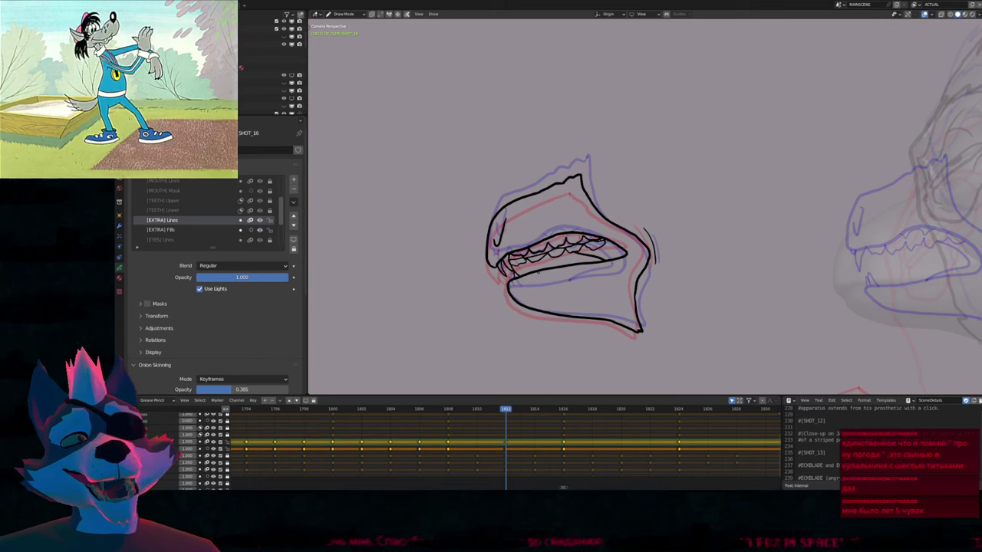
middle_drag(578, 286, 570, 300)
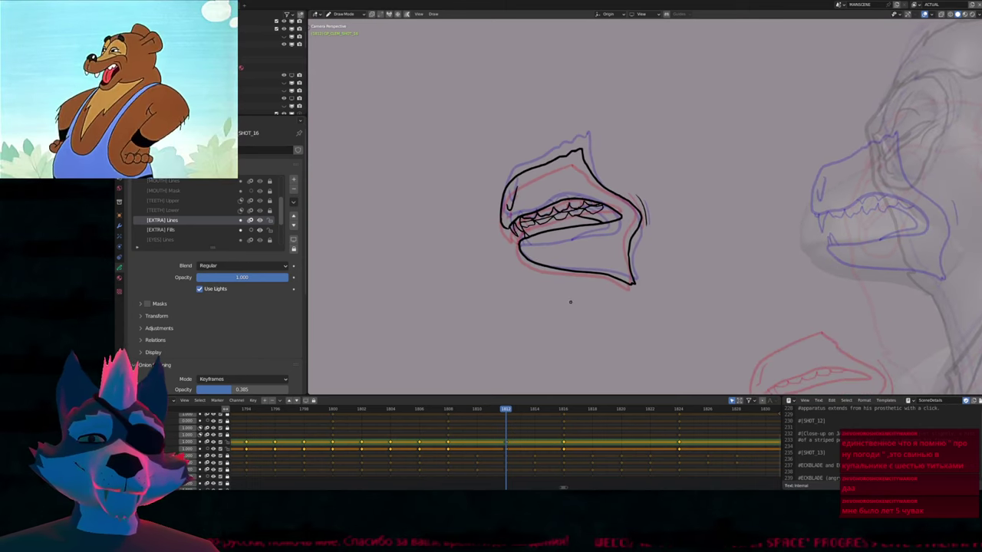
key(f)
click(572, 296)
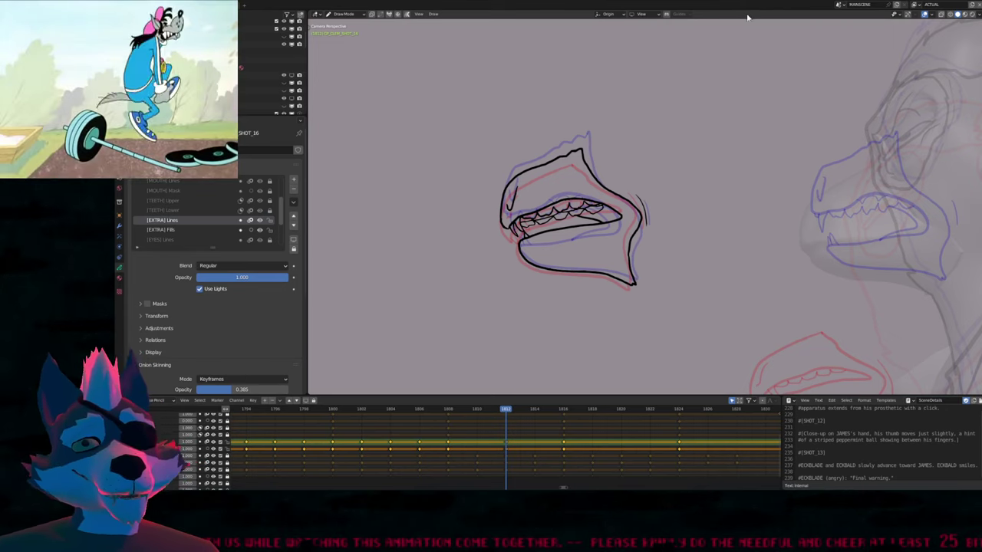
Compare the frame 1812 in-between against the 1808 and 1816 mouth keys
shift+middle_drag(644, 207, 695, 158)
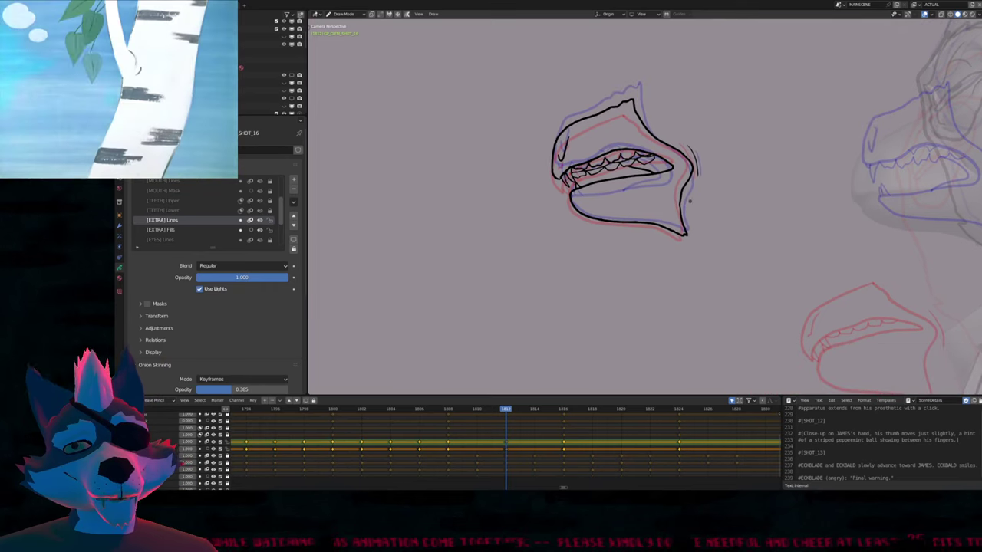
key(Down)
key(Down)
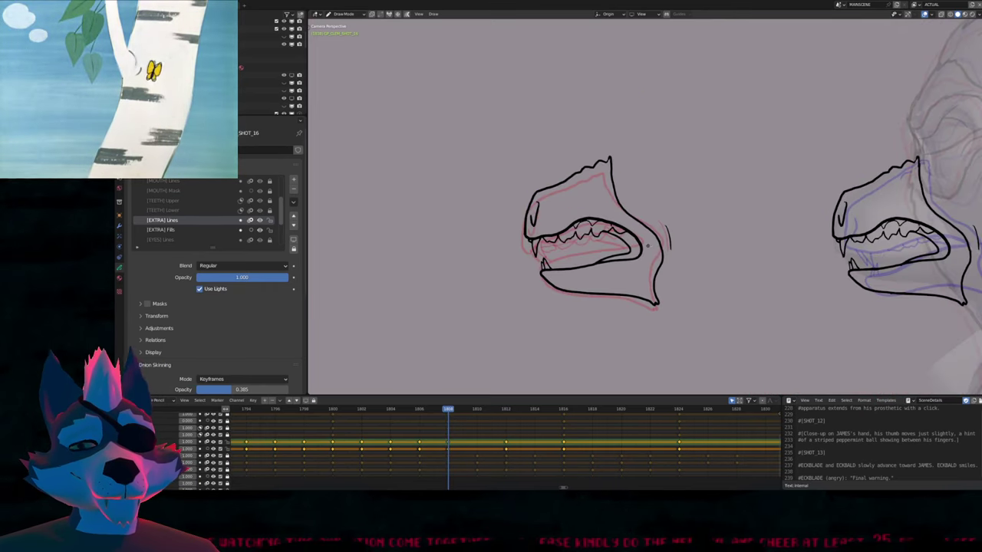
key(Up)
key(Up)
key(Up)
key(Up)
key(Down)
key(Down)
key(Down)
key(Down)
key(Up)
key(Up)
key(Down)
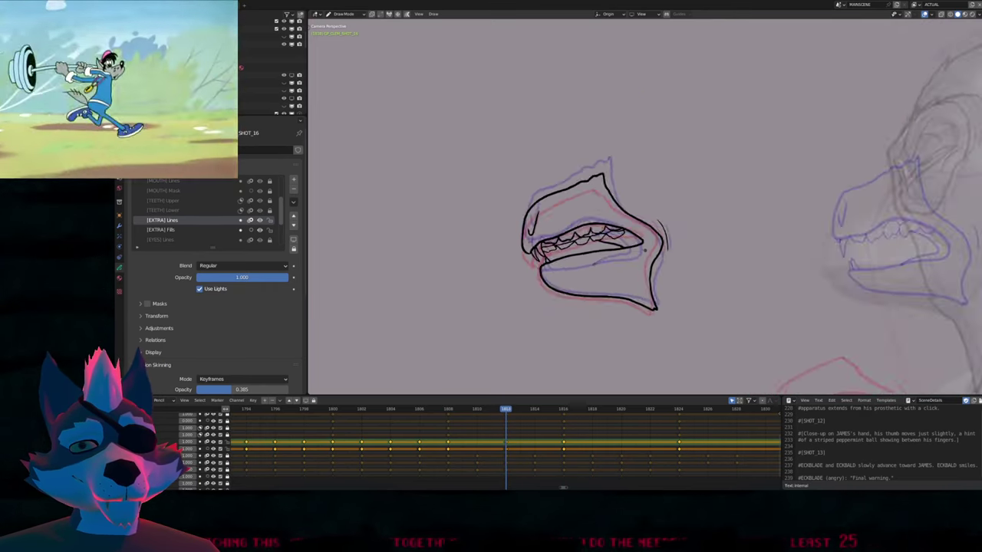
key(Up)
key(Down)
scroll(644, 249, up, 6)
Shift the teeth strokes slightly with smooth proportional falloff in Edit Mode
key(Tab)
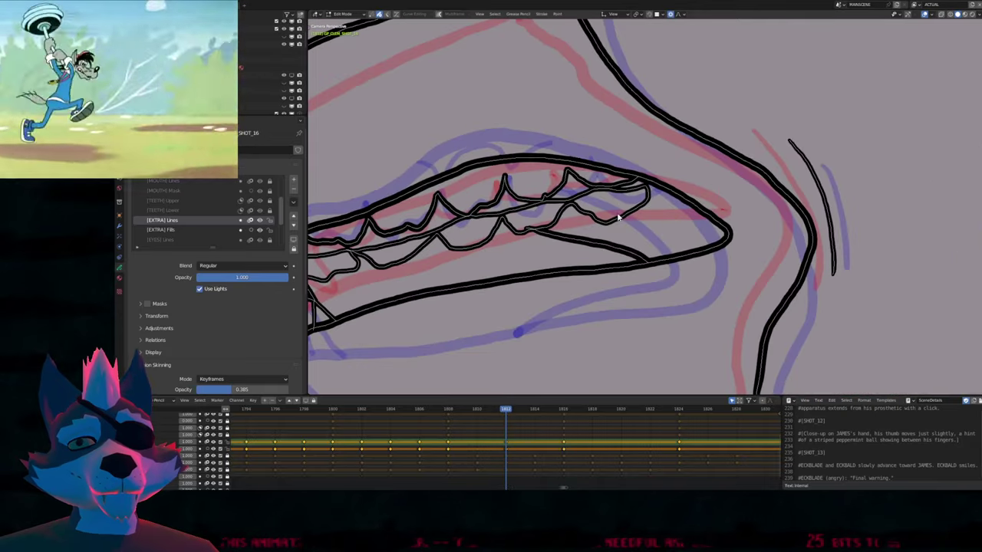
key(a)
key(g)
key(Escape)
key(g)
scroll(671, 189, down, 4)
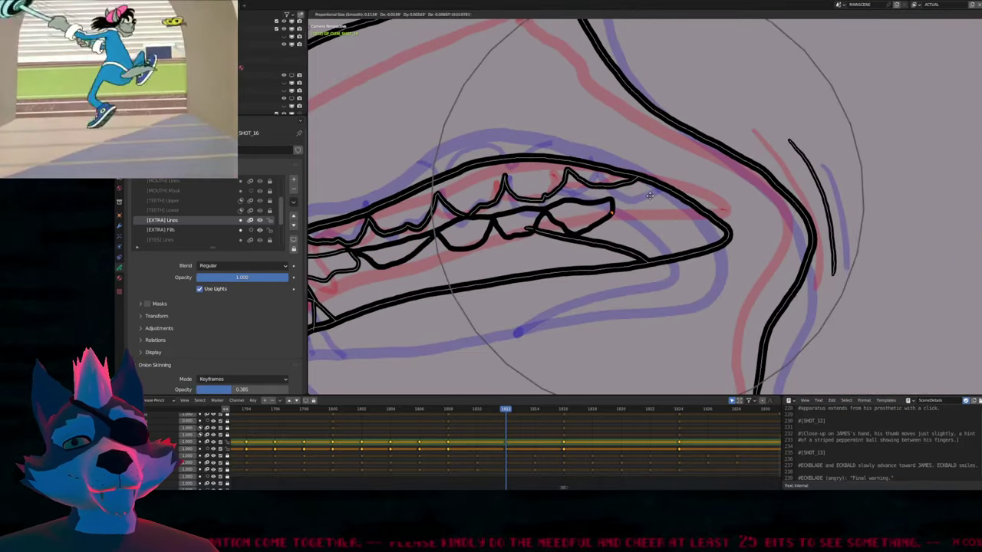
click(658, 191)
key(Tab)
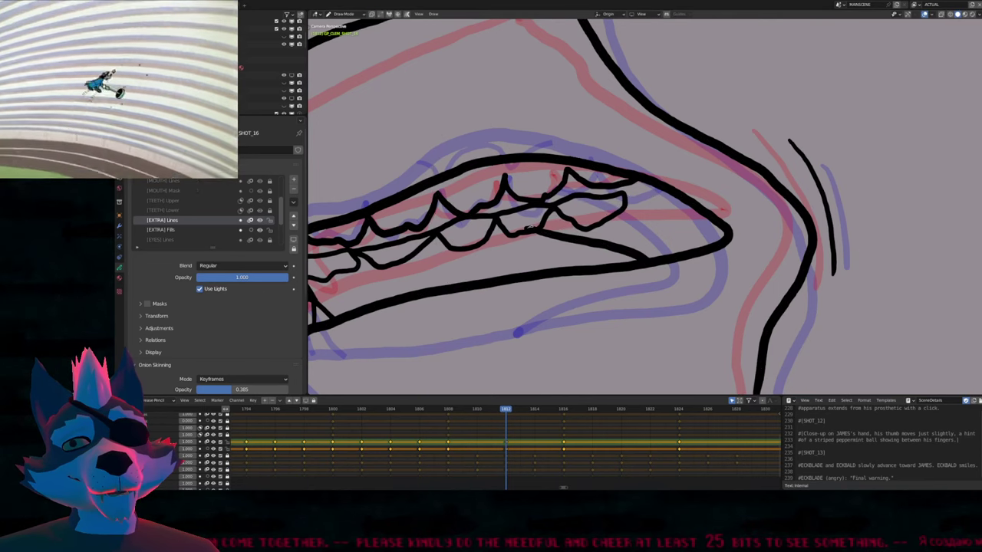
Frame the whole mouth and set the drawing brush radius to 44
scroll(570, 259, down, 5)
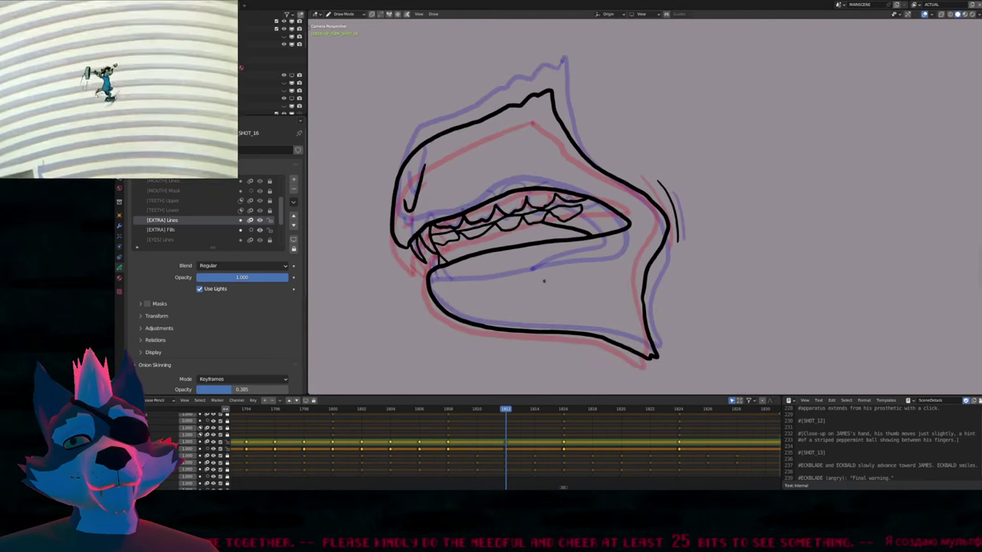
scroll(570, 259, up, 1)
shift+middle_drag(570, 259, 626, 248)
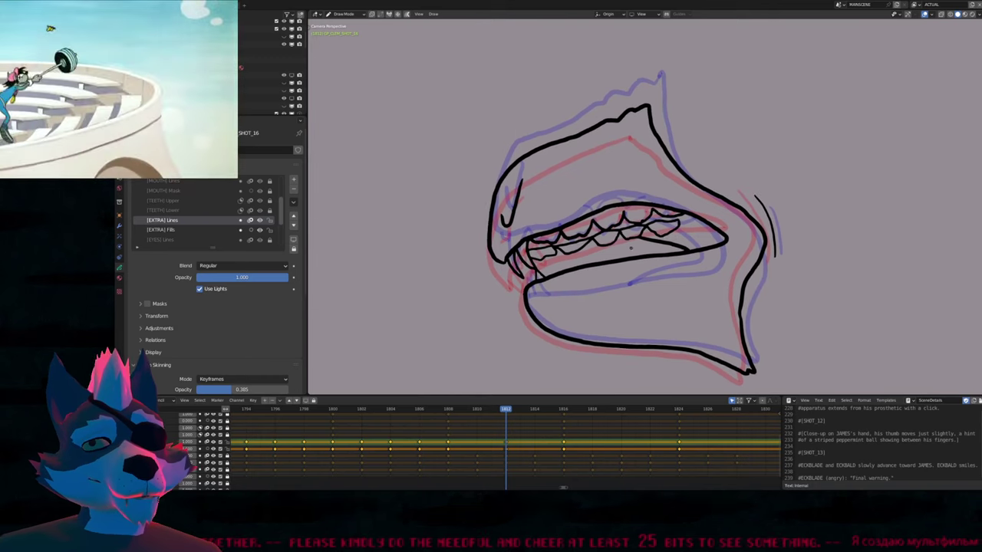
key(f)
click(627, 248)
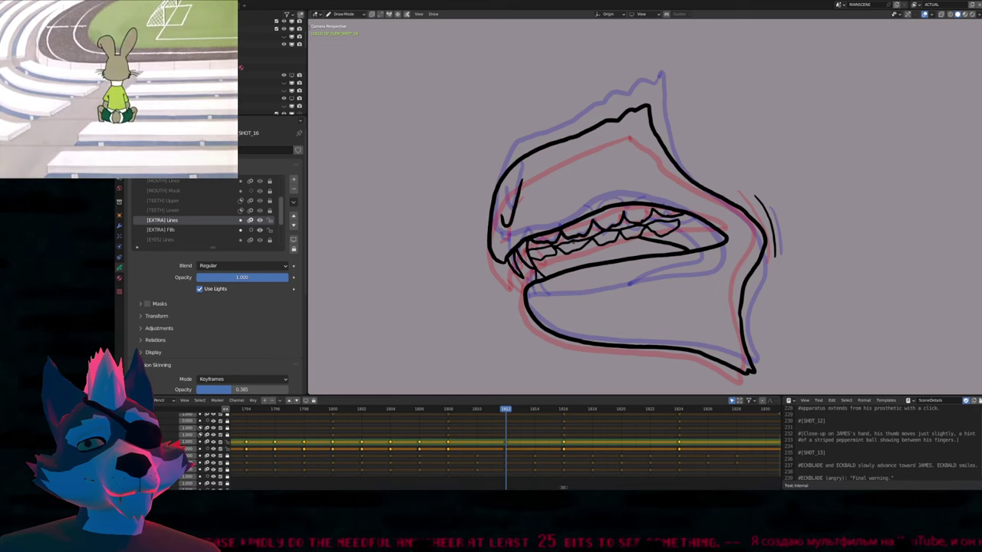
Flip through the neighbouring 1808 and 1816 keys to recheck the 1812 mouth
scroll(601, 260, down, 5)
key(Down)
key(Up)
key(Up)
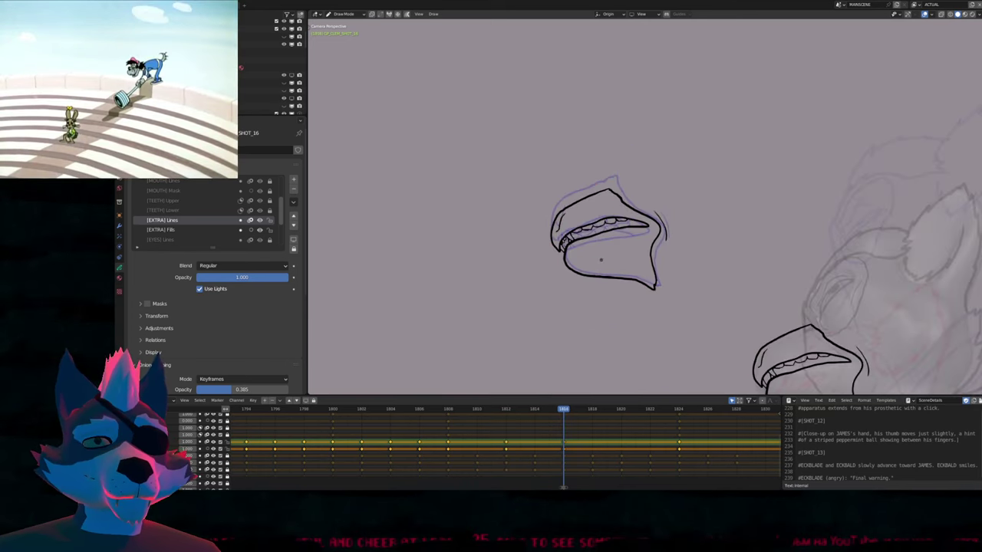
key(Down)
key(Down)
key(Up)
key(Up)
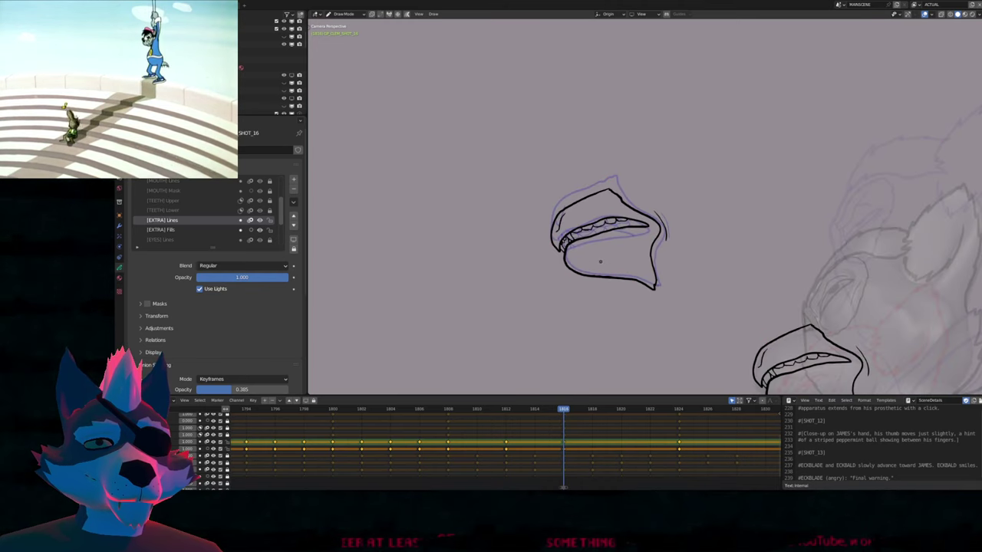
key(Down)
key(Down)
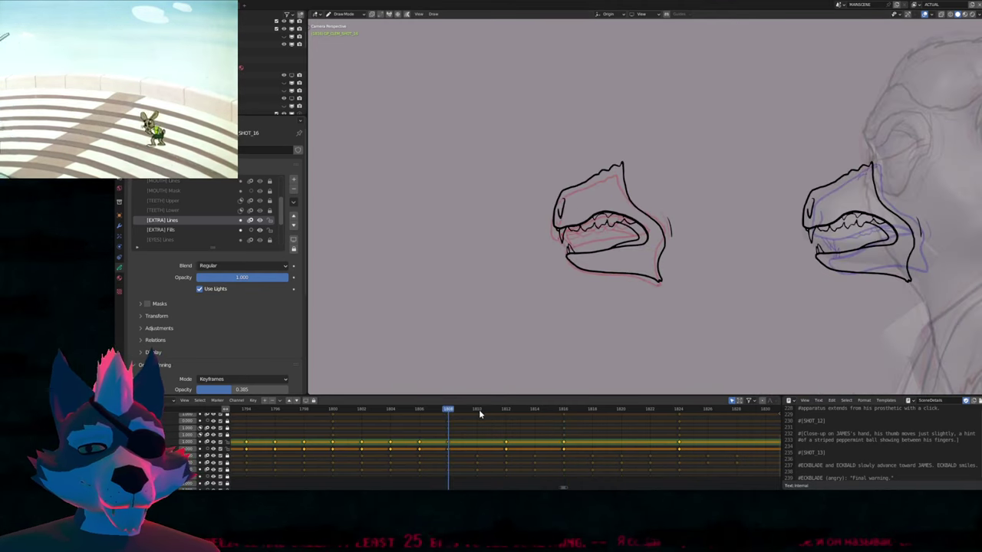
key(Up)
scroll(606, 265, down, 4)
Lasso the in-between mouth strokes, place them on the face, and reshape with smooth falloff
key(Tab)
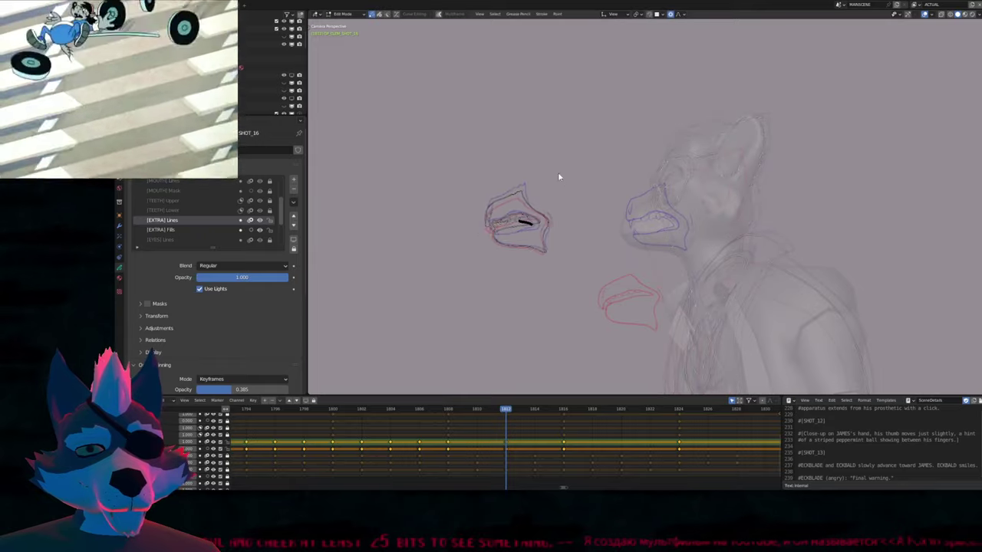
scroll(558, 172, up, 2)
mouse_move(537, 157)
mouse_down()
mouse_move(592, 236)
mouse_move(566, 240)
mouse_up()
key(g)
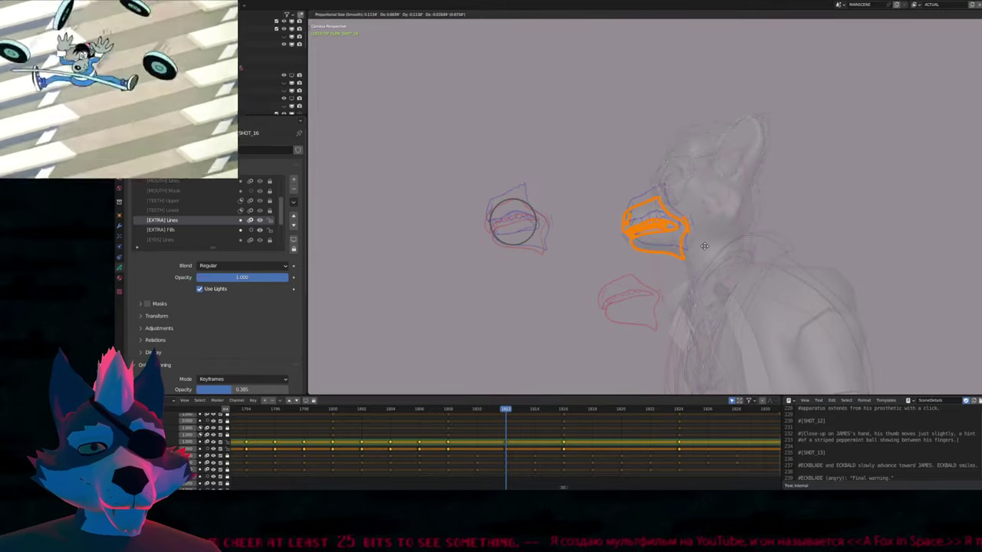
click(698, 247)
scroll(699, 247, up, 5)
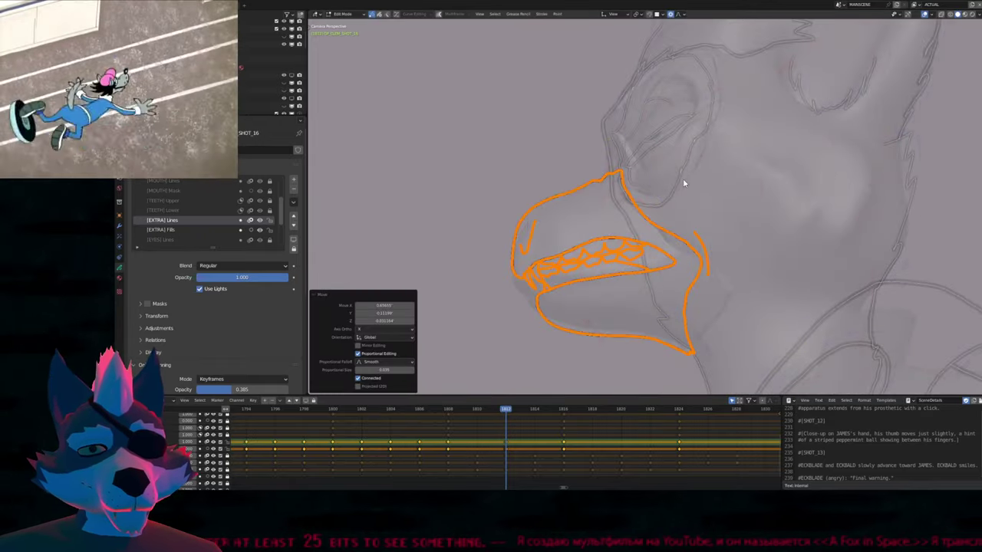
key(g)
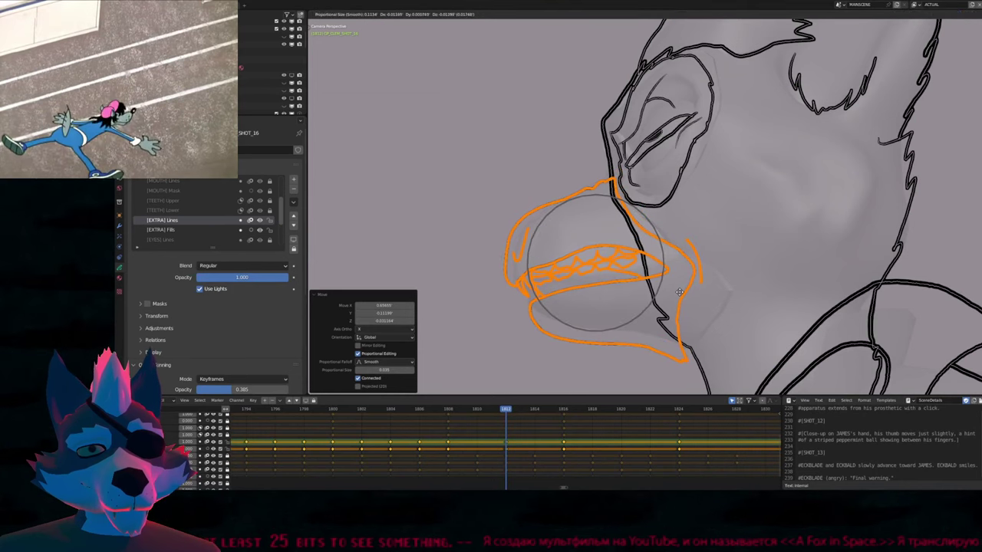
click(698, 290)
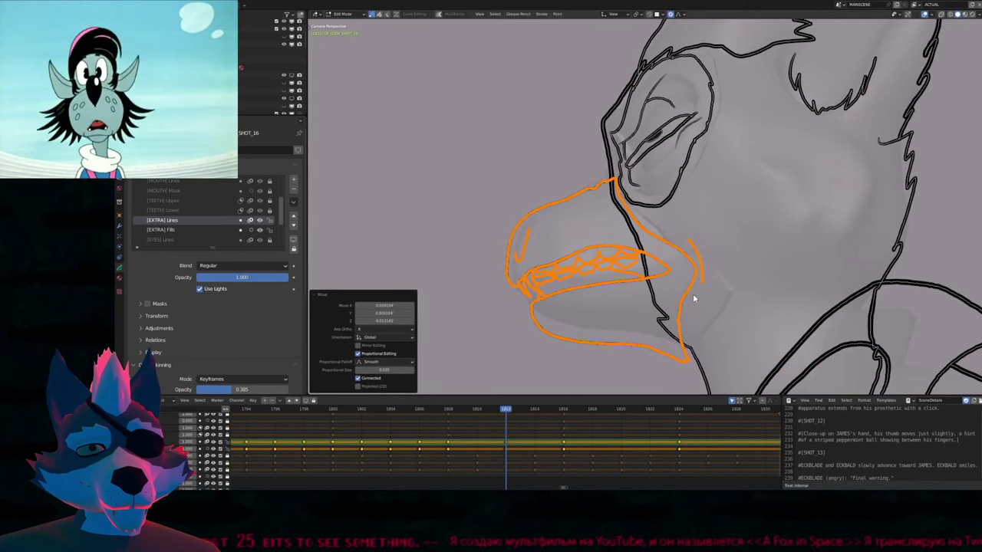
key(Tab)
scroll(723, 206, down, 3)
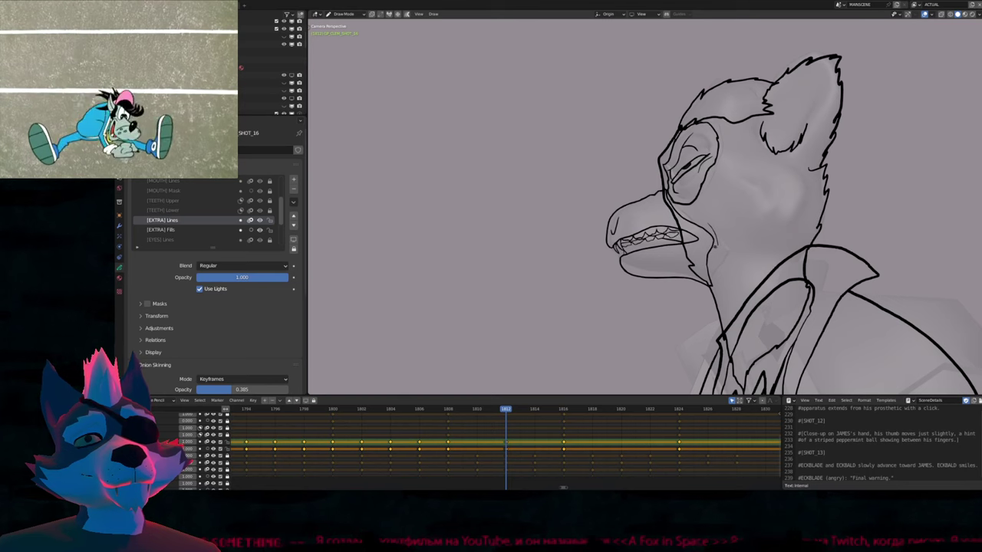
Zoom and pan around the character's beak sketch to inspect it up close
scroll(687, 246, down, 4)
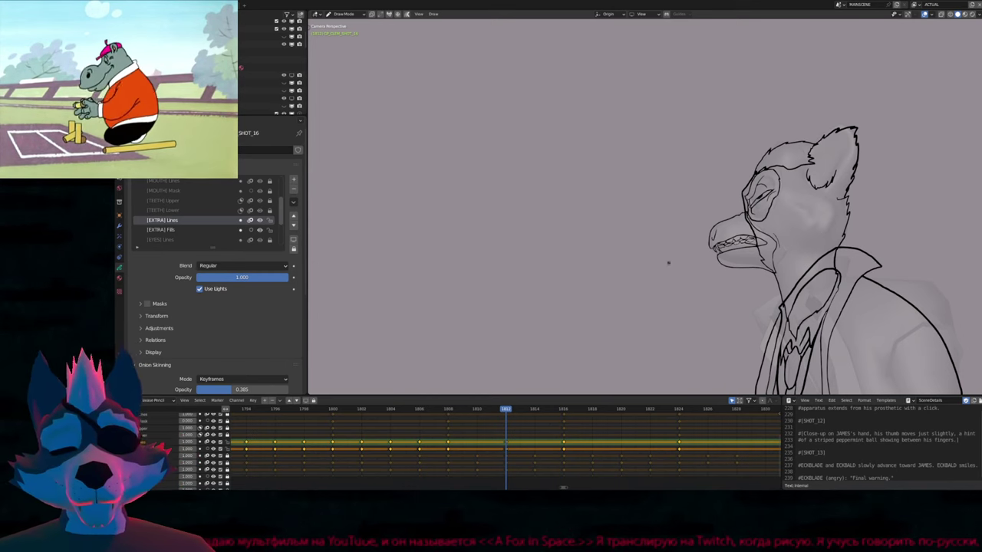
scroll(799, 188, up, 4)
shift+middle_drag(739, 266, 616, 266)
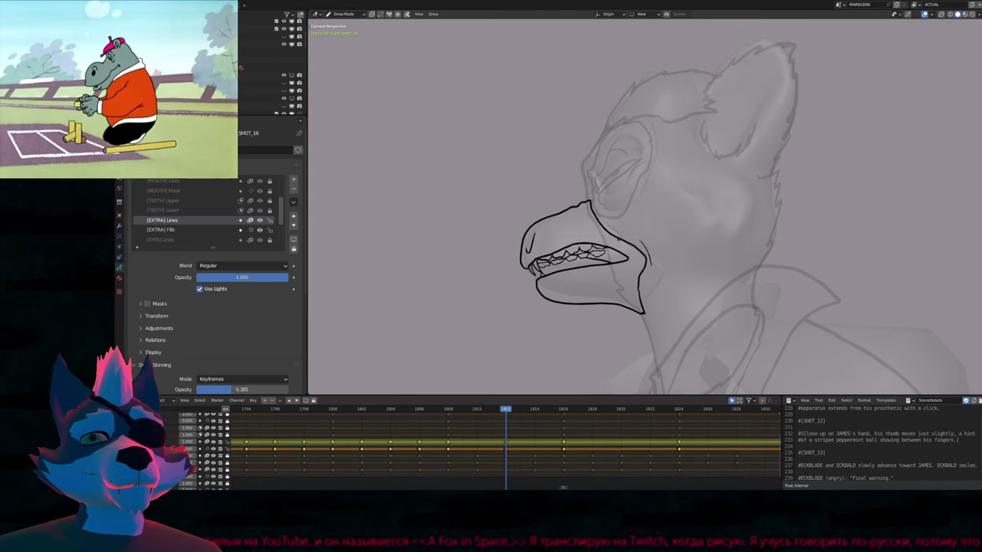
scroll(636, 247, down, 2)
scroll(637, 248, down, 1)
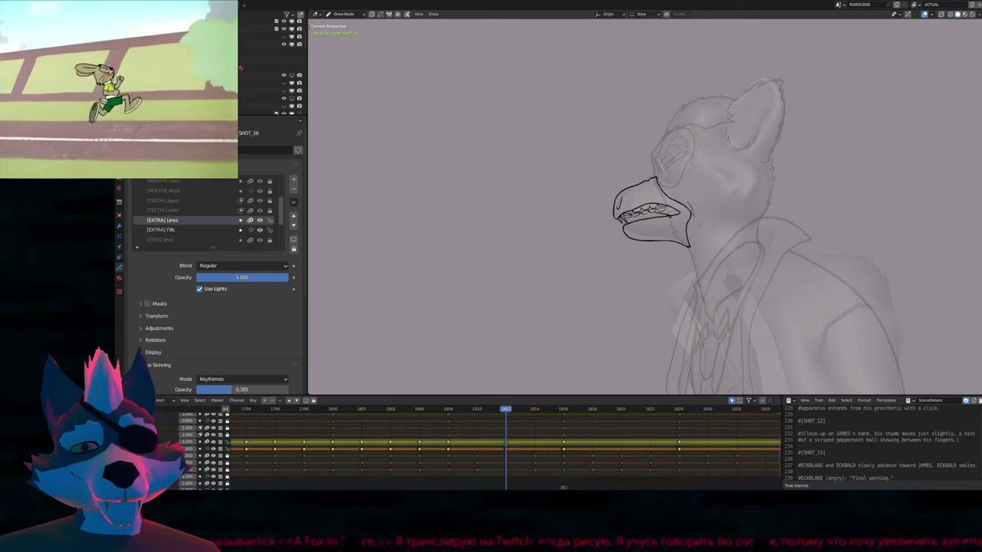
scroll(732, 153, up, 3)
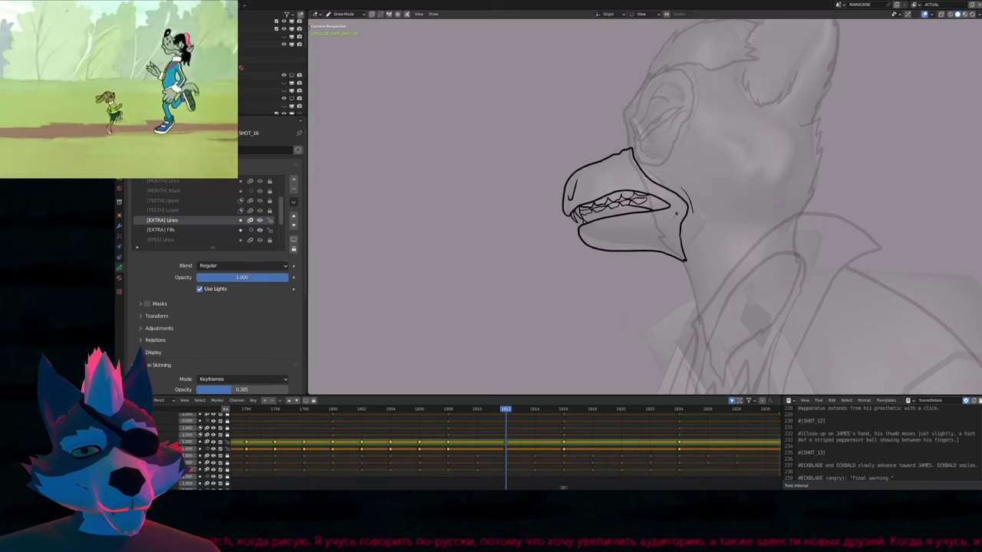
scroll(637, 244, down, 2)
shift+middle_drag(636, 244, 613, 286)
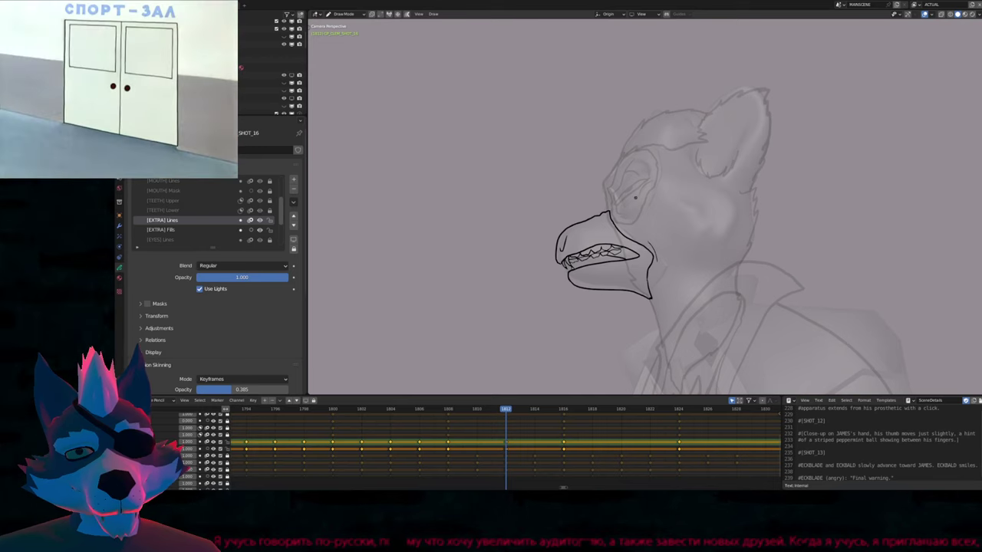
mouse_move(636, 195)
shift+middle_down()
mouse_move(648, 247)
mouse_move(637, 236)
mouse_move(677, 252)
shift+middle_up()
scroll(648, 247, up, 2)
Delete the spare beak drawing on frame 1808 as whole strokes
key(Down)
key(Down)
scroll(659, 230, down, 3)
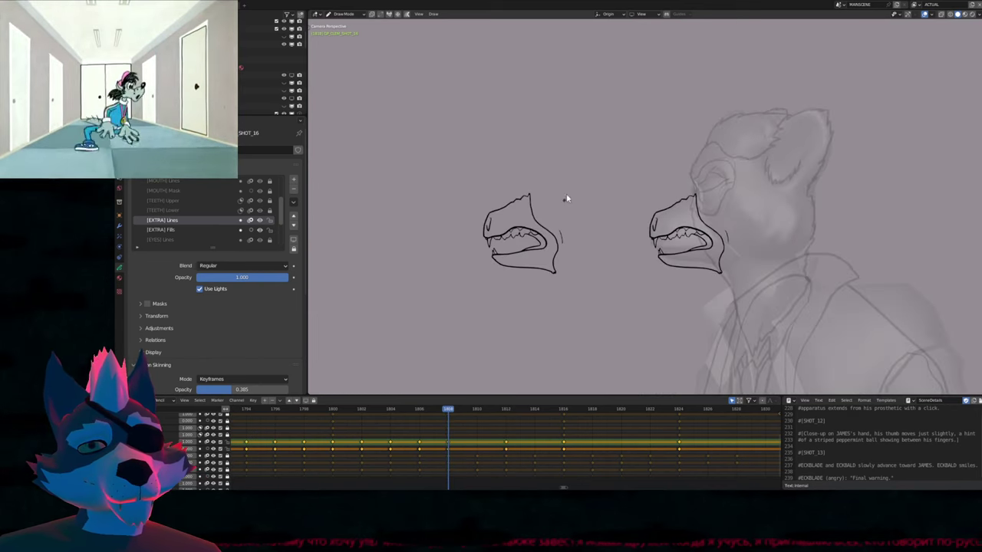
key(Tab)
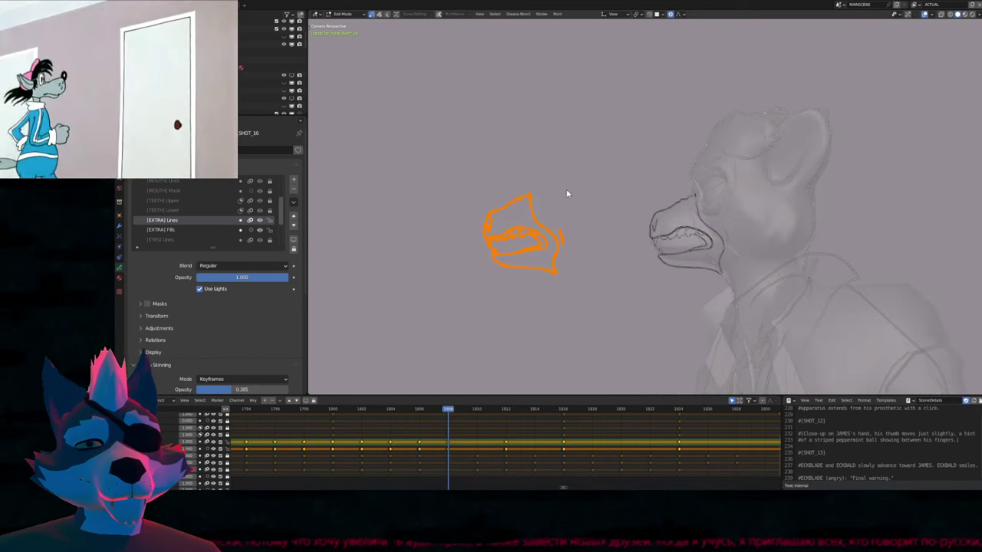
key(Down)
key(Up)
key(Up)
key(Up)
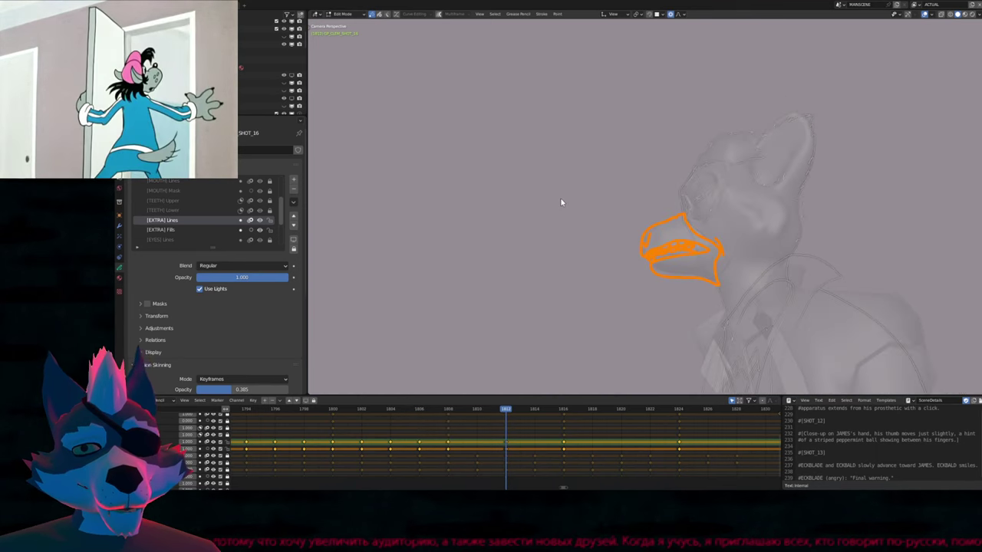
key(Down)
key(Down)
key(Down)
key(Down)
key(Up)
key(Up)
key(Delete)
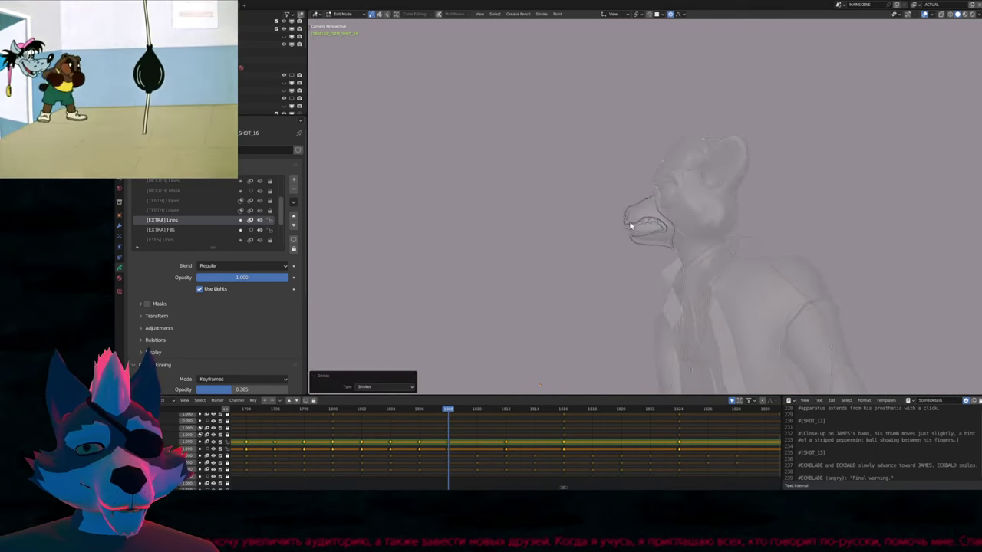
key(Down)
key(Down)
key(Up)
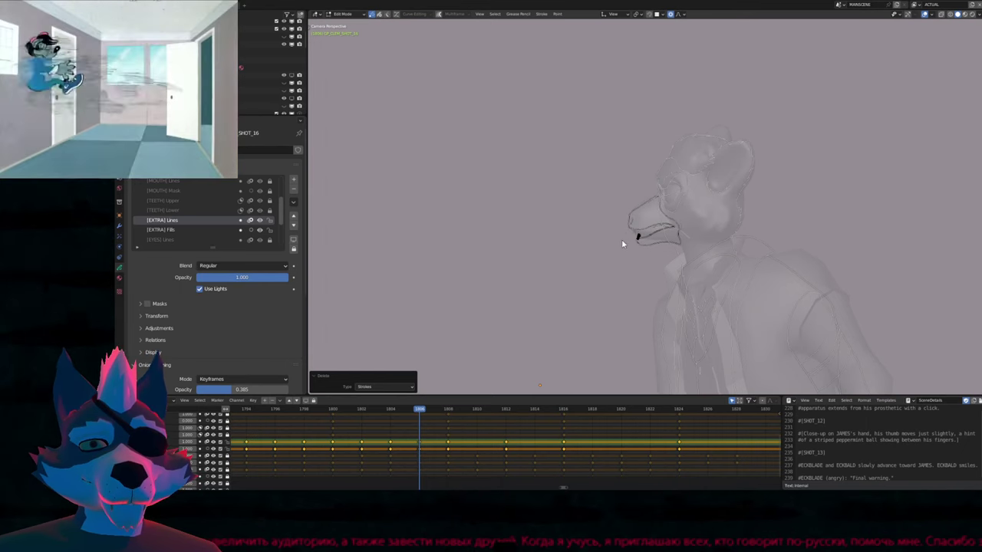
scroll(622, 241, up, 5)
key(Tab)
Duplicate frame 1812's beak strokes and place the copy left of the head
key(Down)
key(Up)
key(Up)
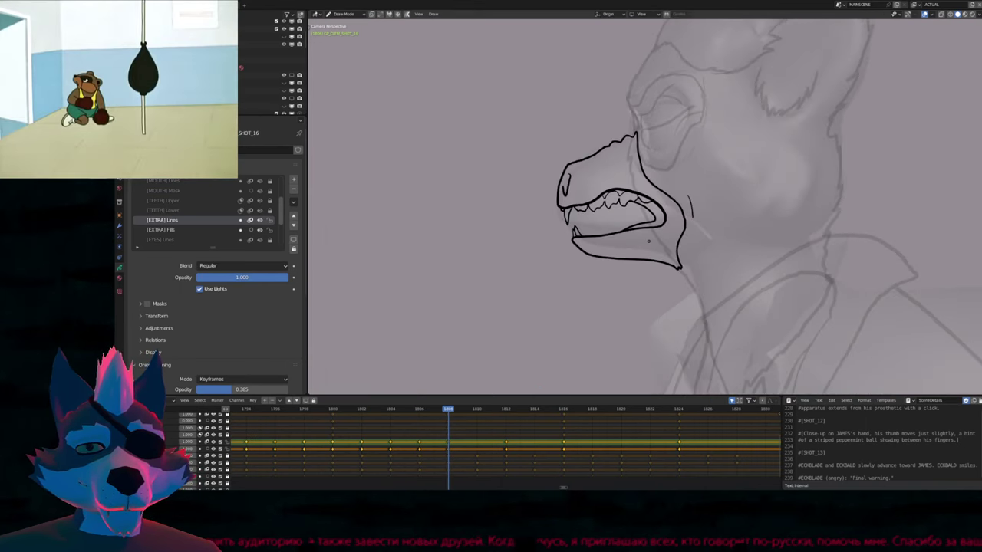
key(Up)
key(Up)
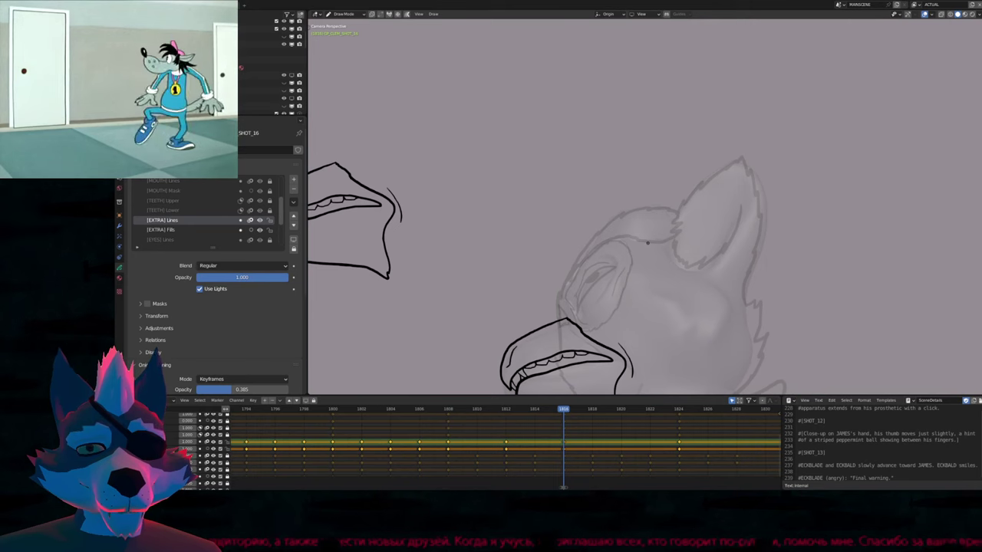
scroll(648, 242, down, 4)
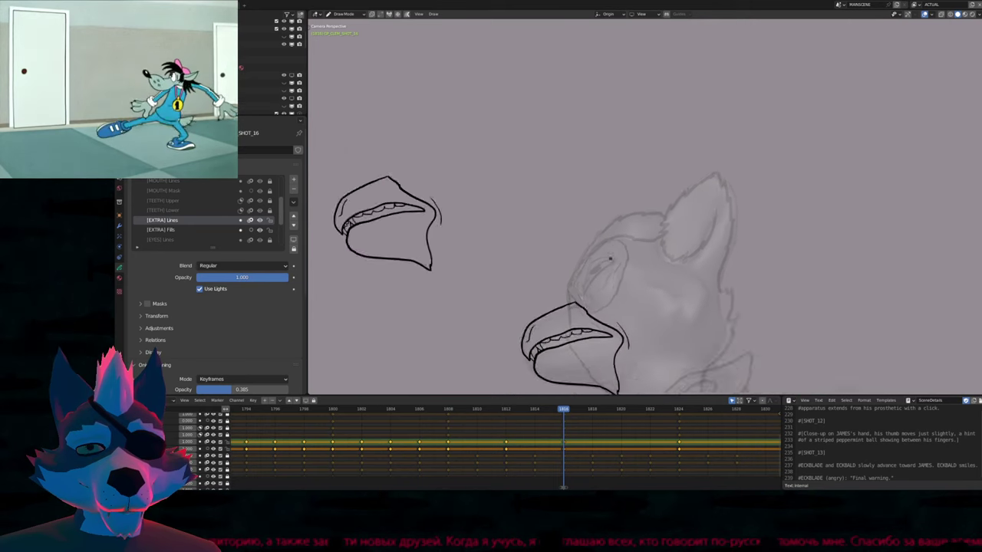
click(537, 413)
key(Tab)
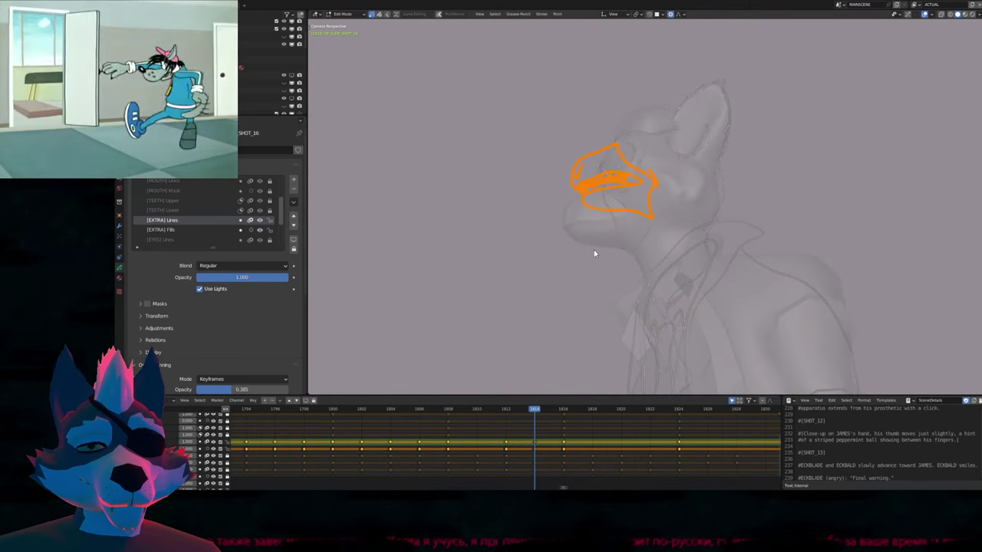
key(Down)
key(shift+d)
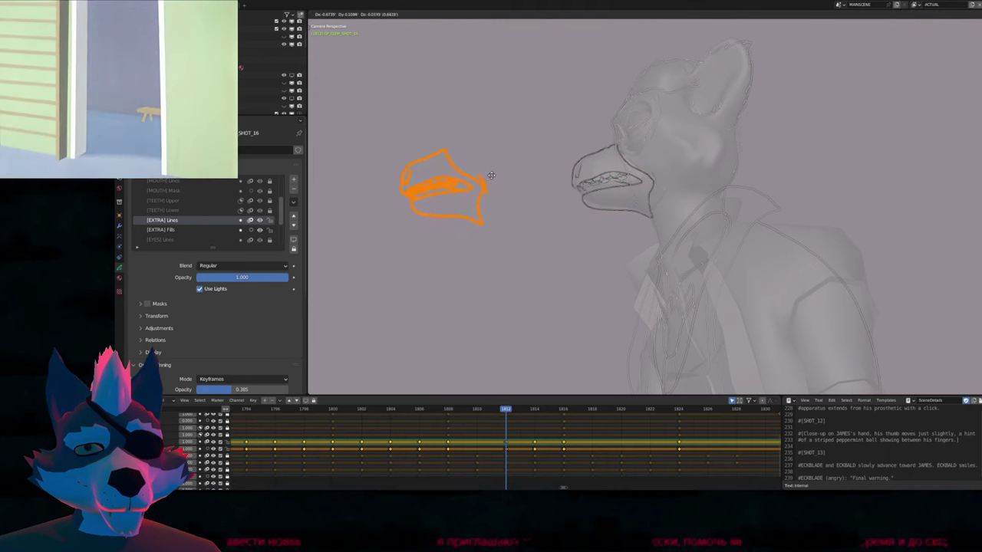
click(490, 178)
key(Up)
key(Tab)
Reshape the frame 1816 beak through four smooth-falloff grab moves
scroll(498, 225, up, 8)
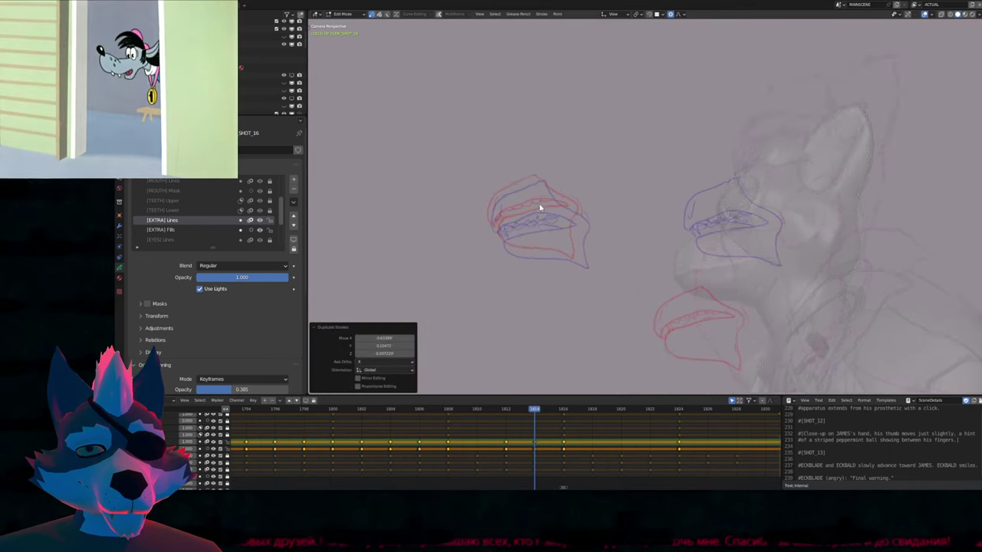
key(Down)
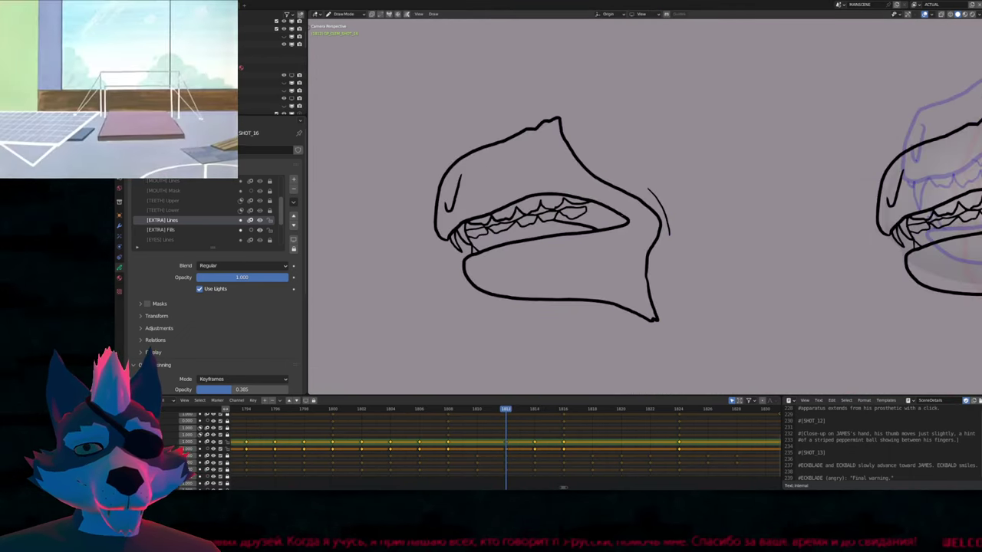
key(Up)
key(Up)
key(Tab)
key(g)
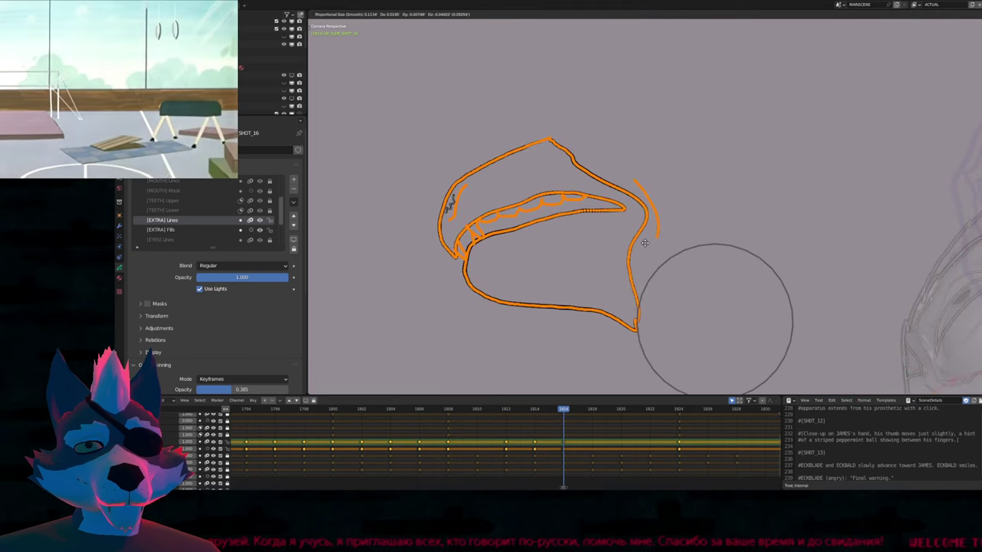
click(636, 178)
key(g)
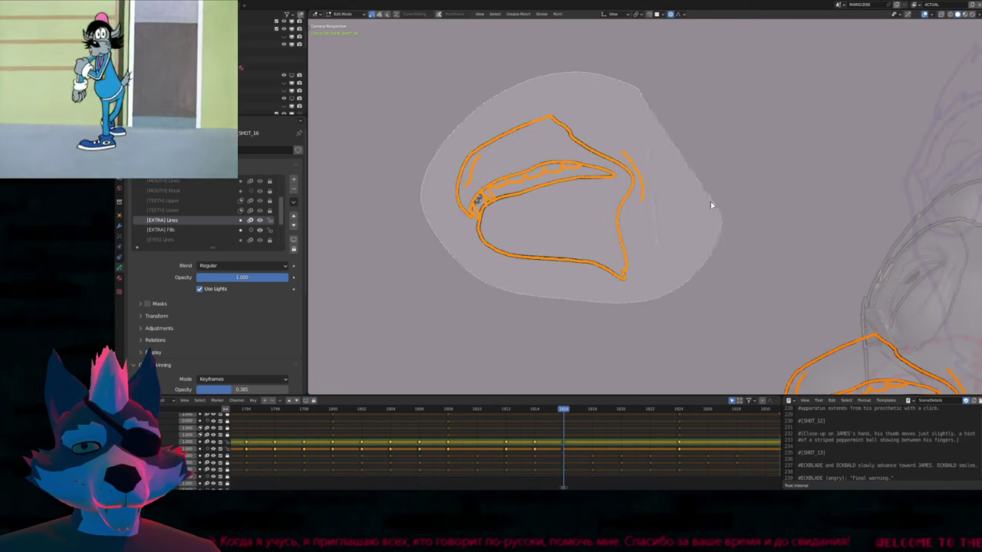
click(589, 242)
key(g)
click(631, 229)
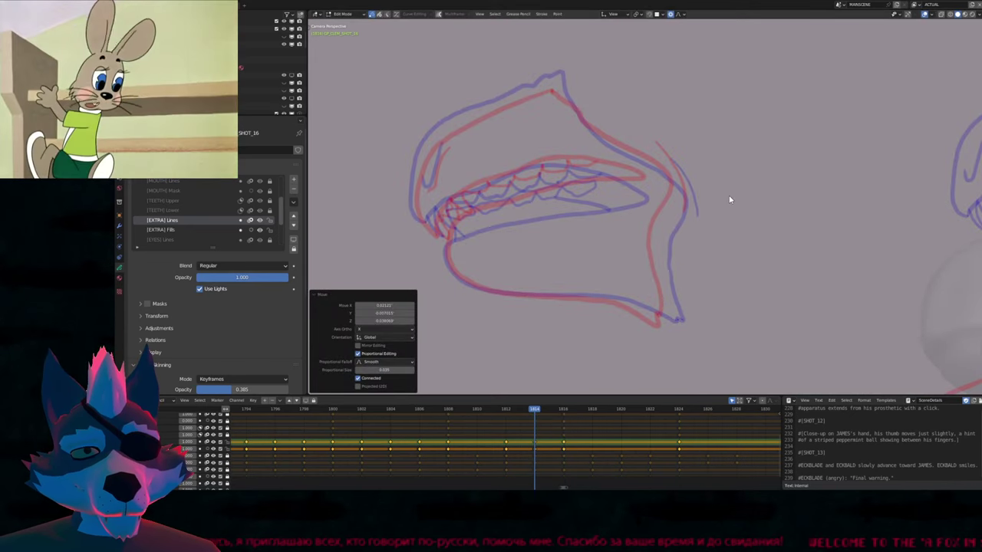
key(g)
click(672, 213)
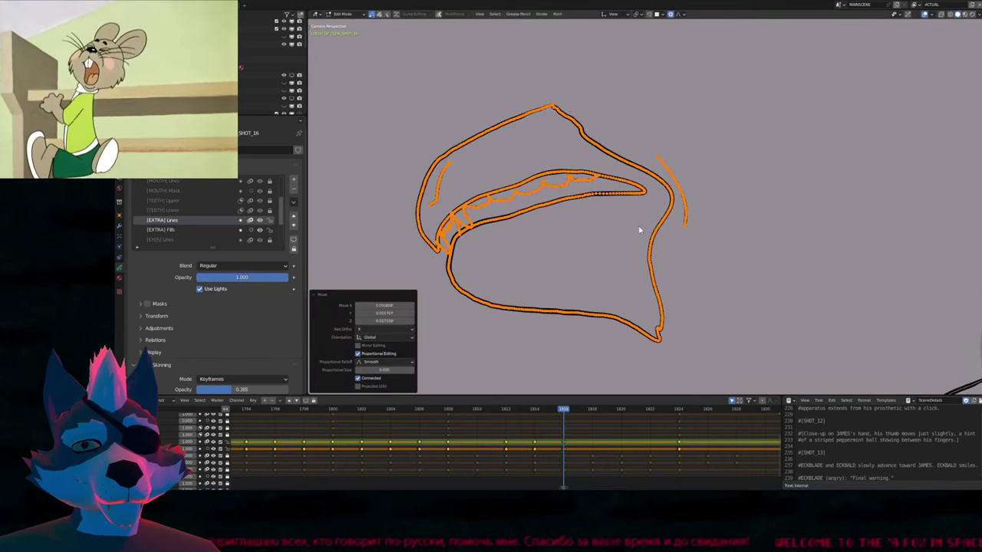
key(Tab)
On frame 1814, ink the upper jaw outline from the hook downward over onion skins
key(Down)
key(Down)
key(Up)
shift+middle_drag(565, 73, 620, 112)
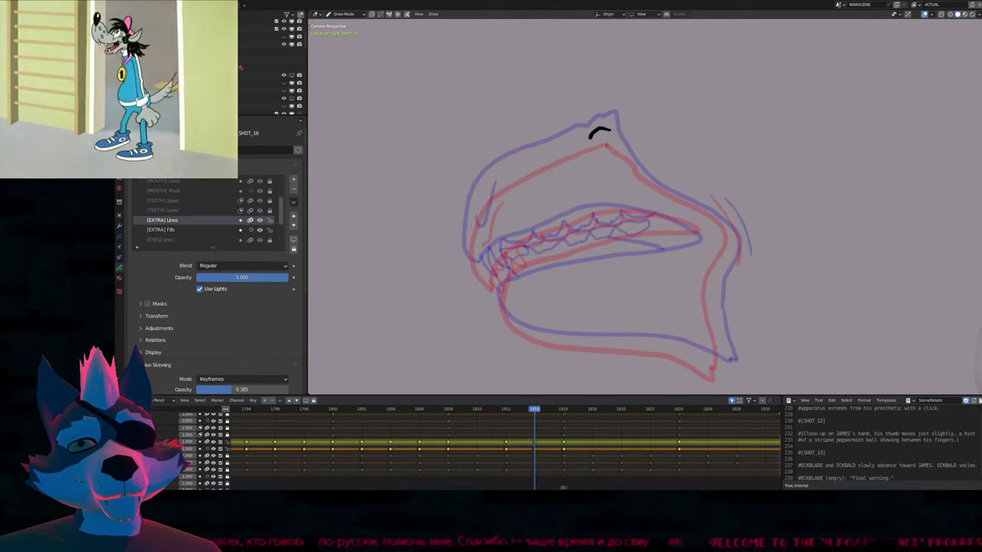
mouse_move(591, 138)
mouse_down()
mouse_move(474, 203)
mouse_move(466, 260)
mouse_move(481, 278)
mouse_move(507, 243)
mouse_move(612, 206)
mouse_move(671, 218)
mouse_move(701, 239)
mouse_move(518, 272)
mouse_move(499, 290)
mouse_move(503, 315)
mouse_move(533, 337)
mouse_move(658, 345)
mouse_move(735, 378)
mouse_move(716, 284)
mouse_move(736, 237)
mouse_move(725, 220)
mouse_move(633, 167)
mouse_move(608, 129)
mouse_up()
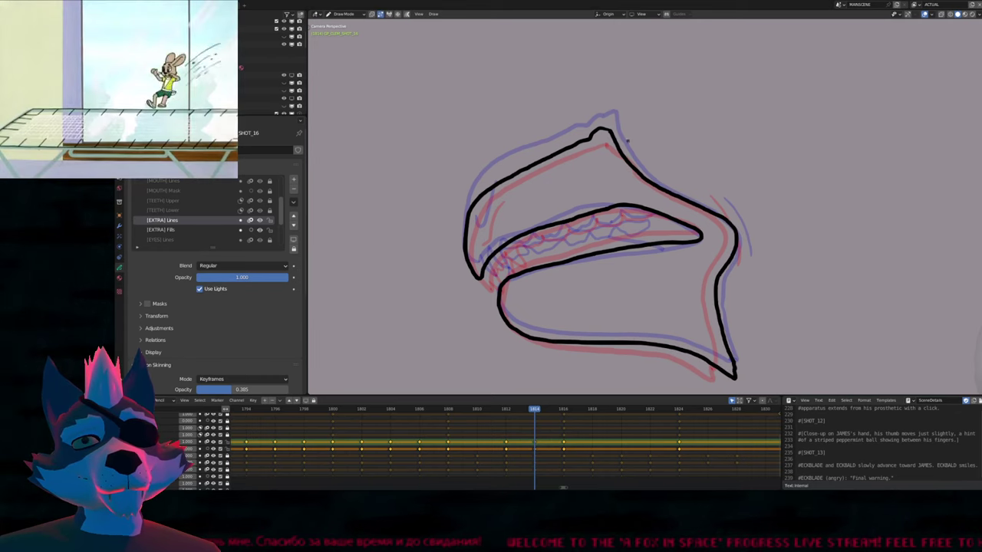
Trace the jaw outlines on frame 1814, resizing the brush three times and undoing the last contour
key(f)
click(543, 346)
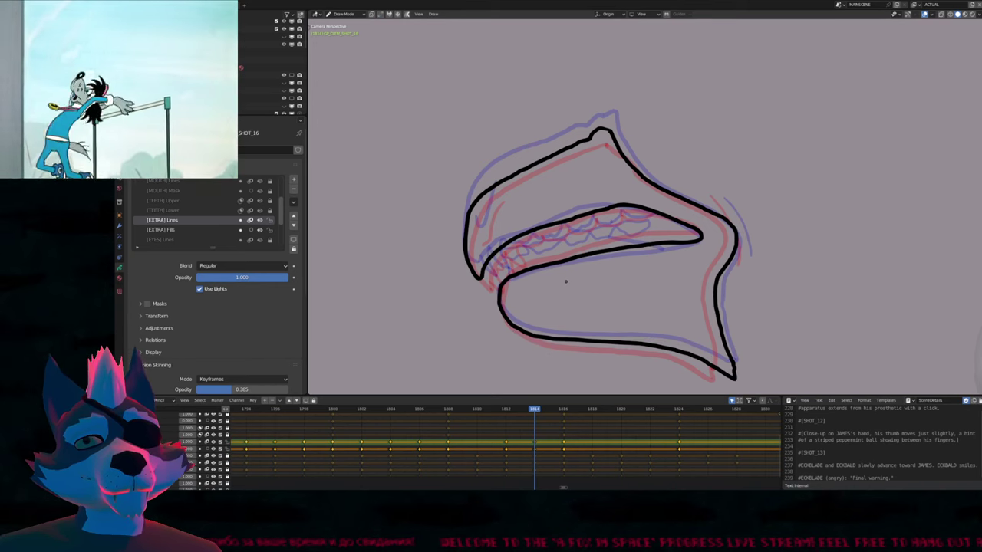
key(f)
click(575, 217)
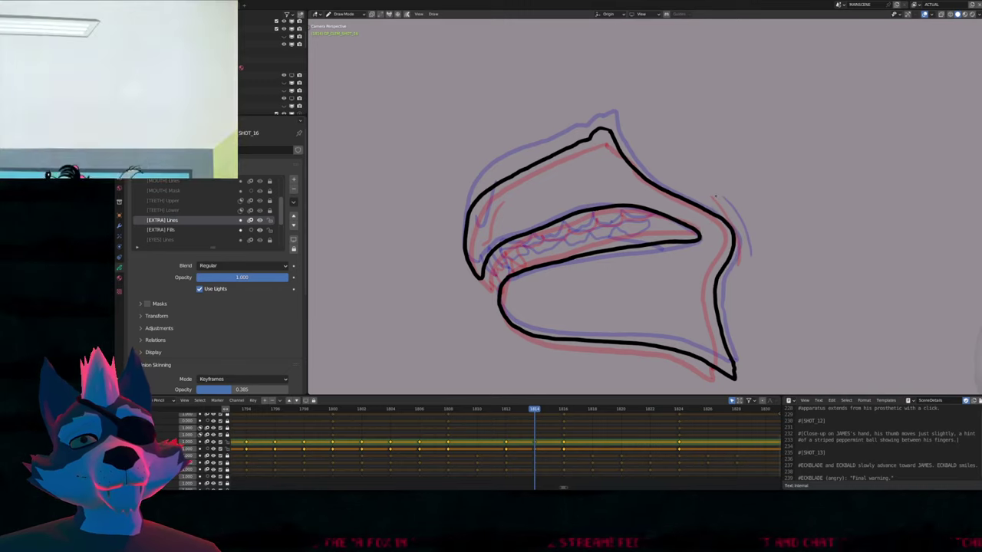
key(f)
click(762, 375)
key(ctrl+z)
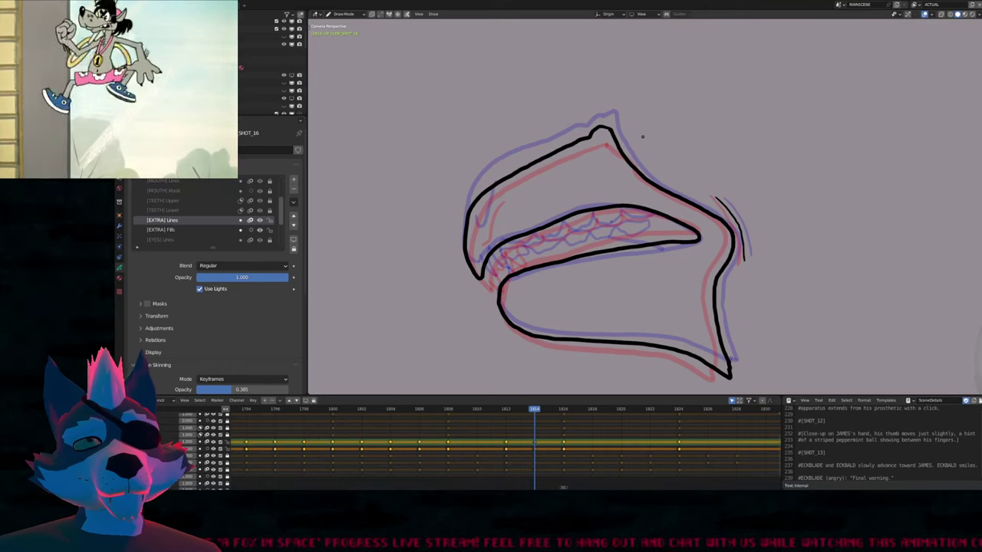
Draw the upper teeth line from the upper-left lip, extend it right, and shrink the brush
scroll(612, 193, down, 3)
scroll(569, 247, up, 6)
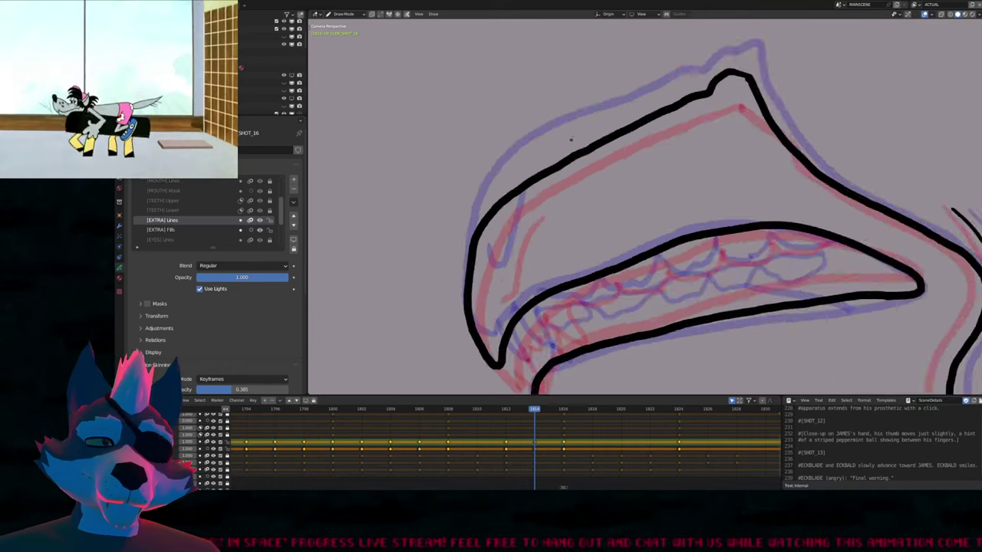
mouse_move(526, 151)
mouse_down()
mouse_move(495, 280)
mouse_move(469, 291)
mouse_up()
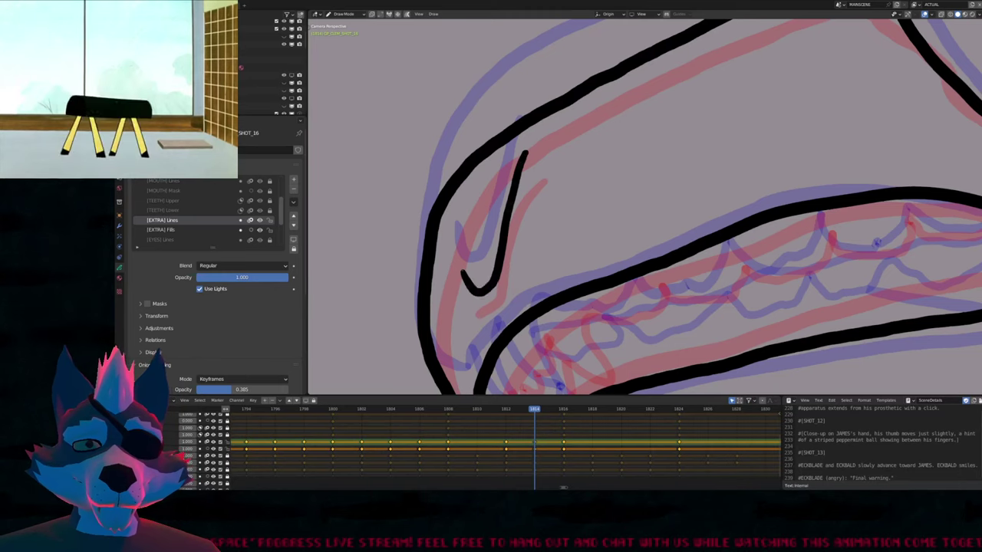
scroll(527, 303, down, 6)
scroll(526, 303, up, 4)
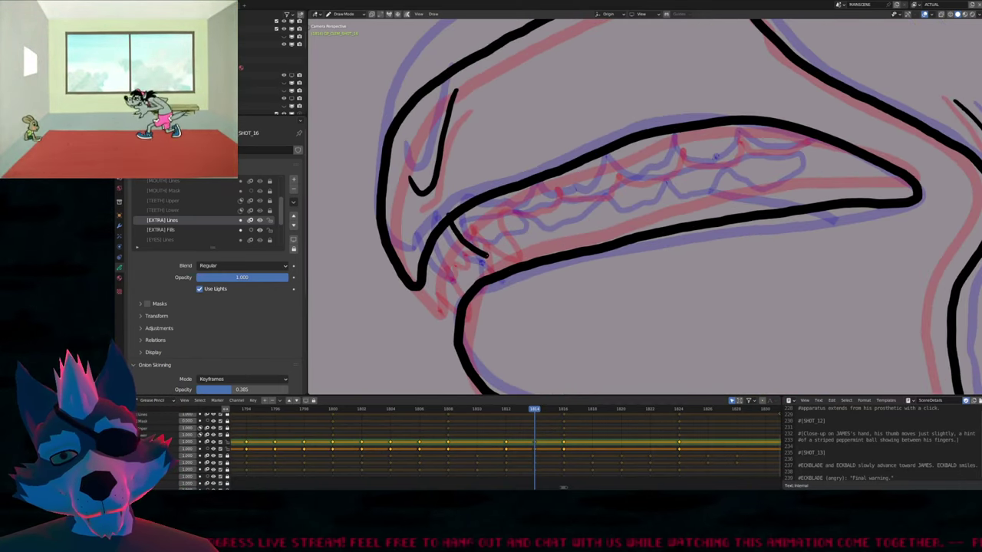
mouse_move(484, 203)
mouse_down()
mouse_move(512, 211)
mouse_move(533, 202)
mouse_move(535, 183)
mouse_move(562, 199)
mouse_move(602, 189)
mouse_up()
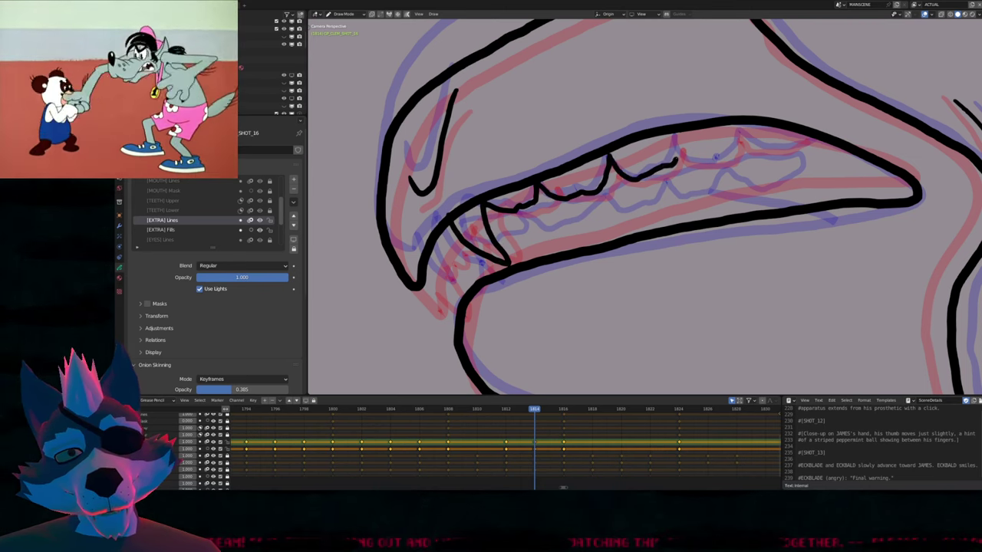
drag(715, 158, 738, 153)
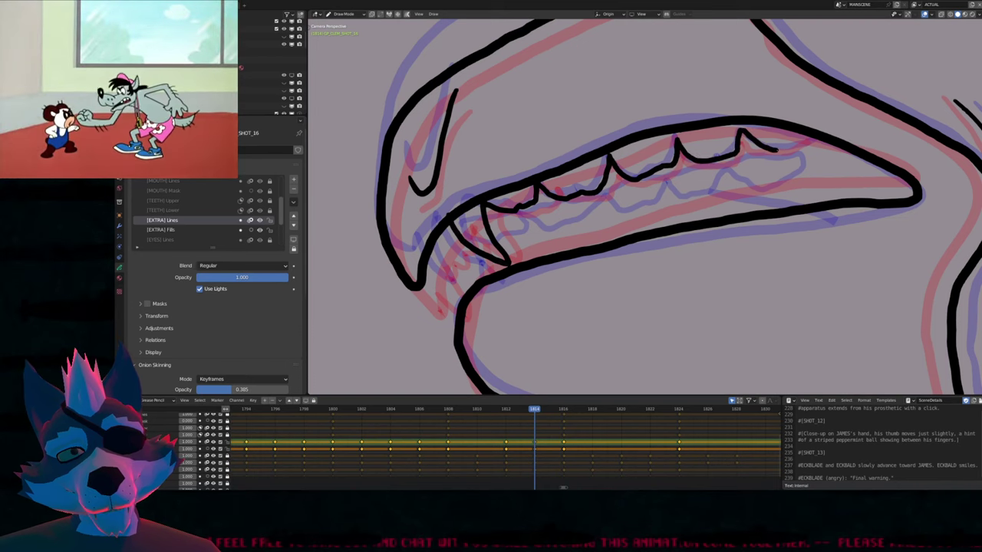
key(f)
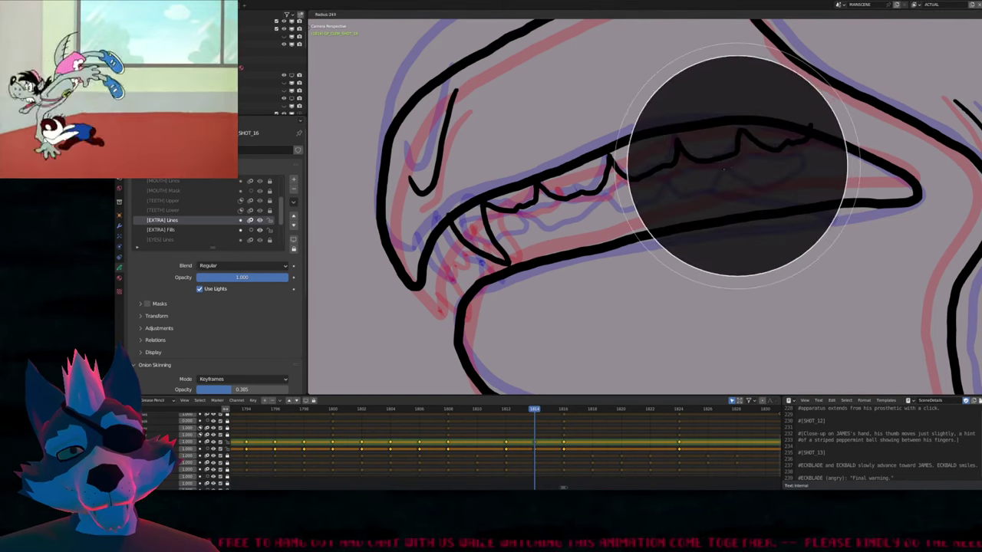
click(704, 176)
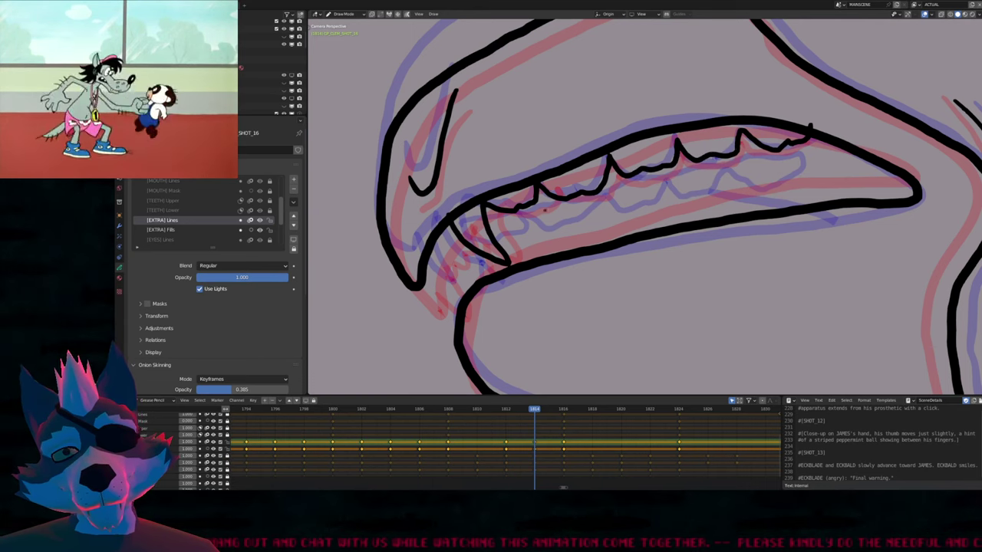
scroll(645, 207, down, 5)
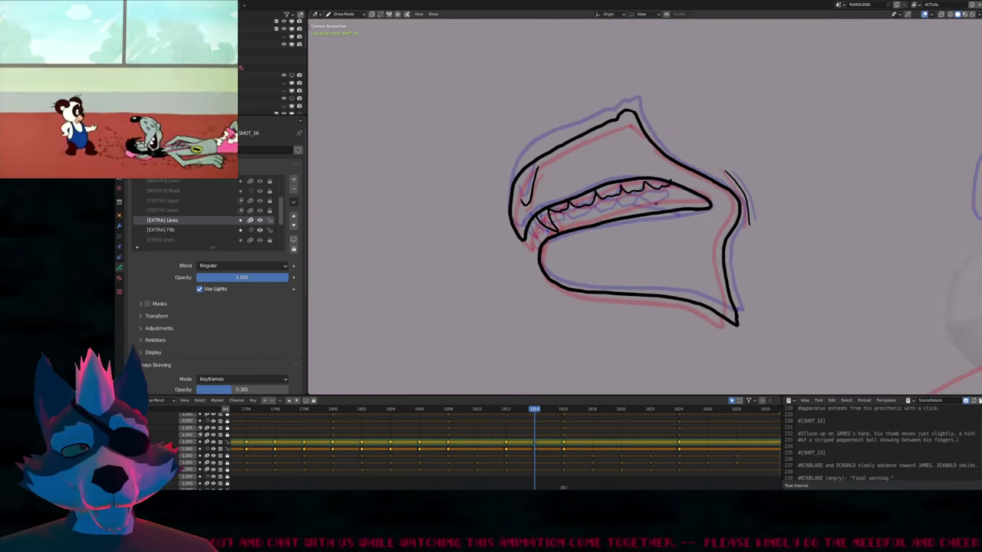
Copy the lower teeth stroke from frame 1812 and paste it along frame 1814's lower jaw
scroll(655, 193, up, 5)
key(Down)
key(Up)
key(Up)
key(Down)
key(Down)
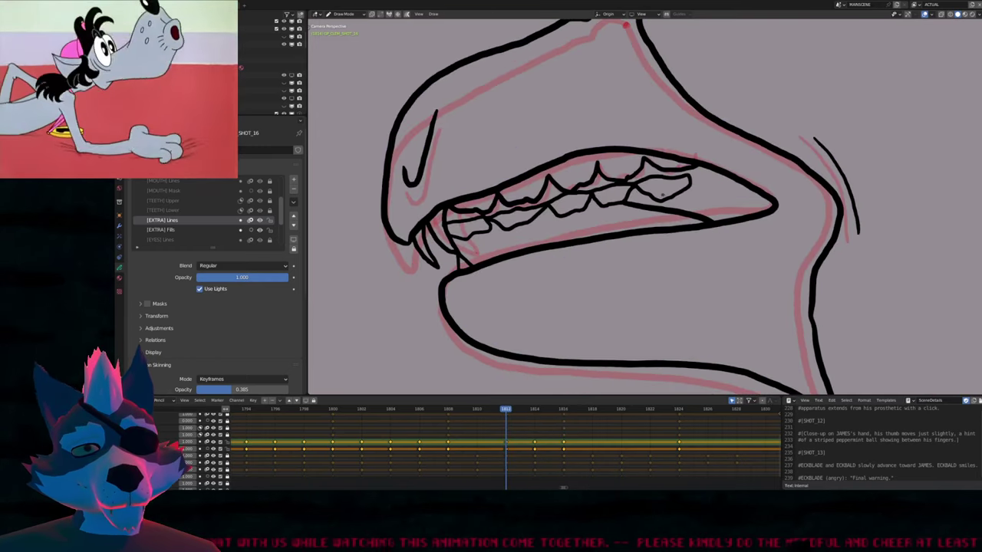
key(Up)
key(Down)
key(Tab)
click(689, 206)
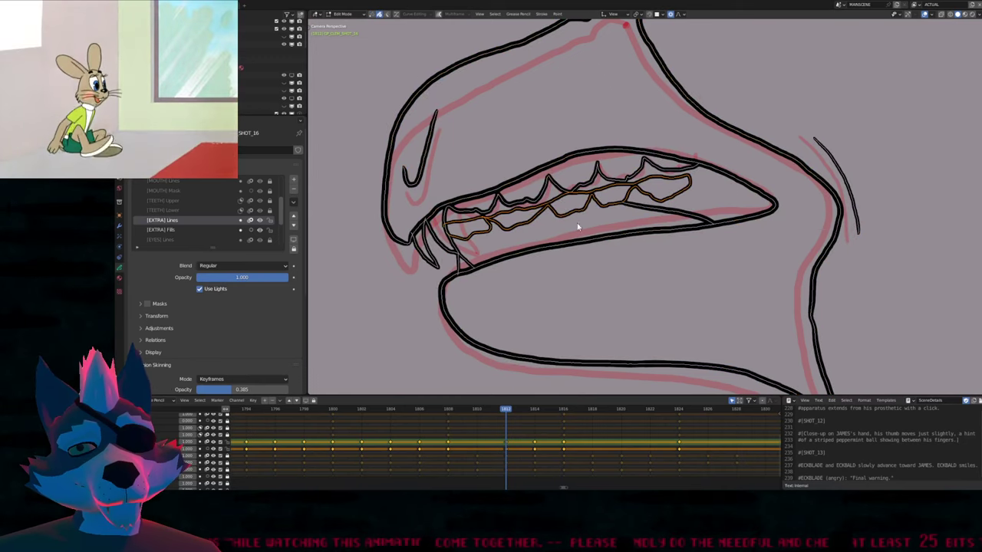
key(Up)
key(ctrl+v)
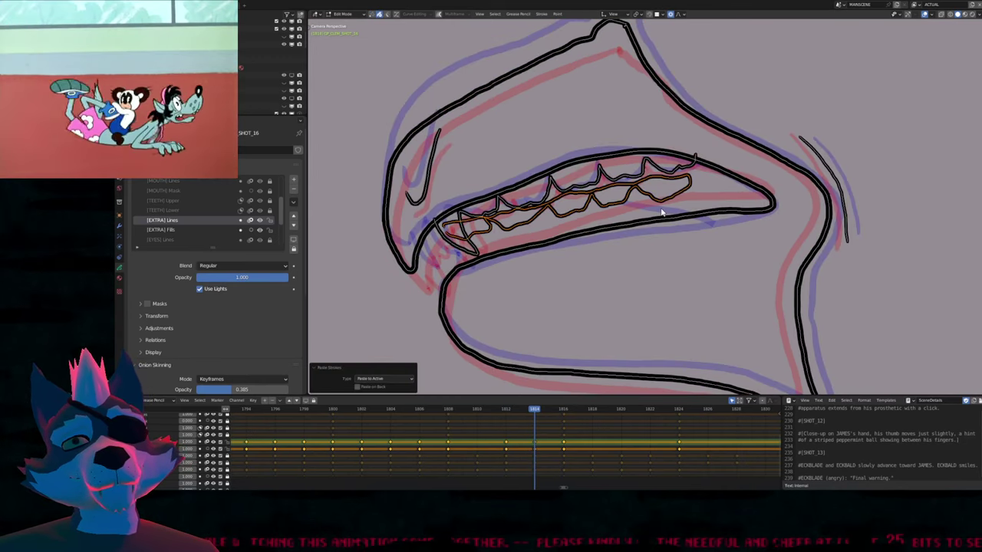
key(g)
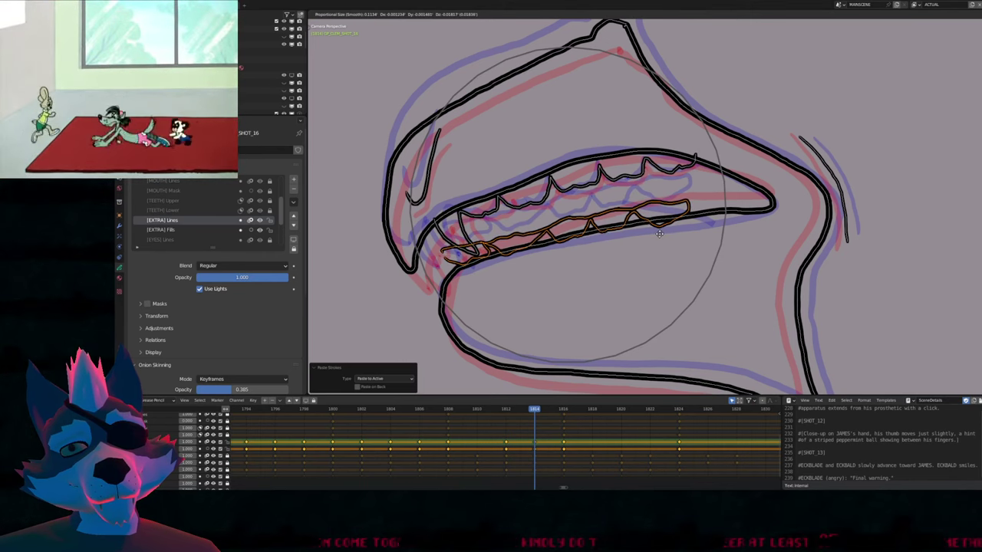
click(659, 230)
key(alt+a)
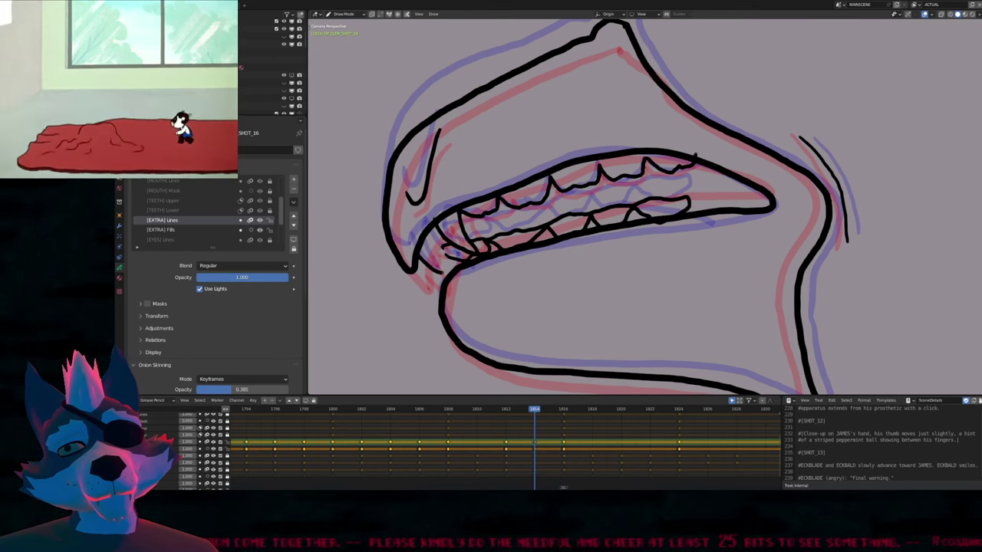
Reposition the lower teeth and nudge the small stroke end at the mouth's left corner
key(Tab)
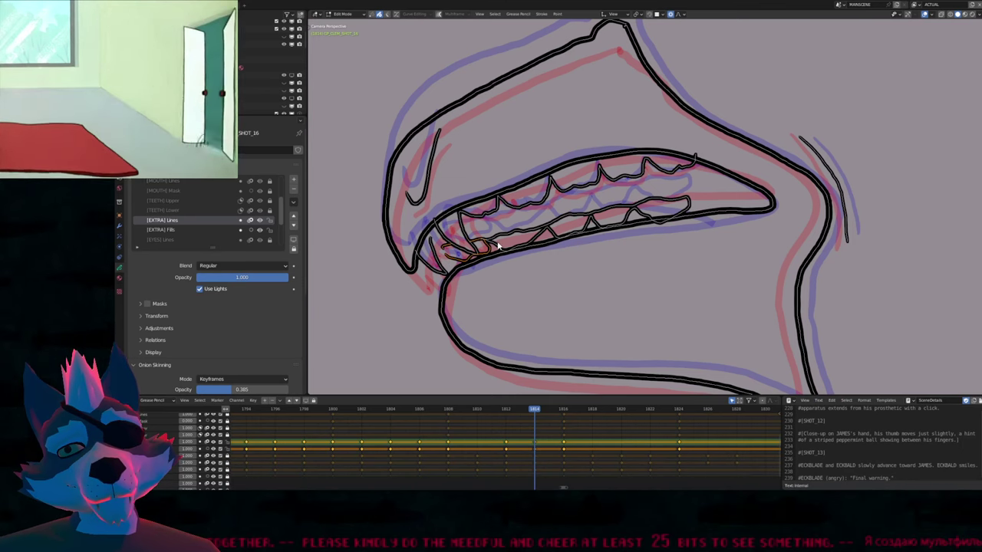
key(g)
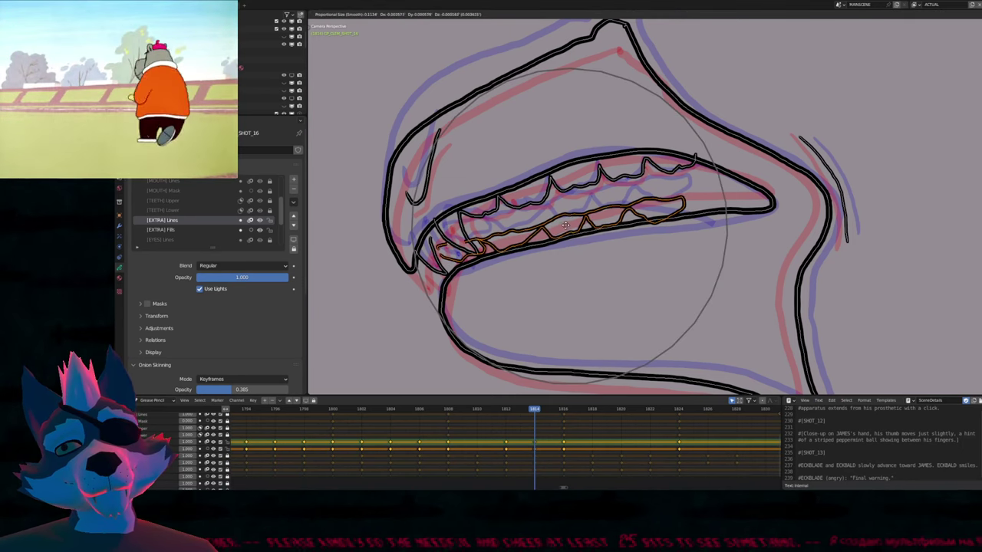
click(453, 253)
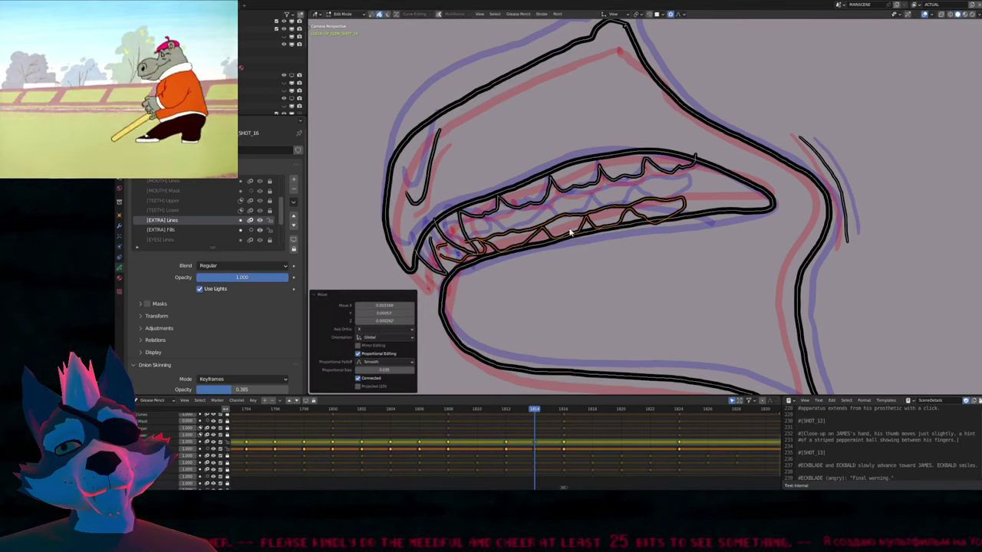
click(448, 248)
click(445, 248)
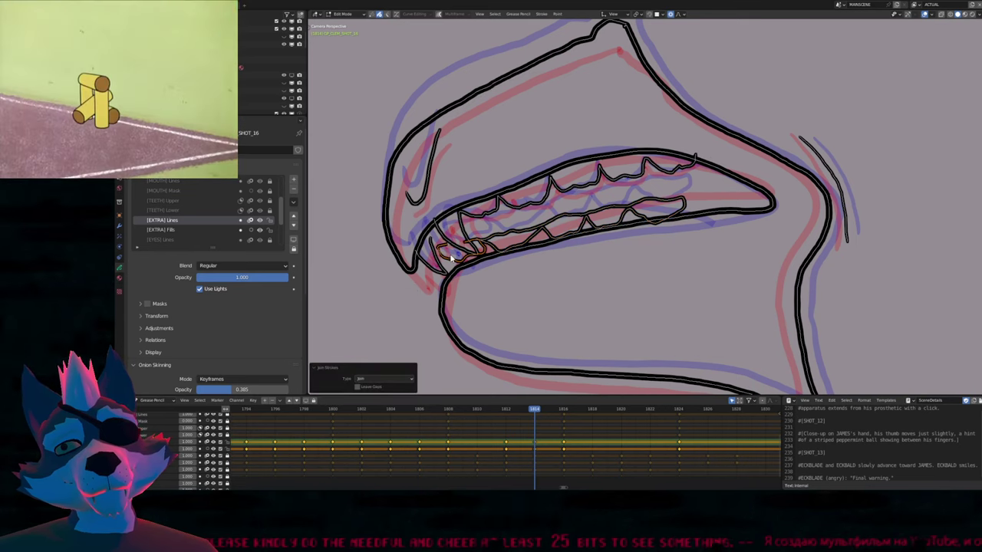
key(g)
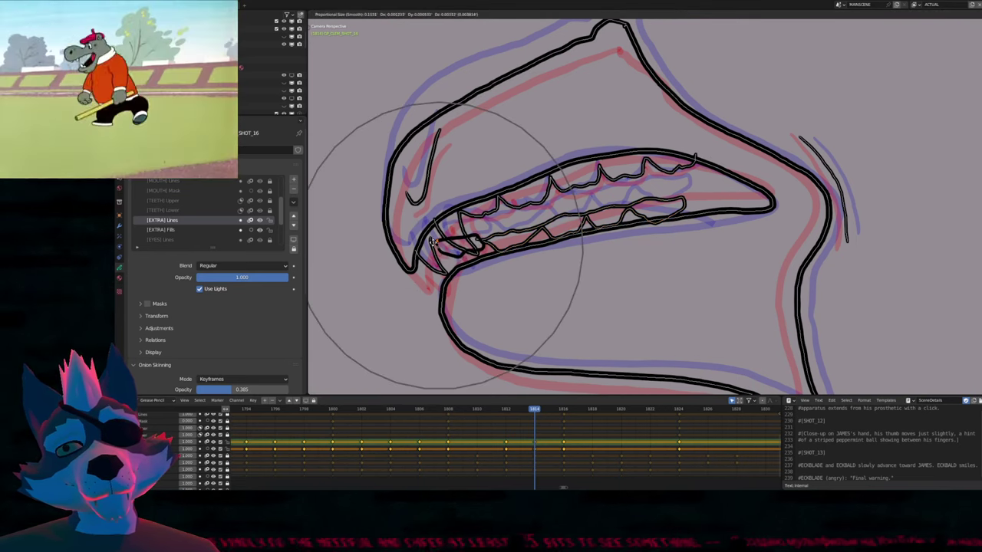
scroll(435, 244, up, 3)
scroll(431, 240, up, 1)
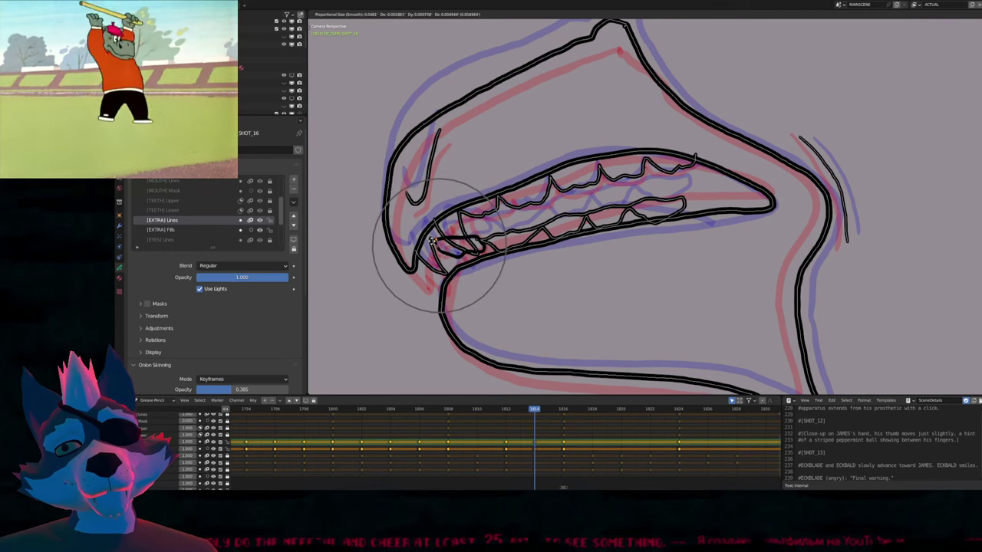
click(433, 242)
key(Tab)
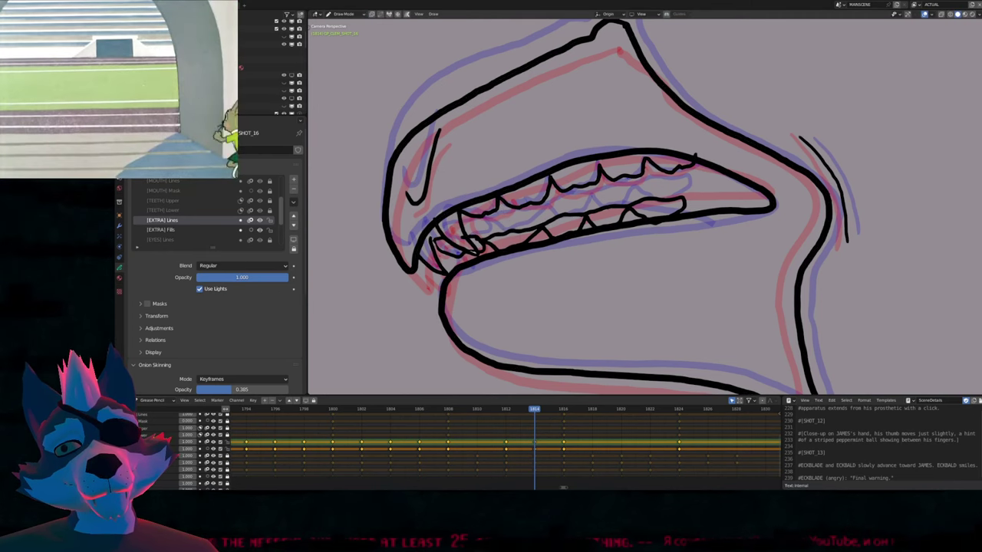
Undo the stray tail on the lower teeth after glancing at the neighbouring keyframe
shift+middle_drag(536, 231, 464, 249)
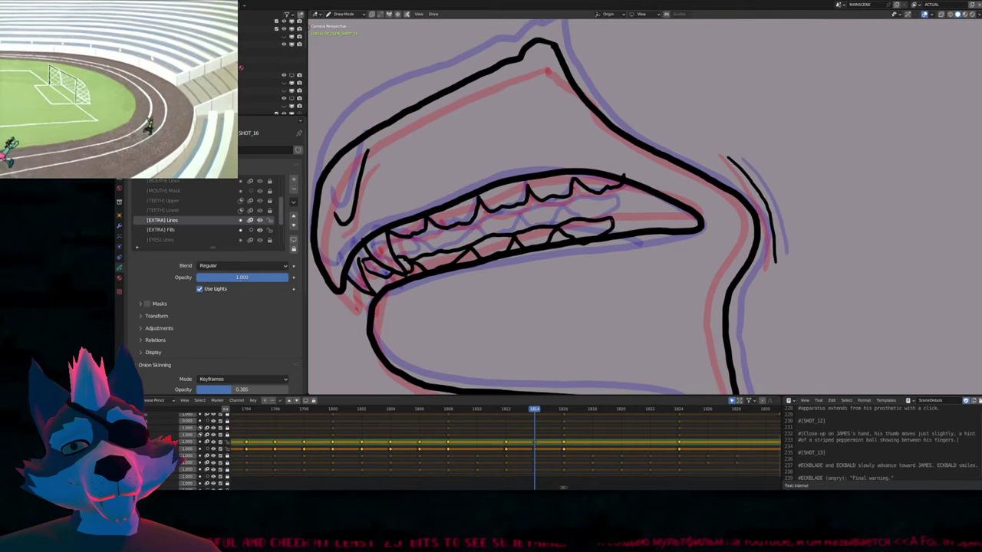
key(Left)
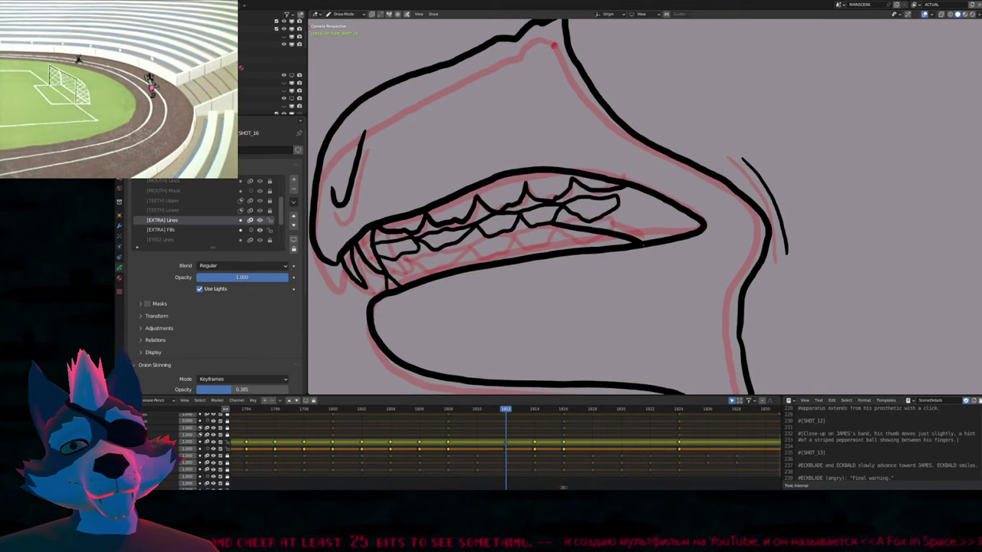
key(Right)
key(ctrl+z)
shift+middle_drag(487, 289, 636, 243)
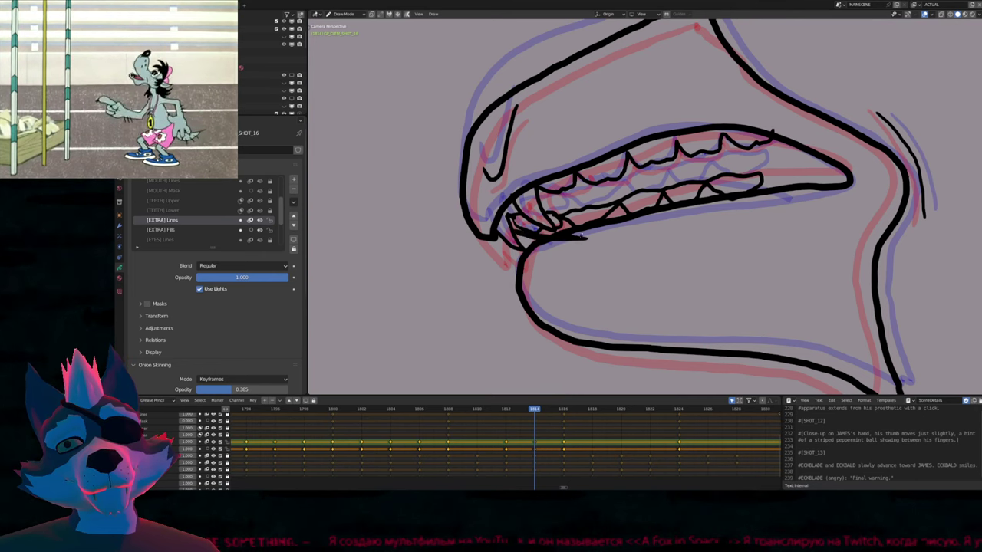
scroll(581, 237, down, 8)
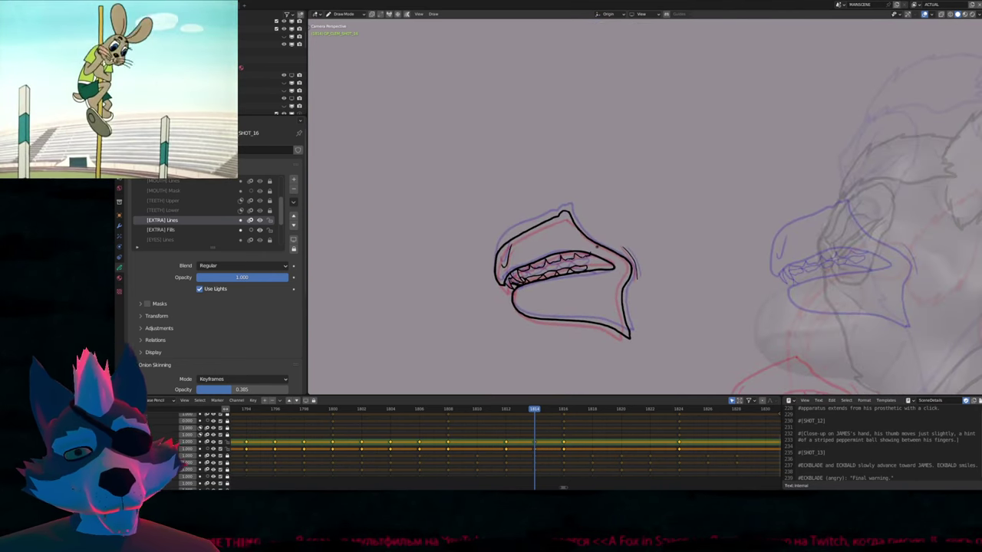
Flip through the mouth keyframes to check the motion, ending back on frame 1814
key(Down)
key(Up)
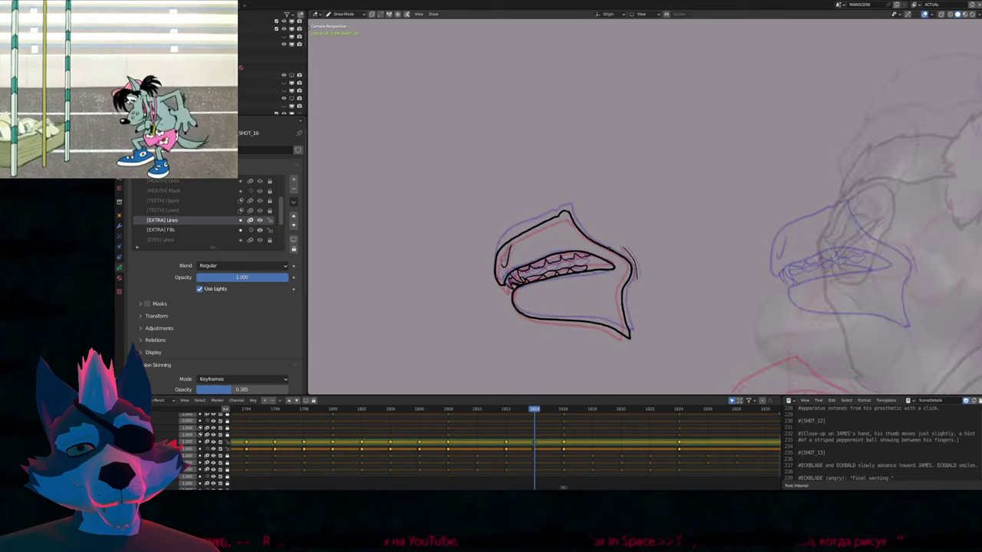
key(Up)
key(Down)
key(Down)
key(Down)
key(Down)
key(Down)
key(Up)
key(Up)
key(Up)
key(Up)
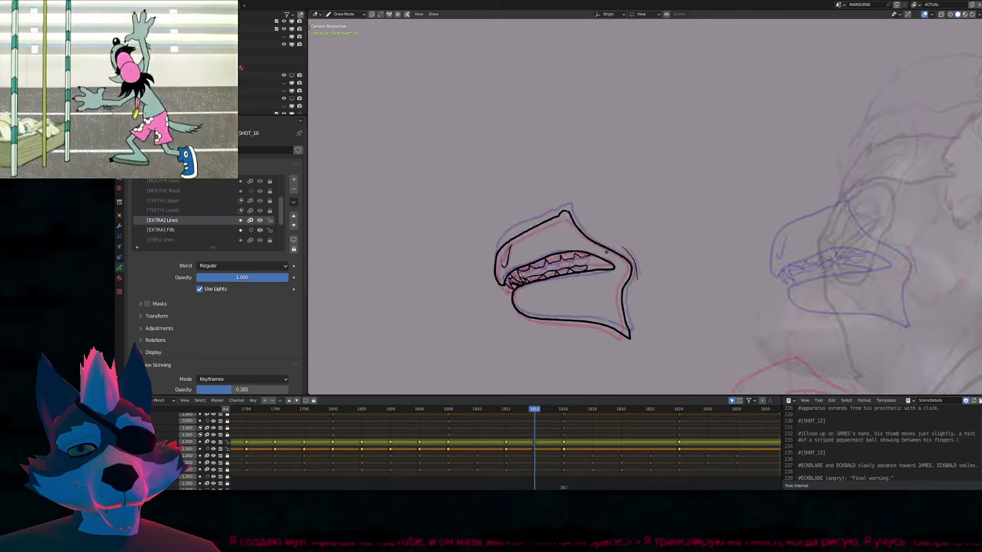
key(Up)
key(Up)
key(Down)
key(Down)
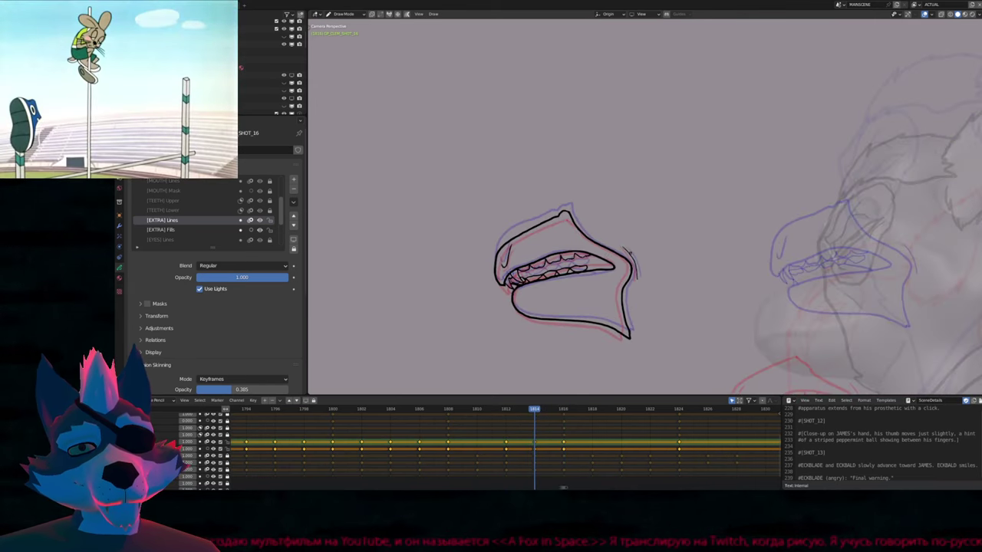
Move frame 1814's mouth strokes onto the character's snout with proportional editing
shift+middle_drag(606, 254, 519, 193)
scroll(533, 250, down, 2)
key(Tab)
key(g)
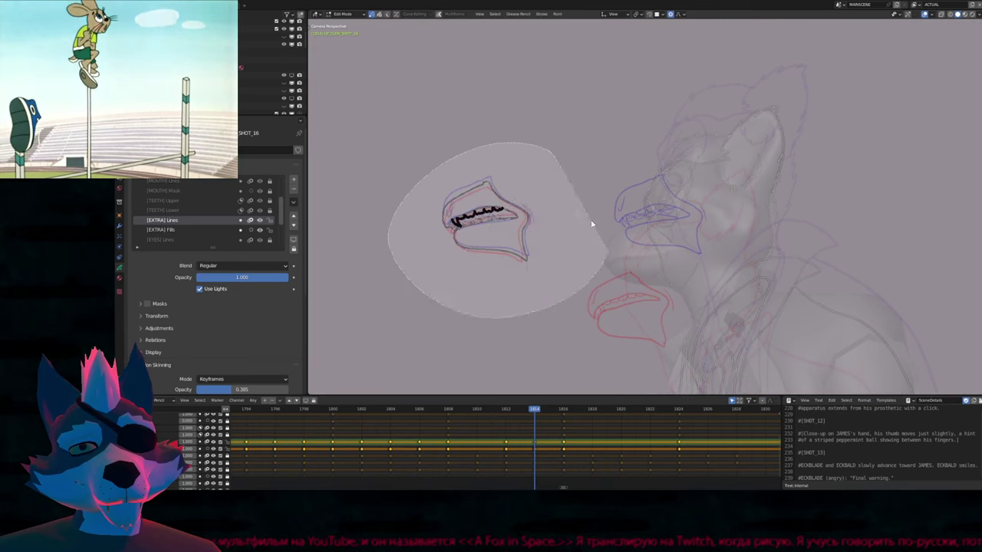
scroll(606, 225, down, 3)
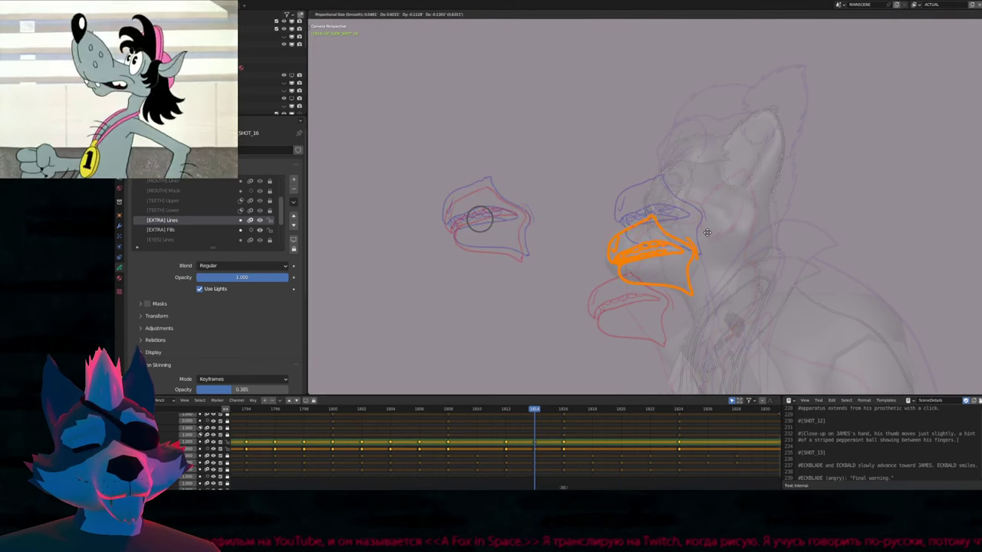
click(706, 234)
scroll(705, 239, up, 5)
key(Tab)
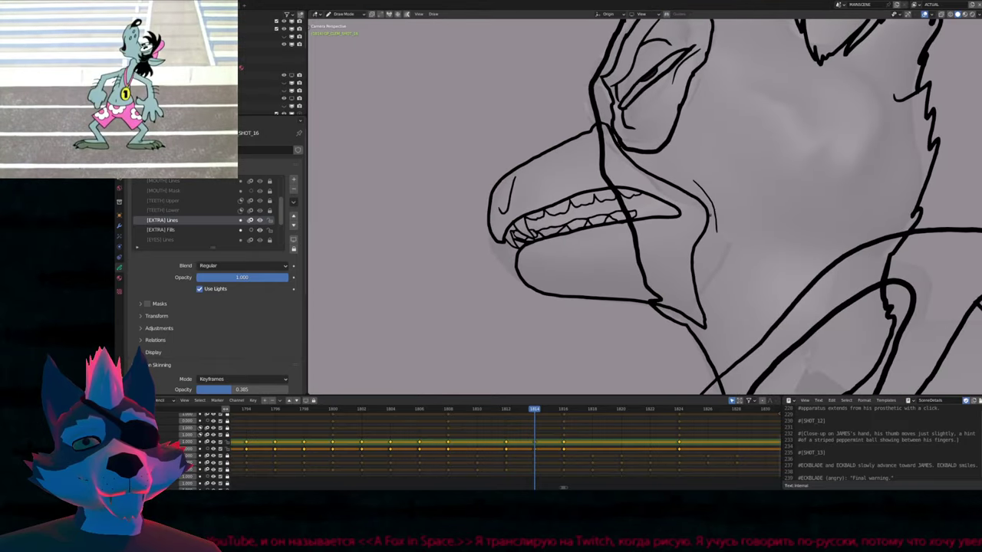
Fine-tune the mouth's position so it fits the snout
key(Tab)
key(g)
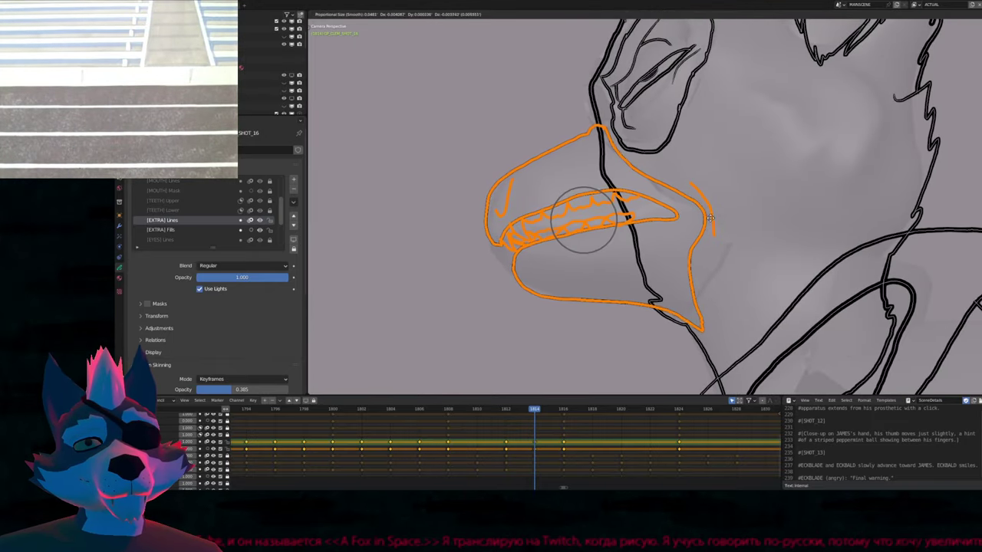
click(730, 234)
key(Tab)
shift+scroll(607, 227, up, 4)
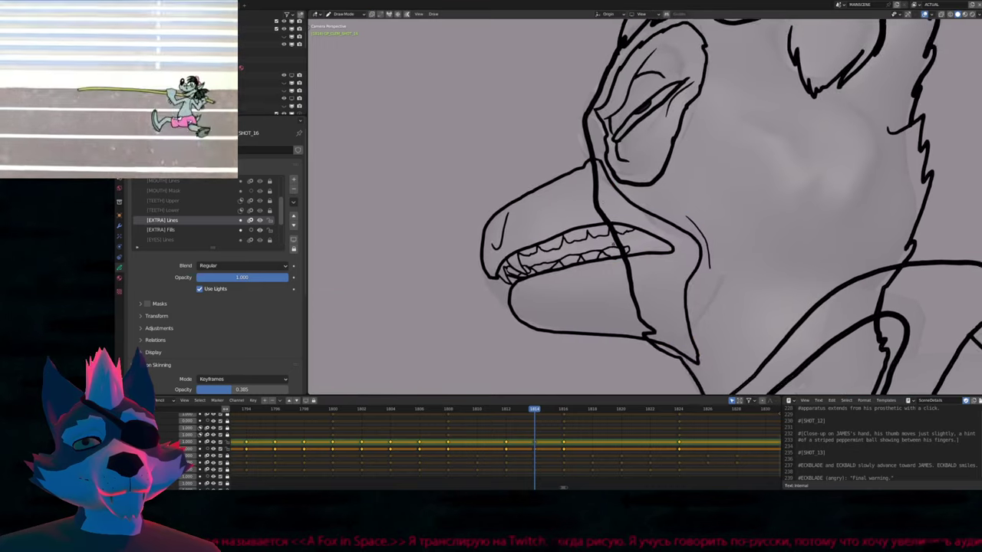
scroll(607, 227, down, 5)
Play through the mouth animation from frame 1806 and review the neighbouring keyframes
key(Down)
key(Down)
key(Down)
key(Down)
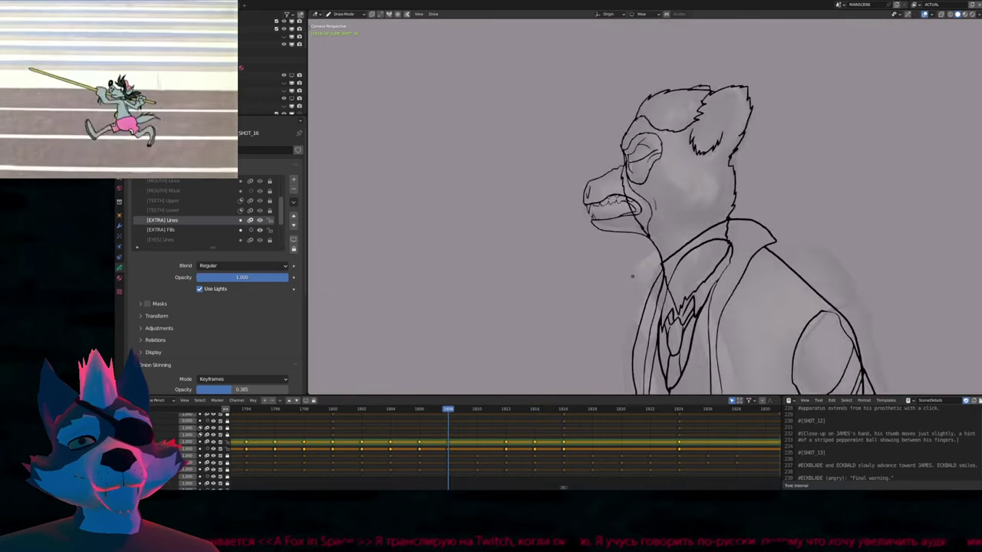
key(space)
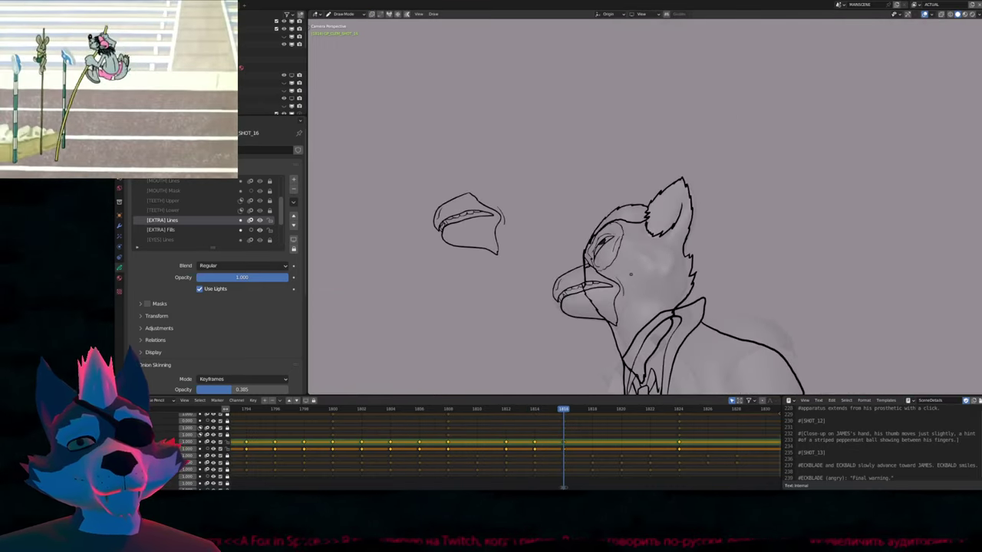
key(Tab)
shift+middle_drag(504, 243, 609, 188)
mouse_move(609, 189)
ctrl+mouse_down()
mouse_move(517, 256)
mouse_move(585, 265)
ctrl+mouse_up()
key(Down)
key(Down)
key(Down)
key(Down)
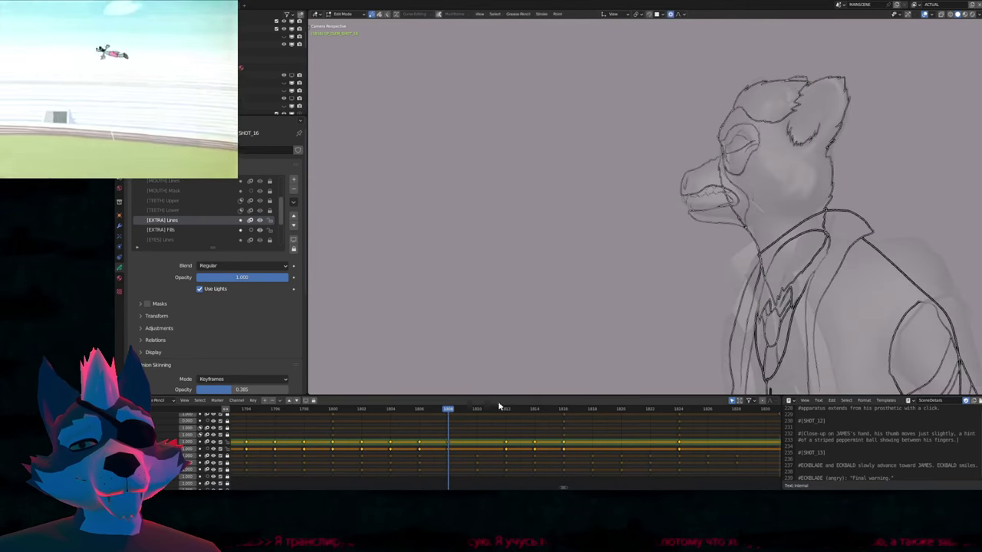
key(Up)
Duplicate the drawing into a new in-between keyframe and delete all its mouth strokes
key(i)
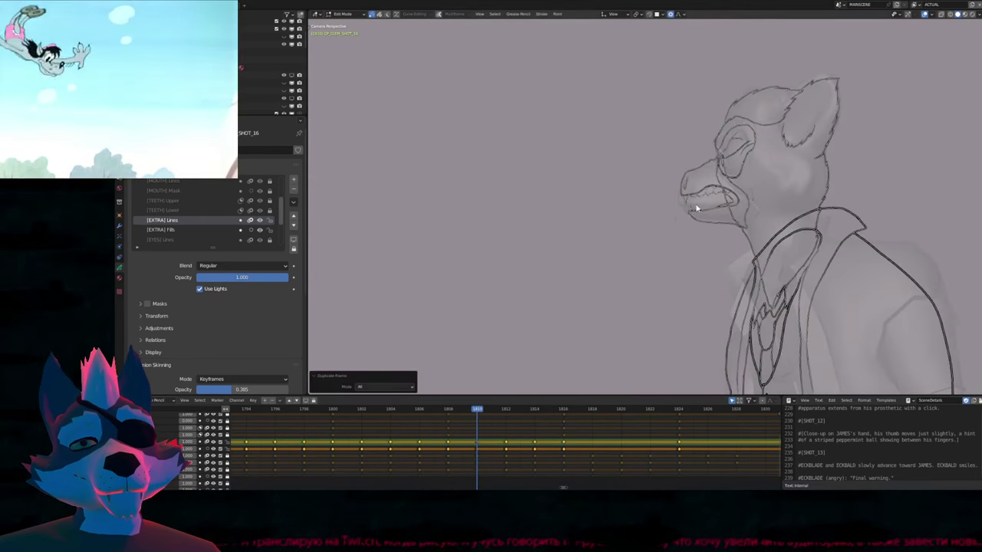
shift+middle_drag(568, 281, 639, 230)
scroll(633, 233, up, 4)
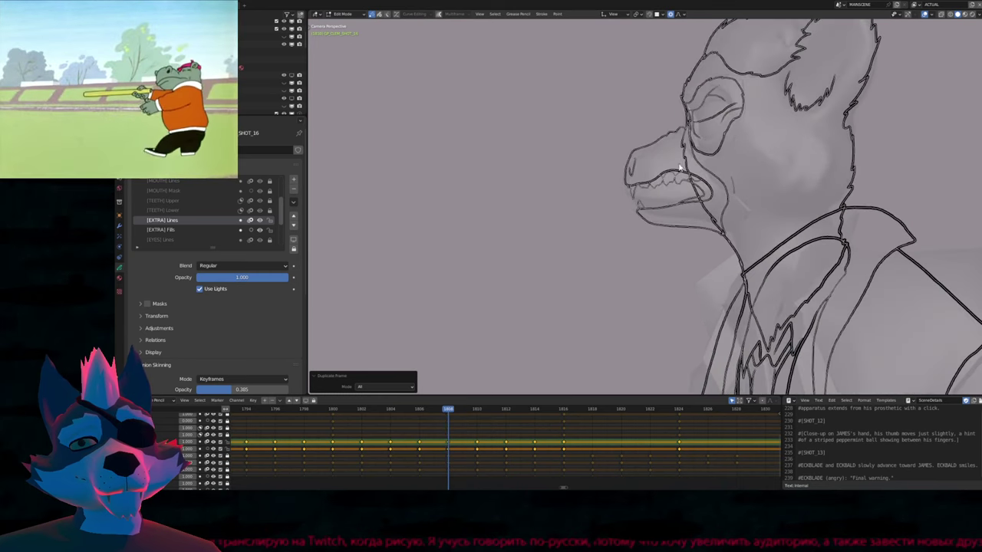
key(a)
key(Delete)
key(Down)
key(Down)
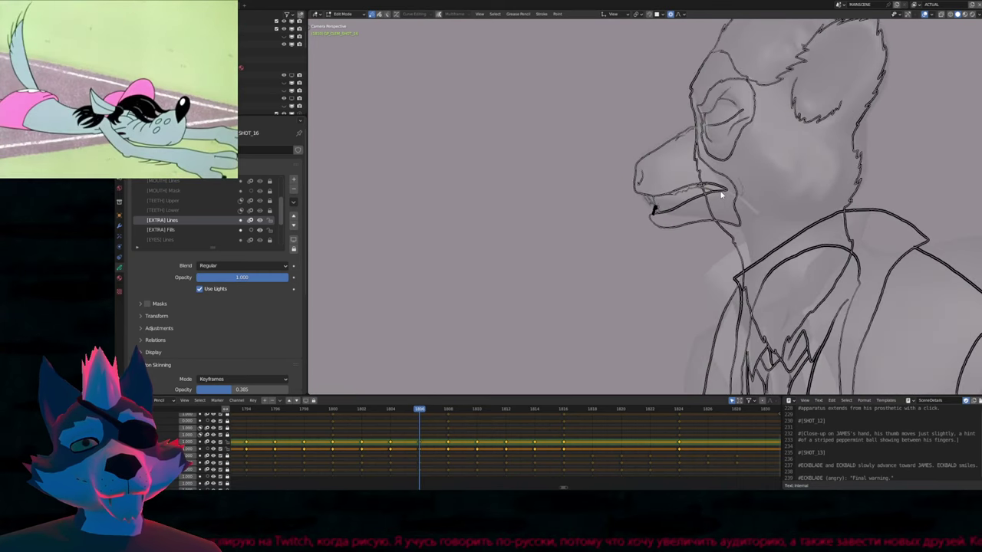
key(Up)
key(Up)
Duplicate keyframe 1808's mouth strokes and place the copy left of the head
key(Down)
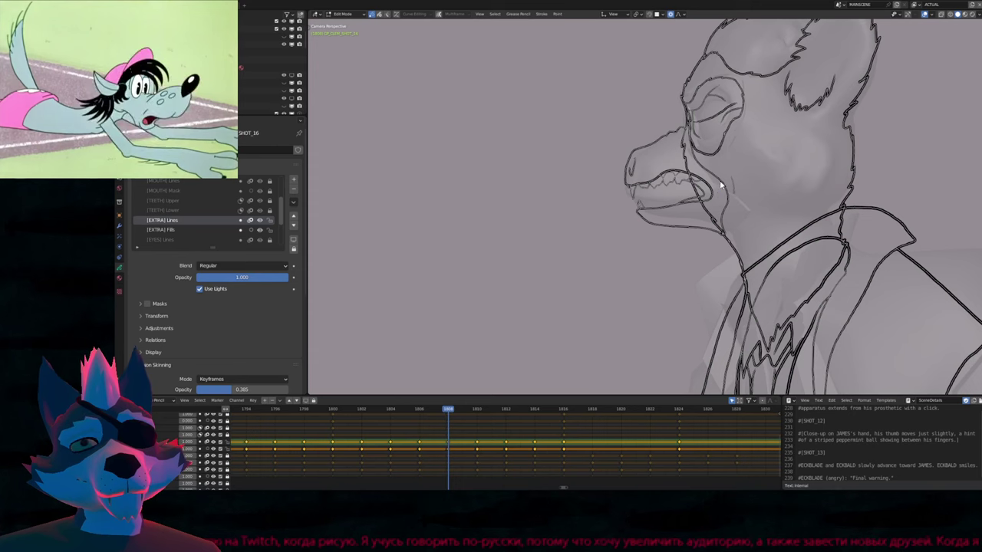
key(a)
key(shift+d)
click(553, 207)
key(shift+s)
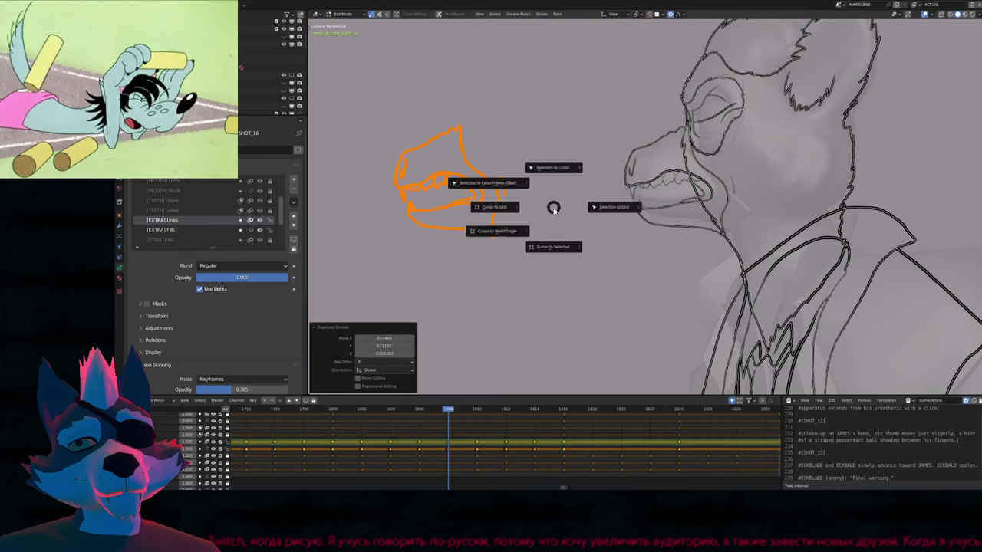
click(612, 207)
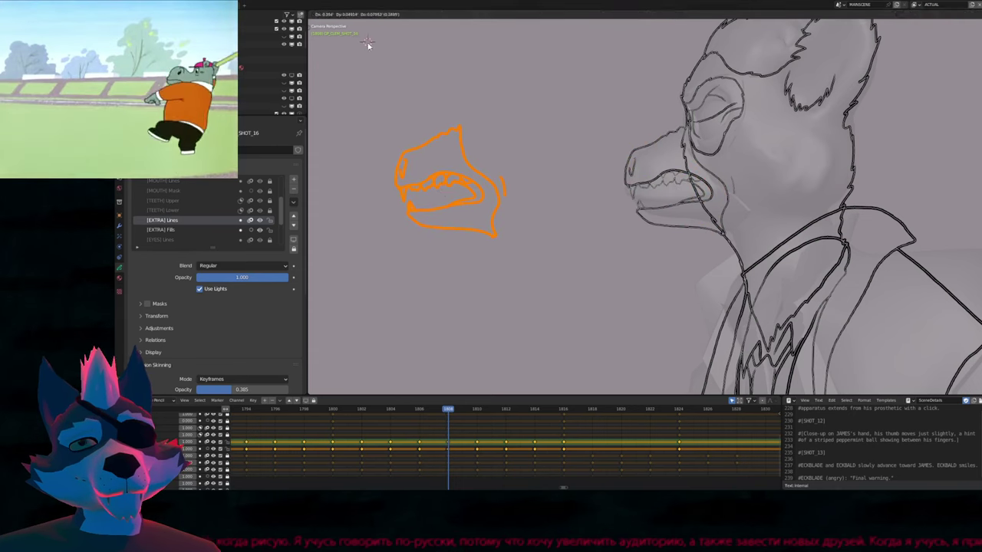
key(ctrl+z)
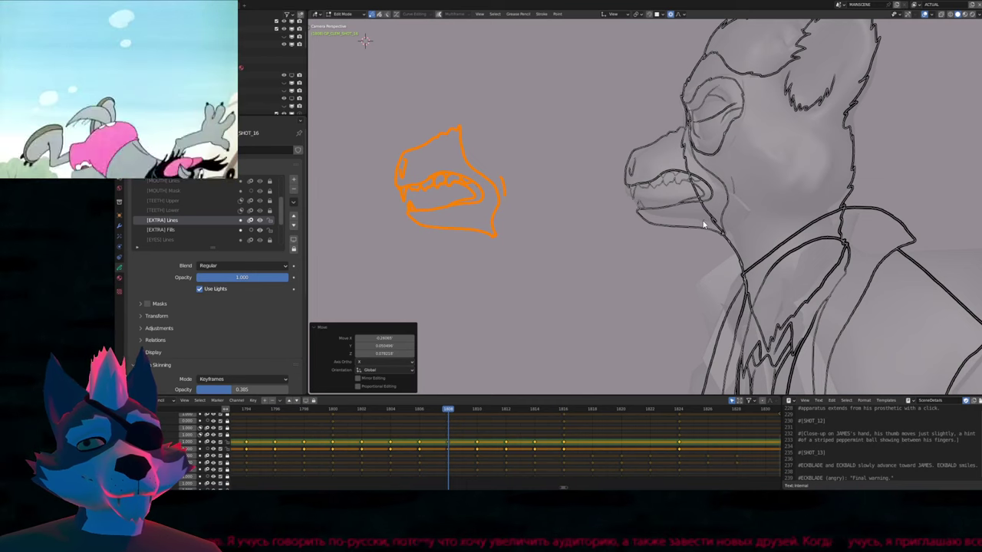
click(382, 371)
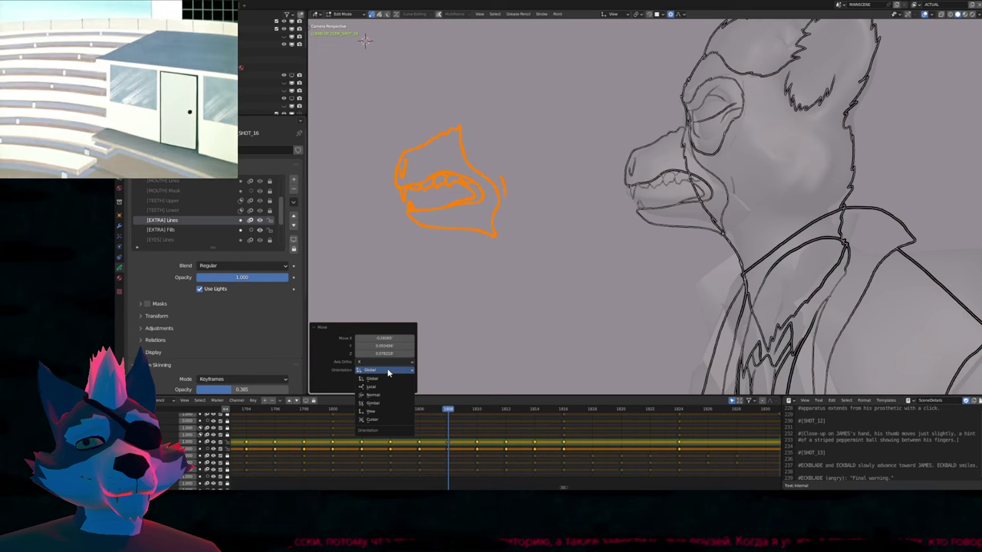
click(387, 372)
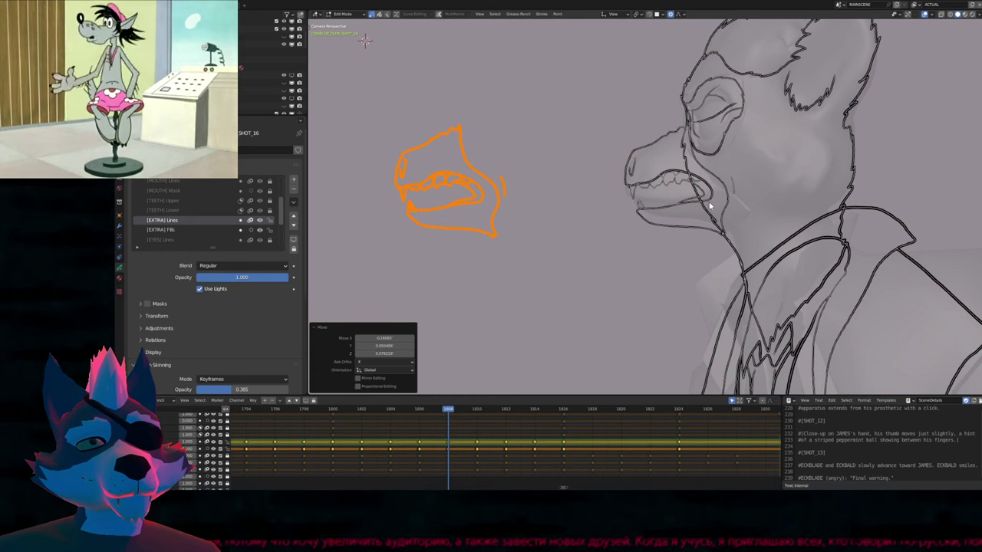
Reposition the next keyframe's mouth on the beak and place a duplicate left of the head
key(space)
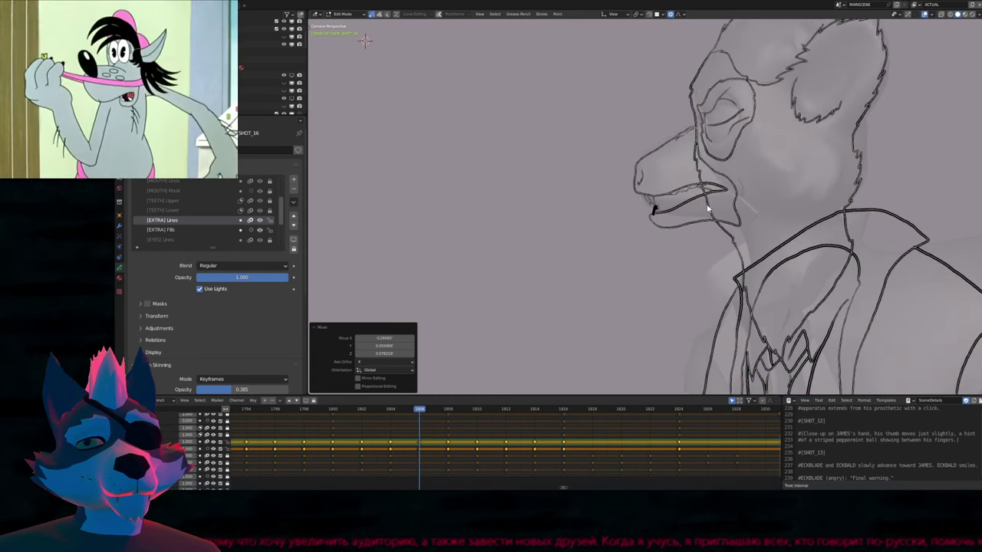
key(g)
click(803, 198)
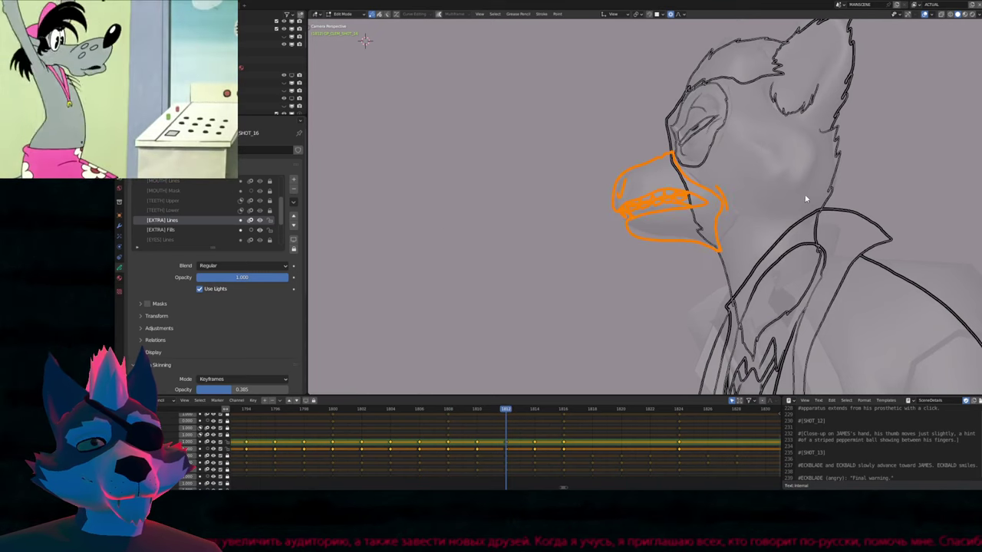
key(shift+d)
click(587, 197)
Nudge the copied strokes on keyframe 1808, then return to in-between frame 1810
key(Down)
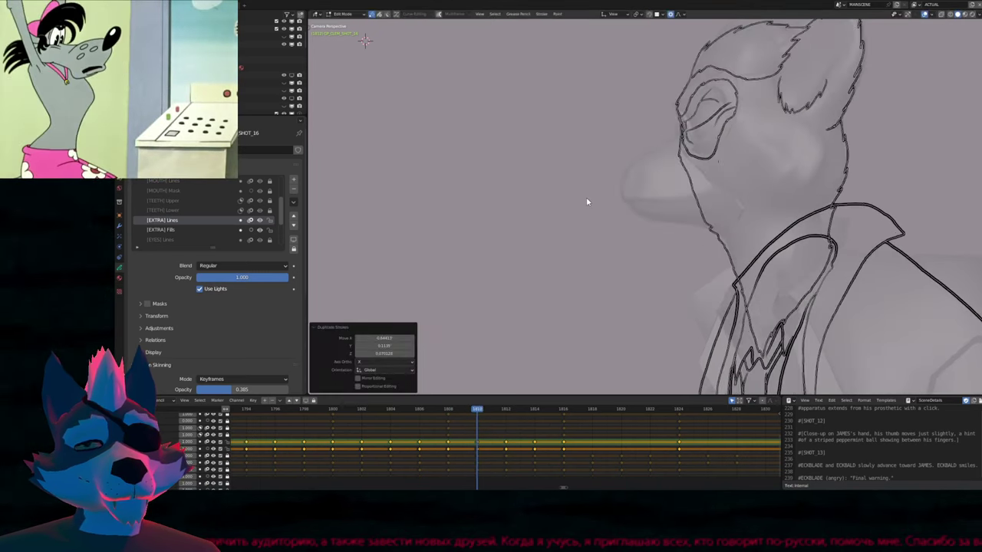
scroll(587, 202, up, 6)
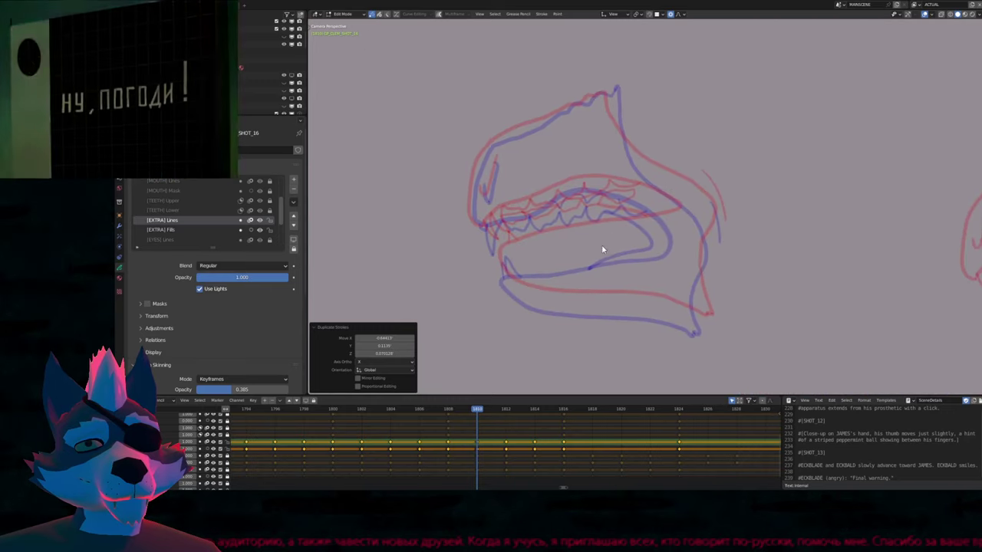
scroll(602, 249, up, 4)
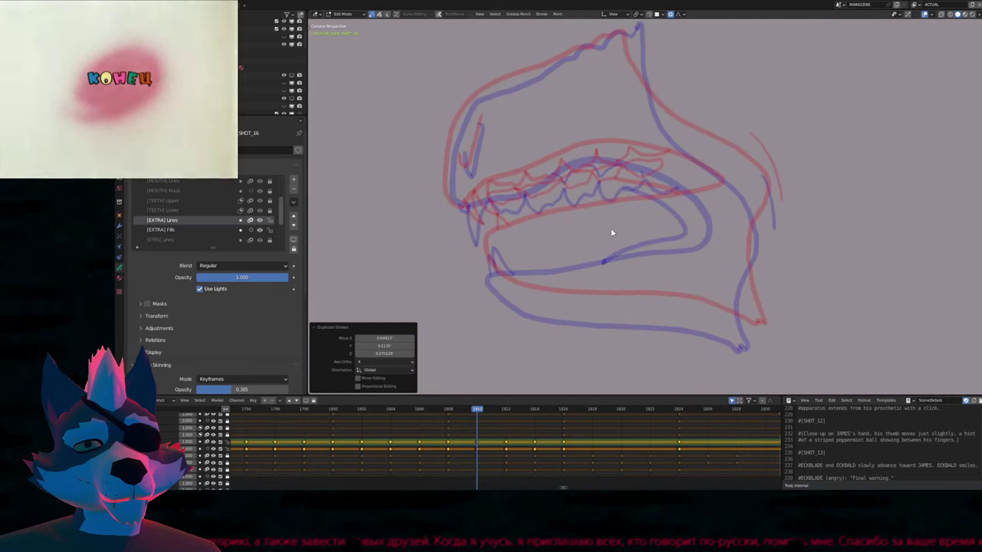
key(Down)
key(g)
click(616, 200)
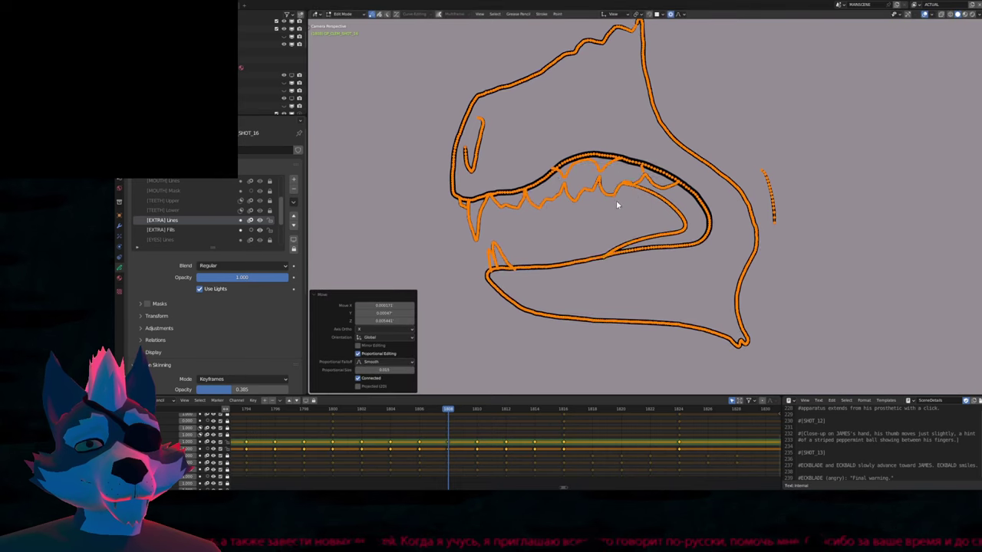
key(Up)
mouse_move(604, 222)
shift+middle_down()
mouse_move(580, 224)
mouse_move(581, 254)
shift+middle_up()
Trace a black outline of both open jaws over the onion skins, undoing a stray line
key(Tab)
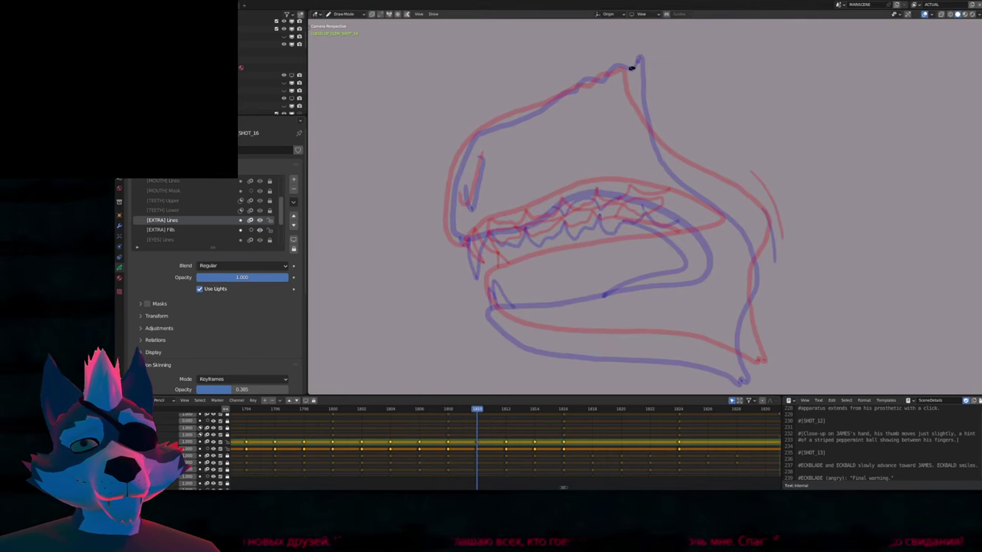
drag(605, 77, 571, 92)
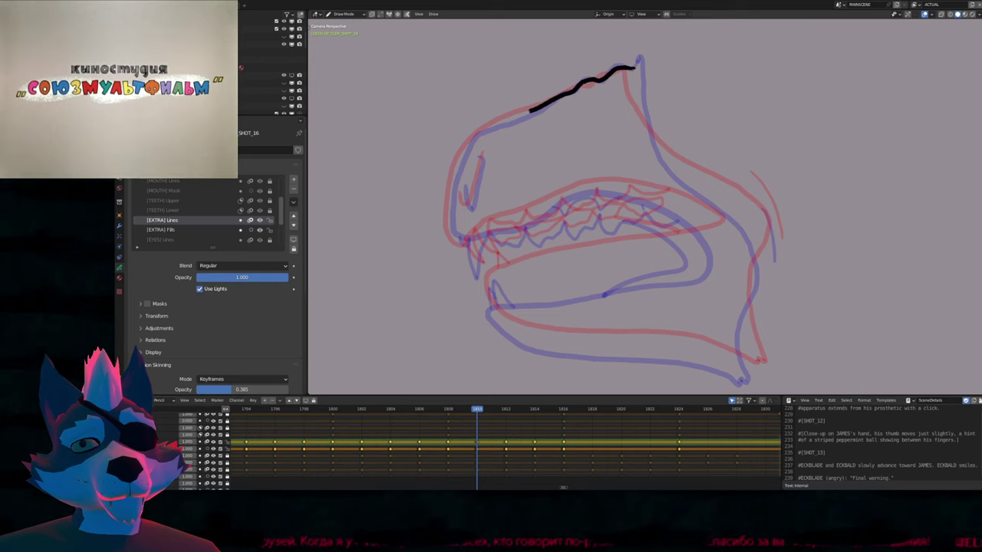
mouse_move(454, 175)
mouse_down()
mouse_move(457, 243)
mouse_move(612, 187)
mouse_move(711, 229)
mouse_move(716, 243)
mouse_move(702, 253)
mouse_move(490, 293)
mouse_move(502, 324)
mouse_move(540, 338)
mouse_move(669, 341)
mouse_up()
drag(752, 372, 758, 374)
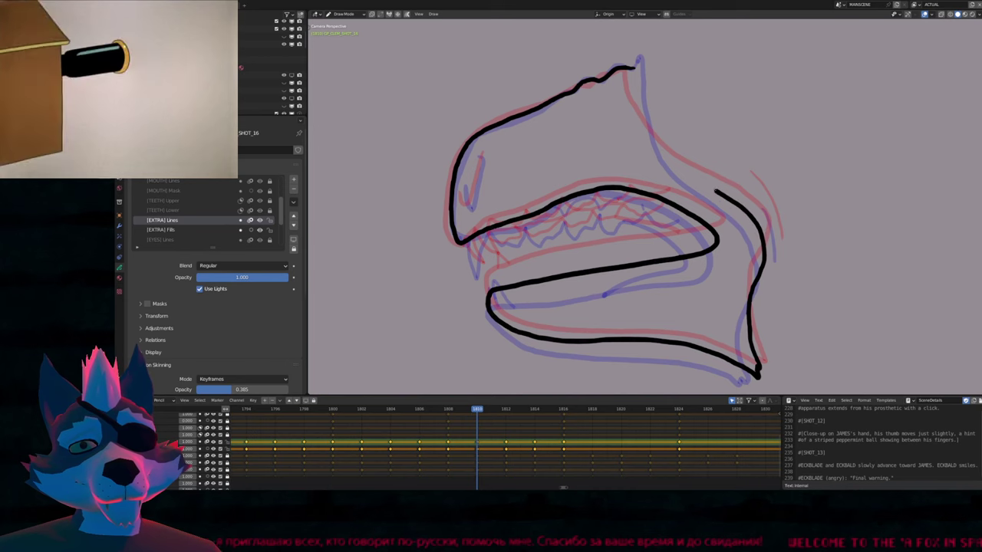
drag(635, 68, 636, 88)
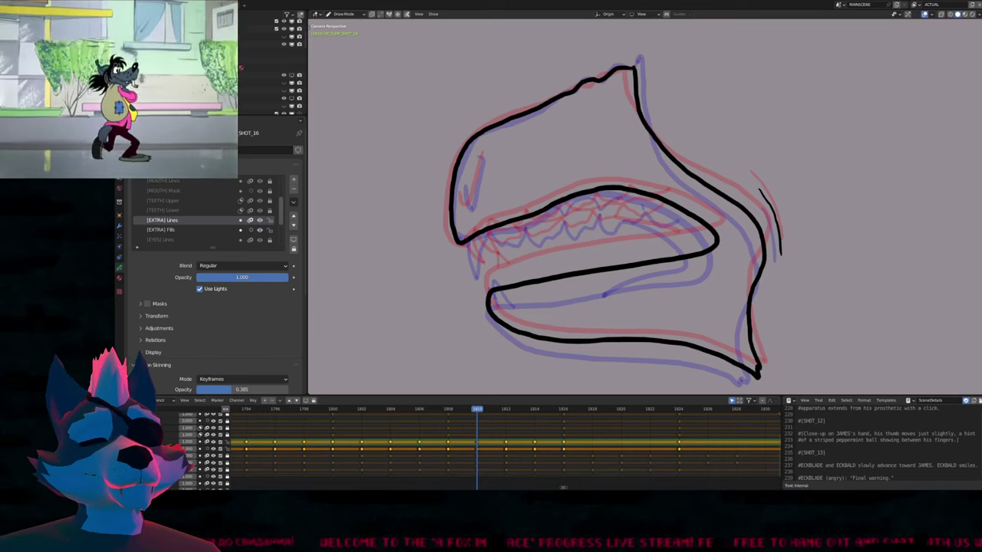
drag(487, 258, 652, 228)
key(ctrl+z)
scroll(614, 230, up, 4)
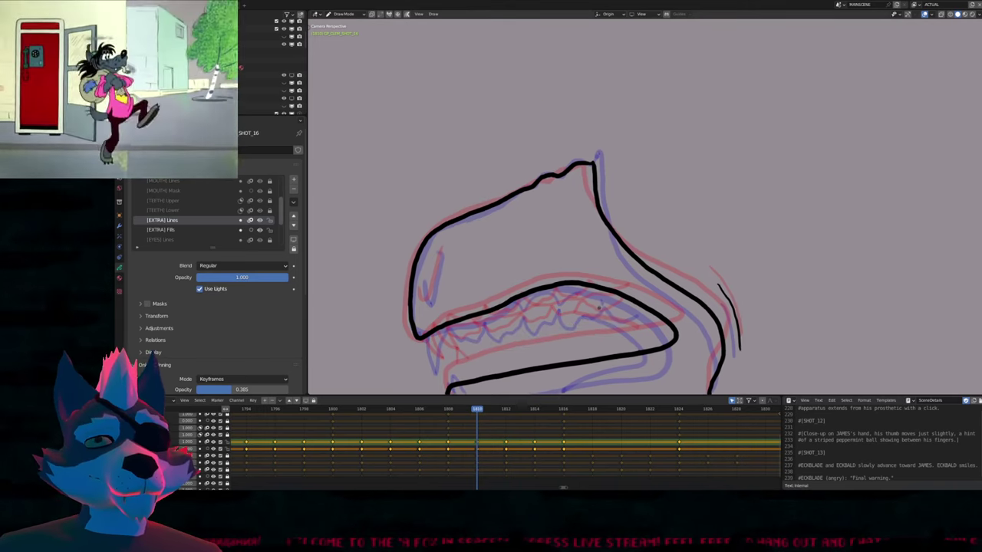
Go back to keyframe 1808 and select its teeth stroke in Edit mode
key(Up)
key(Down)
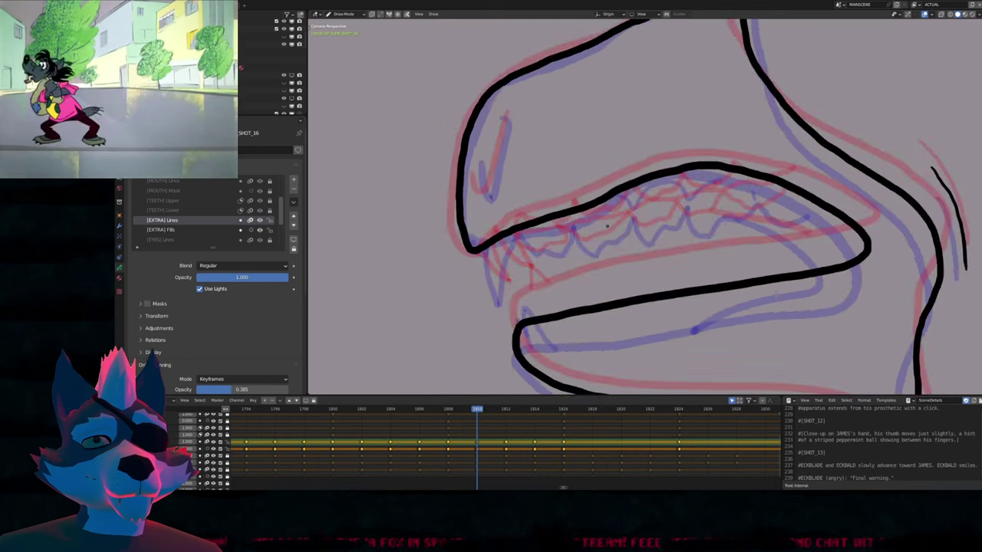
key(Down)
key(Tab)
click(637, 249)
Paste keyframe 1808's teeth into frame 1810, scale, tilt 6.21° and shift them into the upper jaw
key(ctrl+c)
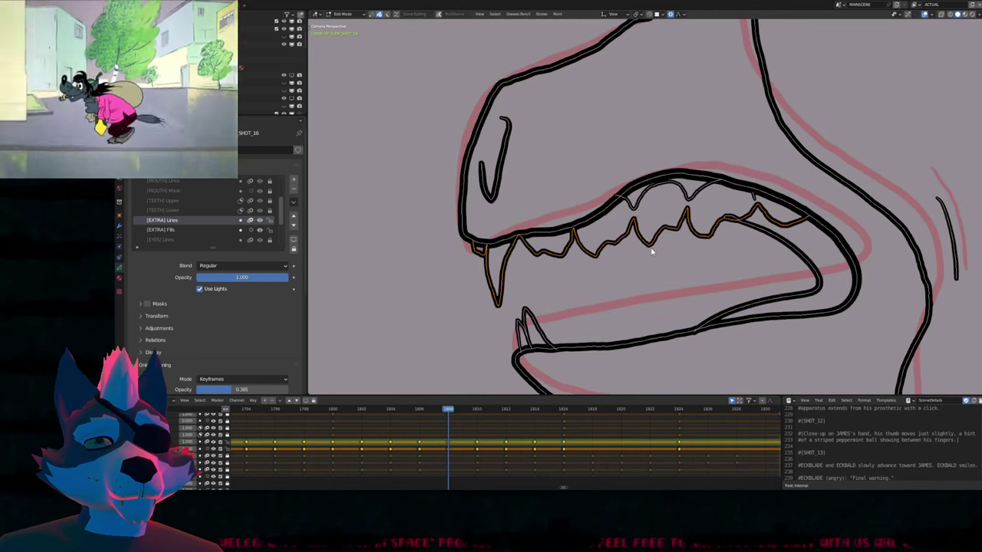
key(Up)
key(ctrl+v)
key(s)
key(y)
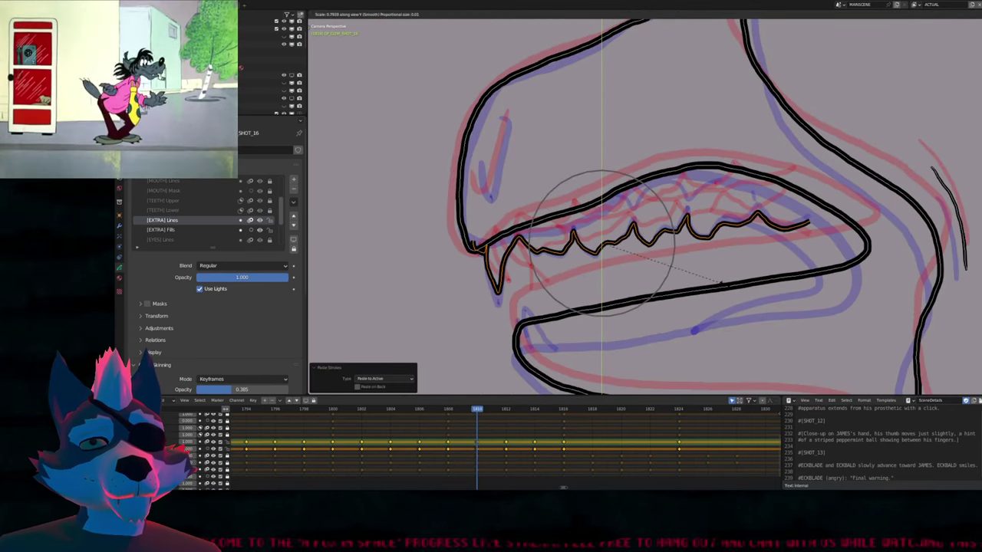
click(728, 287)
key(r)
click(790, 222)
key(g)
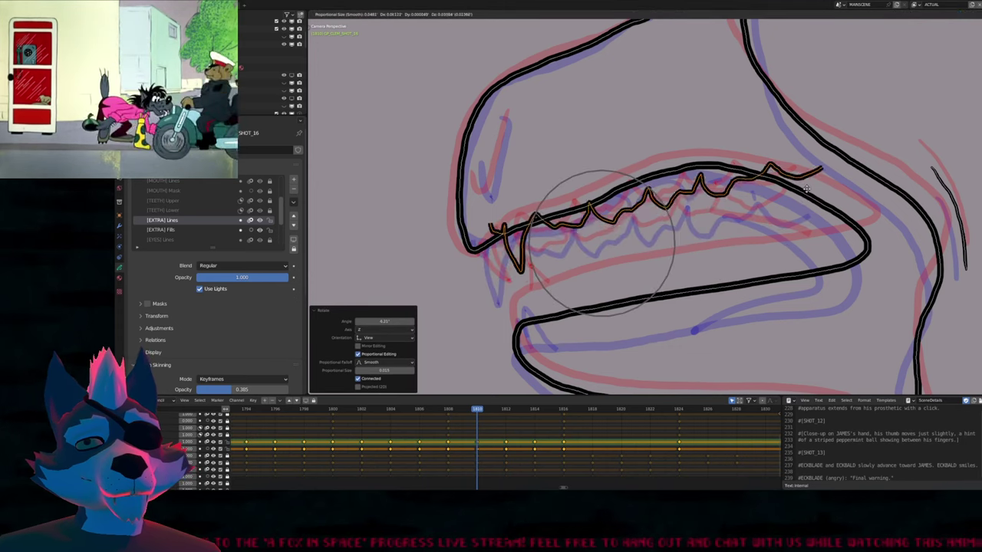
click(792, 226)
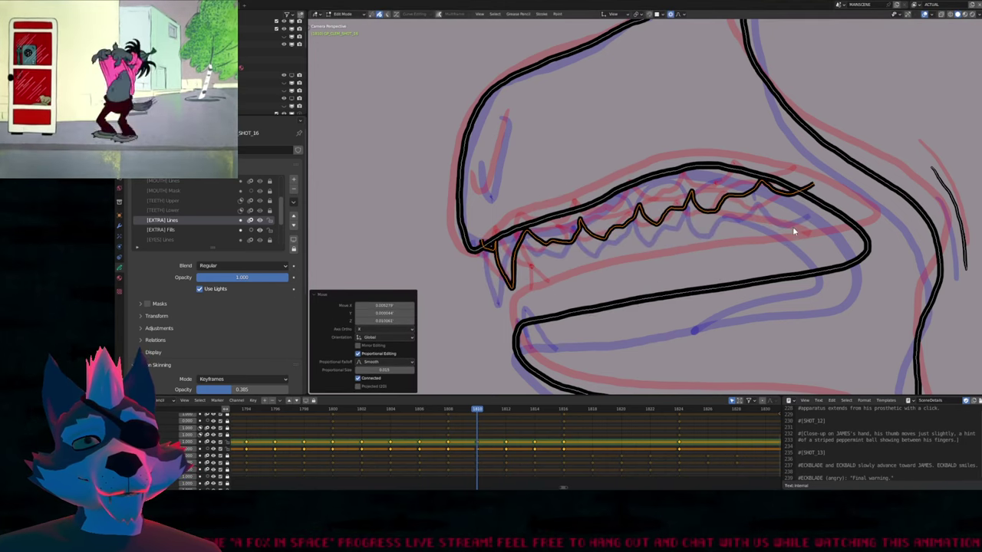
key(Tab)
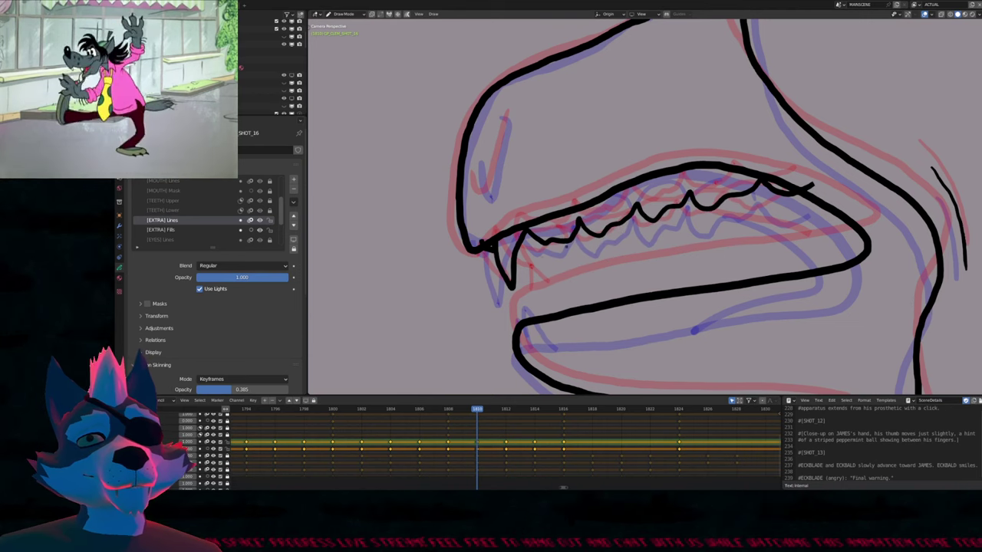
Flip between keyframes 1808, 1810 and 1812 to compare the mouth motion, ending on frame 1812
key(Up)
key(Down)
key(Down)
key(Up)
key(Up)
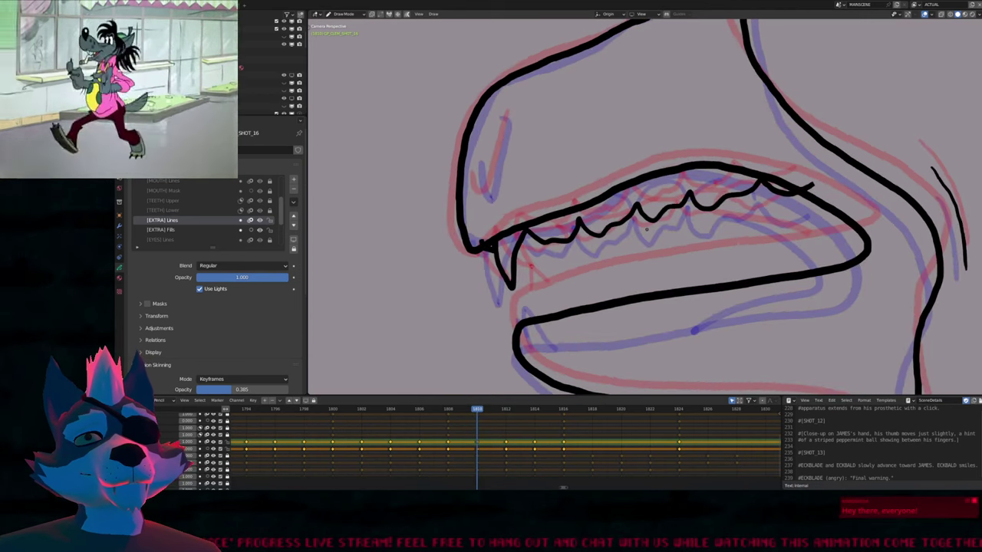
key(Down)
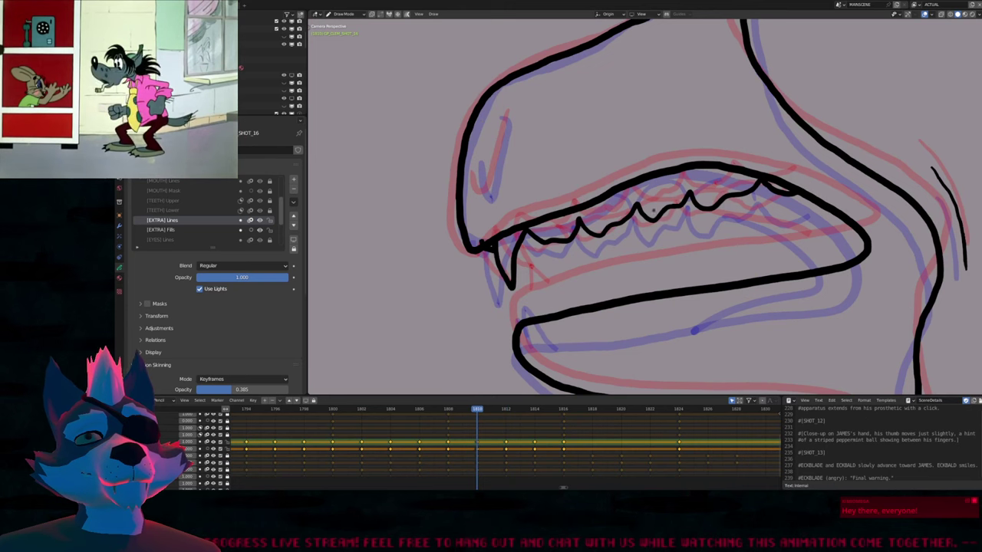
shift+middle_drag(635, 247, 598, 258)
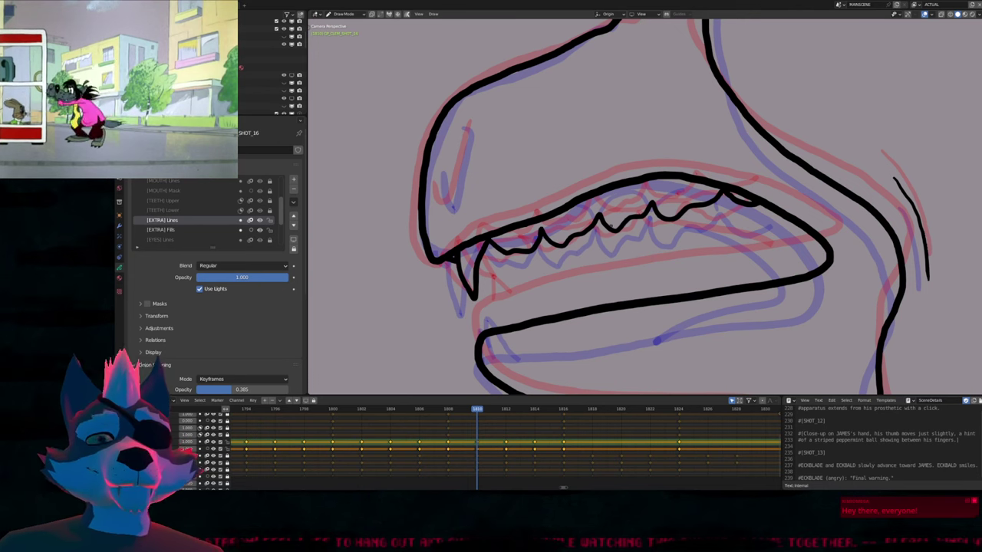
key(Left)
key(Left)
key(Right)
key(Right)
key(Right)
key(Right)
key(Left)
key(Left)
key(Left)
key(Left)
key(Right)
key(Right)
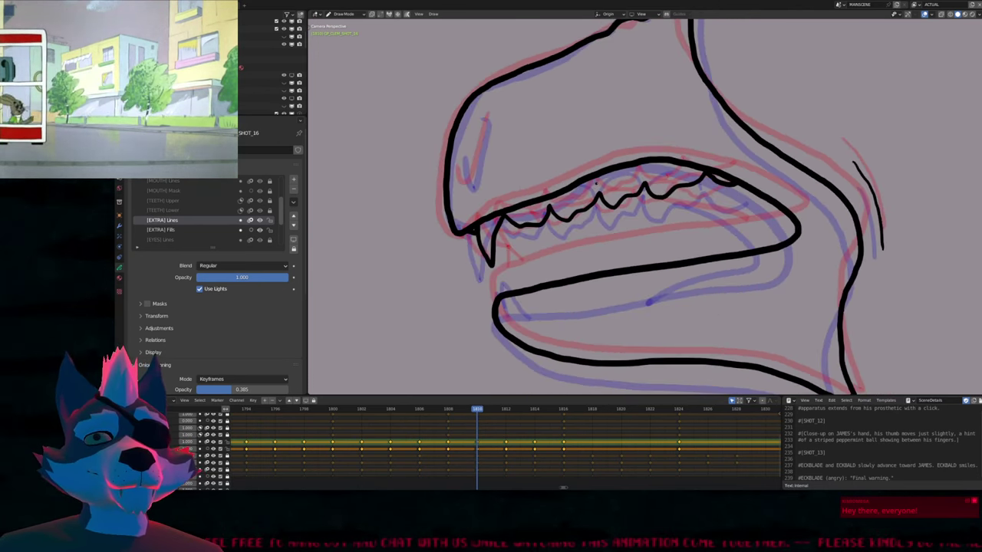
key(Left)
key(Left)
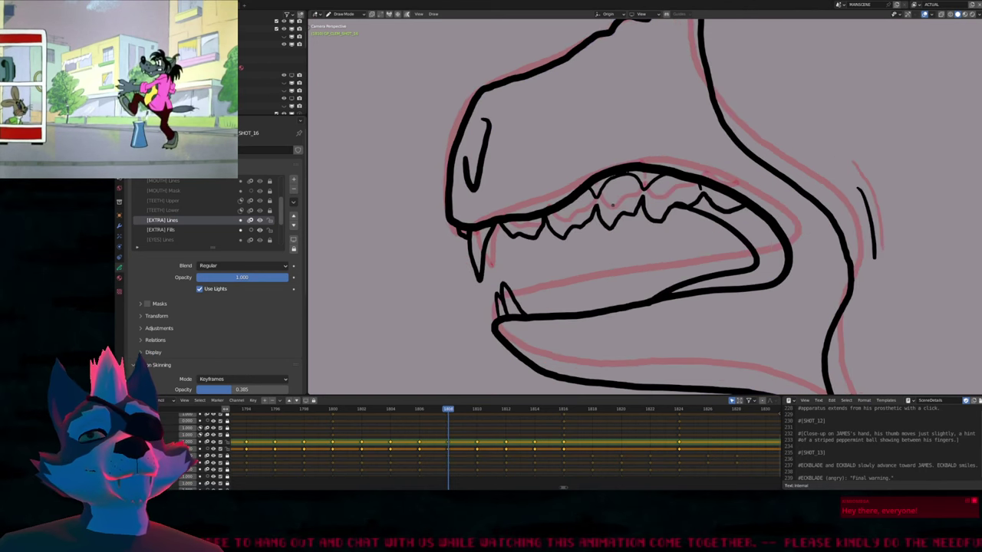
key(Right)
key(Right)
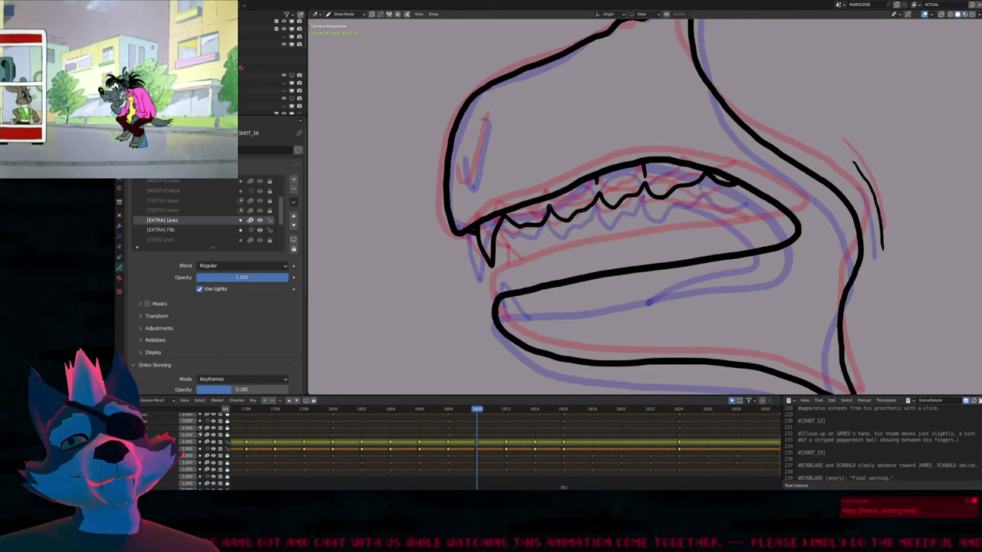
key(Right)
key(Right)
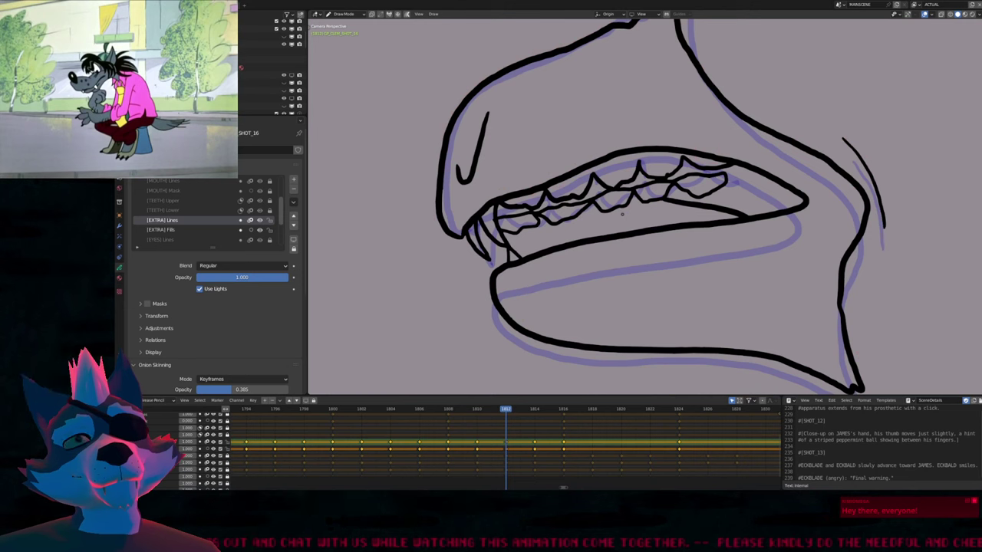
key(Left)
key(Left)
key(Left)
key(Left)
key(Right)
key(Right)
key(Right)
key(Right)
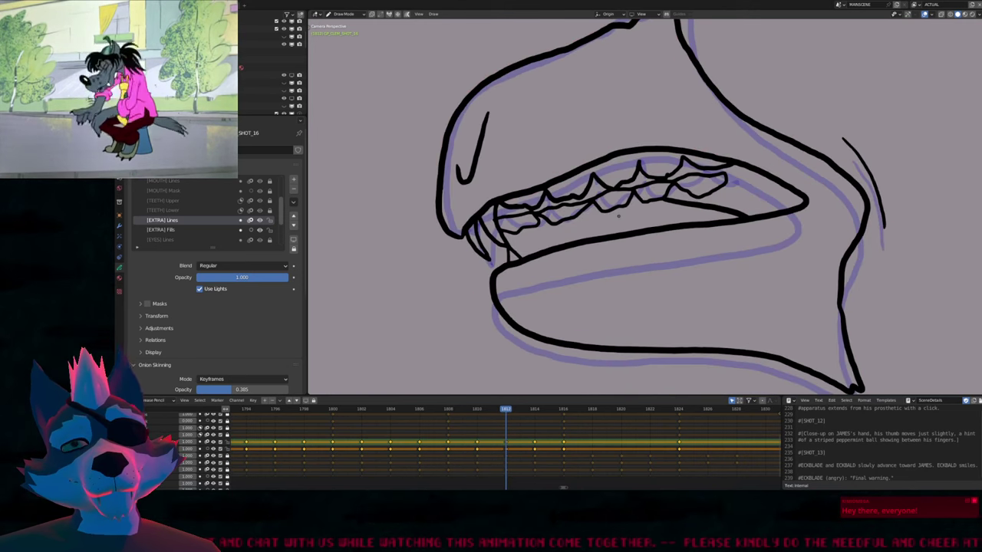
key(Right)
key(Right)
key(Left)
key(Left)
key(Left)
key(Left)
key(Left)
key(Left)
key(Right)
key(Right)
key(Right)
key(Right)
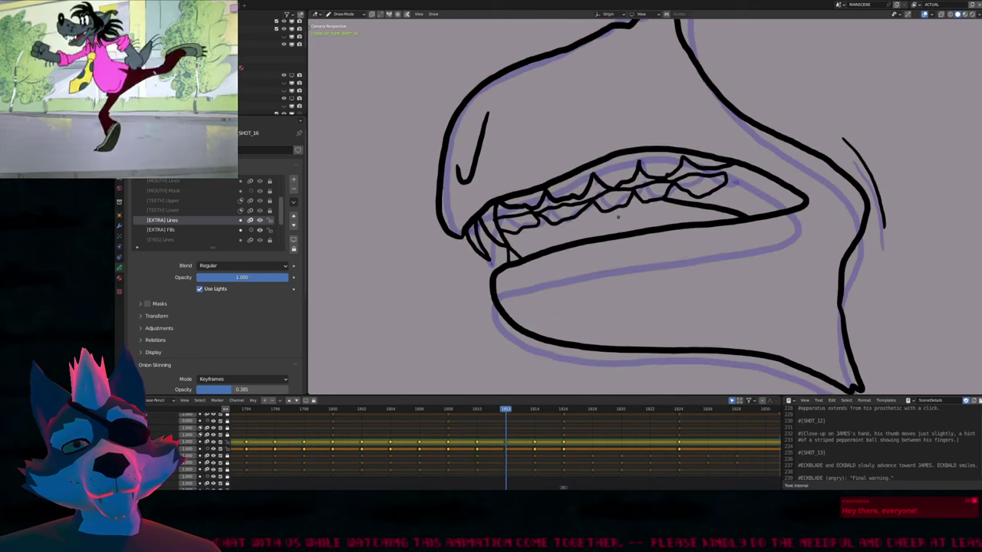
key(Left)
key(Left)
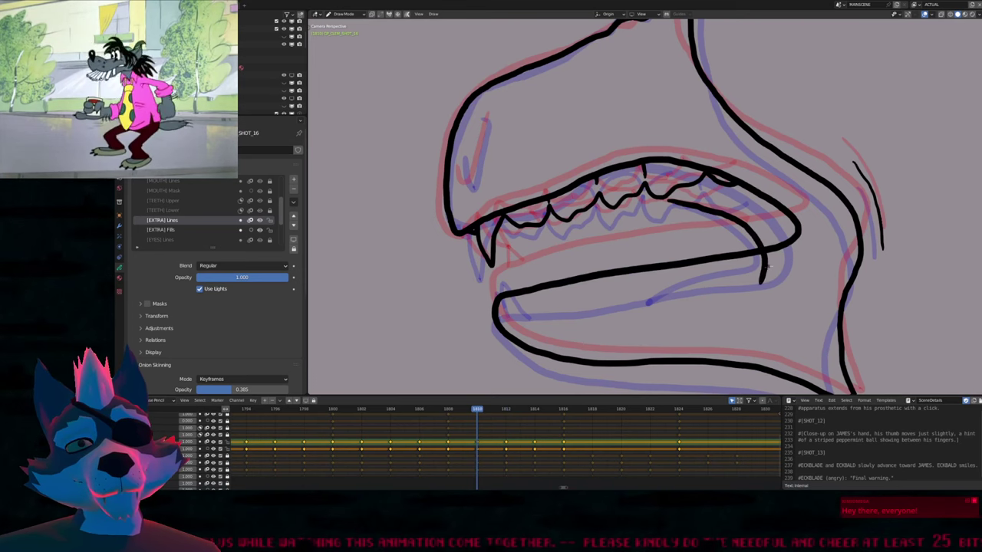
key(Left)
key(Left)
key(Right)
key(Right)
key(Left)
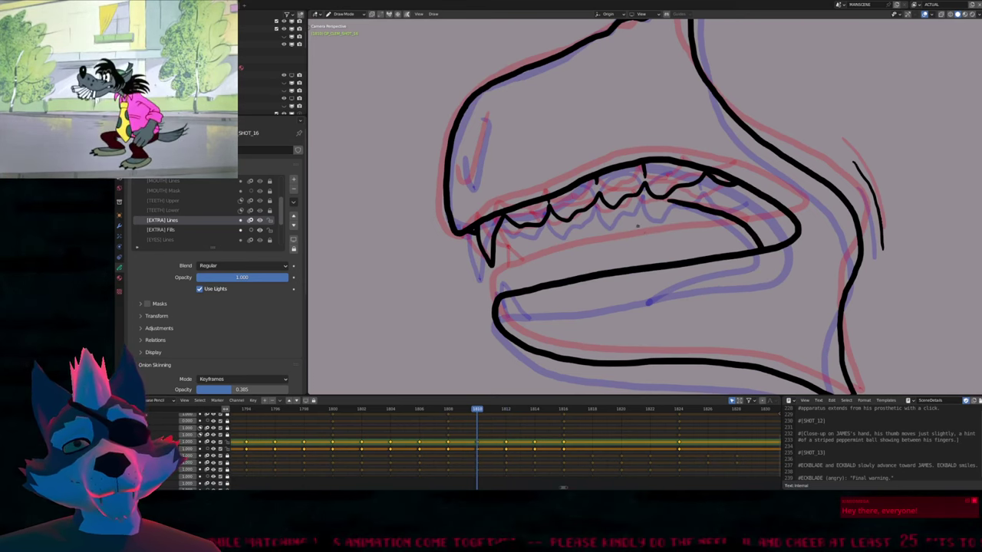
scroll(649, 156, up, 5)
key(Left)
key(Left)
key(Right)
key(Right)
key(Right)
key(Right)
Join frame 1812's upper teeth strokes into one closed stroke and save the file
key(Tab)
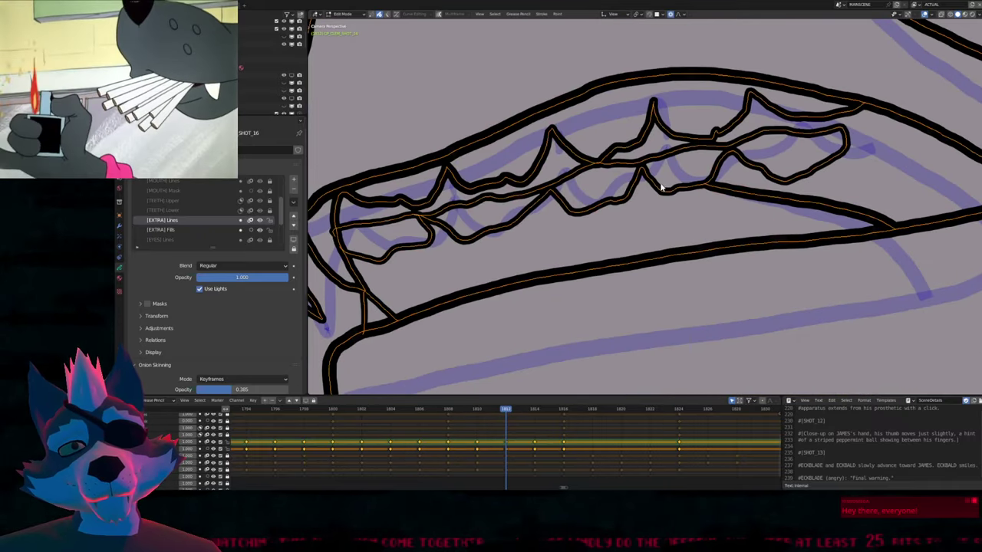
shift+click(444, 237)
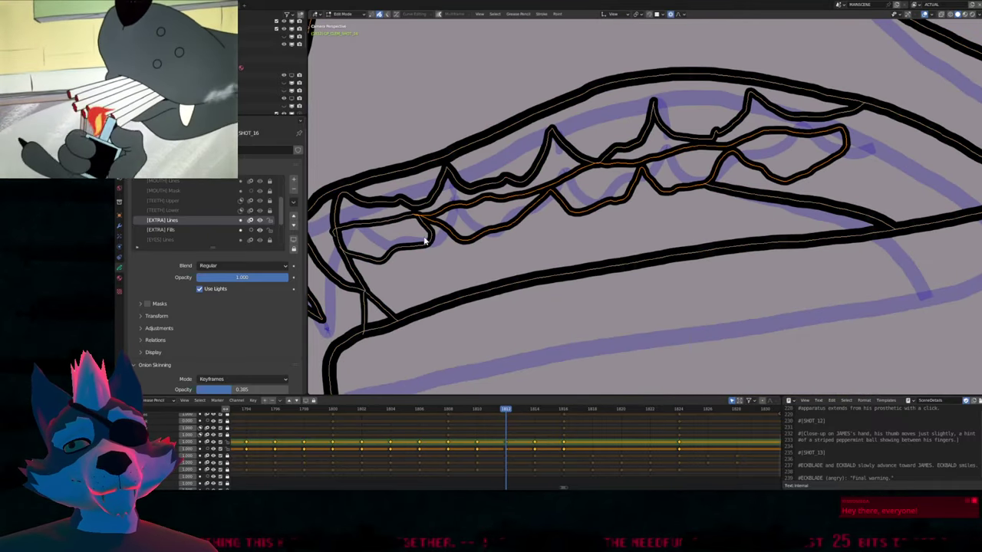
key(ctrl+j)
key(Tab)
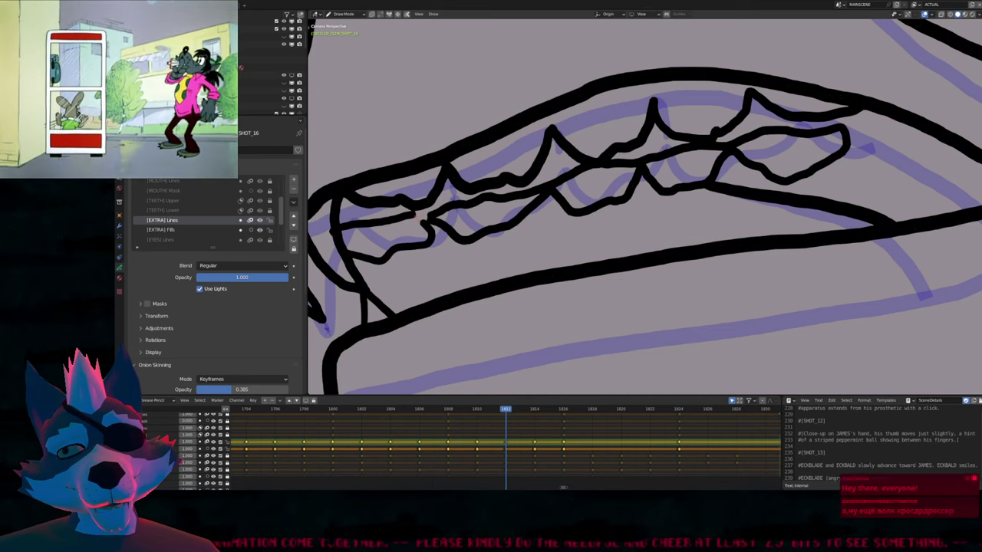
key(Tab)
key(ctrl+j)
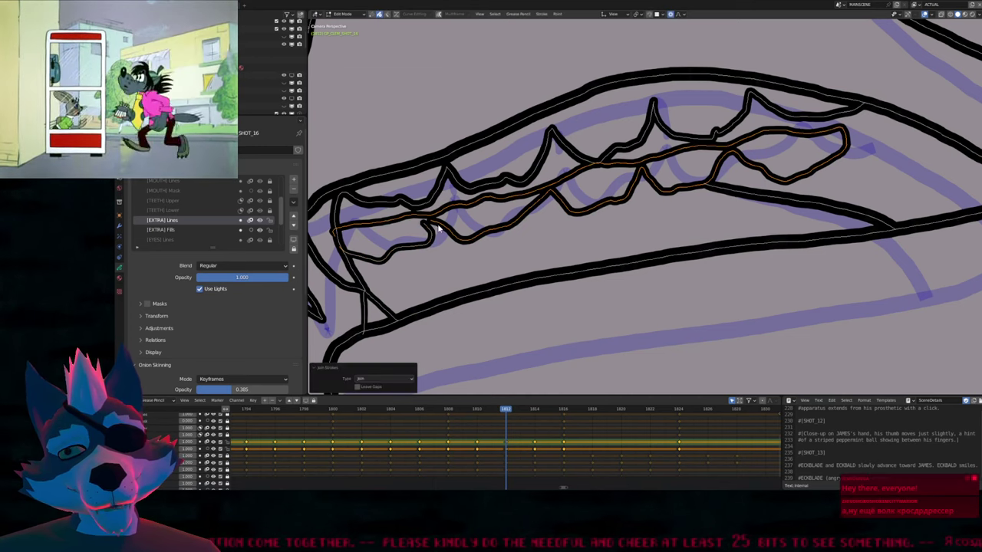
key(f)
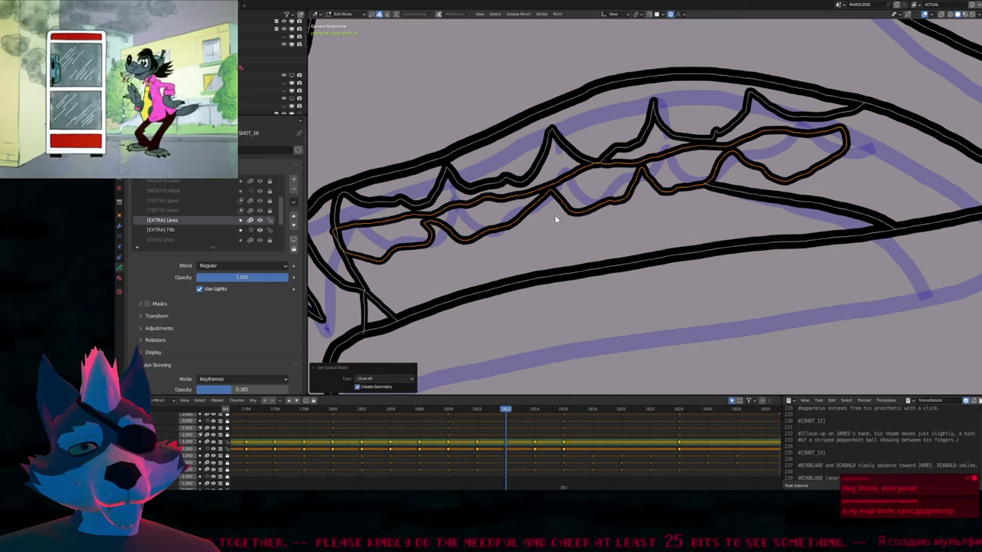
key(ctrl+s)
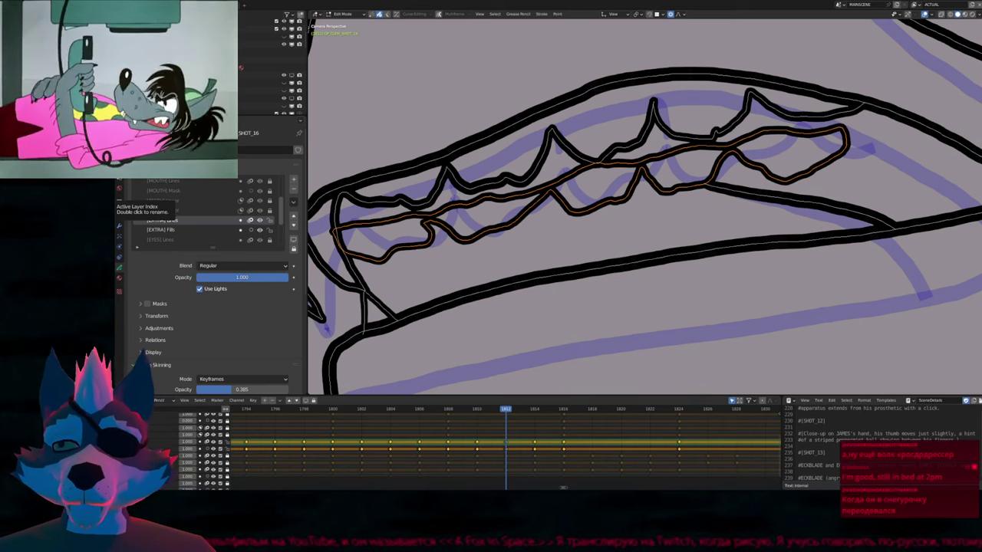
Flip through the keyframes to review the cleaned teeth, ending on frame 1810
key(Tab)
scroll(619, 273, down, 6)
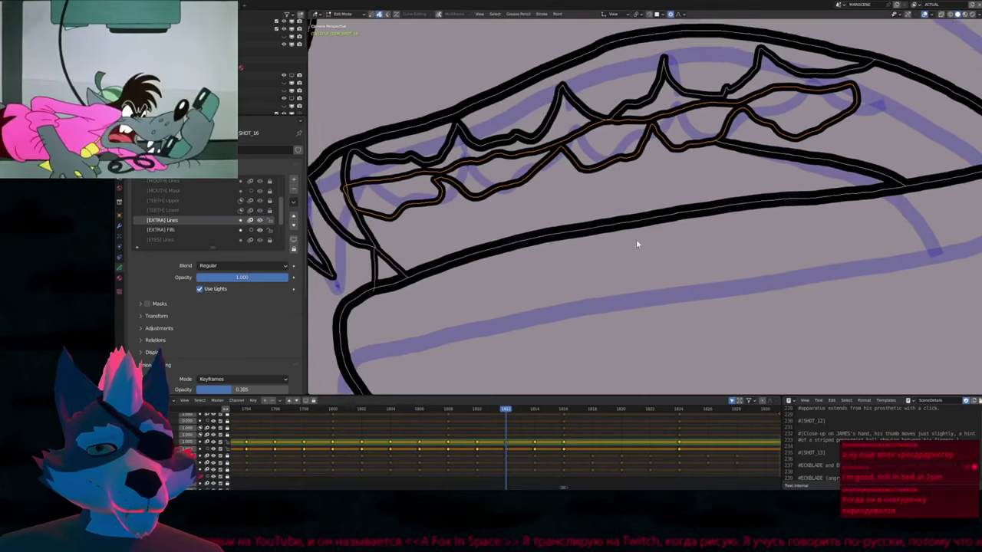
key(Up)
key(Down)
key(Down)
key(Down)
key(Up)
key(Up)
key(Down)
key(Down)
key(Up)
key(Up)
key(Down)
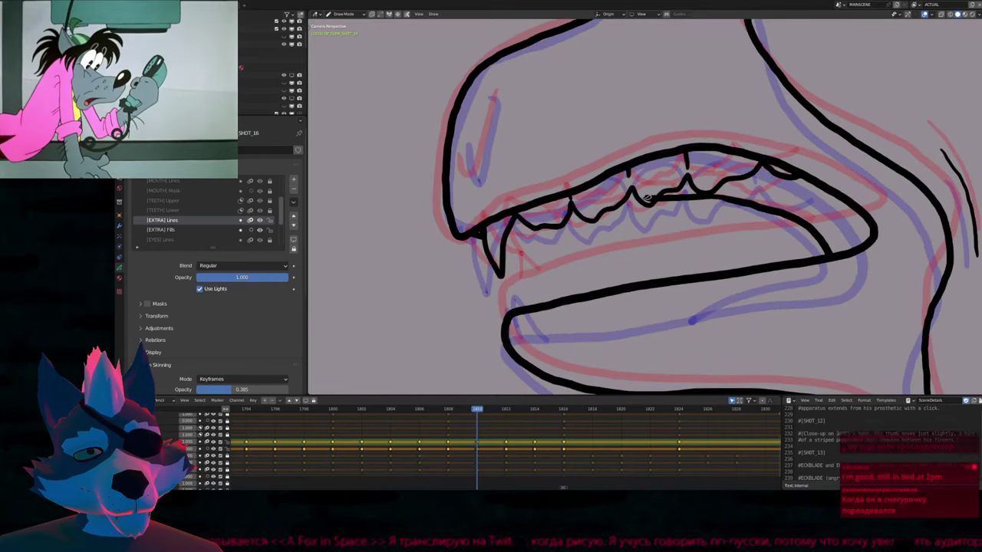
scroll(644, 200, down, 4)
scroll(622, 279, down, 3)
scroll(612, 328, up, 6)
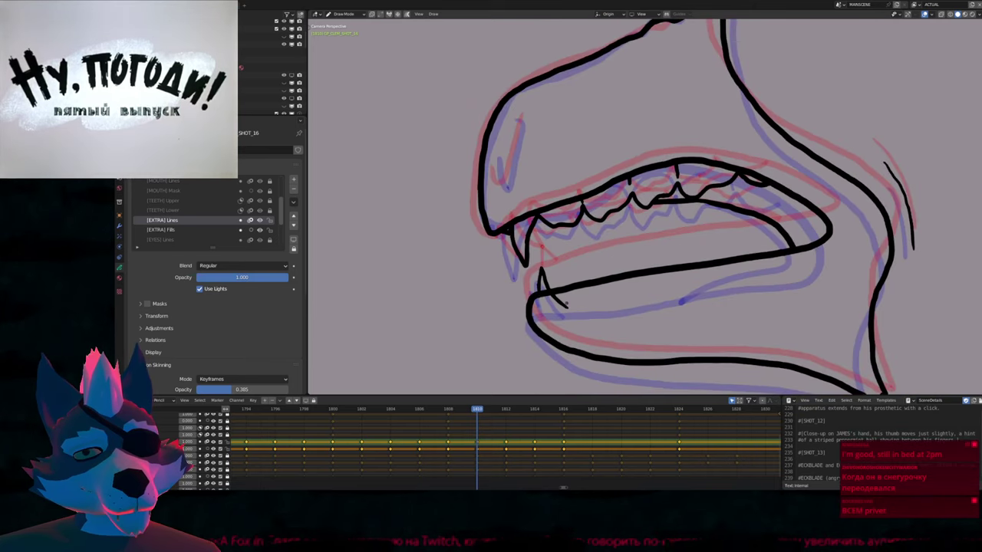
scroll(567, 301, down, 3)
ctrl+scroll(603, 291, down, 2)
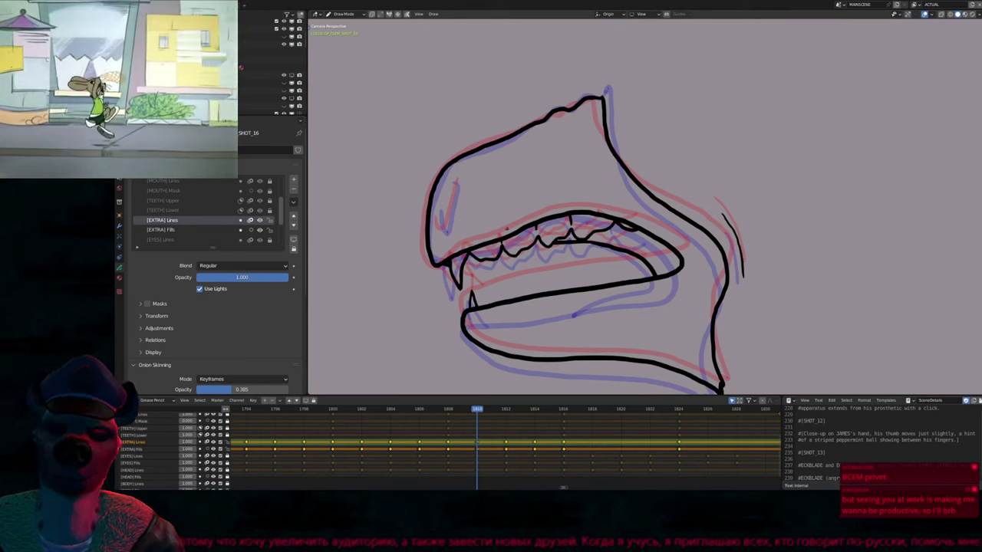
Draw a short curved line inside frame 1810's upper snout and adjust its thickness
scroll(441, 198, up, 3)
shift+middle_drag(457, 153, 495, 154)
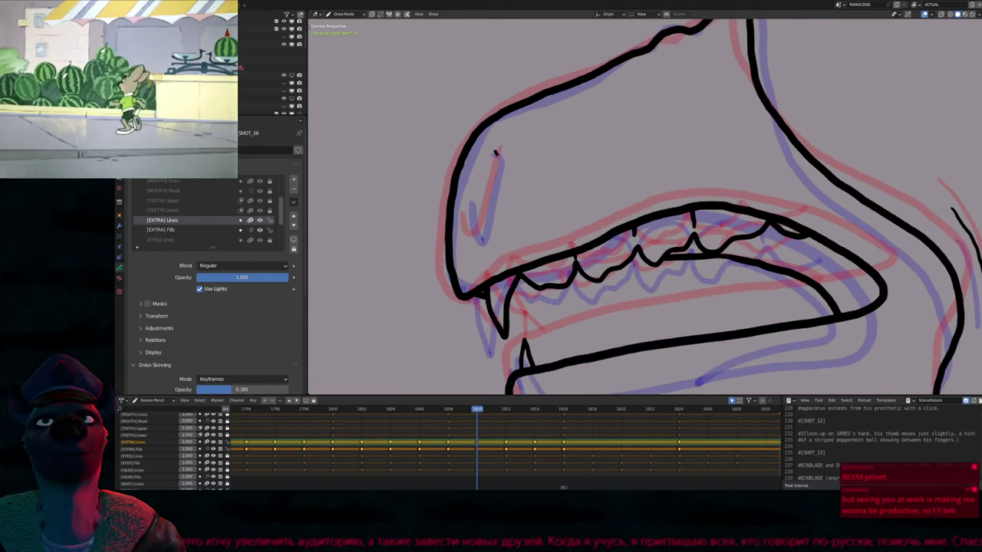
mouse_move(495, 153)
mouse_down()
mouse_move(498, 189)
mouse_move(483, 233)
mouse_up()
scroll(506, 229, down, 3)
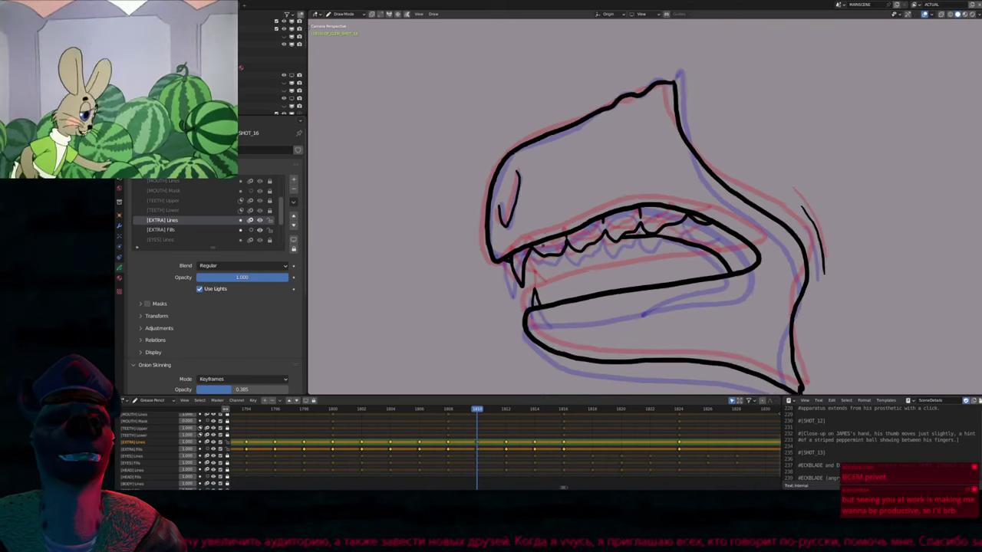
key(Tab)
key(Tab)
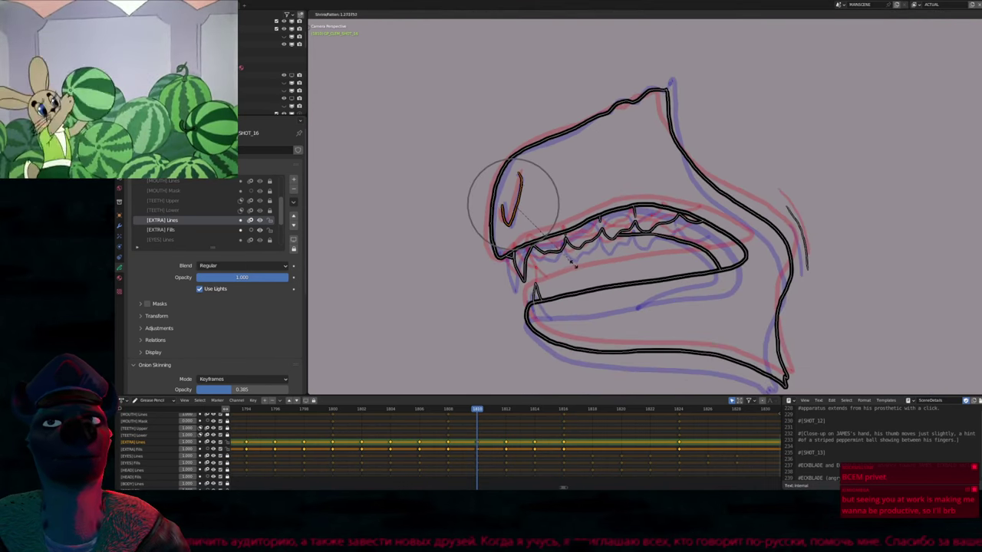
shift+middle_drag(652, 183, 582, 233)
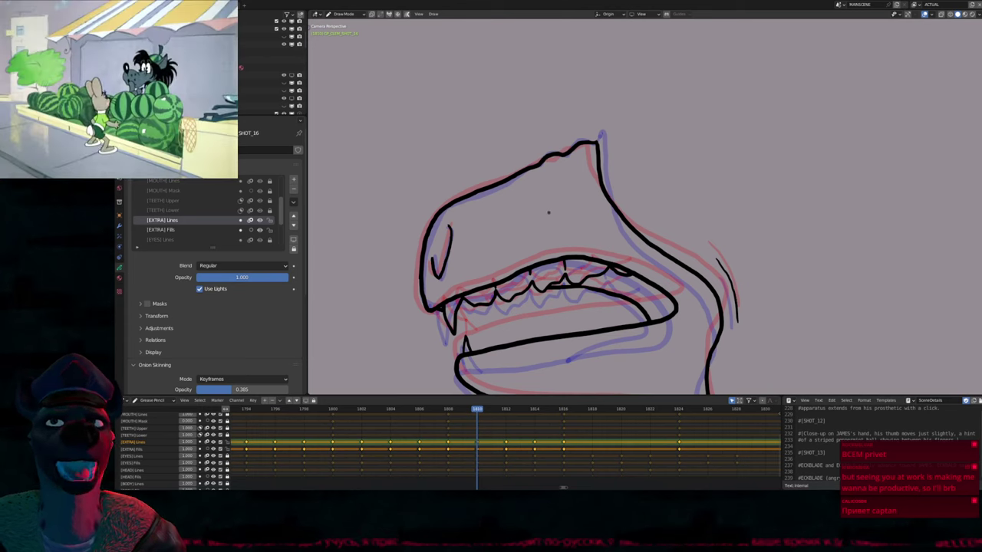
mouse_move(575, 219)
mouse_down()
mouse_move(735, 199)
mouse_move(745, 176)
mouse_up()
mouse_move(745, 176)
shift+middle_down()
mouse_move(631, 191)
mouse_move(583, 227)
mouse_move(600, 212)
shift+middle_up()
key(ctrl+z)
key(ctrl+z)
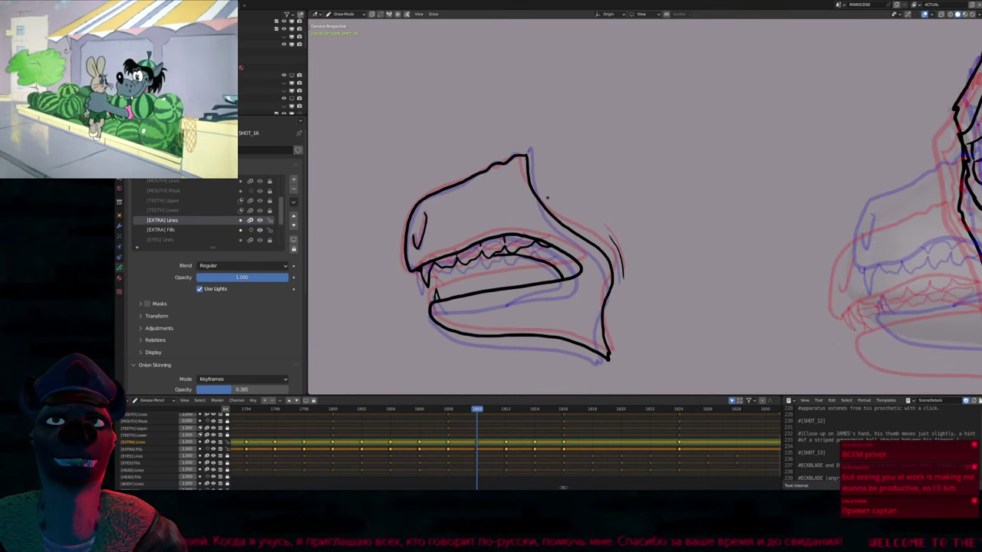
key(f)
click(548, 198)
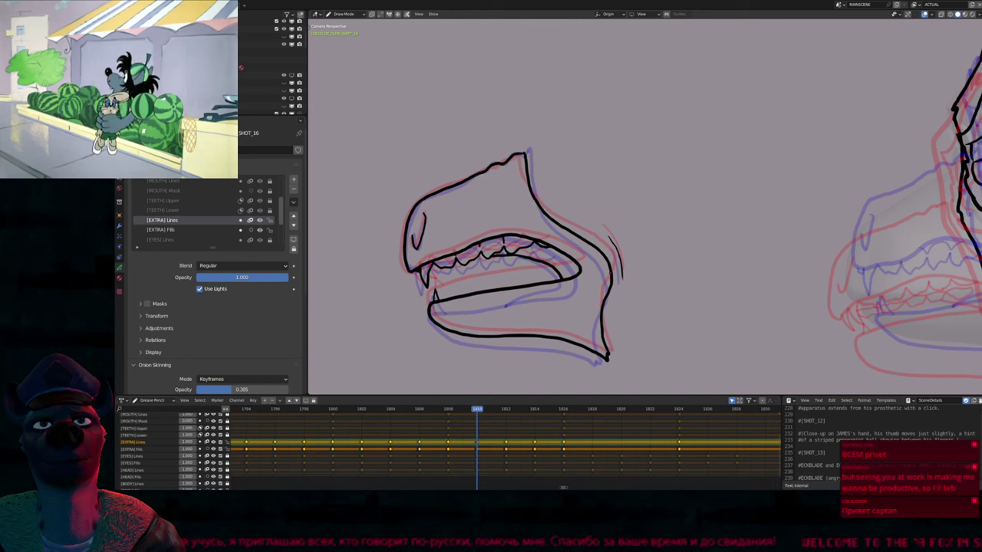
shift+middle_drag(583, 308, 576, 256)
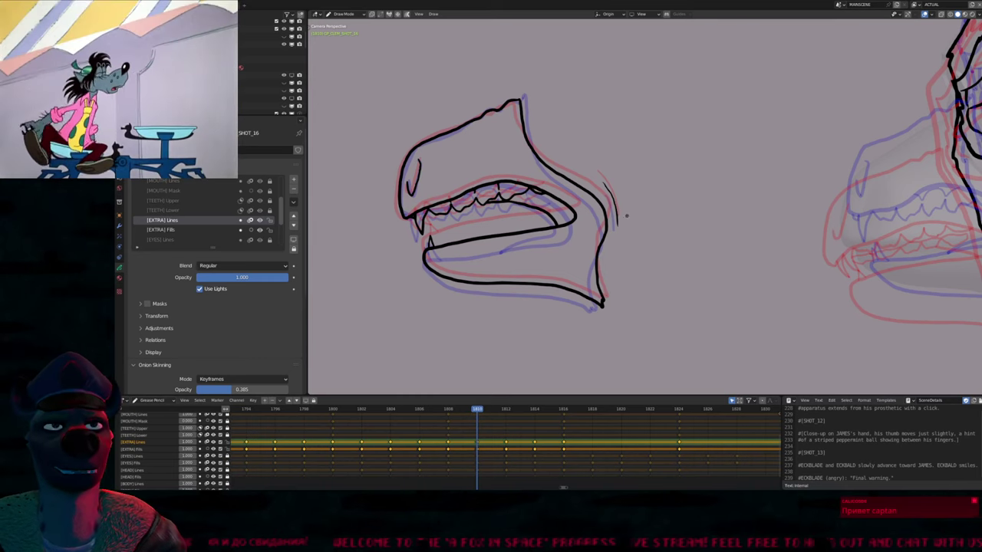
scroll(624, 216, up, 3)
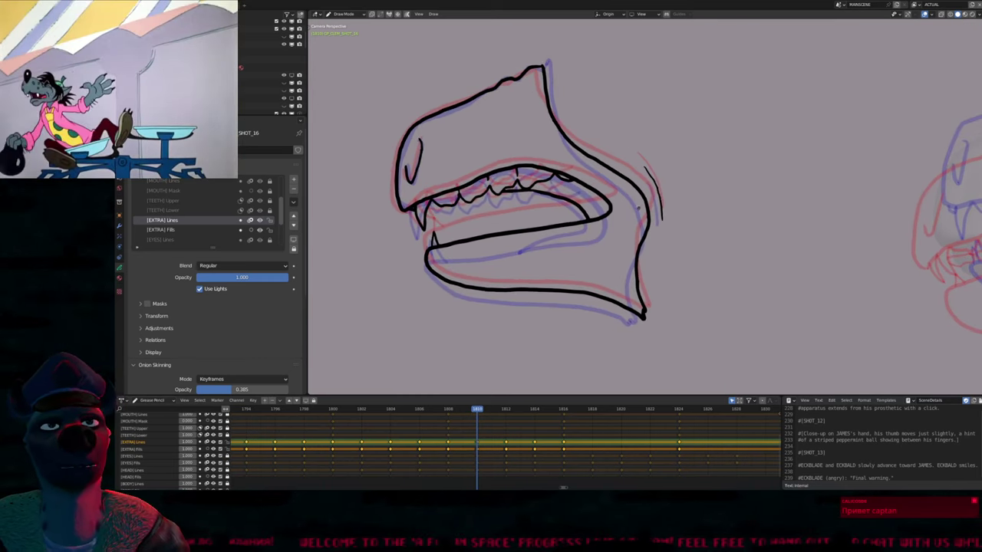
shift+middle_drag(507, 209, 544, 248)
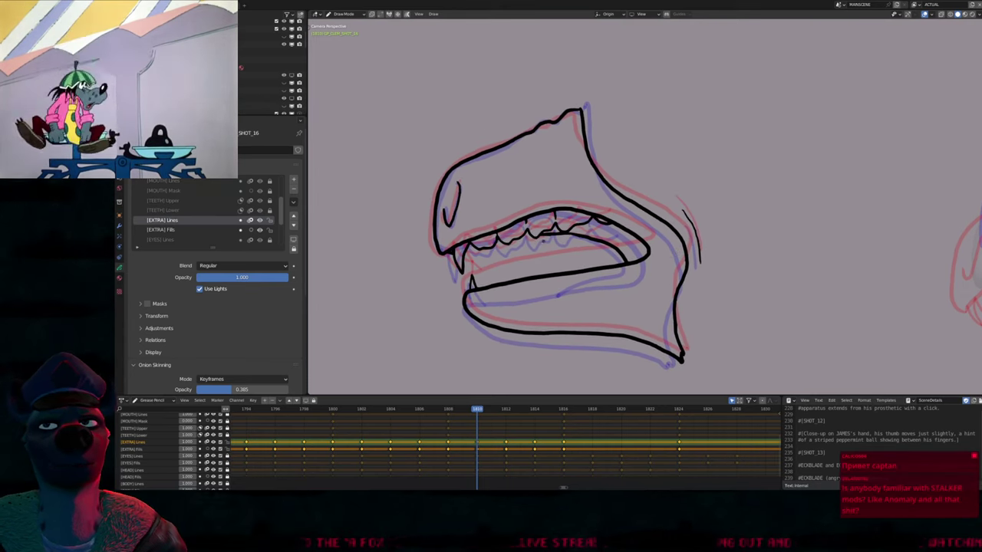
mouse_move(640, 219)
shift+middle_down()
mouse_move(602, 215)
mouse_move(592, 226)
shift+middle_up()
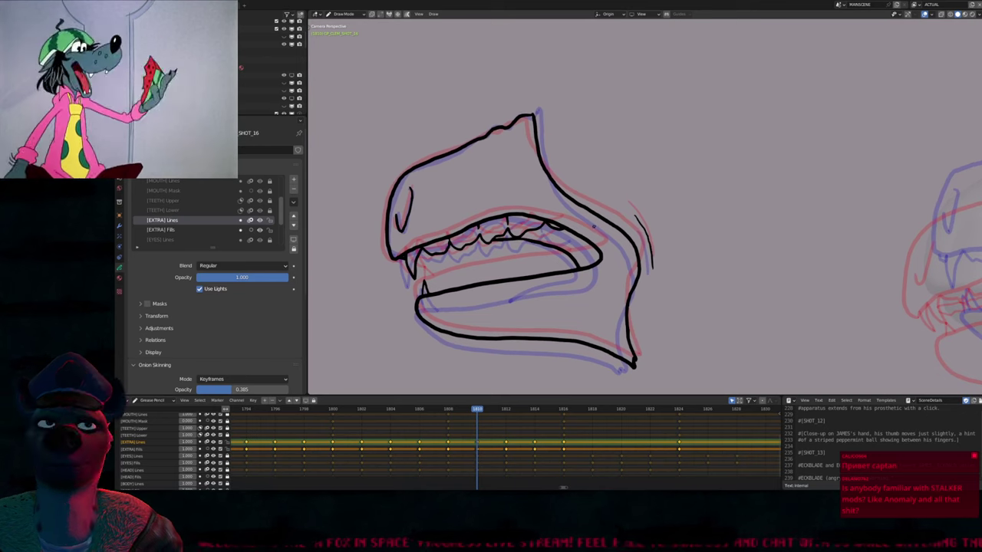
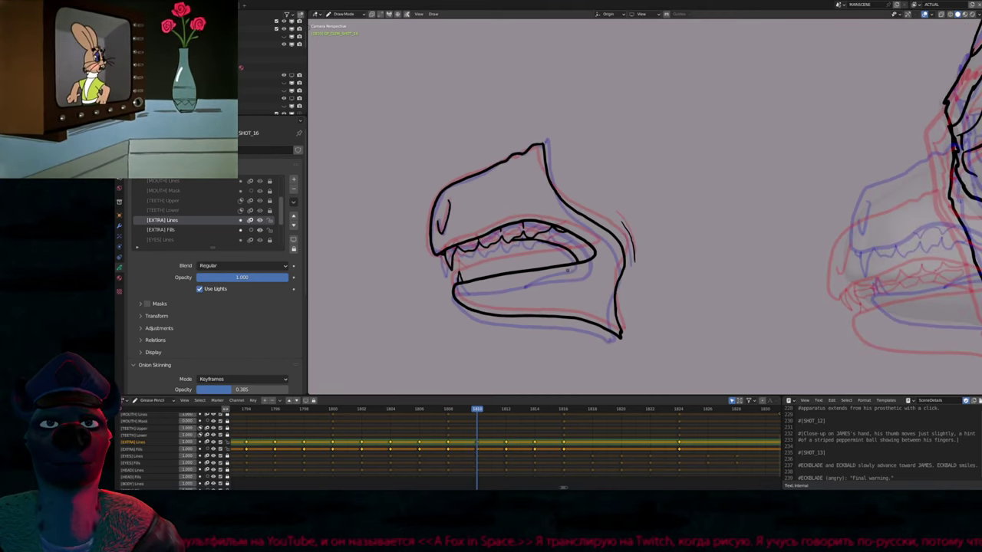
Flip between keyframes 1808–1812 to review the loose mouth sketch beside the character
scroll(584, 236, down, 2)
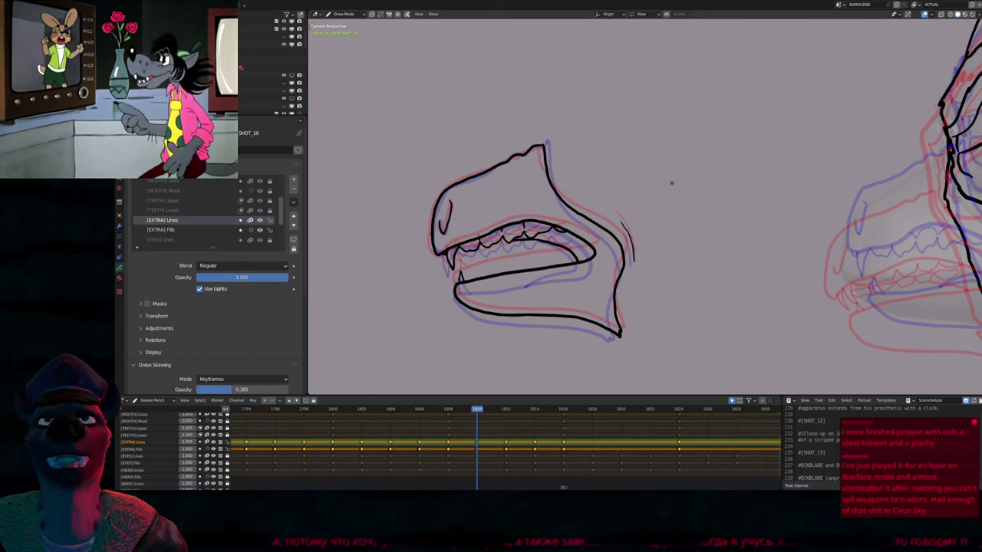
scroll(605, 271, up, 4)
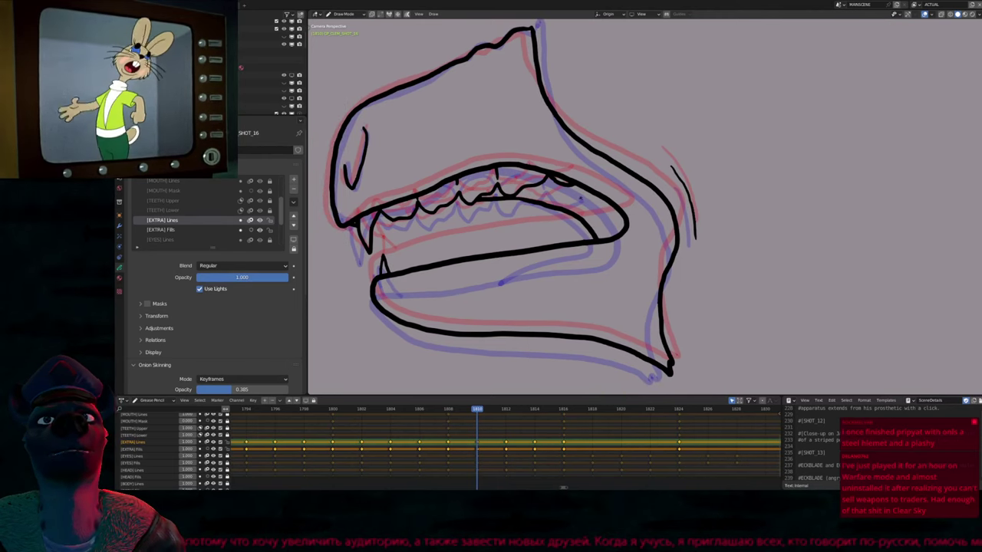
scroll(599, 186, down, 5)
shift+middle_drag(537, 230, 569, 228)
scroll(406, 39, down, 4)
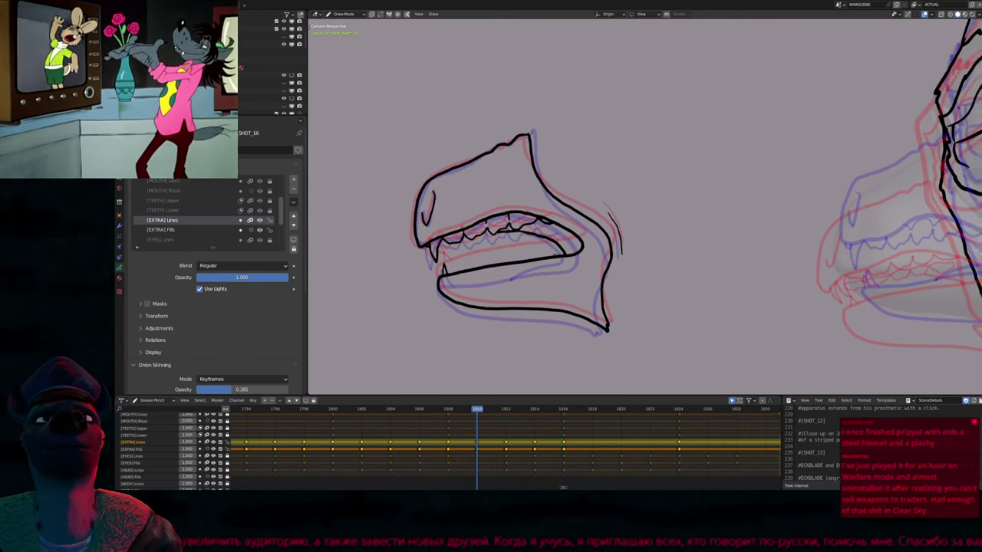
key(Down)
key(Up)
key(Up)
key(Down)
key(Down)
key(Up)
Lasso the floating mouth strokes, move them onto the wolf's snout on frame 1810, and resume drawing
key(ctrl+Tab)
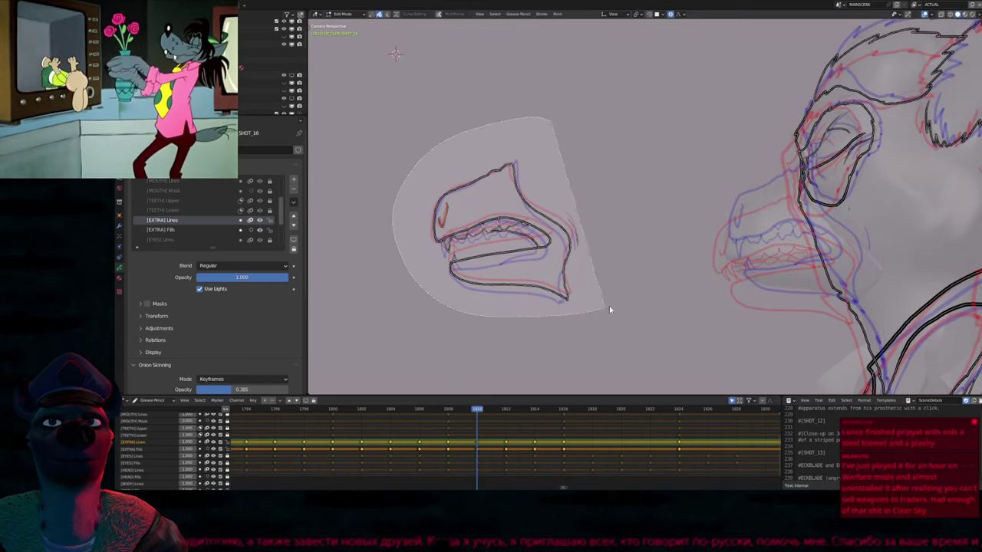
shift+middle_drag(576, 318, 491, 223)
key(g)
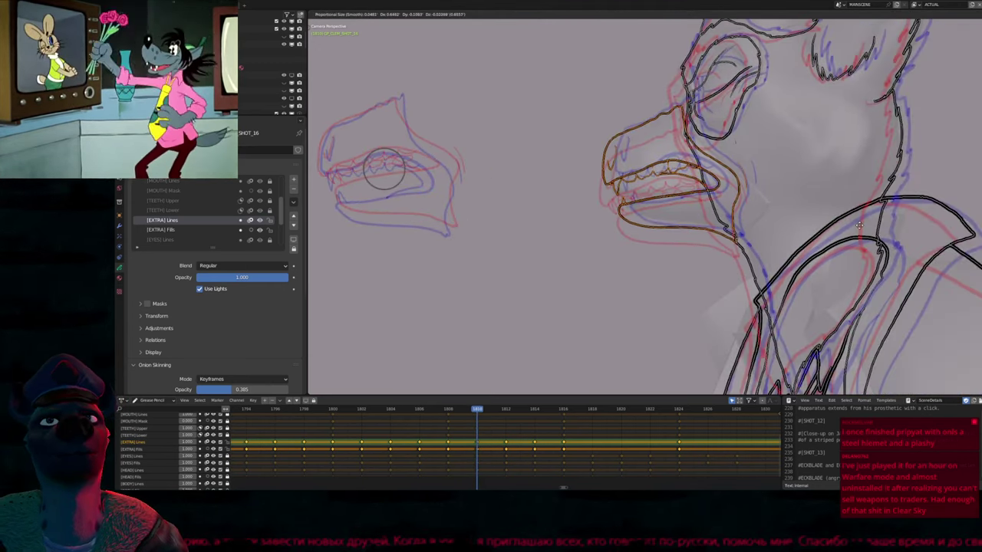
click(877, 234)
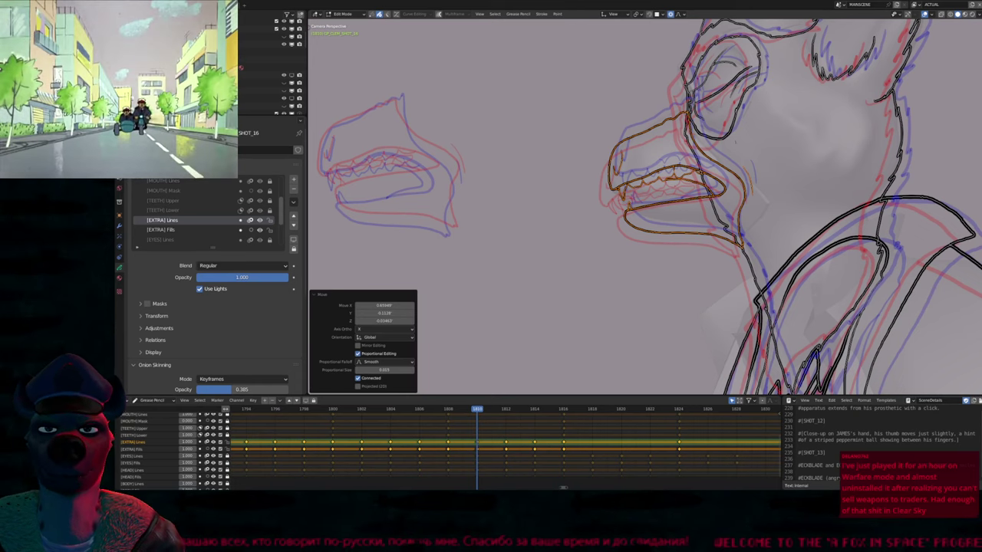
key(Tab)
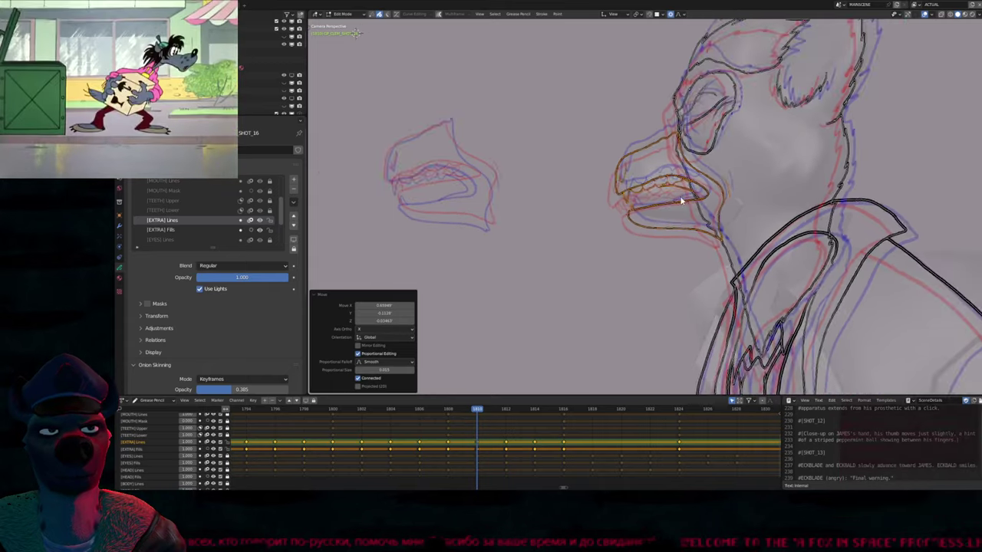
Delete the floating mouth sketch strokes on two neighbouring keyframes
key(Down)
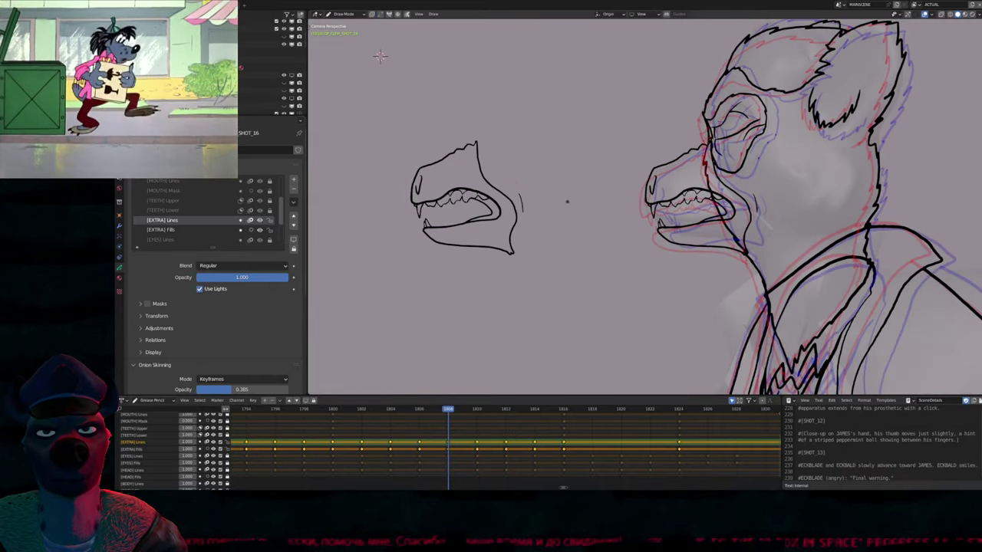
key(Tab)
mouse_move(519, 165)
mouse_down()
mouse_move(458, 306)
mouse_move(506, 168)
mouse_up()
key(x)
click(545, 242)
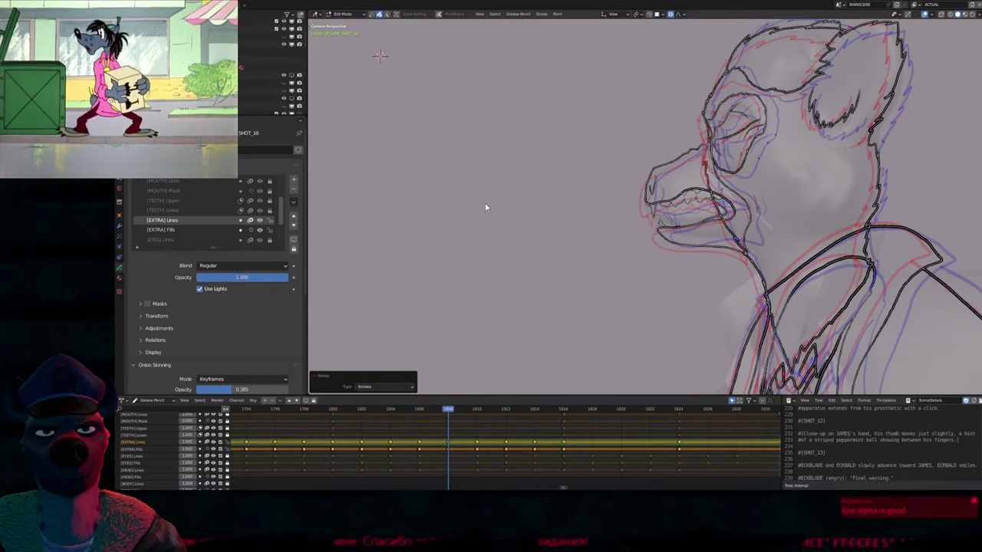
key(Up)
mouse_move(486, 207)
mouse_down()
mouse_move(396, 191)
mouse_move(596, 230)
mouse_up()
key(x)
click(596, 230)
key(Tab)
Show the later frames and remove the remaining floating mouth sketch
key(Down)
key(Up)
key(Up)
key(Up)
middle_drag(553, 460, 368, 453)
scroll(487, 105, down, 3)
mouse_move(548, 230)
shift+middle_down()
mouse_move(554, 280)
mouse_move(568, 228)
shift+middle_up()
key(ctrl+z)
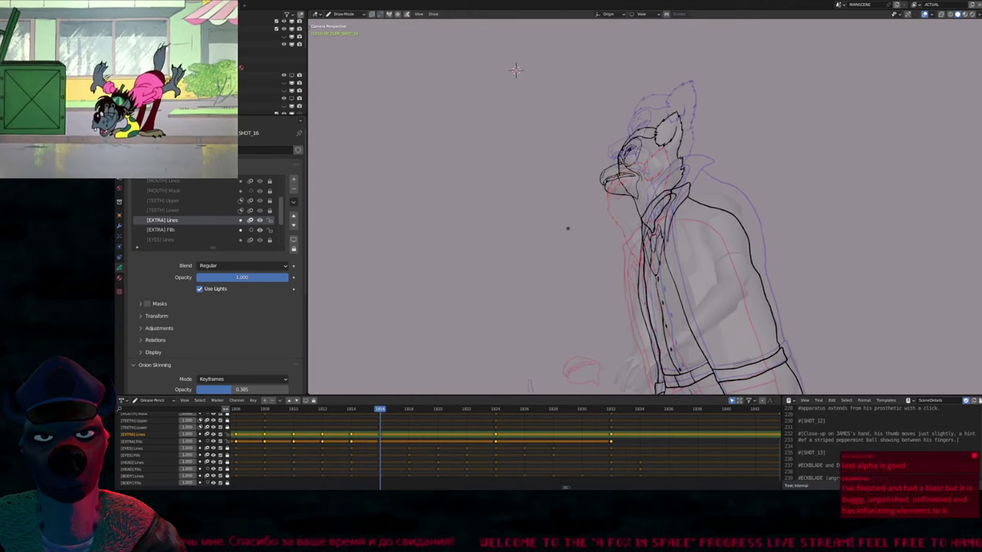
scroll(568, 228, down, 2)
mouse_move(583, 307)
shift+middle_down()
mouse_move(582, 224)
mouse_move(583, 265)
shift+middle_up()
Review the poses around frame 1816, scrub the animation, and jump back to the shot start
key(Down)
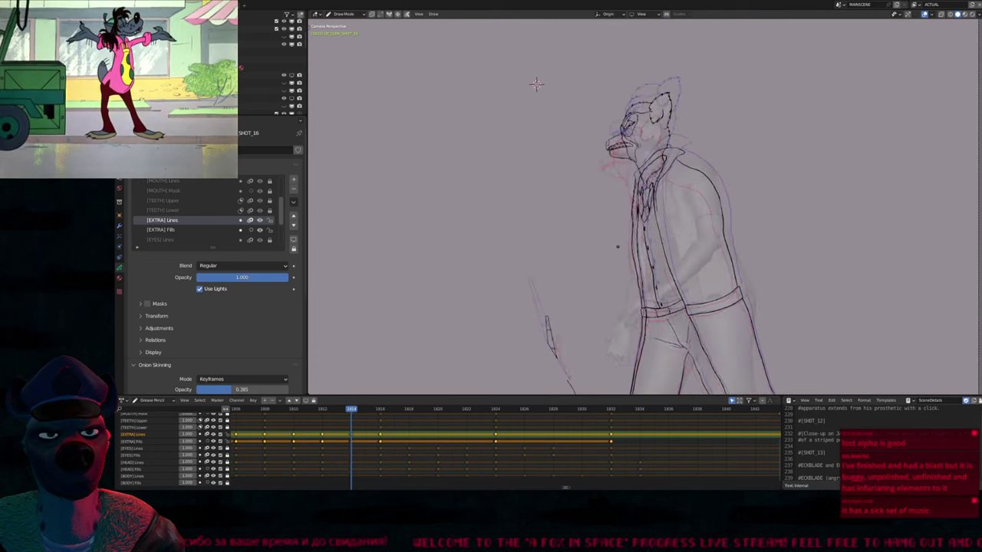
key(Down)
key(Up)
key(Up)
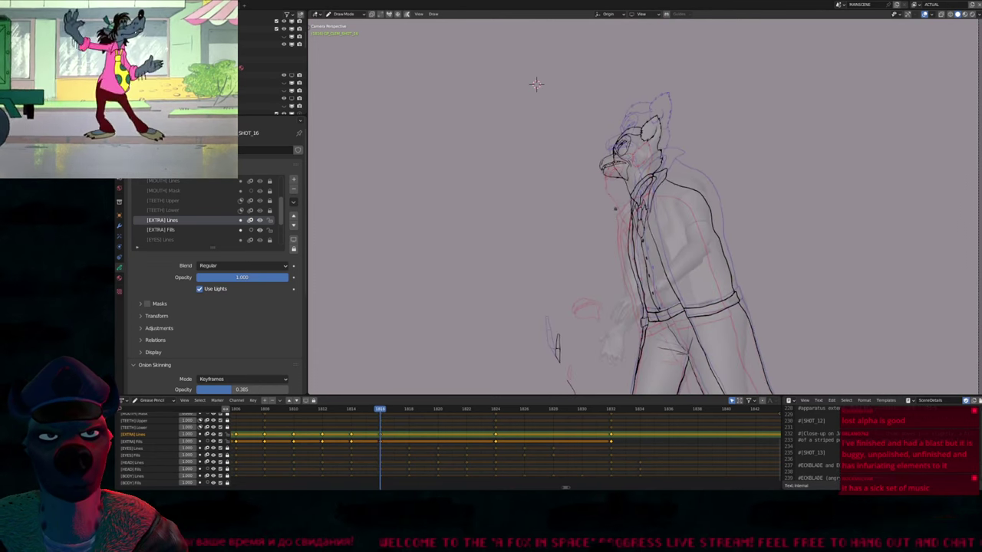
key(Down)
key(Down)
key(Up)
key(Up)
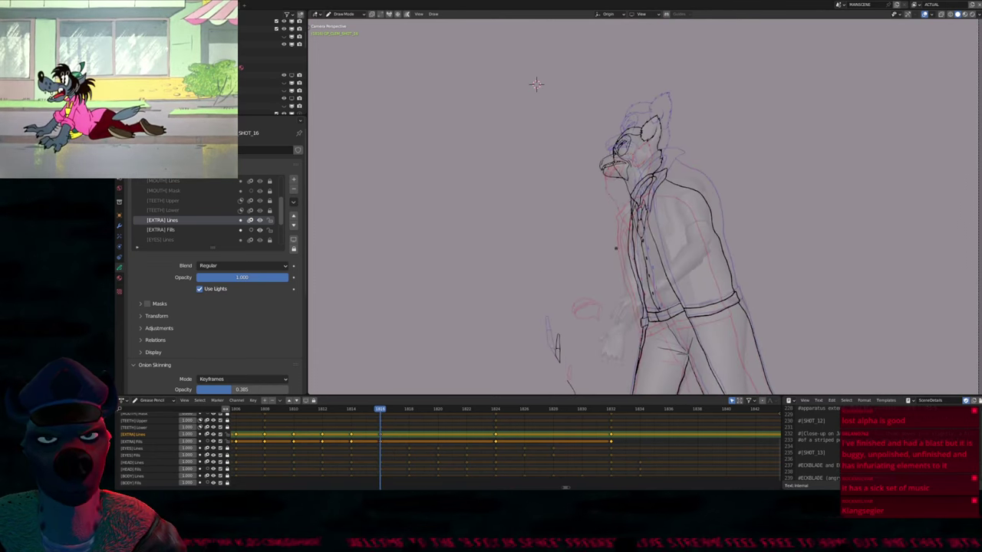
scroll(516, 430, down, 3)
mouse_move(449, 411)
mouse_down()
mouse_move(560, 411)
mouse_move(382, 413)
mouse_move(296, 427)
mouse_move(553, 420)
mouse_move(273, 414)
mouse_move(426, 418)
mouse_move(386, 416)
mouse_up()
scroll(266, 412, down, 3)
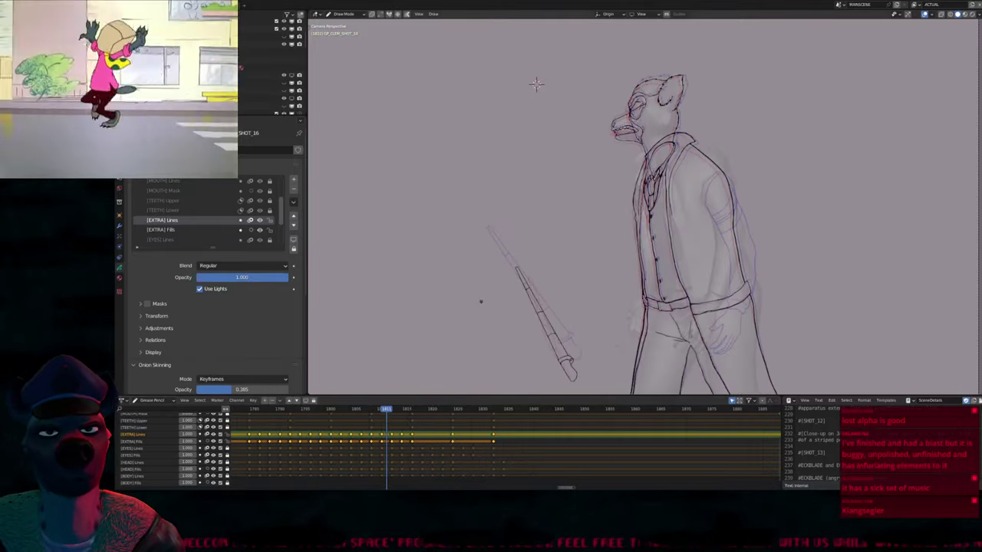
key(shift+Left)
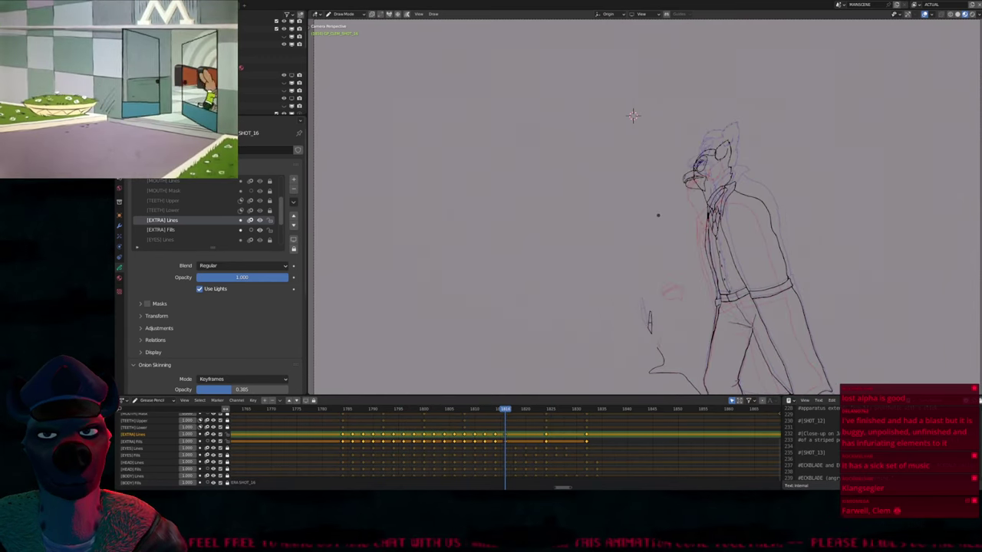
scroll(506, 445, up, 5)
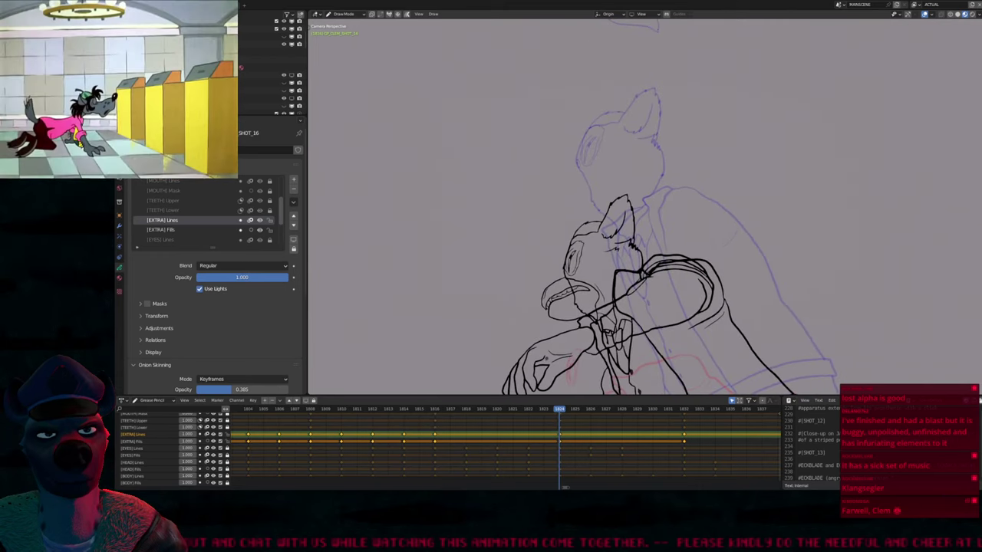
Shift the frame-1816 keys to frame 1820 after trying and undoing generated in-betweens
click(558, 441)
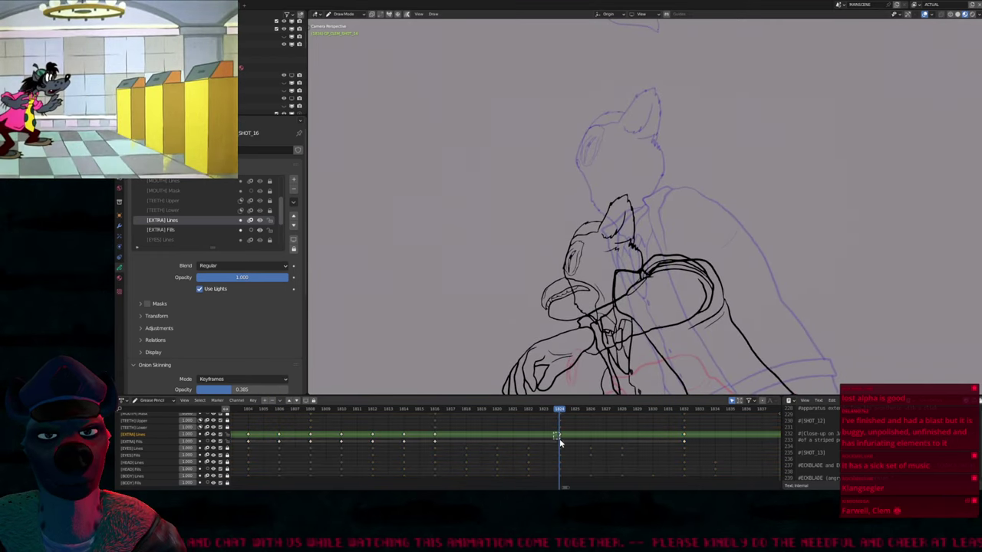
click(497, 409)
key(ctrl+shift+e)
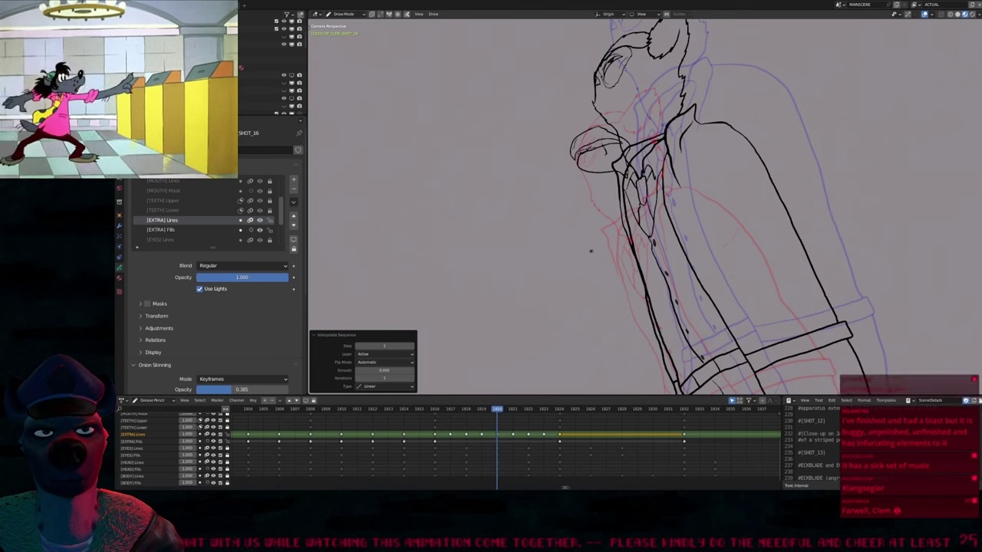
key(ctrl+z)
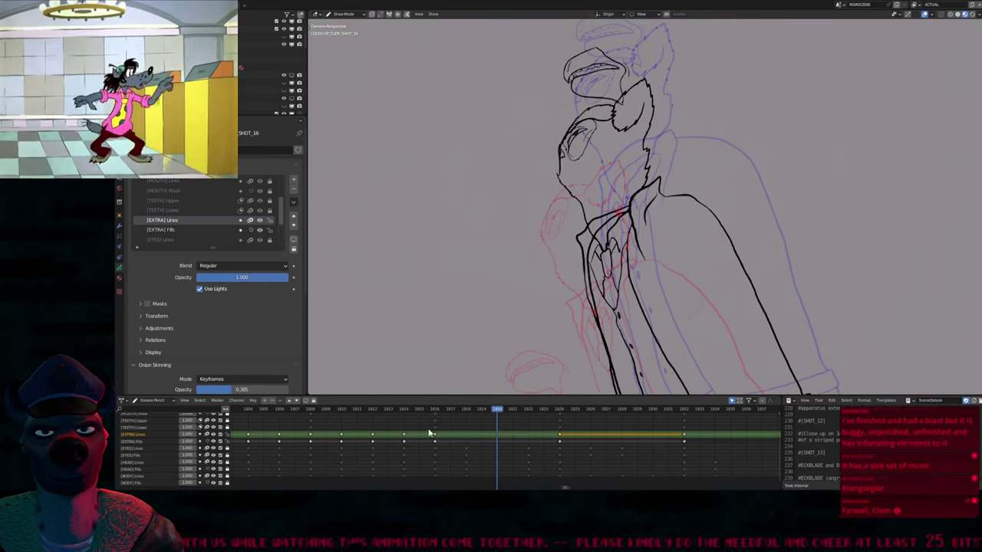
drag(440, 442, 504, 439)
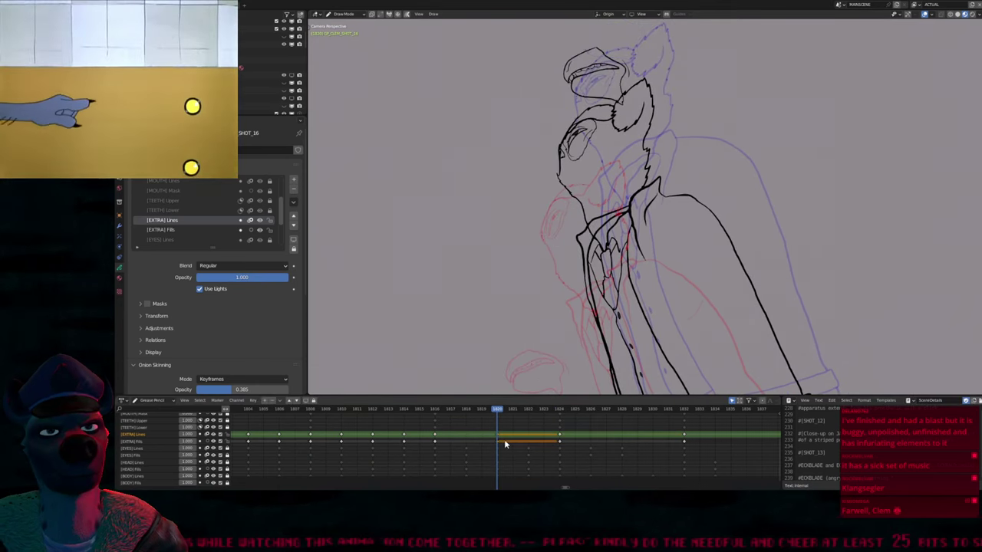
Move the selected stroke onto the character's mouth on frame 1820
key(Tab)
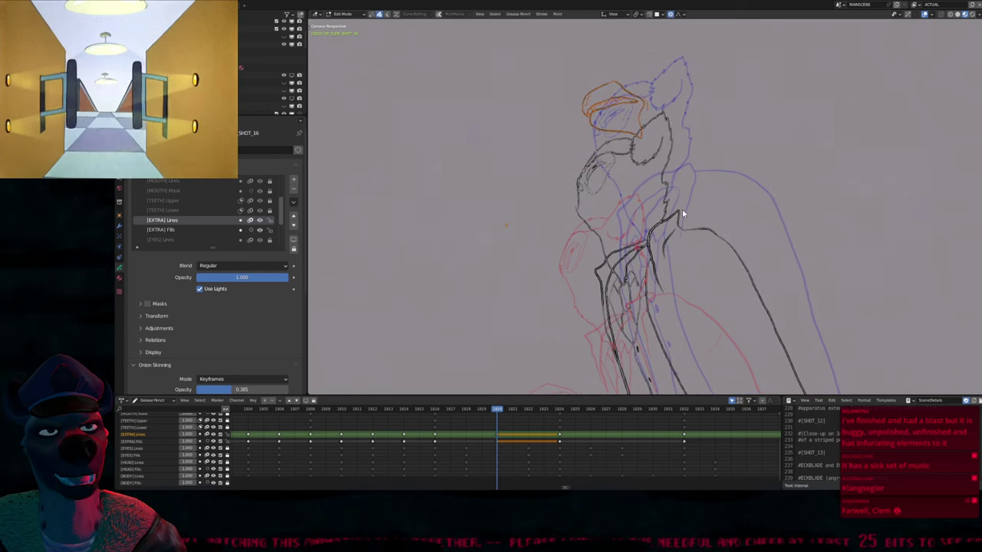
key(g)
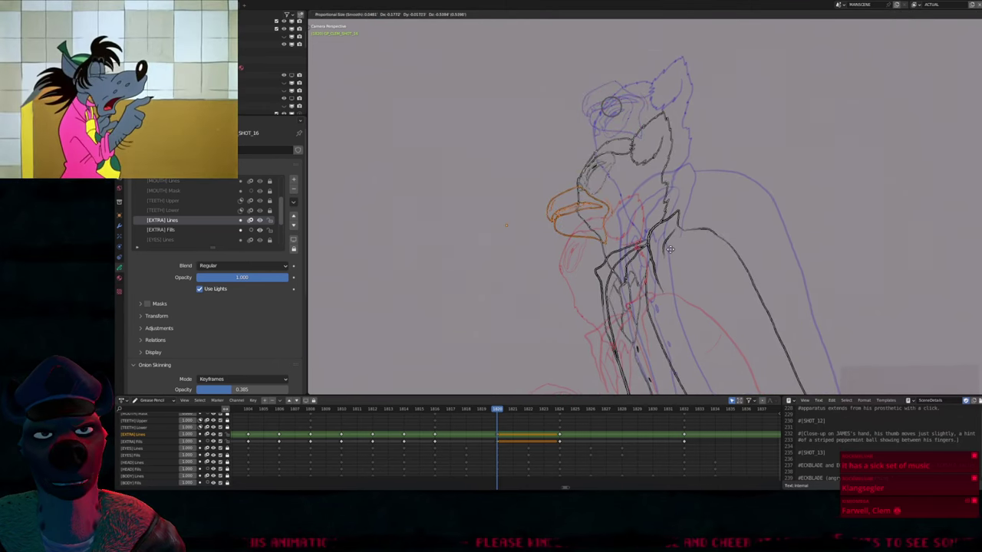
click(671, 251)
scroll(666, 164, up, 3)
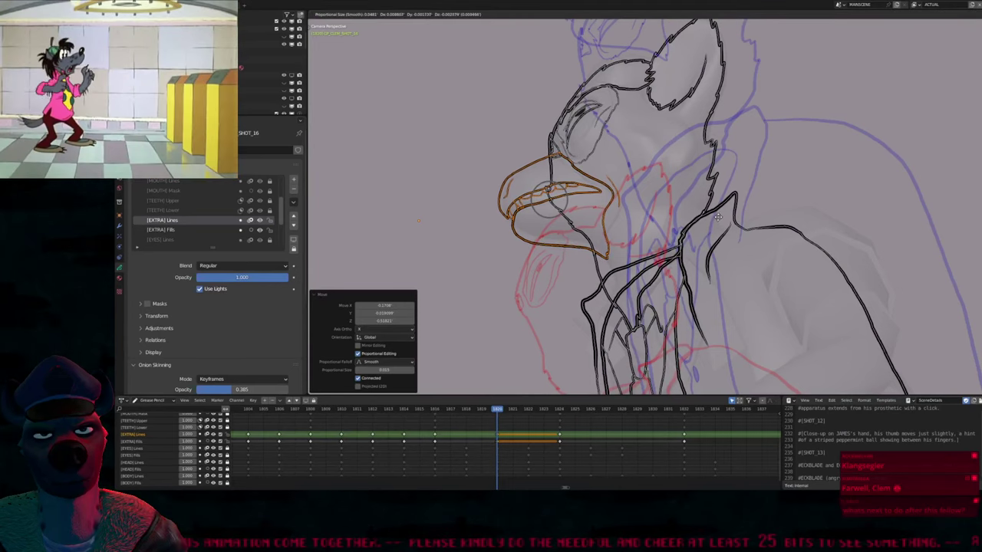
key(Tab)
Switch from [EYES] Lines back to [EXTRA] Lines and retime the selected keyframe
key(ctrl+Page_Down)
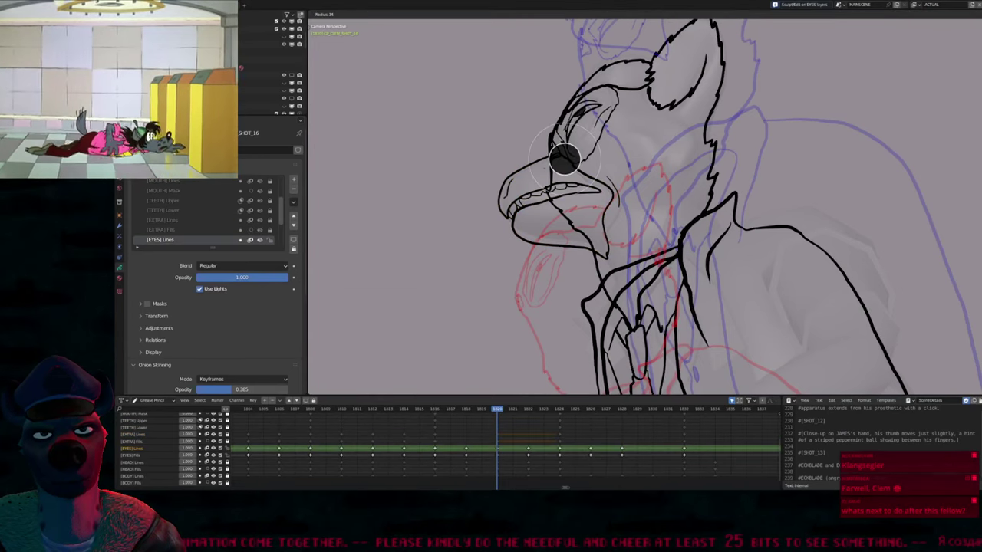
scroll(588, 280, down, 3)
key(Tab)
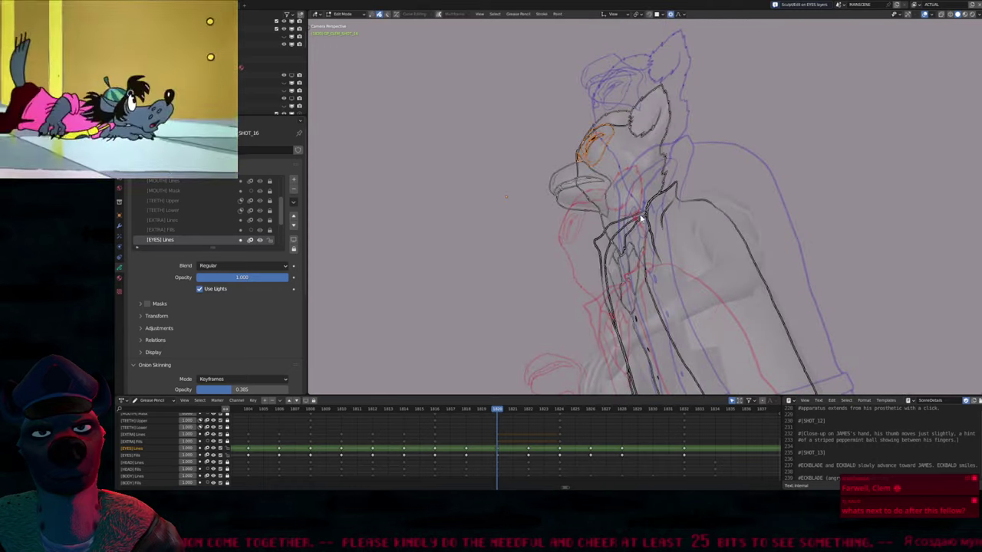
key(Tab)
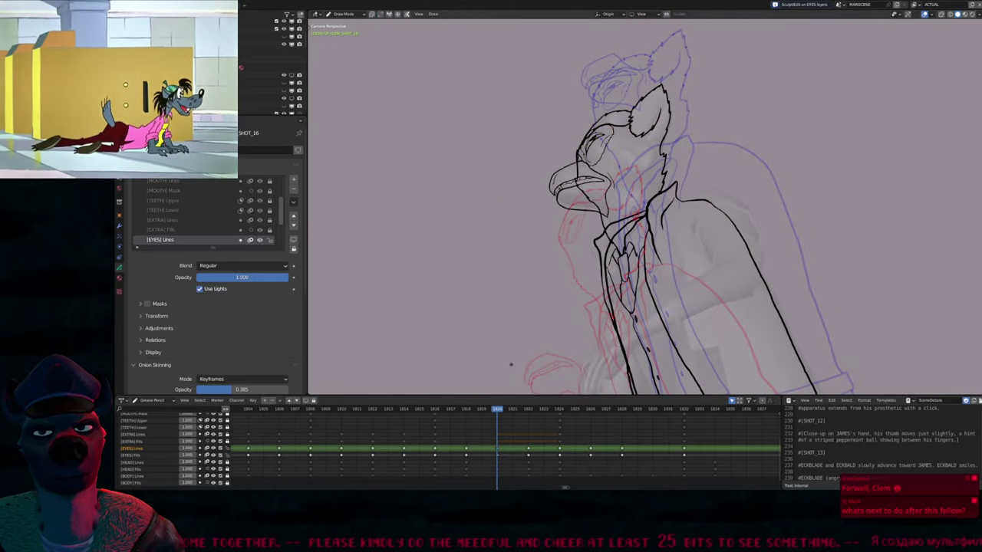
key(ctrl+Page_Up)
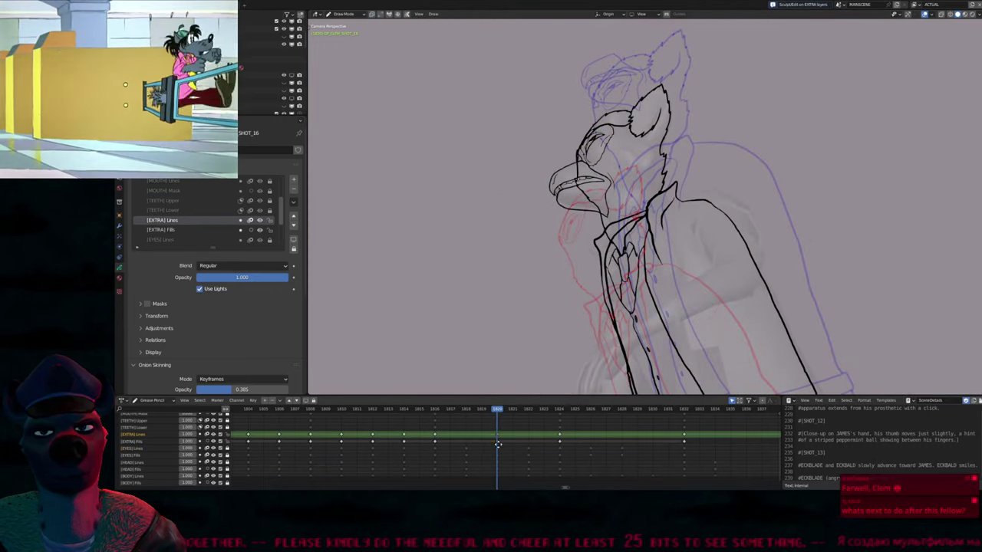
key(g)
click(467, 443)
Raise the beak strokes on frame 1818
click(467, 413)
key(Tab)
key(g)
click(590, 252)
key(Tab)
Return to keyframe 1818 and frame the whole character in view
key(Up)
key(Up)
key(Up)
key(Down)
key(Down)
scroll(447, 353, up, 5)
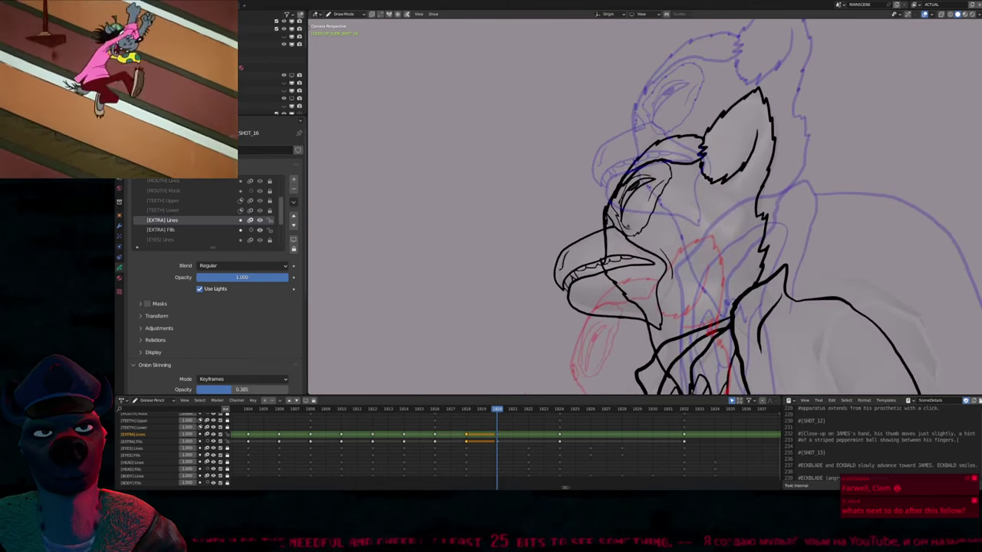
key(Down)
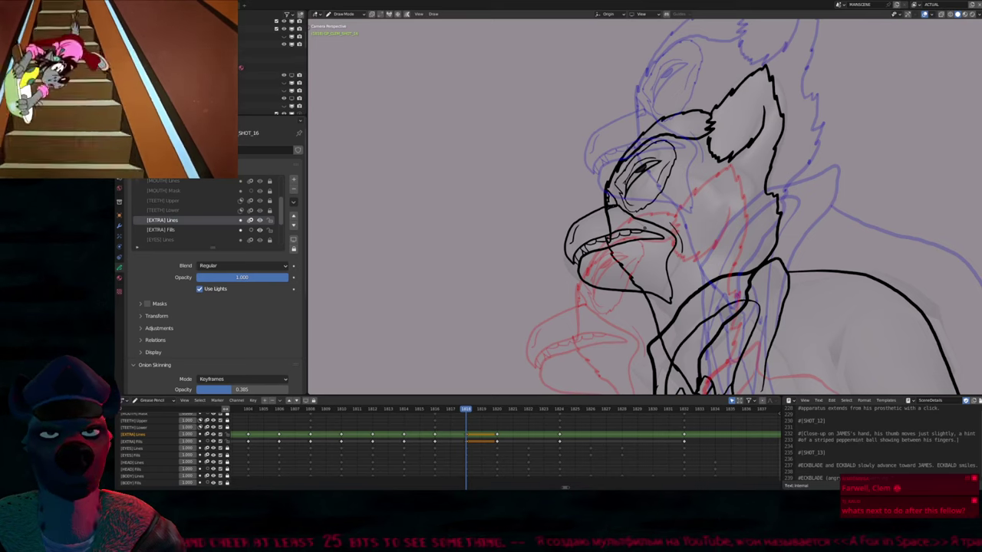
key(Home)
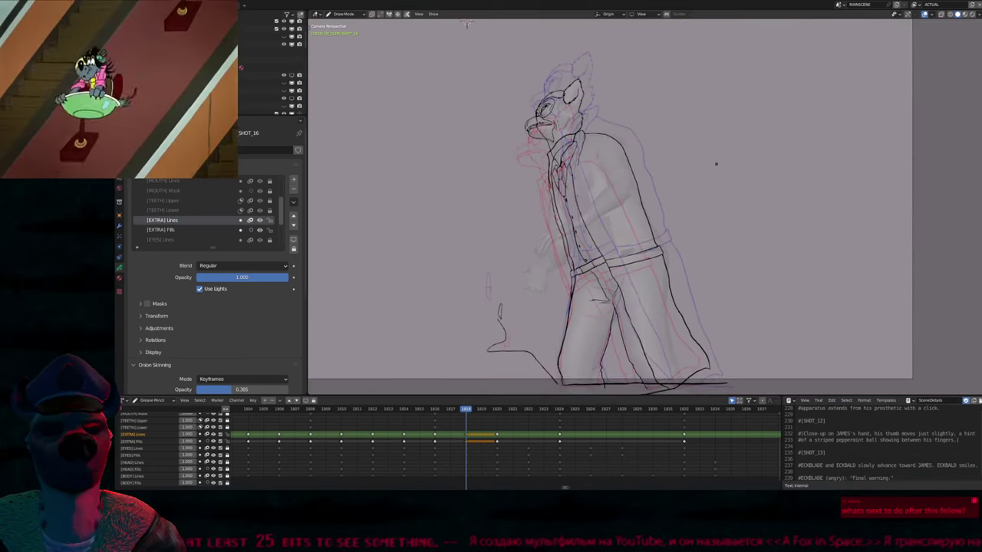
Sketch an explanatory arrow and loop beside the character, then undo it
ctrl+scroll(725, 168, up, 5)
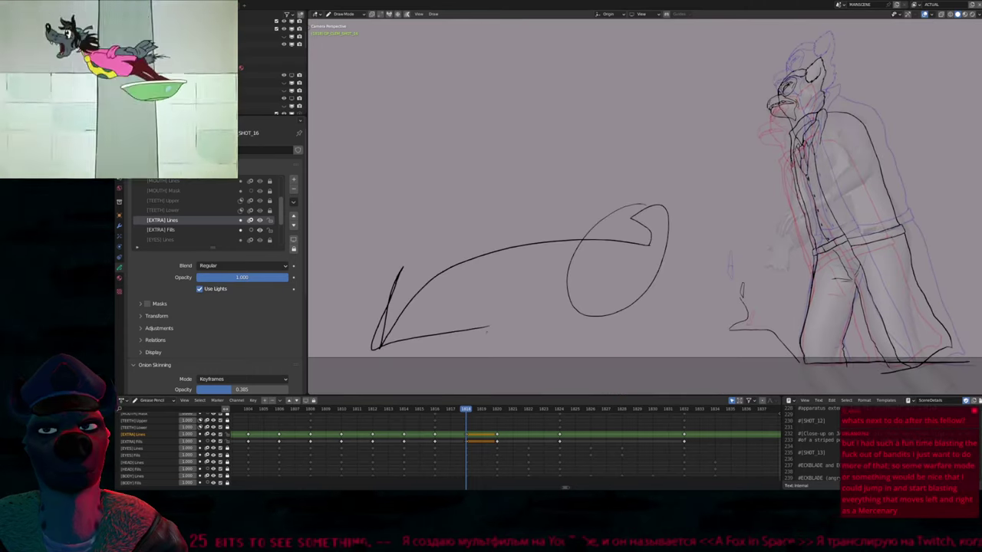
mouse_move(712, 193)
shift+middle_down()
mouse_move(638, 245)
mouse_move(692, 184)
mouse_move(556, 252)
shift+middle_up()
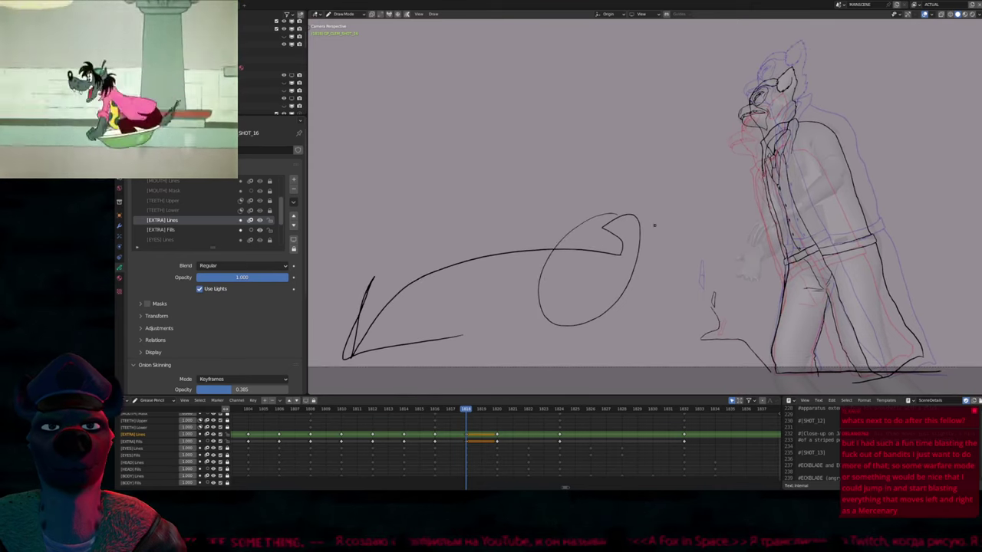
key(ctrl+z)
ctrl+scroll(436, 40, down, 6)
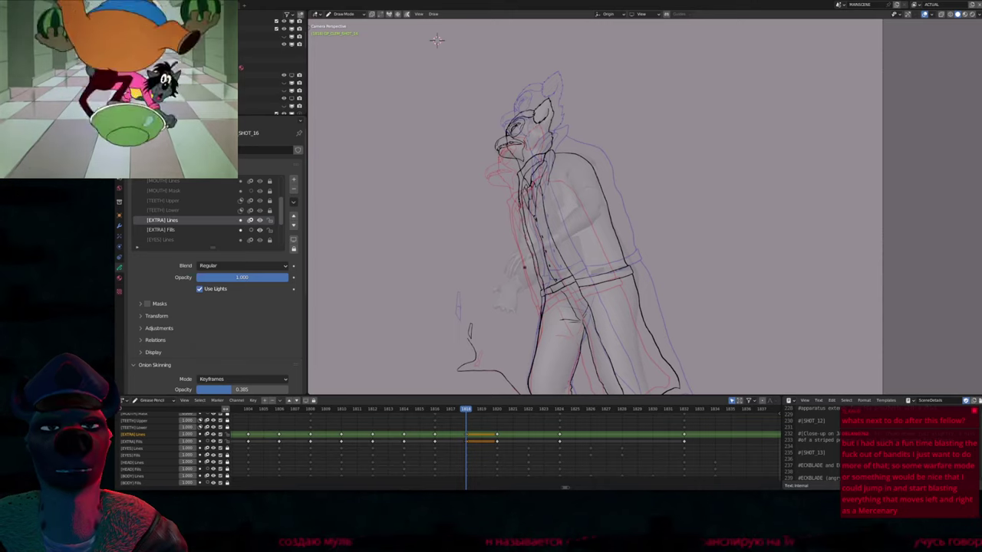
alt+scroll(436, 40, up, 18)
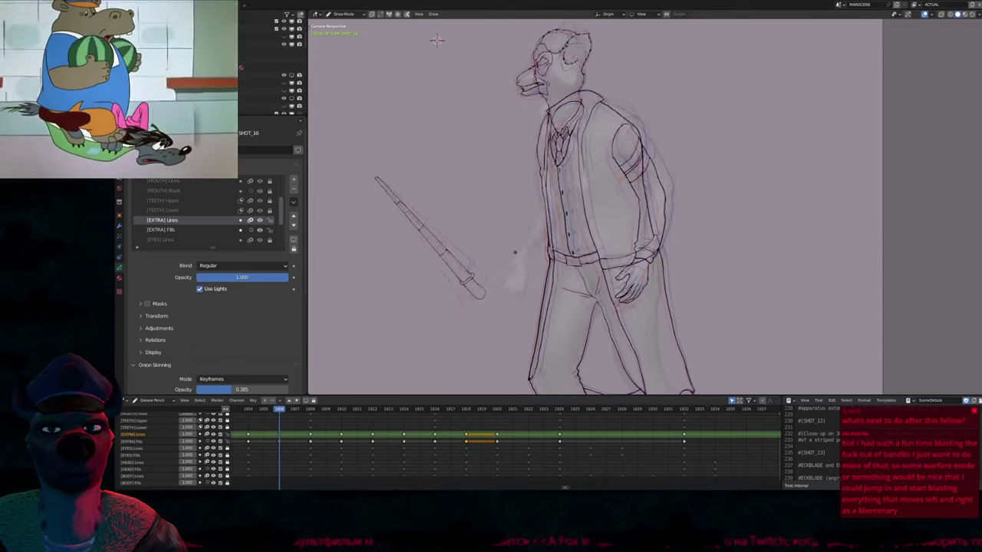
alt+scroll(436, 40, down, 16)
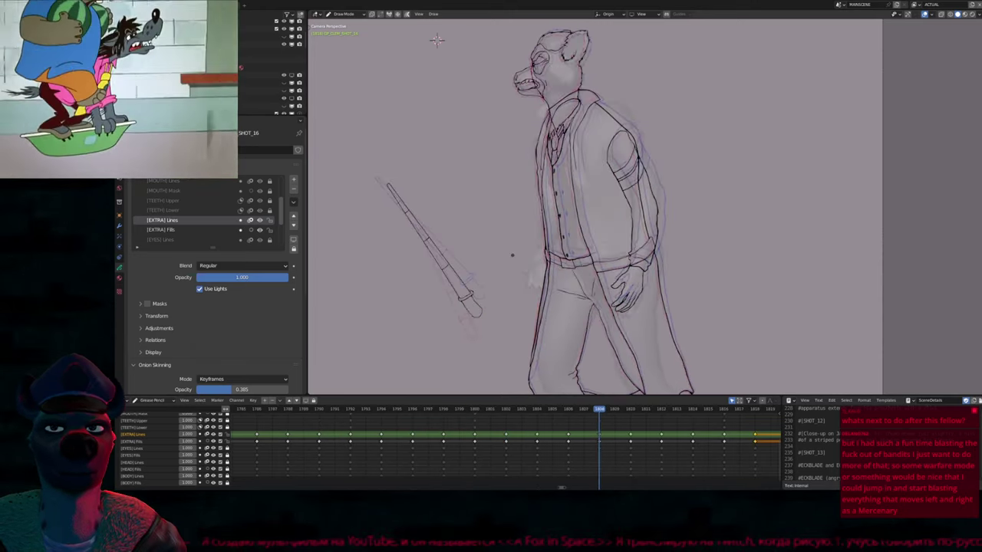
alt+scroll(437, 40, down, 2)
alt+scroll(437, 40, up, 6)
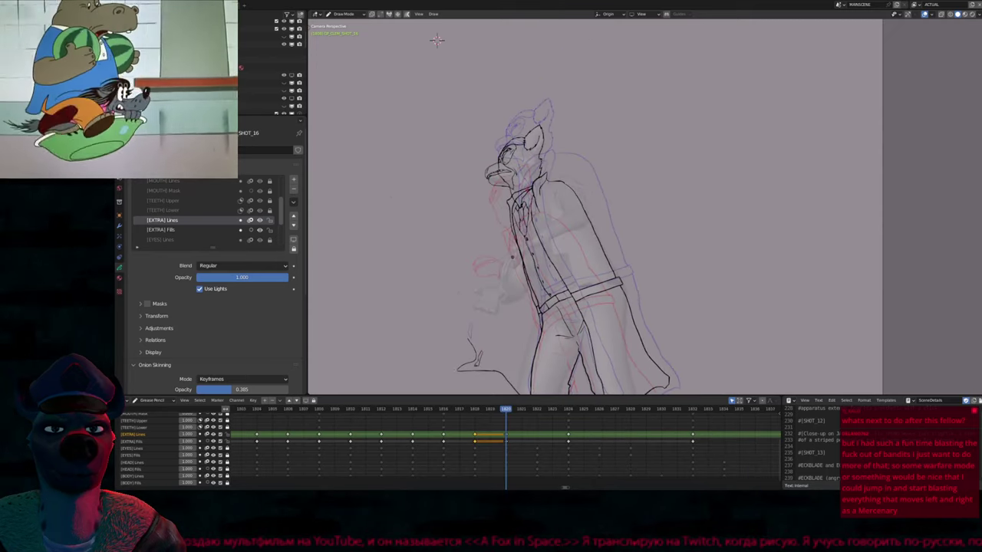
alt+scroll(722, 158, up, 2)
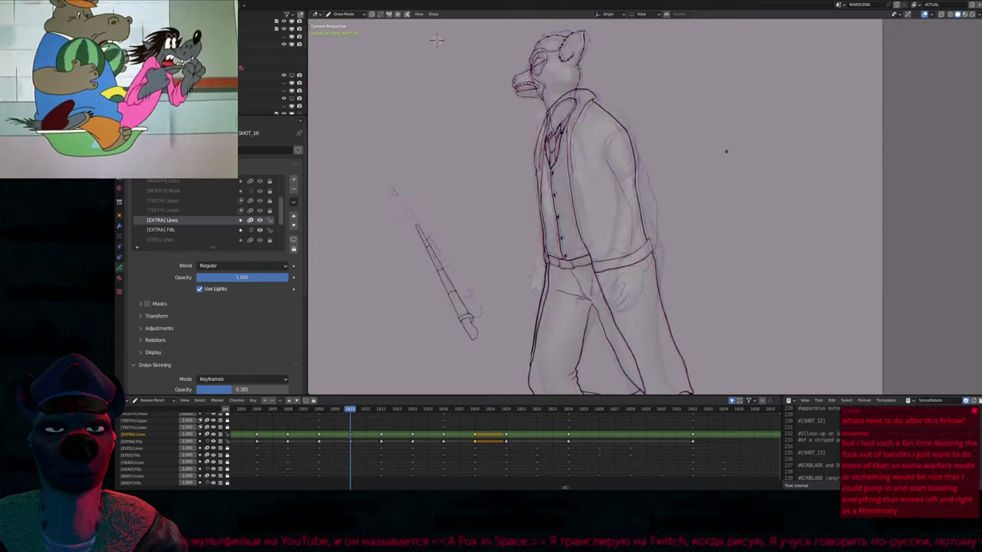
alt+scroll(722, 158, down, 2)
Sketch rough explanatory oval, line and loops around the head, then undo them
drag(767, 69, 767, 69)
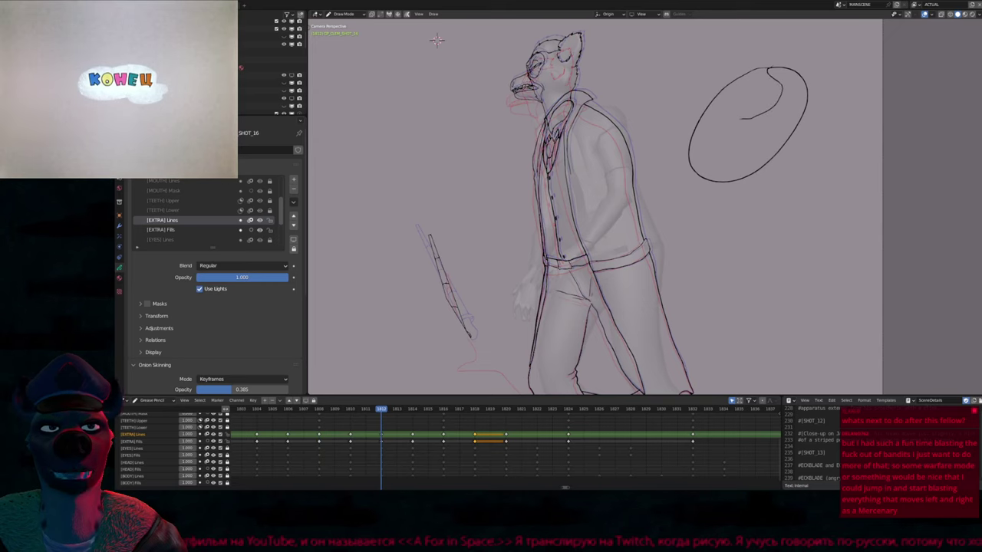
mouse_move(742, 118)
mouse_down()
mouse_move(418, 71)
mouse_move(429, 107)
mouse_move(422, 77)
mouse_move(725, 109)
mouse_move(679, 76)
mouse_move(697, 132)
mouse_move(740, 90)
mouse_move(787, 89)
mouse_move(809, 48)
mouse_move(775, 115)
mouse_move(775, 142)
mouse_move(792, 136)
mouse_move(889, 238)
mouse_up()
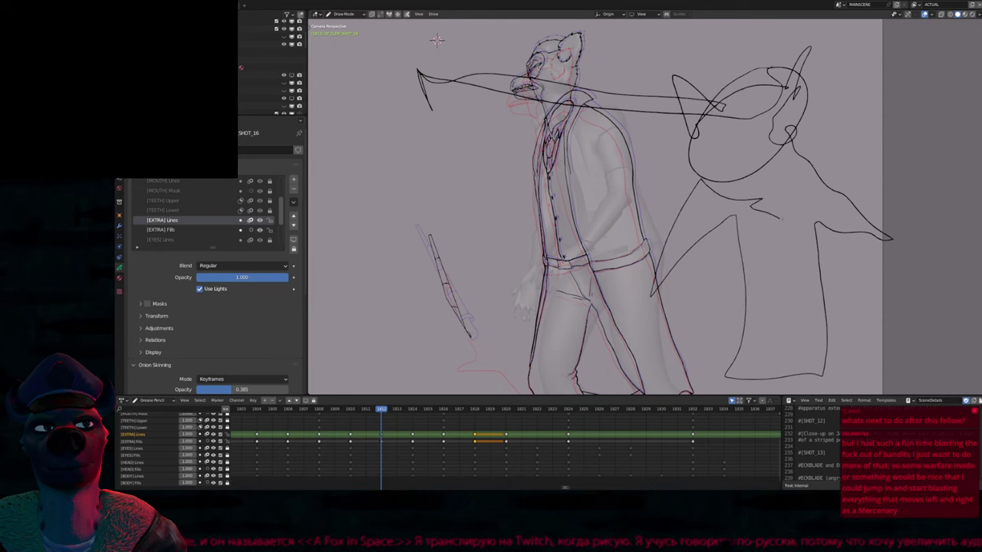
shift+middle_drag(437, 40, 353, 2)
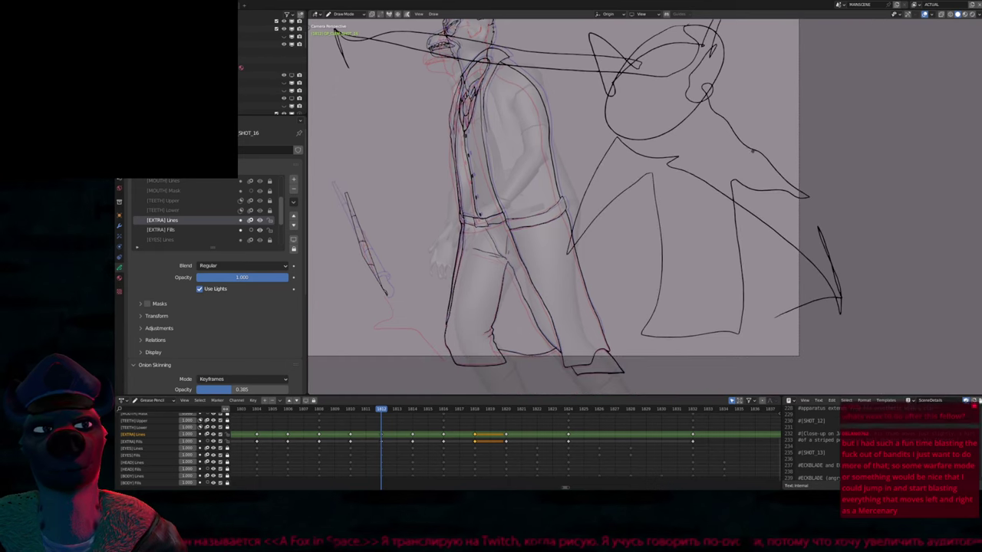
mouse_move(805, 142)
mouse_down()
mouse_move(840, 176)
mouse_move(805, 154)
mouse_move(883, 267)
mouse_move(852, 296)
mouse_up()
drag(738, 230, 798, 349)
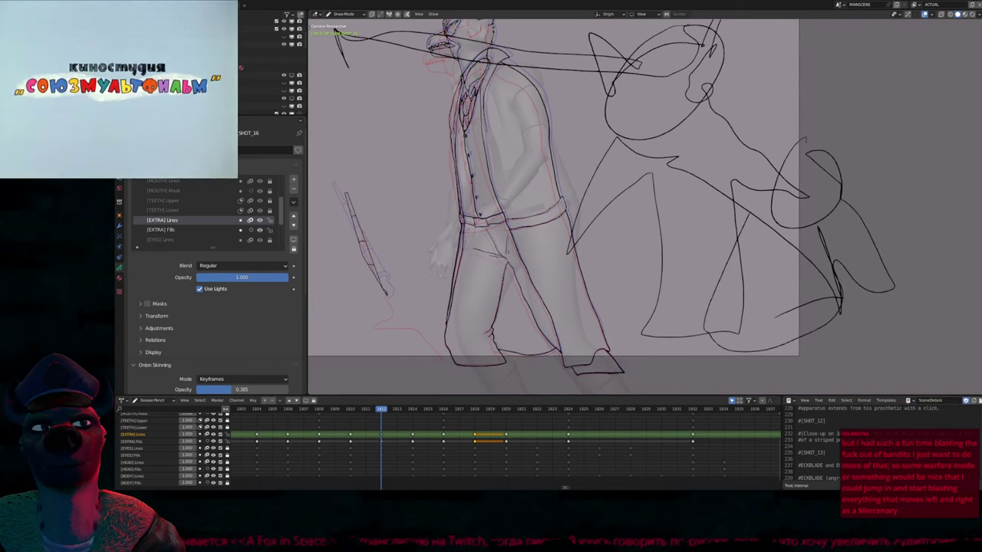
key(ctrl+z)
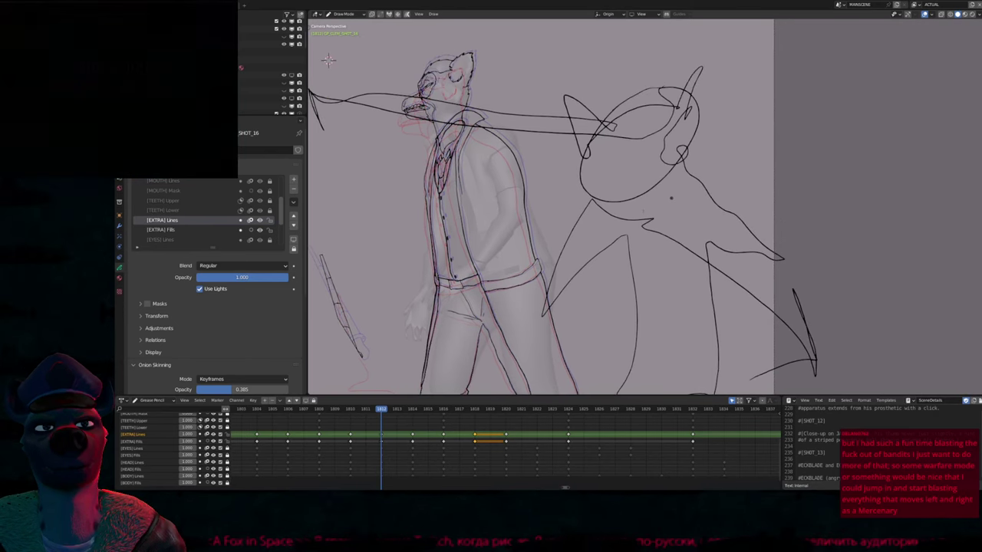
On the previous key, draw three rough trial curves, undo them, and recentre on the head
key(Down)
mouse_move(633, 246)
shift+middle_down()
mouse_move(696, 259)
mouse_move(710, 151)
shift+middle_up()
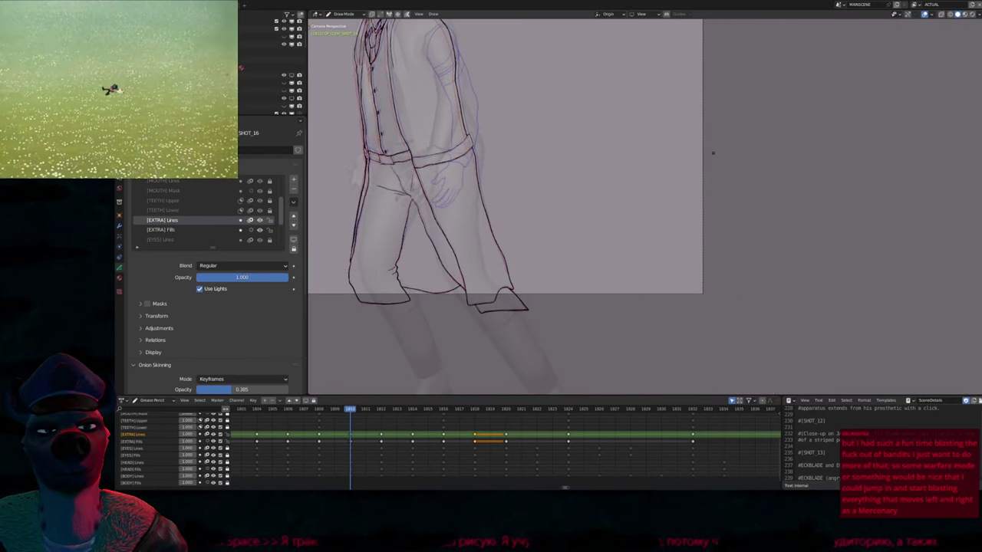
drag(706, 149, 622, 330)
drag(725, 209, 656, 336)
drag(742, 250, 668, 378)
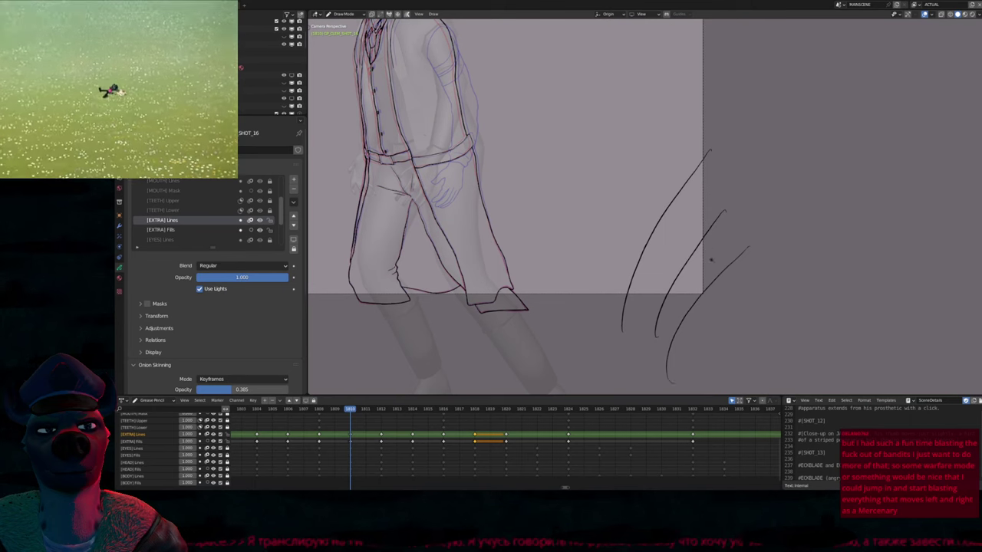
key(ctrl+z)
key(ctrl+z)
key(ctrl+z)
shift+middle_drag(629, 212, 809, 347)
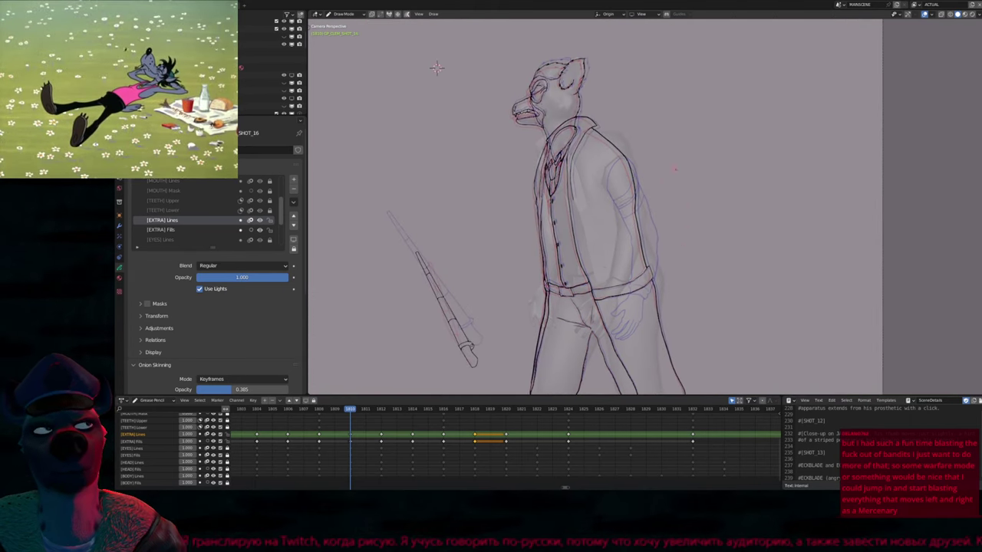
mouse_move(696, 179)
shift+middle_down()
mouse_move(652, 175)
mouse_move(646, 159)
shift+middle_up()
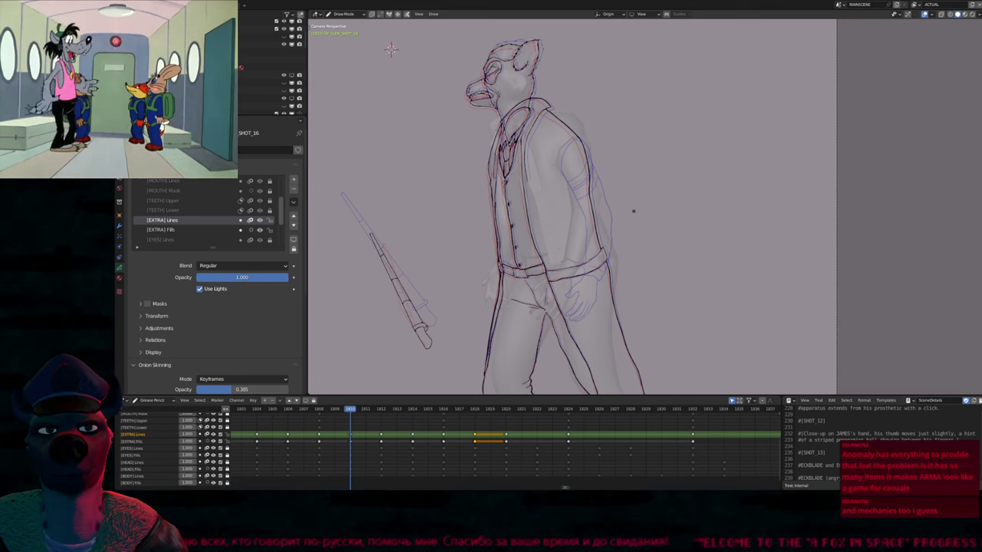
Move the [EXTRA] Lines key from frame 1820 to 1822 and go to it
scroll(625, 207, down, 3)
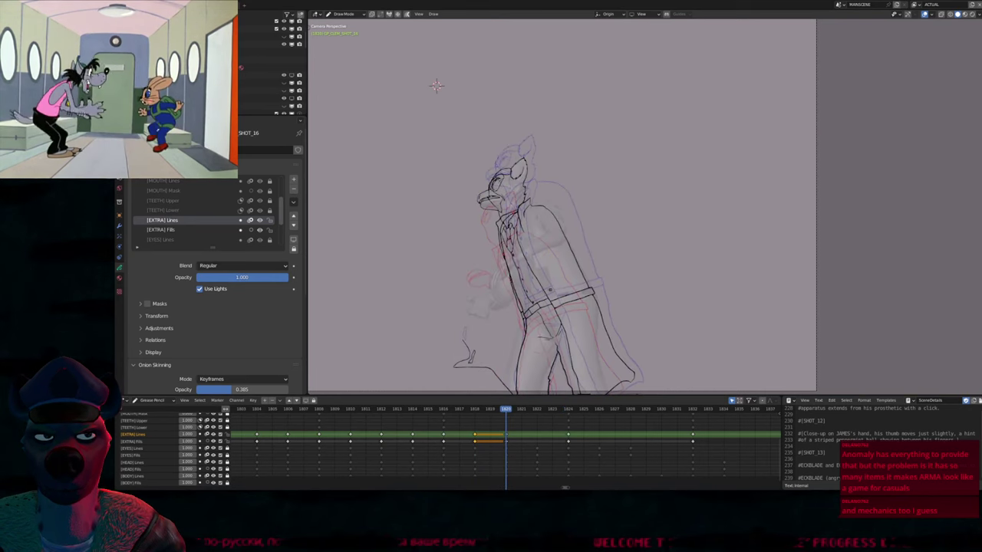
drag(511, 444, 542, 444)
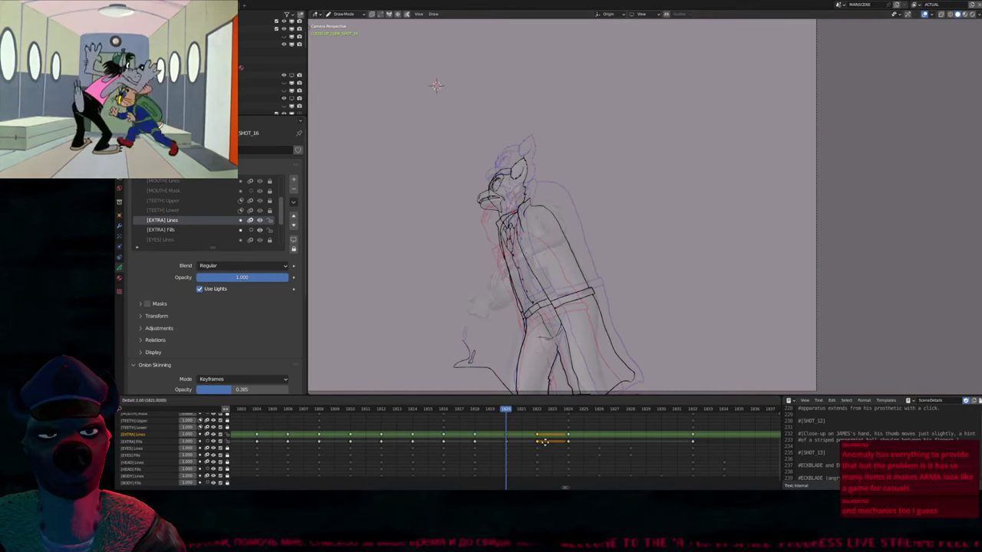
key(Up)
Reshape the beak stroke on frame 1822 with proportional editing to open the mouth
key(n)
key(Tab)
key(KP_Decimal)
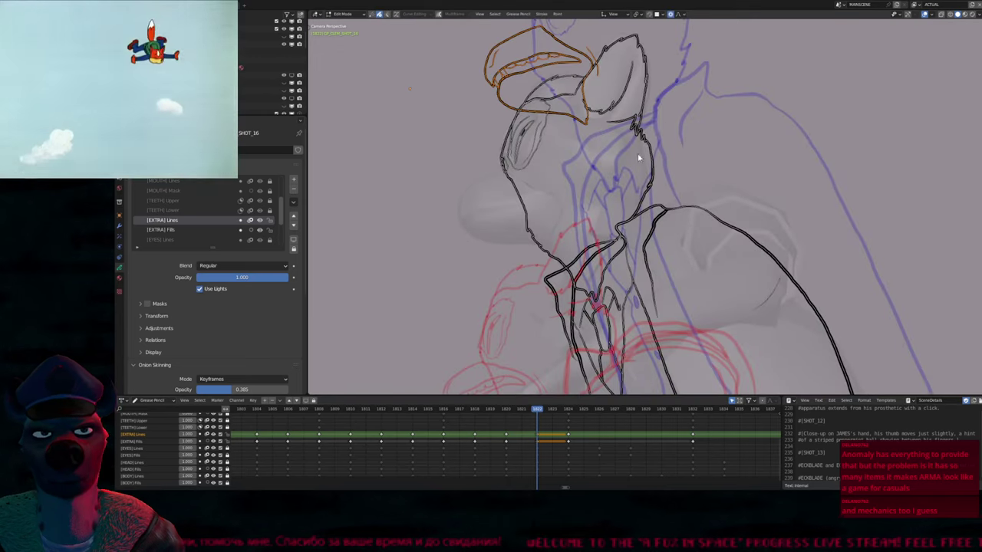
key(g)
scroll(627, 253, down, 3)
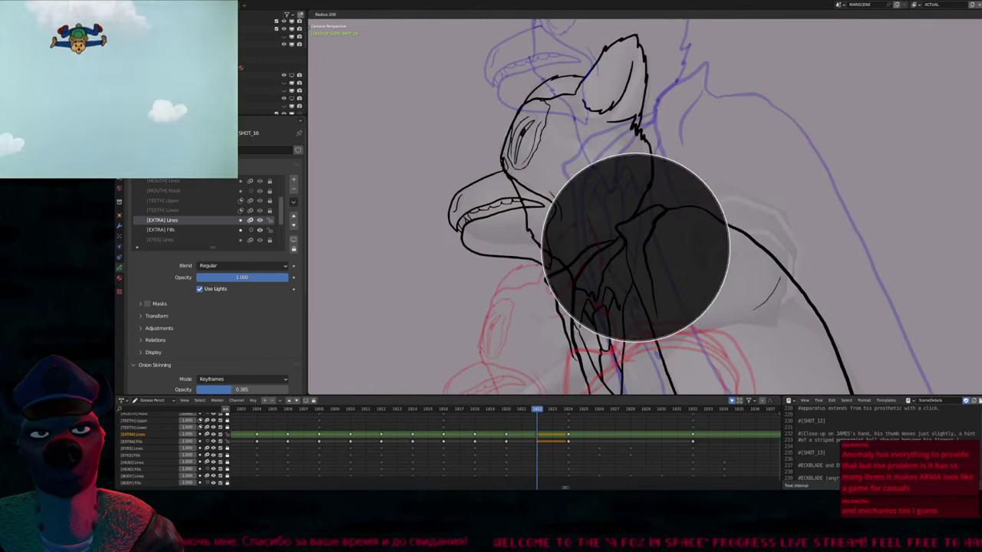
click(627, 253)
key(Tab)
Step through undoing the beak changes, shrink the brush radius, and restore the open-mouth edit
key(ctrl+z)
key(ctrl+z)
key(ctrl+z)
key(ctrl+z)
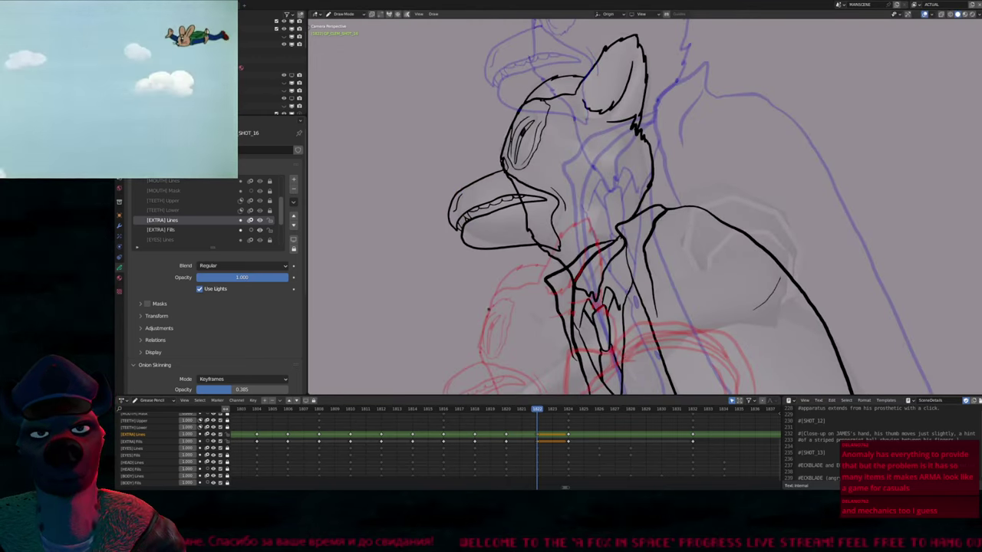
key(ctrl+z)
key(ctrl+z)
key(f)
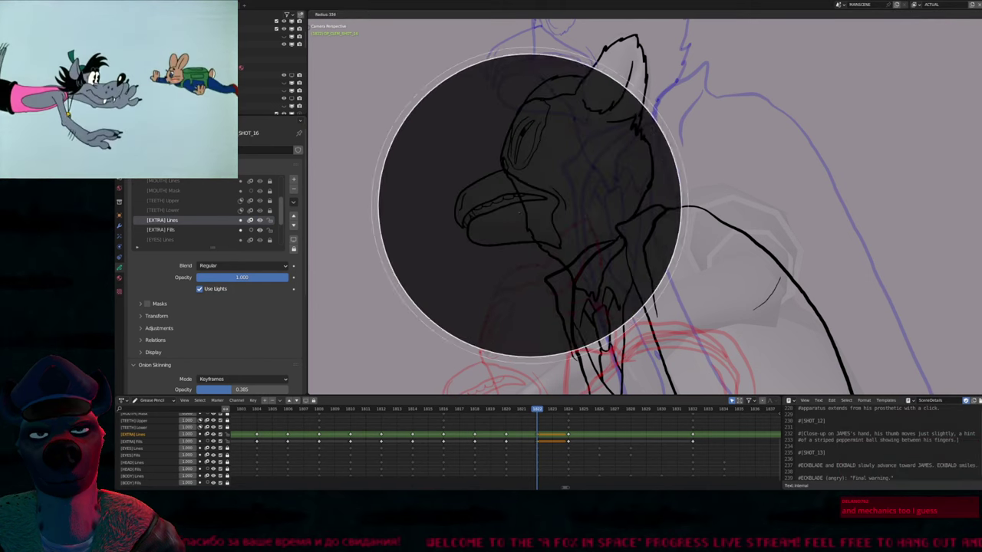
click(503, 216)
key(ctrl+z)
key(ctrl+z)
key(ctrl+z)
key(ctrl+z)
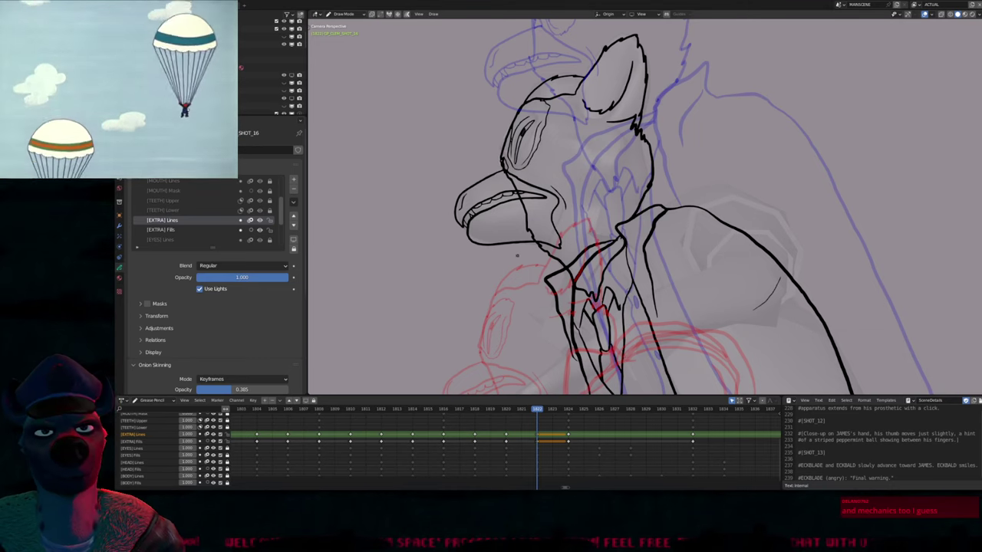
Flip through neighbouring keys to compare poses, ending on keyframe 1826
key(Down)
key(Up)
key(Up)
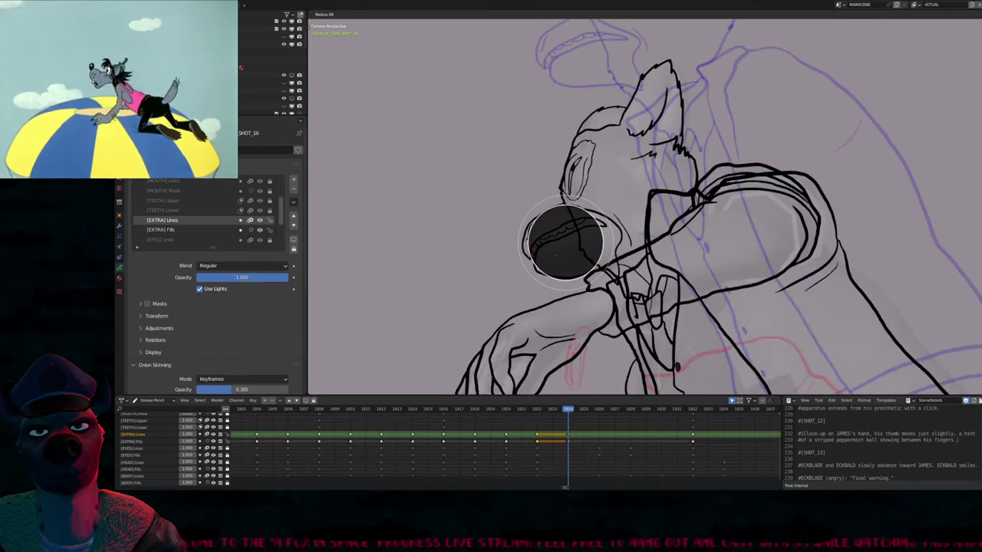
key(Down)
key(Down)
key(Down)
key(Down)
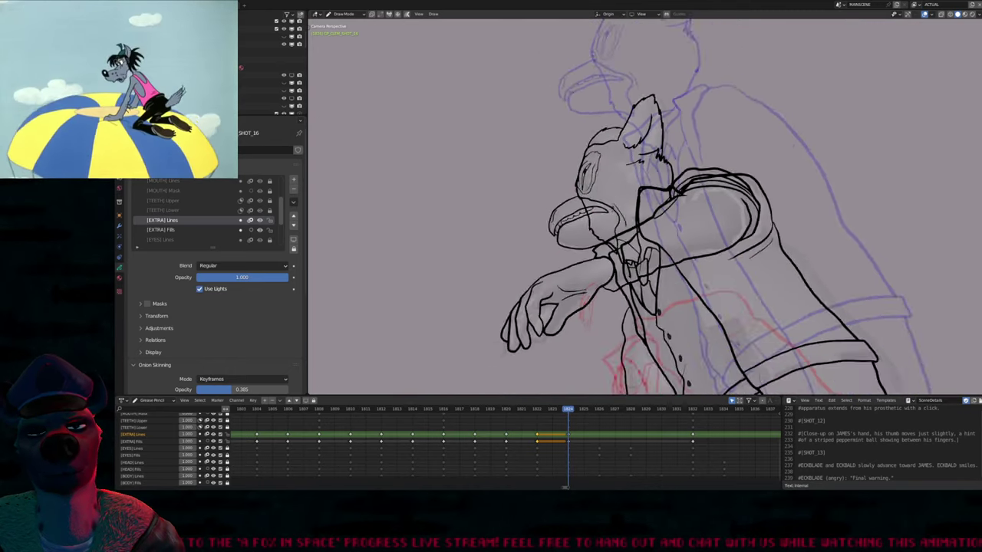
key(Down)
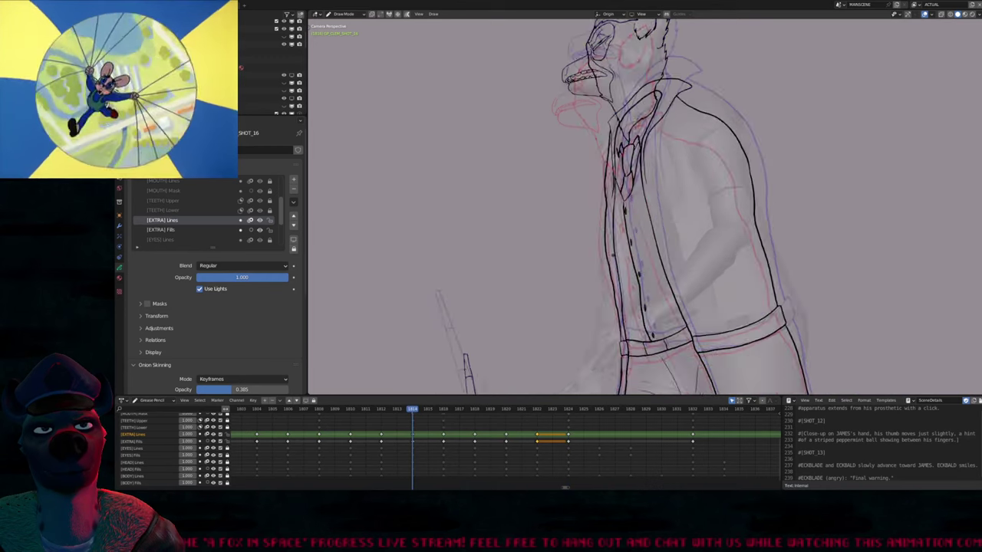
key(Up)
key(Up)
key(Up)
key(Up)
key(Down)
key(Down)
key(Down)
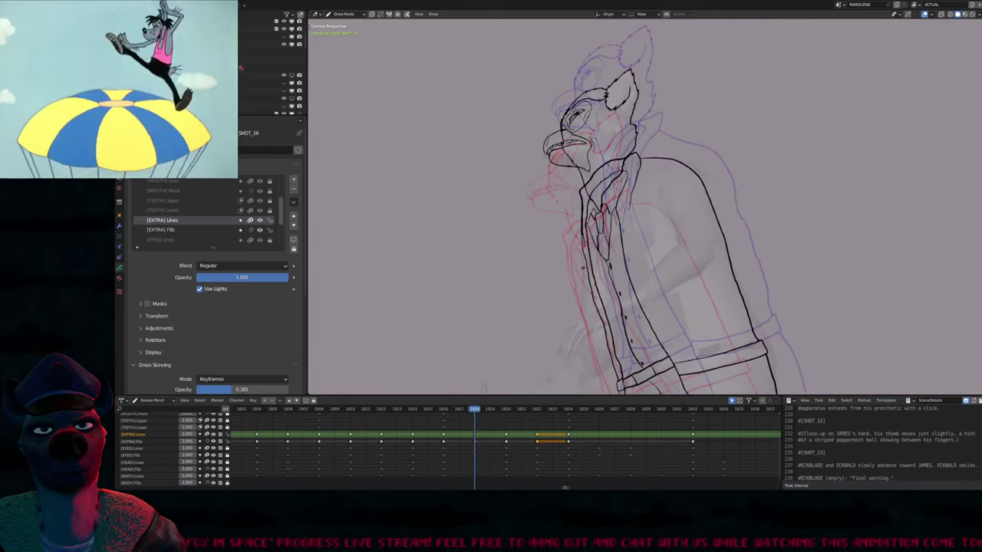
key(Up)
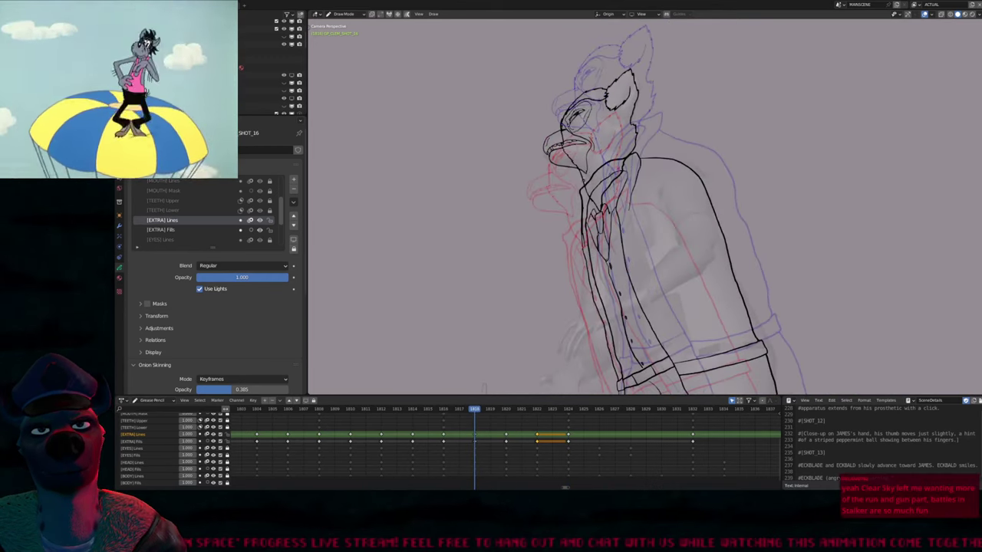
key(Up)
key(Up)
key(Up)
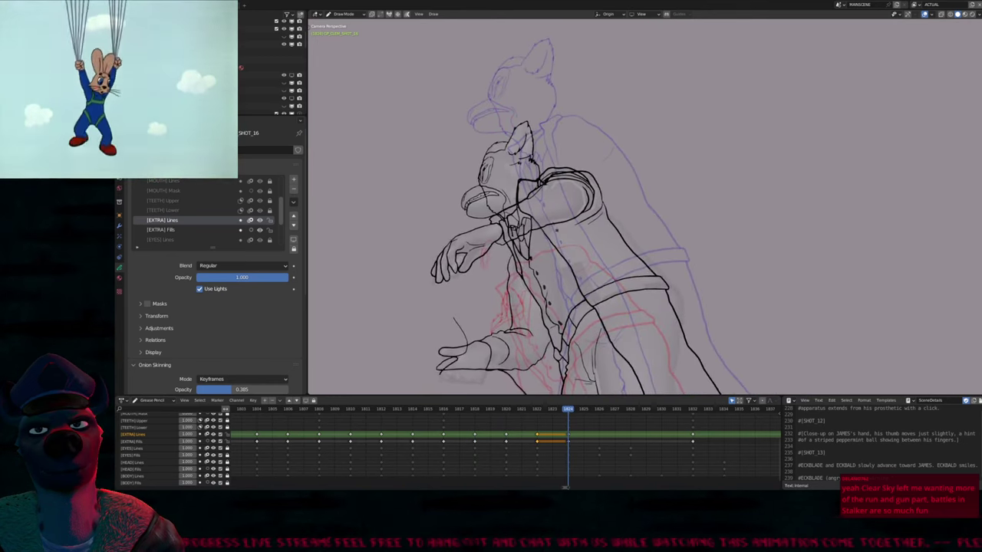
key(Up)
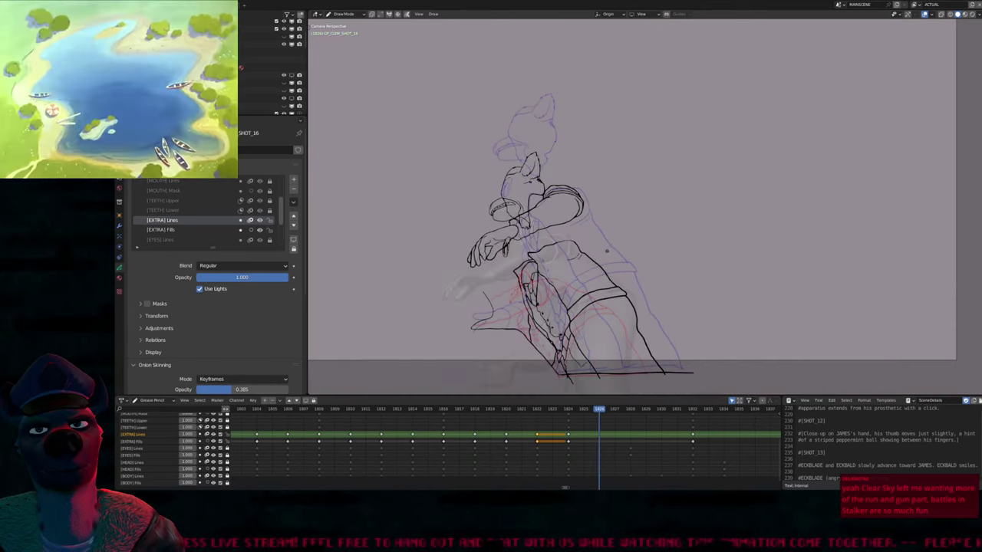
Try moving the stick stroke, cancel it, and resume drawing on [HEAD] Lines at frame 1824
key(Tab)
scroll(580, 215, up, 3)
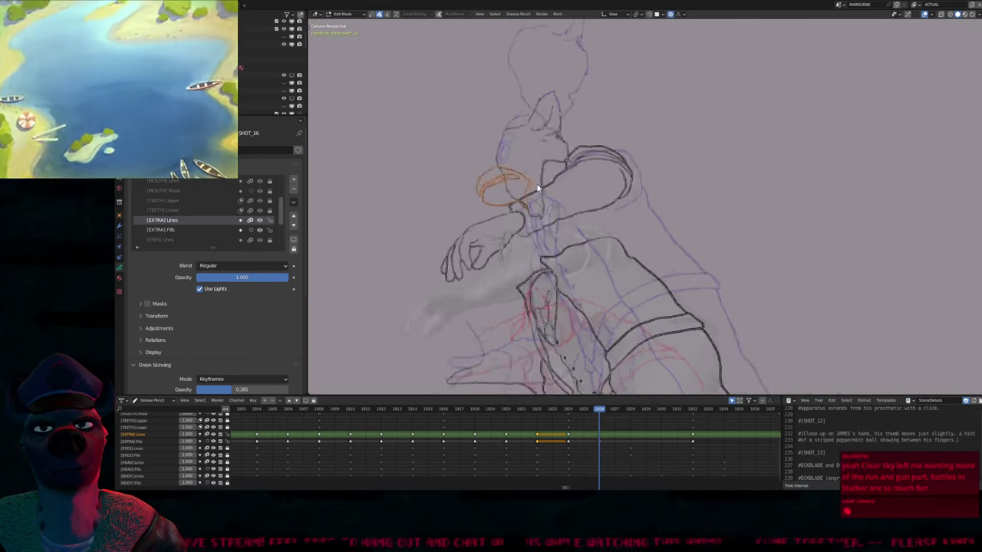
scroll(538, 188, up, 4)
key(g)
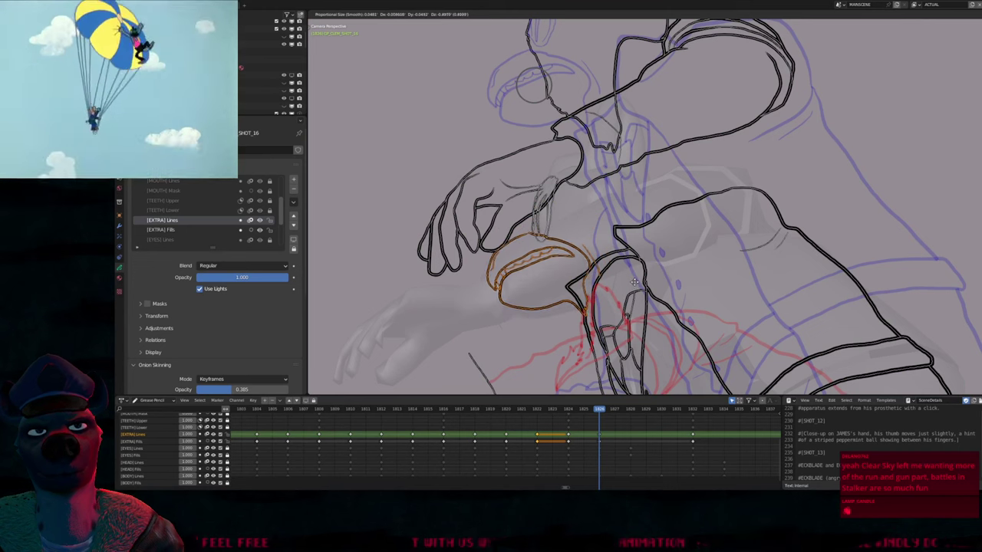
key(Escape)
scroll(633, 197, down, 4)
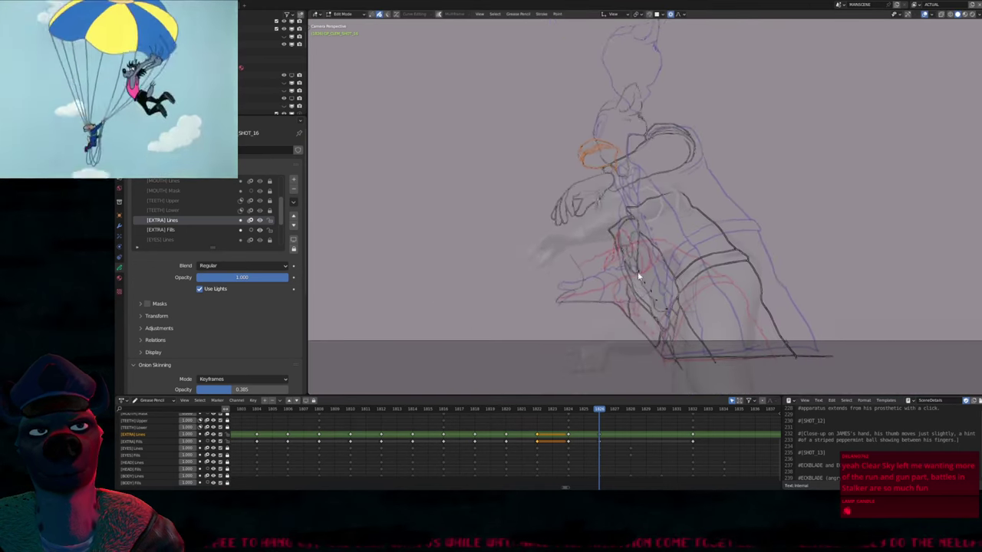
key(Left)
key(Left)
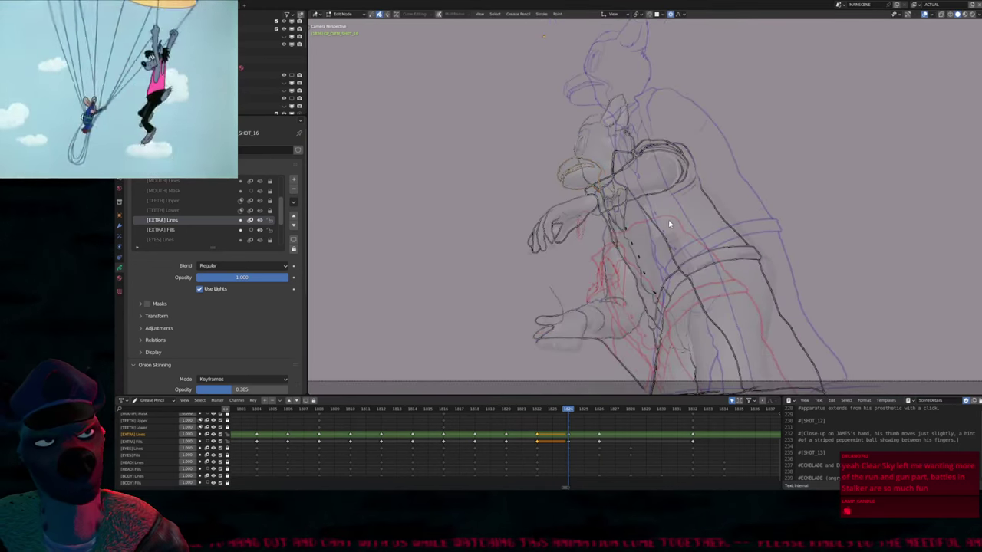
key(Right)
key(Right)
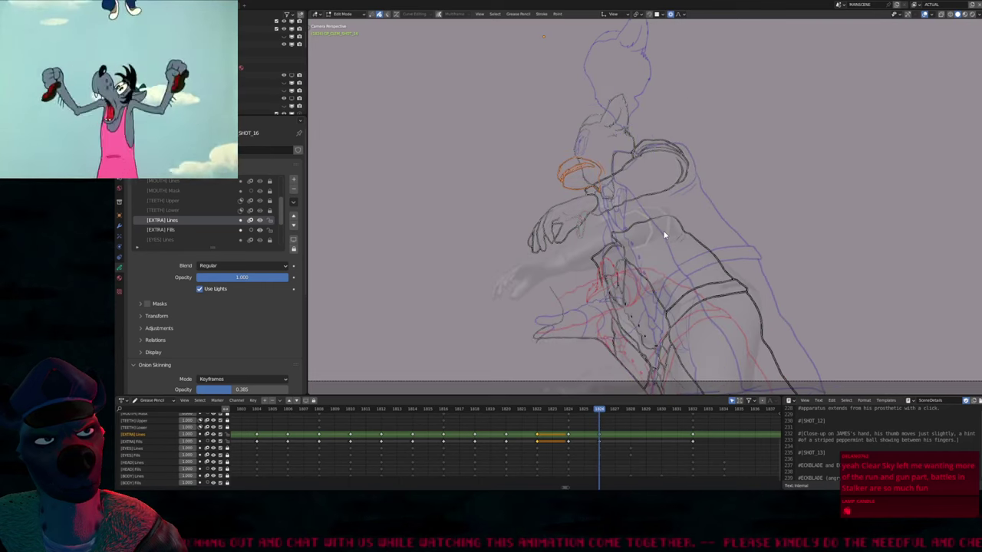
key(Left)
key(Left)
key(Tab)
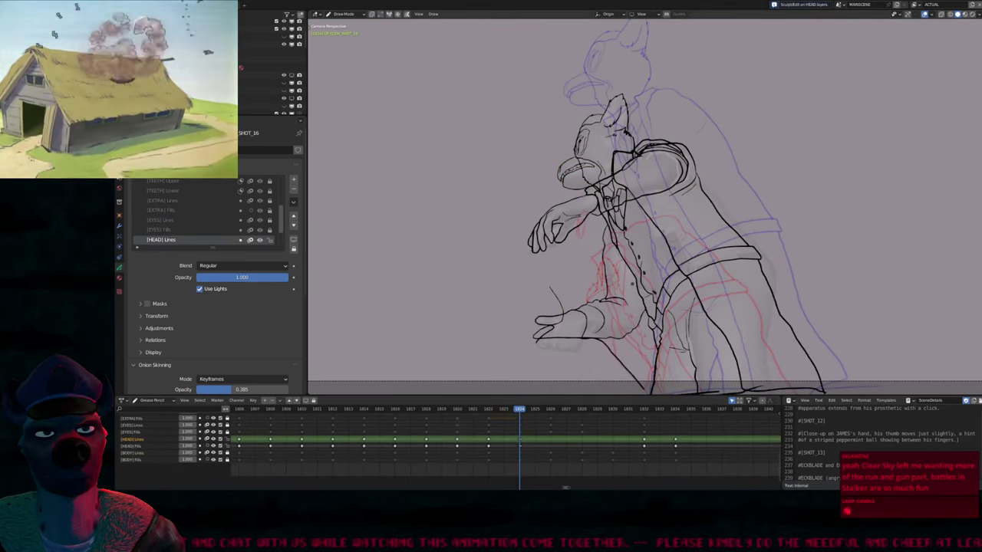
Go to frame 1828 and lasso-select the raised arm strokes in Edit Mode
key(Up)
key(Down)
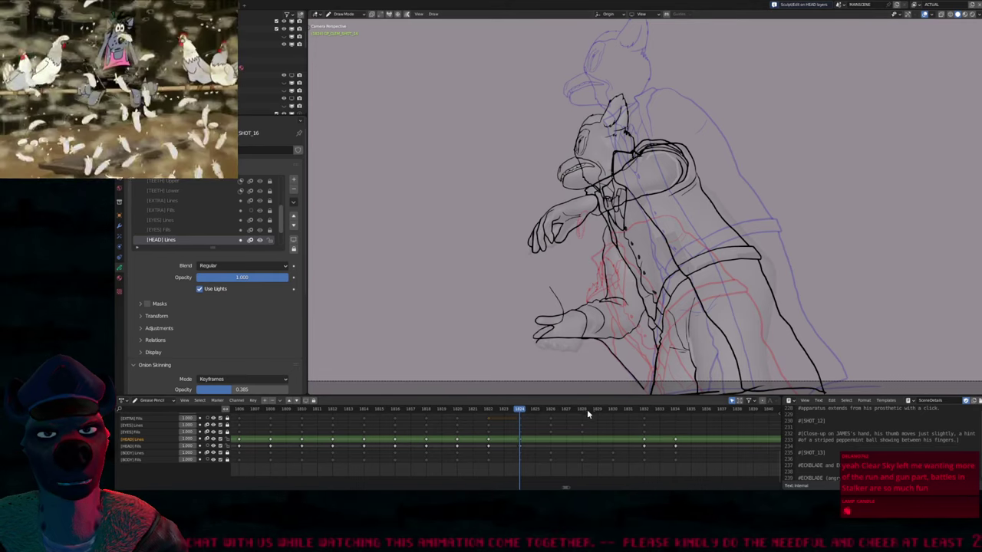
click(583, 409)
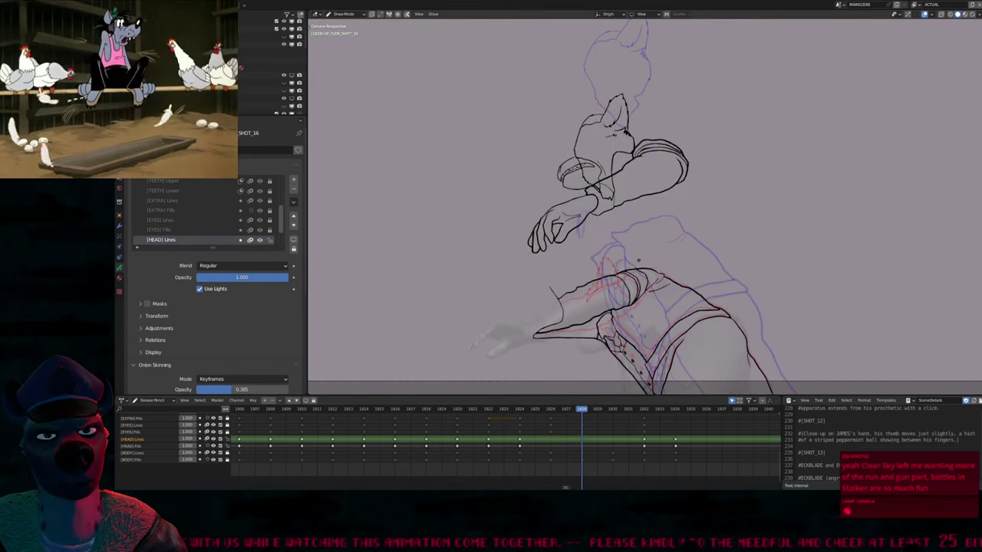
key(Tab)
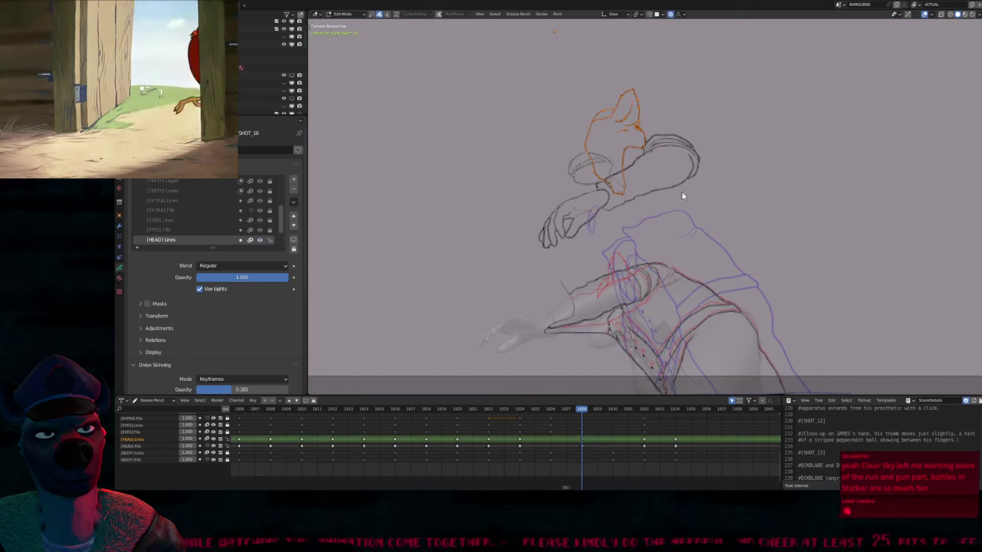
click(671, 218)
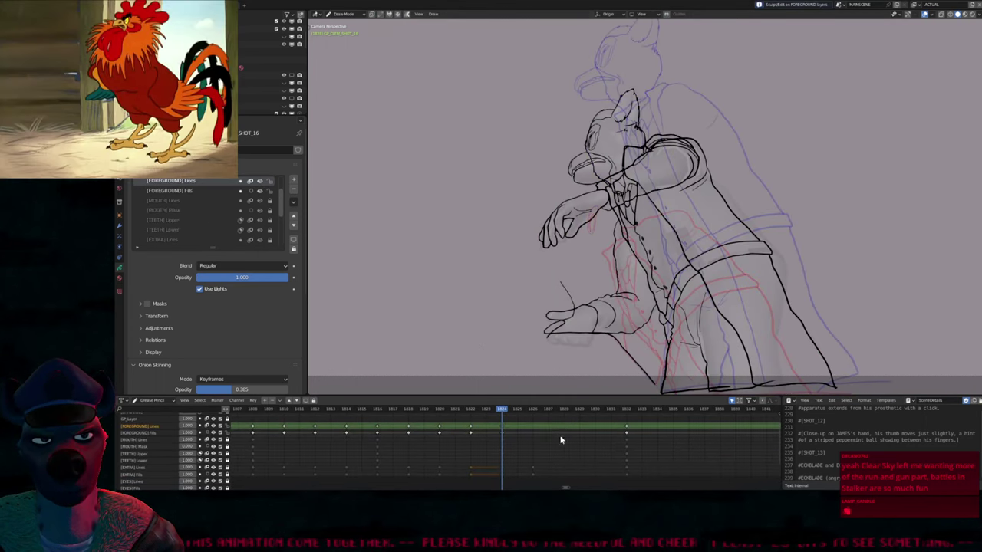
click(564, 408)
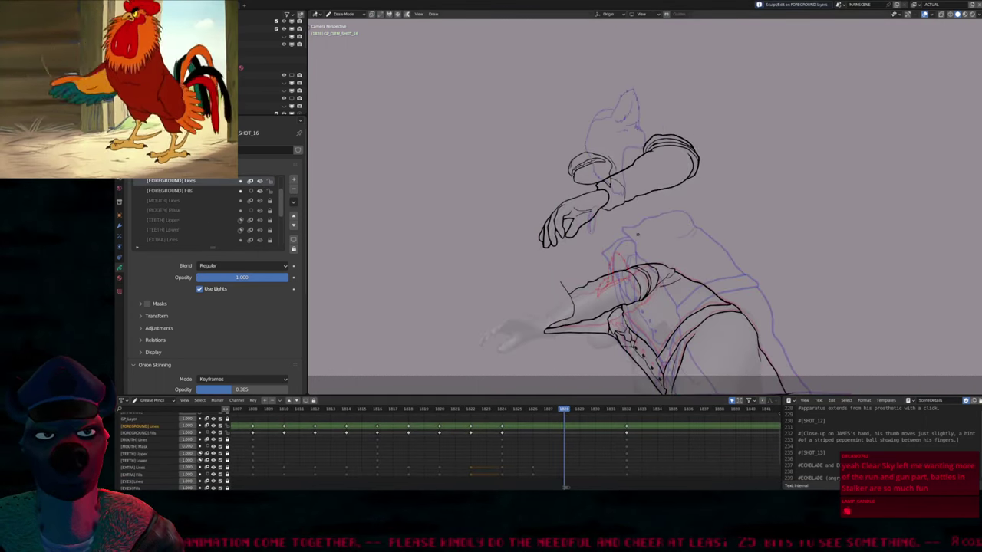
key(Tab)
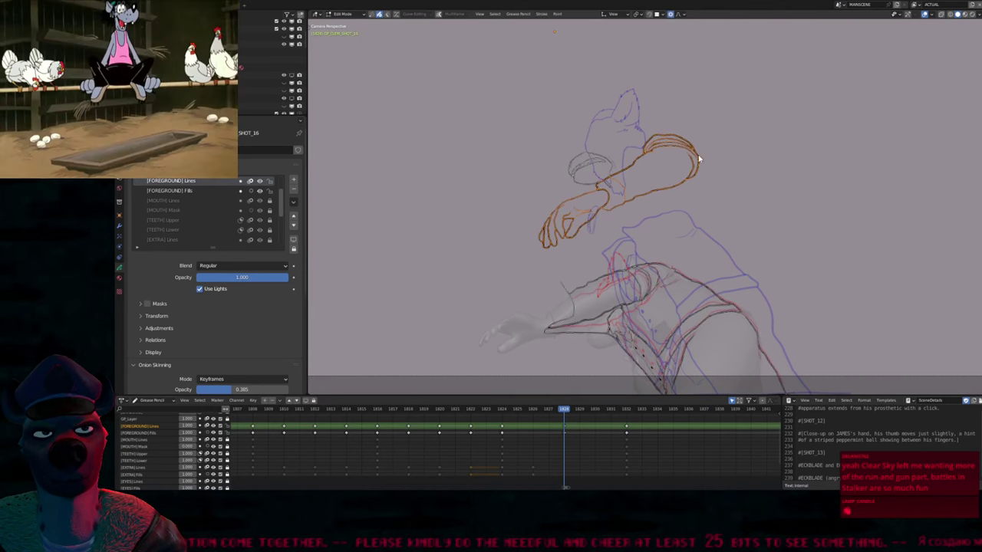
ctrl+right_drag(704, 96, 541, 272)
shift+middle_drag(647, 252, 647, 201)
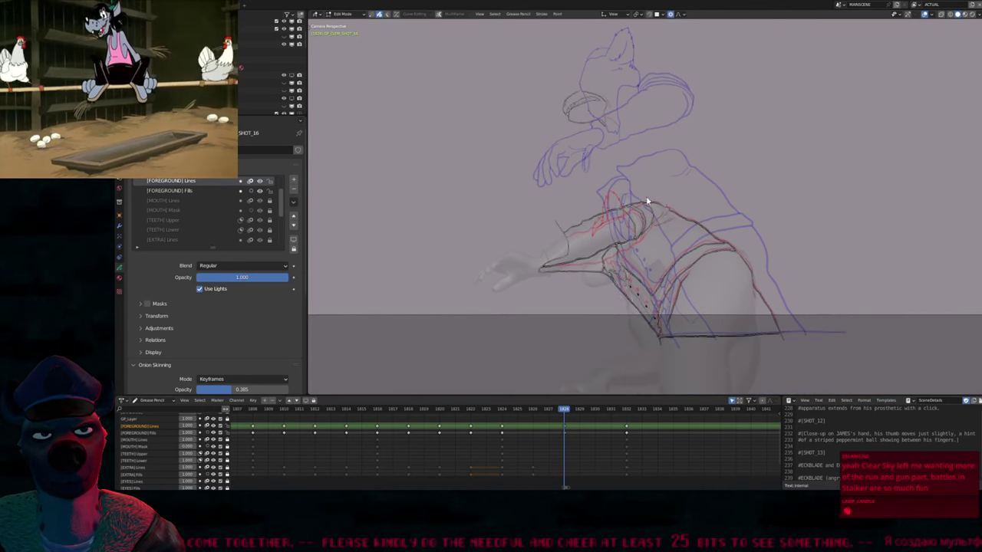
Return to Draw Mode on the [HEAD] Lines layer and zoom in on the sleeve at frame 1828
scroll(460, 449, down, 3)
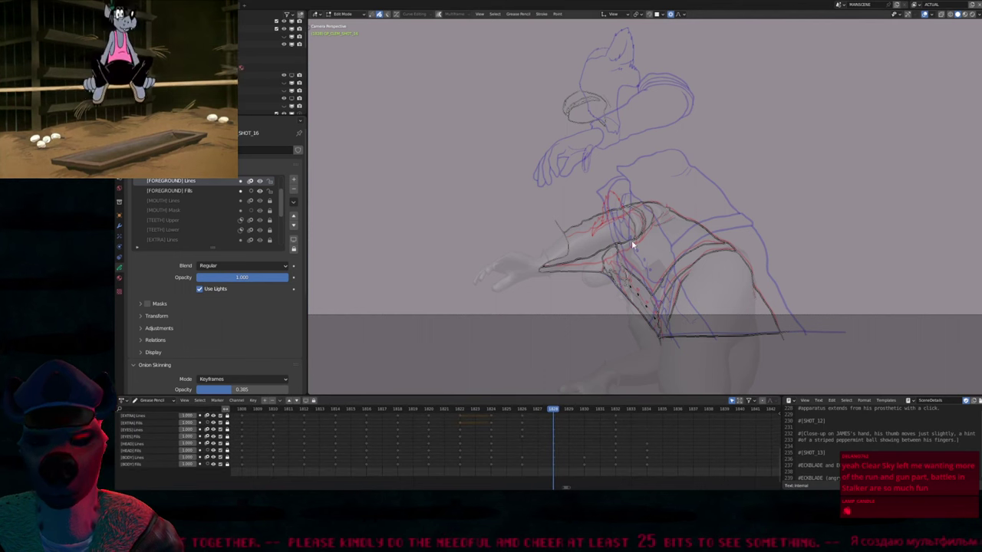
key(Tab)
click(132, 443)
shift+middle_drag(649, 222, 650, 282)
key(Down)
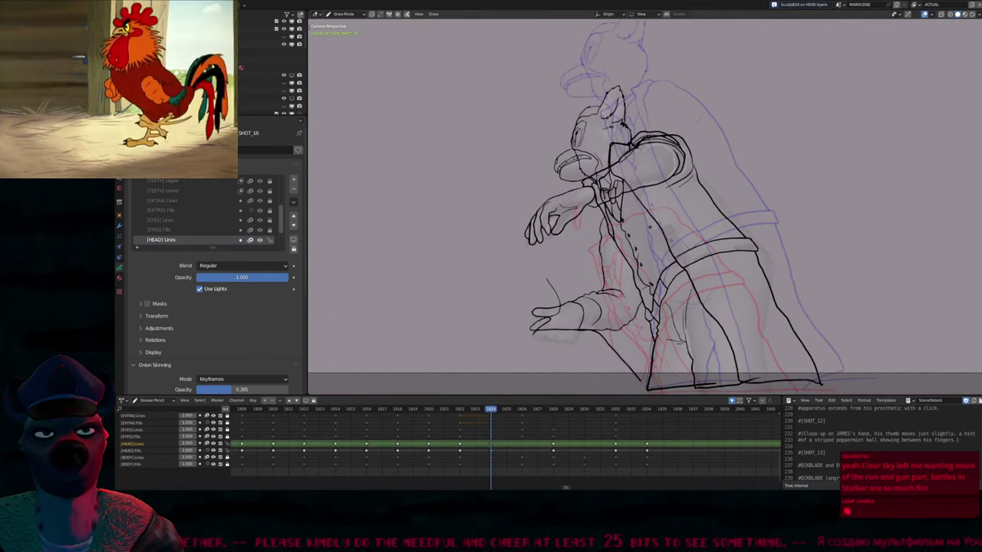
key(Up)
key(Up)
key(Down)
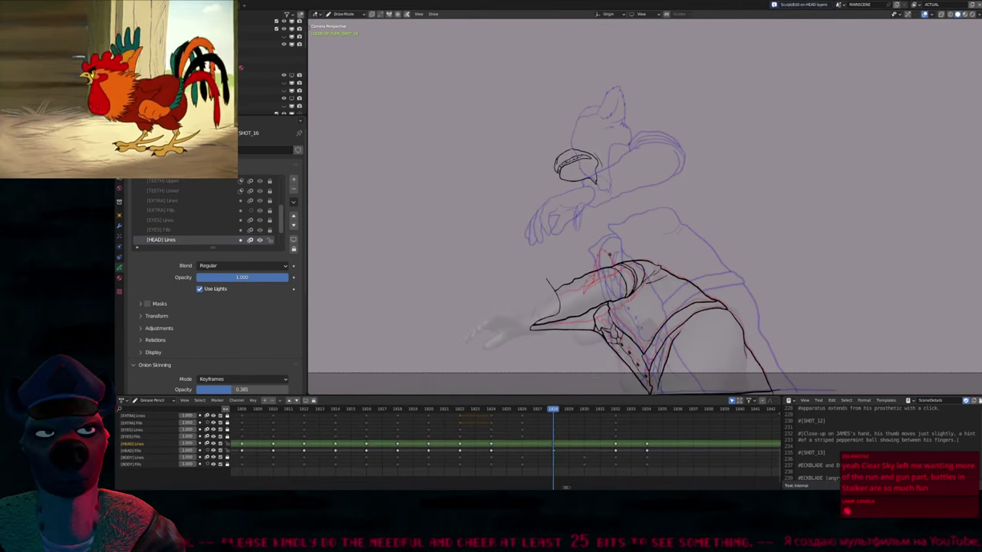
scroll(644, 253, up, 6)
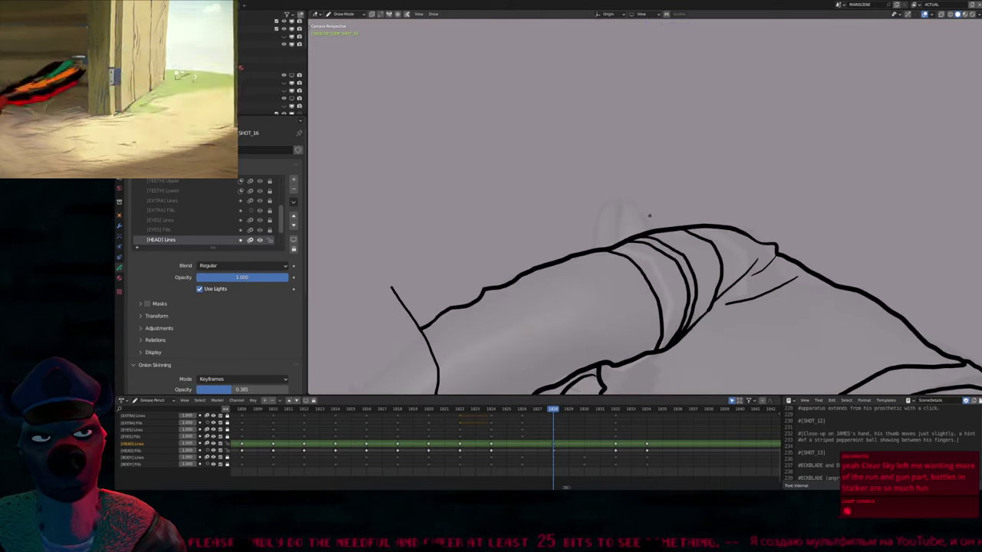
Fade the other strokes and sketch an ear shape over the sleeve, comparing against keyframe 1824
key(i)
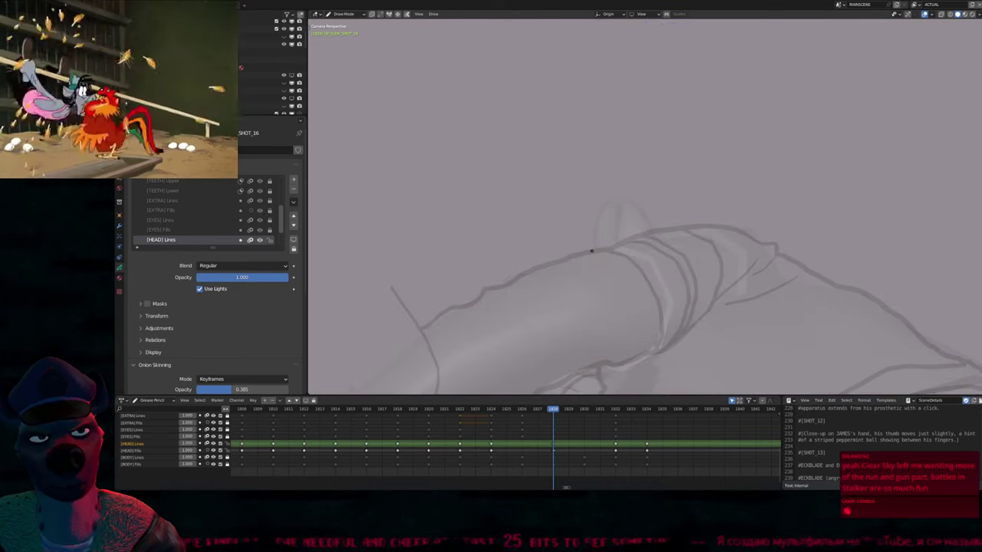
mouse_move(590, 253)
mouse_down()
mouse_move(654, 229)
mouse_move(642, 208)
mouse_move(608, 190)
mouse_move(589, 250)
mouse_up()
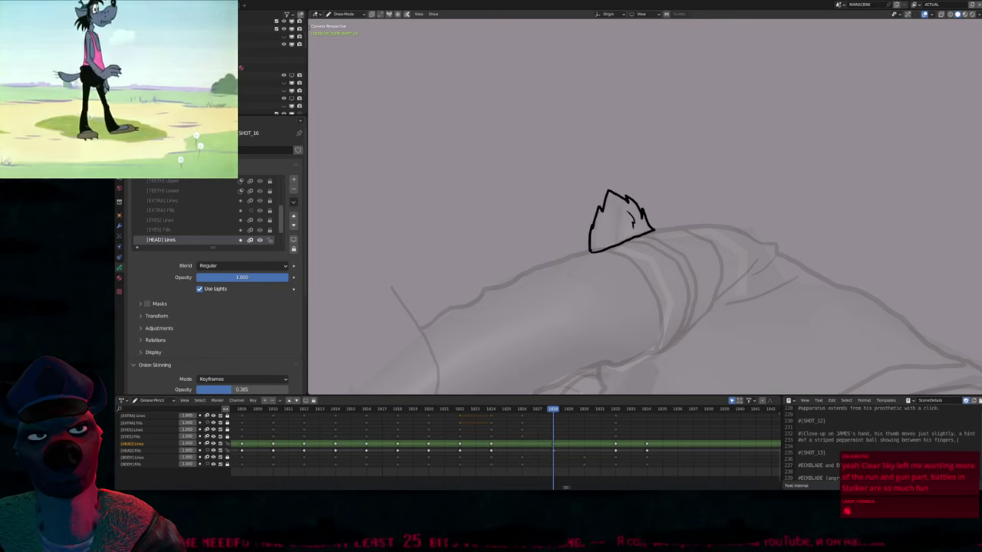
key(Down)
key(Up)
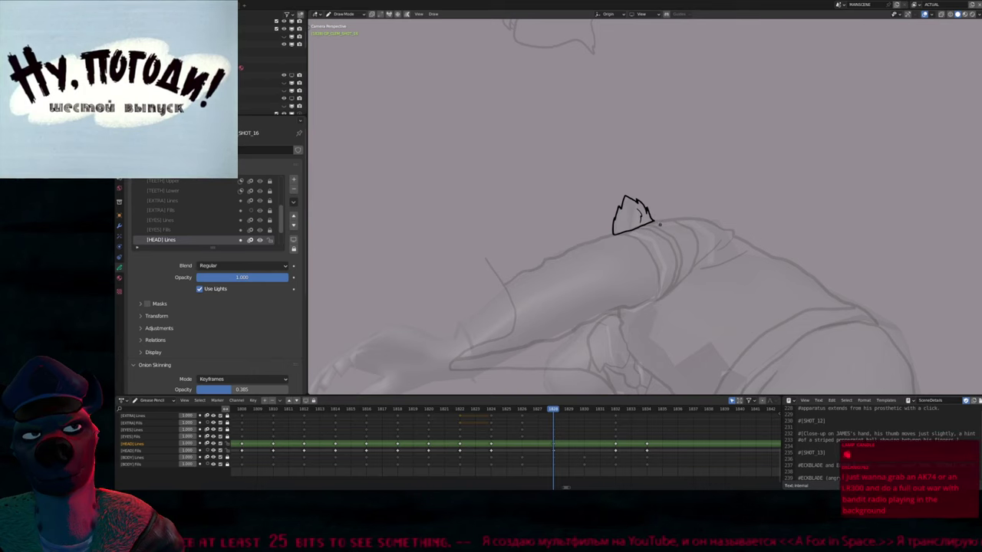
mouse_move(659, 236)
middle_down()
mouse_move(676, 229)
mouse_move(640, 240)
mouse_move(652, 243)
mouse_move(666, 184)
mouse_move(629, 218)
mouse_move(628, 242)
middle_up()
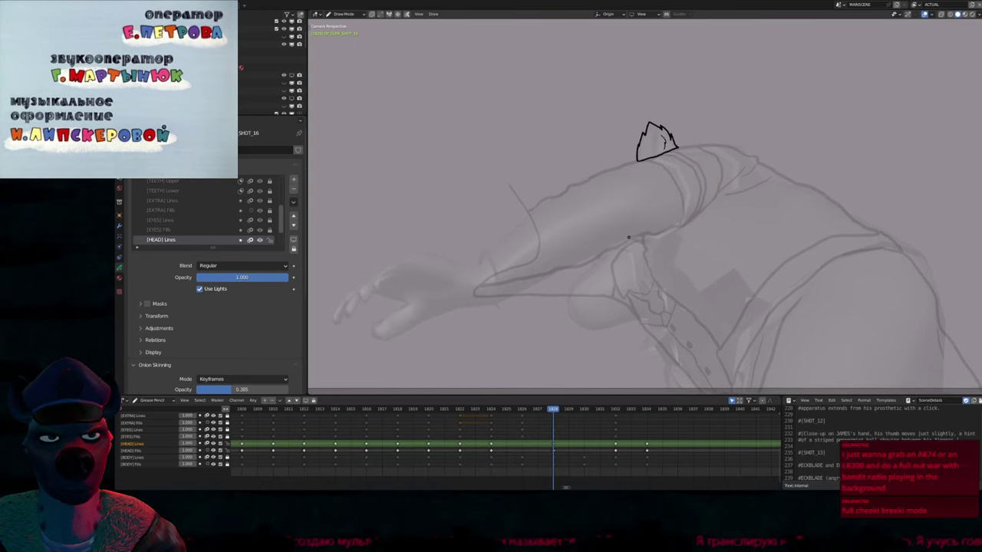
key(Down)
key(Up)
key(Up)
key(Up)
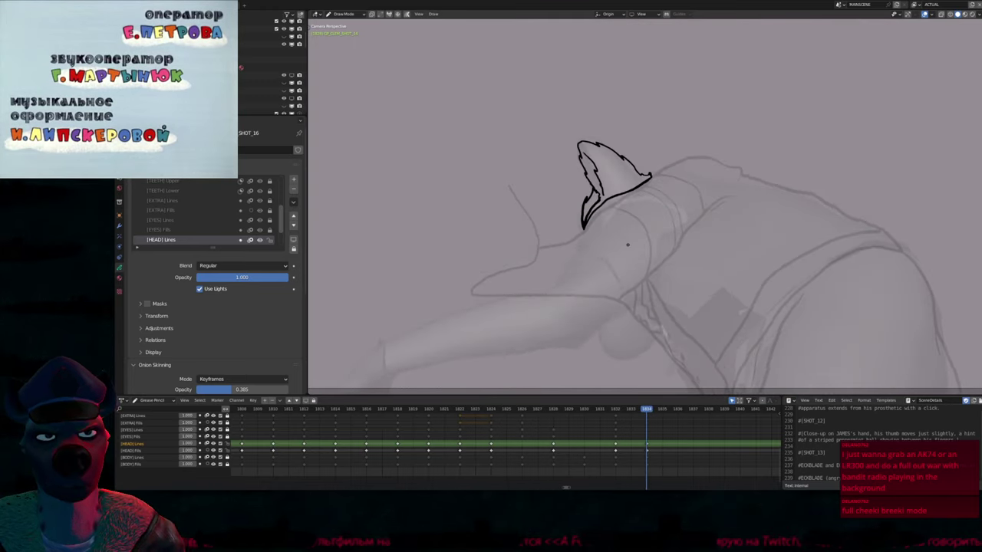
key(Down)
key(Up)
key(Down)
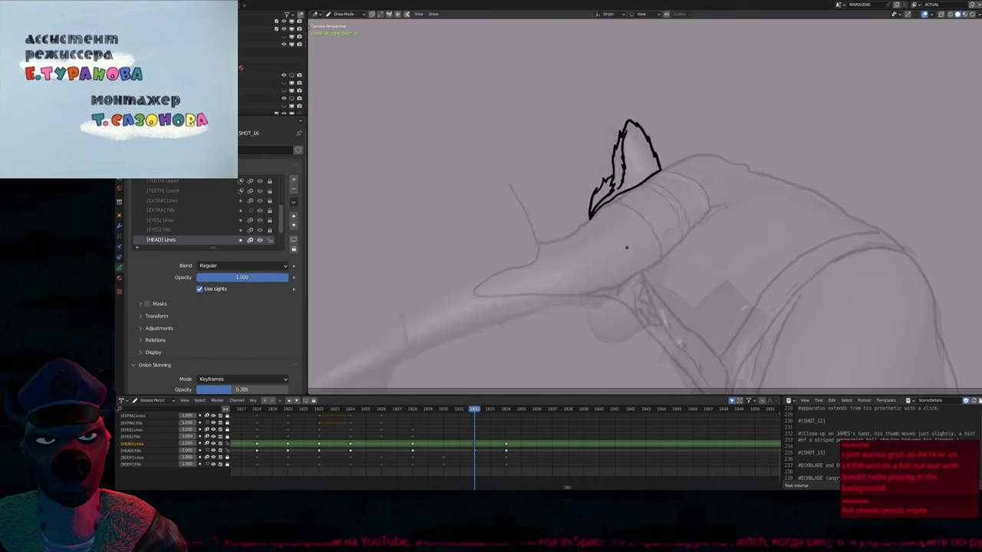
key(Down)
key(Down)
key(Up)
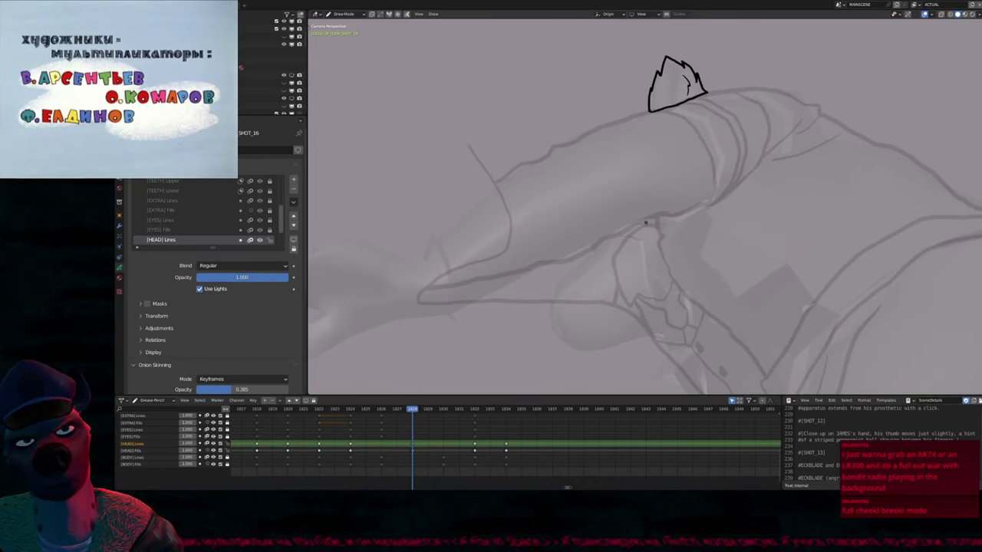
Draw a second, lower ear with a hooked tip, closed top and inner curves
drag(632, 228, 556, 288)
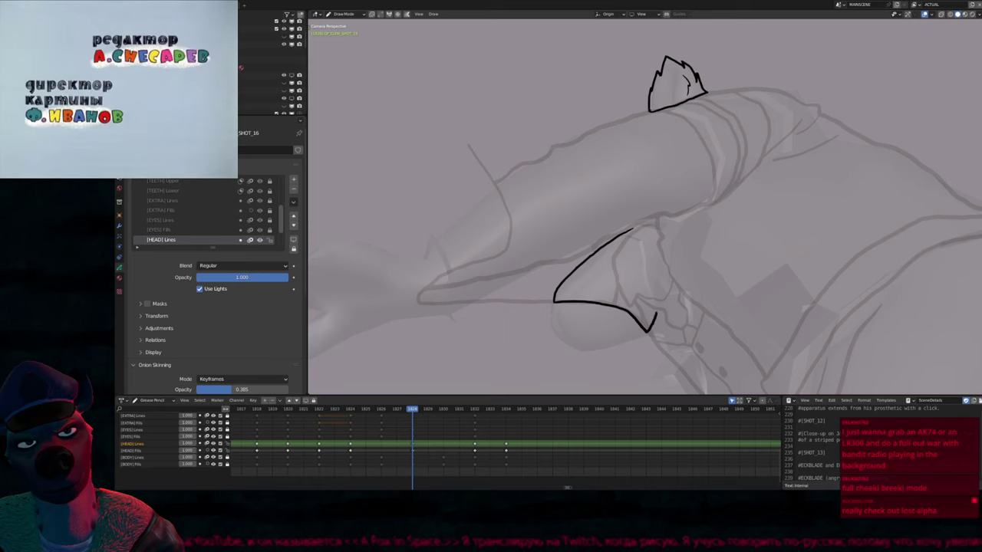
drag(657, 313, 664, 310)
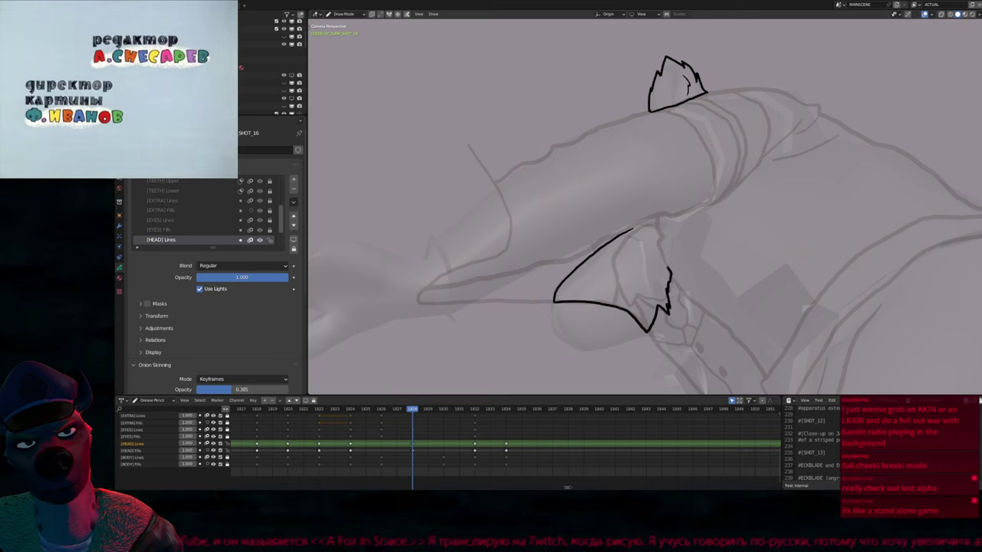
drag(634, 228, 657, 217)
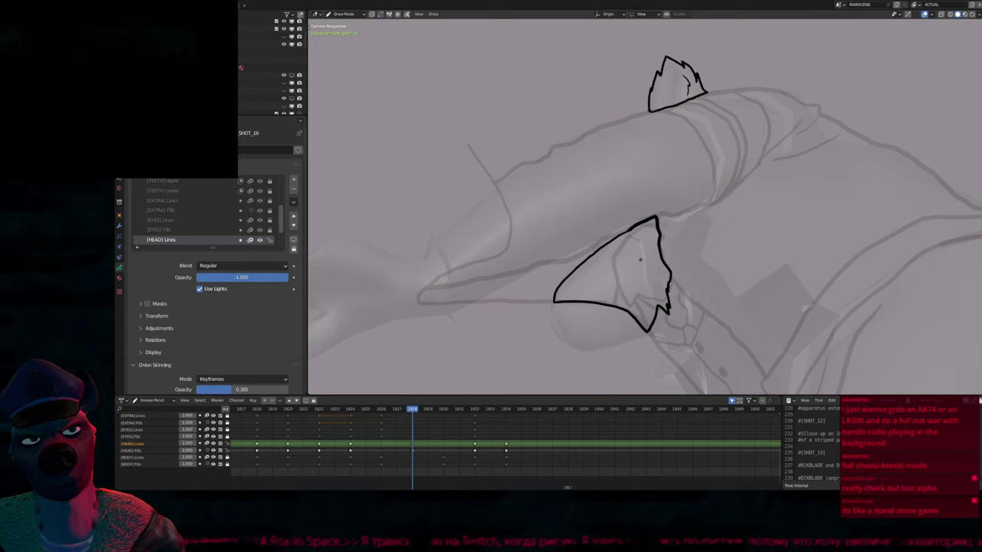
shift+middle_drag(644, 207, 632, 202)
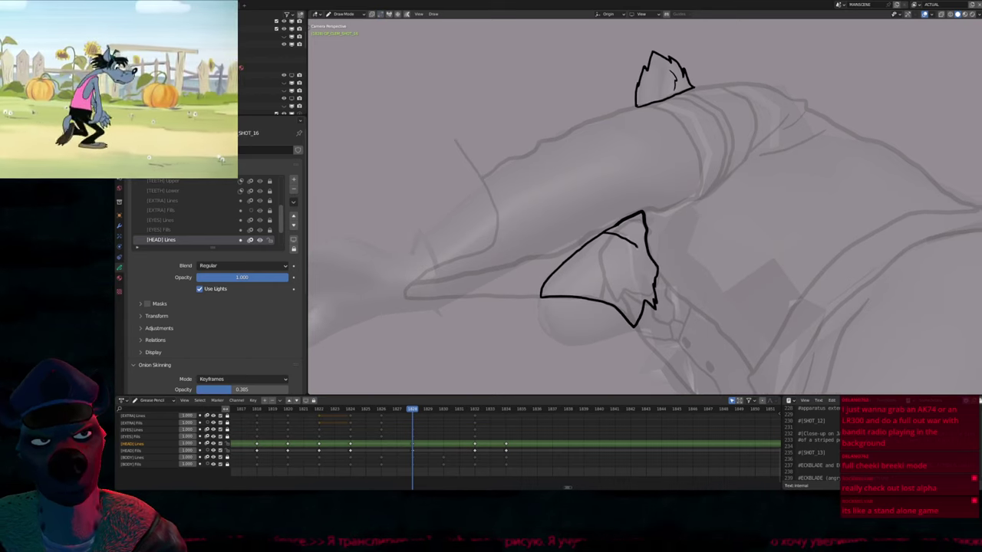
drag(614, 230, 633, 288)
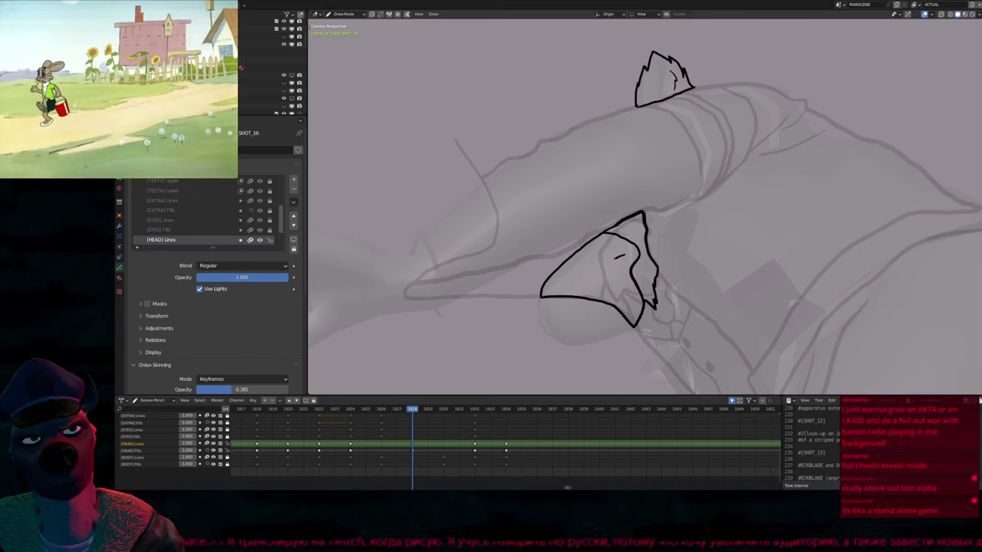
drag(578, 274, 618, 250)
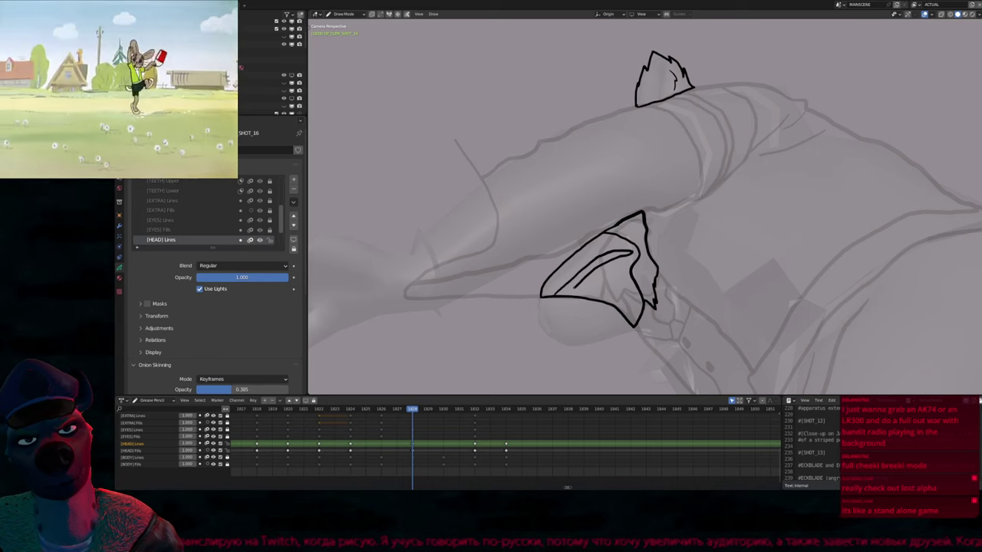
drag(575, 289, 553, 310)
scroll(580, 290, down, 5)
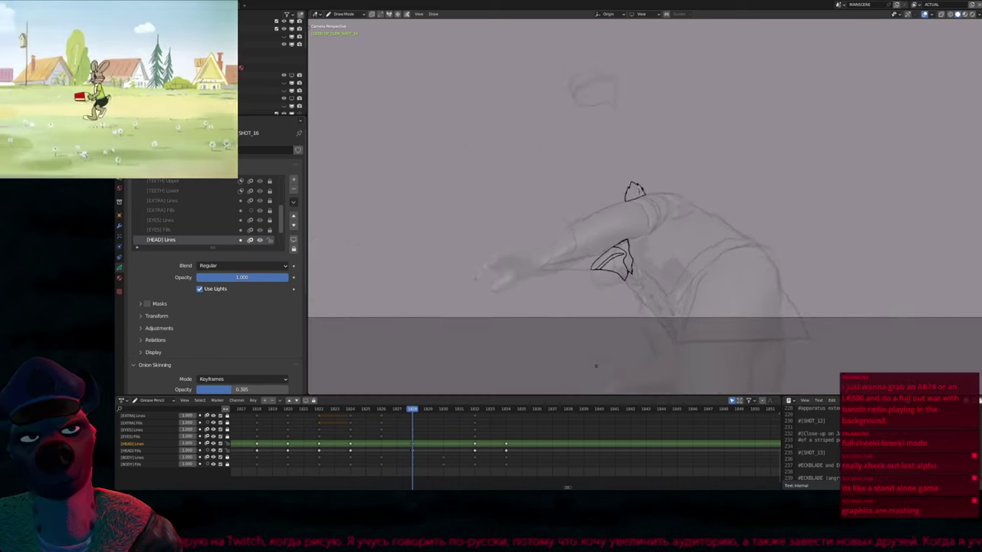
scroll(606, 328, up, 2)
scroll(605, 328, up, 3)
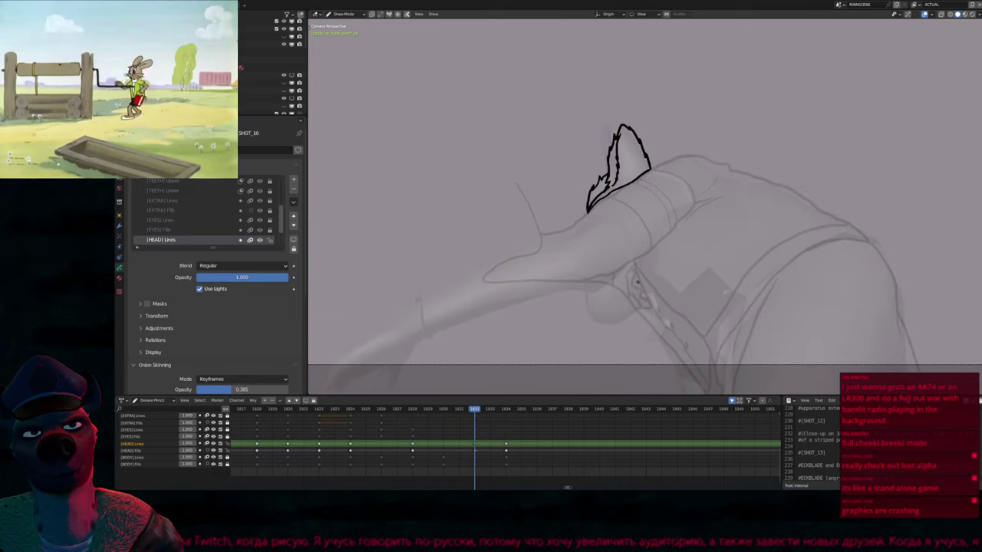
scroll(629, 281, down, 2)
On the next keyframe, extend the ear outline downward and add inner ear lines
key(Up)
scroll(599, 263, up, 3)
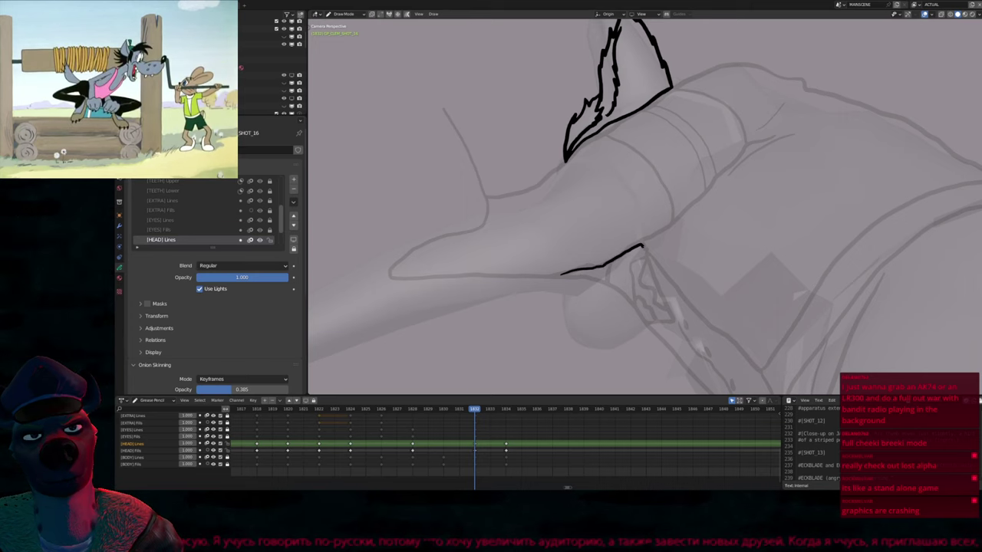
drag(642, 247, 650, 268)
drag(637, 312, 648, 323)
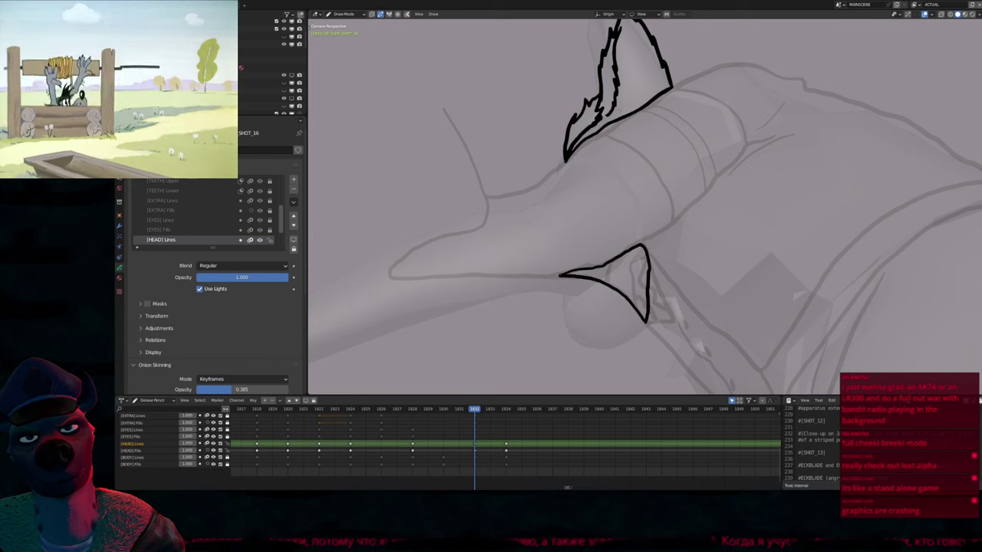
key(Down)
key(Up)
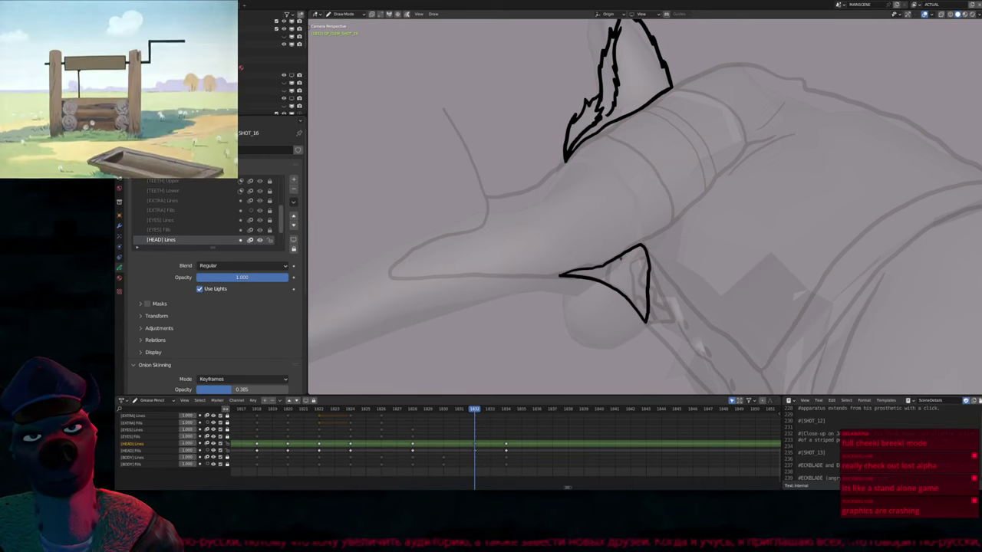
drag(613, 263, 631, 255)
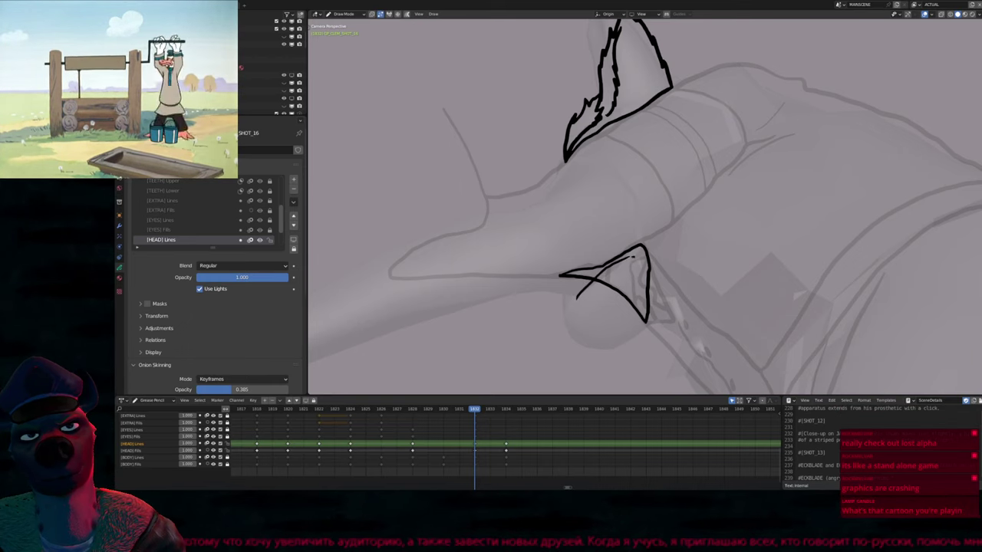
drag(618, 270, 580, 307)
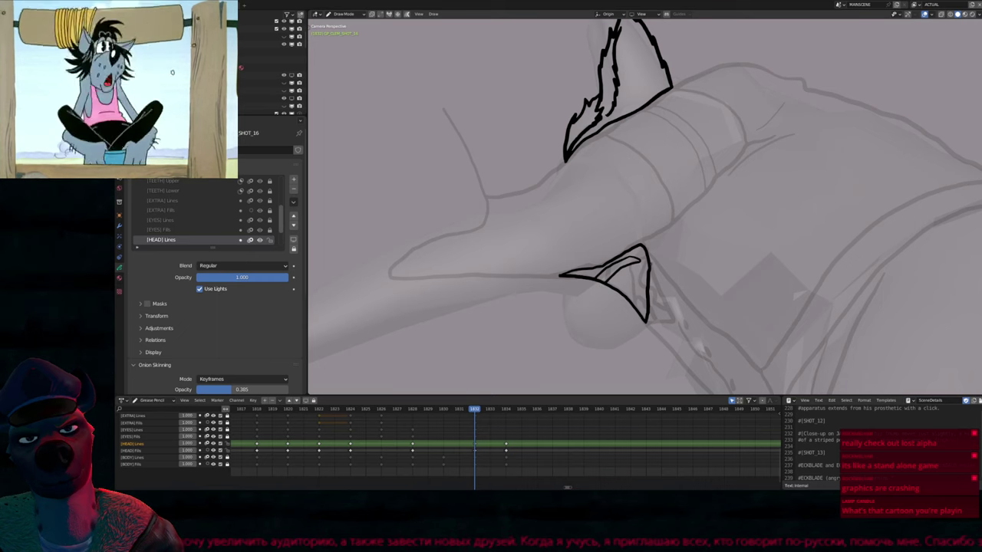
On keyframe 1834, try an inner ear stroke, undo it, and review the ear
key(Up)
key(Down)
key(Up)
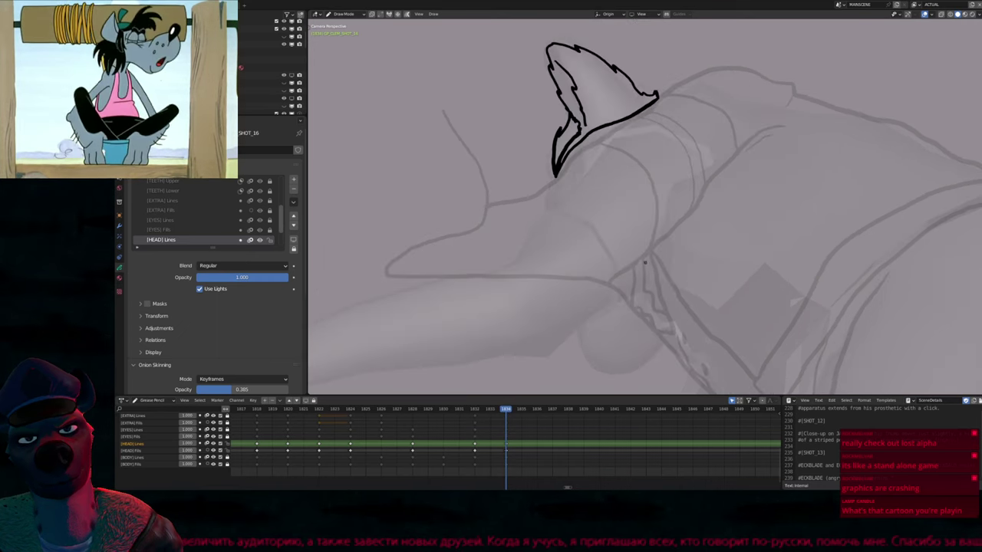
mouse_move(623, 271)
mouse_down()
mouse_move(650, 271)
mouse_move(656, 329)
mouse_up()
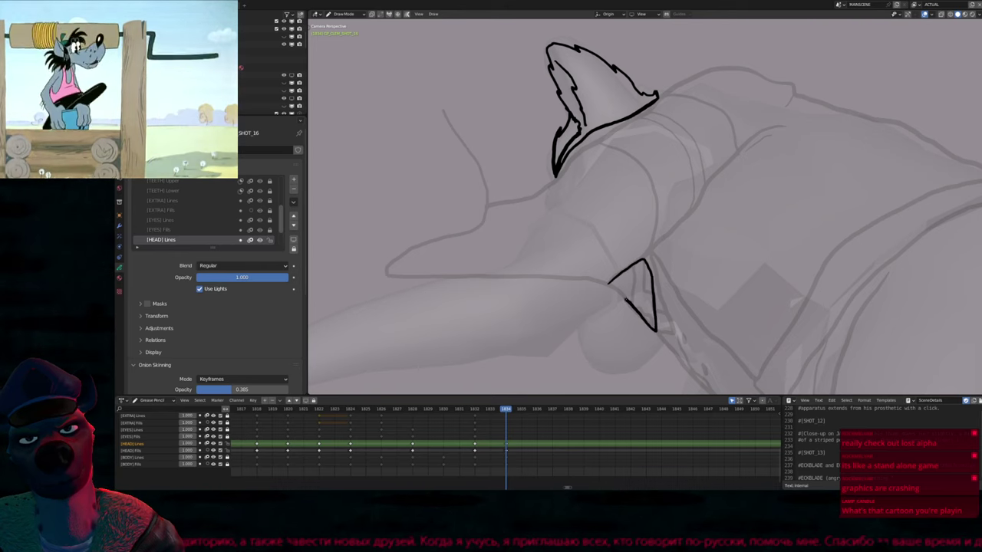
key(Down)
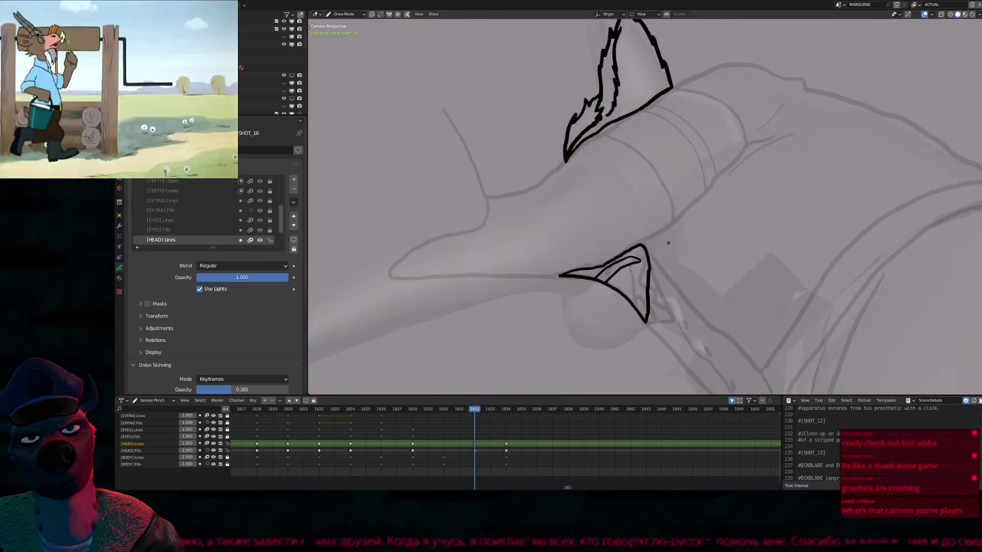
key(Up)
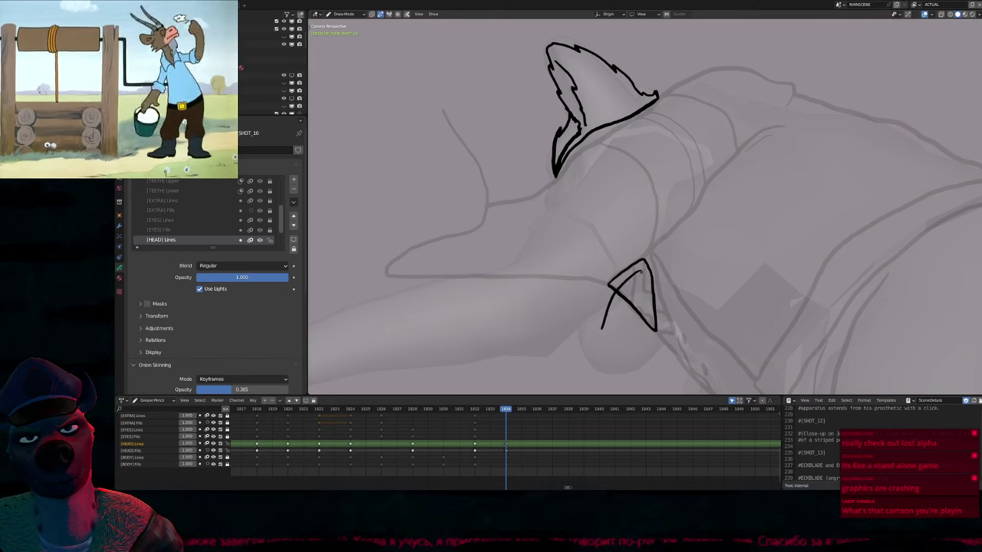
key(ctrl+z)
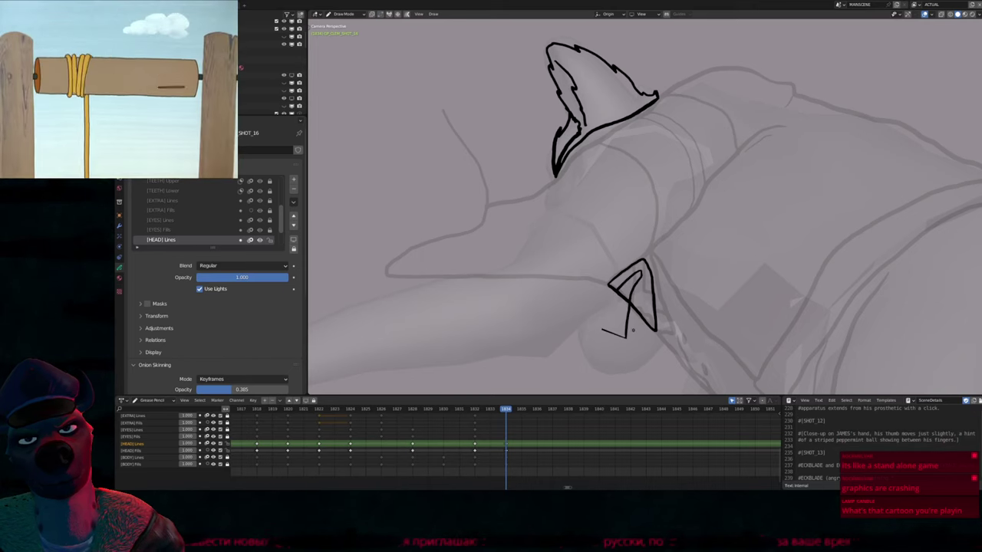
scroll(627, 338, down, 4)
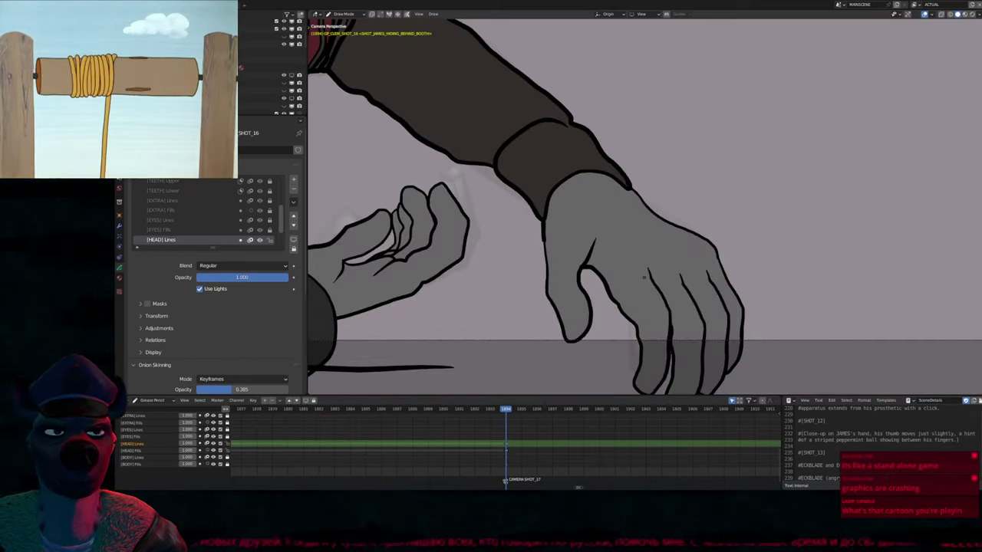
key(Down)
key(Down)
key(Up)
key(Up)
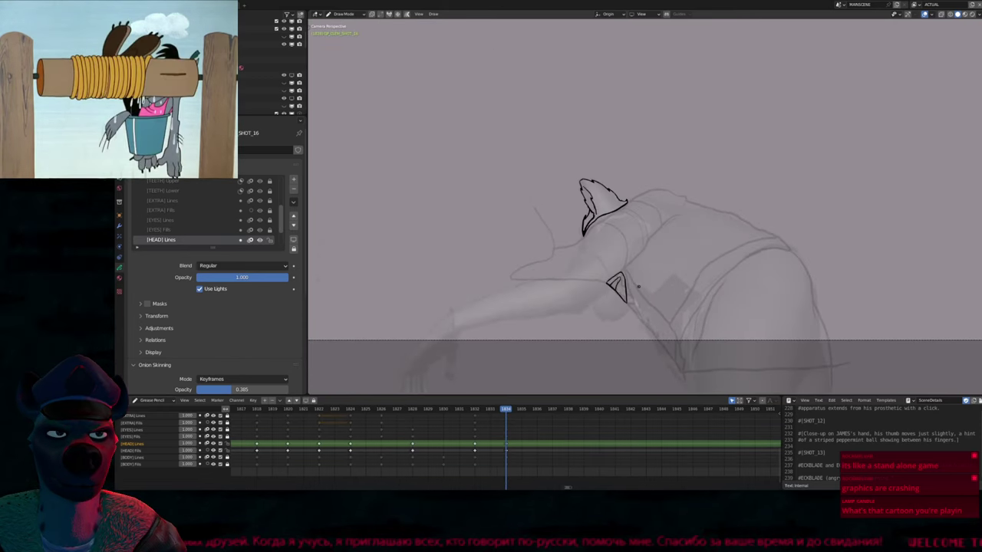
Nudge the lower ear's points on frame 1834 with a proportional-editing move
scroll(609, 303, up, 5)
key(Tab)
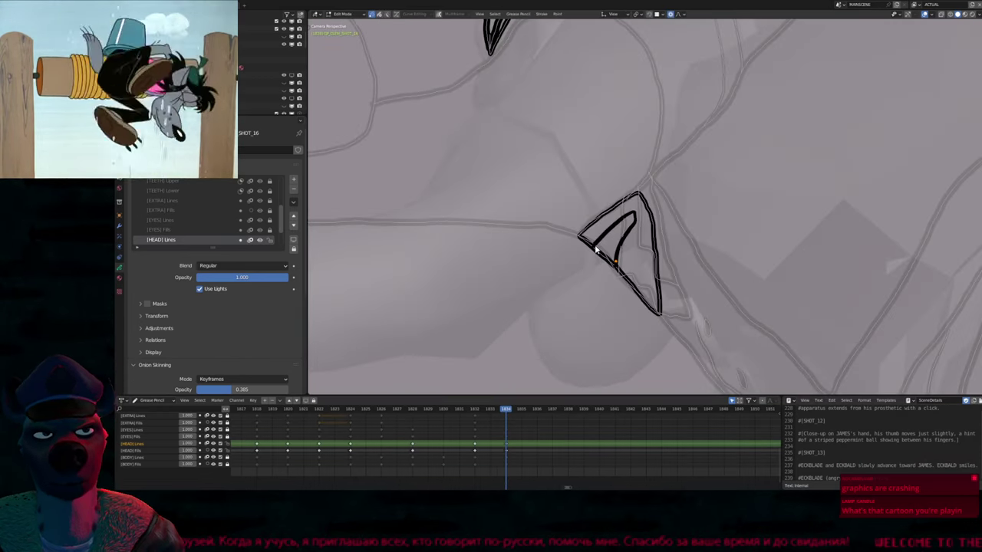
key(g)
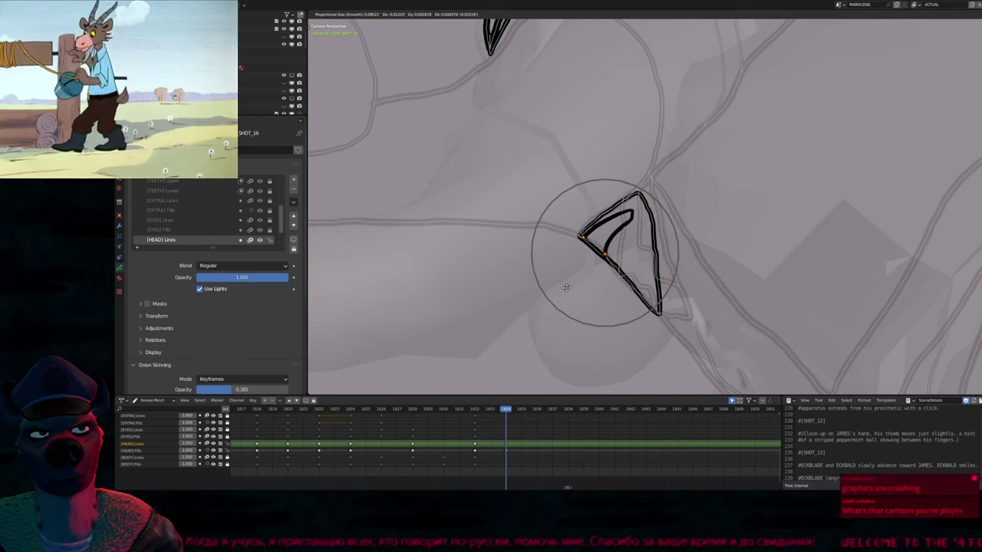
click(574, 278)
key(Tab)
key(Left)
key(Left)
key(Right)
key(Right)
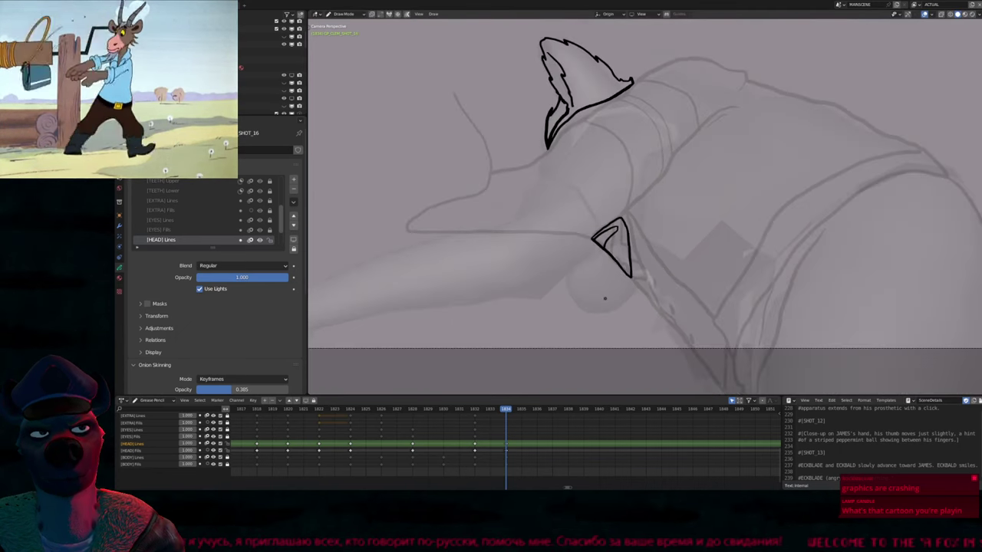
Scrub back to about frame 1826 and inspect the hand strokes there
scroll(555, 446, down, 3)
key(Left)
key(Left)
key(Left)
key(Left)
key(Left)
key(Left)
key(Left)
key(Left)
key(Left)
key(Left)
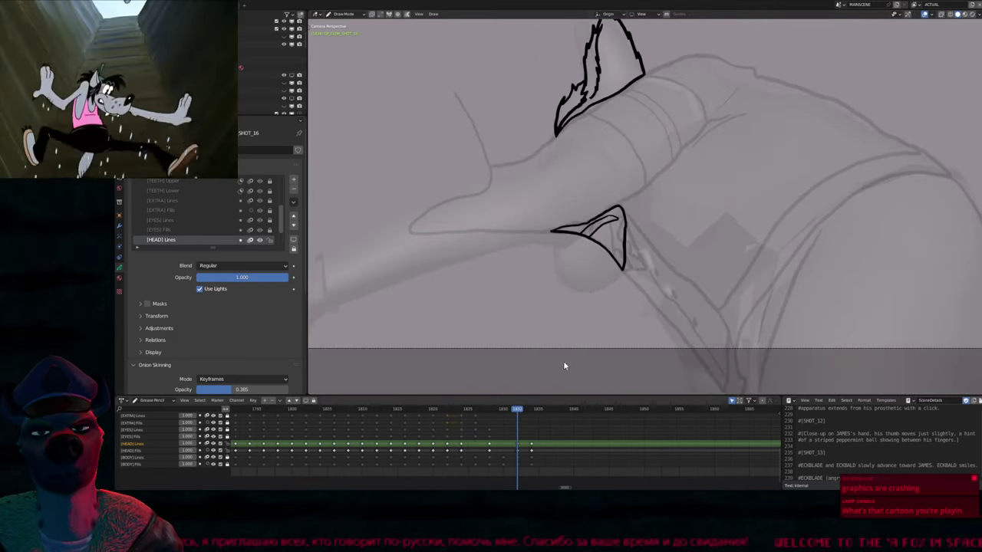
drag(486, 410, 477, 411)
key(Tab)
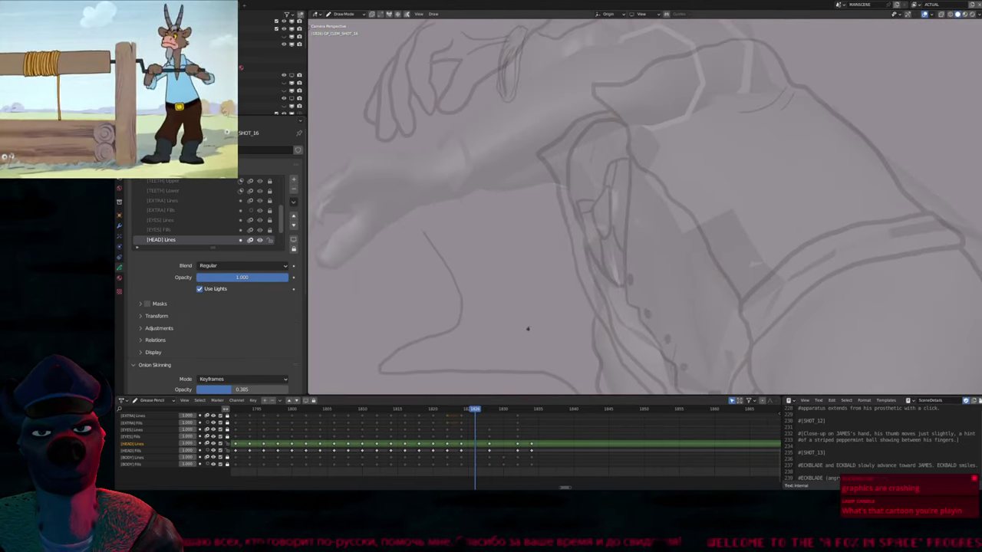
scroll(605, 172, down, 3)
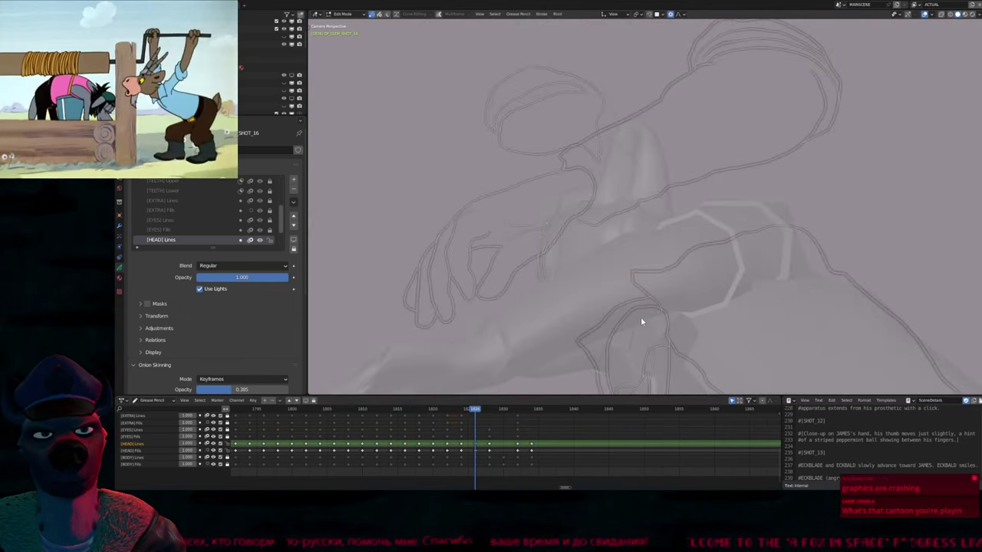
scroll(659, 222, up, 2)
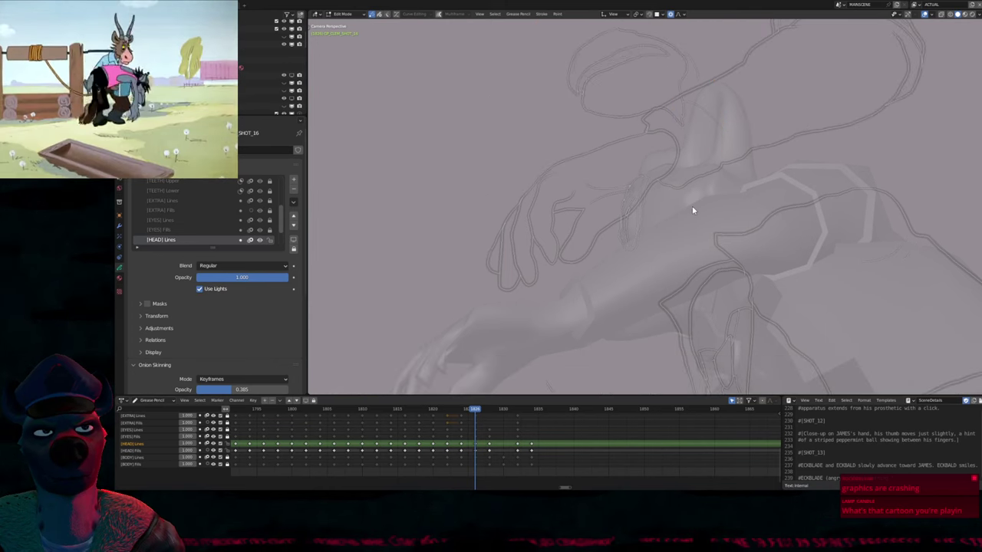
key(Tab)
scroll(644, 184, up, 3)
scroll(632, 188, down, 5)
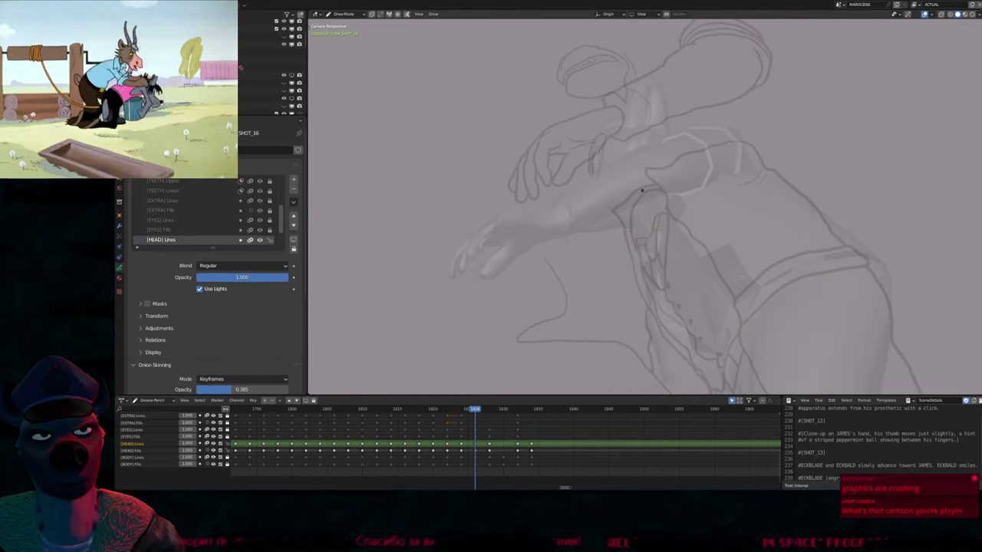
scroll(629, 249, up, 6)
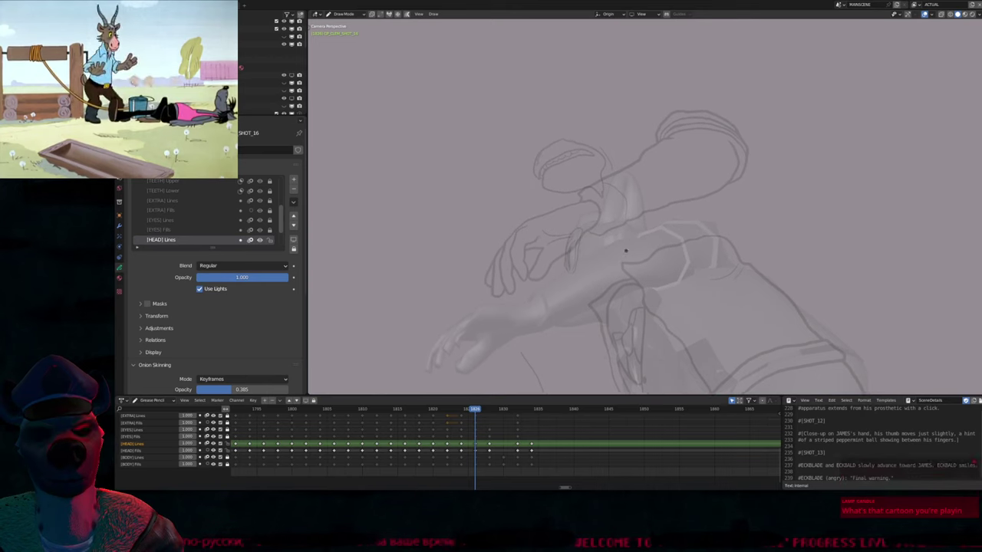
scroll(675, 187, down, 2)
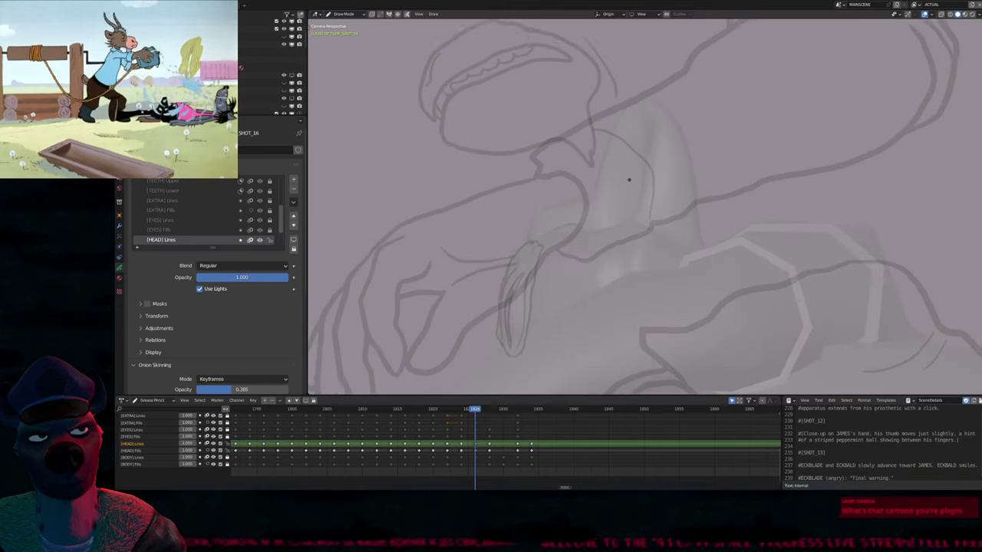
Draw the tall pointed ear: outline, inner line from the tip, bottom edge and sweeping base line
mouse_move(694, 278)
mouse_down()
mouse_move(693, 227)
mouse_move(674, 181)
mouse_move(635, 132)
mouse_move(608, 171)
mouse_move(581, 270)
mouse_up()
mouse_move(648, 162)
mouse_down()
mouse_move(655, 240)
mouse_move(628, 273)
mouse_up()
shift+middle_drag(615, 282, 655, 179)
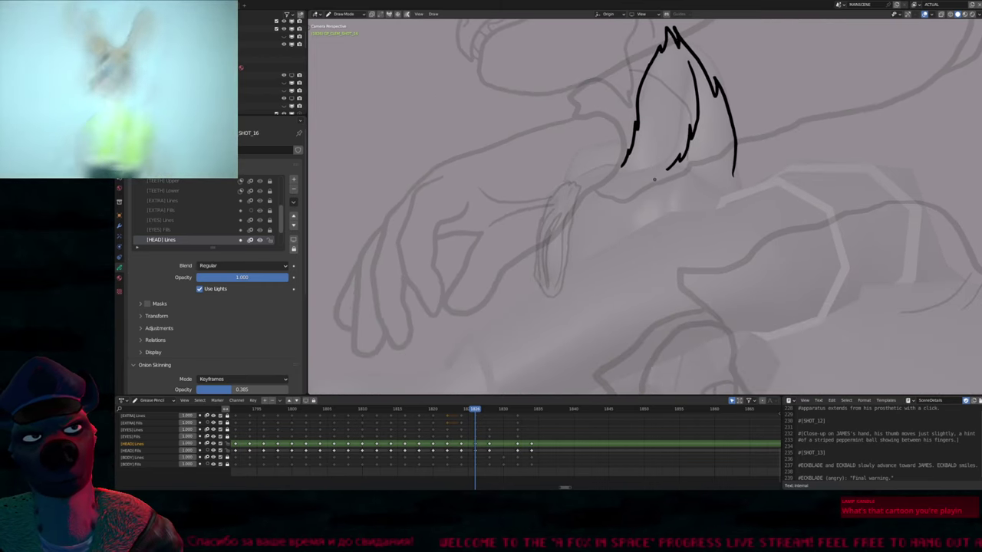
mouse_move(655, 179)
mouse_down()
mouse_move(714, 168)
mouse_move(727, 187)
mouse_up()
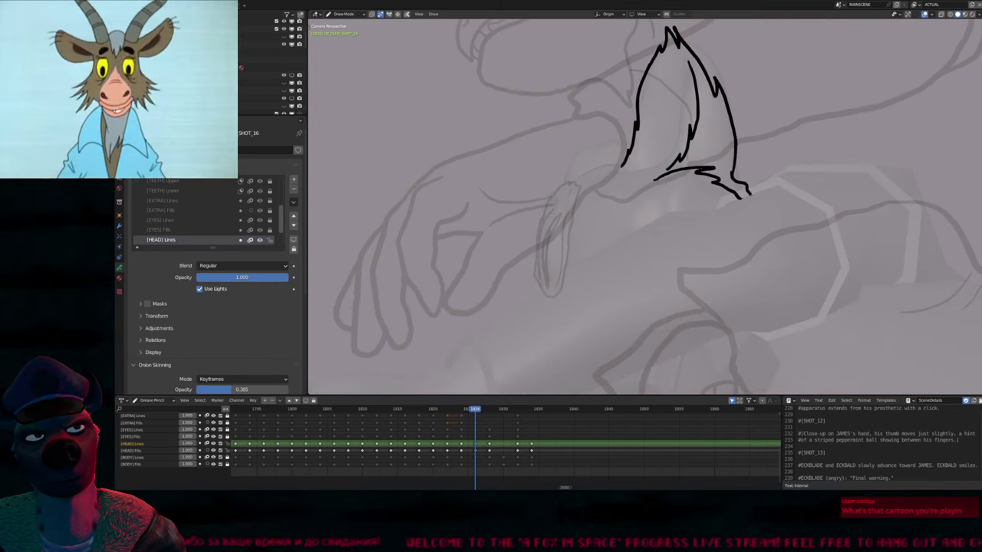
drag(595, 259, 544, 292)
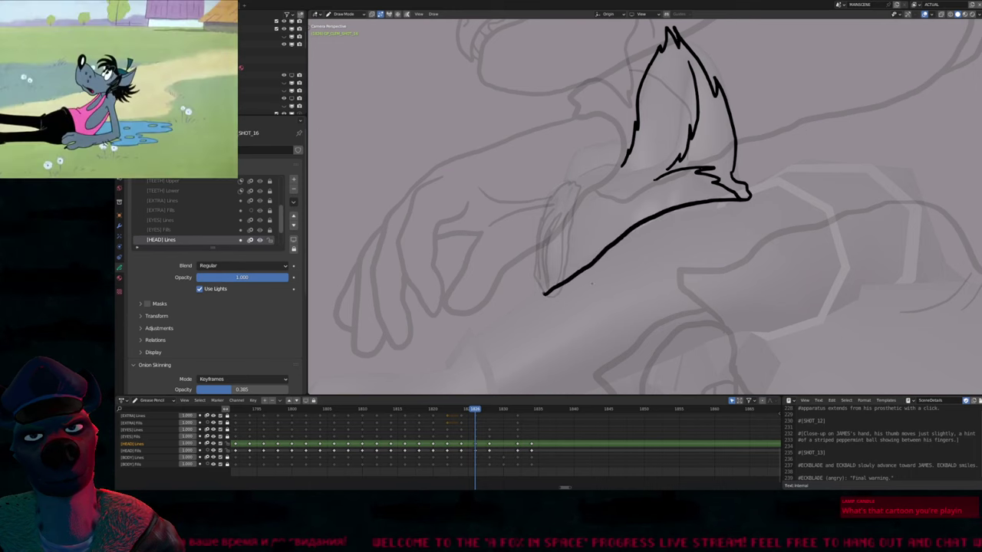
mouse_move(545, 292)
shift+middle_down()
mouse_move(620, 189)
mouse_move(566, 292)
shift+middle_up()
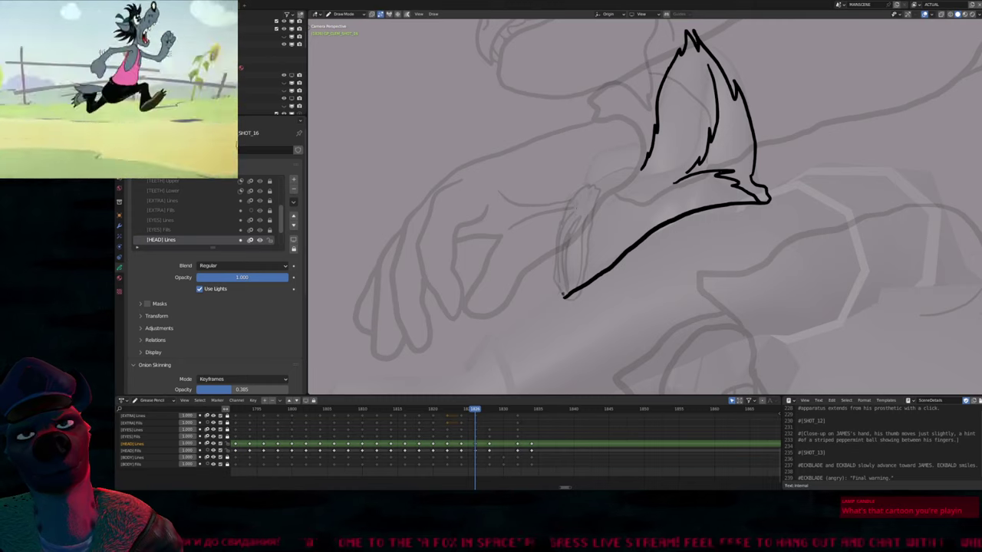
mouse_move(562, 296)
mouse_down()
mouse_move(572, 205)
mouse_move(598, 177)
mouse_move(652, 163)
mouse_up()
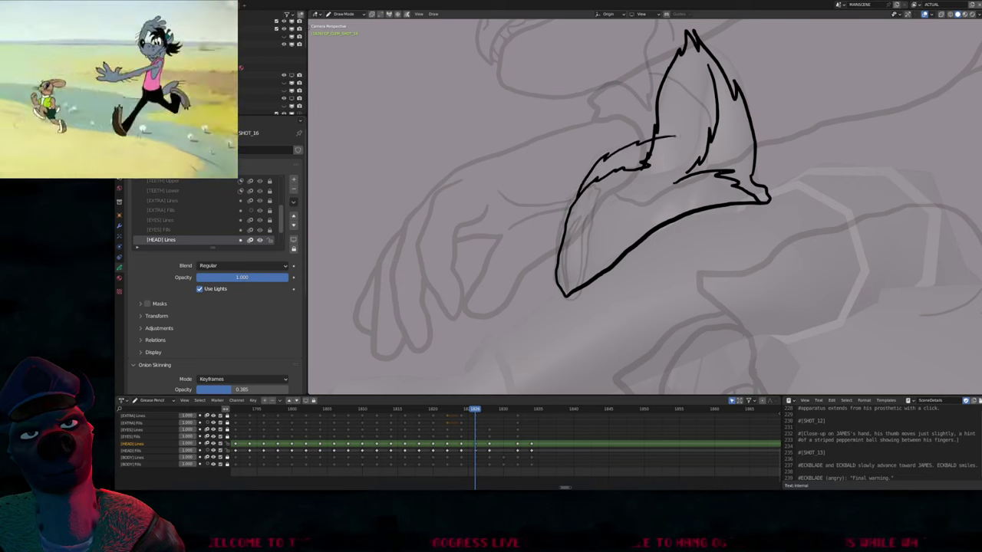
Recentre the view on the head and switch to the [FOREGROUND] Lines layer
shift+middle_drag(639, 216, 612, 247)
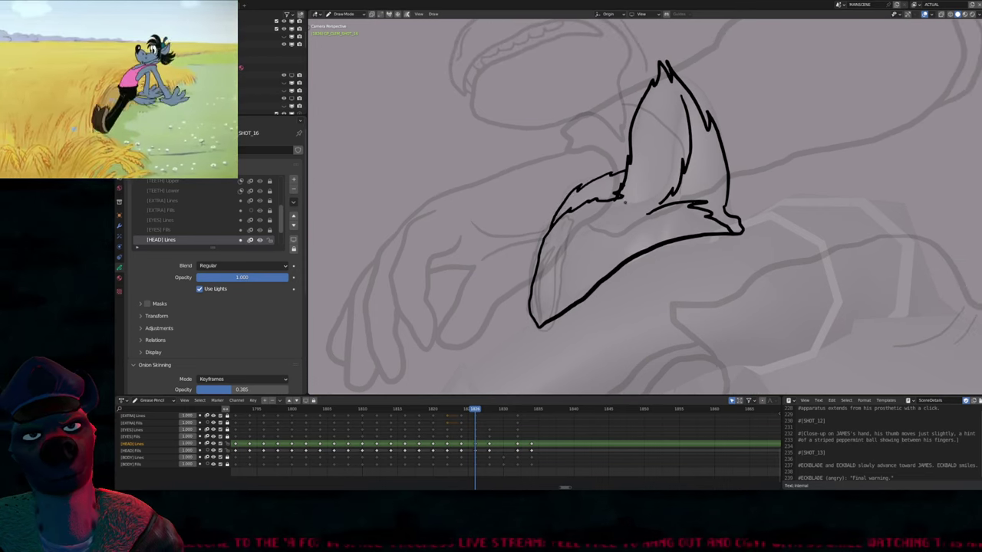
mouse_move(617, 224)
shift+middle_down()
mouse_move(607, 198)
mouse_move(635, 174)
shift+middle_up()
scroll(635, 175, down, 3)
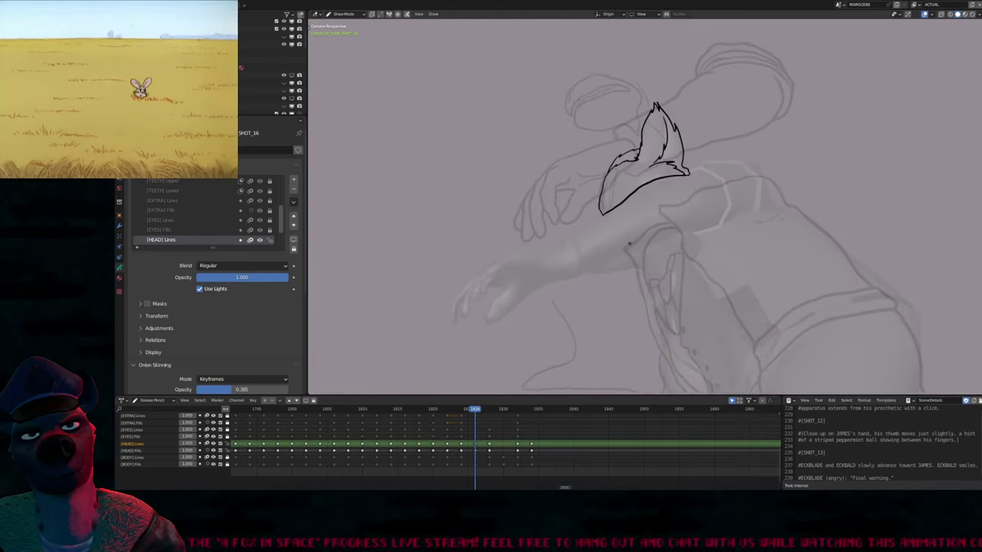
scroll(638, 218, up, 1)
scroll(638, 219, down, 2)
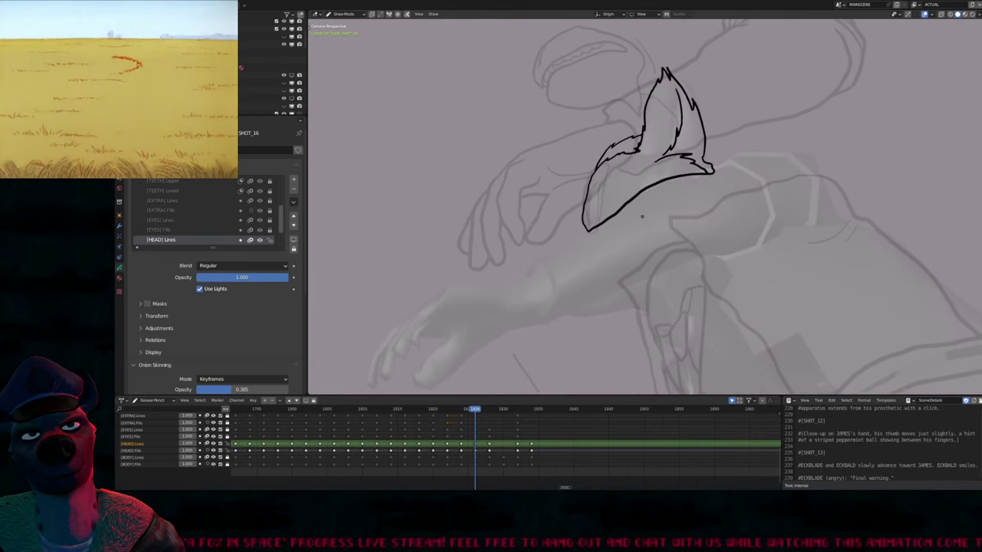
scroll(638, 219, up, 2)
click(556, 470)
scroll(556, 470, up, 3)
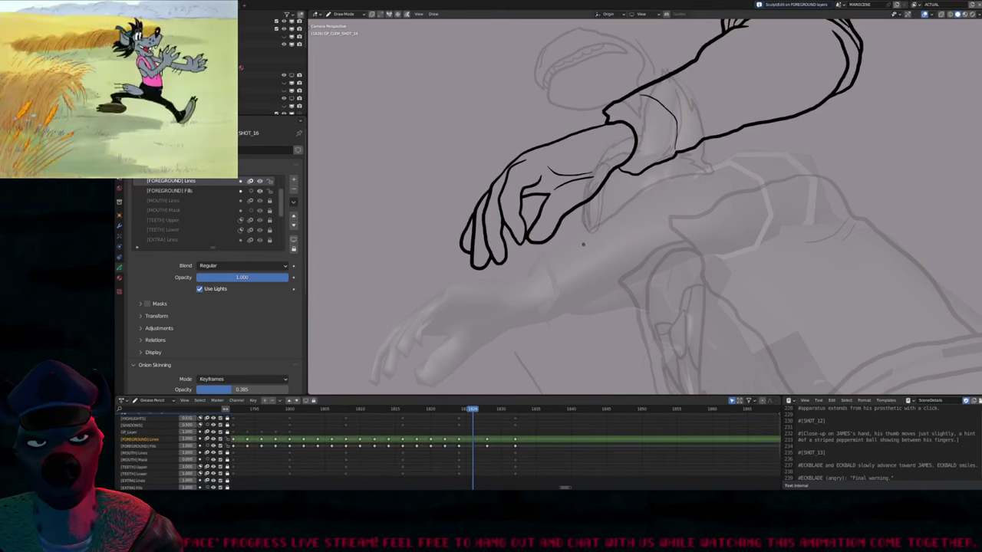
Select all arm strokes and bend them lower and left with a proportional move
key(Tab)
key(a)
scroll(617, 219, down, 2)
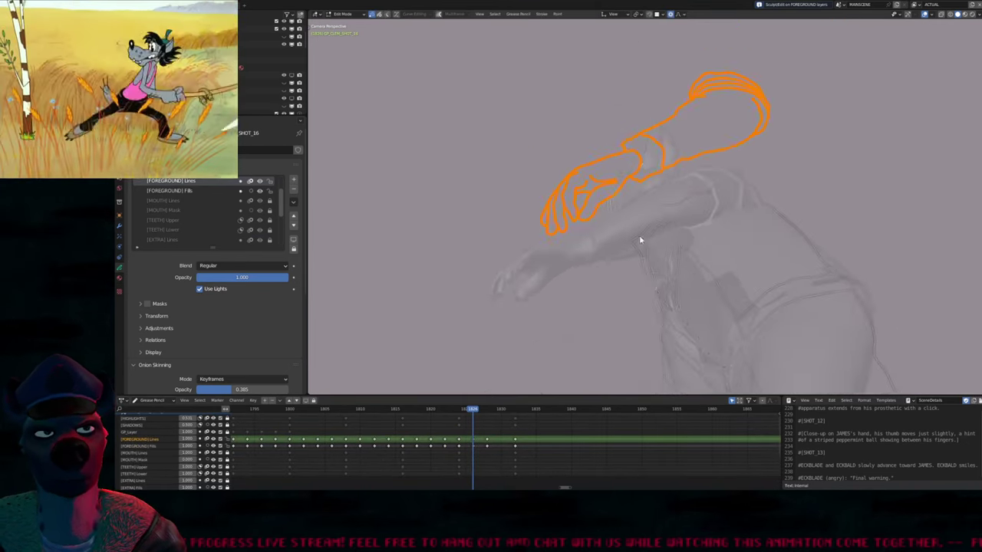
key(g)
click(724, 209)
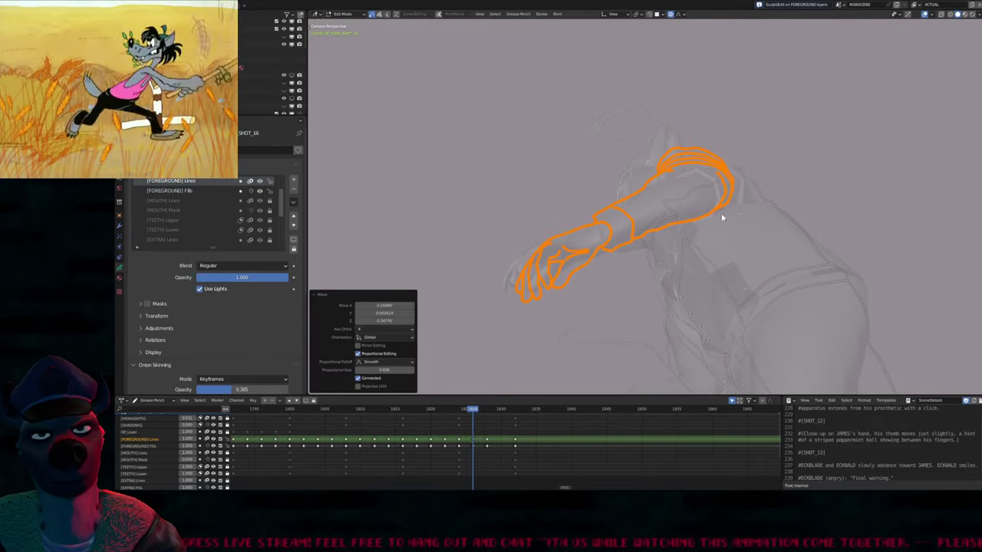
key(Tab)
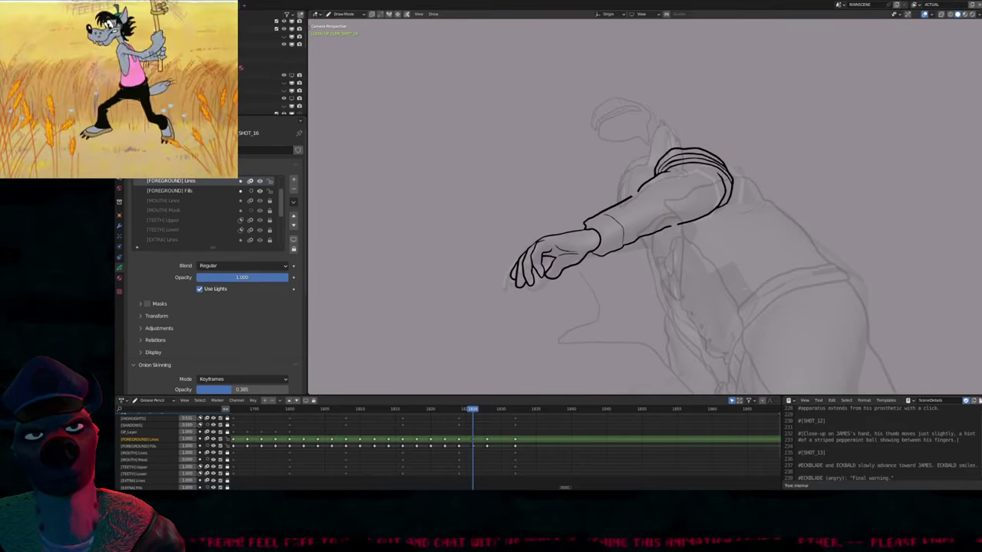
Undo the extra sleeve outline strokes and compare the pose with neighbouring frames
key(ctrl+z)
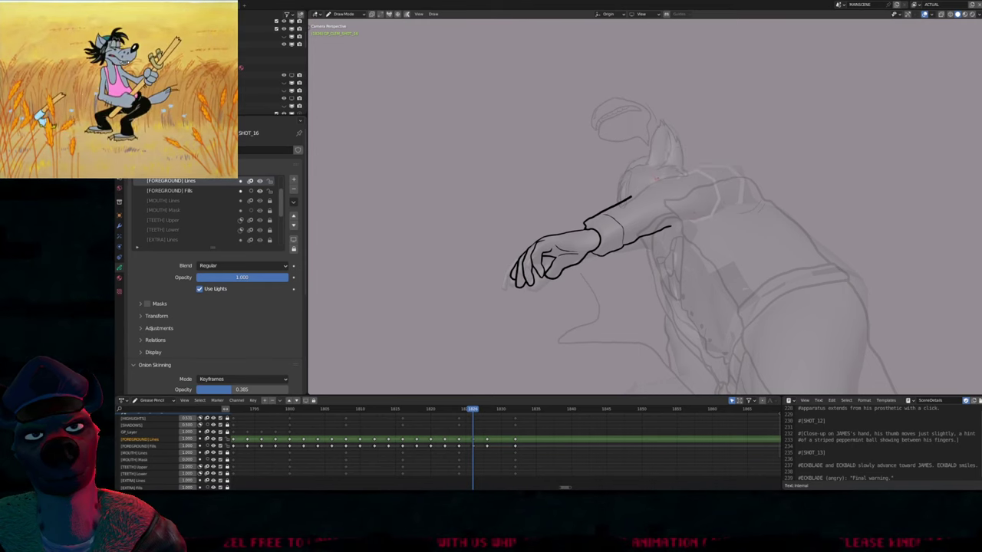
key(Down)
key(Down)
key(Up)
key(Up)
key(Up)
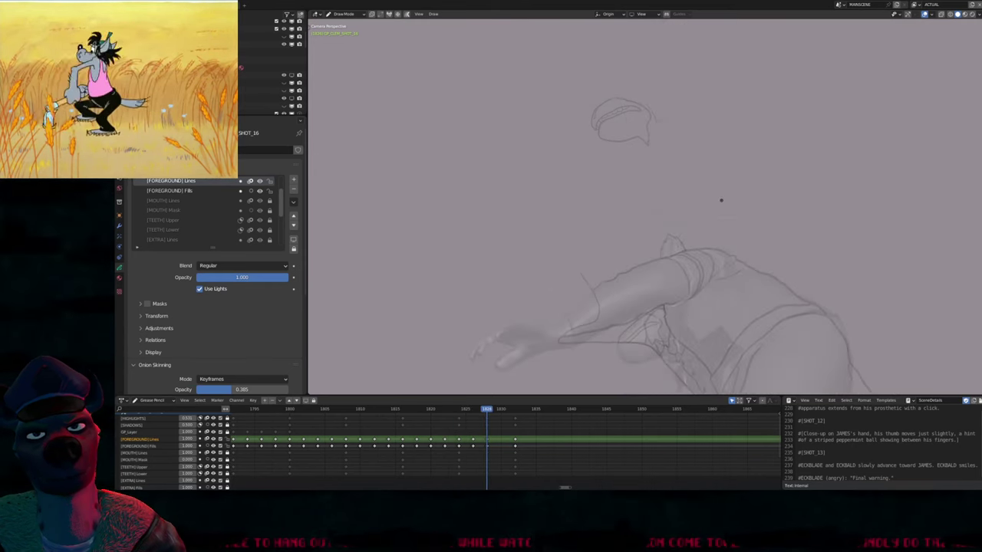
key(Down)
key(Down)
key(Up)
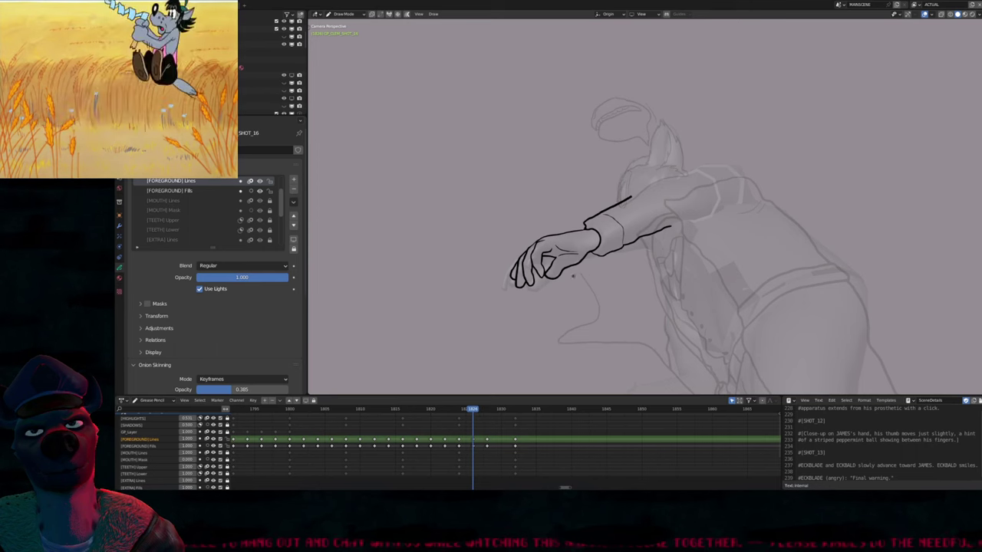
Erase the curled fingers, draw new hand-edge and finger strokes, and resize the brush
scroll(488, 284, up, 5)
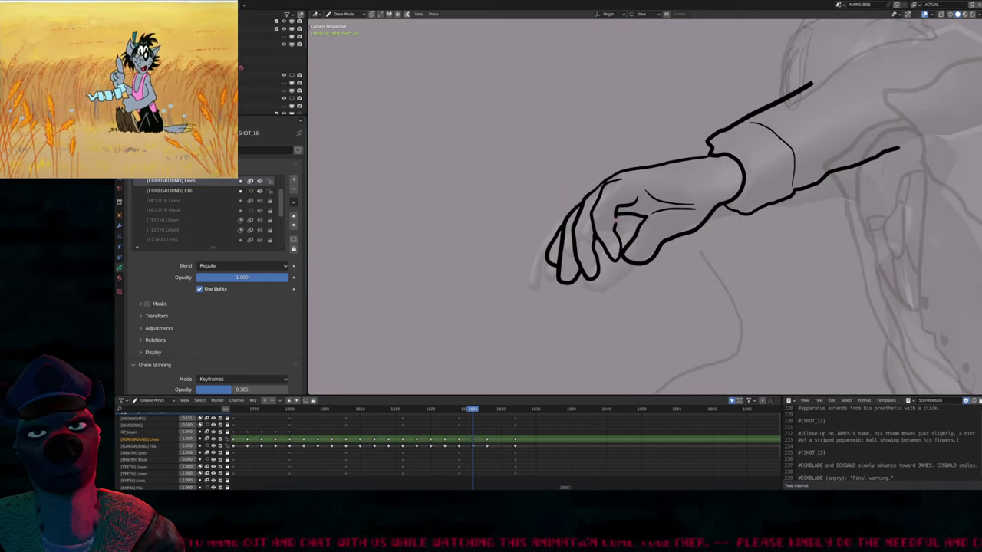
ctrl+drag(613, 220, 544, 236)
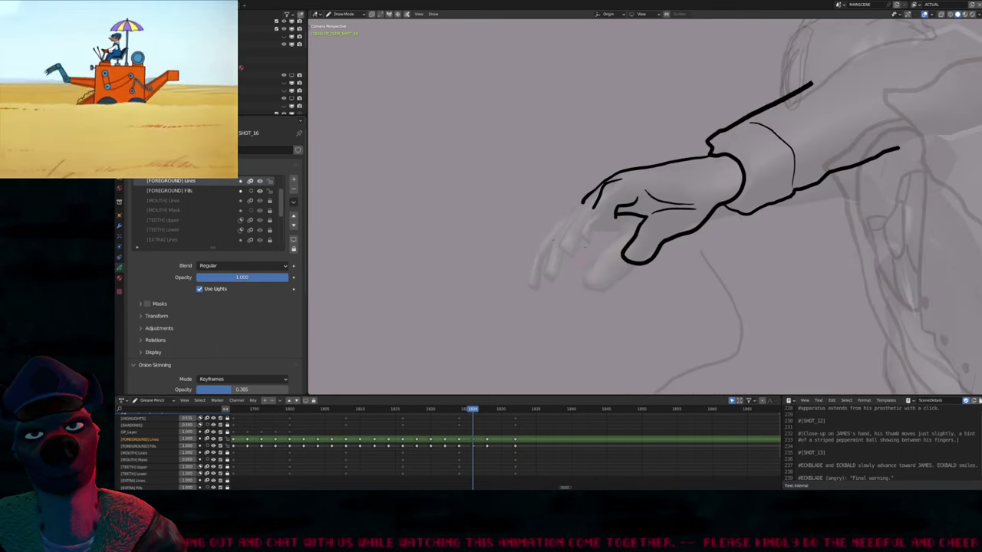
drag(592, 210, 570, 244)
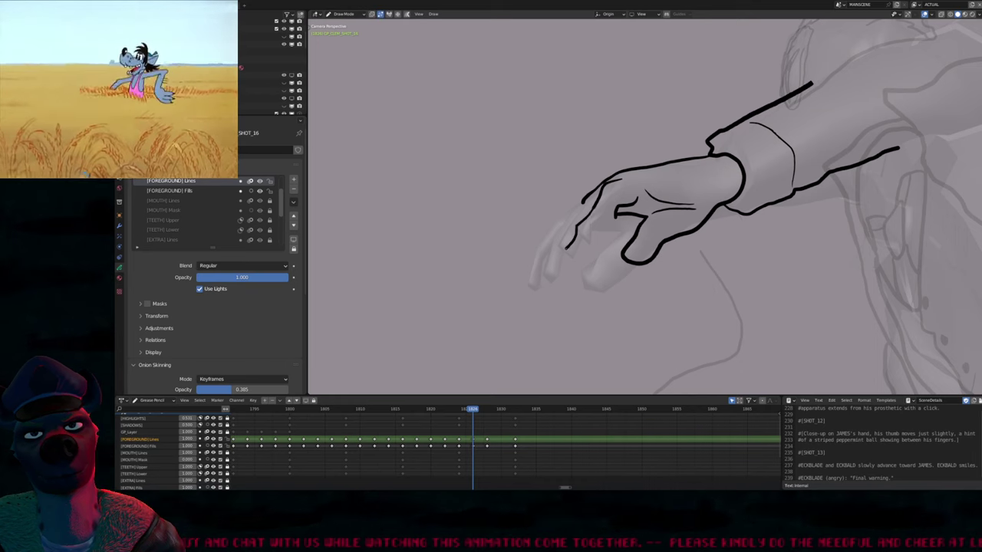
drag(614, 183, 636, 204)
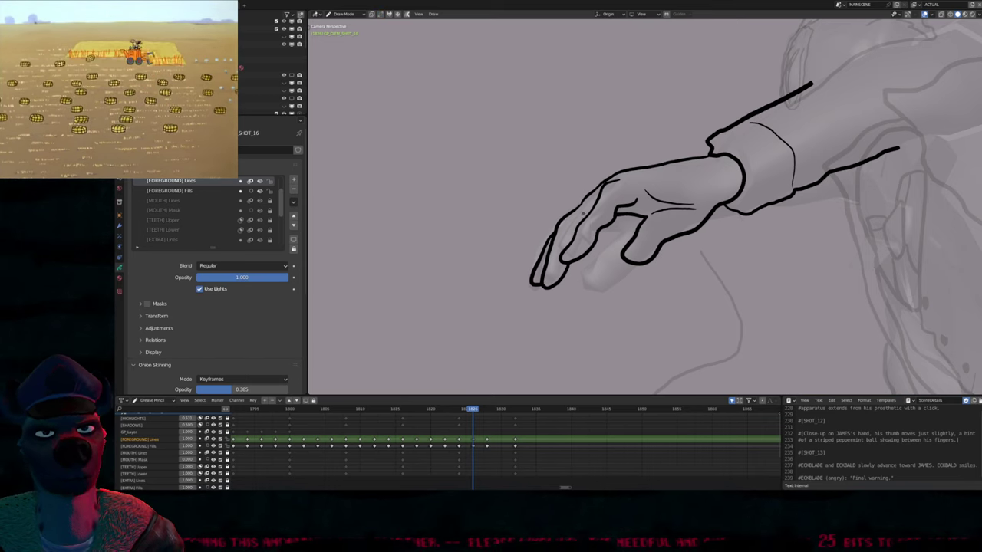
key(f)
click(533, 212)
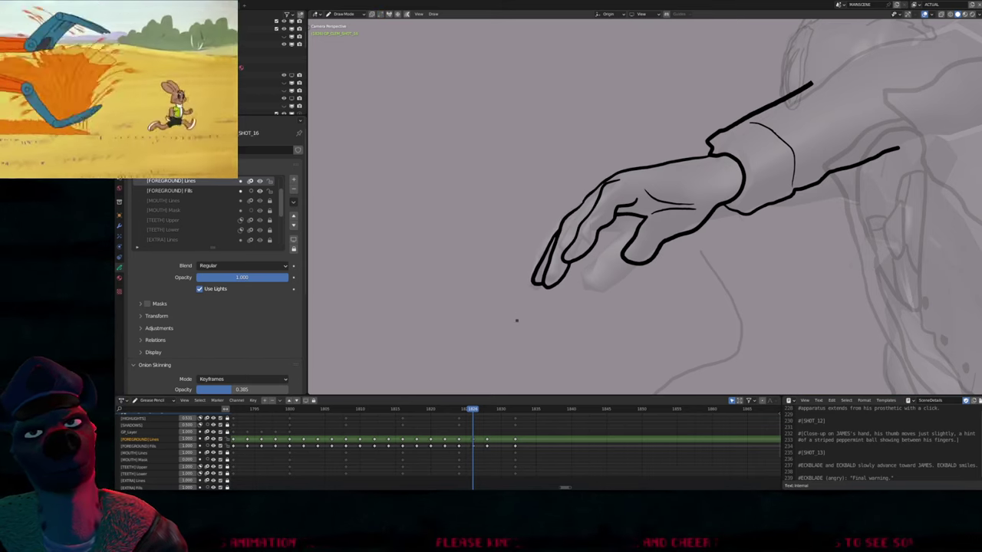
drag(537, 283, 564, 257)
Set the brush radius to 133 and draw the new fingers and thumb
key(Down)
key(Up)
scroll(597, 222, down, 2)
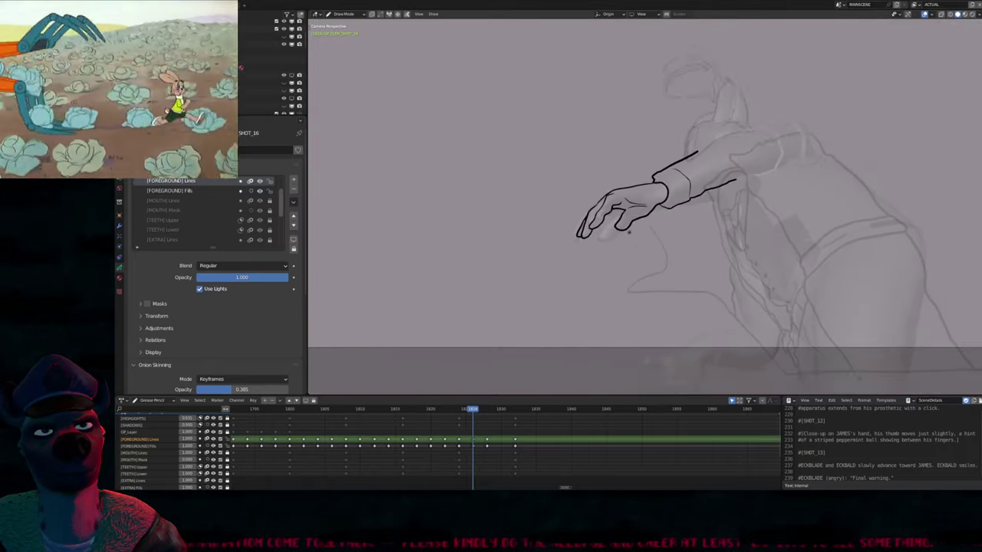
scroll(614, 245, up, 4)
key(f)
click(589, 344)
drag(605, 242, 546, 277)
drag(571, 244, 516, 270)
mouse_move(613, 244)
mouse_down()
mouse_move(581, 256)
mouse_move(610, 231)
mouse_up()
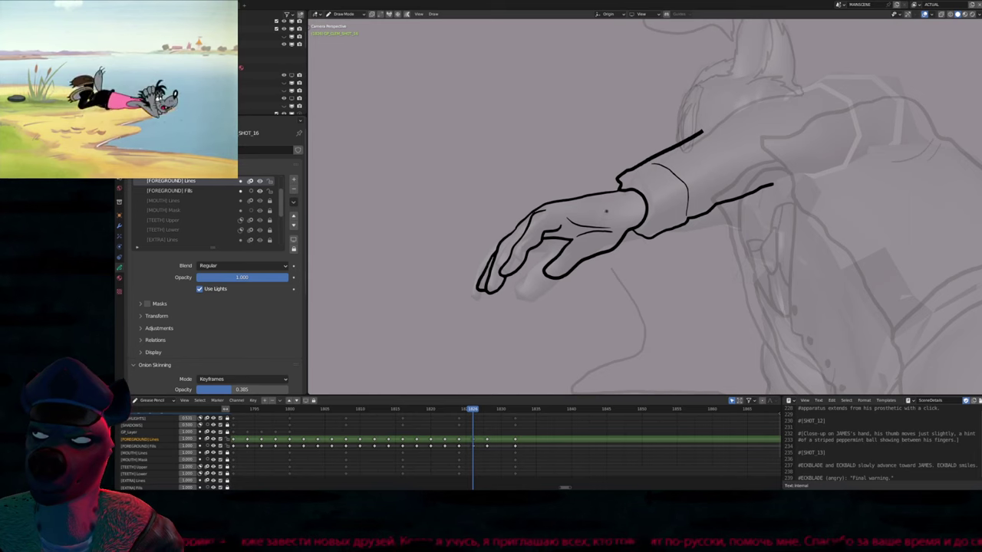
mouse_move(586, 270)
shift+middle_down()
mouse_move(534, 290)
mouse_move(566, 247)
shift+middle_up()
scroll(559, 329, down, 4)
scroll(559, 328, up, 4)
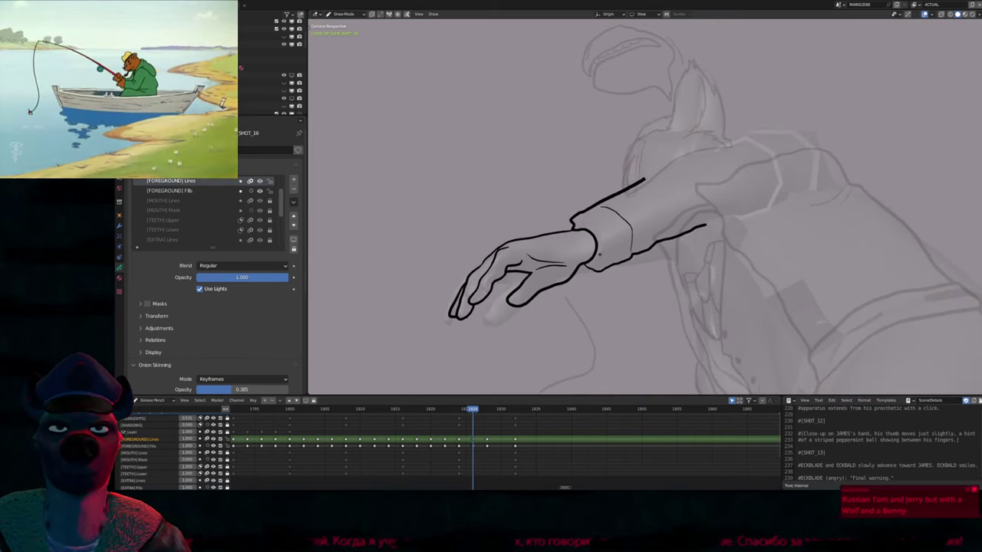
shift+middle_drag(559, 329, 466, 359)
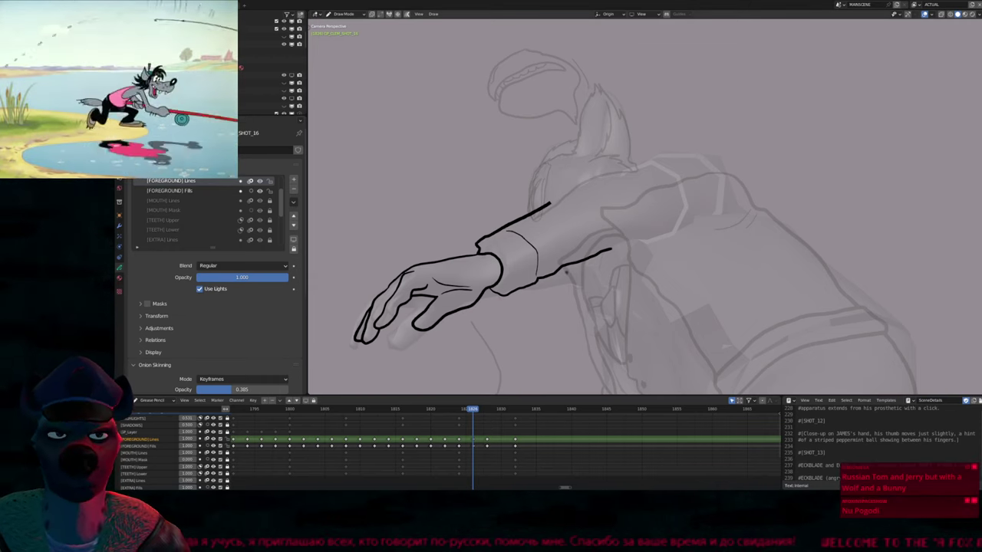
Add two small forearm strokes, nudge the arm strokes in Edit Mode, and save the file
drag(543, 299, 541, 311)
shift+middle_drag(595, 261, 578, 259)
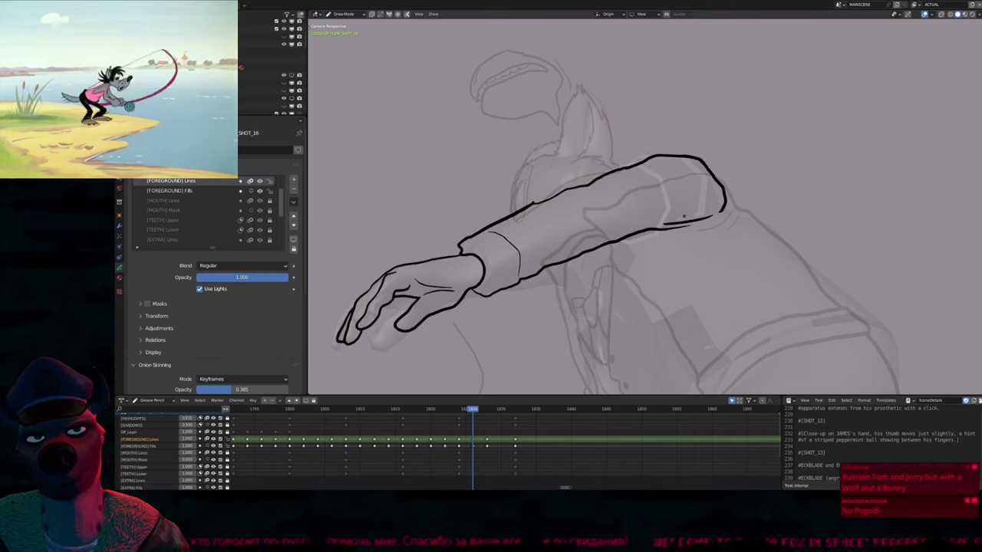
key(Tab)
key(g)
click(732, 233)
shift+middle_drag(736, 234, 717, 262)
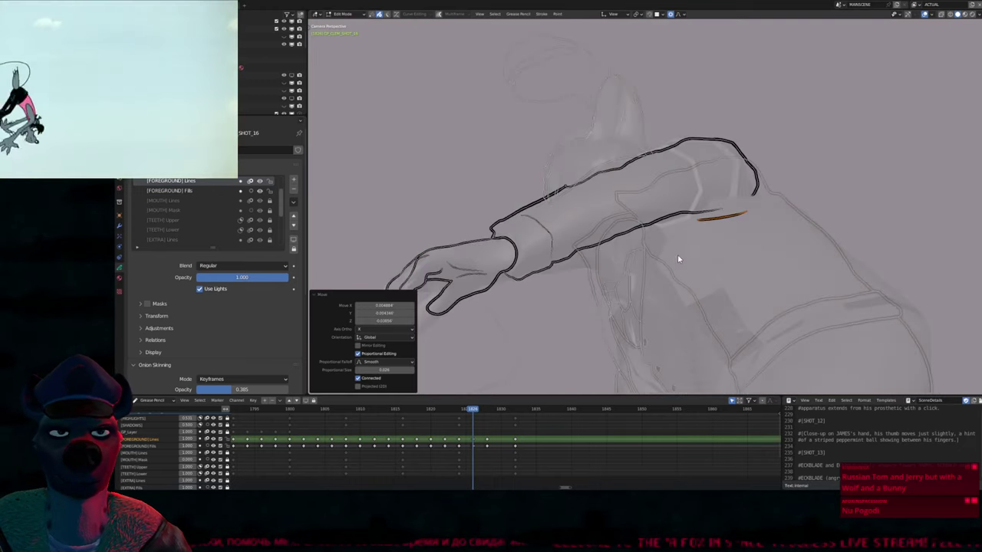
scroll(667, 246, down, 2)
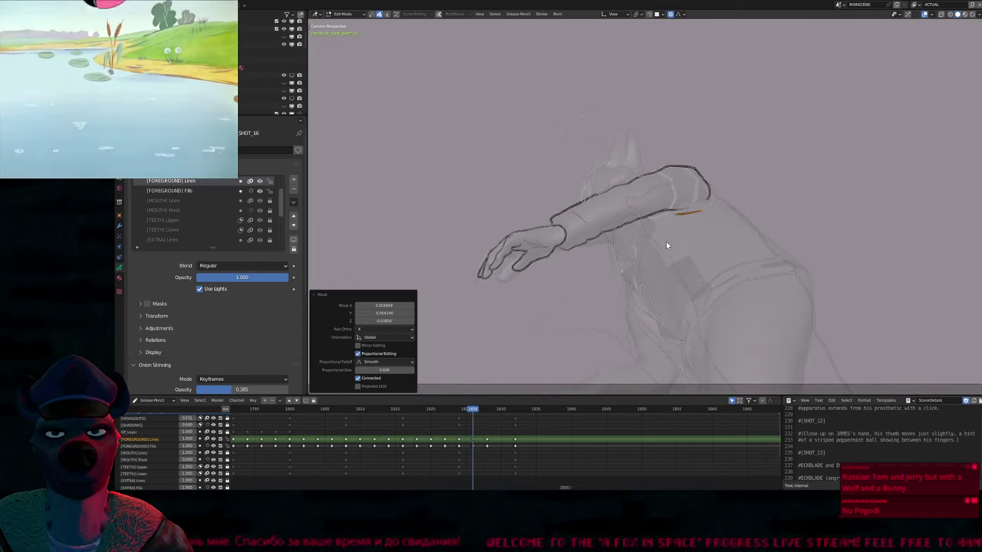
scroll(666, 241, up, 1)
scroll(680, 213, up, 2)
key(ctrl+s)
Duplicate the cuff band strokes near the shoulder with Shift+D to add extra bands
key(Tab)
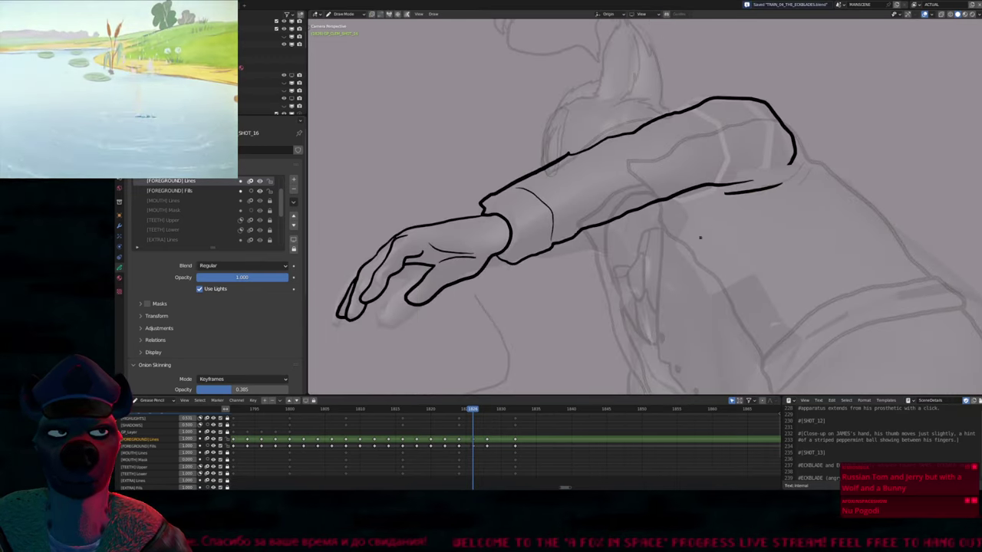
scroll(617, 268, up, 1)
shift+scroll(628, 259, up, 2)
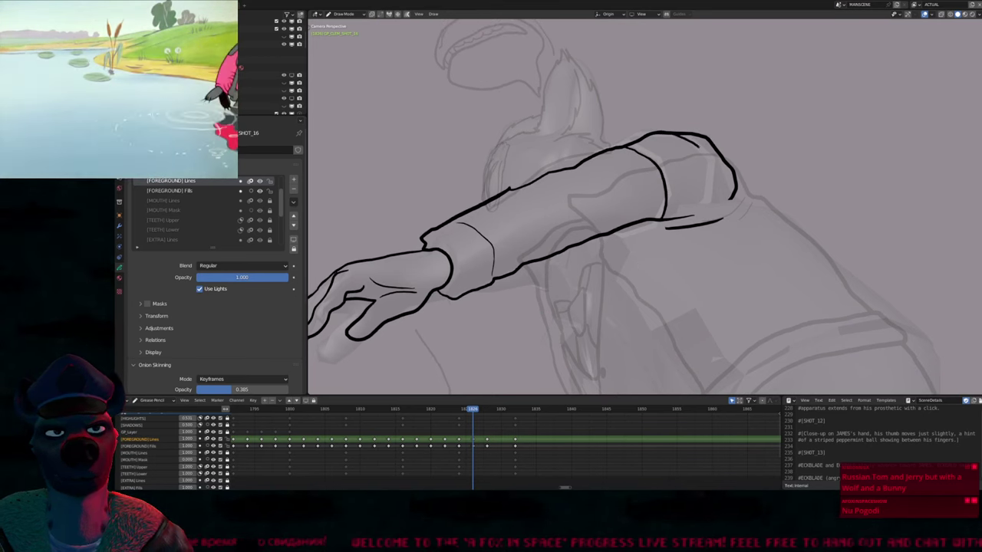
mouse_move(630, 260)
shift+middle_down()
mouse_move(695, 247)
mouse_move(679, 229)
mouse_move(675, 265)
mouse_move(607, 329)
mouse_move(677, 202)
shift+middle_up()
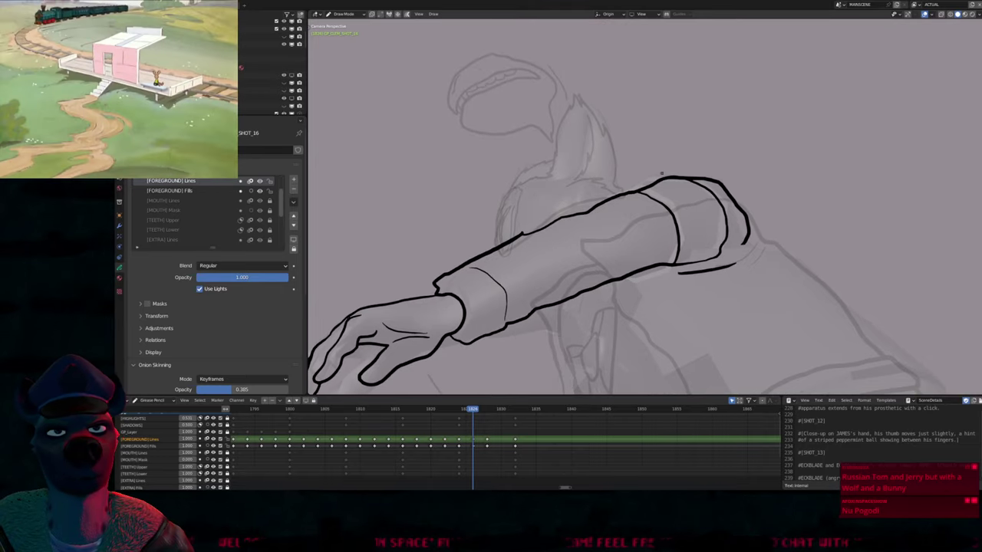
mouse_move(593, 247)
shift+middle_down()
mouse_move(707, 209)
mouse_move(677, 214)
shift+middle_up()
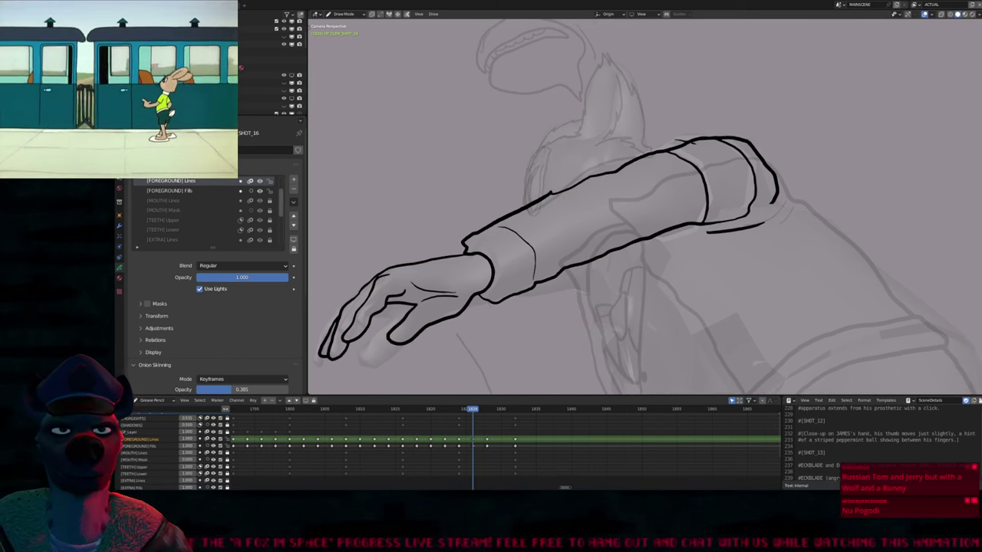
key(Tab)
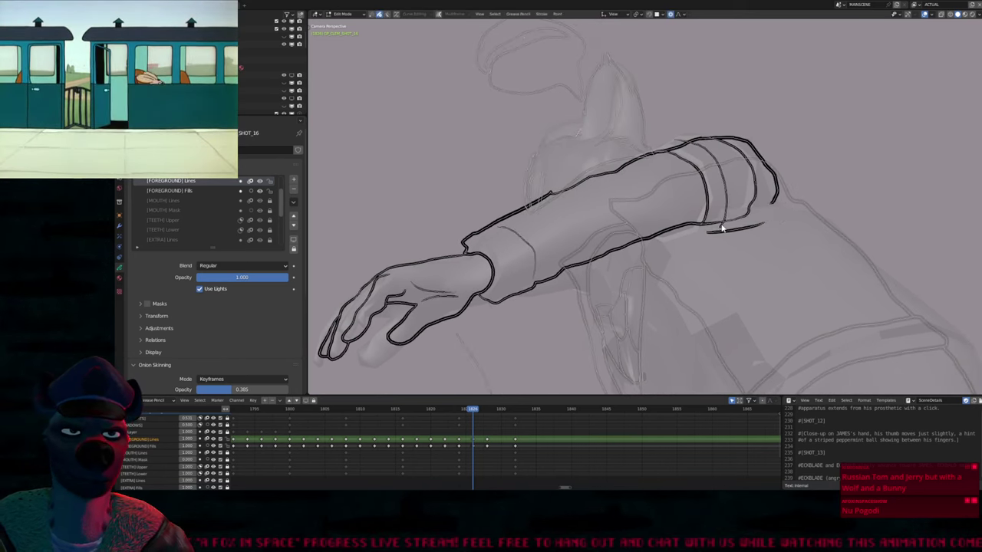
click(725, 224)
key(shift+d)
click(747, 228)
key(Tab)
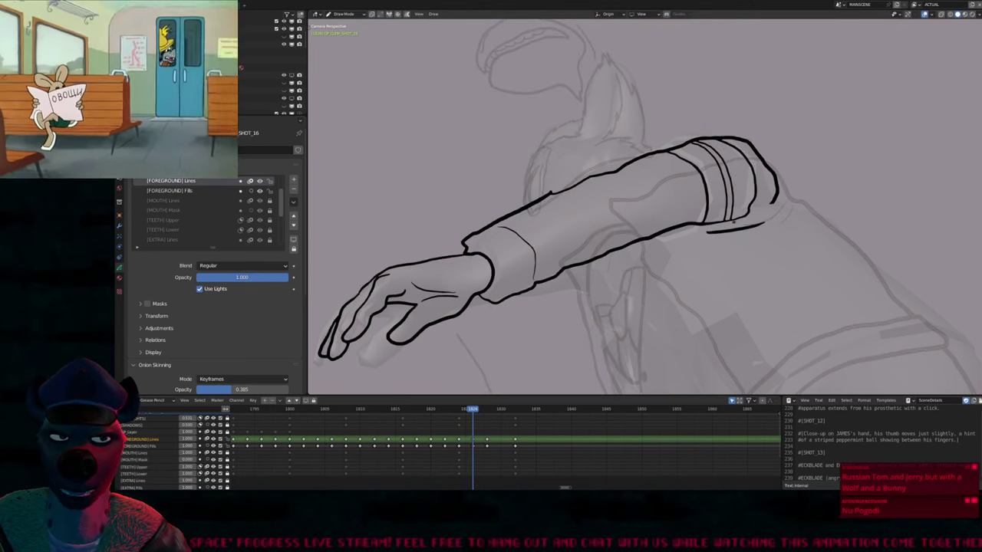
Resize the brush and step back two frames to the drooping-hand pose
key(f)
click(764, 188)
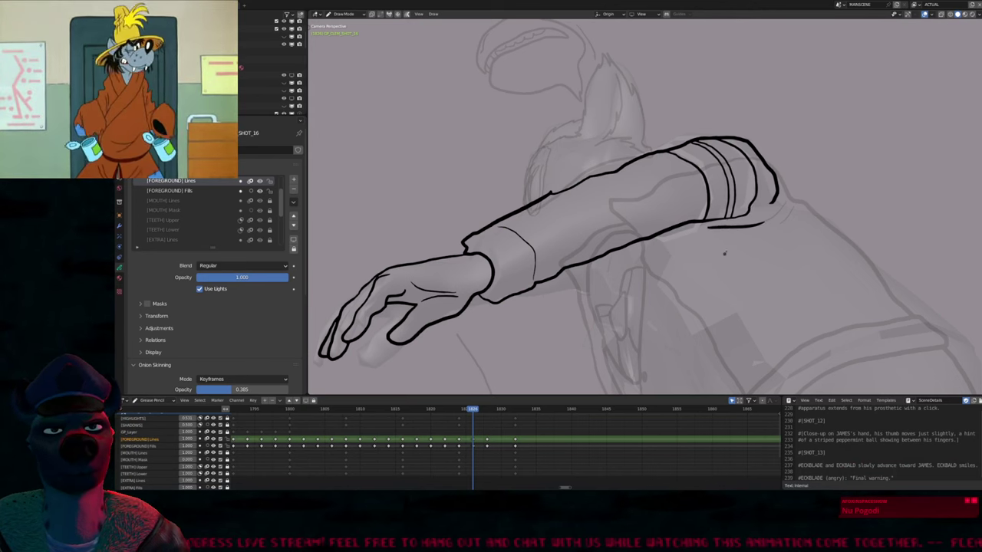
shift+middle_drag(644, 207, 687, 221)
scroll(730, 234, down, 3)
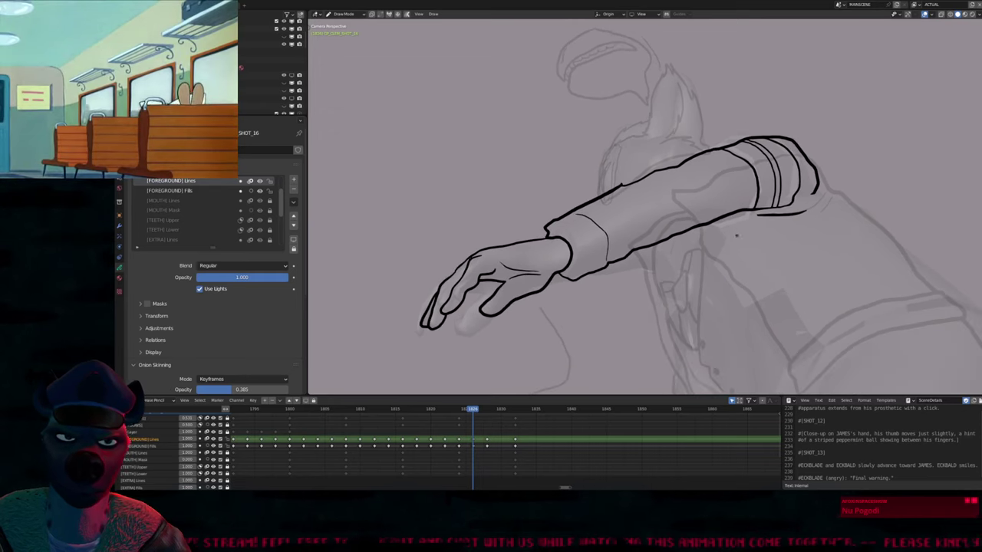
shift+middle_drag(744, 244, 706, 337)
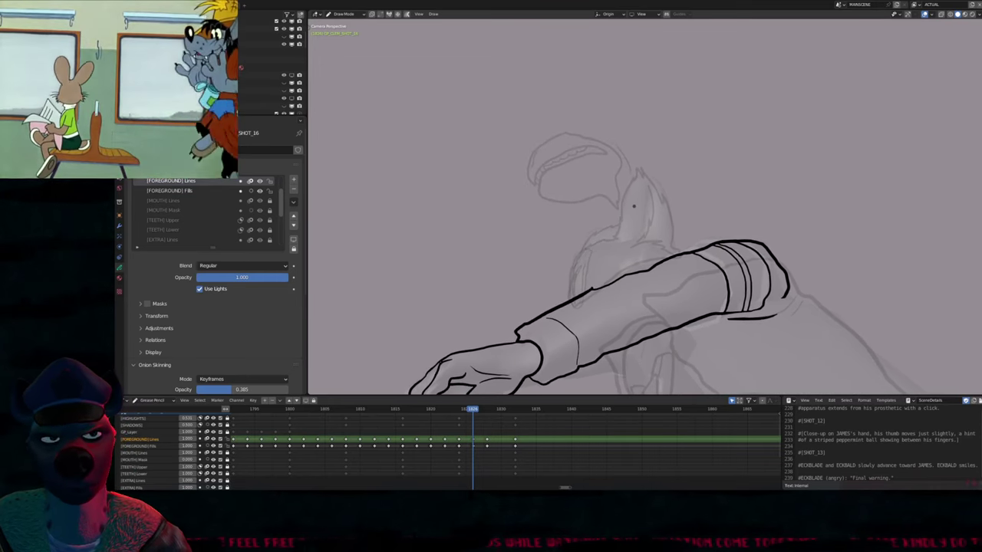
key(Left)
key(Left)
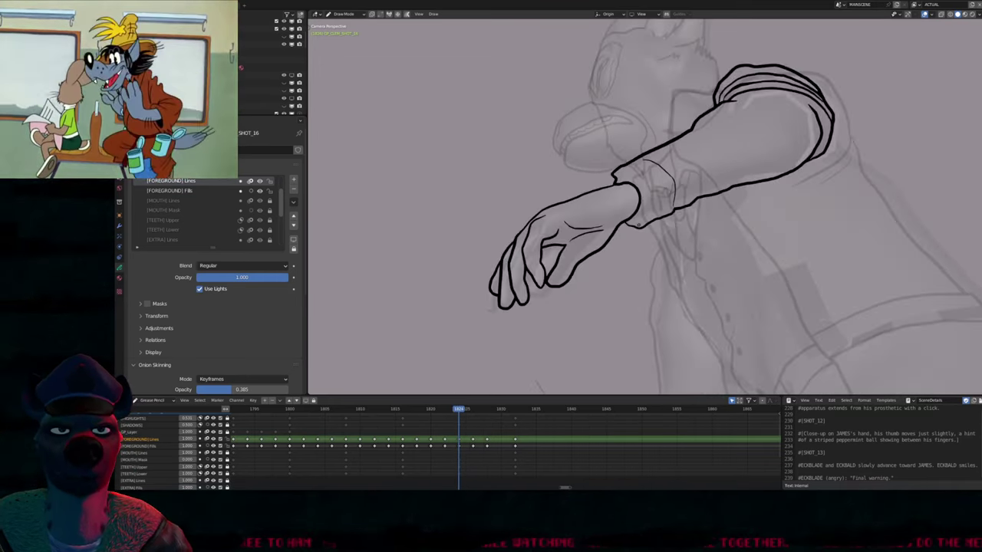
Duplicate the keyframe at frame 1826 and delete its mouth-shaped strokes
key(Right)
key(Right)
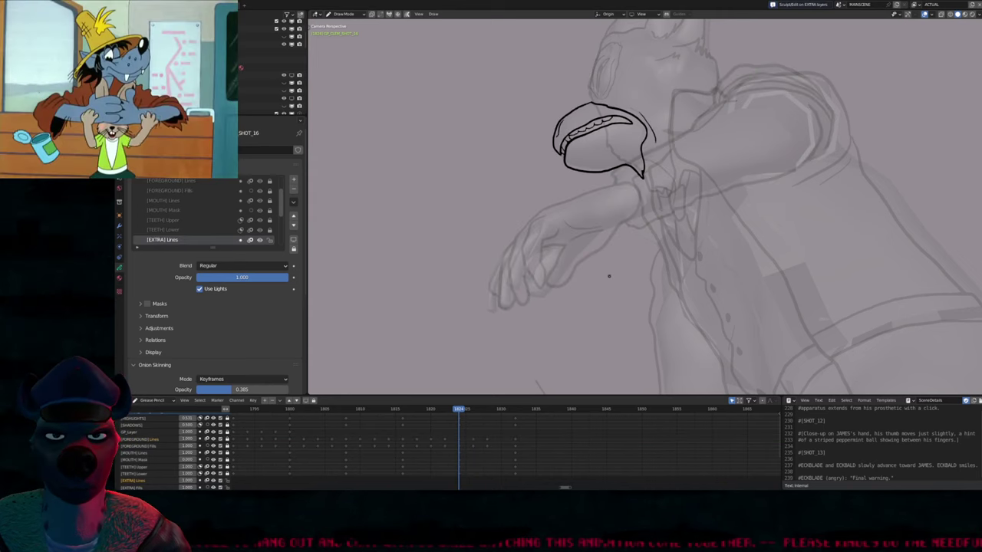
scroll(508, 458, up, 2)
ctrl+scroll(510, 448, down, 1)
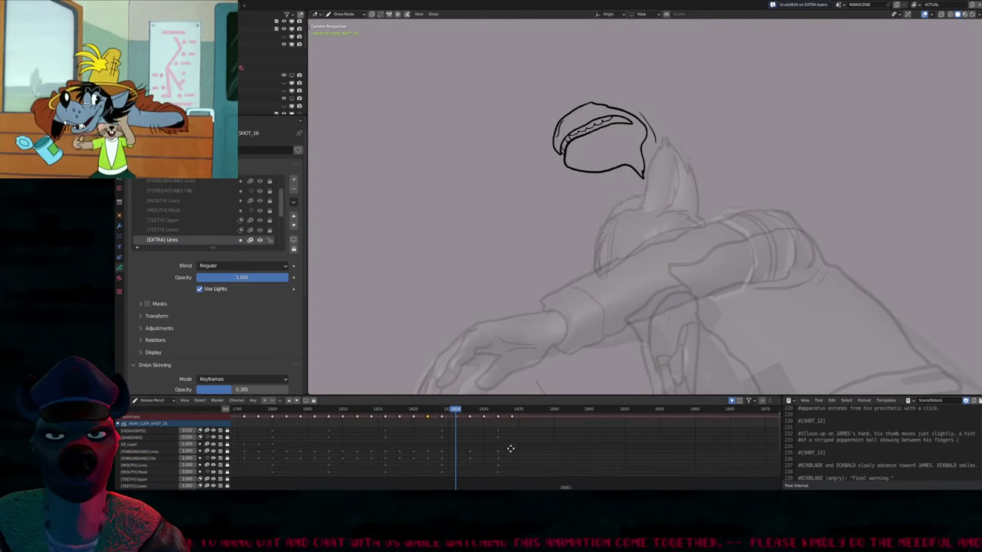
mouse_move(454, 410)
mouse_down()
mouse_move(438, 411)
mouse_move(456, 415)
mouse_up()
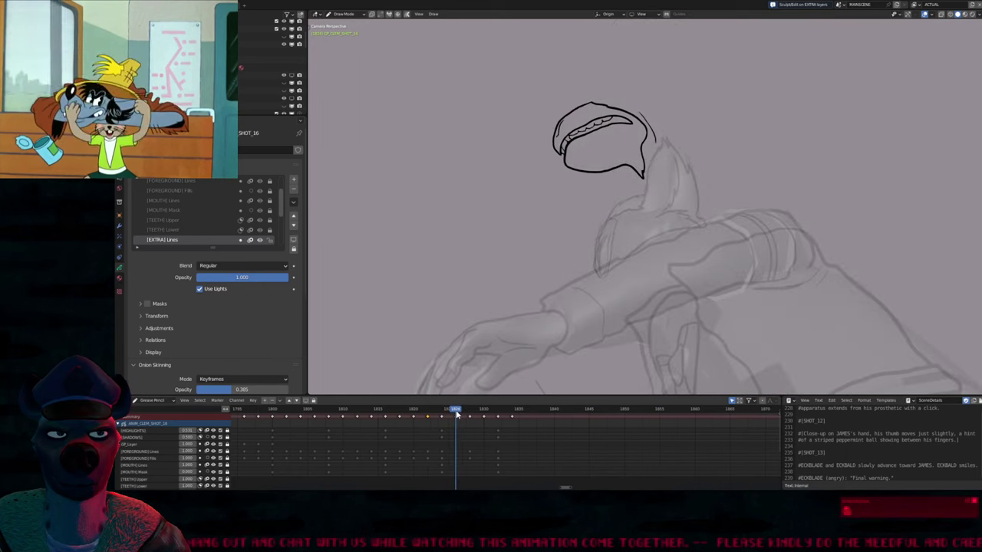
key(shift+d)
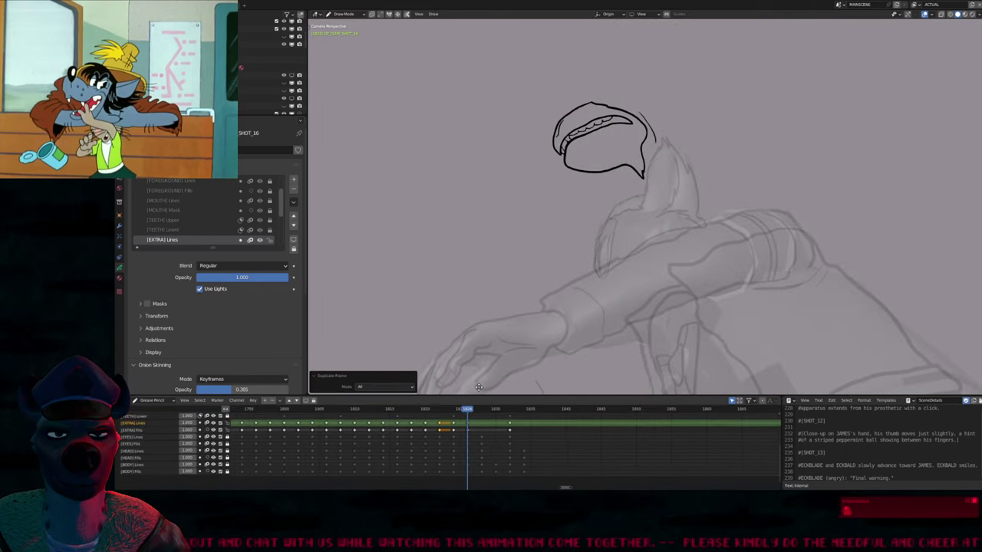
key(Tab)
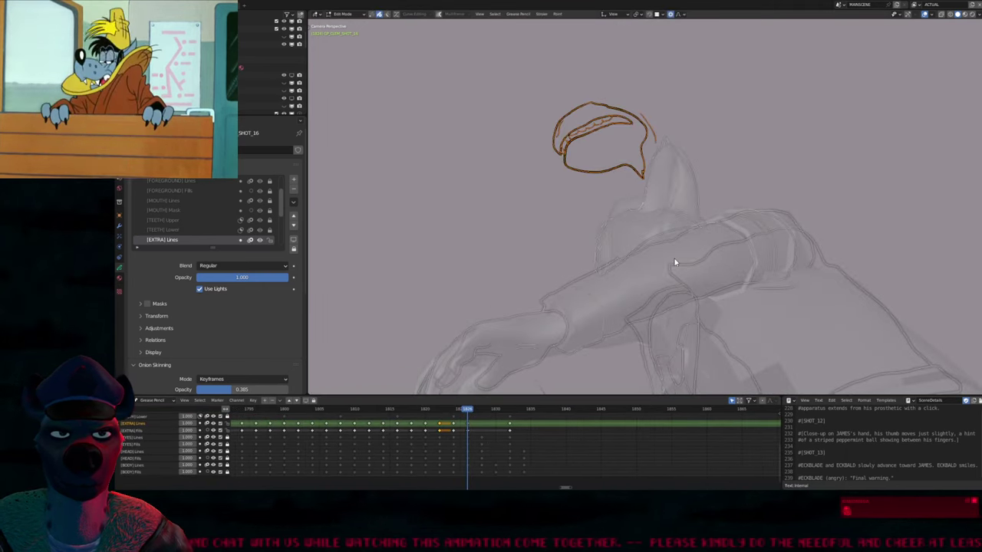
key(Delete)
Duplicate the keyframes at frames 1828 and 1830, then flip between frames 1824–1830
key(Right)
key(Right)
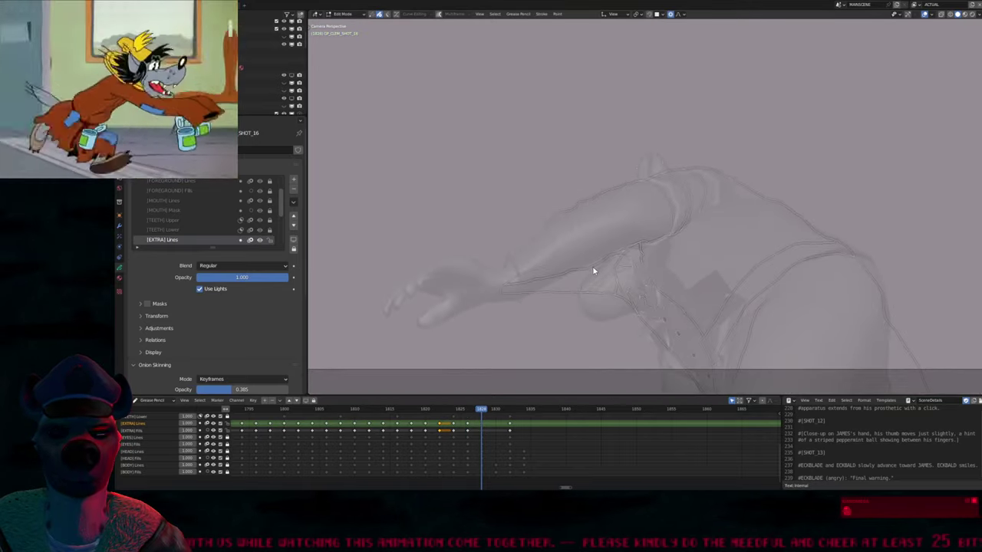
key(shift+d)
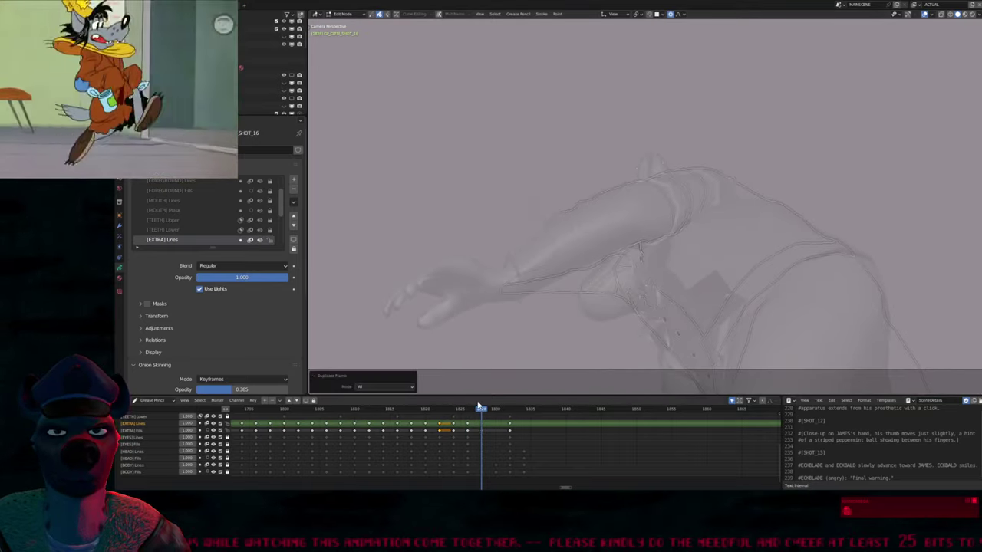
click(496, 409)
key(shift+d)
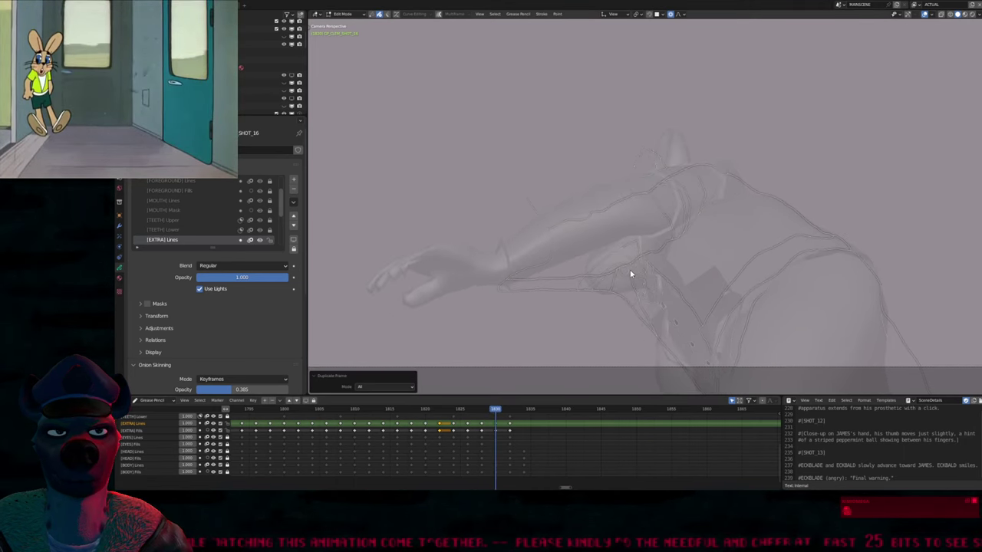
key(Left)
key(Left)
key(Left)
key(Left)
key(Left)
key(Left)
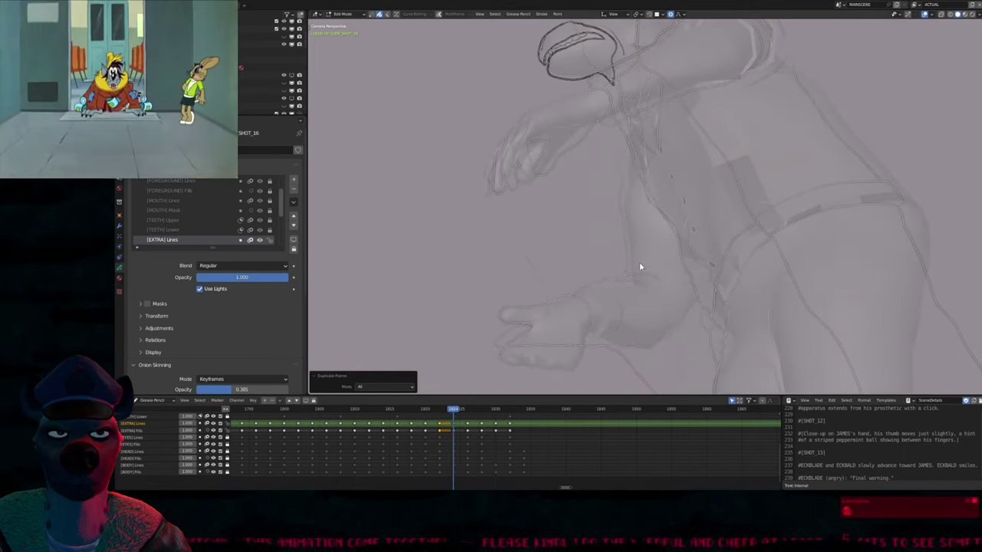
key(Left)
key(Left)
key(Right)
key(Right)
key(Right)
key(Right)
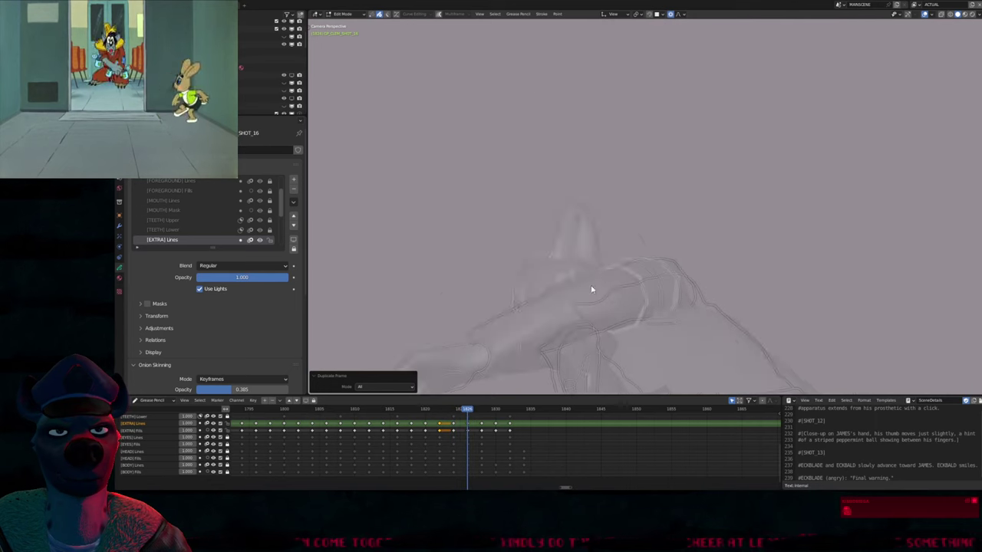
key(Left)
key(Right)
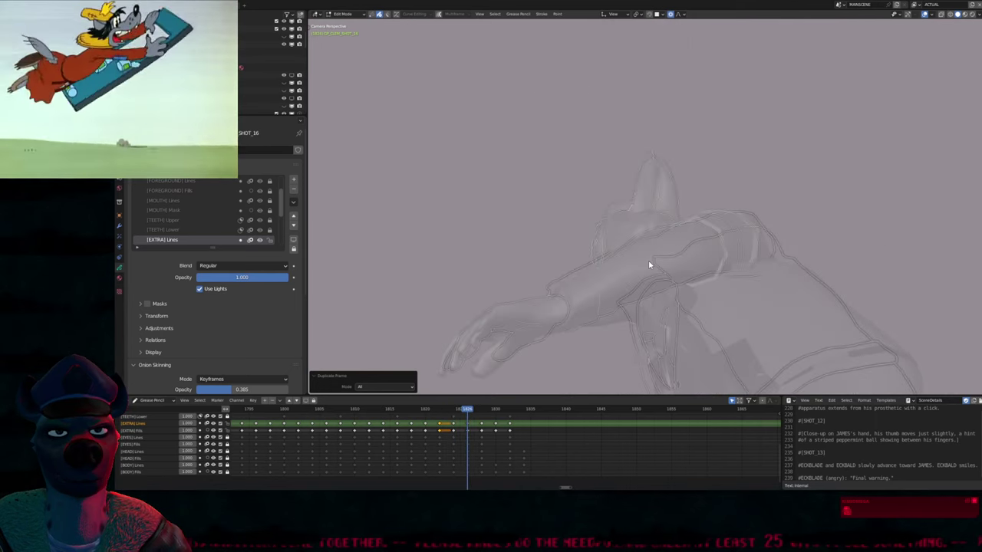
scroll(649, 265, down, 3)
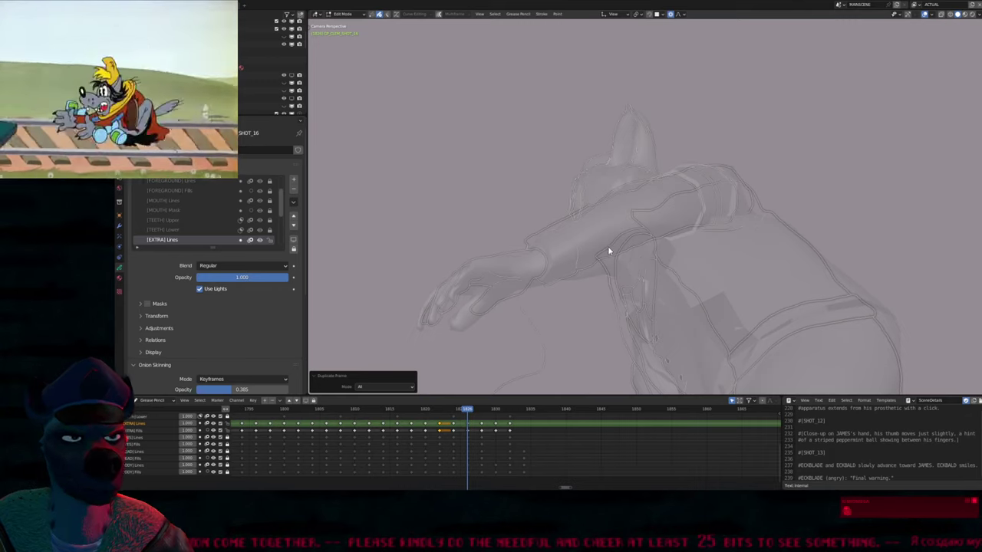
Cycle through the [BODY], [HEAD] and [EYES] Lines layers
key(Tab)
key(Page_Up)
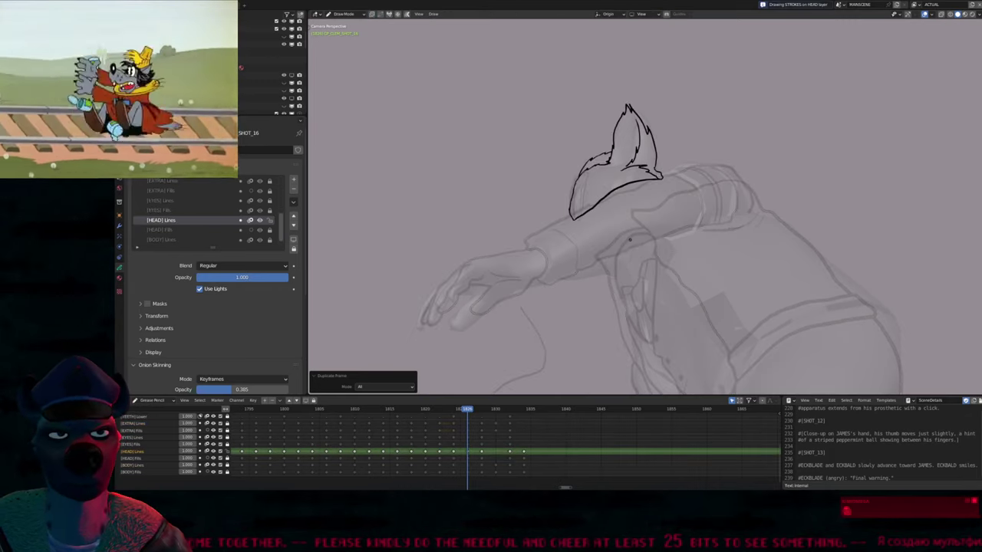
key(Page_Up)
key(Page_Down)
scroll(631, 239, up, 4)
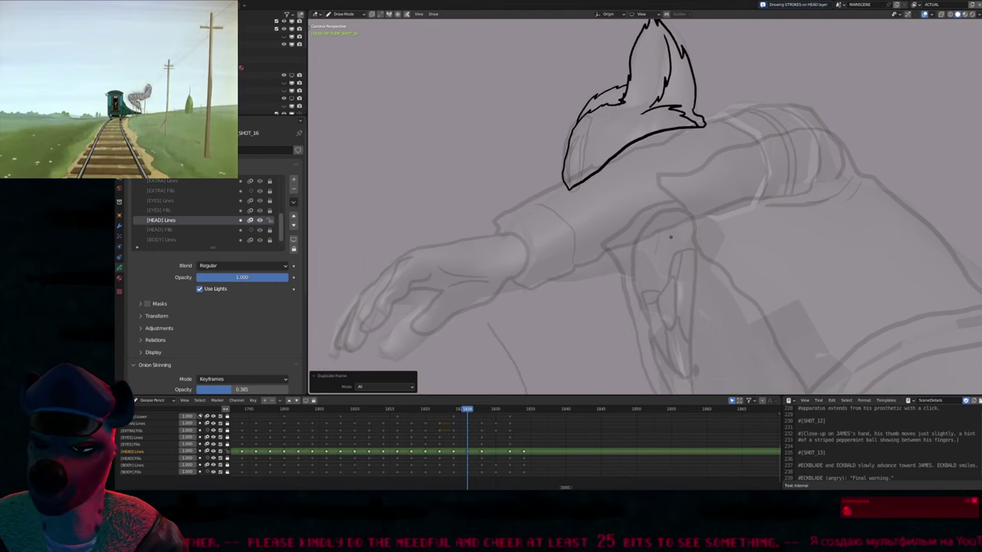
key(Page_Down)
key(Page_Up)
key(Page_Up)
key(Page_Up)
key(Page_Up)
key(Page_Up)
key(Page_Up)
key(Page_Up)
key(Page_Up)
key(Page_Up)
key(Page_Up)
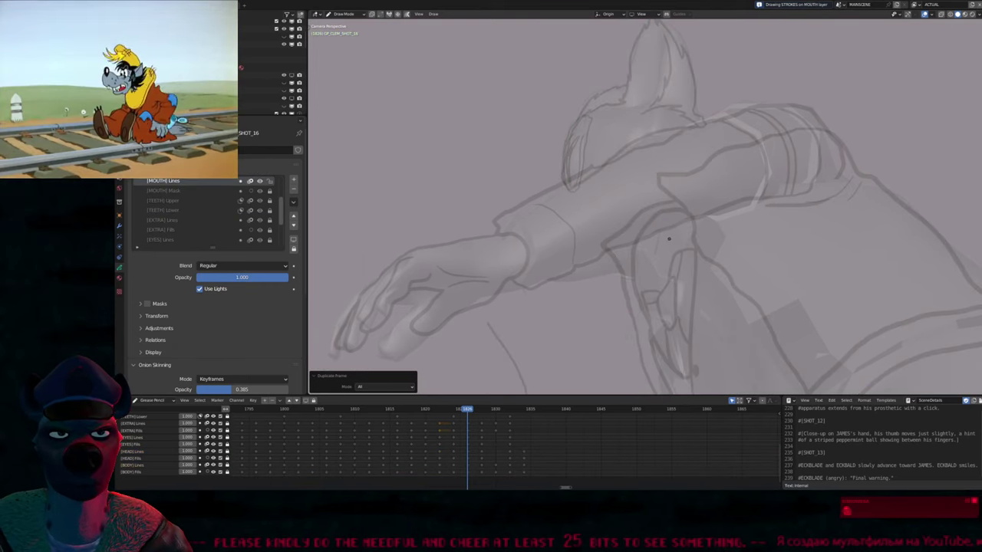
scroll(696, 233, down, 4)
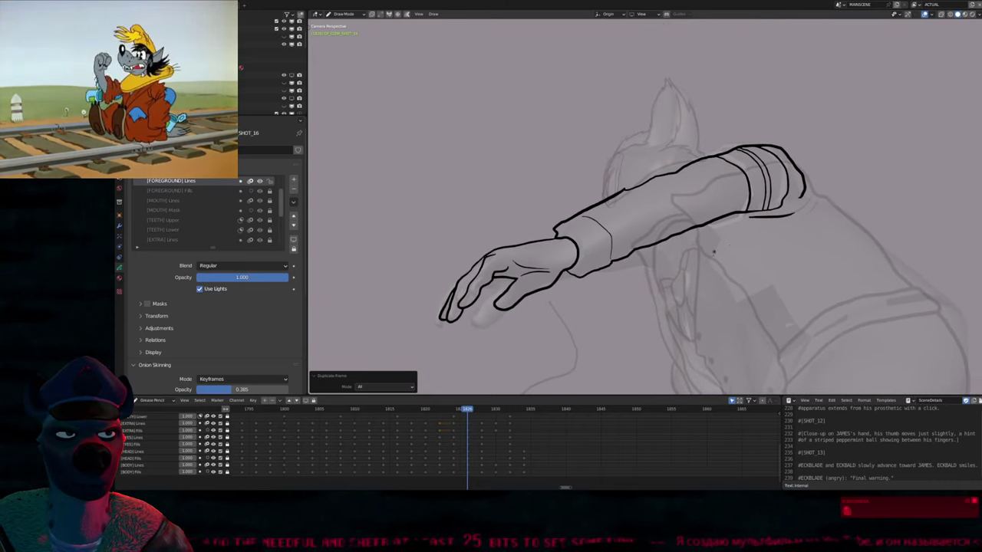
Draw a short curved stroke below the forearm cuff to form the reaching hand
mouse_move(713, 251)
shift+middle_down()
mouse_move(679, 255)
mouse_move(684, 233)
shift+middle_up()
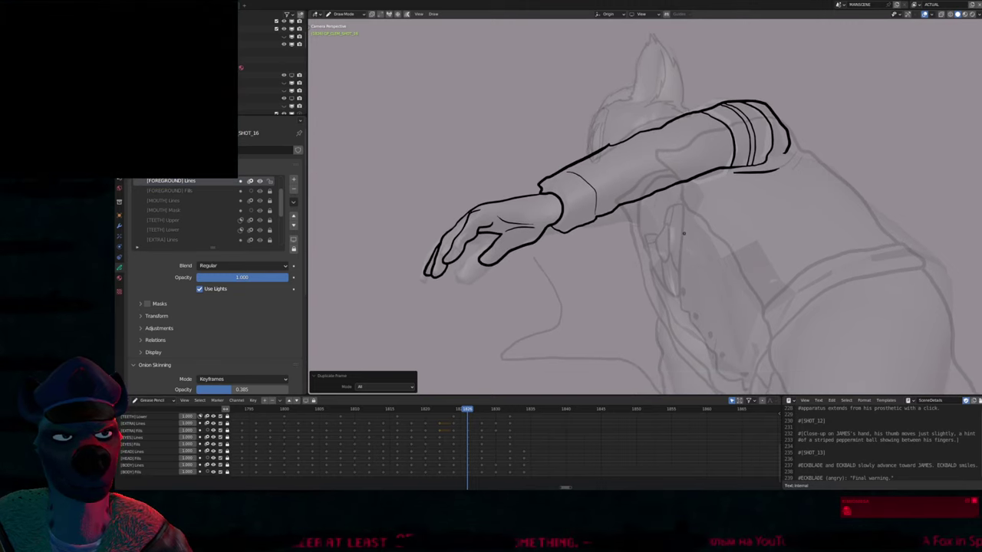
scroll(683, 233, up, 4)
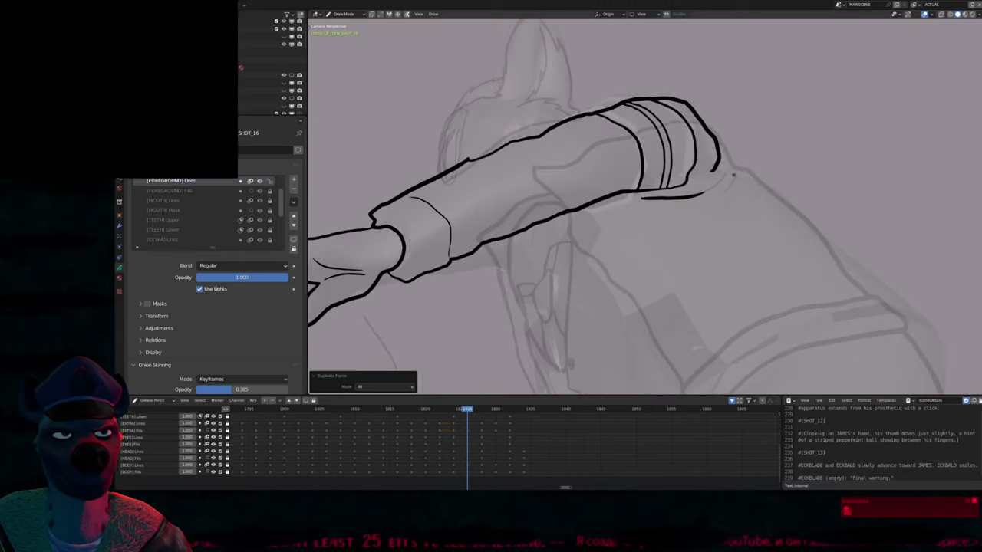
drag(727, 176, 688, 207)
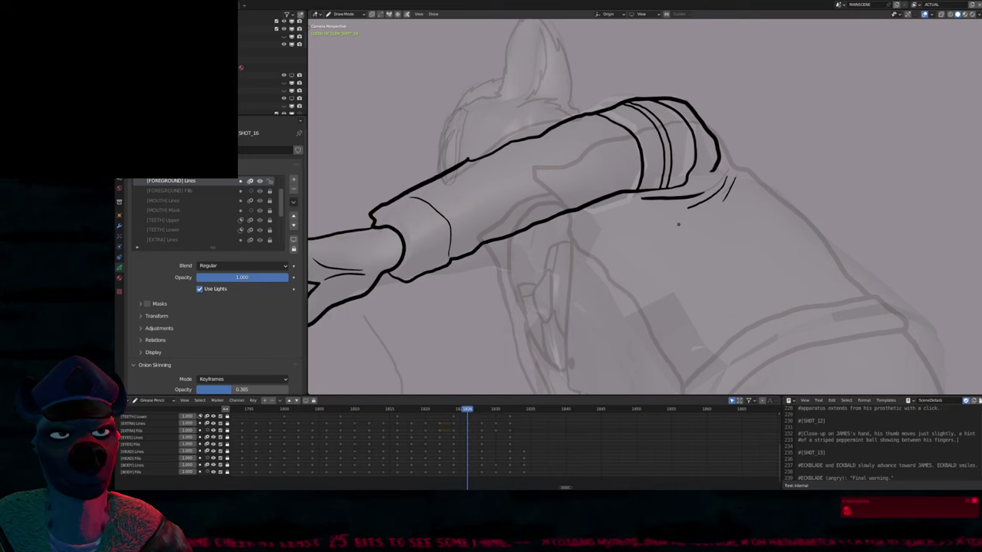
scroll(678, 224, down, 3)
mouse_move(611, 274)
shift+middle_down()
mouse_move(709, 242)
mouse_move(686, 246)
mouse_move(710, 284)
shift+middle_up()
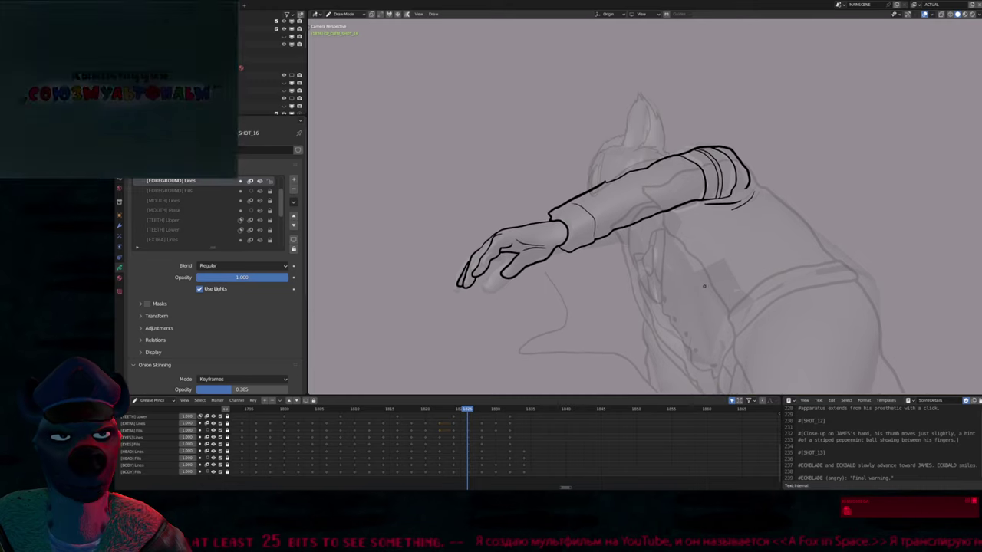
scroll(710, 285, up, 5)
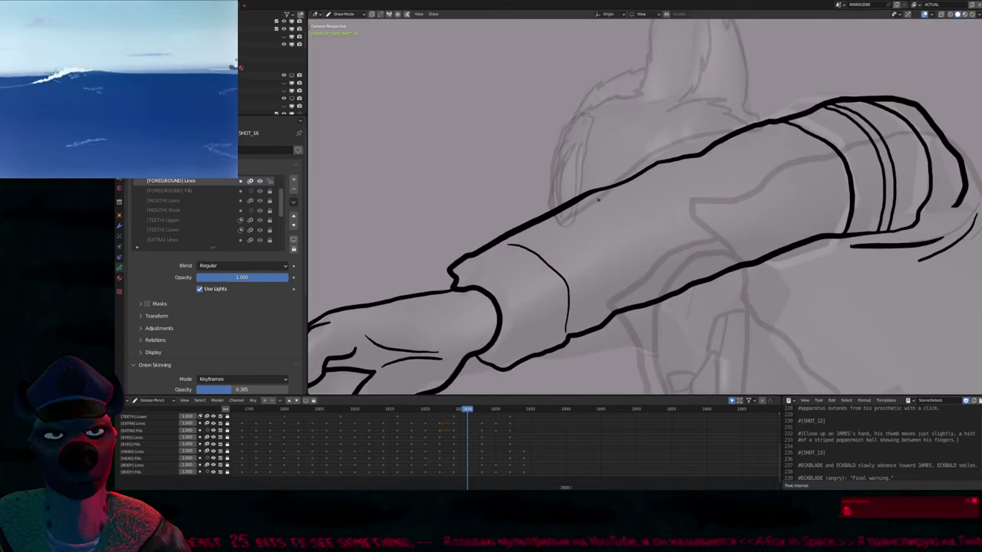
scroll(594, 188, down, 5)
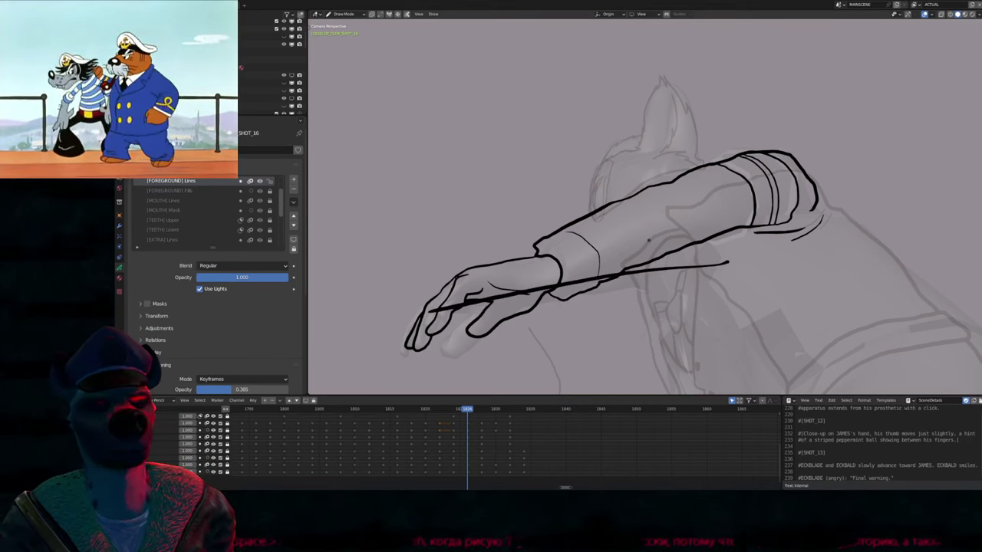
Zoom out and unhide everything to show the full scene beside the lion character
mouse_move(610, 347)
shift+middle_down()
mouse_move(596, 131)
mouse_move(594, 316)
shift+middle_up()
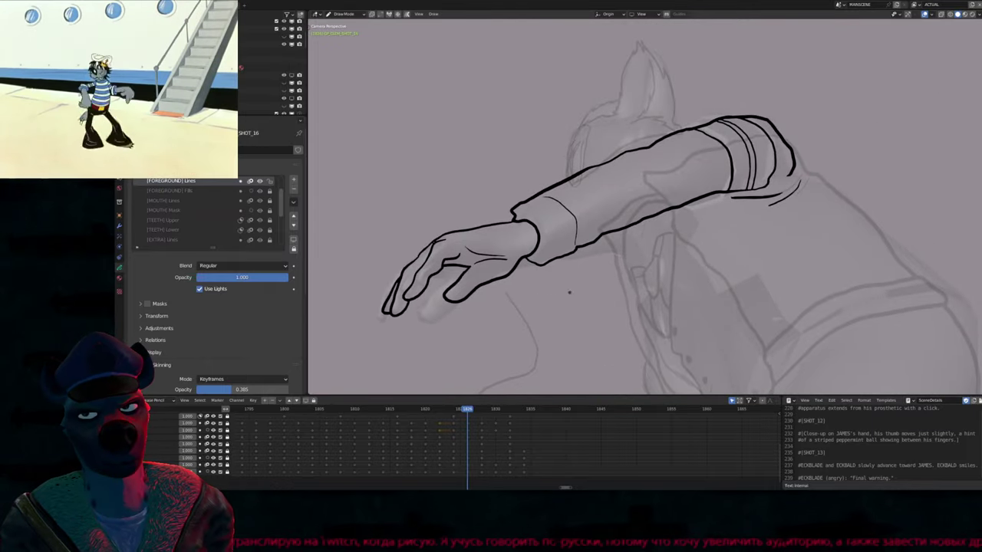
mouse_move(645, 230)
shift+middle_down()
mouse_move(631, 238)
mouse_move(631, 222)
mouse_move(681, 222)
mouse_move(605, 203)
mouse_move(745, 235)
mouse_move(710, 231)
mouse_move(691, 187)
shift+middle_up()
scroll(644, 207, down, 3)
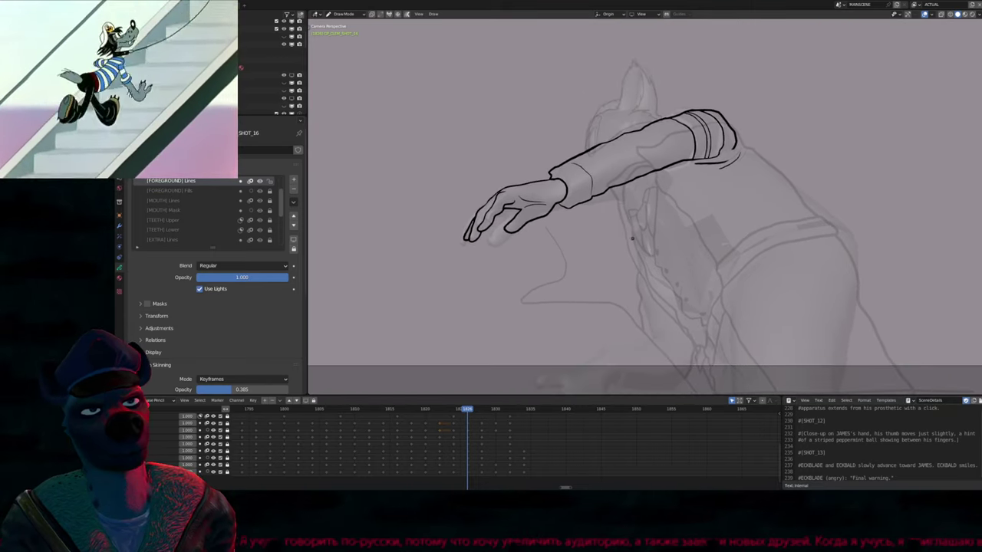
scroll(628, 230, down, 3)
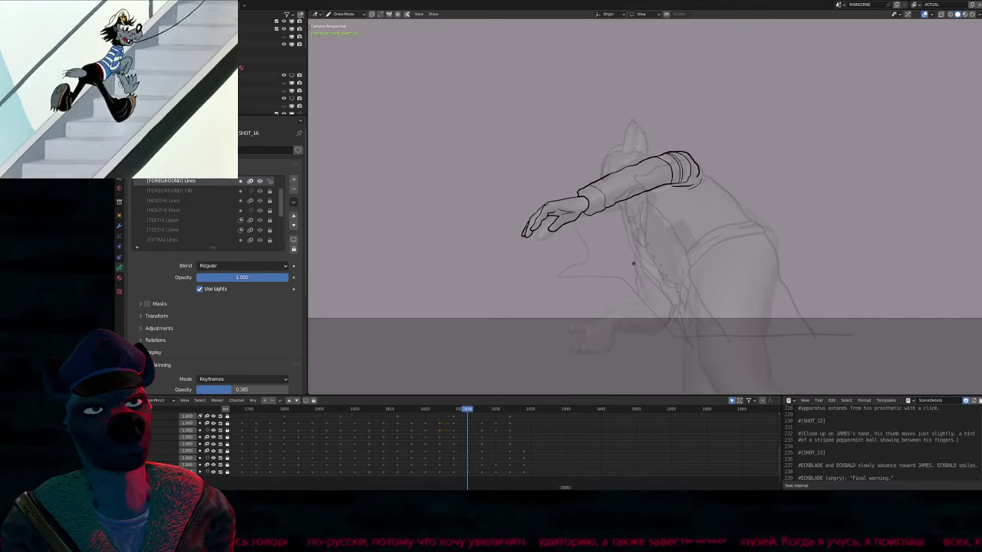
key(alt+h)
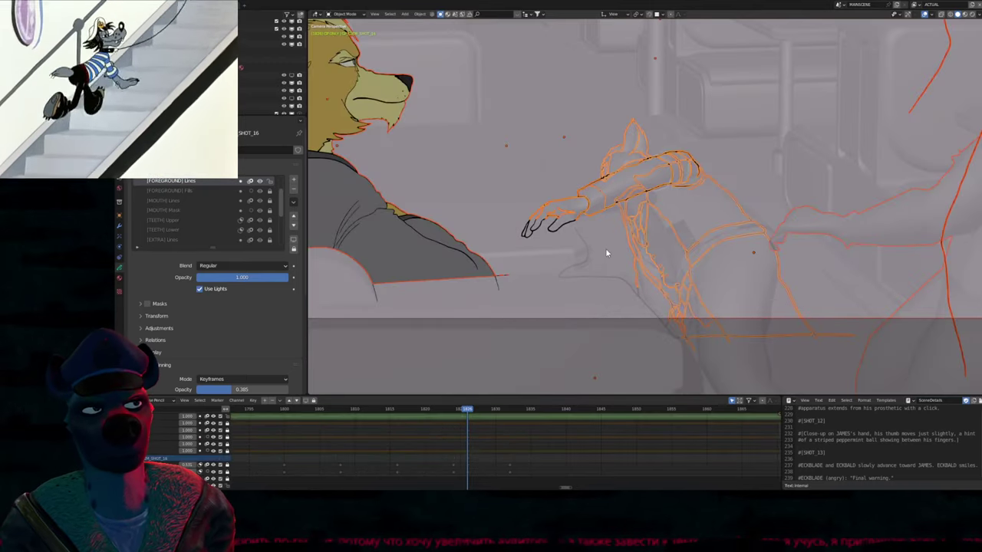
Select the wolf drawing, copy the stick stroke from frame 1812, and paste it into the next two drawings
click(595, 217)
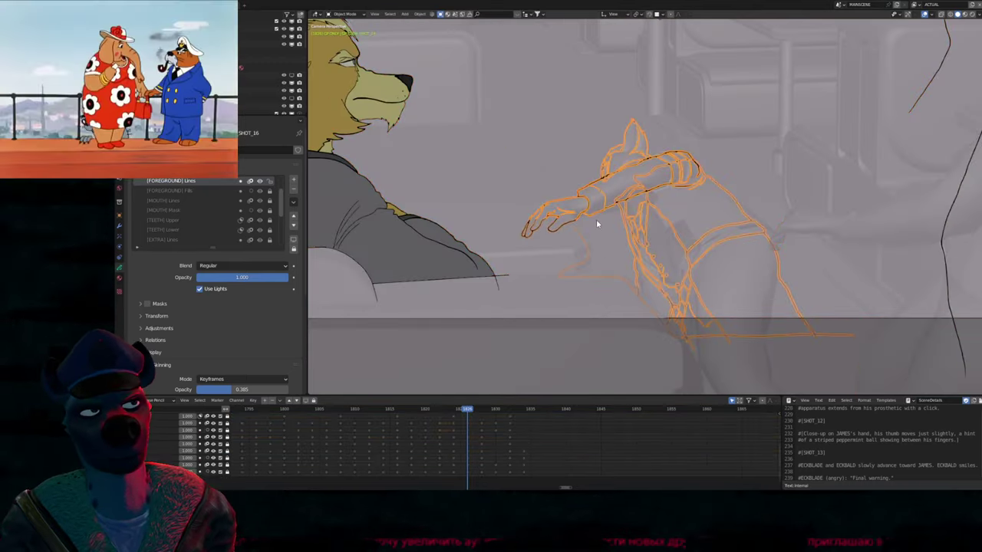
scroll(611, 227, up, 5)
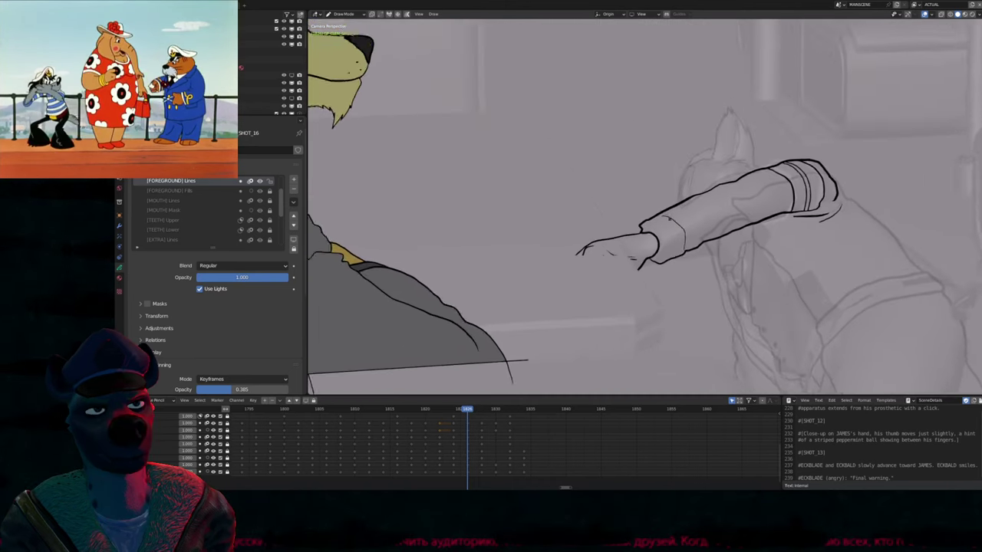
key(Left)
key(Left)
key(Left)
key(Left)
key(Left)
key(Left)
key(Left)
key(Left)
key(Left)
key(Left)
key(Left)
key(Left)
key(Left)
key(Left)
key(Left)
key(Left)
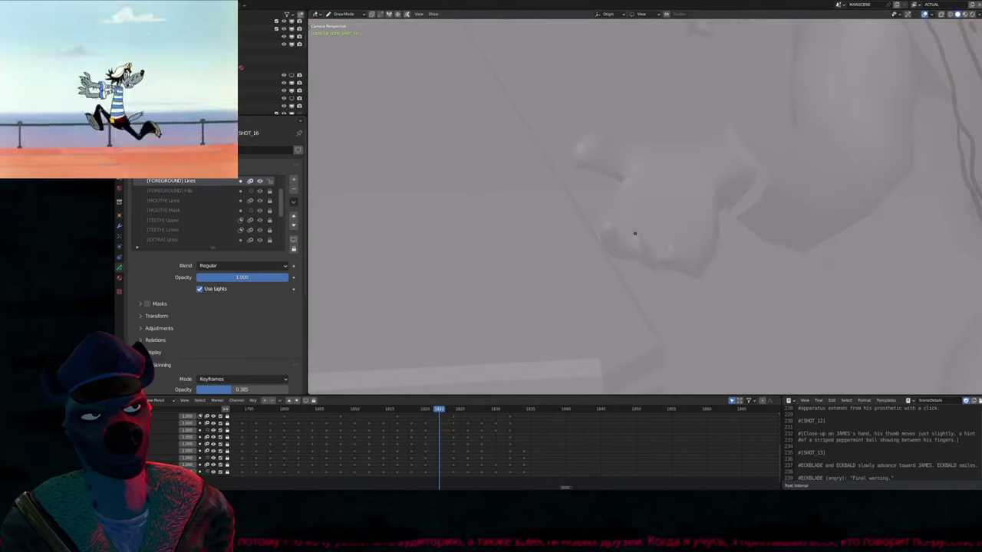
key(Right)
key(Right)
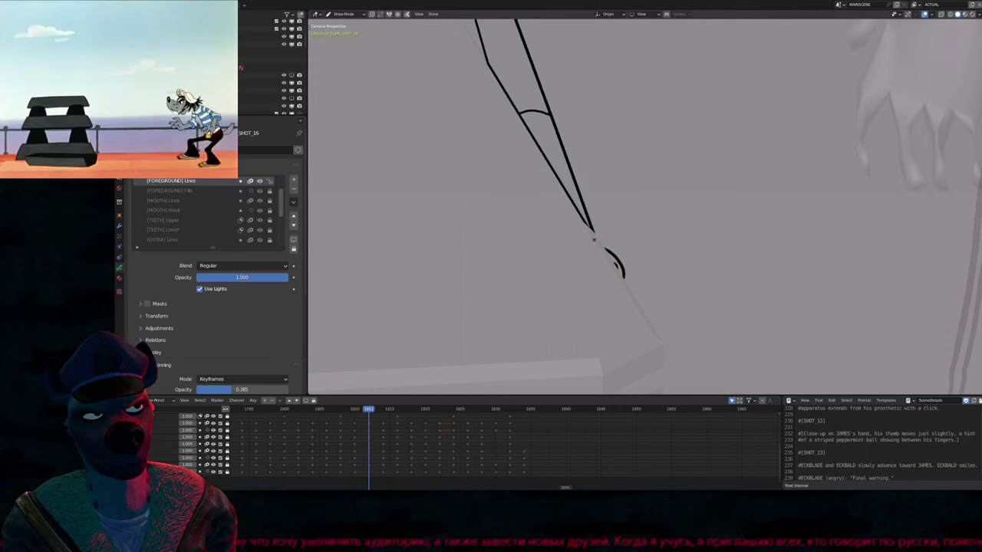
key(Tab)
scroll(573, 209, down, 1)
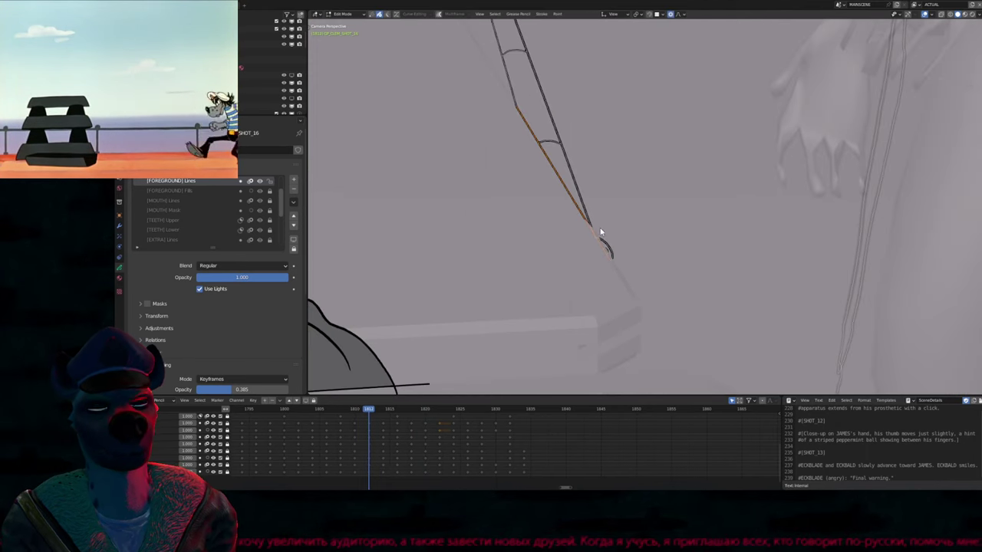
key(Right)
key(Right)
key(Right)
key(Right)
key(Right)
key(Right)
key(Right)
key(Right)
key(Right)
key(Right)
key(Right)
key(Right)
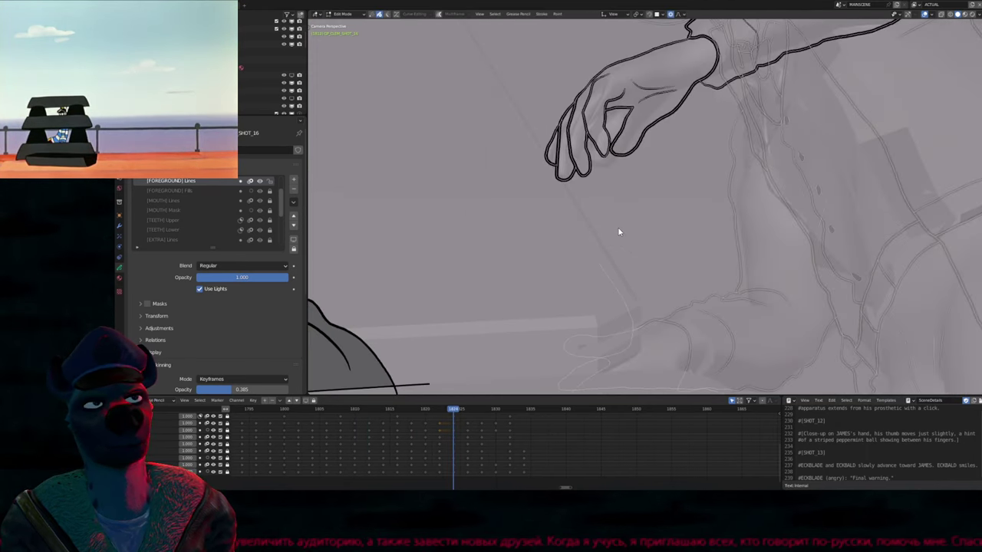
key(ctrl+v)
key(Right)
key(Right)
key(ctrl+v)
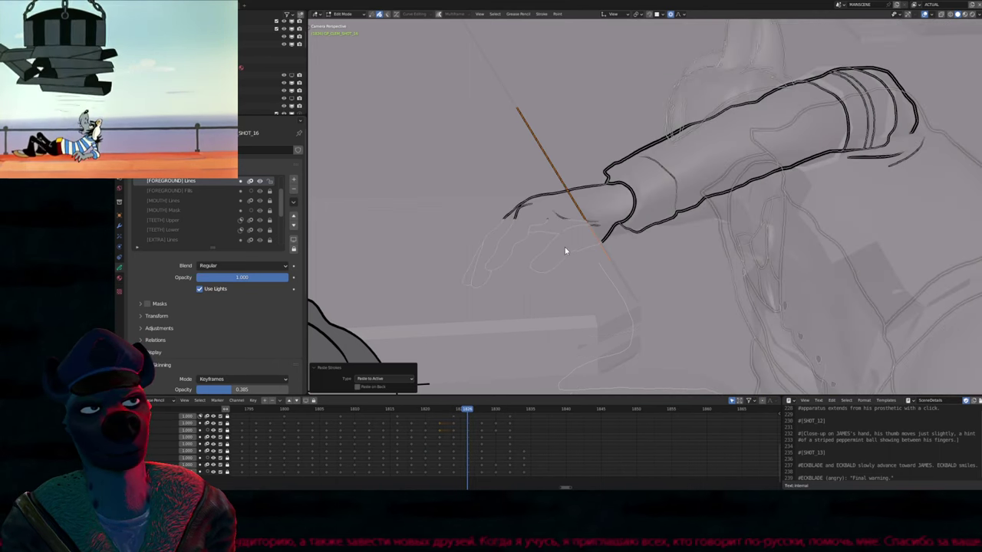
Erase and lasso away the old finger strokes around the stick
key(Tab)
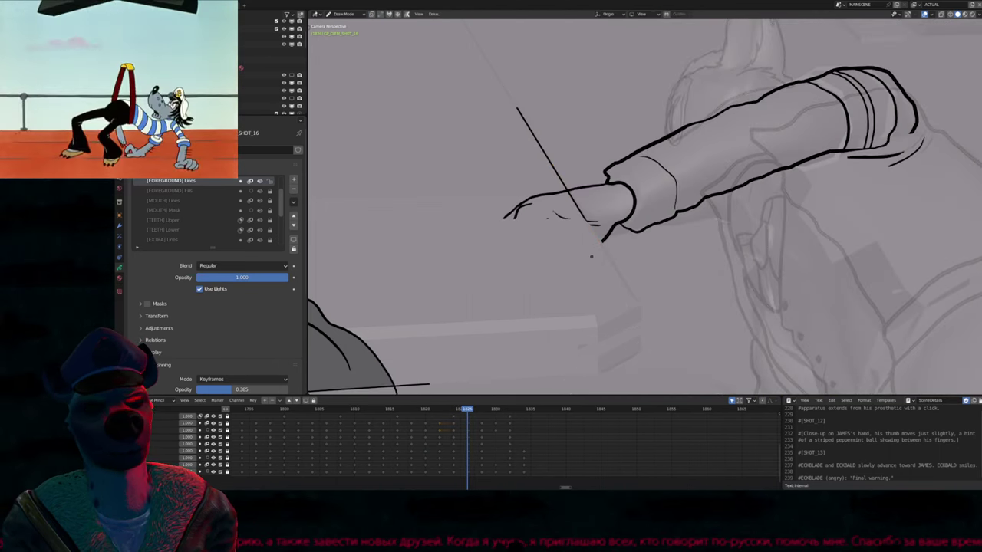
mouse_move(589, 257)
ctrl+mouse_down()
mouse_move(521, 257)
mouse_move(569, 262)
ctrl+mouse_up()
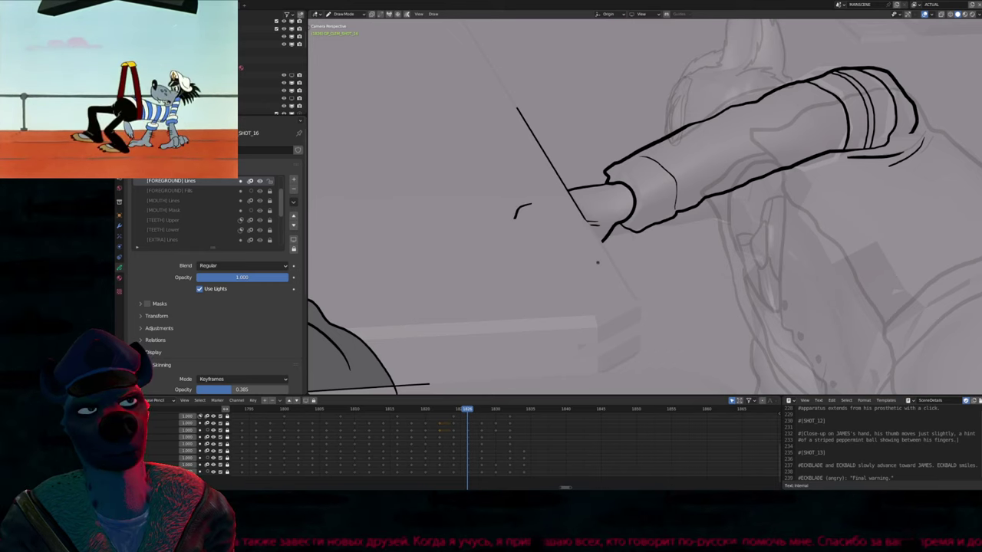
key(ctrl+z)
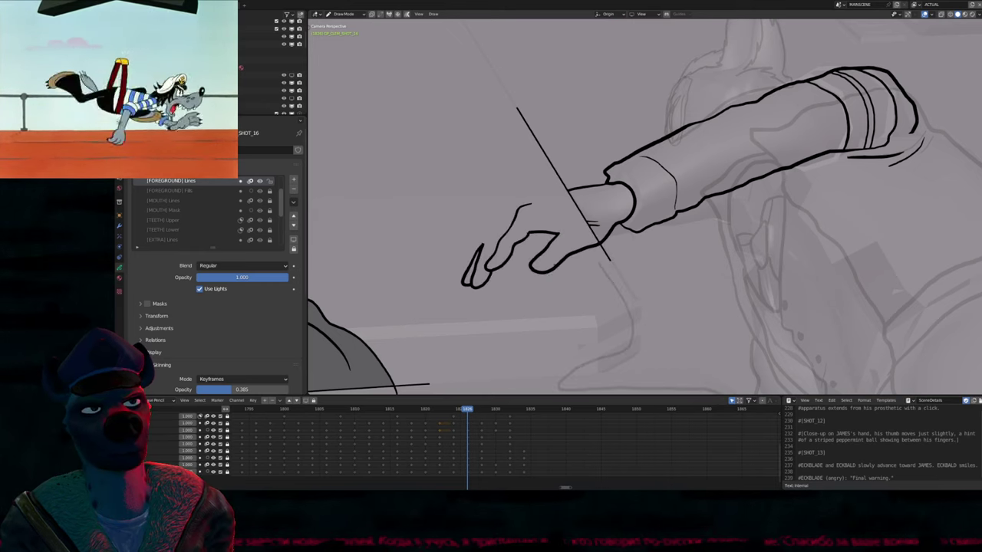
ctrl+drag(584, 264, 574, 247)
drag(460, 332, 461, 331)
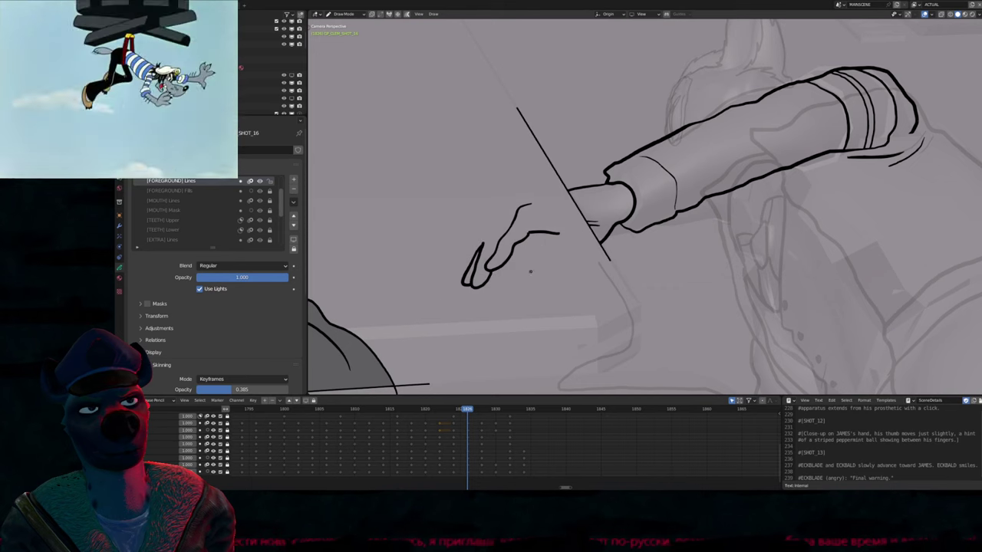
key(ctrl+z)
key(ctrl+z)
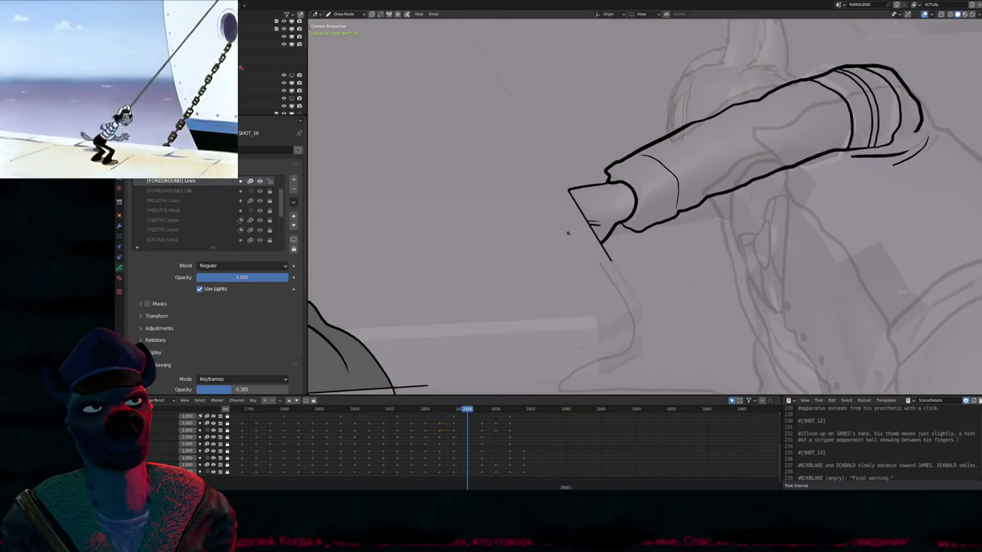
Move to frame 1828 and enter Edit Mode on its strokes
key(Left)
key(Left)
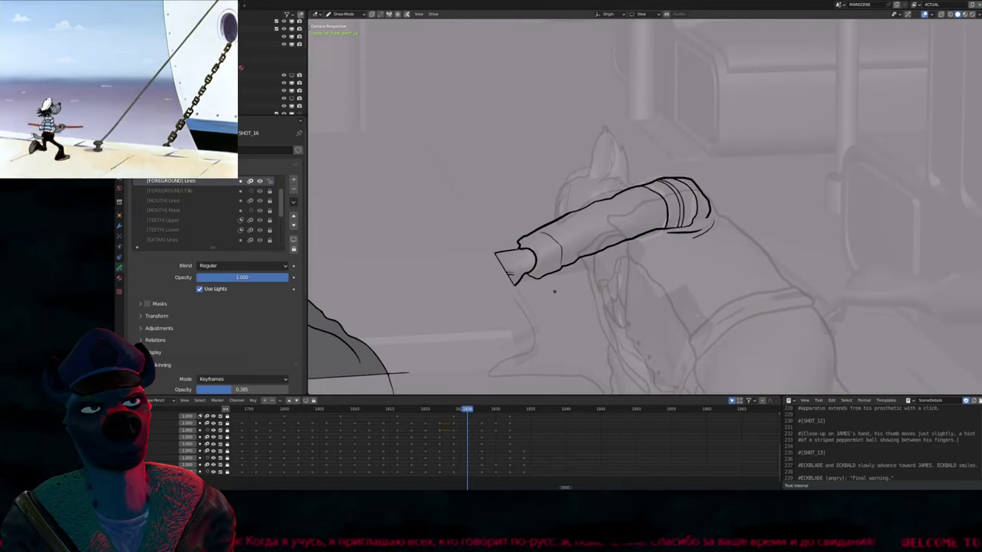
key(Right)
key(Right)
key(Right)
key(Right)
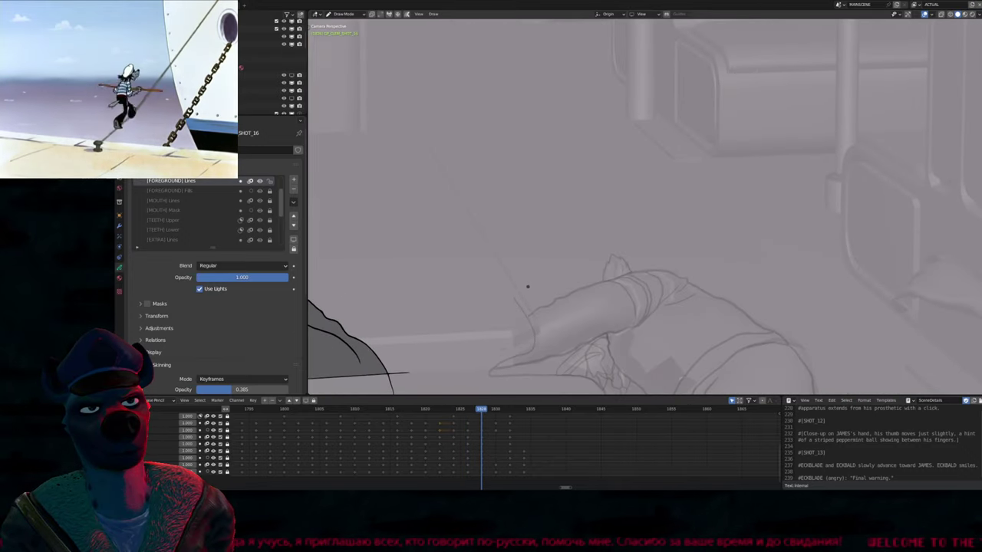
key(Tab)
Paste the stick, then scale, rotate and bend it to meet the sleeve end
key(ctrl+v)
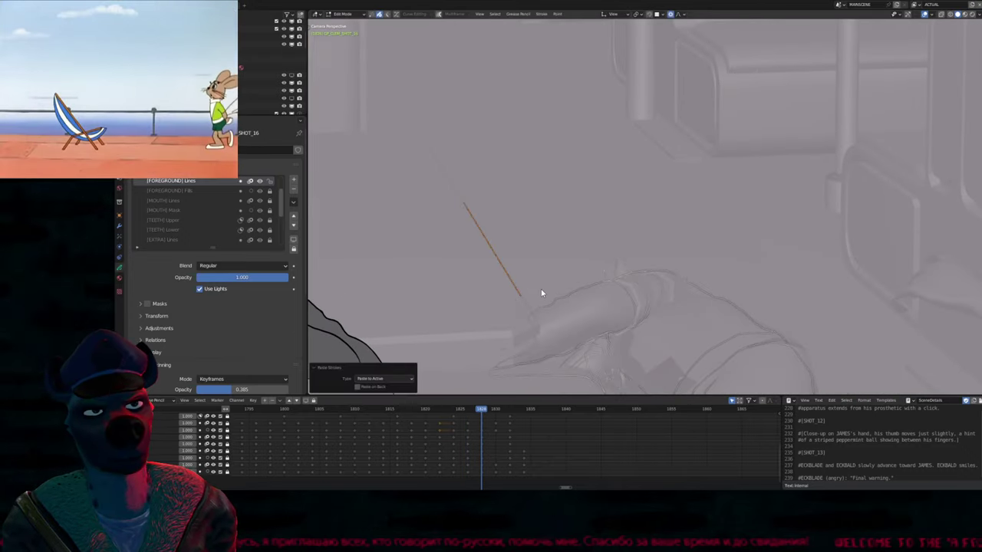
scroll(537, 301, up, 3)
key(s)
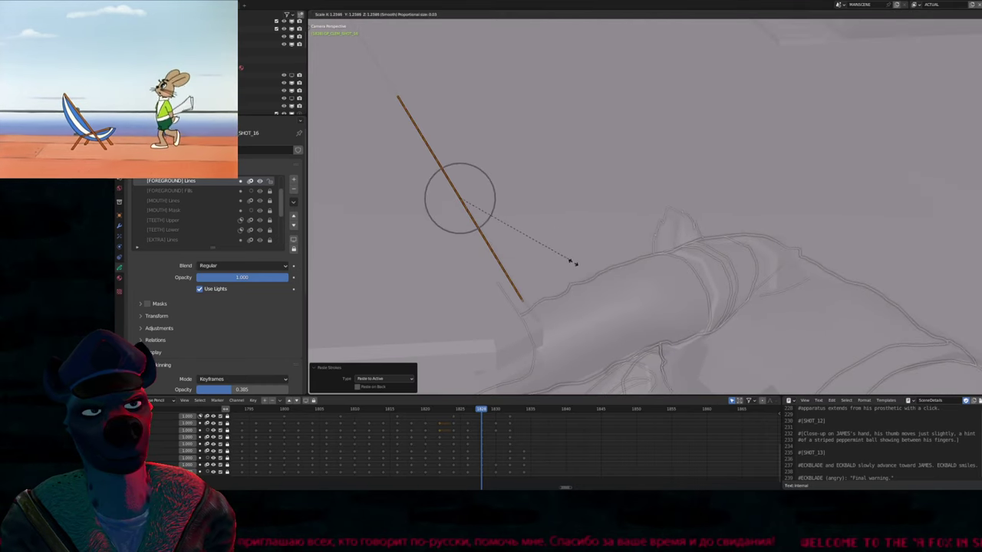
click(602, 291)
key(r)
click(651, 272)
key(g)
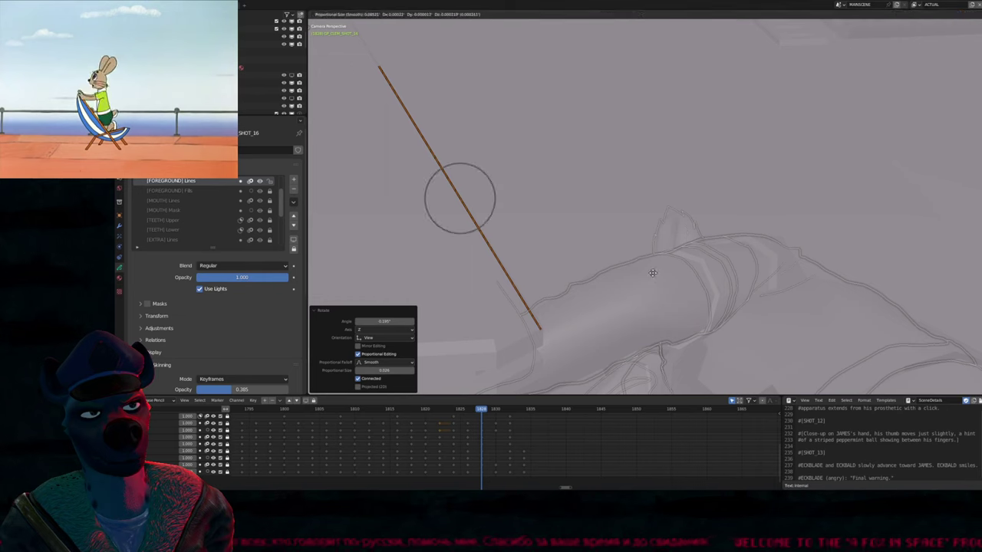
click(651, 274)
Try drawing a hooked end on the stick, undo it, and step back a keyframe
key(Tab)
scroll(552, 320, up, 3)
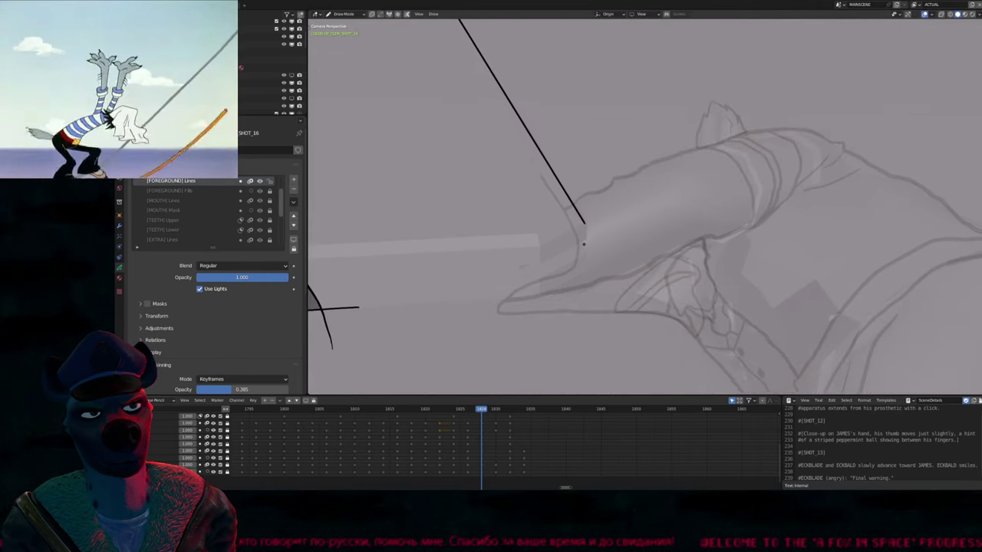
scroll(583, 244, up, 3)
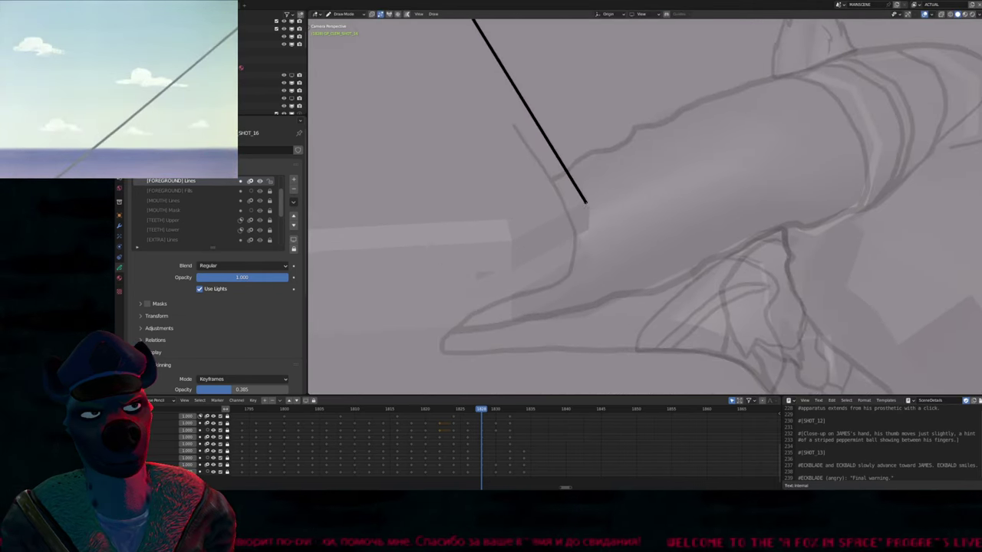
mouse_move(588, 230)
mouse_down()
mouse_move(590, 280)
mouse_move(561, 294)
mouse_up()
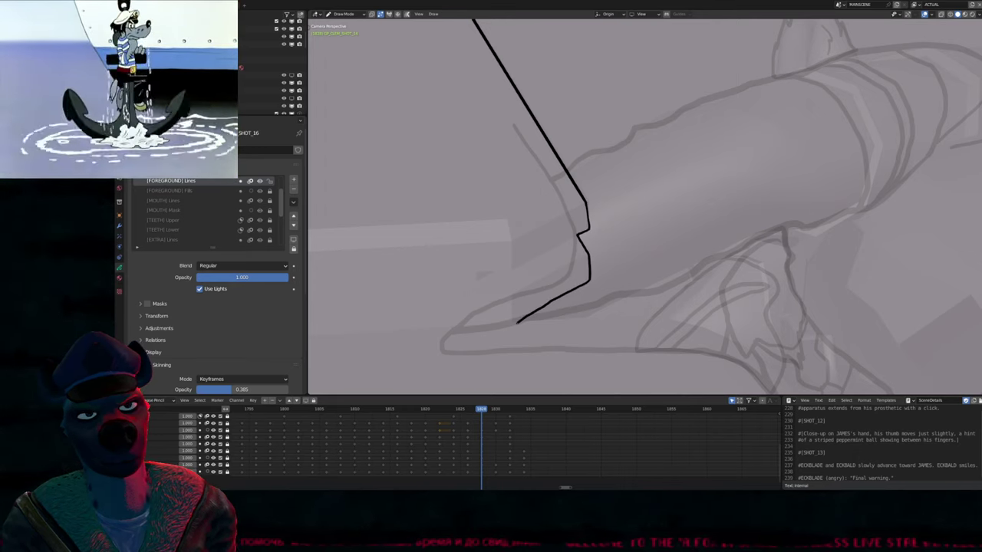
scroll(598, 299, down, 5)
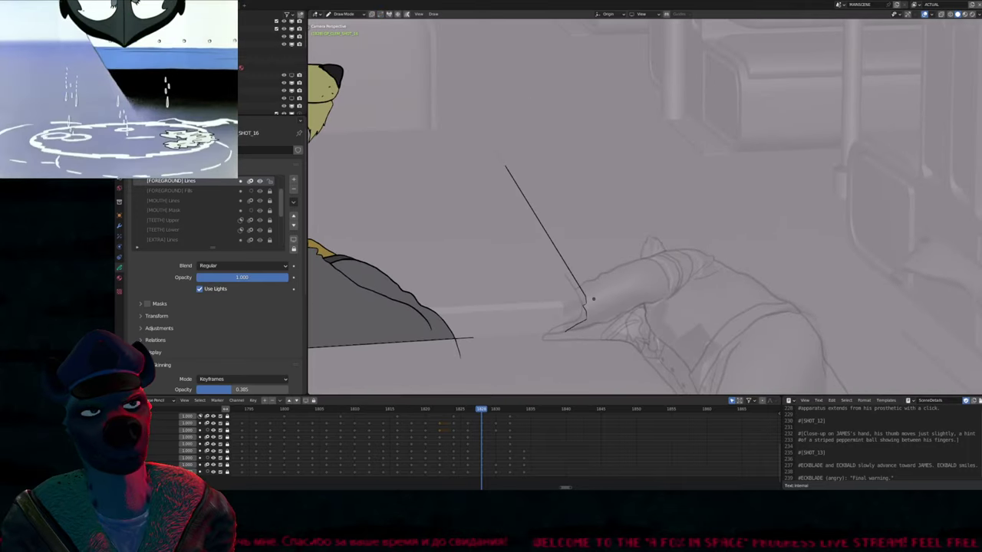
key(ctrl+z)
key(ctrl+z)
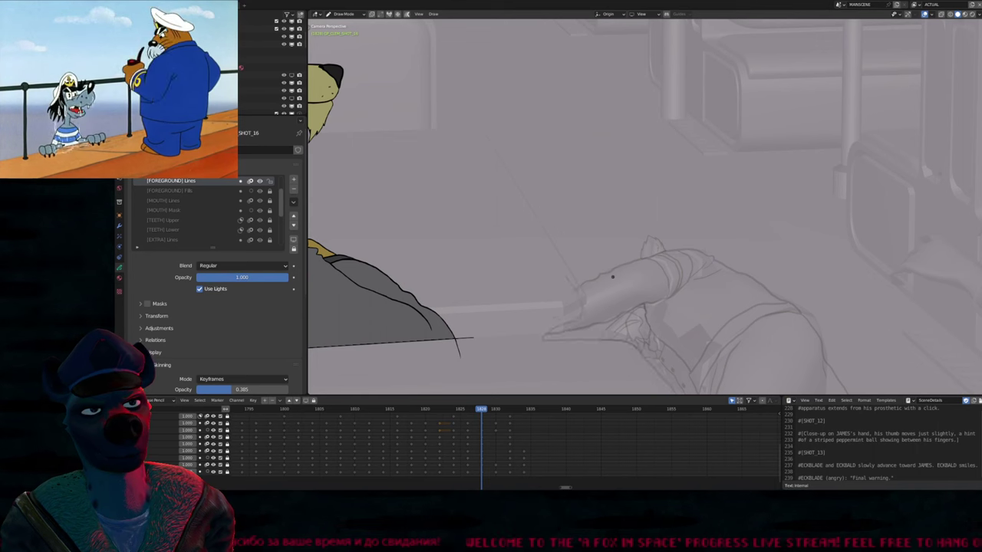
key(Down)
Flip between neighbouring keyframes, resize the brush, and undo a stray straight stroke across the hand
key(Down)
key(Up)
key(Down)
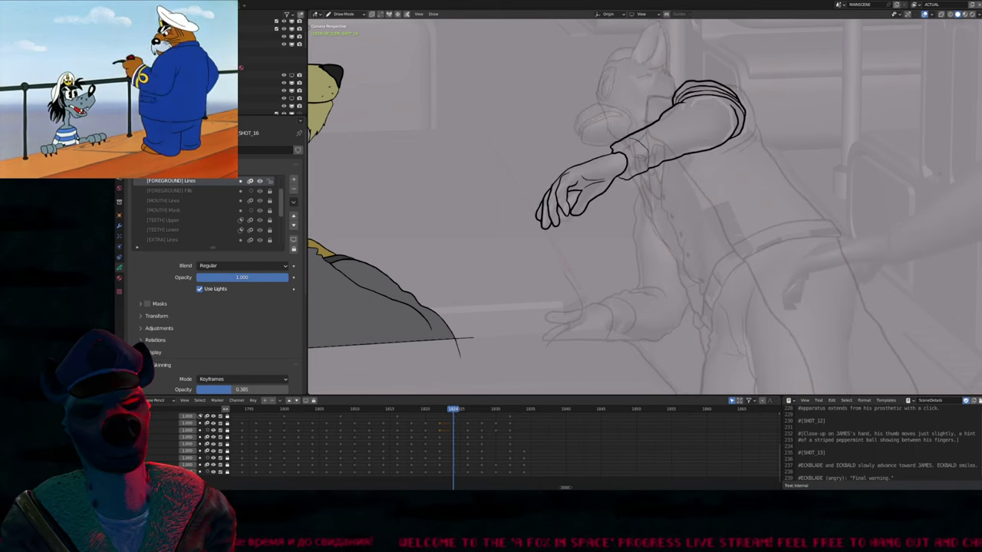
scroll(544, 222, up, 4)
key(Up)
key(Down)
key(f)
key(Return)
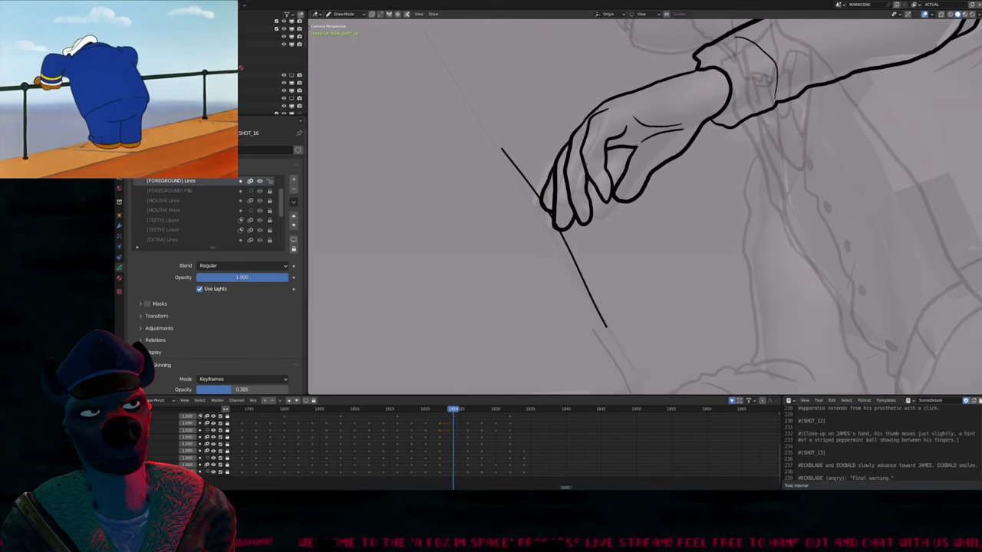
key(ctrl+z)
key(Home)
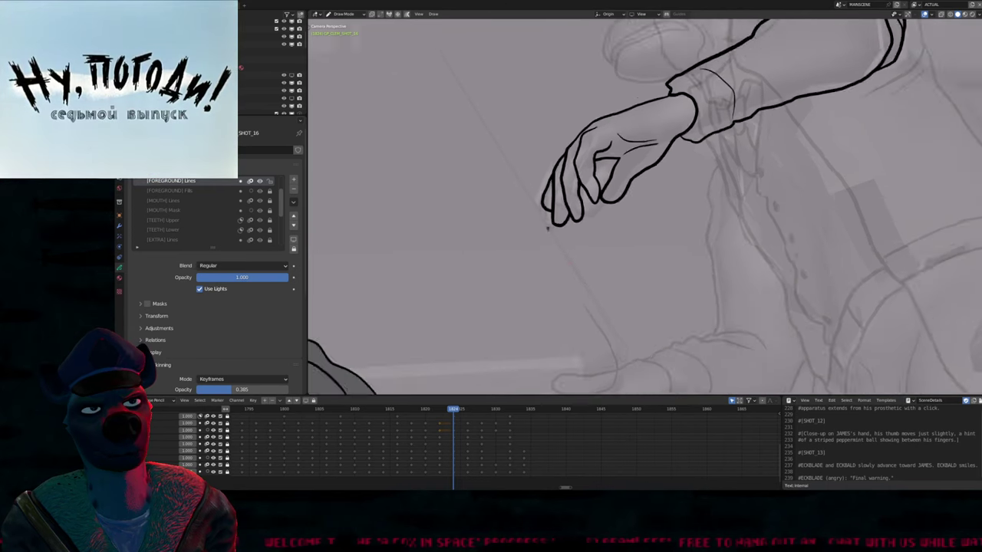
key(Down)
key(Down)
Flip through the arm poses and push the stick's lower outline down with the sculpt brush
key(Up)
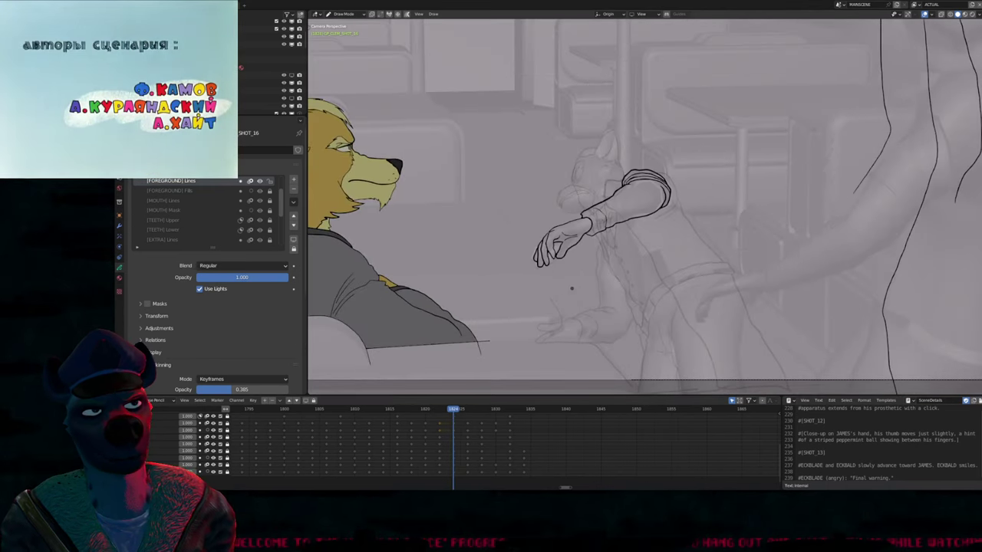
key(Up)
key(Up)
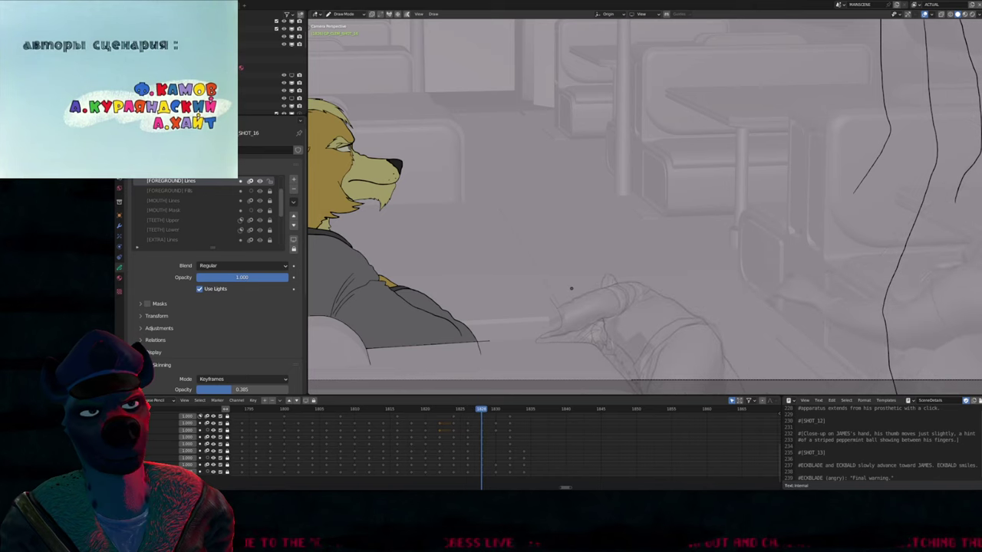
key(Down)
key(Down)
key(Down)
key(Down)
key(Down)
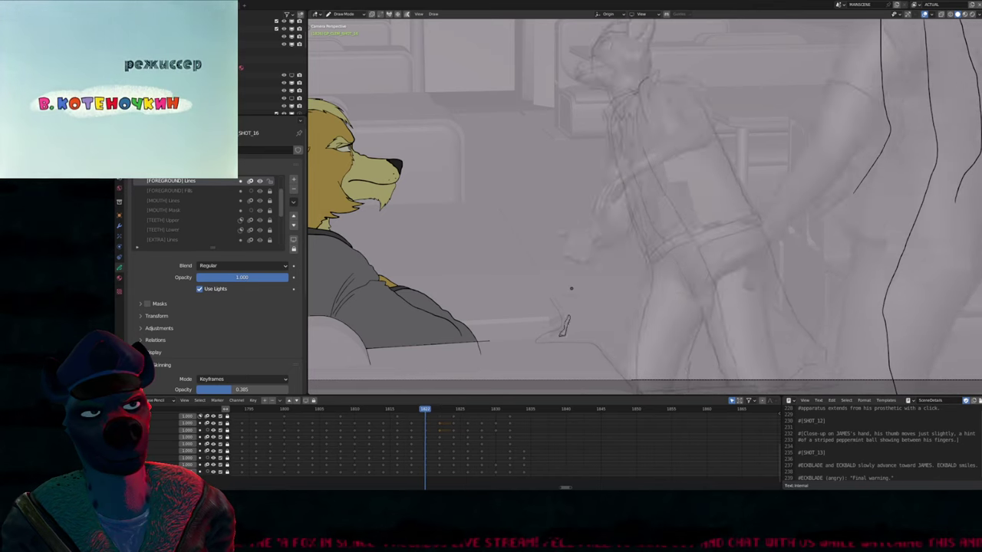
key(Up)
key(Up)
key(Up)
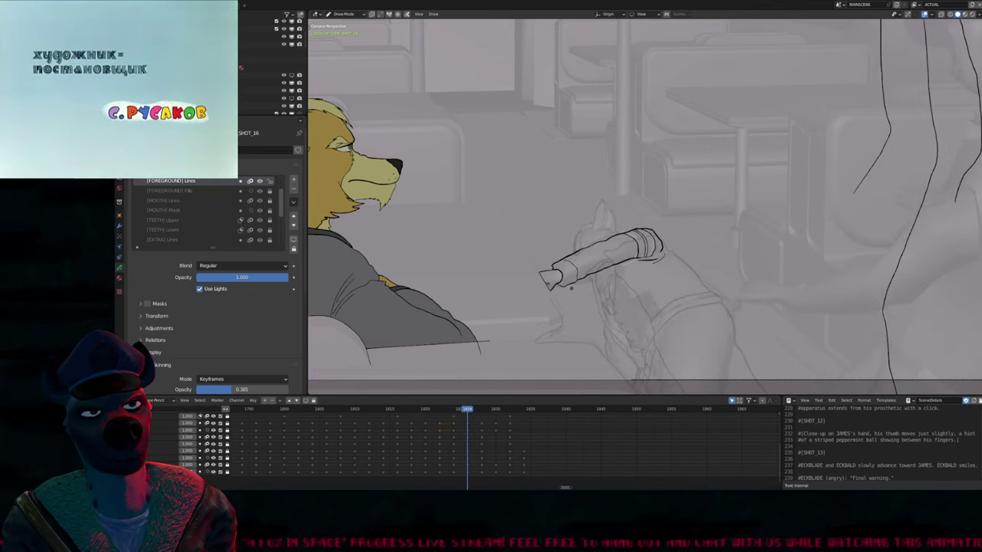
key(Up)
key(Down)
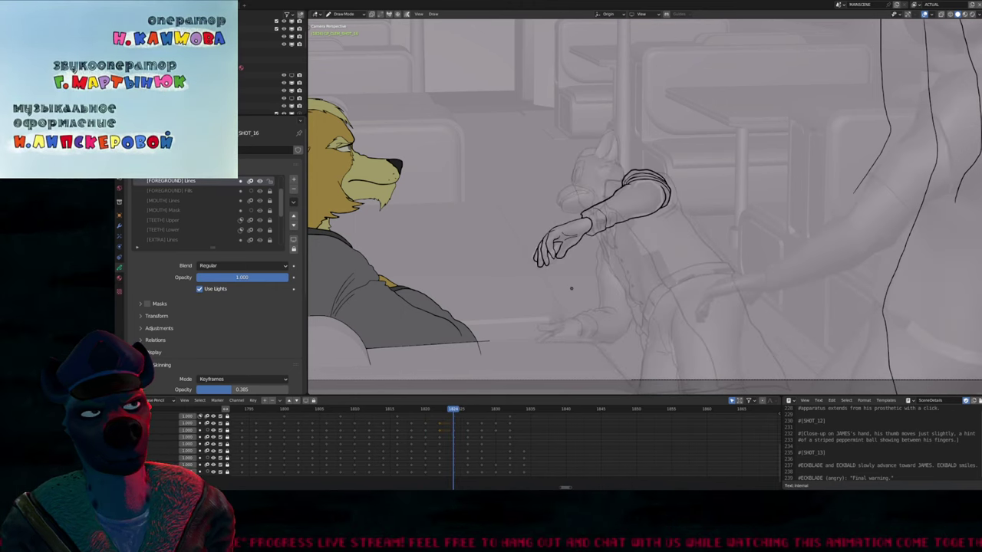
key(Up)
key(Down)
key(Up)
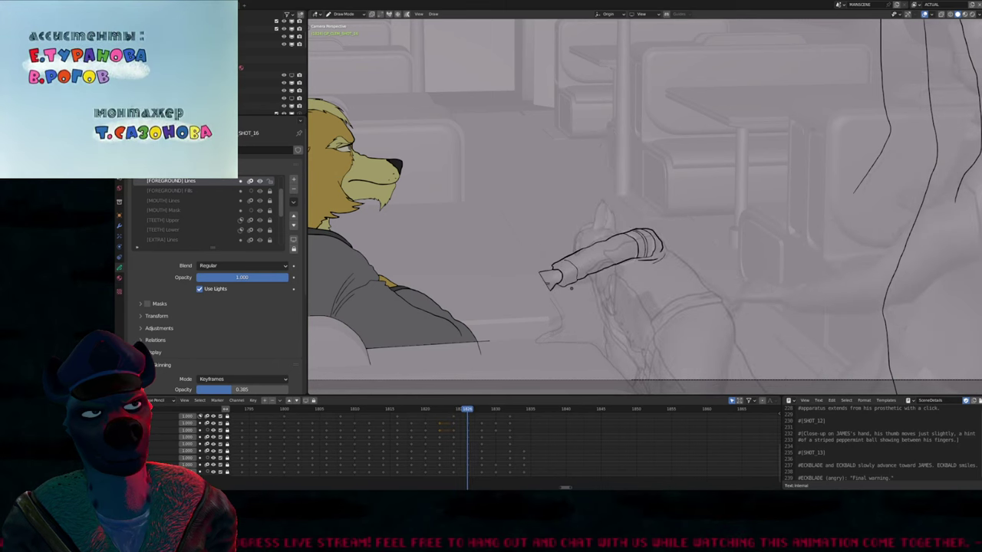
scroll(572, 285, up, 4)
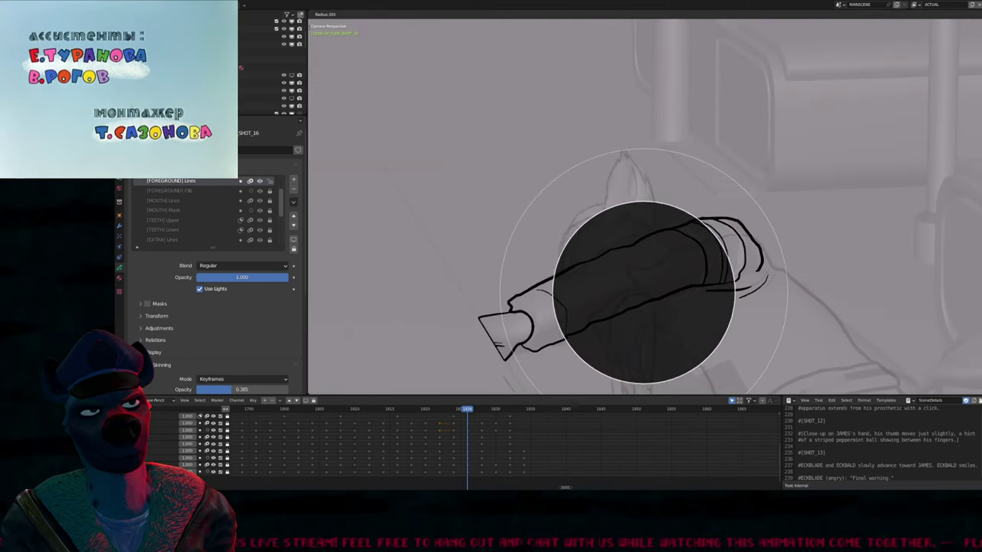
mouse_move(651, 288)
mouse_down()
mouse_move(606, 312)
mouse_move(604, 295)
mouse_move(652, 252)
mouse_up()
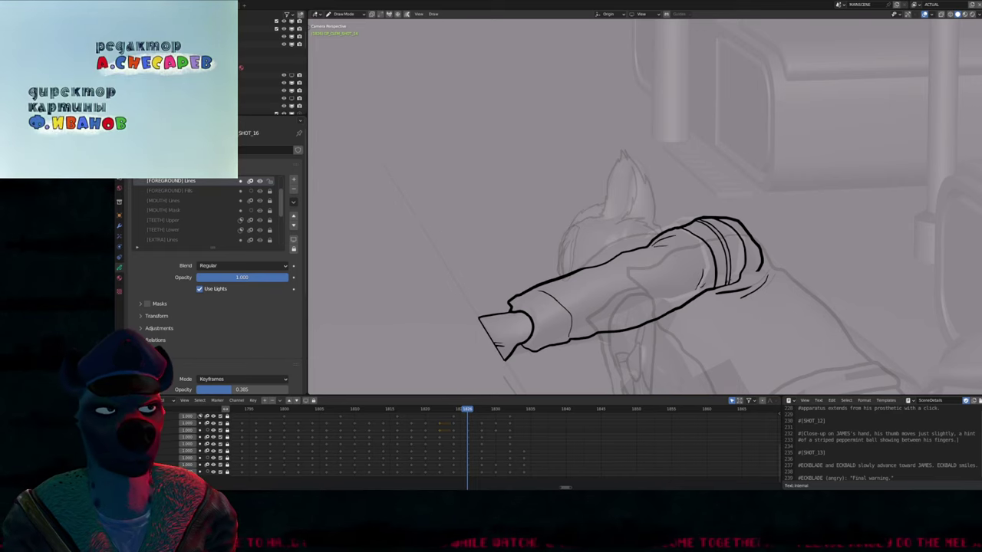
Compare neighbouring drawings, then step back about ten frames to around frame 1810
key(Down)
key(Up)
key(Up)
key(Down)
key(Right)
key(Right)
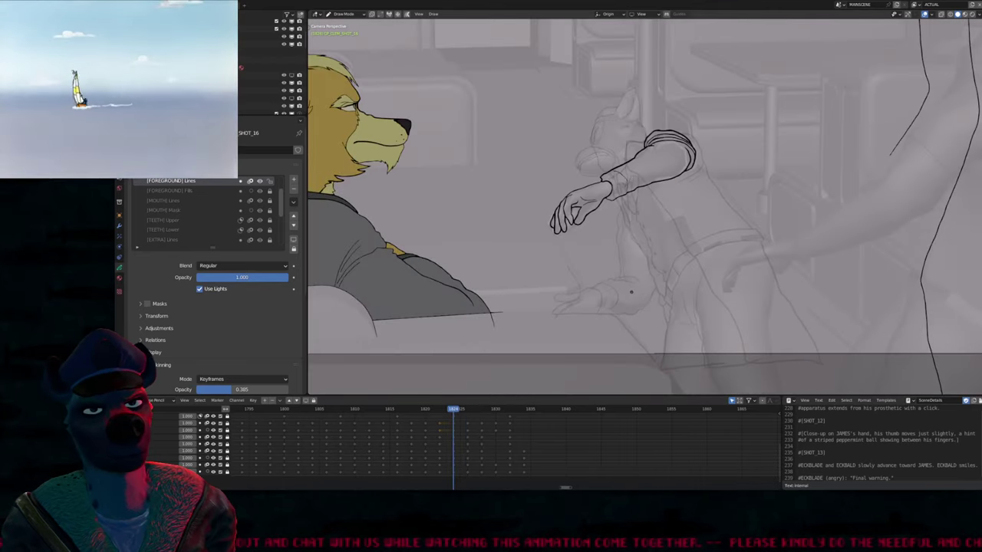
key(Left)
key(Left)
key(Left)
key(Left)
key(Left)
key(Left)
key(Left)
key(Left)
key(Left)
key(Left)
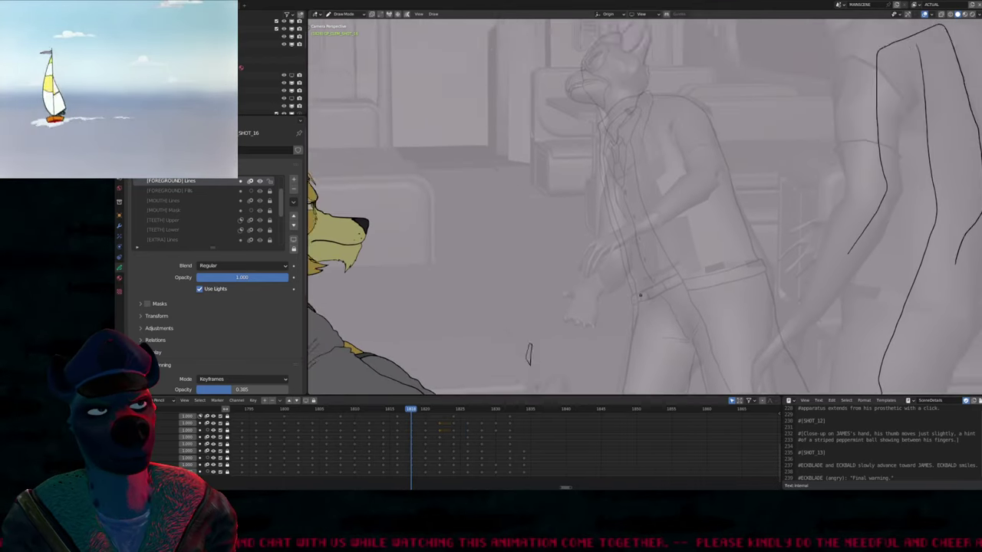
key(Left)
key(Left)
key(Left)
key(Left)
key(Left)
key(Left)
key(Left)
key(Left)
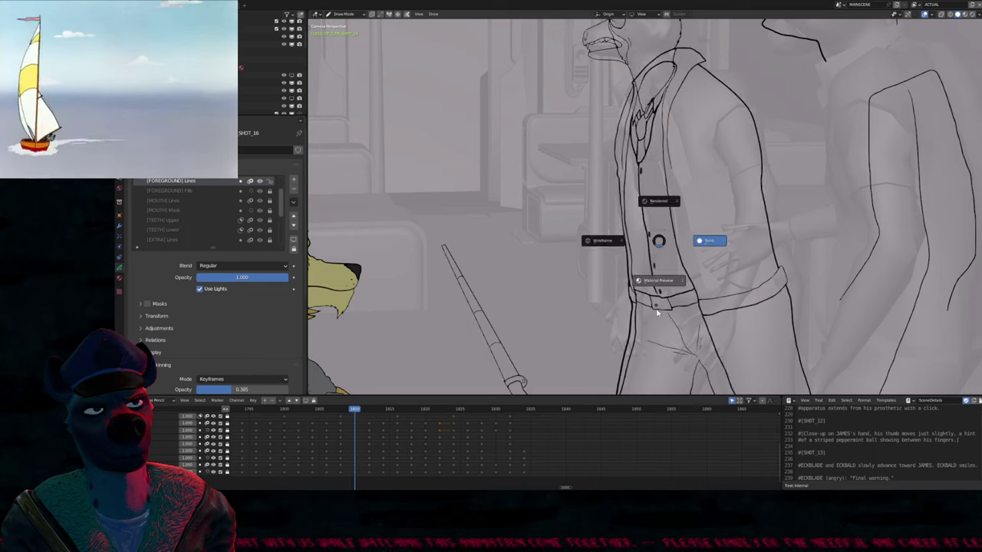
Select the standing character's Grease Pencil object, hide all other objects, and return to Draw Mode
scroll(713, 276, up, 2)
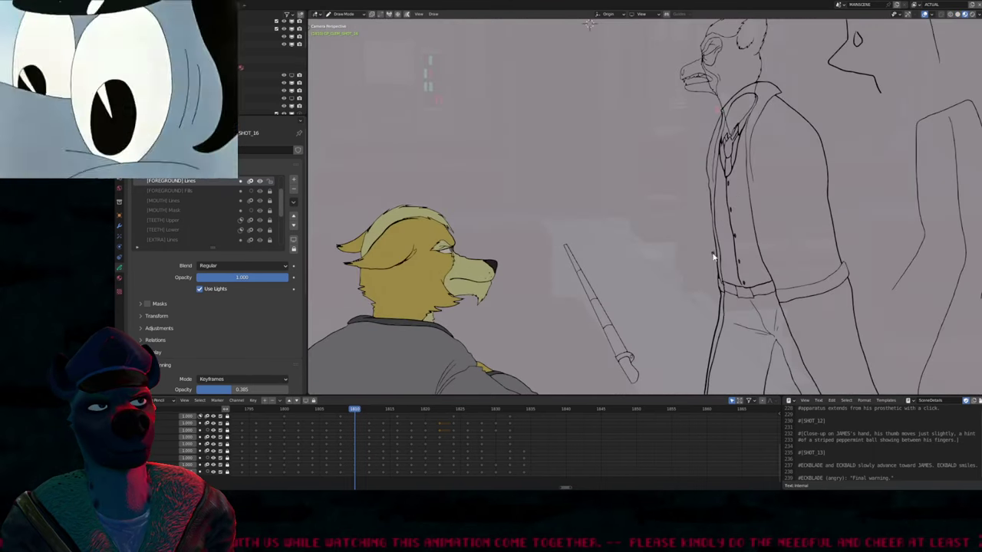
key(ctrl+Tab)
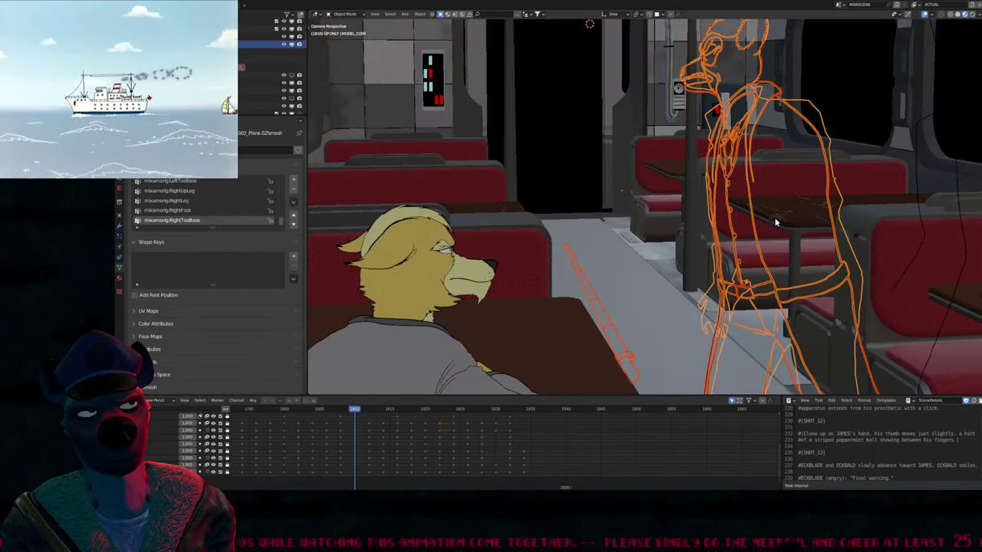
click(770, 214)
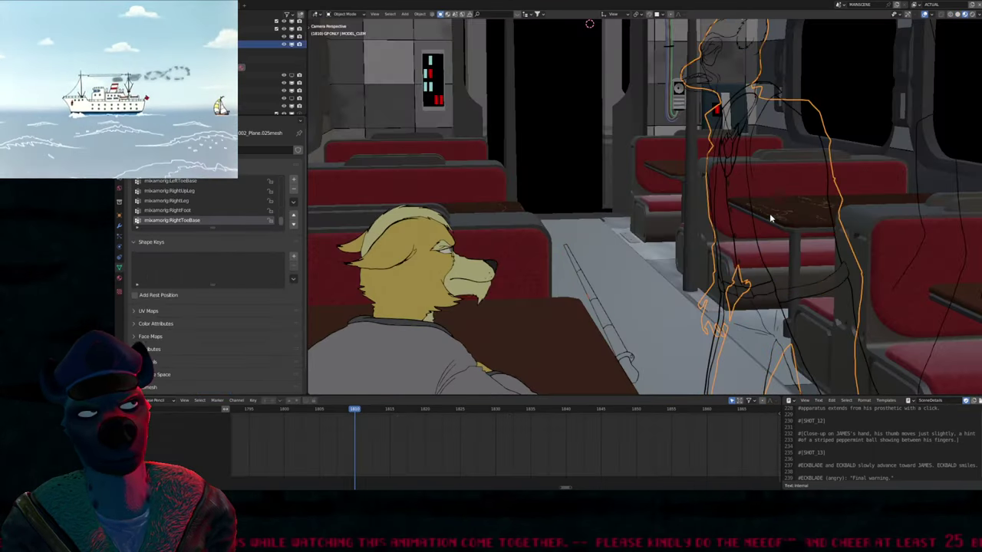
click(769, 214)
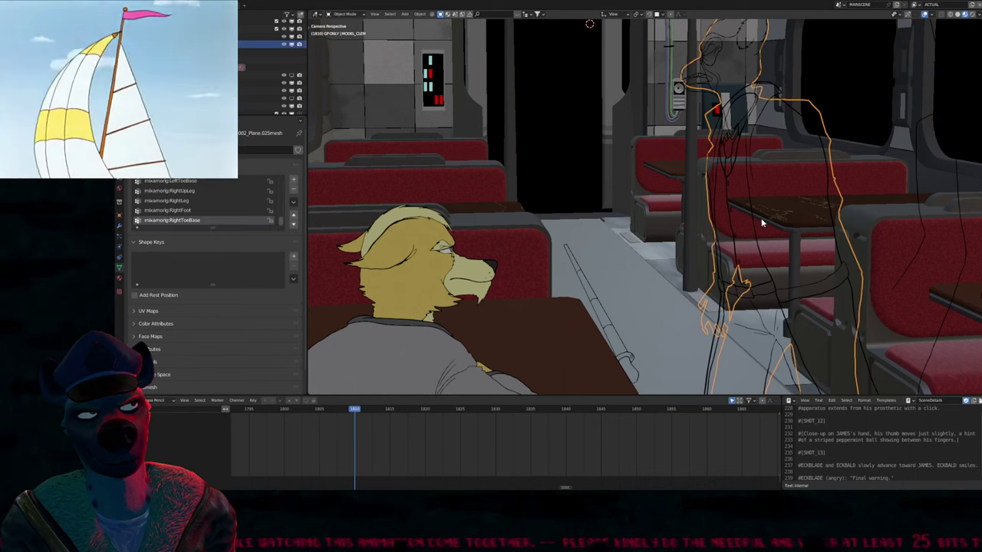
key(Tab)
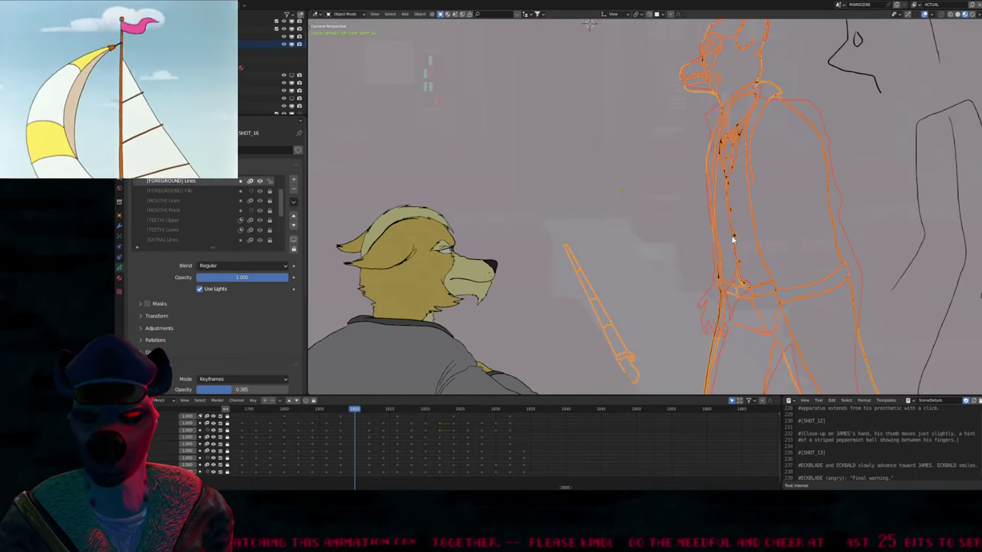
key(shift+h)
key(ctrl+Tab)
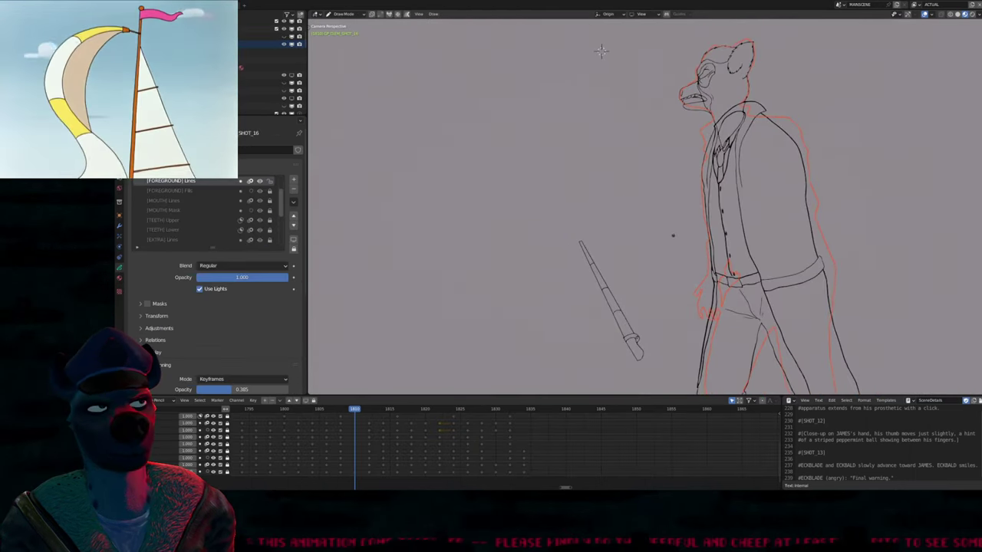
scroll(674, 234, down, 2)
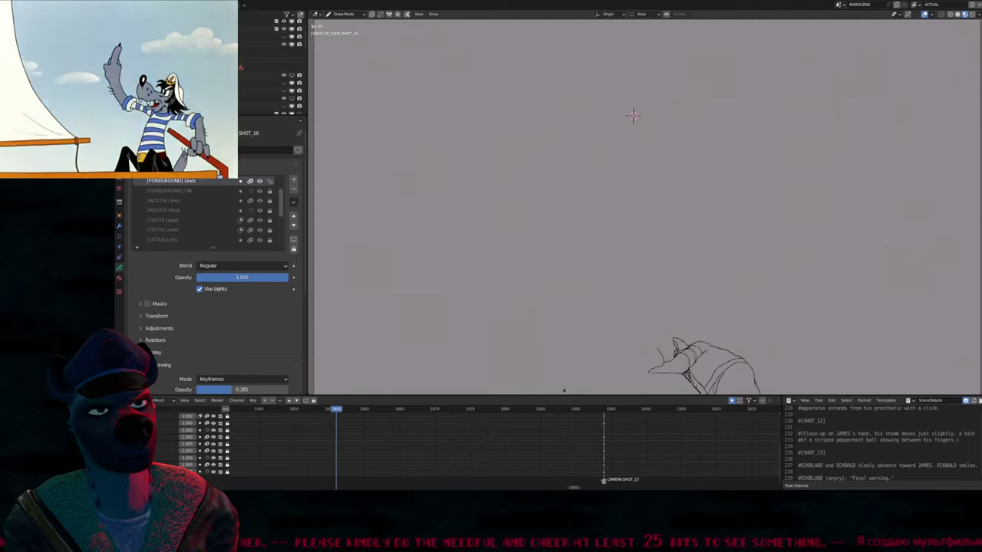
scroll(491, 437, down, 3)
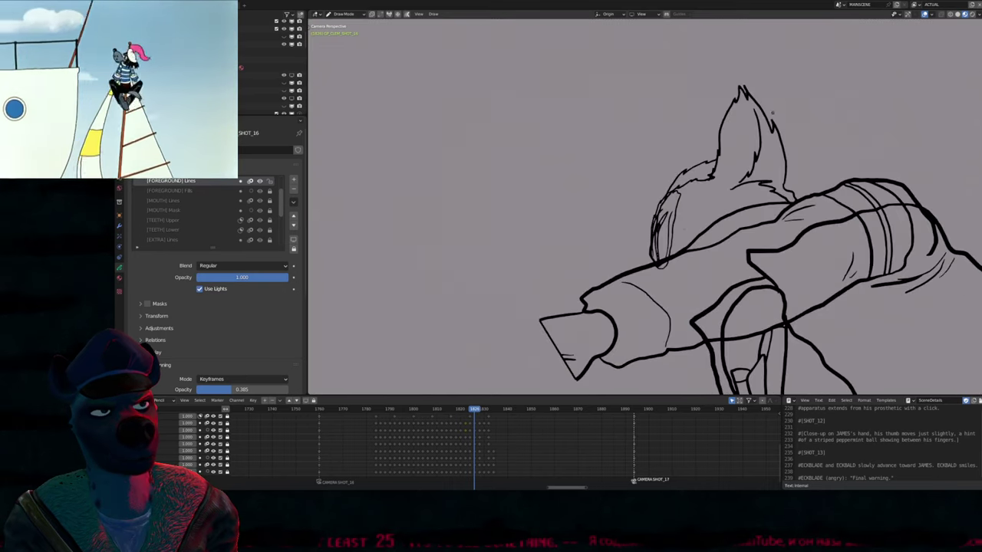
Make [HEAD] Lines the active layer and extend the head outline's lower-left tip with a stroke
key(Page_Up)
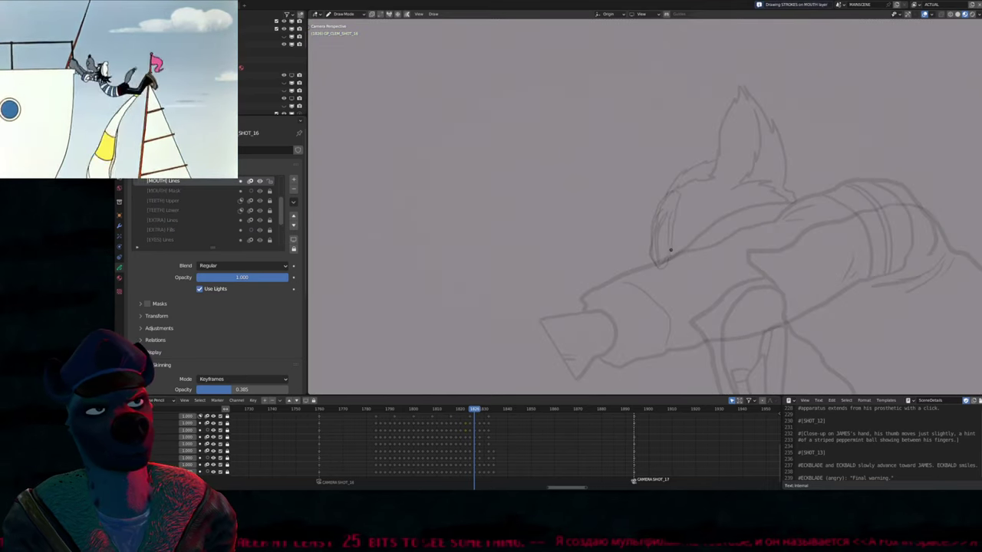
key(Page_Down)
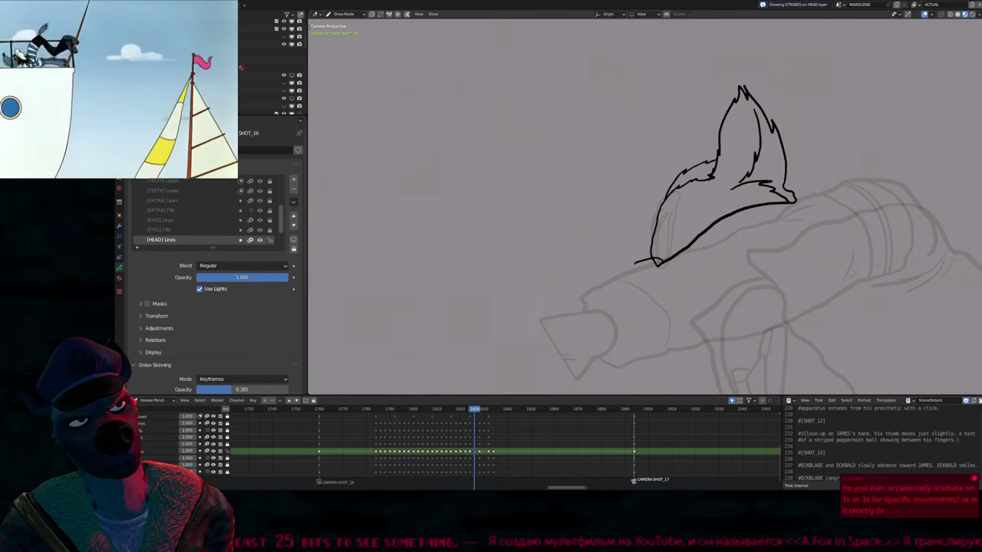
drag(648, 263, 626, 273)
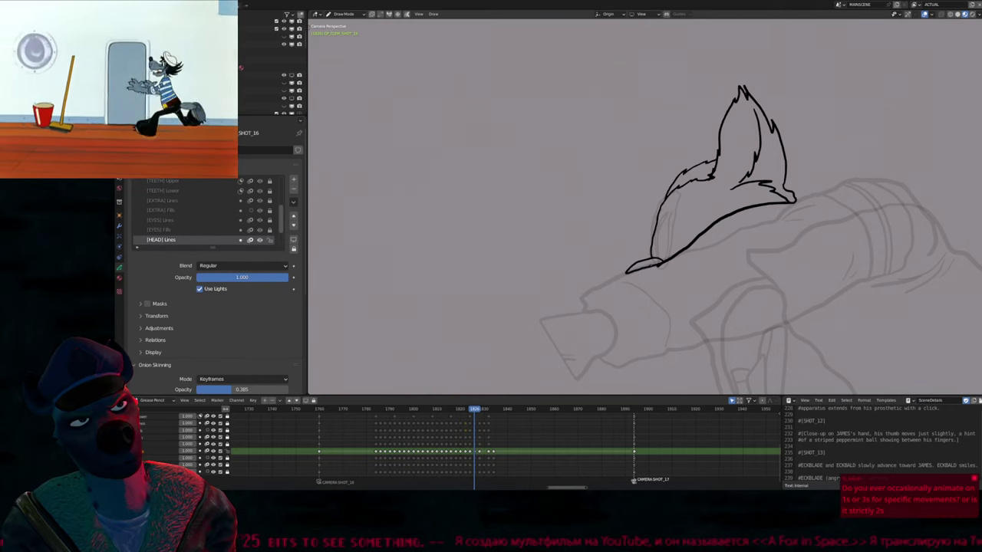
Compare the ear against the neighbouring frame, then zoom out and pan slightly right
key(Left)
key(Right)
scroll(608, 283, down, 1)
scroll(608, 283, down, 3)
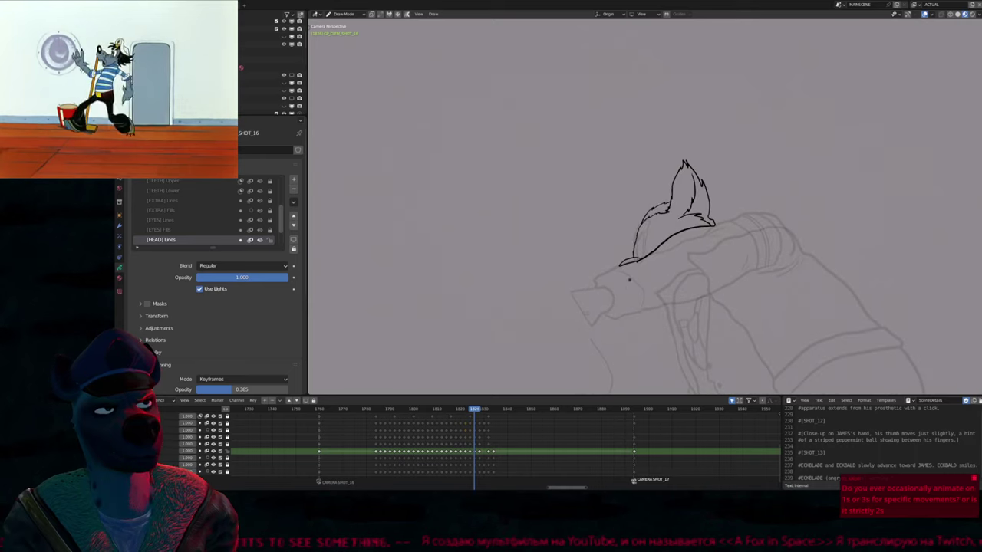
shift+middle_drag(600, 272, 632, 259)
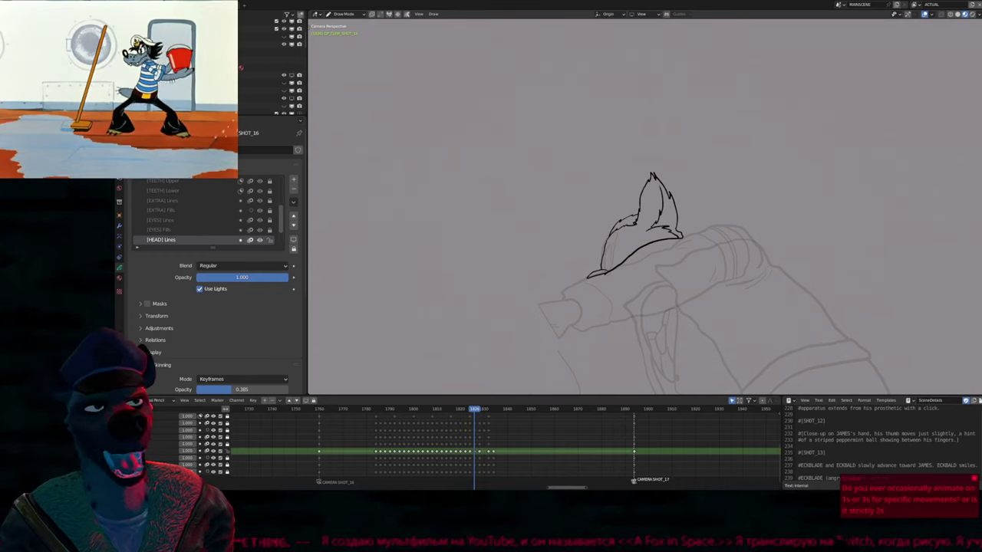
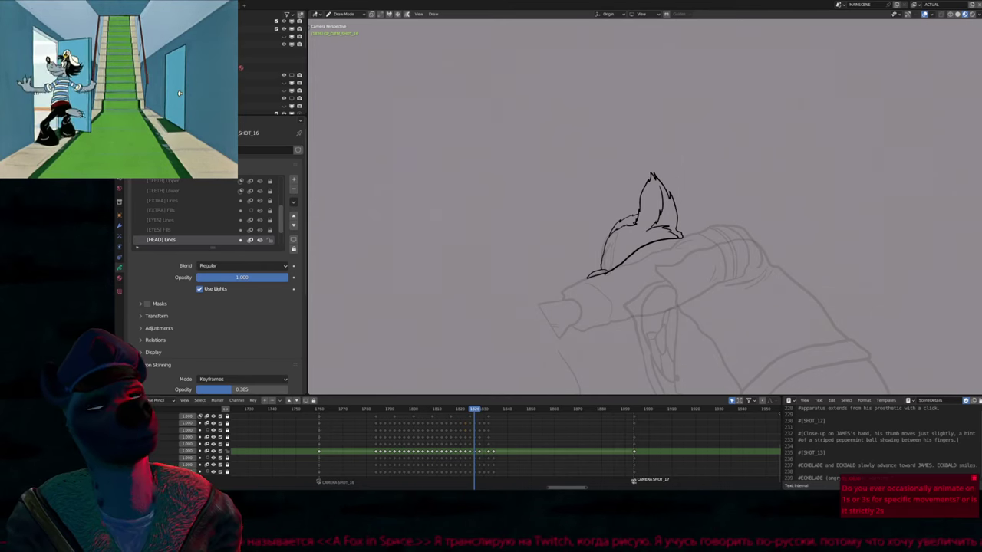
Zoom around the inked fox head, then step back a few frames before the arm drawing
scroll(647, 228, up, 4)
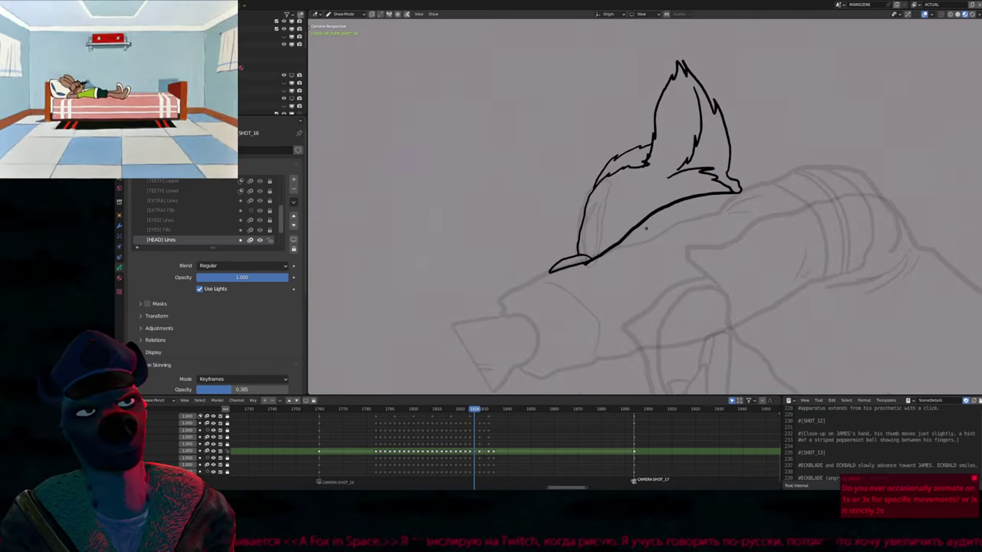
scroll(591, 268, up, 5)
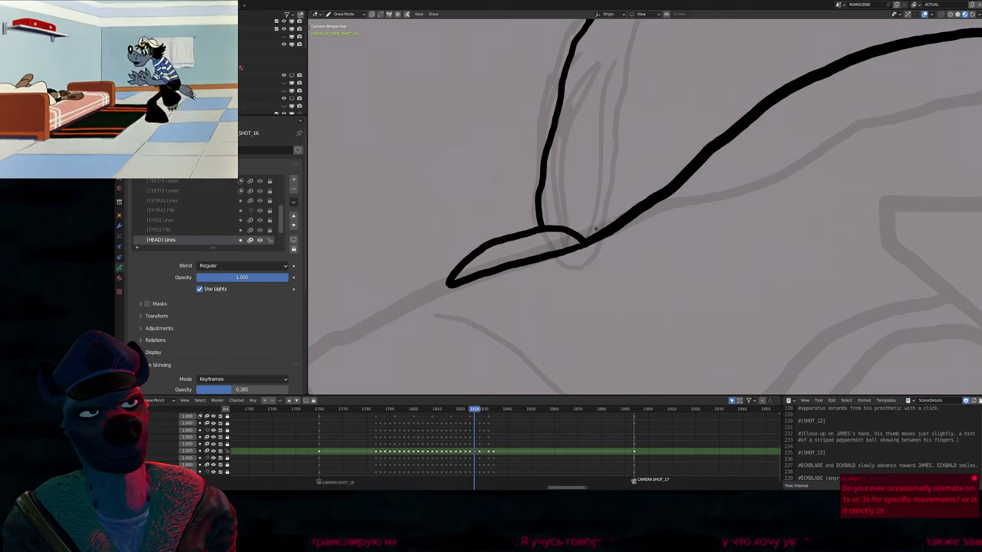
scroll(595, 227, down, 5)
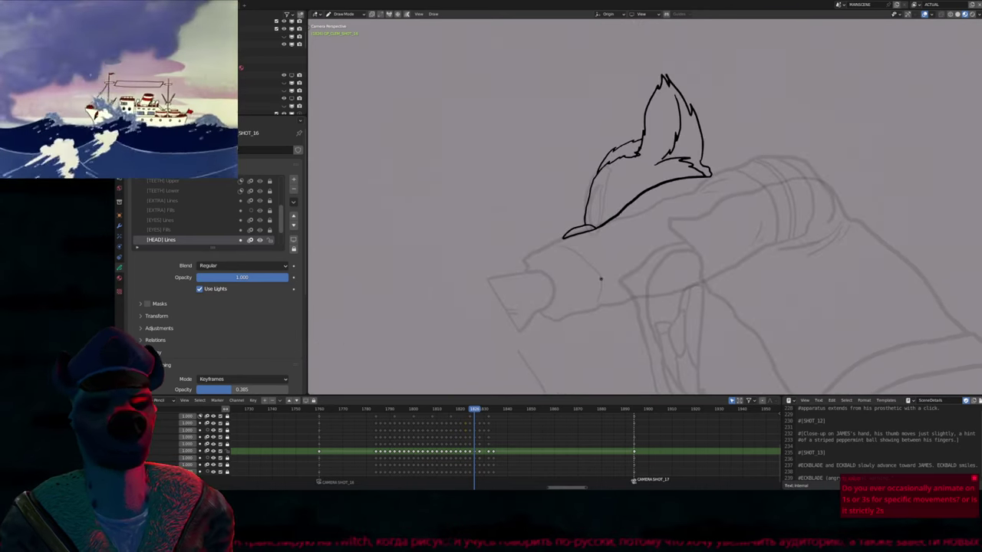
scroll(596, 318, down, 4)
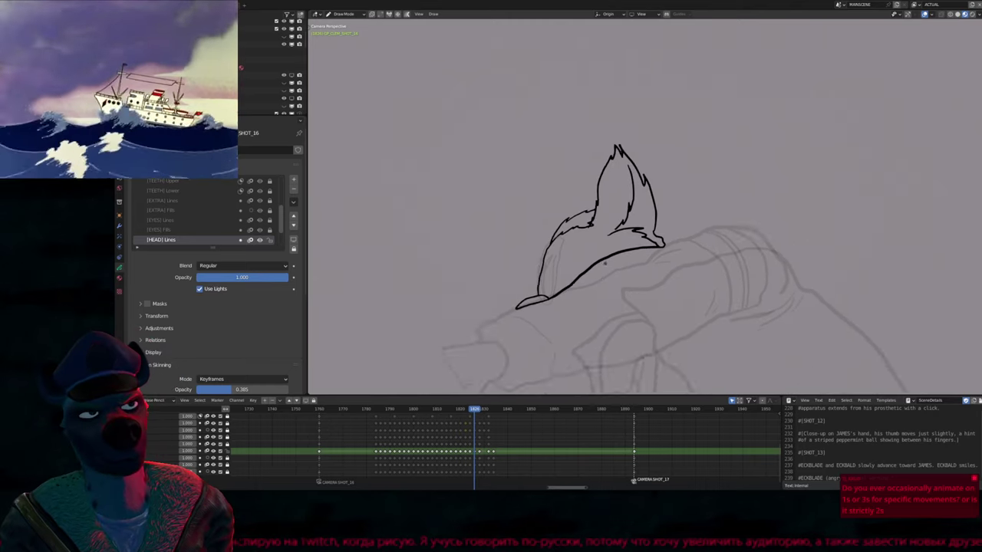
scroll(590, 358, up, 8)
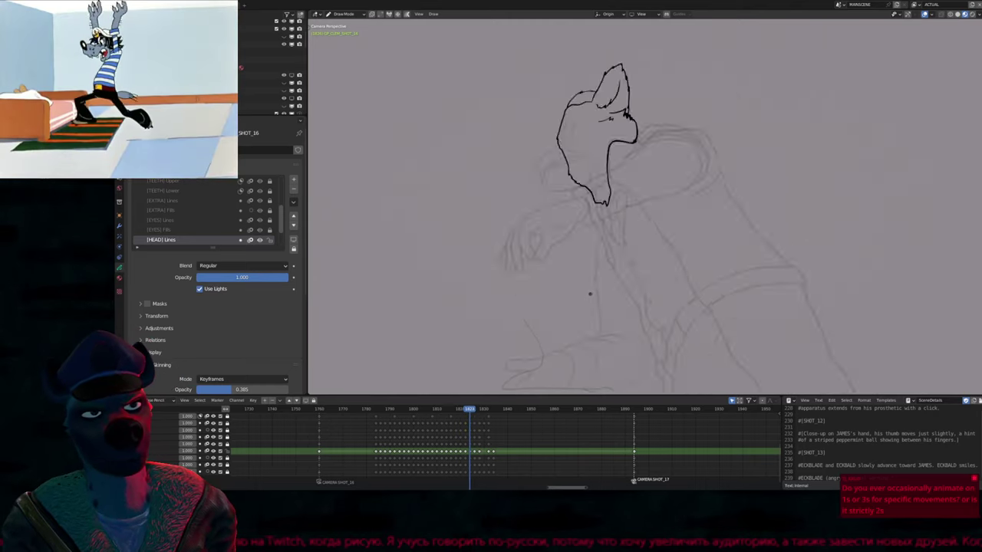
scroll(593, 278, down, 4)
key(Right)
key(Right)
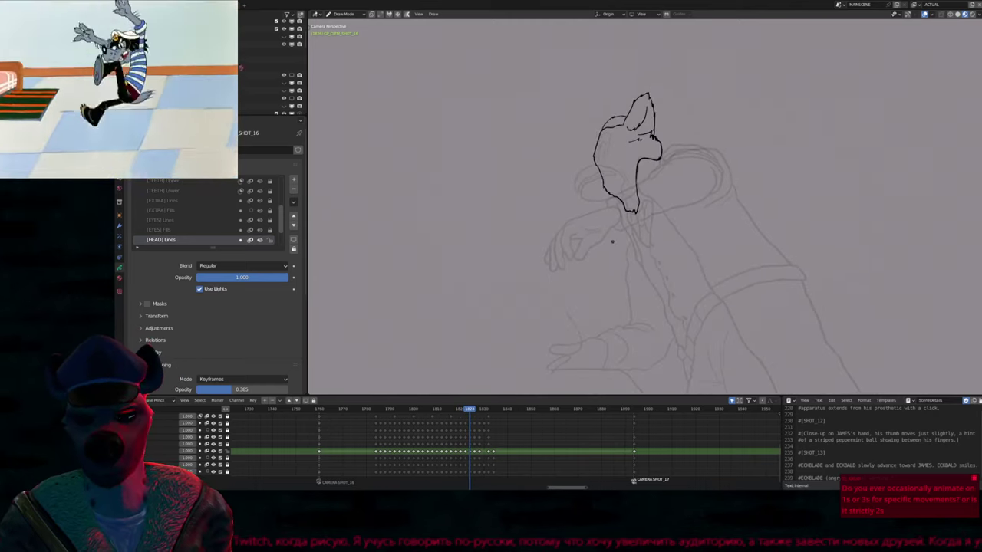
scroll(611, 243, down, 2)
key(Left)
key(Left)
key(Left)
key(Left)
key(Left)
key(Left)
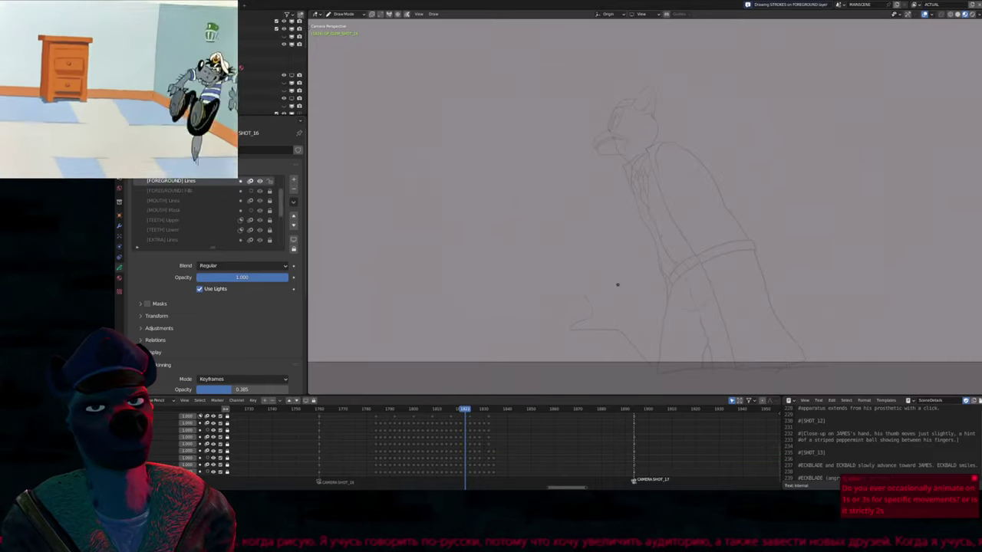
Step through the arm drawings frame by frame and try Sculpt mode with its brush size
key(Left)
key(Left)
key(Left)
key(Left)
key(Left)
key(Left)
key(Left)
key(Left)
key(Left)
key(Left)
key(Right)
key(Right)
key(Right)
key(Right)
key(Right)
key(Right)
key(Right)
key(Right)
key(Right)
key(Right)
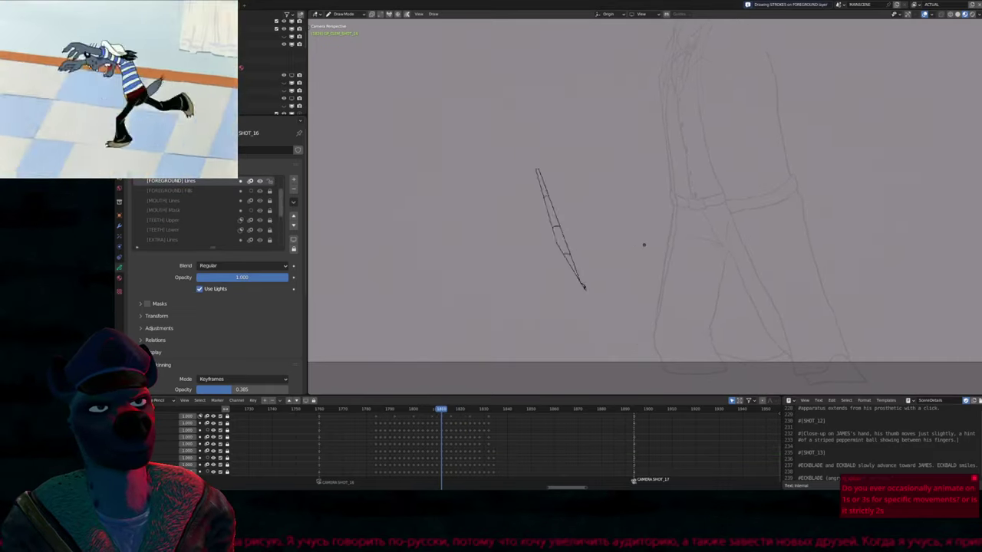
key(Right)
key(Right)
key(Right)
key(Right)
key(Right)
key(Right)
key(Right)
key(Right)
key(Right)
key(Right)
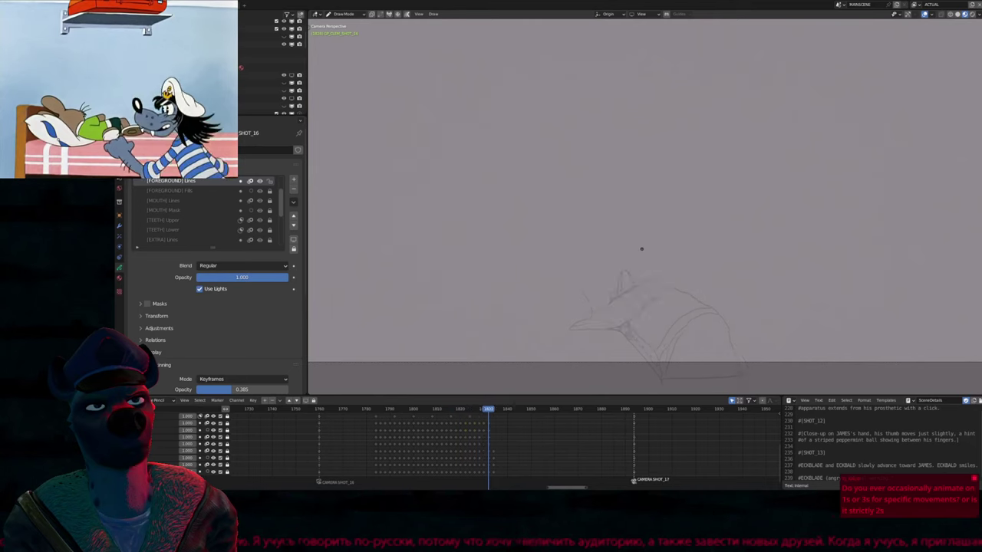
key(Left)
key(Left)
key(Left)
key(Left)
key(Left)
key(Left)
key(Left)
key(Left)
key(Right)
key(Right)
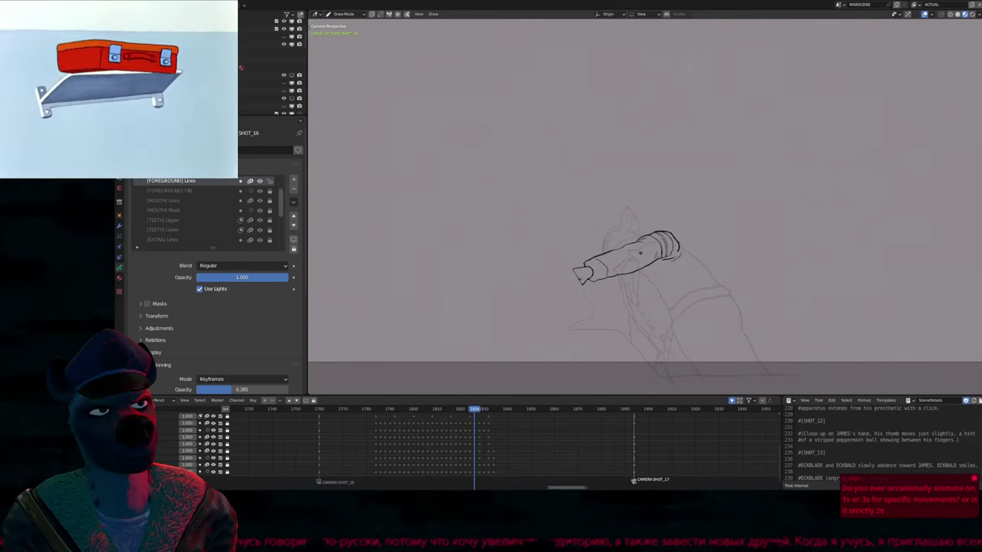
key(Right)
key(Right)
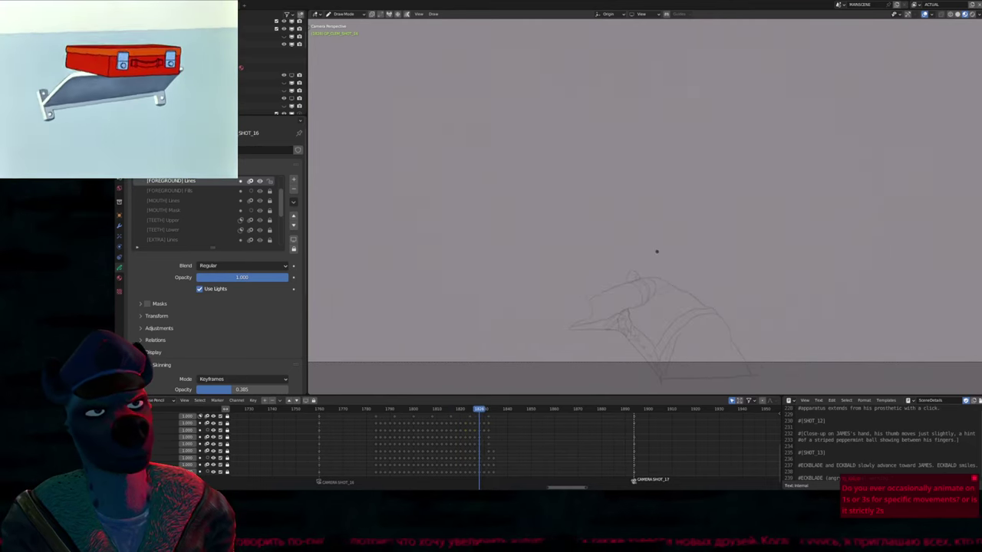
key(Left)
key(Left)
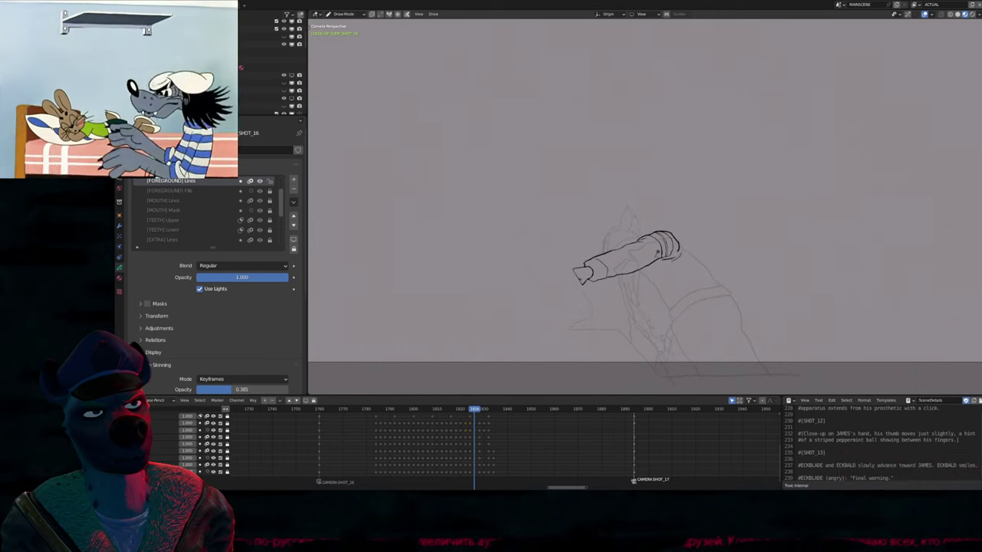
key(ctrl+Tab)
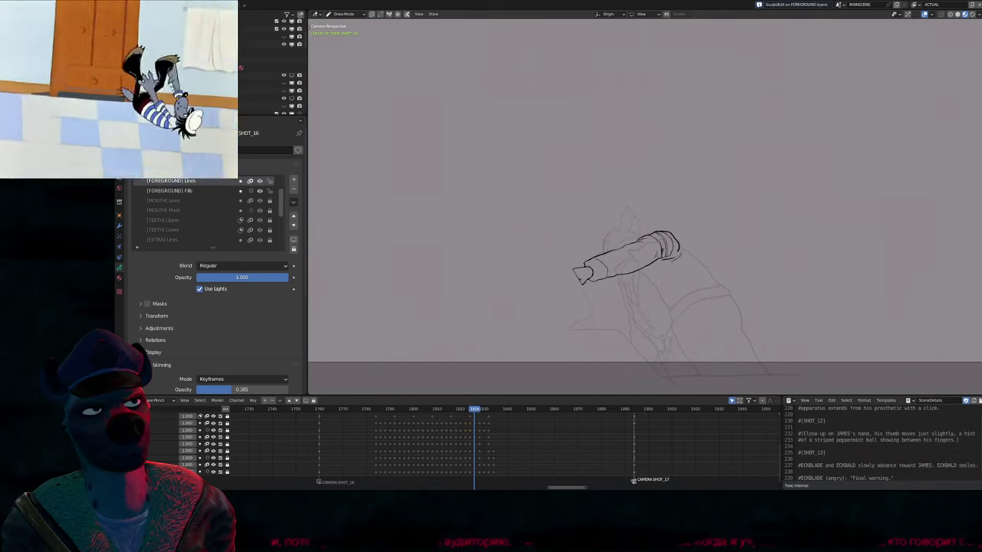
key(ctrl+Tab)
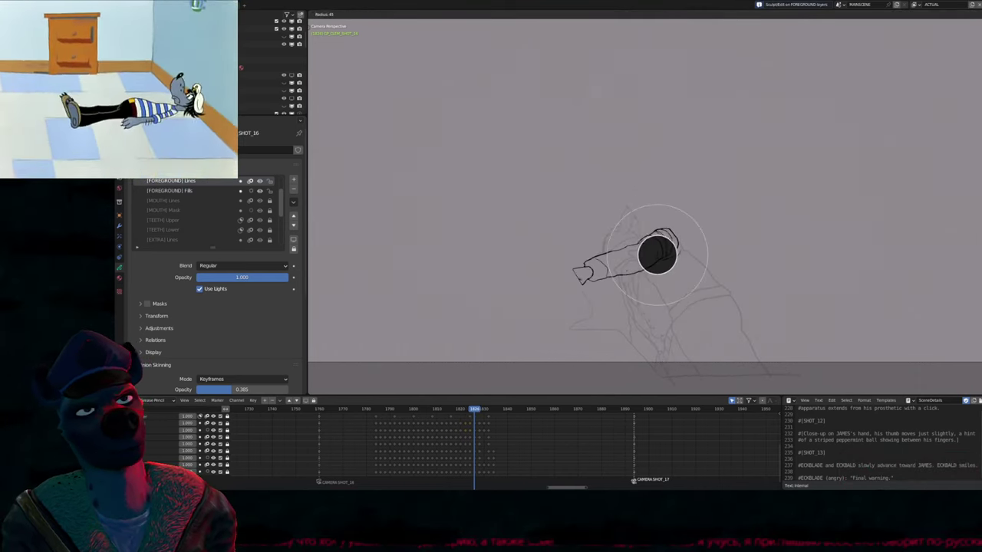
key(ctrl+Tab)
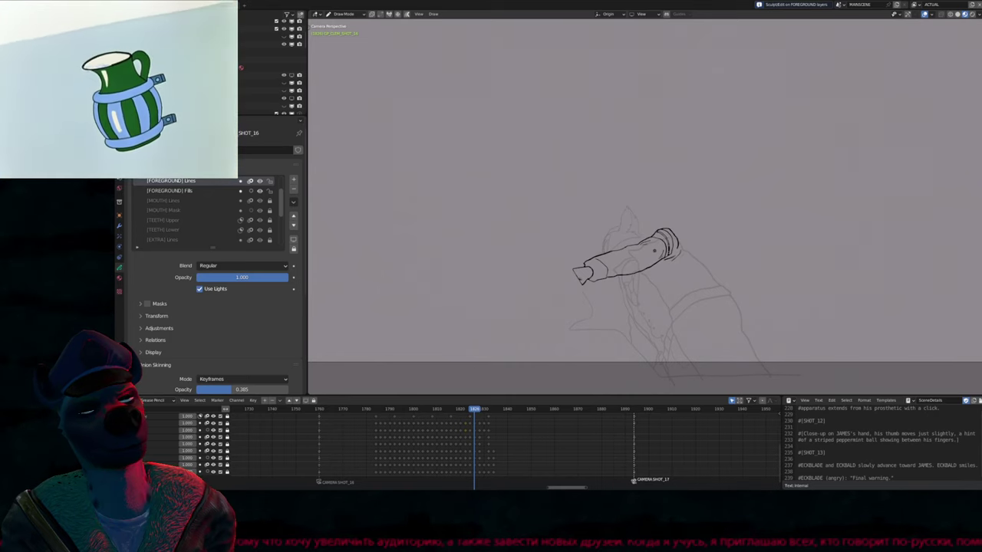
Flip between neighbouring arm poses around frames 1828–1829, then play the animation
key(Right)
key(Right)
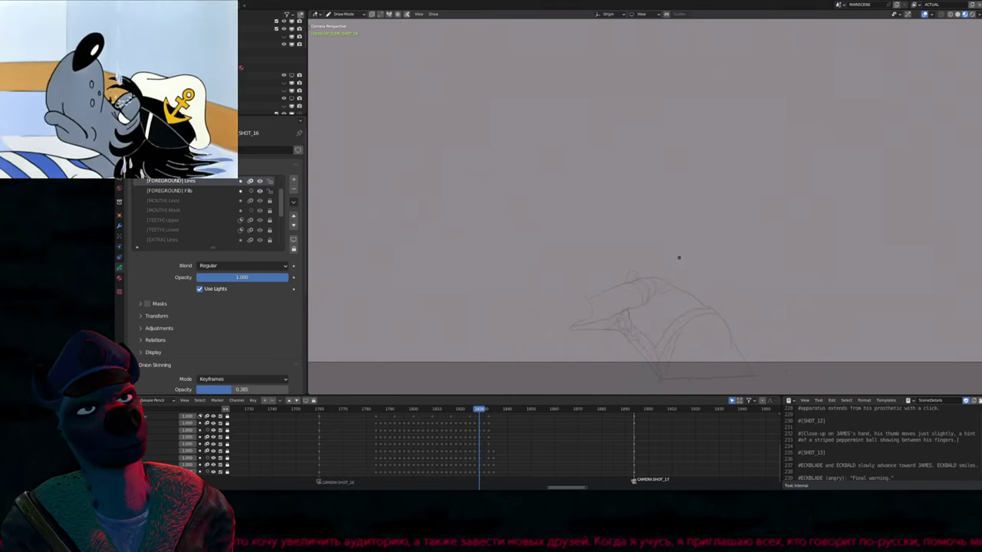
key(Left)
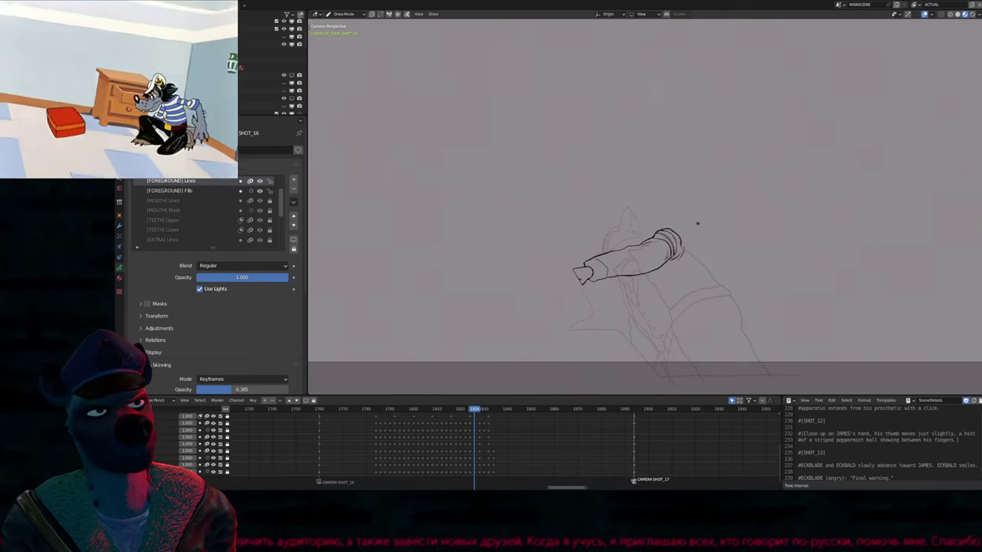
key(Left)
key(Left)
key(Right)
key(Right)
key(Right)
key(Right)
key(Left)
key(Left)
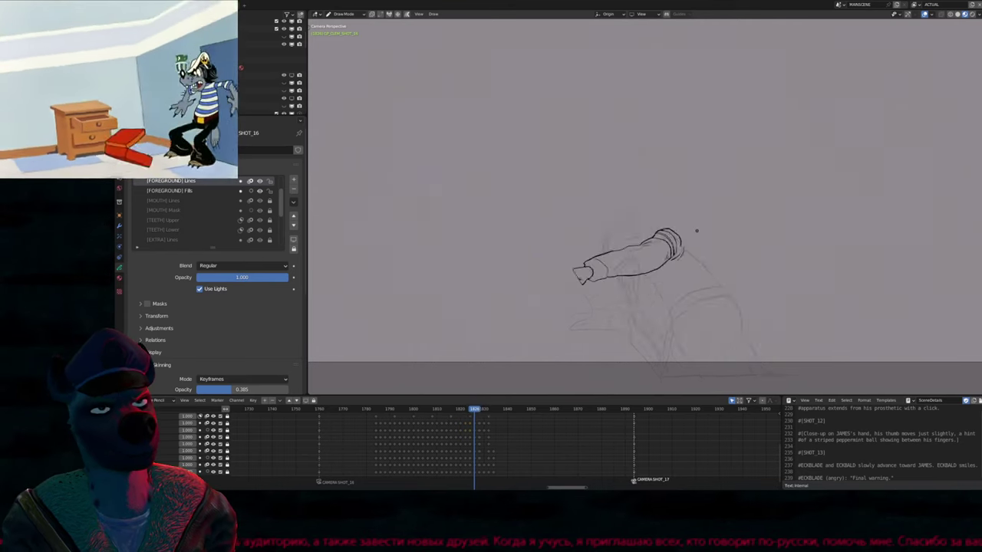
key(Left)
key(Left)
key(Left)
key(Right)
key(Right)
key(Right)
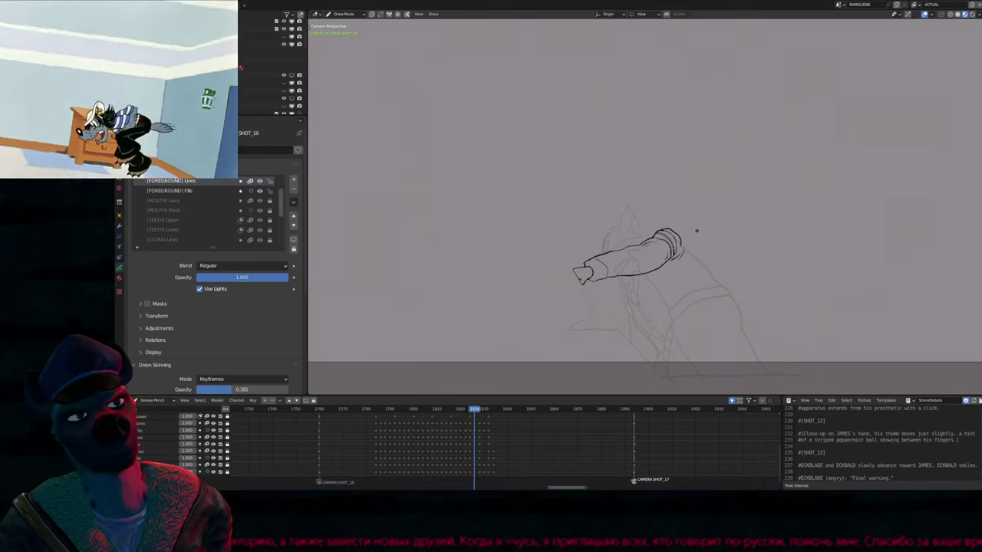
key(Right)
key(Right)
key(Right)
key(Right)
key(Left)
key(Left)
key(Right)
key(space)
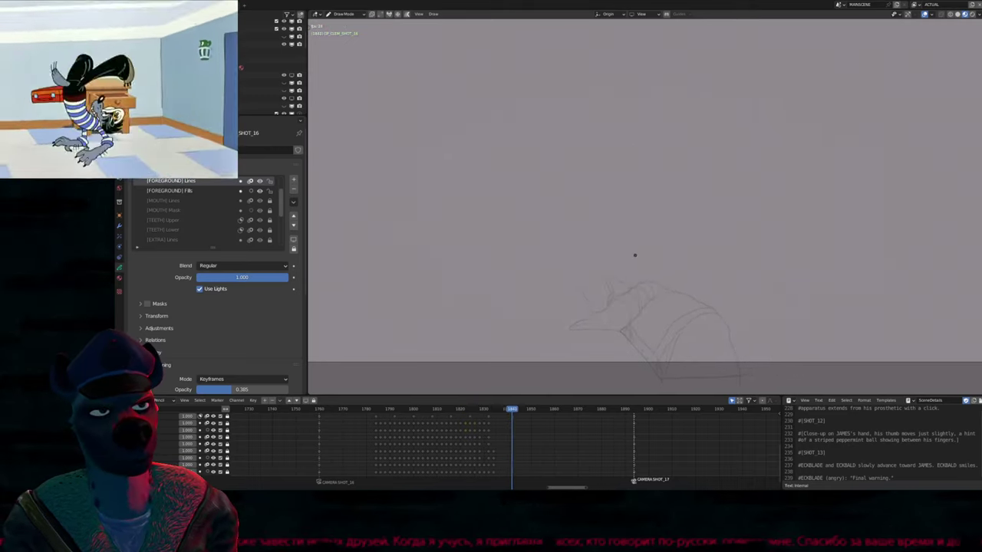
Make [HEAD] Lines active, stop playback at frame 1830 and duplicate its keyframes
click(530, 425)
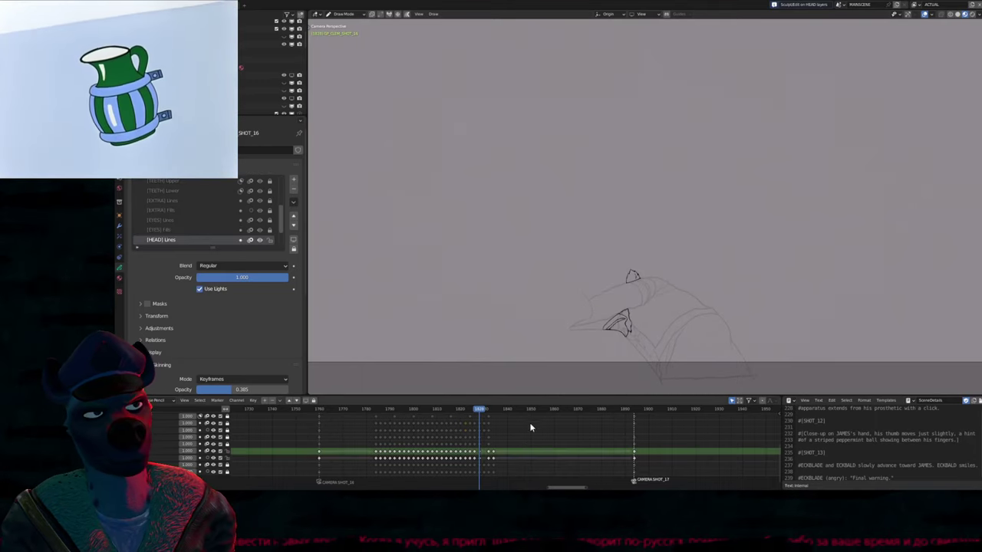
scroll(530, 445, up, 4)
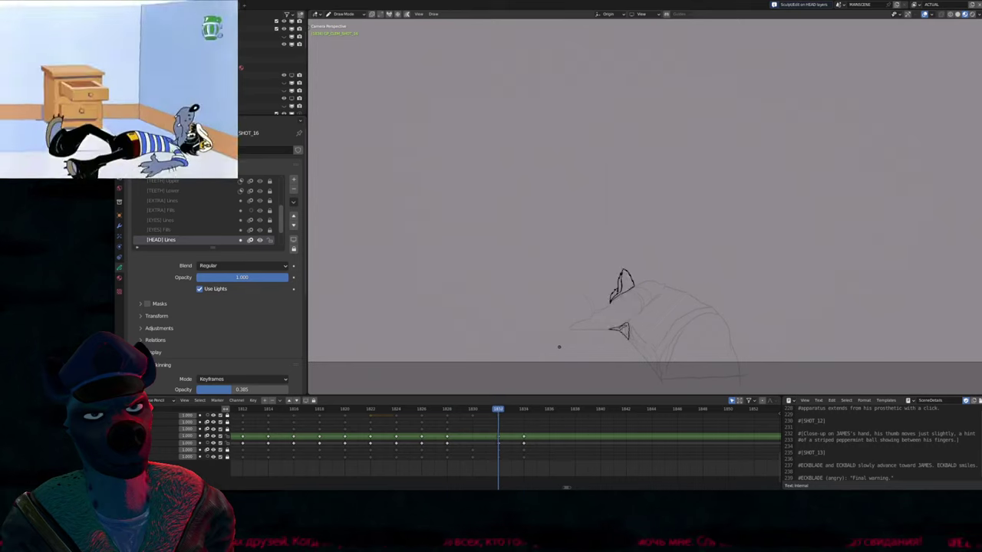
key(space)
key(shift+d)
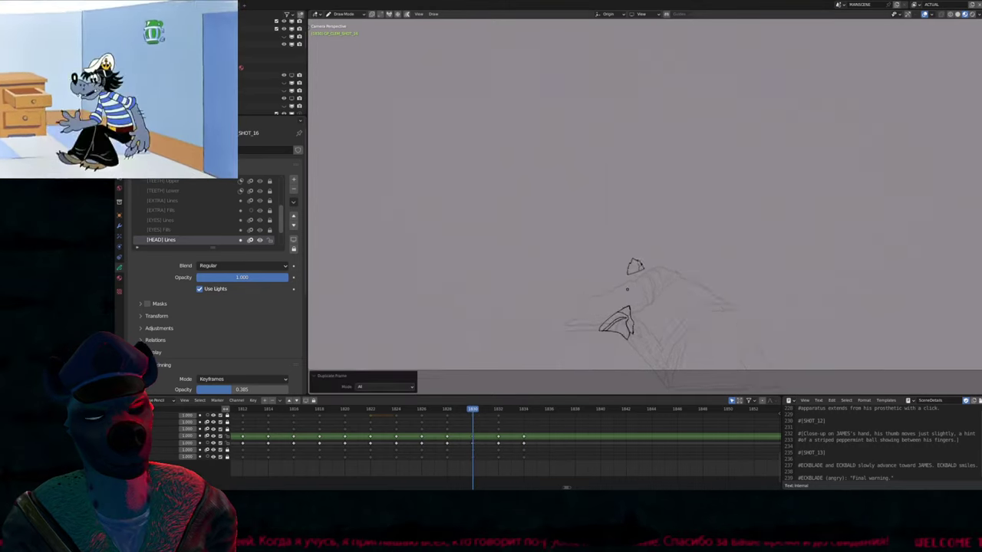
key(ctrl+z)
key(ctrl+z)
key(ctrl+z)
key(ctrl+z)
key(ctrl+z)
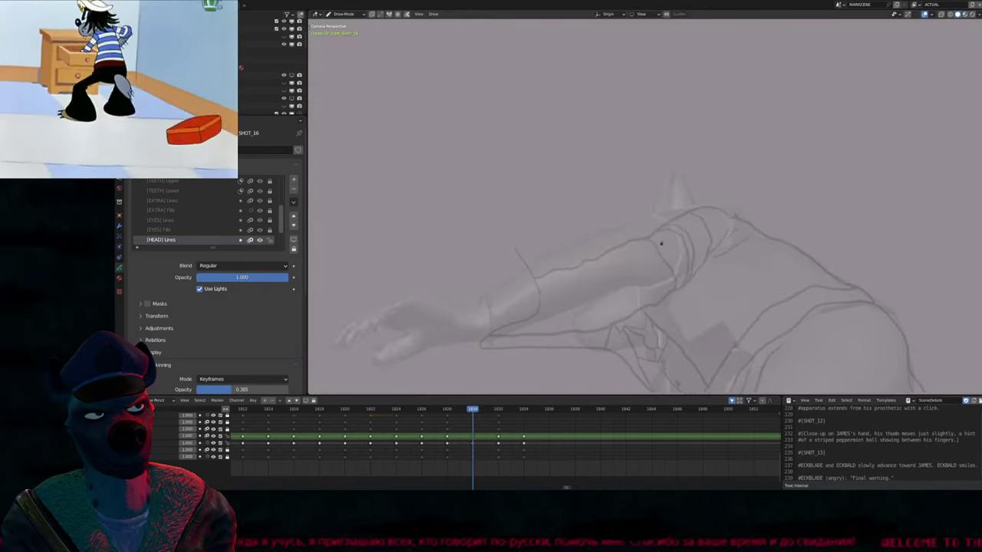
Compare frames 1828 and 1830 and scrub through poses between 1827 and 1830
scroll(660, 243, up, 2)
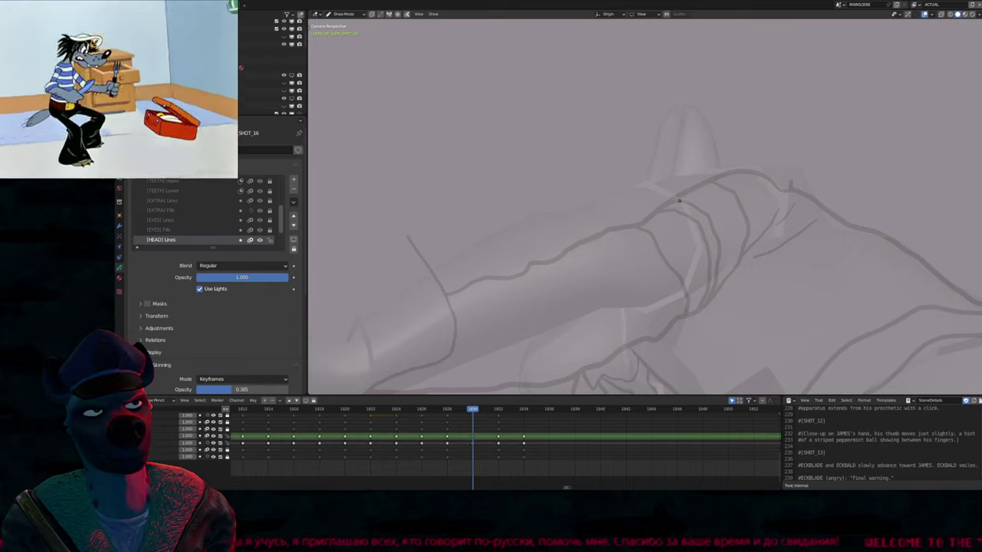
scroll(674, 220, down, 2)
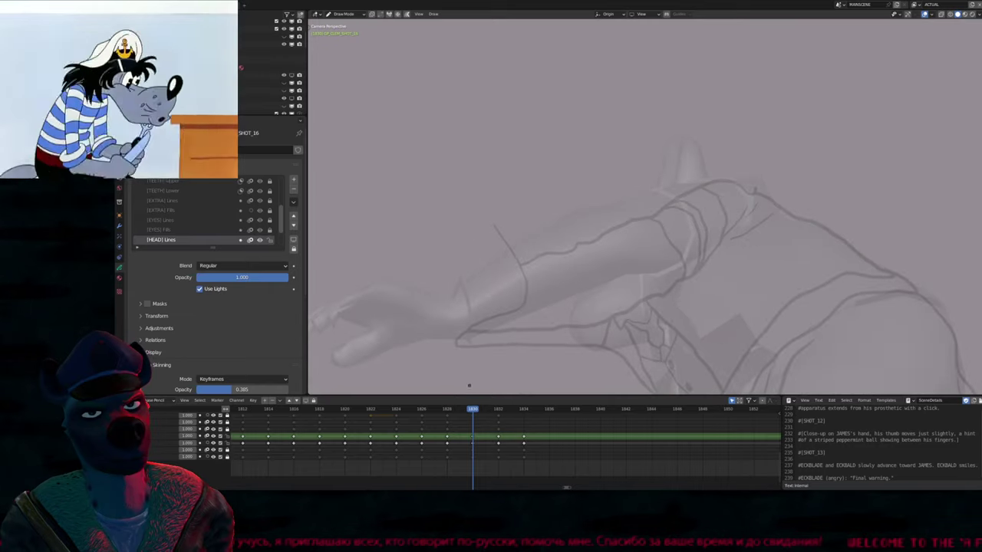
click(447, 410)
click(474, 411)
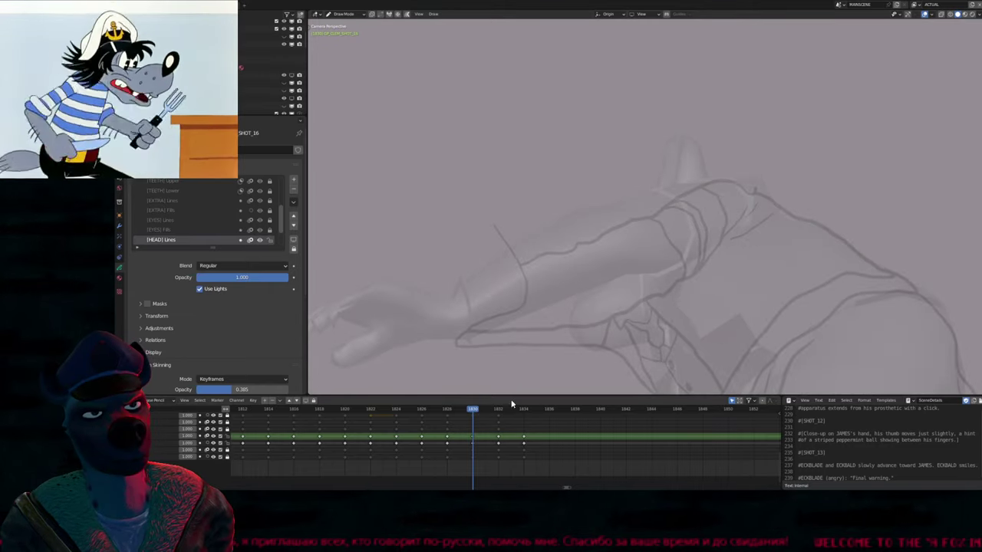
mouse_move(455, 413)
mouse_down()
mouse_move(434, 413)
mouse_move(497, 413)
mouse_move(471, 414)
mouse_up()
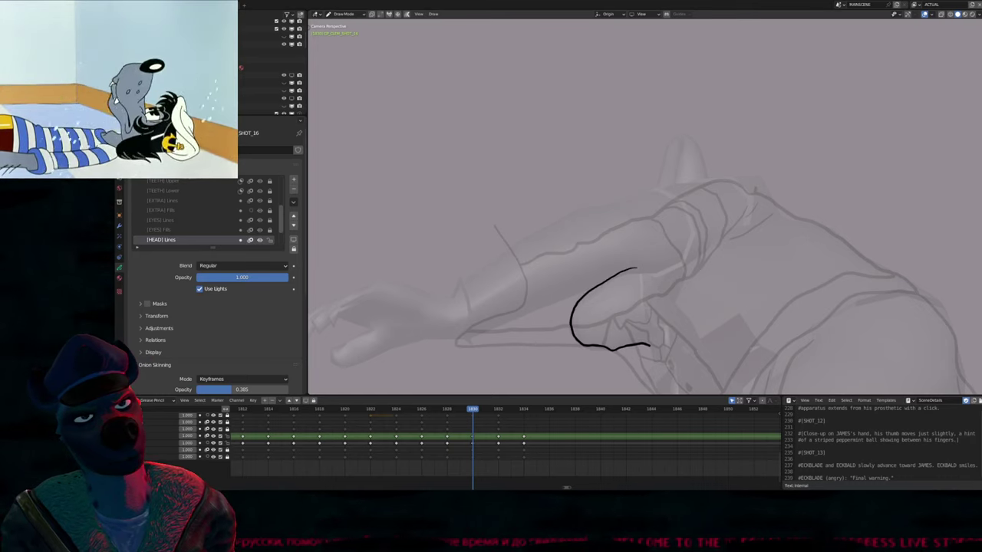
Redraw the hand outline curve with its end hook and remove the stray stroke below
key(ctrl+z)
drag(633, 267, 655, 319)
key(f)
click(658, 336)
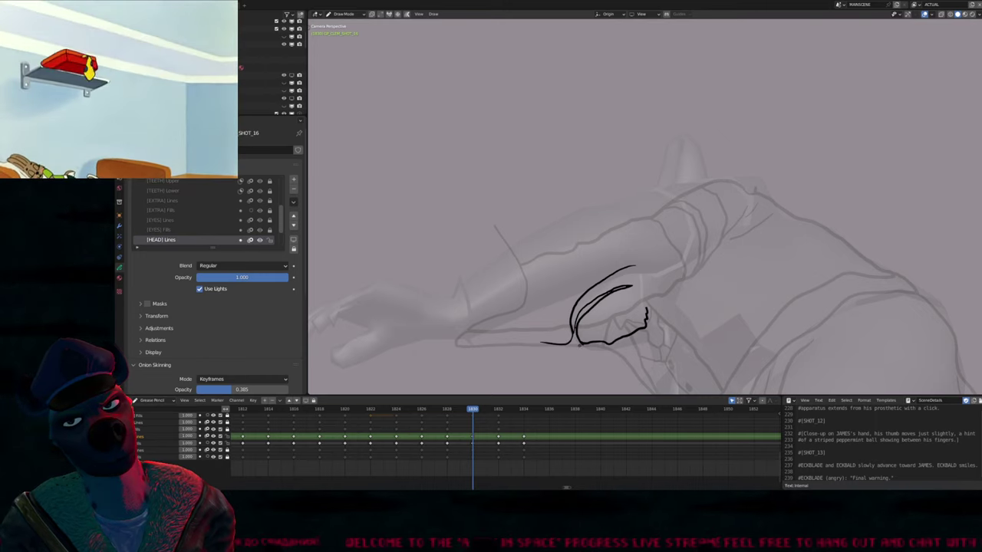
key(ctrl+z)
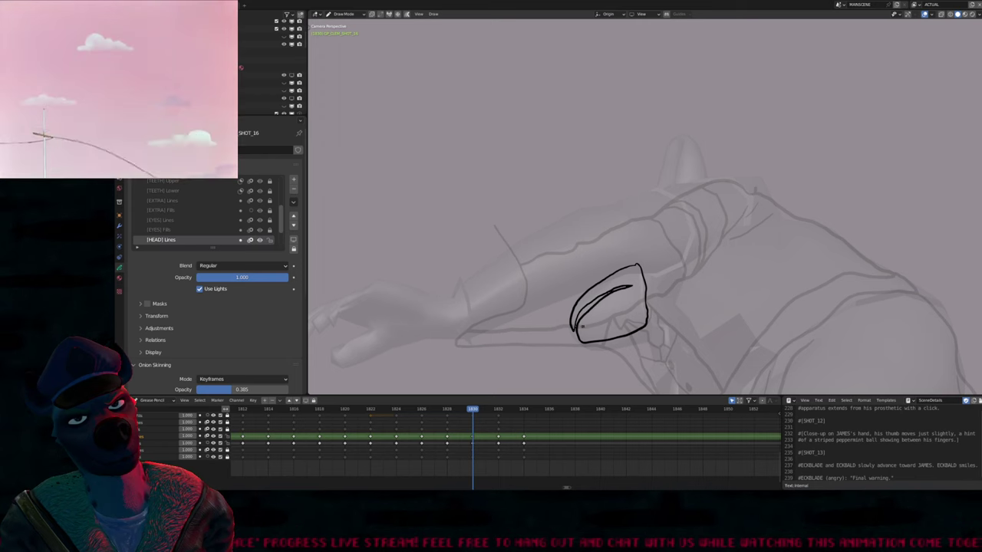
scroll(584, 325, up, 4)
key(Tab)
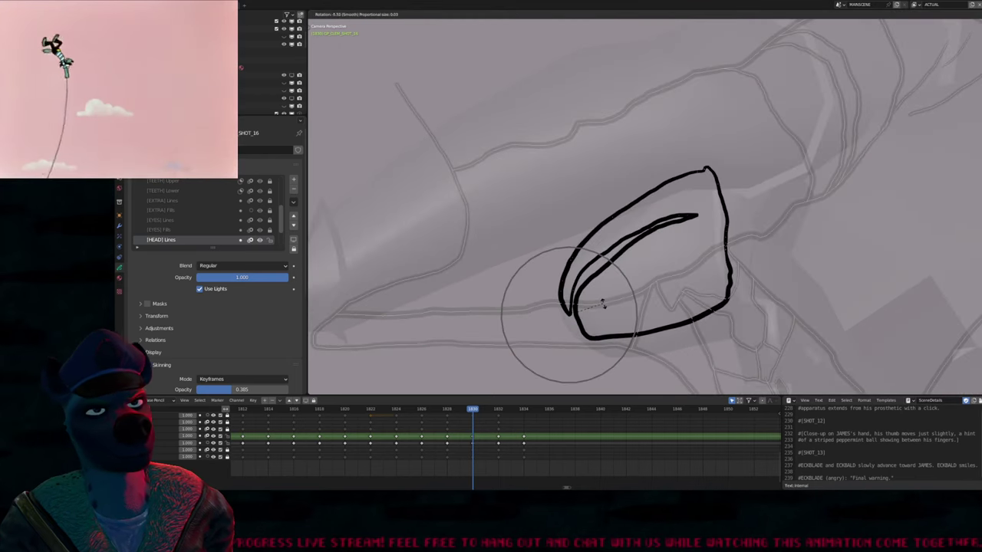
key(Tab)
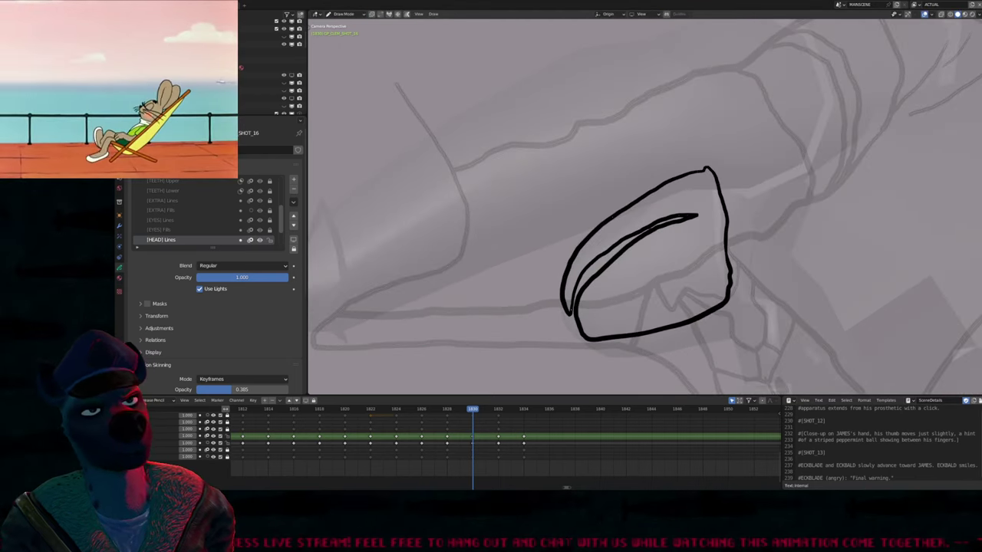
Step through keyframes 1828–1834, replay the motion from frame 1818, and scrub to 1834
scroll(623, 345, down, 2)
scroll(623, 346, down, 3)
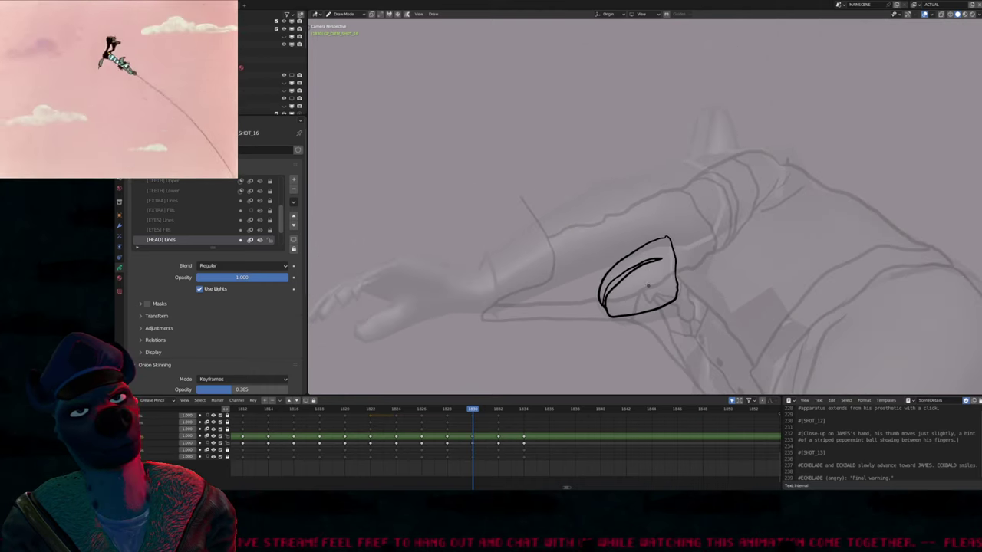
scroll(624, 345, down, 2)
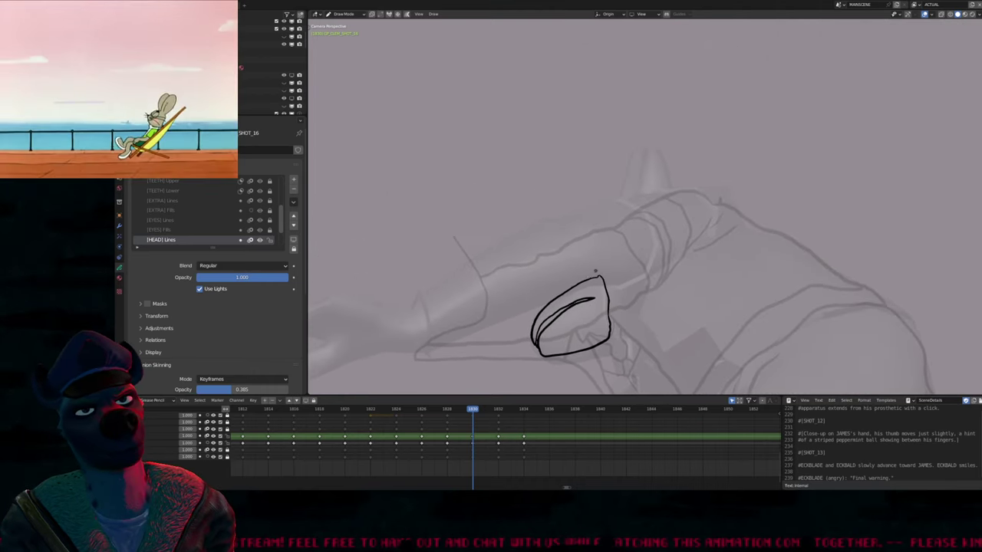
key(Down)
key(Up)
key(Up)
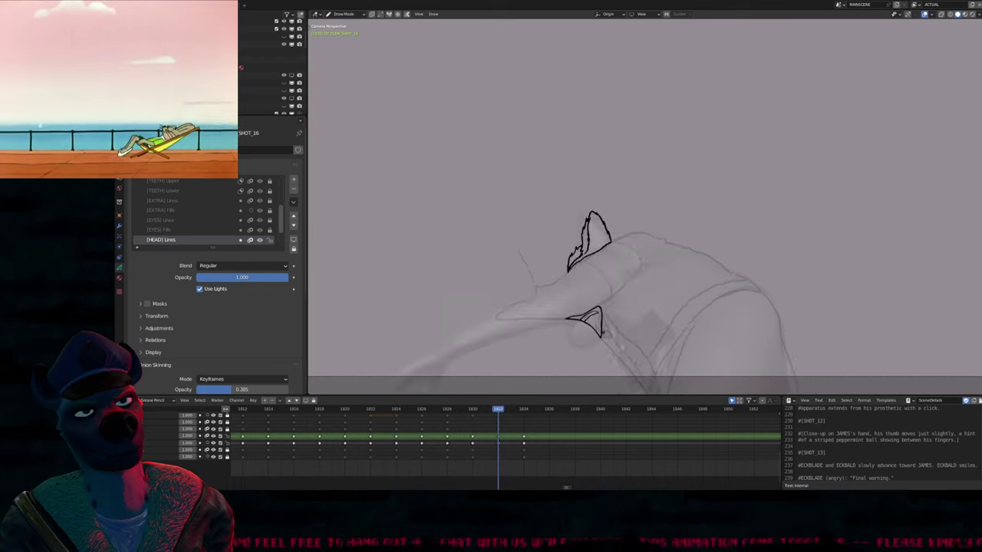
key(Up)
key(Down)
key(Down)
key(Down)
key(space)
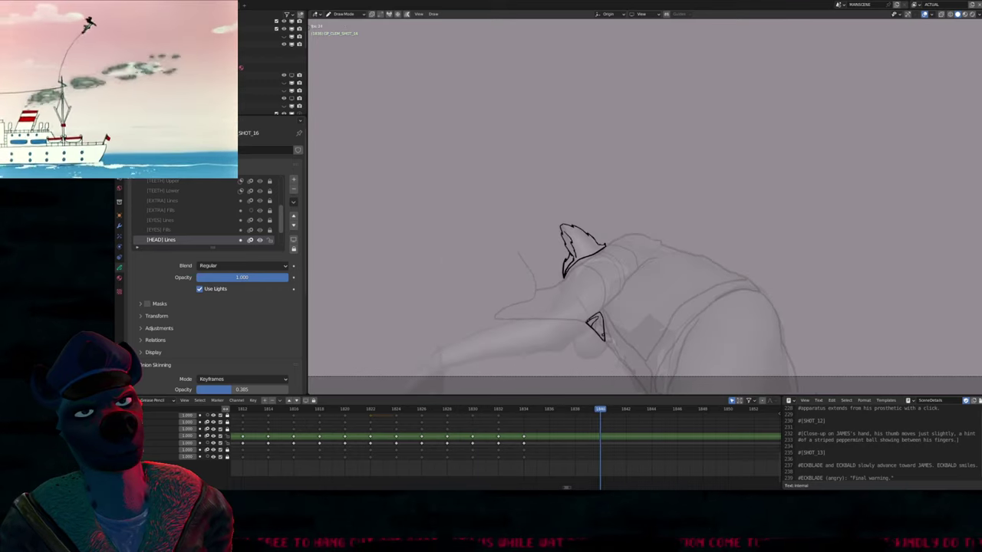
click(282, 409)
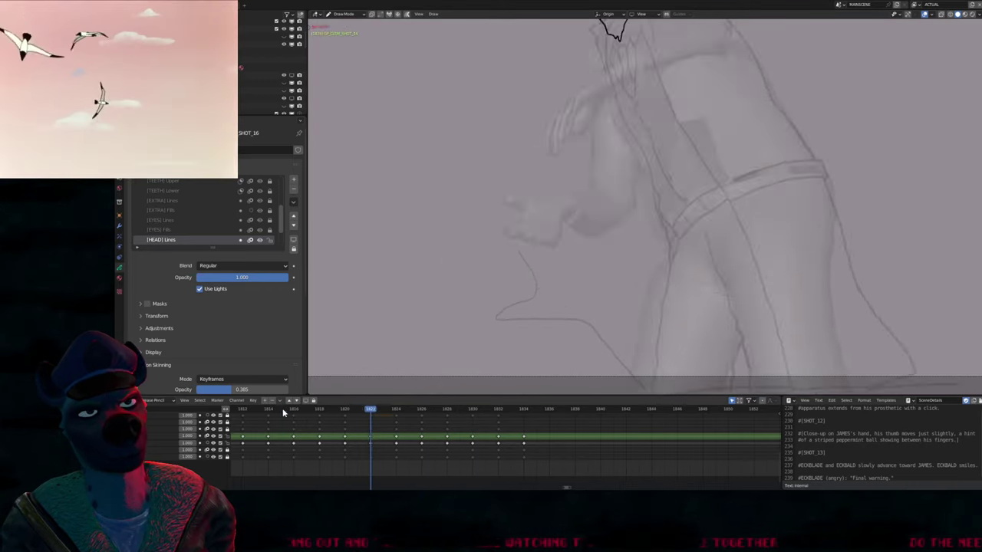
click(282, 410)
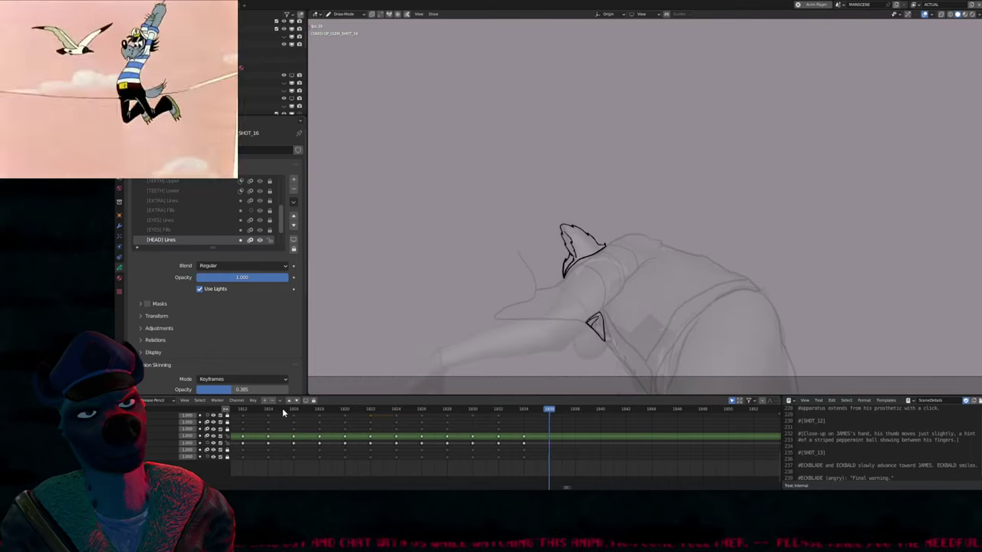
click(298, 411)
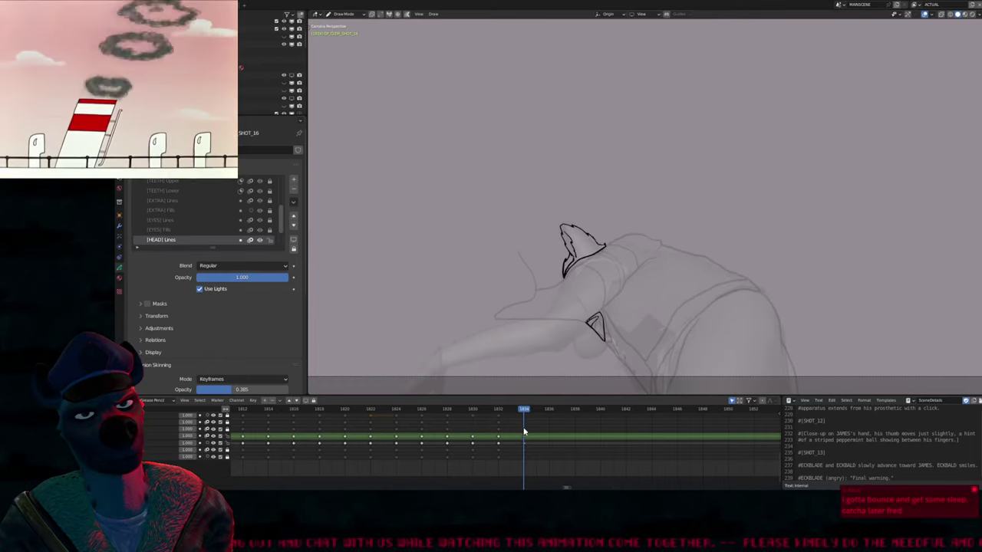
mouse_move(535, 435)
mouse_down()
mouse_move(506, 425)
mouse_move(589, 446)
mouse_move(422, 431)
mouse_move(481, 434)
mouse_up()
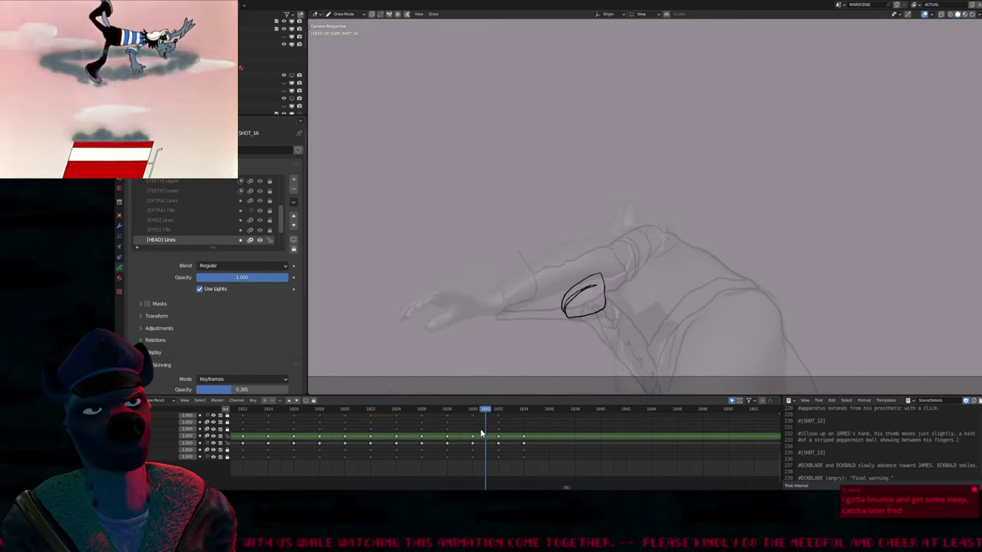
Add a short connecting stroke to the sketch, then switch drawing to [FOREGROUND] Lines
scroll(646, 226, up, 3)
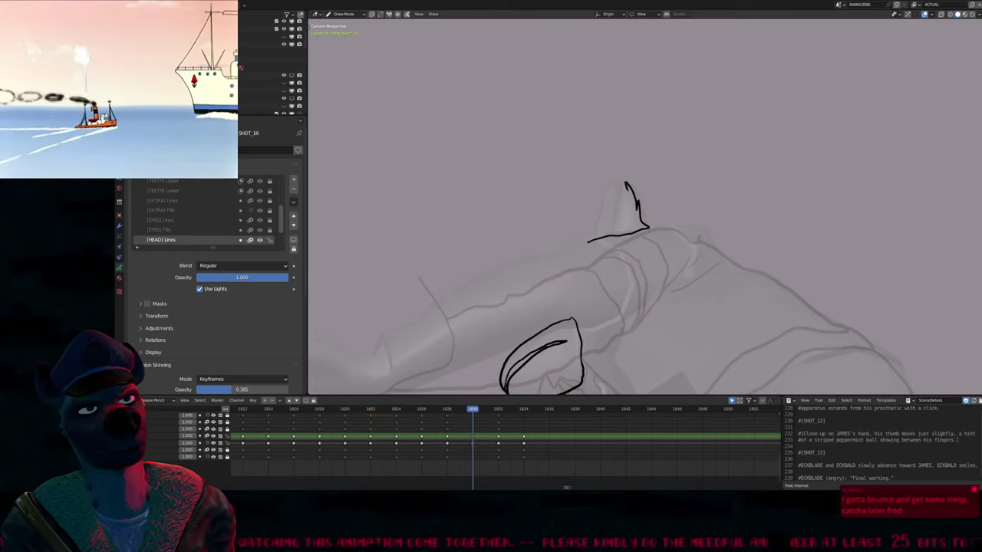
drag(600, 220, 589, 244)
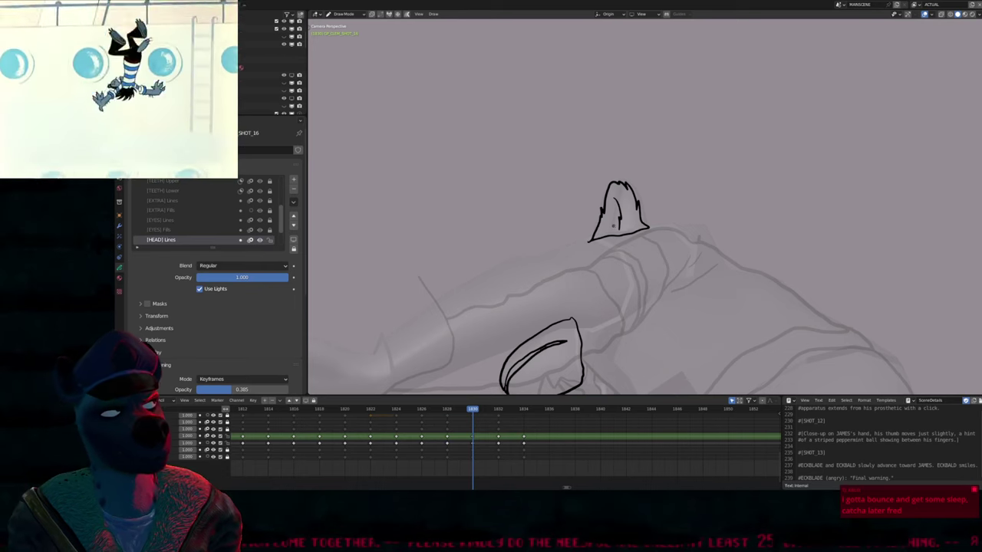
mouse_move(626, 221)
middle_down()
mouse_move(633, 230)
mouse_move(671, 179)
mouse_move(751, 180)
middle_up()
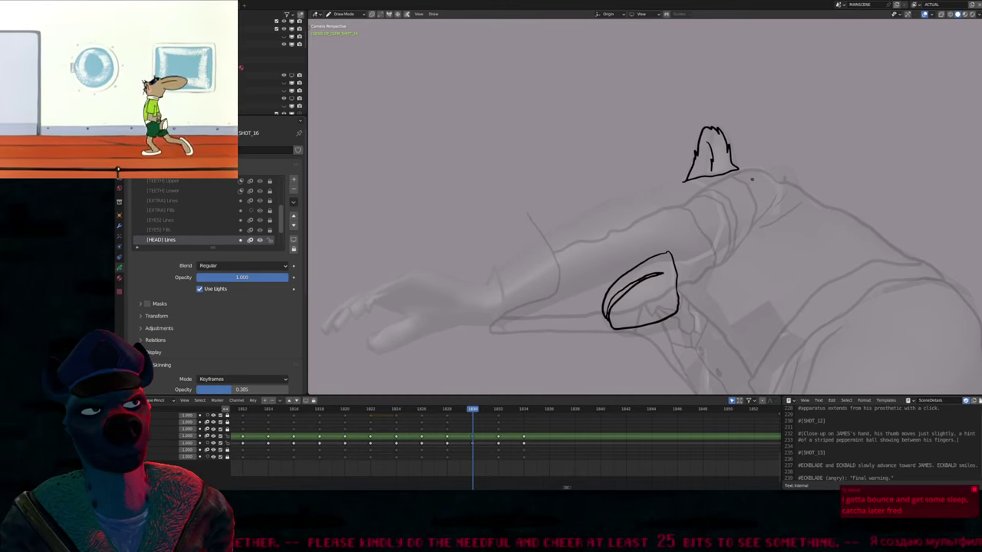
key(ctrl+z)
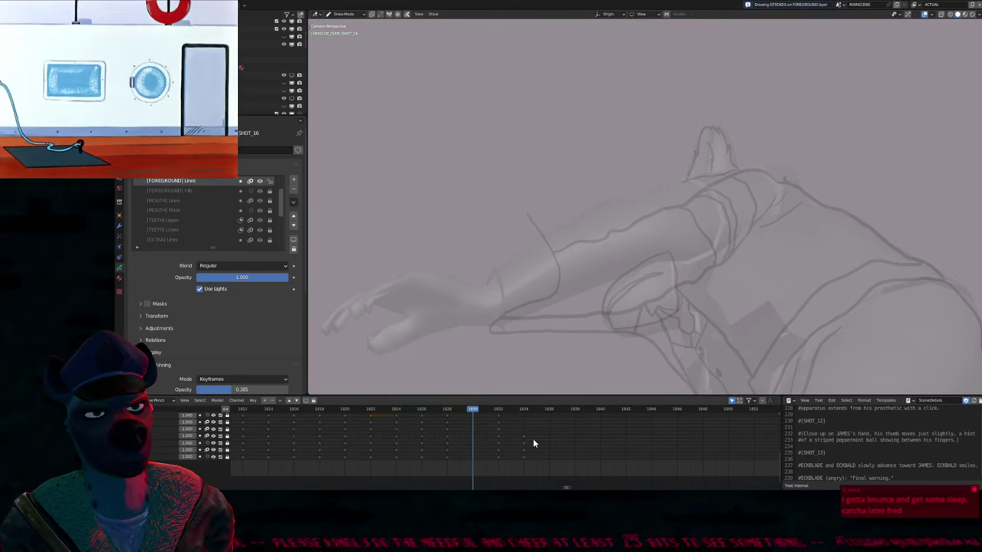
Duplicate the [FOREGROUND] Lines keyframe at 1830 and ink the sleeve's top and lower edges
click(531, 443)
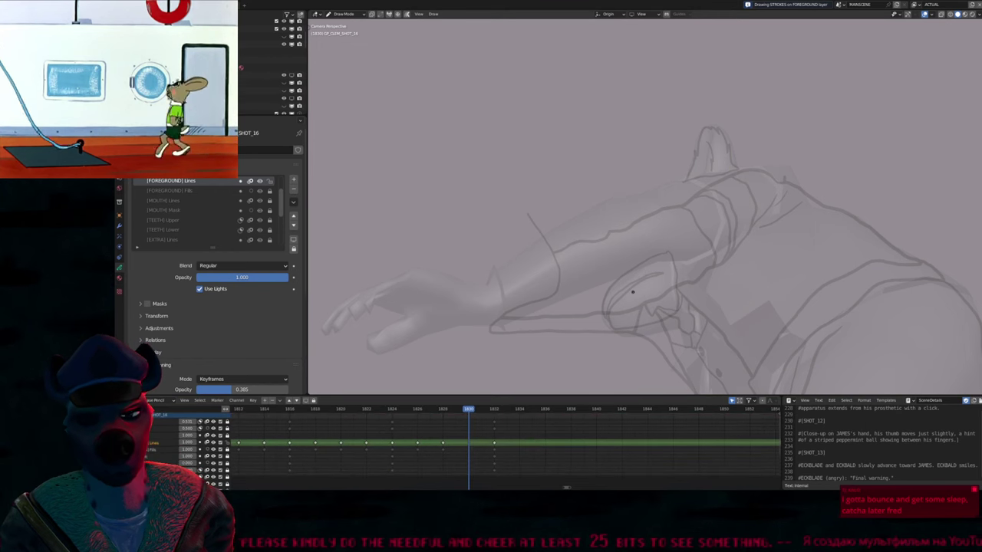
key(shift+d)
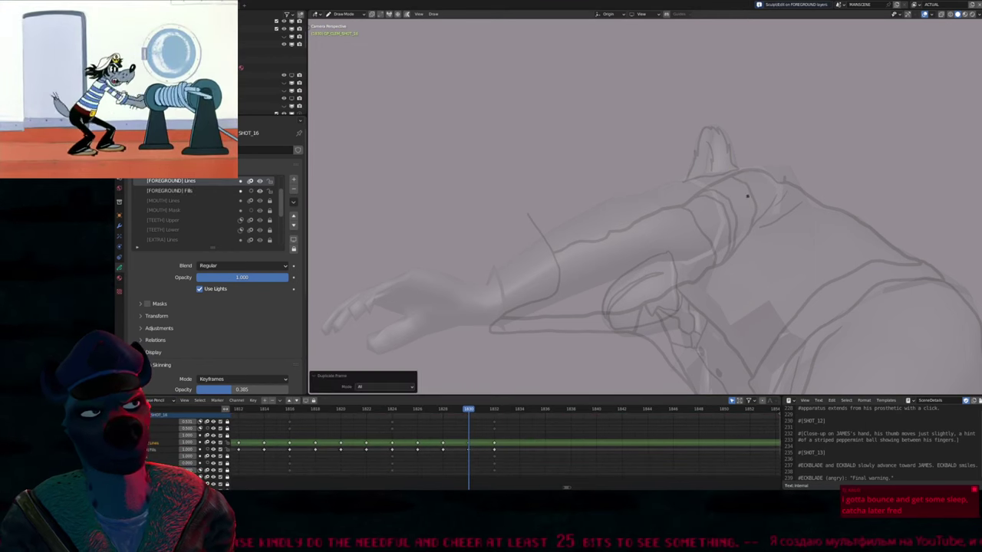
mouse_move(781, 172)
mouse_down()
mouse_move(716, 170)
mouse_move(610, 192)
mouse_up()
mouse_move(563, 218)
mouse_down()
mouse_move(532, 238)
mouse_move(543, 279)
mouse_up()
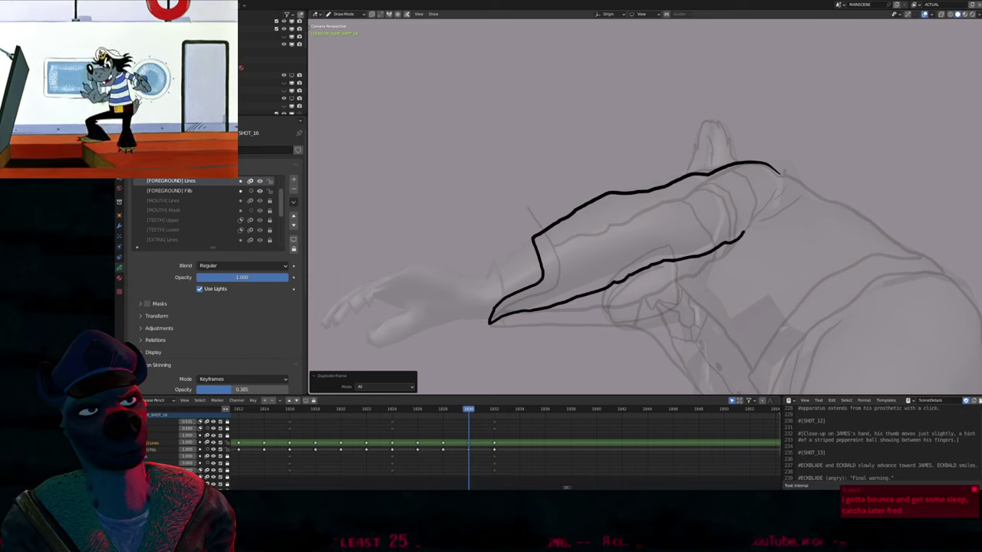
drag(710, 253, 762, 224)
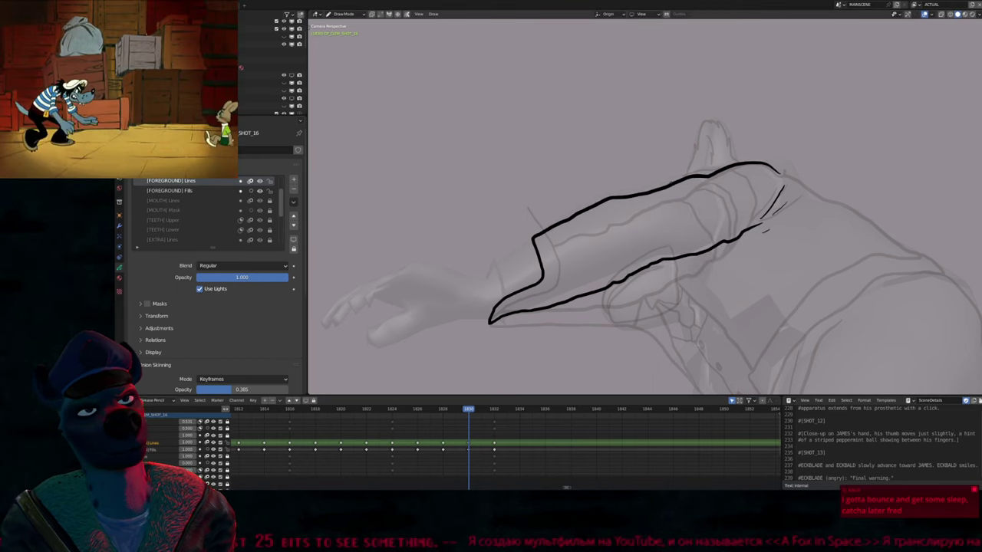
Draw a band across the sleeve, duplicate it into place, and erase the overhanging ends
drag(672, 185, 704, 214)
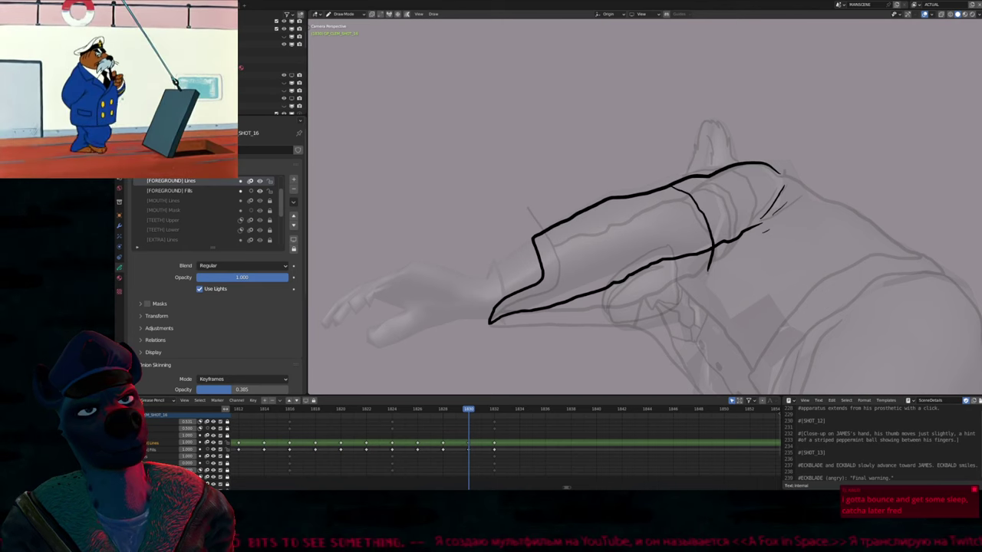
key(Tab)
key(g)
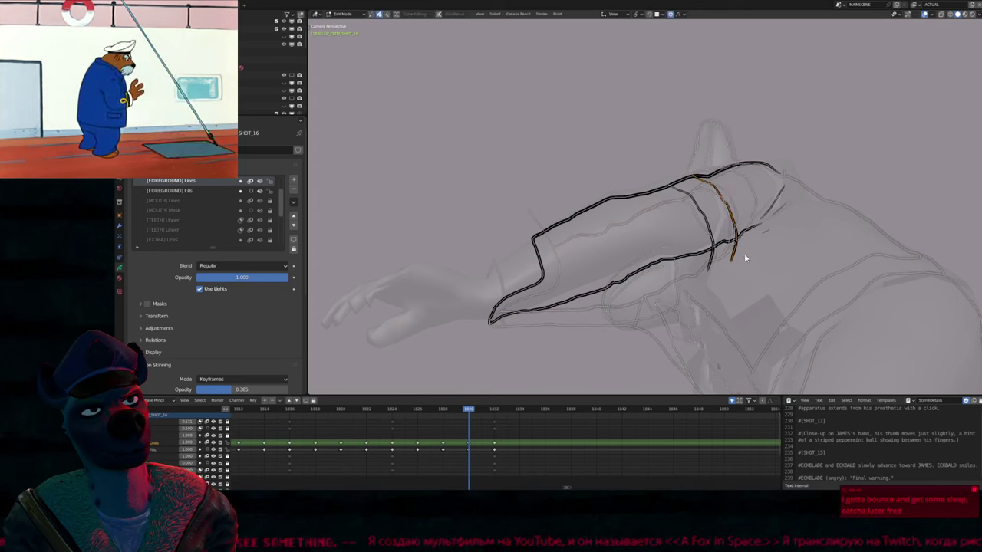
click(755, 246)
key(shift+d)
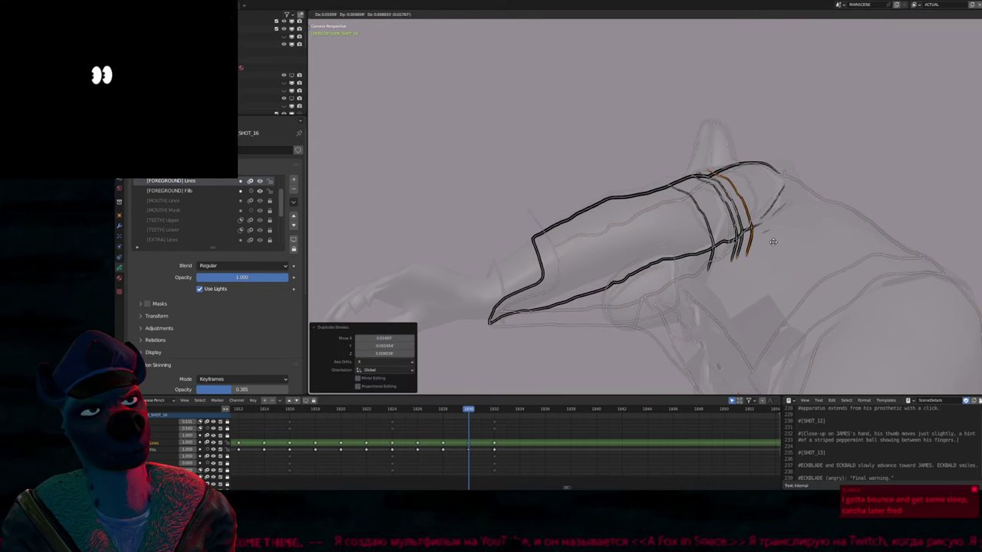
click(861, 188)
key(Tab)
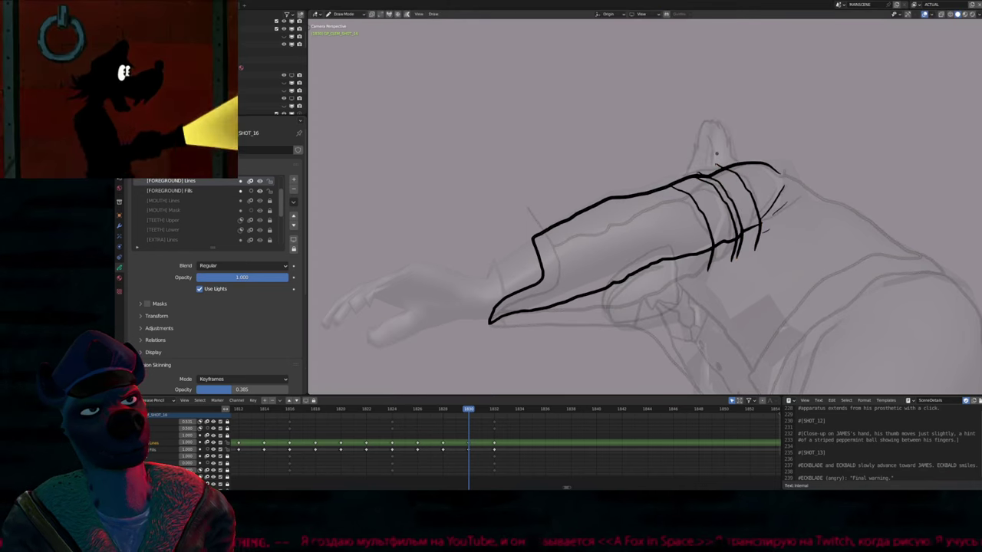
mouse_move(704, 268)
mouse_down()
mouse_move(763, 239)
mouse_move(743, 278)
mouse_up()
Adjust the brush size and strength, then compare with the keyframe at 1828
key(f)
click(735, 201)
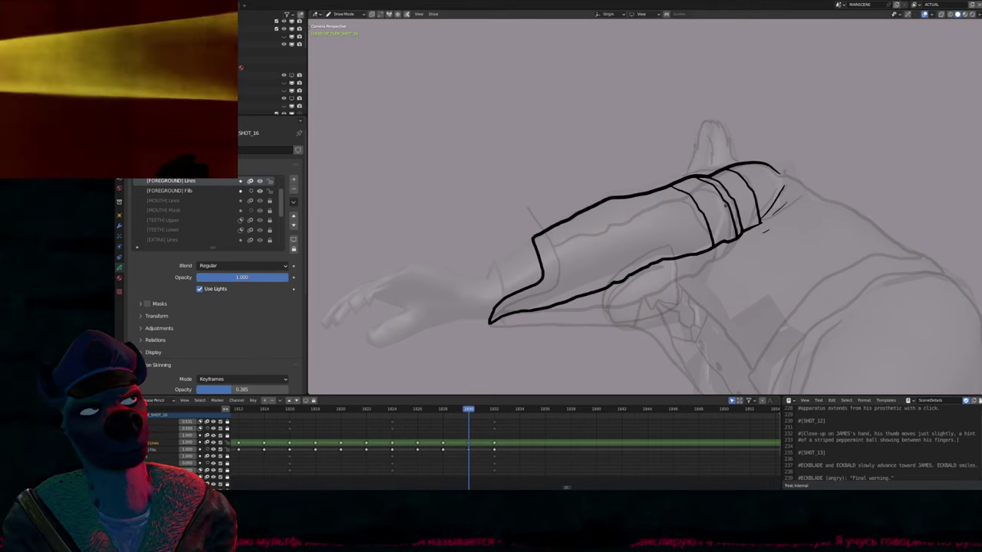
mouse_move(739, 197)
shift+middle_down()
mouse_move(716, 199)
mouse_move(717, 209)
shift+middle_up()
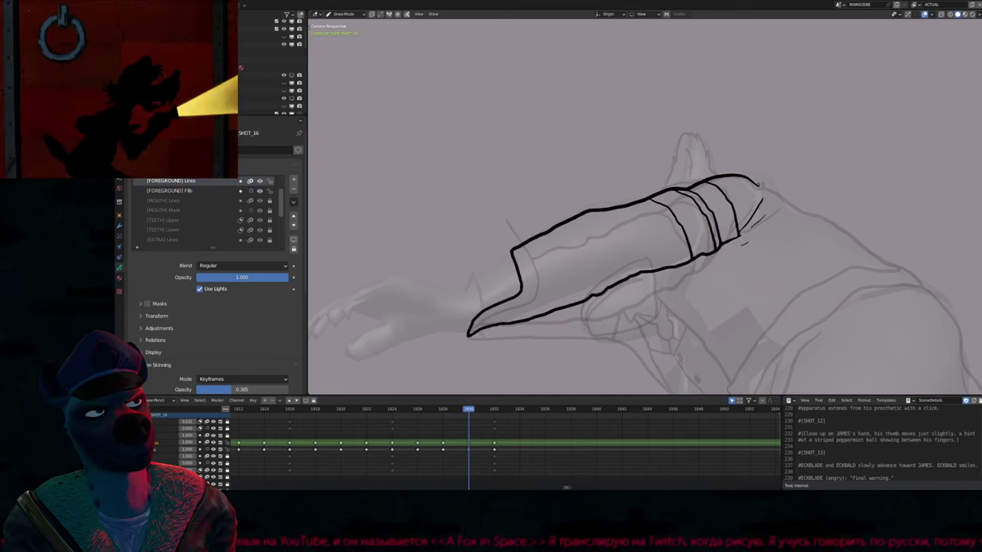
key(shift+f)
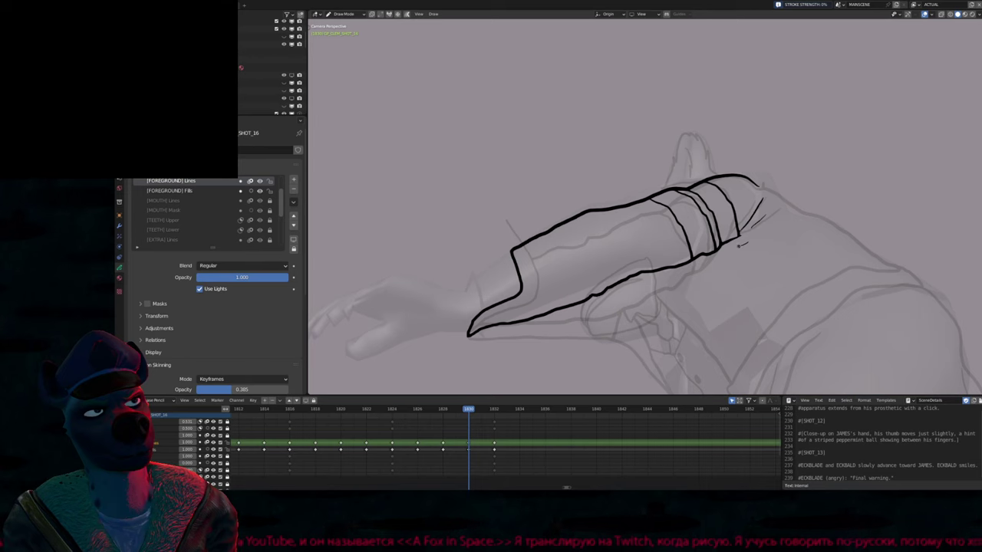
key(Down)
key(Up)
key(Up)
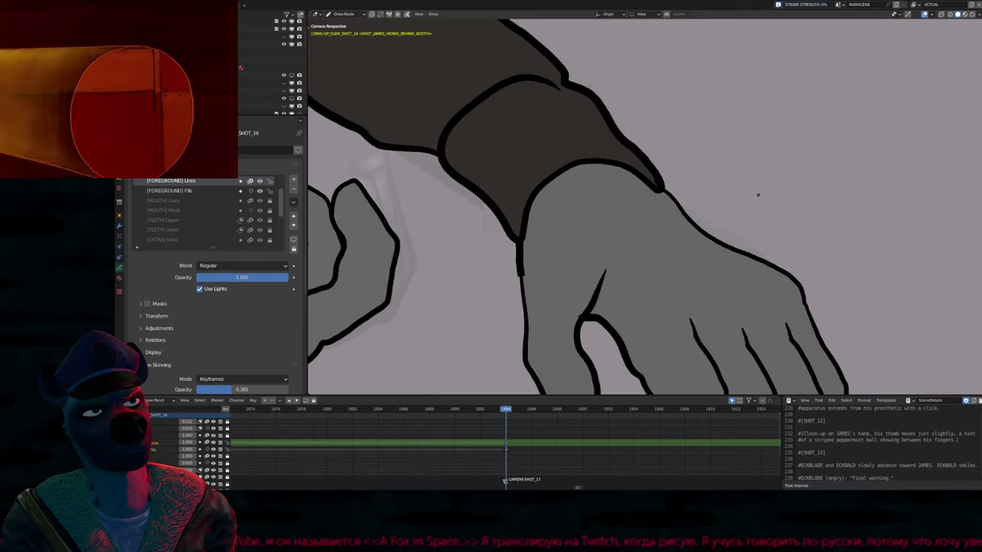
Compare the inked arm on frame 1826 against the drawings from 1822 to 1828
key(Down)
key(Down)
key(Down)
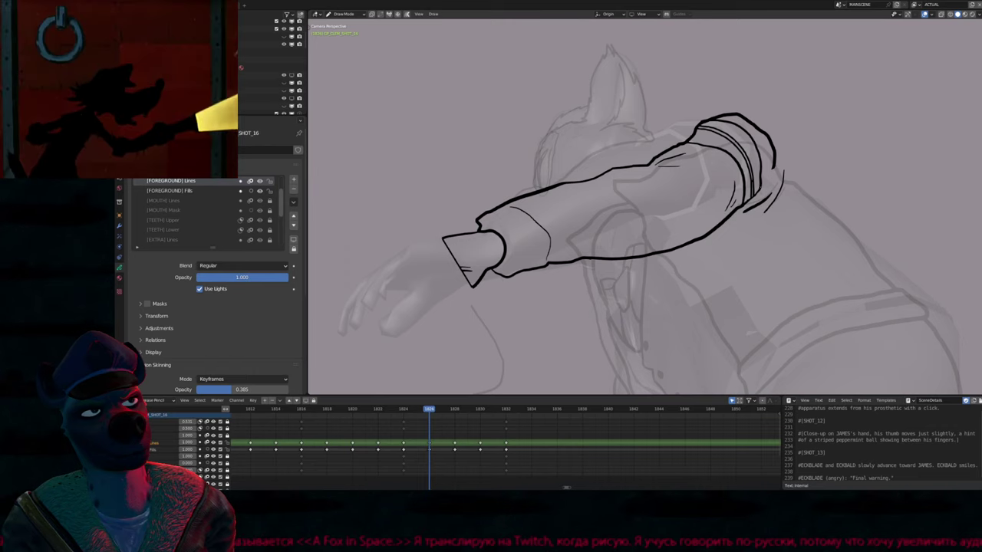
key(Down)
key(Down)
key(Up)
key(Up)
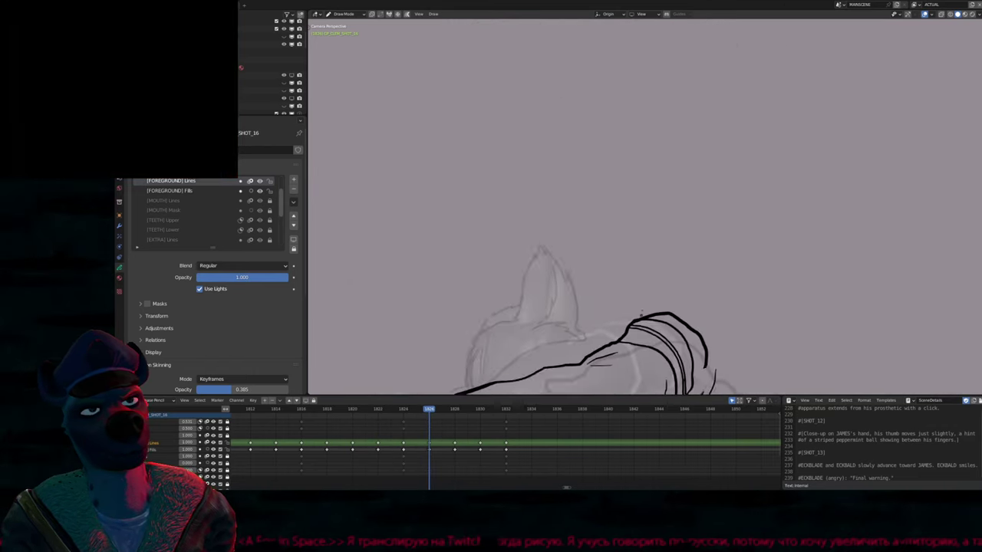
key(Tab)
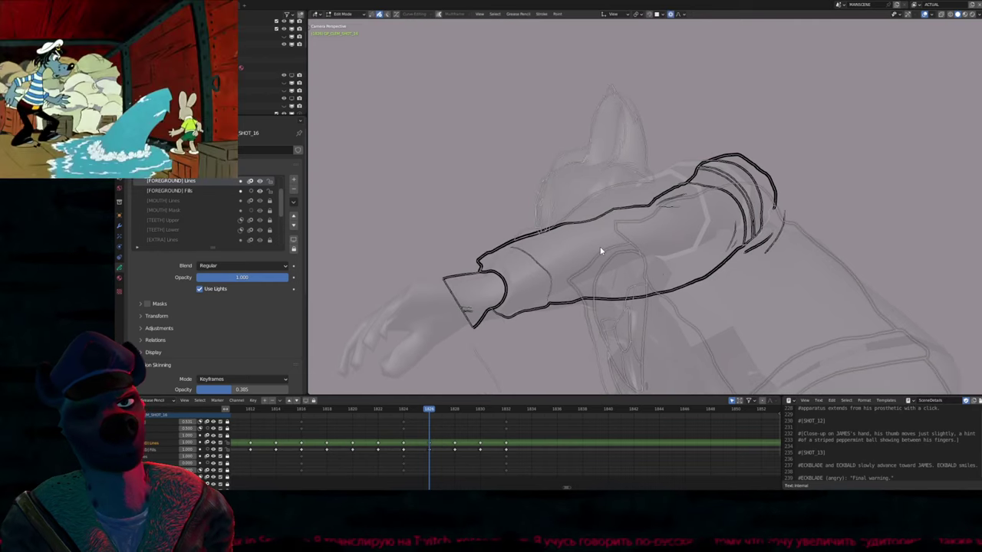
key(Tab)
scroll(640, 292, down, 2)
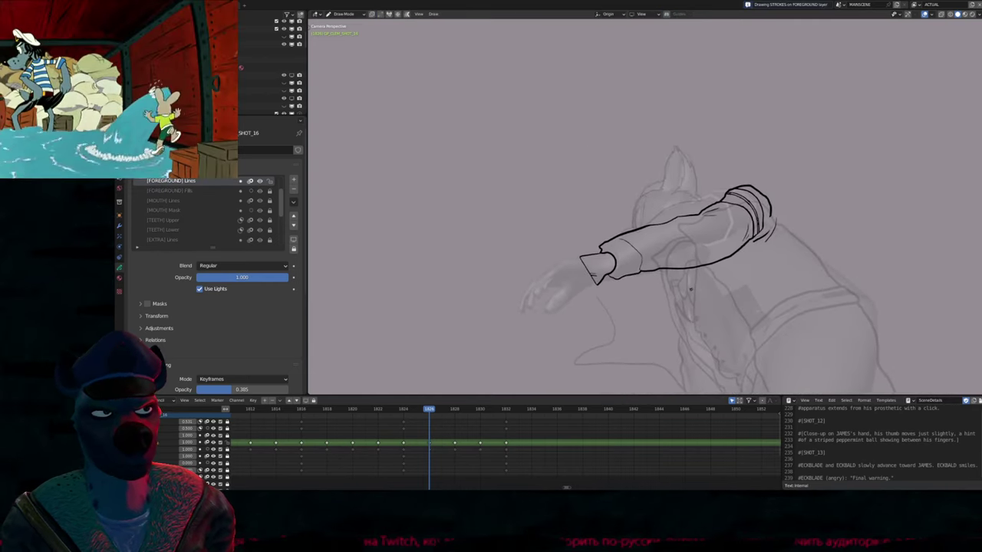
key(Down)
key(Up)
key(Up)
key(Down)
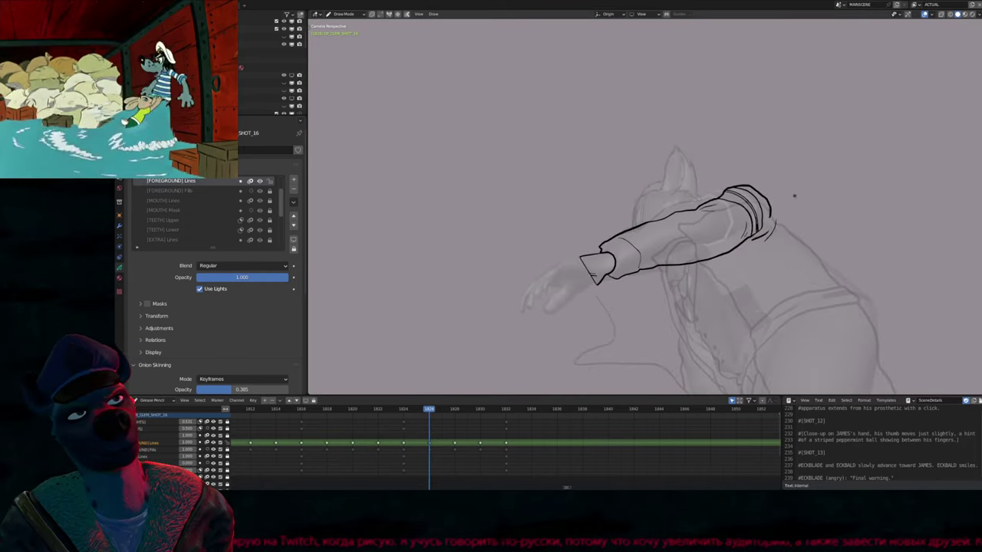
key(Down)
key(Up)
key(Up)
key(Down)
Flip between sketch-only 1828 and inked 1830, settle on frame 1832, and zoom out the dope sheet
key(Up)
key(Down)
key(Up)
key(Down)
key(Up)
key(Down)
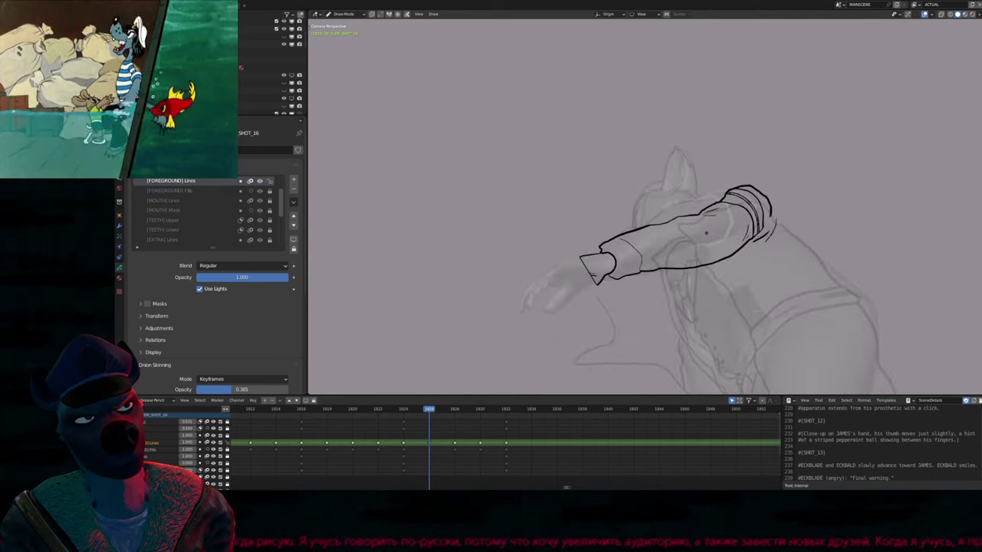
key(Up)
key(Up)
key(Down)
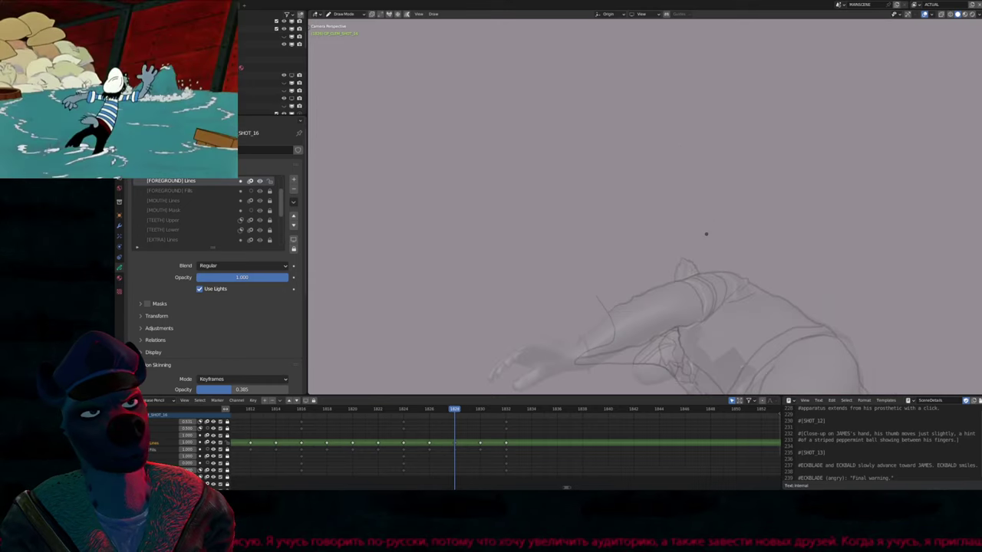
key(Down)
key(Up)
key(Up)
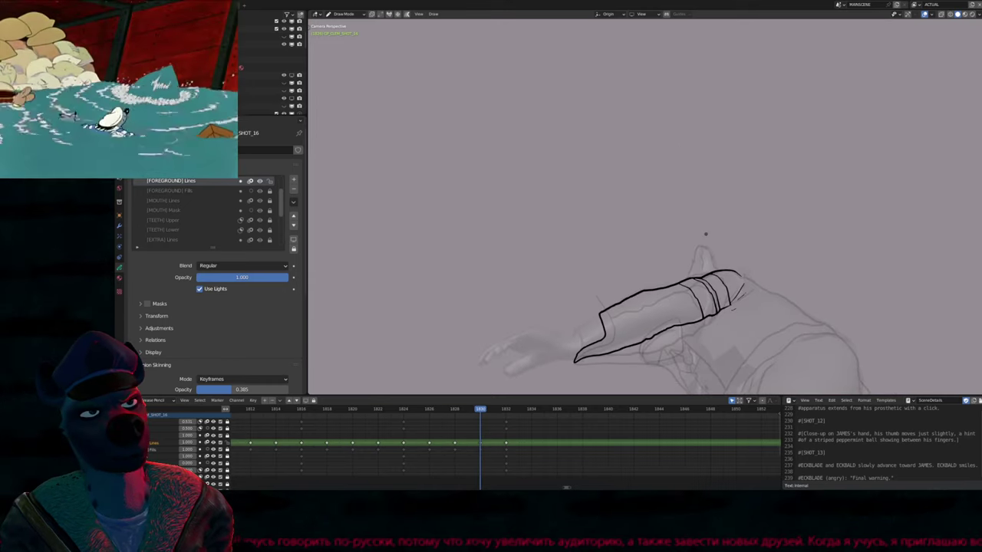
key(Down)
key(Up)
key(Up)
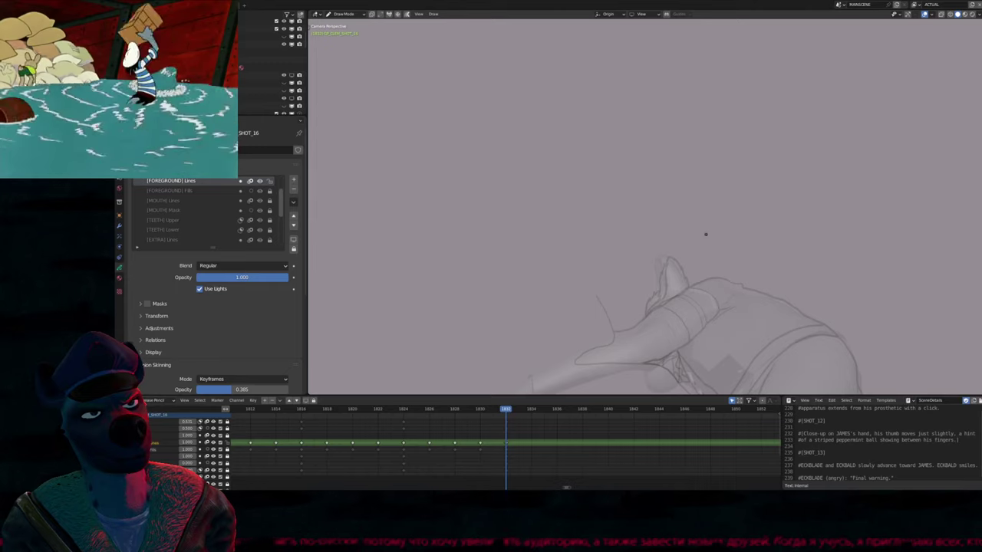
key(Down)
key(Down)
key(Up)
key(Up)
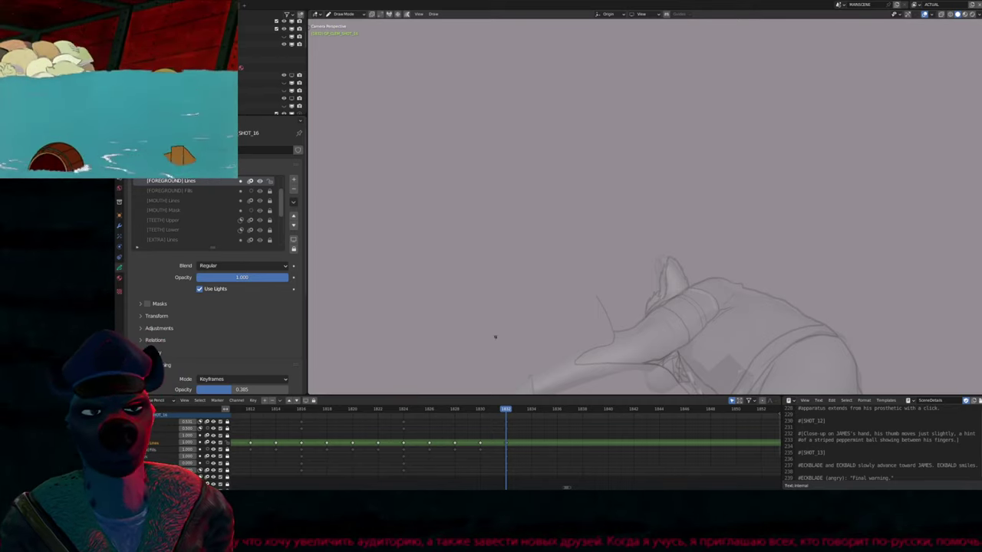
scroll(468, 436, down, 8)
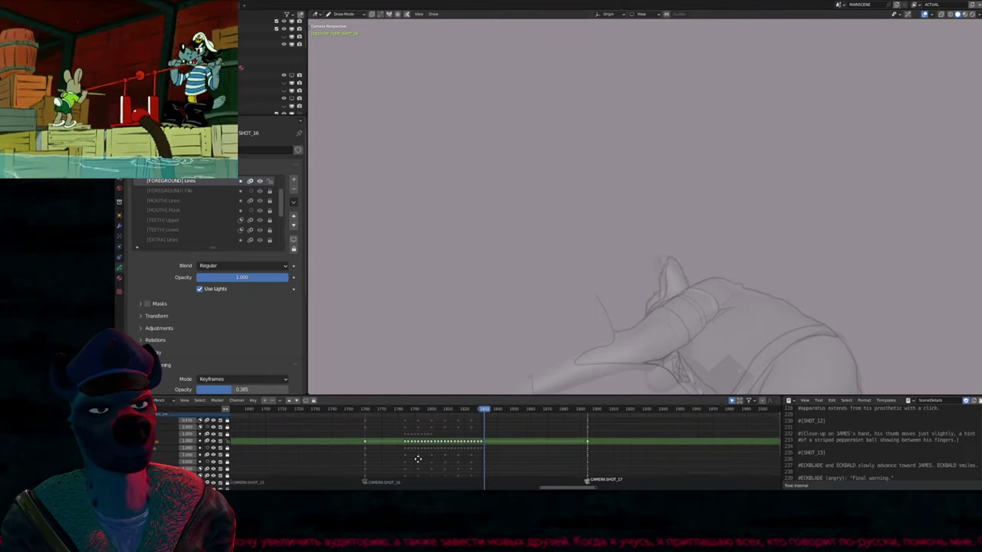
Make [MOUTH] Lines active, go to frame 1800 and play through the later frames
click(486, 448)
drag(486, 408, 445, 411)
key(Left)
key(Left)
key(Left)
key(Left)
key(Left)
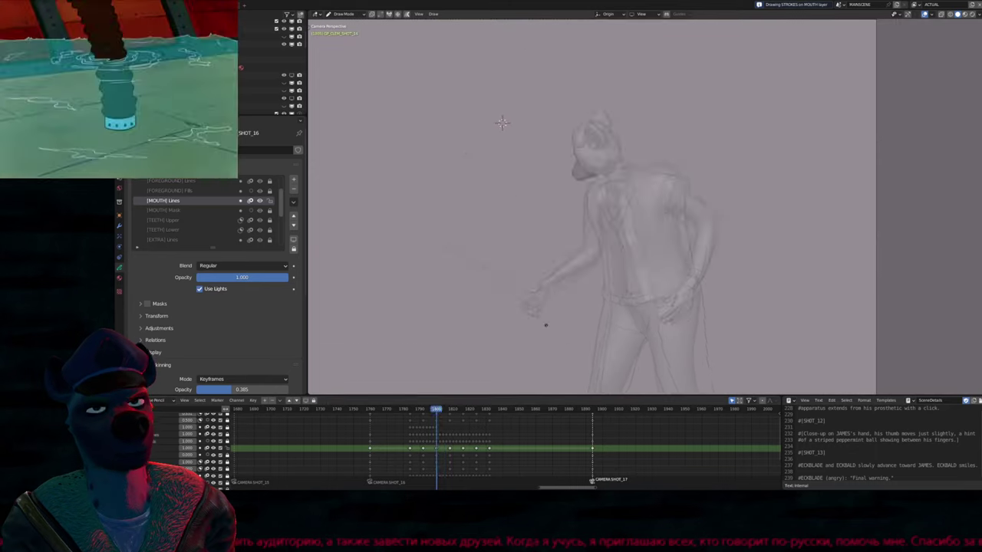
key(space)
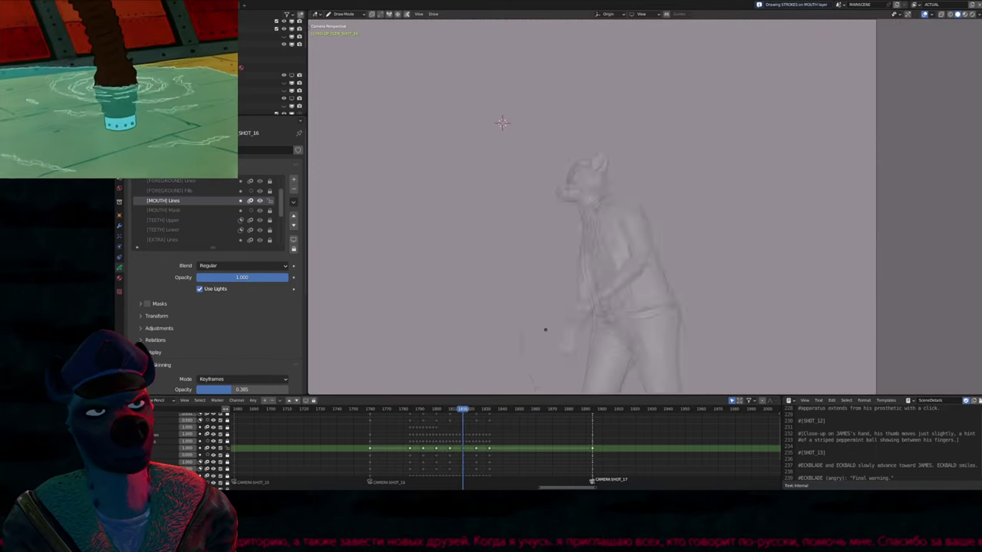
key(Escape)
scroll(342, 435, down, 4)
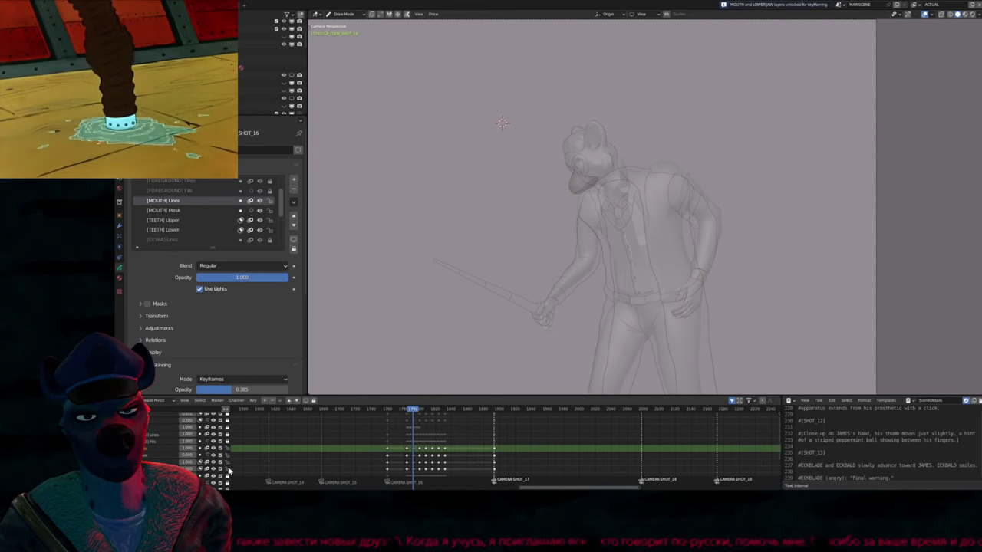
Box-select the shot's keyframes, hide the sidebar, play, and fit the camera view to the viewport
drag(382, 446, 506, 476)
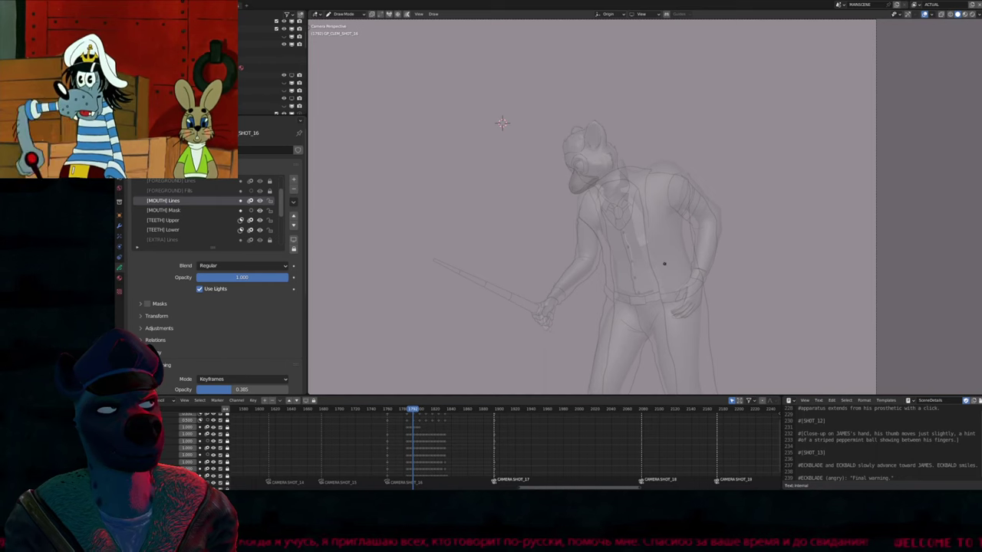
key(n)
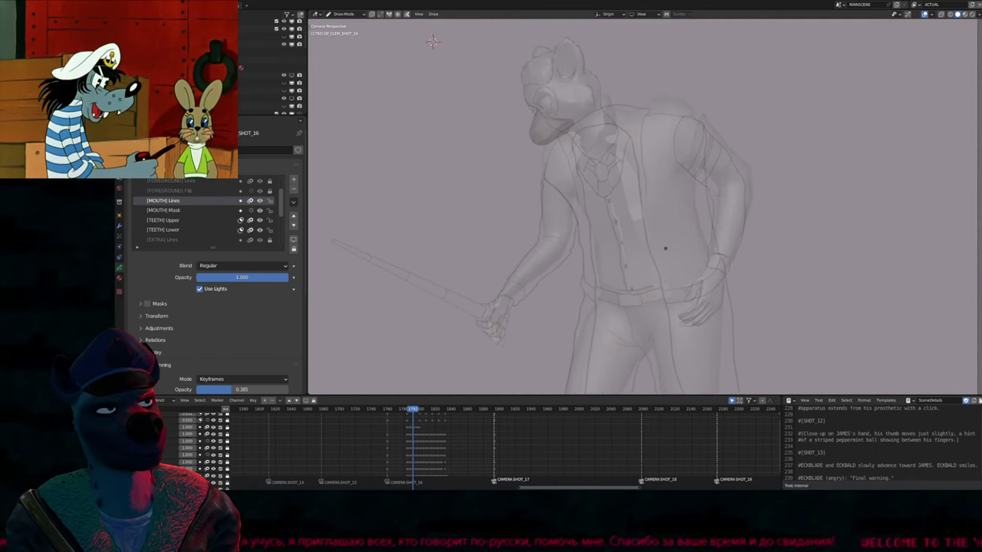
key(space)
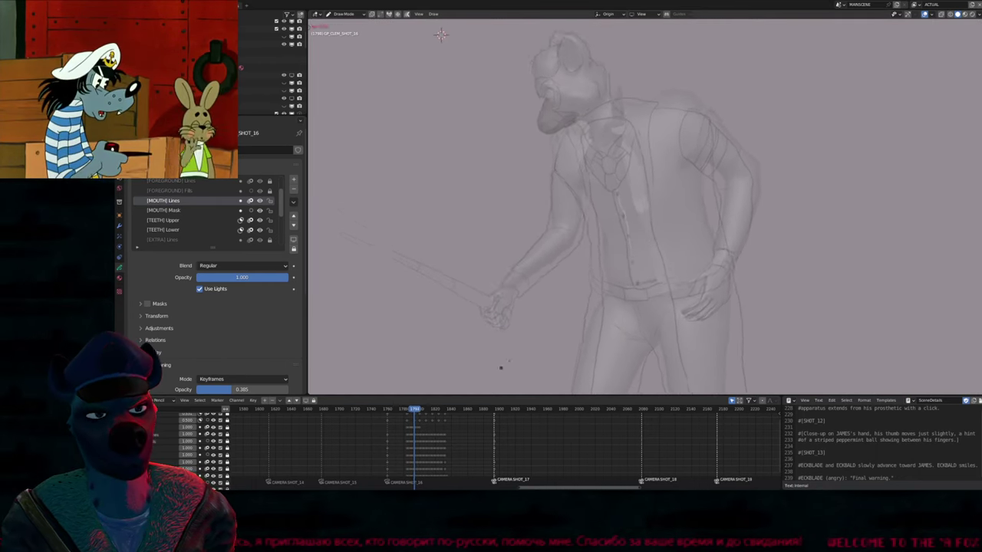
key(grave)
click(627, 272)
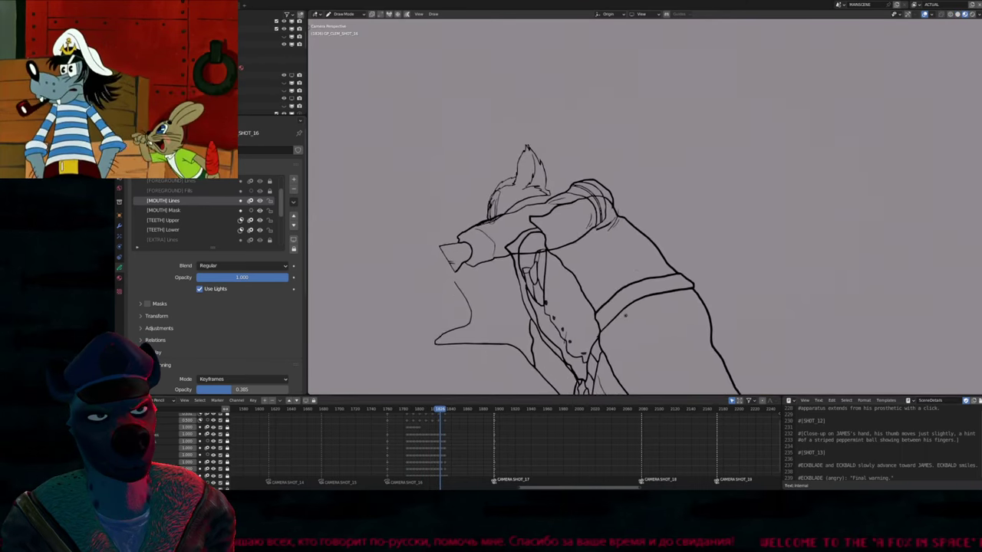
Replay the shot, stop near frame 1827, and make [FOREGROUND] Lines the active layer
key(Escape)
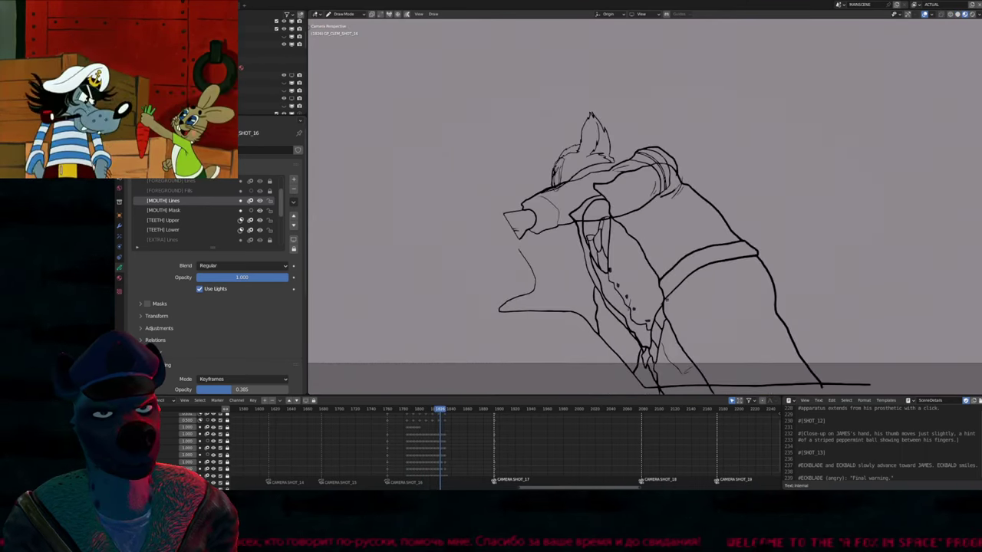
key(space)
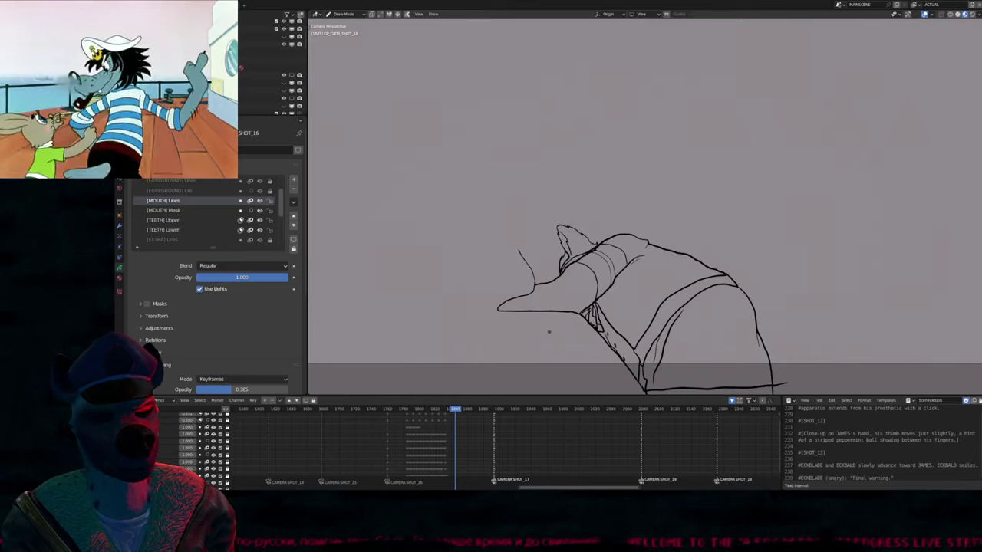
key(space)
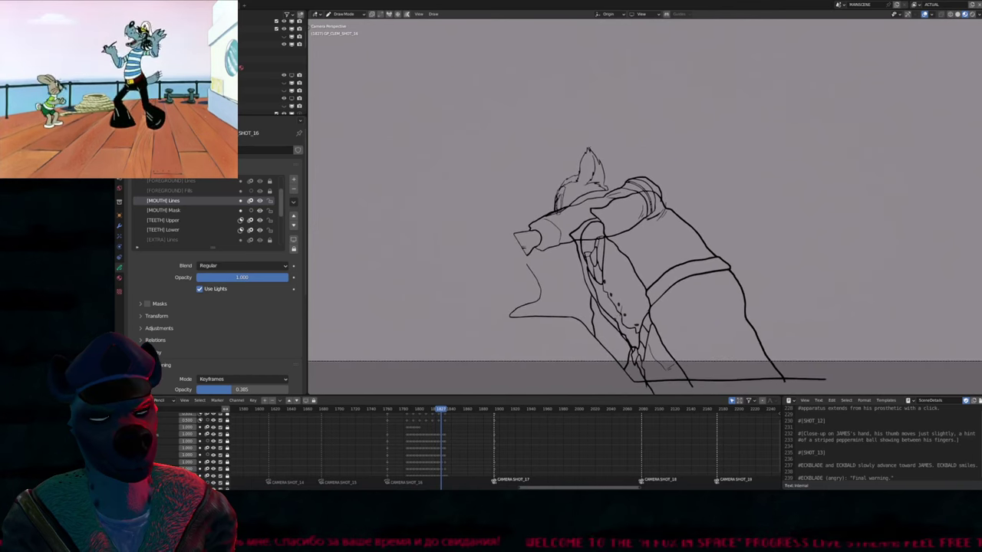
key(space)
scroll(438, 444, up, 5)
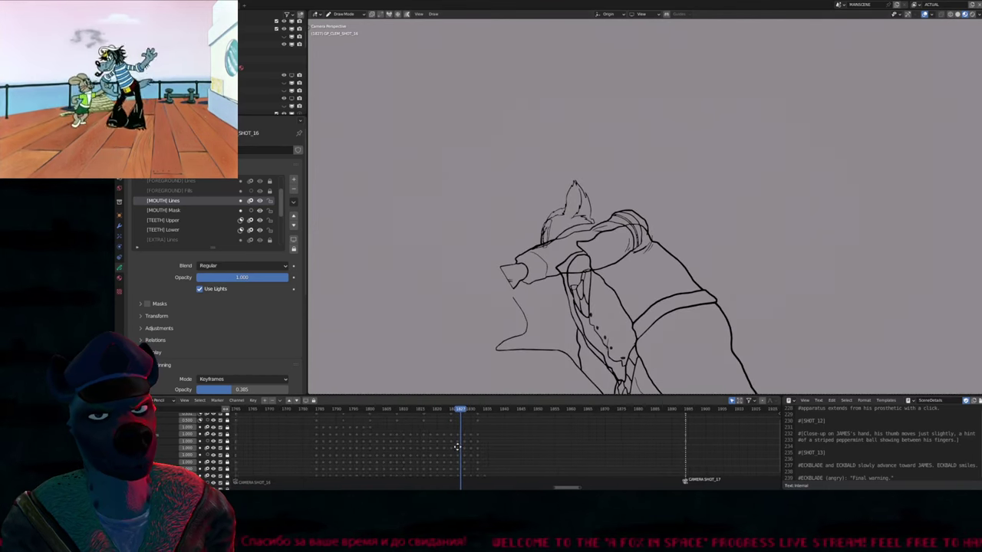
mouse_move(424, 450)
middle_down()
mouse_move(414, 465)
mouse_move(422, 462)
middle_up()
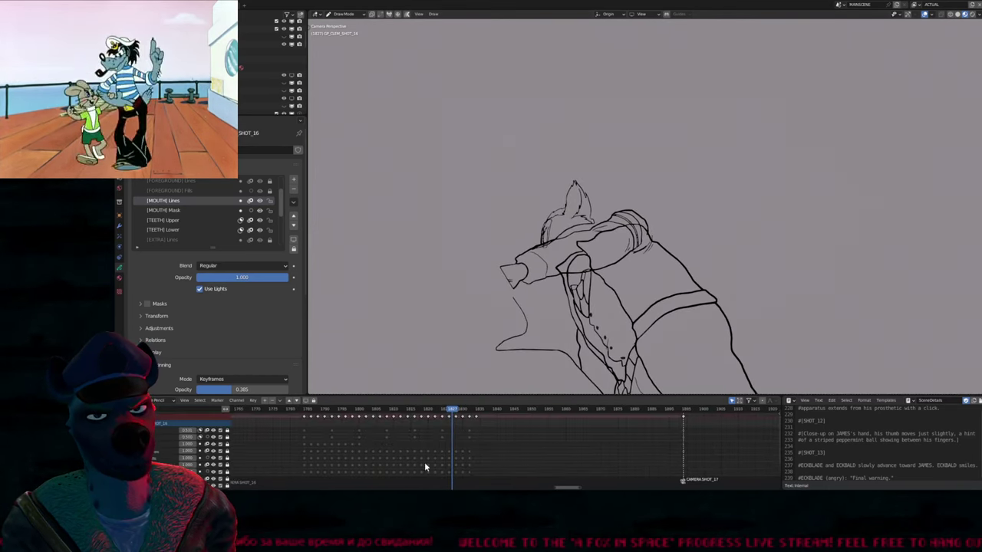
click(423, 451)
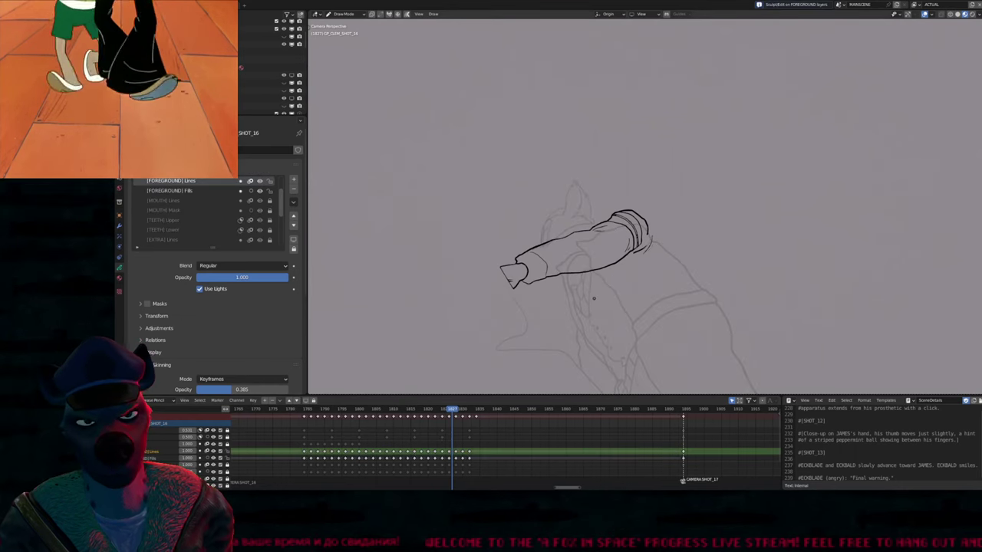
Flip between neighbouring frames to compare the bold arm drawing around frame 1830
key(Left)
key(Left)
key(Left)
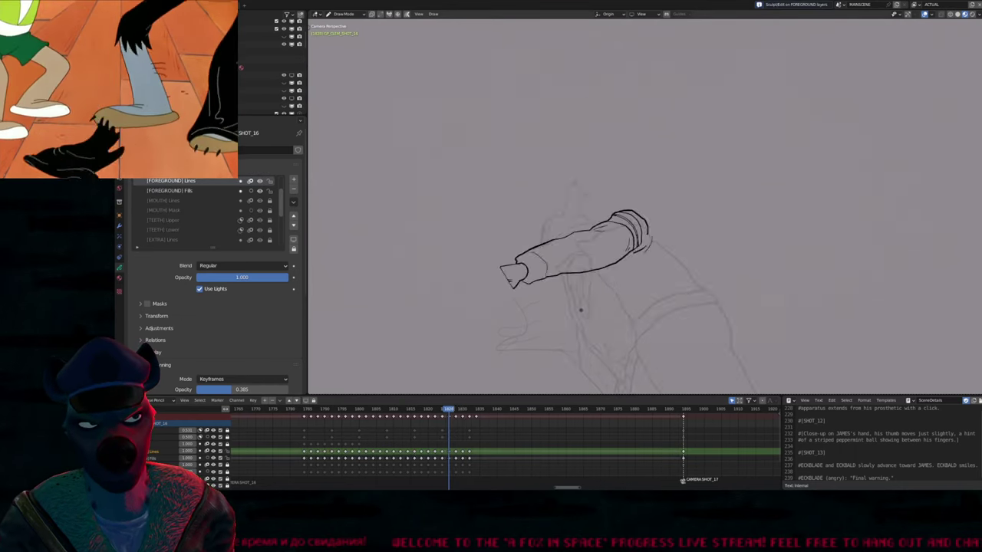
key(Right)
key(Right)
key(Right)
key(Right)
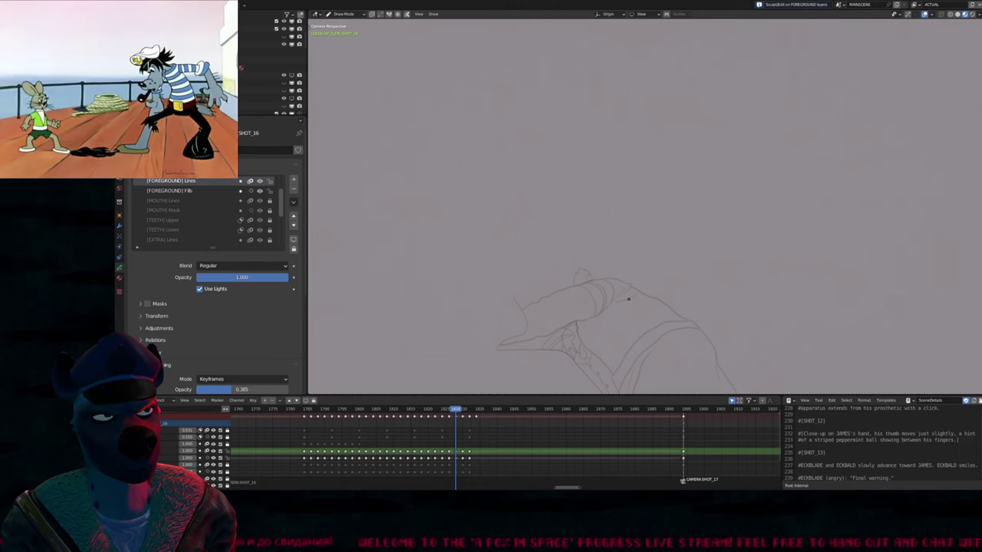
key(Left)
key(Left)
key(Right)
key(Right)
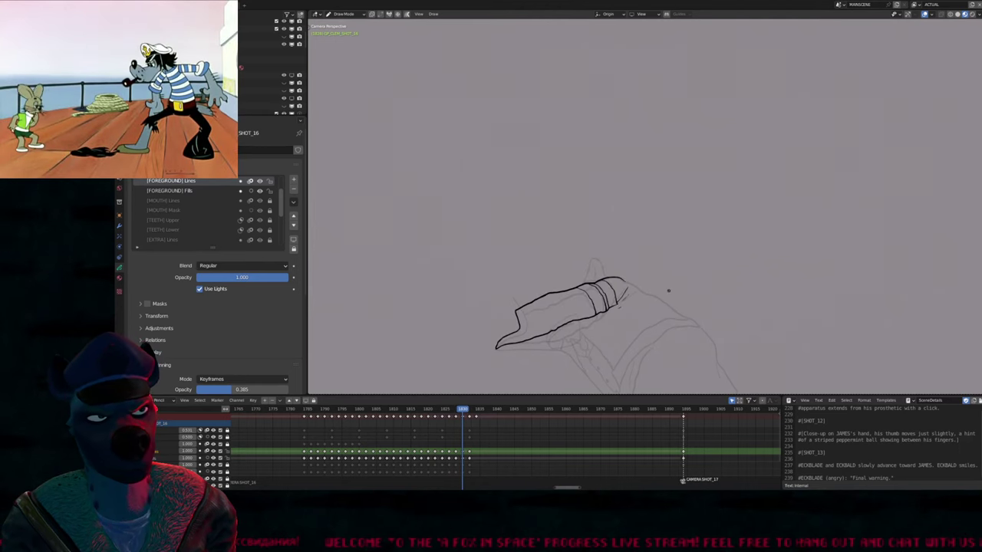
key(Left)
key(Left)
key(Right)
key(Right)
key(Right)
key(Right)
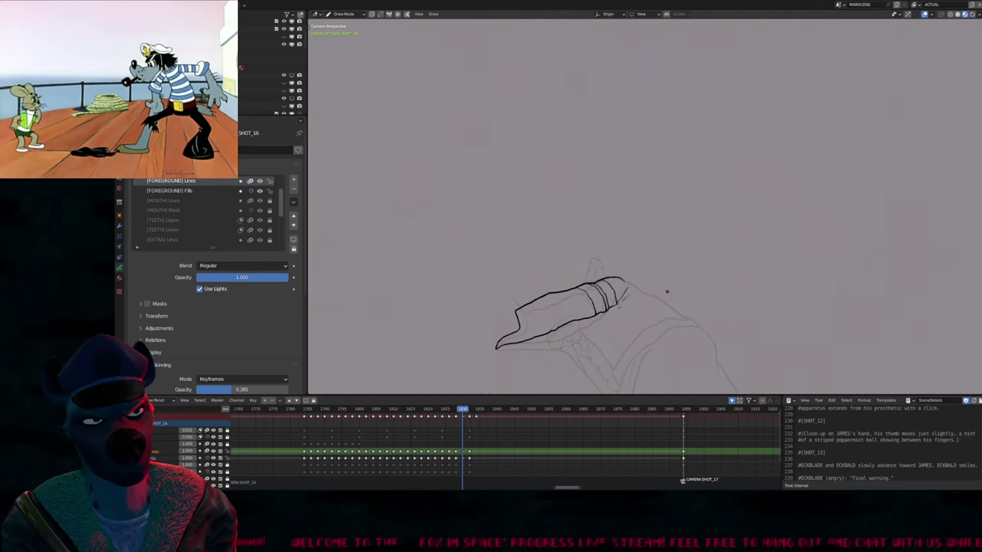
key(Right)
key(Left)
key(Left)
key(Left)
key(Left)
key(Left)
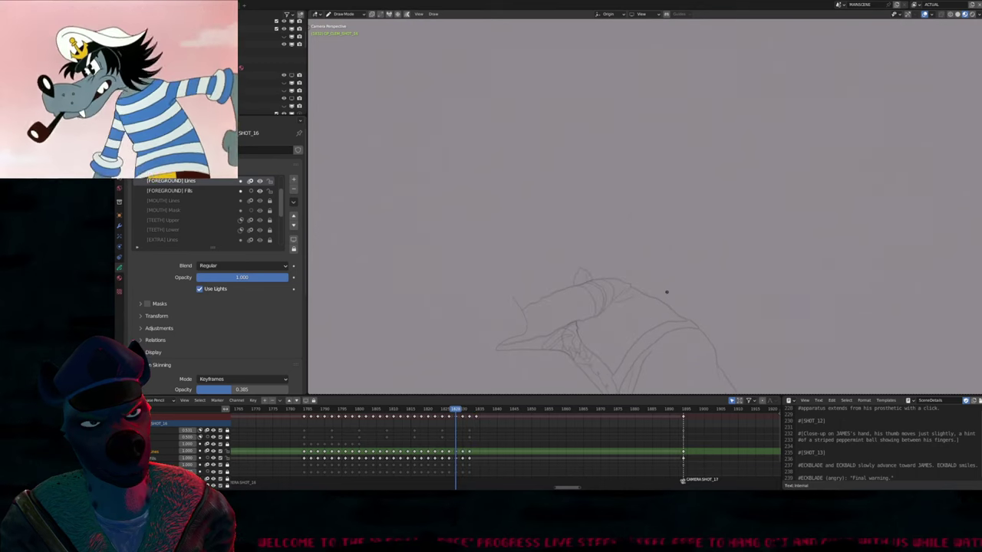
key(Right)
key(Right)
key(Right)
key(Right)
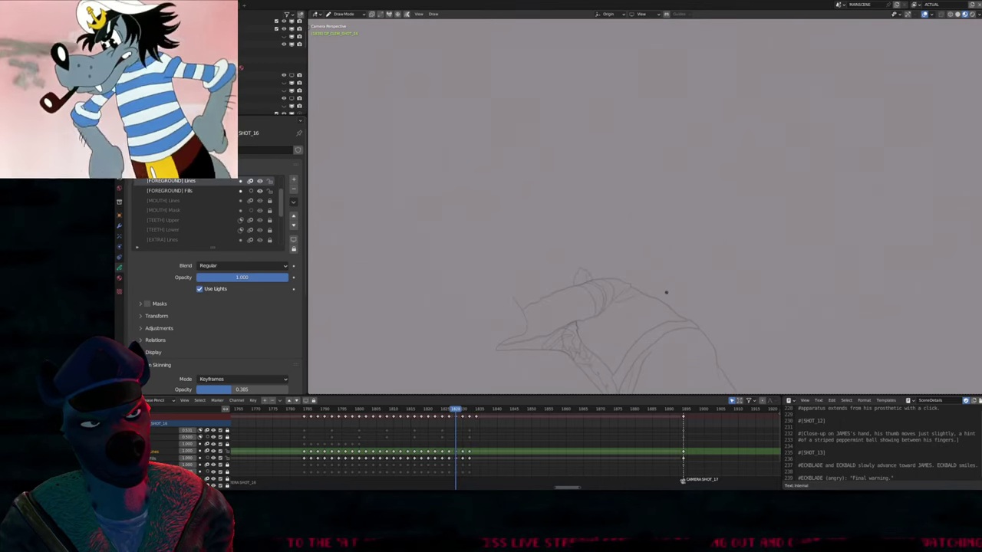
key(Right)
key(Right)
key(Left)
key(Right)
Zoom in on the inked arm and compare the arm strokes on frames 1830 and 1832
scroll(636, 271, up, 2)
shift+middle_drag(636, 271, 638, 288)
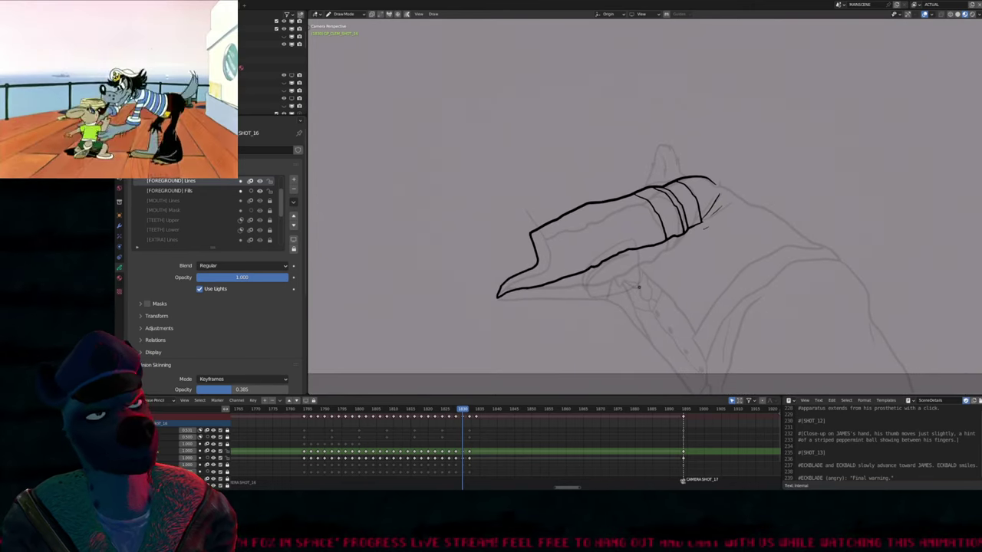
key(Right)
key(Right)
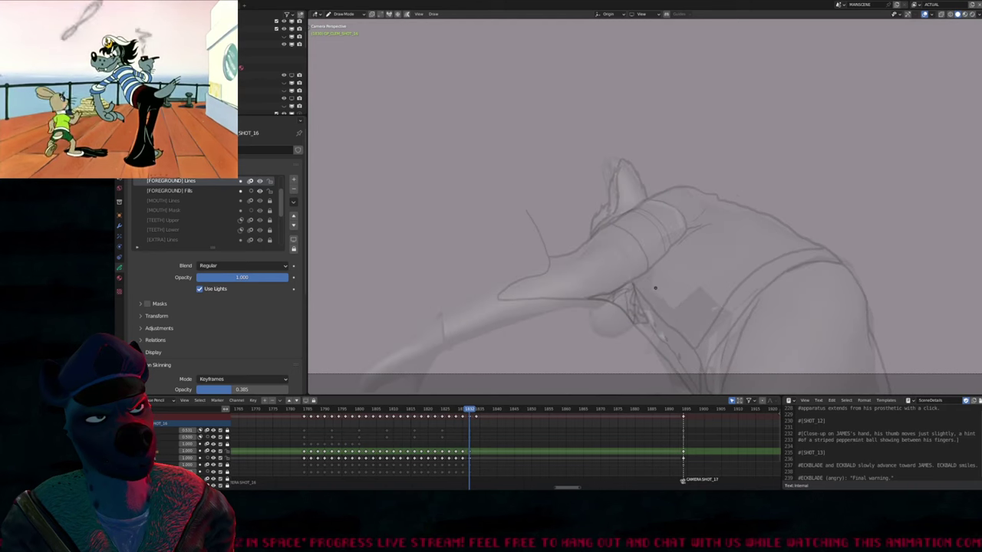
key(Left)
key(Left)
key(Right)
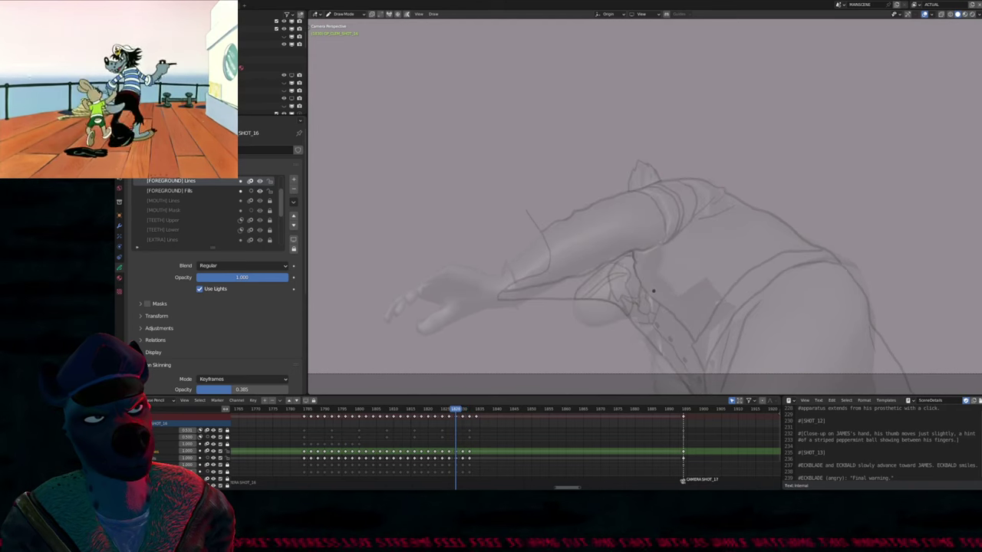
key(Left)
Try moving the arm strokes up and left, undo it, and replay the shot to review arm poses
key(Tab)
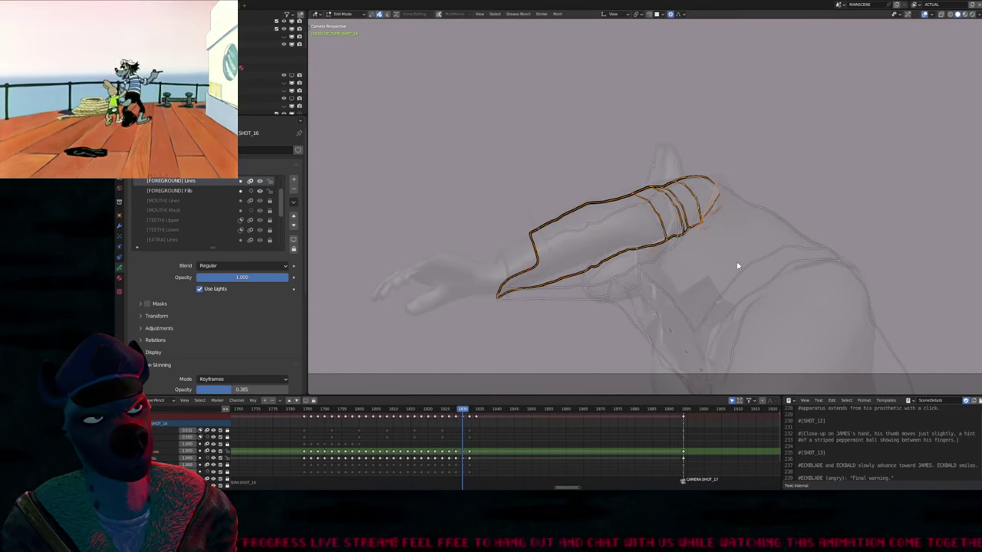
key(g)
click(530, 234)
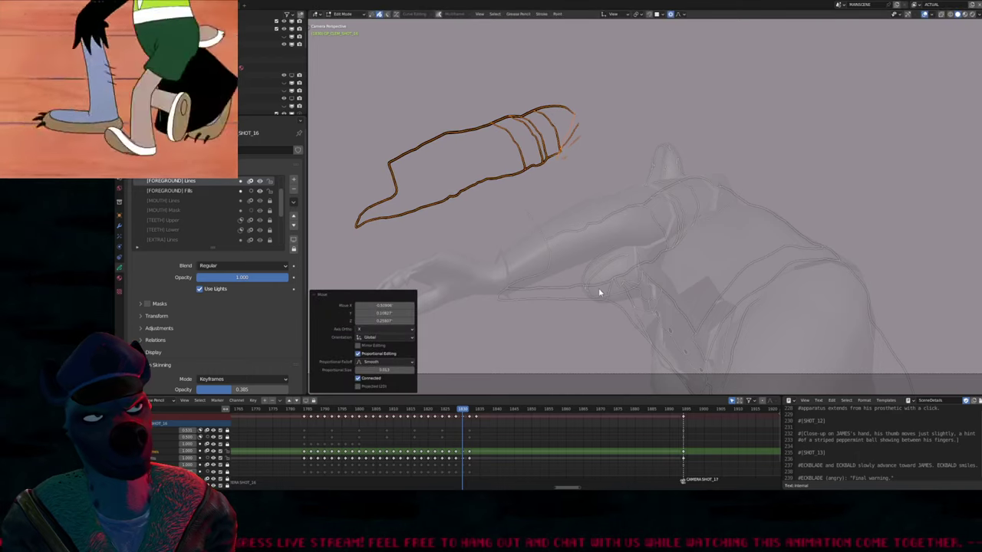
key(ctrl+z)
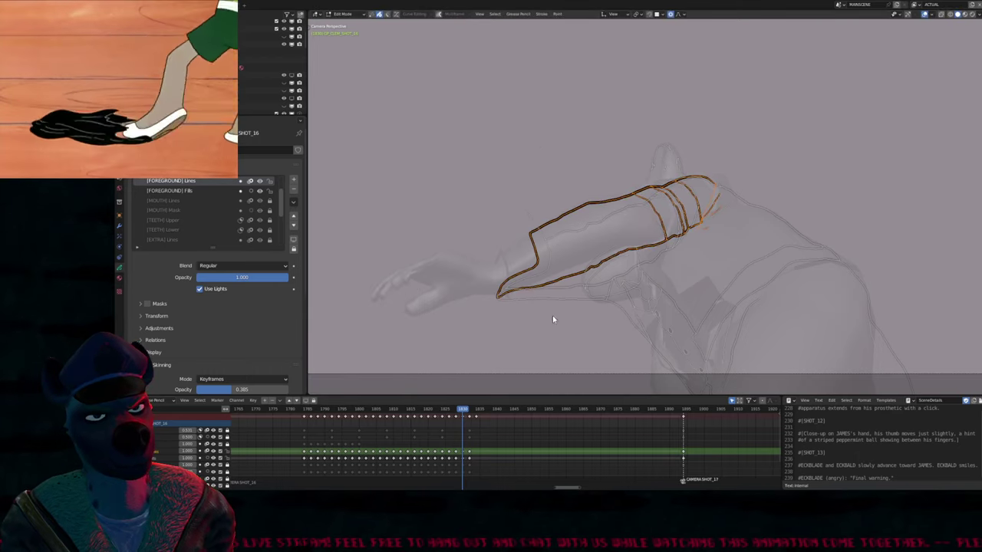
key(space)
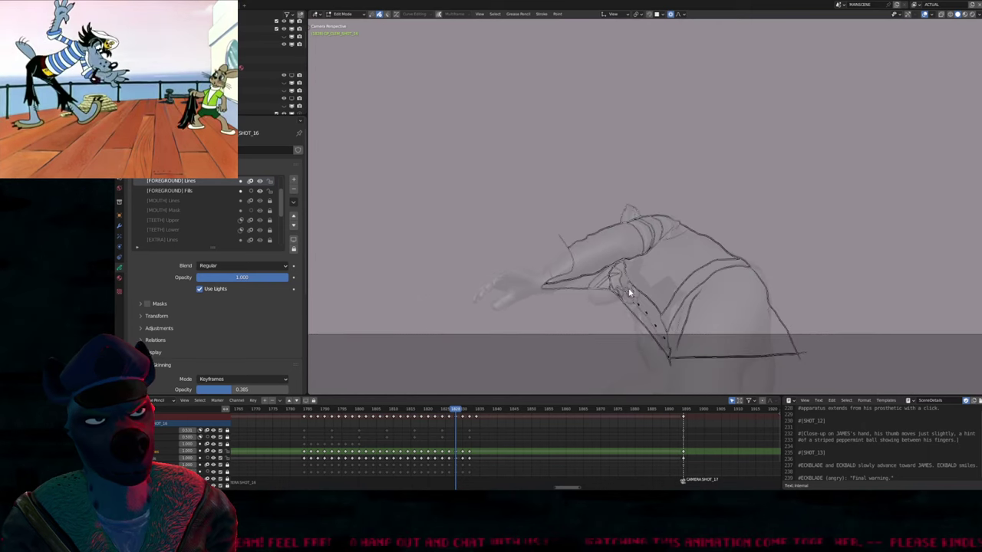
key(Tab)
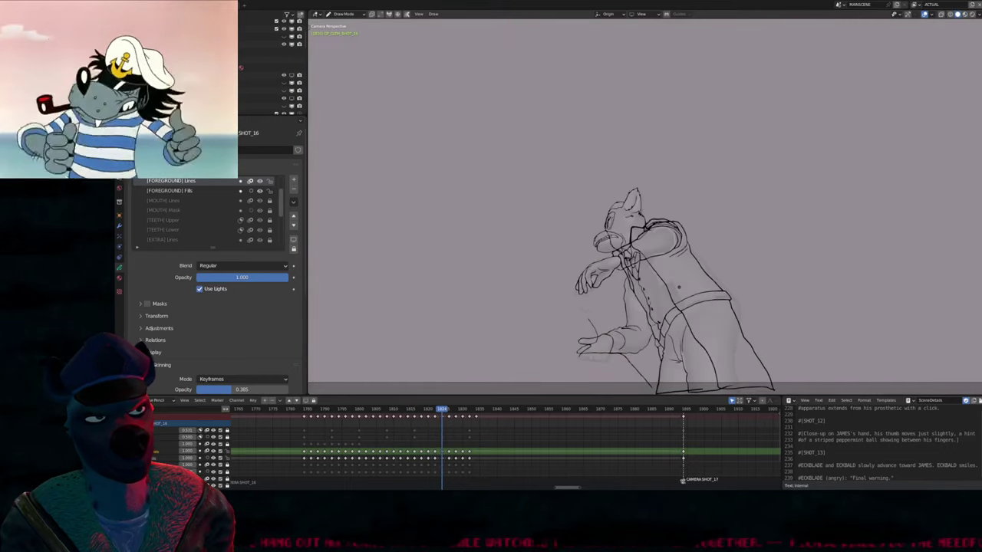
Stop playback and paste the copied arm strokes into the current frame
key(space)
key(Tab)
key(ctrl+v)
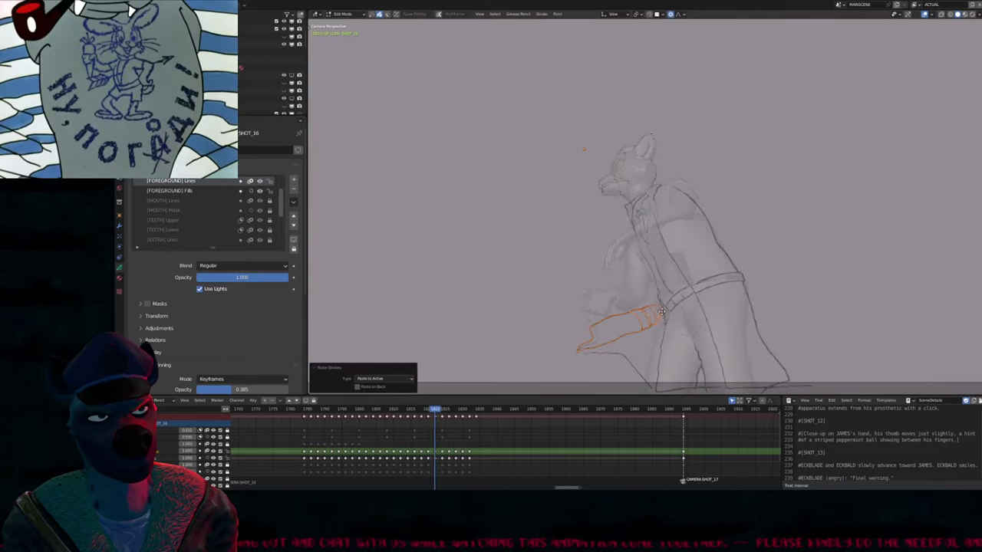
key(Tab)
Step and play through the neighbouring frames to review the arm poses
scroll(668, 210, up, 5)
key(Left)
key(Left)
key(Left)
key(Left)
key(Left)
key(Left)
key(Left)
key(Left)
key(Left)
key(Left)
key(Left)
key(Left)
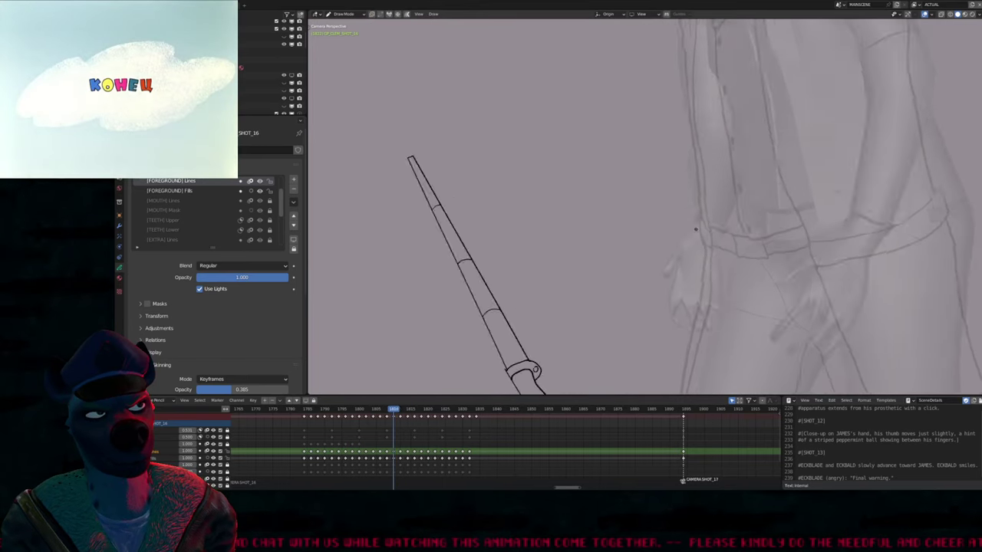
key(space)
key(Escape)
key(Right)
key(Right)
key(Right)
key(Right)
key(Right)
key(Right)
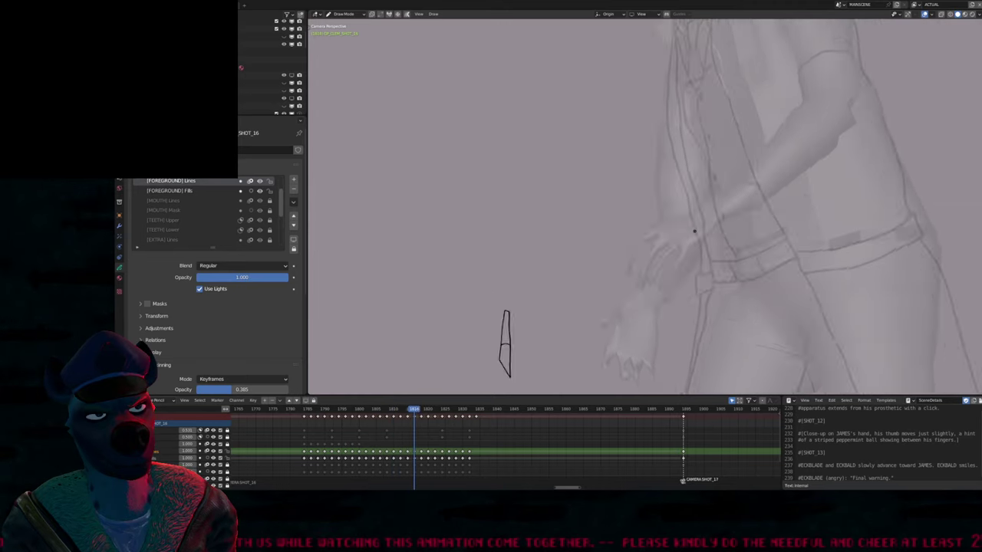
key(Left)
key(Left)
key(Left)
key(Left)
key(Left)
key(Left)
key(Left)
key(Left)
key(Left)
key(Left)
key(Left)
key(Left)
key(Left)
key(Left)
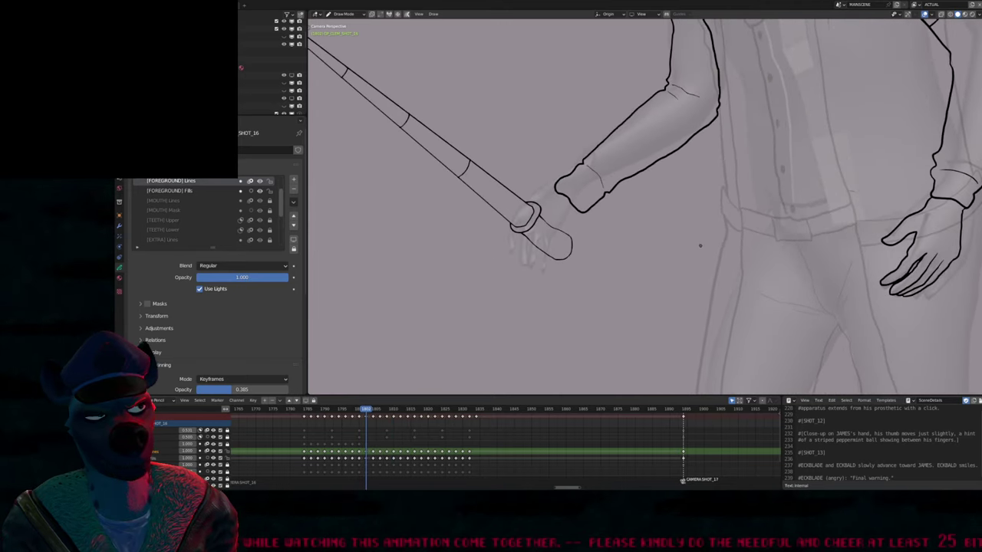
scroll(700, 245, down, 4)
Paste the arm into the next frame, rotate it downward and move it to the hip
key(Tab)
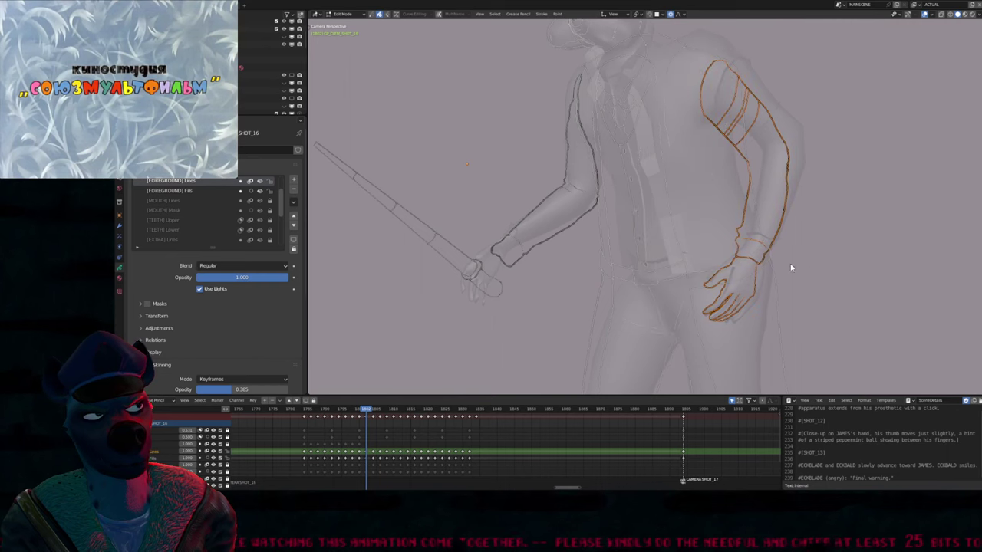
key(Right)
key(Right)
key(Right)
key(Right)
key(Right)
key(Right)
key(Right)
key(Right)
key(Right)
key(Right)
key(Right)
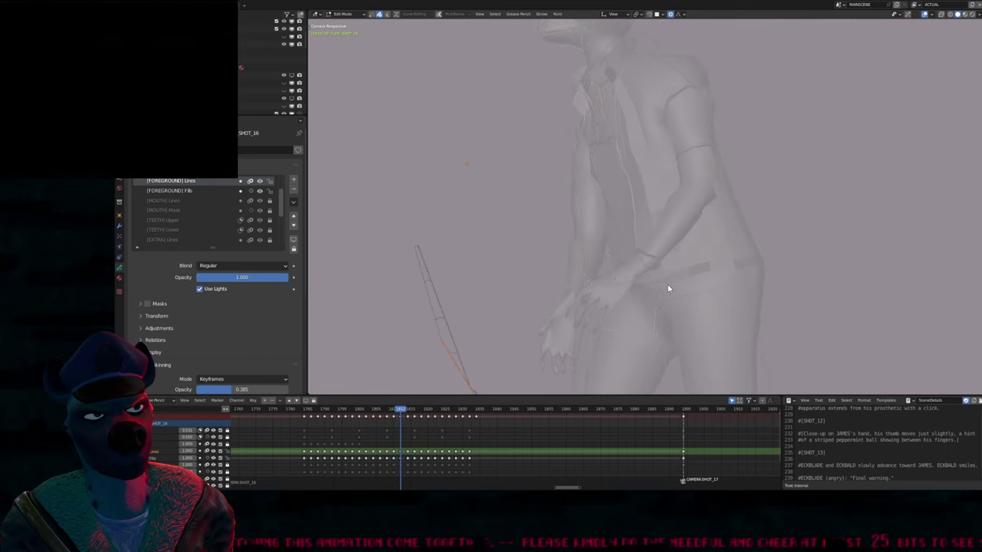
key(ctrl+v)
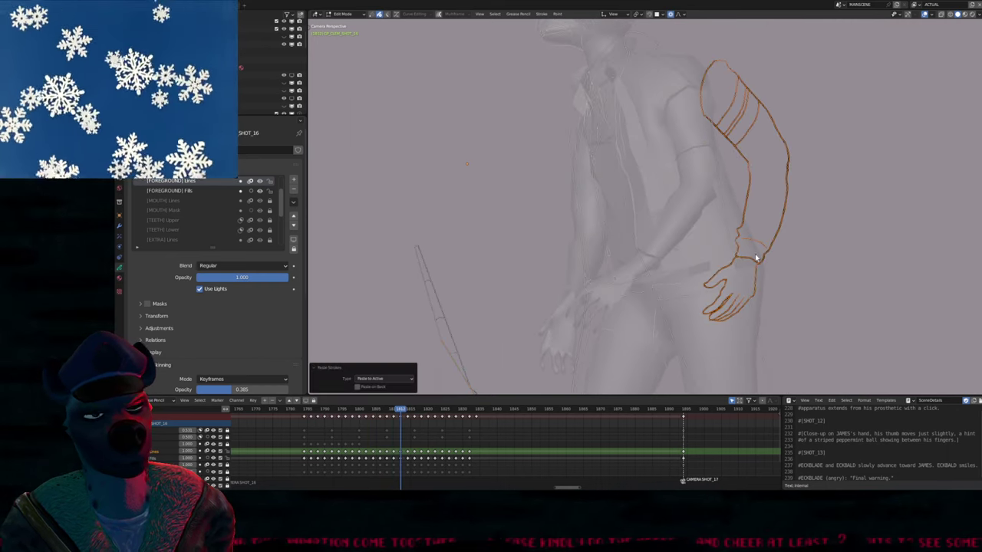
key(r)
click(815, 256)
key(g)
click(719, 276)
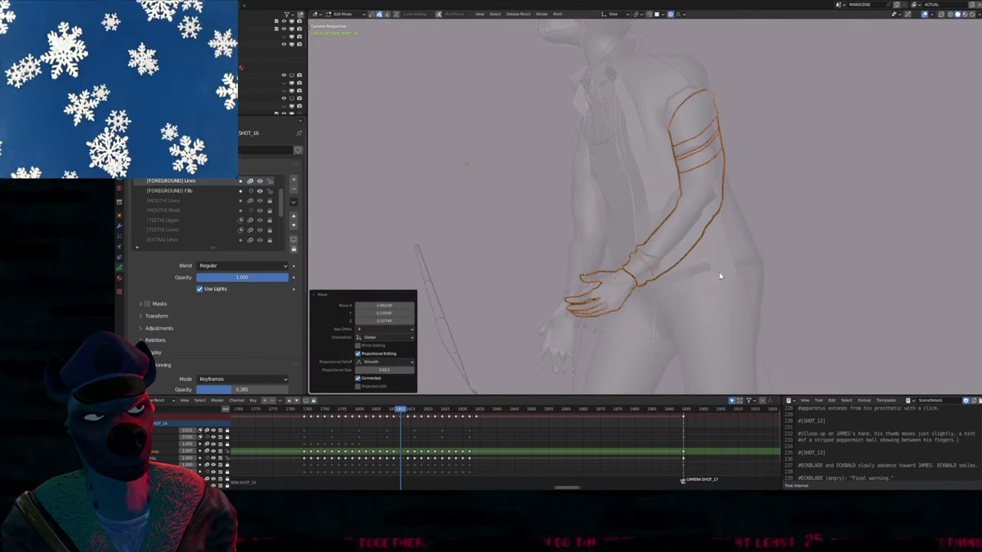
Redraw the top and back of the upper arm in black and check the next frame
key(Tab)
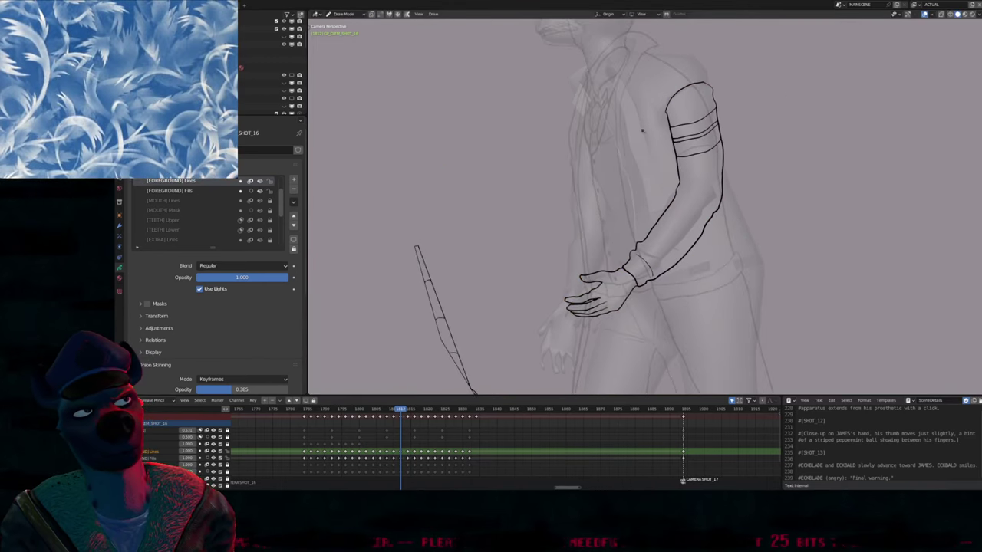
mouse_move(716, 93)
mouse_down()
mouse_move(694, 86)
mouse_move(717, 154)
mouse_up()
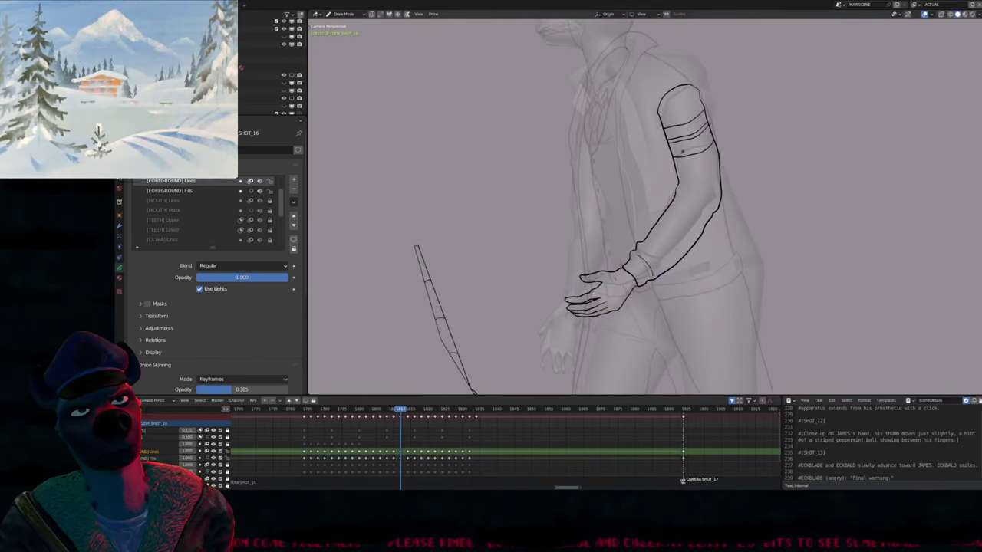
key(Right)
key(Right)
key(Right)
key(Right)
key(Right)
key(Right)
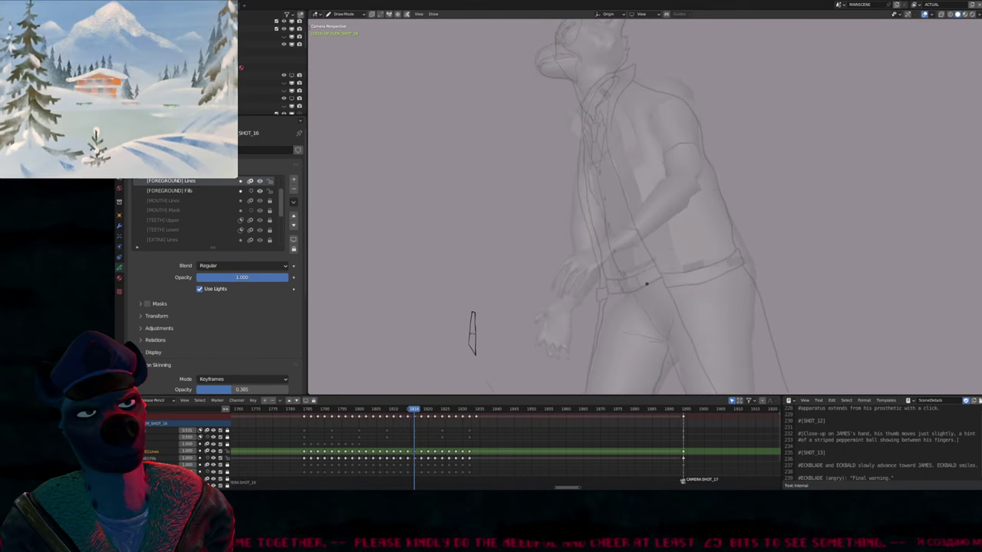
key(Left)
key(Left)
key(Left)
key(Left)
key(Left)
key(Left)
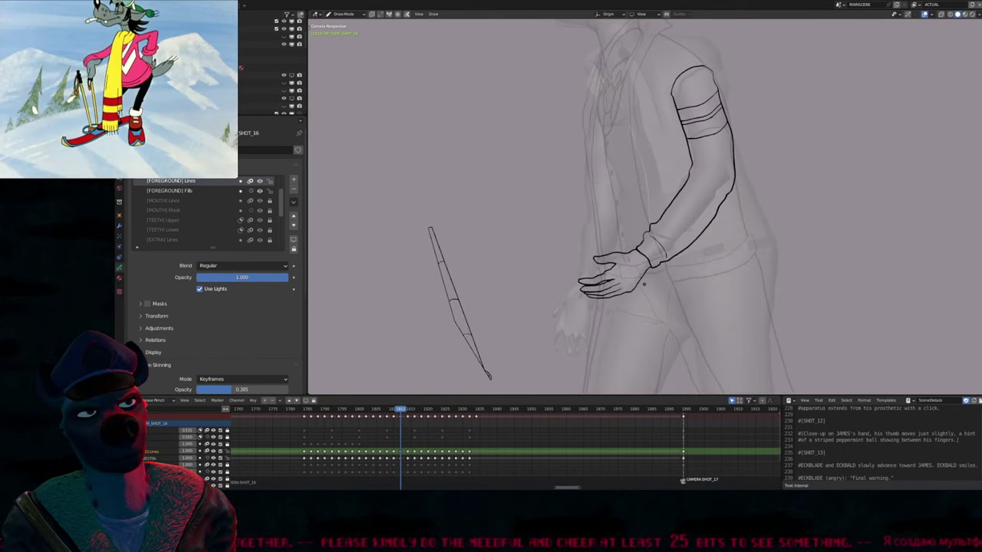
Draw a finger line on the hand, shrink the brush, and erase part of the hand's lower outline
scroll(618, 303, up, 2)
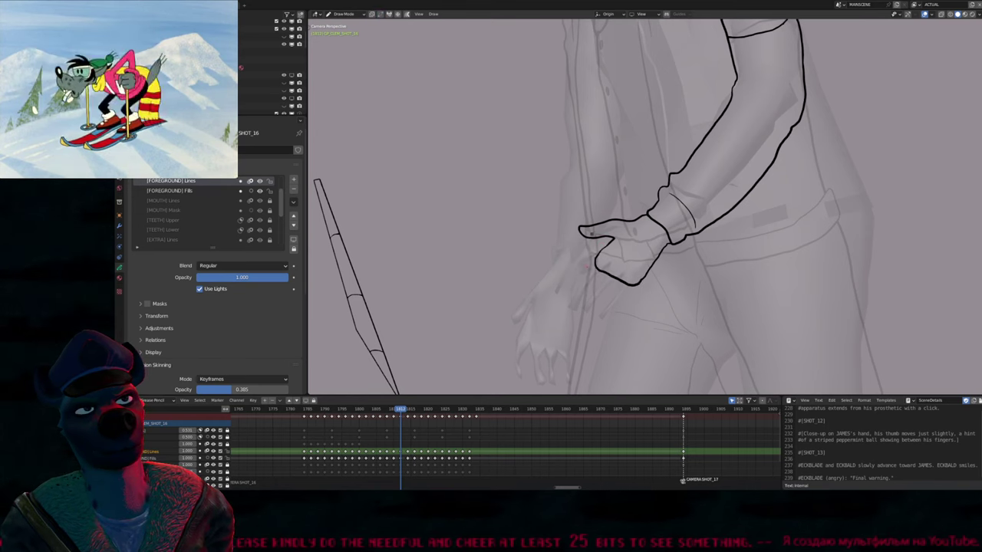
mouse_move(592, 259)
mouse_down()
mouse_move(573, 295)
mouse_move(580, 310)
mouse_move(585, 291)
mouse_up()
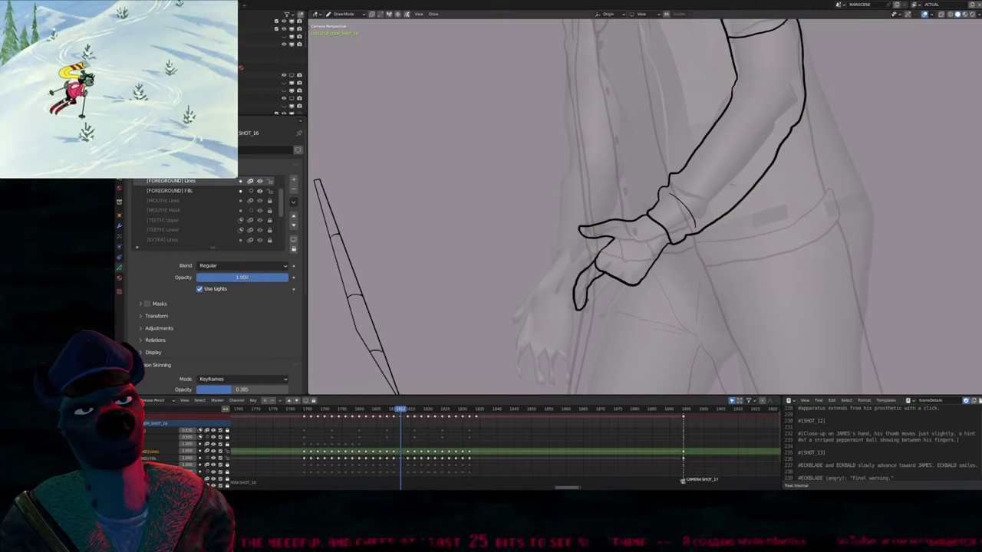
key(f)
click(566, 297)
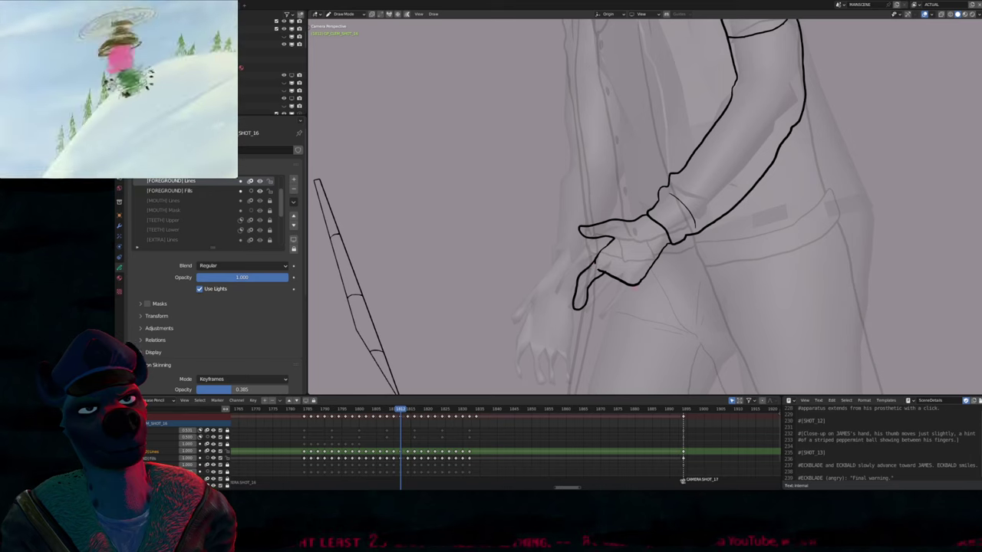
drag(606, 270, 621, 277)
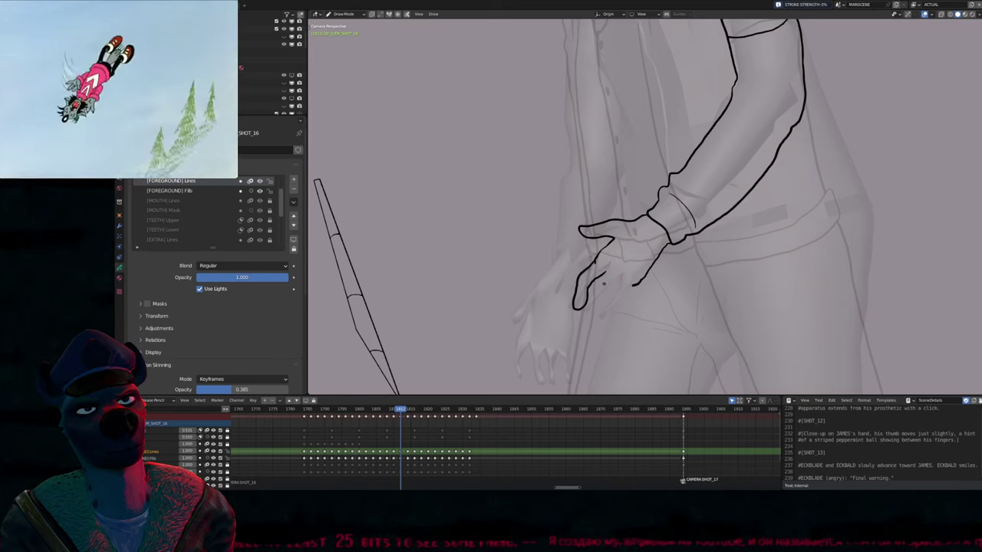
Duplicate the finger stroke several times, rotating and placing each copy beside the first
key(Tab)
click(591, 285)
key(g)
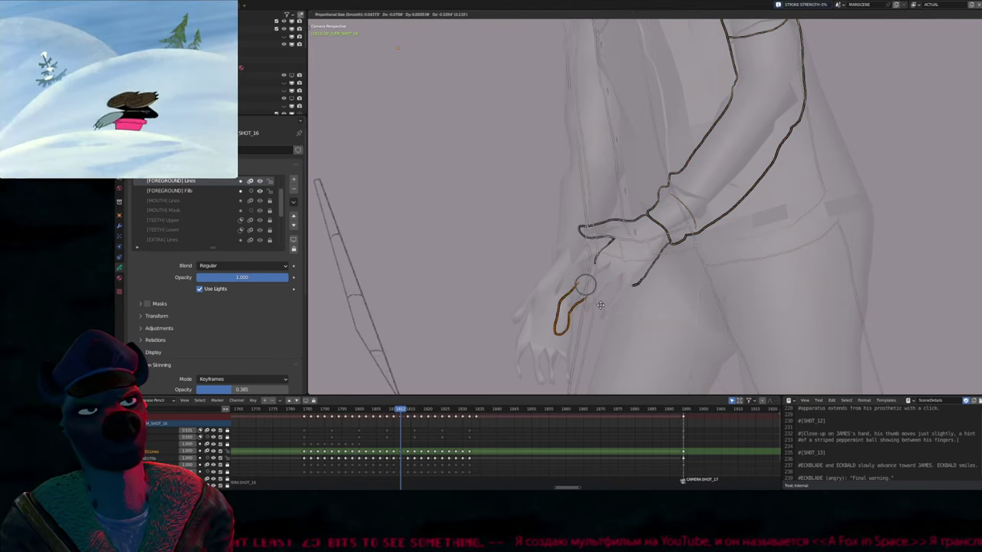
click(625, 291)
key(g)
click(640, 293)
key(shift+d)
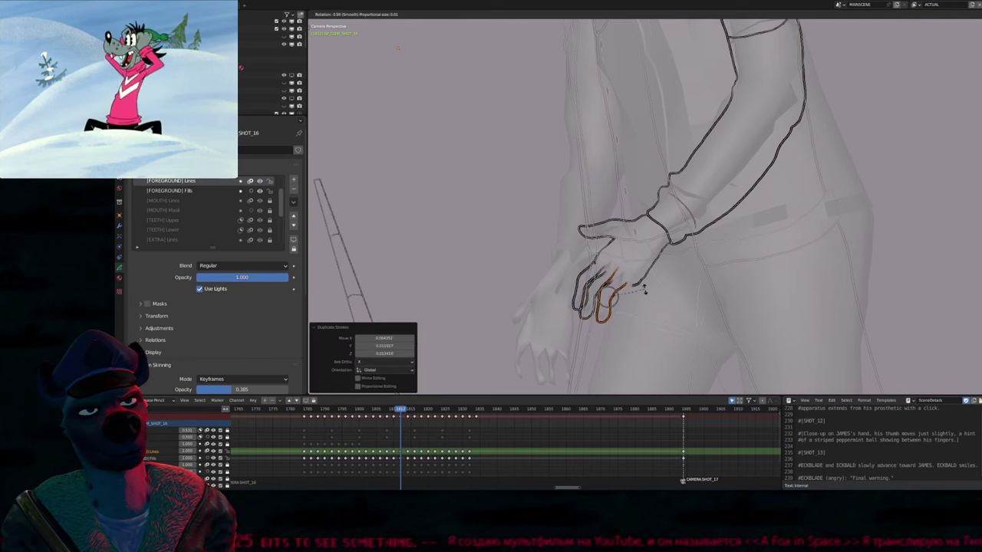
key(r)
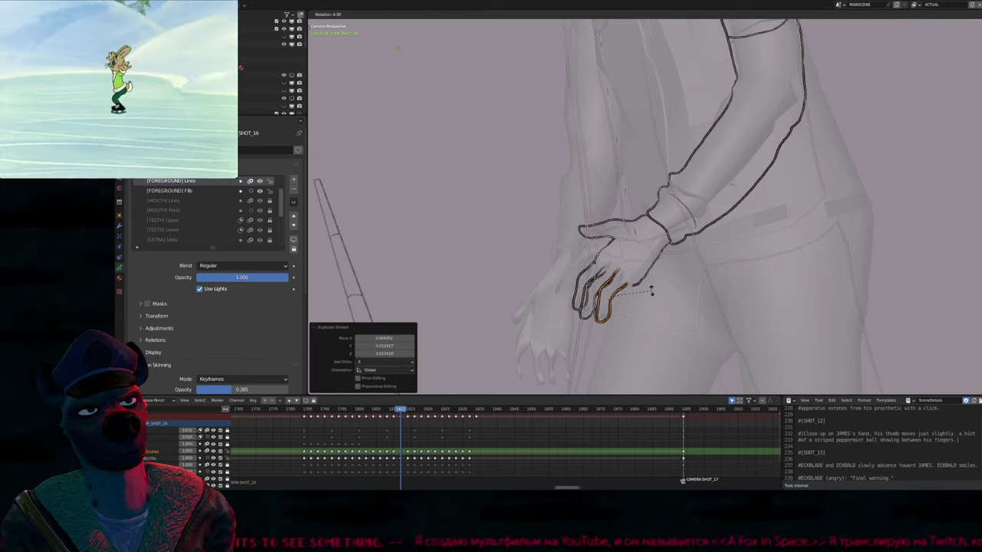
click(653, 290)
key(g)
click(664, 289)
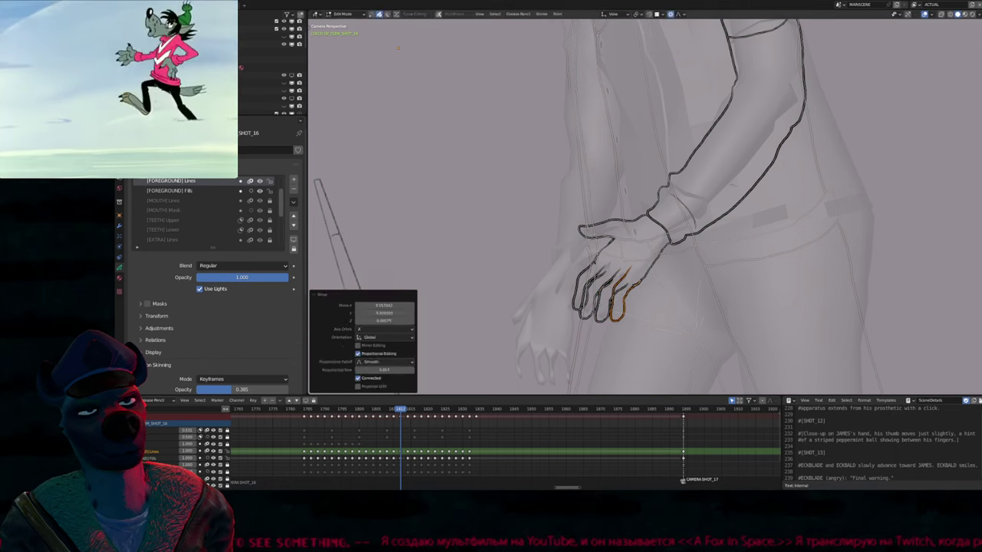
key(Tab)
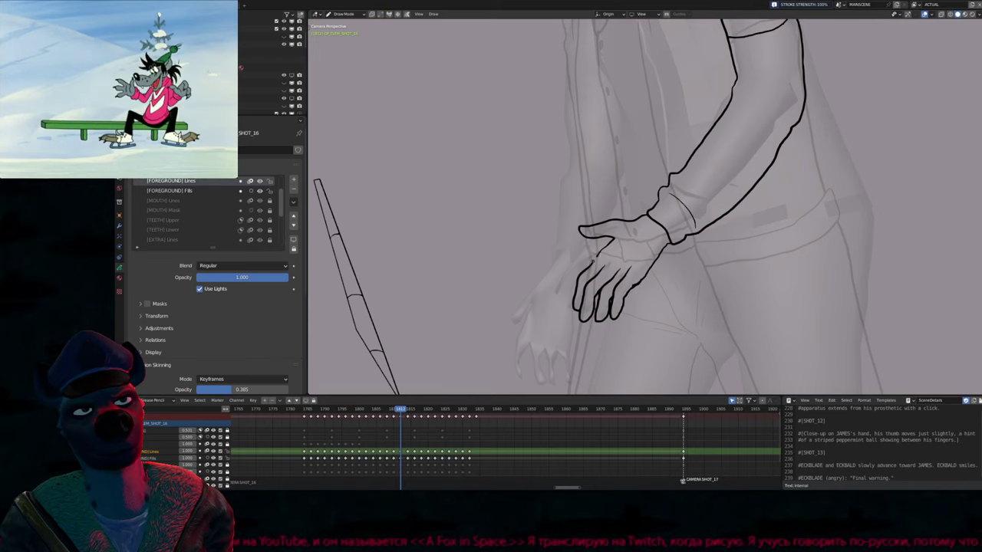
scroll(645, 207, down, 1)
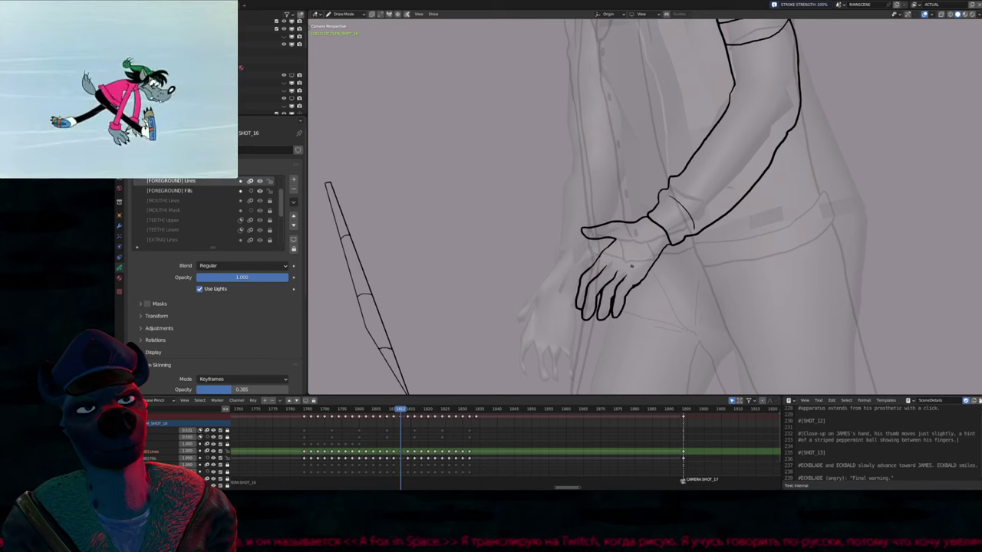
shift+middle_drag(631, 266, 625, 262)
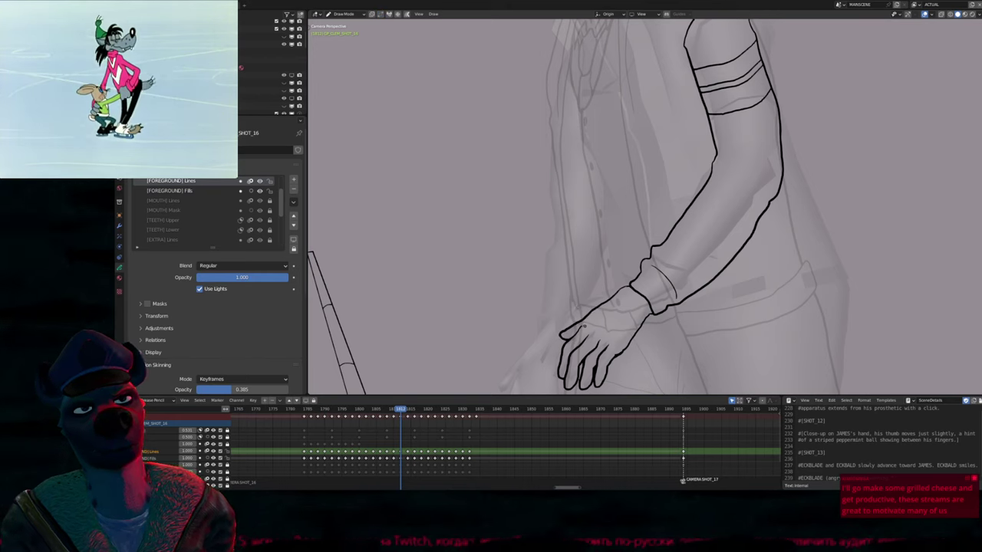
Compare the new arm frame with its neighbours and shift the view up and right
scroll(602, 277, down, 5)
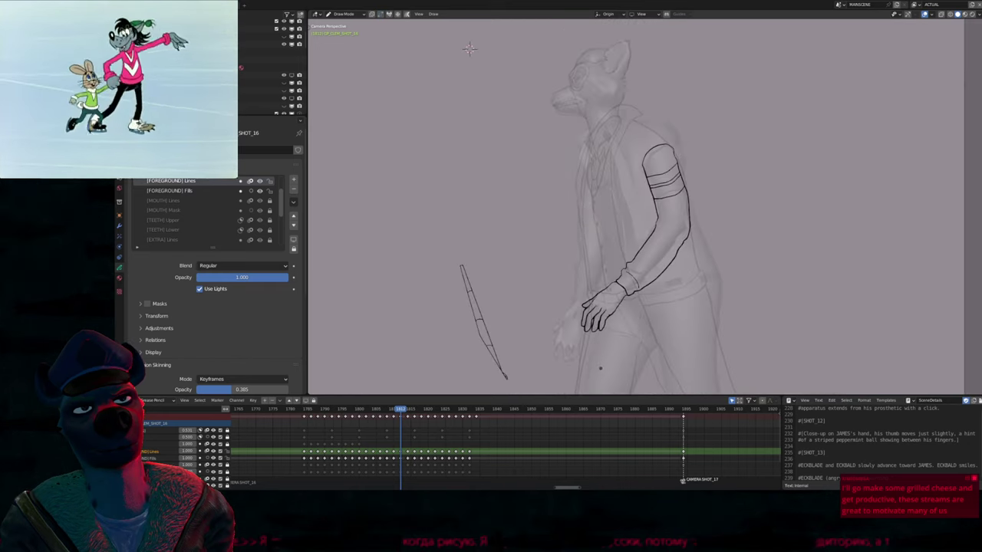
key(Right)
key(Right)
key(Left)
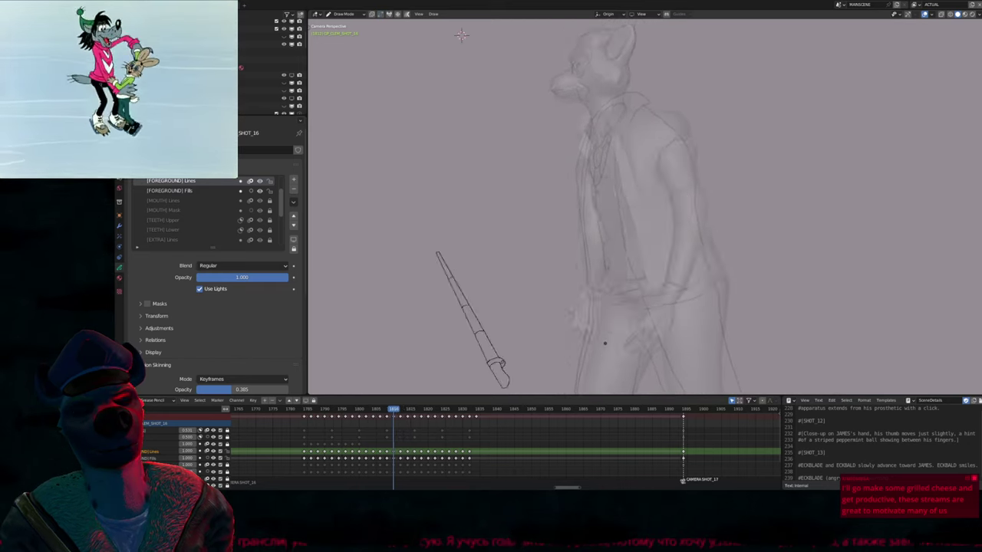
key(Left)
key(Right)
key(Left)
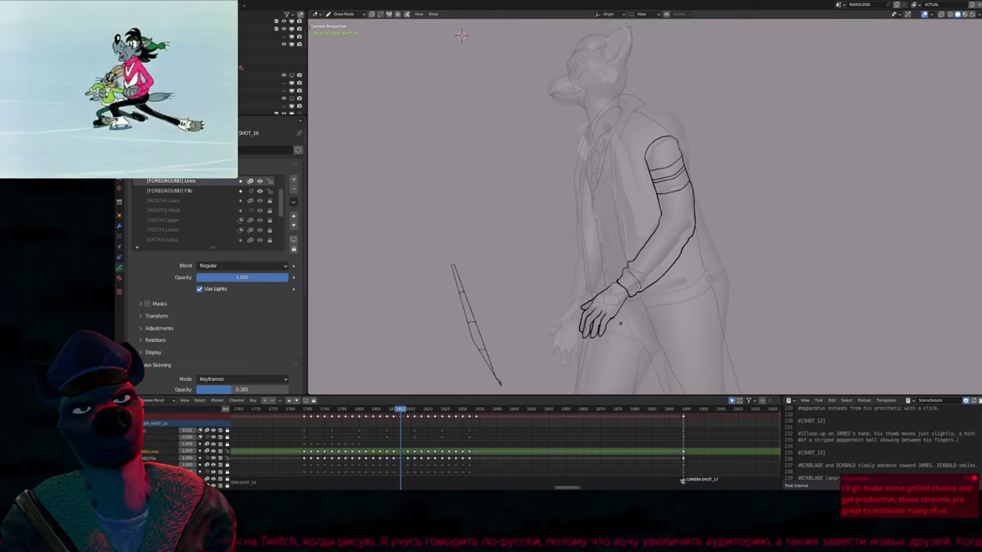
shift+middle_drag(458, 31, 495, 10)
Flip through neighbouring frames to check the arm motion and settle on the frame to correct
key(Left)
key(Left)
key(Left)
key(Left)
key(Left)
key(Left)
key(Left)
key(Left)
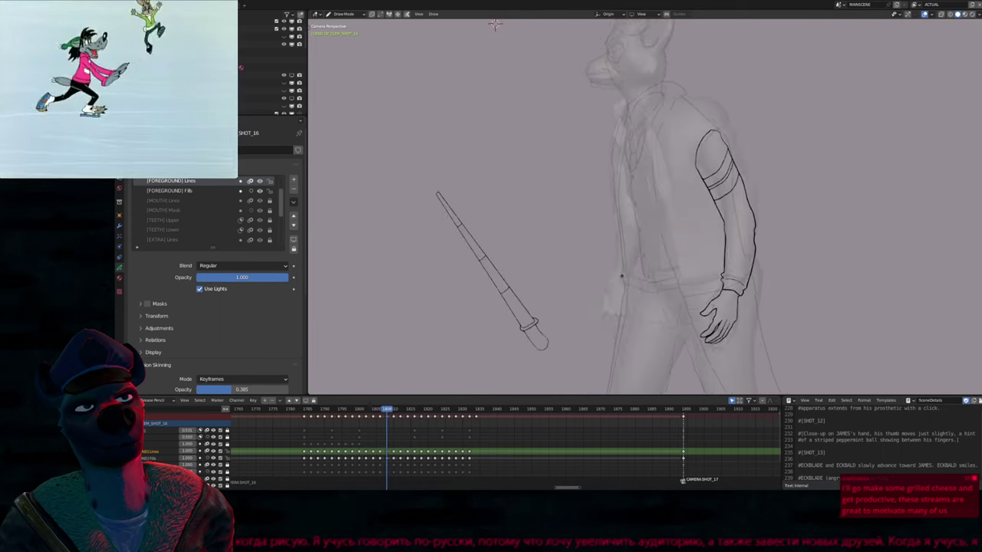
key(Right)
key(Right)
key(Right)
key(Right)
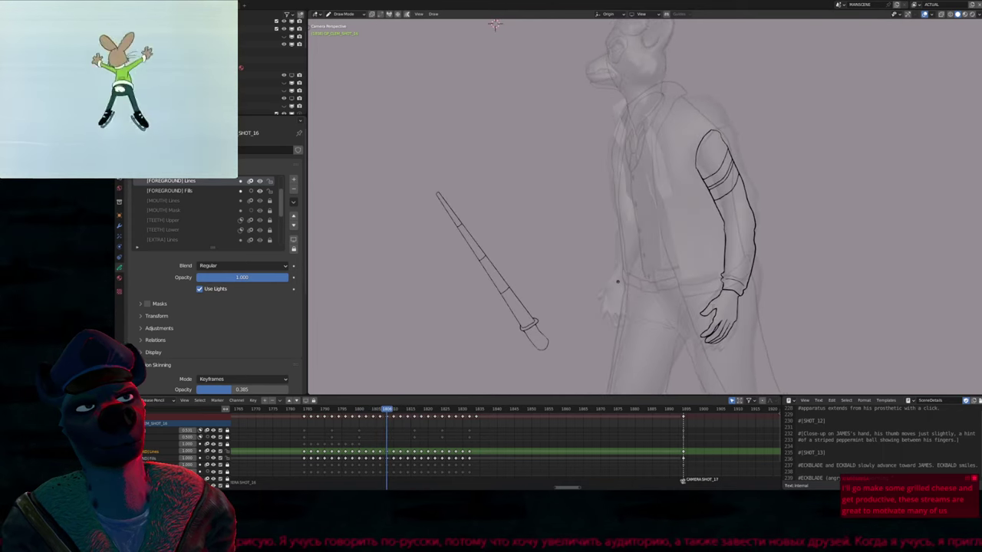
key(Left)
key(Left)
key(Left)
key(Right)
key(Right)
key(Right)
key(Right)
key(Right)
key(Right)
key(Right)
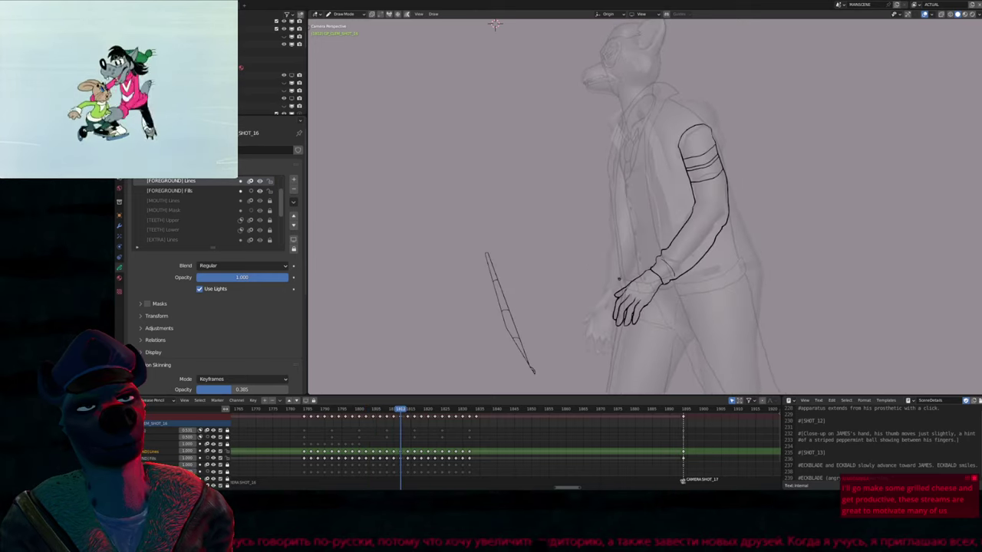
key(Left)
key(Left)
key(Left)
key(Right)
key(Right)
key(Right)
key(Right)
key(Right)
key(Right)
key(Right)
key(Right)
key(Right)
key(Right)
key(Right)
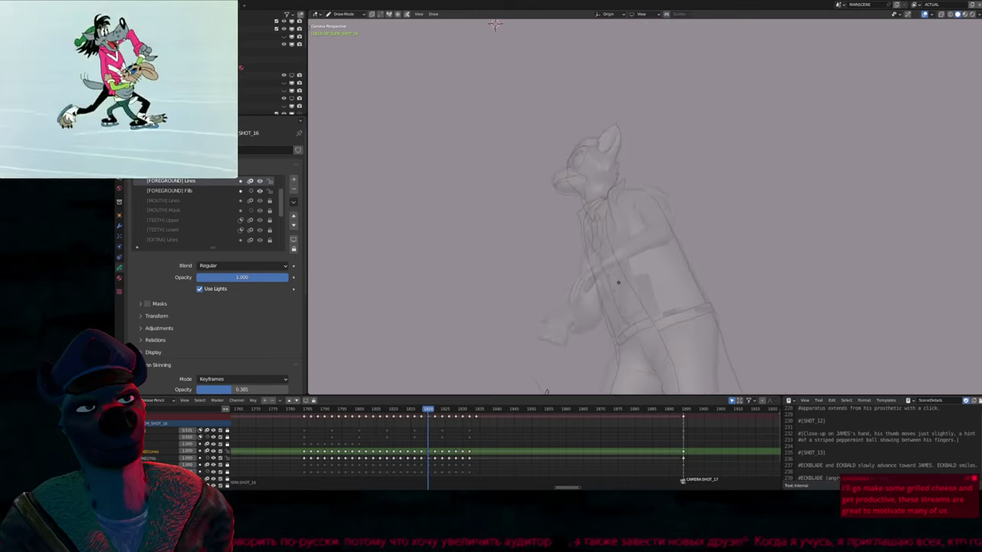
key(Left)
key(Left)
key(Left)
key(Left)
key(Left)
key(Left)
key(Left)
key(Left)
key(Left)
key(Left)
key(Left)
key(Left)
key(Left)
key(Right)
key(Right)
key(Right)
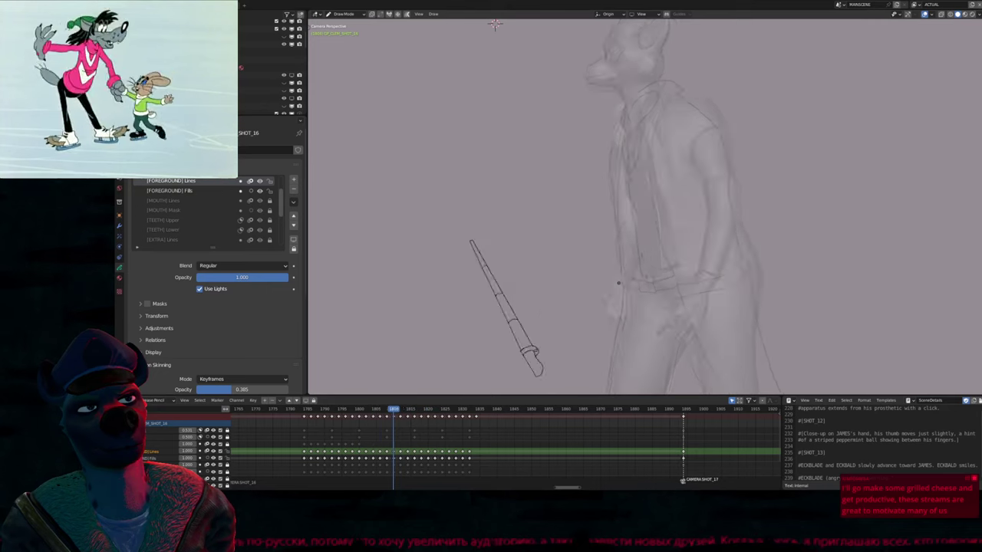
key(Right)
key(Right)
key(Right)
key(Left)
Box-select the hand strokes and rotate them with proportional falloff along the arm
key(Tab)
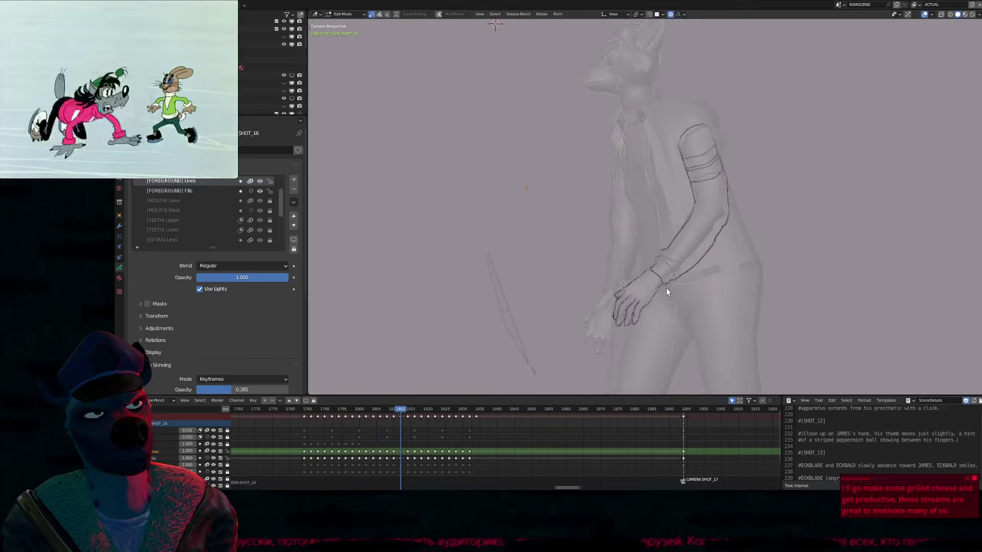
drag(665, 291, 589, 328)
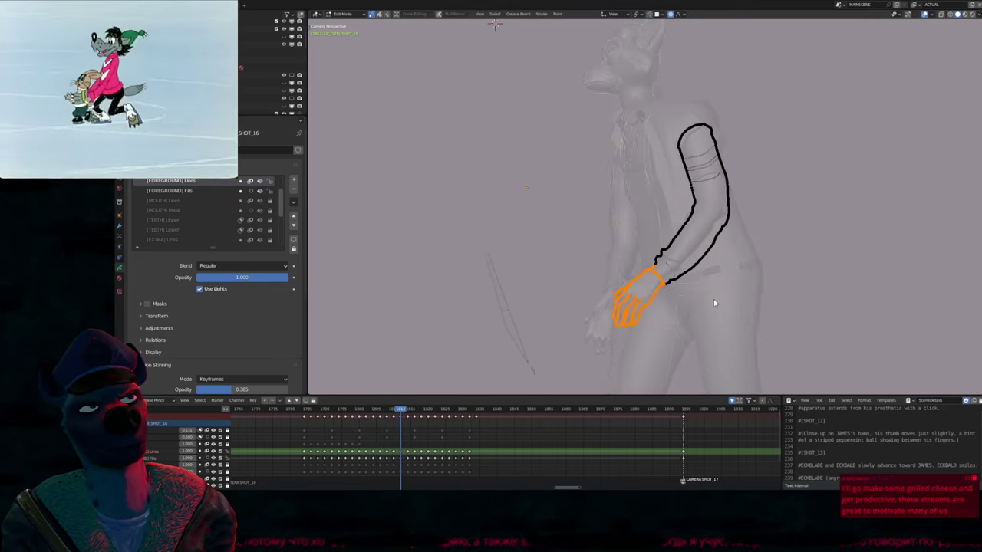
key(r)
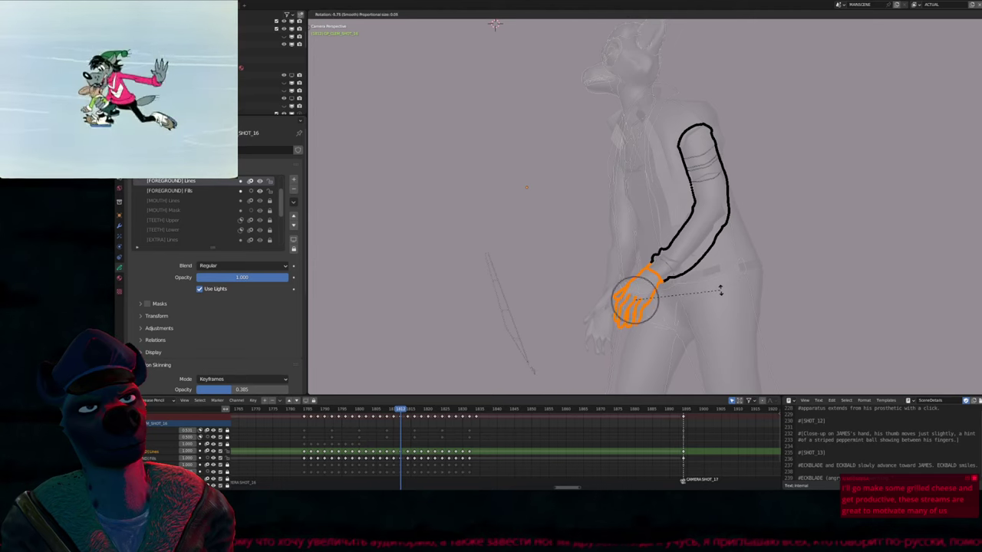
scroll(720, 290, down, 10)
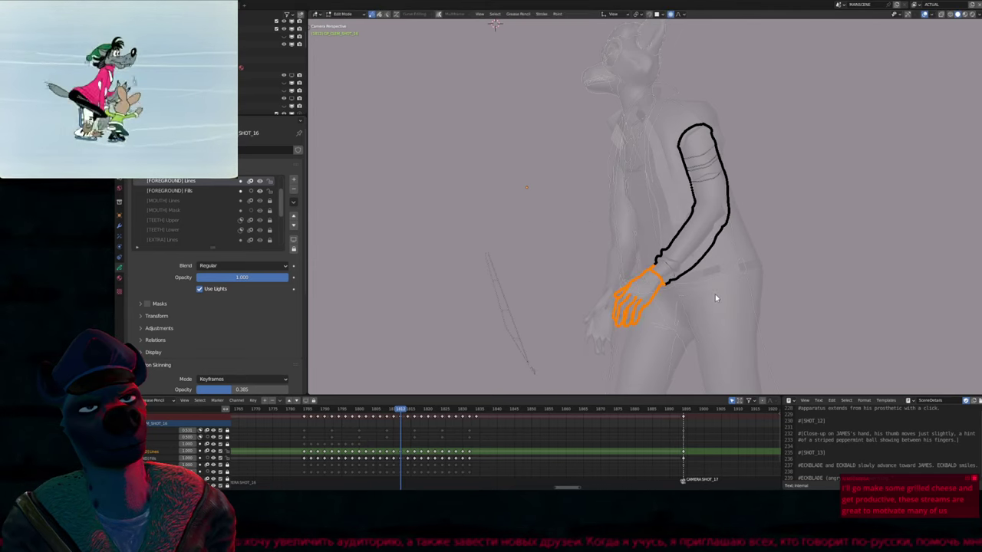
key(r)
scroll(713, 282, down, 3)
scroll(713, 284, up, 10)
click(713, 285)
Rotate the hand a little further and shift it down beside the hip
key(r)
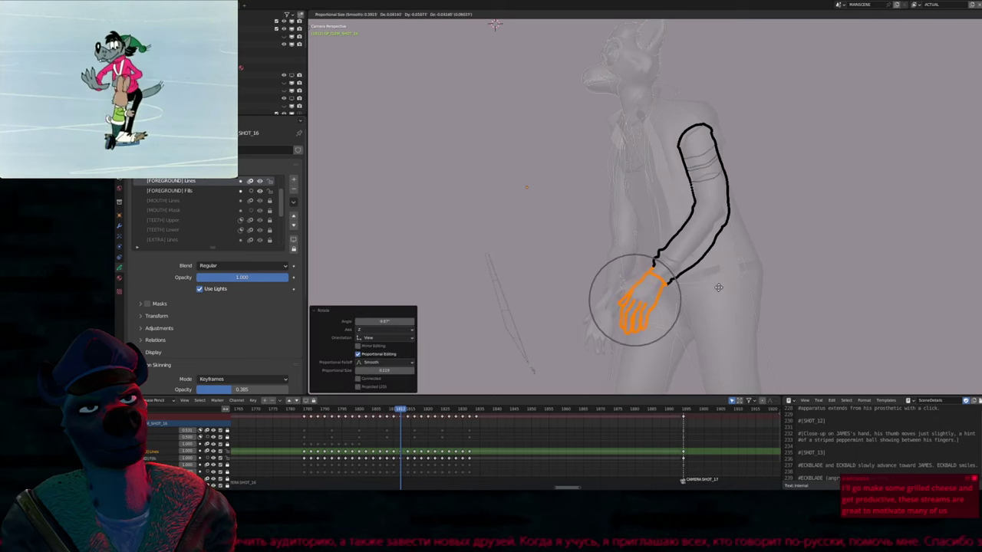
click(717, 277)
key(g)
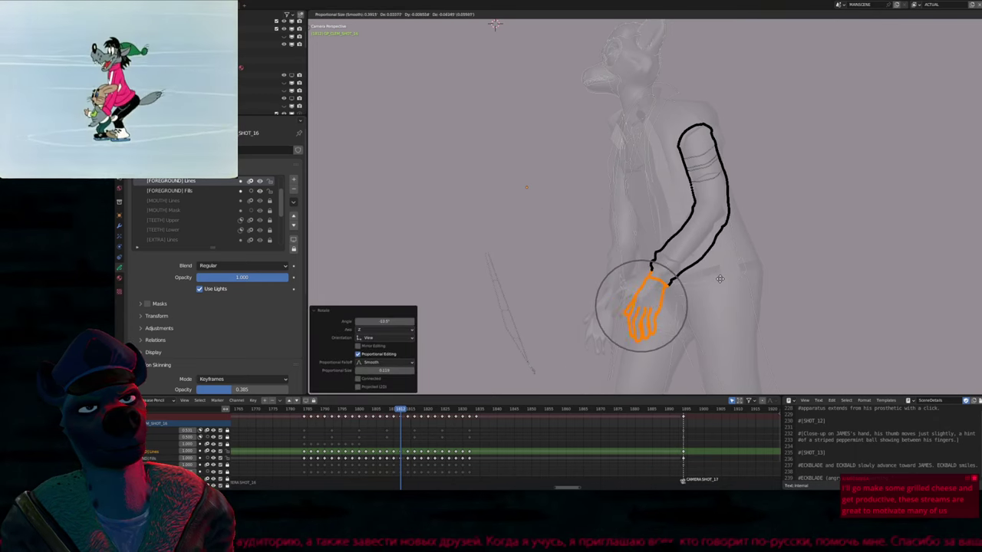
click(721, 274)
key(Tab)
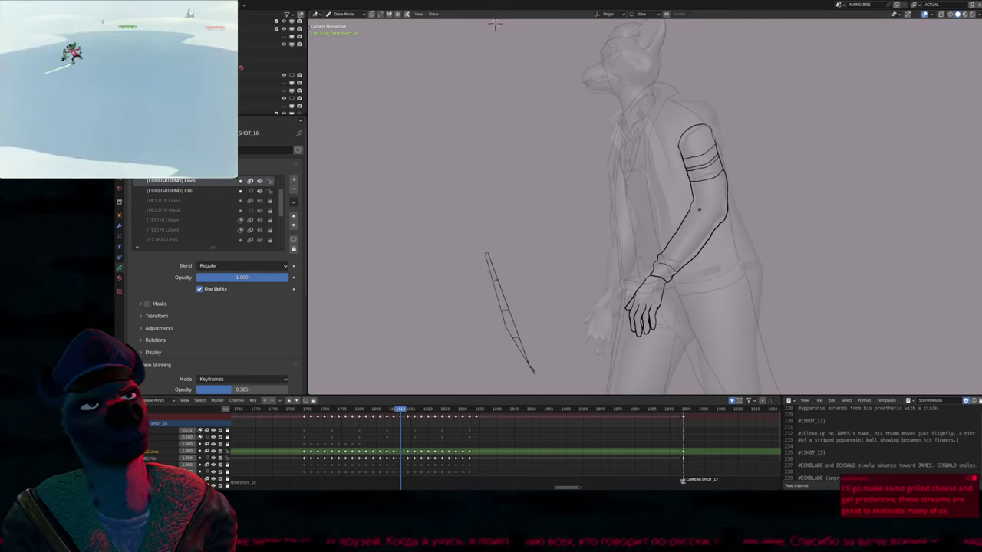
Resize the brush, frame the character, and ink a line down the torso's left edge
key(f)
click(704, 180)
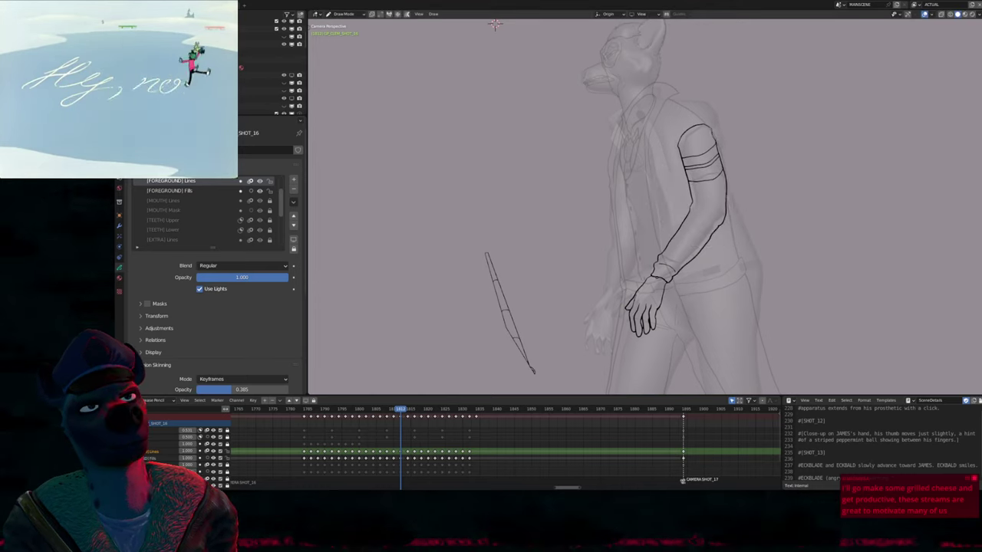
mouse_move(679, 246)
shift+middle_down()
mouse_move(617, 233)
mouse_move(668, 247)
shift+middle_up()
scroll(668, 247, up, 3)
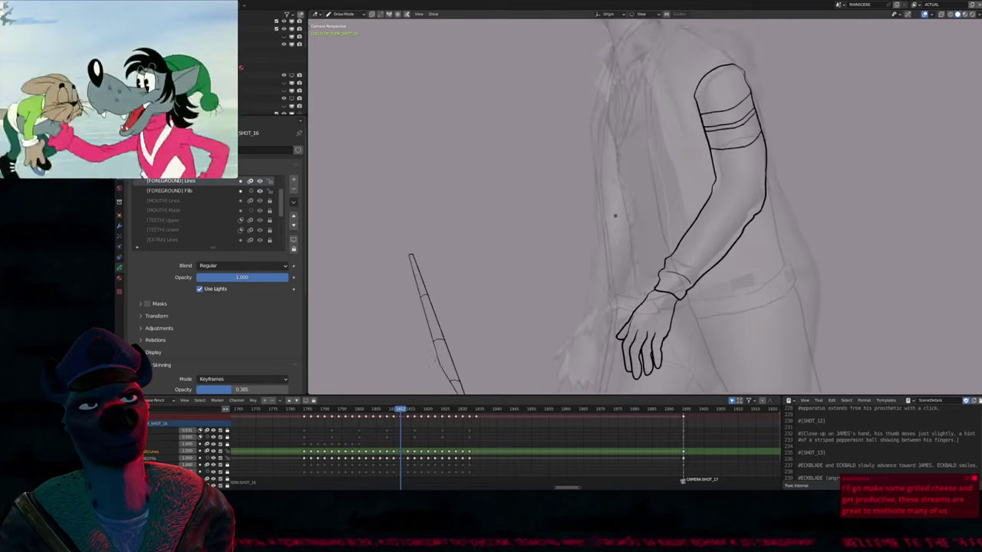
mouse_move(600, 132)
mouse_down()
mouse_move(619, 310)
mouse_move(607, 319)
mouse_move(586, 299)
mouse_up()
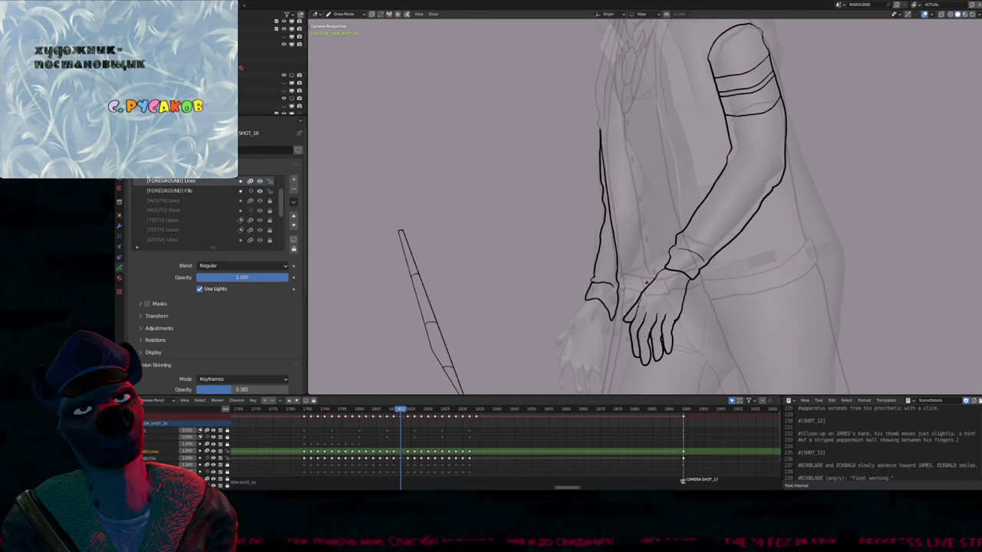
Pan up toward the hands and step back to the earlier frame with the barely inked hand
shift+middle_drag(644, 268, 658, 192)
key(Left)
key(Left)
key(Left)
key(Left)
key(Left)
key(Left)
key(Left)
key(Left)
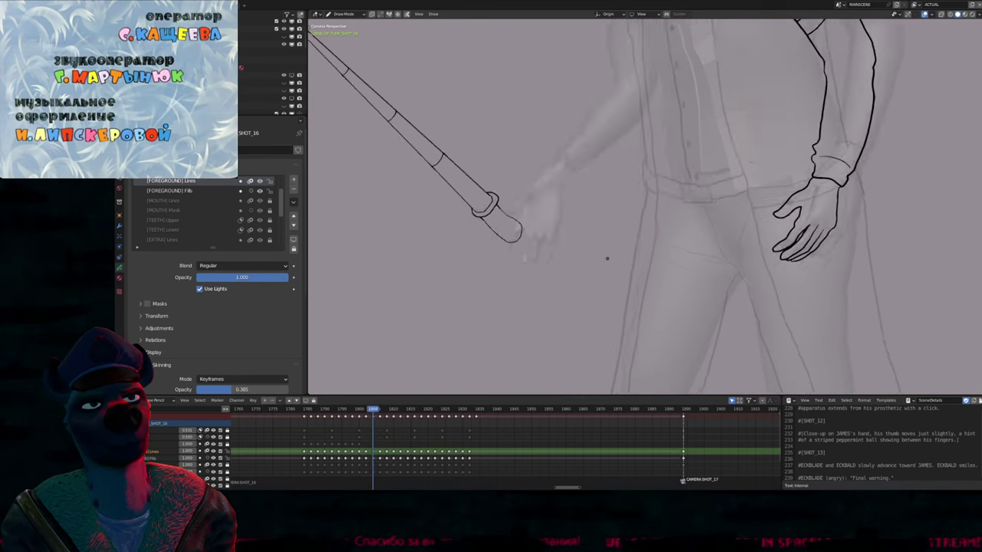
key(Right)
key(Right)
key(Right)
key(Right)
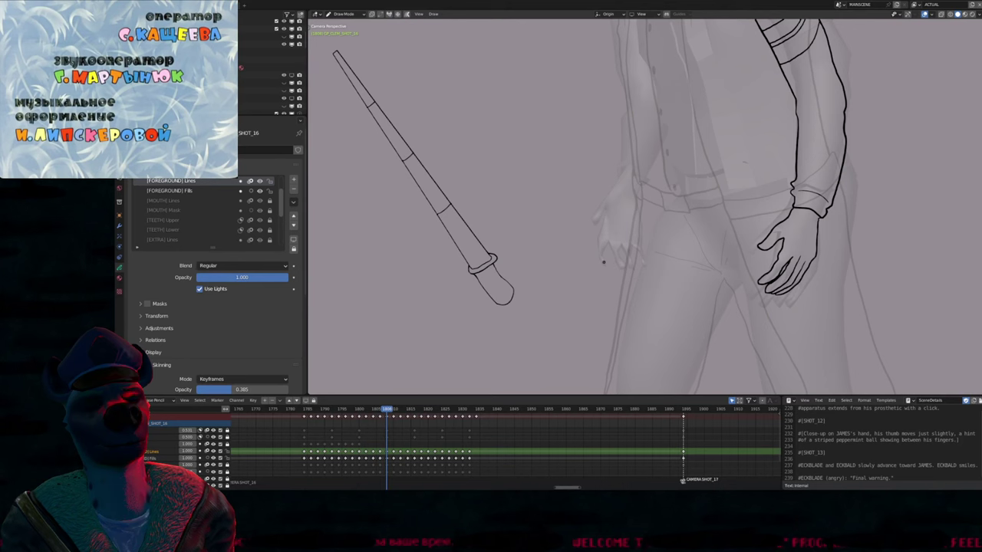
key(Left)
key(Left)
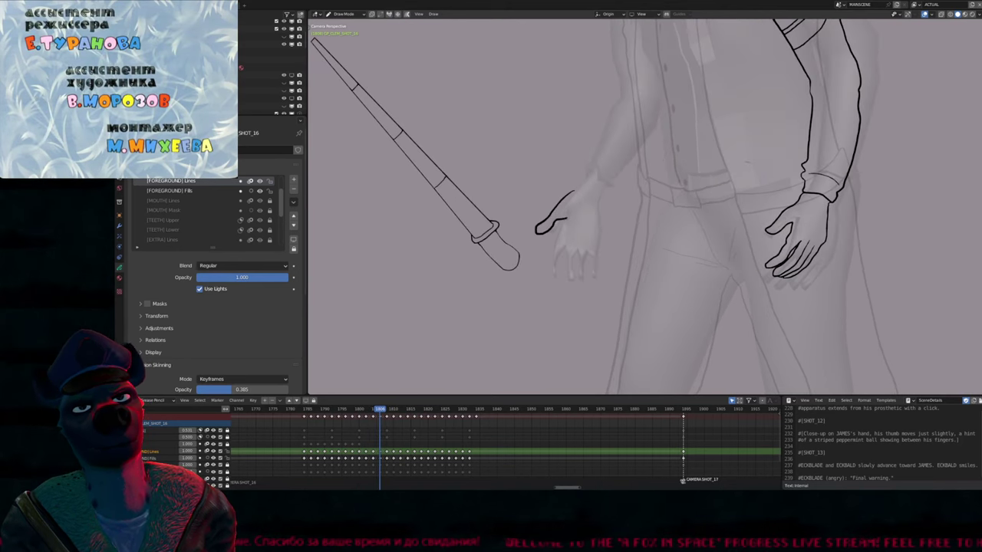
Ink the left hand's lower edge and a finger beside the stick, then move to another frame
drag(555, 248, 589, 250)
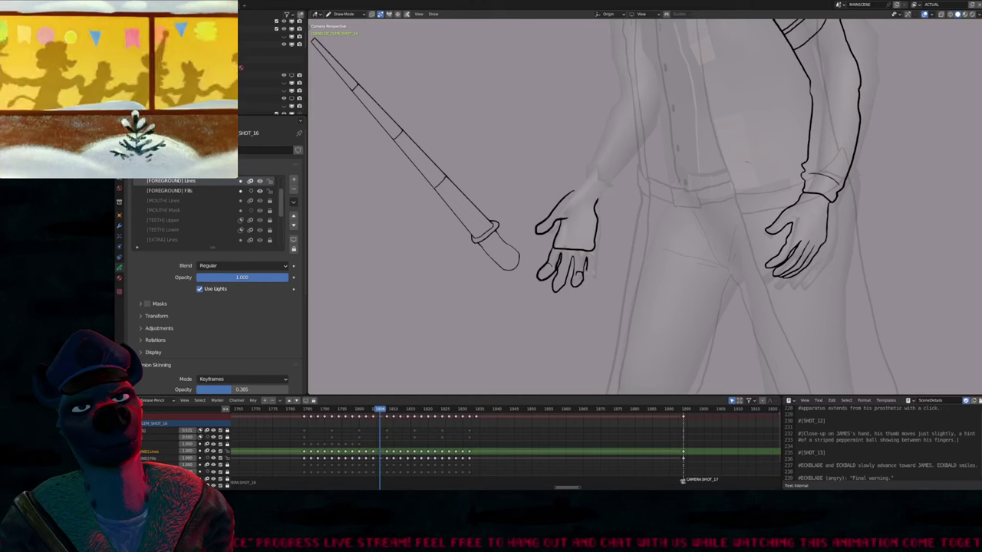
mouse_move(586, 275)
mouse_down()
mouse_move(588, 285)
mouse_move(594, 248)
mouse_up()
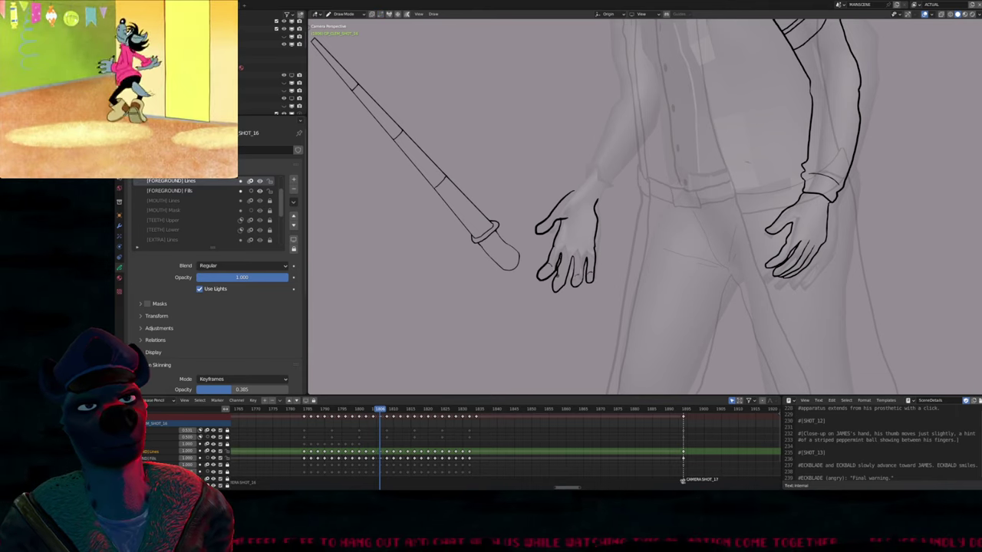
scroll(595, 271, down, 2)
scroll(583, 261, up, 3)
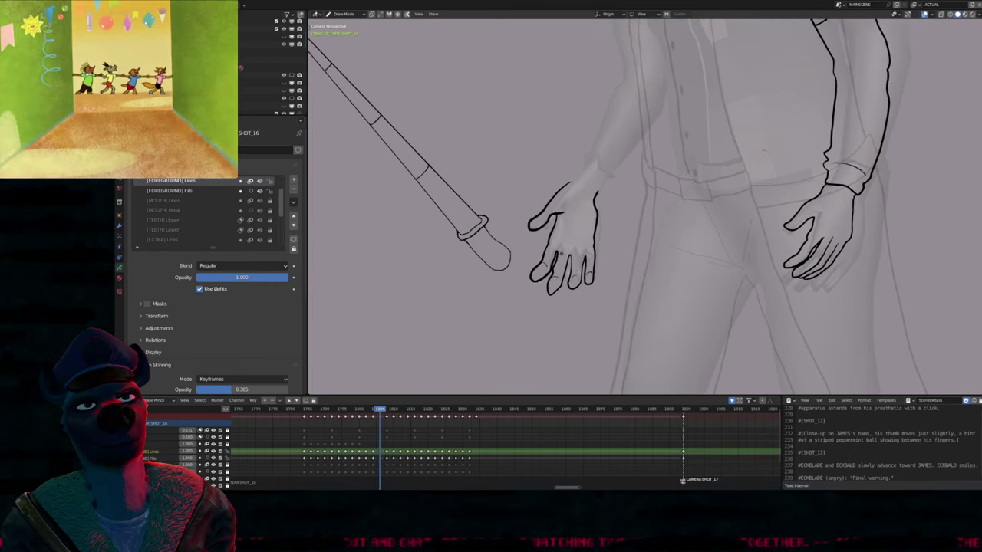
key(Right)
key(Right)
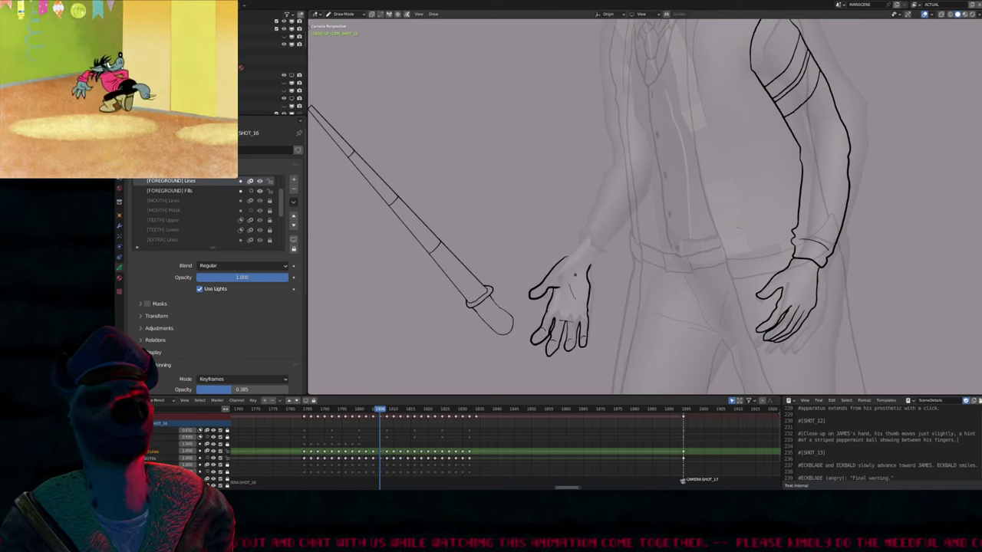
key(Tab)
Copy the inked hand strokes and paste them onto the next pose frame
key(a)
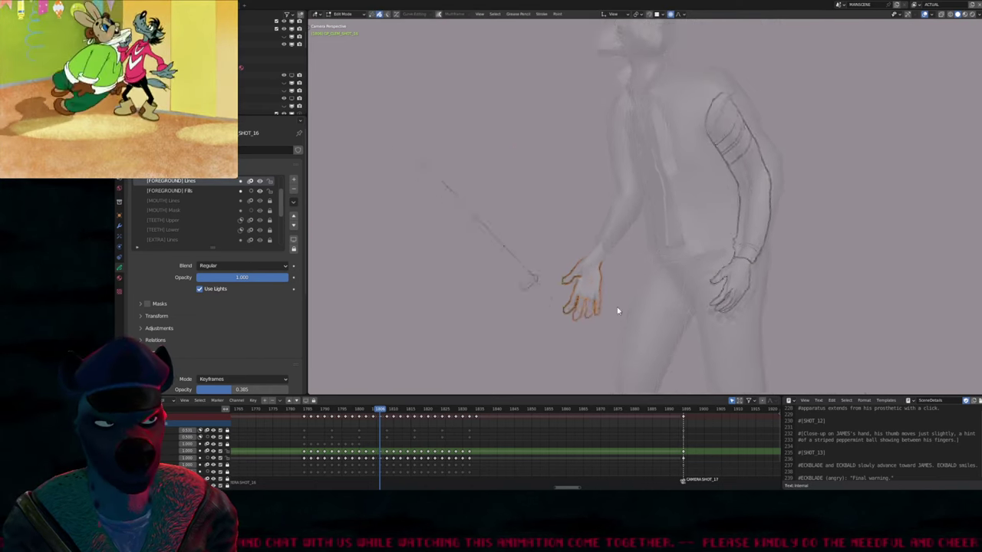
key(Left)
key(Left)
key(Right)
key(Right)
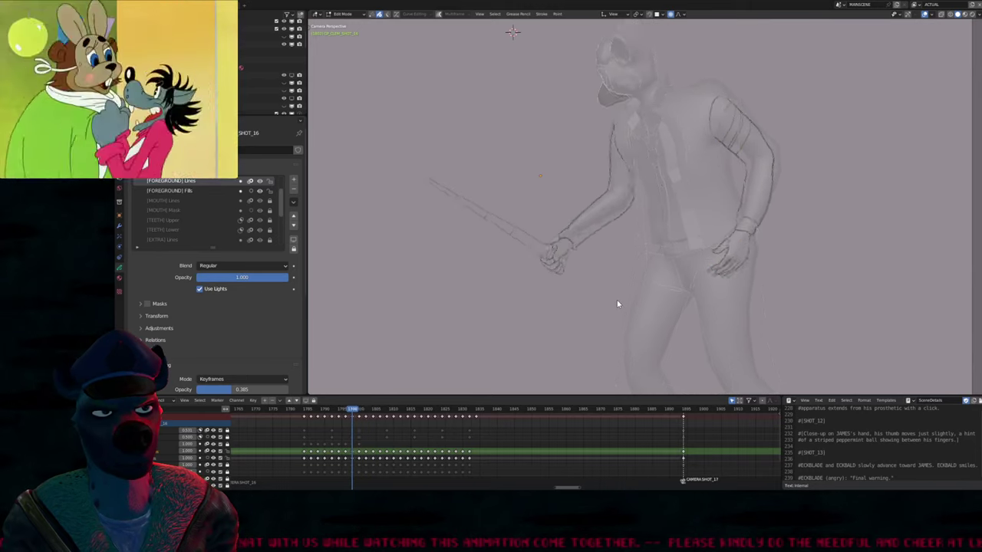
key(Right)
key(Right)
key(Right)
key(Right)
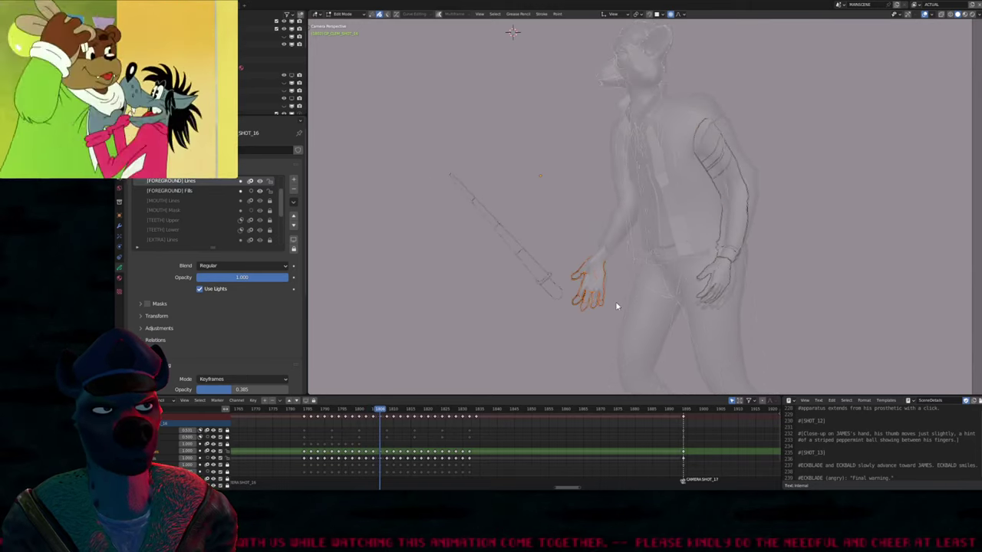
key(Left)
key(ctrl+Tab)
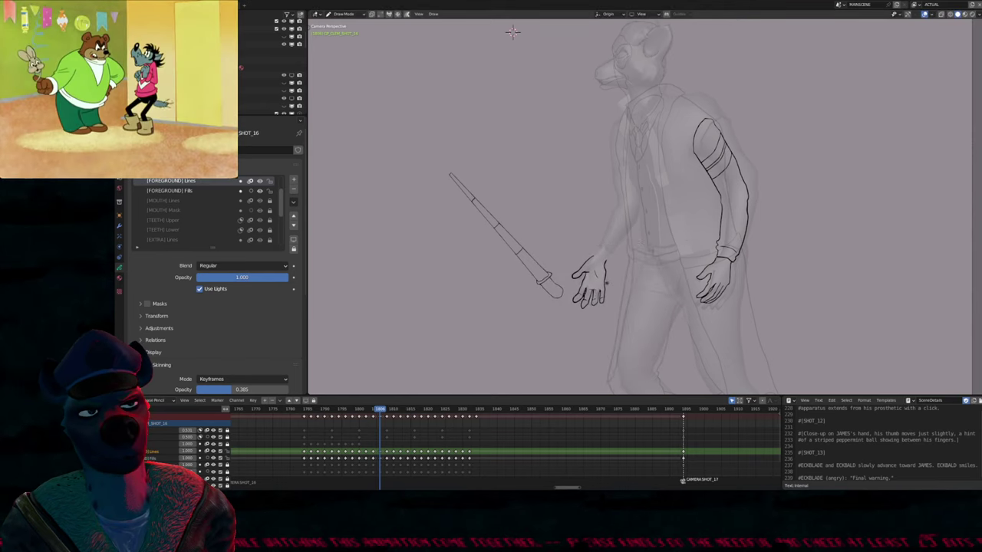
key(ctrl+Tab)
key(Right)
key(Right)
key(ctrl+v)
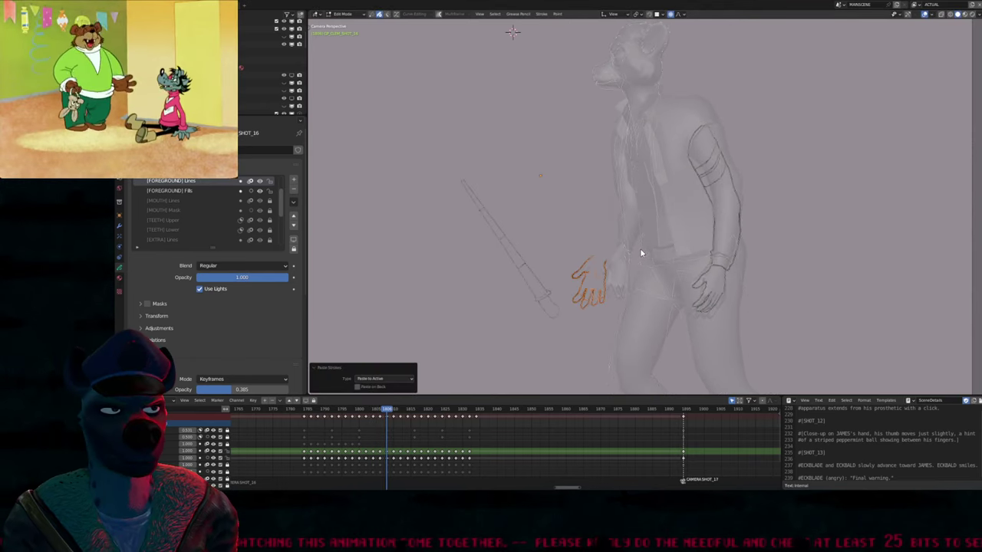
Move the pasted hand into position with proportional falloff, in two nudges
key(g)
click(644, 264)
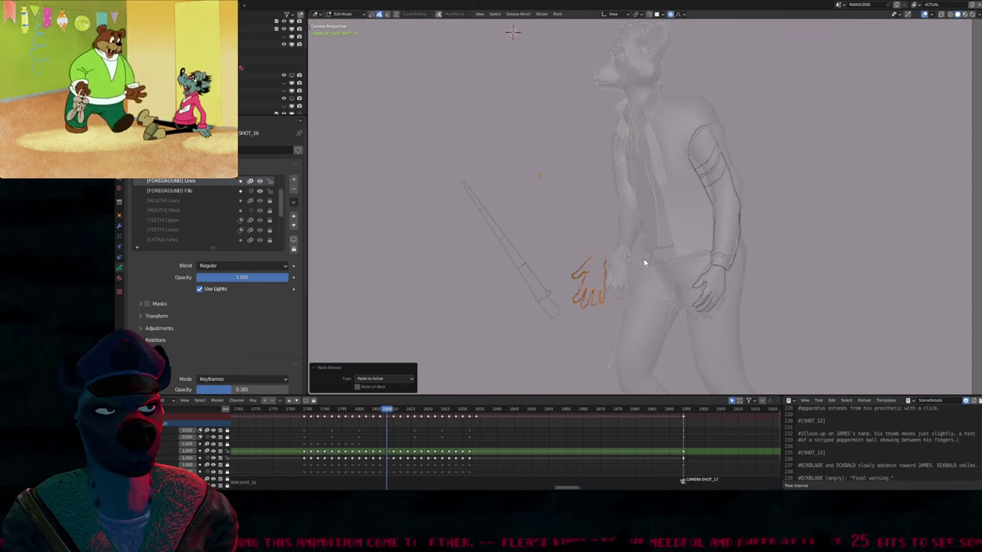
key(g)
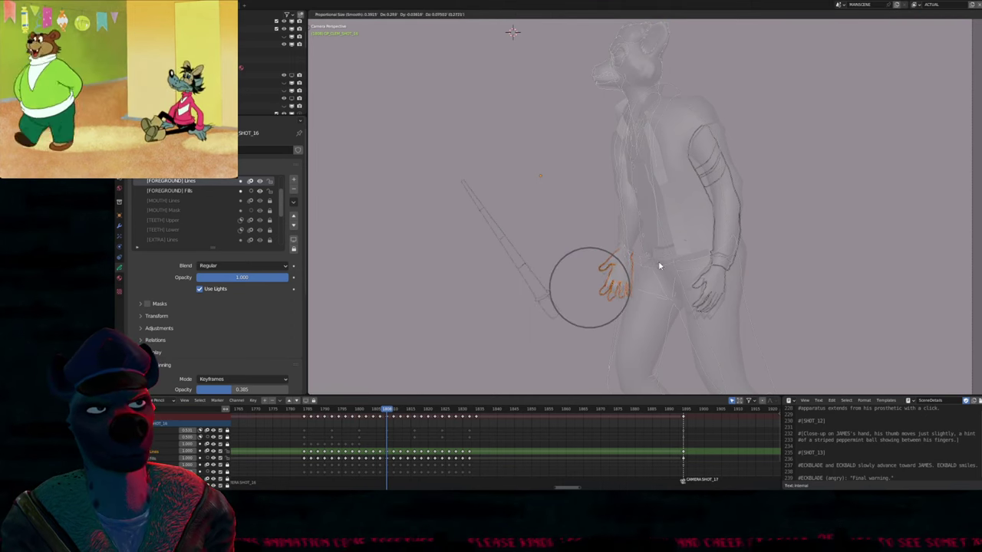
click(635, 273)
key(ctrl+Tab)
scroll(644, 268, up, 4)
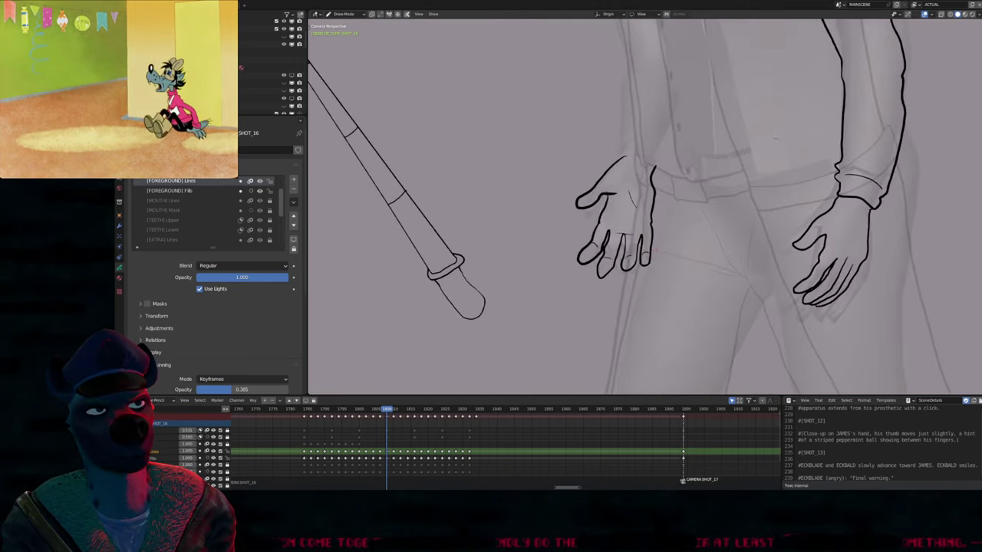
Restore the undone finger contour strokes and set a smaller brush size
key(ctrl+z)
key(ctrl+z)
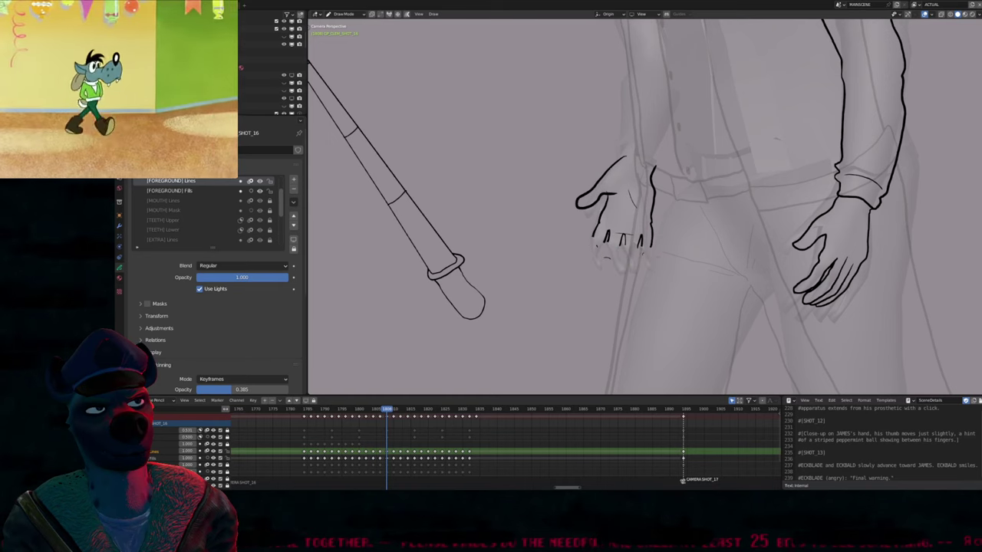
key(ctrl+shift+z)
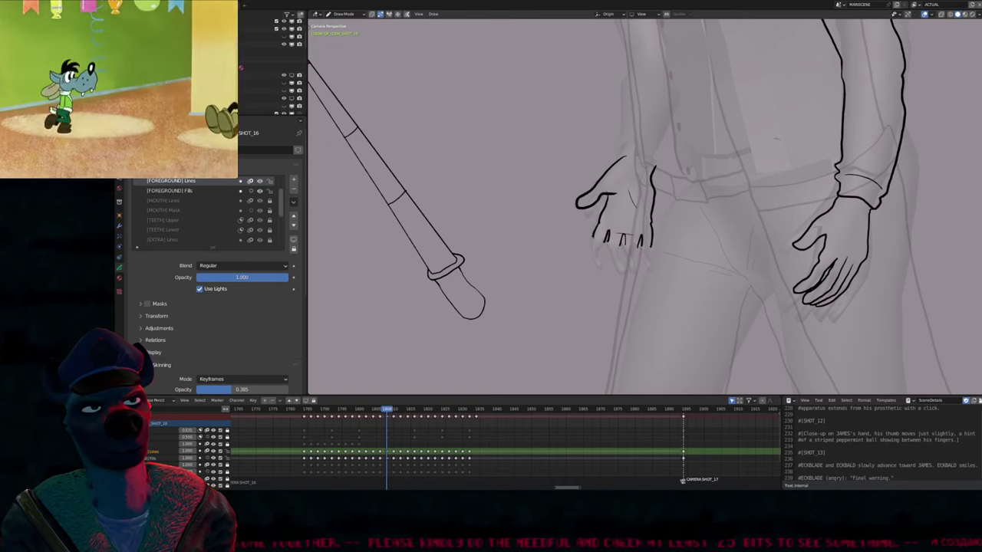
key(ctrl+shift+z)
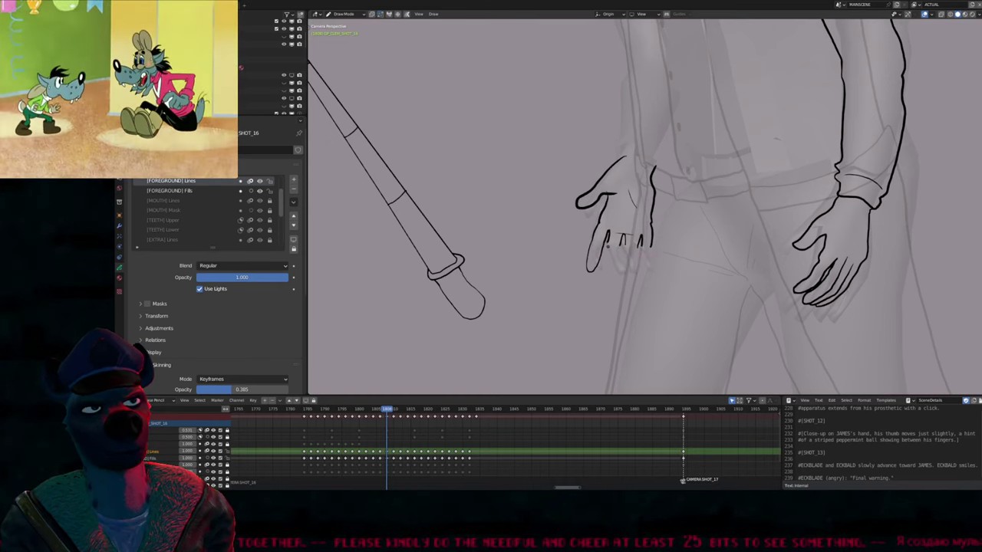
key(ctrl+shift+z)
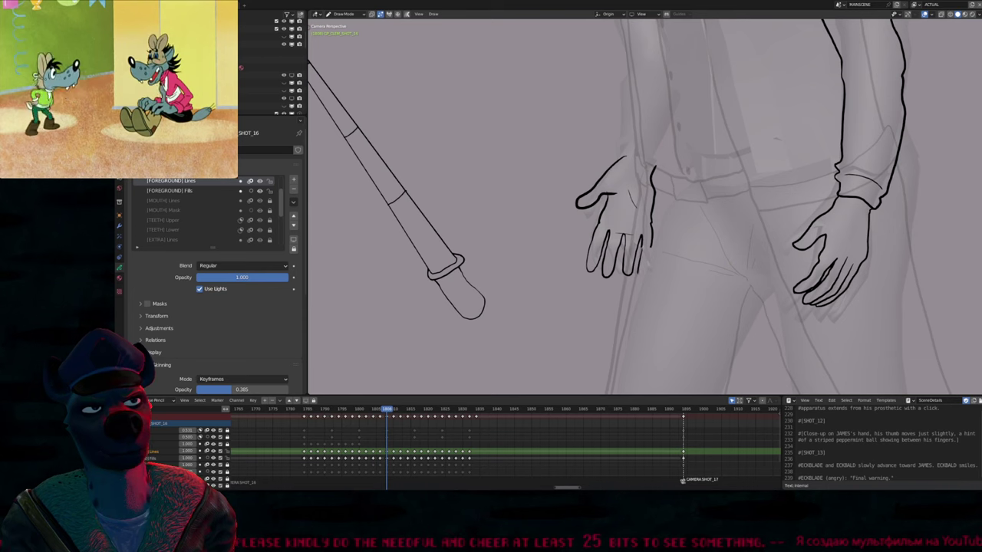
key(f)
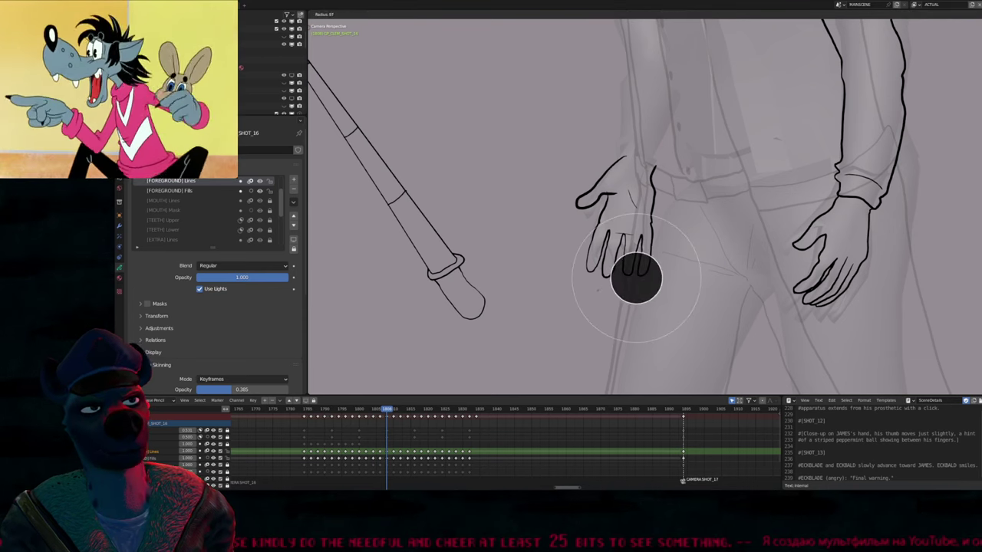
click(623, 277)
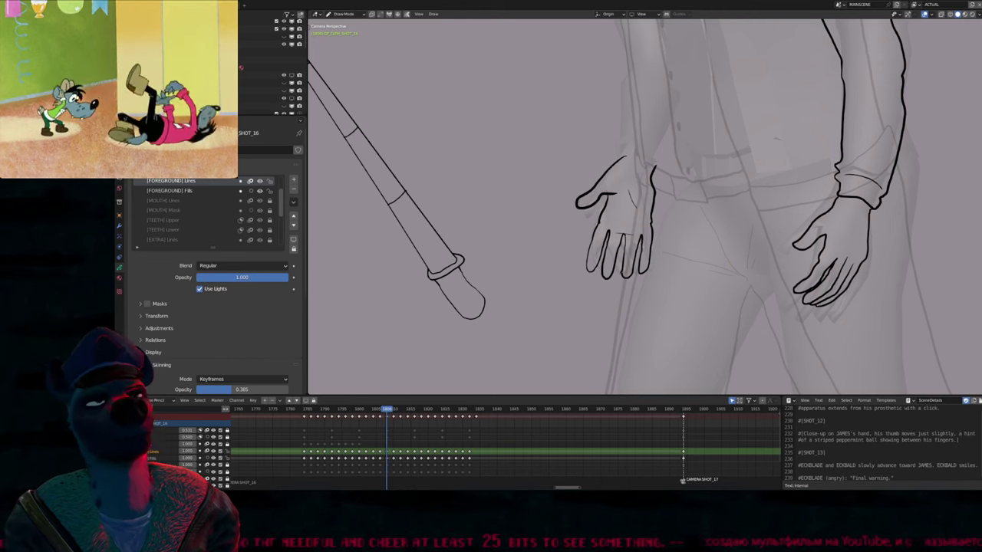
Reshape the thumb stroke with Sharp proportional falloff so it meets the palm
key(Tab)
key(x)
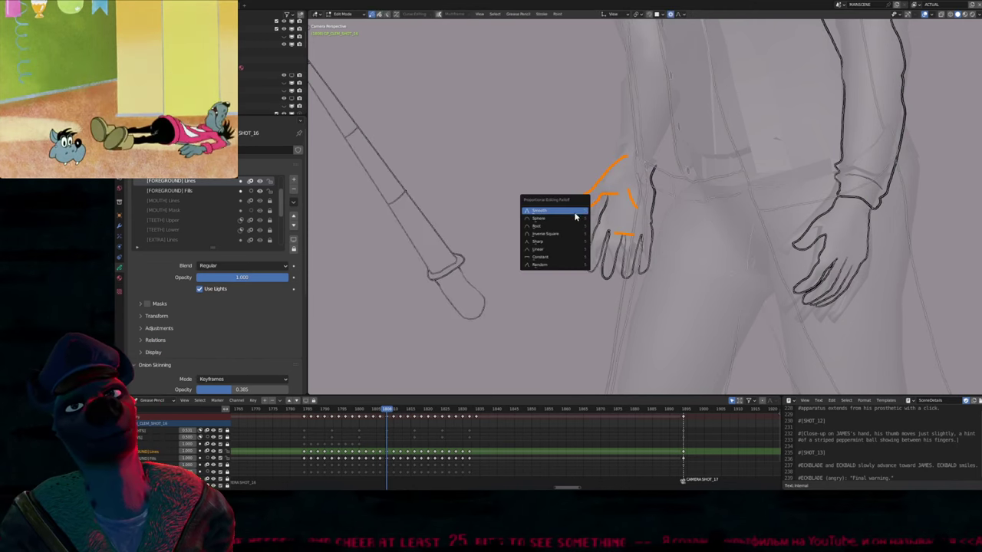
key(Escape)
key(g)
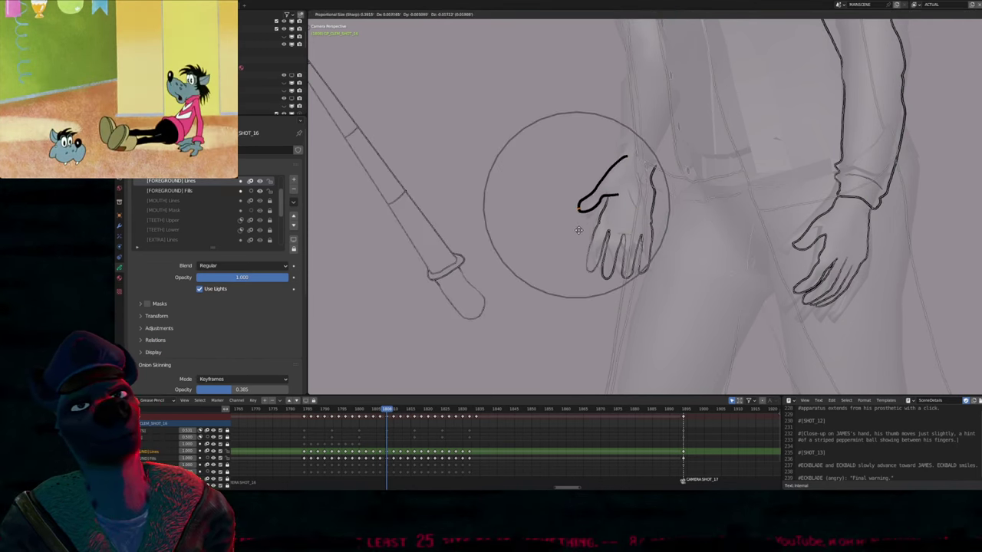
click(583, 240)
key(Tab)
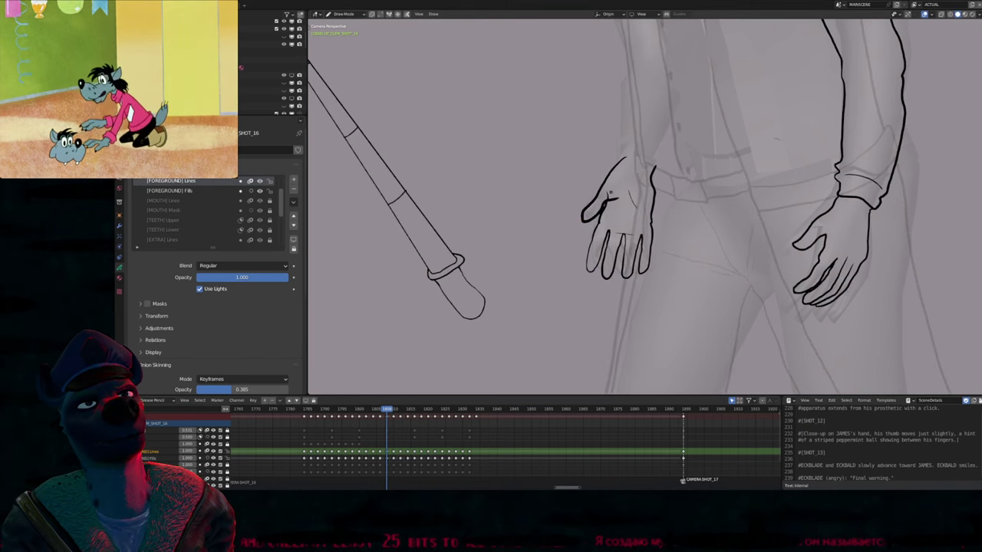
scroll(645, 207, down, 5)
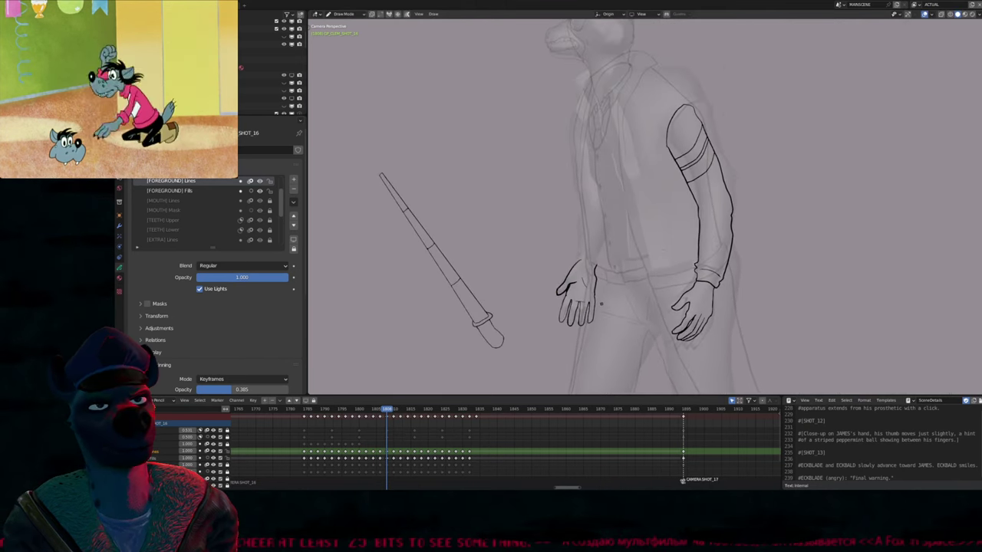
Select the hand strokes beside the cane and paste them onto the next frame
key(Tab)
drag(613, 253, 622, 301)
key(Left)
key(Left)
key(Left)
key(Left)
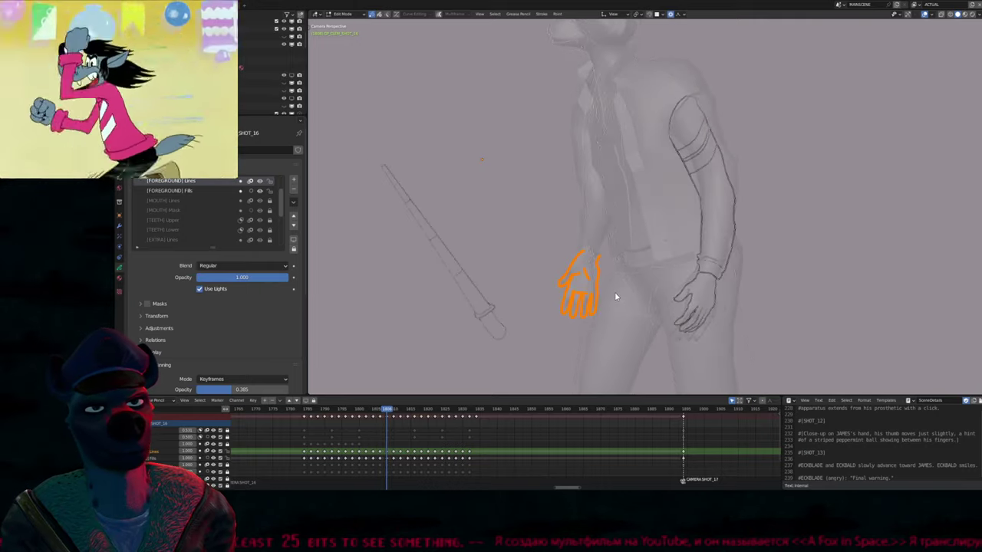
key(Right)
key(Right)
key(Right)
key(Right)
key(Right)
key(Right)
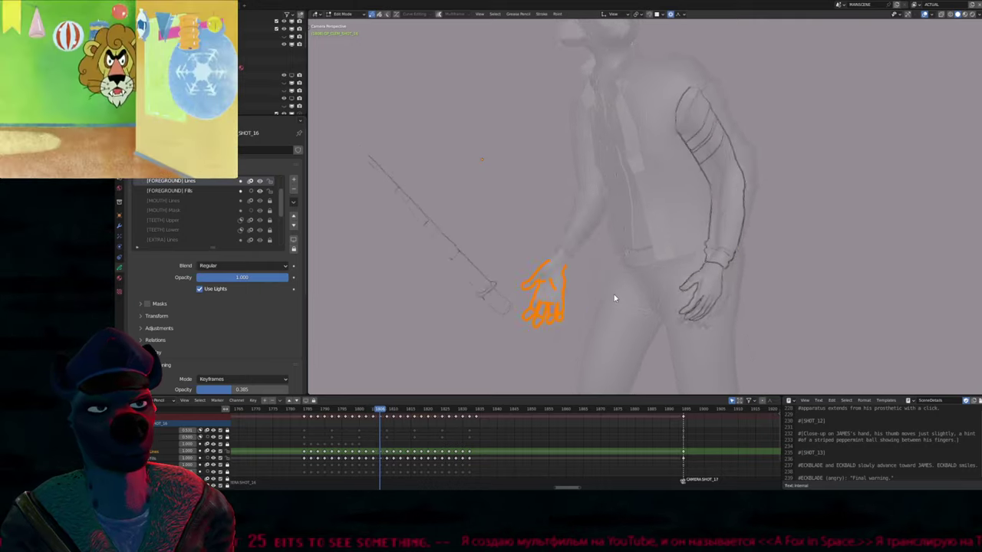
key(Left)
key(Left)
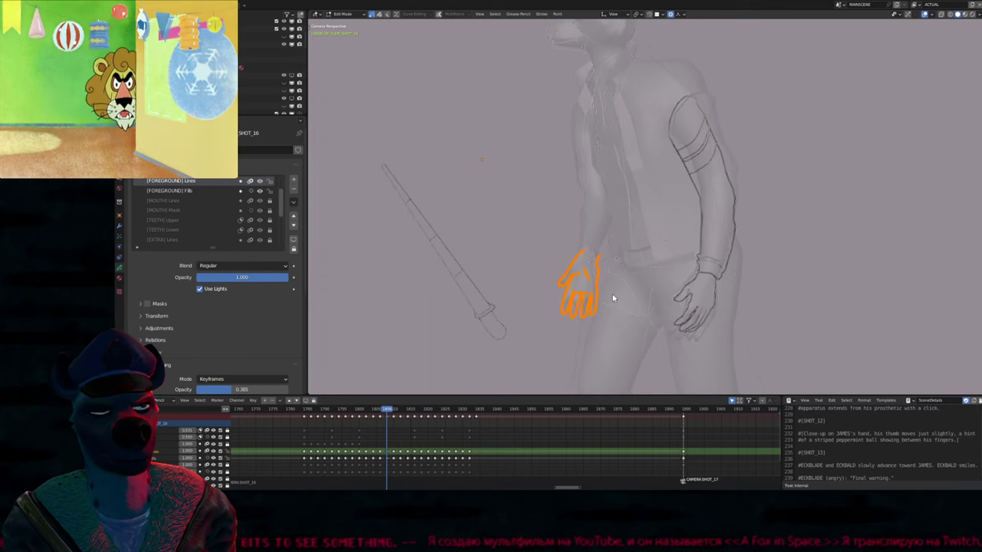
key(Right)
key(Right)
scroll(611, 290, up, 3)
key(ctrl+v)
Rotate the pasted hand and place it at the wrist
key(r)
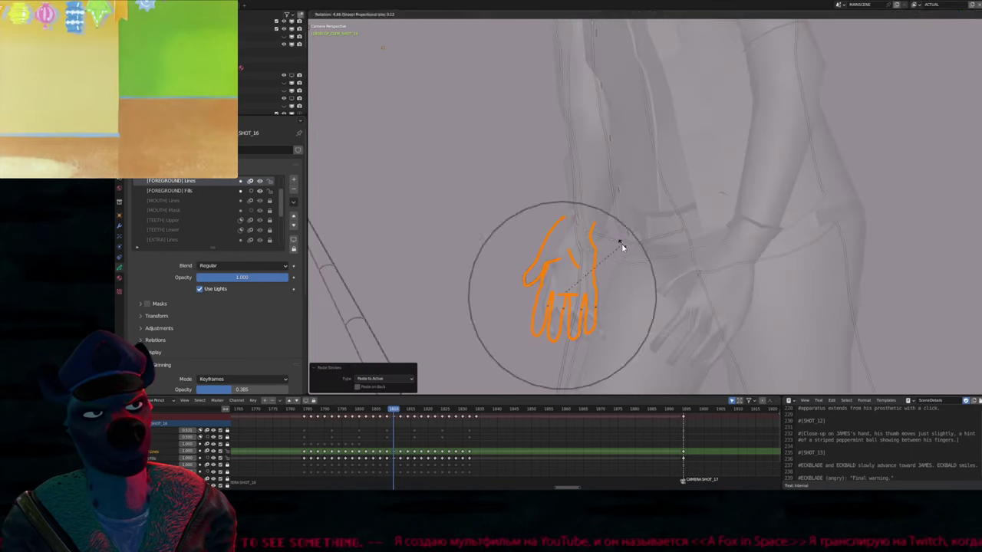
click(621, 243)
key(g)
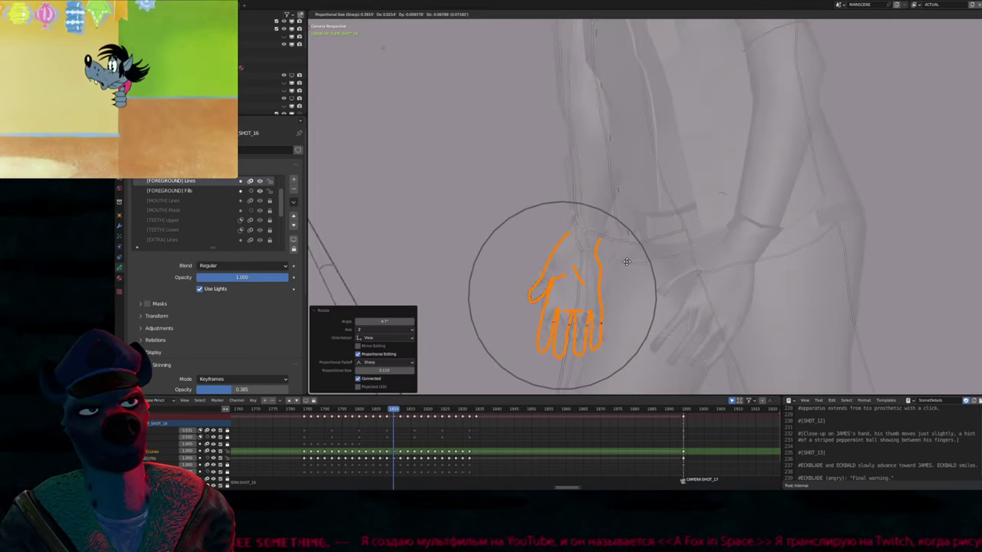
click(627, 262)
Reshape the fingers by pulling the pinky fingertip with proportional falloff
key(alt+a)
key(c)
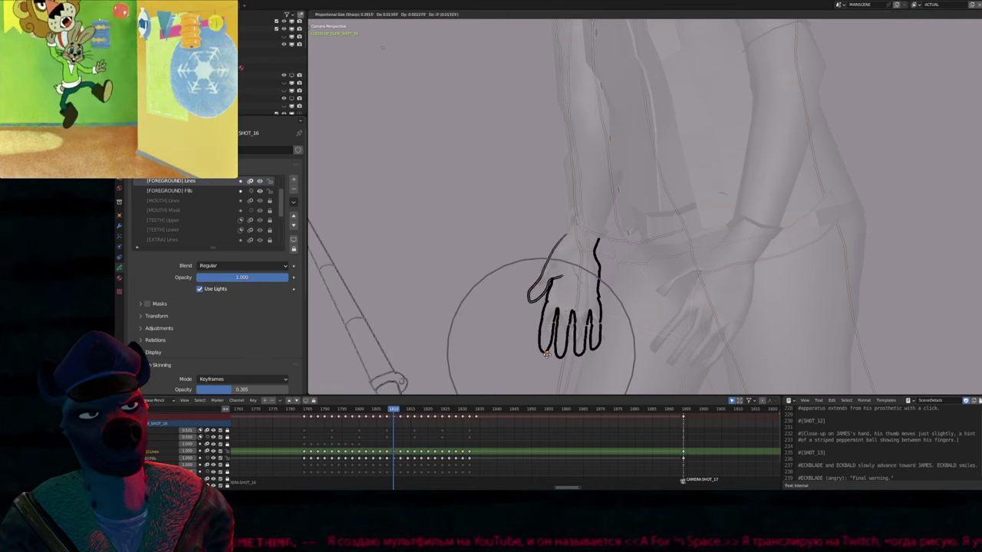
key(Escape)
click(542, 355)
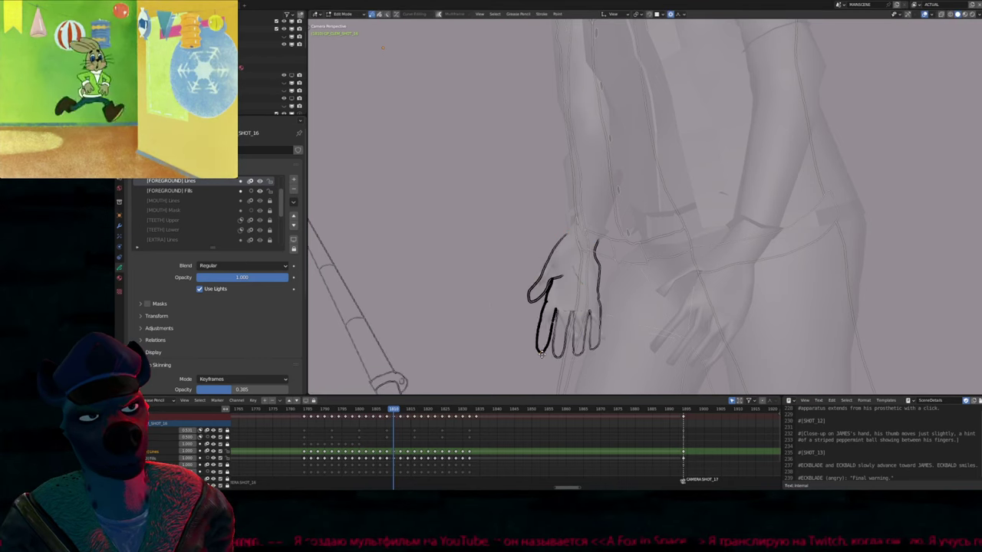
key(g)
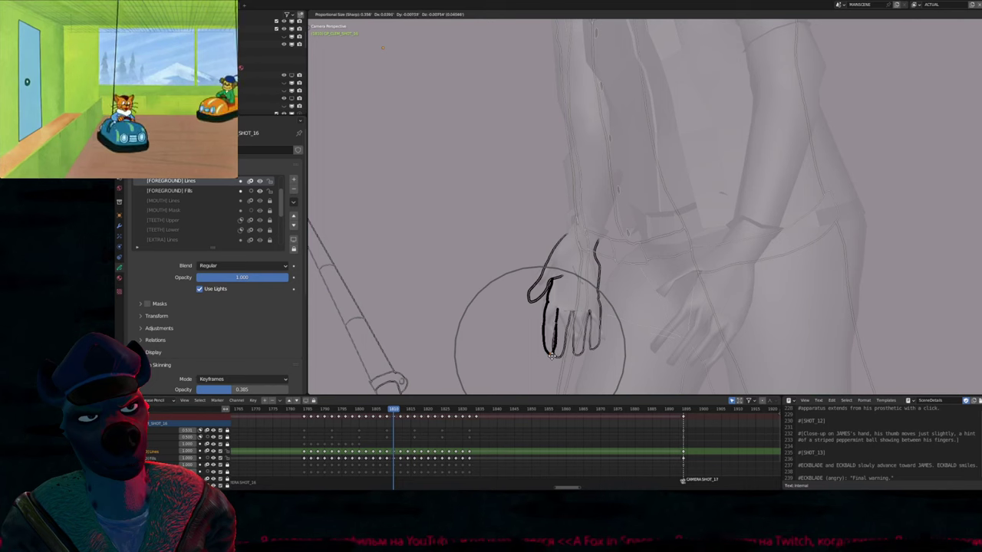
click(549, 353)
Shift the fingers into place with two more proportional-falloff moves
key(alt+a)
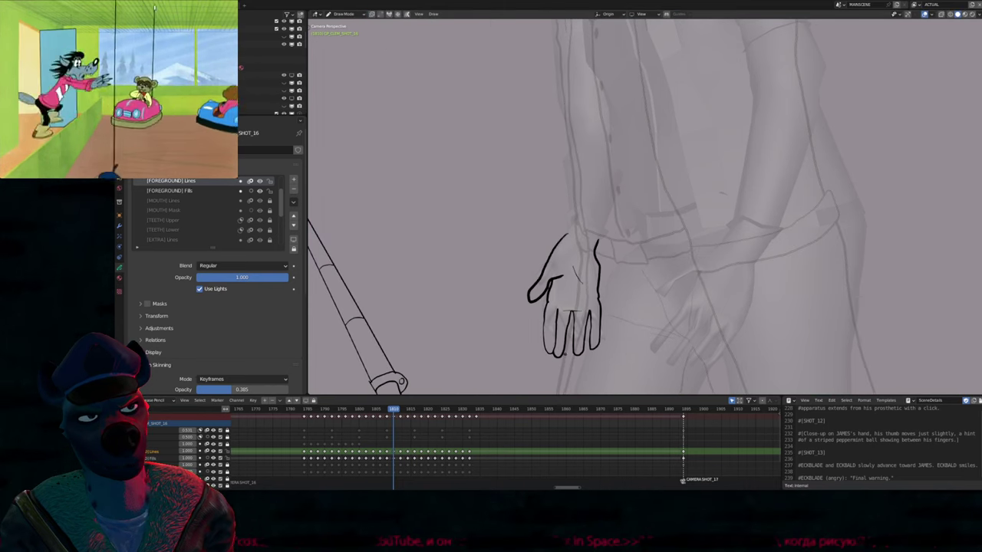
key(Tab)
key(g)
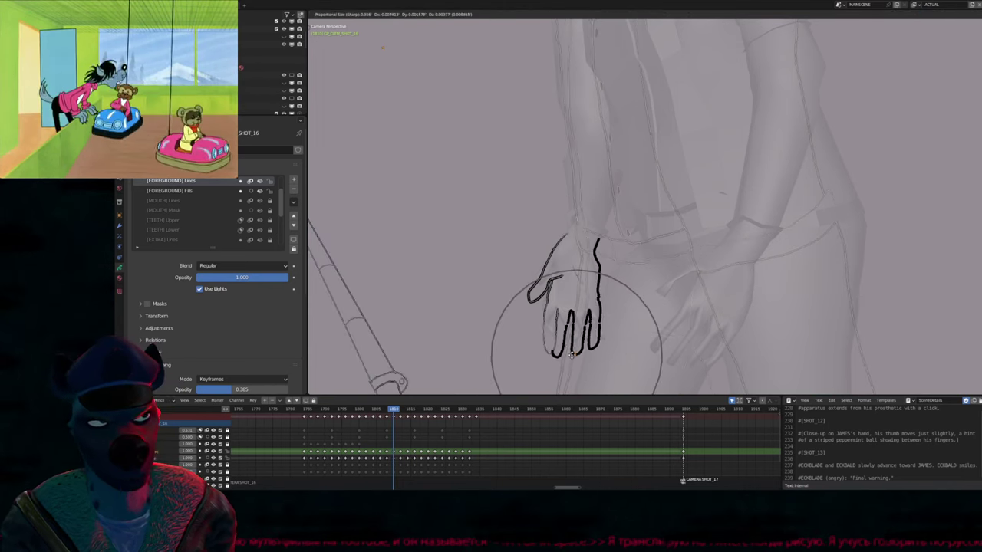
click(571, 313)
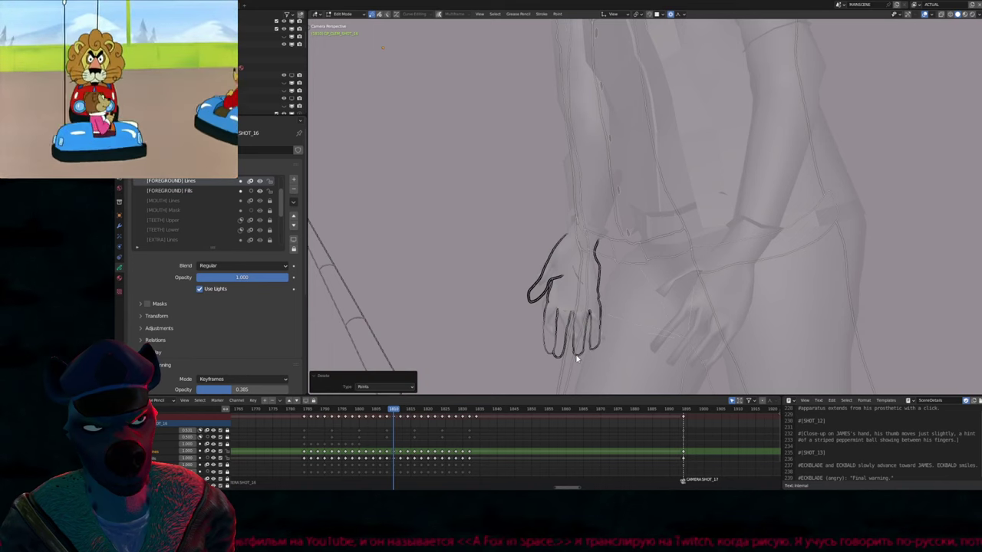
key(g)
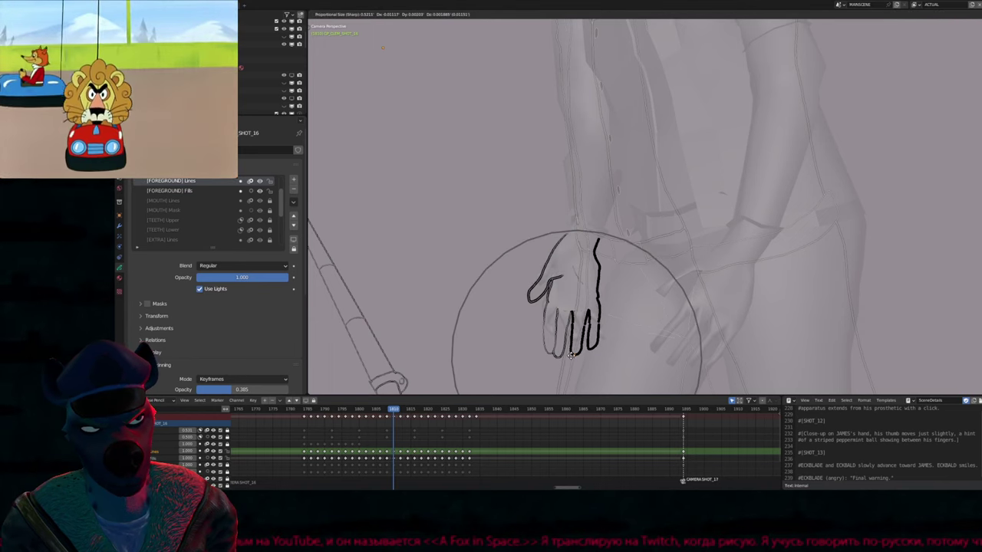
click(570, 357)
key(Tab)
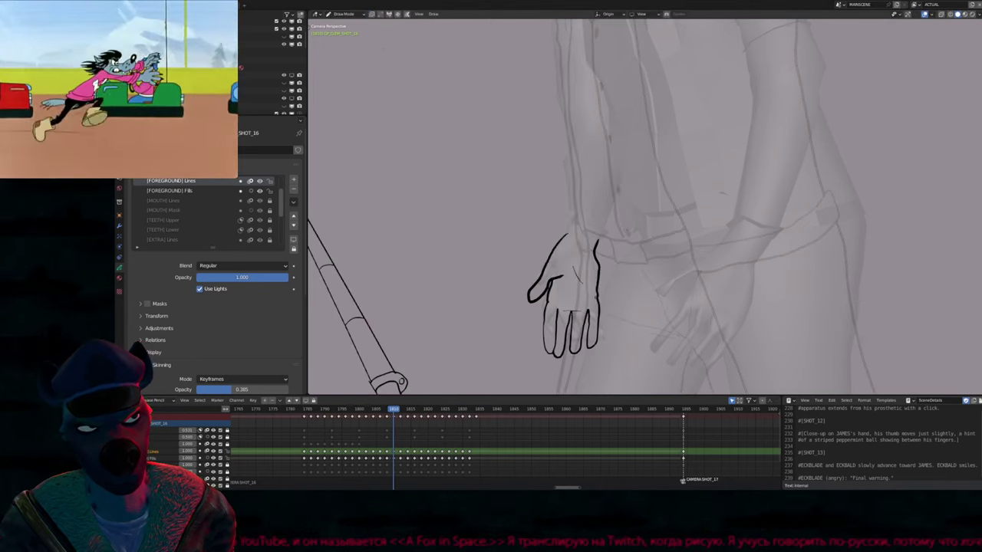
scroll(599, 293, down, 2)
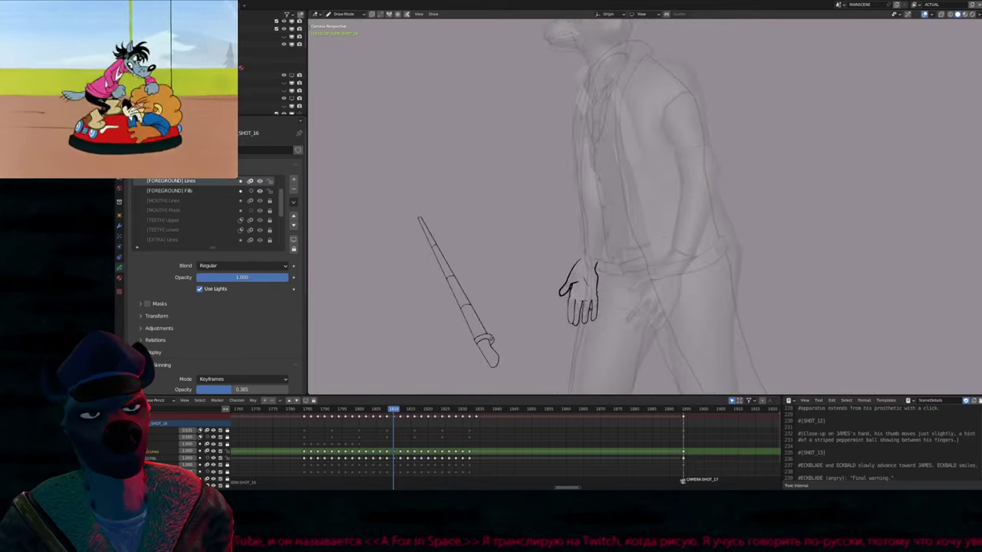
Play the shot, then reposition the hand strokes on the frame needing a fix
key(space)
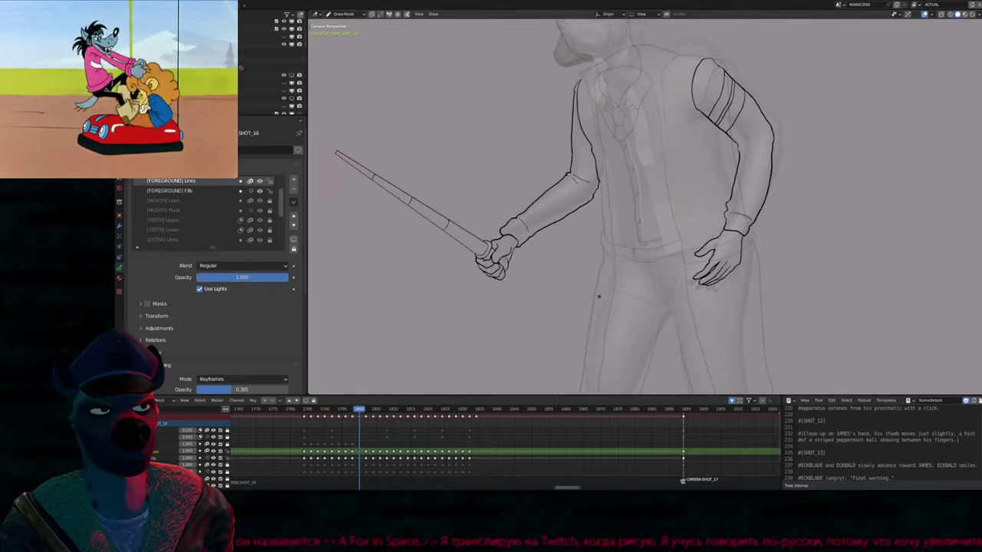
key(space)
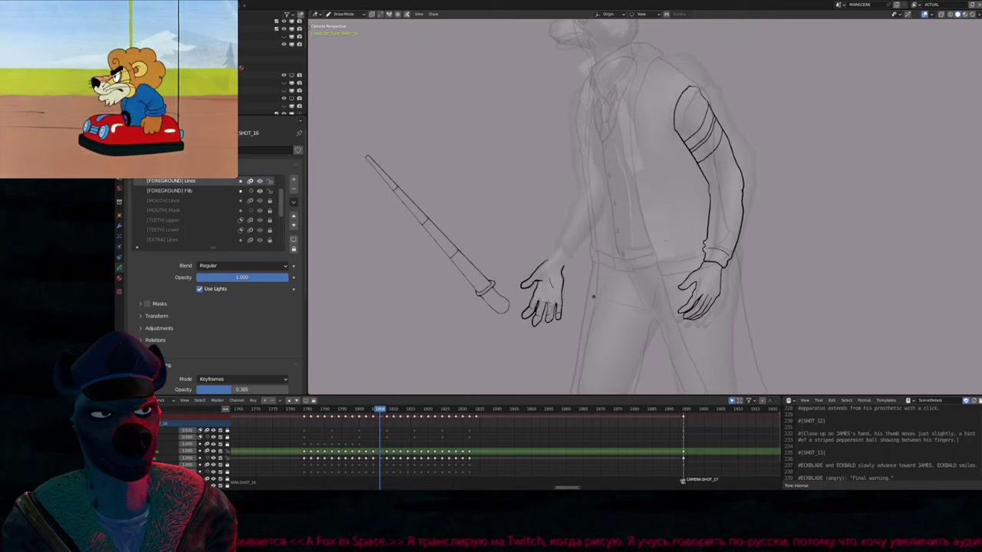
key(Tab)
mouse_move(554, 242)
mouse_down()
mouse_move(593, 305)
mouse_move(606, 261)
mouse_up()
key(g)
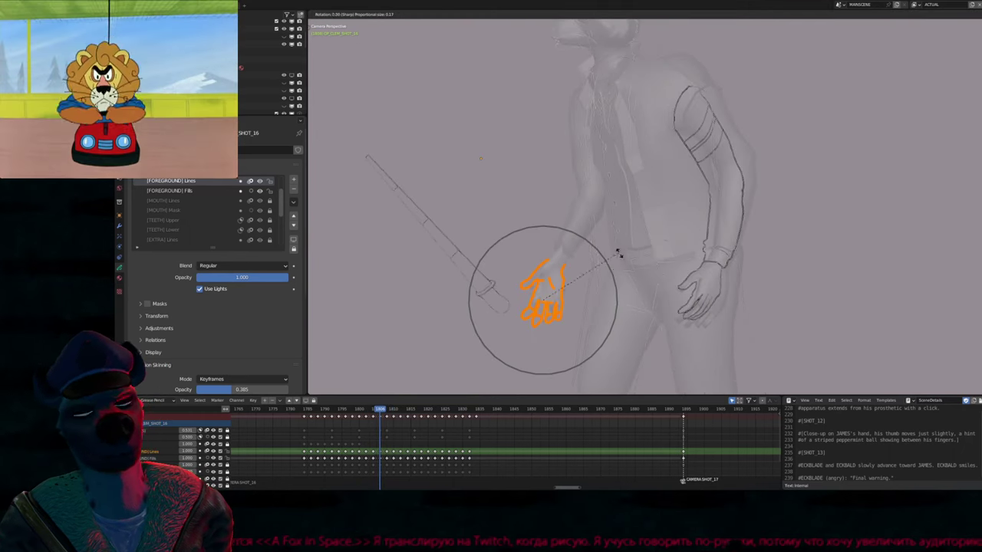
click(633, 255)
key(Tab)
Move the hand into a new position on frame 1807
key(Right)
key(Right)
key(Right)
key(Right)
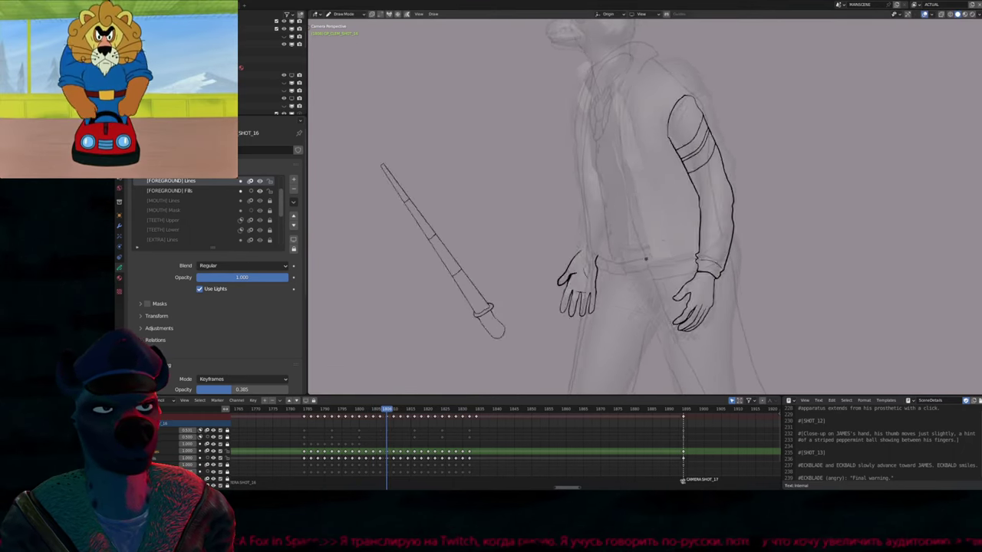
key(Left)
key(Left)
key(Left)
key(Left)
key(Left)
key(Left)
key(Left)
key(Left)
key(Left)
key(Right)
key(Right)
key(Right)
key(Right)
key(Right)
key(Right)
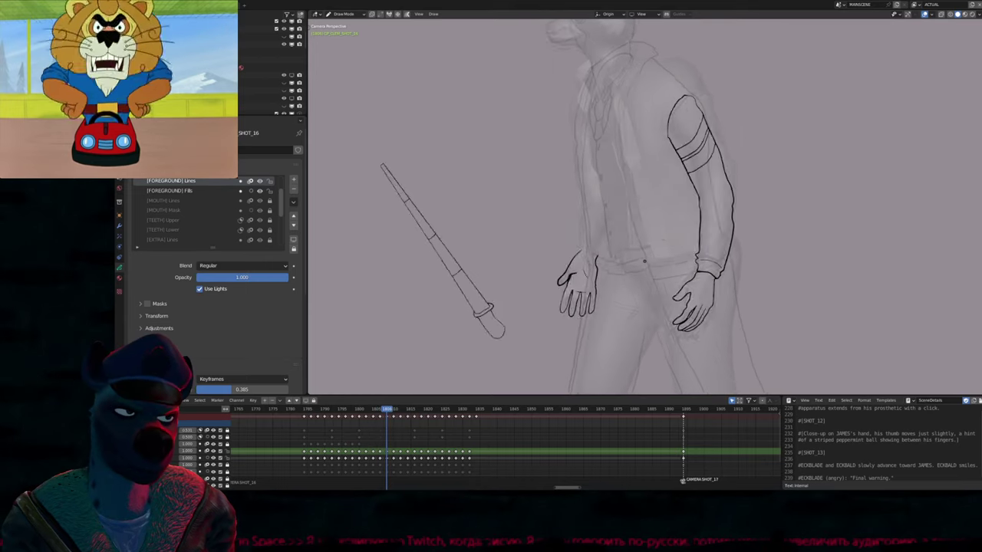
key(Tab)
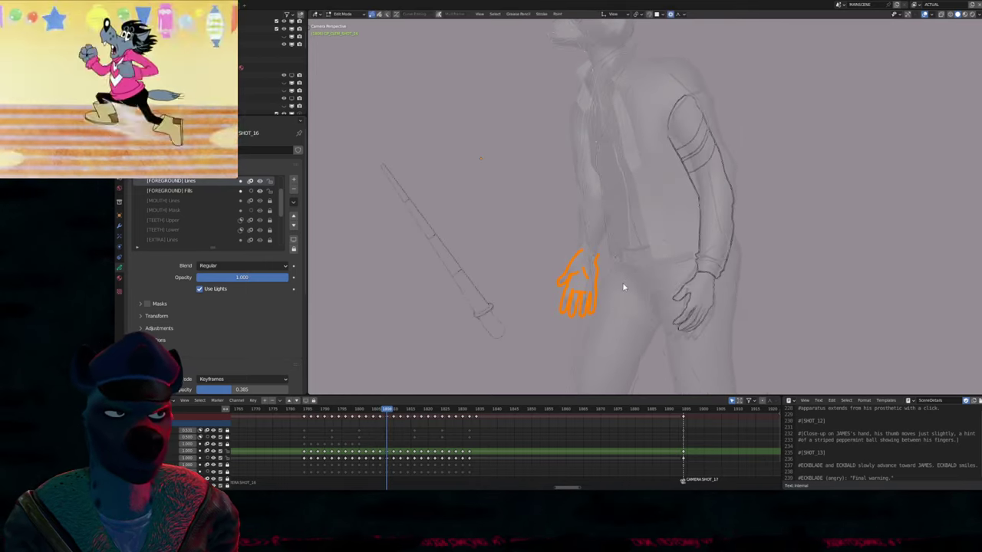
key(g)
click(618, 285)
key(Tab)
Flip through adjacent frames to review the hand motion
key(Left)
key(Left)
key(Left)
key(Right)
key(Right)
key(Right)
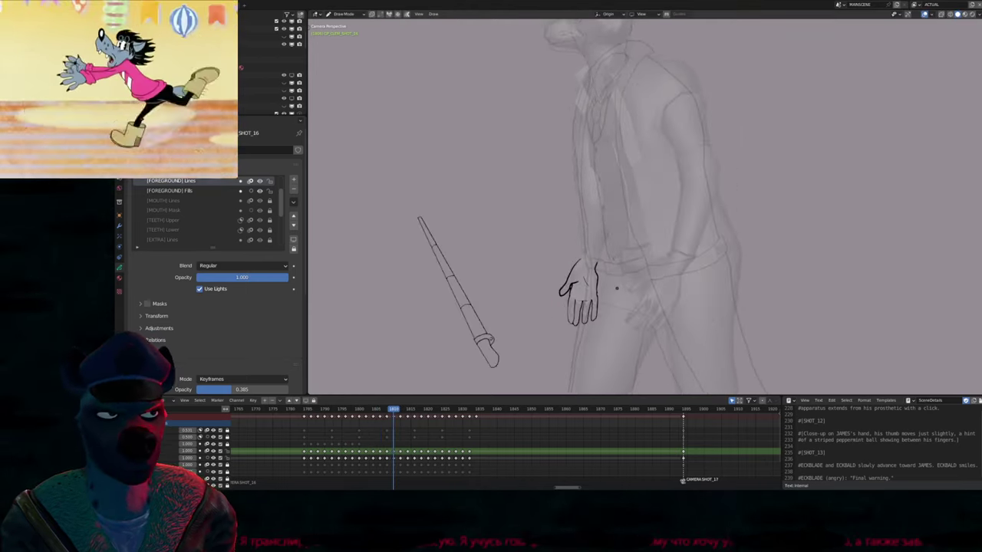
key(Right)
key(Right)
key(Right)
key(Left)
key(Left)
key(Left)
key(Left)
key(Right)
key(Right)
key(Right)
key(Right)
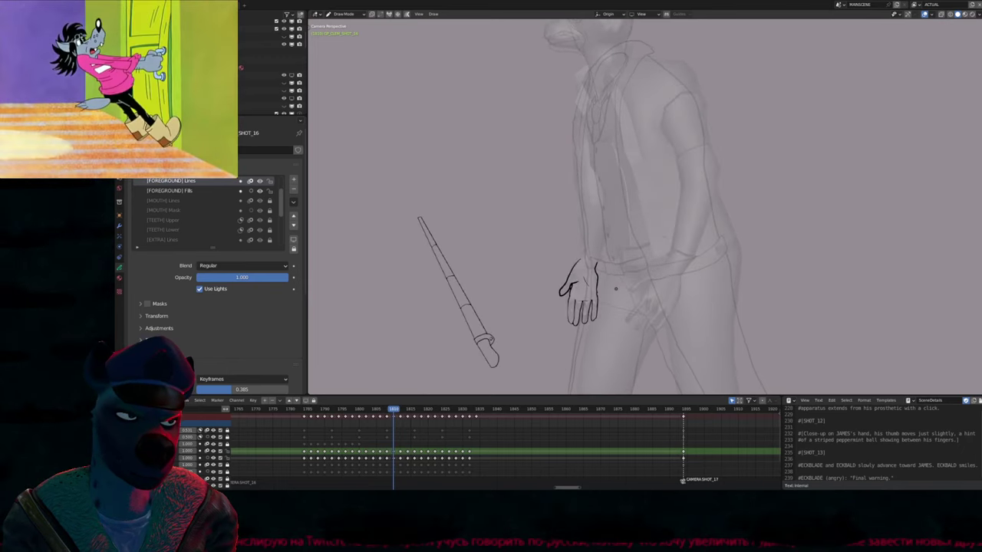
key(Left)
key(Left)
key(Left)
key(Left)
key(Left)
key(Left)
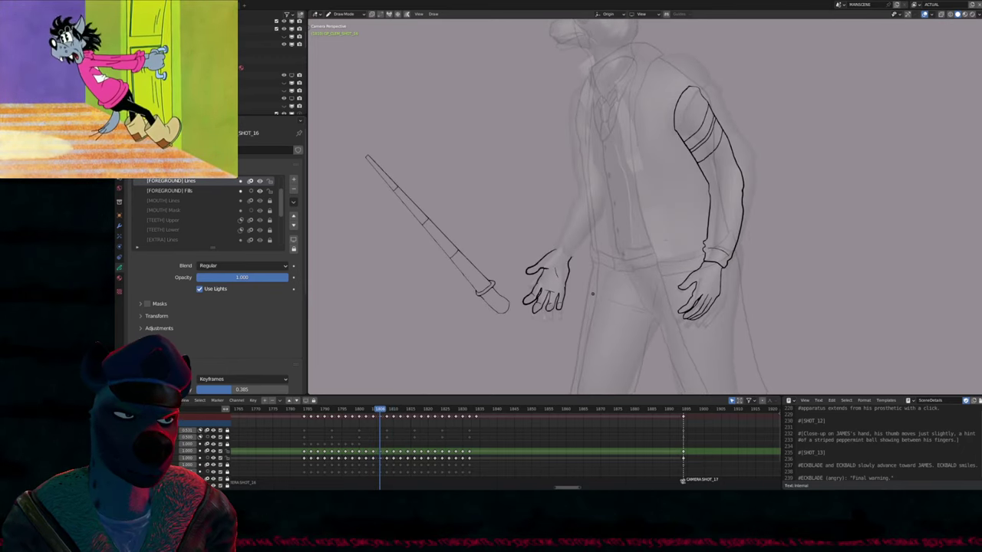
key(Right)
key(Right)
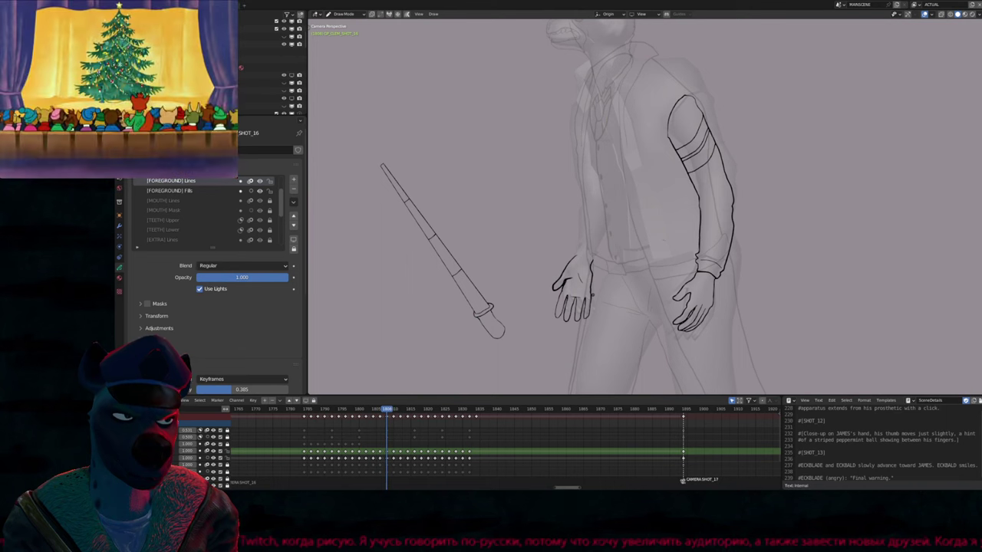
key(Right)
key(Right)
key(Left)
key(Left)
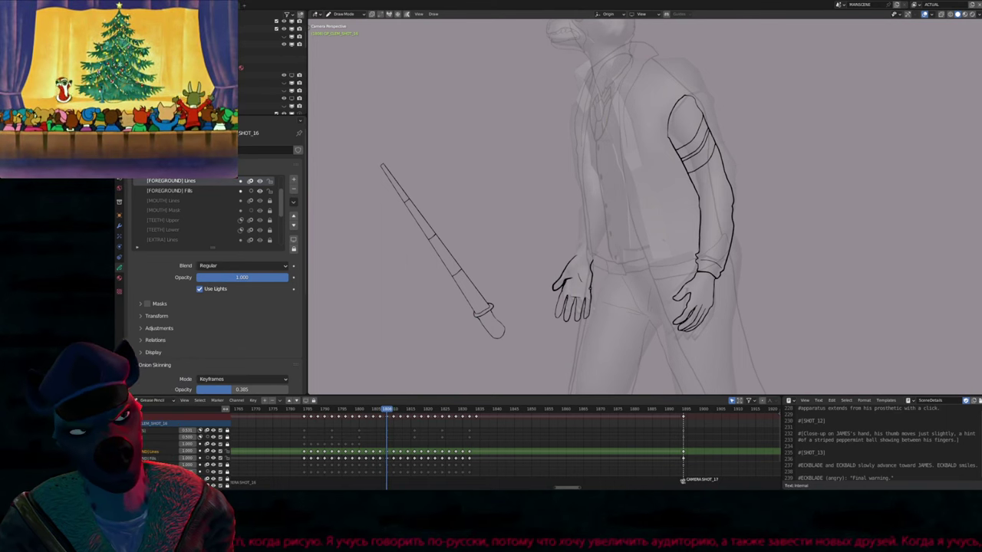
key(Right)
key(Right)
key(Right)
Copy the hand strokes and paste them onto the next frame
key(Tab)
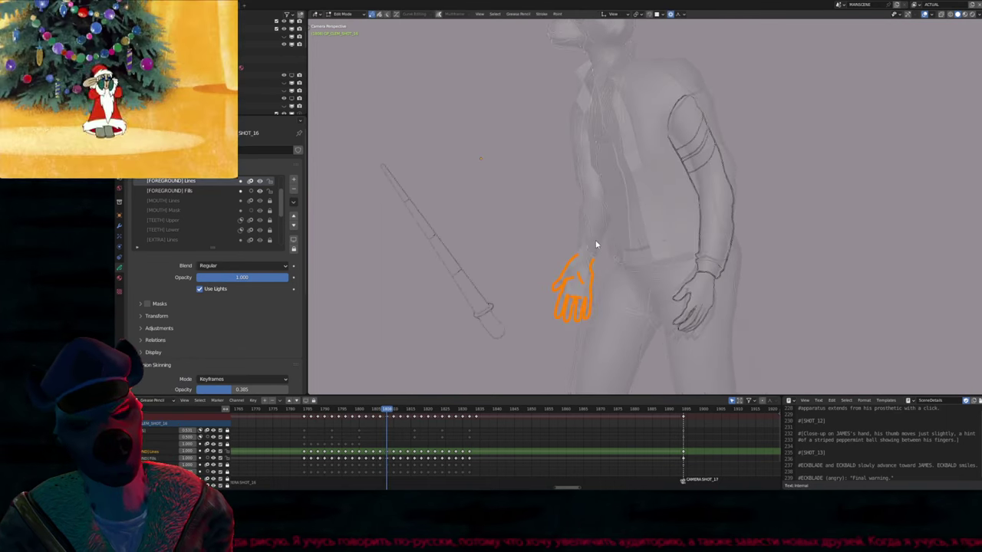
key(Left)
key(c)
drag(580, 285, 620, 300)
key(Escape)
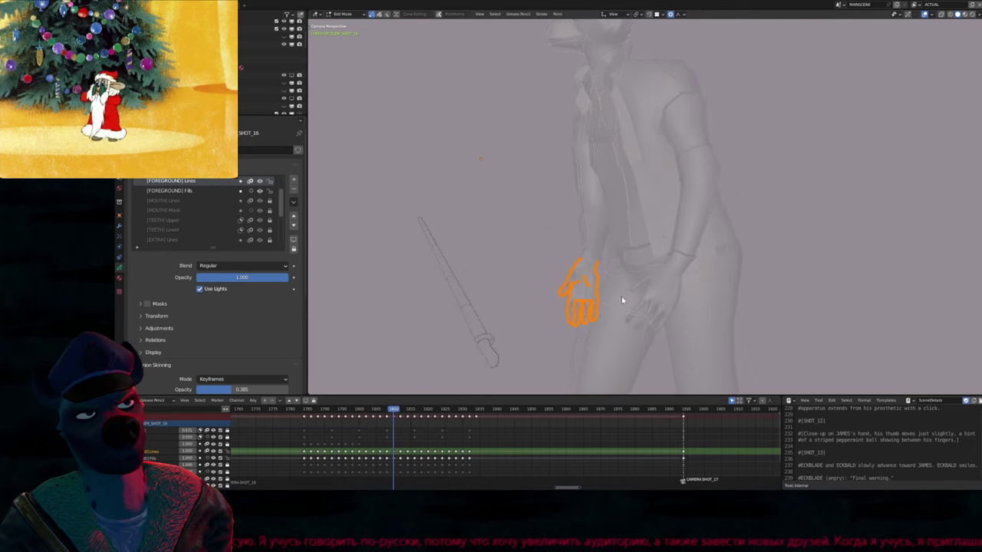
key(Right)
key(Right)
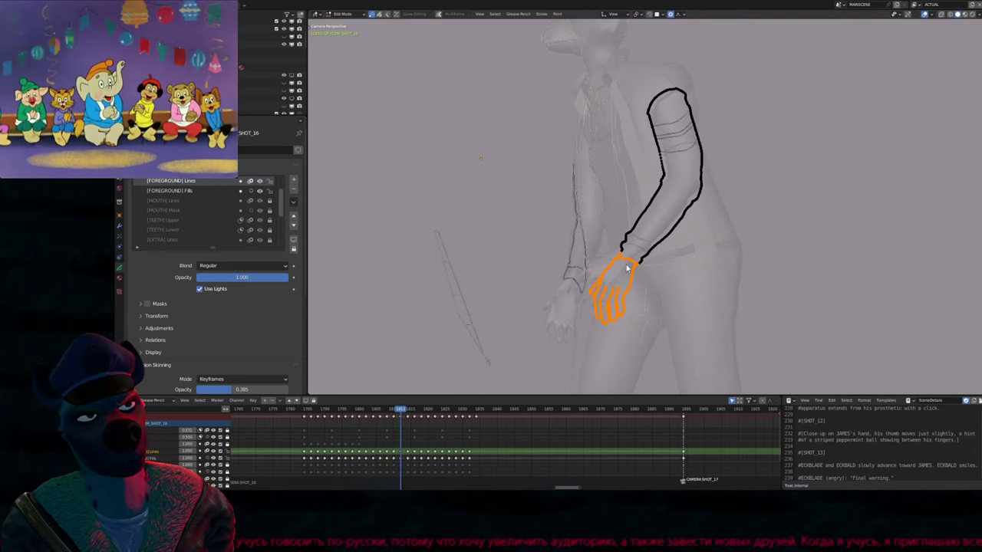
key(ctrl+v)
Rotate the pasted hand and nudge it into its final placement beside the leg
key(r)
click(641, 268)
key(g)
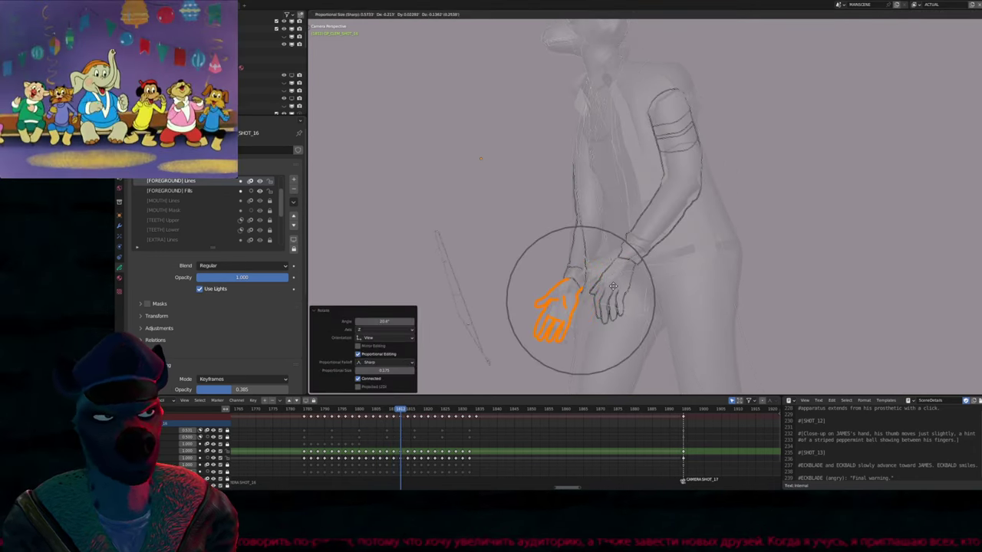
click(613, 286)
key(g)
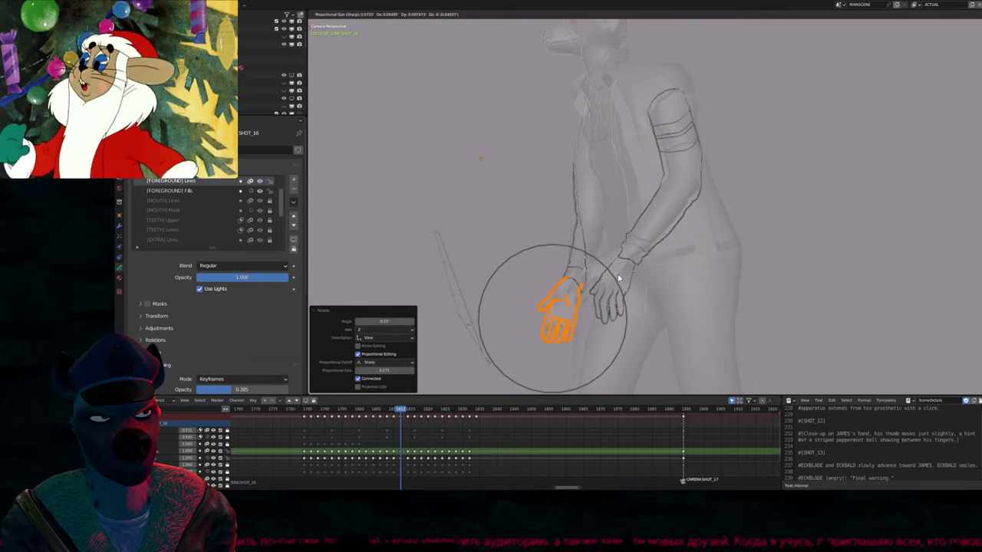
click(618, 278)
key(Tab)
scroll(618, 278, up, 5)
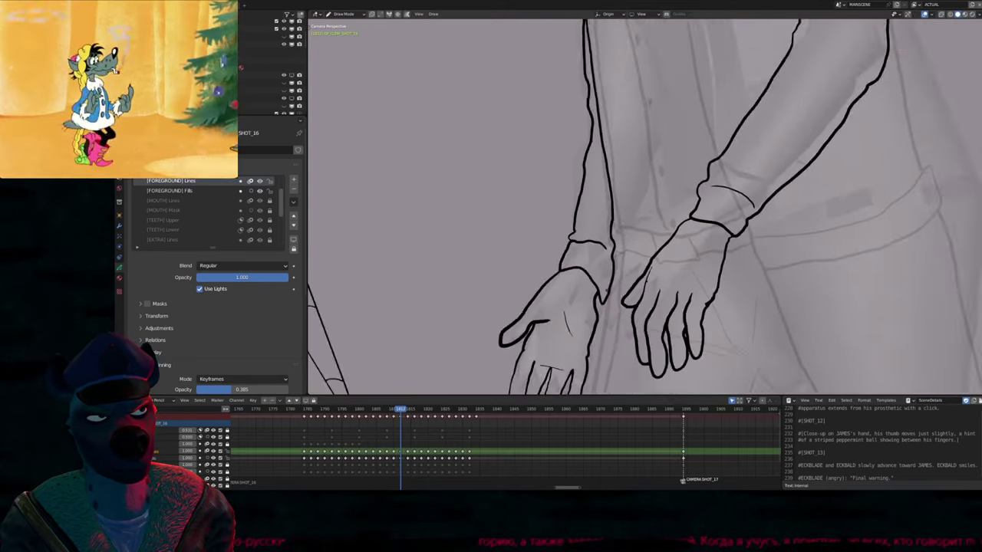
scroll(606, 298, down, 4)
Paste the hand onto the next drawing and rotate it into place
key(Up)
key(Tab)
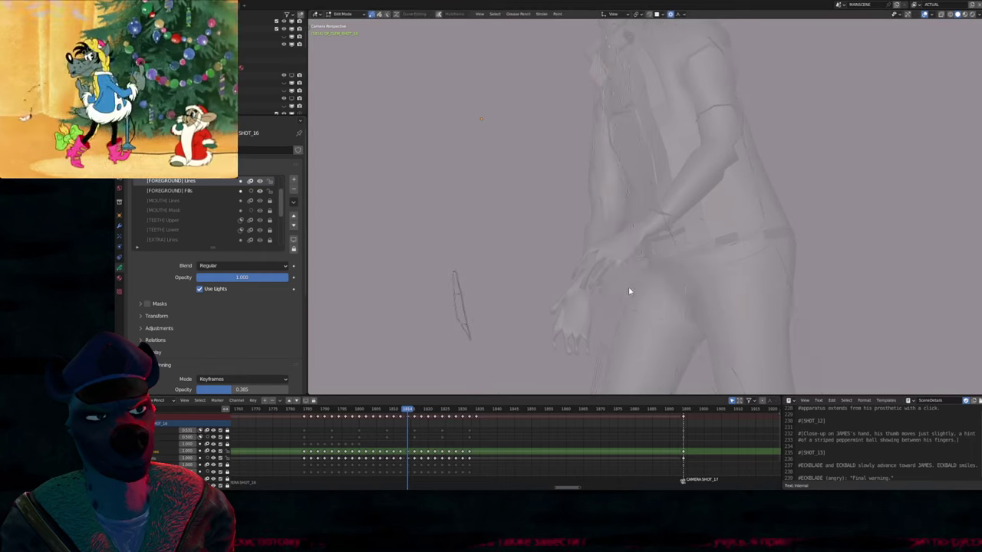
key(ctrl+v)
key(r)
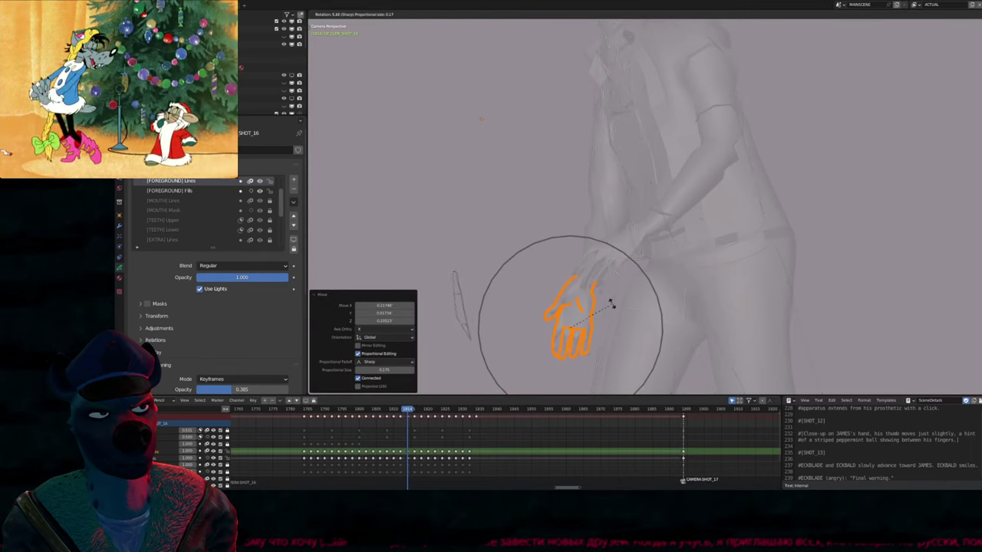
click(612, 298)
key(Tab)
On the working frame, paste the hand strokes, then move and freely rotate them
key(Right)
key(Right)
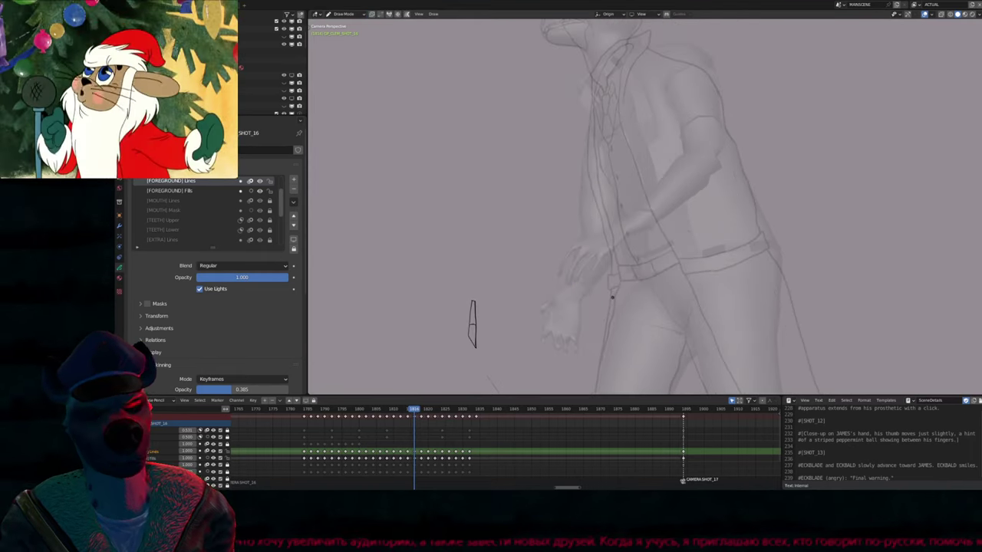
key(Left)
key(Left)
key(Left)
key(Left)
key(Left)
key(Left)
key(Left)
key(Left)
key(Left)
key(Left)
key(Tab)
key(Right)
key(Right)
key(Right)
key(Right)
key(Right)
key(Right)
key(Right)
key(Right)
key(Right)
key(Right)
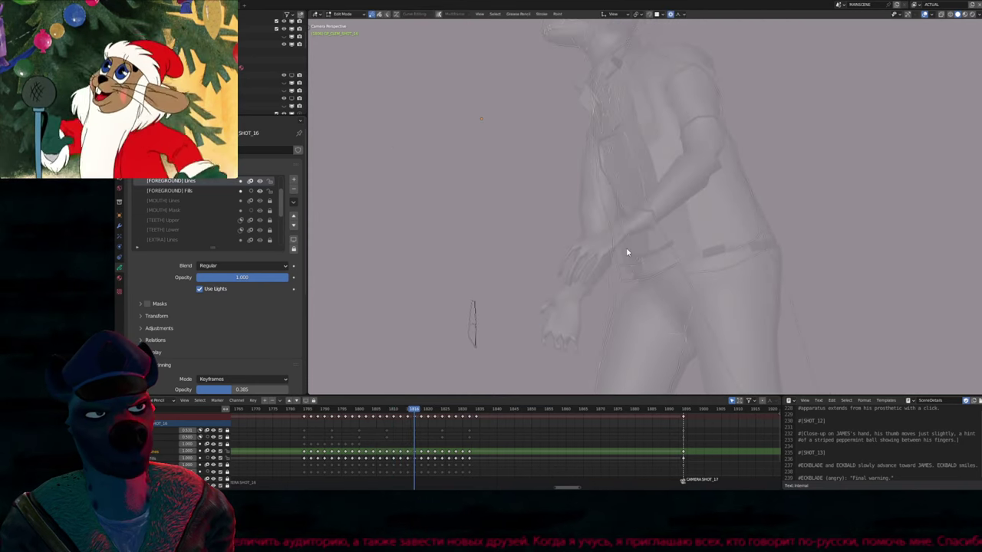
key(ctrl+v)
key(g)
click(610, 295)
key(r)
key(r)
click(617, 263)
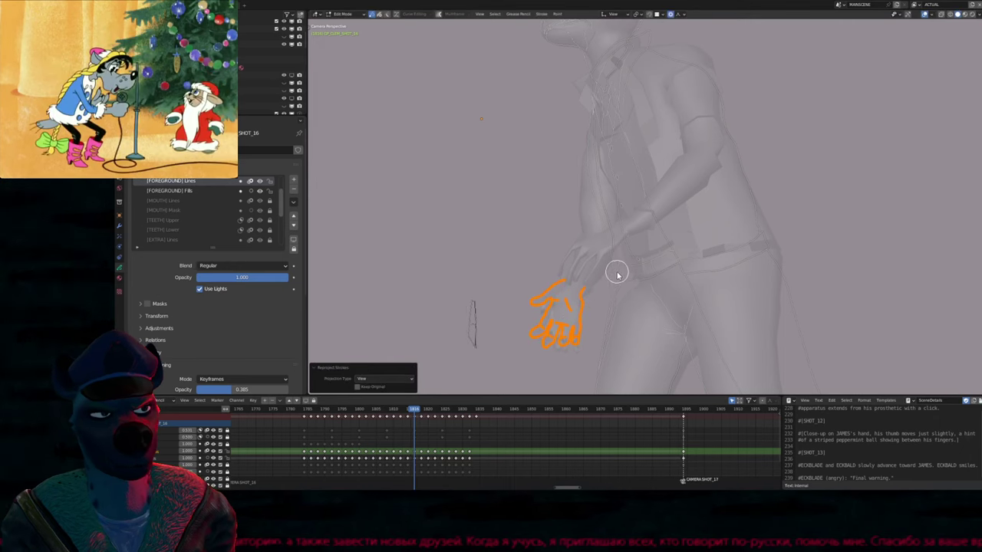
Subdivide the hand strokes and tweak part of the hand with proportional grab
right_click(615, 278)
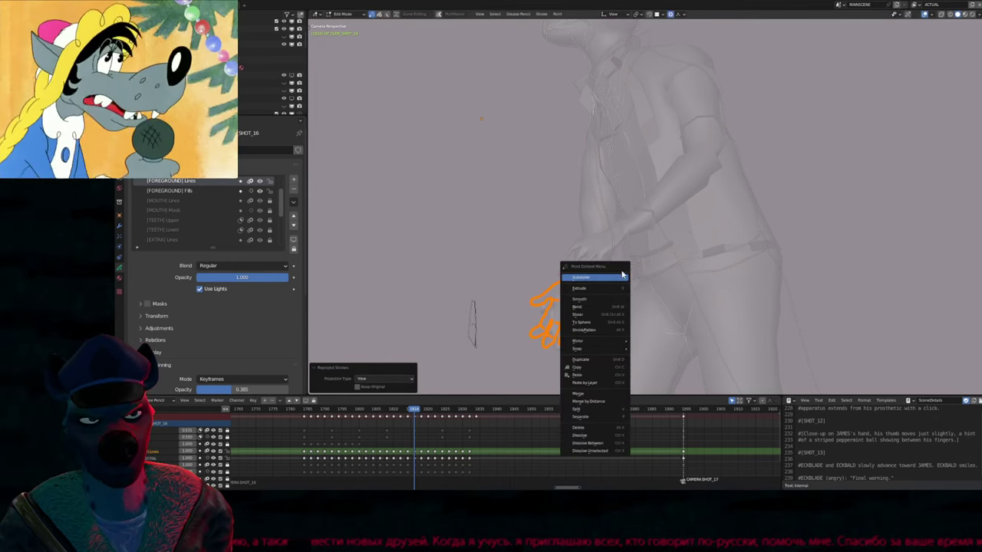
click(622, 276)
key(g)
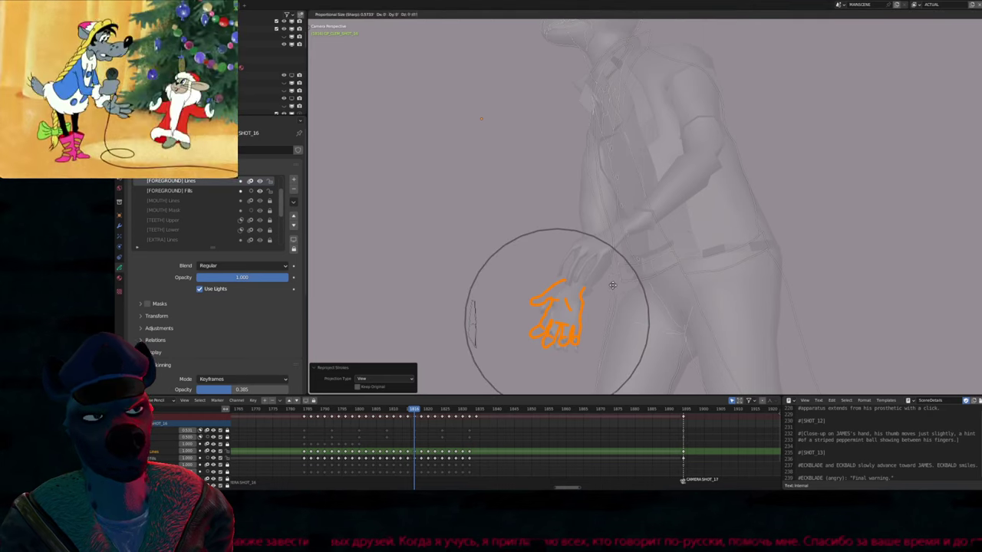
click(612, 293)
key(g)
key(ctrl+z)
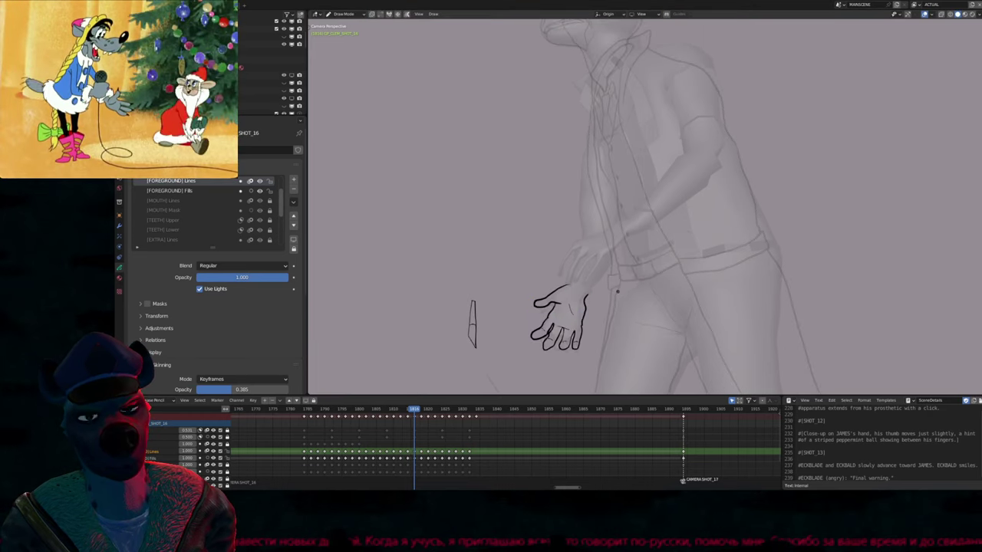
key(g)
key(Escape)
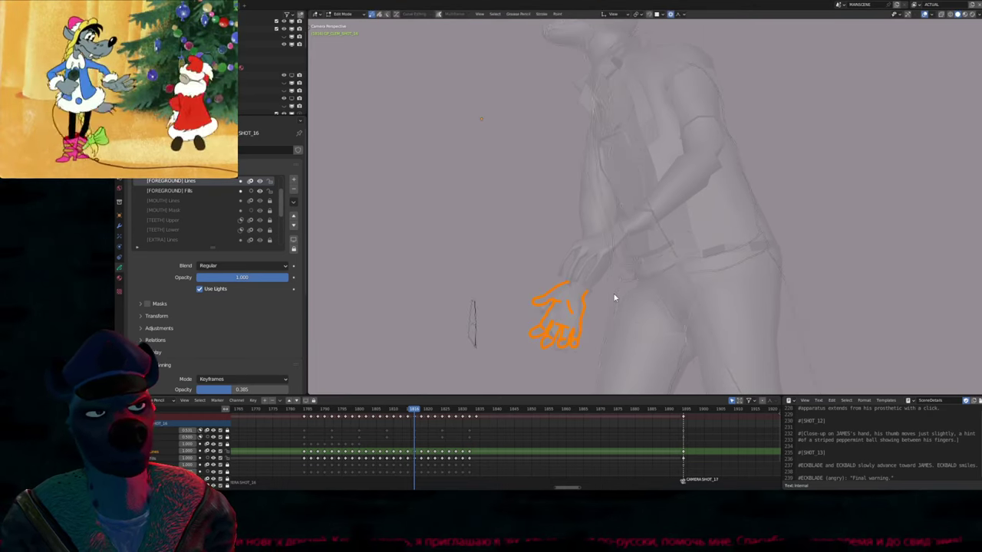
Rotate the hand 10.1°, move it into place, and pull one outline point
key(Up)
key(r)
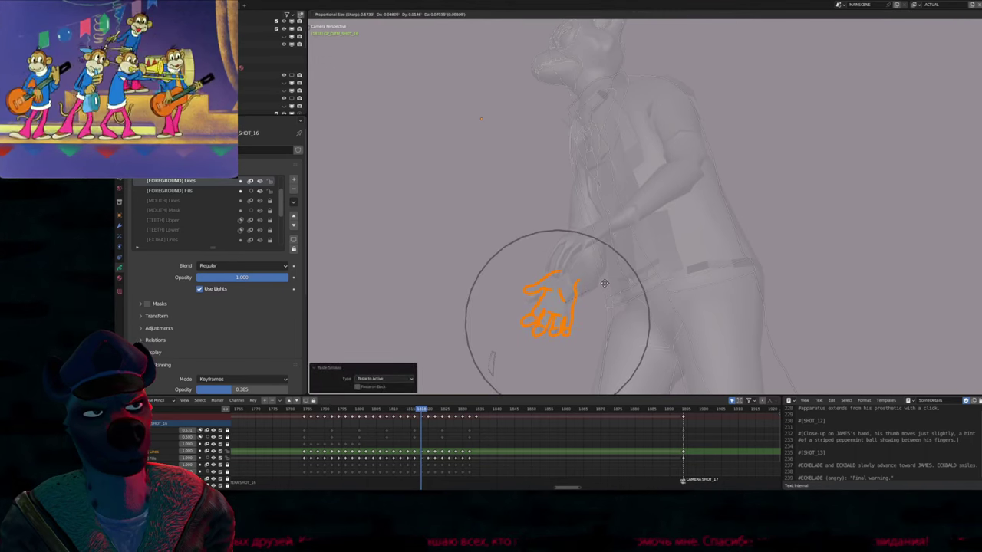
click(612, 296)
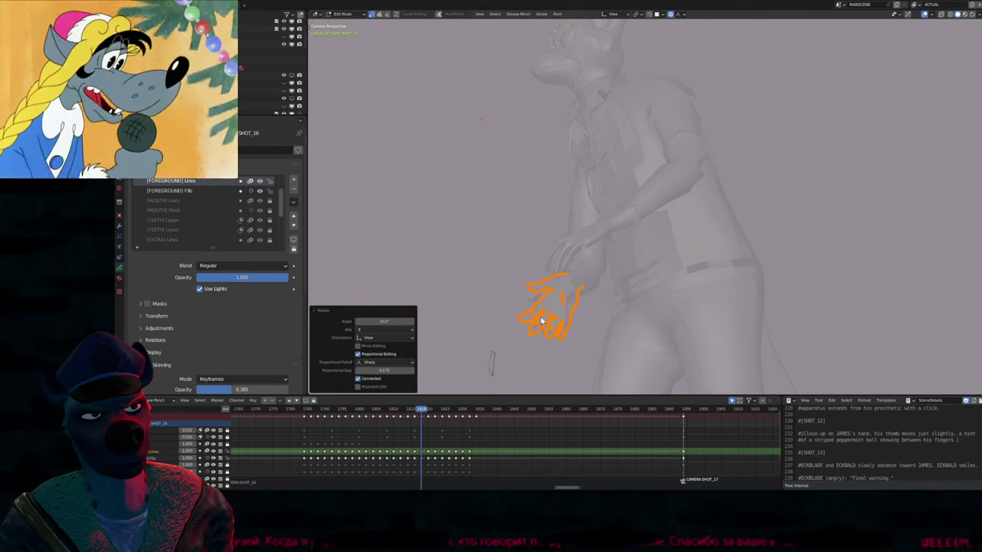
key(g)
scroll(597, 302, down, 2)
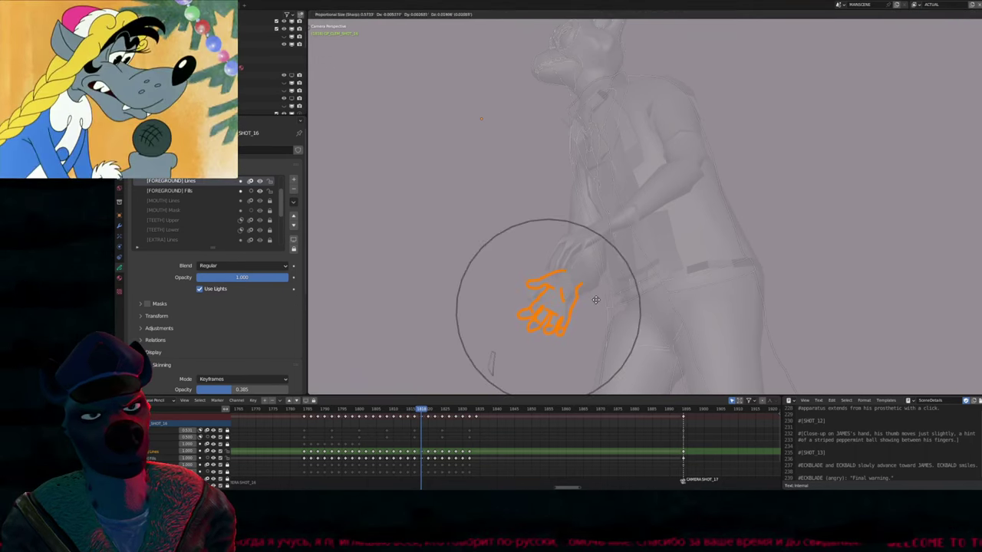
click(595, 304)
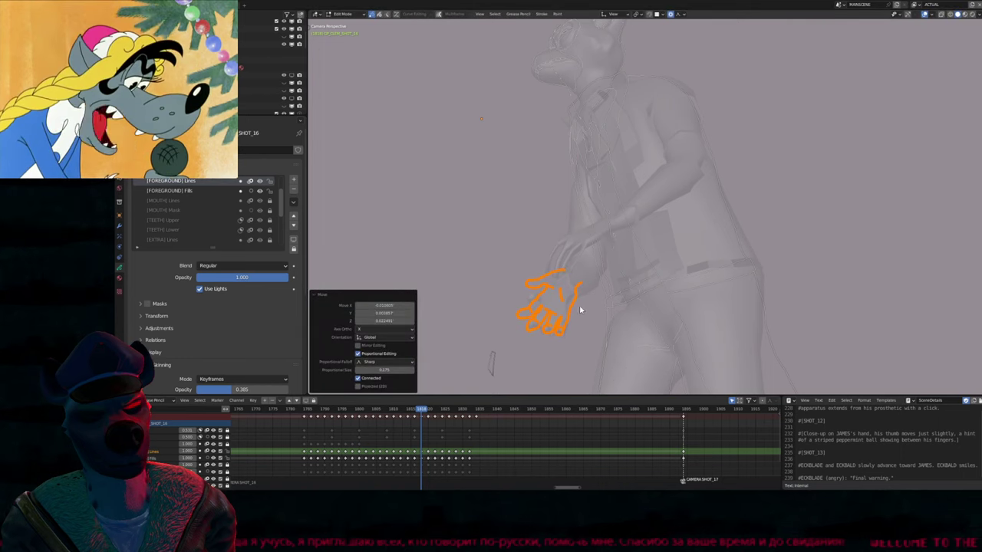
click(524, 290)
key(g)
scroll(523, 299, up, 4)
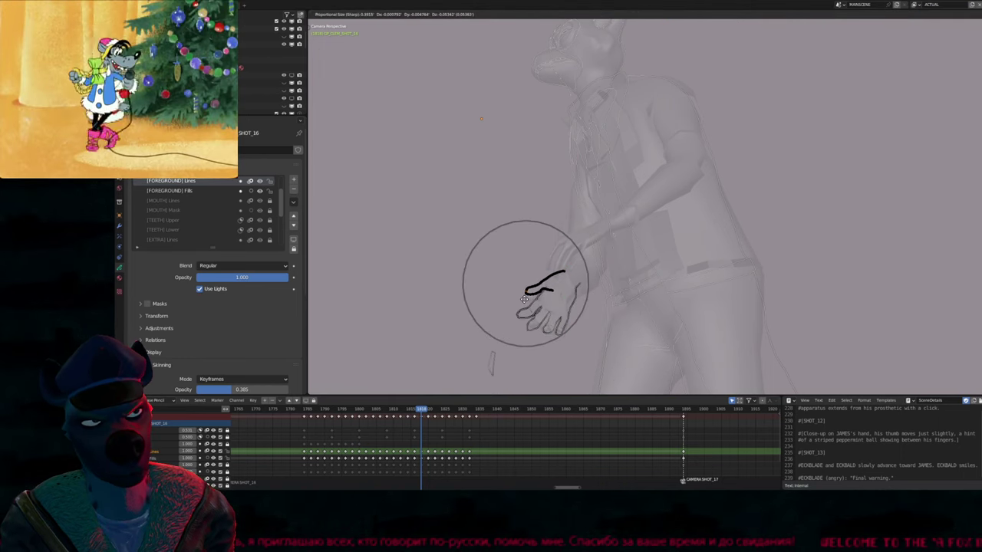
Confirm the reshaped hand outline, compare it with nearby frames, and select all its strokes
click(525, 305)
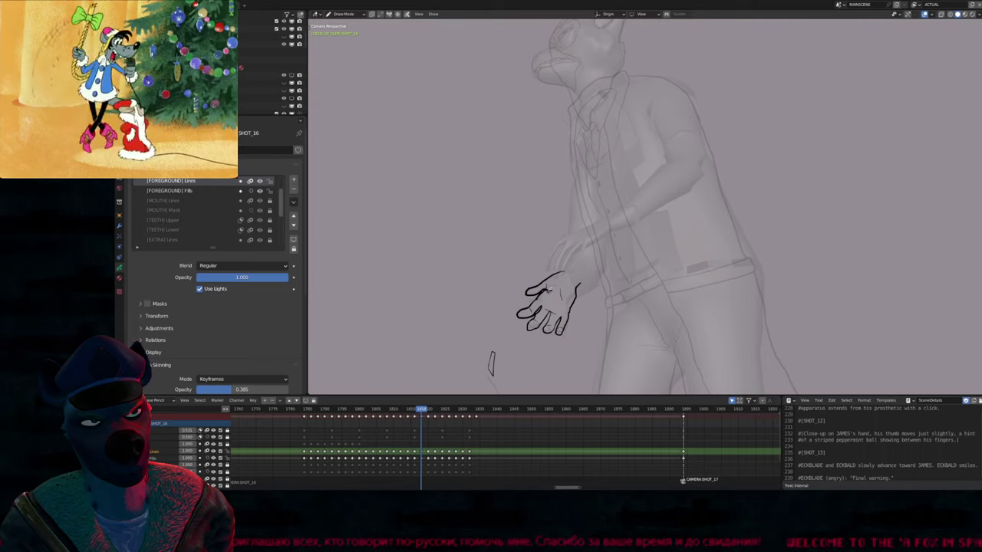
key(Left)
key(Left)
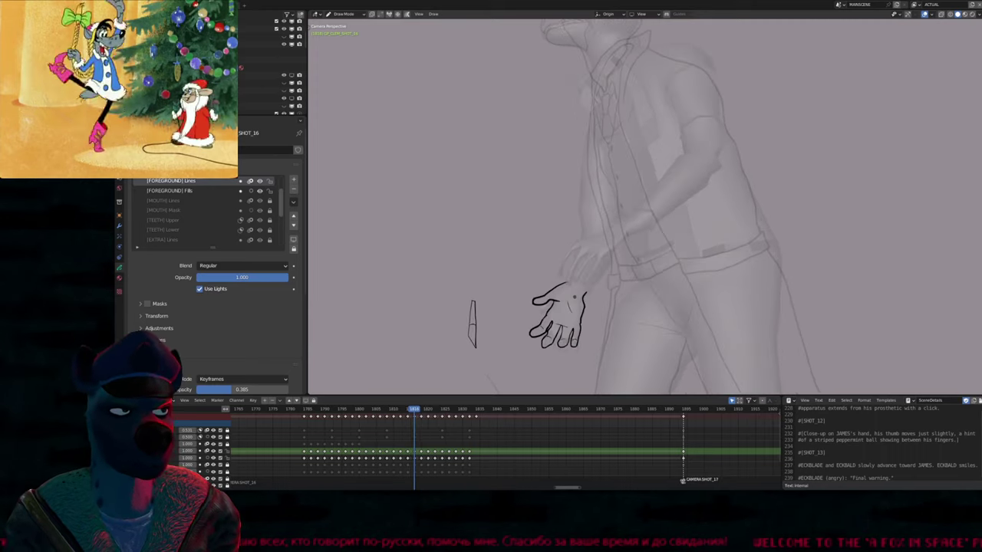
key(Right)
key(Right)
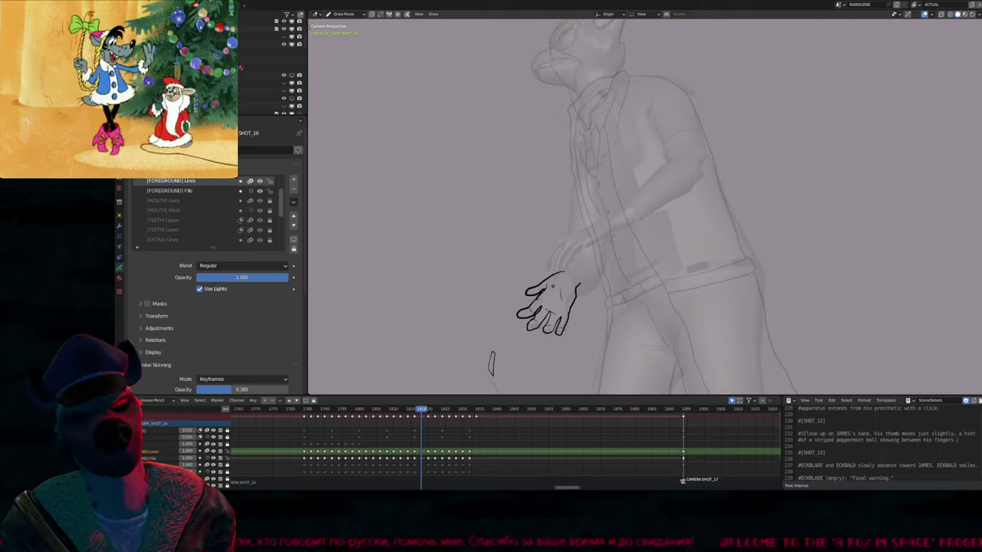
key(Left)
key(Left)
key(Right)
key(Right)
key(Tab)
key(Tab)
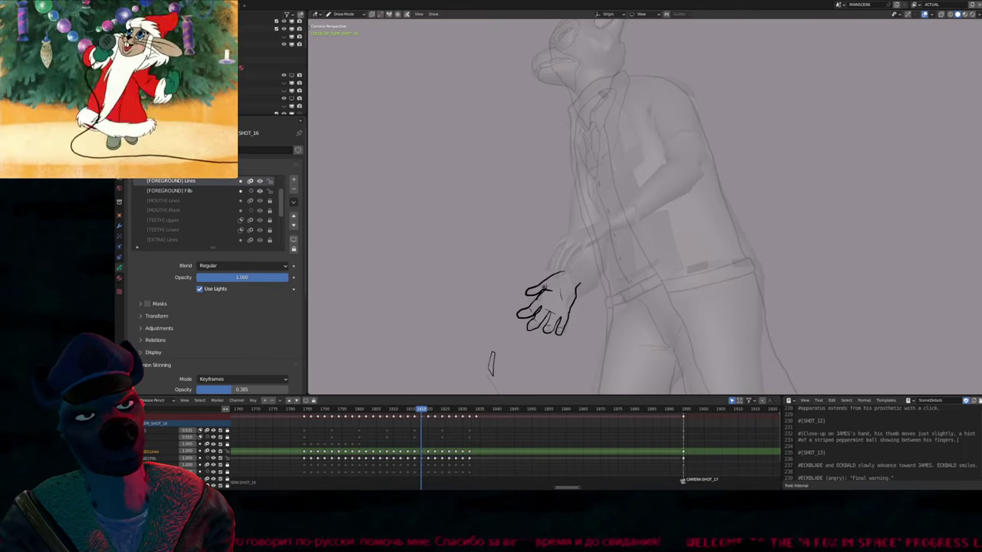
key(Tab)
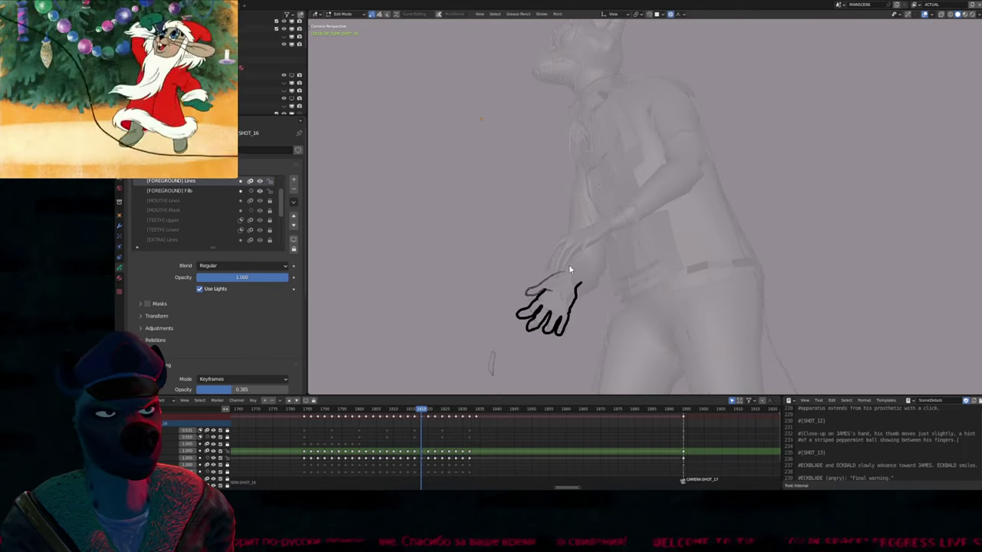
key(a)
key(Tab)
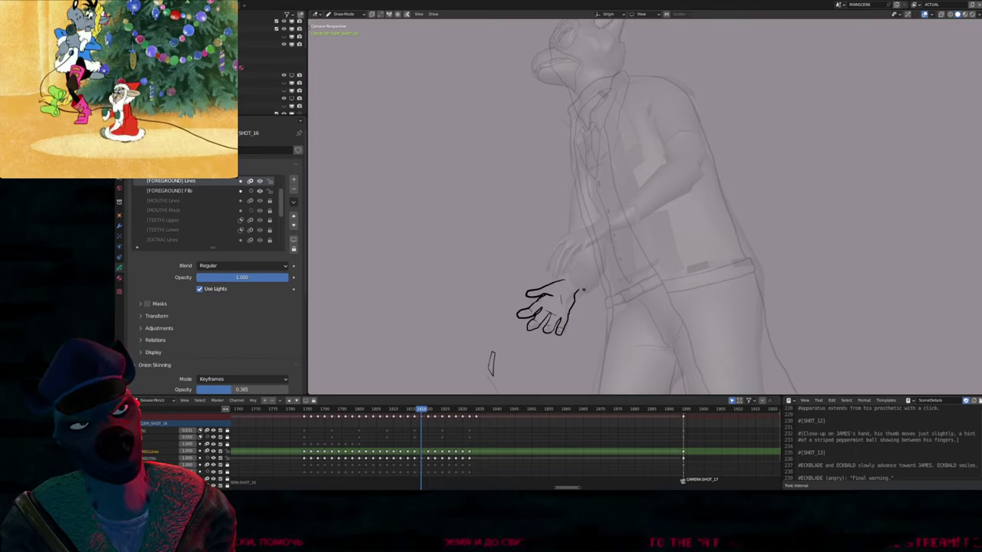
Shrink the drawing brush, undo the last change, and compare neighbouring frames before advancing
key(f)
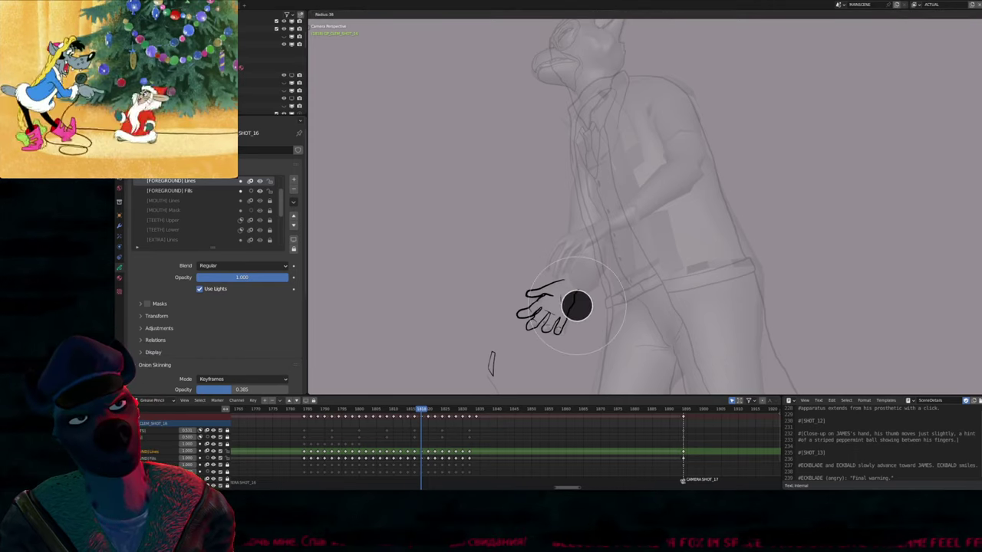
click(578, 303)
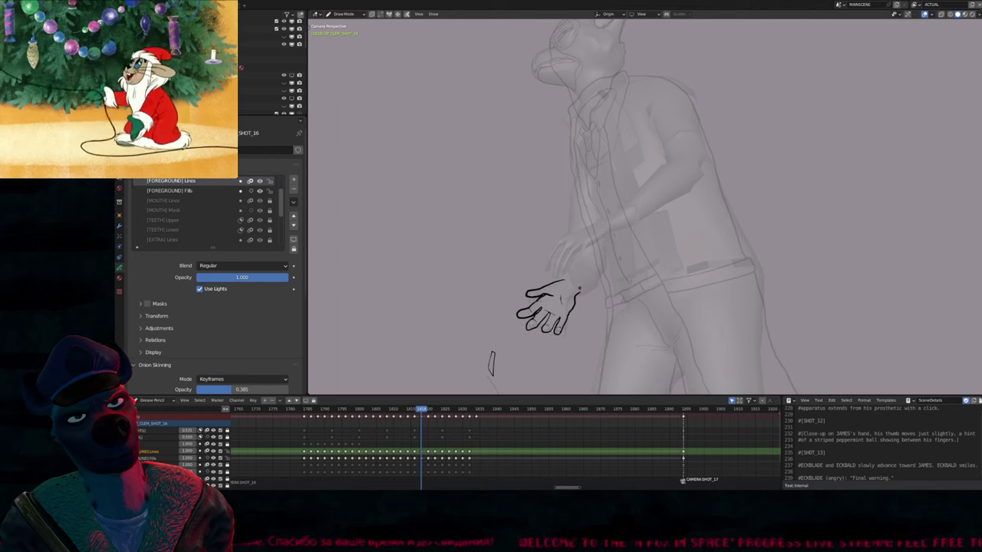
key(ctrl+z)
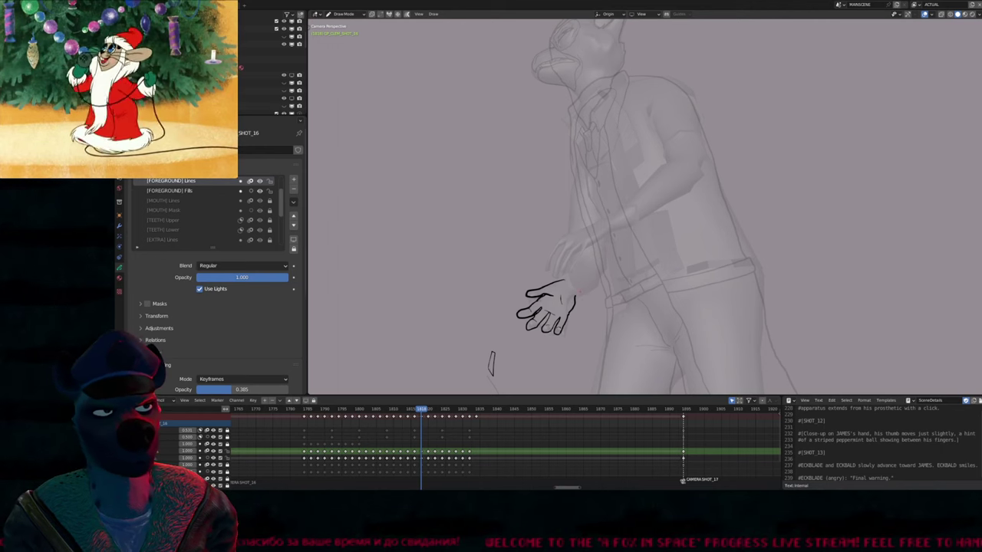
key(Right)
key(Right)
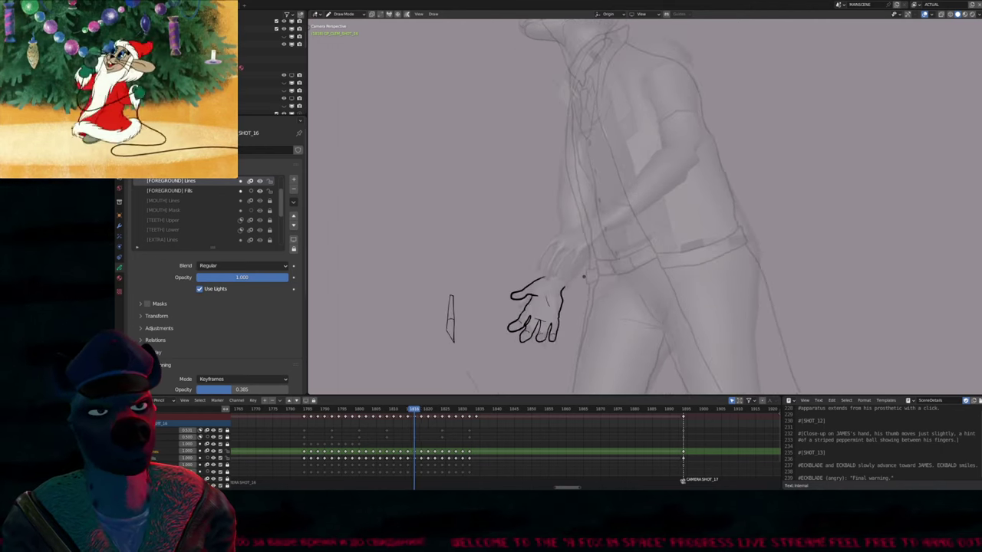
key(Left)
key(Tab)
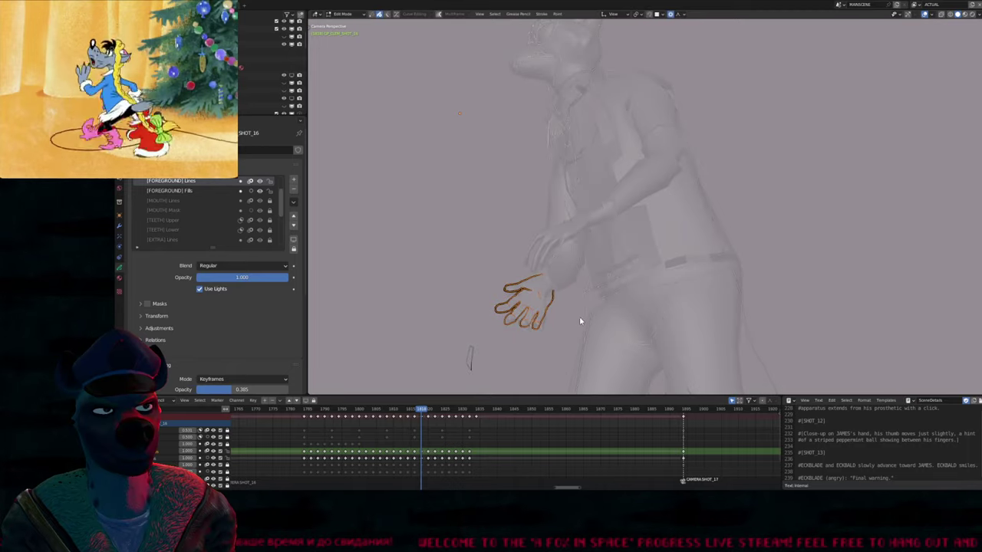
key(Right)
Move the selected hand strokes over the fox model's hand
key(l)
key(g)
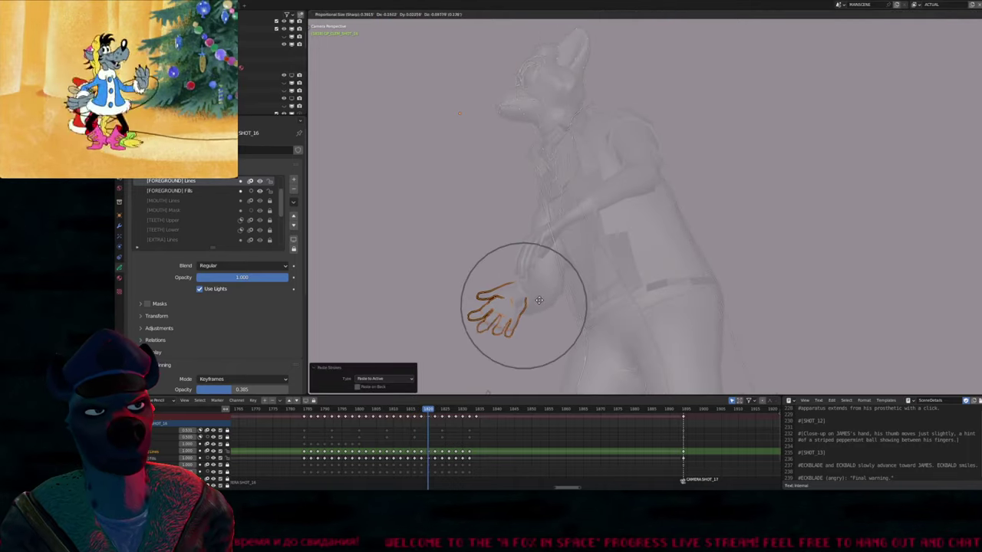
click(538, 303)
key(g)
click(508, 333)
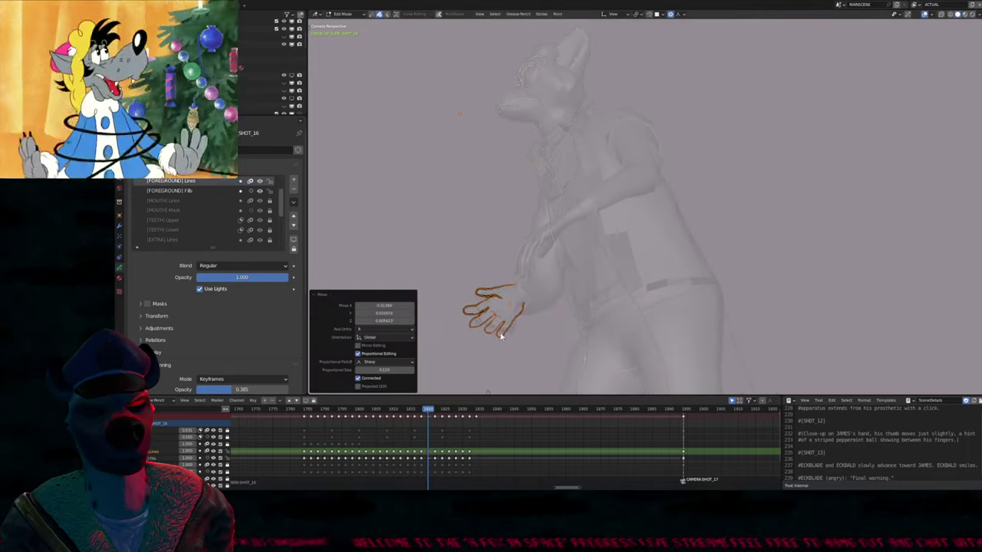
Nudge the hand's fingertip points with soft adjustments to refine their shape
key(alt+a)
scroll(495, 323, up, 6)
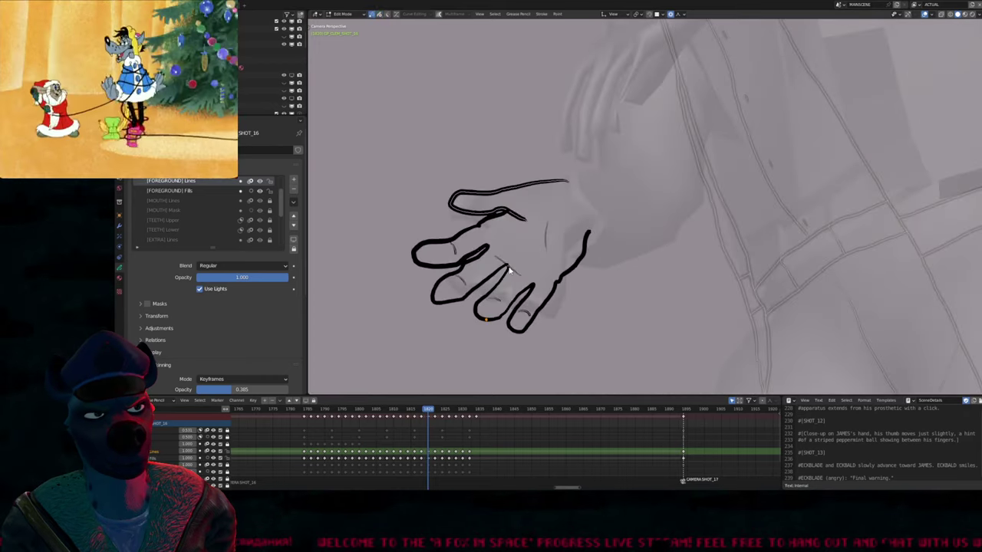
shift+click(508, 330)
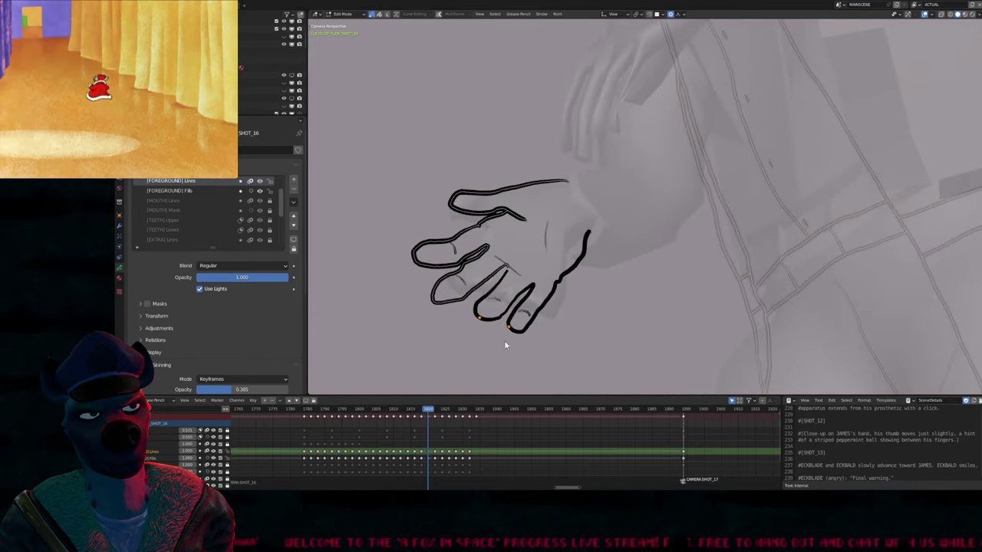
key(g)
click(497, 310)
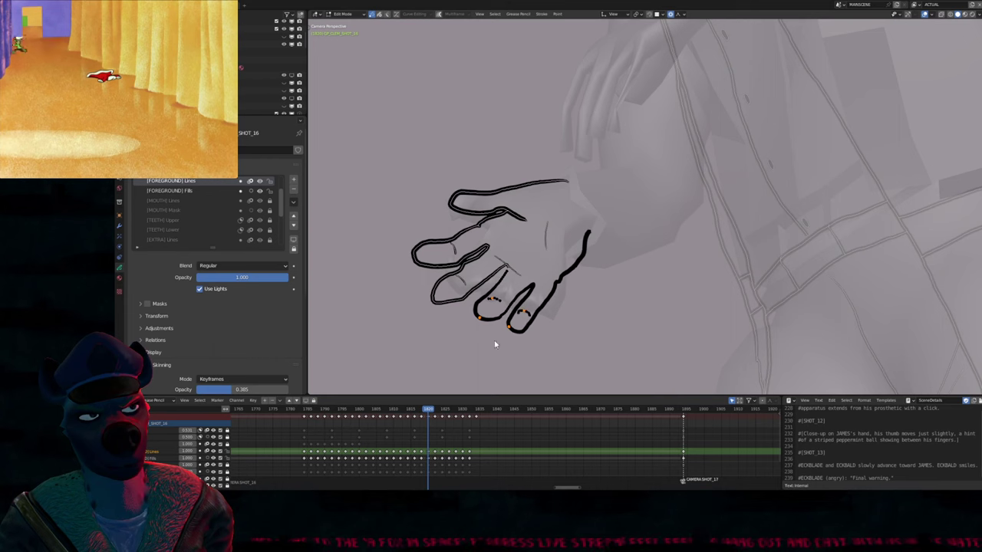
key(g)
click(477, 340)
Select the inked hand strokes in Edit Mode and copy them
key(Tab)
scroll(495, 337, down, 2)
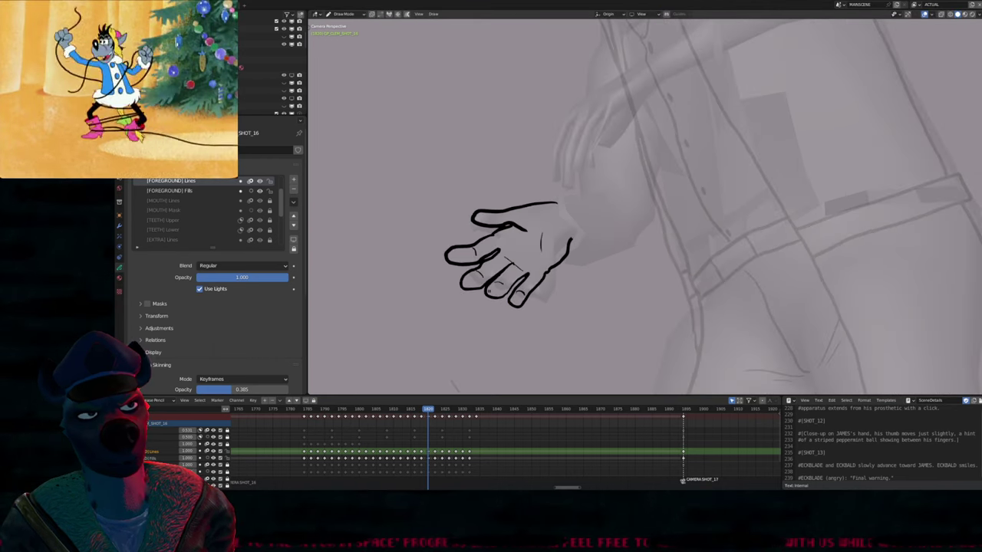
scroll(518, 330, down, 3)
key(Tab)
key(g)
key(Escape)
scroll(601, 281, down, 5)
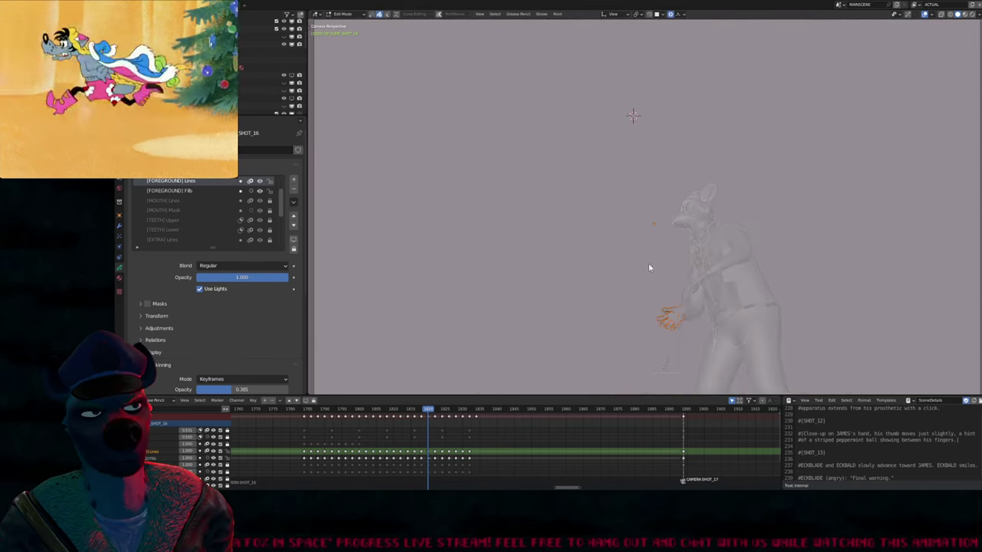
Paste the hand onto frame 1822 and move it over the model's new hand position
key(Right)
key(Right)
scroll(688, 340, up, 8)
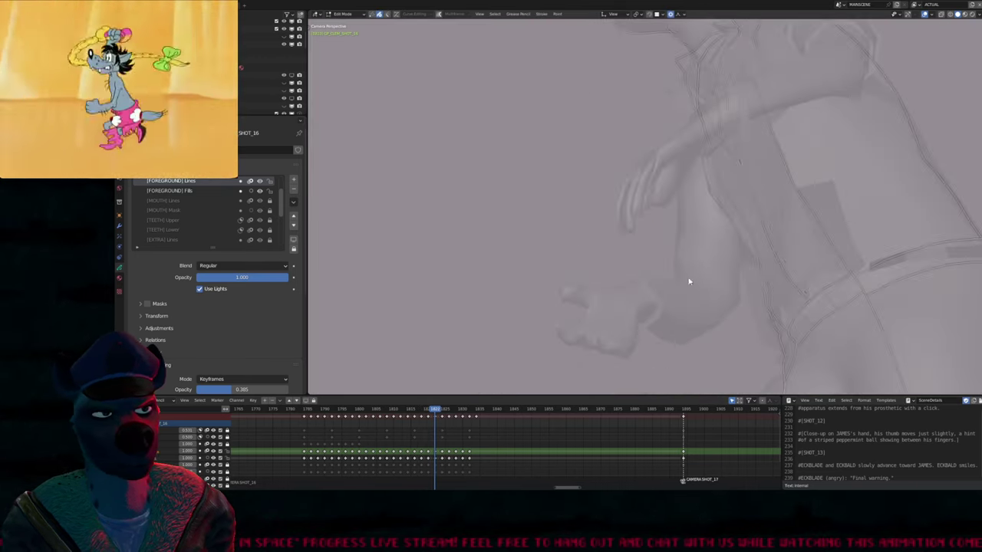
key(ctrl+v)
key(g)
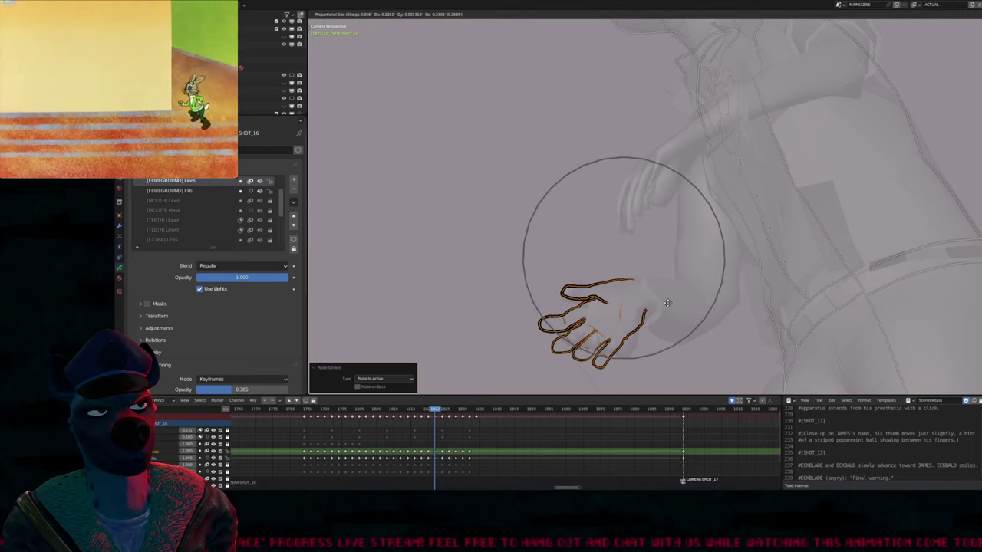
click(639, 292)
scroll(649, 276, down, 5)
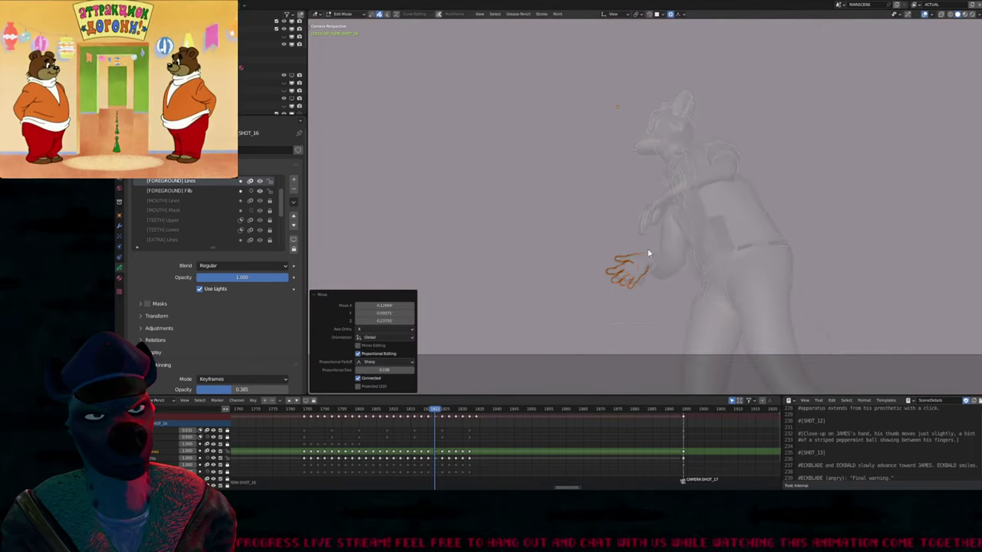
key(Left)
key(Left)
key(Left)
key(Left)
key(Left)
key(Left)
key(Left)
key(Left)
key(Left)
key(Left)
key(Left)
key(Left)
key(Left)
key(Left)
key(Left)
key(Left)
key(Left)
key(Left)
key(Left)
key(Left)
key(Left)
key(Left)
key(Left)
key(Left)
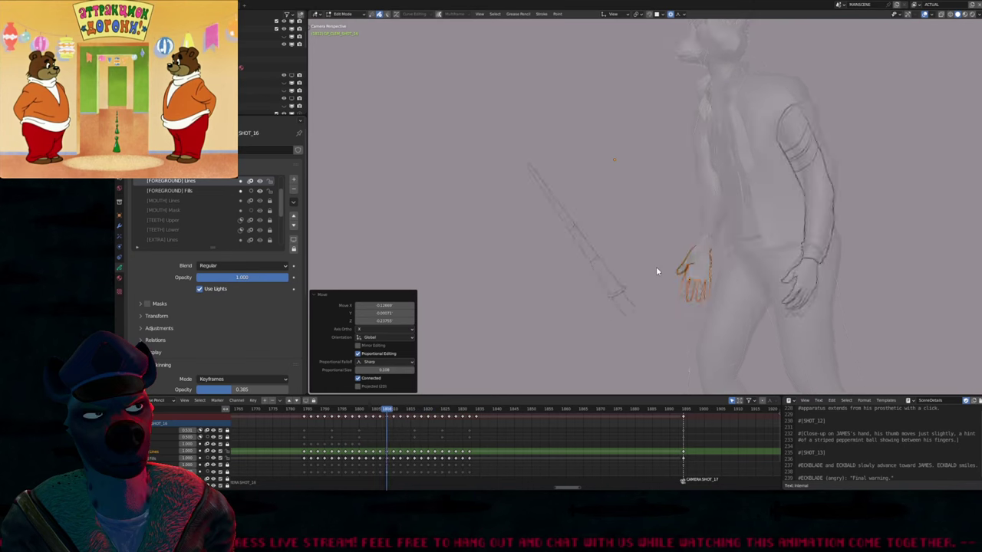
Scrub back and forth through the frames to check the hand's motion
key(Right)
key(Right)
key(Right)
key(Right)
key(Right)
key(Right)
key(Right)
key(Right)
key(Right)
key(Right)
key(Right)
key(Right)
key(Right)
key(Right)
key(Right)
key(Right)
key(Right)
key(Right)
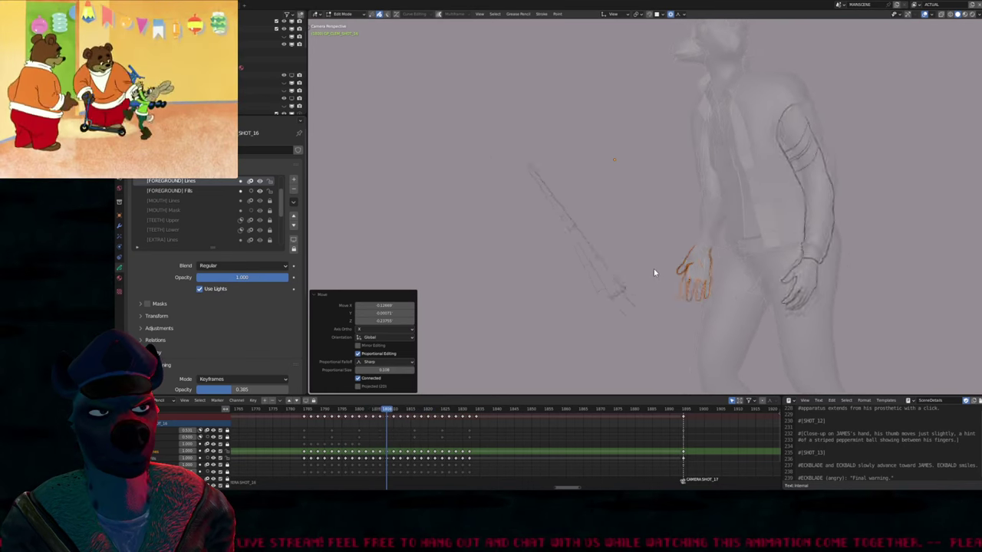
key(Left)
key(Left)
key(Left)
key(Left)
key(Left)
key(Left)
key(Left)
key(Left)
key(Left)
key(Left)
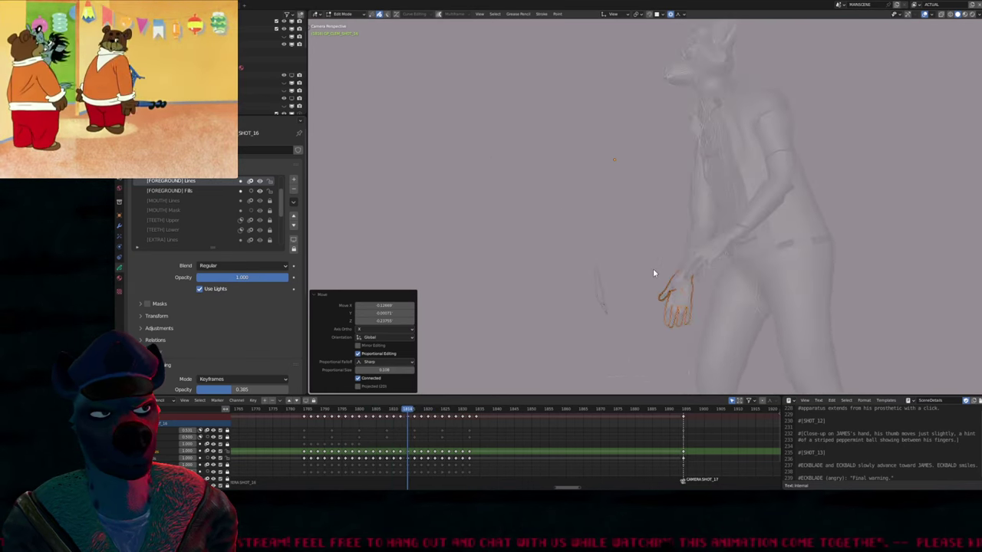
key(Right)
key(Right)
key(Right)
key(Right)
key(Right)
key(Right)
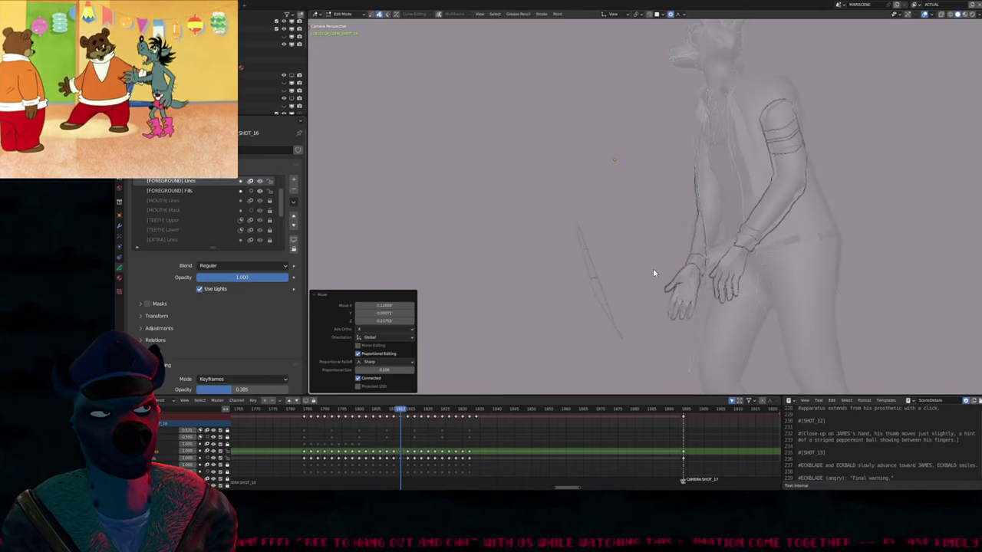
key(Right)
key(Right)
key(Left)
key(Left)
key(Right)
key(Right)
key(Left)
key(Left)
scroll(709, 307, up, 3)
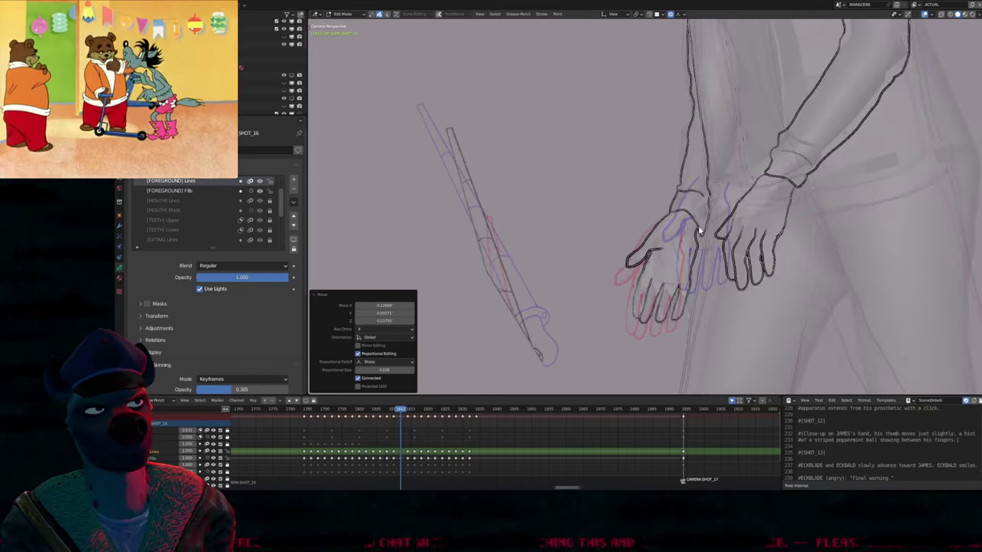
On the next drawn frame, lasso-select the hand strokes and rotate them into a new pose
key(Tab)
key(Right)
key(Right)
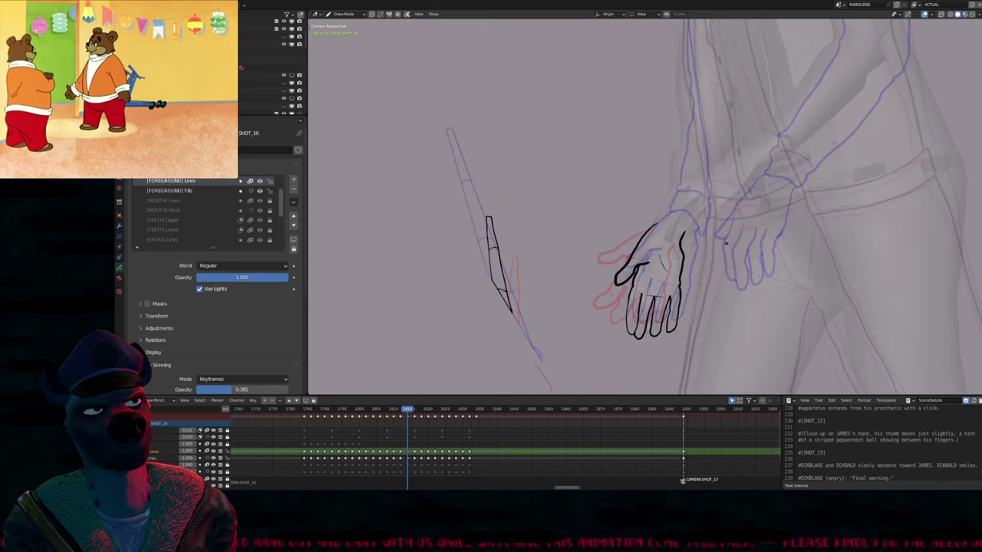
key(Tab)
key(c)
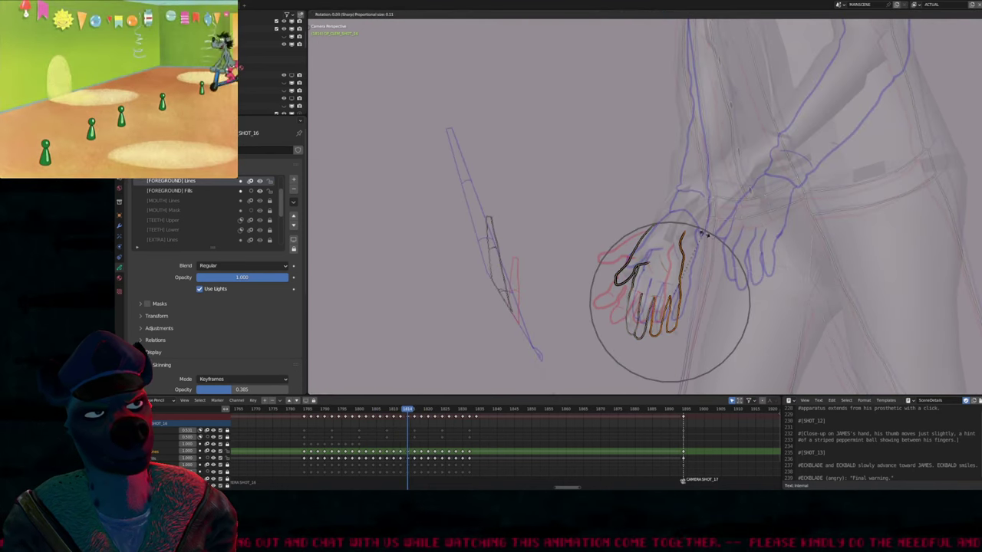
key(Escape)
mouse_move(694, 201)
ctrl+right_down()
mouse_move(565, 326)
mouse_move(737, 290)
ctrl+right_up()
key(r)
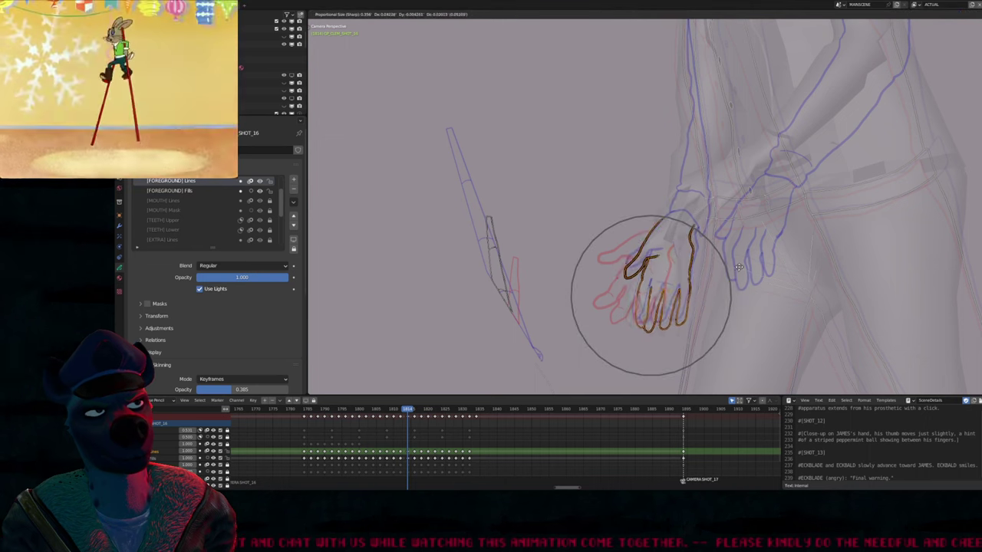
click(741, 273)
key(Tab)
On the previous drawn frame, shift the hand strokes into place with two moves
key(Down)
key(Down)
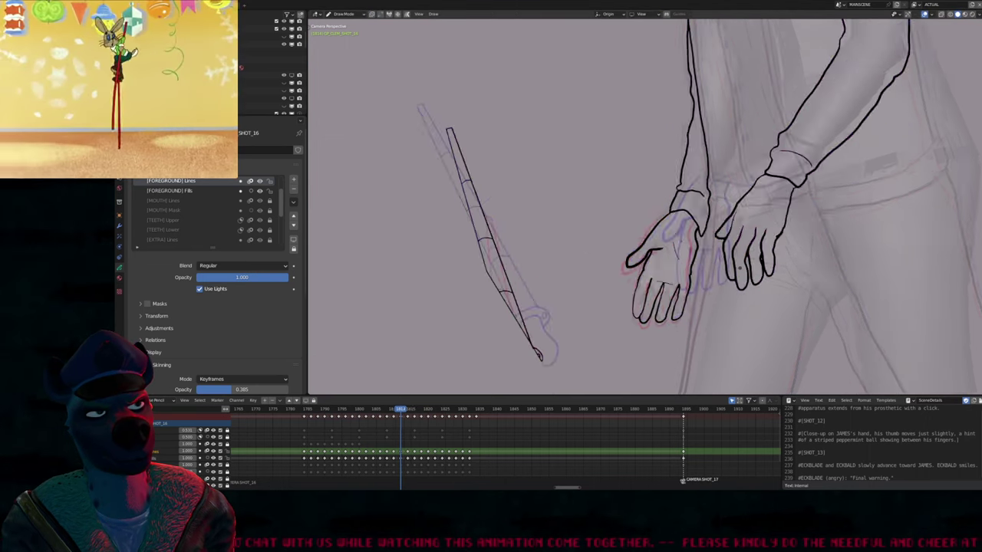
key(Tab)
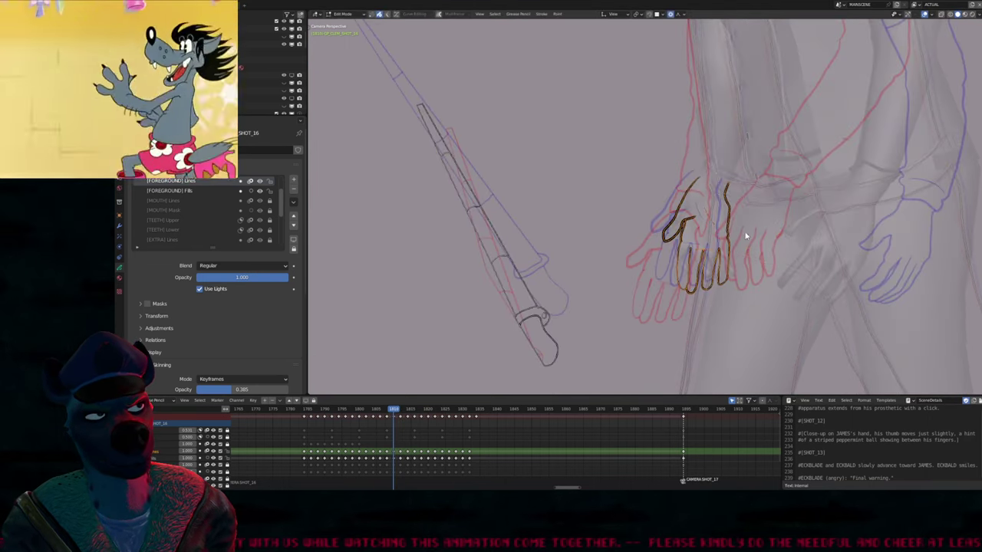
key(g)
scroll(709, 322, down, 3)
click(758, 273)
key(g)
click(757, 274)
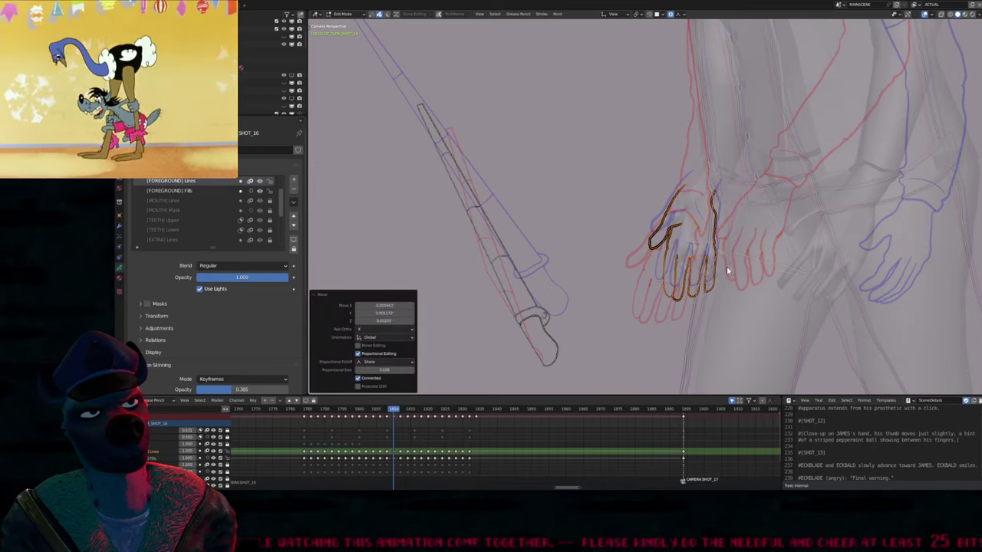
key(Tab)
scroll(690, 278, down, 4)
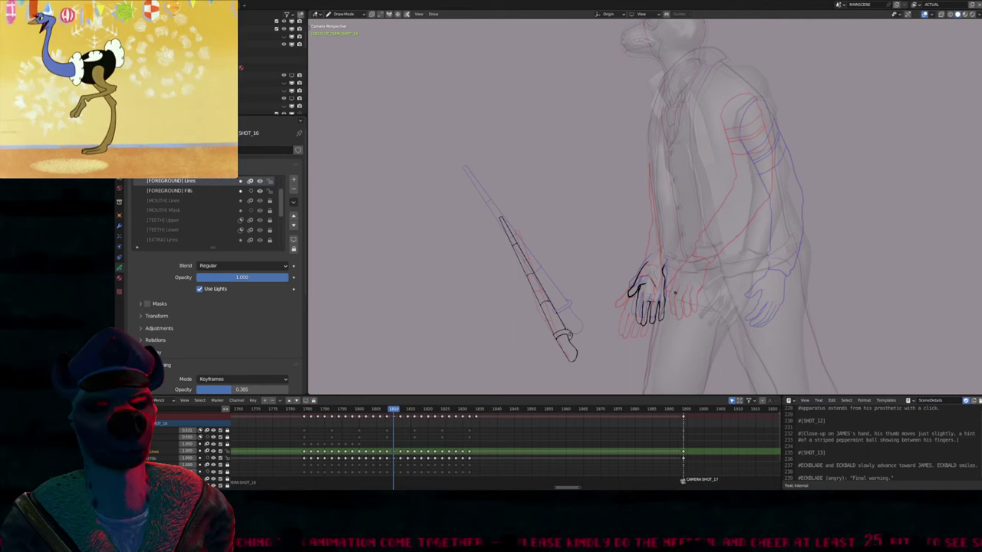
Flip between neighbouring frames to review the hand poses
key(Right)
key(Right)
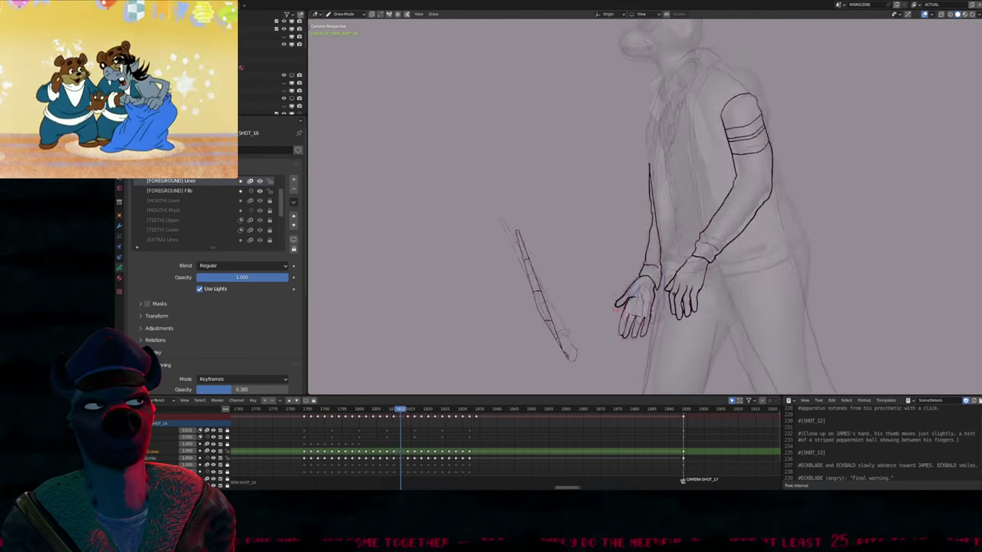
key(Right)
key(Right)
key(Left)
key(Left)
key(Left)
key(Left)
key(Right)
key(Right)
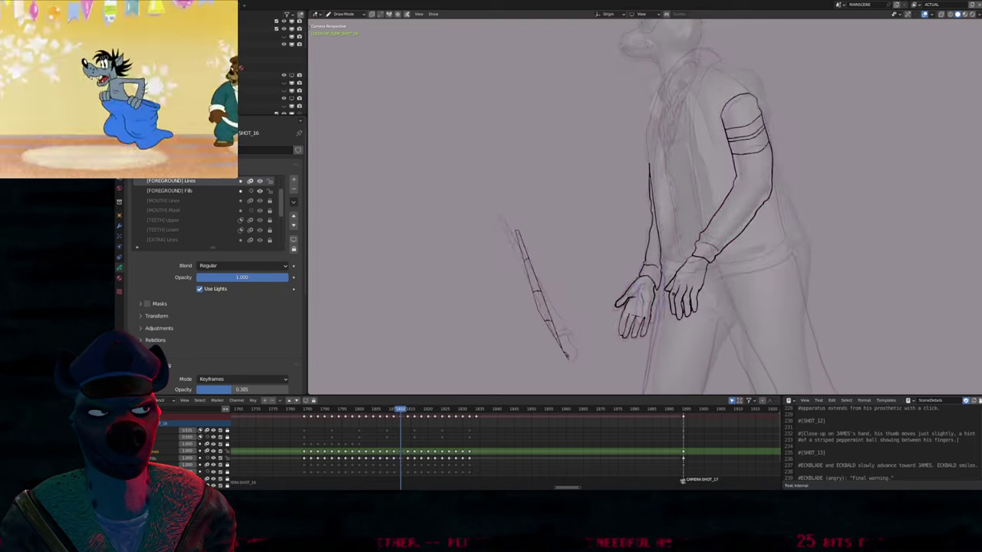
key(Right)
key(Right)
key(Left)
key(Left)
scroll(666, 295, up, 4)
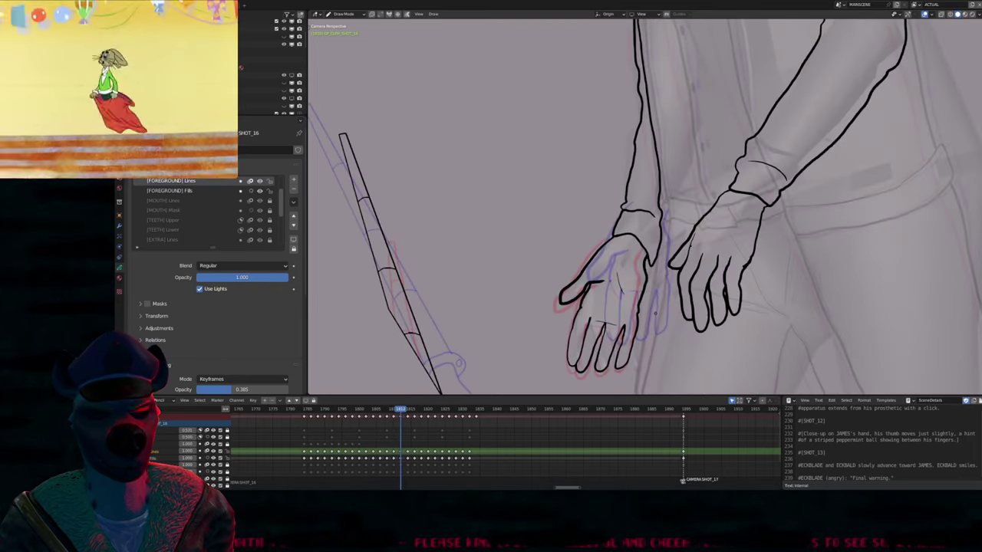
key(Right)
key(Right)
Rotate and reposition the hand stroke on this frame, then return to Draw Mode
key(Tab)
key(r)
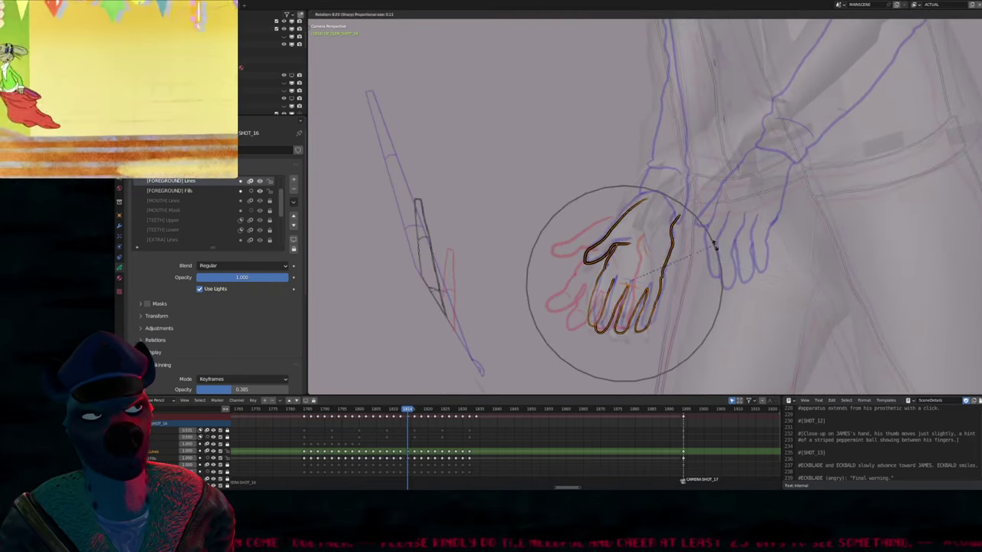
click(713, 244)
key(g)
click(698, 254)
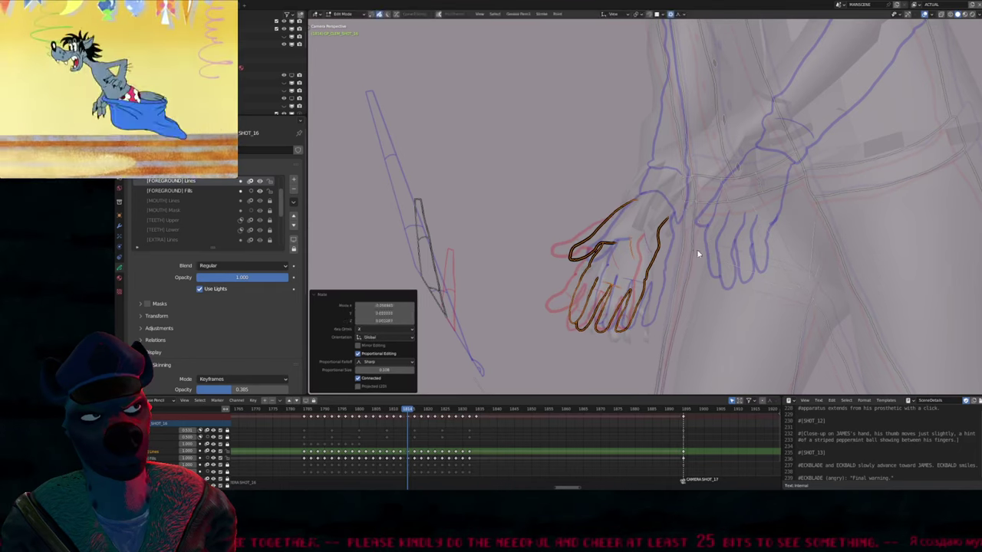
key(Tab)
key(Right)
key(Right)
key(Left)
key(Left)
key(Left)
key(Left)
key(Left)
key(Left)
key(Left)
Ink a black line splitting the curled hand's lower finger loop beneath the red arm sketch
key(Right)
key(Right)
key(Right)
key(Right)
key(Right)
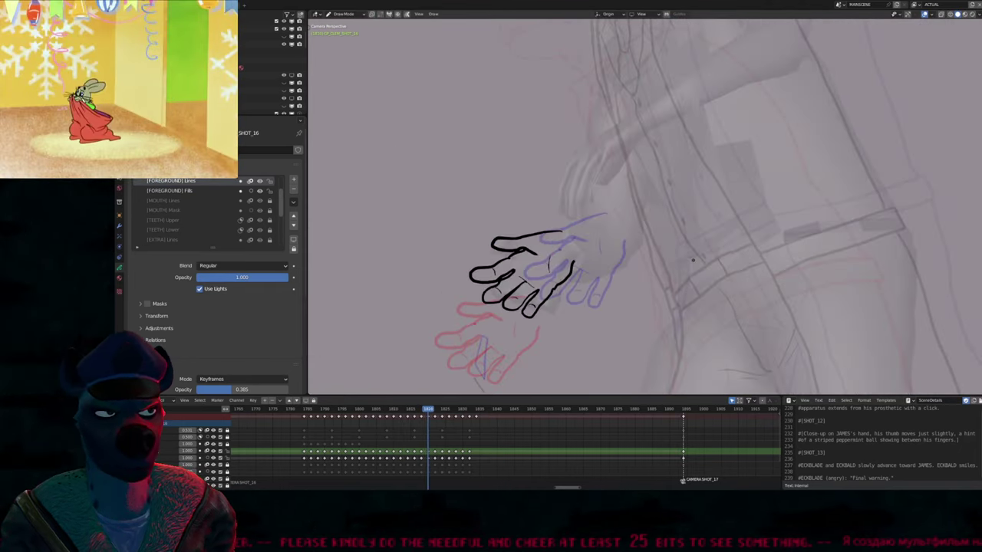
key(Right)
key(Right)
key(Right)
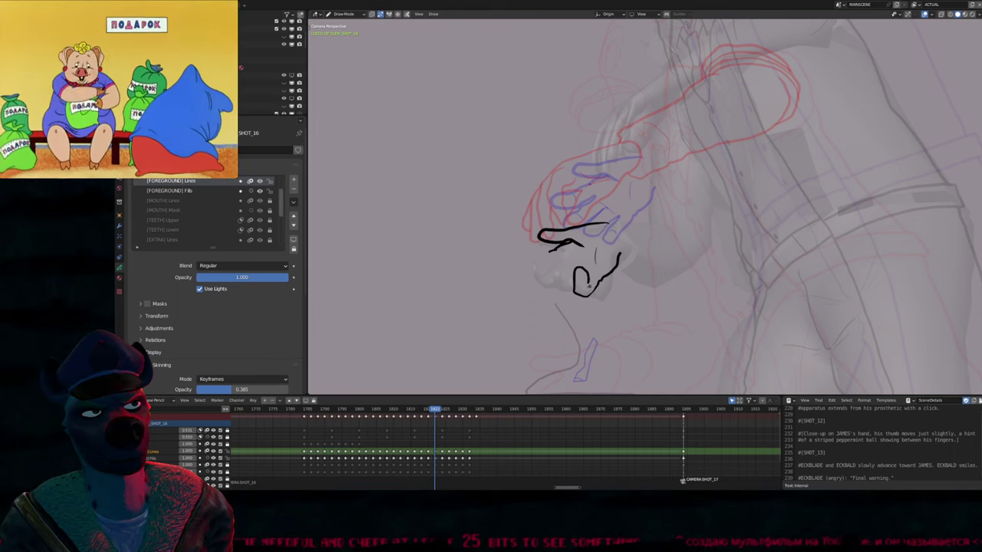
drag(569, 294, 558, 268)
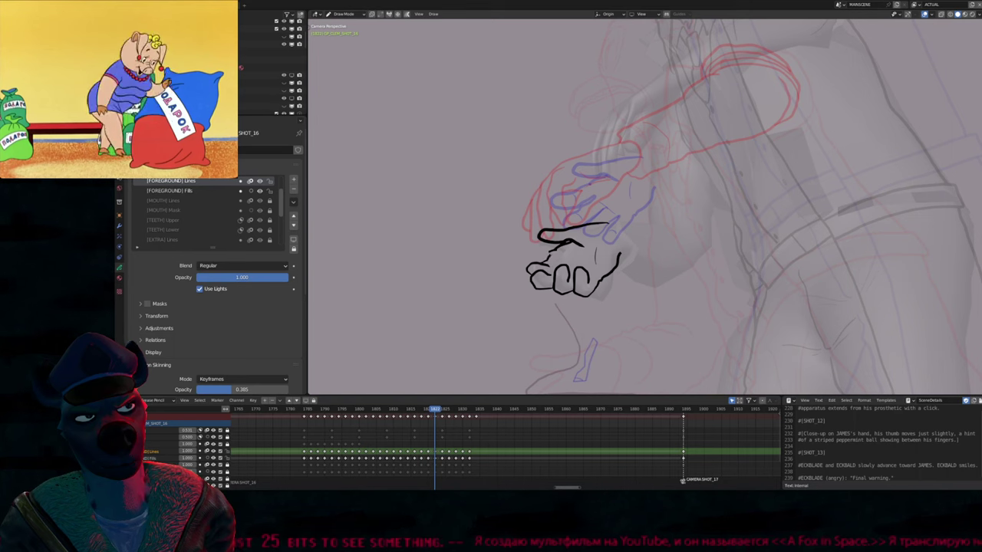
scroll(567, 260, up, 1)
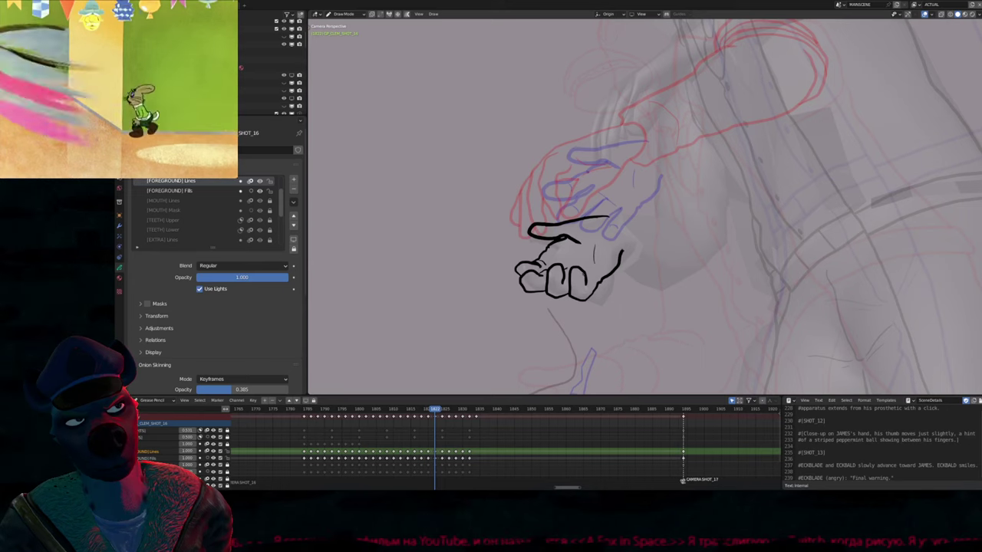
scroll(598, 265, down, 3)
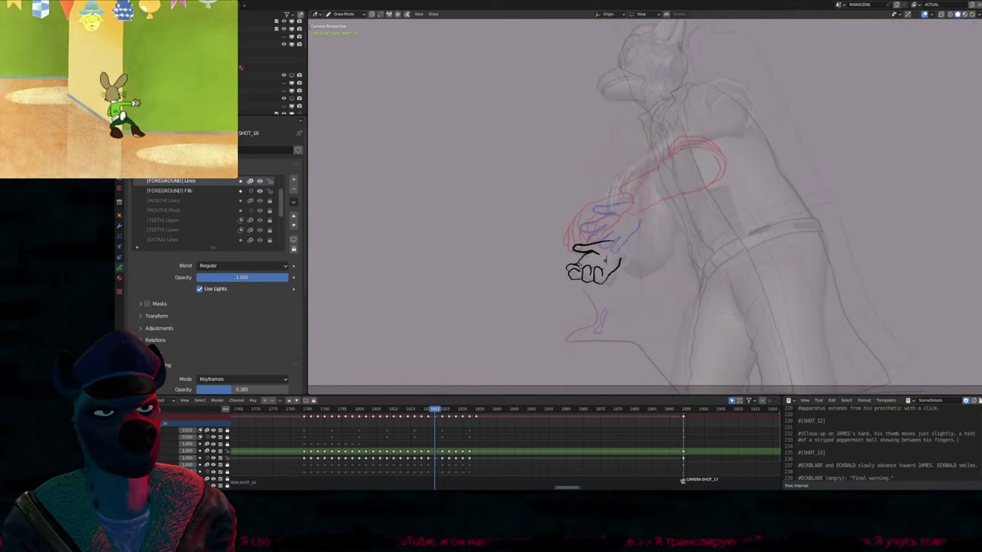
Copy the curled hand strokes and paste them onto the next frame, below the lower arm
click(586, 265)
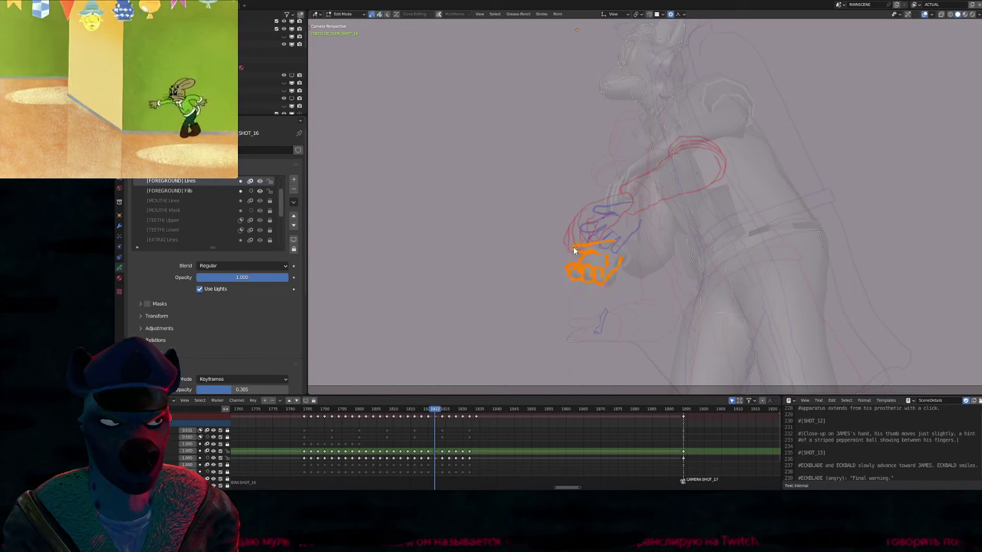
key(g)
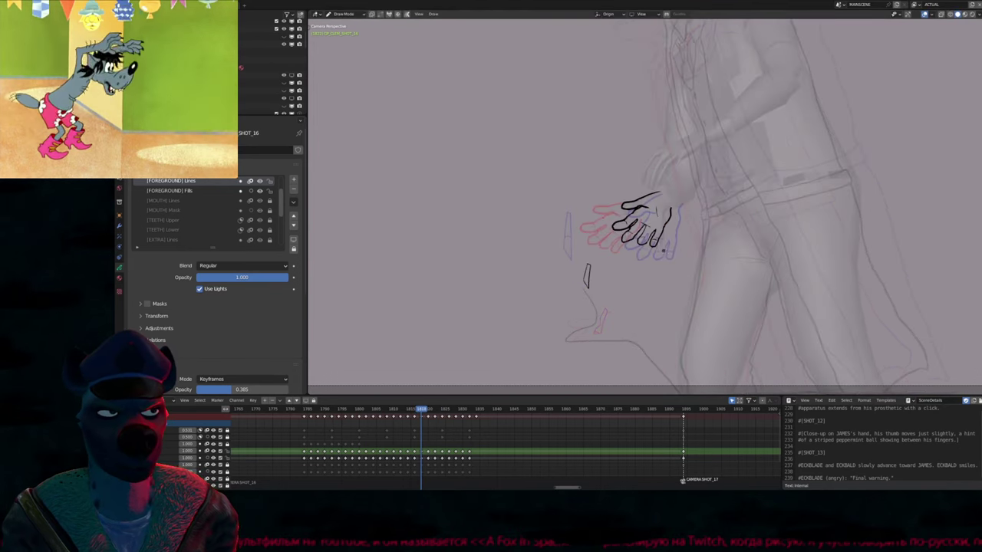
key(Escape)
key(Tab)
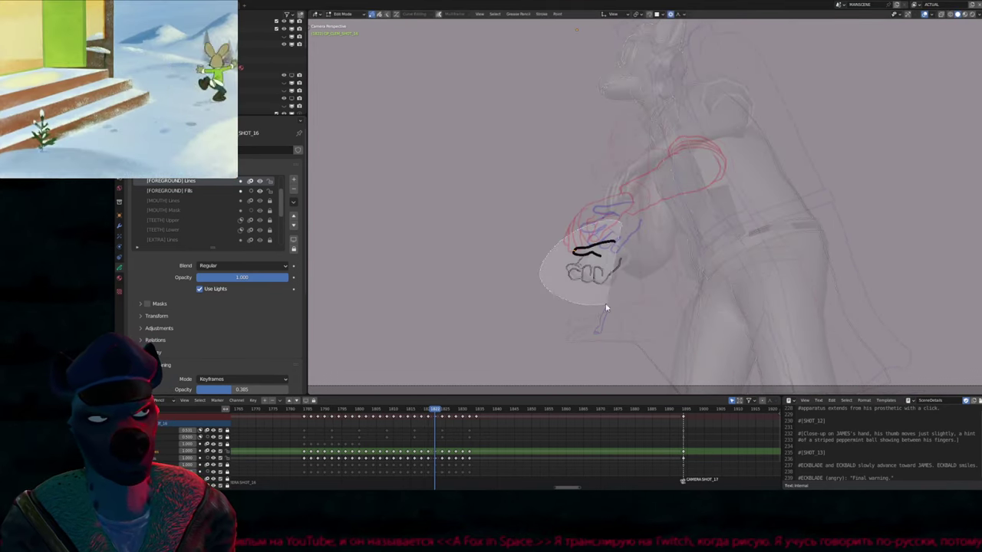
key(ctrl+c)
key(Right)
key(Right)
scroll(644, 274, up, 4)
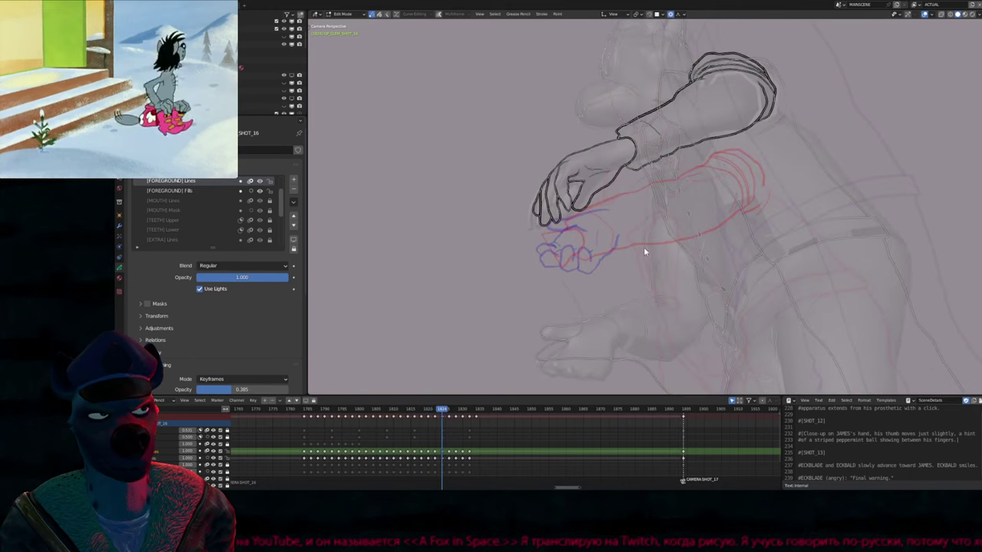
key(ctrl+v)
key(g)
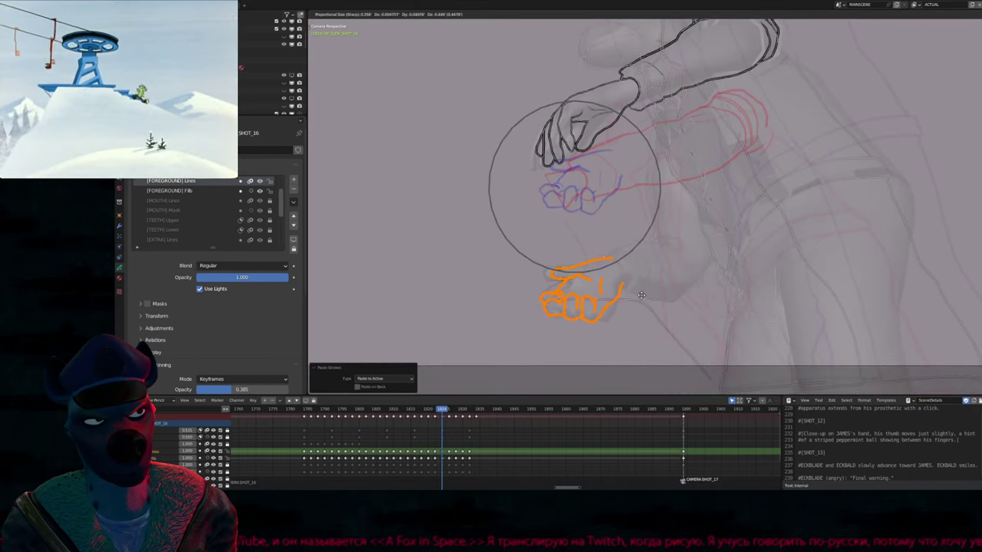
click(645, 296)
key(Tab)
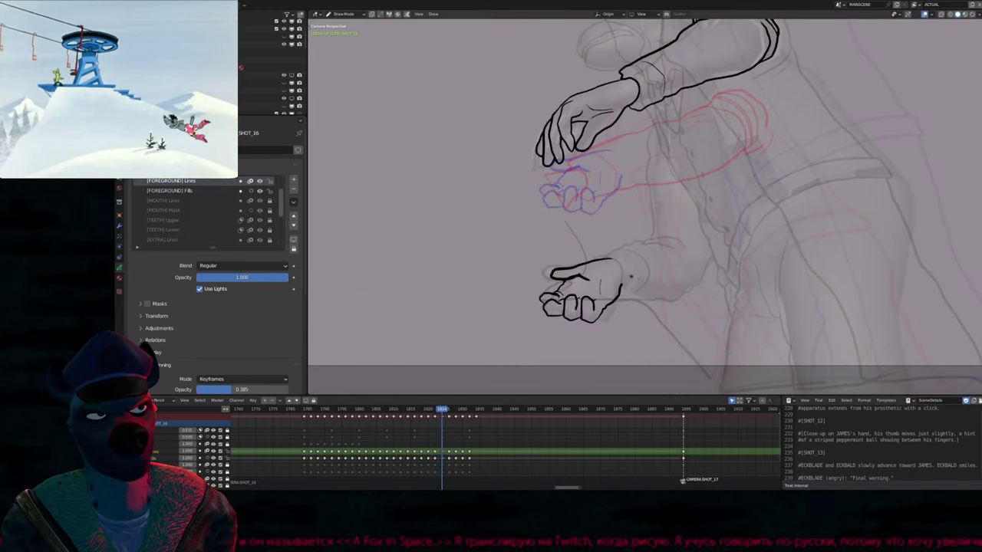
Flip between neighbouring frames to check the hand's motion
key(Left)
key(Left)
key(Left)
key(Left)
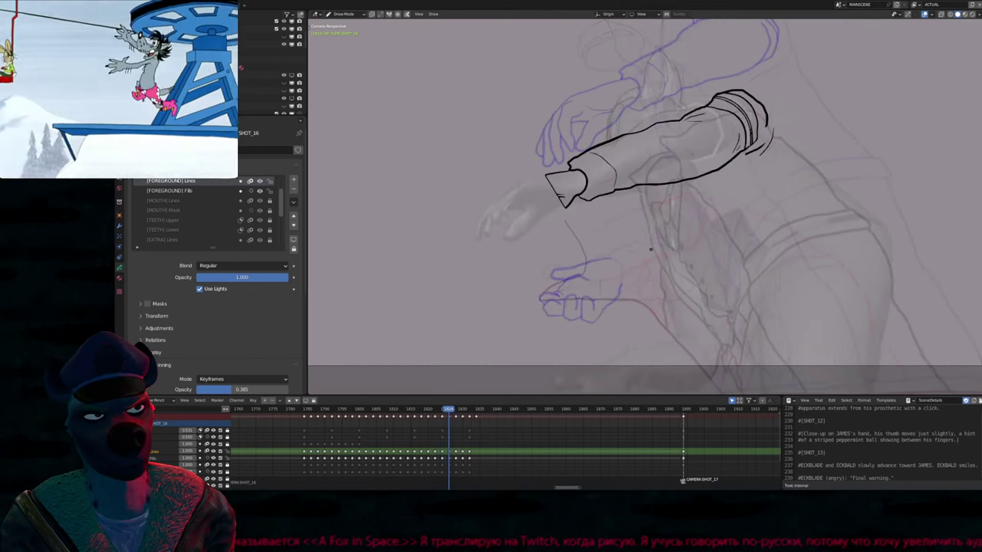
key(Right)
key(Right)
key(Right)
key(Right)
key(Right)
key(Right)
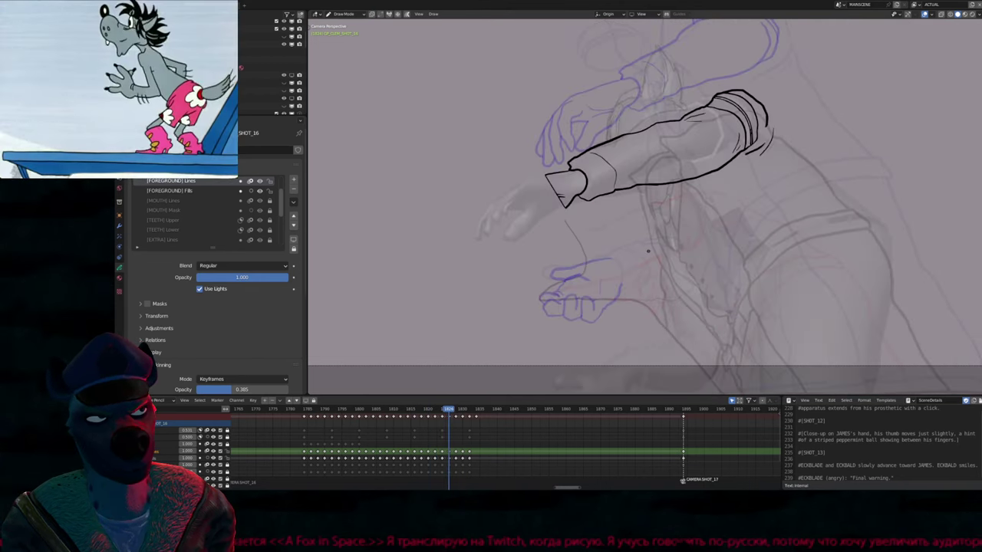
key(Left)
key(Left)
key(Left)
key(Left)
key(Left)
key(Left)
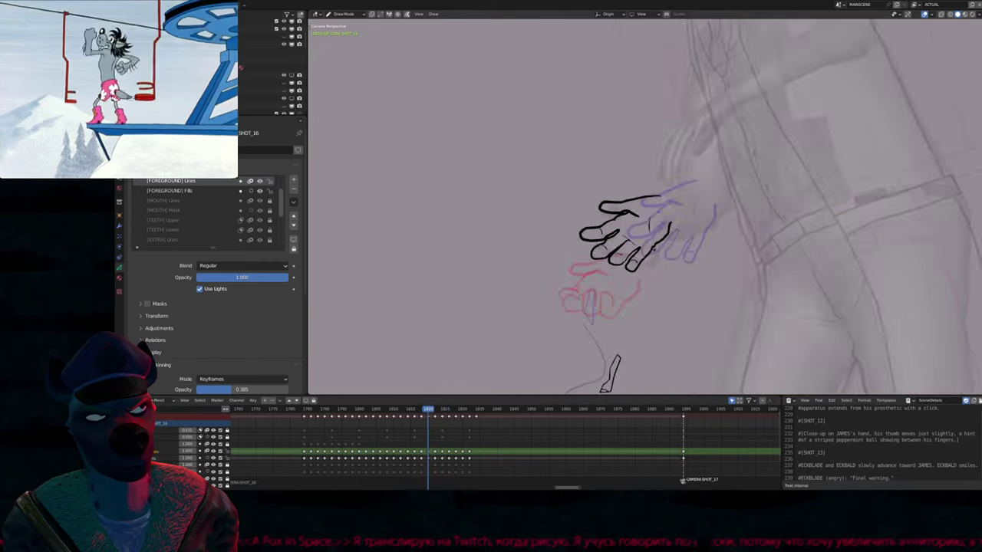
key(Left)
key(Left)
key(Left)
key(Left)
key(Left)
key(Left)
key(Left)
key(Left)
key(Left)
key(Left)
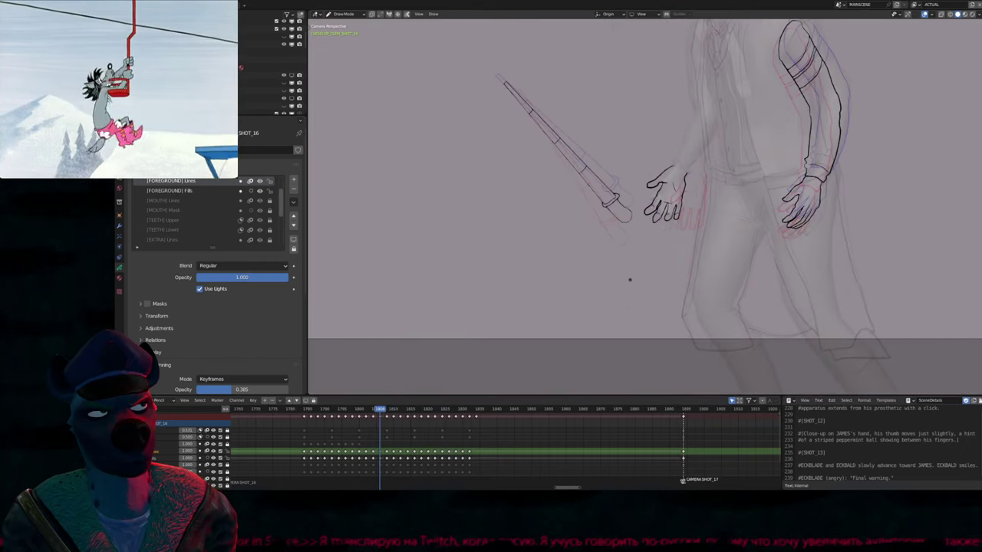
key(Right)
key(Right)
key(Right)
key(Left)
key(Left)
key(Left)
key(Left)
key(Left)
key(Right)
key(Right)
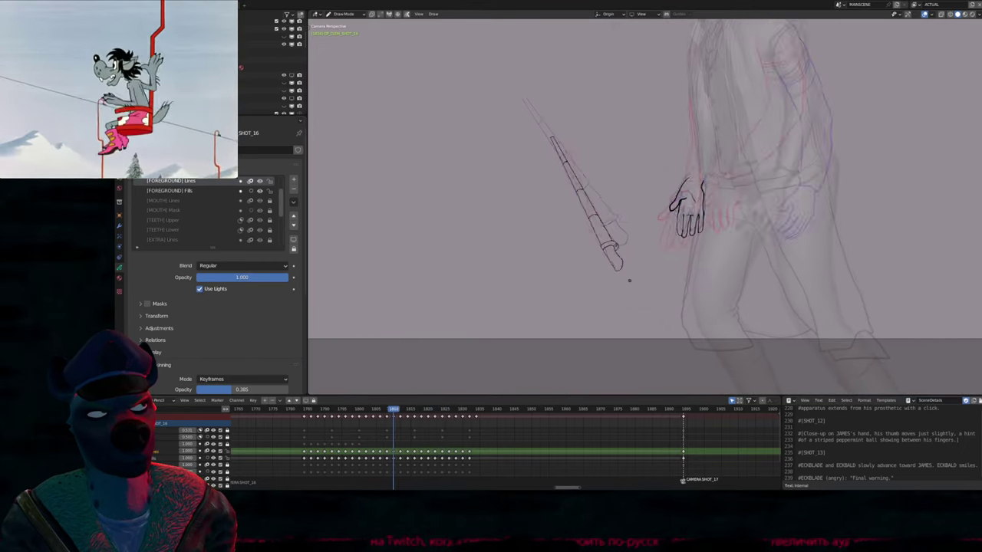
key(Right)
key(Right)
key(Right)
key(Left)
key(Left)
key(Left)
key(Left)
Copy the striped sleeve arm onto the next frame, then rotate and move it into place
key(Tab)
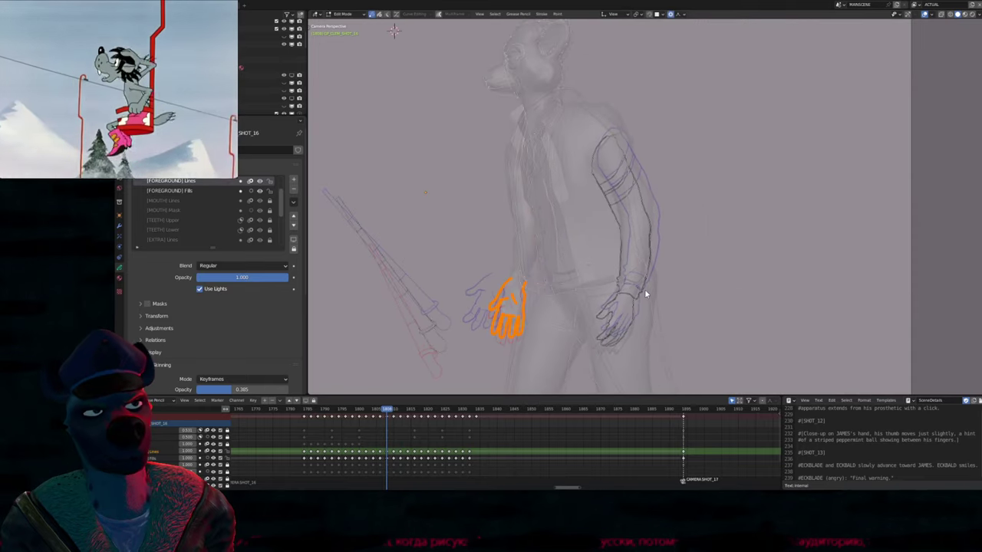
mouse_move(628, 296)
ctrl+right_down()
mouse_move(618, 229)
mouse_move(652, 99)
ctrl+right_up()
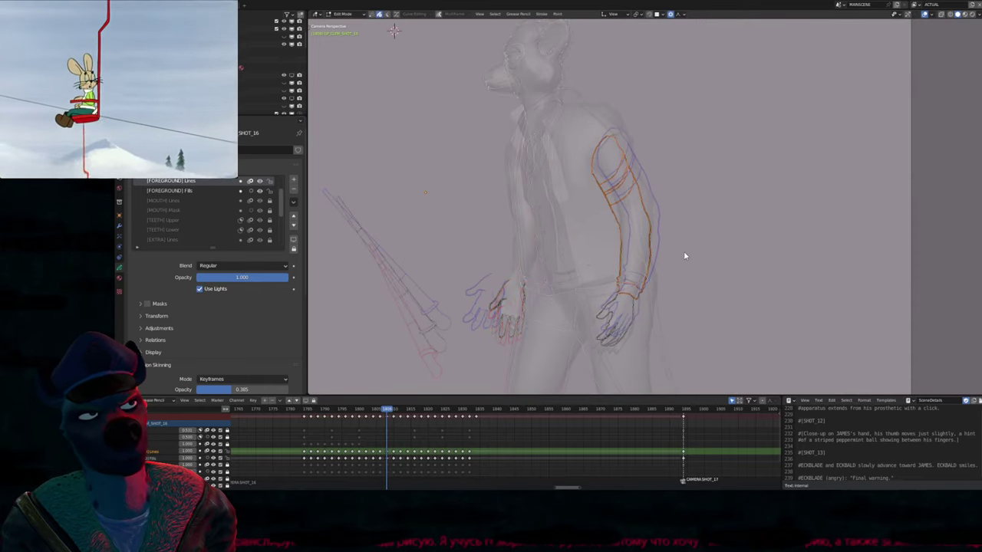
key(Right)
key(ctrl+v)
key(r)
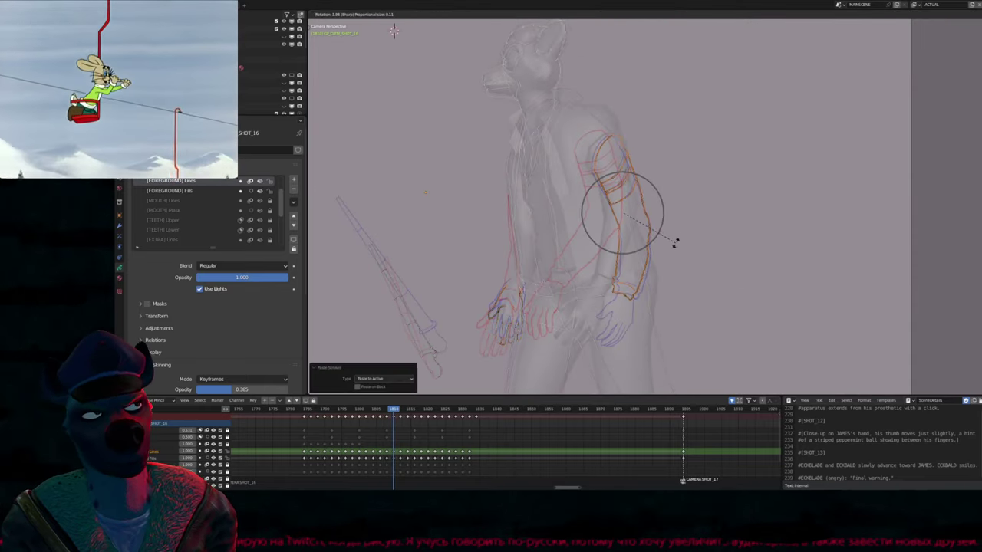
click(671, 251)
key(g)
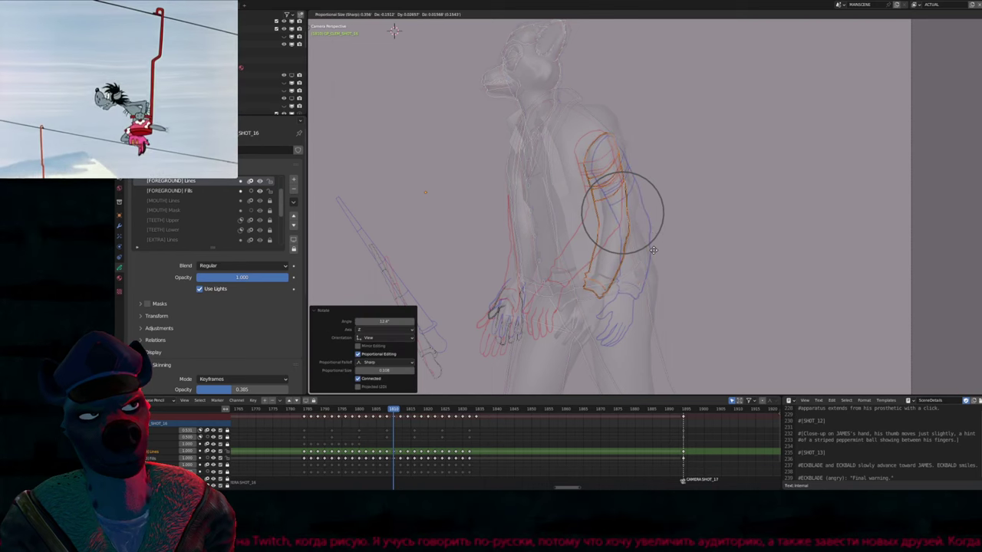
click(655, 255)
Return to Draw Mode and adjust the brush size
key(ctrl+Tab)
click(568, 202)
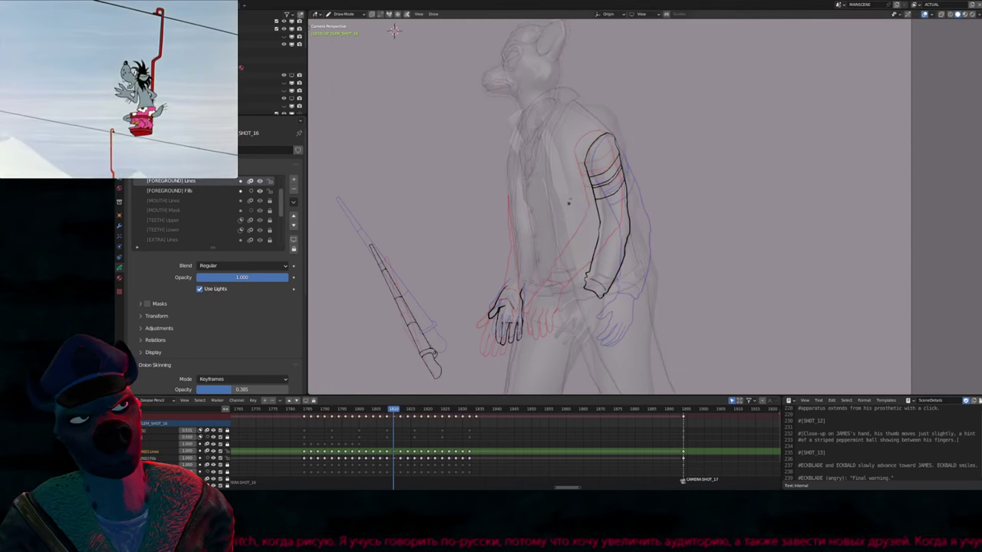
key(f)
click(583, 209)
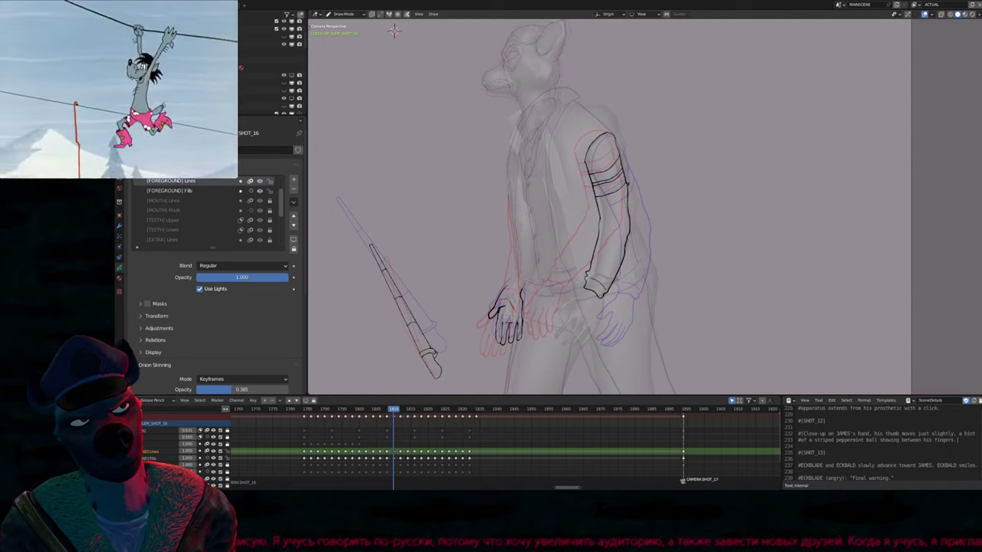
key(f)
click(596, 287)
key(f)
click(596, 288)
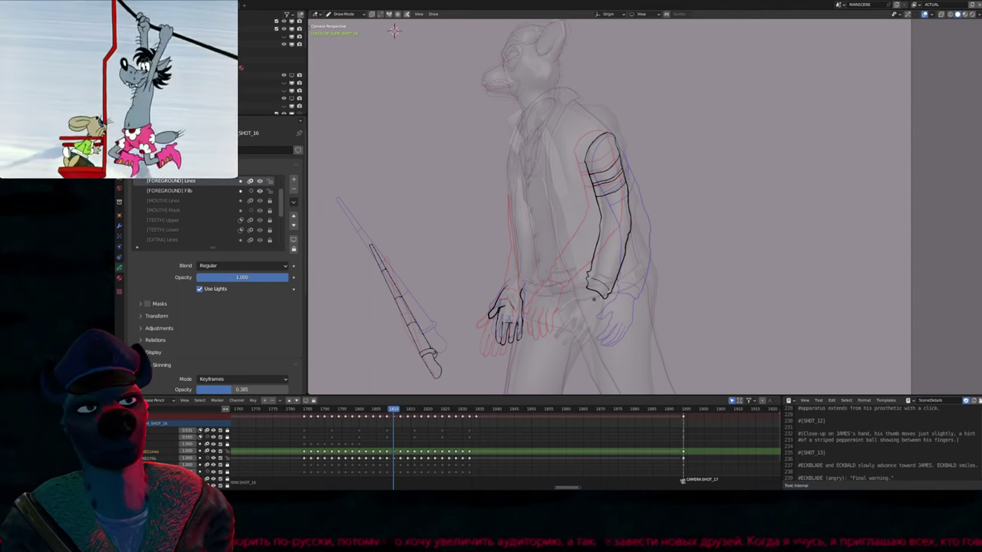
Compare the arm and hands against earlier poses, including the previous shot
scroll(604, 310, up, 3)
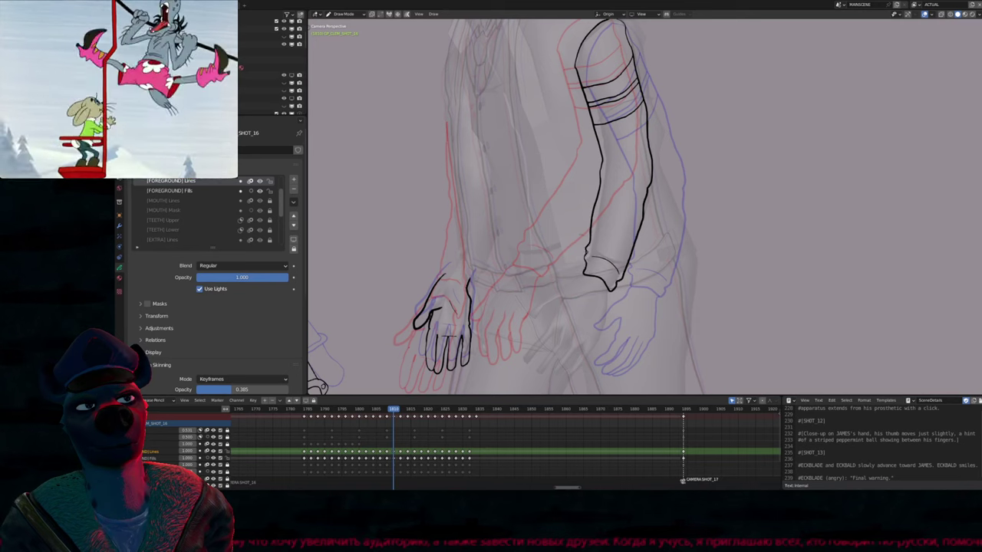
shift+middle_drag(552, 327, 606, 250)
key(Left)
key(Left)
key(Left)
key(Left)
key(Left)
key(Left)
key(Left)
key(Left)
key(Left)
key(Left)
key(Left)
key(Left)
key(Left)
key(Left)
key(Left)
key(Left)
key(Left)
key(Left)
key(Left)
key(Left)
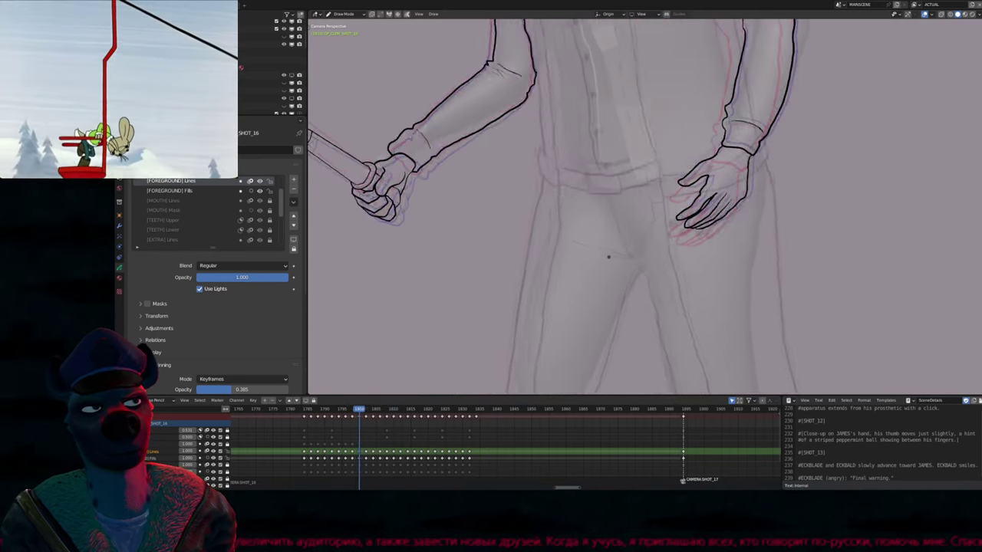
key(Left)
key(Left)
key(Left)
key(Left)
key(Left)
key(Left)
key(Left)
key(Left)
key(Left)
key(Left)
key(Left)
key(Left)
key(Left)
key(Left)
key(Left)
key(Left)
key(Left)
key(Left)
key(Left)
key(Left)
key(Right)
key(Right)
key(Right)
key(Right)
key(Right)
key(Right)
key(Right)
key(Right)
key(Right)
key(Right)
key(Right)
key(Right)
key(Right)
key(Right)
key(Right)
key(Right)
key(Right)
key(Right)
key(Right)
key(Right)
key(Right)
key(Right)
key(Right)
key(Right)
key(Right)
key(Right)
key(Right)
key(Right)
key(Right)
key(Right)
key(Right)
key(Right)
key(Right)
key(Right)
key(Right)
key(Right)
key(Right)
key(Right)
key(Right)
key(Right)
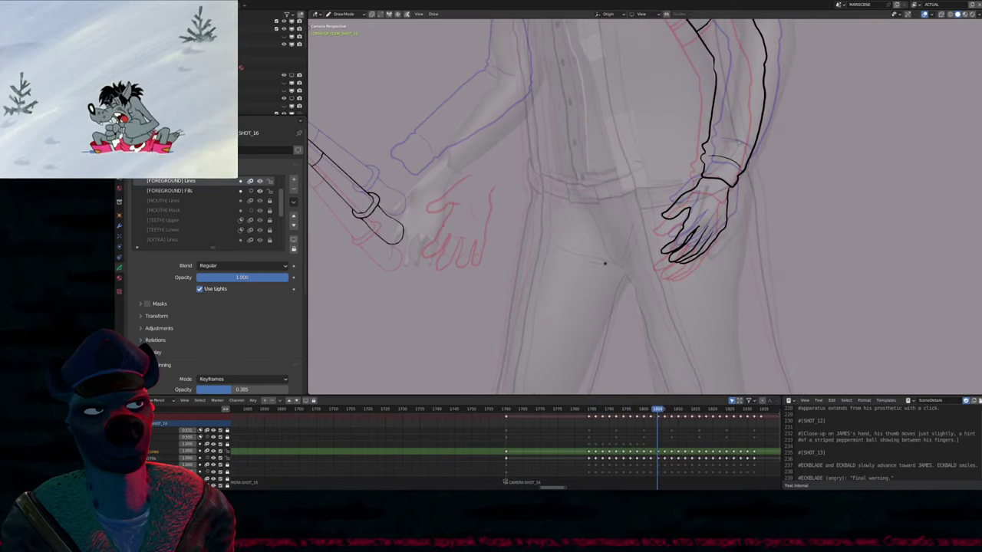
key(Left)
key(Left)
key(Left)
key(Left)
key(Left)
key(Left)
key(Left)
key(Left)
key(Left)
key(Left)
key(Left)
key(Left)
key(Left)
key(Left)
key(Left)
key(Left)
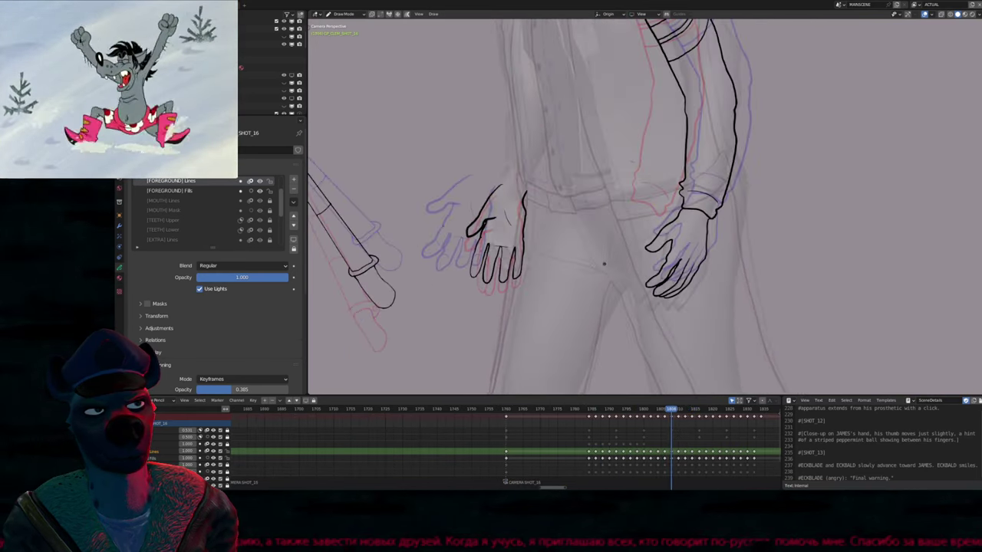
Ink the arm outline, the hand's side edge and a fingertip line, then undo the stray palm line
scroll(609, 259, up, 3)
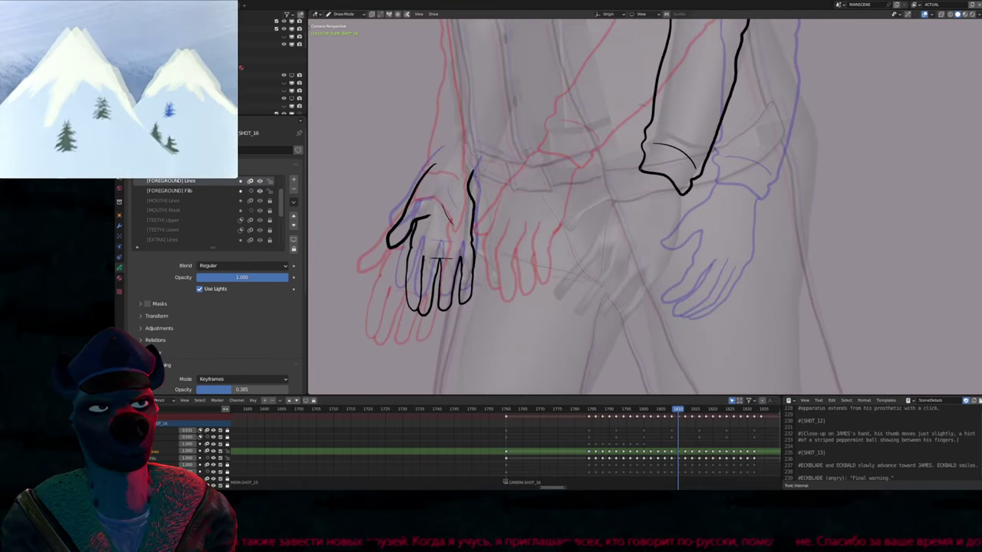
mouse_move(635, 178)
mouse_down()
mouse_move(596, 243)
mouse_move(663, 269)
mouse_move(675, 234)
mouse_up()
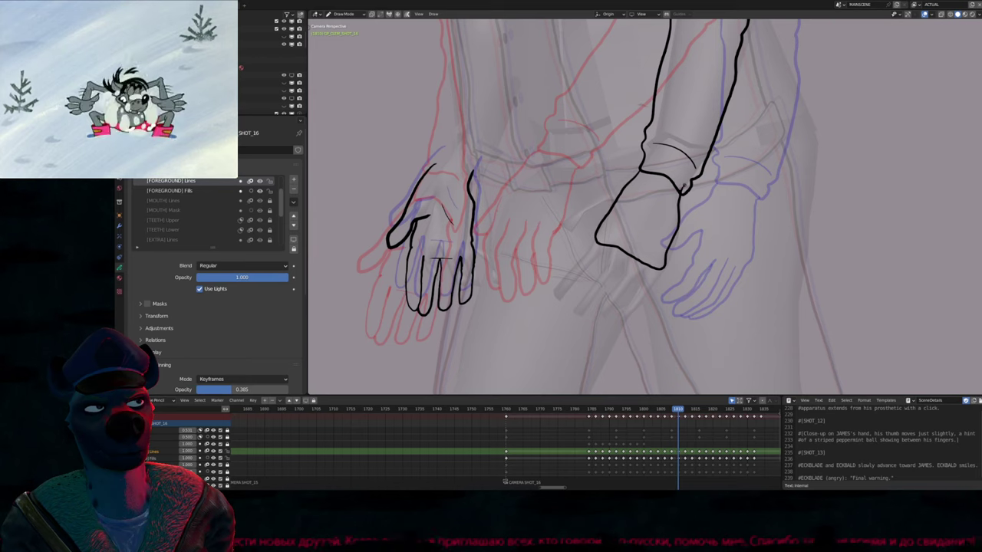
drag(596, 246, 573, 289)
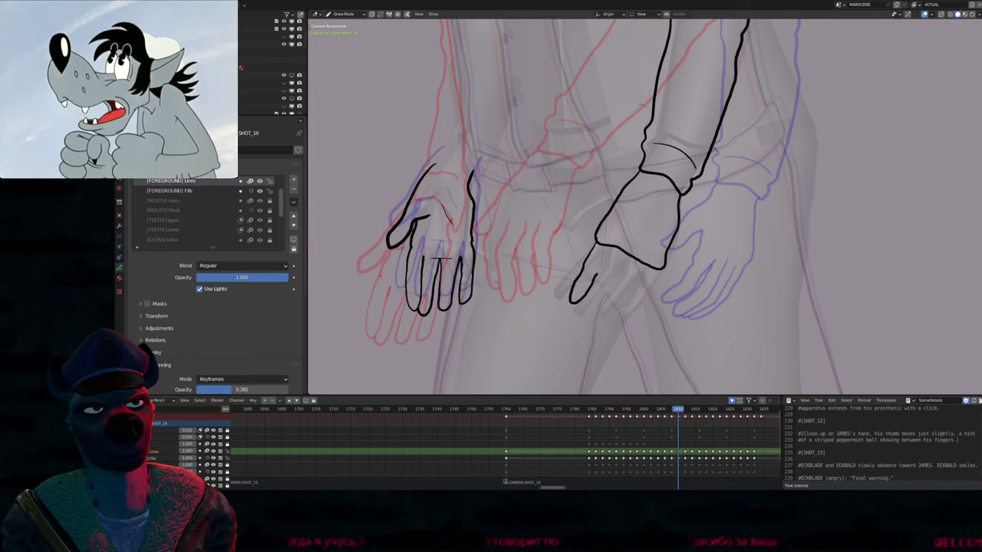
drag(613, 252, 586, 314)
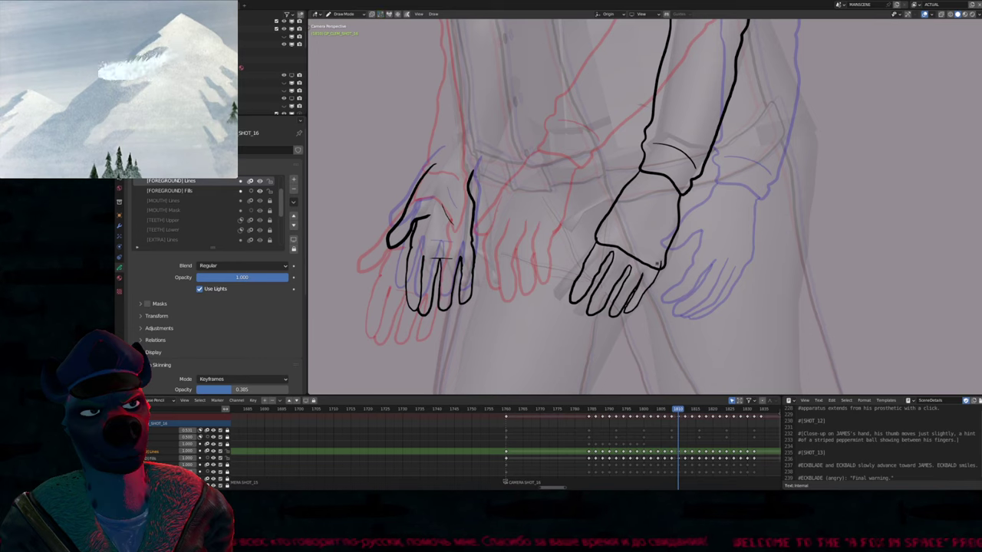
key(ctrl+z)
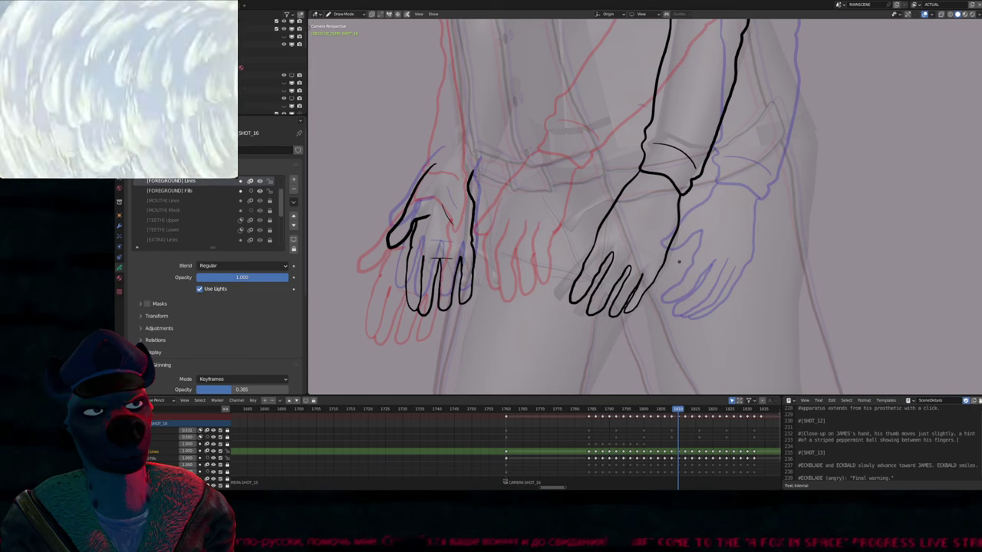
In Edit Mode, select and move points on the right hand's side stroke to follow the sketch
key(Tab)
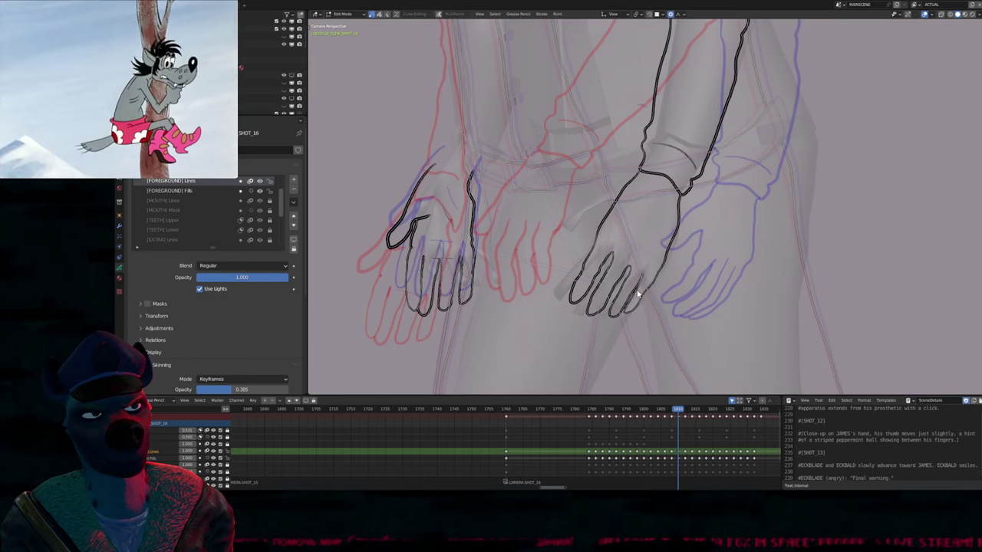
key(Tab)
key(Tab)
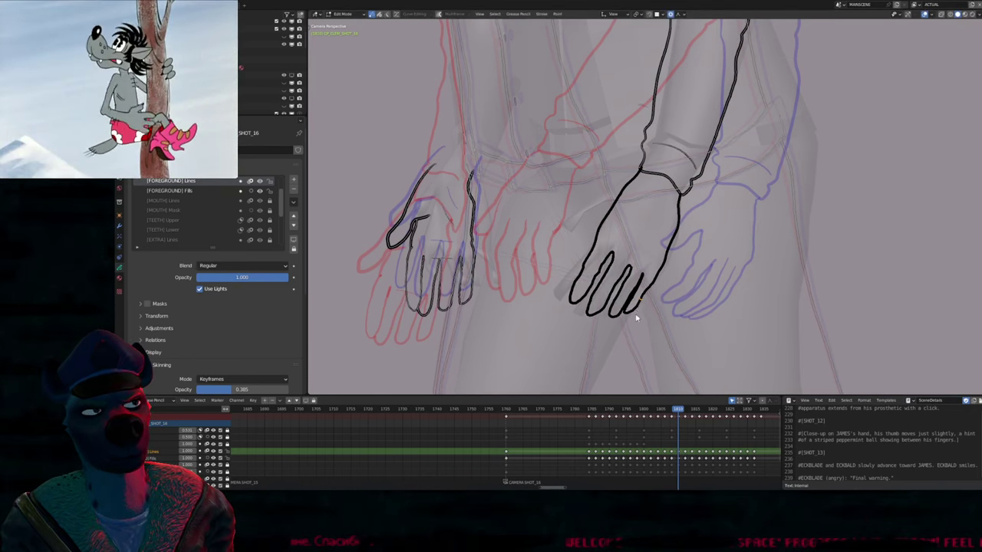
scroll(635, 310, up, 2)
drag(674, 251, 662, 323)
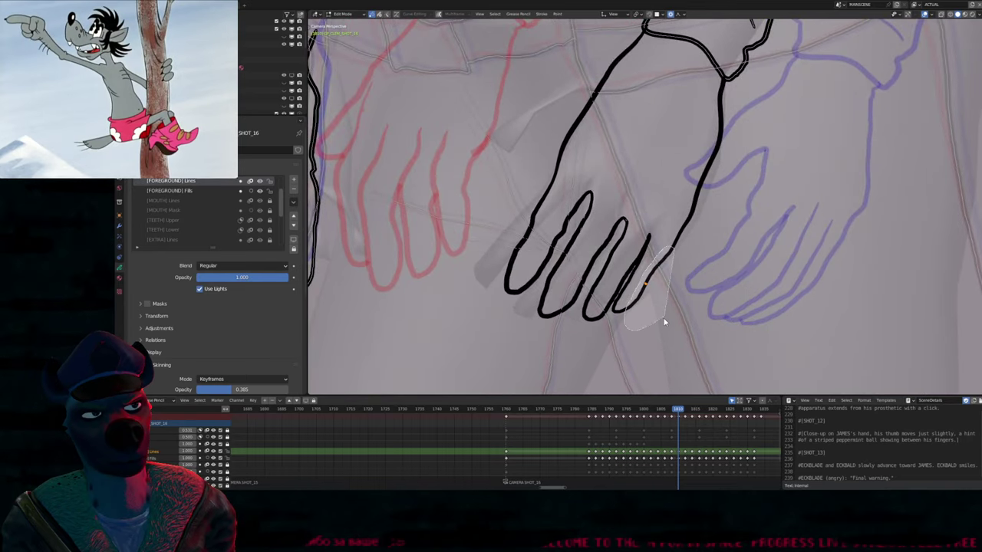
key(g)
click(669, 316)
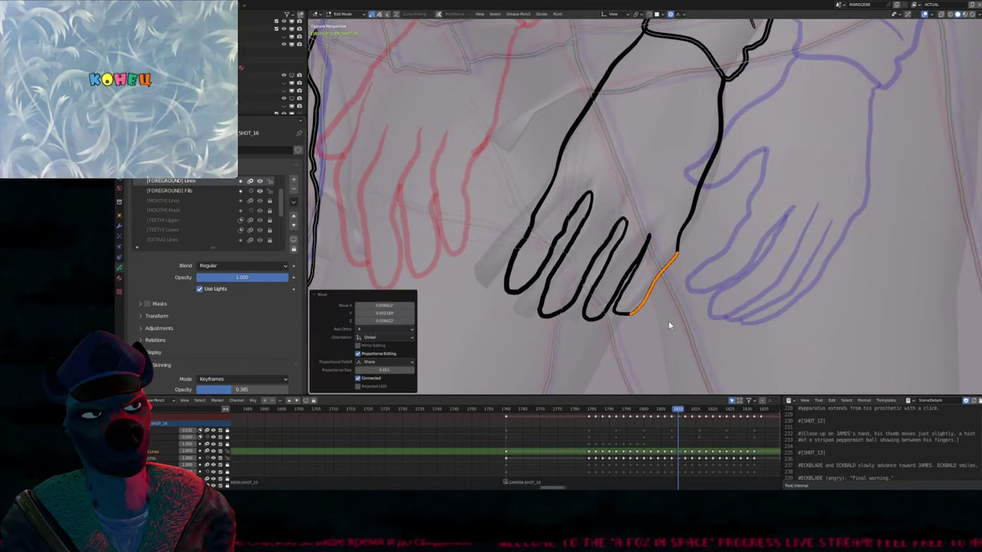
key(Tab)
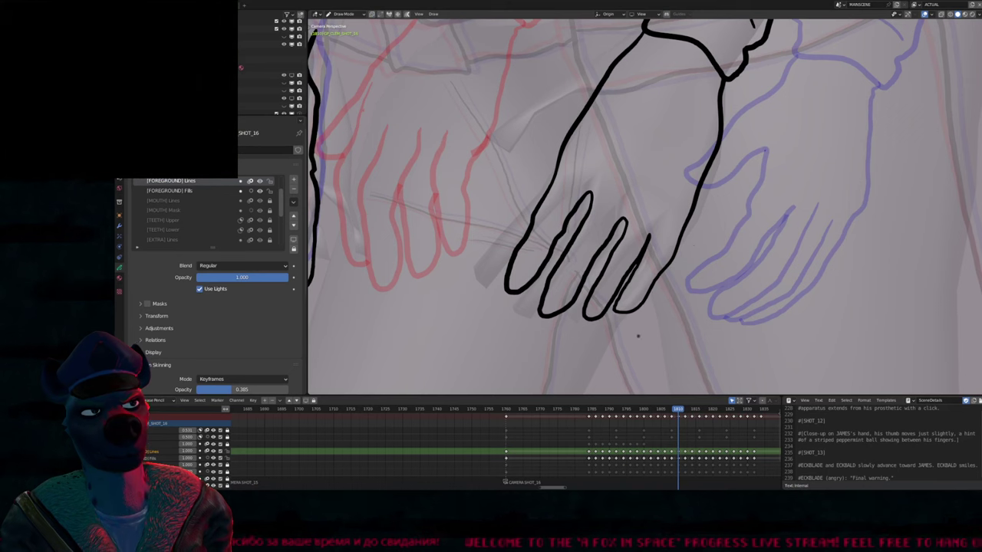
Nudge the thumb stroke points with proportional editing so they join the wrist smoothly
scroll(643, 319, down, 3)
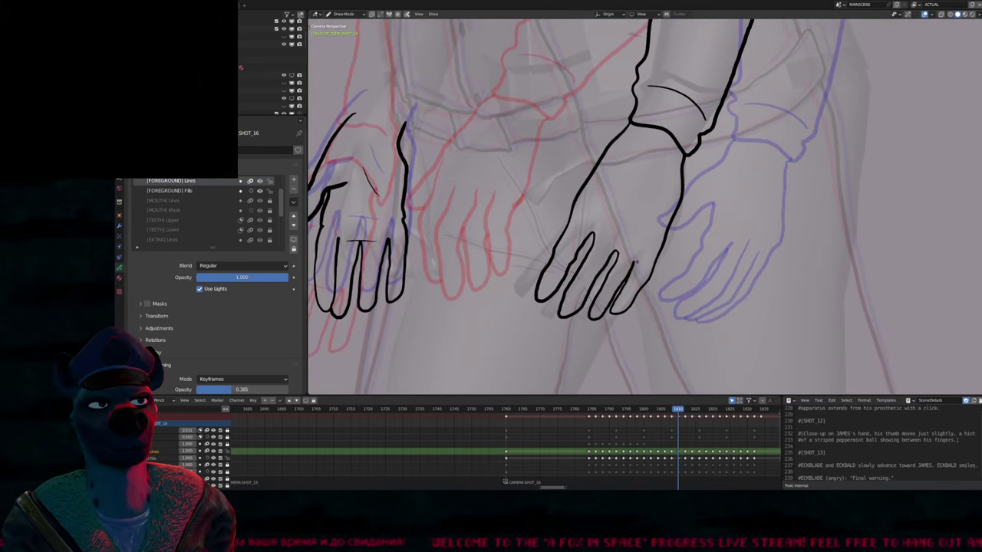
shift+middle_drag(643, 319, 735, 373)
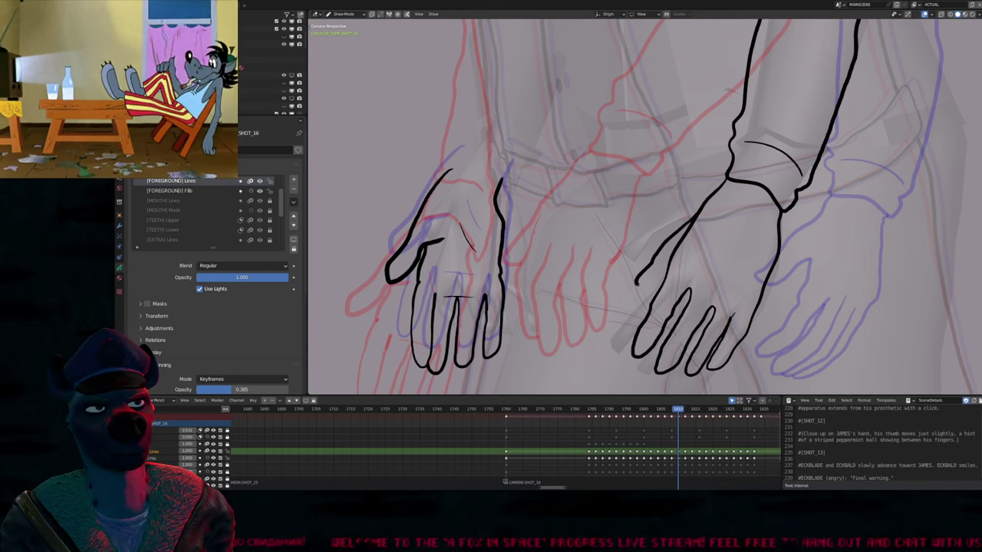
key(Tab)
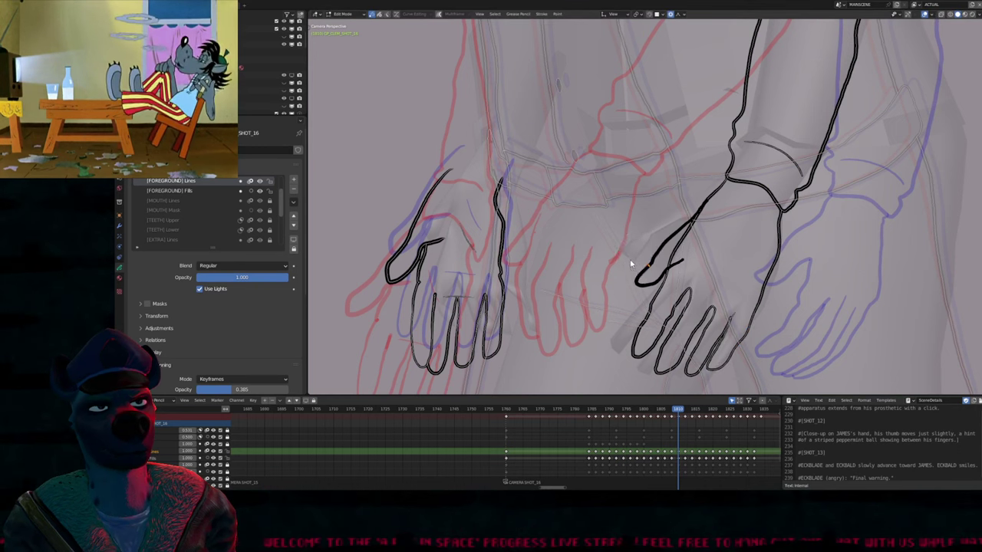
key(shift+o)
click(624, 229)
key(g)
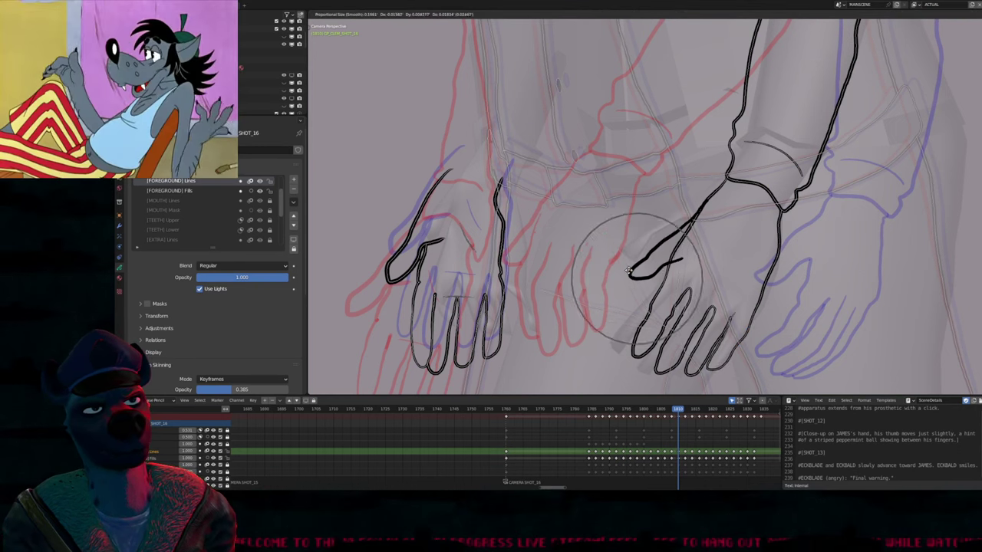
scroll(628, 270, down, 3)
scroll(628, 270, up, 1)
scroll(627, 270, down, 1)
click(627, 270)
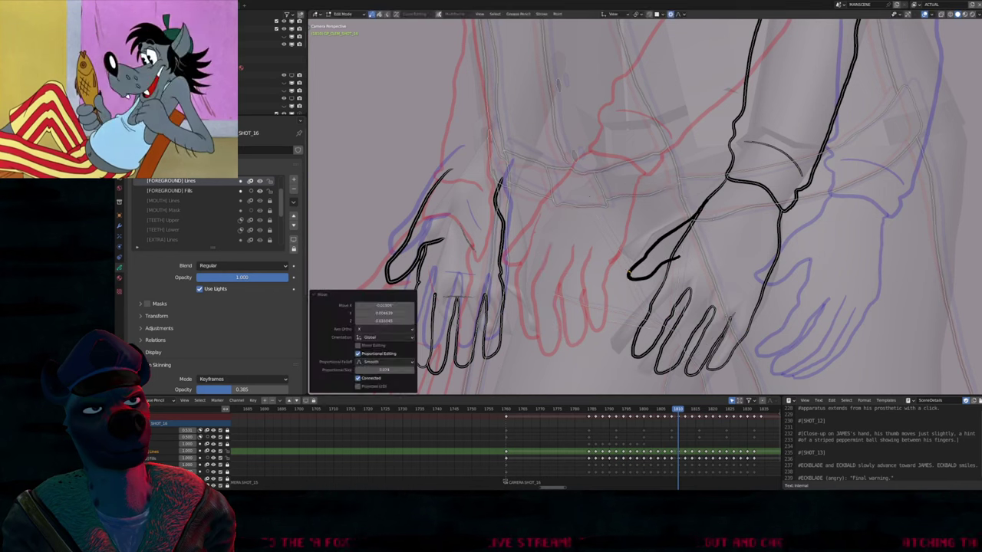
key(Tab)
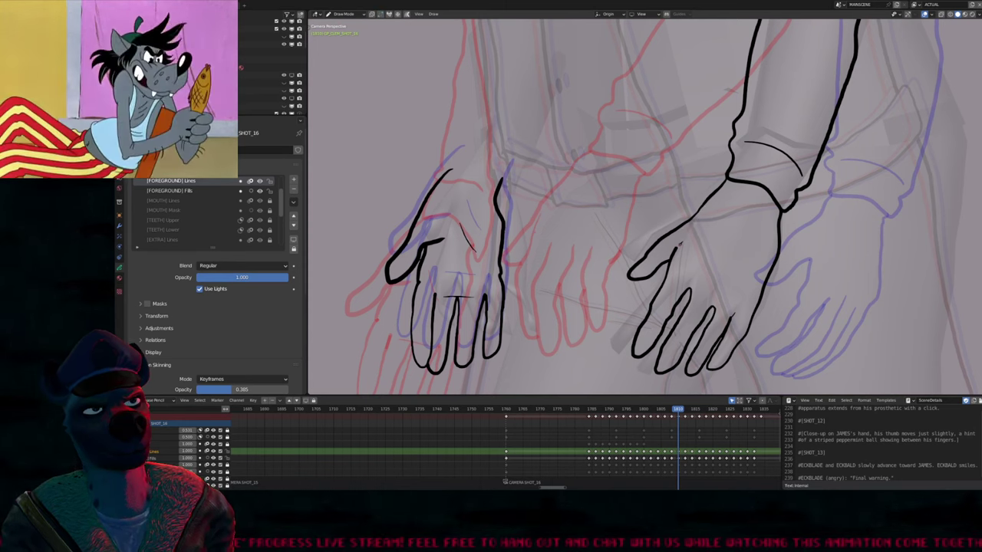
Resize the Draw brush radius with F
scroll(711, 255, down, 3)
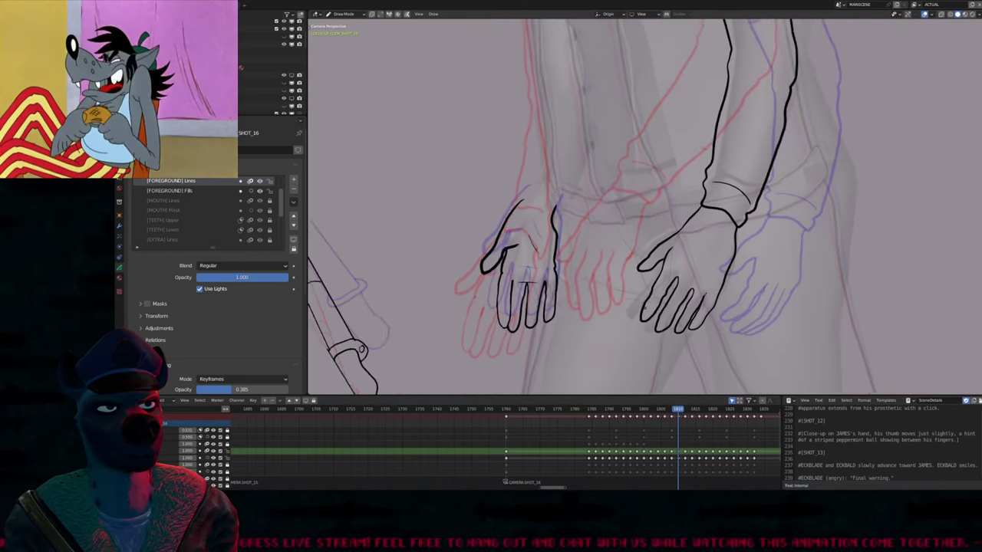
key(f)
click(708, 258)
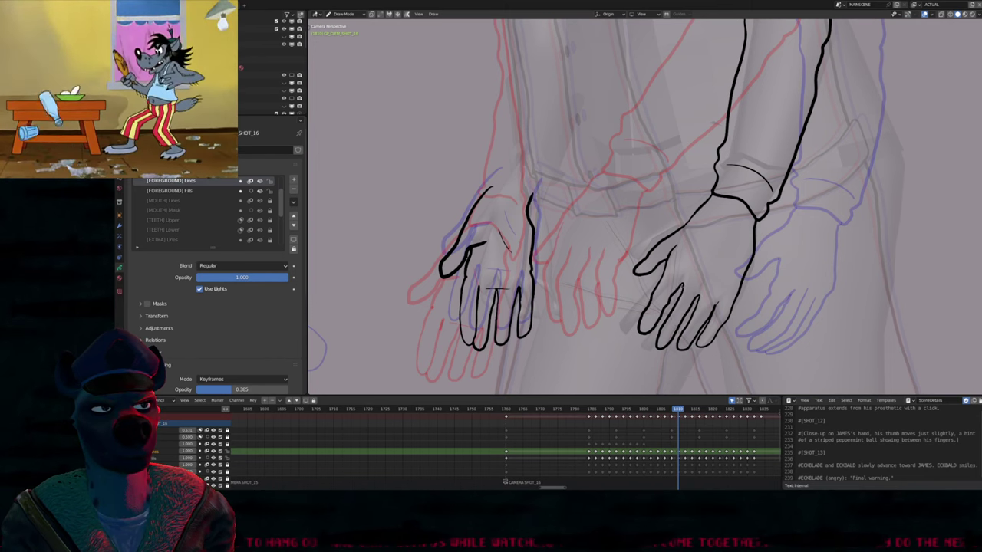
Pan and zoom the view toward the hands on the later bent-arm frame
shift+middle_drag(592, 293, 675, 337)
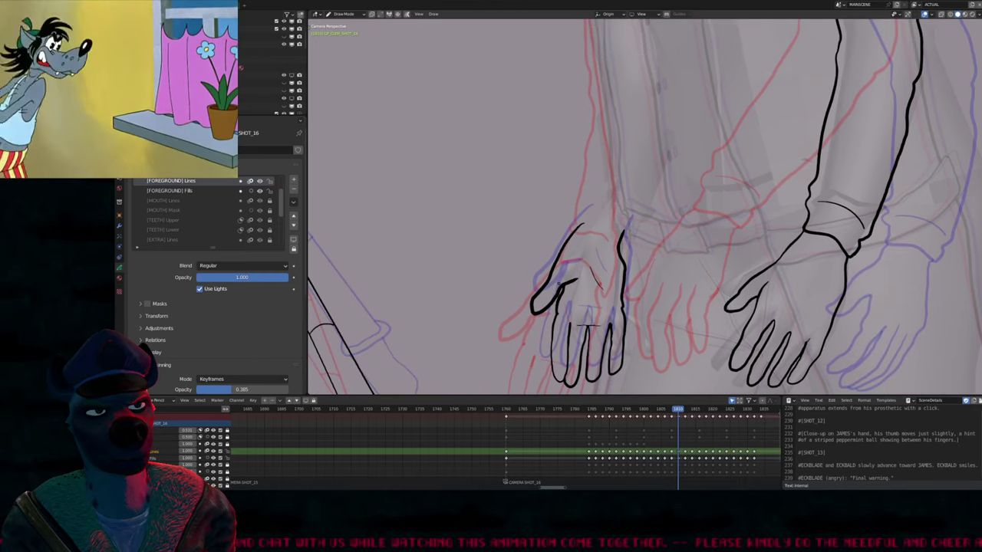
key(Tab)
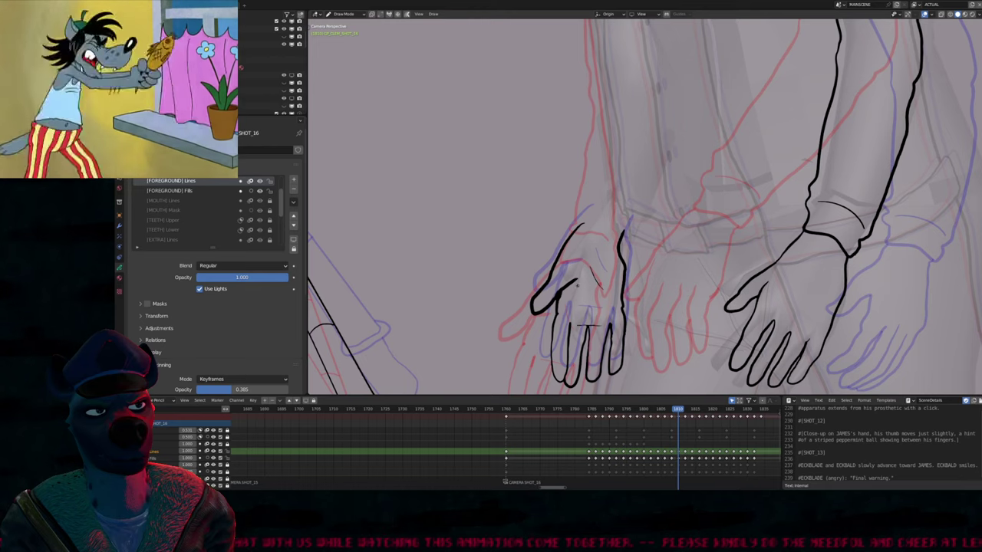
scroll(581, 289, down, 6)
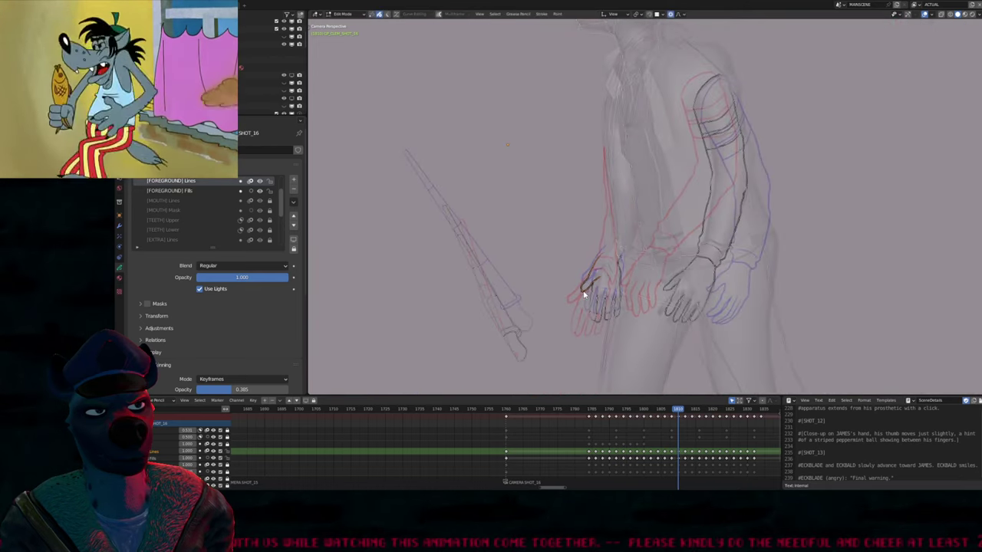
key(Tab)
scroll(649, 327, up, 3)
scroll(614, 307, up, 2)
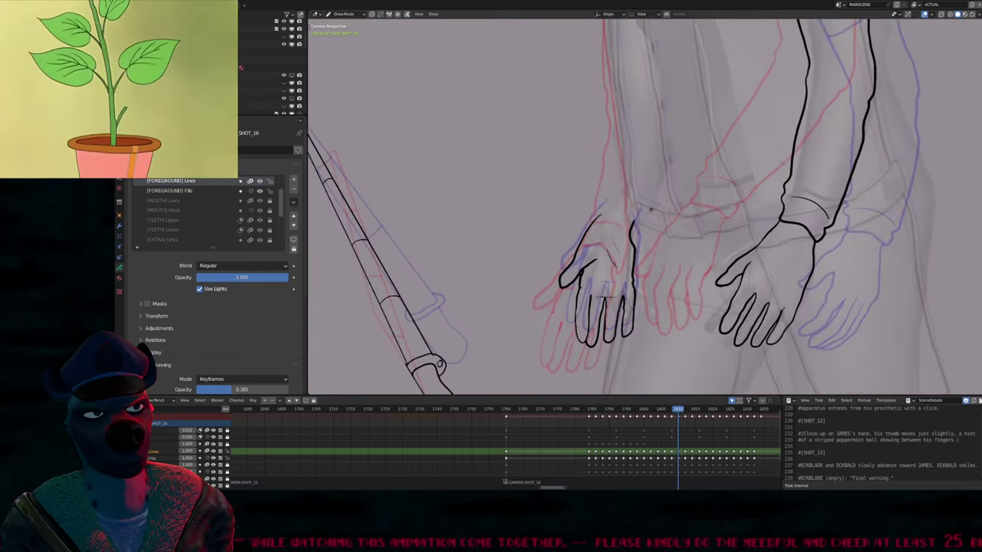
scroll(627, 330, down, 5)
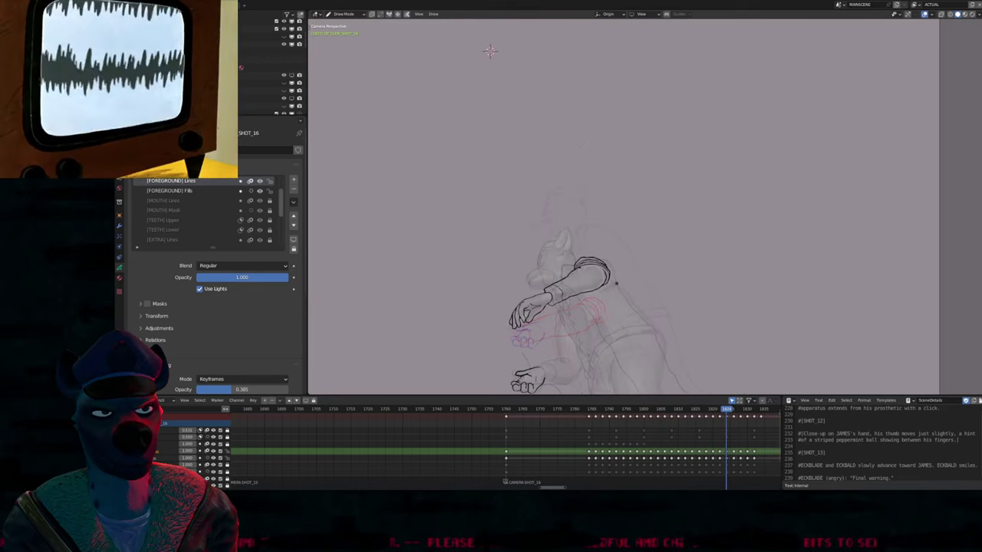
Draw the curved finger outline of the raised open hand above the lower hand, undoing then redoing it
scroll(550, 286, up, 6)
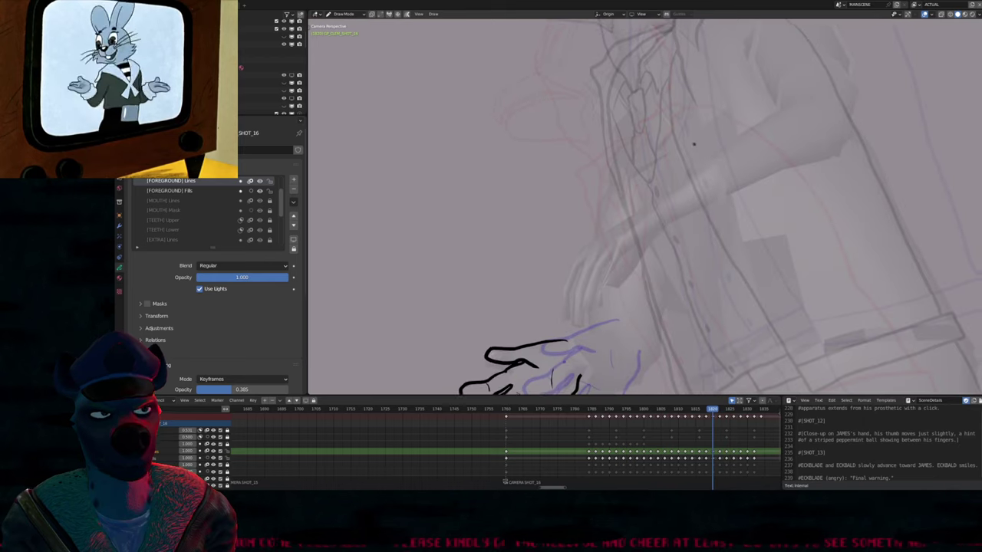
mouse_move(657, 221)
mouse_down()
mouse_move(632, 212)
mouse_move(576, 246)
mouse_move(571, 262)
mouse_move(580, 268)
mouse_move(627, 255)
mouse_move(659, 232)
mouse_move(612, 261)
mouse_move(607, 291)
mouse_move(625, 266)
mouse_up()
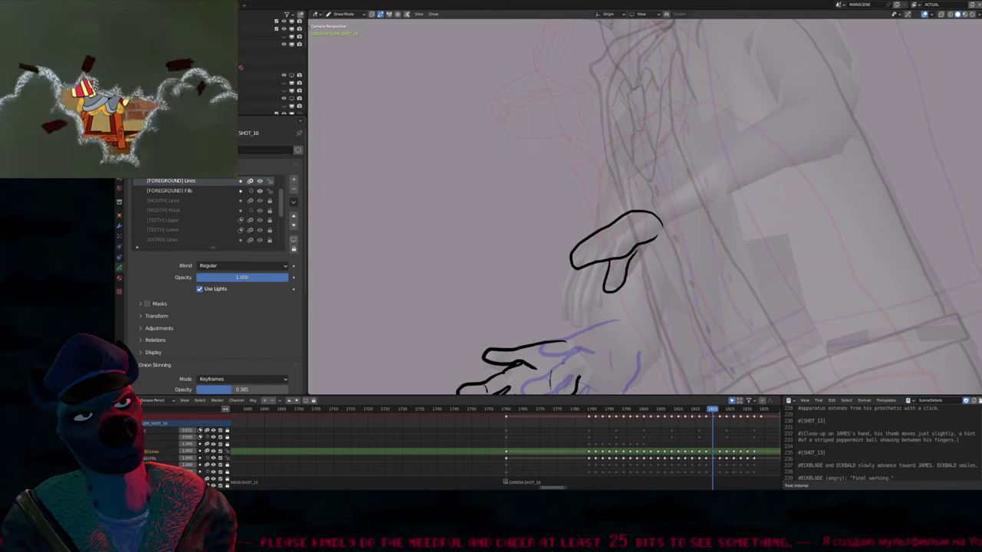
key(ctrl+z)
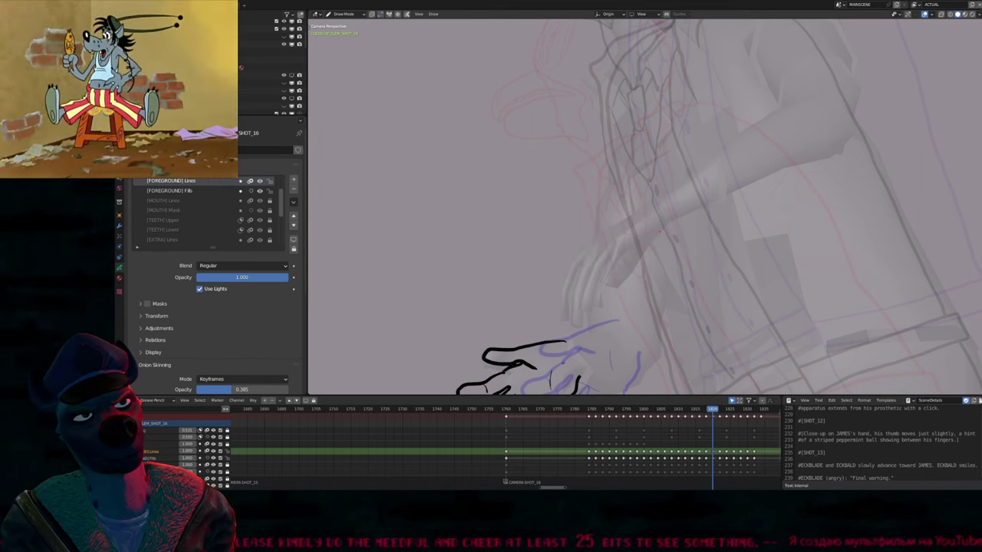
key(ctrl+shift+z)
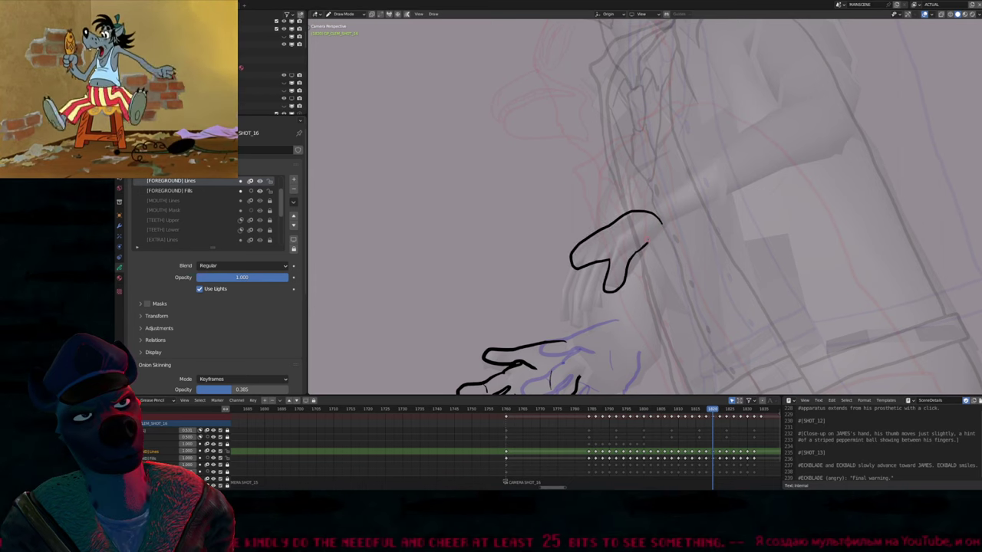
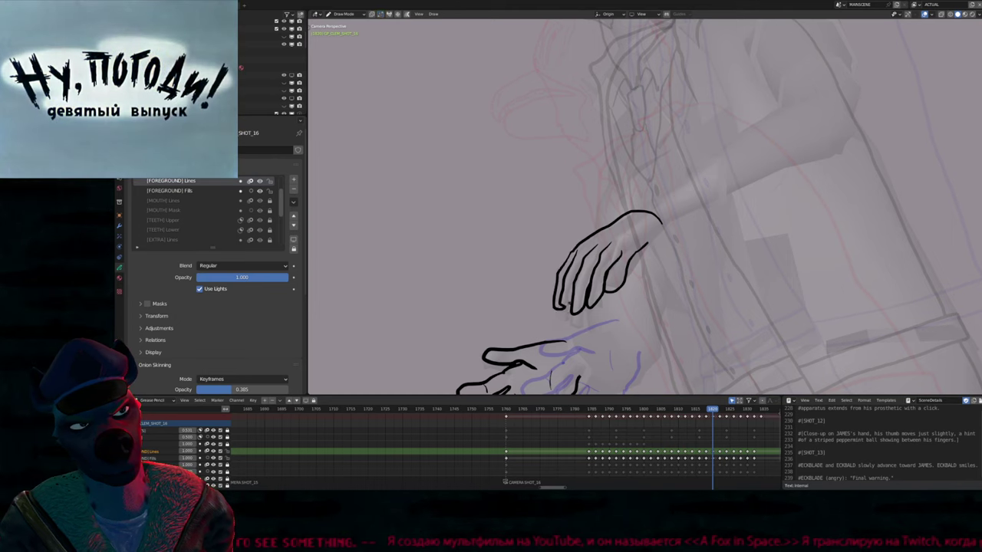
Move, scale and re-move the raised hand's inner finger strokes with proportional falloff, then resume drawing
key(ctrl+z)
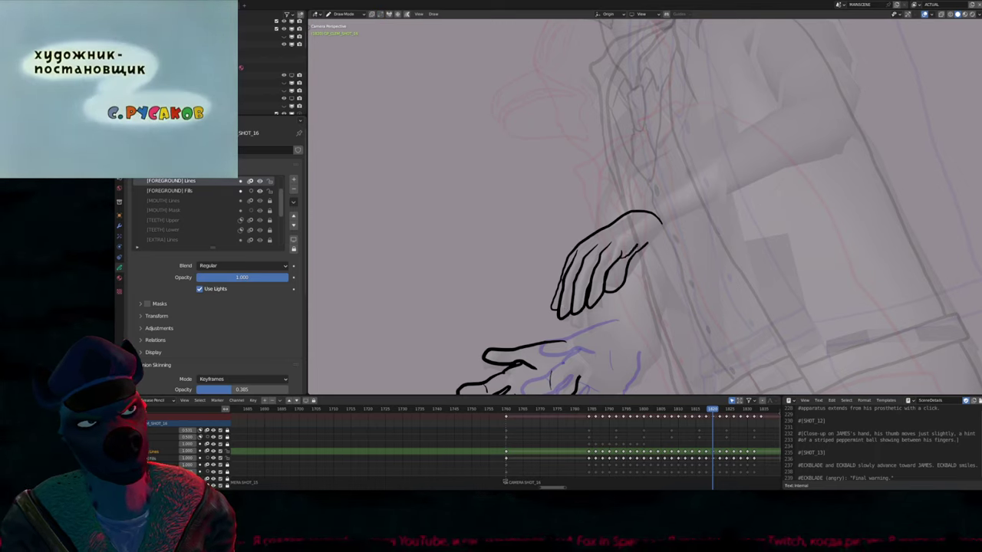
key(g)
scroll(614, 294, up, 4)
click(614, 294)
key(s)
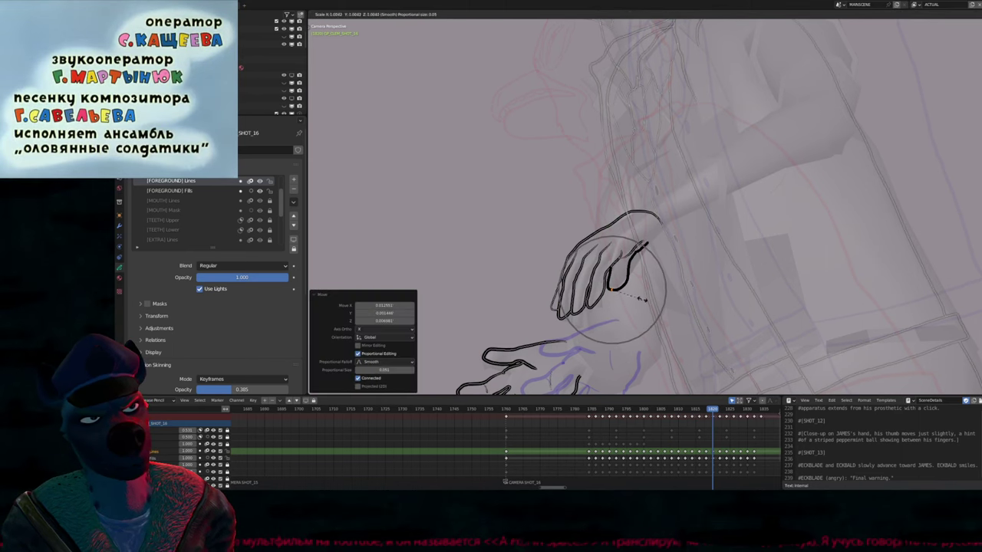
click(633, 298)
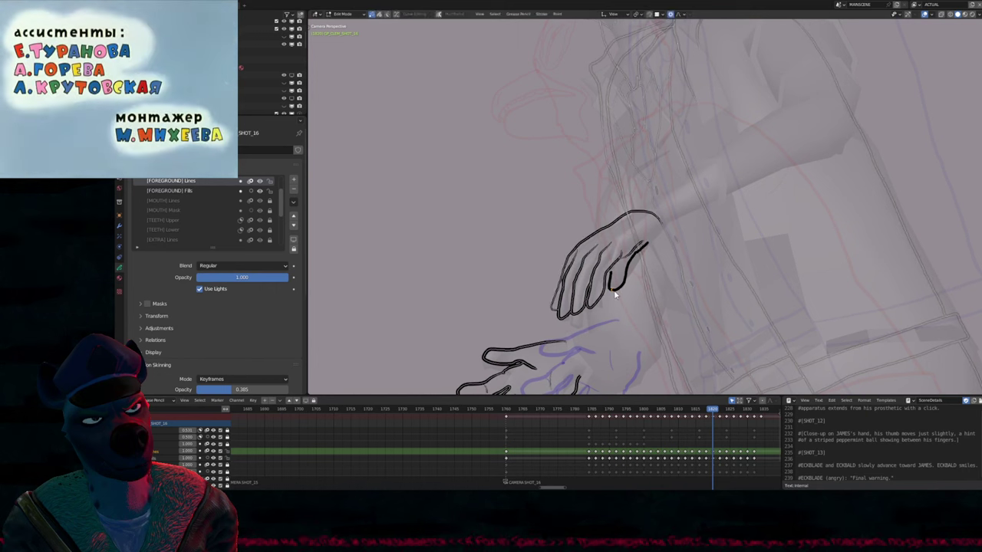
key(g)
click(613, 290)
key(Tab)
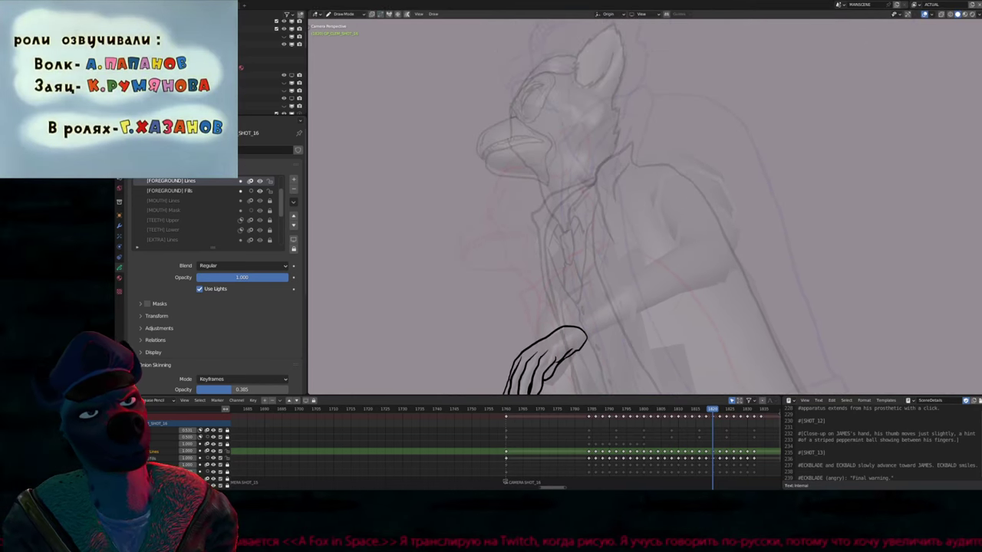
Draw the upper arm and forearm outlines, redrawing the forearm line's overshooting end
mouse_move(750, 257)
mouse_down()
mouse_move(729, 289)
mouse_move(589, 345)
mouse_up()
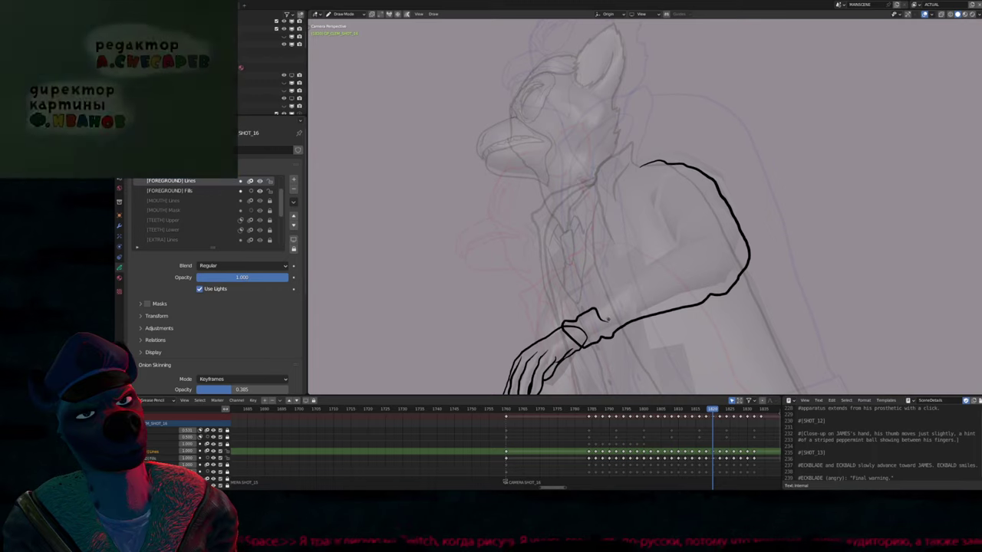
mouse_move(595, 307)
mouse_down()
mouse_move(680, 252)
mouse_move(720, 244)
mouse_up()
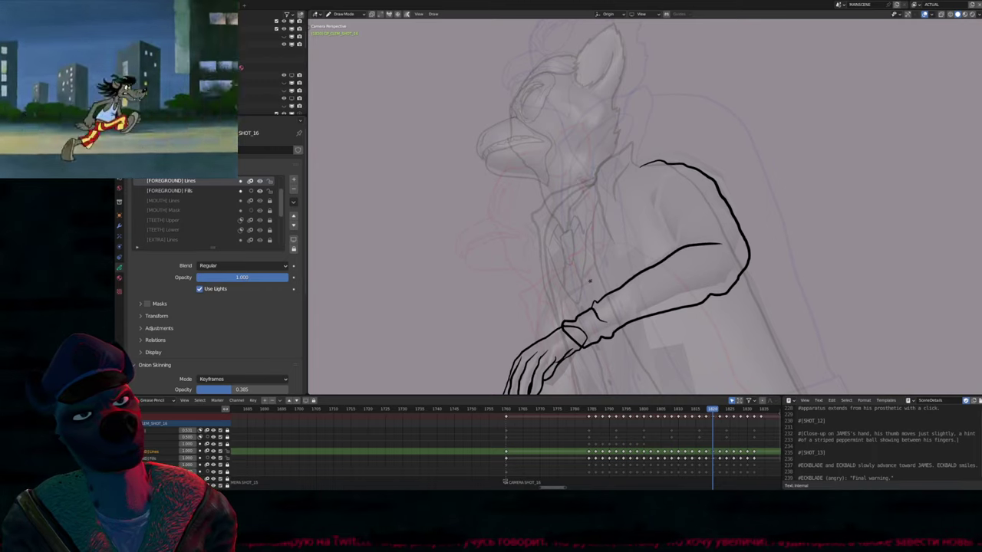
key(ctrl+z)
mouse_move(678, 245)
mouse_down()
mouse_move(720, 241)
mouse_move(660, 227)
mouse_move(642, 198)
mouse_up()
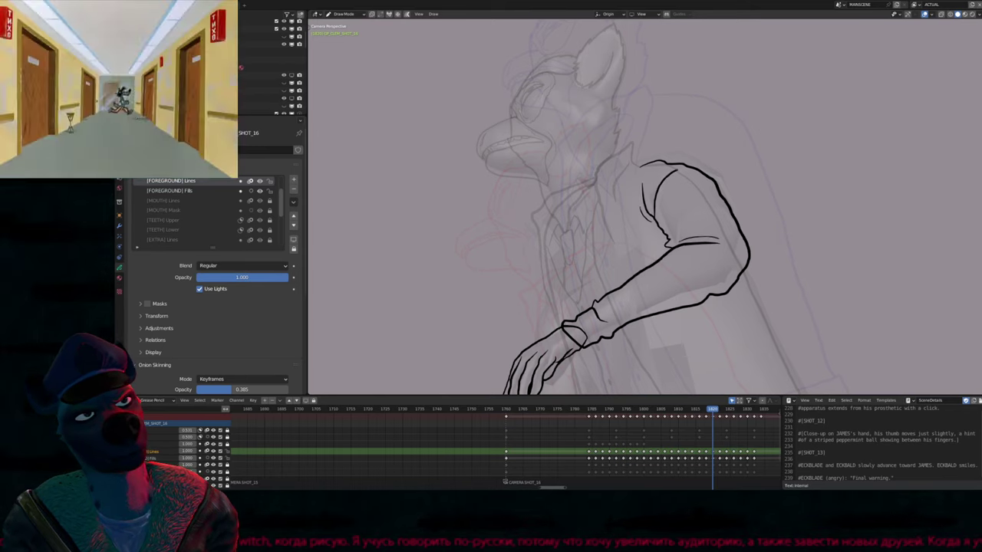
Copy the shoulder stroke twice to place two sleeve bands across the upper arm
key(Tab)
key(g)
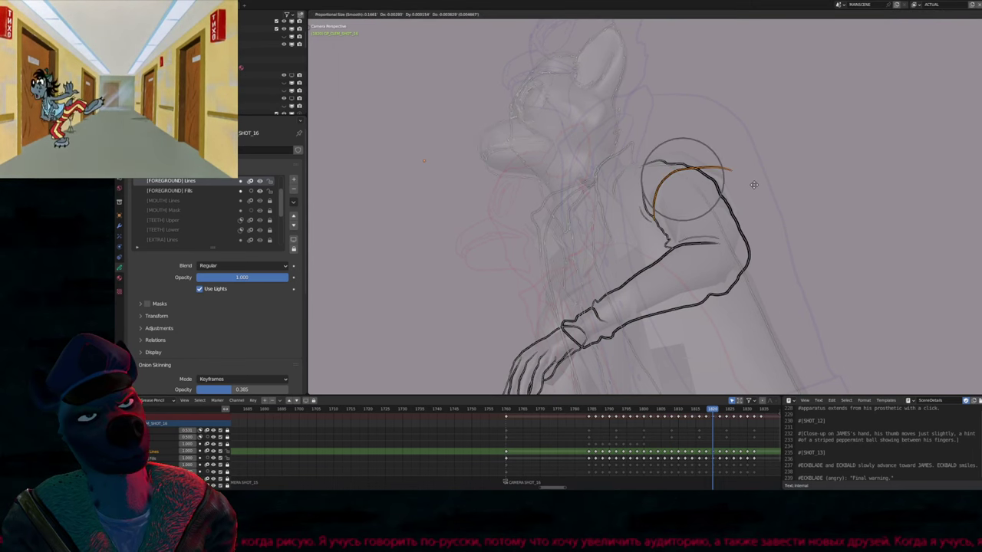
click(754, 185)
key(g)
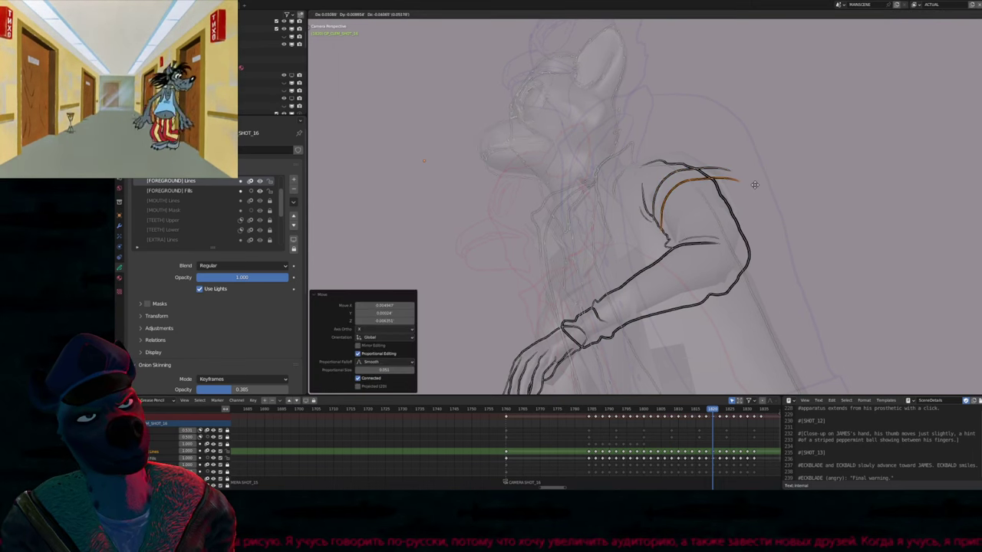
click(756, 185)
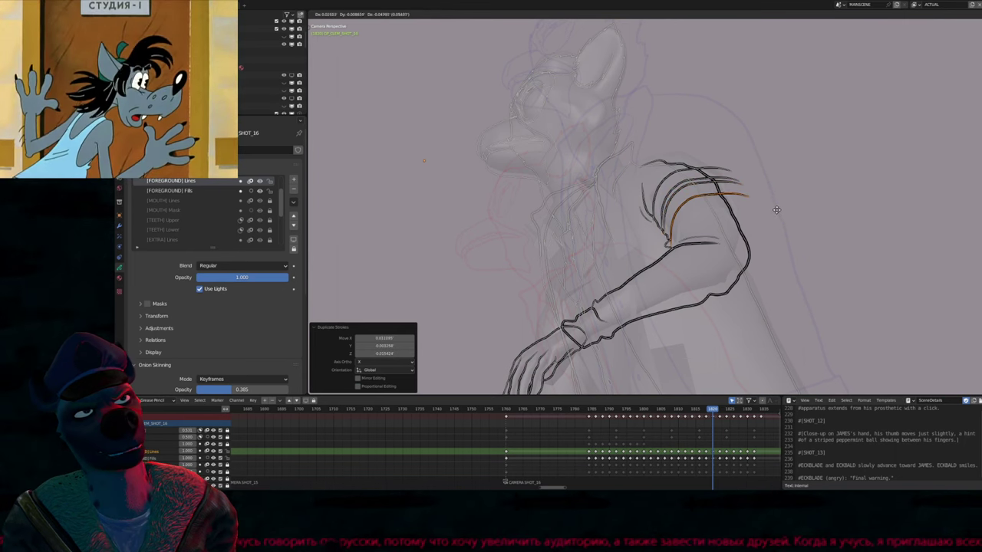
click(776, 224)
Bend and reposition the lowest sleeve band stroke, then return to Draw Mode
click(685, 204)
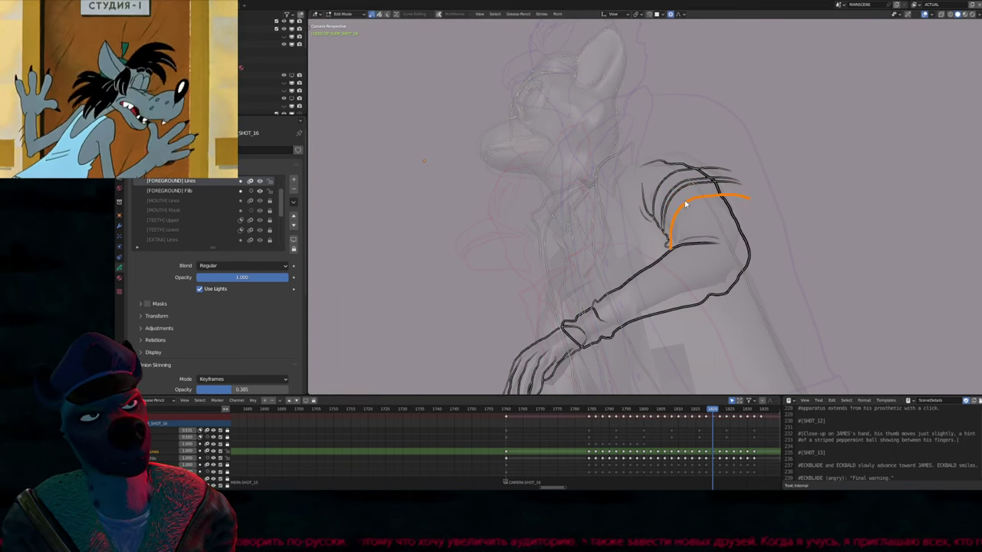
key(g)
scroll(695, 212, down, 2)
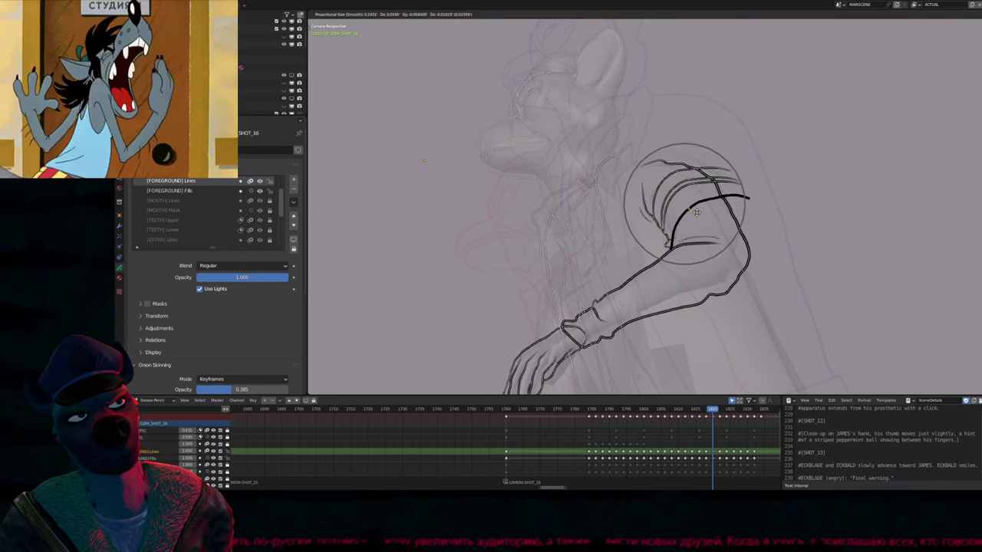
click(680, 193)
key(g)
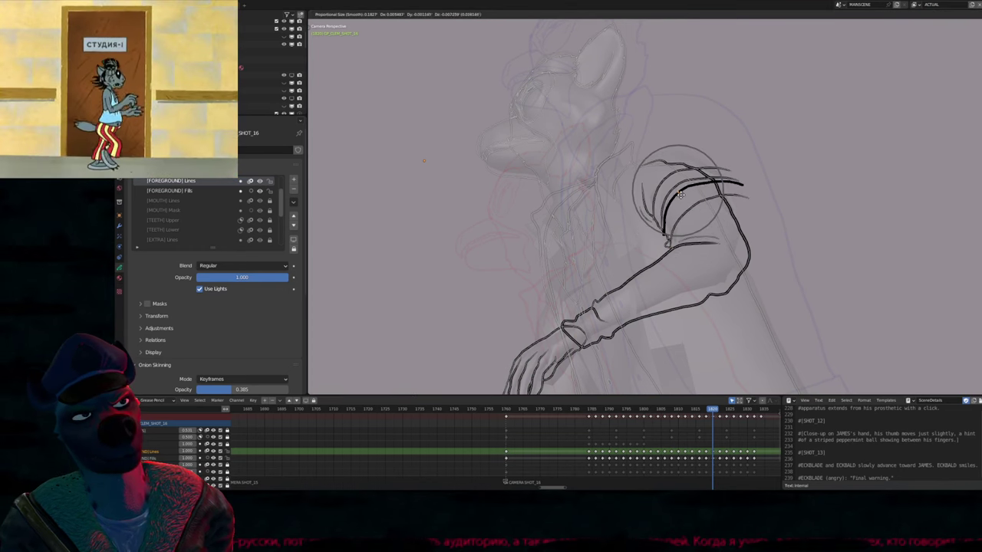
click(680, 200)
key(Tab)
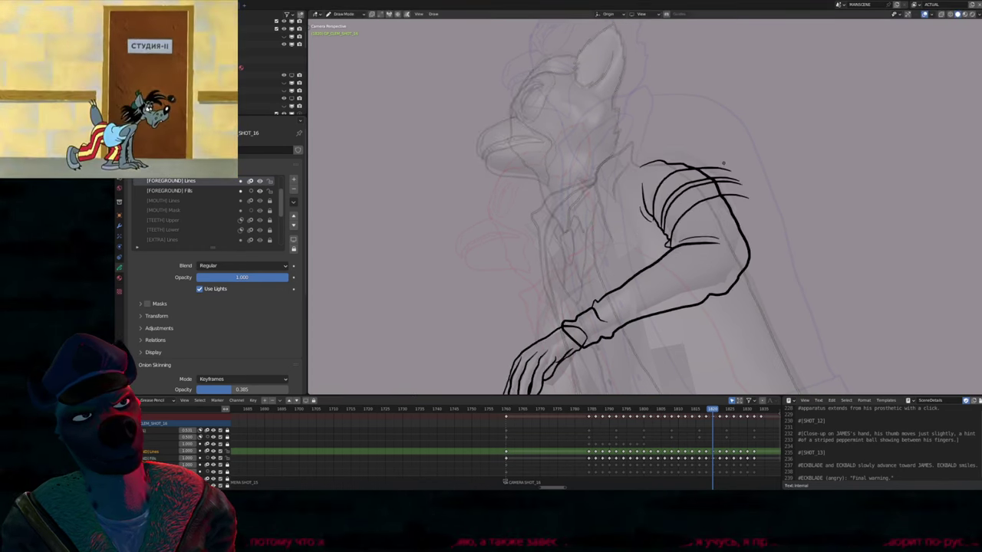
Adjust the brush size and strength, and reframe the view to show both hands
key(f)
click(723, 158)
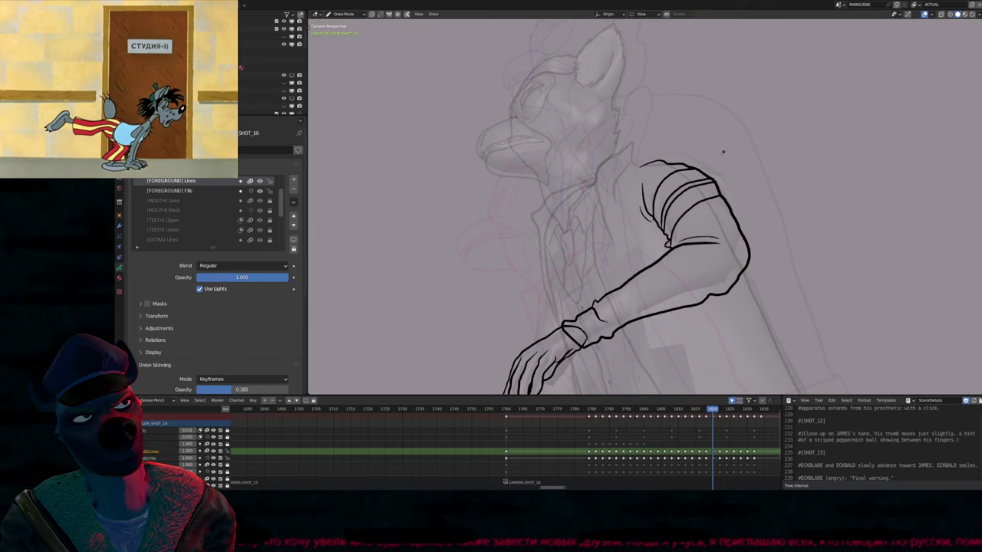
ctrl+scroll(735, 188, right, 3)
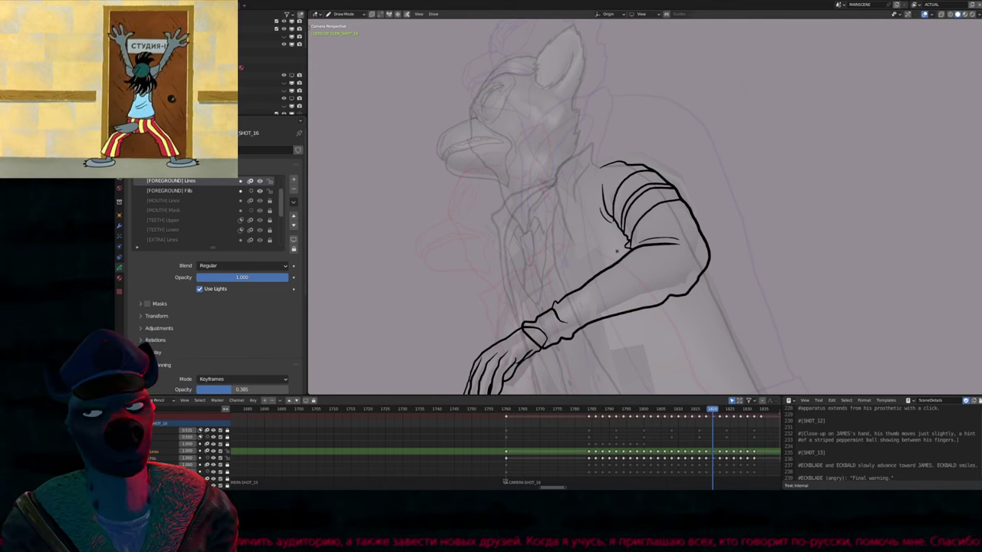
mouse_move(583, 207)
shift+middle_down()
mouse_move(572, 211)
mouse_move(629, 222)
shift+middle_up()
key(shift+f)
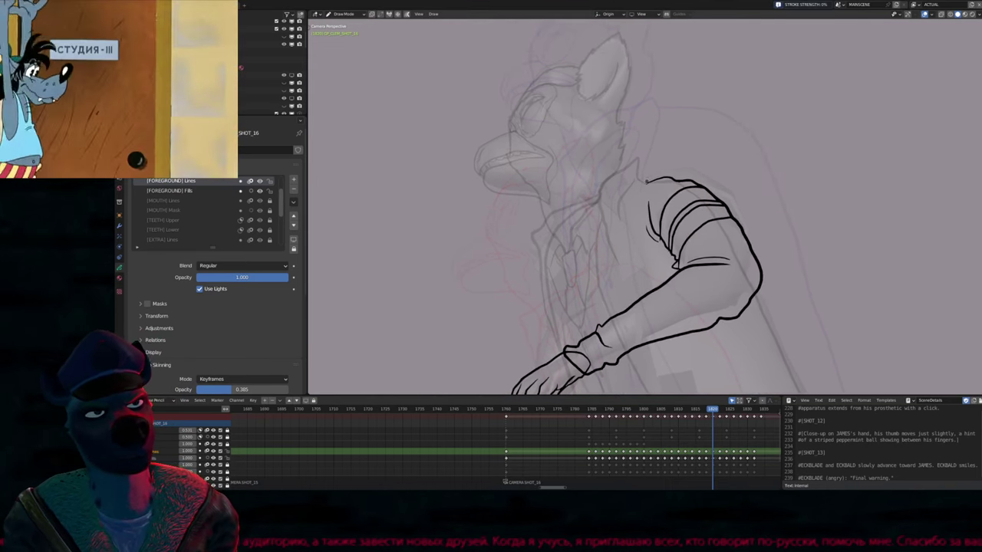
mouse_move(614, 278)
shift+middle_down()
mouse_move(701, 212)
mouse_move(644, 192)
shift+middle_up()
scroll(644, 207, down, 2)
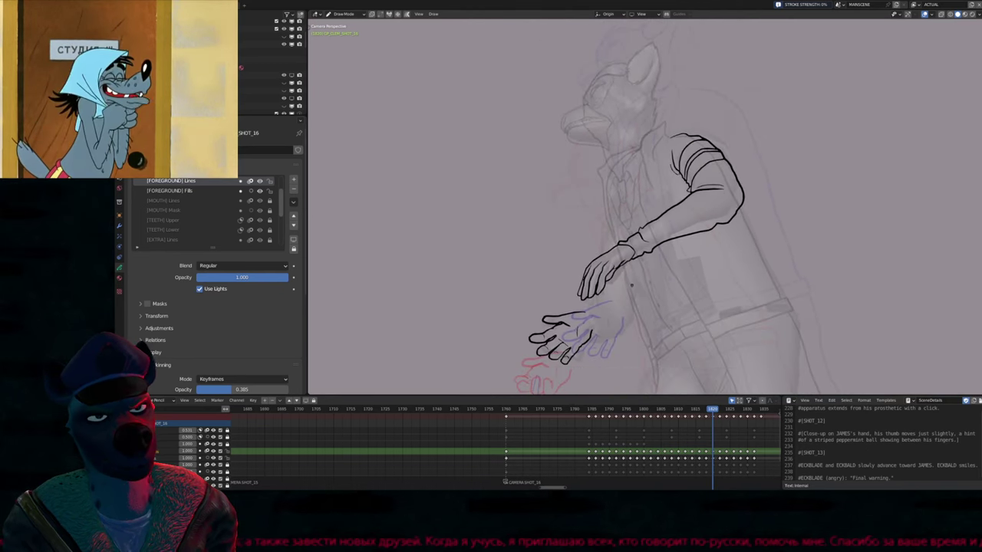
Ink a line under the lower hand's fingertips and along its wrist edge
scroll(592, 345, up, 4)
mouse_move(642, 272)
shift+middle_down()
mouse_move(580, 259)
mouse_move(592, 273)
shift+middle_up()
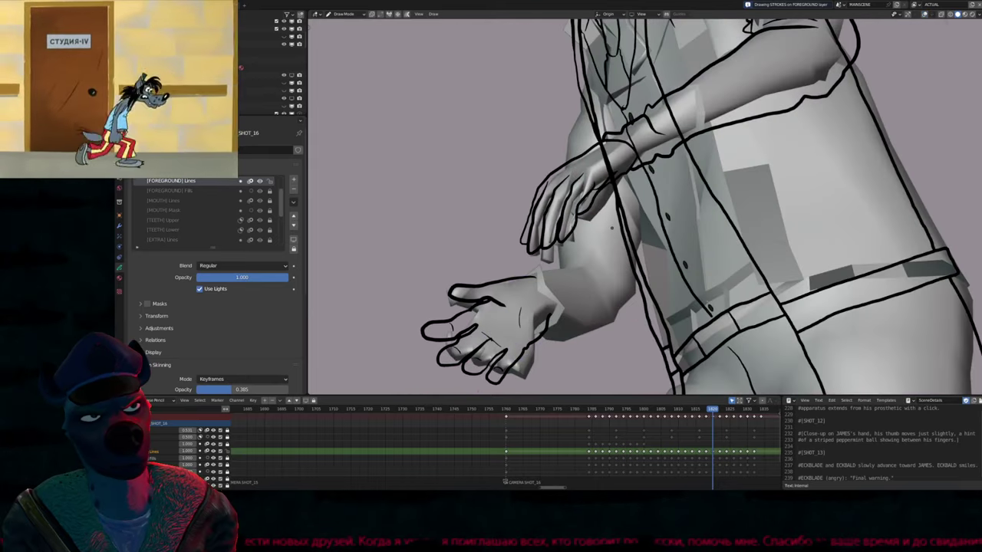
mouse_move(554, 252)
mouse_down()
mouse_move(620, 261)
mouse_move(518, 284)
mouse_up()
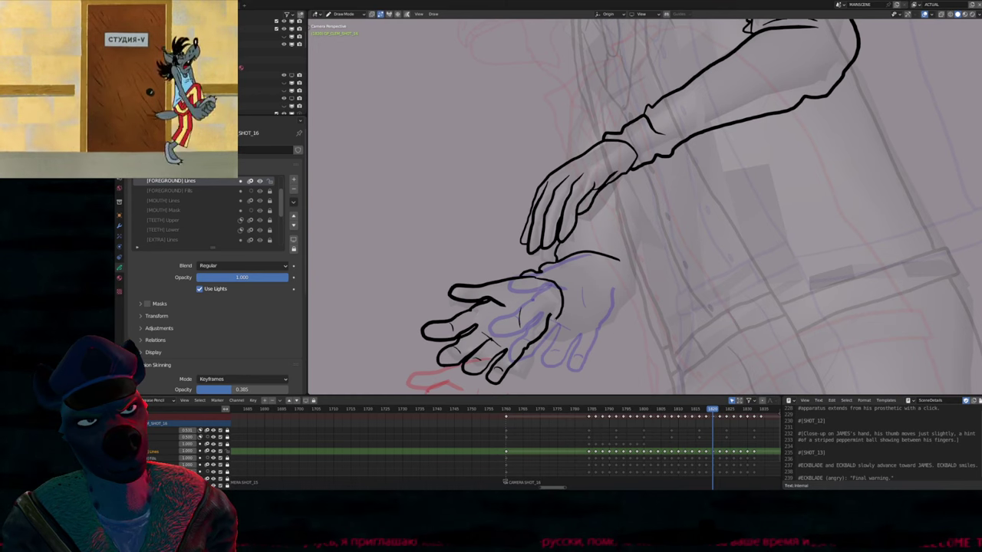
shift+middle_drag(645, 207, 617, 185)
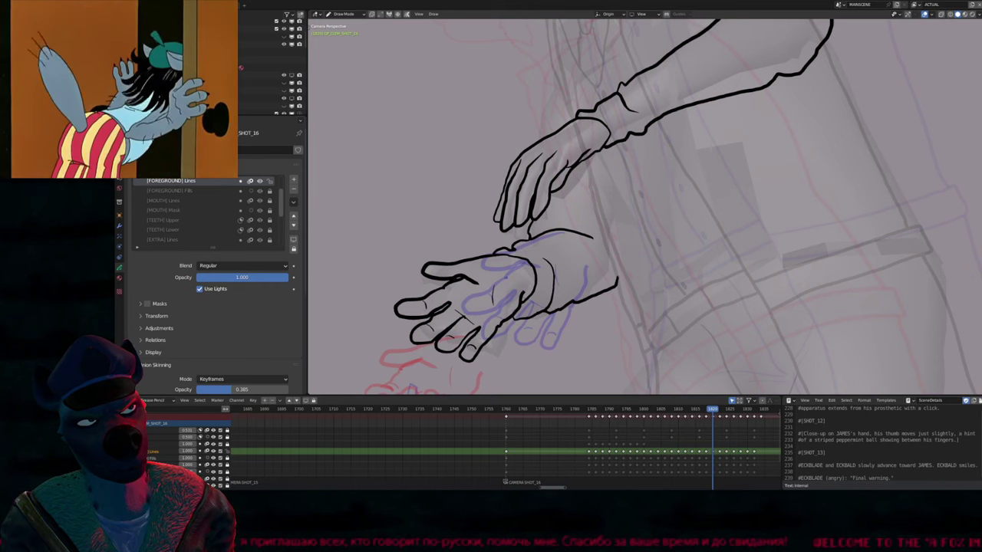
drag(612, 259, 617, 276)
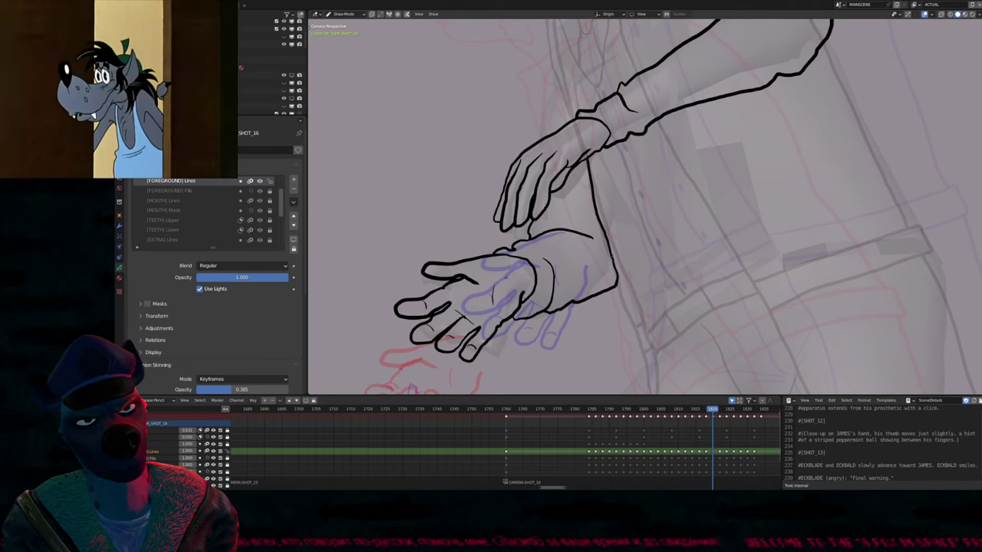
Draw a pointed line down the arm's inner side near the shoulder
shift+middle_drag(644, 207, 634, 212)
shift+middle_drag(589, 249, 558, 253)
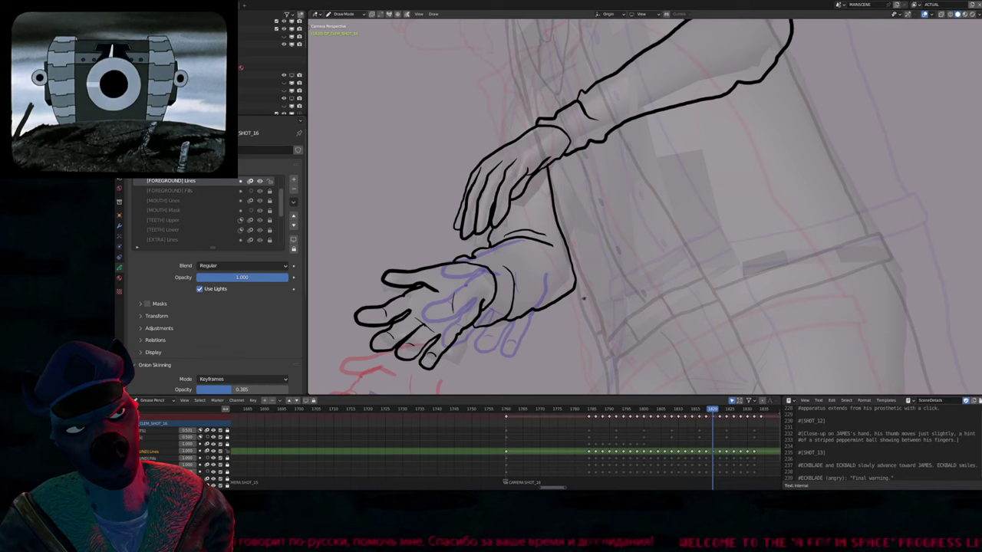
shift+middle_drag(550, 296, 594, 294)
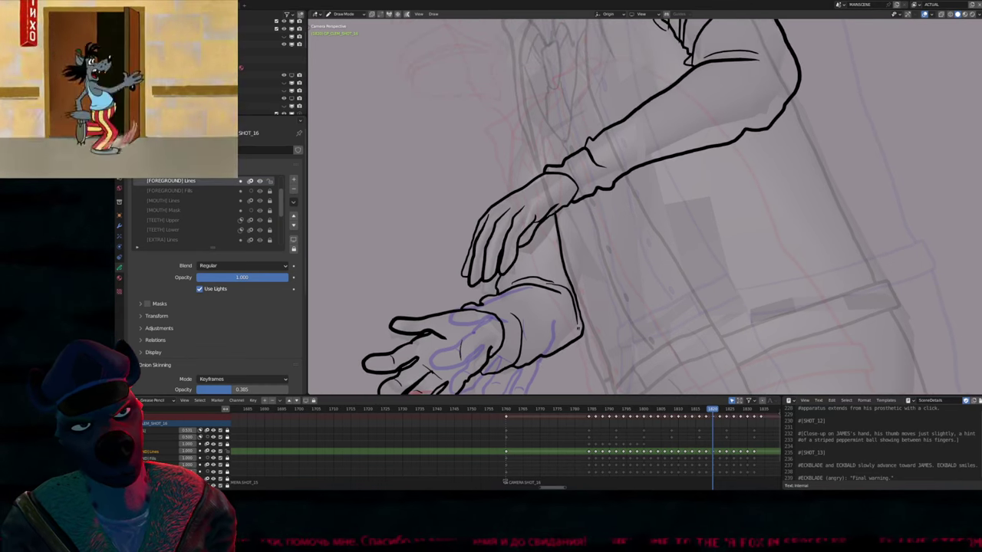
mouse_move(520, 121)
shift+middle_down()
mouse_move(581, 197)
mouse_move(568, 156)
shift+middle_up()
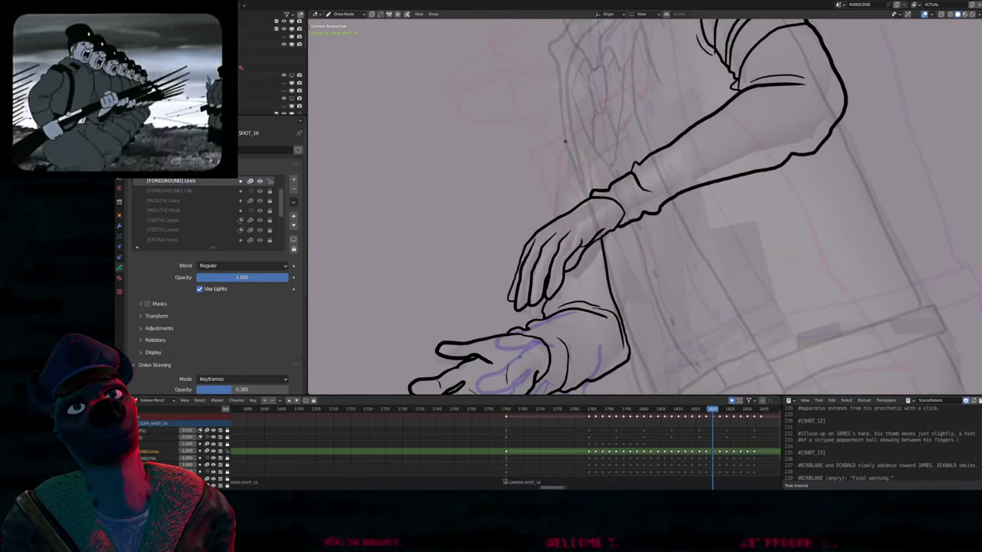
drag(559, 178, 551, 224)
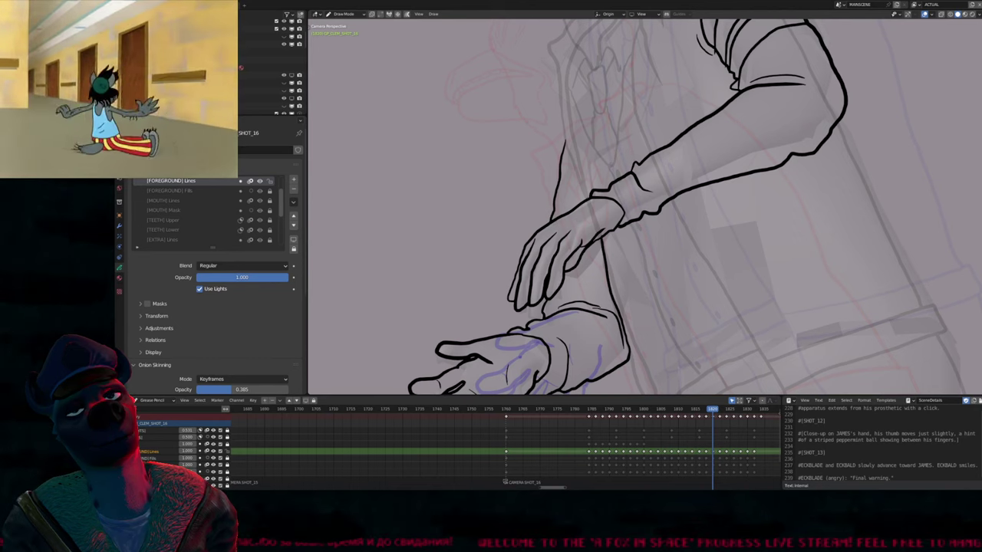
drag(571, 150, 566, 143)
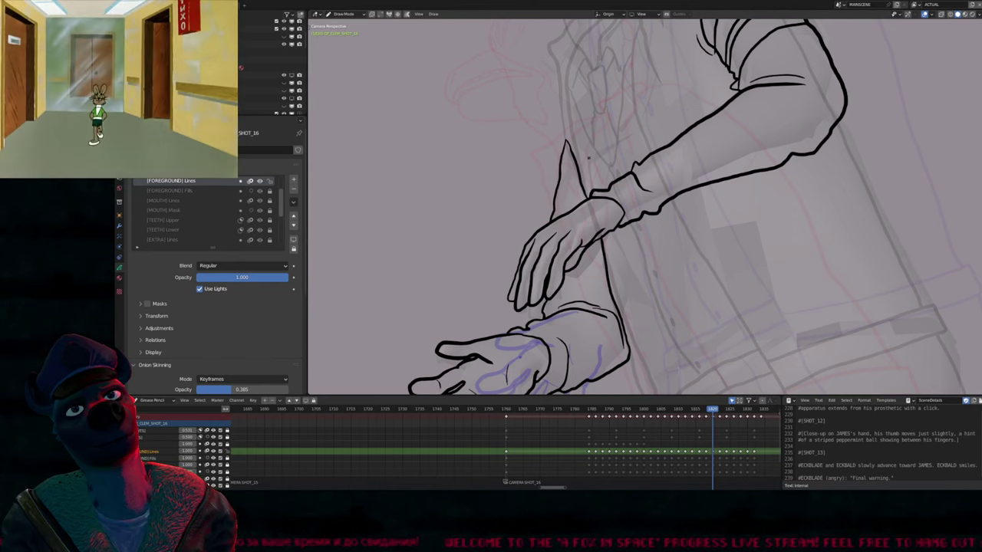
Step between neighbouring frames and make [BODY] Lines the active layer
scroll(588, 158, down, 6)
scroll(589, 157, up, 4)
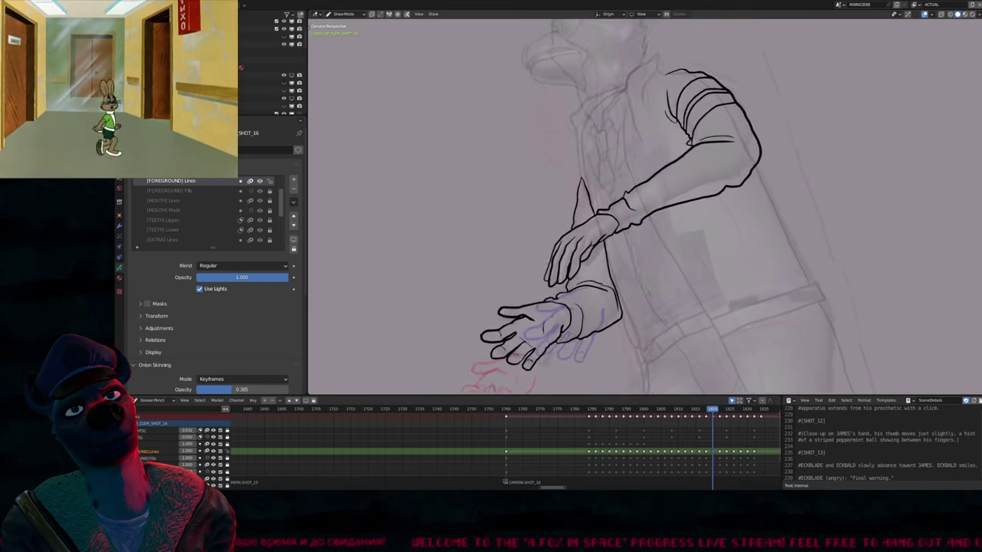
scroll(578, 177, up, 1)
shift+middle_drag(579, 176, 590, 260)
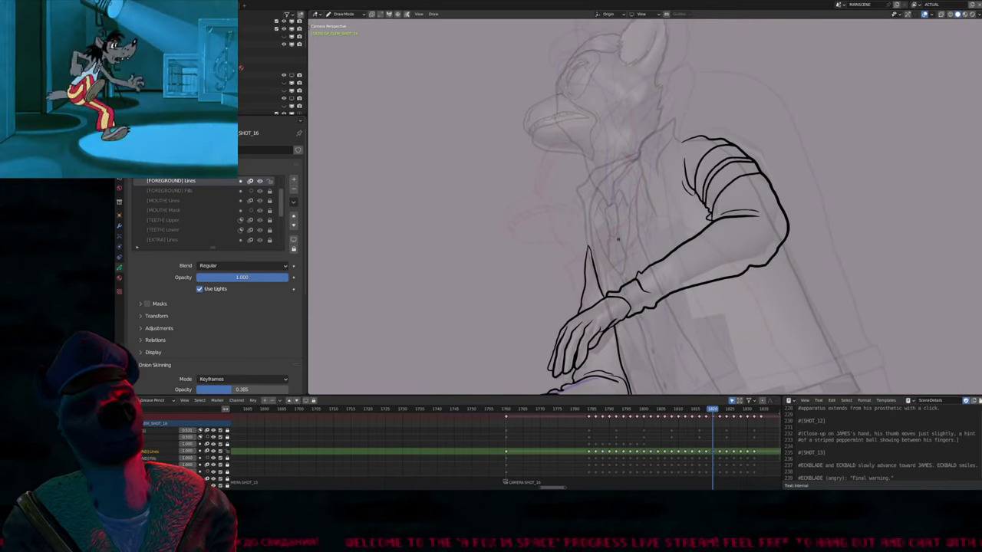
key(Left)
key(Left)
key(Right)
key(Left)
key(Right)
key(Left)
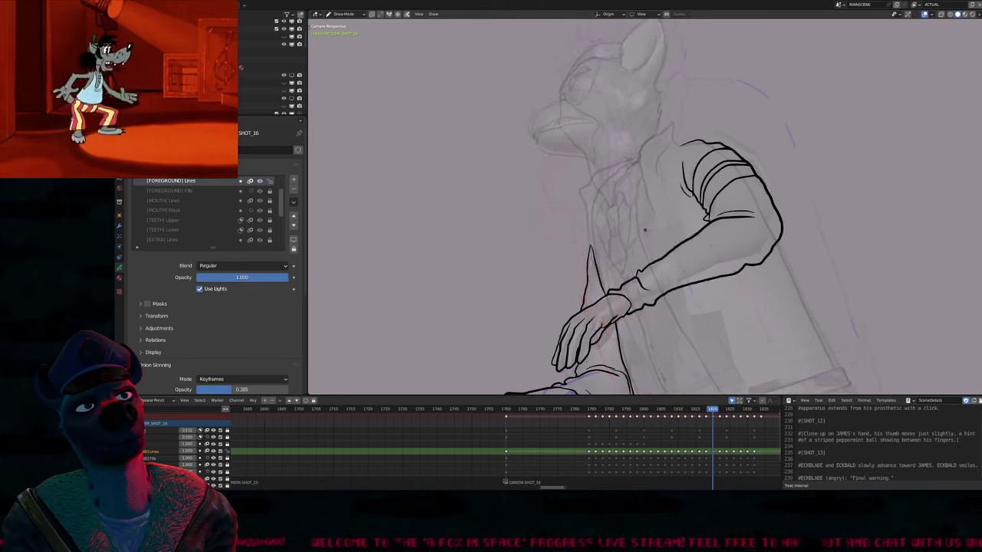
key(Right)
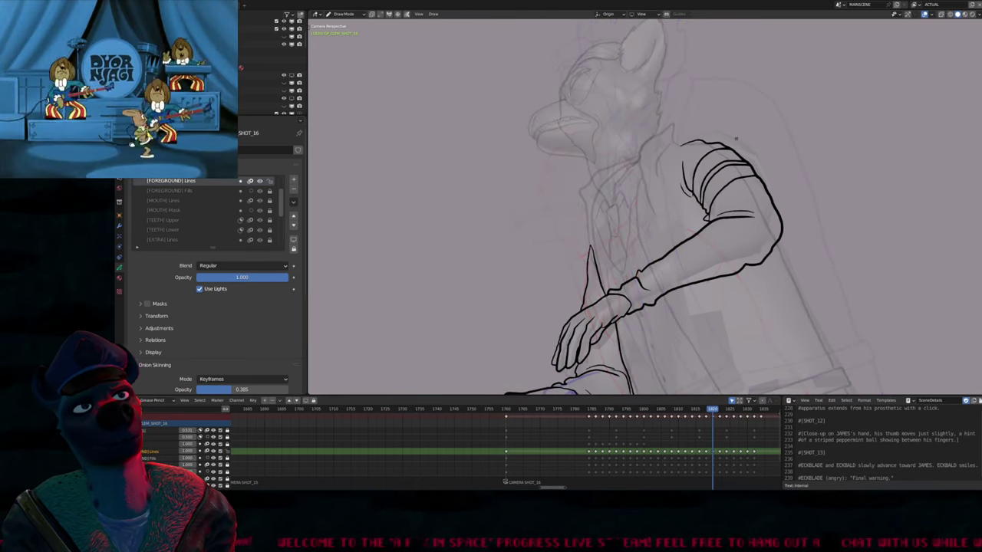
key(Page_Down)
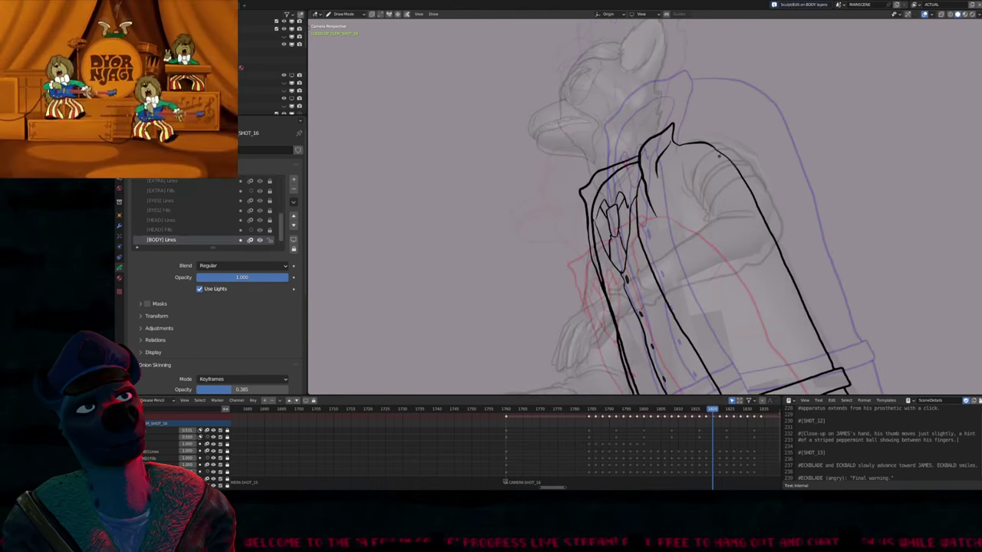
Recentre the view on the fox and scrub nearby frames to review the body lines
scroll(644, 207, down, 3)
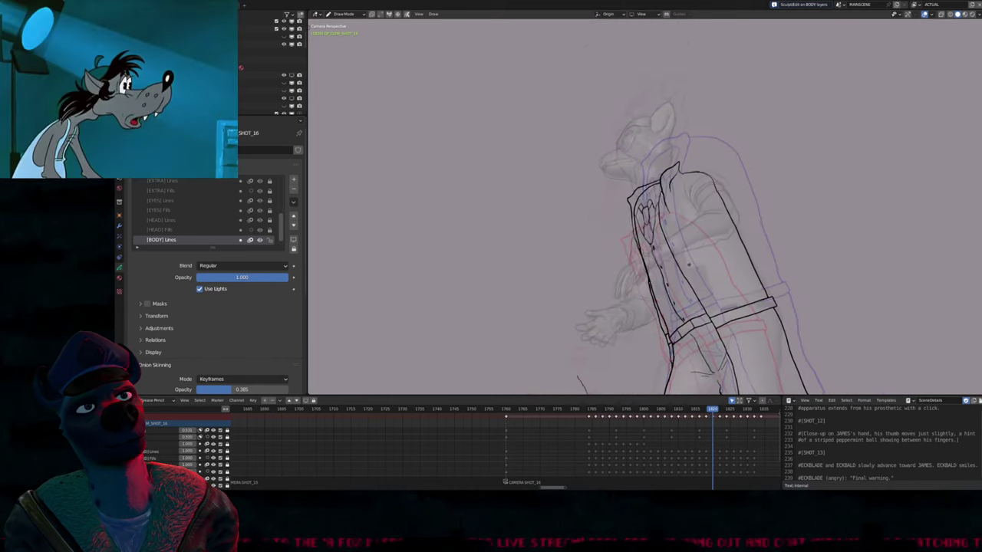
key(Left)
key(Right)
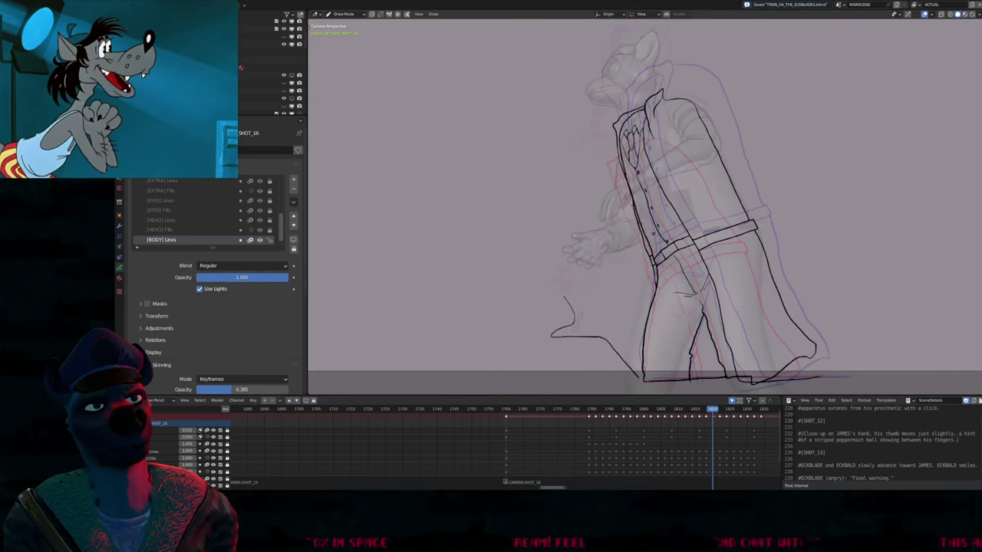
shift+middle_drag(644, 208, 591, 245)
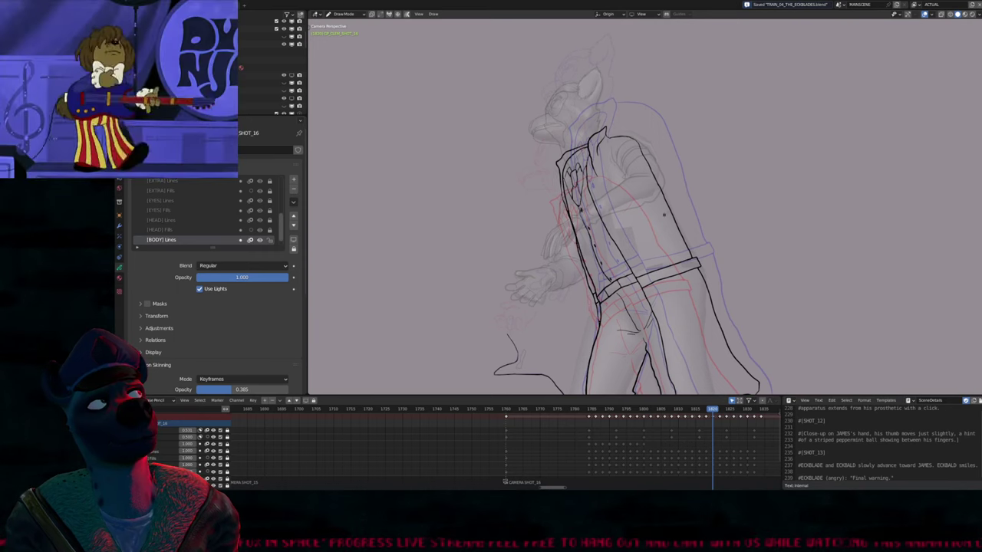
mouse_move(664, 215)
shift+middle_down()
mouse_move(688, 248)
mouse_move(704, 235)
shift+middle_up()
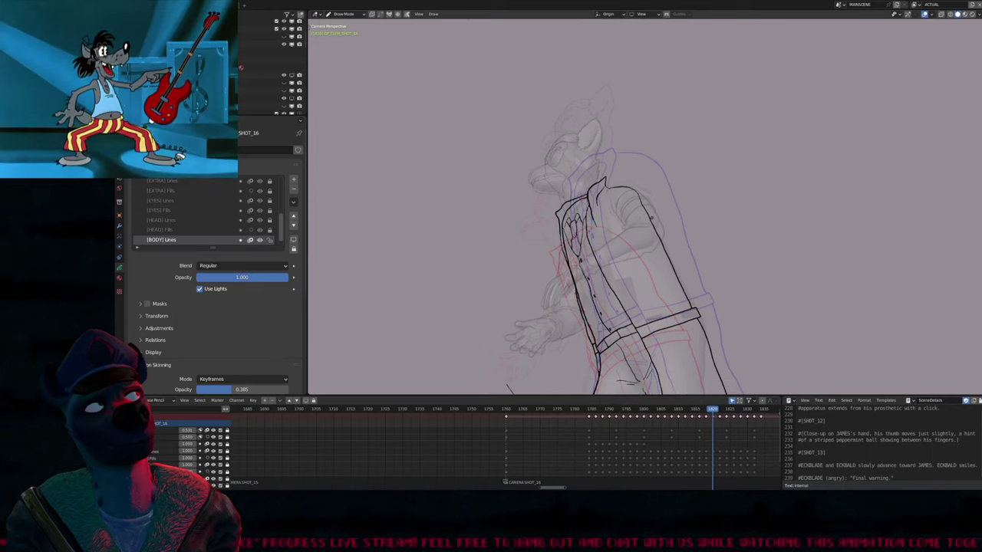
scroll(463, 83, down, 2)
scroll(464, 23, up, 2)
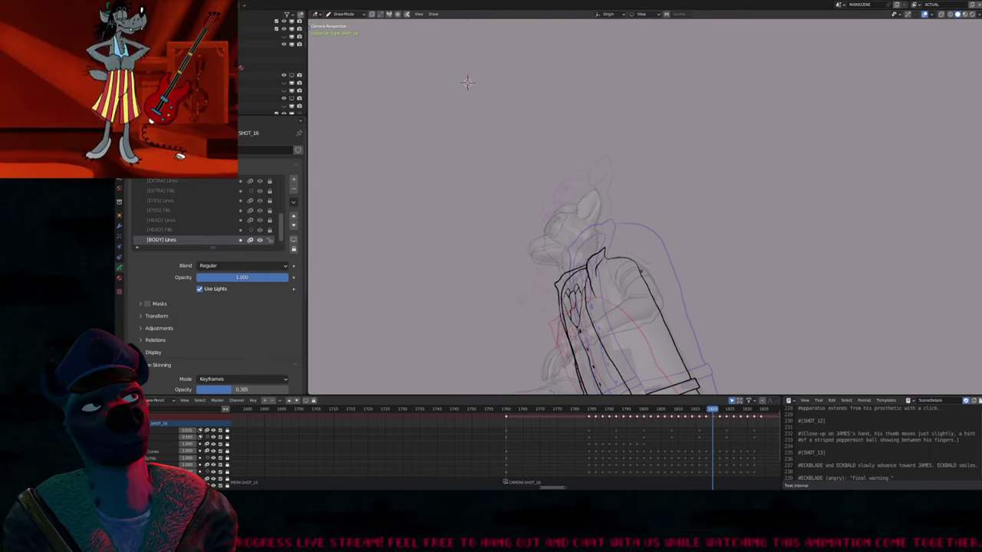
shift+scroll(464, 23, down, 5)
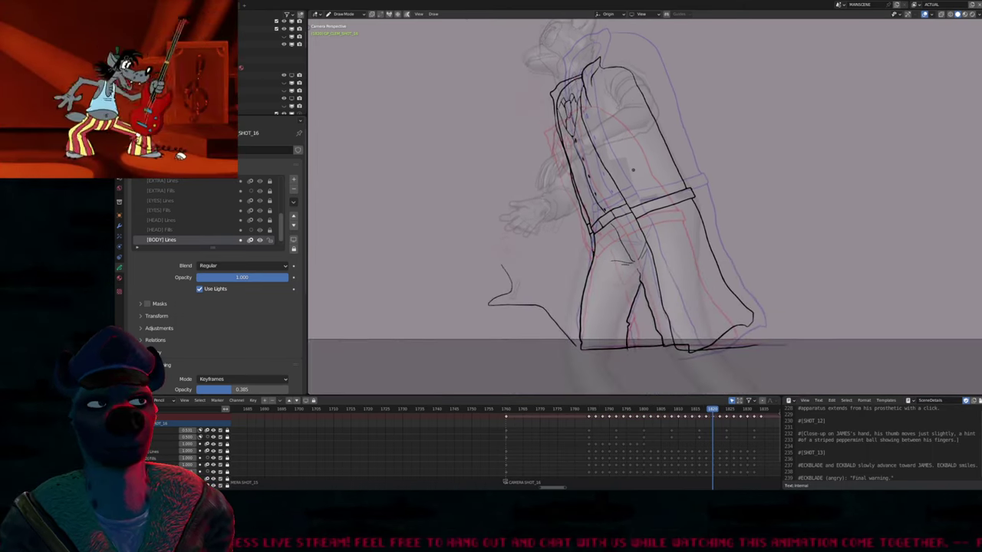
scroll(644, 207, up, 1)
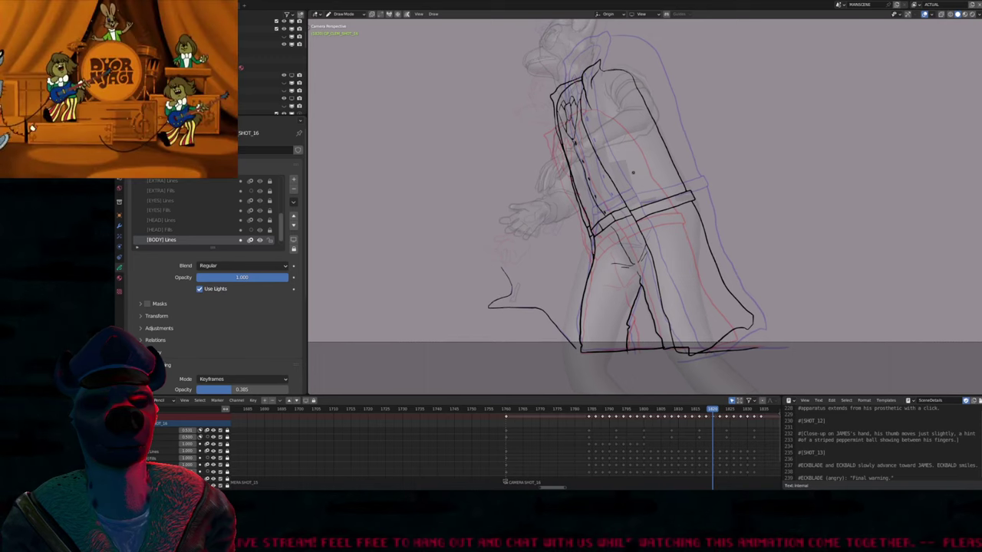
shift+middle_drag(633, 173, 651, 252)
key(Right)
key(Right)
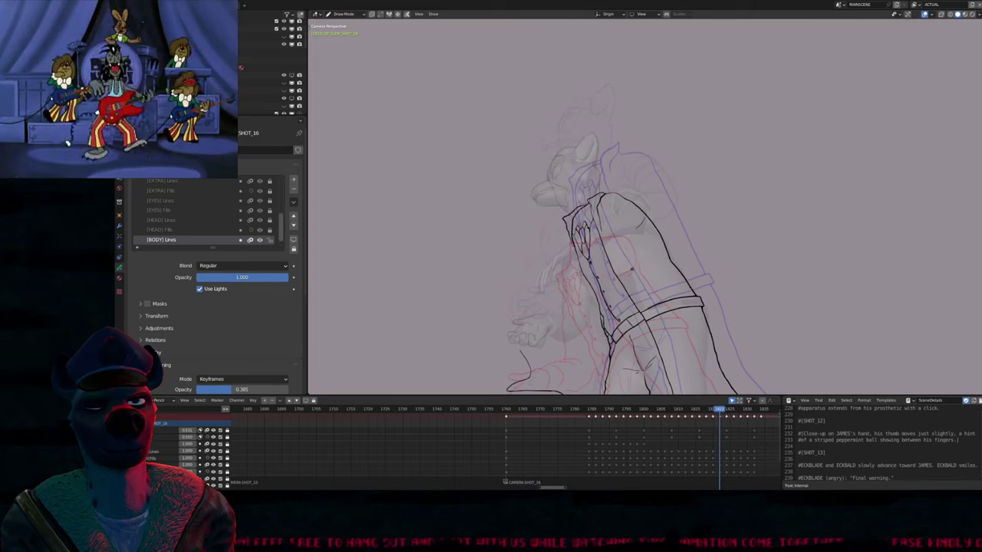
key(Right)
key(Right)
key(Right)
key(Right)
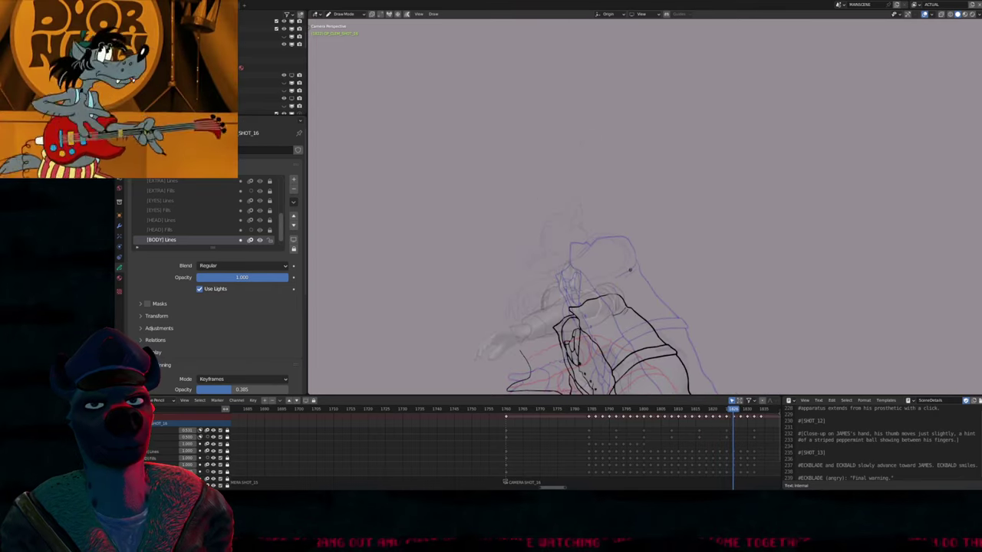
key(Left)
key(Left)
key(Left)
key(Left)
key(Left)
key(Left)
key(Left)
key(Left)
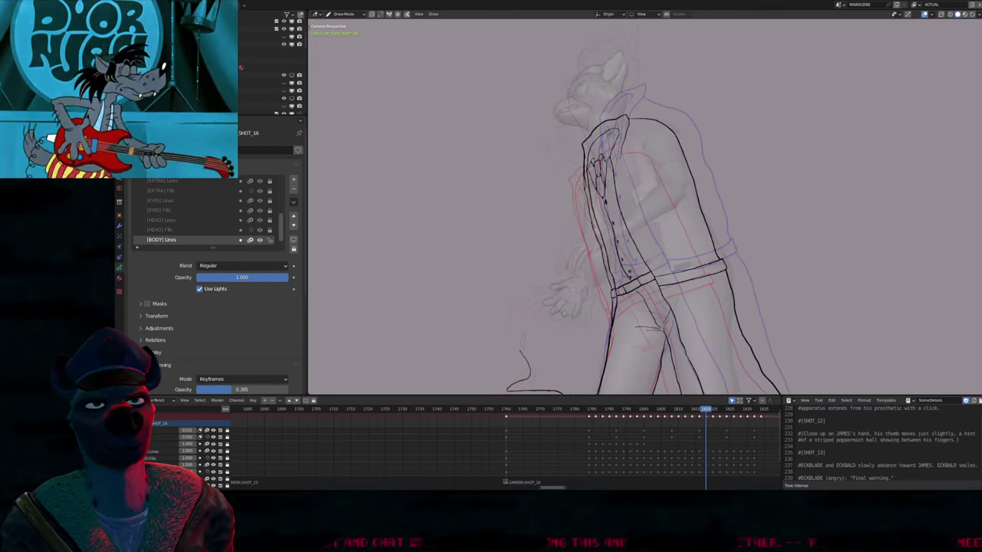
key(Right)
key(Right)
key(Right)
key(Right)
key(Right)
key(Right)
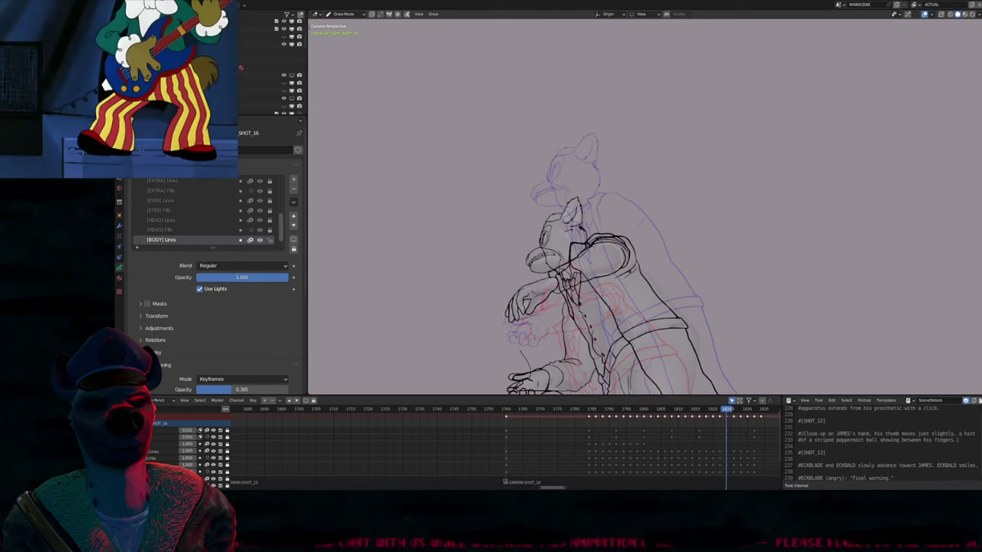
Make [FOREGROUND] Lines active, find the hand frame, and edit its strokes
click(154, 452)
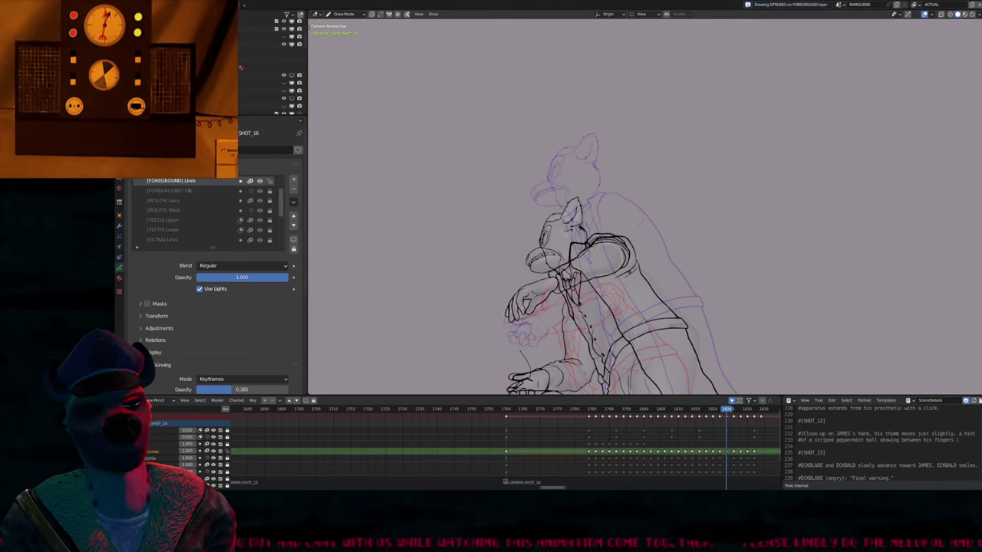
key(Left)
key(Left)
key(Left)
key(Left)
key(Left)
key(Left)
key(Left)
key(Left)
key(Left)
key(Left)
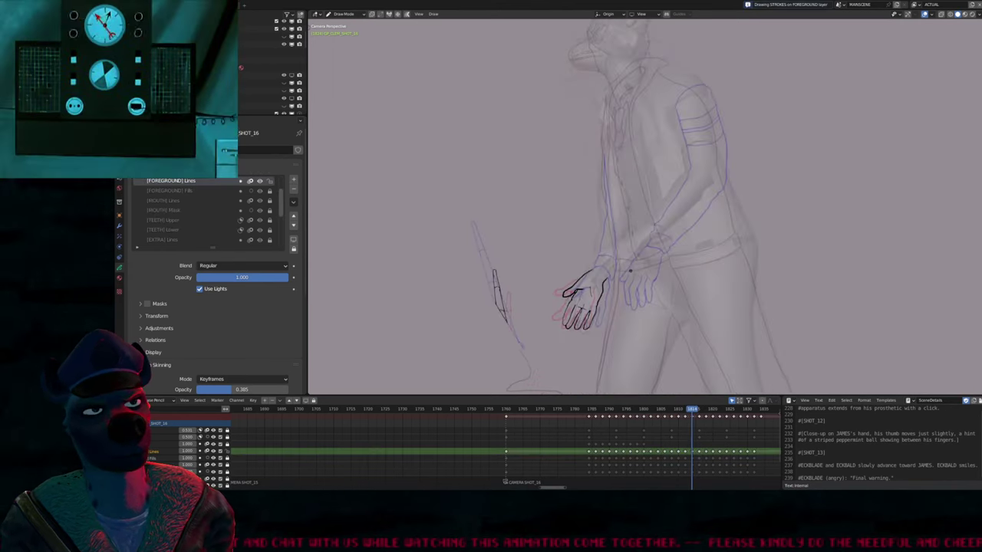
key(Left)
key(Left)
key(Left)
key(Left)
key(Left)
key(Left)
key(Left)
key(Left)
key(Left)
key(Left)
key(Left)
key(Left)
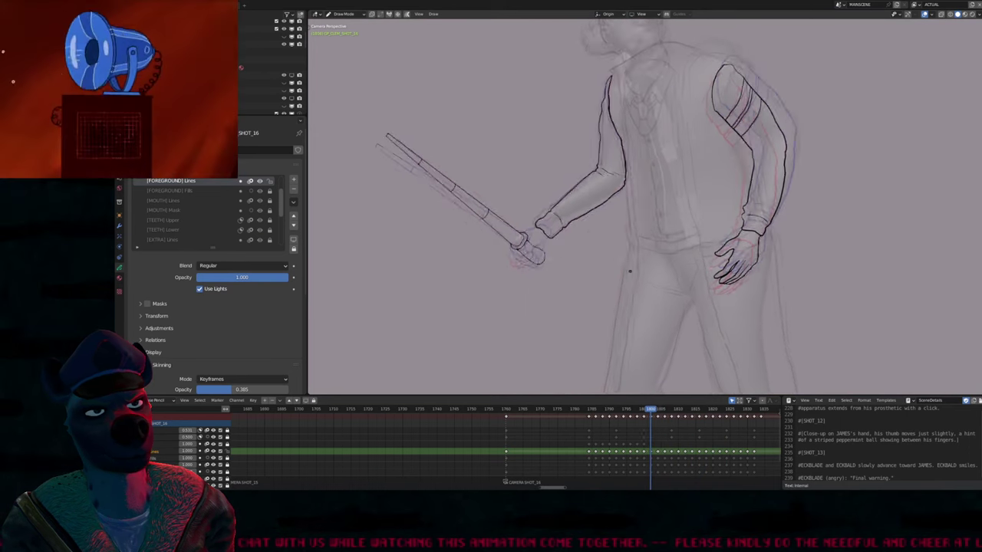
key(Left)
key(Left)
key(Left)
key(Left)
key(Left)
key(Left)
key(Left)
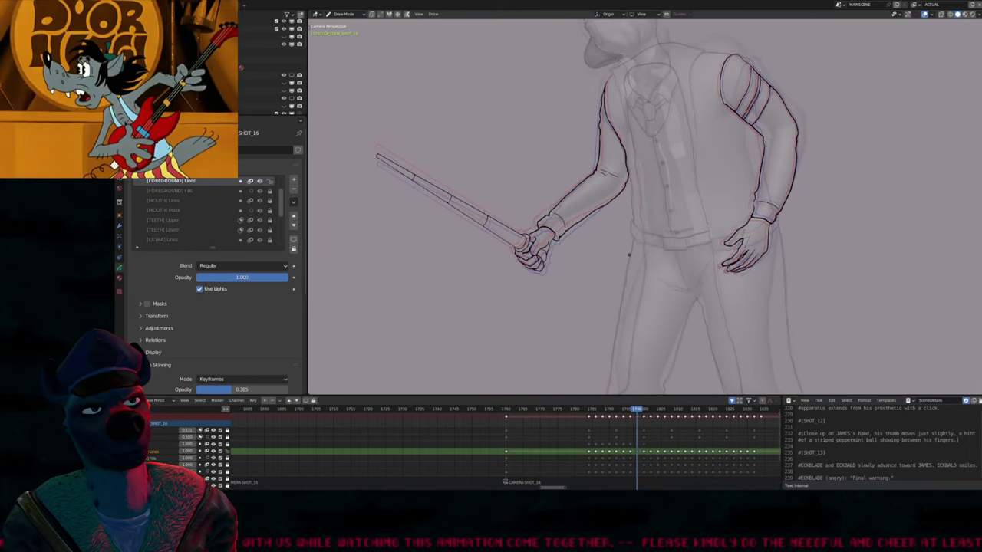
key(Right)
key(Right)
key(Right)
key(Right)
key(Right)
key(Right)
key(Right)
scroll(629, 256, up, 5)
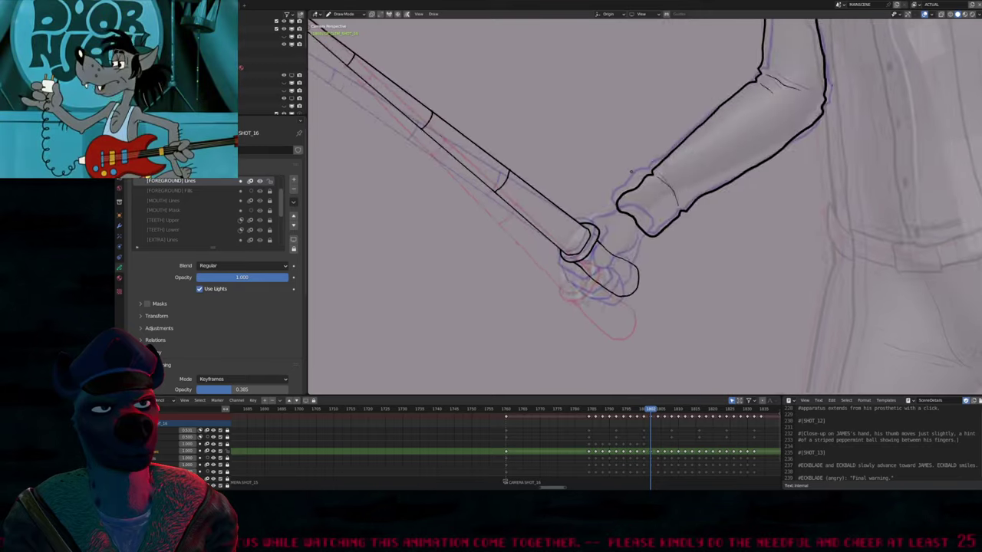
key(Right)
key(Right)
key(Right)
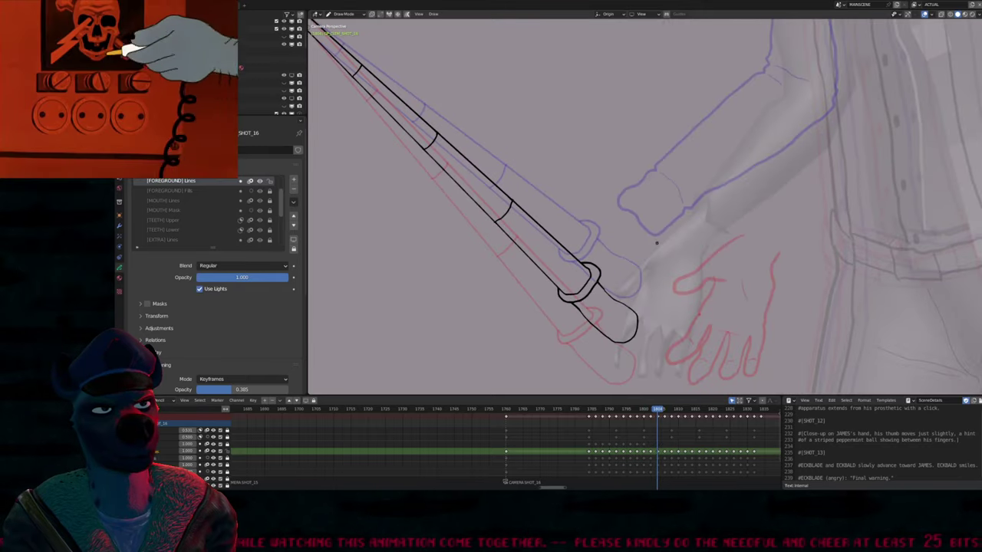
key(Left)
key(Left)
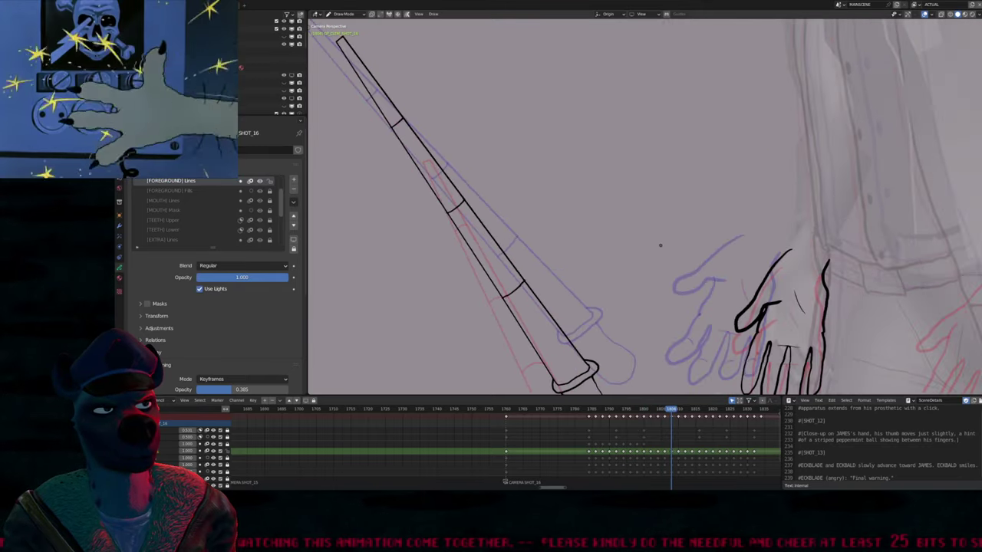
key(Right)
key(Right)
key(Right)
key(Right)
key(Right)
key(Right)
key(Right)
key(Right)
key(Right)
key(Right)
key(Right)
key(Right)
key(Right)
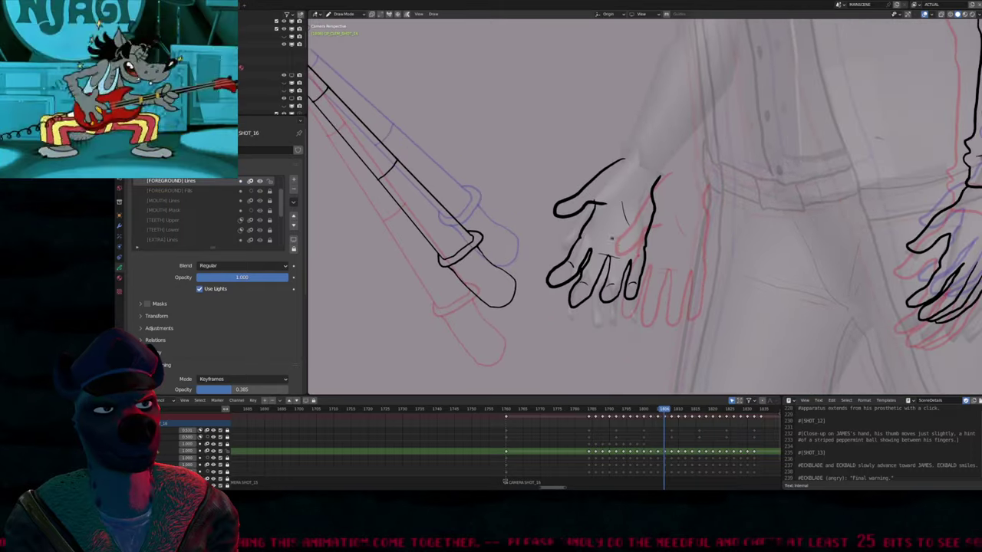
key(Right)
key(Right)
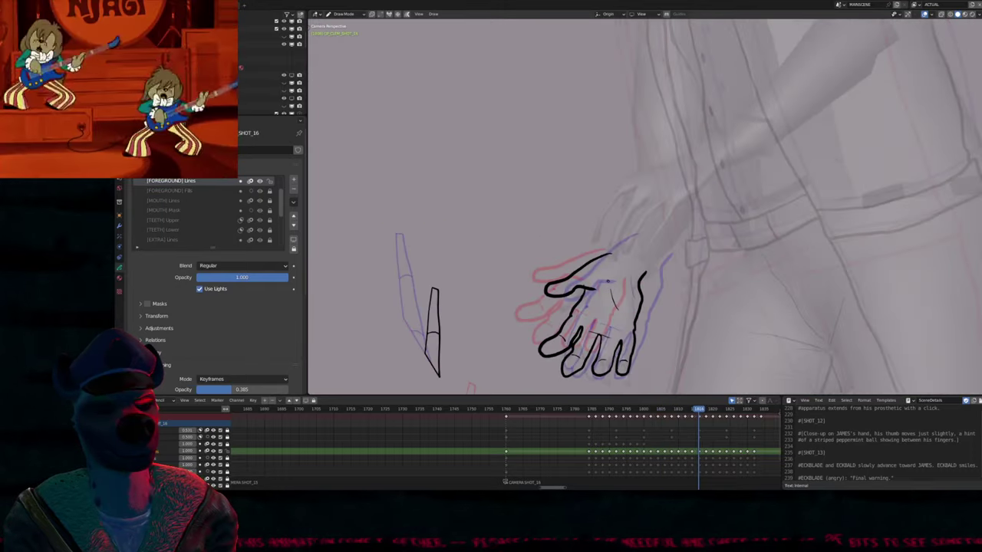
key(Right)
key(Right)
key(Right)
key(Right)
key(Right)
key(Right)
key(Right)
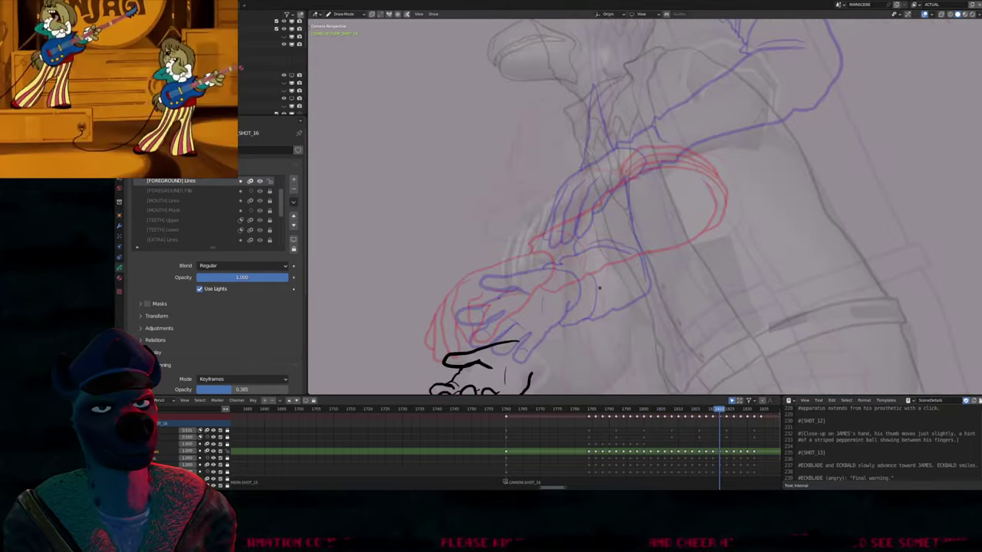
key(Tab)
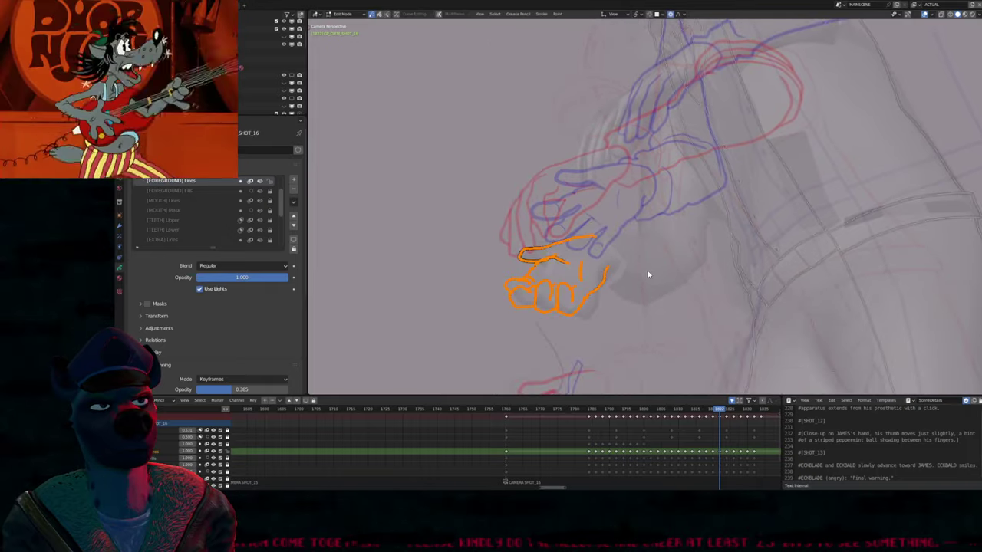
Paste the copied hand strokes into the next frame and move them onto the reference hand
key(Left)
key(Left)
key(Left)
key(Left)
key(Left)
key(Left)
key(Left)
key(Left)
key(Left)
key(Left)
key(Left)
key(Left)
key(Left)
key(Left)
key(Left)
key(Left)
key(Left)
key(Left)
key(Left)
key(Left)
key(Left)
key(Left)
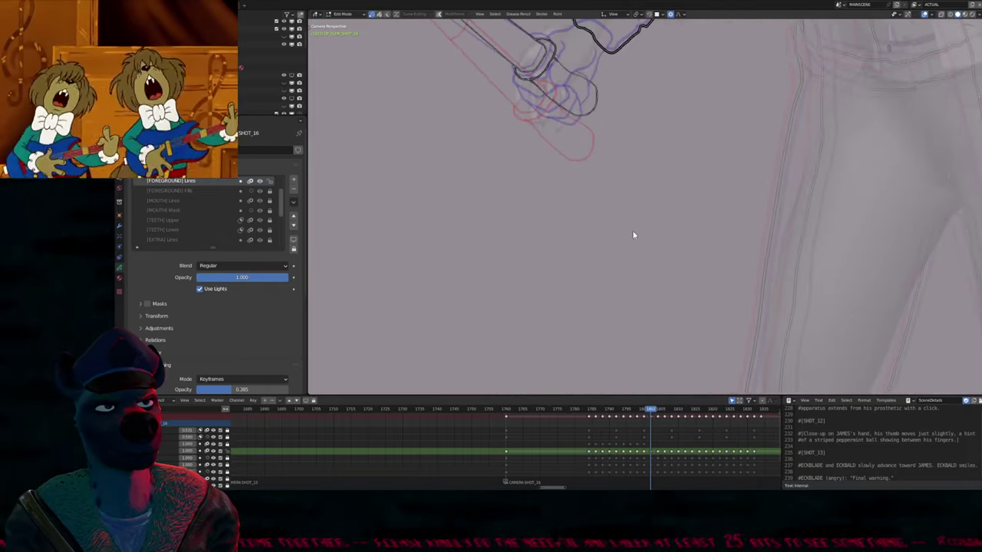
key(Right)
key(Right)
key(ctrl+v)
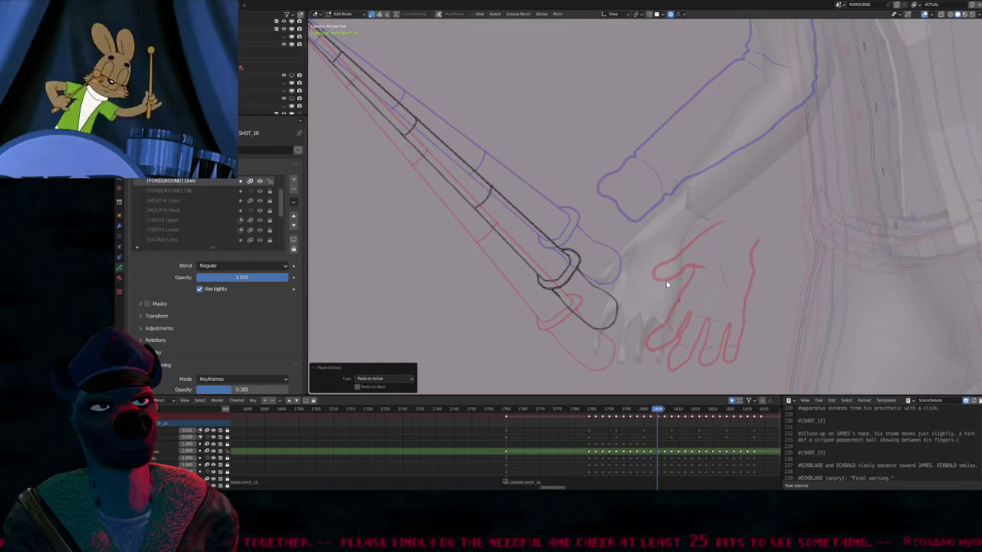
key(g)
click(638, 192)
key(g)
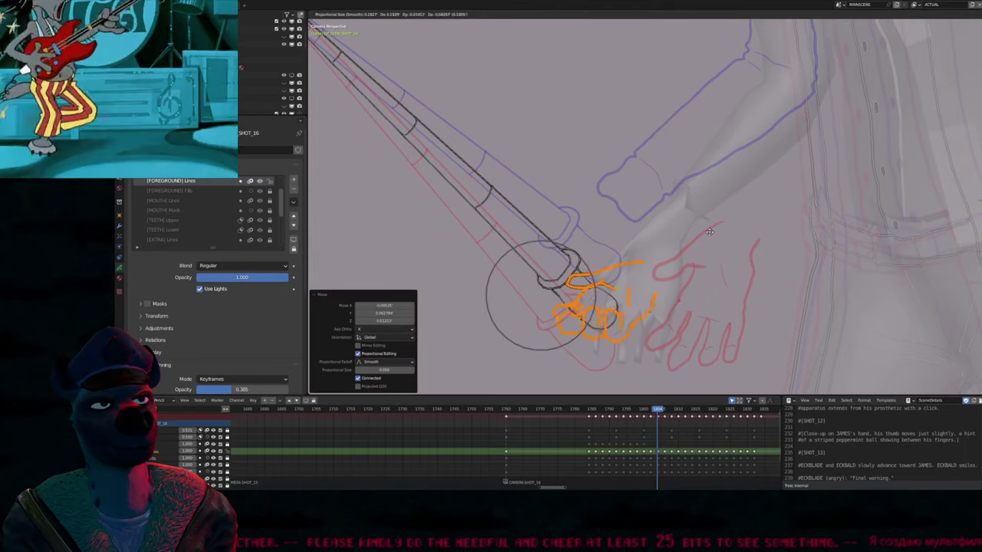
click(719, 223)
Rotate the pasted hand twice to fit, then shift it up and to the right
key(r)
click(708, 230)
key(r)
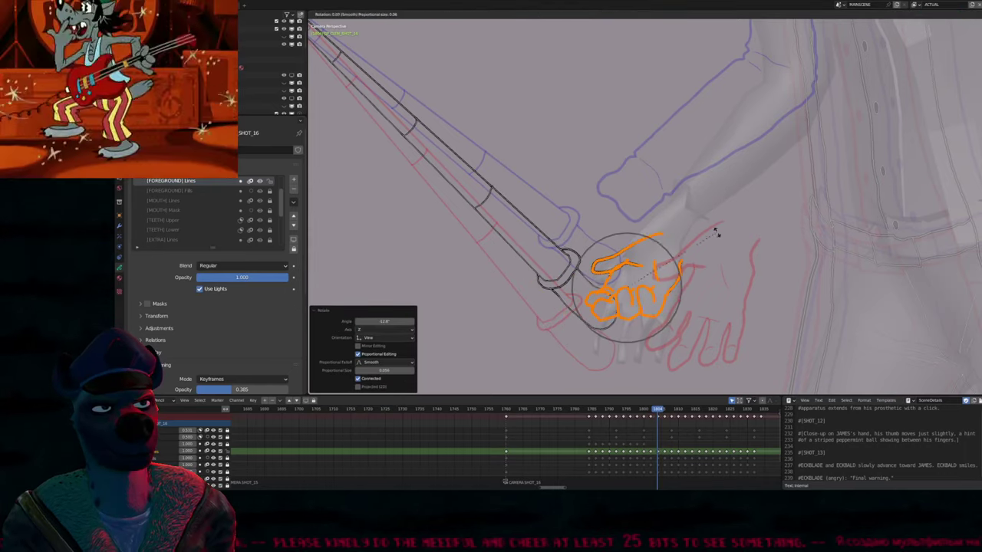
click(715, 230)
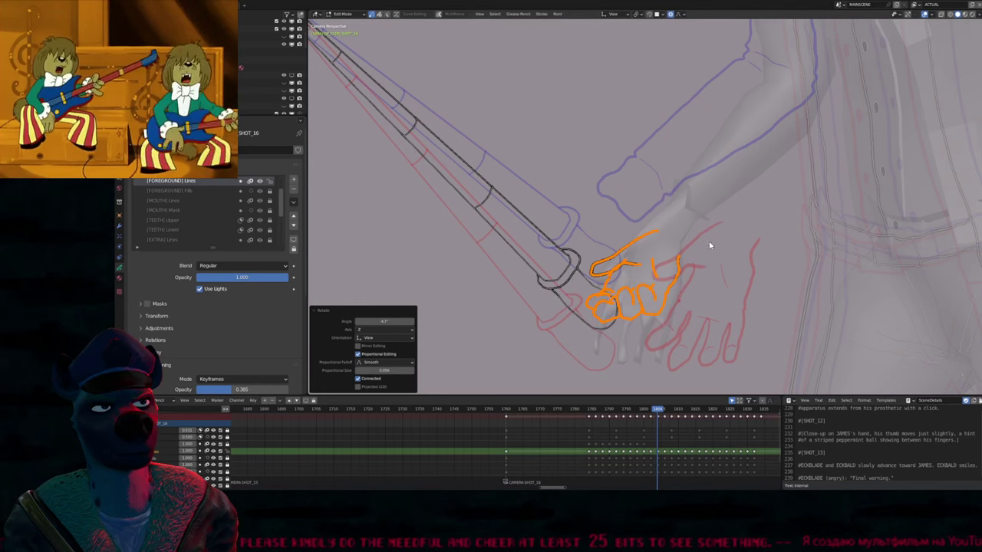
key(g)
click(782, 202)
key(Tab)
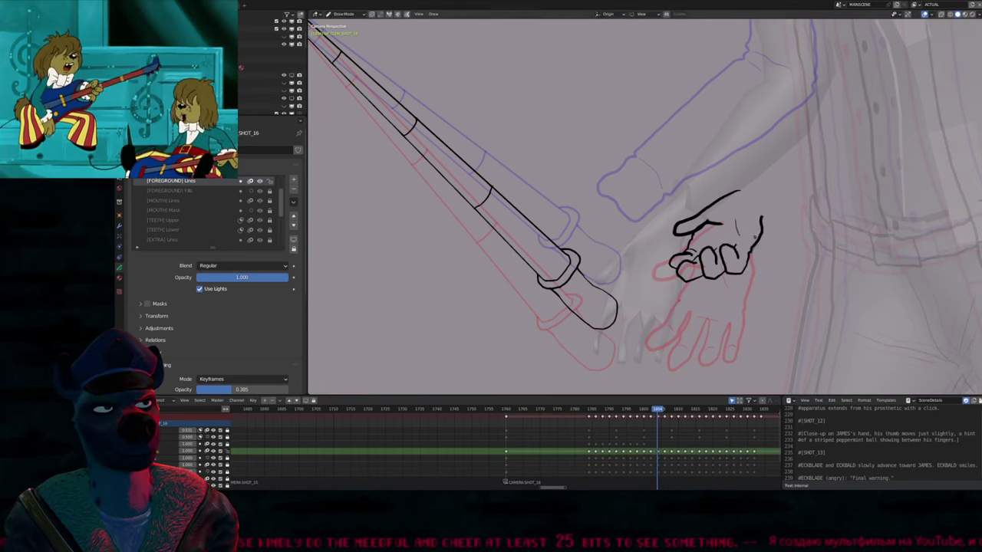
Resize the brush, then scale the hand strokes down to sit over the reference hand
key(f)
key(Return)
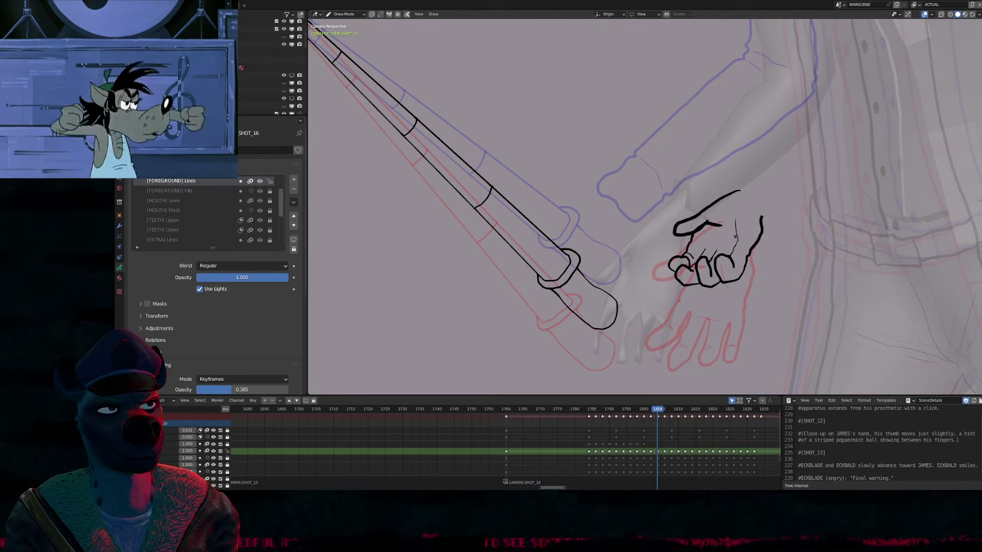
scroll(735, 197, down, 2)
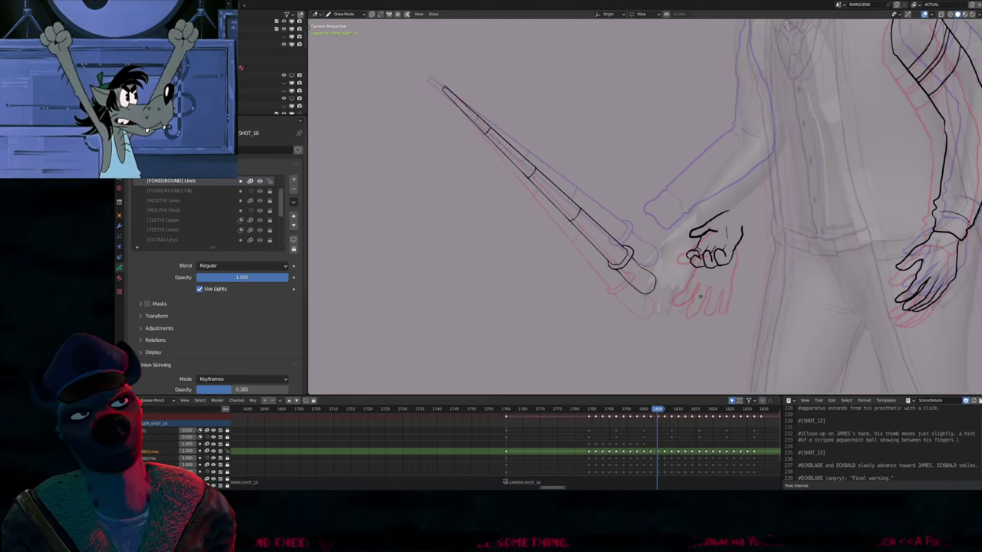
key(Tab)
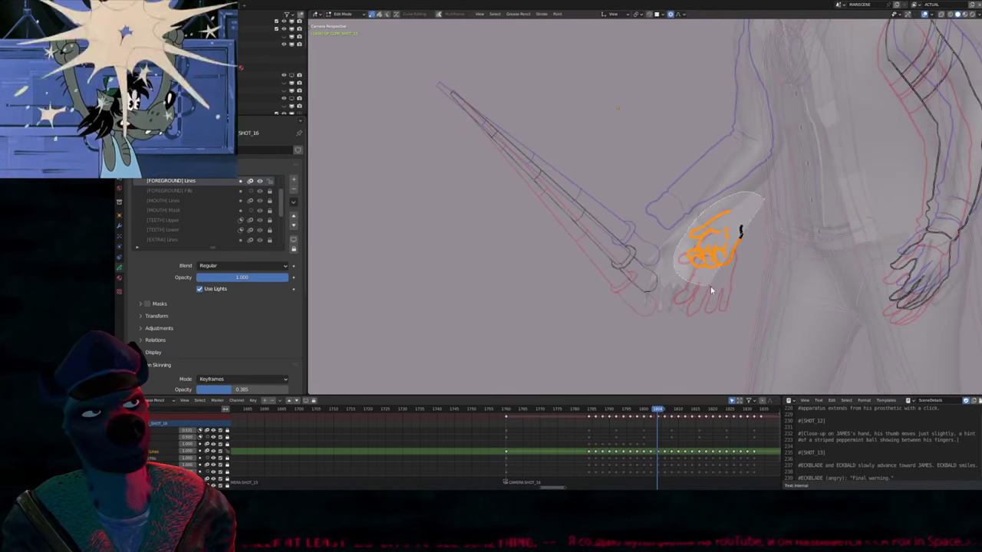
key(s)
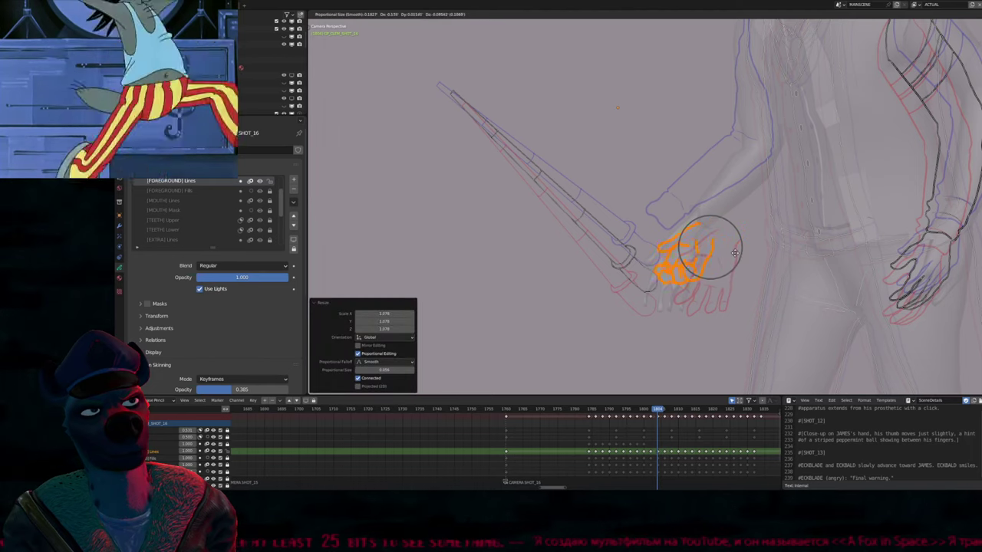
click(734, 251)
key(Tab)
key(Right)
key(Right)
key(Right)
key(Right)
key(Right)
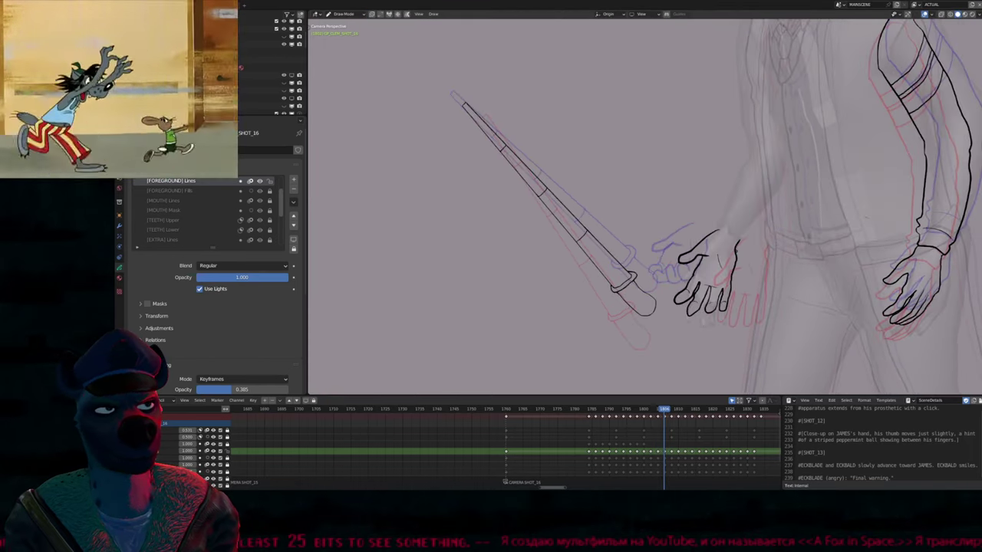
Return to the frame being drawn and resize the brush
key(Left)
key(Left)
key(Left)
key(Left)
key(Left)
key(Left)
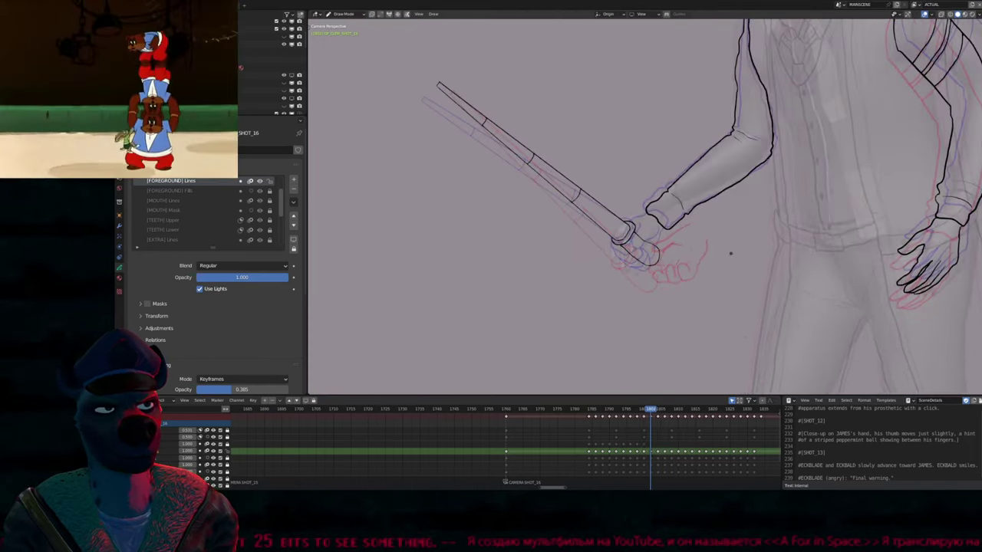
key(f)
key(Return)
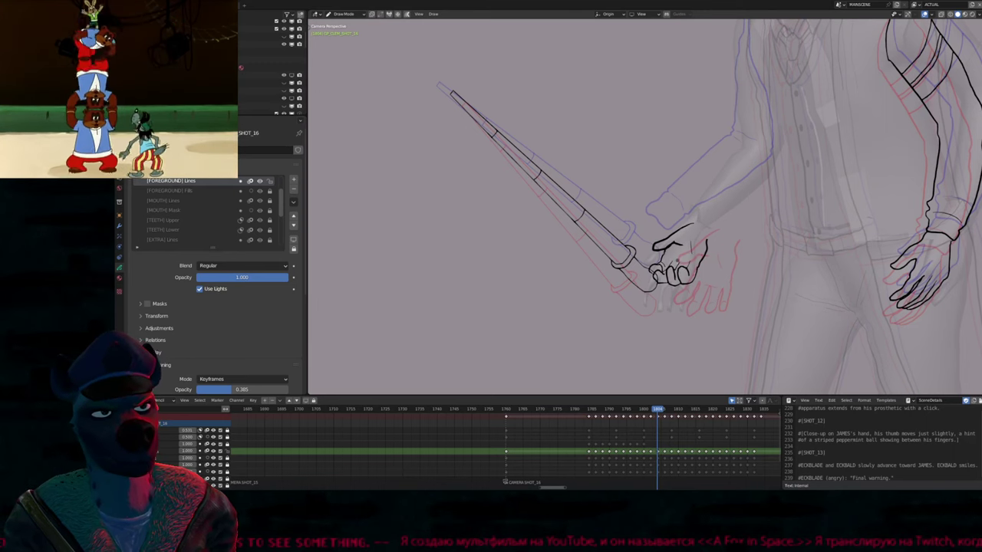
scroll(644, 300, up, 4)
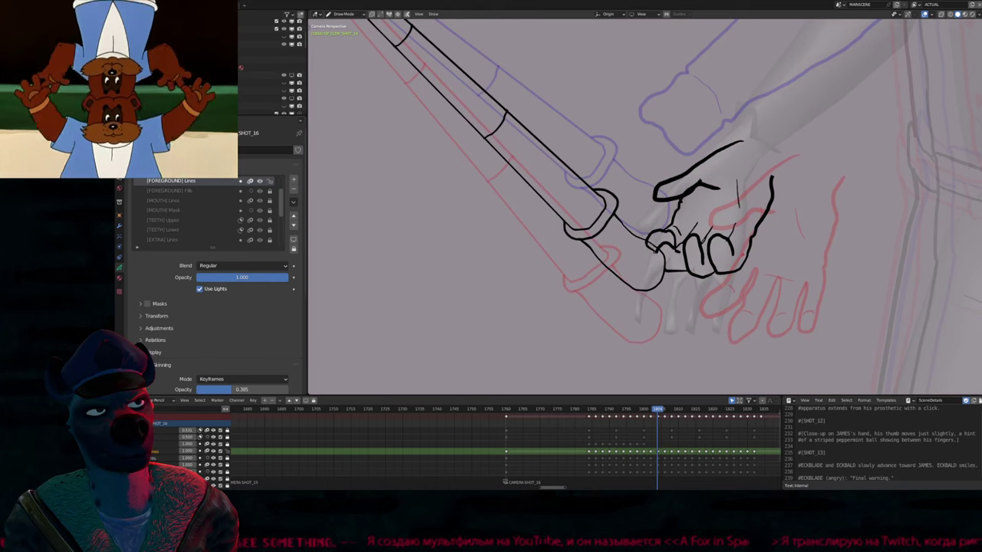
scroll(658, 254, down, 5)
scroll(665, 224, up, 5)
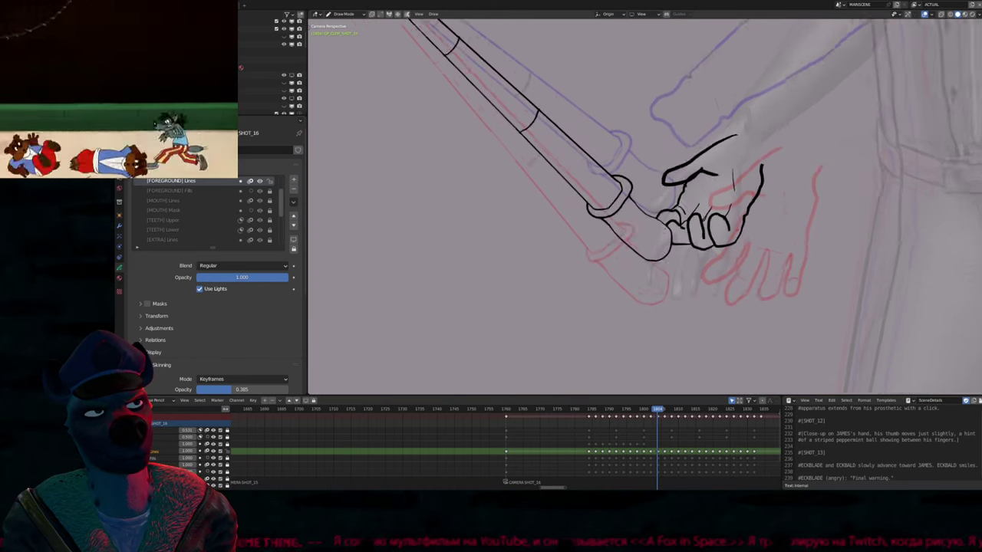
scroll(660, 244, down, 3)
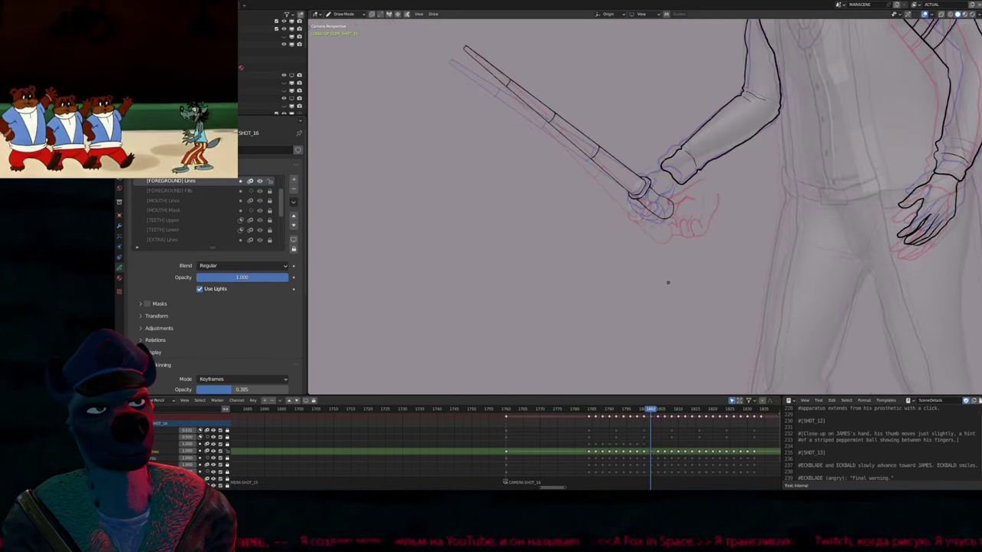
Extend the curved stroke along the cane hand's lower knuckles on the red sketch frame
key(Left)
key(Left)
key(Left)
key(Left)
key(Right)
key(Right)
scroll(668, 272, up, 5)
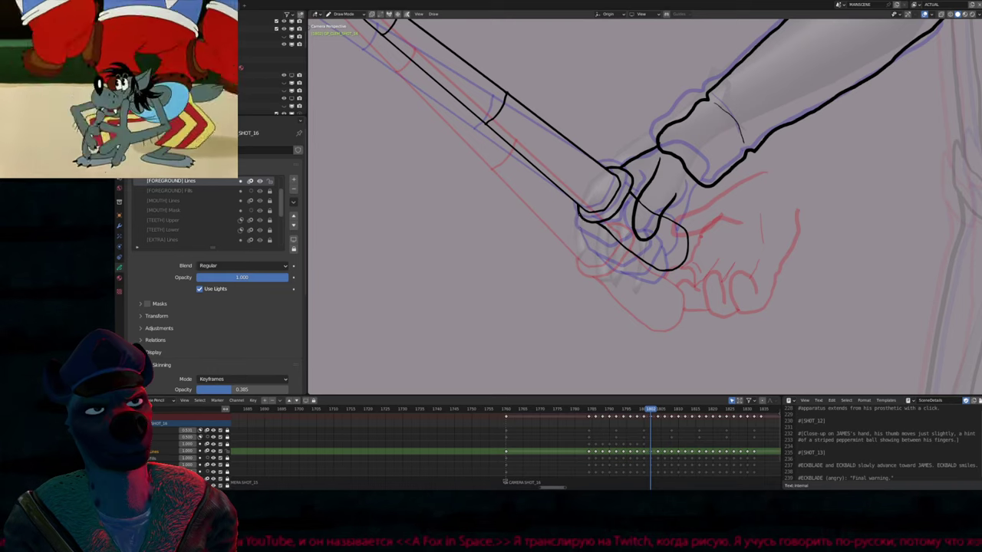
drag(587, 264, 606, 260)
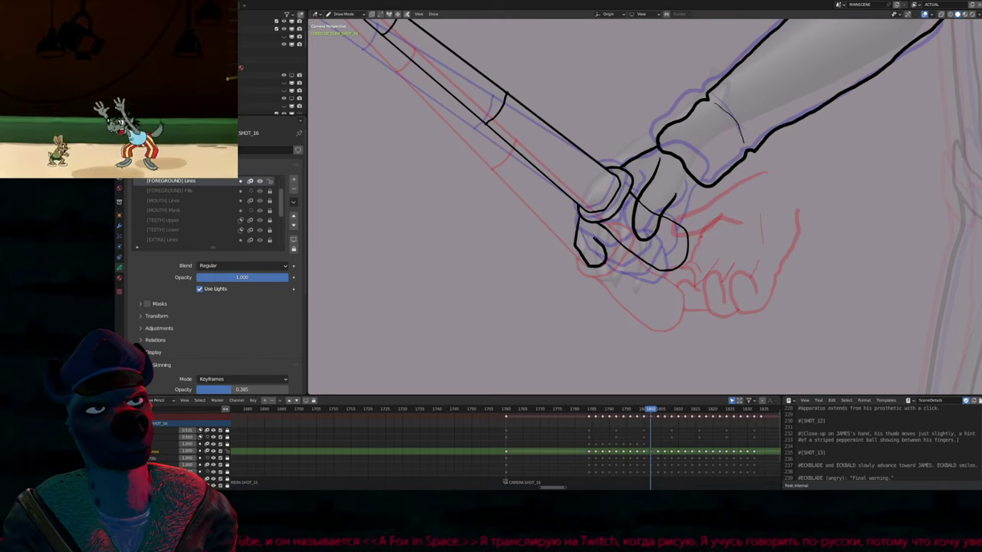
key(Left)
key(Left)
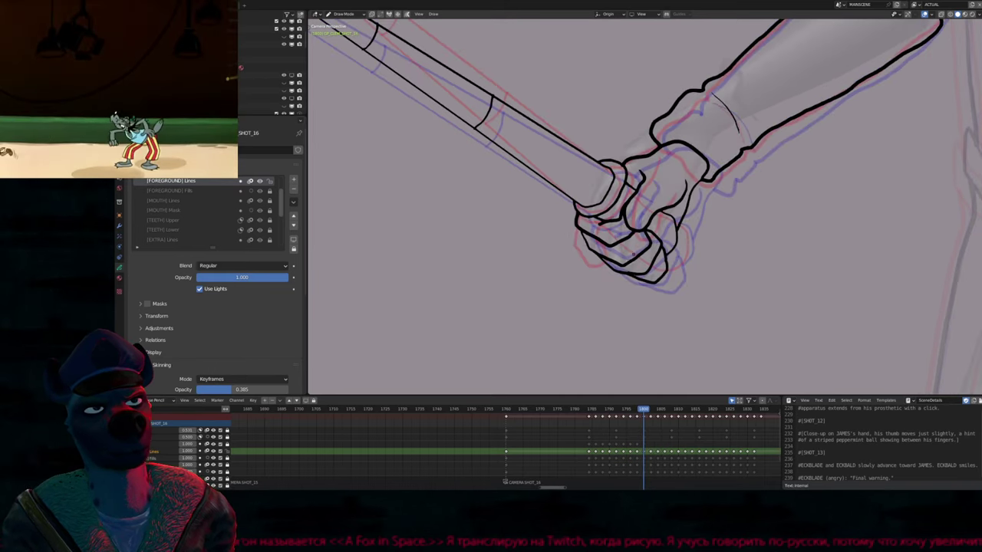
key(Right)
key(Right)
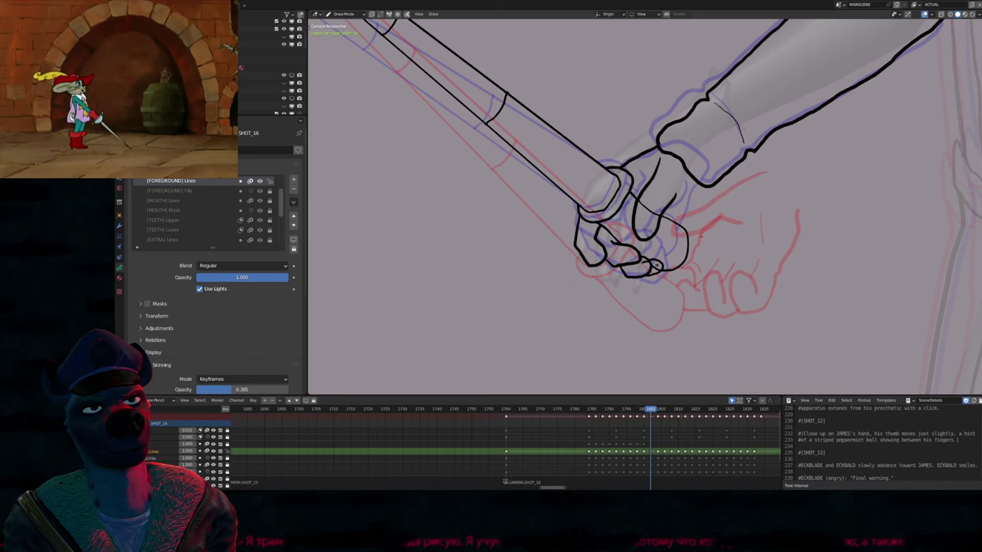
Flip between neighbouring frames to check the cane grip's motion
scroll(645, 276, down, 4)
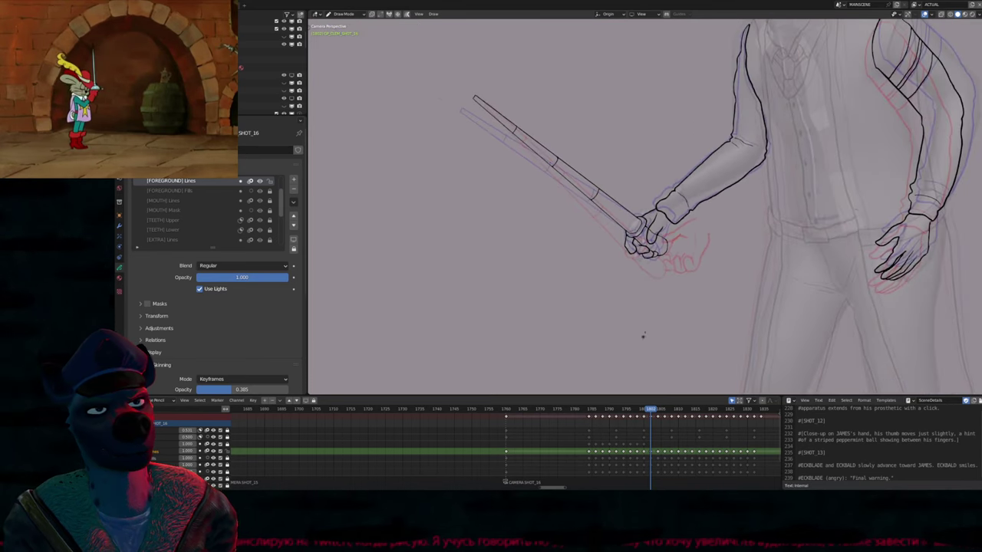
scroll(632, 338, up, 4)
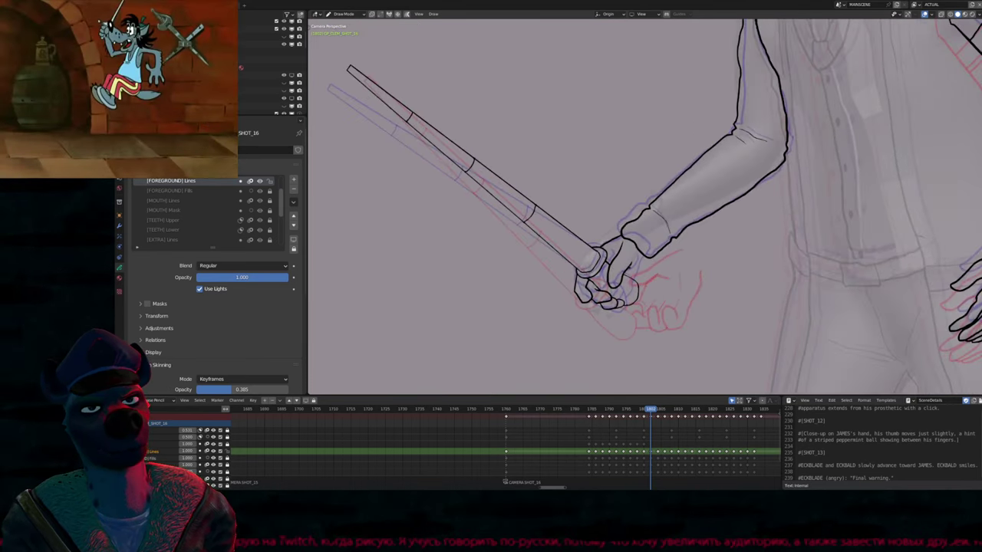
scroll(641, 264, down, 1)
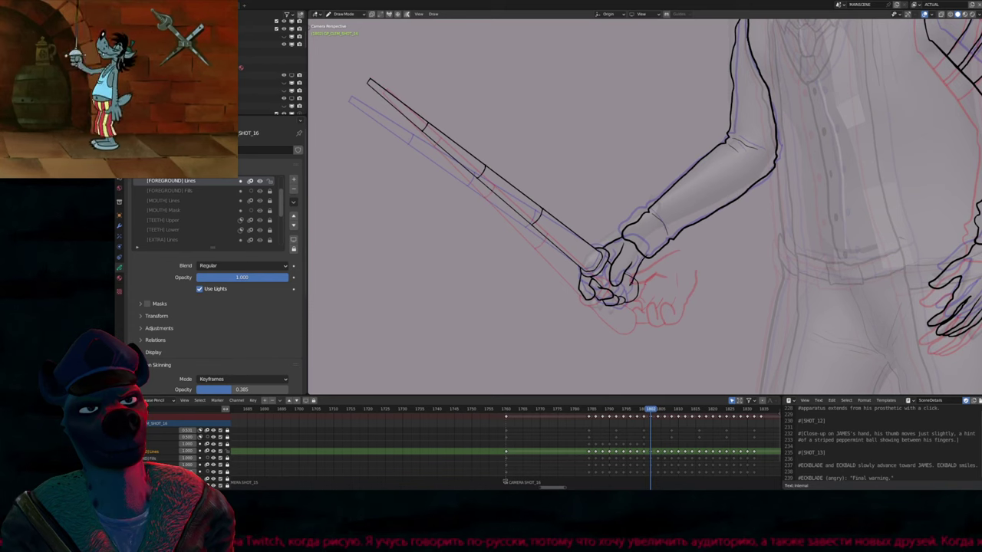
key(Left)
key(Left)
scroll(633, 284, down, 3)
key(Left)
key(Left)
key(Right)
key(Right)
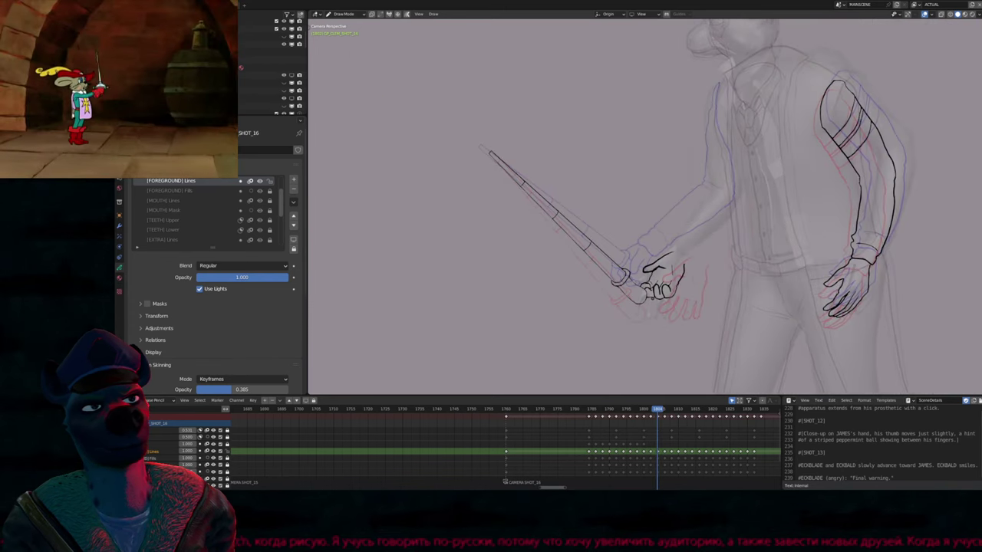
key(Right)
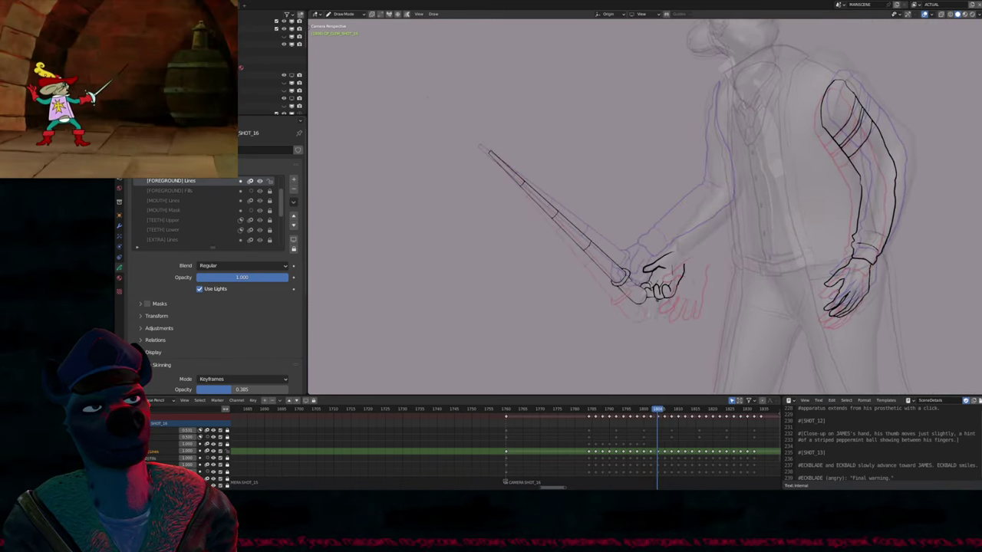
scroll(625, 280, up, 5)
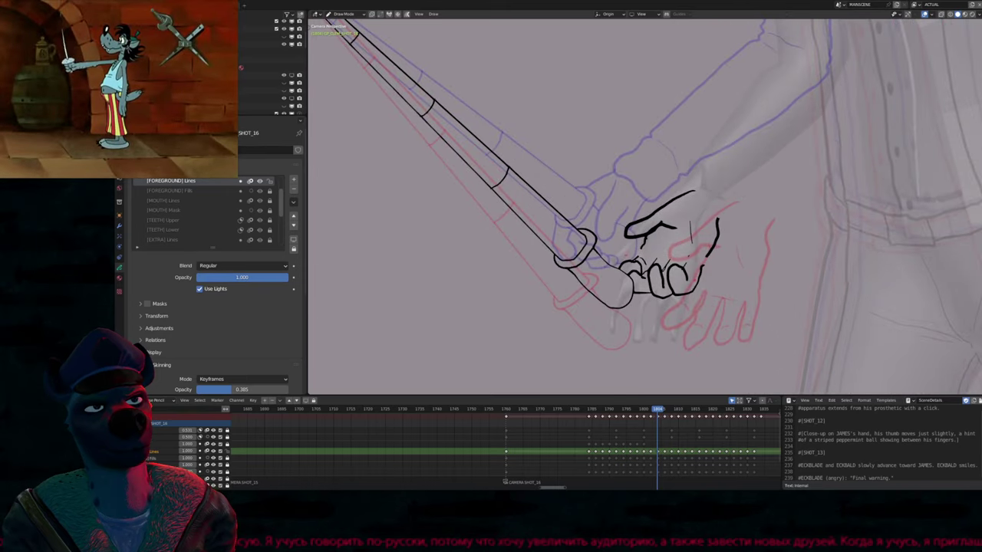
Erase the hand's finger strokes and redraw the outline and small finger curls at its base
drag(621, 261, 702, 295)
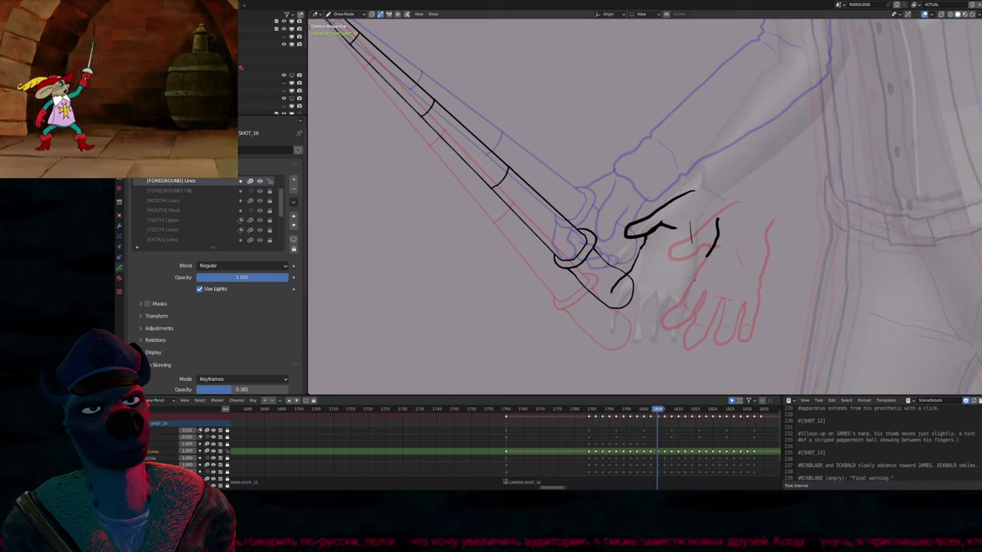
drag(611, 290, 611, 319)
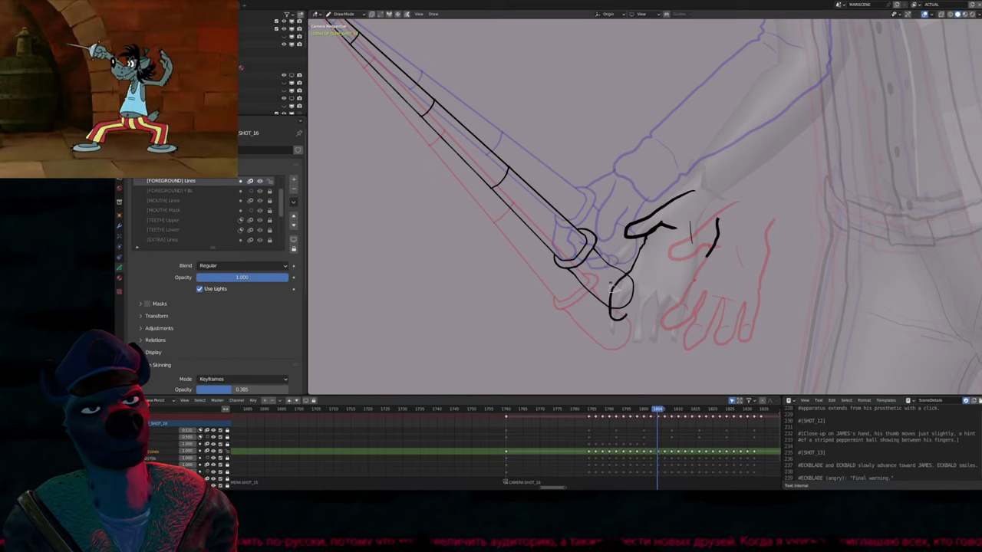
key(ctrl+z)
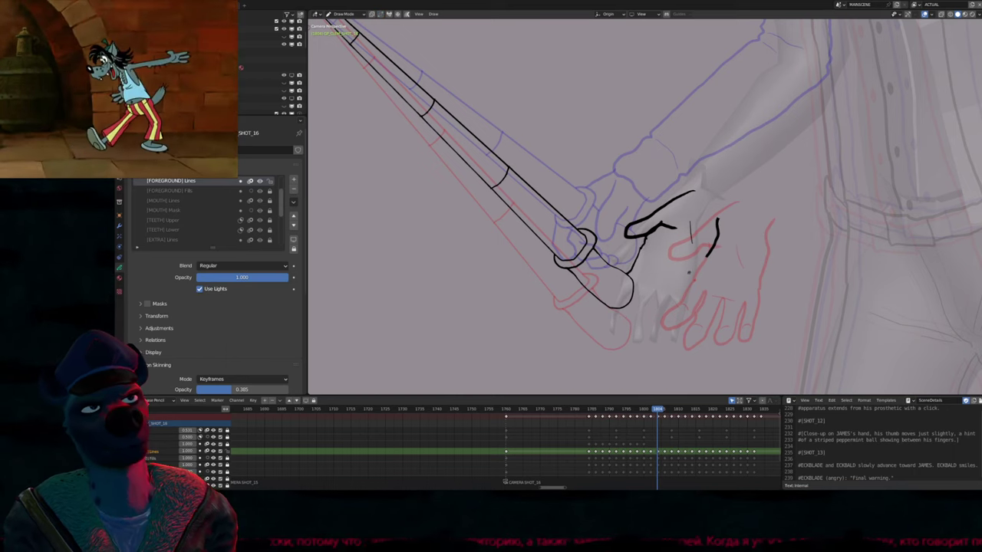
drag(701, 267, 695, 292)
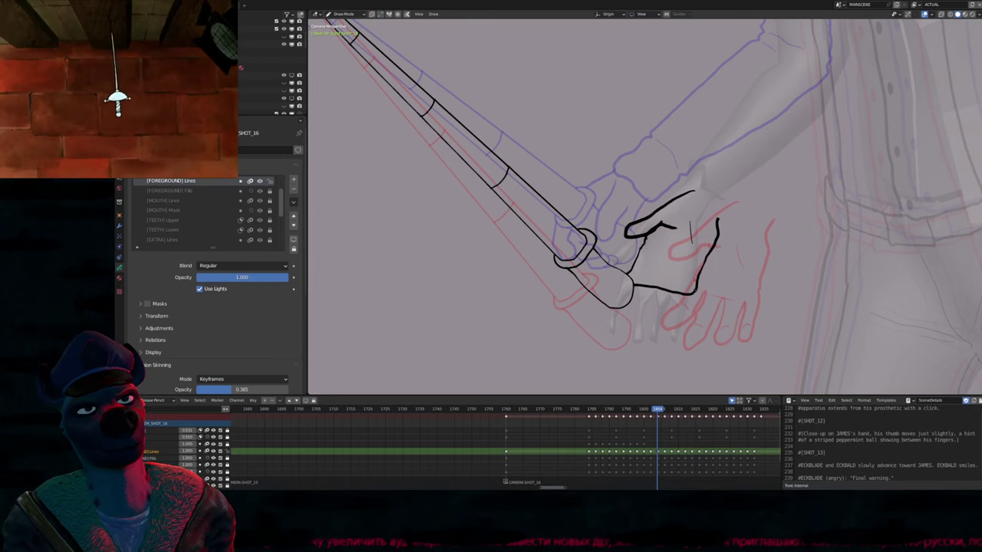
mouse_move(694, 294)
mouse_down()
mouse_move(691, 316)
mouse_move(673, 313)
mouse_up()
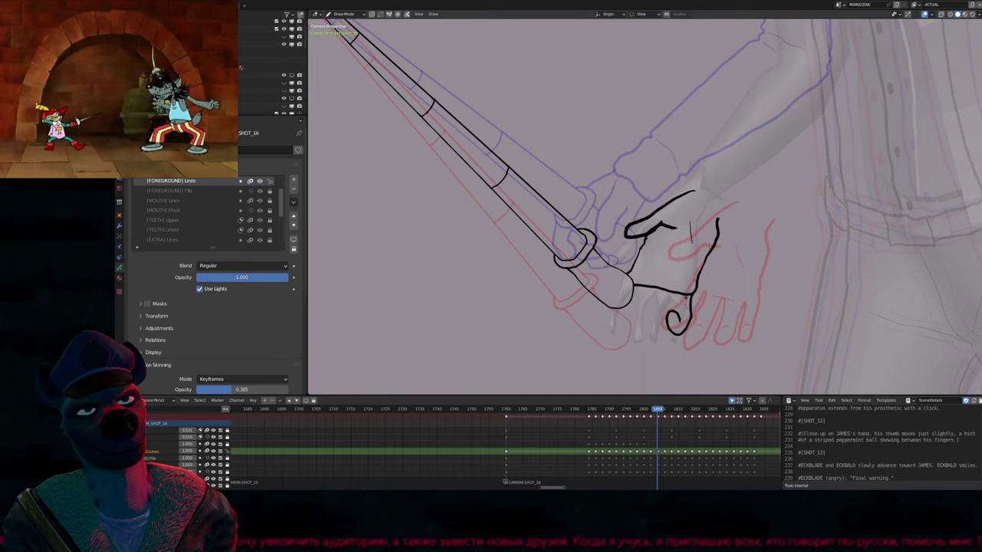
key(ctrl+z)
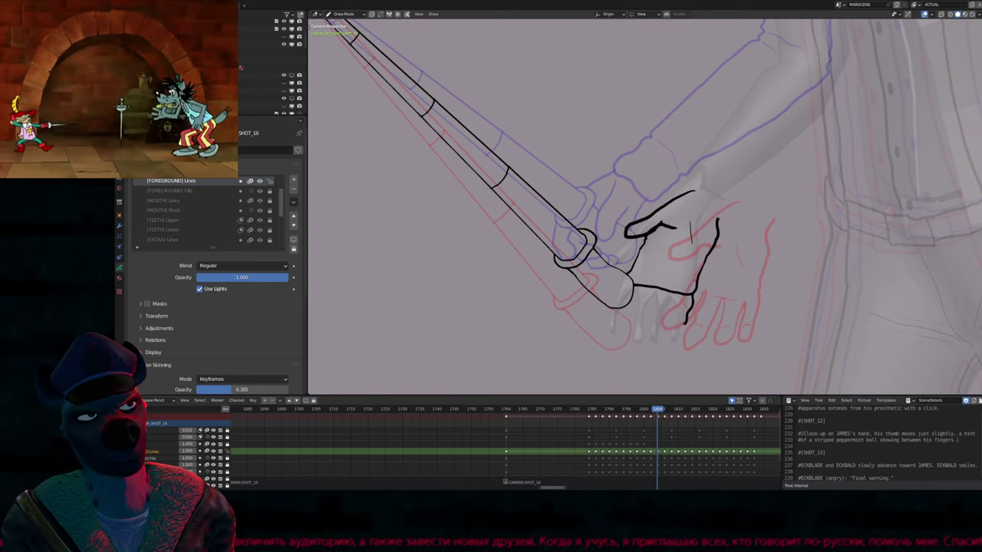
drag(684, 322, 665, 311)
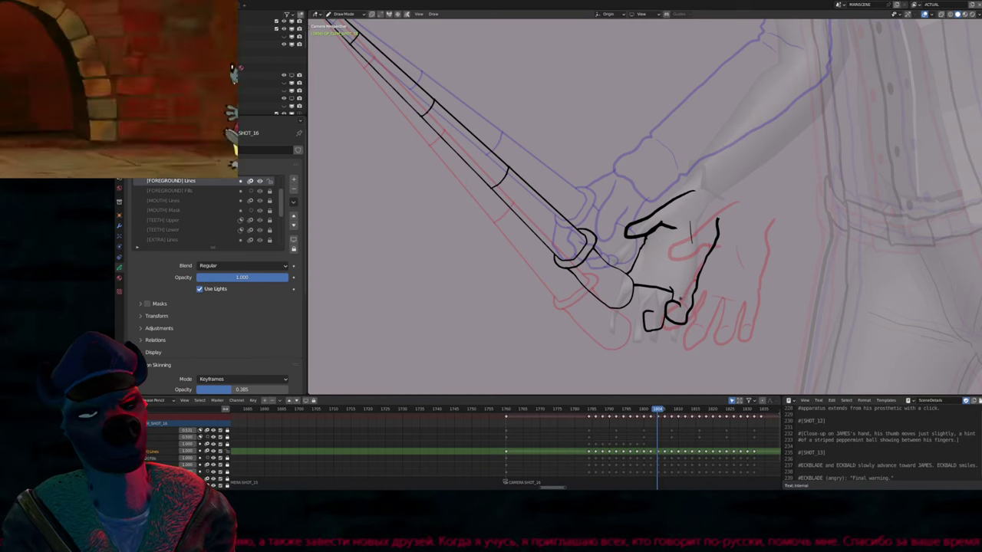
Compare with the neighbouring frame, undo the lower finger strokes and add one short finger stroke
key(Left)
key(Right)
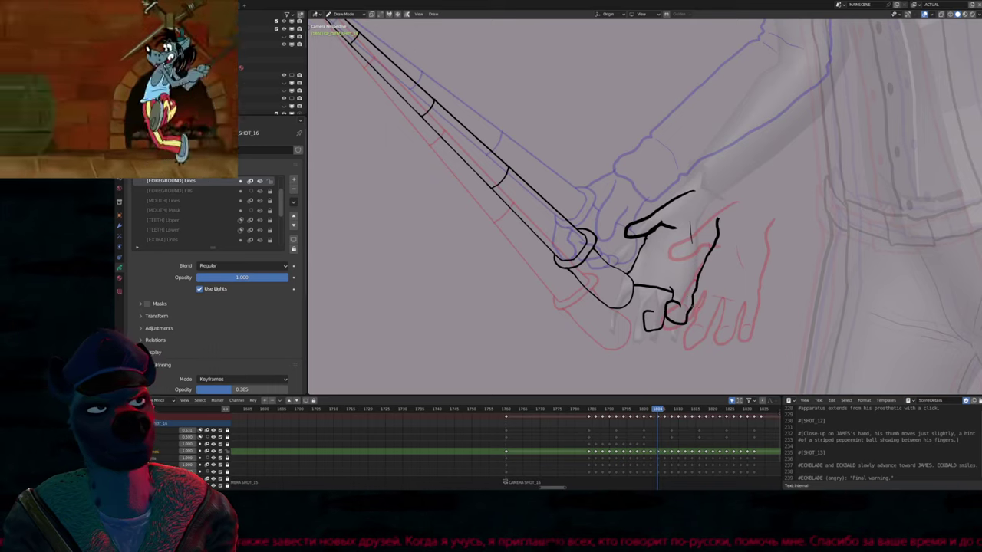
key(ctrl+z)
key(ctrl+z)
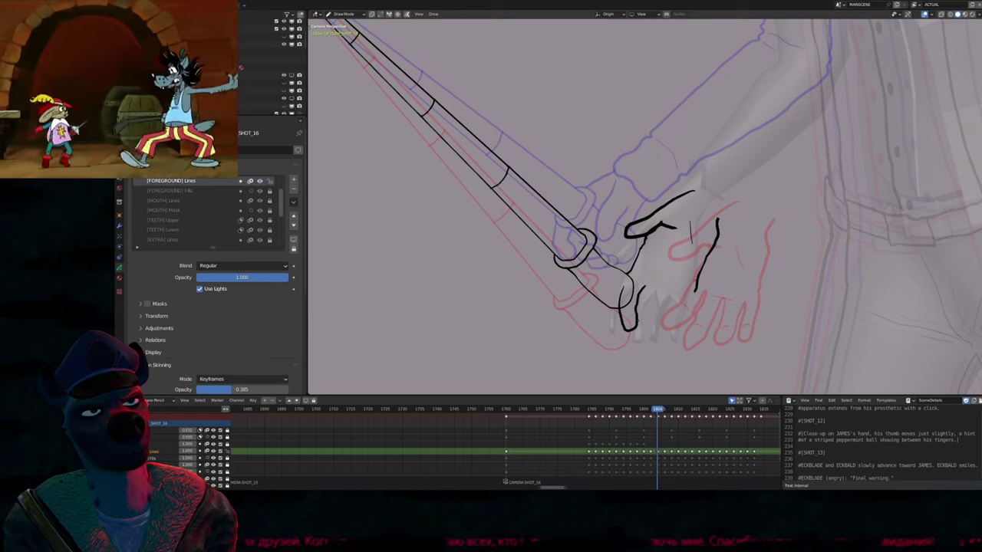
key(Tab)
key(2)
key(Tab)
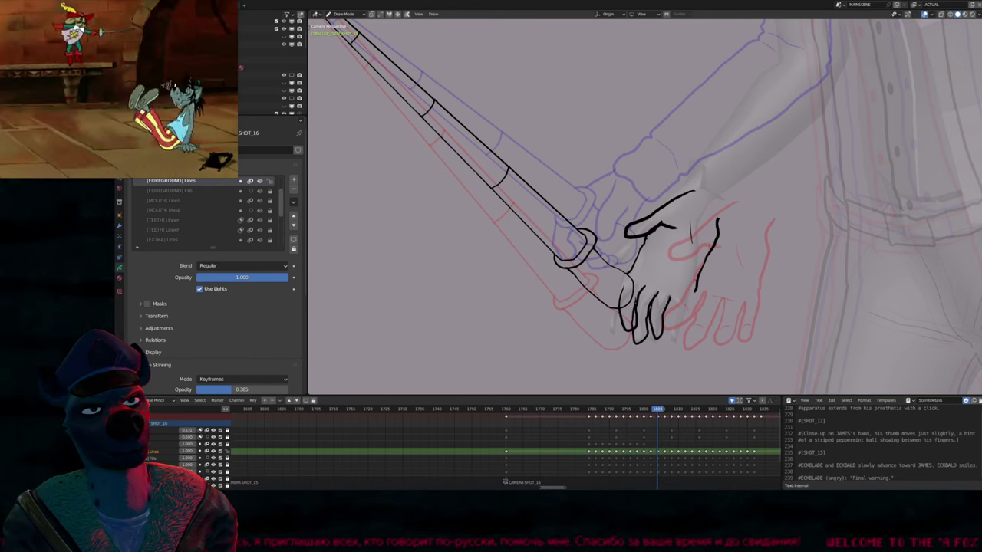
drag(678, 311, 682, 336)
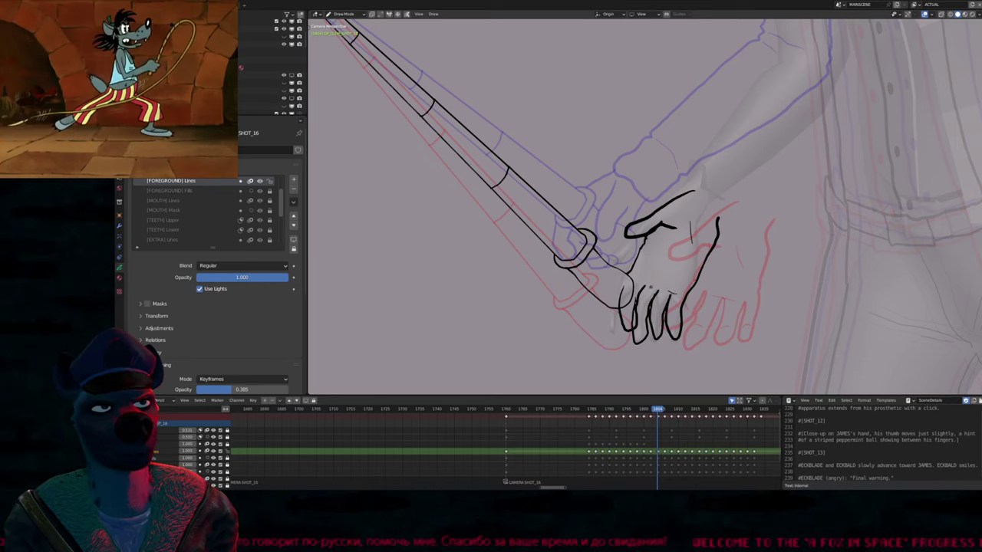
Resize the brush, then draw the thumb outline atop the hand and a stroke down its right side
scroll(664, 284, up, 2)
key(f)
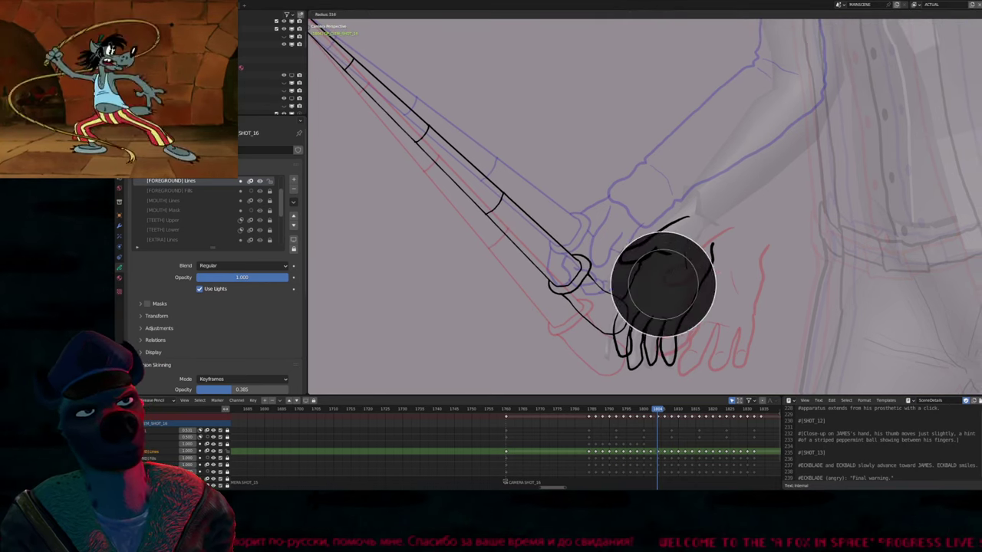
click(716, 284)
drag(619, 265, 688, 220)
drag(705, 253, 694, 307)
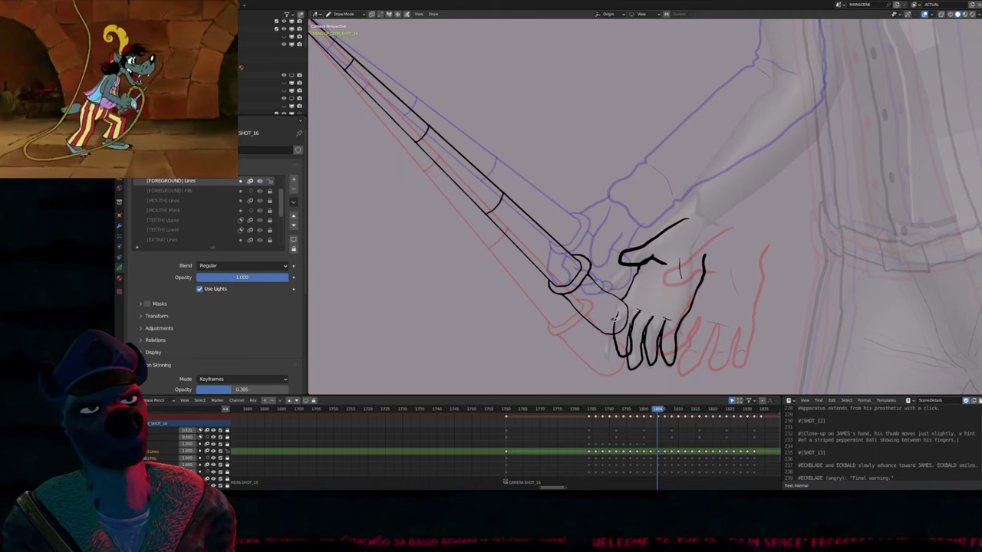
key(Left)
key(Left)
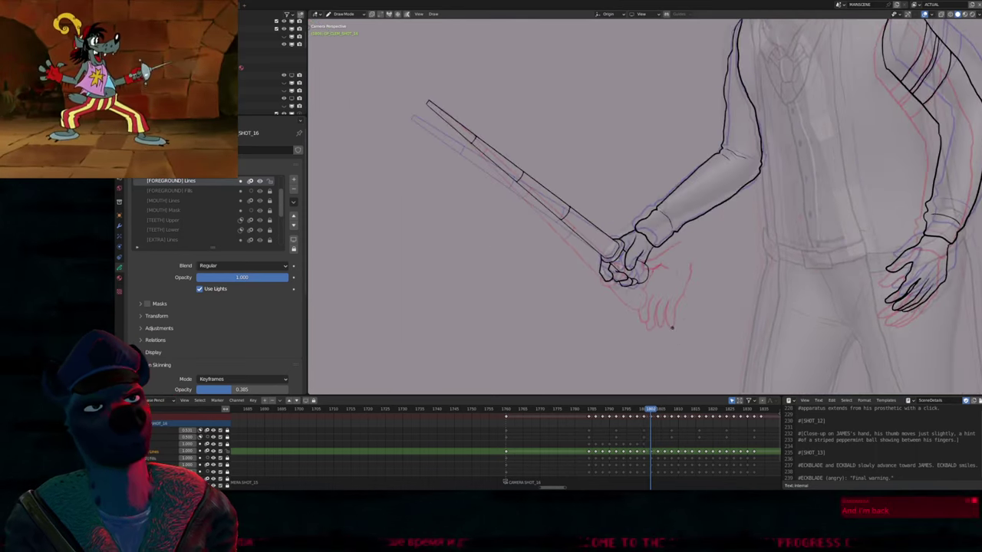
Play back the shot to review the cane hand, stopping on the working frame
key(space)
key(Escape)
key(space)
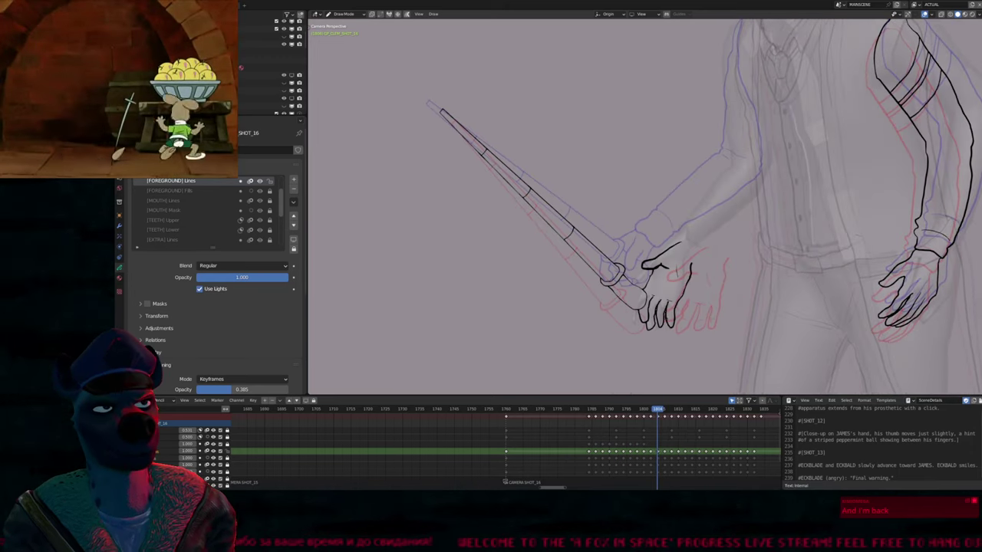
scroll(666, 319, up, 3)
key(f)
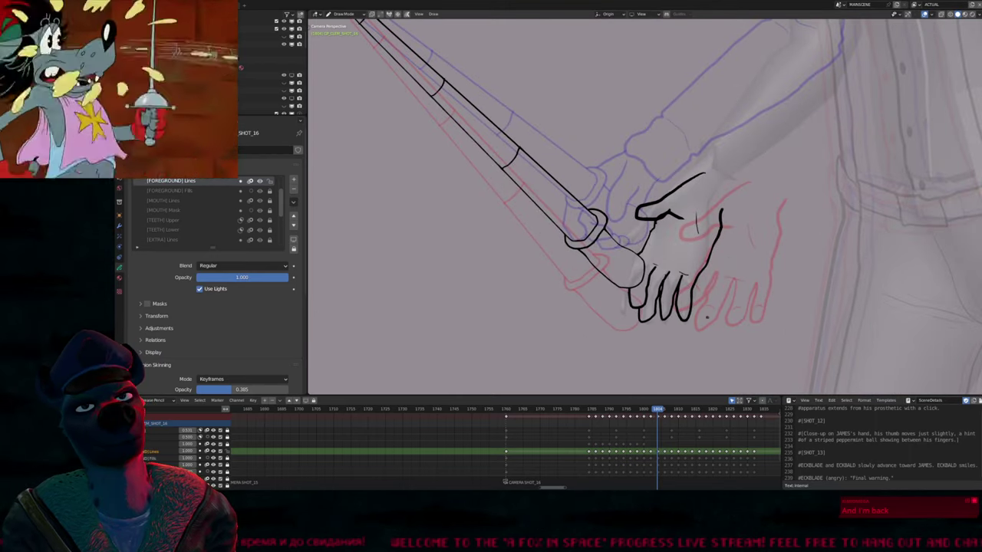
key(f)
click(648, 323)
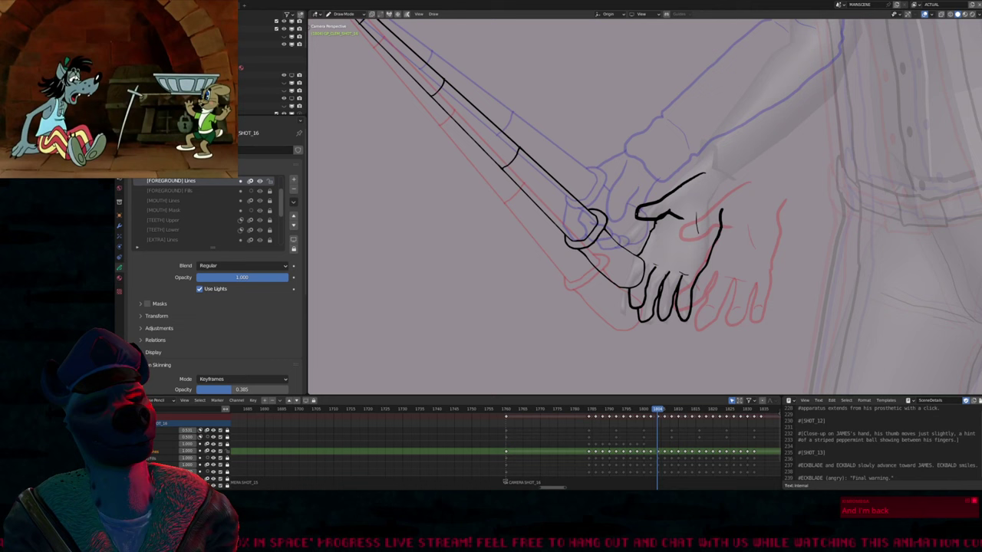
Set the brush radius to 35 and thin the thumb stroke's end to about 0.8 thickness
shift+middle_drag(661, 220, 600, 273)
key(f)
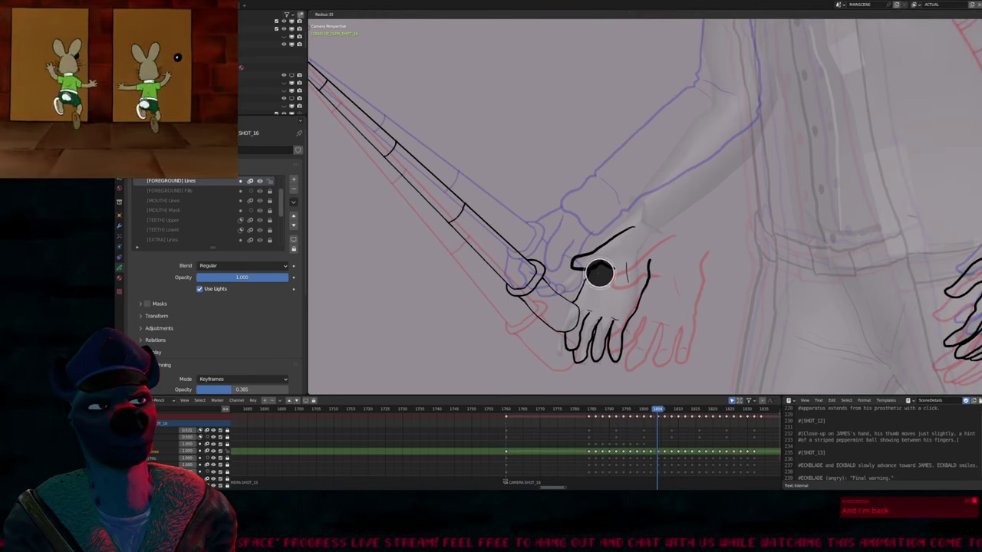
click(600, 274)
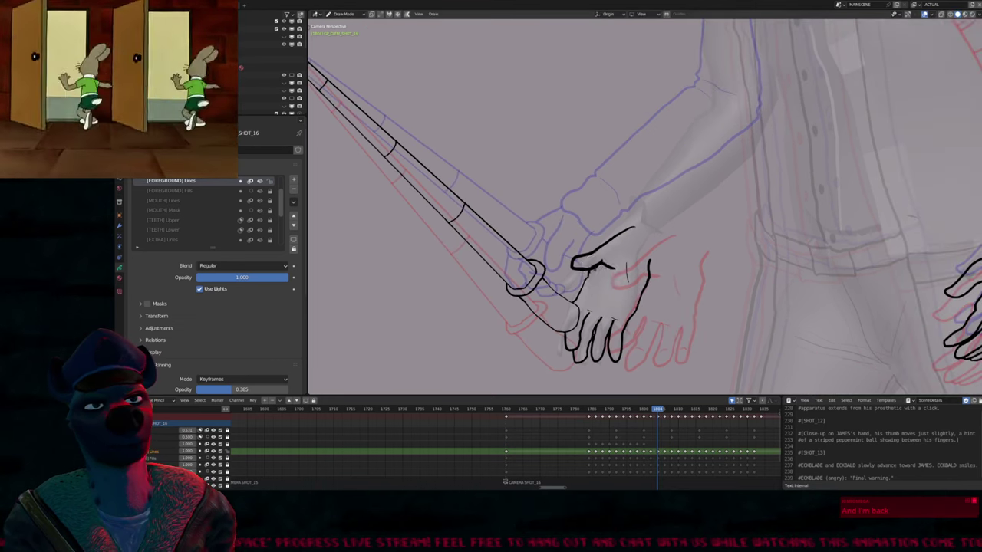
scroll(587, 268, up, 2)
key(Tab)
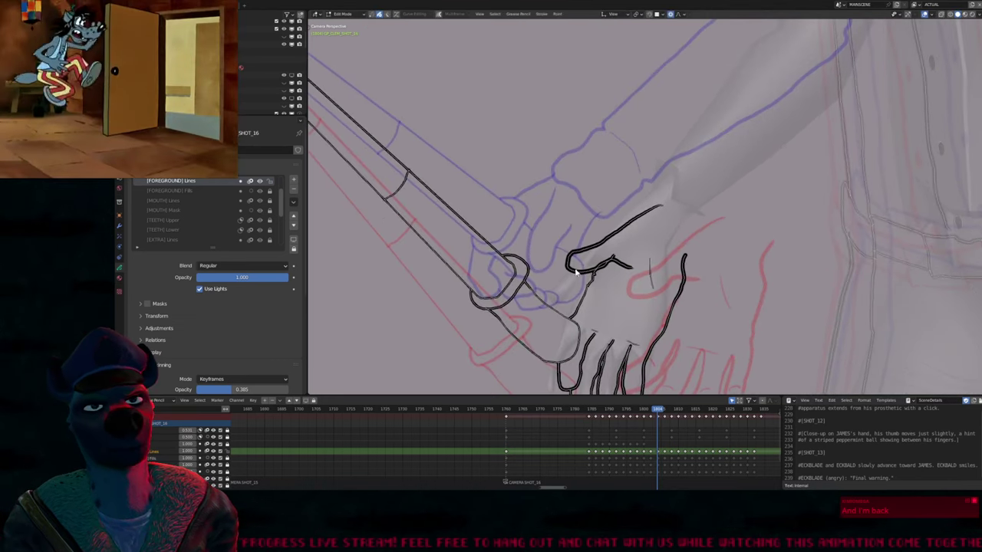
drag(558, 244, 592, 285)
key(alt+s)
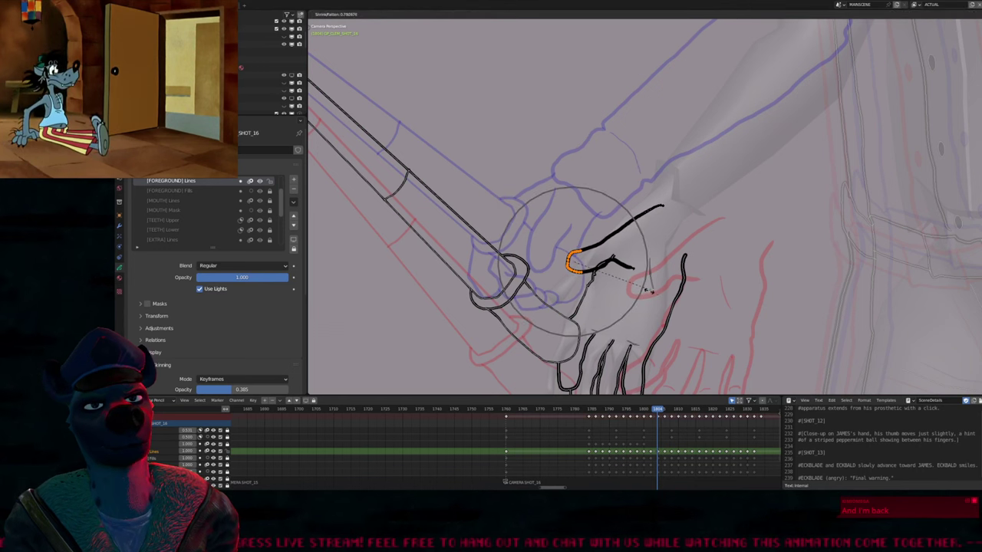
click(652, 290)
key(Tab)
scroll(613, 284, down, 4)
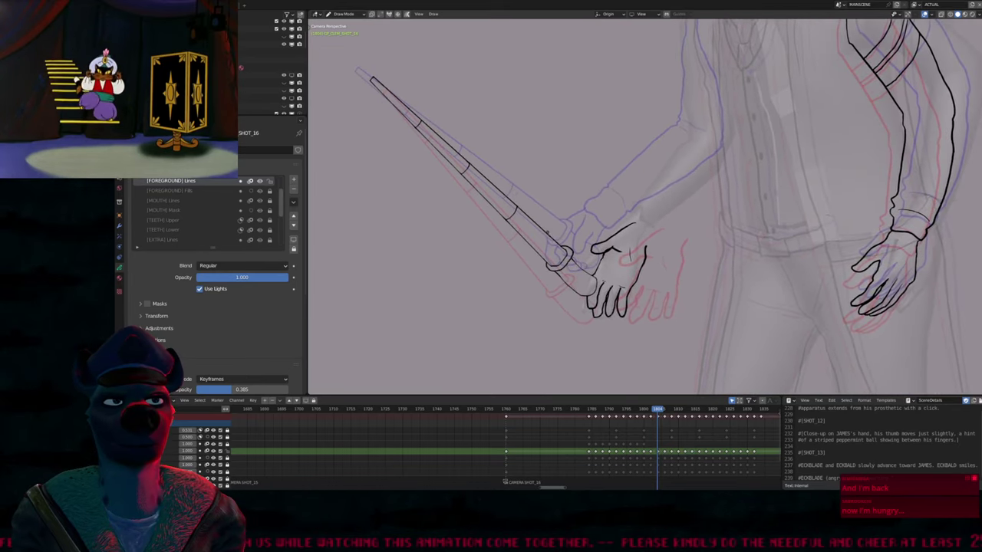
Draw the cane-side arm's outline from the shoulder down, then reframe to show the whole character
shift+middle_drag(614, 257, 543, 256)
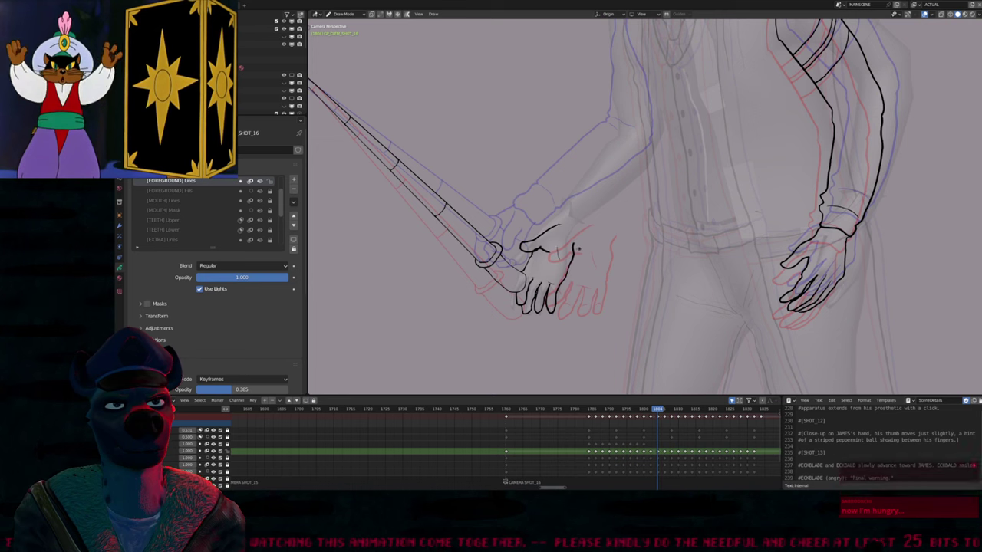
shift+middle_drag(573, 248, 535, 315)
drag(588, 83, 581, 101)
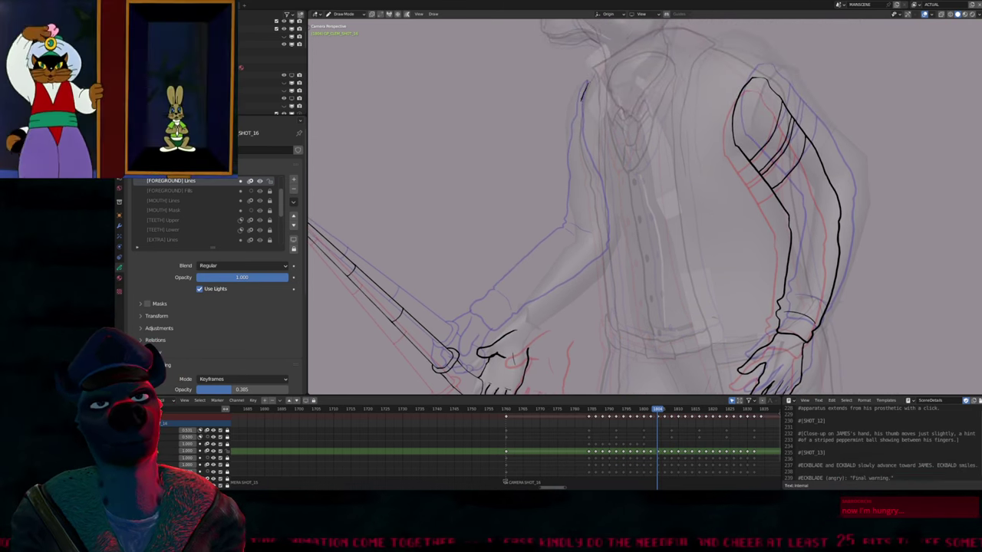
drag(570, 202, 572, 229)
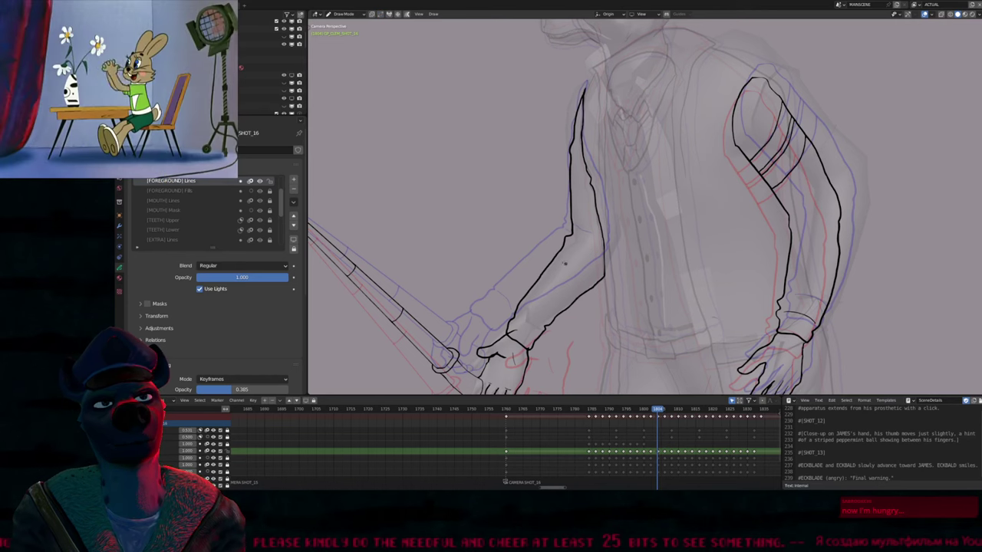
key(Right)
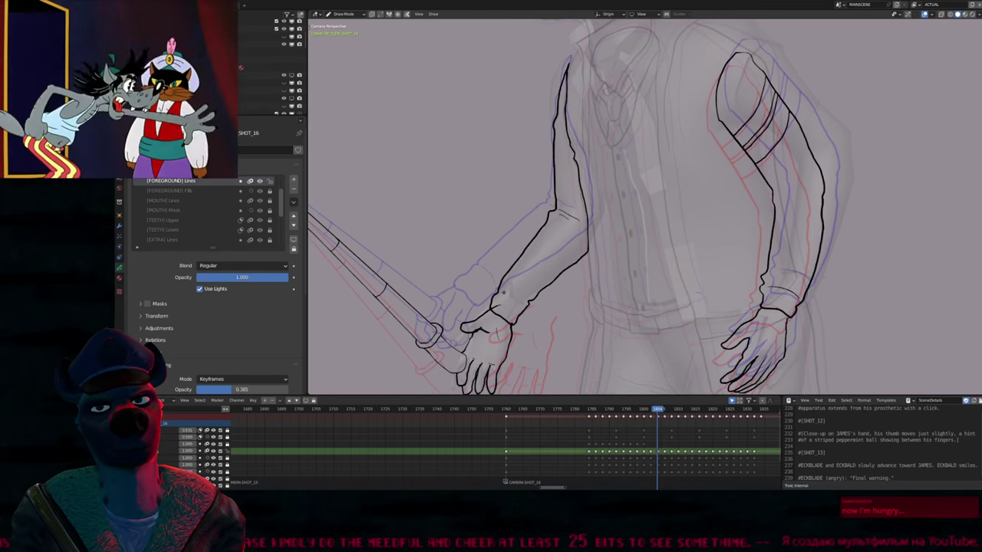
mouse_move(564, 288)
shift+middle_down()
mouse_move(548, 220)
mouse_move(609, 296)
shift+middle_up()
scroll(644, 207, down, 3)
mouse_move(644, 207)
shift+middle_down()
mouse_move(636, 221)
mouse_move(556, 221)
shift+middle_up()
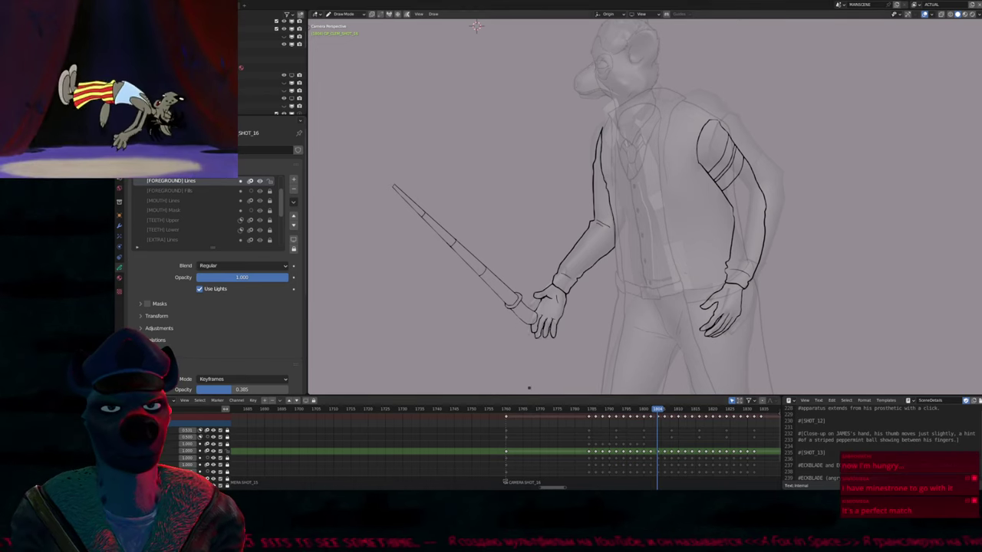
Bring later keyframes into view in the timeline and play the shot to review the line art
middle_drag(574, 435, 474, 447)
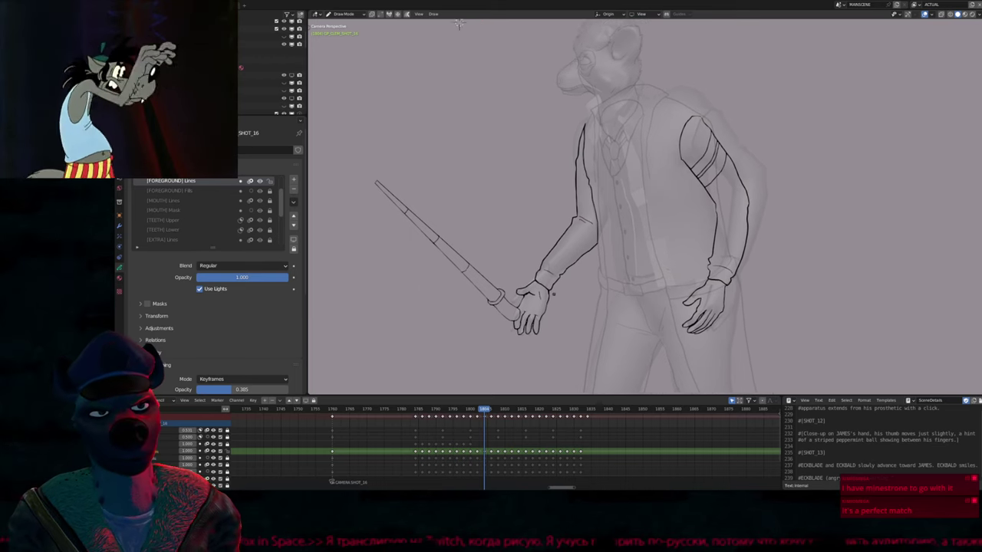
key(space)
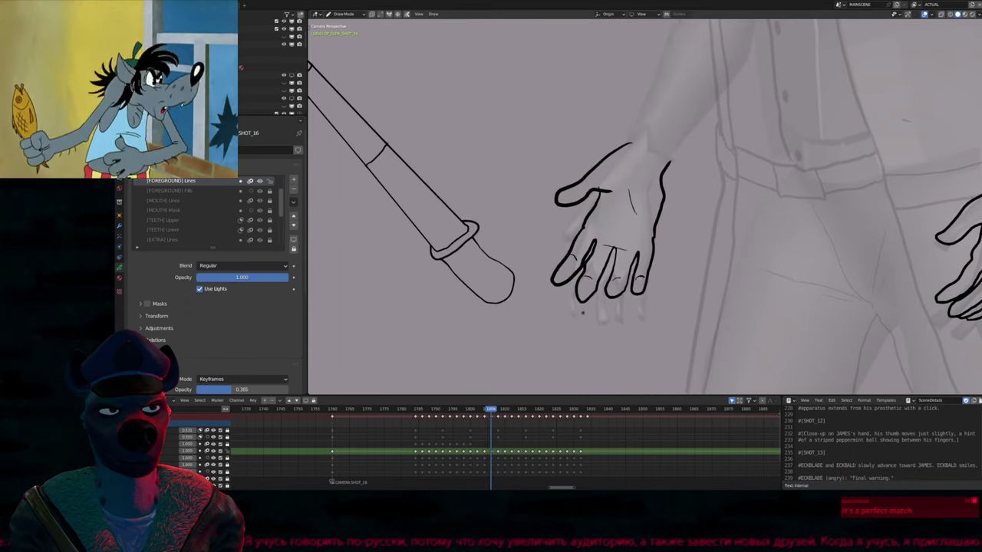
Step back and forth through the drawn frames and save the blend file
key(Tab)
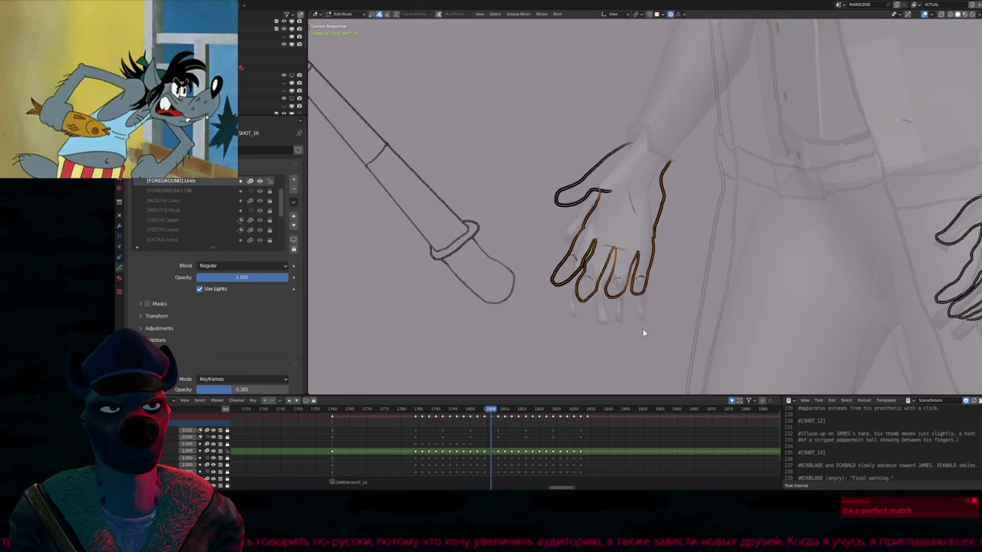
key(Tab)
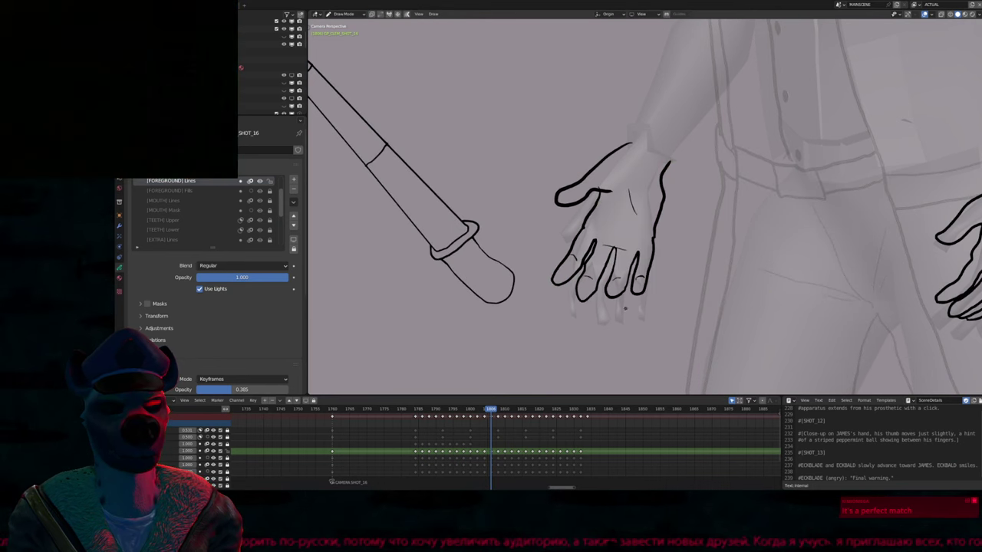
key(Right)
key(Right)
key(Right)
key(Right)
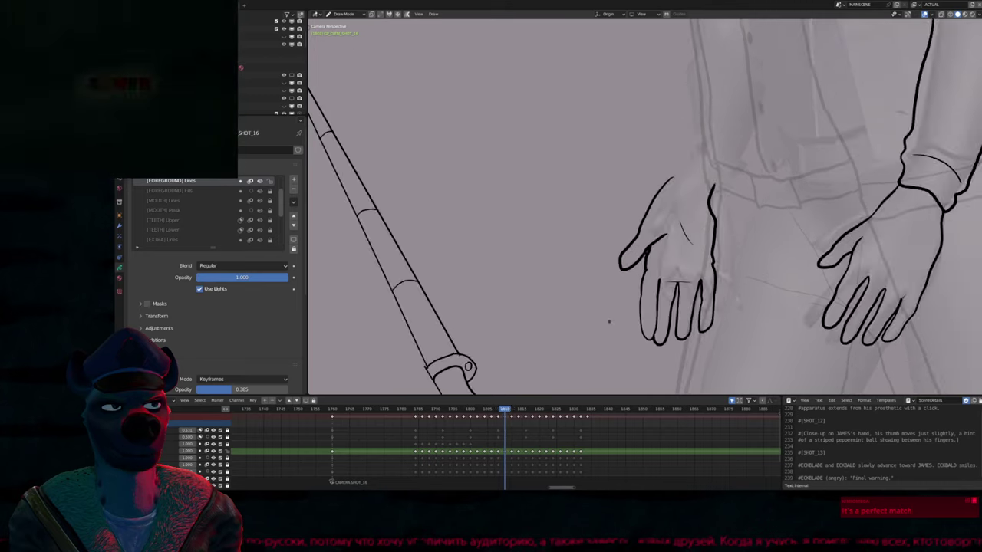
key(Left)
key(Left)
key(Left)
key(Left)
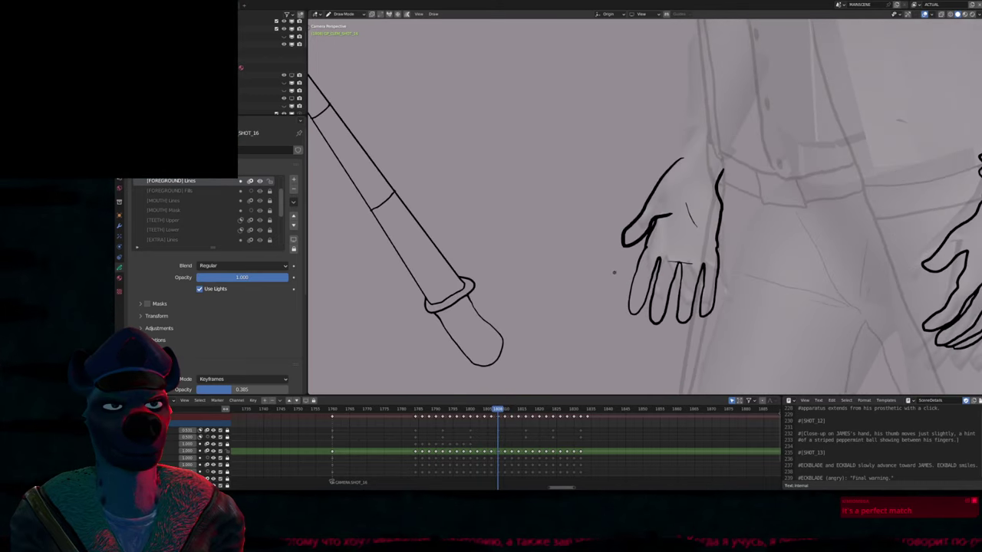
key(Right)
key(Right)
key(Right)
key(ctrl+s)
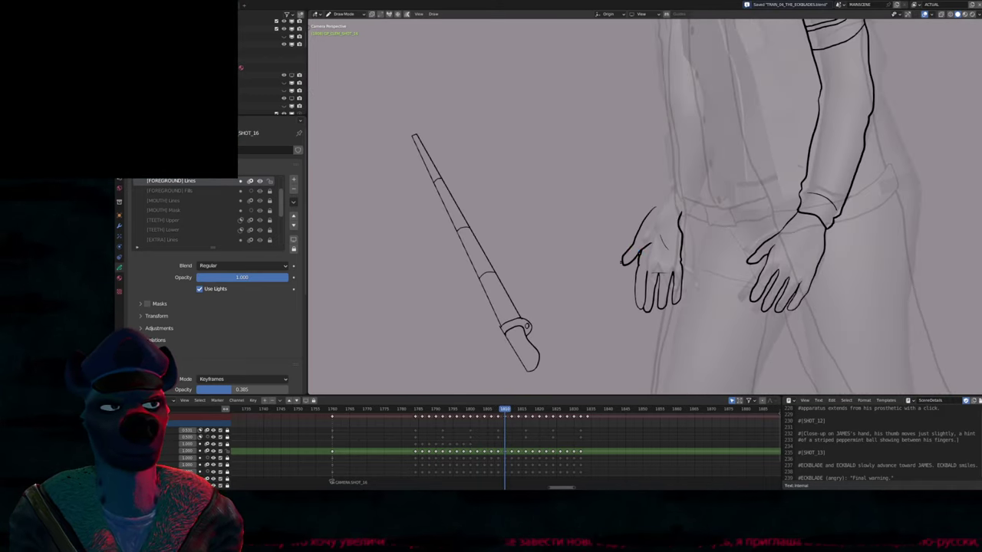
Play the shot, then step between frames 1804 and 1810 to compare arm poses
key(space)
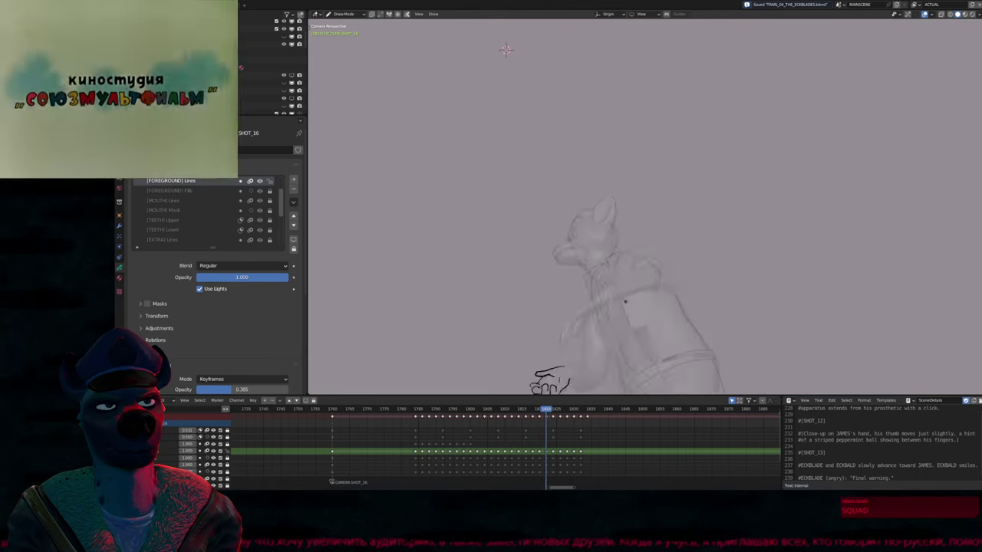
key(Left)
key(Left)
key(Left)
key(Left)
key(Left)
key(Left)
key(Left)
key(Left)
key(Left)
key(Left)
key(Left)
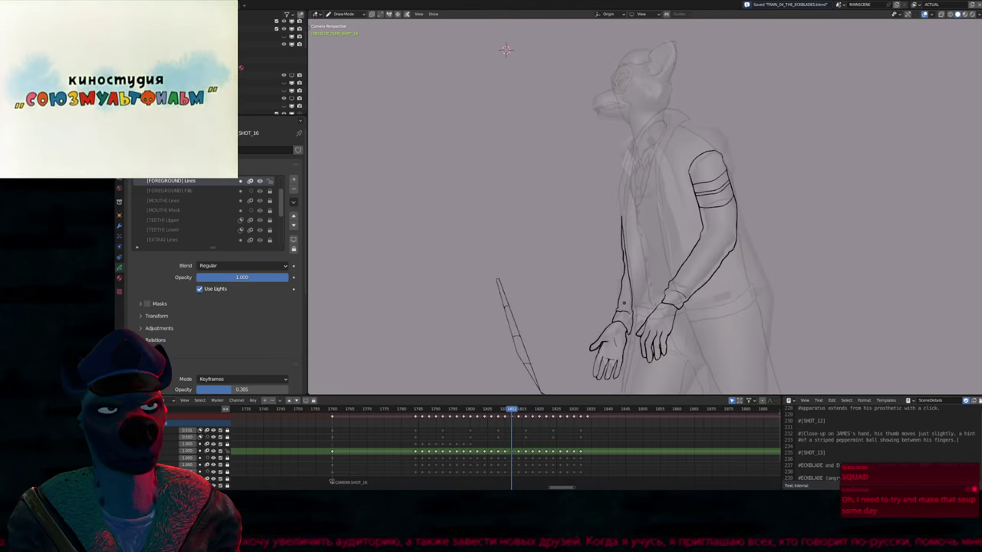
key(Left)
key(Left)
key(Left)
key(Left)
key(Left)
key(Left)
key(Left)
key(Left)
key(Left)
key(Left)
key(Left)
key(Left)
key(Left)
key(Left)
key(Left)
key(Left)
key(Left)
key(Left)
key(Left)
key(Left)
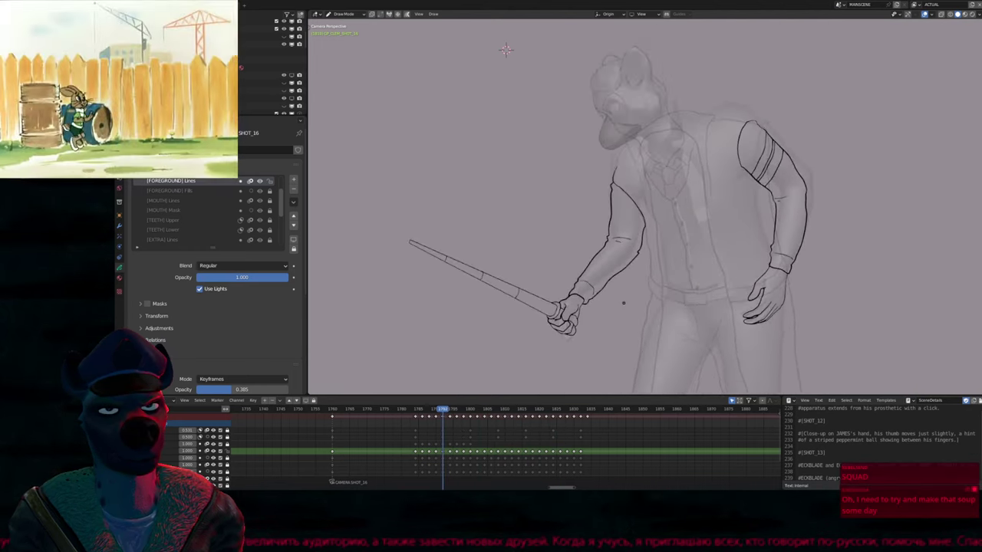
key(Right)
key(Right)
key(Right)
key(Right)
key(Right)
key(Right)
key(Right)
key(Right)
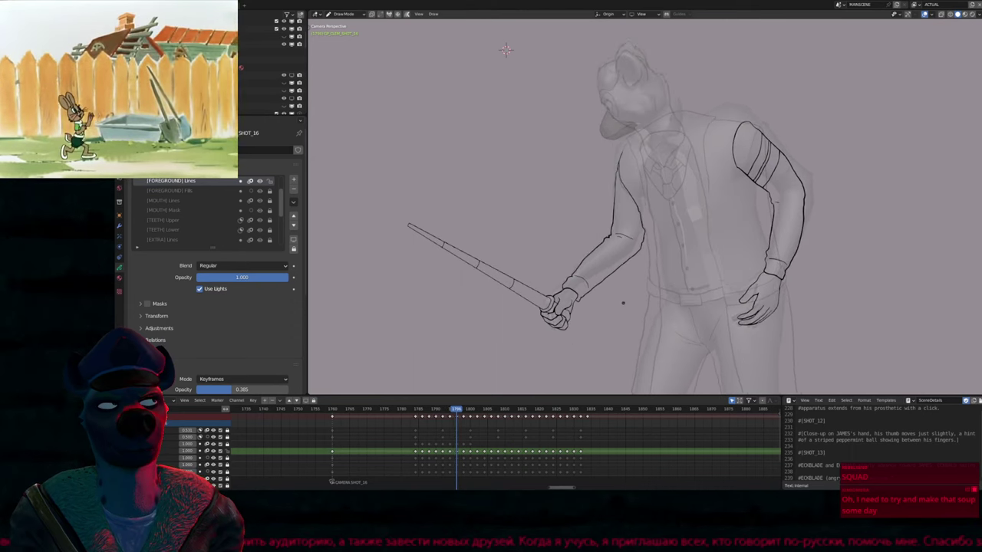
key(Right)
key(Right)
key(Right)
key(Right)
key(Right)
key(Right)
key(Right)
key(Right)
key(Right)
key(Right)
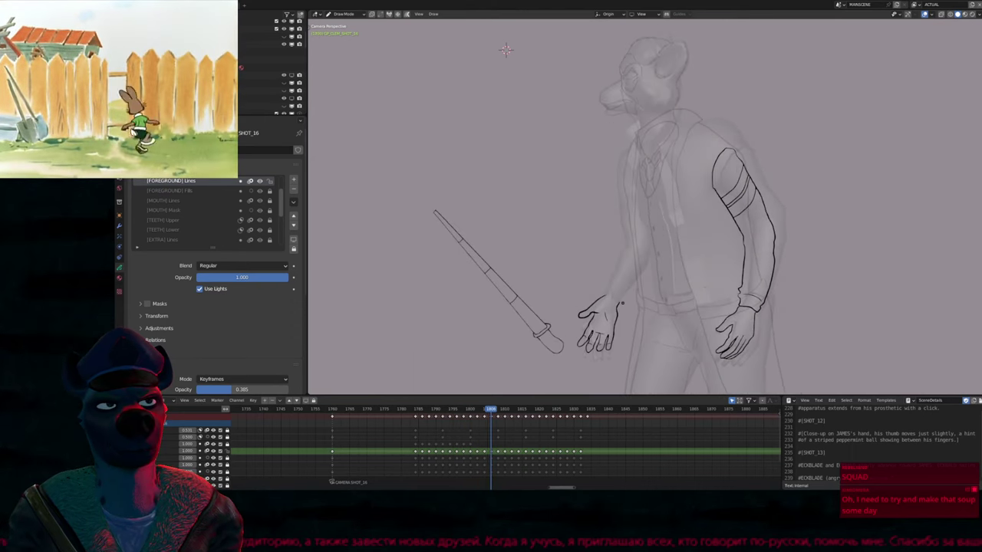
key(Right)
key(Right)
key(Right)
key(Left)
key(Left)
key(Left)
key(Left)
key(Left)
key(Left)
key(Right)
key(Right)
key(Right)
key(Right)
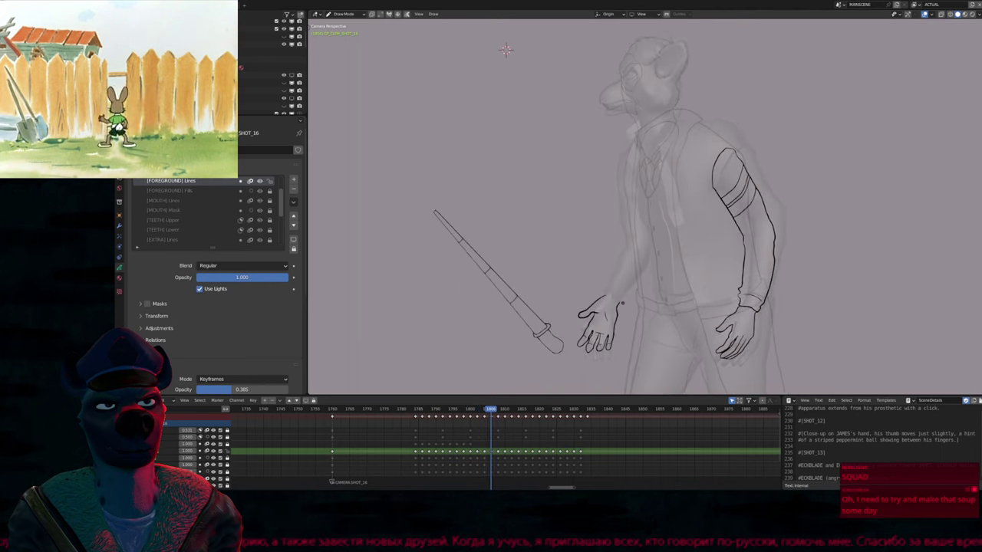
key(Right)
key(Right)
key(Left)
key(Left)
key(Right)
key(Right)
key(Right)
key(Right)
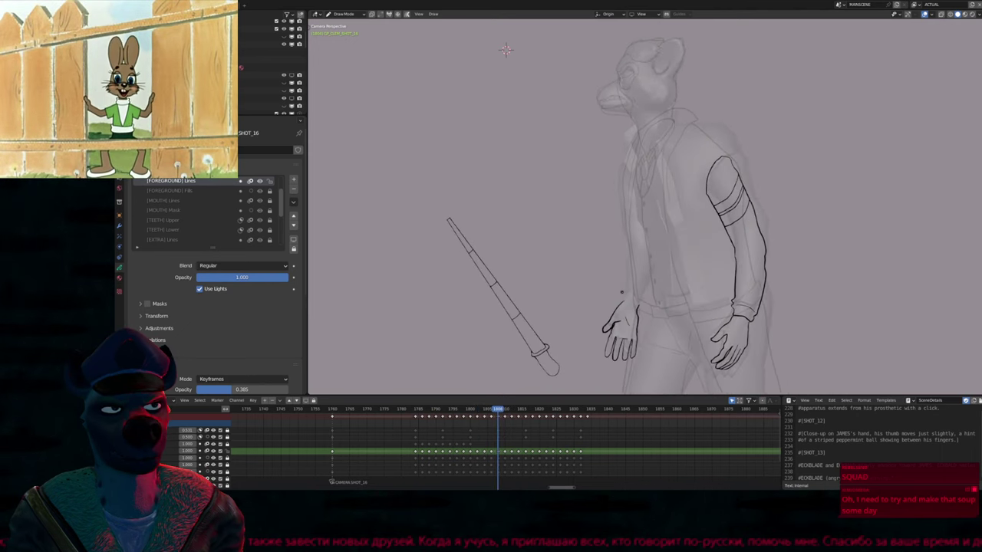
key(Left)
key(Left)
key(Left)
key(Left)
scroll(644, 207, up, 5)
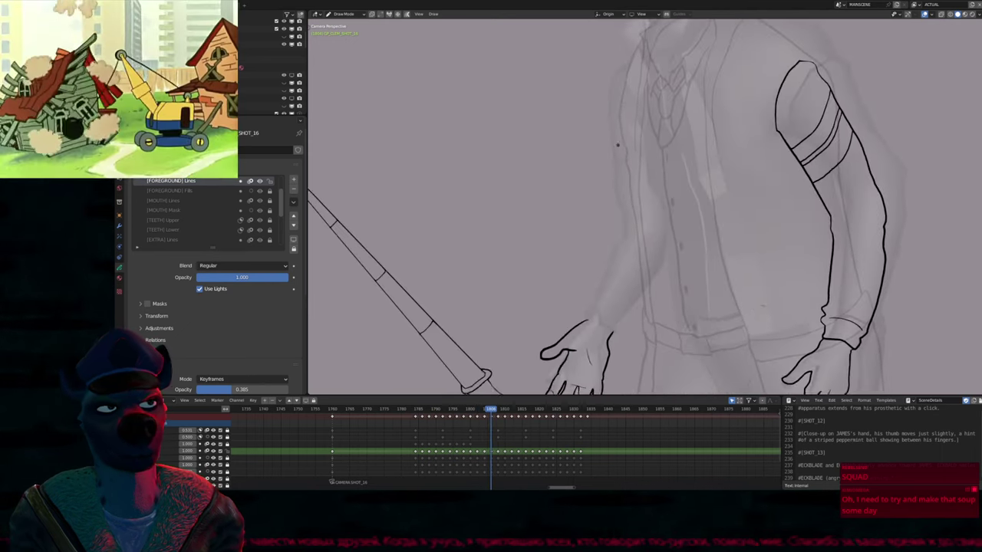
On frame 1806, draw the outline down the left arm's outer edge toward the cuff
key(Right)
key(Right)
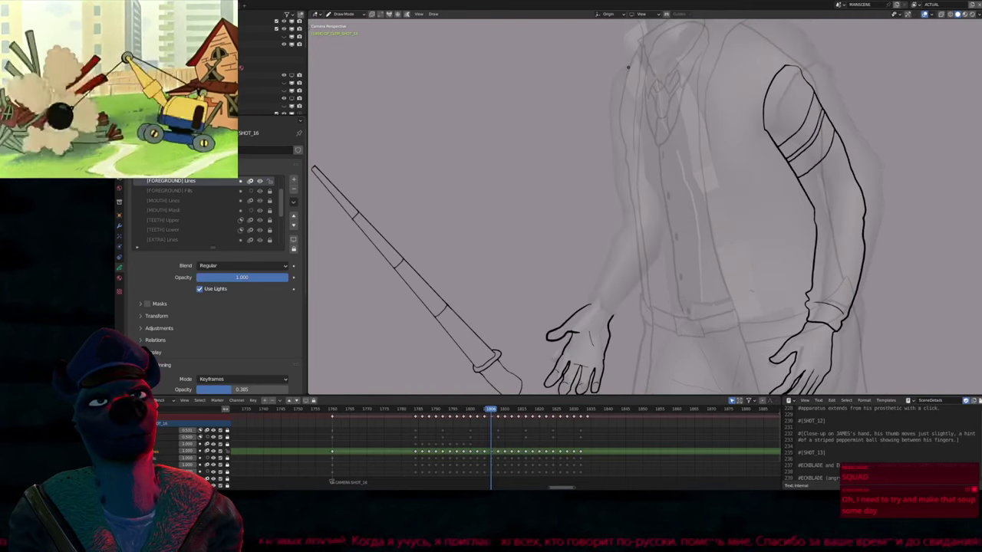
drag(613, 121, 618, 228)
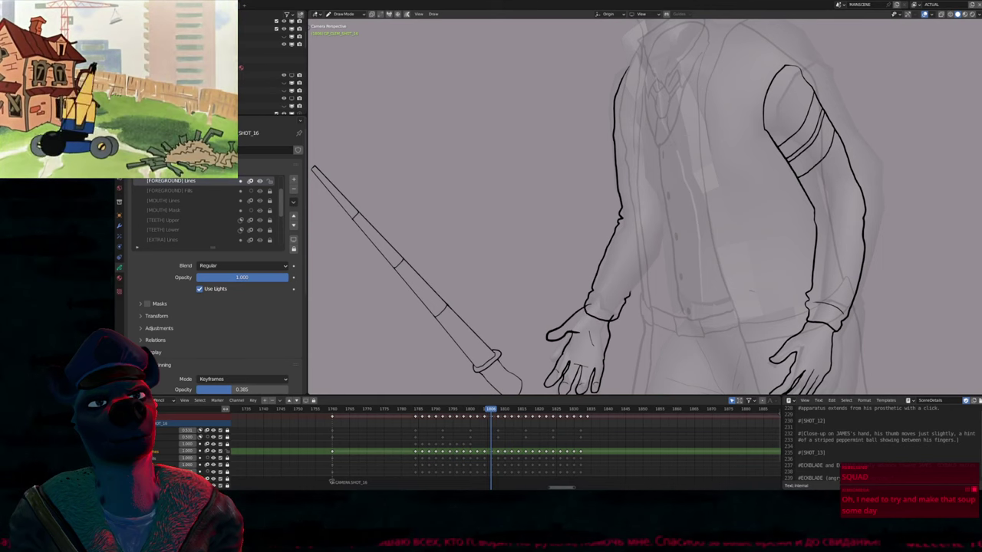
drag(629, 288, 638, 293)
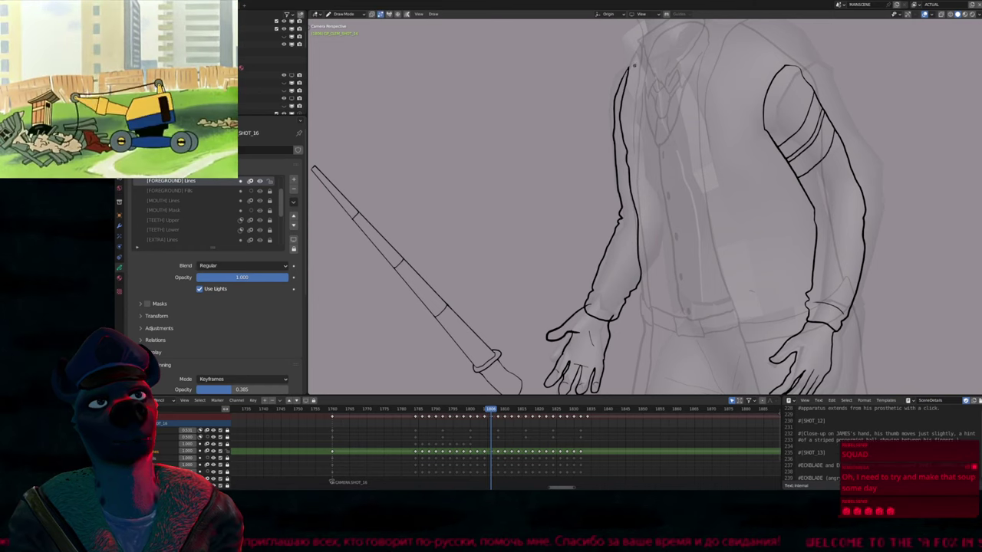
scroll(634, 66, up, 6)
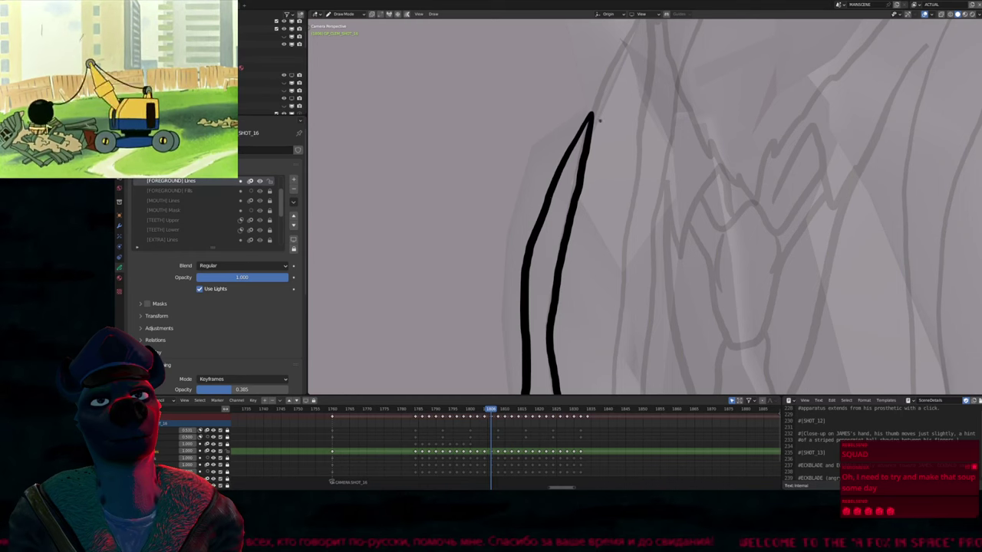
scroll(634, 67, down, 6)
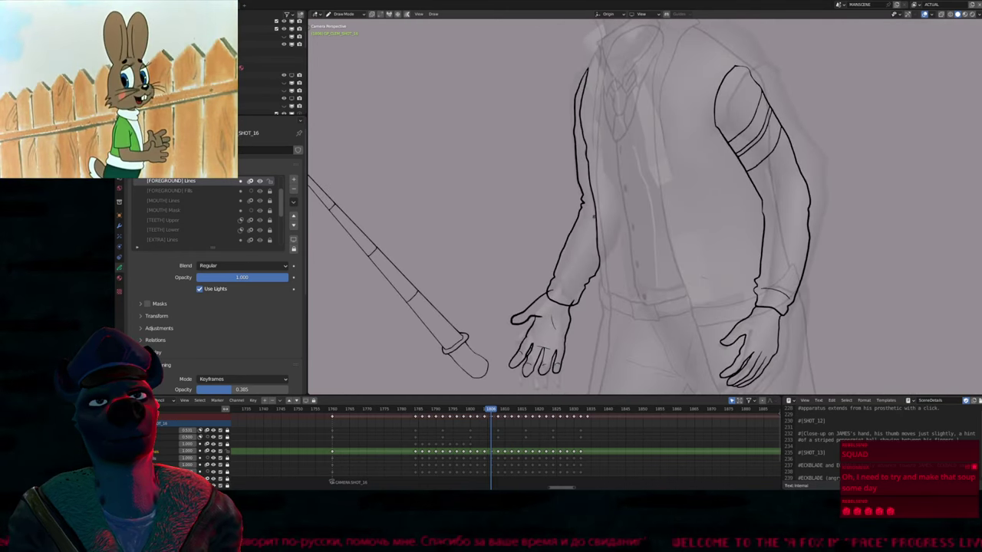
scroll(582, 189, up, 5)
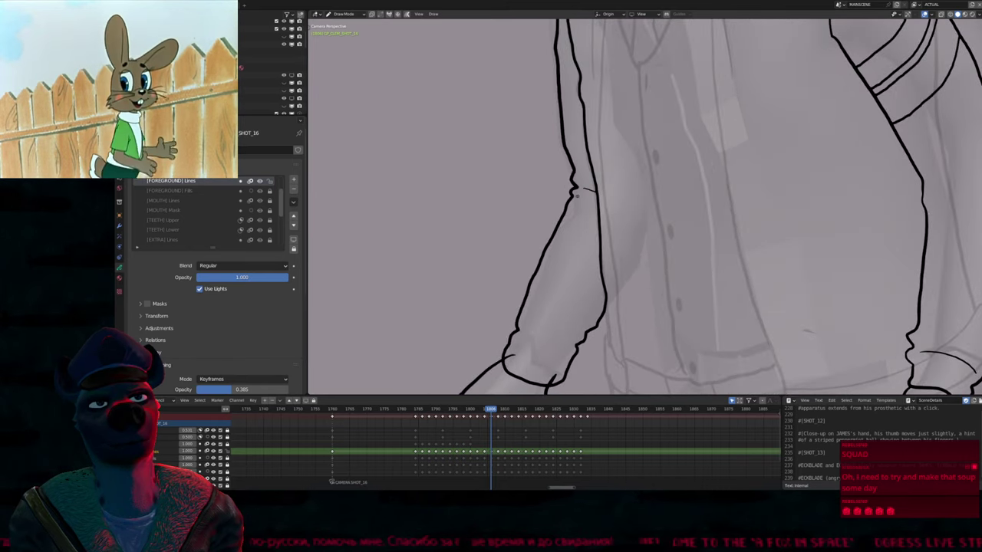
scroll(589, 203, down, 5)
Set the brush radius to 55 and frame the hands up close
shift+middle_drag(590, 203, 601, 150)
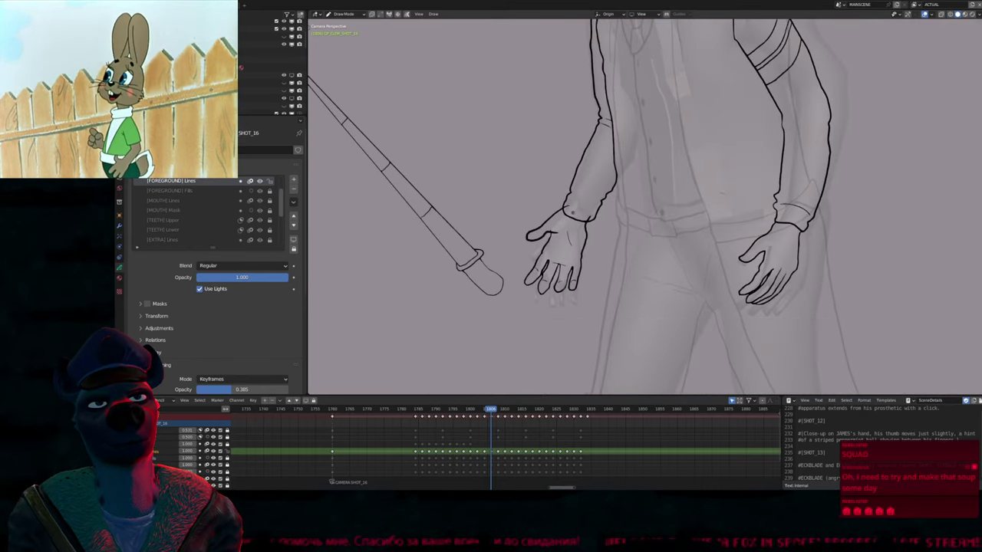
scroll(548, 276, up, 5)
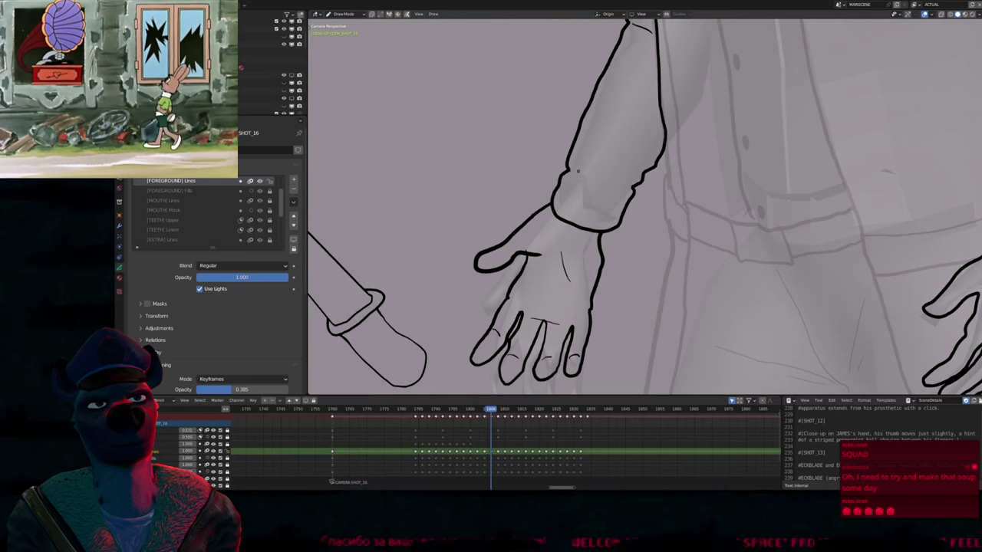
scroll(618, 202, down, 4)
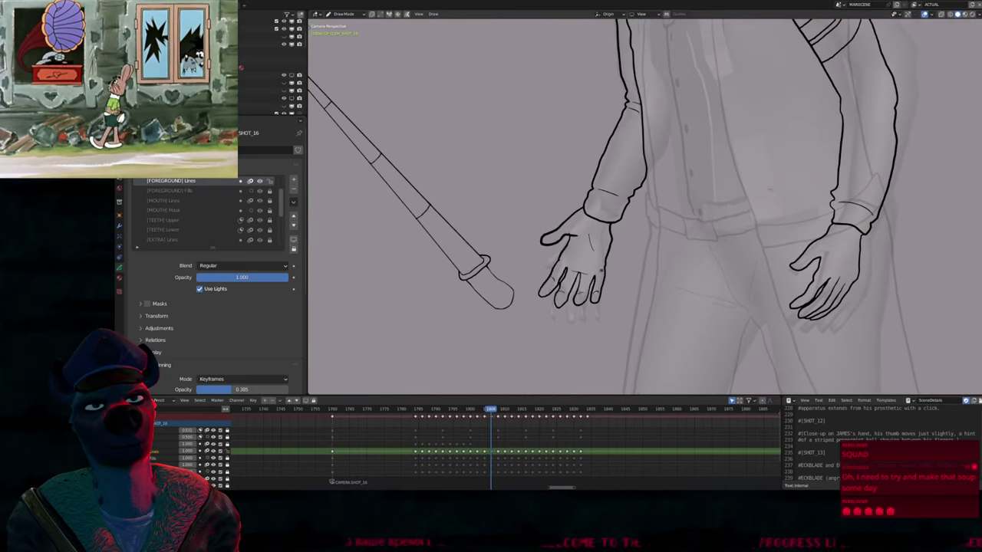
key(f)
click(549, 287)
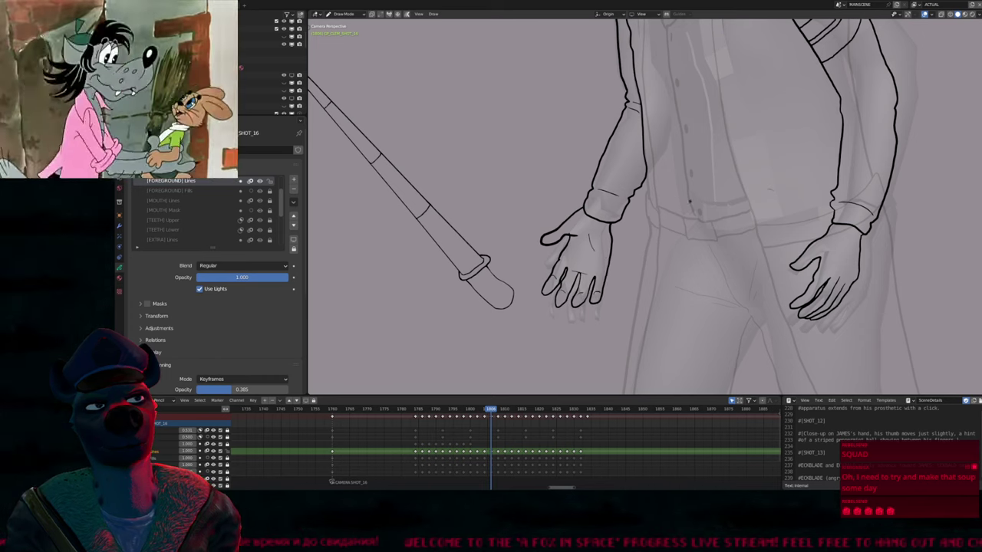
shift+middle_drag(685, 201, 598, 243)
scroll(598, 243, down, 2)
scroll(537, 233, up, 4)
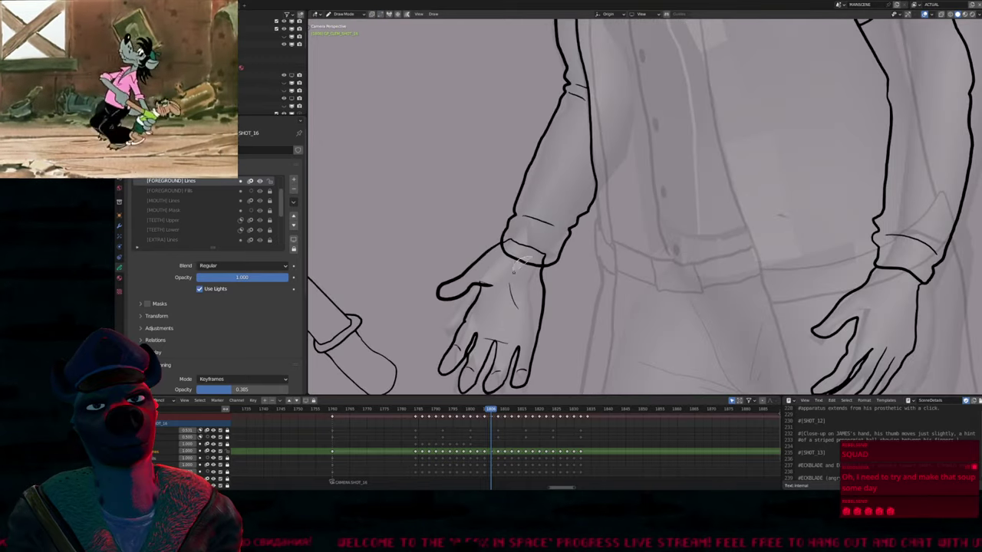
scroll(514, 269, down, 1)
scroll(464, 288, up, 2)
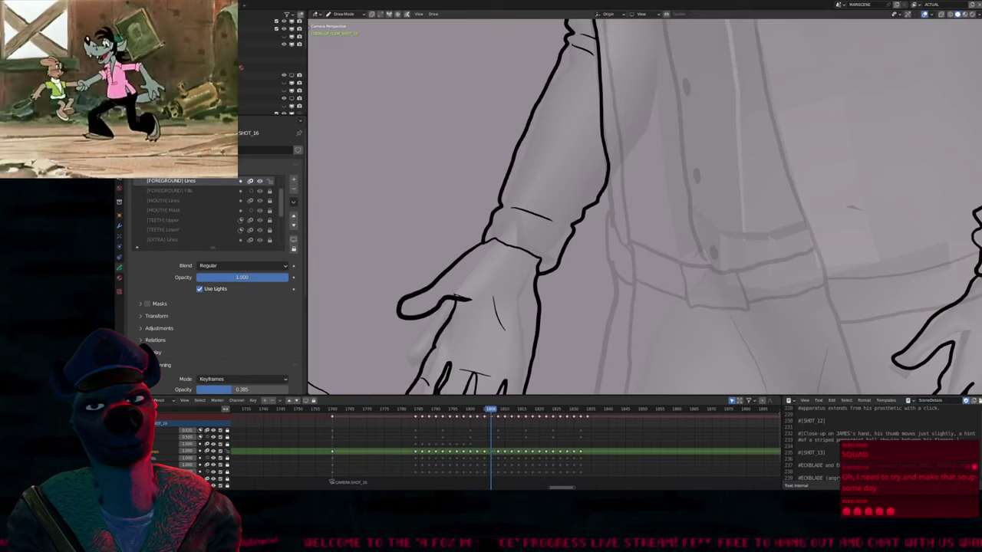
scroll(482, 277, down, 1)
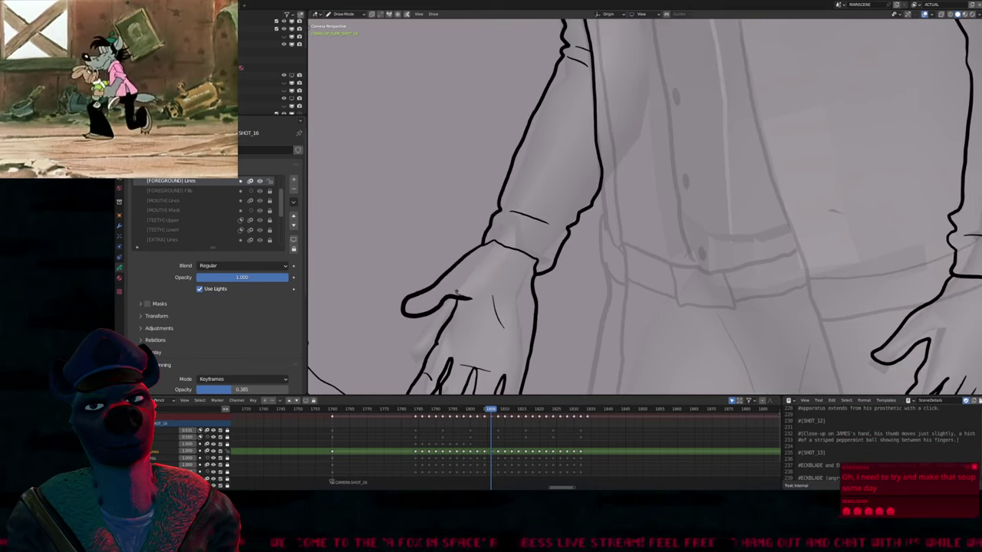
scroll(457, 293, down, 1)
scroll(473, 290, up, 1)
scroll(486, 281, down, 3)
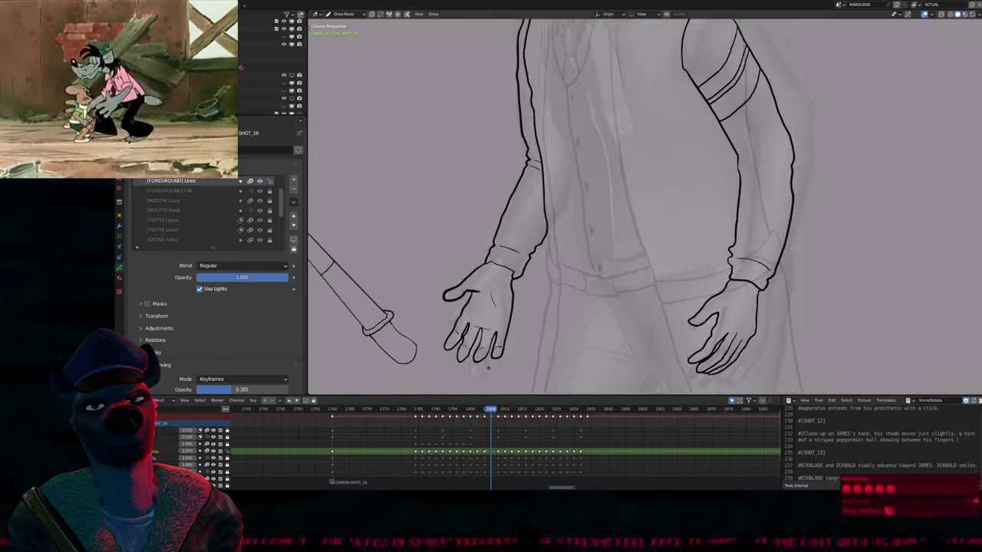
scroll(525, 330, down, 2)
Pan across the character and scrub neighbouring frames to check the arm outline
mouse_move(407, 12)
shift+middle_down()
mouse_move(438, 33)
mouse_move(500, 29)
shift+middle_up()
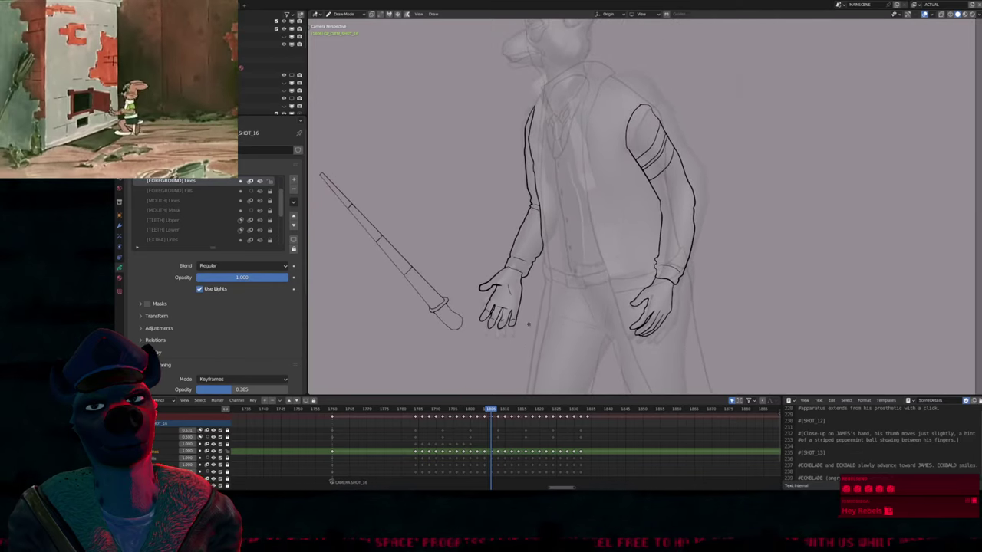
scroll(498, 26, down, 6)
scroll(495, 23, up, 7)
scroll(492, 21, down, 1)
scroll(494, 23, up, 1)
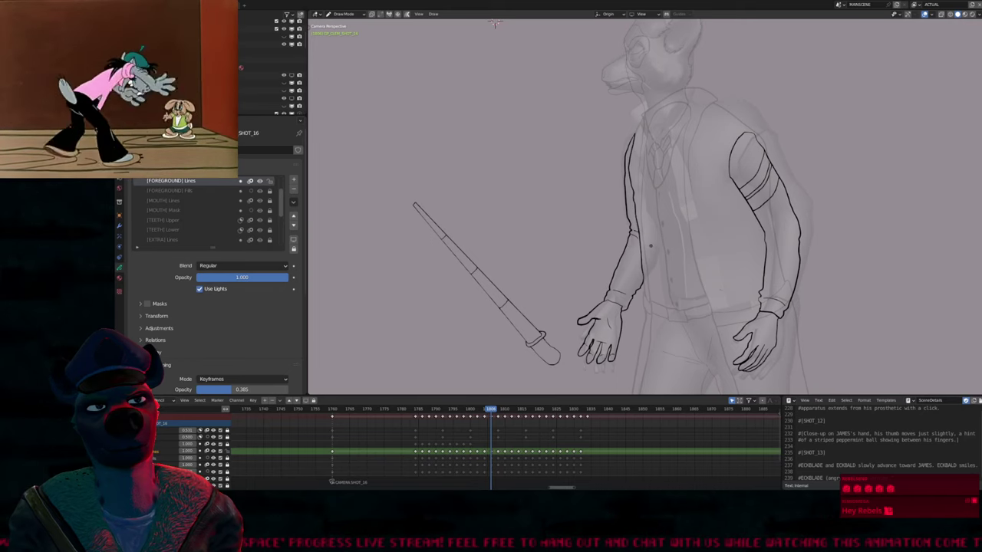
mouse_move(495, 23)
shift+middle_down()
mouse_move(483, 48)
mouse_move(433, 65)
shift+middle_up()
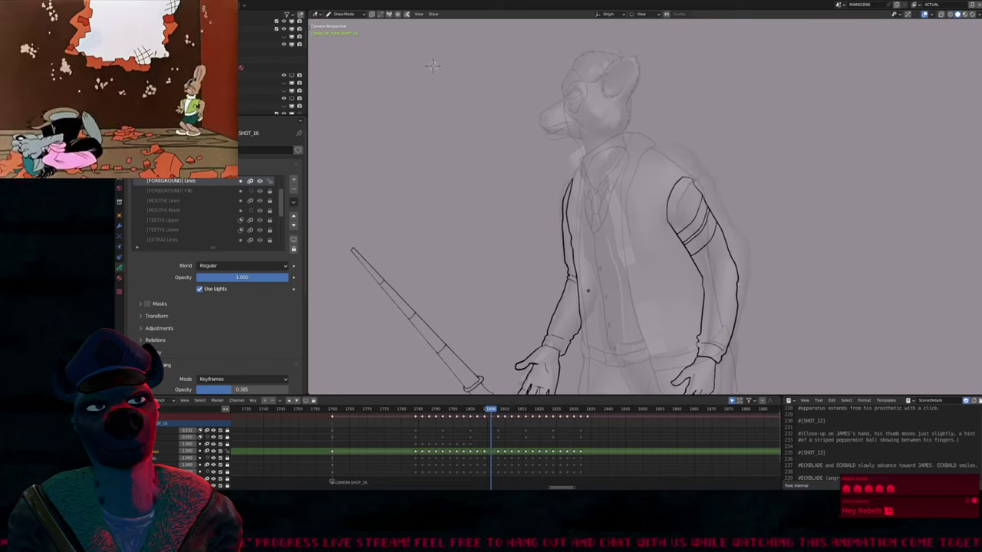
key(Left)
key(Left)
scroll(433, 66, up, 2)
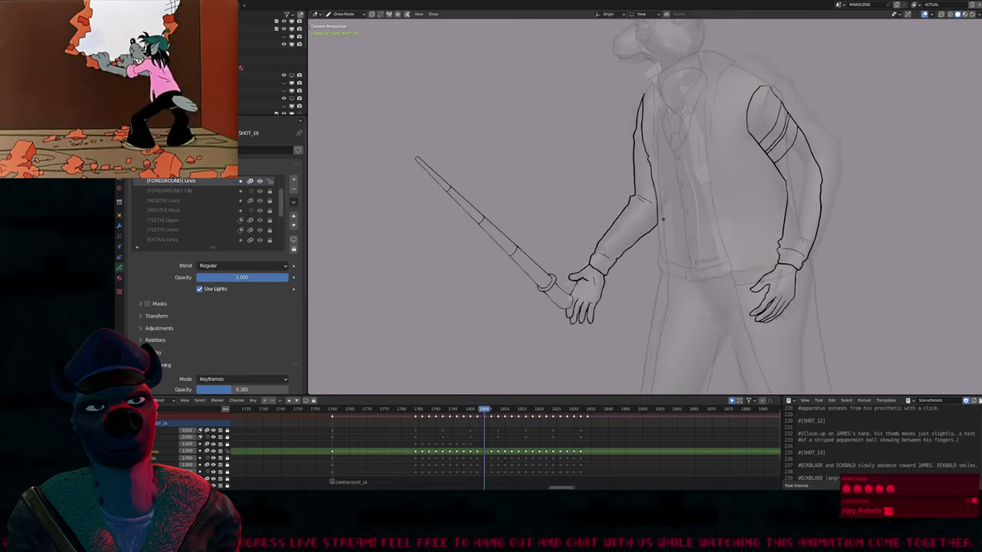
key(Right)
key(Right)
key(Right)
key(Right)
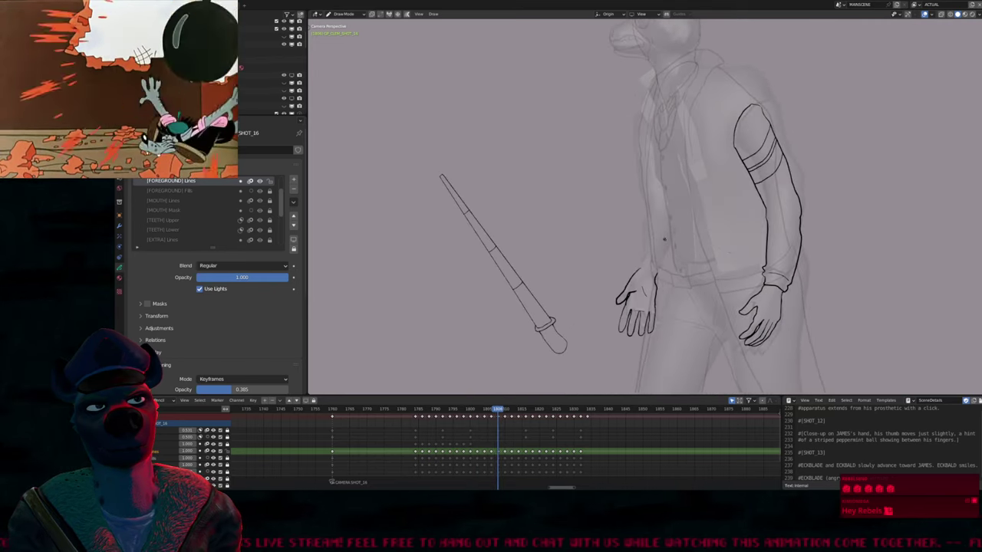
scroll(697, 361, up, 5)
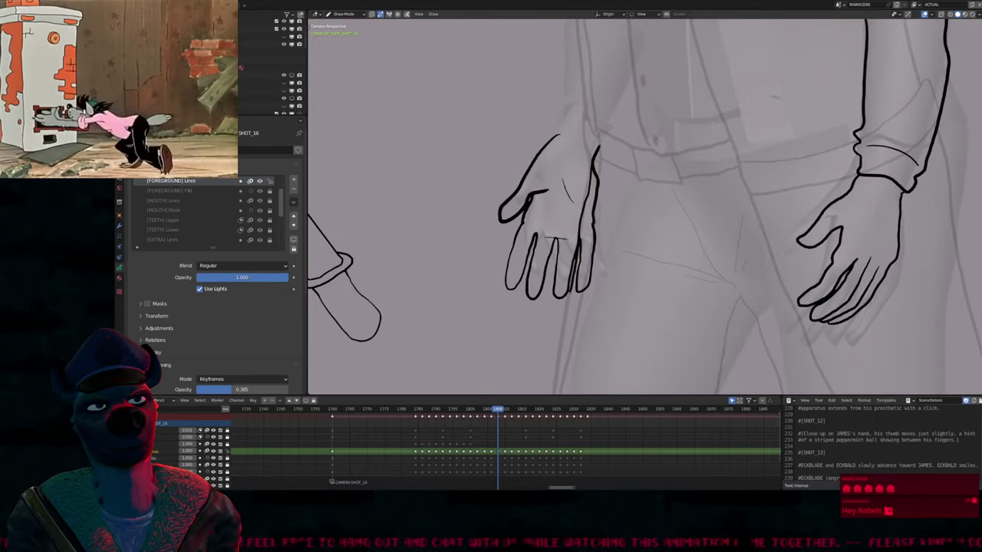
key(ctrl+z)
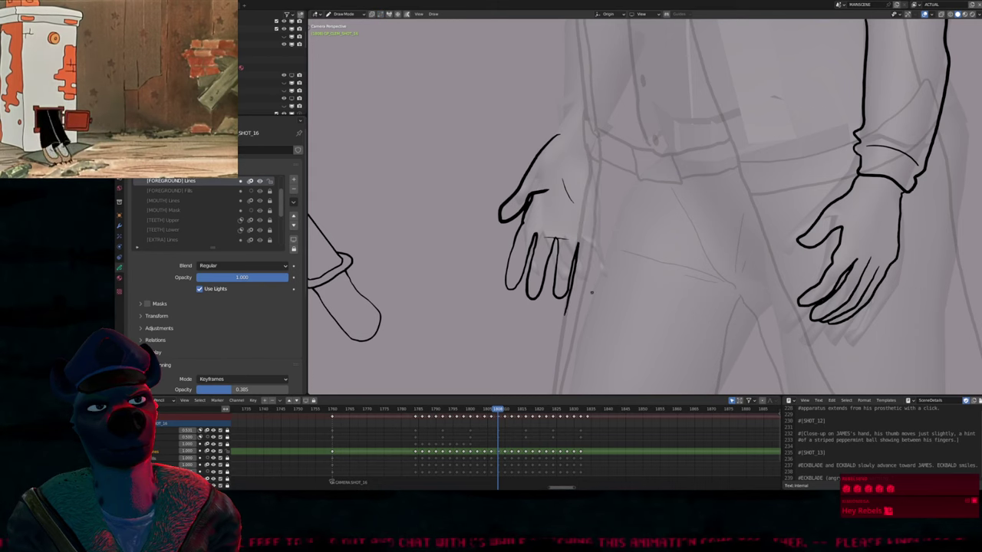
key(ctrl+shift+z)
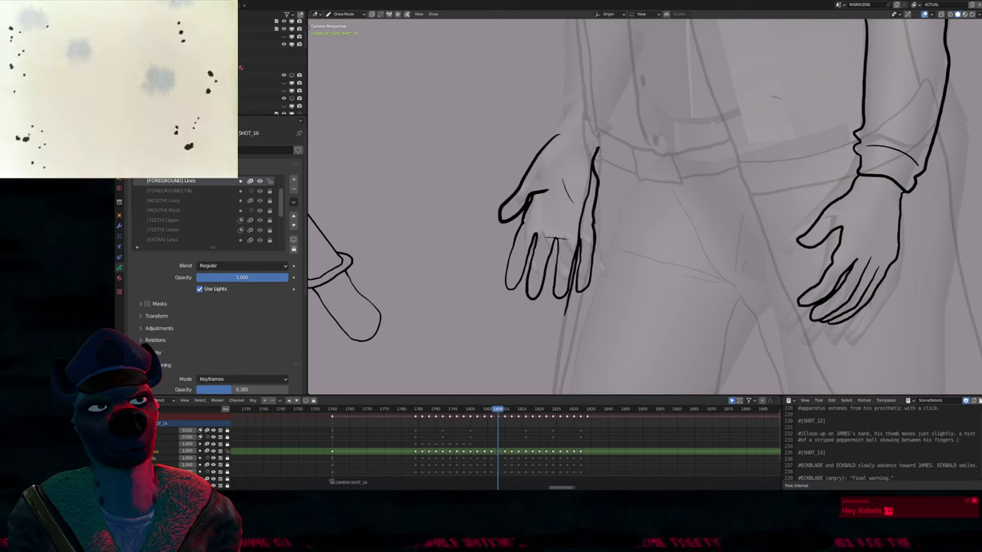
key(ctrl+z)
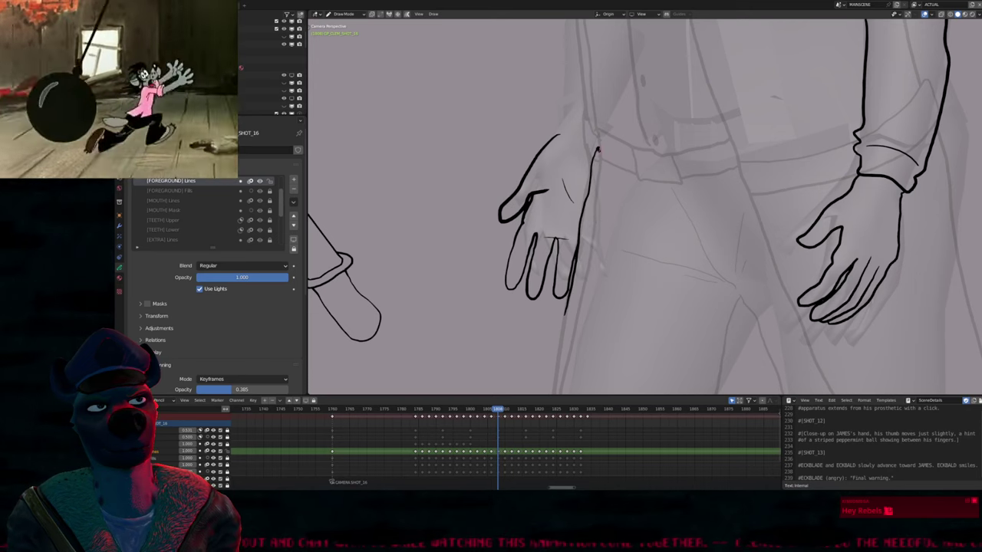
key(ctrl+shift+z)
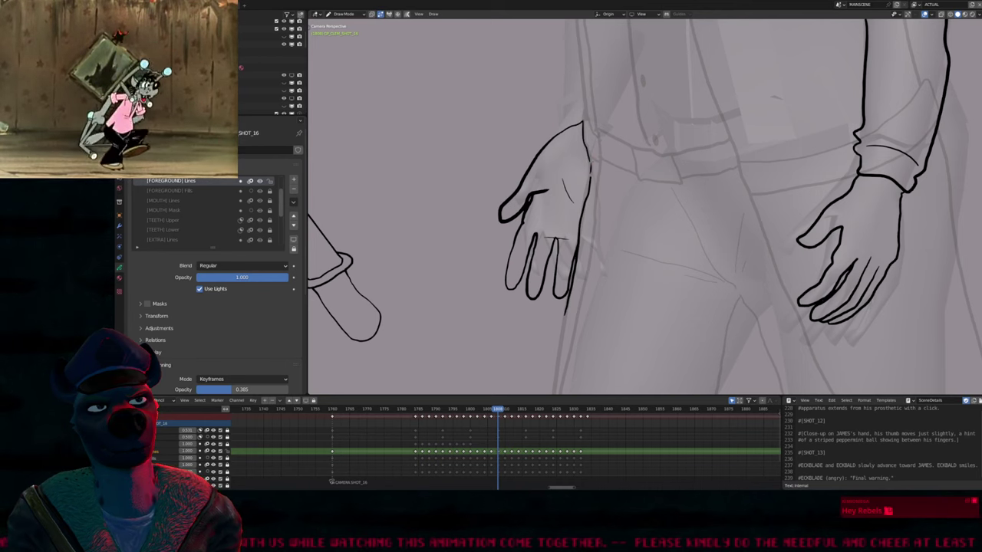
shift+middle_drag(644, 207, 641, 388)
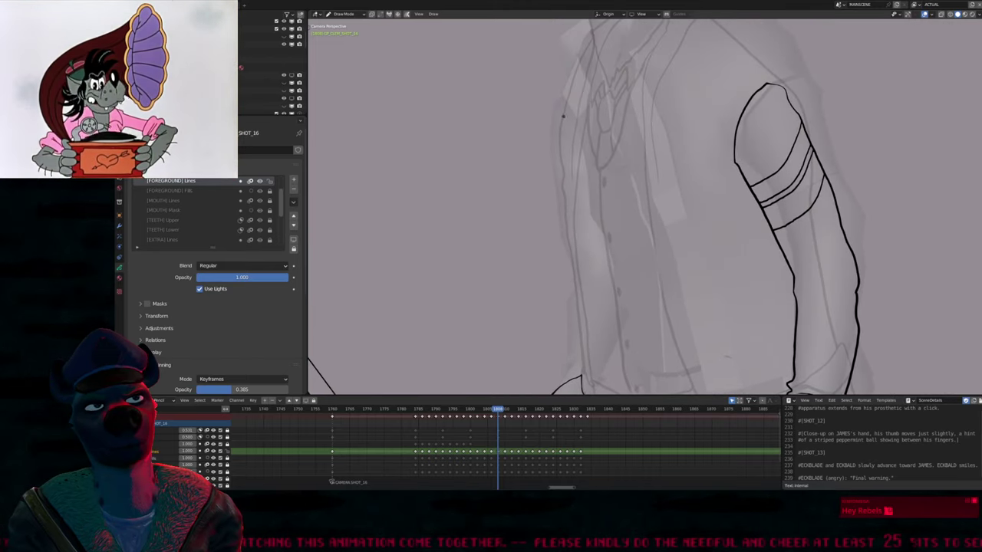
Draw a stroke continuing the torso's left outline toward the hip, then zoom out over both hands
shift+middle_drag(562, 117, 569, 59)
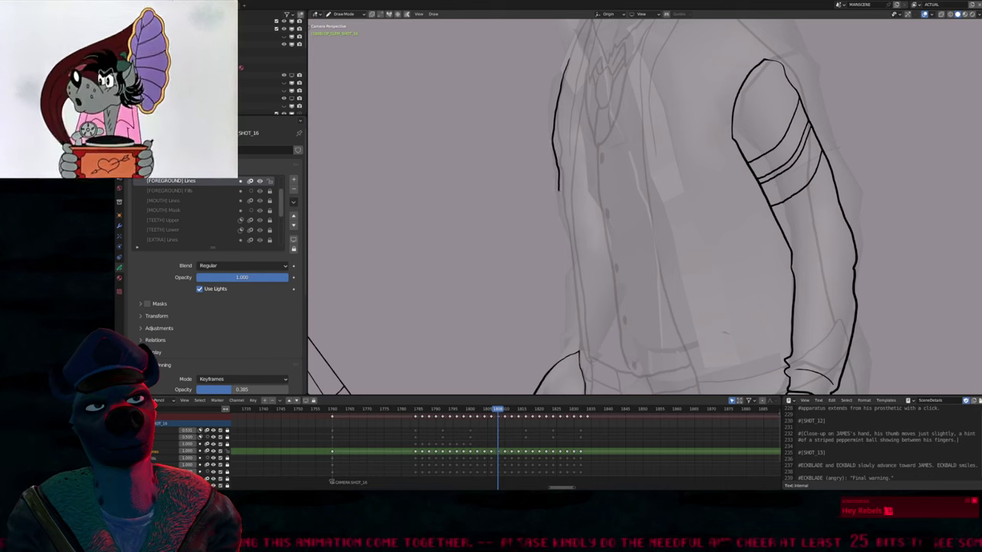
drag(569, 285, 564, 330)
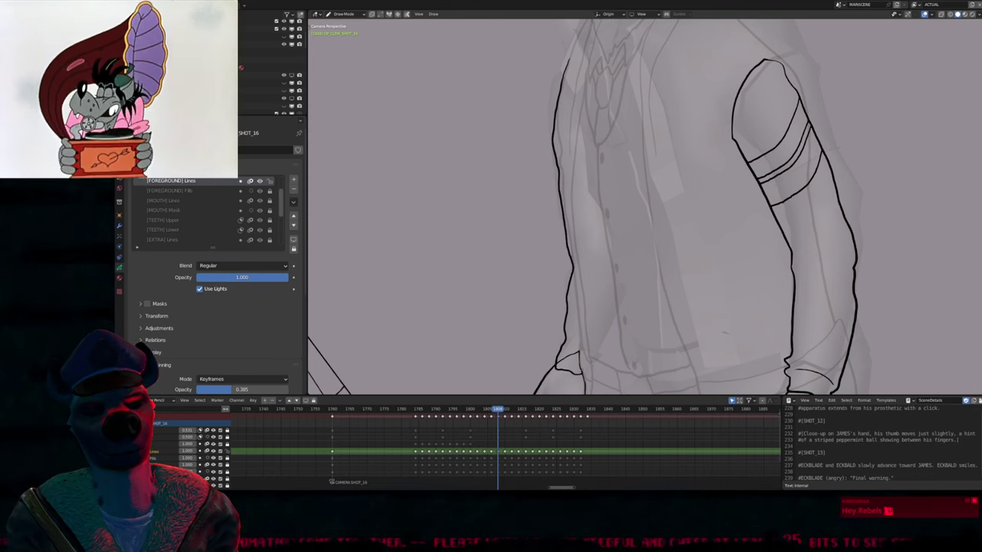
shift+middle_drag(644, 230, 645, 173)
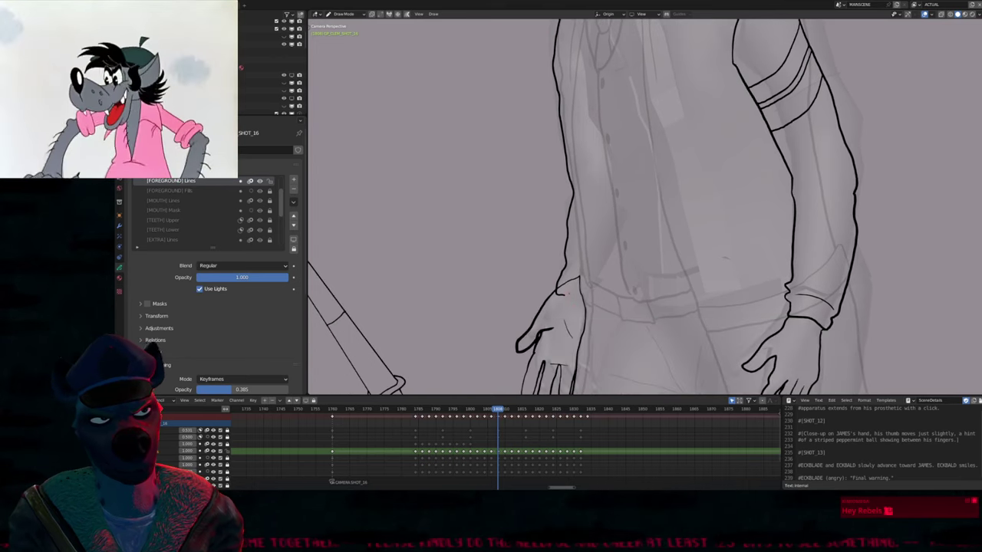
shift+scroll(644, 207, up, 3)
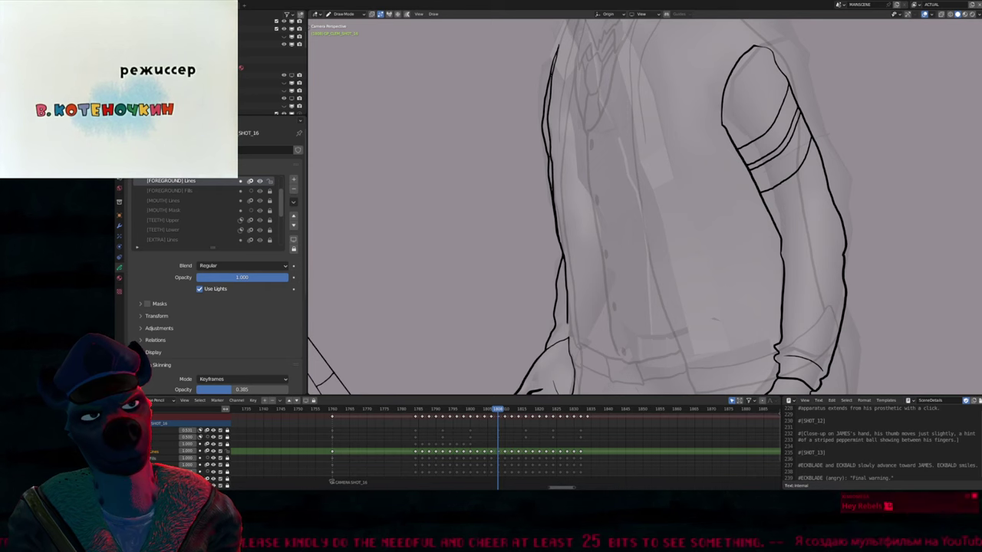
scroll(644, 207, down, 5)
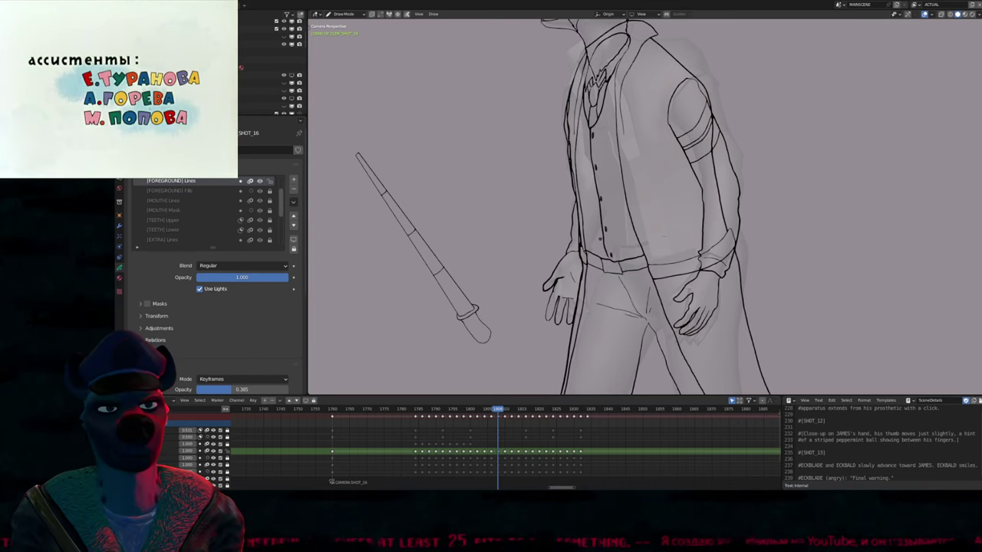
Step to the next drawn keyframe and remove the stray stroke beside the hand
key(Up)
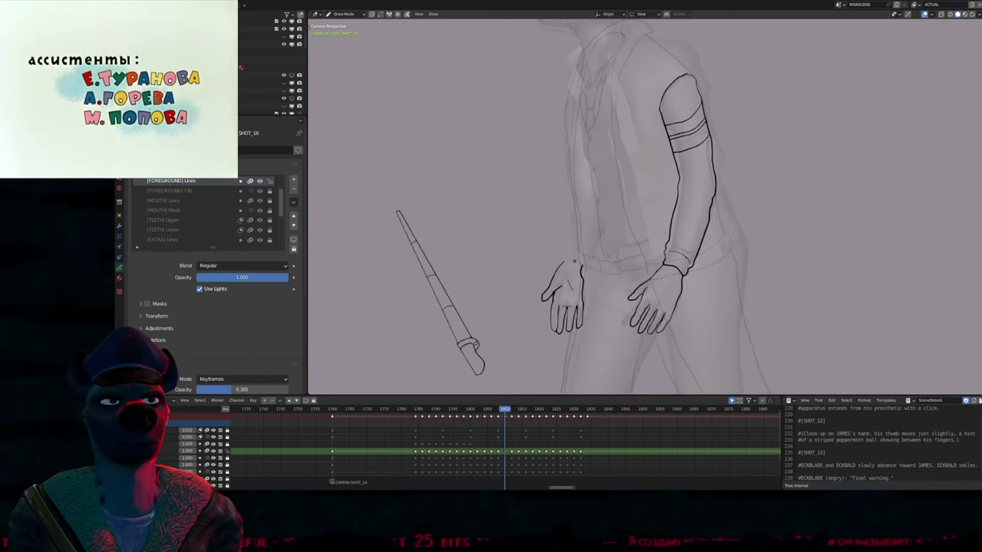
scroll(614, 253, up, 3)
key(Up)
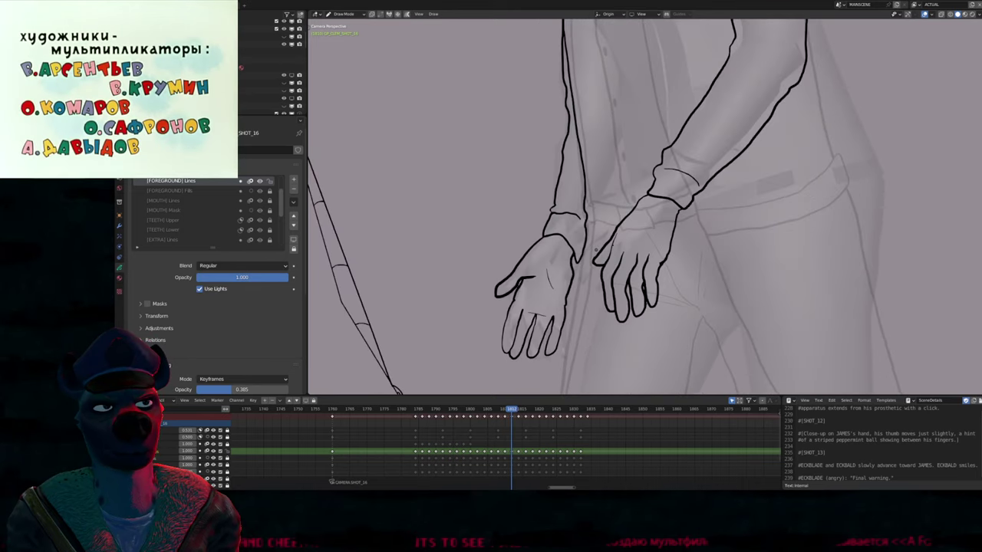
key(Down)
key(Down)
key(Up)
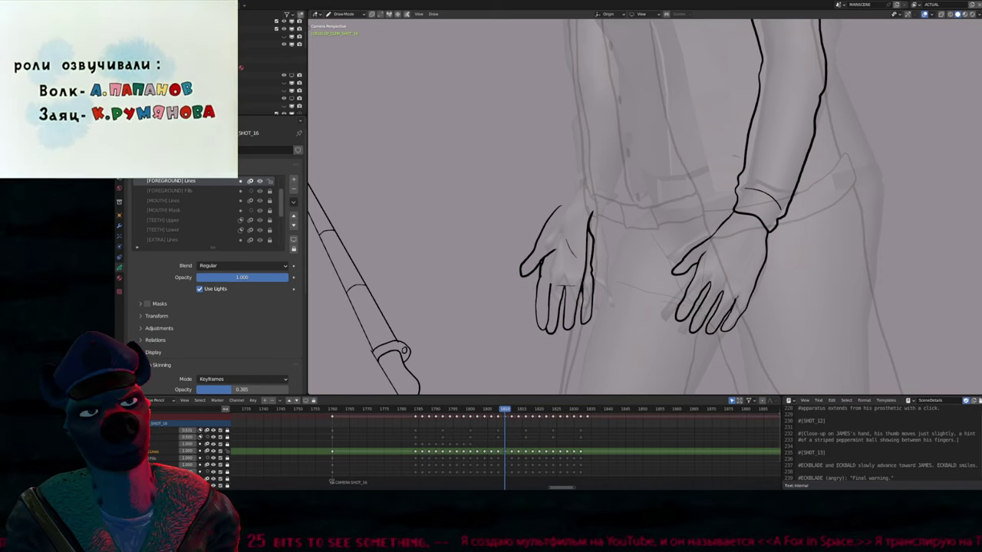
key(ctrl+z)
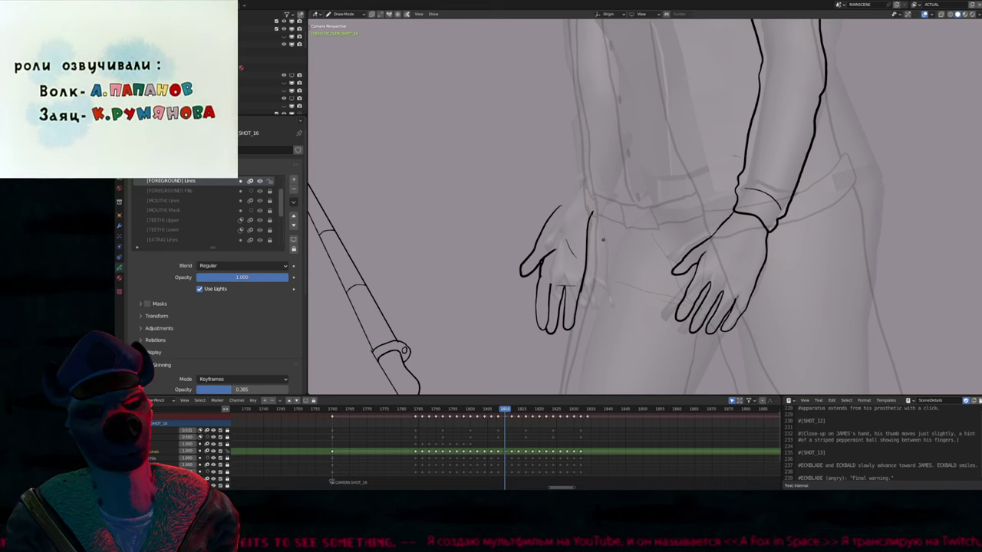
scroll(602, 241, down, 5)
Compare neighbouring keyframes, then draw short contour strokes on the upper arm and torso edge
key(Right)
key(Left)
key(Right)
key(Right)
key(Left)
key(Left)
key(Left)
key(Left)
key(Right)
scroll(589, 321, up, 2)
key(Right)
key(Left)
key(Right)
key(Right)
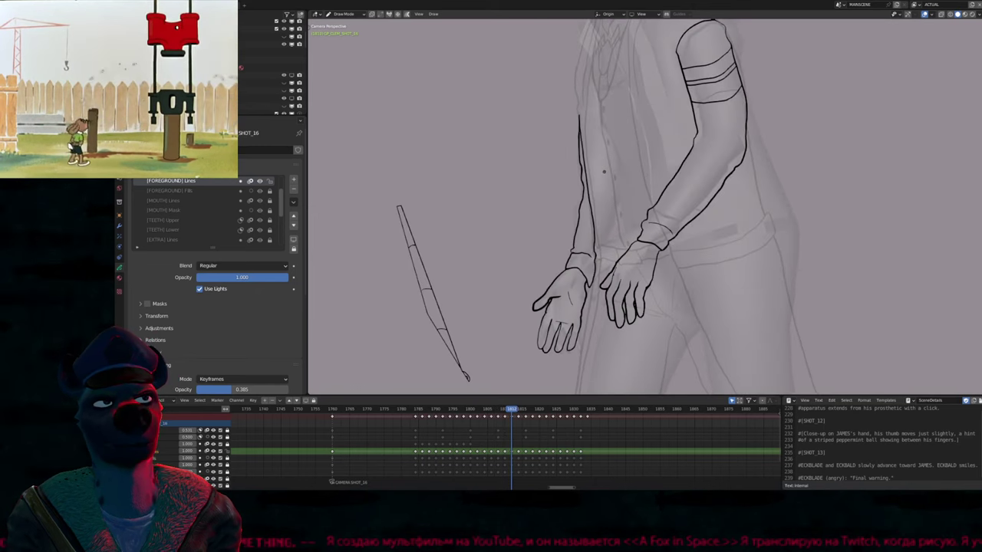
key(Left)
key(Left)
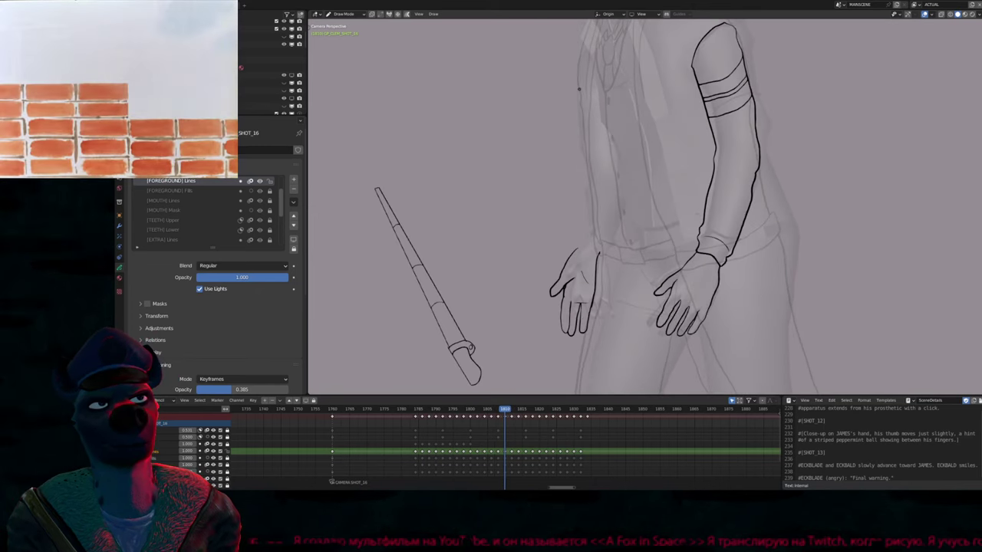
drag(579, 88, 582, 128)
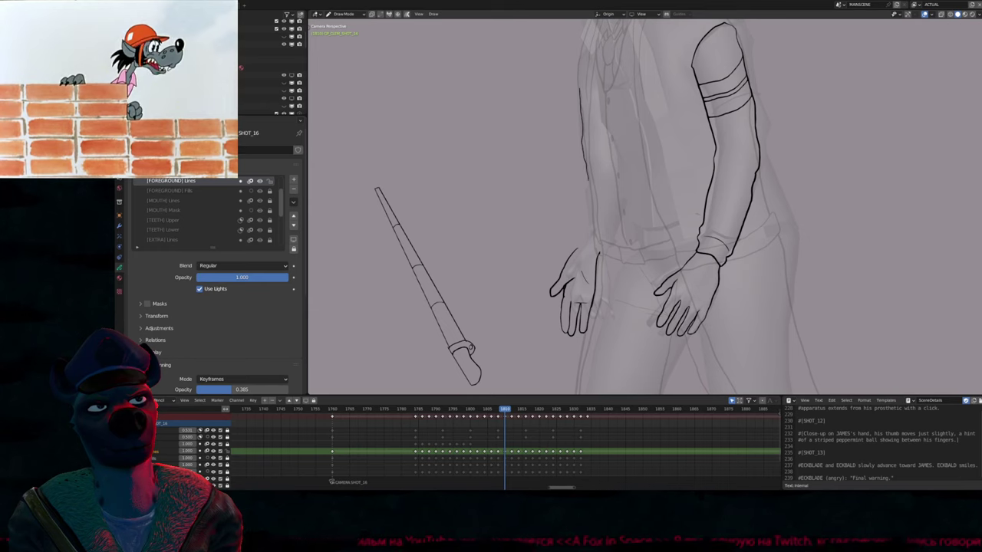
drag(586, 191, 588, 211)
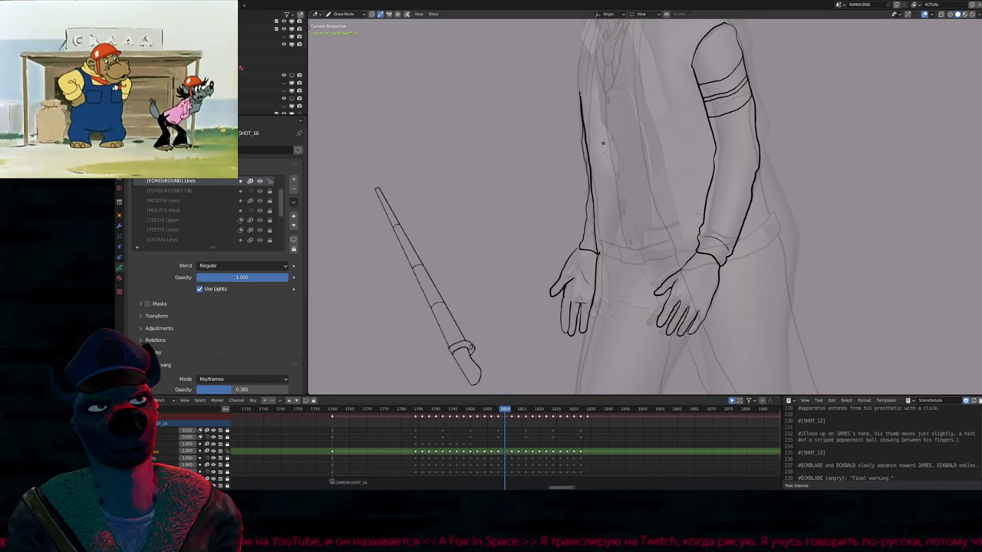
Reshape the wrist strokes with proportional editing so they fit the reference
scroll(603, 137, up, 5)
key(g)
scroll(560, 216, up, 2)
scroll(560, 215, down, 5)
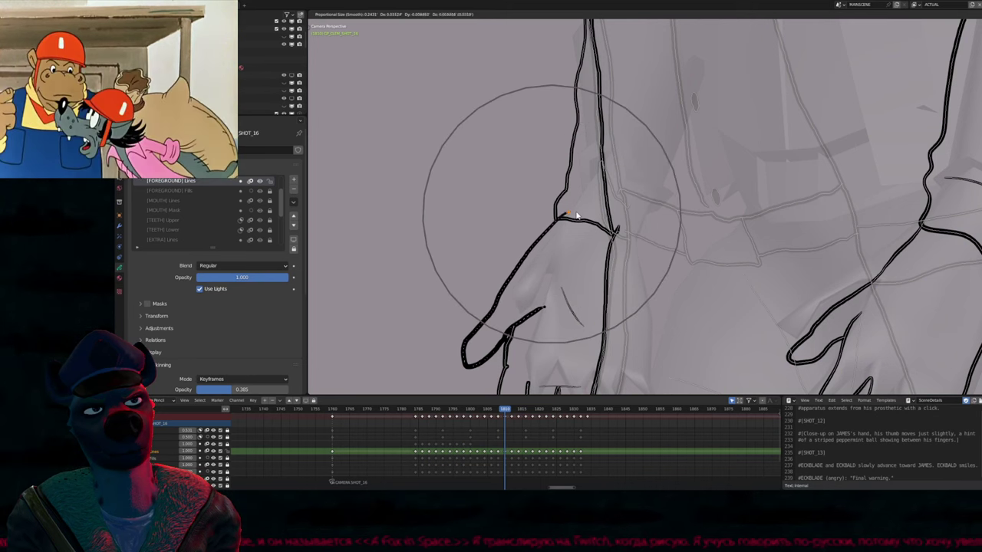
click(576, 215)
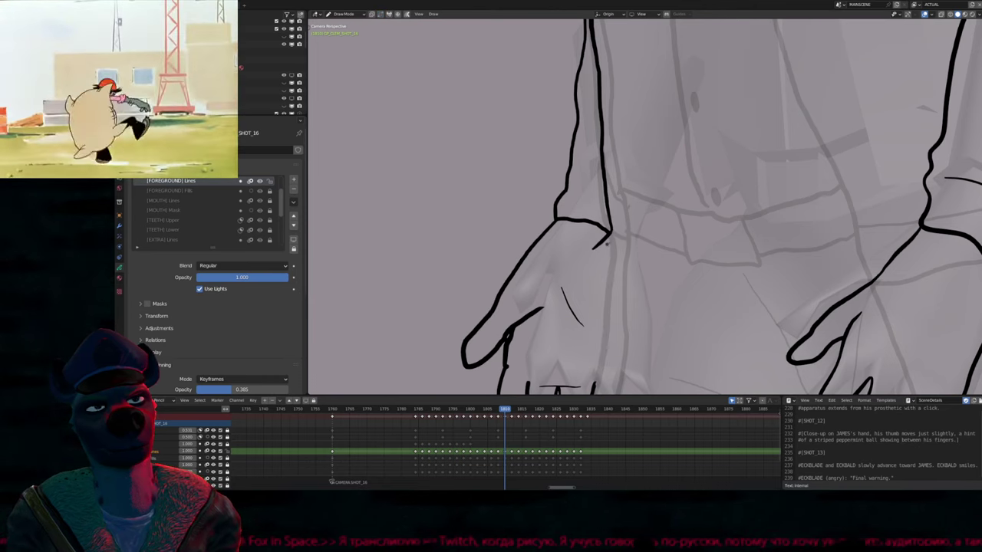
Draw a horizontal line across the wrist and flip neighbouring keyframes to check the pose
scroll(606, 242, up, 6)
key(Tab)
key(Tab)
drag(604, 221, 735, 221)
scroll(448, 388, down, 8)
key(Left)
key(Left)
key(Right)
key(Right)
key(Right)
key(Right)
key(Left)
key(Left)
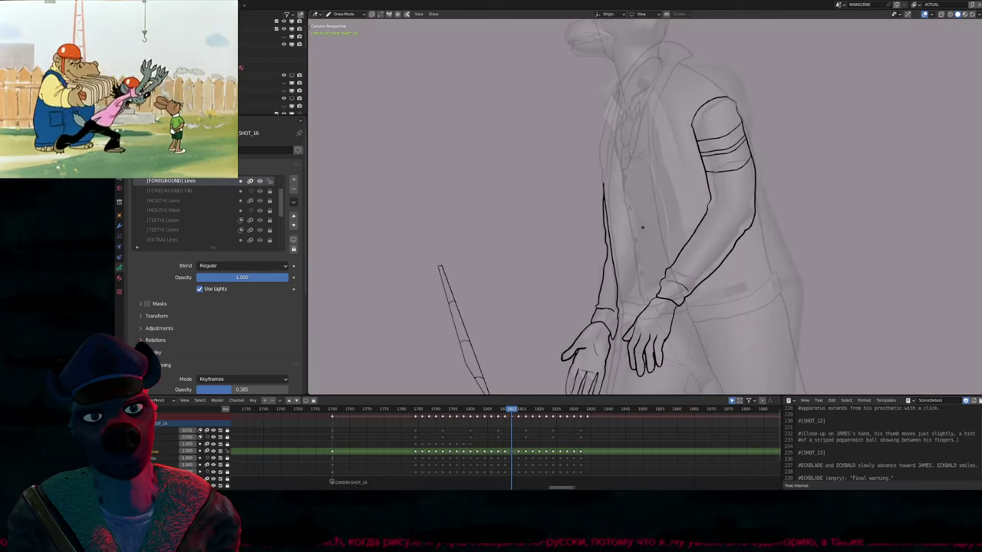
key(Right)
key(Right)
key(Right)
key(Right)
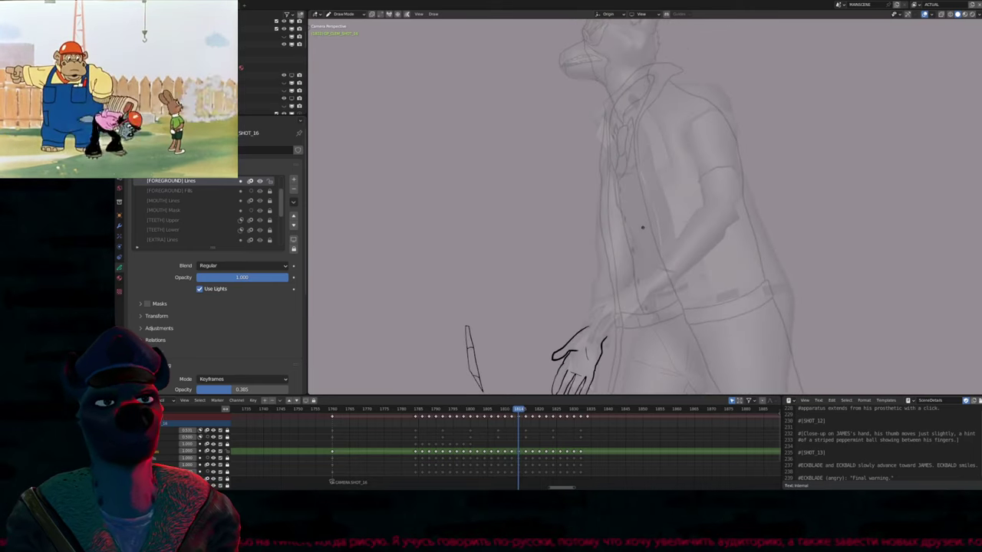
key(Left)
key(Left)
key(Left)
key(Left)
key(Right)
key(Left)
key(Left)
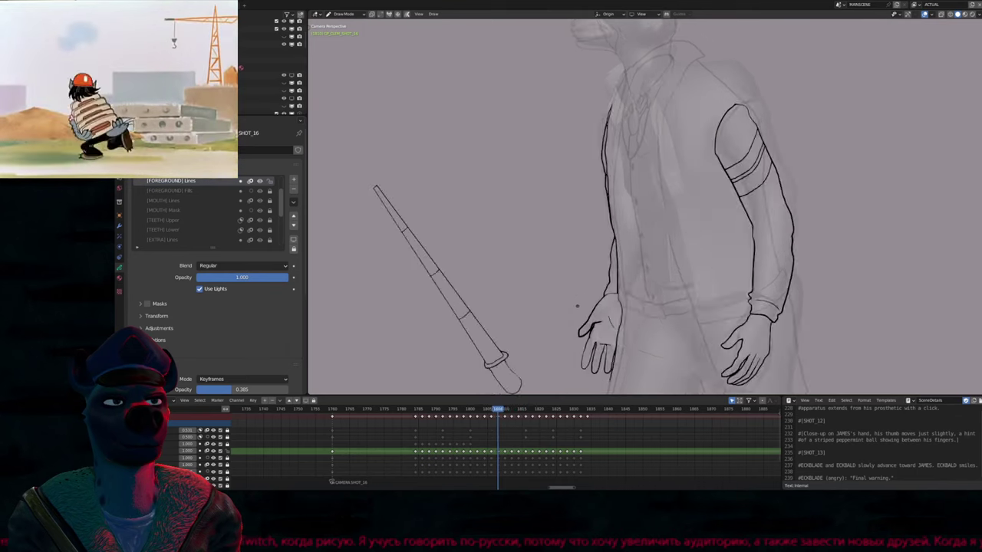
key(Right)
key(Right)
key(Right)
key(Left)
key(Left)
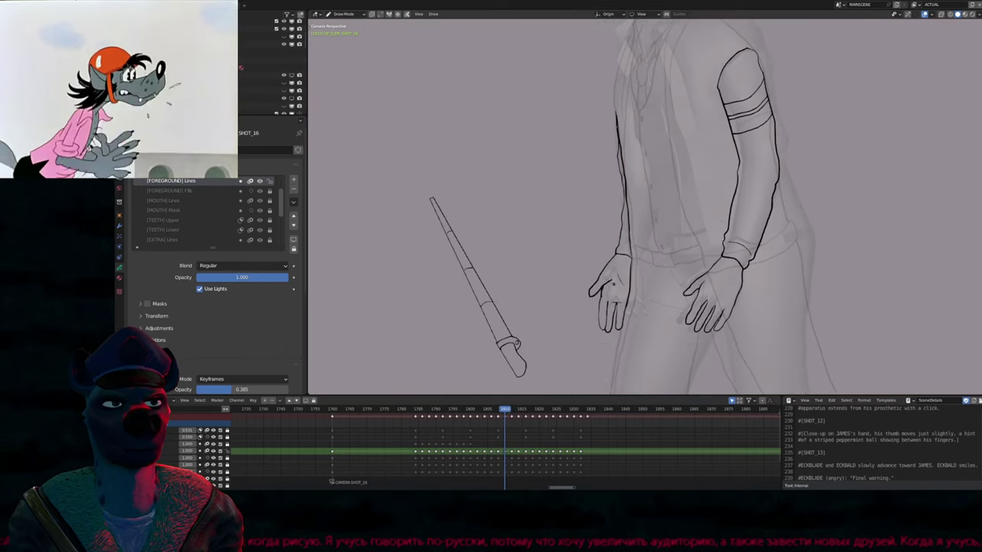
key(Right)
key(Left)
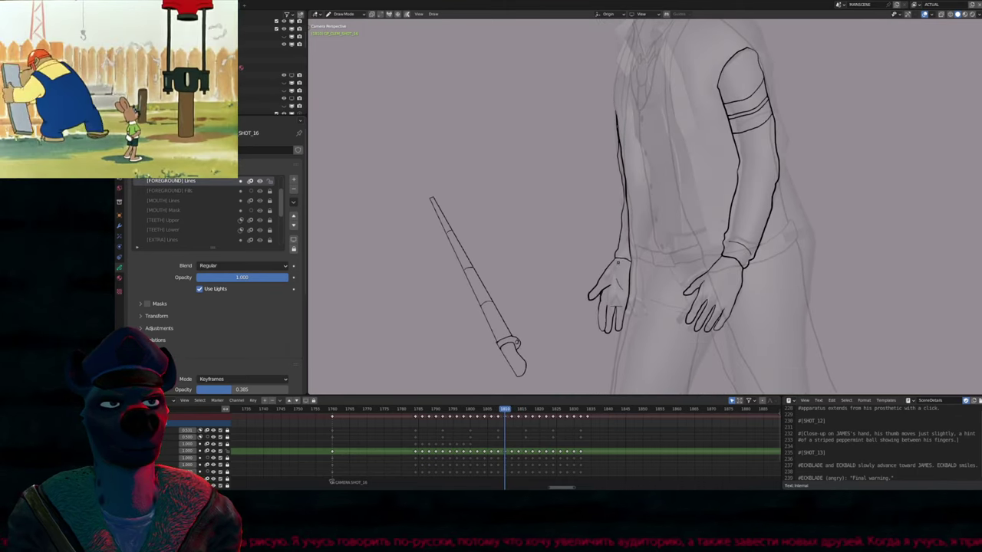
key(Right)
key(Left)
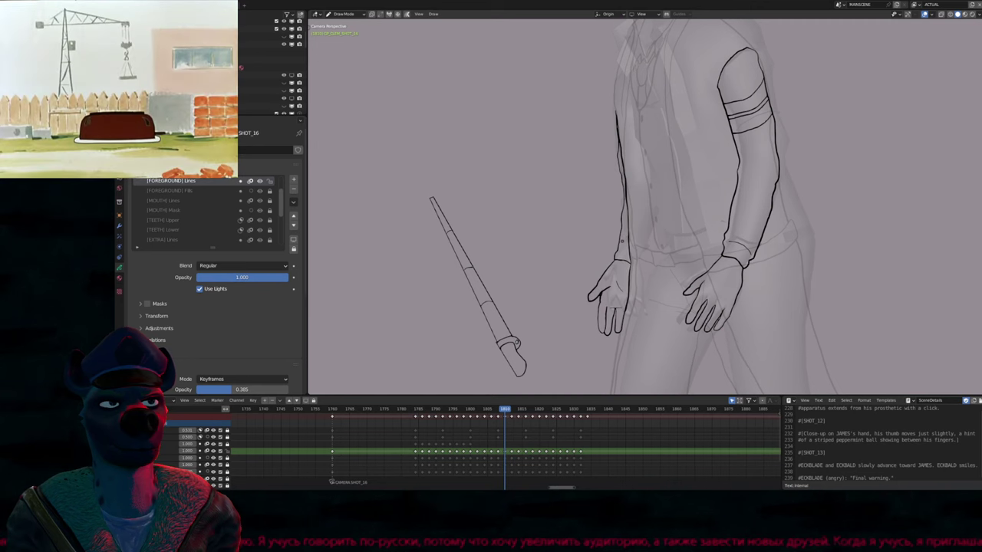
key(Left)
key(Right)
key(Right)
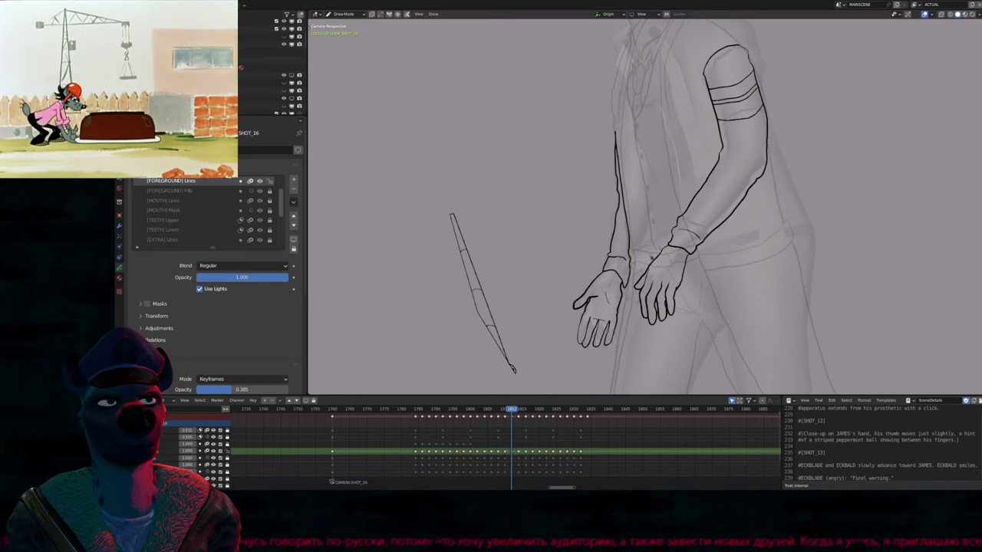
key(Left)
key(Left)
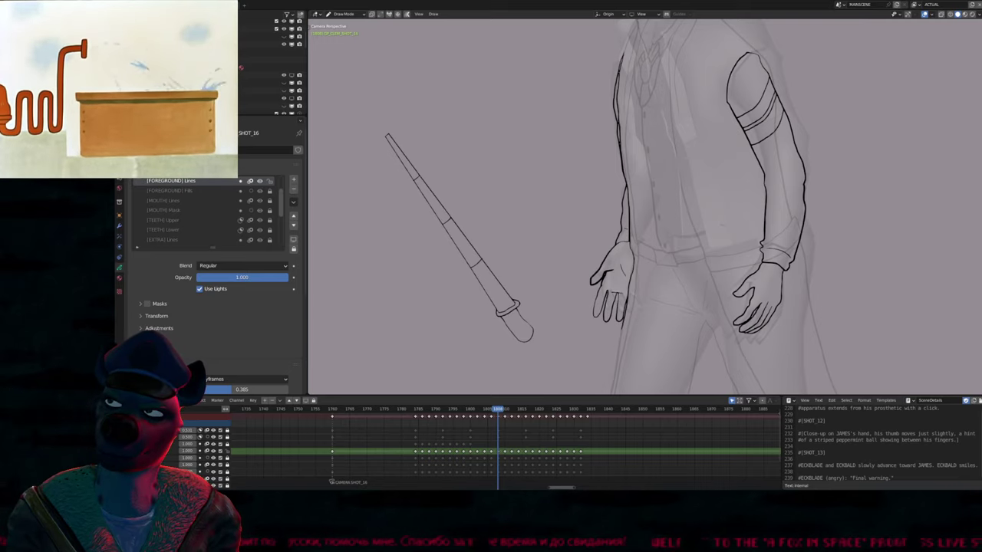
drag(573, 247, 549, 294)
key(ctrl+z)
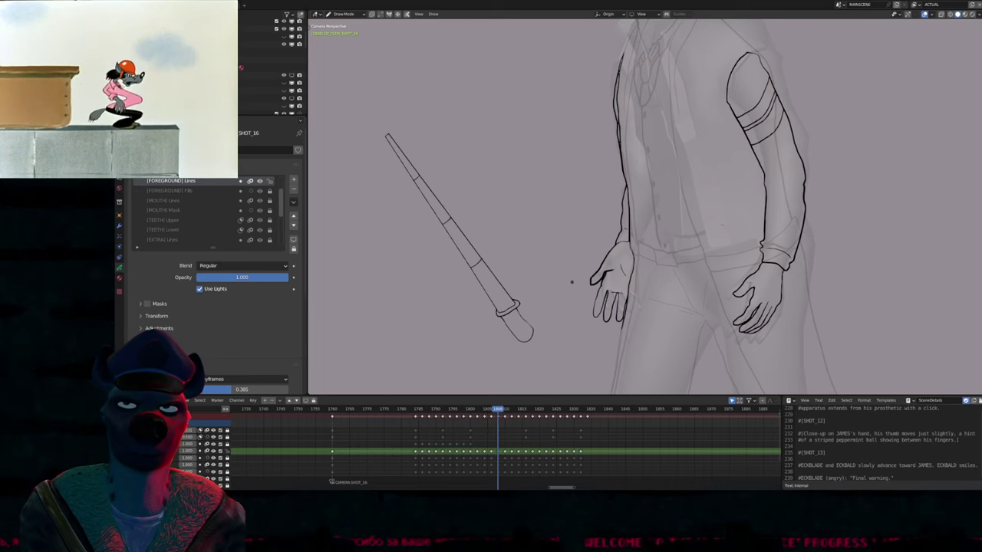
drag(589, 259, 540, 285)
key(ctrl+z)
mouse_move(614, 251)
shift+middle_down()
mouse_move(506, 387)
mouse_move(529, 283)
mouse_move(589, 243)
mouse_move(608, 275)
shift+middle_up()
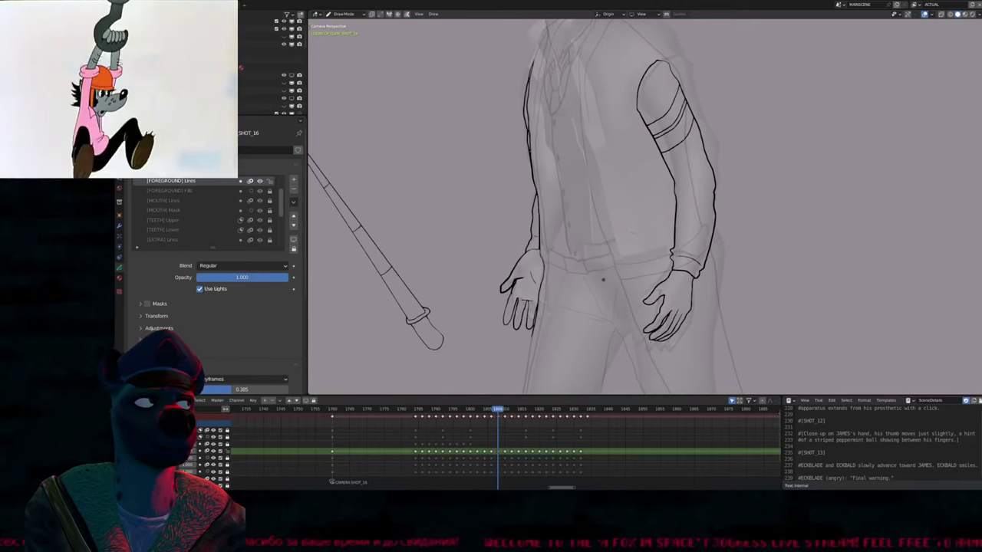
Flip back and forth between neighbouring keyframes to compare the hand drawings
key(Up)
key(Up)
key(Up)
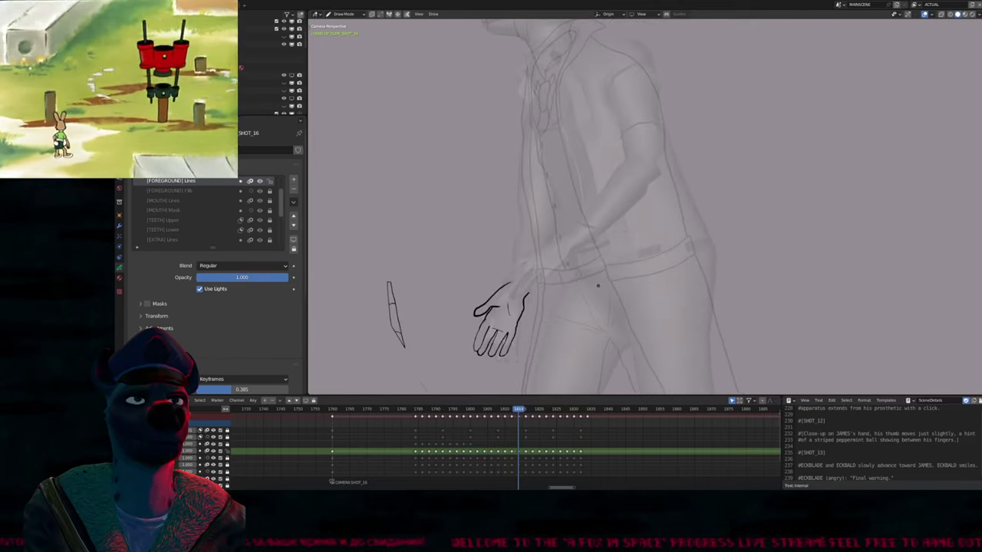
key(Up)
key(Up)
key(Down)
key(Down)
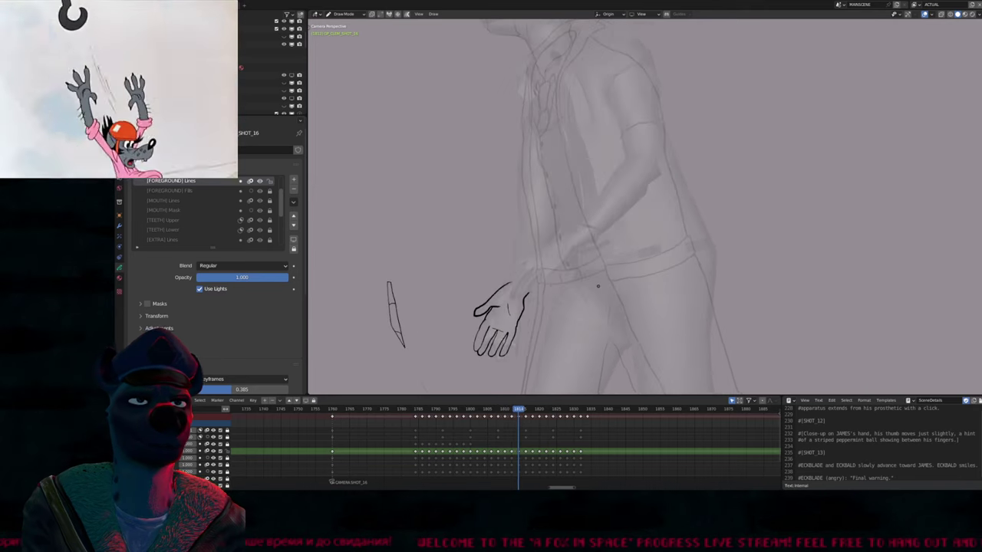
key(Up)
key(Up)
key(Down)
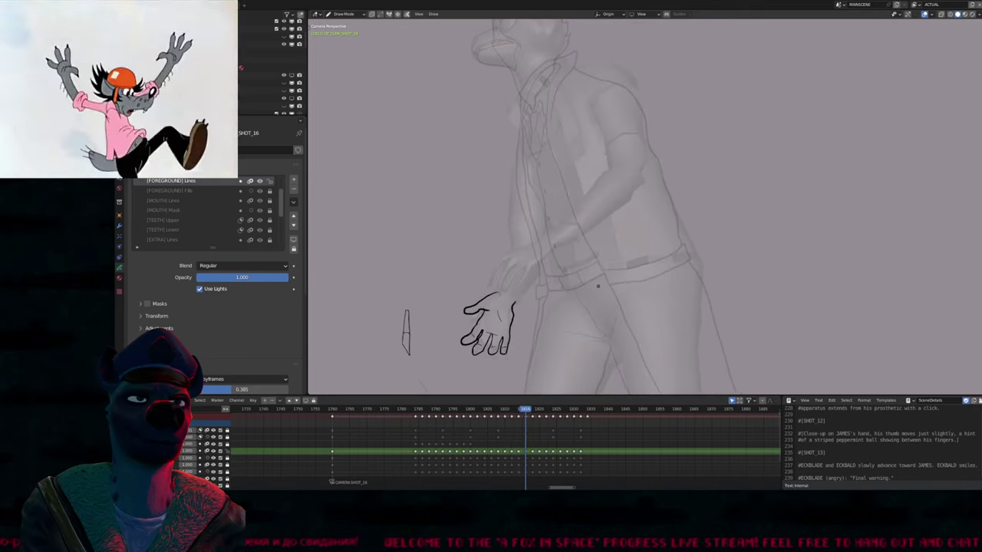
key(Down)
key(Up)
key(Up)
key(Down)
key(Down)
Rotate and move the hand strokes with soft falloff to match the reference hand
key(Tab)
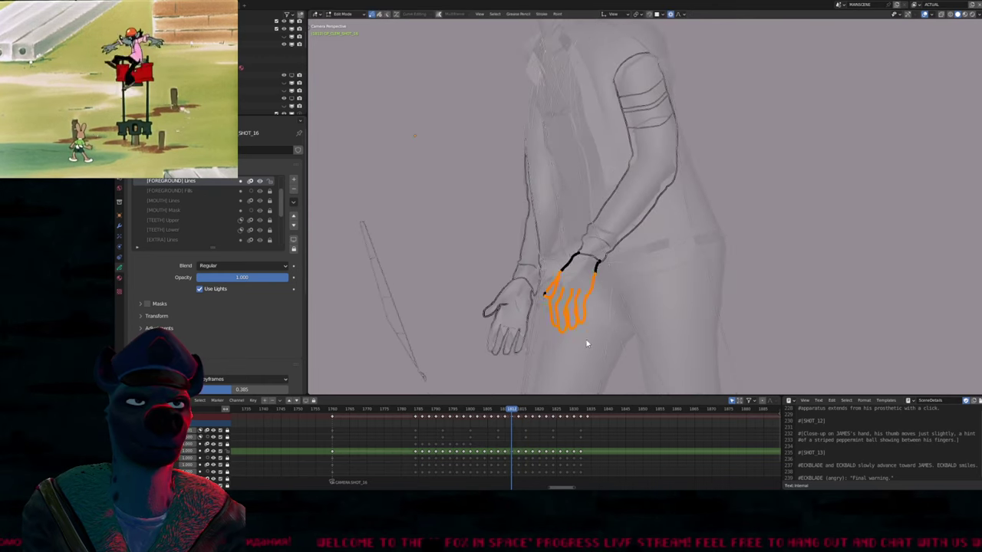
key(Up)
key(Up)
key(r)
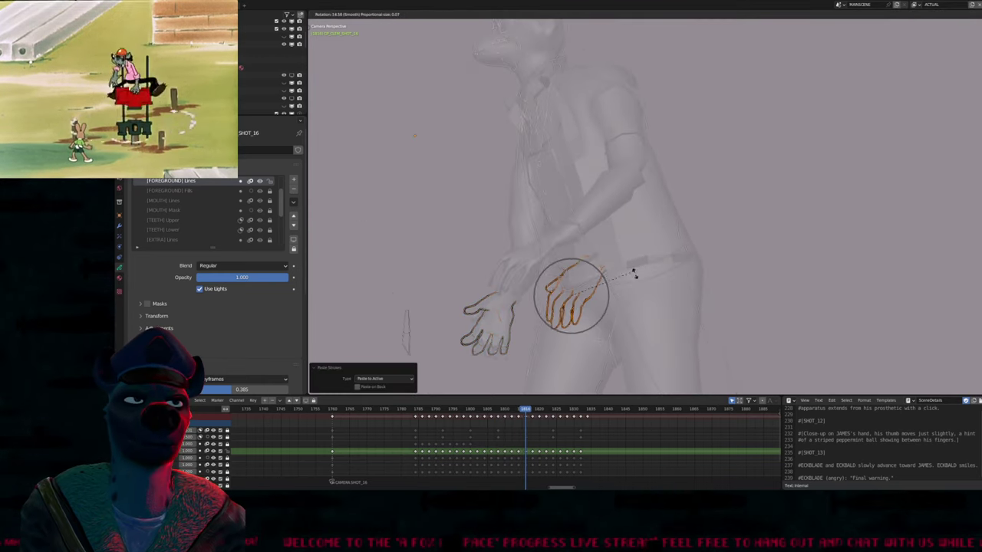
click(623, 276)
key(g)
click(537, 253)
scroll(521, 245, up, 5)
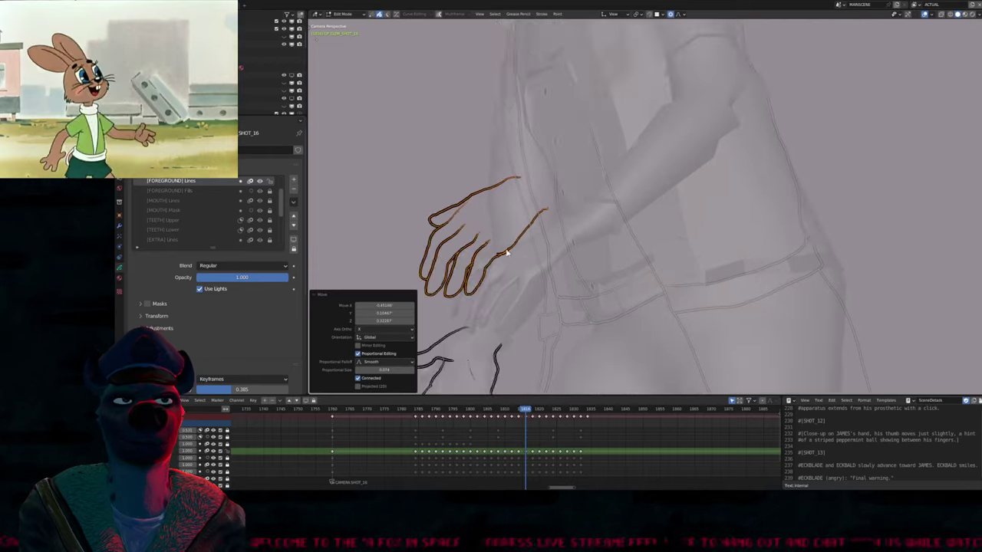
key(g)
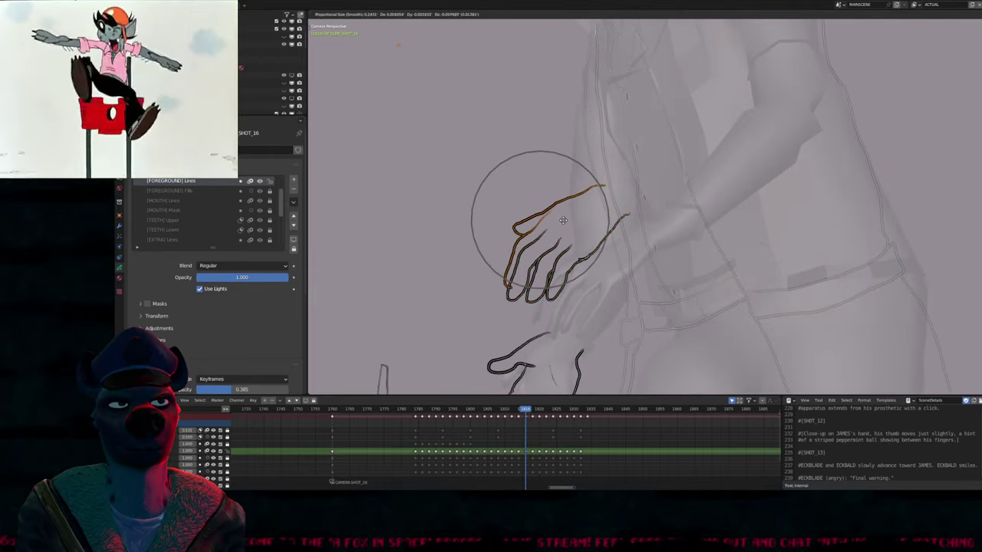
click(522, 216)
key(g)
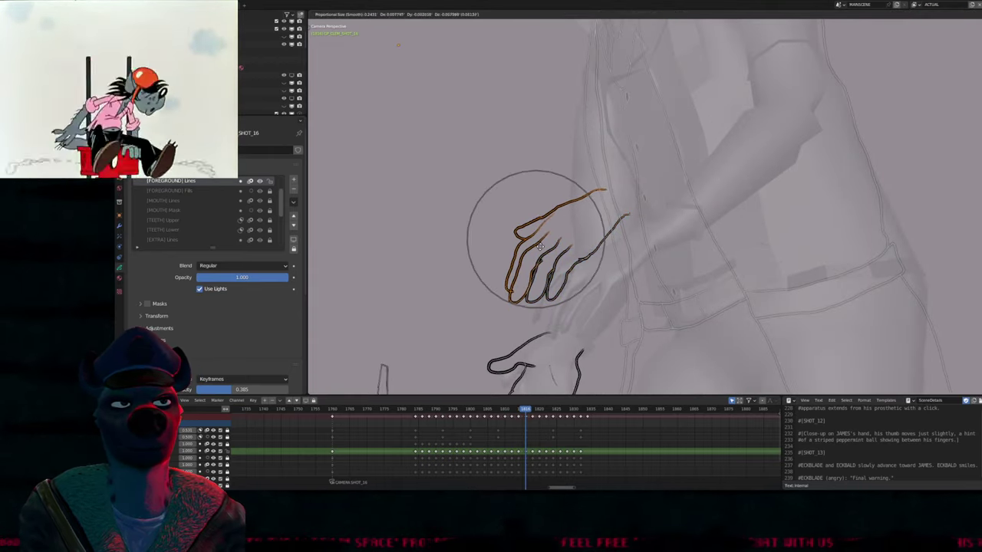
click(543, 253)
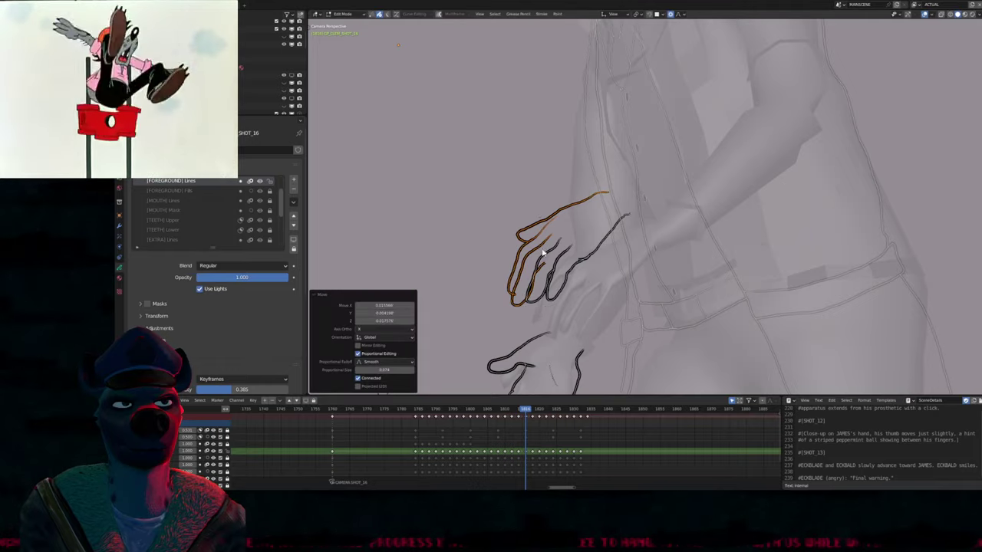
key(Tab)
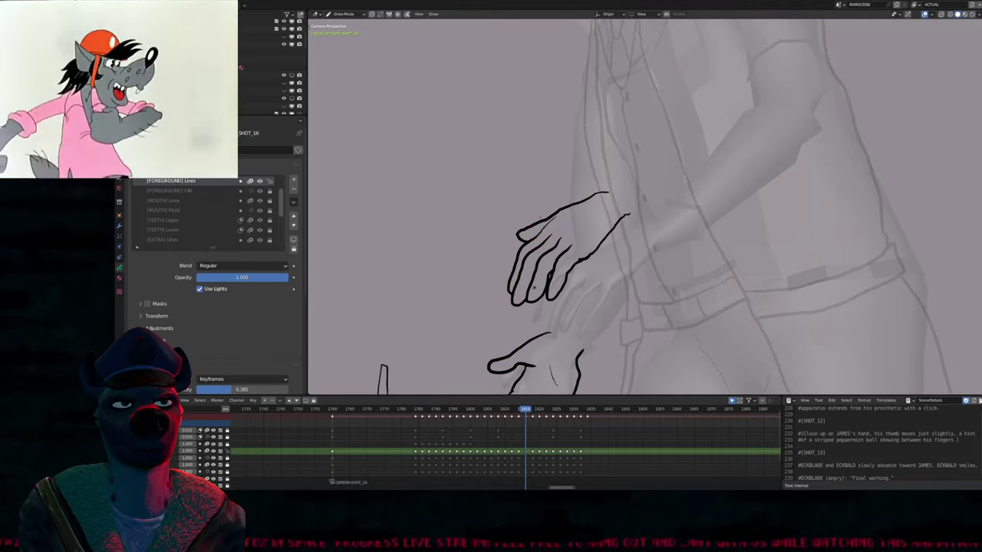
Select the upper hand's finger strokes and reshape them with a smooth-falloff move
key(Tab)
key(c)
drag(563, 256, 562, 258)
key(Escape)
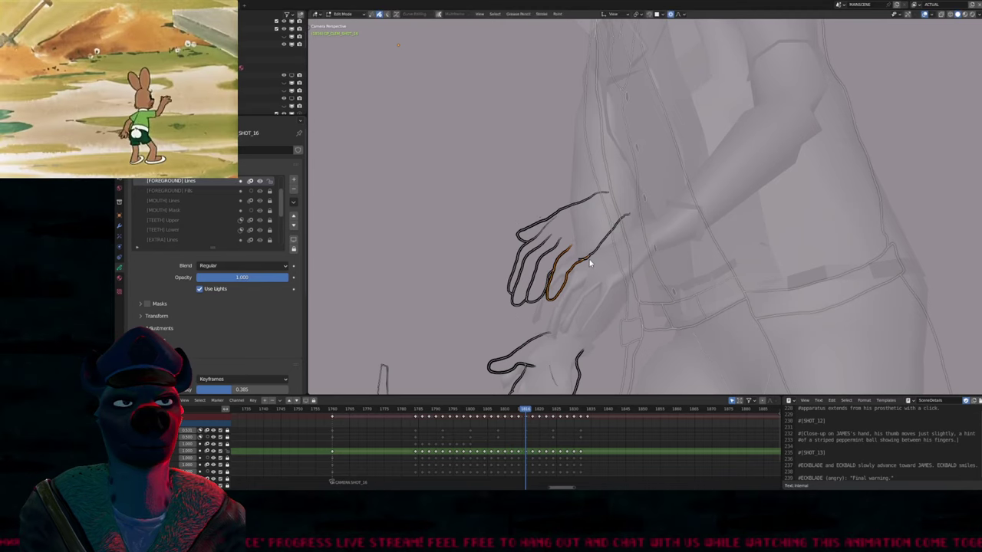
key(Tab)
key(Tab)
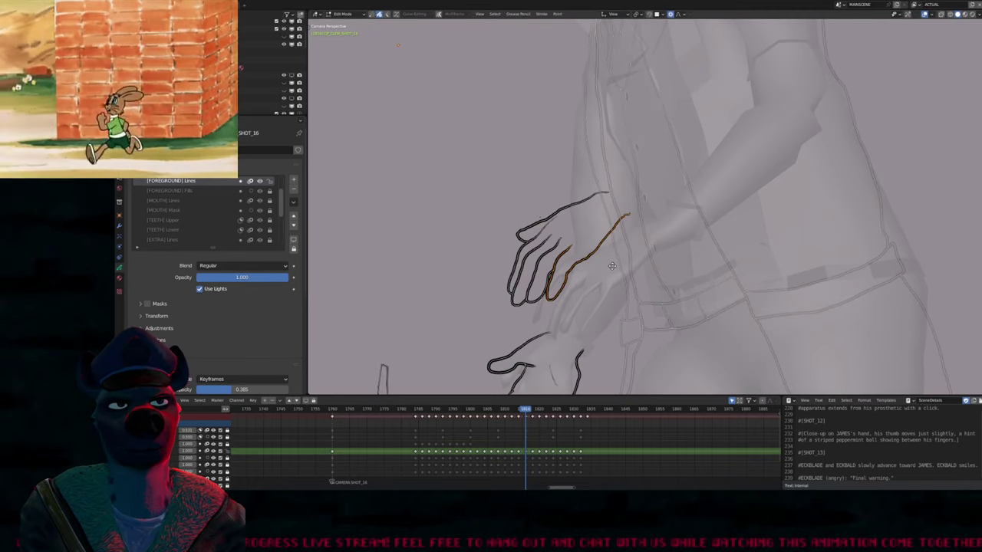
key(g)
click(591, 261)
key(Tab)
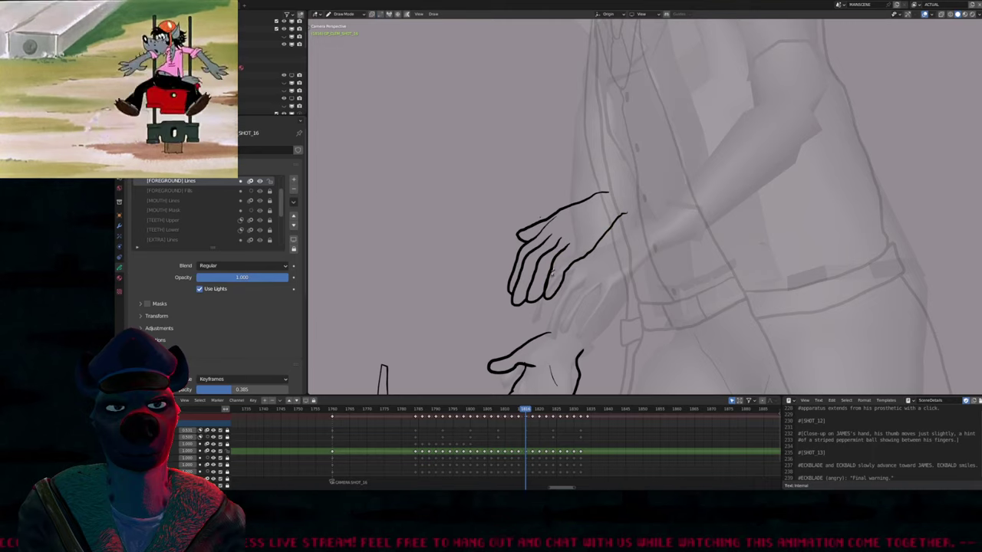
Adjust the drawing brush size while reviewing the hand
scroll(552, 300, up, 5)
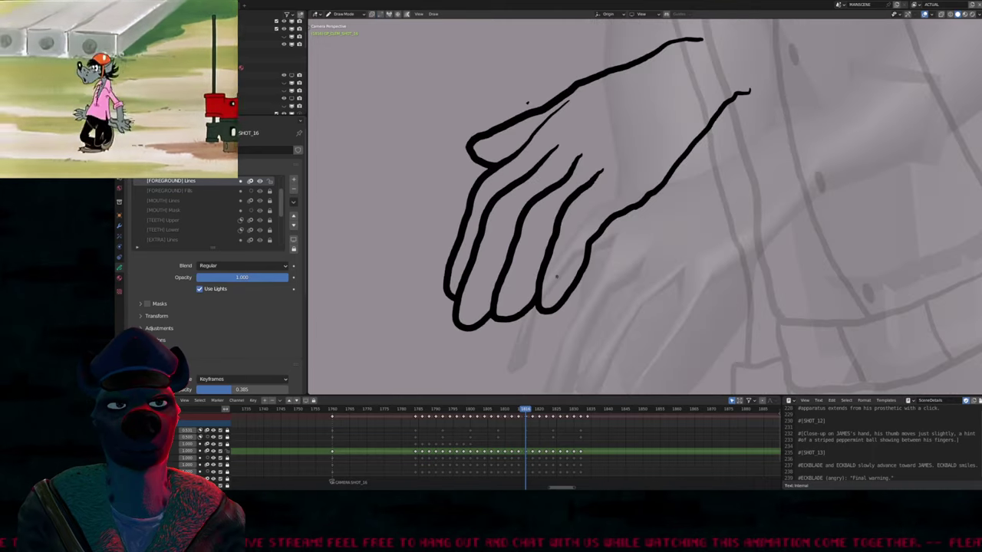
key(Tab)
key(Tab)
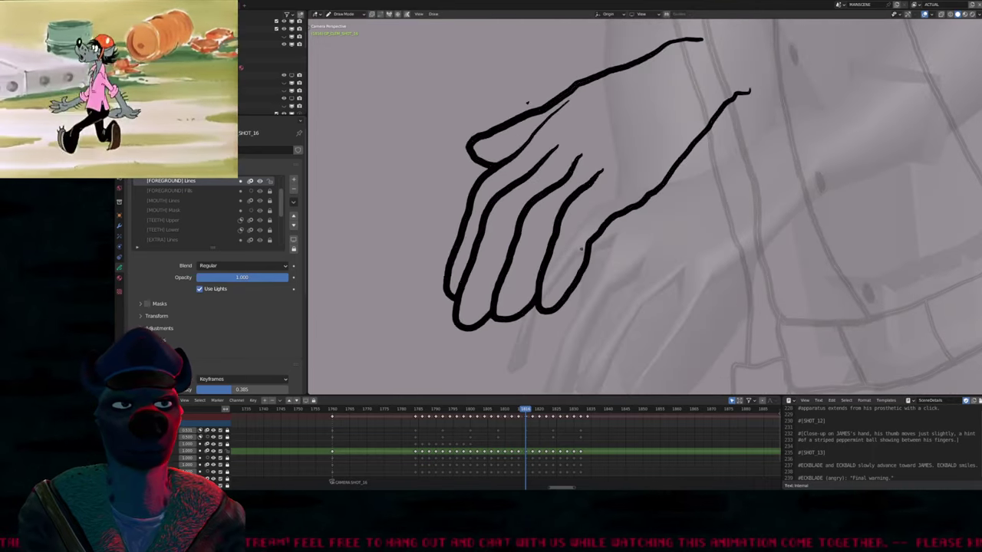
scroll(572, 265, down, 4)
key(f)
key(Return)
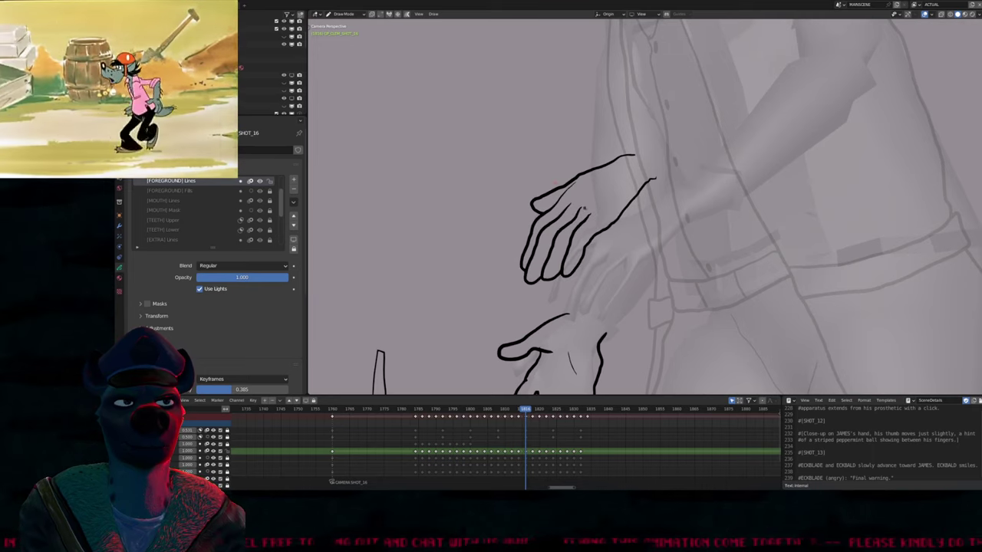
scroll(644, 208, down, 3)
Shift the whole upper hand right, then back left, so it meets the sleeve cuff
key(Tab)
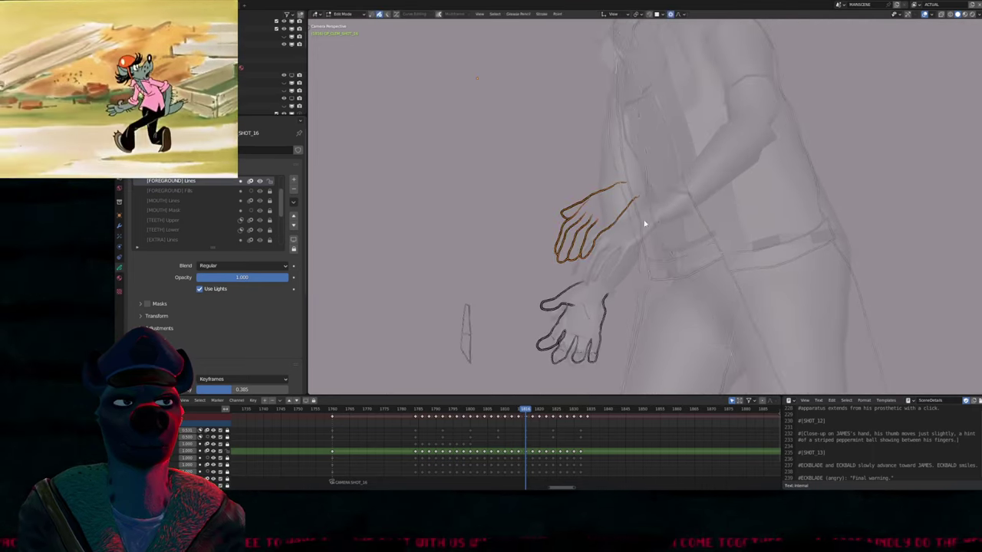
key(g)
click(833, 230)
key(g)
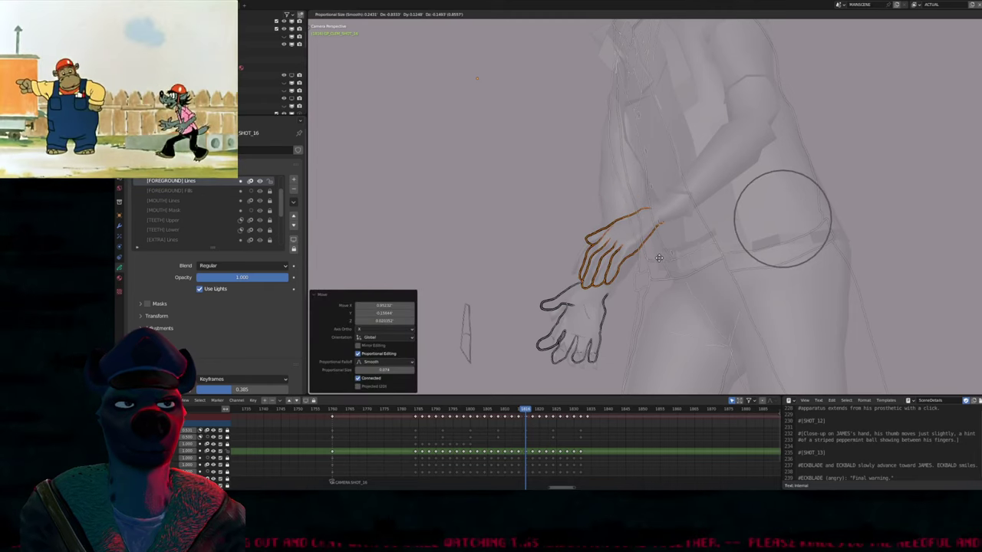
click(658, 257)
key(Tab)
Set the drawing brush radius to 94
scroll(657, 258, up, 4)
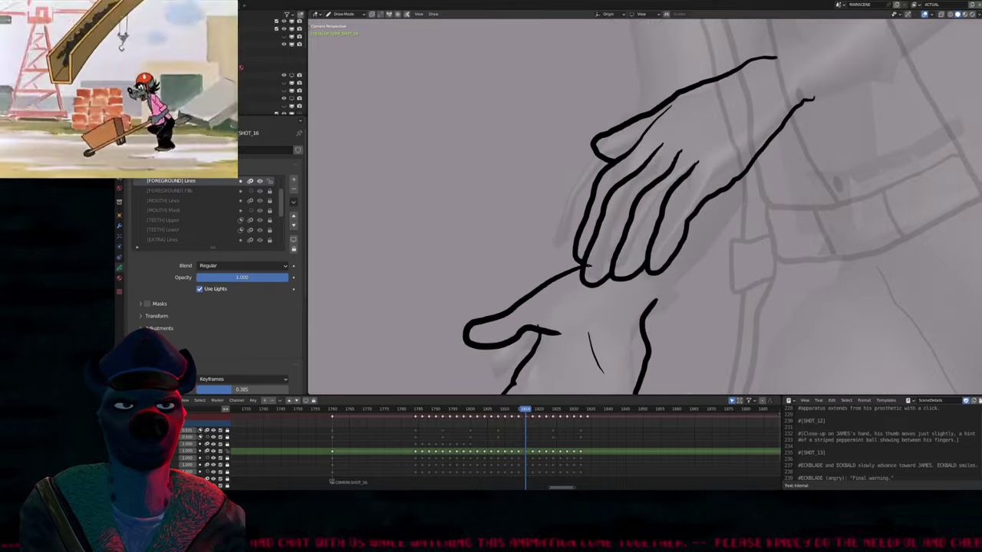
scroll(575, 295, down, 4)
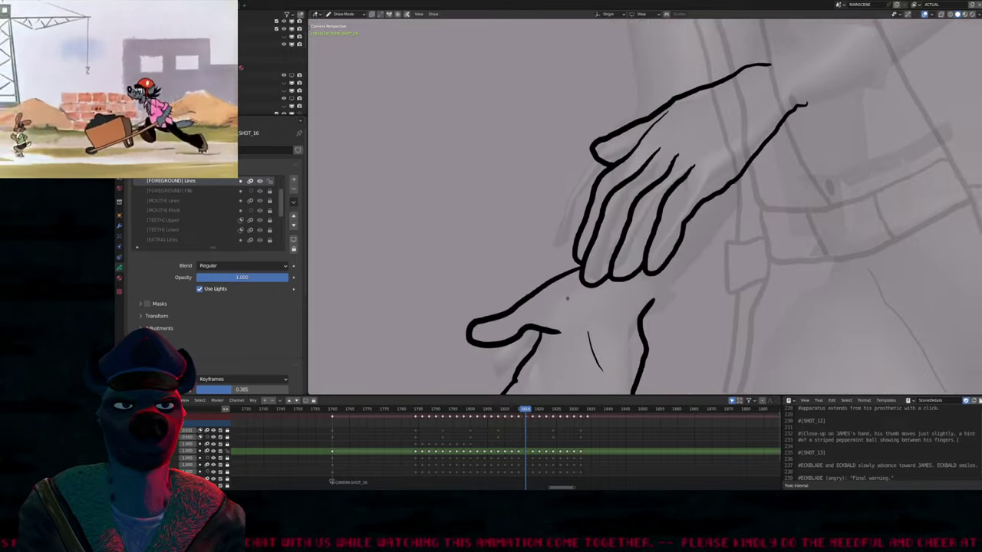
key(f)
click(623, 325)
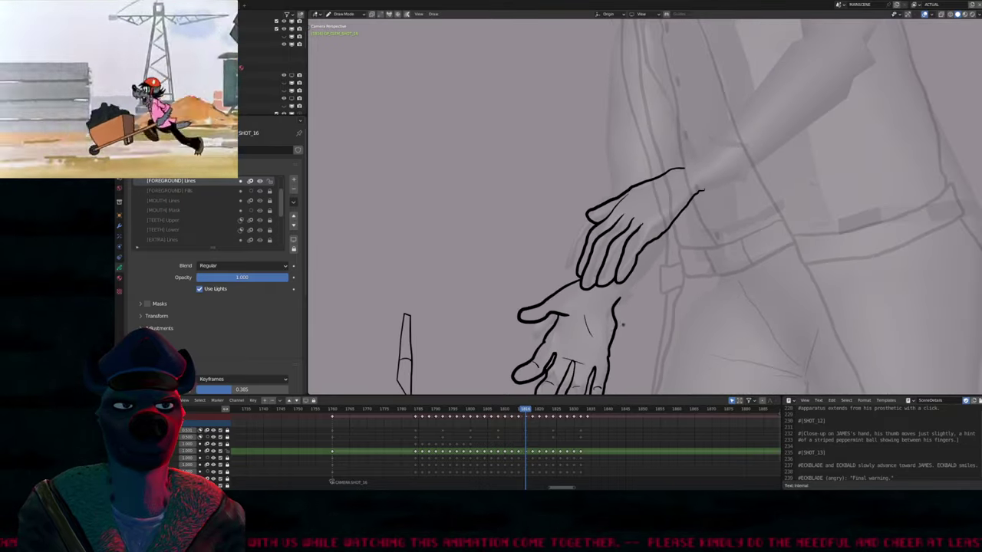
Ink the fox's back and upper-arm contour, then a curved line across the shoulder top
mouse_move(626, 309)
shift+middle_down()
mouse_move(580, 274)
mouse_move(514, 317)
mouse_move(487, 395)
shift+middle_up()
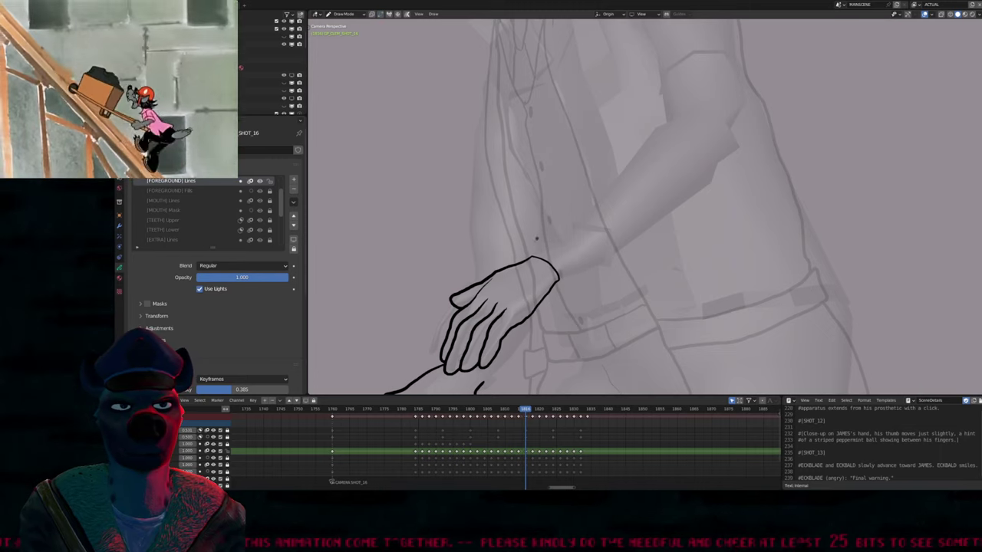
scroll(558, 260, down, 4)
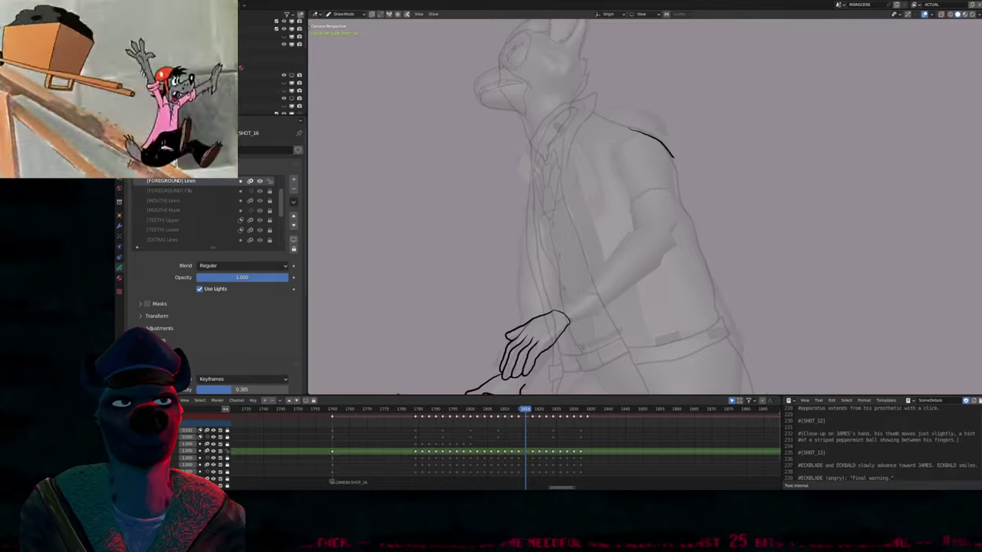
drag(639, 287, 603, 311)
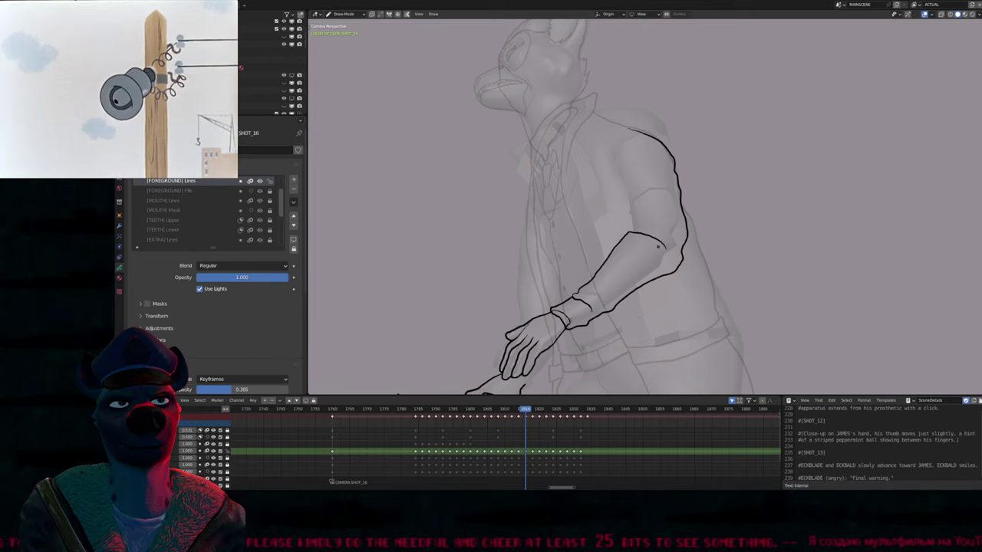
mouse_move(646, 256)
ctrl+mouse_down()
mouse_move(667, 245)
mouse_move(683, 259)
ctrl+mouse_up()
drag(676, 173, 682, 253)
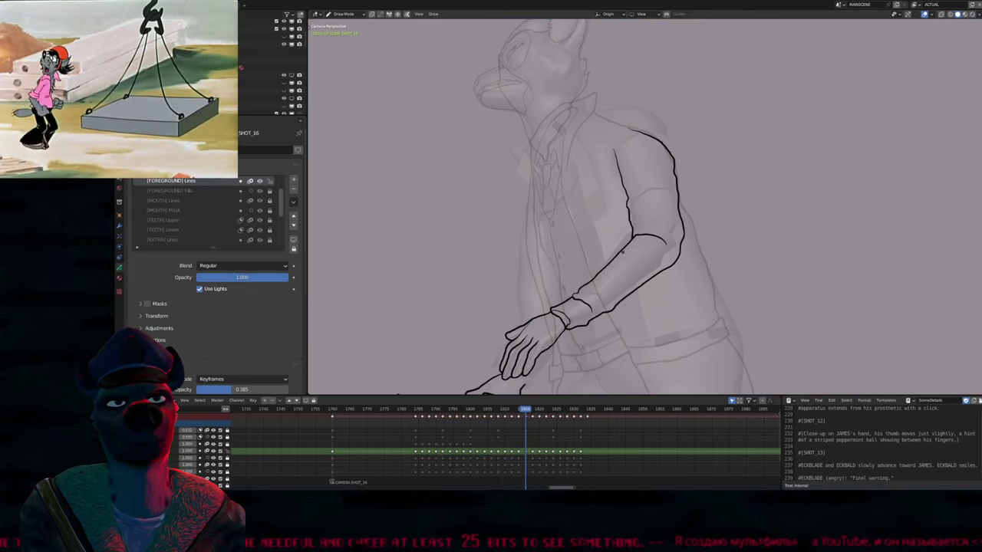
shift+scroll(631, 178, up, 3)
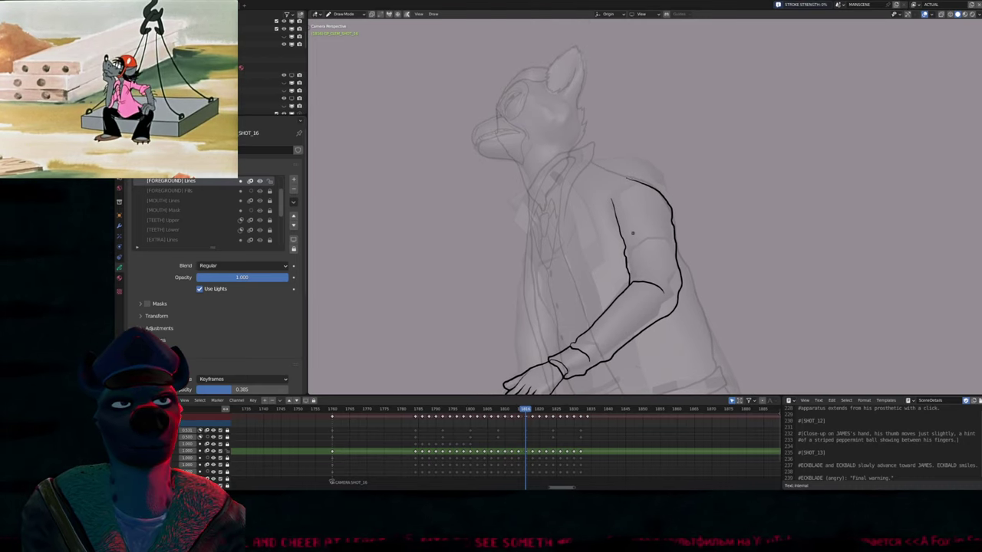
drag(615, 219, 658, 202)
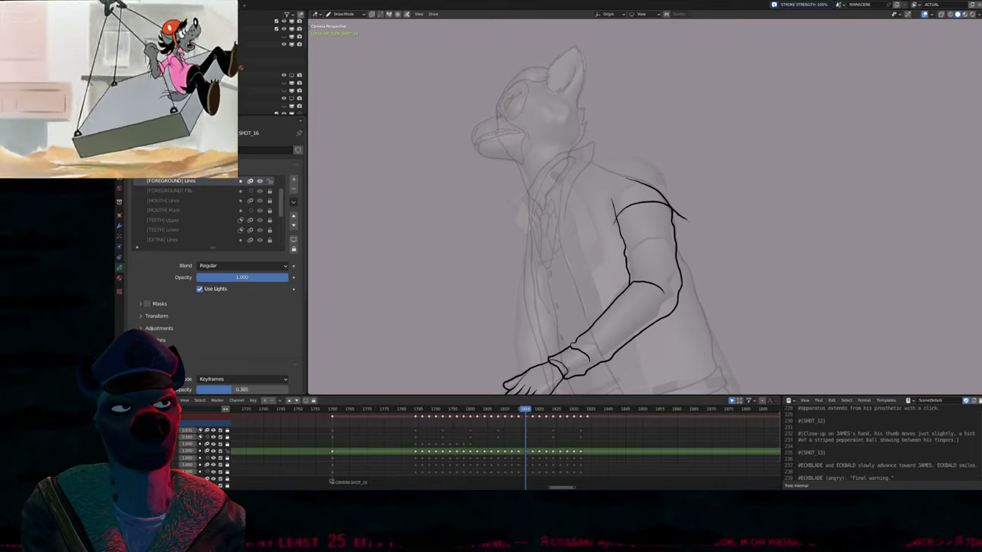
Set brush radius 133 and duplicate the shoulder stroke three times down the upper arm as bands
key(f)
click(683, 207)
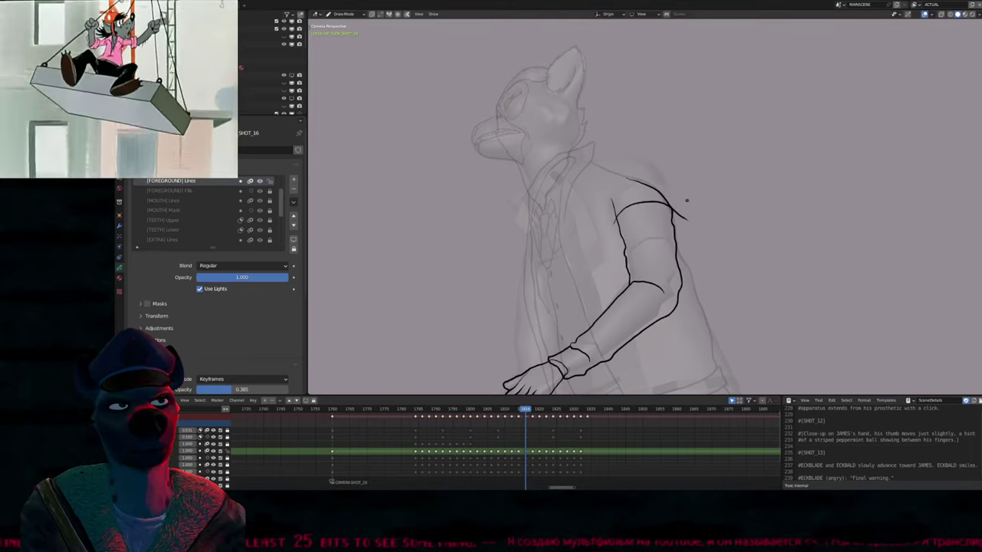
key(Tab)
key(shift+d)
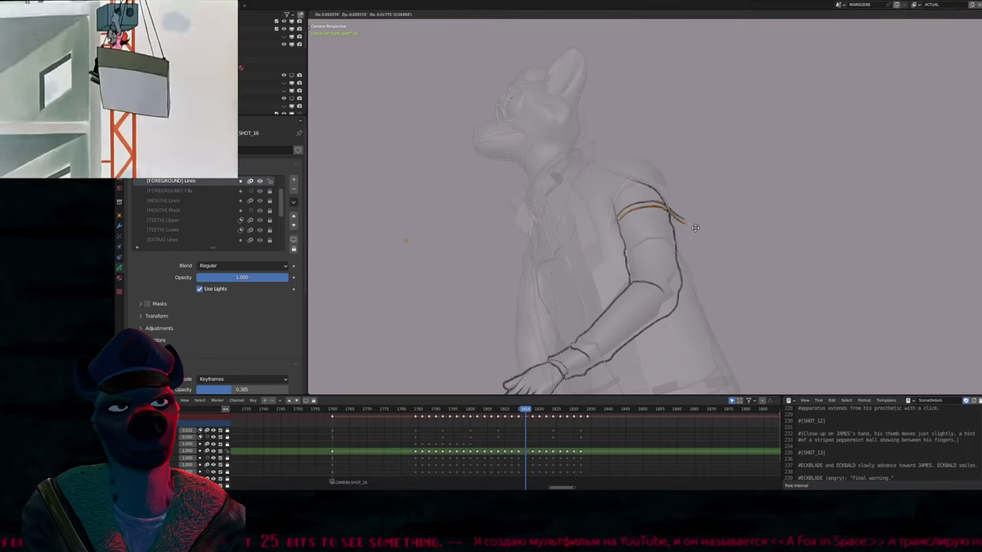
click(710, 227)
key(shift+d)
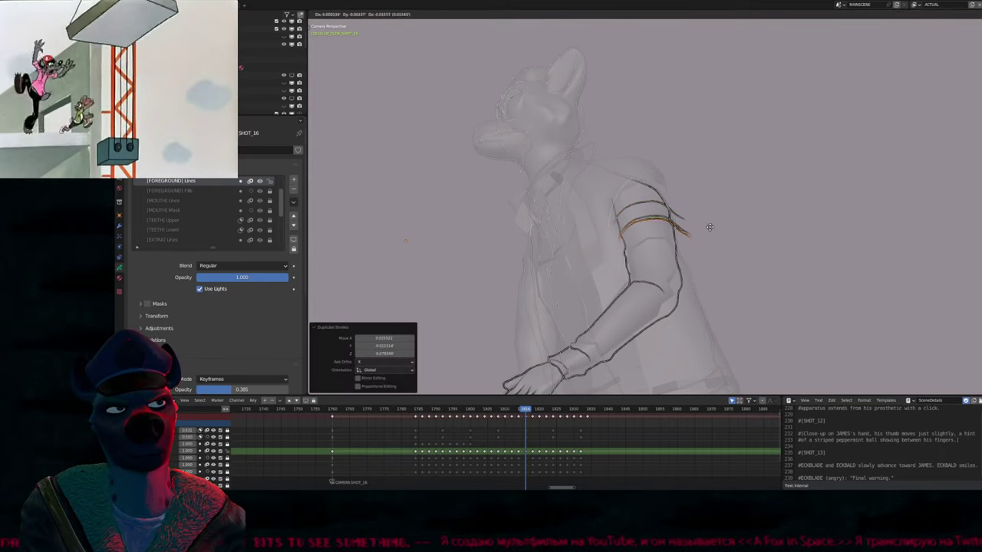
click(715, 236)
key(shift+d)
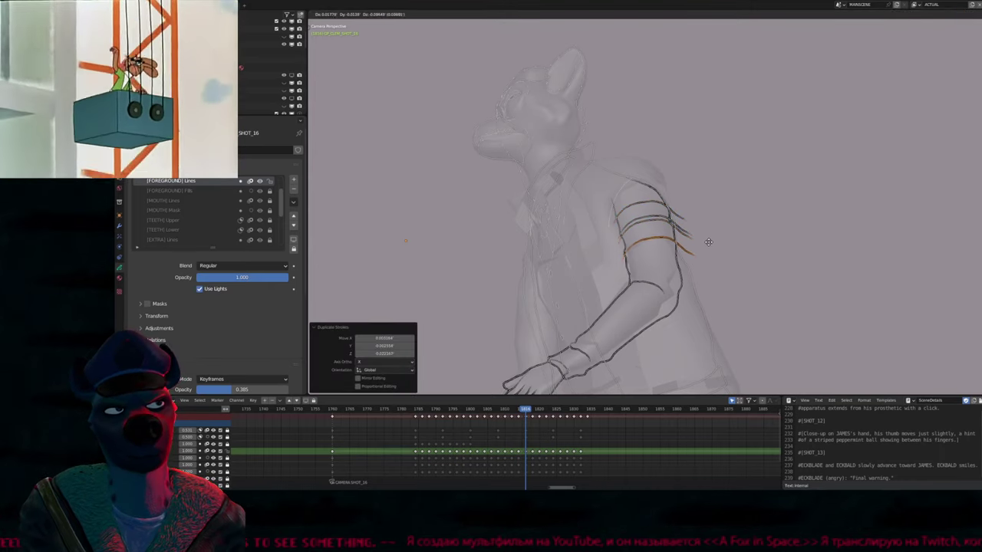
click(708, 244)
key(Tab)
Adjust the brush size and pan the view to show the second hand
scroll(592, 174, up, 5)
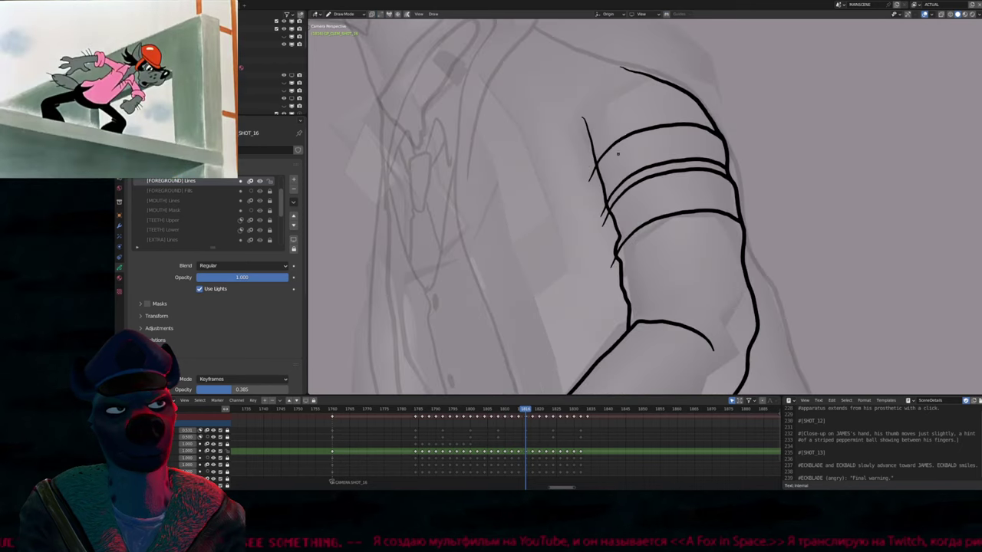
scroll(612, 261, down, 6)
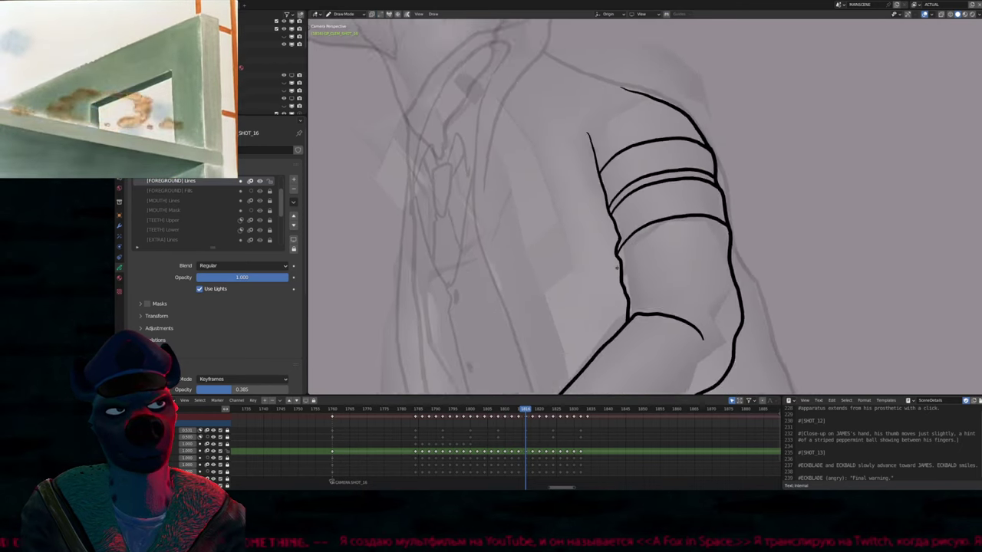
scroll(621, 238, up, 4)
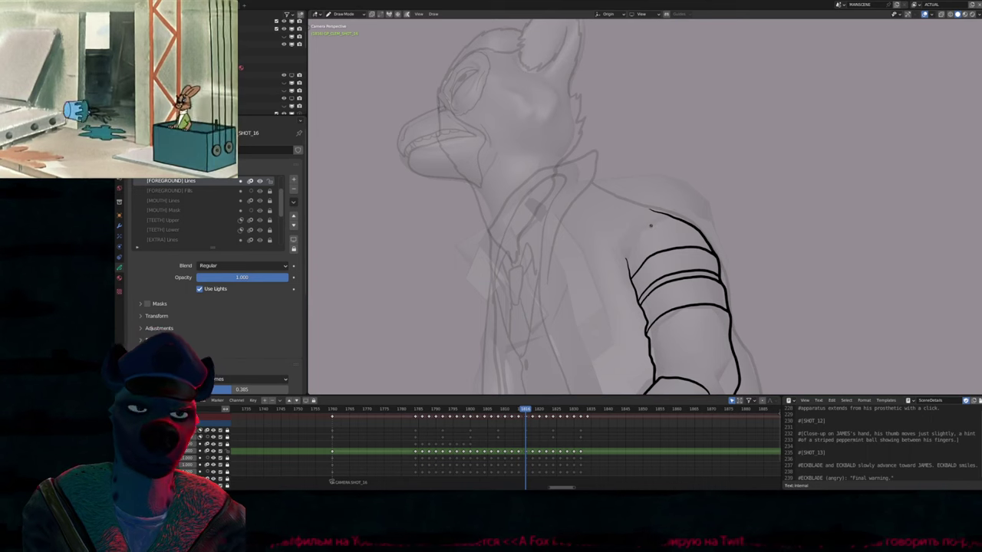
ctrl+scroll(619, 267, down, 8)
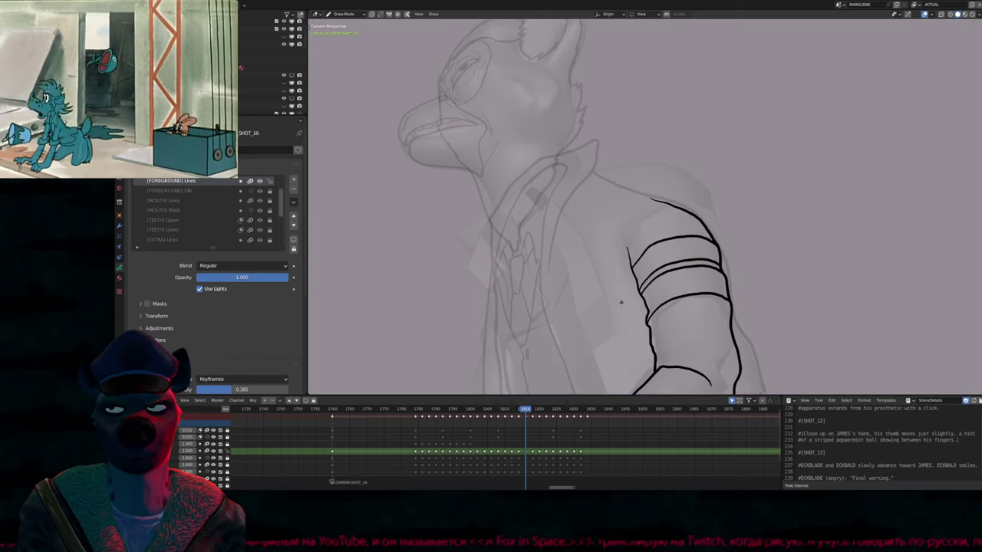
key(f)
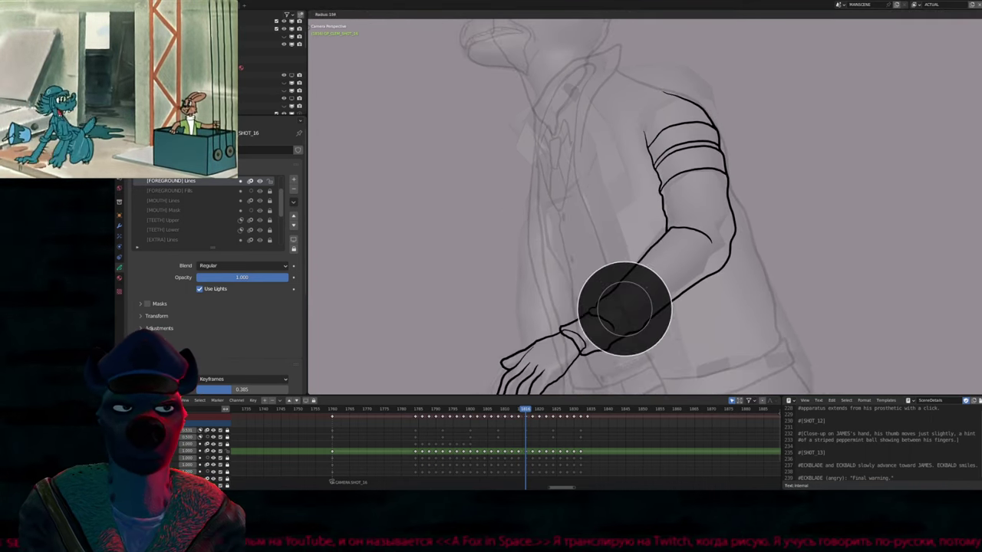
click(632, 288)
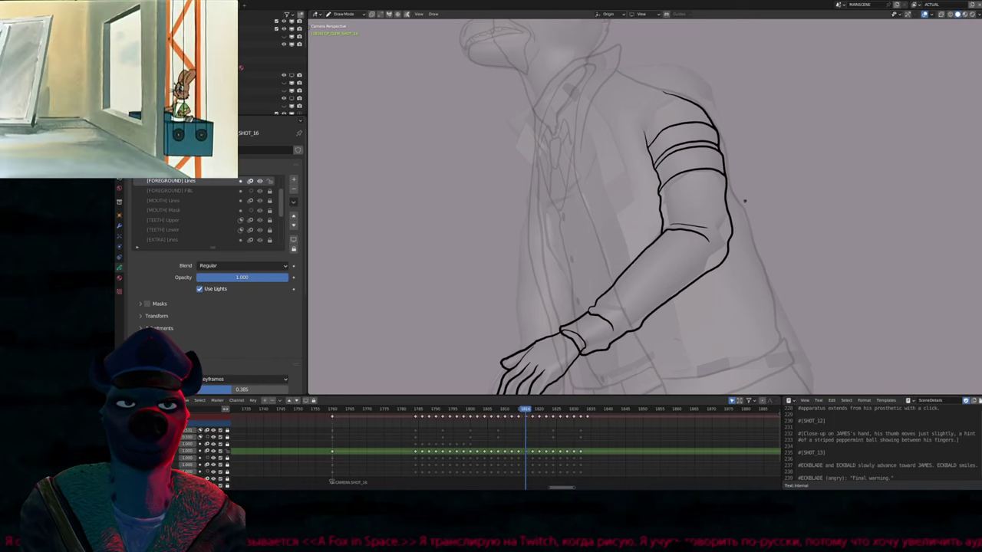
shift+middle_drag(744, 201, 714, 143)
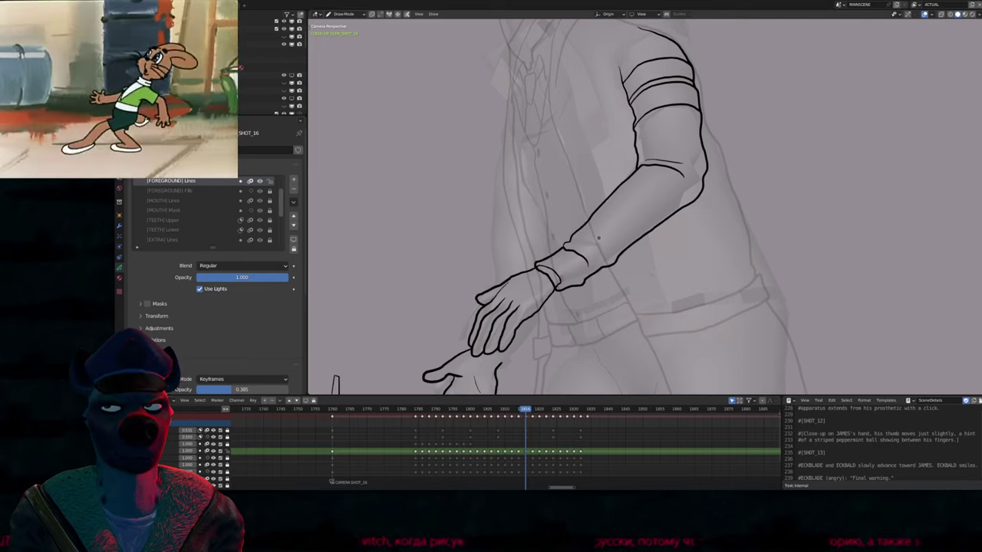
shift+middle_drag(568, 207, 569, 242)
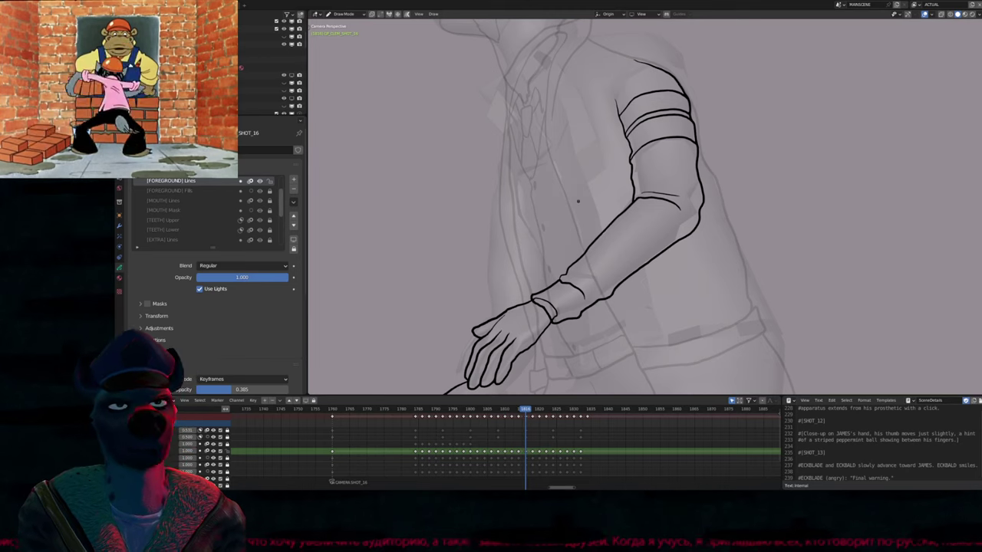
Draw a short jacket line and a wrist line joining the cuff to the hand
drag(586, 212, 583, 238)
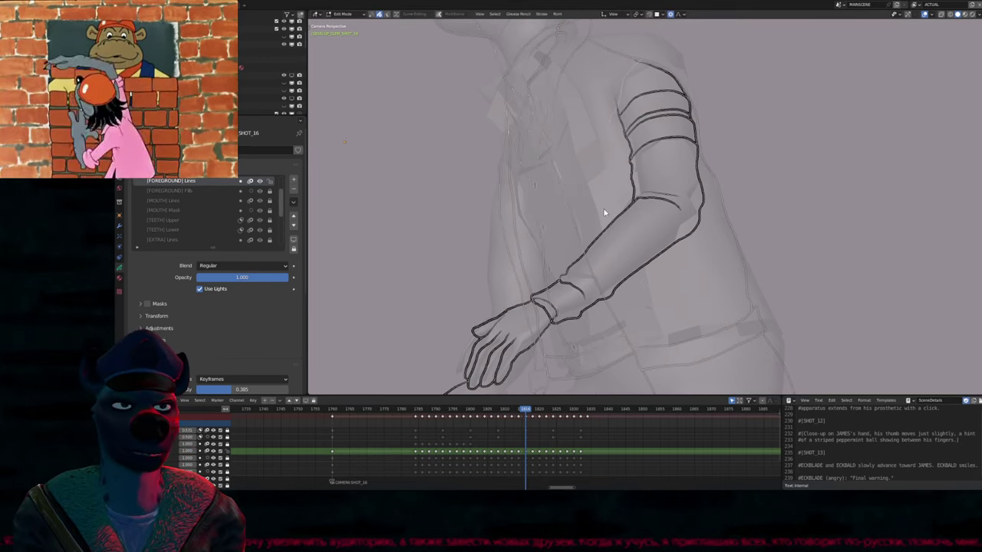
scroll(645, 207, down, 3)
scroll(644, 207, up, 6)
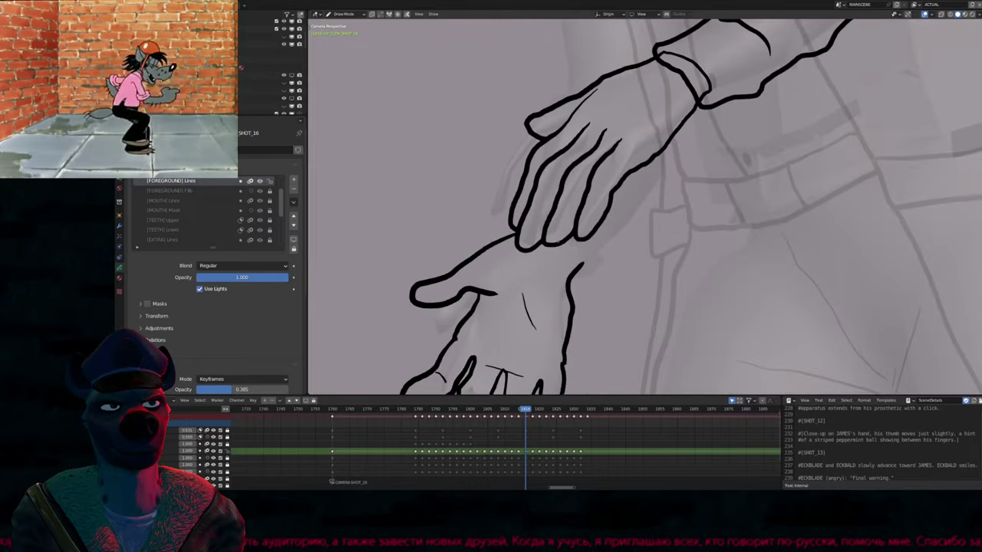
drag(575, 277, 616, 238)
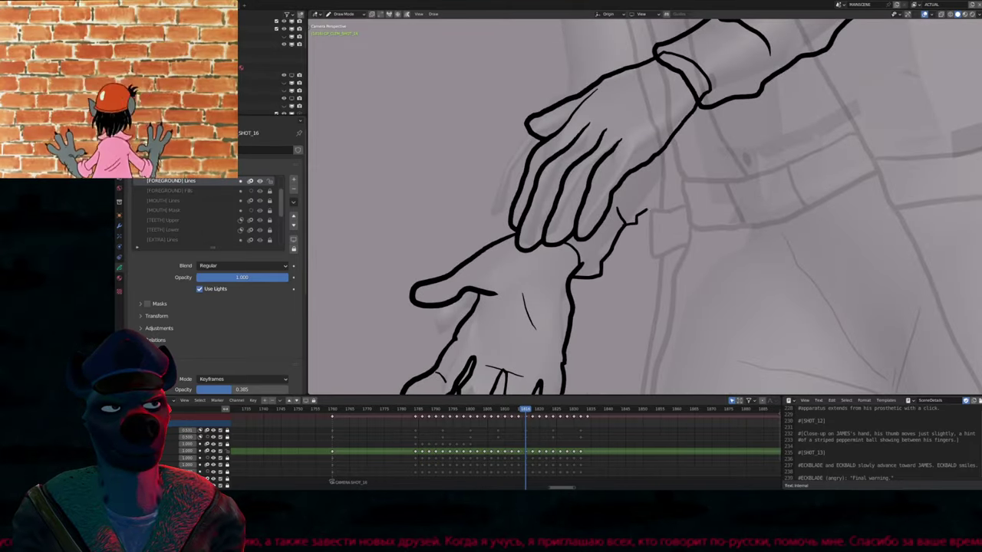
scroll(660, 125, down, 6)
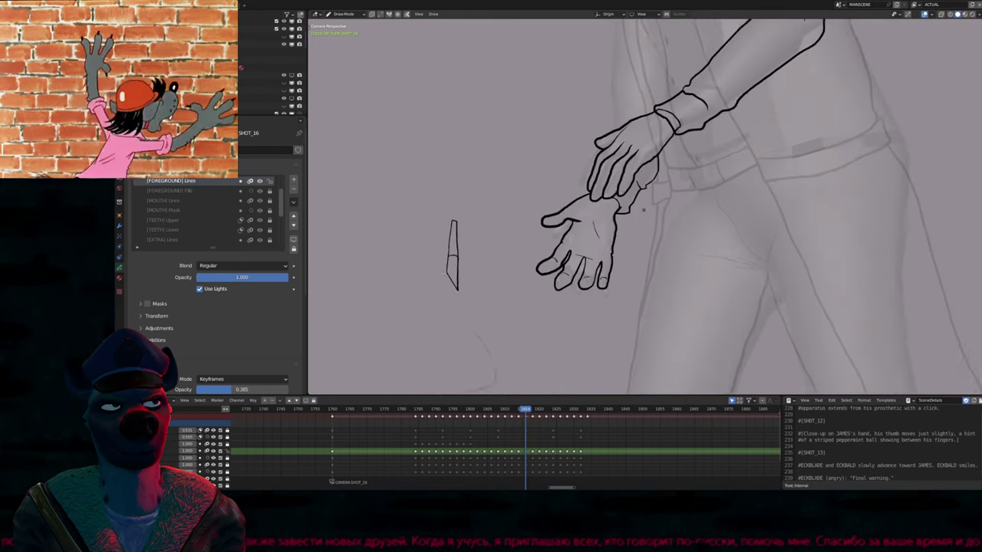
scroll(582, 151, up, 4)
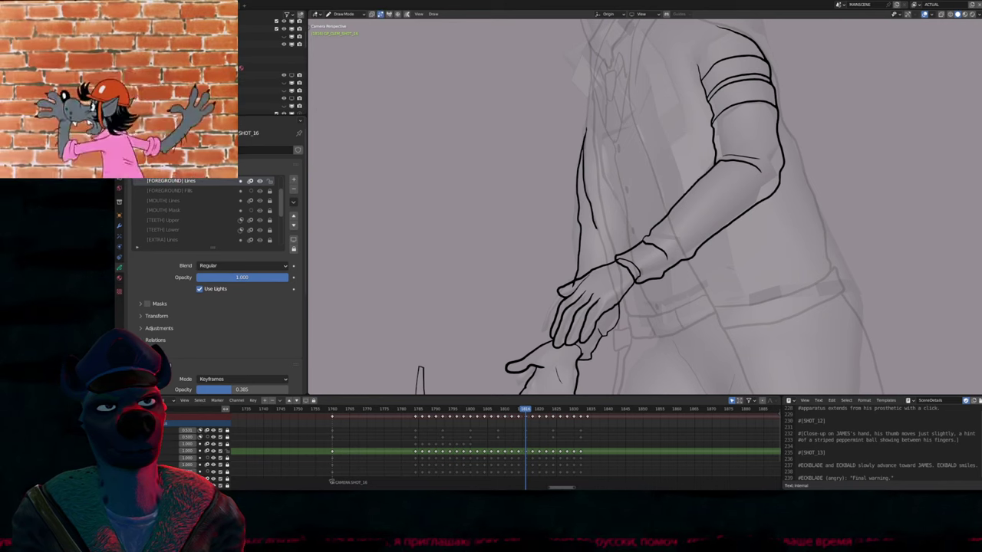
scroll(610, 273, down, 5)
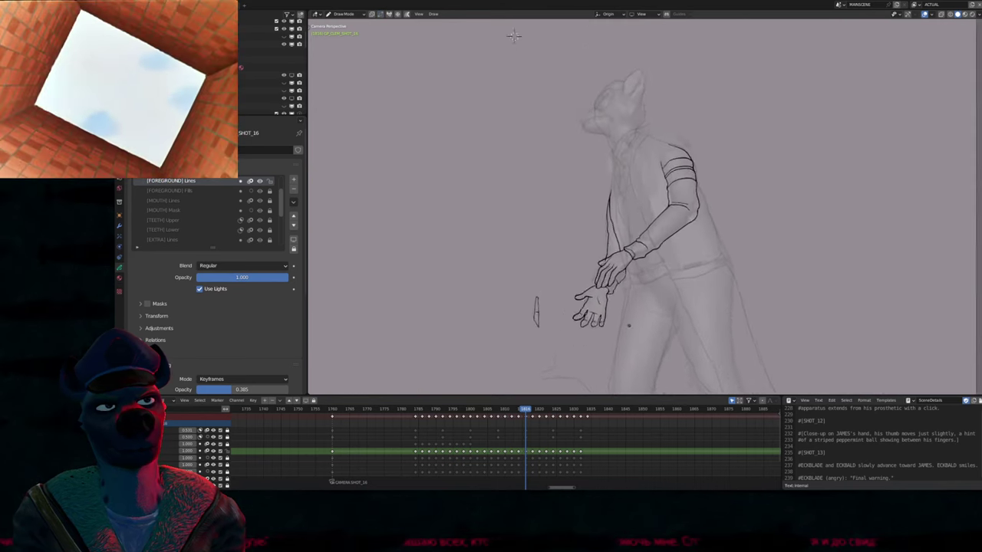
scroll(640, 292, up, 3)
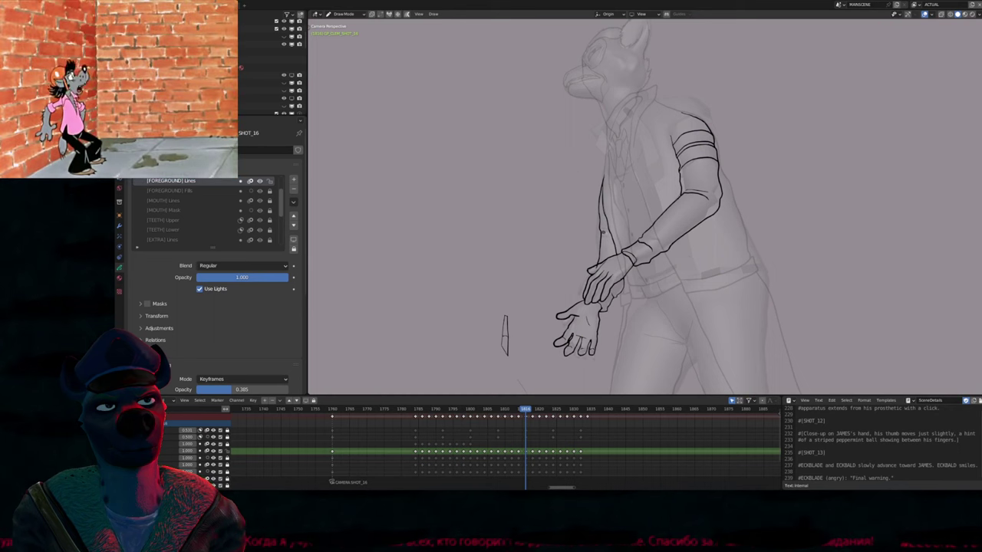
Flip between neighbouring frames to check the motion, then jump ahead to the arm's next pose
key(Left)
key(Left)
key(Right)
key(Right)
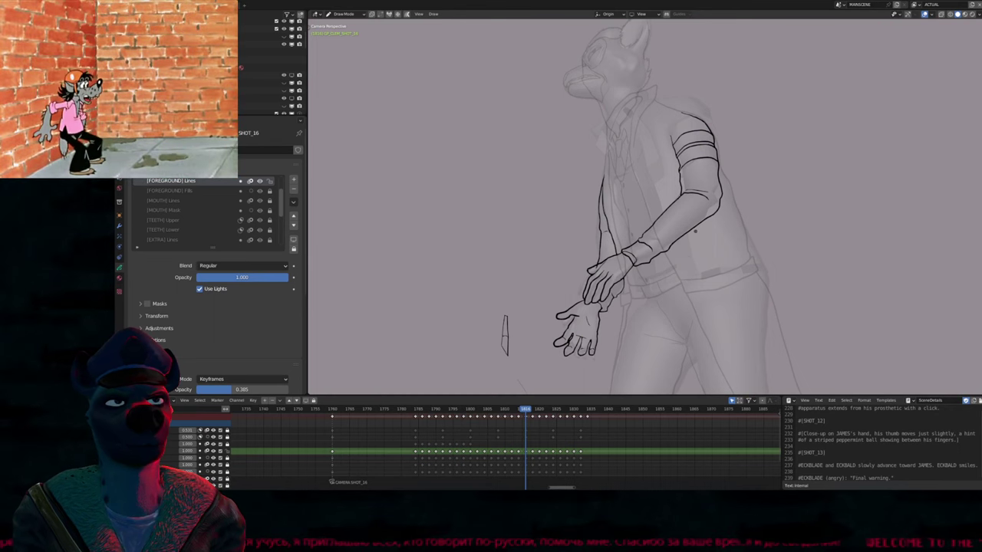
key(Left)
key(Left)
key(Right)
key(Right)
key(Right)
key(Right)
key(Left)
key(Left)
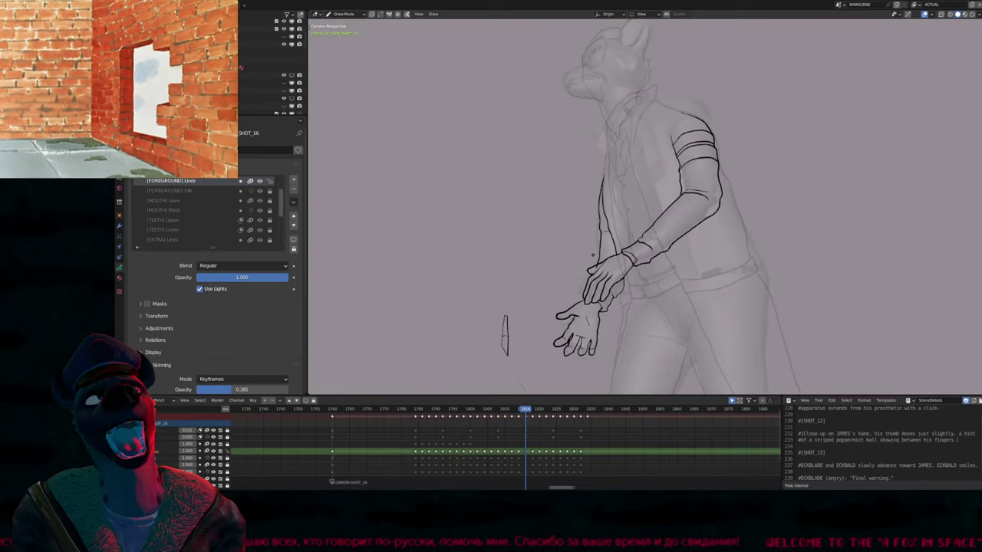
scroll(582, 277, up, 5)
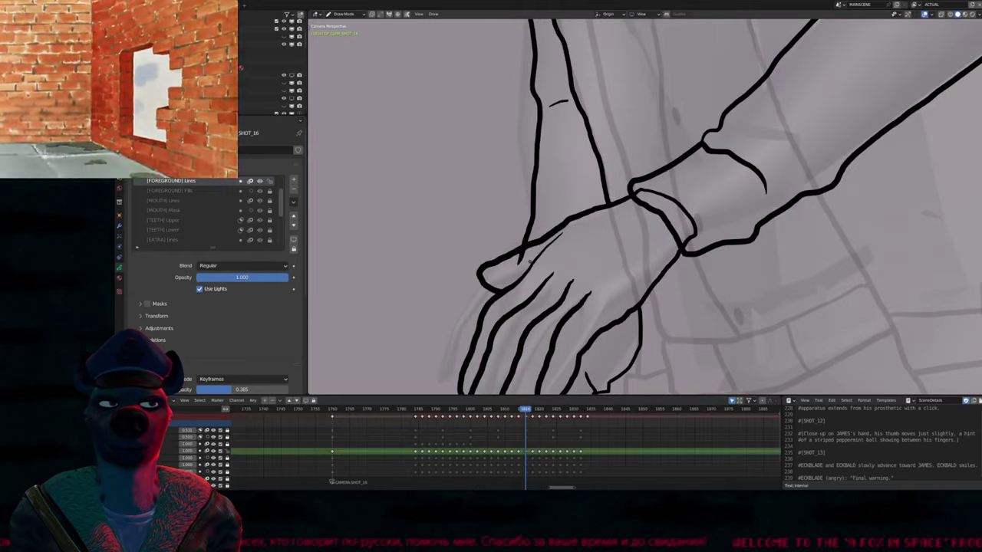
scroll(573, 271, down, 5)
key(space)
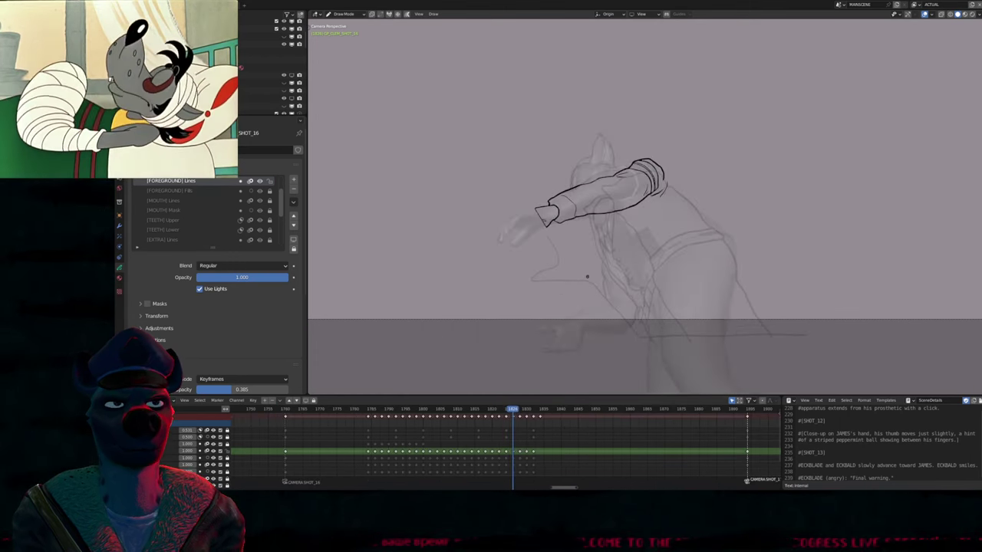
Delete the lower-hand strokes on frame 1824 and compare with the previous fist drawing
scroll(571, 277, up, 5)
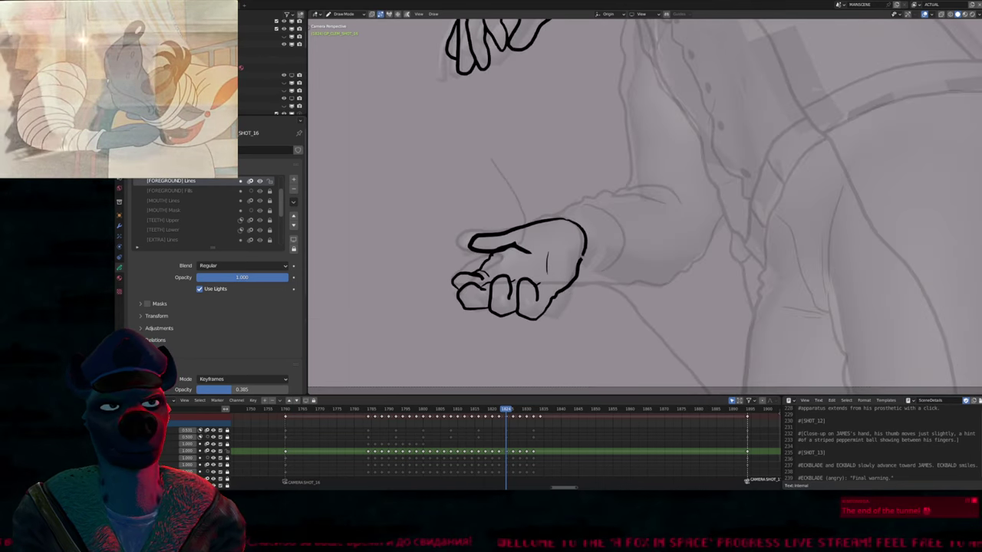
key(Tab)
key(g)
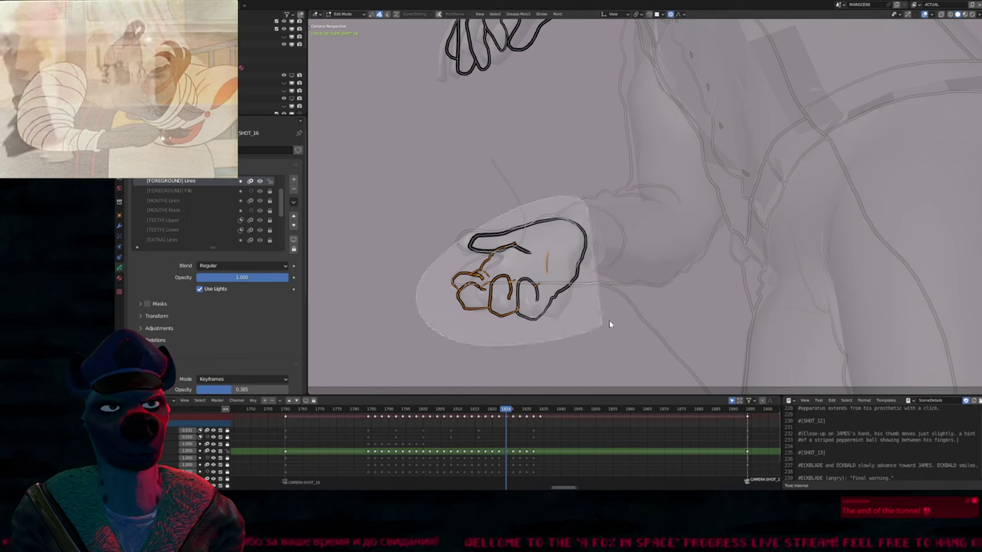
key(Escape)
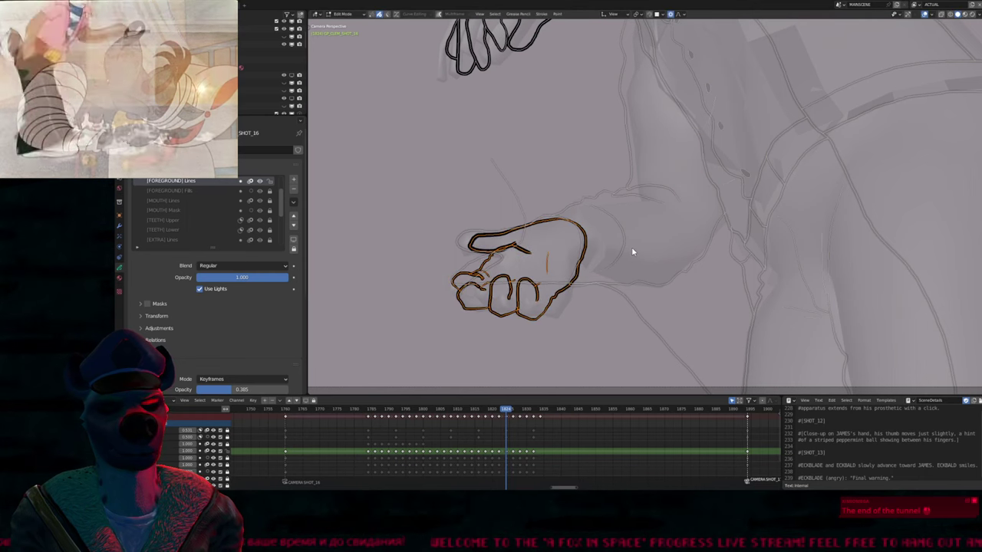
key(Delete)
key(Left)
key(Left)
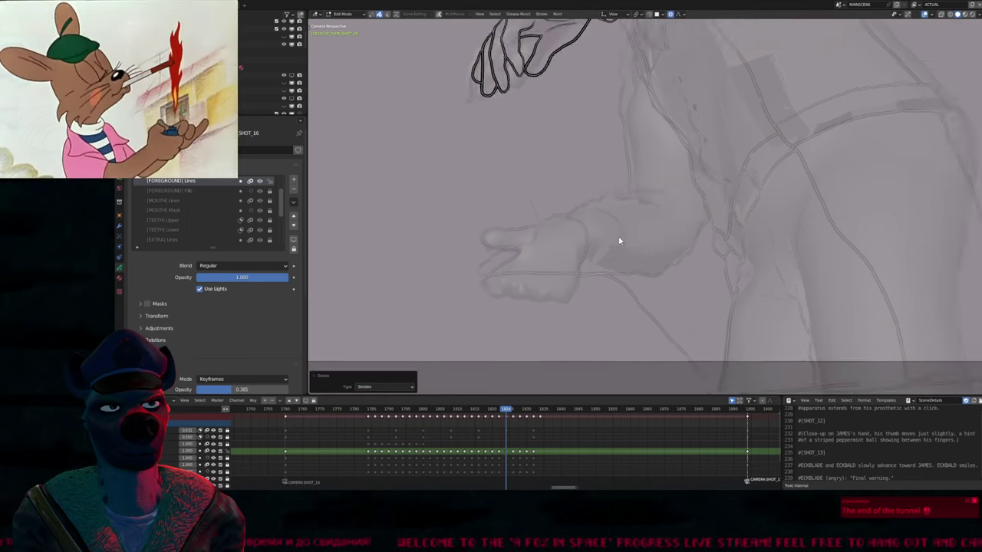
key(Right)
key(Right)
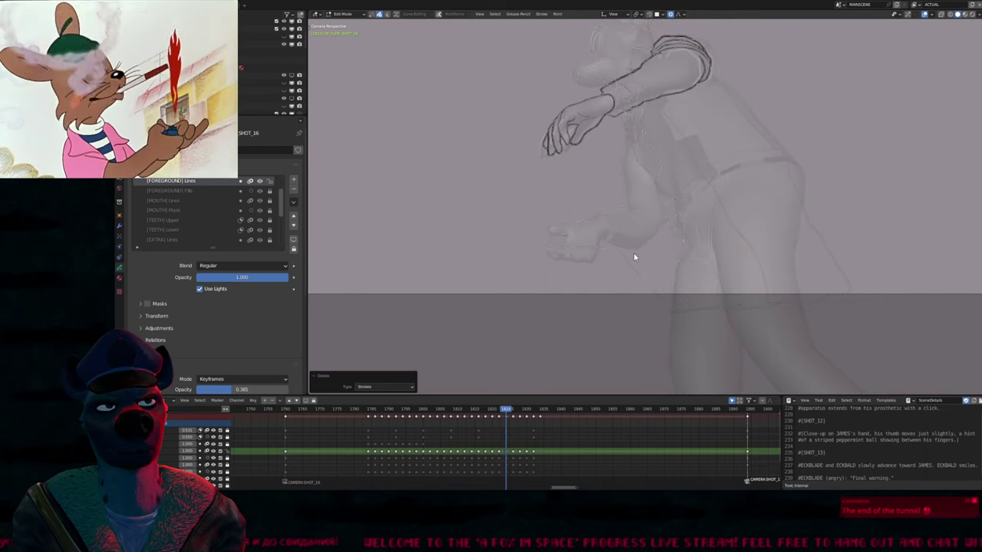
Step and play through the following arm poses to review the motion, ending near frame 1828
shift+middle_drag(648, 220, 649, 278)
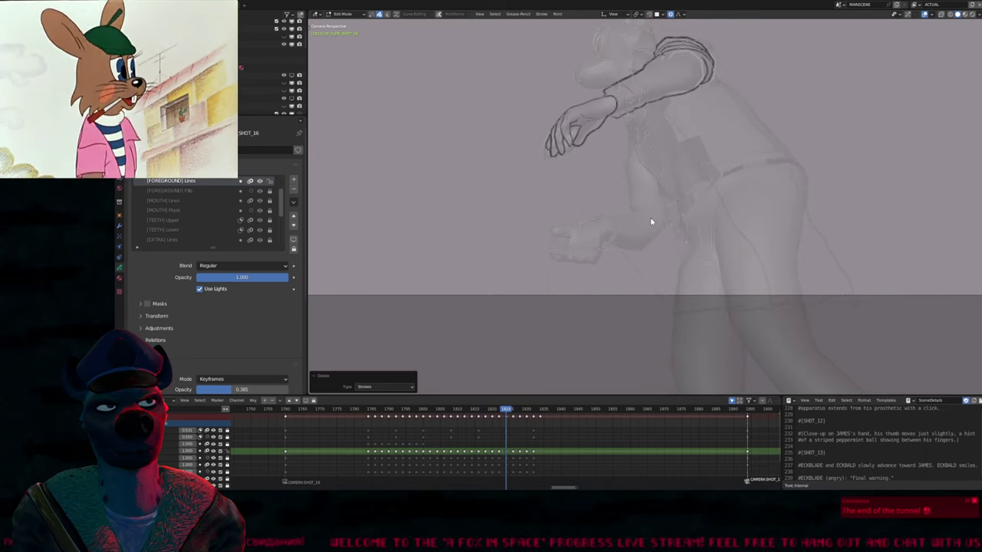
key(Left)
key(Left)
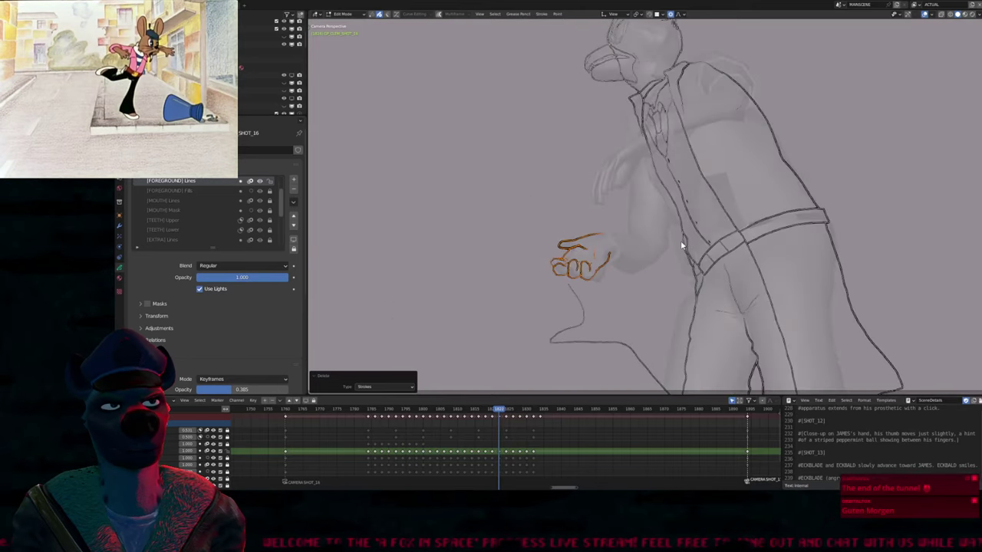
key(Right)
key(Right)
key(Right)
key(Right)
key(Right)
key(Right)
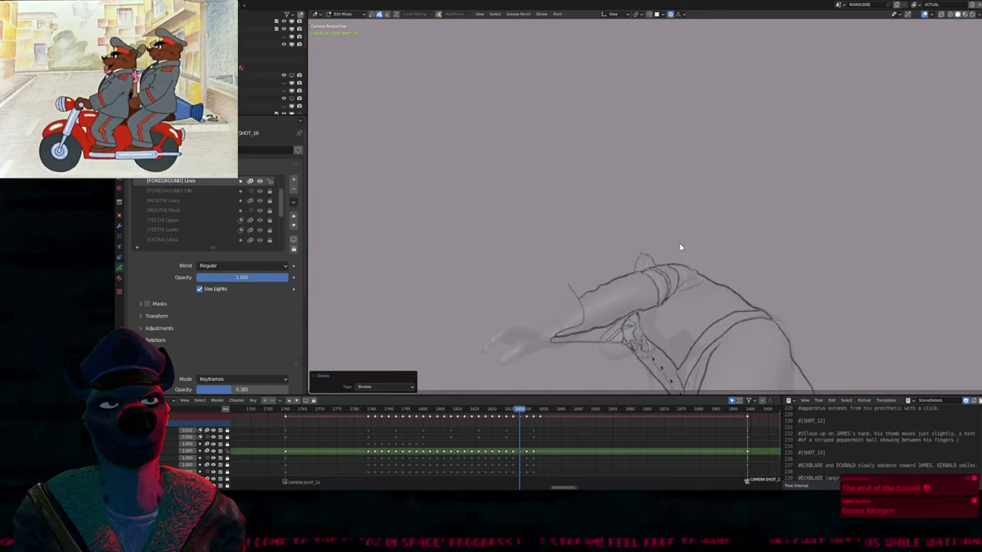
key(Right)
key(Right)
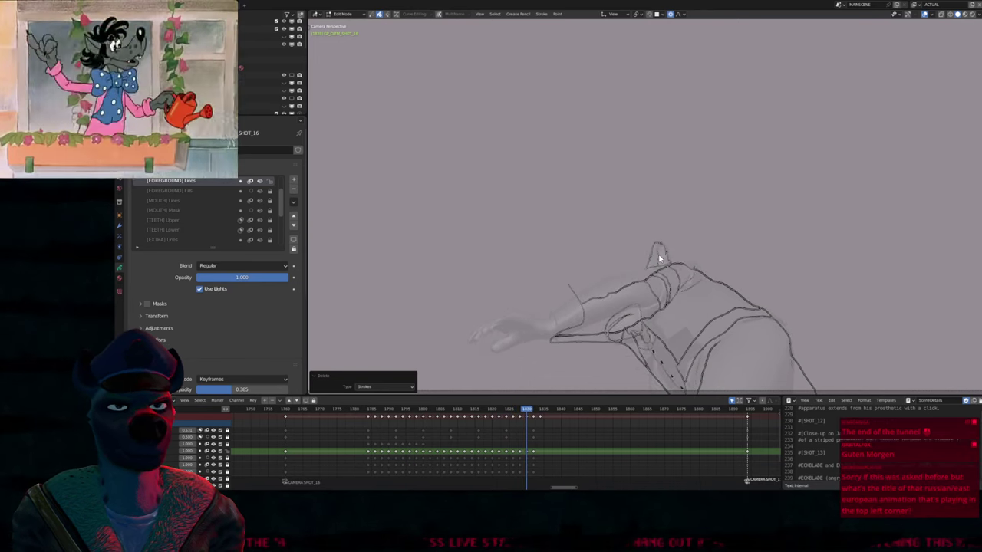
key(Right)
key(Right)
key(space)
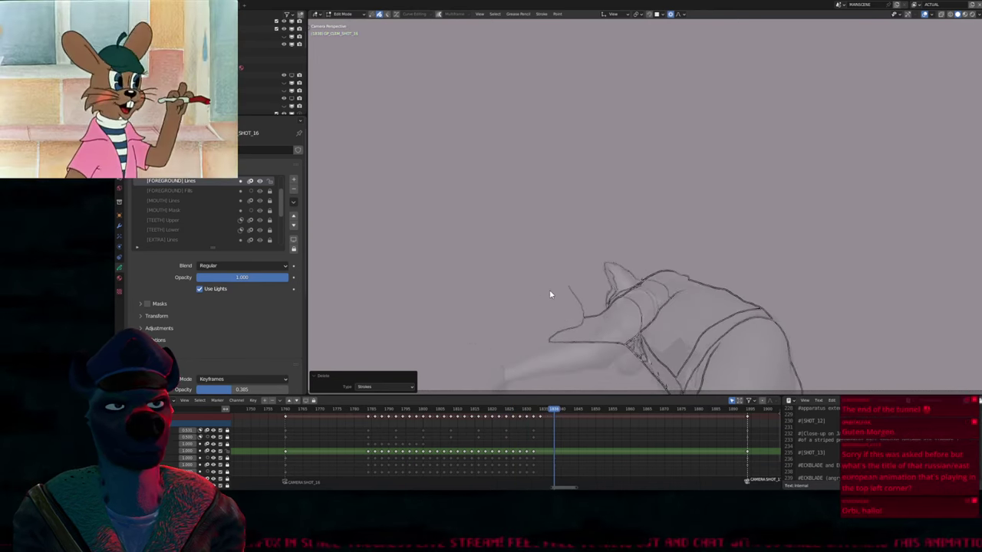
key(Escape)
key(Left)
key(Left)
key(Left)
key(Left)
key(Left)
key(Left)
key(Left)
key(Left)
key(space)
key(space)
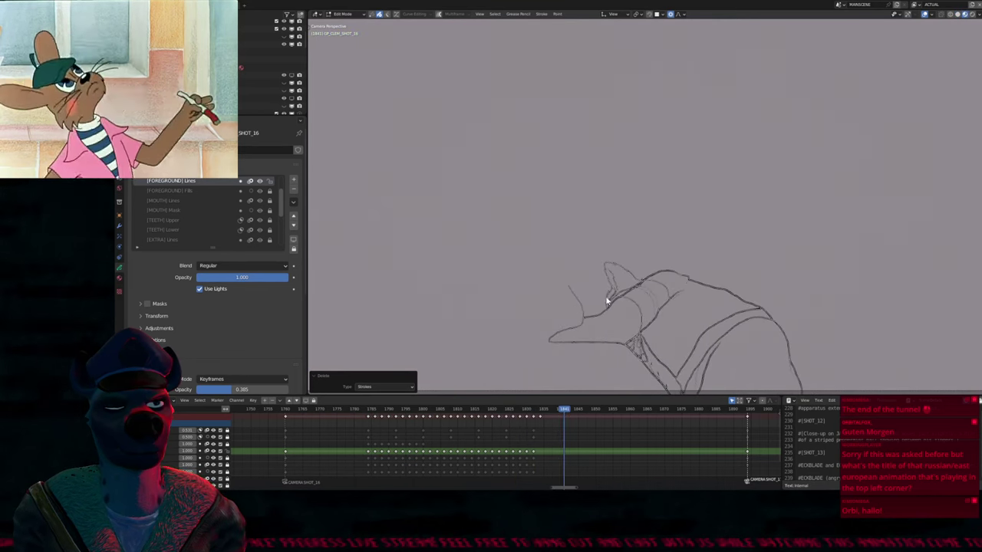
key(Left)
key(Left)
key(Left)
key(Left)
key(Left)
key(Left)
key(Left)
key(Left)
key(Left)
key(Left)
key(Left)
key(Left)
key(Left)
key(Left)
key(Left)
key(Left)
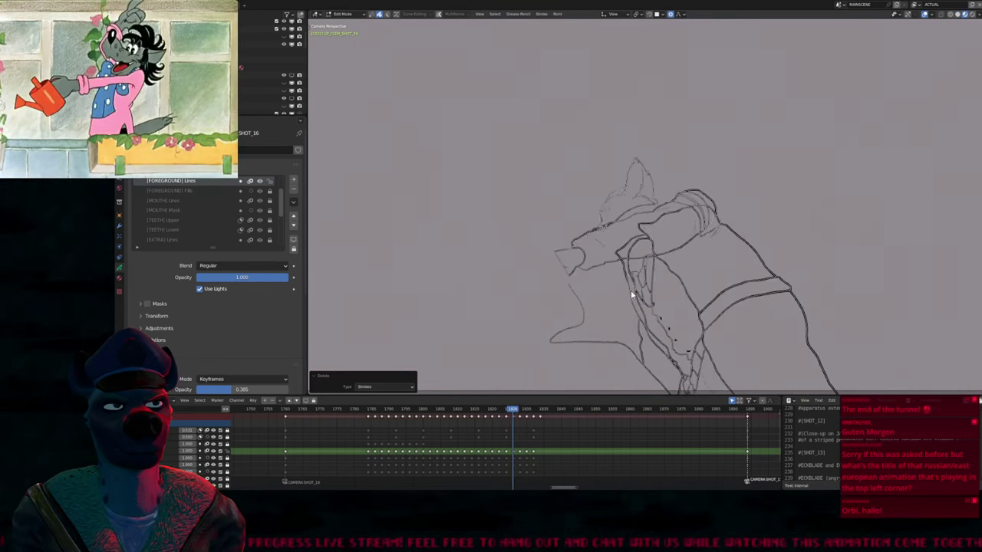
key(Right)
key(Right)
key(Right)
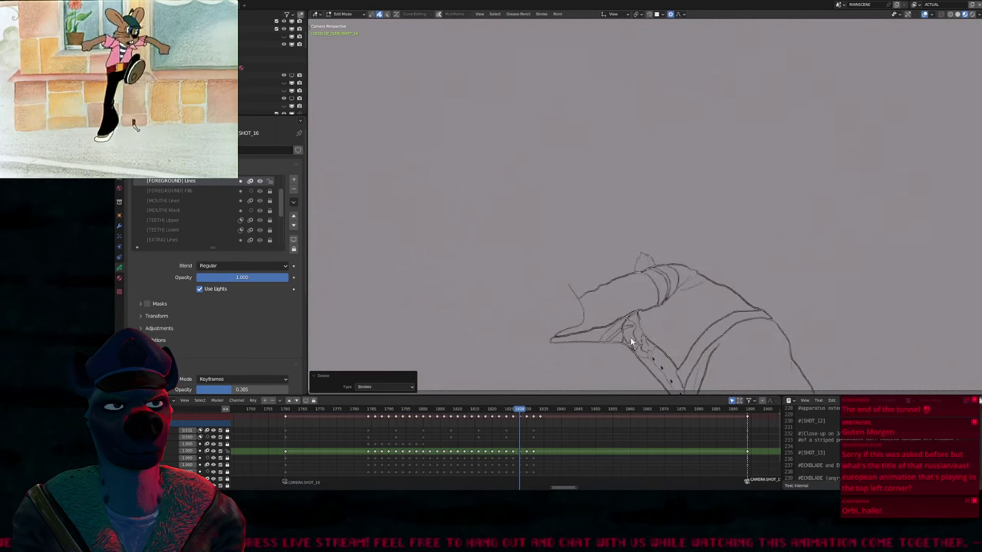
Restore the accidentally deleted strokes and advance to the next frame in Draw Mode
key(Delete)
key(ctrl+z)
key(Right)
key(Right)
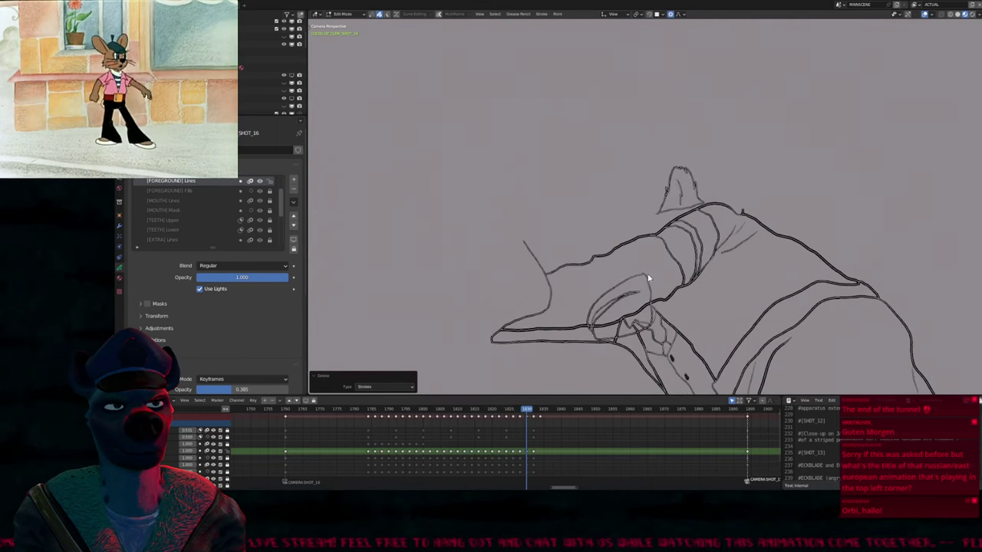
key(Tab)
scroll(649, 247, up, 3)
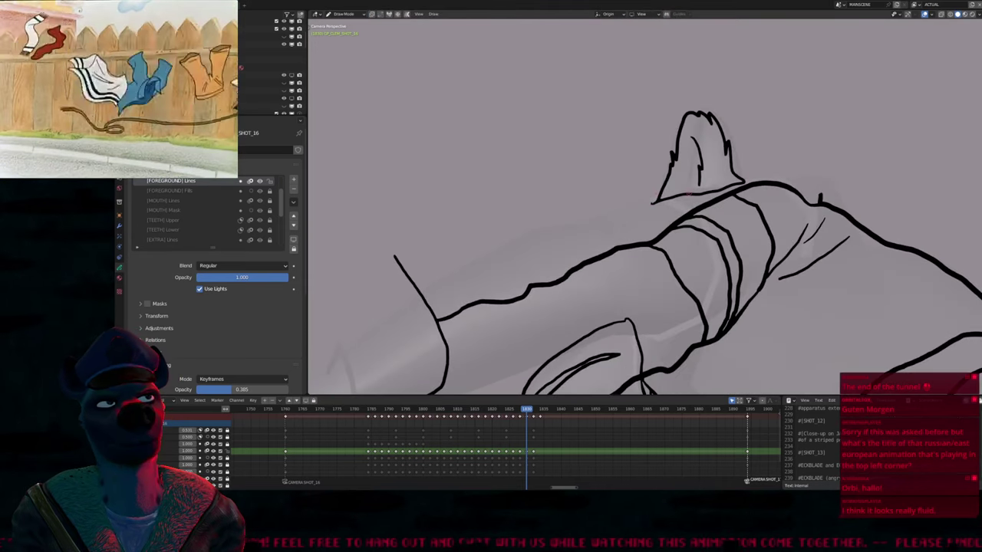
On the [HEAD] Lines layer, erase and redraw the ear tuft's base line down-left
ctrl+click(669, 194)
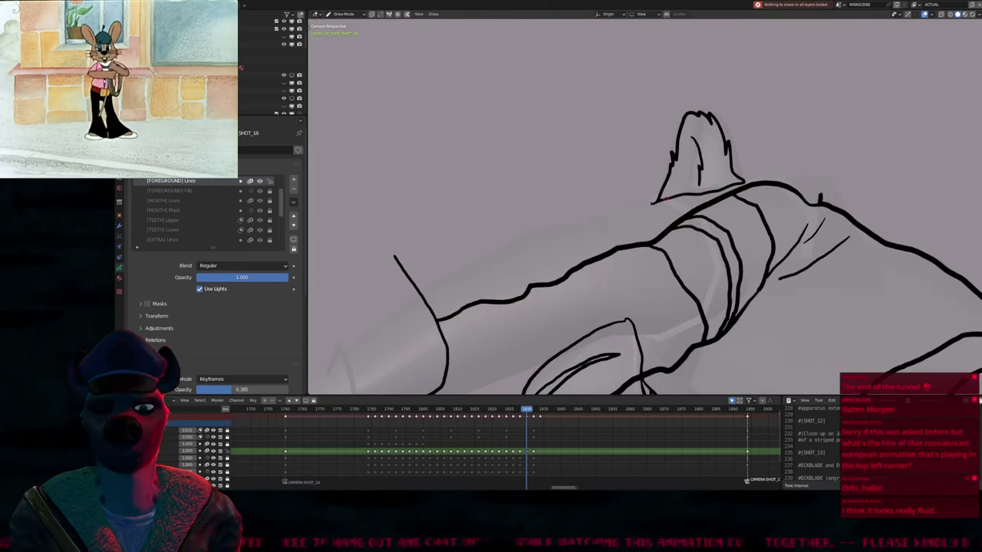
click(664, 196)
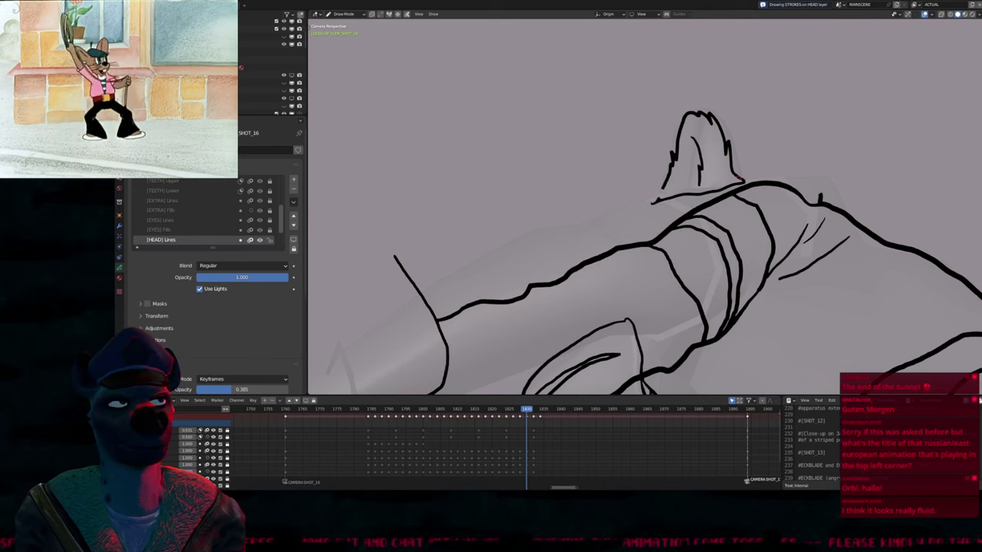
ctrl+click(656, 201)
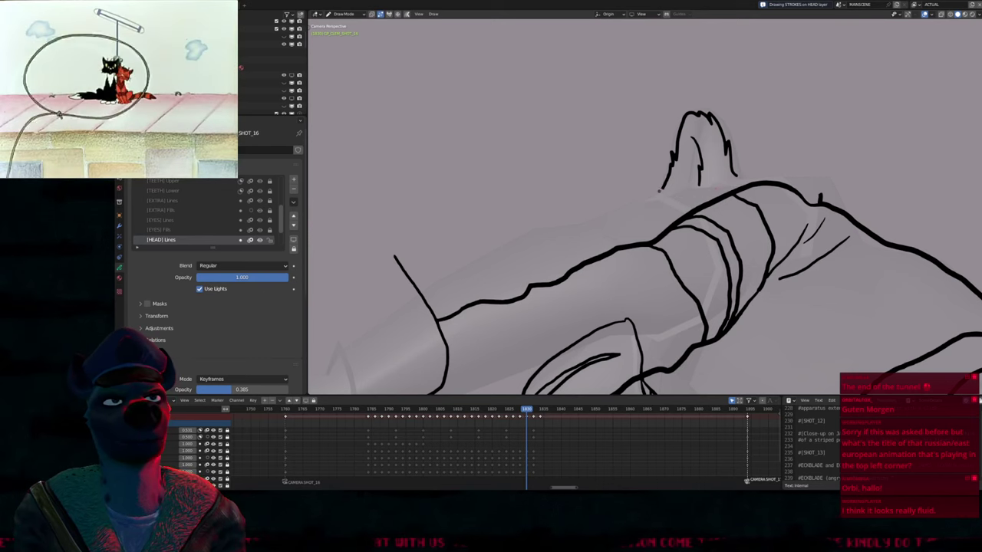
mouse_move(655, 201)
mouse_down()
mouse_move(636, 205)
mouse_move(593, 250)
mouse_up()
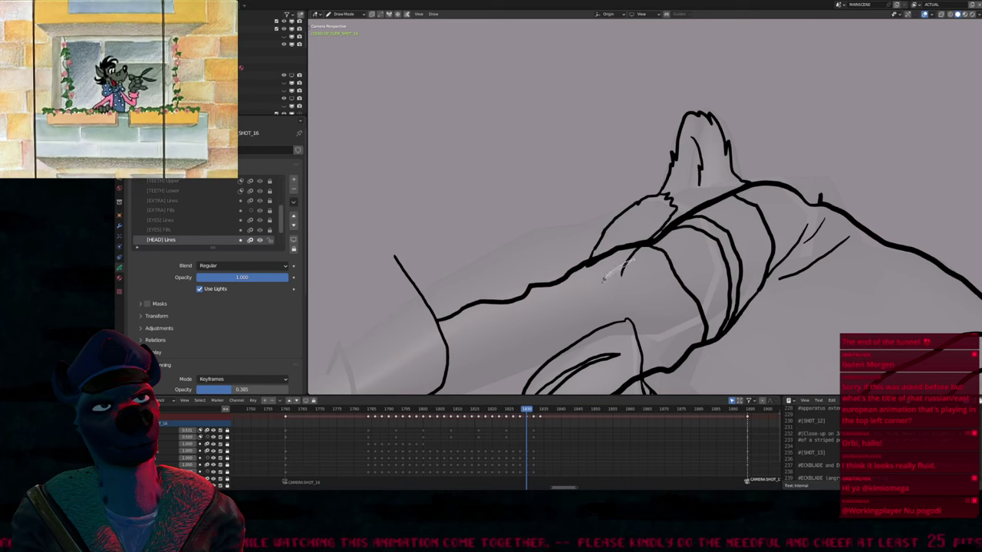
Flip between neighbouring frames to check the ear against earlier poses
key(Right)
key(Left)
key(Right)
key(Right)
key(Left)
key(Left)
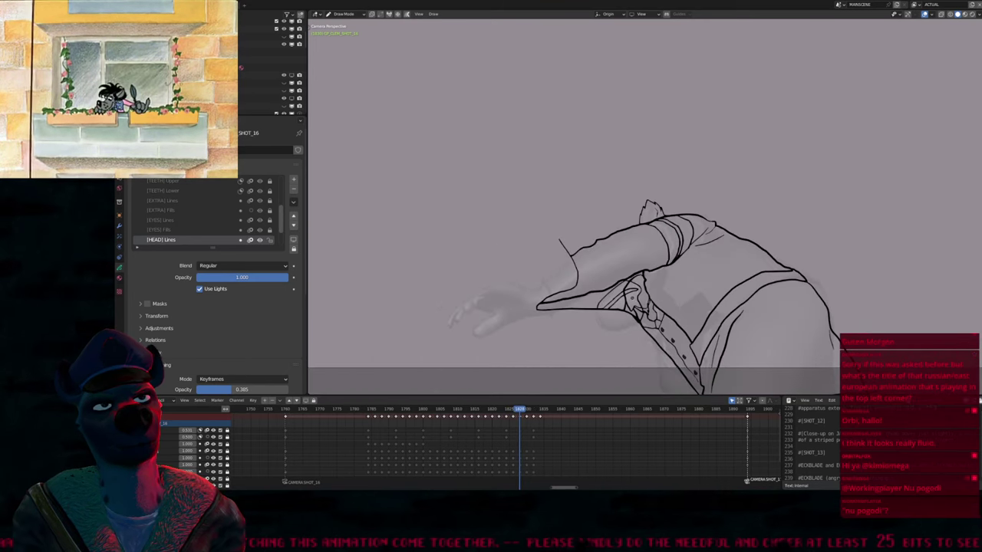
key(Right)
key(Right)
key(Left)
key(Left)
scroll(660, 222, up, 2)
key(f)
key(Return)
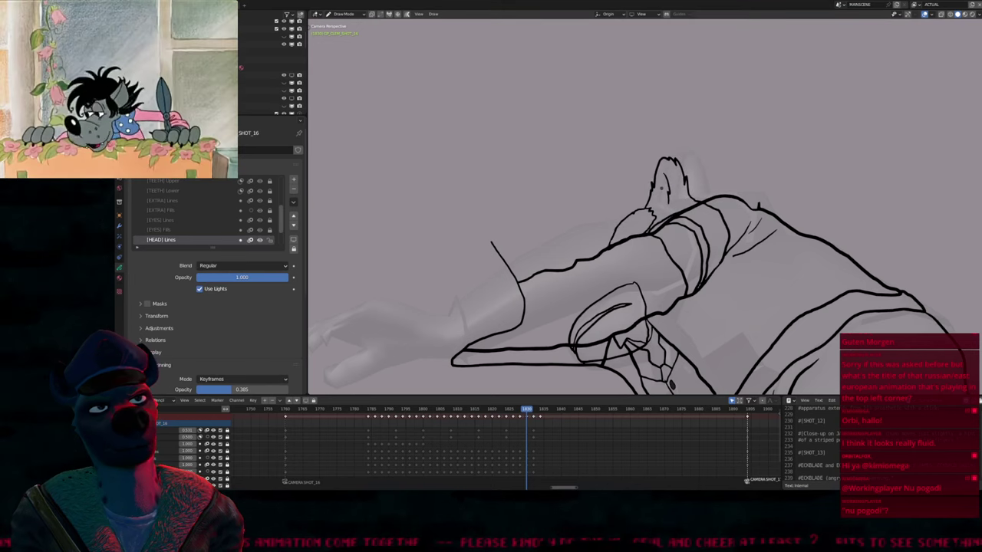
key(f)
key(Return)
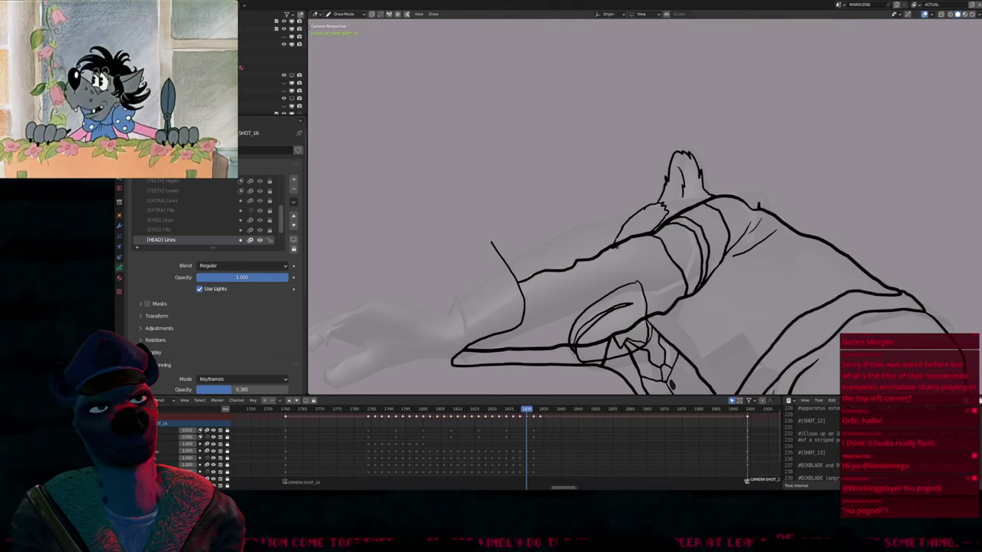
In Edit Mode, grab the head strokes with proportional editing to match the reference
key(Tab)
key(g)
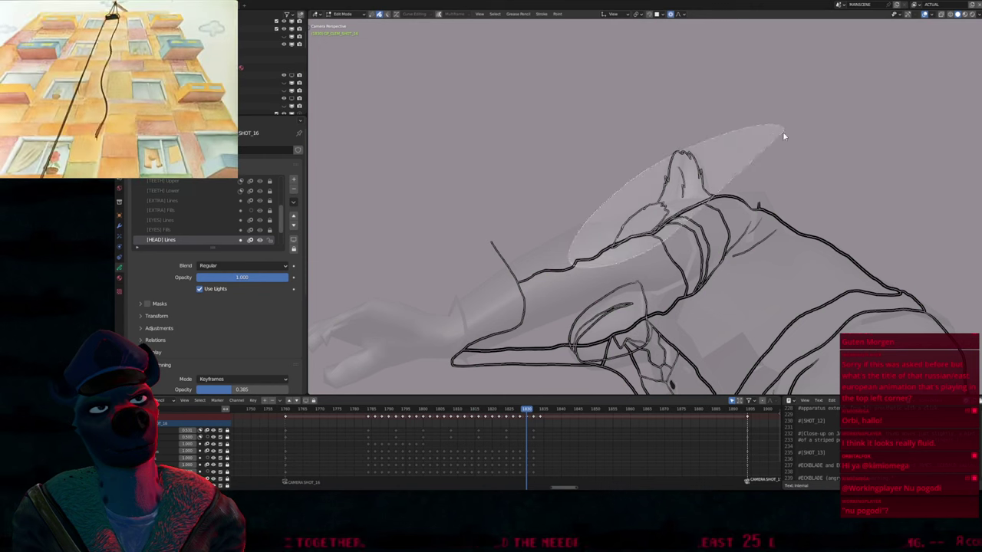
click(668, 203)
key(Tab)
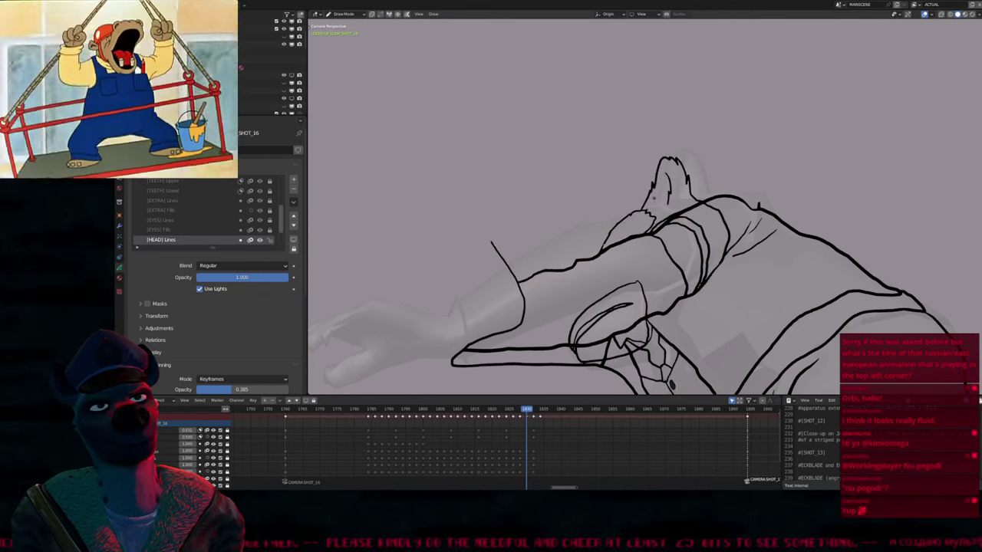
key(f)
key(Escape)
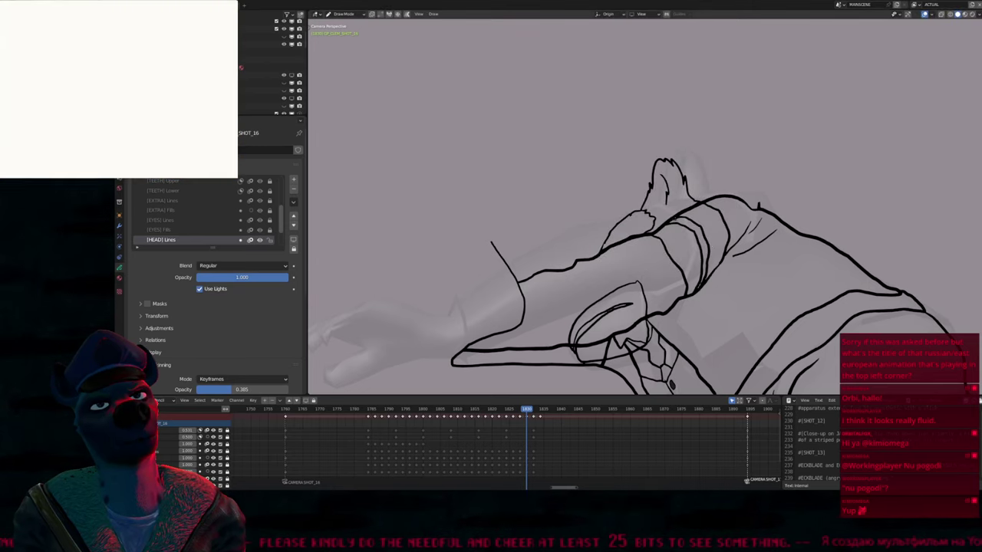
Back on [HEAD] Lines, undo the stray oval outline and inner stroke below the ear
key(Left)
key(Left)
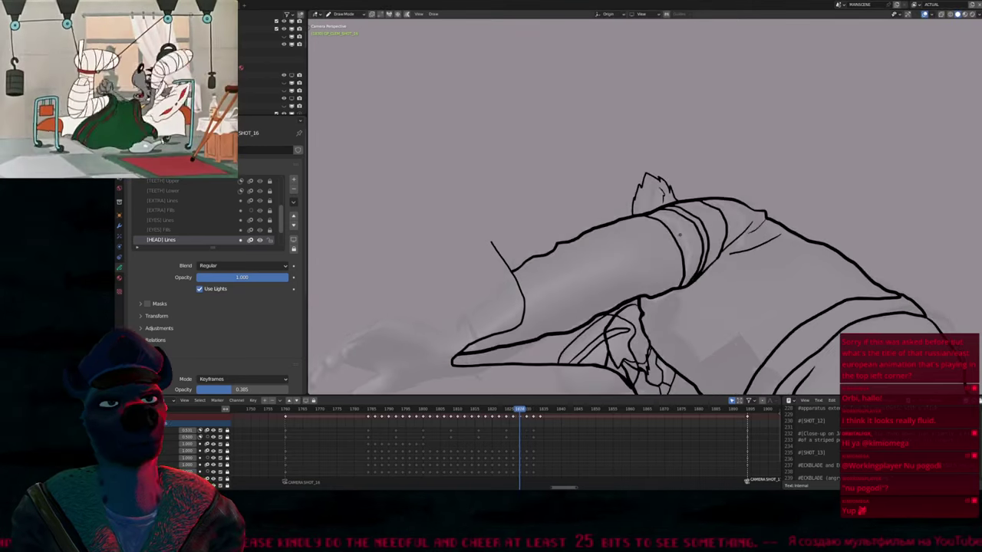
key(Right)
key(Right)
key(Right)
key(Right)
key(Left)
key(Left)
key(Left)
key(Left)
key(Left)
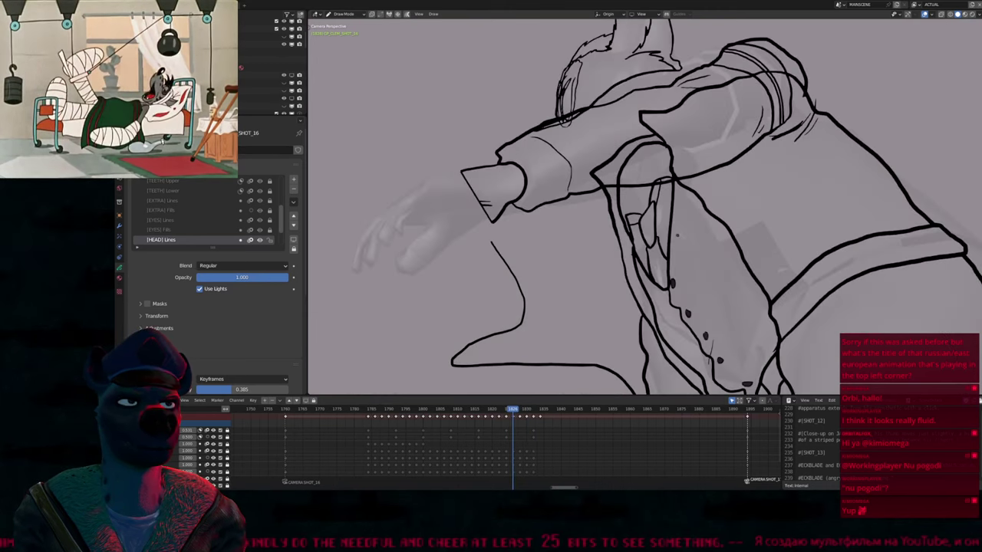
key(Right)
key(Right)
key(Right)
key(Page_Down)
key(Page_Down)
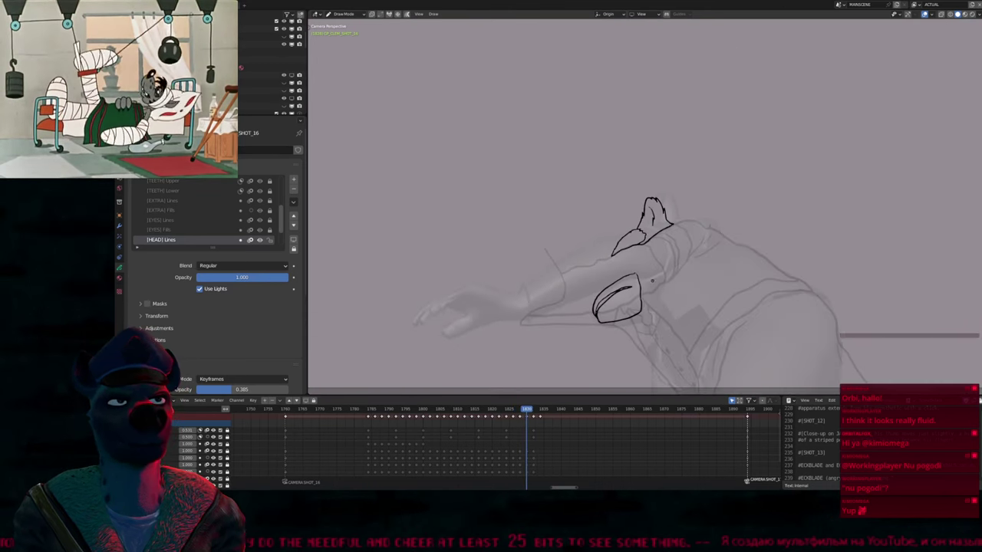
key(Page_Up)
key(Page_Up)
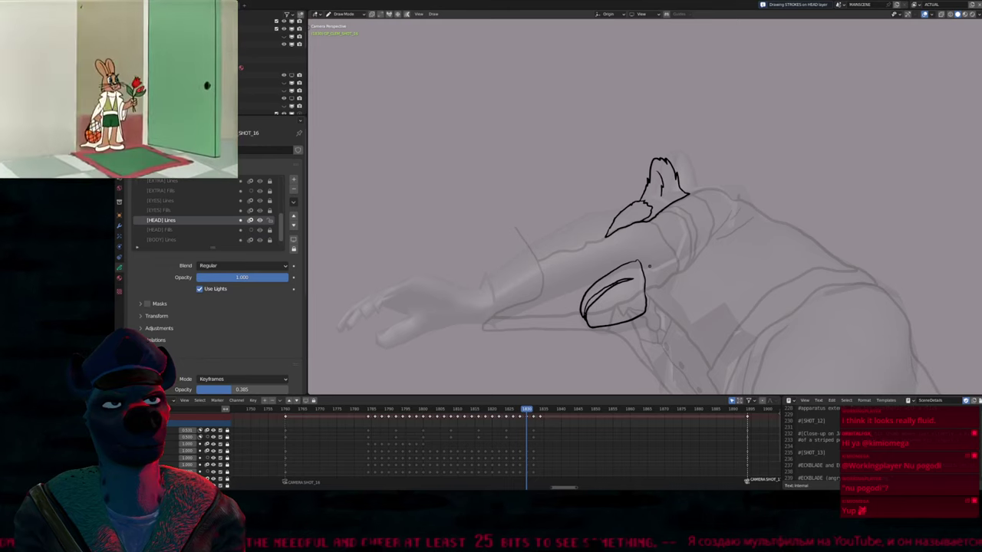
scroll(614, 300, up, 6)
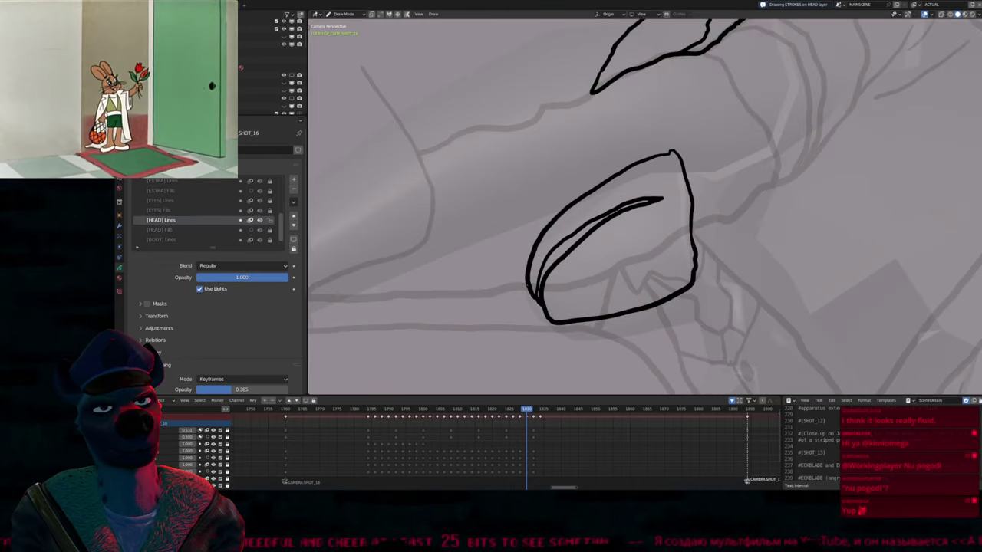
drag(572, 286, 628, 262)
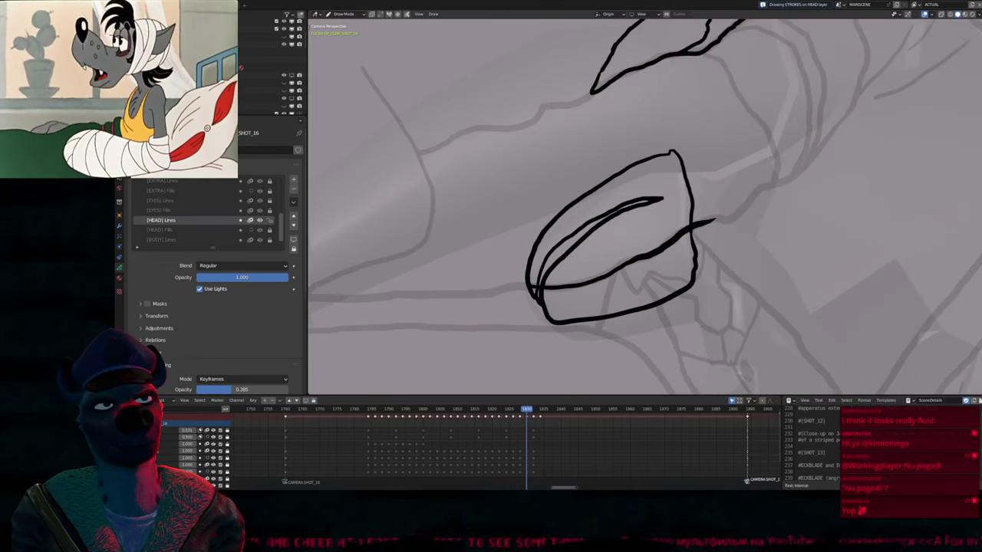
key(ctrl+z)
key(ctrl+z)
scroll(599, 222, down, 6)
Step forward and back through nearby drawings to review the head
key(Right)
key(Right)
key(Right)
key(Right)
key(Left)
key(Left)
key(Left)
key(Left)
key(Left)
key(Left)
key(Left)
key(Left)
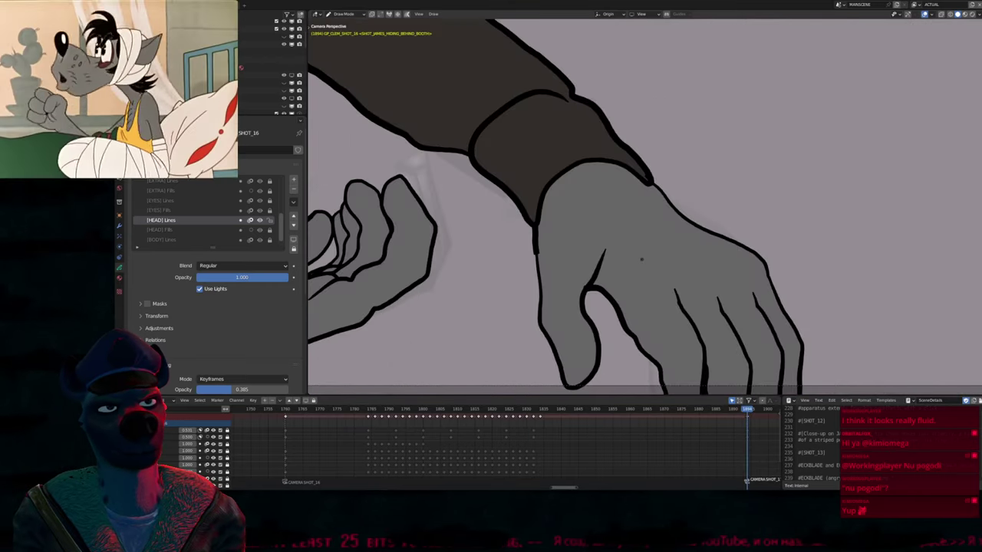
key(Right)
key(Right)
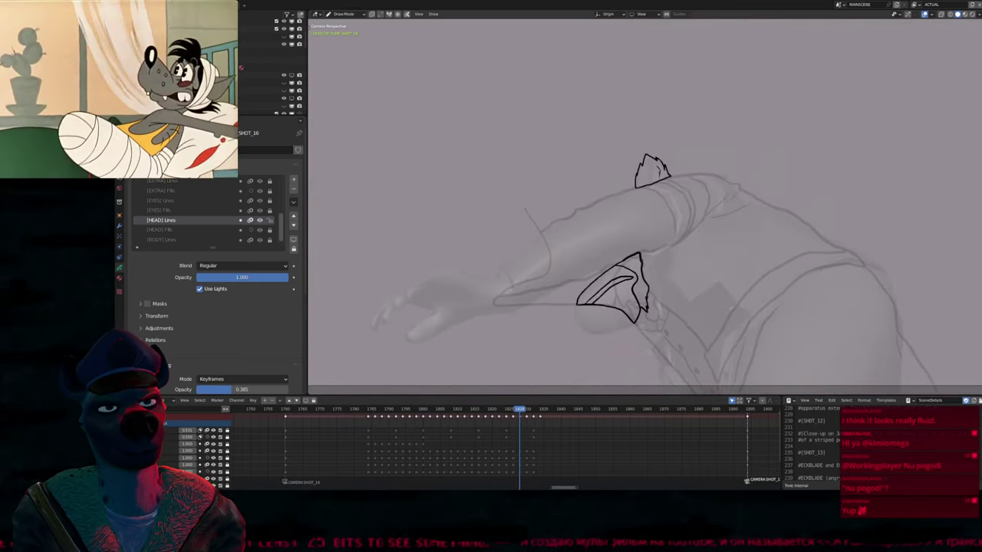
key(Right)
key(Right)
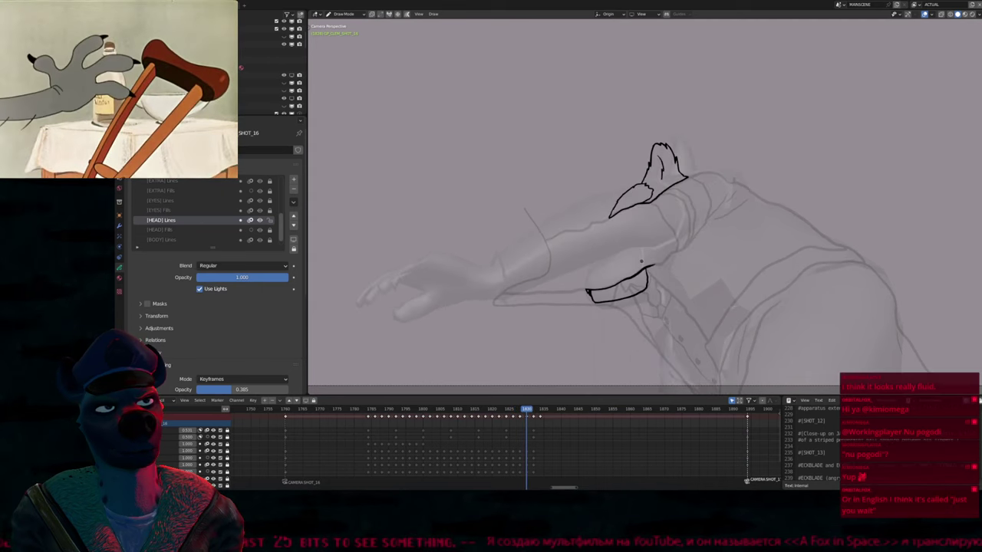
key(Right)
key(Right)
key(Left)
key(Left)
key(Left)
key(Left)
key(Left)
key(Left)
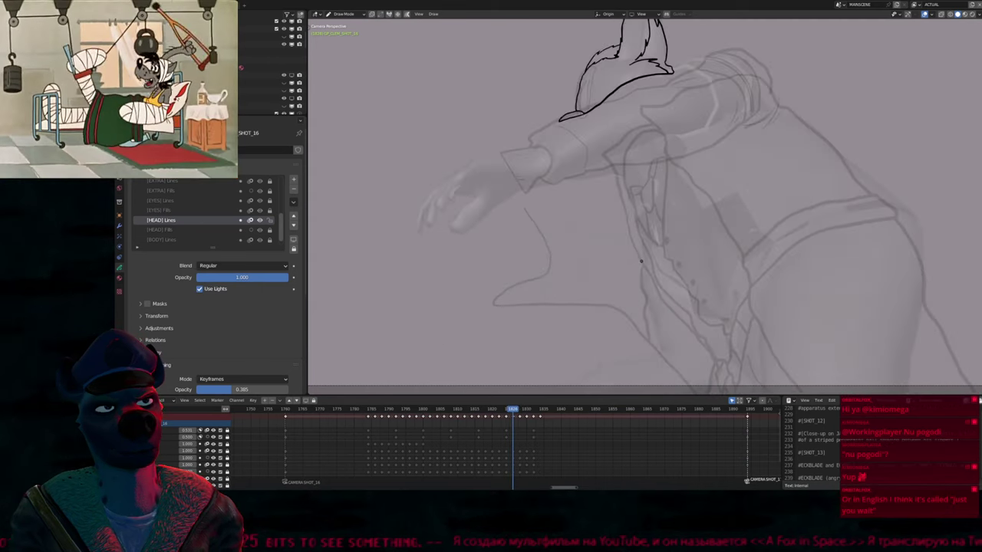
key(Right)
key(Right)
key(Right)
key(Right)
scroll(644, 207, up, 3)
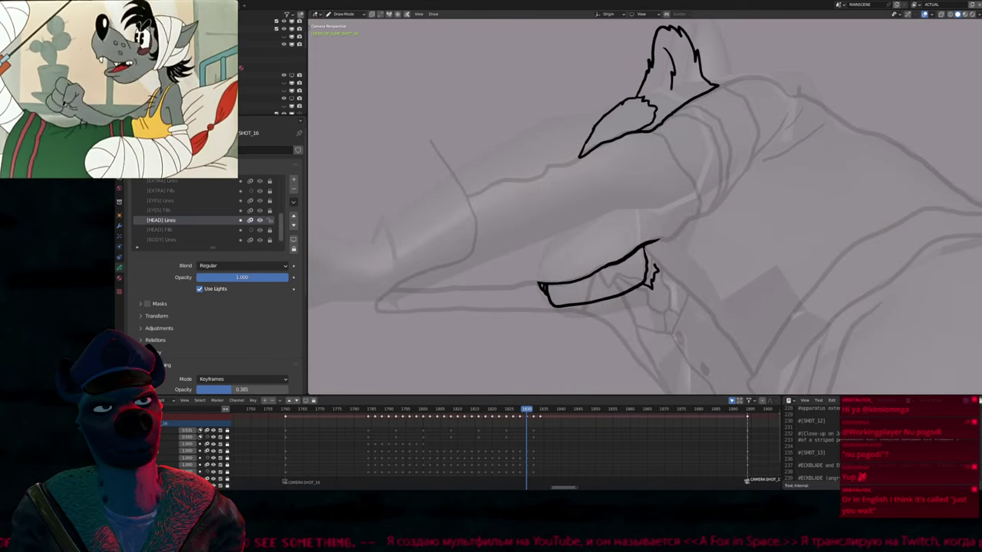
scroll(610, 290, down, 3)
key(Left)
key(Left)
key(Left)
key(Left)
key(Left)
key(Left)
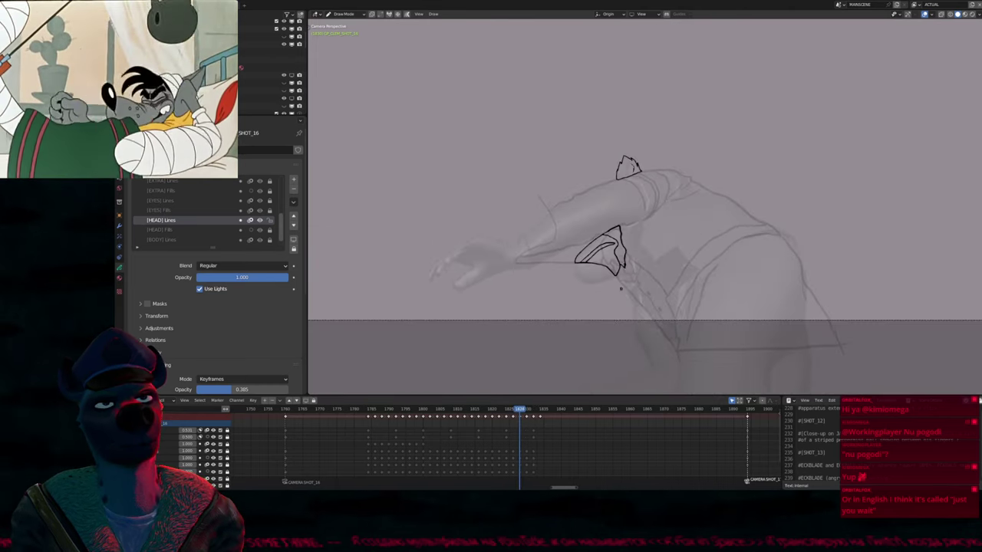
key(Left)
key(Left)
key(Left)
key(Left)
key(Left)
key(Left)
key(Left)
key(Left)
key(Left)
key(Left)
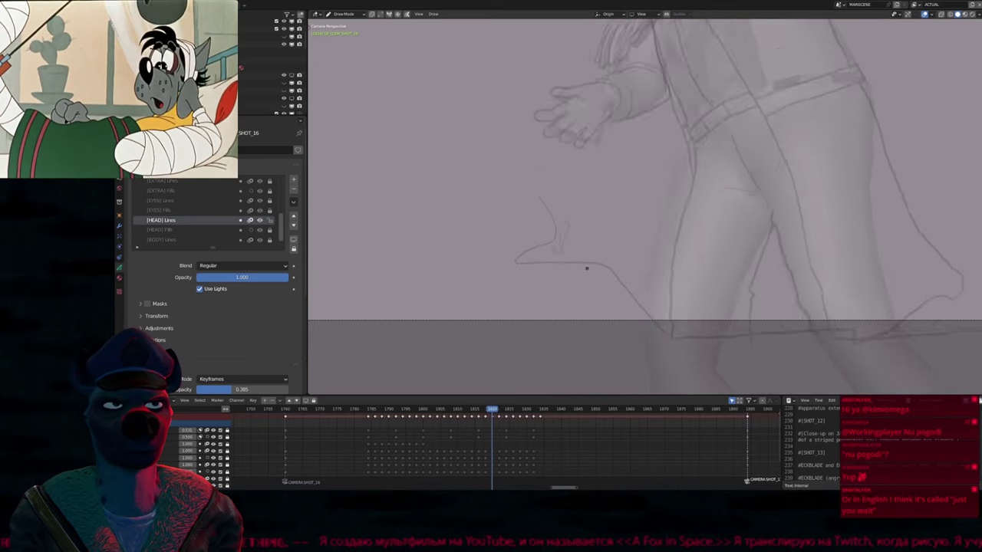
Save the blend file and make [BODY] Lines the active layer
key(ctrl+s)
key(Left)
key(Left)
key(Left)
key(Left)
key(Right)
key(Right)
key(Right)
key(Right)
key(Right)
key(Right)
key(Right)
key(Right)
key(Right)
key(Right)
key(Right)
key(Right)
mouse_move(604, 250)
shift+middle_down()
mouse_move(610, 348)
mouse_move(590, 272)
mouse_move(640, 184)
shift+middle_up()
click(161, 239)
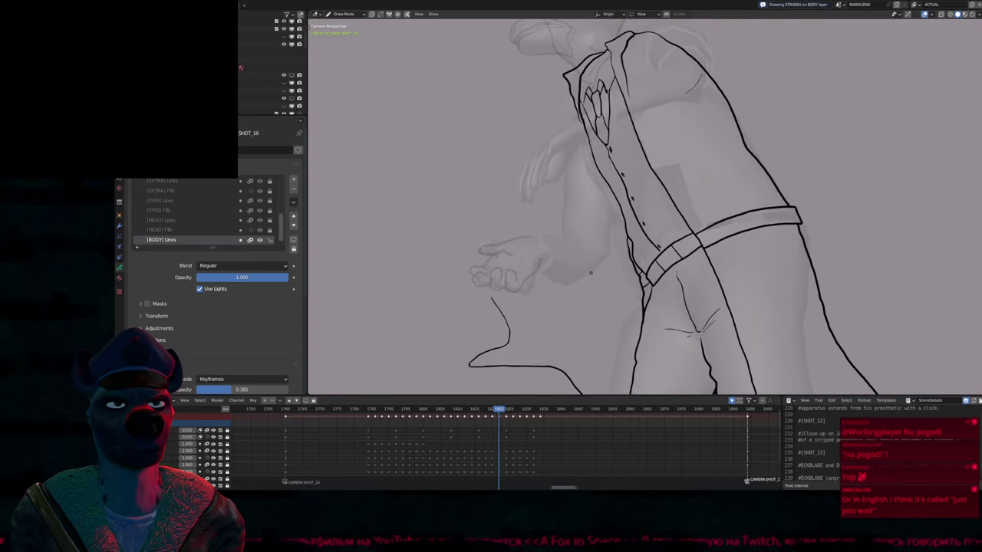
Review the next body drawing and save TRAIN_04_THE_ECKBLADES.blend again
key(Right)
key(Right)
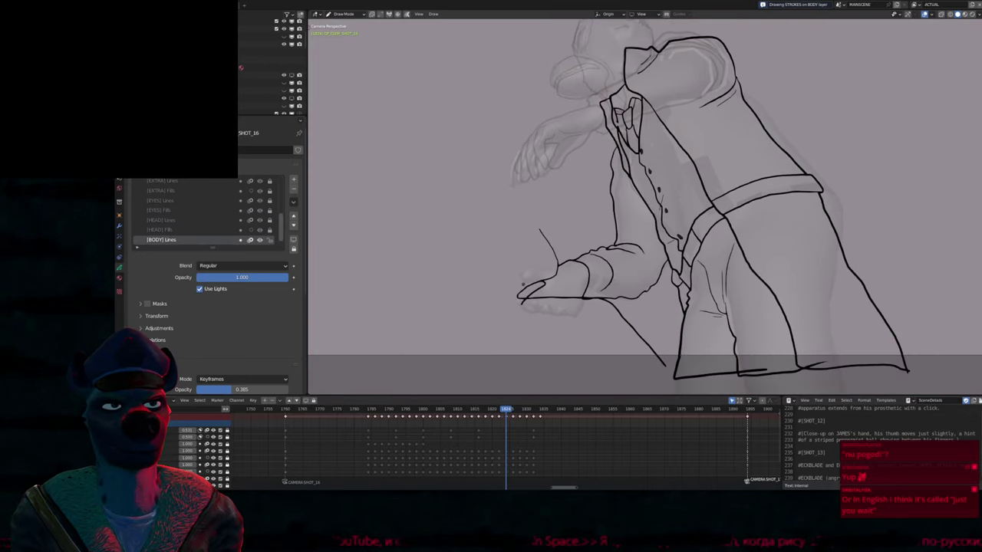
shift+middle_drag(529, 277, 479, 320)
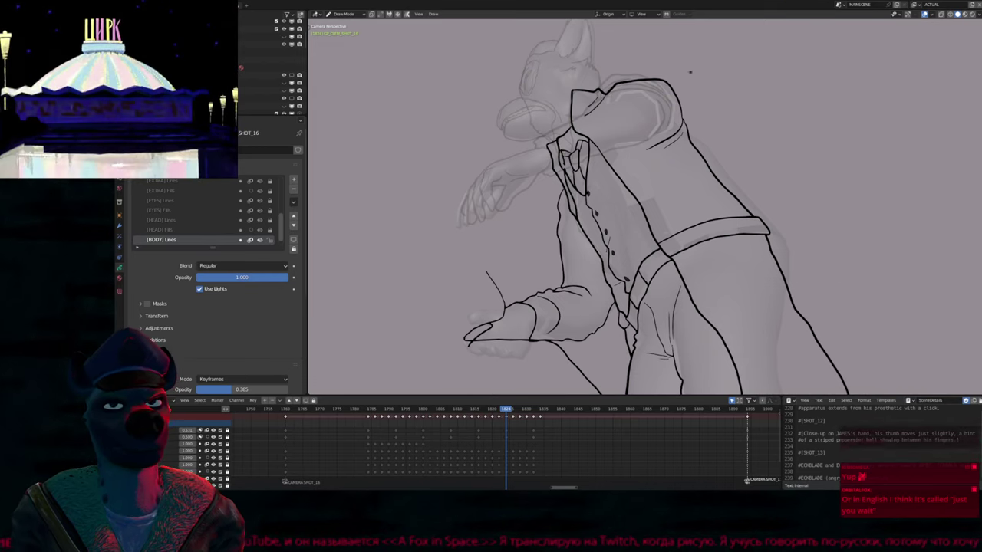
shift+middle_drag(613, 230, 616, 260)
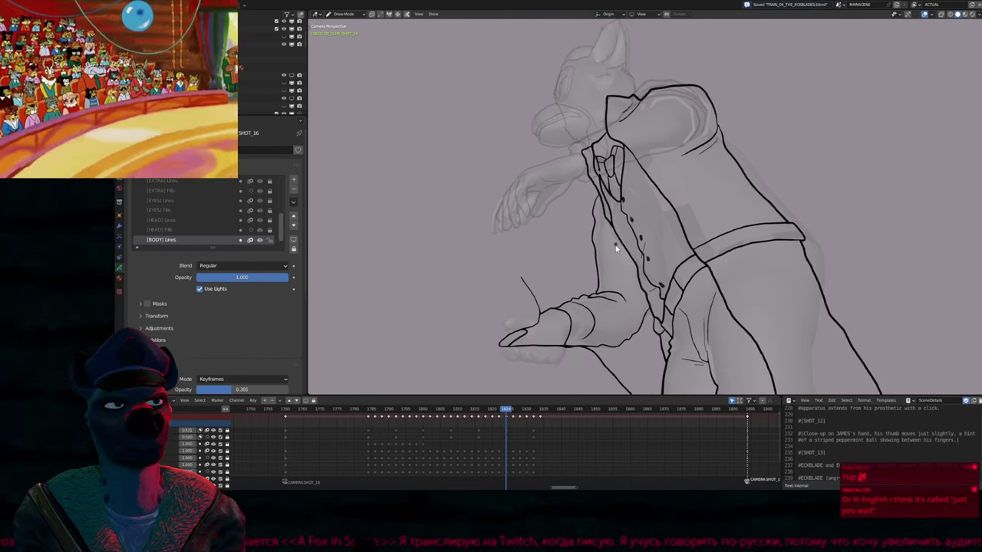
key(ctrl+s)
shift+middle_drag(583, 199, 572, 229)
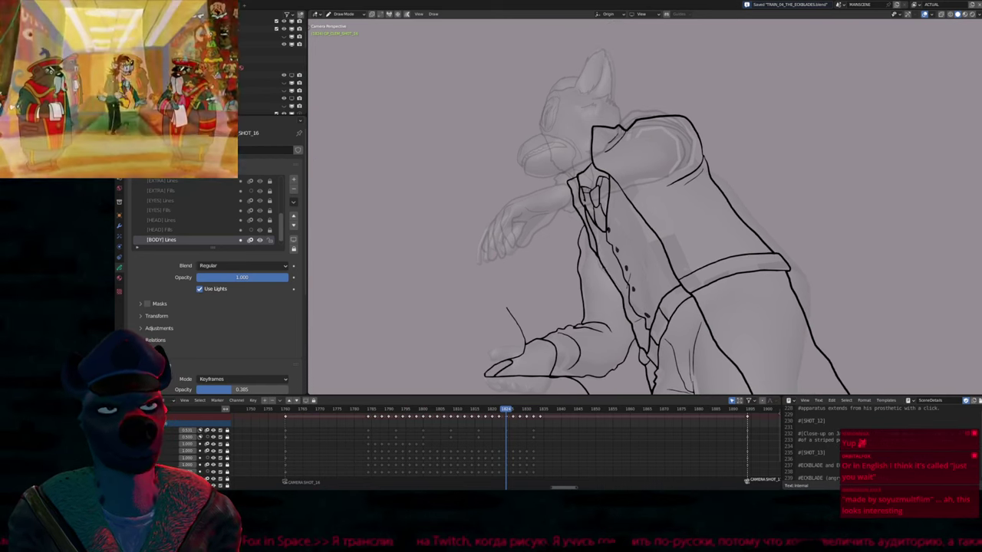
scroll(644, 207, up, 2)
scroll(644, 207, down, 3)
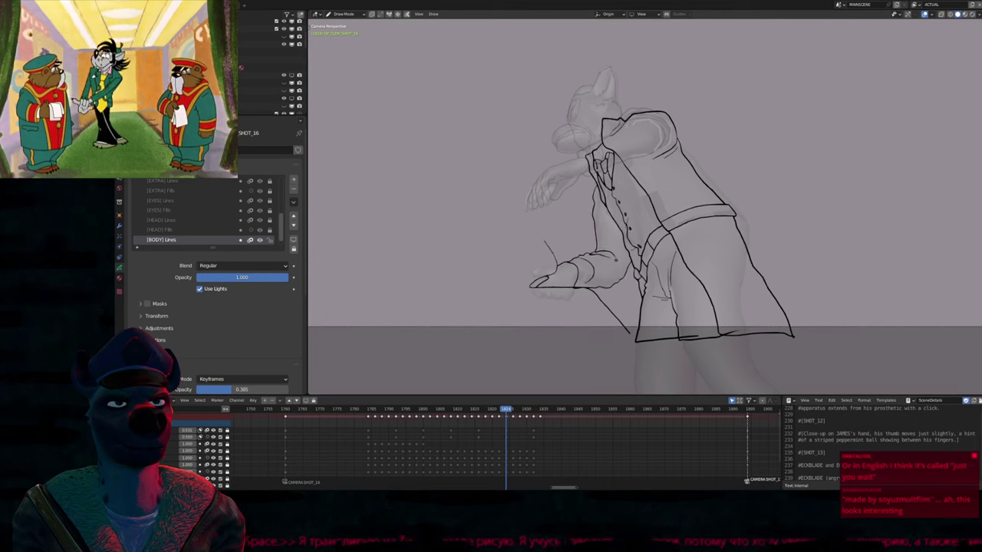
Compare neighbouring drawings back to the hug pose, then land on the cane frame
key(Down)
key(Down)
key(Down)
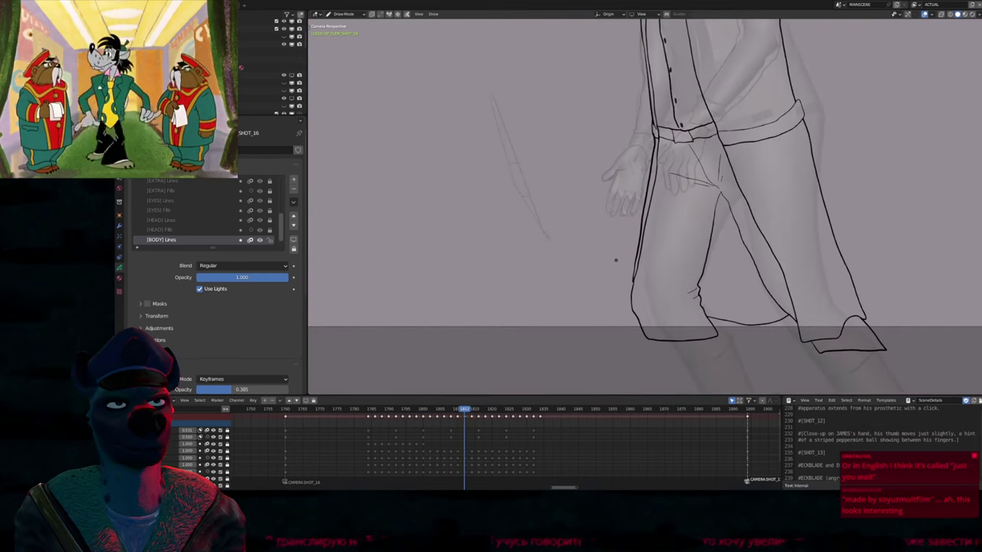
key(Up)
key(Up)
key(Up)
key(Up)
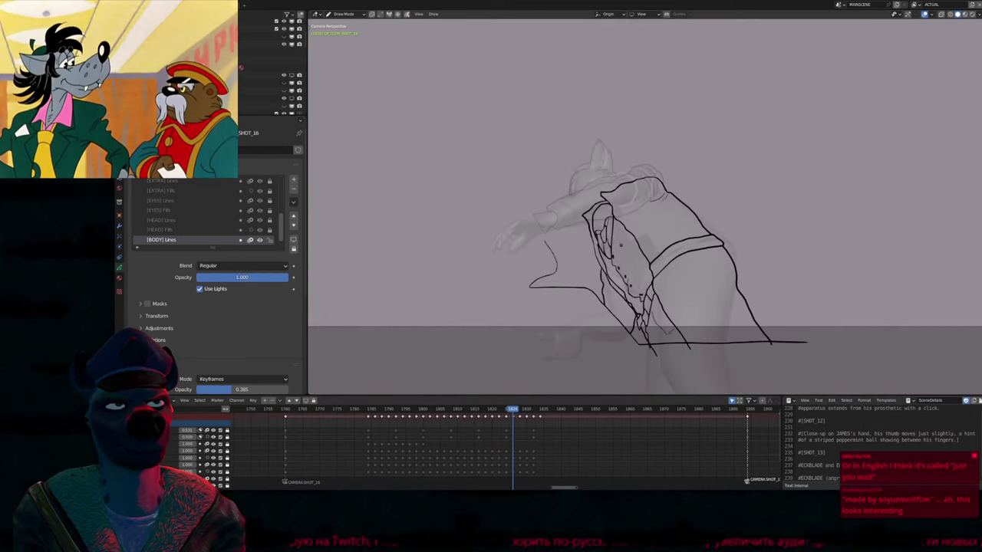
key(Down)
key(Down)
key(Up)
key(Up)
key(Down)
key(Down)
key(Down)
key(Down)
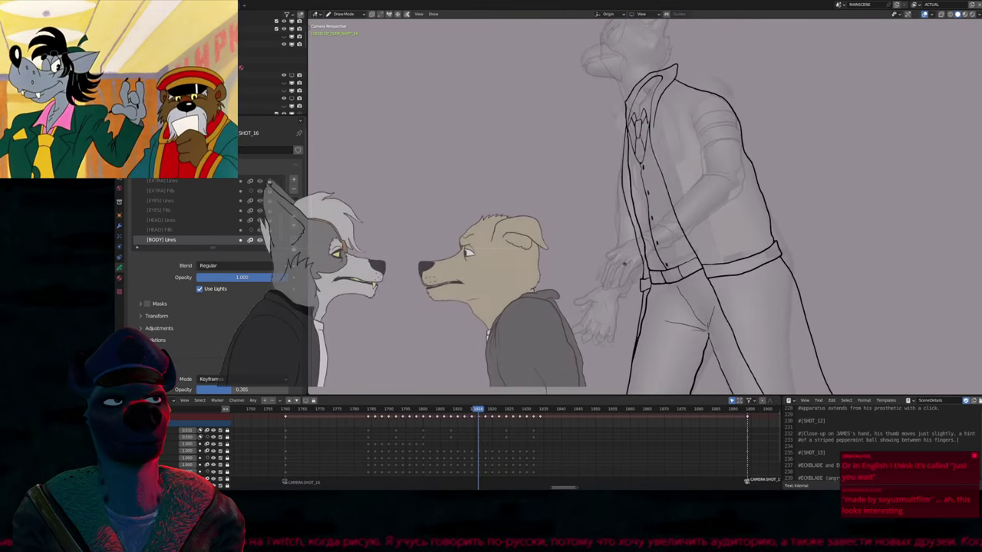
key(Down)
key(Down)
key(Down)
key(Up)
key(Up)
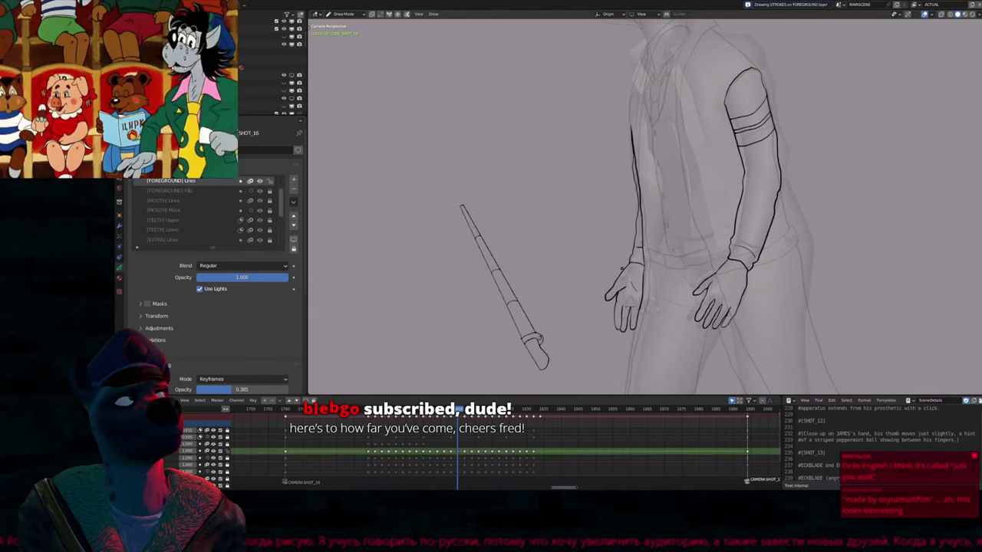
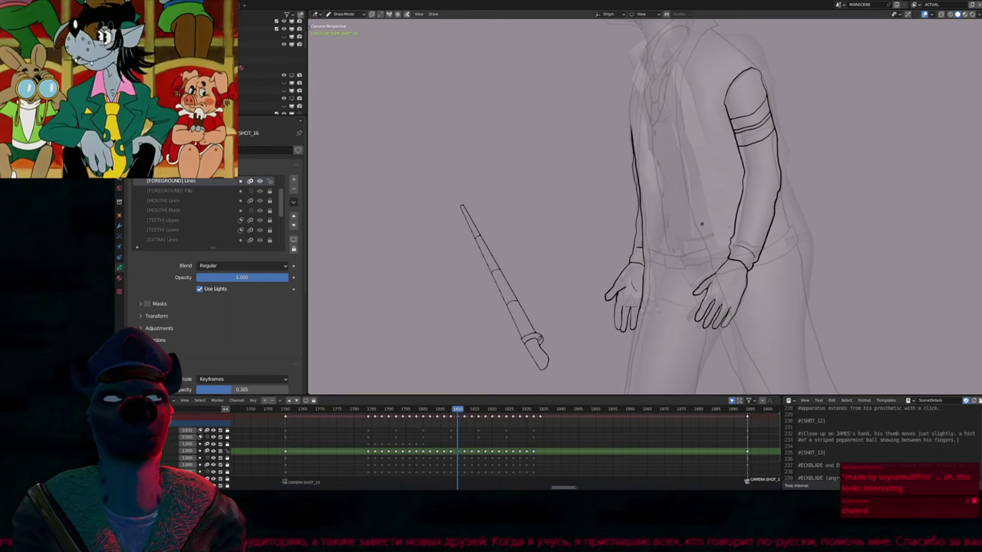
Zoom out so the whole character, including the lower body, is in view
scroll(570, 223, down, 4)
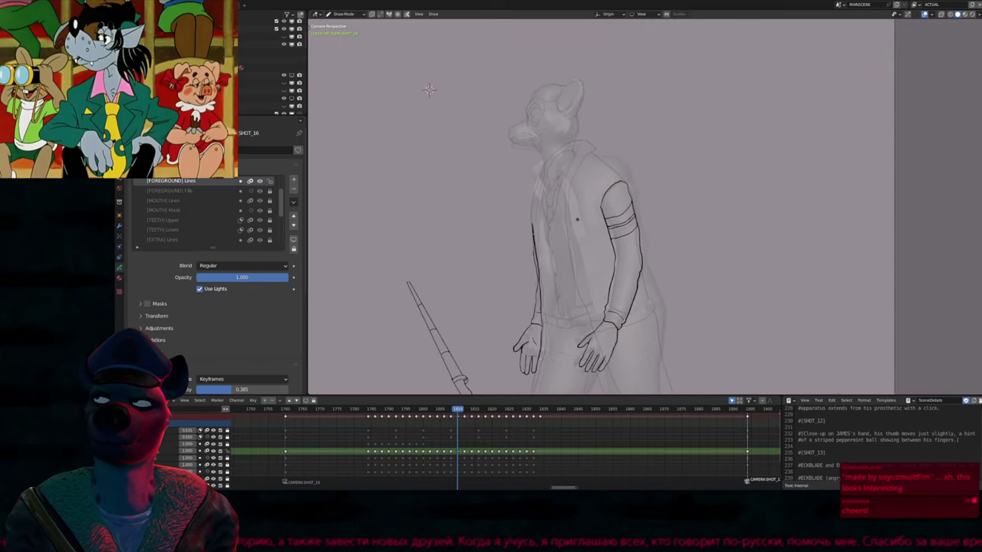
shift+middle_drag(591, 179, 592, 206)
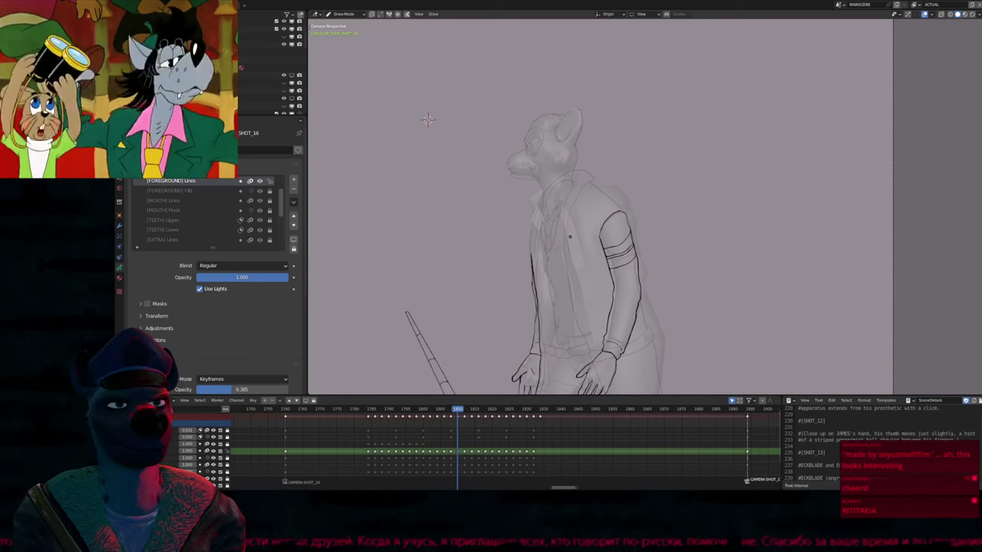
shift+middle_drag(427, 119, 427, 42)
scroll(427, 42, up, 1)
shift+scroll(446, 81, up, 6)
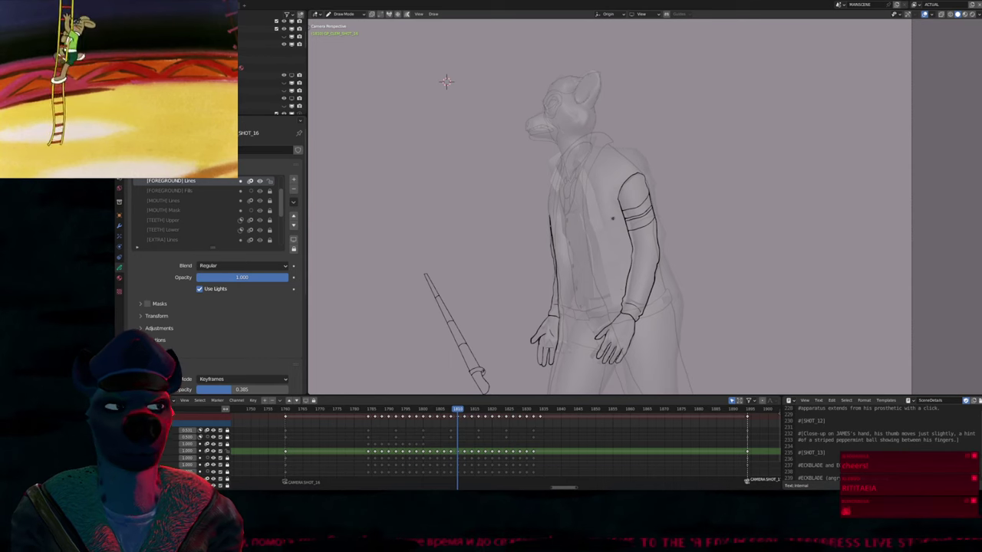
Flip between neighbouring frames 1812 and 1814 to compare the arm poses
key(Left)
key(Left)
key(Left)
key(Left)
key(Left)
key(Left)
key(Left)
key(Left)
key(Right)
key(Right)
key(Right)
key(Right)
key(Right)
key(Right)
key(Right)
key(Right)
key(Right)
key(Right)
key(Right)
key(Right)
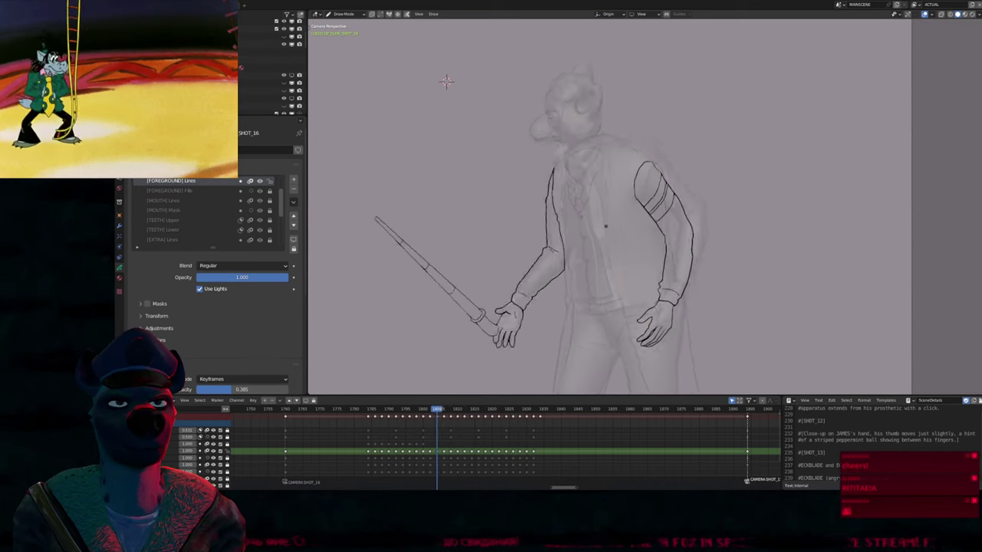
key(Left)
key(Left)
key(Left)
key(Left)
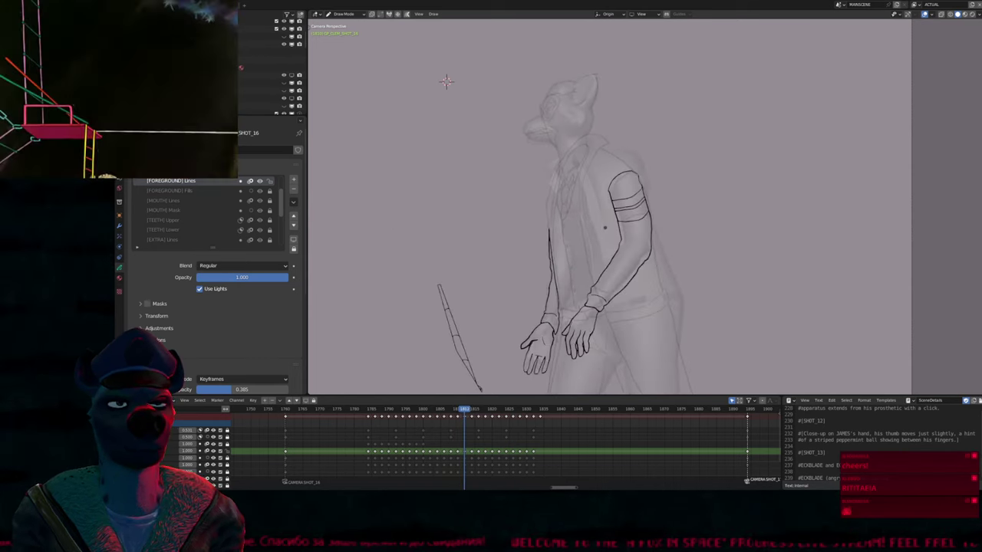
key(Right)
key(Right)
key(Right)
key(Right)
key(Right)
key(Right)
key(Left)
key(Left)
key(Left)
key(Left)
key(Left)
key(Left)
key(Left)
key(Left)
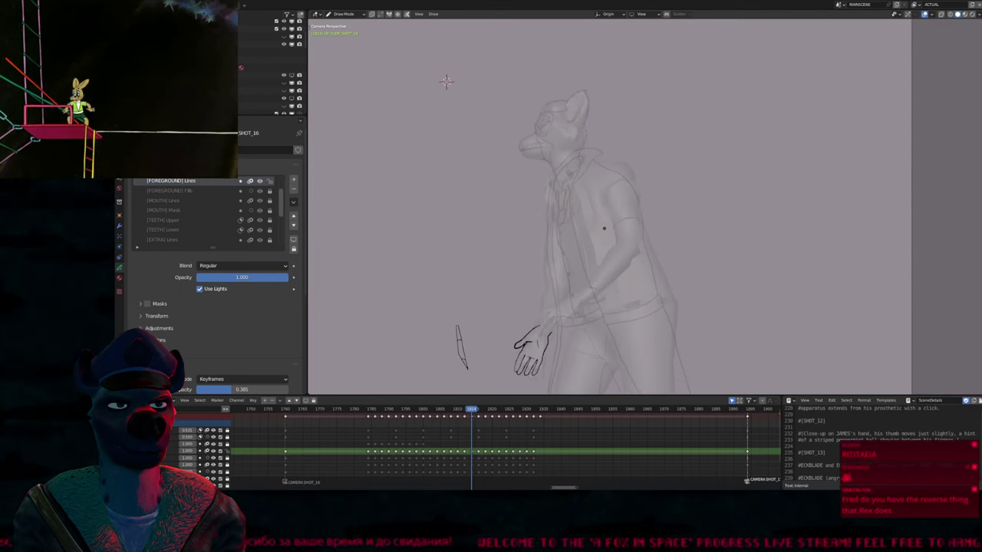
key(Right)
key(Right)
key(Right)
key(Right)
key(Right)
key(Right)
key(Left)
key(Left)
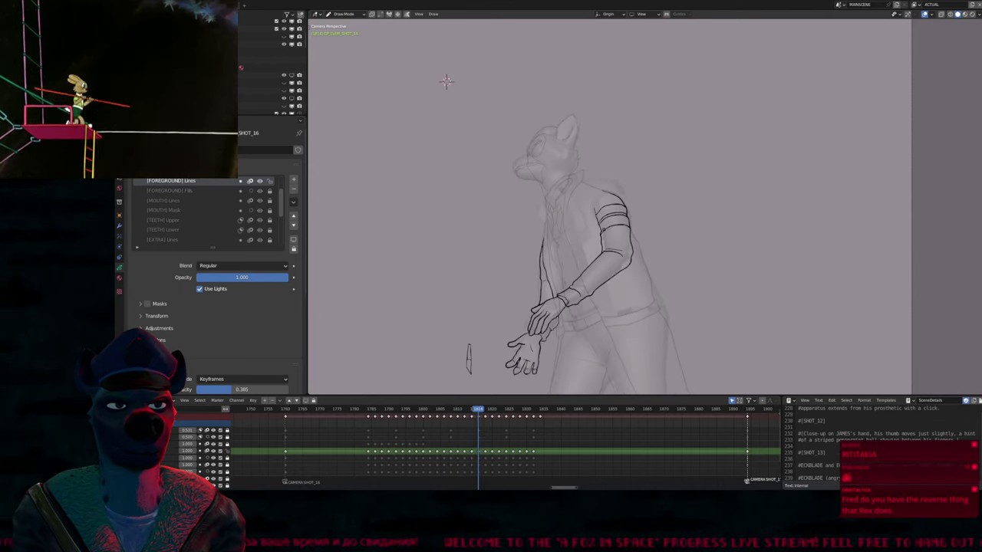
key(Right)
key(Right)
key(Left)
key(Left)
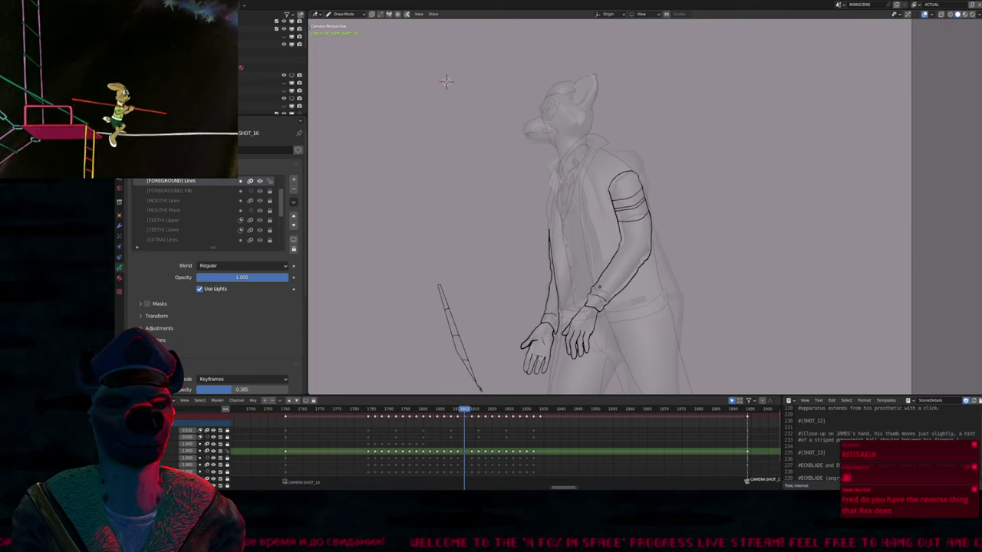
Advance to the arm-reaching pose around frame 1816 and enter Edit Mode framed on the arm
key(Right)
key(Right)
key(Right)
key(Right)
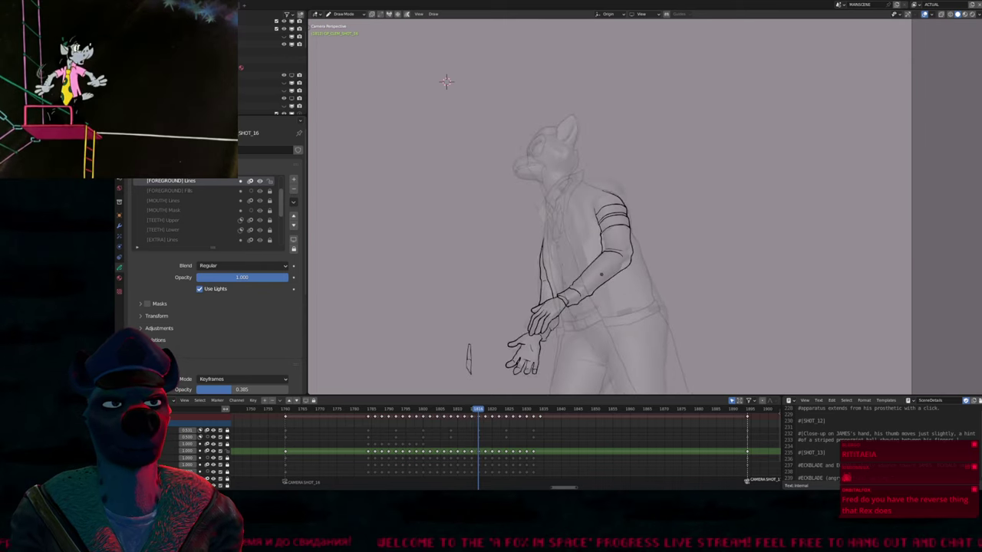
key(Right)
key(Right)
key(Left)
key(Left)
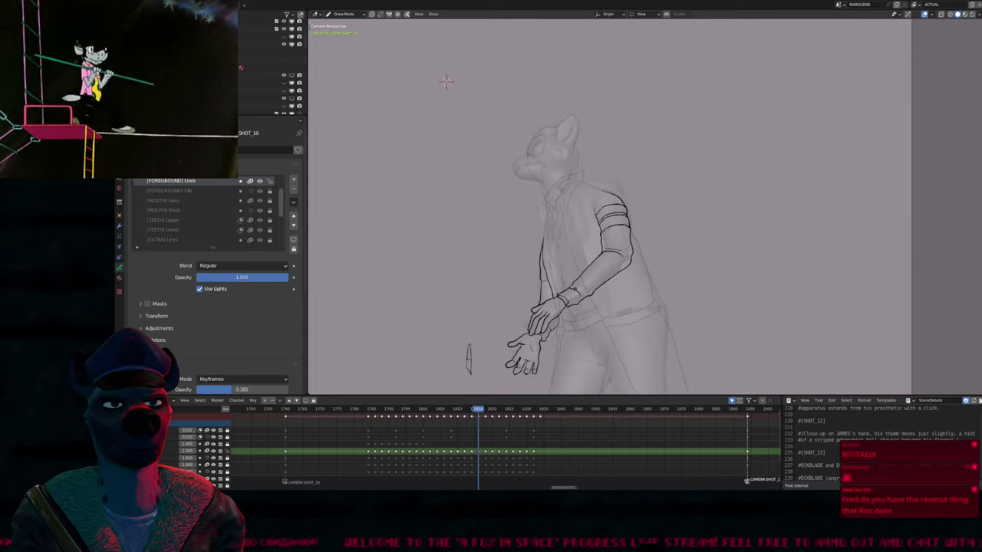
key(Tab)
key(KP_Decimal)
Select the hand, wrist and arm band strokes
mouse_move(568, 301)
mouse_down()
mouse_move(477, 322)
mouse_move(484, 292)
mouse_move(542, 286)
mouse_move(551, 268)
mouse_move(634, 270)
mouse_up()
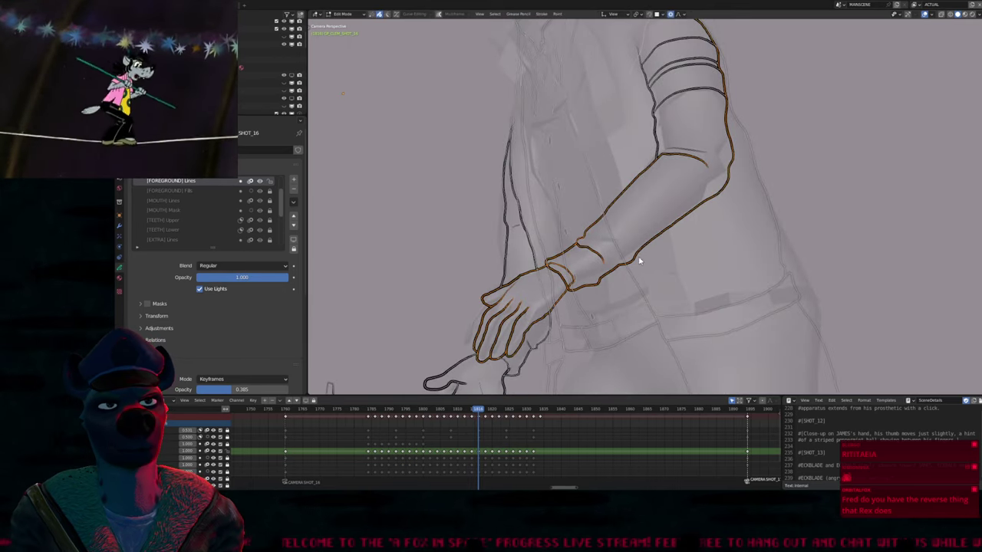
key(r)
key(Escape)
middle_drag(653, 202, 644, 313)
key(a)
scroll(656, 268, down, 4)
On the next frame, paste the arm strokes, rotate them about 8.6° and shift them with proportional falloff
key(Right)
key(Right)
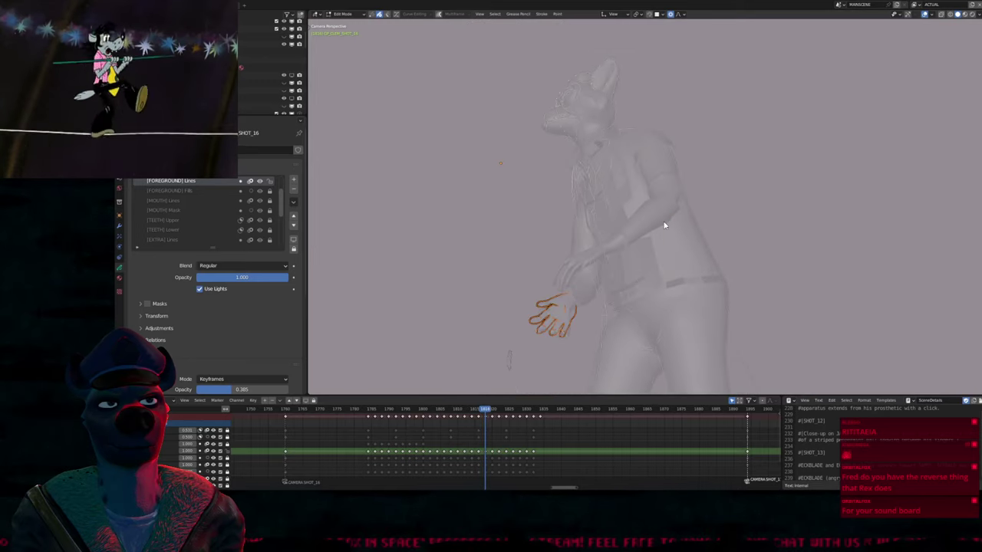
key(ctrl+v)
key(r)
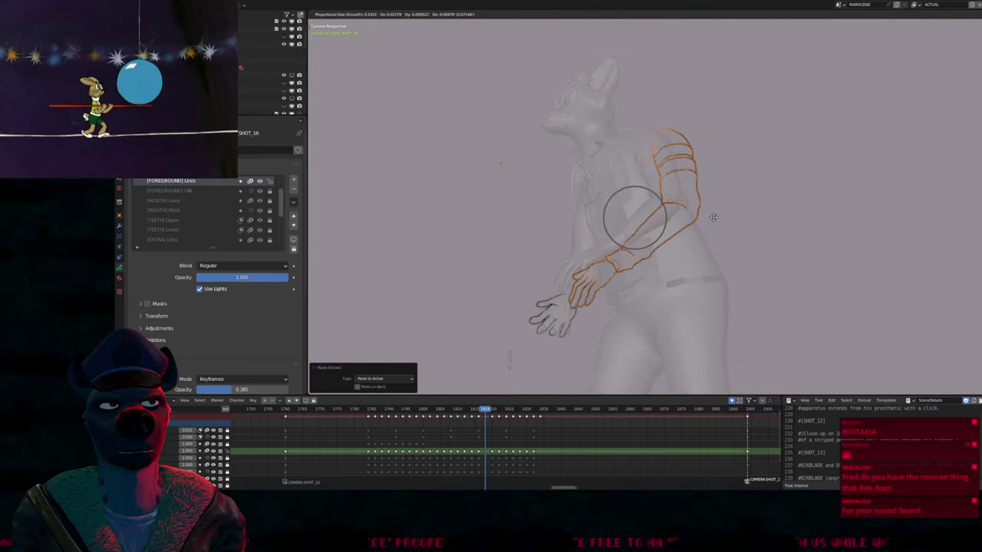
click(709, 217)
key(g)
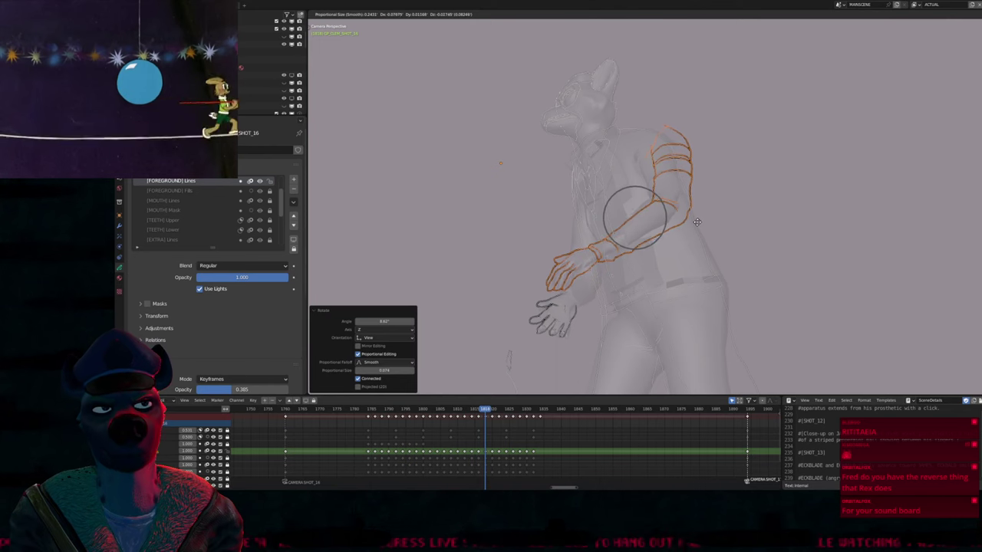
click(695, 221)
Return to Draw Mode and set the brush radius to 87
key(Tab)
key(f)
click(701, 110)
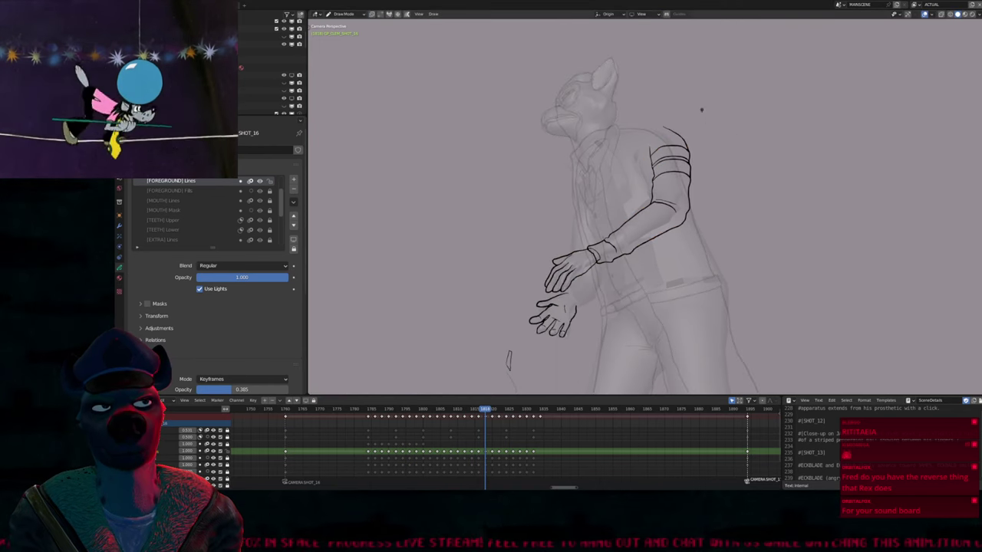
key(ctrl+z)
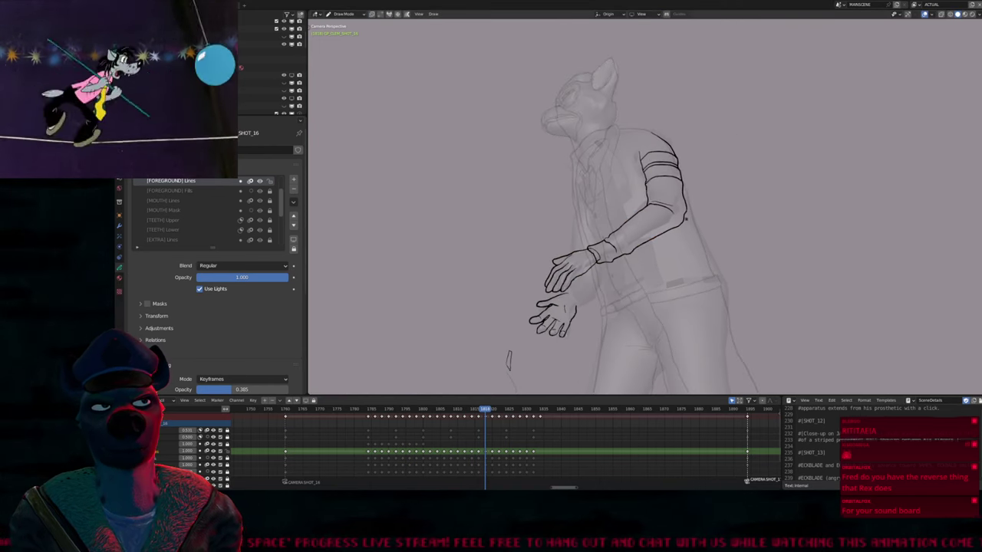
key(ctrl+z)
key(ctrl+z)
key(ctrl+z)
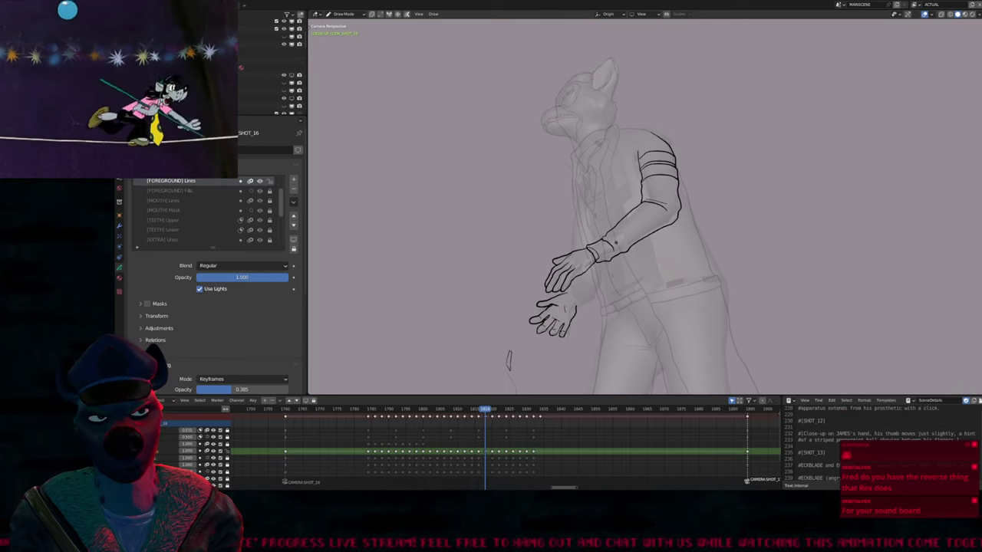
key(ctrl+z)
key(ctrl+z)
key(ctrl+z)
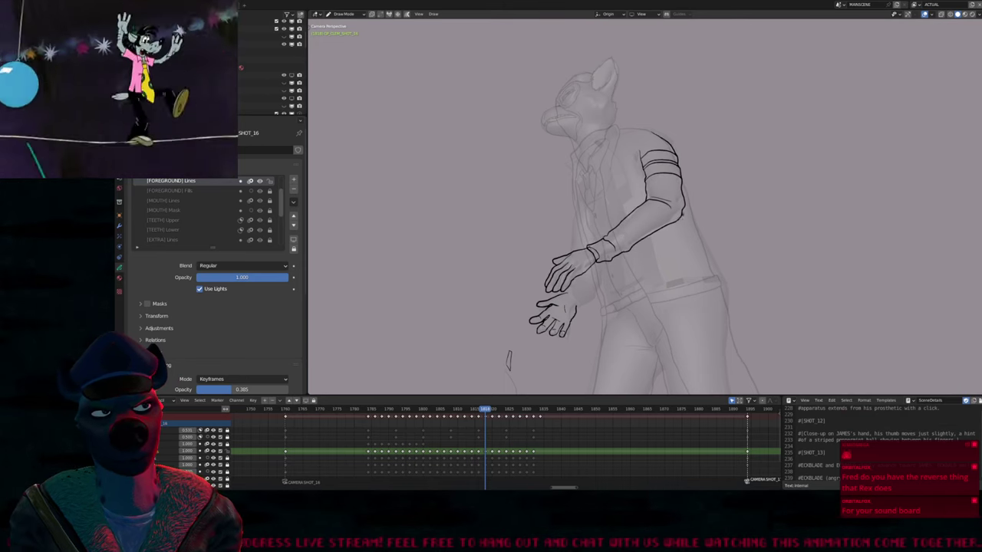
key(ctrl+z)
key(ctrl+z)
key(ctrl+z)
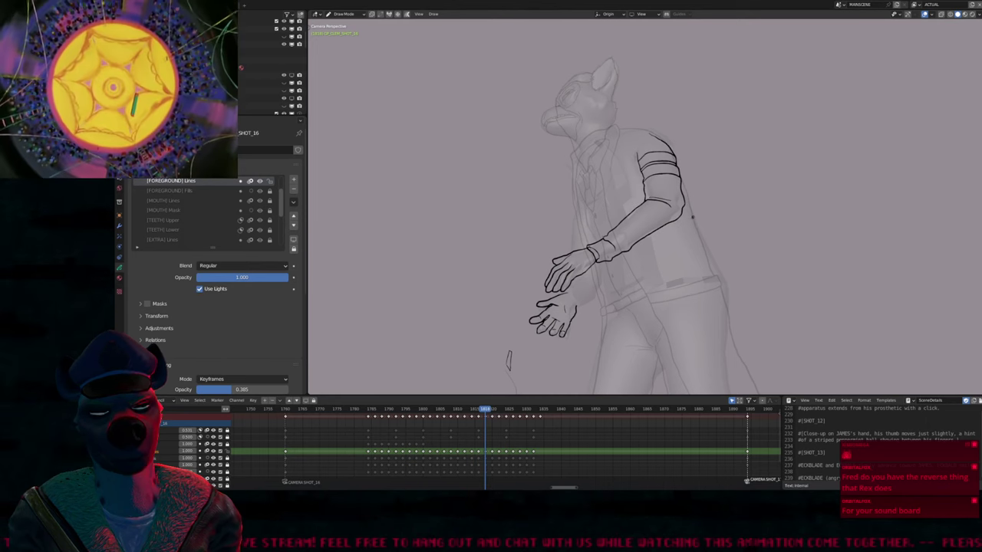
key(f)
key(Return)
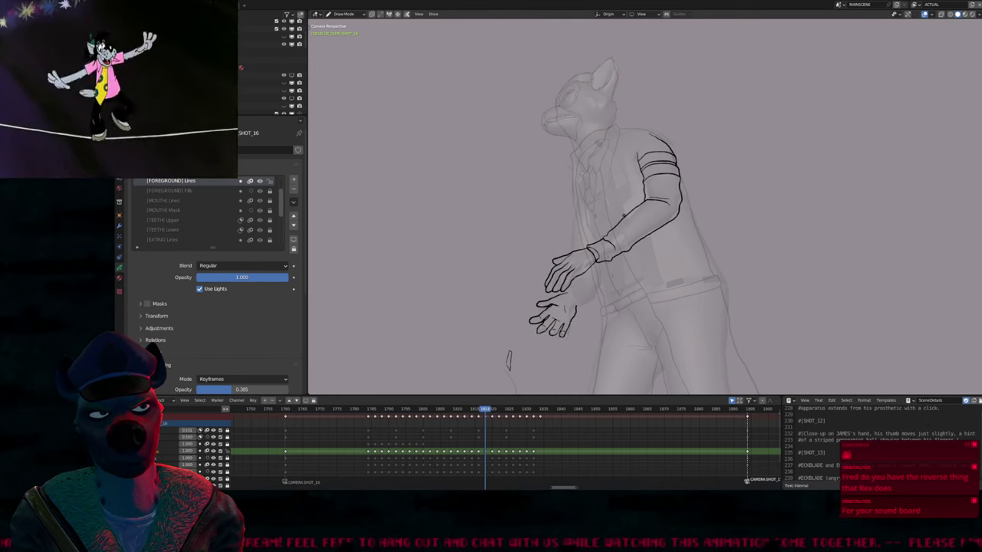
Frame the hands, then draw a cuff line at the lower wrist and a sleeve line between the hands
scroll(596, 251, up, 4)
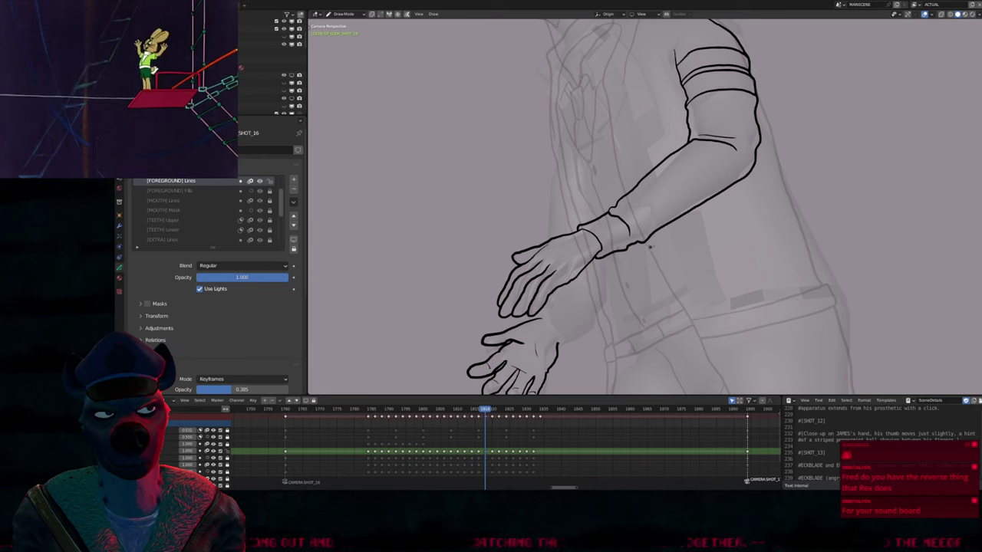
scroll(648, 231, down, 3)
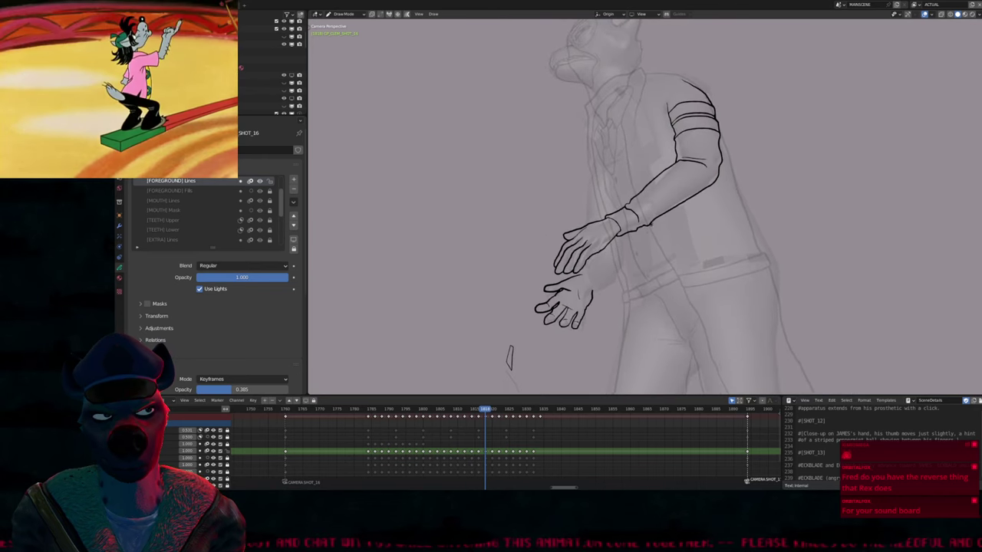
scroll(590, 301, up, 4)
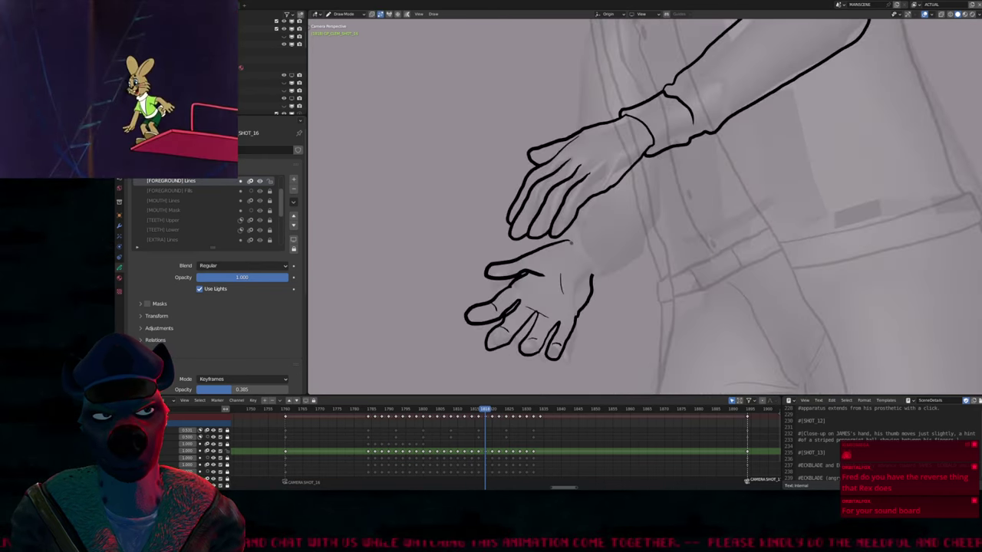
shift+middle_drag(619, 250, 601, 272)
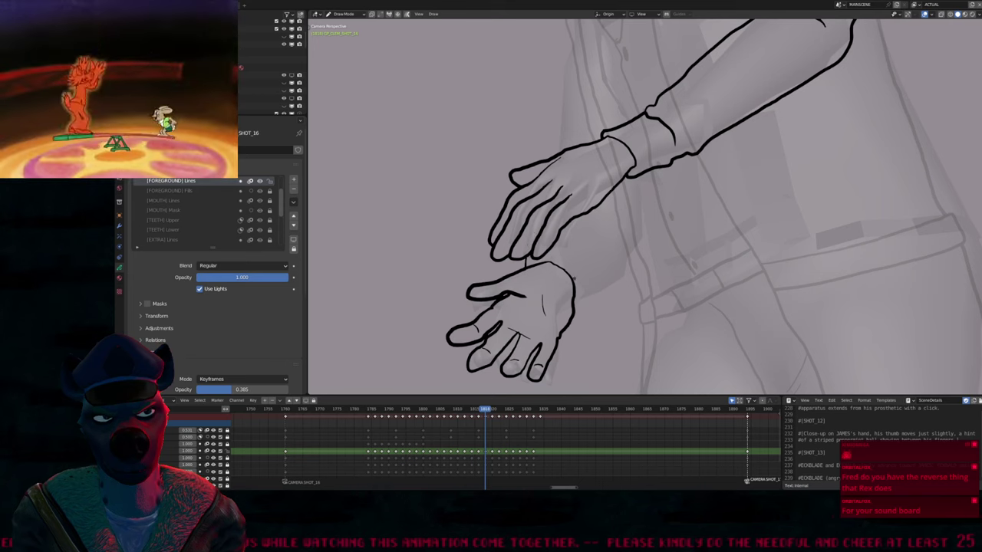
shift+middle_drag(533, 234, 502, 234)
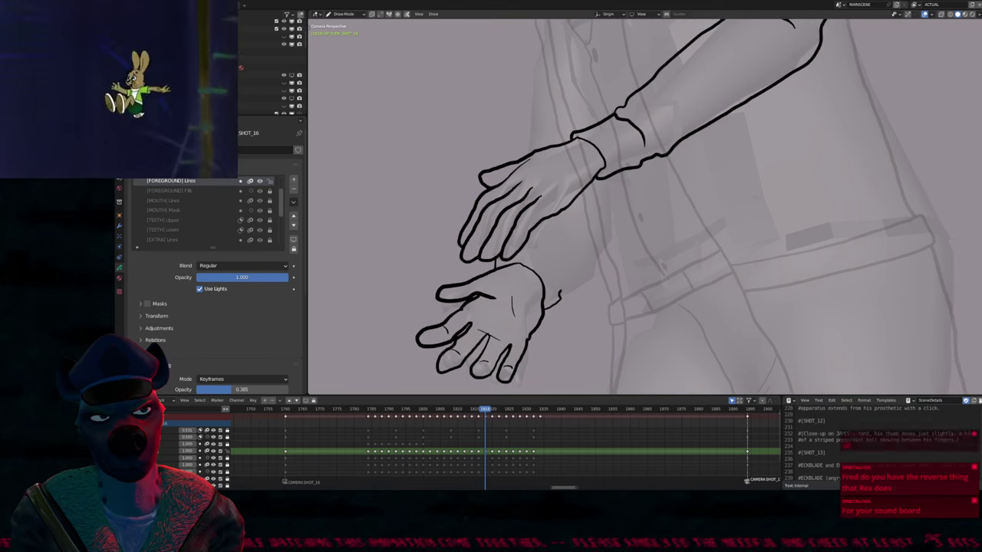
drag(535, 244, 544, 305)
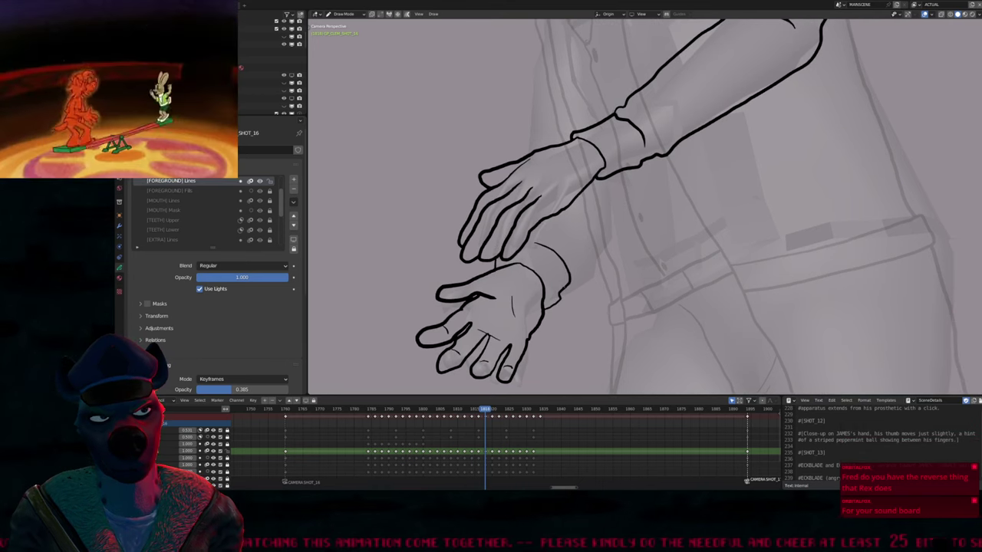
drag(597, 262, 577, 177)
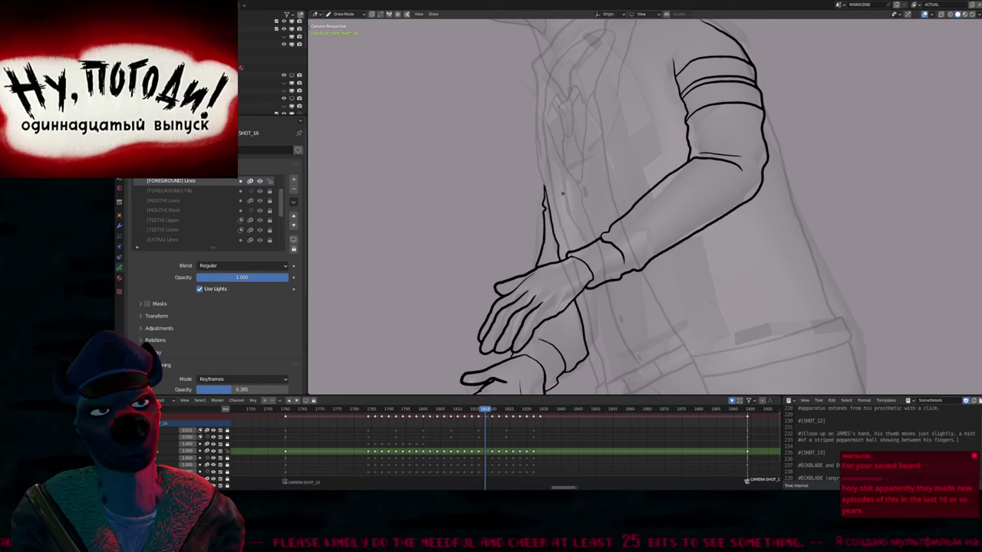
In Edit Mode, reshape the new sleeve stroke with soft falloff and delete the selected points
key(Tab)
click(535, 266)
key(g)
scroll(545, 274, up, 3)
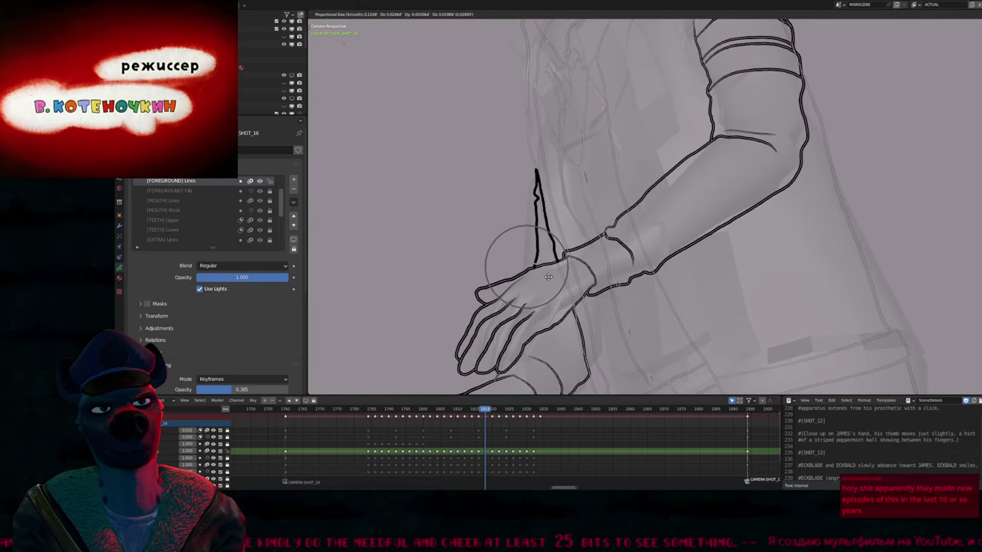
click(543, 211)
key(Delete)
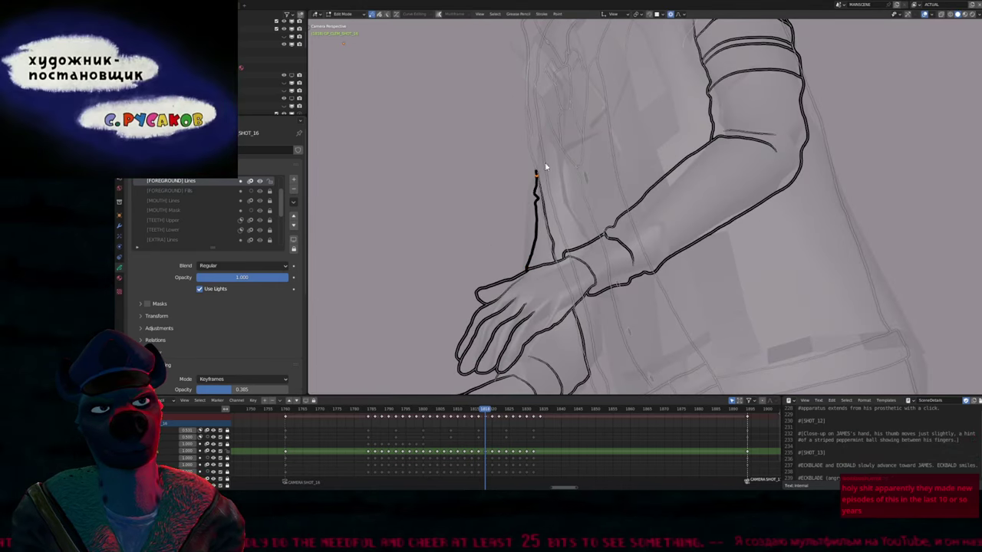
Reposition the stroke's top and lower points, then return to Draw Mode
click(538, 174)
key(g)
click(547, 175)
click(527, 270)
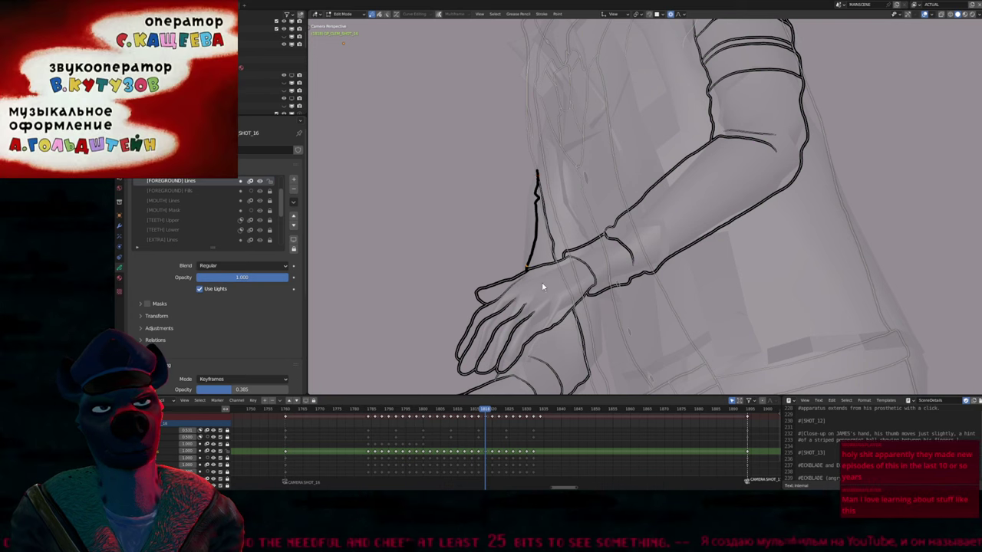
key(g)
scroll(550, 297, down, 5)
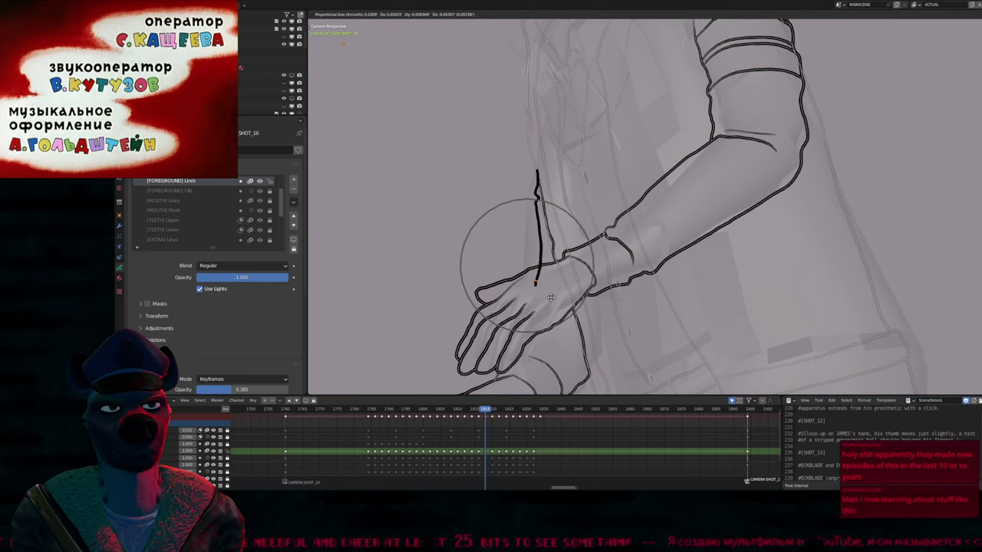
click(549, 298)
key(Tab)
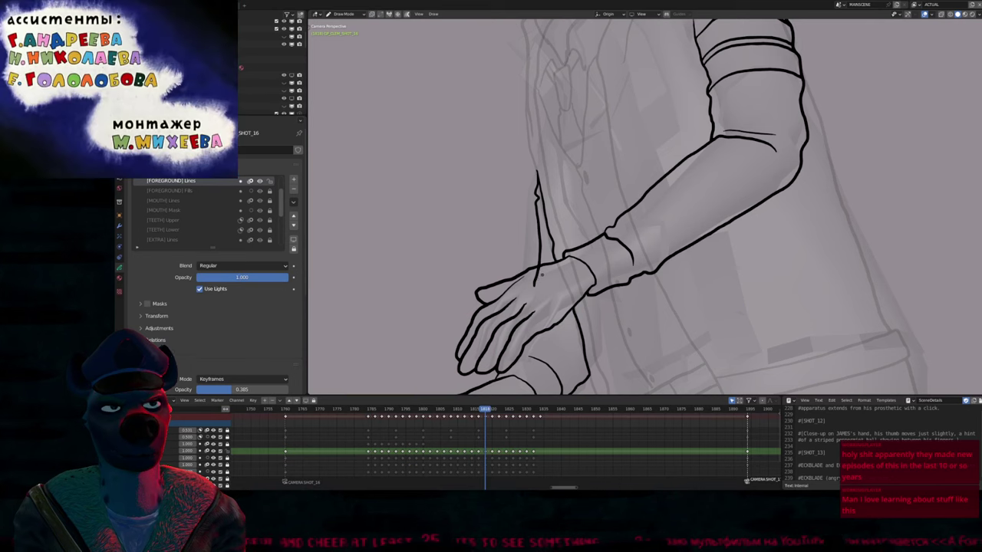
Zoom out and back in on the character to review the result
scroll(537, 280, down, 5)
scroll(458, 387, down, 2)
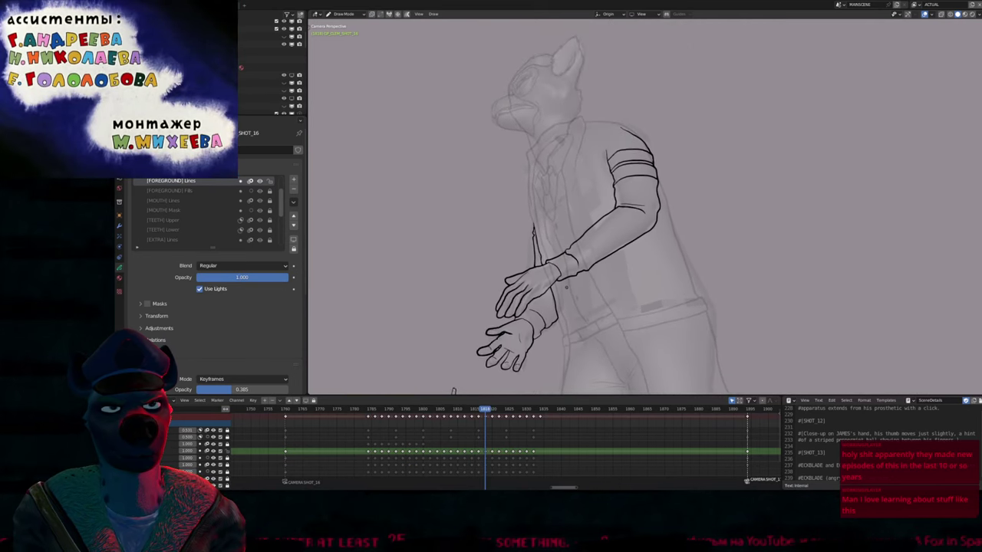
scroll(458, 388, up, 4)
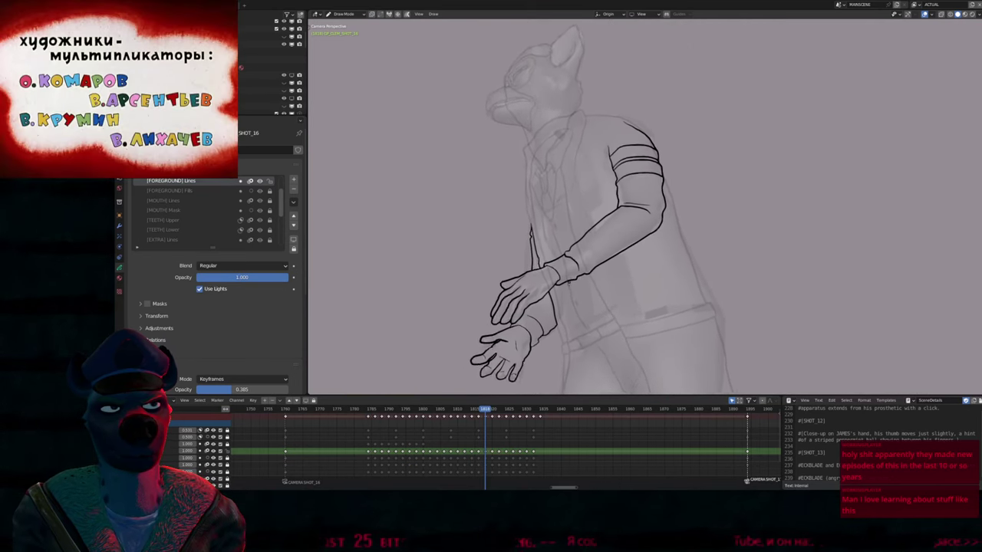
scroll(458, 388, up, 2)
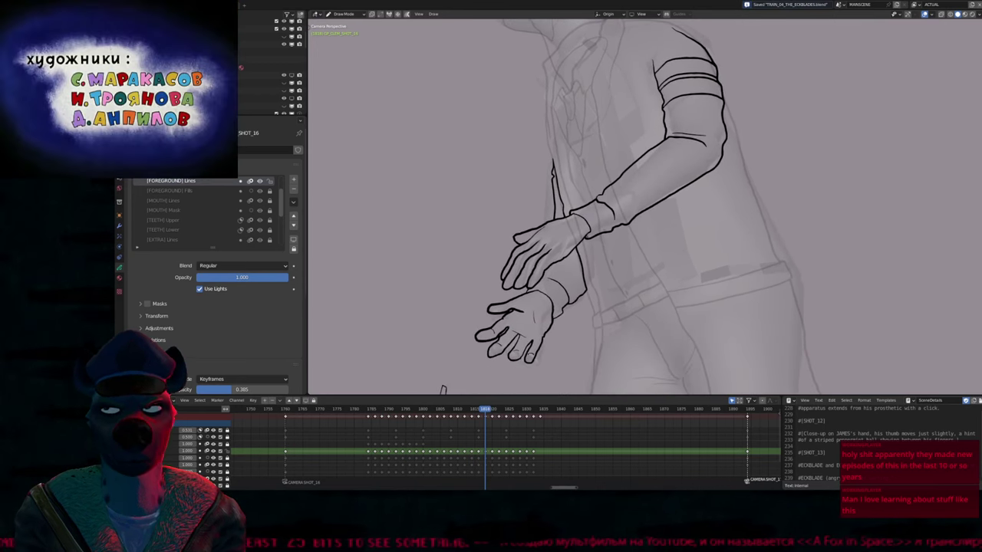
scroll(444, 387, up, 1)
shift+scroll(444, 387, up, 3)
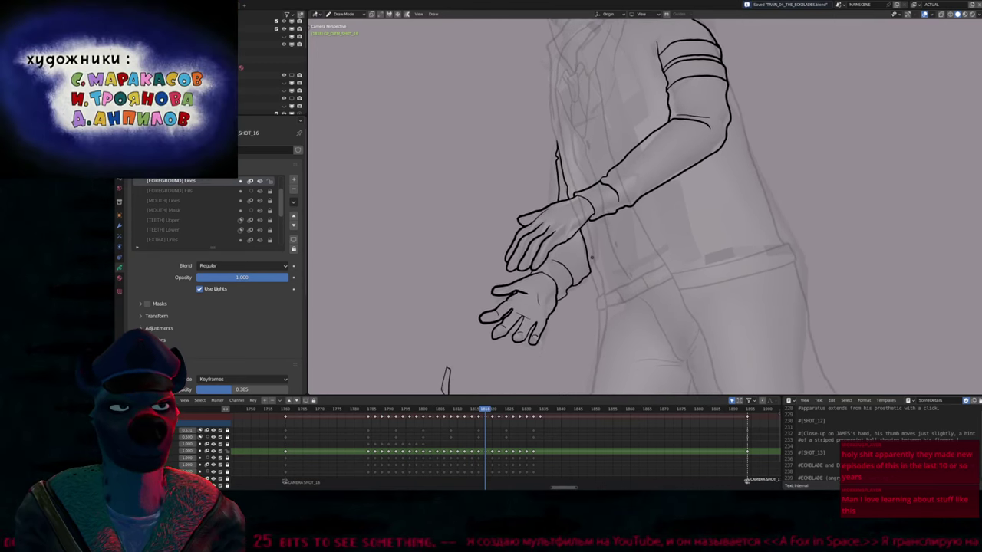
Nudge the view and step up through keyframes to the frame 1822 drawing
shift+scroll(460, 76, up, 1)
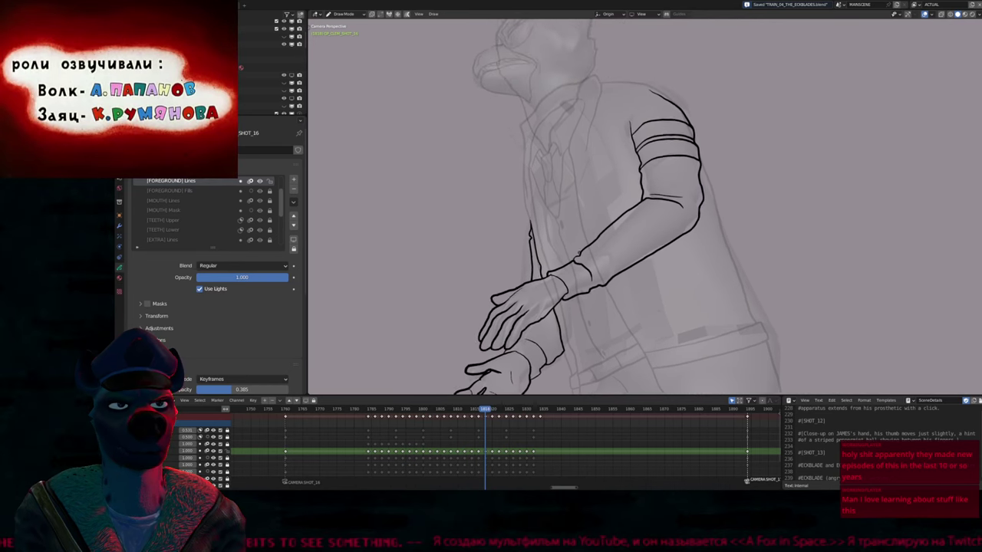
scroll(466, 66, down, 5)
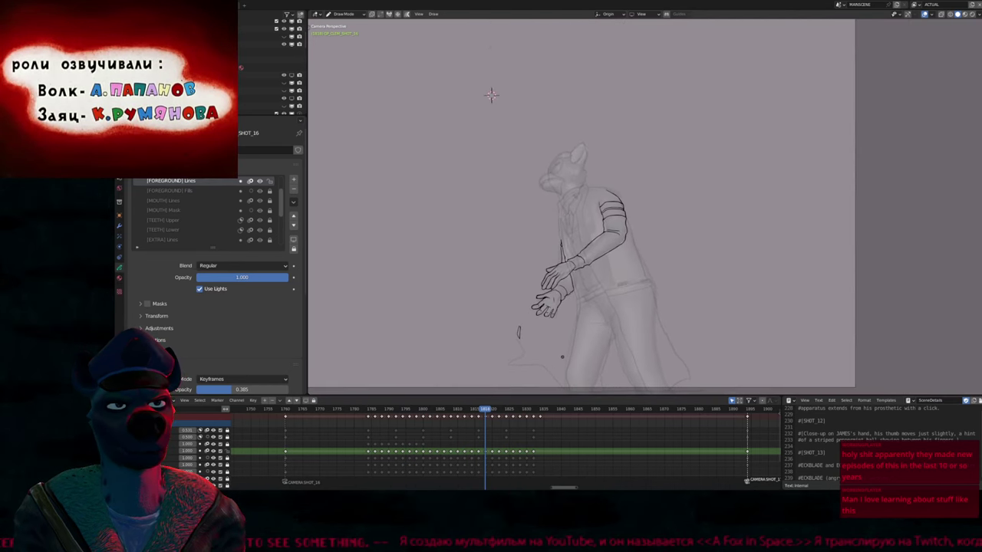
scroll(491, 93, up, 8)
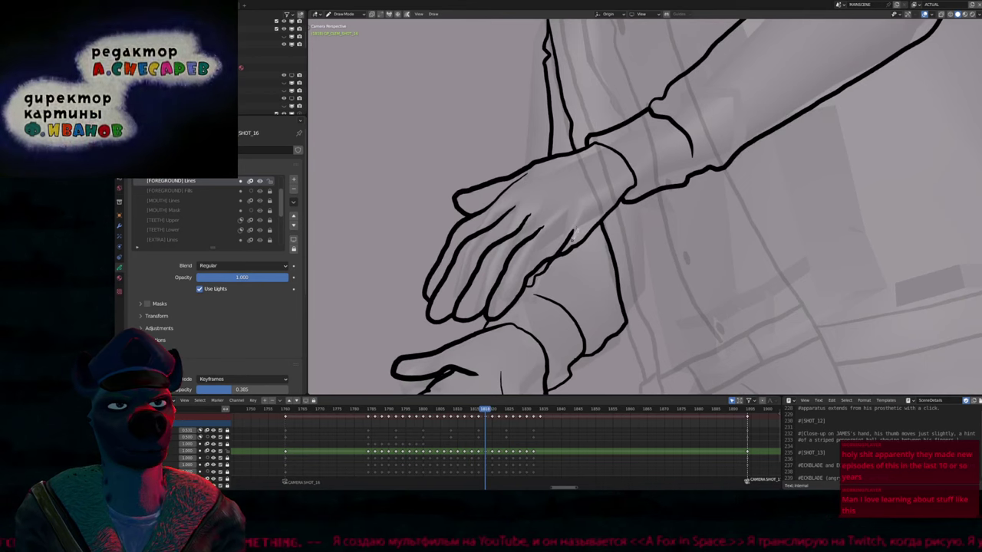
scroll(644, 207, down, 8)
scroll(644, 207, down, 1)
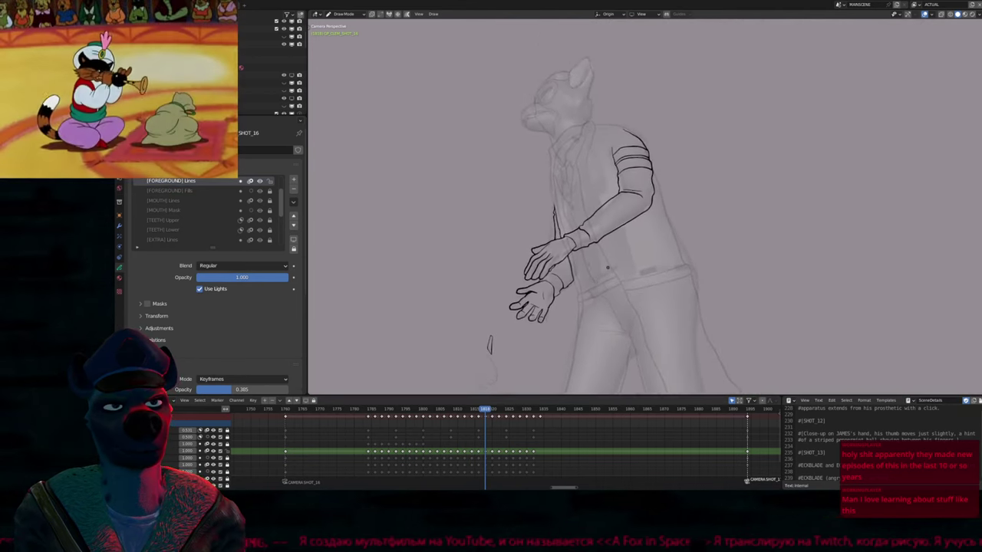
scroll(644, 207, up, 2)
shift+middle_drag(645, 207, 637, 203)
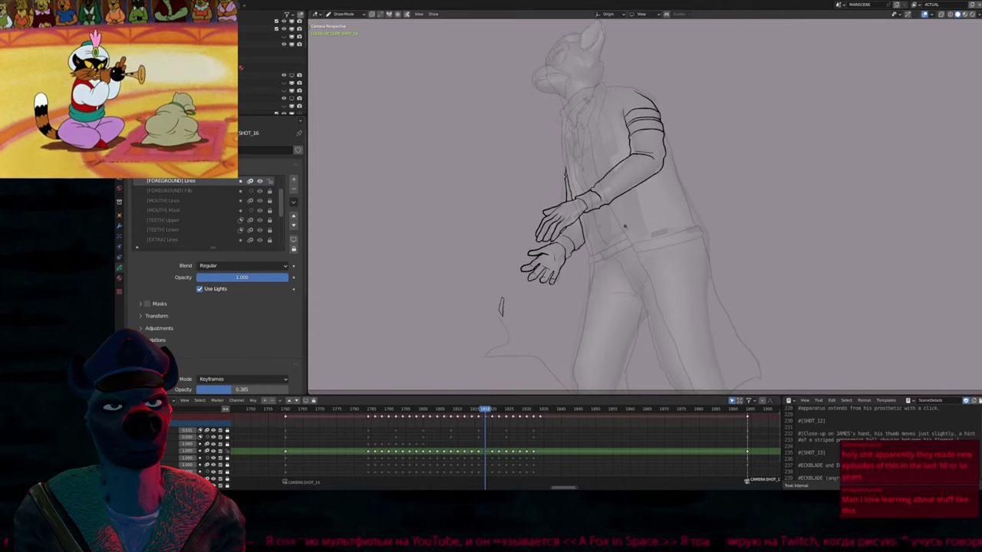
key(Up)
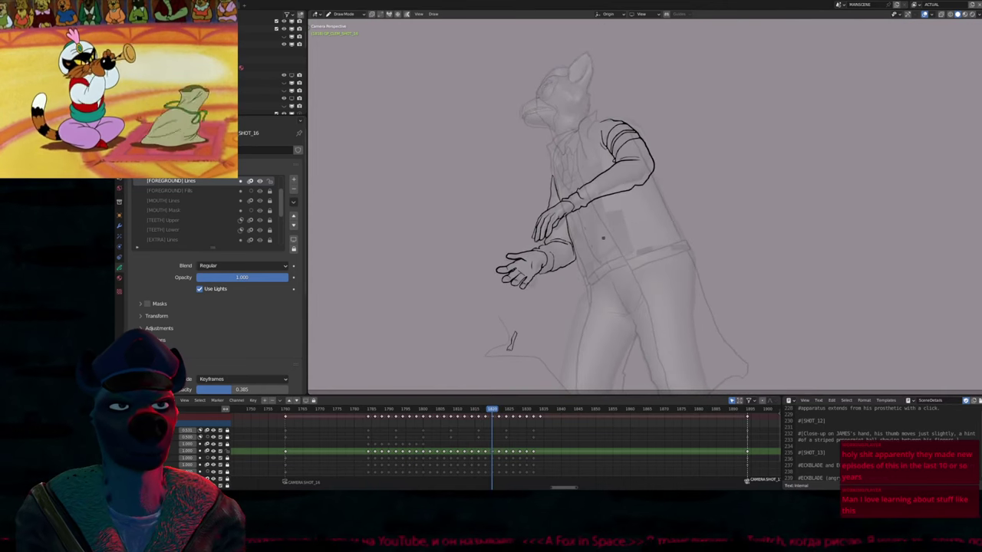
key(Up)
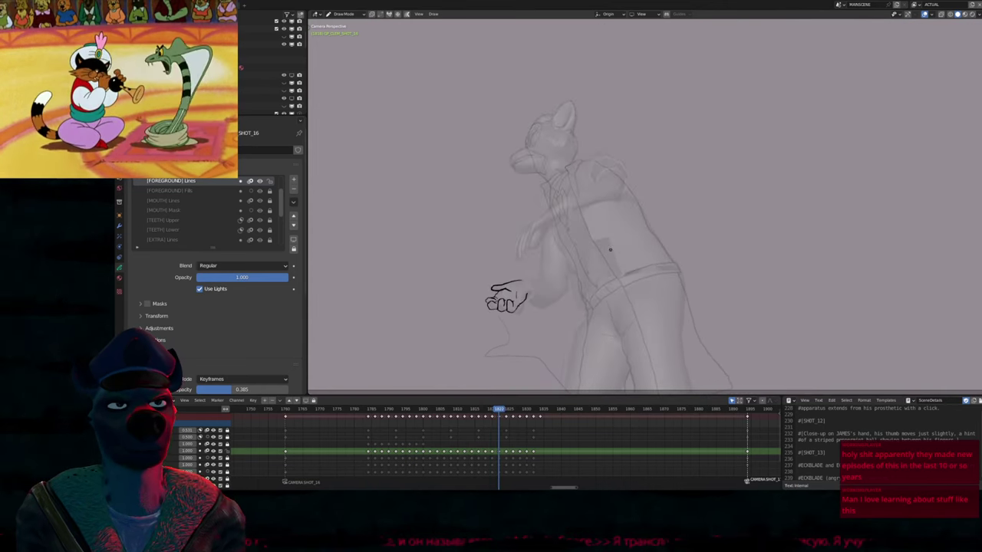
Compare neighbouring frames, then return to frame 1822 and frame the hand and arm
scroll(526, 293, up, 5)
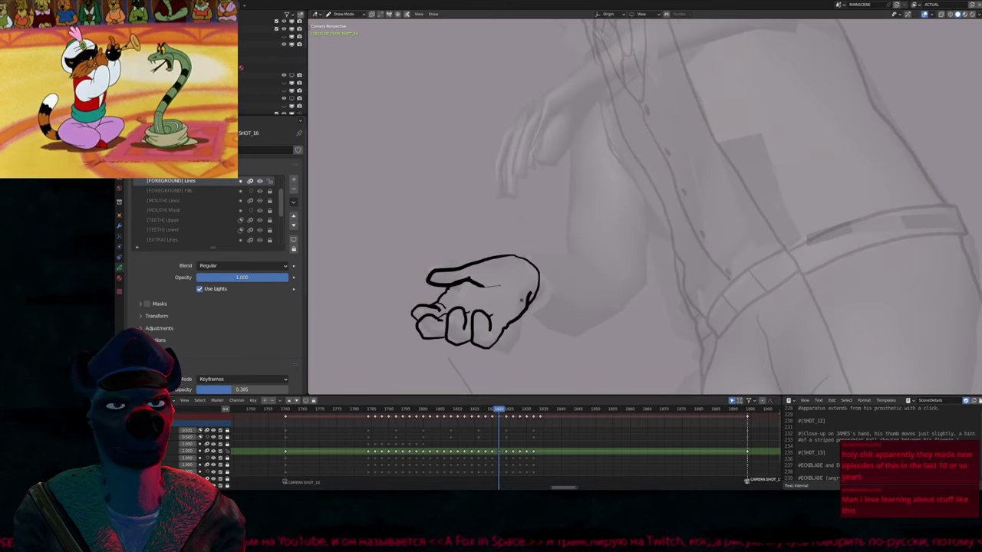
key(Down)
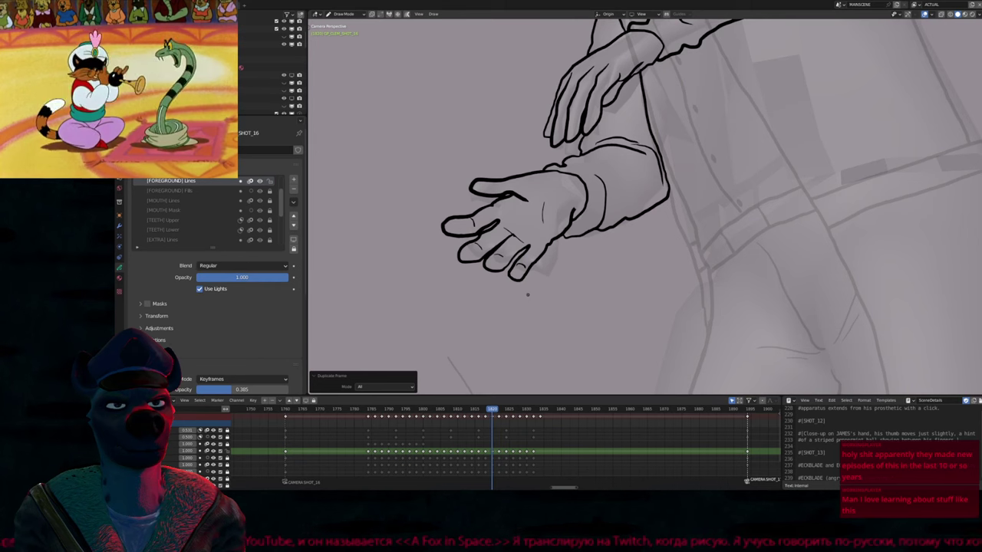
key(Right)
key(Right)
key(Right)
key(Right)
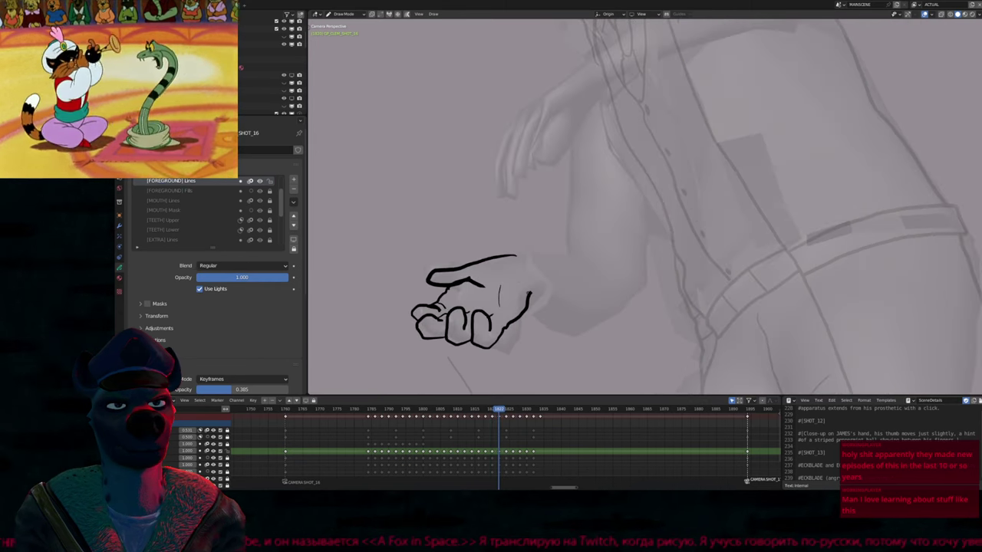
key(Left)
key(Left)
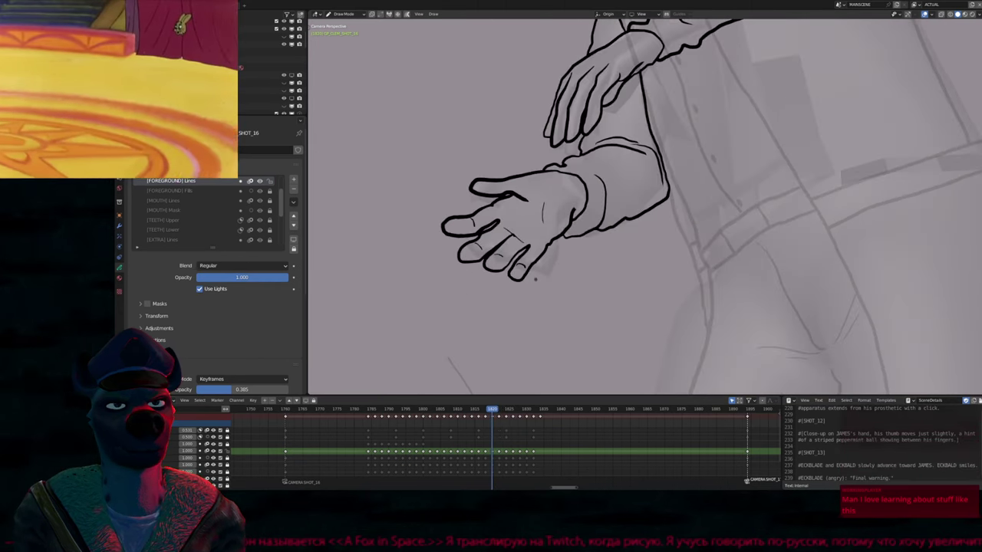
key(Right)
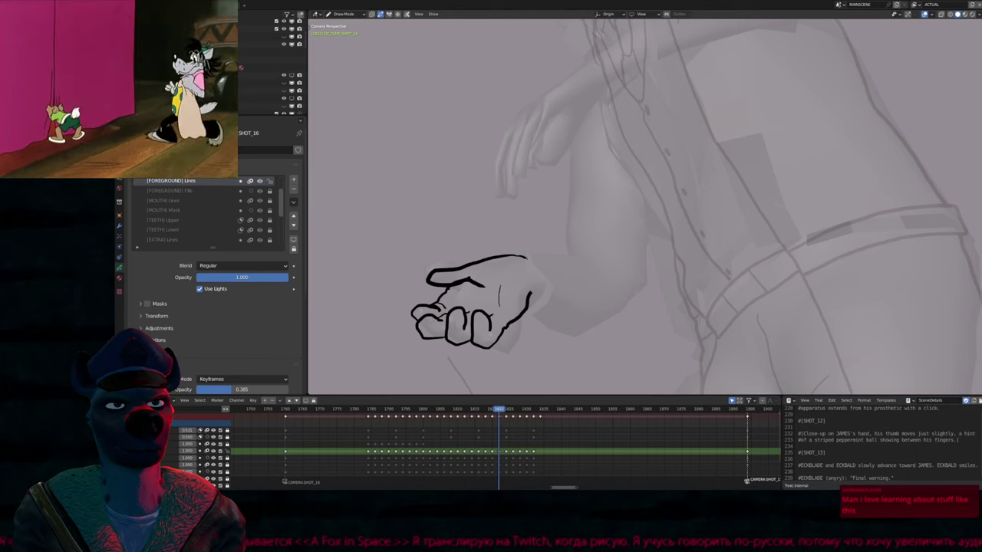
mouse_move(548, 285)
middle_down()
mouse_move(575, 278)
mouse_move(557, 302)
mouse_move(537, 291)
middle_up()
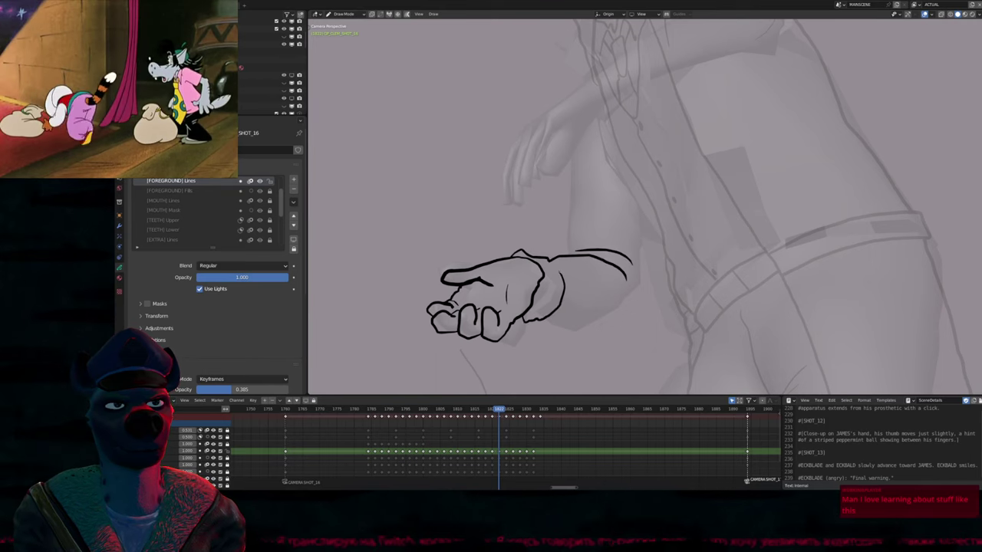
mouse_move(557, 270)
middle_down()
mouse_move(521, 289)
mouse_move(506, 284)
middle_up()
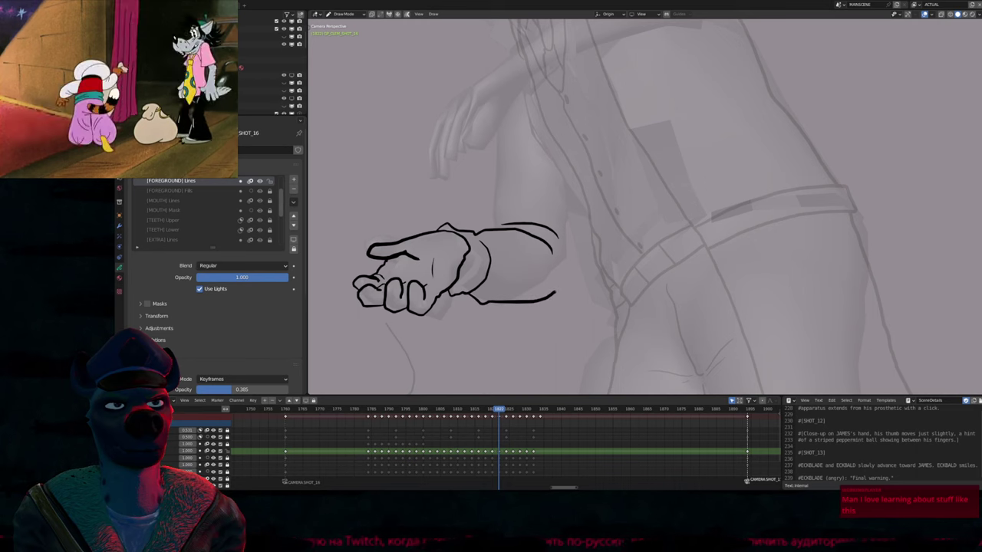
Draw the sleeve outline from the hand up toward the shoulder
drag(557, 282, 567, 269)
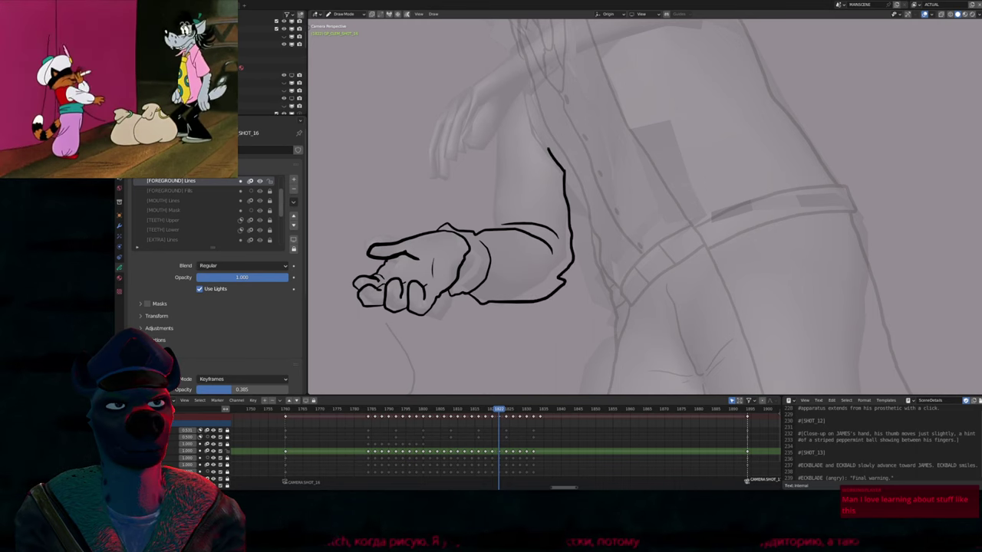
drag(548, 148, 535, 127)
shift+middle_drag(534, 126, 552, 211)
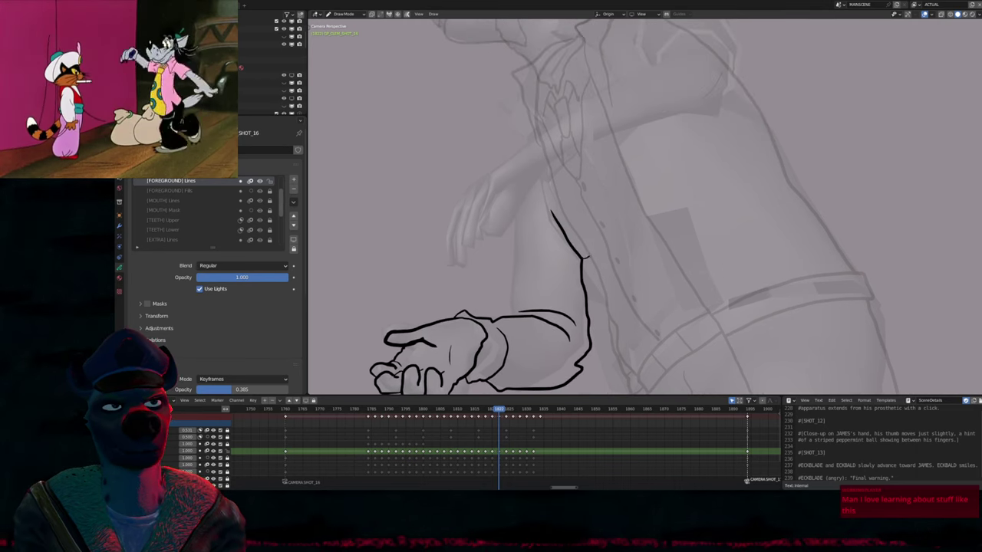
drag(541, 146, 526, 99)
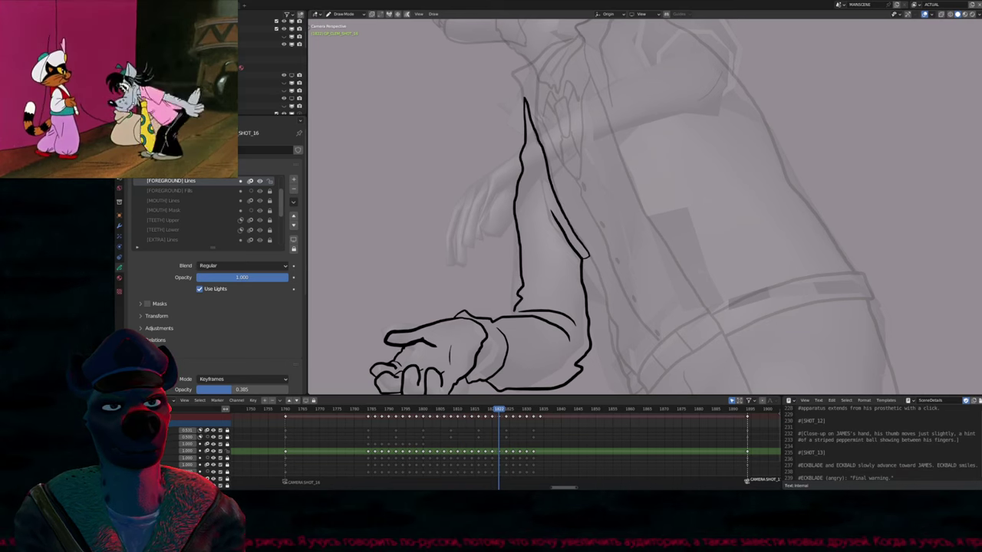
Erase the elbow crease lines and redraw the inner forearm line straighter
key(f)
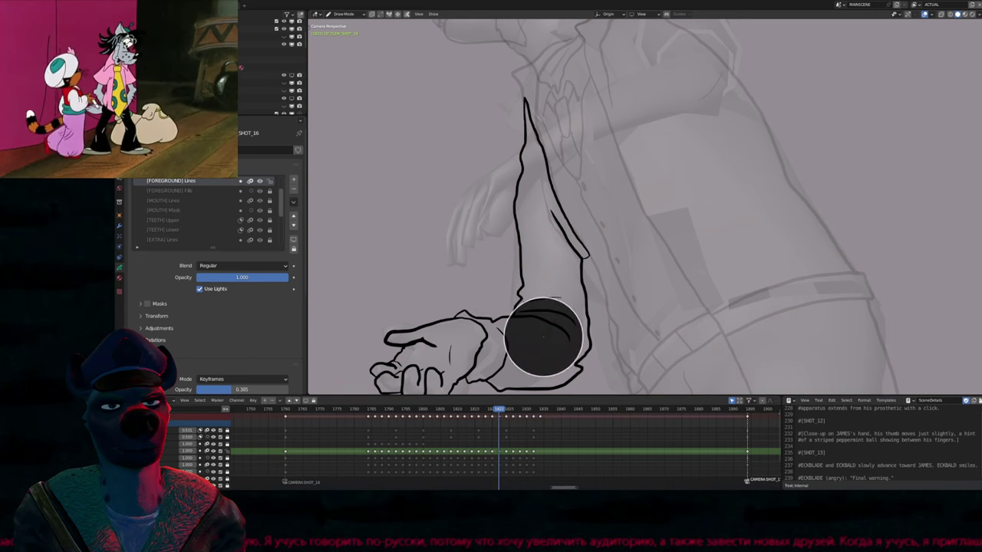
click(588, 337)
mouse_move(524, 301)
mouse_down()
mouse_move(574, 330)
mouse_move(558, 338)
mouse_up()
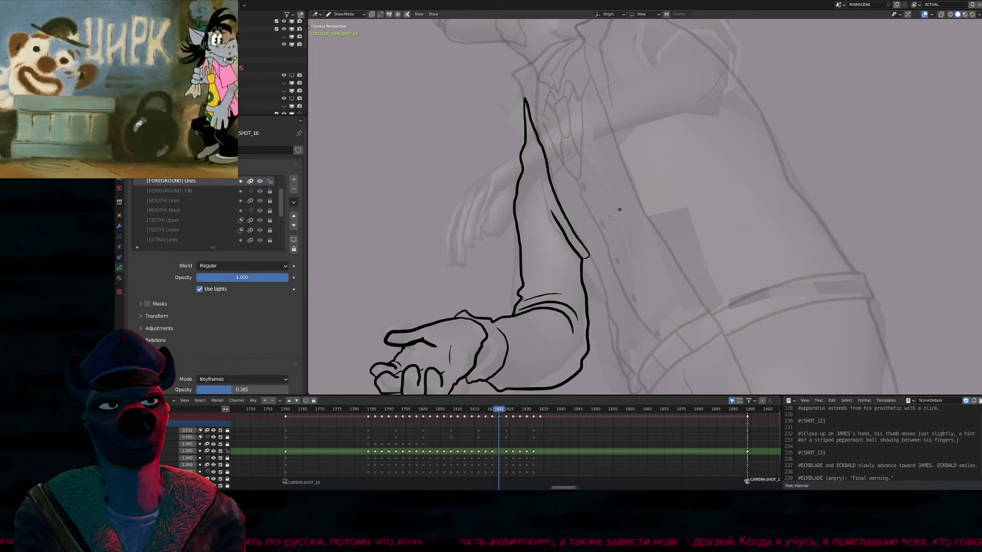
drag(553, 216, 581, 259)
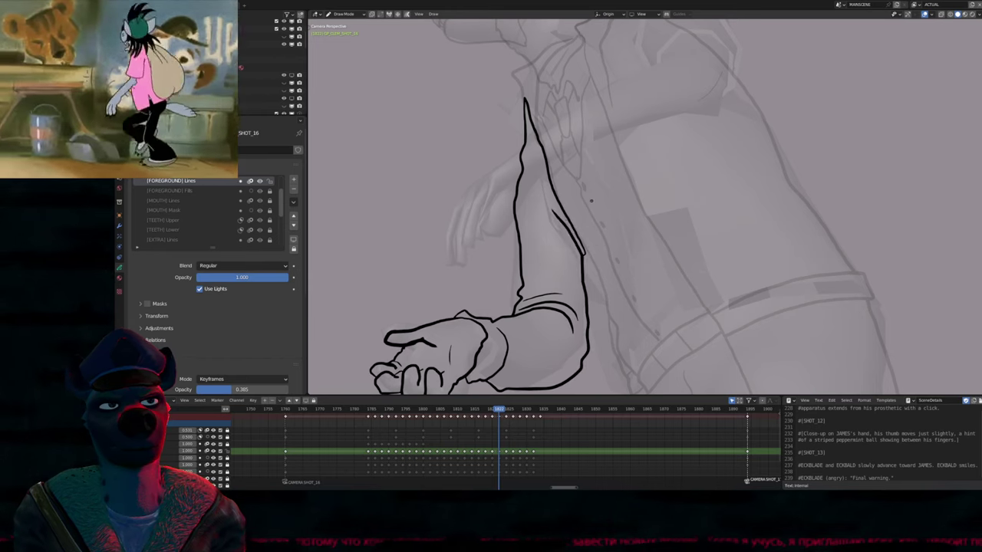
drag(552, 180, 583, 247)
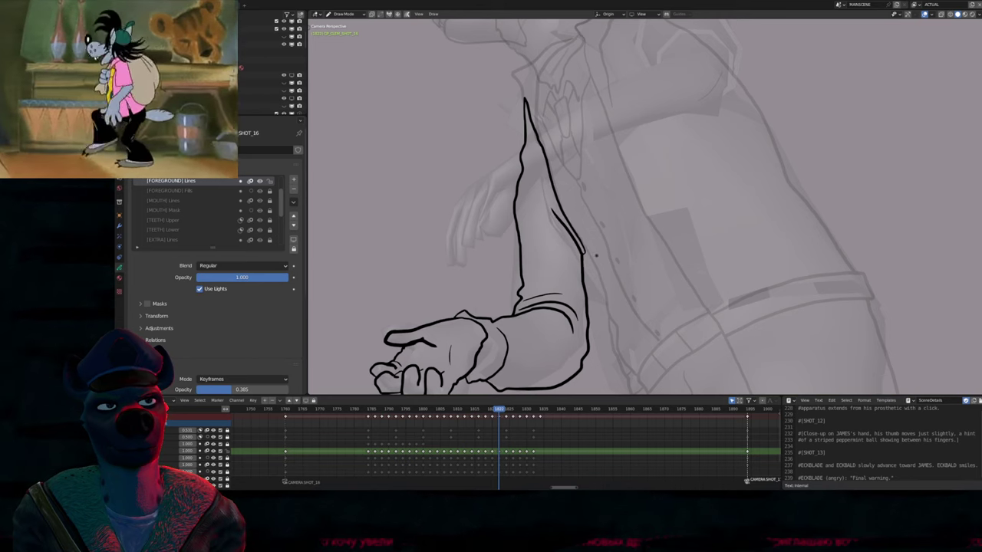
scroll(644, 207, down, 3)
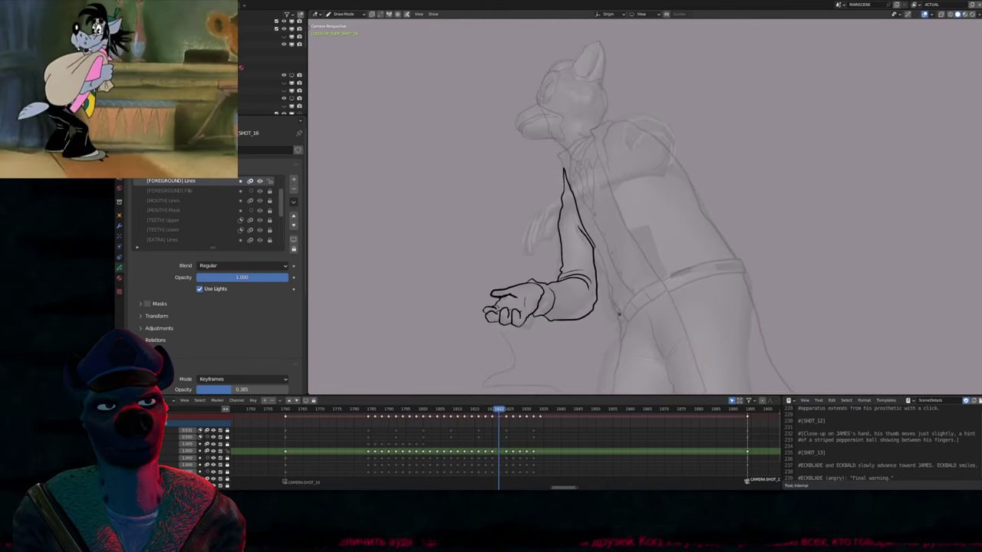
Compare the arm poses on frames 1814, 1818 and 1820, stopping on frame 1818
shift+scroll(644, 207, down, 3)
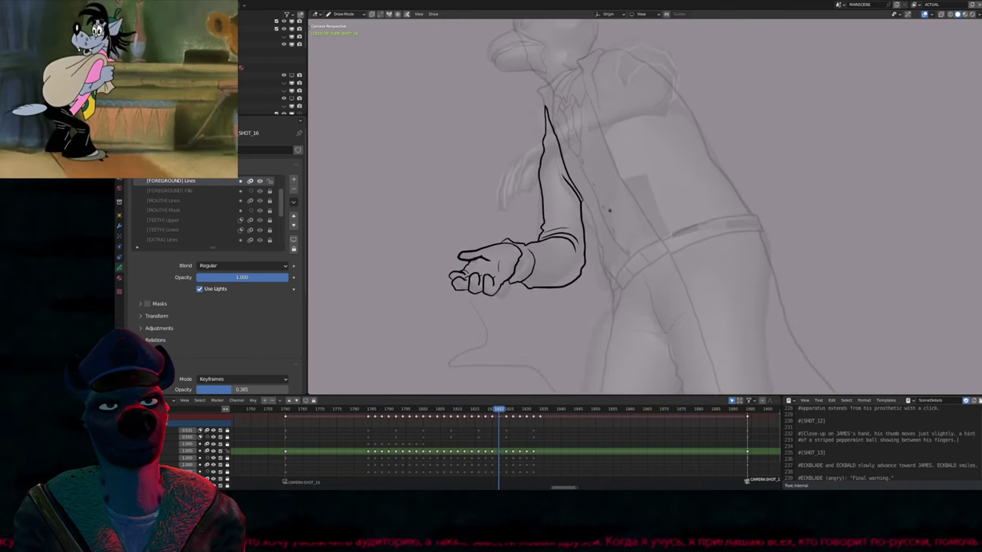
shift+scroll(645, 207, up, 4)
key(Down)
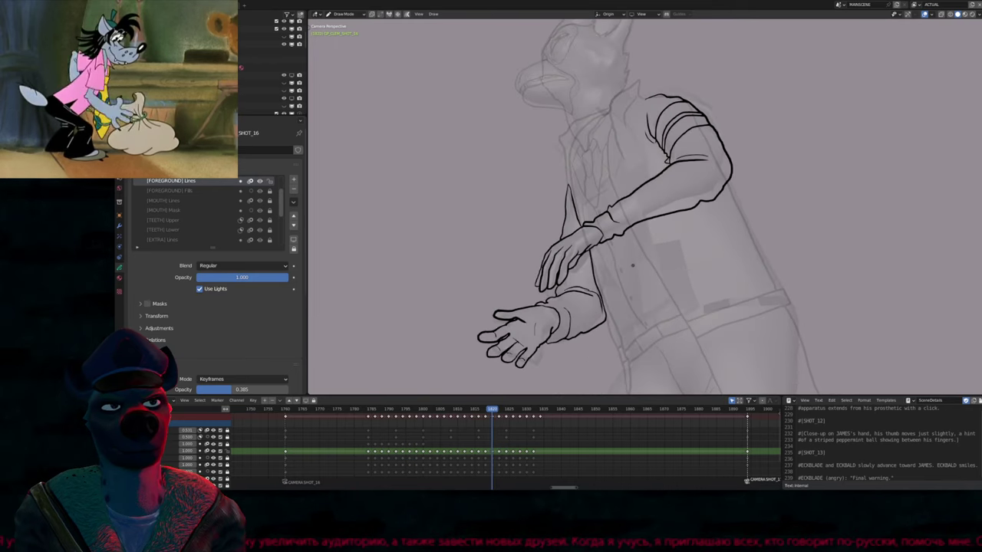
key(Down)
key(Down)
key(Up)
key(Up)
key(Up)
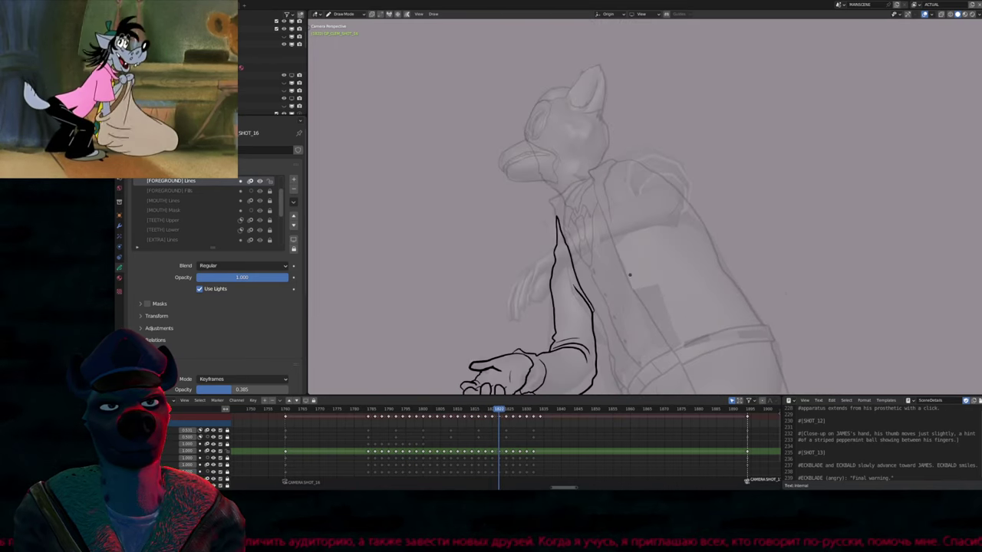
key(Down)
key(Down)
key(Down)
key(Down)
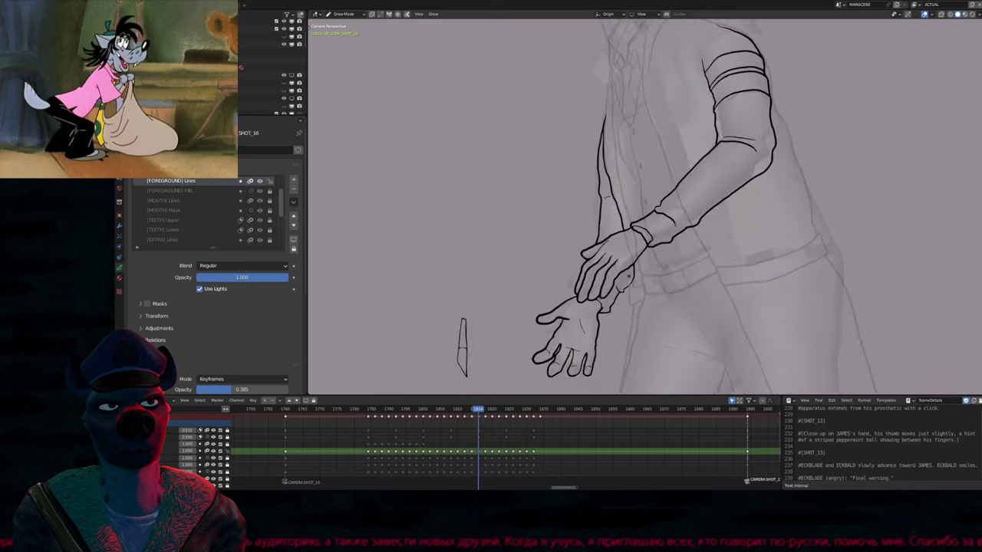
key(Up)
key(Up)
key(Up)
key(Down)
On frame 1818, move the hand strokes with soft falloff and return to Draw Mode
key(Tab)
key(g)
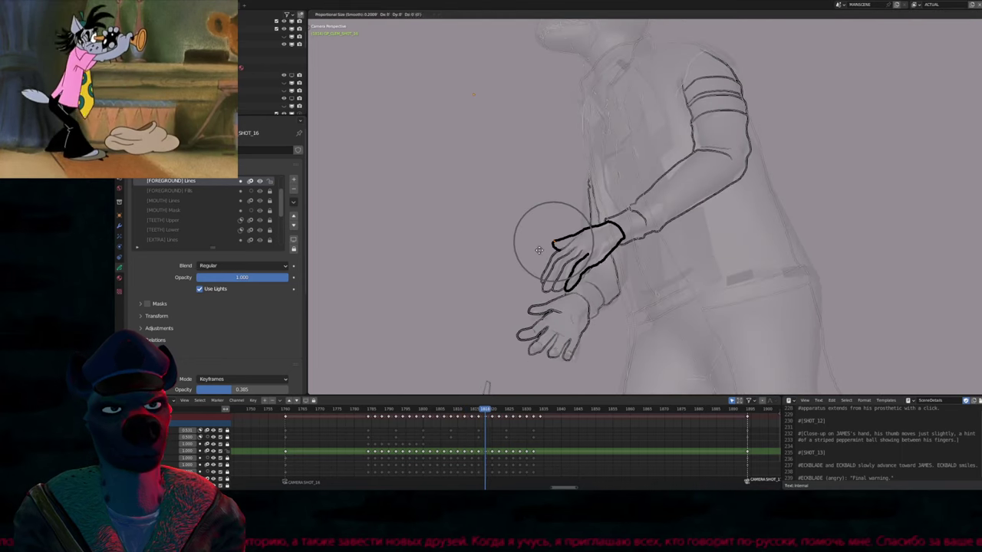
scroll(539, 253, down, 6)
click(540, 257)
key(Tab)
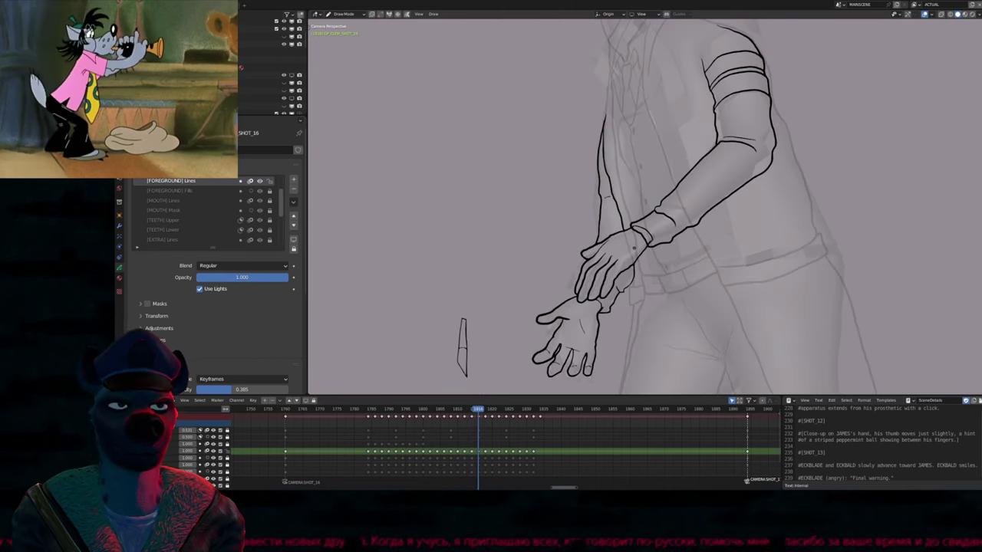
Step through neighbouring keyframes to check the motion, then enter Edit Mode on the later pose
key(Down)
key(Up)
key(Up)
key(Down)
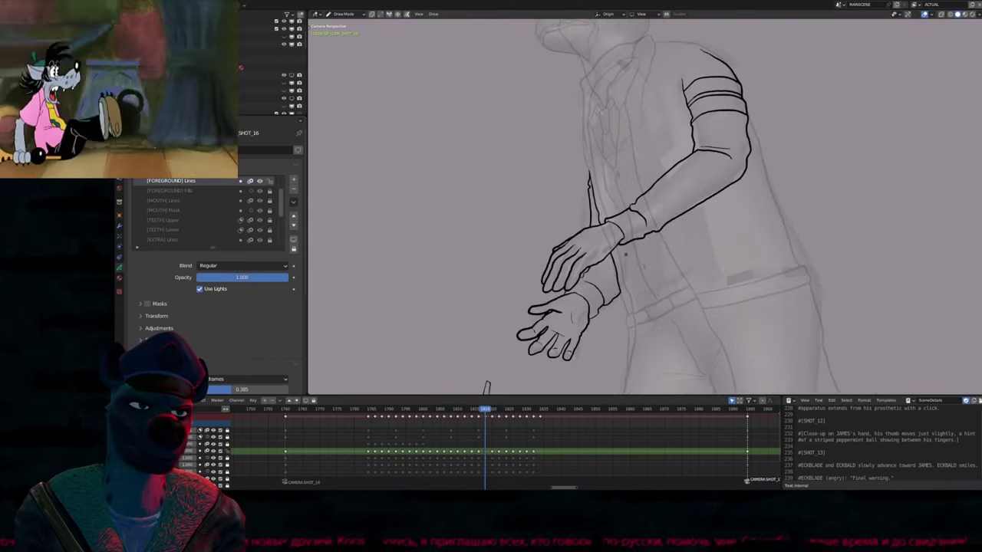
key(Down)
key(Down)
key(Up)
key(Up)
key(Up)
key(Up)
key(Down)
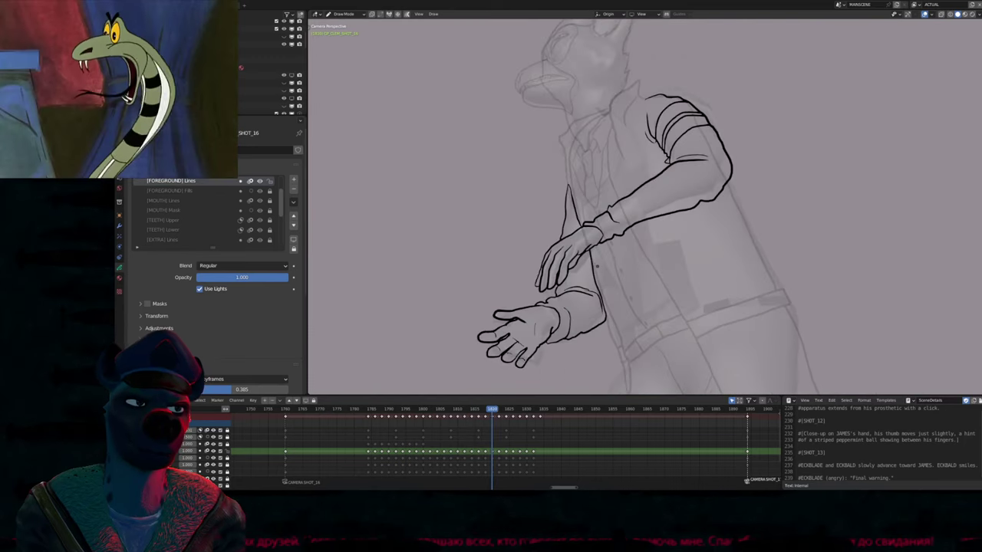
key(Tab)
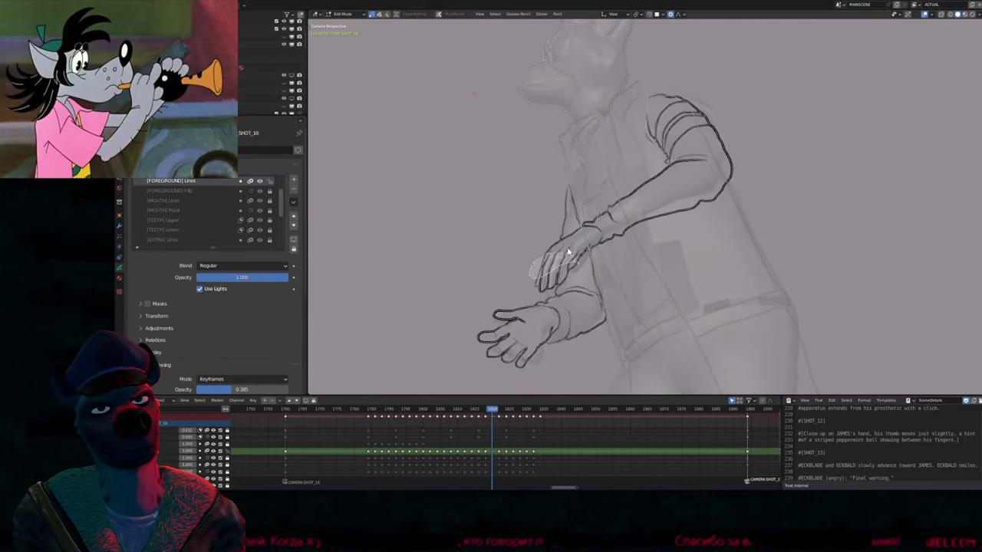
Select the arm and hand strokes and compare frames 1820 and 1822, ending on 1822
mouse_move(531, 293)
mouse_down()
mouse_move(606, 235)
mouse_move(767, 171)
mouse_move(685, 125)
mouse_up()
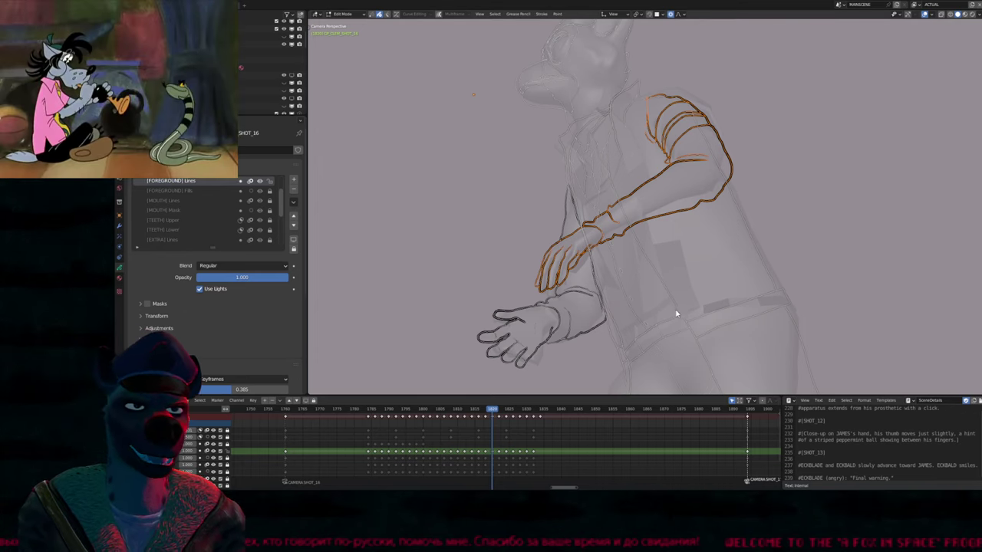
middle_drag(683, 243, 687, 253)
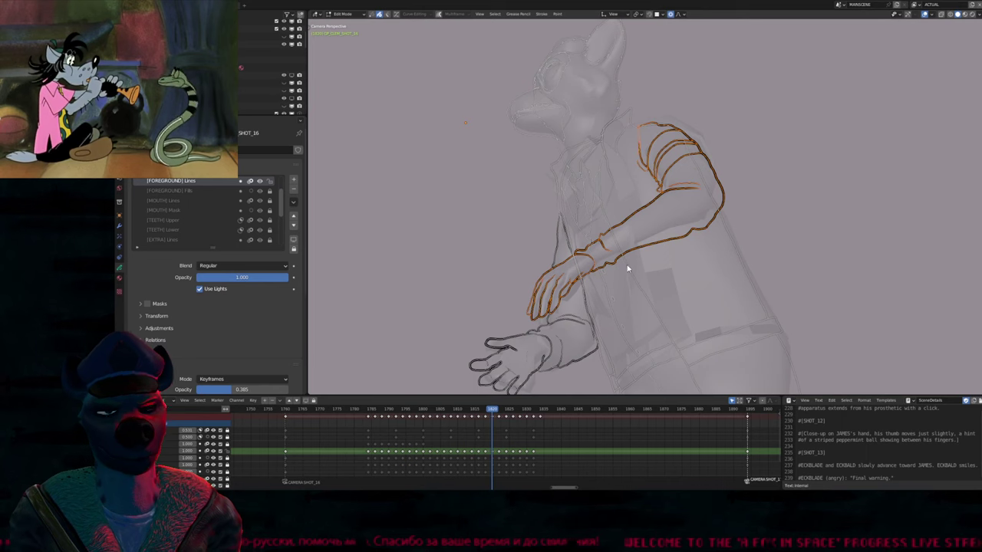
key(Right)
key(Right)
key(Left)
key(Left)
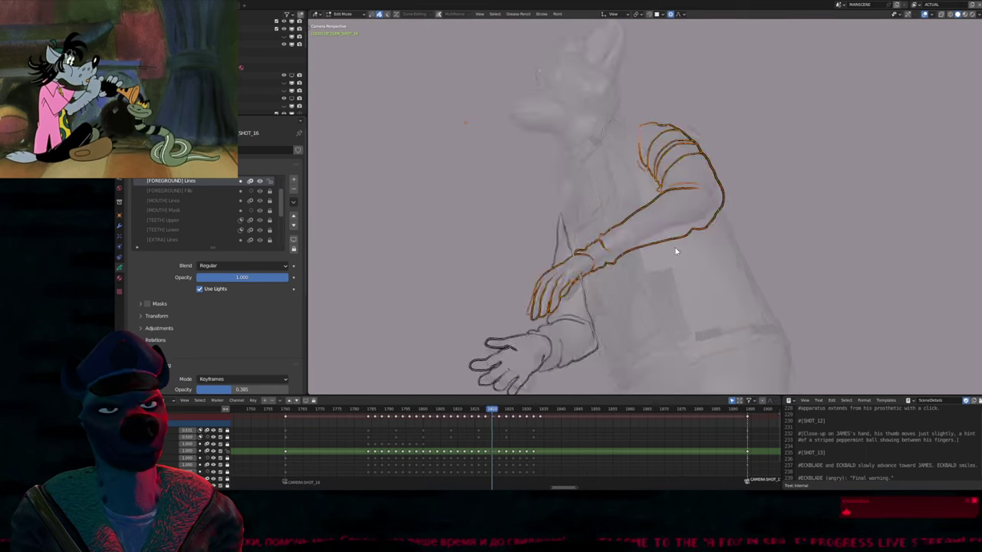
key(Right)
key(Right)
key(Left)
key(Left)
key(Right)
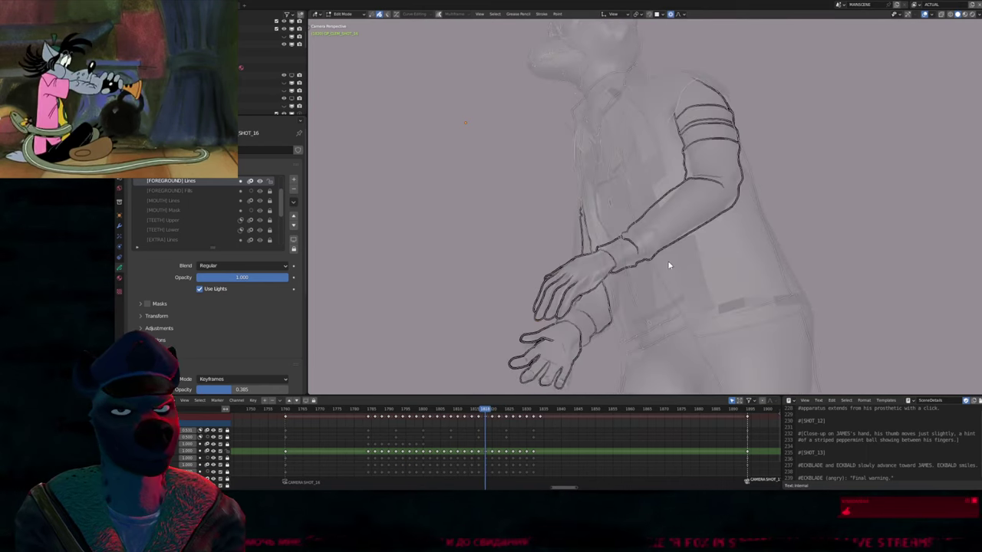
key(Left)
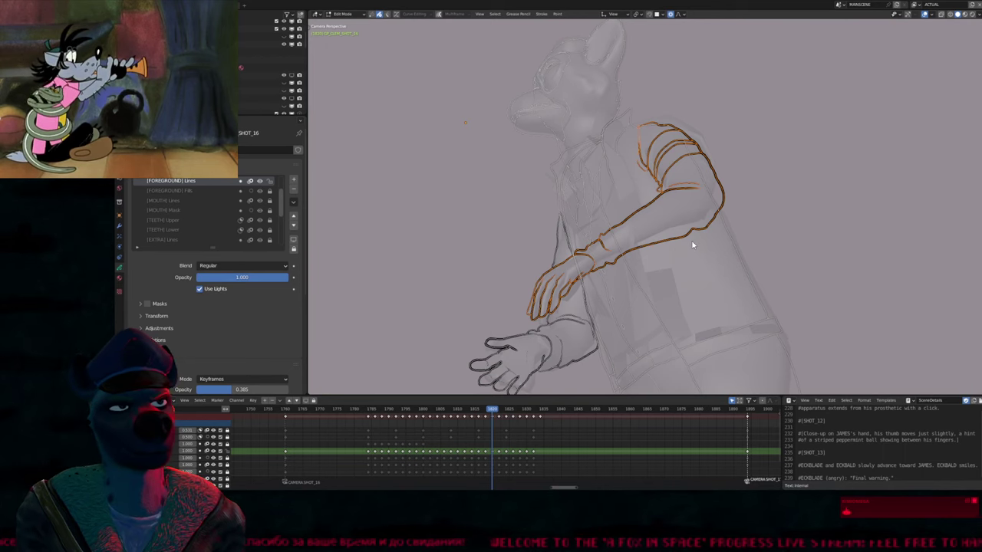
key(Right)
key(Right)
key(Left)
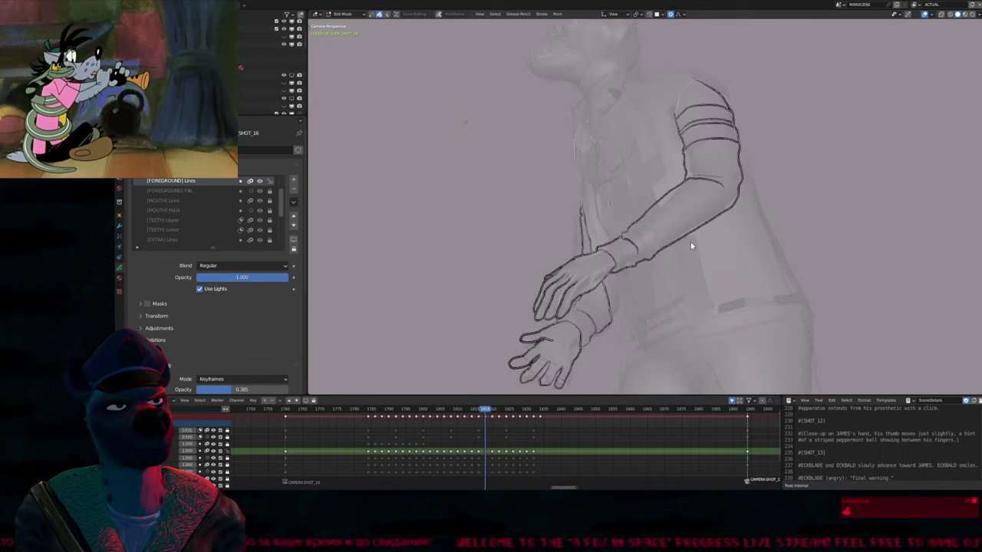
key(Left)
key(Right)
key(Right)
Paste the arm strokes on frame 1822, rotate them and raise them up-right with proportional falloff
key(ctrl+v)
key(g)
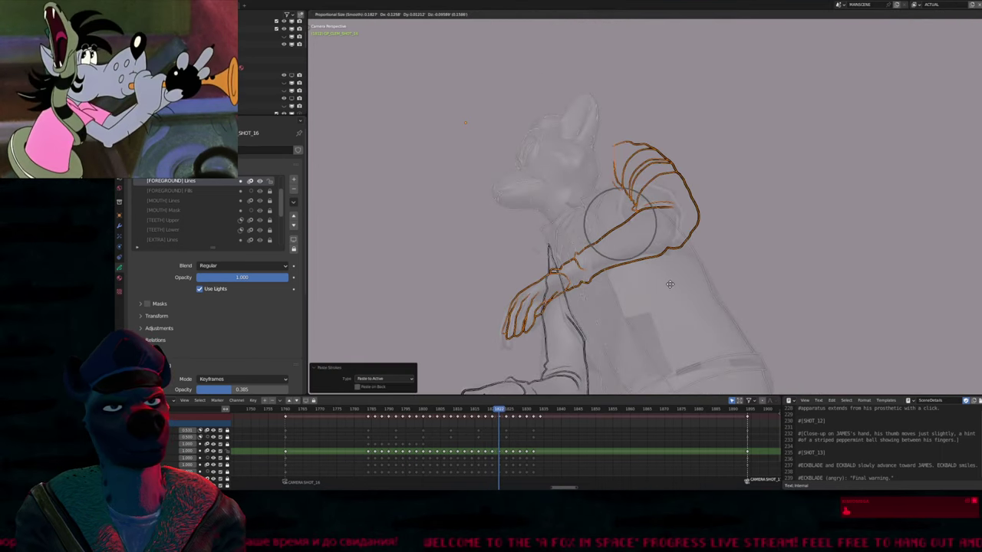
click(711, 263)
key(r)
click(717, 261)
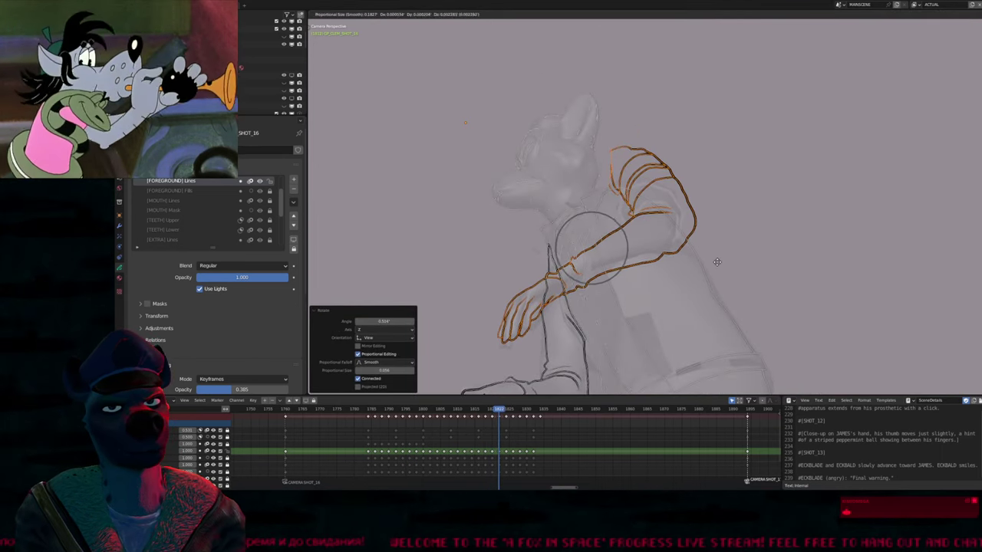
key(g)
click(863, 224)
key(ctrl+Tab)
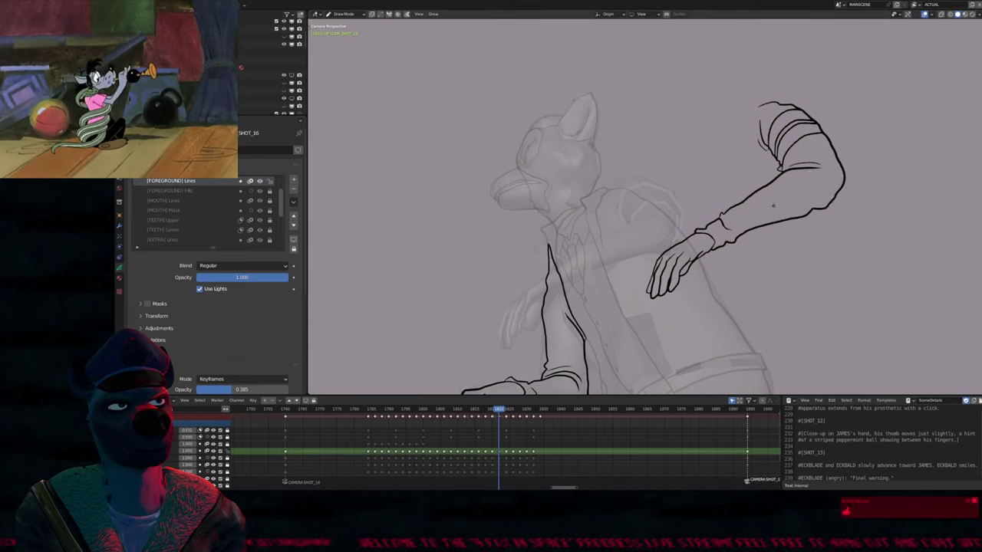
Redraw the shoulder outline and its short hatch lines using a smaller brush
mouse_move(759, 108)
mouse_down()
mouse_move(805, 122)
mouse_move(811, 103)
mouse_move(850, 163)
mouse_up()
key(f)
click(853, 166)
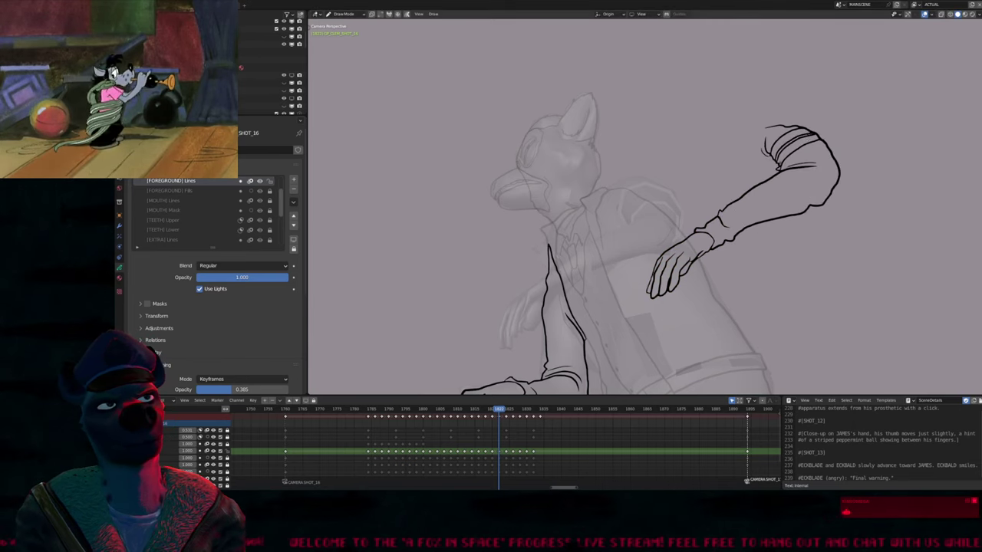
mouse_move(767, 150)
mouse_down()
mouse_move(813, 130)
mouse_move(792, 146)
mouse_move(767, 146)
mouse_move(765, 178)
mouse_up()
key(ctrl+z)
key(f)
click(882, 161)
key(ctrl+z)
key(f)
click(796, 164)
mouse_move(798, 145)
mouse_down()
mouse_move(768, 184)
mouse_move(777, 176)
mouse_up()
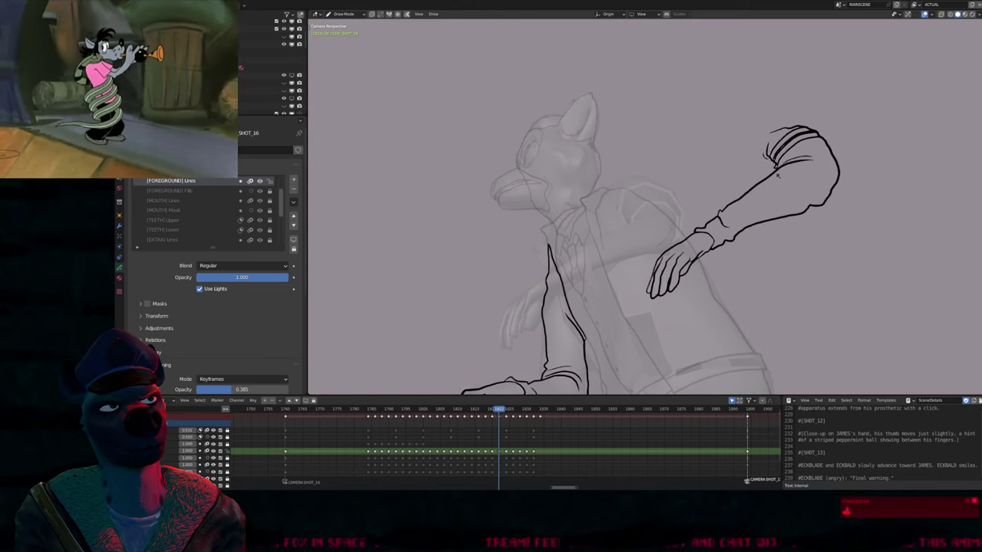
Move the arm down-left with a widened proportional falloff, then return to Draw Mode
key(Tab)
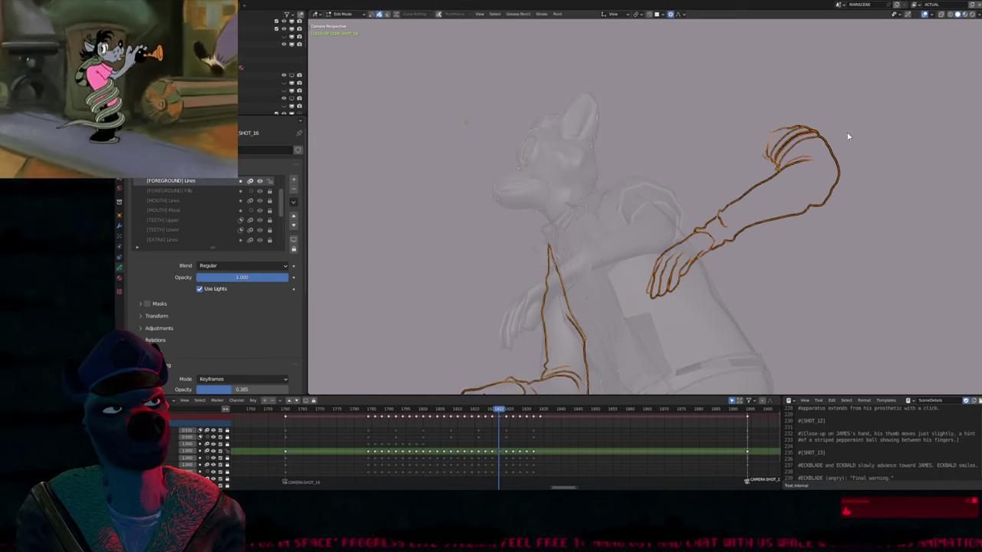
key(g)
scroll(736, 211, up, 6)
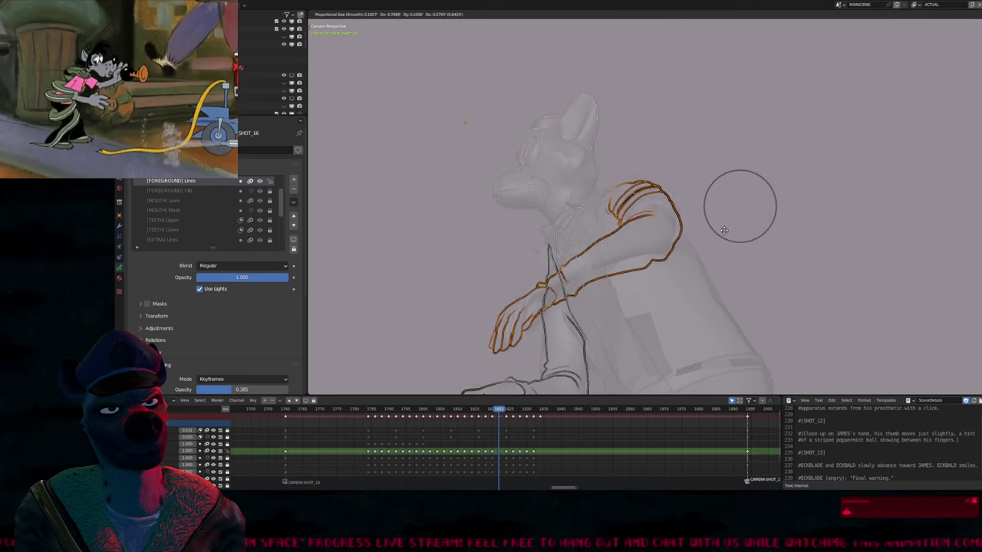
click(694, 221)
key(Tab)
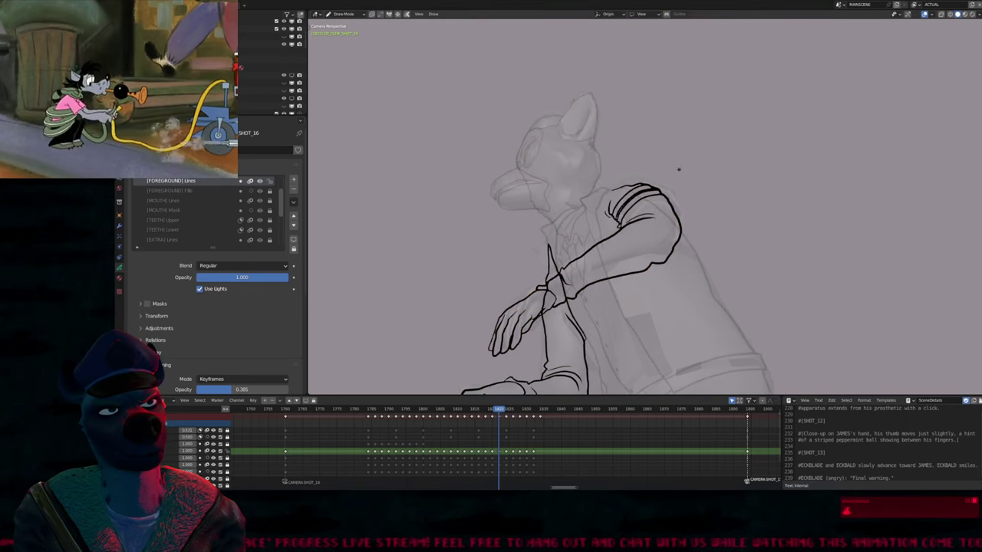
Draw a fuller outer edge along the arm
mouse_move(678, 170)
mouse_down()
mouse_move(671, 244)
mouse_move(685, 226)
mouse_move(646, 264)
mouse_move(593, 283)
mouse_up()
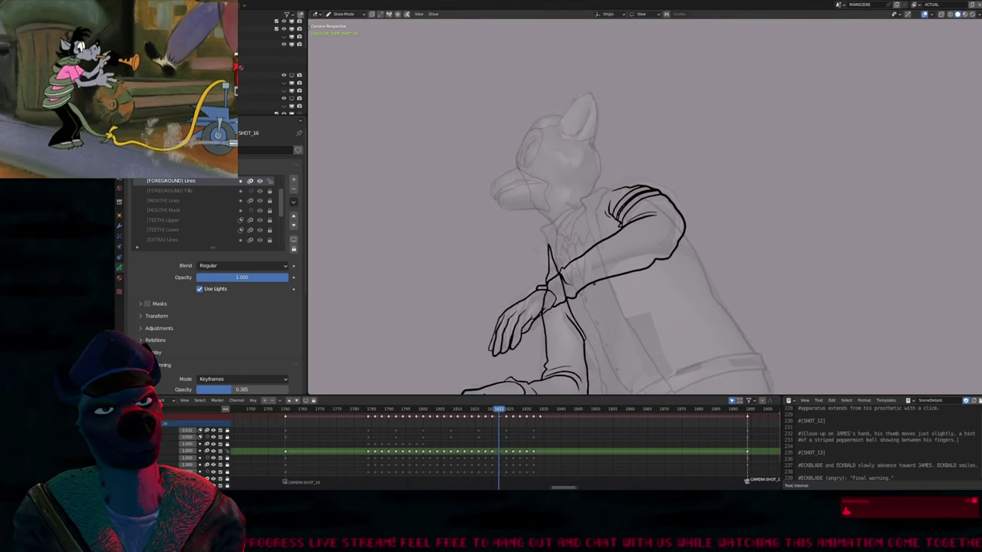
scroll(552, 311, up, 7)
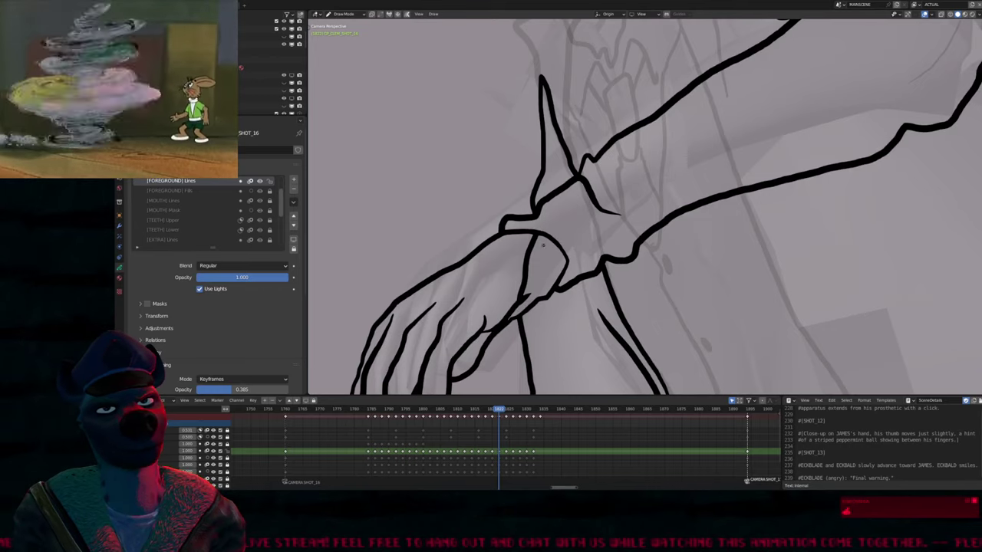
scroll(524, 263, down, 6)
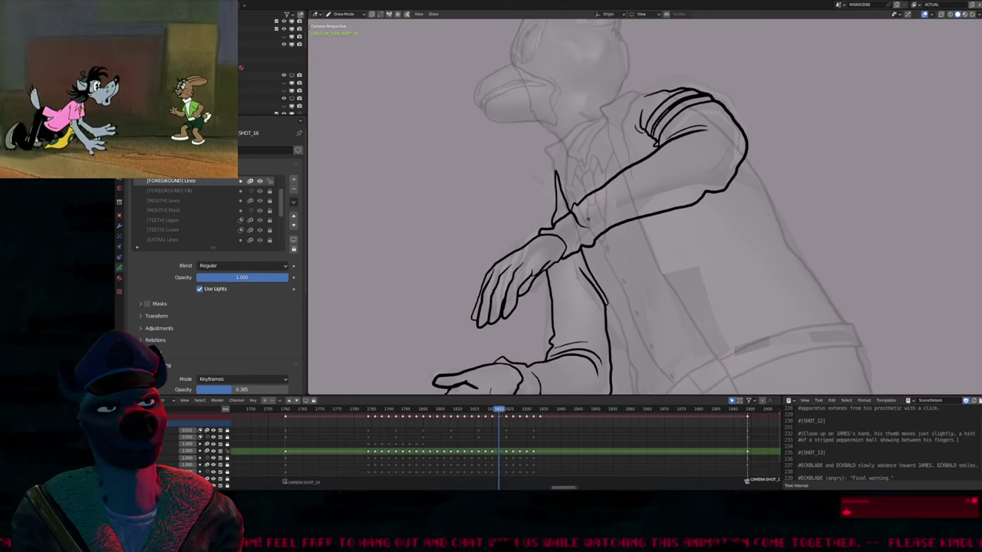
key(Tab)
shift+scroll(680, 206, up, 3)
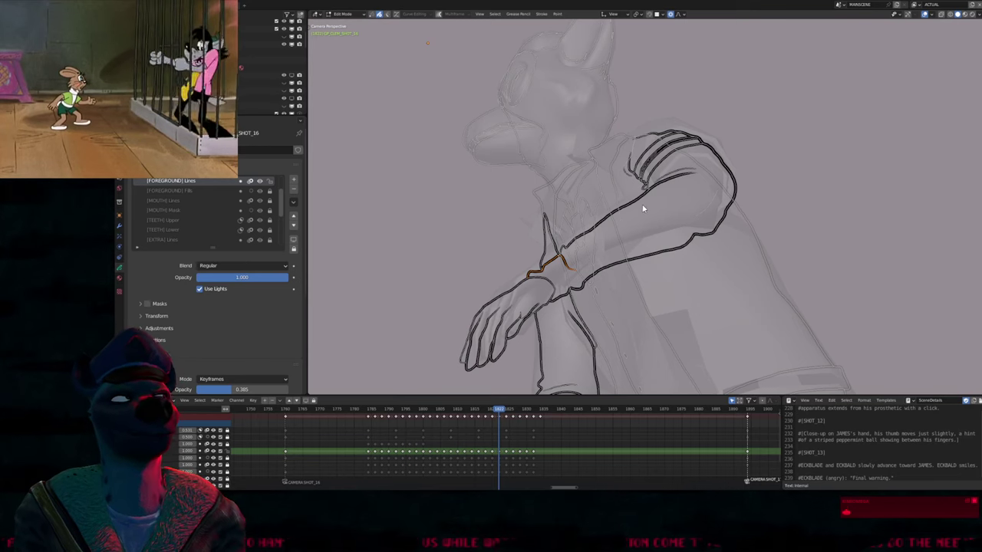
key(Tab)
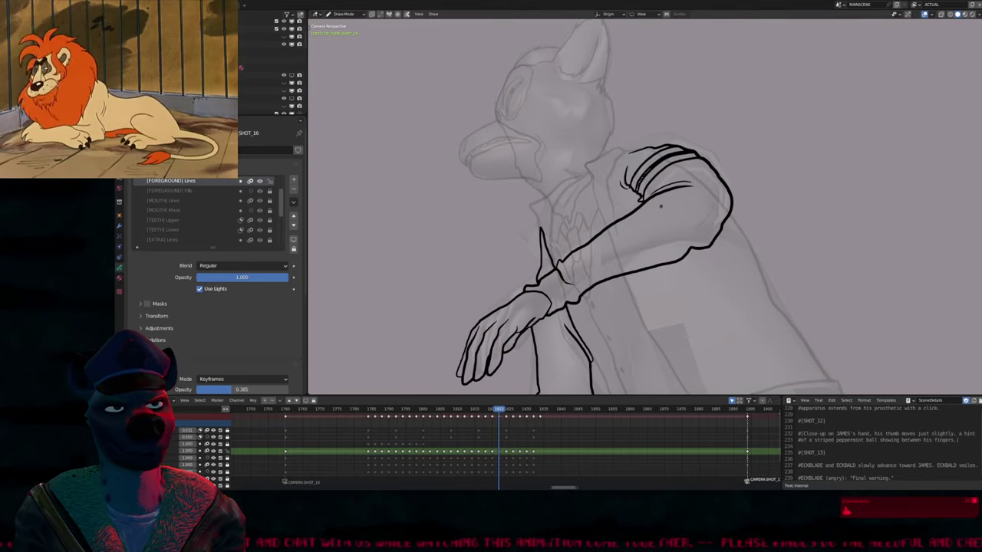
Redraw the sleeve stripes near the shoulder and touch up the sleeve outline, then resize the brush
drag(643, 182, 687, 178)
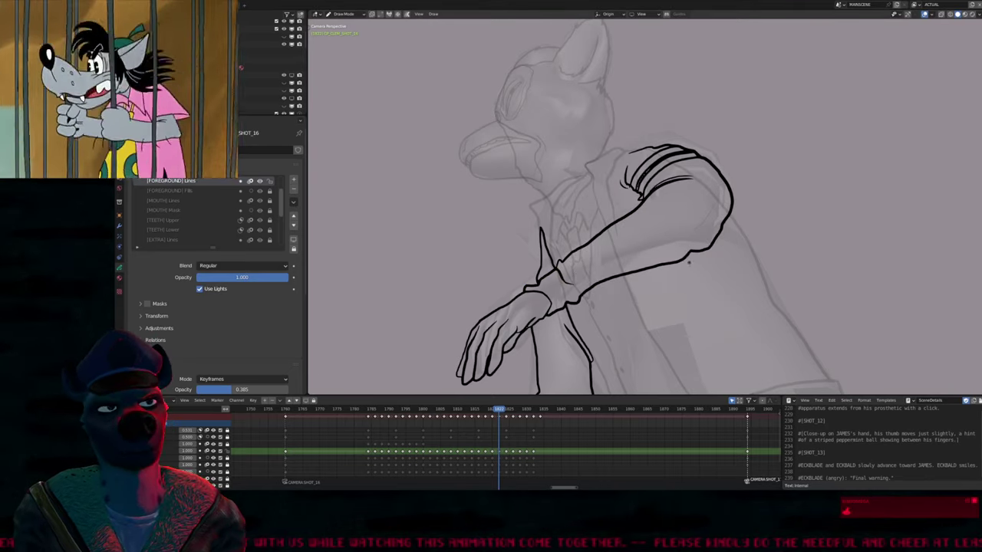
drag(701, 150, 731, 221)
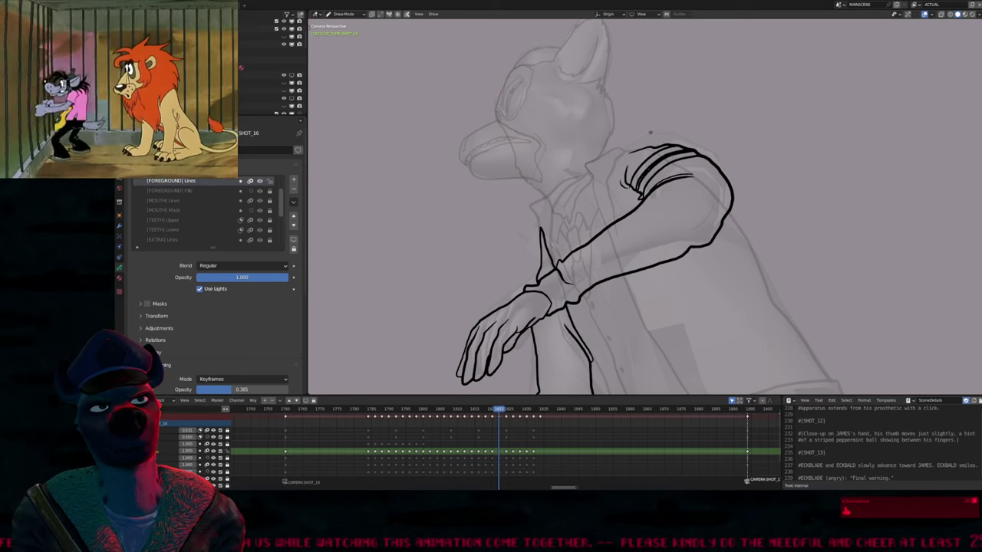
key(f)
scroll(607, 193, down, 1)
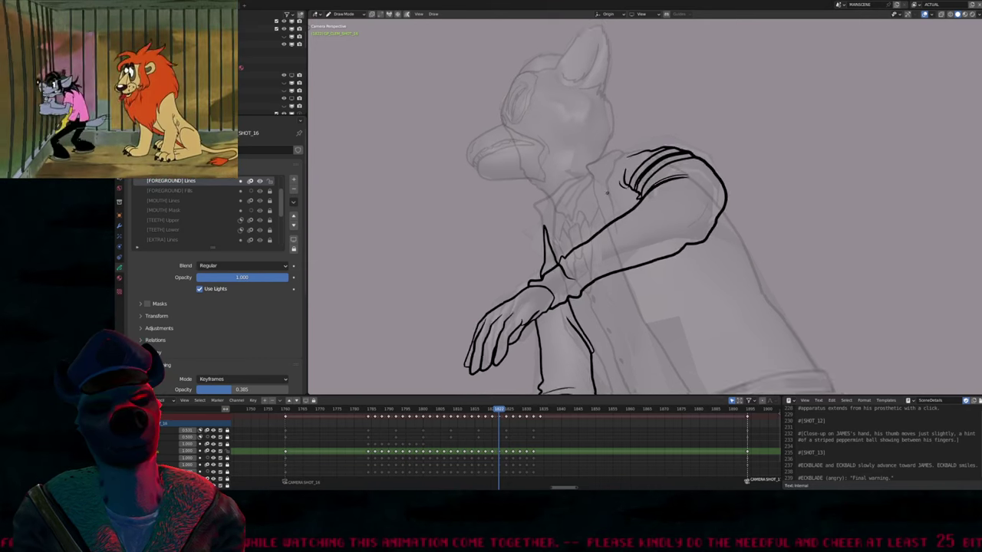
scroll(607, 193, down, 3)
scroll(613, 230, up, 2)
scroll(616, 251, down, 1)
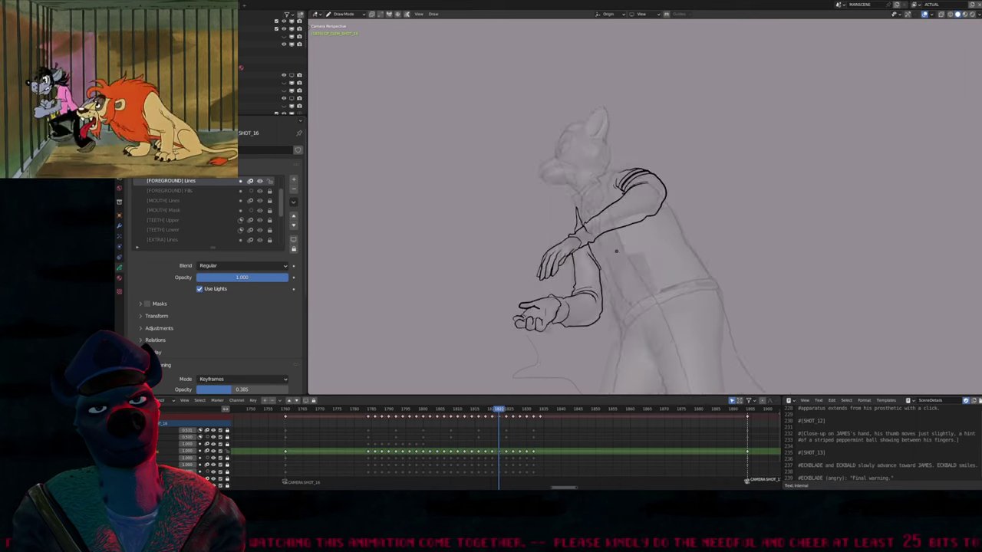
key(f)
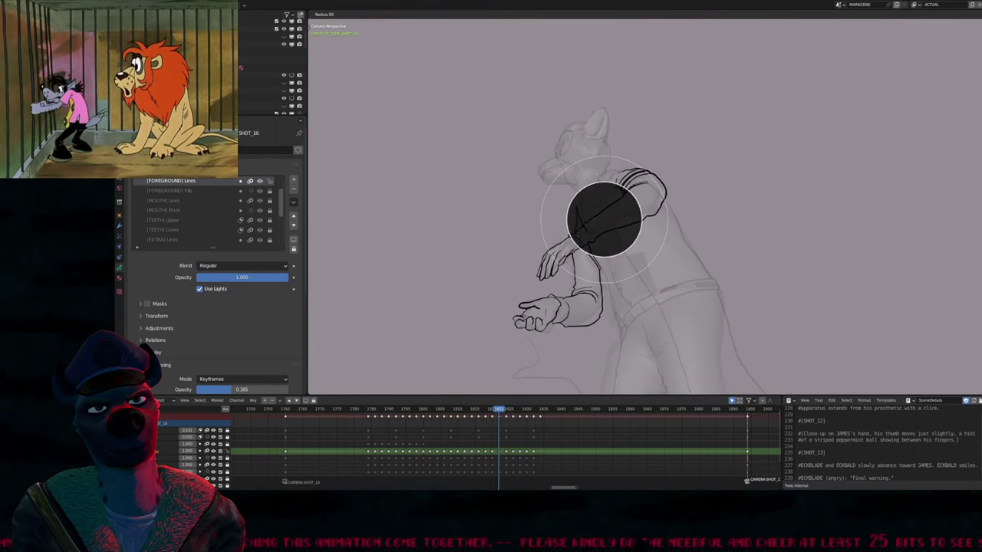
key(Return)
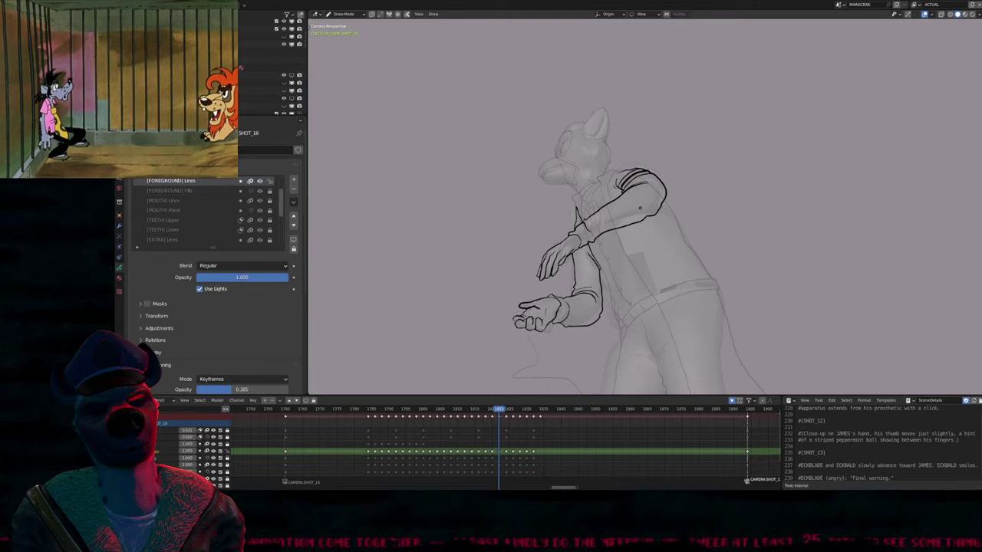
Save the blend file and flip between frames around 1825 to check the motion
key(ctrl+s)
key(Left)
key(Right)
key(Right)
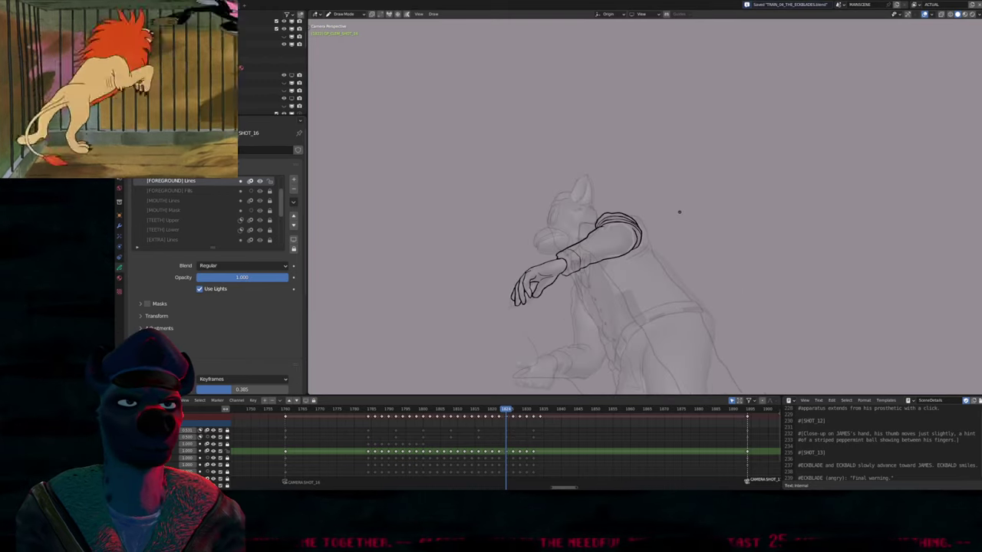
key(Right)
key(Left)
key(Left)
key(Right)
scroll(560, 260, up, 6)
Pull the hand stroke and a single hand point into a new finger pose with smooth falloff
key(g)
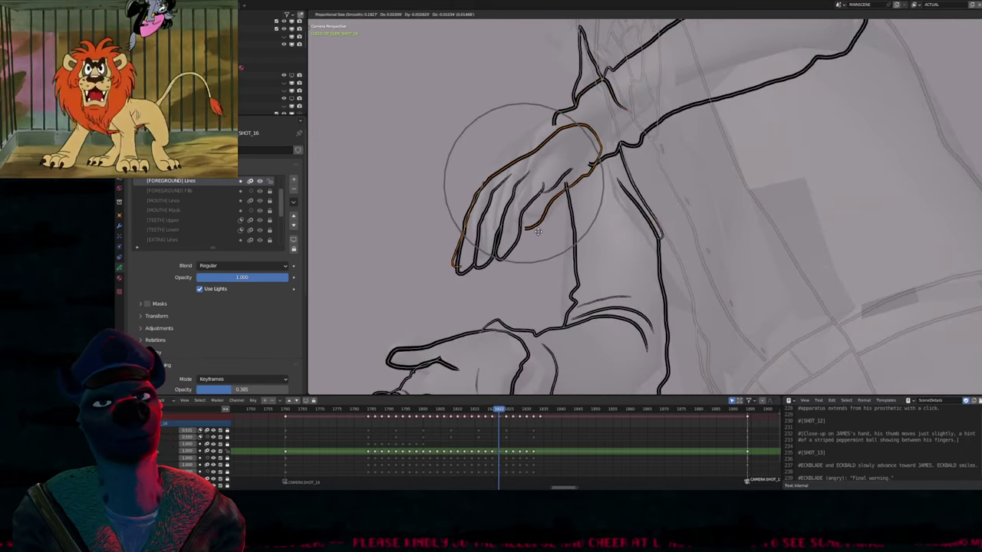
click(540, 226)
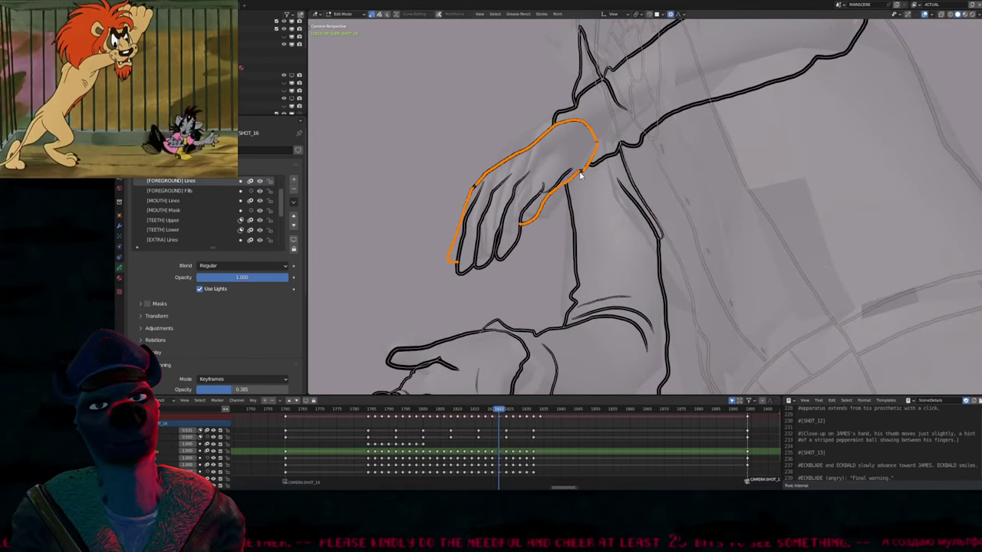
click(528, 227)
key(g)
scroll(535, 230, down, 4)
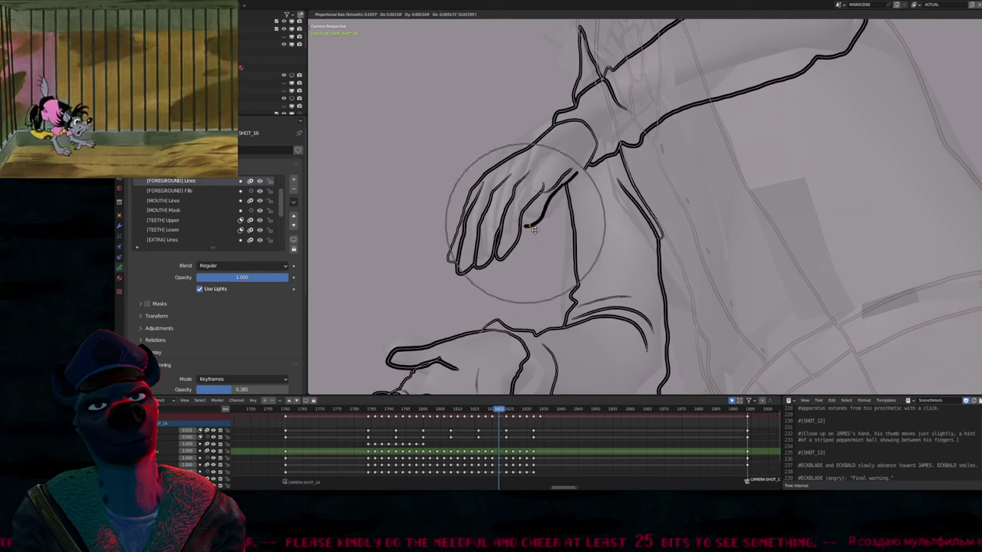
scroll(535, 230, down, 3)
click(583, 173)
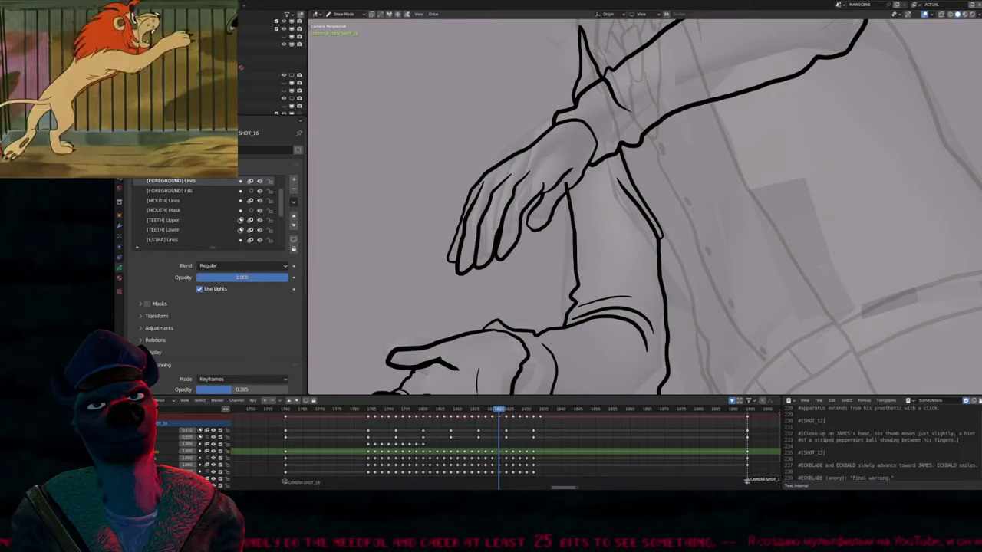
Advance three frames and thin that drawing's hand strokes with Alt+S shrink
key(Right)
key(Right)
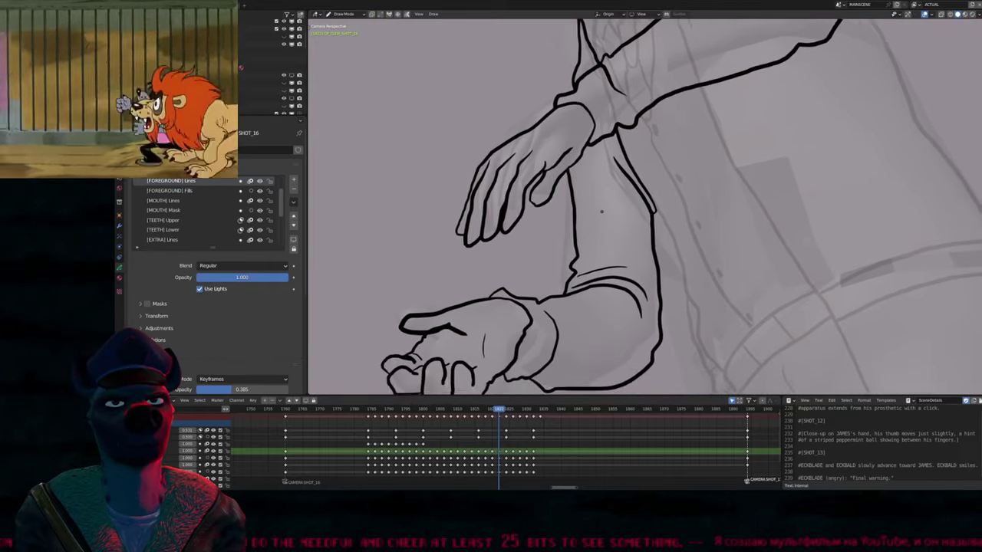
key(Right)
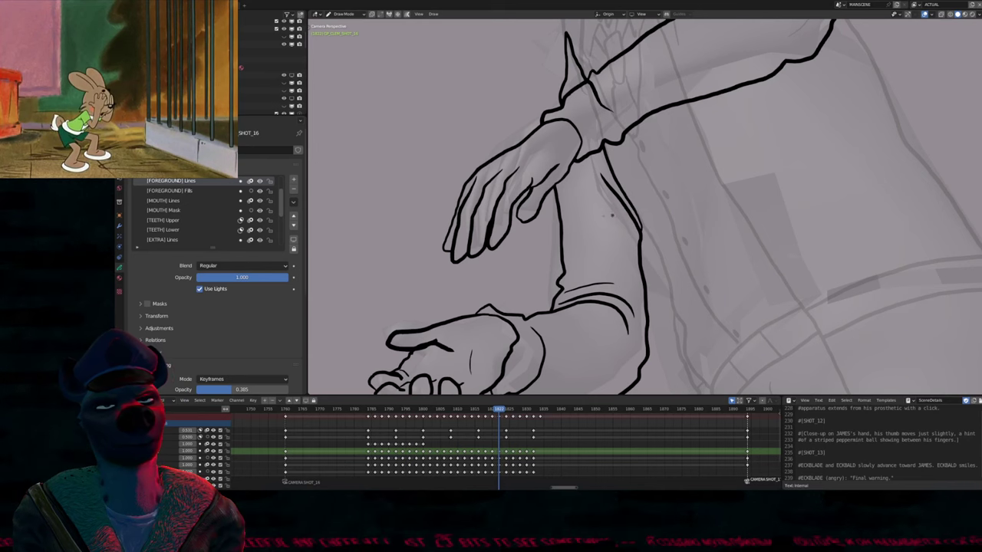
key(Right)
key(Right)
key(Tab)
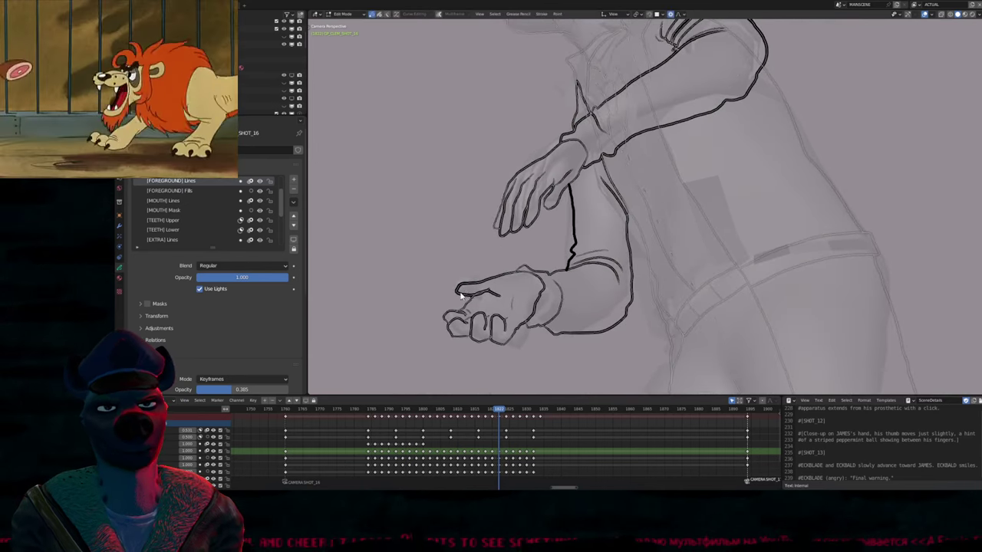
key(alt+s)
click(557, 257)
key(Tab)
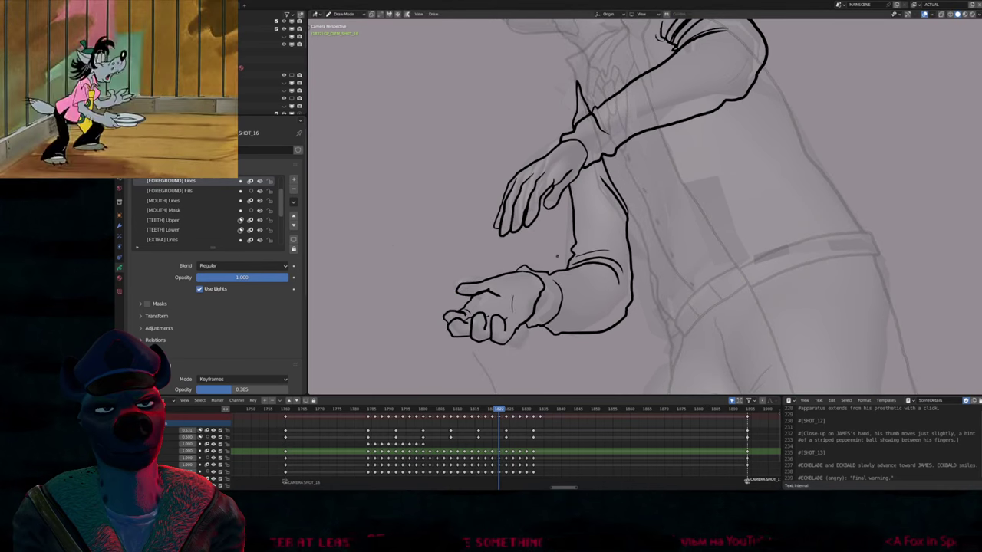
Inspect the neighbouring drawing up close and compare it with the previous pose
key(Right)
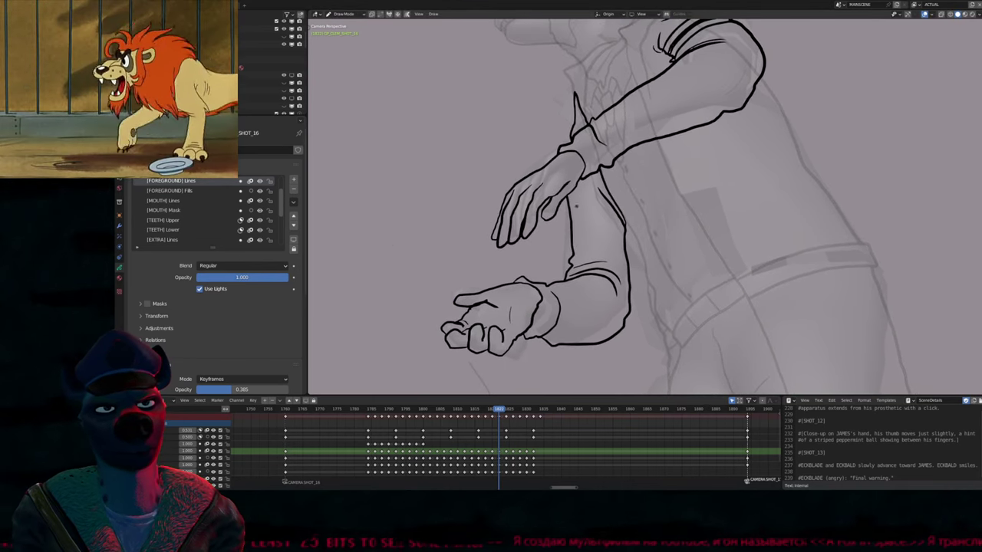
scroll(644, 207, down, 2)
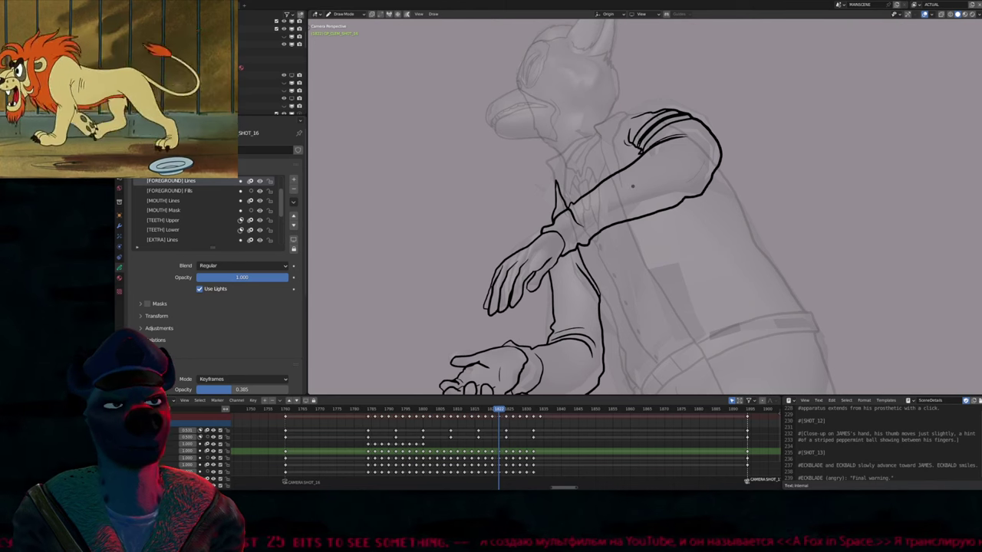
scroll(632, 186, up, 1)
scroll(644, 161, up, 1)
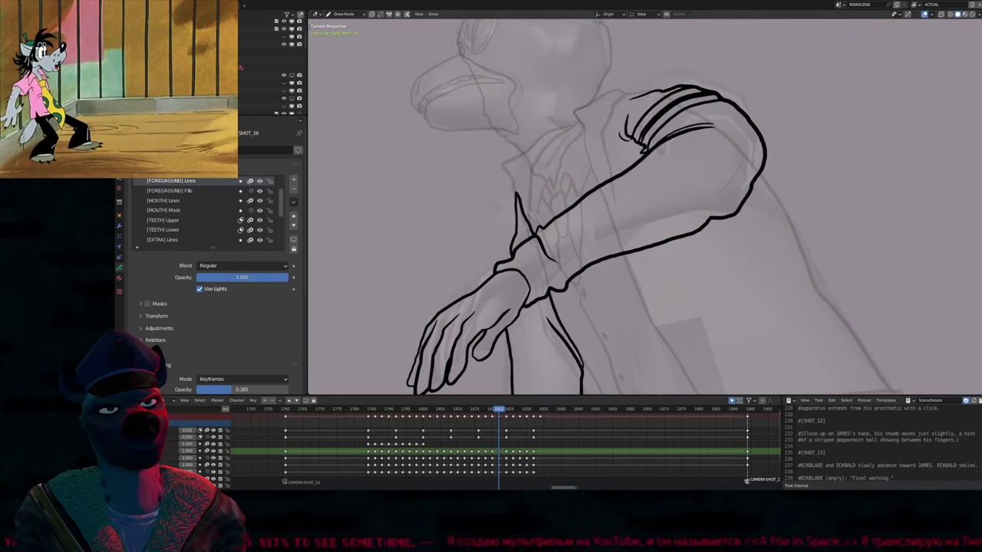
scroll(646, 225, down, 3)
key(Right)
key(Right)
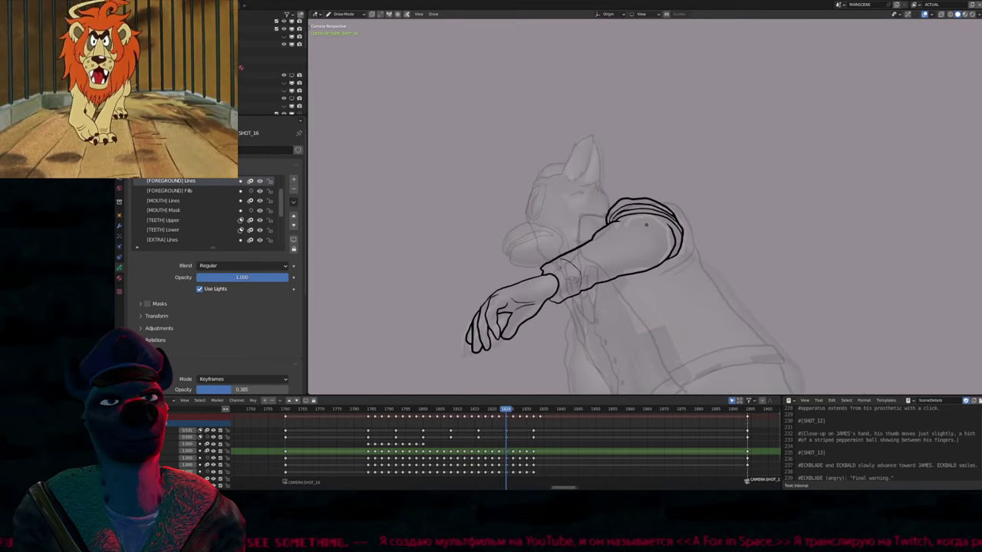
key(Left)
key(Left)
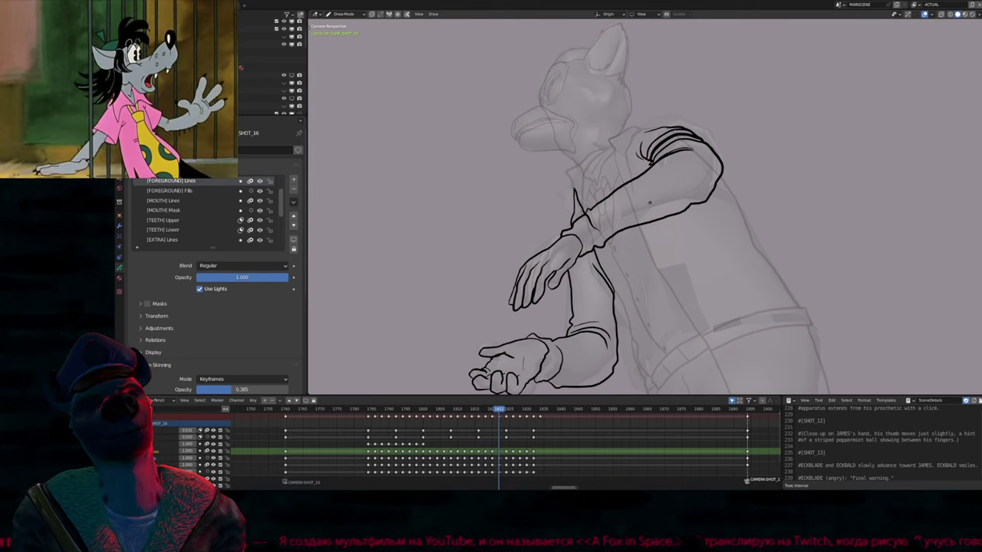
scroll(623, 262, down, 2)
Flip back and forth through earlier and following arm drawings to check the motion
key(Left)
key(Left)
key(Right)
key(Right)
key(Right)
key(Right)
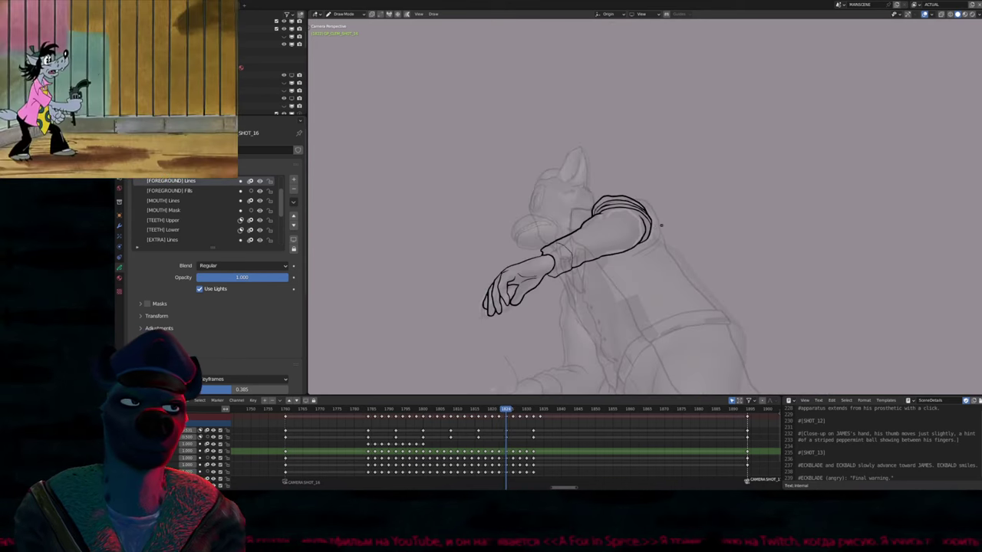
key(Left)
key(Left)
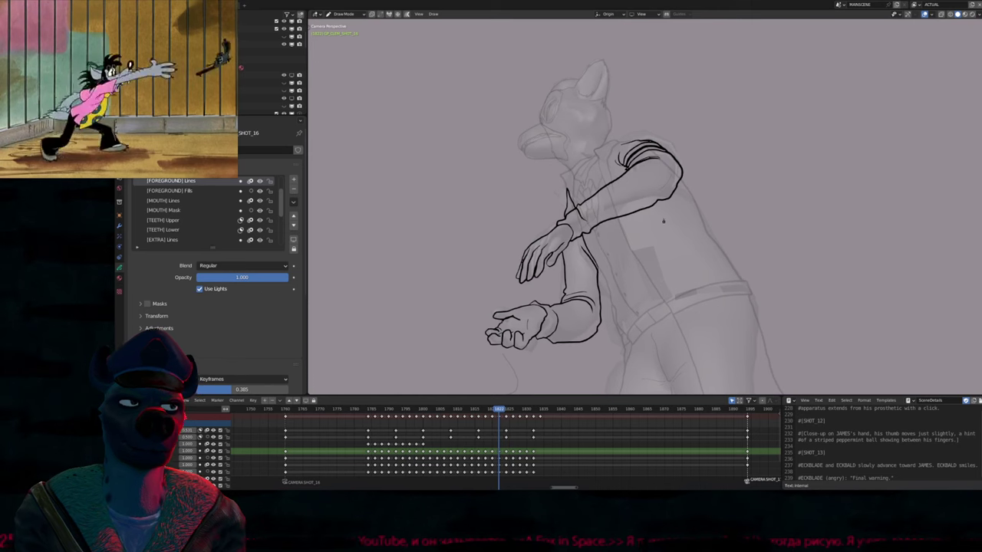
key(Left)
key(Left)
key(Left)
key(Left)
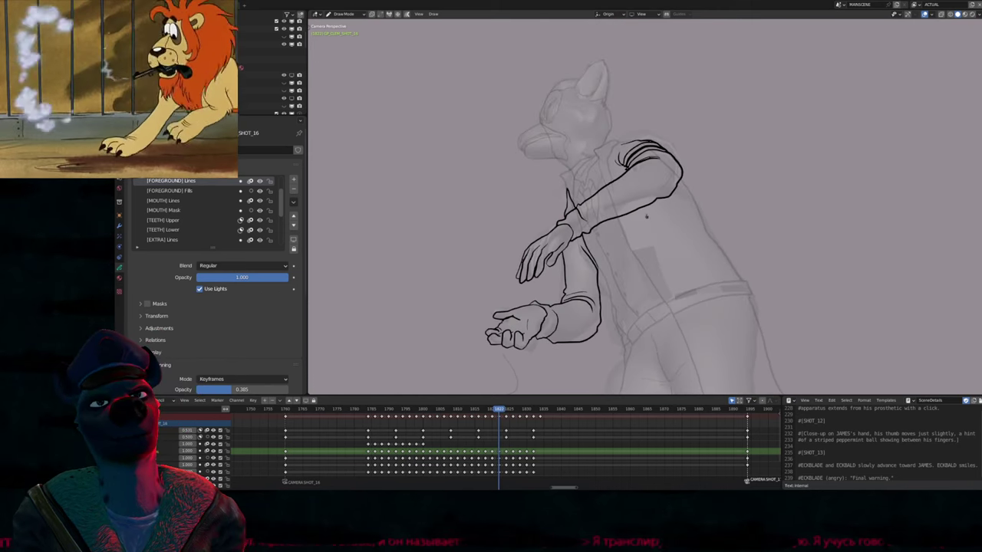
key(Up)
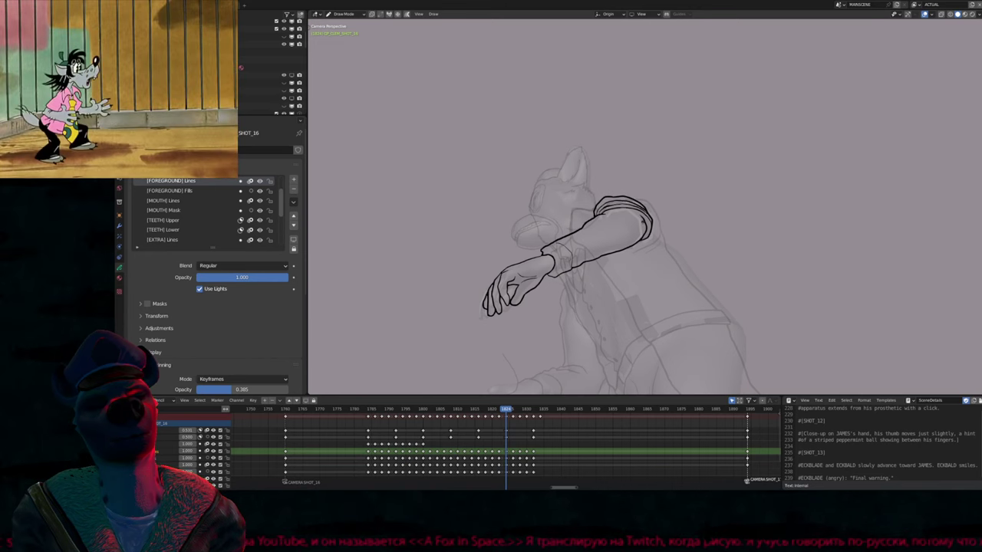
key(Up)
key(Up)
key(Down)
key(Down)
key(Down)
key(Down)
key(Down)
key(Down)
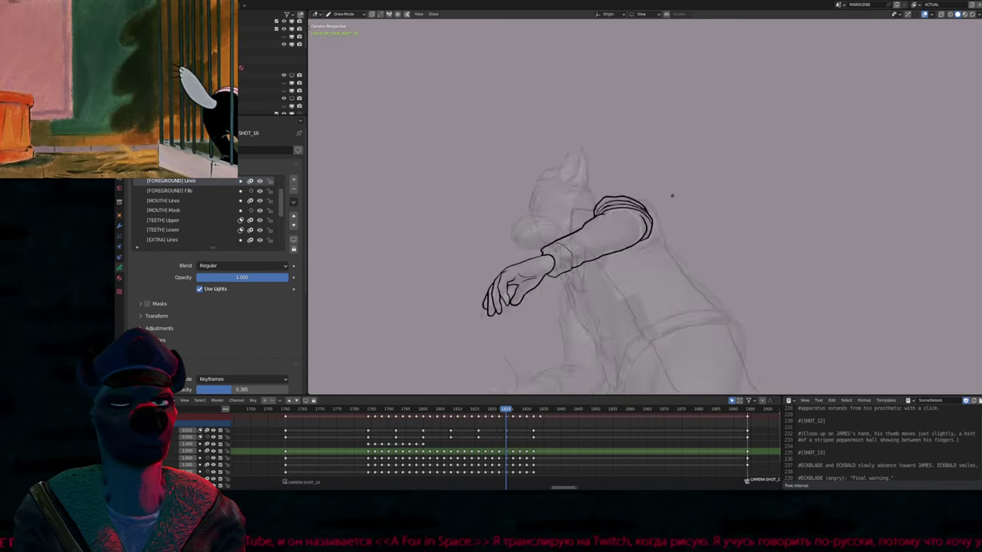
Flip through neighbouring drawings to reach the frame with the raised arm
key(z)
click(672, 243)
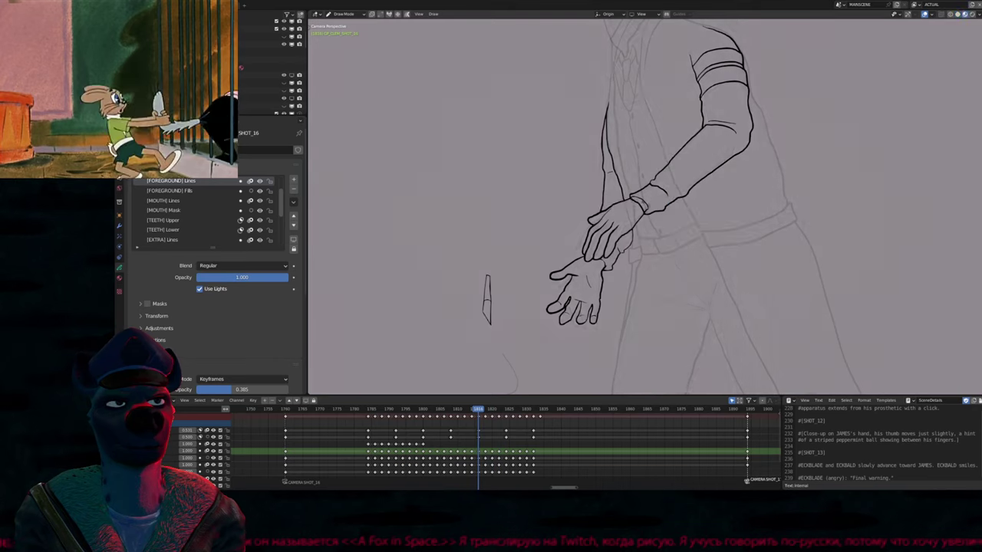
scroll(613, 207, down, 5)
key(Up)
key(Down)
key(Down)
key(Down)
key(Down)
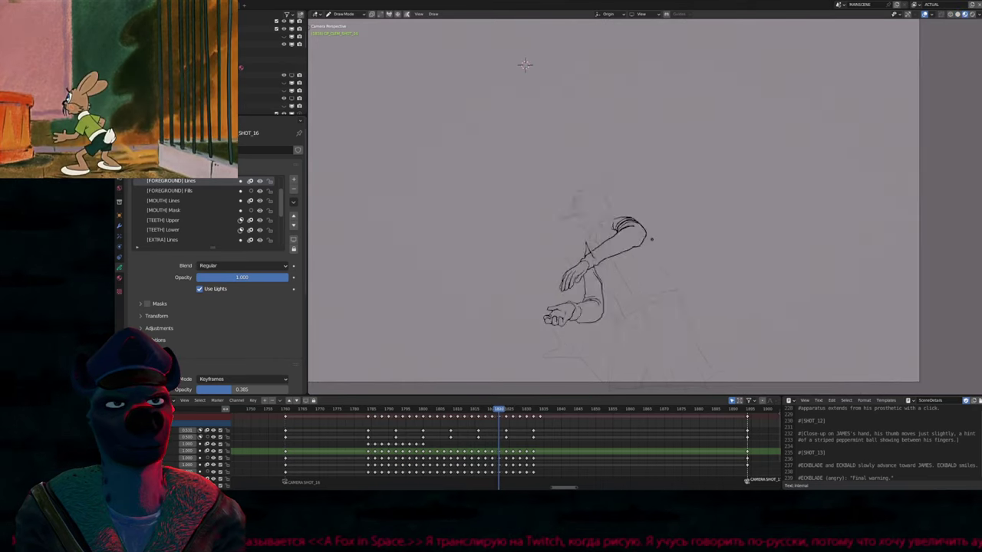
key(Up)
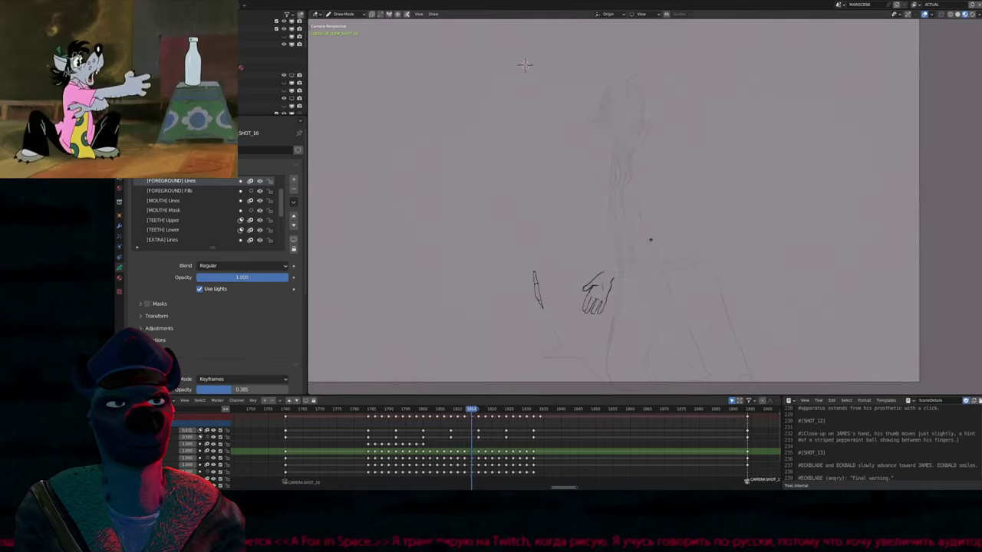
key(Up)
key(Down)
key(Down)
key(Down)
key(Up)
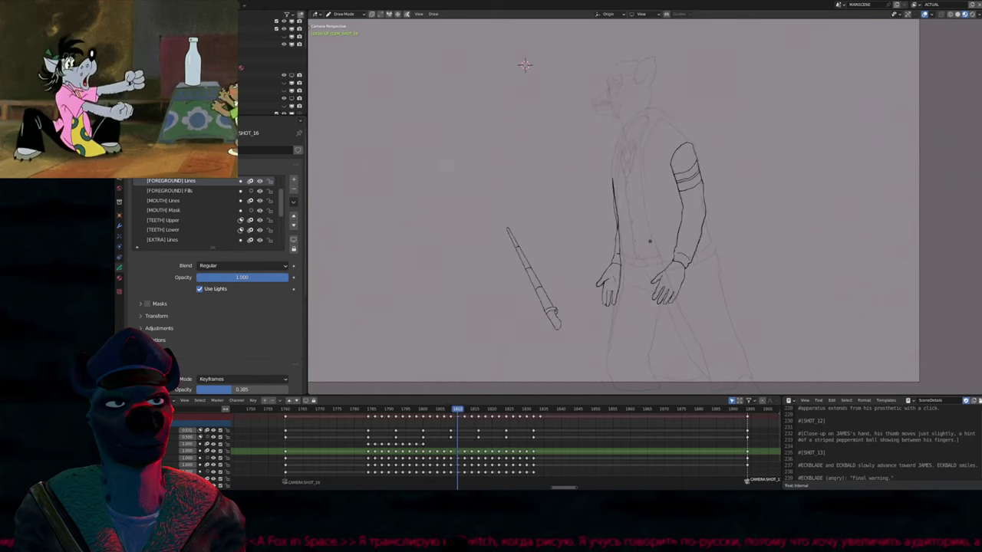
key(Up)
key(Down)
key(Down)
Lasso-select the whole arm drawing and paste it onto the target frame
key(Tab)
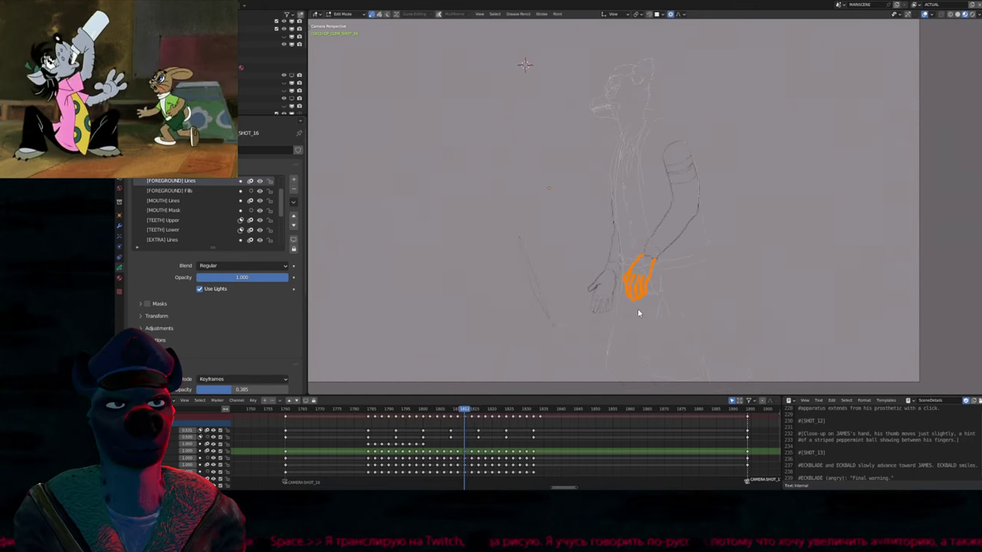
mouse_move(638, 257)
mouse_down()
mouse_move(658, 146)
mouse_move(732, 158)
mouse_move(707, 244)
mouse_up()
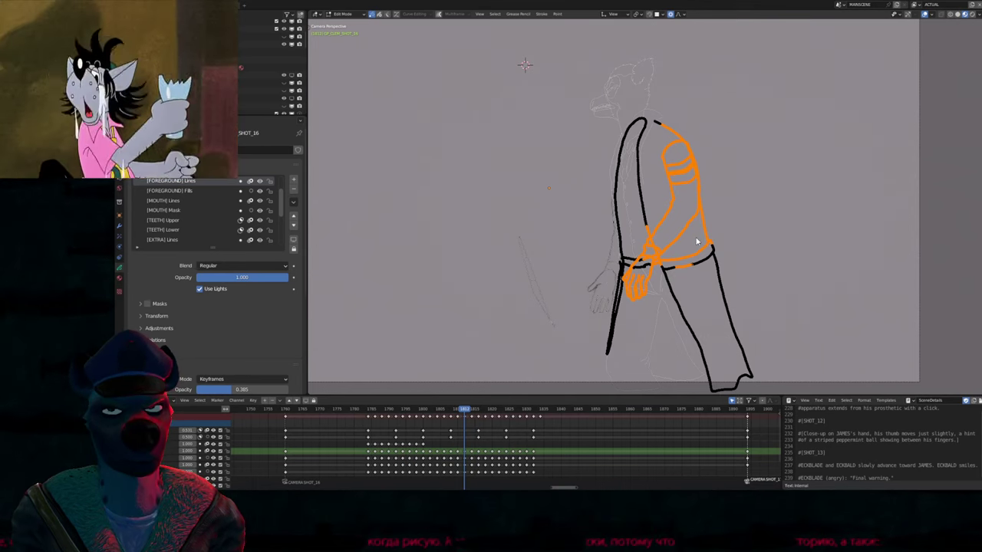
key(shift+h)
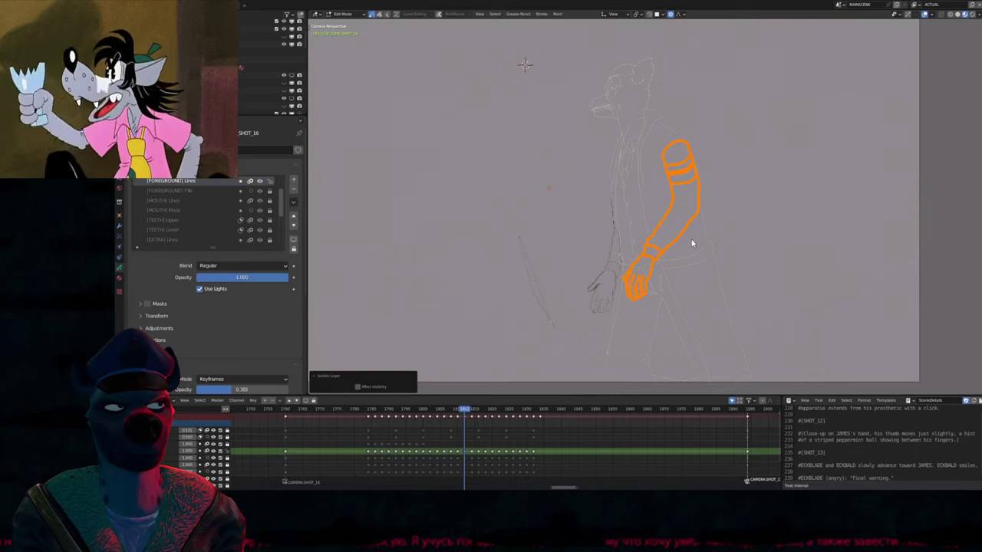
key(Left)
key(Right)
key(Right)
key(Right)
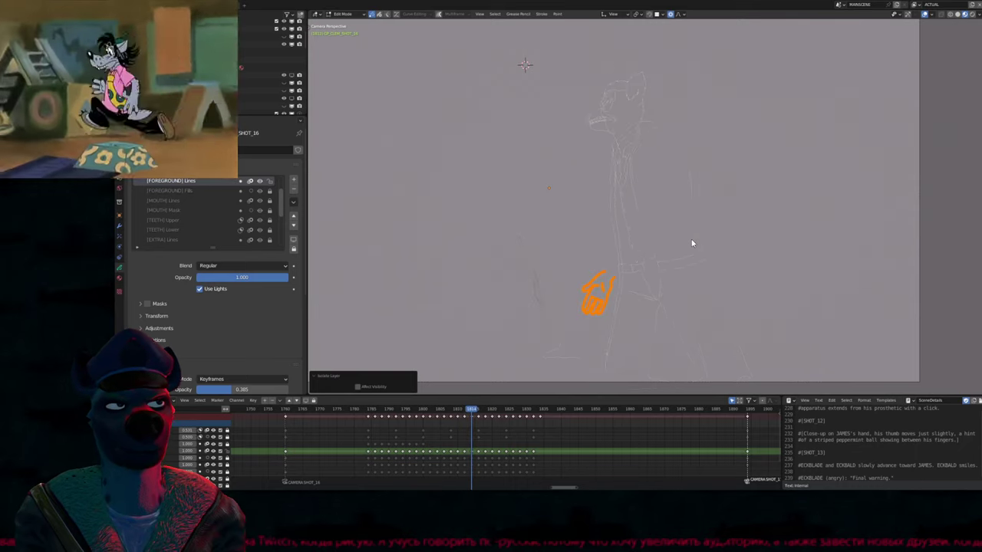
key(ctrl+v)
scroll(665, 263, up, 3)
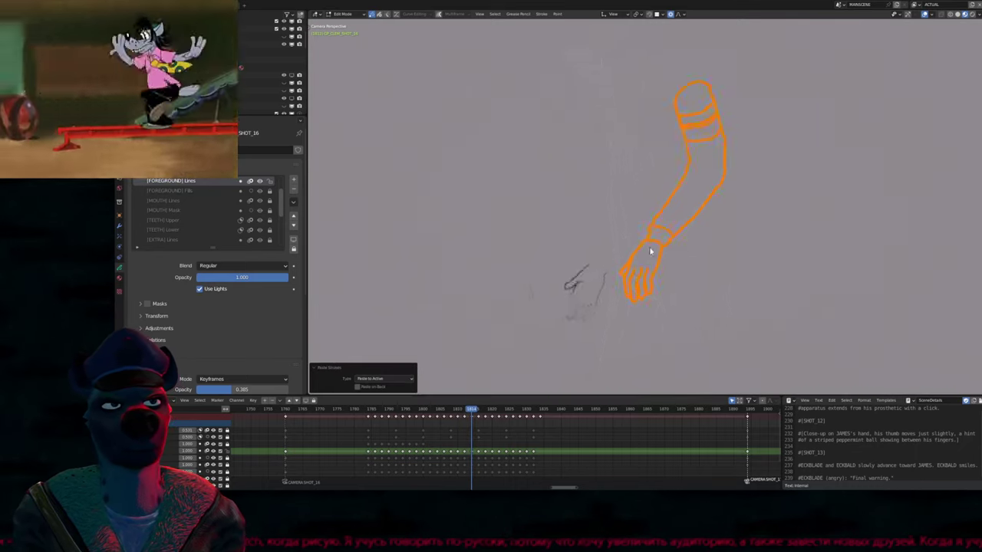
scroll(700, 221, down, 4)
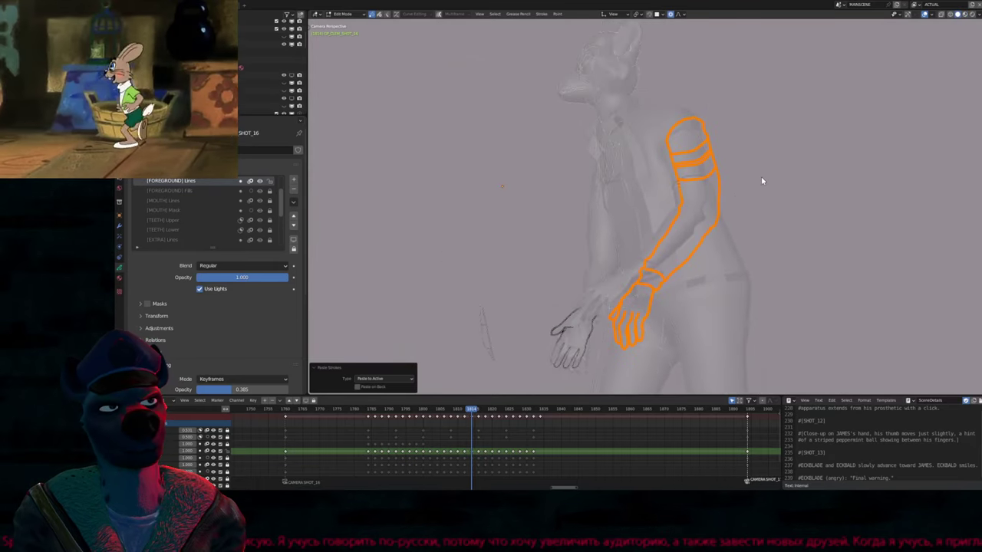
Move the pasted arm into place with proportional falloff and return to Draw Mode
key(g)
click(756, 184)
key(g)
click(851, 202)
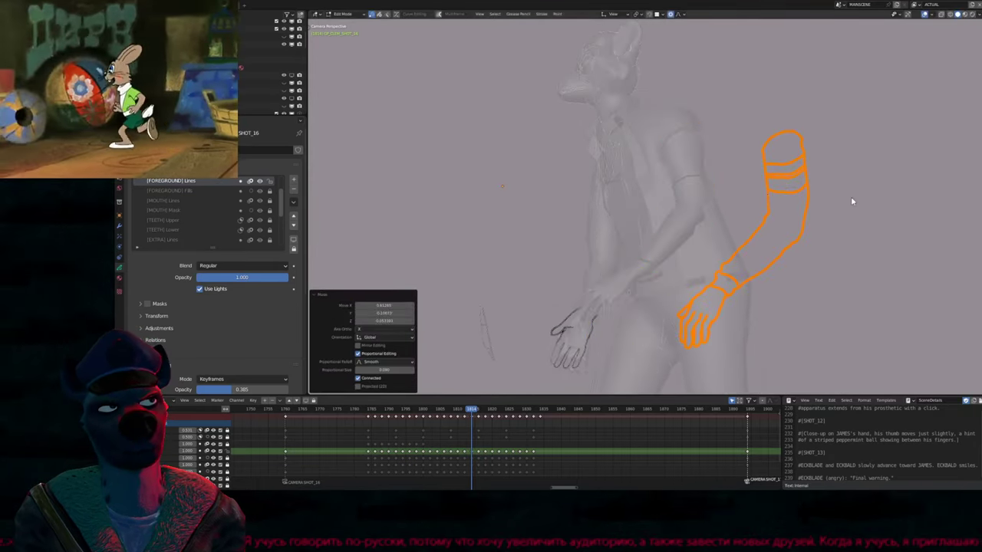
key(Tab)
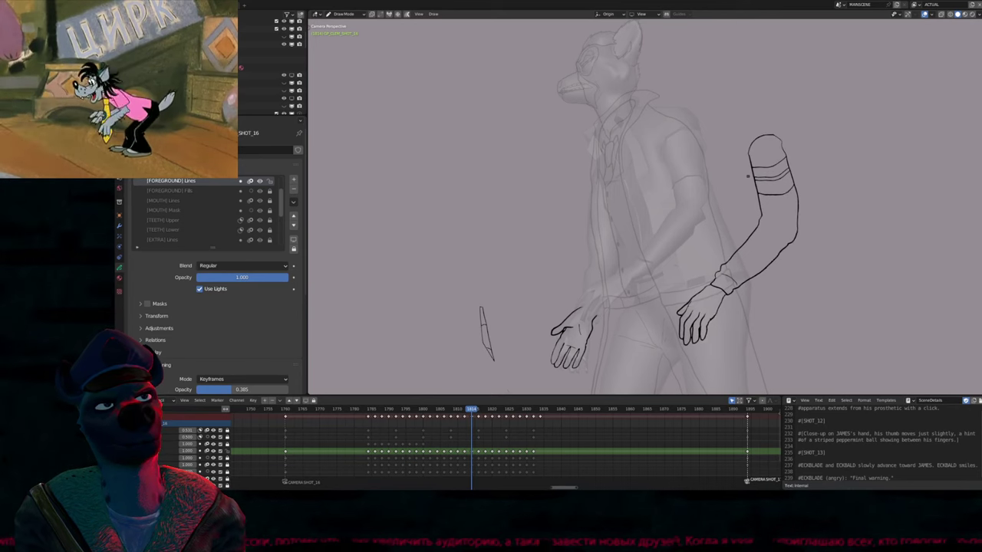
Pull the arm up-left toward the body so the hand hangs in front of the hip
key(Tab)
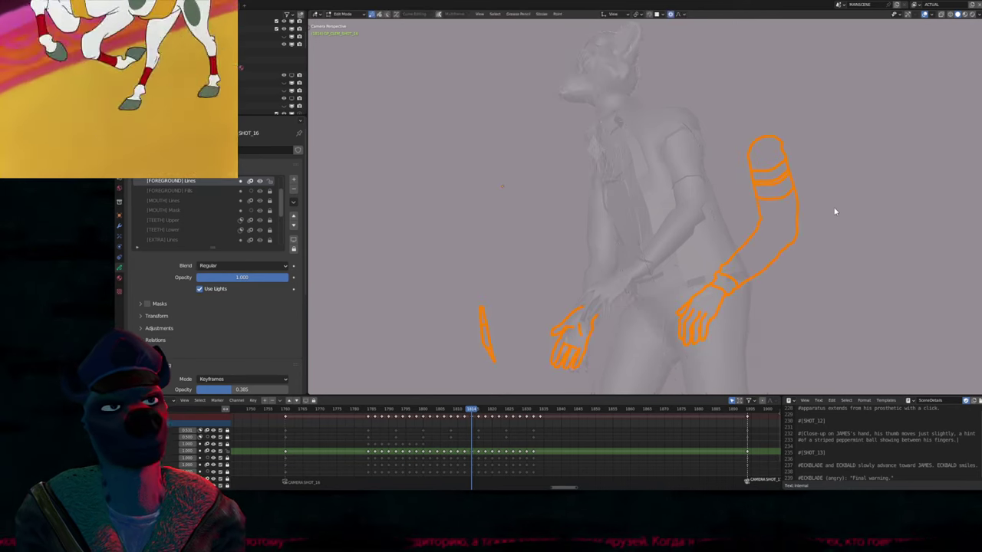
click(833, 206)
key(g)
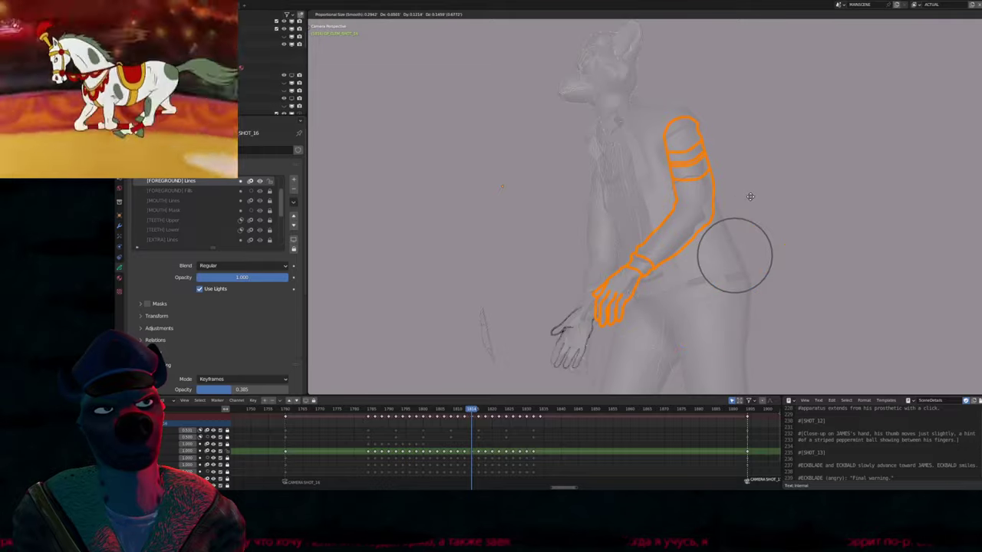
click(749, 201)
key(Tab)
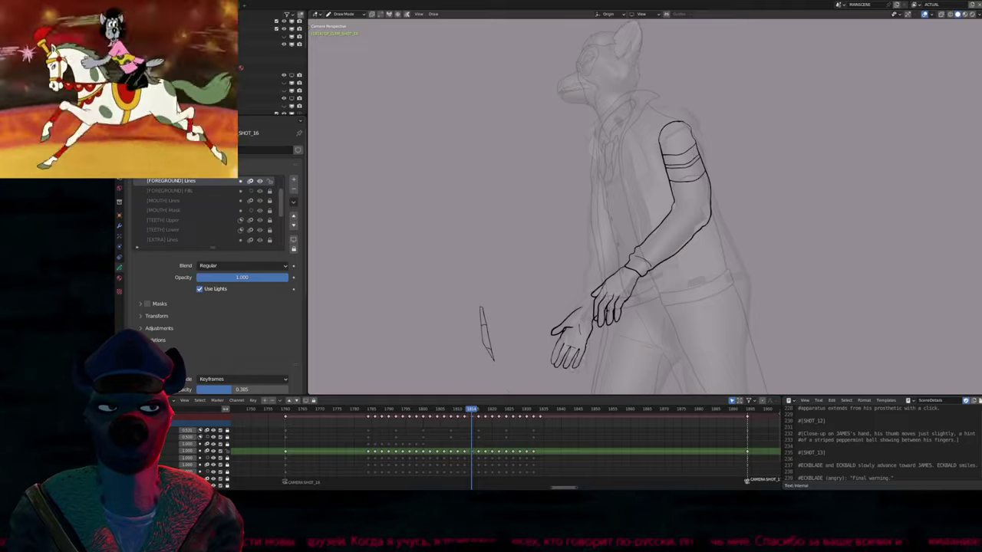
Bring the upper arm into view and draw another band line across it
scroll(595, 330, up, 8)
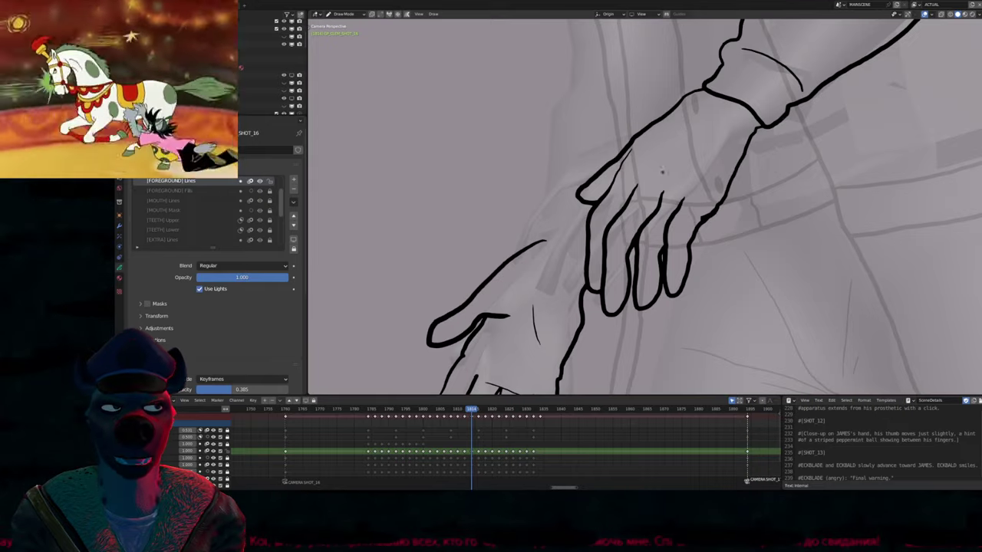
shift+middle_drag(662, 172, 557, 283)
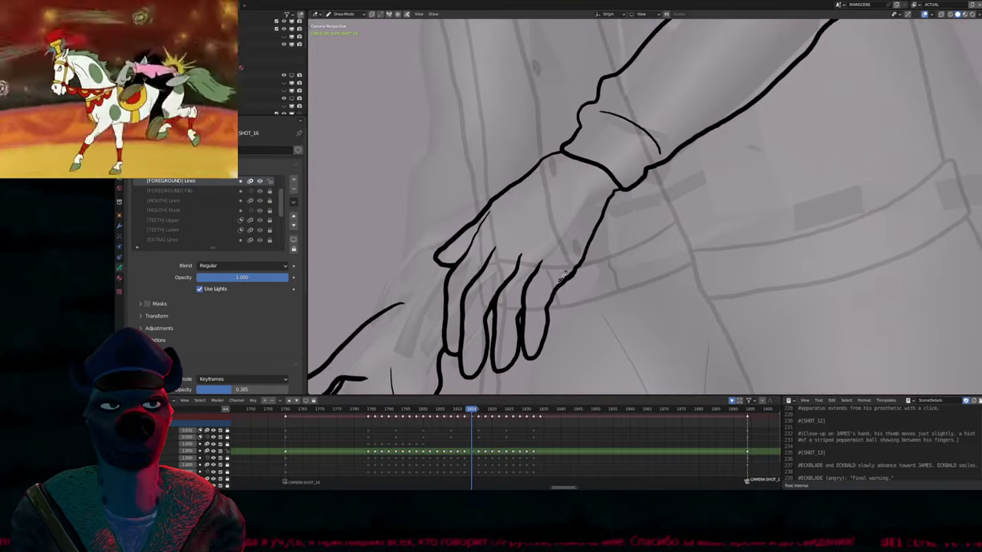
scroll(562, 278, down, 6)
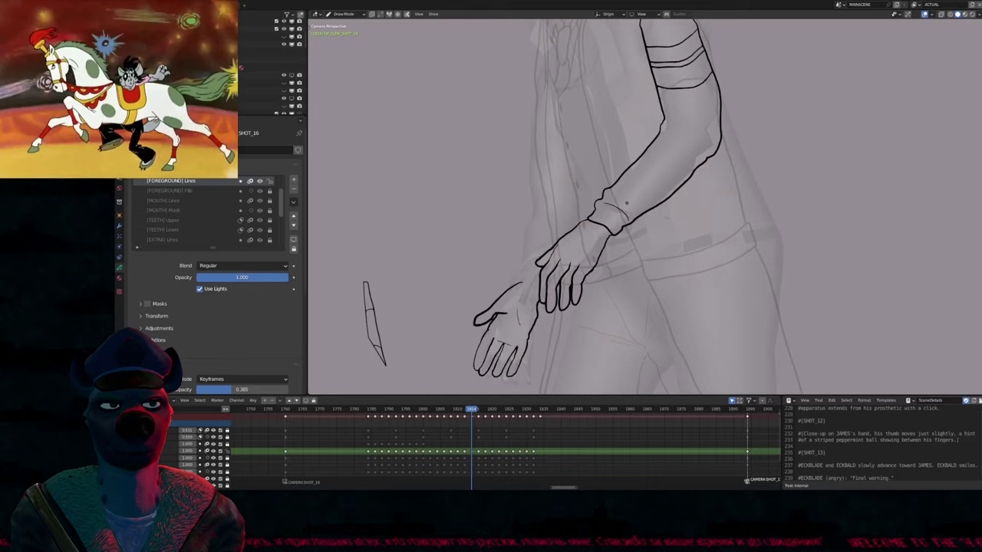
shift+middle_drag(627, 202, 607, 313)
key(f)
click(687, 268)
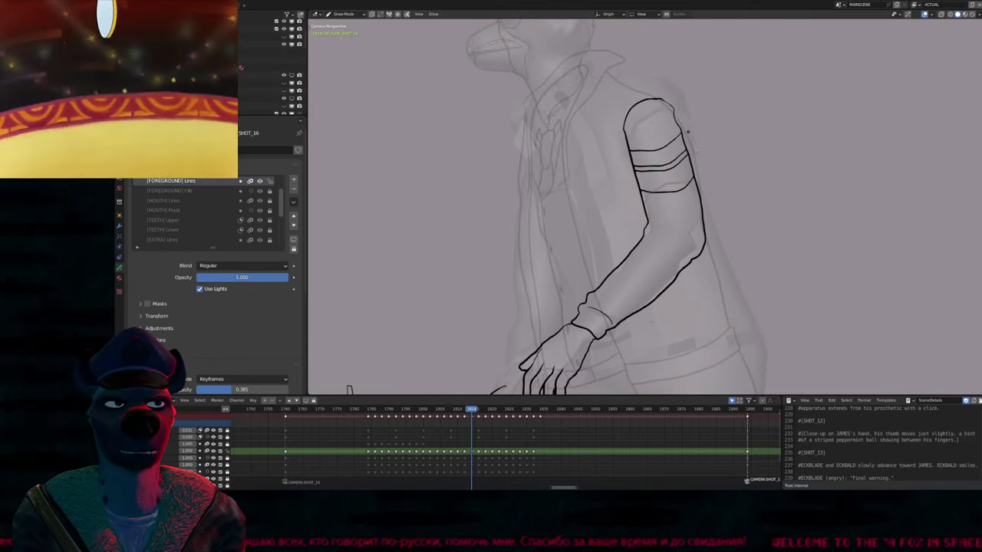
scroll(687, 132, up, 3)
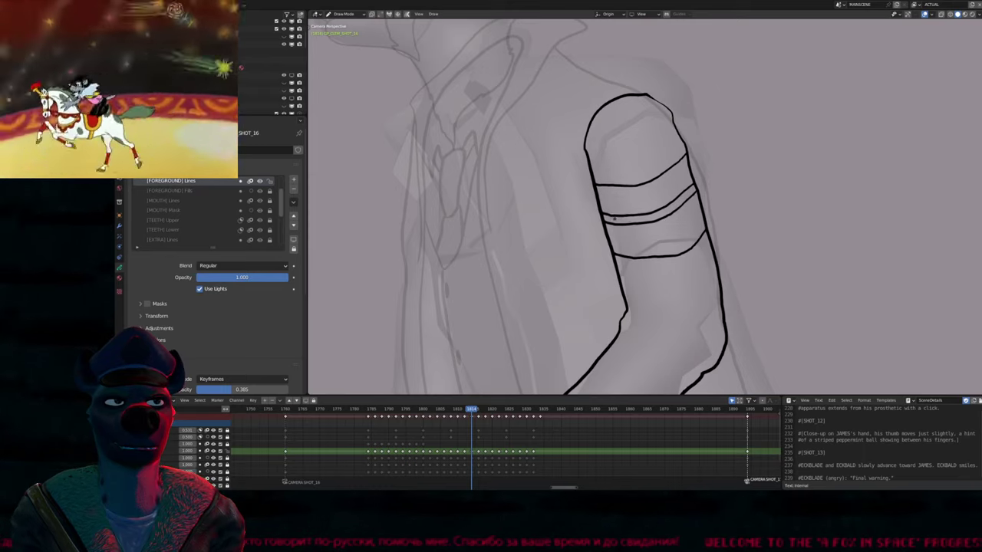
drag(604, 225, 696, 198)
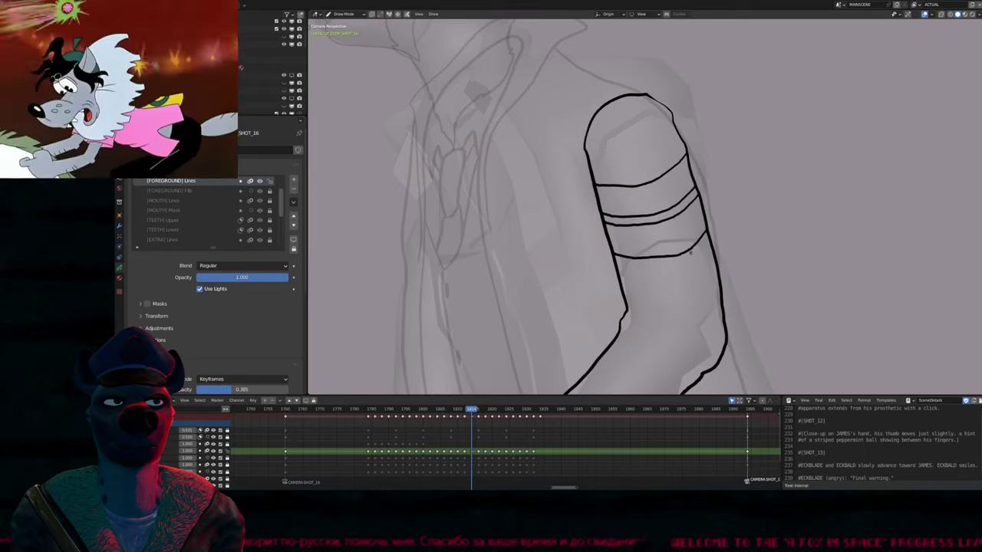
With a smaller brush, draw the coat's front edge running down beside the arm
scroll(656, 251, down, 2)
key(f)
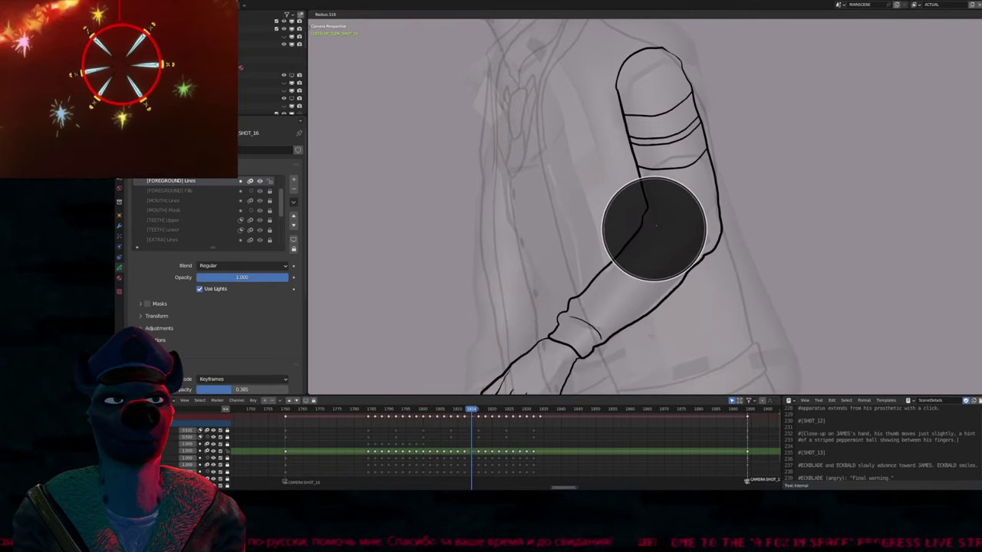
click(652, 221)
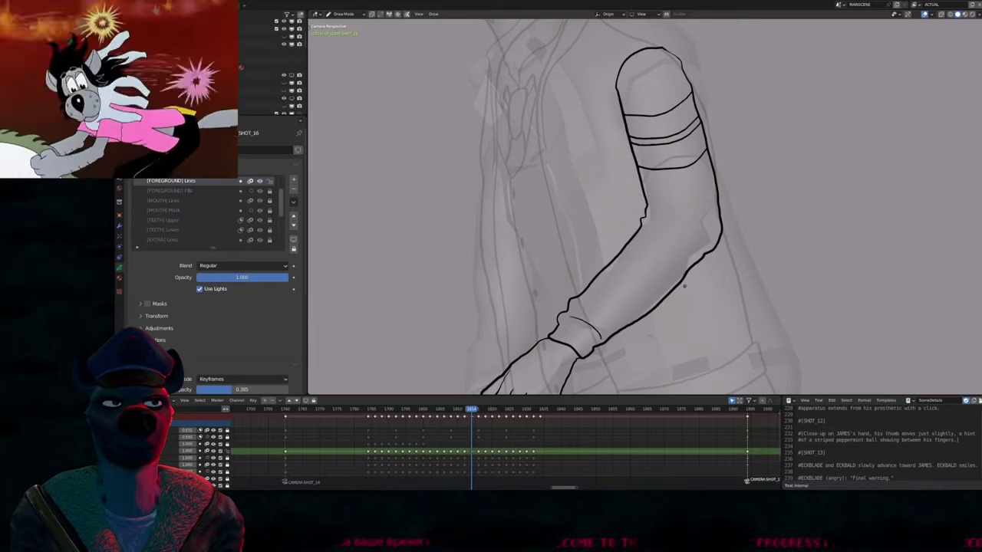
shift+middle_drag(683, 292, 725, 230)
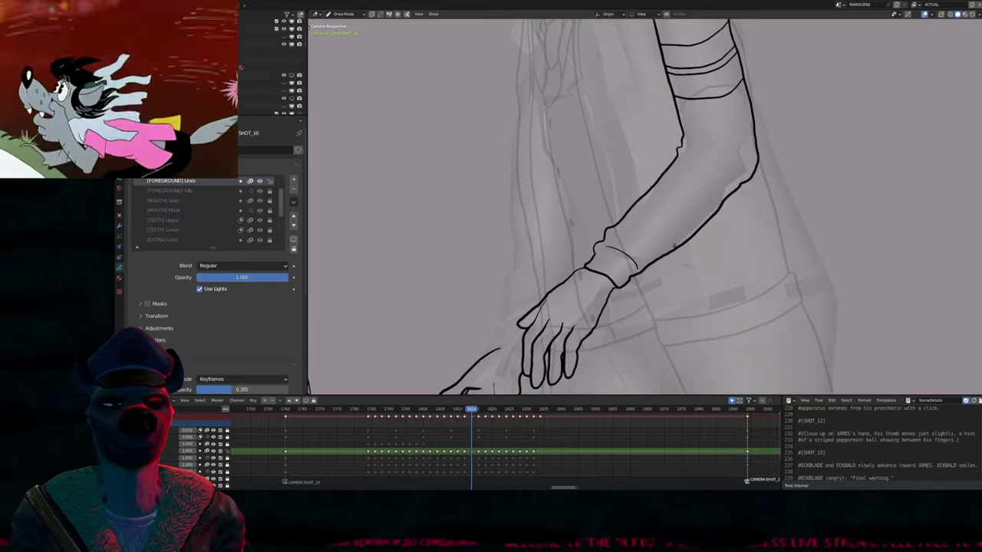
scroll(677, 227, down, 6)
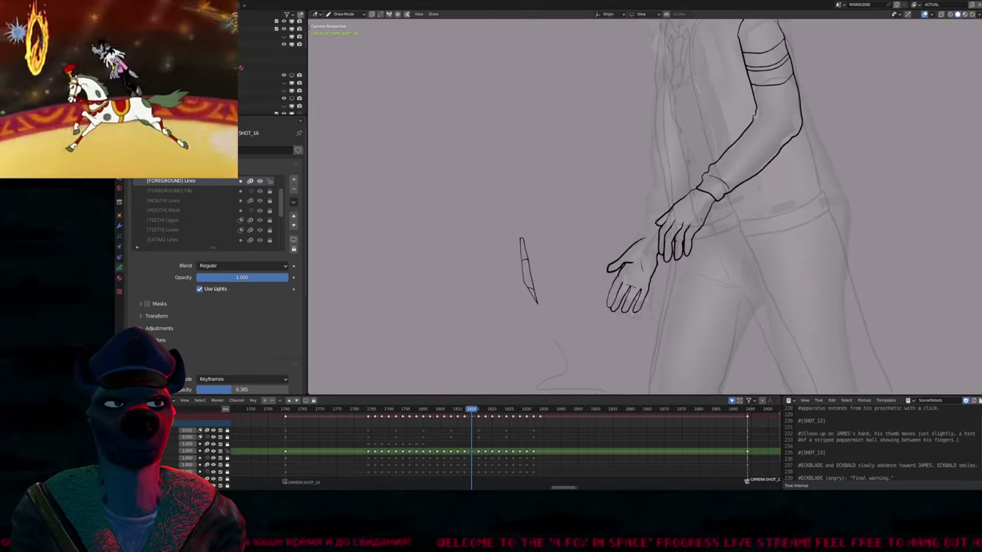
scroll(678, 238, up, 6)
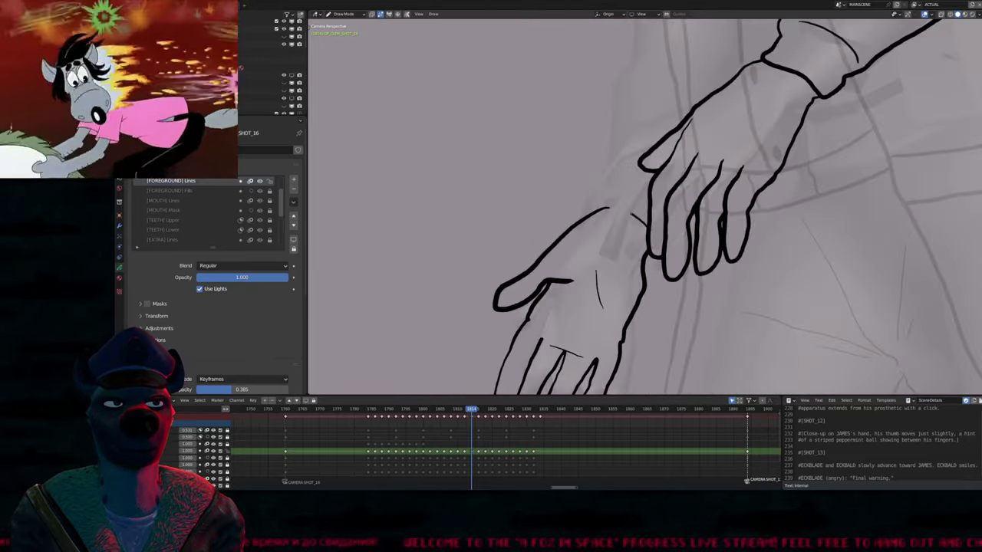
scroll(644, 207, down, 2)
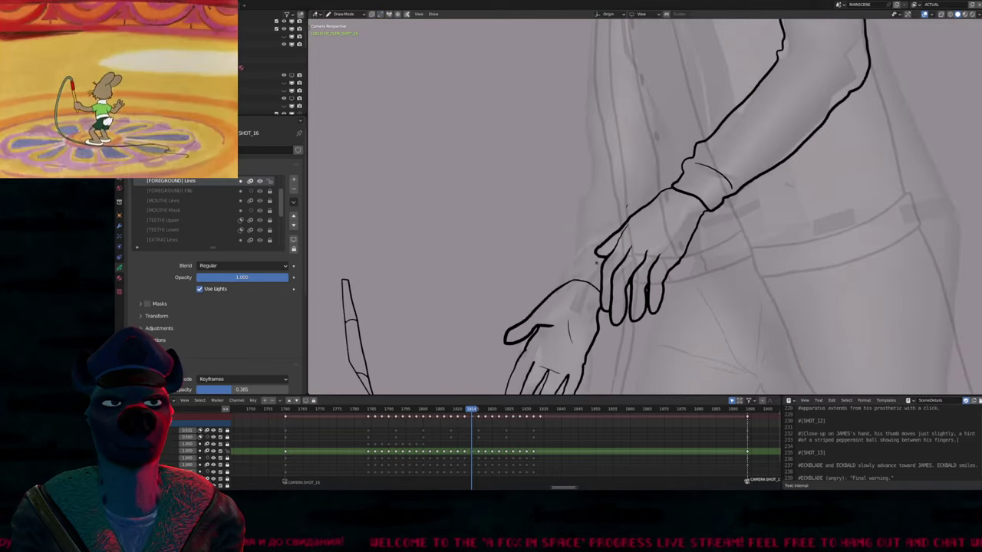
scroll(644, 230, down, 2)
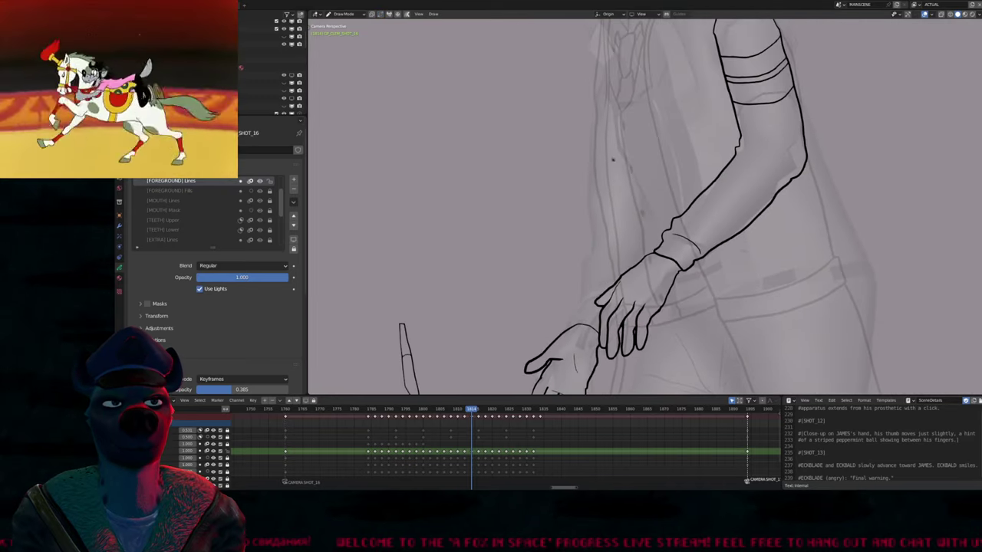
drag(594, 130, 589, 165)
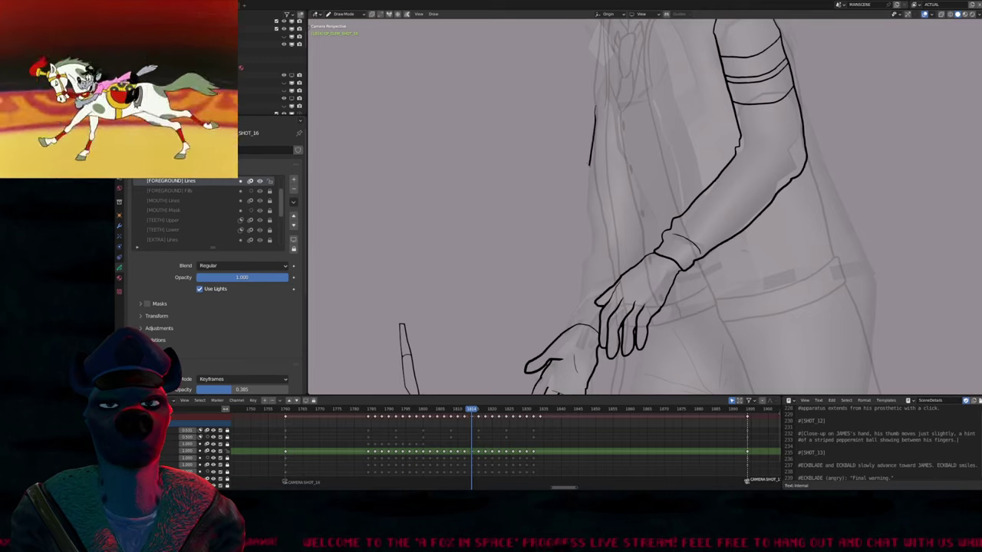
drag(588, 203, 580, 307)
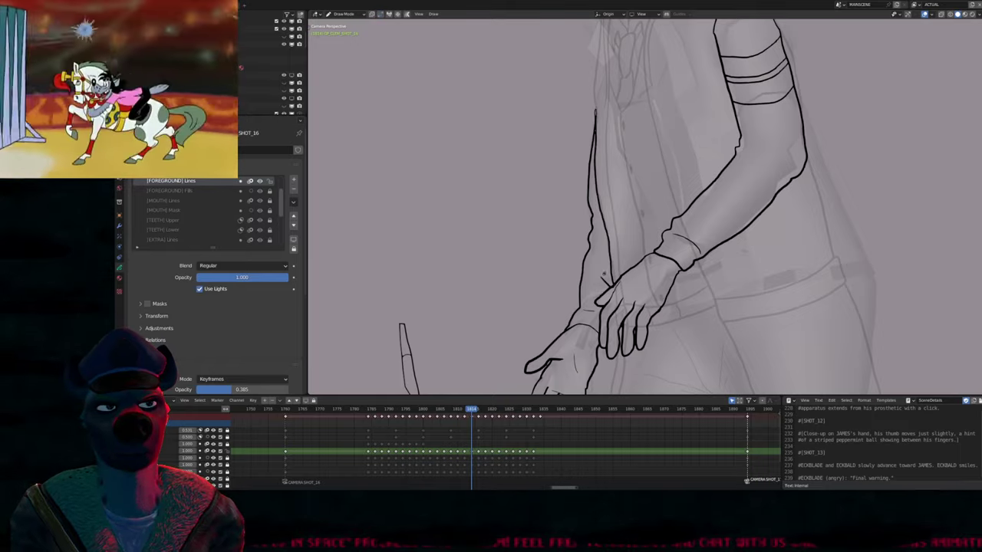
Reshape the outer finger stroke by moving its points with proportional falloff
shift+middle_drag(603, 279, 600, 263)
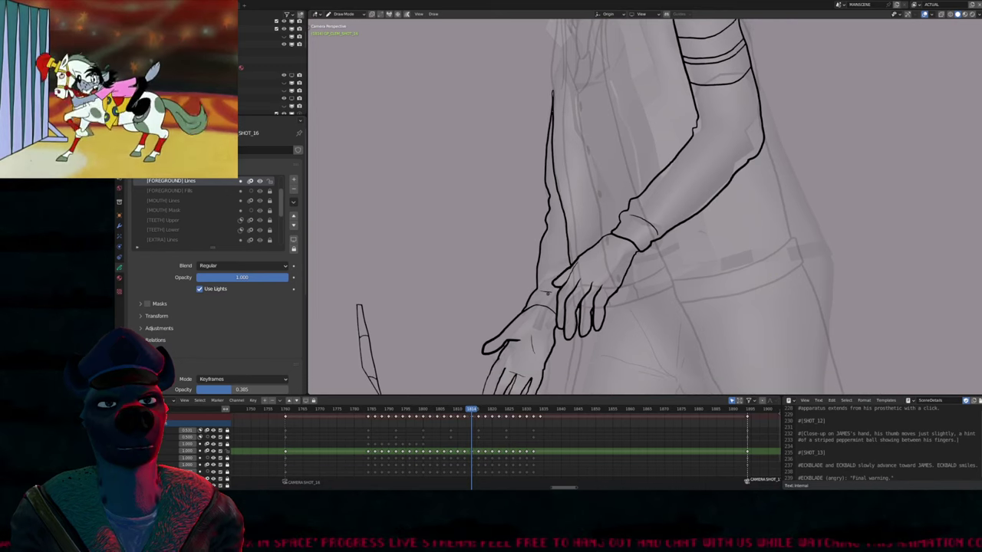
scroll(529, 292, up, 4)
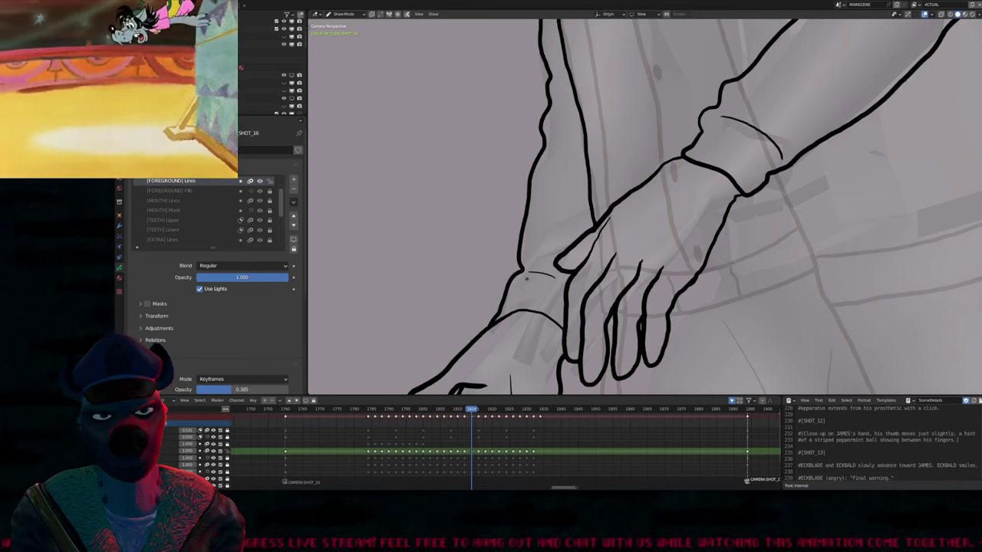
scroll(544, 322, down, 5)
scroll(544, 323, up, 6)
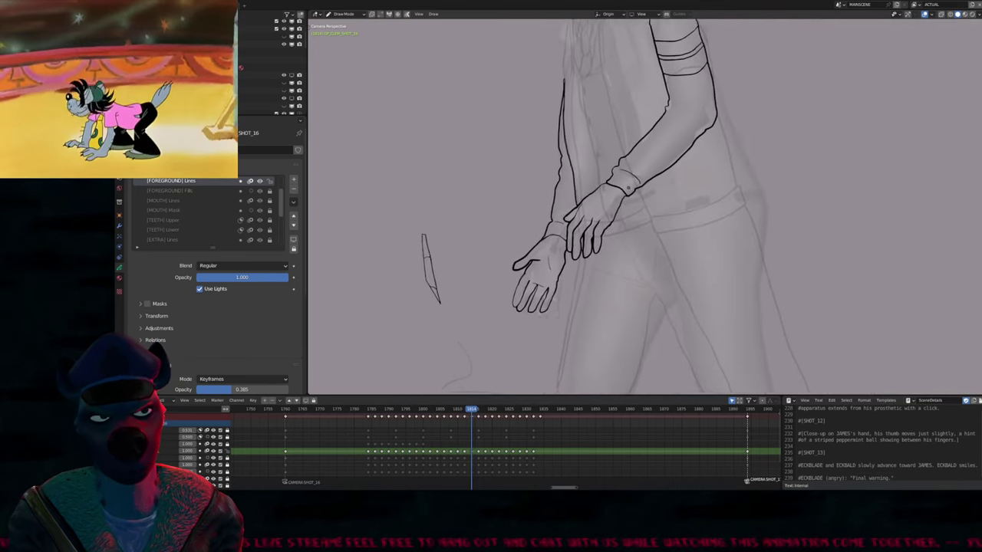
key(Tab)
click(529, 201)
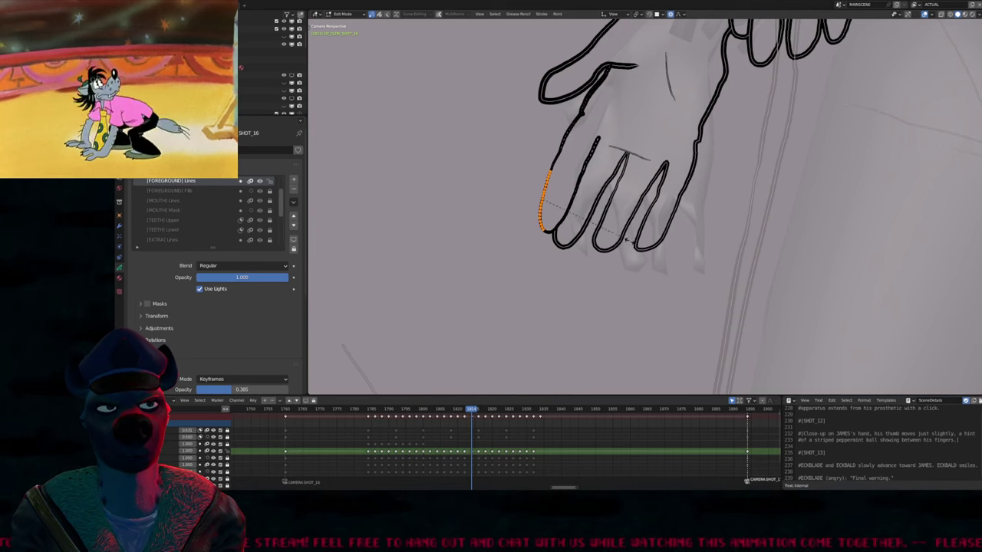
key(g)
scroll(598, 230, up, 5)
click(656, 254)
key(Tab)
Scrub through neighbouring frames to compare poses, ending back on frame 1814
scroll(613, 245, down, 6)
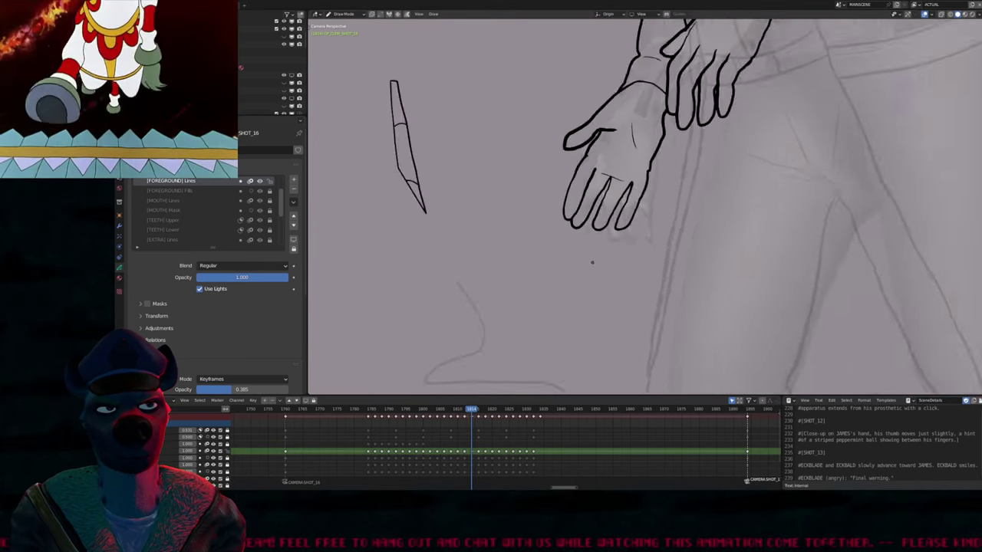
scroll(632, 224, up, 5)
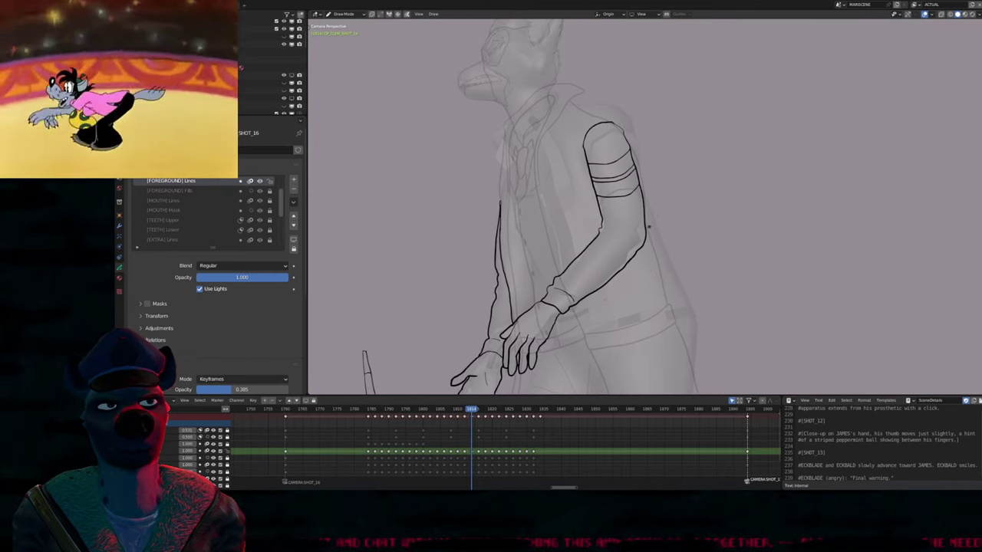
key(Left)
key(Right)
key(Right)
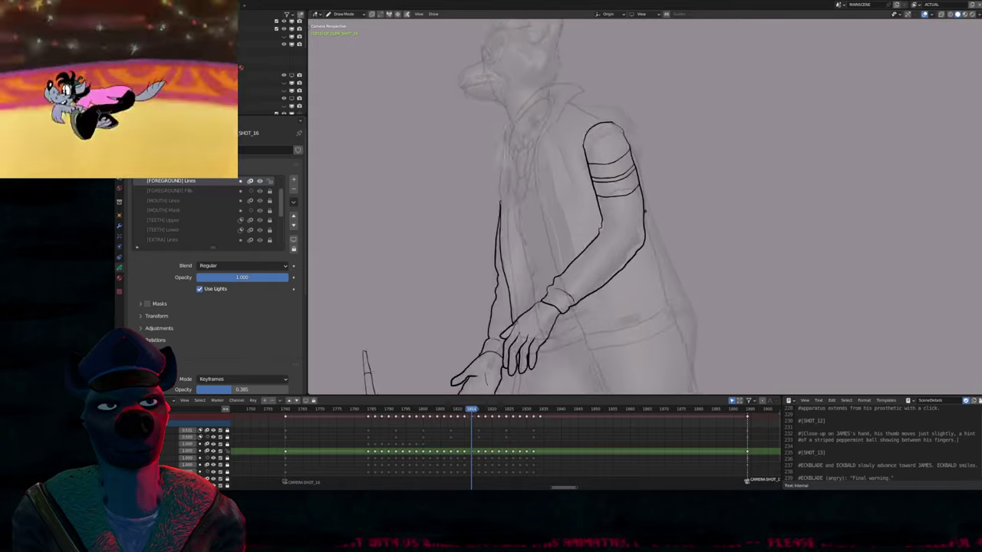
key(Right)
key(Left)
key(Left)
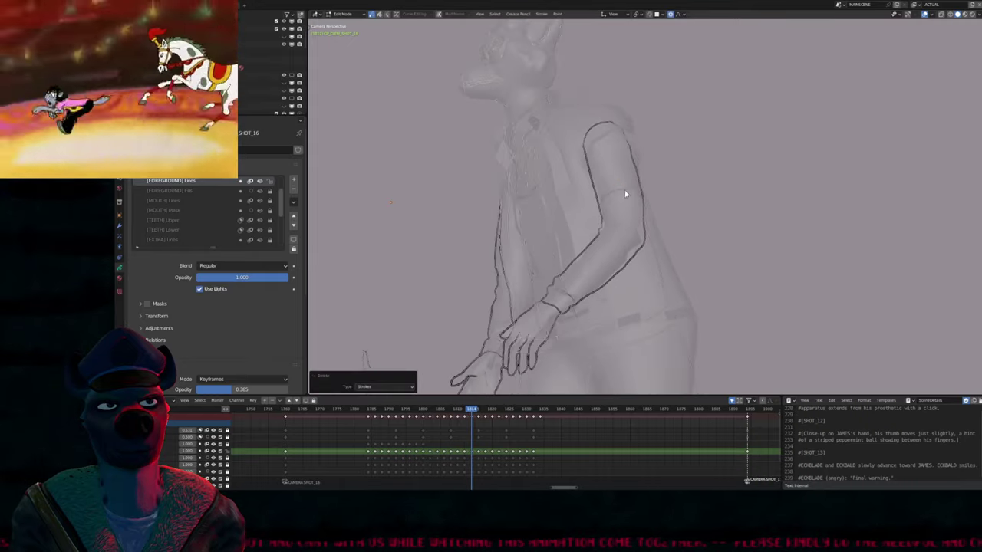
scroll(626, 193, up, 4)
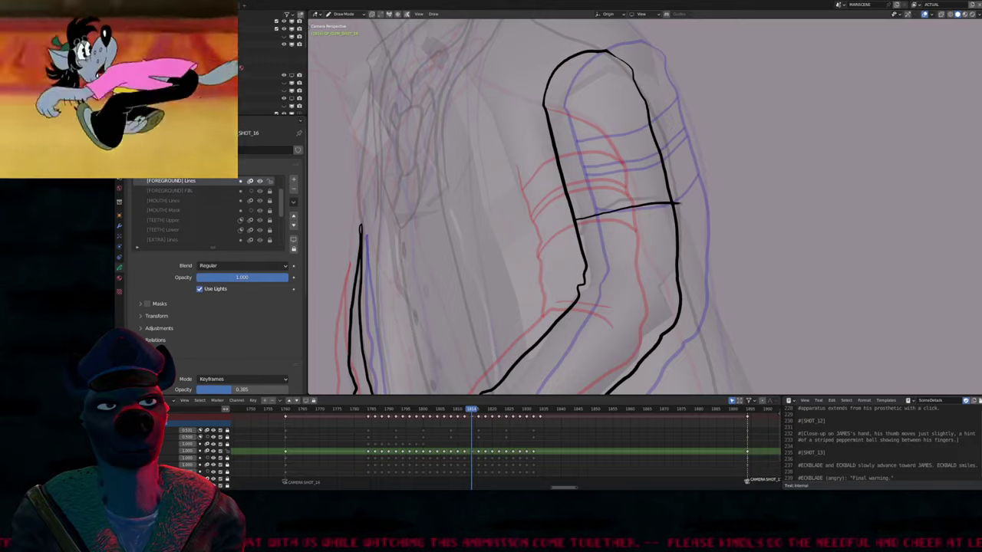
Remove the stray stroke and redraw a single band line across the upper arm
key(ctrl+z)
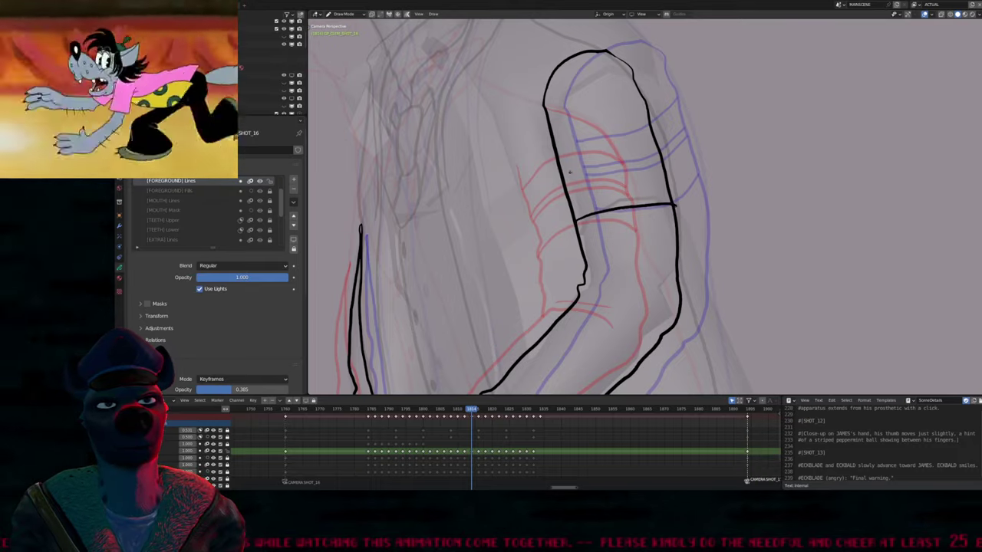
drag(582, 134, 673, 123)
key(ctrl+z)
drag(557, 153, 676, 128)
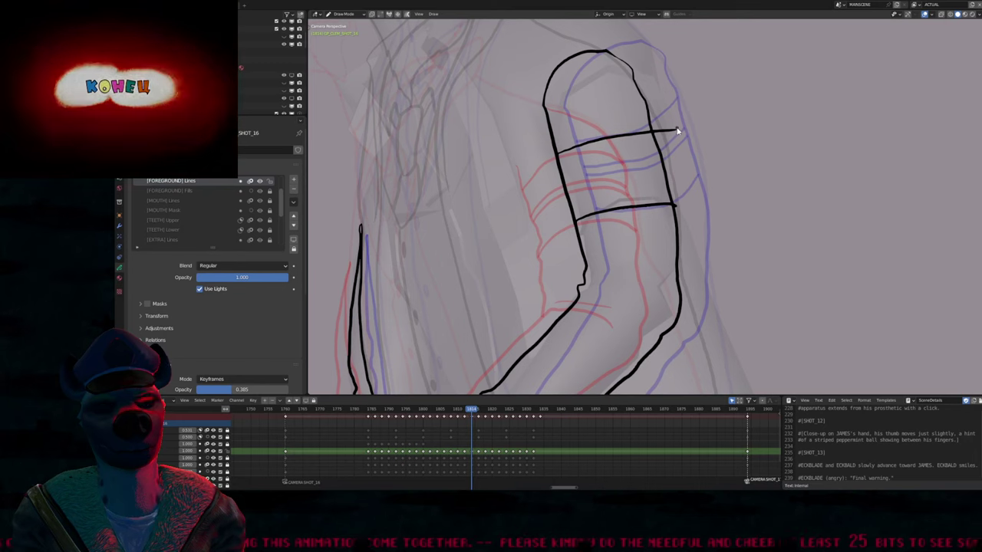
Duplicate the band stroke twice, placing each copy slightly lower on the upper arm
key(Tab)
click(680, 129)
key(shift+d)
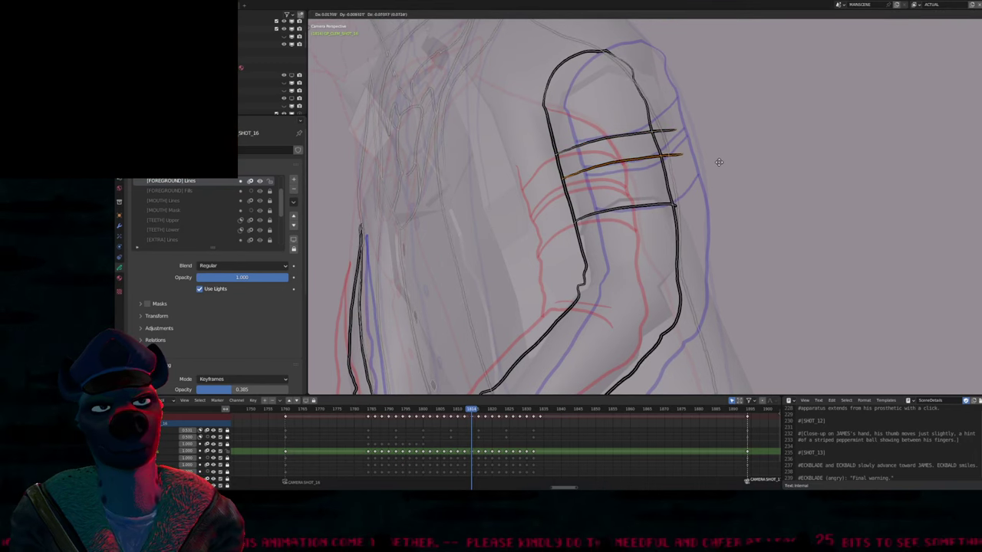
click(721, 178)
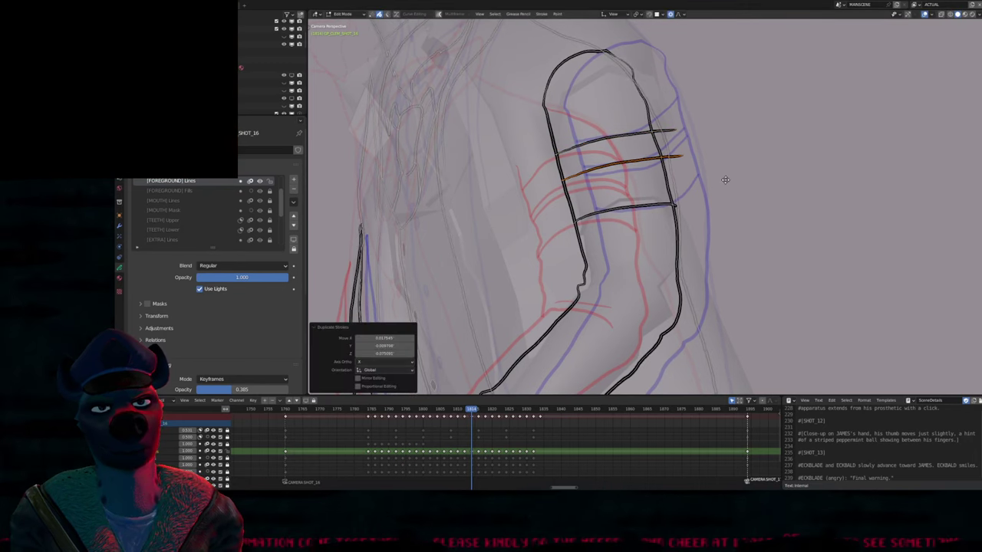
key(shift+d)
click(729, 183)
key(Tab)
Erase the band ends sticking past the arm outline, framing the arm down to the hand
mouse_move(681, 122)
ctrl+mouse_down()
mouse_move(677, 184)
mouse_move(694, 213)
mouse_move(638, 395)
ctrl+mouse_up()
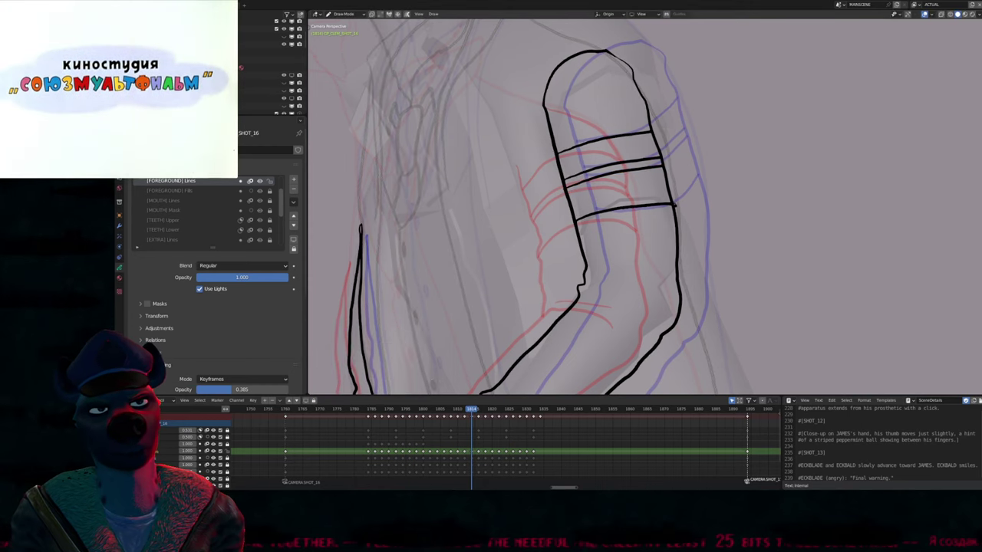
shift+scroll(621, 208, up, 1)
shift+scroll(622, 208, up, 1)
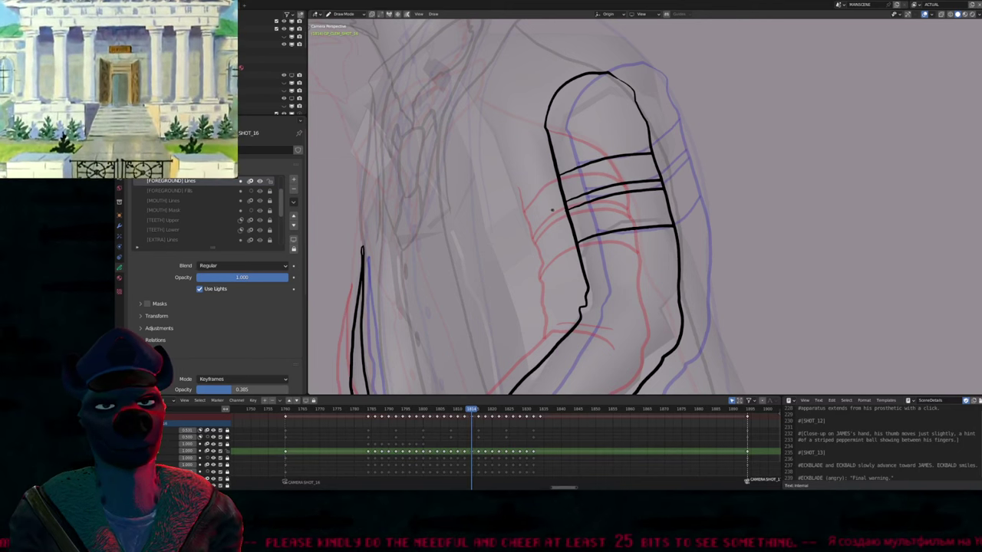
scroll(623, 215, down, 3)
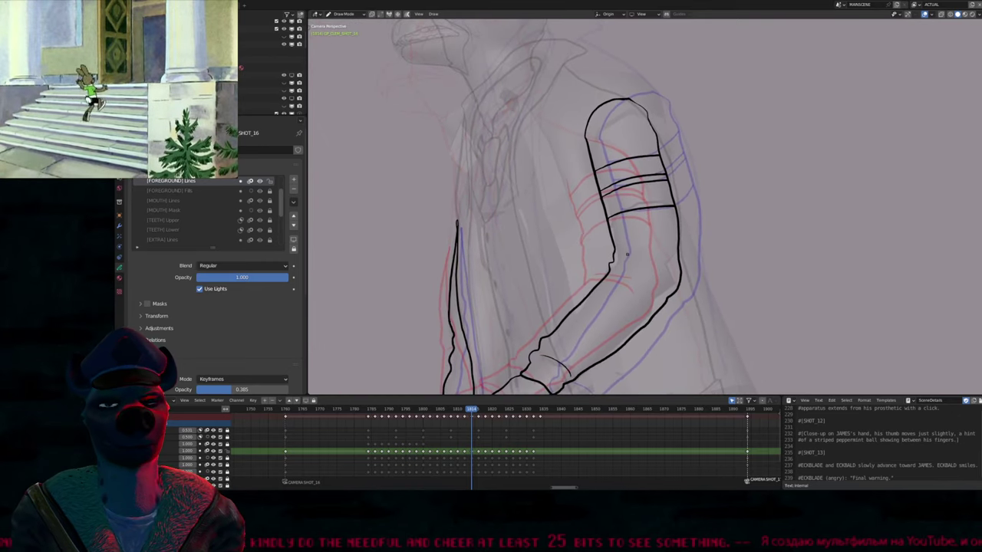
scroll(588, 226, up, 4)
scroll(493, 184, up, 1)
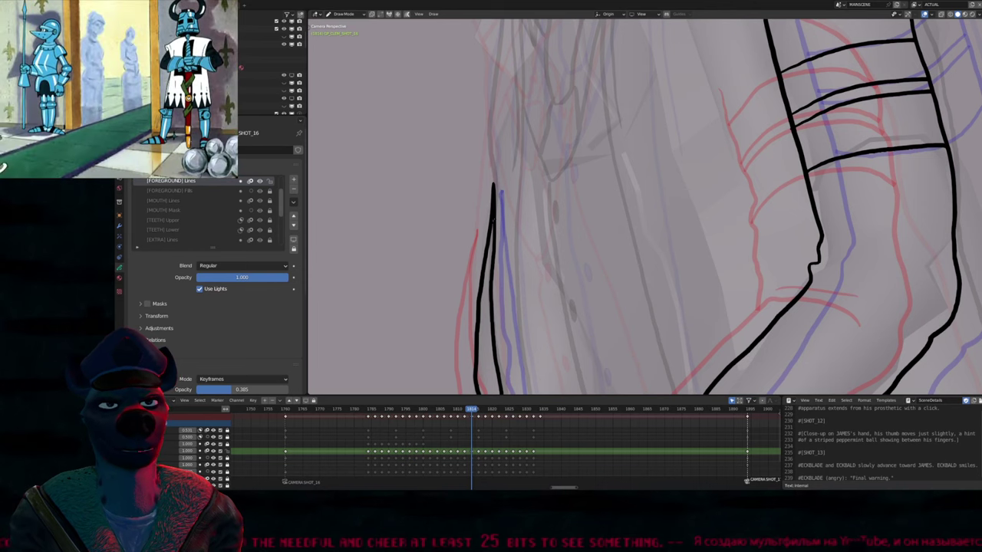
scroll(556, 273, down, 2)
shift+middle_drag(556, 272, 590, 222)
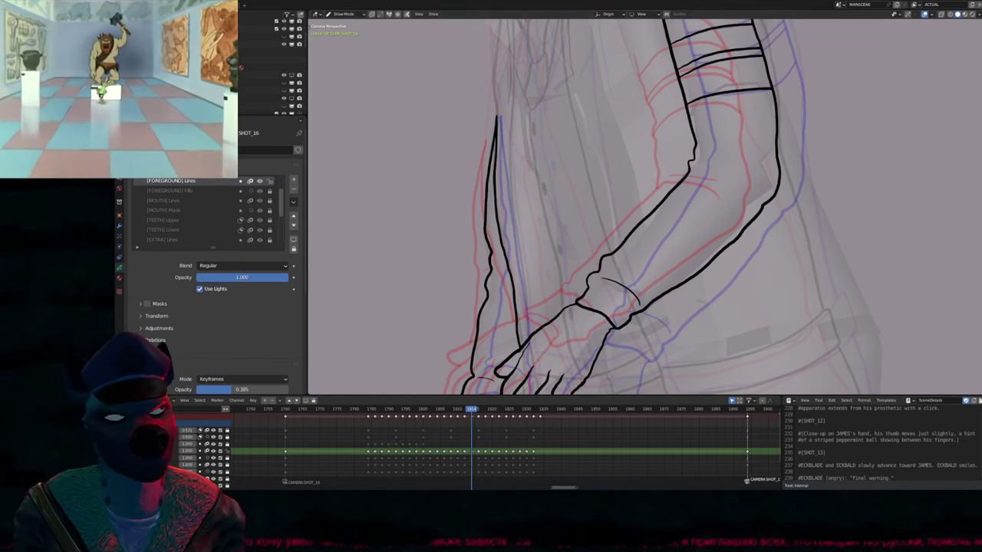
scroll(644, 207, down, 4)
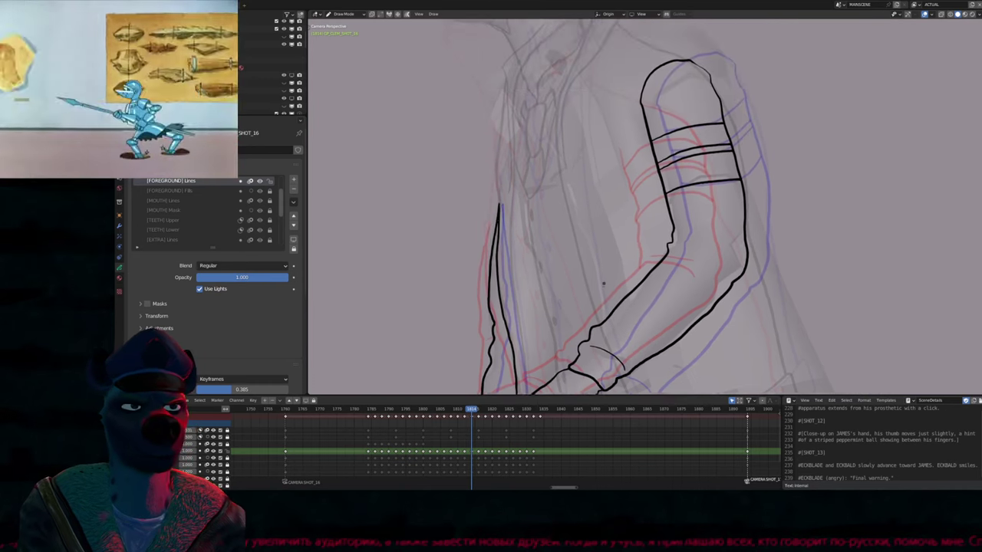
Step back and forth through the frames to check each drawn arm pose
key(Left)
key(Left)
key(Left)
key(Left)
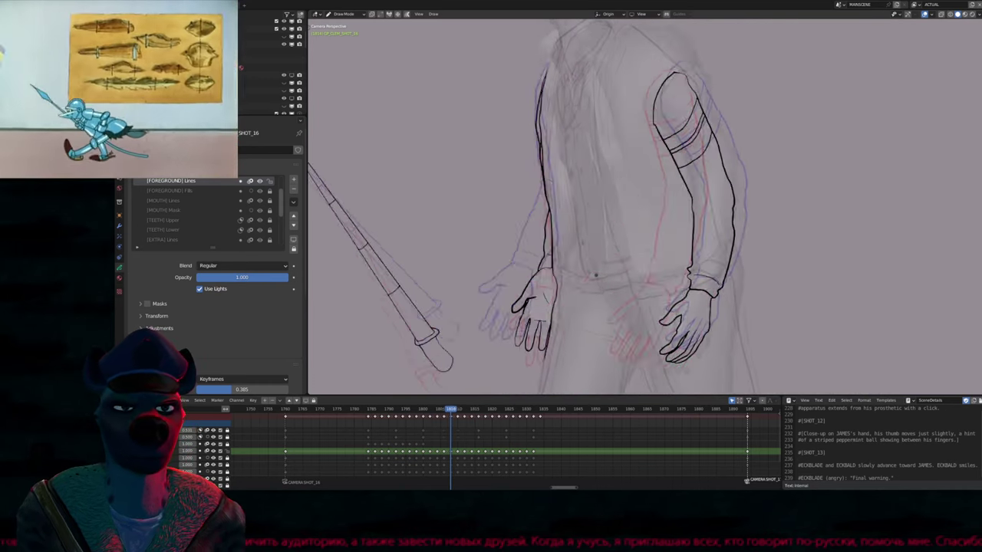
key(Right)
key(Right)
key(Right)
key(Right)
key(Right)
key(Right)
key(Right)
key(Right)
key(Right)
key(Right)
key(Right)
key(Right)
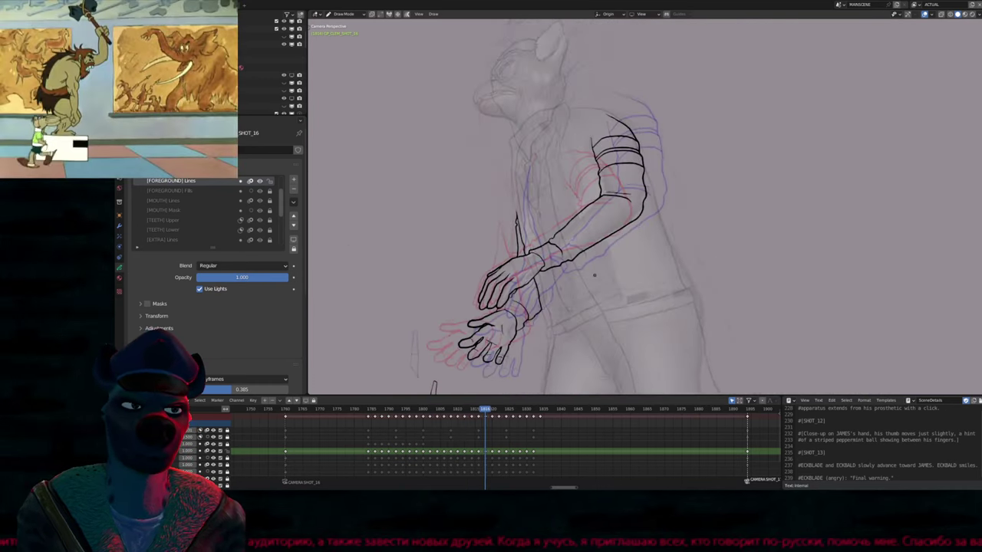
key(shift+ctrl+space)
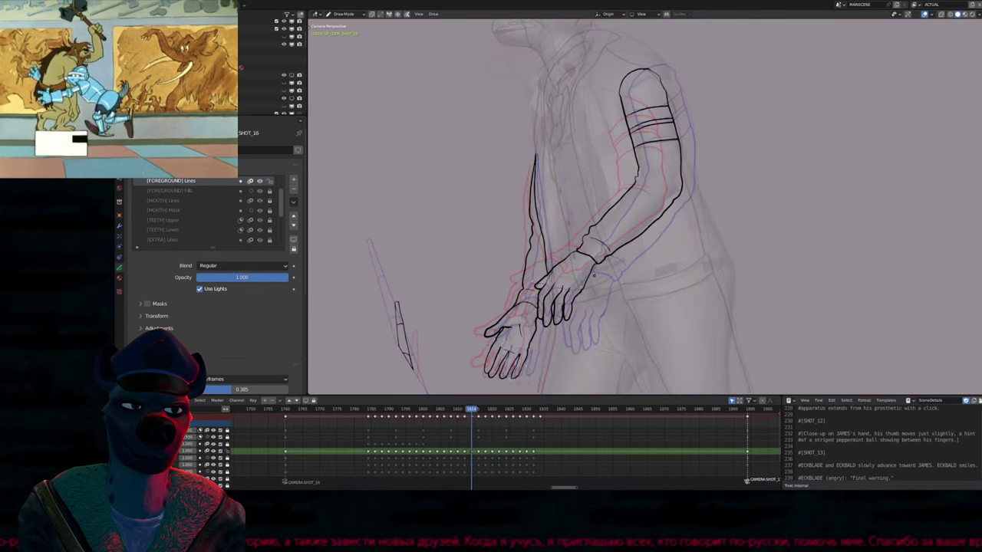
key(Escape)
key(Left)
key(Left)
key(Left)
key(Left)
key(Left)
key(Left)
key(Left)
key(Left)
key(Left)
key(Left)
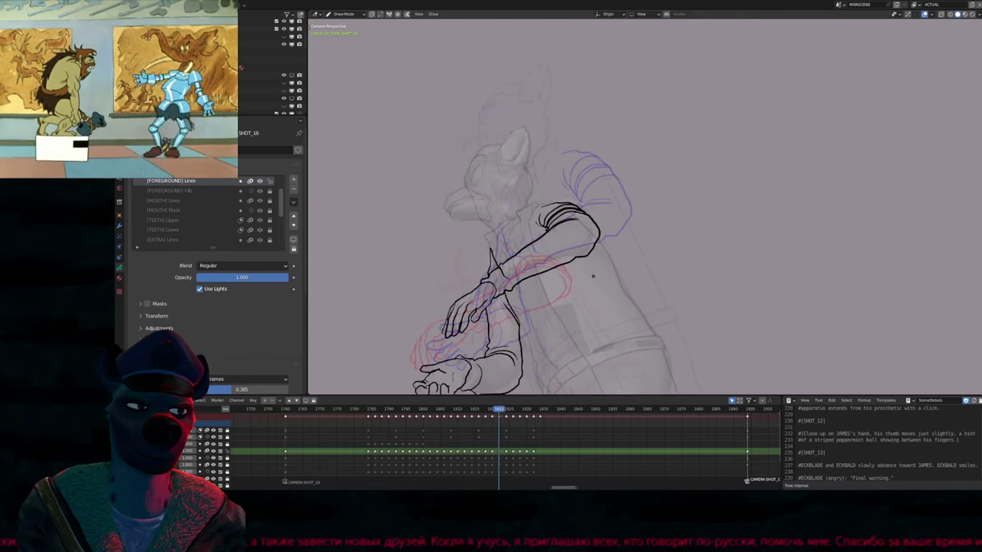
key(Right)
key(Right)
key(Right)
key(Right)
key(Right)
key(Right)
key(Right)
key(Right)
key(Right)
key(Right)
key(Right)
key(Right)
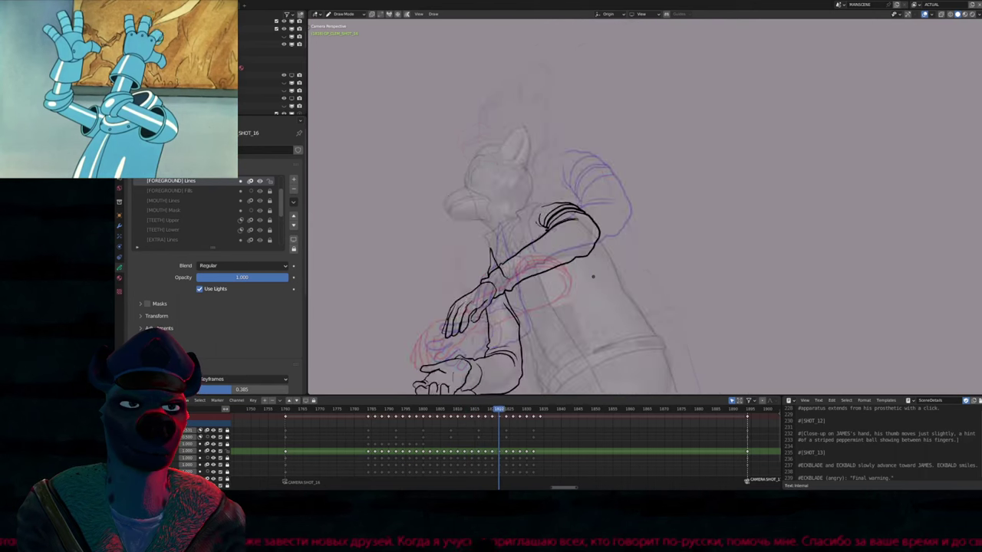
scroll(537, 338, up, 3)
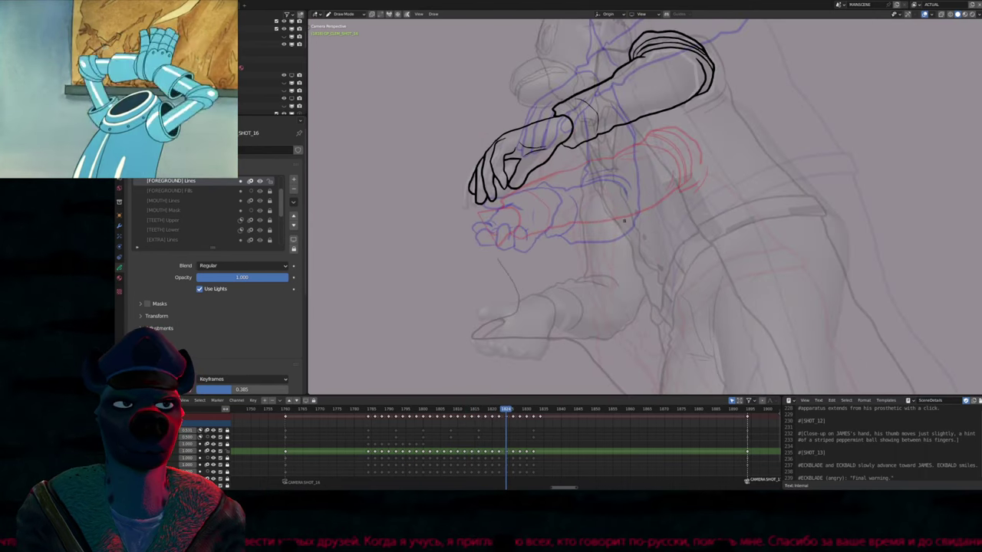
key(Left)
key(Left)
scroll(644, 207, down, 4)
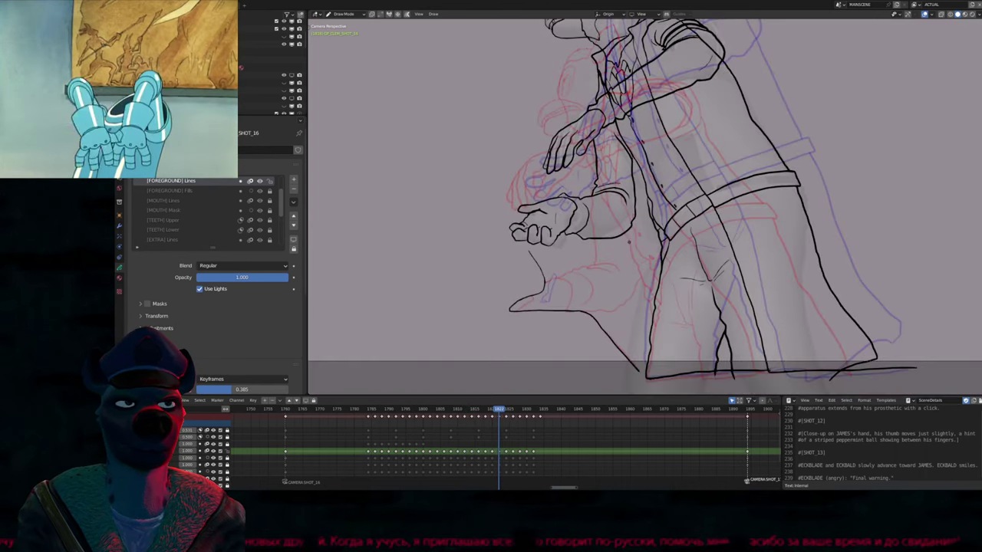
key(Right)
key(Right)
key(Right)
key(Right)
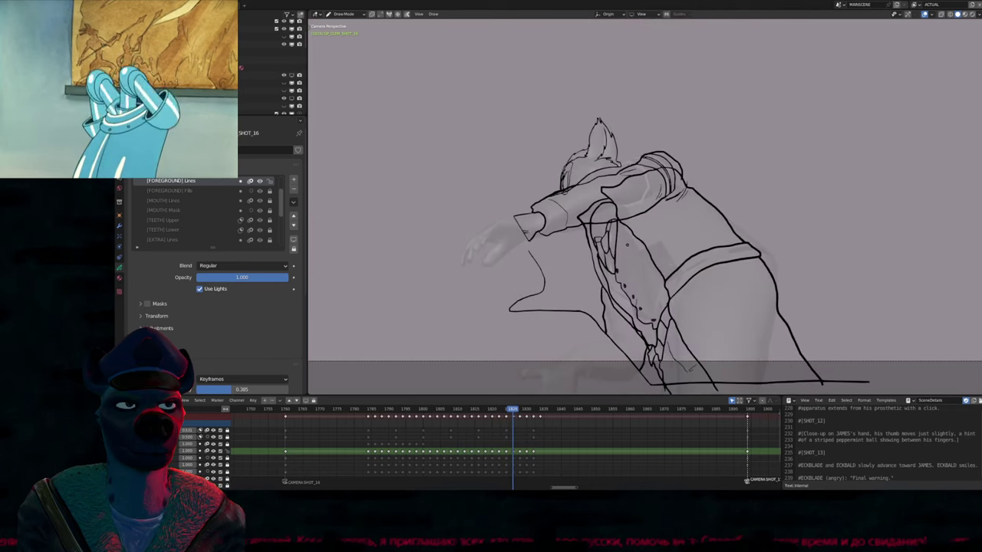
key(Right)
key(Right)
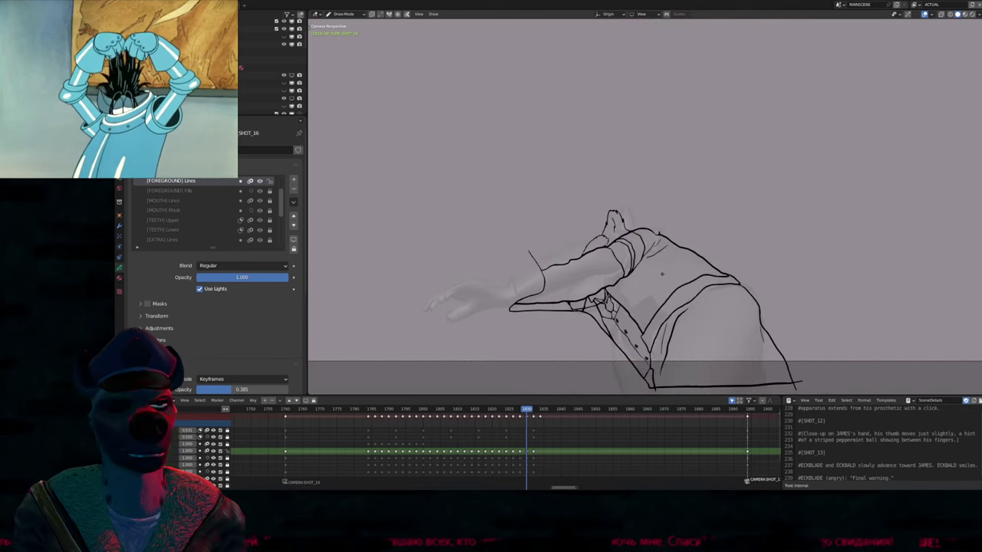
key(Left)
key(Left)
key(Left)
key(Left)
scroll(644, 208, down, 6)
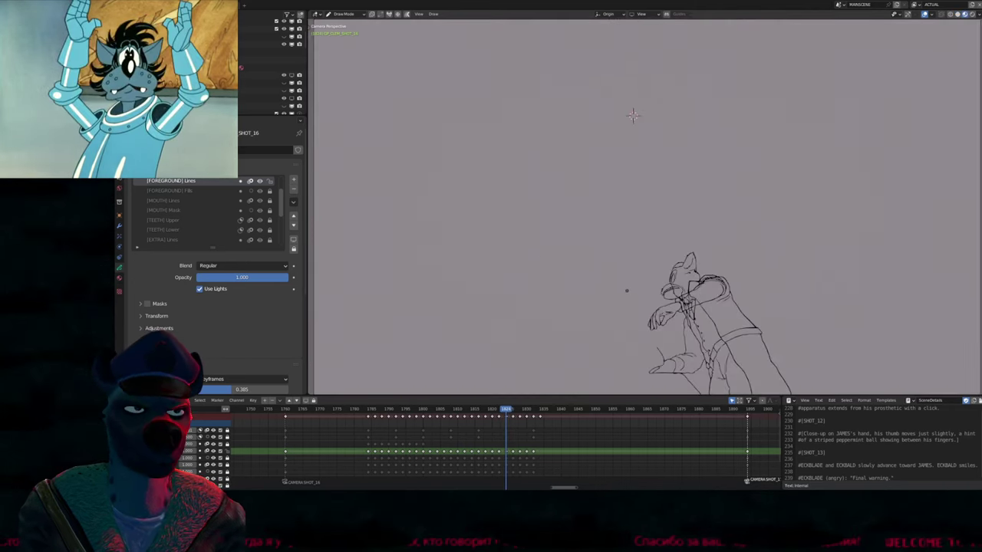
Play the arm motion repeatedly from an earlier frame, then stop playback
click(368, 412)
key(space)
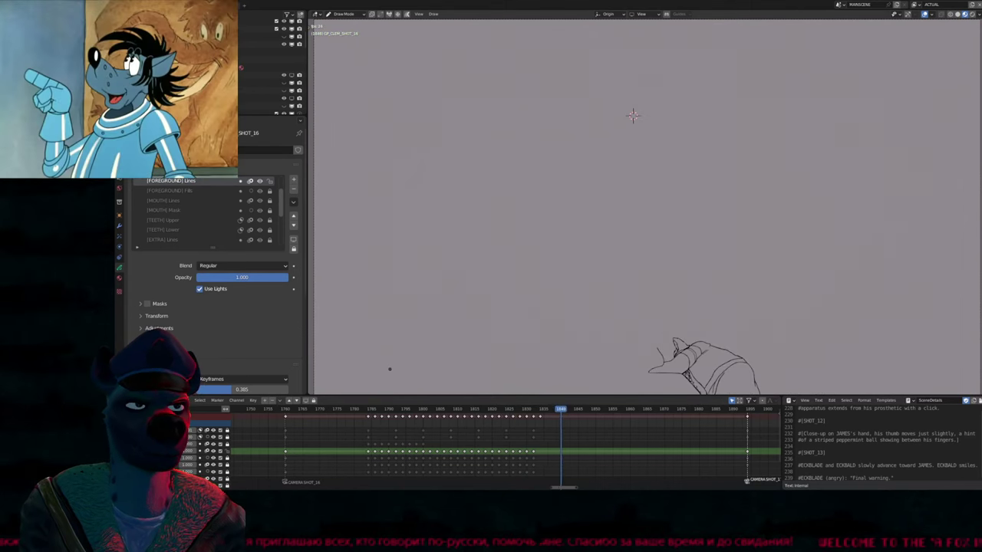
click(369, 412)
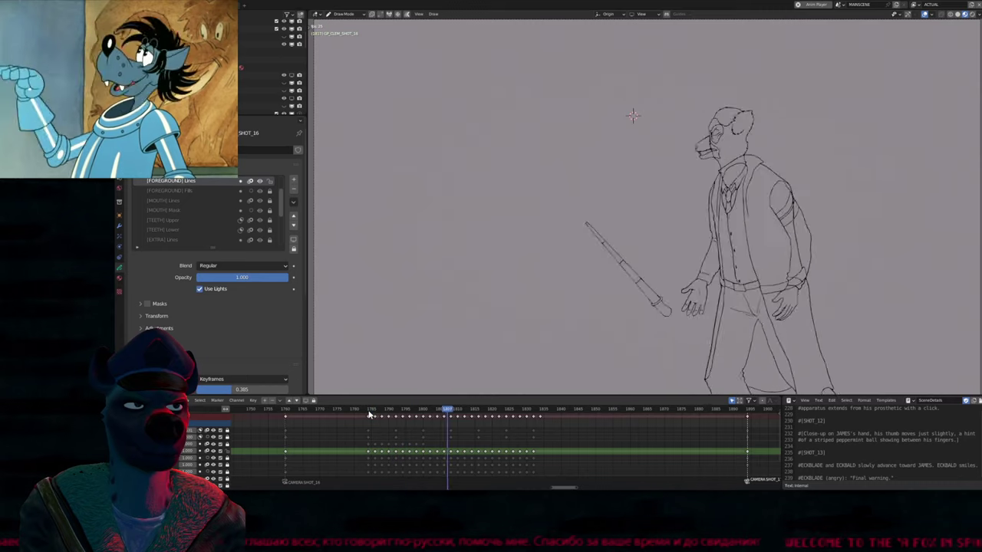
click(368, 412)
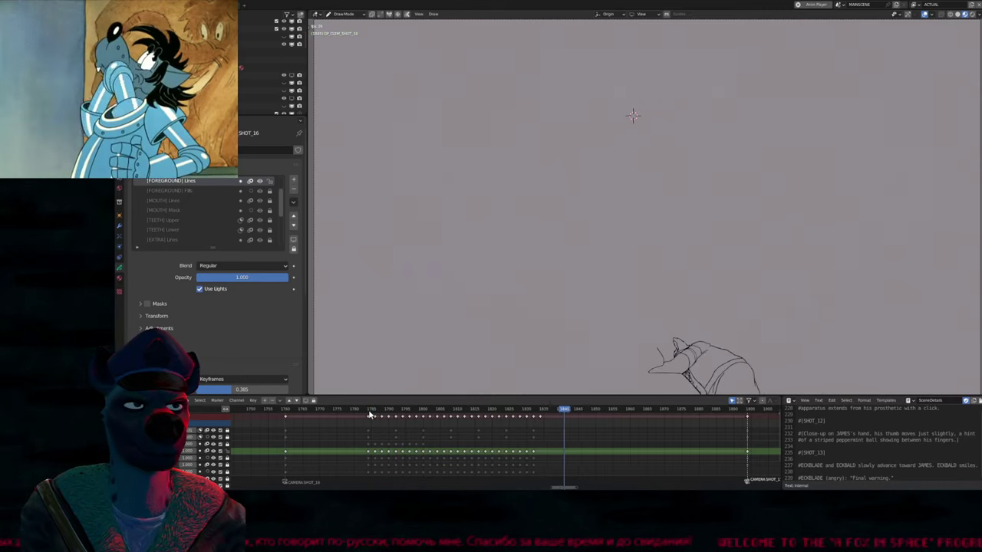
click(369, 413)
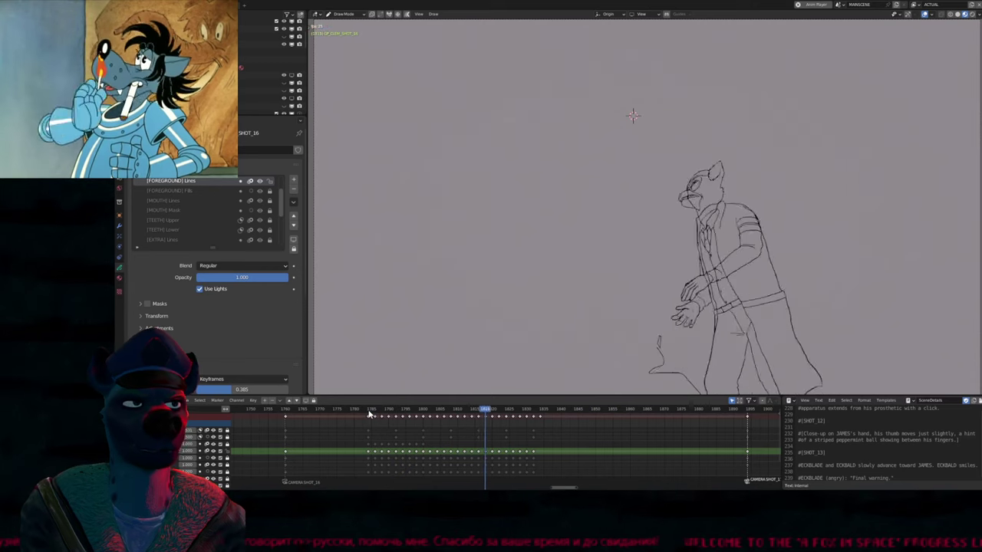
click(368, 413)
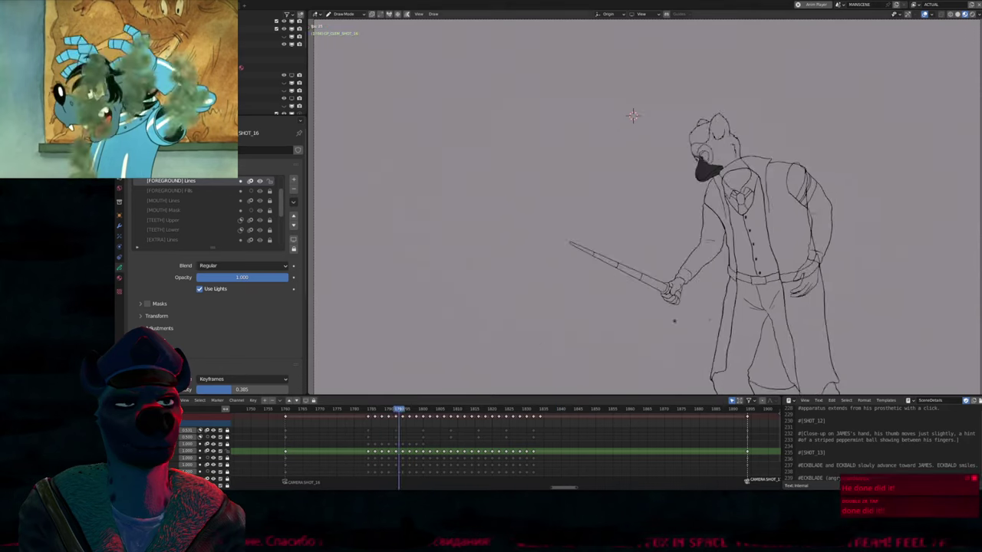
key(space)
Draw the shoe's toe outline, then check the next three leg keyframes with the full figure framed
scroll(576, 223, up, 4)
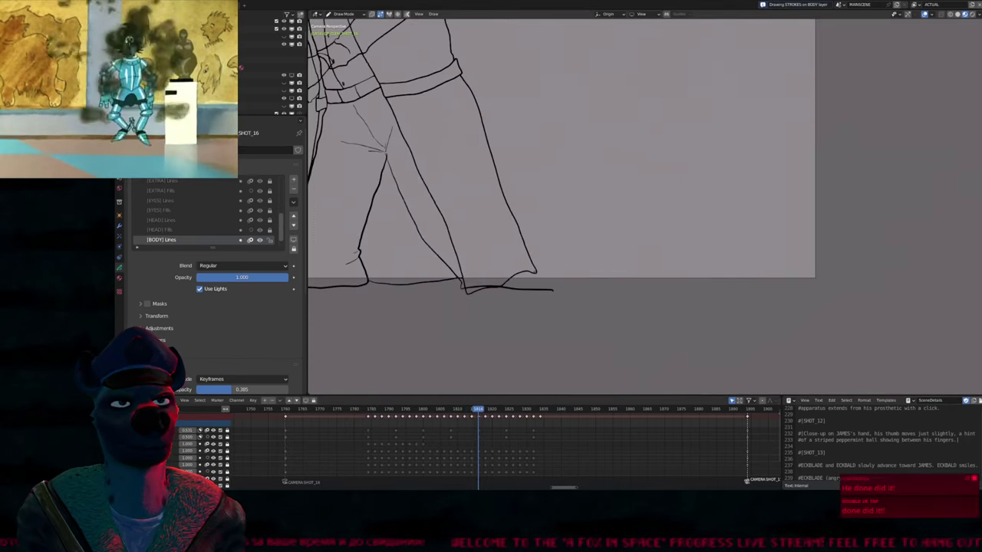
drag(535, 274, 549, 284)
key(Up)
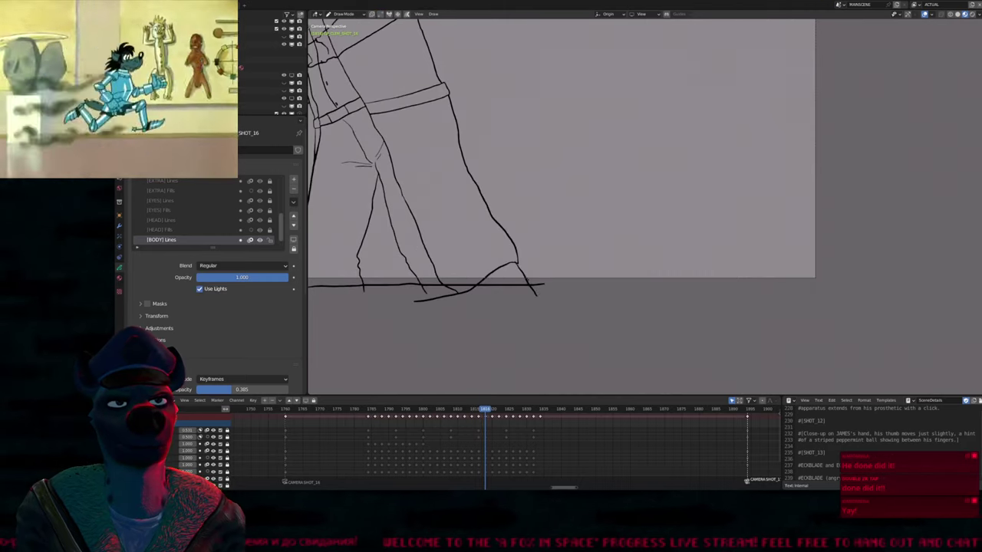
key(Up)
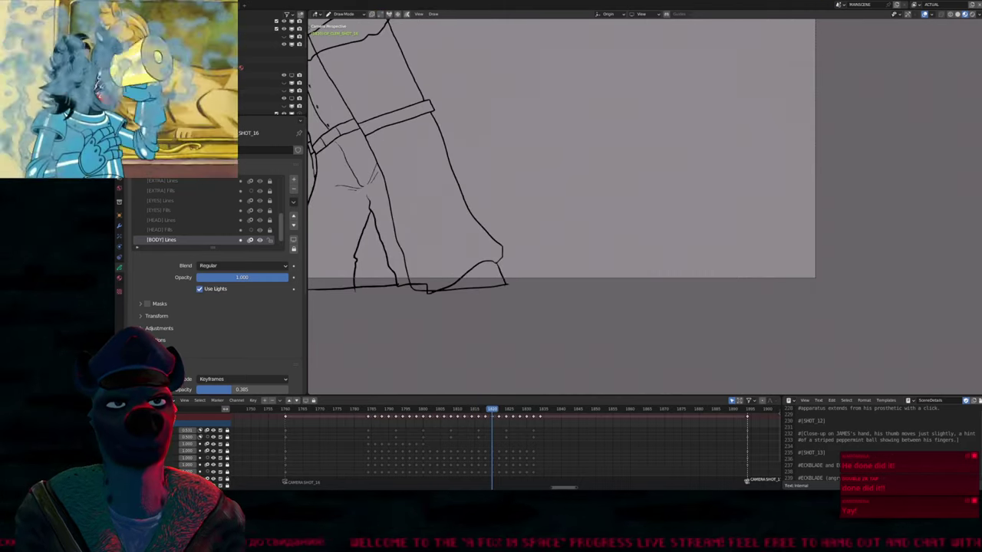
key(Up)
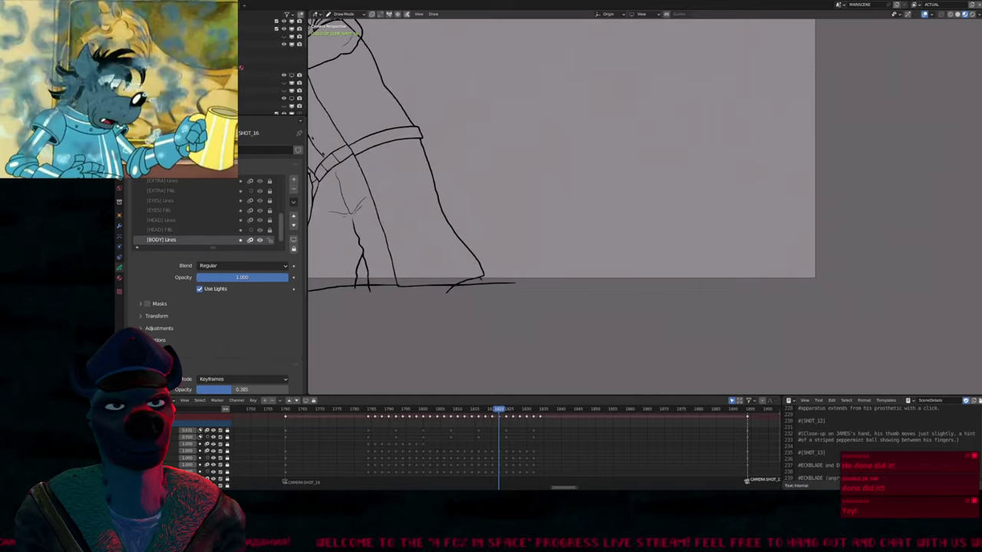
scroll(490, 296, down, 3)
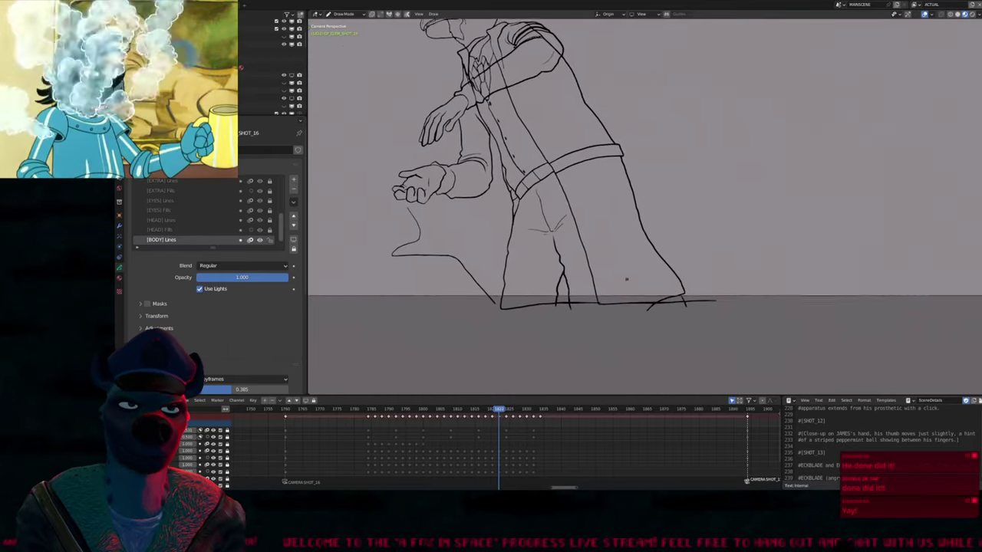
shift+middle_drag(567, 292, 583, 305)
scroll(580, 294, up, 2)
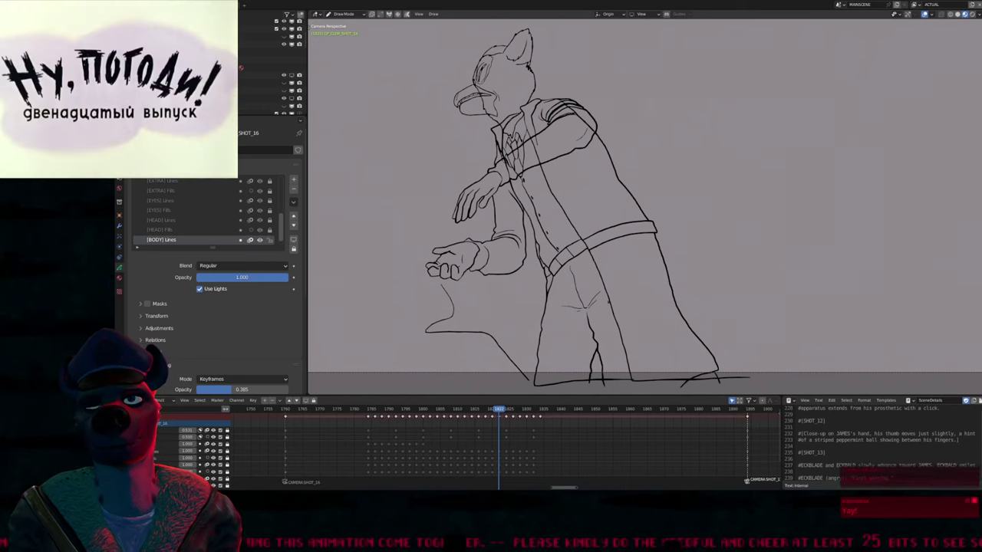
Play the shot forward and backward from its start, then save the blend file
key(shift+Left)
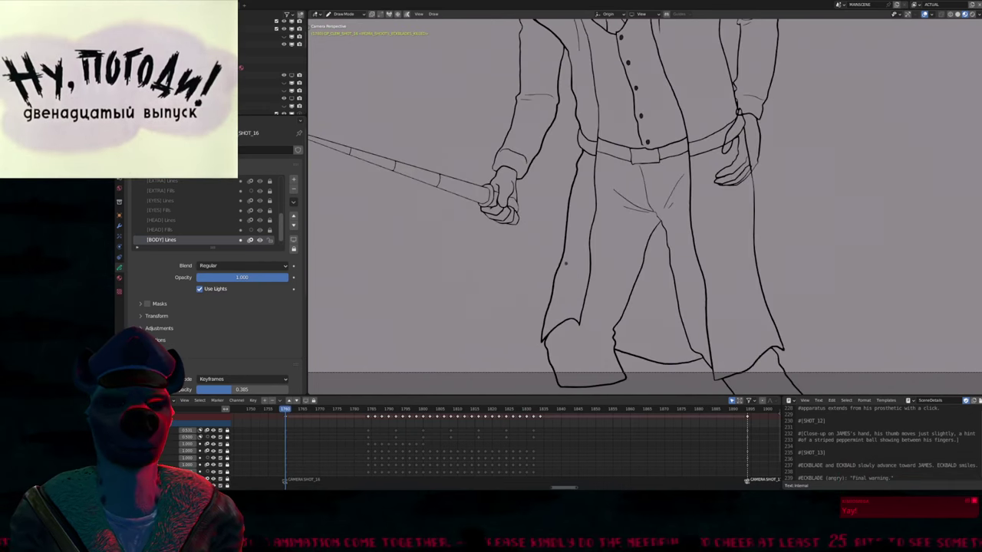
key(Home)
shift+middle_drag(494, 89, 493, 116)
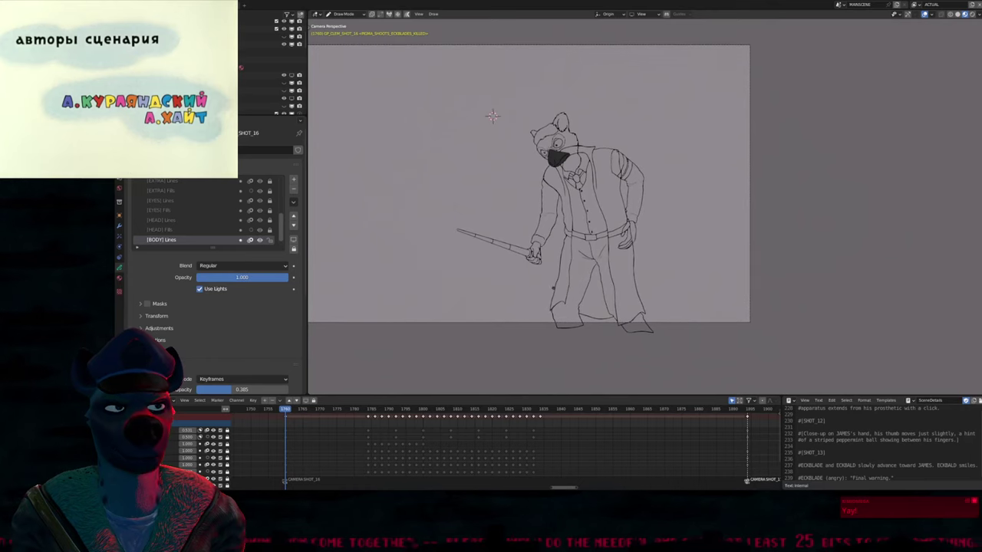
key(space)
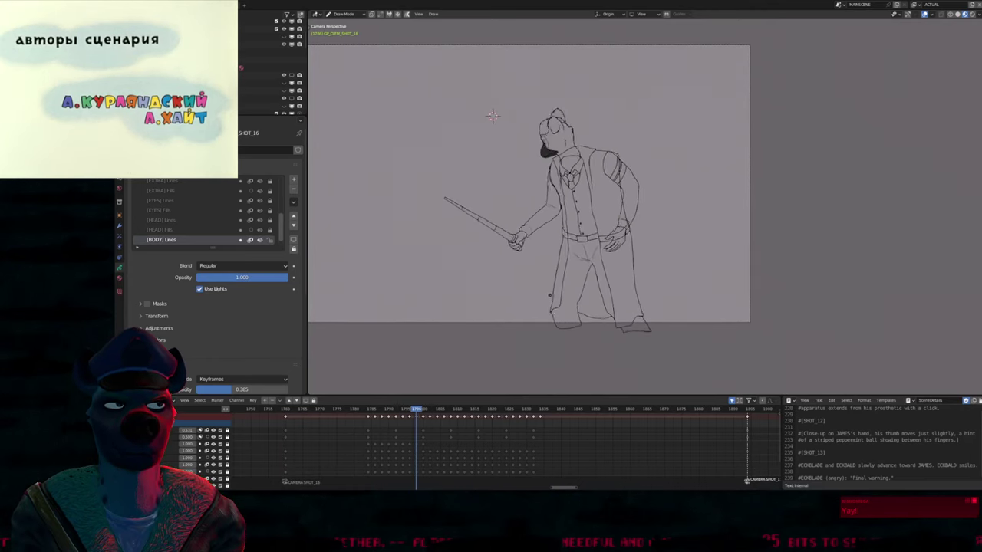
key(shift+ctrl+space)
key(space)
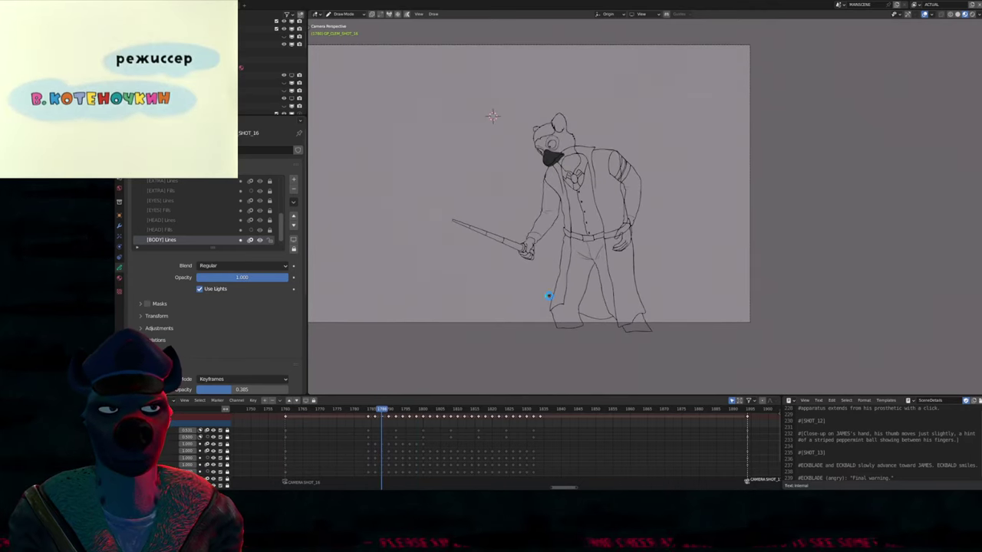
key(ctrl+s)
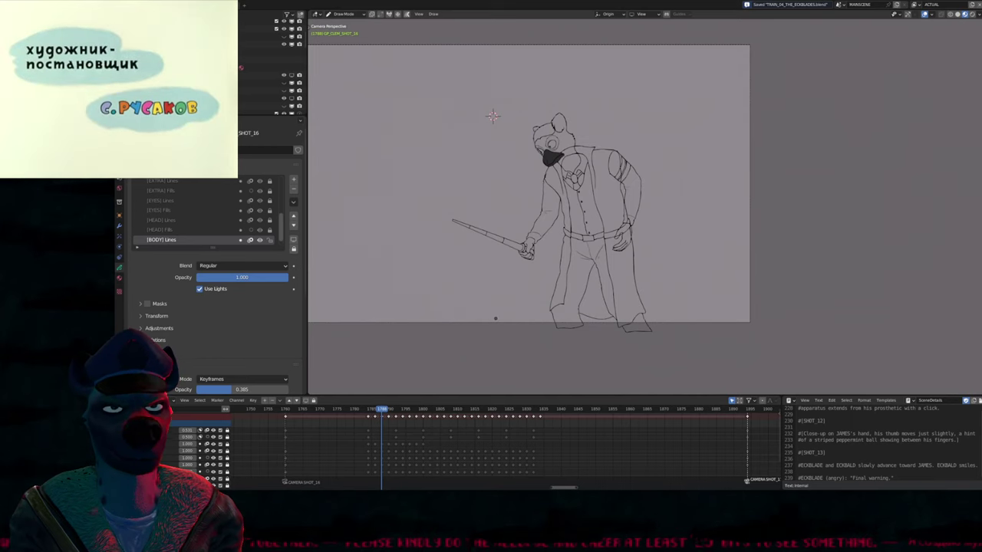
Select the keyframes around frame 1785 and isolate GP_Layer with Shift+H
scroll(522, 313, up, 1)
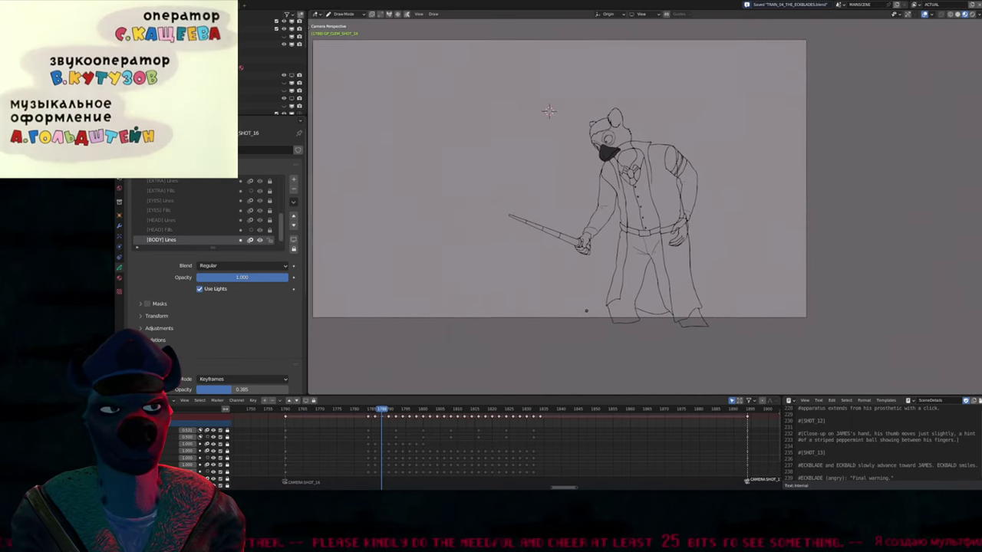
key(Left)
key(Left)
key(Left)
key(Left)
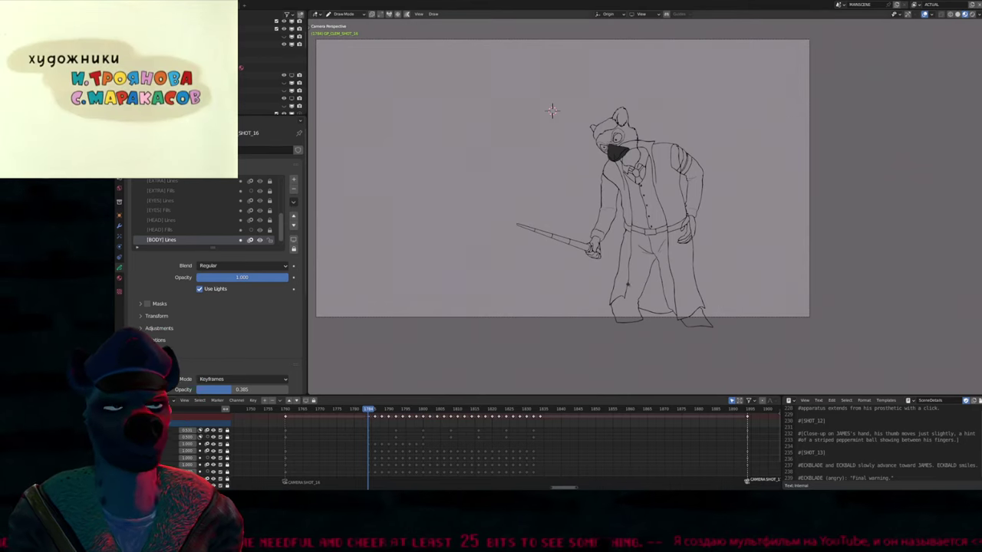
scroll(644, 253, up, 4)
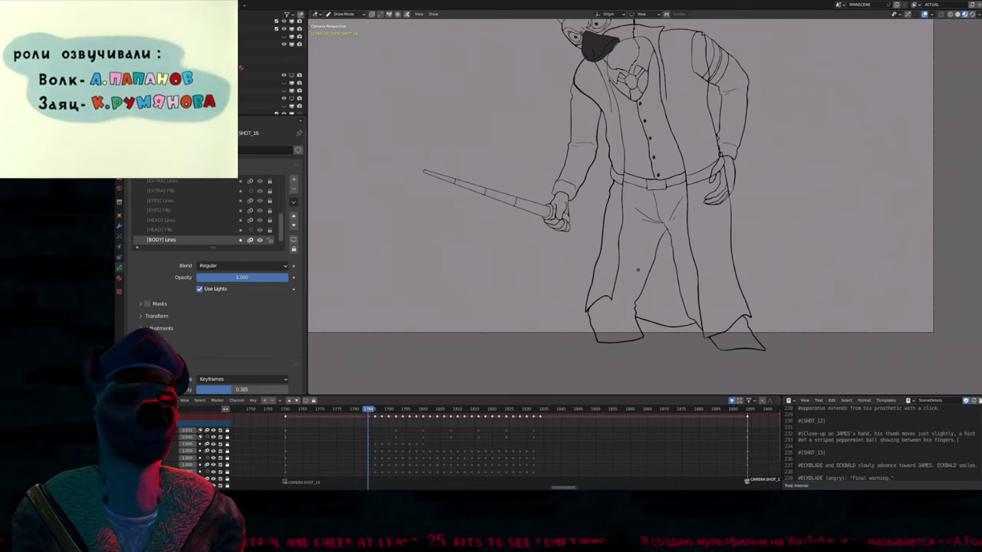
shift+middle_drag(635, 272, 585, 295)
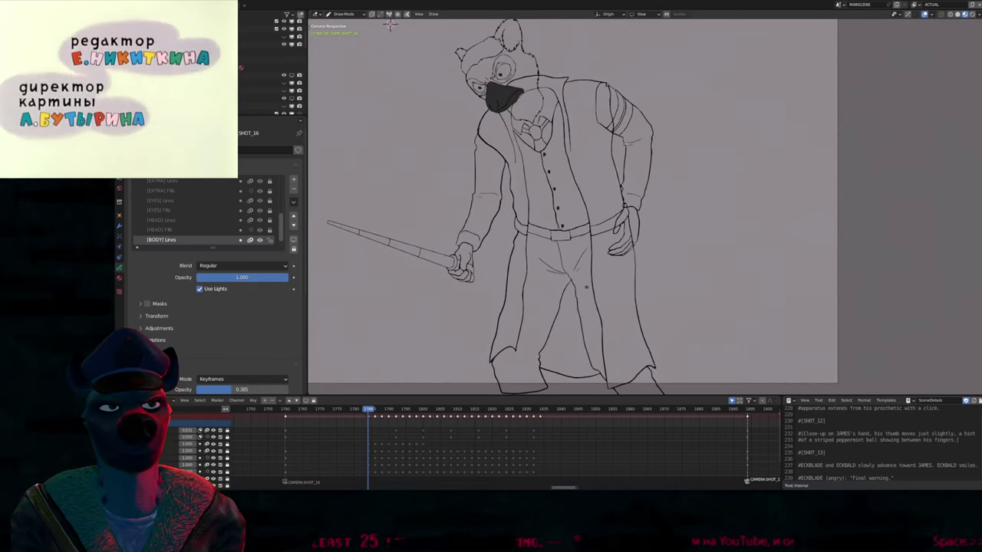
mouse_move(391, 25)
shift+middle_down()
mouse_move(516, 44)
mouse_move(499, 21)
shift+middle_up()
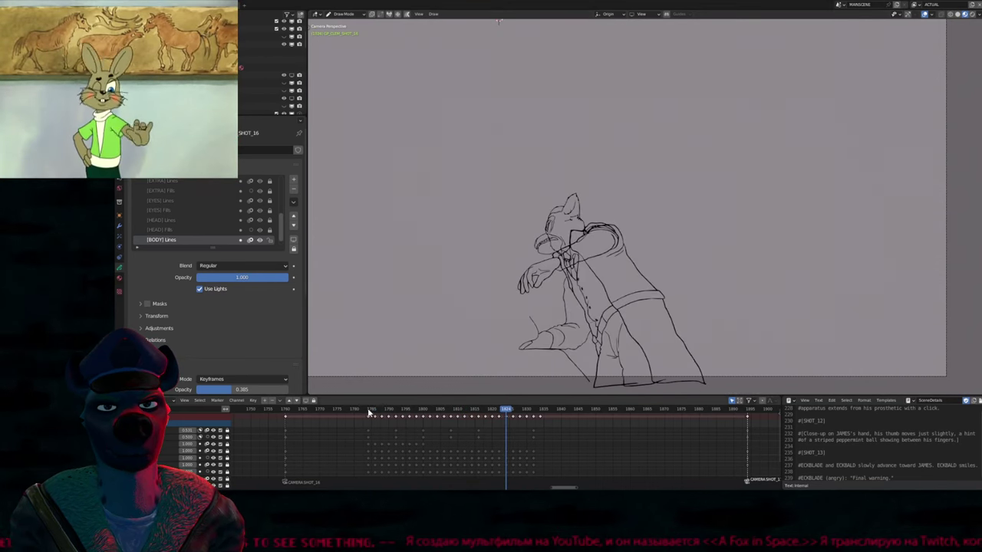
key(Escape)
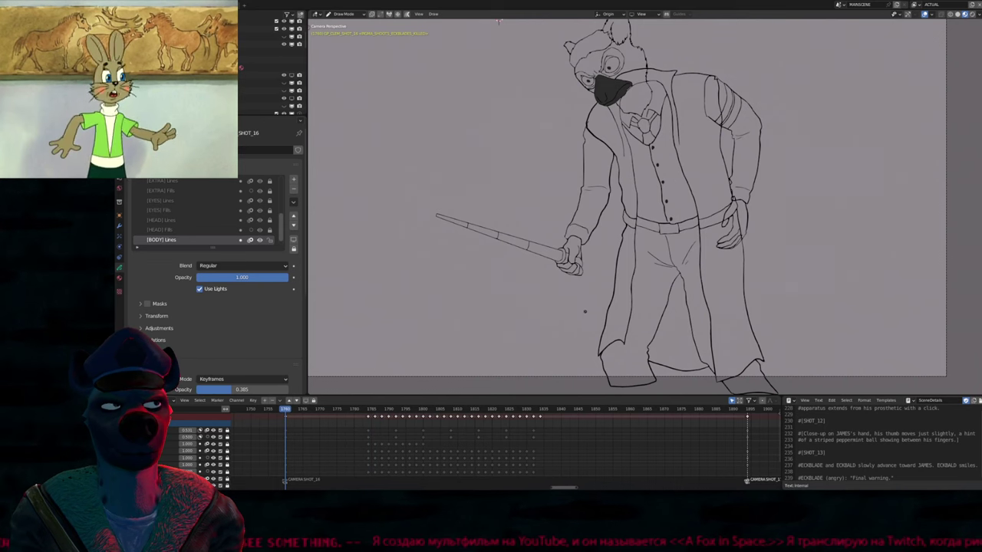
click(370, 431)
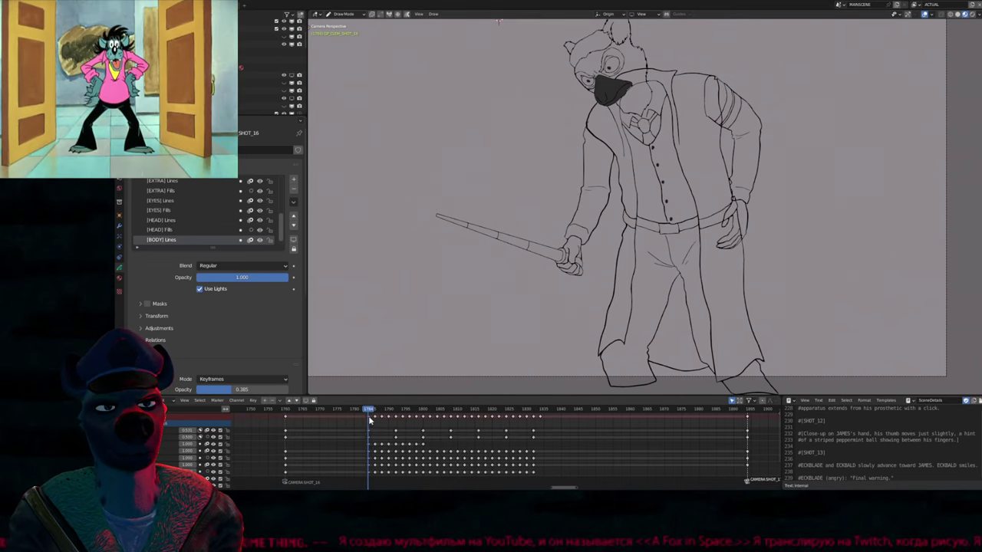
click(370, 422)
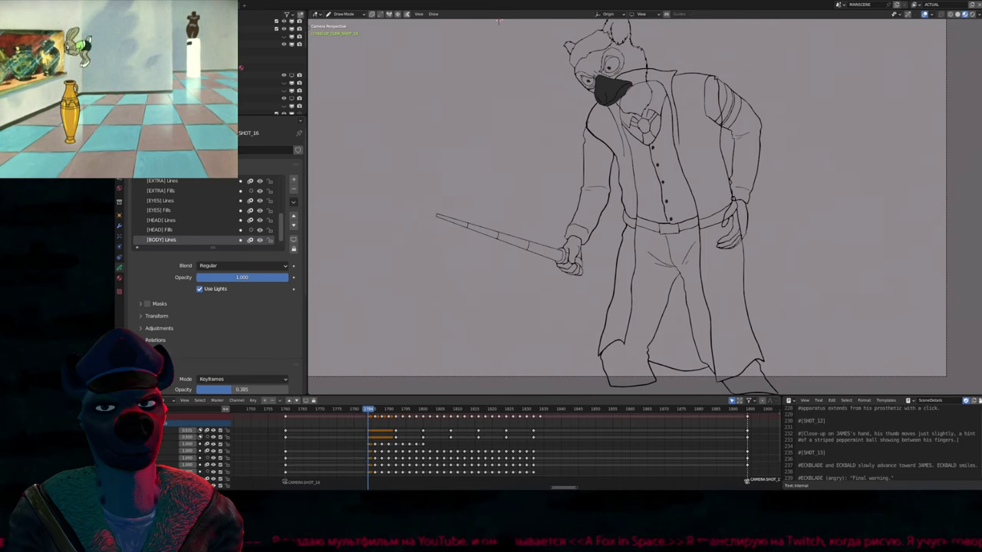
key(shift+h)
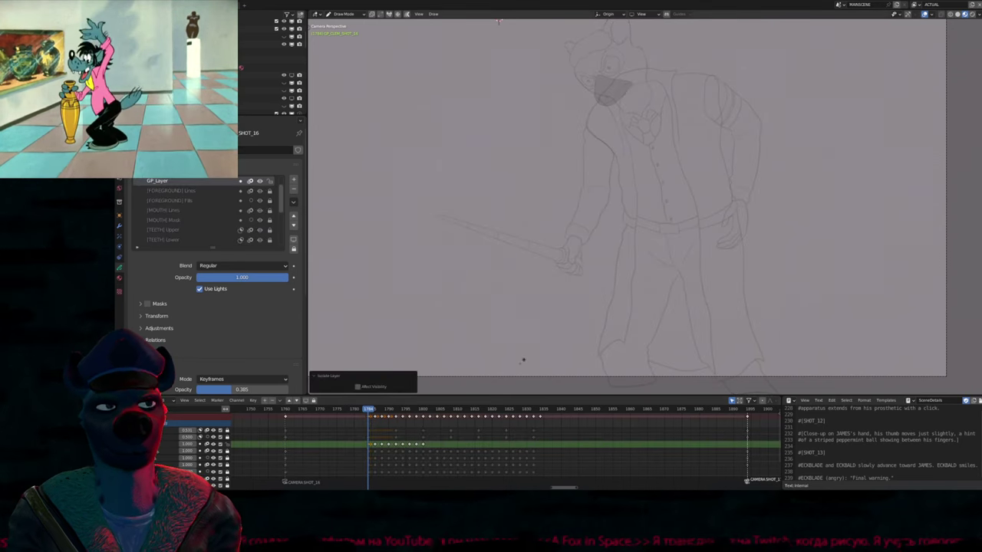
Scrub frames 1786–1800, remove GP_Layer, and jump back to the keyframe at frame 1770
mouse_move(374, 419)
mouse_down()
mouse_move(502, 411)
mouse_move(337, 410)
mouse_up()
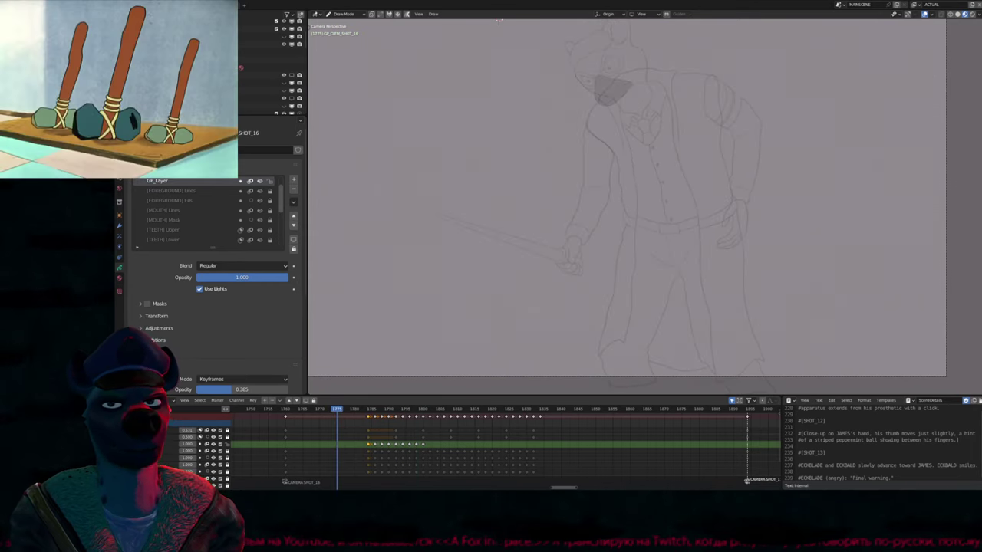
key(ctrl+z)
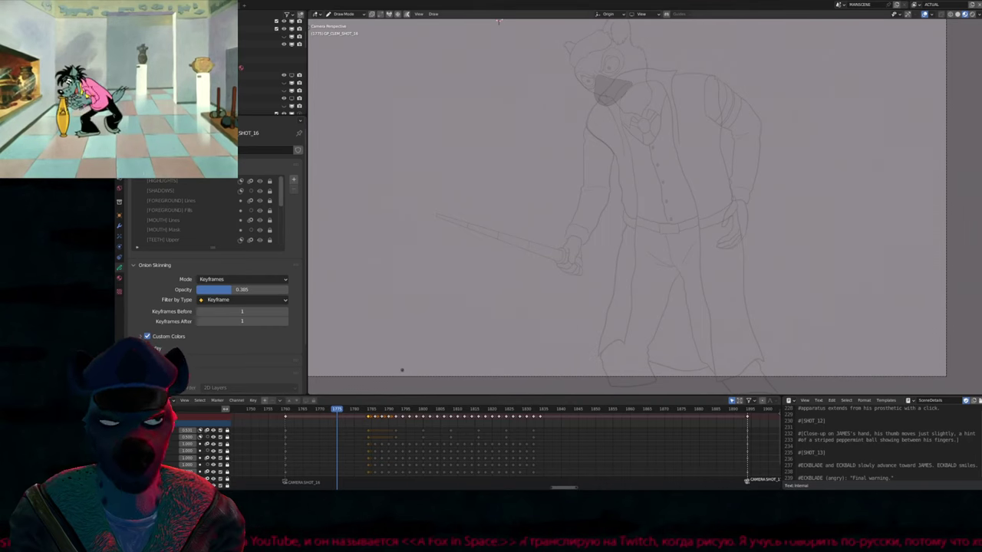
scroll(572, 271, down, 1)
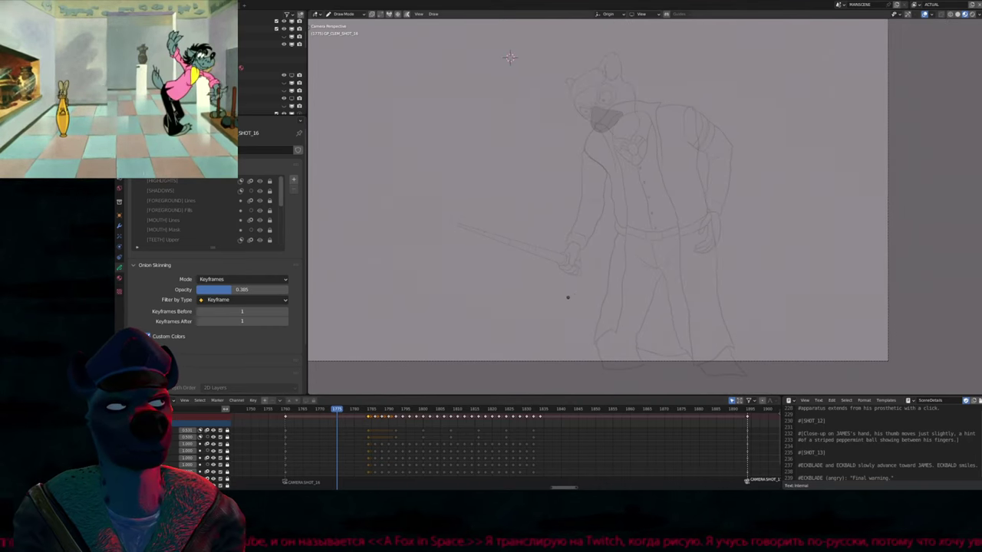
shift+middle_drag(572, 272, 552, 298)
key(Down)
scroll(573, 280, down, 2)
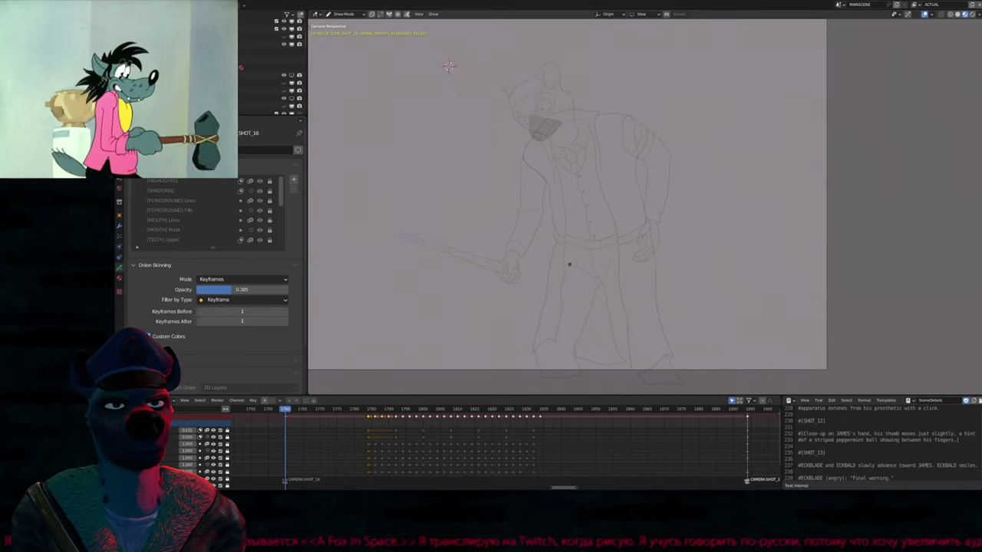
key(space)
key(Escape)
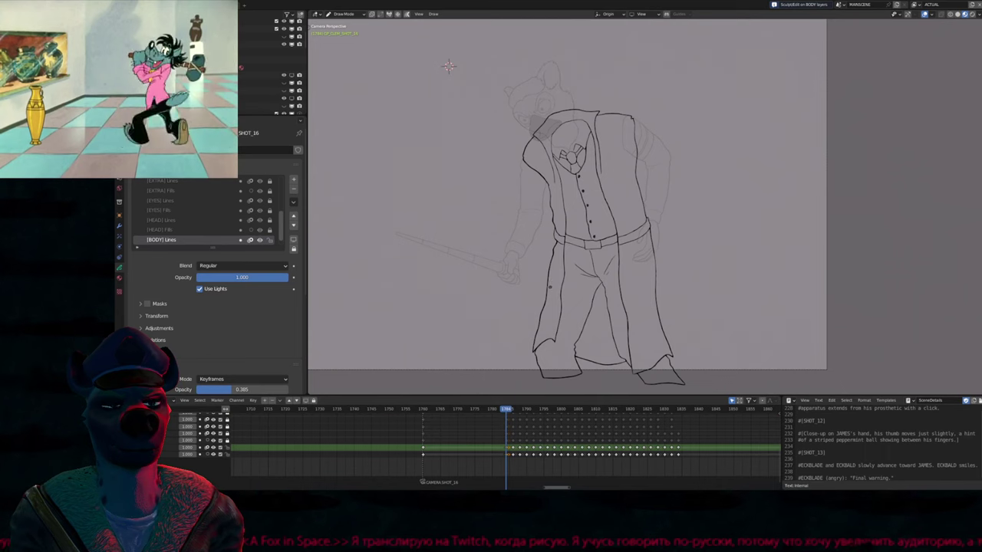
Box-select keyframes on two layers, turn onion skinning on, and switch painting to [BODY] Fills
key(space)
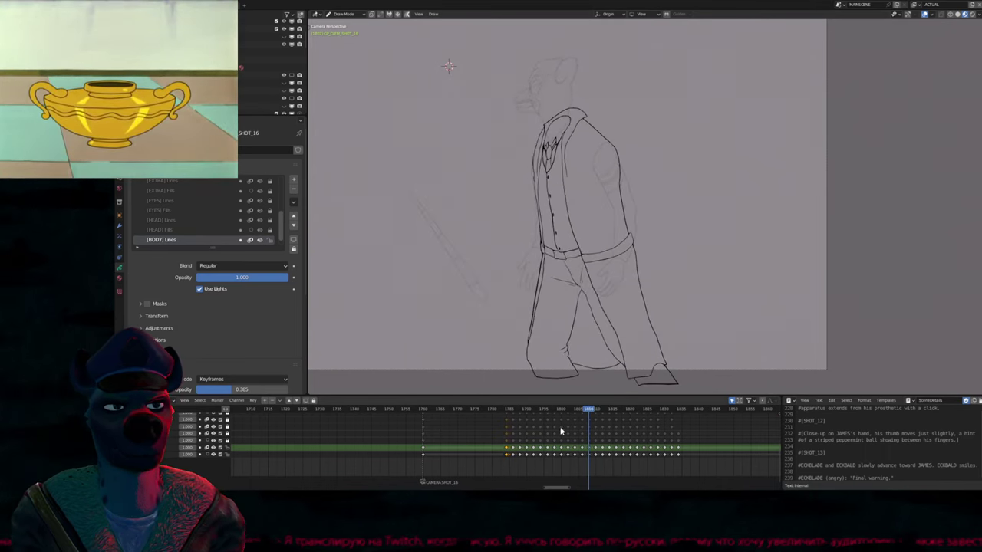
drag(590, 464, 418, 444)
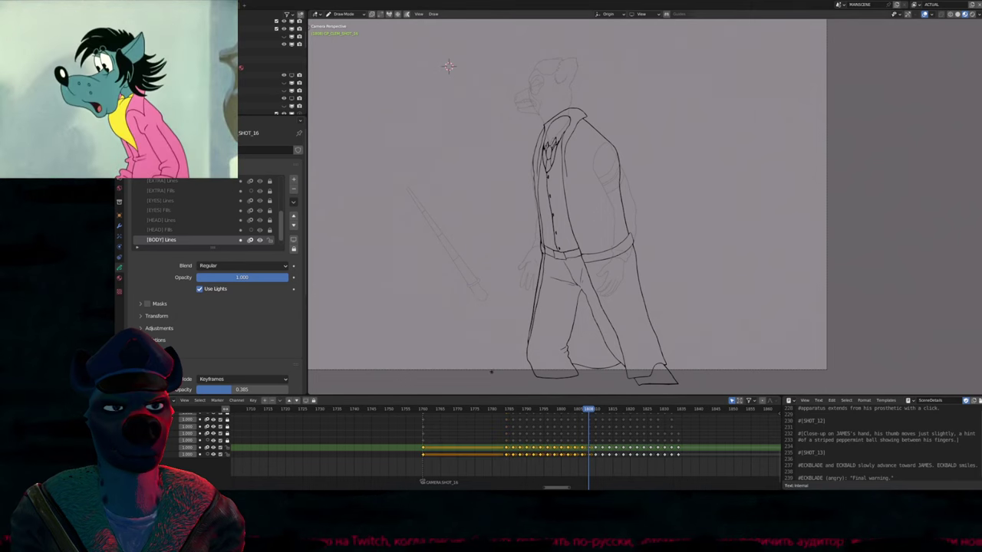
shift+middle_drag(565, 330, 489, 323)
key(alt+o)
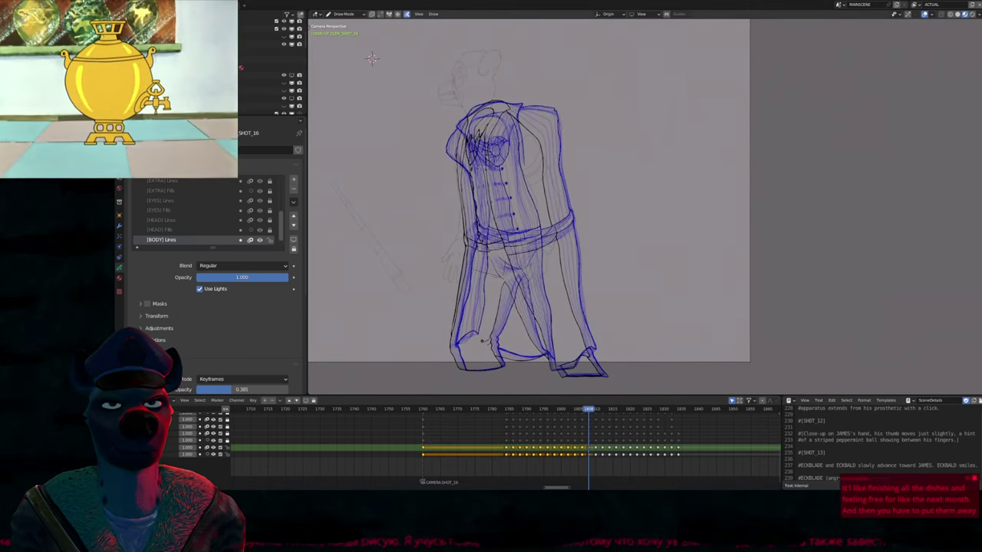
key(alt+o)
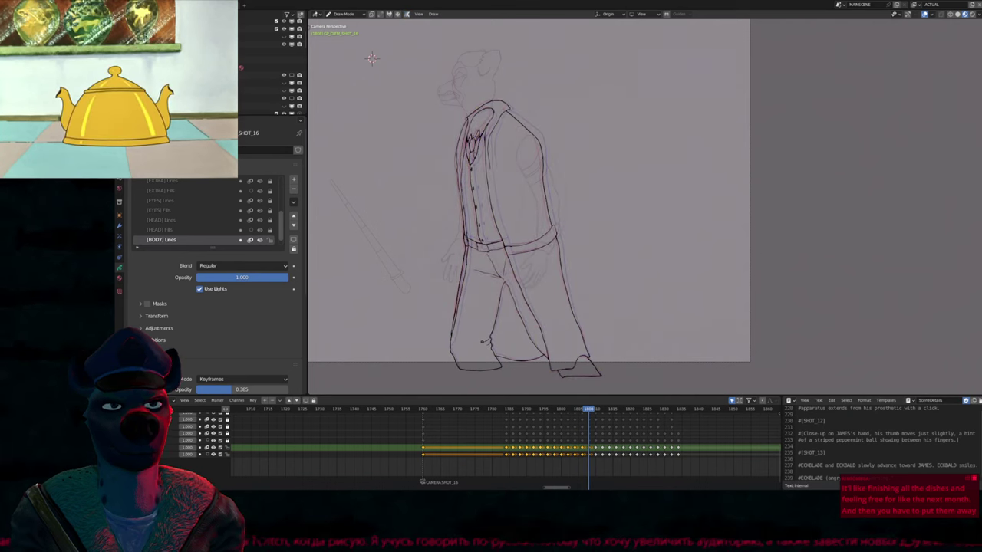
key(alt+o)
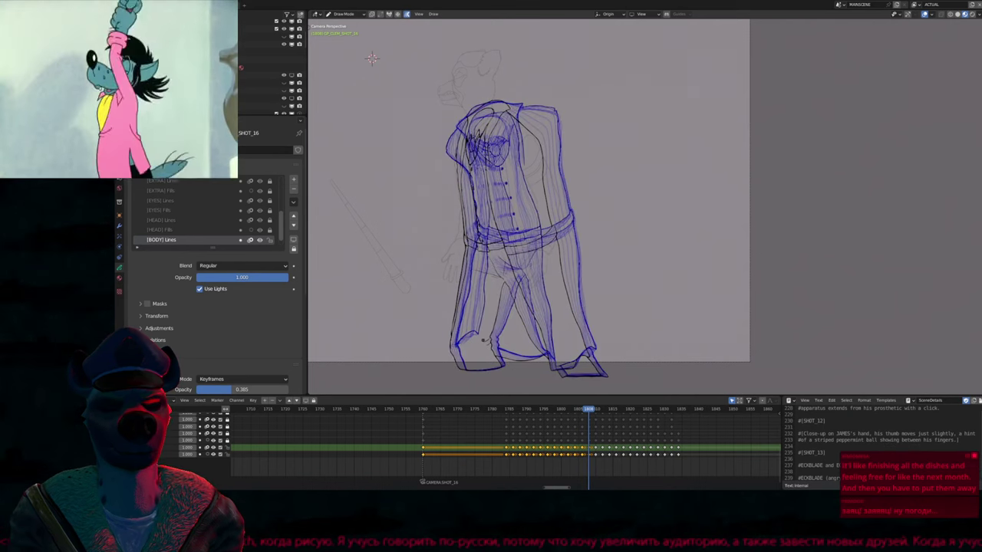
key(u)
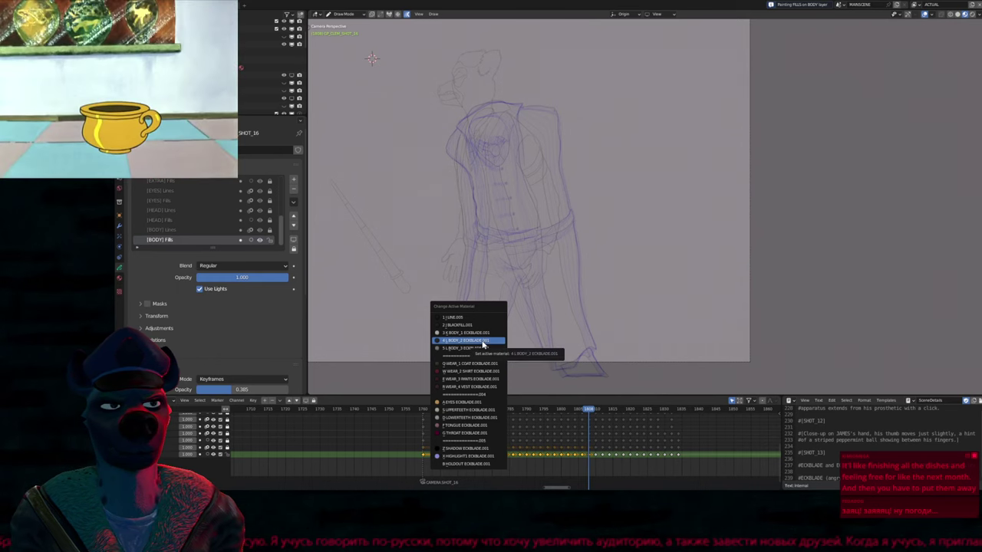
Fill the trousers, shoe and leg gap with the WEAR_3 PANTS material
click(471, 378)
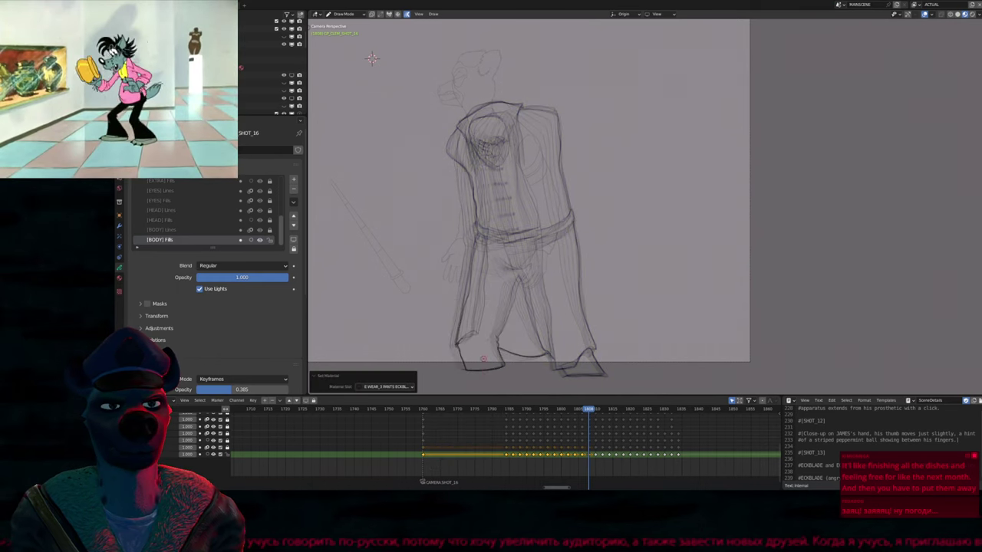
scroll(480, 359, down, 1)
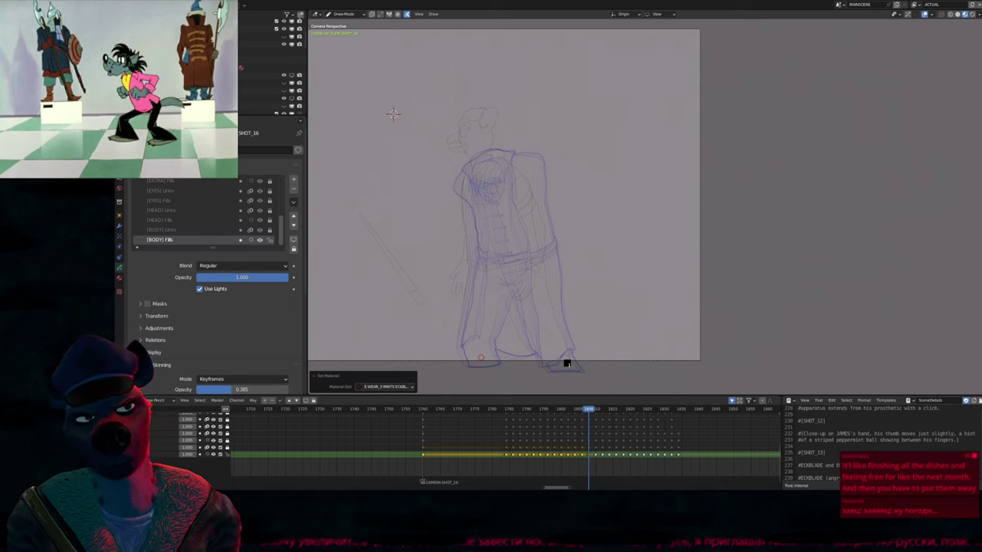
click(392, 114)
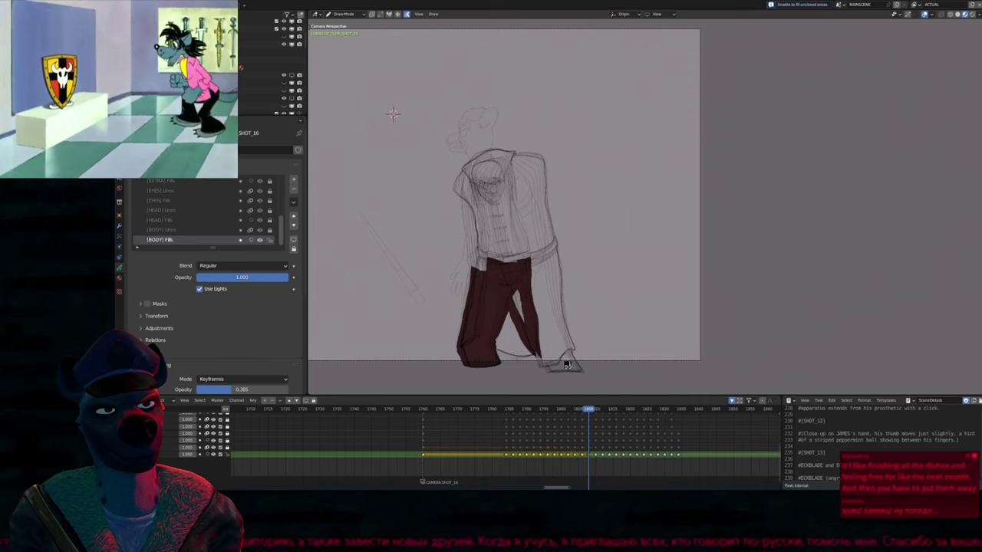
click(568, 365)
key(u)
click(511, 341)
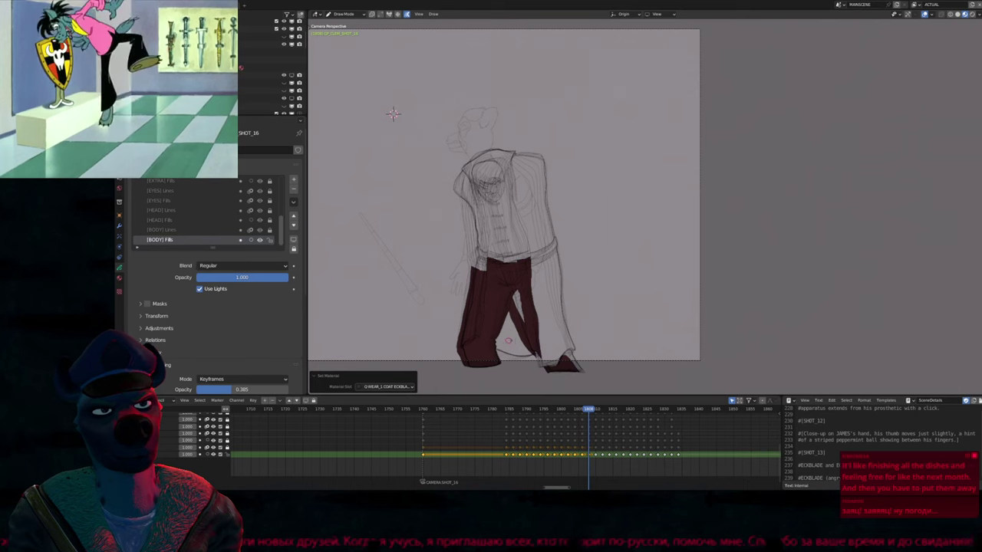
click(511, 340)
On the previous drawing, fill the space between the legs with WEAR_3 PANTS
scroll(529, 307, up, 5)
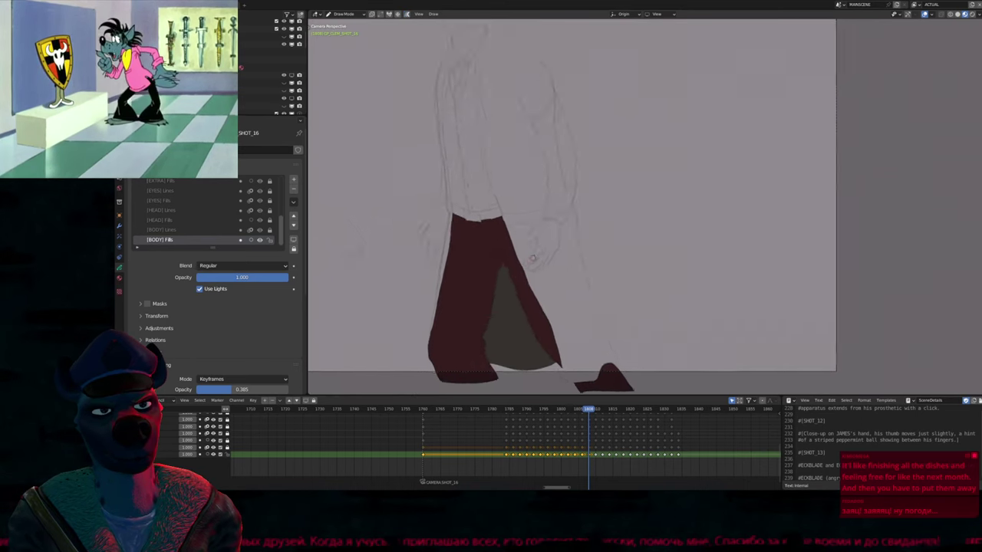
key(Down)
scroll(530, 288, down, 6)
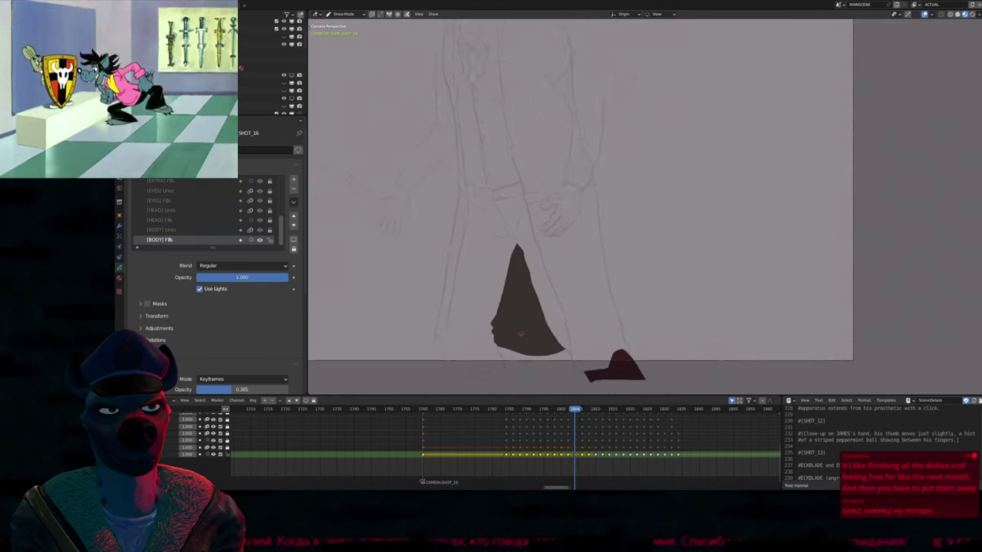
key(u)
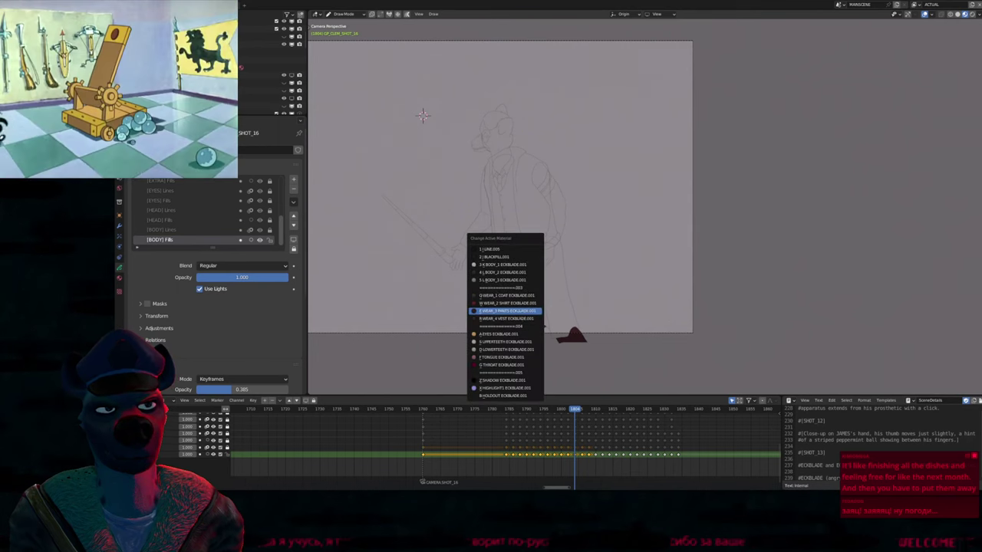
click(520, 314)
click(504, 315)
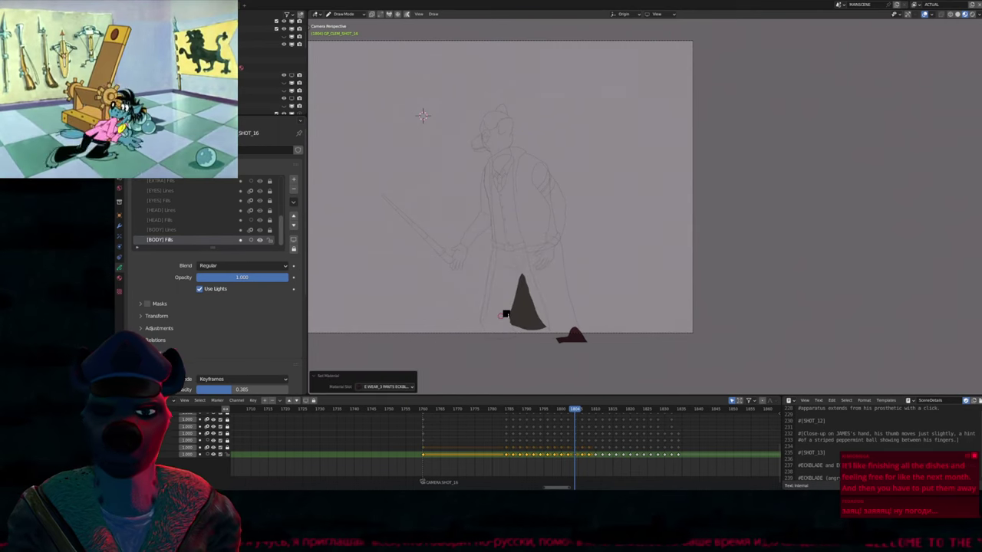
Fix the knee strokes on [BODY] Lines so the trouser outline is closed
key(Tab)
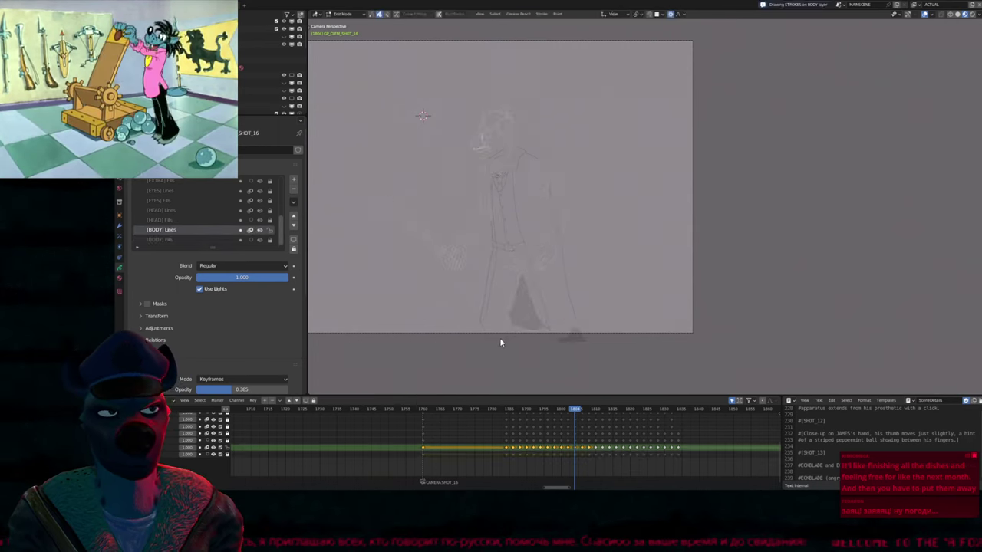
scroll(508, 328, up, 10)
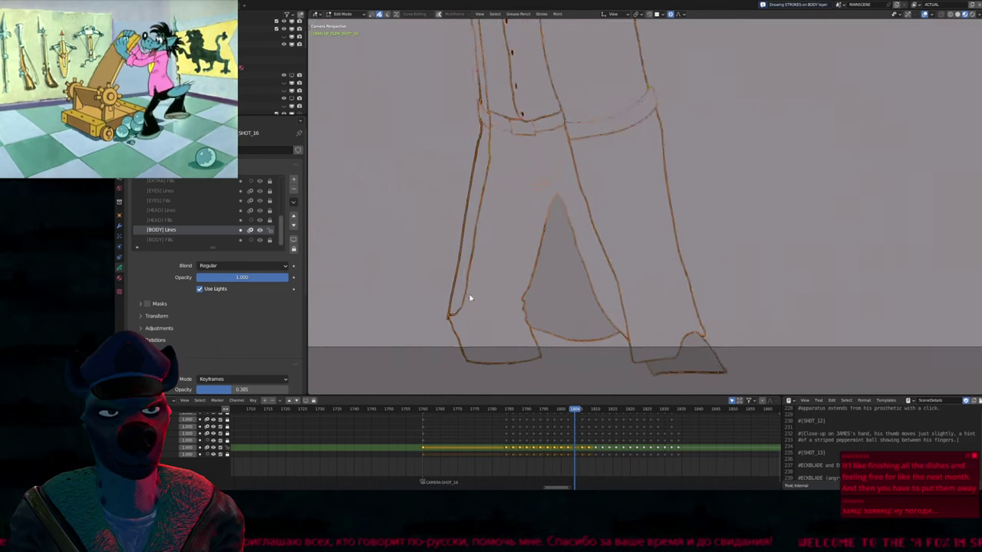
key(Tab)
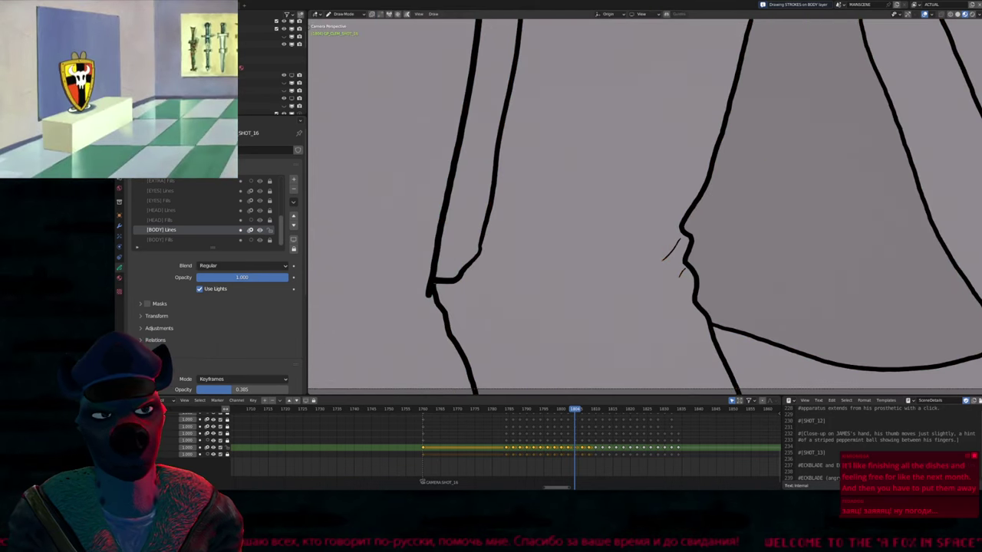
scroll(549, 279, down, 8)
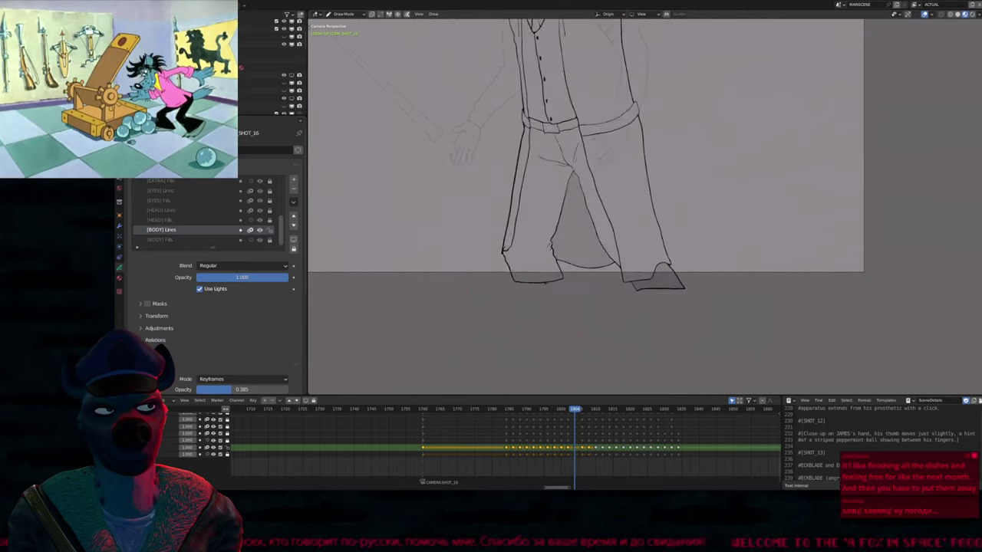
Fill the trouser leg with WEAR_3 PANTS on [BODY] Fills, then return to [BODY] Lines
key(u)
click(547, 276)
key(Left)
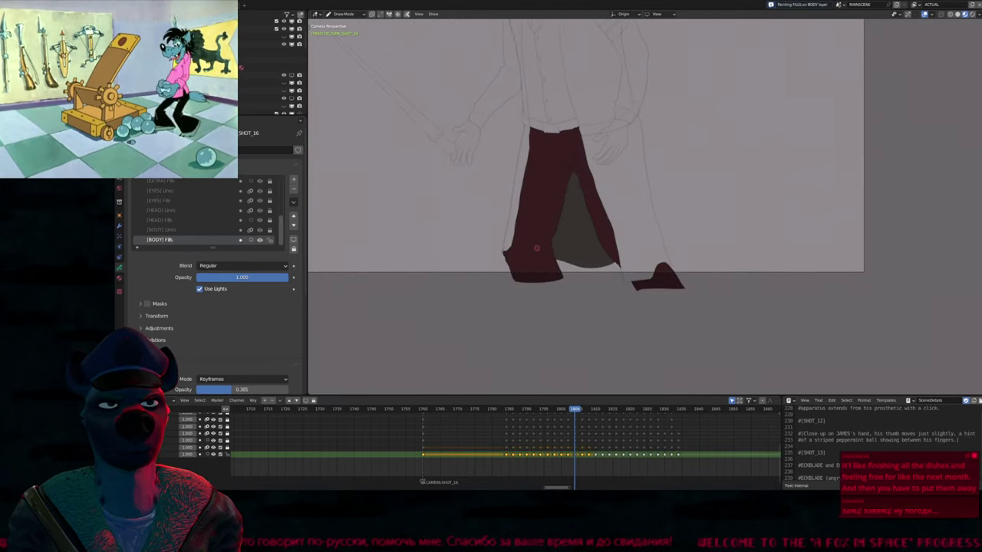
shift+middle_drag(536, 240, 545, 270)
key(Left)
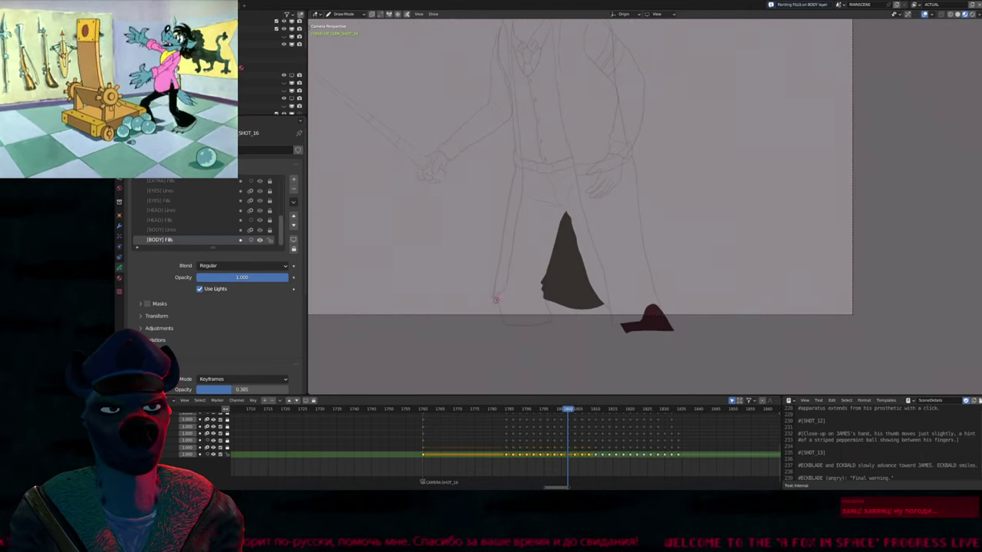
scroll(495, 299, up, 10)
key(Page_Up)
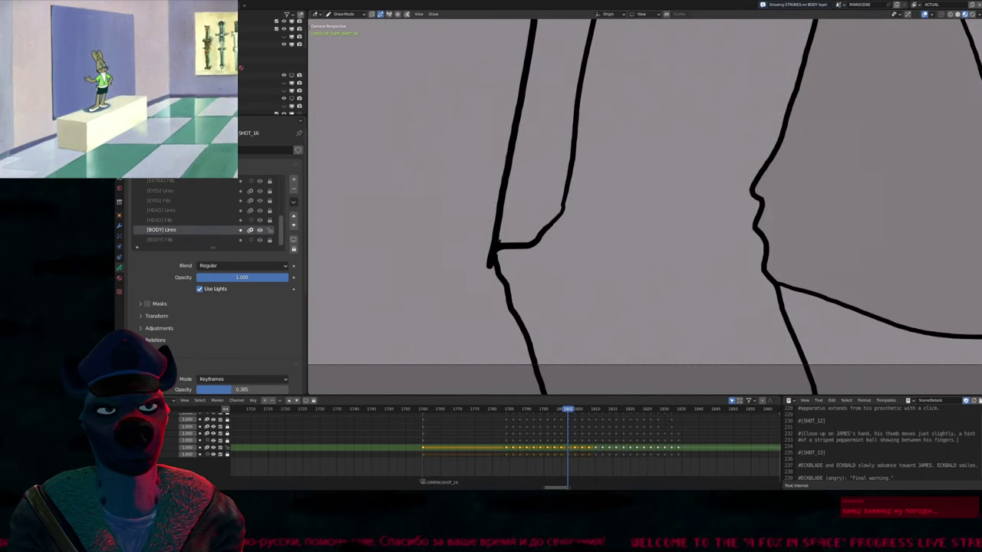
scroll(497, 257, down, 10)
Switch to the [BODY] Fills layer and fill the trousers with the pants material
key(Page_Down)
key(u)
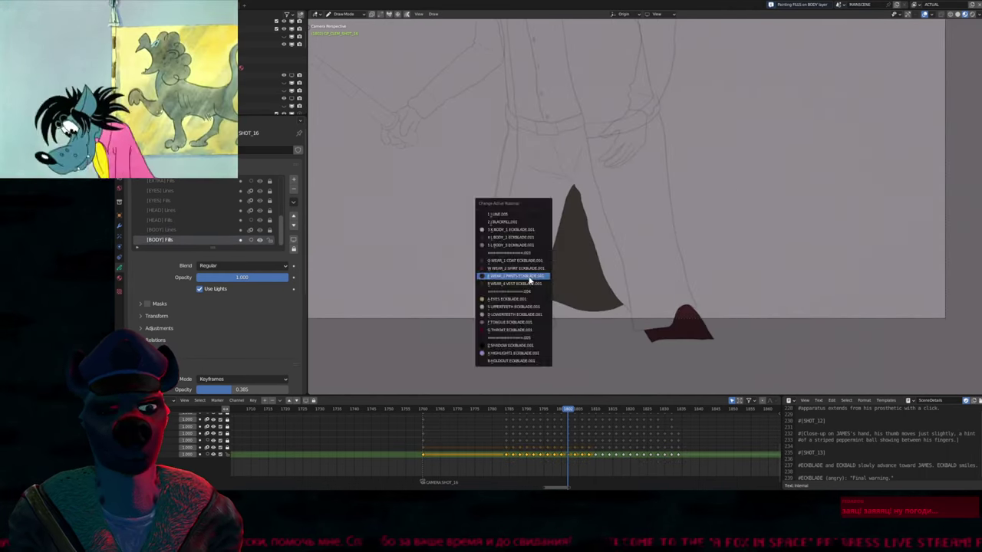
click(529, 281)
click(530, 276)
scroll(527, 283, up, 2)
Review the neighbouring walk frames, select WEAR_3 PANTS, and hide the other layers
key(Left)
key(Left)
key(Left)
key(Left)
key(Left)
key(Left)
key(Left)
key(Left)
key(Left)
key(Left)
key(Left)
key(Left)
key(Left)
key(Left)
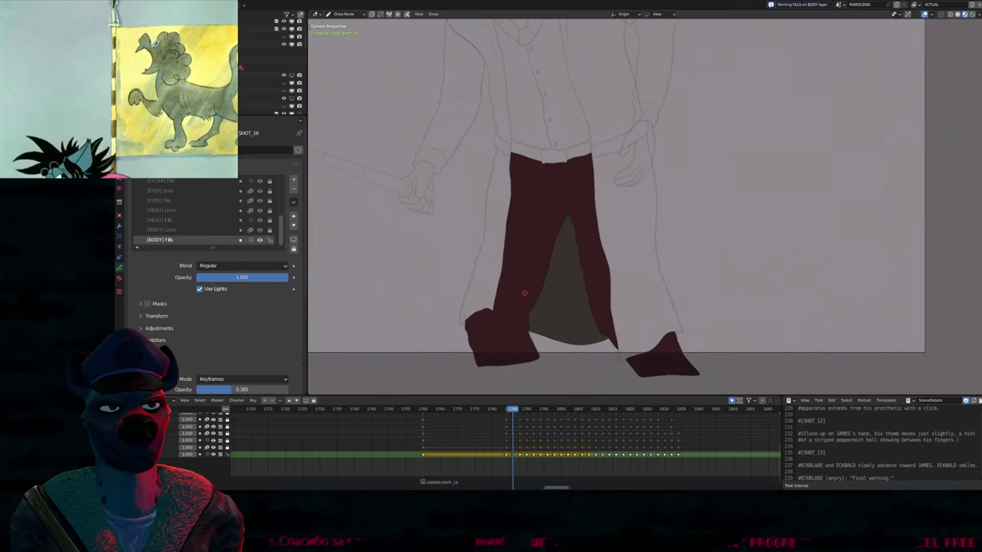
key(Right)
key(Right)
key(Right)
key(Right)
key(Right)
key(Right)
key(Right)
key(Right)
key(Right)
key(Right)
key(Right)
key(Right)
key(Right)
key(Right)
key(Right)
key(Right)
key(Right)
key(Right)
key(Right)
key(Right)
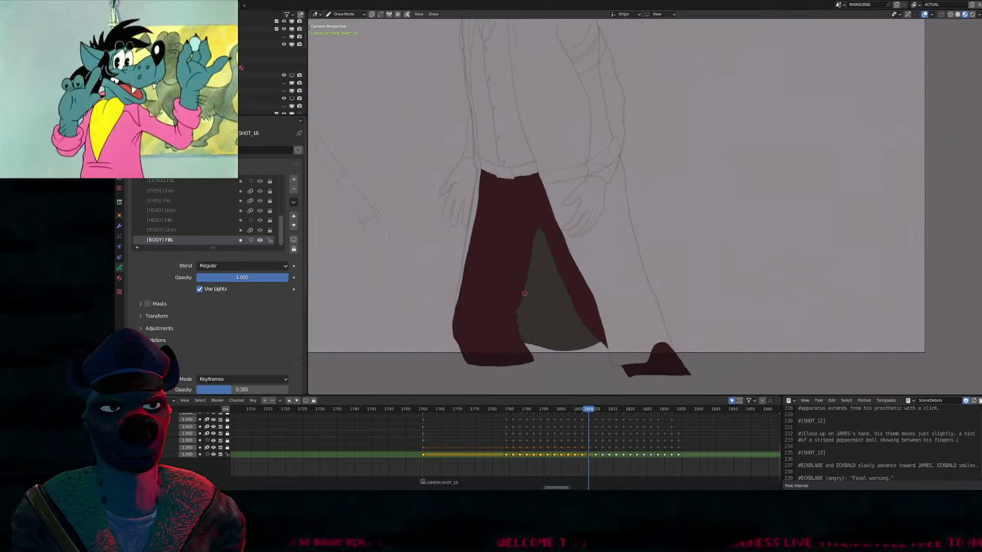
key(Right)
key(Right)
key(Right)
key(Right)
key(Right)
key(Right)
key(Right)
key(Right)
key(Right)
key(Right)
key(Right)
key(Right)
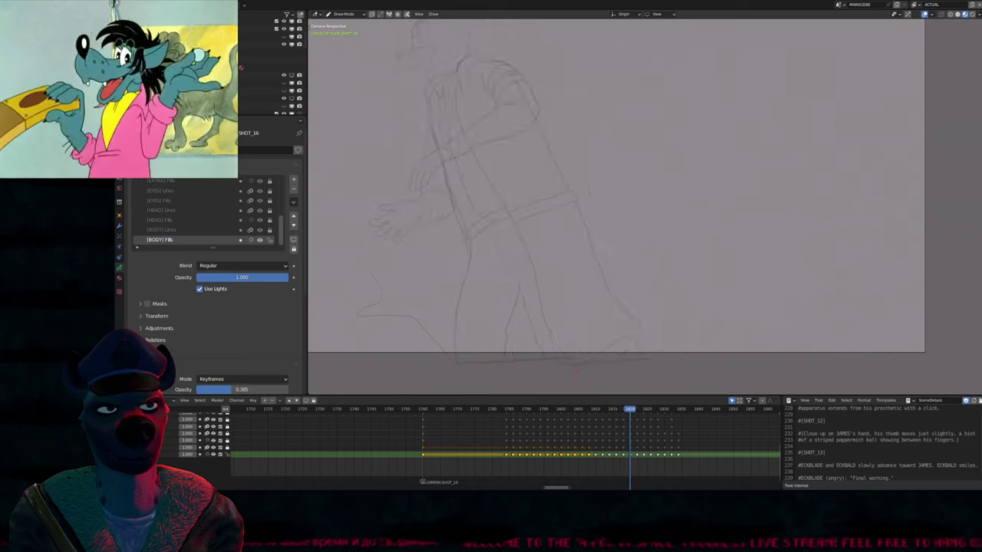
key(Left)
key(Left)
key(Left)
key(Left)
key(Left)
key(Left)
key(Left)
key(Left)
key(Left)
key(Left)
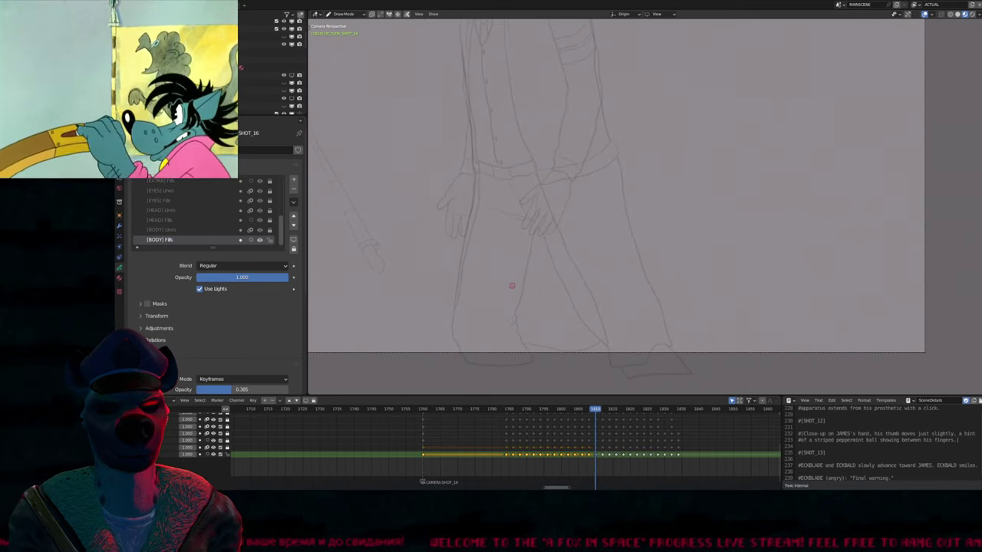
key(u)
click(511, 286)
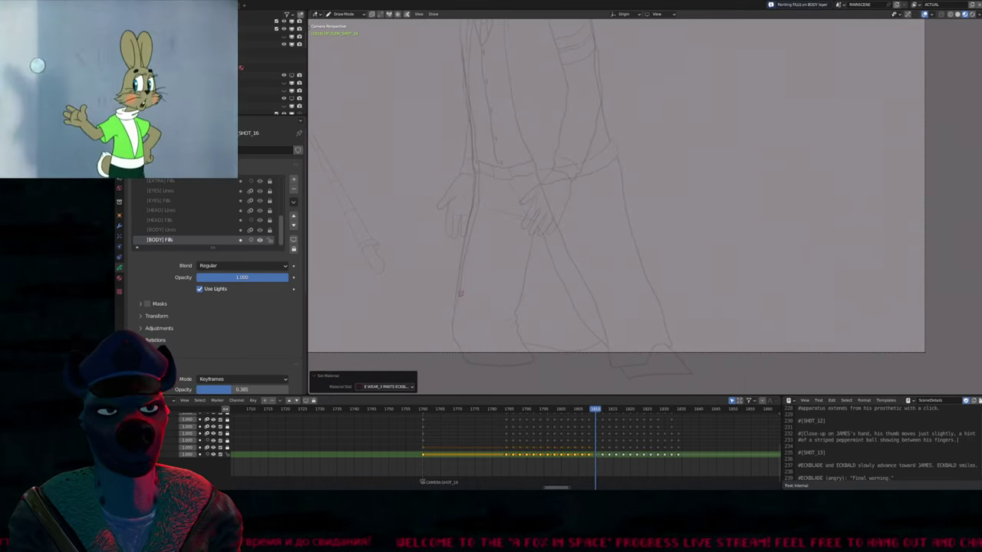
key(shift+h)
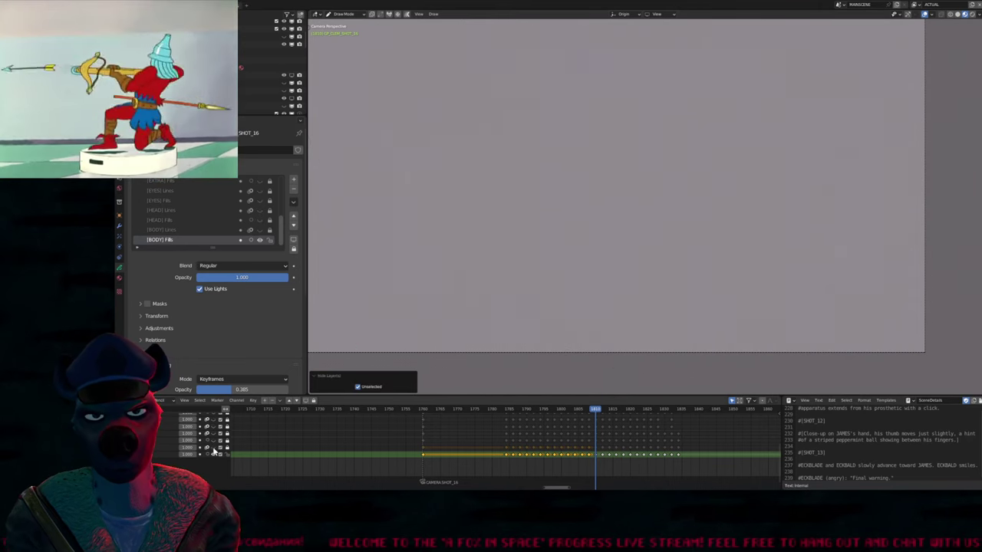
Fill the front and back trouser legs and shoes dark red over the first keyframes
click(521, 289)
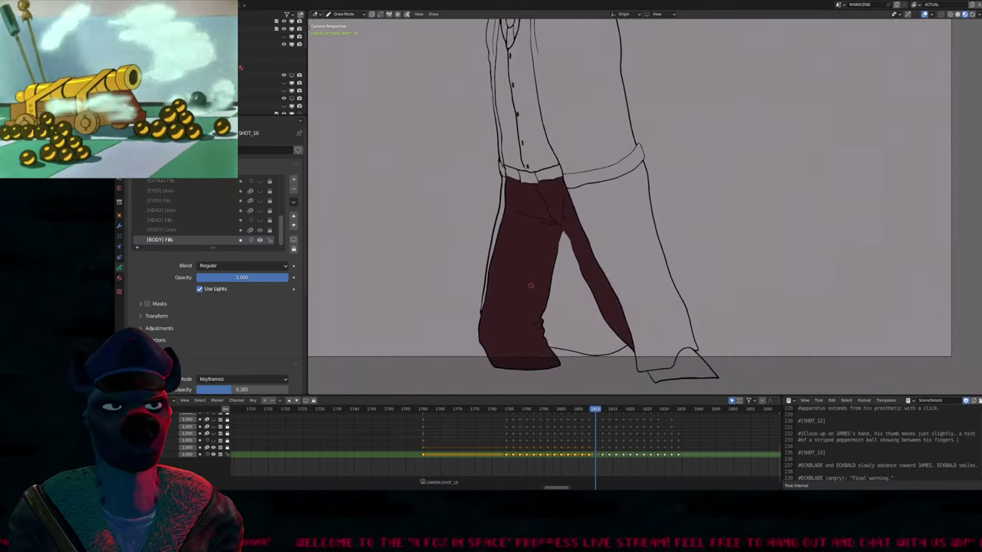
scroll(558, 283, down, 2)
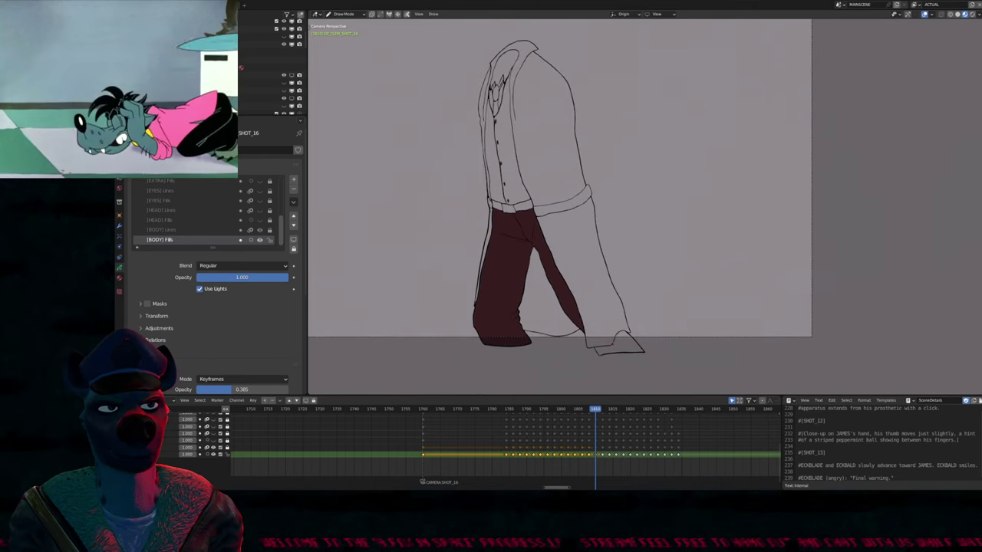
click(569, 316)
key(Up)
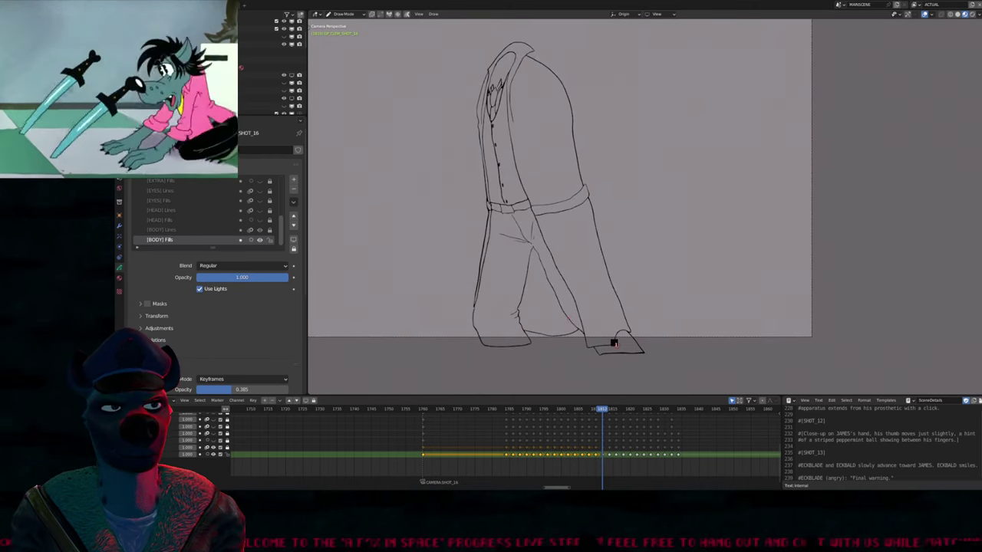
click(616, 344)
key(Up)
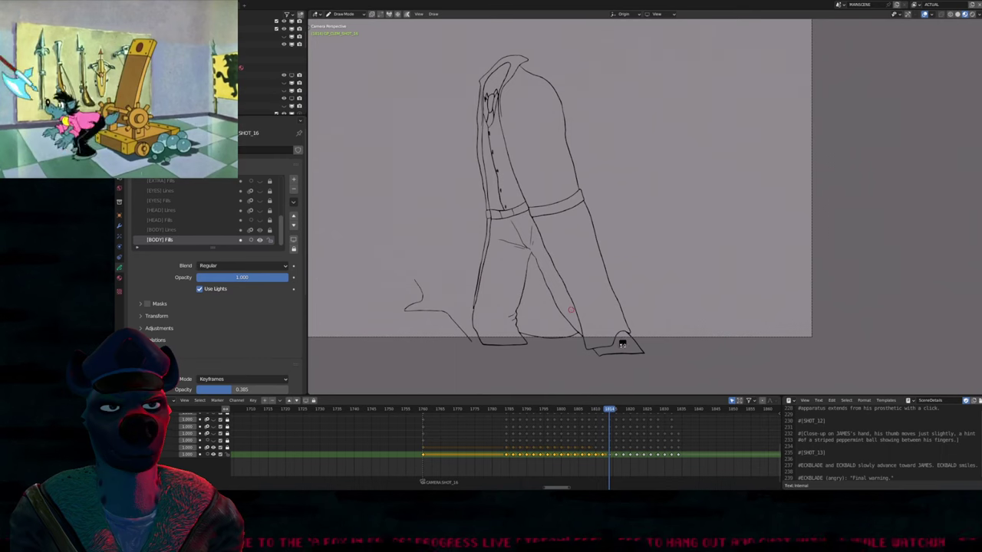
click(506, 307)
click(623, 345)
key(Up)
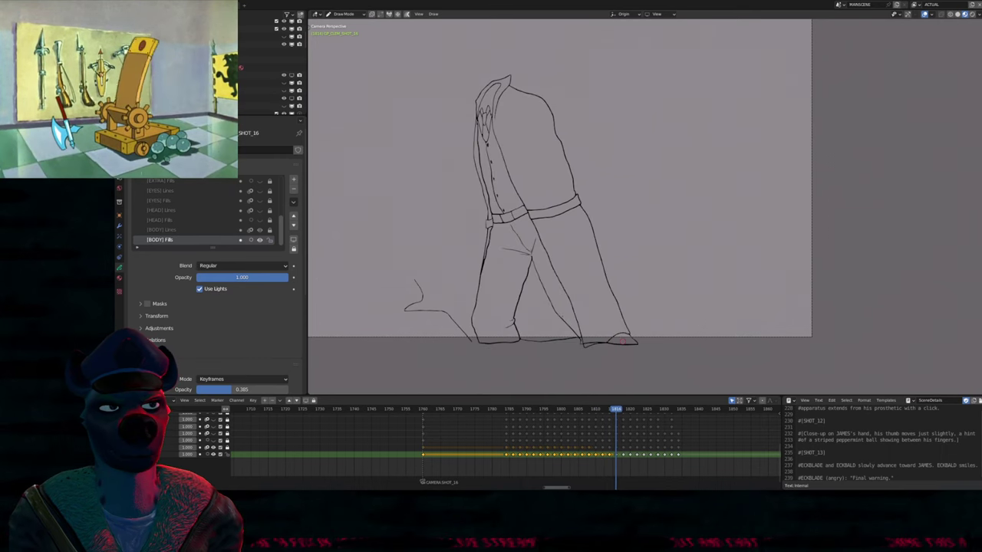
click(623, 341)
click(568, 310)
Fill both trouser legs and the front shoe dark red on the following keyframes
key(Up)
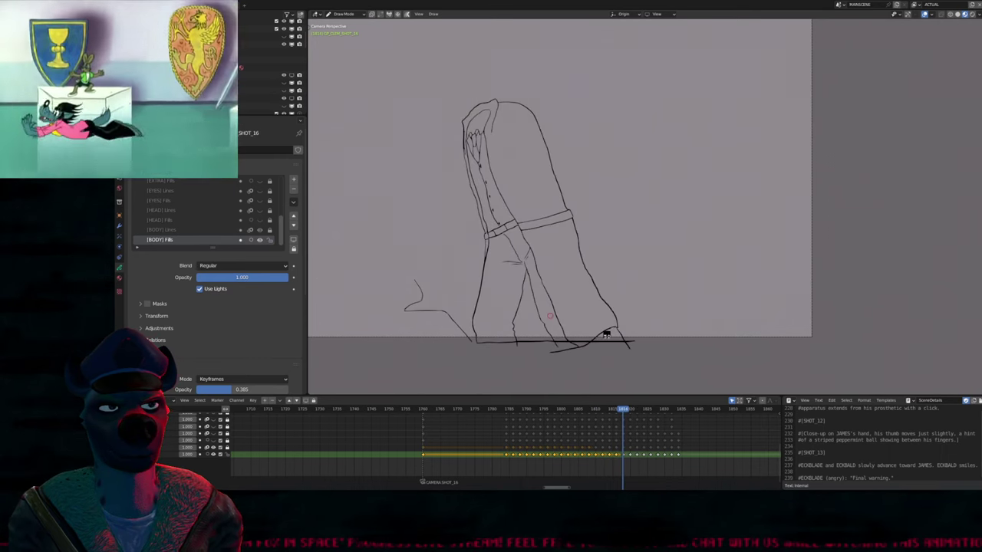
click(550, 316)
key(Up)
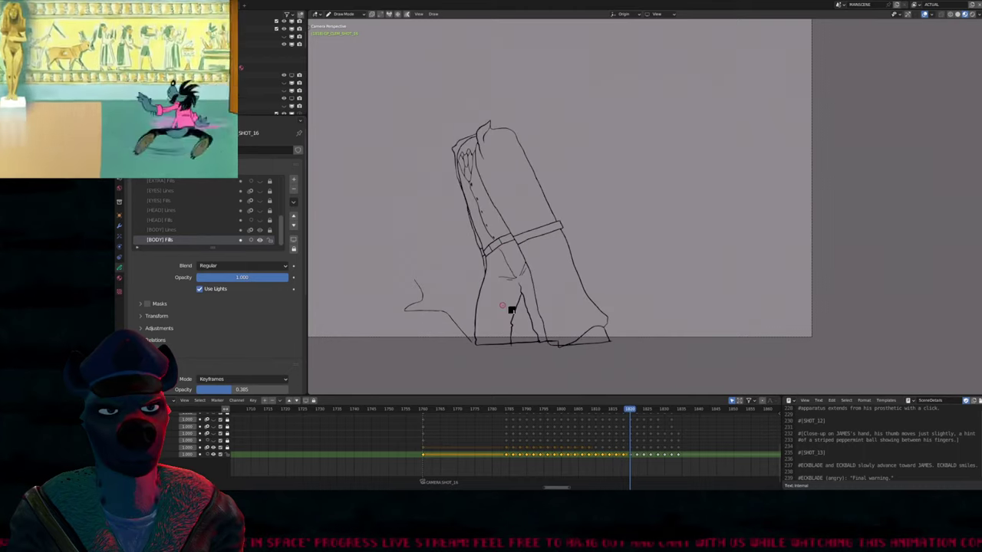
click(592, 337)
click(591, 336)
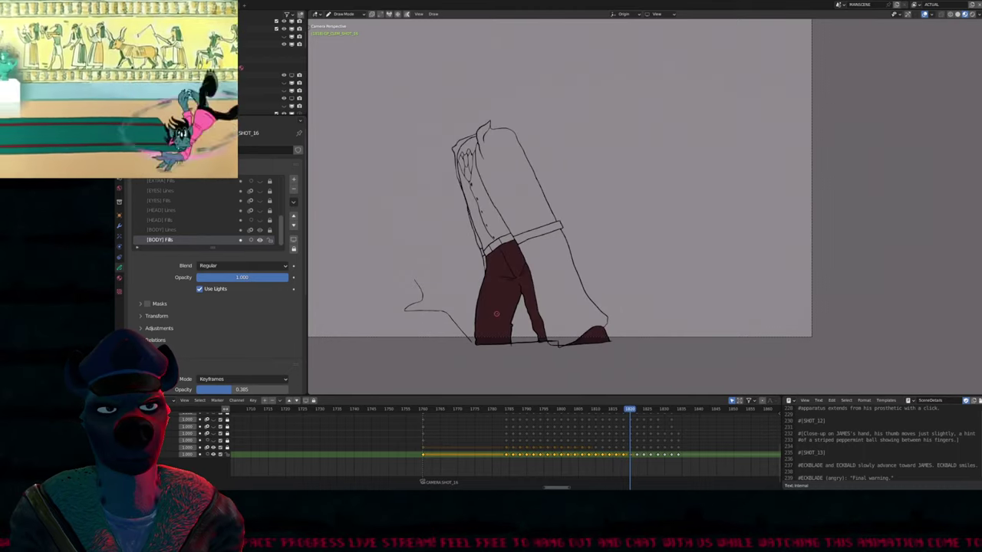
key(Up)
click(536, 323)
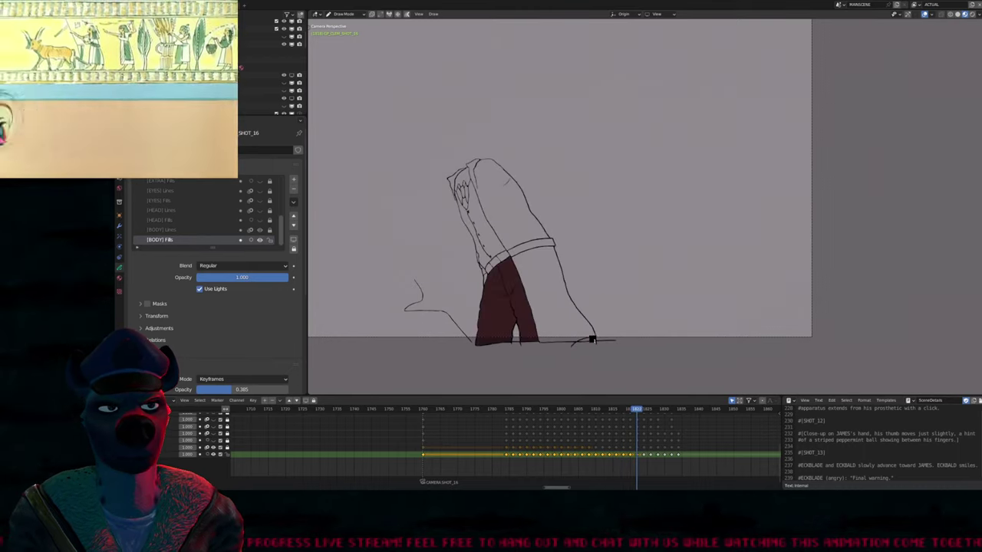
click(592, 338)
Fill the trousers on the last keyframes dark red and play the walk to review
key(Up)
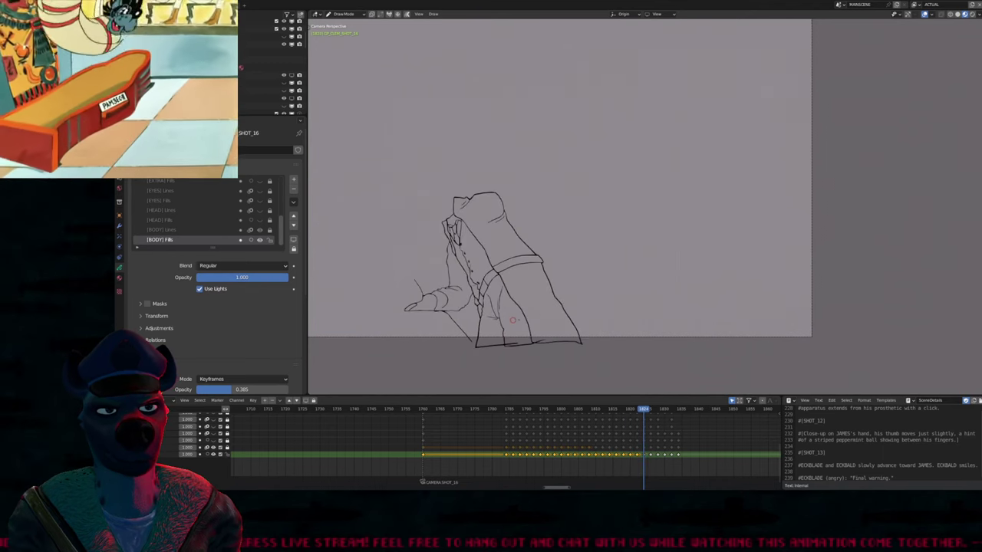
click(507, 322)
key(Up)
click(506, 339)
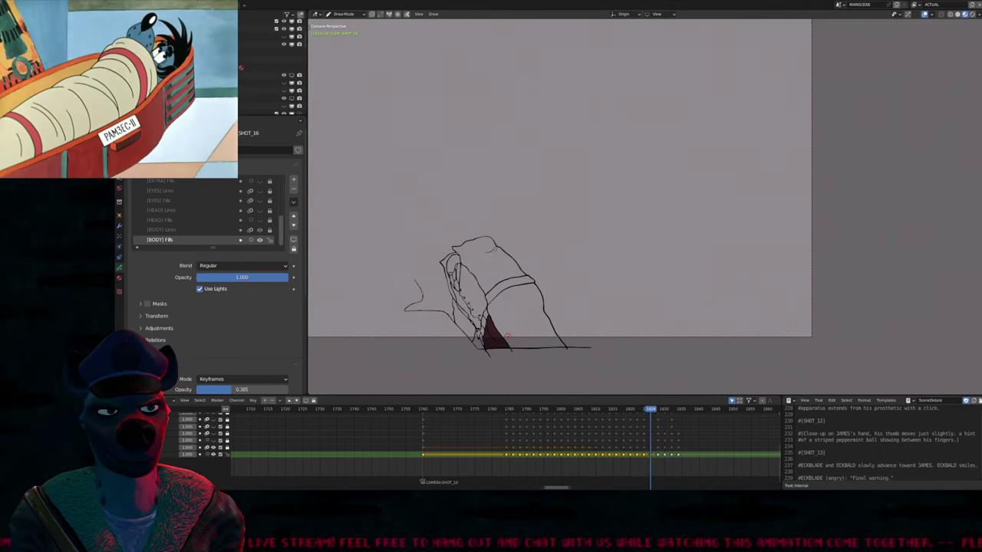
key(Up)
key(Up)
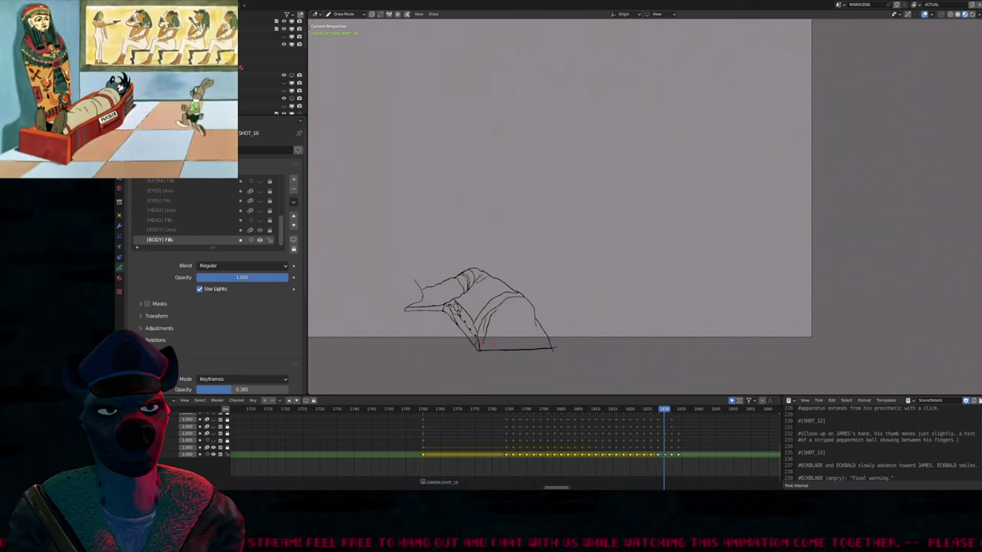
key(space)
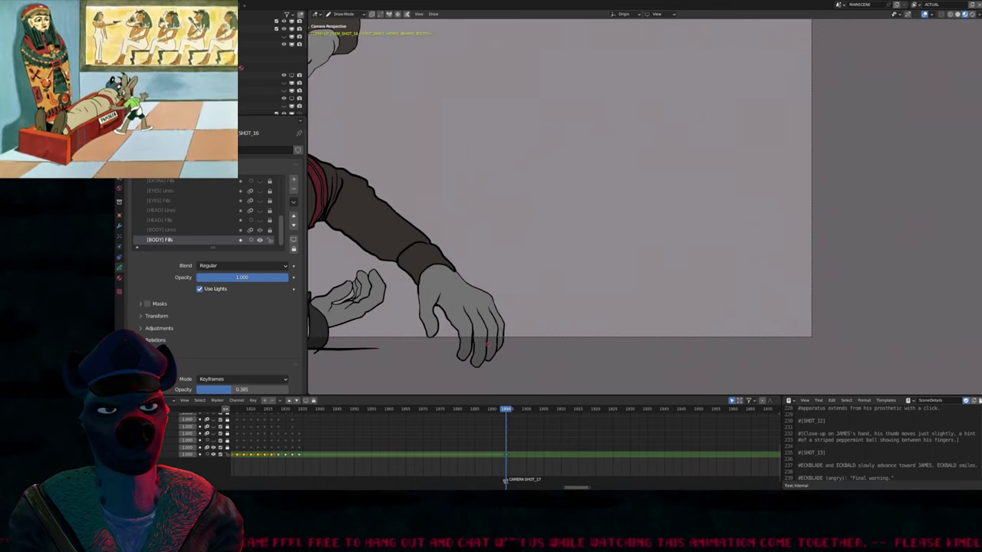
key(Escape)
key(space)
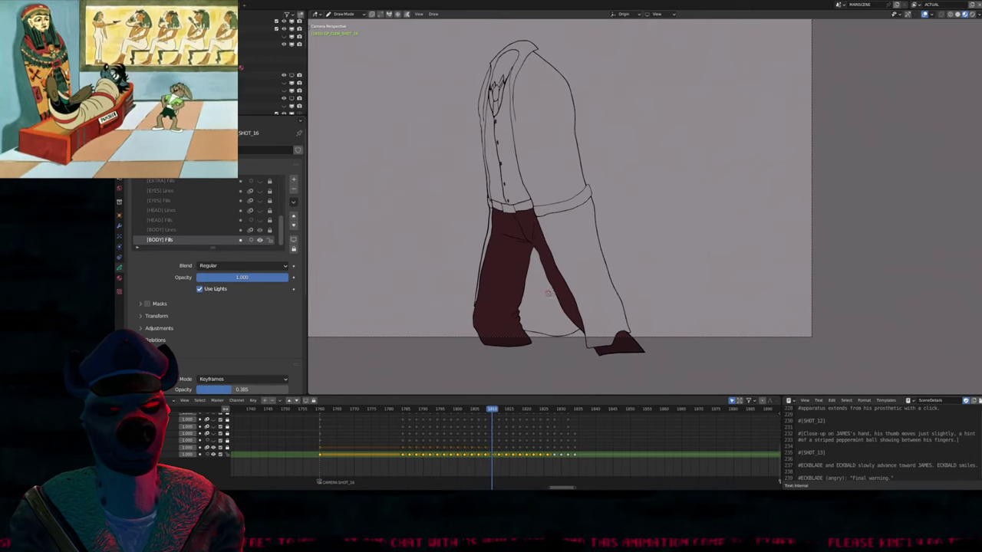
Fill the gap between the legs dark grey using the coat material
key(q)
click(542, 302)
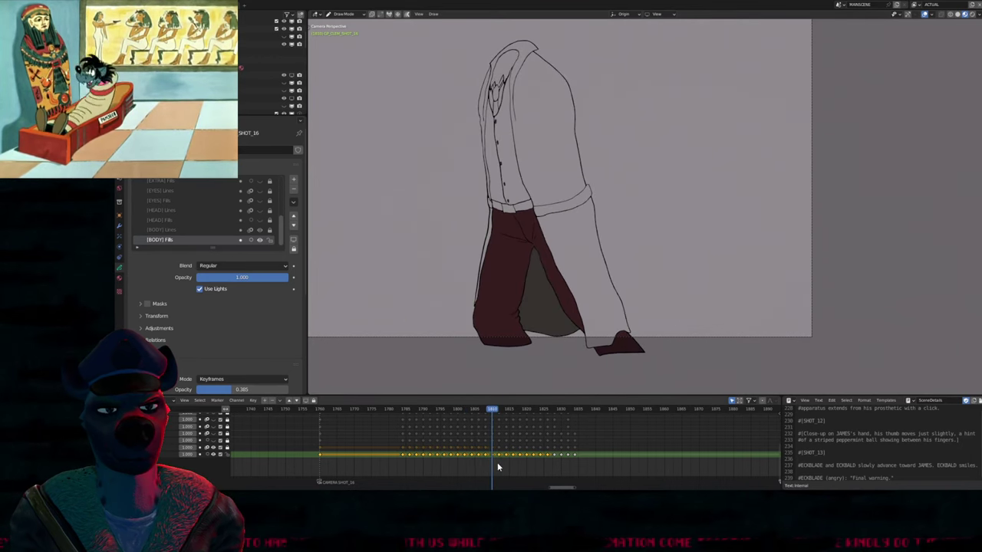
drag(496, 460, 535, 451)
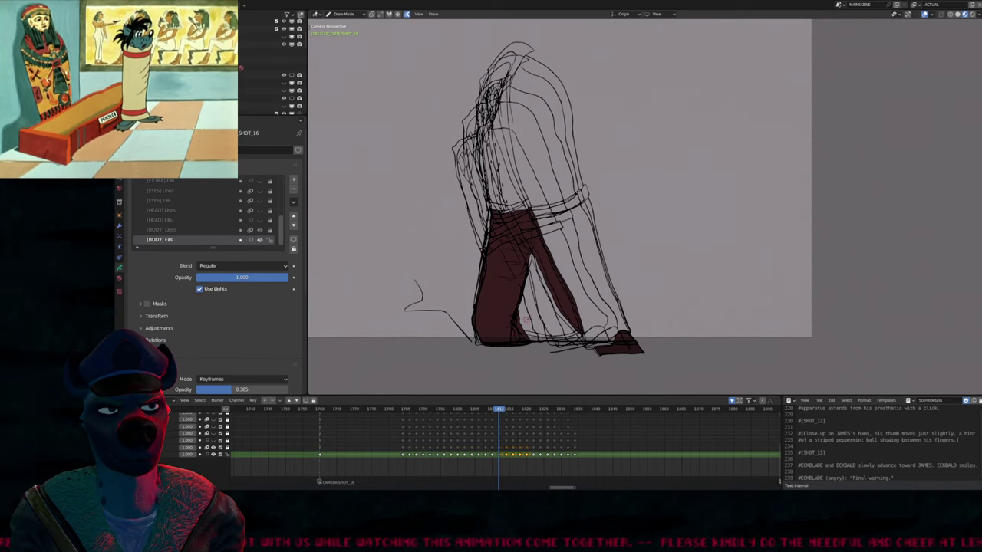
Fill the leg gap and the coat regions dark grey
click(526, 320)
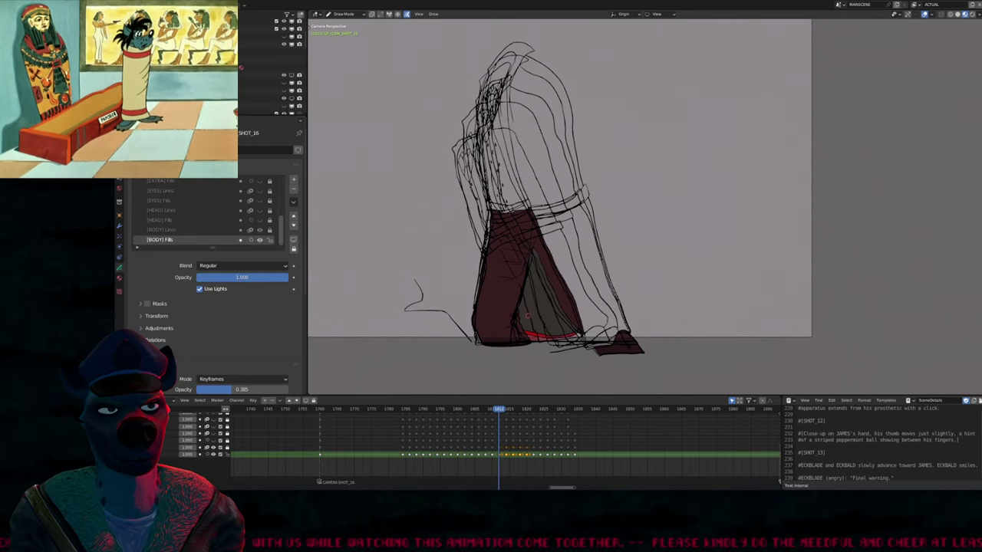
click(561, 243)
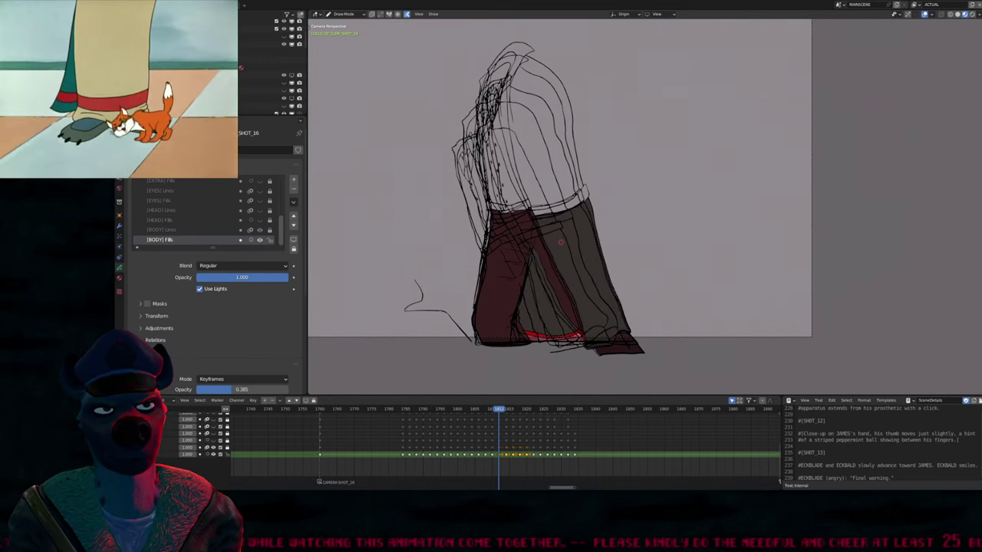
click(539, 193)
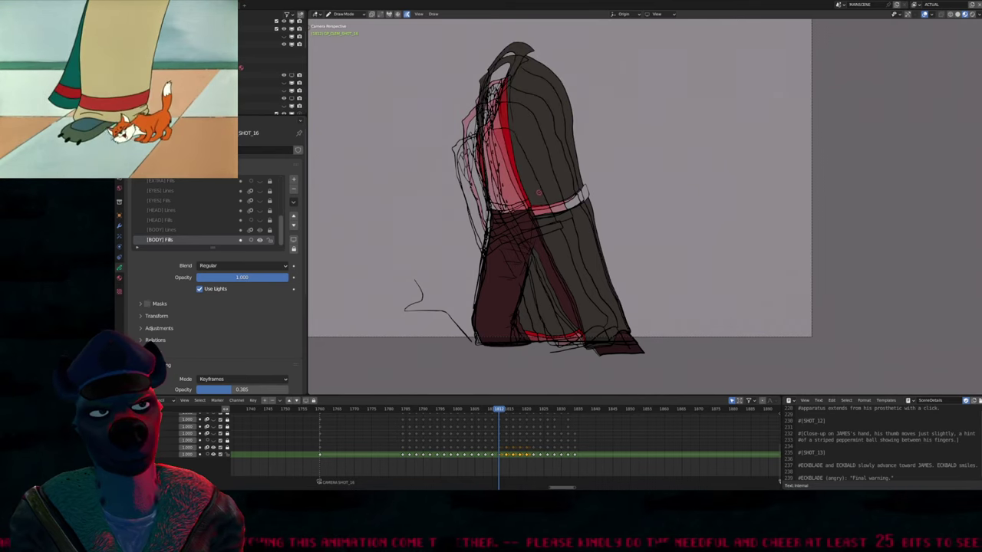
click(539, 245)
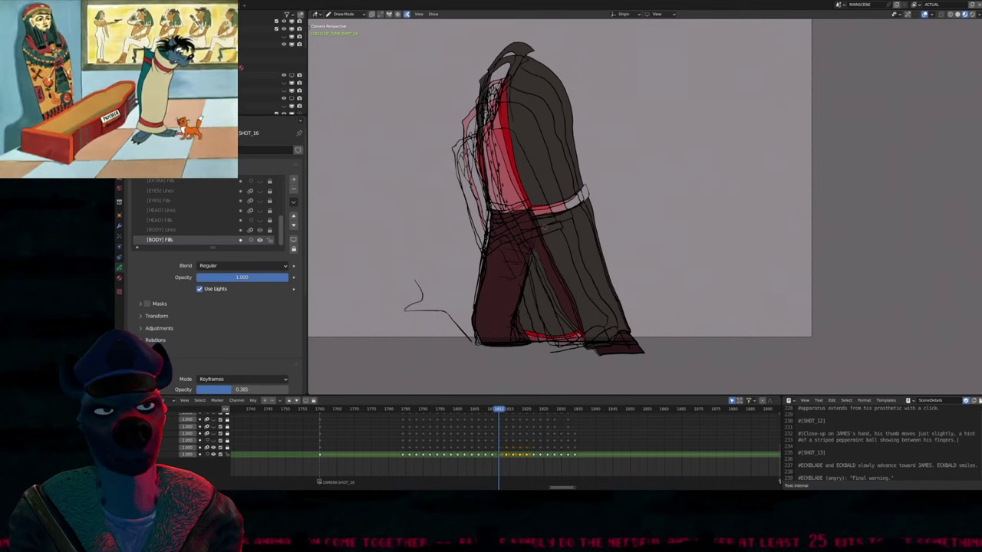
Fill the belt with BLACKFILL.001, check frames 1820 and 1812, and fill a remaining region
click(538, 214)
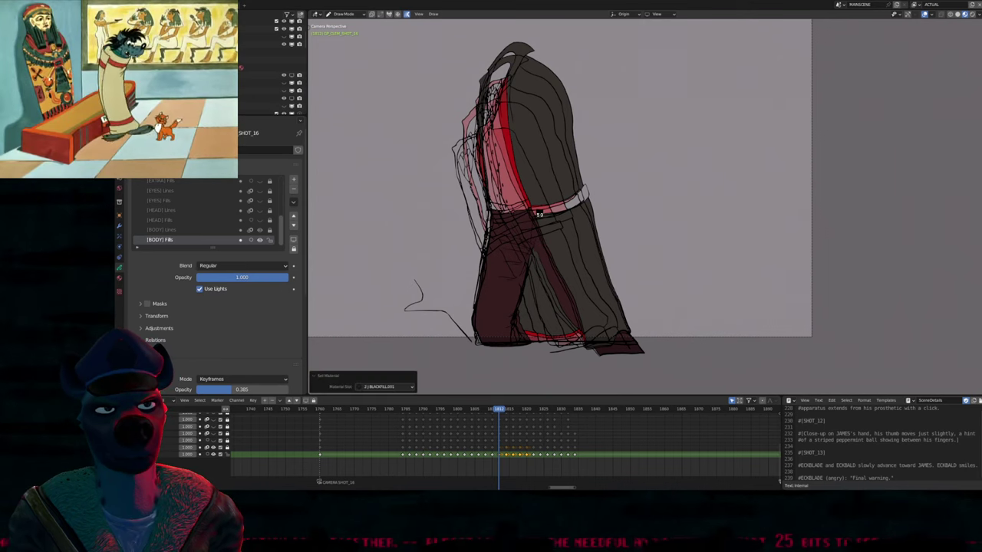
click(540, 215)
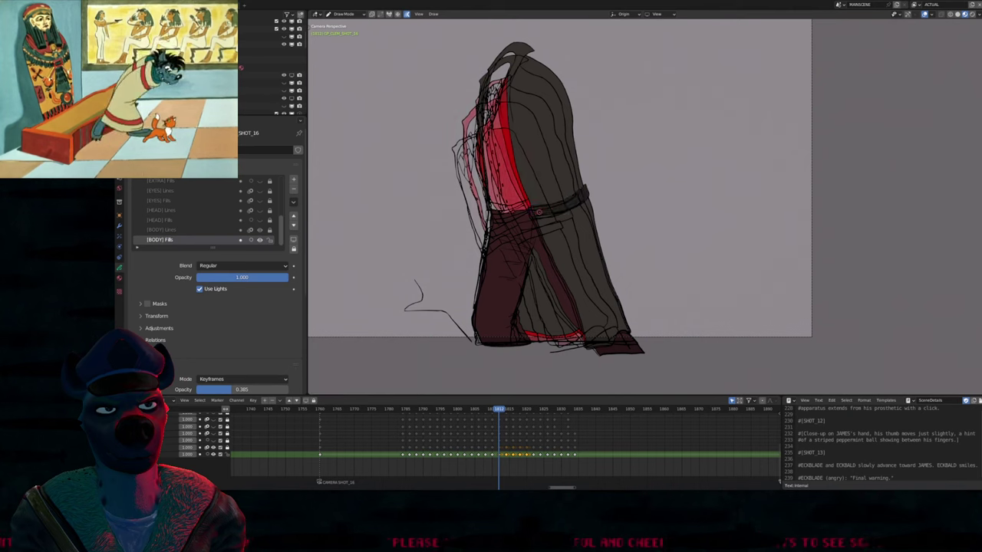
drag(506, 408, 527, 408)
key(Down)
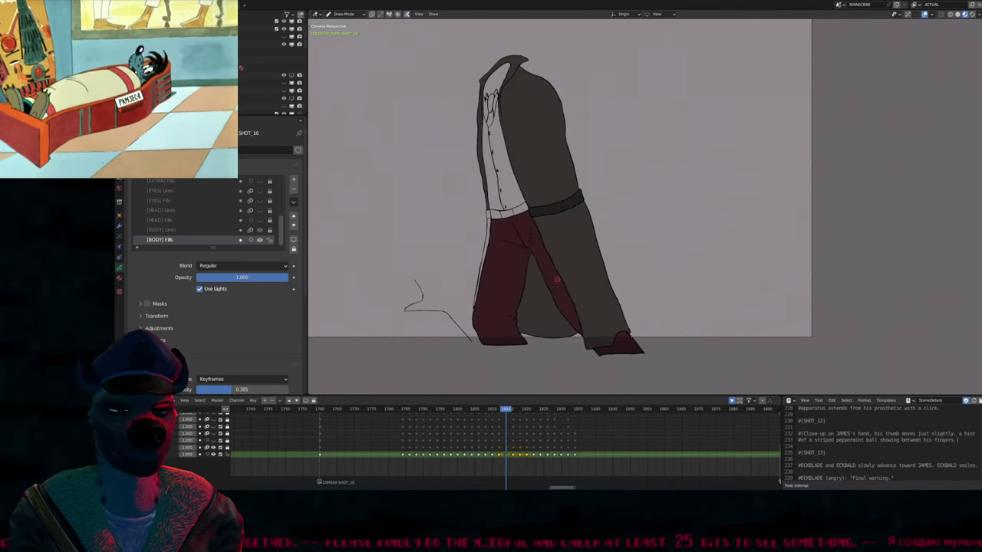
click(558, 279)
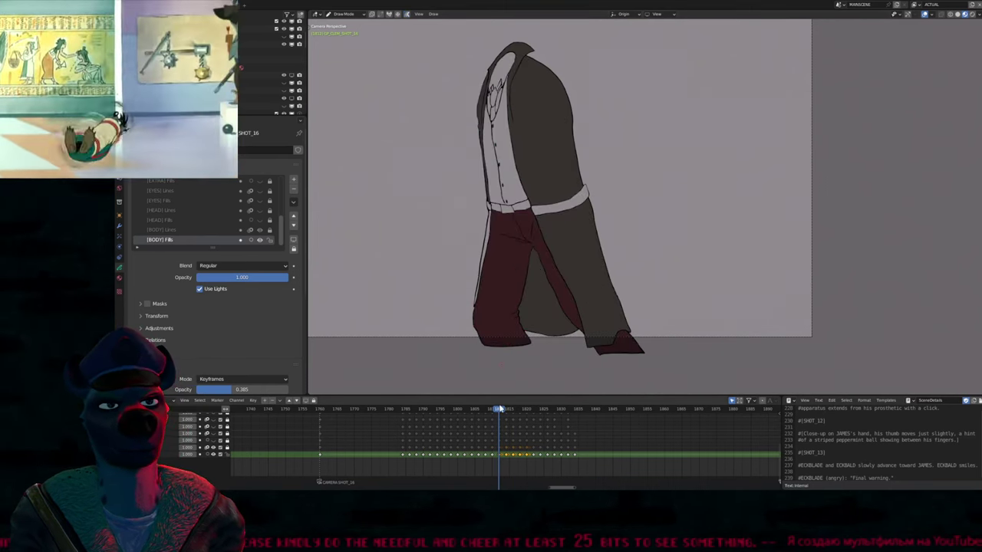
drag(502, 413, 403, 412)
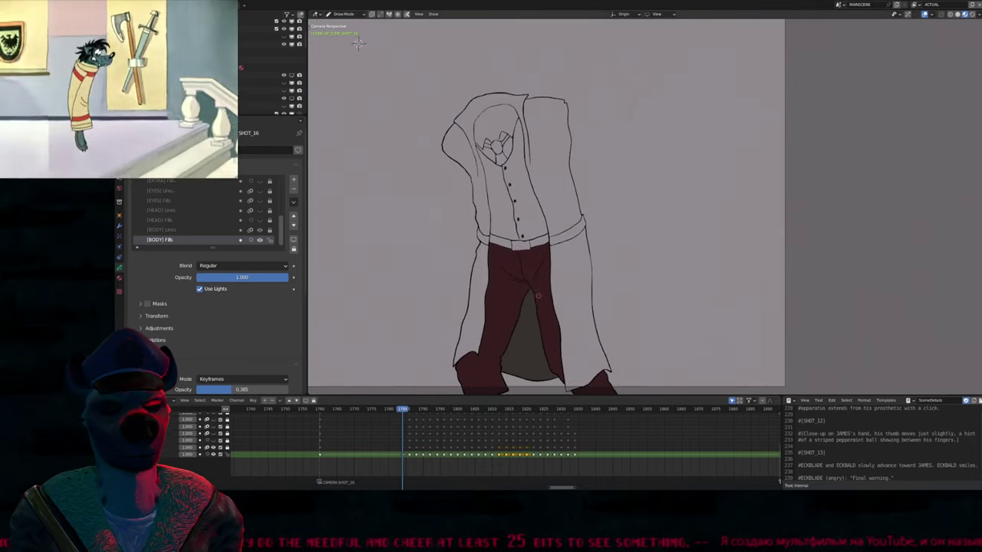
On frame 1784, fill the coat's left, right and upper regions dark grey
key(u)
key(q)
scroll(399, 104, down, 1)
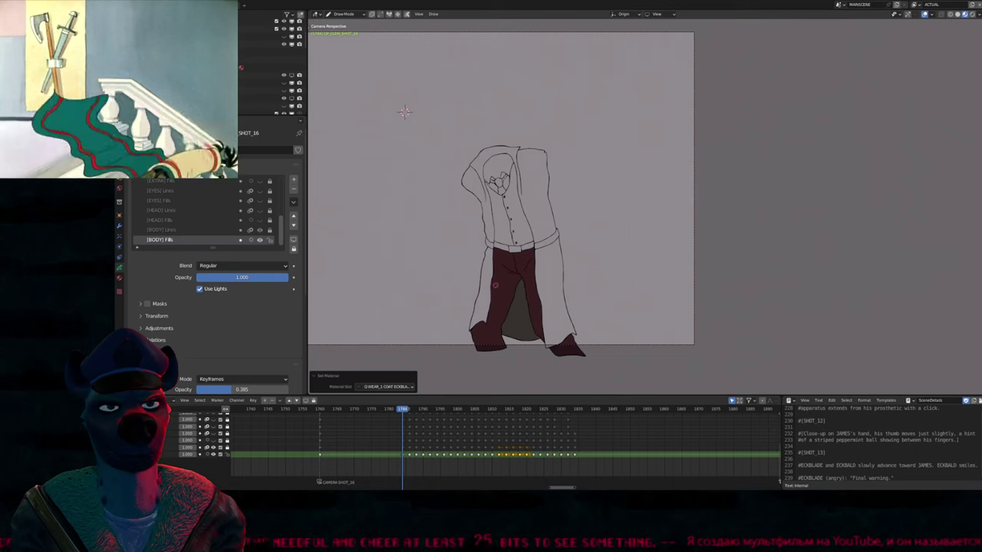
shift+middle_drag(395, 96, 413, 92)
click(499, 283)
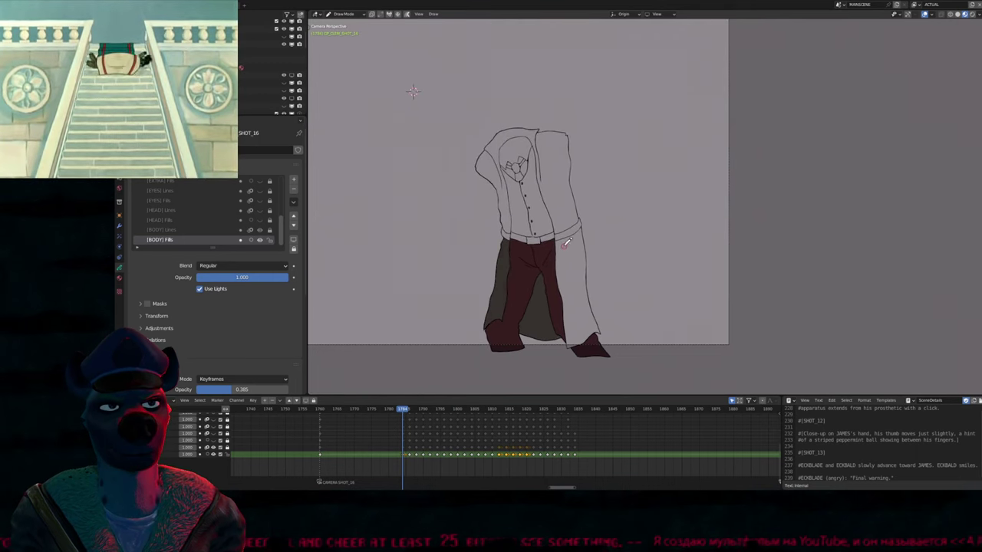
click(564, 246)
click(505, 228)
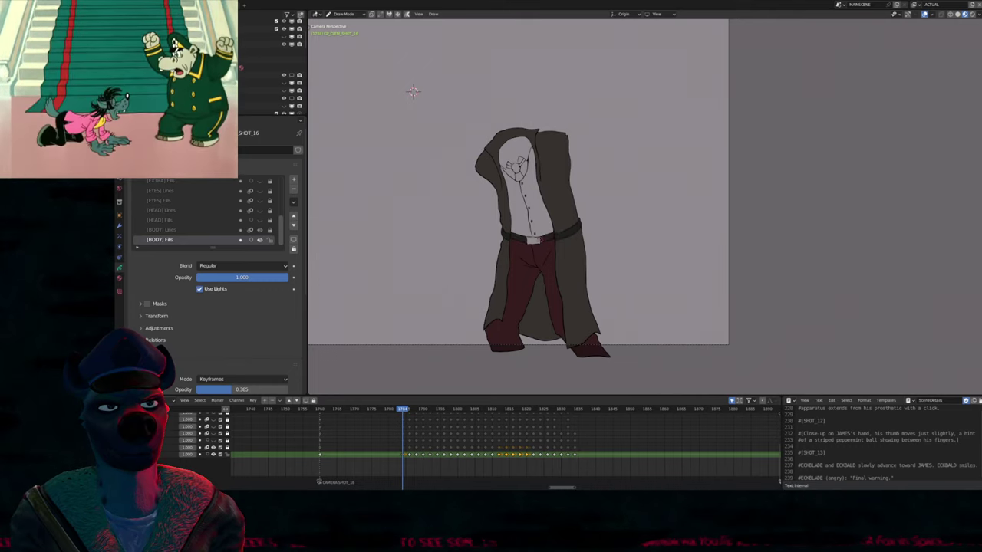
Fill the face with BLACKFILL and the head inside the hood red
key(u)
key(u)
click(540, 202)
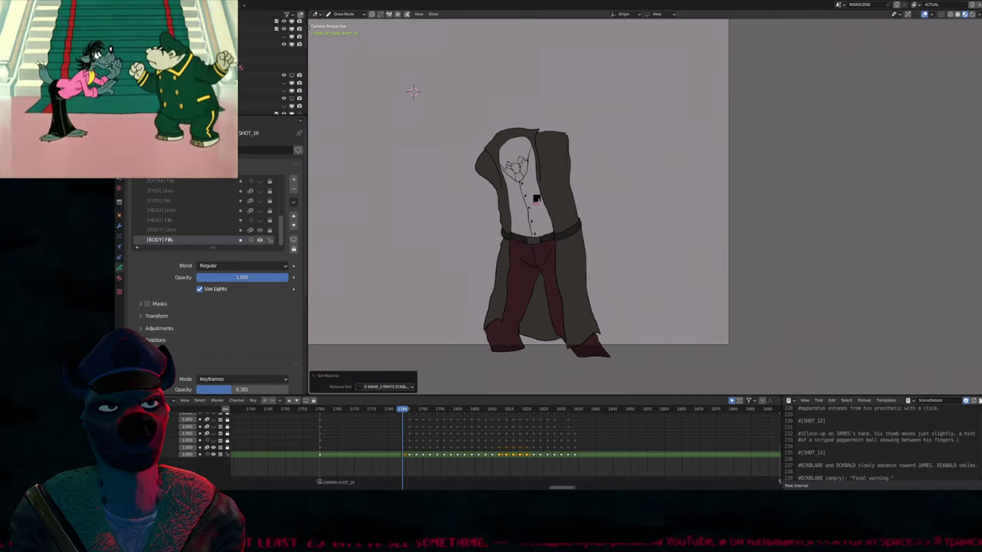
key(u)
key(r)
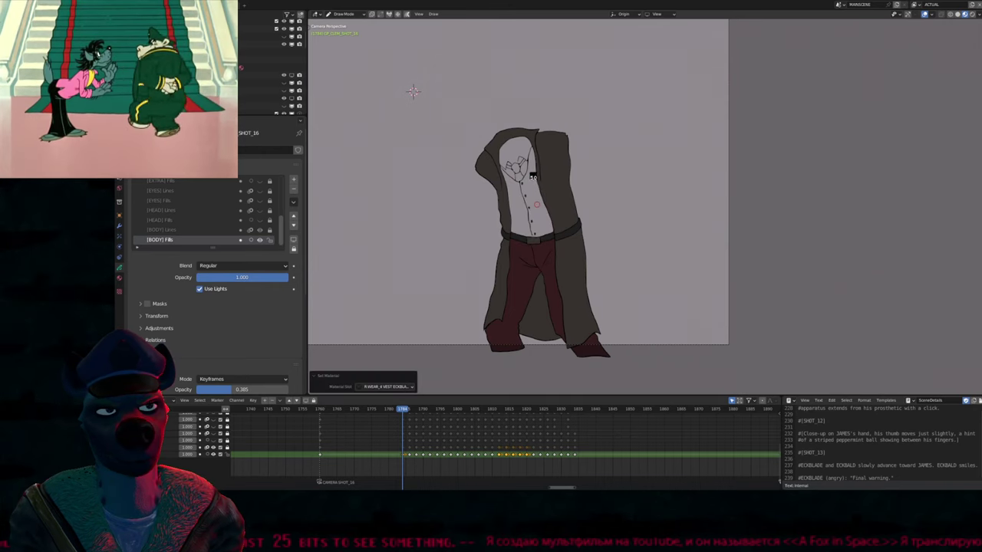
key(ctrl+z)
scroll(529, 175, up, 2)
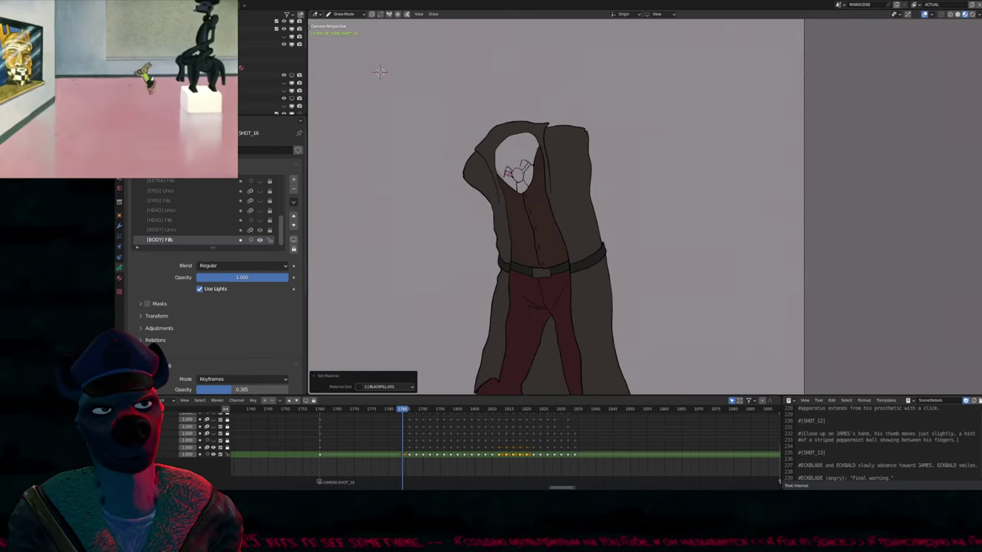
click(520, 171)
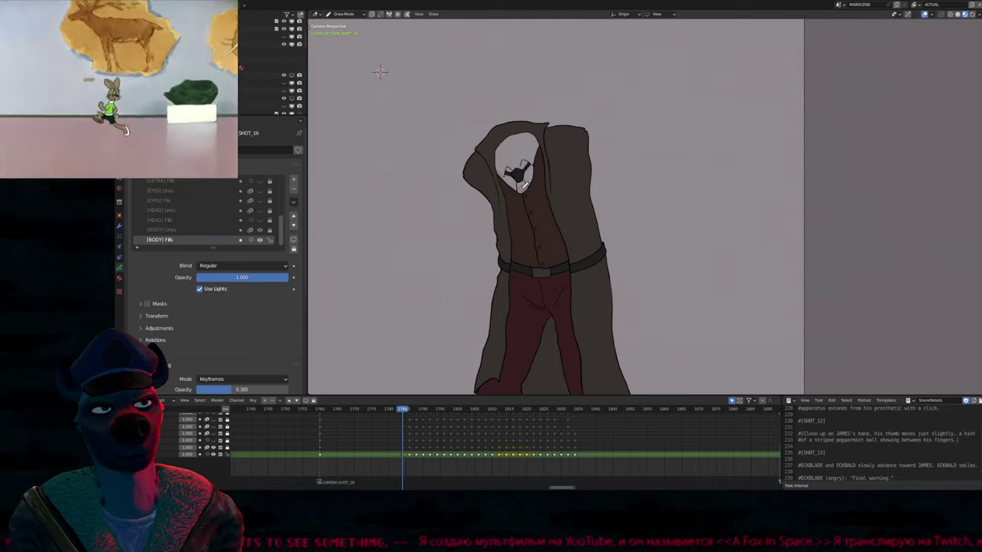
key(u)
click(527, 157)
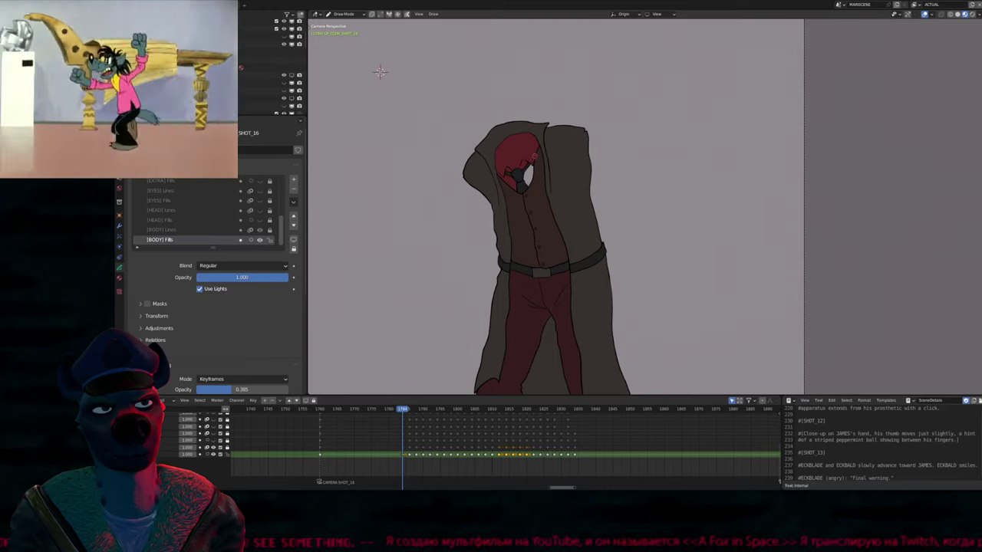
Flip between neighbouring drawings to compare the coloured and uncoloured poses
scroll(414, 100, down, 2)
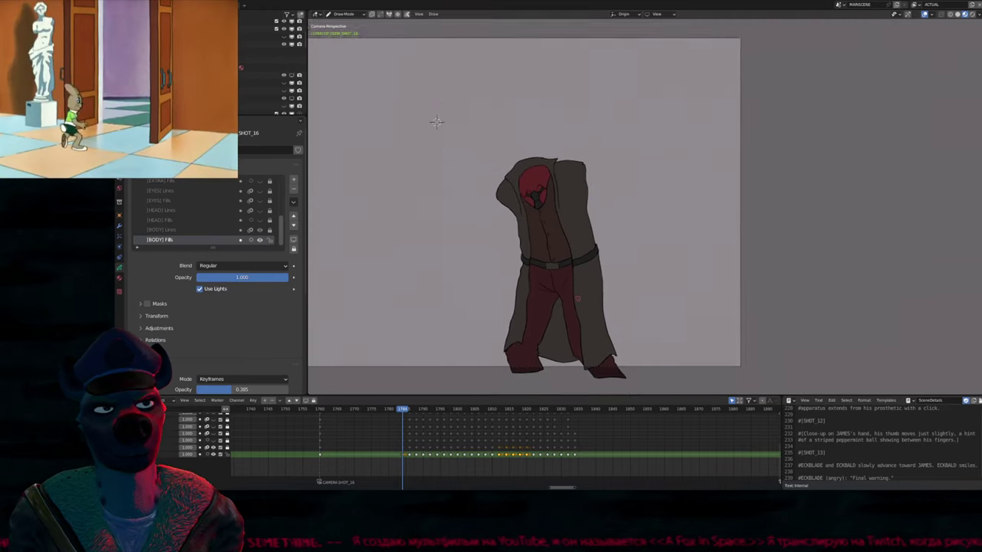
key(Down)
key(Up)
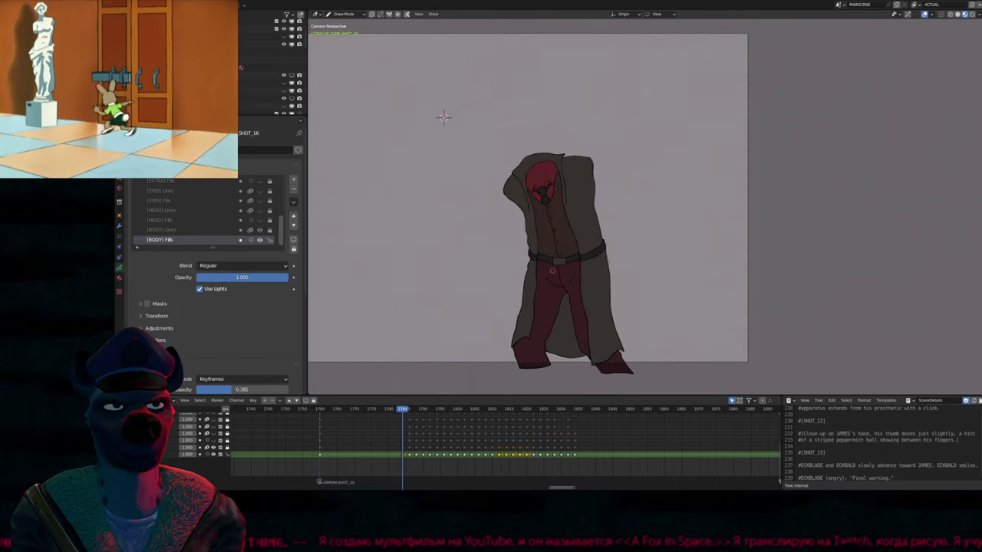
key(Down)
key(Up)
key(Down)
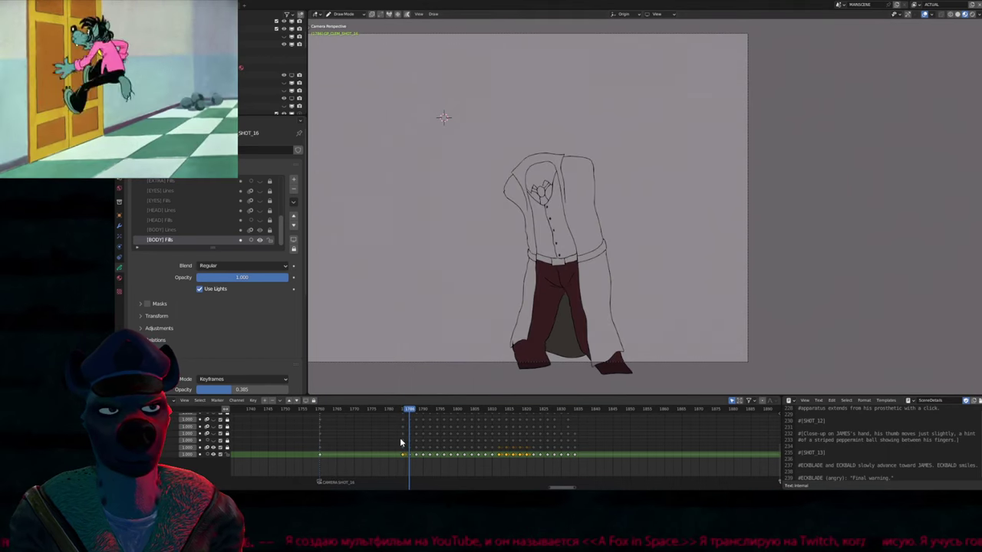
key(Up)
Try deleting the keyframes at the playhead, then undo the deletion
key(Down)
key(Up)
middle_drag(398, 436, 397, 450)
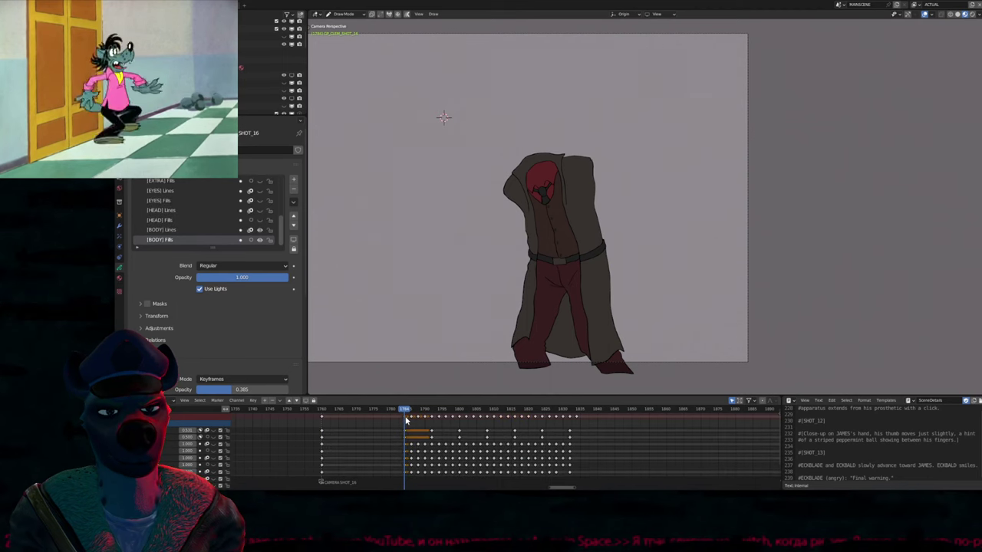
key(x)
click(407, 417)
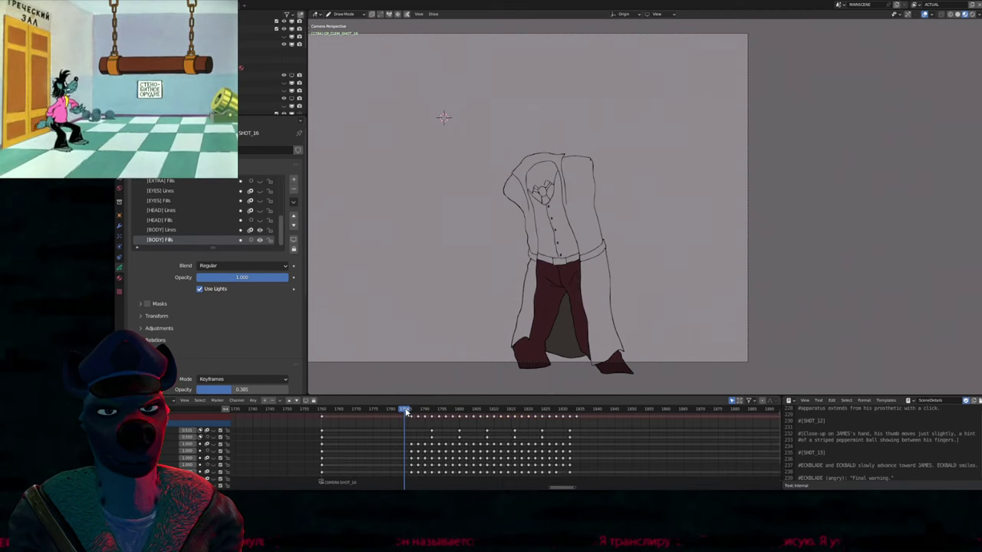
key(ctrl+z)
Duplicate the earlier drawings at the current frame and delete the extra keyframes at 1784
click(321, 426)
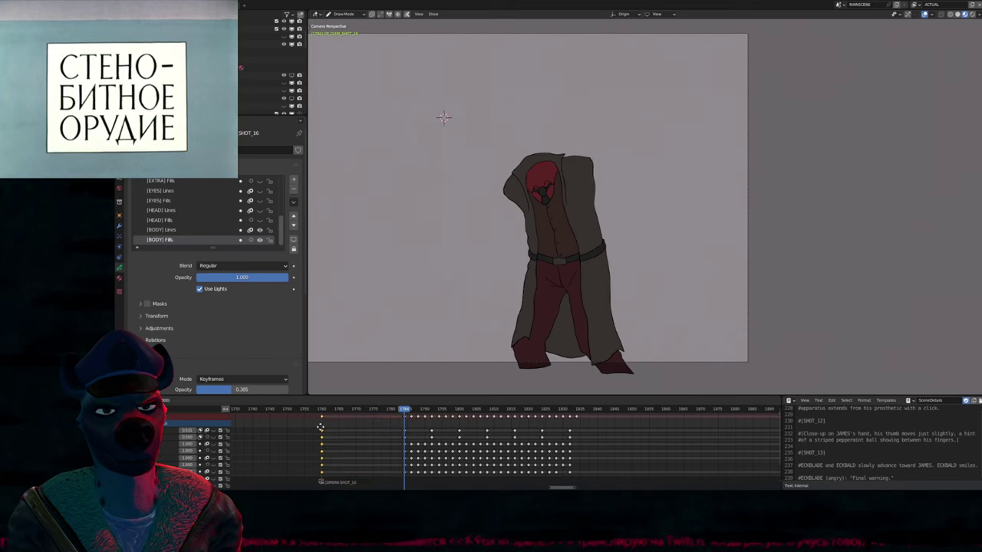
key(i)
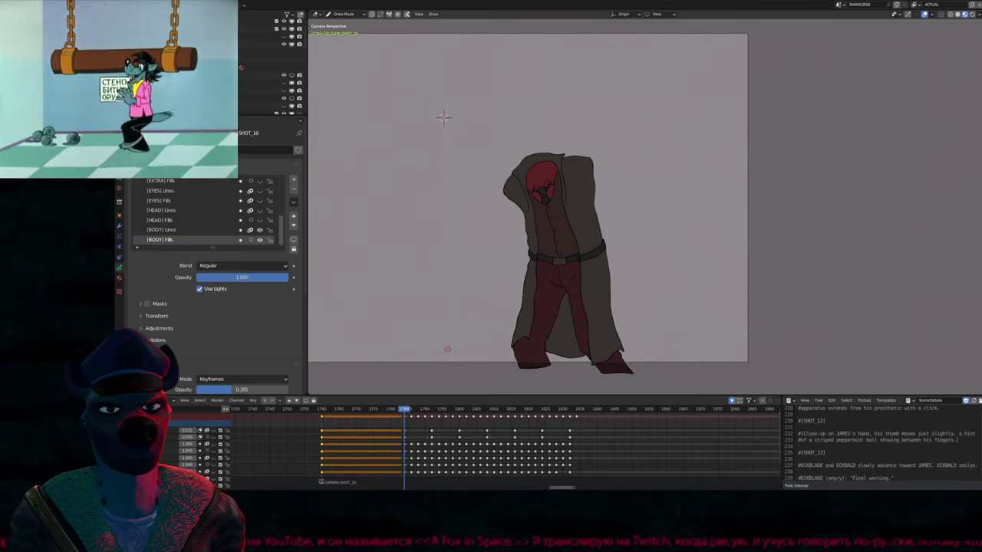
click(405, 419)
key(x)
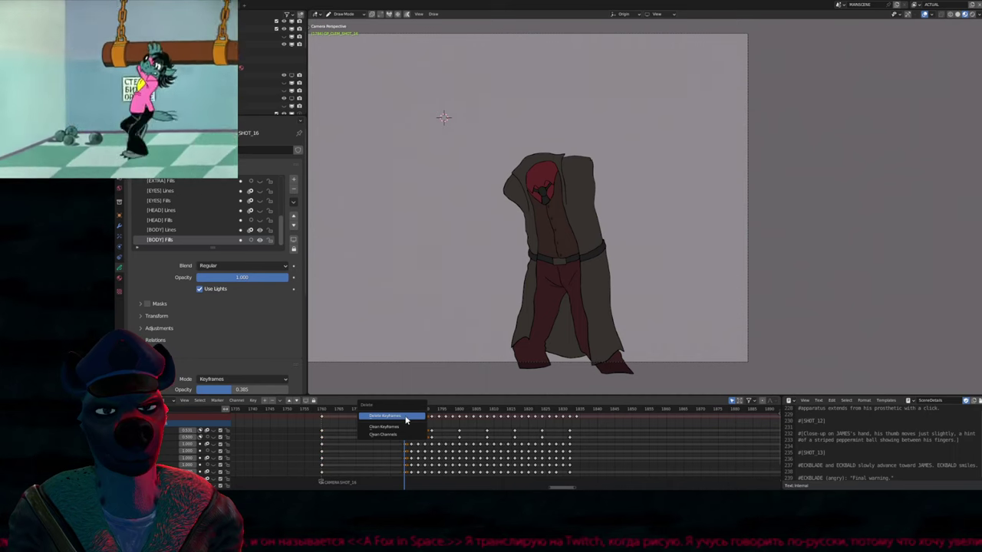
click(406, 416)
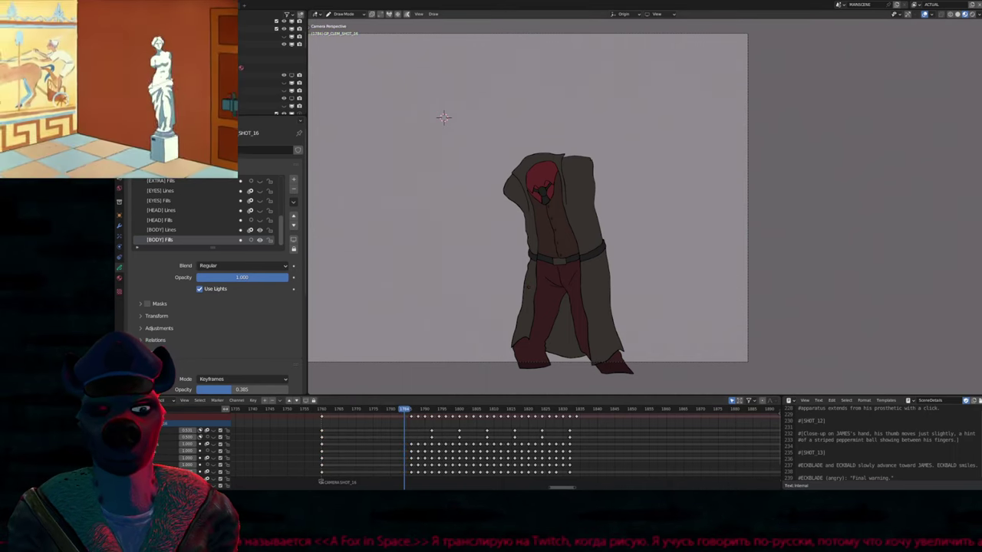
Reveal all layers, check around frame 1800, then hide the head, arm and sword sketch layers
key(alt+h)
mouse_move(403, 415)
mouse_down()
mouse_move(464, 433)
mouse_move(406, 423)
mouse_move(420, 427)
mouse_move(471, 428)
mouse_move(404, 427)
mouse_up()
key(shift+h)
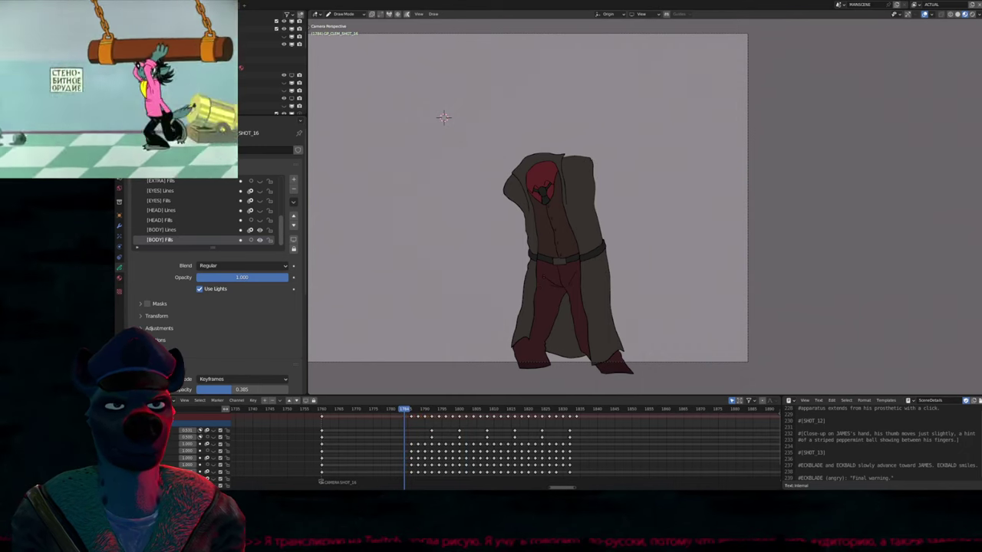
key(Up)
Fill the left, upper and right coat panels dark grey with the coat material
key(Down)
key(Up)
key(Down)
key(Up)
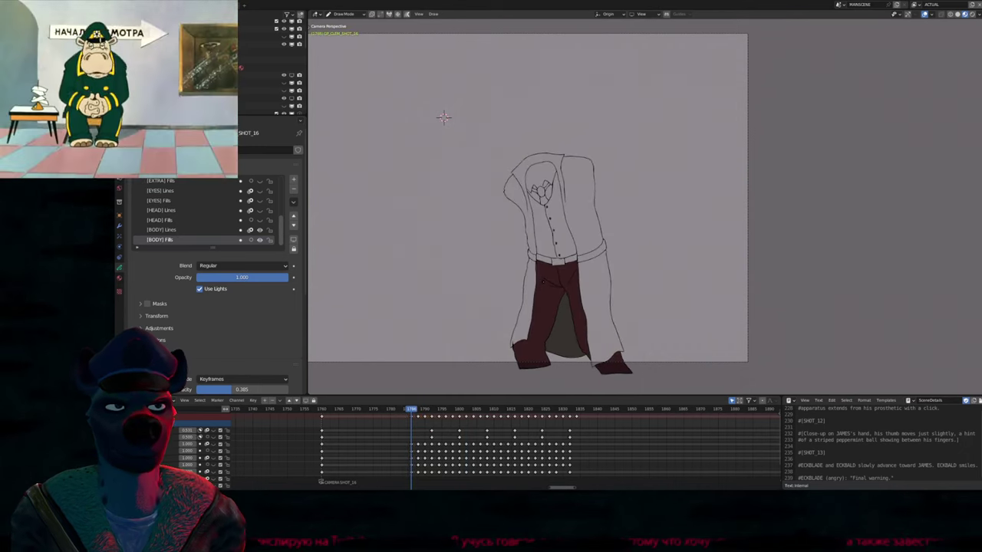
key(u)
click(542, 282)
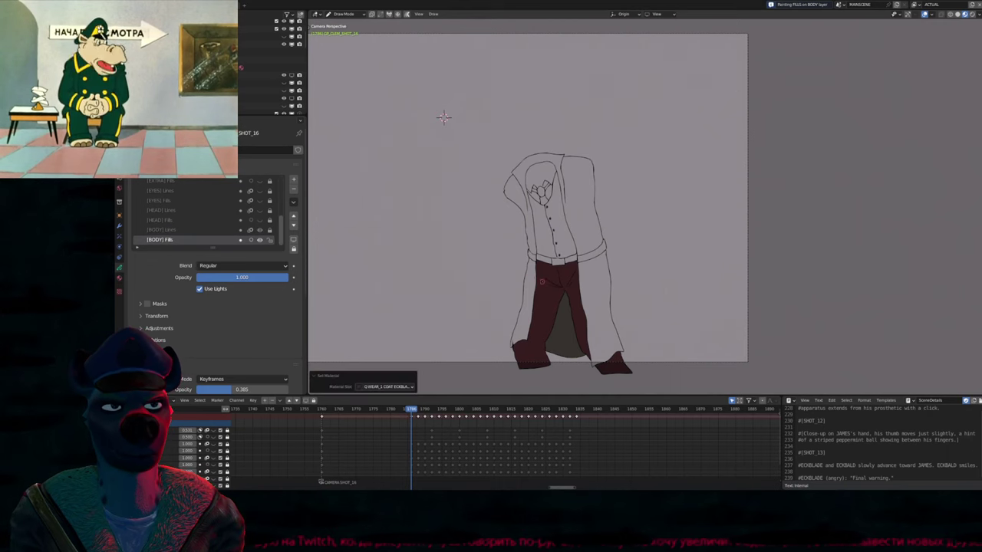
click(528, 281)
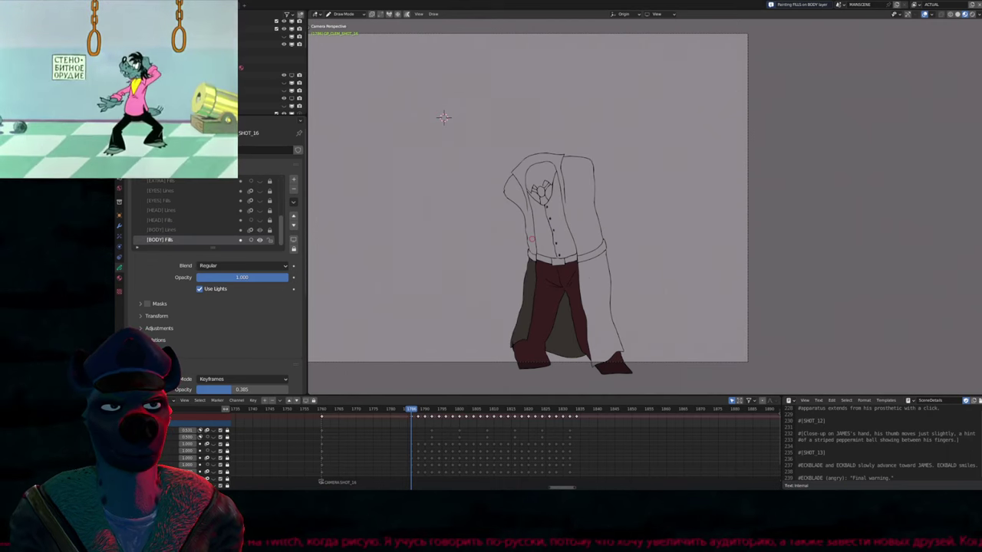
click(594, 270)
click(590, 274)
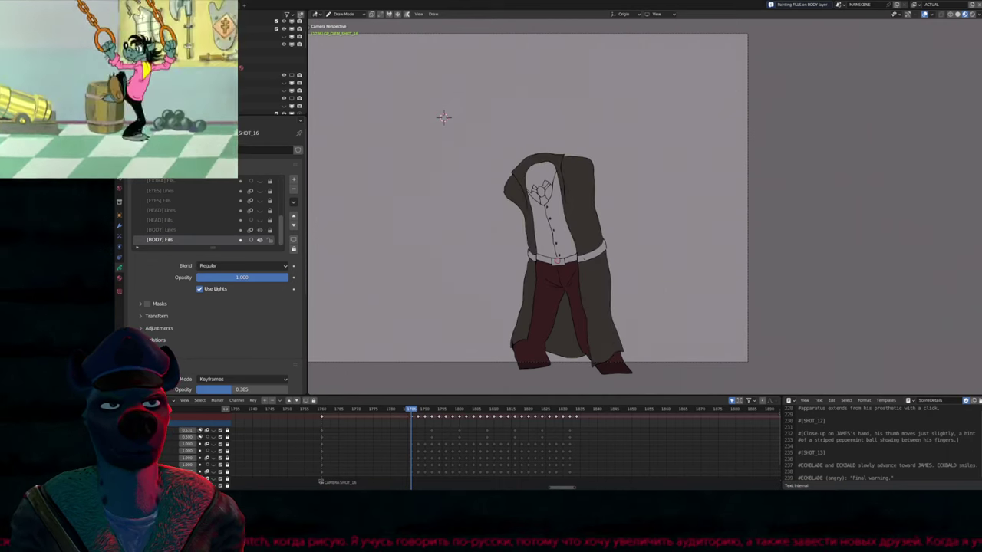
Fill the belt segments dark, the collar and head red, and the shirt areas dark
click(558, 260)
click(583, 258)
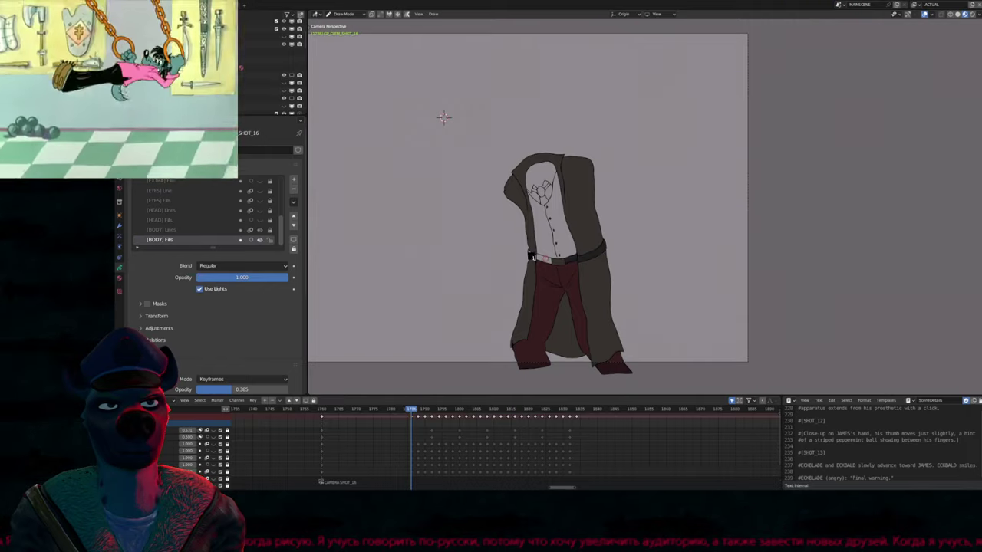
click(535, 256)
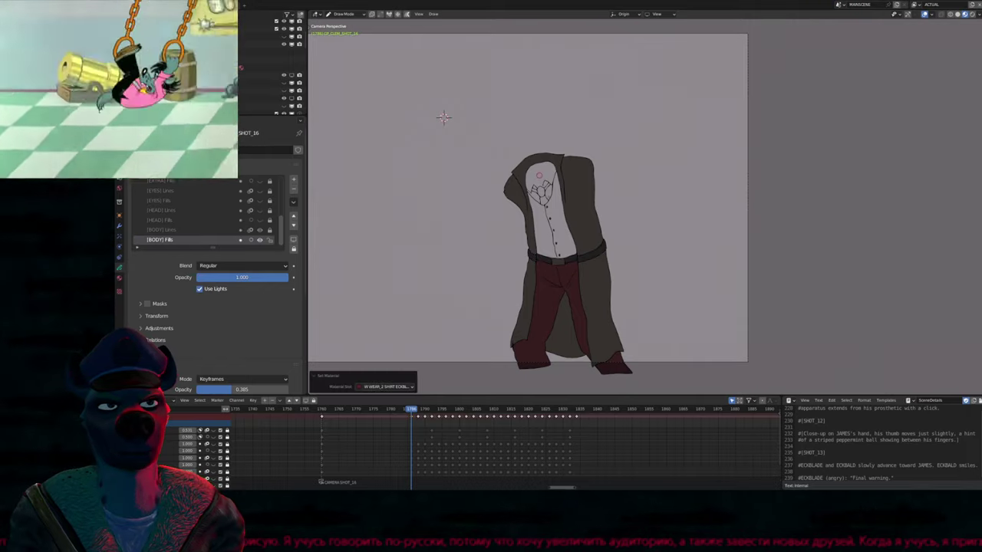
click(538, 176)
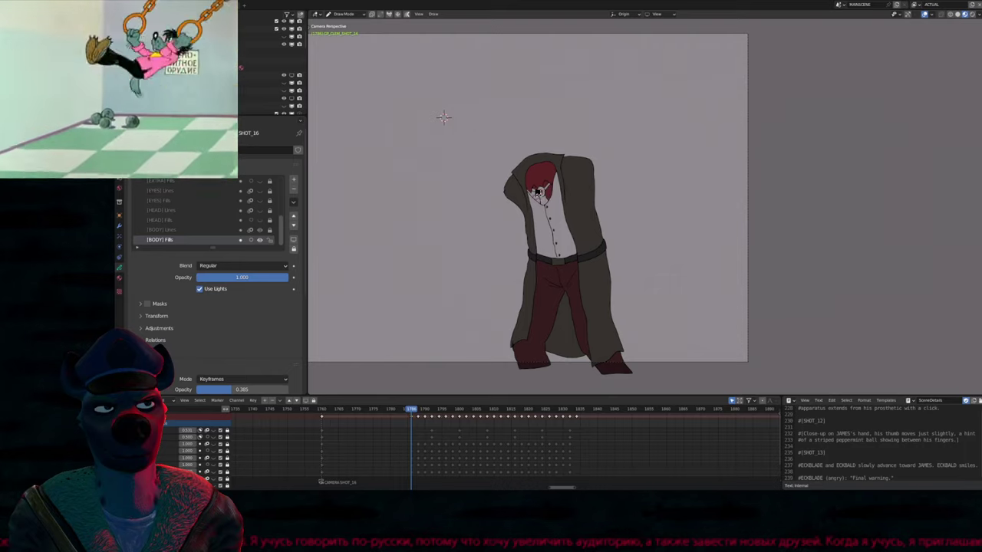
click(539, 193)
click(543, 197)
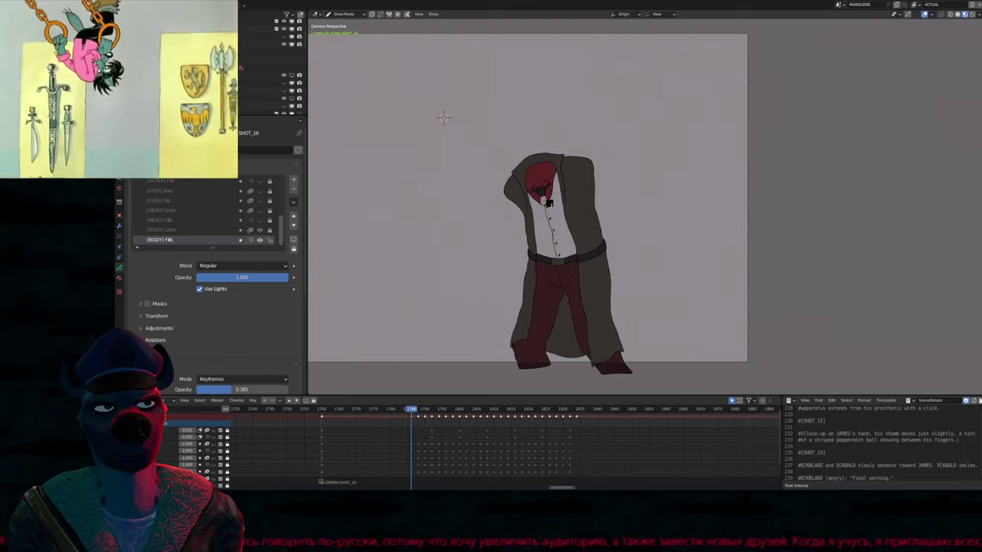
click(546, 202)
click(560, 223)
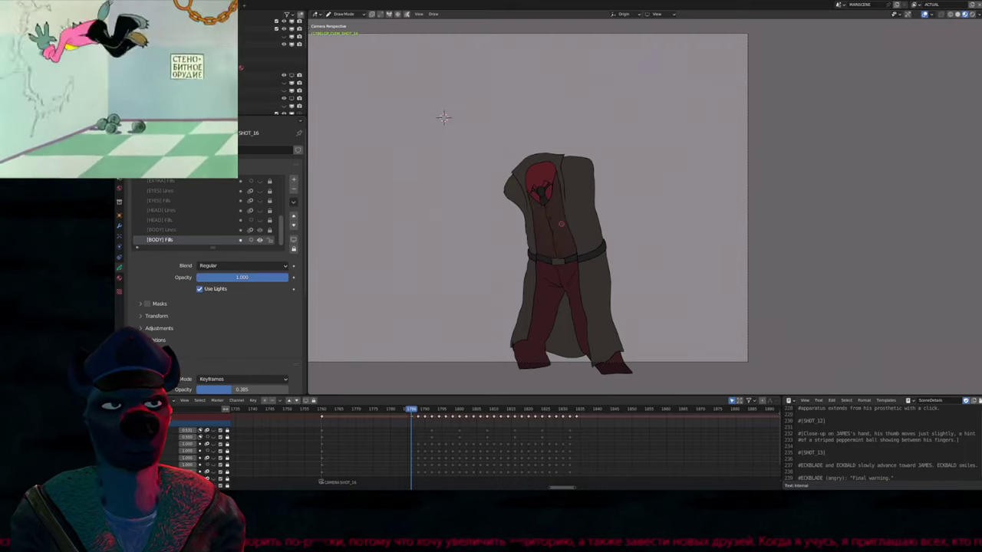
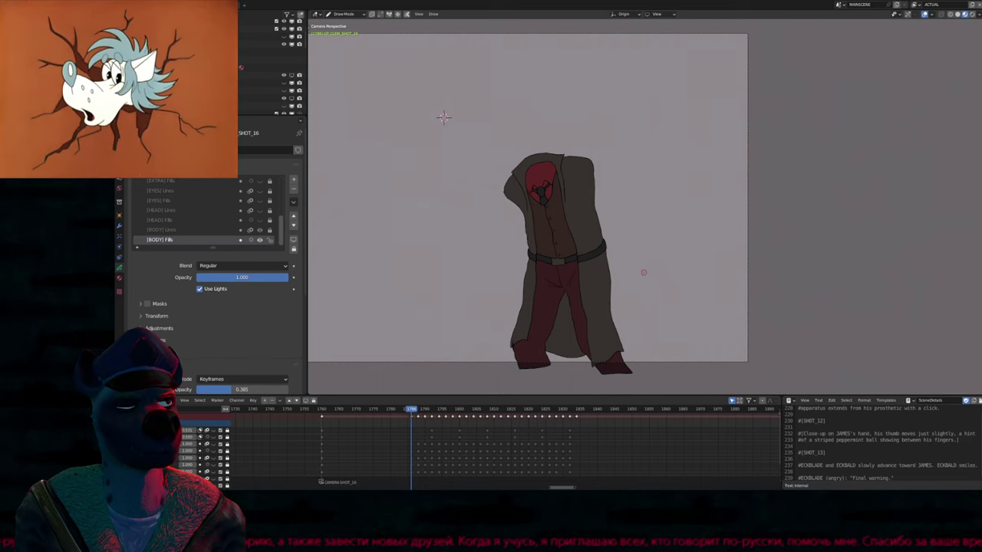
Jump to the shot's start frame and enter Edit Mode on the figure's strokes
scroll(644, 273, up, 2)
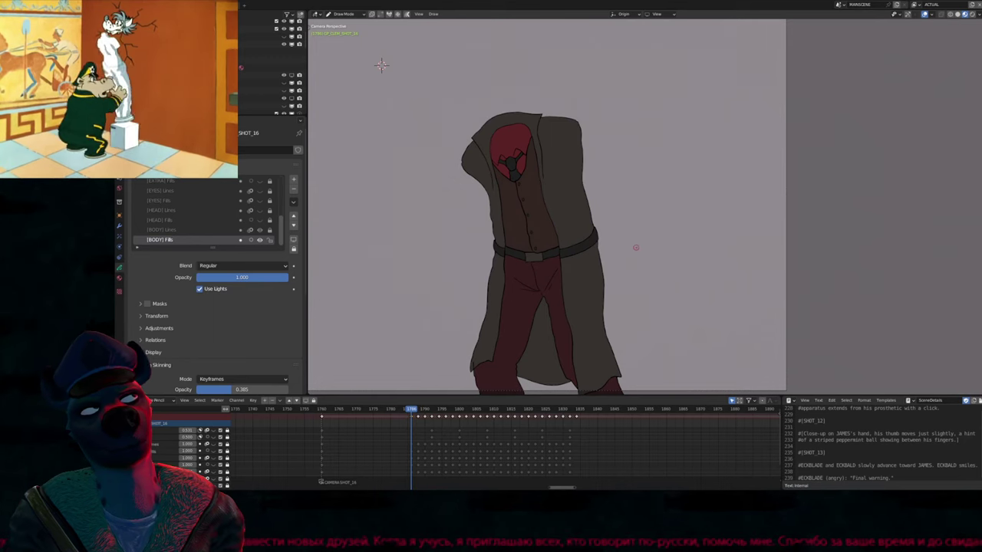
scroll(633, 261, up, 1)
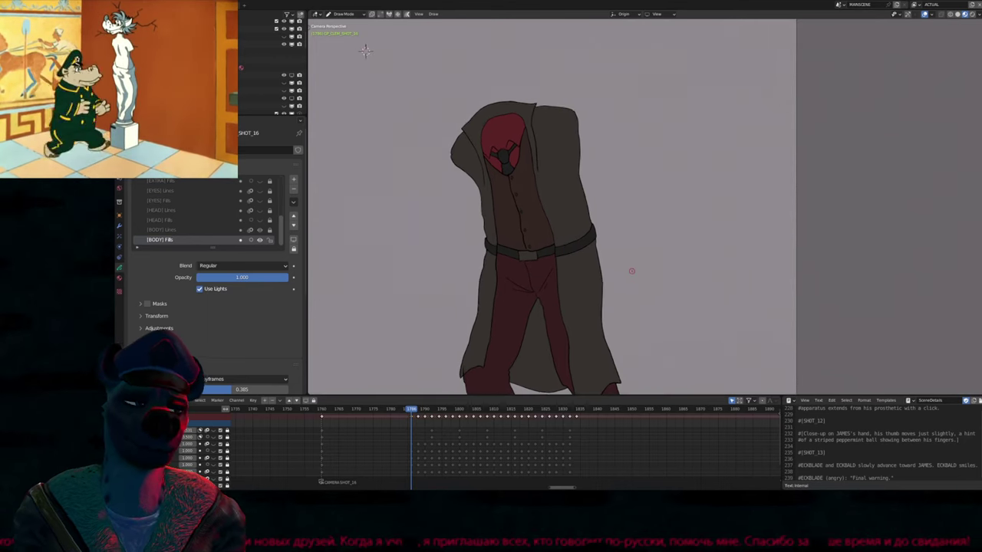
key(shift+Left)
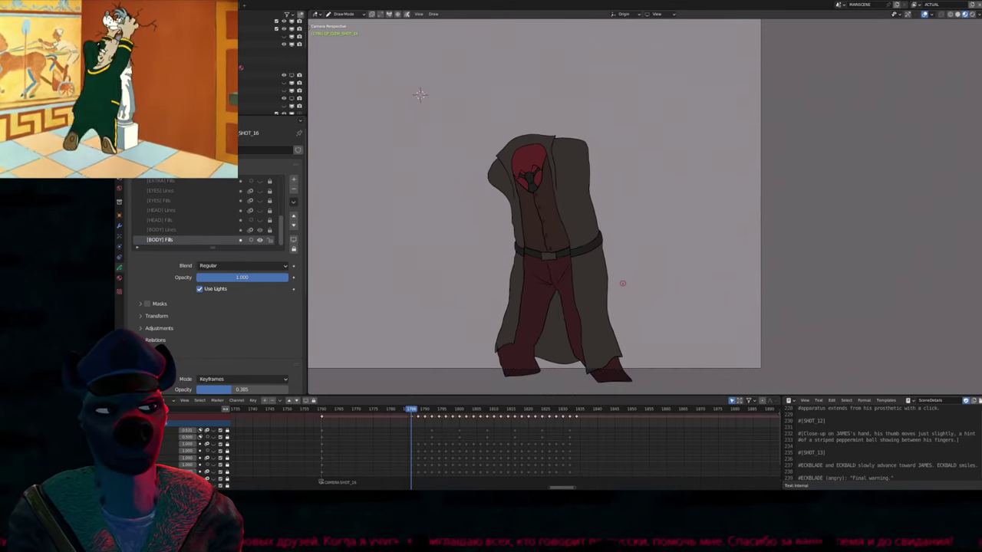
scroll(406, 46, down, 2)
key(Tab)
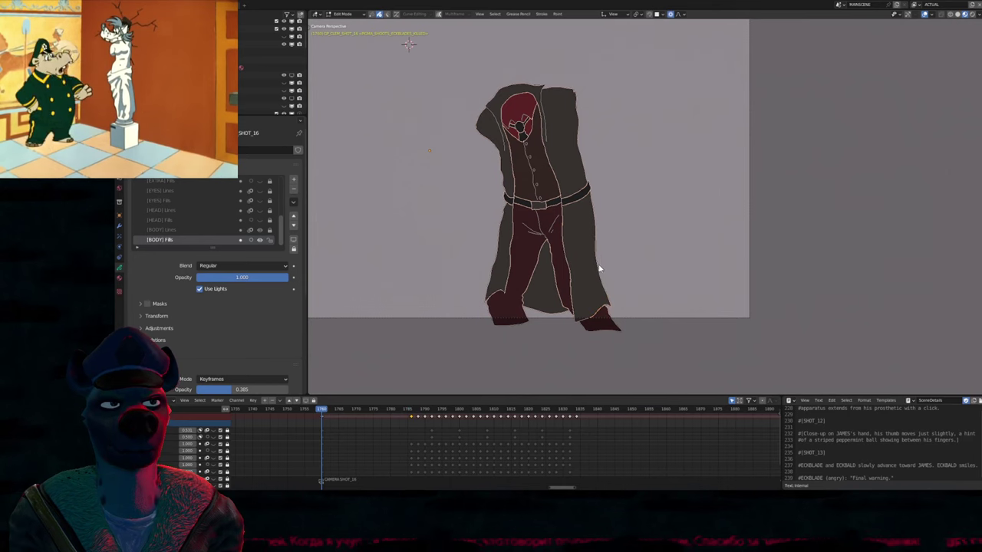
Simplify all strokes on the start frame, undoing and redoing the simplification
scroll(437, 416, down, 2)
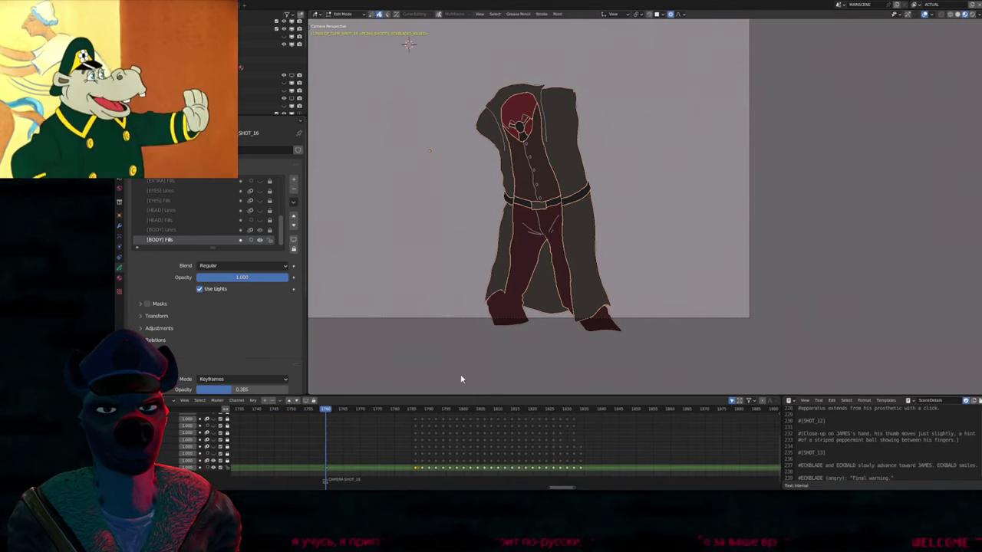
key(a)
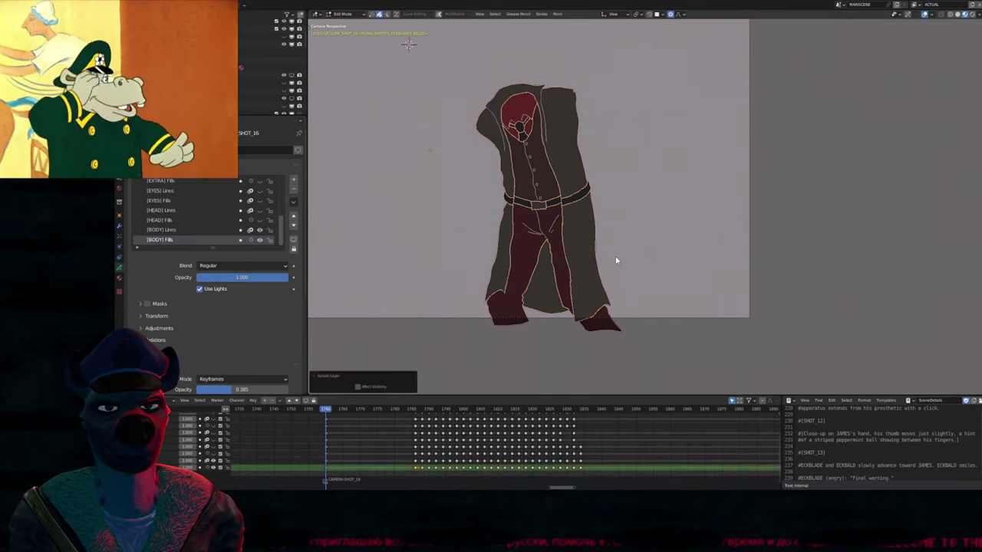
key(ctrl+shift+s)
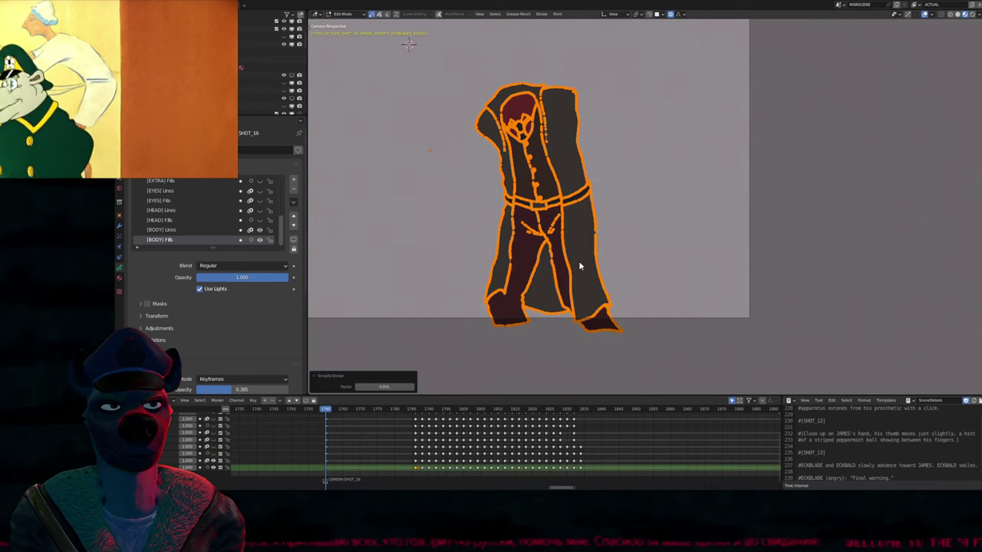
scroll(580, 259, up, 1)
scroll(546, 215, up, 7)
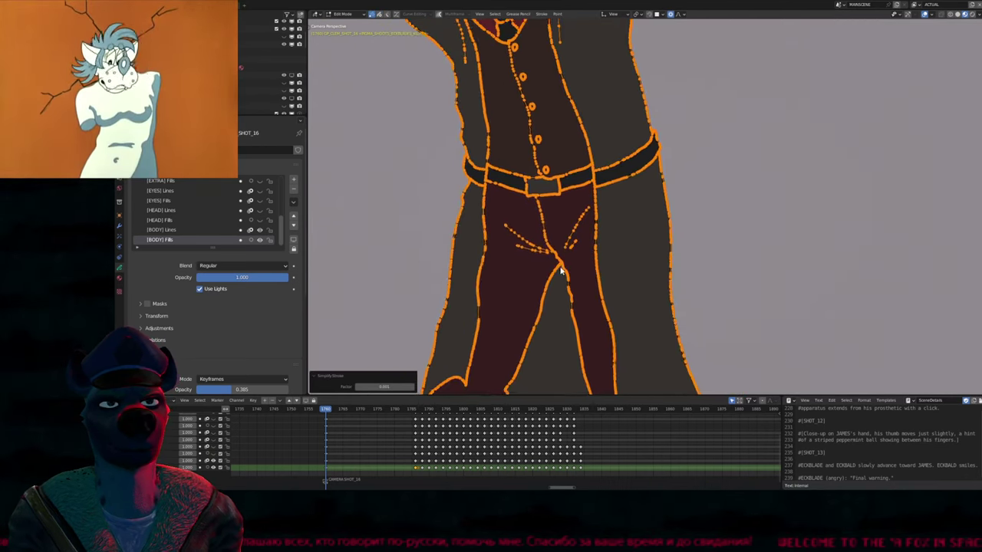
scroll(583, 192, up, 5)
key(ctrl+z)
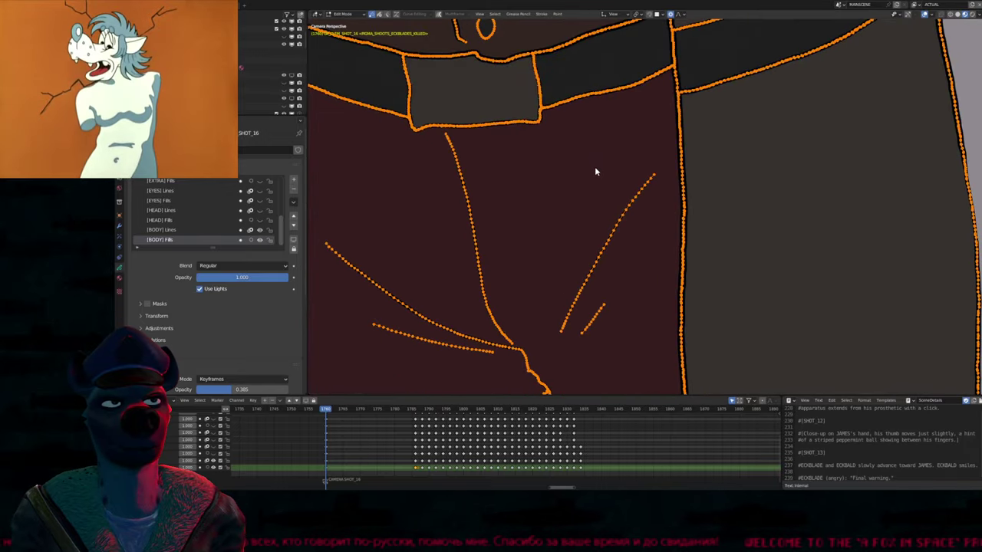
key(ctrl+shift+z)
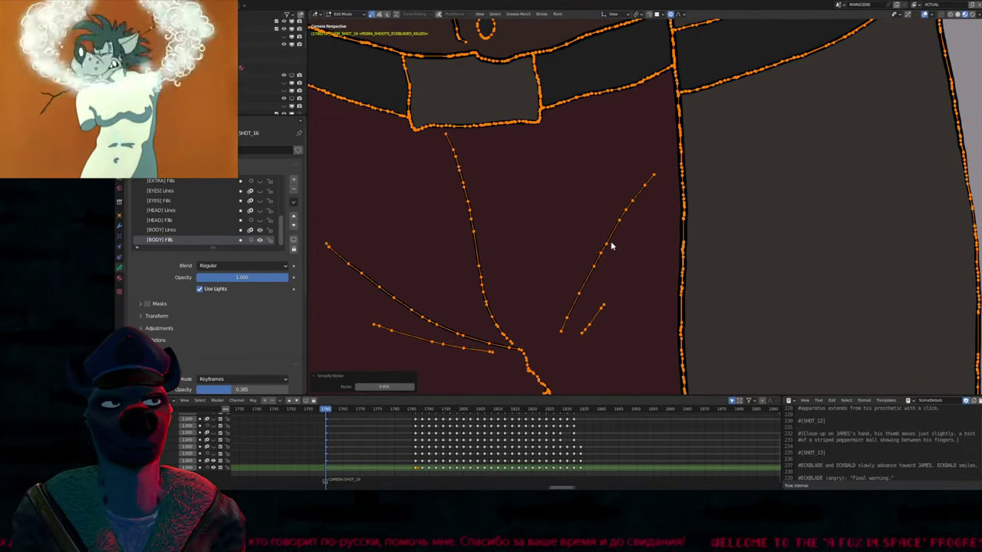
scroll(602, 261, down, 5)
scroll(601, 347, down, 5)
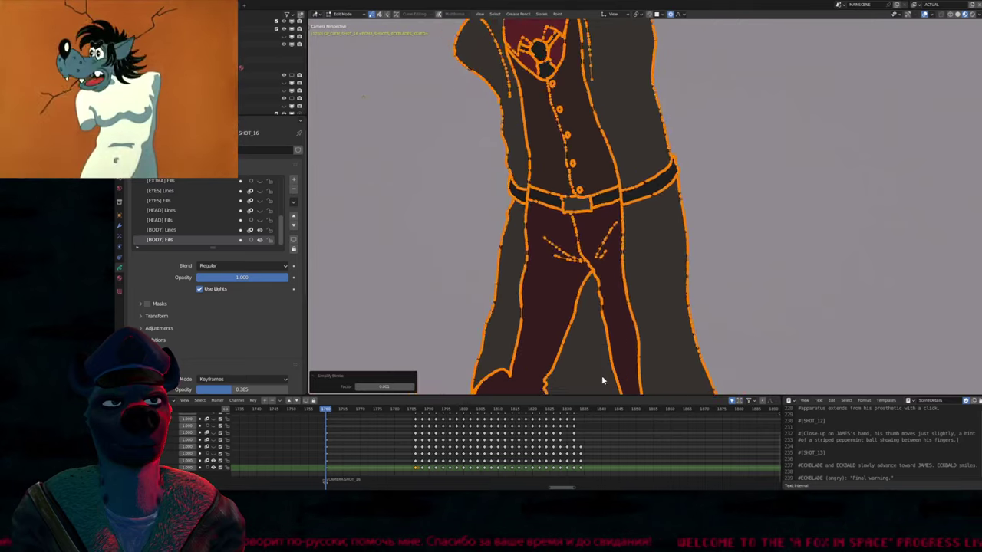
Smooth the selected strokes on the next keyframed drawing
key(Up)
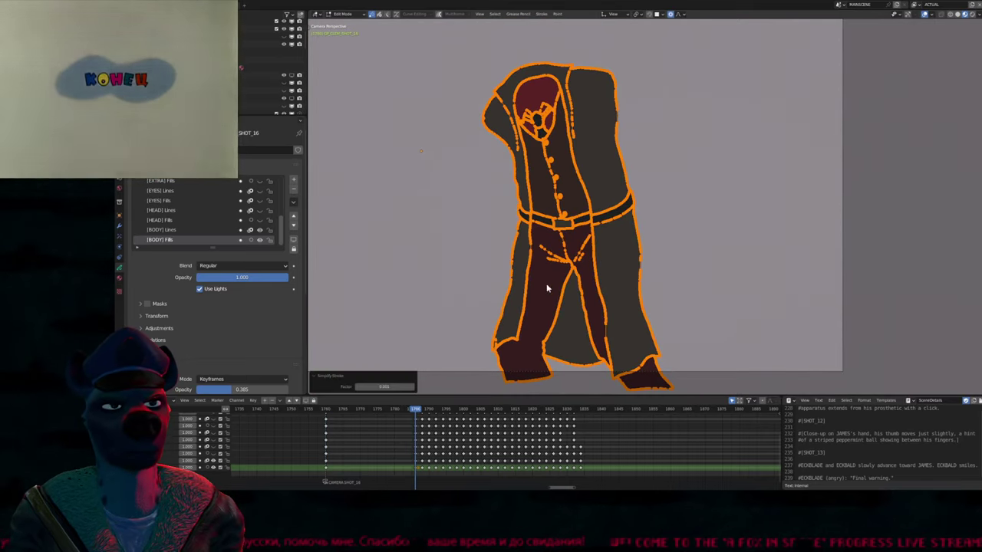
scroll(539, 260, up, 6)
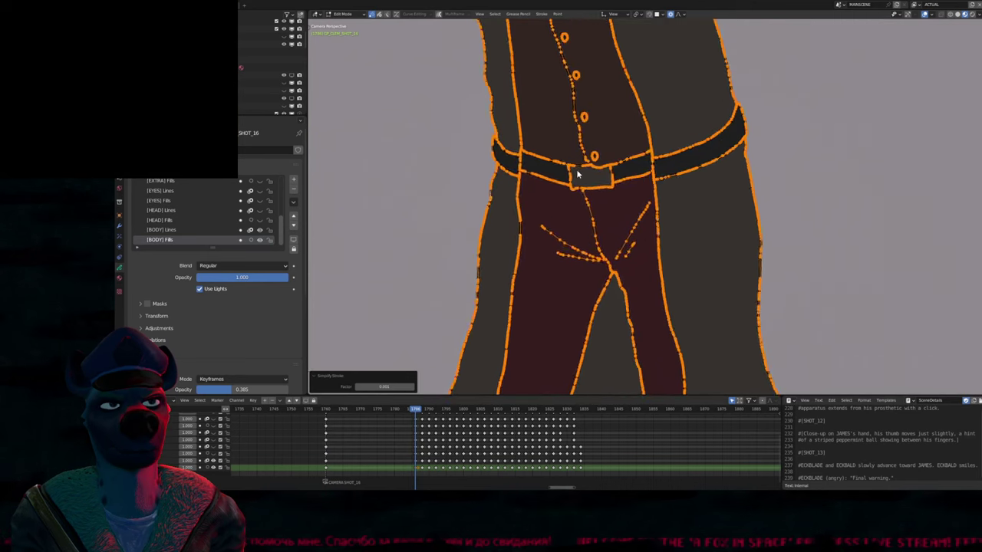
key(alt+s)
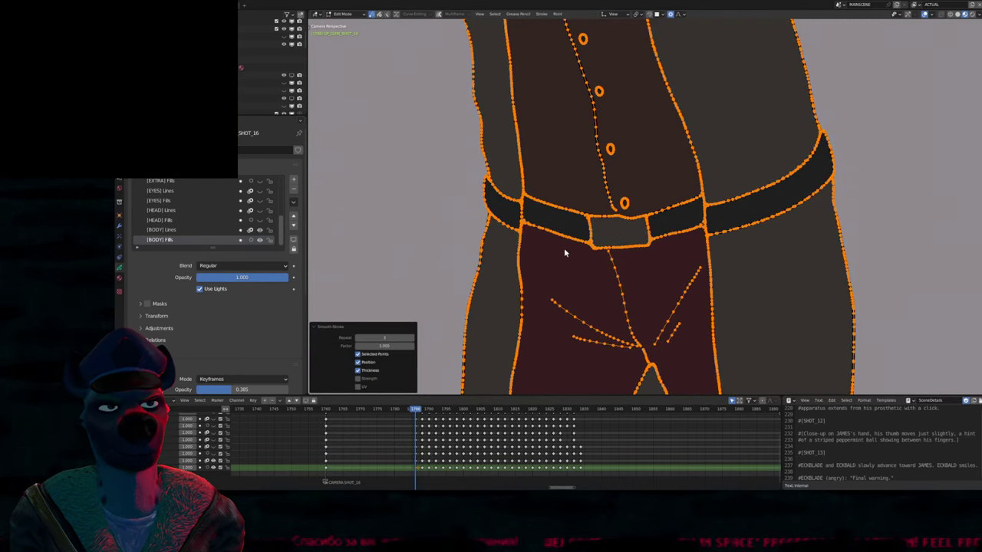
scroll(553, 243, down, 6)
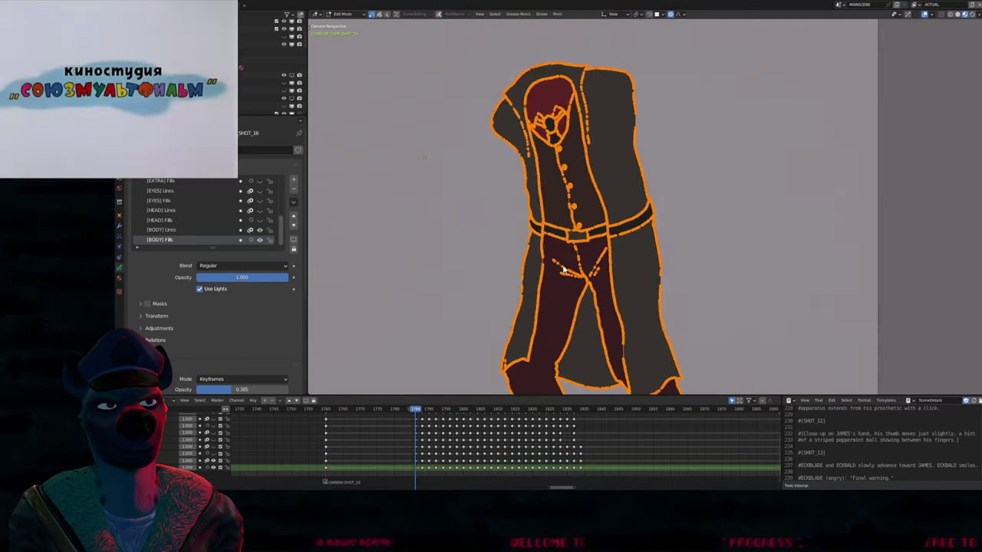
shift+middle_drag(615, 256, 574, 258)
Advance to the next keyframe and save TRAIN_04_THE_ECKBLADES.blend
key(Up)
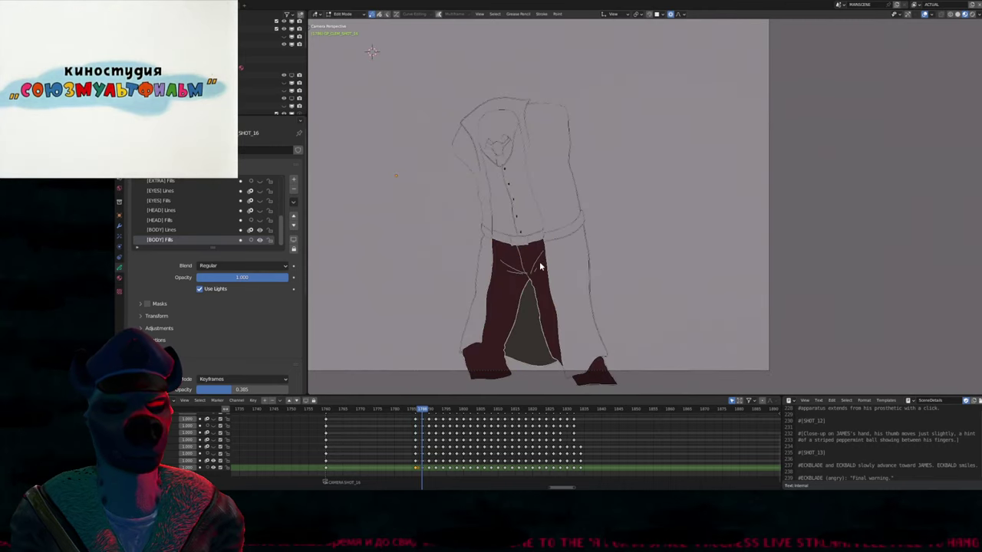
key(ctrl+s)
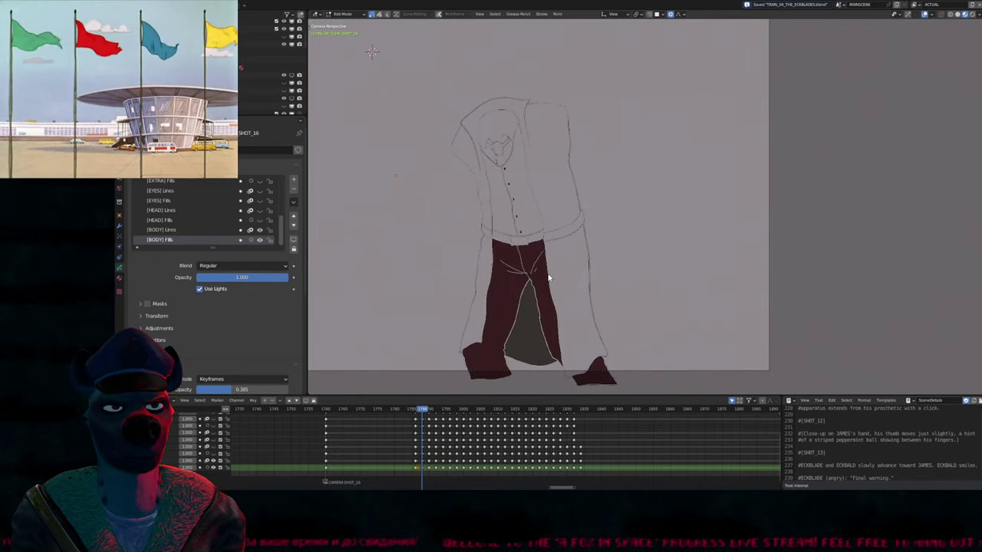
key(Tab)
Fill this drawing's coat, belt, tie and shirt with BLACKFILL and the head dark red
key(u)
click(503, 277)
click(553, 195)
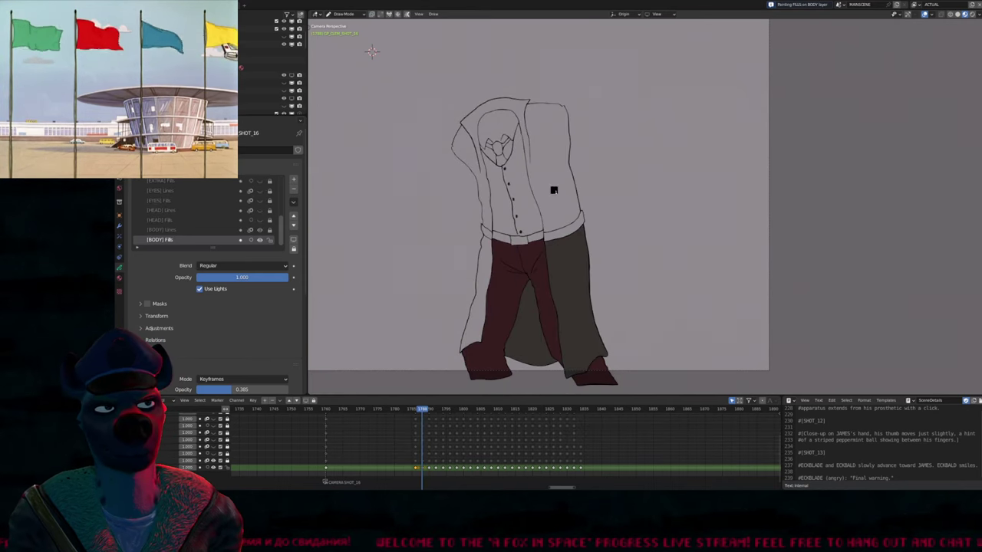
click(553, 189)
click(474, 307)
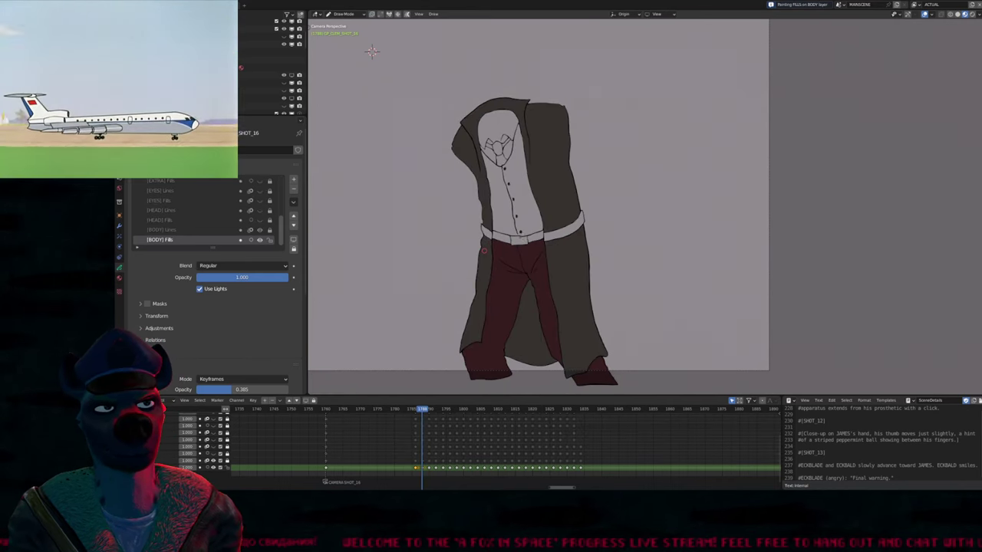
click(548, 232)
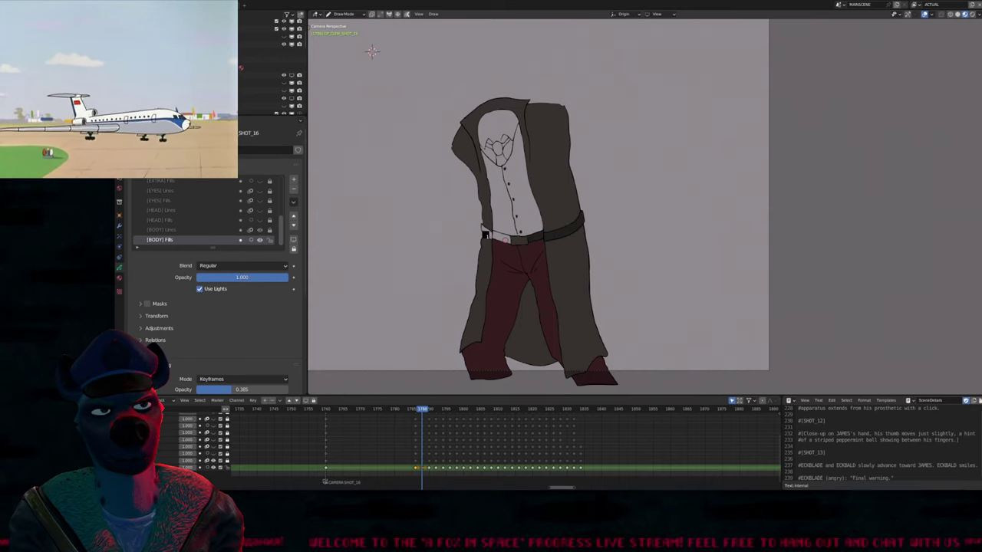
click(501, 153)
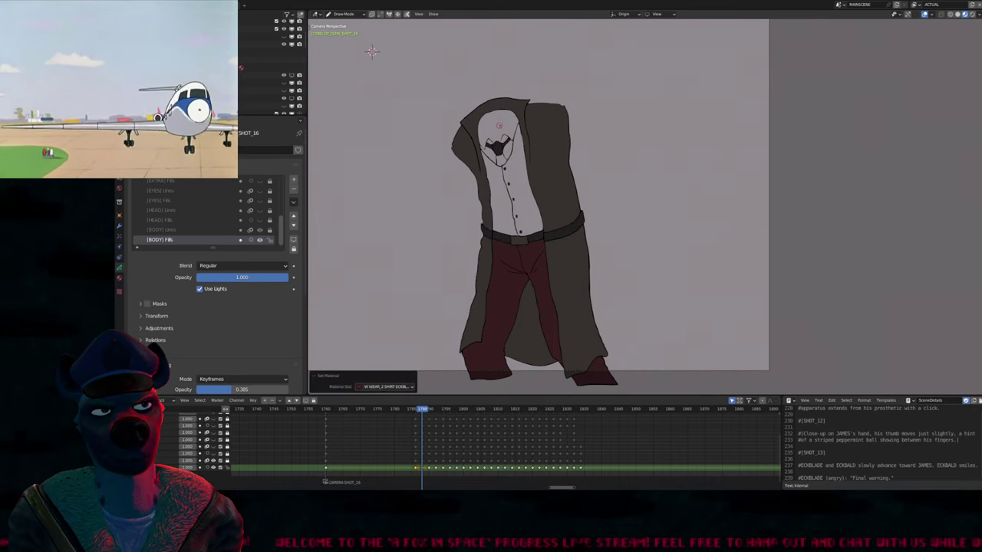
click(499, 125)
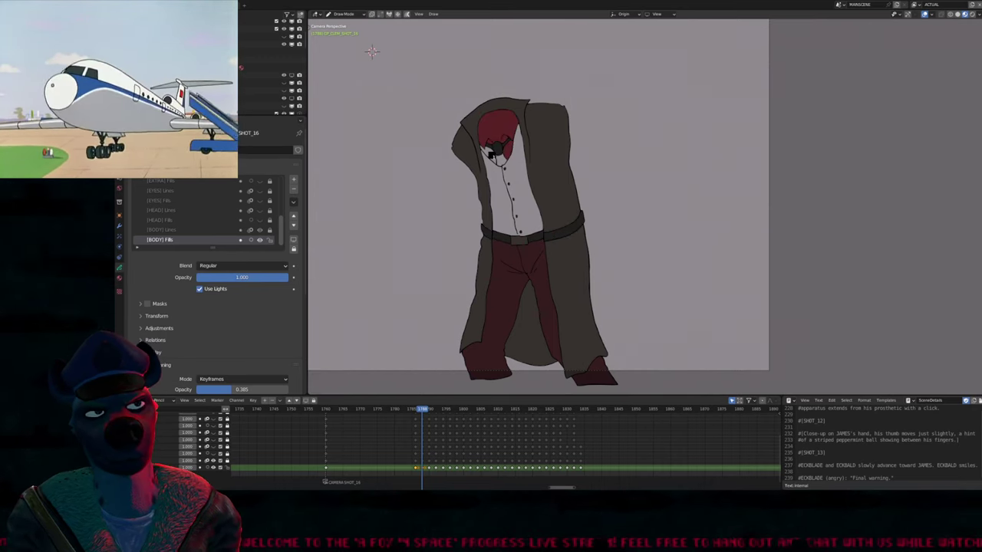
click(489, 154)
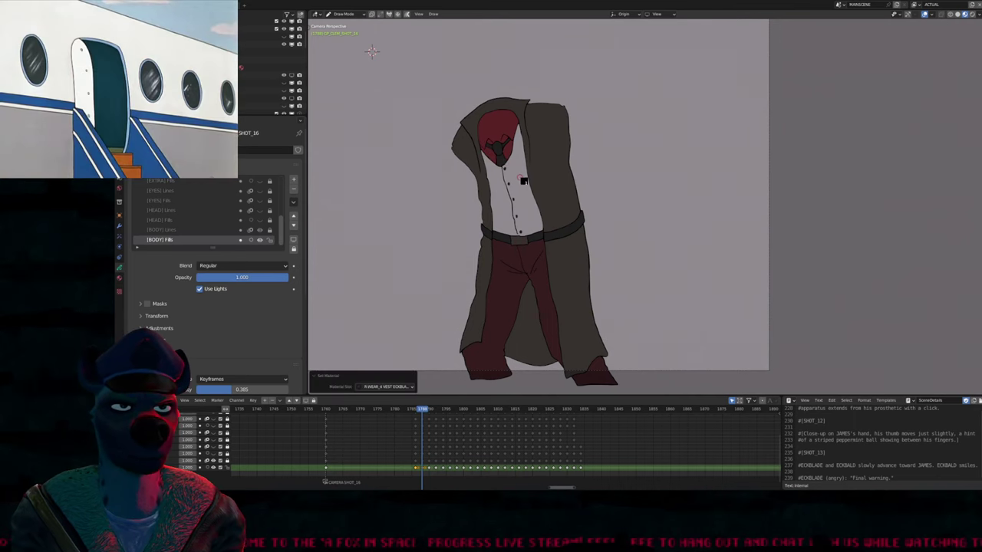
click(519, 178)
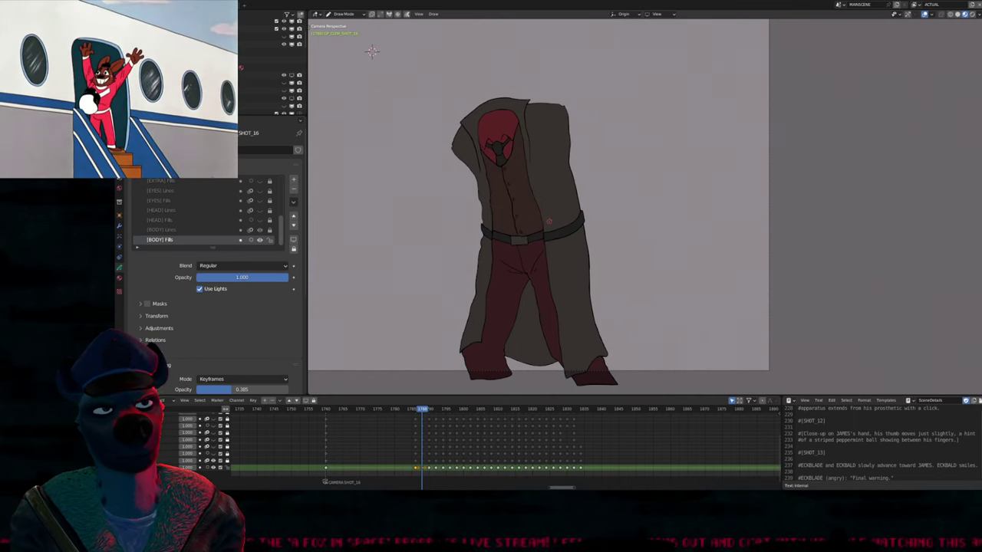
On the next drawing, fill the coat, belt and shirt dark and the head red
key(Up)
click(547, 208)
click(556, 192)
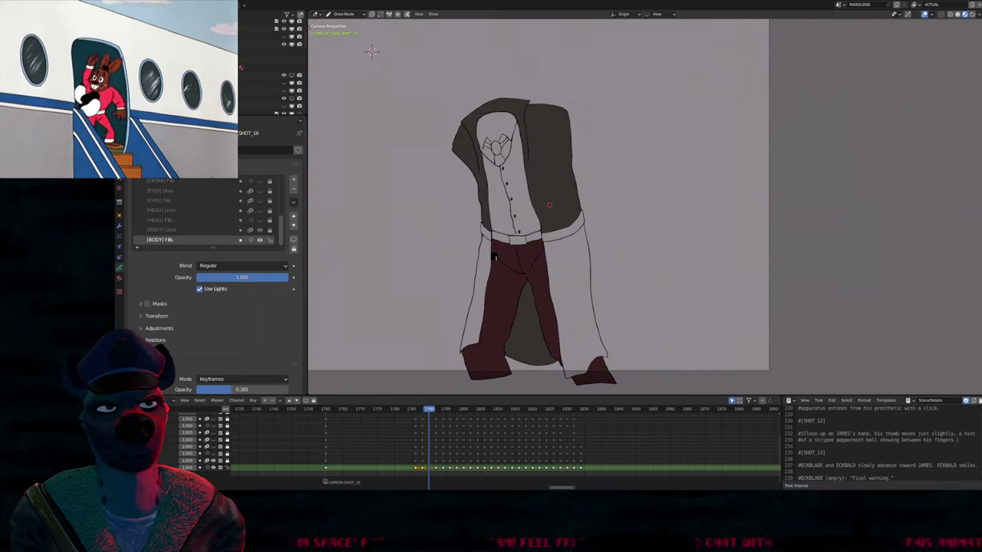
click(514, 238)
click(517, 239)
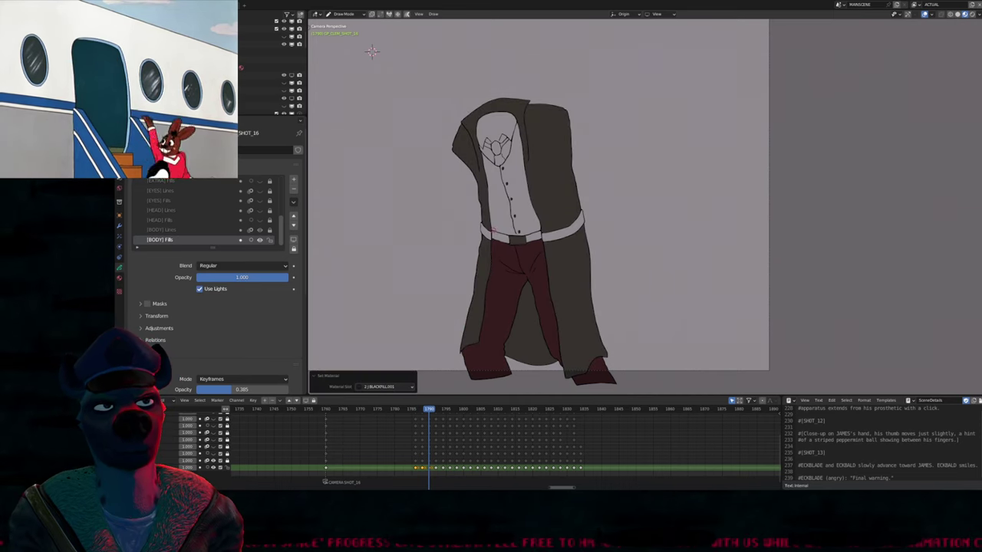
click(486, 232)
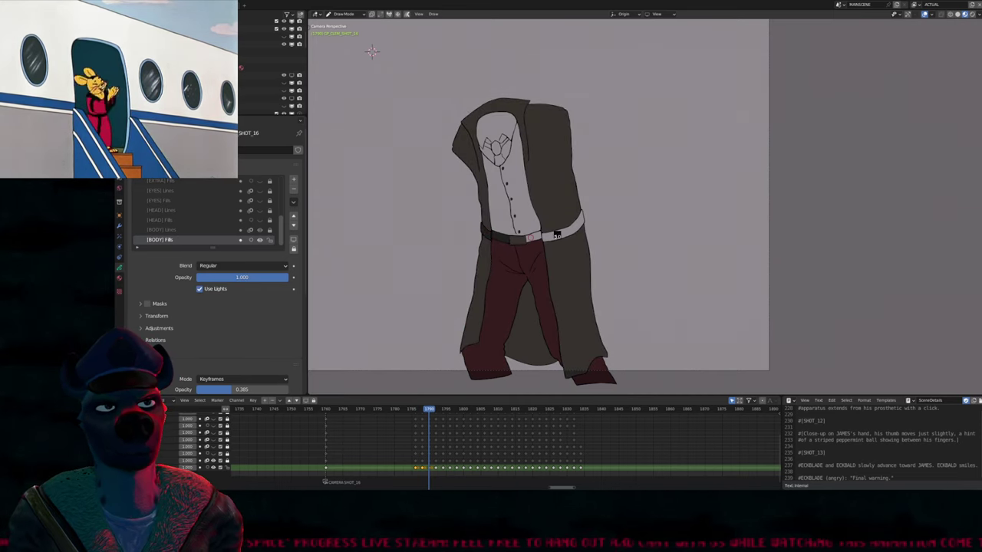
click(554, 230)
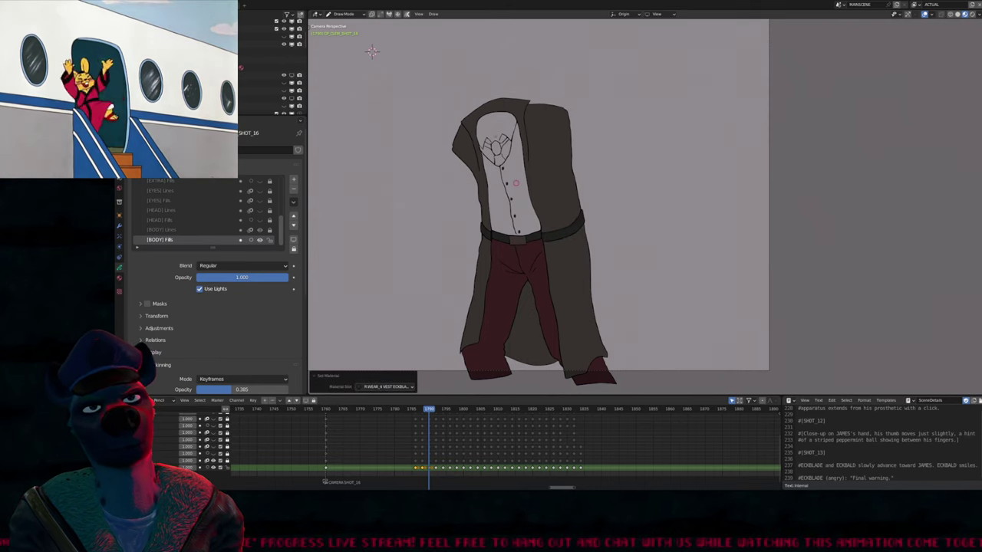
click(498, 146)
click(496, 132)
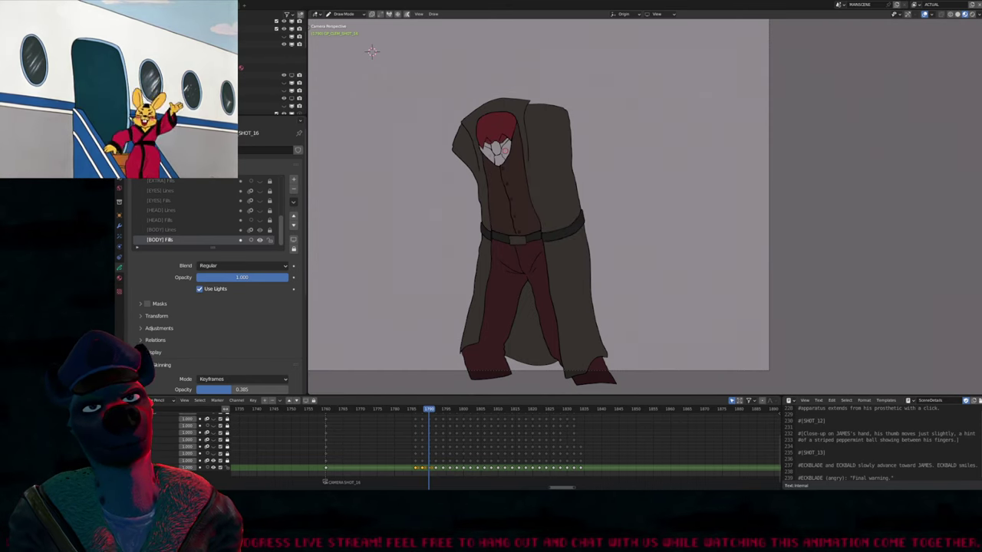
click(499, 157)
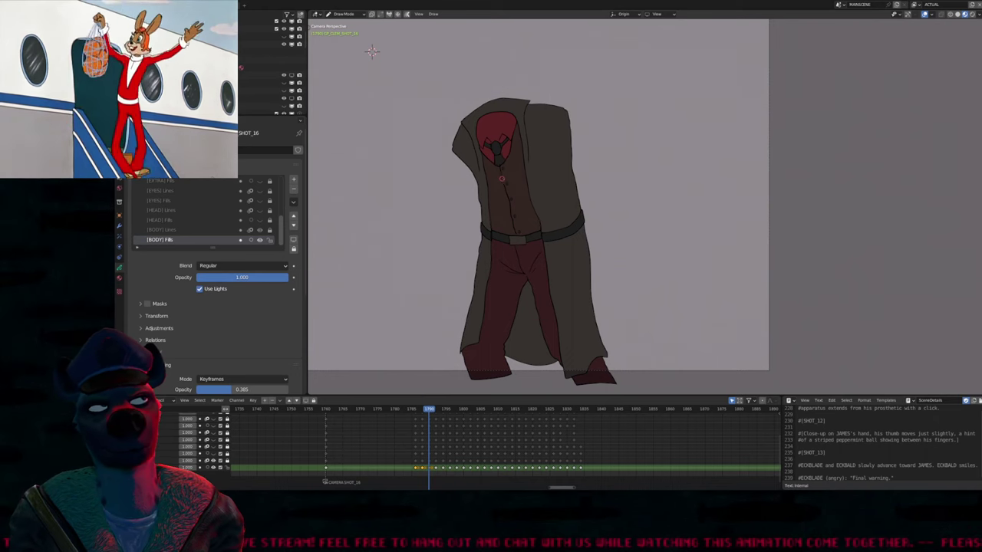
Advance two frames and fill the coat's left strip, upper and lower parts with the coat material
key(Up)
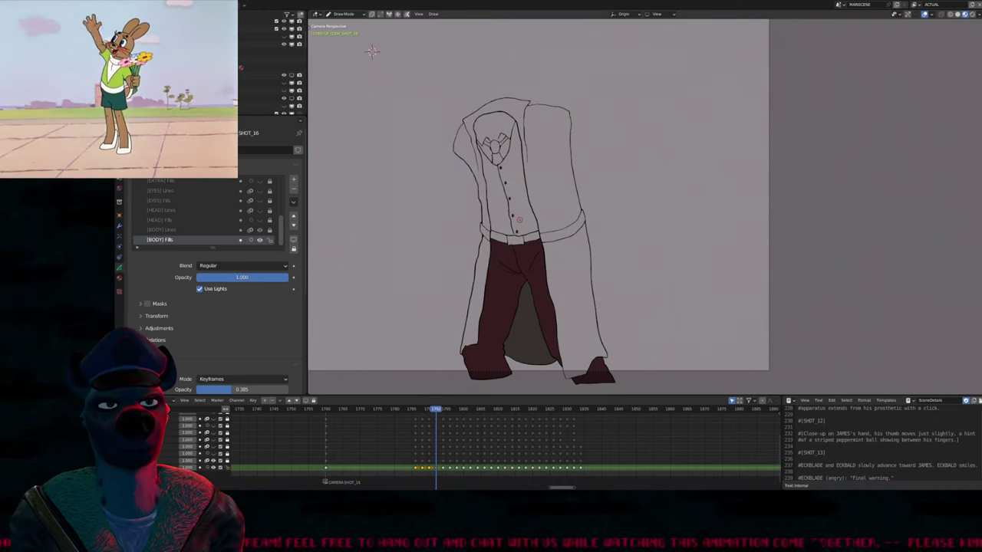
key(u)
key(q)
click(483, 247)
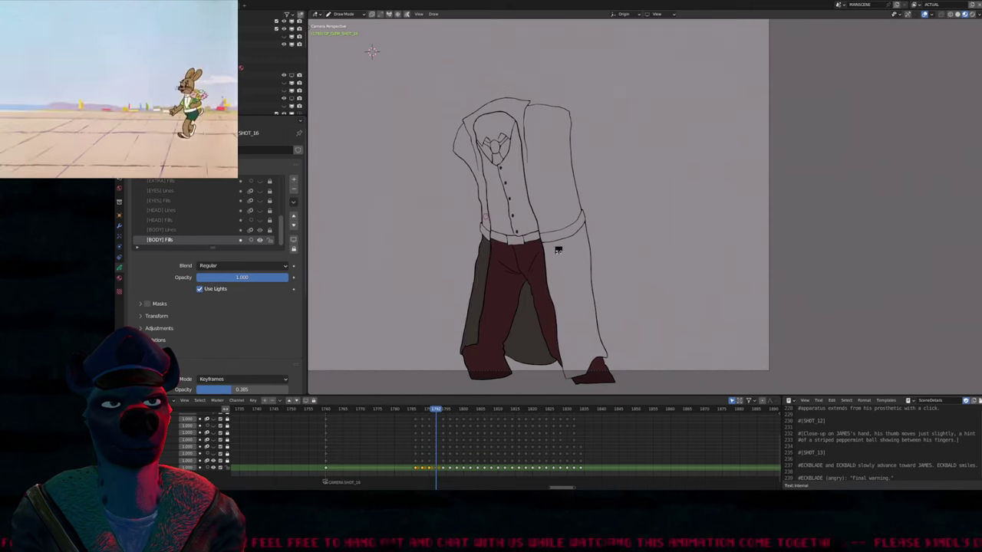
click(523, 238)
click(550, 253)
Fill the belt with BLACKFILL.001, the shirt and face areas dark, and the head red
key(u)
key(2)
click(515, 239)
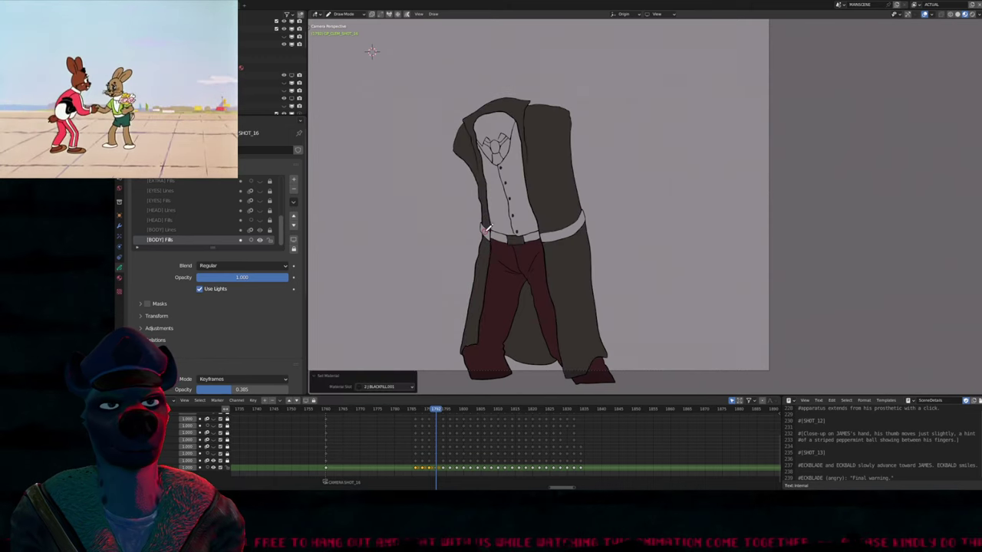
click(484, 231)
click(554, 236)
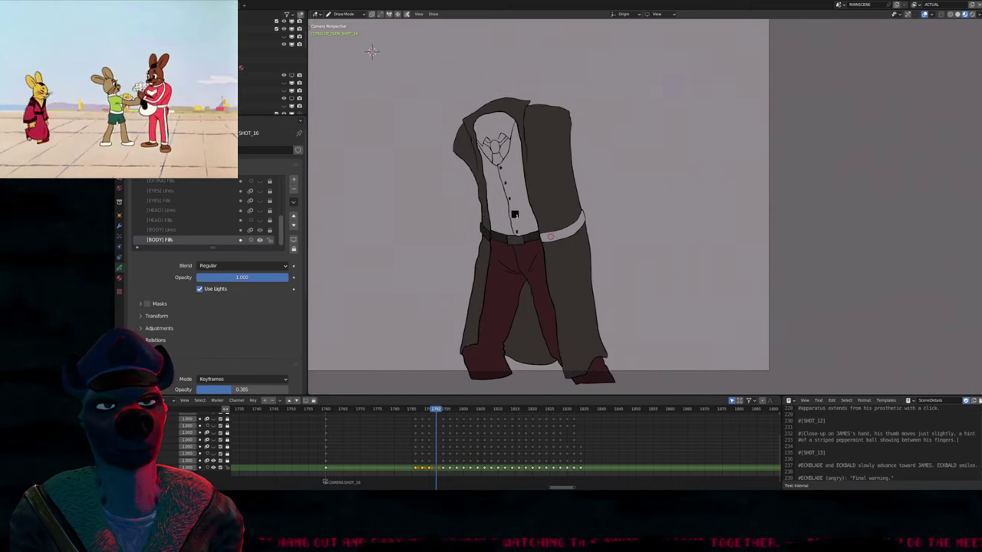
key(u)
key(u)
click(504, 146)
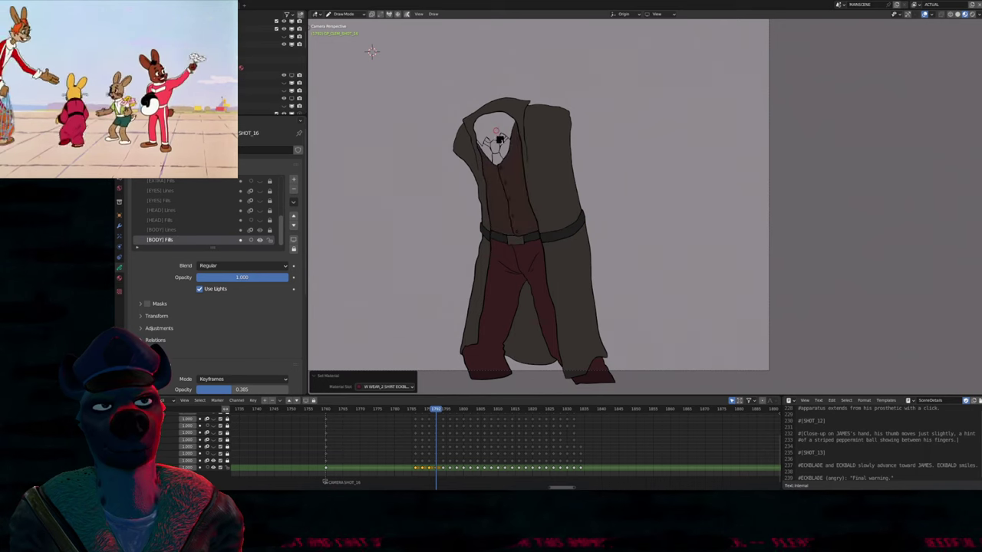
click(499, 136)
key(u)
click(496, 146)
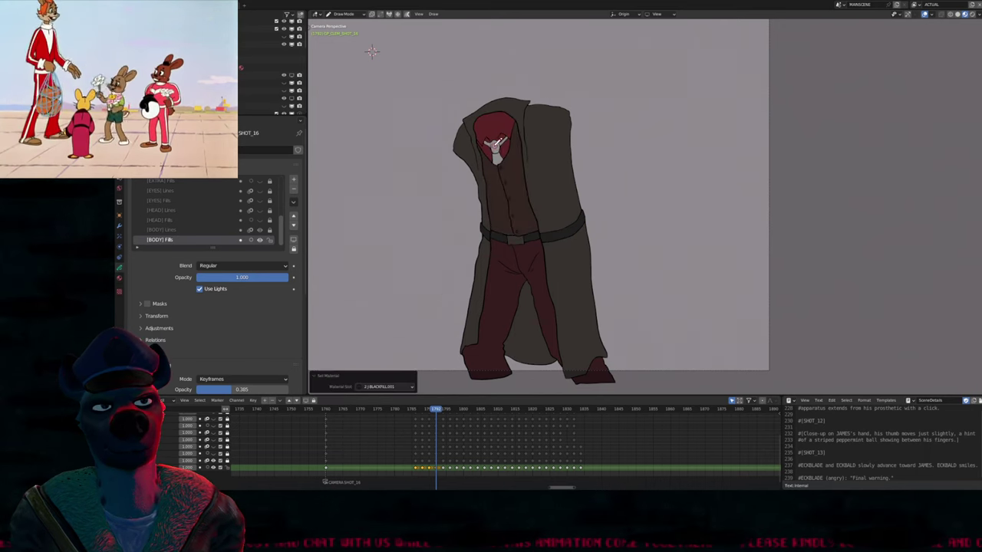
click(497, 151)
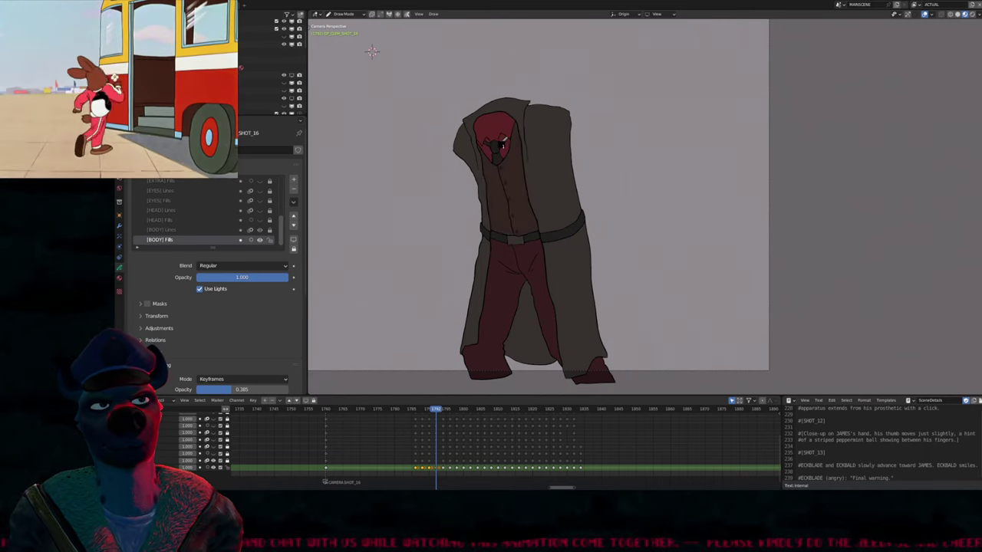
Go back to frame 1790 and simplify all its strokes
key(Left)
key(Left)
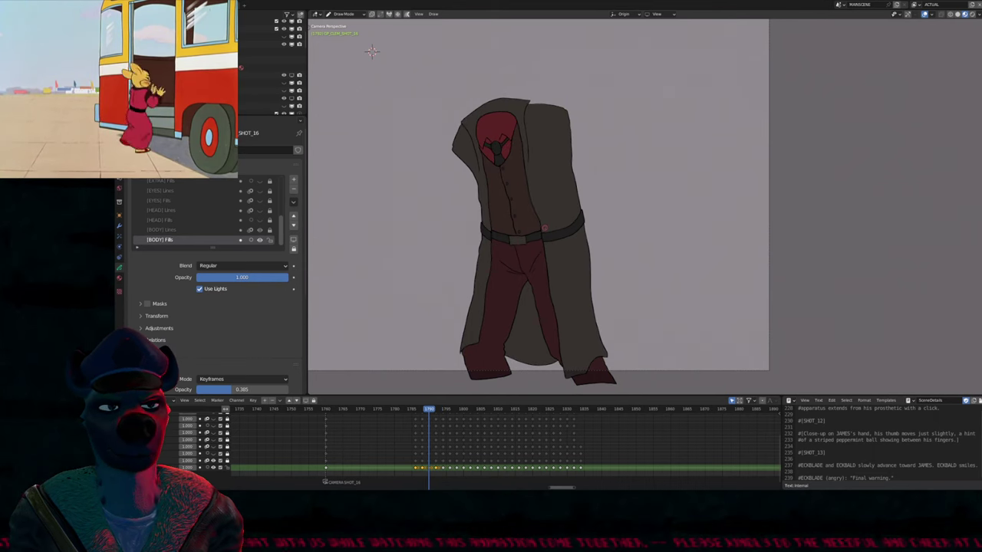
key(Tab)
key(a)
key(ctrl+alt+s)
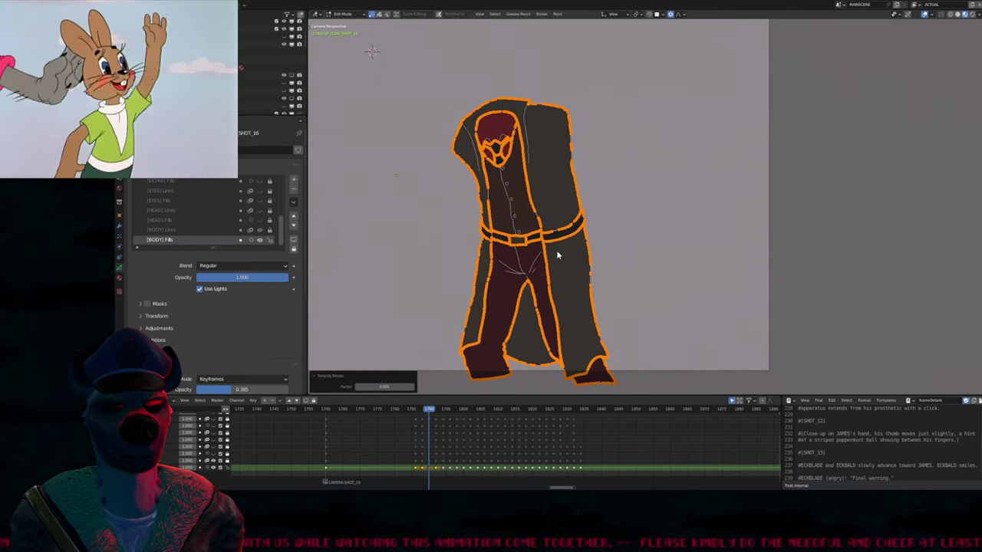
Simplify all strokes on each earlier drawing, stepping back two frames at a time to 1786
key(ctrl+z)
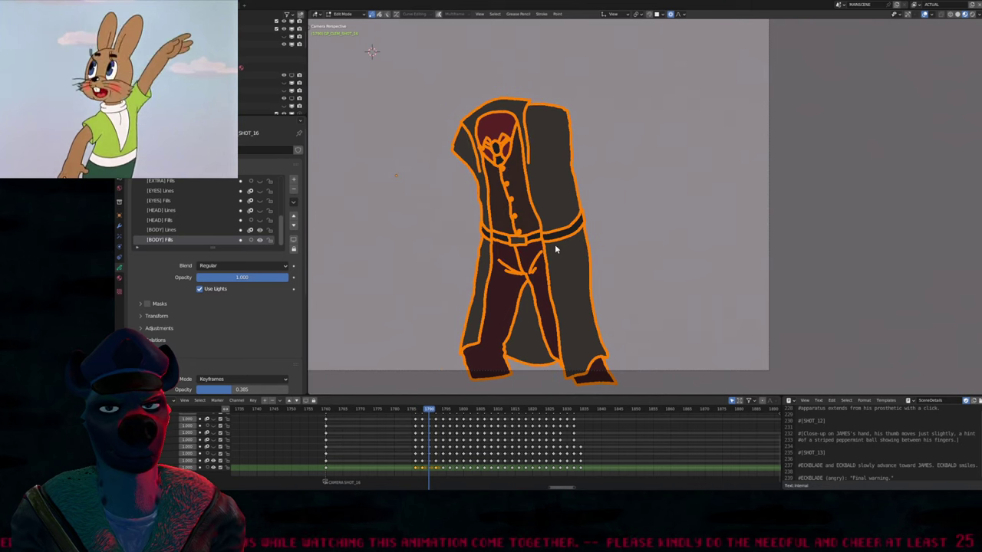
key(ctrl+alt+s)
key(Left)
key(Left)
key(a)
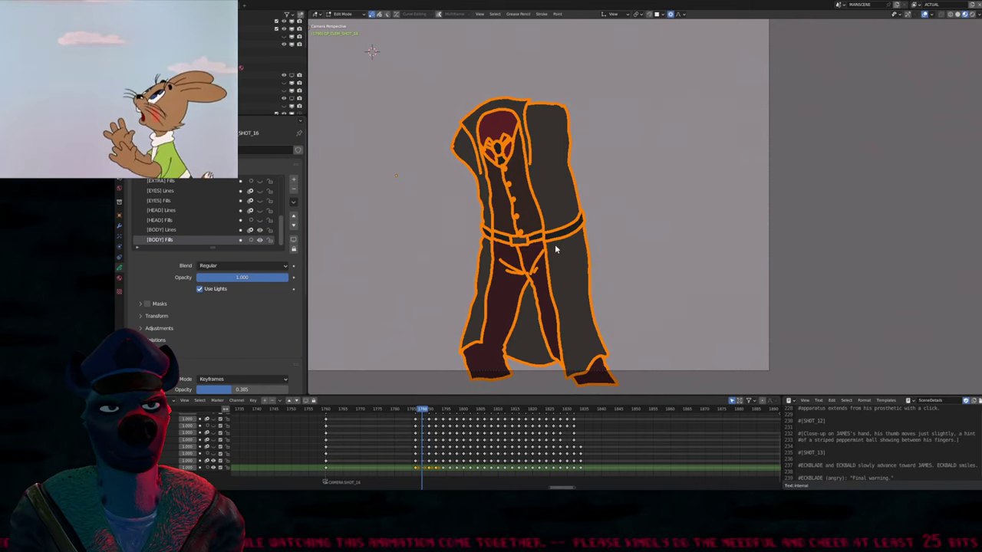
key(ctrl+alt+s)
key(Left)
key(Left)
key(a)
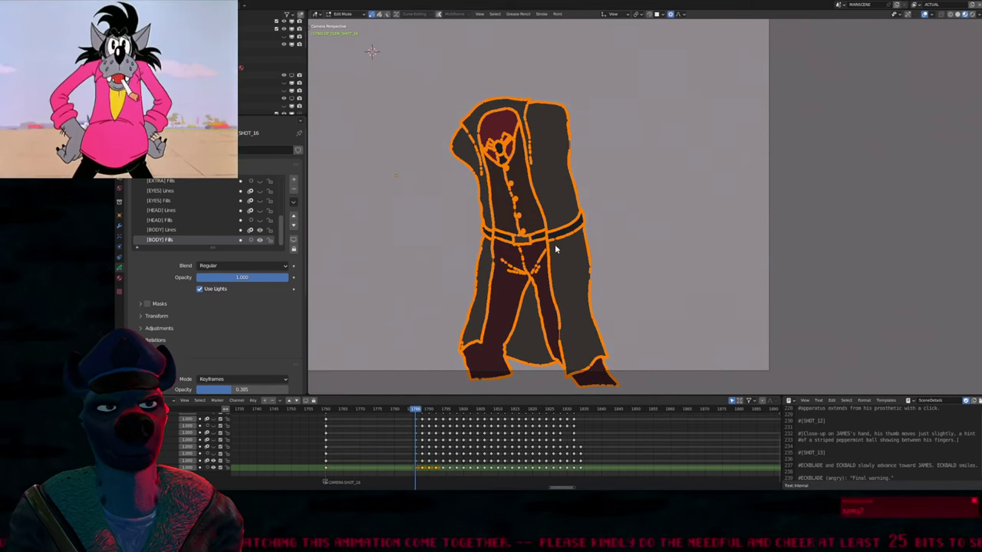
key(ctrl+alt+s)
Advance past frame 1790 to the next drawing and simplify its strokes before returning to Draw Mode
key(Right)
key(Right)
key(Right)
key(Right)
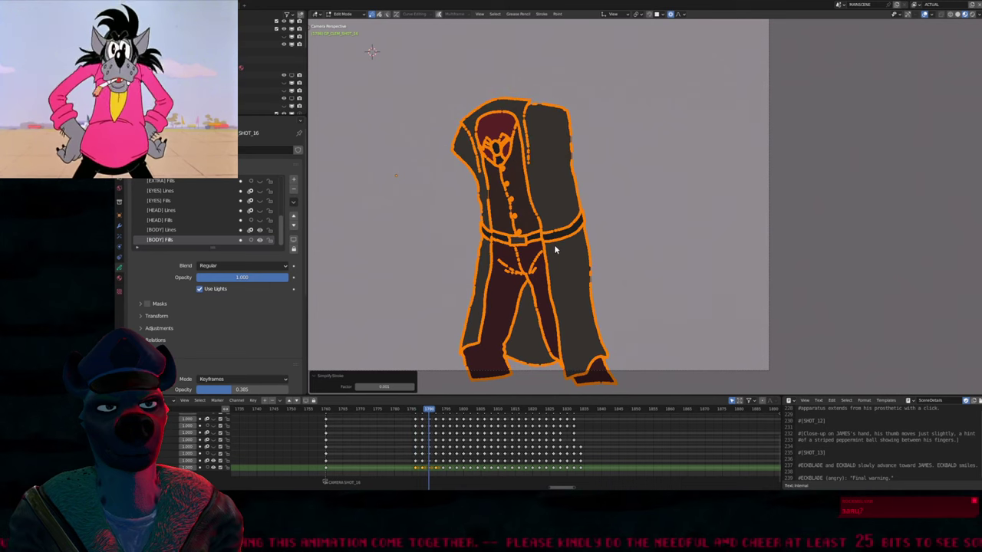
key(Right)
key(Right)
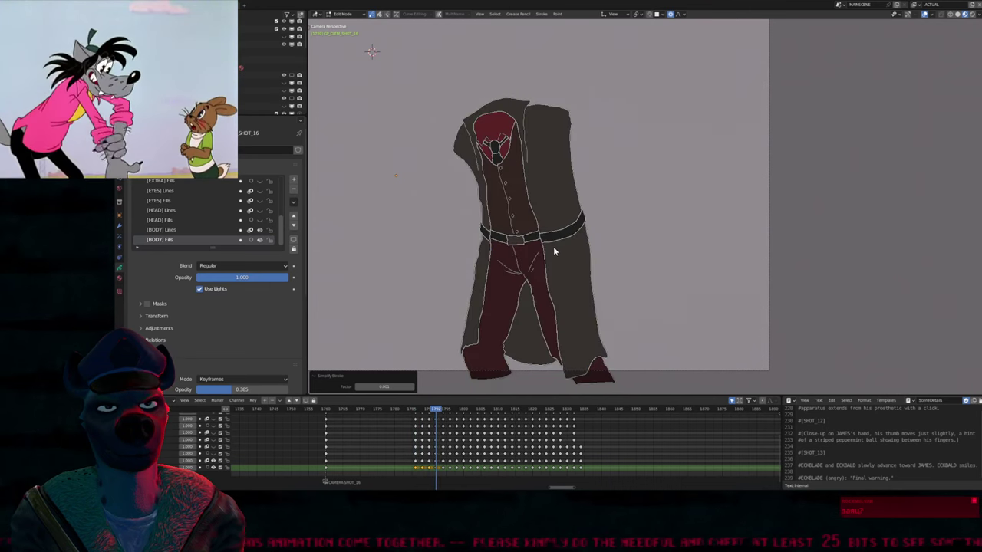
key(a)
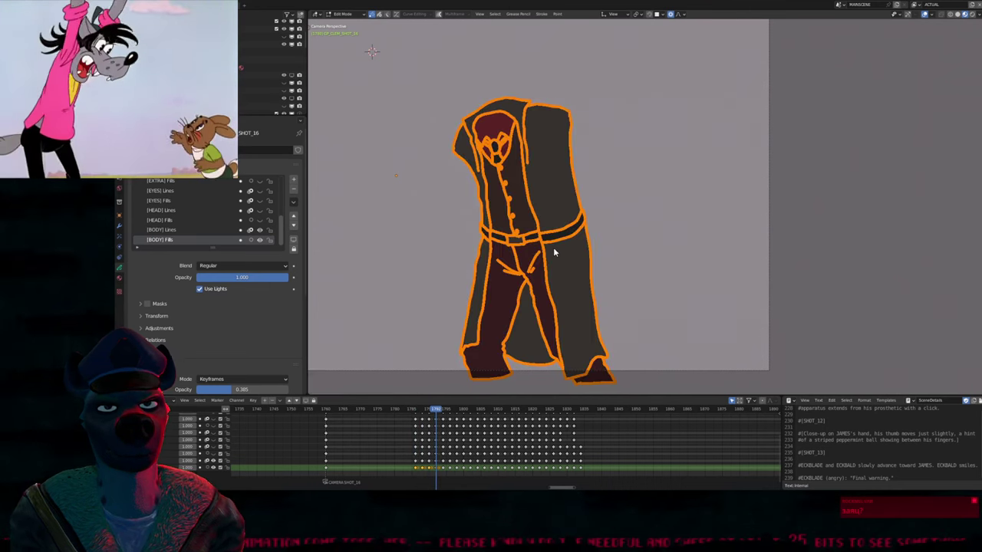
key(shift+r)
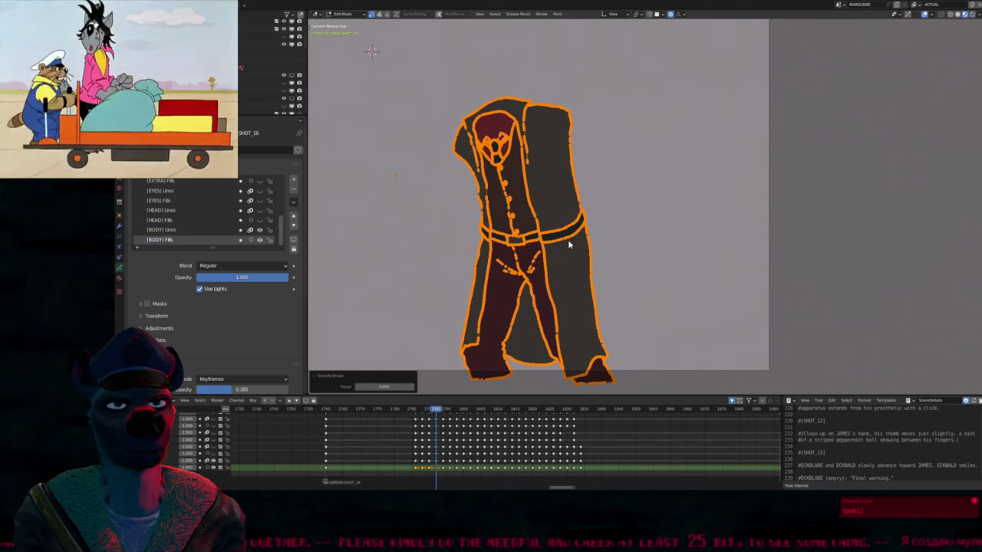
key(Tab)
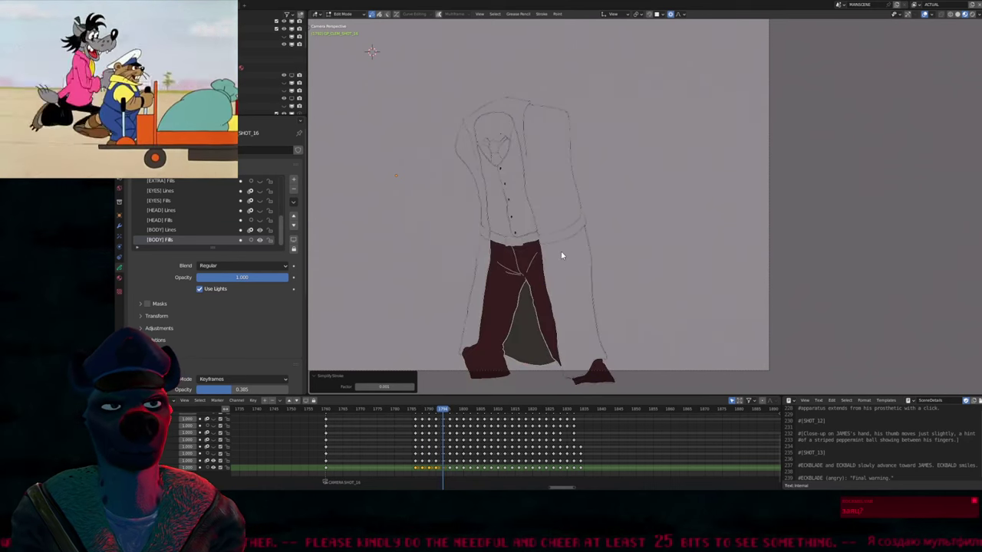
Fill the coat areas with the coat material and the belt sections dark
key(u)
click(532, 259)
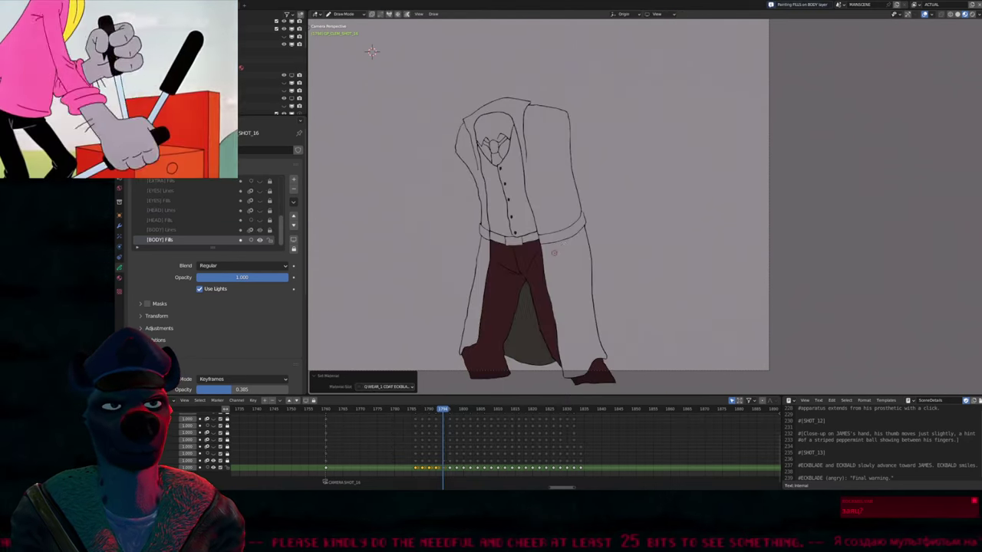
click(555, 250)
click(484, 227)
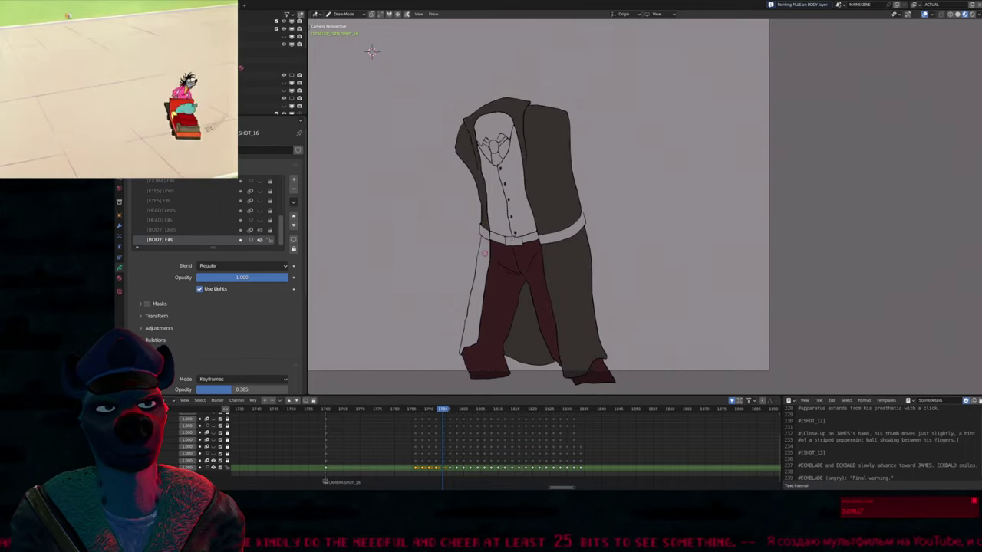
click(484, 253)
click(546, 235)
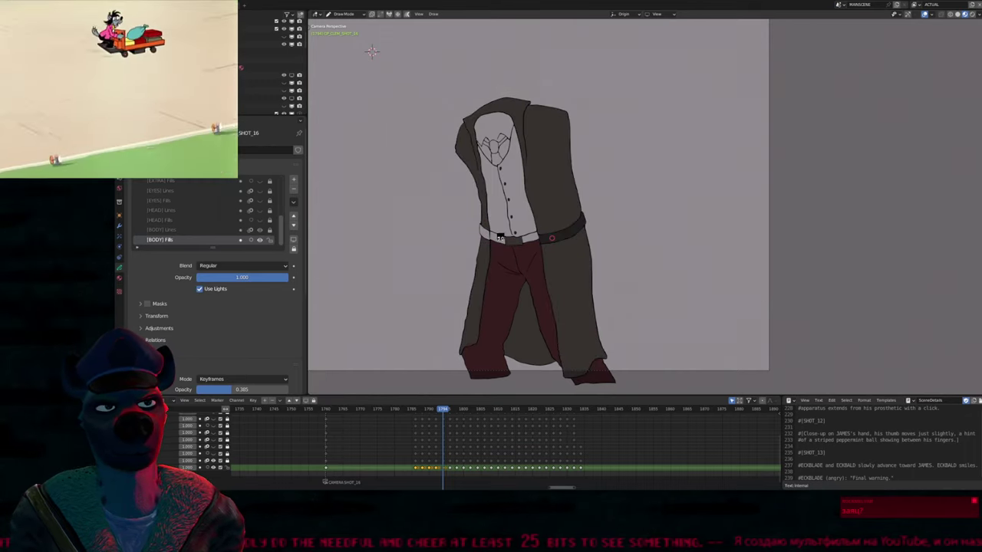
click(483, 231)
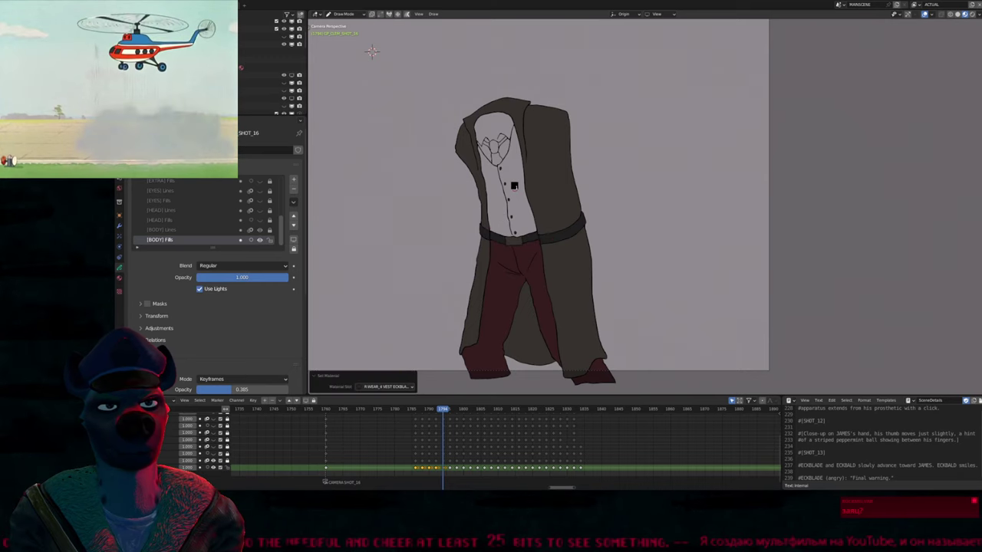
Fill the shirt front dark and the head and face areas red
click(497, 132)
click(494, 137)
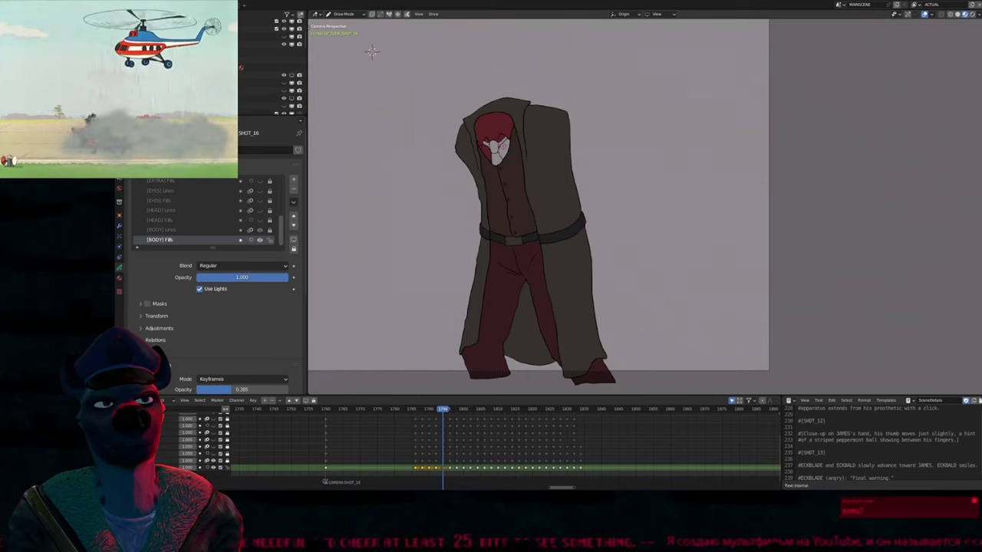
click(497, 147)
click(496, 149)
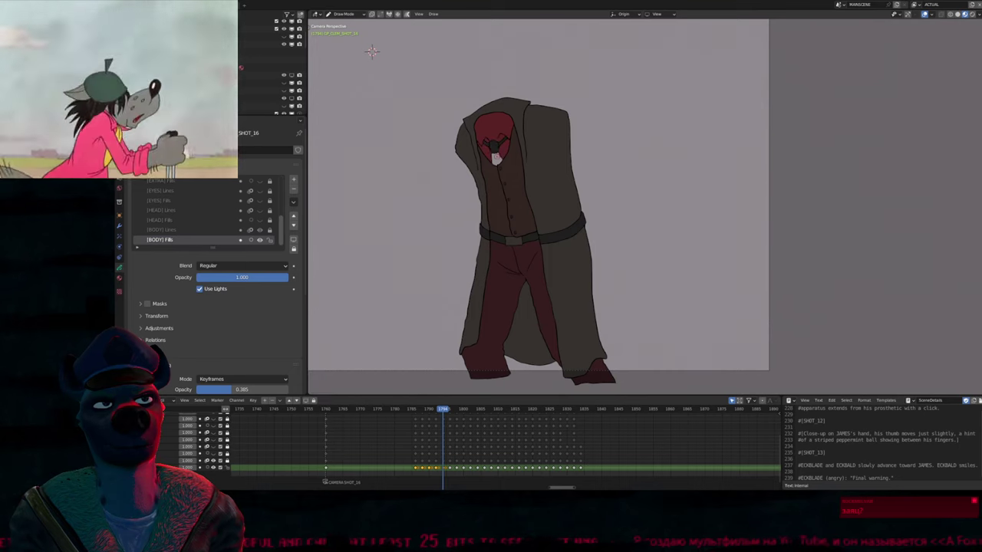
Simplify all of the filled frame's strokes, then advance two frames to the next drawing
key(Tab)
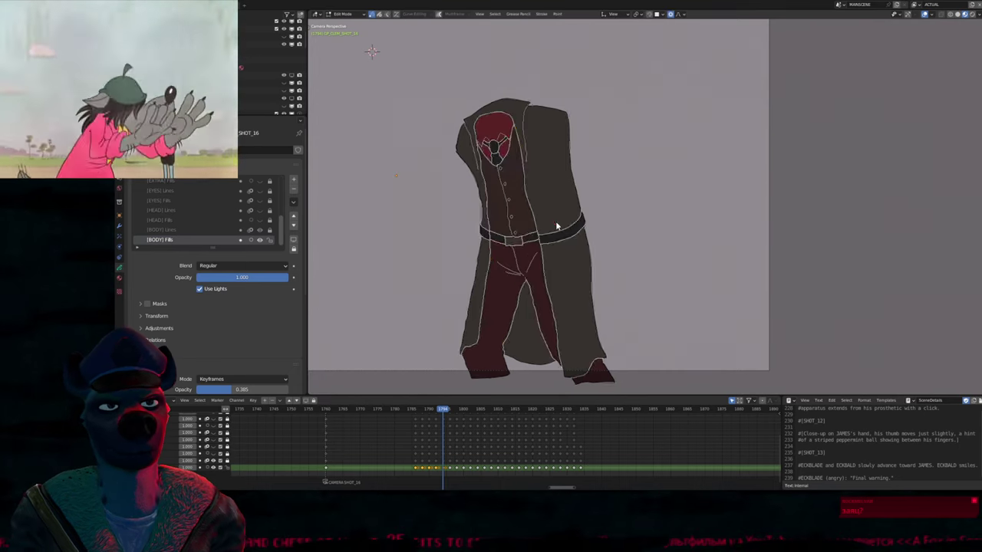
key(a)
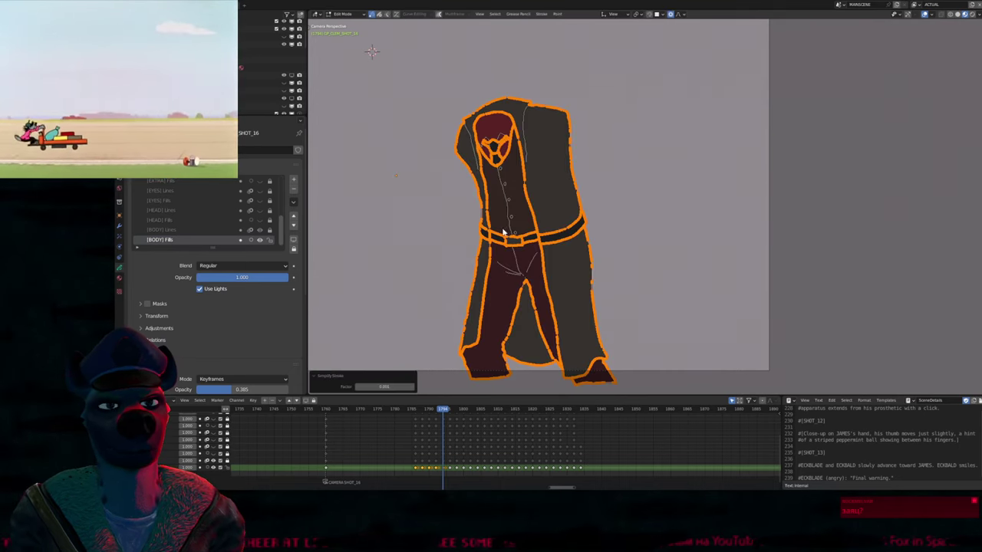
scroll(503, 232, up, 6)
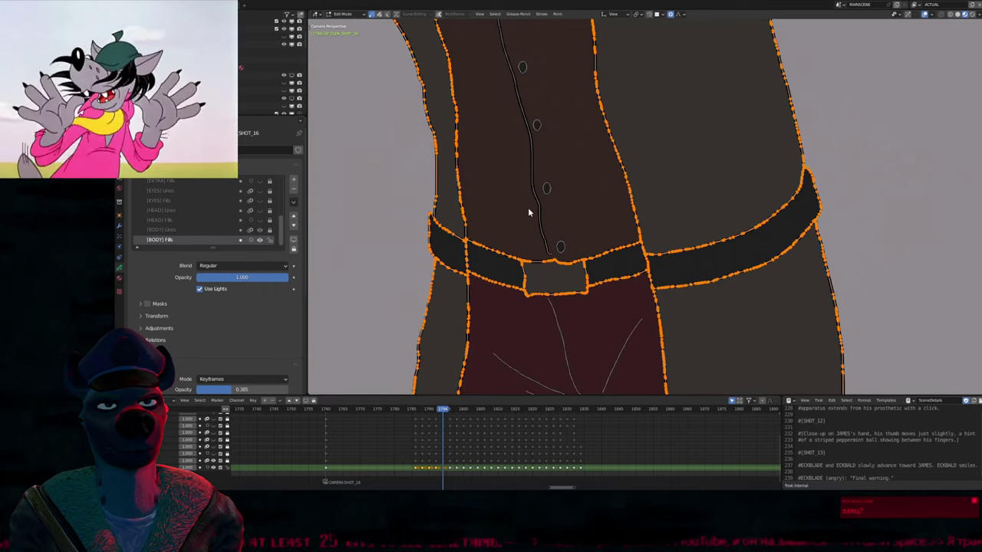
scroll(529, 203, down, 7)
scroll(544, 255, up, 2)
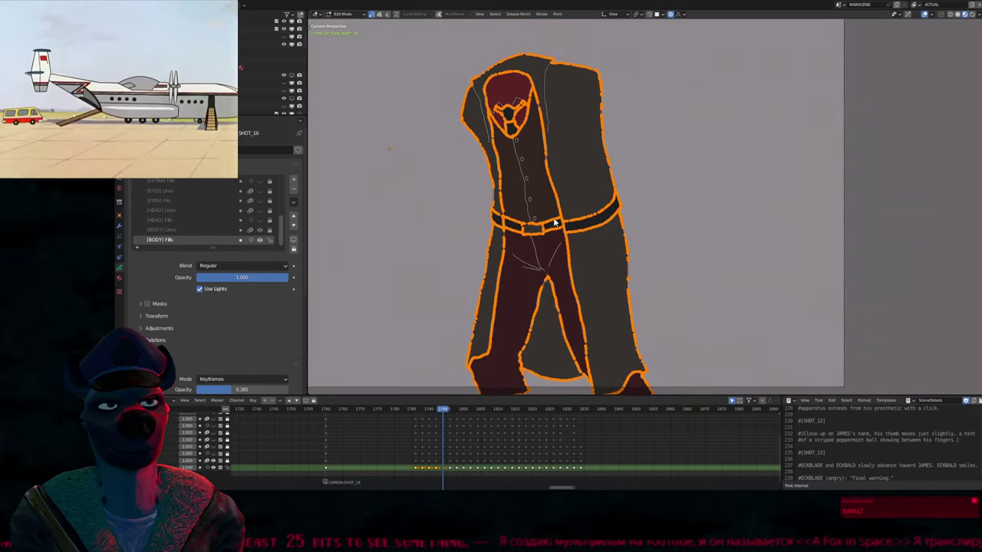
key(Up)
scroll(535, 228, down, 4)
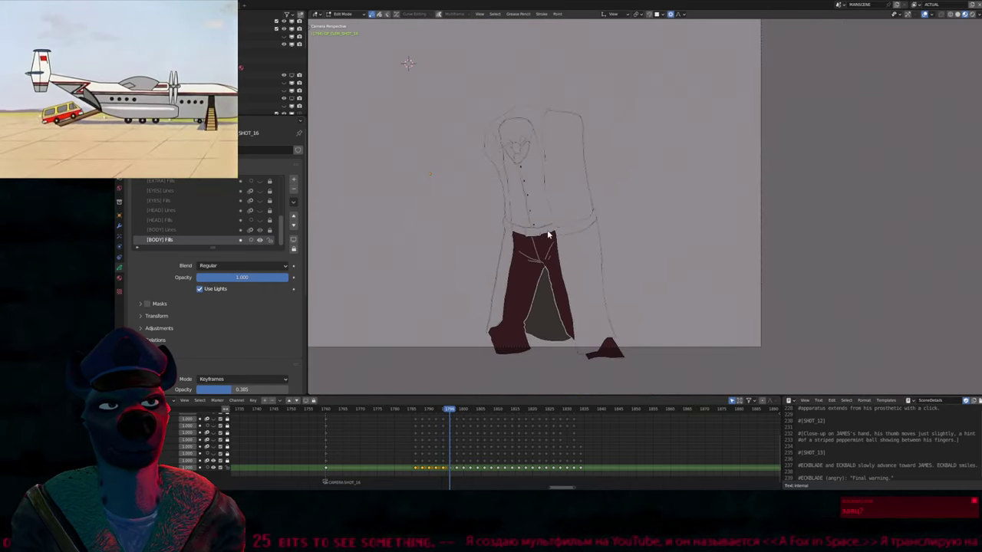
key(Tab)
Fill the coat's upper body, lower right, lower left and trouser-side areas dark grey
click(571, 198)
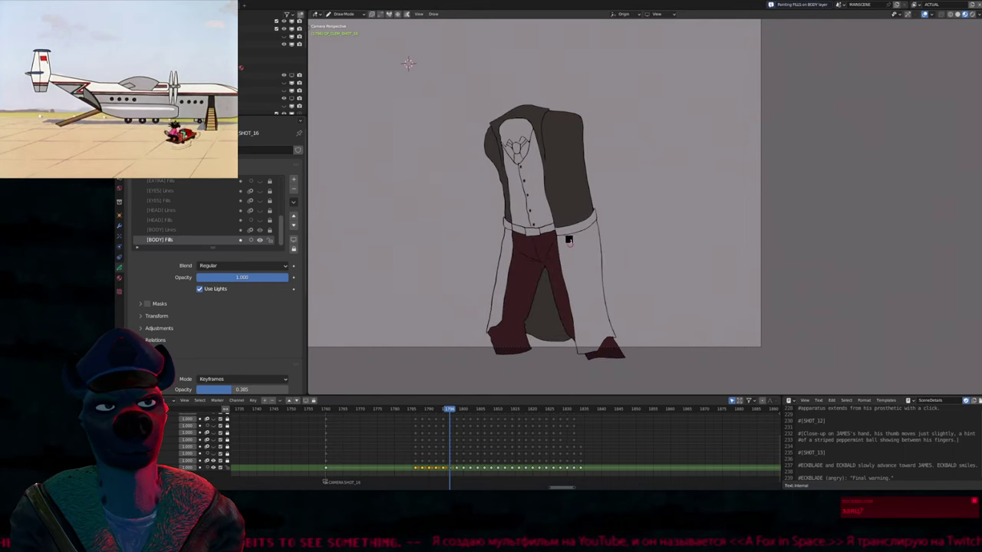
click(570, 244)
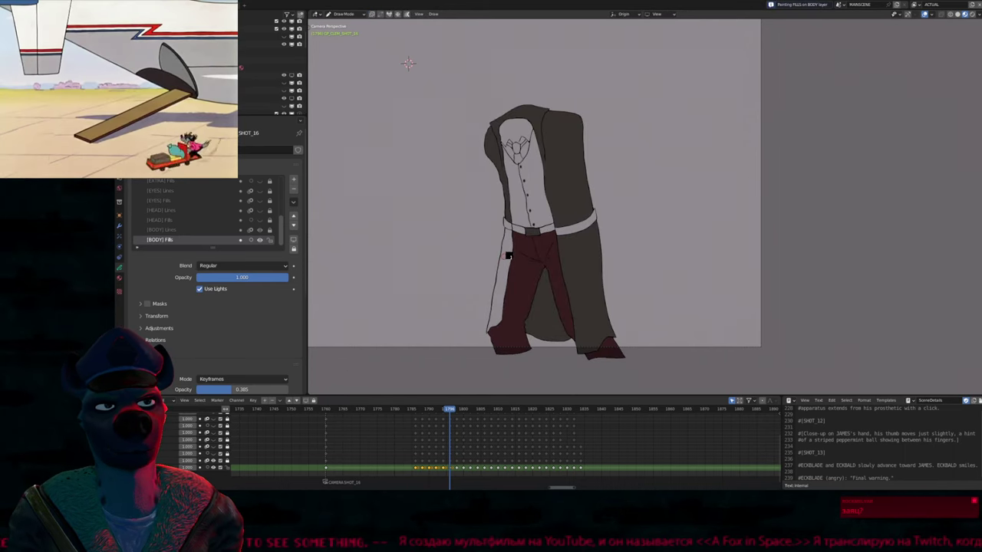
click(506, 256)
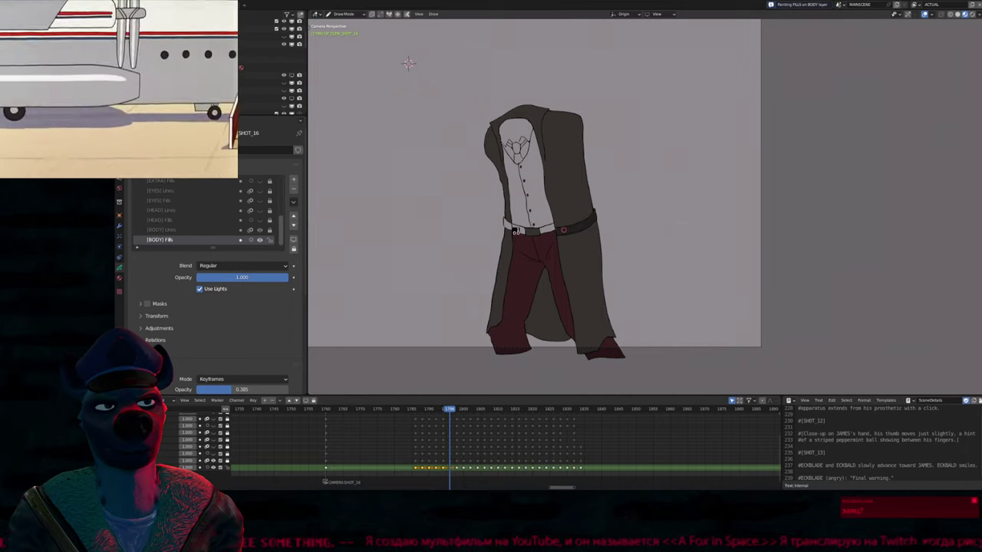
click(515, 229)
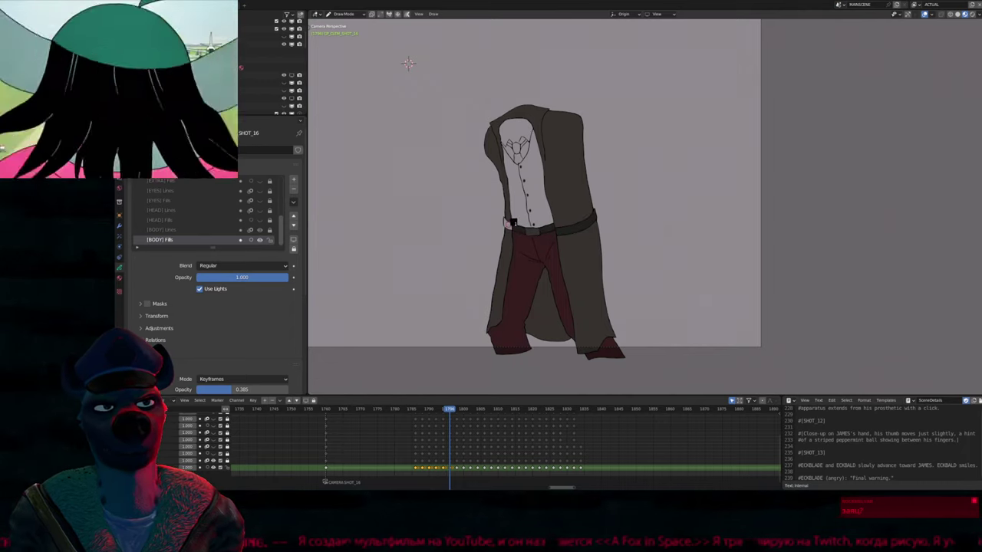
Try filling the collar with the vest and shirt materials, undoing both fills
key(u)
click(533, 188)
key(u)
click(514, 132)
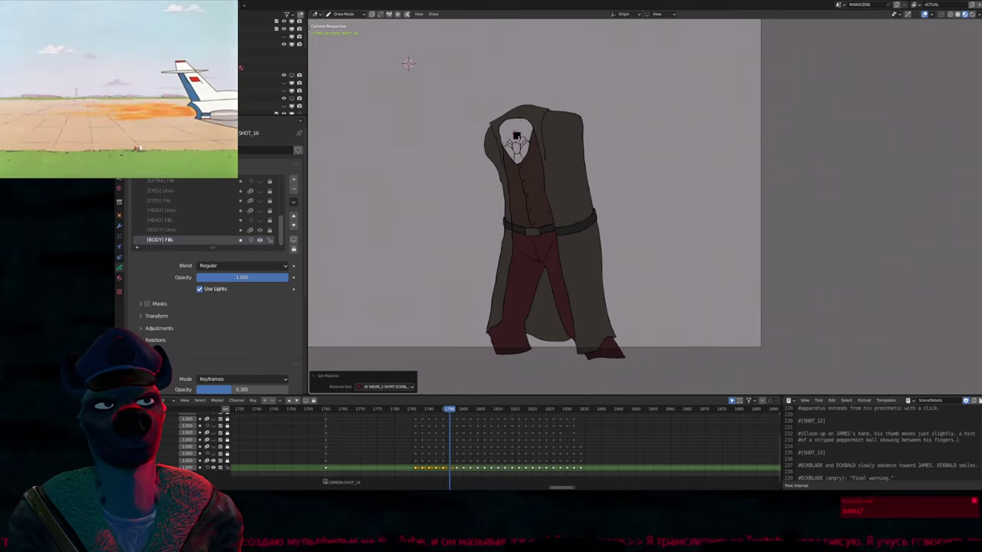
key(ctrl+z)
key(u)
click(519, 150)
key(ctrl+z)
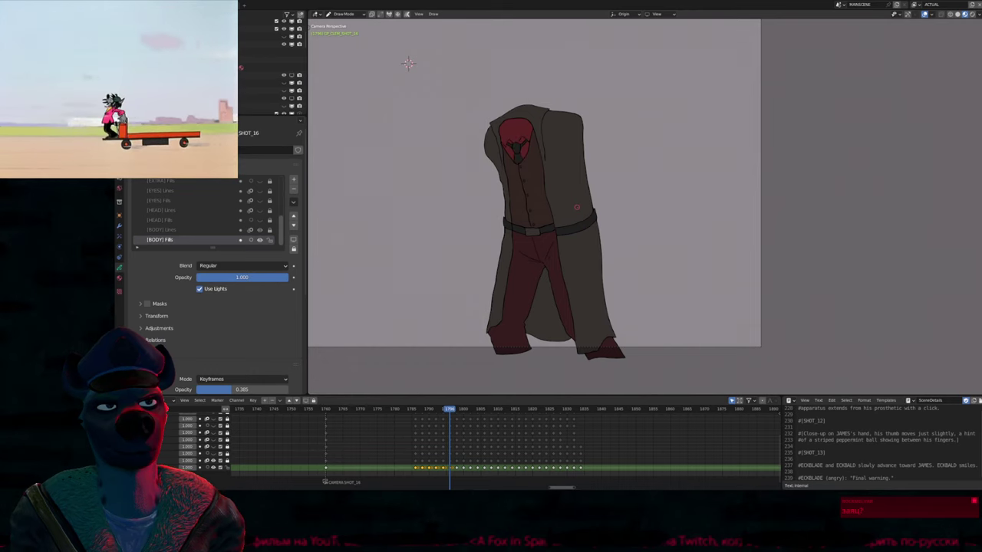
On the next drawing, fill the coat's upper, lower right and left panels dark grey
key(Up)
key(u)
click(574, 201)
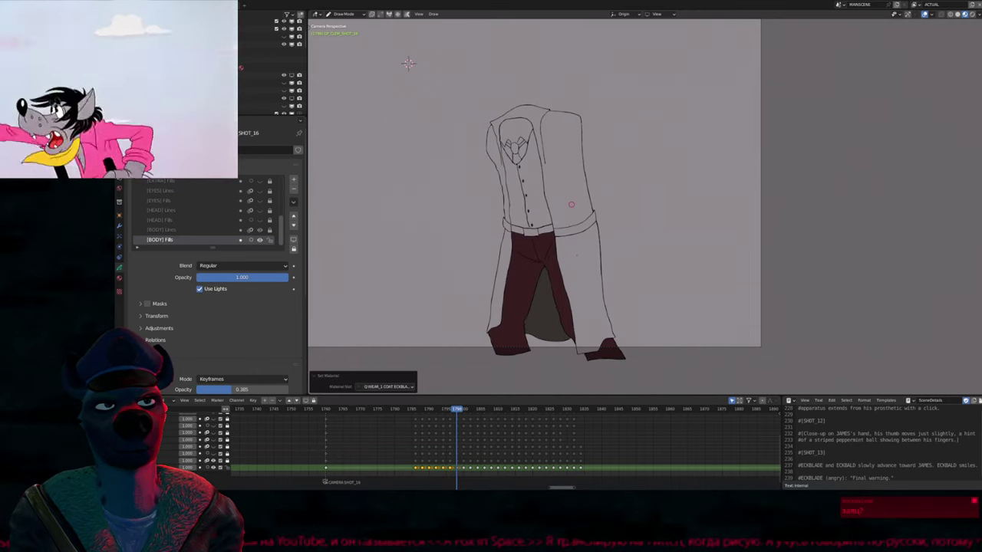
click(573, 202)
click(591, 292)
click(503, 270)
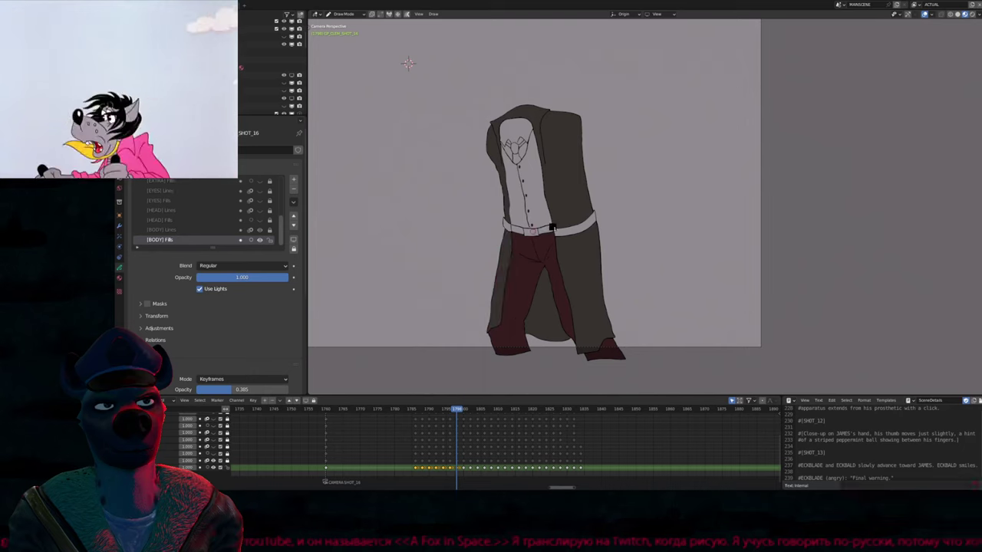
Fill both belt parts and the tie gap black, and the neck inside the collar red
key(u)
click(561, 230)
click(562, 231)
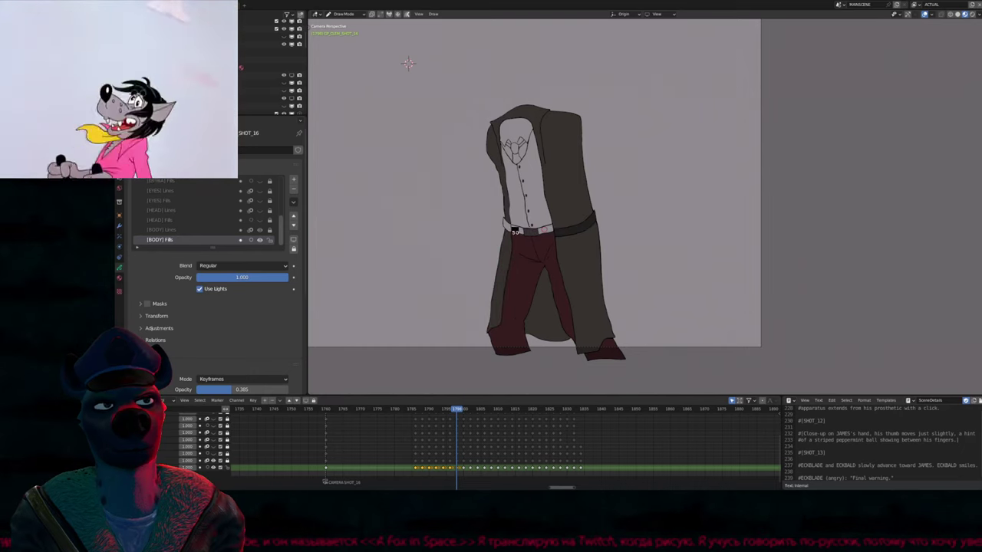
click(516, 229)
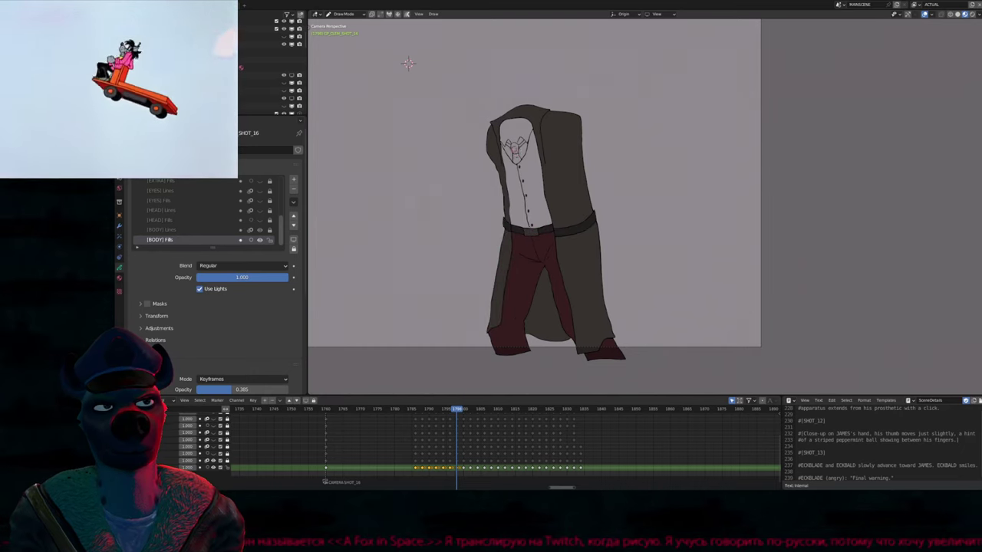
click(517, 158)
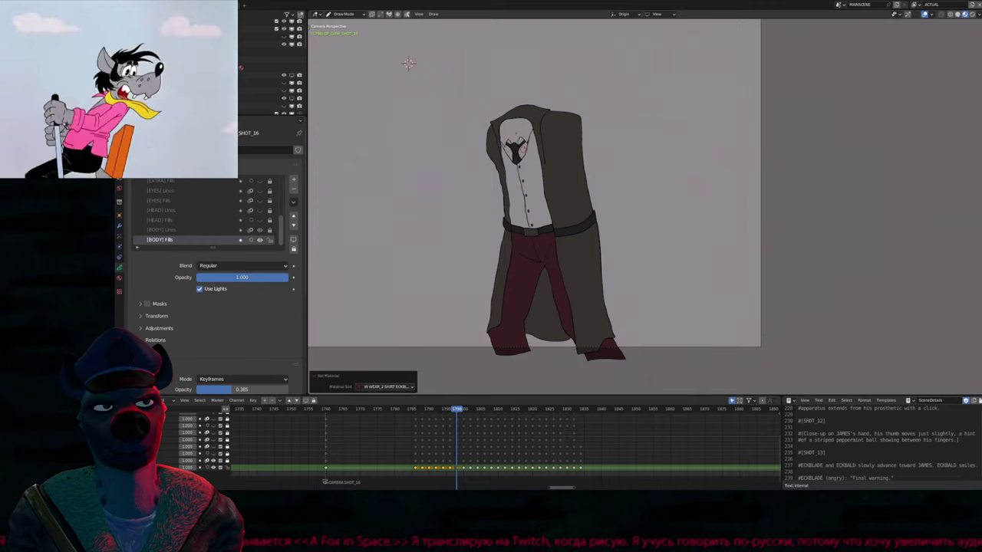
click(515, 131)
Pick the vest fill material and simplify the current drawing's strokes, then undo back to painting
key(u)
click(546, 190)
key(Tab)
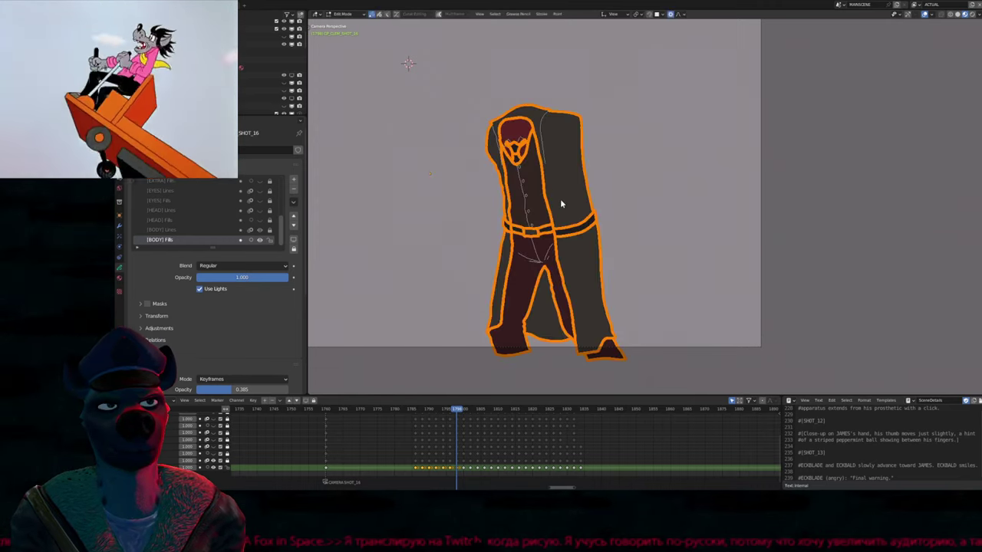
key(ctrl+z)
key(ctrl+z)
key(ctrl+z)
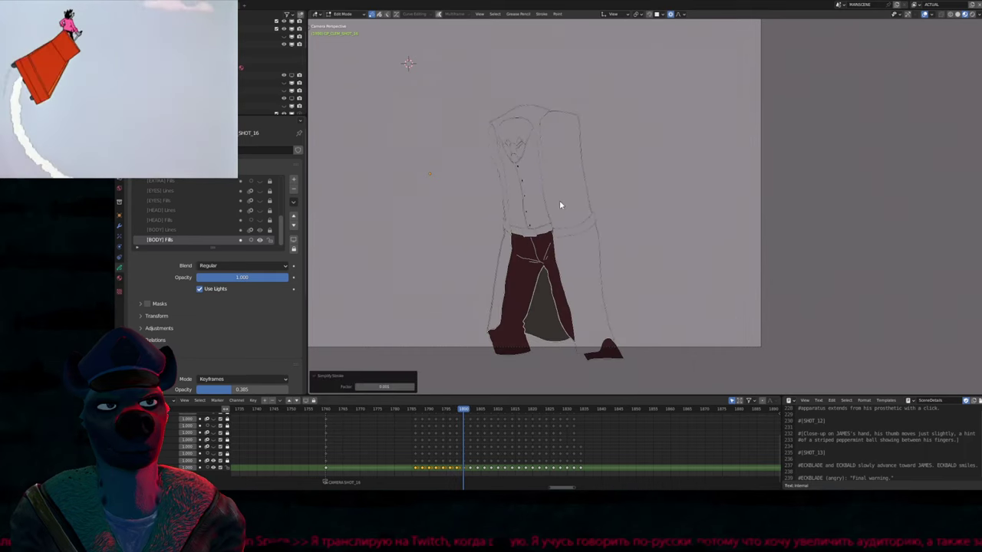
Fill the coat's upper, lower right and left front regions dark grey, and the belt with BLACKFILL.001
click(554, 208)
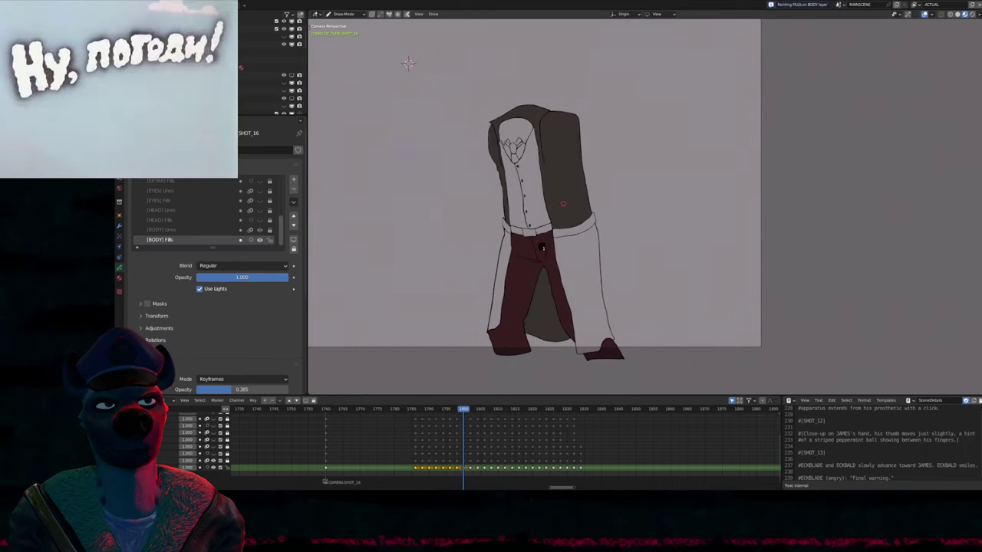
click(562, 250)
click(502, 246)
key(u)
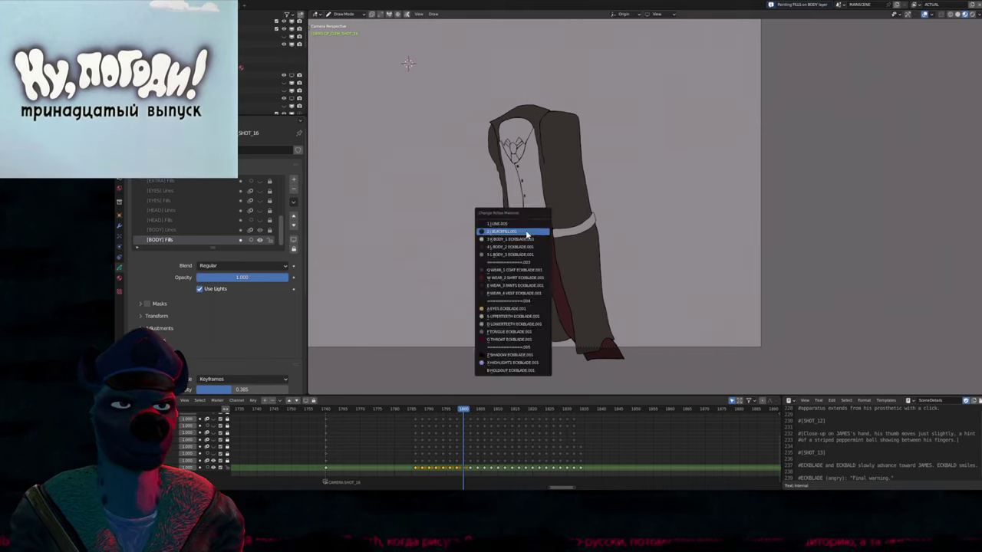
click(506, 228)
click(512, 229)
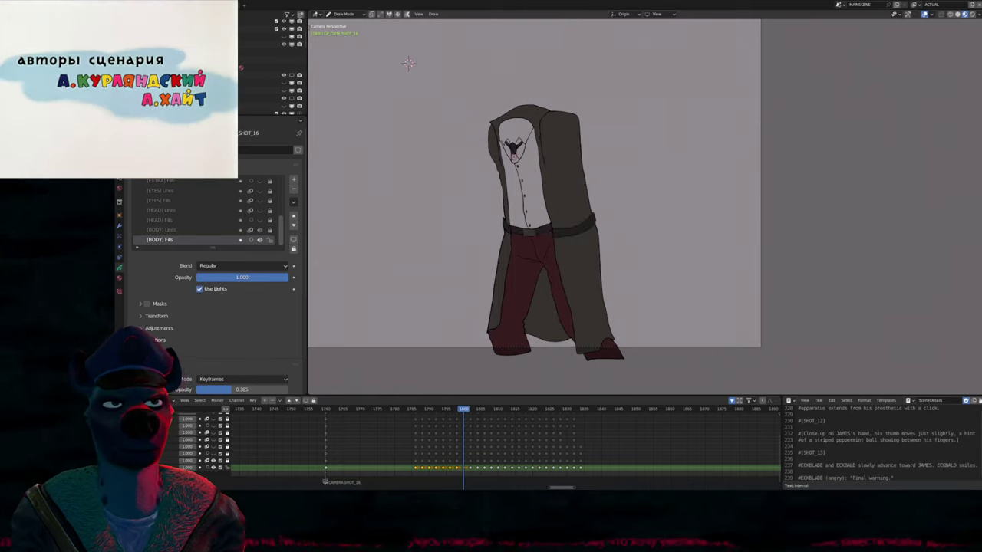
Fill the collar's inner V dark, the inner and upper collar red, and the shirt below it dark
click(526, 148)
click(520, 147)
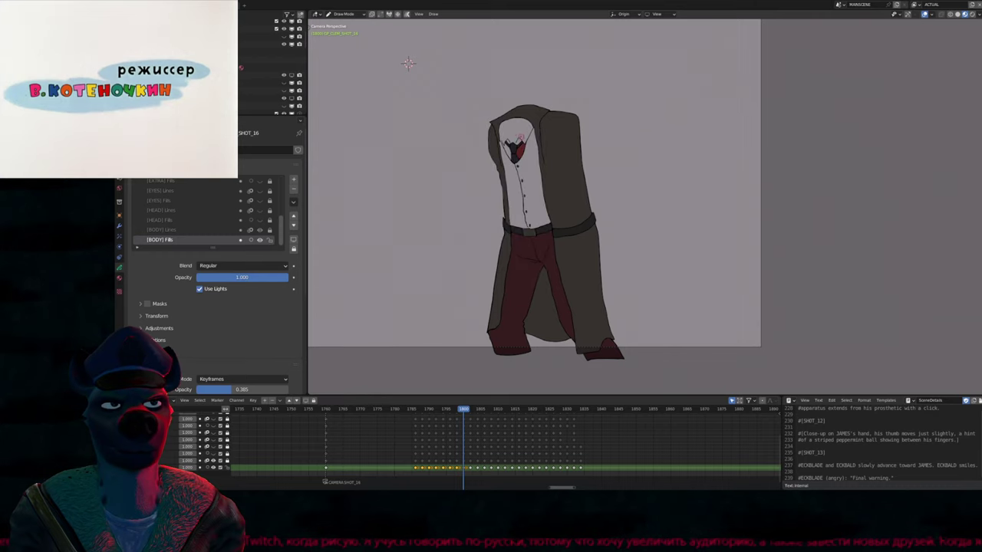
click(527, 146)
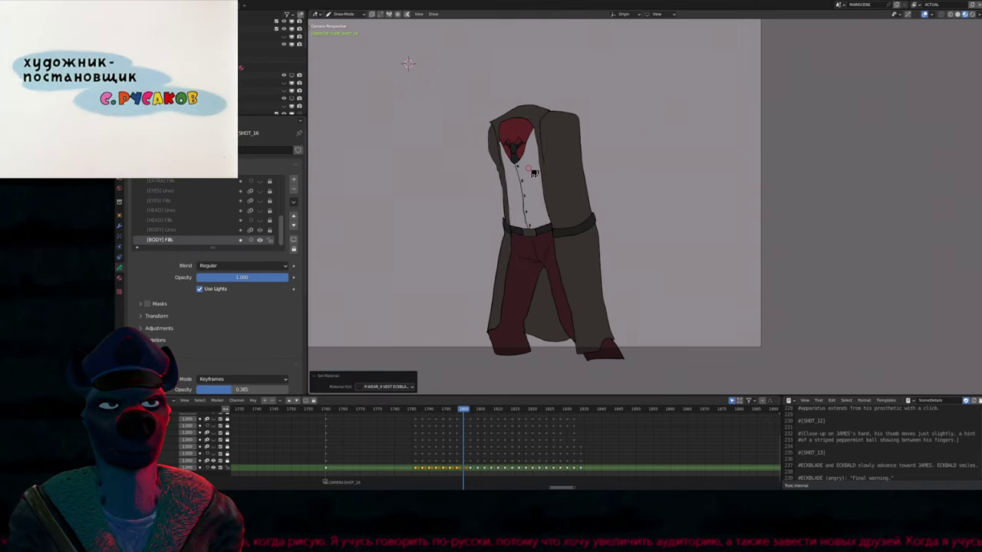
click(535, 179)
With the coat material, fill the coat's upper area, left strip and both belt parts dark grey
right_click(549, 188)
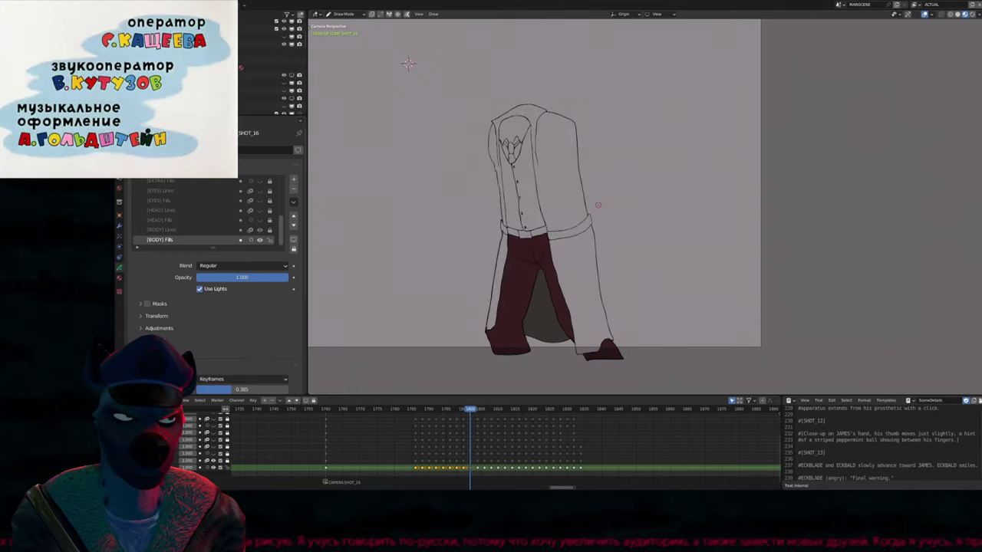
click(549, 188)
click(548, 188)
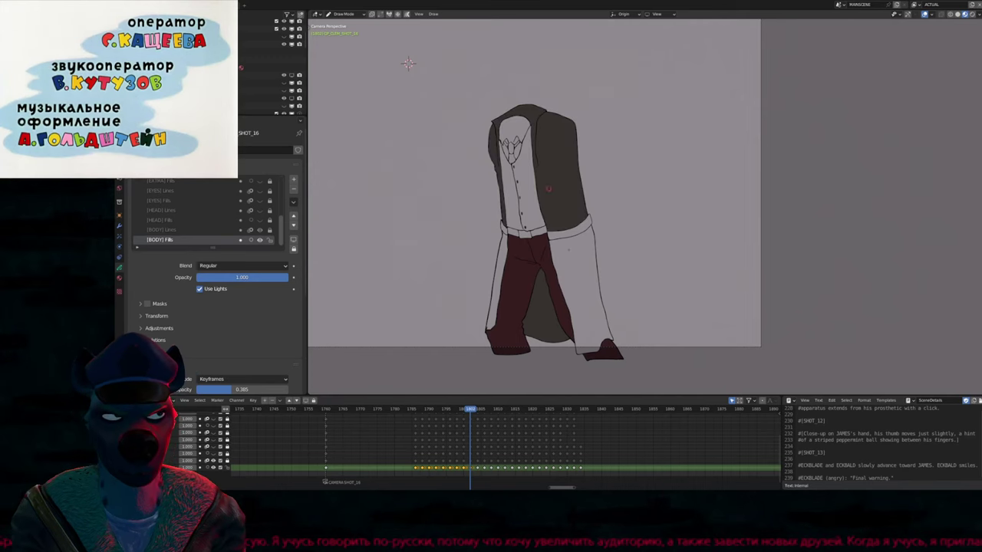
click(504, 247)
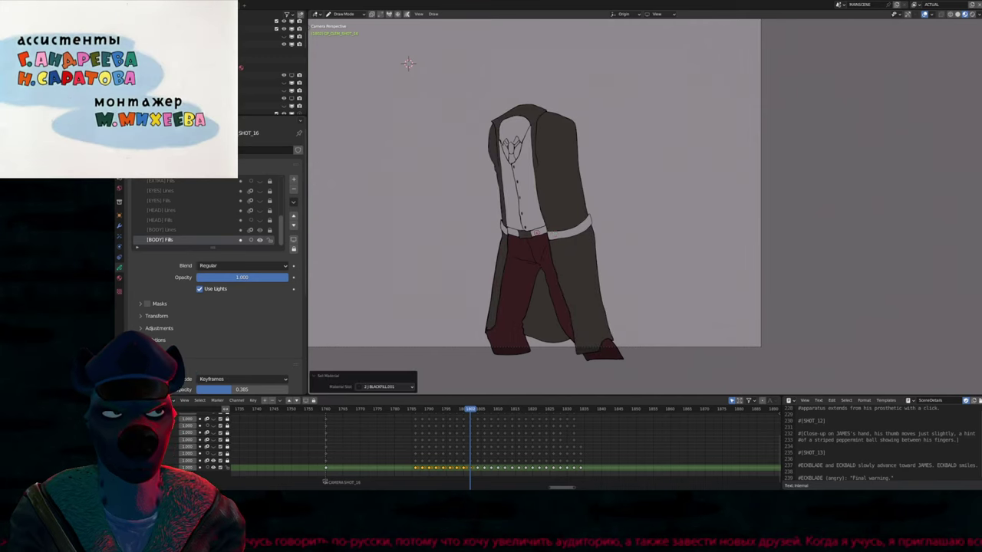
click(552, 235)
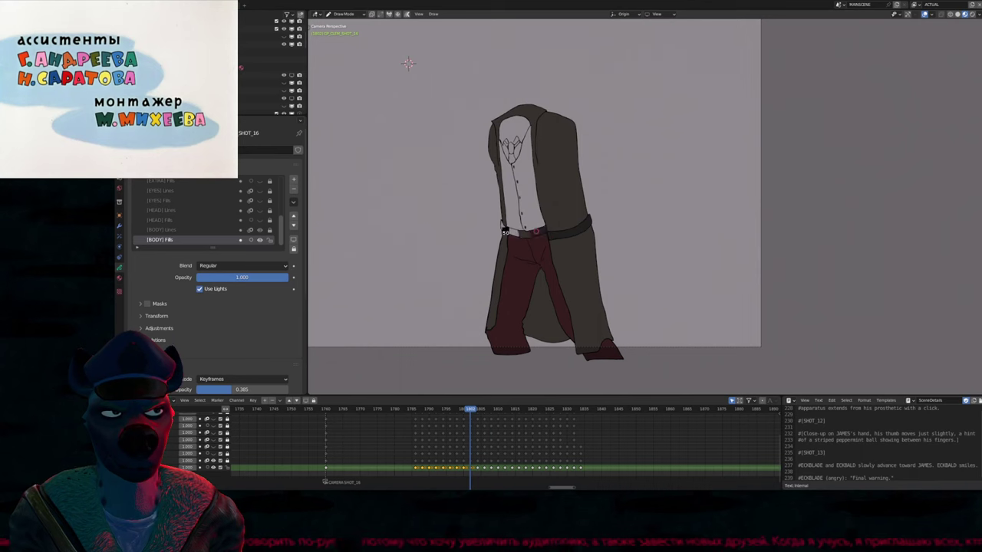
click(504, 231)
Fill the vest under the collar dark and the neck opening red, correcting a wrong dark fill
click(511, 156)
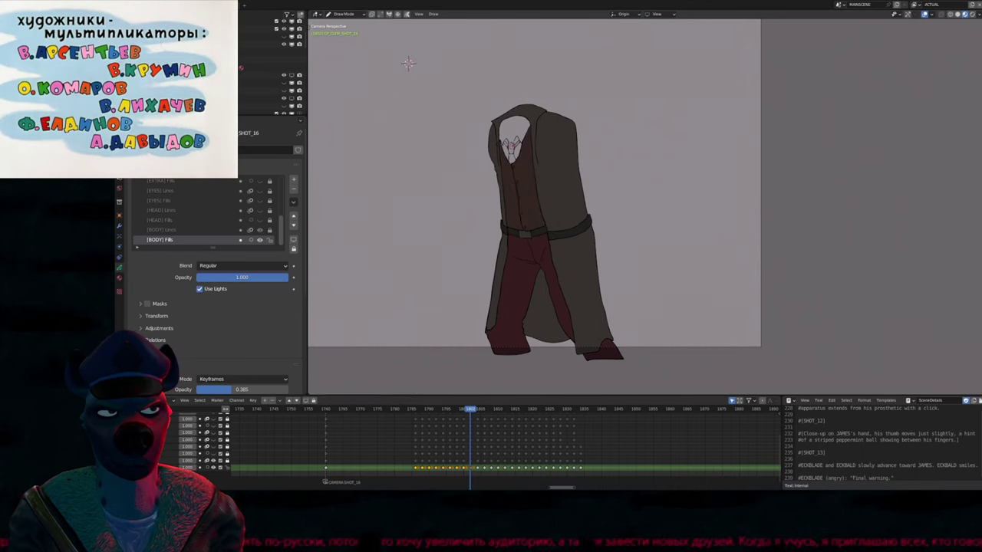
click(512, 149)
key(ctrl+z)
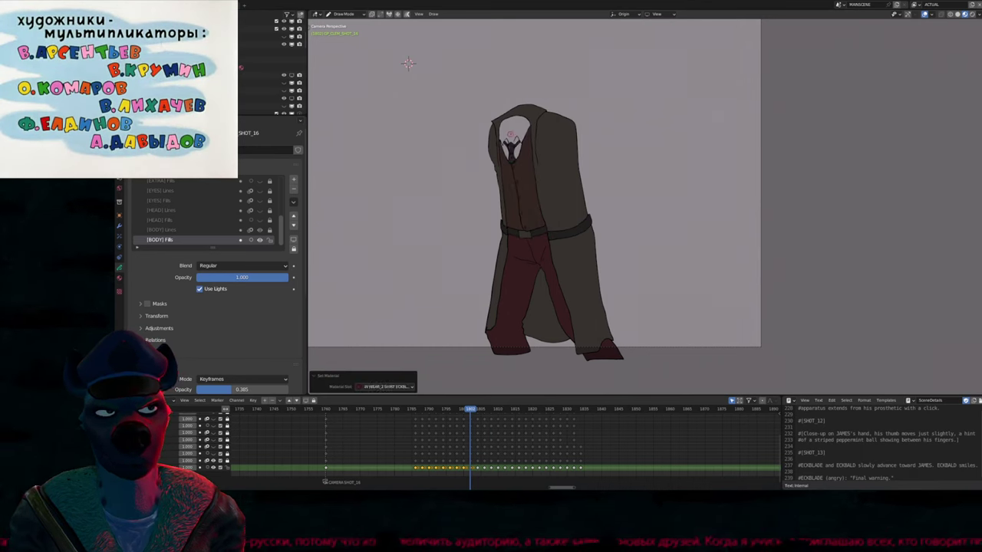
click(519, 145)
Move to the next drawing and fill the neck opening red
key(Up)
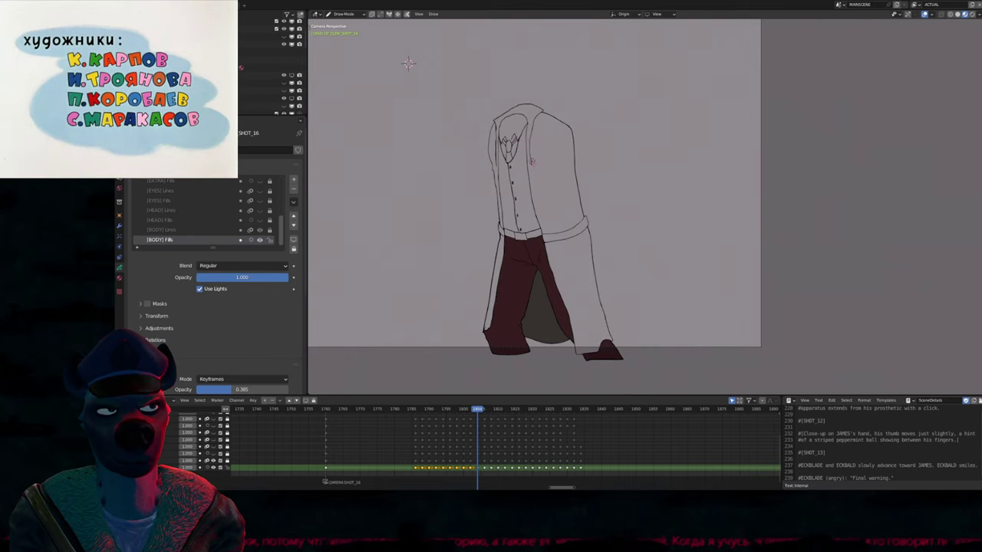
key(u)
click(512, 150)
click(510, 150)
Fill the vest and coat areas dark with the vest material, then undo the recent coat fills
key(u)
click(522, 174)
click(535, 168)
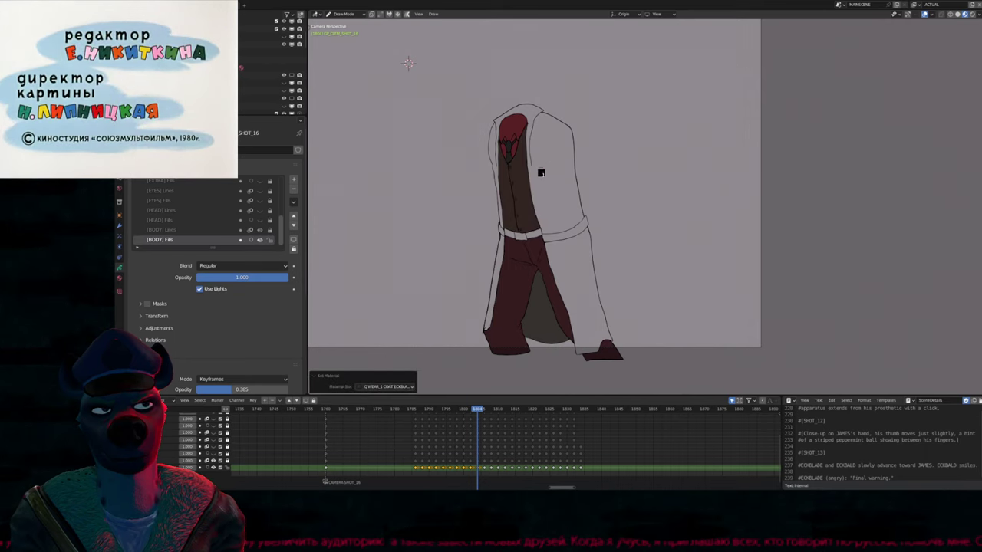
click(541, 170)
click(587, 299)
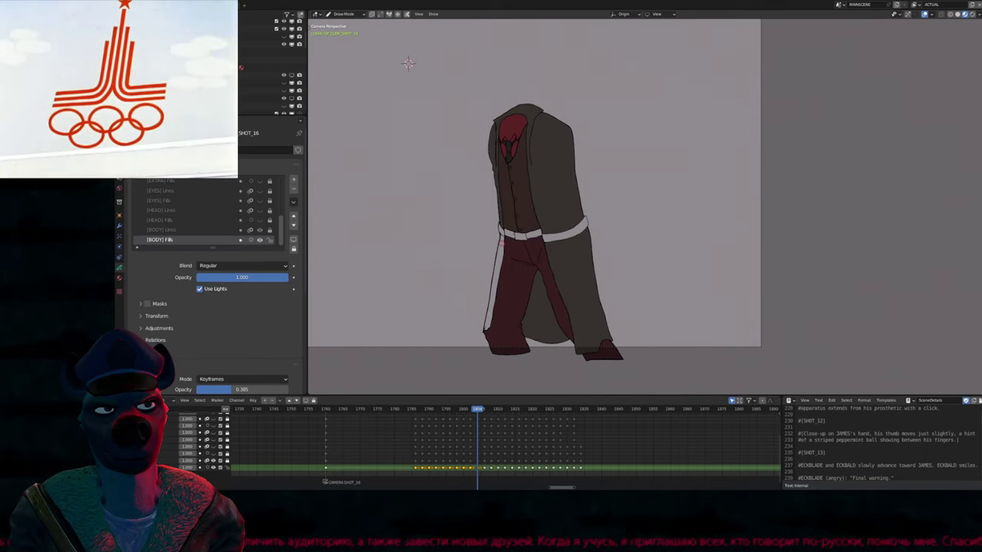
click(499, 253)
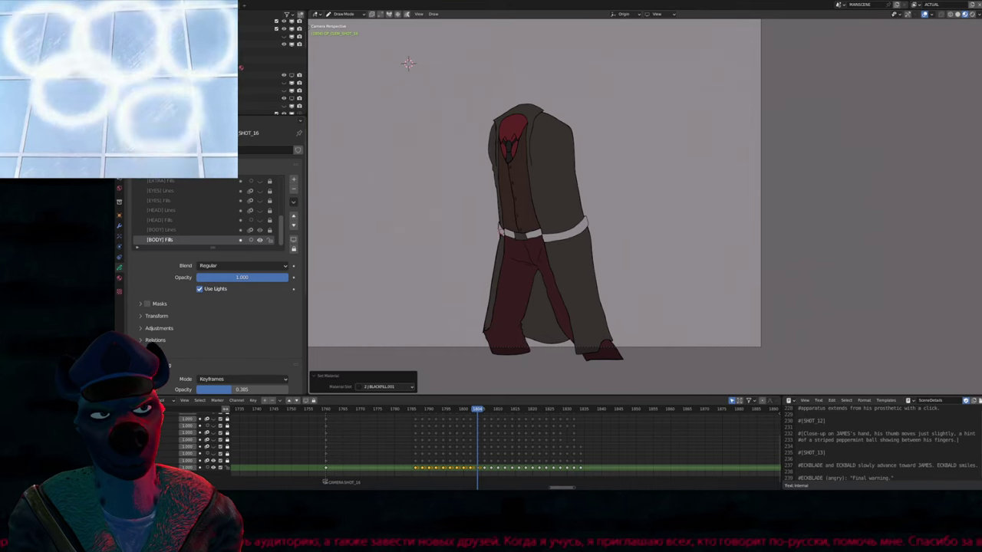
click(557, 222)
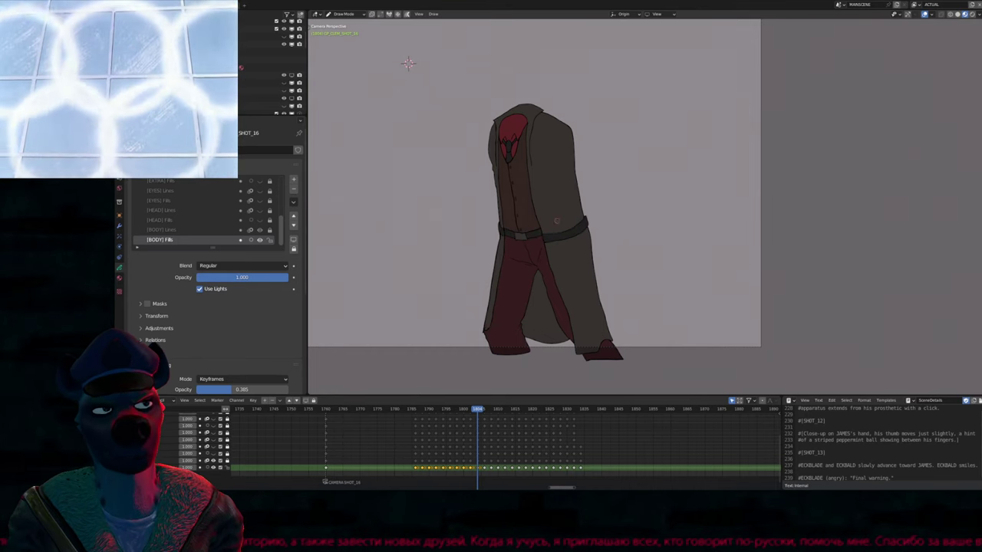
key(ctrl+z)
key(ctrl+z)
key(ctrl+z)
key(ctrl+z)
Fill the coat's upper torso and lower right region dark grey with the coat material
key(u)
click(546, 207)
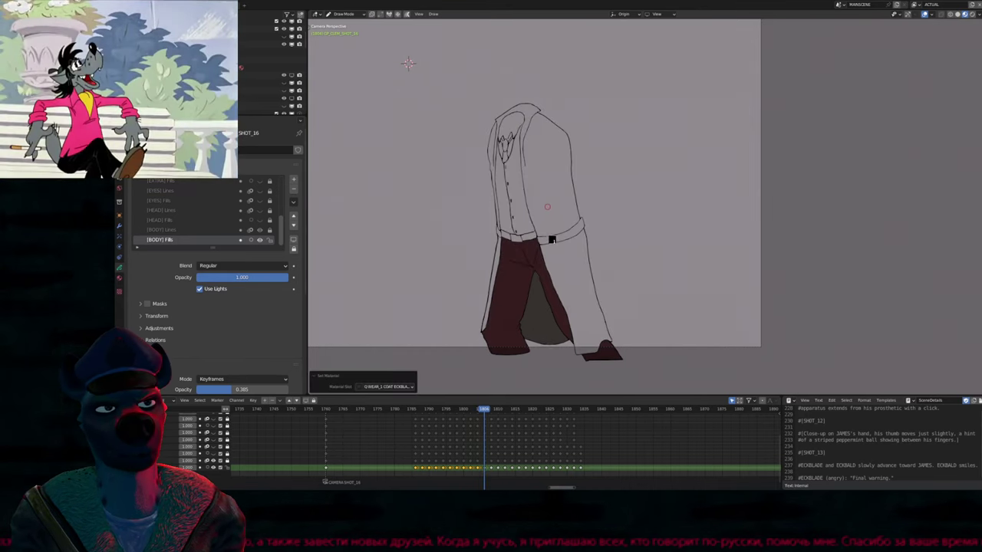
click(530, 236)
click(556, 260)
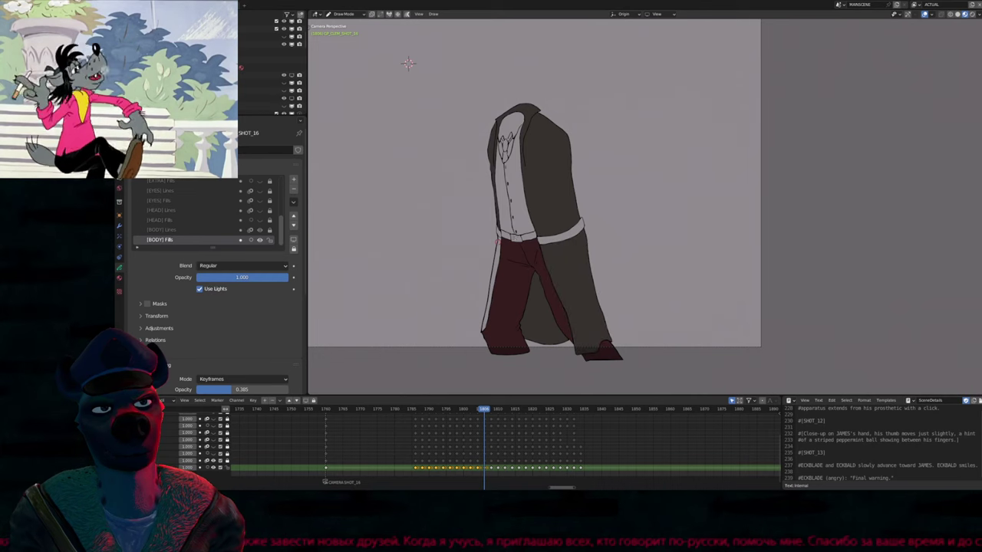
Fill the belt dark grey with BLACKFILL.001, undoing an accidental dark fill on the shirt
key(u)
click(499, 232)
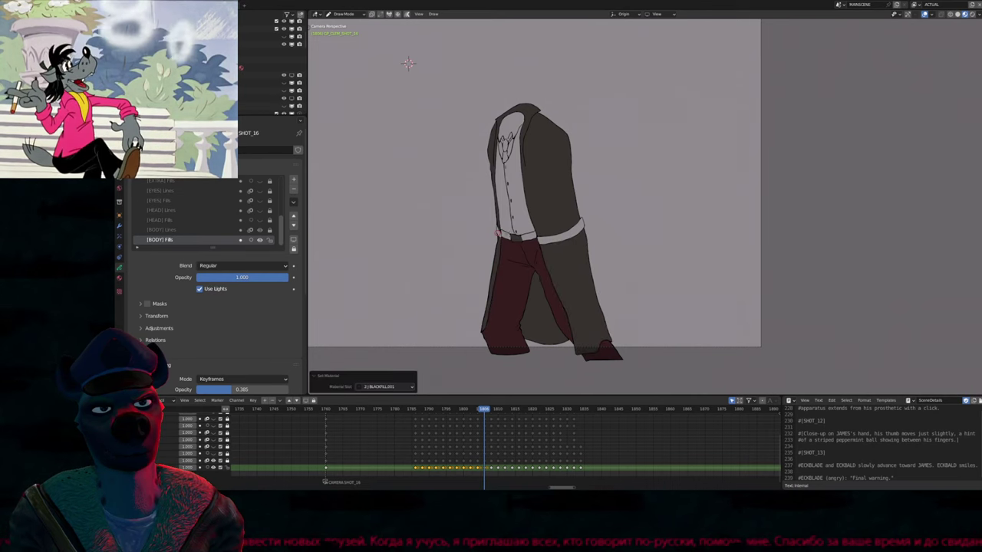
click(528, 237)
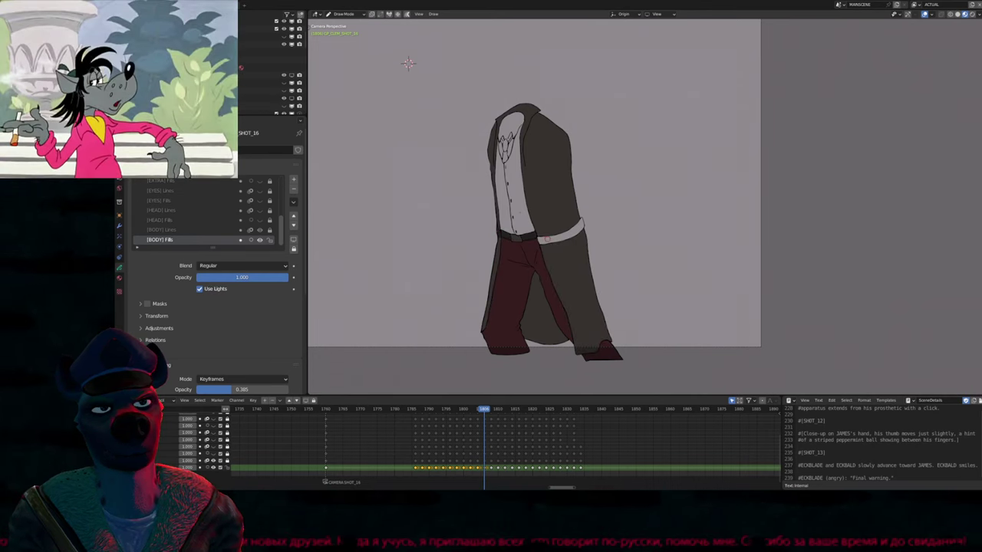
click(547, 238)
click(507, 142)
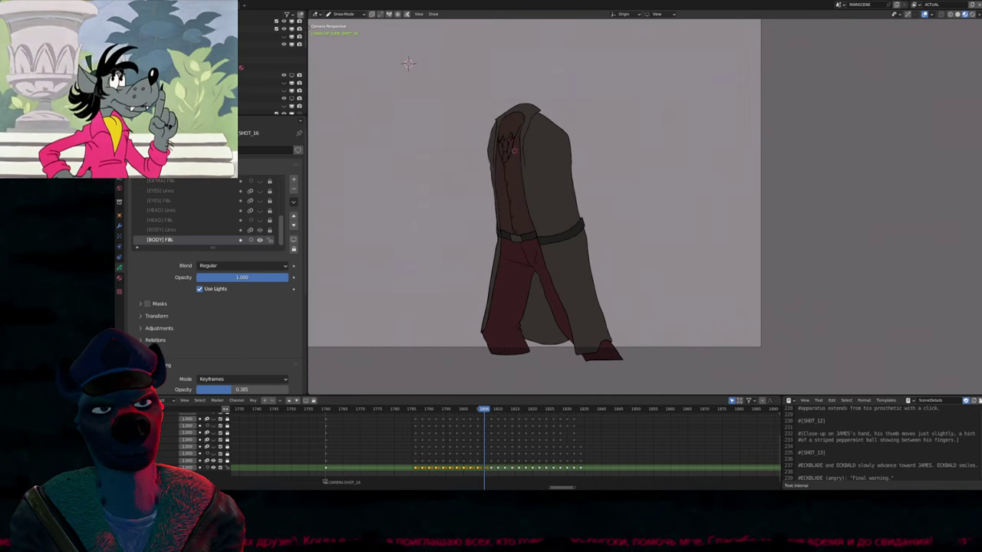
key(ctrl+z)
On the [BODY] Fills layer, fill the vest area beneath the collar dark using BLACKFILL.001
scroll(514, 151, up, 5)
key(Page_Up)
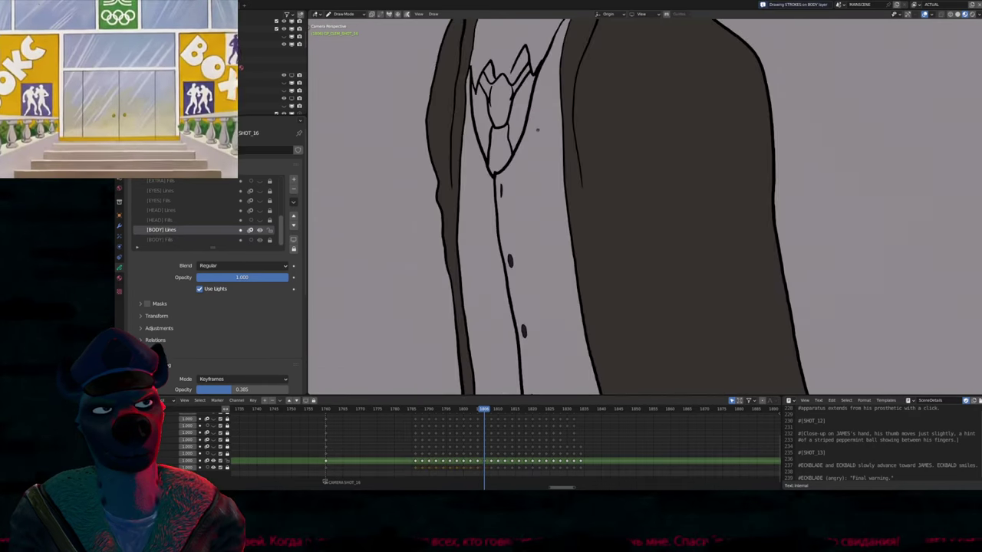
scroll(537, 131, down, 4)
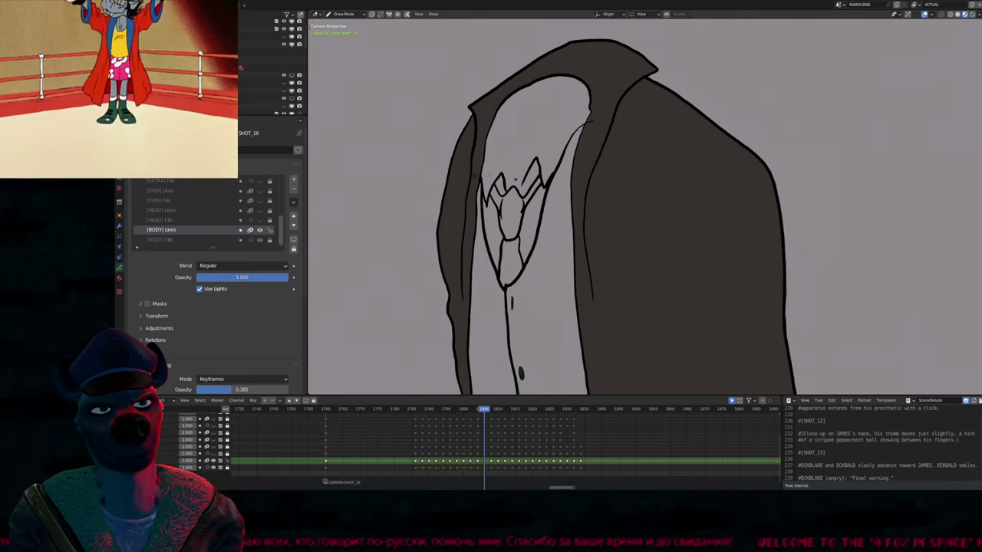
scroll(606, 207, down, 3)
key(u)
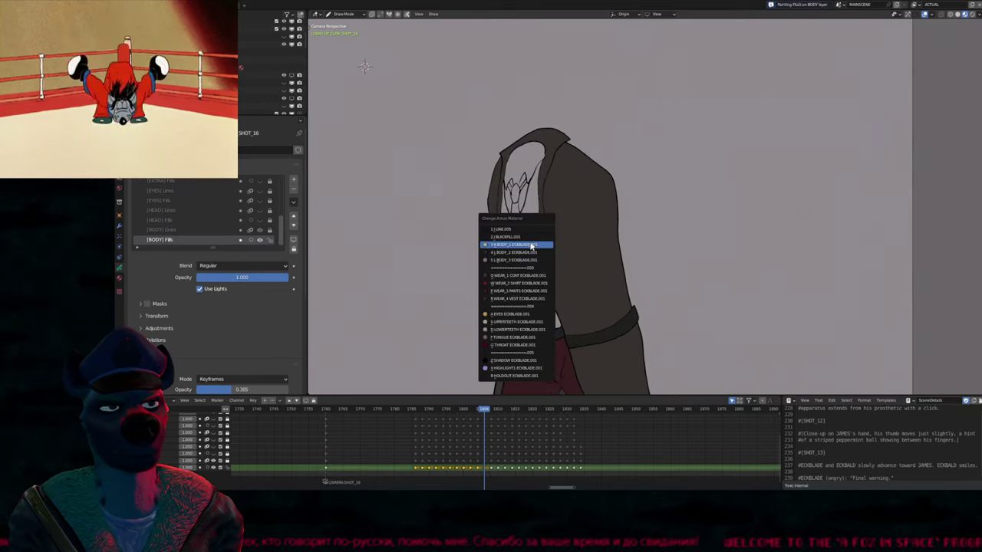
click(529, 253)
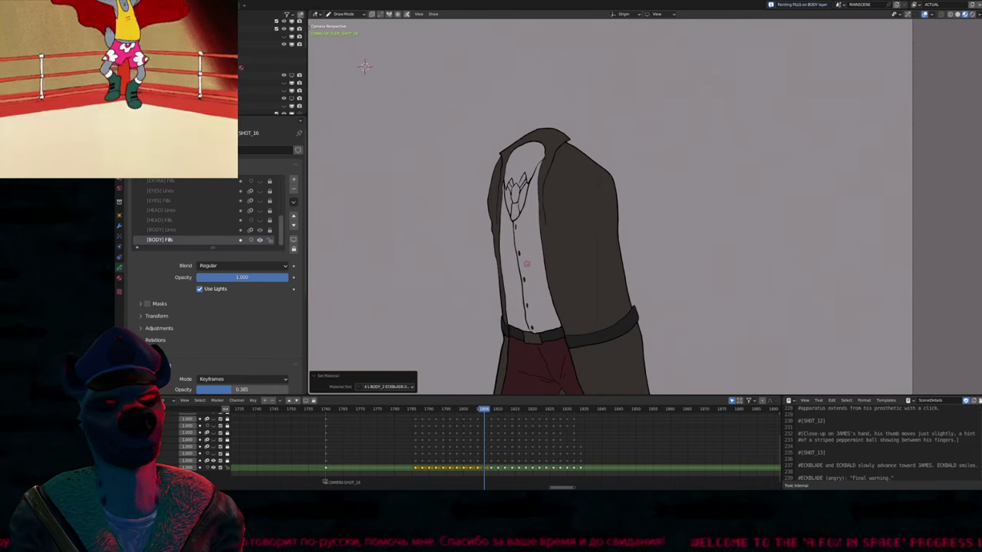
key(u)
click(526, 264)
key(u)
click(529, 260)
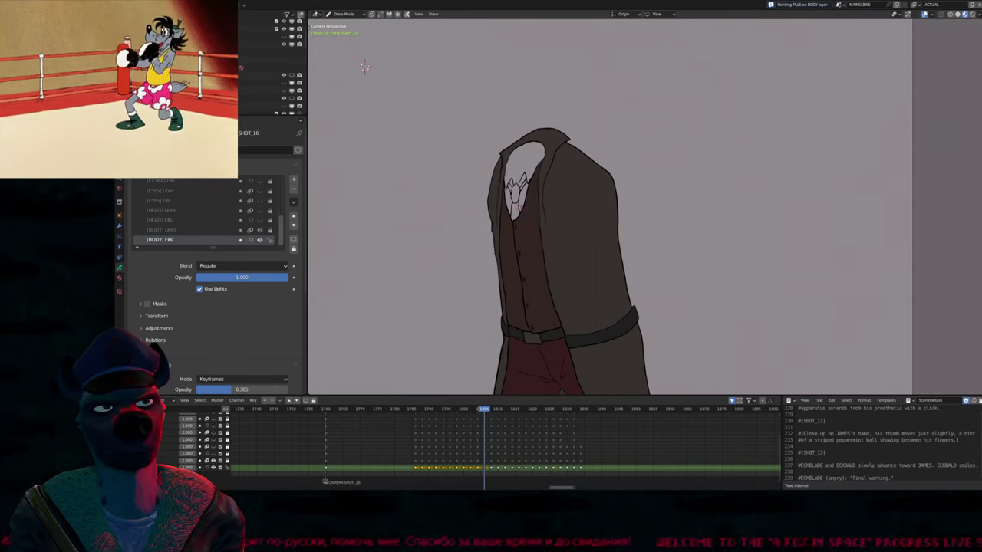
Fill the remaining vest area dark and the white collar area red
key(u)
click(519, 223)
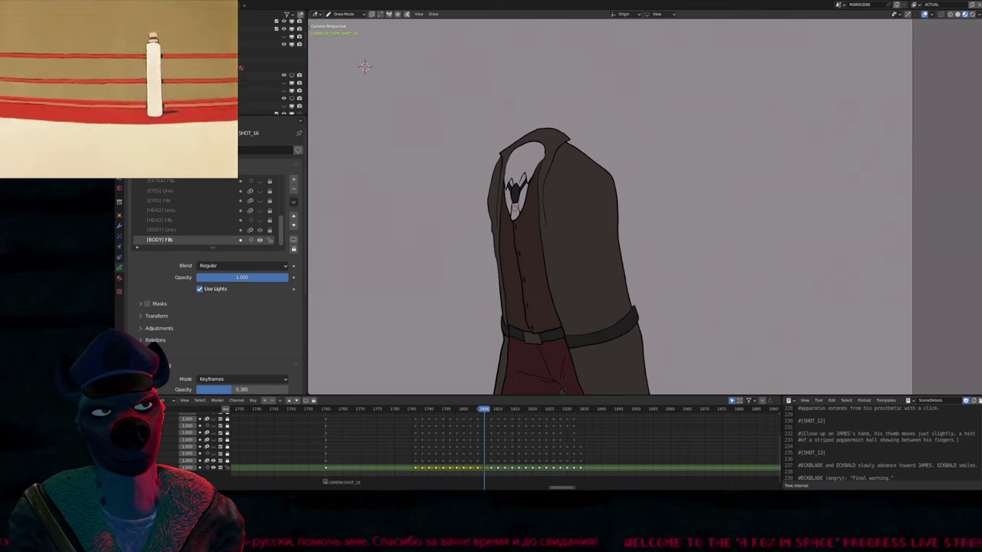
key(u)
click(523, 198)
click(518, 175)
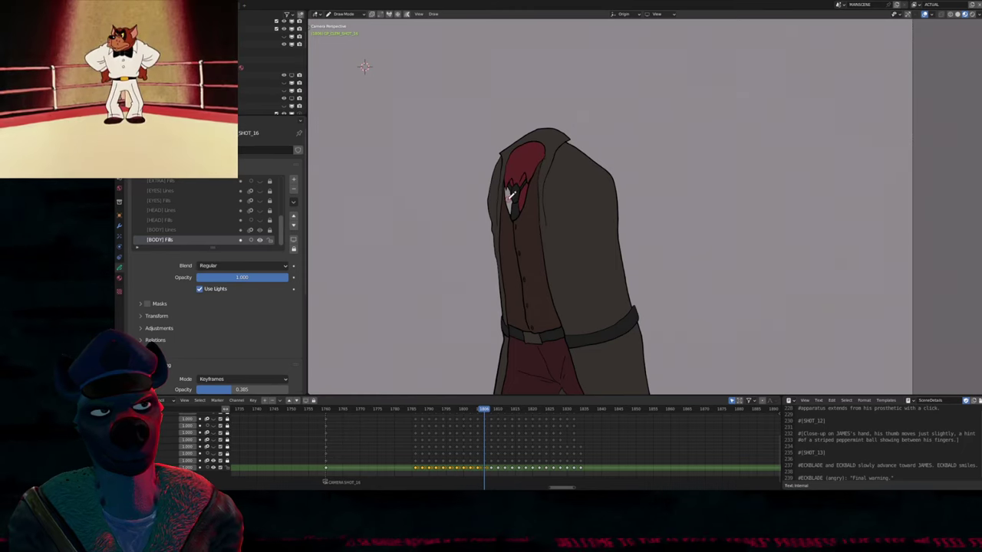
On the next walk drawing, fill the coat's back and front-right regions dark grey
key(Right)
key(Right)
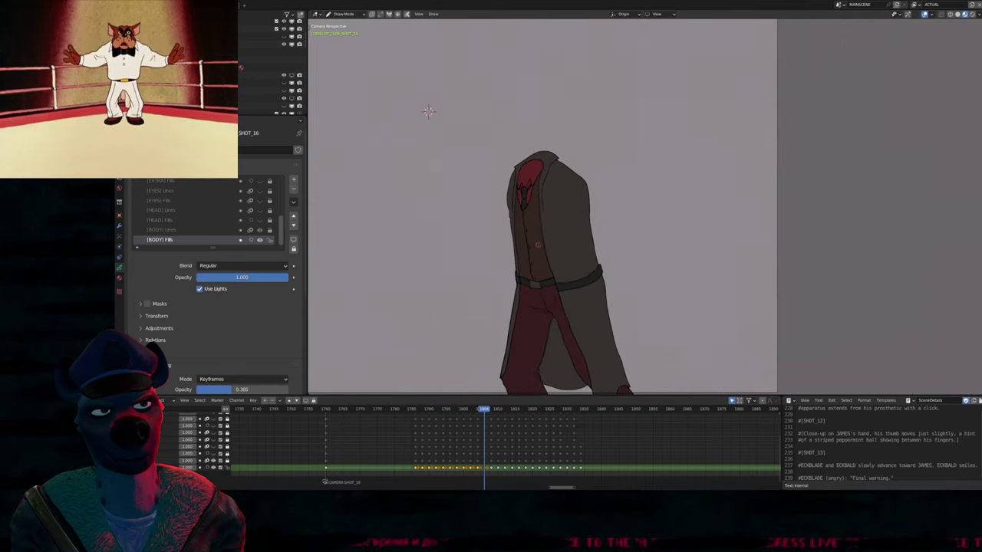
shift+scroll(531, 227, down, 2)
key(u)
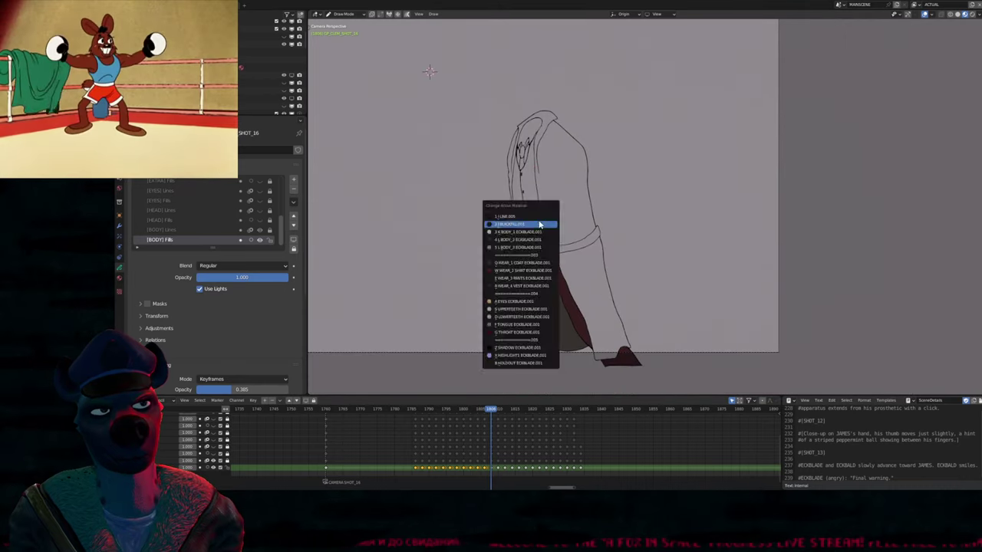
click(550, 210)
click(549, 206)
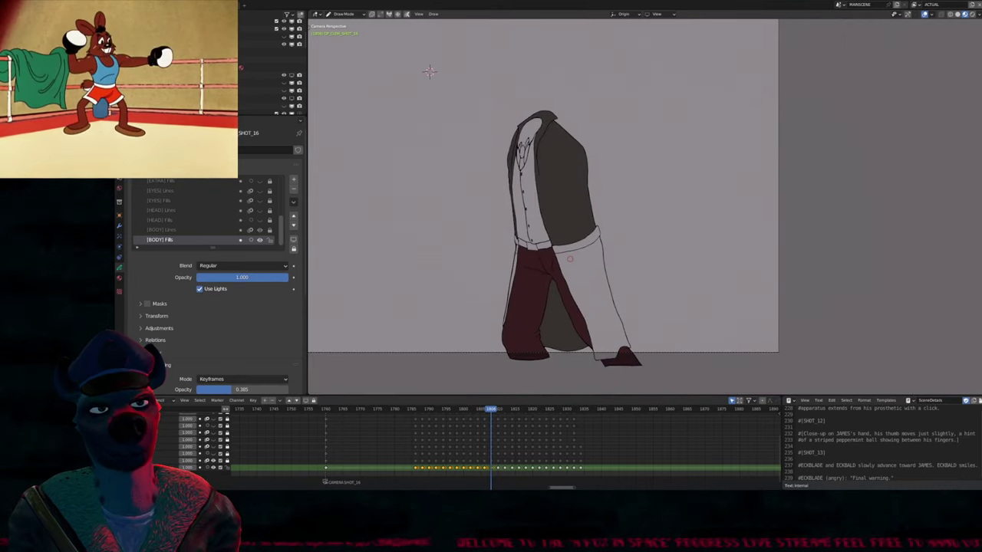
click(569, 259)
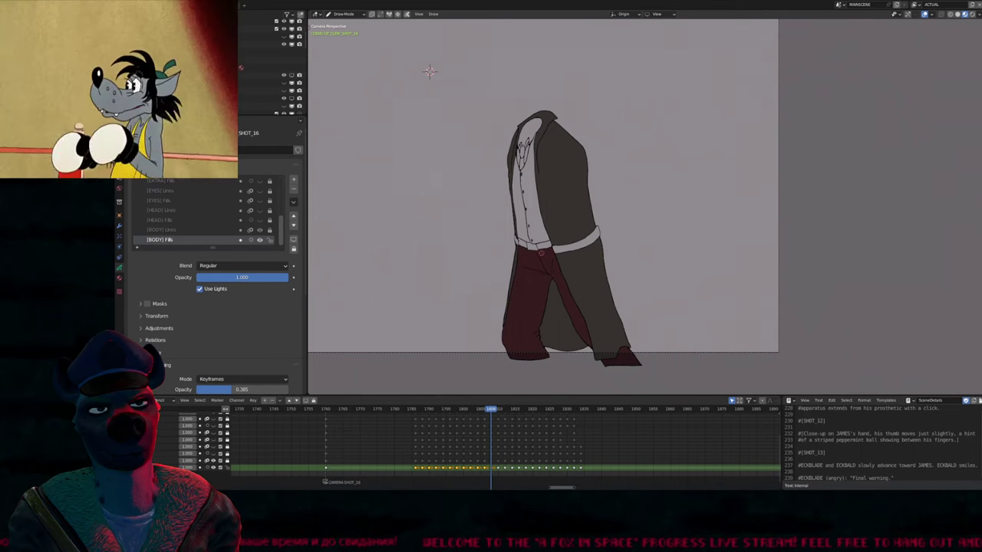
Fill the strip under the belt, coat-edge sliver, belt strip and vest dark, and the collar red
scroll(538, 191, up, 5)
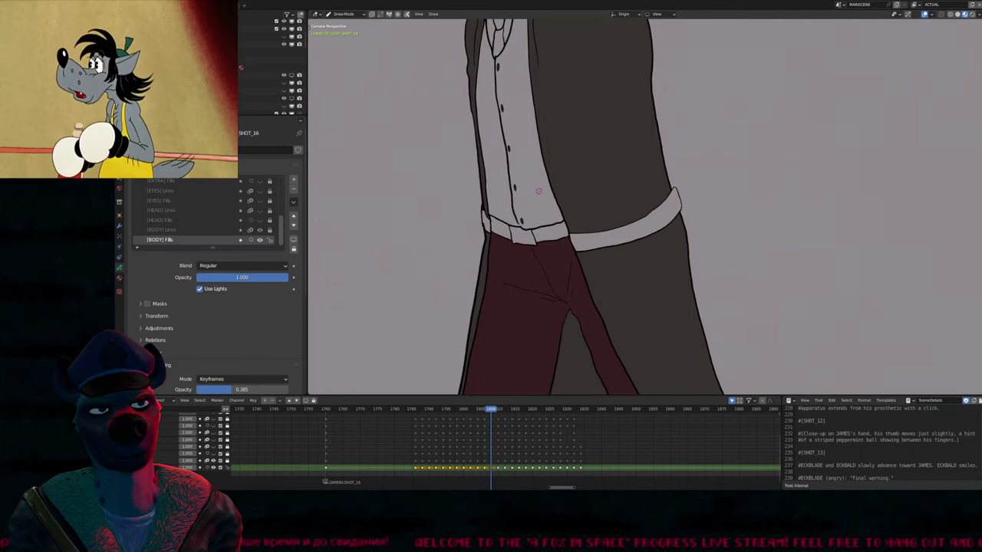
click(519, 236)
click(485, 221)
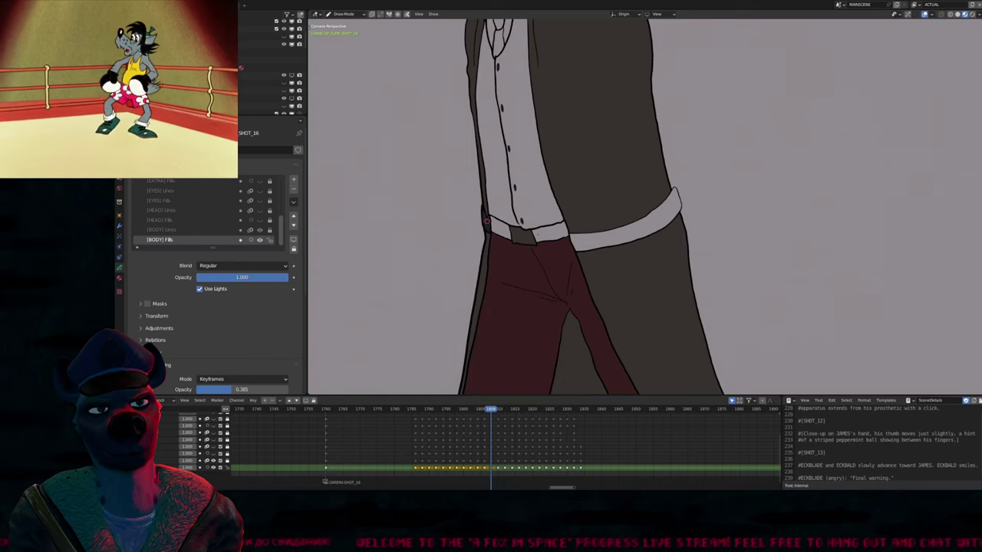
click(590, 246)
scroll(590, 245, down, 4)
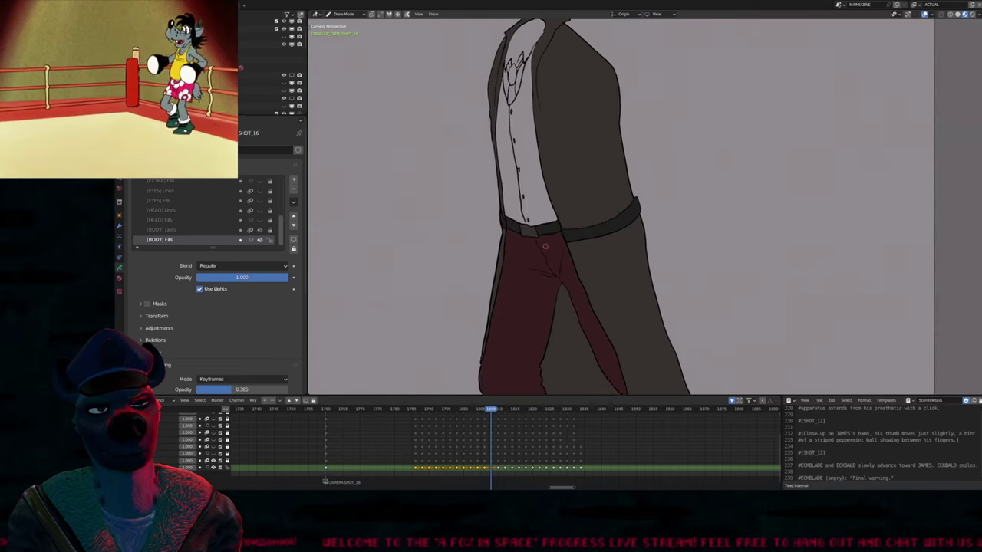
click(535, 203)
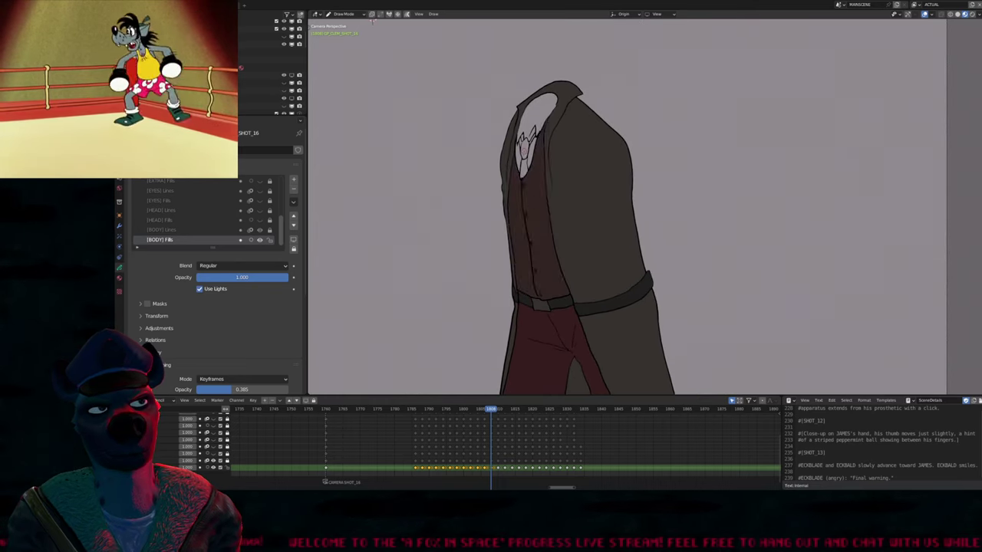
click(540, 115)
Fill the small white strip dark and step back to an earlier walk frame
key(u)
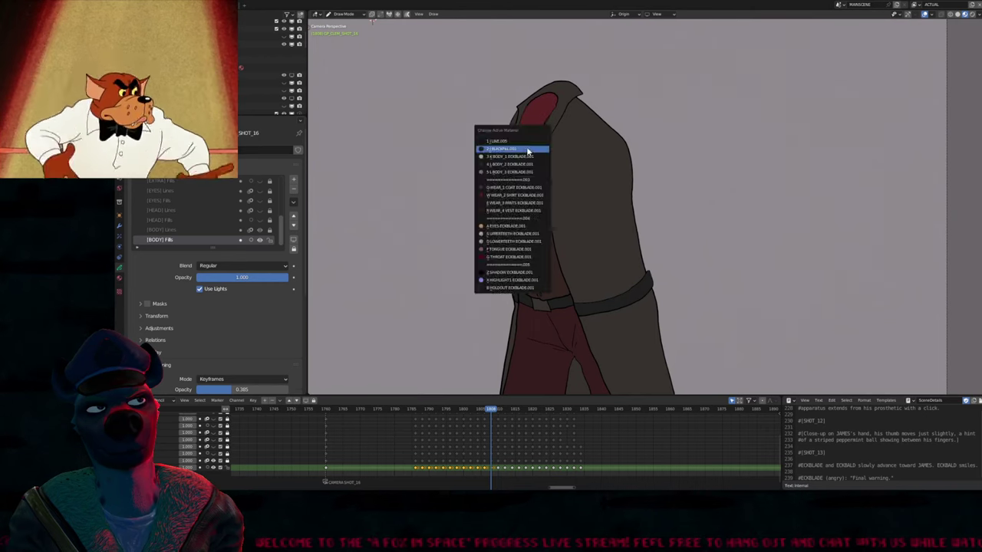
click(506, 137)
click(524, 149)
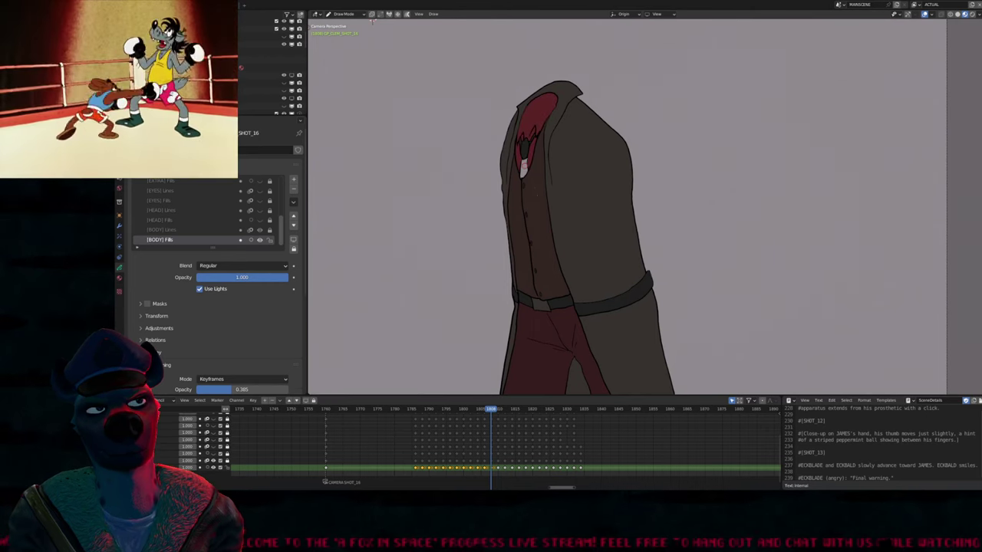
scroll(539, 206, down, 5)
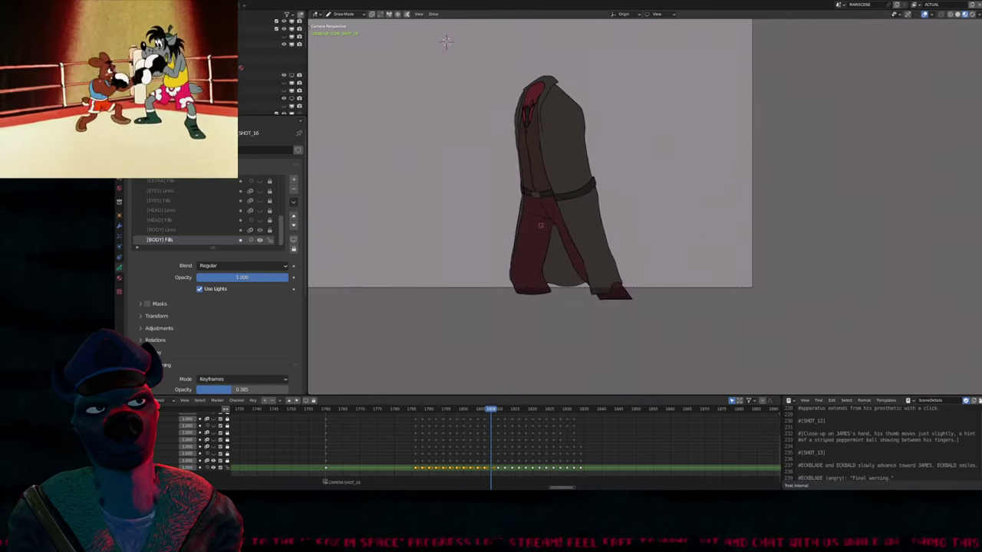
shift+scroll(553, 207, up, 3)
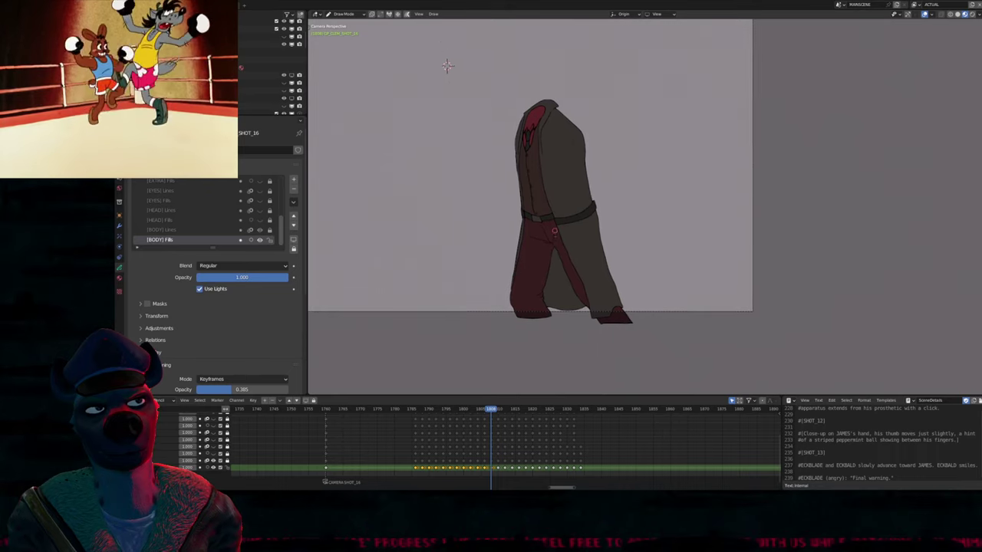
key(Left)
key(Left)
key(Left)
key(Left)
key(Left)
key(Left)
key(Left)
key(Left)
key(Left)
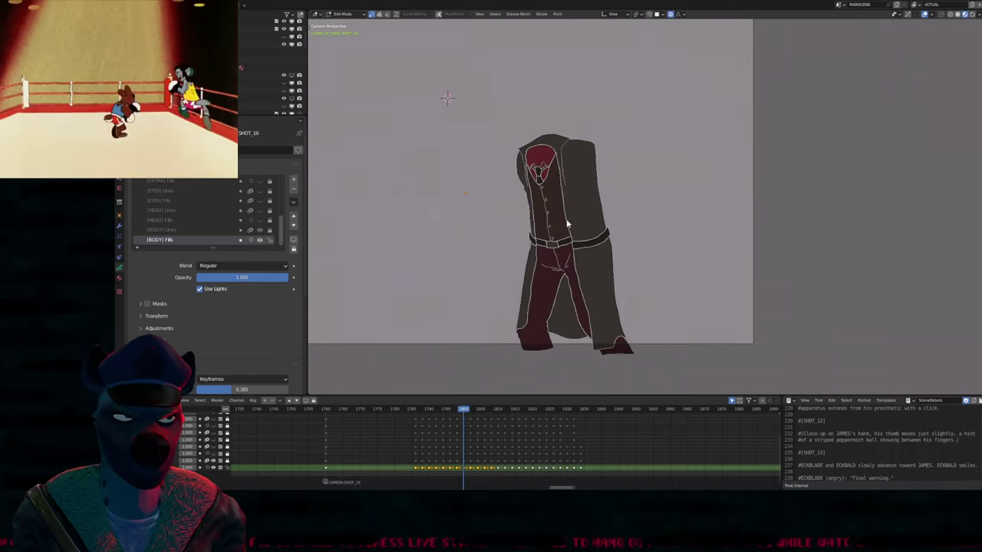
In Edit Mode, select all strokes and simplify them on the first few walk drawings
key(Tab)
scroll(599, 138, up, 5)
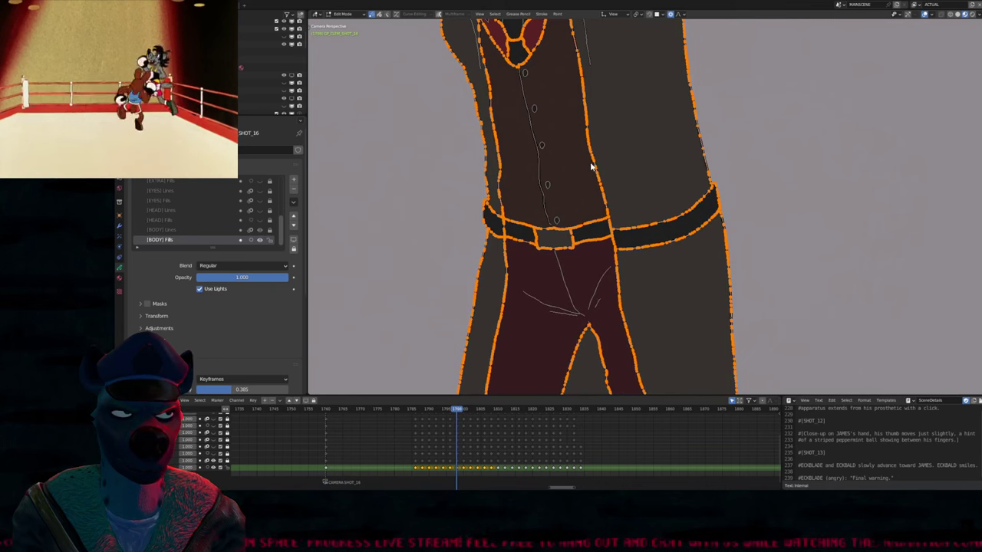
key(shift+s)
key(Right)
key(Right)
key(Right)
key(Right)
key(shift+s)
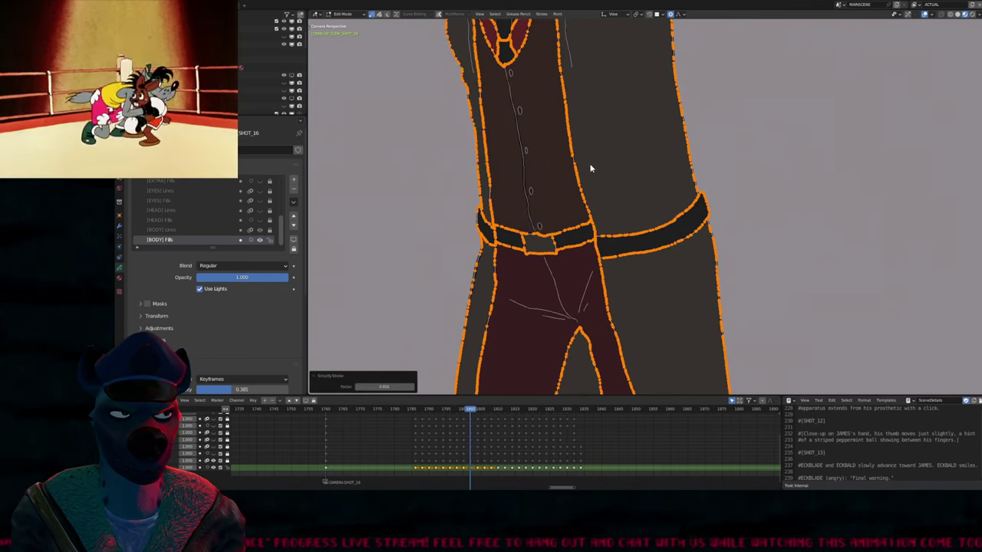
key(Right)
key(Right)
key(a)
key(shift+s)
Simplify the strokes on the remaining frames, then maximize the drawing view and play the walk
key(Right)
key(Right)
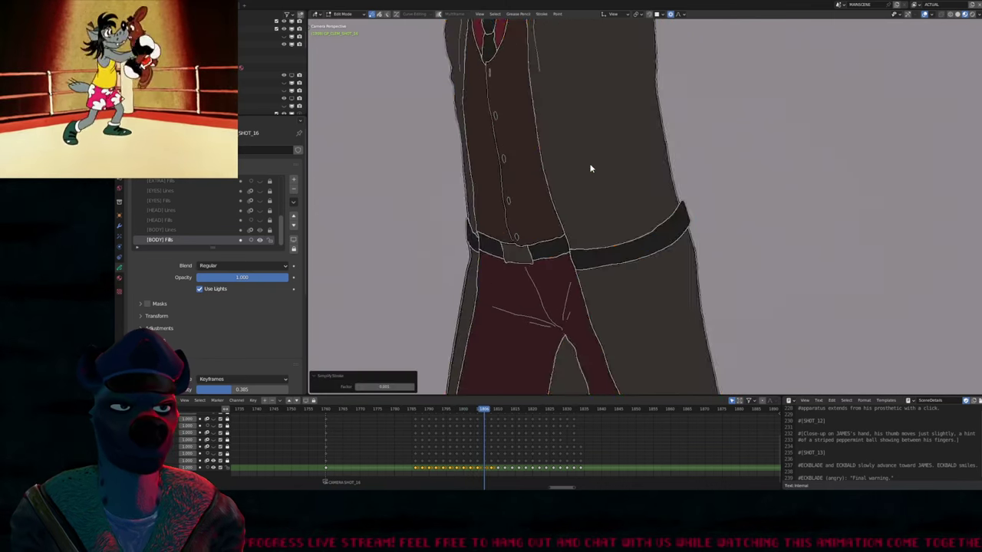
key(a)
key(shift+s)
key(Right)
key(Right)
key(a)
key(shift+s)
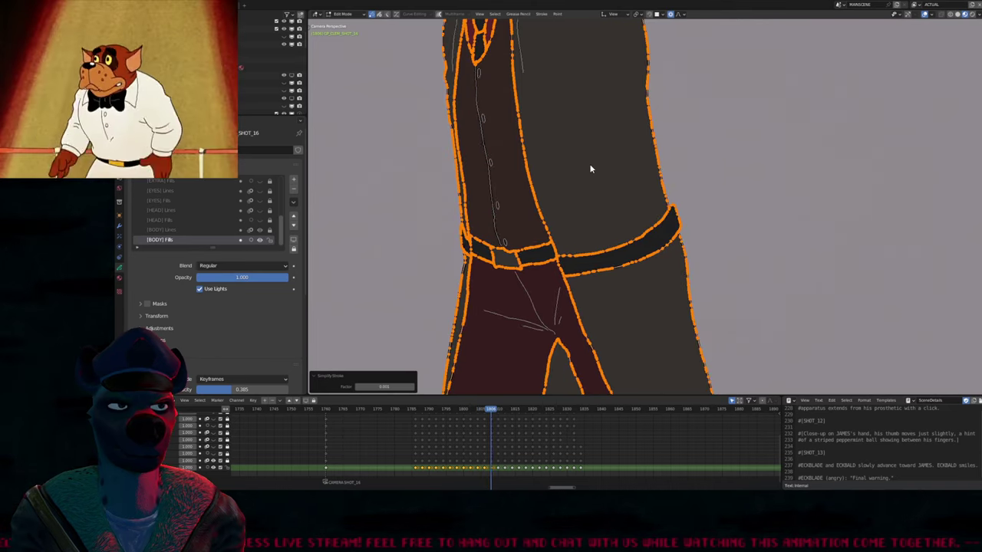
key(Right)
key(Right)
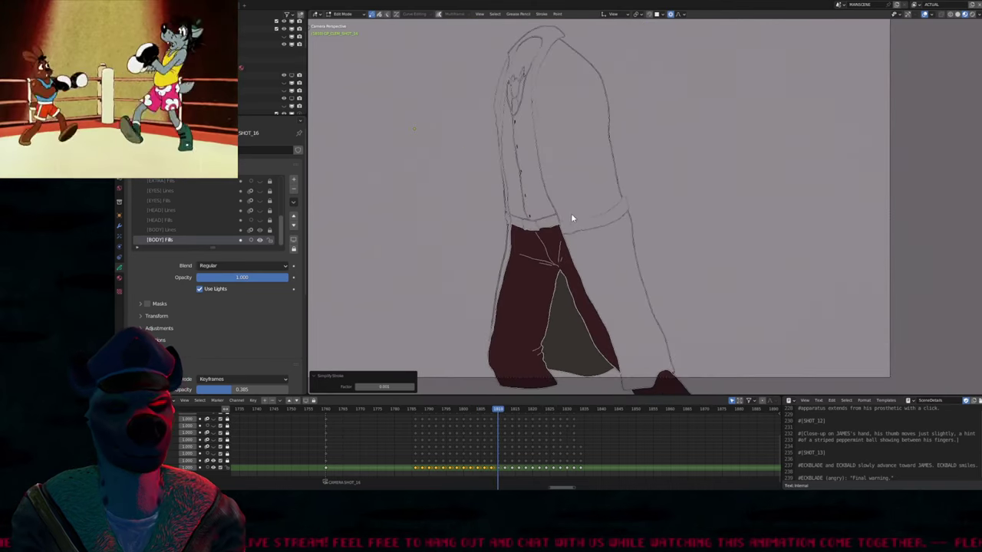
key(ctrl+space)
key(space)
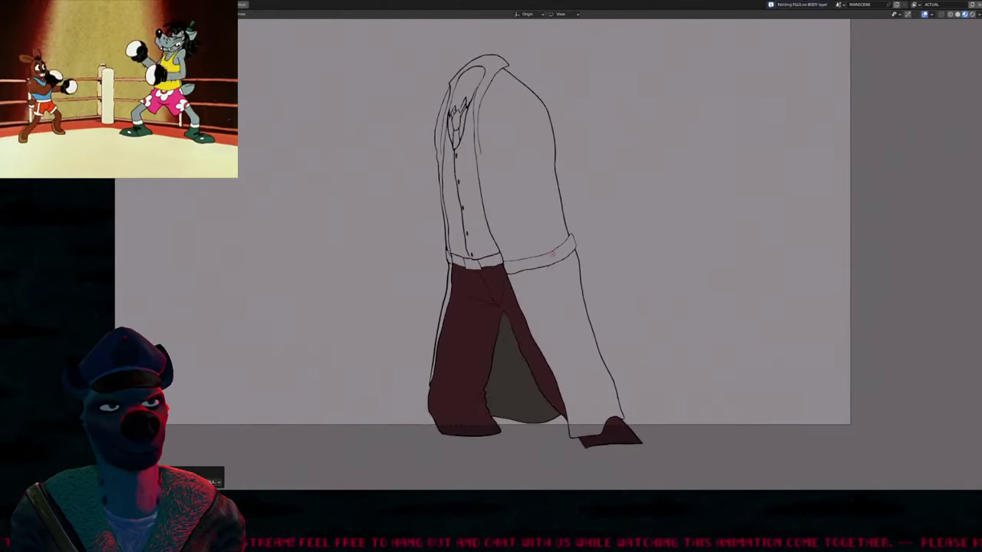
Fill the jacket, vest area and belt strip dark grey on this drawing
click(512, 207)
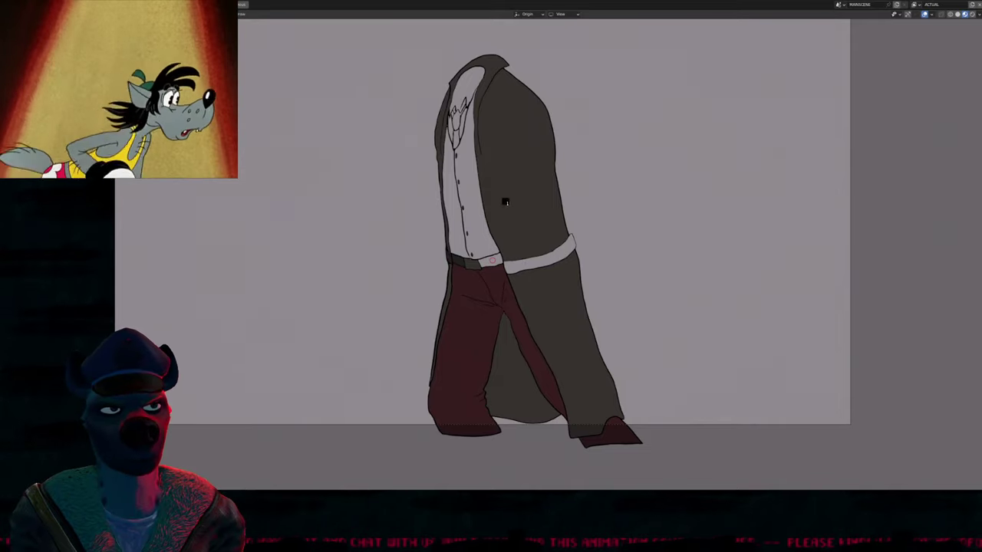
click(540, 254)
shift+middle_drag(497, 208, 580, 257)
Fill the white shirt area dark brown and switch to Edit Mode for the figure's strokes
key(u)
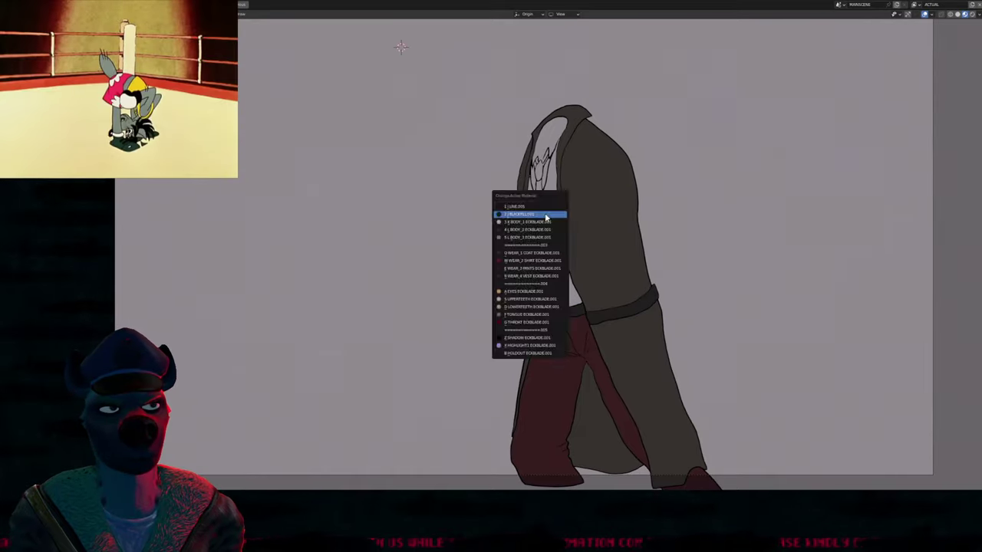
click(537, 213)
click(545, 194)
click(547, 220)
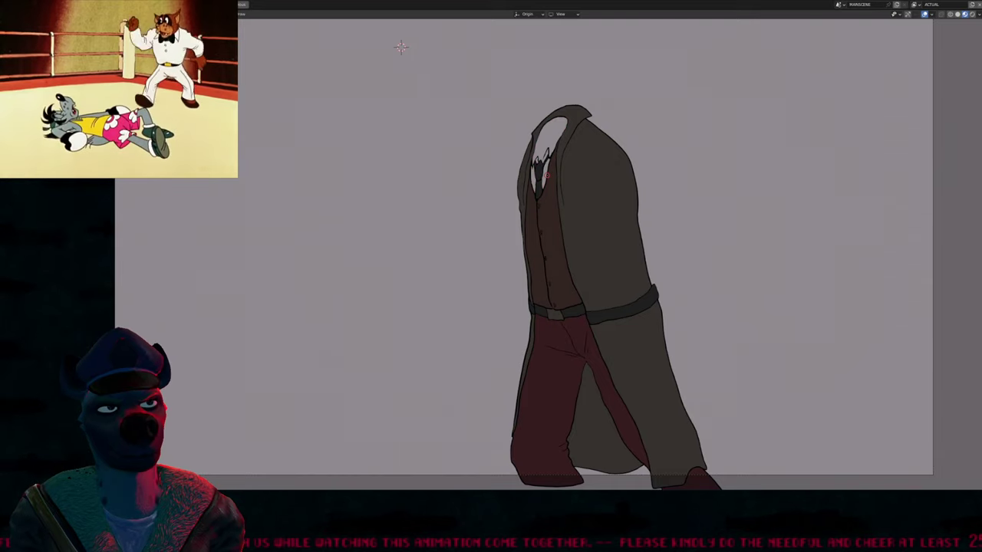
scroll(590, 253, down, 2)
key(Tab)
Select all strokes, restore the full interface and make all layers fully visible again
key(a)
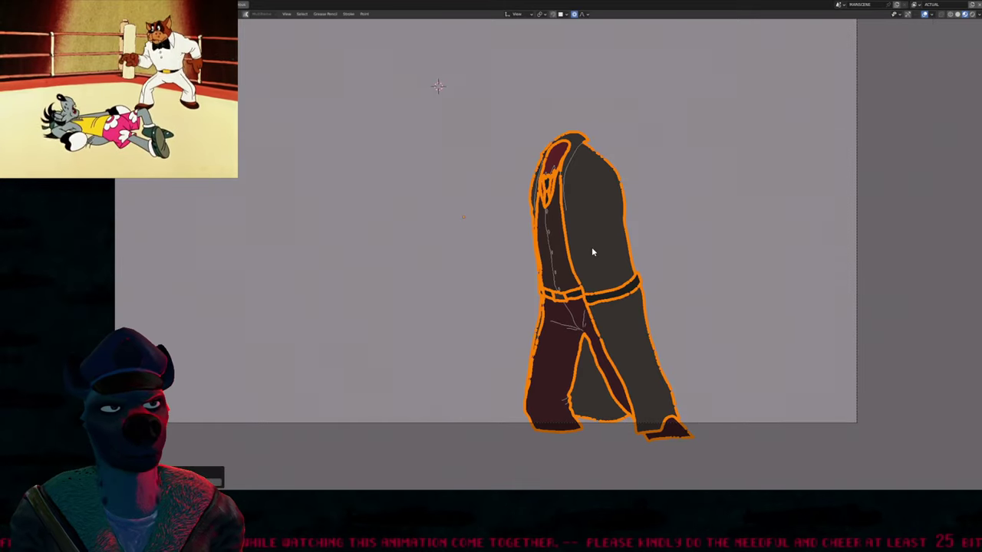
scroll(591, 247, down, 3)
key(ctrl+space)
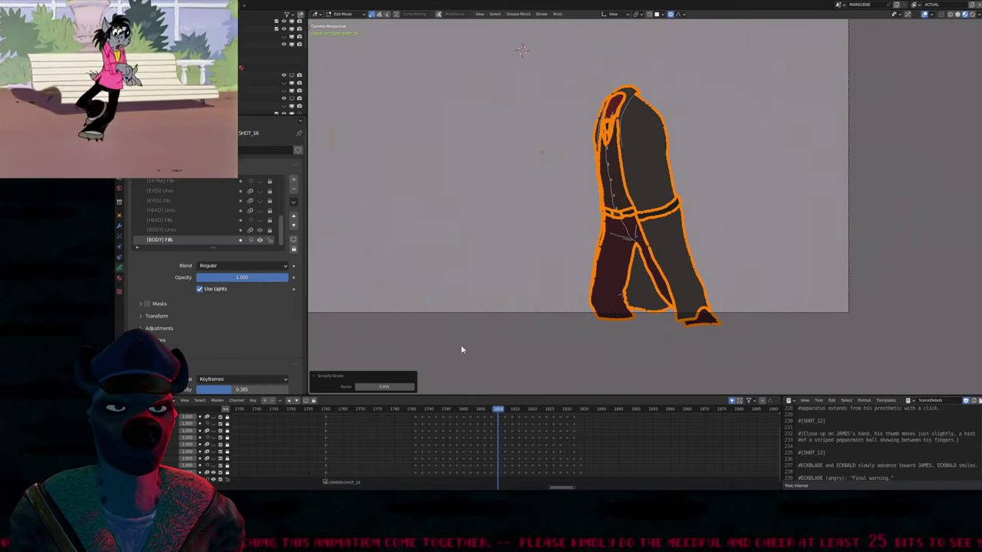
key(ctrl+numbersign)
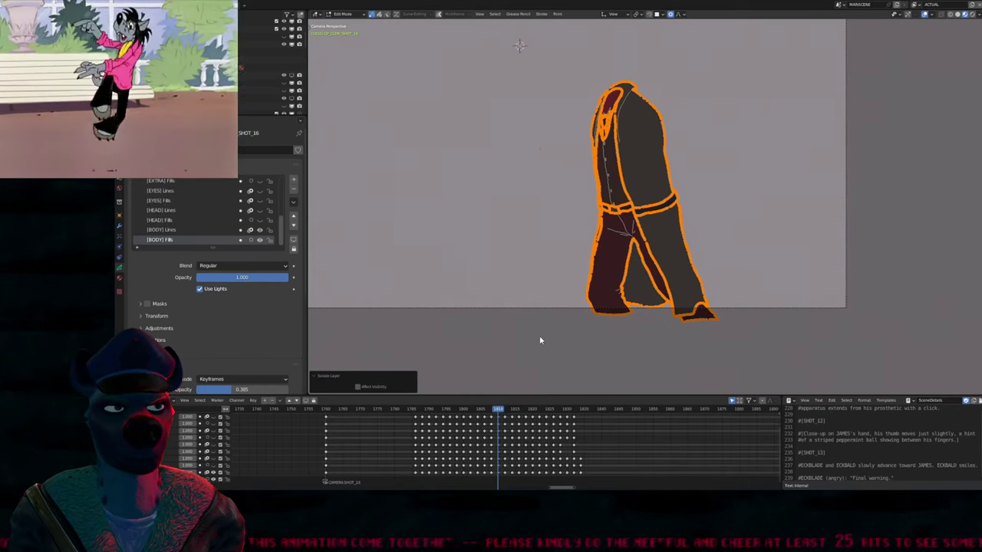
shift+middle_drag(539, 340, 537, 300)
scroll(508, 450, down, 2)
Simplify strokes across a row of selected keyframes, then undo the messy result
drag(508, 450, 335, 445)
key(a)
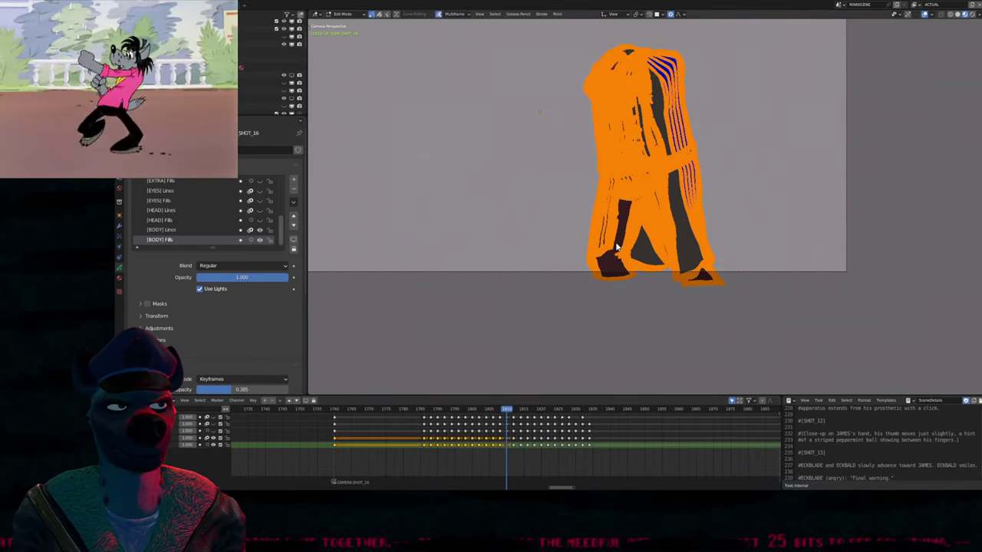
key(shift+f)
shift+middle_drag(620, 243, 509, 313)
key(ctrl+z)
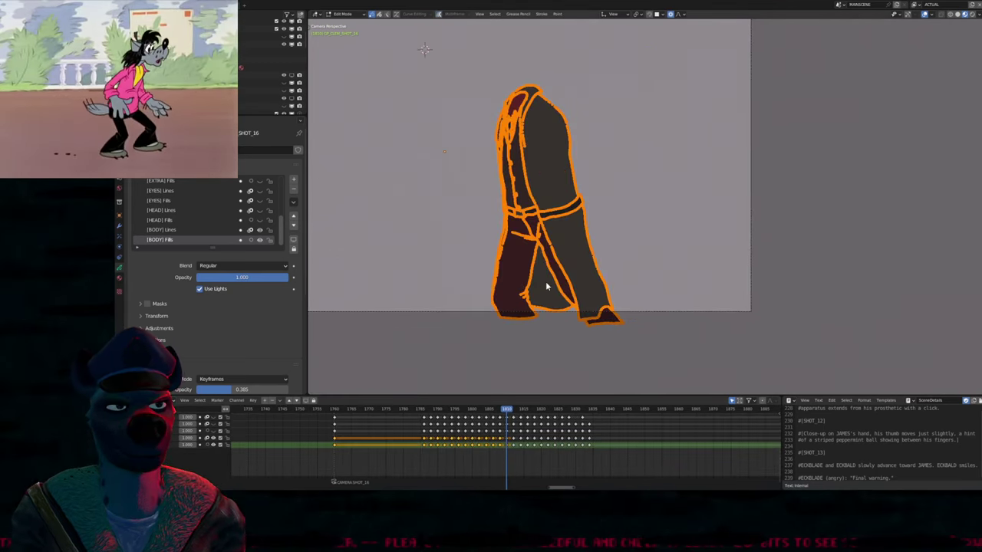
Save the scene as TRAIN_04_THE_ECKBLADES.blend and return to Draw Mode
key(ctrl+s)
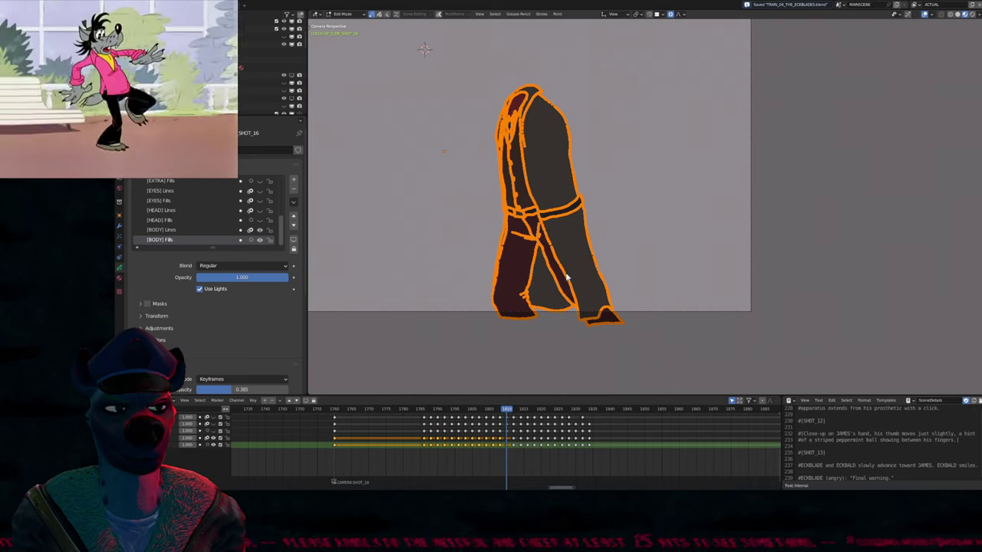
scroll(567, 279, up, 5)
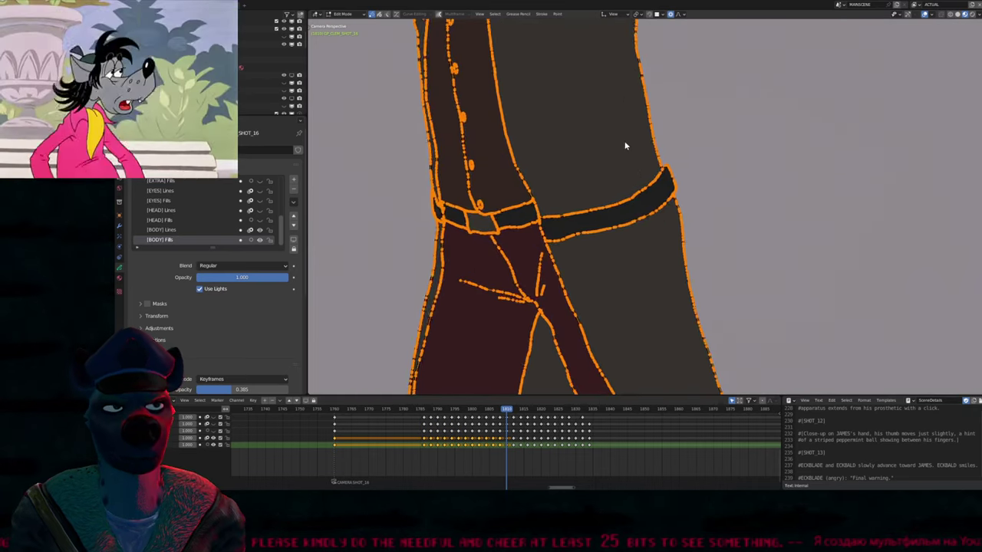
scroll(625, 146, down, 5)
key(Tab)
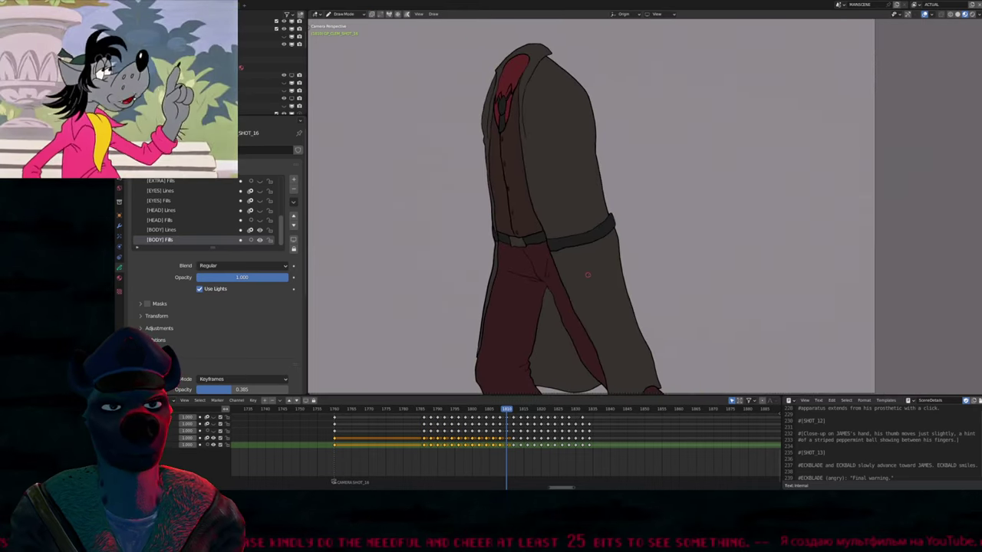
On the next frame, fill the belt's right, middle and small left sections with the coat material
key(Right)
key(Right)
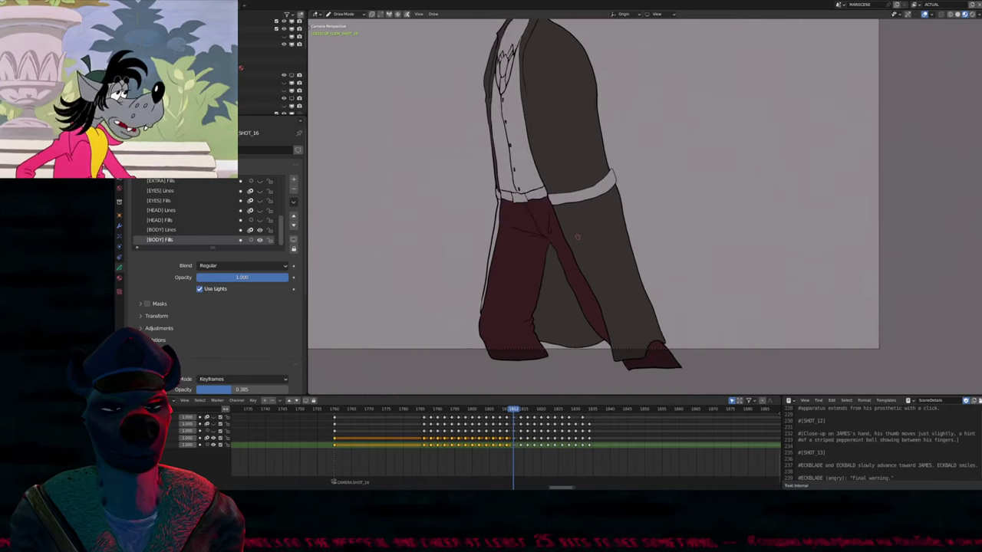
click(566, 222)
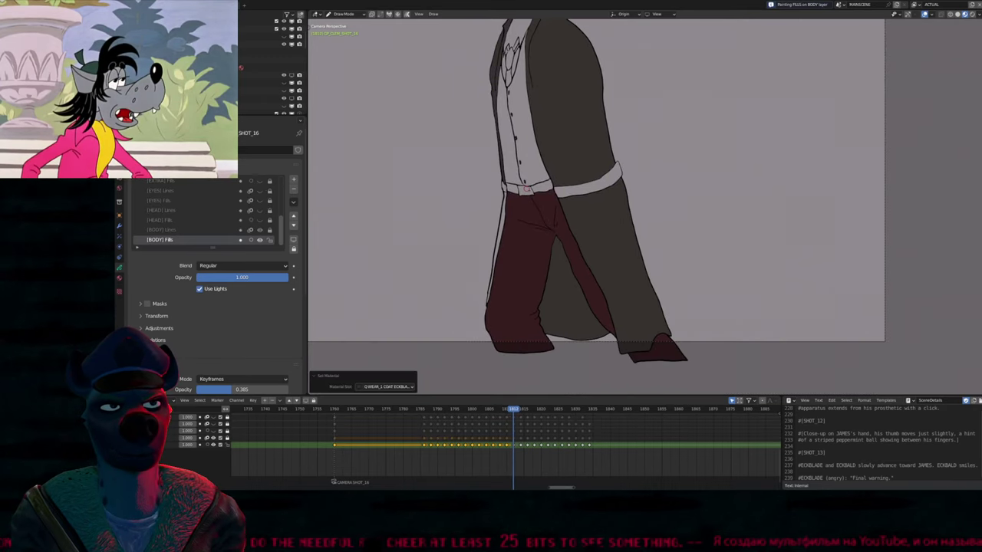
click(564, 190)
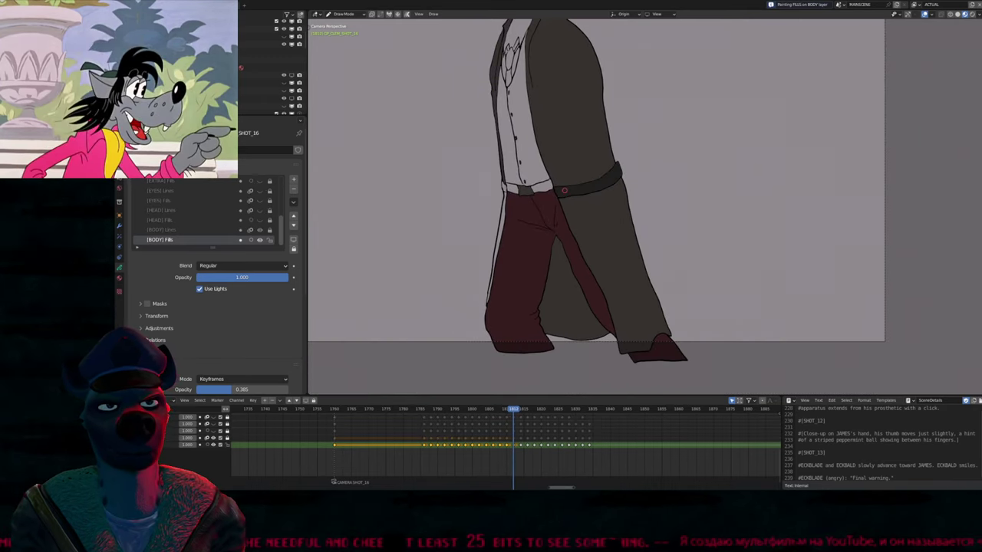
click(506, 188)
click(504, 189)
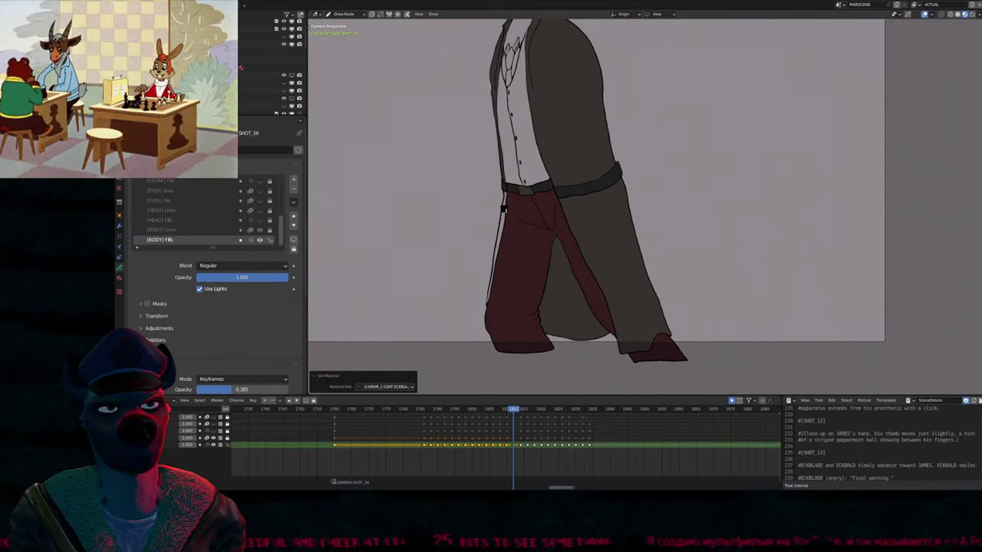
shift+middle_drag(503, 208, 519, 335)
Fill the area under the collar dark red with the vest material
click(535, 250)
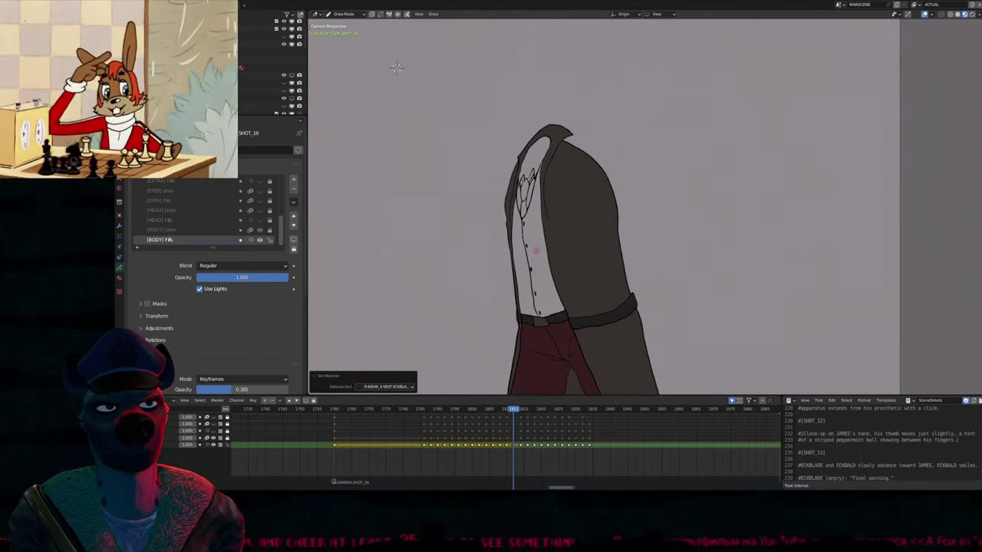
click(536, 190)
key(y)
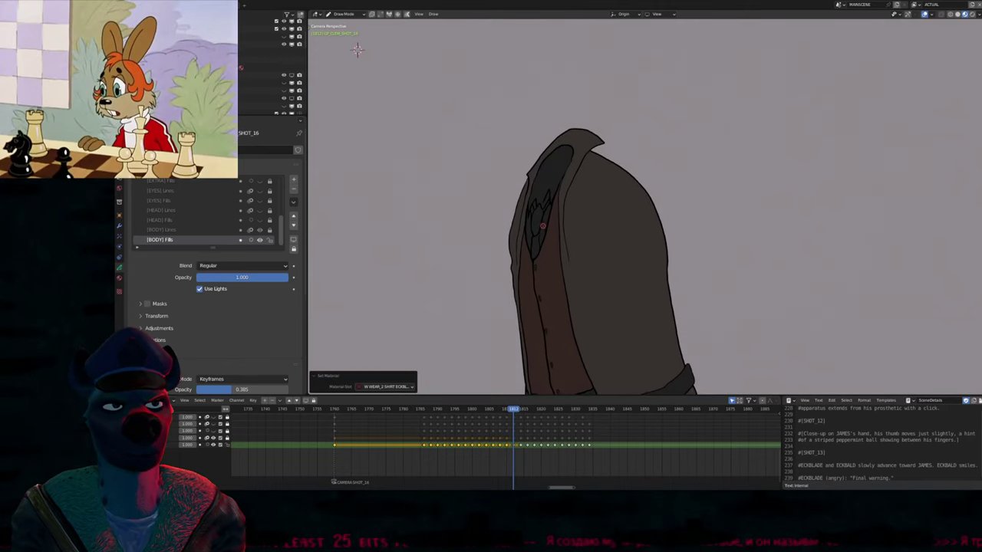
key(ctrl+z)
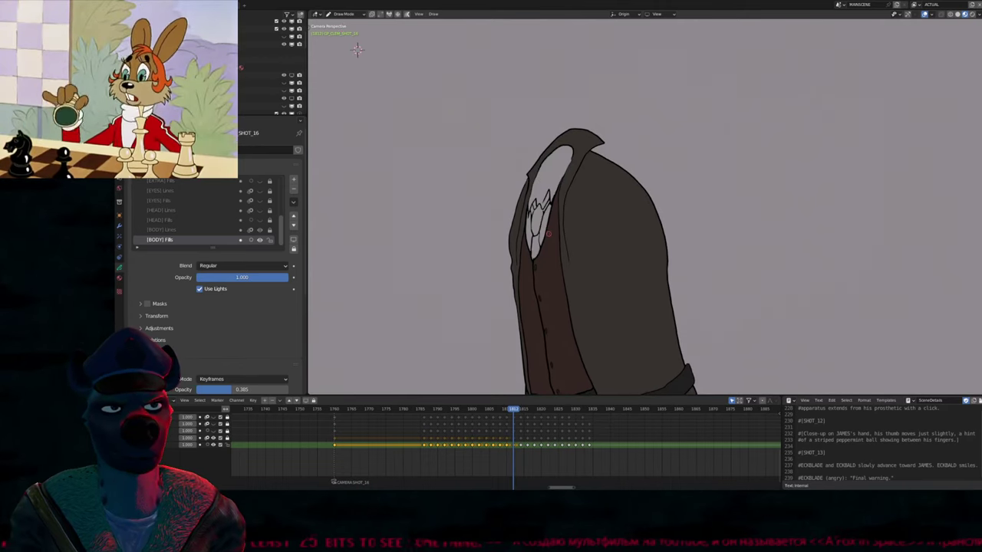
scroll(448, 148, down, 3)
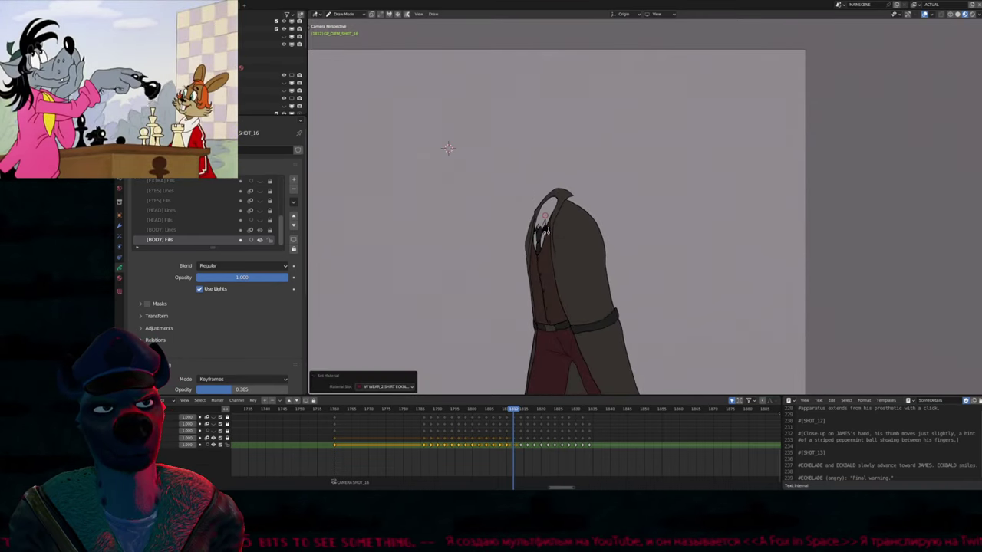
key(ctrl+shift+z)
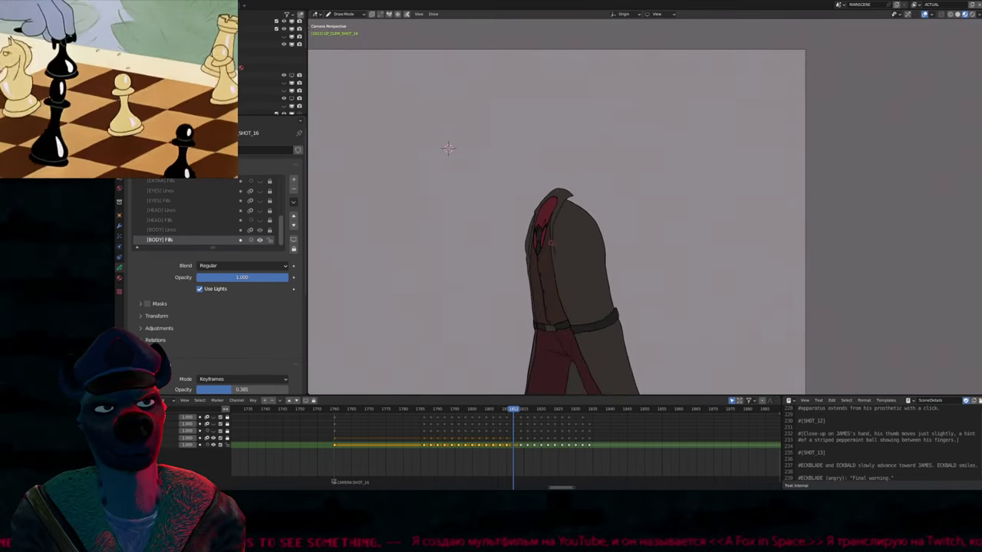
scroll(447, 148, down, 2)
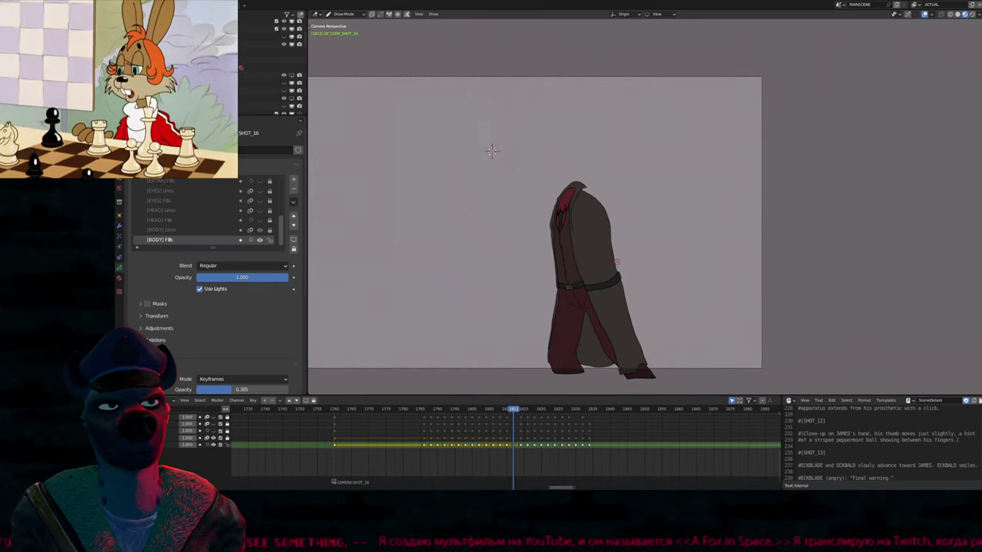
key(ctrl+z)
key(ctrl+shift+z)
key(ctrl+shift+z)
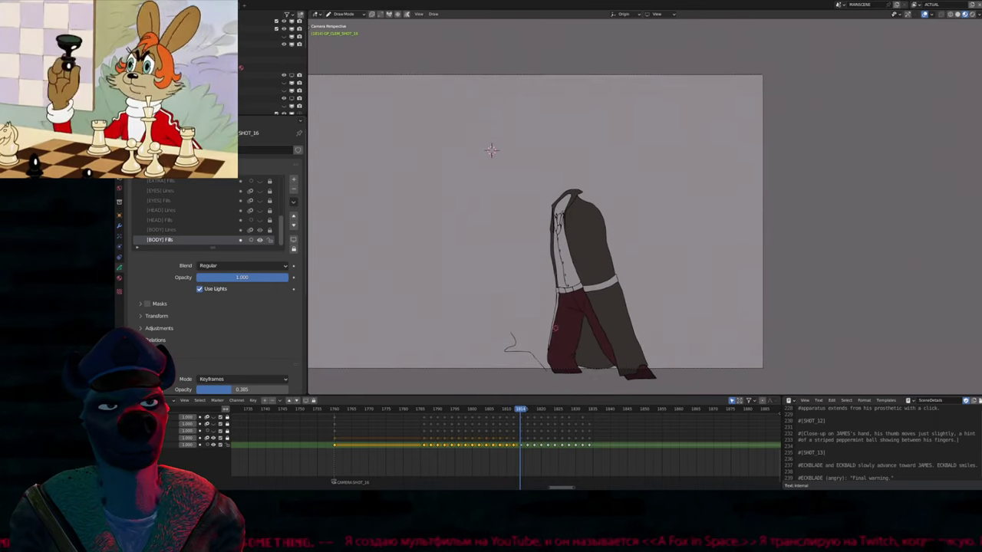
scroll(569, 375, up, 3)
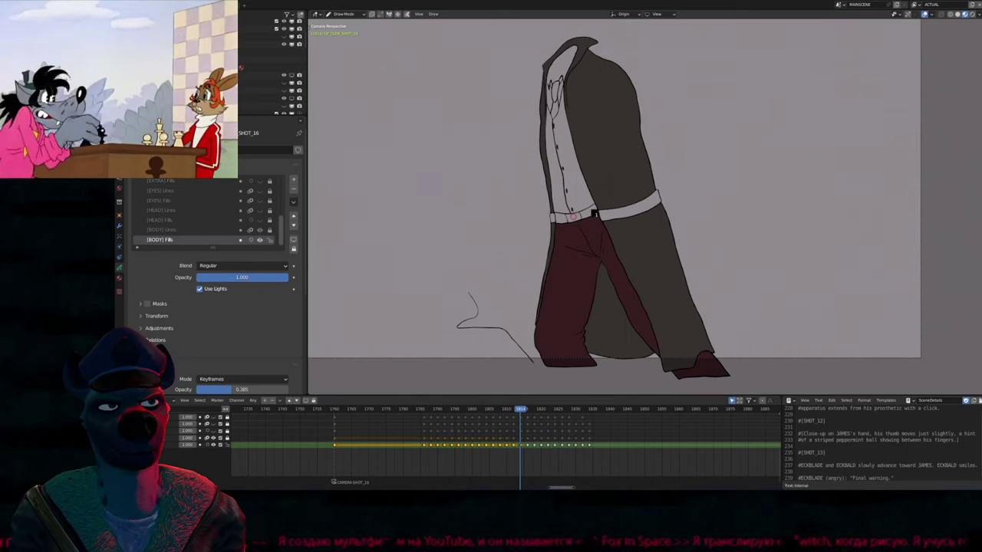
Choose BLACKFILL.001 as the active fill material
key(u)
click(611, 219)
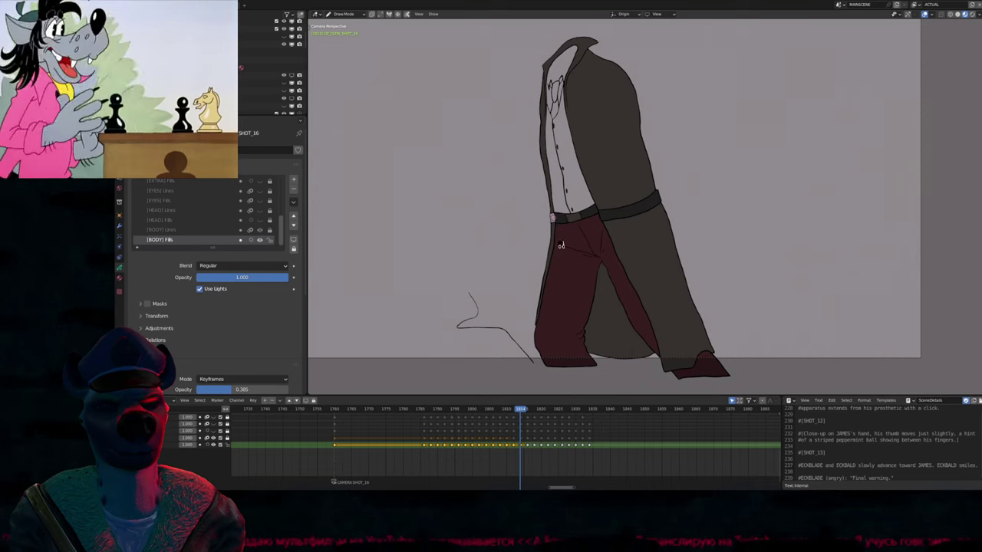
shift+scroll(564, 249, up, 4)
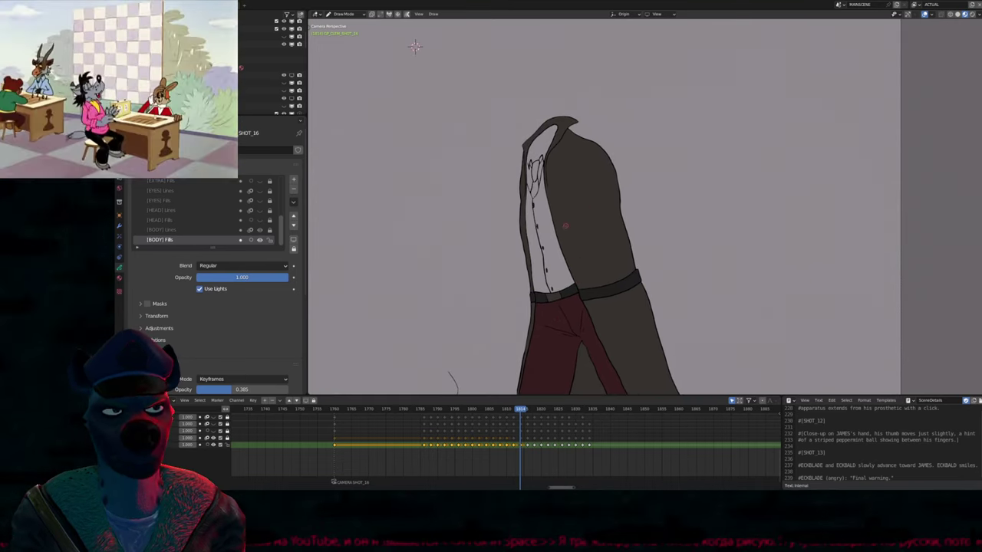
shift+scroll(553, 247, up, 3)
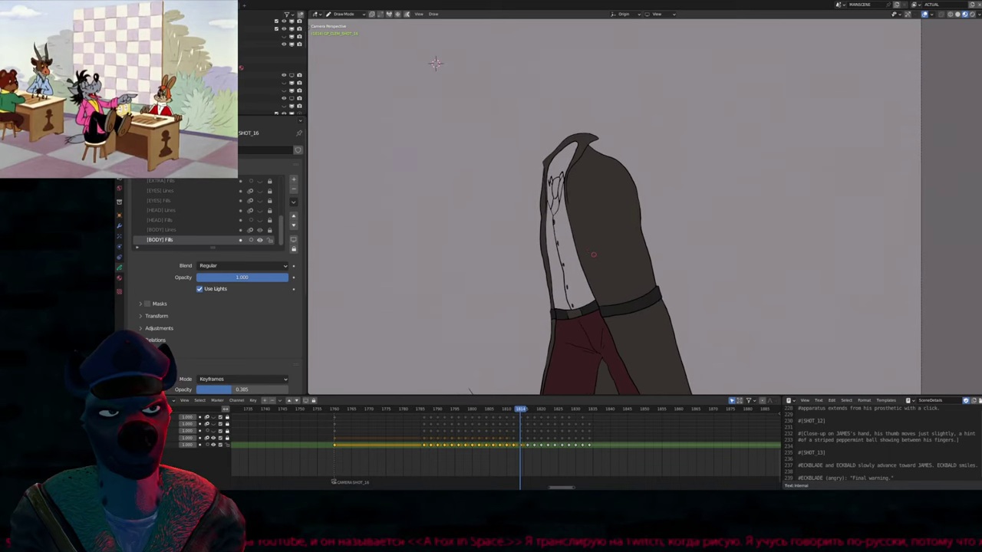
key(u)
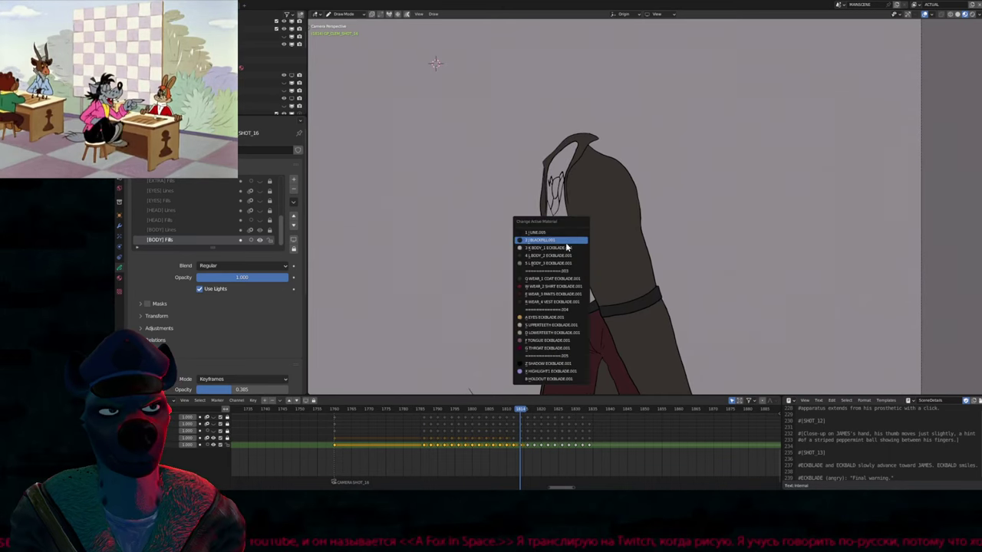
key(Escape)
scroll(550, 194, up, 2)
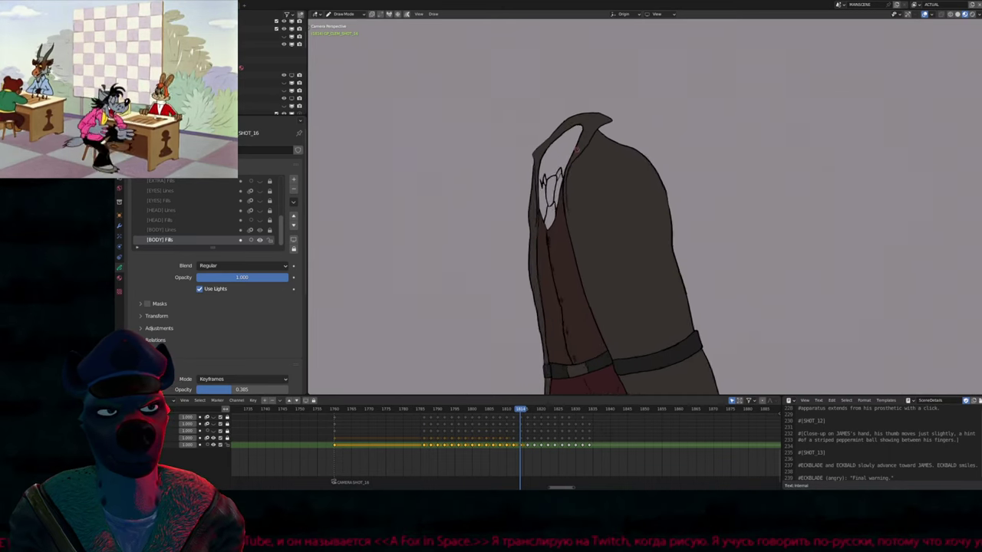
key(u)
click(549, 189)
Fill the inner collar area red with the shirt material
scroll(549, 194, down, 2)
key(u)
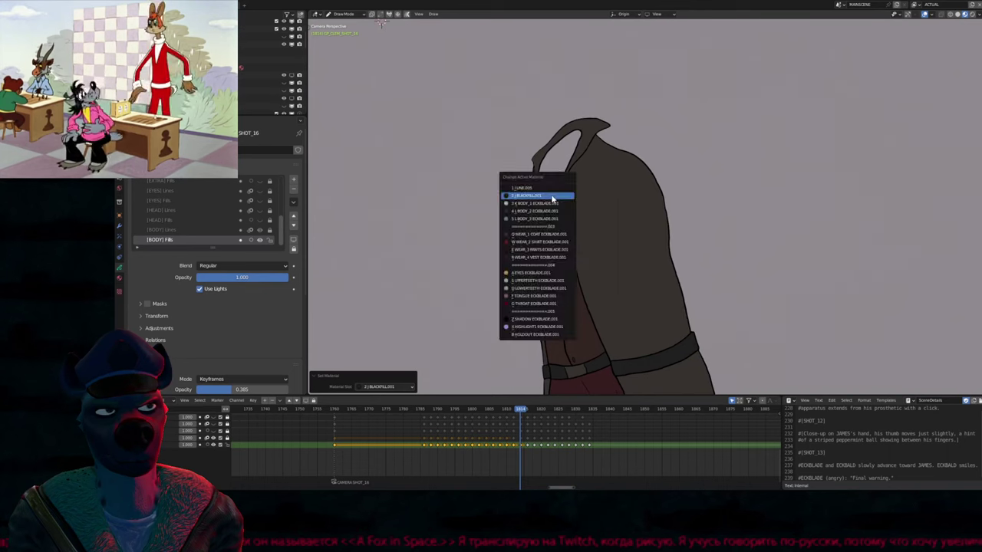
click(550, 196)
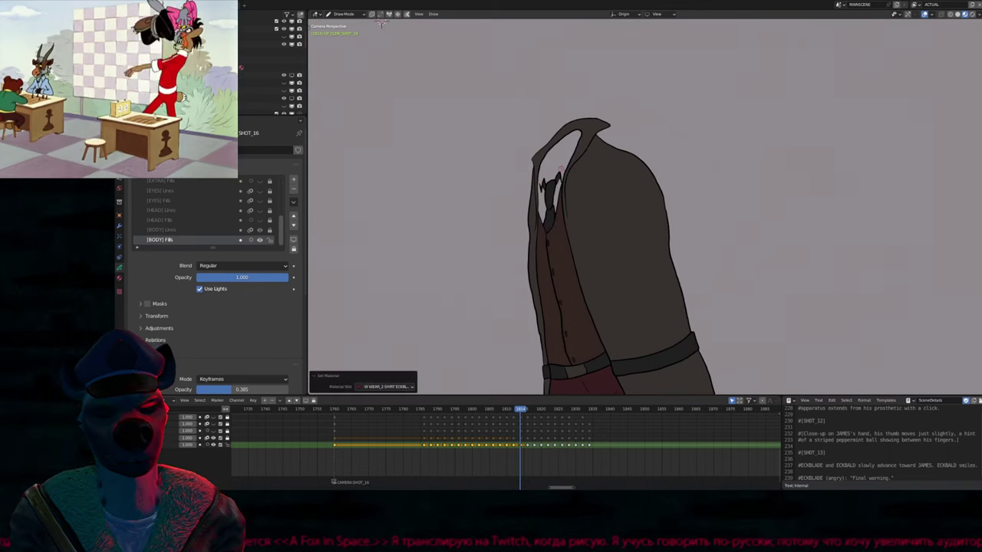
click(569, 202)
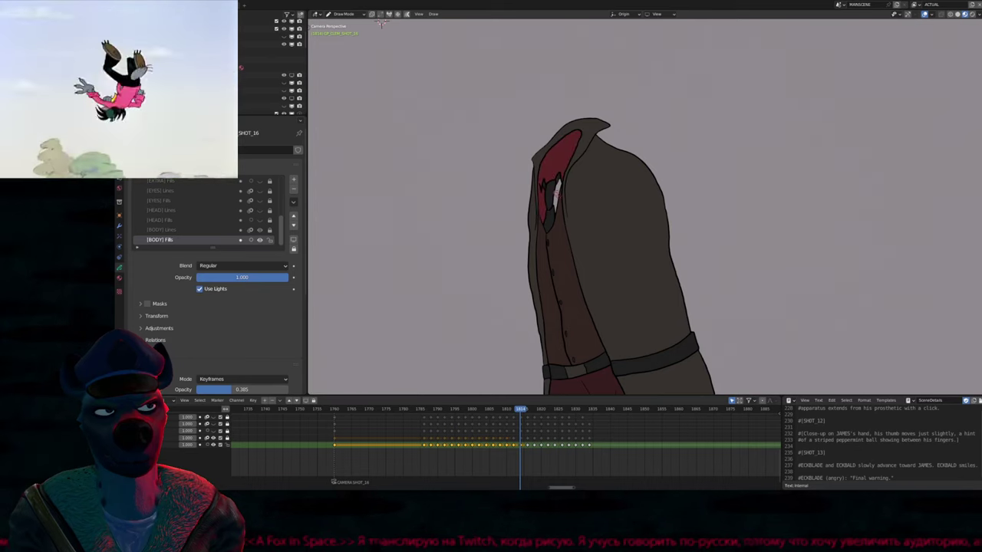
scroll(396, 37, down, 3)
mouse_move(440, 36)
shift+middle_down()
mouse_move(439, 6)
mouse_move(438, 59)
mouse_move(439, 20)
shift+middle_up()
scroll(439, 20, up, 1)
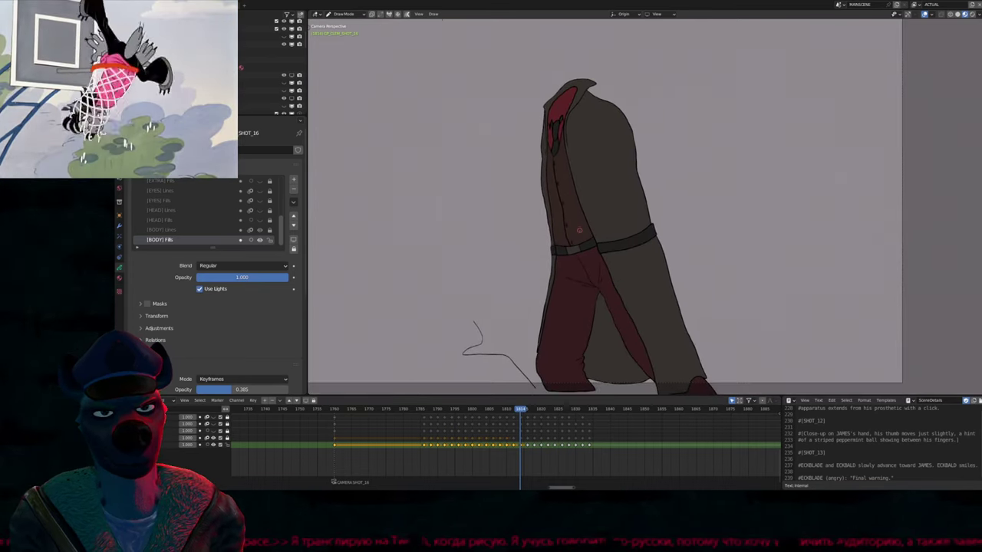
On the next drawing frame, fill a small spot near the belt with black fill
key(Left)
key(Left)
key(Left)
key(Left)
key(Left)
key(Left)
key(Left)
key(Left)
key(Left)
key(Left)
key(Left)
key(Left)
key(Left)
key(Left)
key(Left)
key(Left)
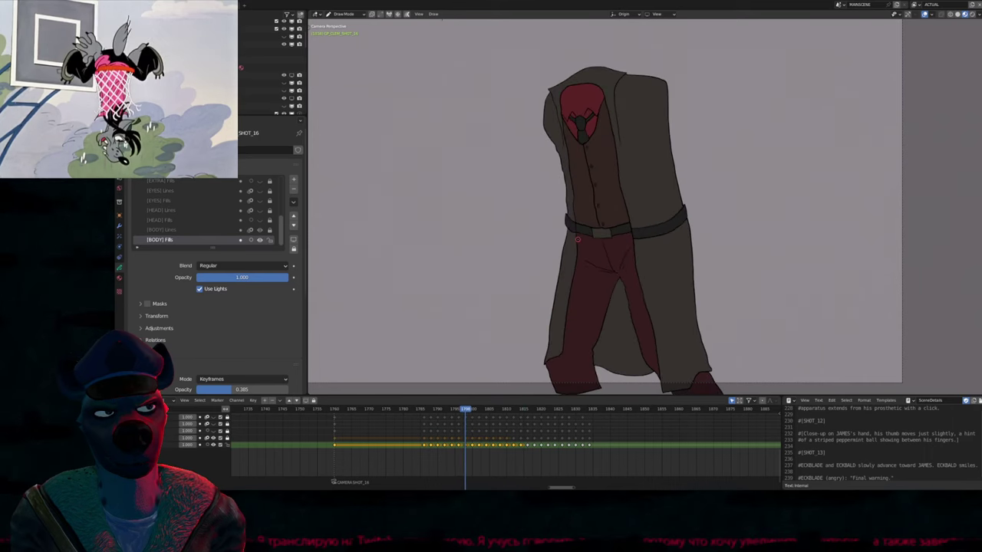
key(Right)
key(Right)
key(Right)
key(Right)
key(Right)
key(Right)
key(Right)
key(Right)
key(Right)
key(Right)
key(Right)
key(Right)
key(Right)
key(Right)
key(Right)
key(Right)
key(Right)
key(Right)
key(Right)
key(Right)
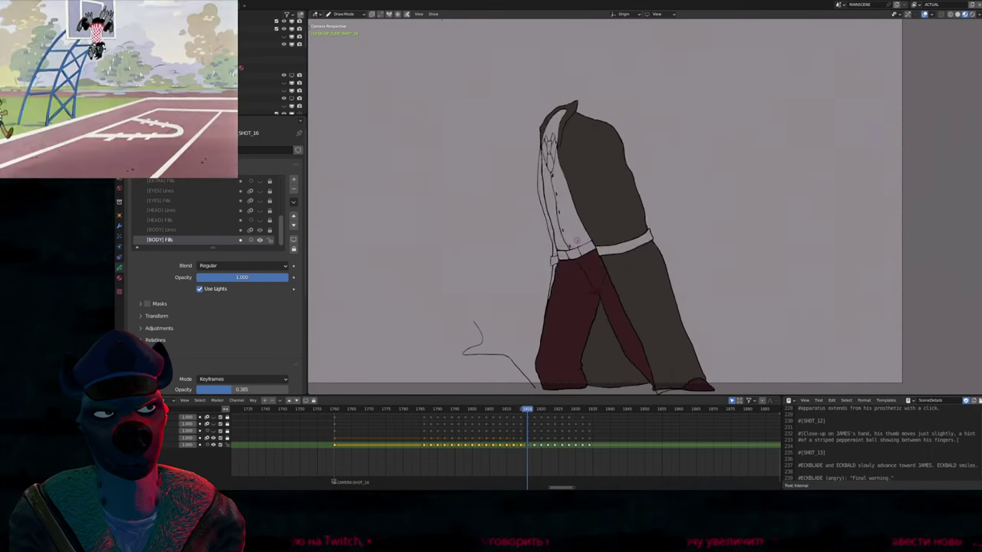
key(Left)
key(Left)
key(Left)
key(Left)
key(Left)
key(Left)
key(Left)
key(Right)
key(Right)
key(Right)
key(Right)
key(Right)
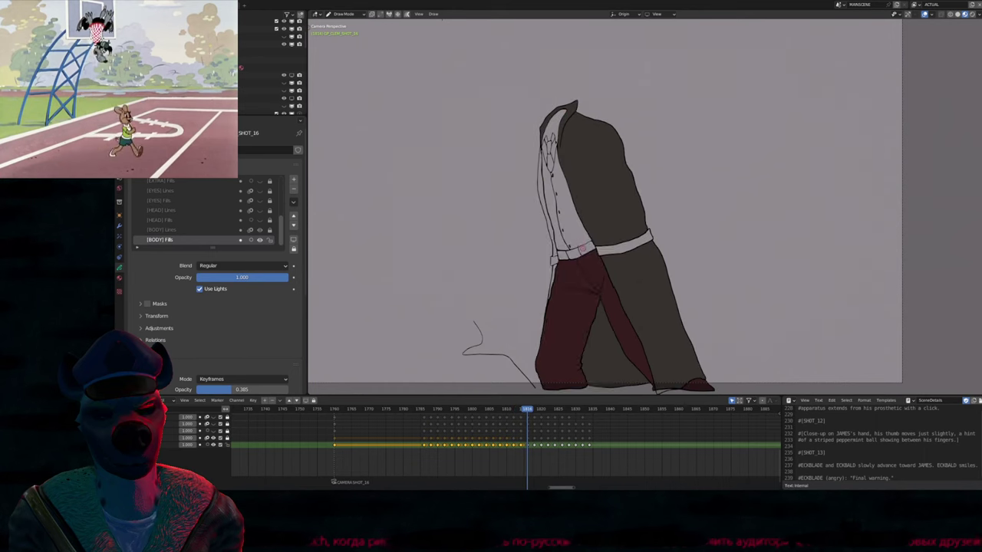
key(u)
click(589, 260)
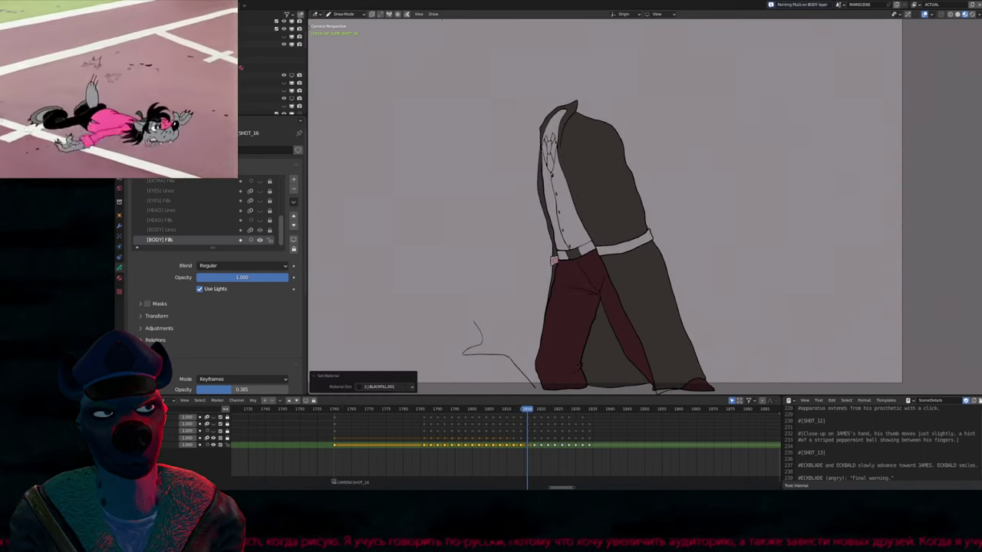
click(562, 258)
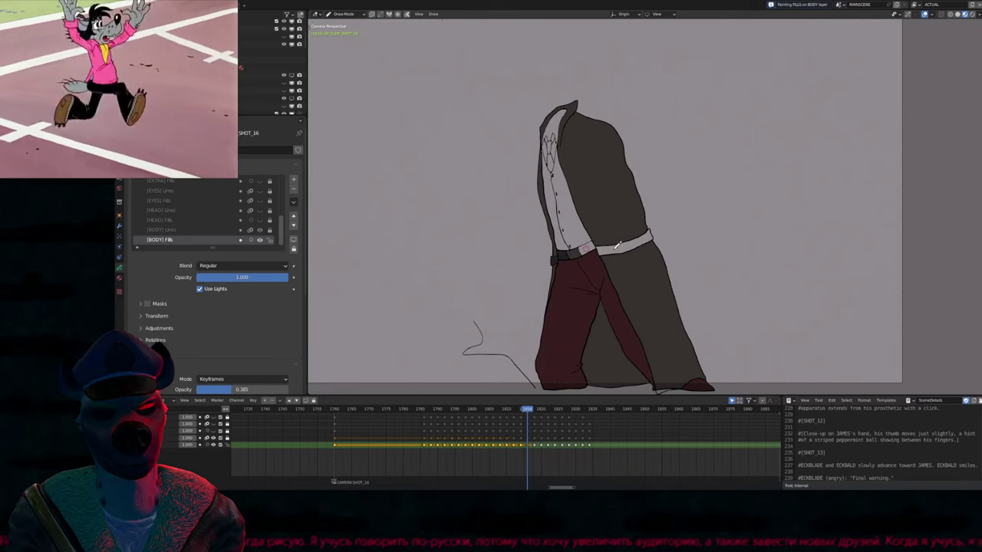
Fill the vest and the small gap below the collar dark red
key(u)
click(571, 213)
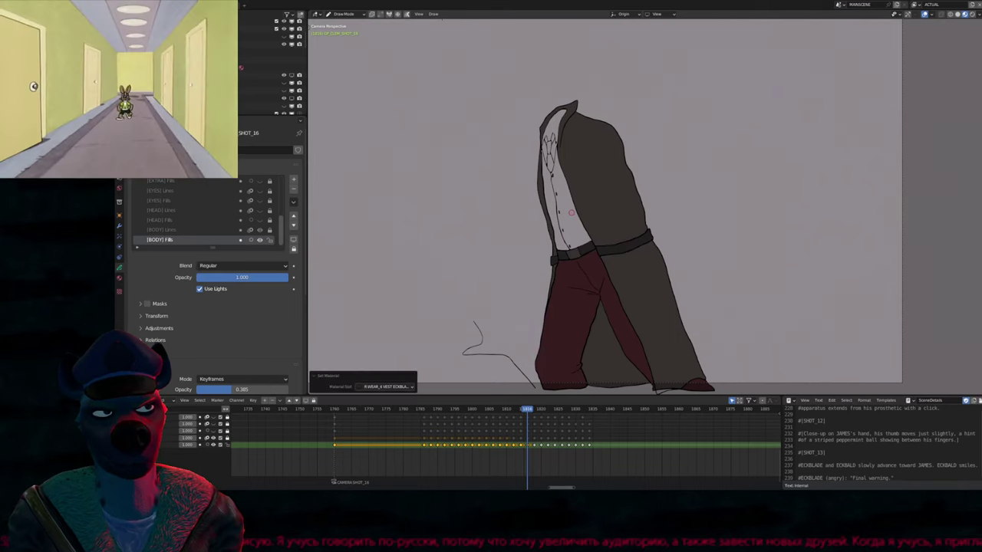
click(571, 212)
click(549, 162)
scroll(550, 162, up, 5)
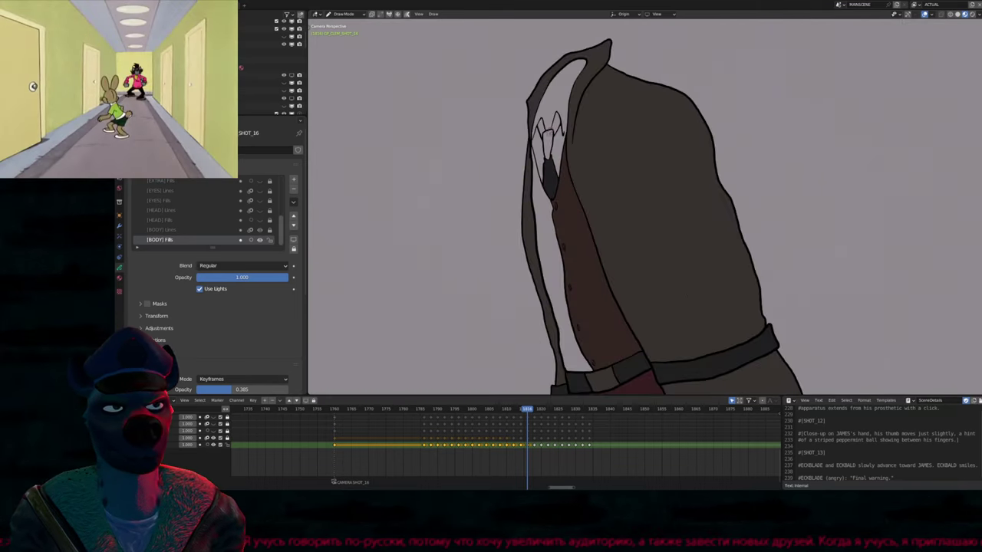
click(547, 132)
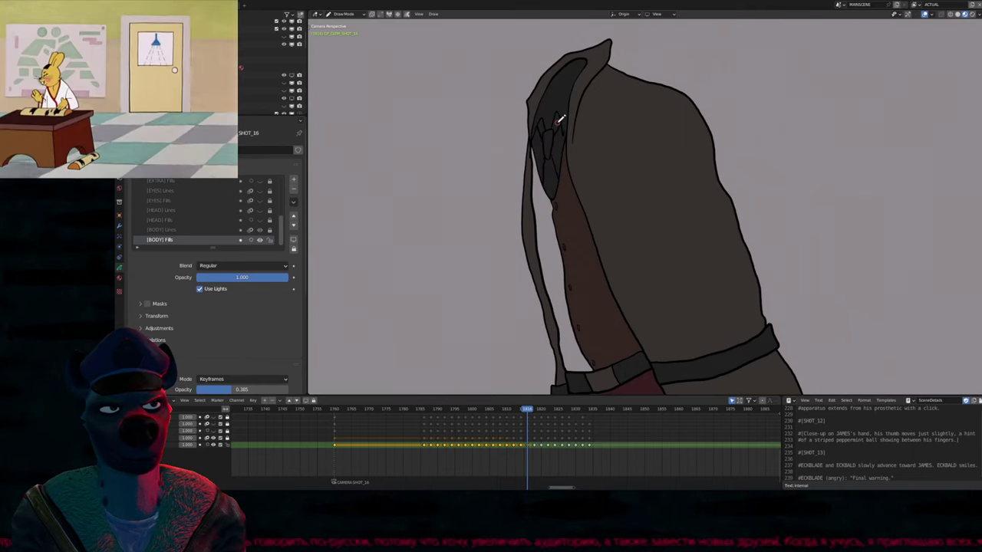
Fill the tie area inside the hood opening
click(559, 154)
key(ctrl+z)
scroll(561, 168, down, 5)
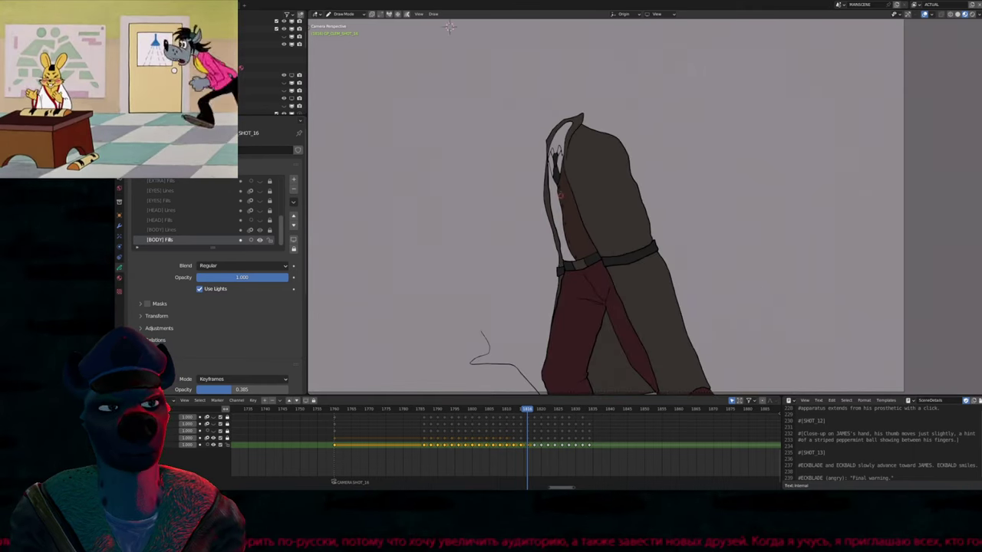
click(558, 151)
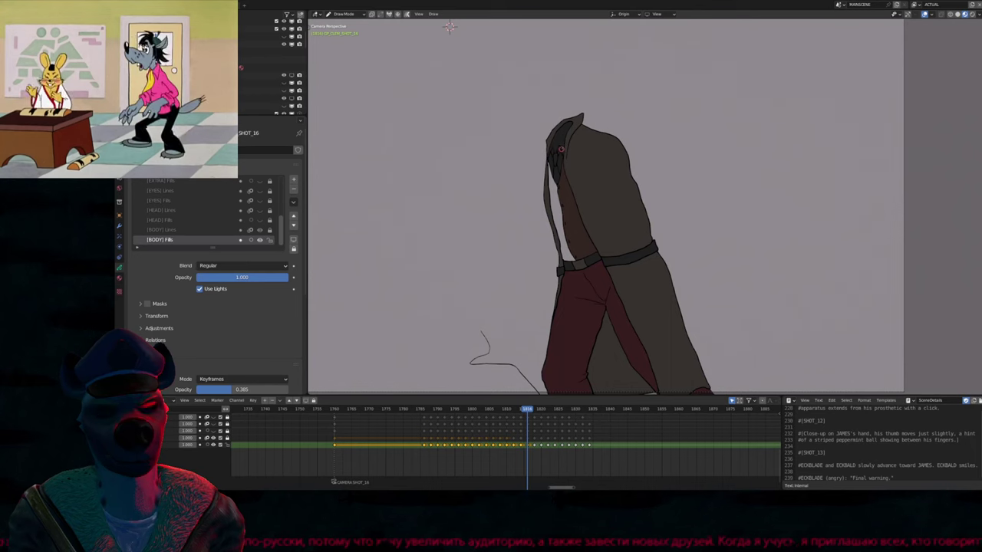
key(ctrl+z)
click(570, 142)
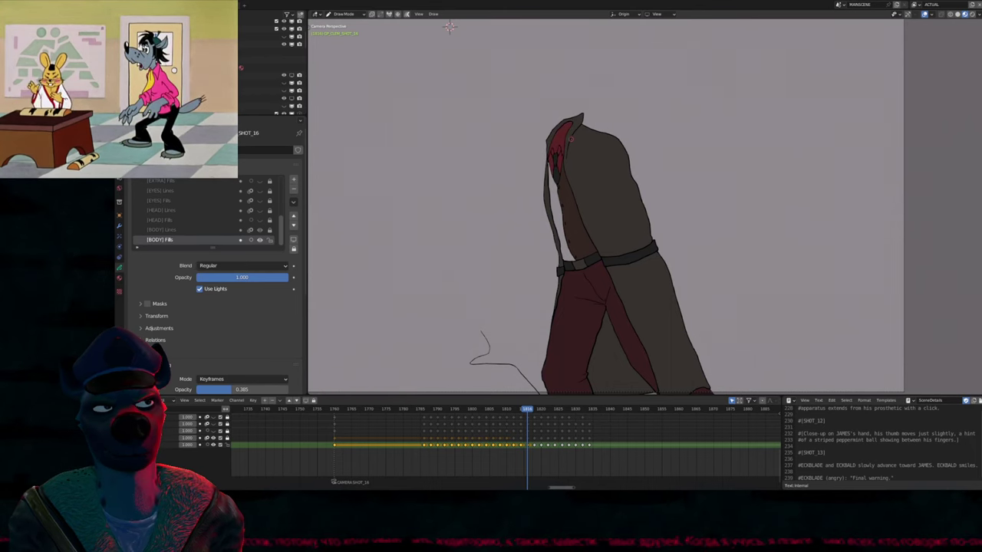
scroll(570, 140, up, 5)
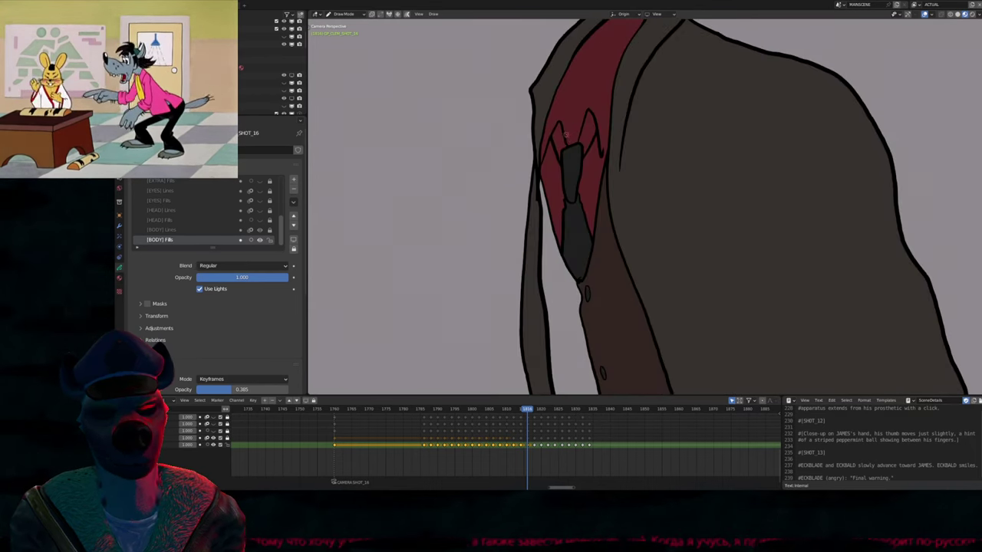
scroll(566, 134, up, 2)
Fill the tie shape black with BLACKFILL.001 on the [BODY] Fills layer
key(Page_Up)
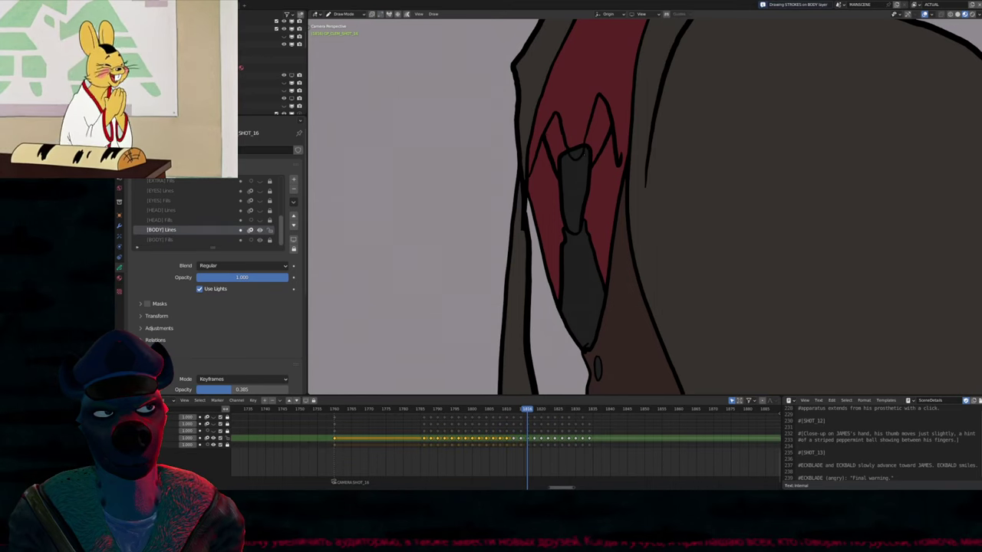
key(Page_Down)
key(u)
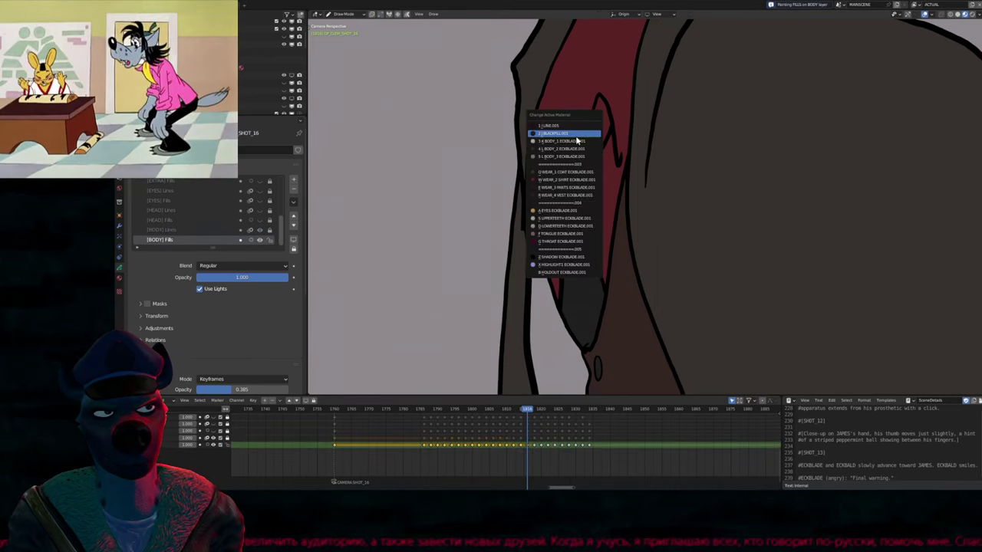
click(576, 141)
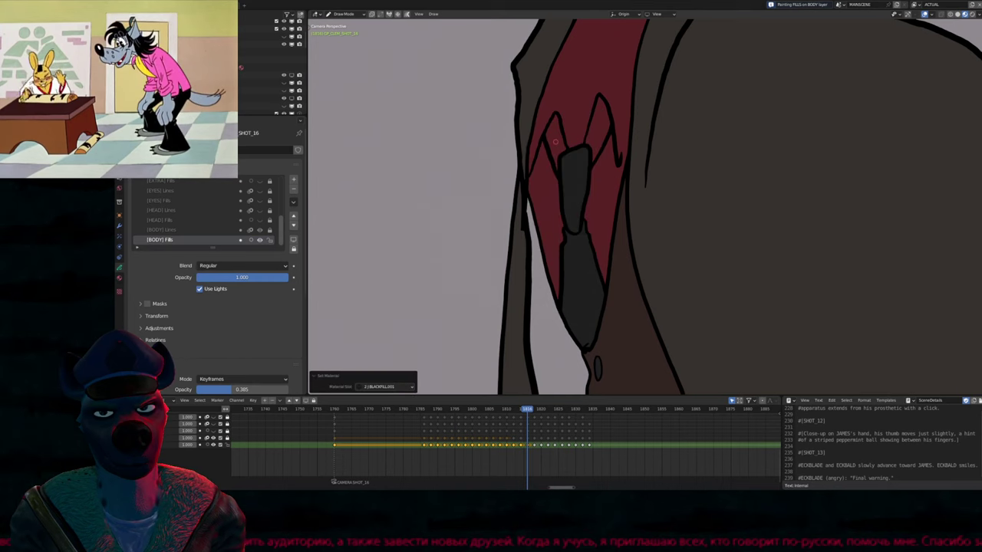
click(555, 141)
Fill the coat's left strip dark
scroll(596, 130, down, 5)
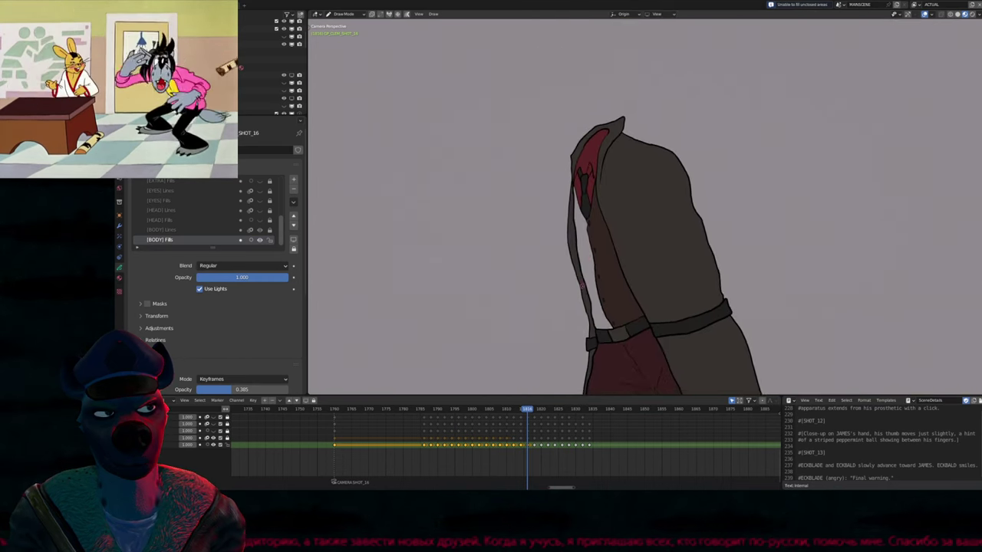
key(u)
click(586, 255)
click(586, 255)
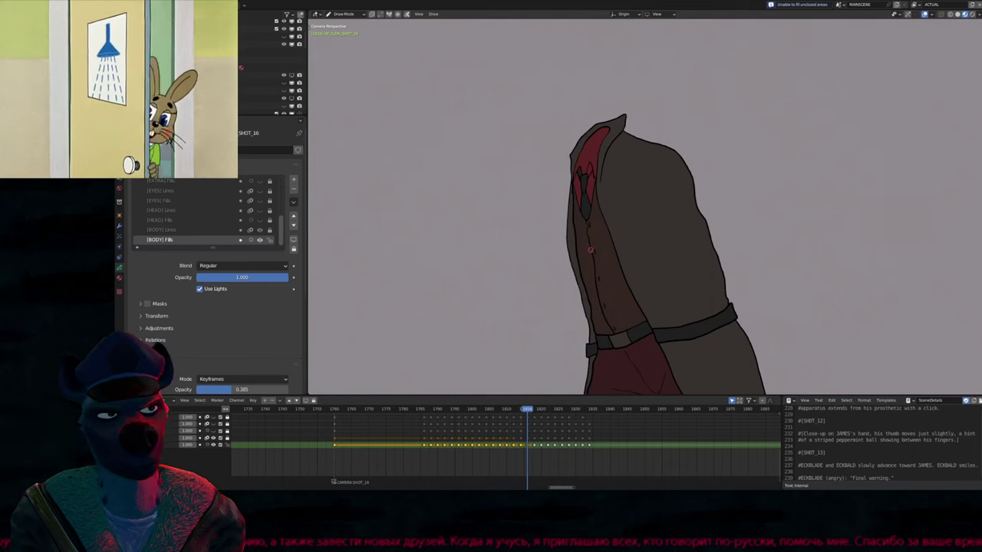
shift+middle_drag(586, 256, 556, 209)
key(Left)
key(Left)
key(Left)
key(Left)
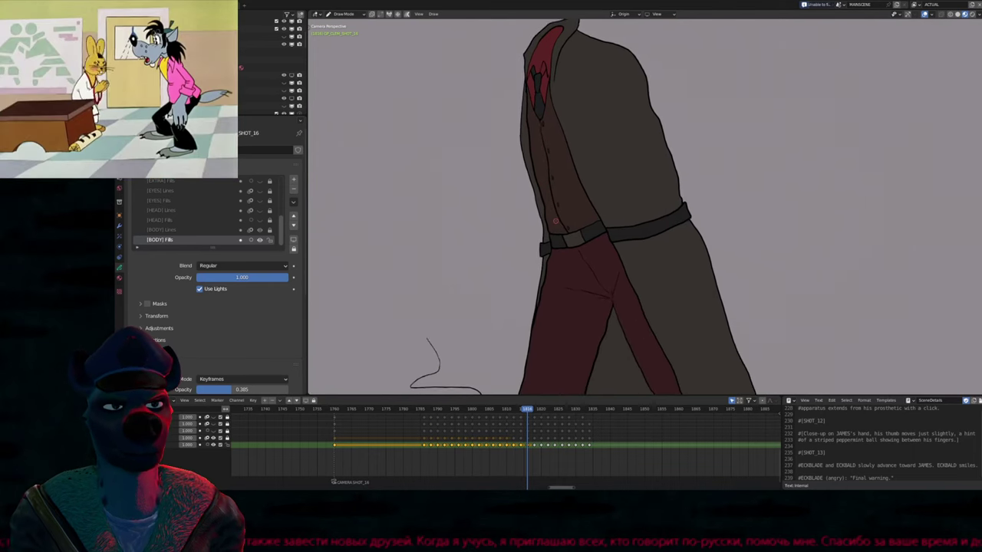
In Edit Mode, select all strokes and simplify them with Shift+S on each of several frames
key(Left)
key(Left)
key(Tab)
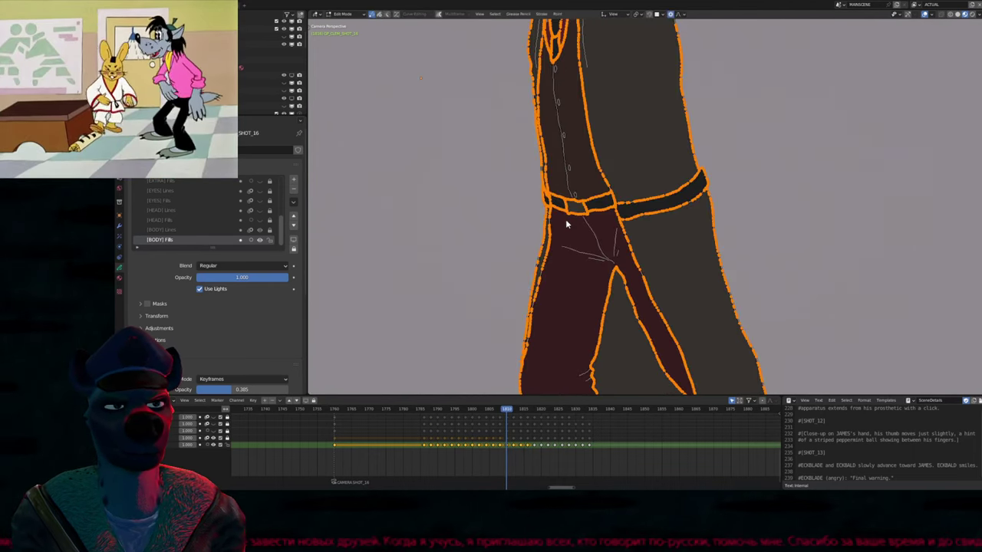
key(Right)
key(Right)
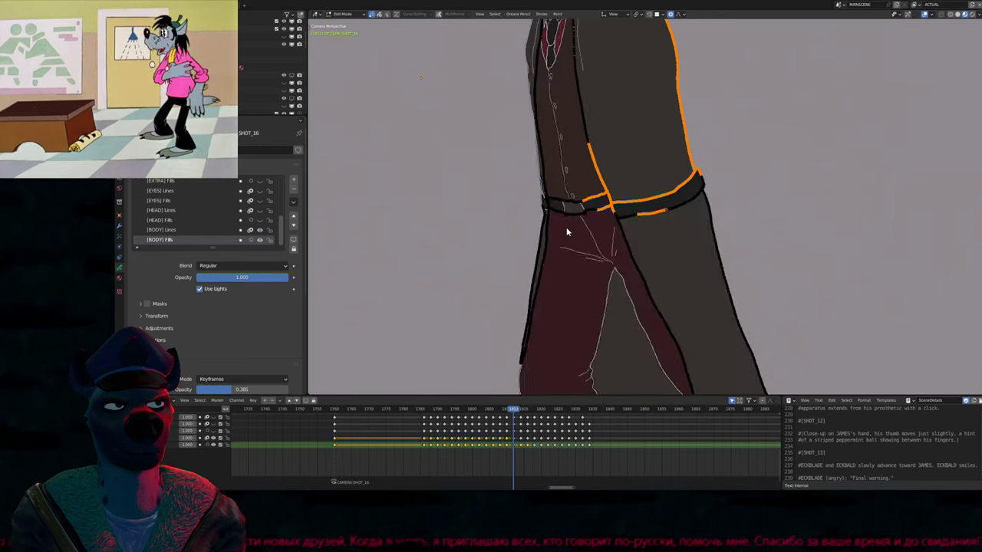
key(shift+s)
key(Right)
key(Right)
key(a)
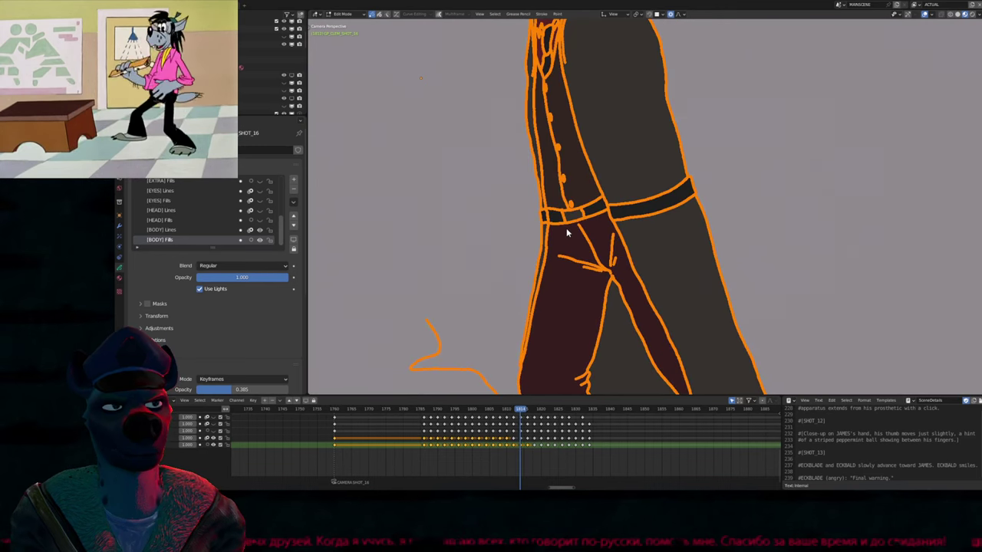
key(shift+s)
key(Right)
key(Right)
key(a)
key(shift+s)
key(Right)
key(Right)
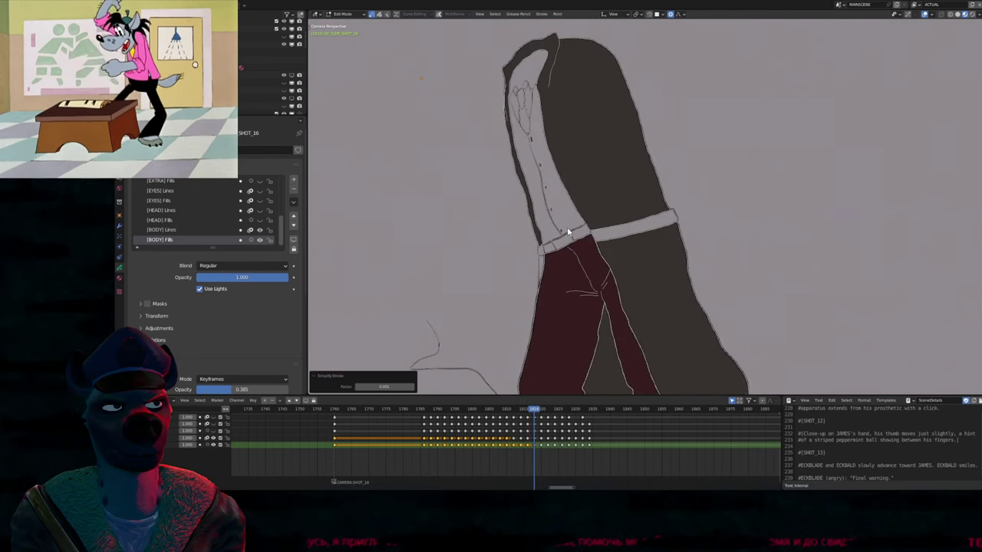
Back in Draw Mode, fill the belt and the hood interior with the black fill material
key(Tab)
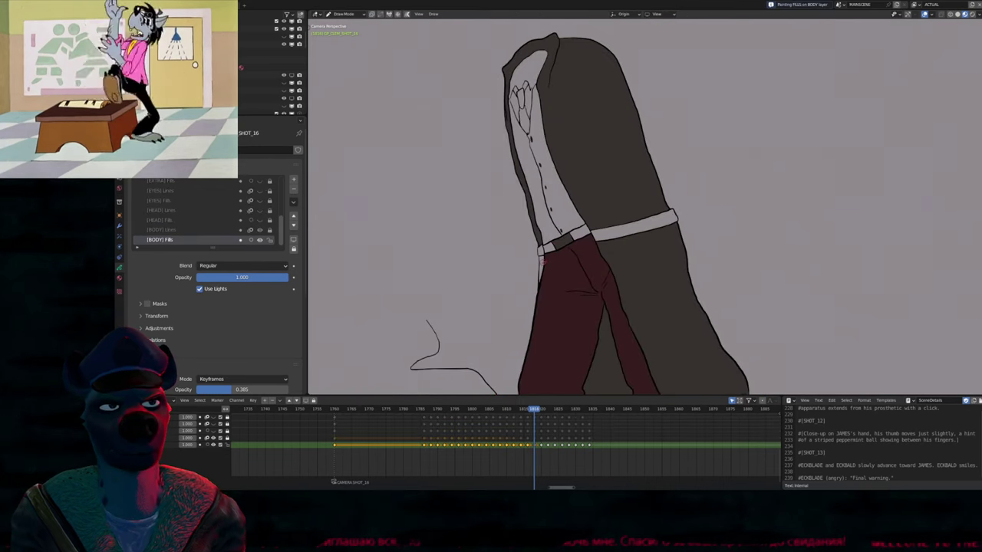
key(u)
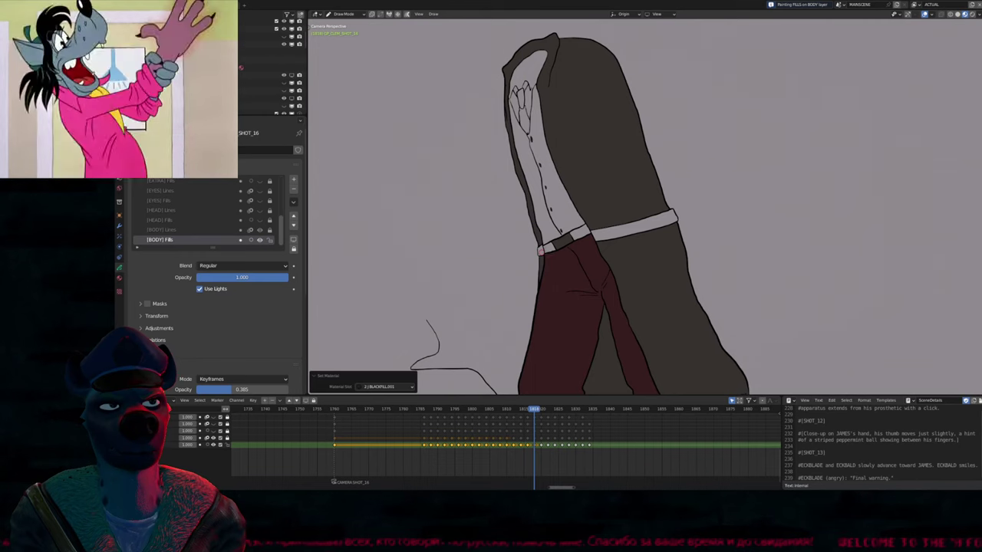
key(ctrl+z)
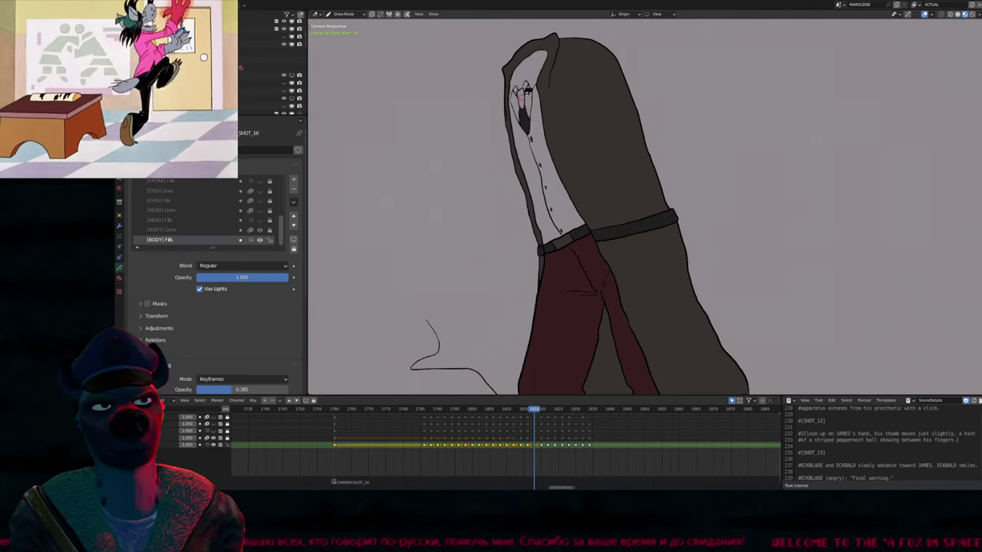
click(514, 89)
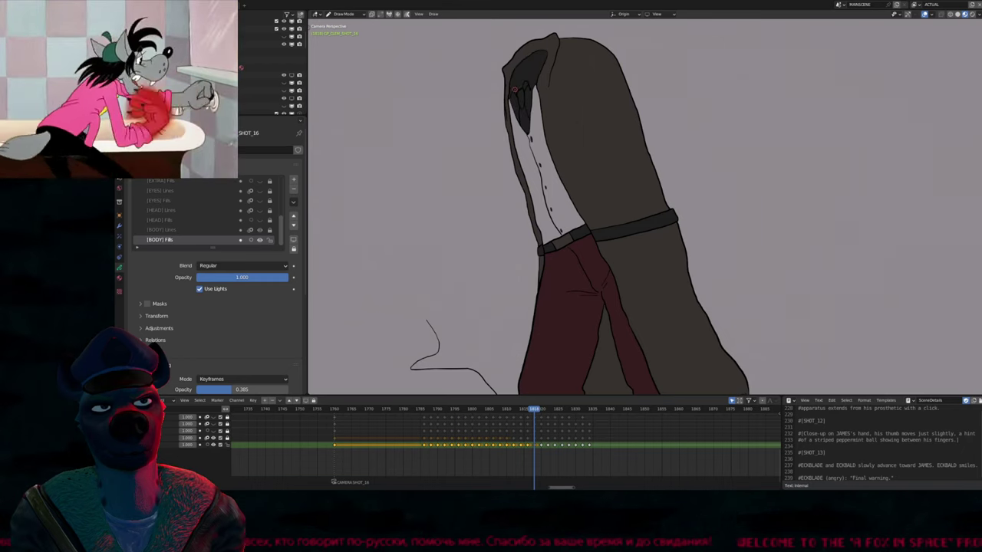
scroll(516, 88, up, 5)
click(161, 229)
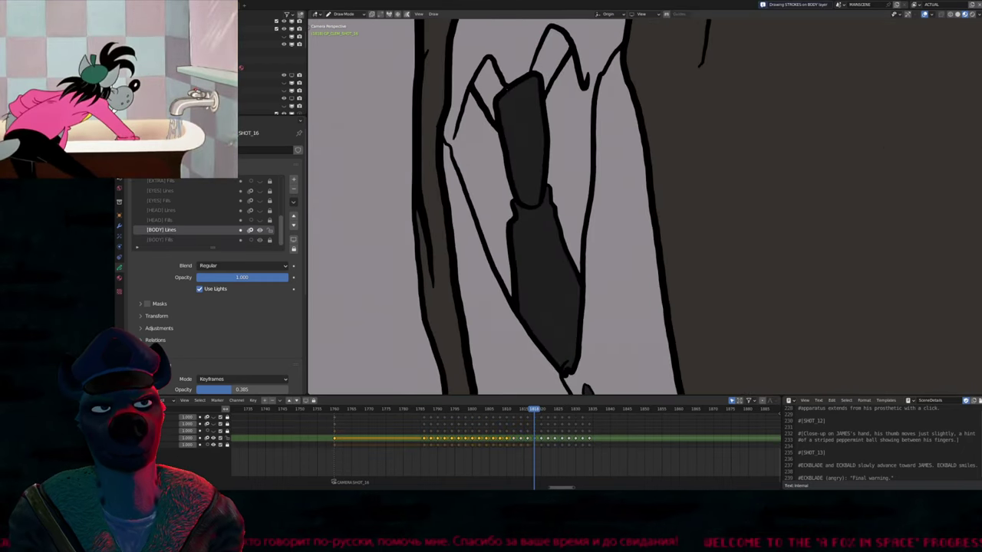
scroll(523, 89, down, 5)
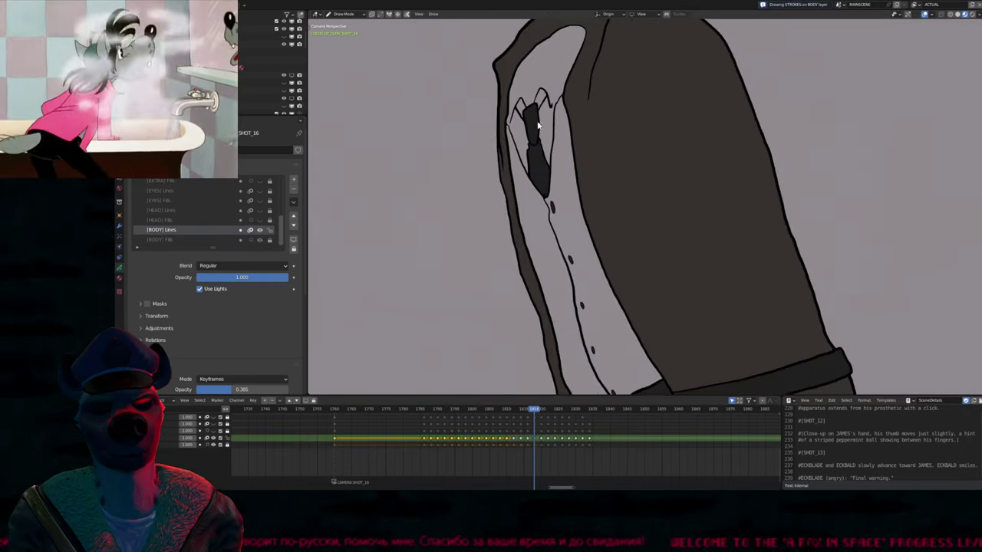
Fill the tie and its light patches black, and the collar red with the vest material
click(542, 100)
click(543, 95)
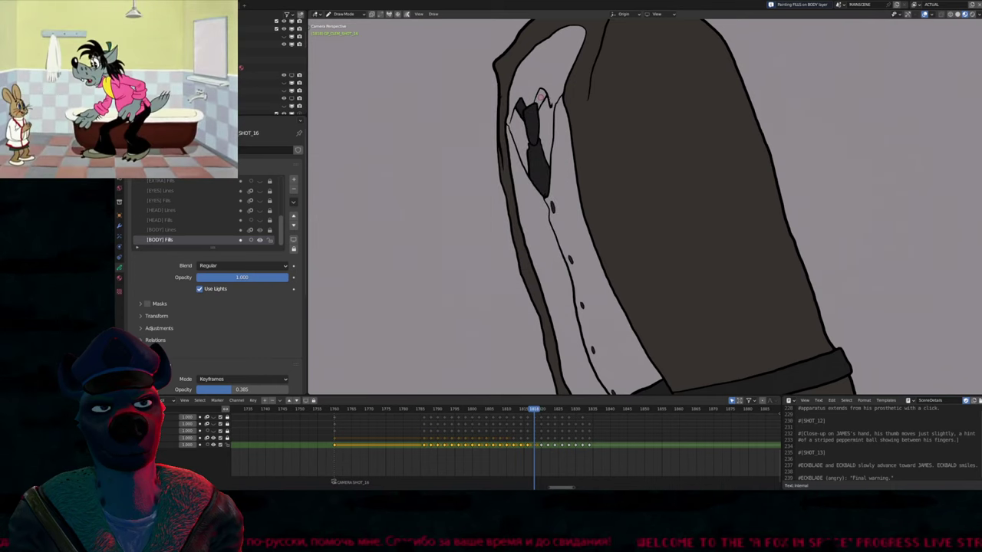
click(540, 97)
click(558, 90)
scroll(560, 100, down, 4)
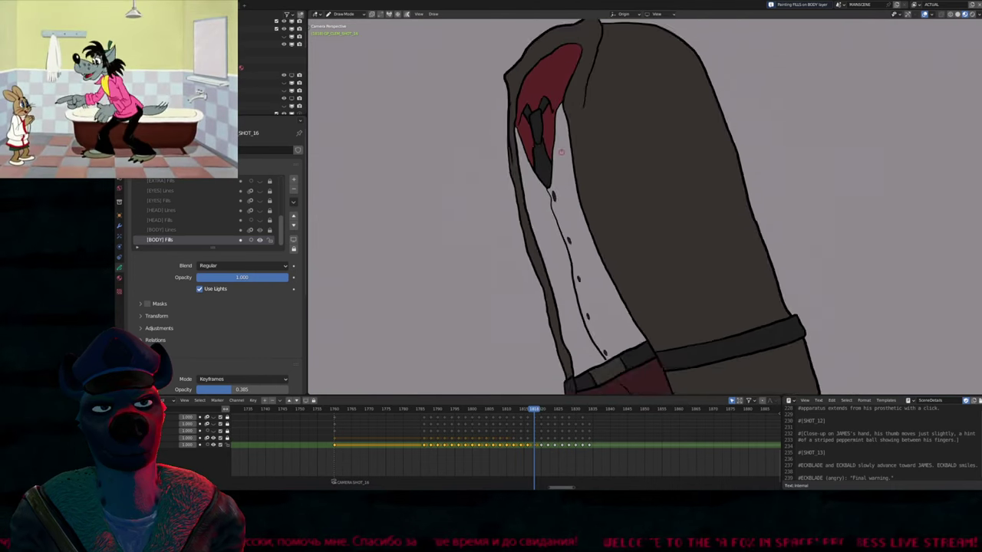
key(u)
click(571, 193)
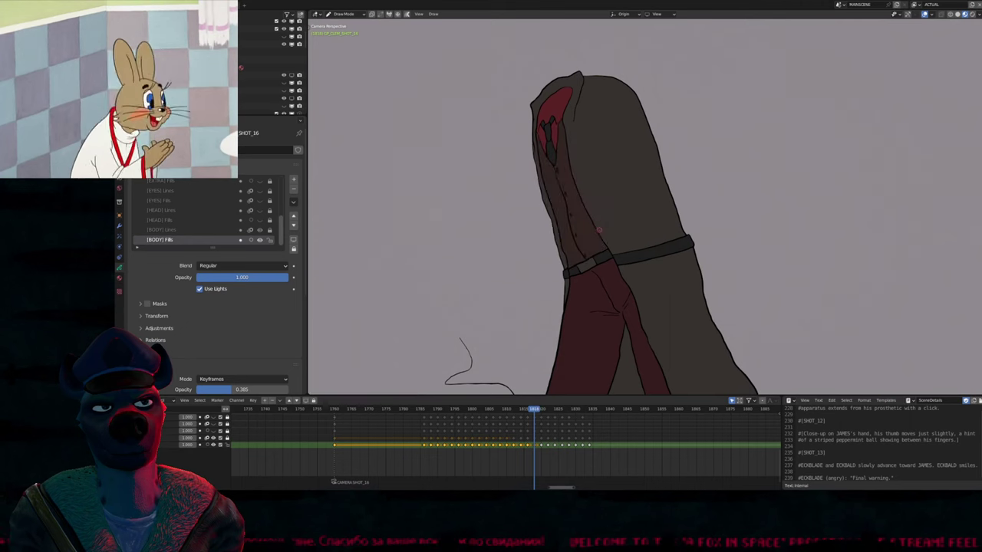
shift+middle_drag(606, 256, 587, 180)
Select all strokes on the frame in Edit Mode, then move to frame 1820
key(Tab)
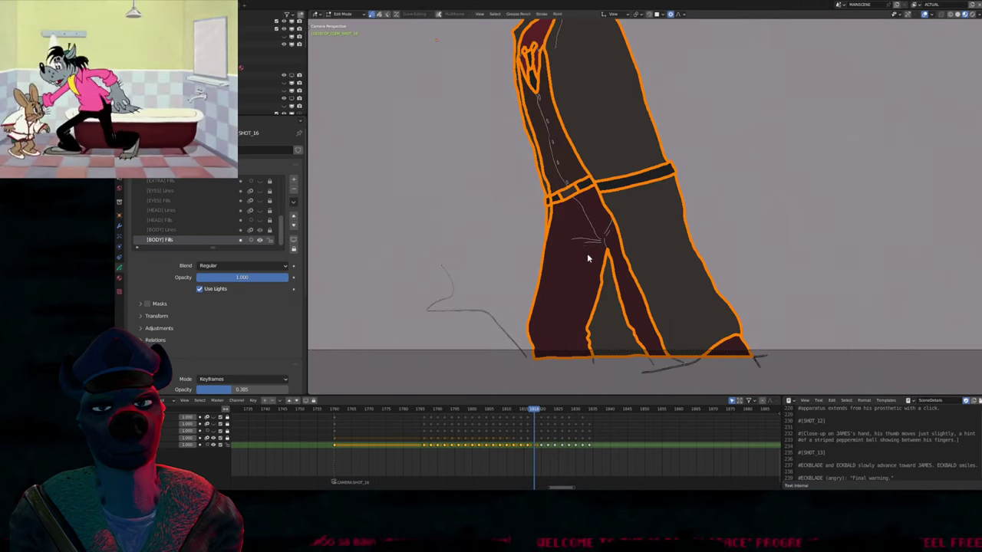
key(a)
key(Tab)
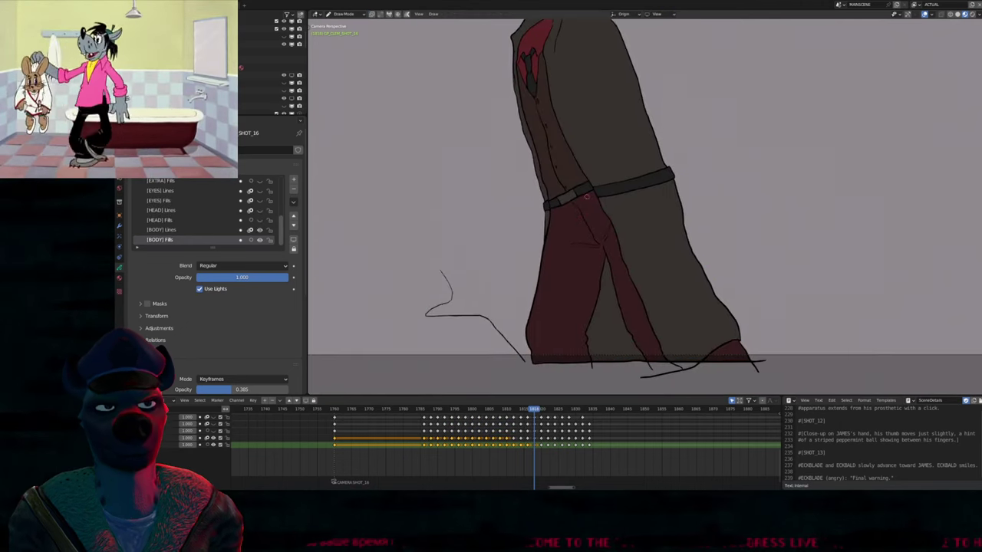
key(Left)
key(Left)
key(Right)
key(Right)
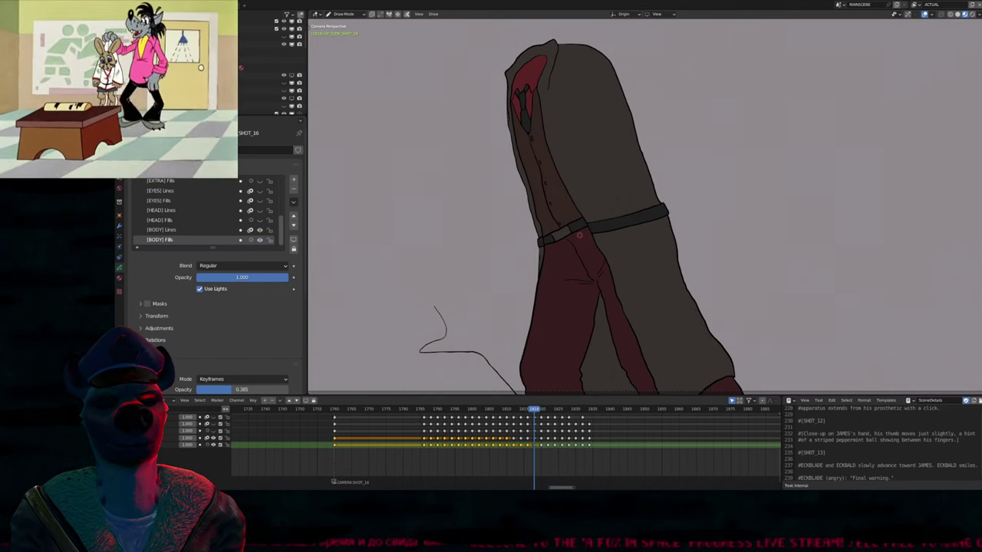
key(Right)
key(Right)
Fill the belt dark grey with the coat material and the shirt area with the vest material
key(u)
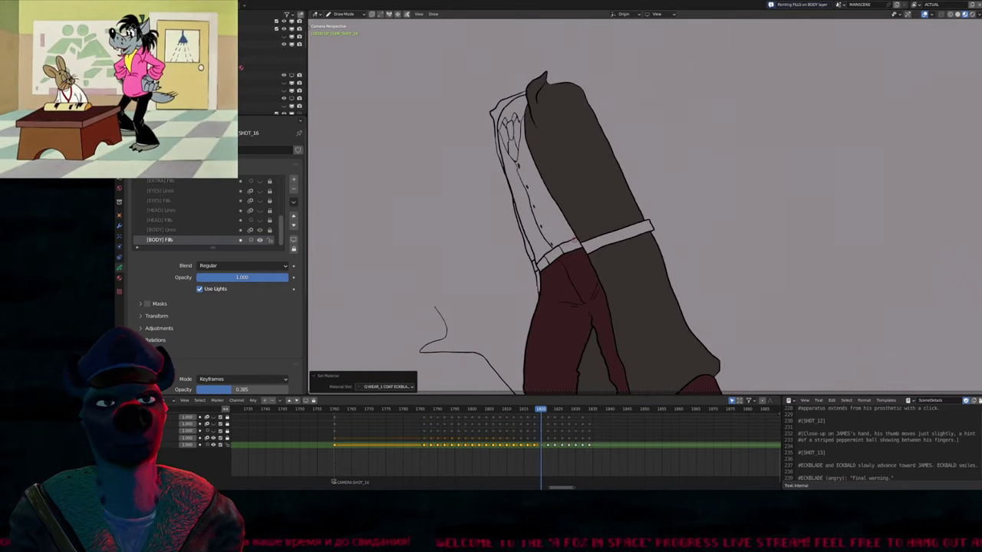
click(556, 252)
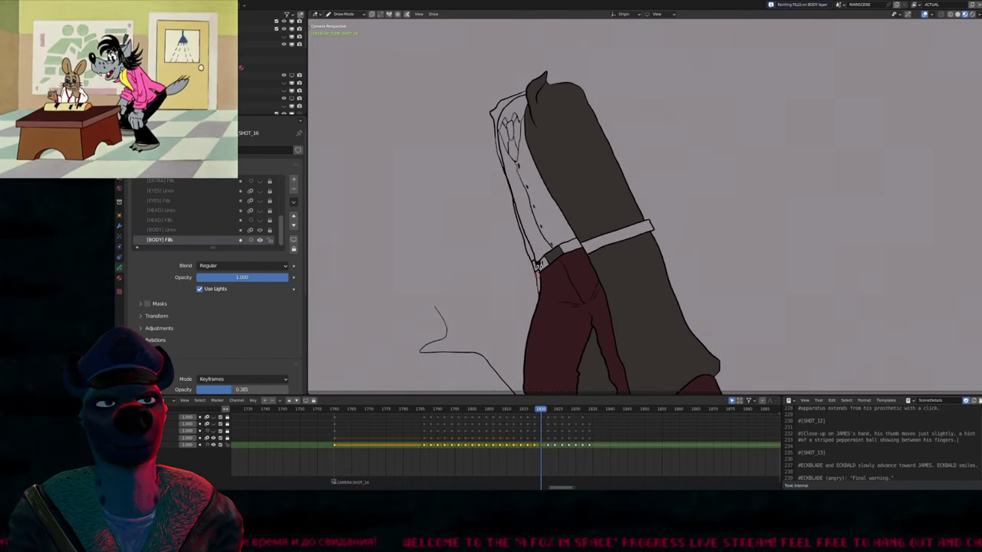
click(538, 267)
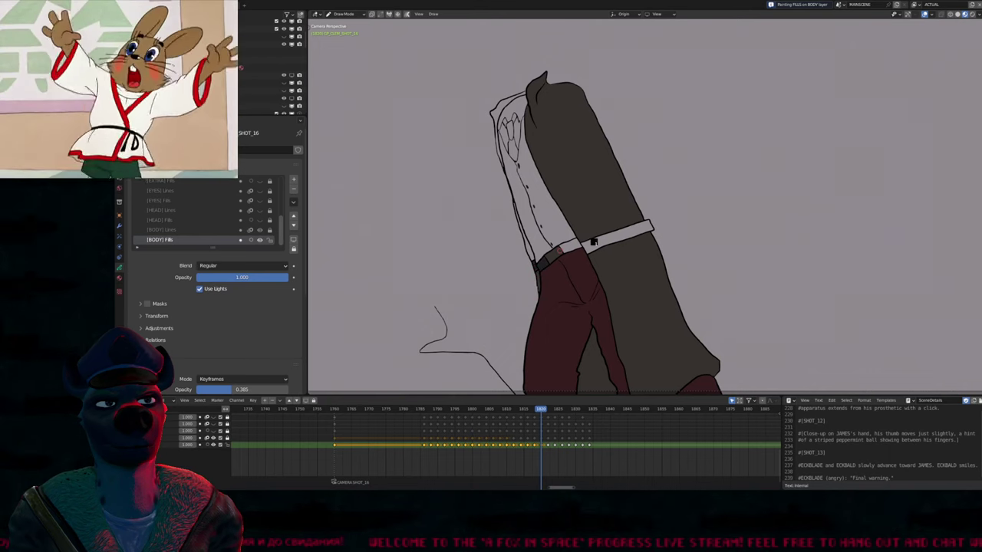
click(591, 243)
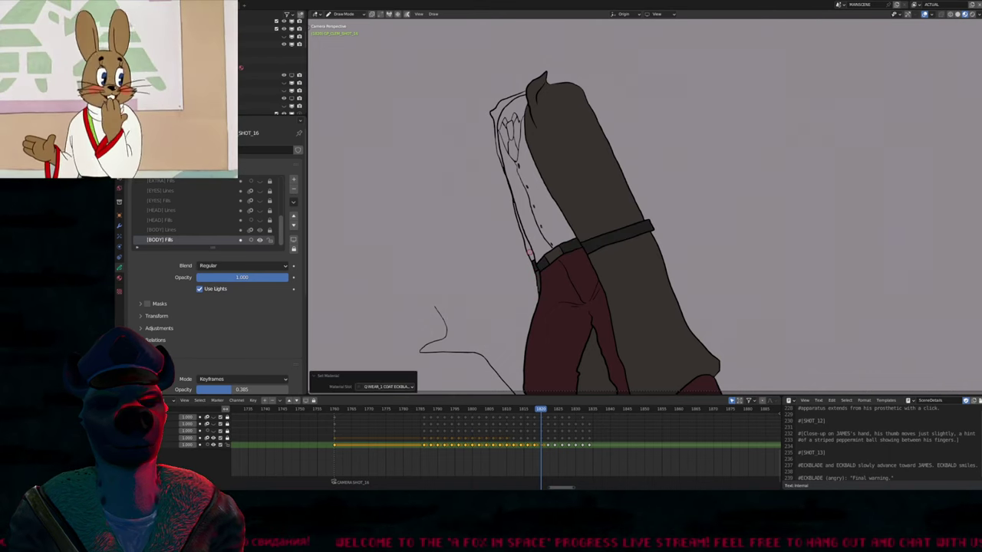
click(533, 230)
click(544, 196)
scroll(544, 197, up, 3)
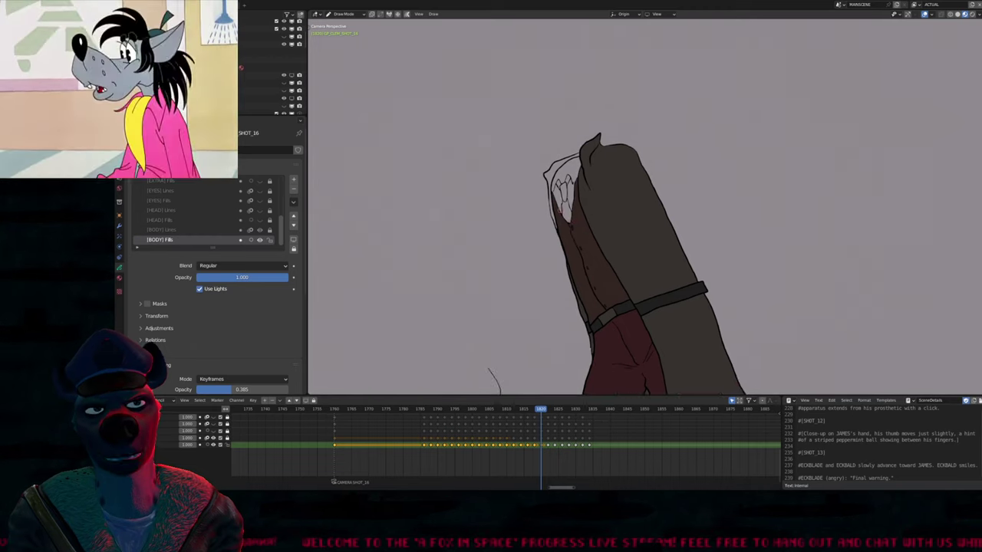
Fill the white area inside the collar with the black fill material
click(547, 154)
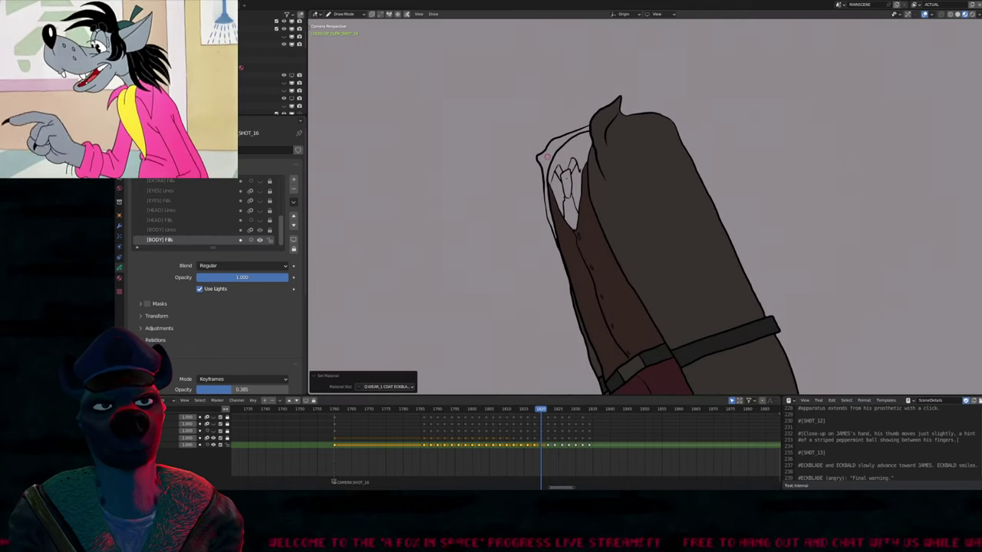
click(554, 167)
click(565, 177)
click(565, 178)
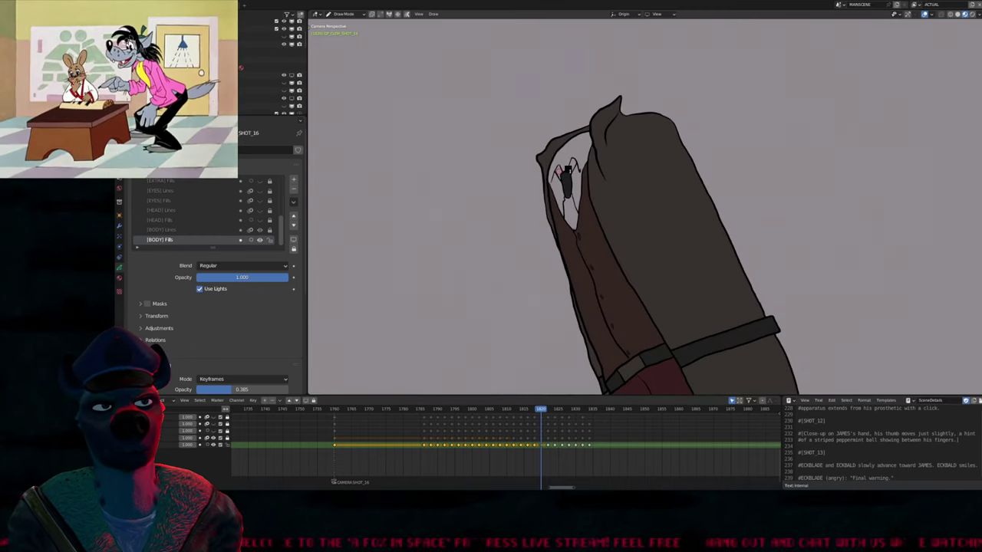
click(566, 175)
key(ctrl+z)
key(ctrl+Tab)
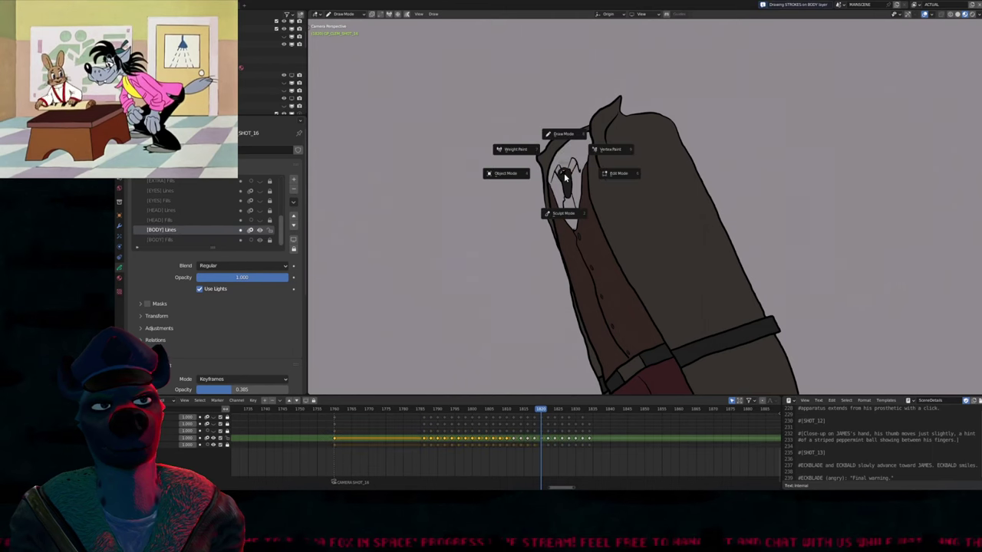
scroll(565, 177, up, 4)
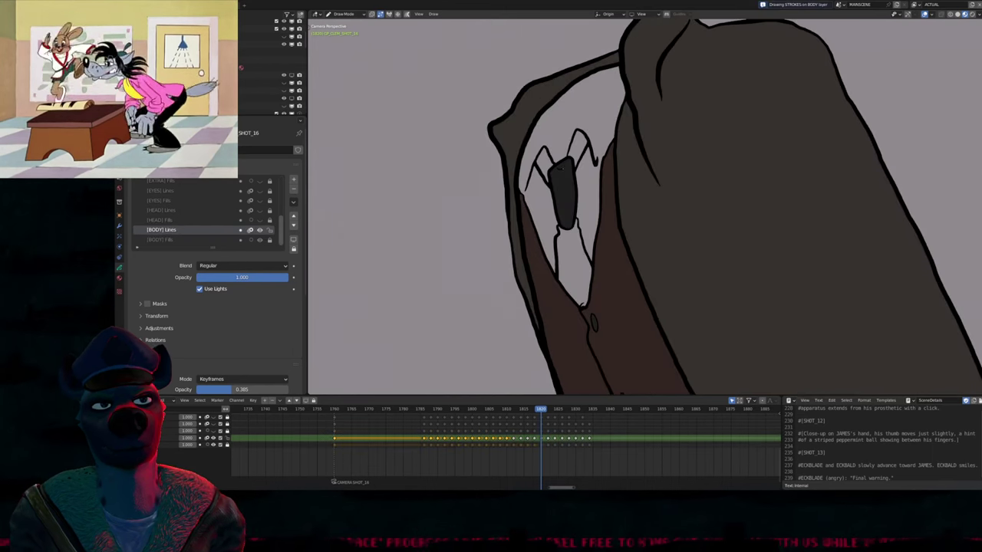
scroll(565, 176, down, 4)
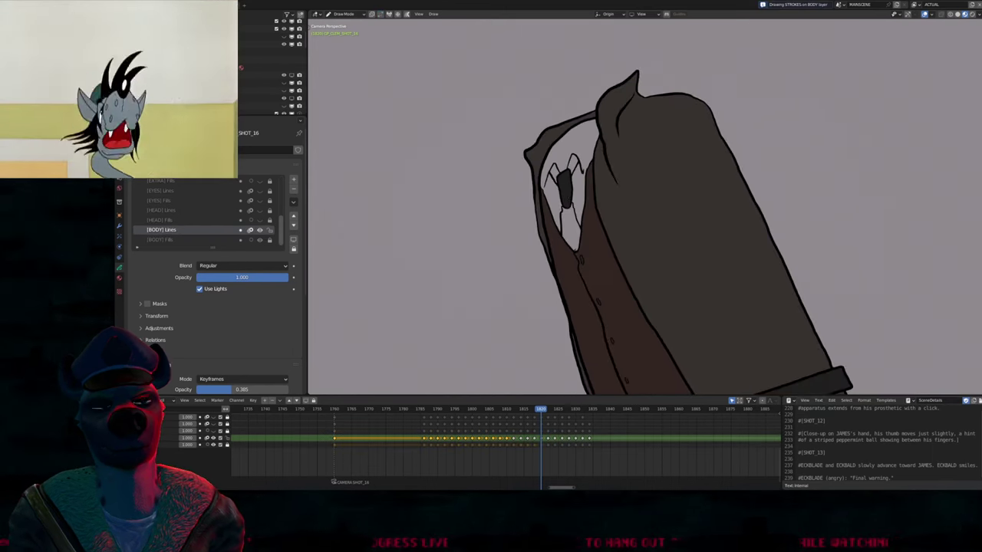
Return to the [BODY] Fills layer and choose a fill material
key(Page_Down)
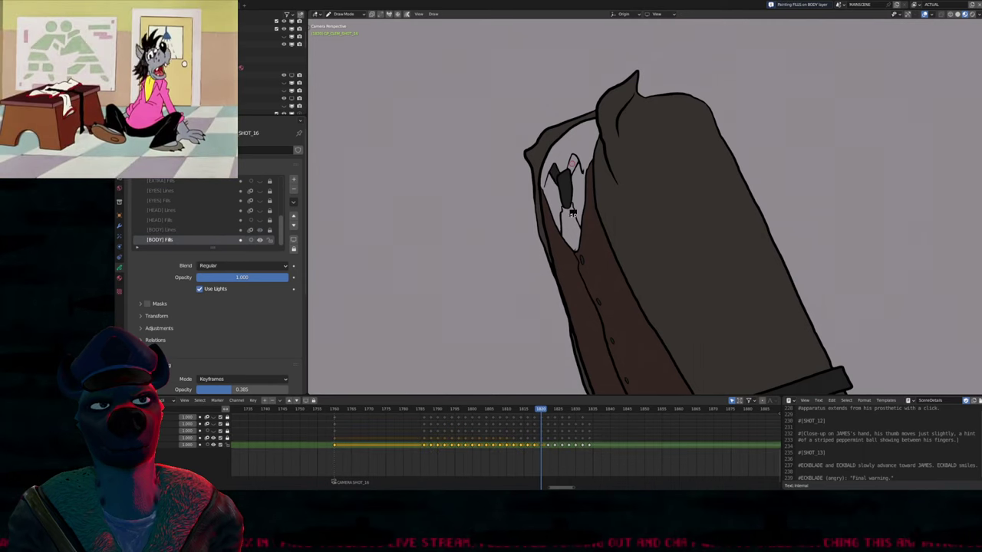
scroll(571, 222, down, 3)
key(u)
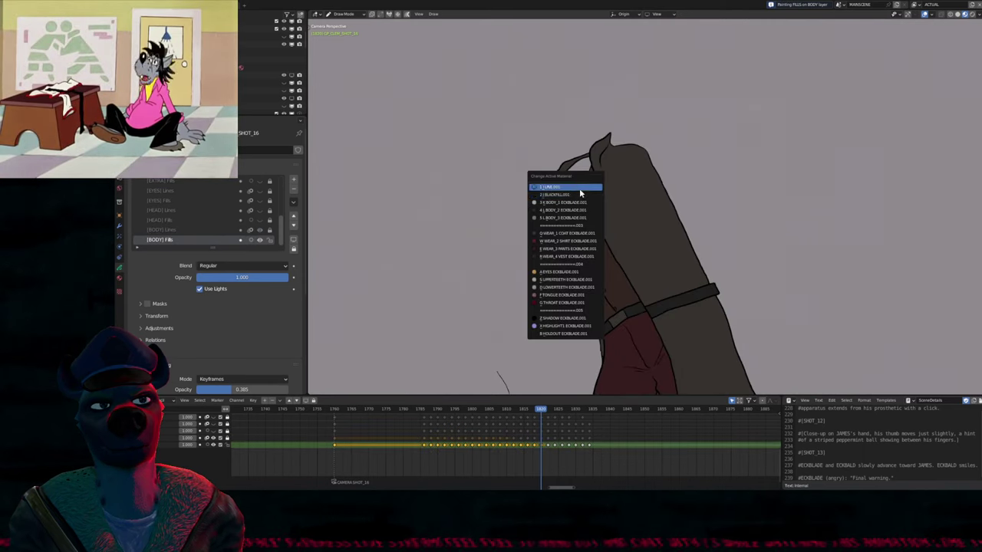
click(578, 172)
scroll(577, 172, down, 4)
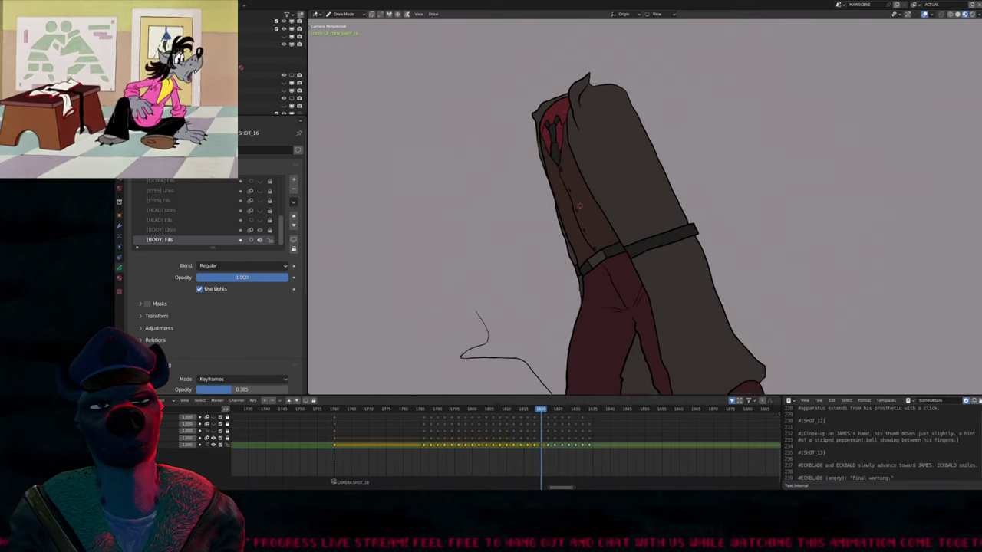
scroll(614, 218, down, 1)
On an earlier frame, try filling the red hood interior with BLACKFILL.001, then undo it
key(Left)
key(Left)
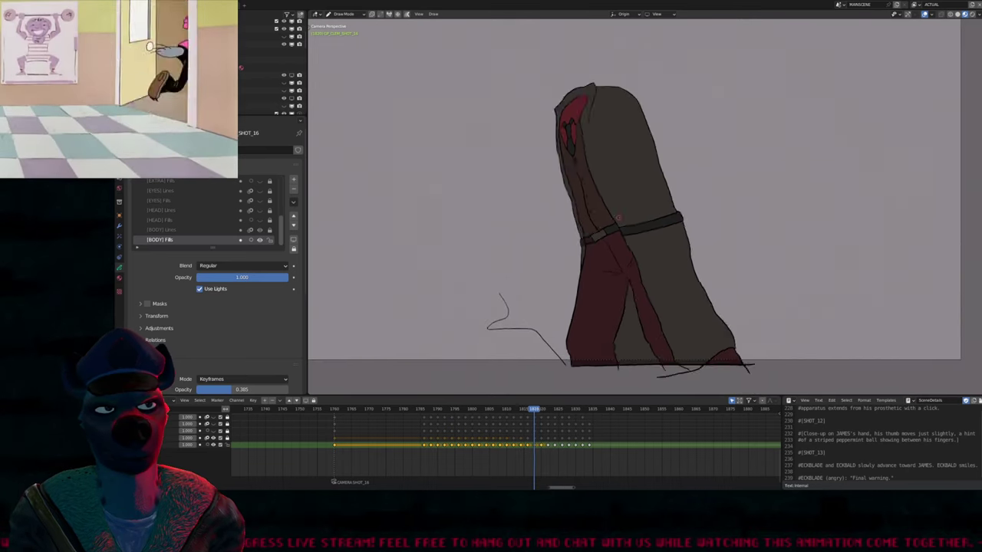
key(Right)
key(Right)
key(Left)
key(Left)
key(Left)
key(Left)
key(Left)
key(Left)
scroll(606, 220, up, 4)
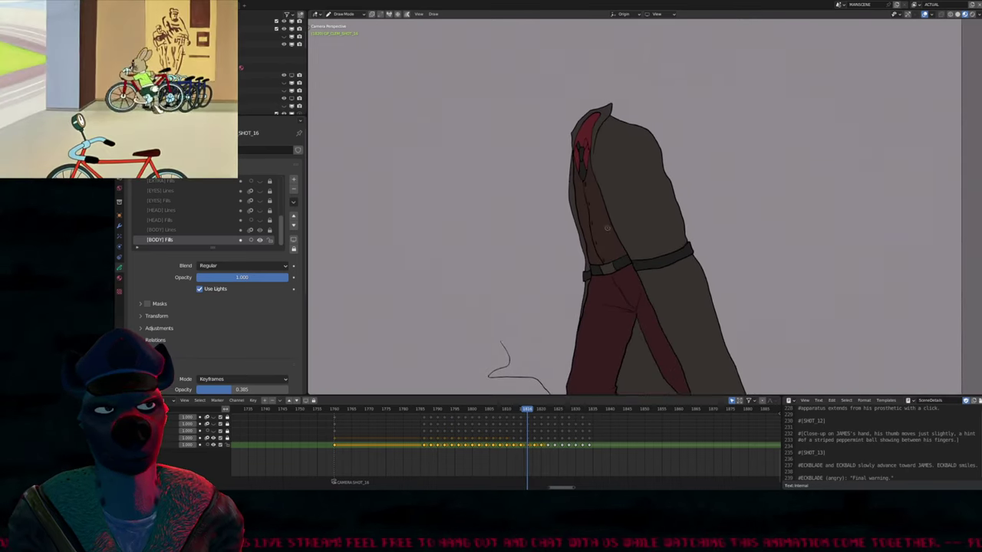
key(u)
click(594, 219)
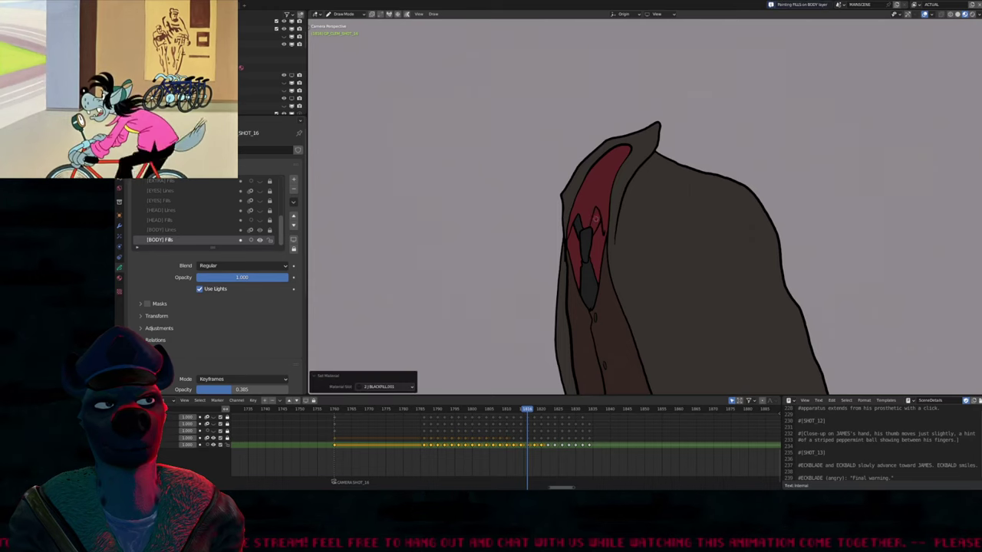
click(595, 218)
key(ctrl+z)
scroll(597, 206, up, 1)
Draw a short line over the red hood interior on the [BODY] Lines layer, then return to [BODY] Fills
key(Tab)
scroll(597, 206, up, 2)
key(Tab)
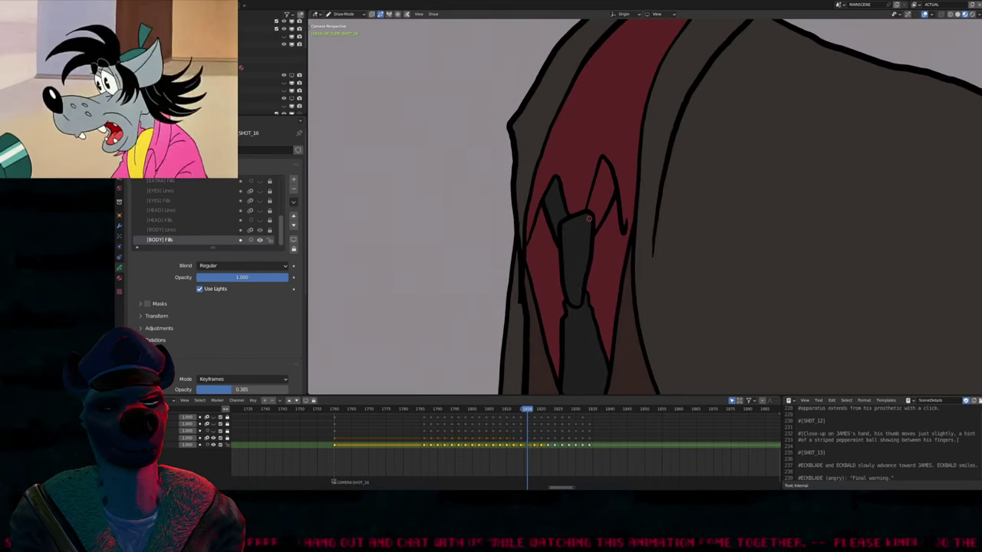
key(Page_Up)
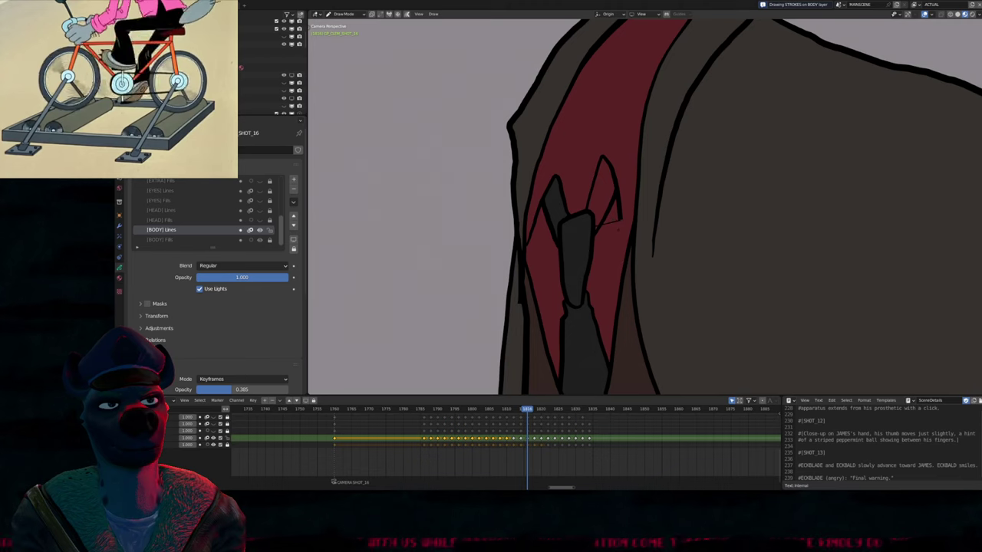
drag(620, 218, 626, 231)
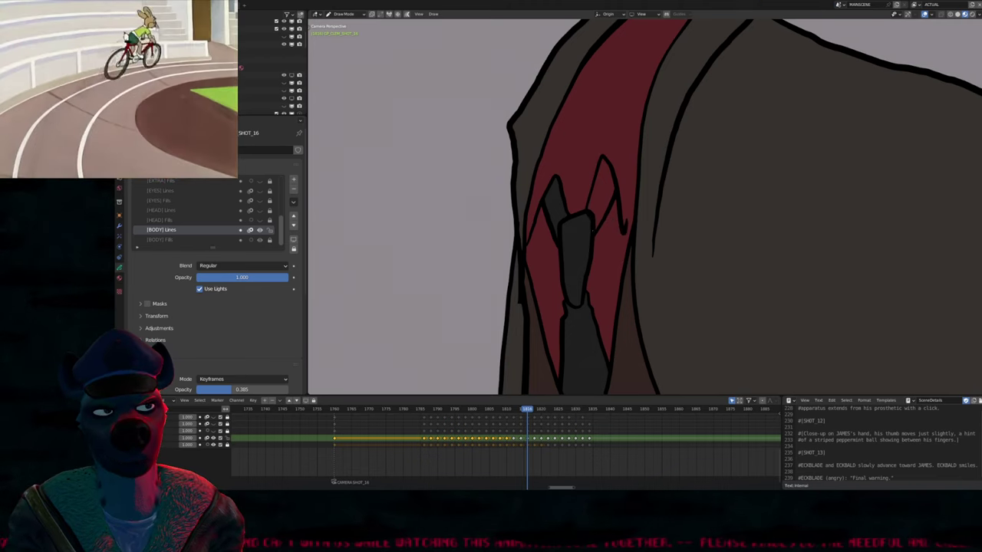
key(y)
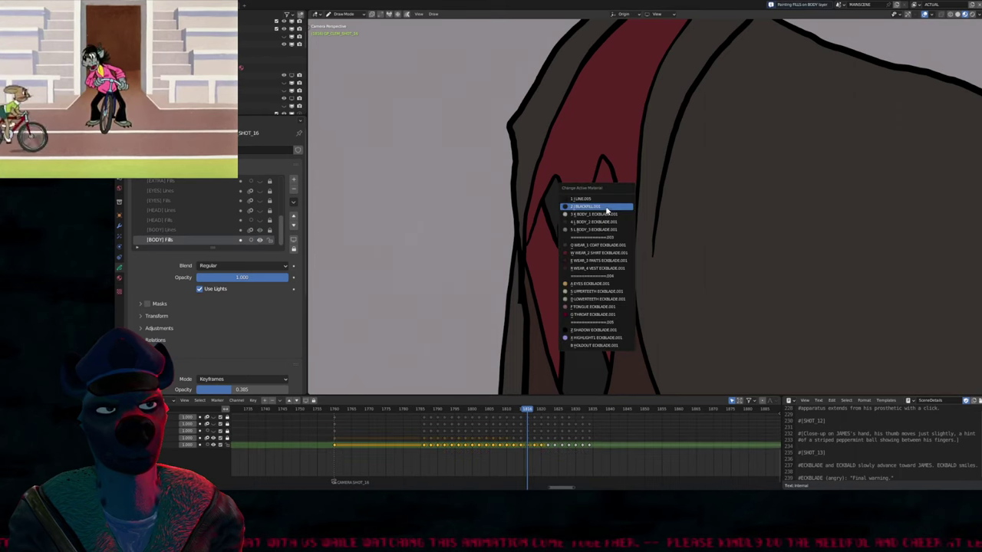
click(606, 208)
scroll(600, 200, down, 8)
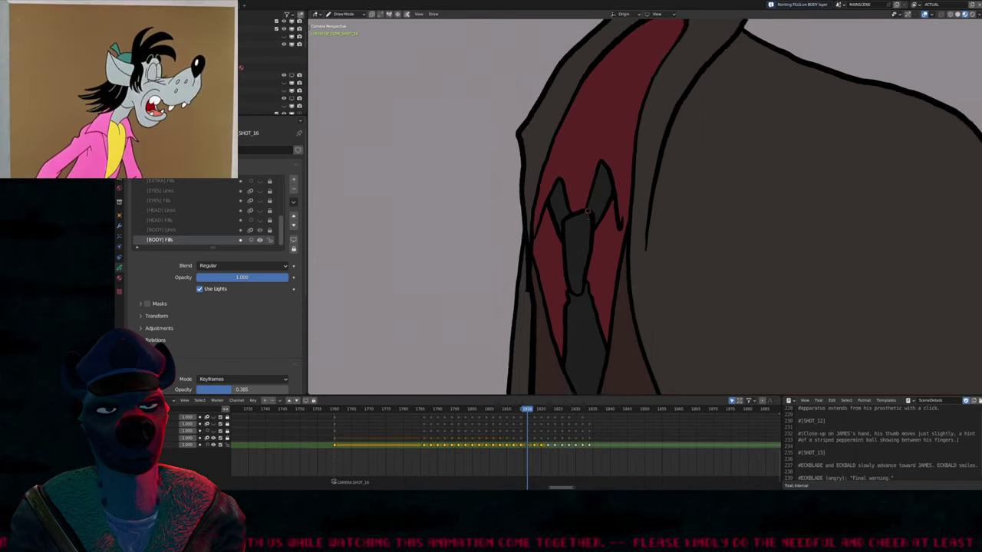
key(Tab)
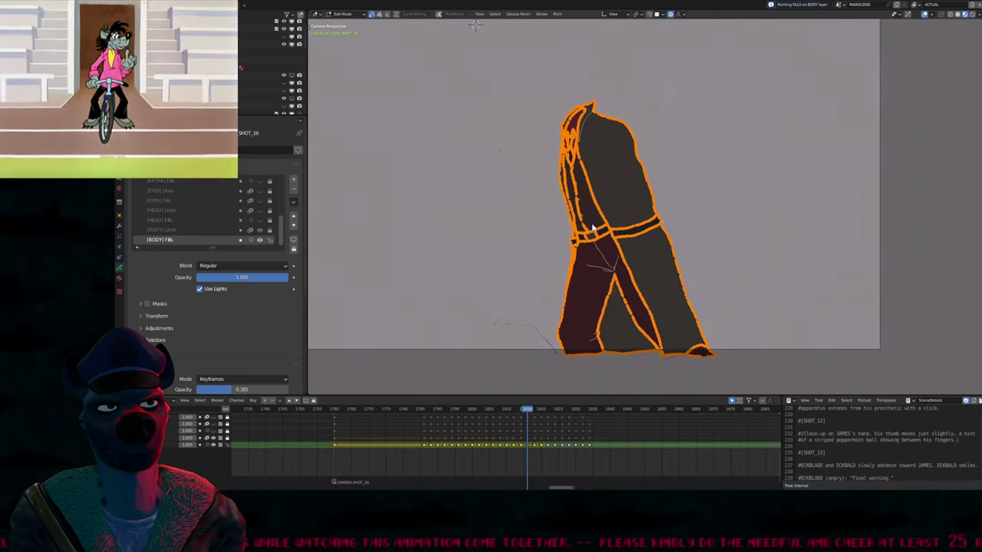
Simplify the selected strokes with F3, then step across neighbouring frames to inspect the outlines
key(F3)
scroll(592, 201, up, 4)
key(Left)
key(Left)
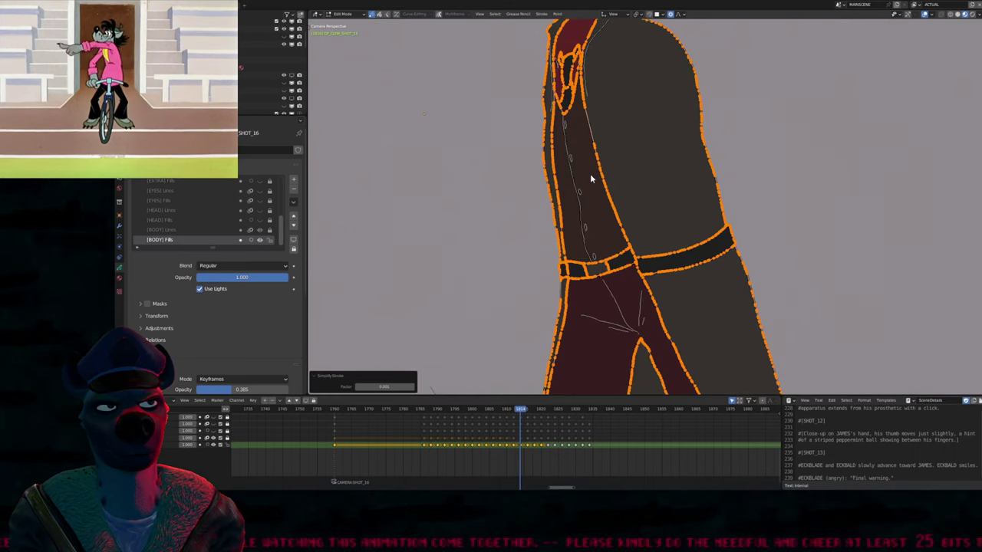
key(Right)
key(Right)
key(Right)
key(Right)
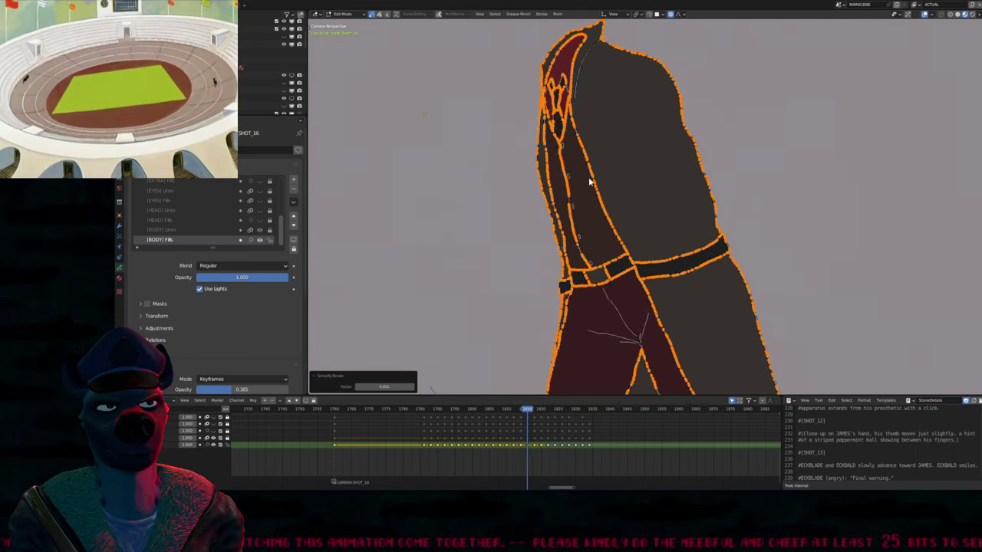
key(ctrl+z)
key(ctrl+shift+z)
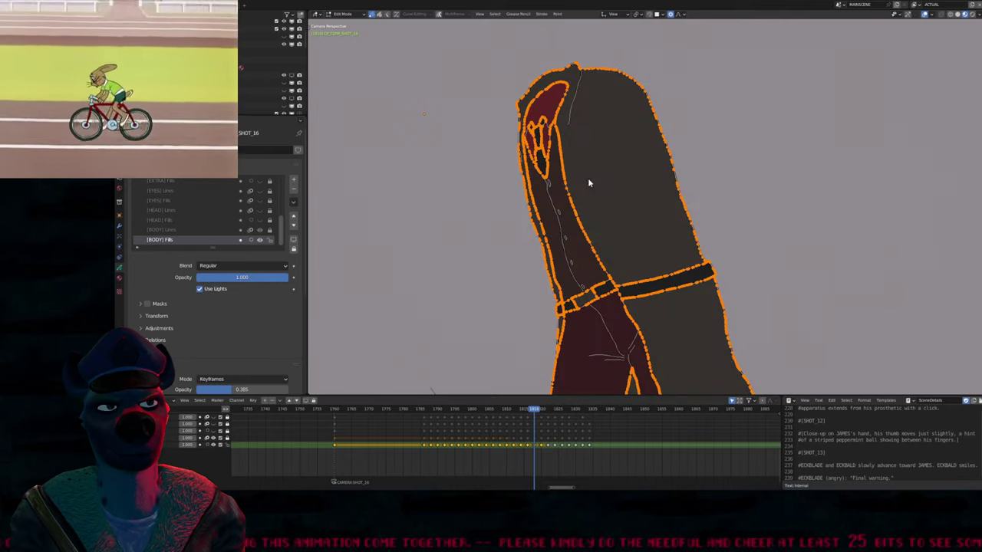
ctrl+scroll(587, 184, down, 3)
scroll(575, 240, down, 4)
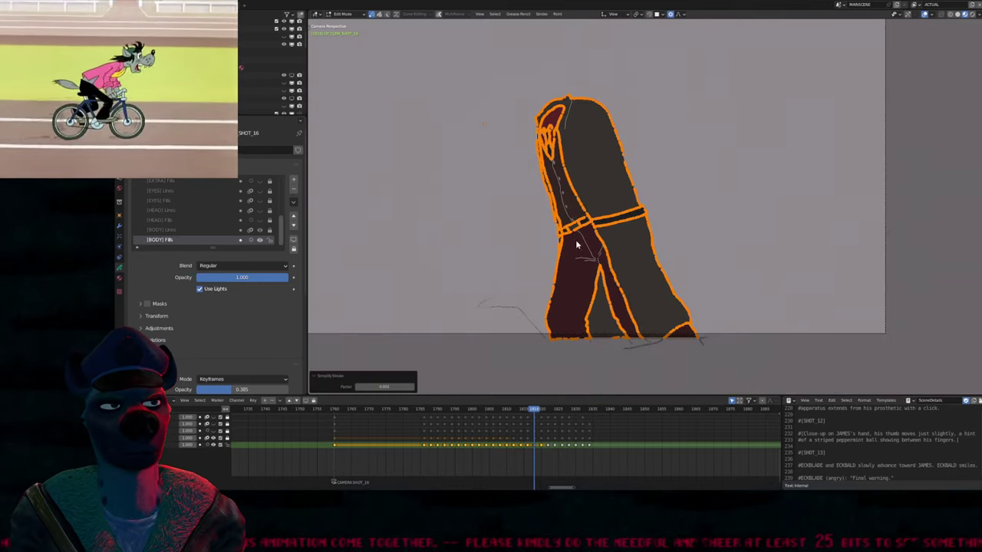
key(Right)
key(Right)
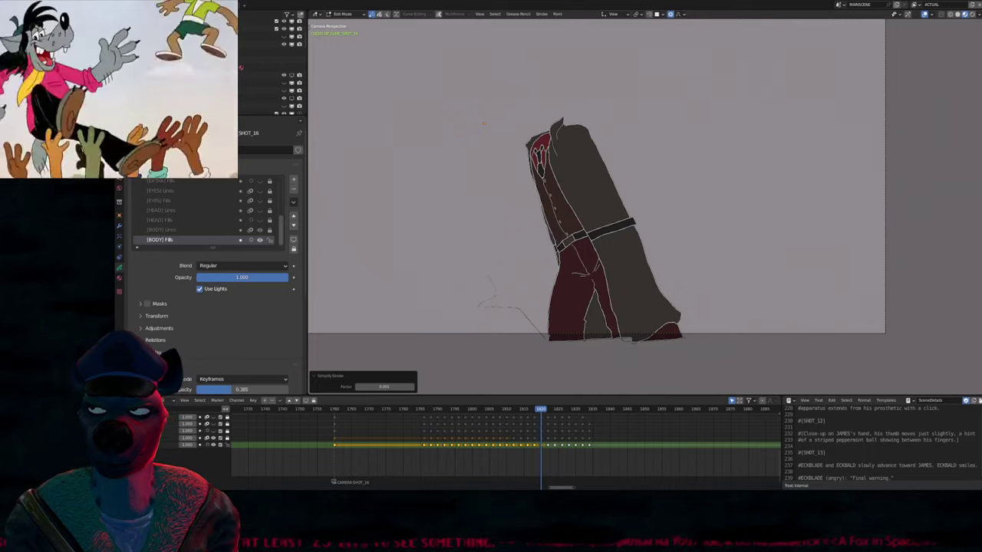
Select all strokes and simplify them with Shift+R on this frame and the previous one
shift+middle_drag(671, 204, 668, 238)
scroll(588, 236, up, 4)
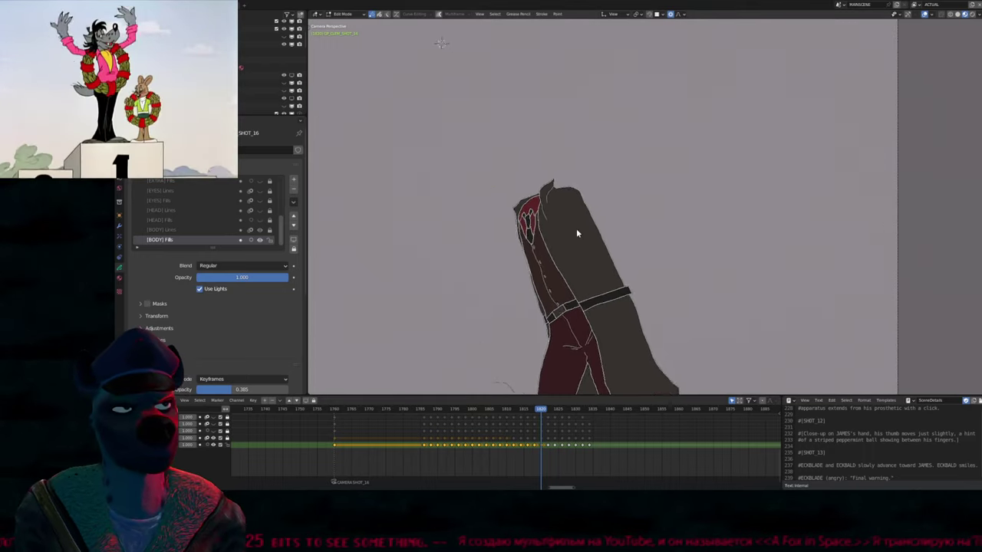
key(a)
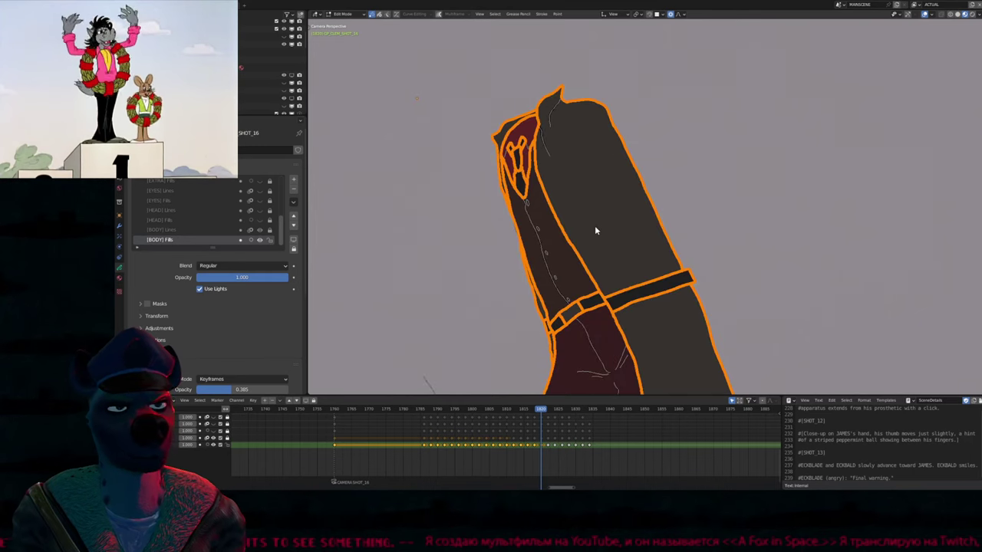
key(shift+r)
key(shift+r)
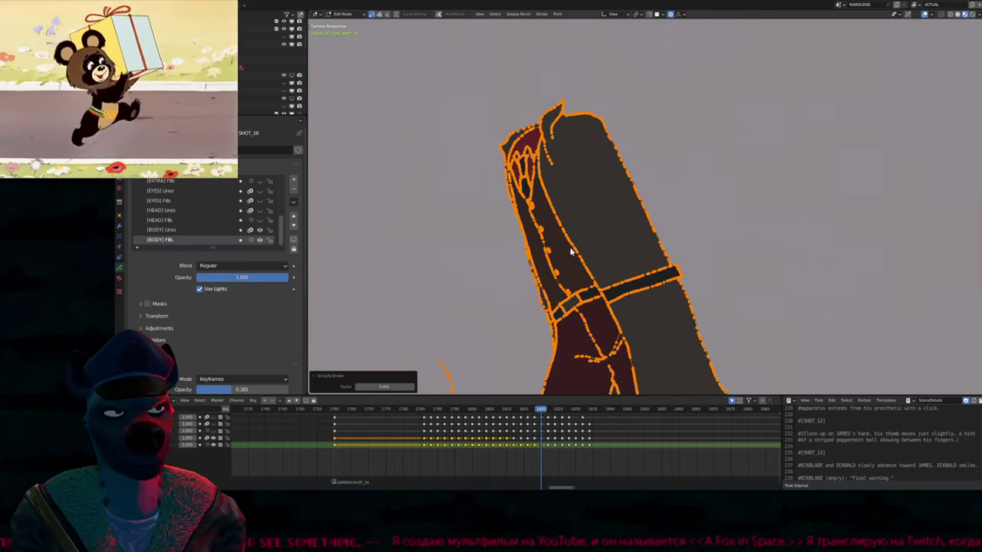
scroll(569, 240, down, 3)
key(Left)
key(Left)
key(a)
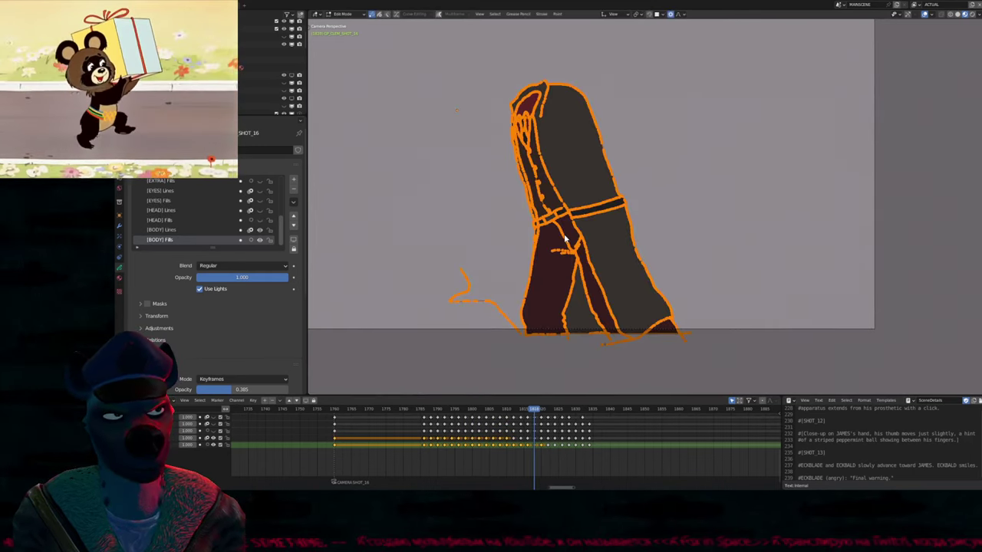
key(shift+r)
Step forward through the frames to reach frame 1822
key(Right)
key(Left)
scroll(645, 88, up, 5)
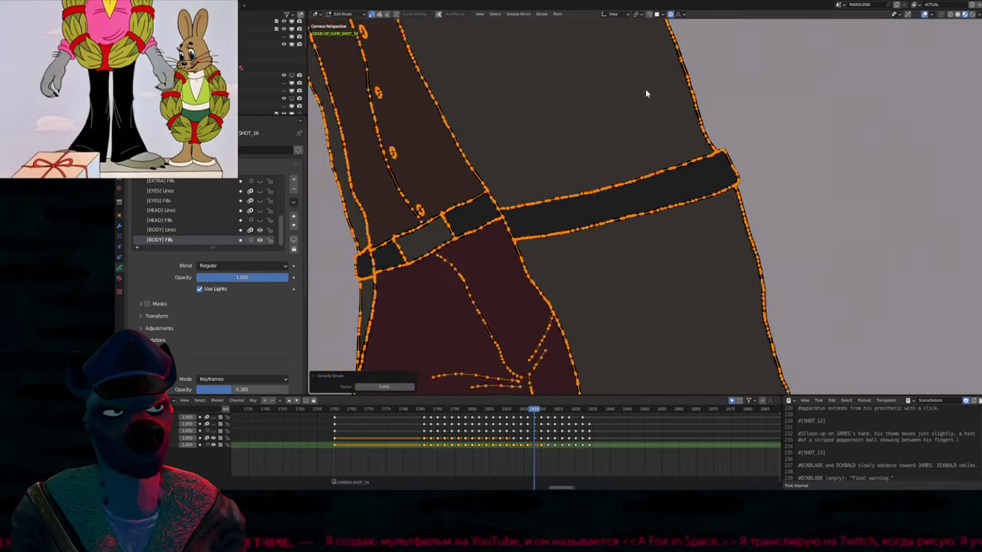
scroll(646, 93, down, 6)
key(Right)
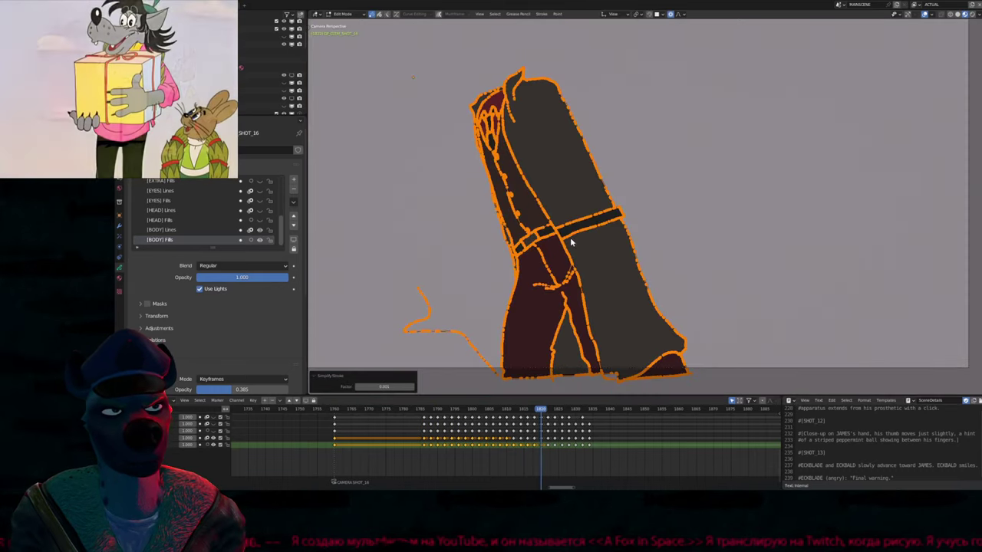
key(Right)
key(Right)
Switch to Draw Mode and fill the upper coat, lower coat and hand-side strip dark grey
key(a)
key(Tab)
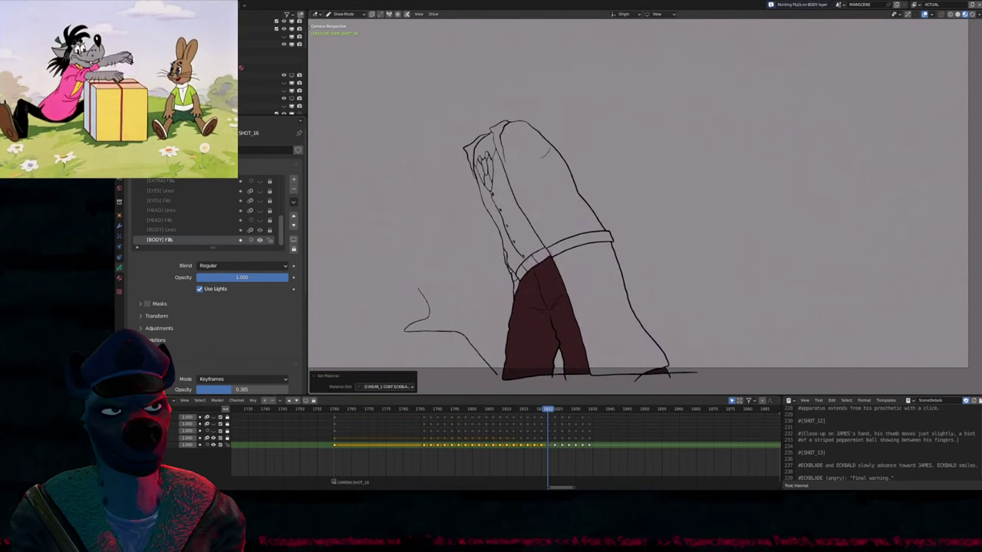
click(577, 265)
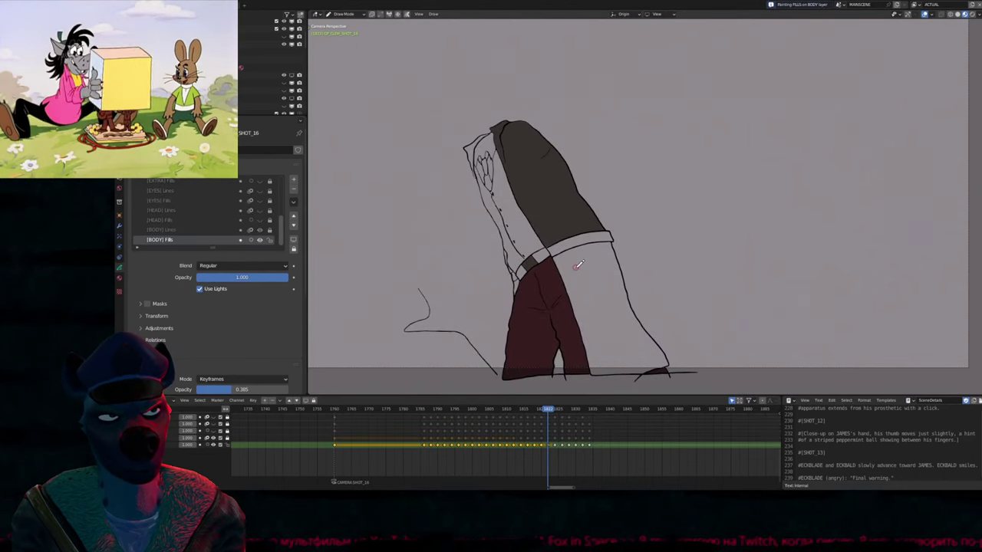
click(575, 266)
scroll(476, 153, up, 4)
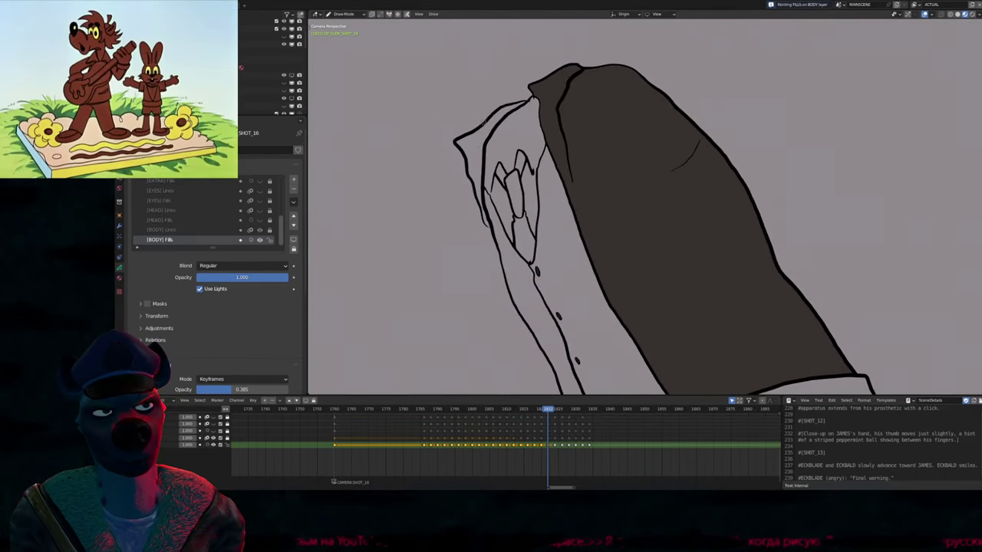
key(d)
scroll(475, 153, up, 4)
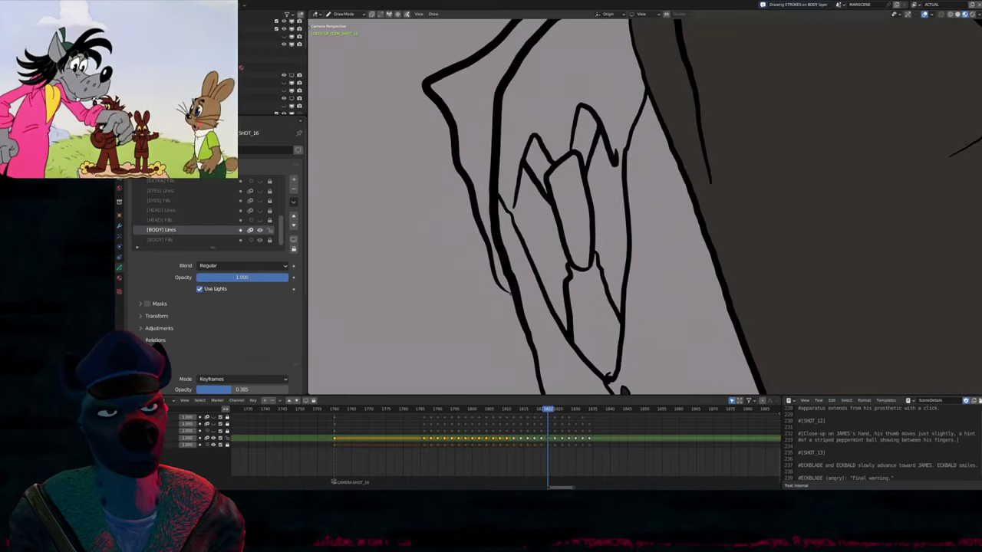
scroll(507, 292, down, 4)
key(f)
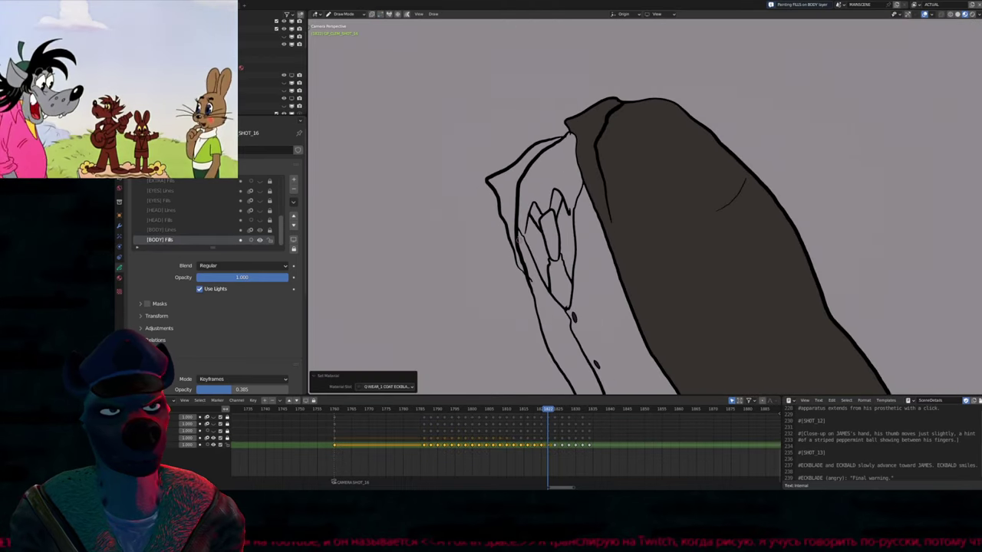
click(520, 224)
Fill the area left of the trousers and the belt with the black fill material
key(d)
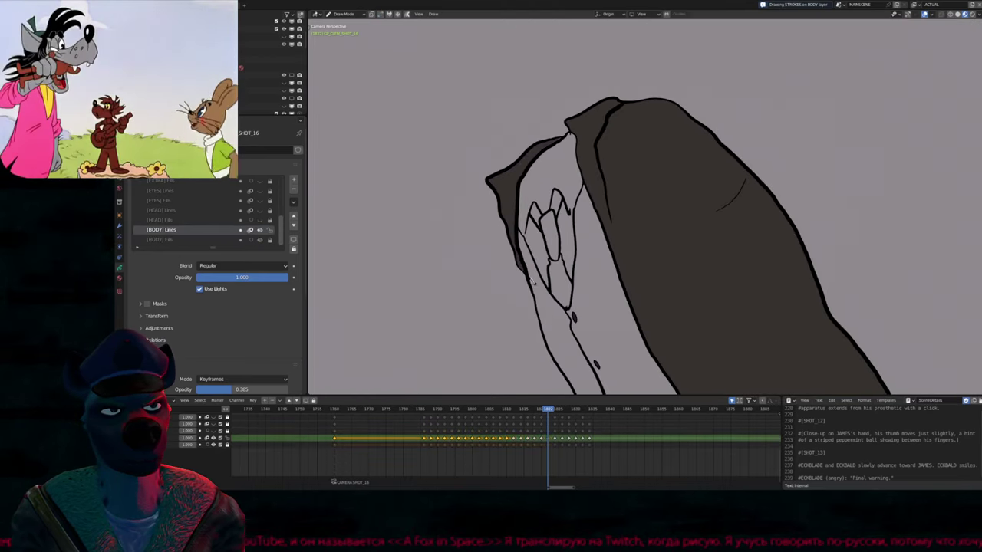
scroll(531, 282, down, 3)
shift+middle_drag(531, 282, 566, 248)
key(f)
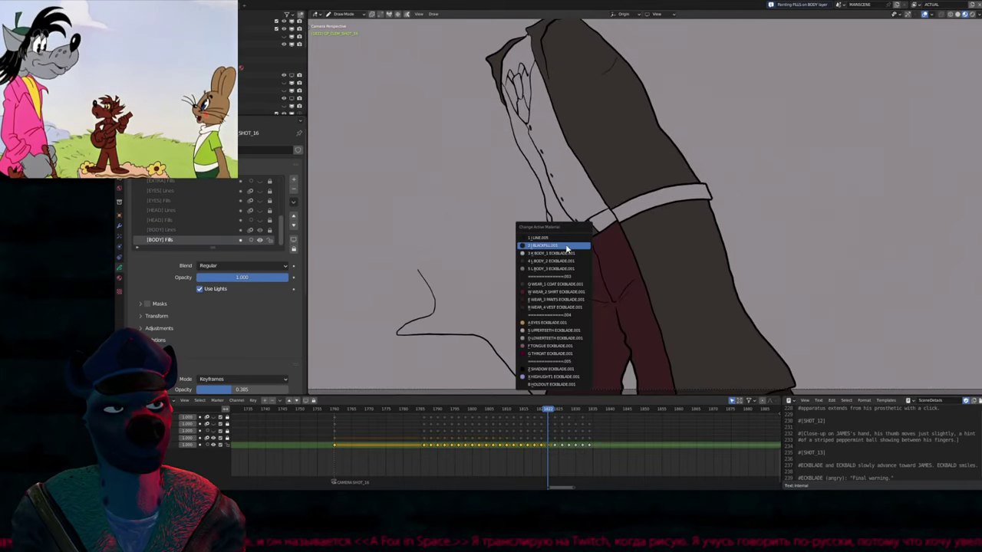
click(566, 247)
key(f)
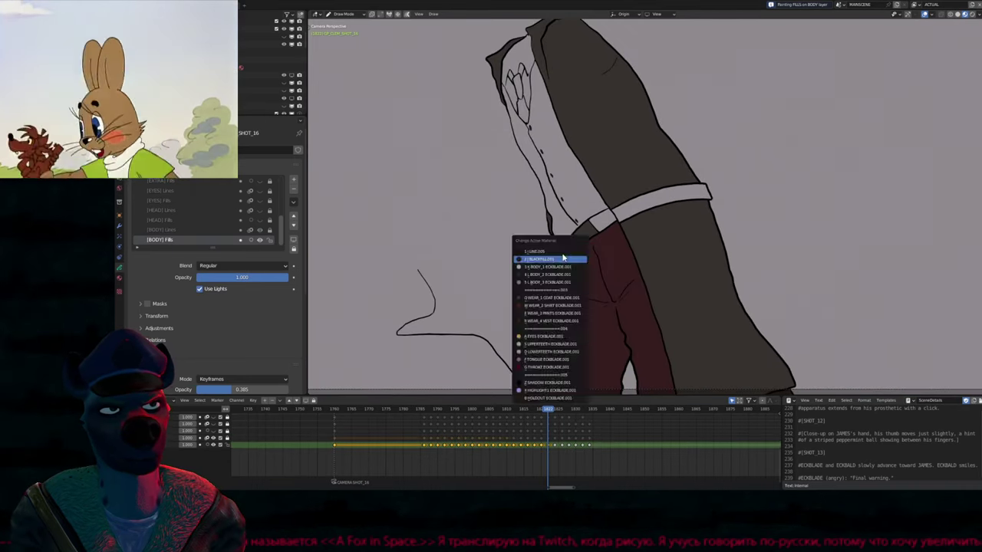
click(563, 258)
click(569, 246)
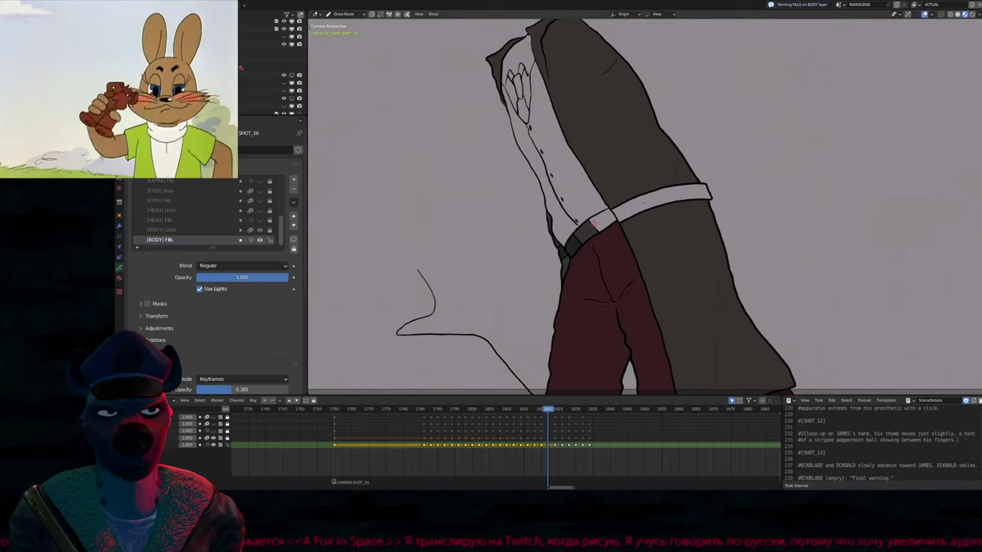
click(593, 224)
shift+middle_drag(592, 224, 571, 336)
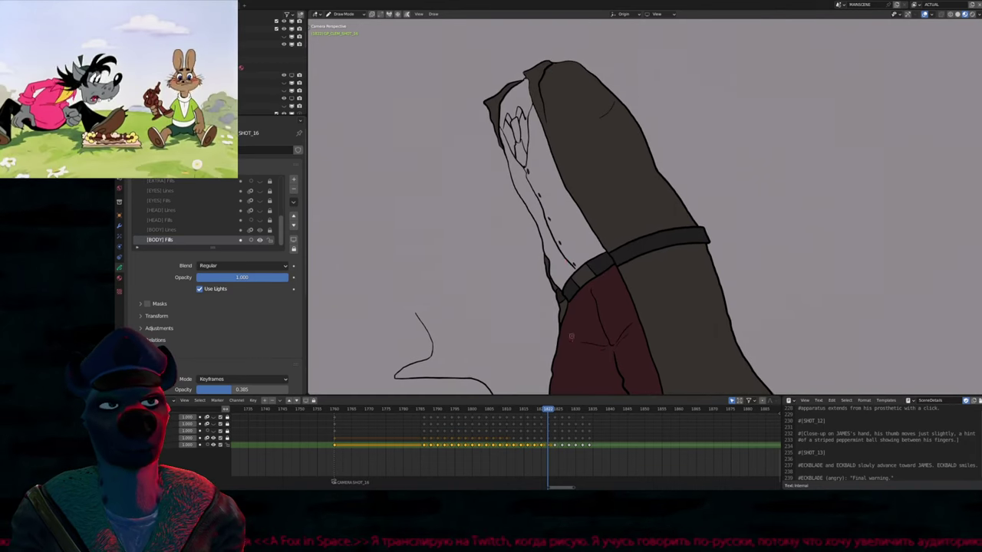
Fill beside the trousers with the vest material, then fill the collar interior on the Body Fills layer
key(u)
click(560, 216)
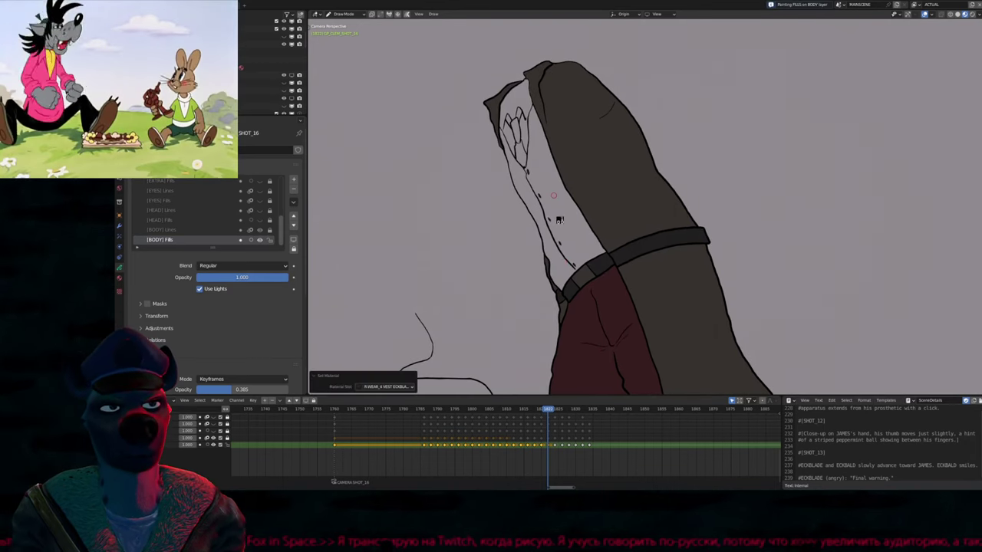
click(559, 220)
shift+middle_drag(560, 221, 583, 337)
scroll(554, 249, up, 2)
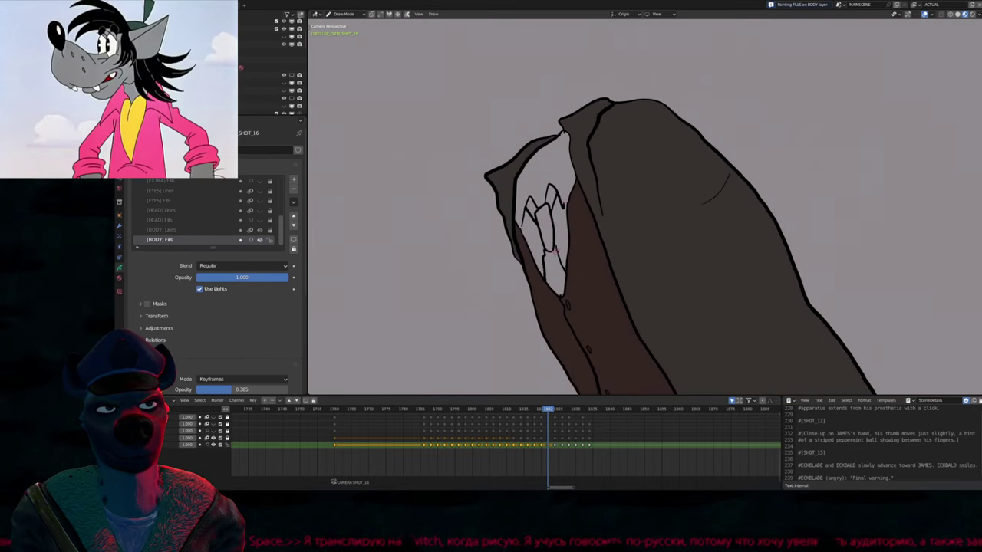
key(y)
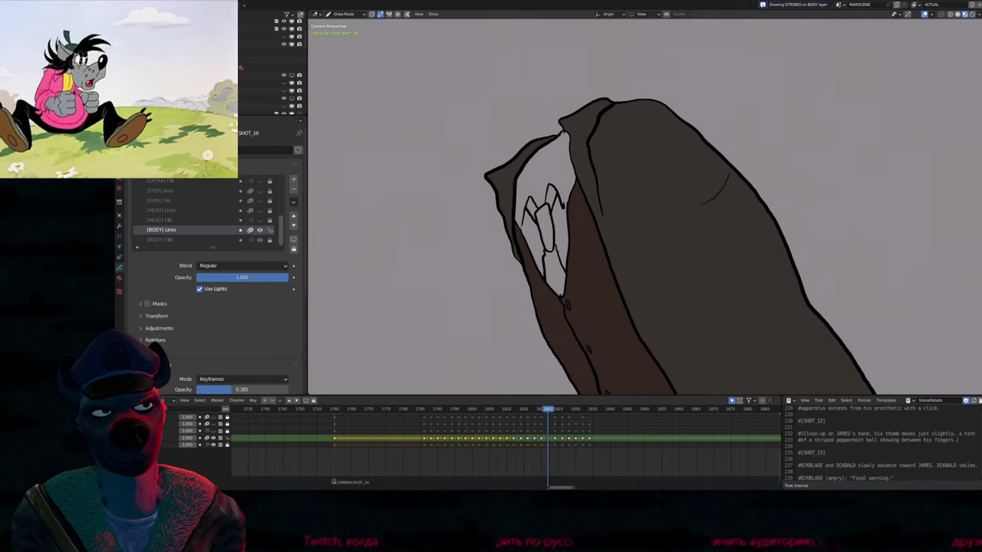
key(y)
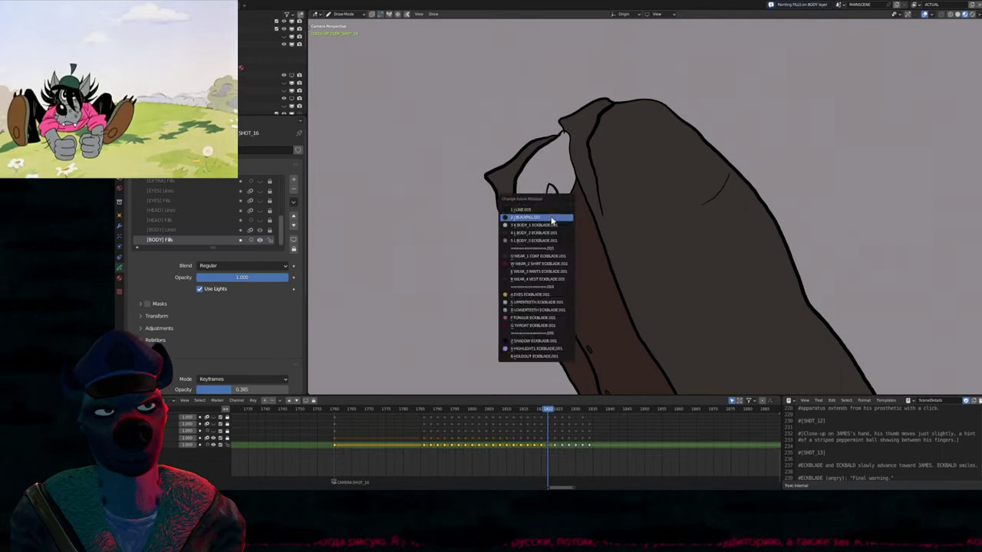
click(549, 198)
click(550, 196)
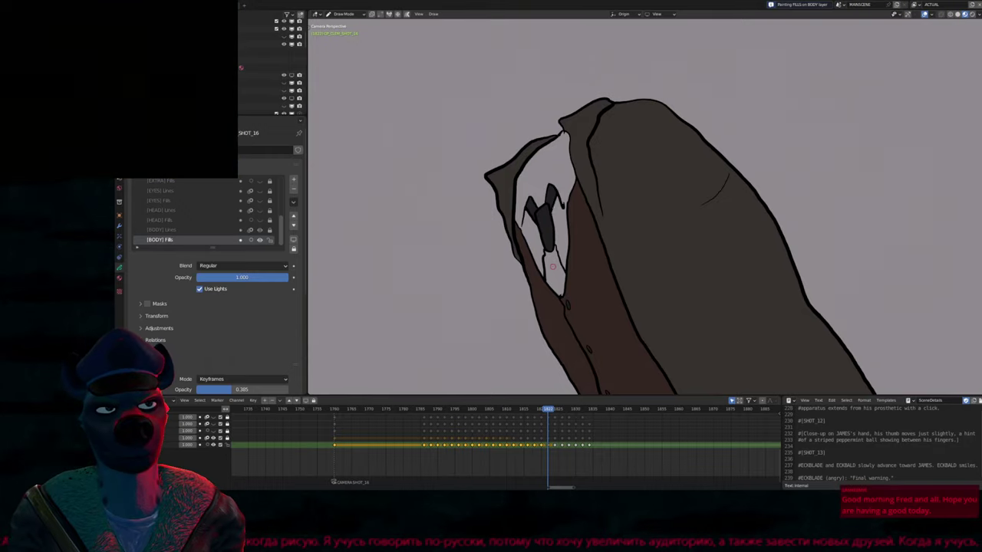
click(560, 222)
click(568, 224)
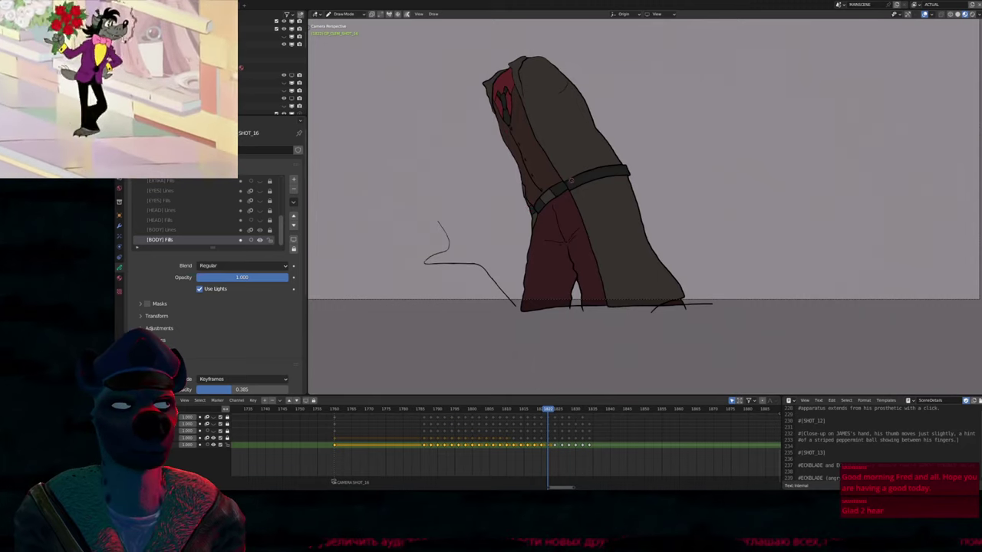
On frame 1824, fill the coat top, coat body, sleeve and collar-side strip dark
shift+middle_drag(572, 181, 588, 213)
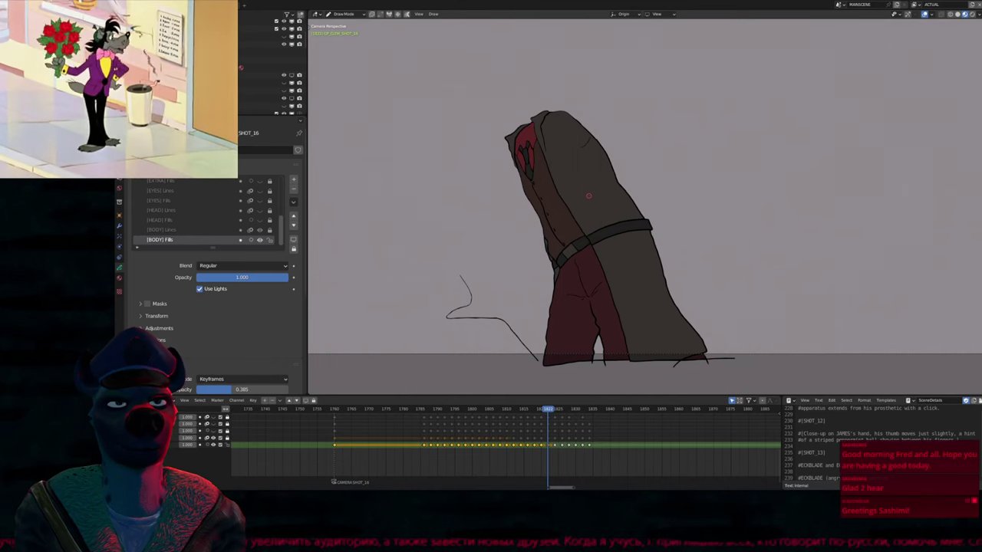
key(Right)
key(Right)
key(u)
click(593, 221)
click(593, 221)
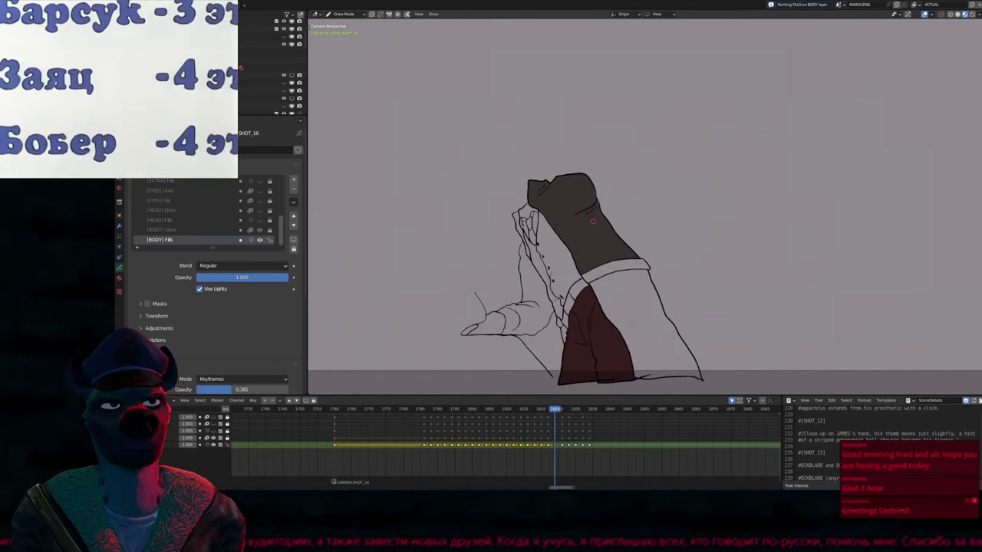
click(571, 299)
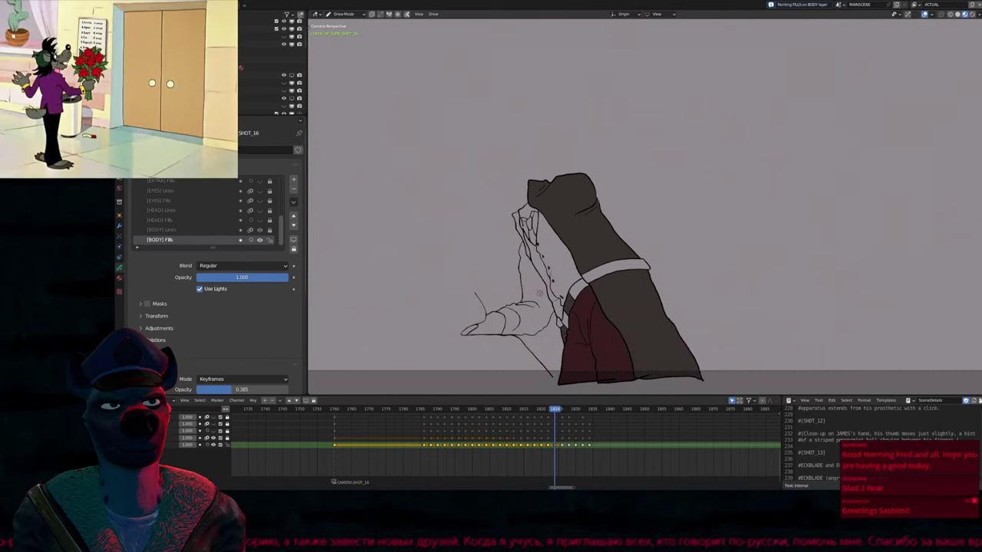
click(500, 298)
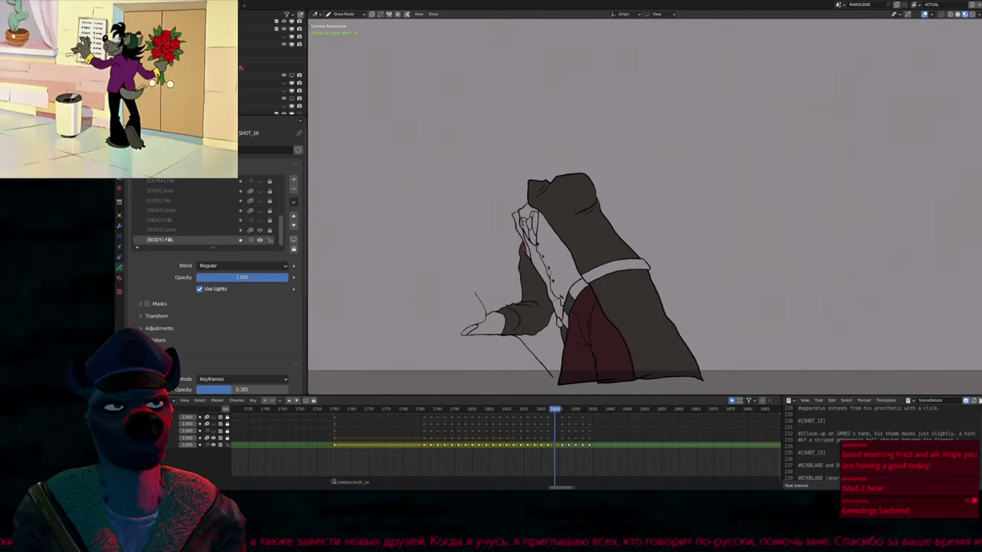
click(546, 248)
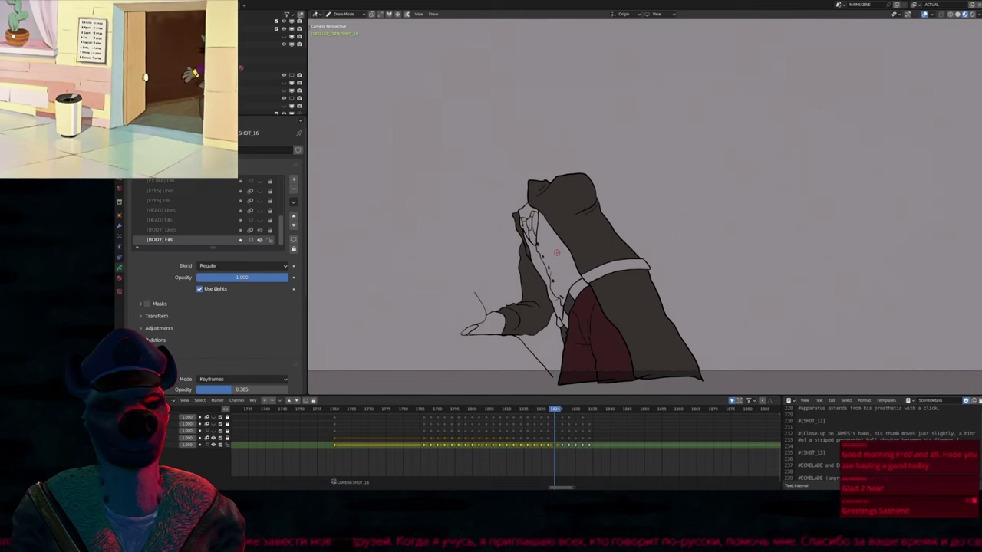
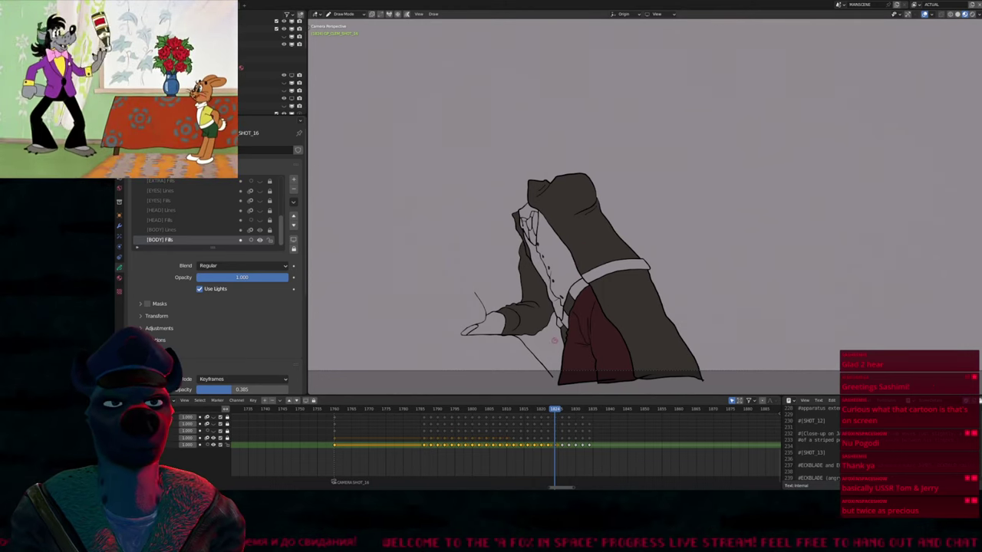
Fill the collar band dark with BLACKFILL.001
scroll(554, 342, up, 2)
key(u)
click(557, 292)
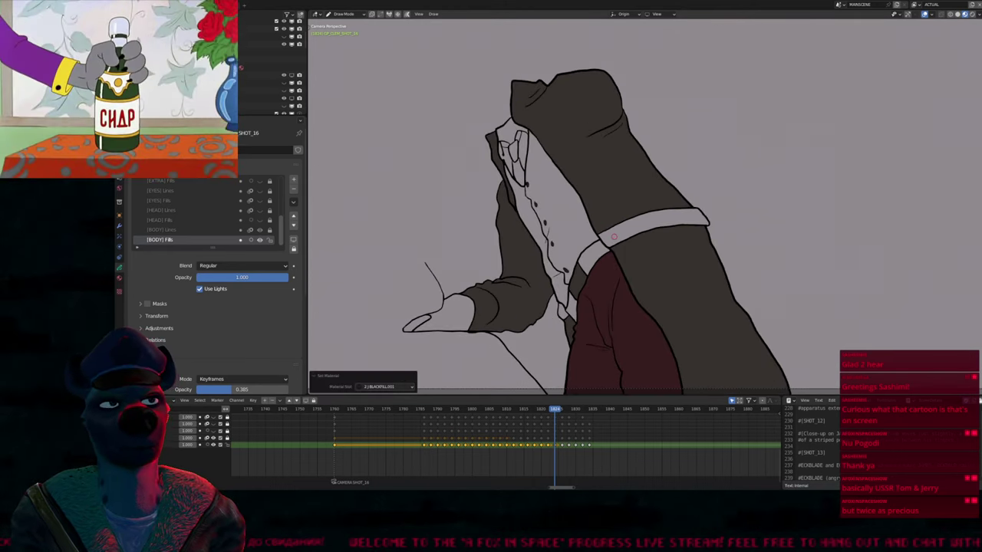
click(614, 237)
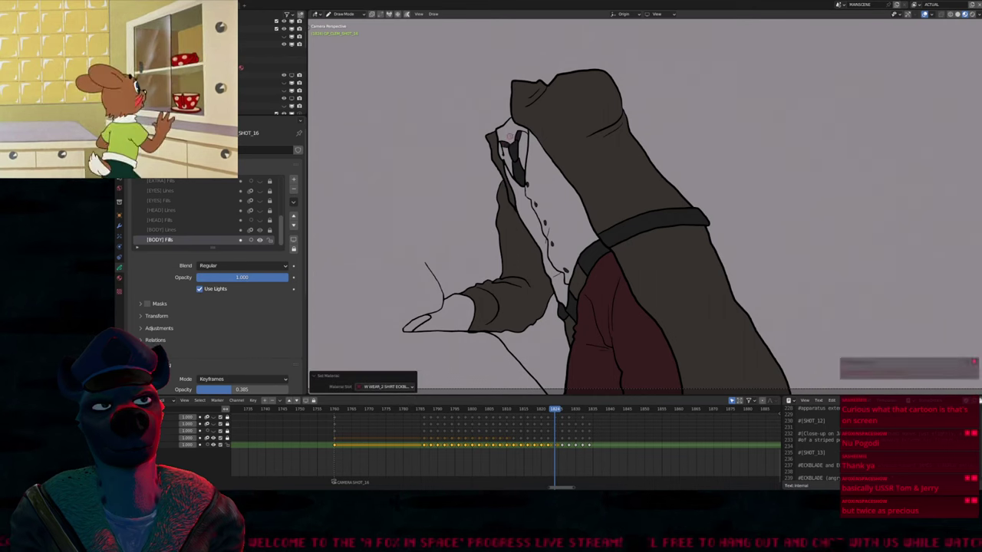
Fill the inner hood red, undo a stray dark red chest fill, and pick another fill material
click(510, 138)
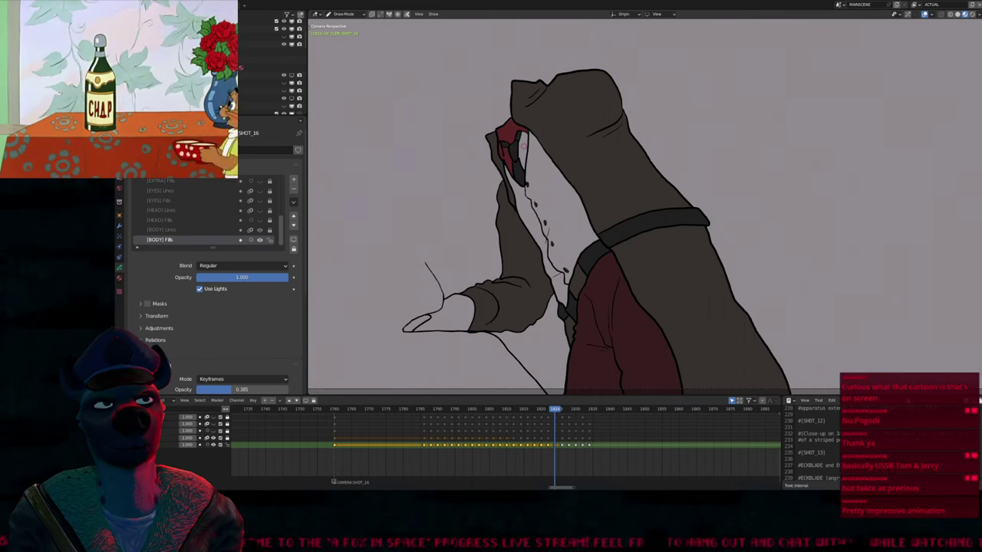
key(u)
click(547, 201)
click(547, 199)
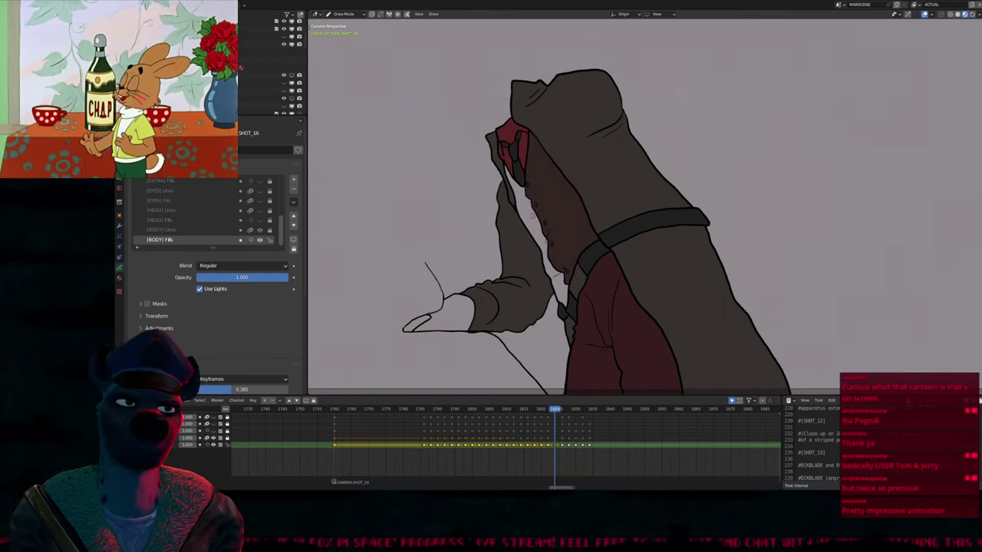
key(ctrl+z)
key(u)
click(453, 313)
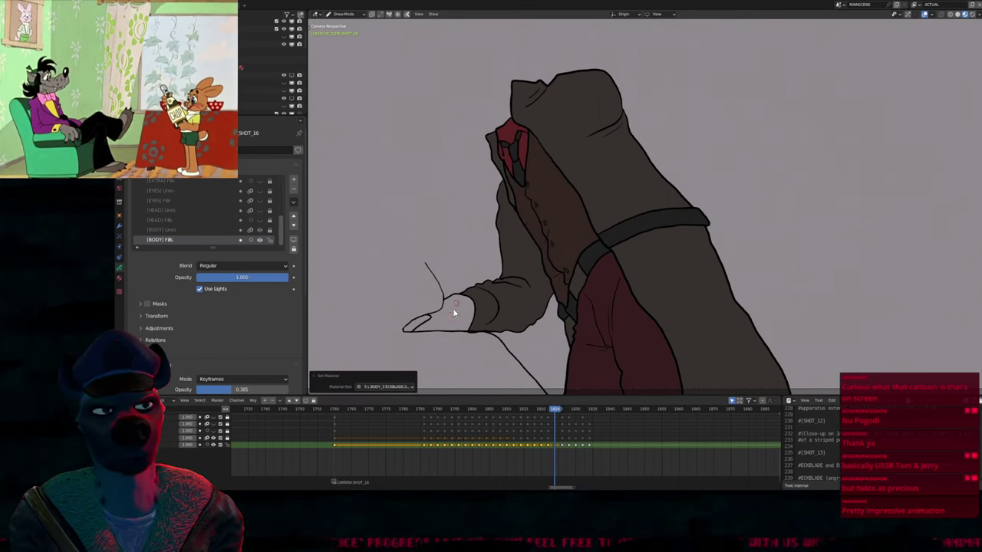
scroll(504, 300, down, 2)
scroll(547, 274, down, 1)
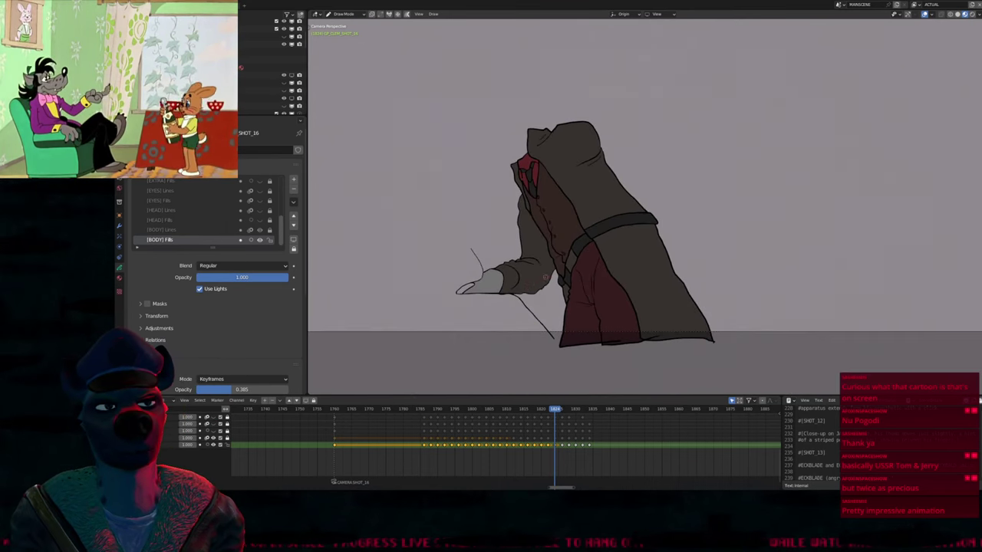
In Edit Mode, select all strokes and step through the keyframes to the next frame to paint
key(Tab)
key(a)
key(Down)
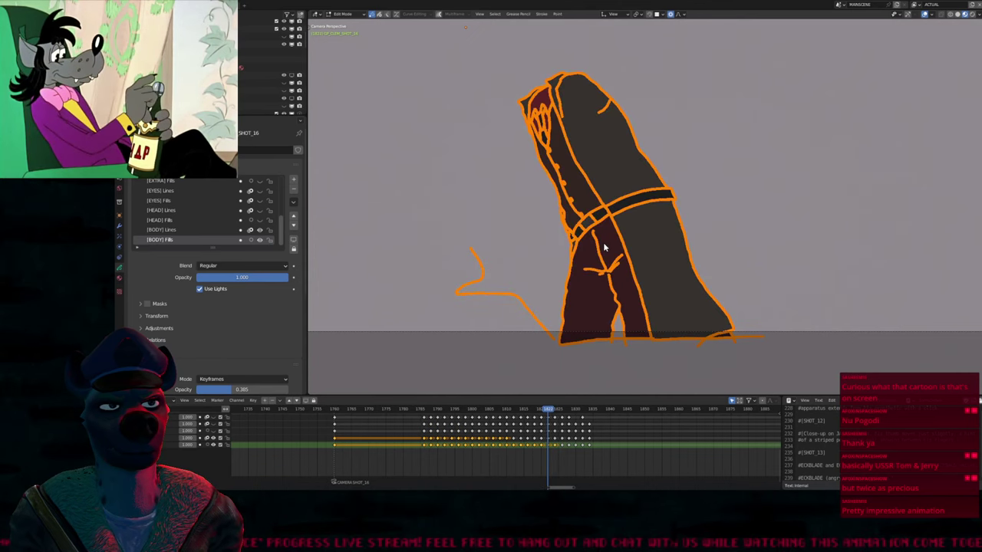
key(Down)
key(Up)
key(Up)
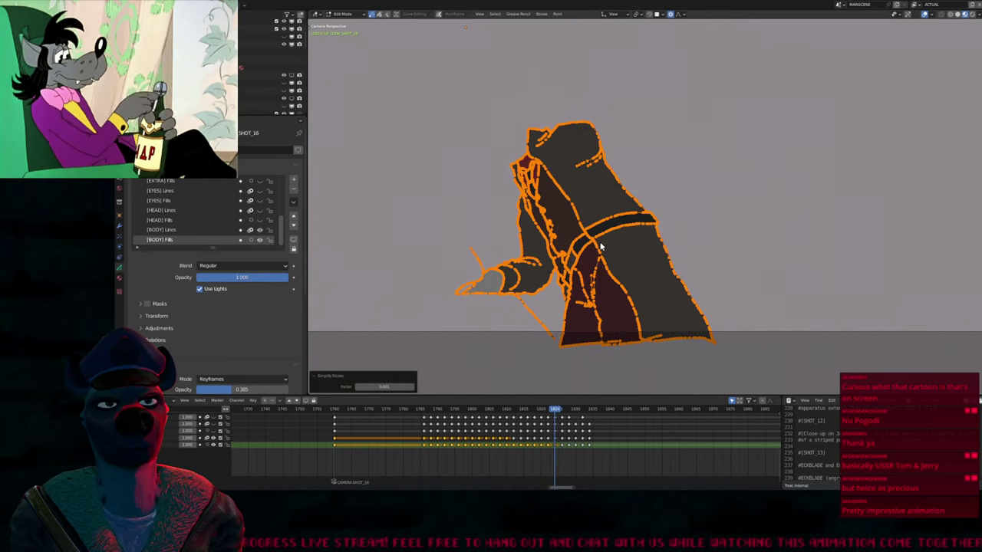
key(Up)
key(Up)
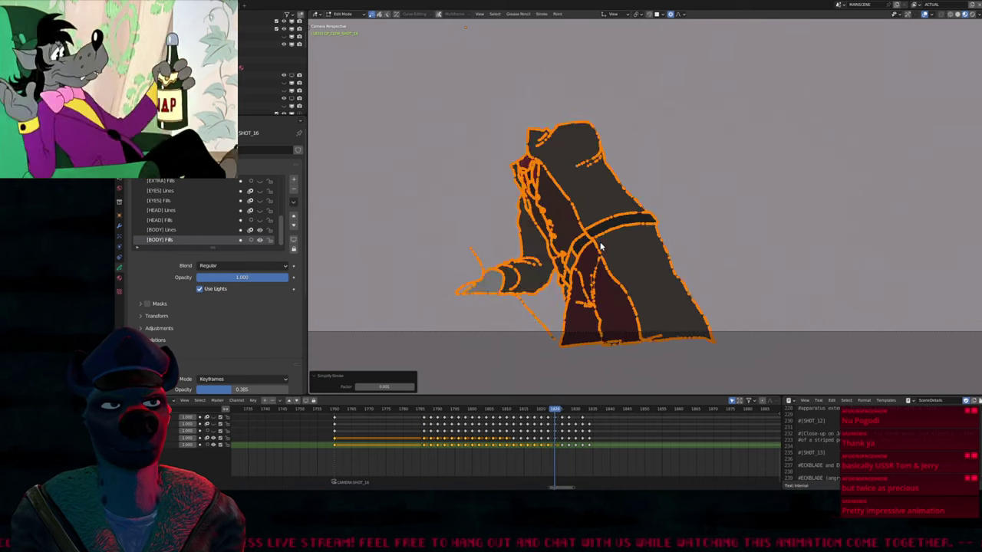
Fill the coat's upper back, lower coat and small front gaps dark with BLACKFILL.001
key(Tab)
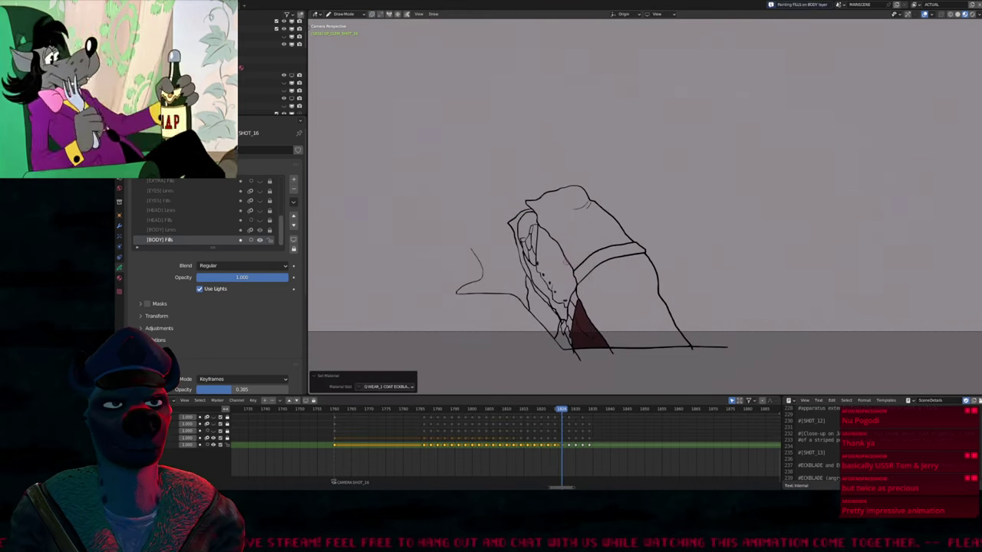
click(598, 264)
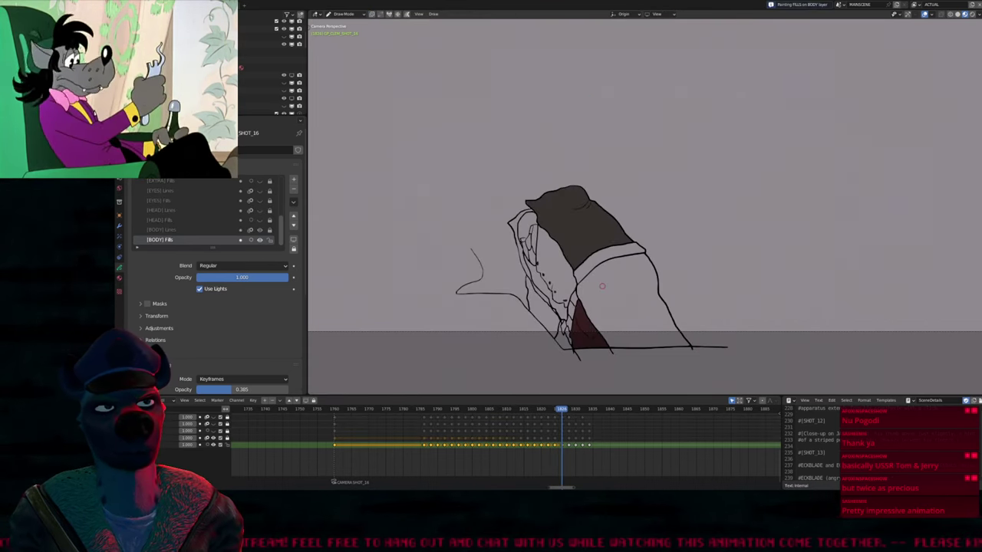
click(601, 288)
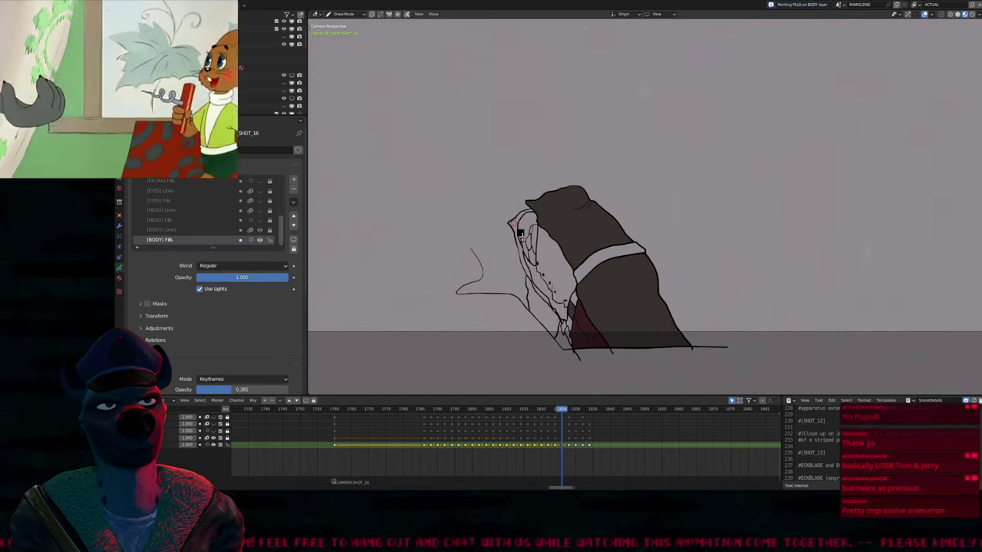
scroll(567, 360, up, 5)
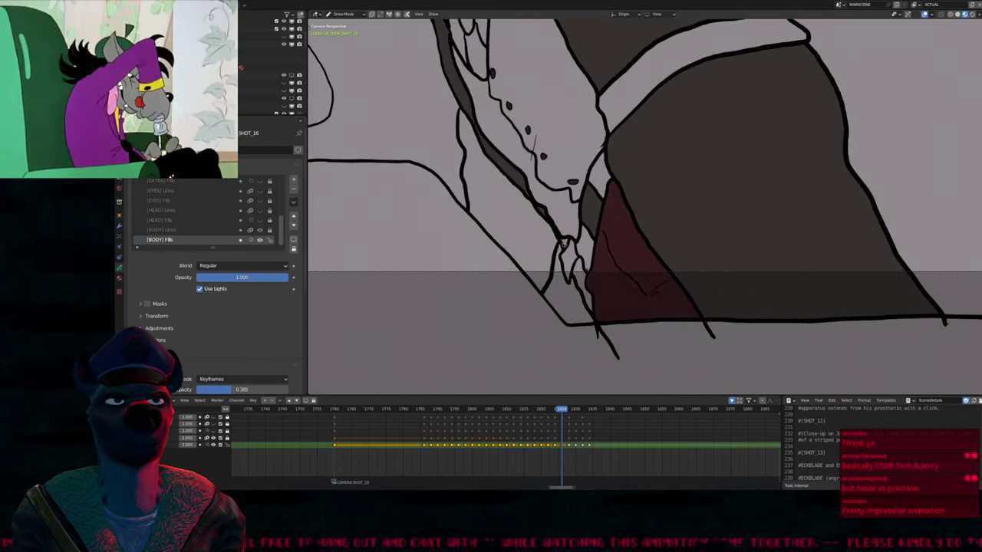
click(575, 269)
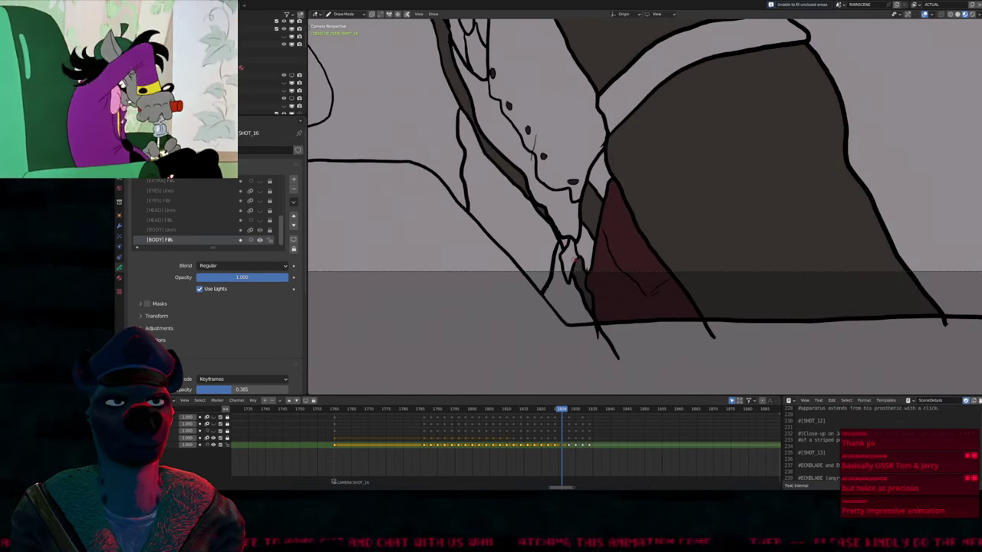
click(568, 252)
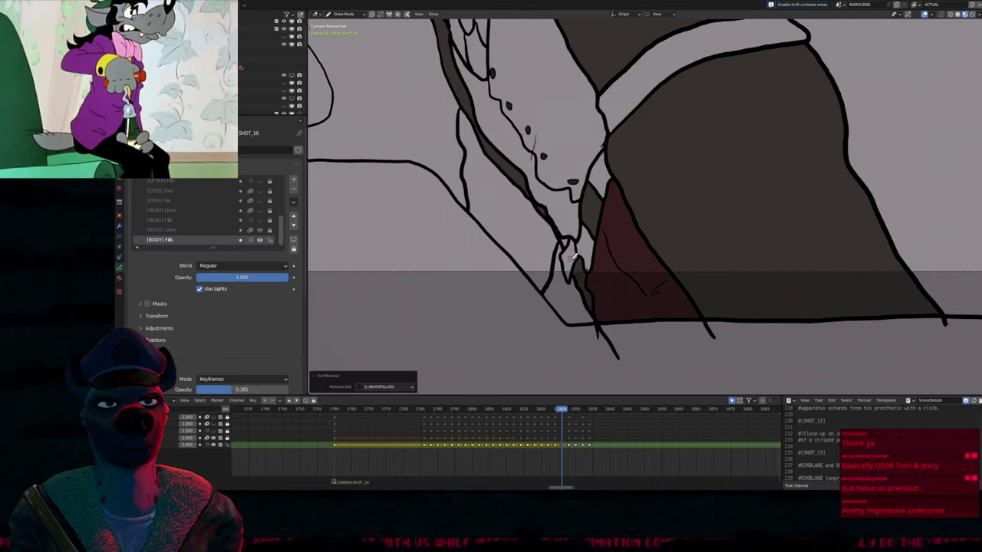
click(572, 257)
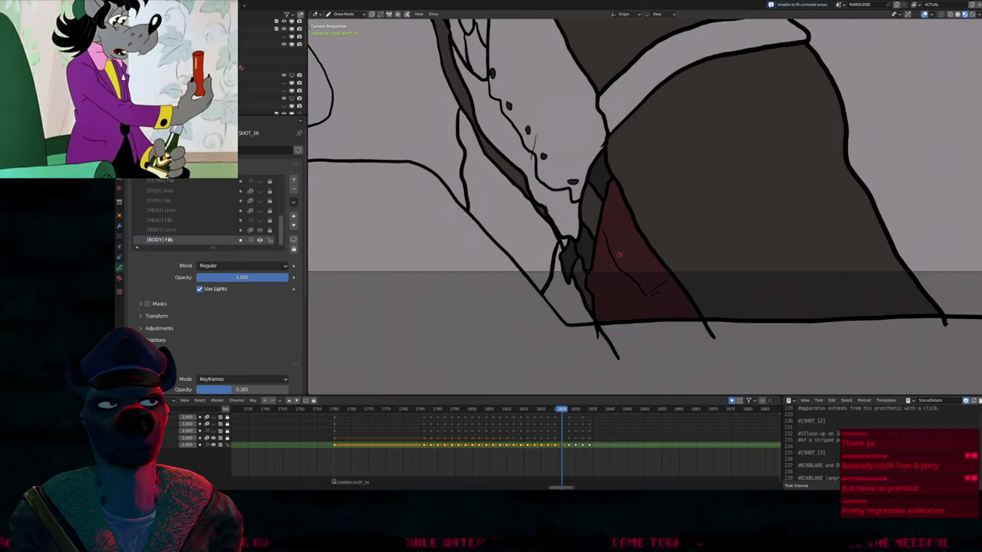
scroll(606, 215, down, 1)
shift+scroll(609, 209, up, 4)
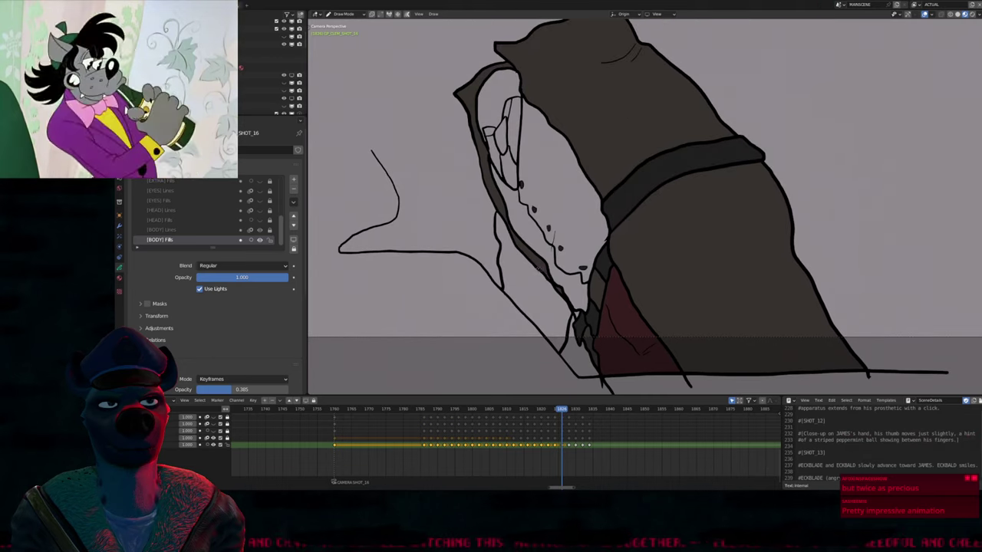
Fill the hood's face regions and the white gaps inside the face line dark
click(521, 284)
click(533, 257)
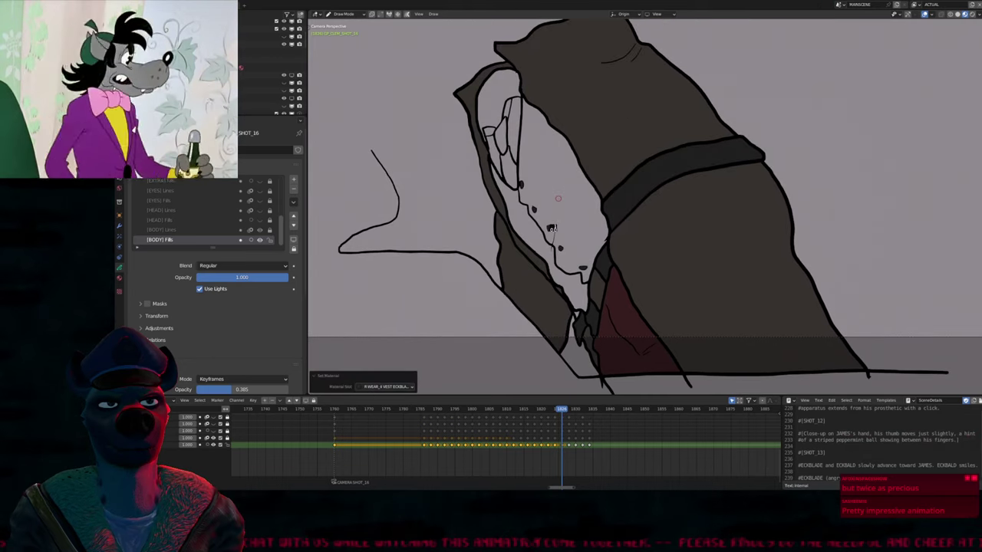
click(557, 199)
click(527, 163)
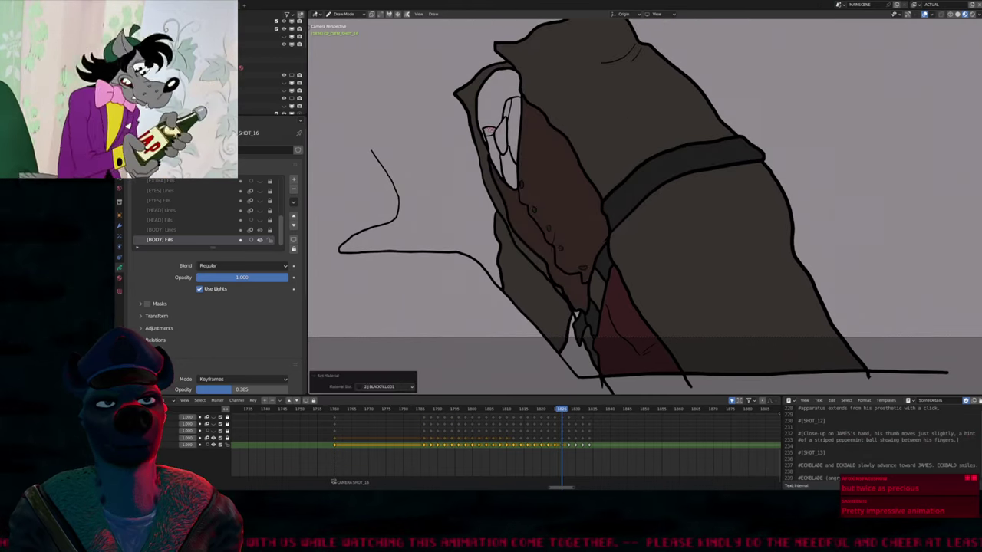
click(508, 108)
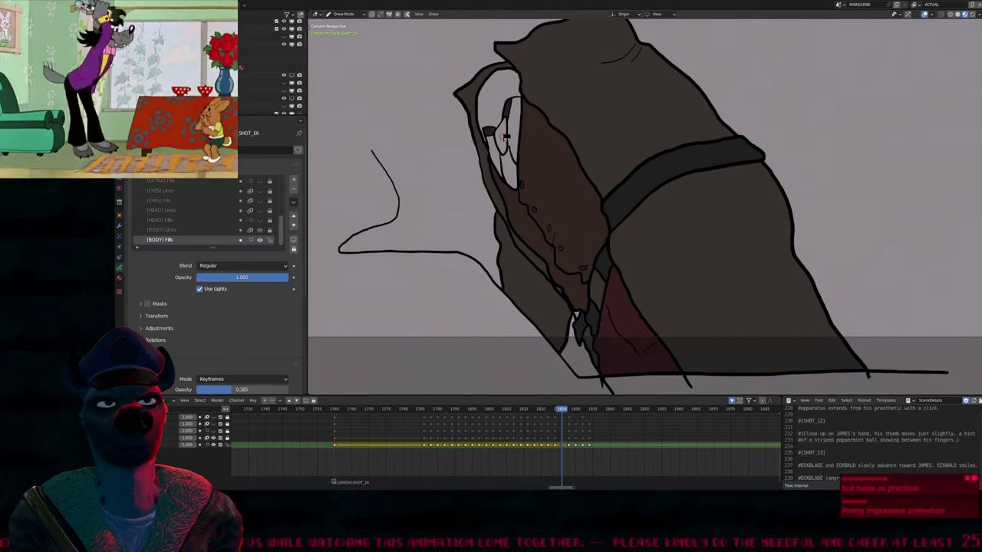
click(500, 136)
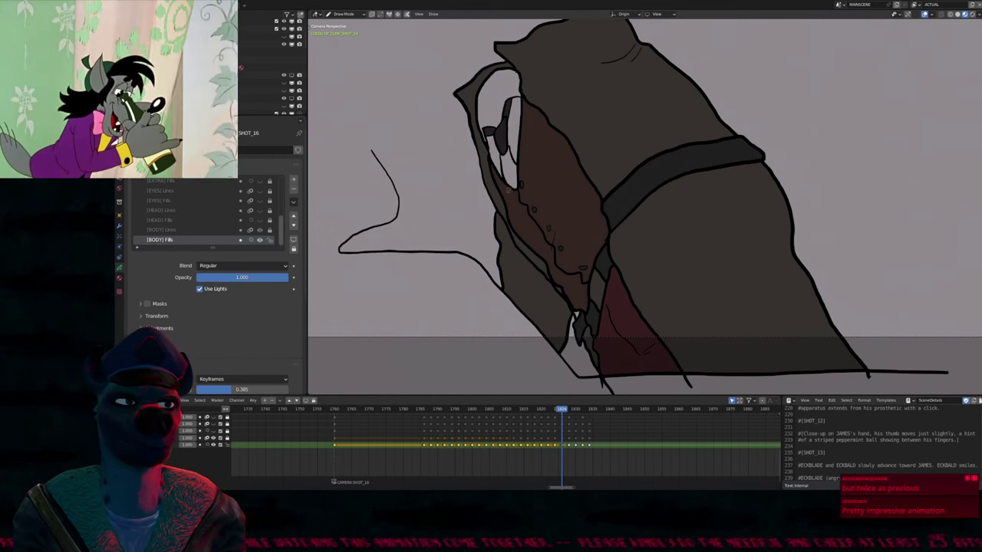
Fill the inner hood and the white slivers inside the face line red
key(u)
click(505, 121)
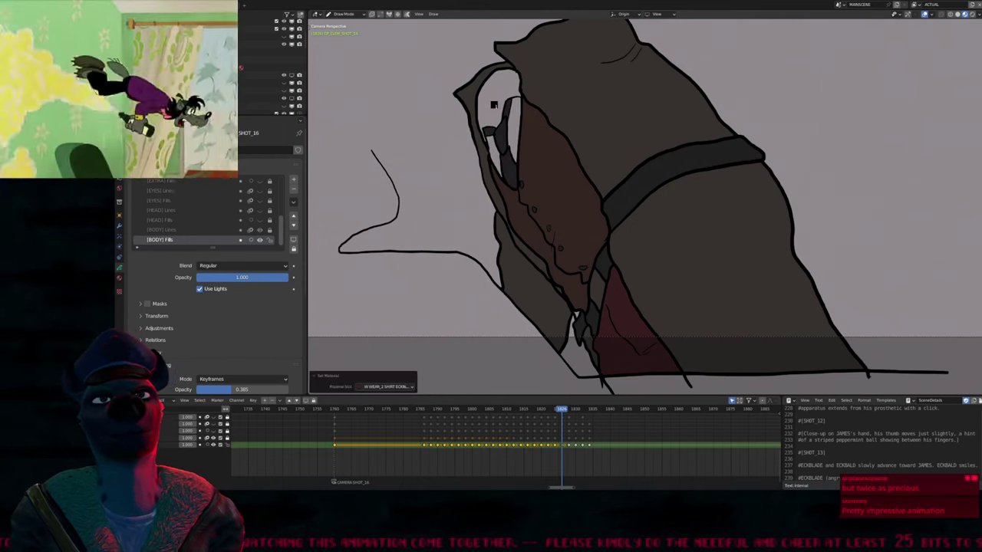
click(514, 128)
click(513, 132)
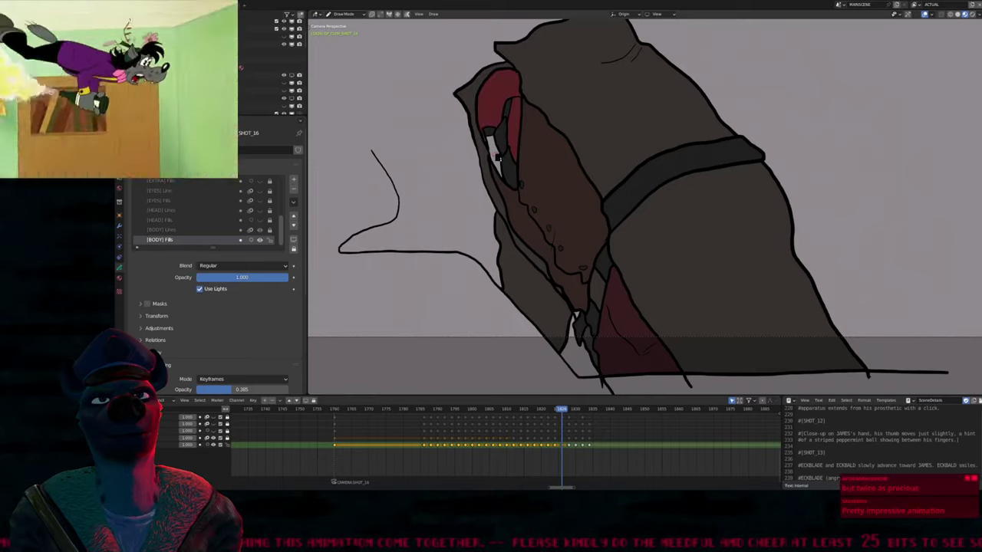
click(497, 157)
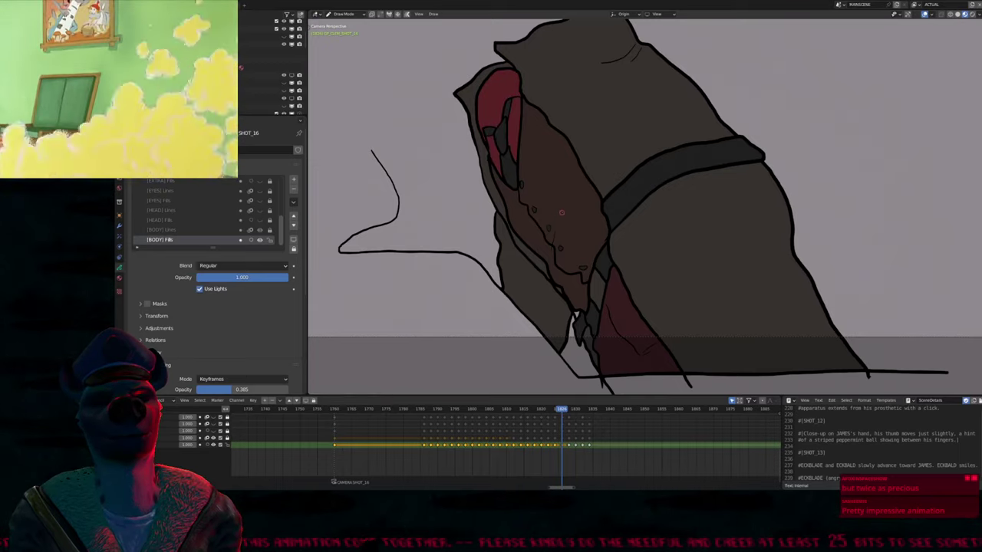
scroll(561, 212, up, 6)
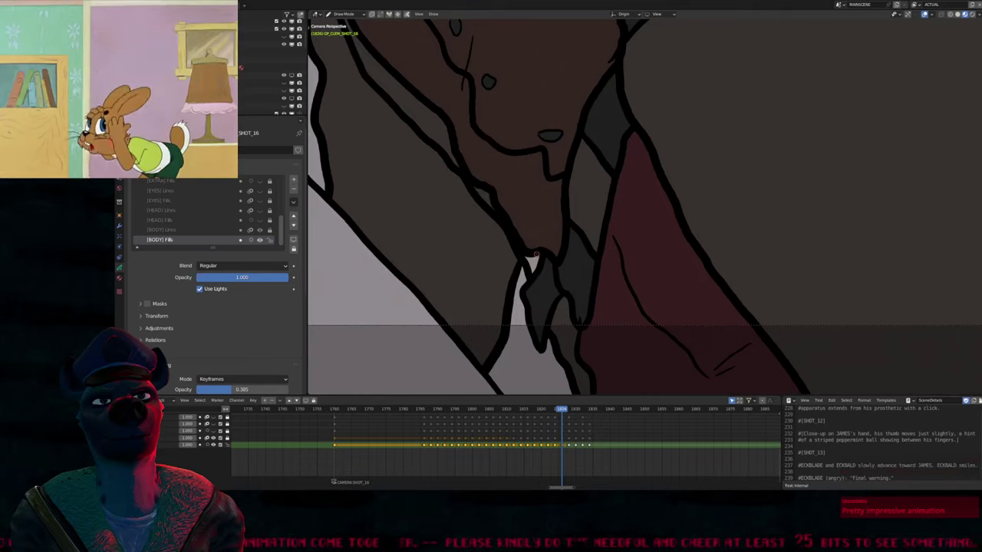
Check the [BODY] Lines layer, return to [BODY] Fills, and review the strokes in Edit Mode
key(Page_Up)
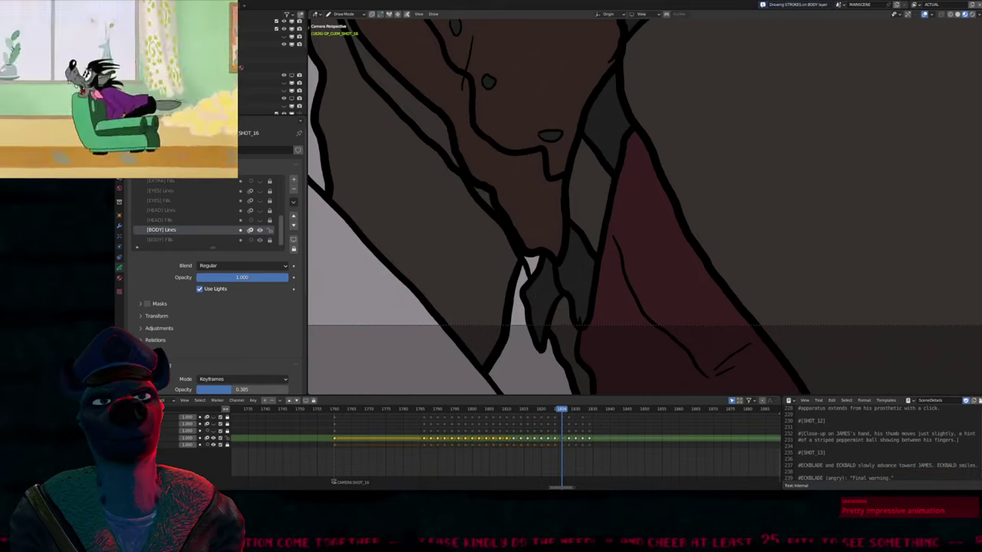
scroll(536, 296, down, 2)
key(Page_Down)
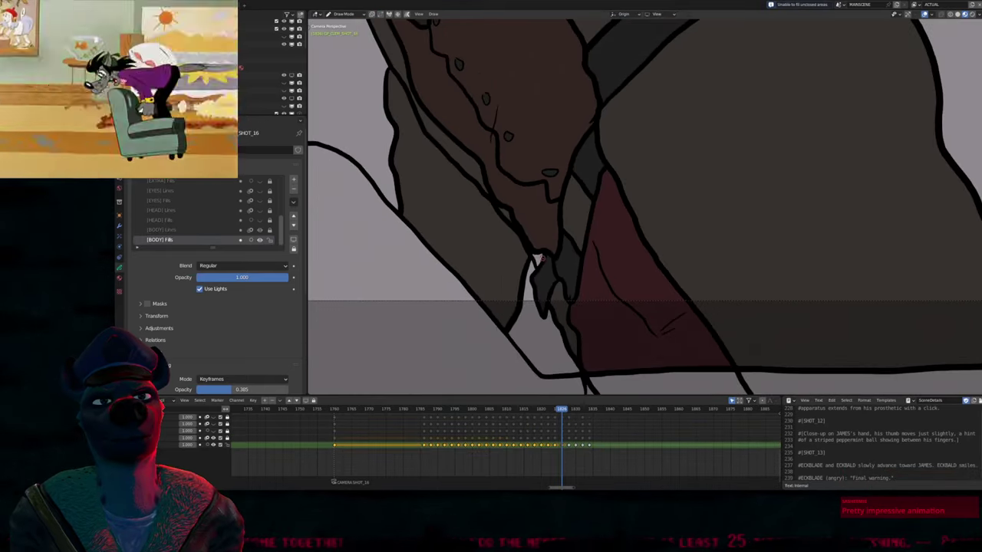
key(Tab)
scroll(582, 98, up, 4)
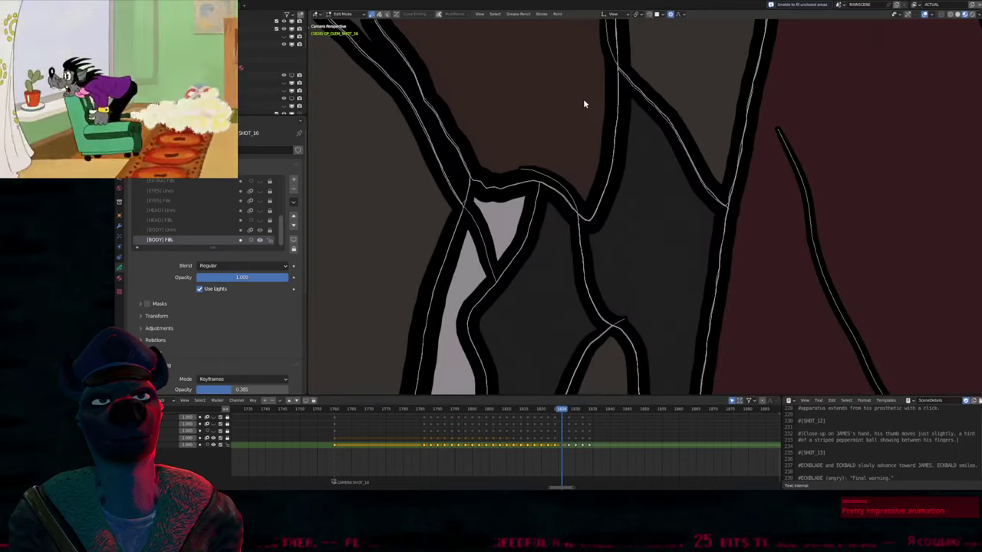
scroll(583, 98, down, 4)
scroll(556, 329, down, 2)
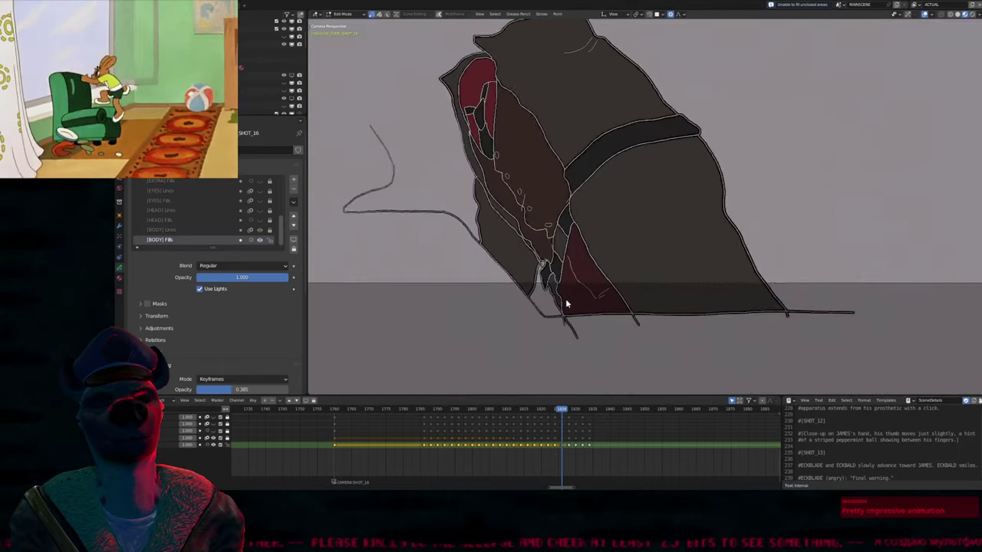
Return to Draw Mode with the body material and step forward to the next drawing
key(Tab)
key(u)
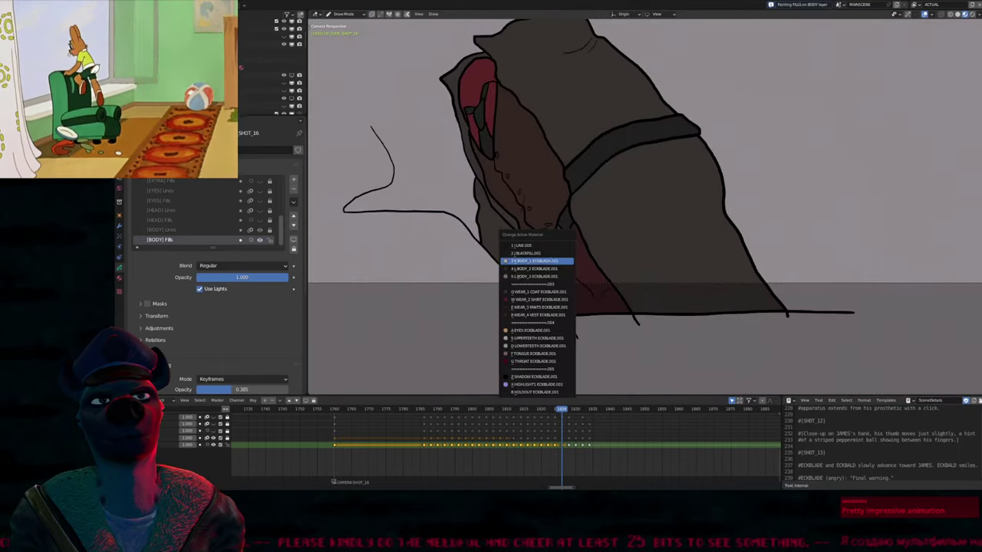
click(541, 261)
scroll(565, 283, down, 5)
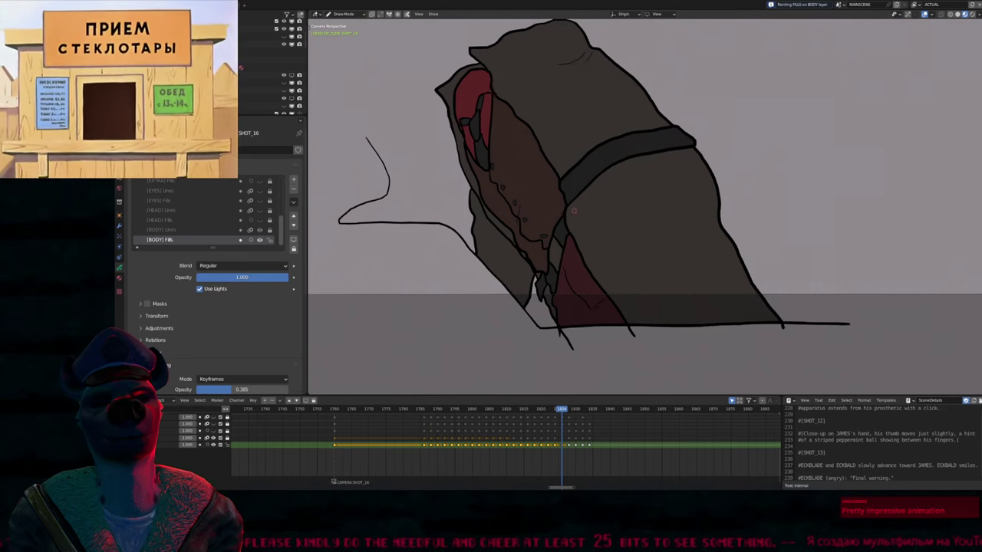
key(Up)
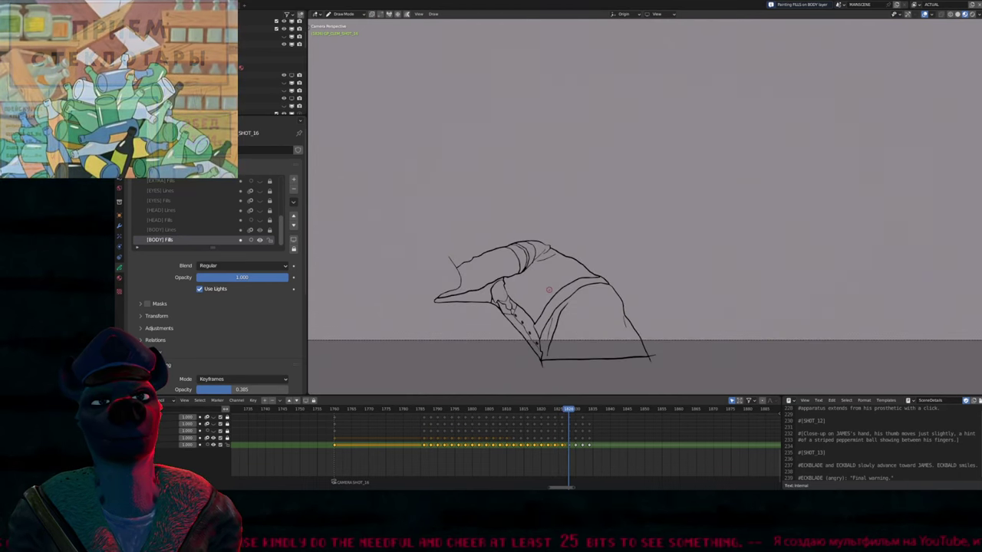
Compare with the filled drawing, then move to frame 1828 and fill its sleeve dark brown
key(Down)
key(Tab)
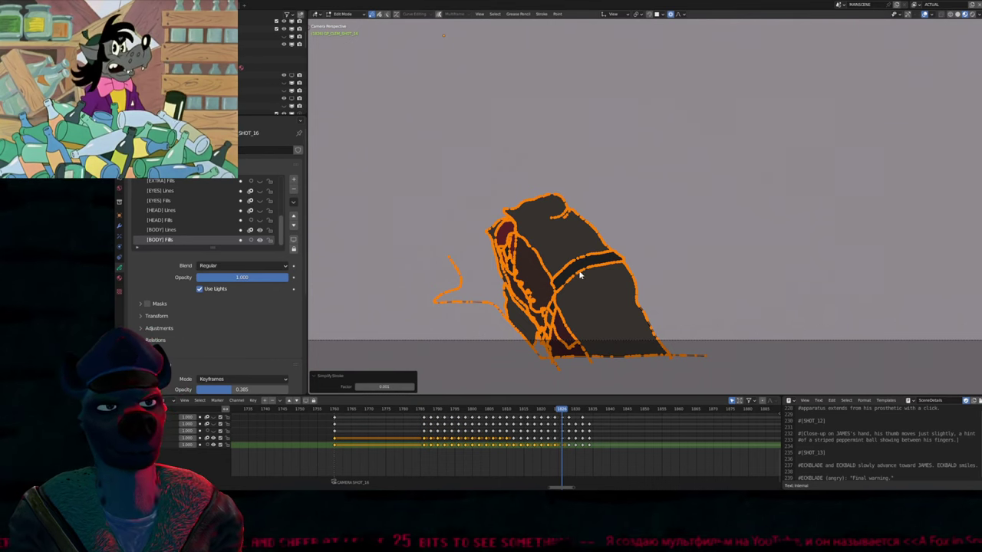
scroll(534, 259, up, 2)
scroll(534, 259, up, 3)
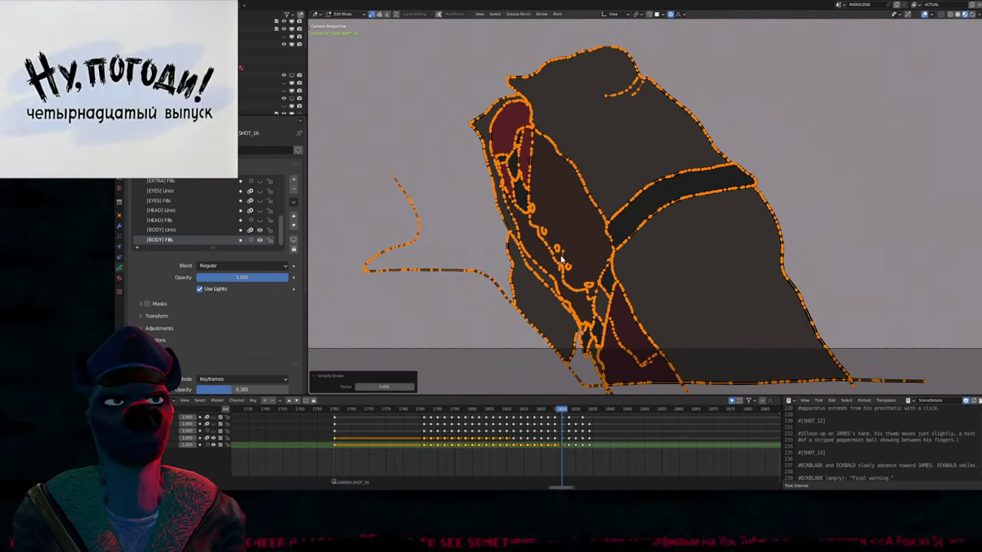
key(Left)
key(Left)
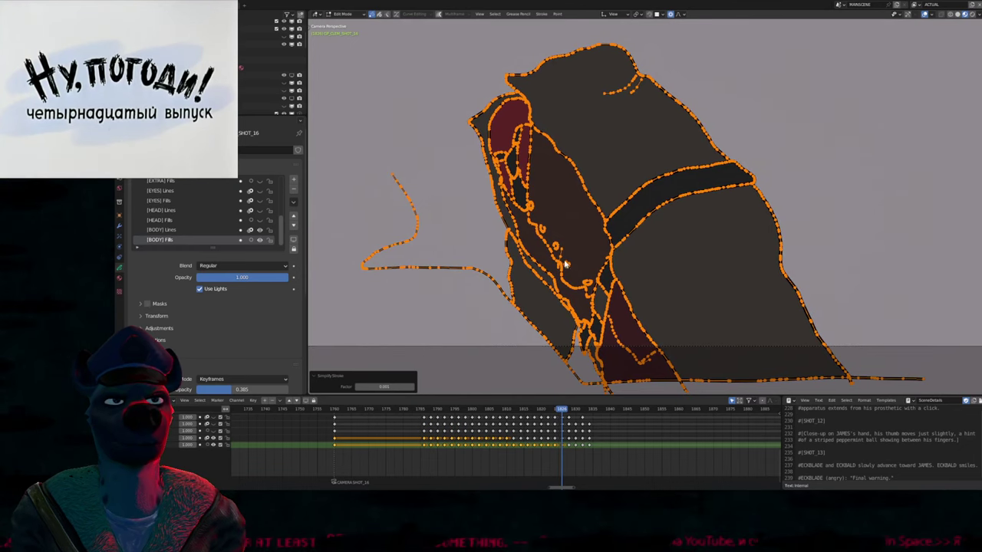
key(Right)
key(Right)
key(Right)
key(Right)
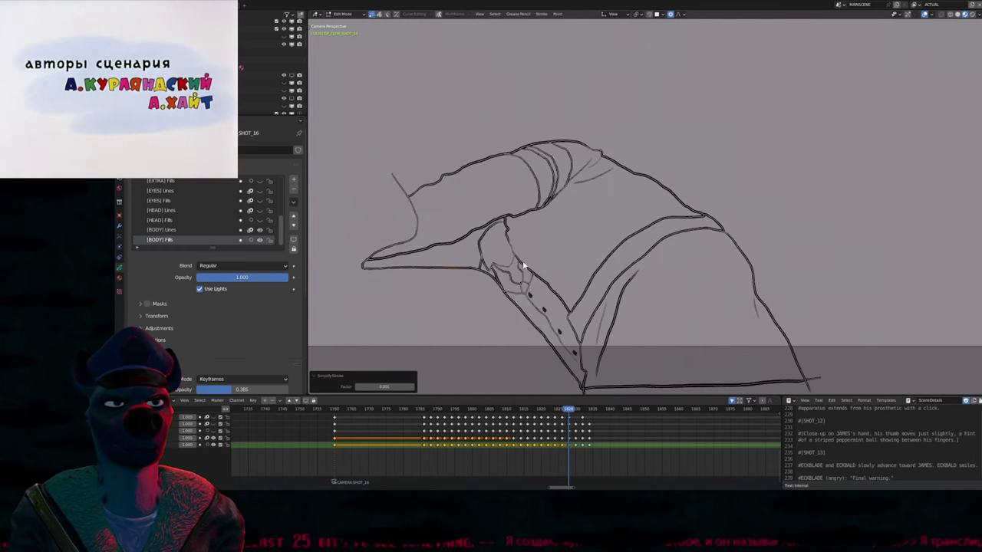
key(Tab)
click(518, 190)
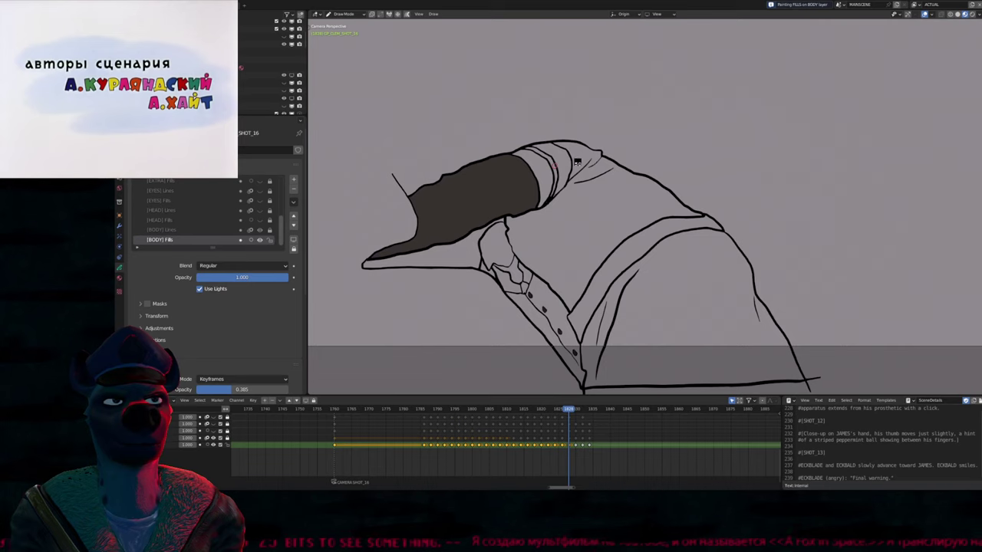
Fill the sleeve band, shoulder and upper coat dark, and the diagonal belt darker
click(576, 162)
click(581, 159)
click(617, 307)
key(u)
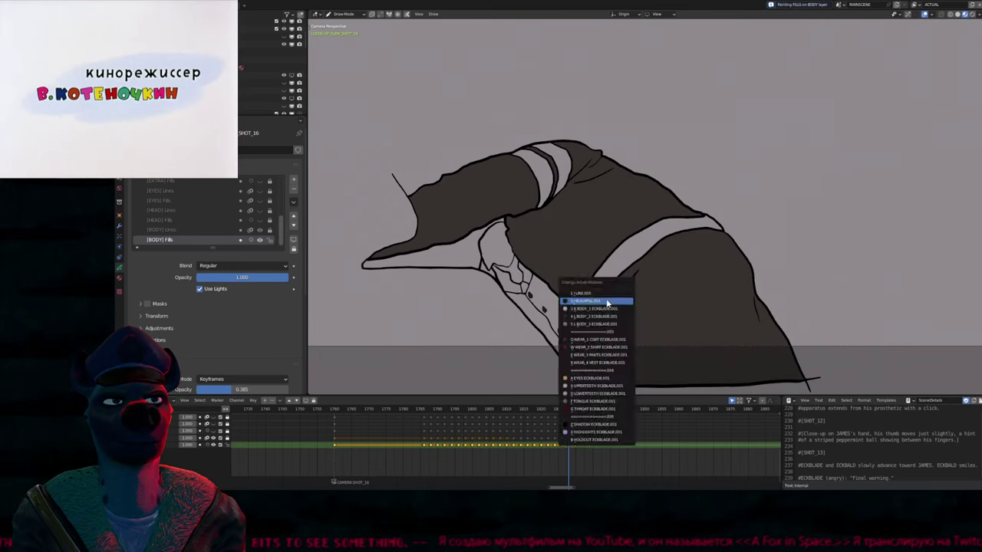
click(594, 300)
click(588, 299)
Fill the shirt stripe brown and the collar patch red
click(534, 314)
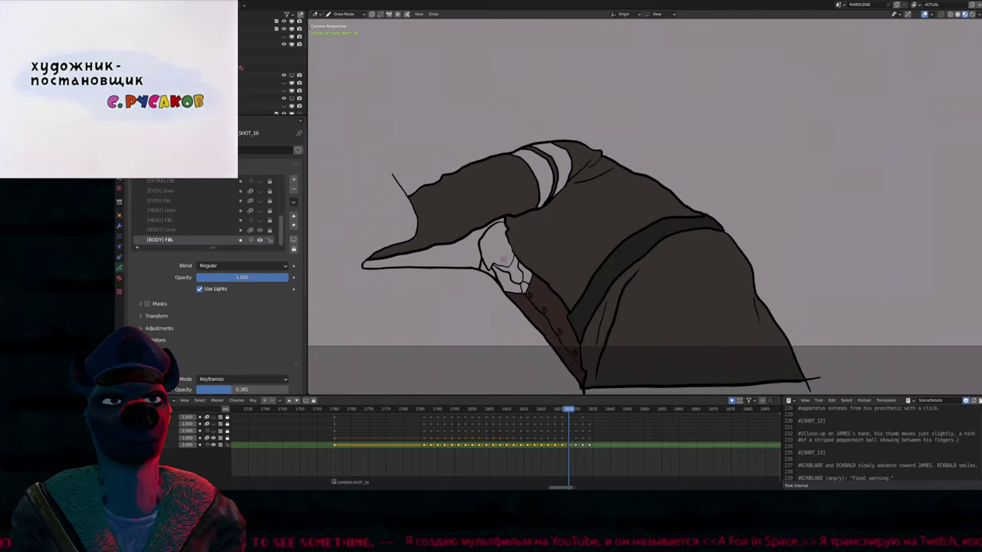
key(u)
click(518, 273)
click(524, 282)
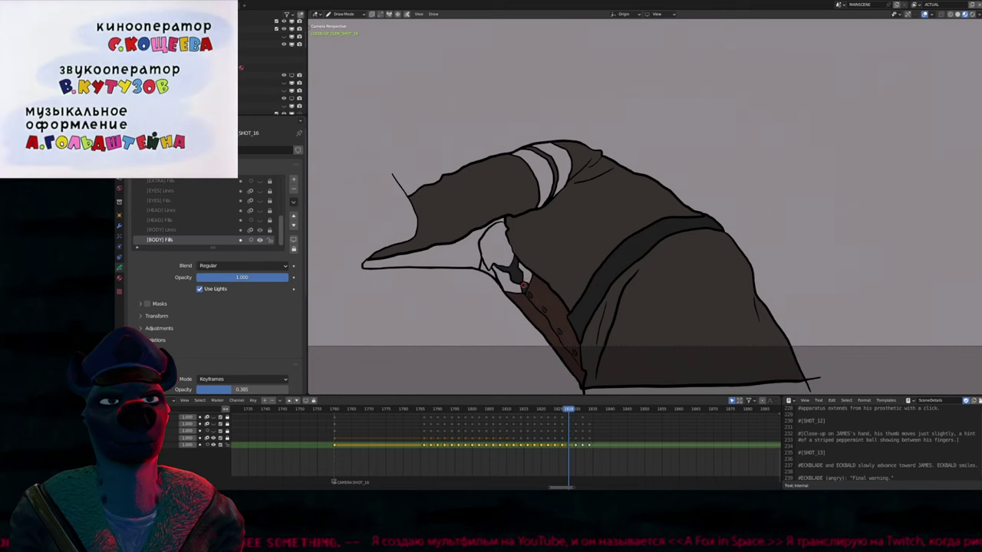
key(u)
click(510, 278)
click(524, 274)
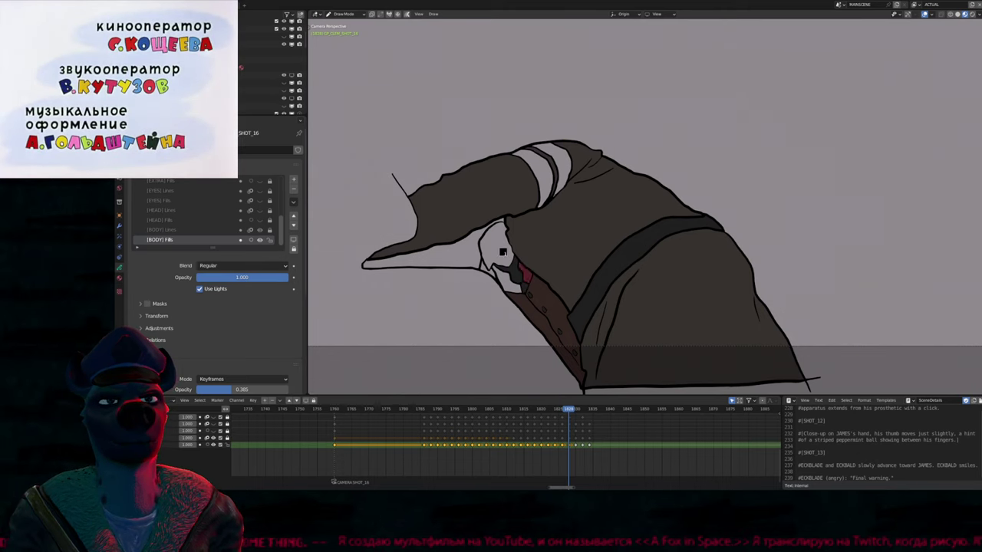
Fill the regions beside the hand, the upper cloak and the collar red, fixing one wrong fill
click(502, 251)
key(ctrl+z)
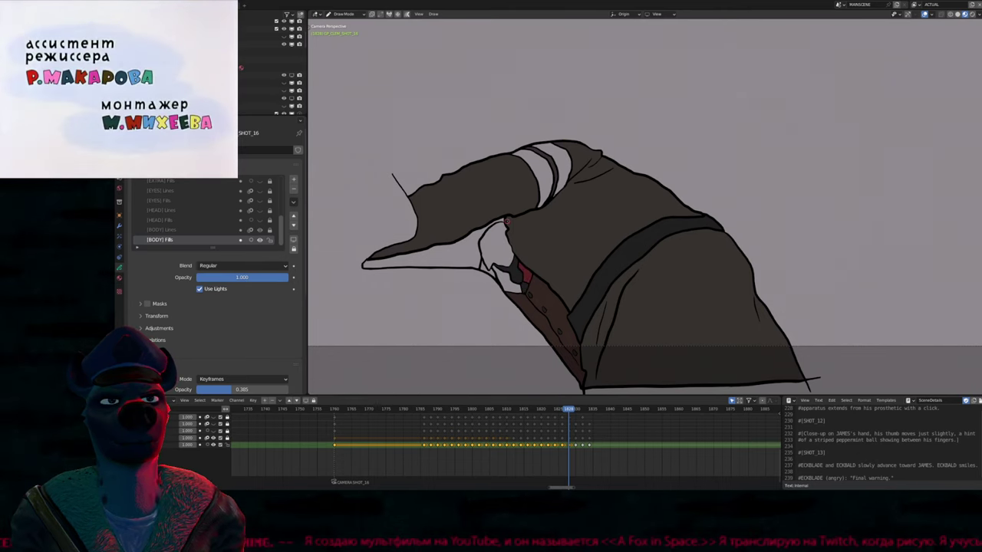
scroll(502, 268, down, 4)
click(502, 262)
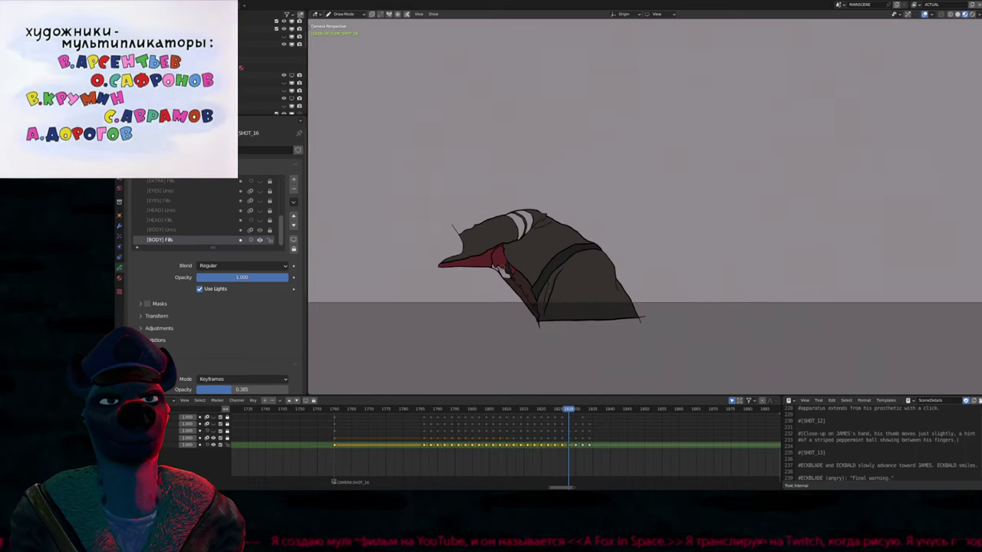
key(Page_Up)
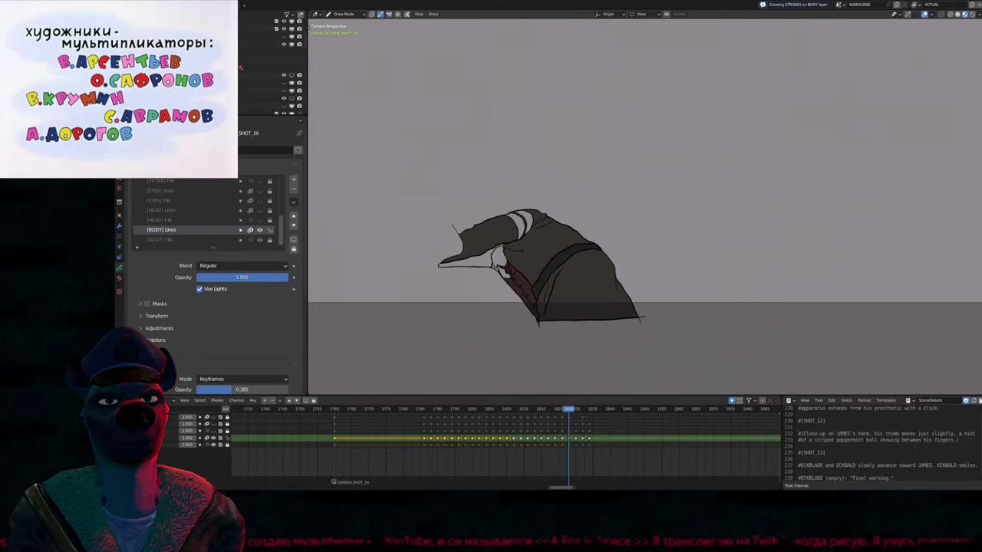
key(u)
click(505, 252)
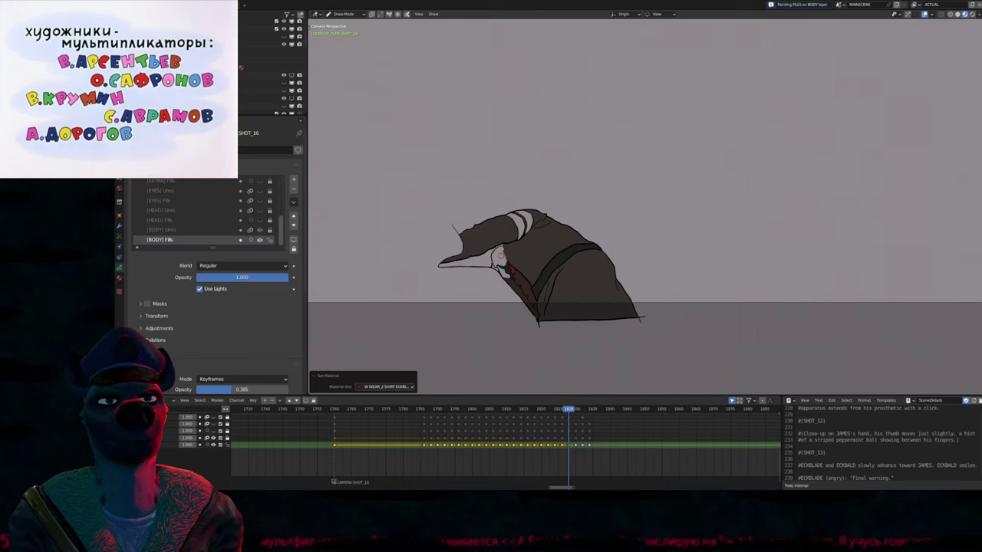
click(514, 258)
key(Page_Up)
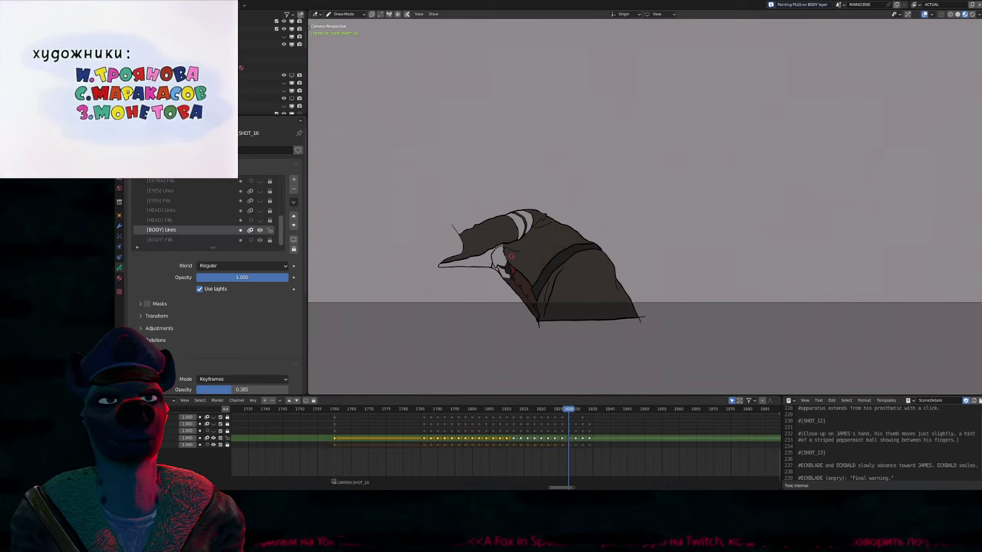
scroll(511, 257, up, 4)
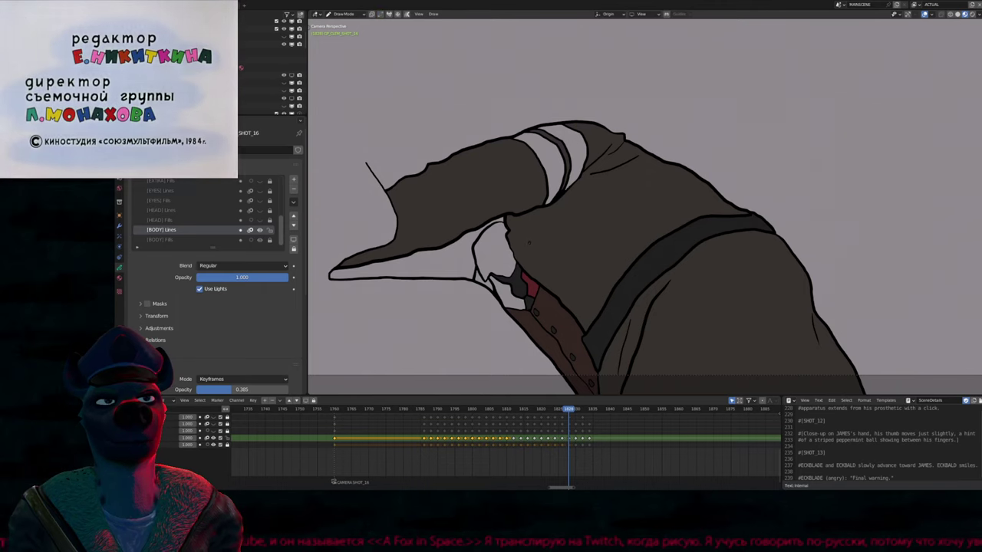
key(Page_Down)
click(500, 259)
Recolour the collar fill with another material and fill the hat band red
key(u)
click(493, 281)
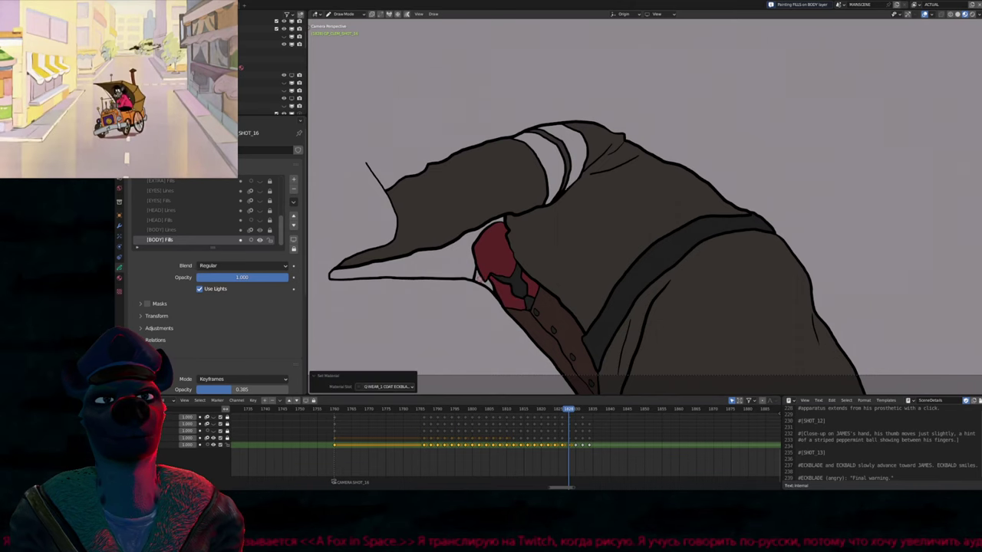
key(u)
click(529, 172)
click(575, 145)
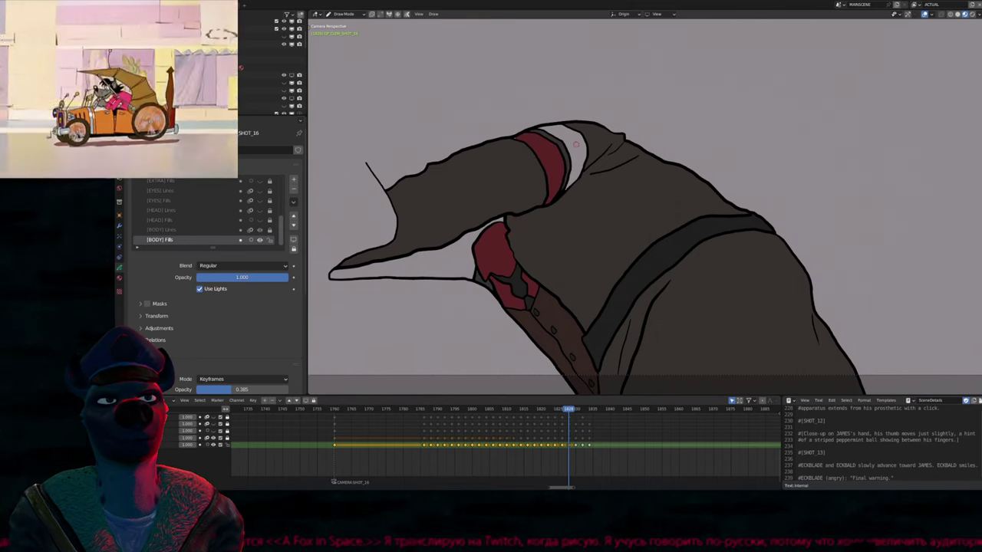
Flip back and forth between frames to check the animation
key(Left)
key(Left)
key(Left)
key(Left)
key(Left)
key(Left)
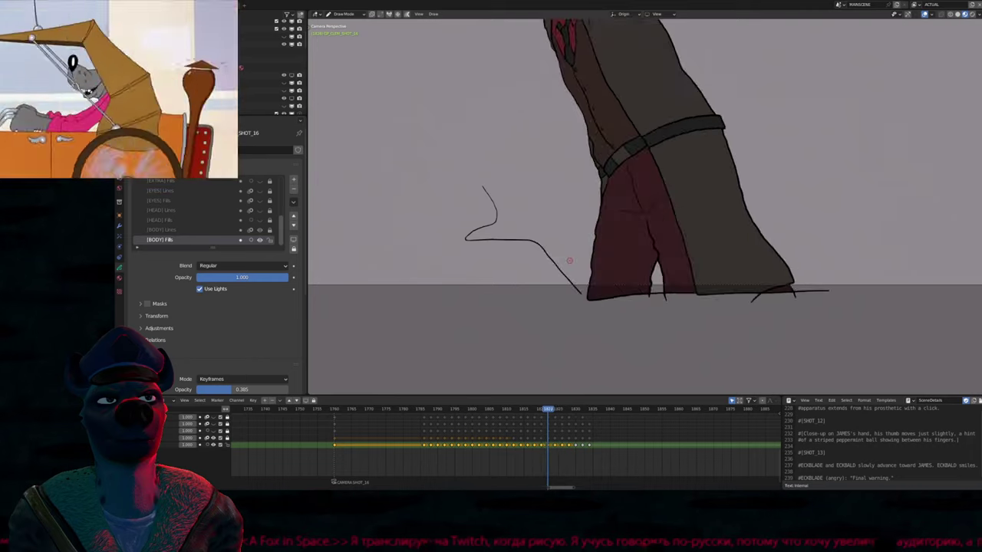
key(Right)
key(Right)
key(Right)
key(Right)
key(Right)
key(Right)
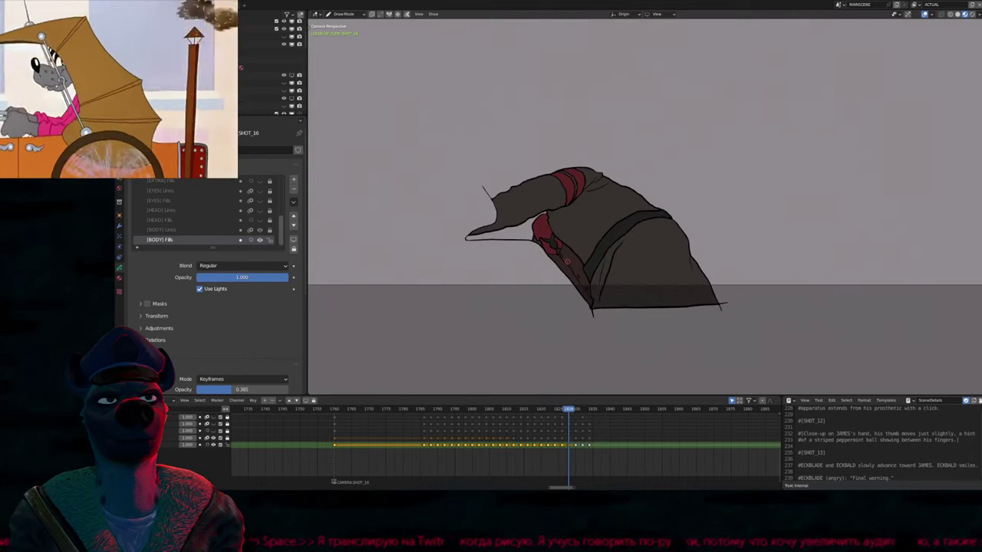
key(Right)
key(Right)
key(Left)
key(Left)
key(Left)
key(Left)
key(Left)
key(Right)
key(Right)
key(Right)
key(Right)
key(Right)
key(Right)
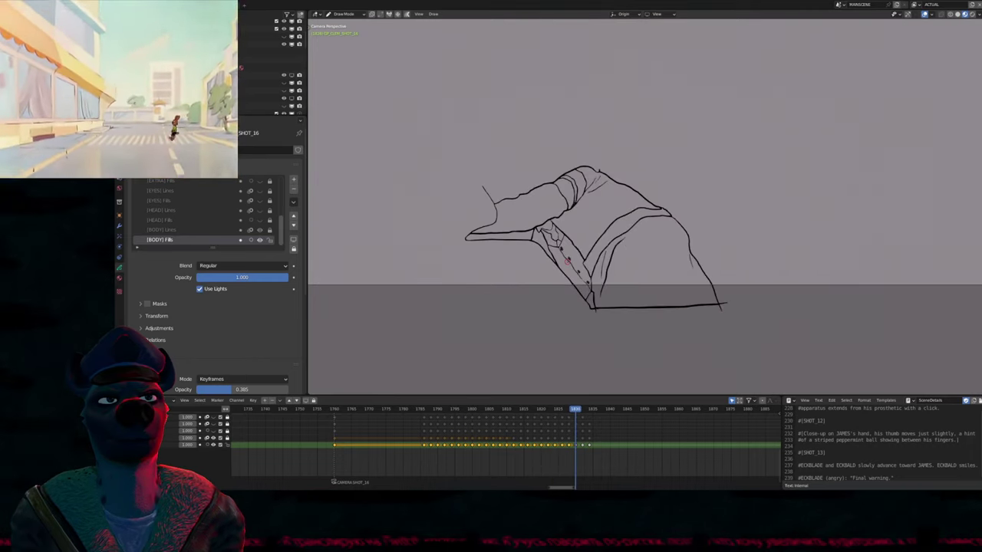
key(Left)
key(Left)
Simplify the filled frame's strokes, then move to the next unfilled drawing, frame 1830
key(Tab)
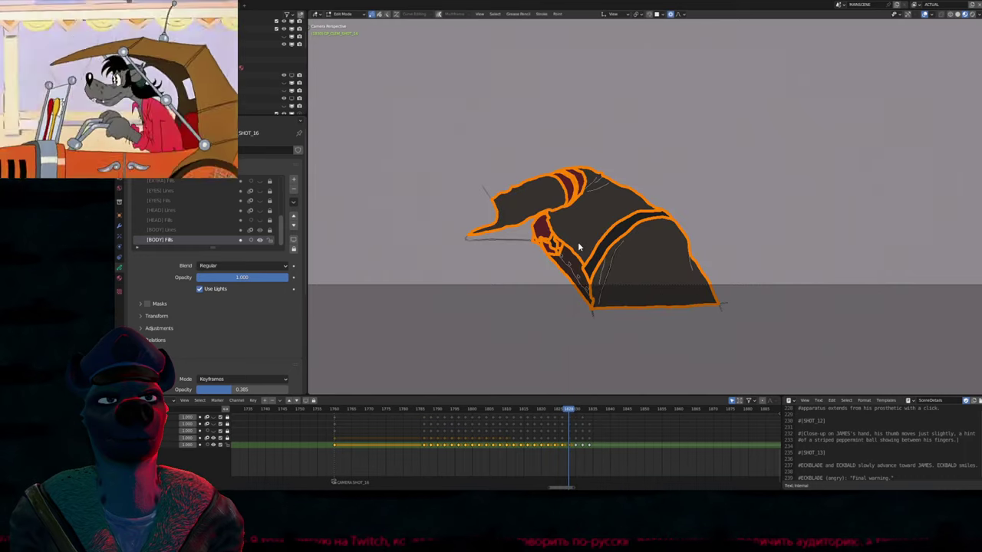
key(shift+r)
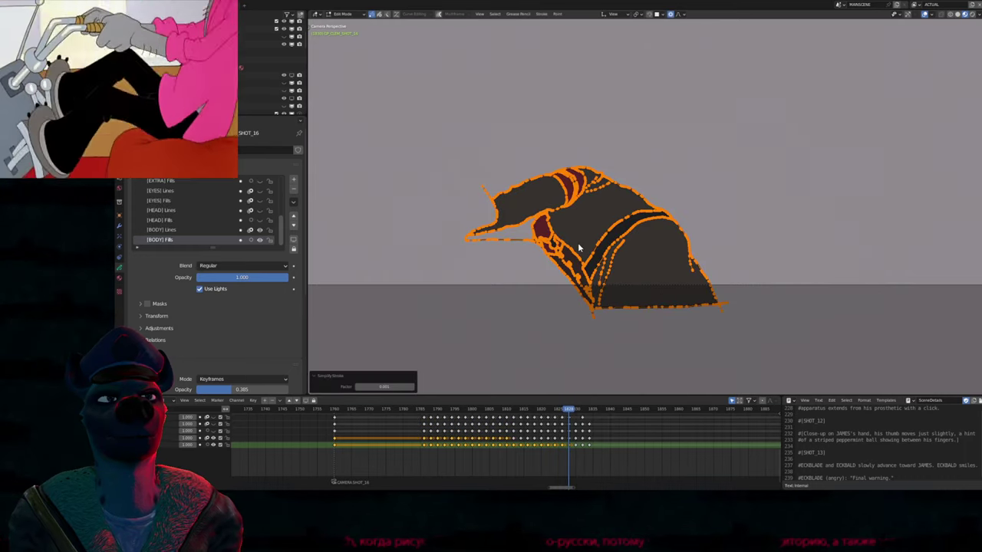
key(Left)
key(Right)
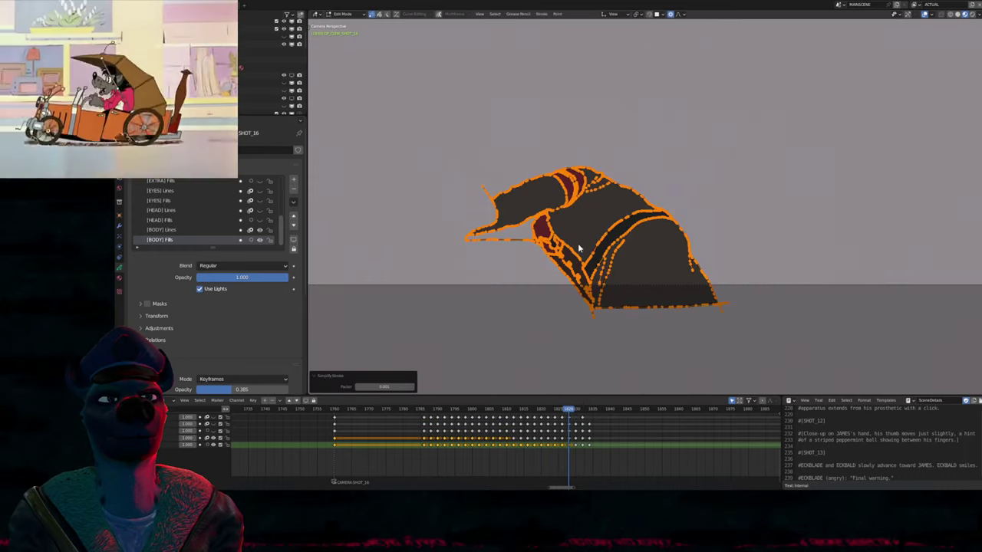
key(Right)
key(a)
scroll(581, 234, up, 3)
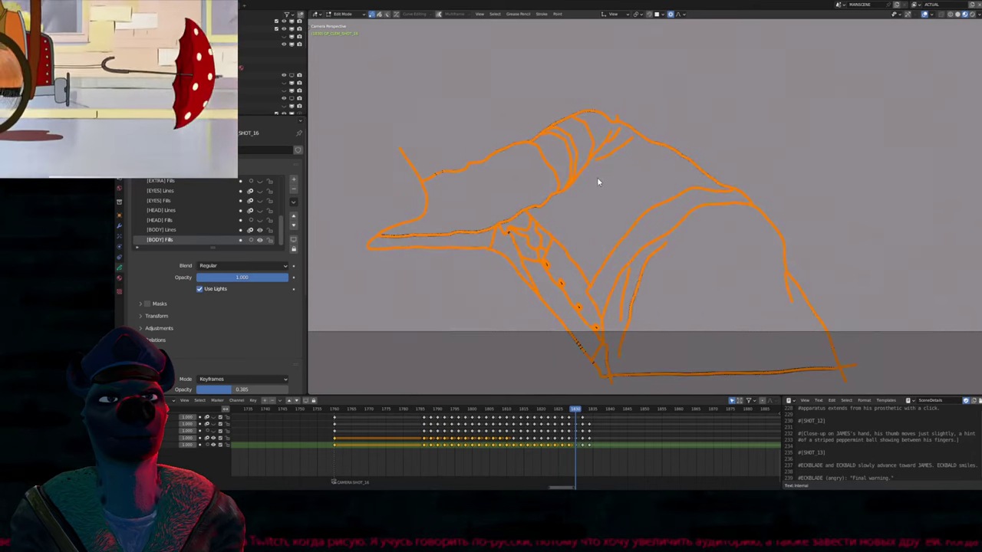
scroll(590, 218, down, 1)
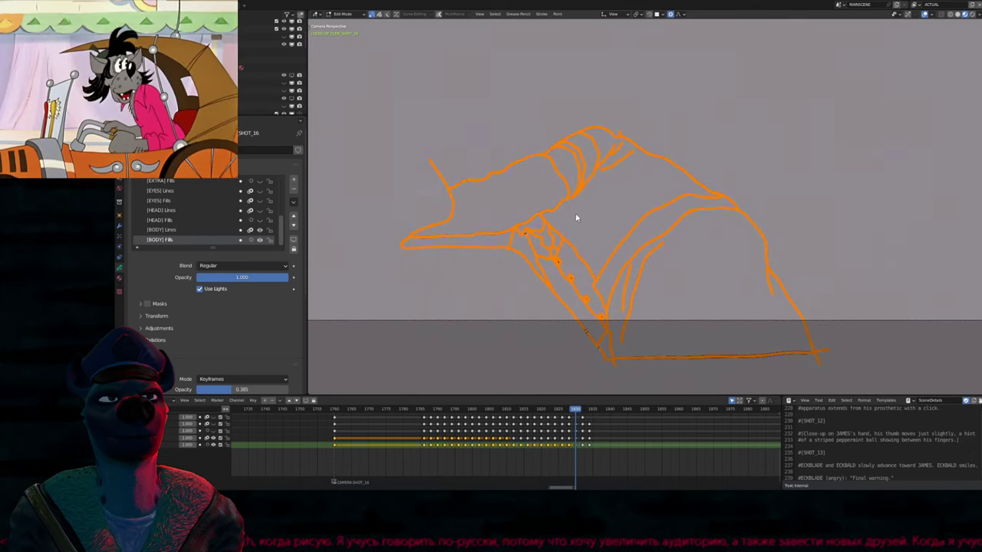
key(Tab)
Fill frame 1830's sleeve, back, lower body and diagonal band dark grey, shirt panel reddish-brown
click(548, 181)
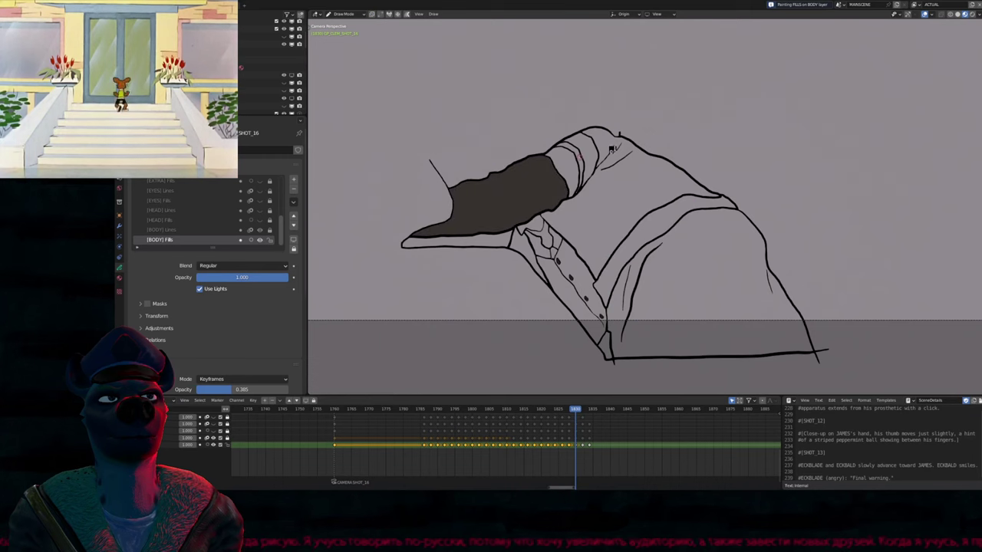
click(610, 143)
click(606, 313)
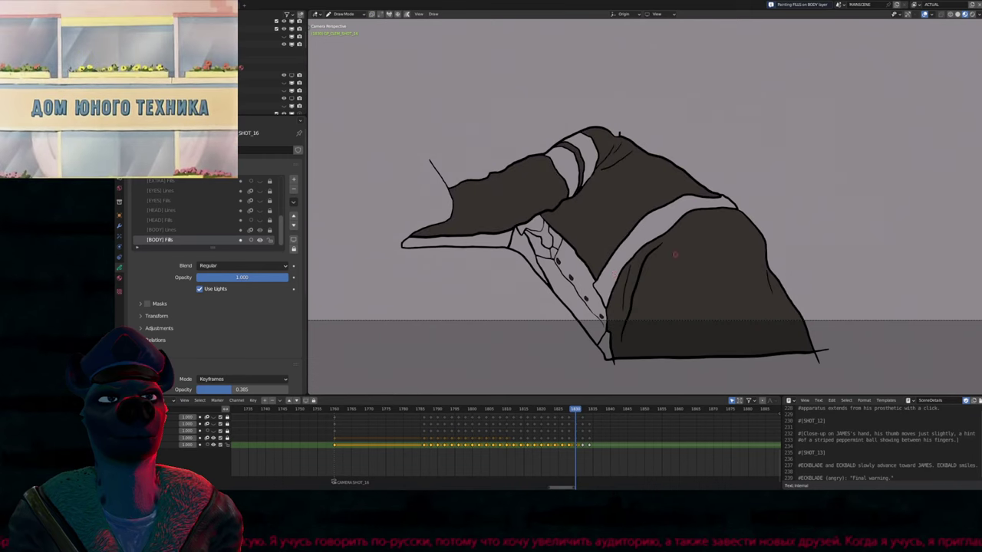
click(605, 341)
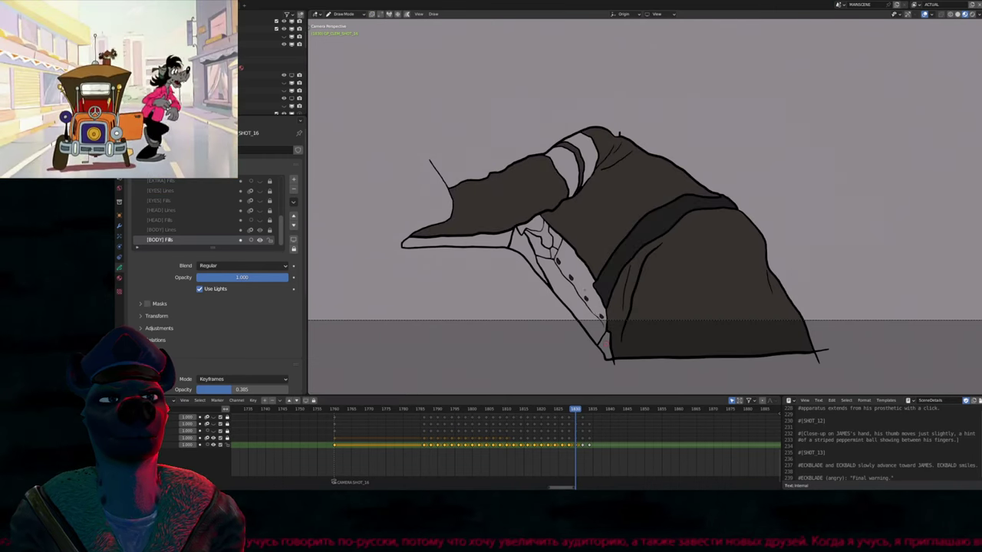
click(585, 281)
click(558, 259)
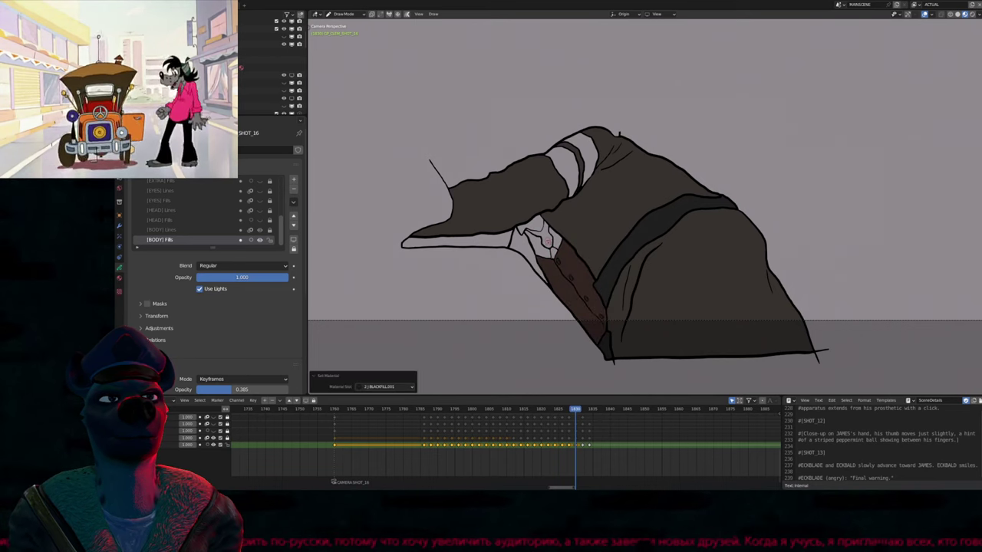
Fill a small area with 2 BLACKFILL.003 and the collar red
key(u)
click(547, 250)
click(538, 243)
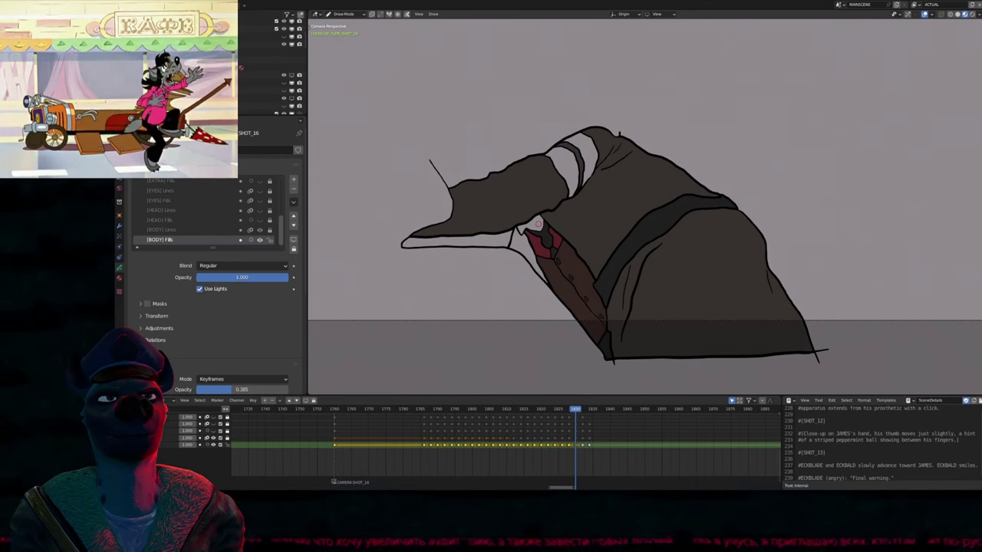
click(571, 168)
key(u)
click(522, 244)
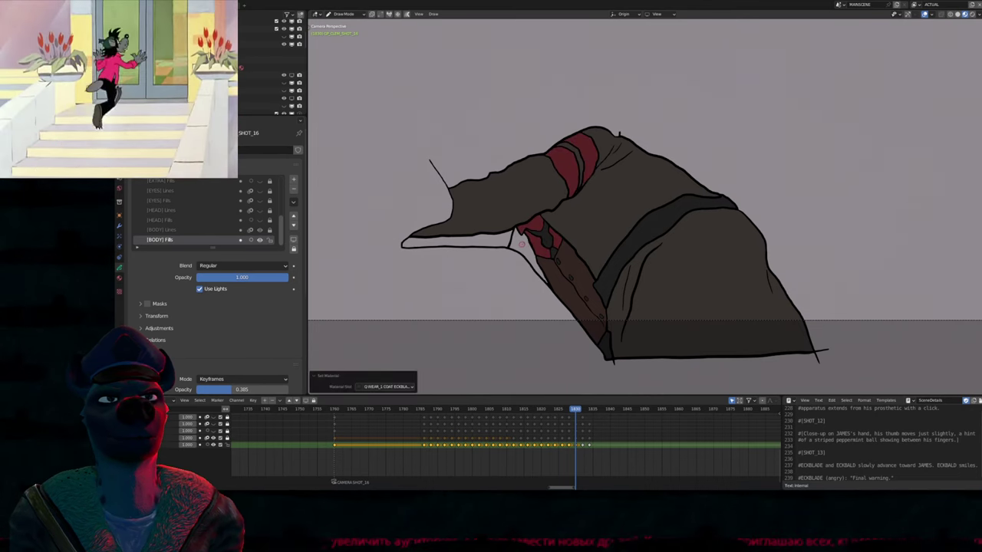
On frame 1832, fill the sleeve, collar band and hump dark, undoing a rear body fill
key(Up)
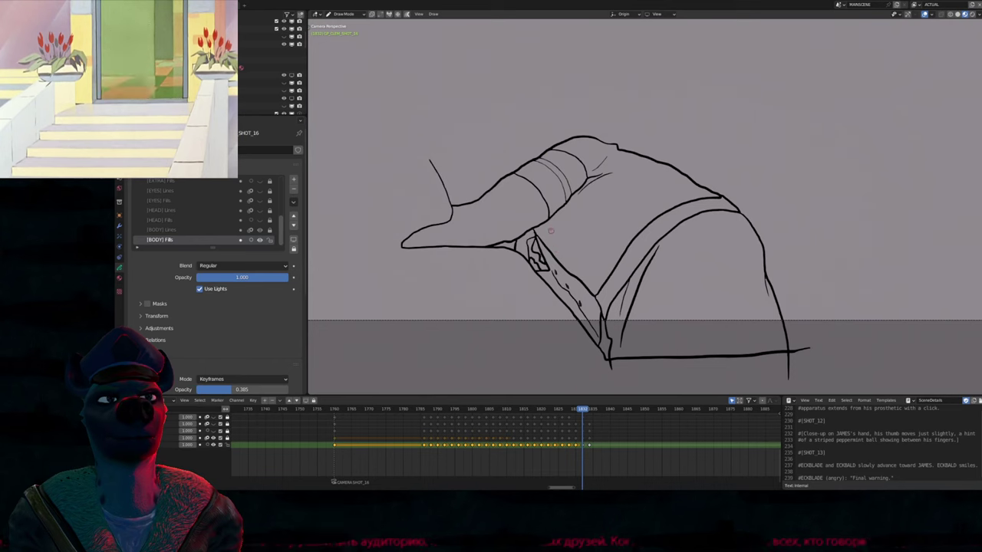
click(529, 196)
click(559, 178)
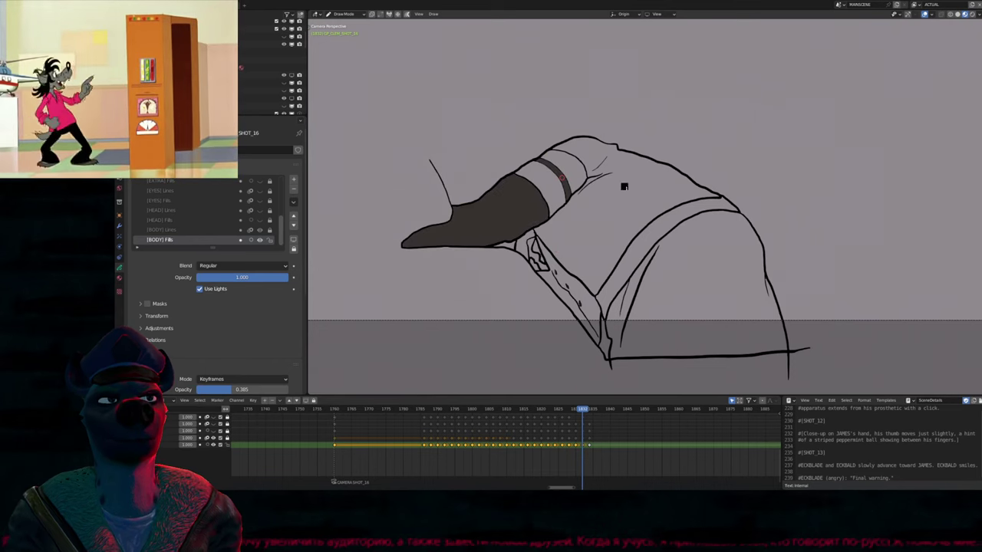
click(571, 184)
click(644, 316)
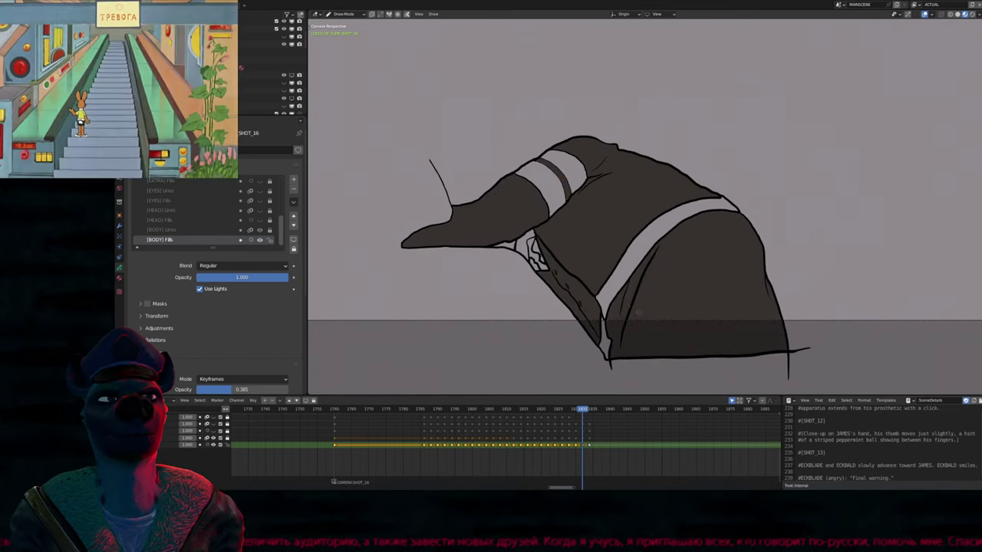
key(ctrl+z)
key(ctrl+z)
scroll(559, 281, down, 5)
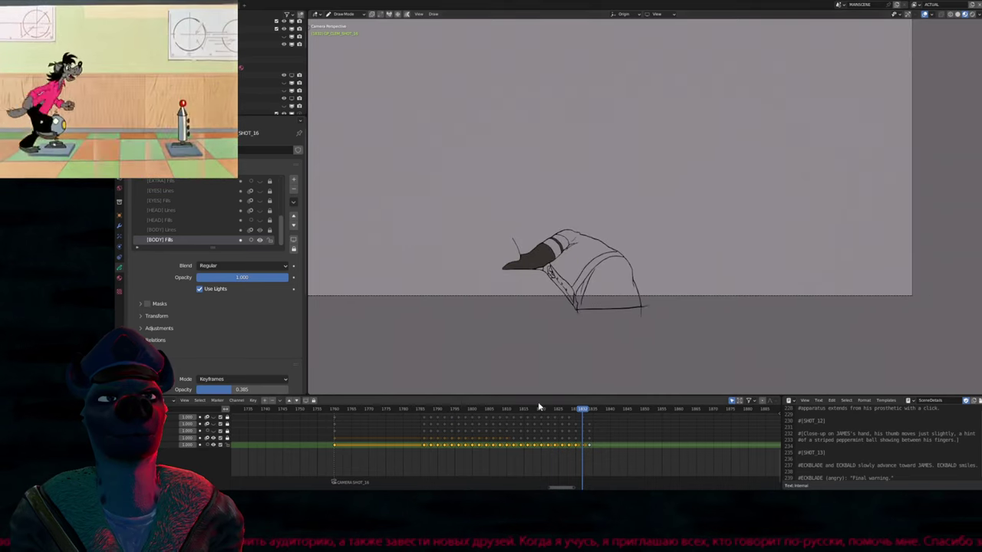
Fill the upper hump, lower rear body and diagonal strap dark, recolouring the upper body brown
click(572, 260)
click(590, 281)
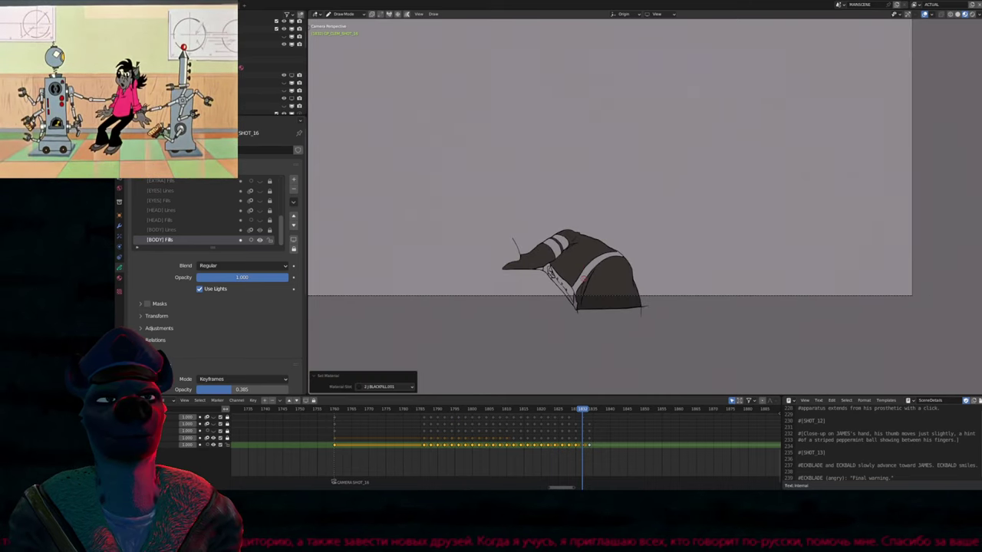
click(582, 278)
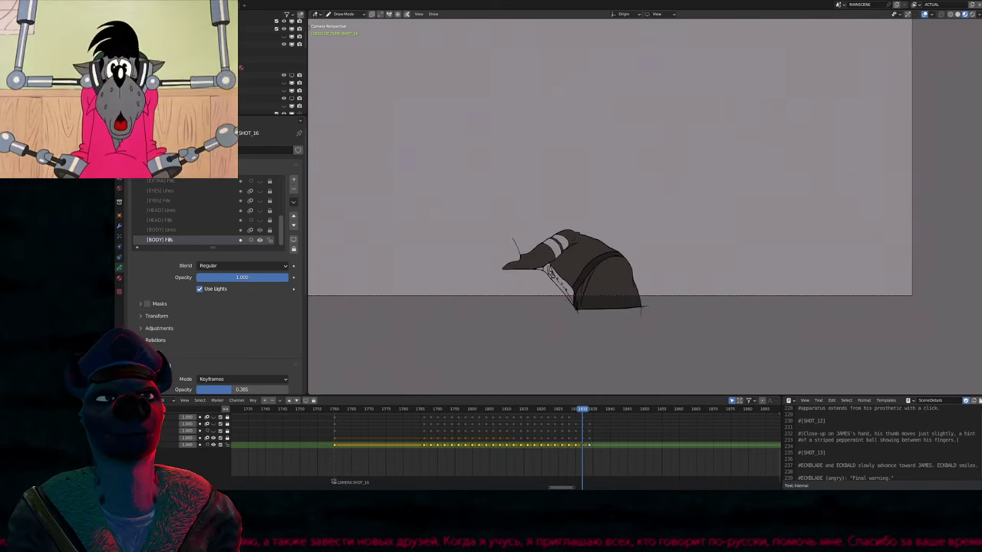
scroll(580, 274, up, 4)
click(577, 269)
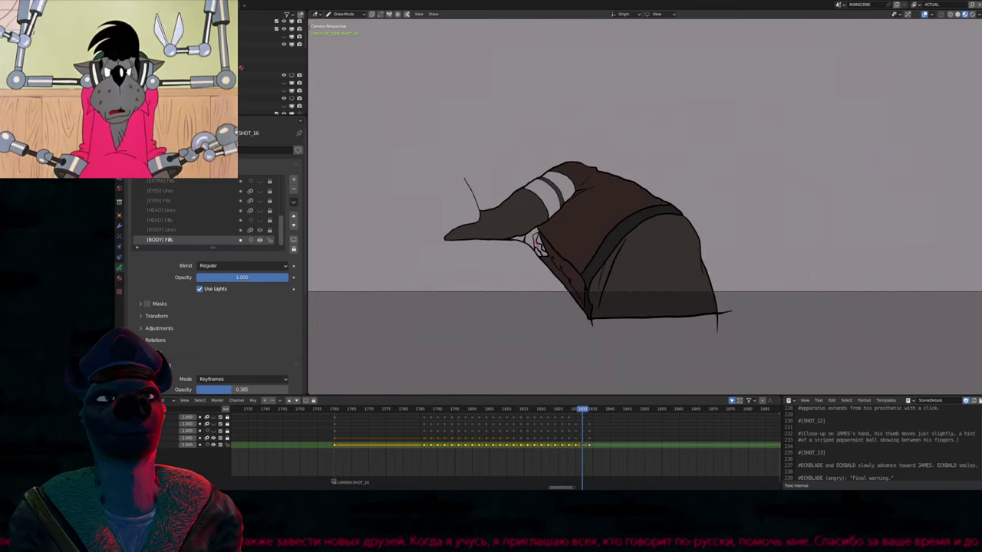
scroll(548, 268, down, 4)
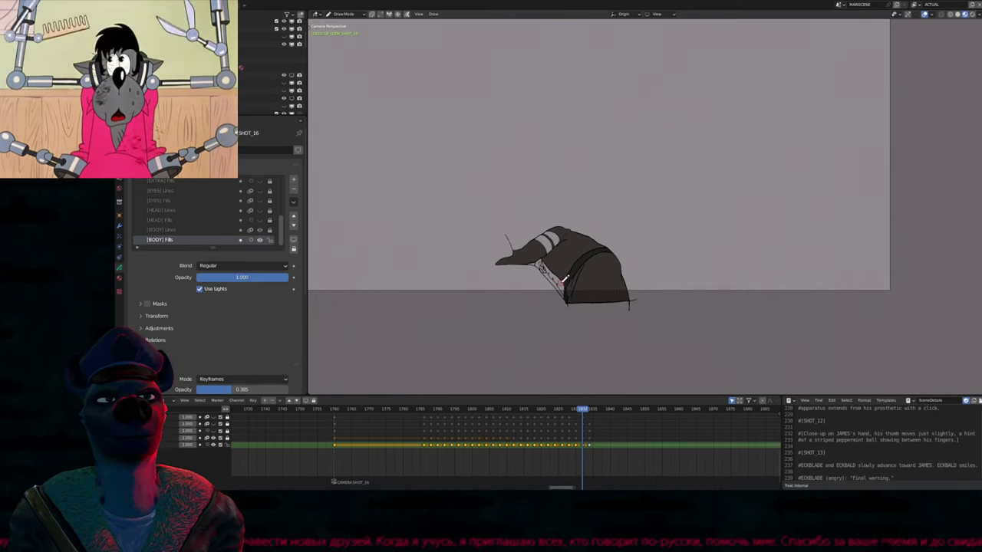
scroll(561, 273, up, 6)
Fill frame 1832's shirt and both hat-band stripes red, then edit the previous frame's points
key(u)
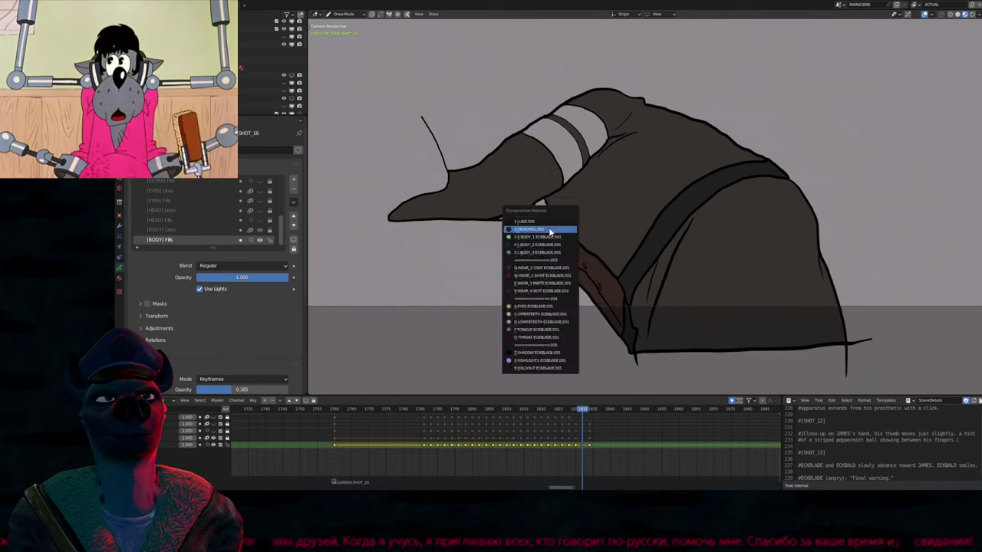
click(550, 230)
key(u)
click(549, 230)
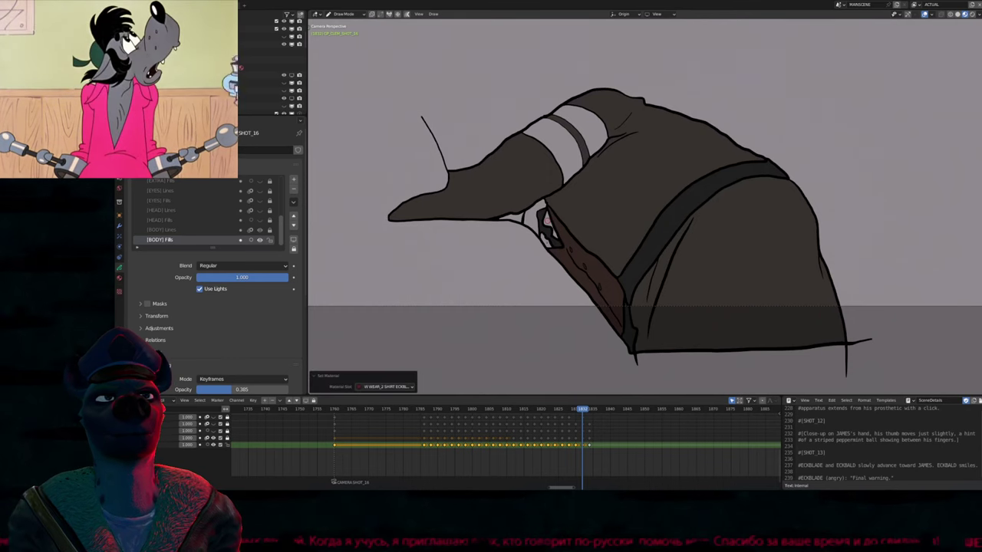
click(548, 242)
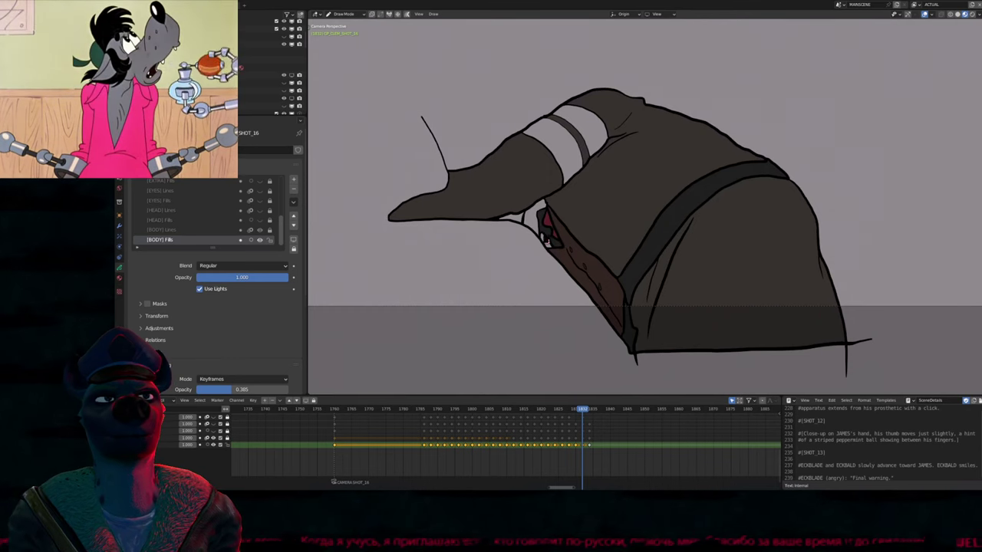
click(566, 164)
click(587, 132)
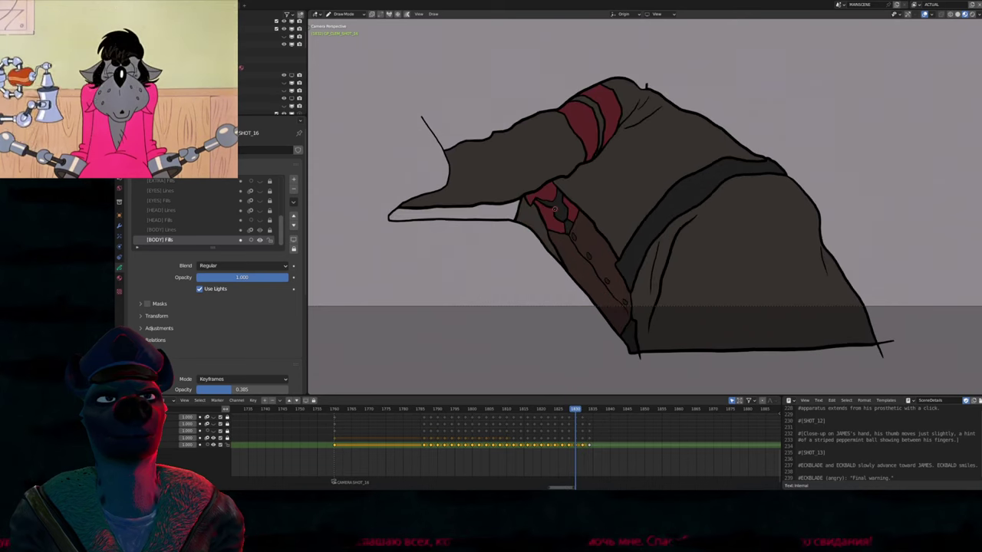
key(Left)
key(Left)
key(Left)
key(Left)
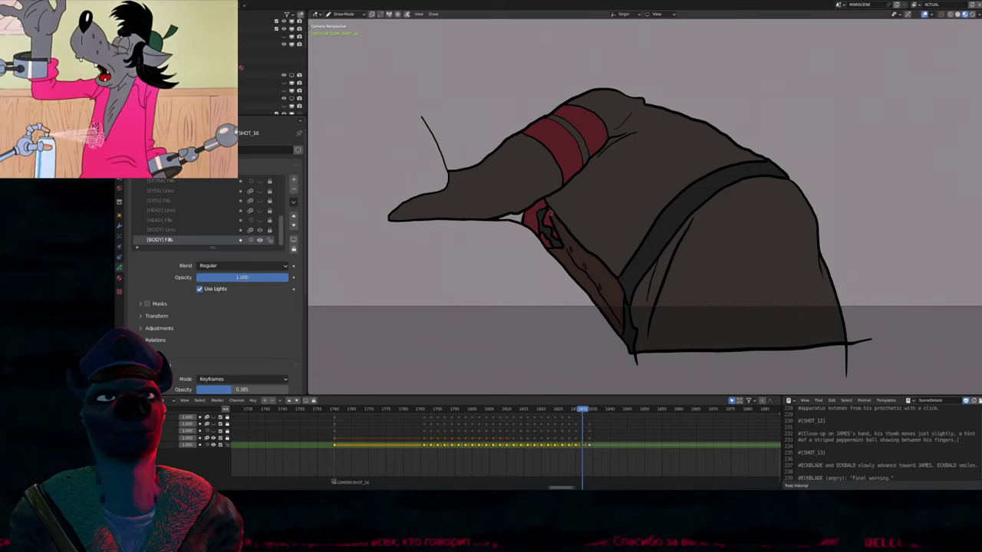
key(Tab)
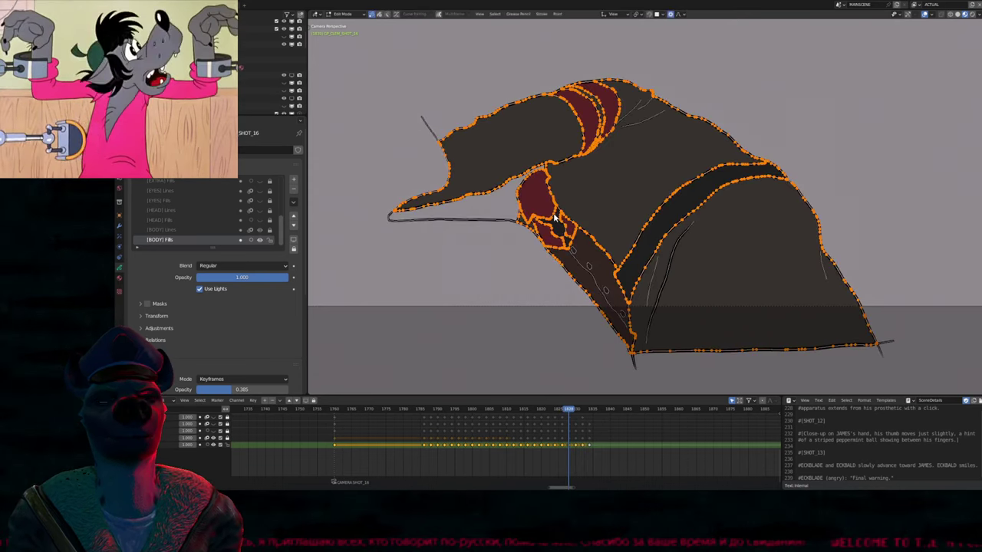
Simplify all strokes on the frame, then move to frame 1834 in Draw Mode
key(Right)
key(Right)
key(a)
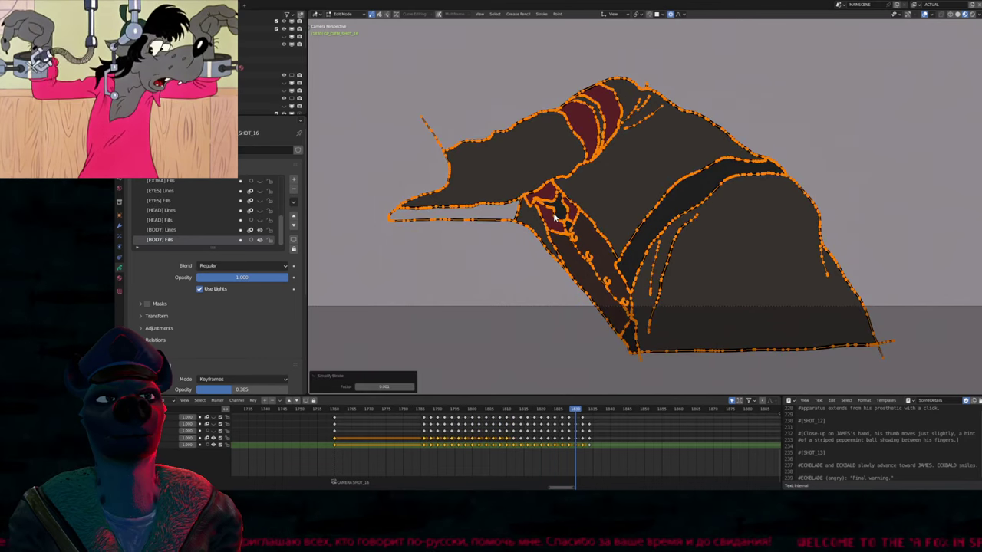
key(Right)
key(Right)
key(Right)
key(Right)
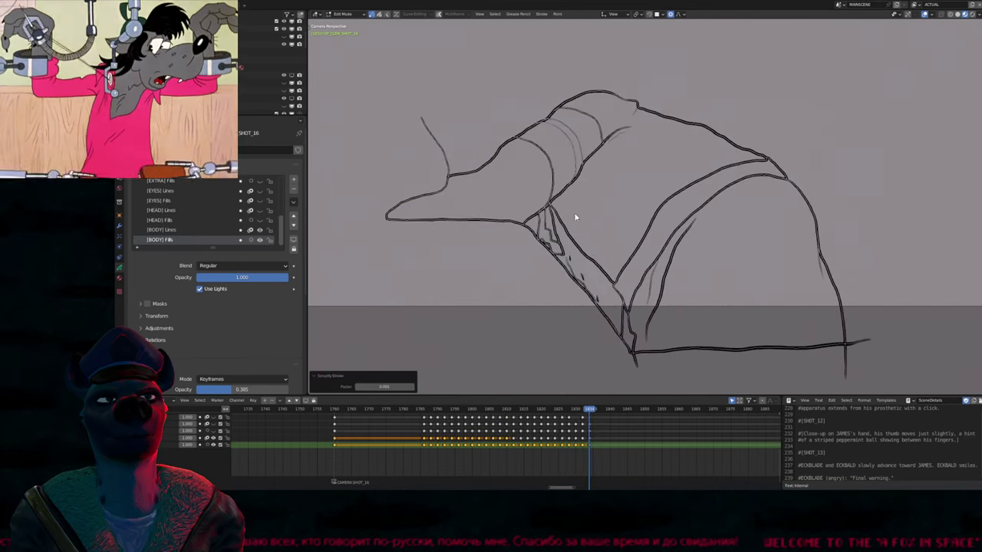
key(Tab)
Fill the hood front, torso, lower region, stripe, gap and collar area dark grey
click(529, 182)
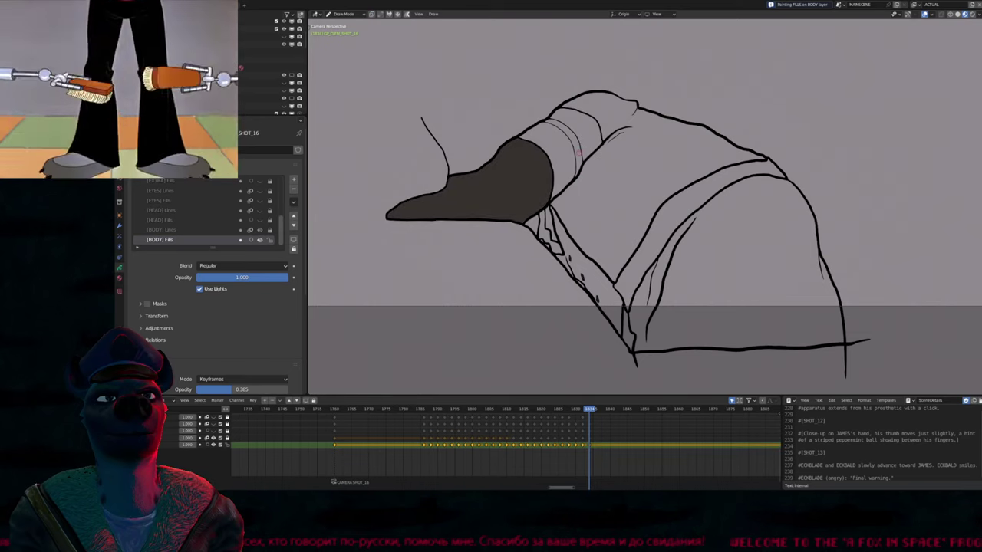
click(660, 222)
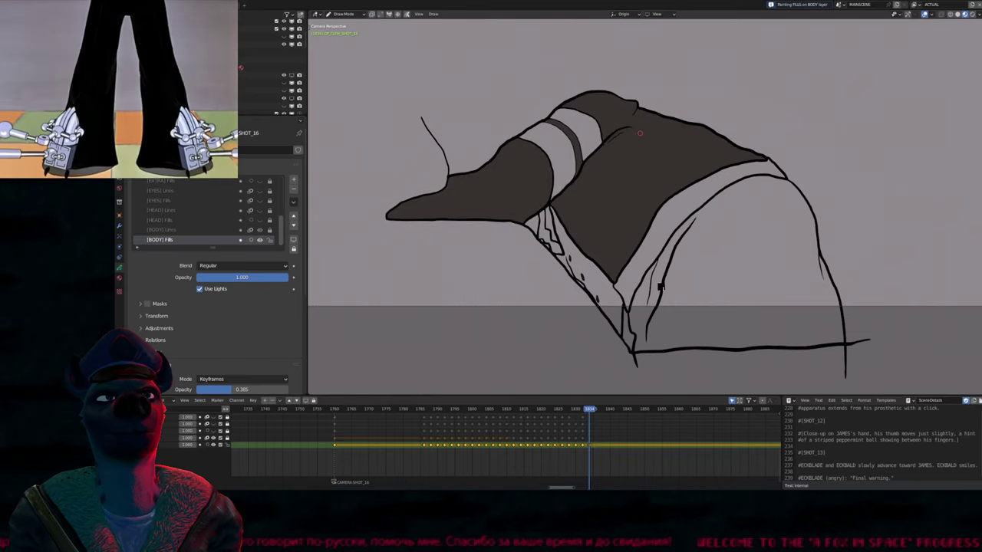
click(640, 285)
scroll(639, 285, down, 1)
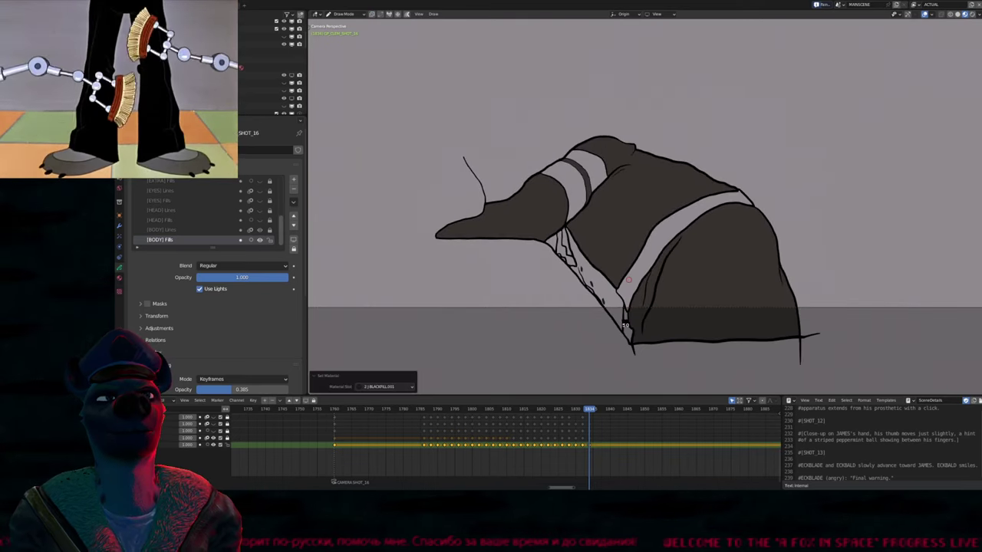
click(625, 324)
click(628, 325)
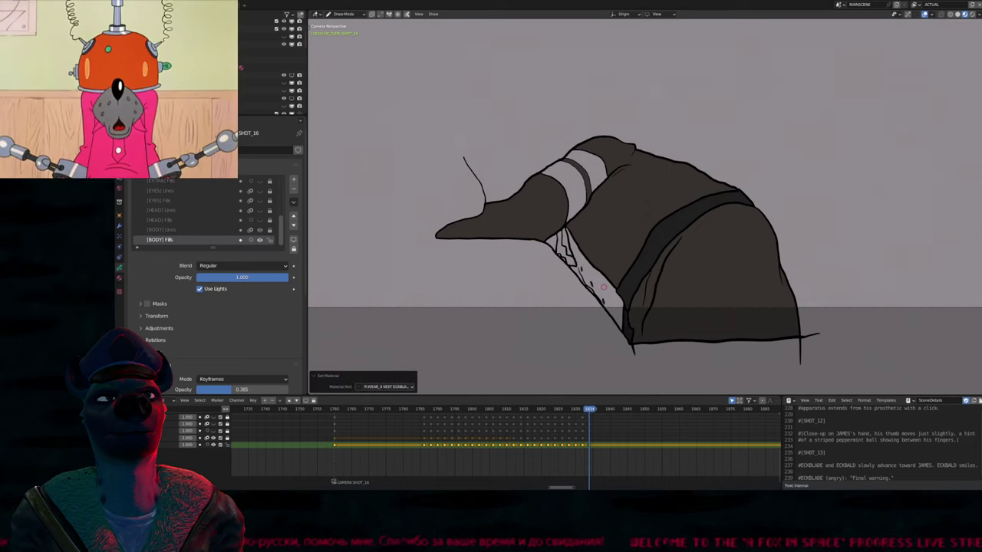
click(604, 288)
Switch to the red shirt material and fill the gap beside the collar and the collar strip
key(u)
click(574, 257)
key(u)
click(565, 239)
click(564, 247)
scroll(564, 259, up, 2)
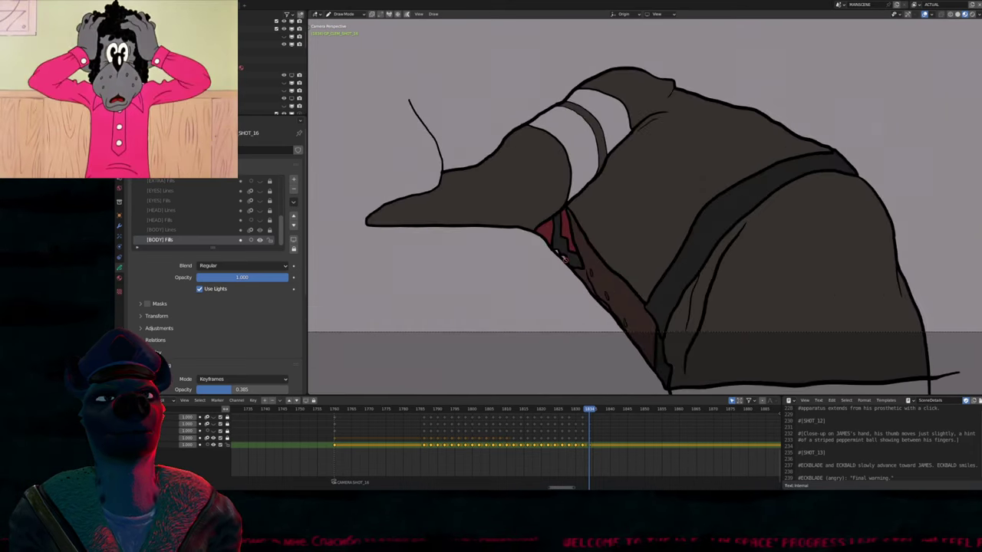
click(616, 124)
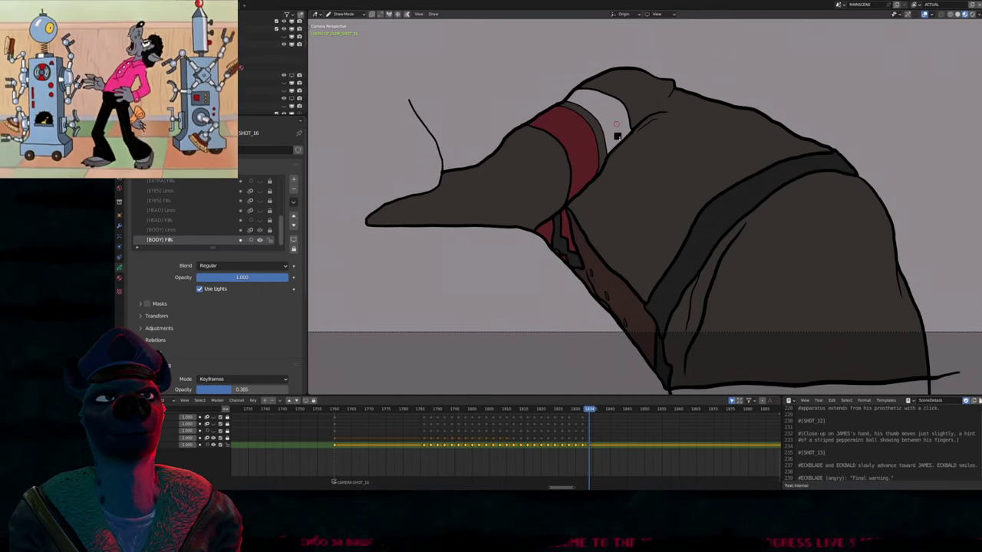
Isolate the body fills layer and simplify all its strokes in Edit Mode
scroll(608, 207, down, 5)
key(KP_Multiply)
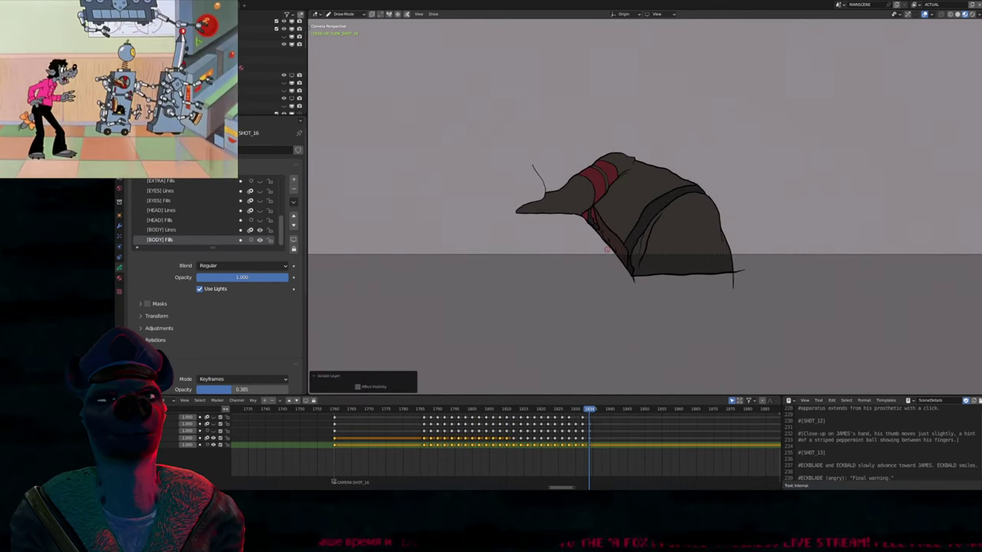
key(Tab)
key(shift+s)
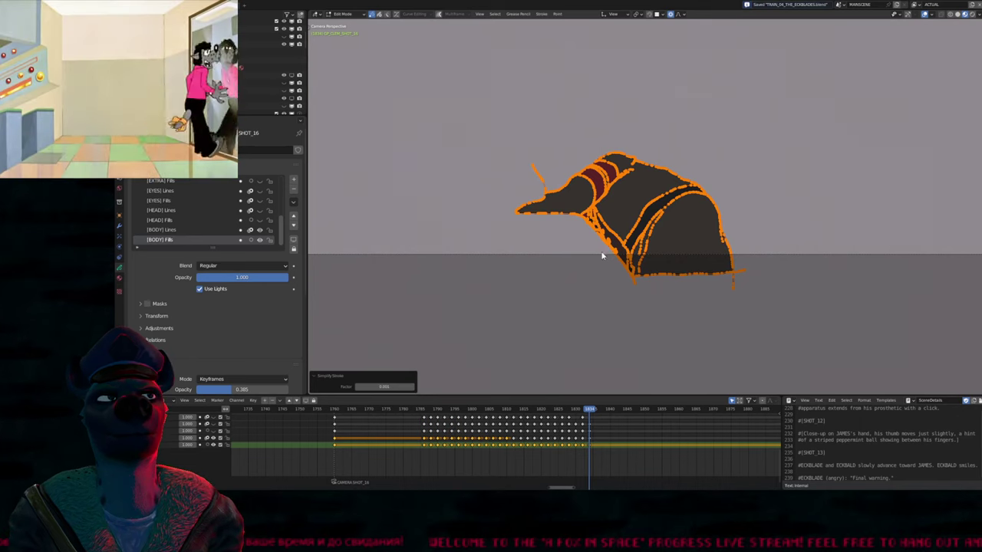
Step back and forth through the collapse animation frames
scroll(637, 171, up, 5)
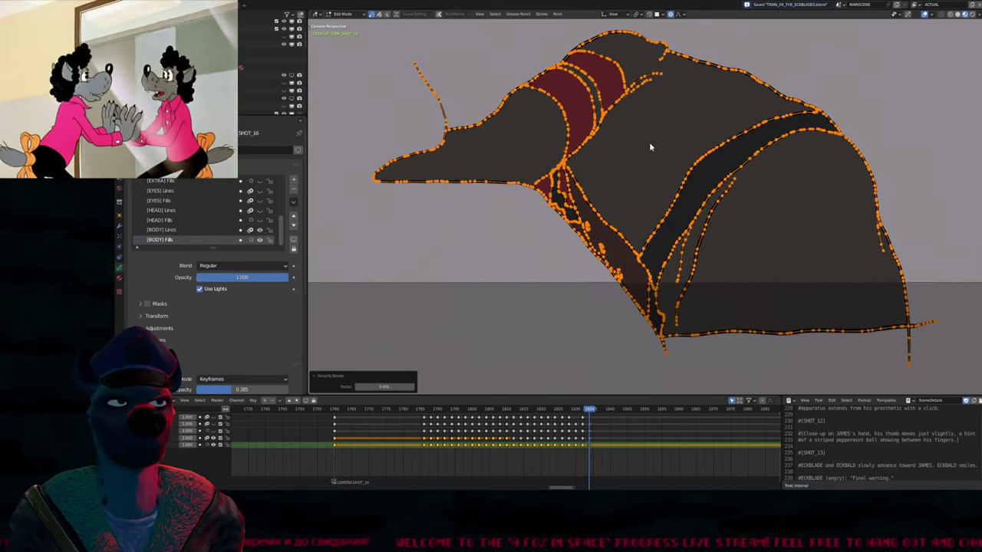
scroll(645, 165, down, 4)
key(Left)
key(Left)
key(Left)
key(Left)
key(Left)
key(Left)
key(Left)
key(Left)
key(Left)
key(Left)
scroll(636, 203, up, 5)
key(Left)
key(Left)
key(Left)
key(Left)
key(Left)
key(Left)
key(Left)
key(Left)
key(Left)
key(Left)
key(Left)
key(Right)
key(Right)
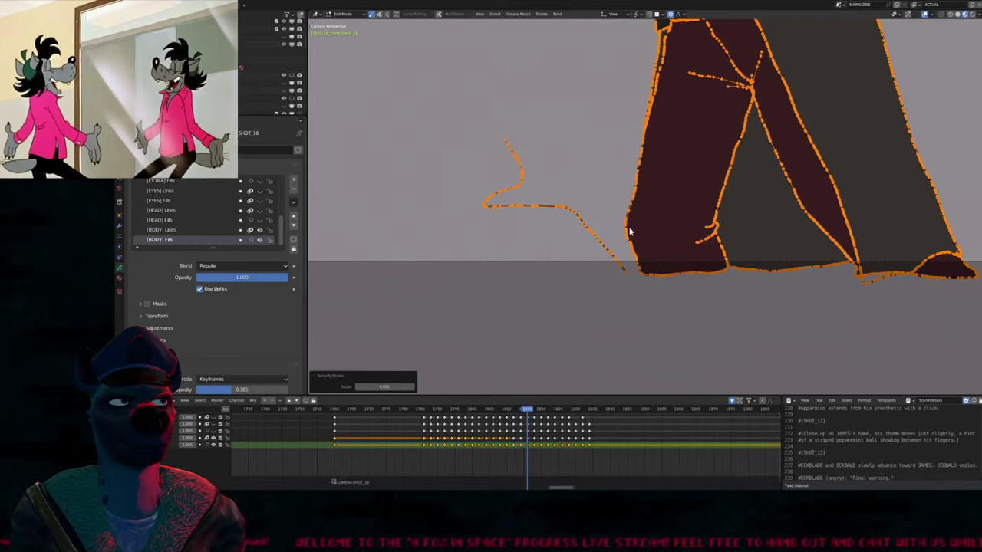
scroll(646, 200, down, 5)
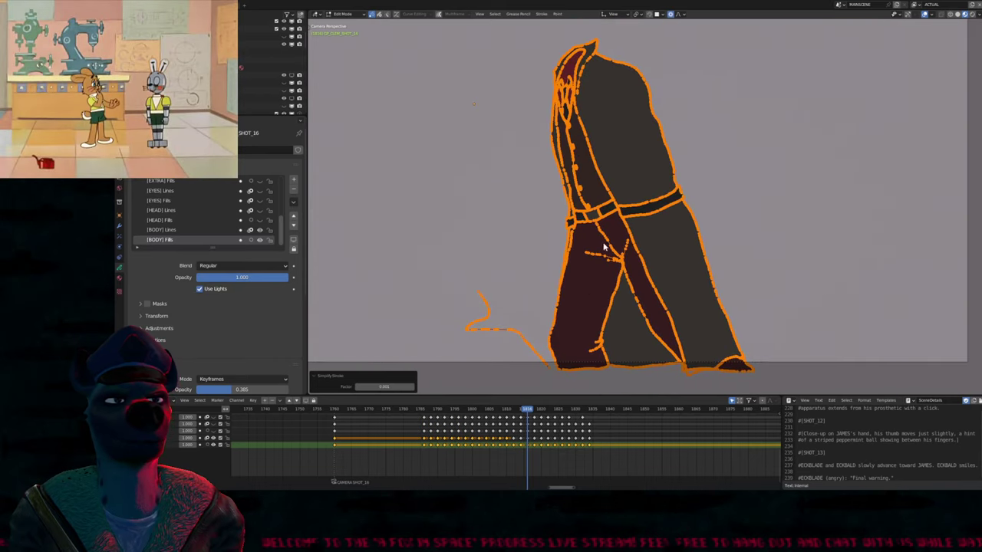
Play the collapse alternately in reverse and forward three times
key(shift+ctrl+space)
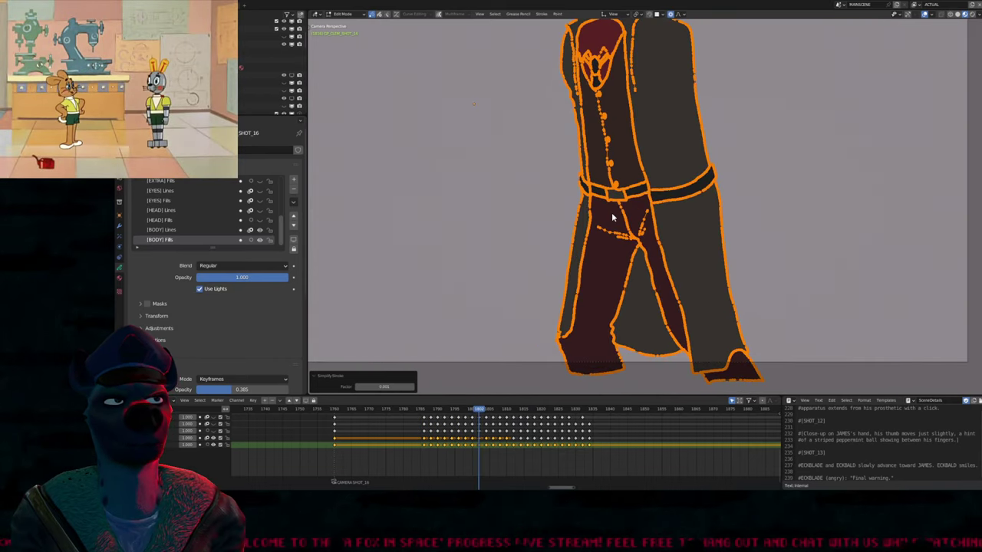
key(space)
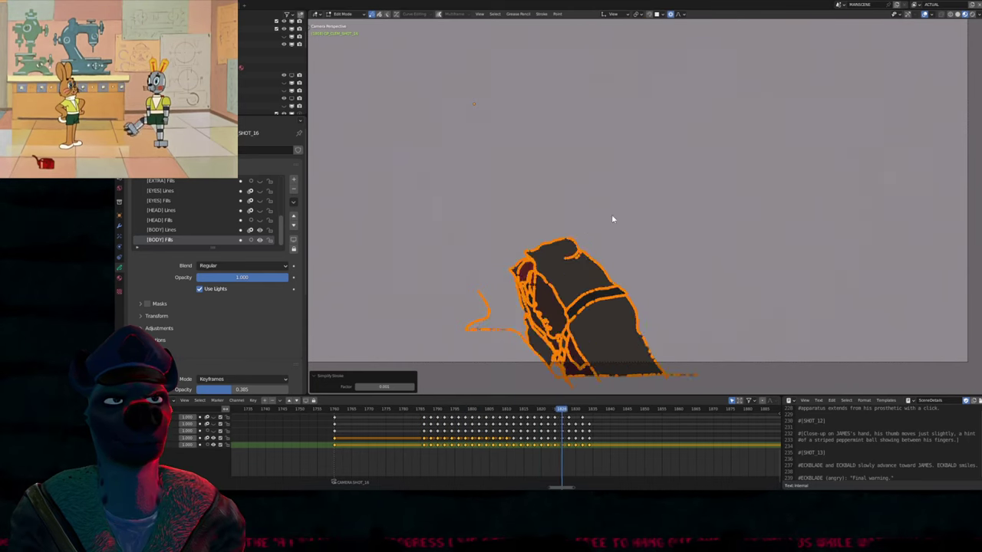
key(shift+ctrl+space)
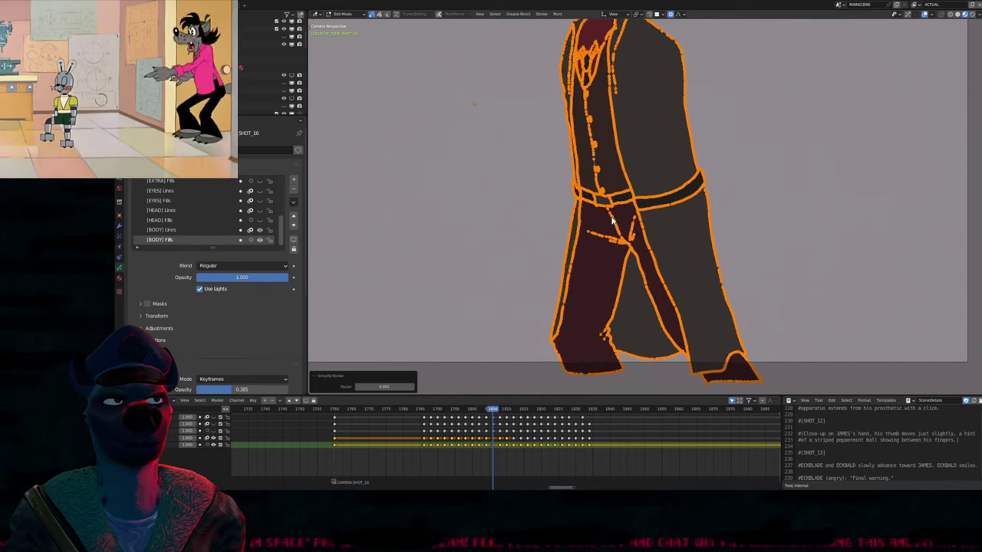
key(space)
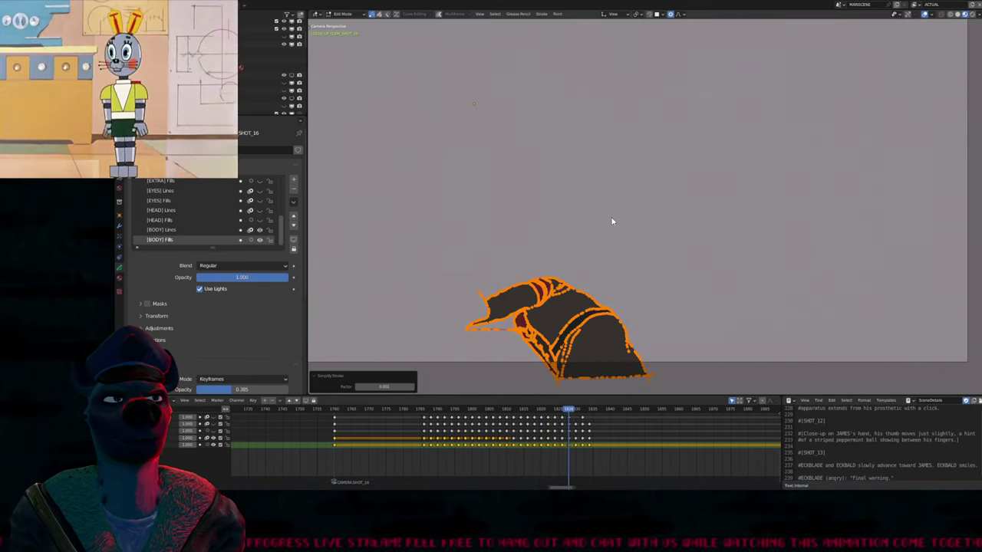
key(shift+ctrl+space)
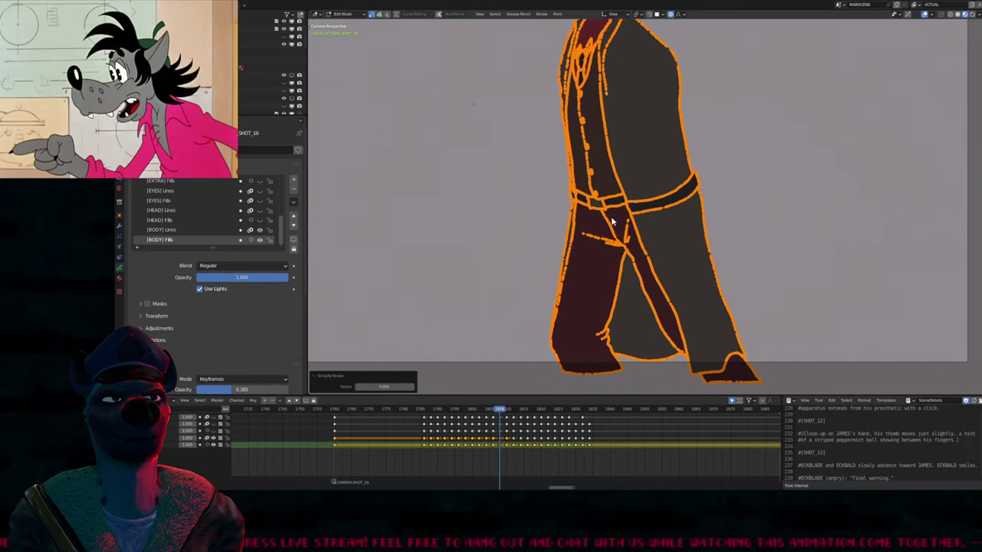
key(space)
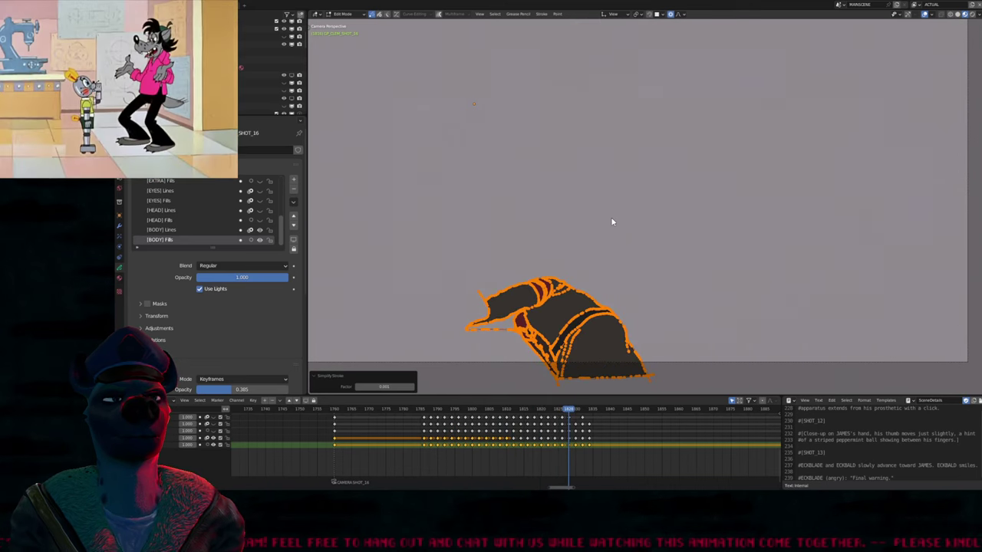
Jump ahead to the next shot marker and back to the previous shot
key(Up)
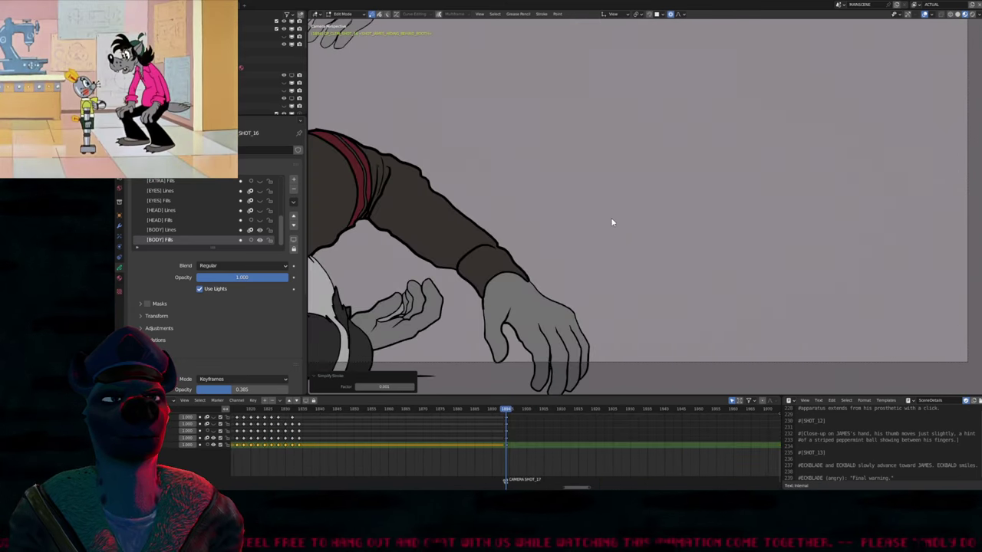
key(Left)
key(Right)
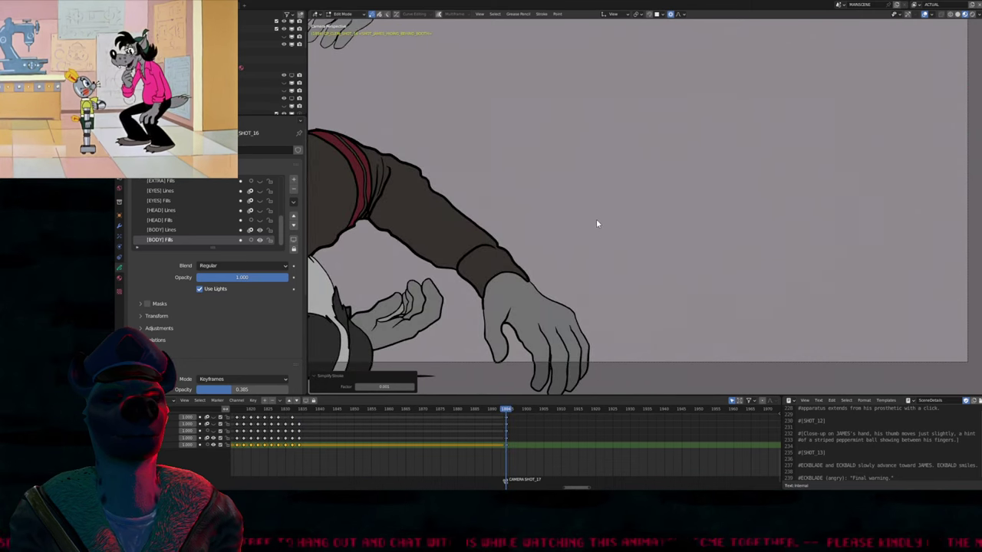
key(Down)
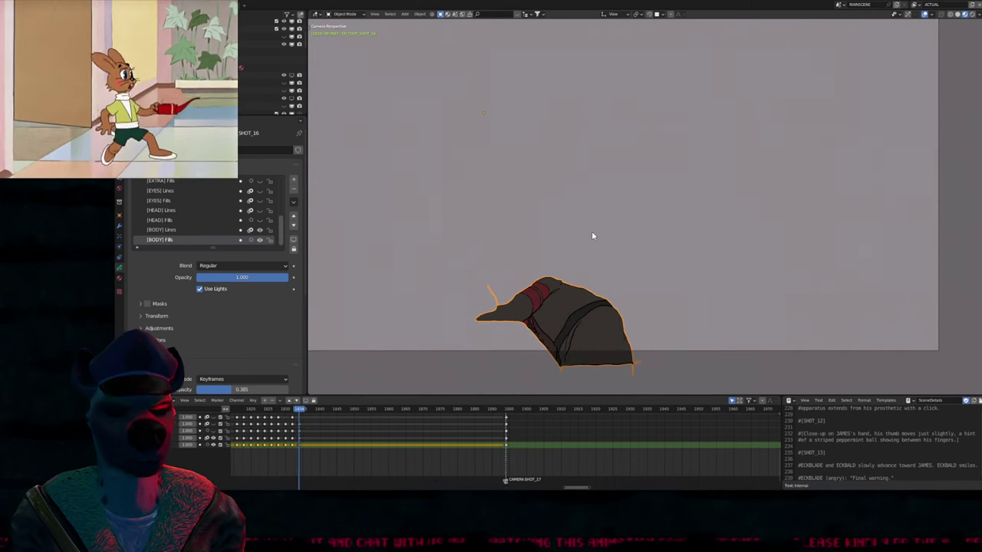
Return to the start of SHOT_16, select the coat character object and enter Draw Mode
key(shift+ctrl+space)
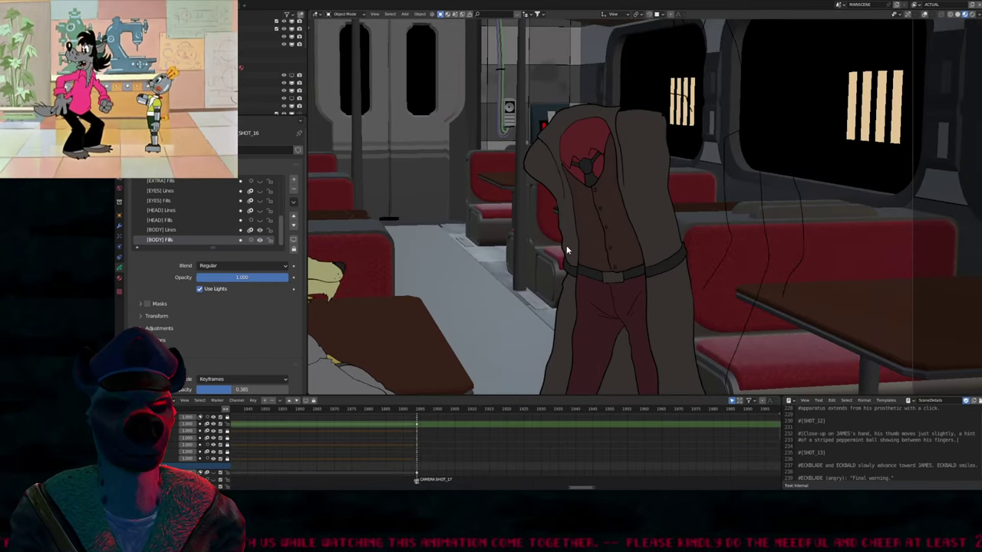
click(566, 244)
key(ctrl+Tab)
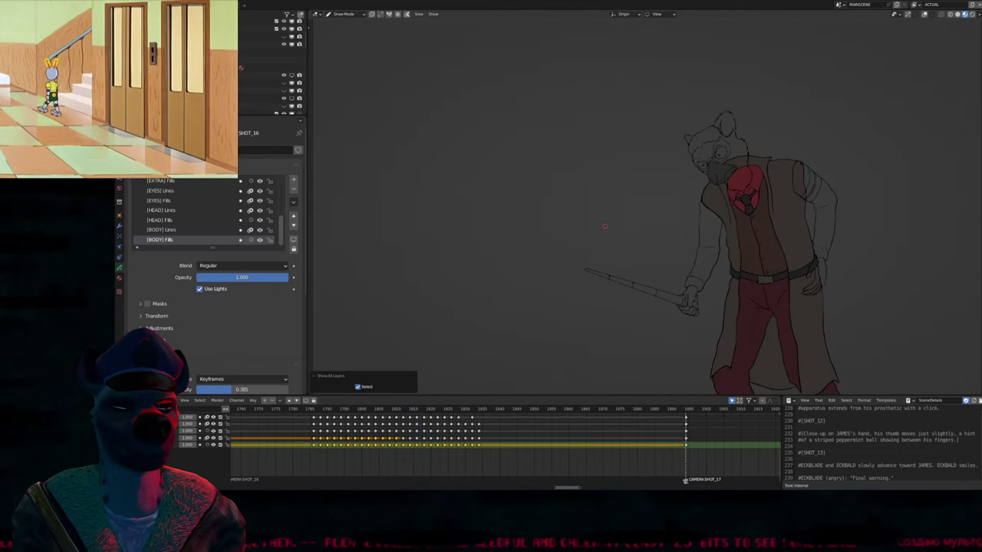
At CAMERA_SHOT_16, show only the [HEAD] Lines keys and give the head strokes a fill material
key(KP_0)
key(Page_Up)
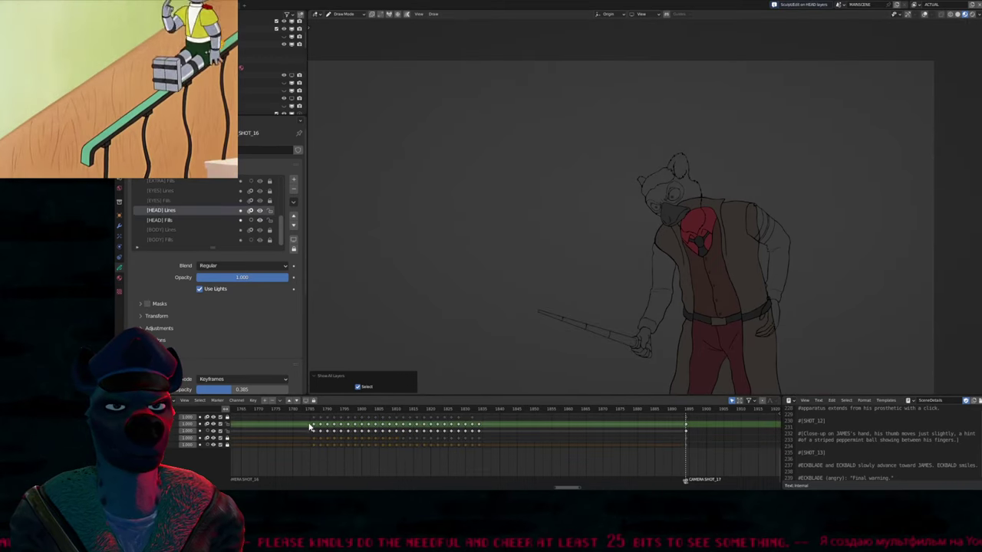
key(shift+Left)
drag(388, 431, 539, 445)
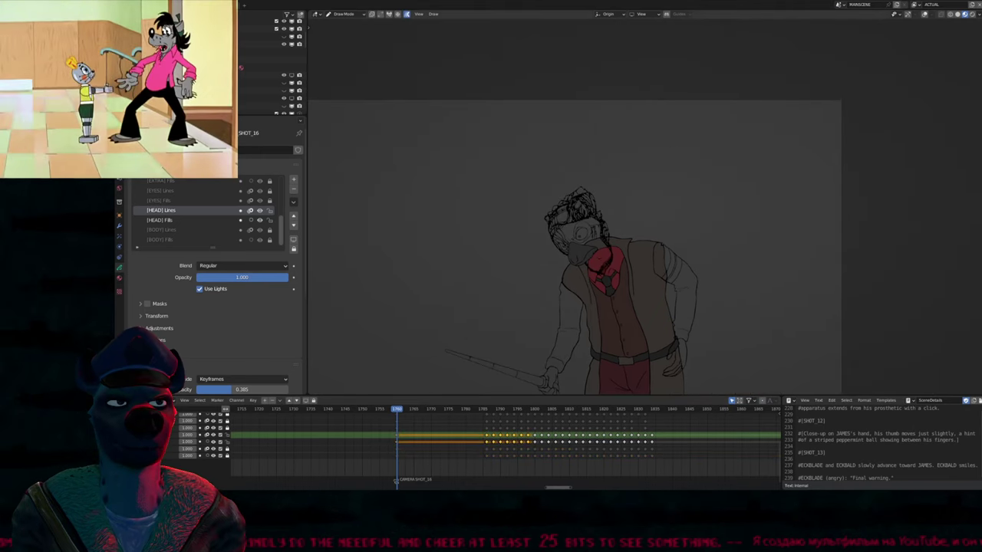
key(shift+h)
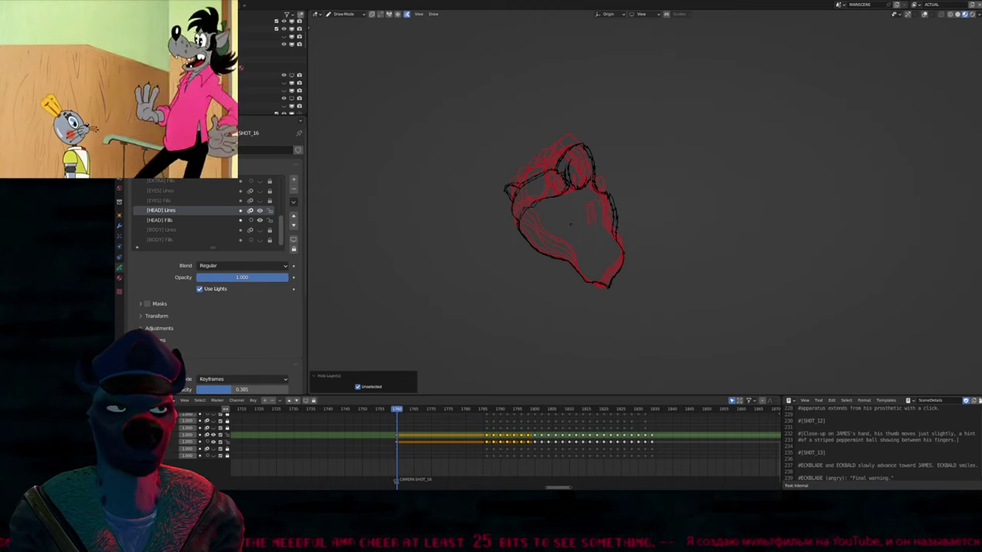
key(u)
click(571, 226)
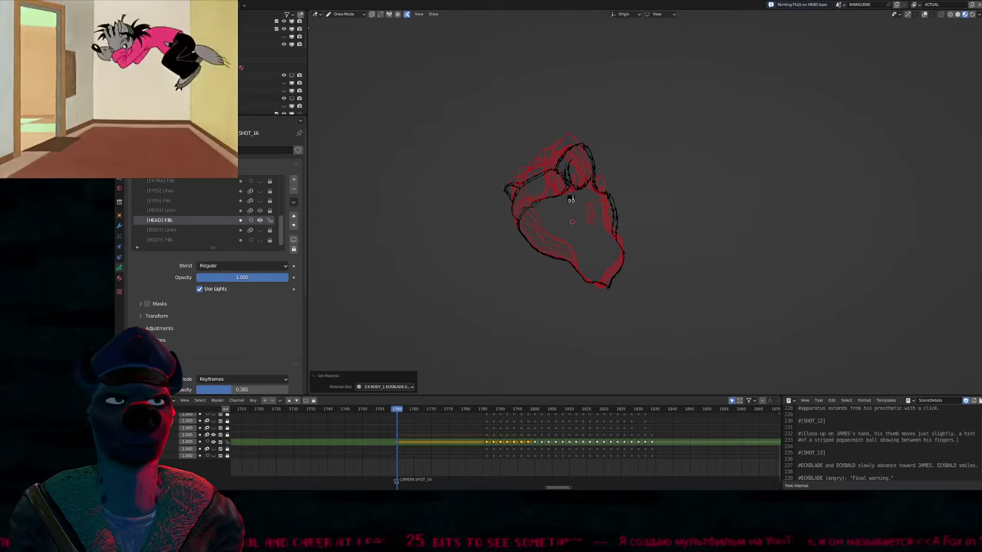
Leave stroke editing, pick a new material for the head strokes and fill the head shape
key(Tab)
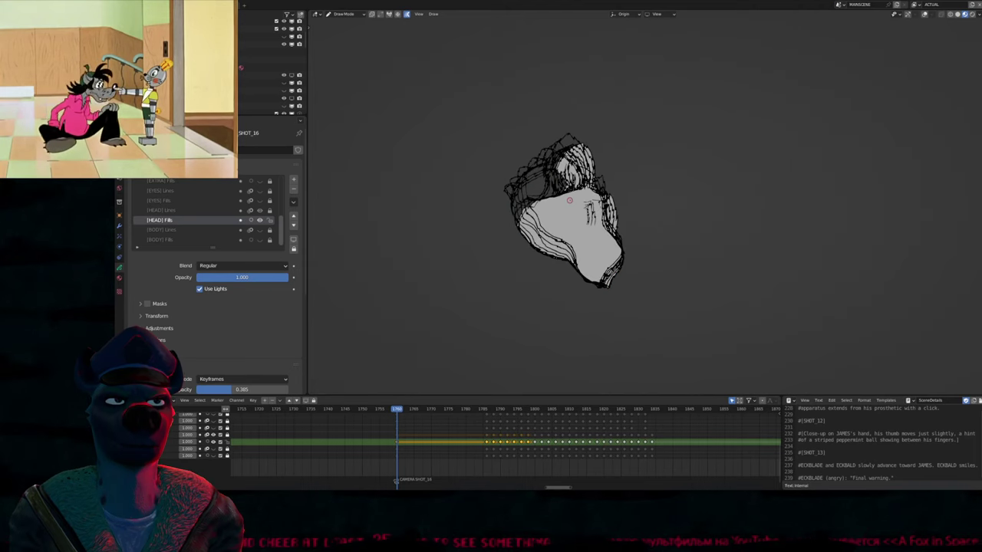
key(u)
click(539, 191)
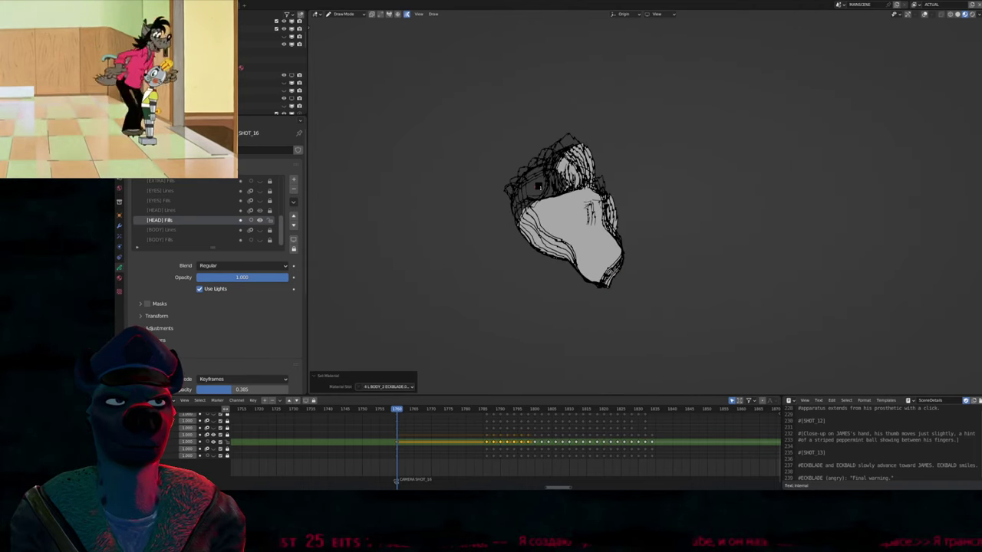
click(538, 187)
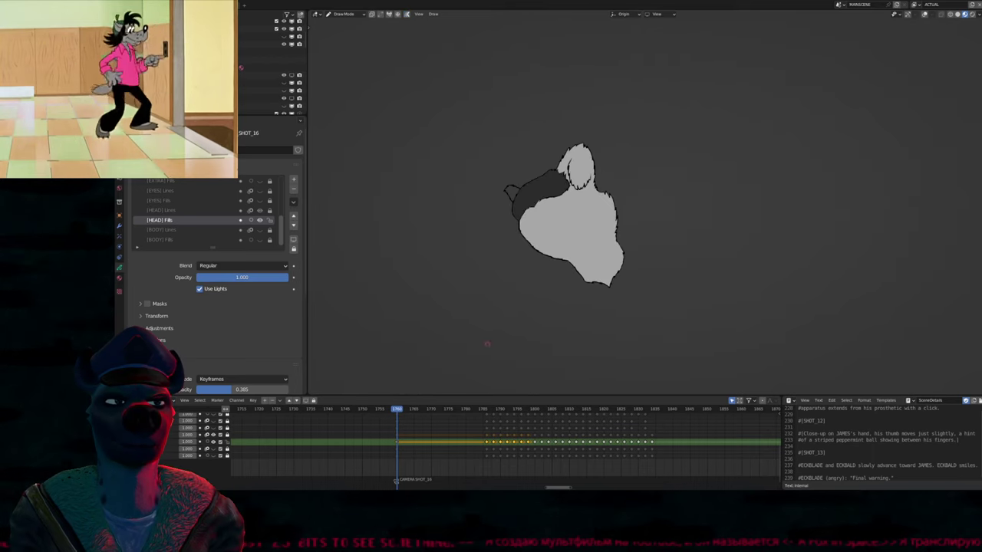
key(u)
click(519, 194)
click(518, 193)
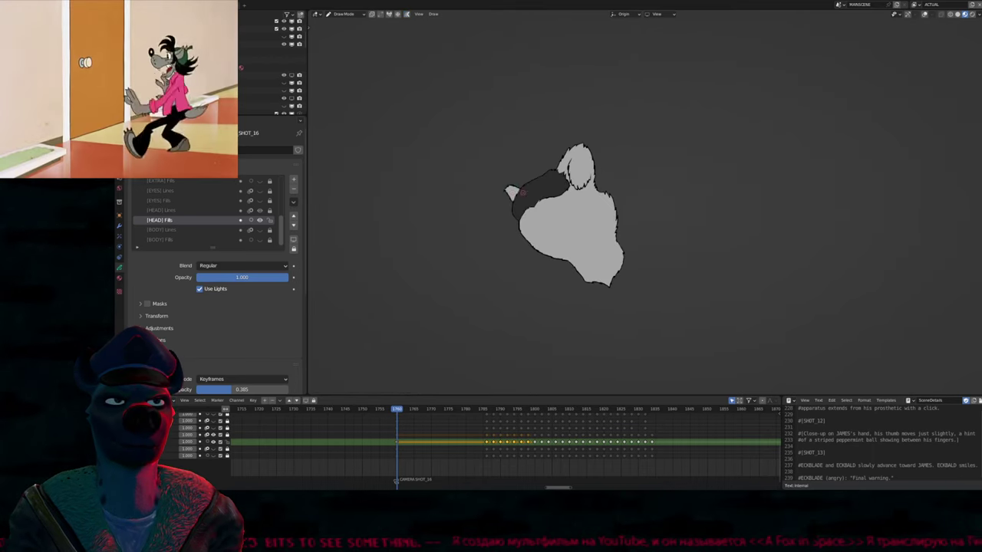
Step through the head keyframes, setting the head fill material on one of them
key(Up)
key(Up)
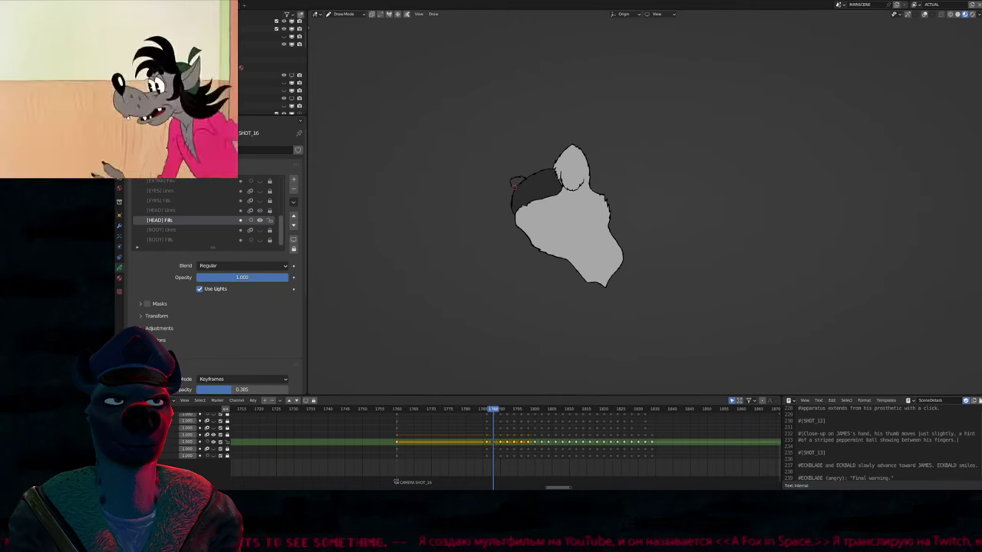
key(Up)
key(Up)
key(Up)
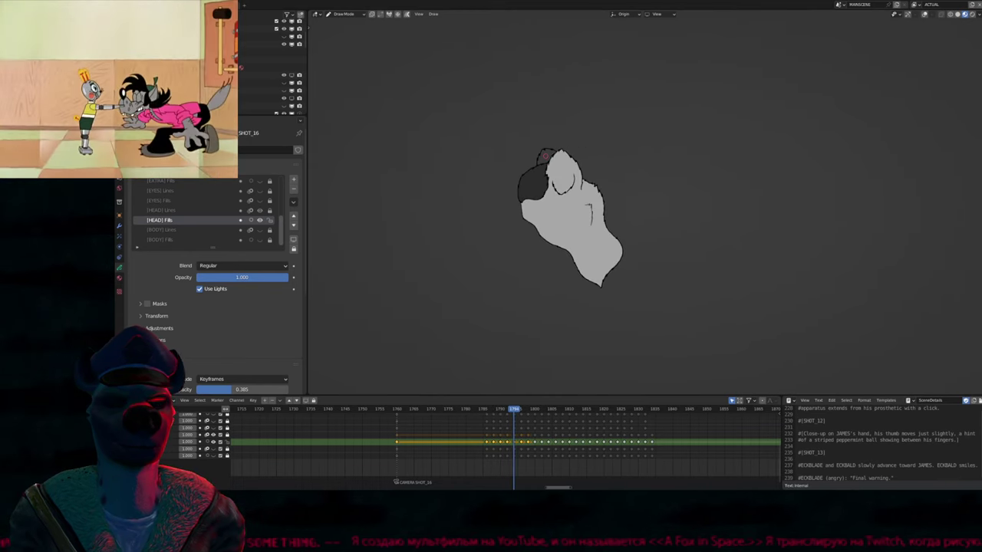
key(Up)
key(u)
click(582, 166)
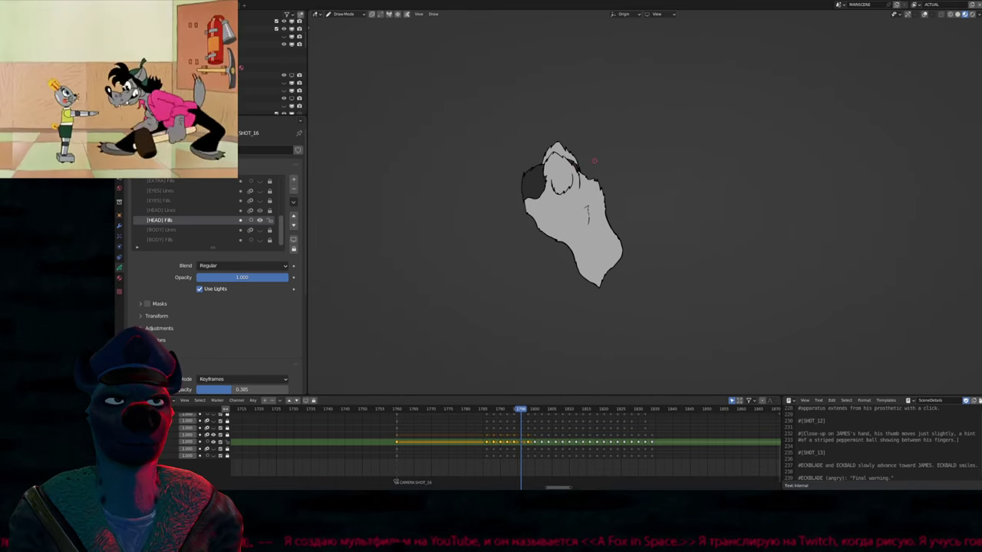
key(Up)
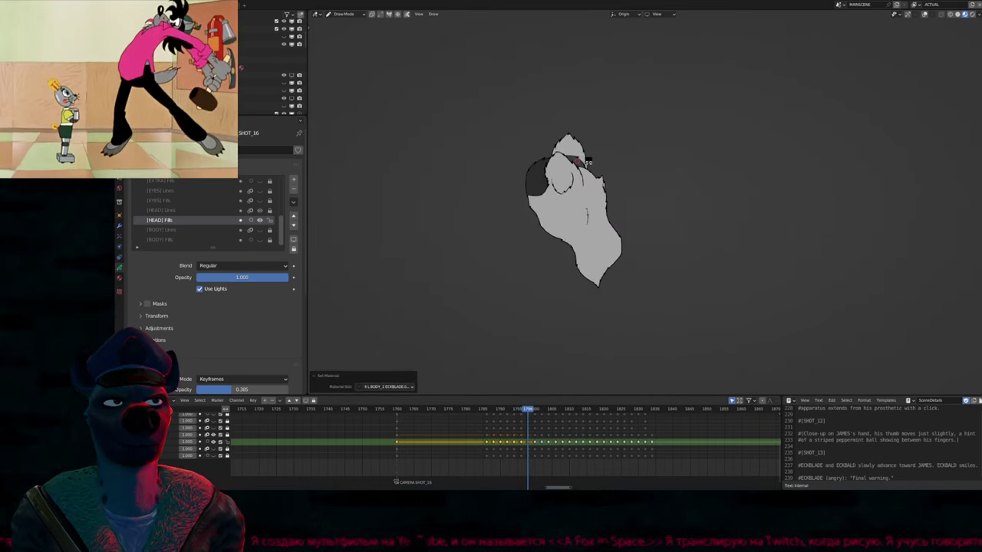
key(Up)
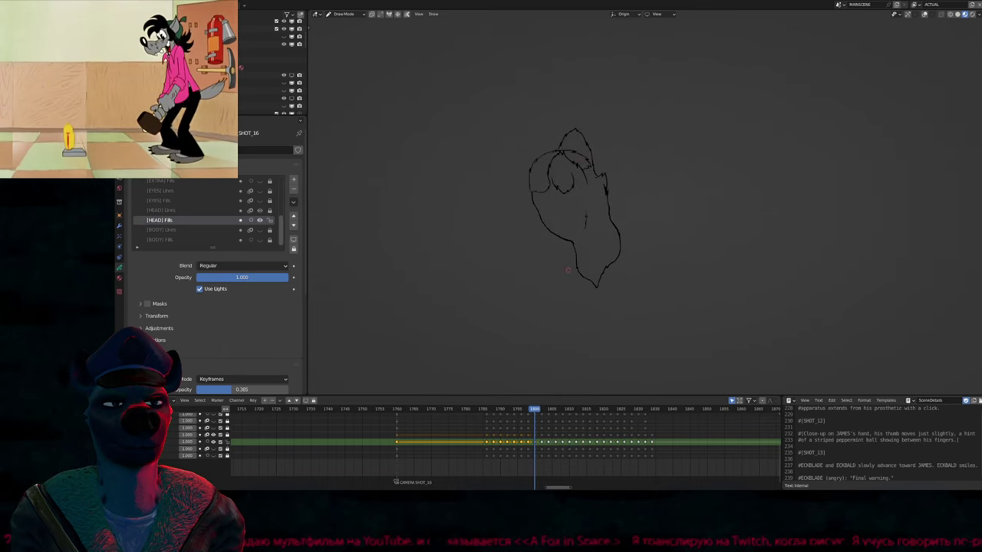
Make [HEAD] Lines active and select the run of head keyframes around frame 1800
click(537, 428)
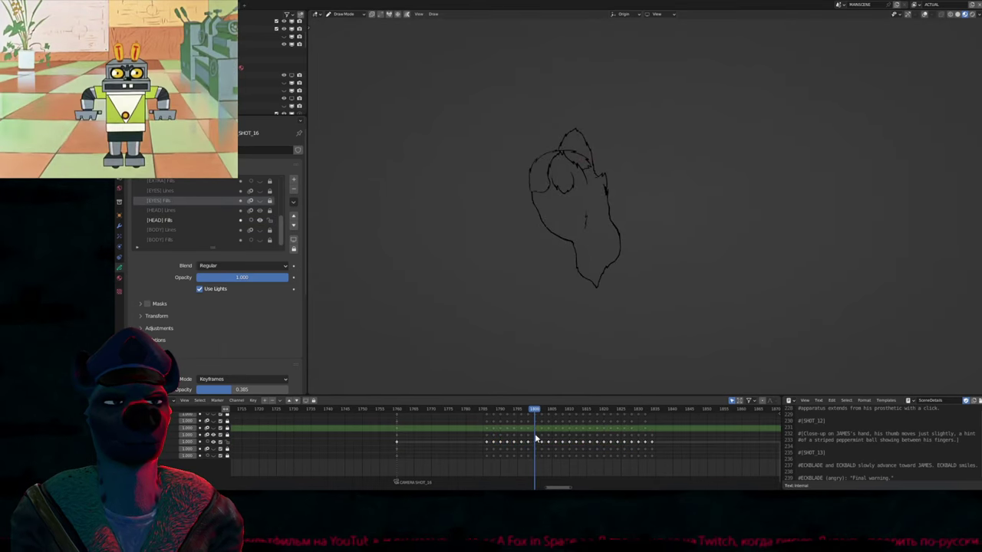
click(536, 437)
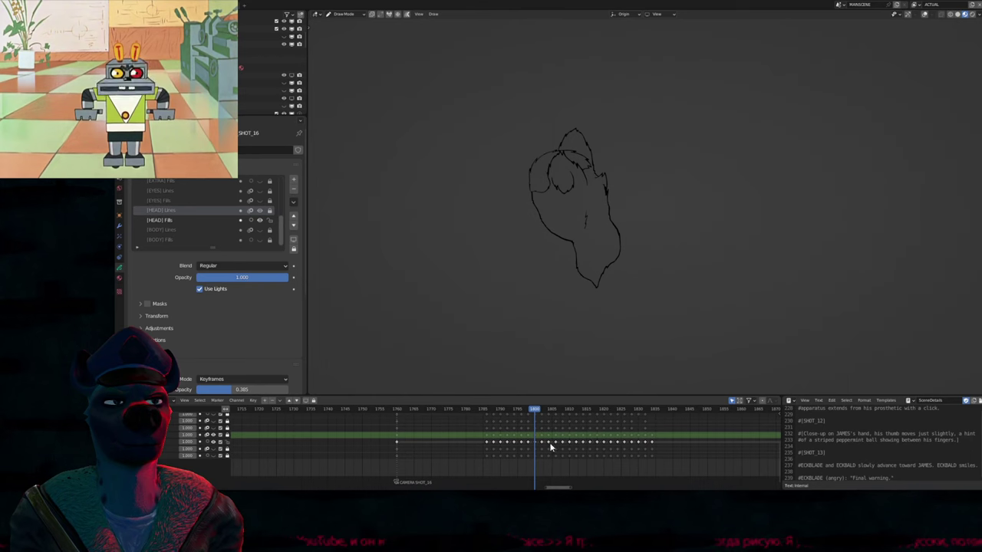
scroll(514, 450, up, 4)
middle_drag(514, 449, 398, 439)
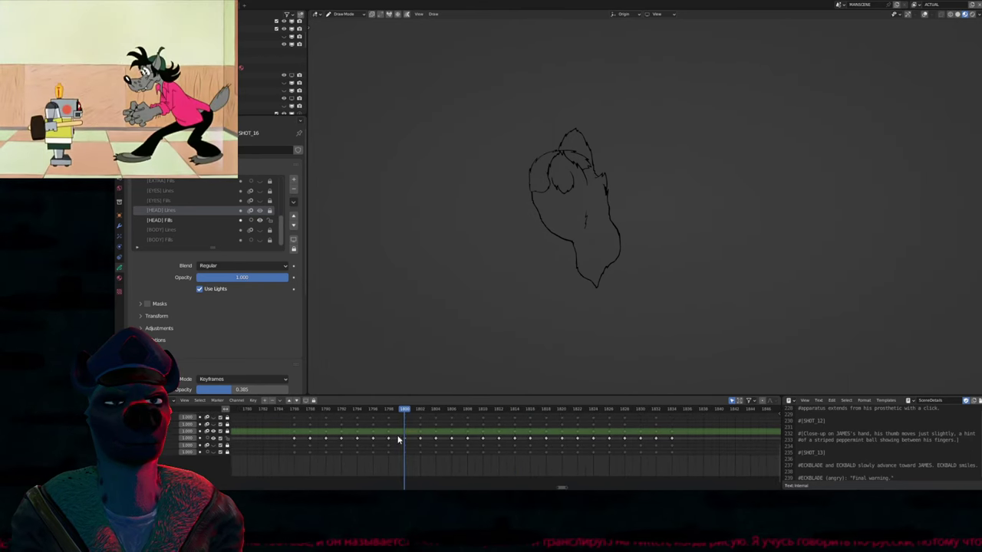
drag(443, 445, 520, 441)
Apply the body material to the selected head keys, with onion skins toggled, and scrub back
key(shift+alt+o)
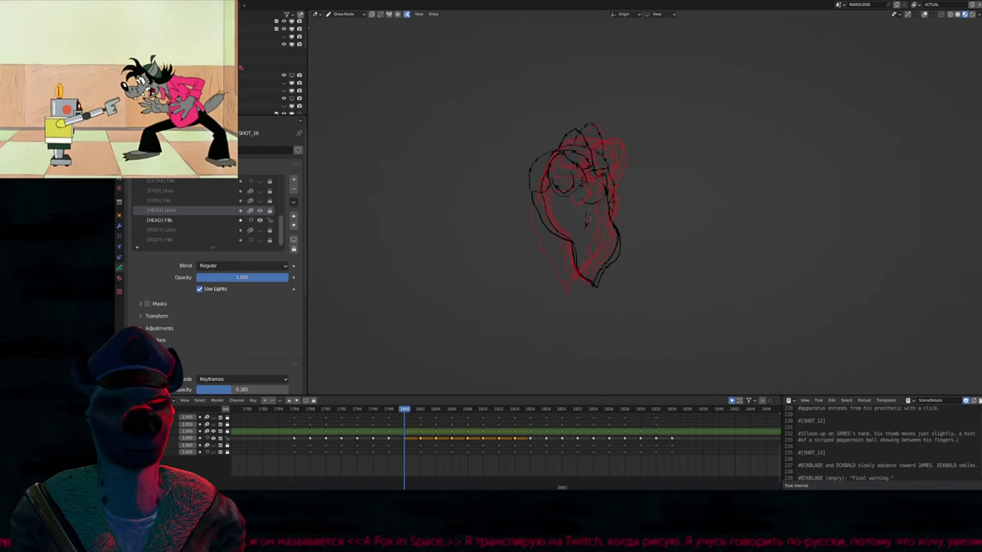
key(u)
click(571, 220)
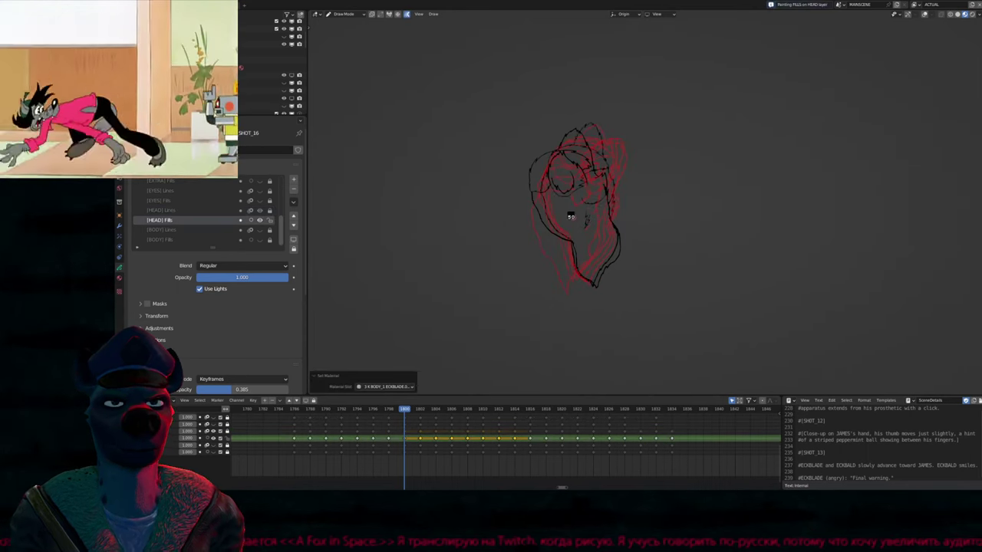
key(ctrl+z)
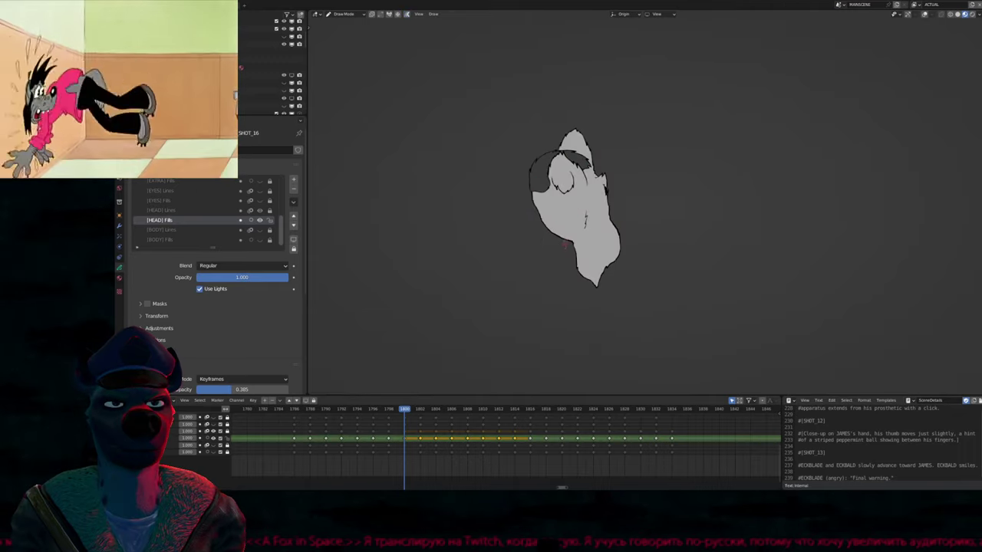
mouse_move(399, 409)
mouse_down()
mouse_move(338, 409)
mouse_move(508, 408)
mouse_move(373, 421)
mouse_move(405, 421)
mouse_up()
Paint on the [HEAD] Fills layer, choosing body materials on the next three head keyframes
key(y)
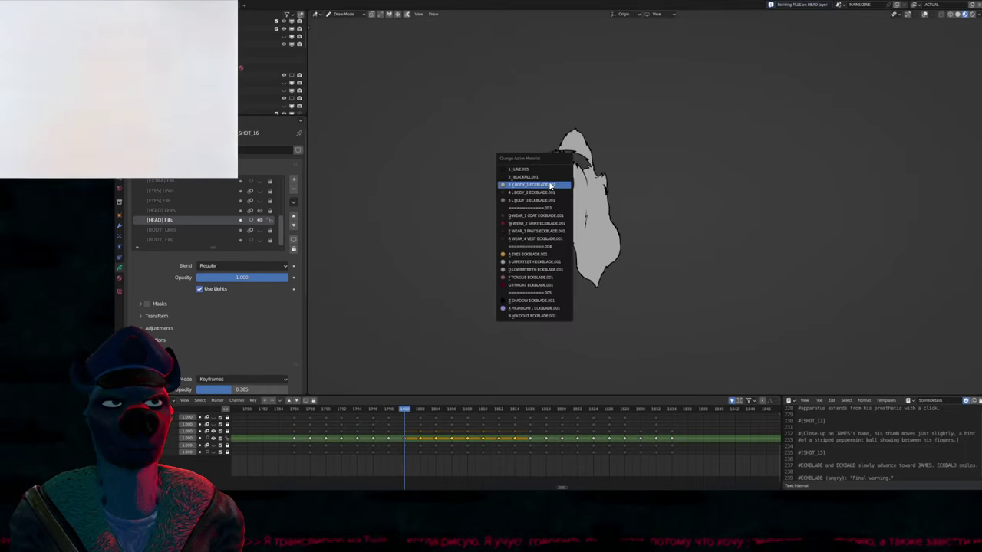
click(547, 184)
key(Up)
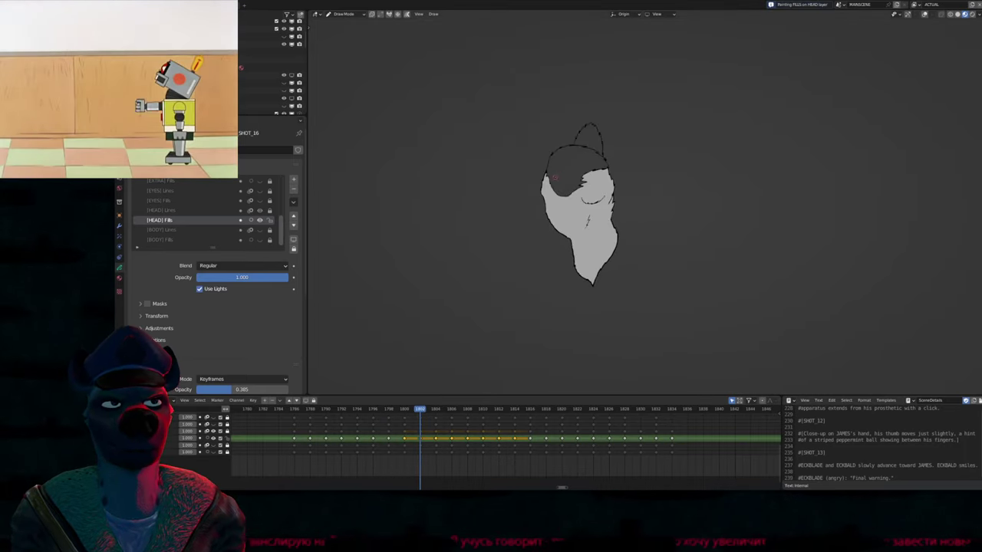
key(u)
click(591, 141)
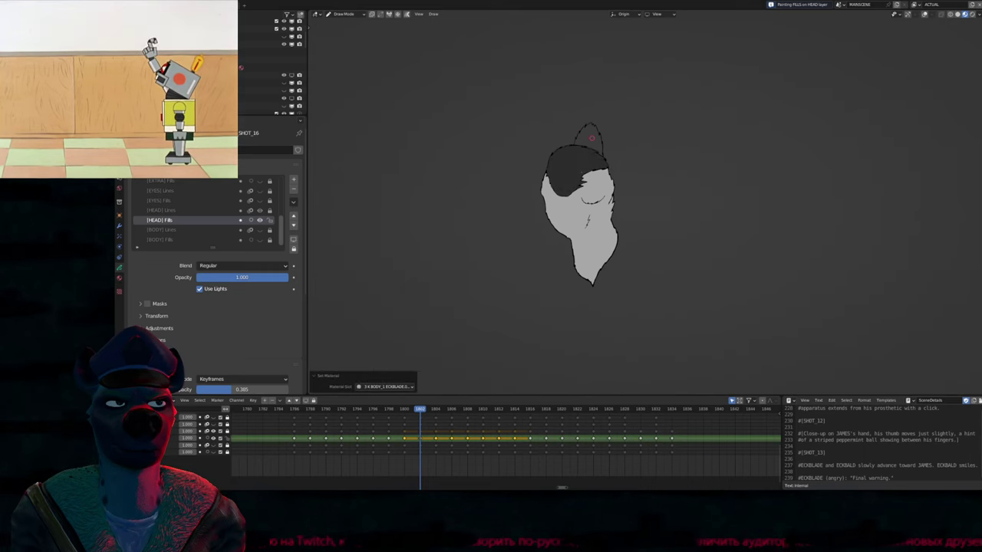
key(Up)
key(u)
click(578, 158)
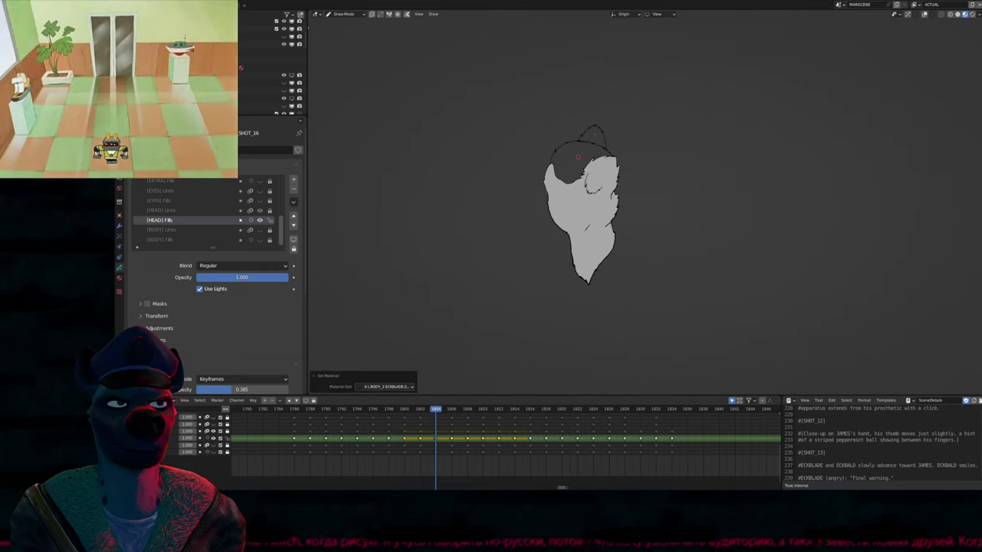
key(Up)
key(u)
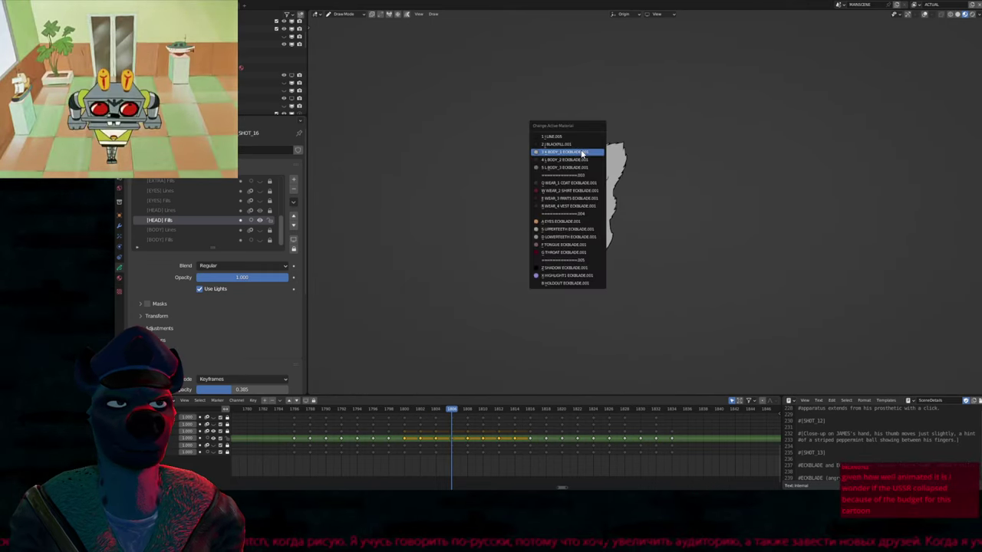
click(582, 154)
Look through the camera zoomed on the head, with [HEAD] Fills as the active layer
key(Down)
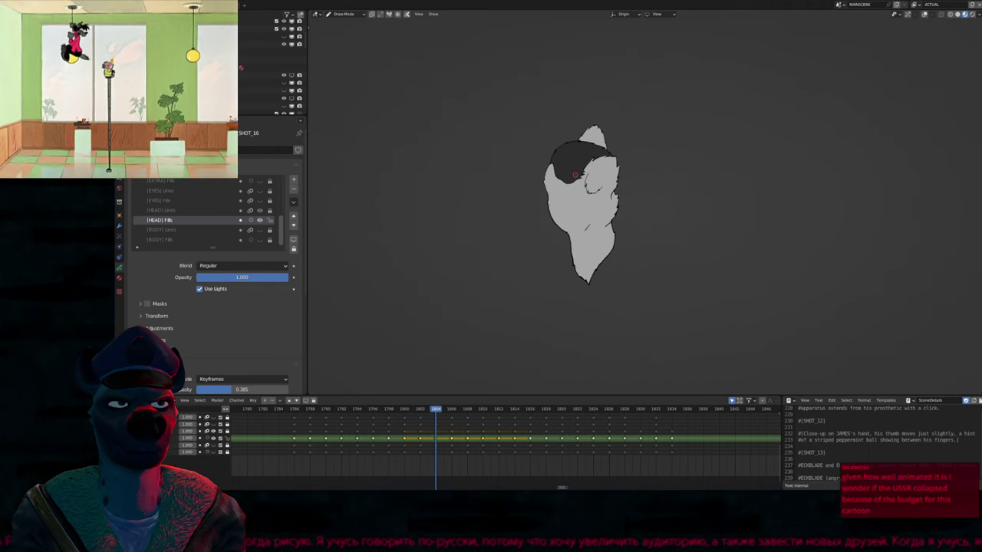
key(Up)
key(Up)
key(Down)
key(Down)
key(Up)
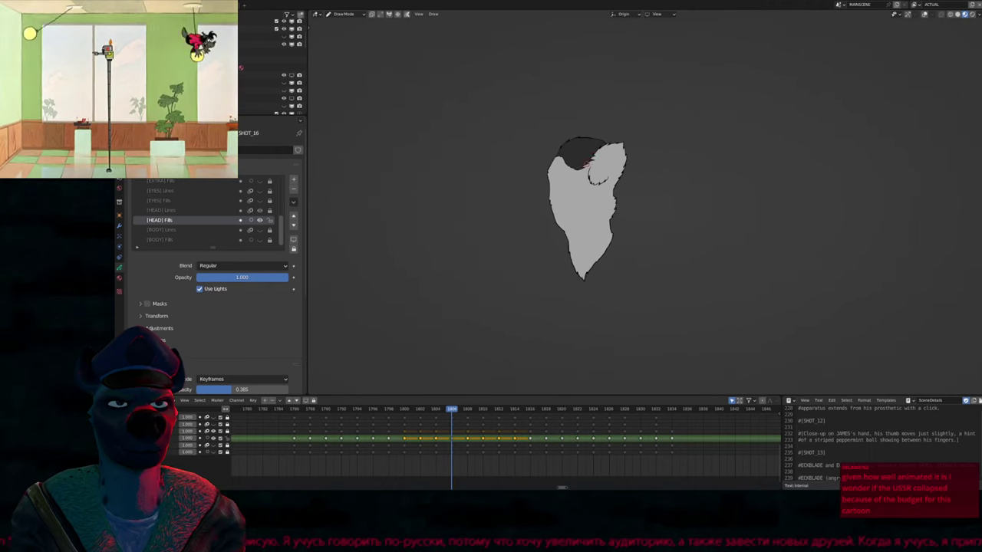
key(KP_0)
scroll(628, 86, up, 4)
click(161, 210)
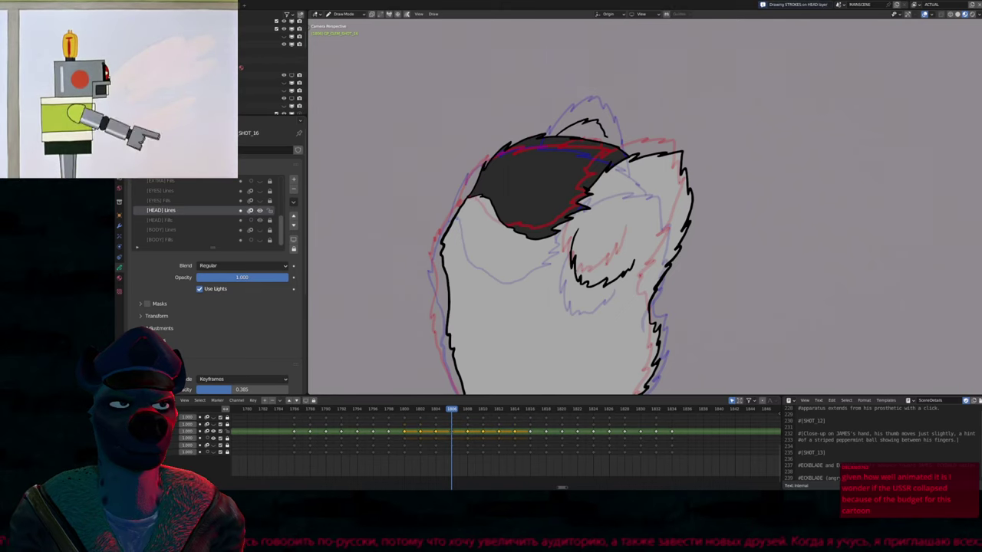
key(Page_Down)
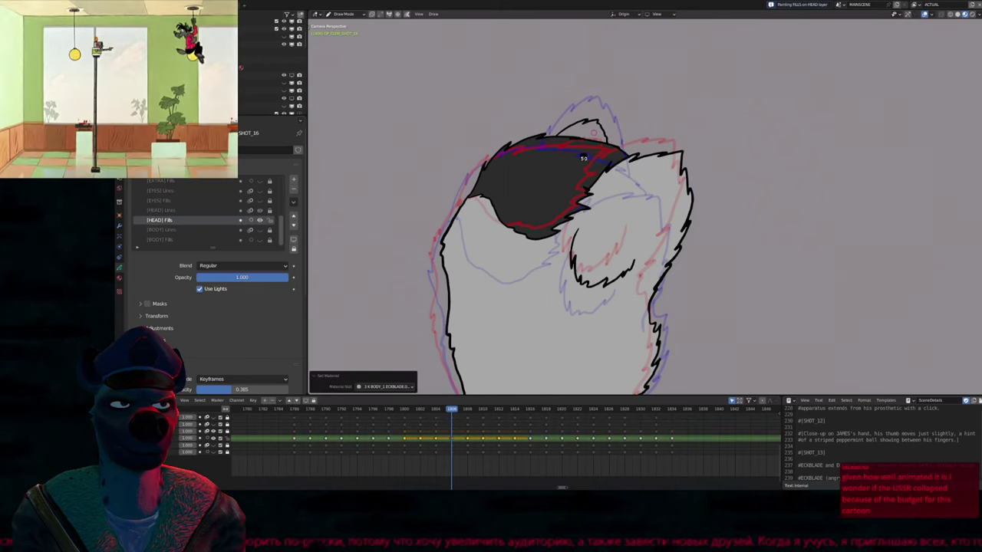
scroll(564, 198, down, 4)
Pick the dark material and fill the top of the head dark a few keyframes ahead
key(Down)
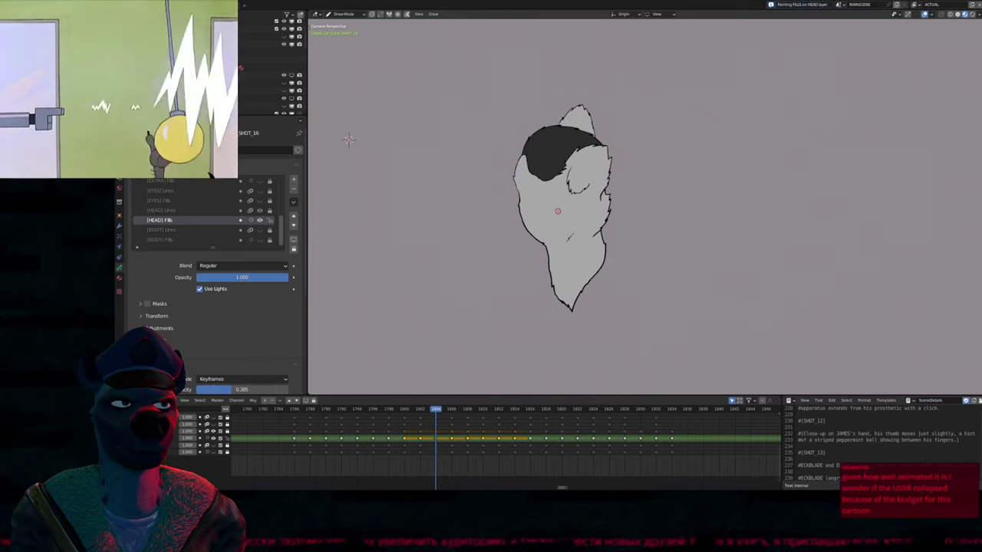
key(Up)
key(Up)
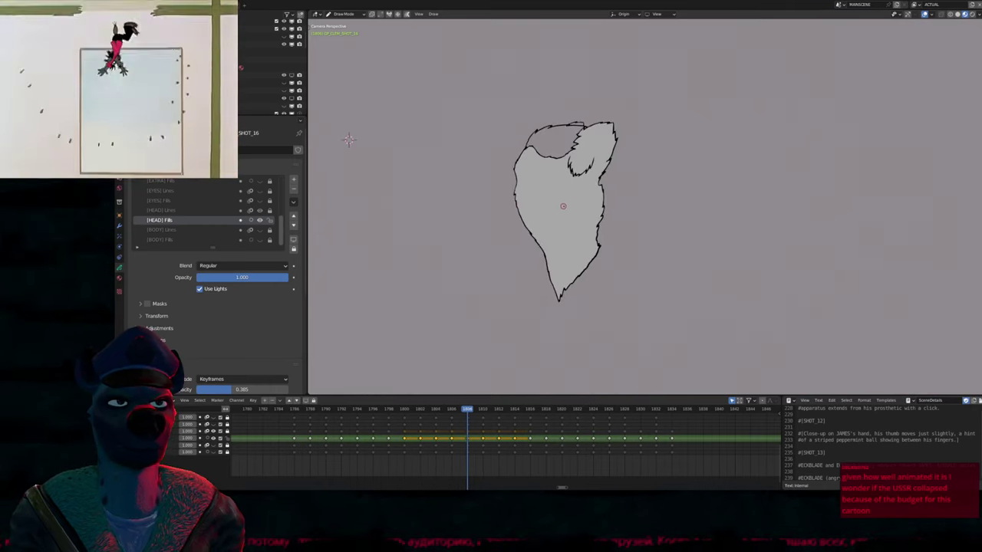
key(u)
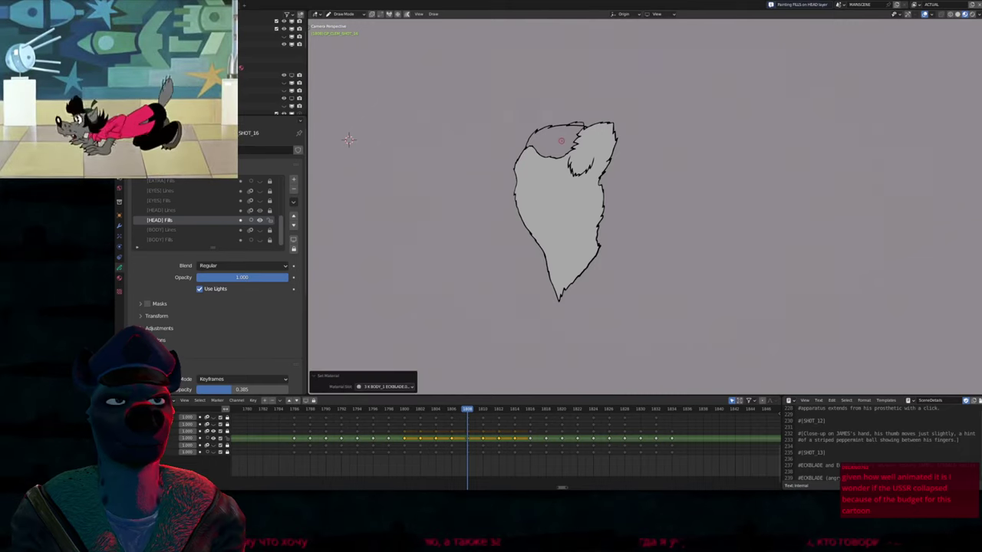
key(u)
click(581, 122)
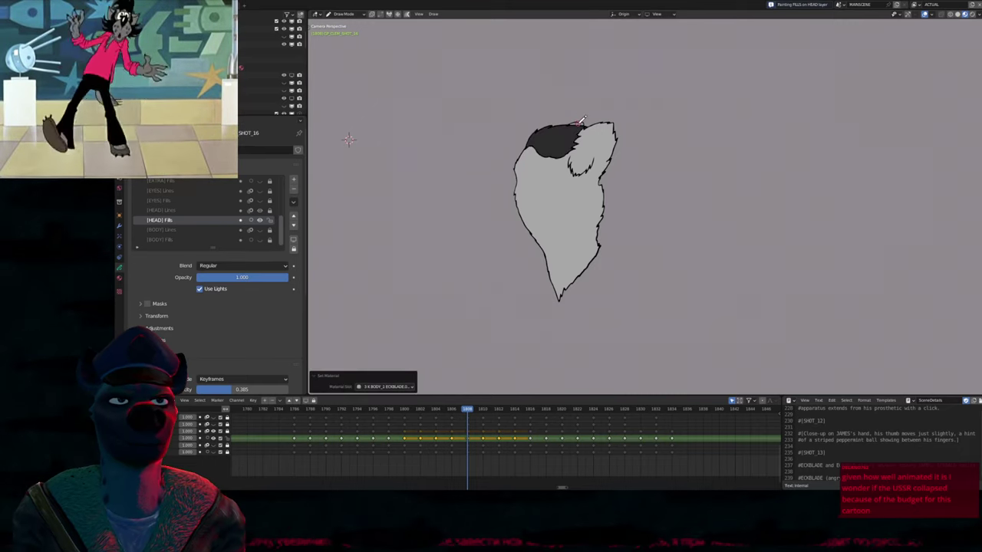
key(Up)
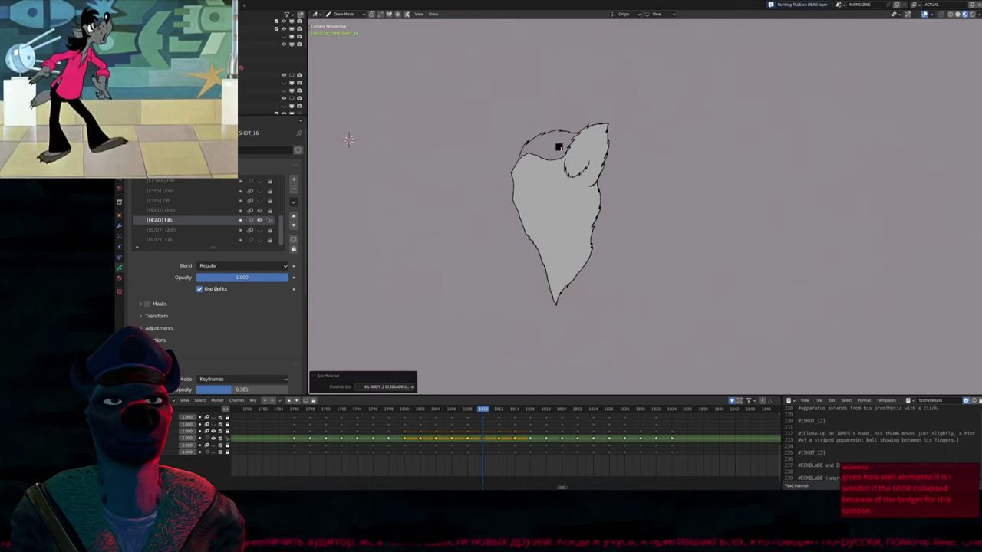
key(Up)
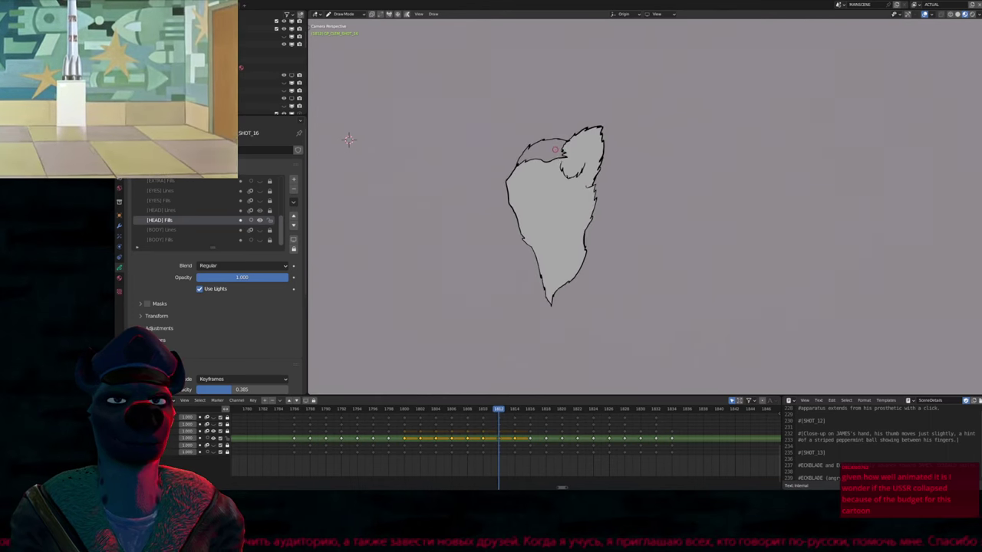
key(Up)
click(549, 193)
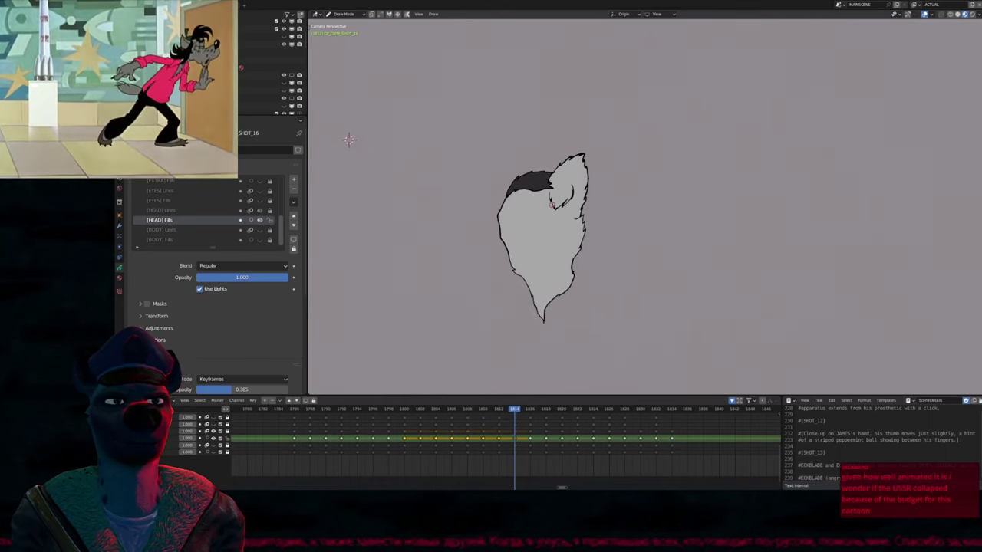
Fill the head grey on the next two keyframes after recentring the view
key(Up)
shift+middle_drag(521, 253, 554, 199)
key(u)
click(537, 204)
click(553, 166)
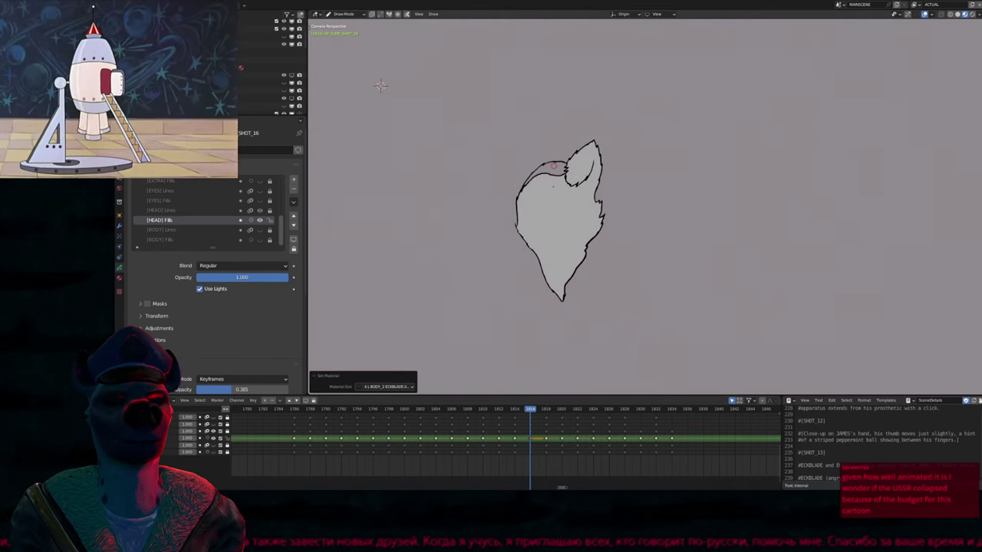
key(Up)
click(528, 248)
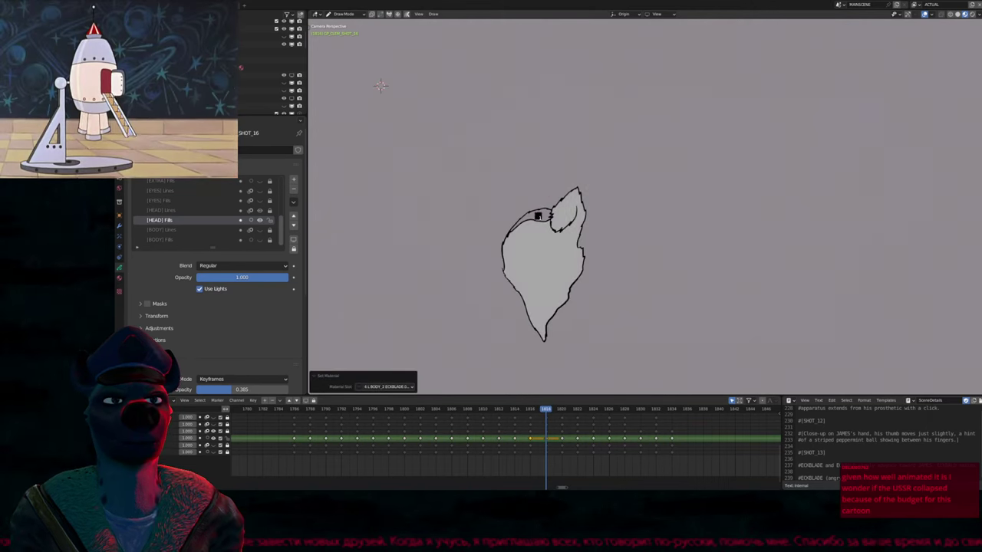
Fill the gap between head top and ear dark, and the head grey on two keyframes
key(ctrl+Tab)
key(Up)
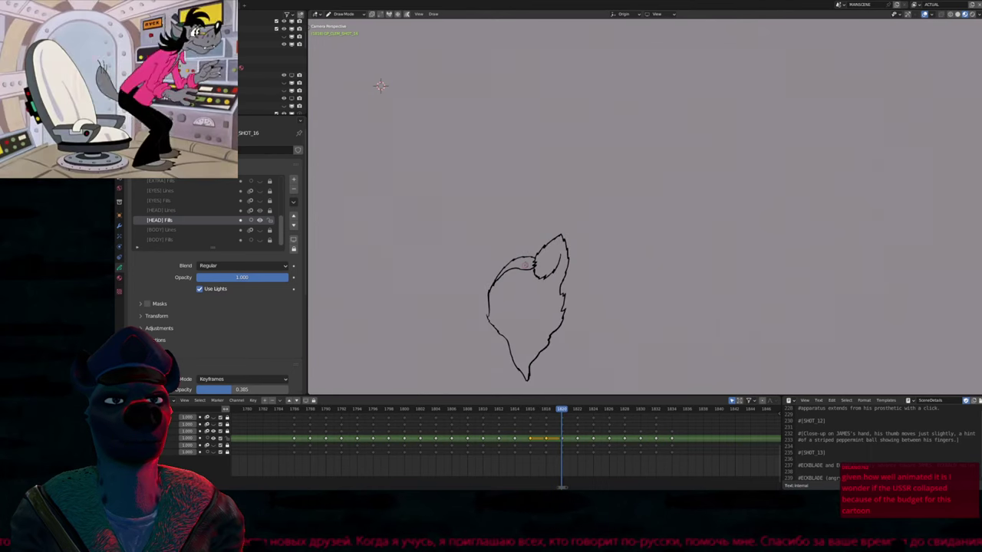
click(524, 265)
click(525, 289)
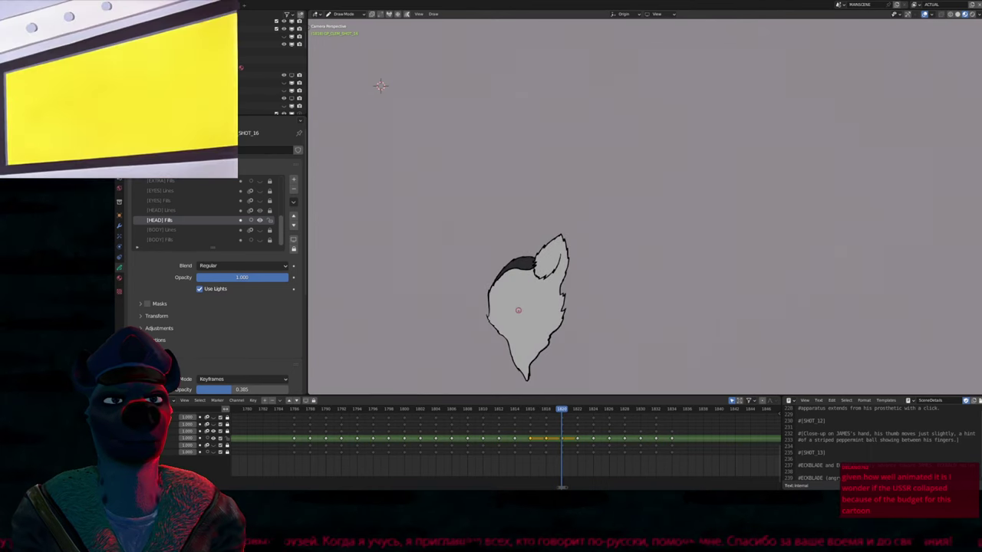
key(Up)
key(u)
click(567, 259)
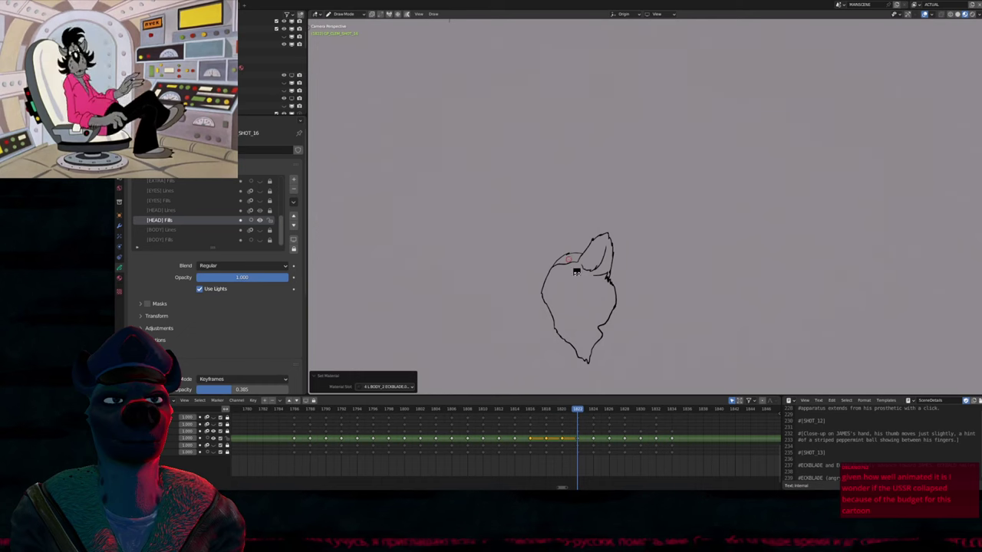
click(573, 289)
On the next keyframe, choose the grey fill material and fill the head
key(Up)
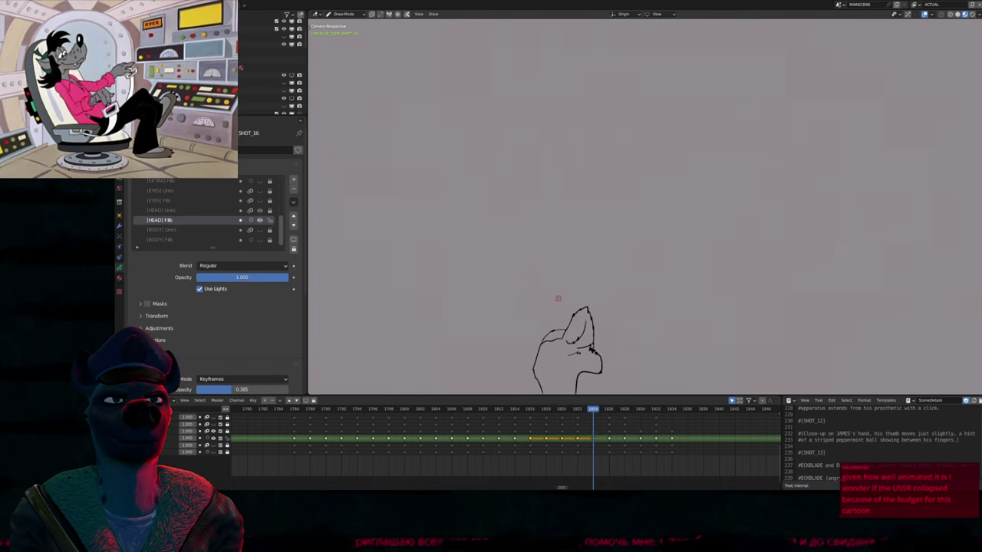
key(u)
click(569, 224)
key(u)
click(569, 254)
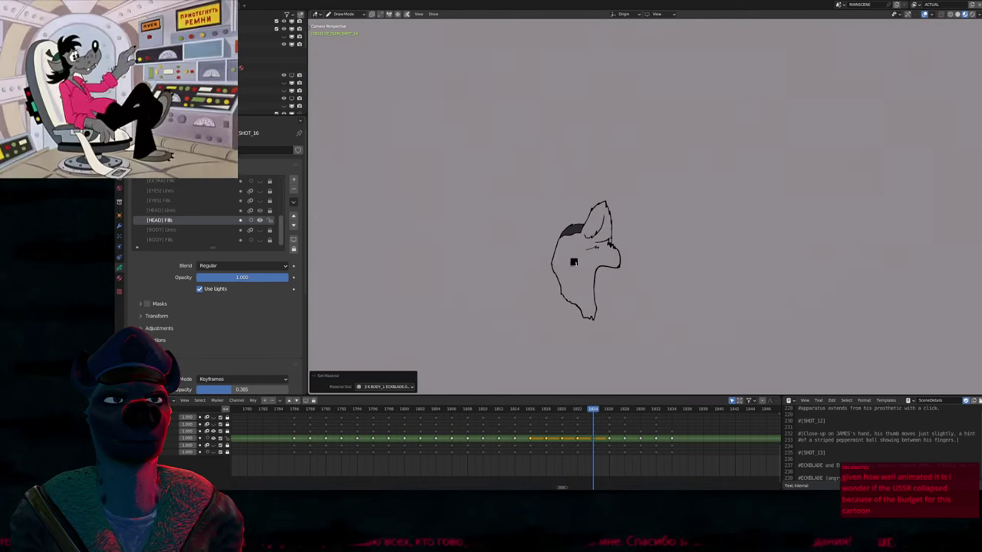
click(573, 262)
Fill the top of the head dark grey and the body shape grey on the next keyframe
key(Up)
key(u)
click(569, 267)
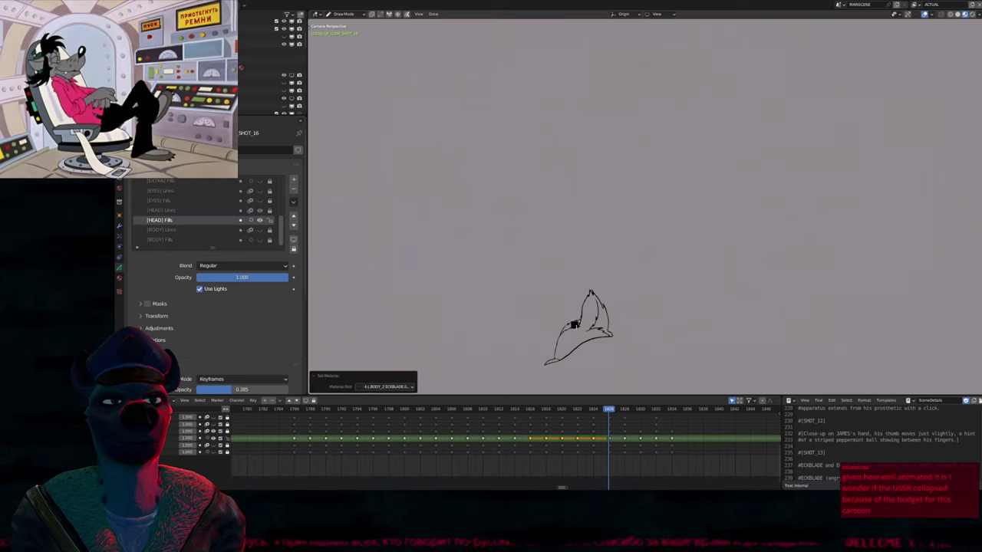
click(571, 325)
key(u)
click(576, 334)
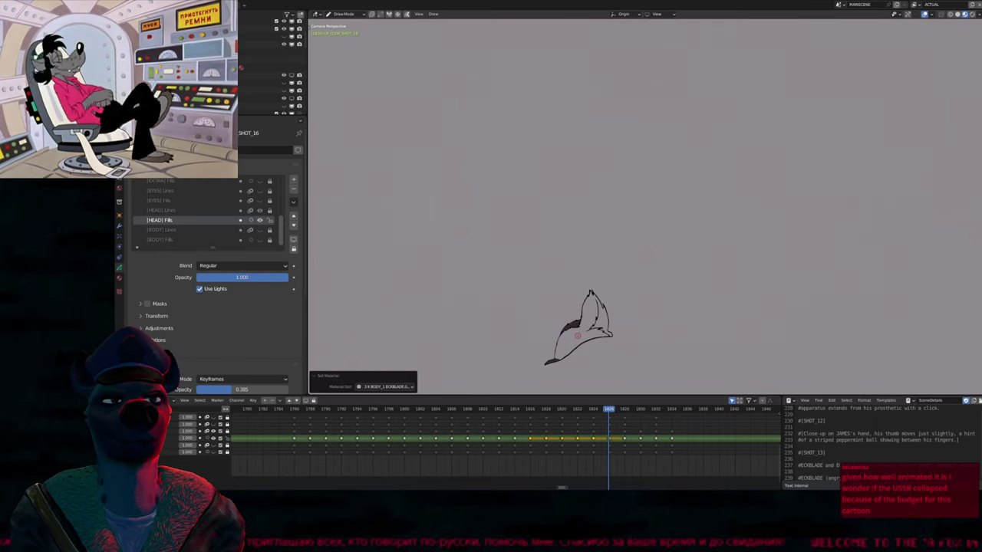
click(576, 332)
shift+middle_drag(572, 328, 602, 235)
On the next drawing, fill the head lighter grey and select the dark body fill material
key(Up)
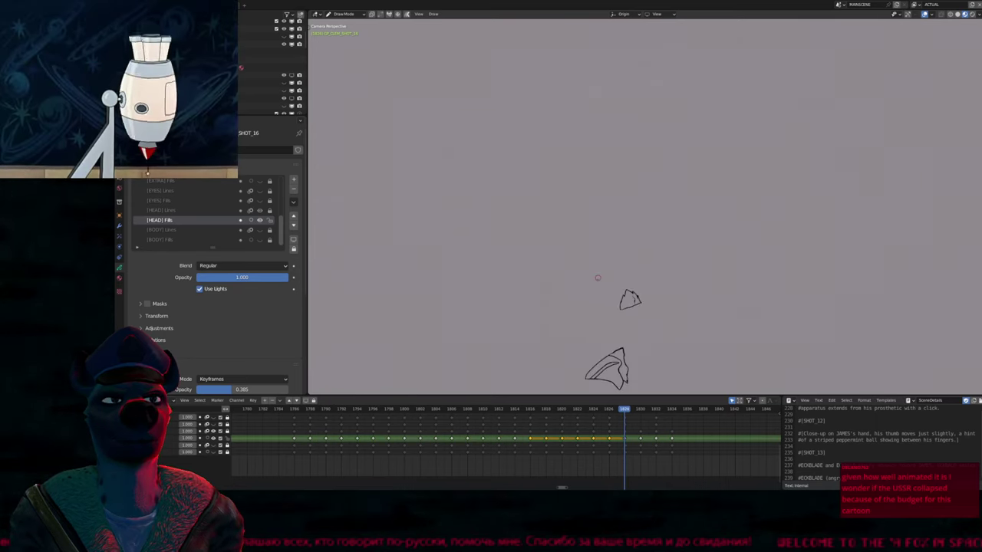
shift+middle_drag(623, 299, 617, 208)
key(u)
click(622, 207)
click(619, 204)
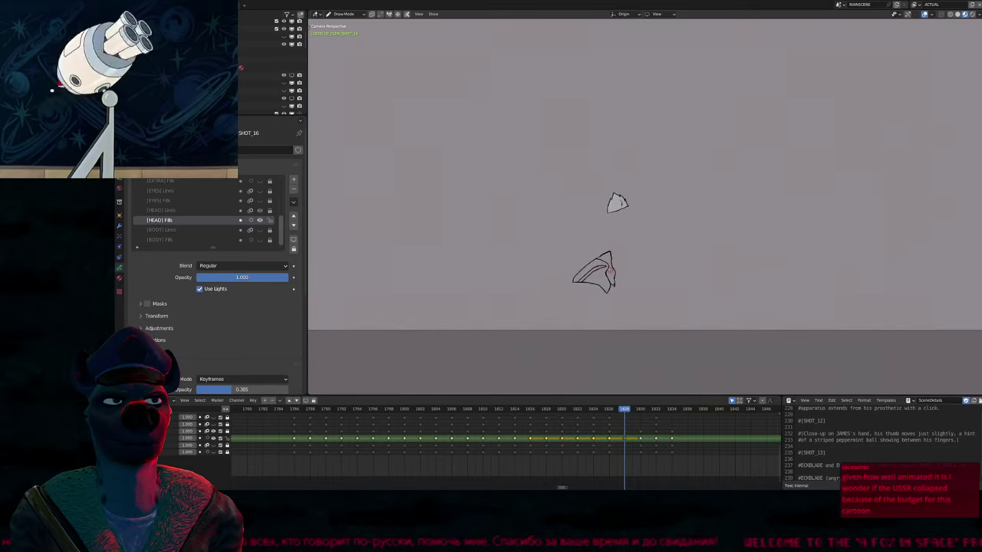
key(u)
click(598, 263)
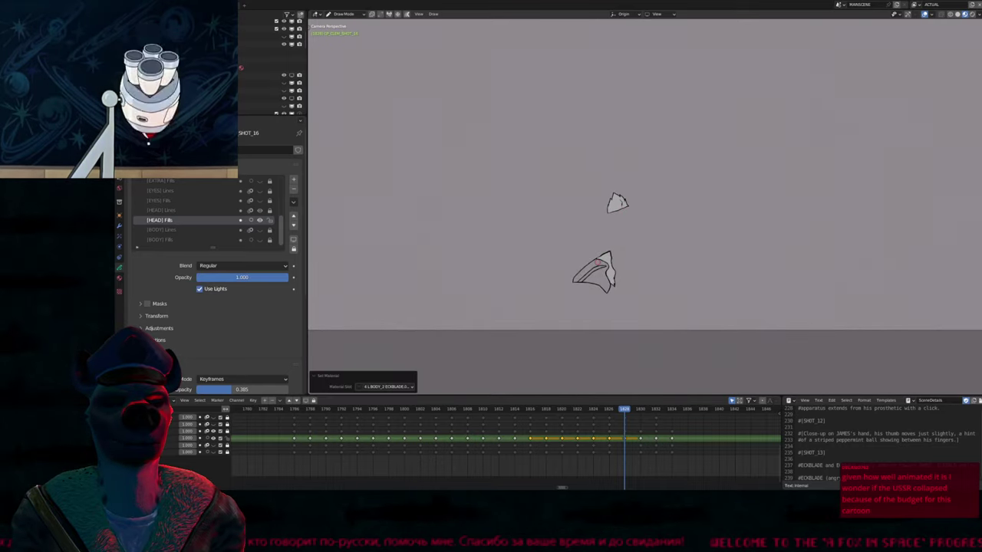
key(KP_Decimal)
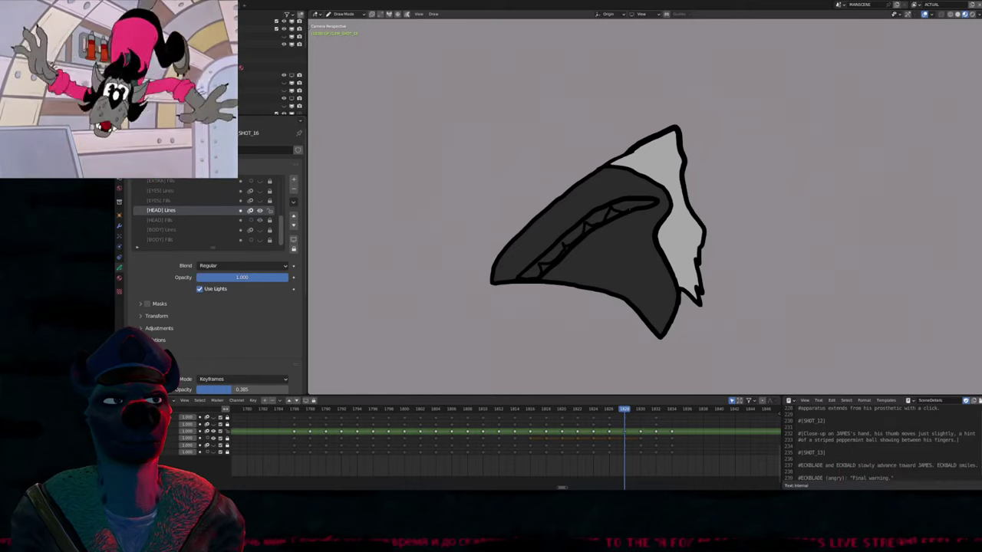
Fill the head on the current drawing with a fill material and reframe the view
key(u)
click(568, 247)
scroll(596, 222, down, 6)
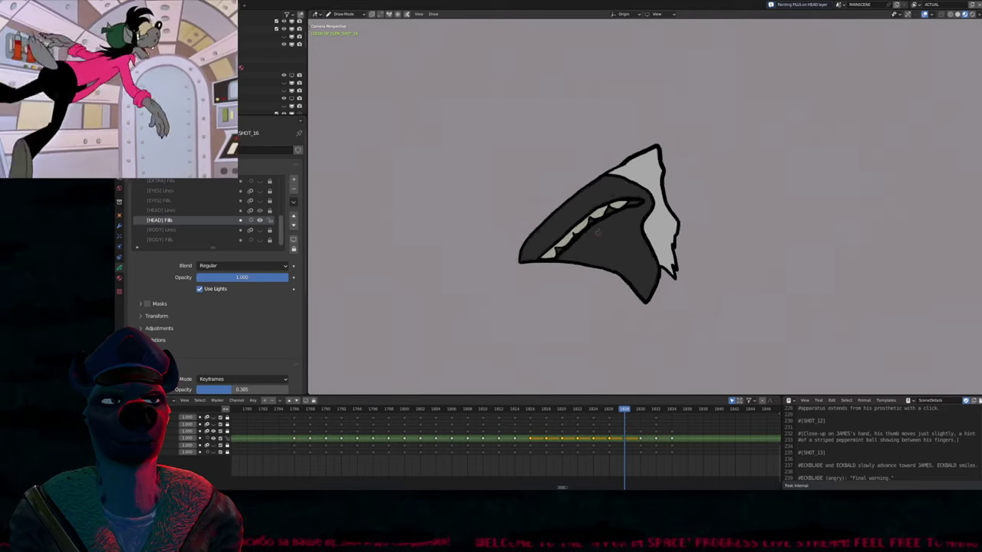
shift+middle_drag(618, 197, 592, 233)
On the drawing two frames later, fill the lower strokes dark grey and the head grey
key(Up)
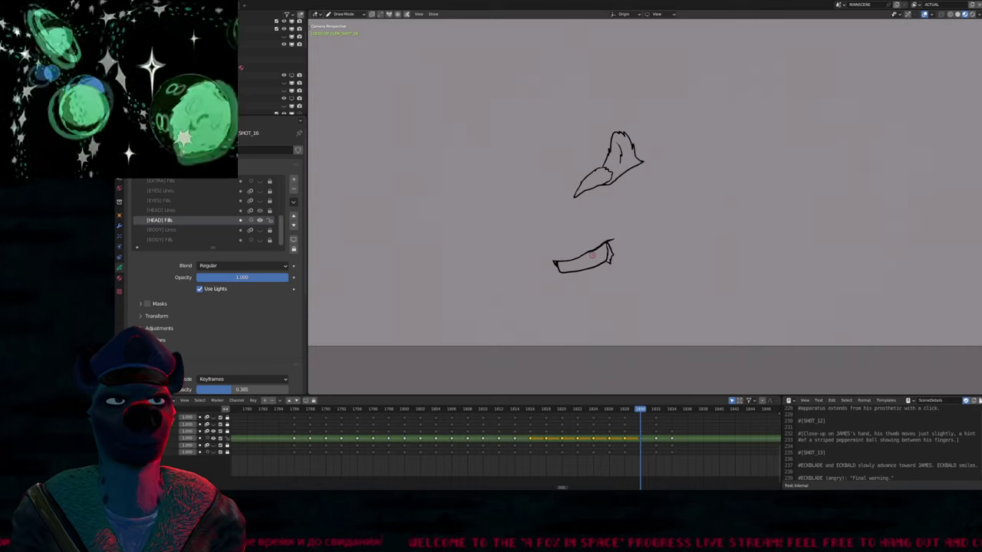
key(u)
click(593, 261)
key(u)
click(609, 254)
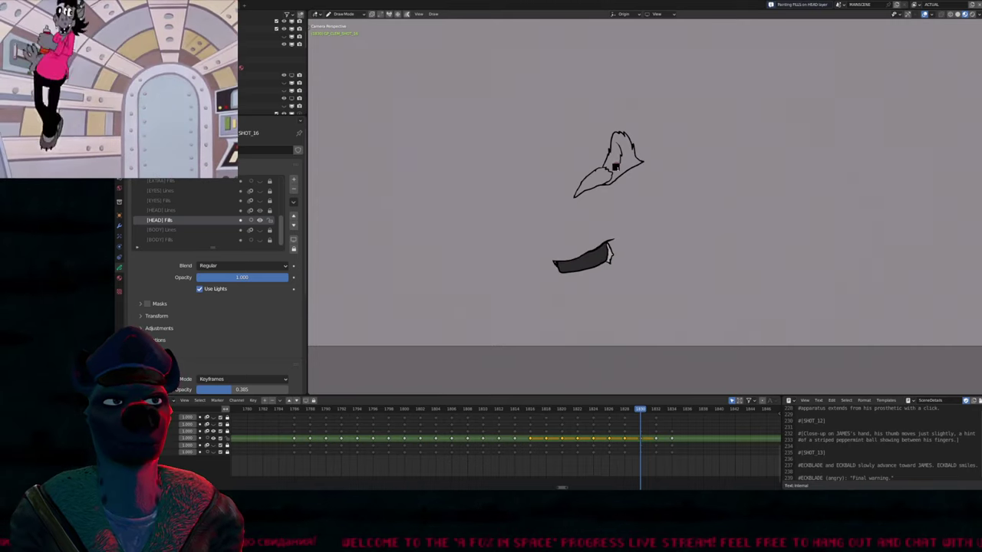
key(u)
click(606, 182)
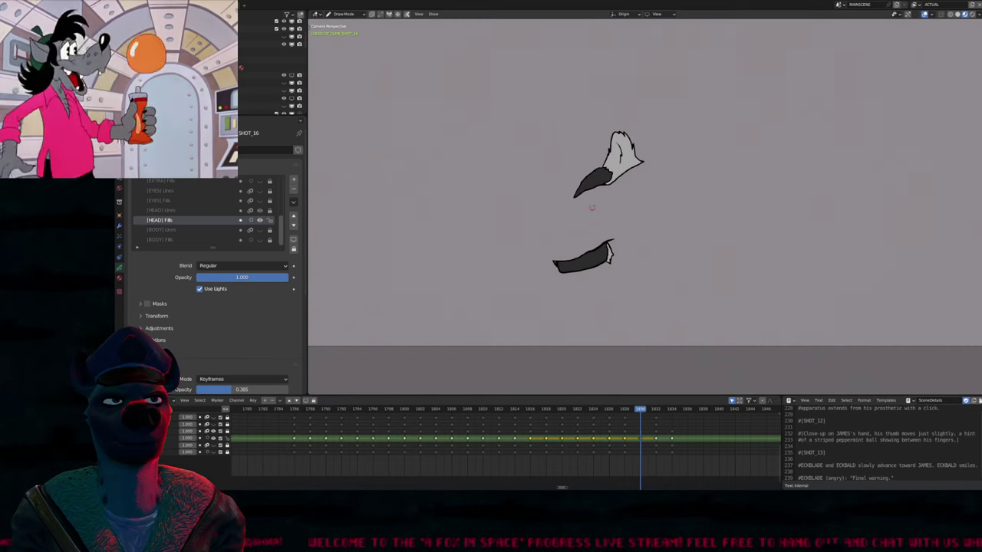
key(u)
click(553, 264)
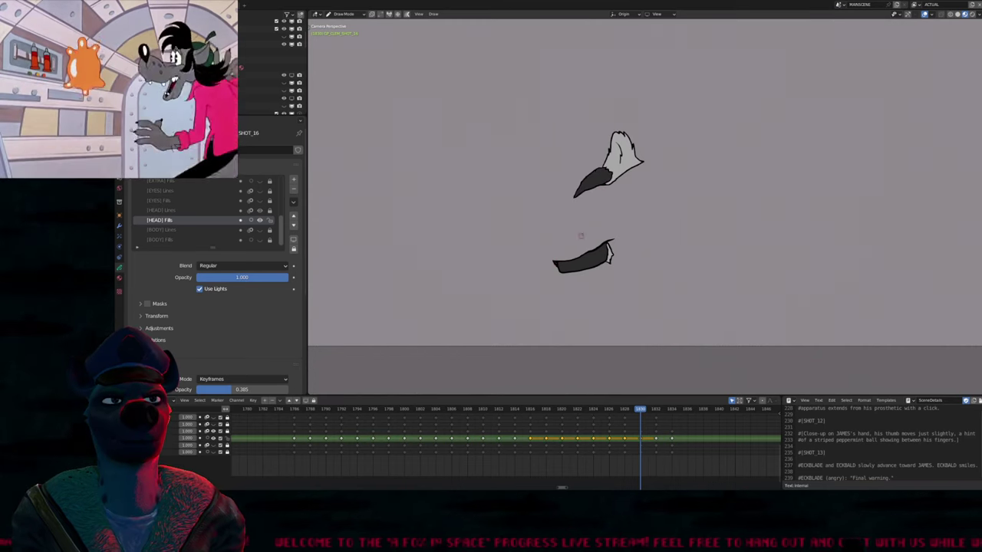
On the next drawing, fill the head with its matching material
key(Up)
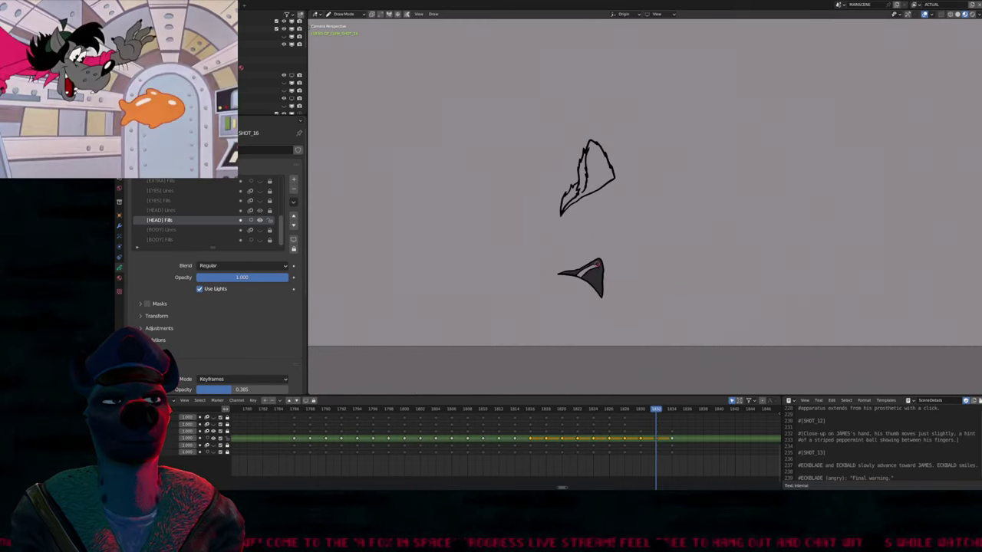
key(u)
click(605, 190)
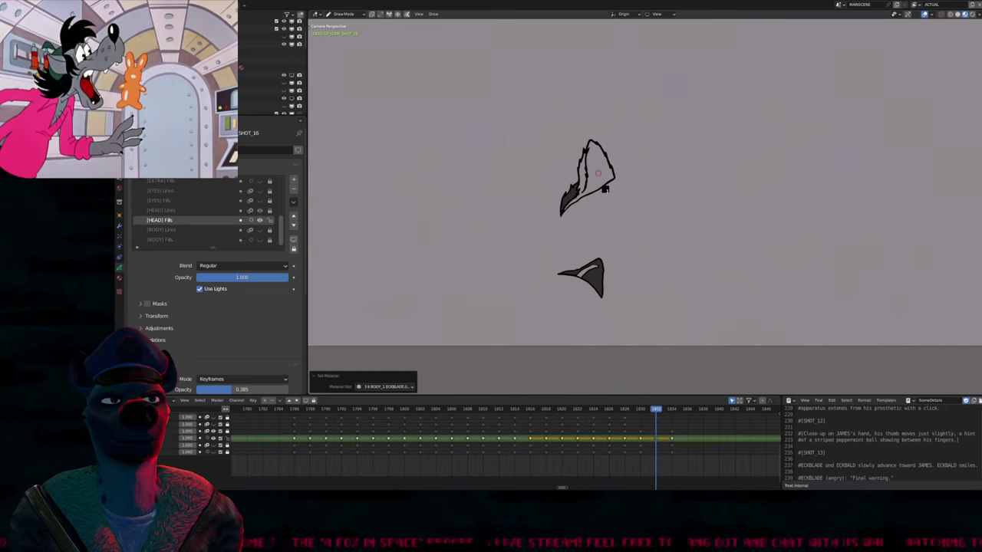
scroll(631, 130, up, 5)
Draw a short line closing the inner stripe on [HEAD] Lines, then fill the mouth interior magenta
key(Page_Up)
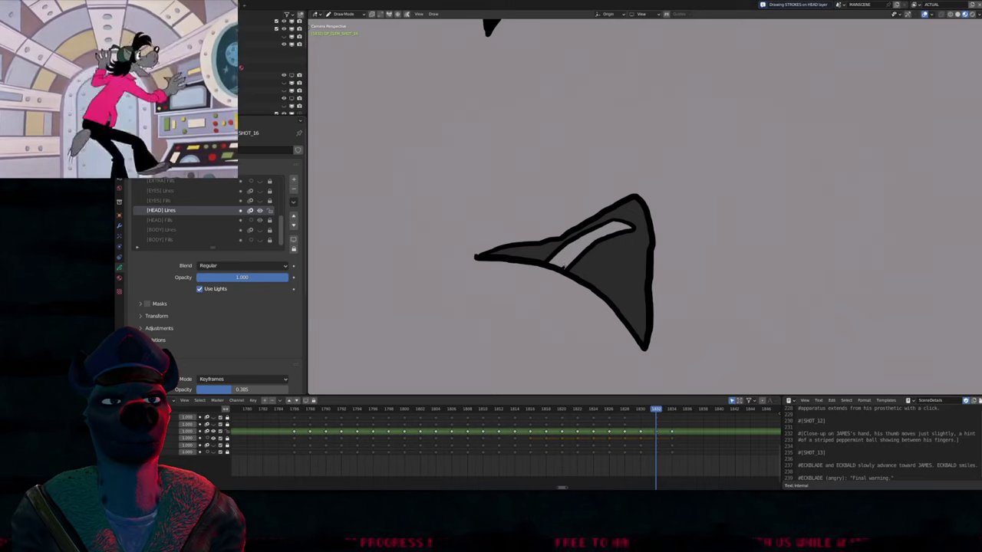
drag(564, 265, 591, 238)
key(u)
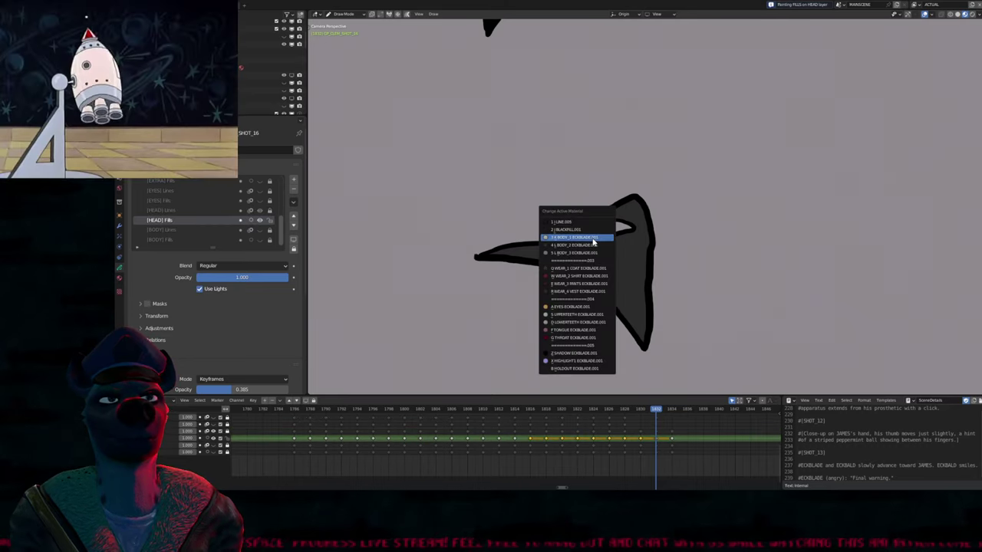
click(594, 241)
key(u)
click(575, 247)
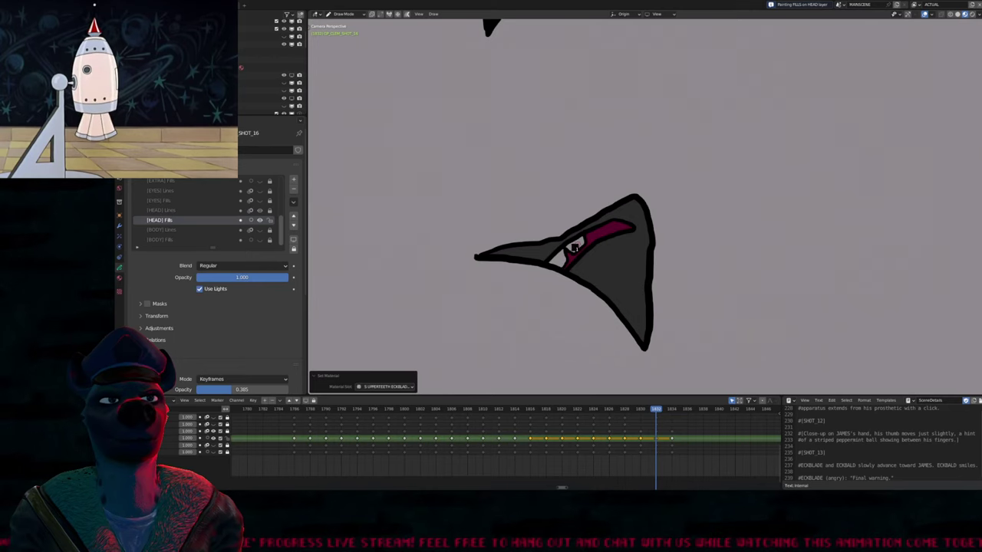
Back on the larger head drawing, fill the teeth strip light and the gaps between teeth magenta
key(Left)
key(Left)
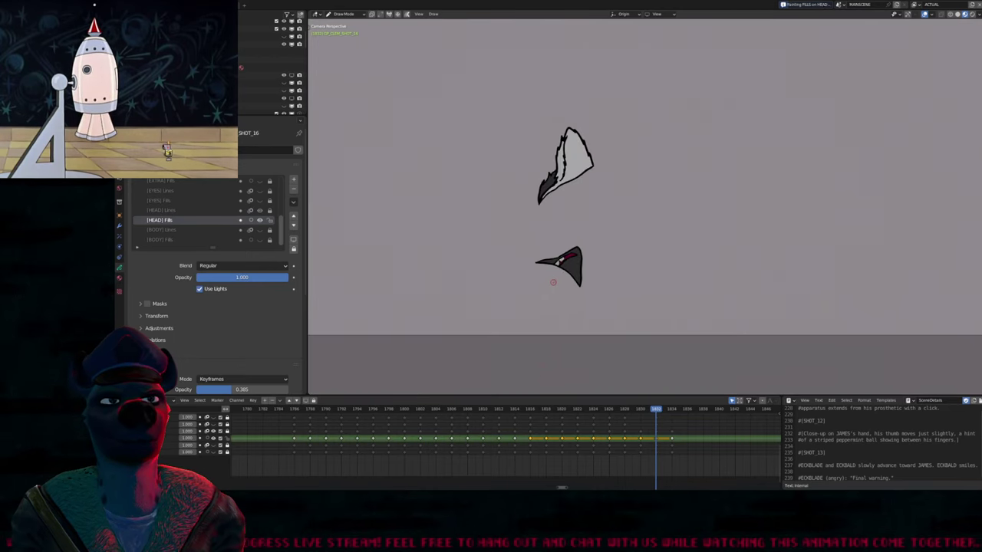
key(Left)
key(Left)
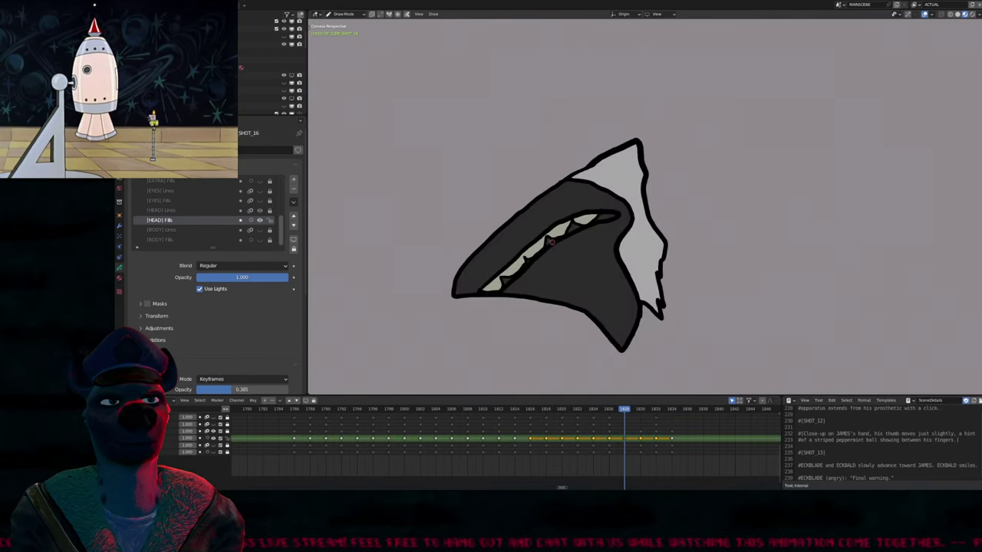
click(550, 244)
key(u)
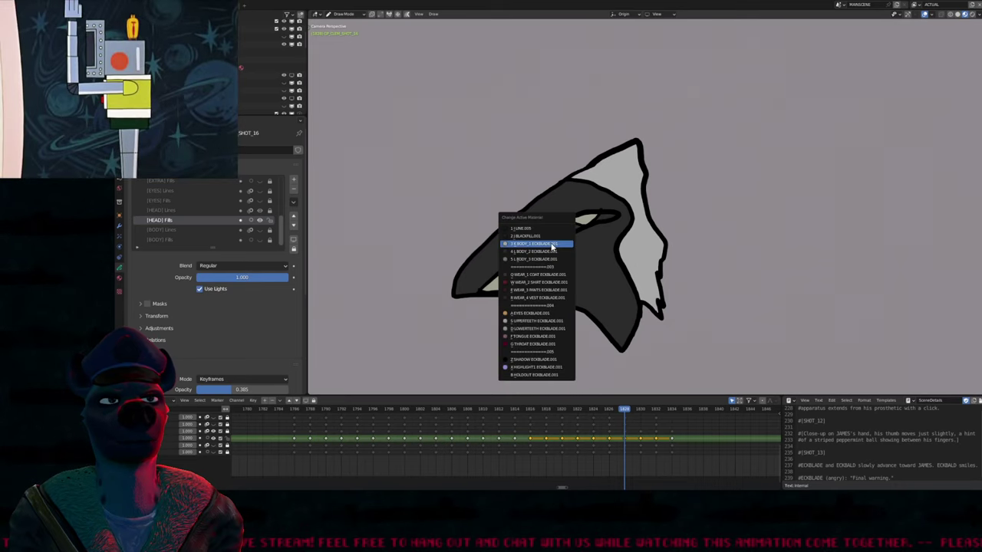
click(550, 244)
key(u)
click(550, 244)
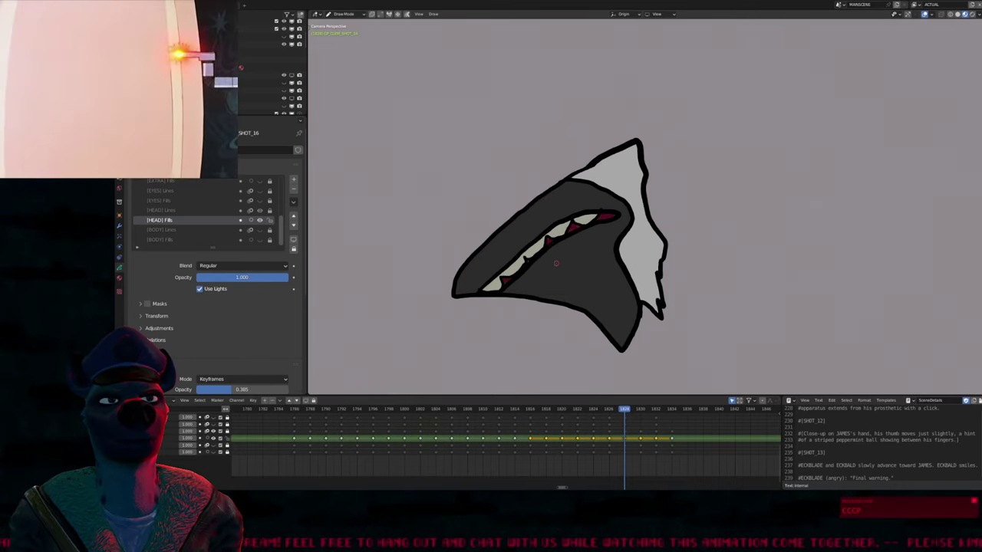
Step forward through the following frames to the next drawing, adjusting the view
key(Right)
scroll(546, 292, down, 2)
key(Right)
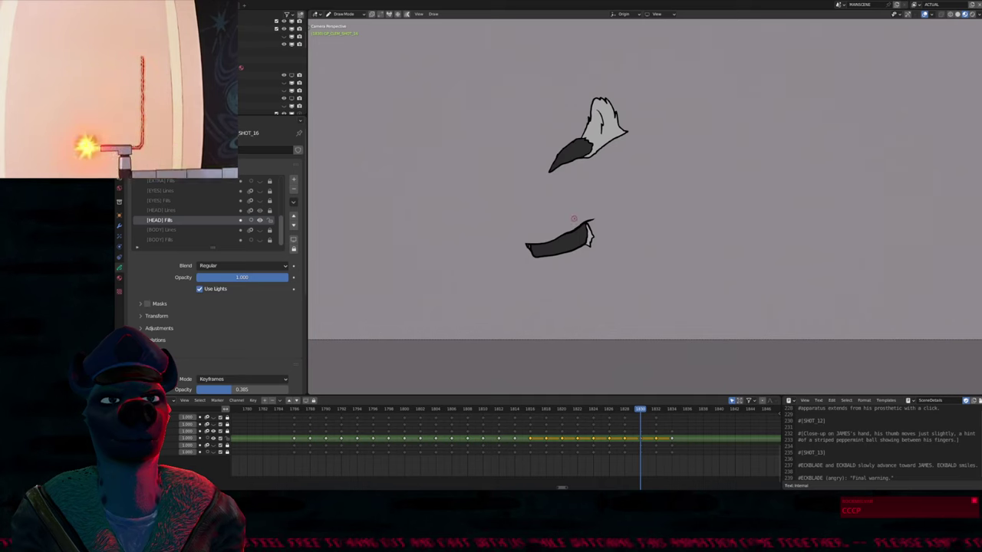
key(Right)
key(Right)
scroll(565, 242, up, 1)
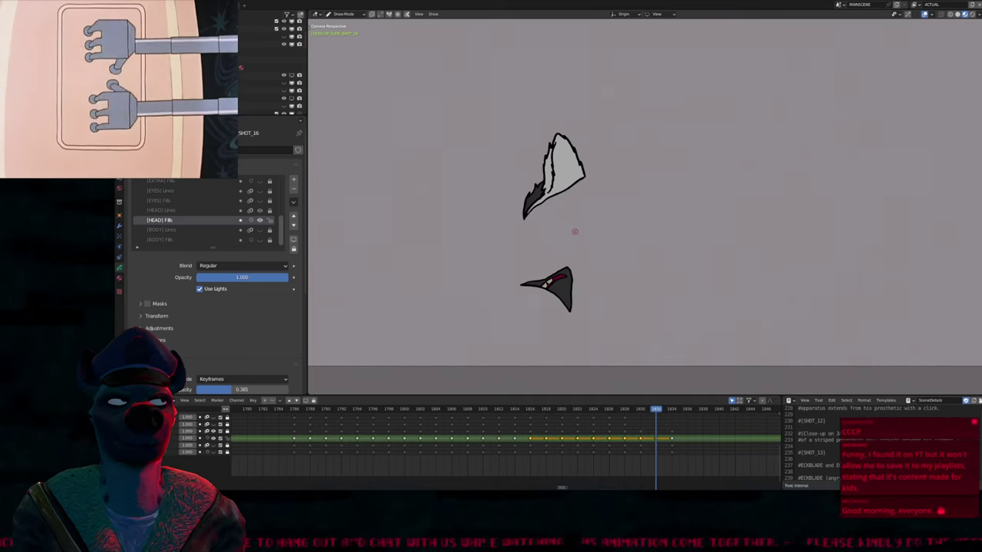
scroll(575, 231, up, 1)
scroll(592, 214, up, 1)
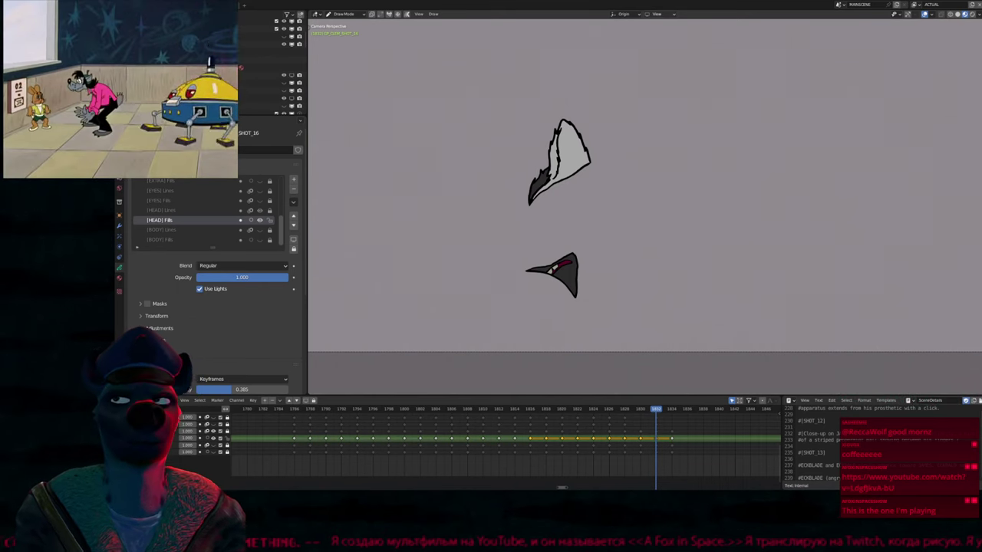
On the next unfilled drawing, fill the head outline grey and the lower triangle shape
key(Right)
key(Right)
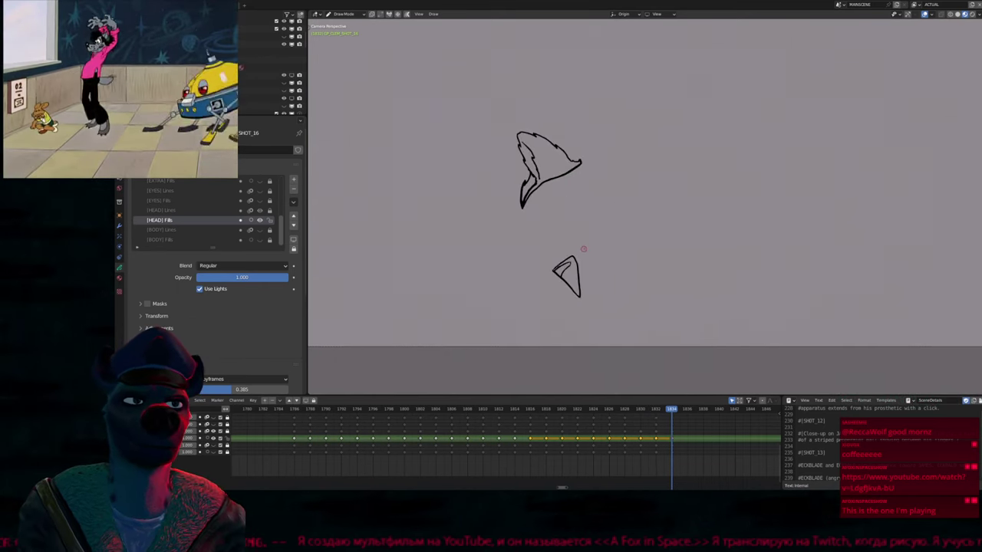
key(u)
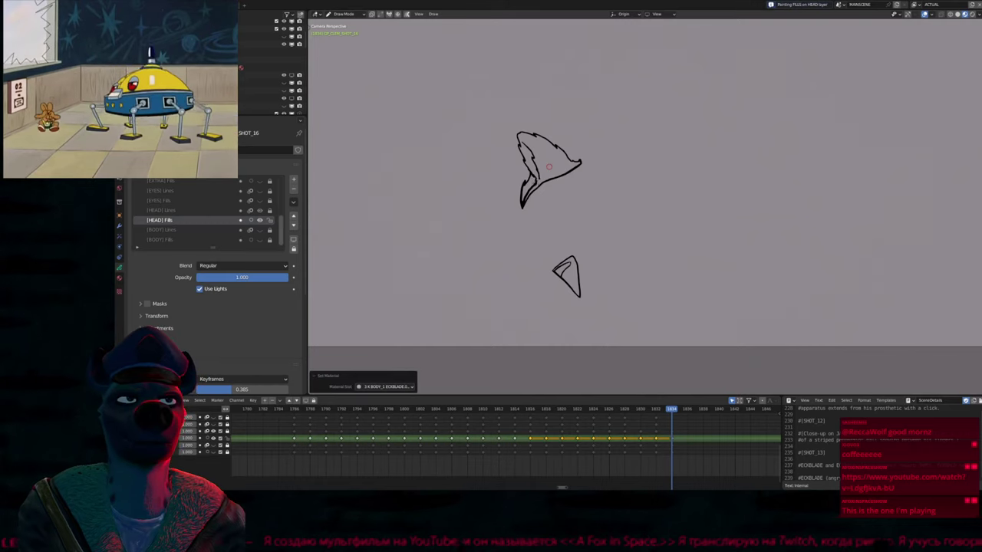
click(549, 166)
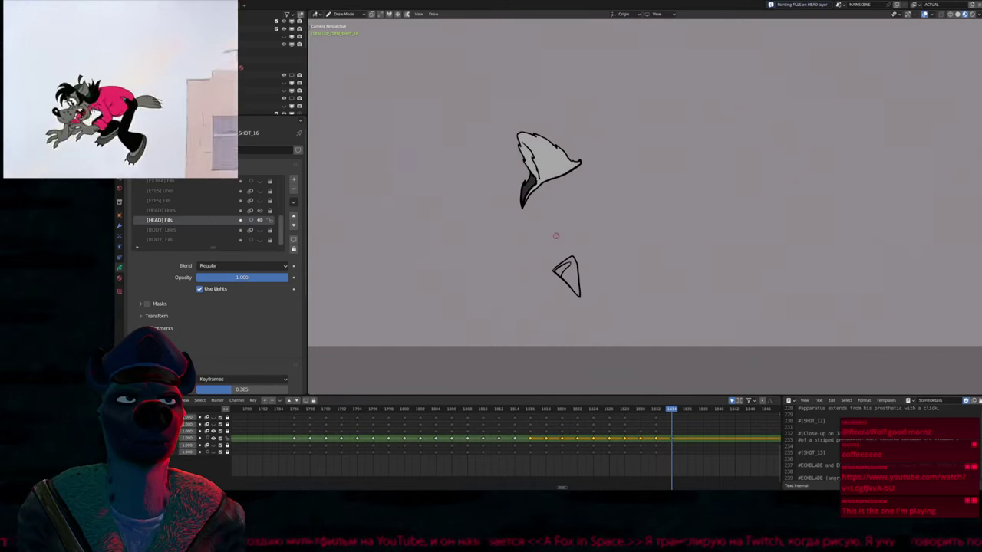
click(564, 272)
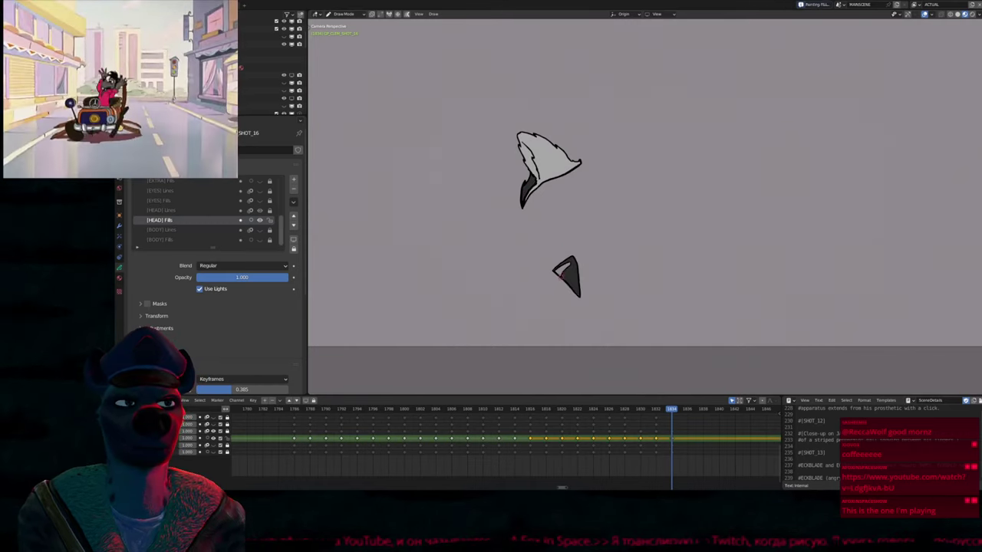
scroll(564, 273, up, 5)
Fill the triangle's inner area with the magenta mouth material
key(y)
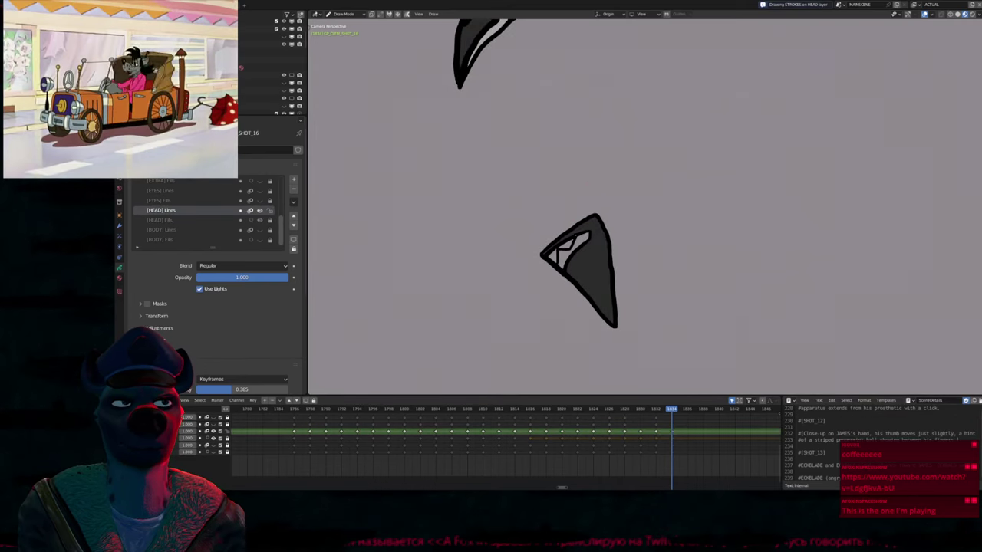
key(u)
click(575, 243)
key(u)
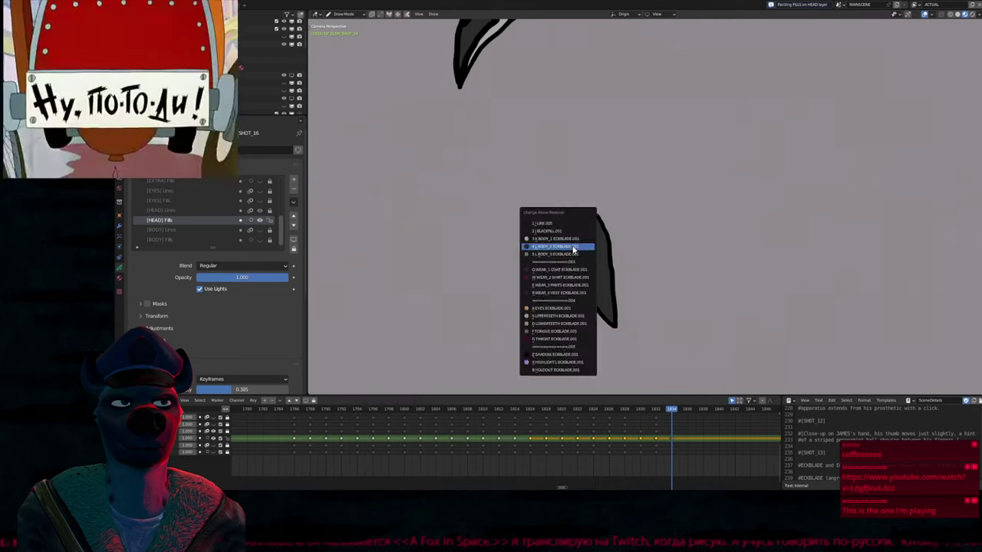
click(575, 249)
click(571, 249)
Compare with the previous frame, then step back through the keyframes to frame 1820
key(Down)
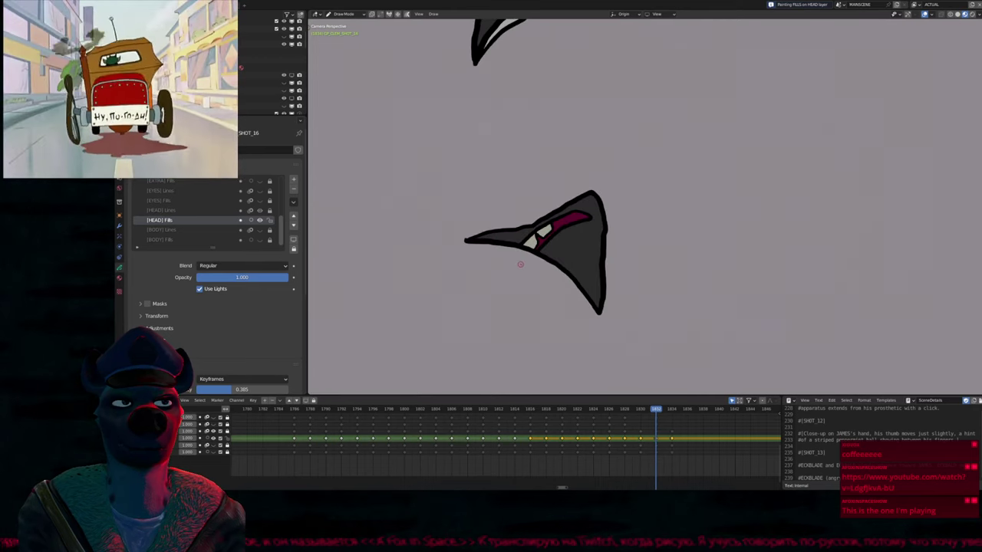
key(Up)
key(Left)
key(Left)
key(Left)
key(Left)
key(Left)
key(Left)
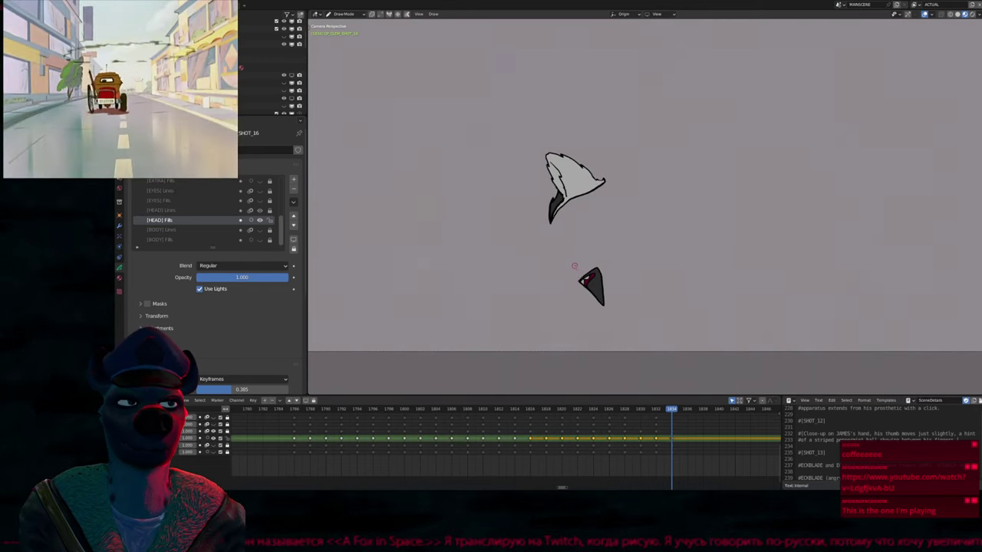
key(Left)
key(Left)
key(Left)
key(Left)
key(Left)
key(Left)
key(Left)
key(Left)
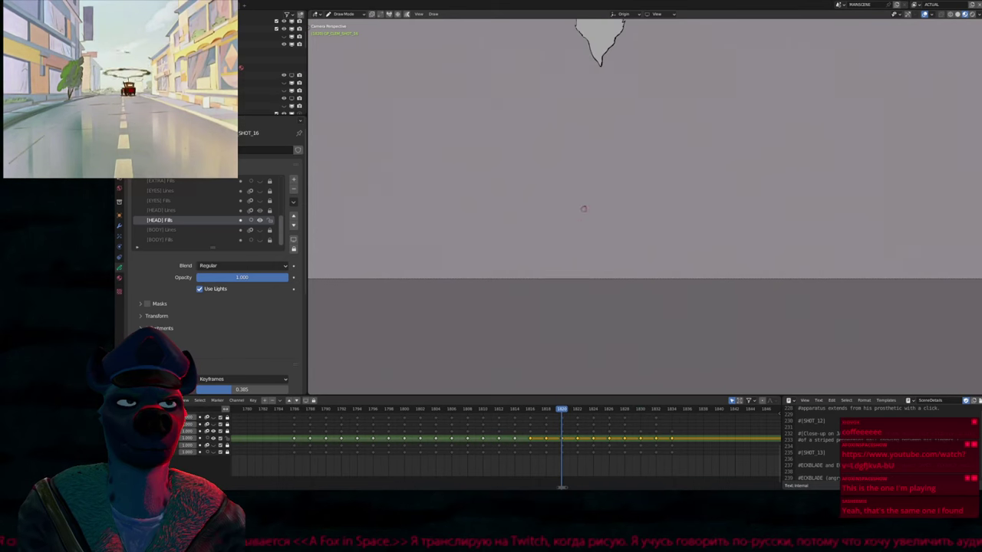
Jump to the SHOT_16 start, unhide all layers with Alt+H, and rewind to frame 1760
key(shift+Left)
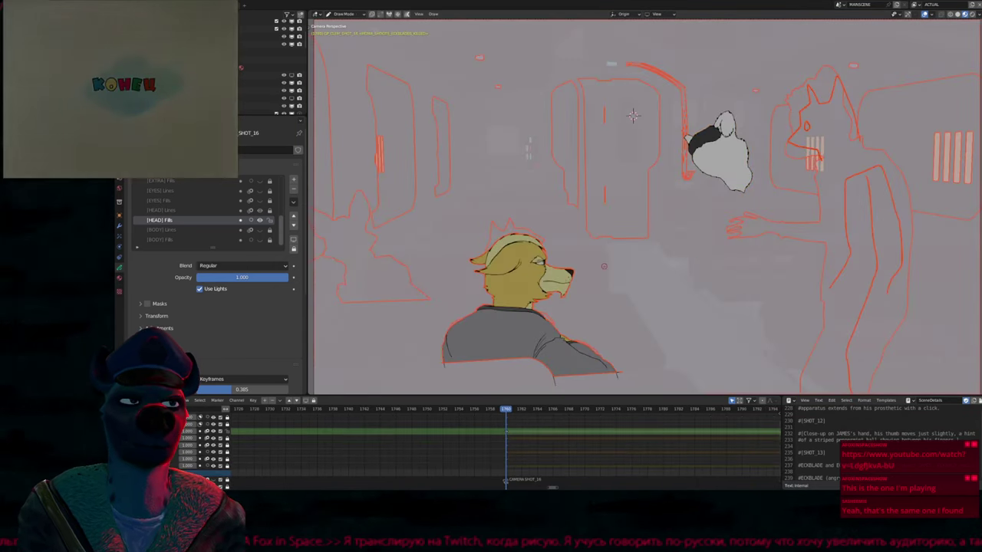
key(alt+h)
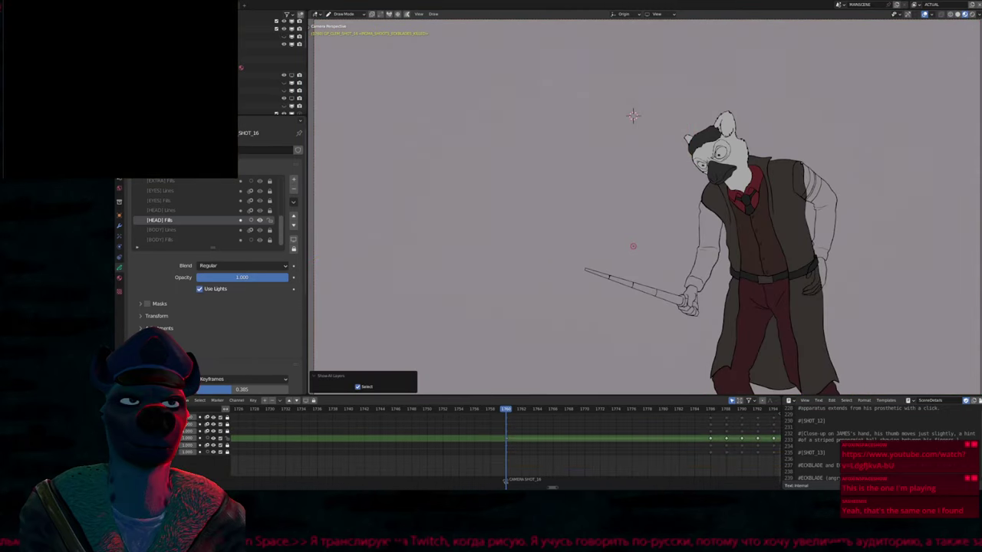
key(Right)
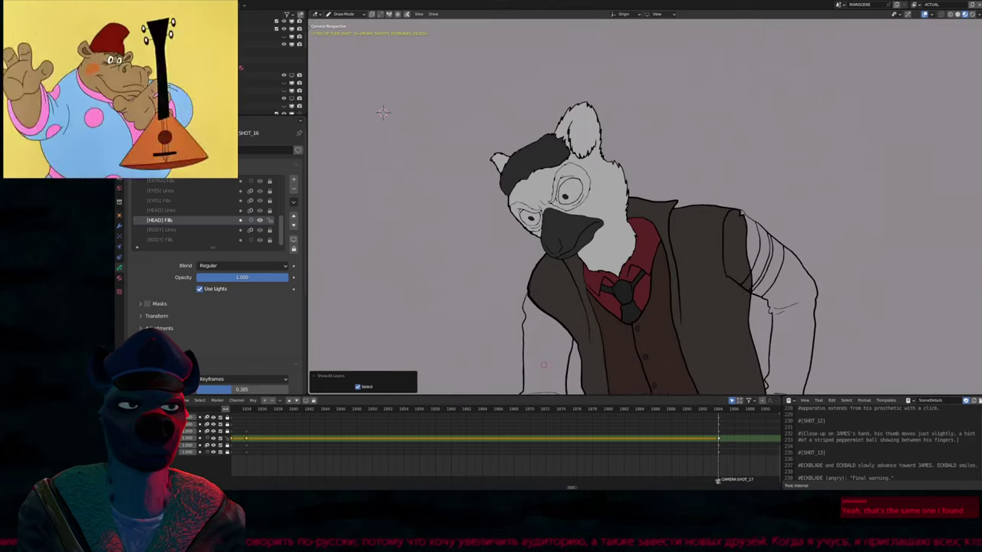
drag(556, 426, 395, 426)
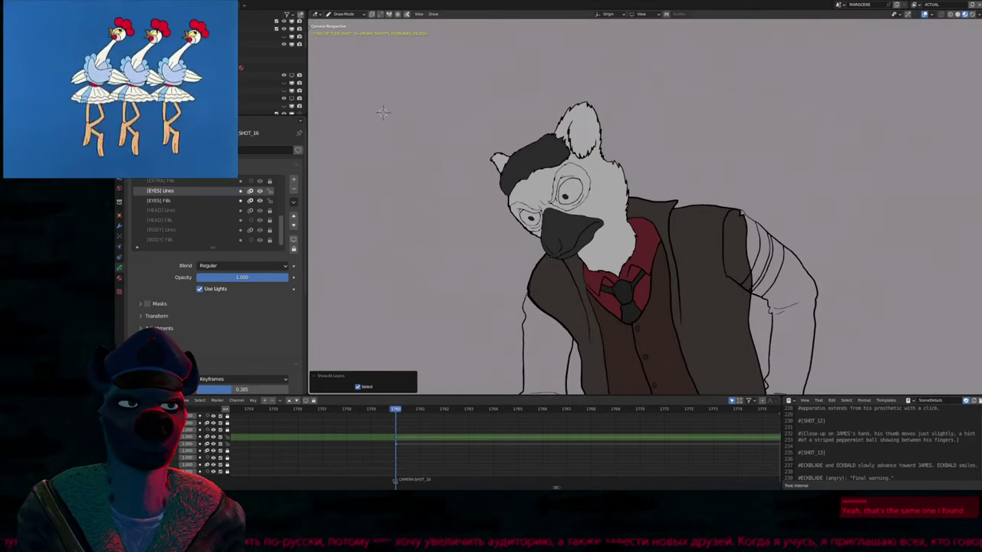
Hide all layers except the eyes and fill both eyes dark on the first keyframe
key(shift+h)
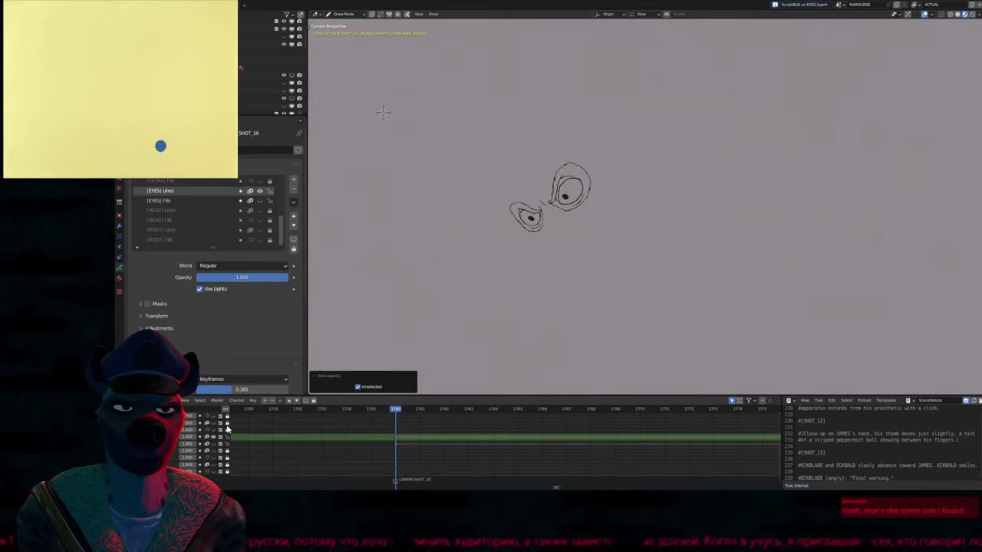
key(u)
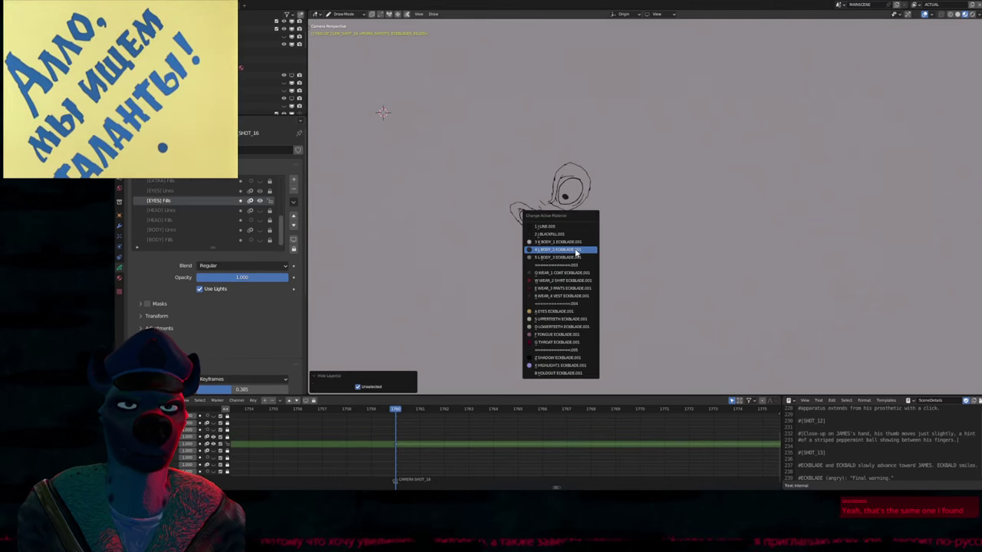
click(576, 252)
scroll(569, 172, up, 2)
scroll(569, 172, up, 1)
click(494, 244)
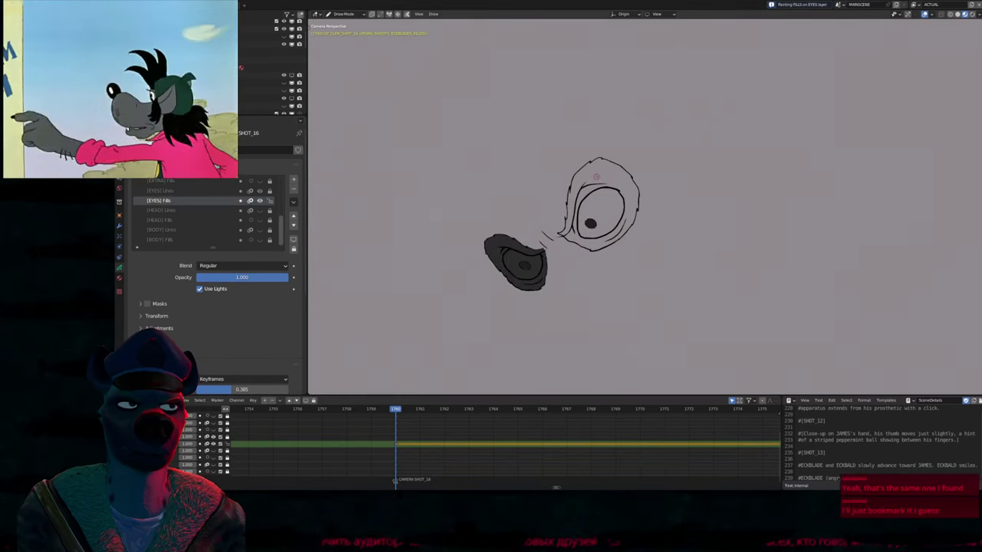
click(598, 196)
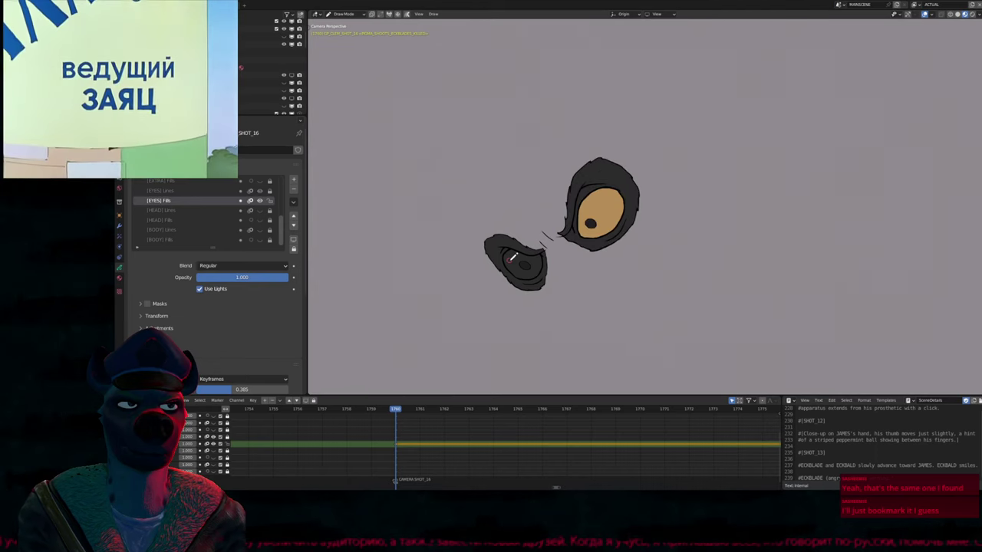
On the next two keyframes, fill both eyes dark and the right eye's inner area tan
key(Up)
key(u)
click(507, 234)
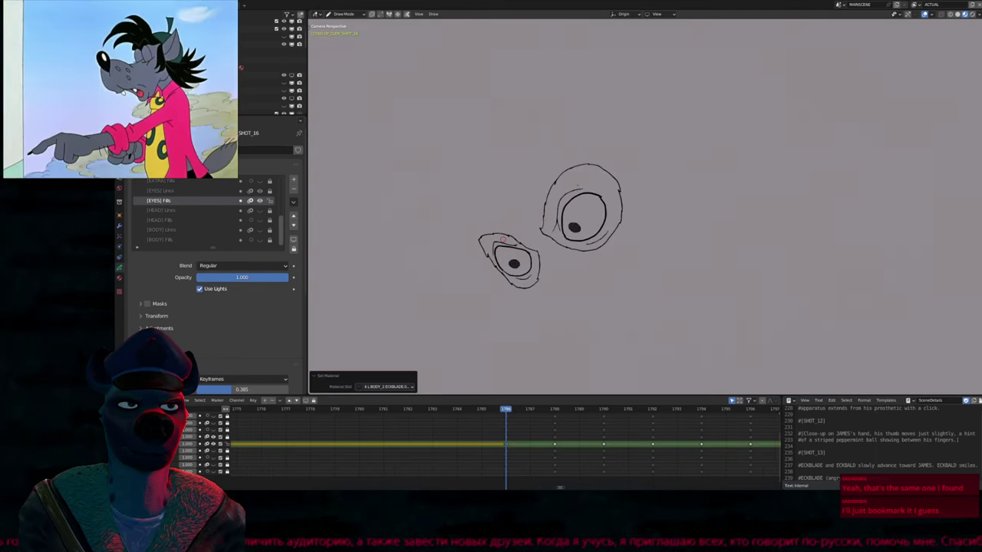
click(506, 236)
click(578, 212)
click(578, 212)
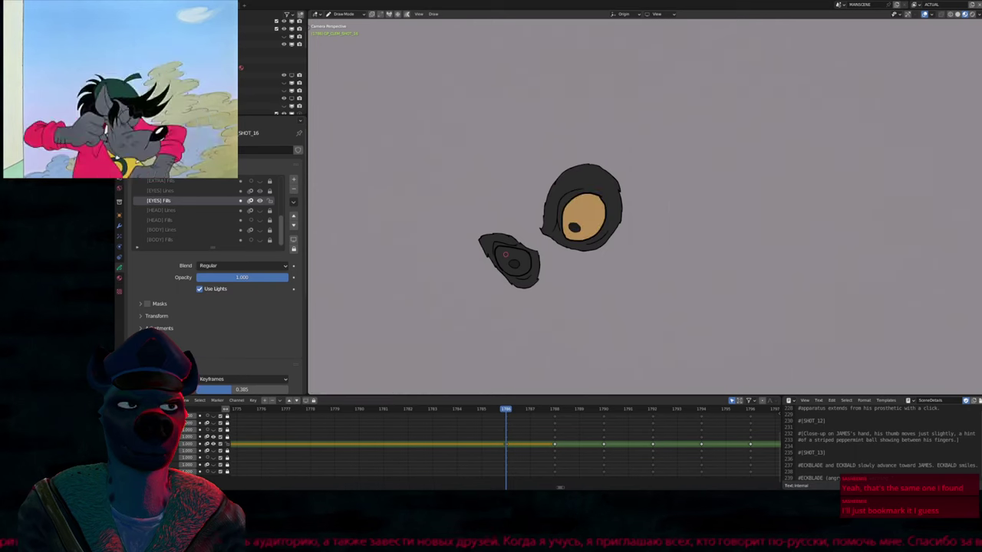
key(Up)
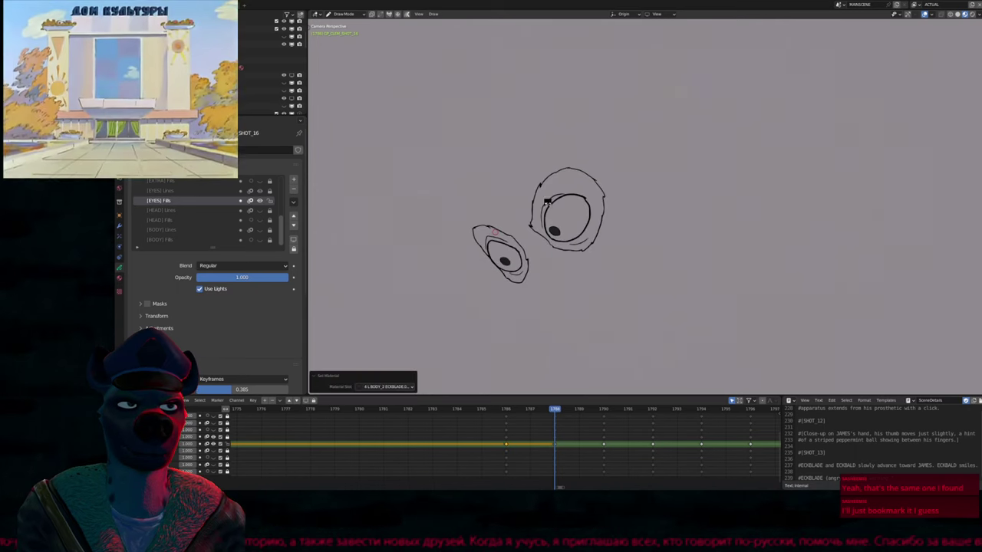
click(503, 251)
click(563, 206)
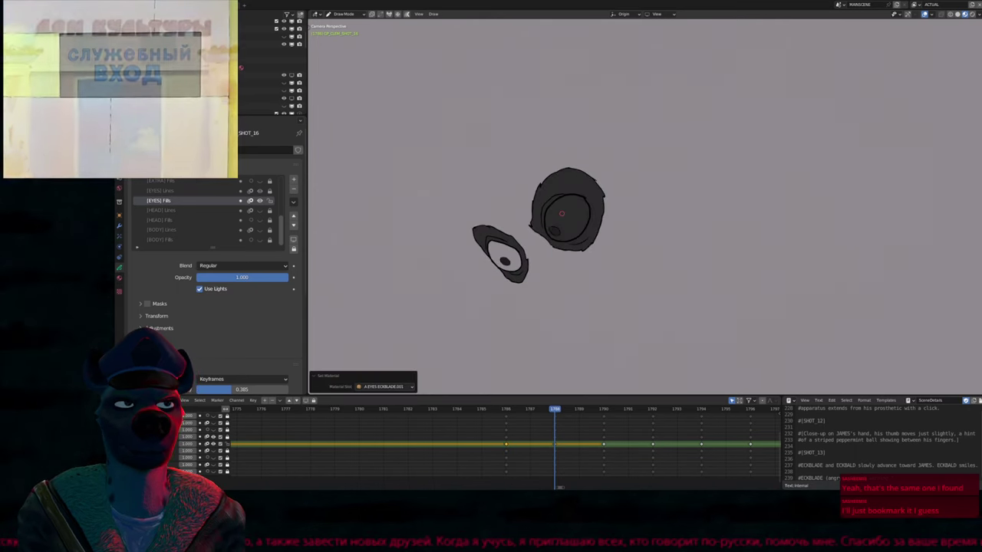
click(565, 207)
Fill the eyes and head outline dark on frames 1790 and 1792, with a tan inner eye
key(Up)
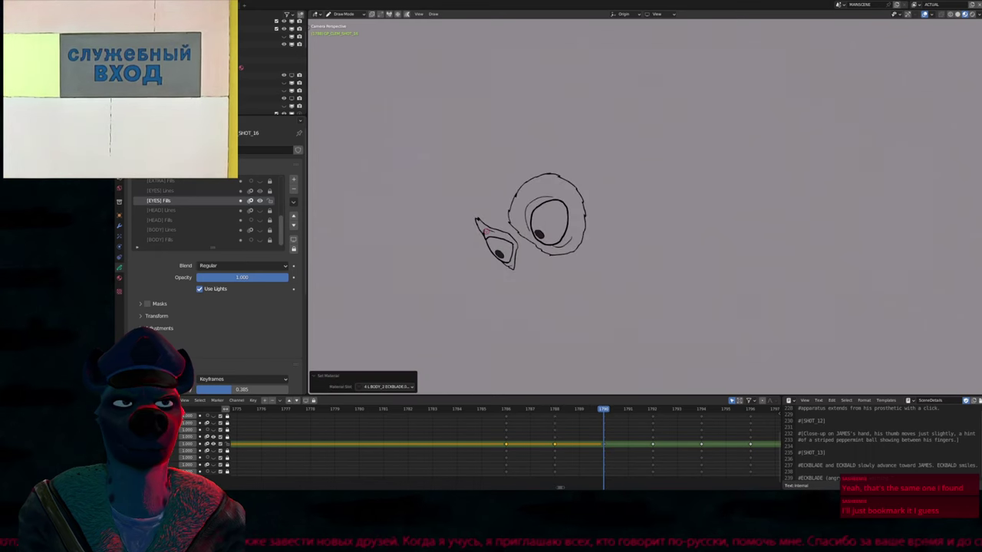
click(497, 244)
click(541, 221)
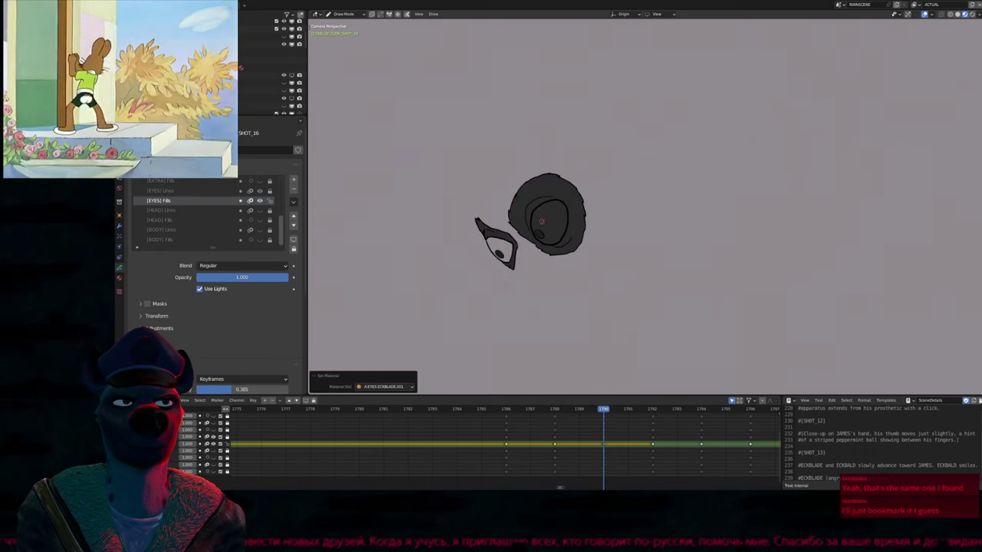
key(Up)
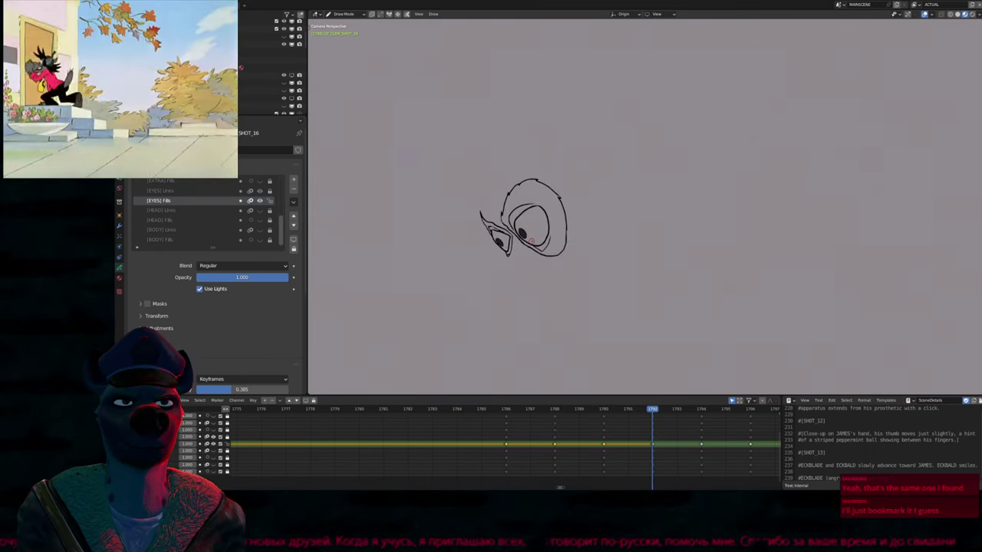
click(503, 245)
click(520, 212)
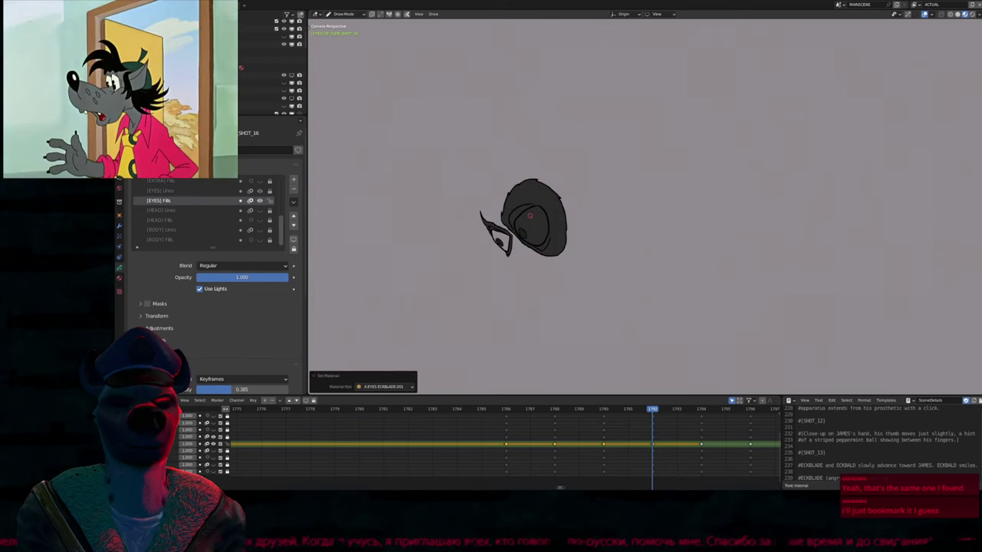
click(515, 234)
Fill the eye shape dark with the body material on frames 1794, 1796 and 1798
key(Up)
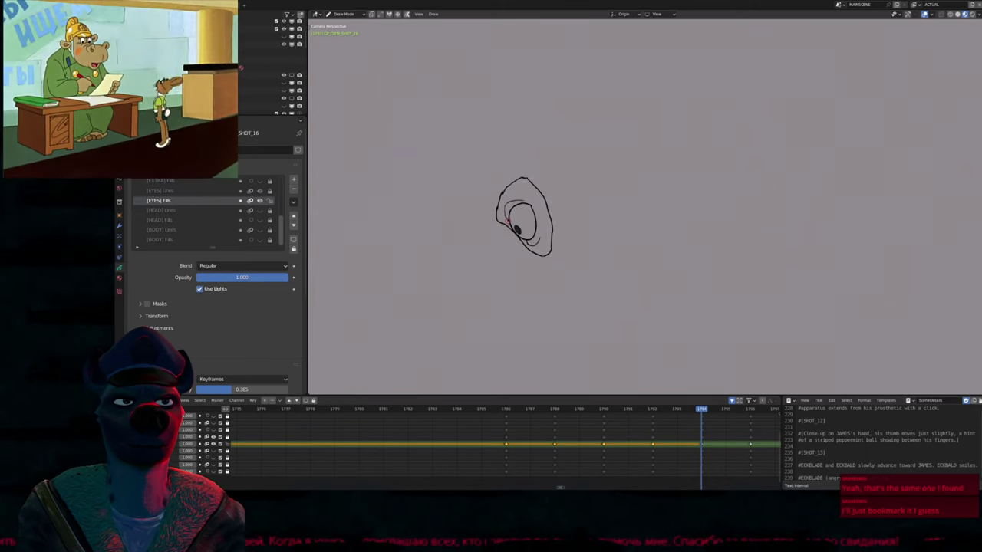
click(518, 230)
click(522, 215)
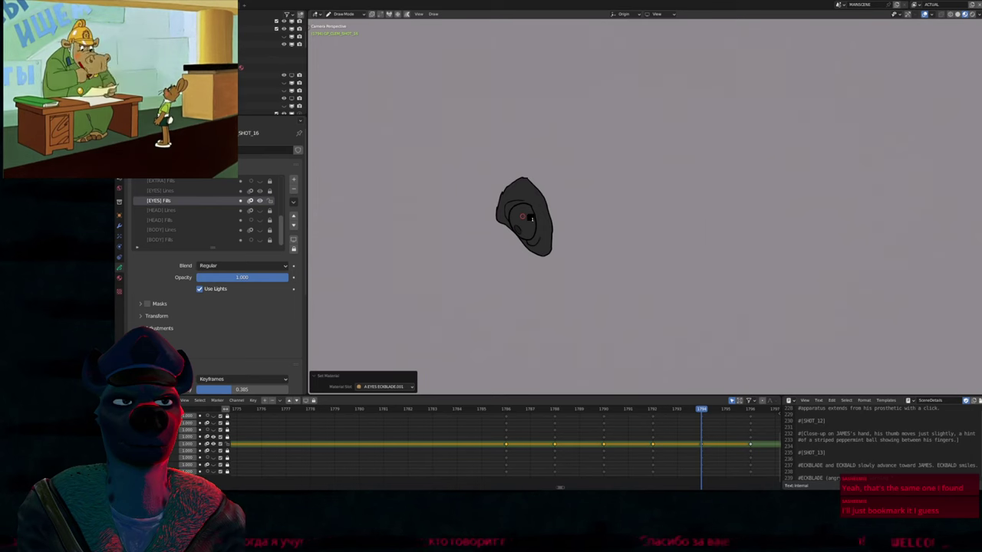
click(531, 219)
key(Up)
click(531, 214)
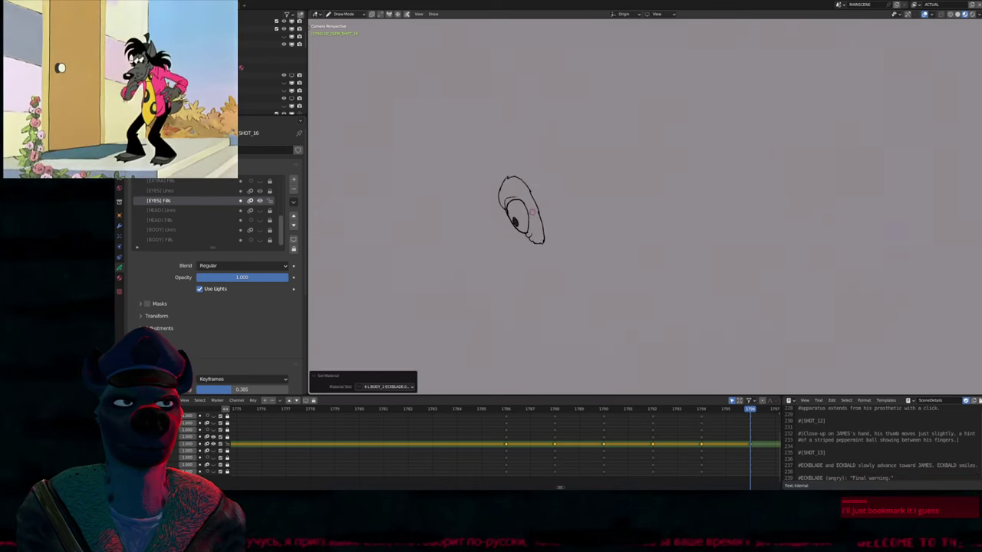
click(533, 212)
key(Up)
key(u)
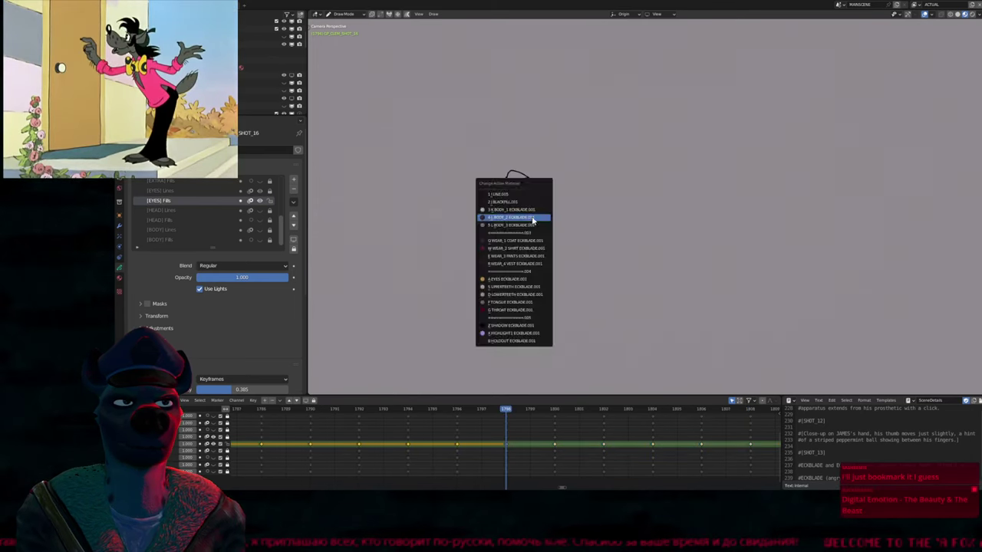
click(533, 221)
click(526, 211)
Fill the eye drawings dark with the body material on frames 1800 and 1802
key(Up)
key(u)
click(527, 220)
click(529, 200)
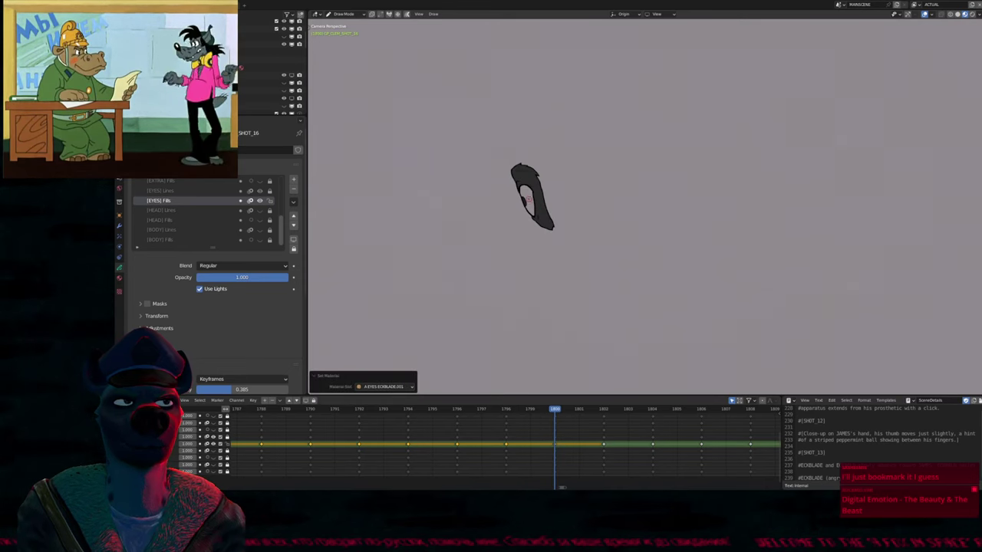
key(Up)
key(u)
click(528, 218)
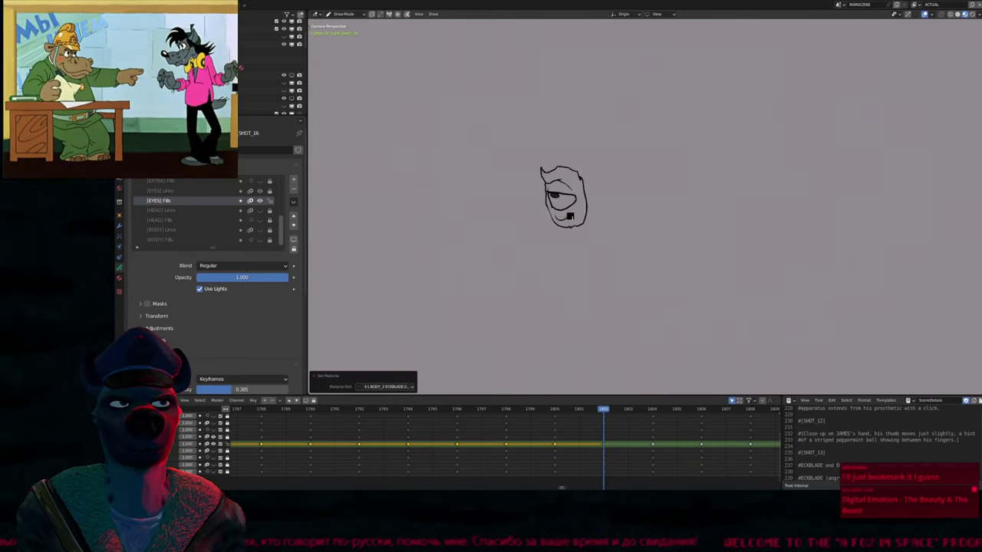
click(564, 208)
Fill the head drawings dark on frames 1804, 1806, 1808 and 1810
key(Up)
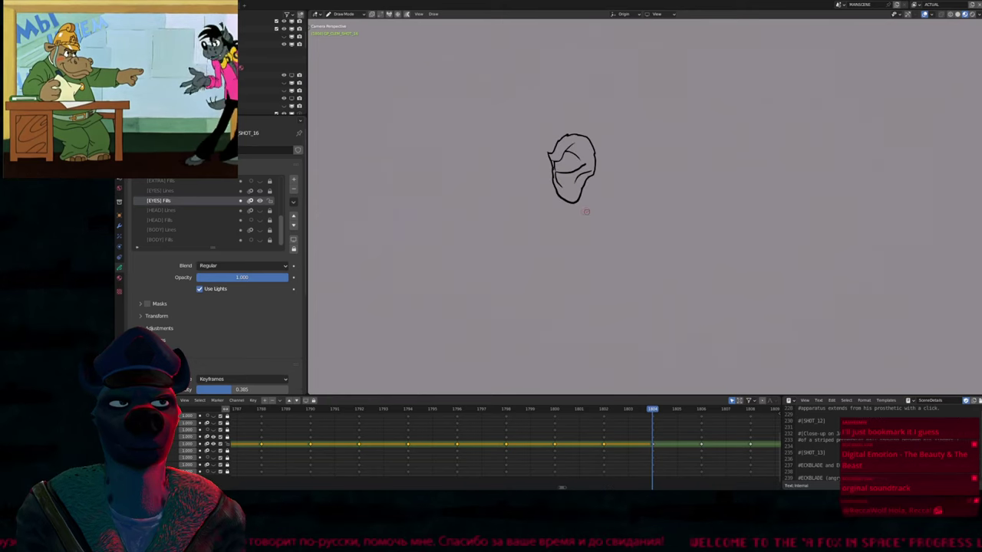
click(571, 185)
key(Up)
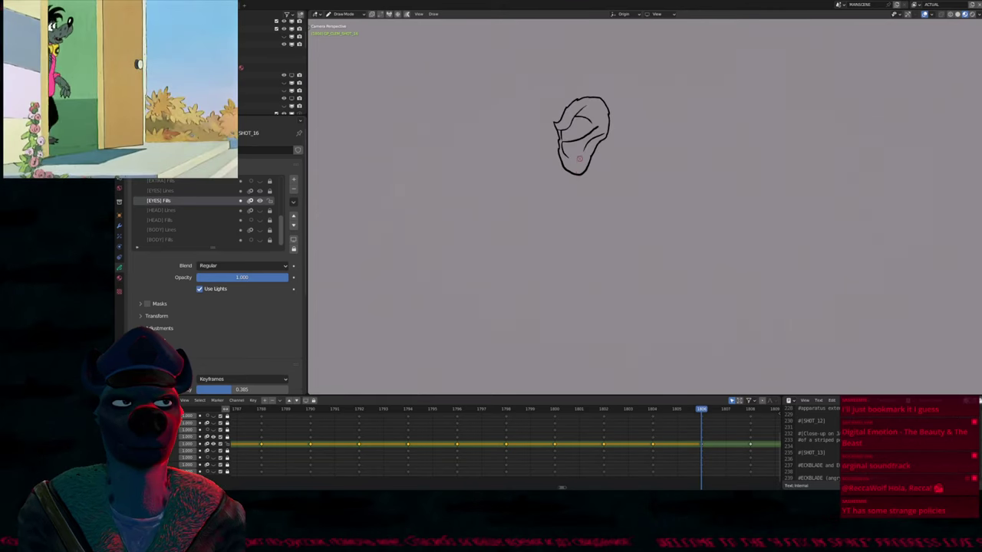
click(585, 190)
key(Up)
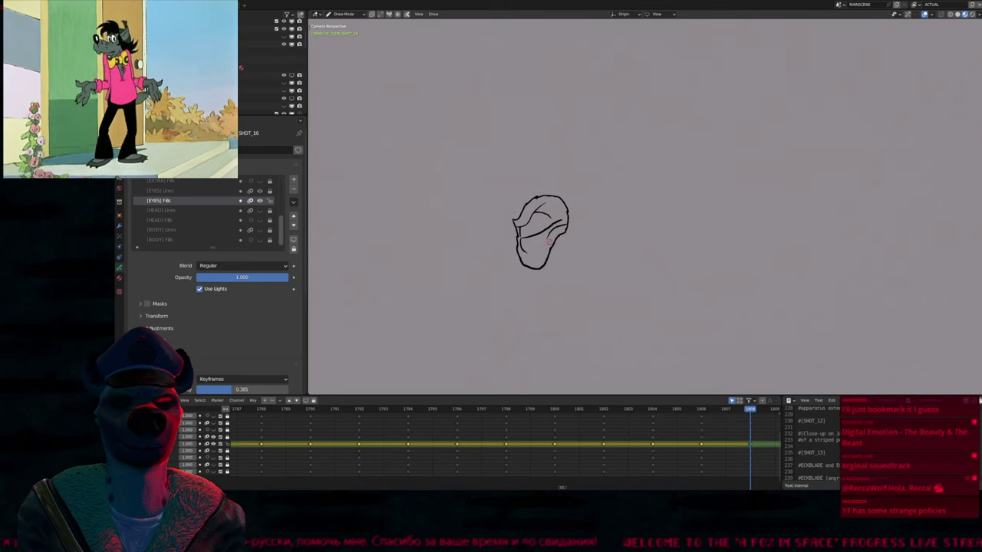
click(536, 249)
key(Up)
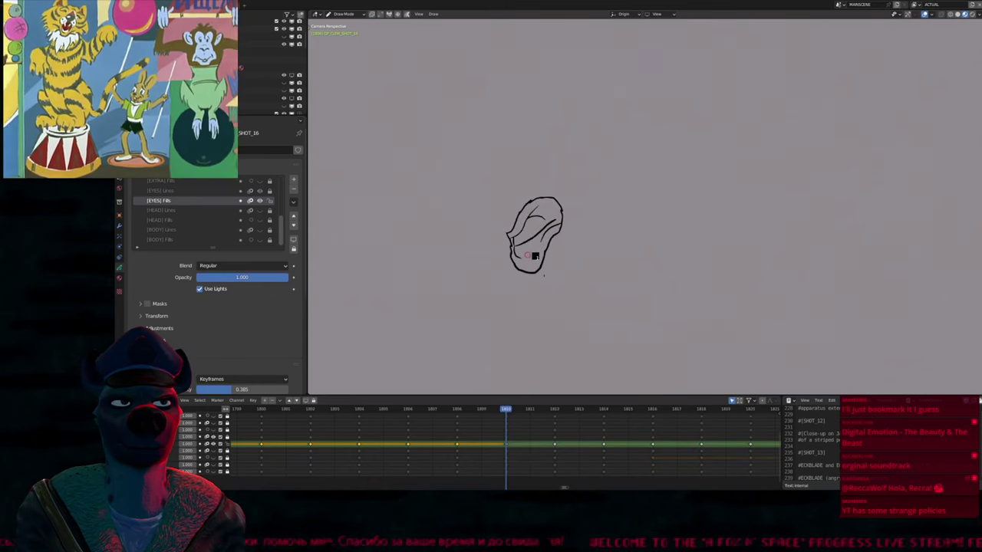
click(528, 259)
Set the dark body material and fill the head on frames 1812 and 1814
key(Up)
key(u)
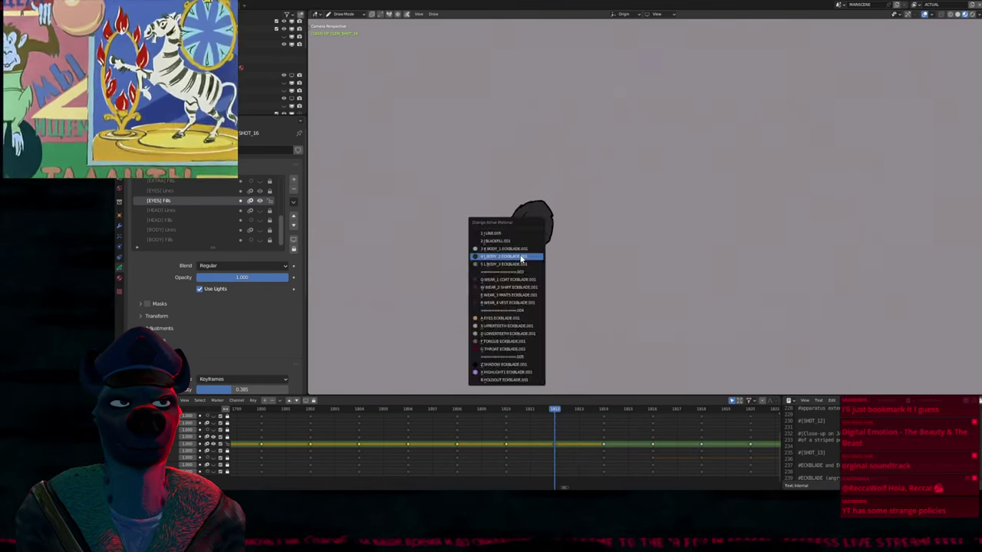
click(526, 258)
key(Up)
key(u)
click(510, 266)
key(u)
click(514, 291)
Fill the hood outline dark with the fill material on frames 1816 and 1818
key(Up)
key(u)
click(599, 265)
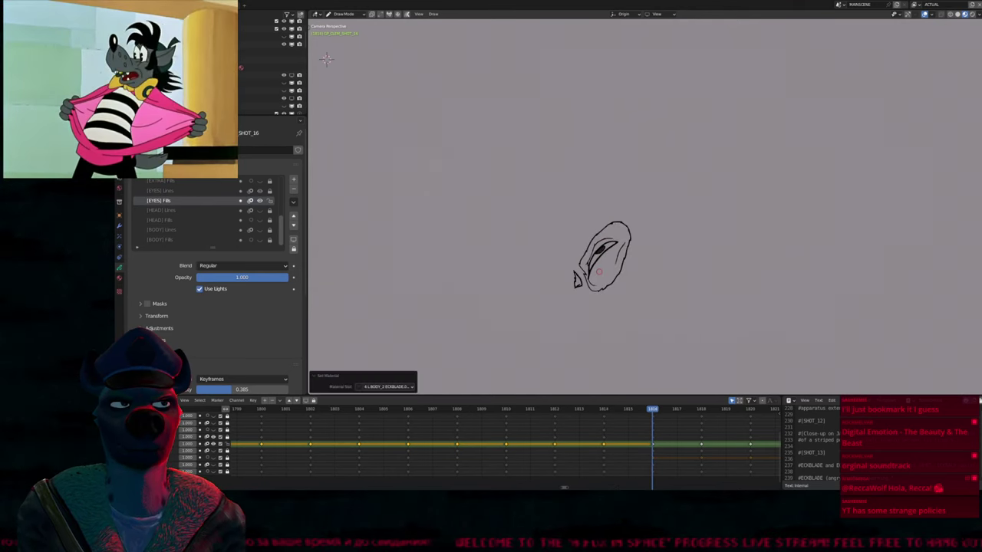
click(598, 270)
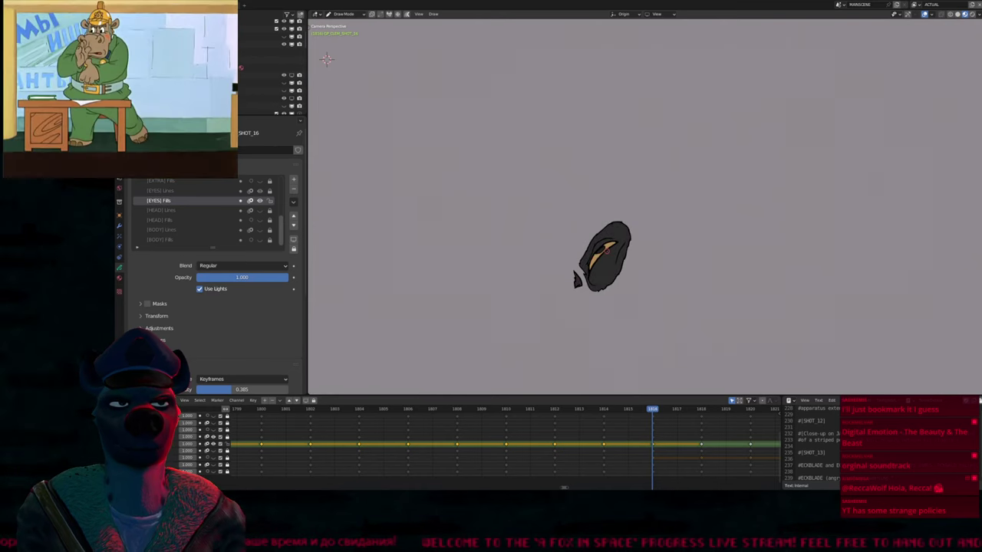
key(Up)
key(u)
click(602, 265)
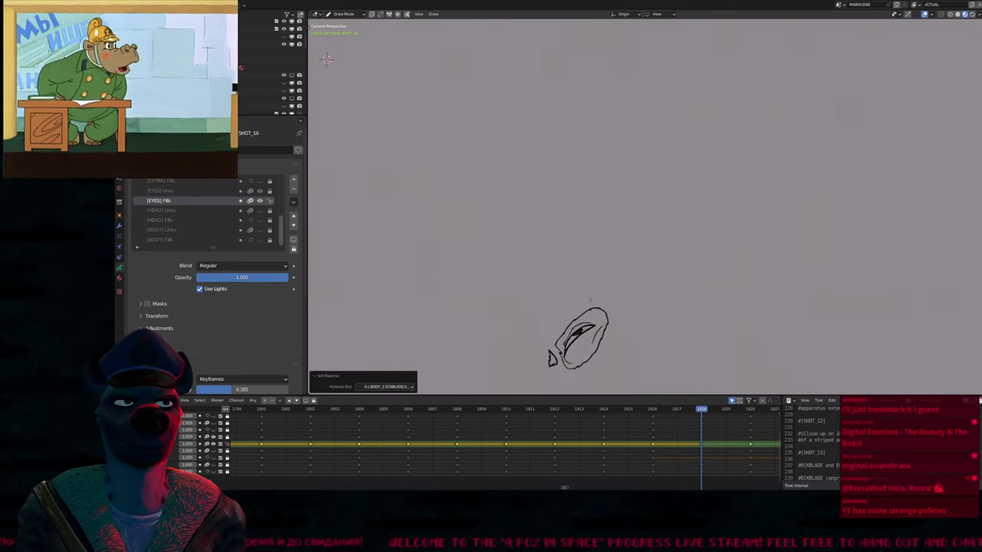
click(570, 238)
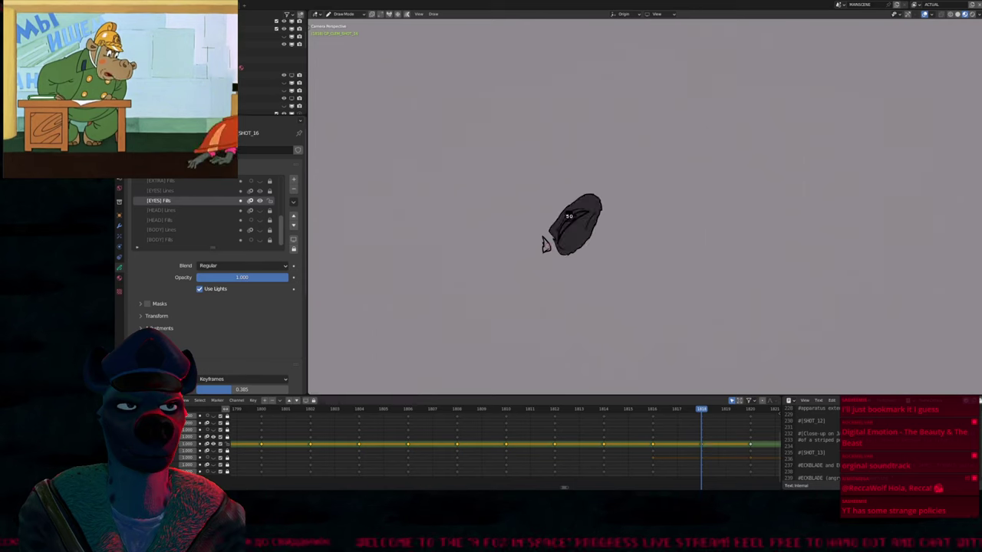
Fill the hood dark on frames 1820 and 1822, switching to EYES ECKBLADE.001
key(Up)
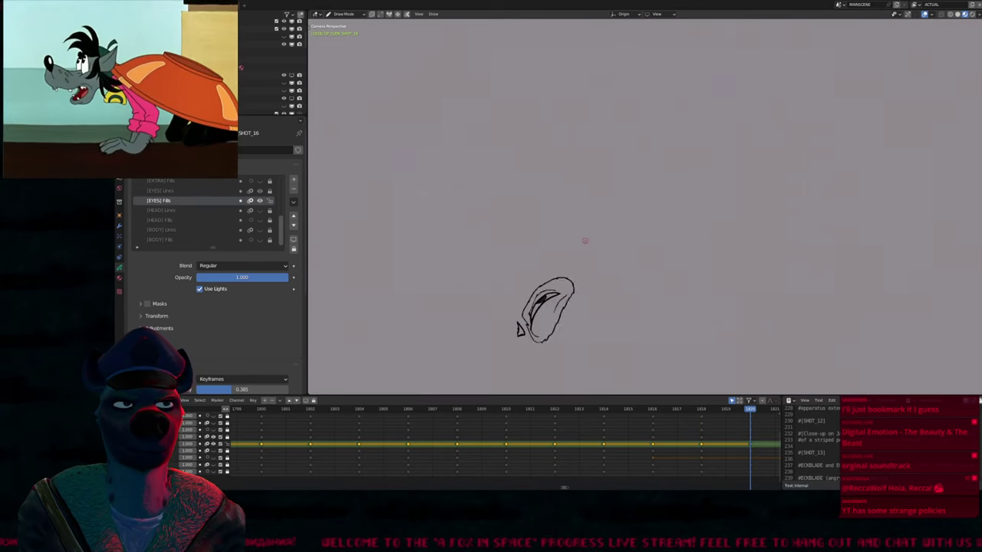
click(539, 324)
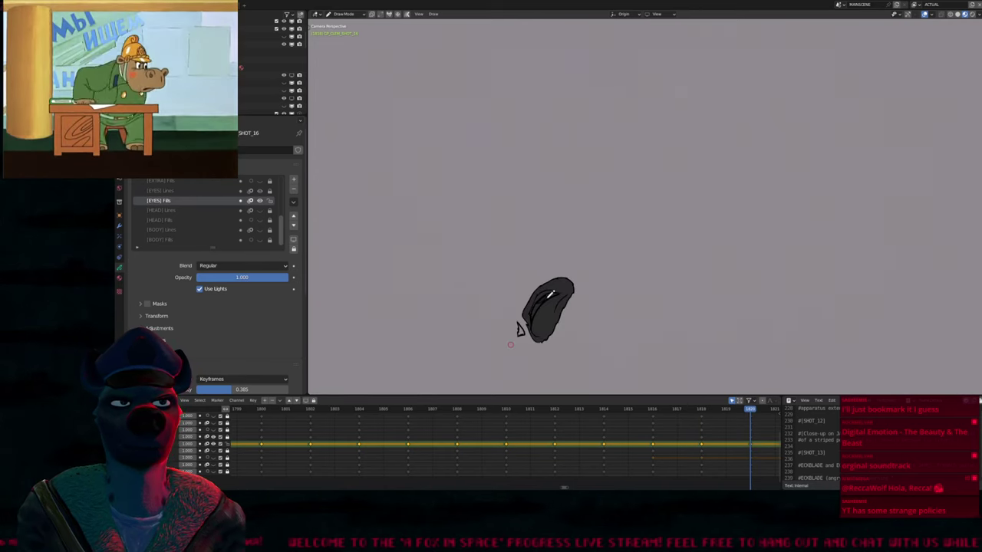
shift+middle_drag(520, 330, 566, 237)
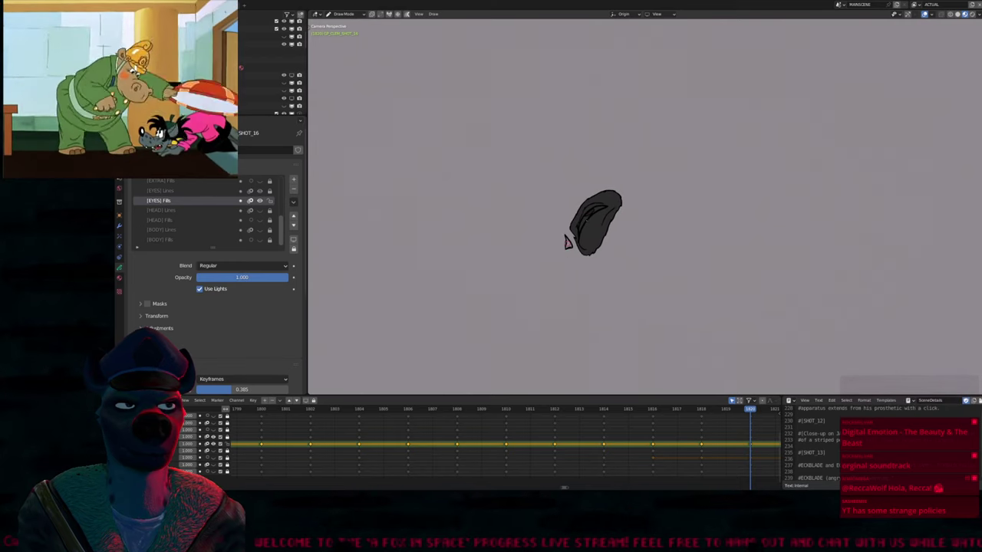
key(u)
key(Up)
key(u)
click(584, 249)
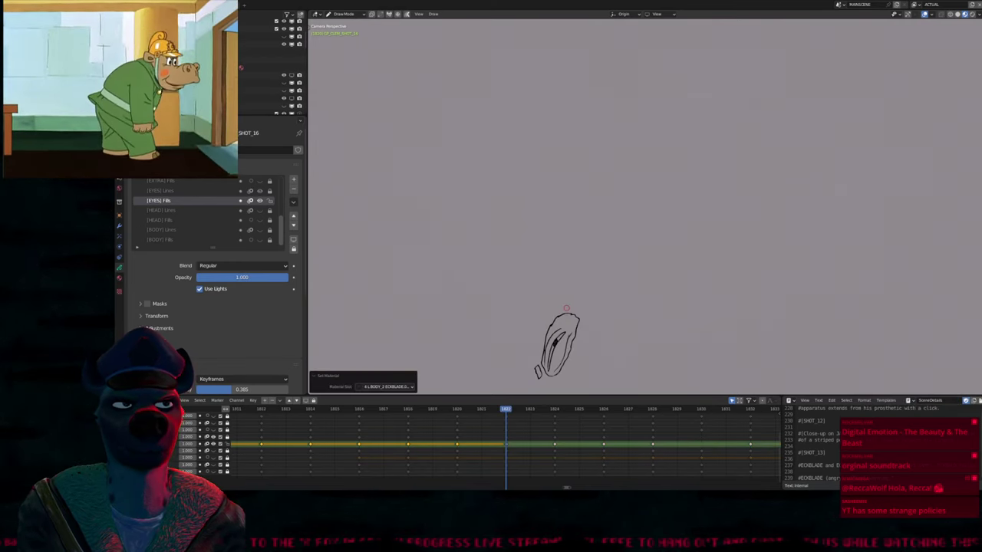
shift+middle_drag(566, 308, 617, 180)
key(u)
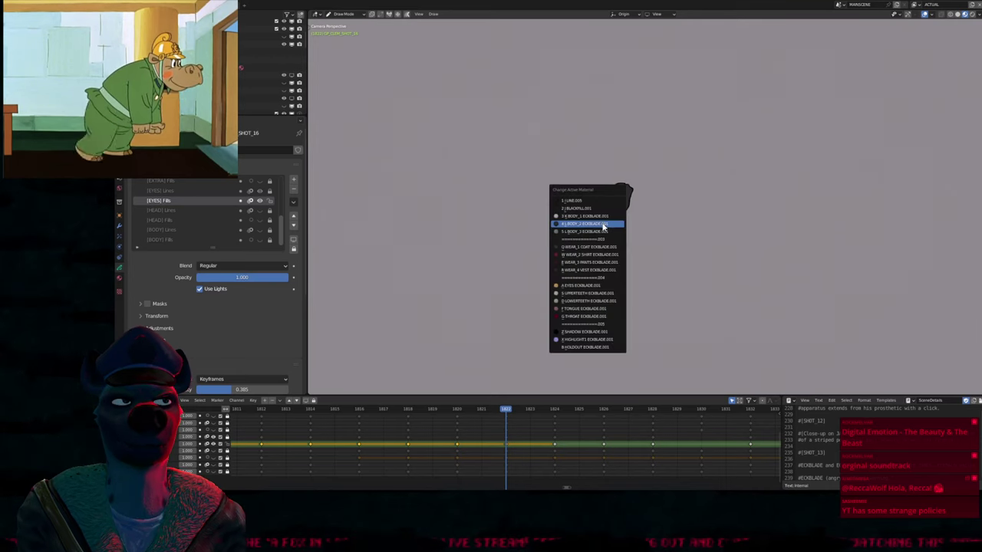
click(605, 220)
Fill the hood outline dark on frame 1824
key(Up)
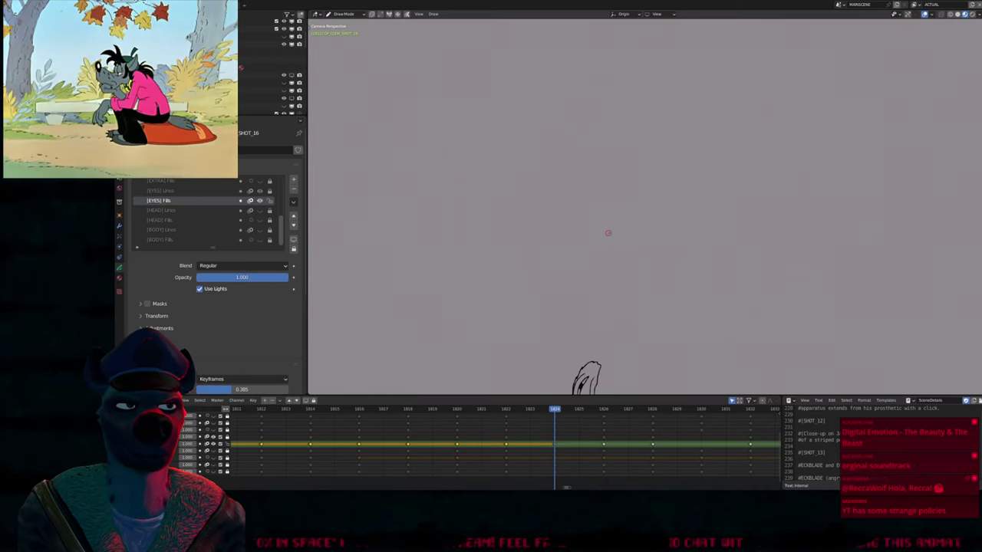
key(u)
click(592, 296)
shift+middle_drag(592, 296, 595, 166)
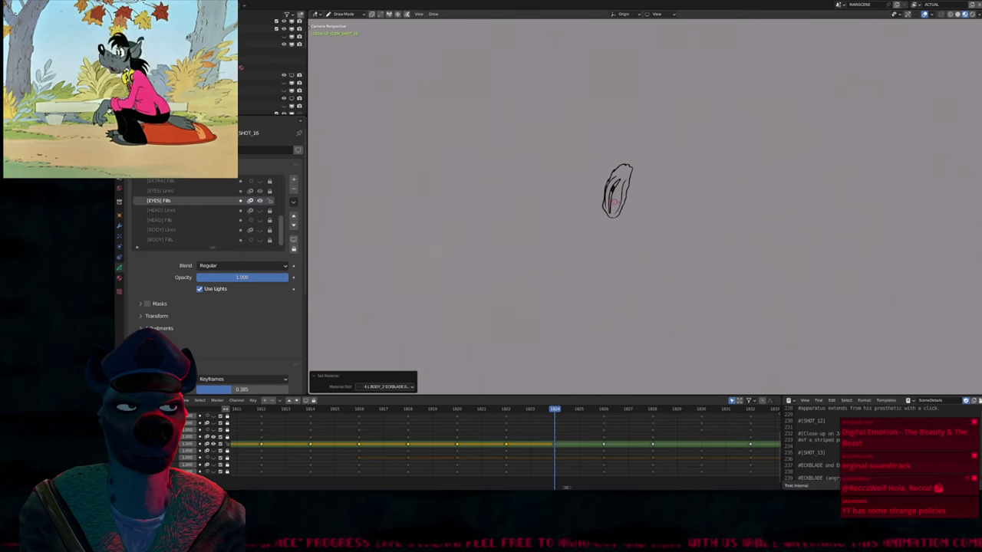
key(u)
click(611, 195)
Fill the hood outline dark on frame 1826, then pick the body line material on frame 1828
key(Up)
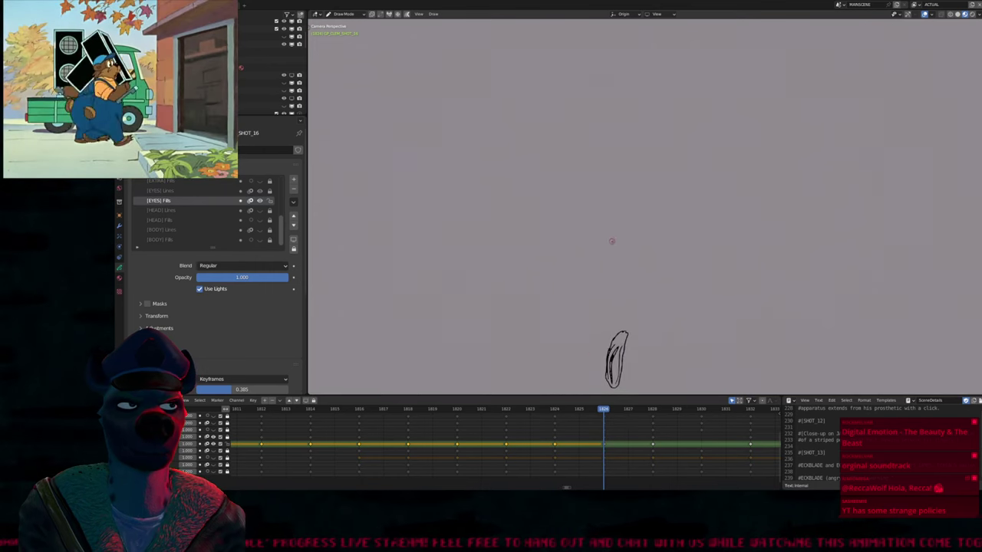
mouse_move(618, 355)
shift+middle_down()
mouse_move(591, 208)
mouse_move(604, 173)
shift+middle_up()
key(u)
click(606, 175)
key(u)
click(603, 182)
scroll(604, 181, up, 6)
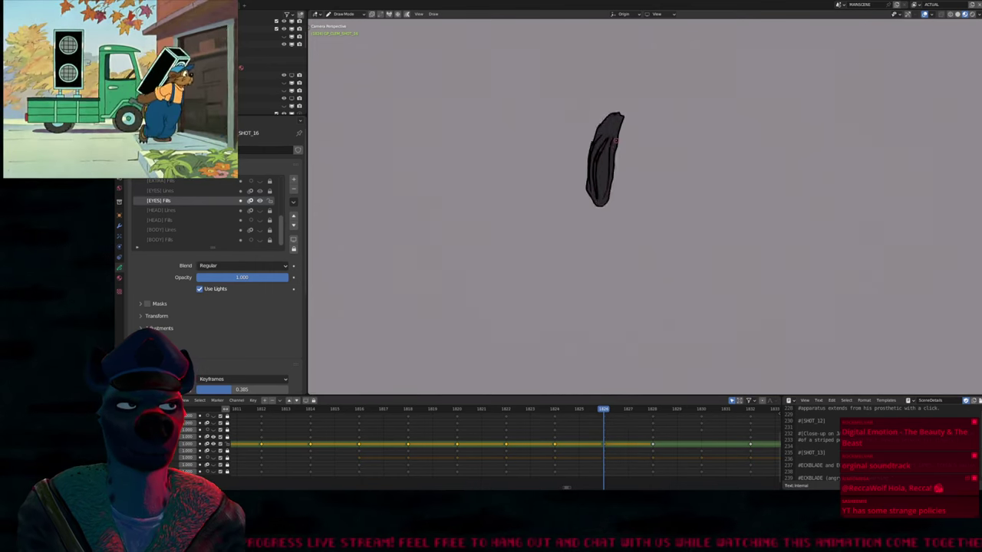
key(Up)
key(u)
click(594, 352)
scroll(586, 141, down, 4)
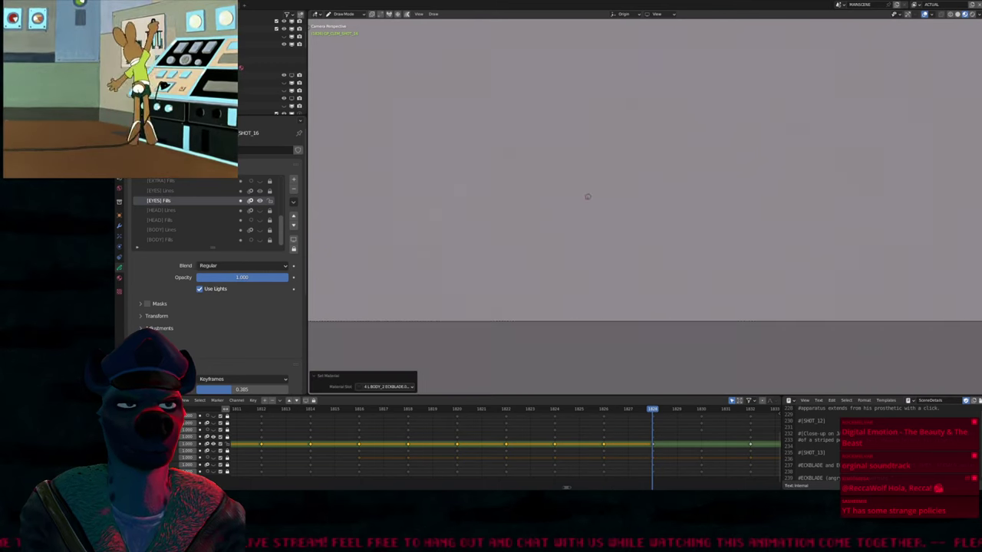
Return to the start of the shot, toggling between Object and Draw mode
key(Up)
shift+middle_drag(603, 85, 604, 210)
scroll(603, 211, down, 4)
key(Down)
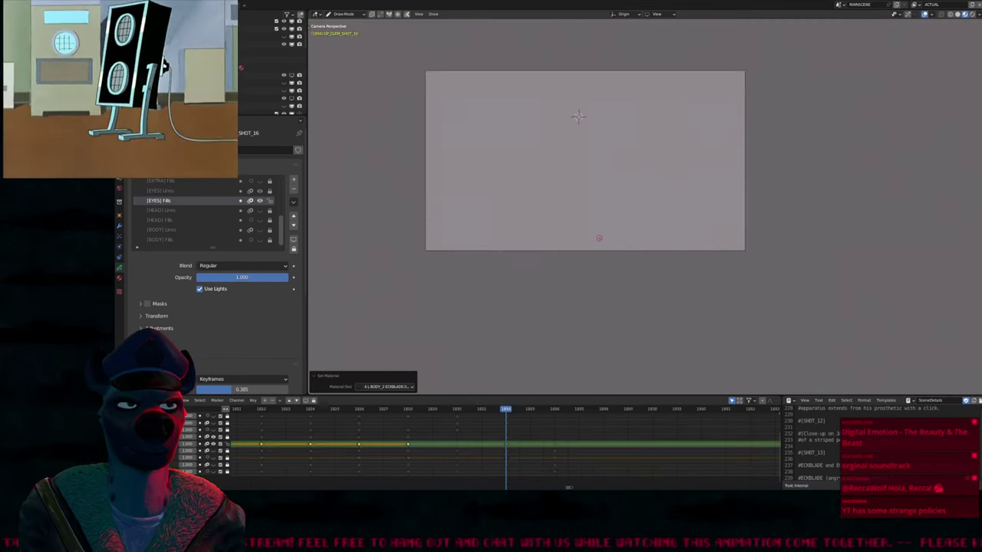
key(ctrl+Tab)
scroll(620, 204, up, 5)
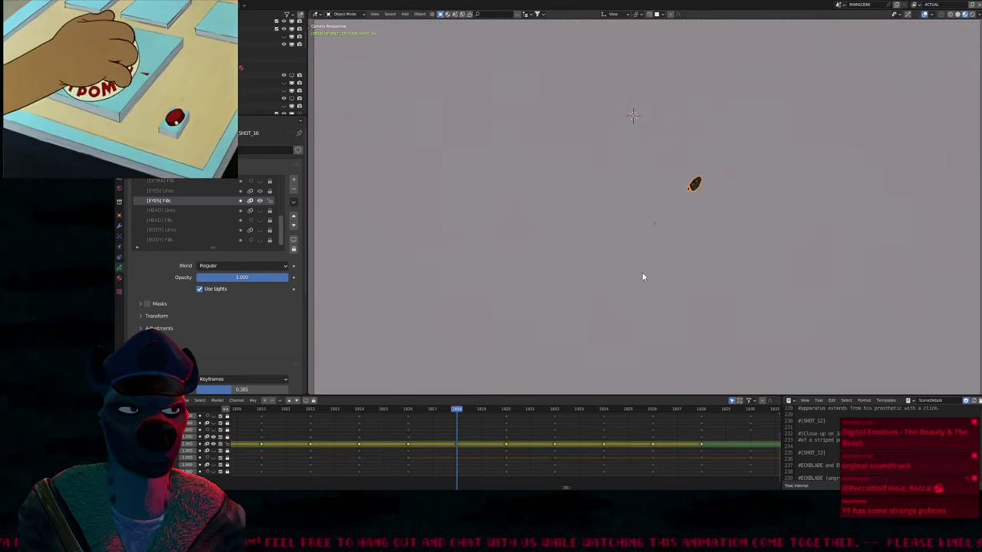
scroll(644, 269, down, 3)
key(Down)
key(ctrl+Tab)
Unhide all layers and play the animation in a maximised viewport
key(alt+h)
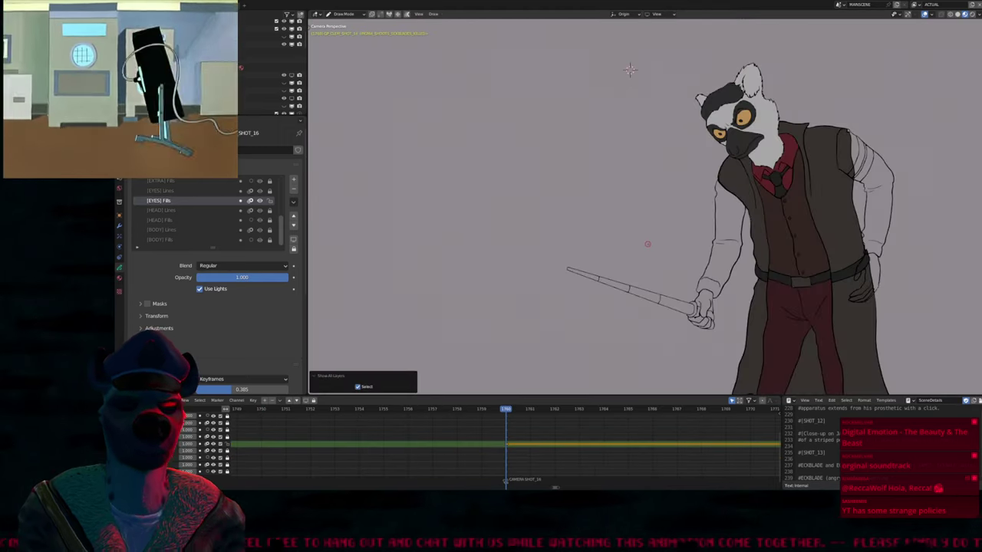
key(ctrl+Tab)
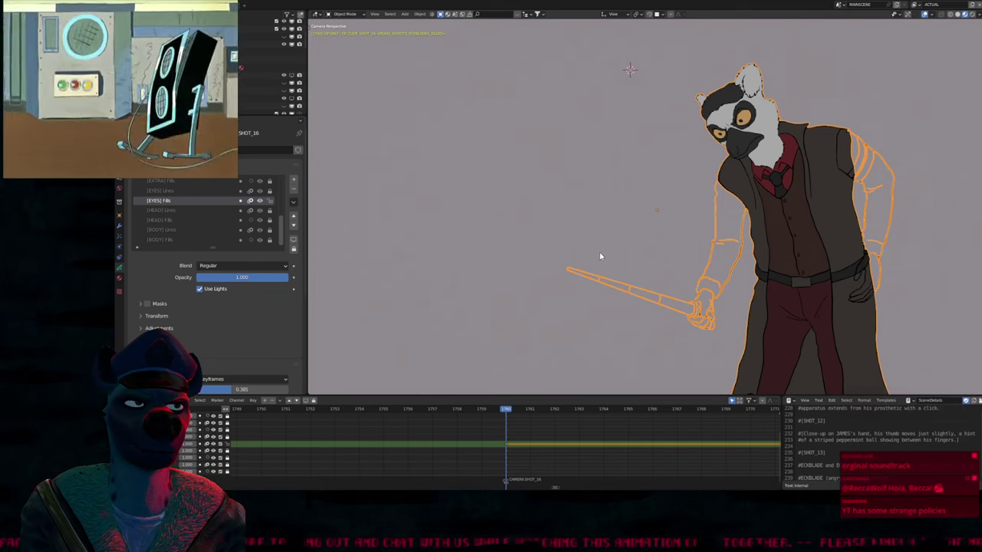
key(ctrl+Tab)
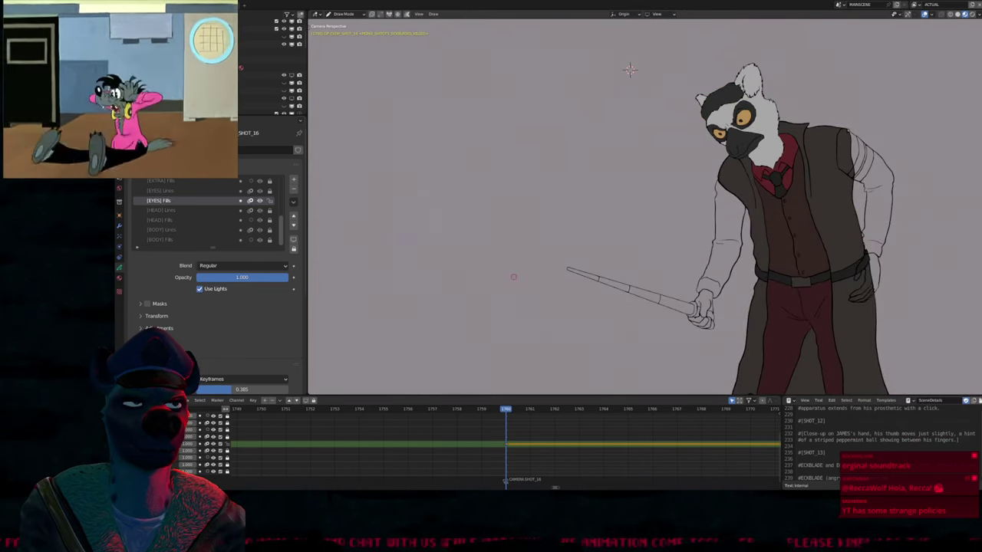
key(space)
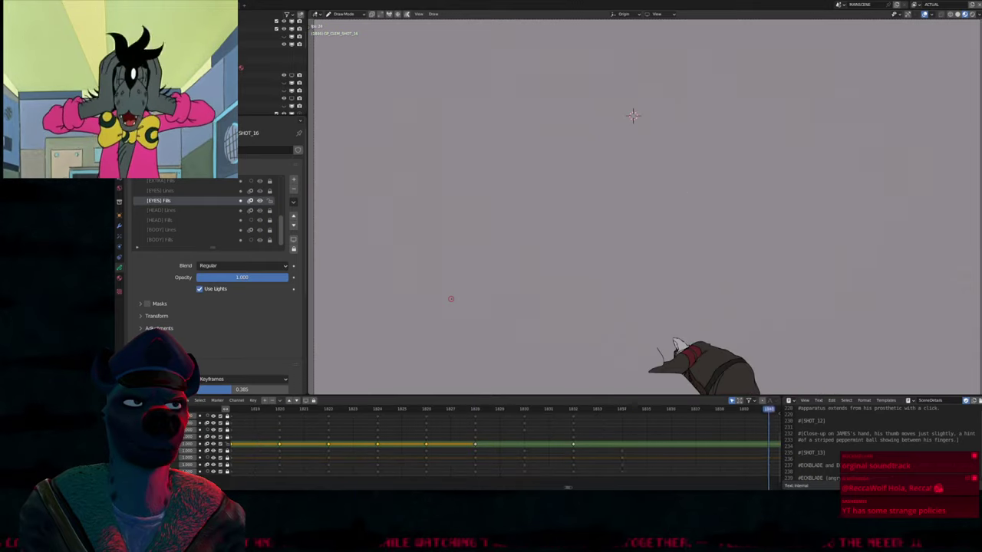
key(ctrl+alt+space)
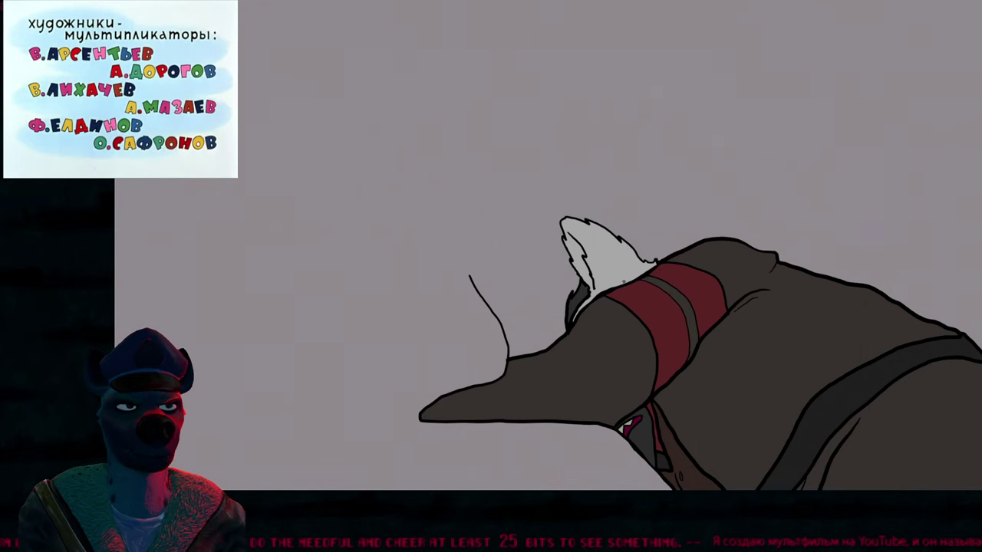
Restore the normal workspace layout and scroll the dope sheet to show the whole keyframe range
key(ctrl+alt+space)
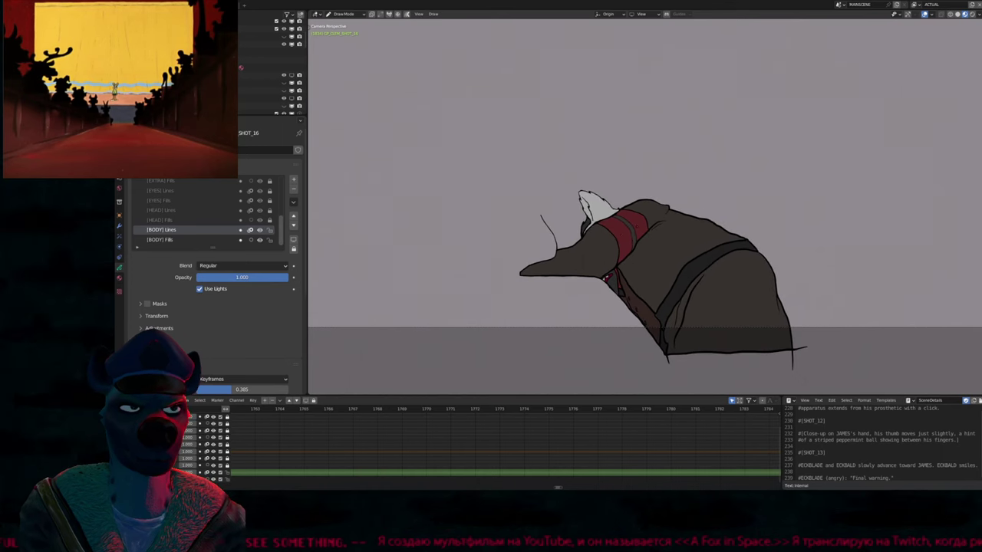
scroll(511, 449, down, 4)
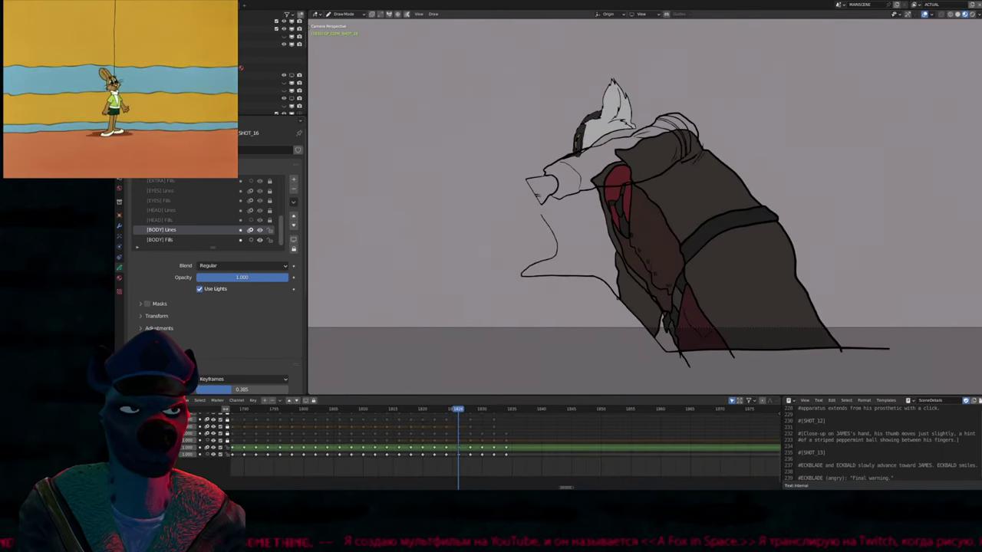
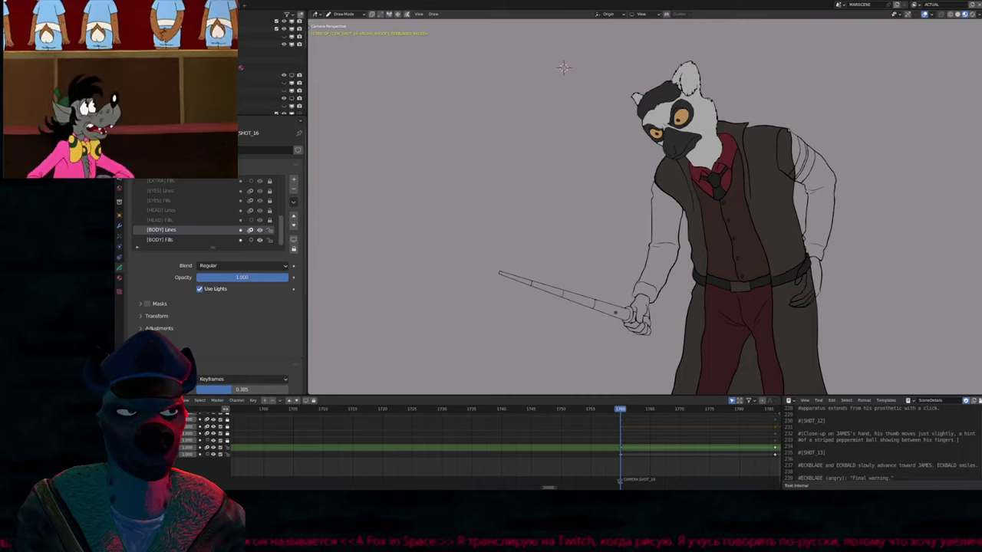
Fill all the cane sections solid black with the BLACKFILL material, up into the hand
key(u)
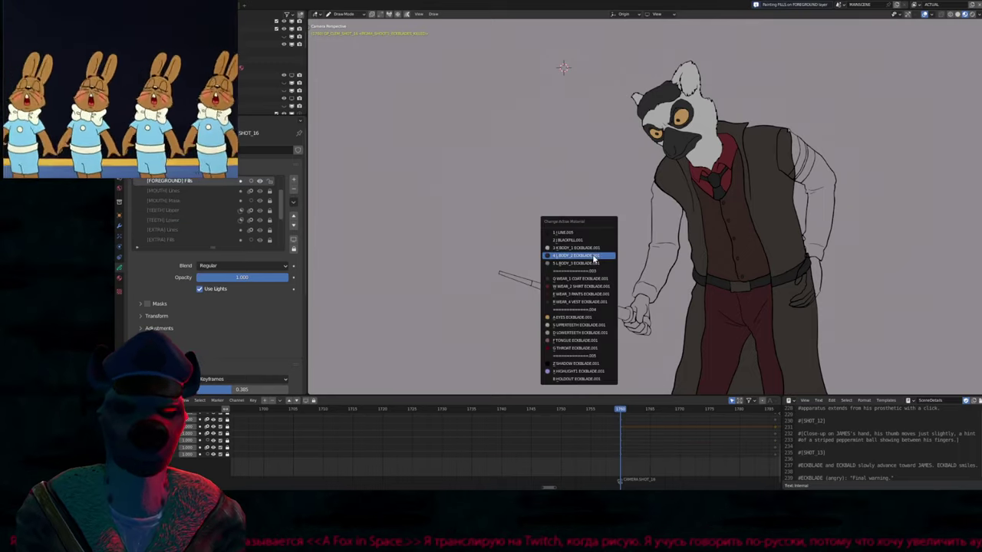
click(597, 266)
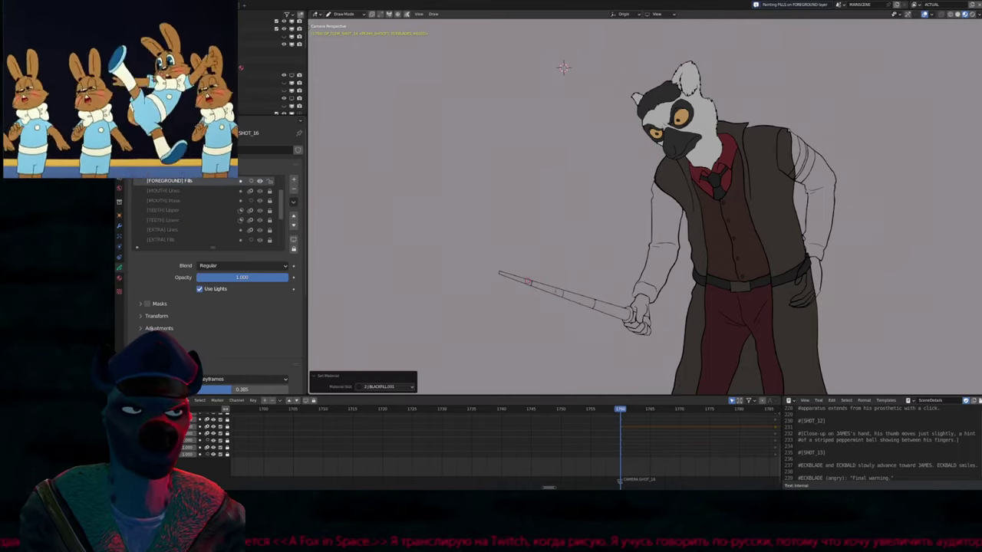
click(527, 280)
click(558, 292)
click(584, 301)
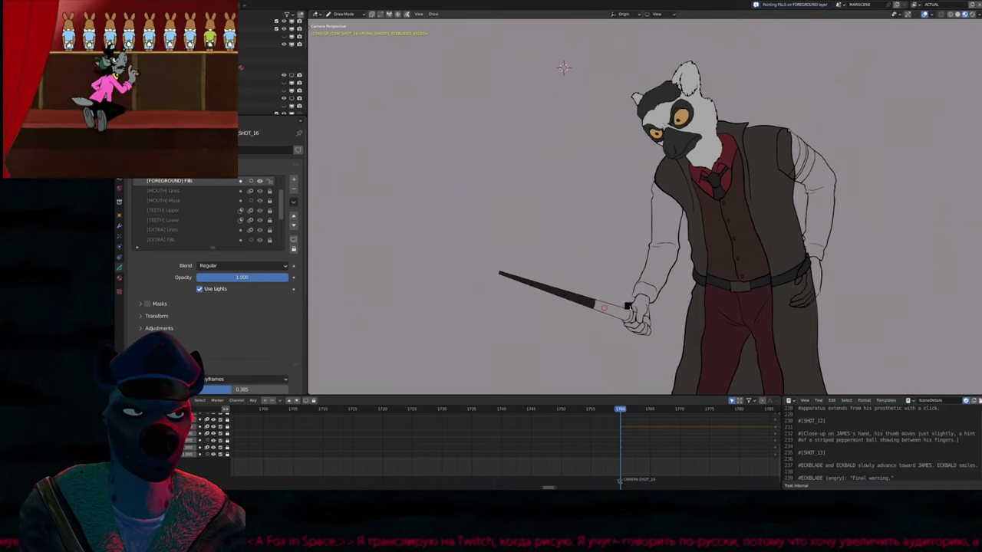
click(603, 307)
scroll(604, 307, up, 5)
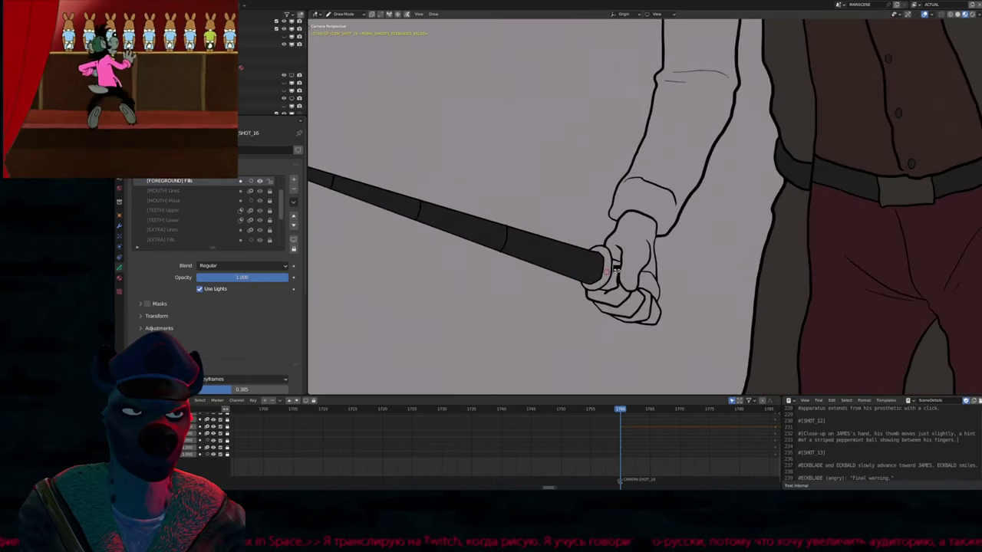
click(614, 270)
Fill the gripping hand's palm and fingers grey, then make the [EYES] Lines layer active
key(u)
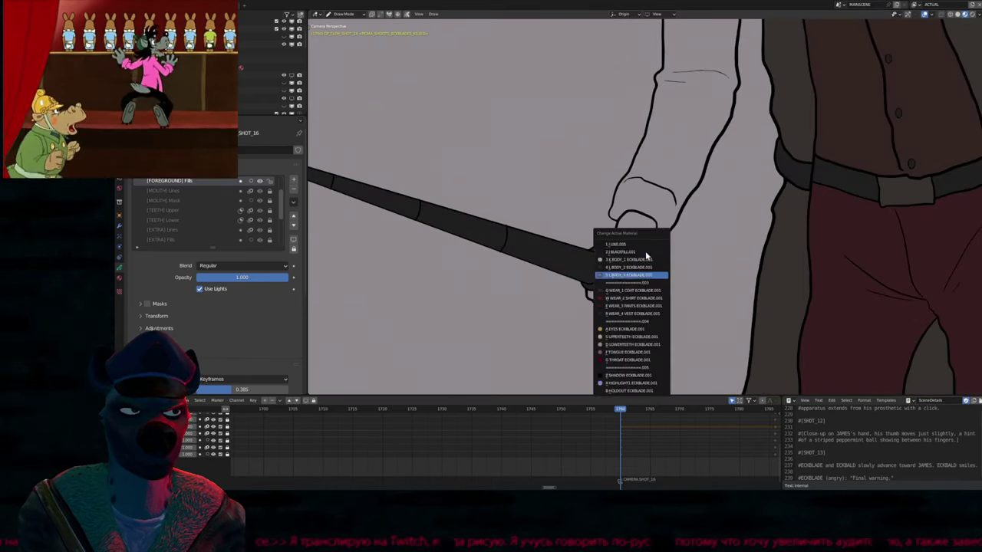
click(641, 253)
click(630, 281)
click(630, 304)
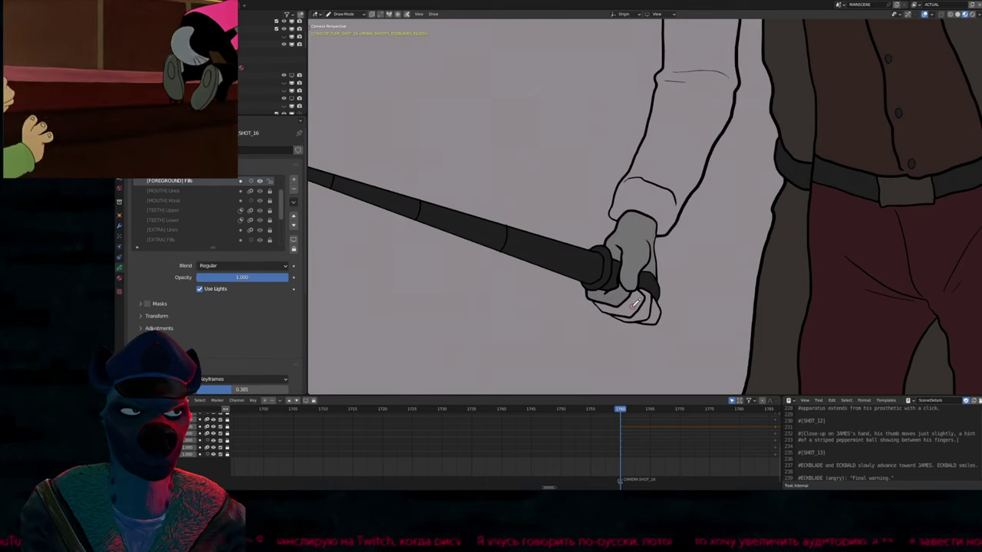
click(632, 307)
click(649, 311)
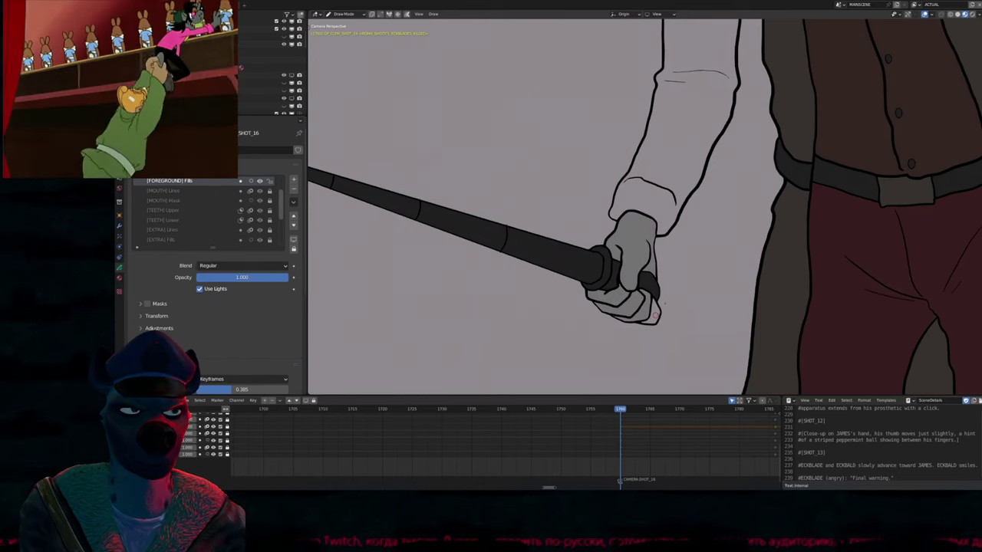
ctrl+scroll(399, 434, down, 5)
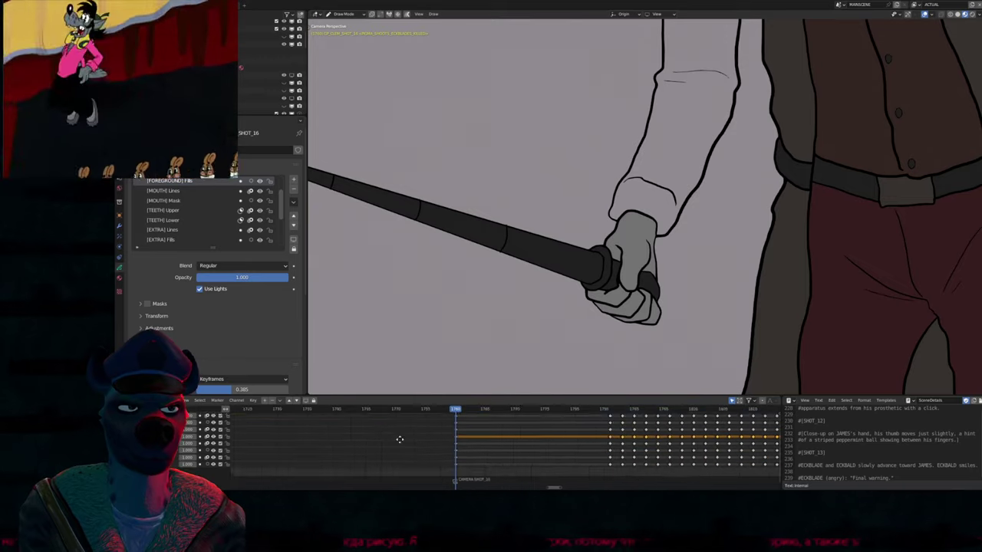
click(385, 450)
Box-select the eye keyframes and simplify the eye strokes in multiframe Edit Mode
scroll(388, 438, down, 5)
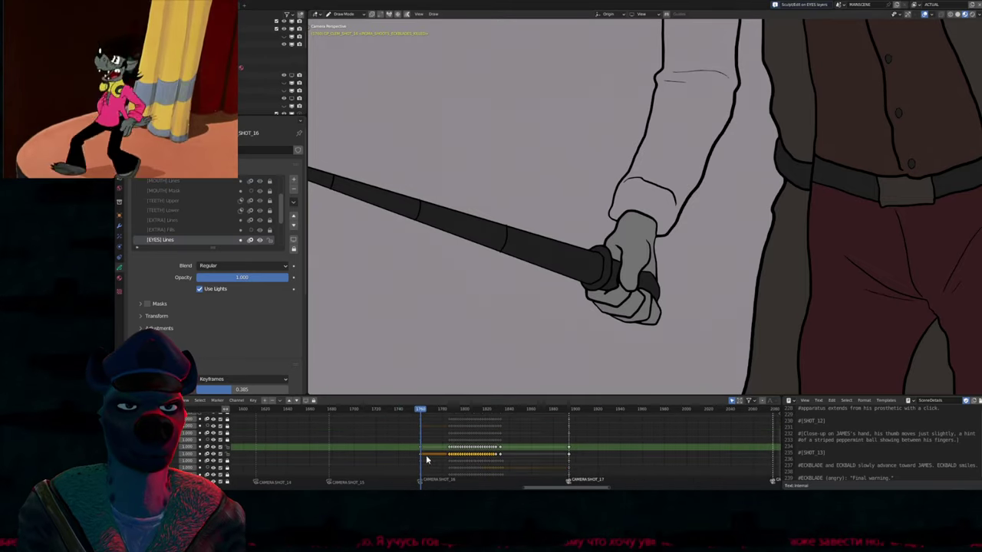
drag(395, 432, 486, 440)
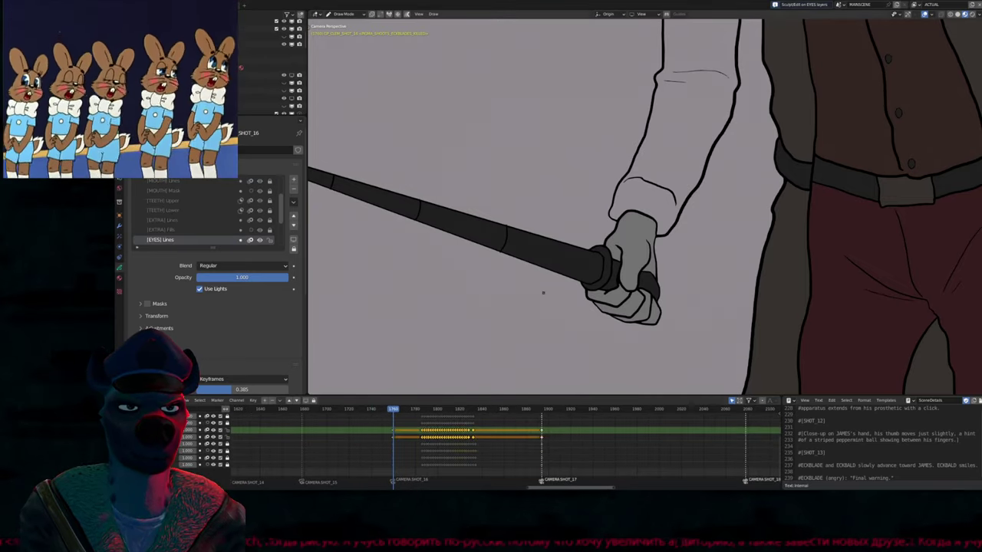
key(Home)
key(Tab)
key(a)
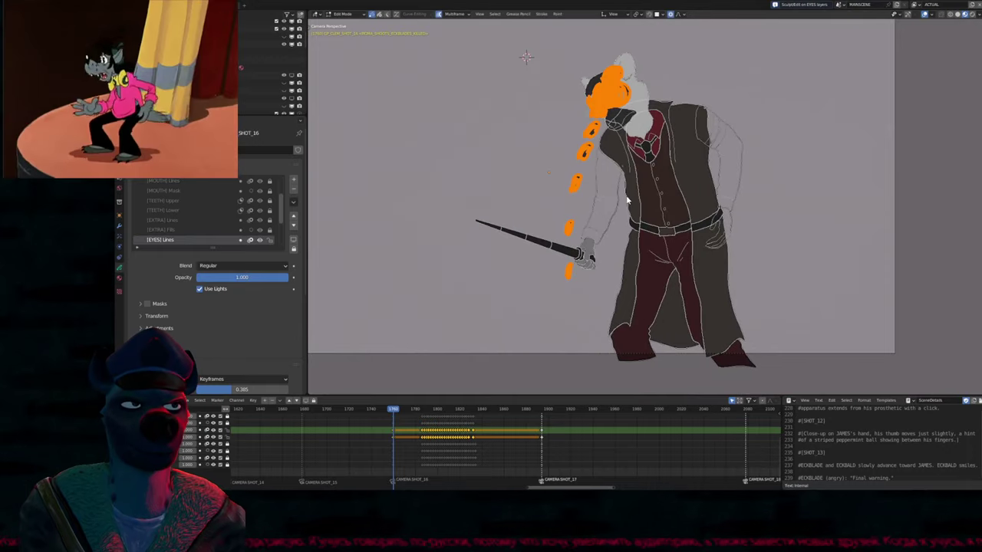
key(KP_Decimal)
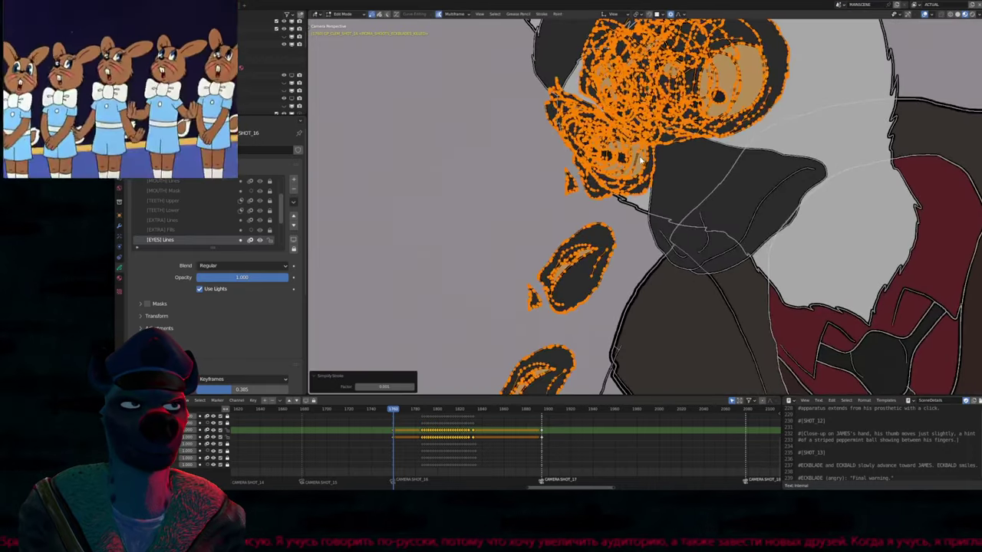
key(Home)
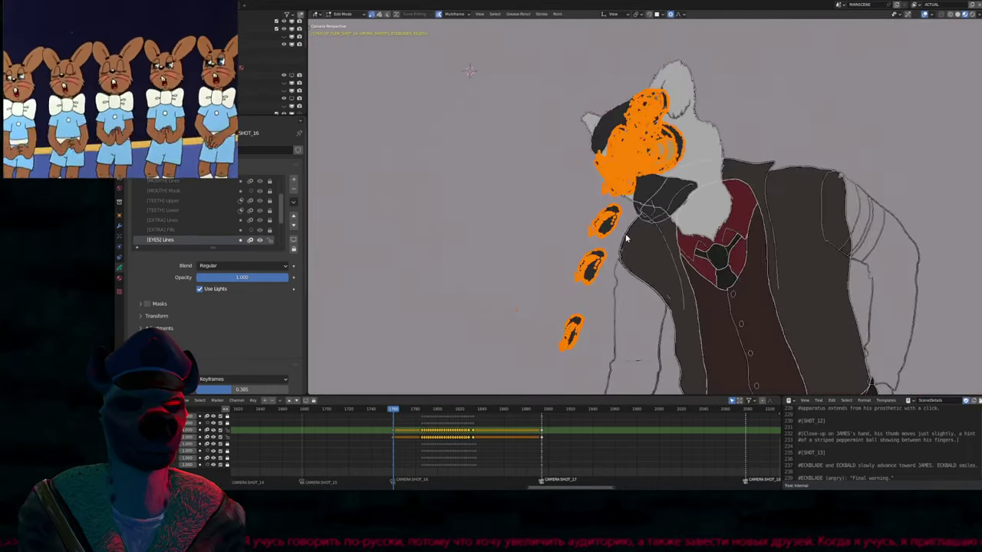
Save TRAIN_04_THE_ECKBLADES.blend and return to Draw Mode
key(ctrl+s)
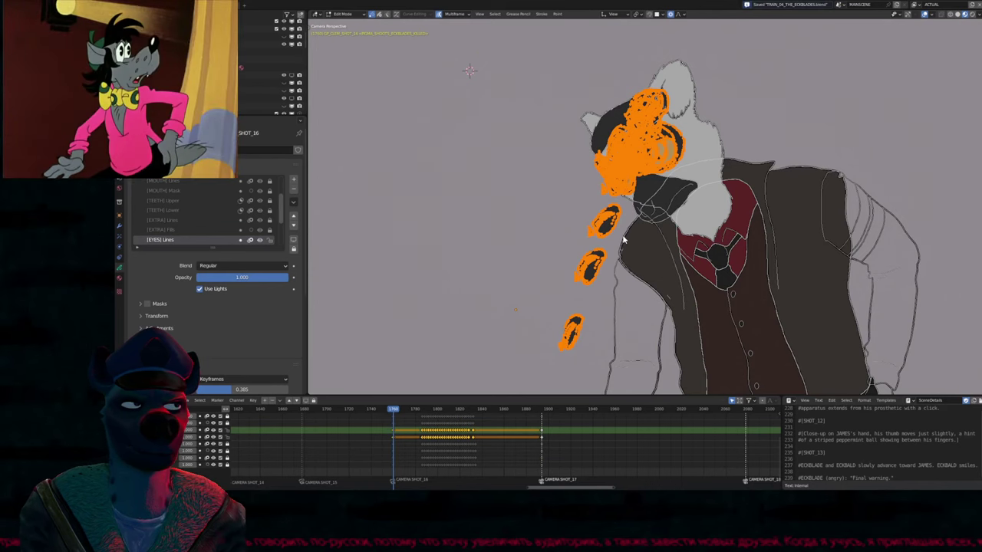
key(Home)
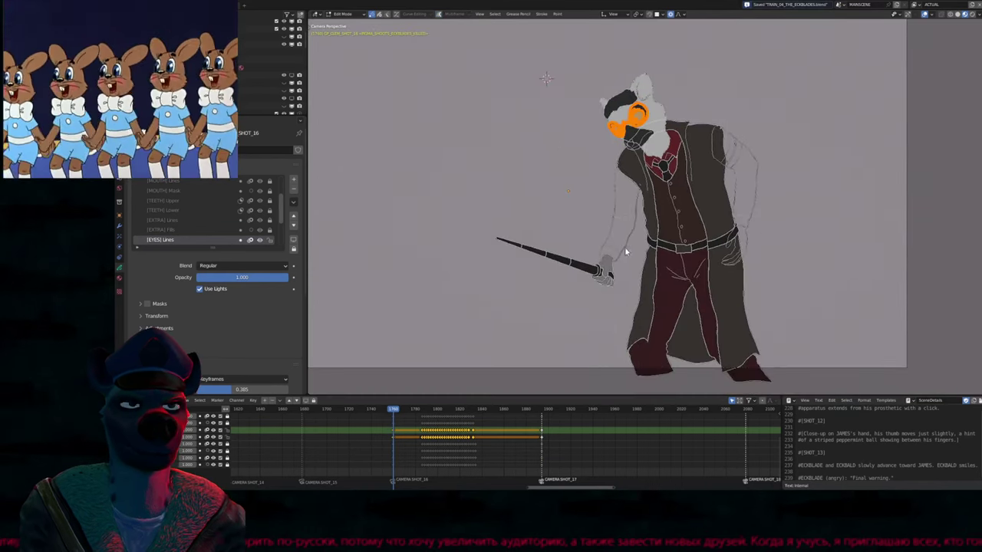
key(Tab)
Fill the coat sleeve and upper sleeve with the WEAR_1 COAT material
key(u)
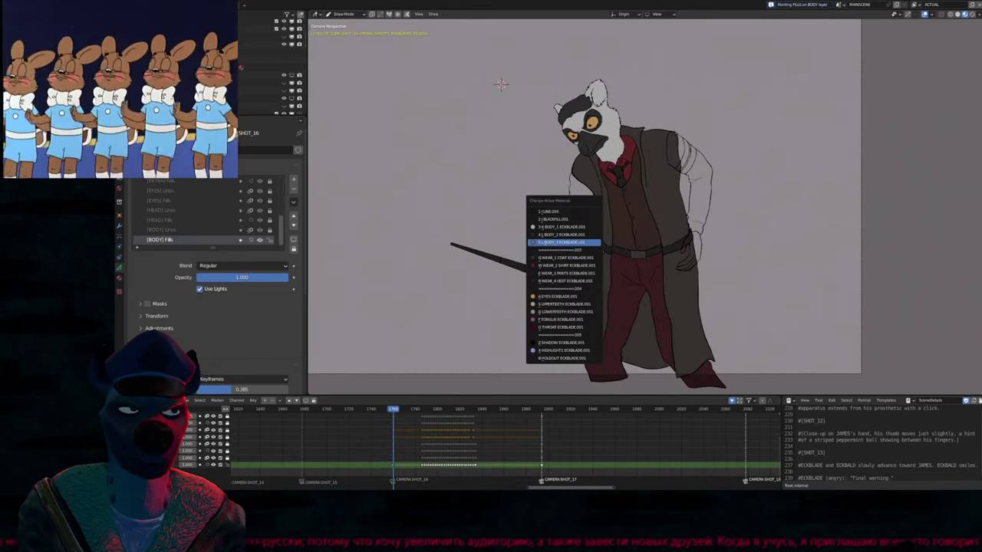
key(Return)
scroll(572, 245, up, 2)
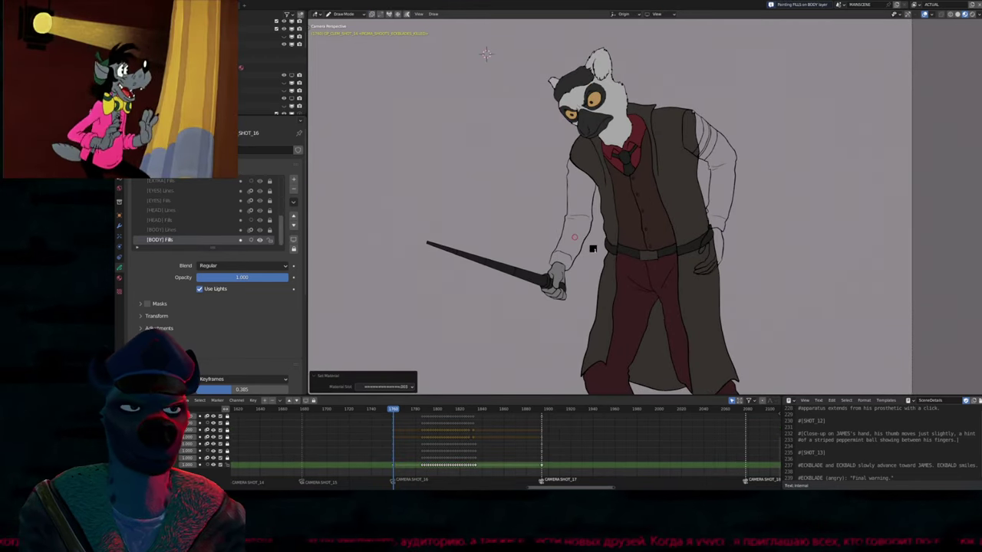
key(u)
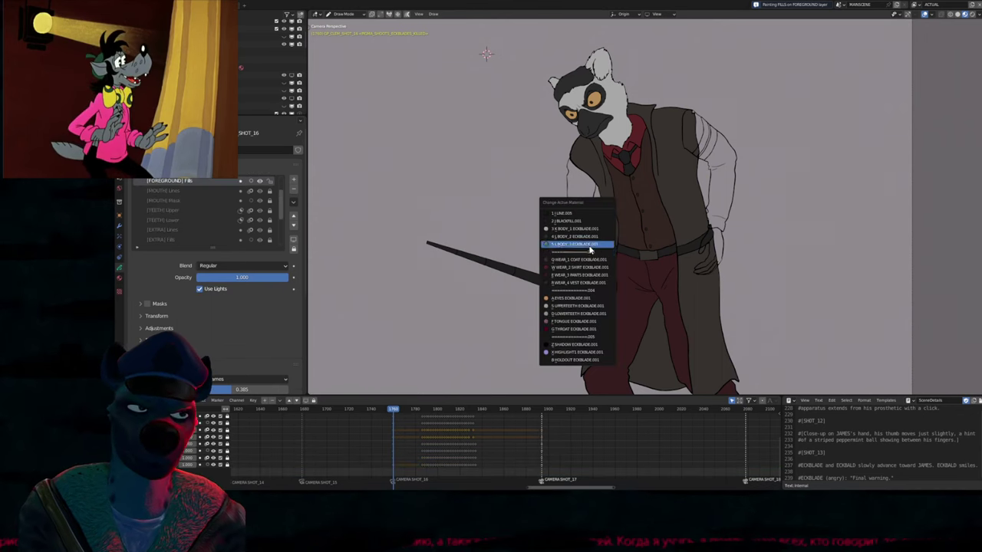
click(589, 247)
scroll(583, 247, up, 1)
click(601, 207)
shift+middle_drag(537, 138, 468, 200)
click(654, 170)
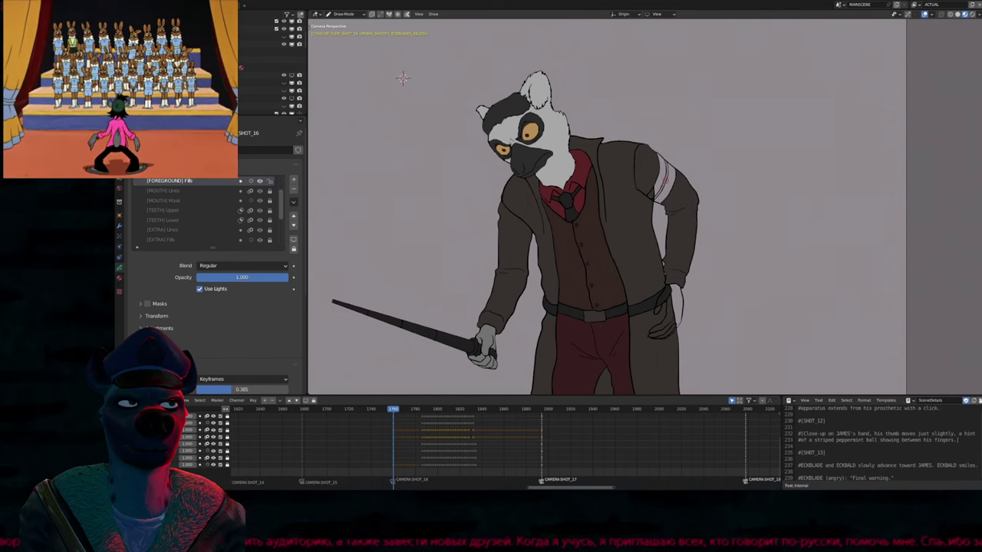
Fill the armband red and the right hand grey, then jump to the next keyframe
click(663, 181)
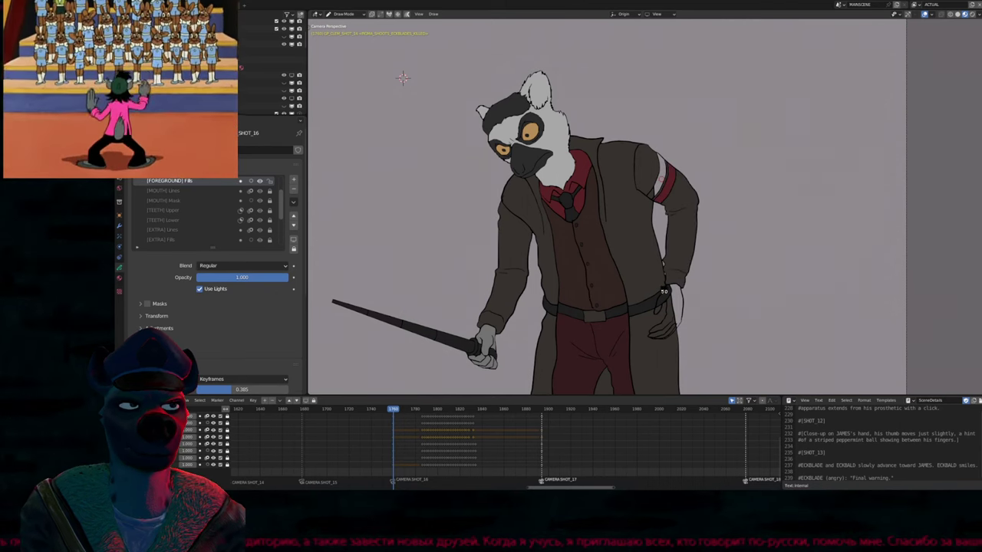
right_click(664, 292)
click(665, 315)
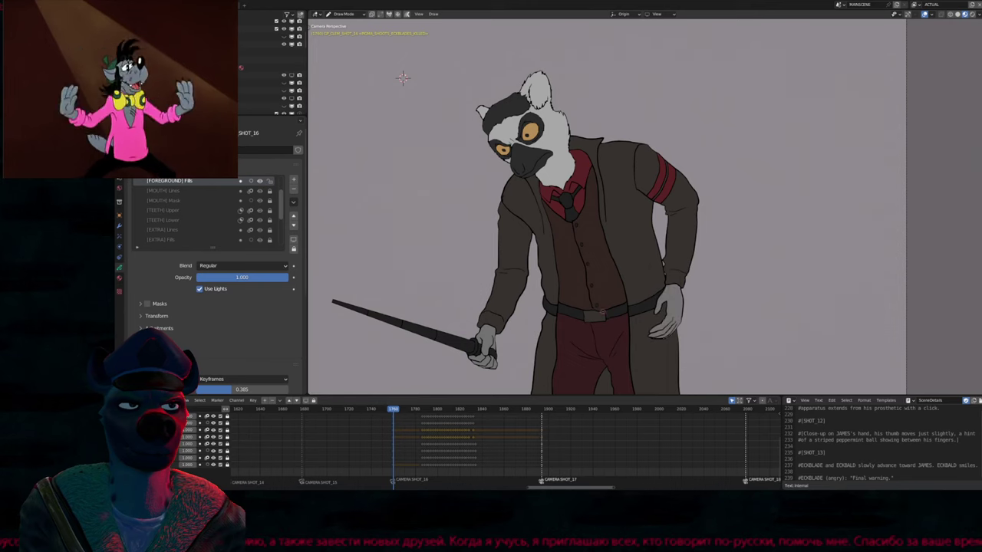
key(Up)
key(Up)
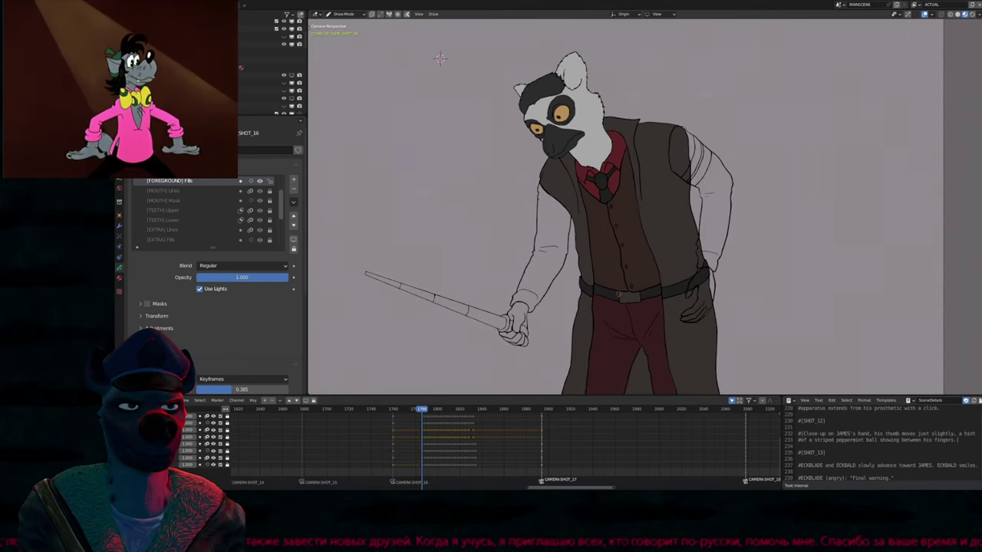
Fill the sleeves with the dark coat colour and the armband stripes red
key(u)
click(704, 222)
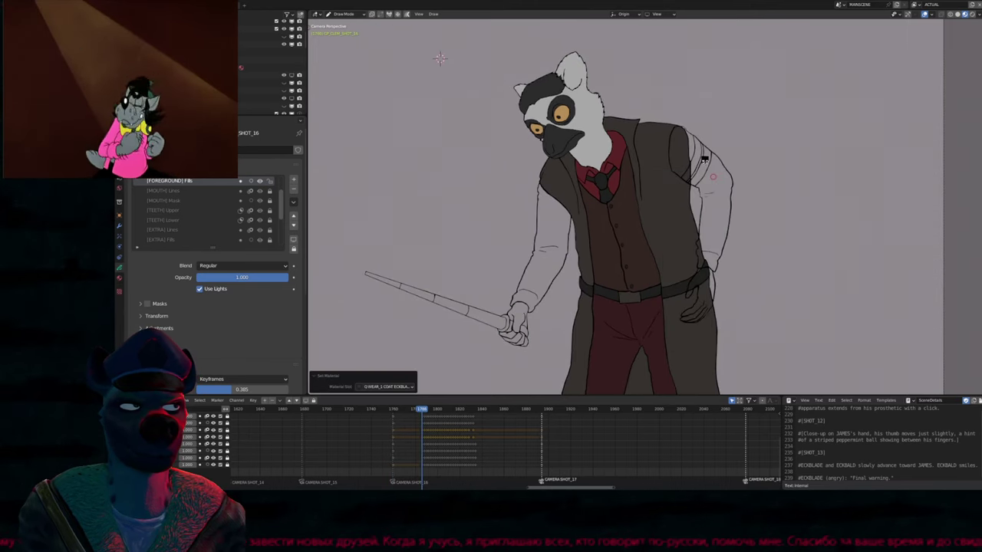
click(704, 159)
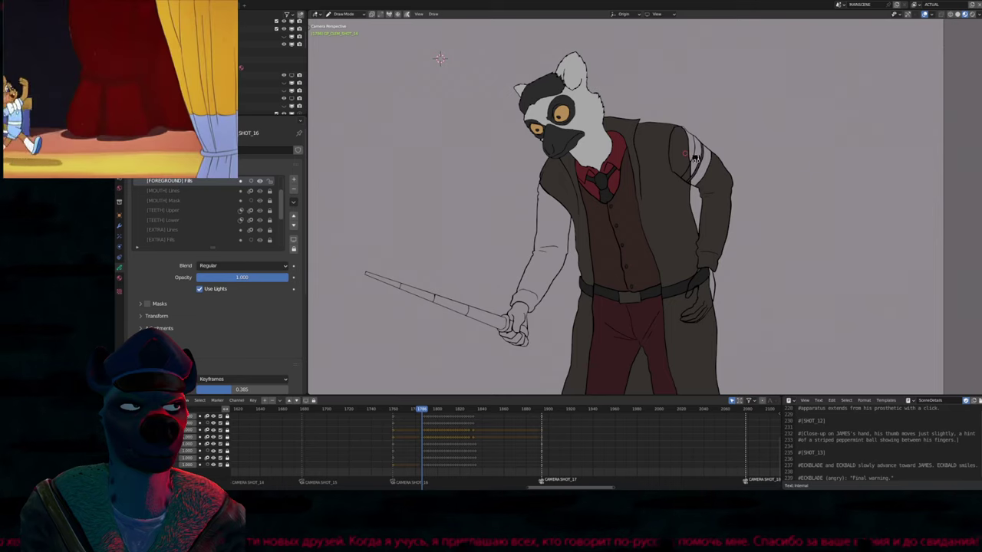
key(u)
click(694, 161)
click(701, 169)
key(u)
click(703, 175)
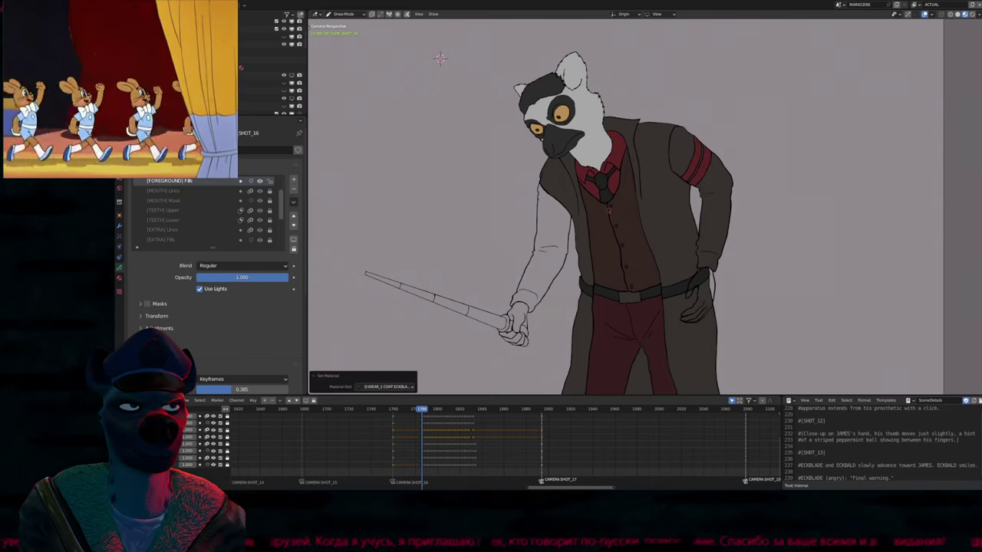
click(557, 223)
Fill the hands grey, including a small gap and the right hand
key(u)
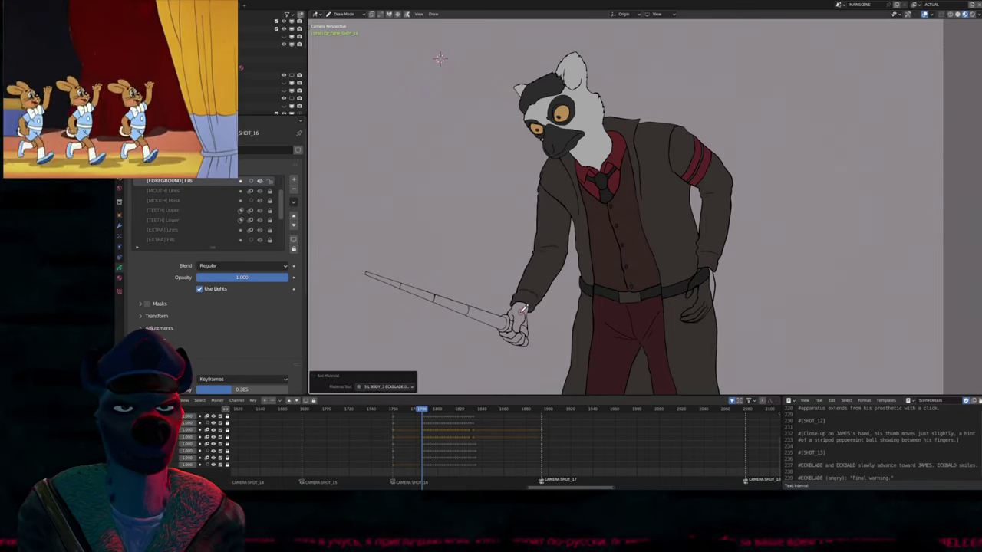
click(506, 307)
click(515, 326)
click(515, 333)
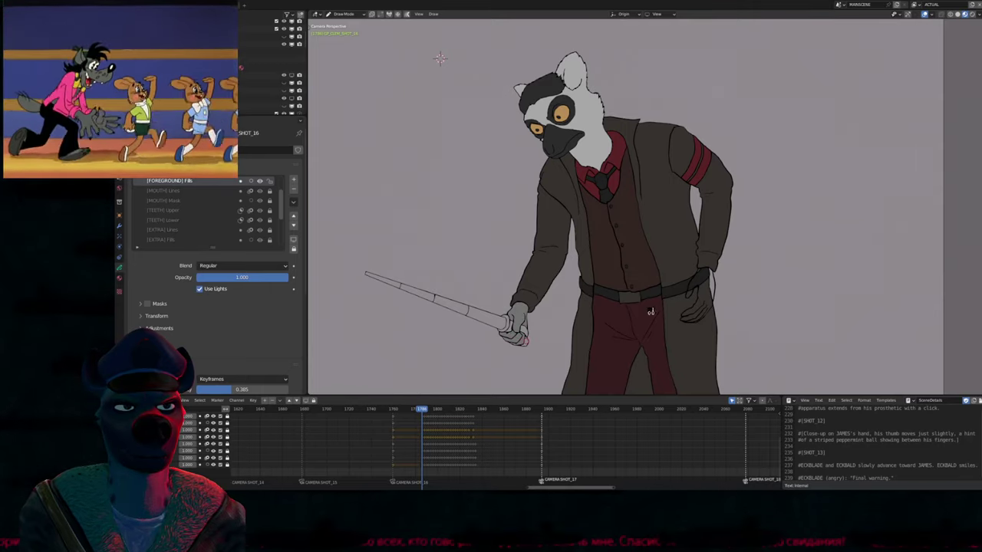
click(690, 303)
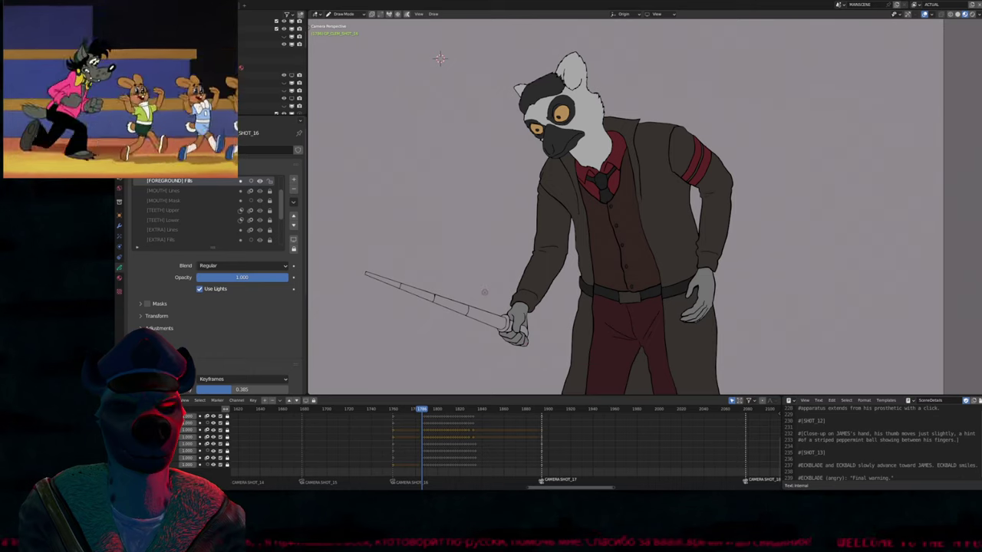
Fill the stick sections near the hand black with BLACKFILL
key(u)
click(402, 283)
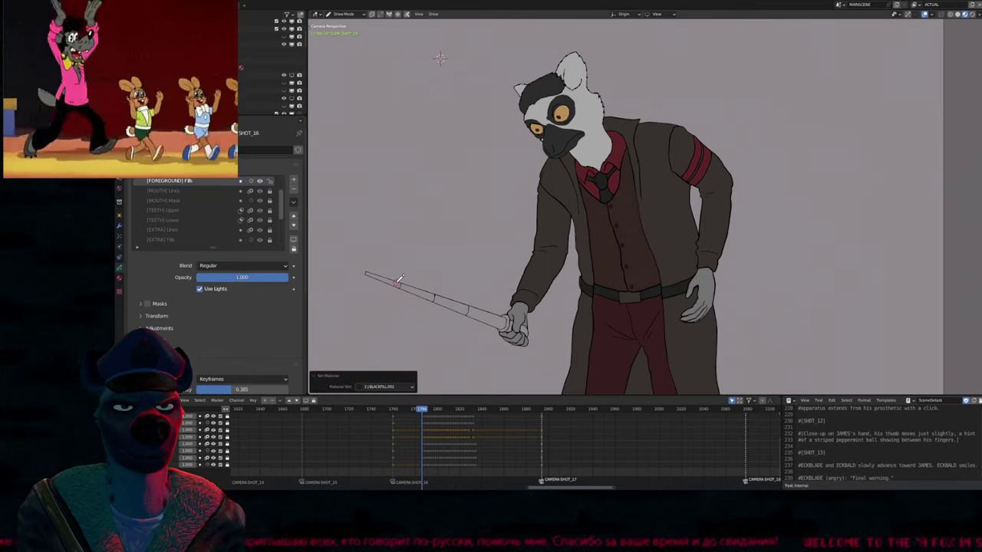
click(395, 283)
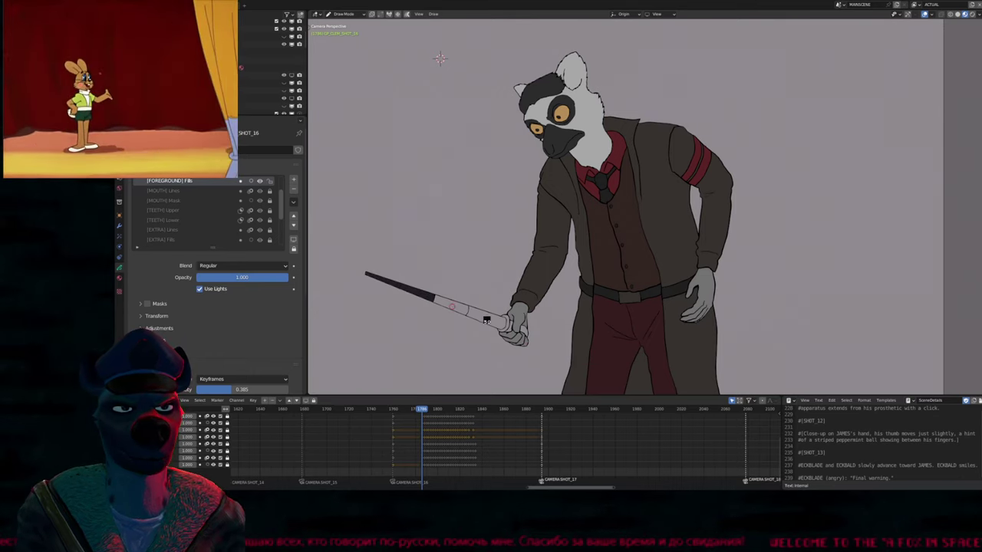
click(453, 306)
click(491, 319)
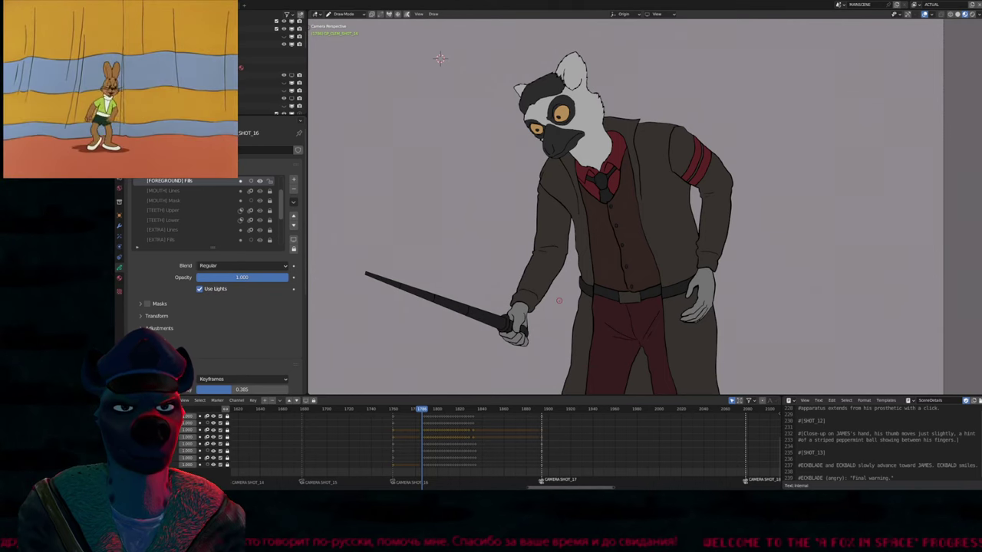
On the next frame, fill the left and right coat sleeves dark
key(Right)
key(Right)
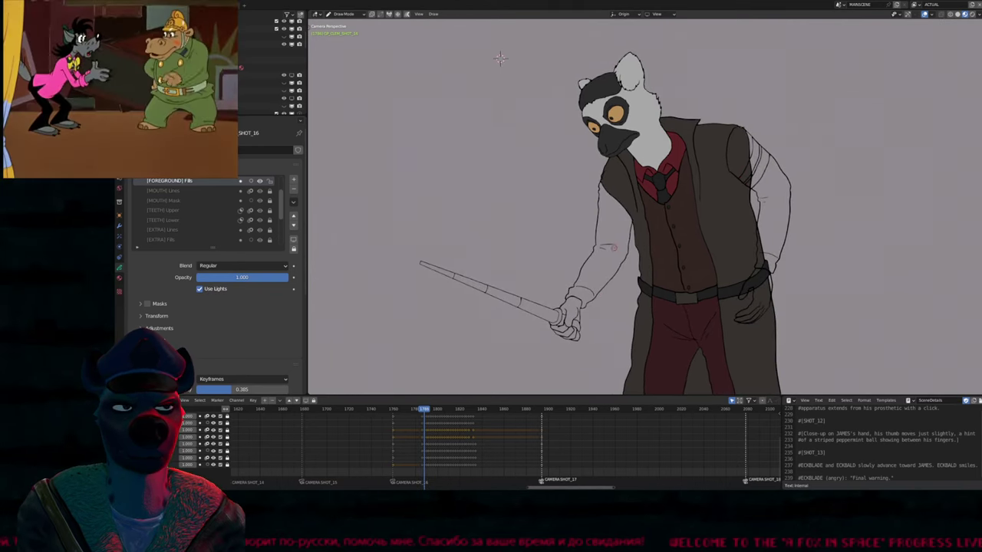
click(615, 232)
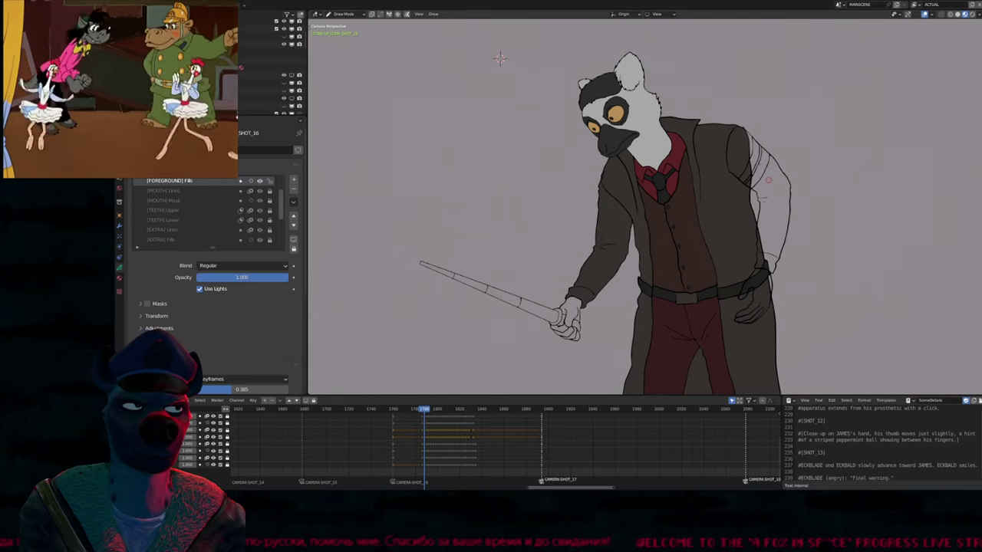
click(768, 180)
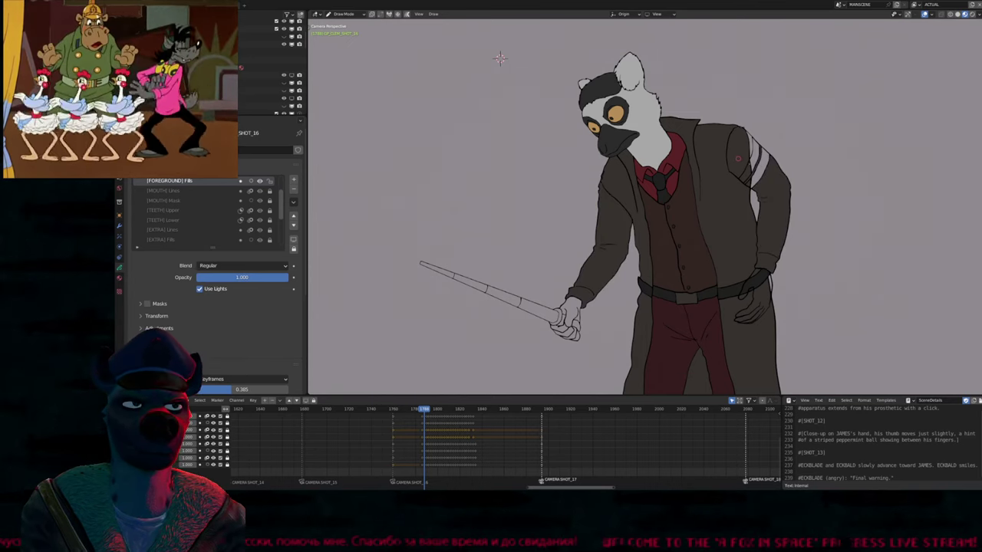
click(747, 157)
Fill the finger gaps and a hand spot dark, then the cane outward from the hand
key(u)
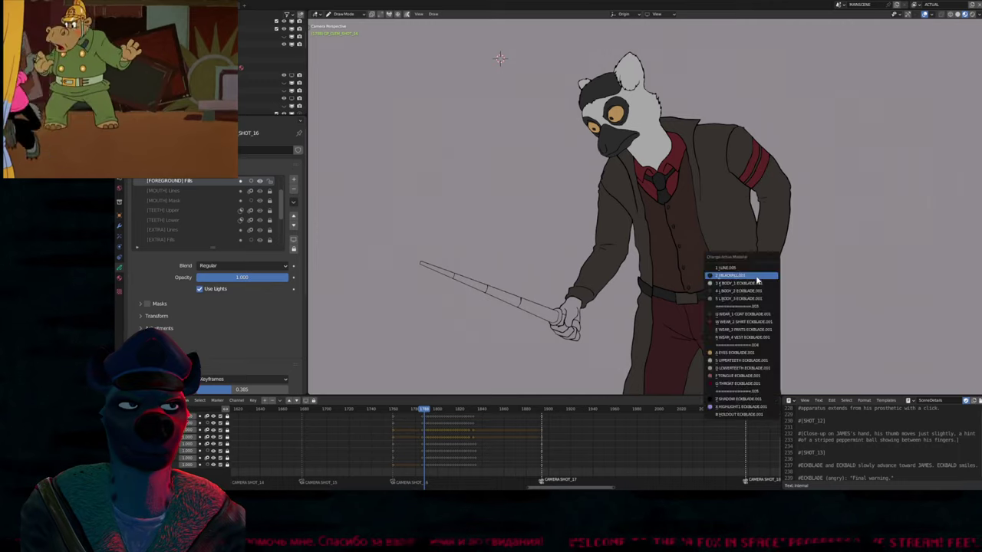
click(761, 286)
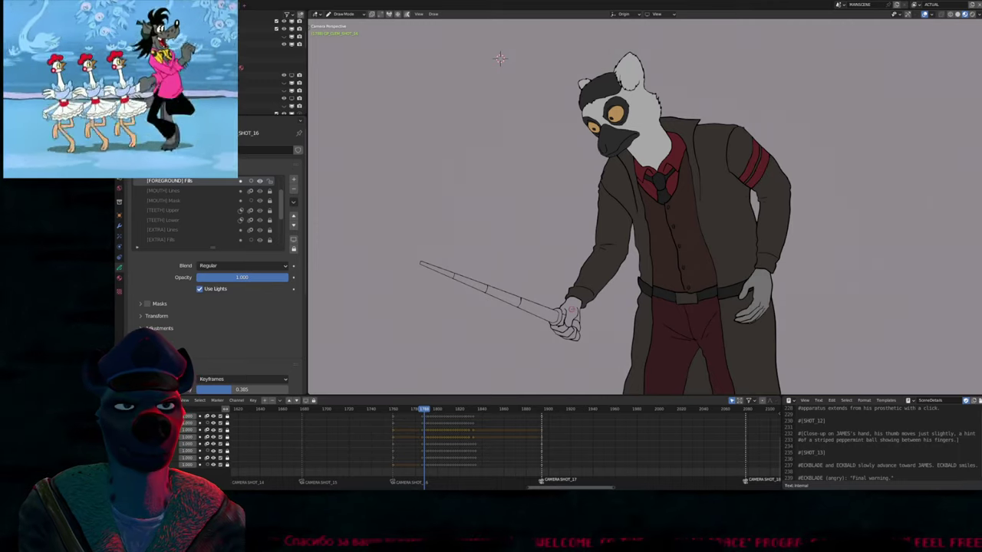
click(565, 330)
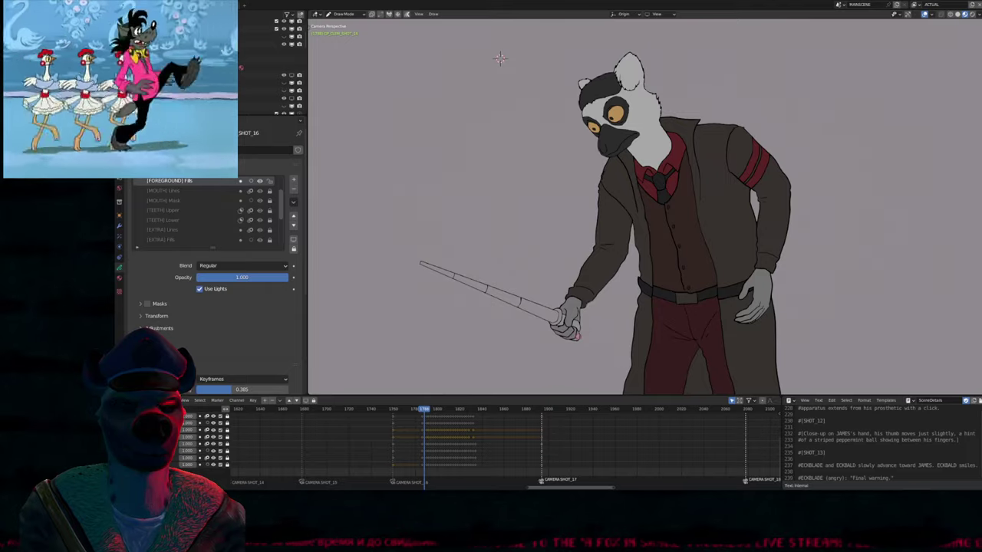
key(u)
click(567, 337)
click(569, 320)
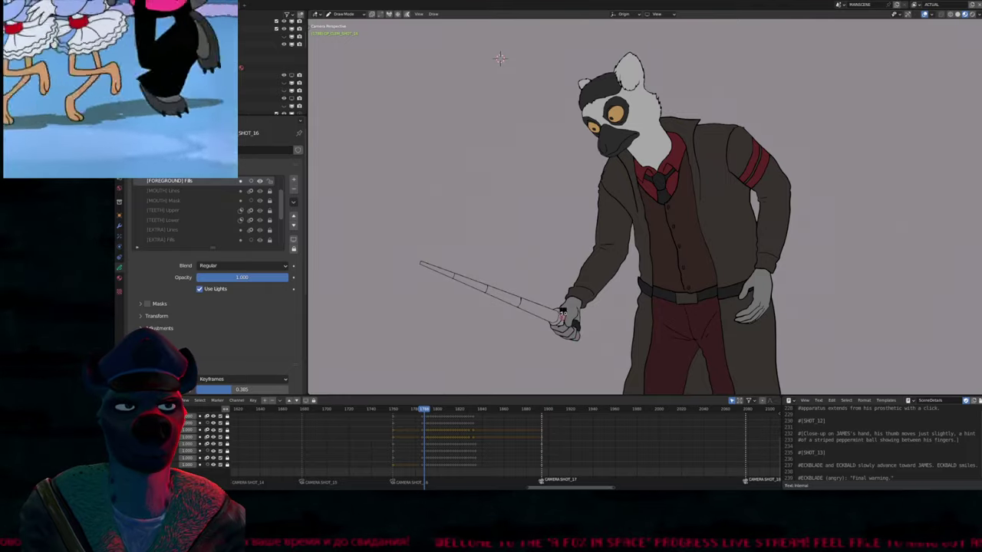
click(490, 293)
Fill the remaining cane segments black right to the tip
click(481, 289)
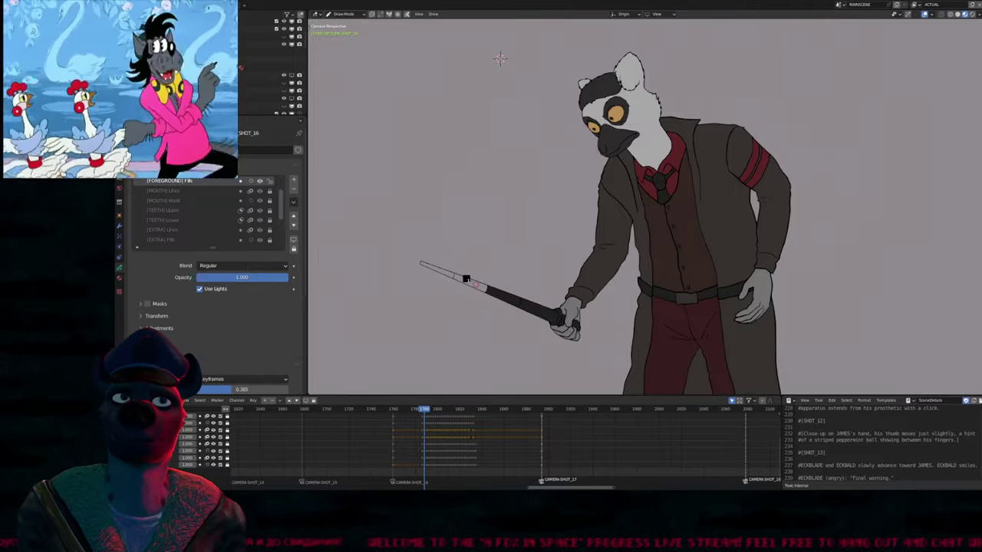
click(458, 277)
click(434, 269)
On the next keyframe, fill both sleeves dark and the two armband stripes red
click(303, 409)
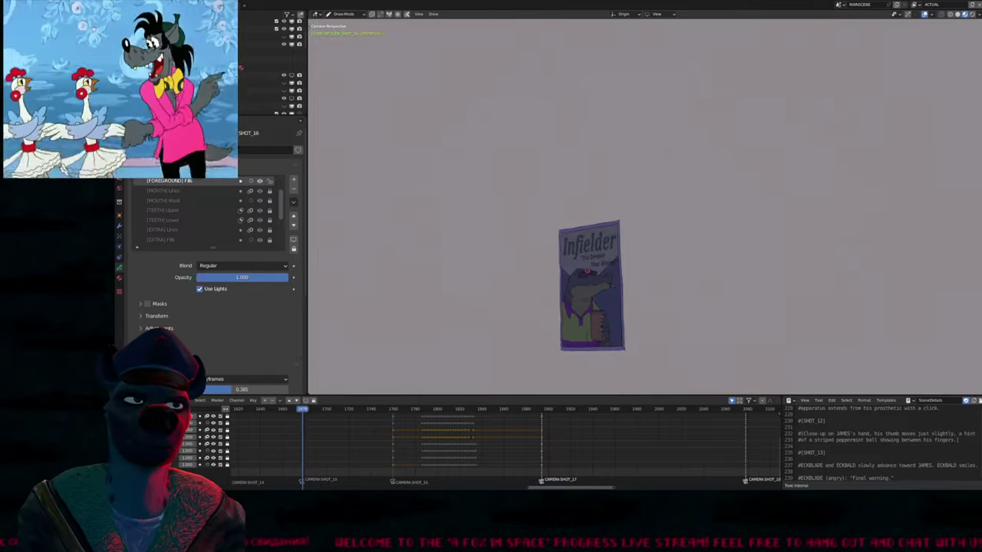
key(Up)
key(Up)
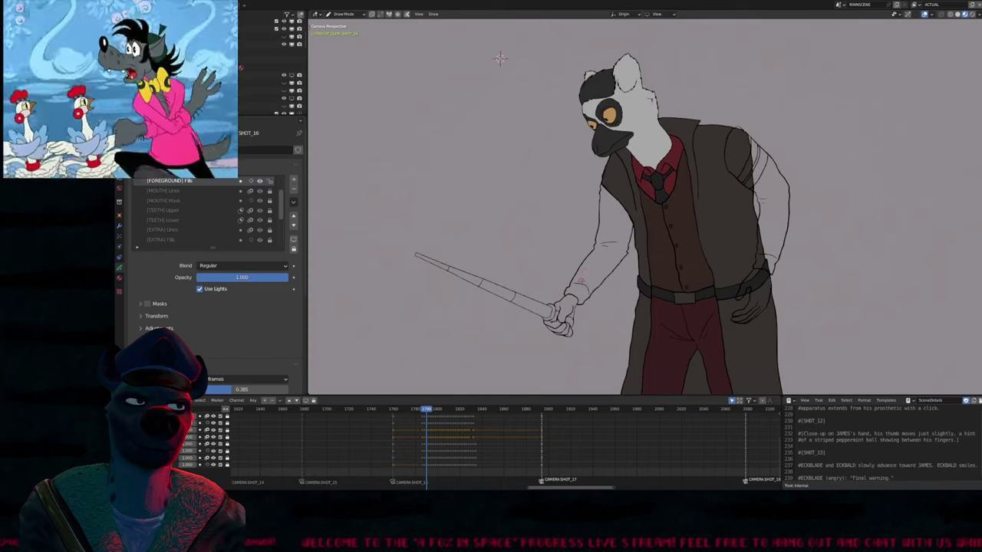
click(606, 259)
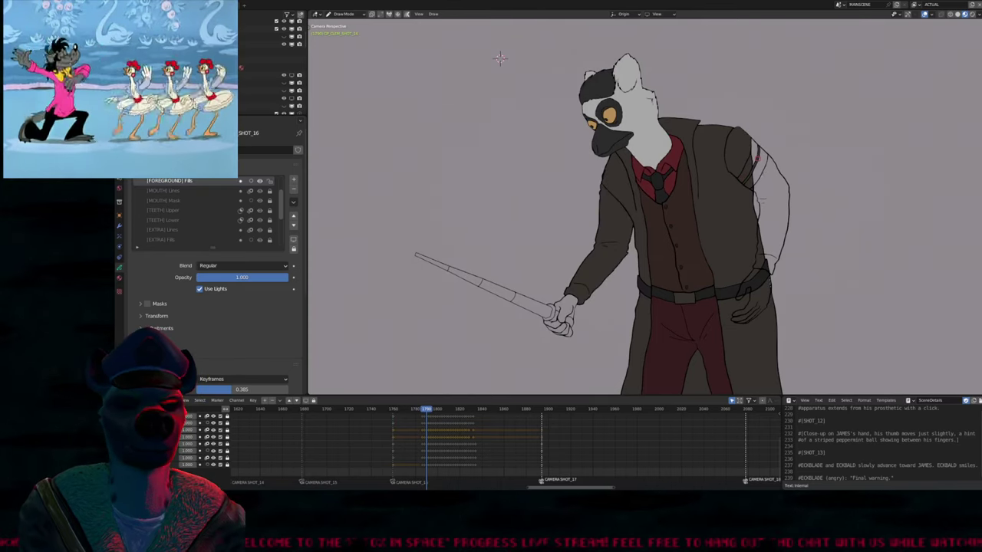
click(757, 161)
click(760, 170)
click(754, 154)
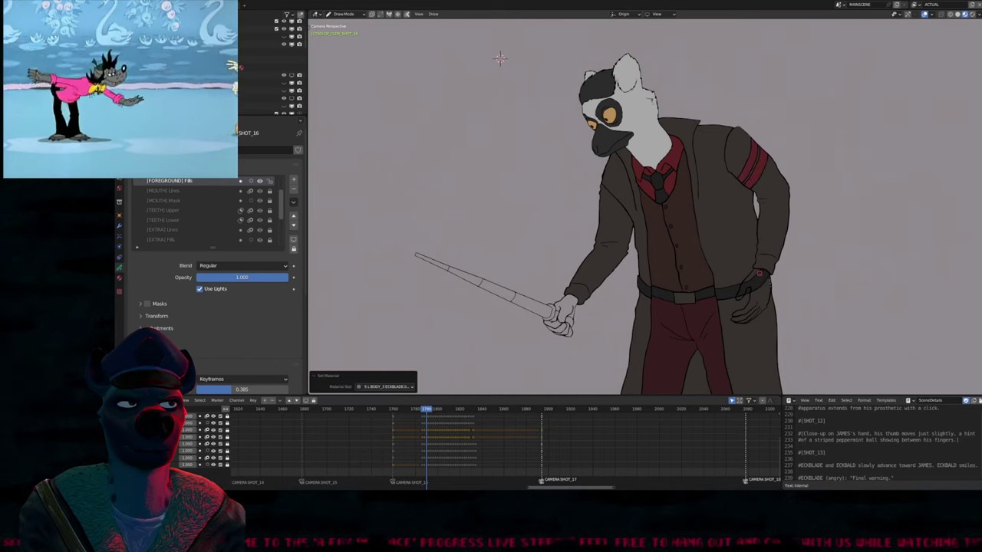
Fill the hand light grey, fix the patch by the stick, and fill the stick dark
click(740, 293)
click(564, 327)
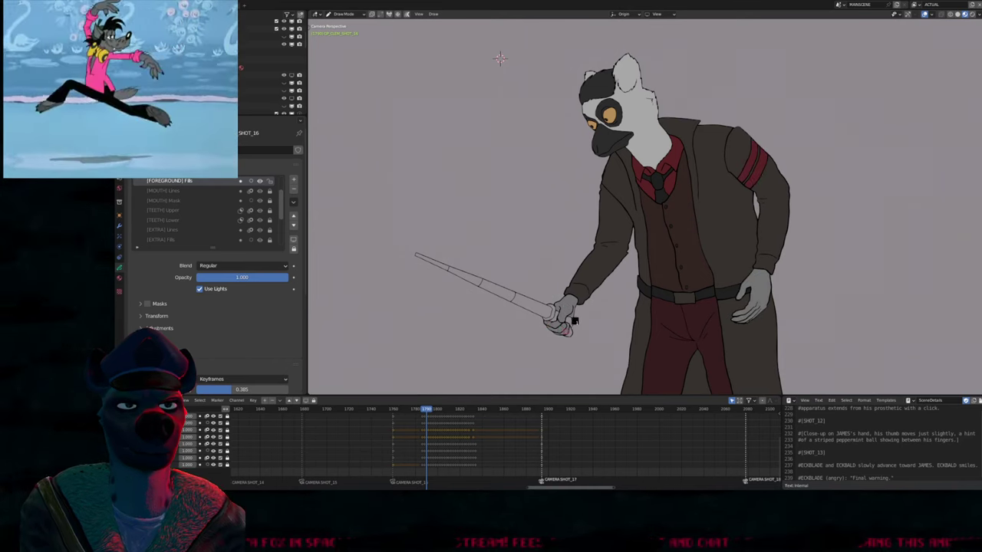
click(569, 332)
click(555, 314)
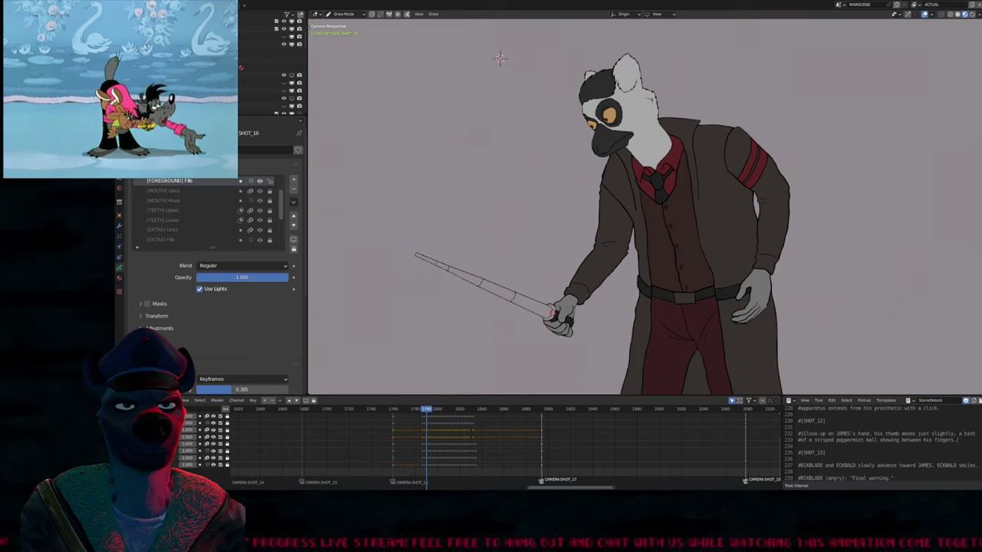
click(537, 306)
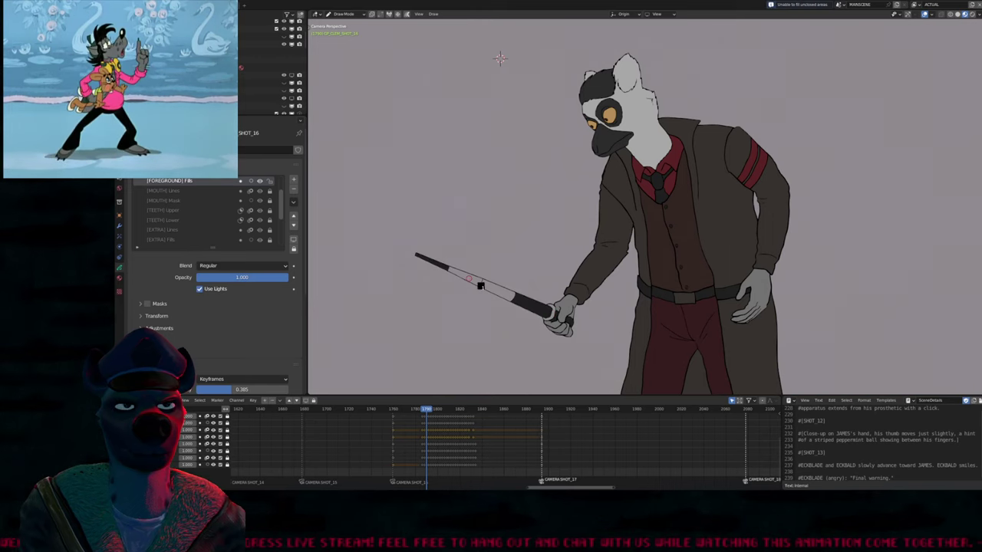
click(466, 277)
click(497, 291)
Switch through the [FOREGROUND] Lines and Fills layers, ending on [EXTRA] Lines
key(d)
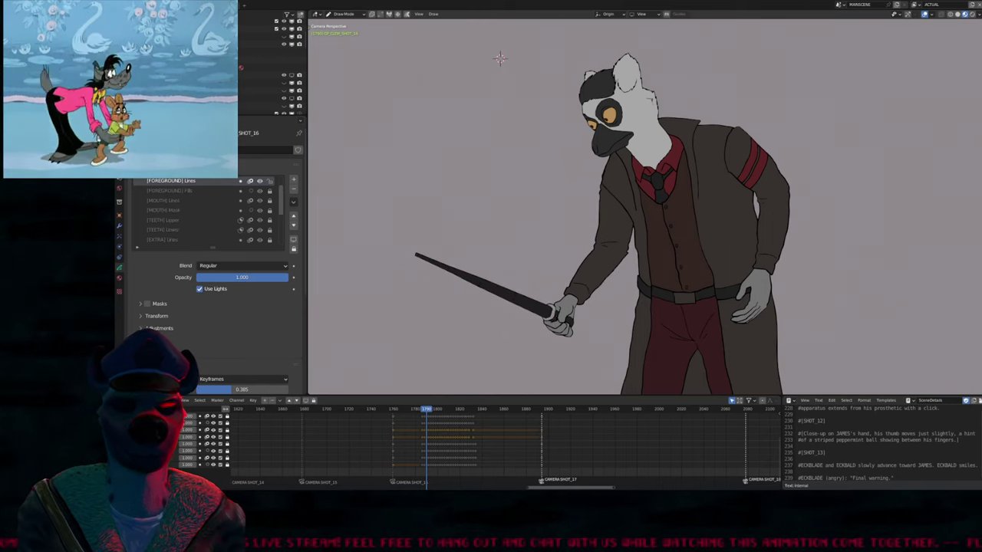
scroll(558, 307, up, 3)
scroll(589, 186, up, 5)
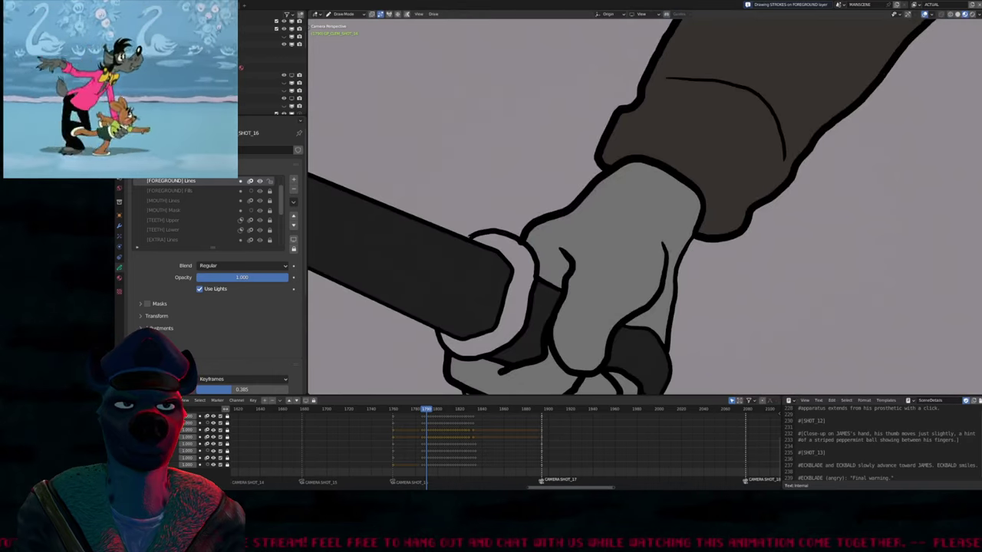
scroll(525, 282, down, 6)
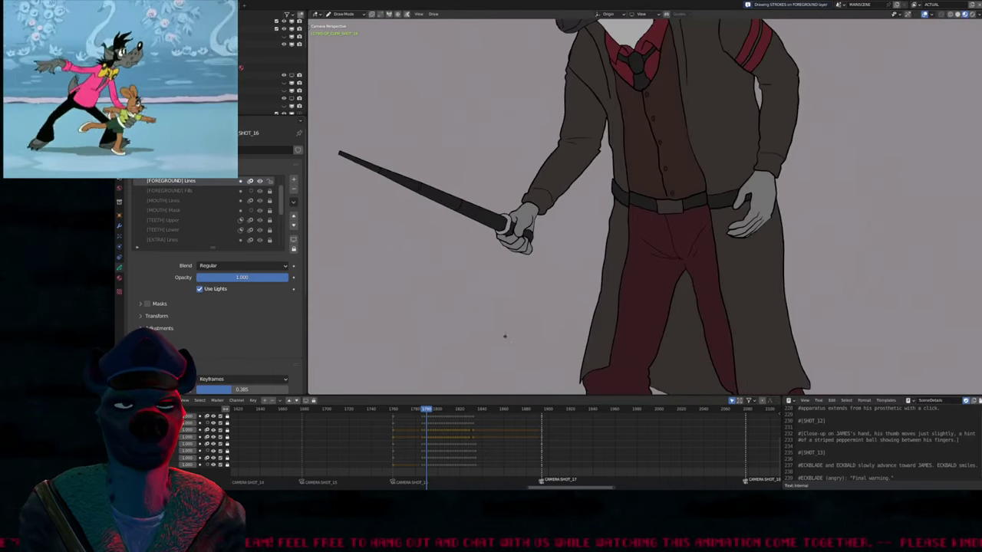
key(y)
click(513, 287)
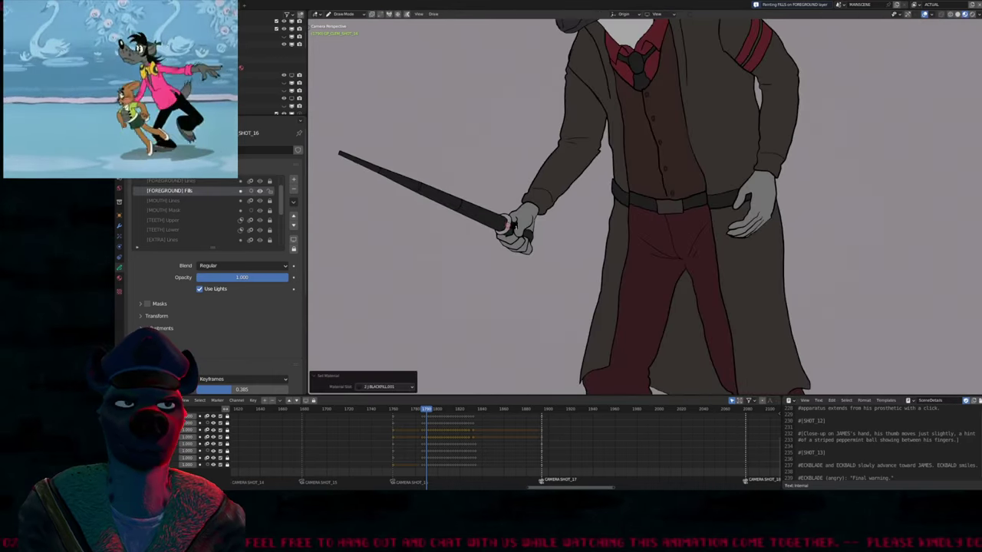
scroll(572, 252, down, 3)
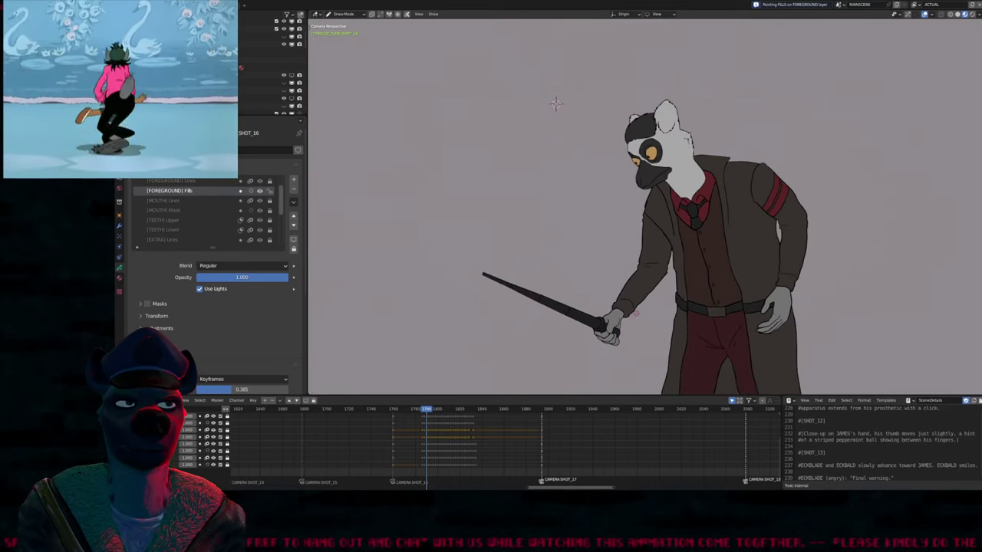
shift+middle_drag(536, 98, 517, 67)
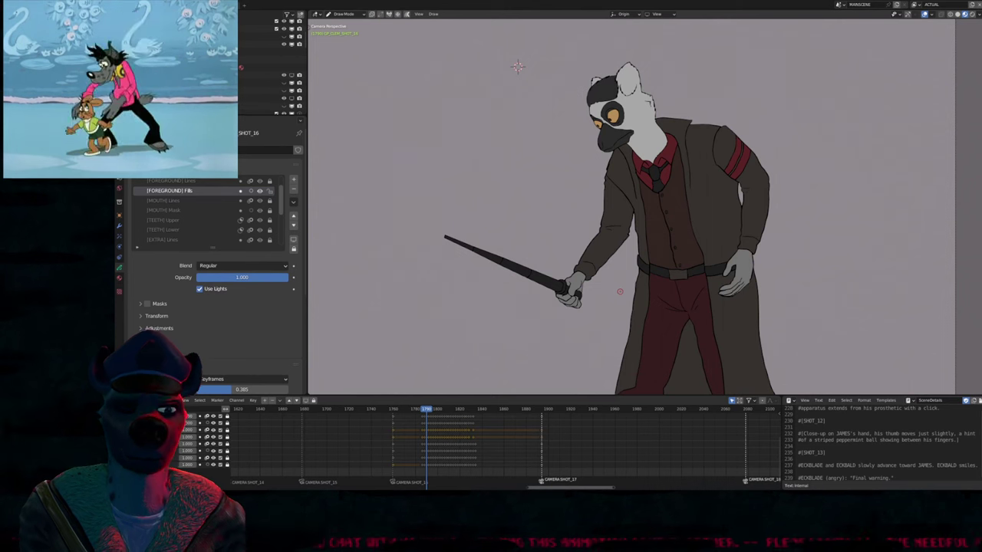
key(ctrl+Page_Down)
Back at the keyframe near frame 1760, select all [FOREGROUND] Lines strokes in Edit Mode
key(Left)
key(Left)
key(Left)
key(Left)
key(Down)
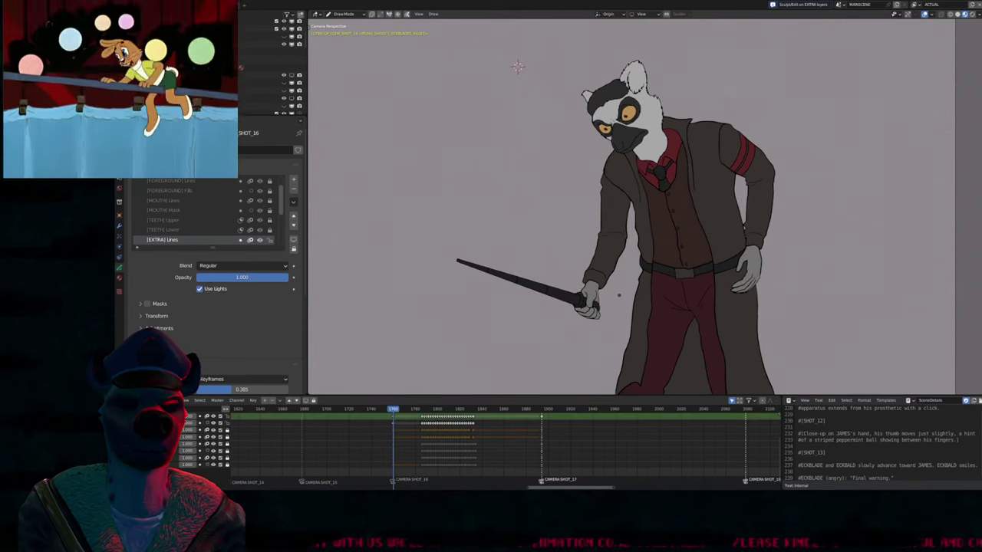
key(Tab)
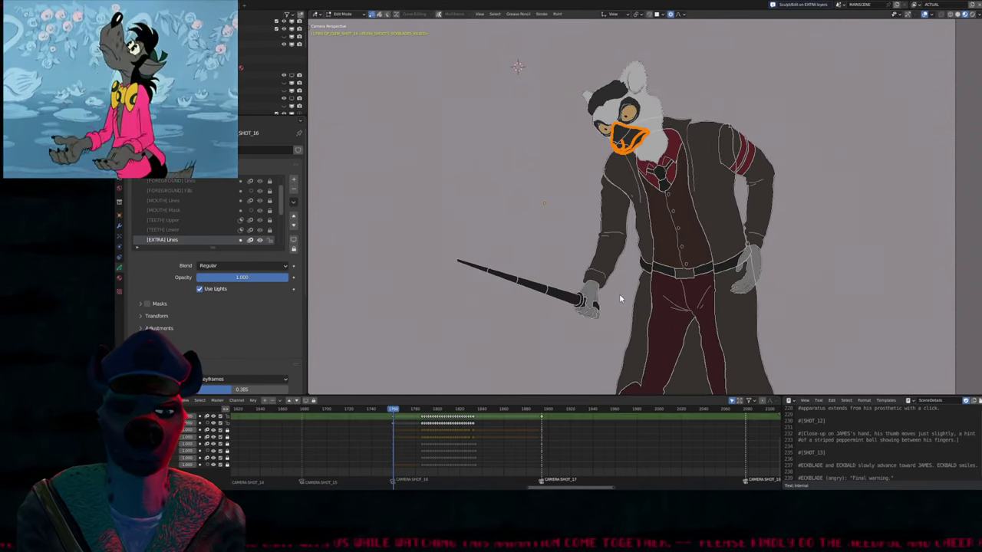
key(ctrl+Page_Up)
key(a)
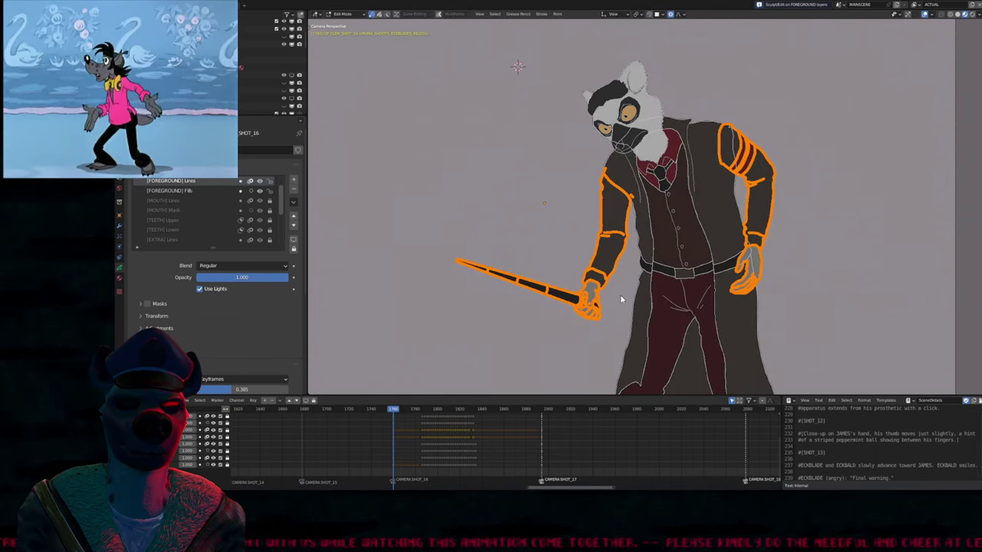
Simplify all strokes on each of the next three keyframes, then return to drawing
key(Up)
key(a)
key(shift+s)
key(Up)
key(a)
key(shift+s)
key(Up)
key(a)
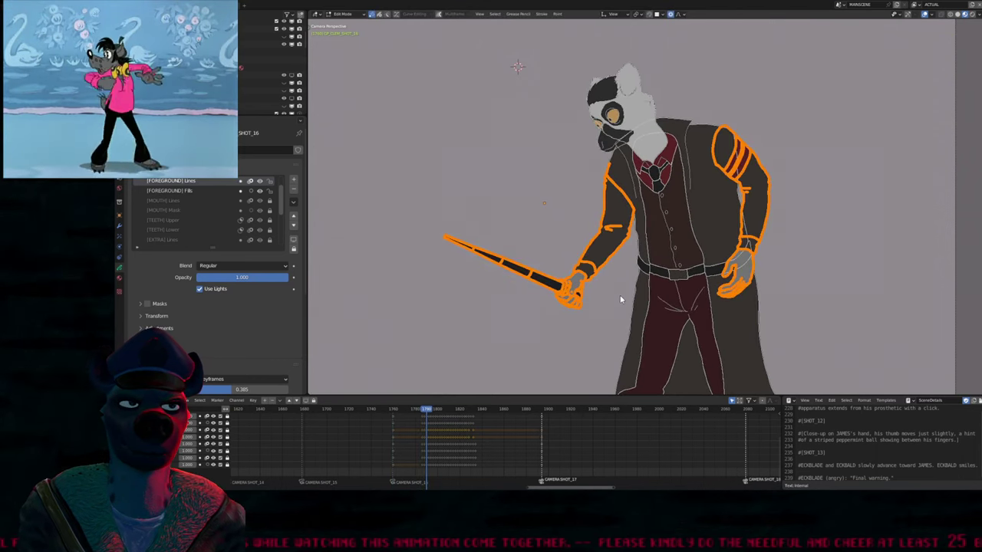
key(shift+s)
key(Up)
key(Tab)
Fill the upper cane and the lower stick near the hand black
key(u)
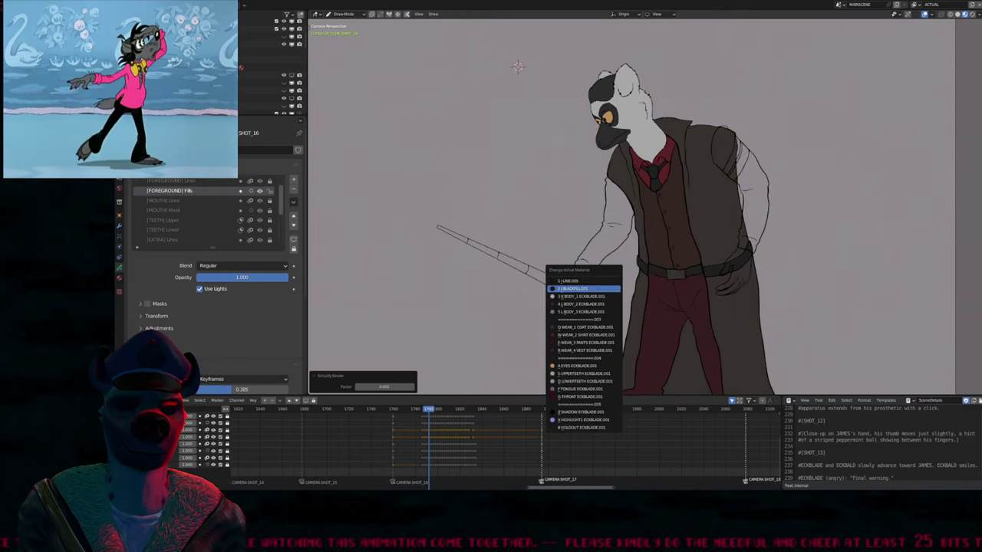
click(583, 281)
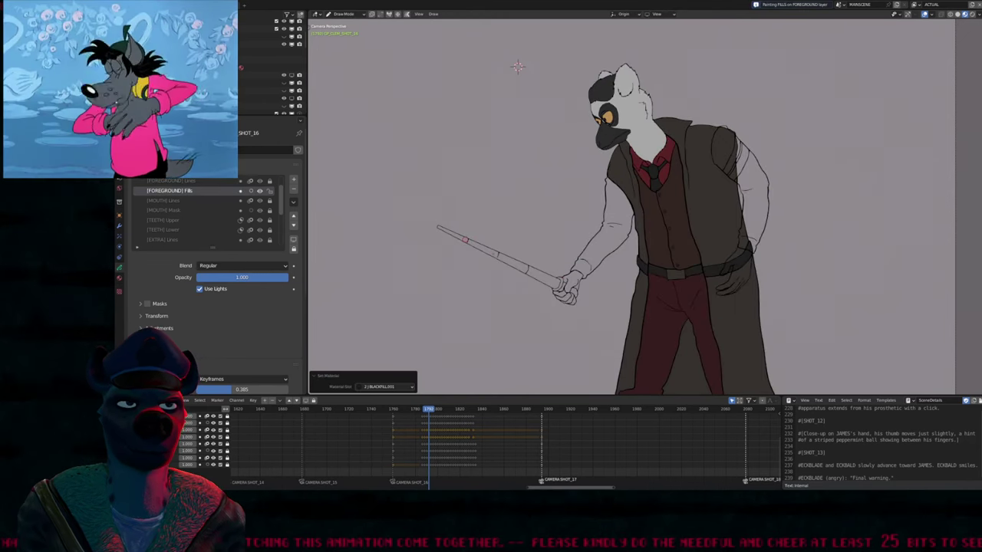
click(465, 240)
drag(513, 263, 554, 280)
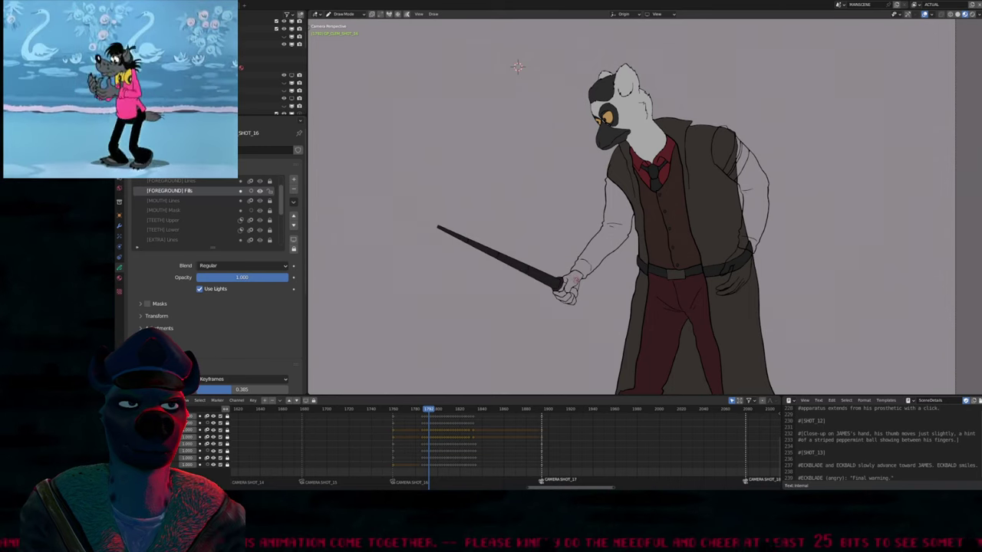
scroll(576, 280, up, 2)
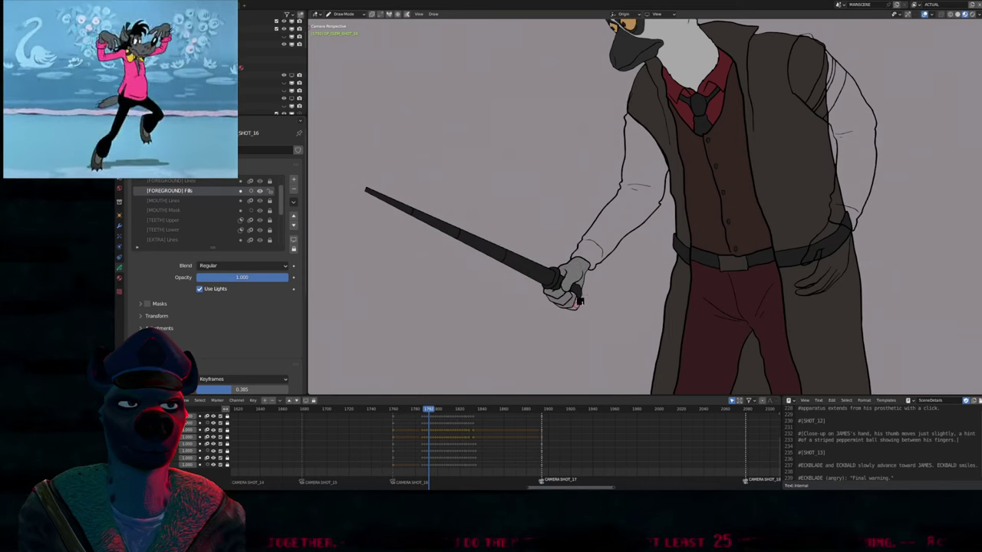
Fill the raised arm's sleeve with the dark coat material
right_click(613, 244)
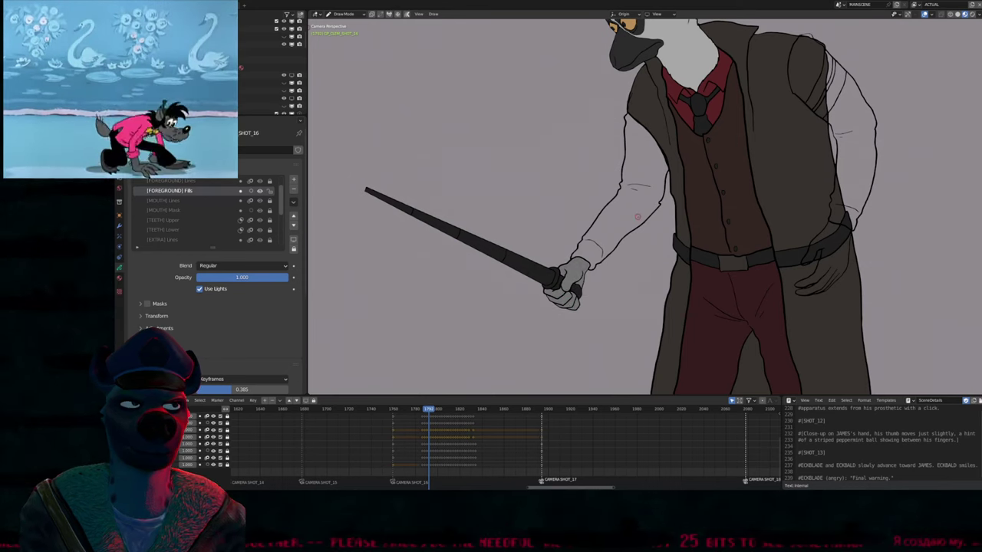
click(637, 212)
click(635, 209)
shift+middle_drag(797, 98, 627, 174)
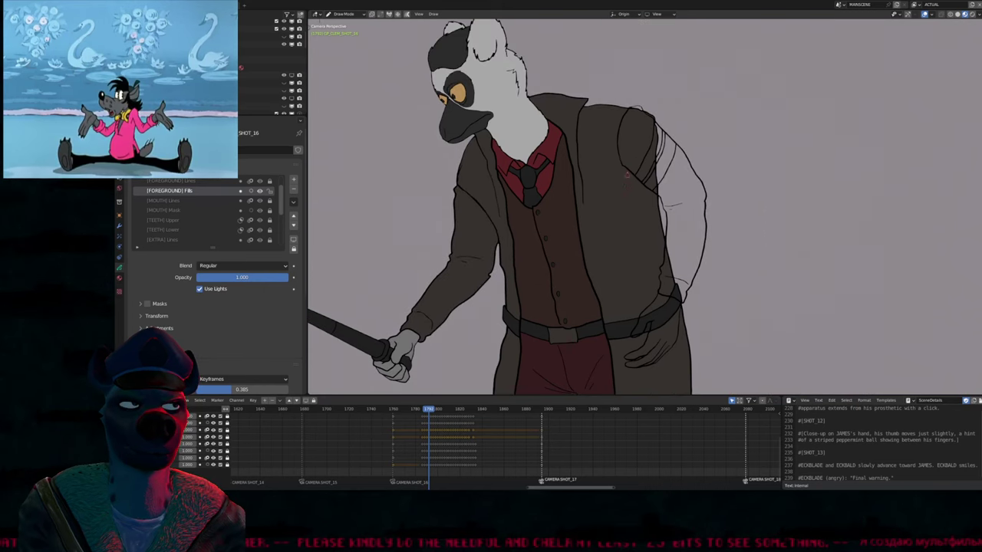
click(681, 186)
Fill the armband red and the right hand with the light grey skin material
click(653, 152)
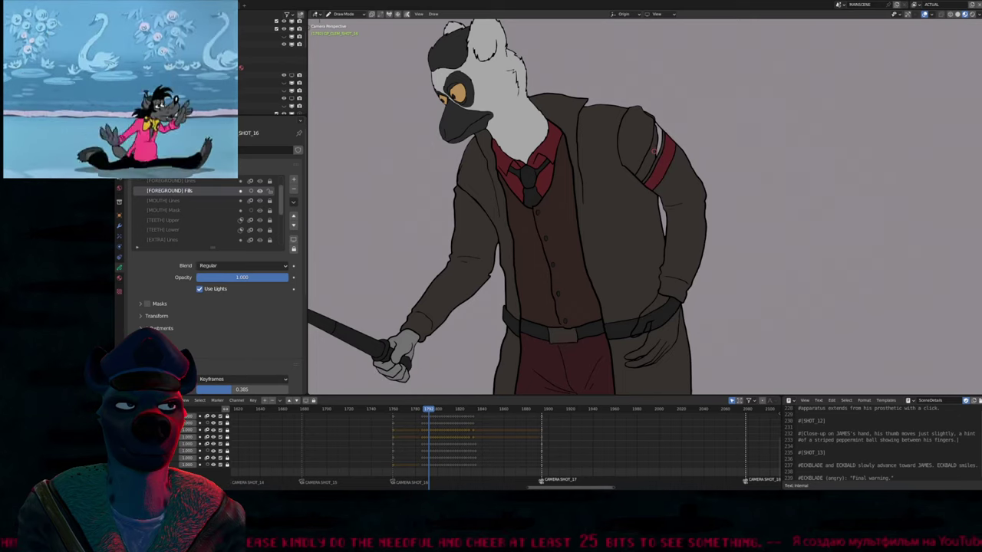
key(u)
click(640, 315)
click(648, 338)
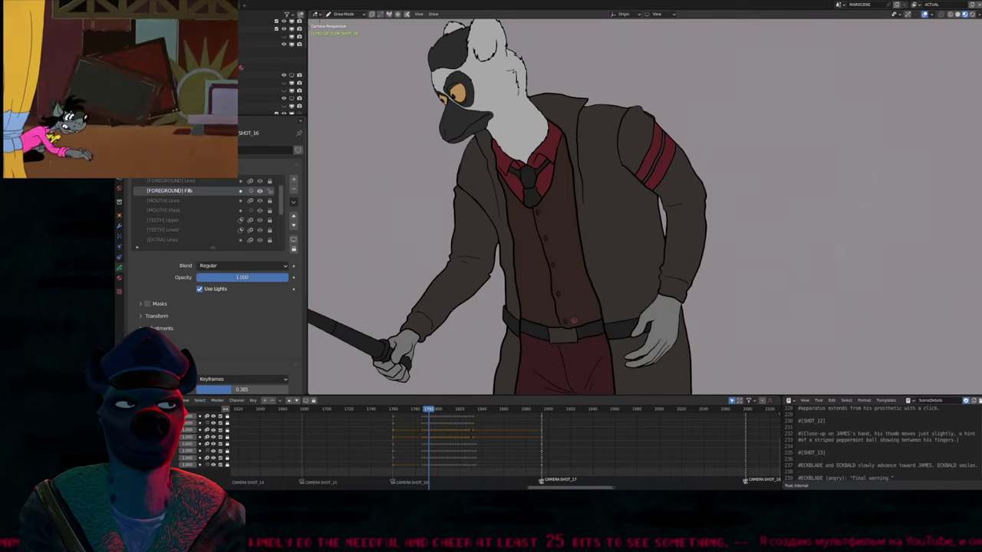
shift+middle_drag(648, 338, 713, 268)
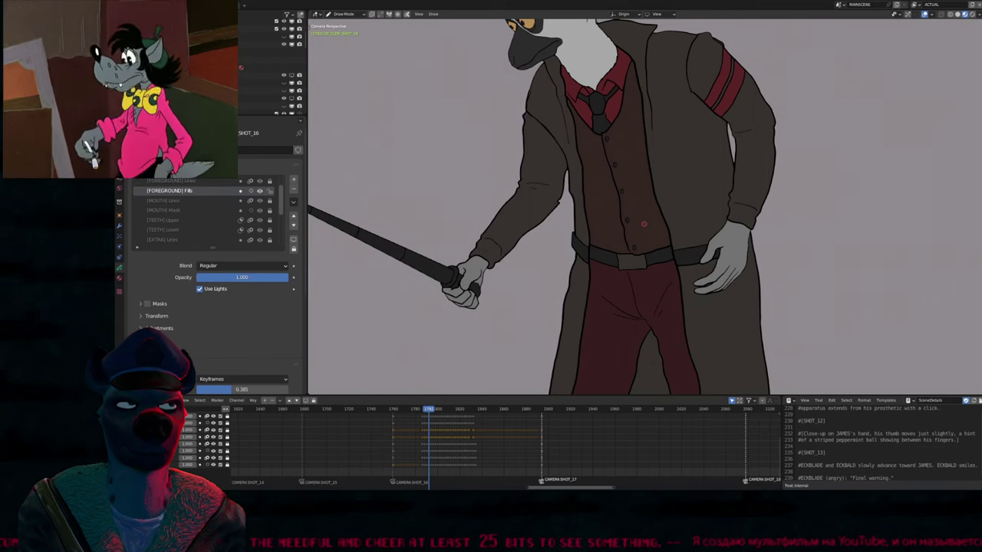
mouse_move(616, 238)
shift+middle_down()
mouse_move(652, 199)
mouse_move(655, 249)
mouse_move(685, 272)
mouse_move(642, 285)
mouse_move(637, 250)
shift+middle_up()
On the foreground fills layer, fill the raised sleeve with coat colour and its stripes red
scroll(637, 250, down, 4)
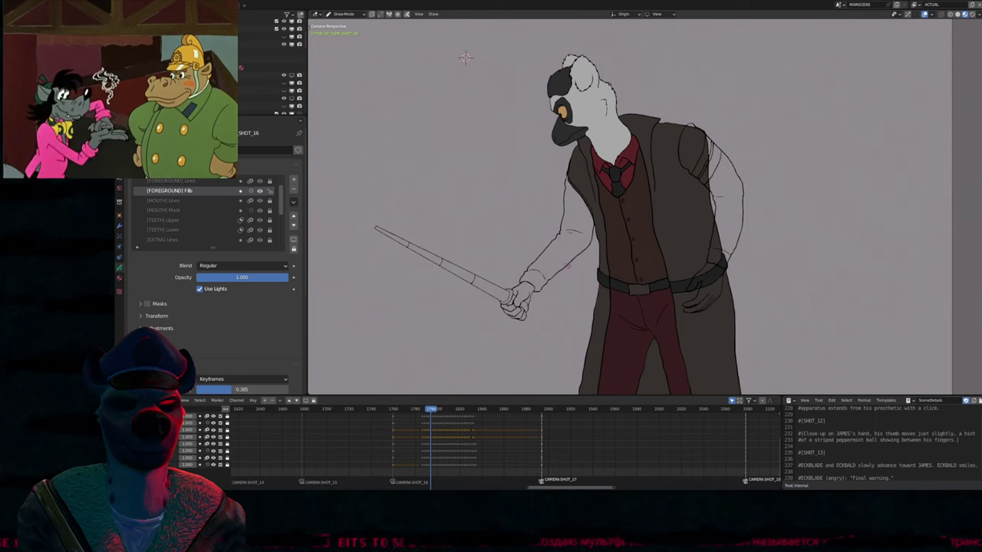
key(u)
key(q)
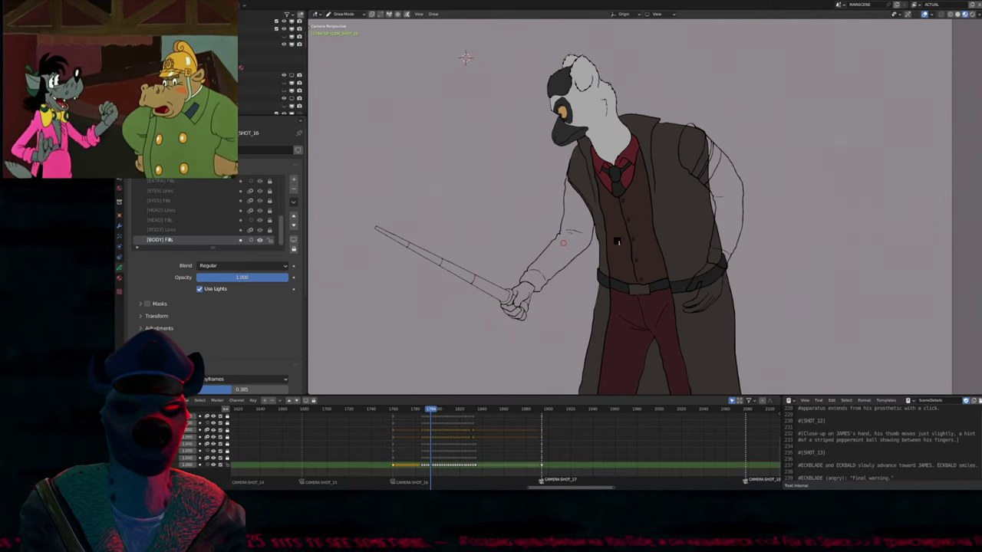
key(u)
key(q)
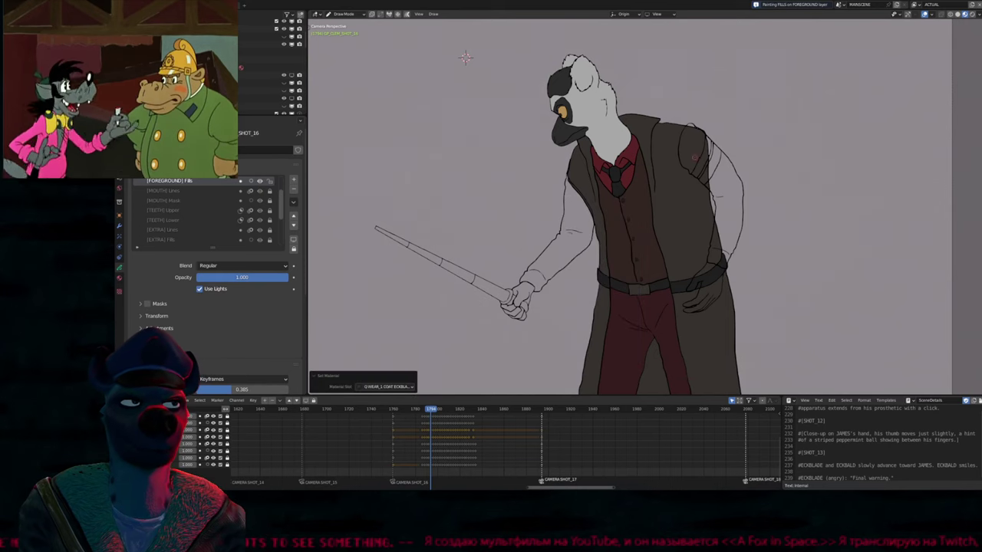
click(569, 224)
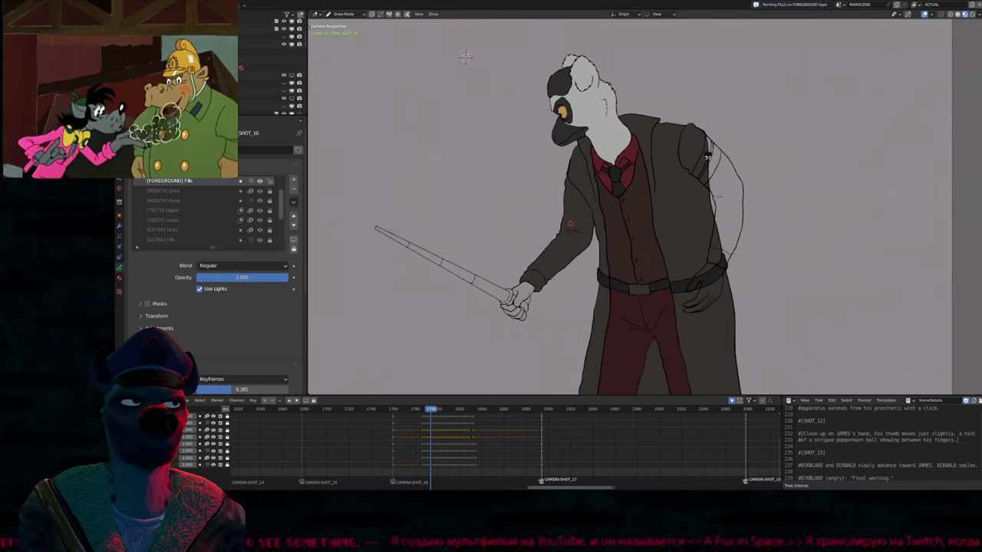
click(712, 157)
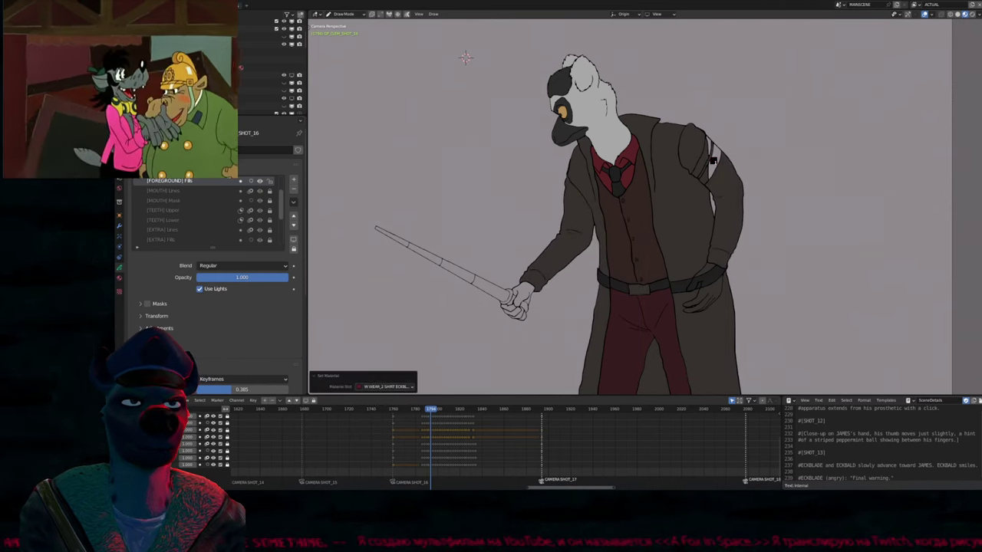
click(710, 159)
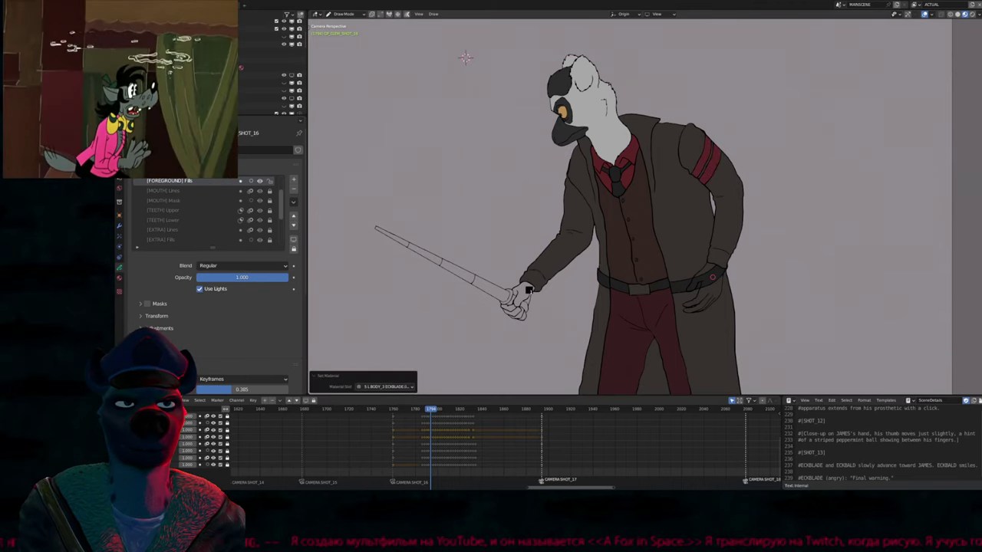
After the hand fill leaks, close the gap in the hand outline in Edit Mode
click(527, 289)
click(528, 290)
scroll(621, 358, down, 2)
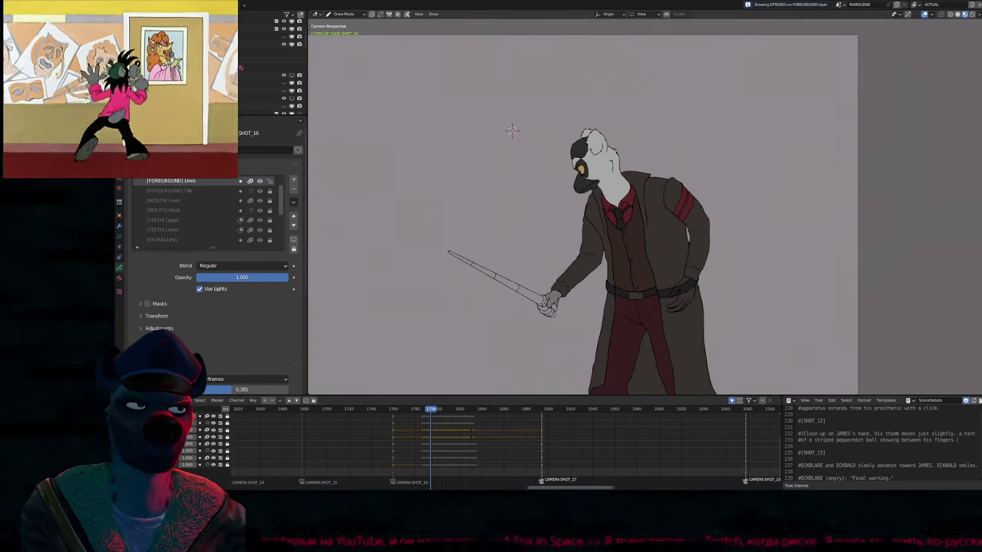
key(Tab)
scroll(690, 253, up, 5)
key(Tab)
scroll(699, 247, up, 2)
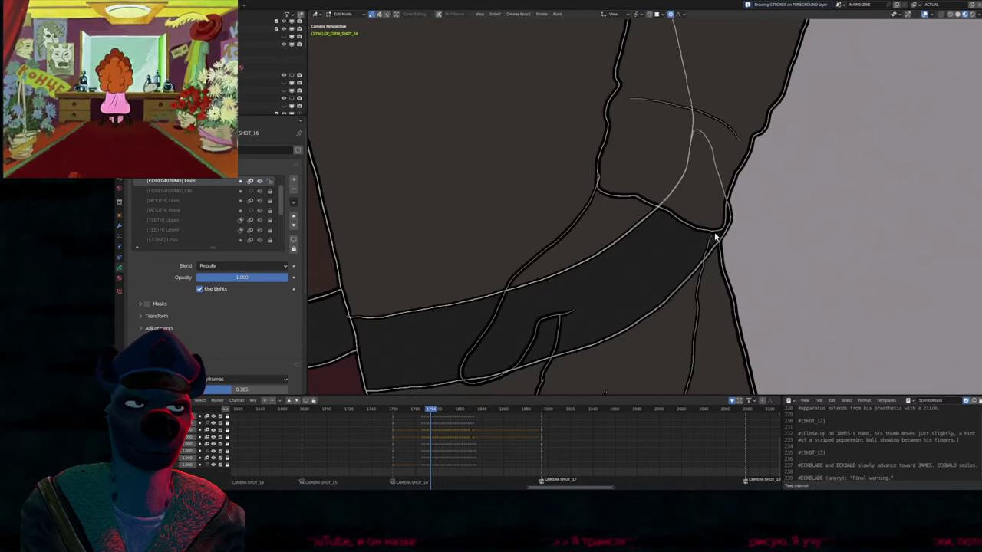
scroll(683, 269, down, 6)
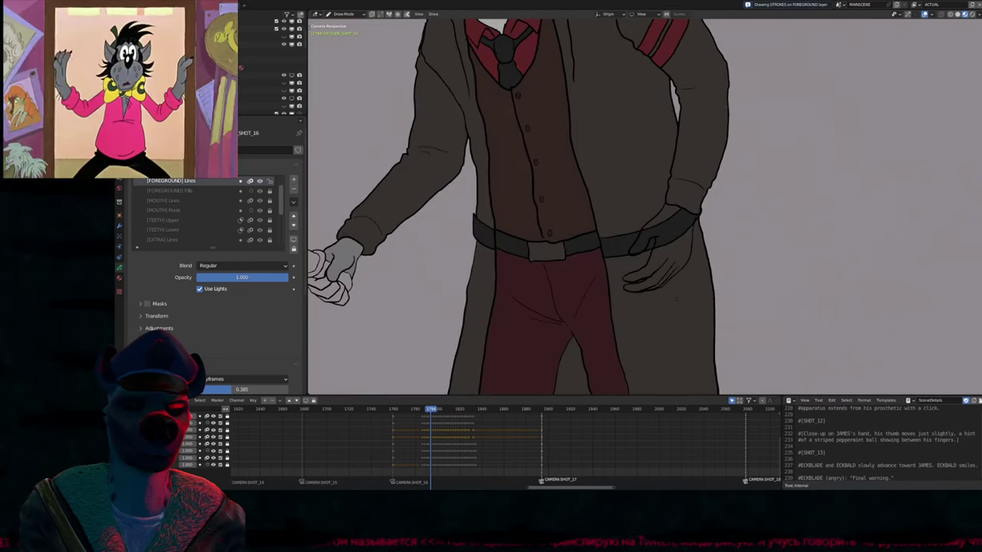
Switch the fill material to S1 BODY_3 ECKBLADE for the grey hands
key(u)
click(683, 269)
key(u)
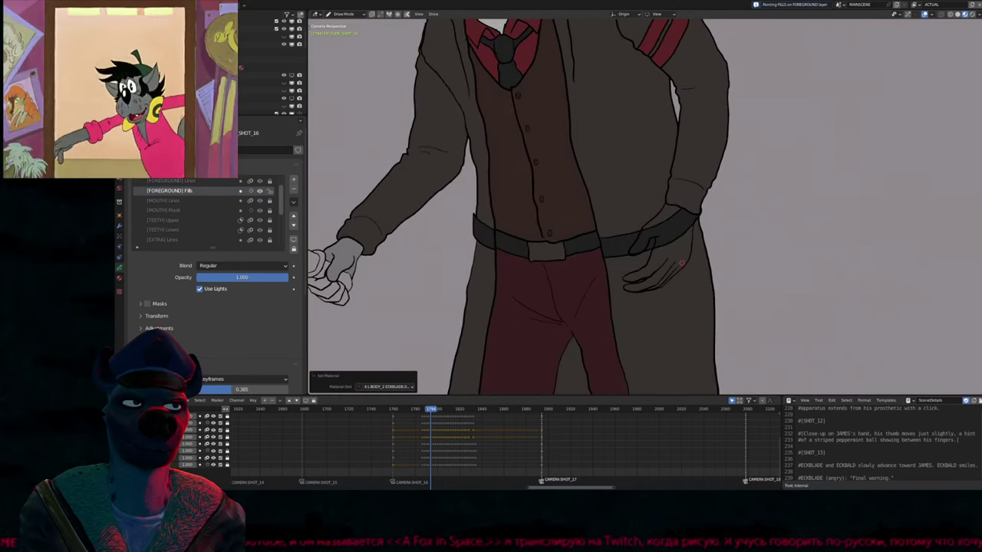
click(675, 238)
ctrl+scroll(675, 237, left, 8)
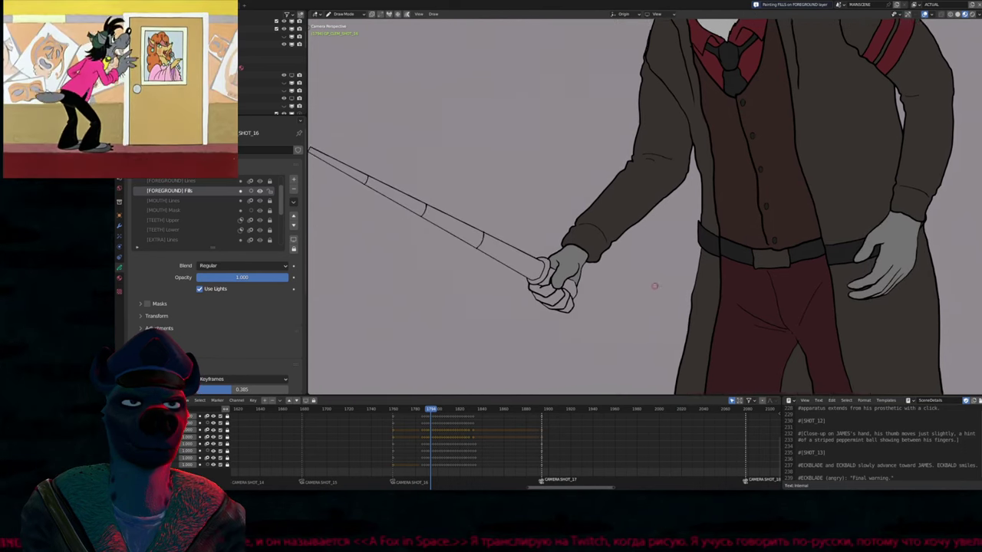
Fill the cane's upper, middle and grip segments and the finger gaps with BLACKFILL.001
key(u)
click(541, 245)
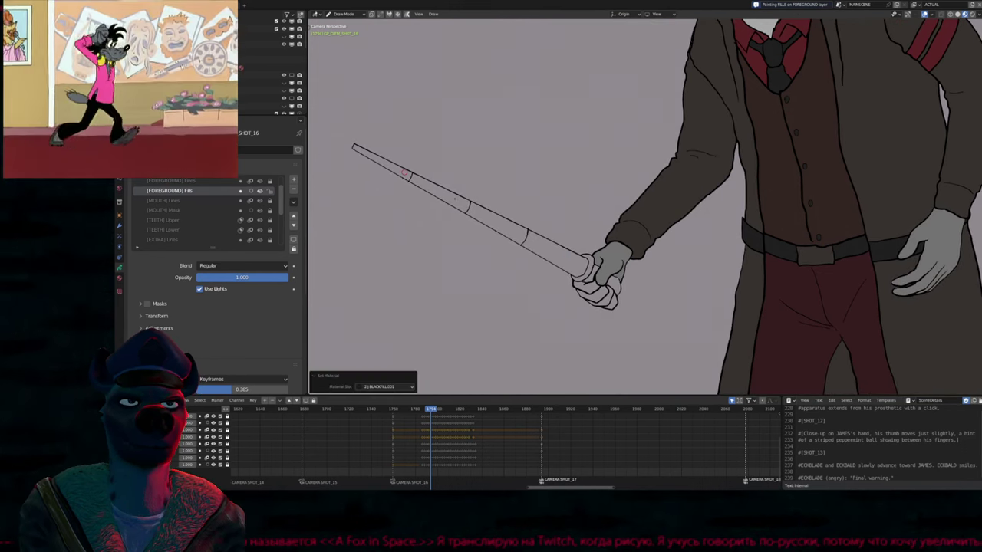
click(445, 191)
click(495, 223)
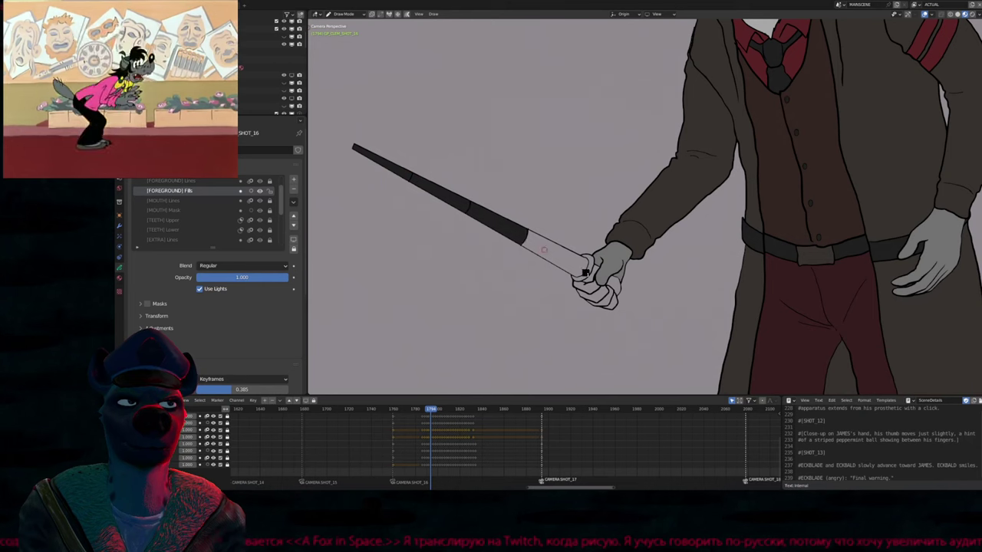
click(588, 270)
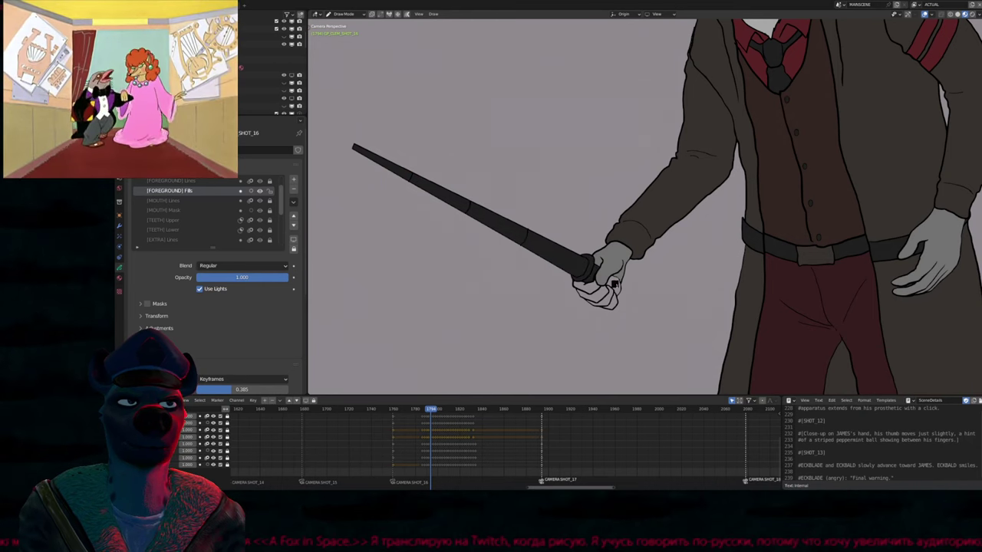
click(614, 286)
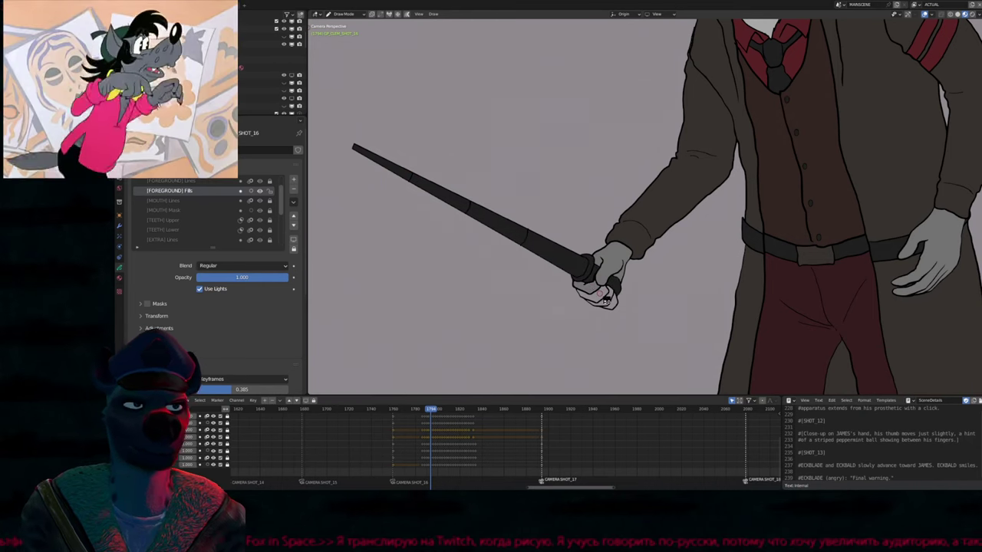
click(607, 301)
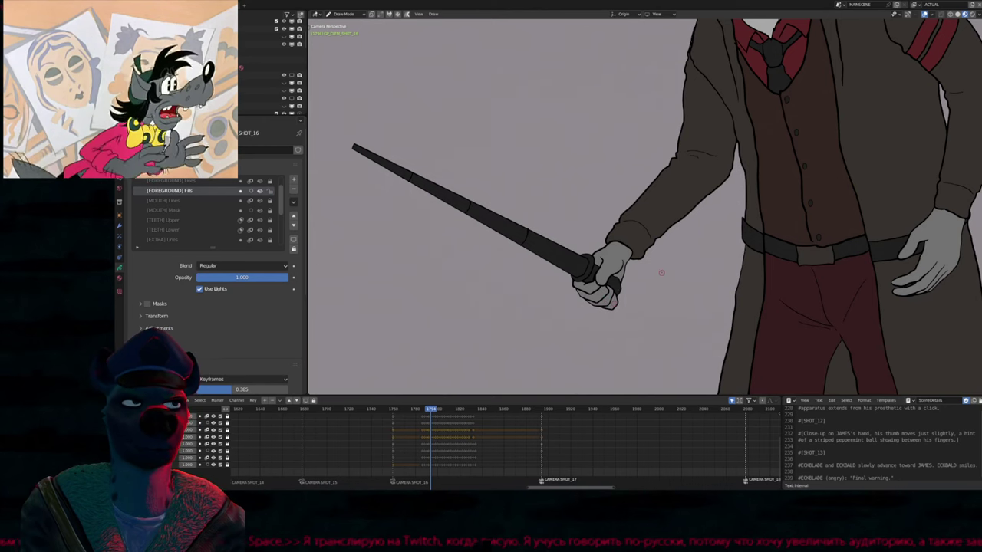
scroll(610, 284, up, 2)
scroll(590, 303, down, 3)
key(Tab)
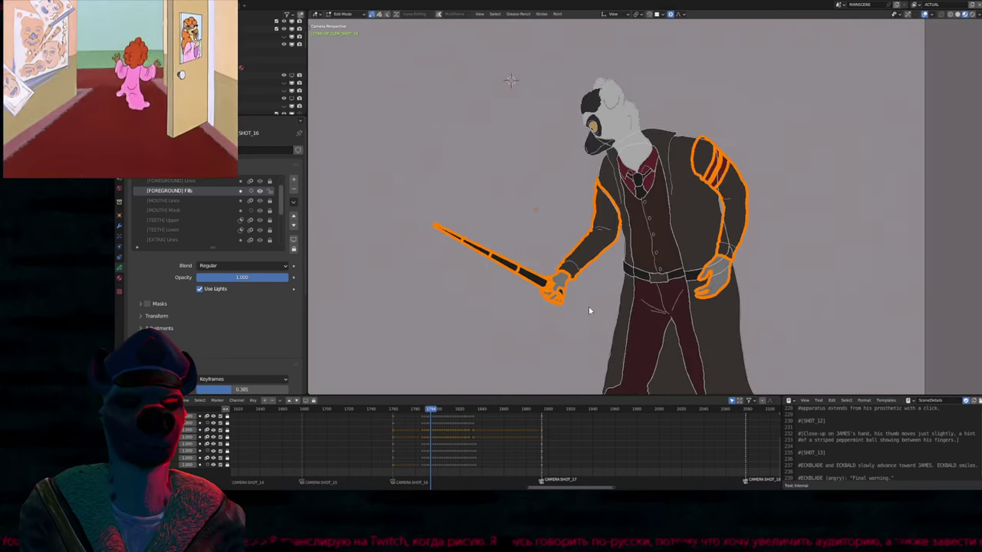
Select all strokes on the lines layer and simplify them
key(alt+a)
key(a)
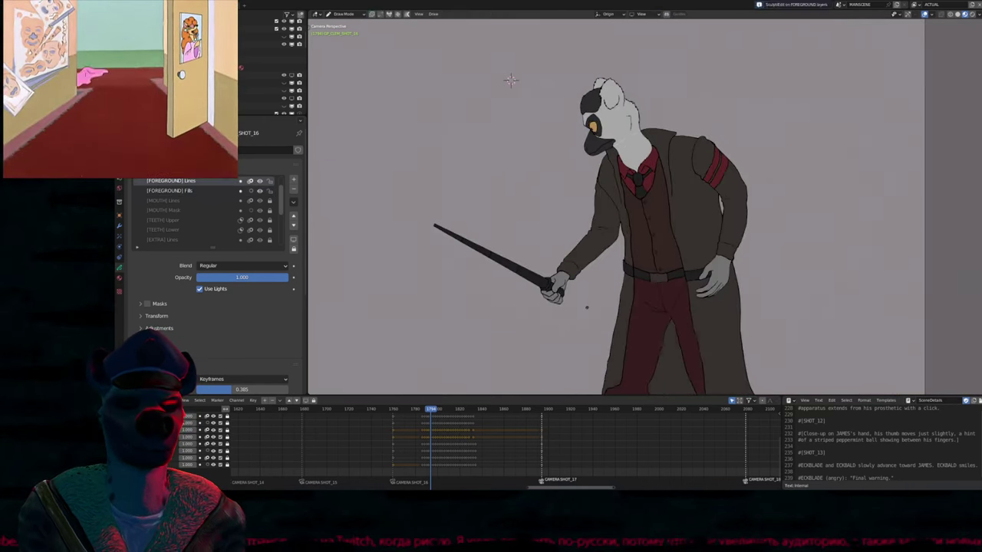
key(shift+s)
Review the animation frame by frame, land on the next drawing, and return to Draw Mode
key(Down)
key(Down)
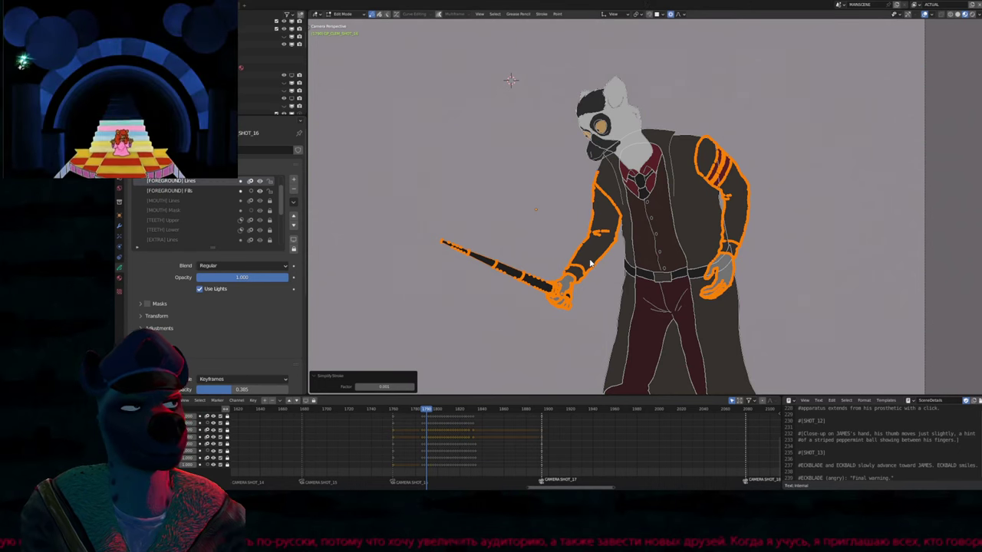
scroll(587, 265, up, 2)
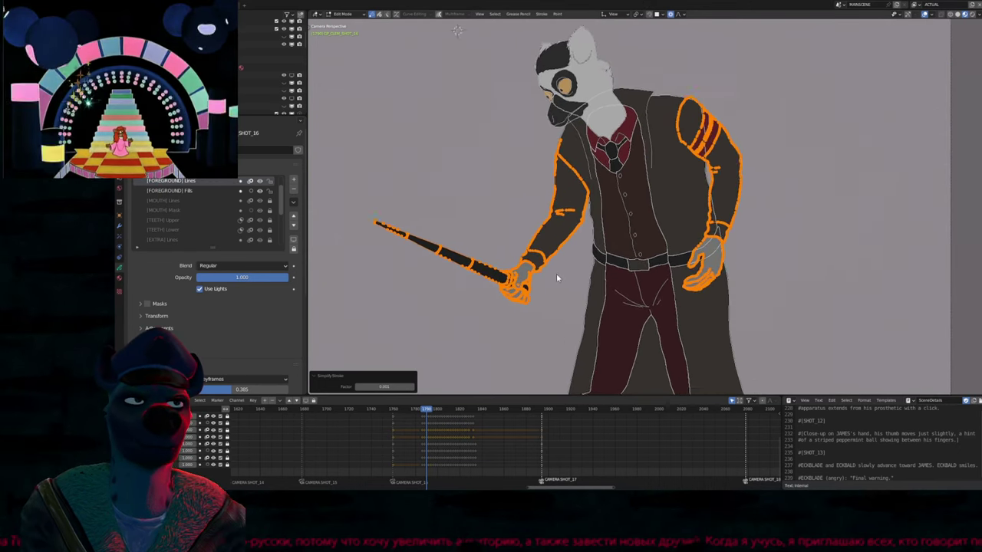
key(Right)
key(Right)
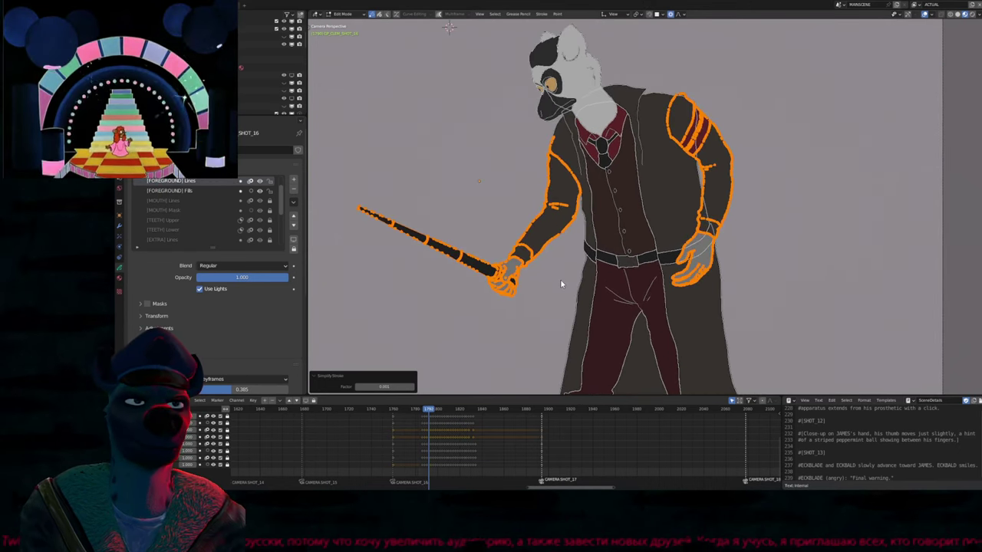
key(Right)
key(Right)
key(Right)
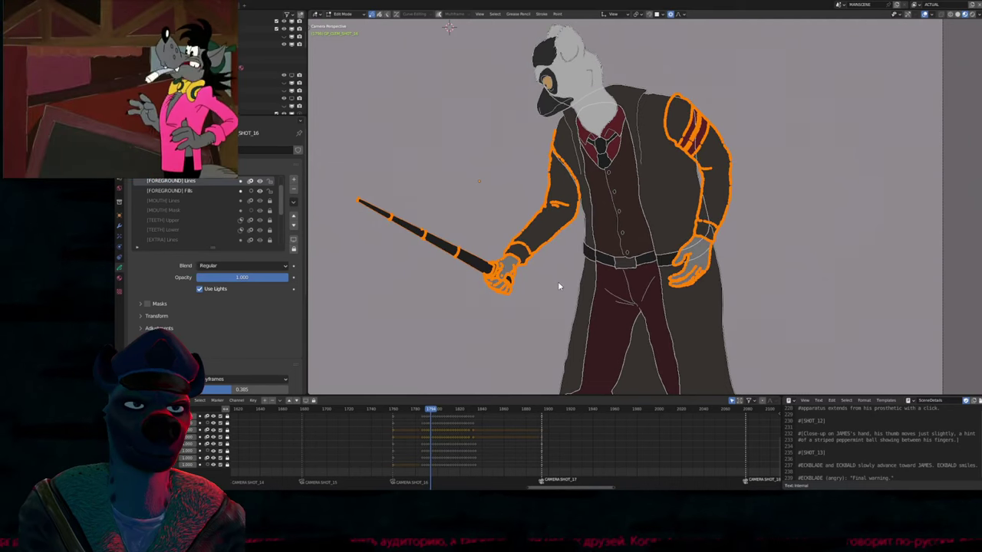
key(Right)
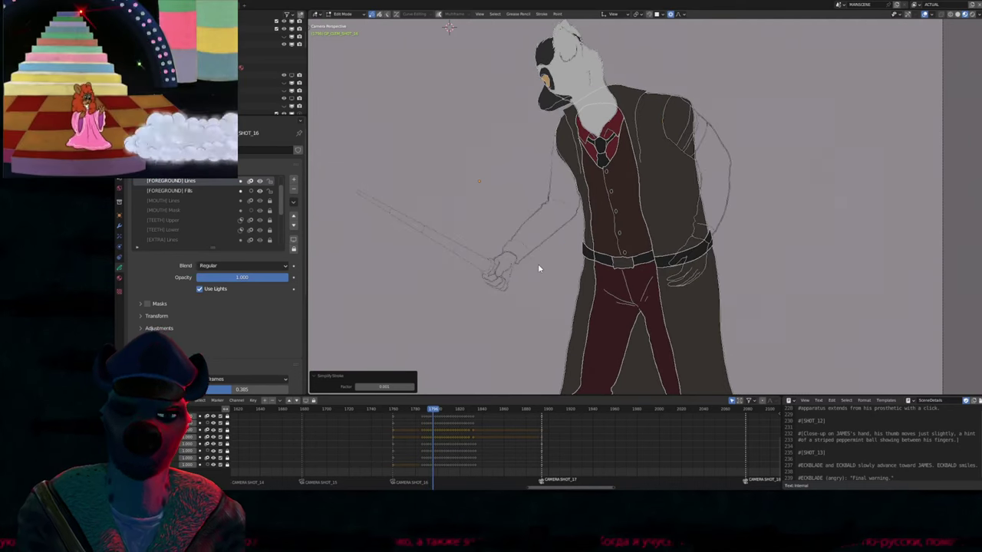
key(Tab)
Fill the raised sleeve and coat side dark, the armband red, and the free hand light grey
click(548, 221)
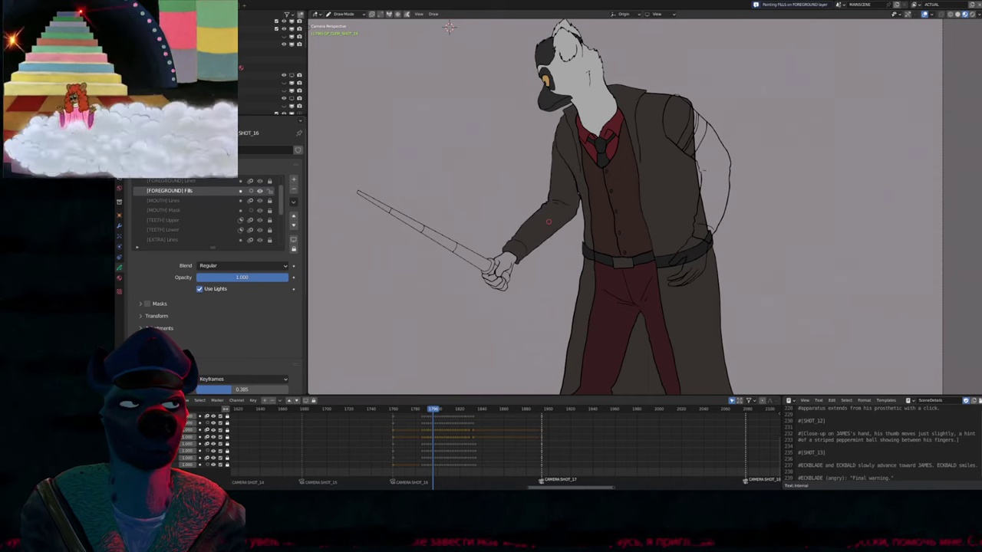
click(698, 127)
key(u)
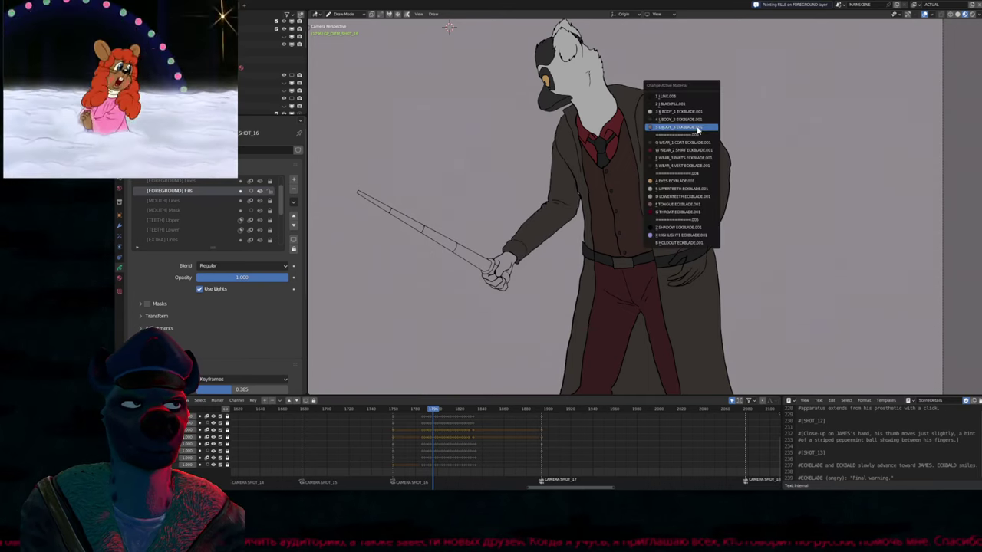
click(696, 130)
click(693, 137)
key(u)
click(696, 251)
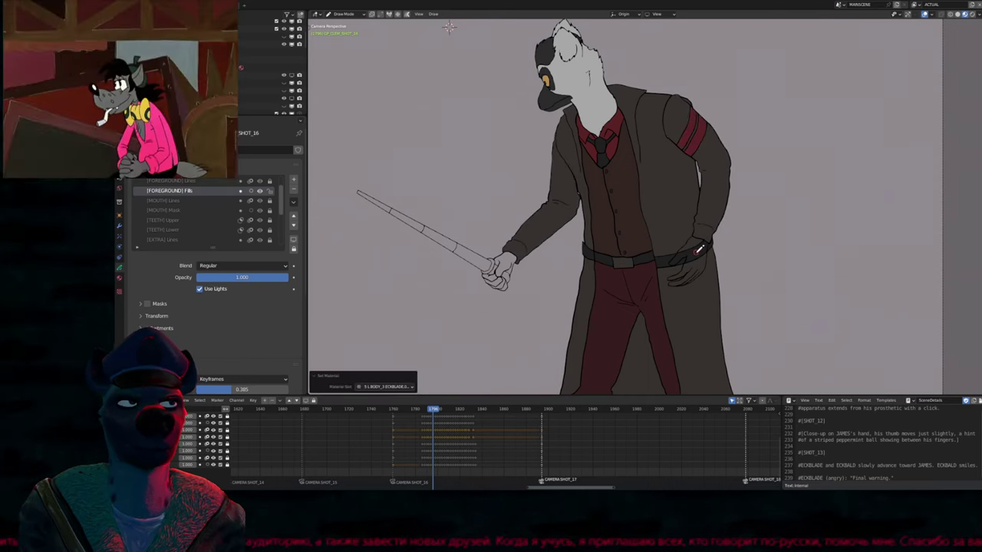
click(694, 257)
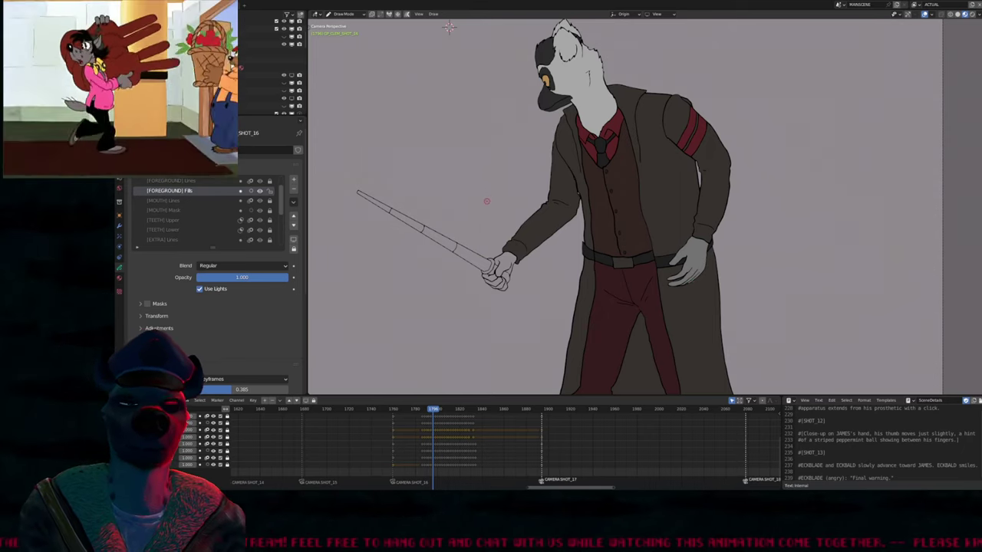
With the dark fill material, fill the cane hand's thumb and three cane sections black
mouse_move(449, 28)
shift+middle_down()
mouse_move(407, 18)
mouse_move(497, 23)
shift+middle_up()
scroll(537, 191, up, 4)
key(u)
click(556, 220)
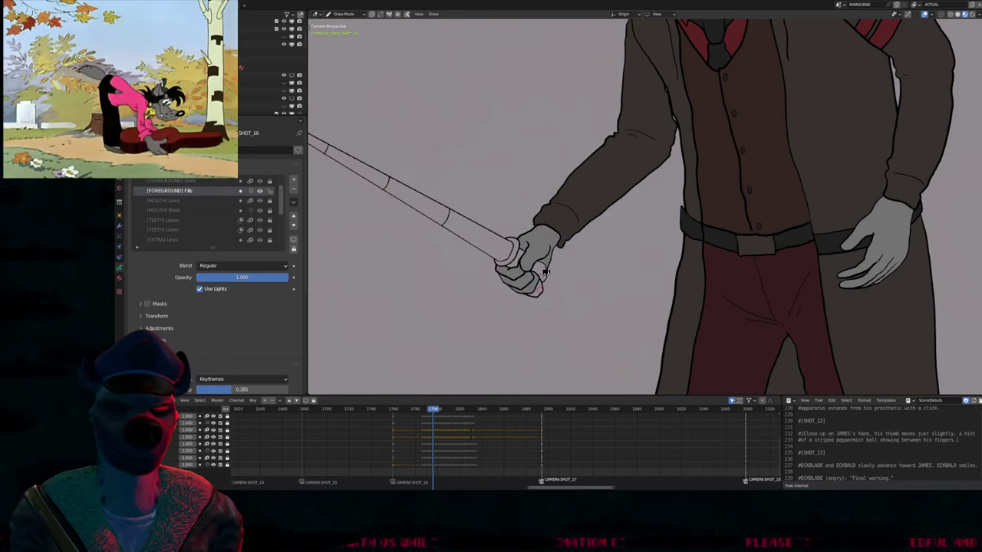
shift+middle_drag(542, 268, 661, 275)
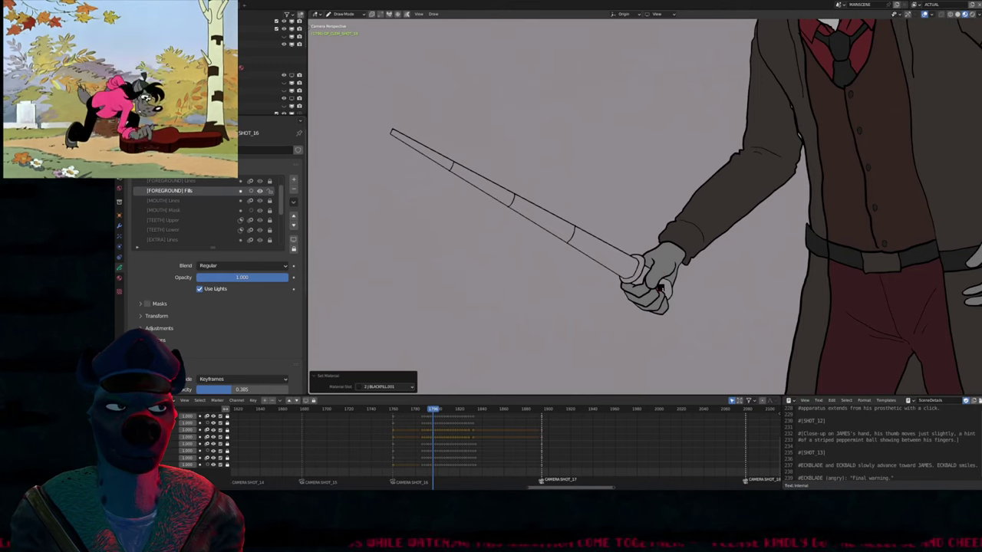
mouse_move(658, 290)
mouse_down()
mouse_move(650, 300)
mouse_move(665, 297)
mouse_up()
key(ctrl+z)
drag(632, 270, 630, 263)
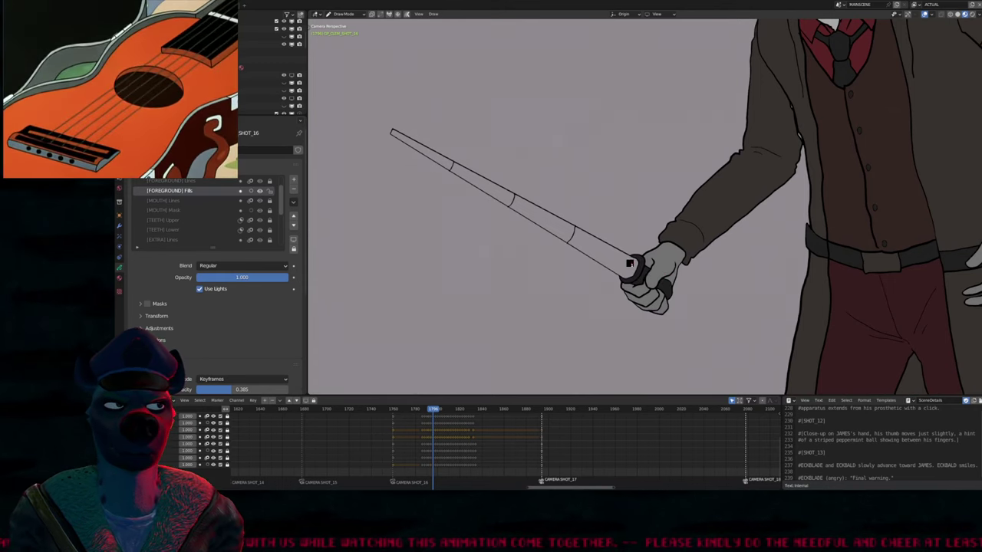
click(630, 263)
click(520, 203)
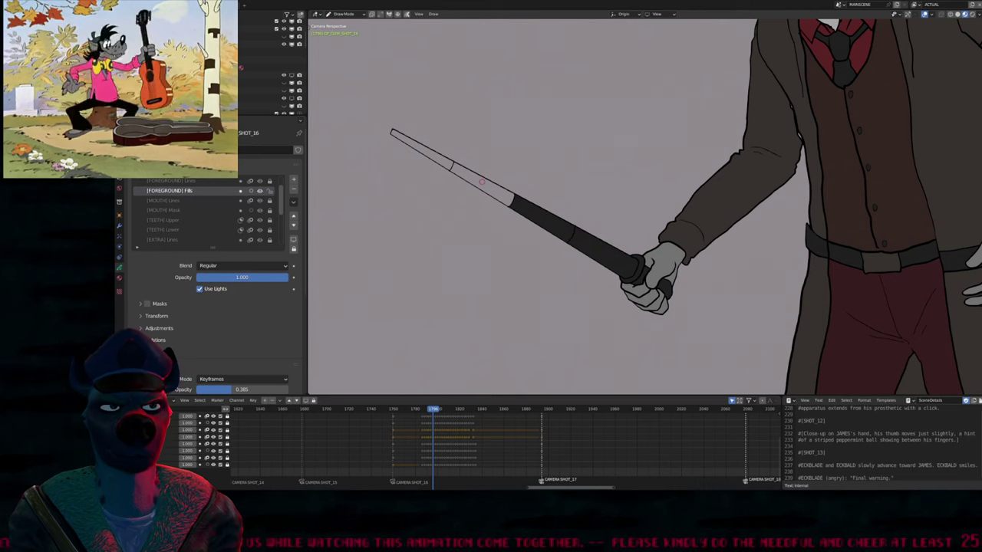
click(443, 158)
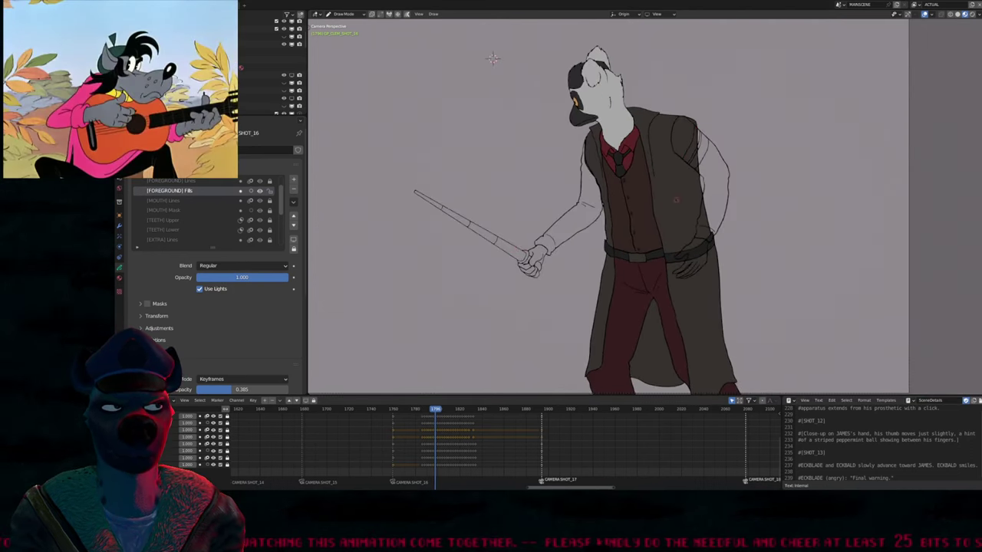
Fill both arms with coat colour, the armband stripes red, and the free hand light grey
key(u)
click(699, 147)
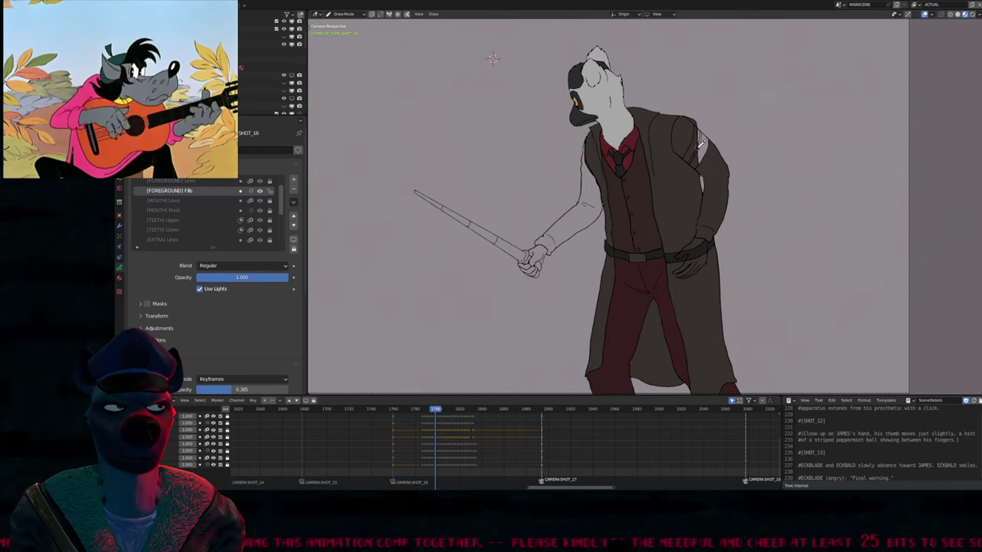
key(shift+h)
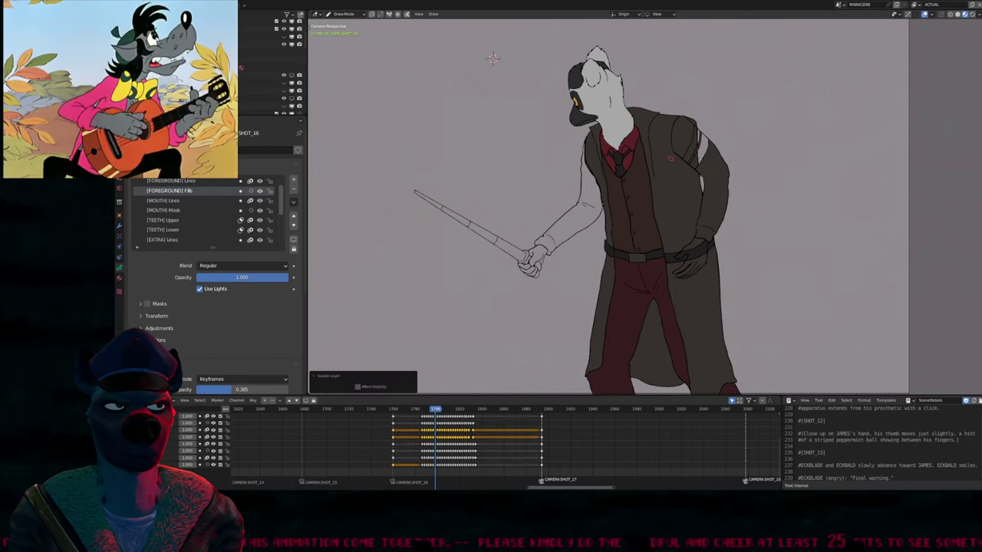
click(594, 193)
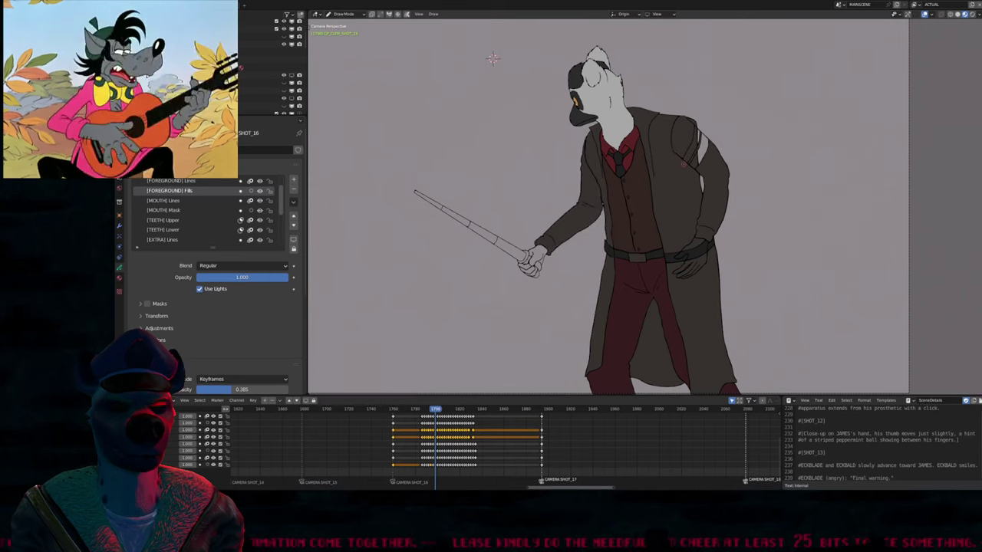
click(702, 155)
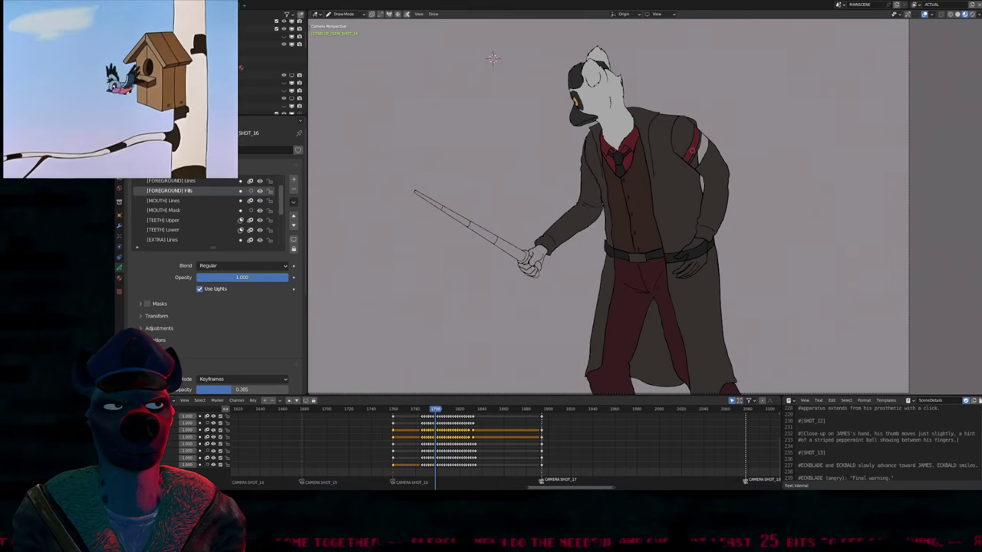
click(701, 149)
click(677, 249)
Fill the cane hand's back and fingers grey and dark, then step back to the previous drawing
scroll(564, 197, up, 5)
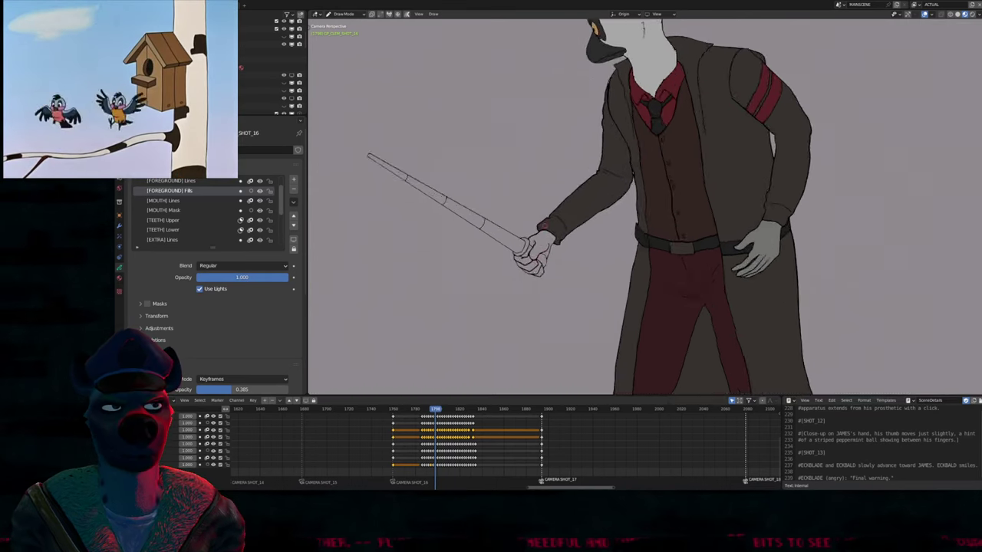
click(560, 200)
click(533, 233)
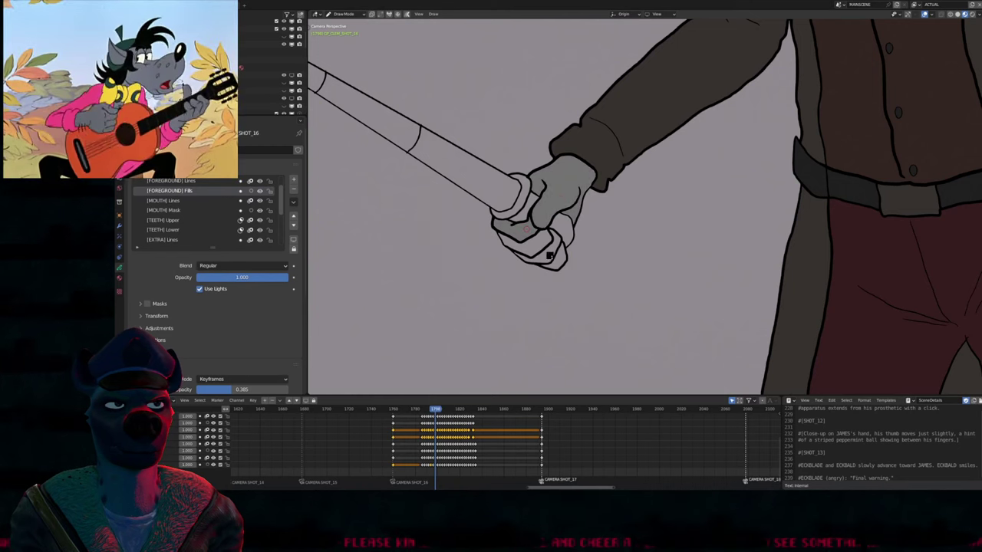
click(549, 253)
click(559, 223)
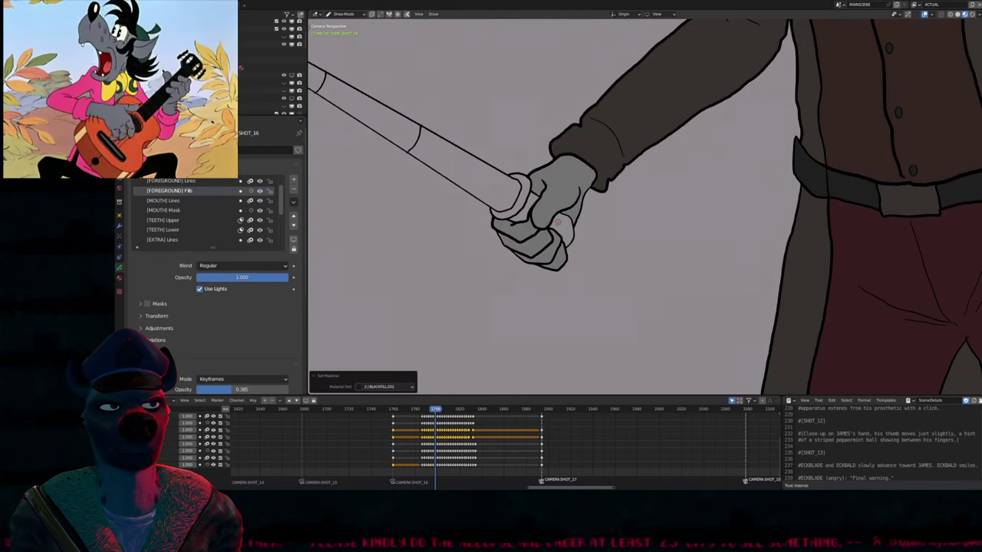
click(558, 222)
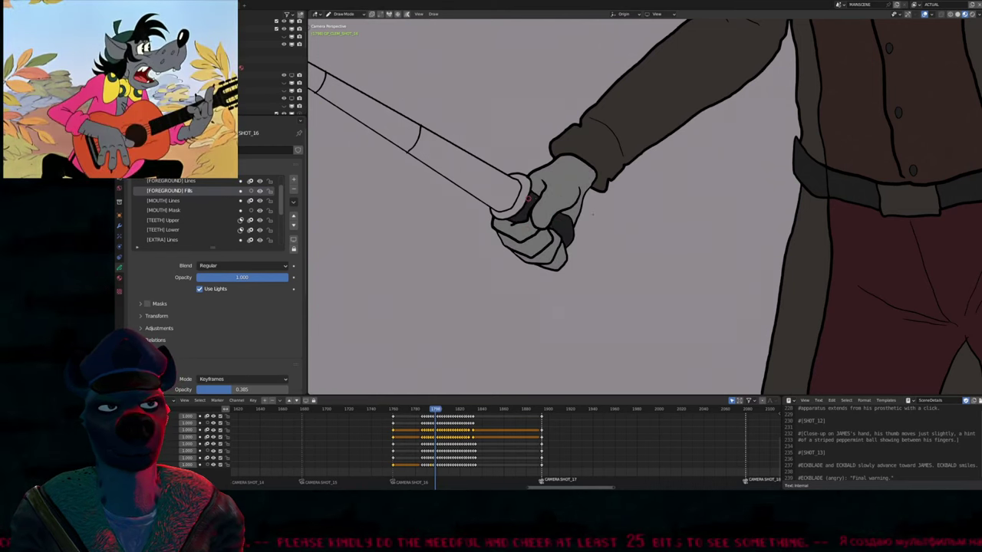
scroll(536, 207, down, 8)
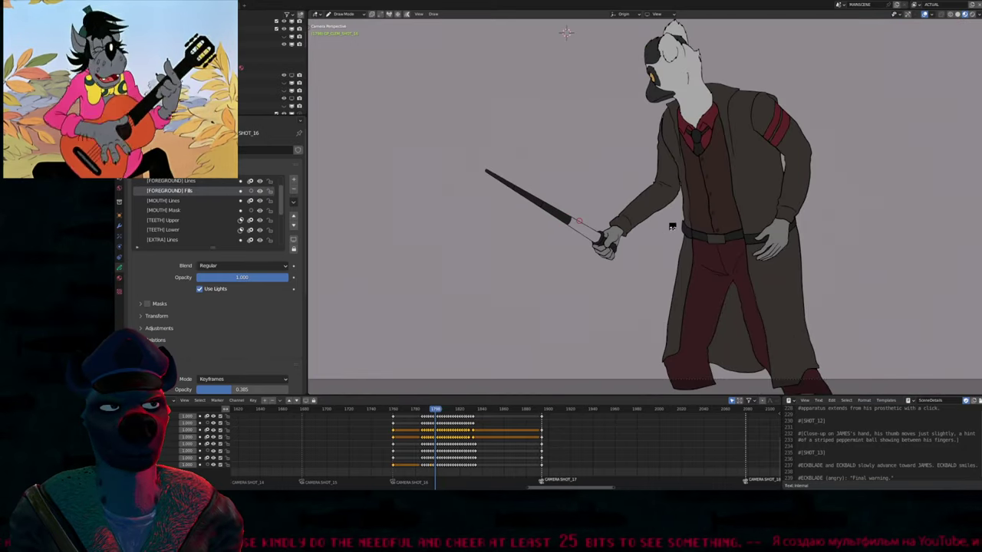
shift+middle_drag(672, 227, 576, 258)
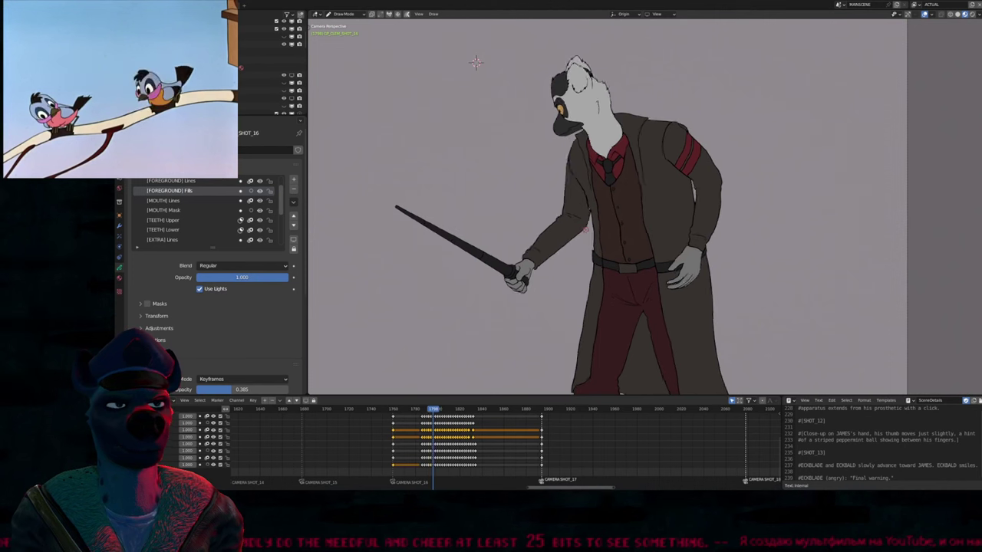
key(Down)
Tidy the FOREGROUND Lines strokes in Edit Mode, then move to the next drawing's fills
key(Tab)
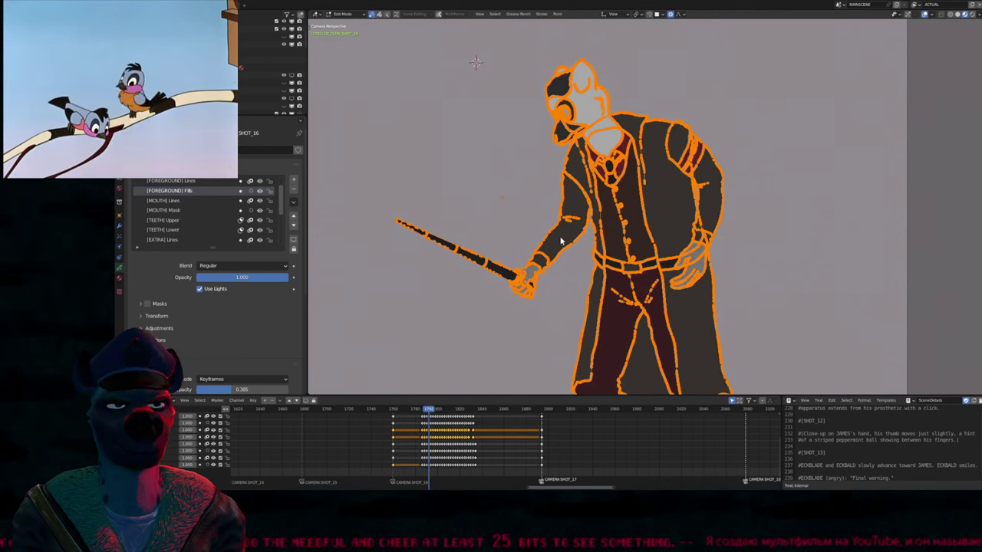
key(ctrl+alt+f)
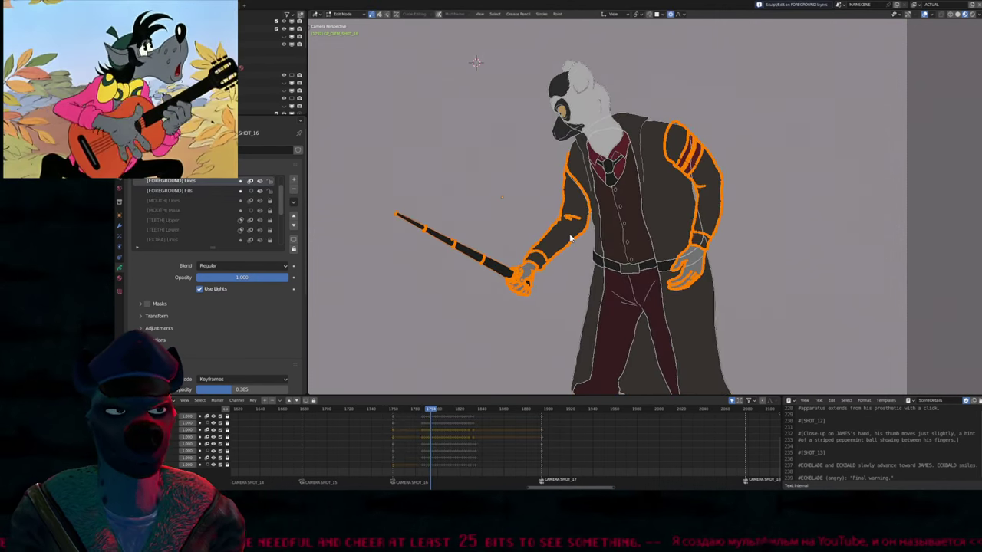
key(Up)
key(alt+a)
key(ctrl+z)
key(Up)
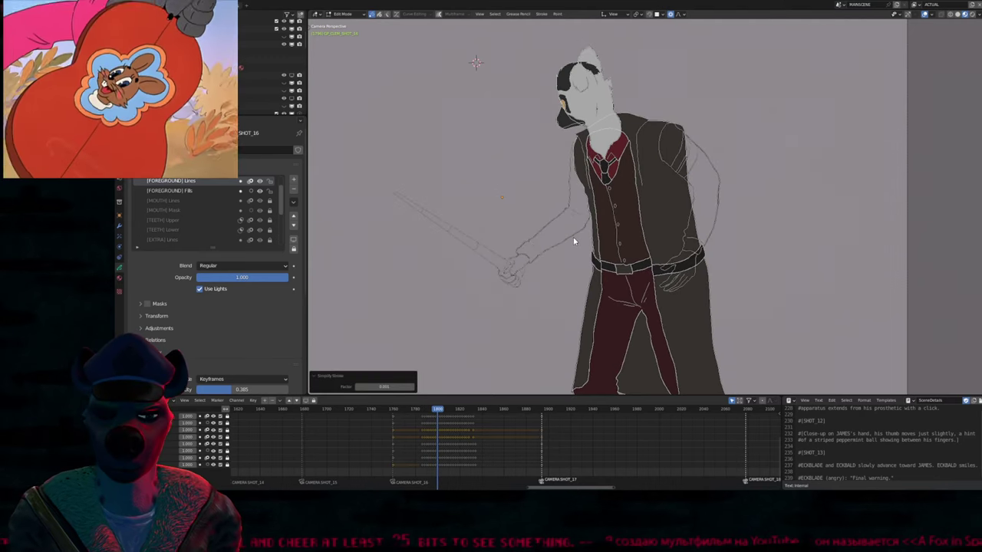
key(shift+alt+f)
Fill both arms with coat colour and the upper sleeve band red
click(568, 221)
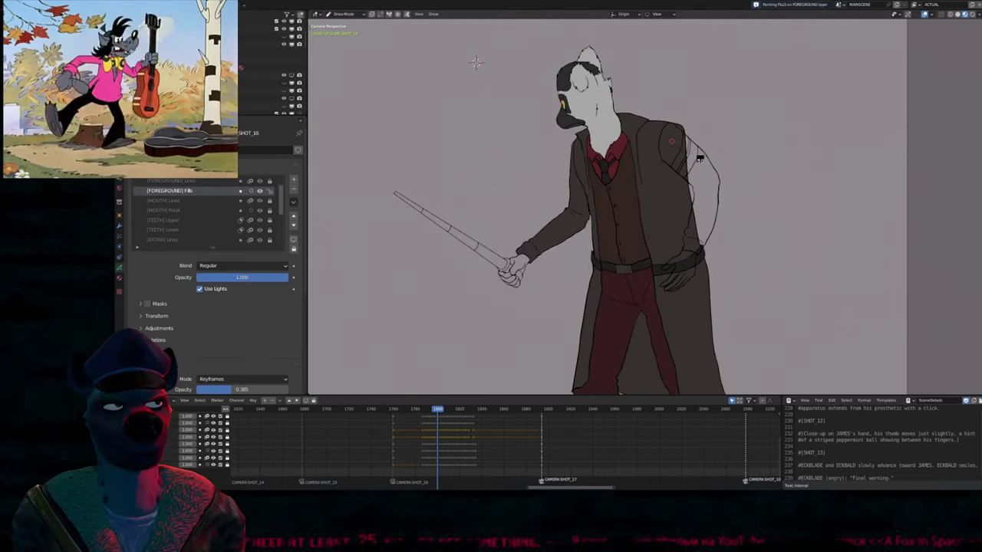
click(689, 152)
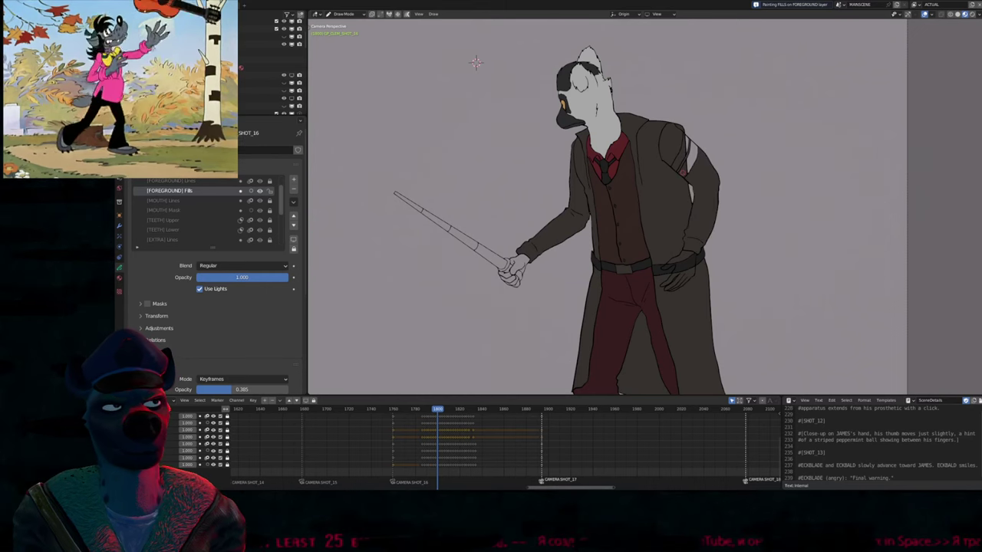
scroll(678, 174, up, 3)
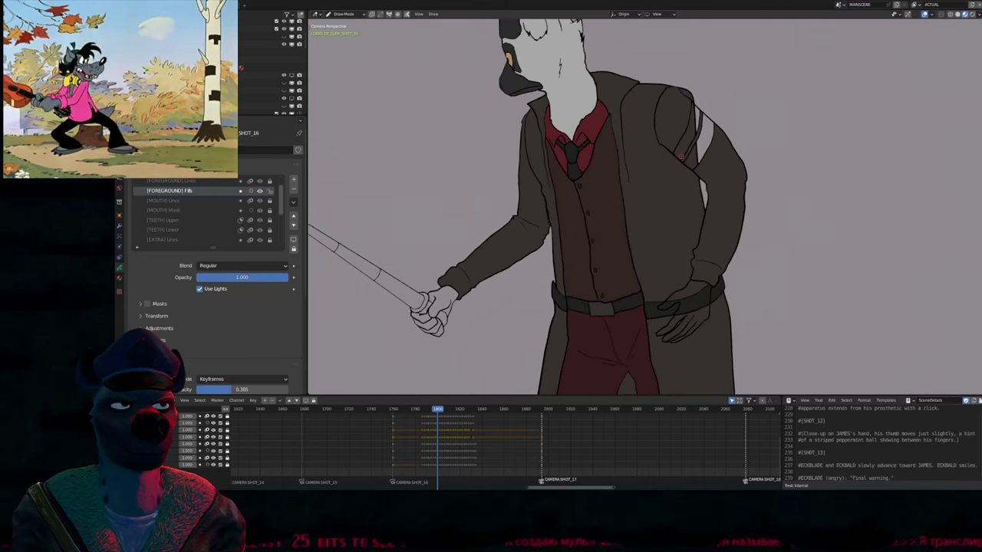
click(681, 155)
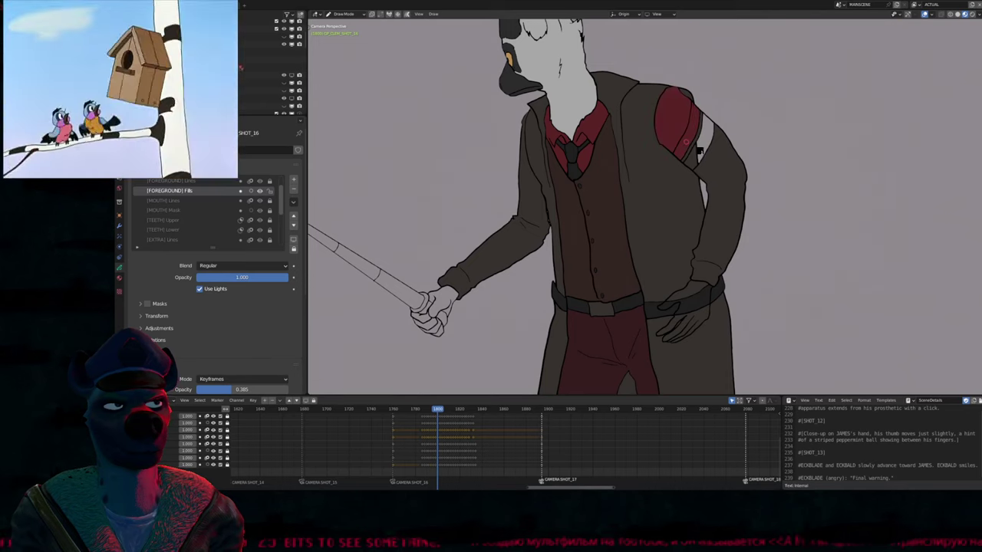
With the black fill material, fill the cane hand's grip and paint the cane solid black
scroll(510, 94, down, 4)
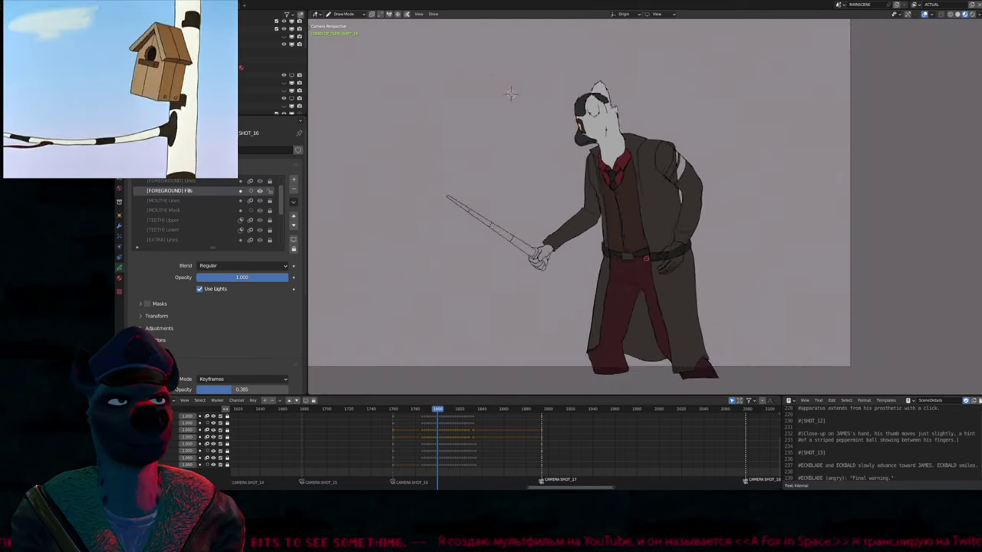
scroll(541, 119, down, 2)
scroll(533, 114, up, 1)
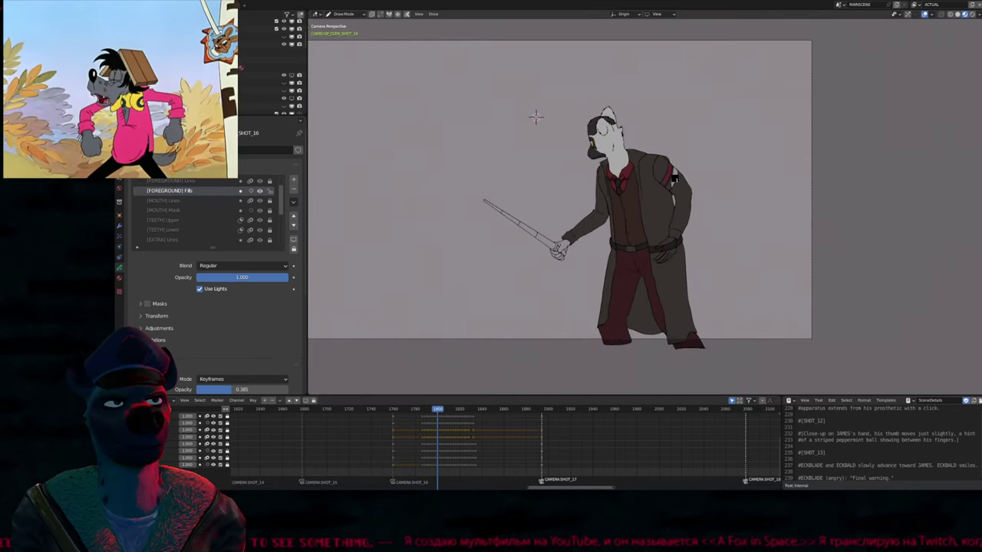
scroll(629, 234, up, 4)
key(u)
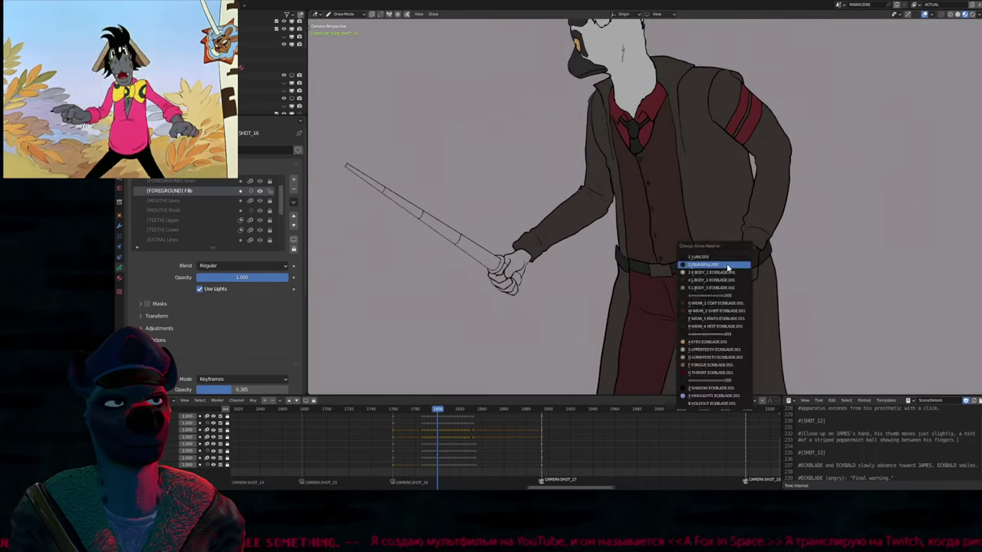
click(736, 266)
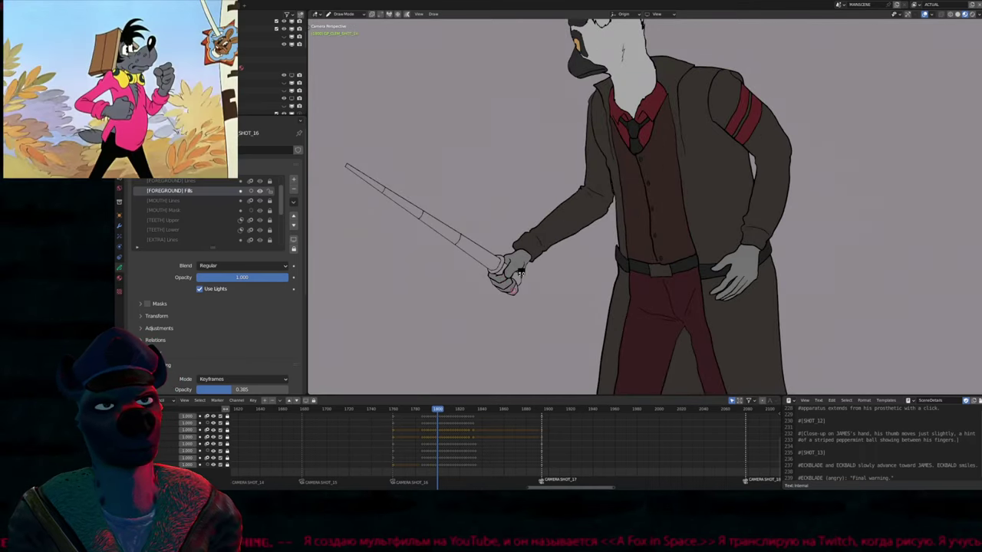
click(517, 276)
click(504, 266)
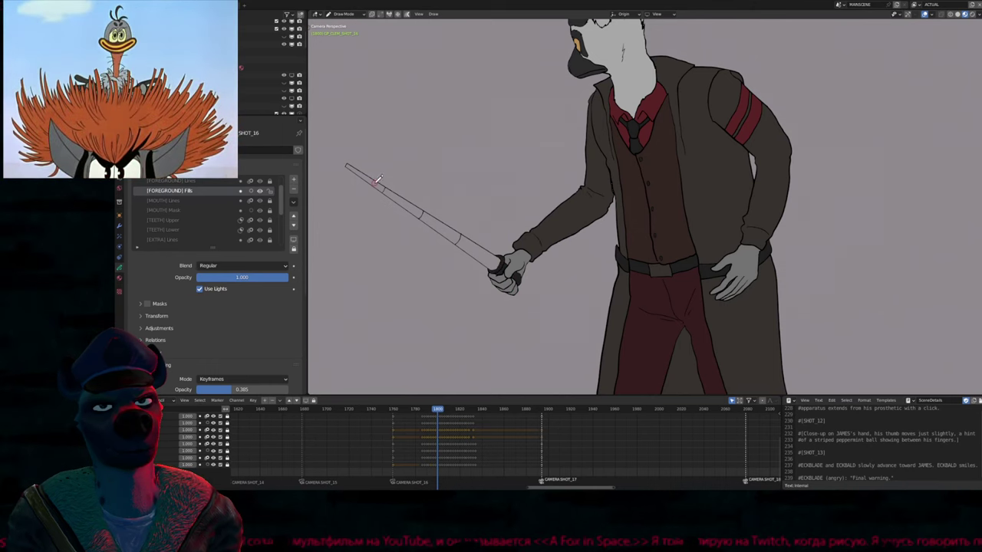
drag(373, 183, 467, 243)
scroll(499, 92, down, 4)
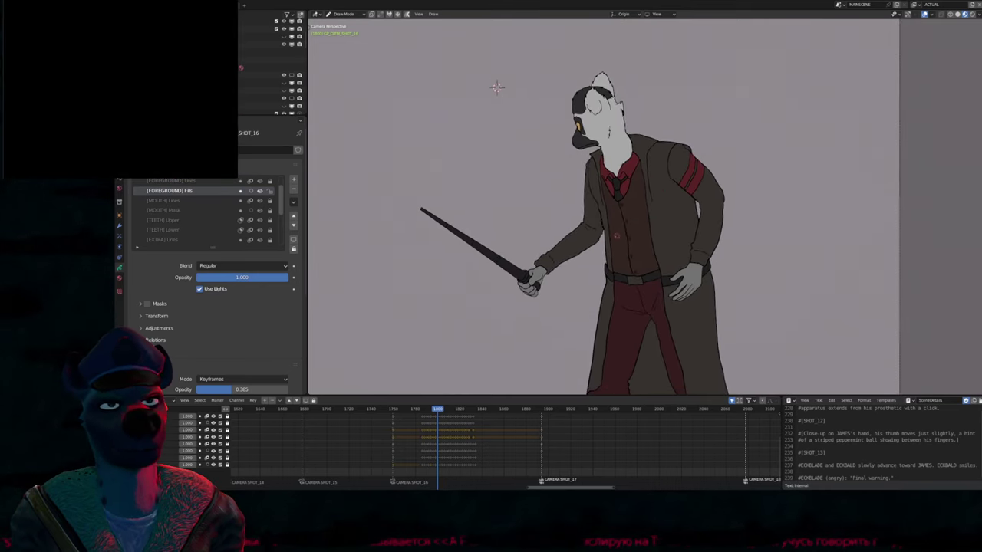
key(Tab)
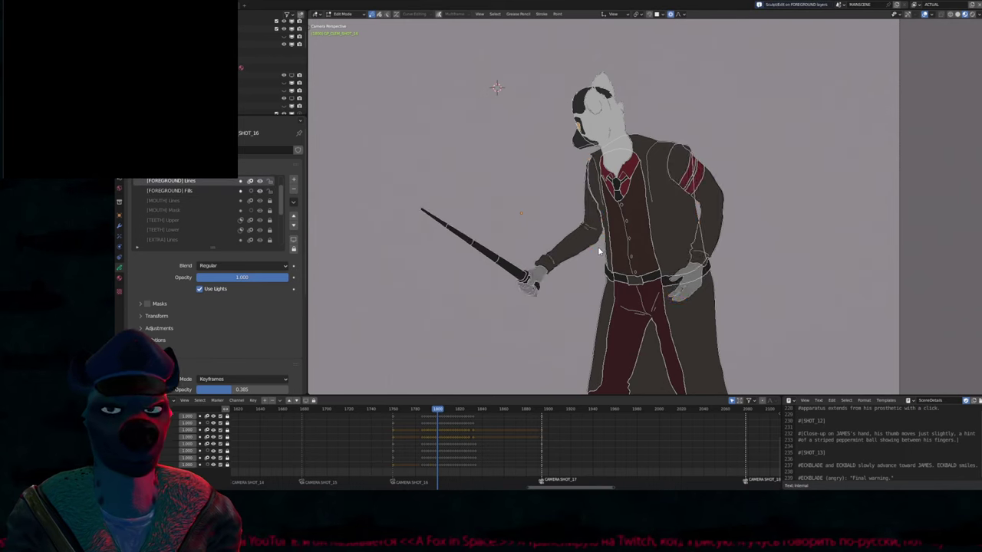
Select the arm, hand and cane outline strokes and simplify them
click(600, 250)
key(ctrl+shift+s)
key(Tab)
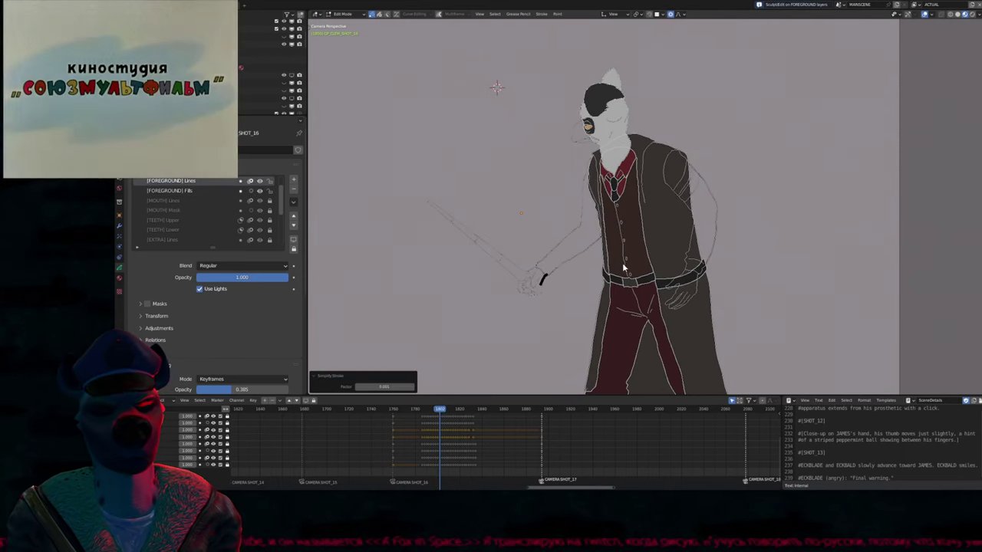
Fill the coat sleeve and the gap behind the arm dark brown with WEAR_1 COAT
key(u)
click(614, 286)
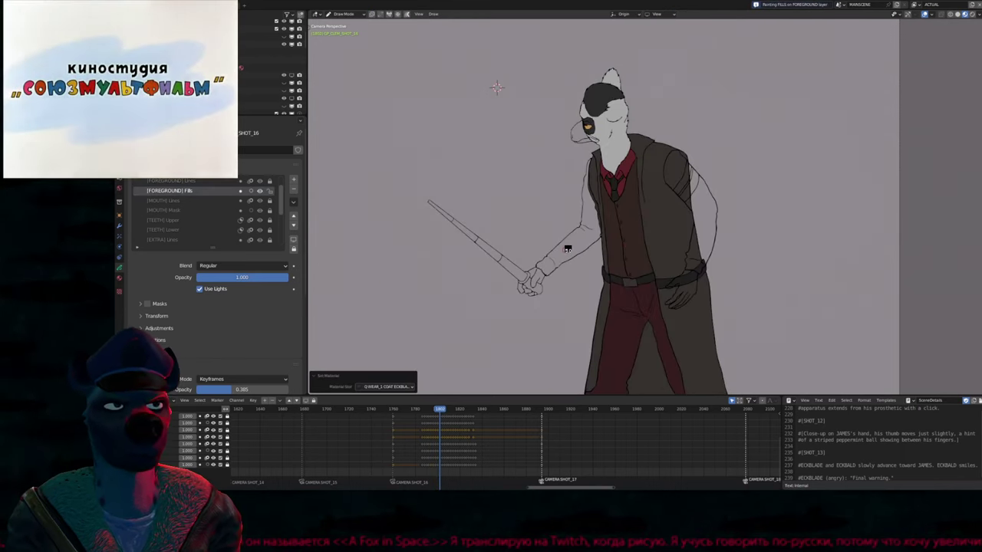
click(566, 249)
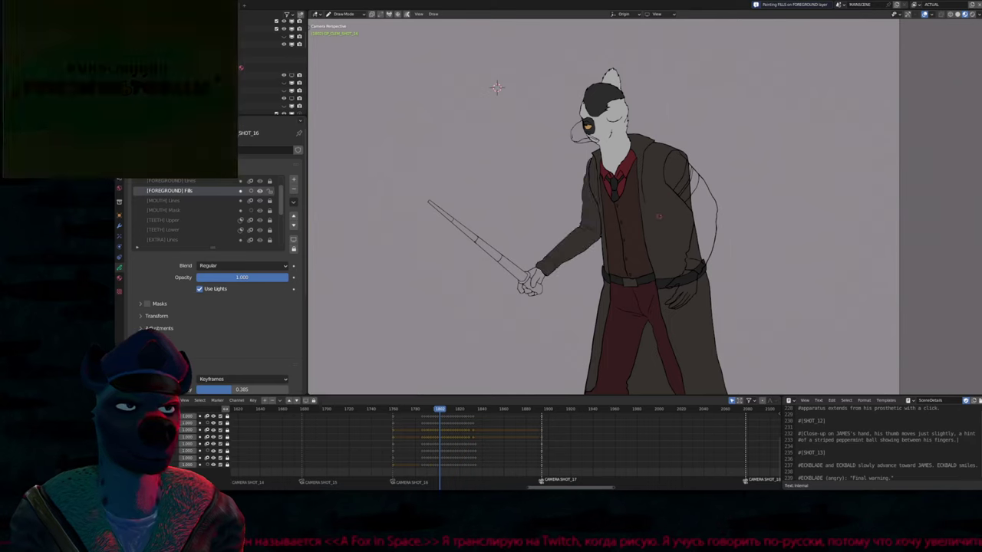
click(699, 190)
scroll(700, 190, up, 3)
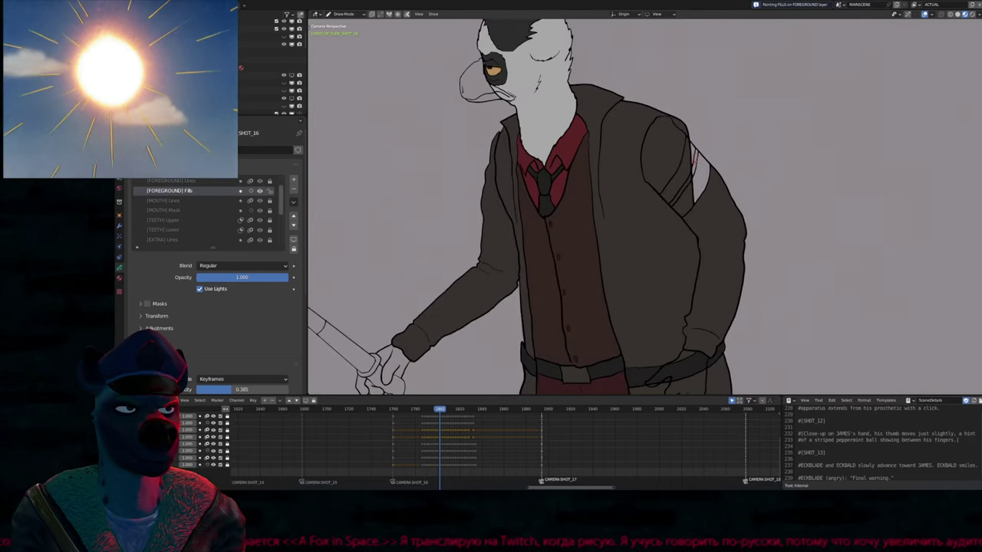
Fill the armband stripe red with WEAR_2 SHIRT, undoing a stray hand fill
key(u)
click(700, 173)
click(683, 172)
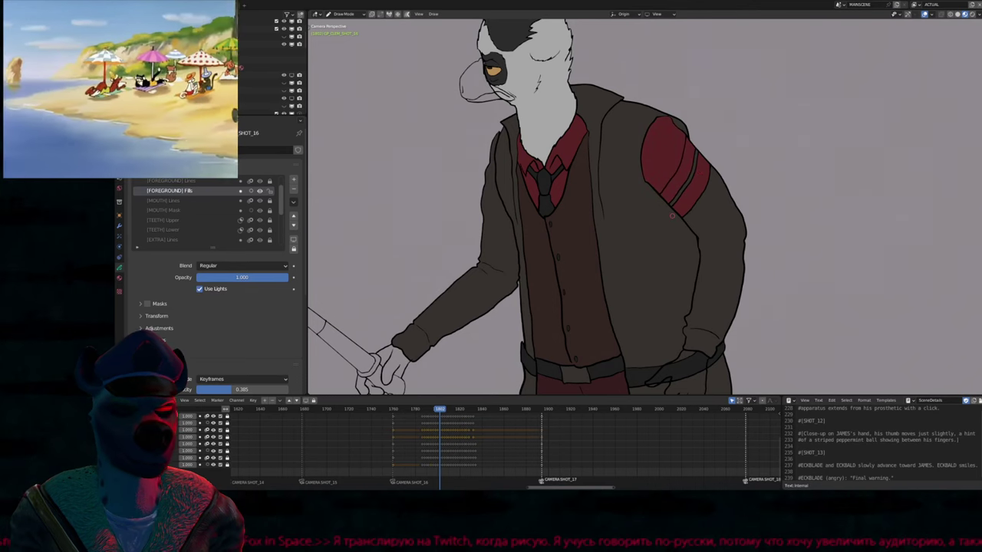
scroll(672, 216, down, 3)
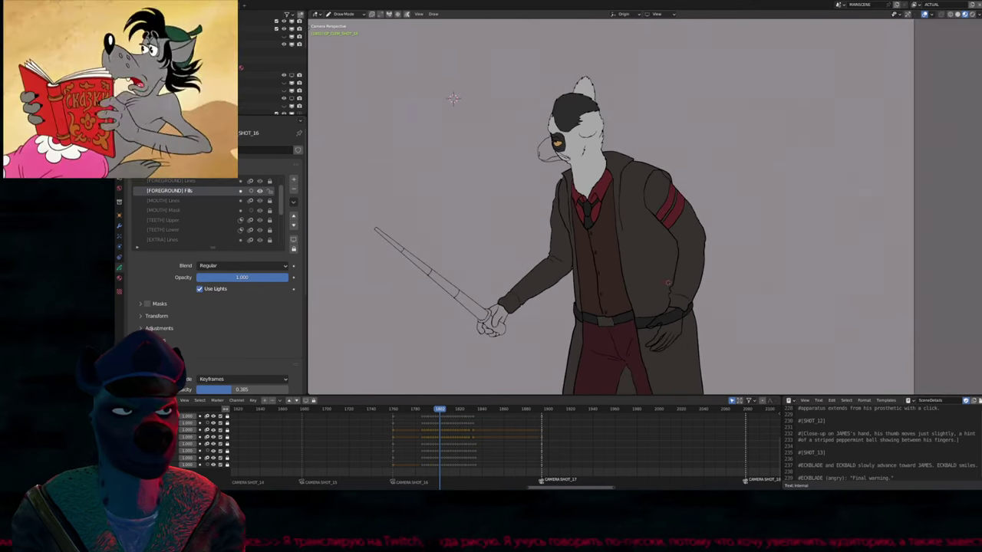
click(673, 322)
key(ctrl+z)
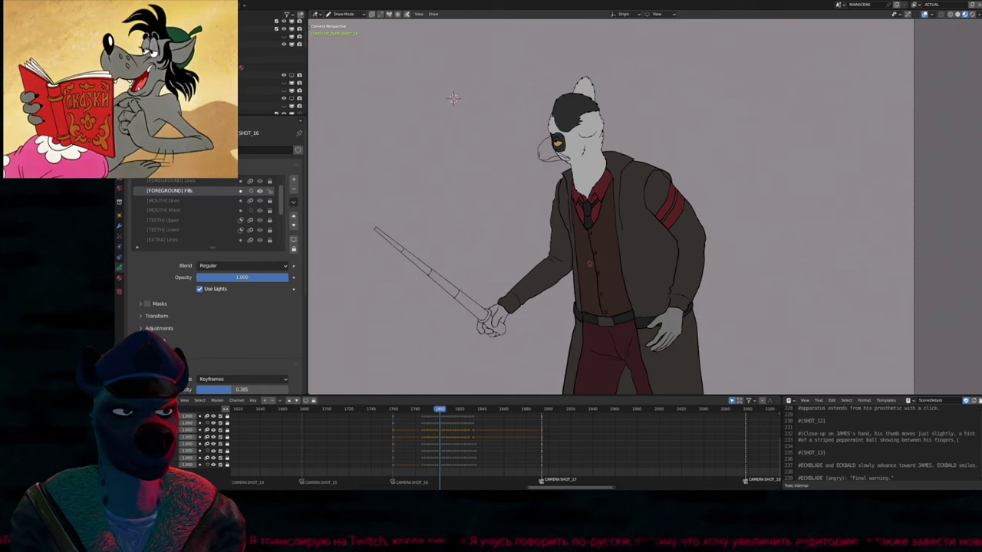
scroll(591, 264, up, 4)
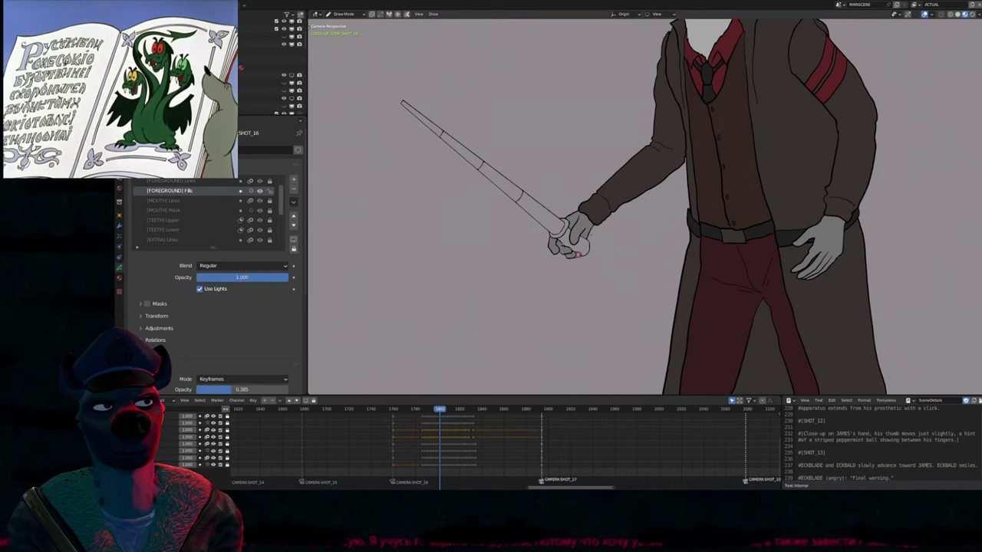
Fill the hand grip and every cane segment to the tip with BLACKFILL
click(581, 252)
click(563, 227)
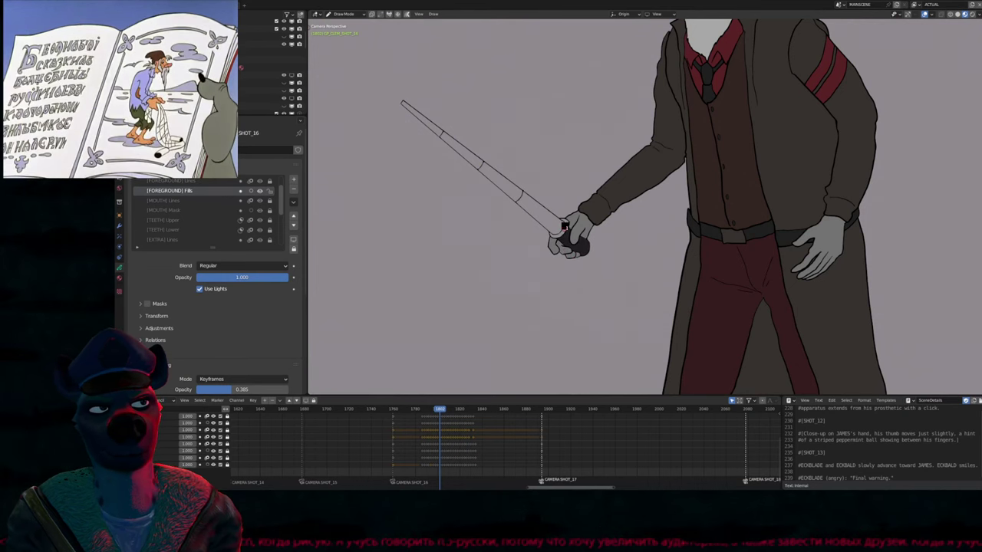
click(537, 212)
click(498, 181)
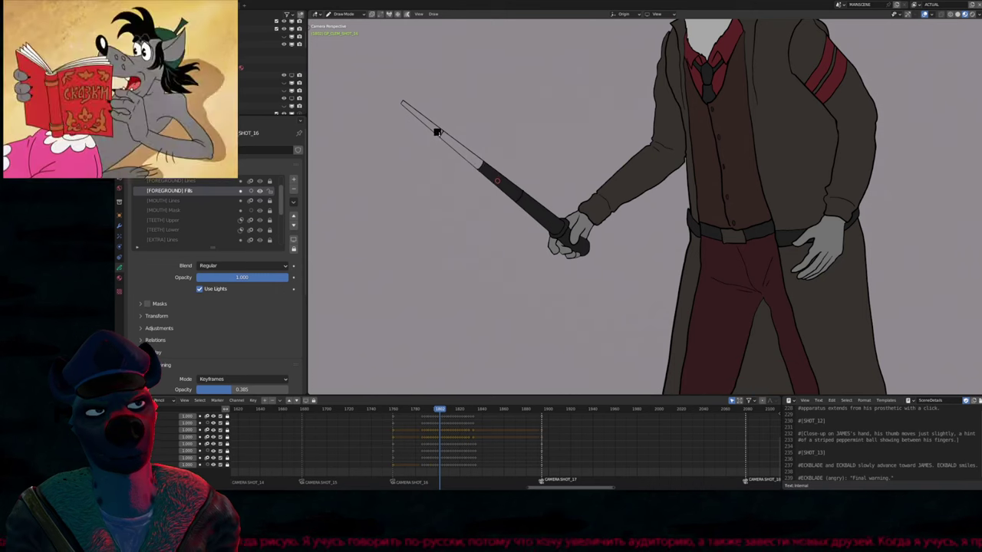
click(460, 151)
click(421, 119)
scroll(493, 227, down, 5)
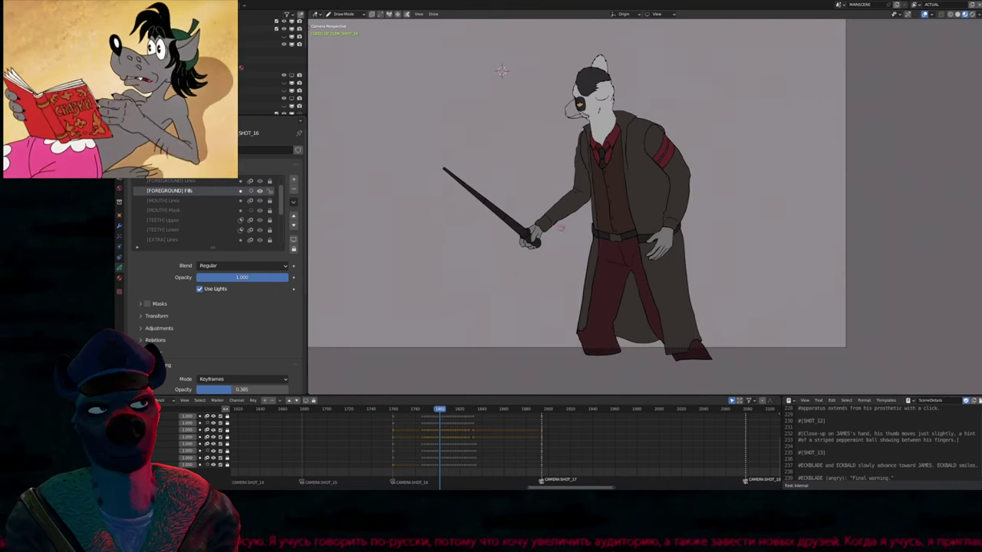
mouse_move(492, 119)
shift+middle_down()
mouse_move(495, 163)
mouse_move(499, 42)
shift+middle_up()
scroll(496, 164, up, 3)
key(Left)
key(Left)
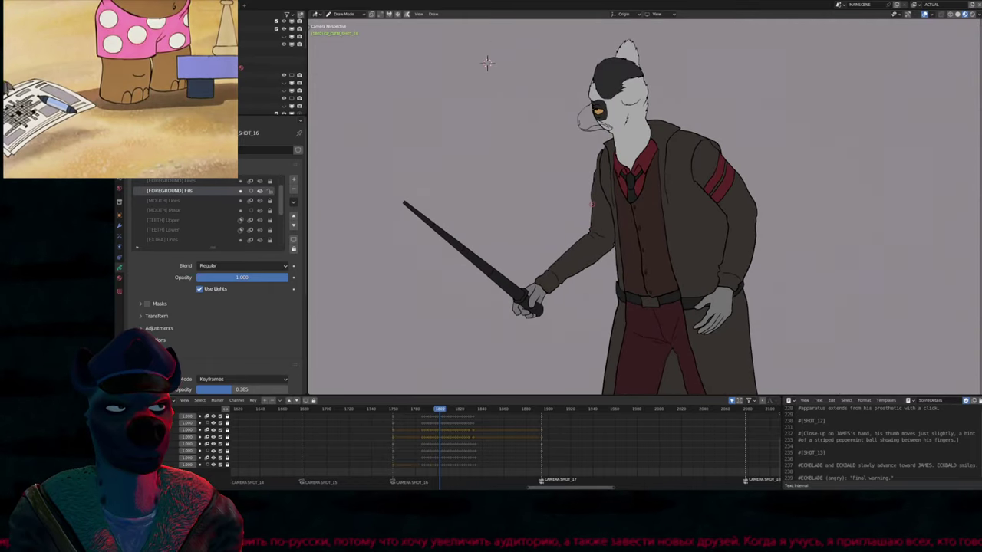
Flip between neighbouring frames to compare poses, then select all line strokes in Edit Mode
key(Right)
key(Right)
key(Right)
key(Right)
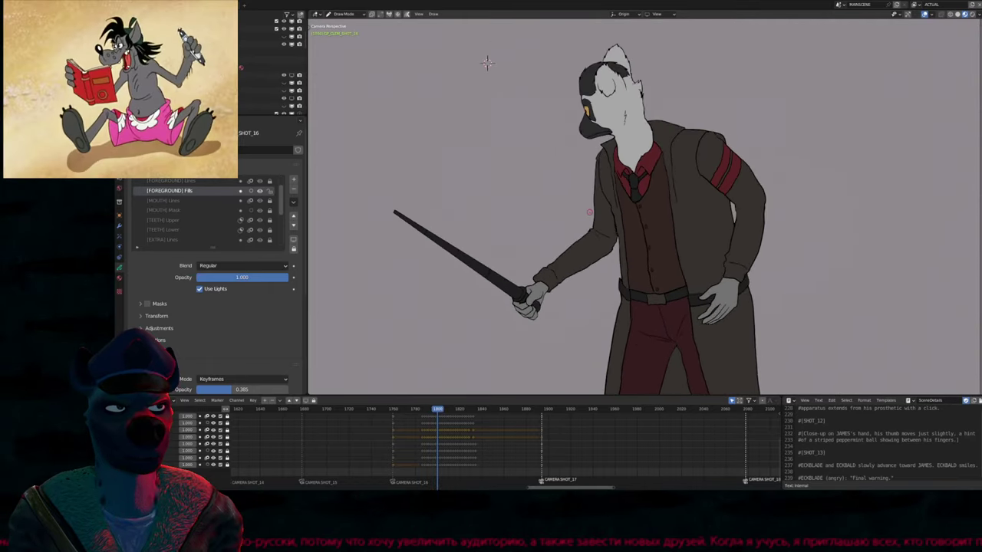
key(Left)
key(Left)
key(Right)
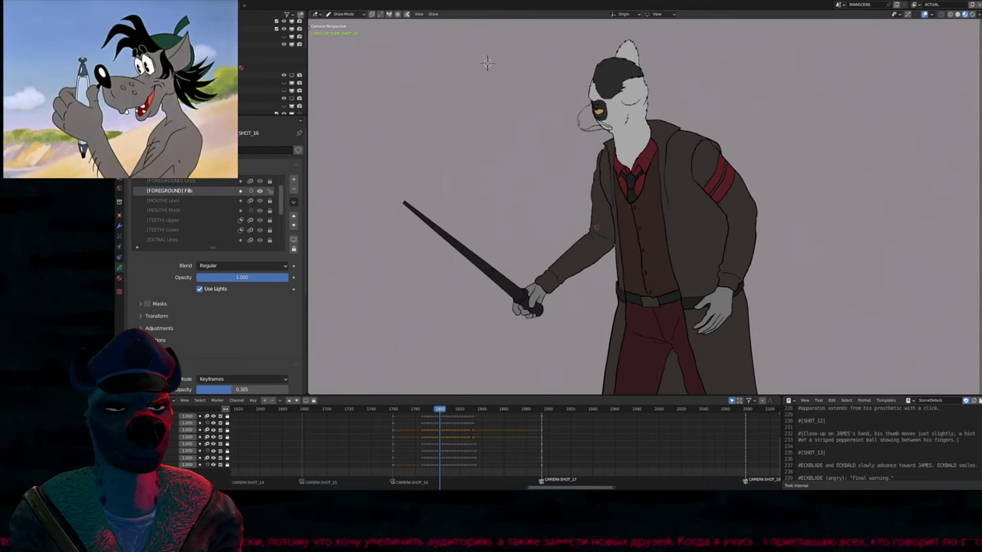
key(Right)
key(Left)
key(Tab)
key(a)
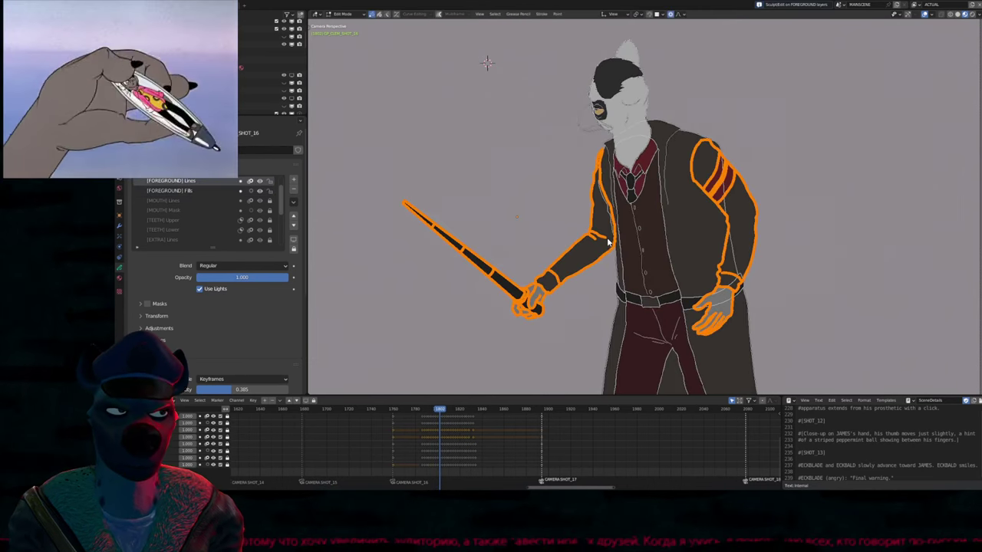
key(shift+s)
Advance to the next keyframe, compare poses, and return to Draw Mode on it
key(Right)
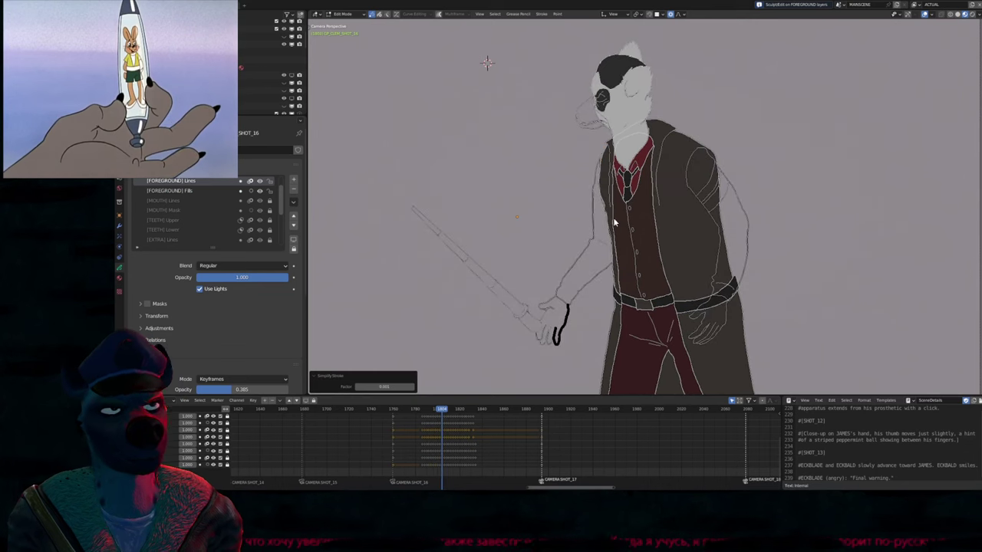
key(Right)
key(Right)
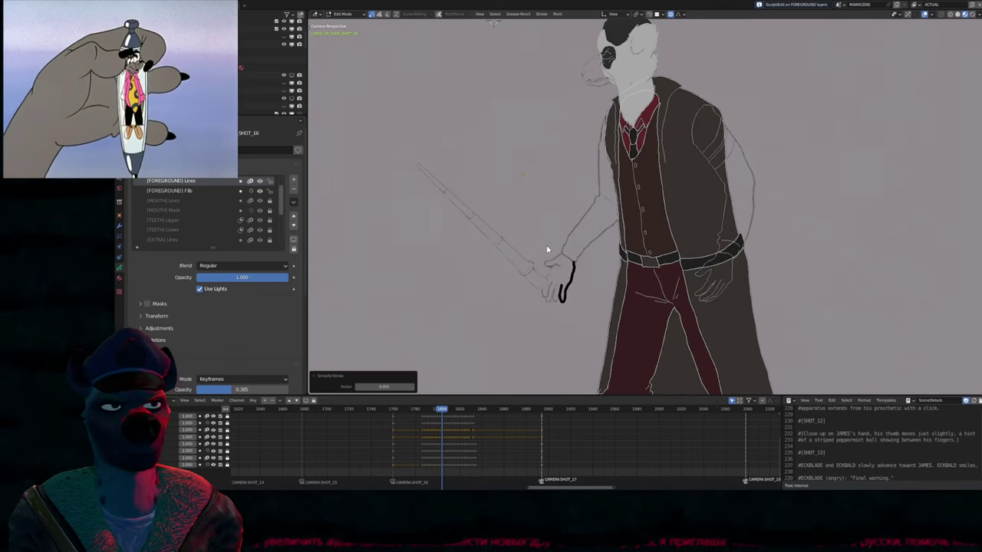
key(Left)
key(Right)
key(Left)
key(Right)
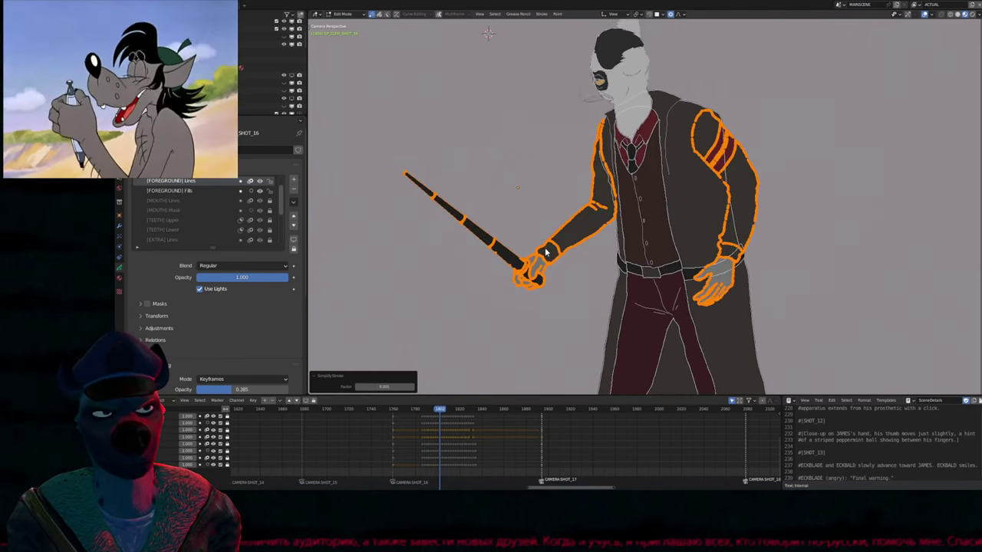
key(Left)
key(Tab)
Fill the cane black with the BLACKFILL material, from the top down to the hand
key(u)
click(546, 253)
drag(414, 181, 526, 280)
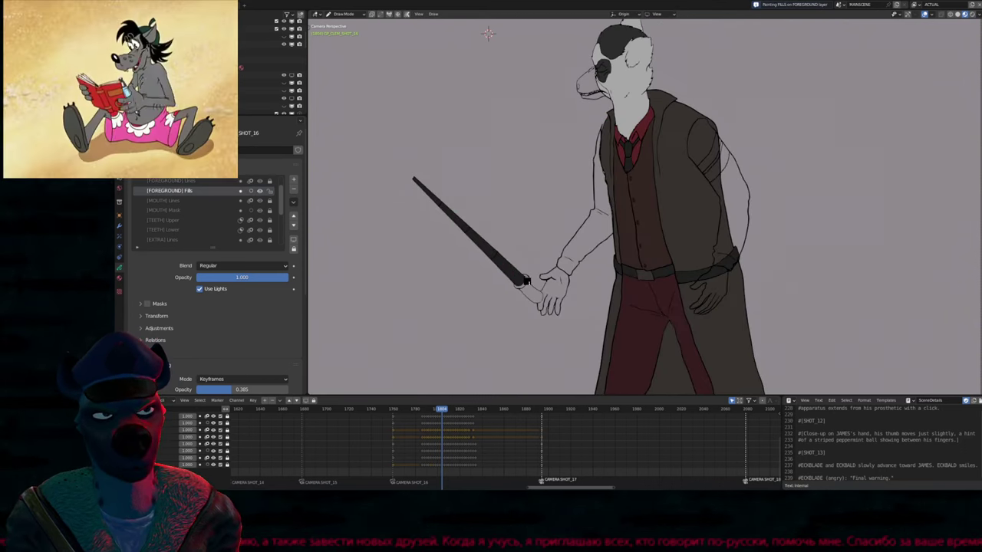
key(u)
click(562, 282)
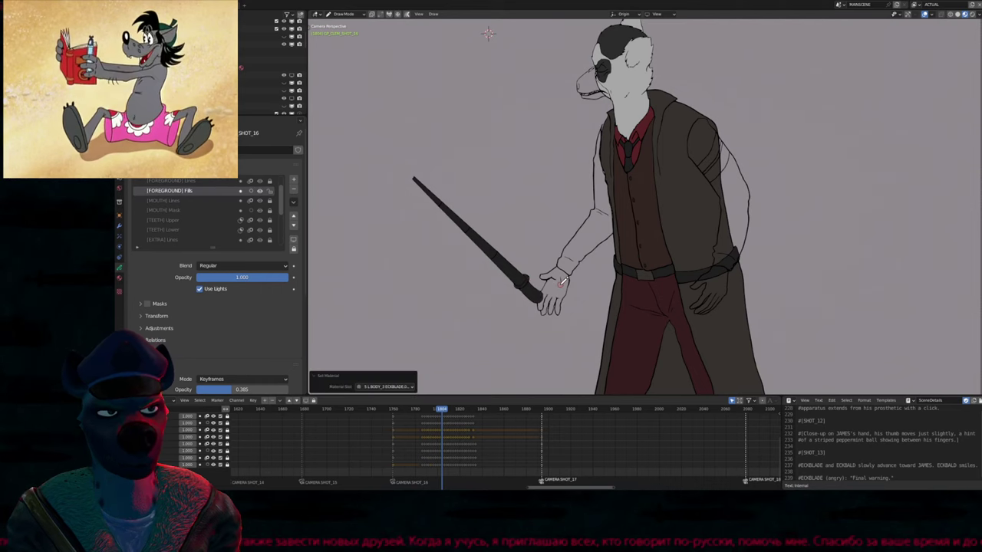
Fill both sleeves with WEAR_1 COAT and the armband stripe red with WEAR_2 SHIRT
key(u)
click(596, 230)
click(595, 230)
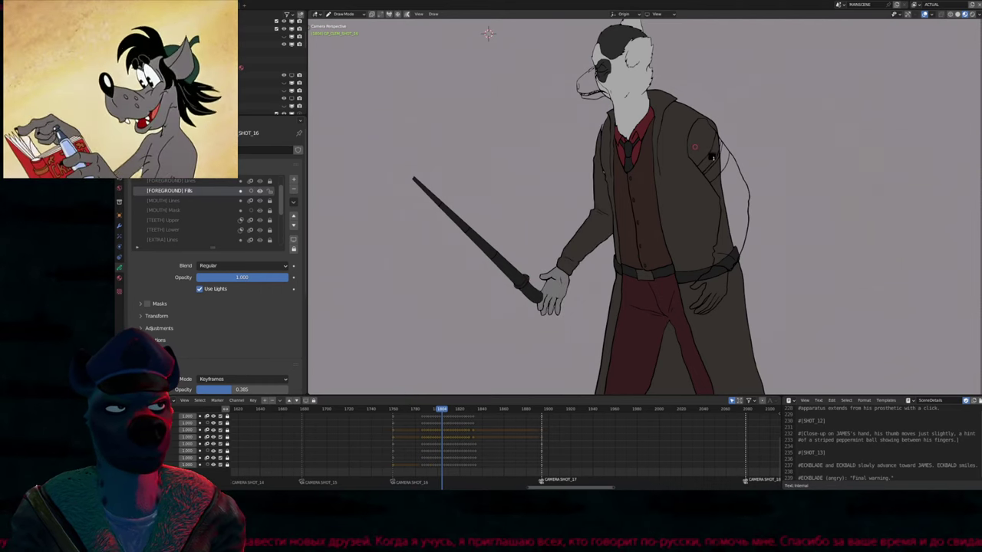
key(u)
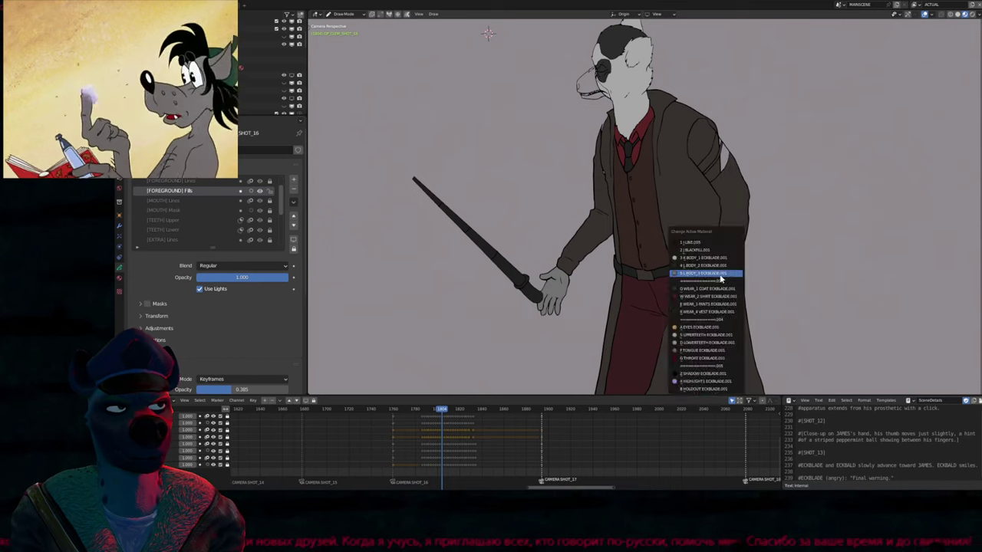
click(721, 271)
key(u)
click(718, 159)
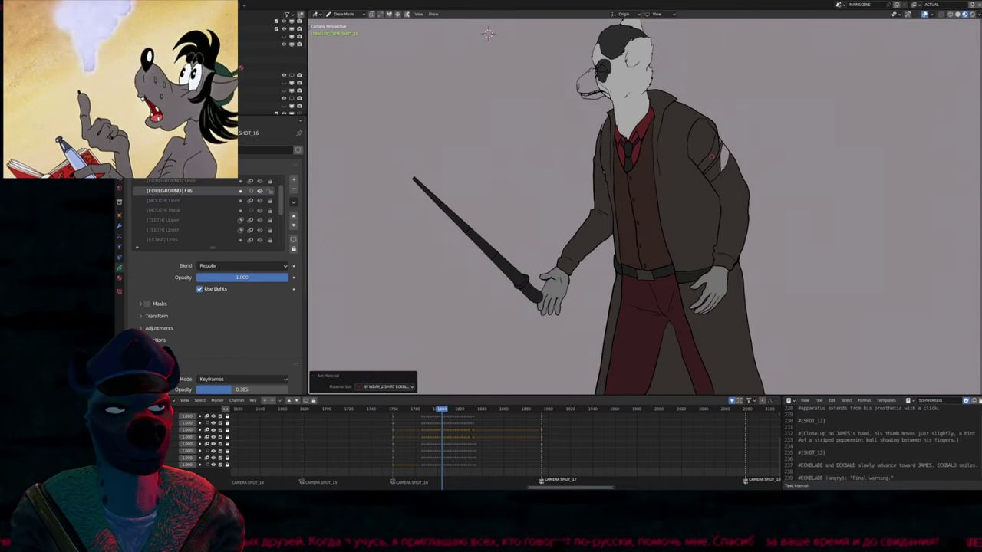
click(722, 168)
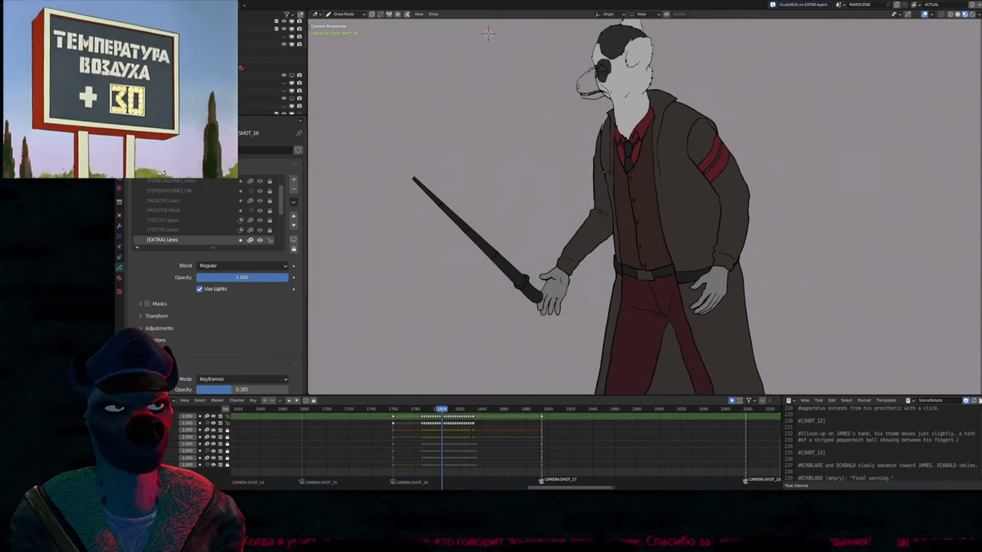
click(170, 181)
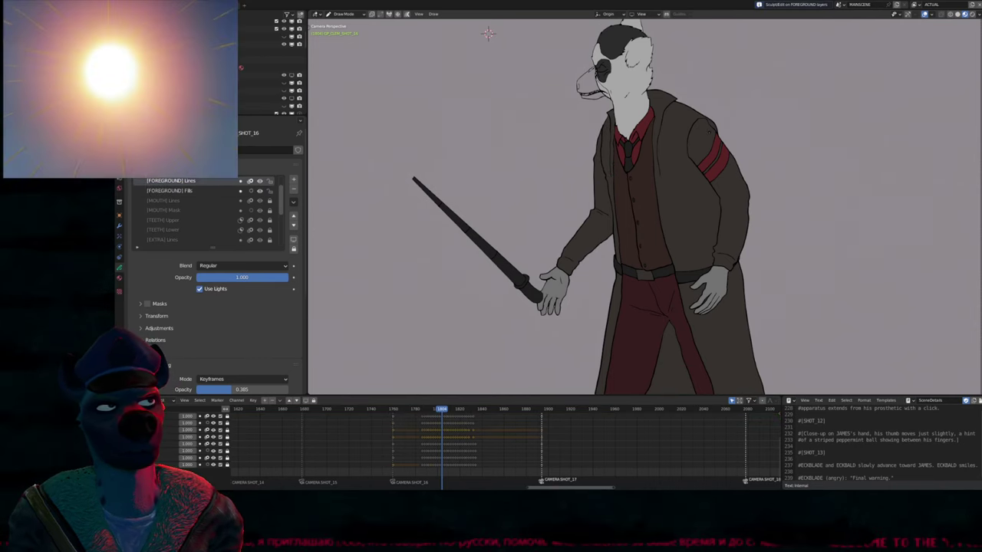
click(192, 458)
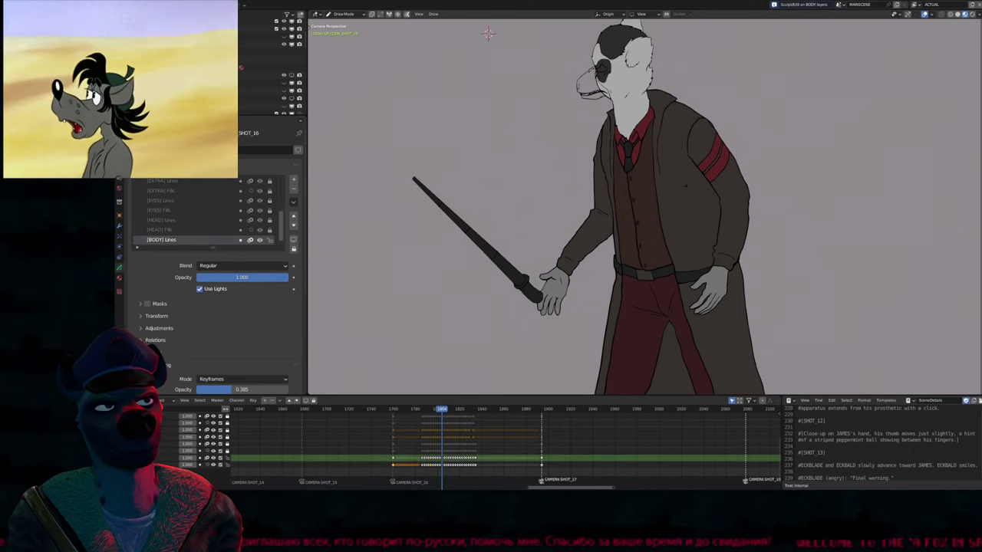
Undo the recent stroke changes and paint the cane black with BLACKFILL
key(ctrl+z)
key(ctrl+z)
key(ctrl+shift+z)
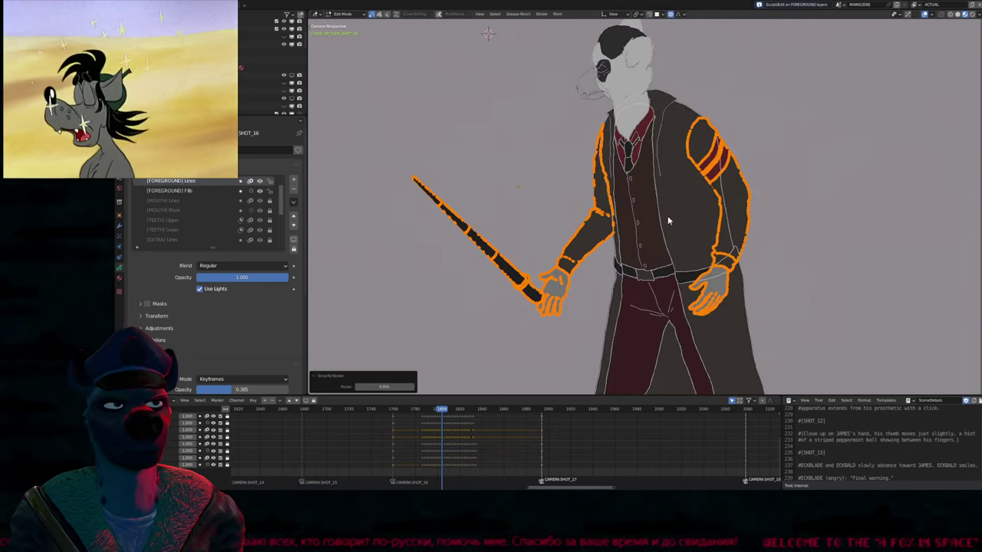
key(ctrl+z)
key(u)
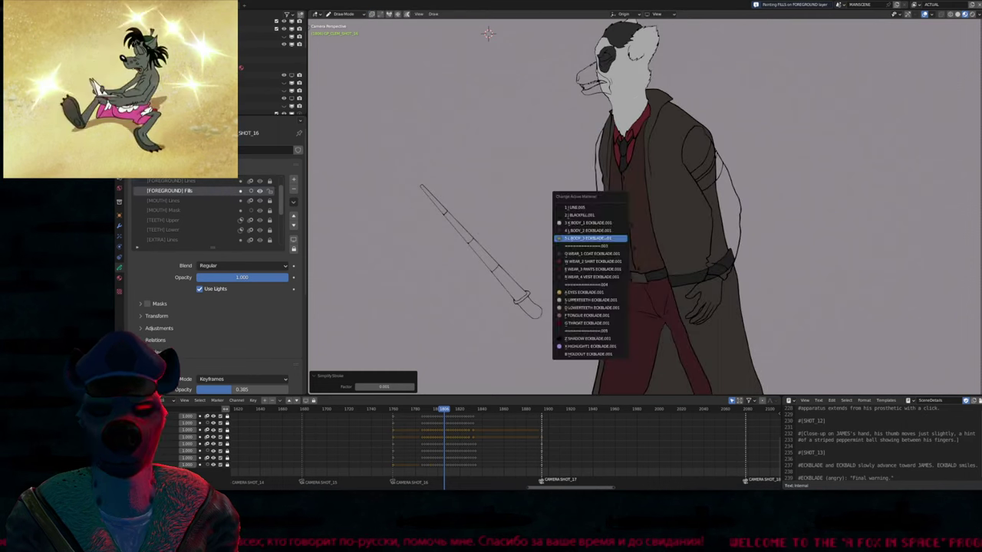
click(591, 237)
drag(443, 209, 527, 295)
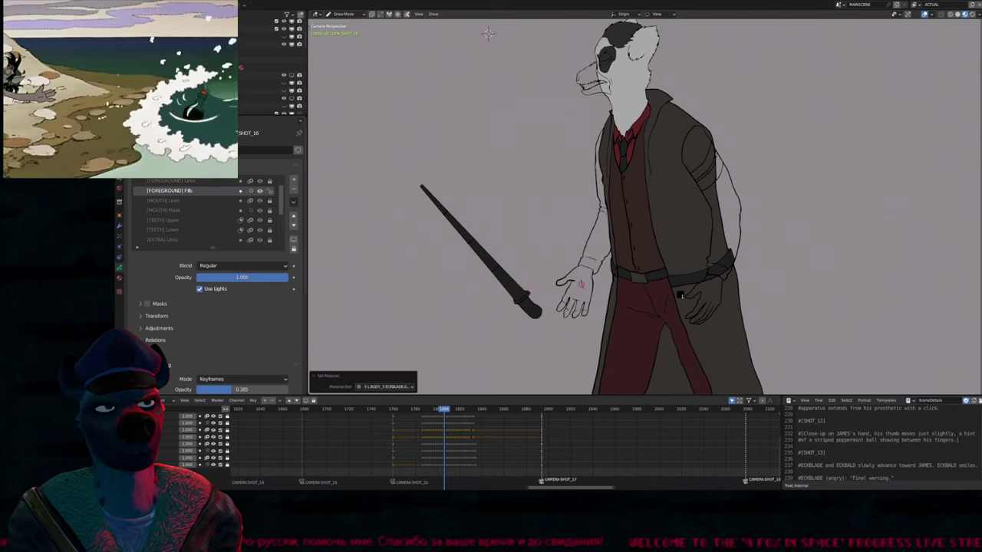
Fill both hands grey, both coat sleeves dark brown and the armband red
click(571, 292)
click(709, 290)
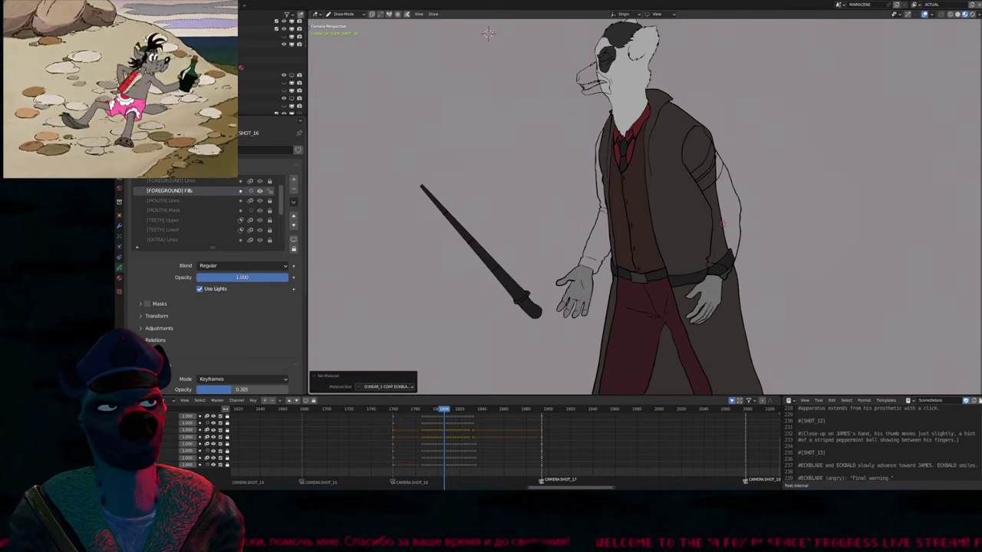
click(721, 222)
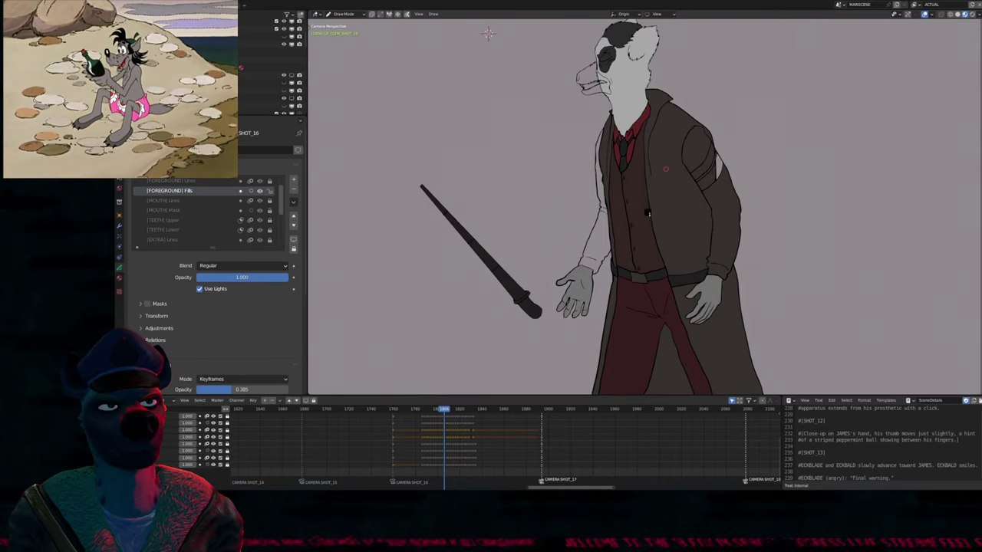
click(595, 203)
click(712, 170)
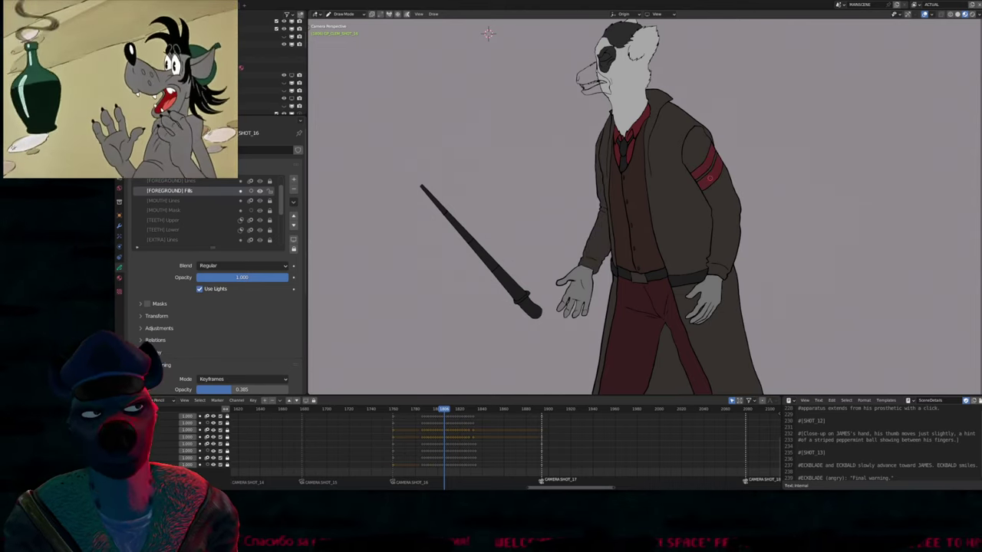
scroll(645, 207, up, 5)
scroll(644, 208, down, 6)
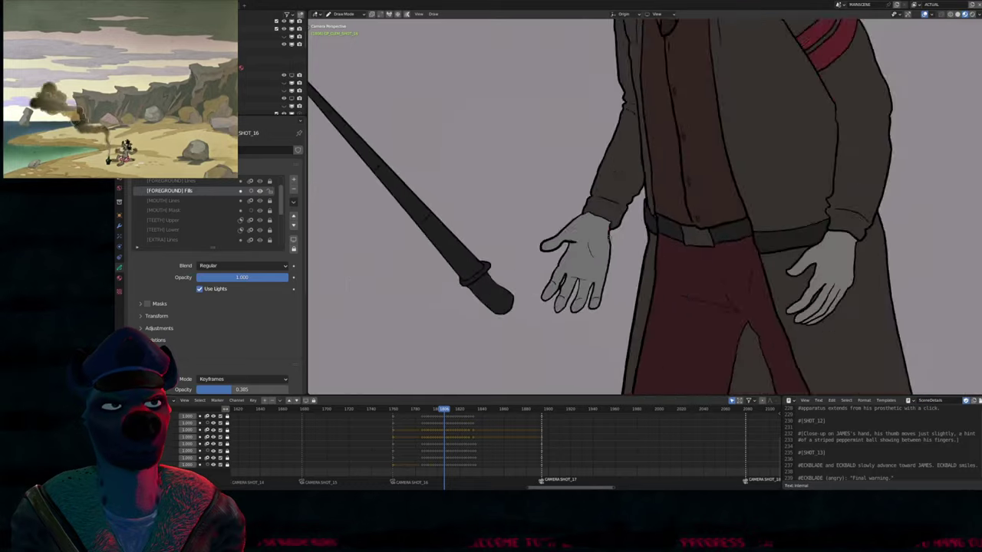
Save the blend file with Ctrl+S and advance to the next lemur drawing
click(171, 180)
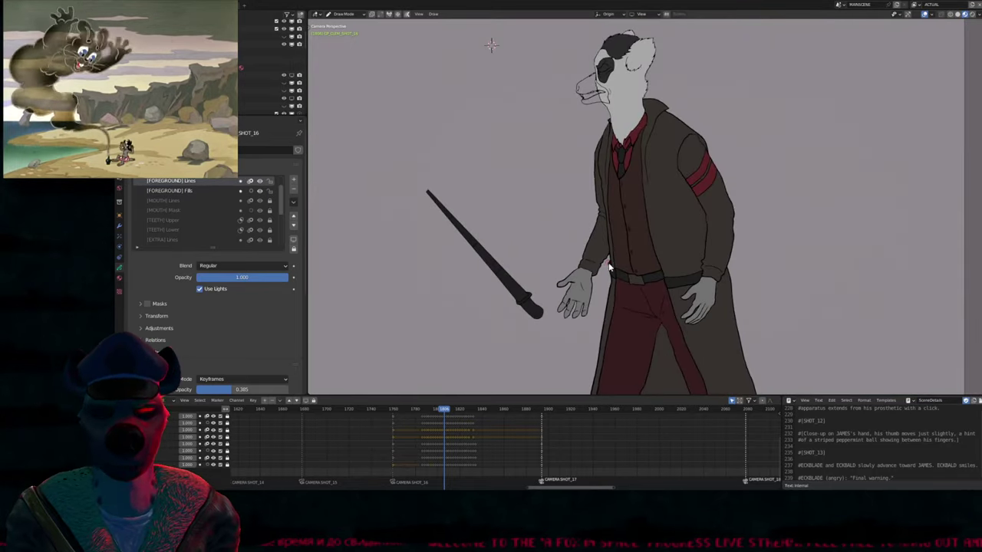
key(Tab)
key(ctrl+s)
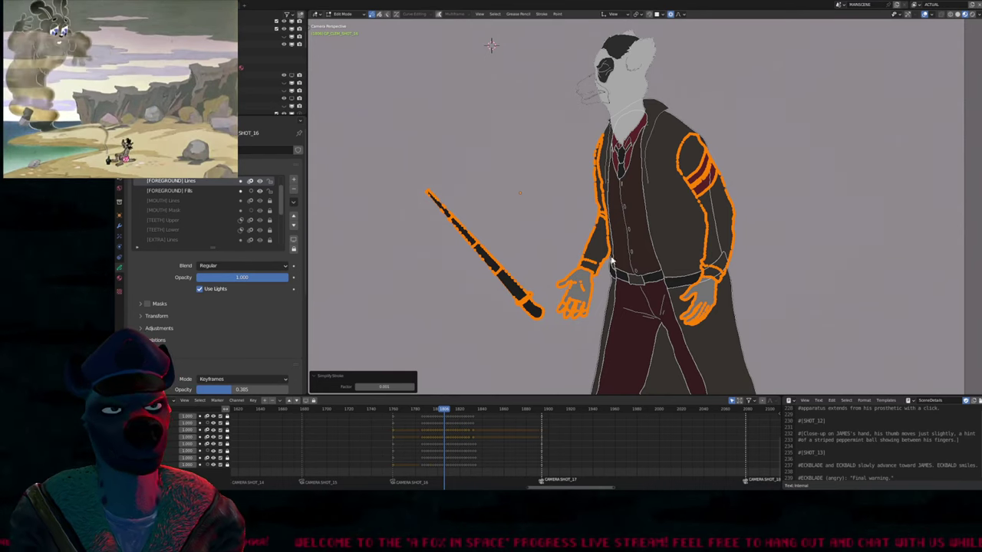
key(Right)
key(Right)
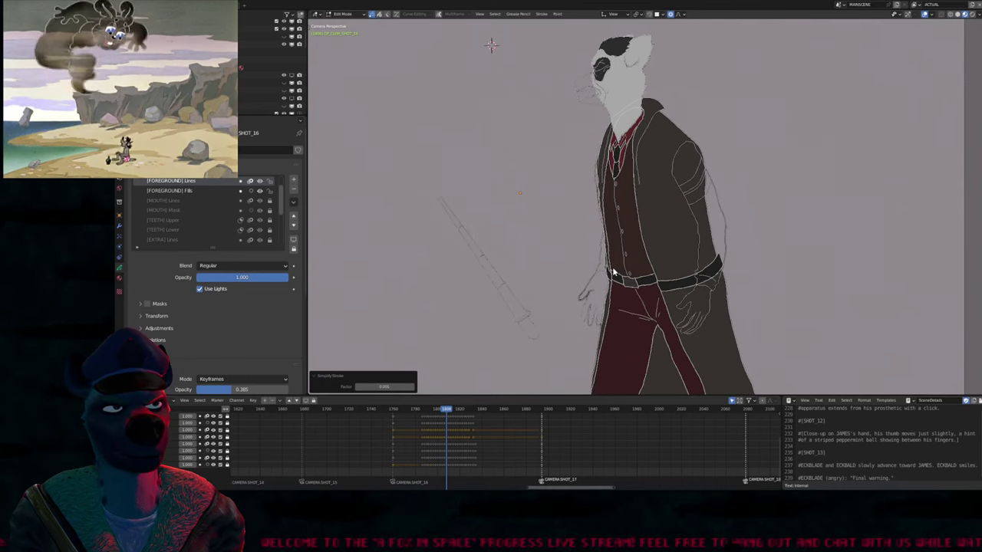
key(n)
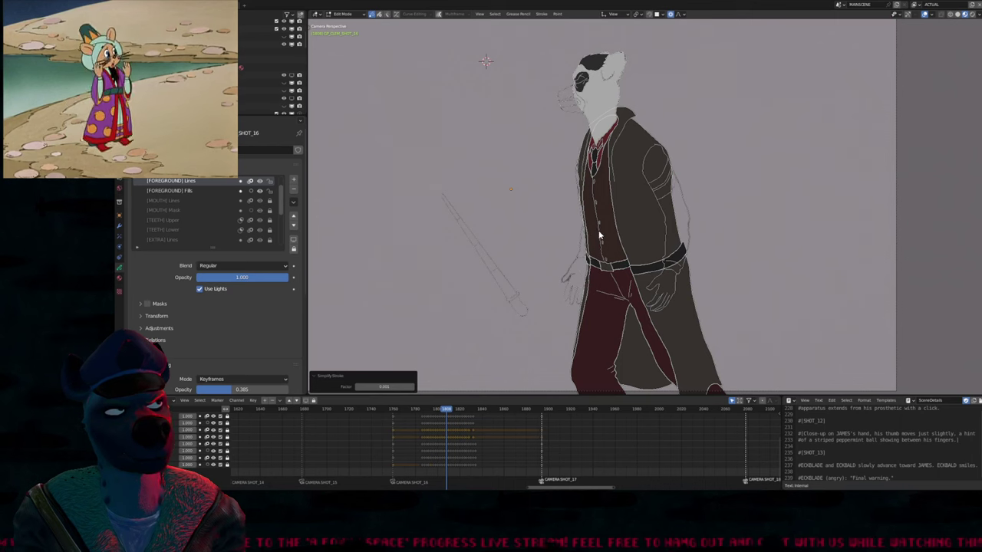
Fill the sleeve and coat edge strips with COAT, the armband red, and the right hand light grey with BODY_3
key(Tab)
key(u)
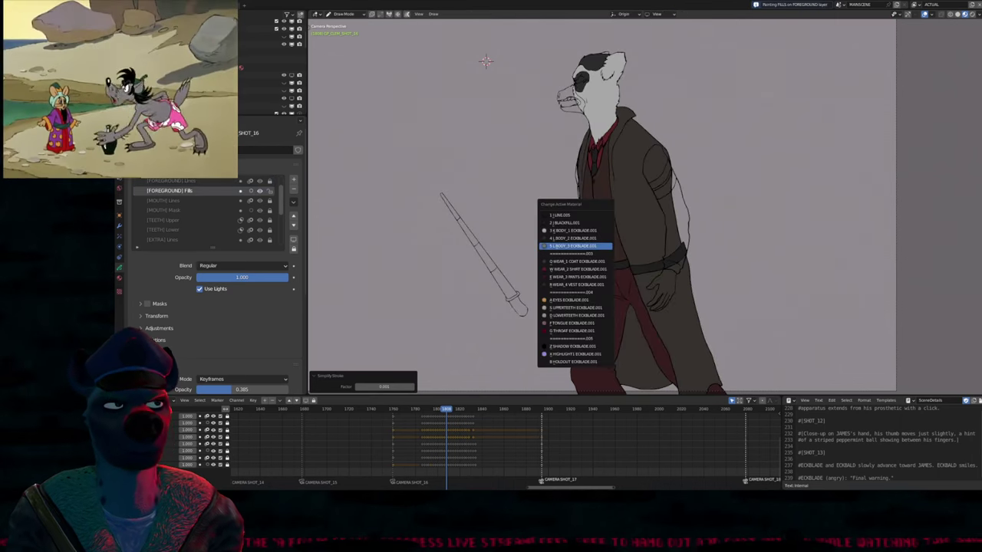
key(q)
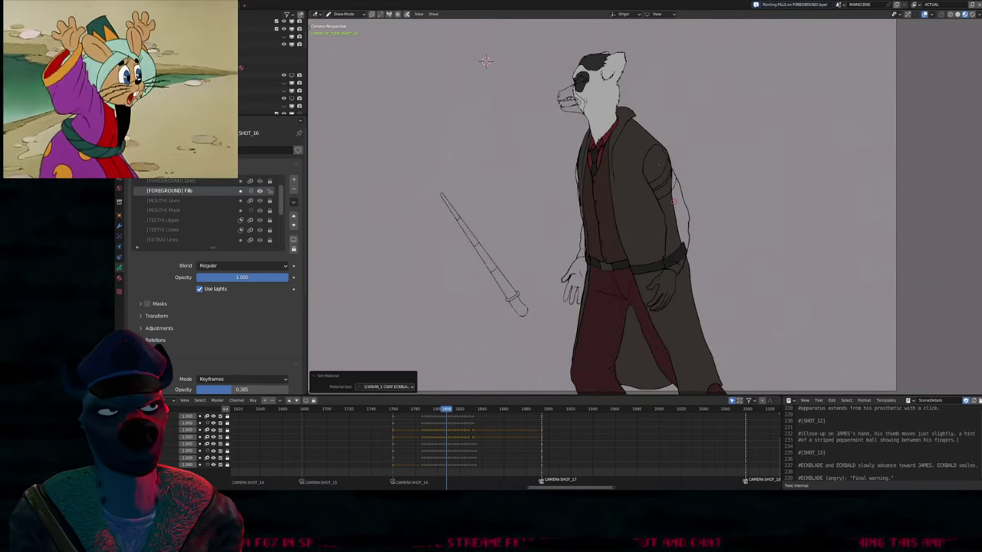
click(669, 191)
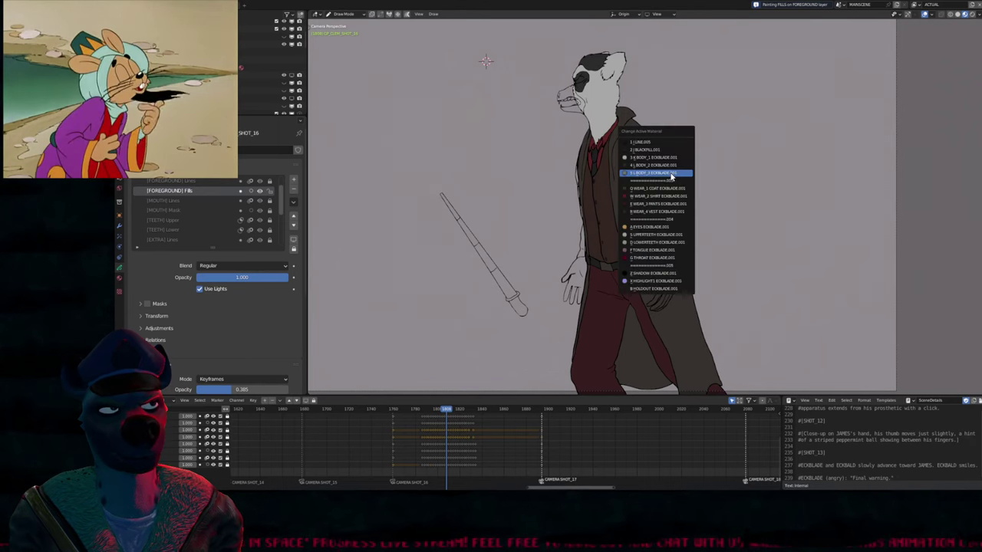
click(667, 179)
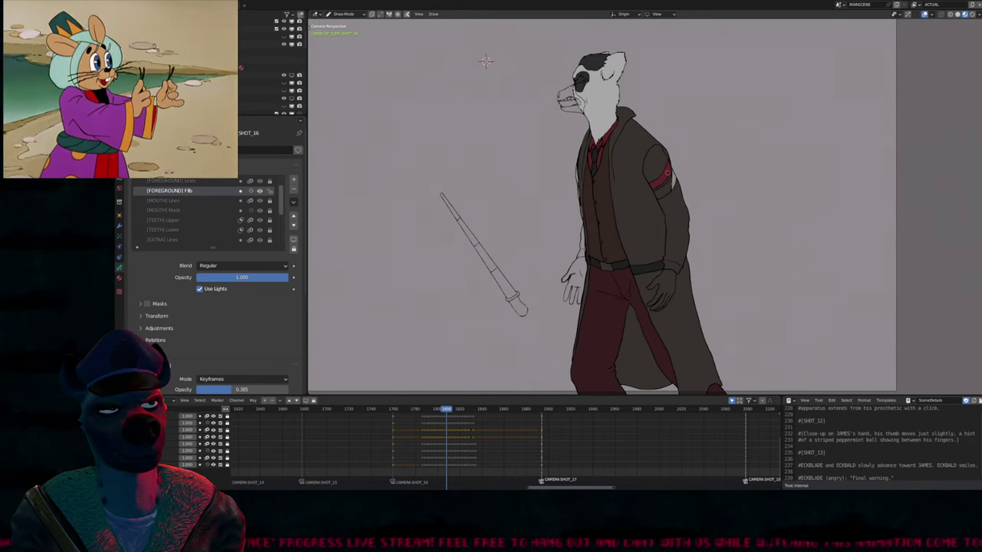
key(q)
click(666, 285)
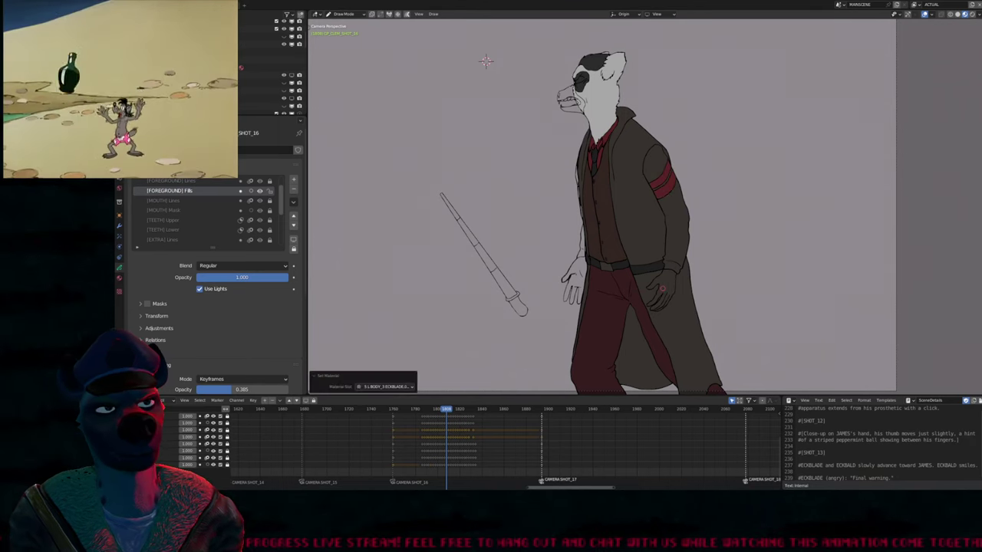
click(661, 288)
key(q)
click(581, 247)
click(583, 239)
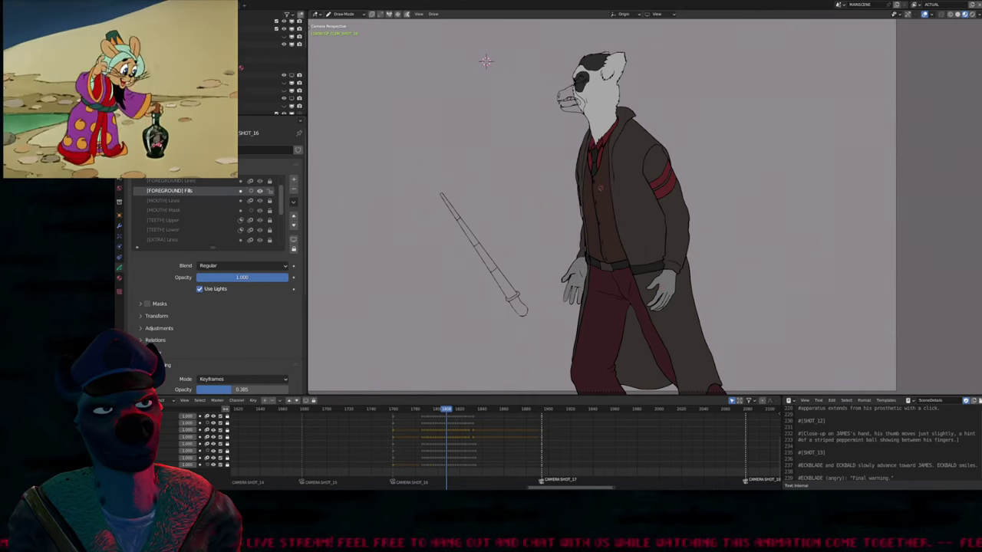
Fill each cane section, down to the white tip, black with BLACKFILL
scroll(583, 203, up, 8)
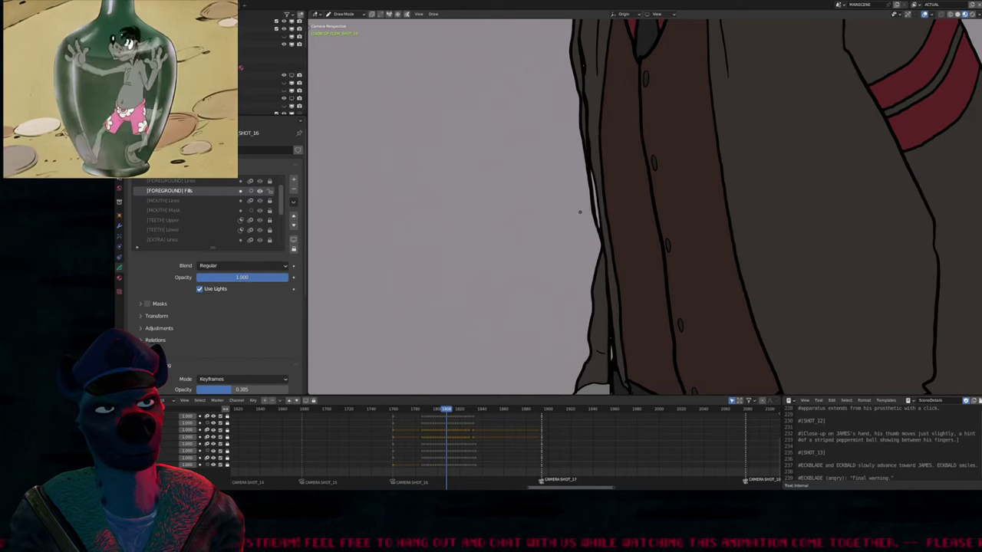
key(Page_Up)
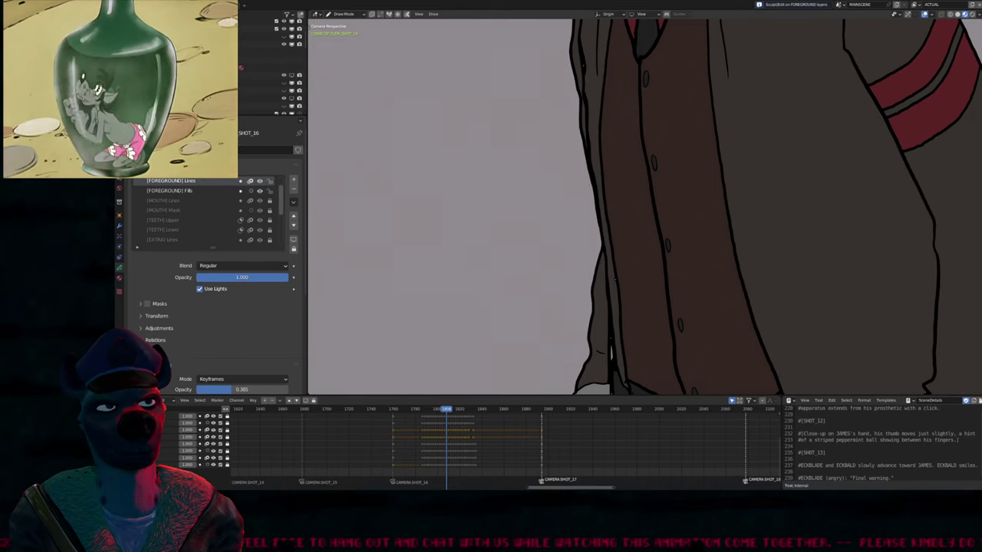
scroll(613, 280, down, 3)
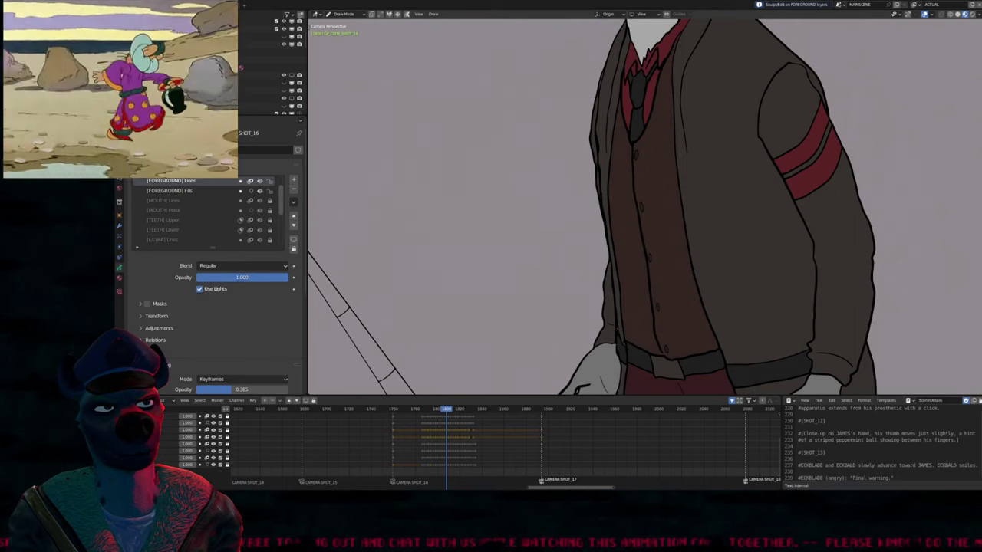
scroll(485, 25, down, 3)
scroll(532, 95, down, 2)
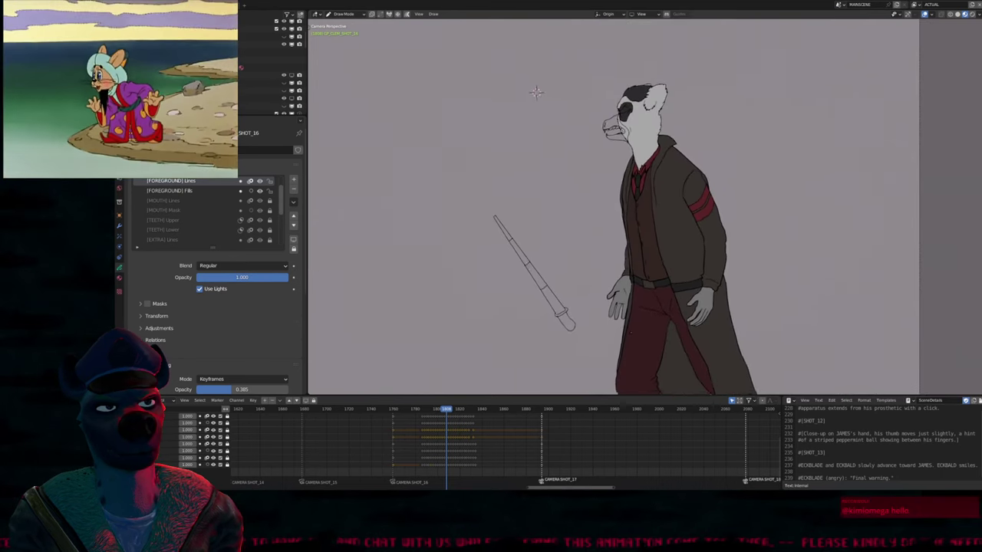
key(u)
click(558, 256)
scroll(524, 255, up, 2)
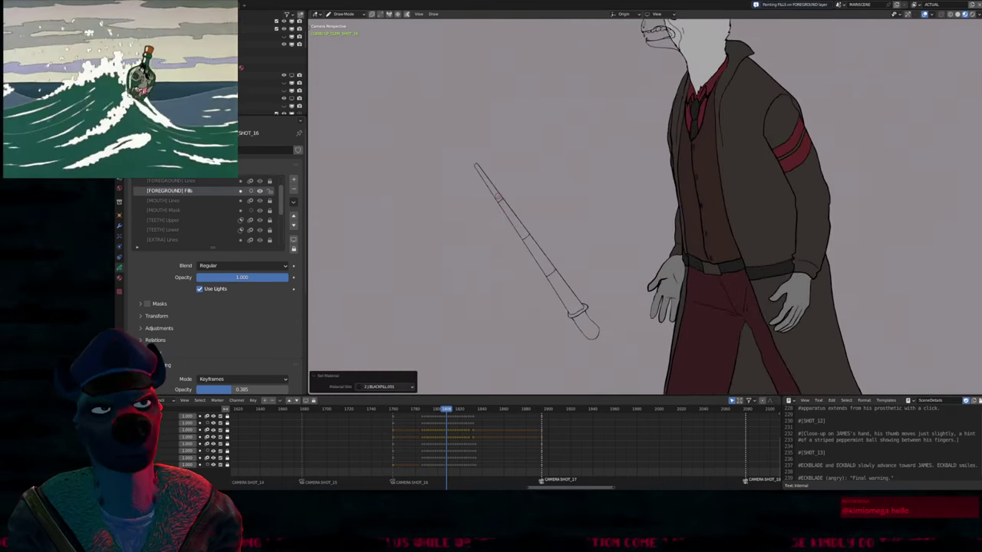
click(513, 211)
click(517, 222)
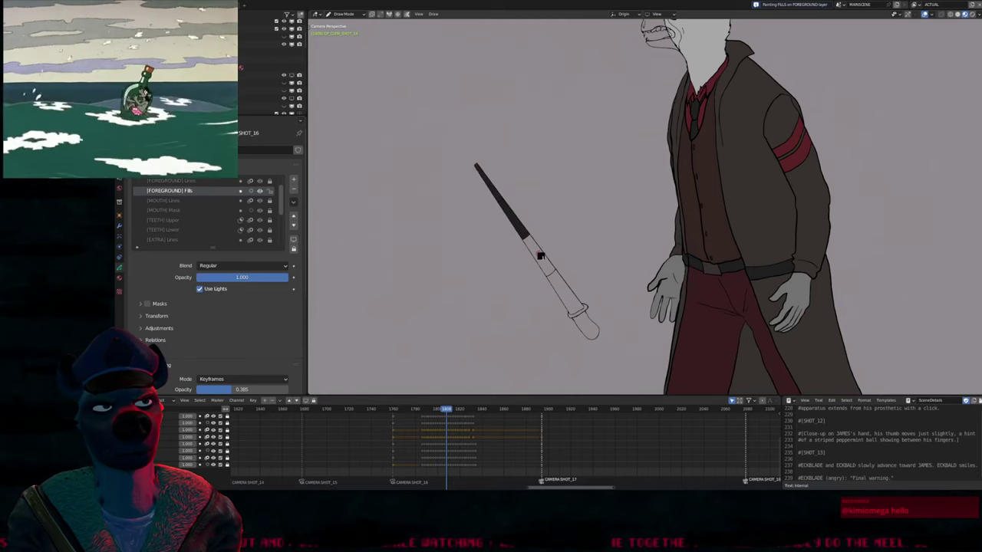
click(539, 254)
click(579, 310)
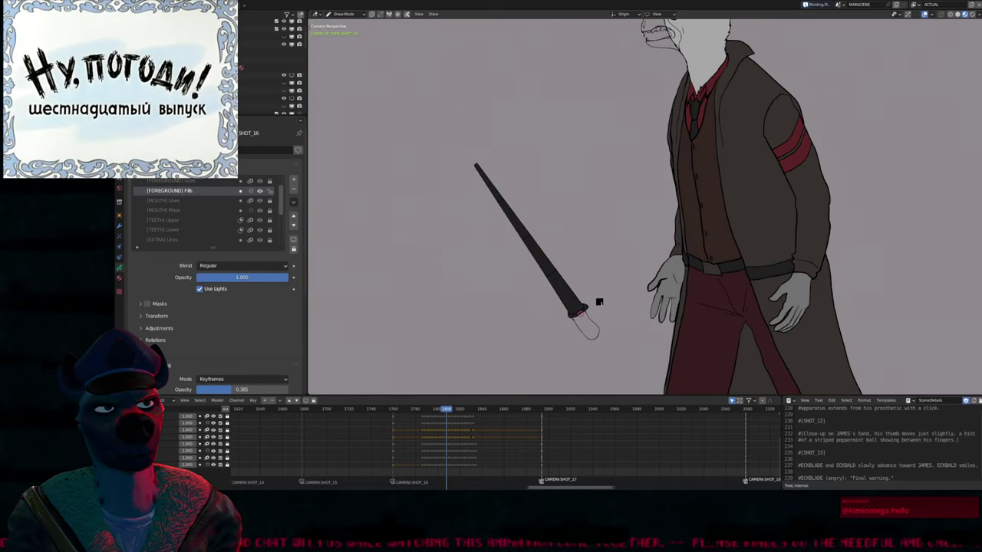
click(585, 329)
scroll(573, 253, down, 1)
shift+middle_drag(614, 254, 579, 255)
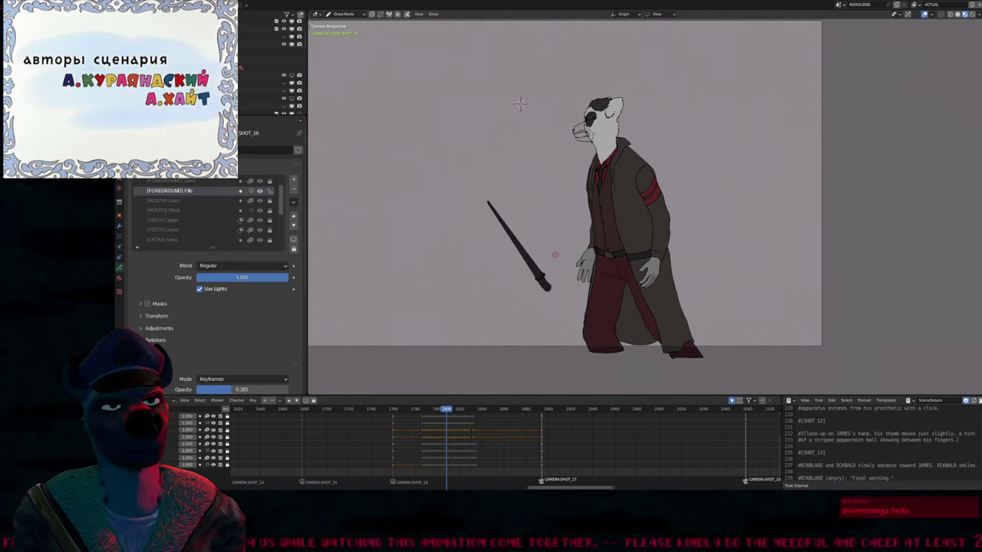
key(Tab)
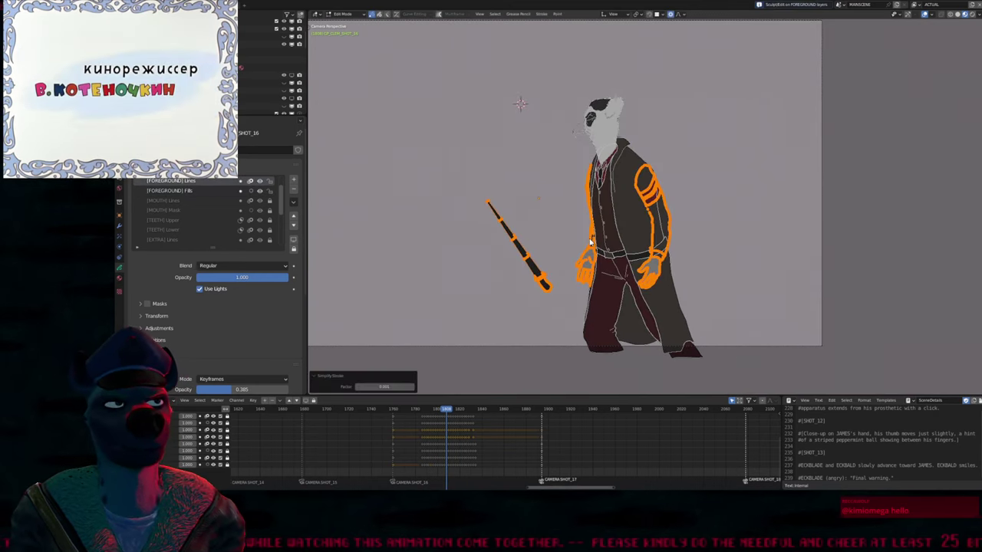
Return to painting on the Fills layer and fill all five cane sections black with BLACKFILL
key(Tab)
key(y)
click(583, 234)
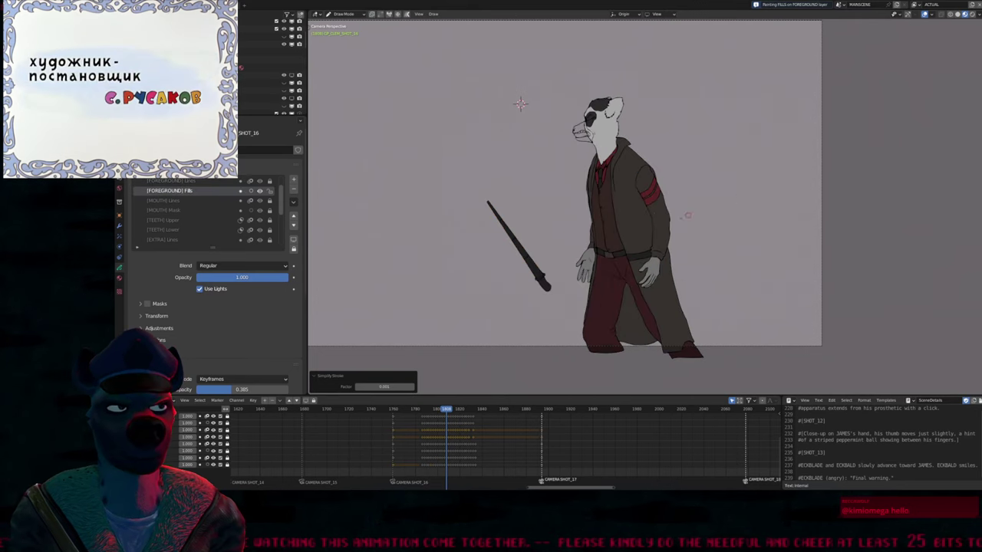
key(u)
click(591, 230)
scroll(549, 264, up, 3)
key(u)
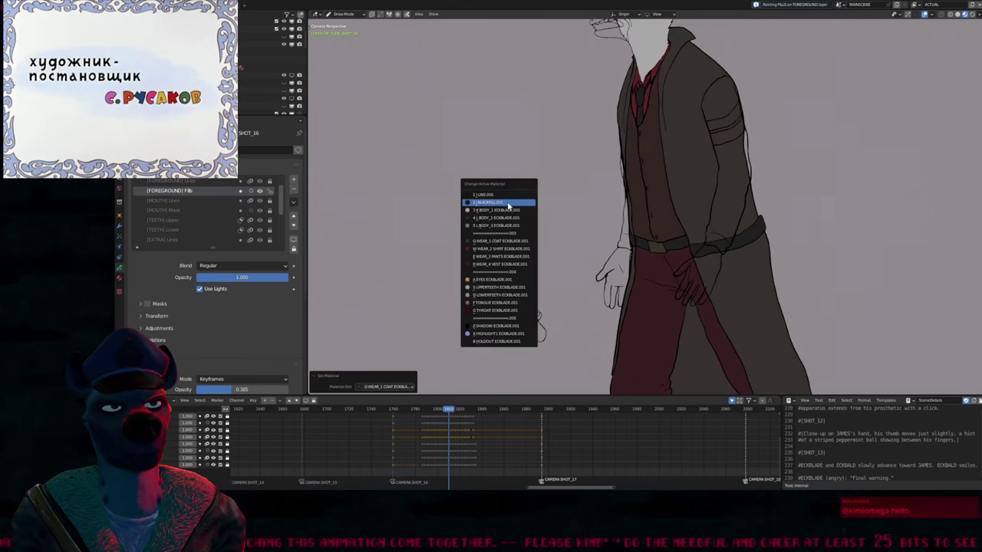
click(491, 214)
click(488, 232)
click(493, 240)
click(507, 267)
click(522, 299)
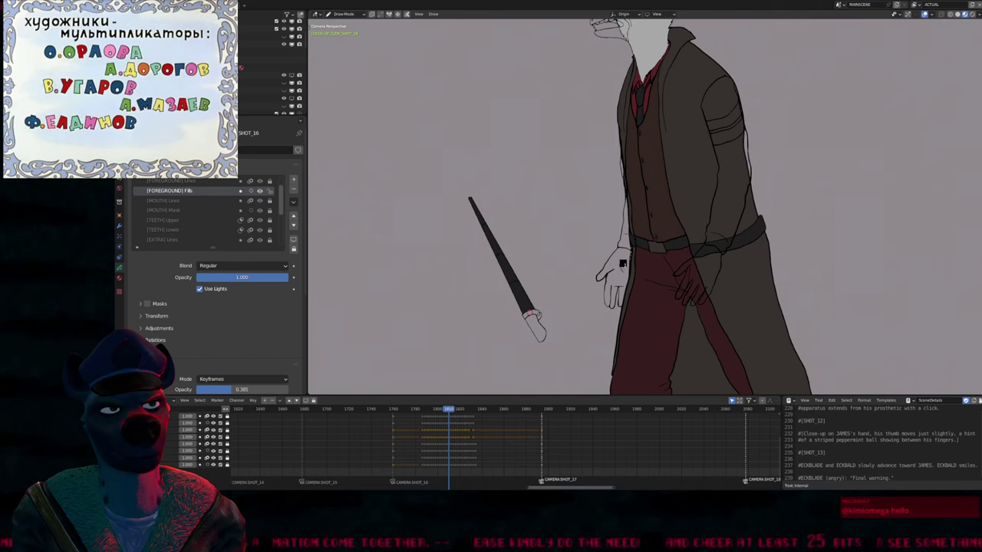
click(533, 324)
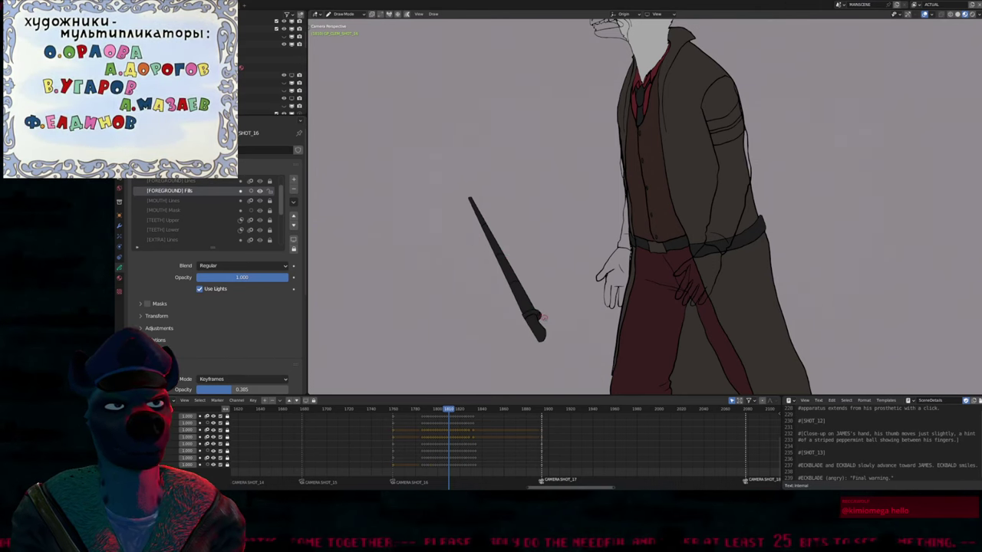
Fill the character's hand light grey with the grey hand material
scroll(542, 316, up, 6)
key(u)
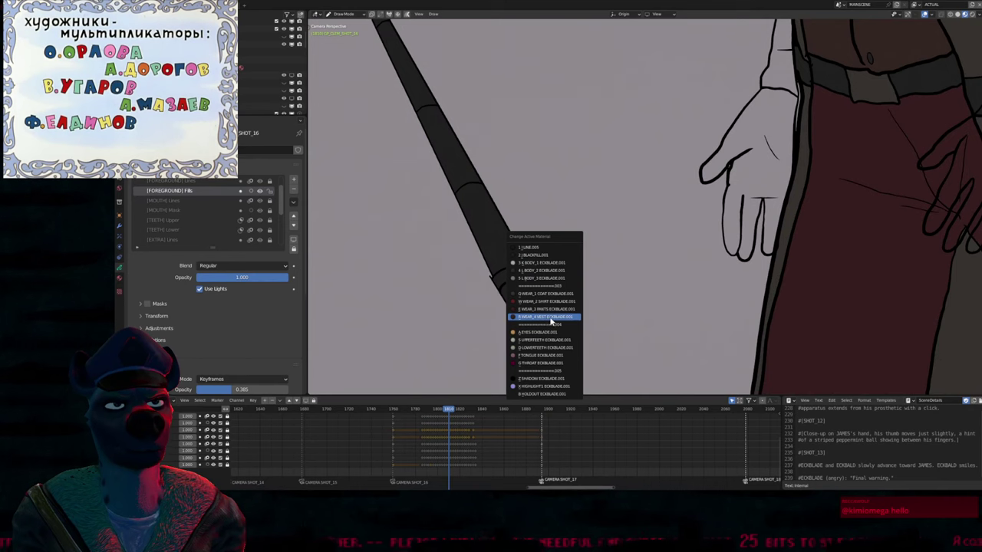
click(546, 309)
scroll(579, 291, down, 4)
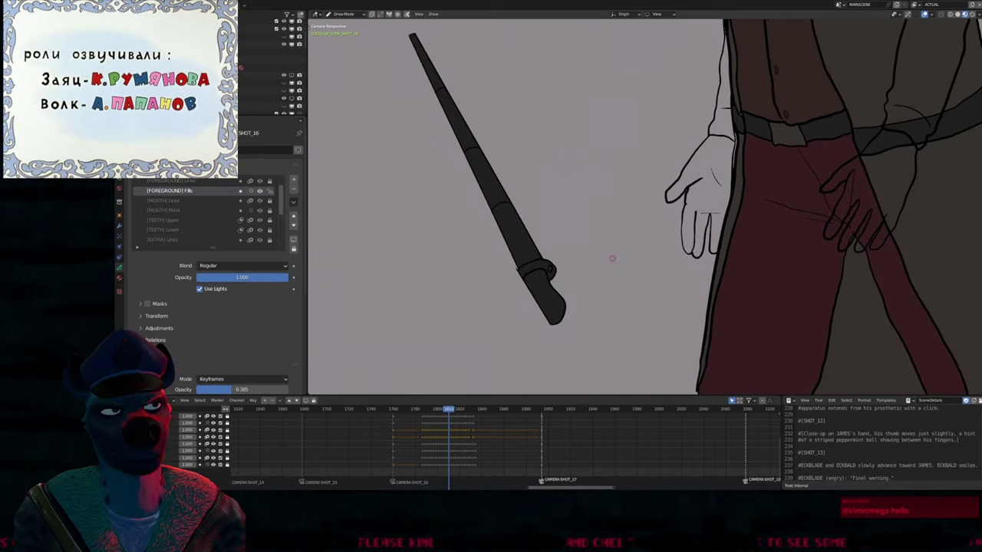
scroll(571, 257, down, 4)
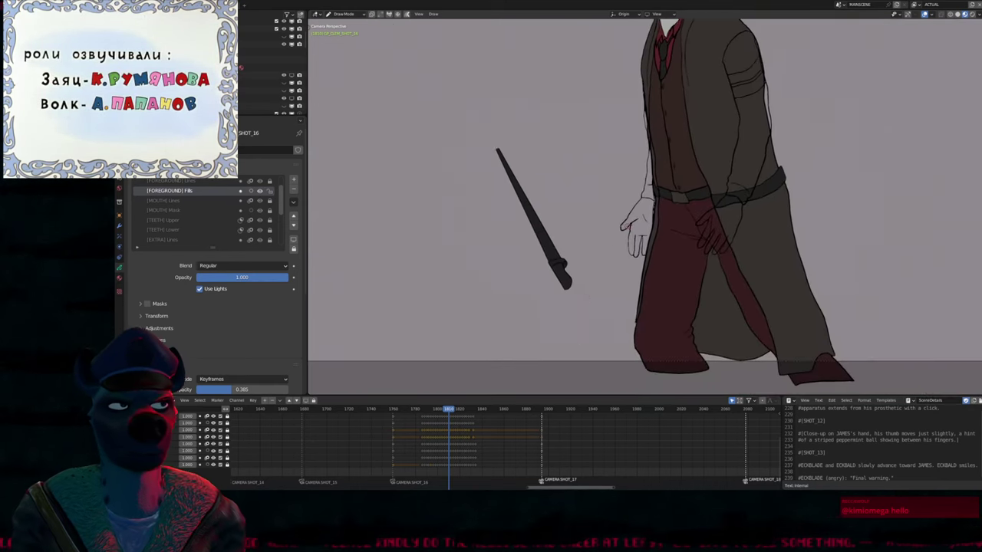
shift+middle_drag(642, 222, 566, 295)
key(u)
click(567, 295)
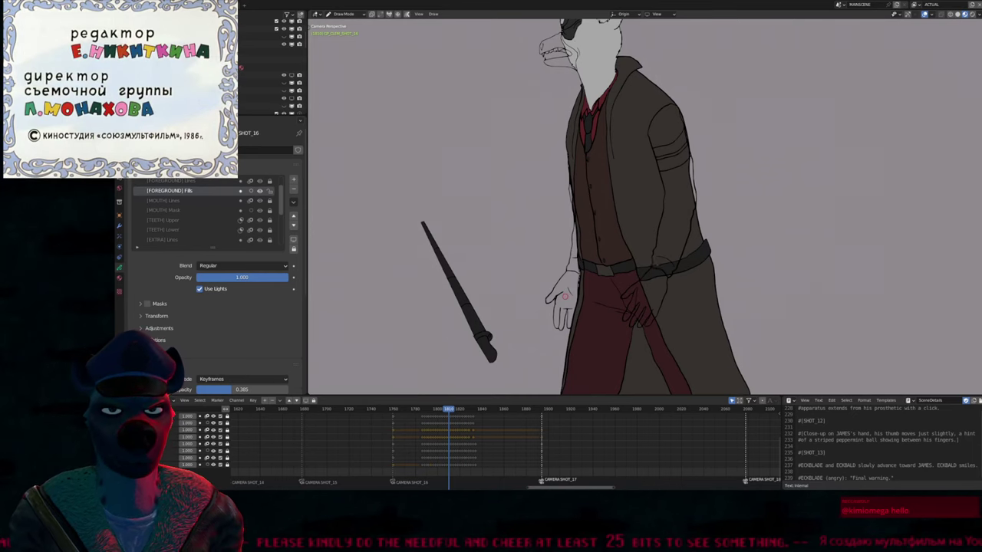
click(657, 265)
key(Home)
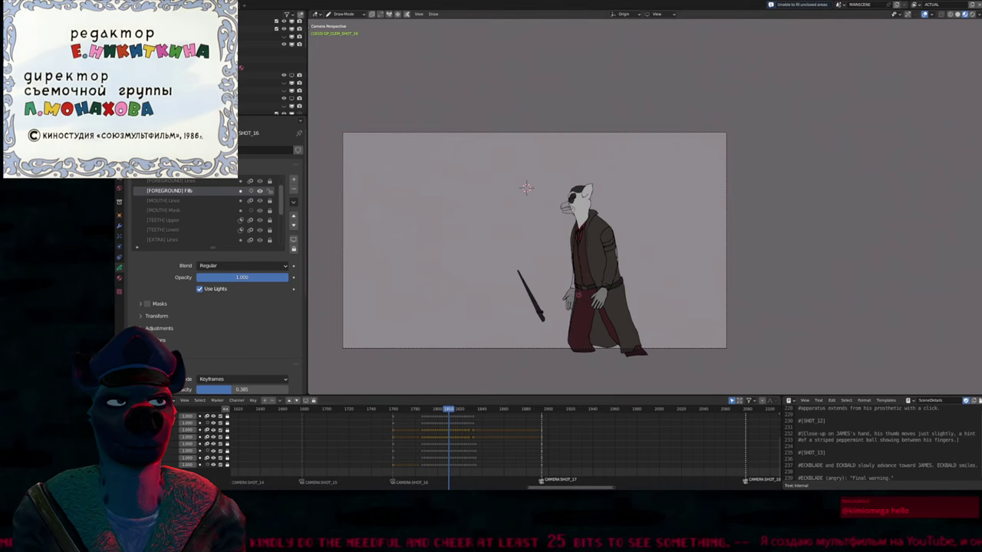
scroll(526, 187, up, 4)
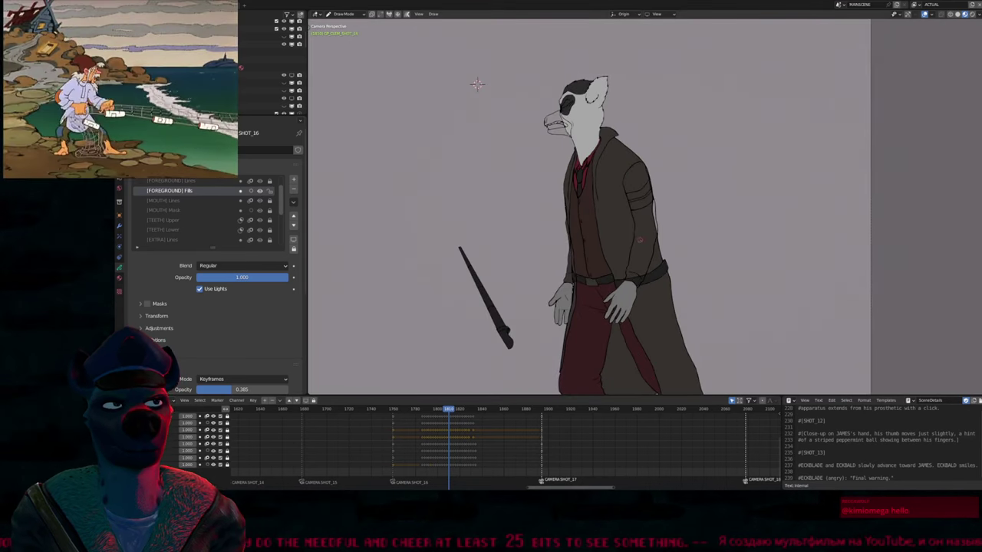
Fill the coat armband red, then enter Edit Mode on the Lines layer
key(u)
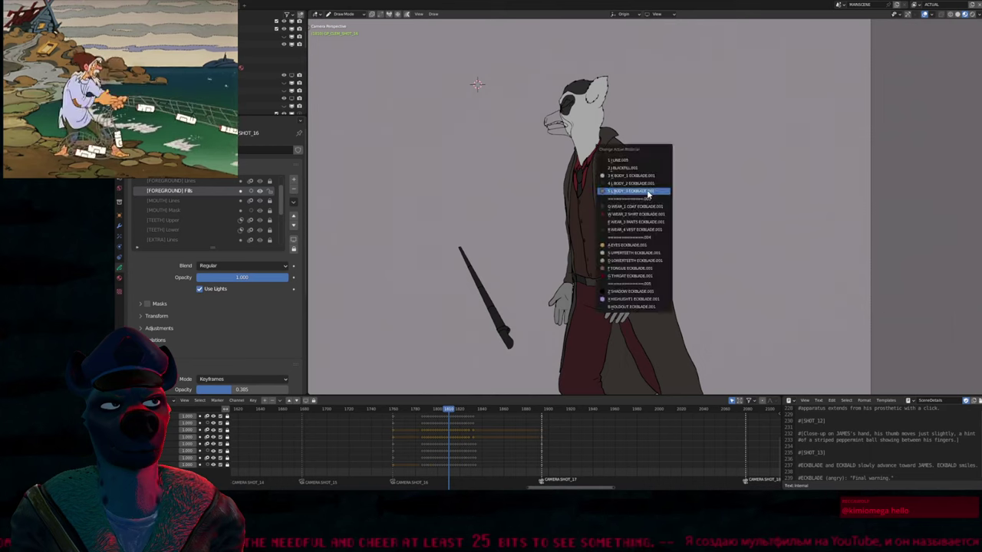
click(650, 193)
click(648, 198)
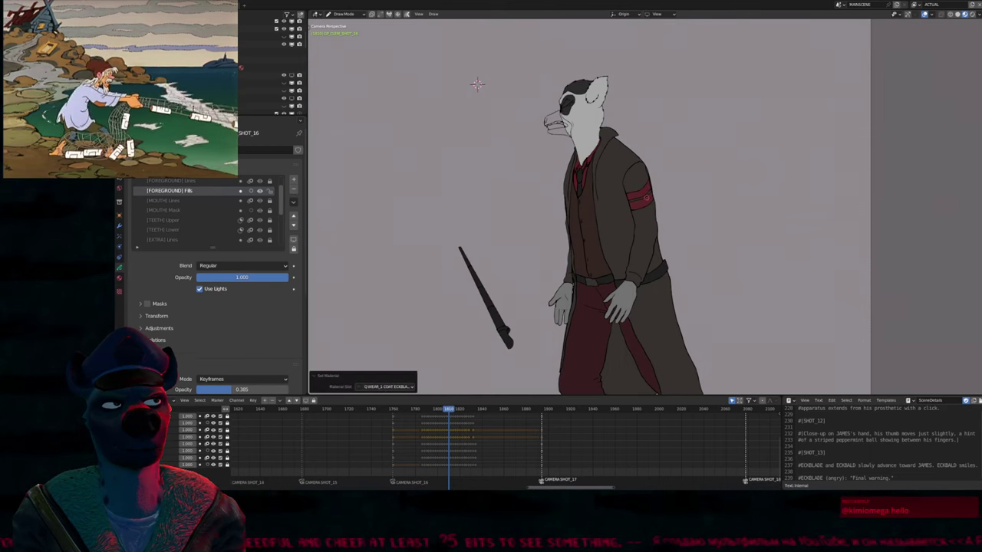
scroll(649, 194, up, 4)
scroll(651, 187, down, 8)
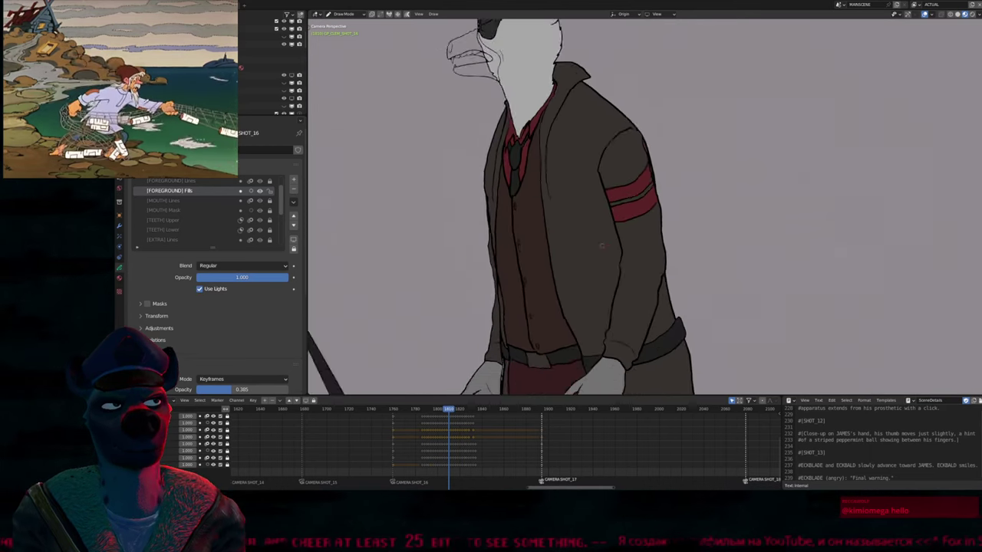
scroll(500, 77, up, 2)
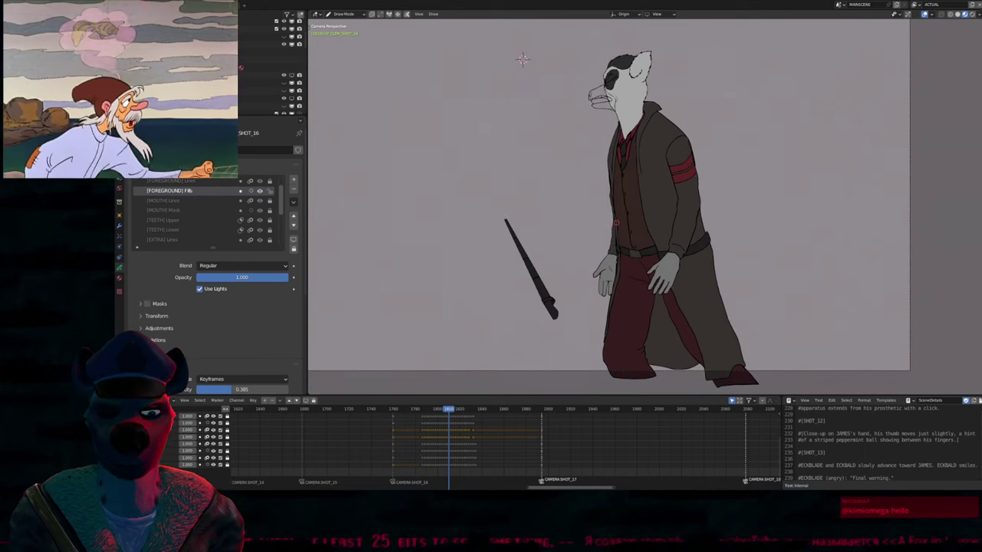
click(169, 180)
key(Tab)
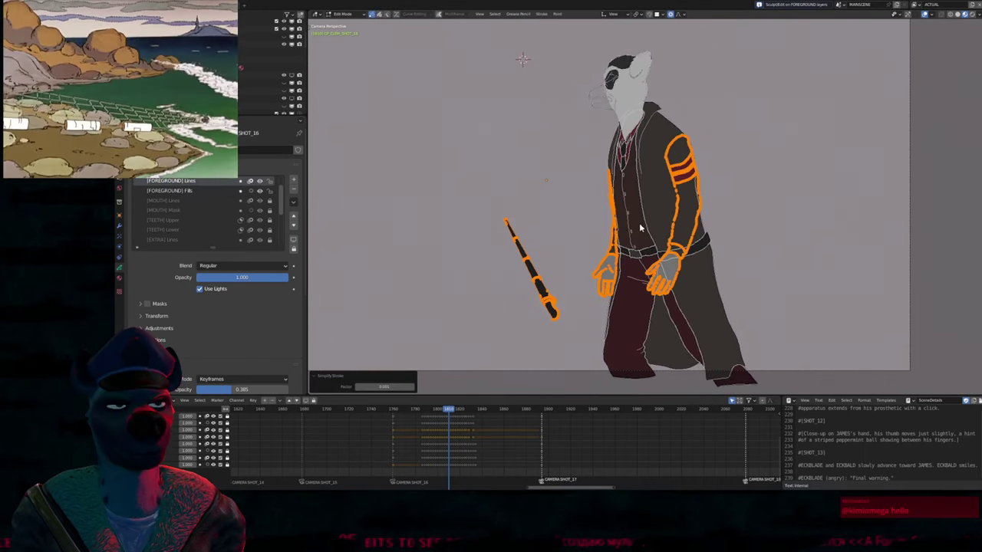
On the next frame, paint the whole cane solid black with BLACKFILL.001
key(Up)
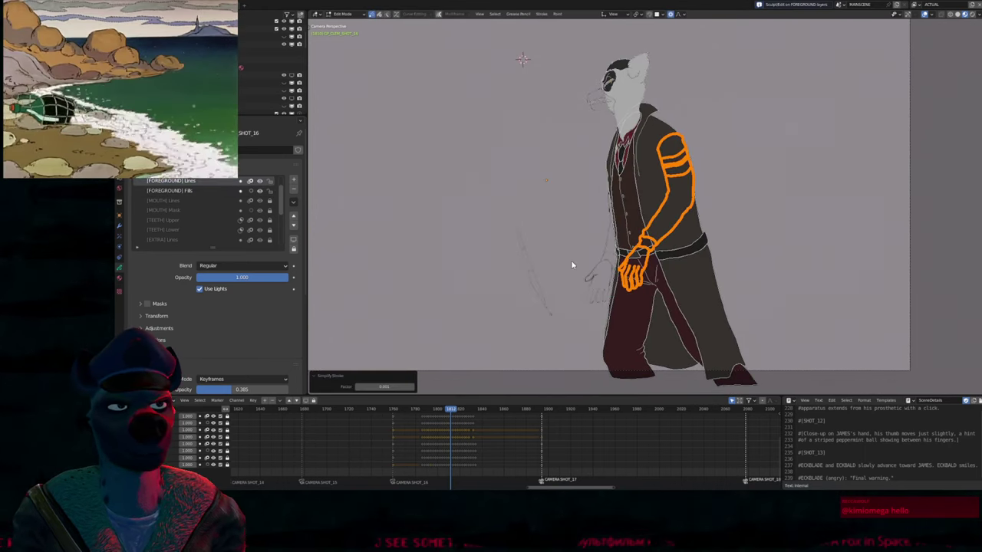
key(Tab)
scroll(571, 260, up, 5)
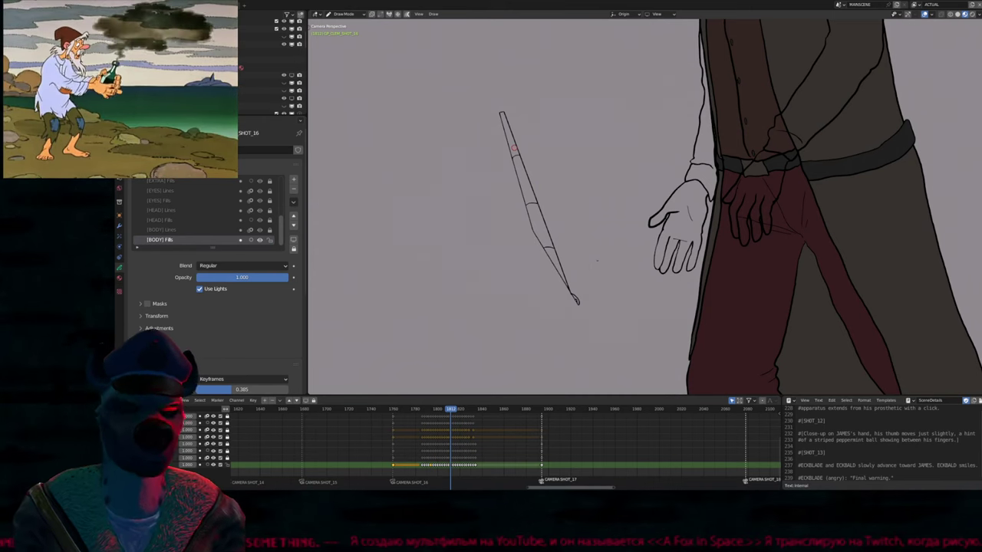
key(u)
click(596, 262)
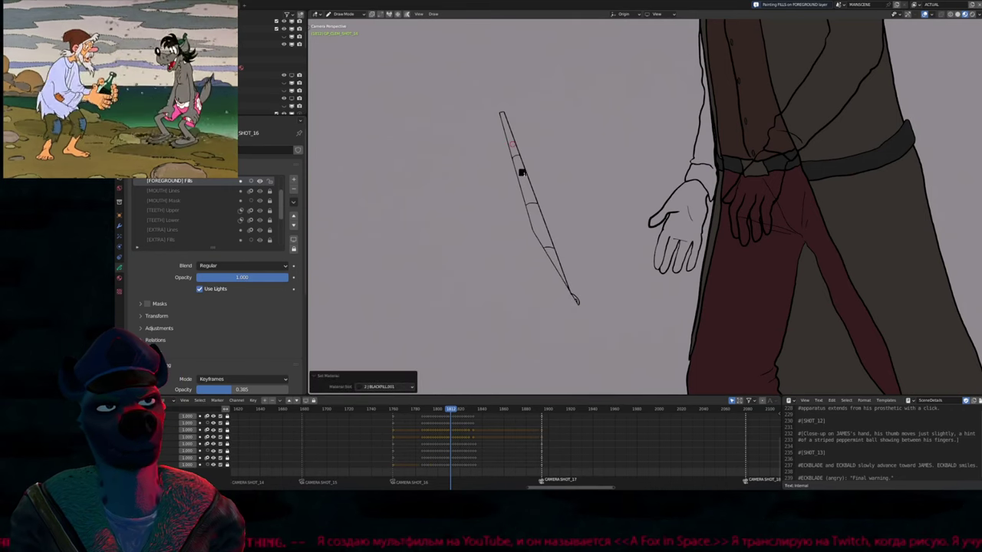
drag(512, 144, 576, 300)
scroll(576, 299, up, 4)
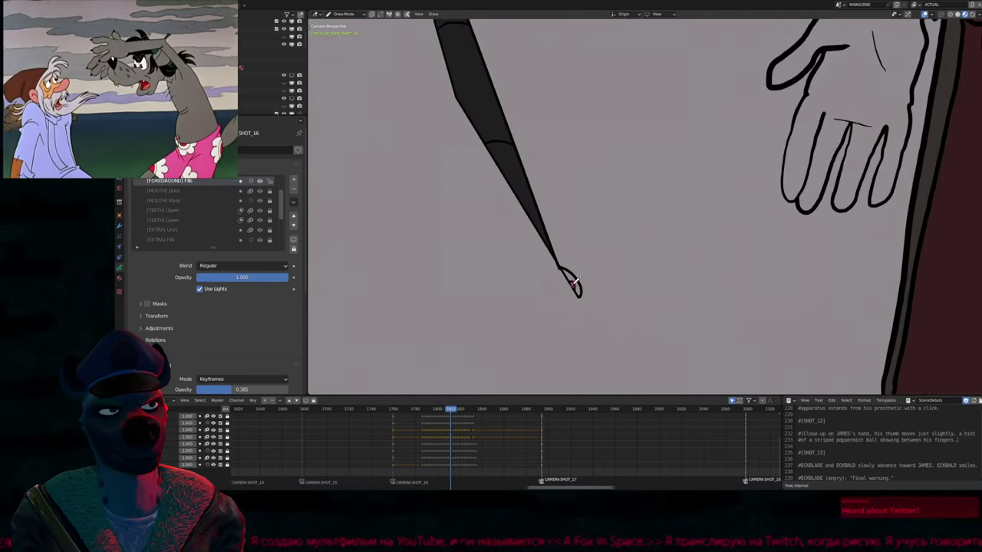
scroll(626, 197, down, 5)
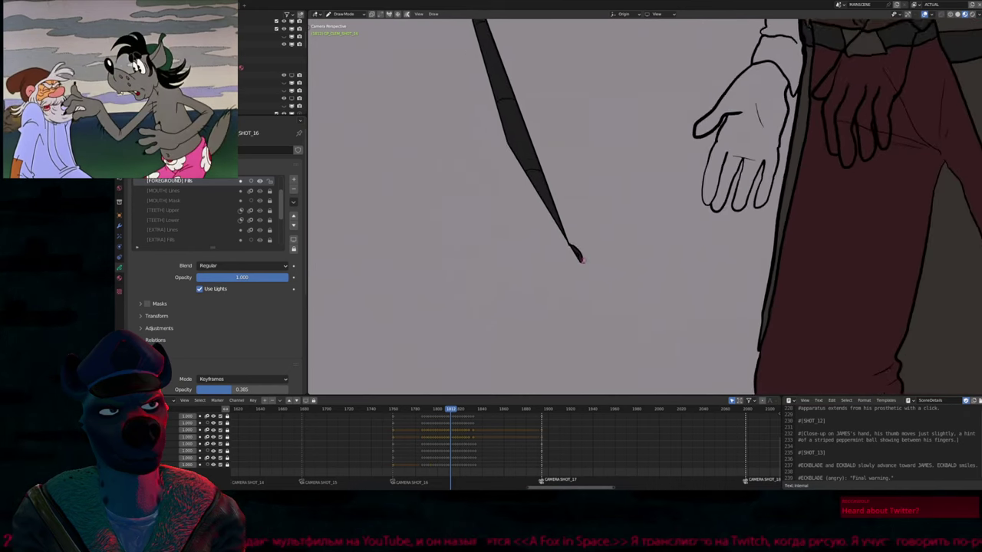
Make the [BODY] Fills layer active and fill the armband stripe red
shift+middle_drag(625, 197, 574, 255)
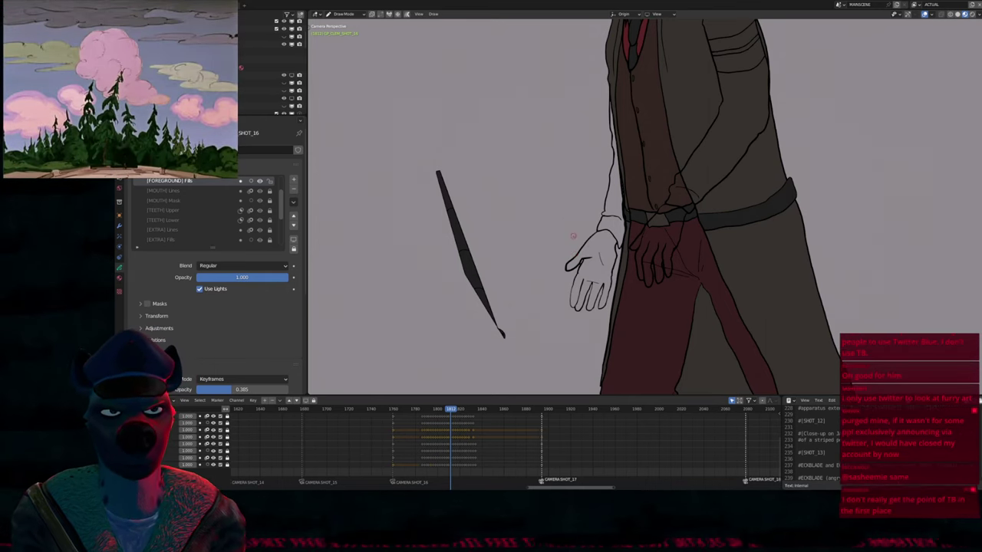
scroll(573, 256, up, 3)
mouse_move(573, 256)
shift+middle_down()
mouse_move(593, 130)
mouse_move(579, 179)
mouse_move(543, 210)
mouse_move(580, 265)
mouse_move(588, 258)
shift+middle_up()
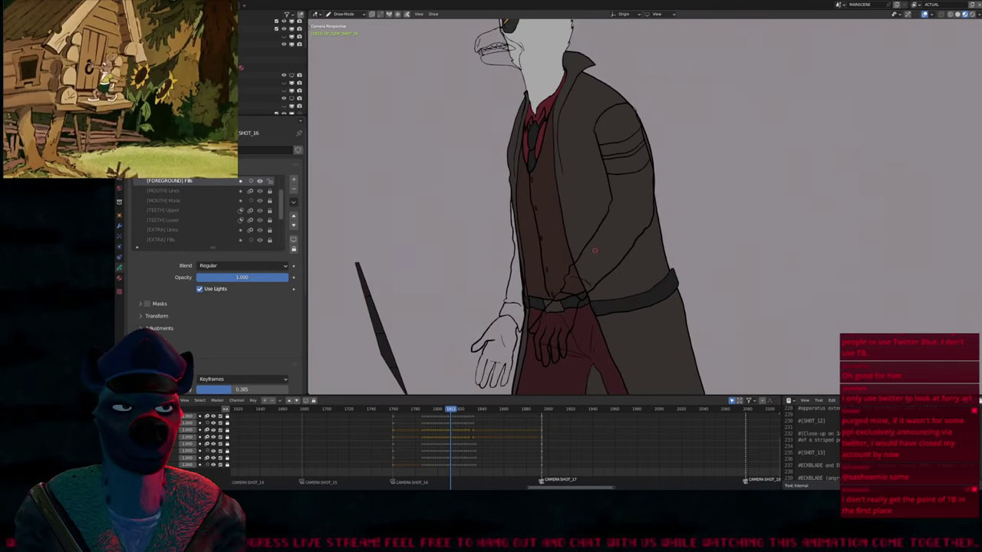
alt+click(602, 247)
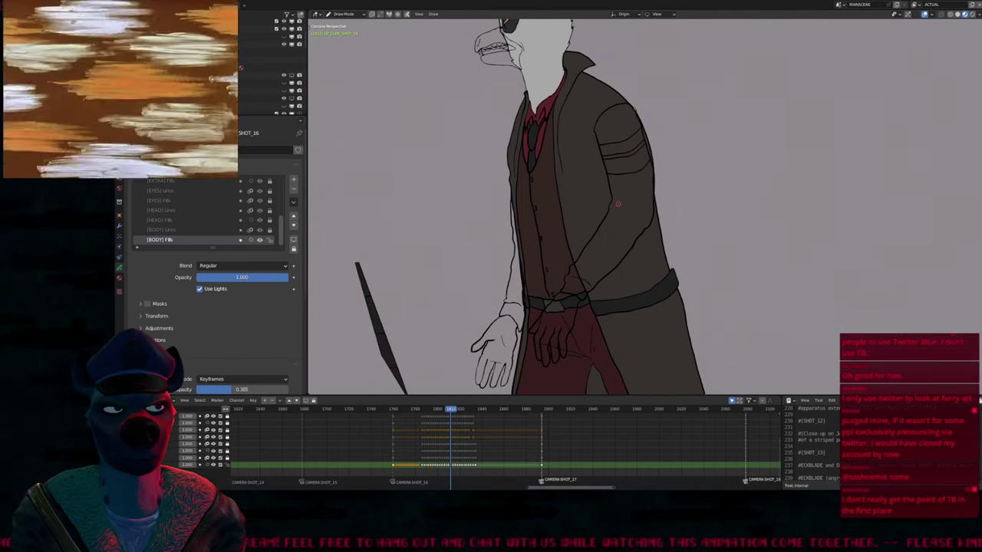
scroll(442, 52, down, 2)
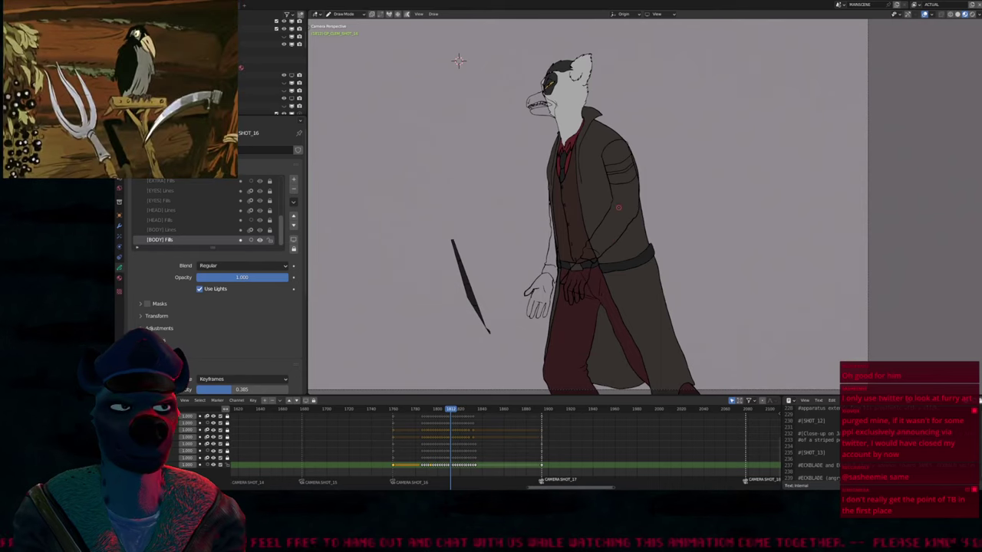
key(u)
click(619, 209)
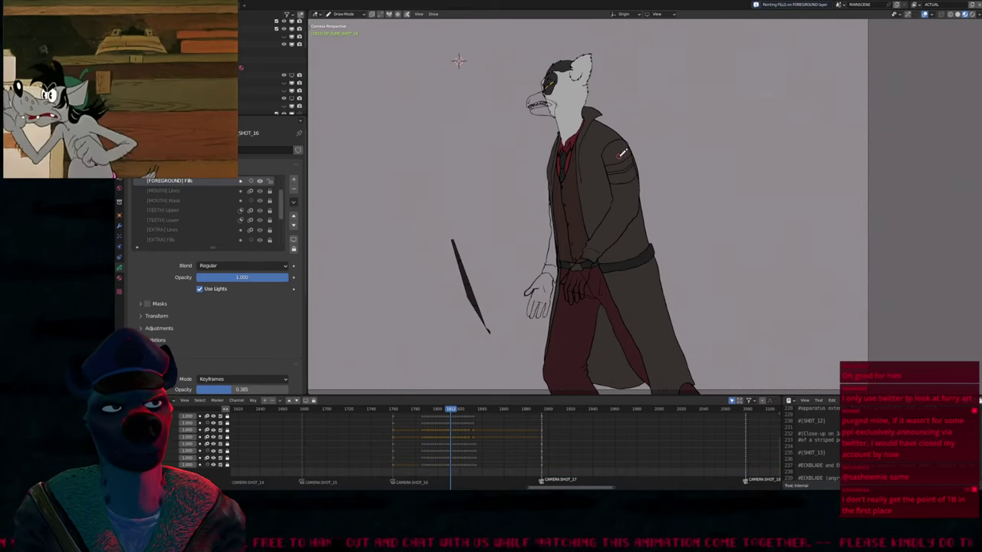
key(u)
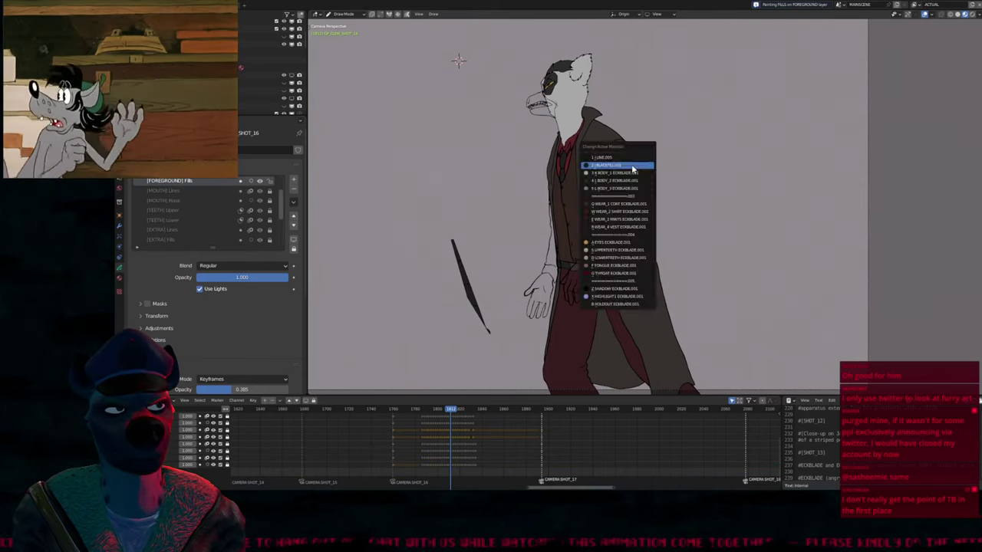
click(619, 201)
click(625, 170)
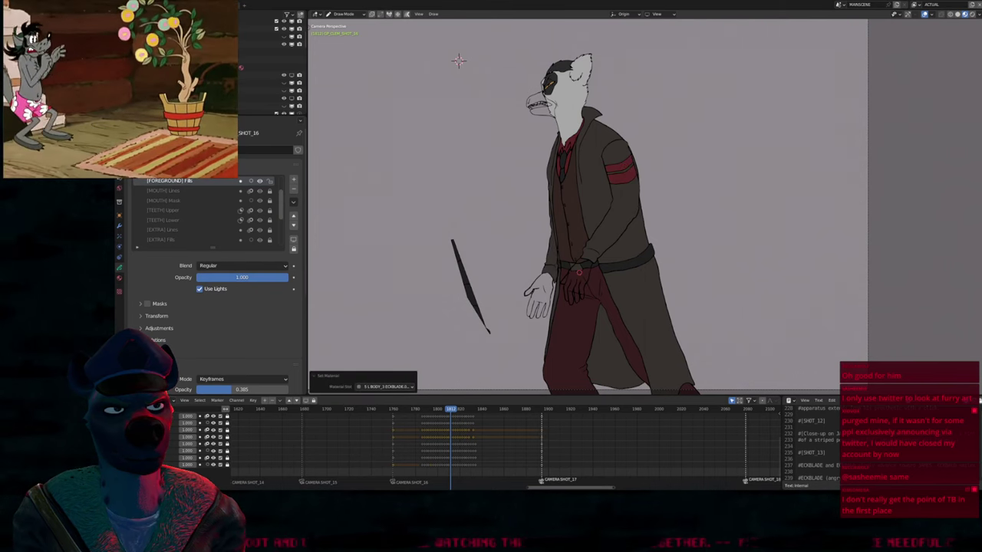
Advance a frame and fill the hand resting at the hip with the grey hand material
key(ctrl+z)
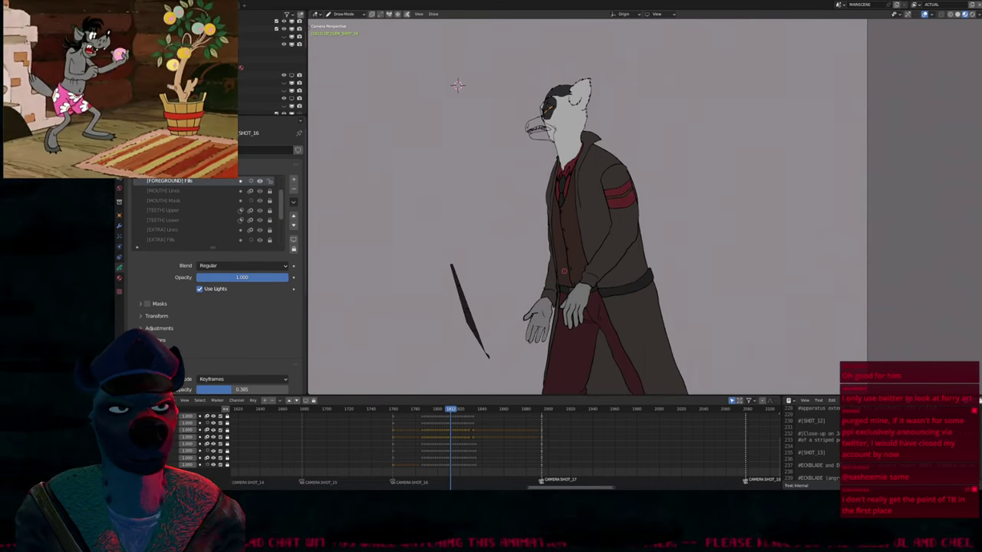
scroll(457, 84, up, 3)
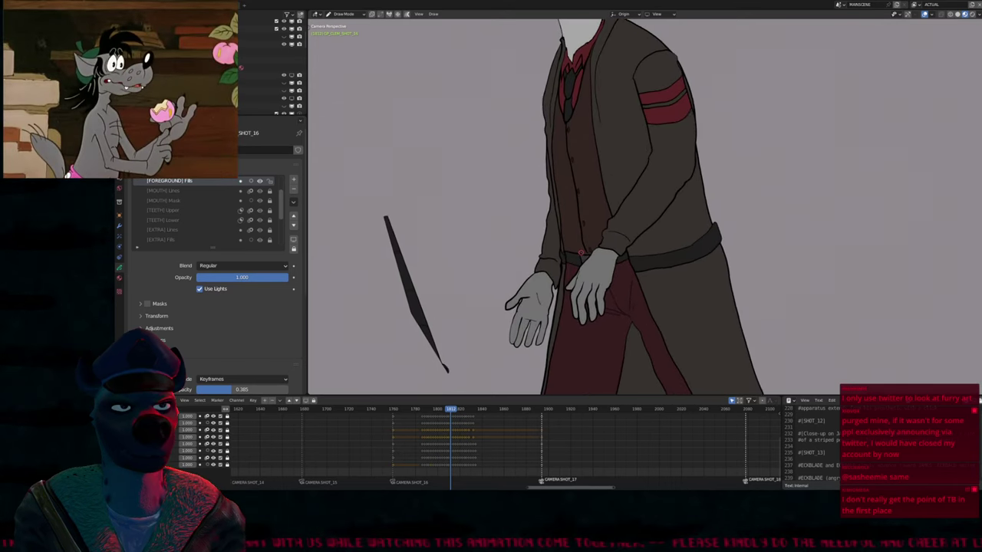
key(Right)
key(Right)
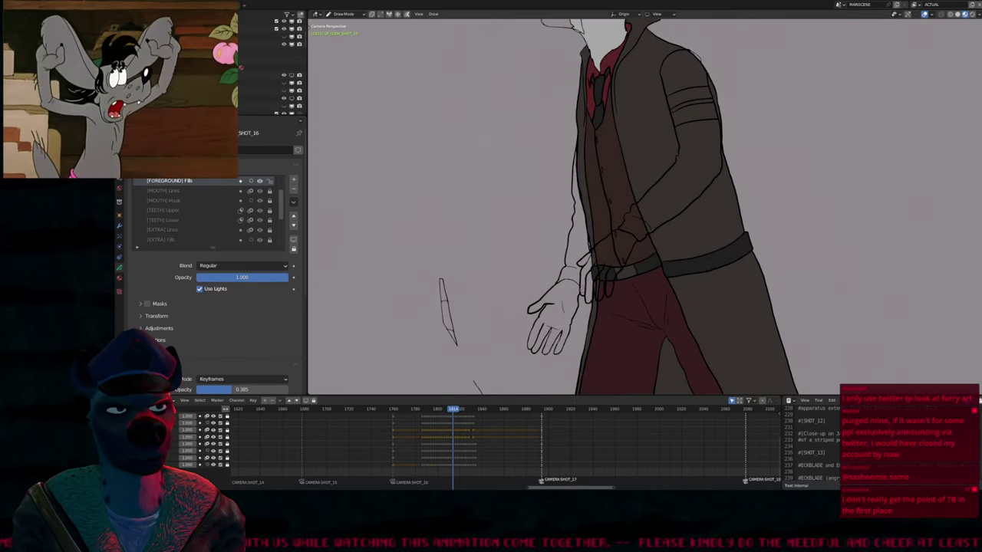
click(565, 290)
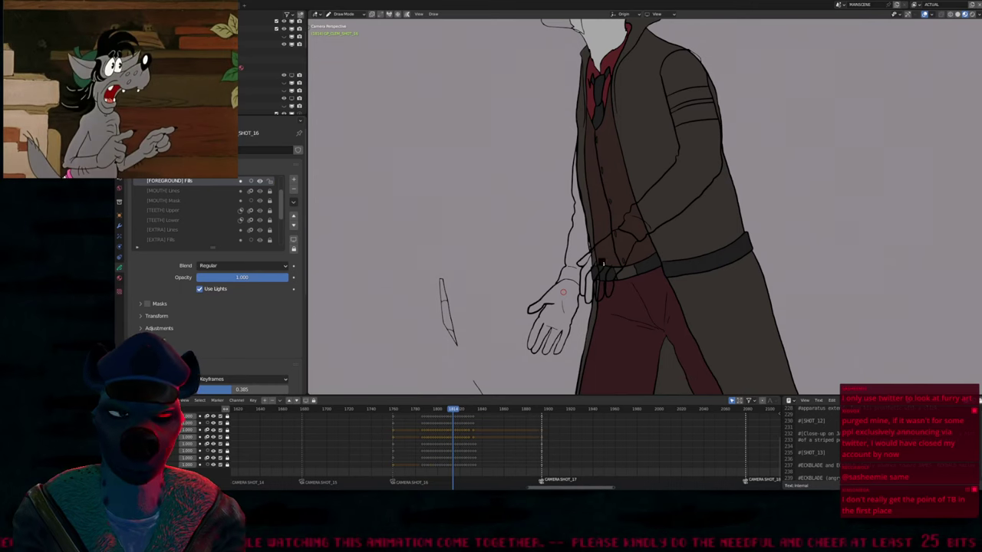
key(u)
click(603, 263)
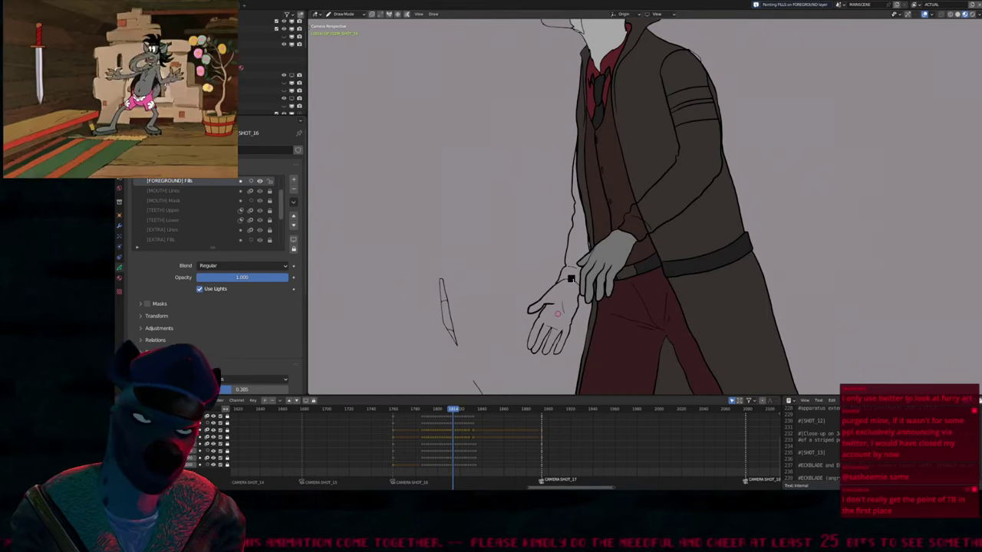
click(565, 292)
scroll(564, 295, down, 5)
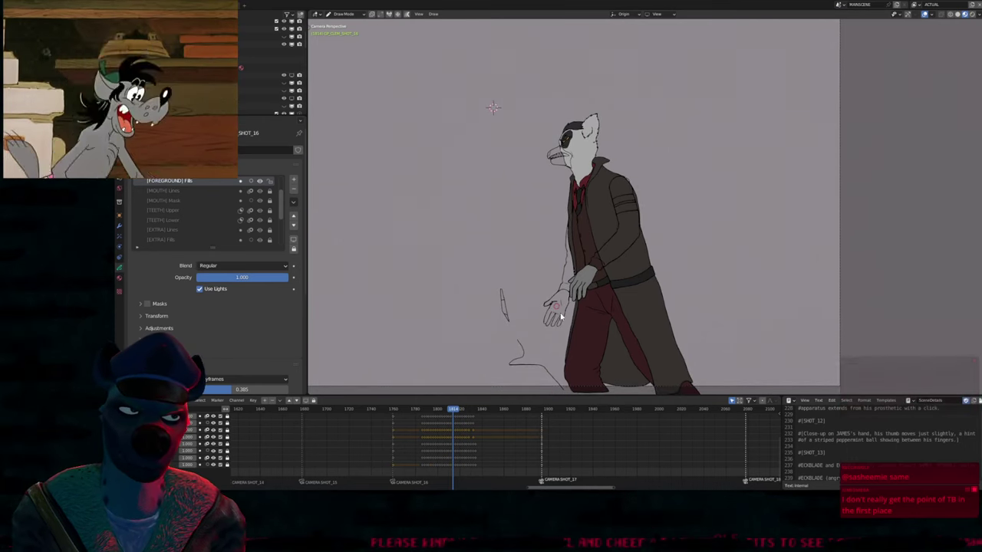
Join the hand's broken contour strokes with Ctrl+J to close their gaps
key(Tab)
scroll(557, 307, up, 8)
scroll(571, 187, up, 2)
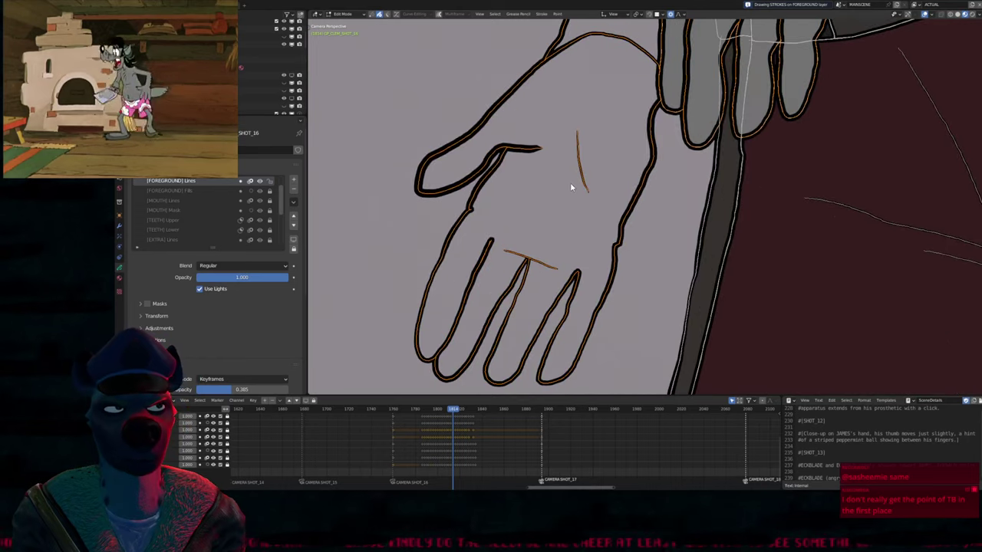
click(531, 270)
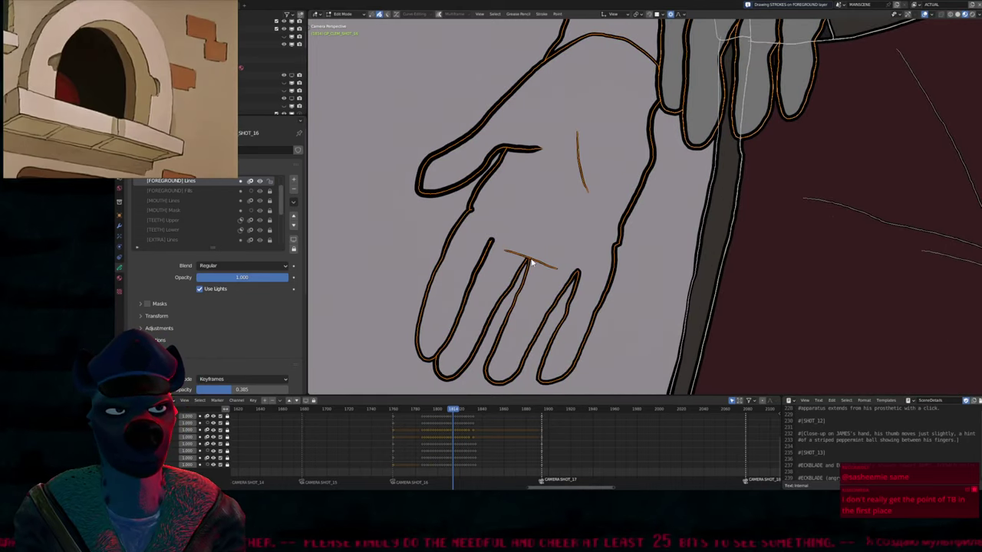
key(ctrl+j)
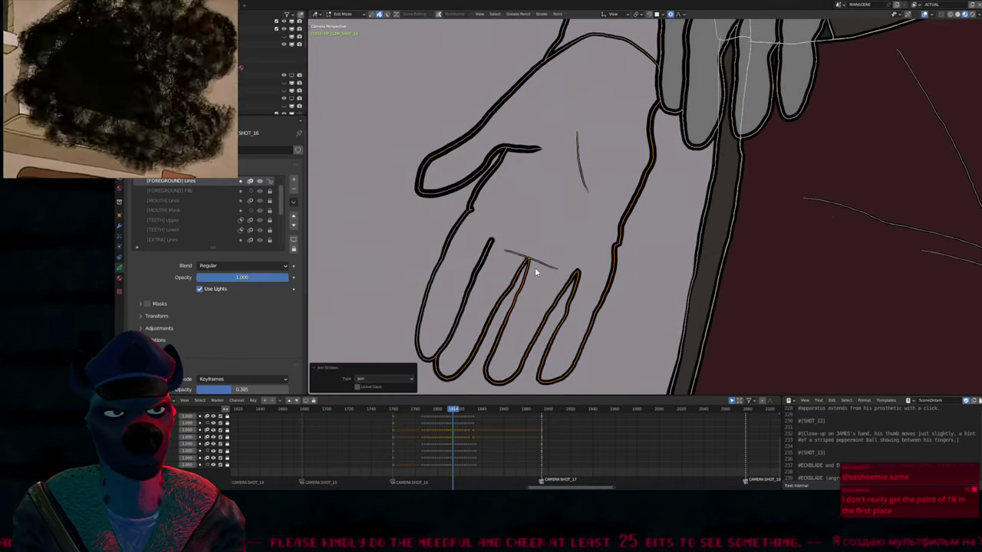
scroll(552, 264, down, 5)
Fill the gap between the lemur's arm and coat with the coat colour
key(Tab)
key(u)
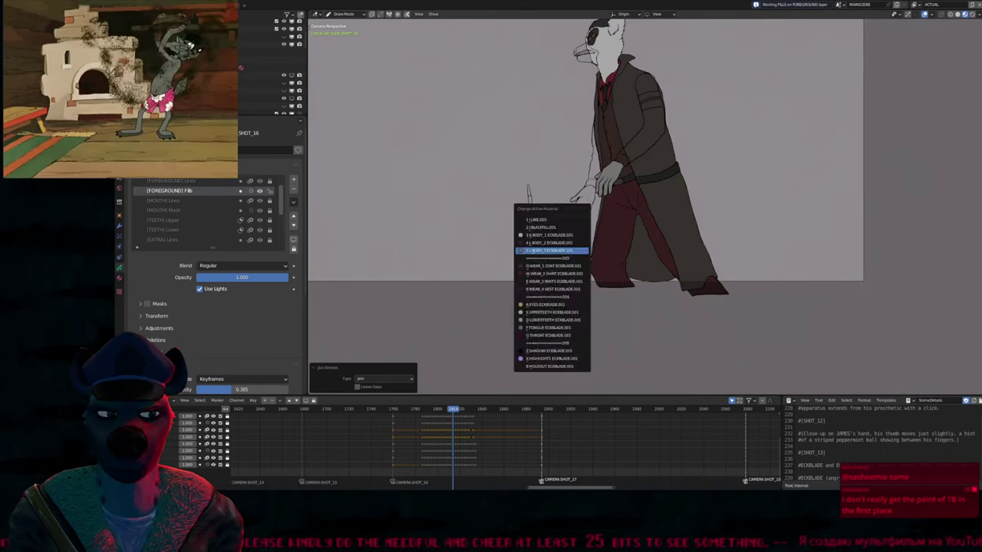
click(571, 248)
scroll(581, 194, up, 3)
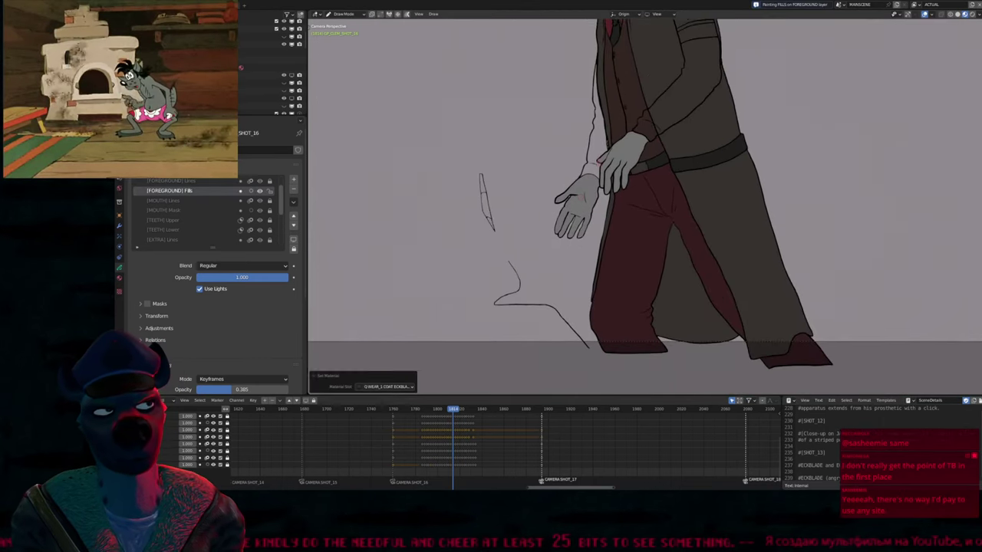
shift+middle_drag(581, 195, 586, 233)
click(585, 236)
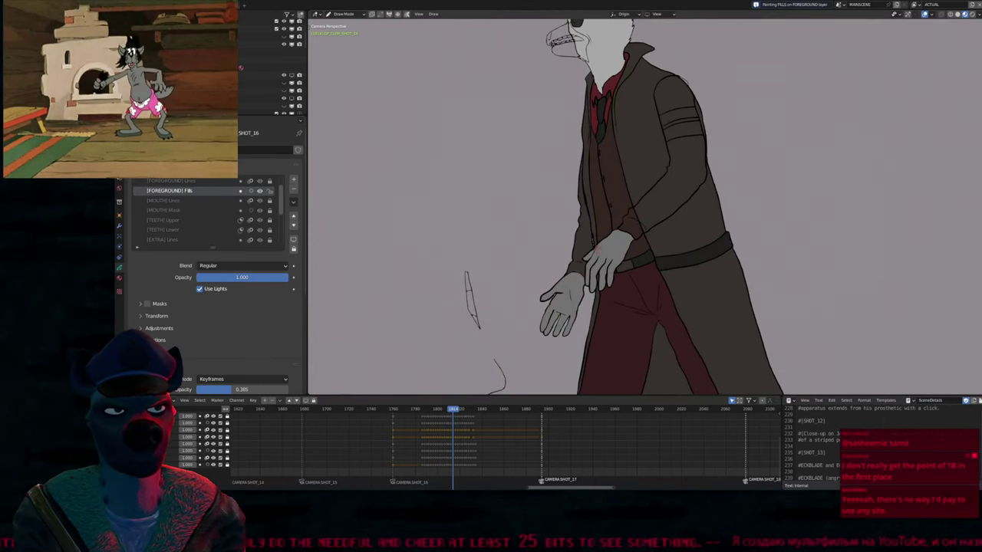
Fill the top and lower parts of the blade shape with BLACKFILL
mouse_move(650, 198)
shift+middle_down()
mouse_move(672, 198)
mouse_move(786, 102)
mouse_move(614, 239)
shift+middle_up()
scroll(590, 238, up, 1)
click(568, 231)
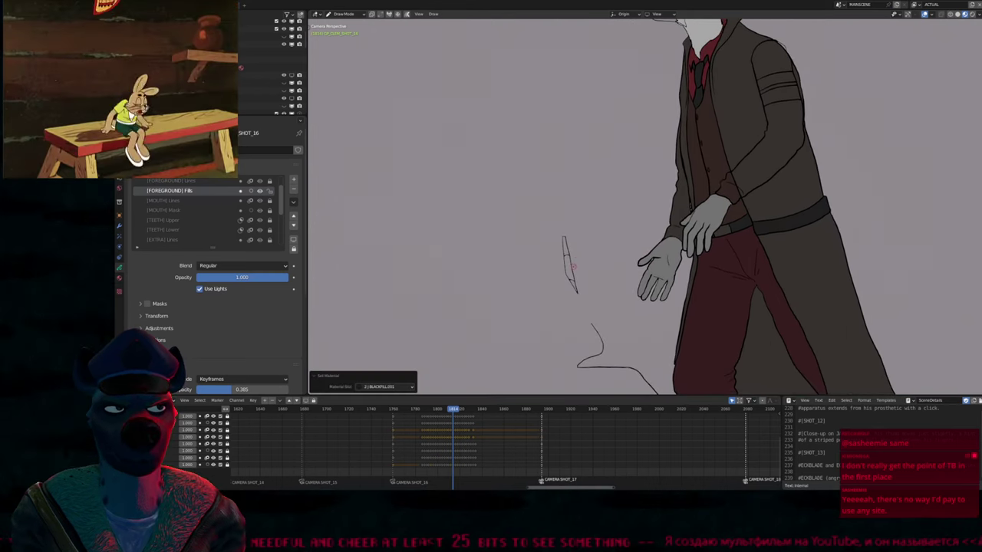
scroll(565, 224, up, 1)
click(564, 219)
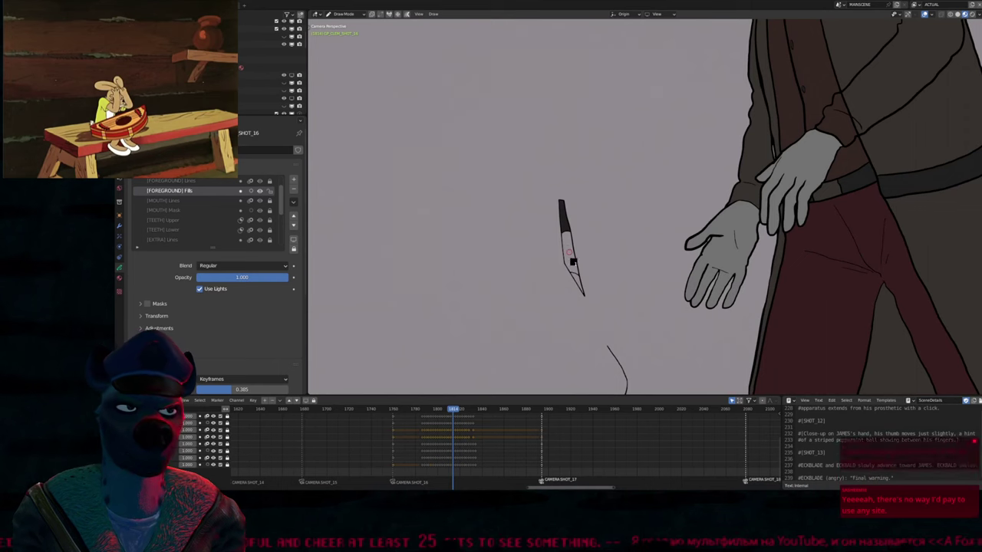
click(568, 252)
shift+middle_drag(624, 366, 526, 264)
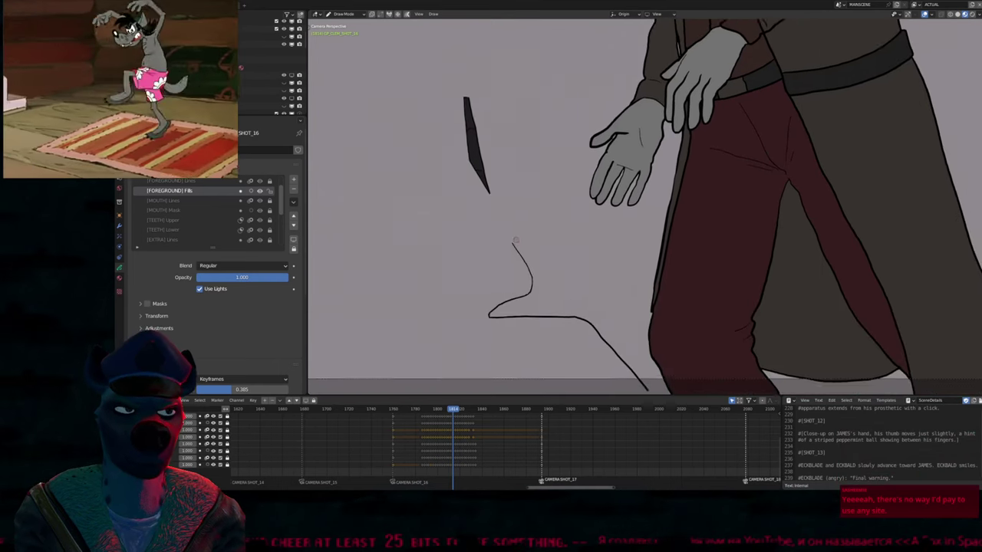
scroll(526, 264, down, 1)
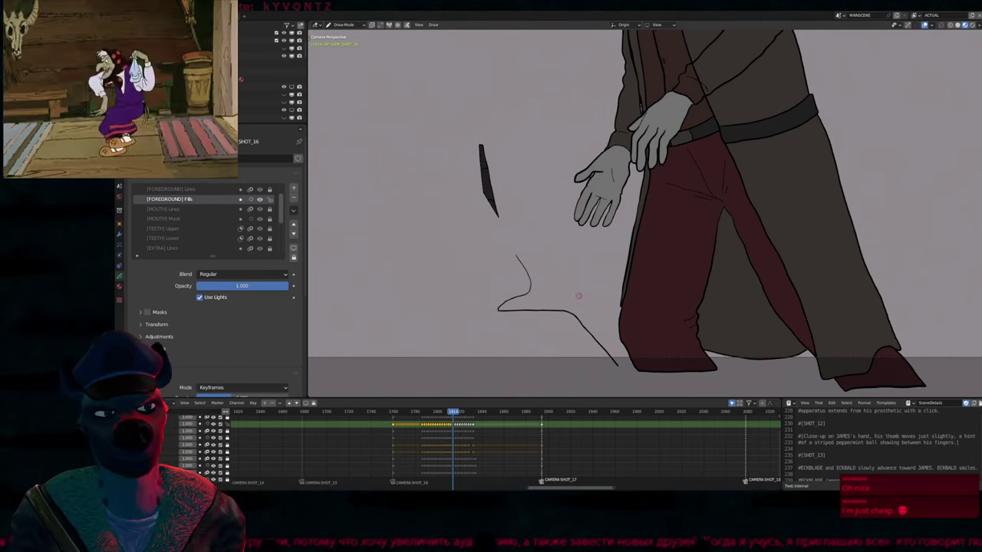
Cancel a fill brush resize and make [FOREGROUND] Lines the active layer
shift+scroll(644, 215, up, 3)
shift+scroll(603, 284, up, 4)
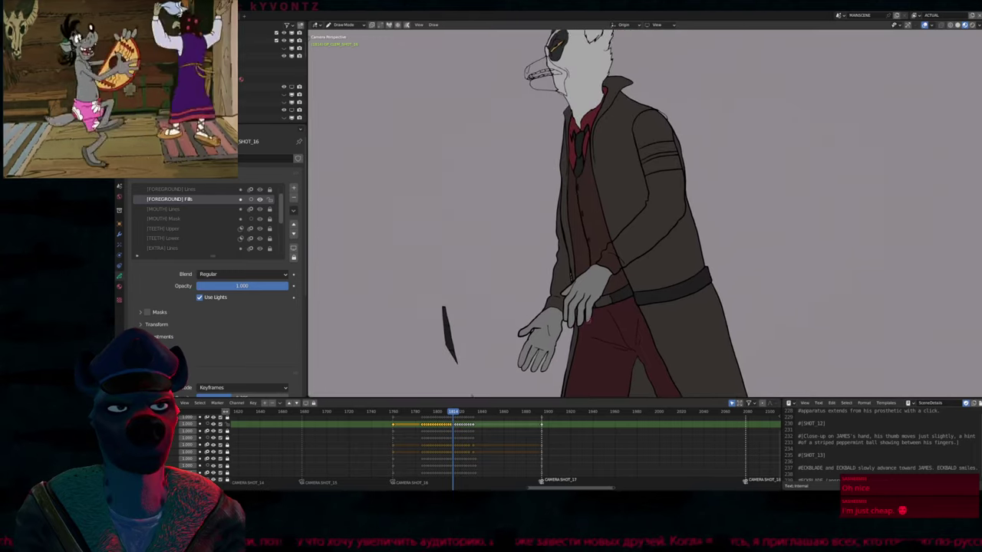
scroll(603, 284, up, 3)
key(f)
key(Return)
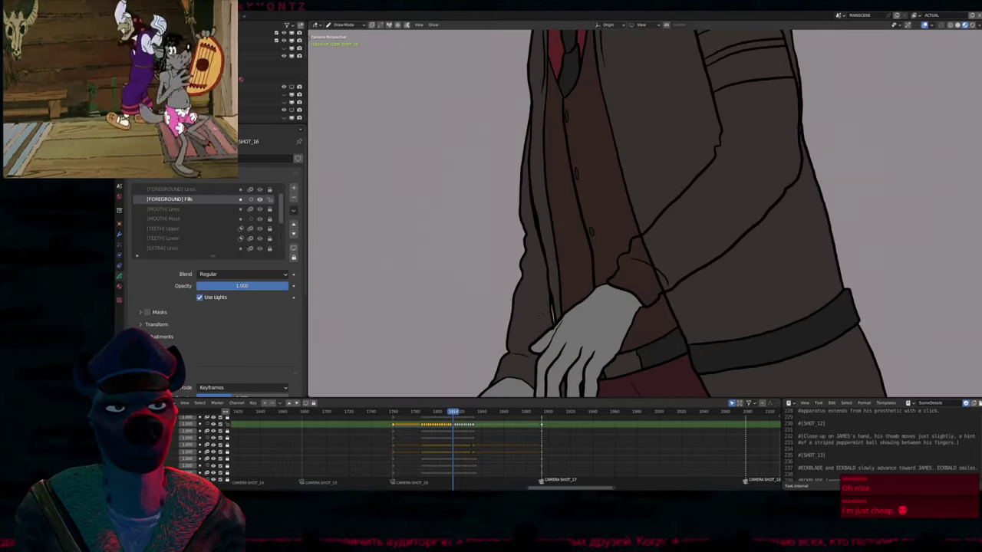
click(170, 188)
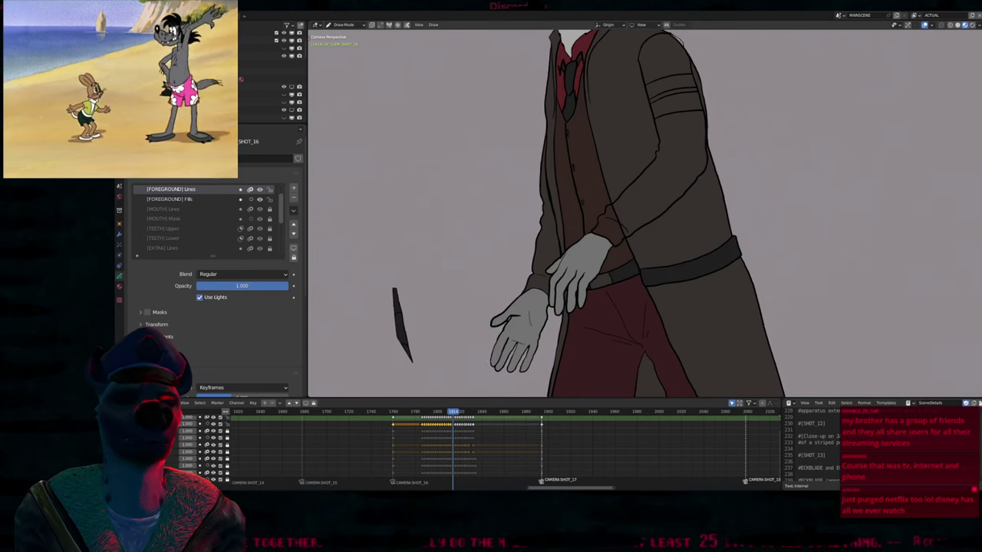
Jump to the next keyframe drawing and bring the lemur's head into view
key(Right)
key(Right)
scroll(583, 215, down, 3)
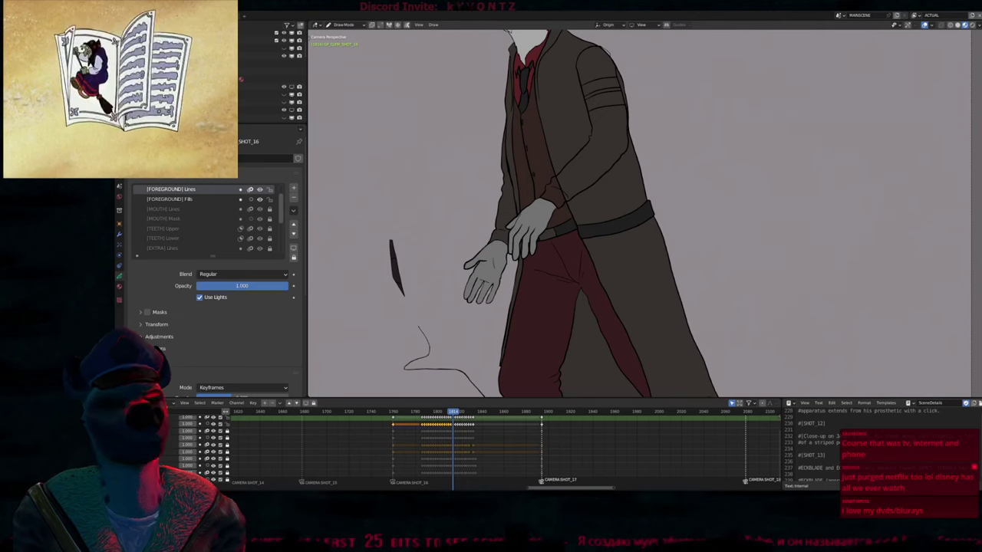
shift+middle_drag(524, 400, 506, 447)
scroll(368, 146, down, 4)
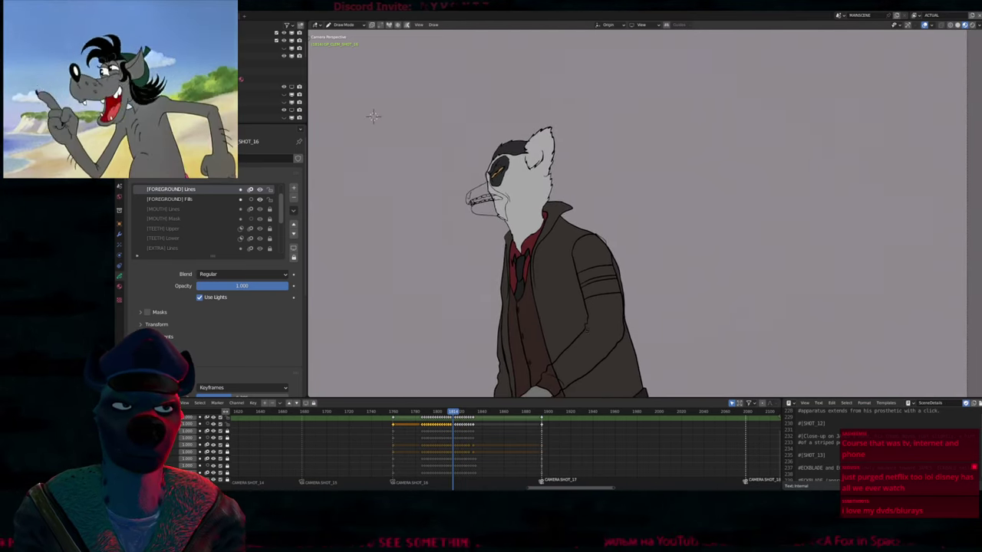
scroll(378, 114, up, 1)
scroll(378, 114, up, 5)
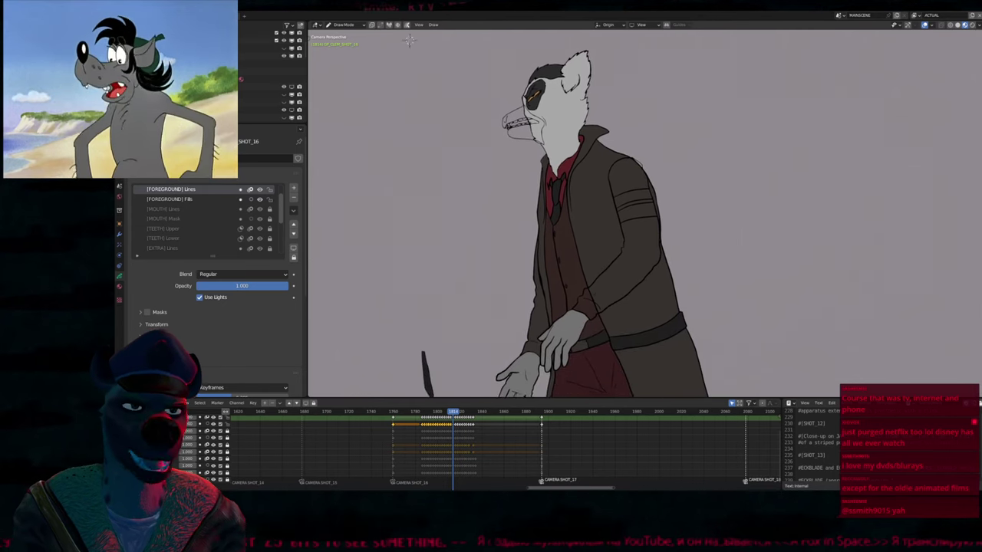
Pan and zoom to frame the upright lemur from head down to legs and floor
shift+middle_drag(378, 114, 401, 95)
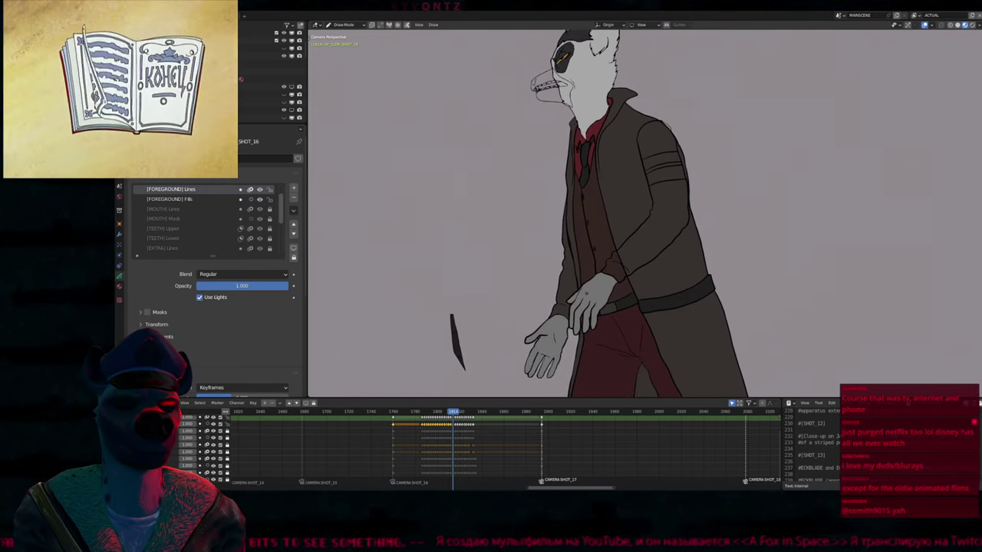
shift+middle_drag(429, 322, 414, 346)
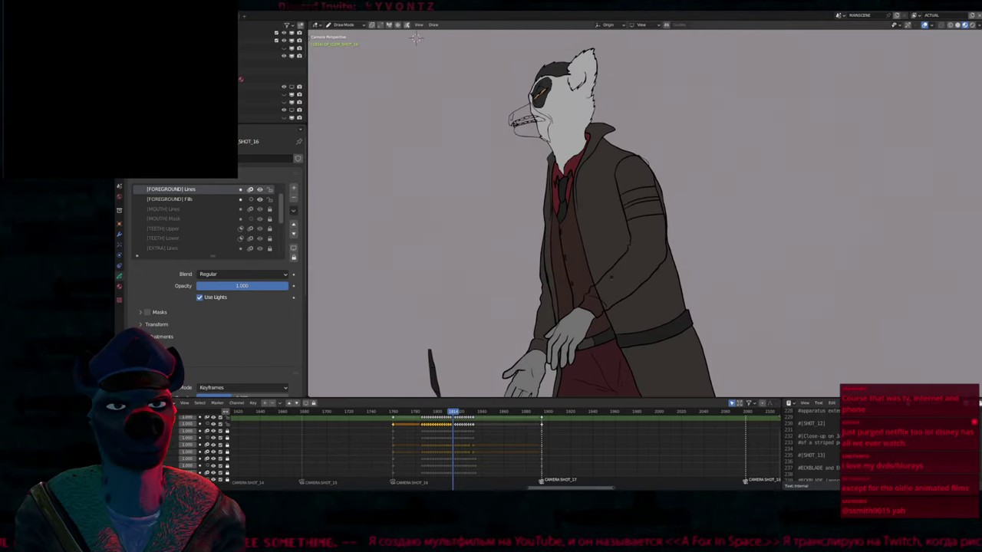
shift+middle_drag(415, 39, 415, 46)
scroll(429, 65, down, 2)
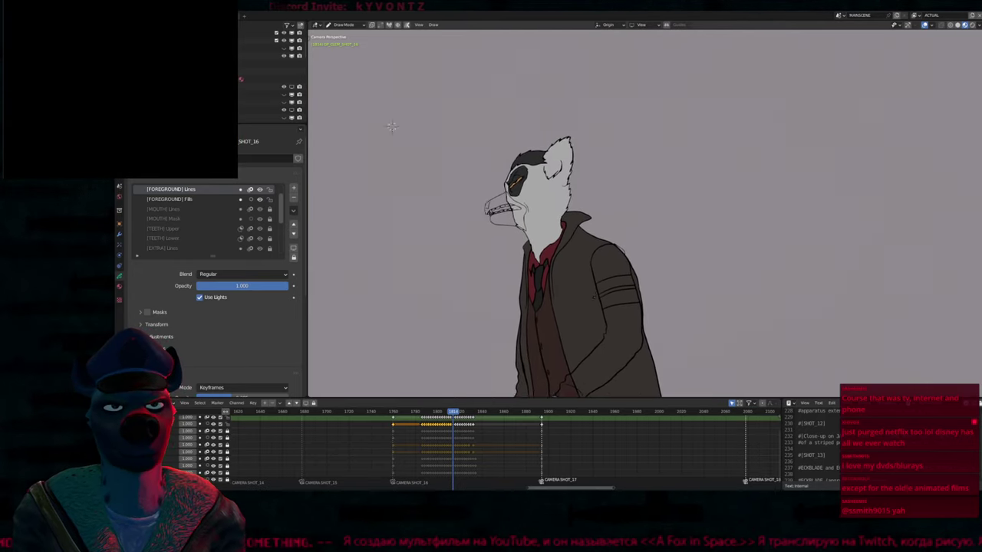
scroll(452, 92, up, 1)
scroll(472, 120, down, 2)
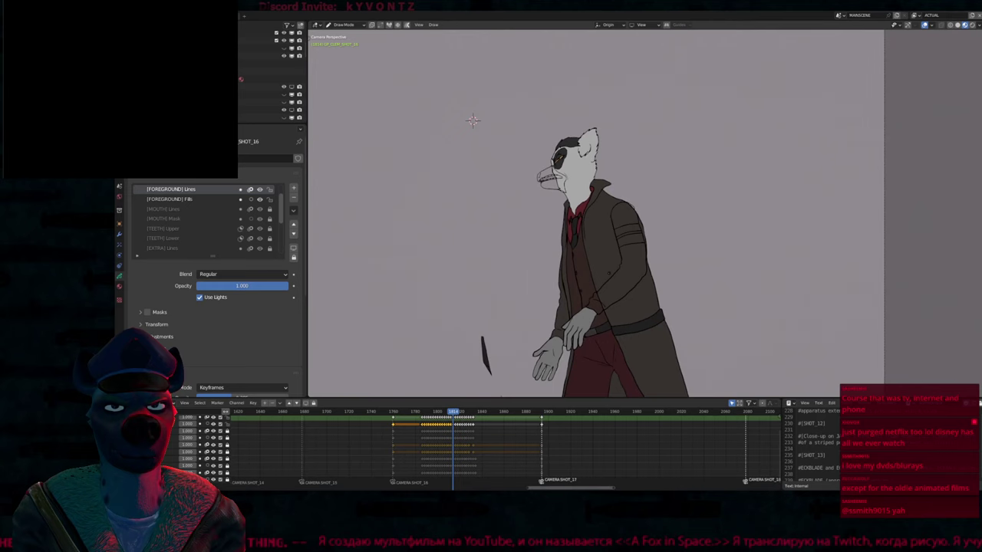
scroll(520, 55, down, 2)
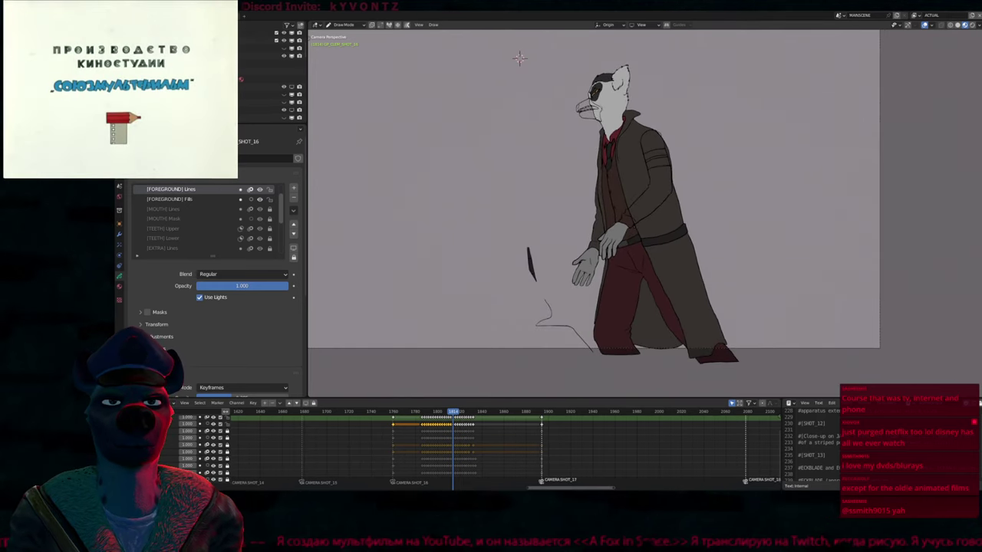
scroll(520, 57, up, 1)
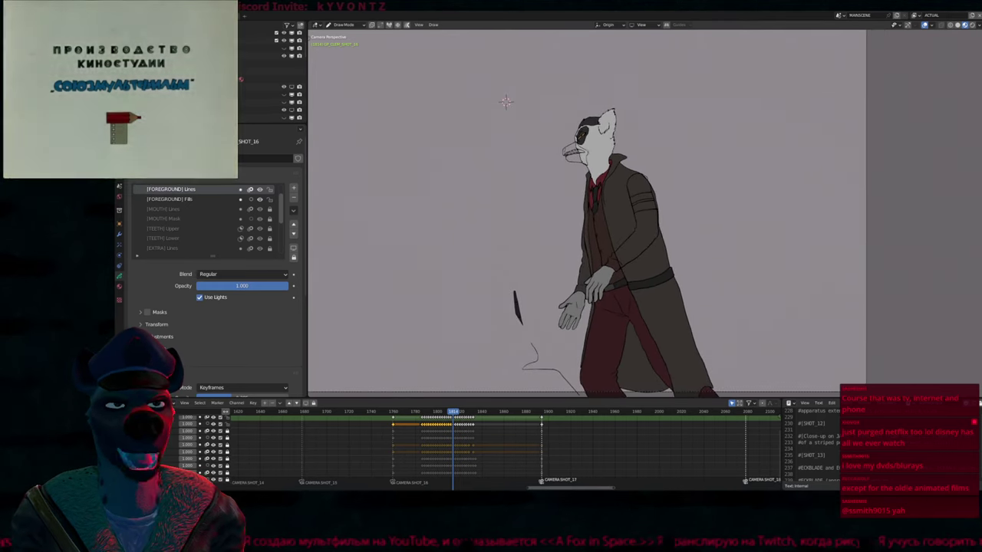
scroll(519, 57, up, 3)
Pick fill materials for [FOREGROUND] Fills and fill the coat's armband red
key(u)
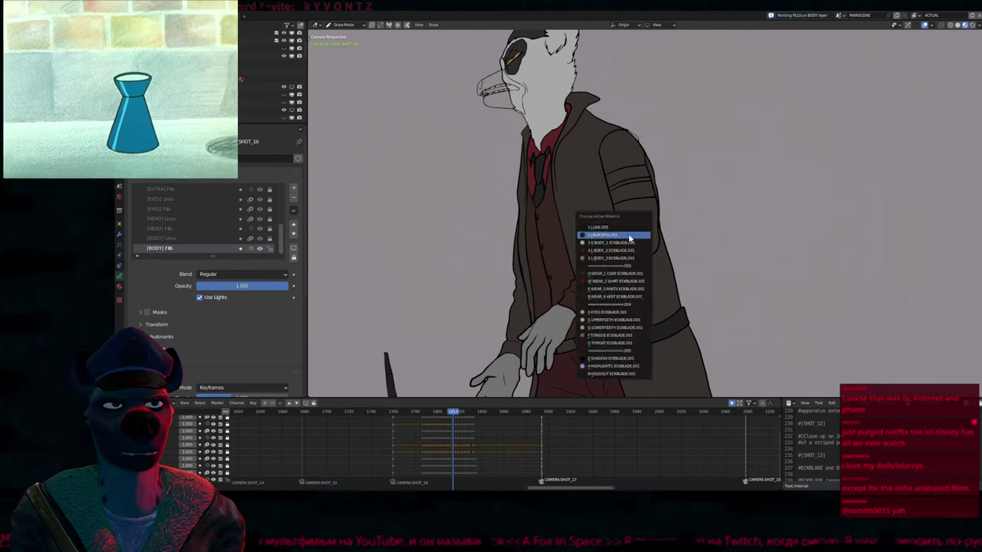
click(627, 238)
key(u)
click(621, 233)
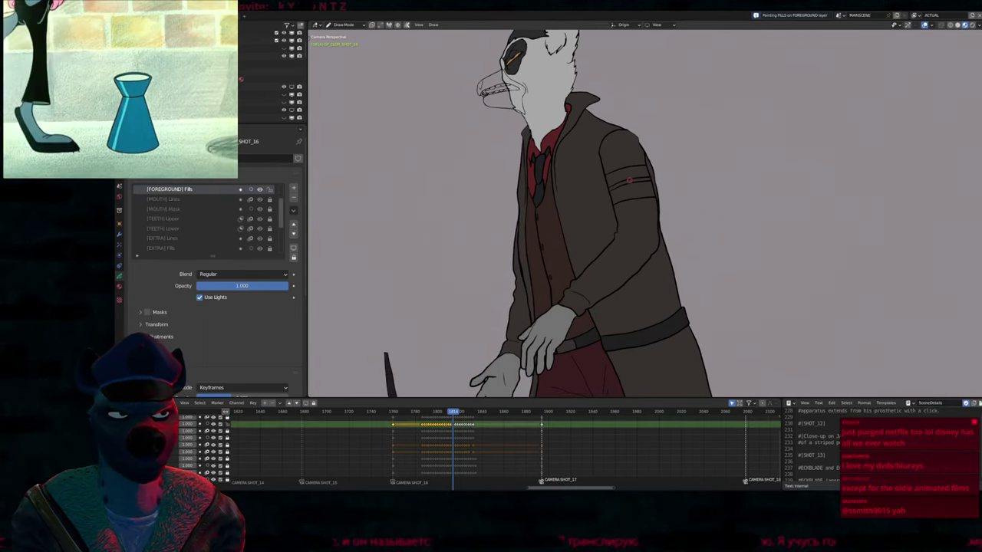
key(u)
click(640, 205)
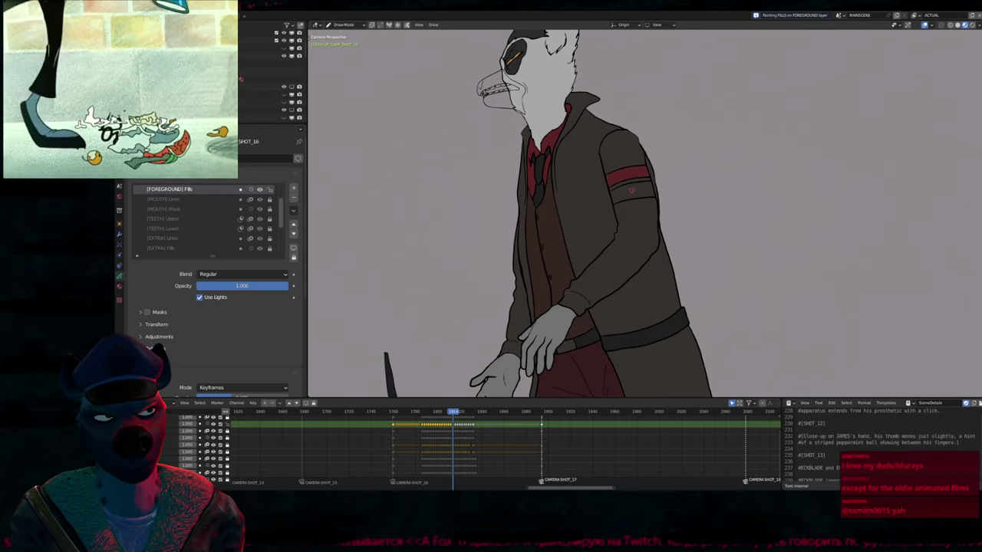
shift+middle_drag(639, 205, 678, 78)
scroll(576, 246, down, 2)
mouse_move(576, 246)
shift+middle_down()
mouse_move(576, 278)
mouse_move(576, 263)
shift+middle_up()
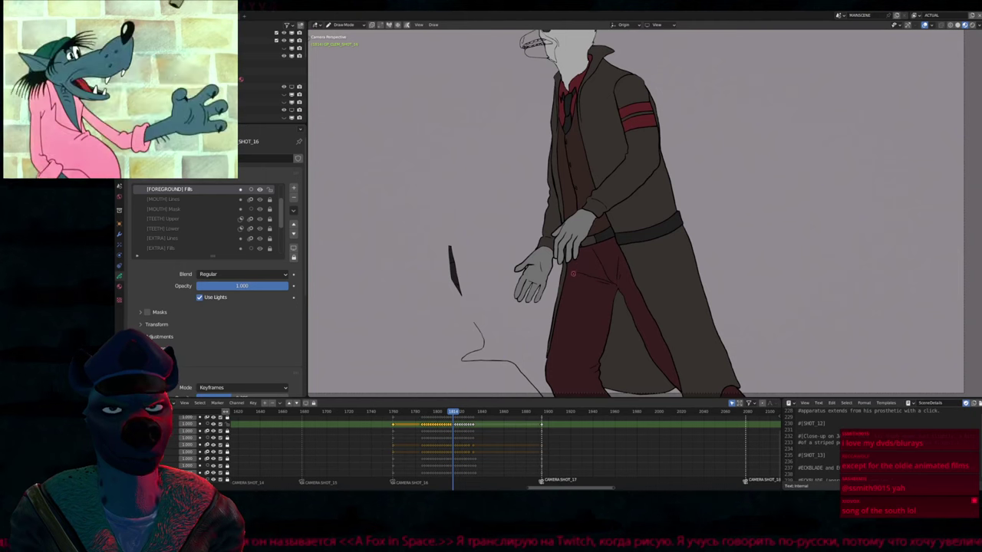
Step back and forward to this drawing and choose the coat colour on [FOREGROUND] Fills
key(Left)
key(Left)
key(Left)
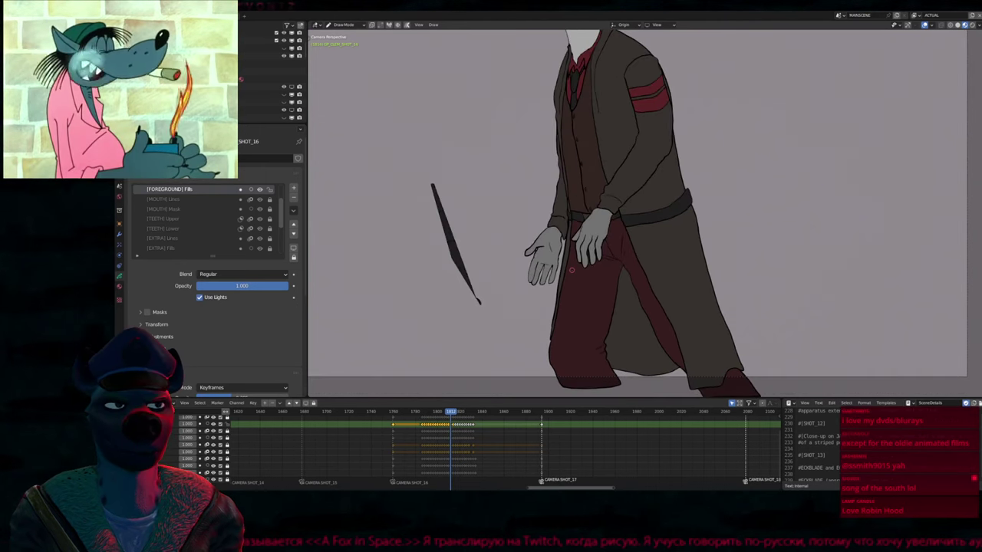
key(Right)
key(Right)
key(Right)
key(Right)
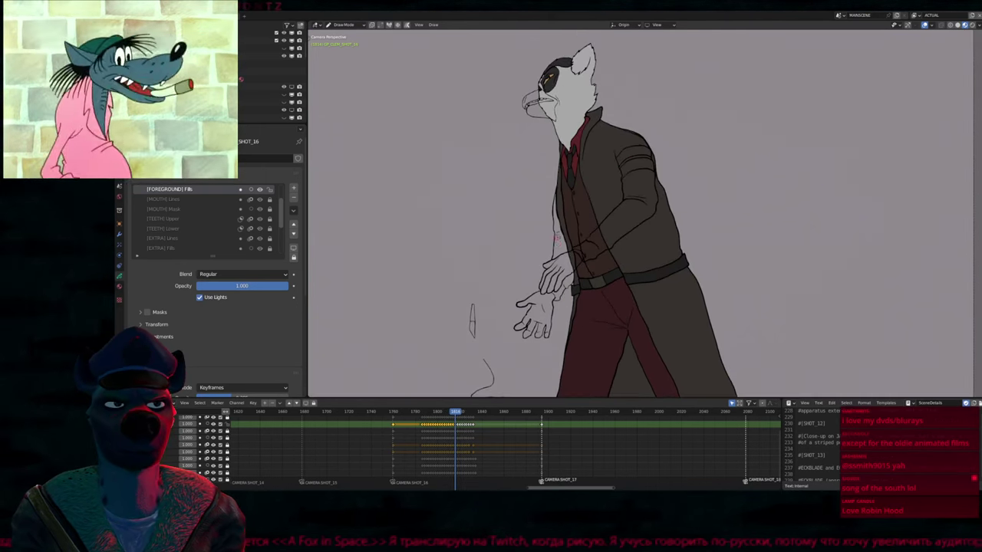
alt+click(559, 243)
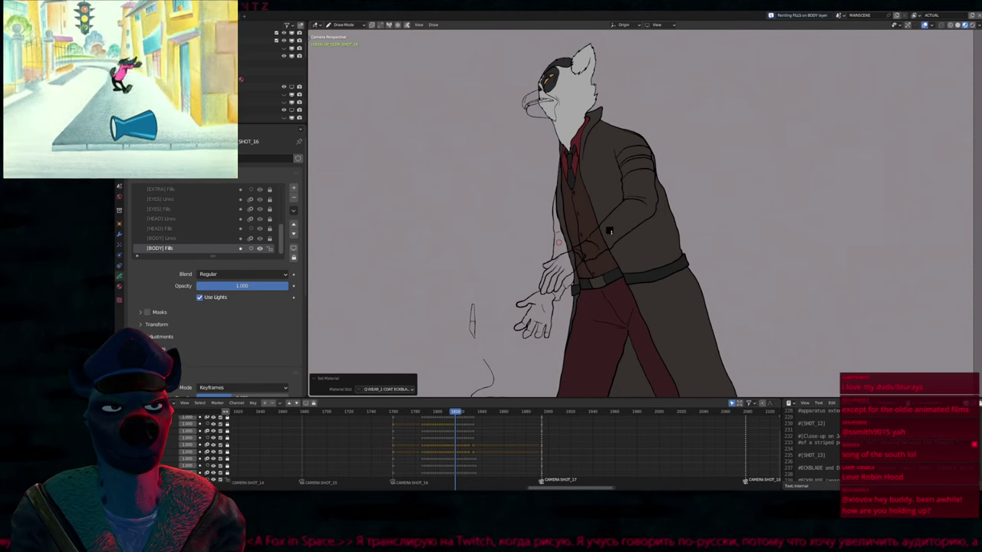
alt+click(607, 234)
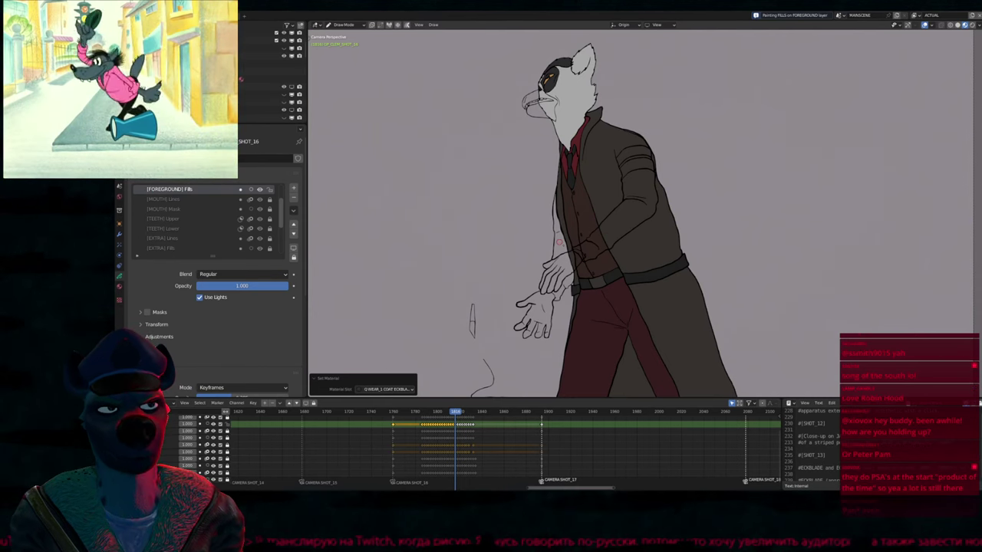
scroll(565, 243, up, 3)
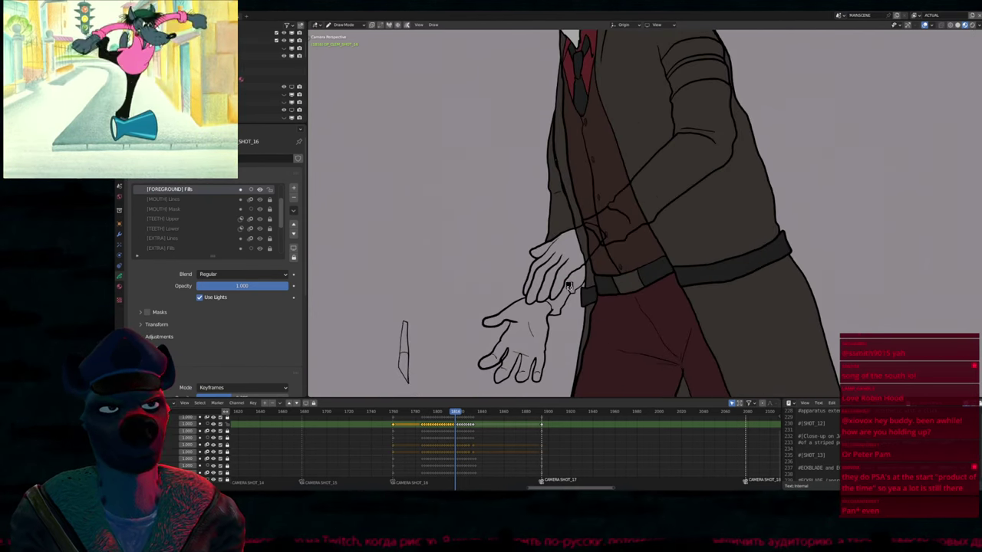
scroll(558, 259, down, 2)
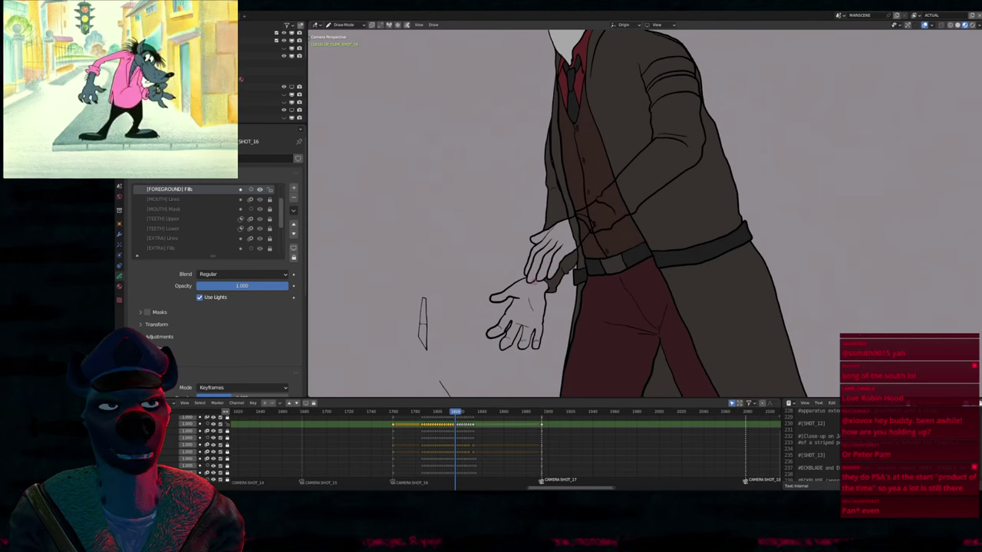
Choose the grey hand fill, undo the last fill, and centre the view on the hands
key(u)
click(535, 287)
key(ctrl+z)
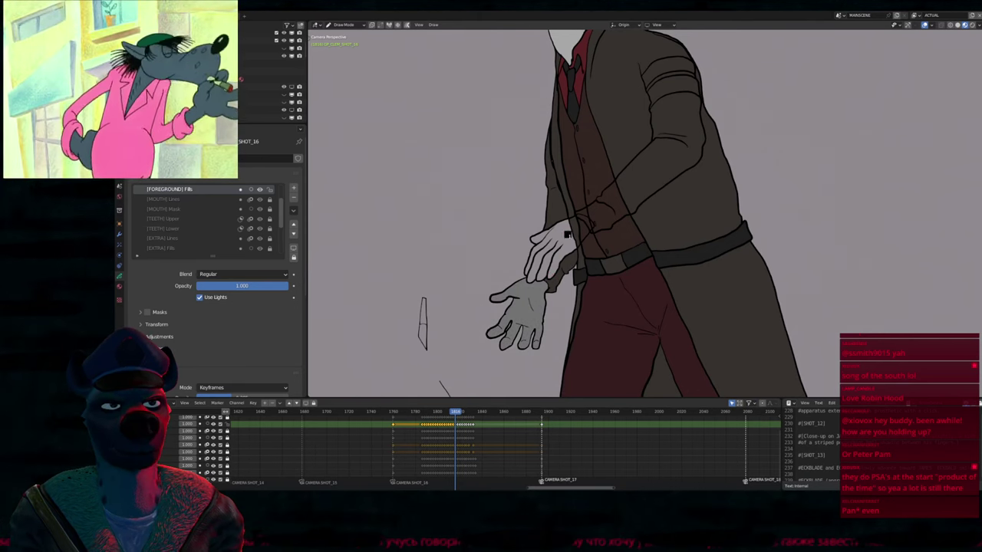
shift+middle_drag(614, 231, 593, 266)
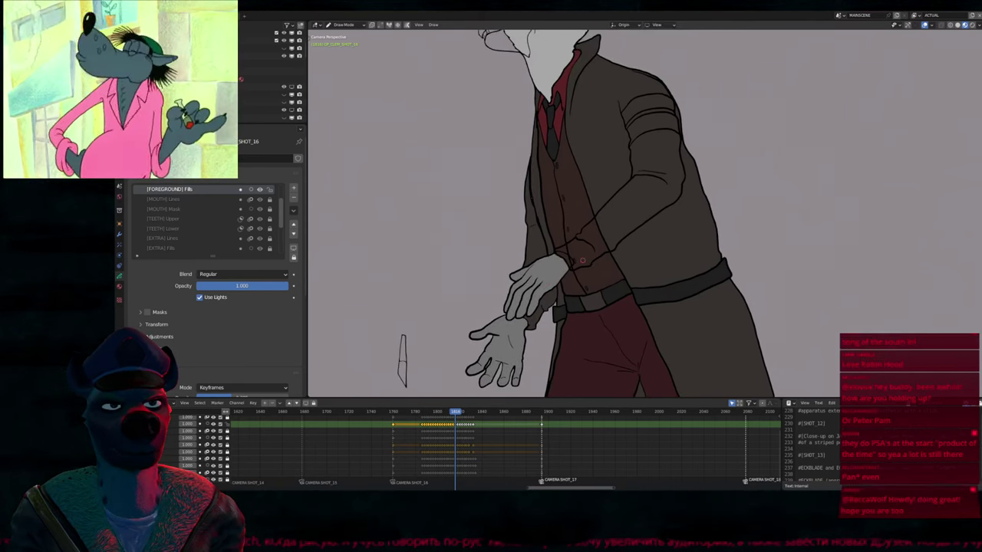
scroll(565, 264, up, 4)
scroll(546, 242, down, 2)
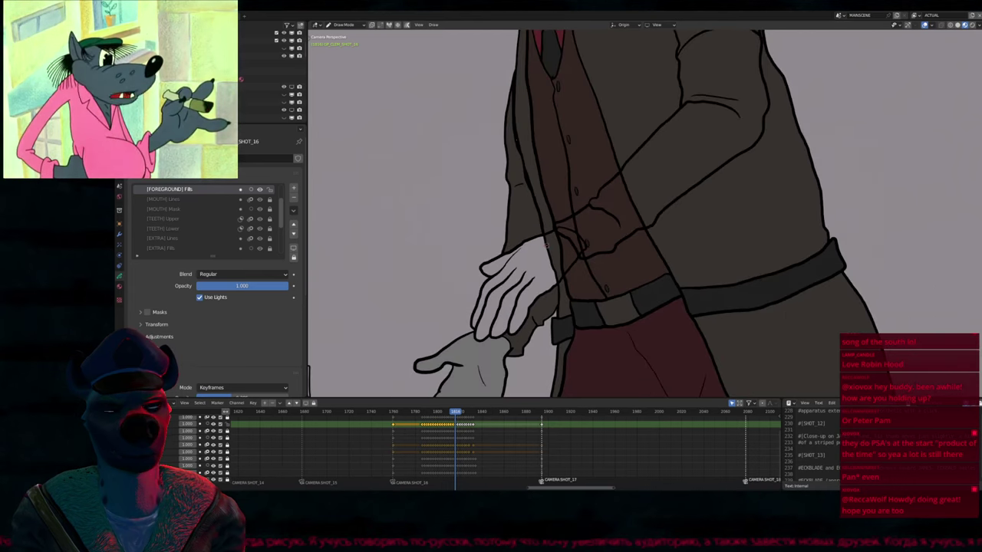
scroll(547, 242, down, 2)
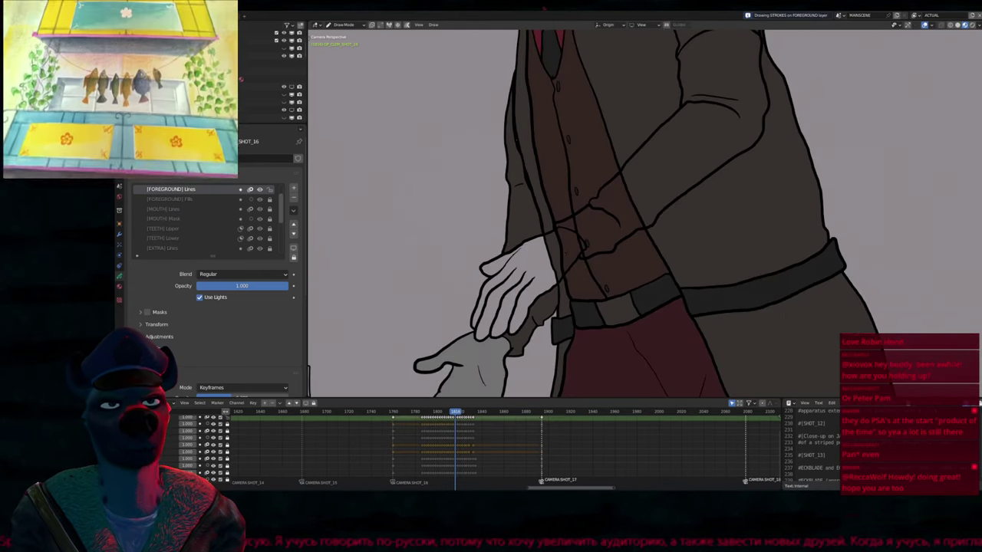
scroll(546, 242, down, 2)
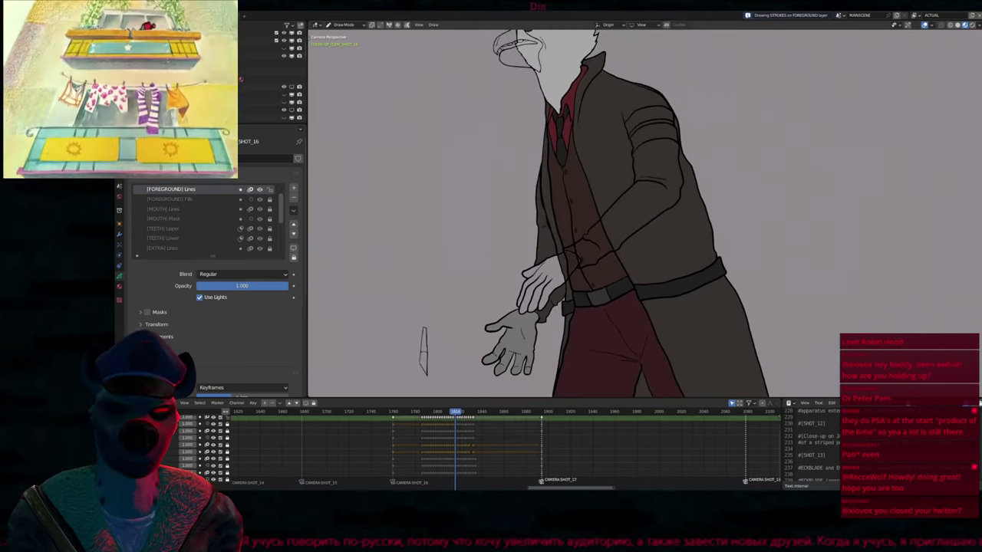
Select 5 L BODY_3 ECKBLADE, then fill the coat area with the coat colour
key(u)
click(566, 256)
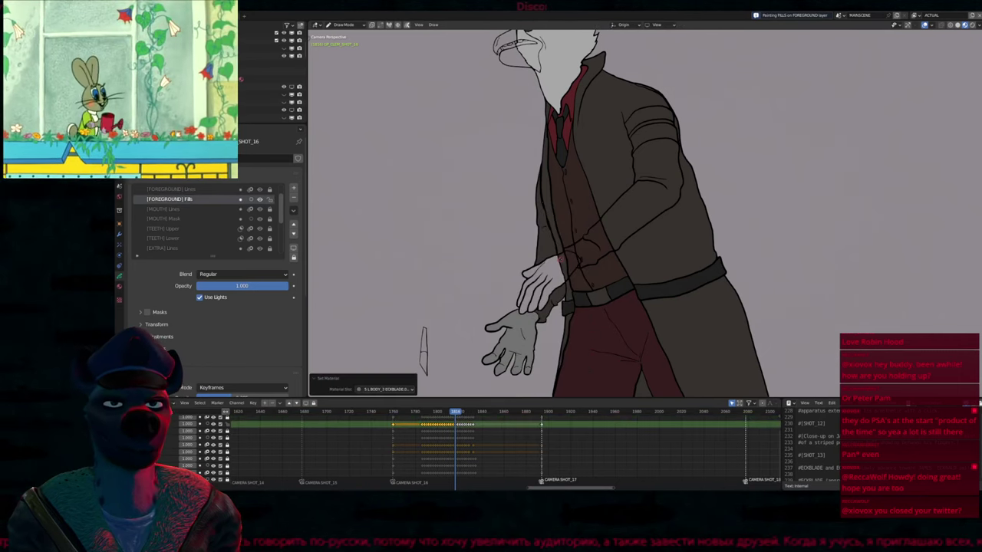
shift+middle_drag(620, 219, 589, 238)
key(u)
click(584, 244)
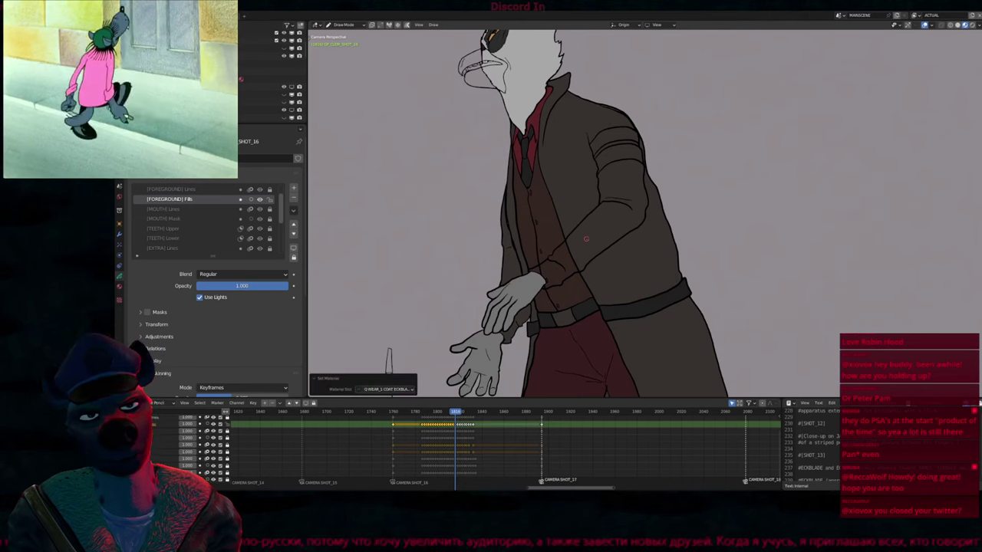
shift+middle_drag(584, 244, 585, 280)
scroll(618, 218, down, 2)
scroll(612, 198, up, 3)
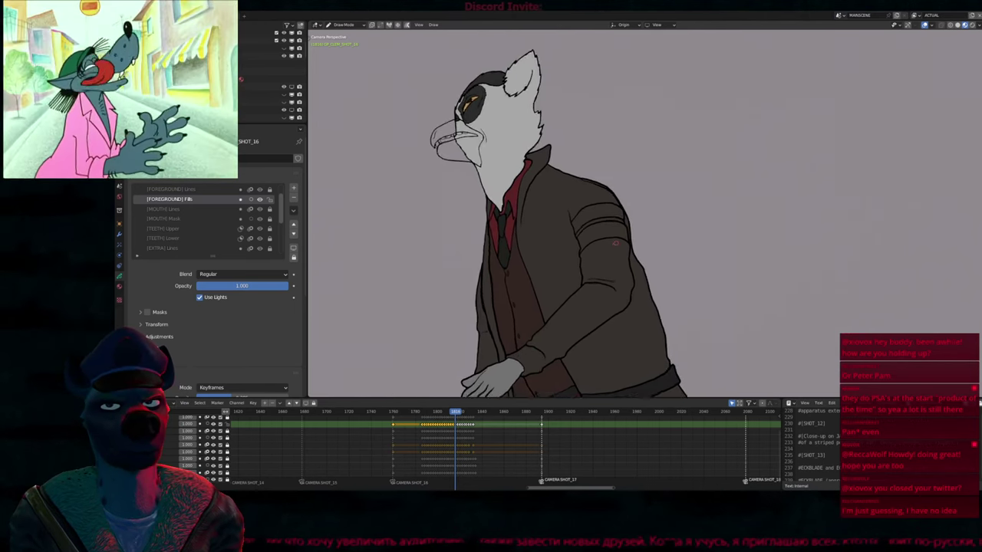
Fill the sleeve band with the red shirt material
key(u)
click(597, 191)
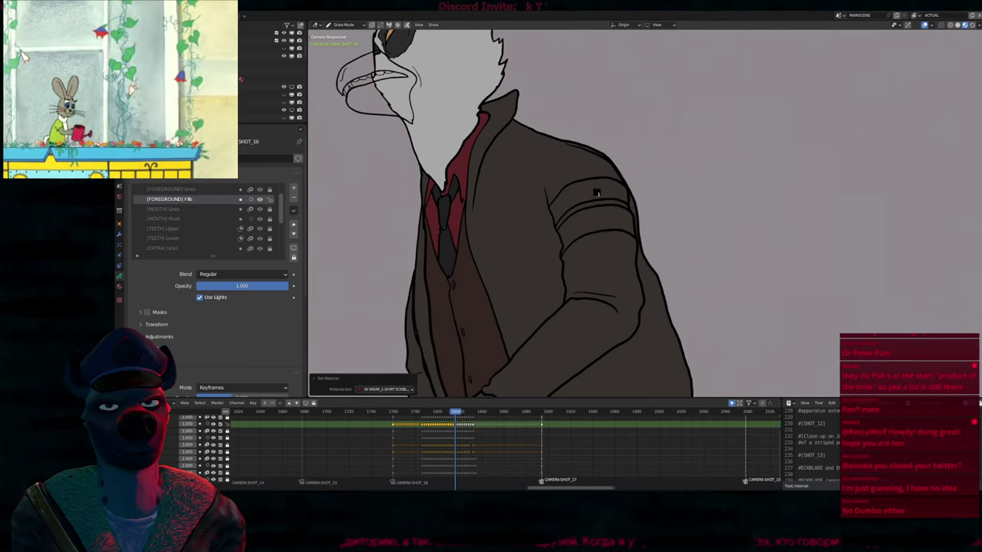
click(596, 192)
scroll(586, 226, down, 2)
shift+middle_drag(586, 226, 583, 259)
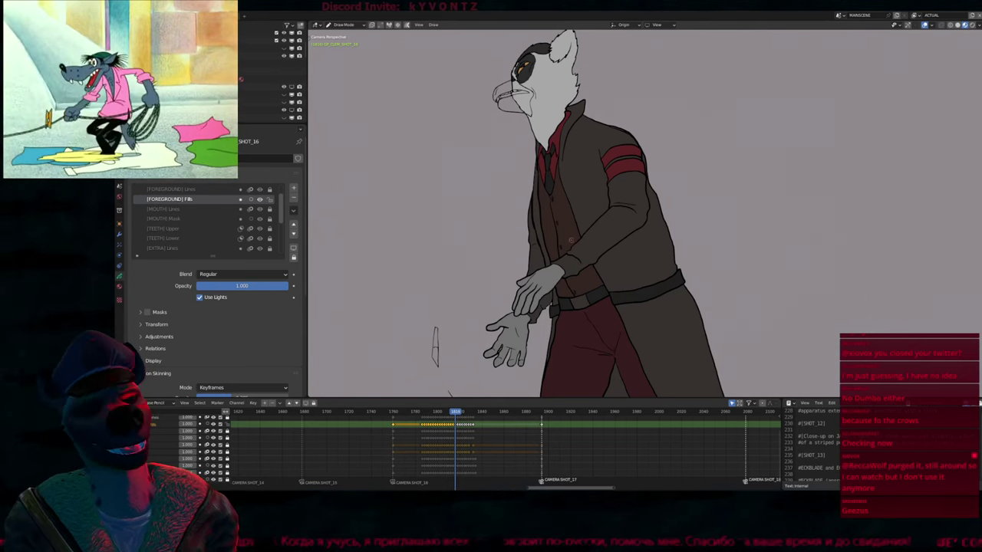
Zoom around the drawing, then step back to frame 1808
shift+scroll(571, 237, down, 5)
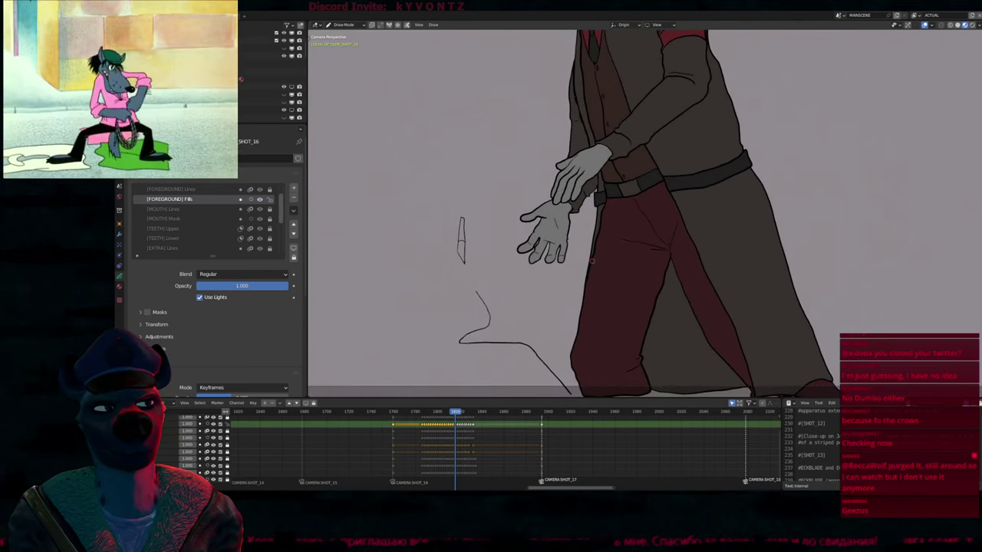
shift+scroll(591, 261, up, 6)
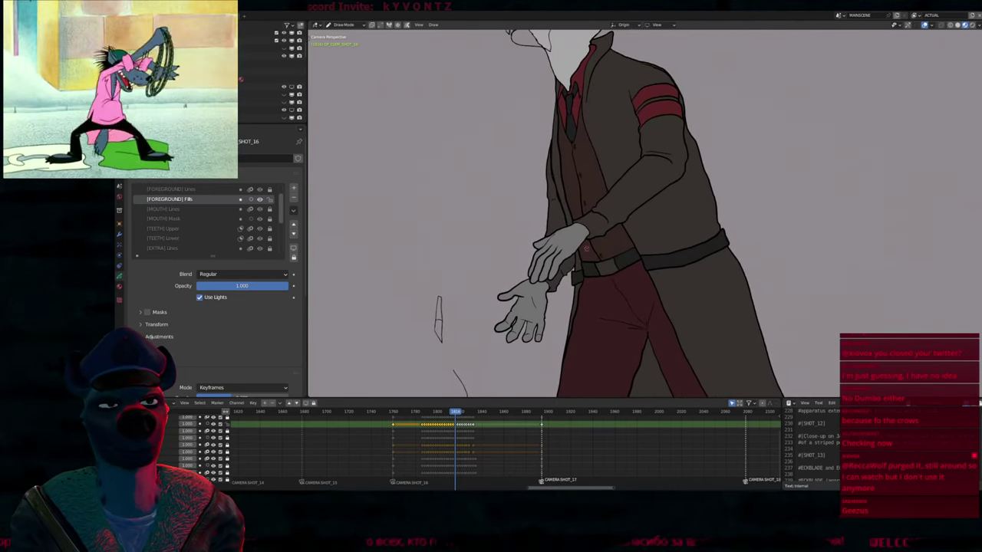
shift+scroll(579, 313, up, 10)
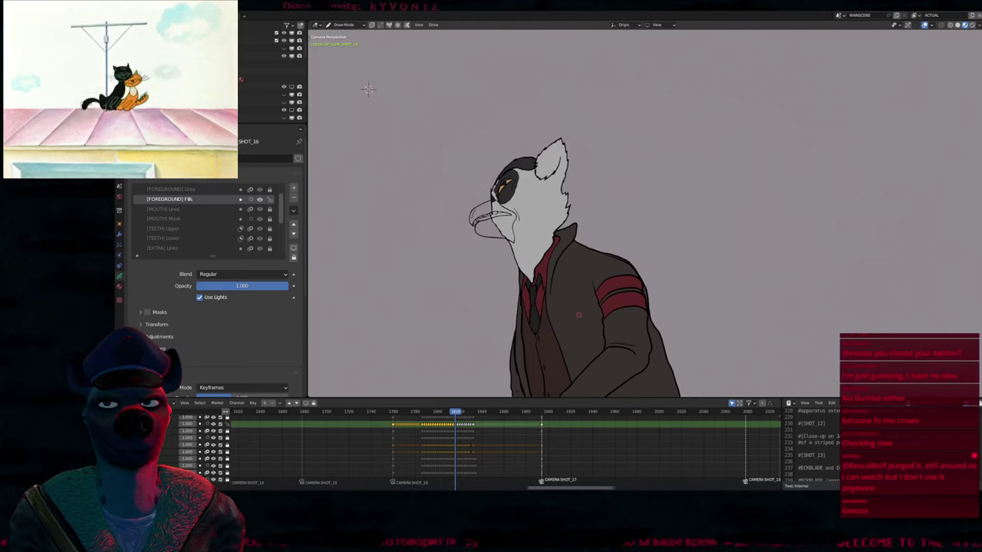
shift+scroll(580, 313, down, 8)
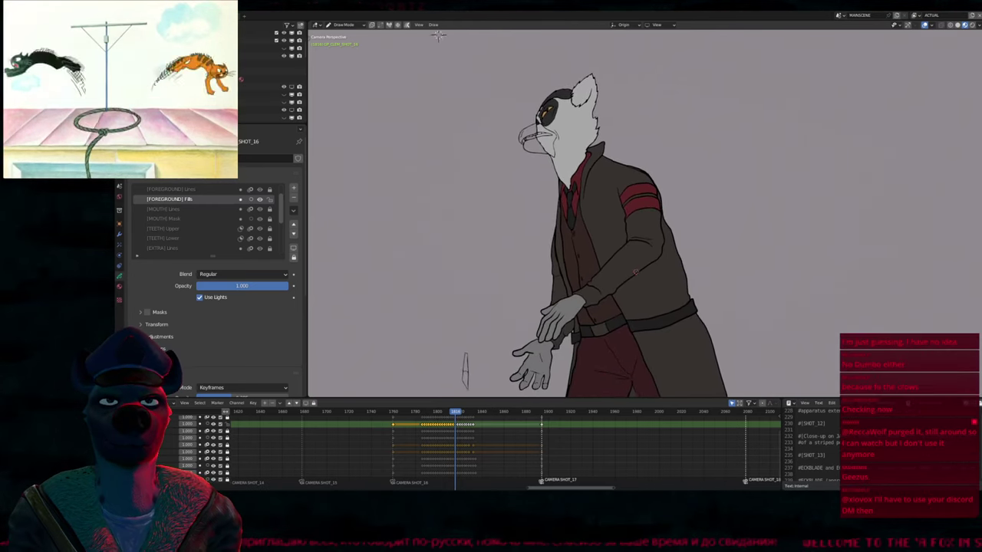
shift+scroll(643, 196, down, 5)
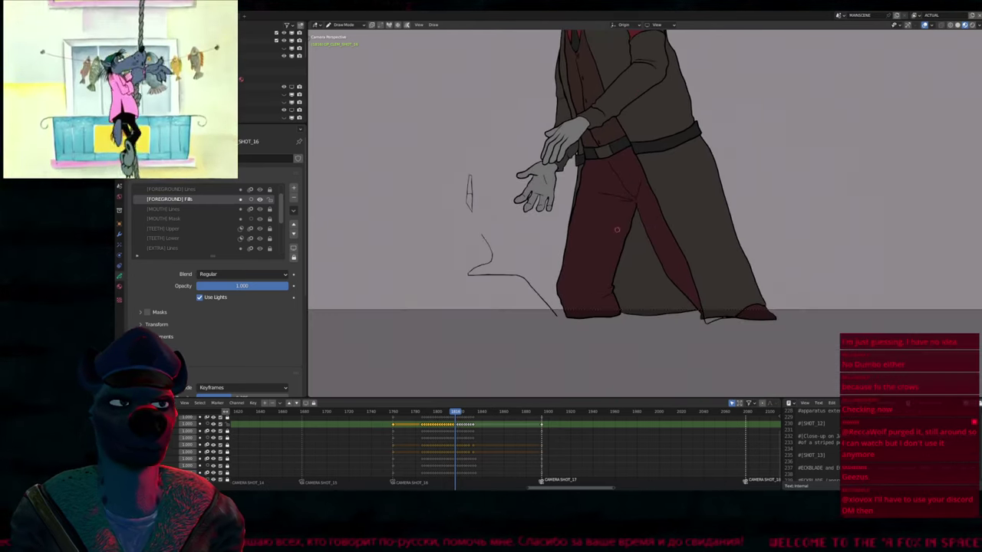
shift+scroll(617, 229, up, 5)
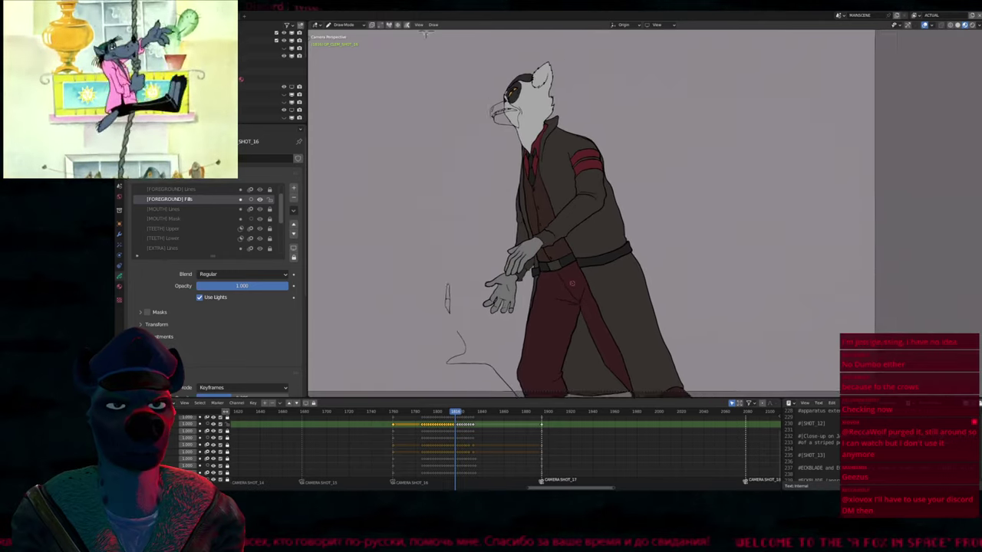
scroll(425, 33, up, 3)
key(Left)
key(Left)
key(Left)
key(Left)
key(Left)
key(Left)
key(Left)
key(Left)
Step to frame 1818, pick up the coat material and try filling the coat
key(Right)
key(Right)
key(Right)
key(Right)
key(Right)
key(Right)
key(Right)
key(Right)
key(Right)
key(Right)
key(Right)
key(Right)
key(Right)
key(Right)
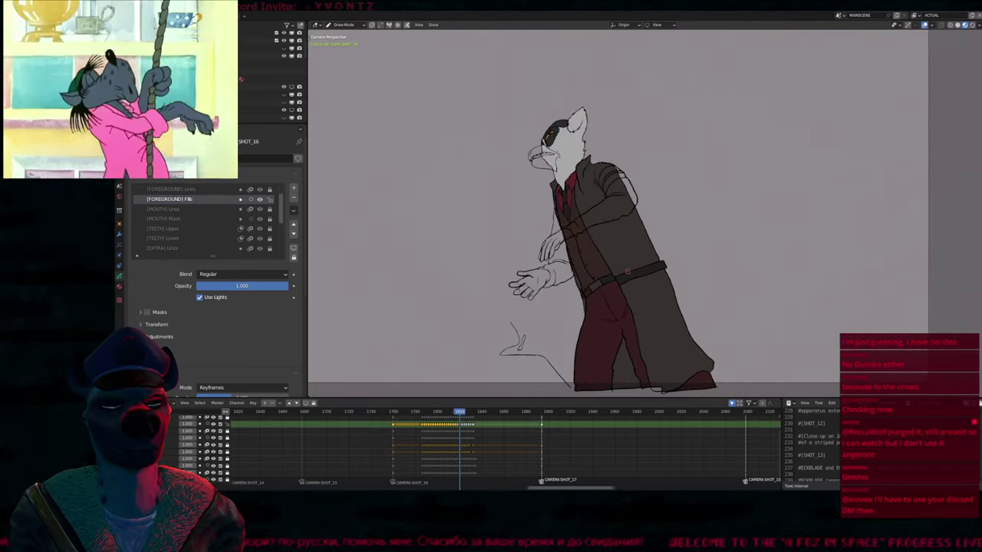
key(Left)
key(Left)
key(Left)
key(Left)
key(Left)
key(Left)
key(Left)
key(Left)
key(Right)
key(Right)
key(Right)
key(Right)
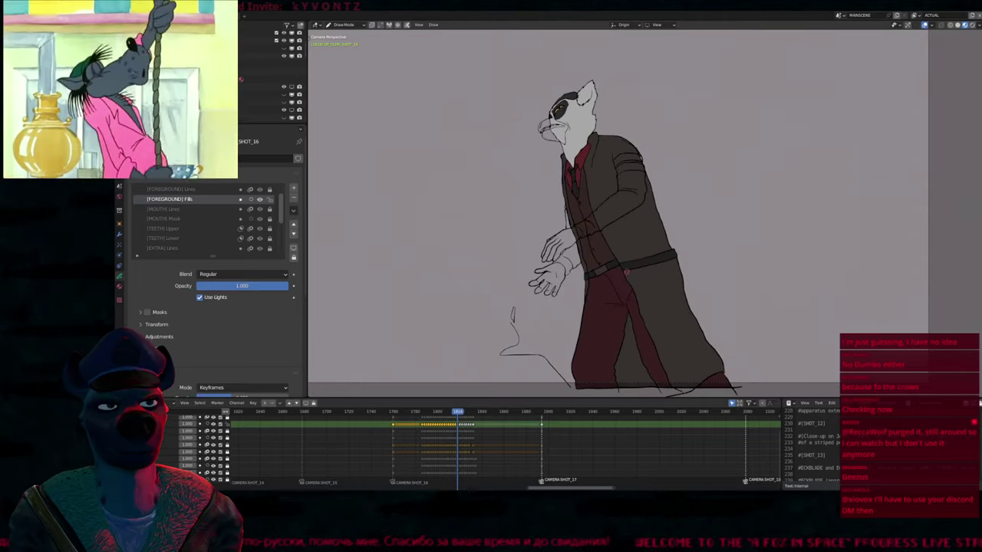
scroll(618, 213, up, 2)
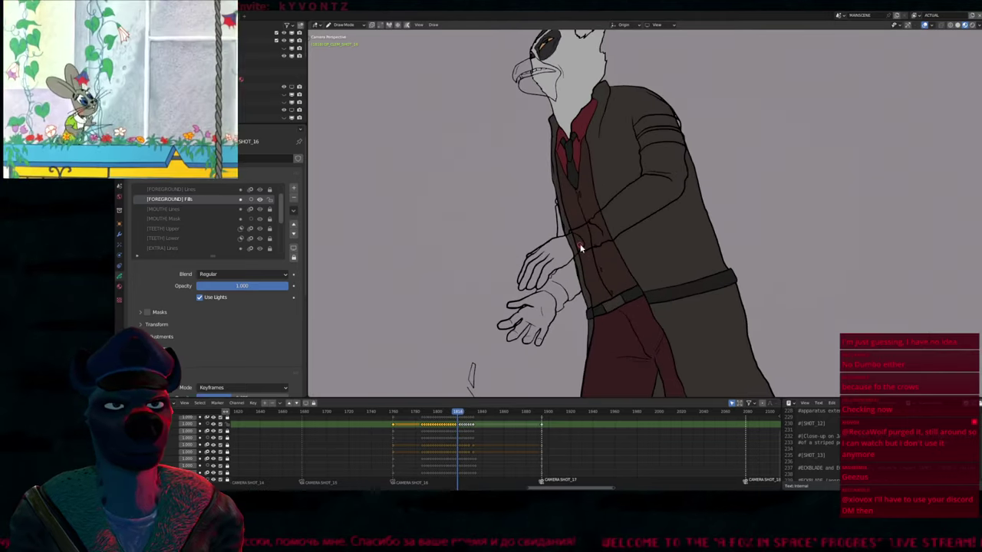
alt+click(580, 247)
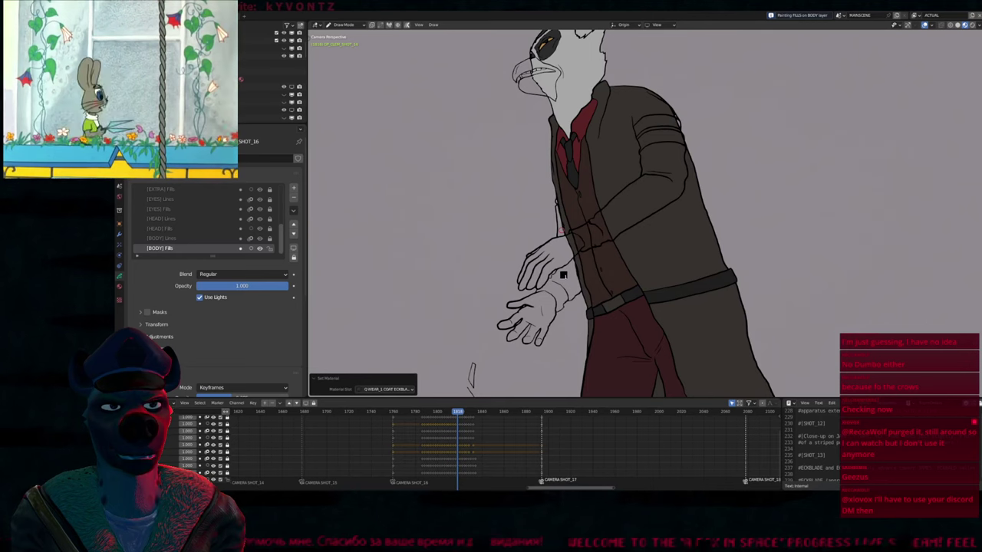
click(570, 270)
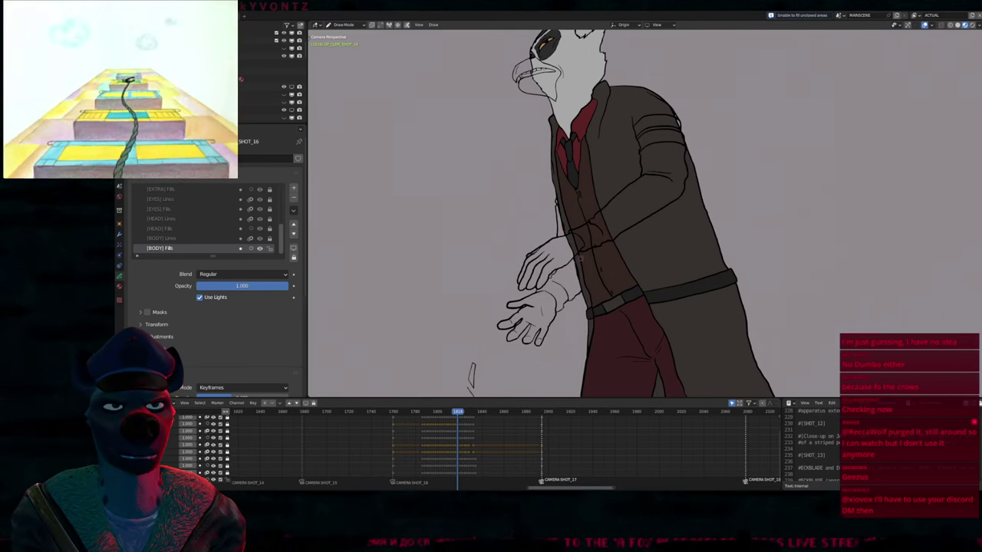
Switch to the [FOREGROUND] Fills layer and fill the coat sleeve near the hand
alt+click(582, 253)
click(587, 259)
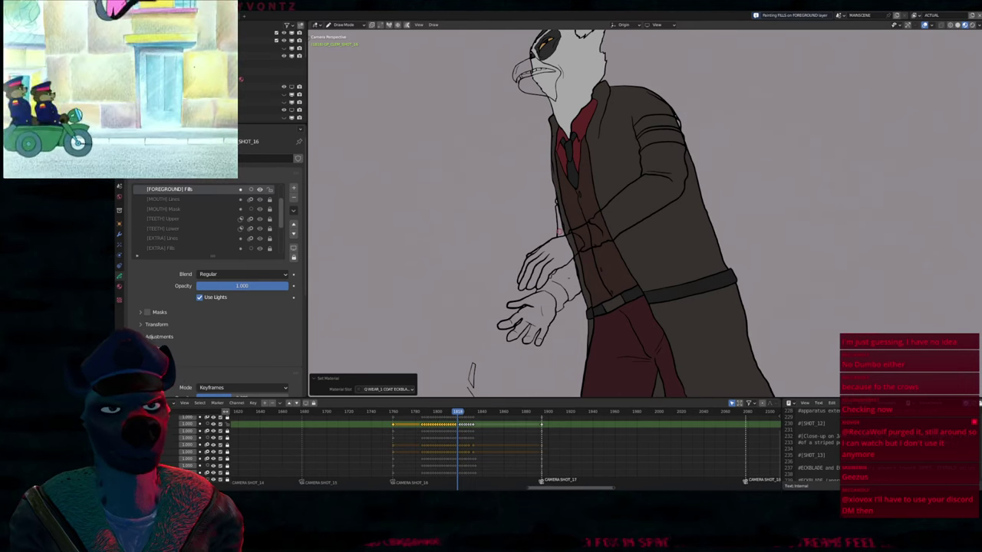
click(556, 285)
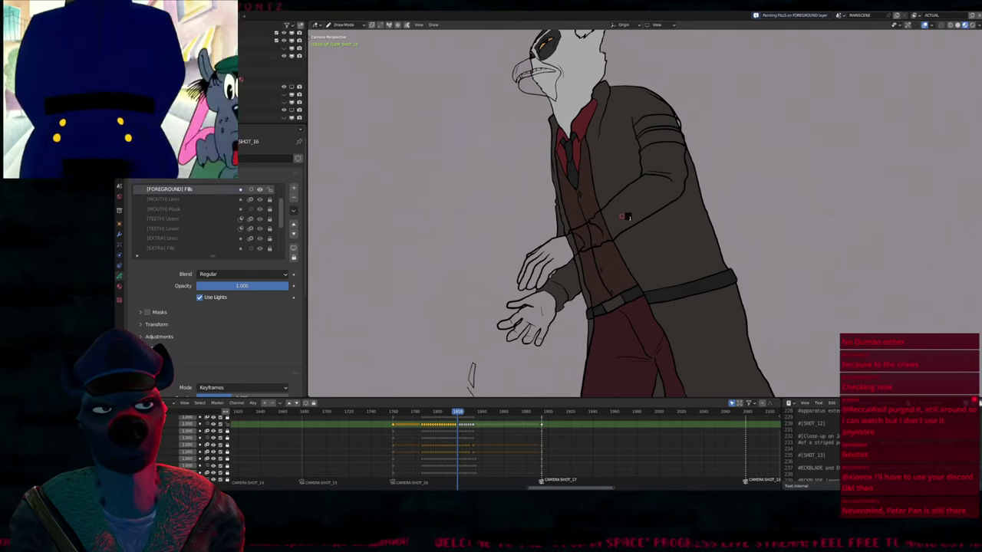
shift+scroll(623, 218, up, 3)
scroll(650, 196, up, 2)
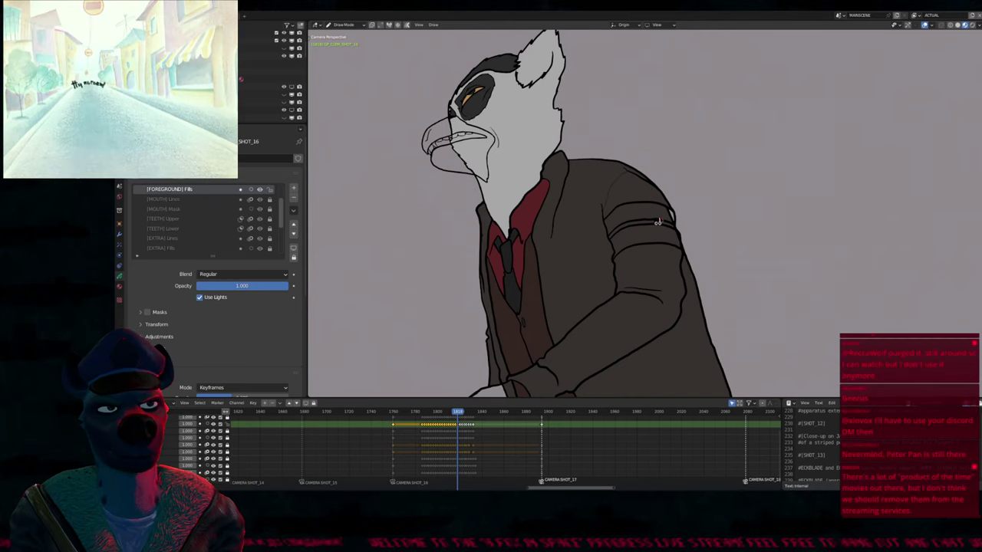
Choose the red 5 BODY_3 ECKBLADE.001 material for the armband and review the sleeve and hands
key(u)
click(648, 213)
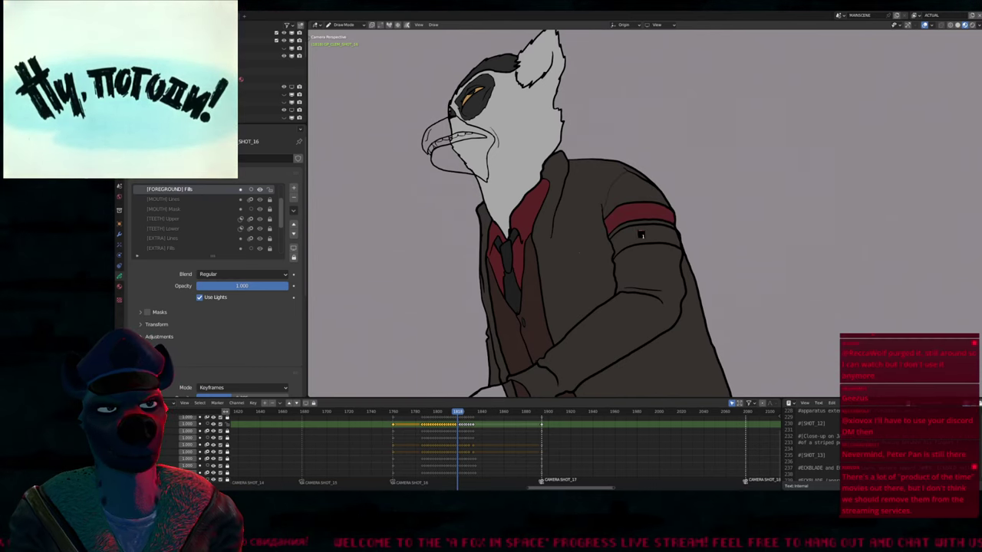
scroll(580, 244, down, 2)
shift+scroll(590, 257, up, 4)
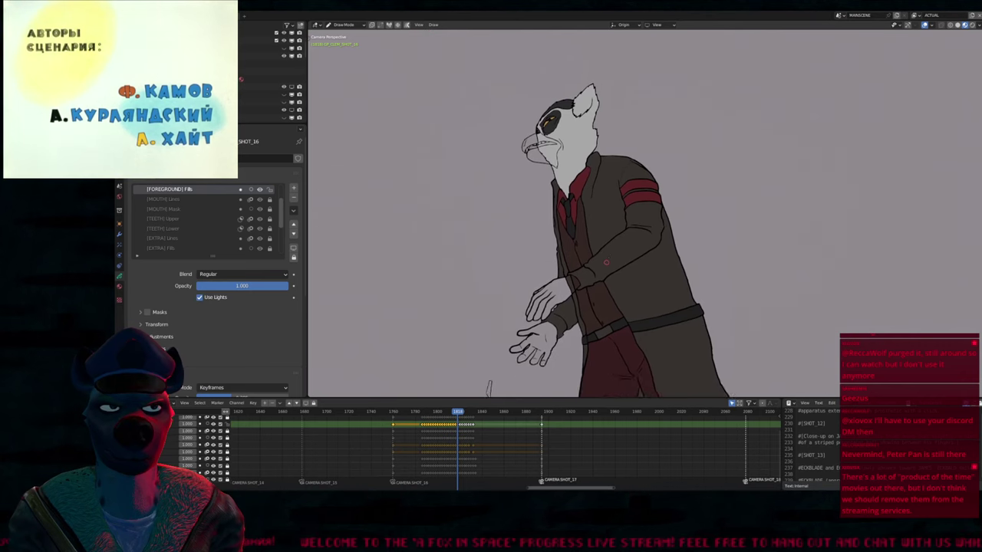
shift+middle_drag(603, 274, 618, 265)
scroll(606, 267, up, 3)
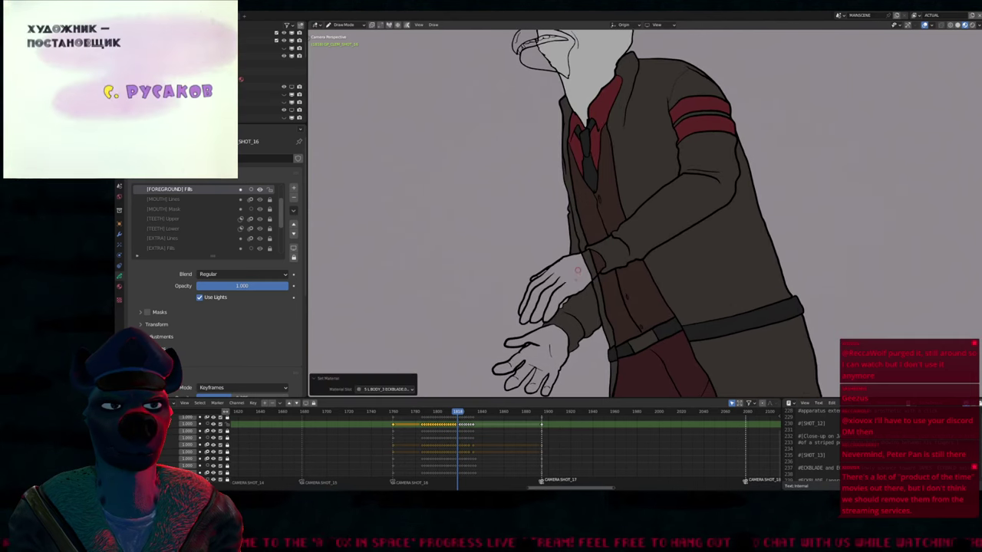
shift+scroll(572, 267, down, 3)
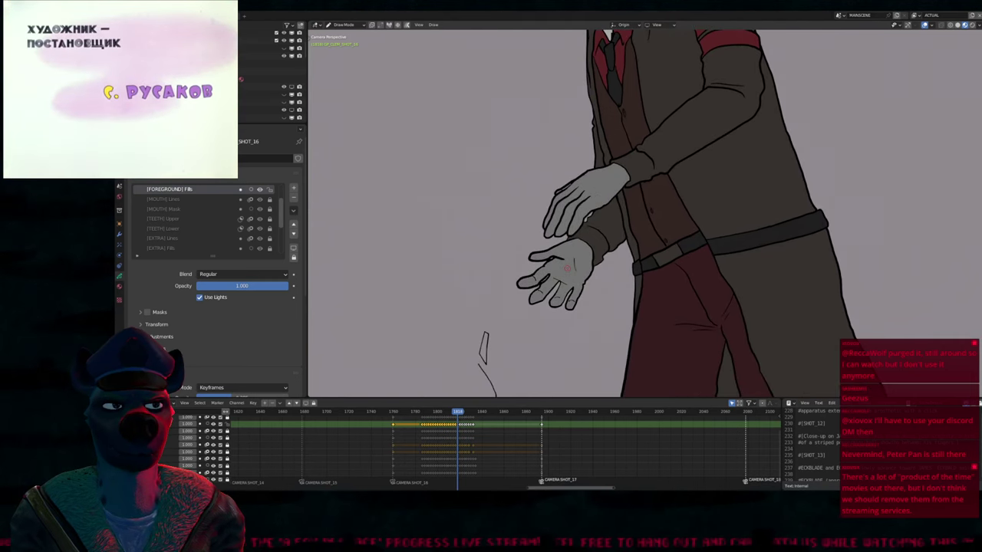
mouse_move(566, 272)
shift+middle_down()
mouse_move(585, 244)
mouse_move(559, 275)
mouse_move(529, 378)
shift+middle_up()
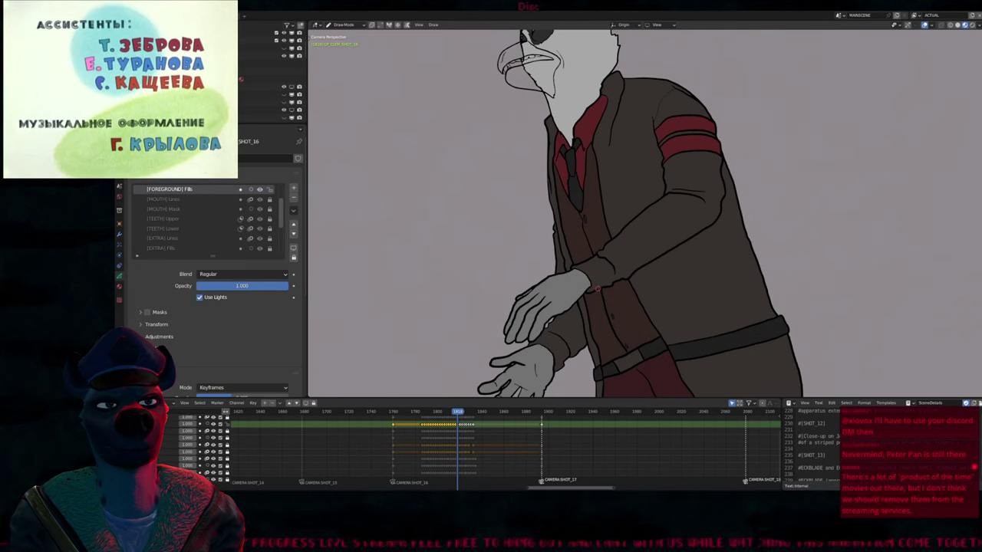
shift+middle_drag(596, 289, 584, 245)
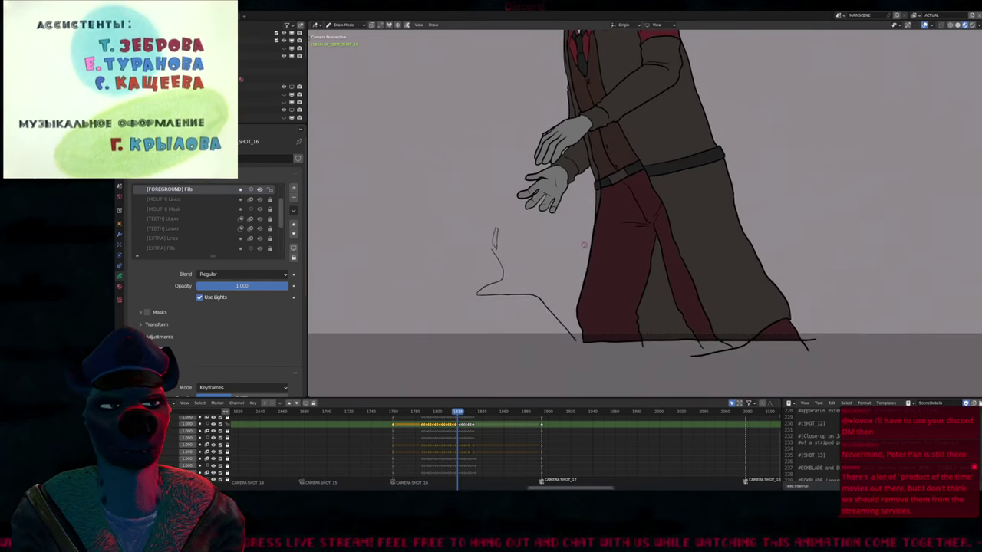
shift+scroll(583, 245, up, 5)
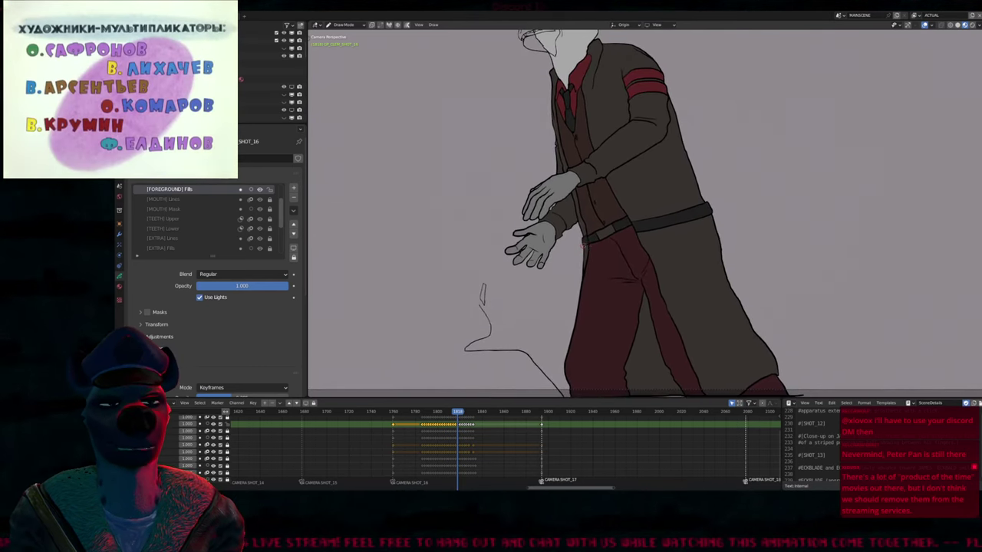
ctrl+scroll(586, 245, right, 1)
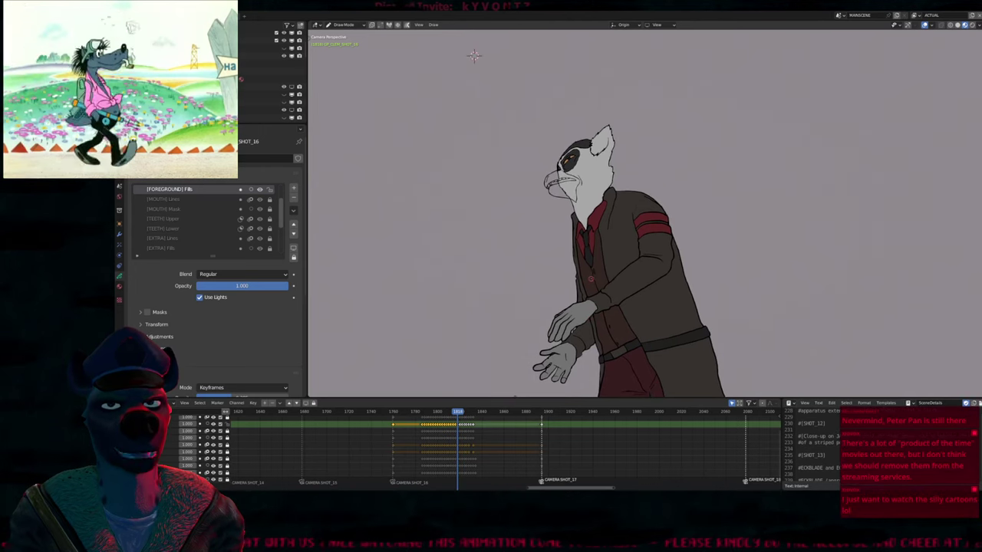
key(g)
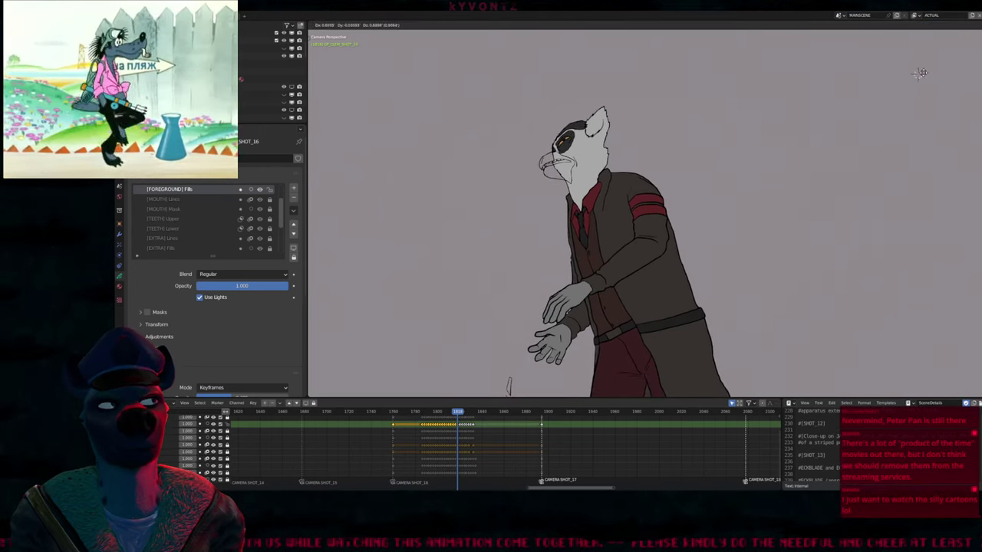
click(720, 205)
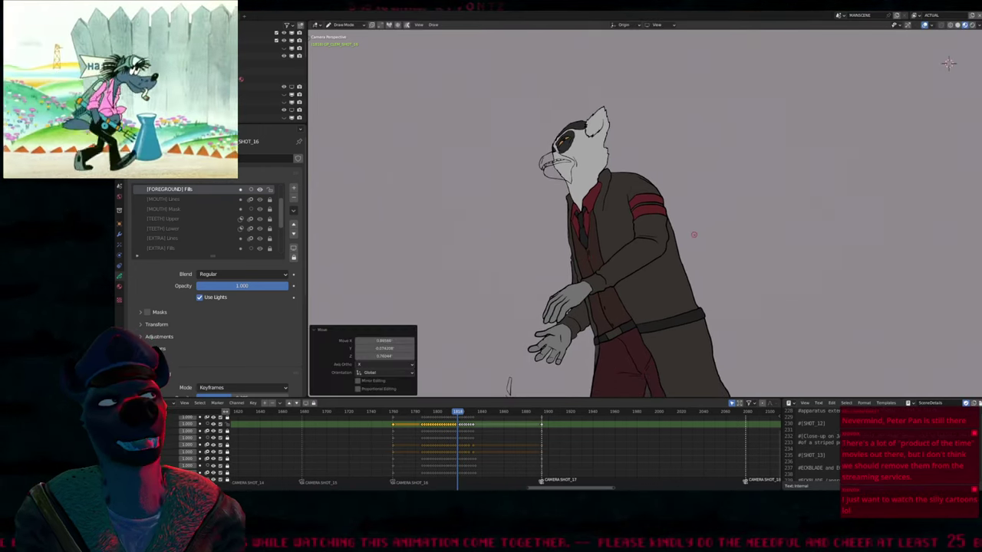
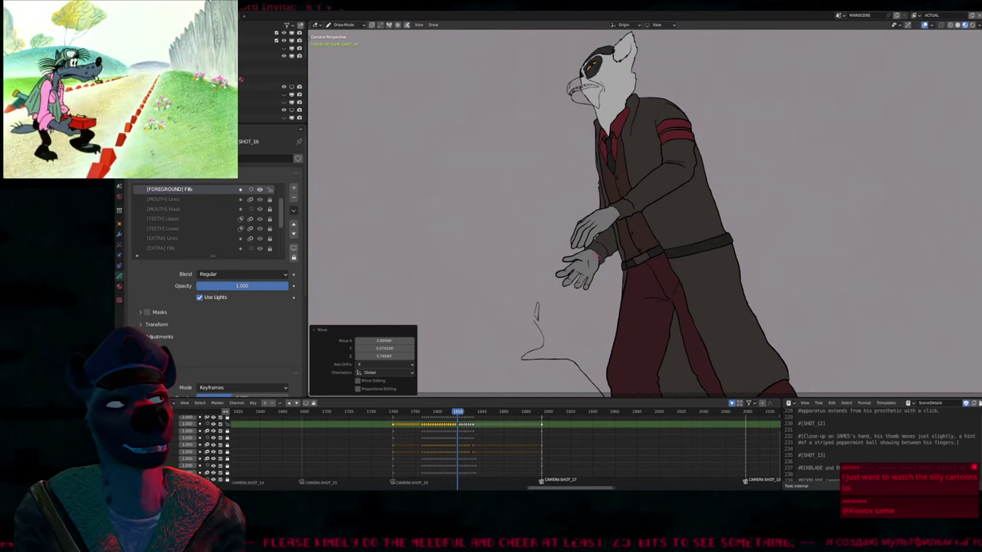
Frame the lemur's head and coat, then step frames around 1820 to review its pose
scroll(602, 217, up, 3)
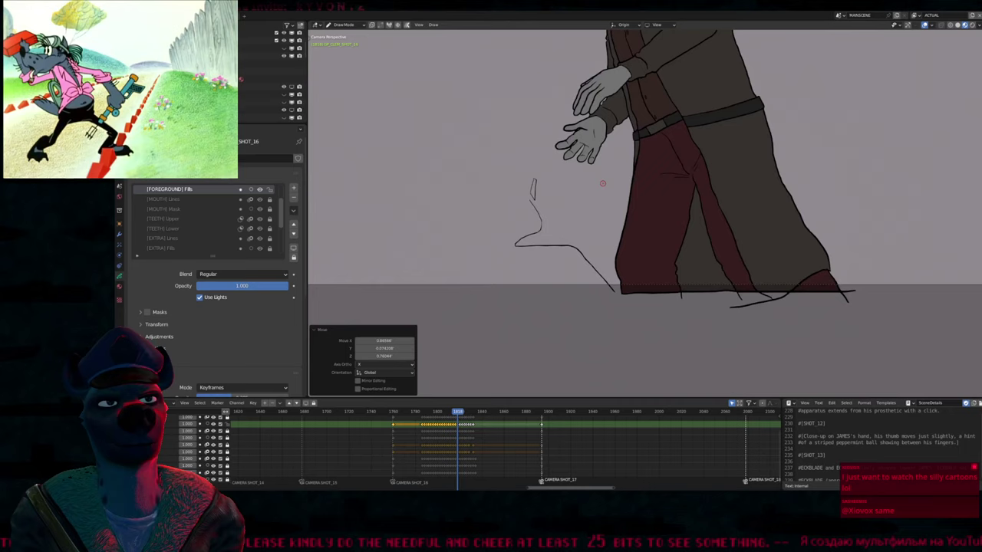
scroll(602, 182, down, 3)
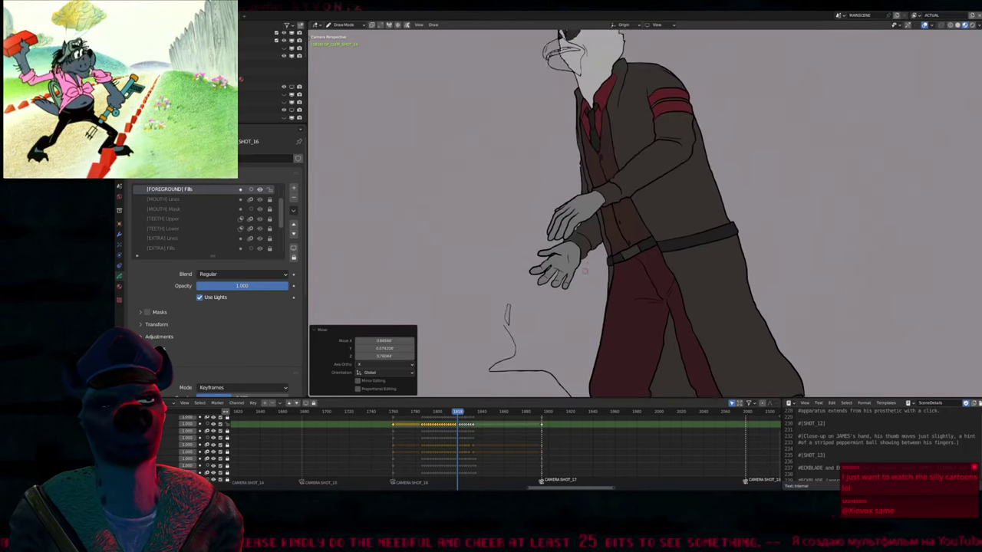
shift+middle_drag(602, 182, 591, 271)
scroll(590, 271, up, 1)
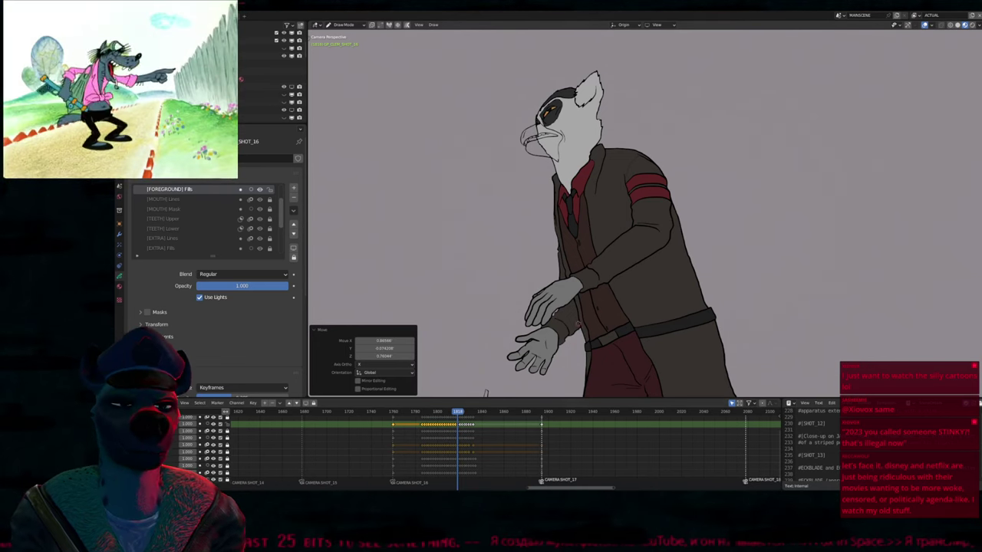
shift+middle_drag(485, 393, 488, 244)
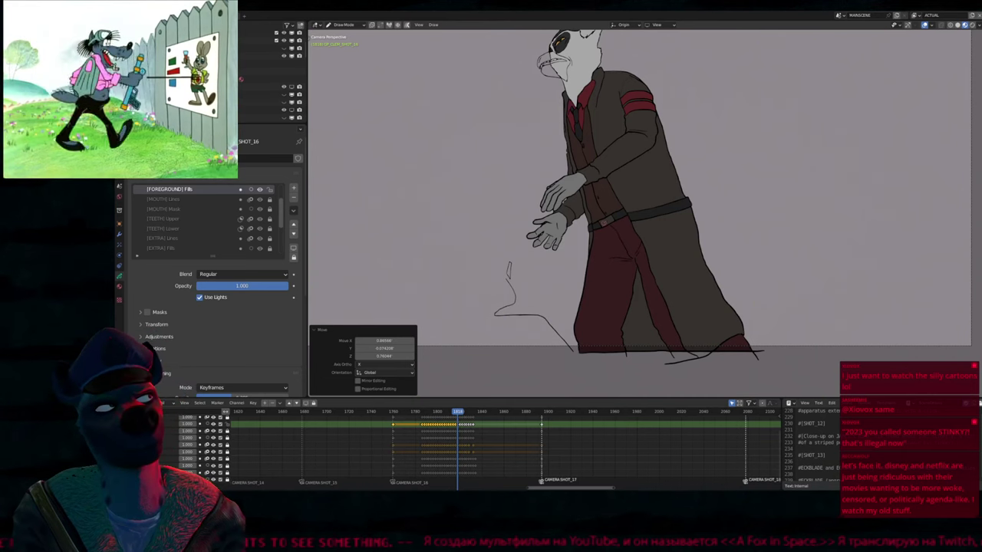
scroll(602, 227, up, 3)
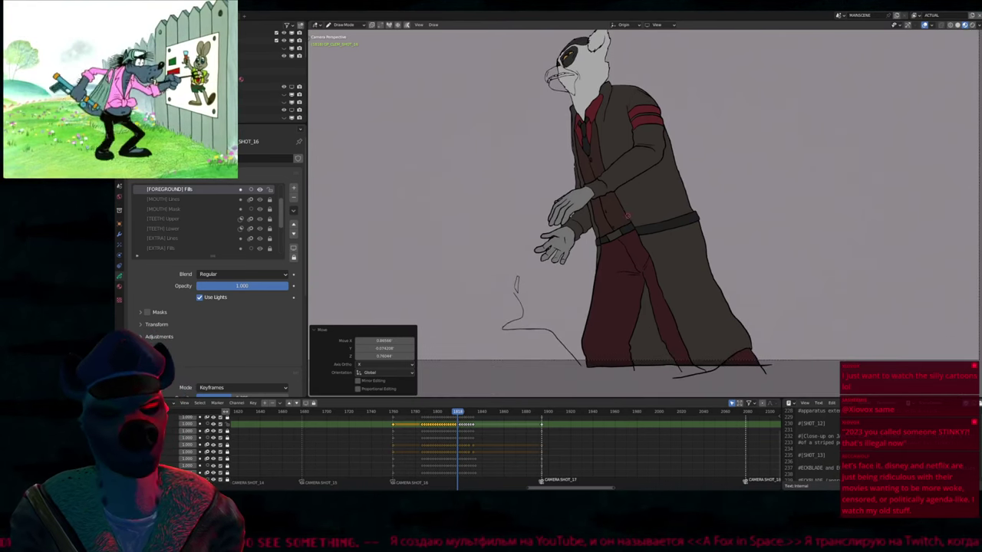
key(Left)
key(Left)
key(Left)
key(Left)
key(Right)
key(Right)
key(Right)
key(Right)
key(Right)
key(Right)
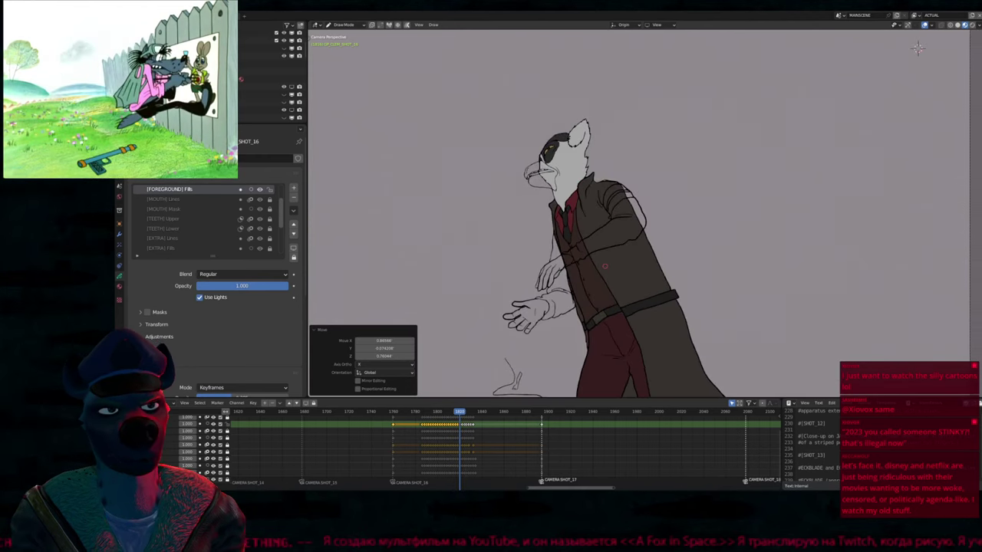
Fill both of the lemur's hands grey with the body material
scroll(536, 307, up, 4)
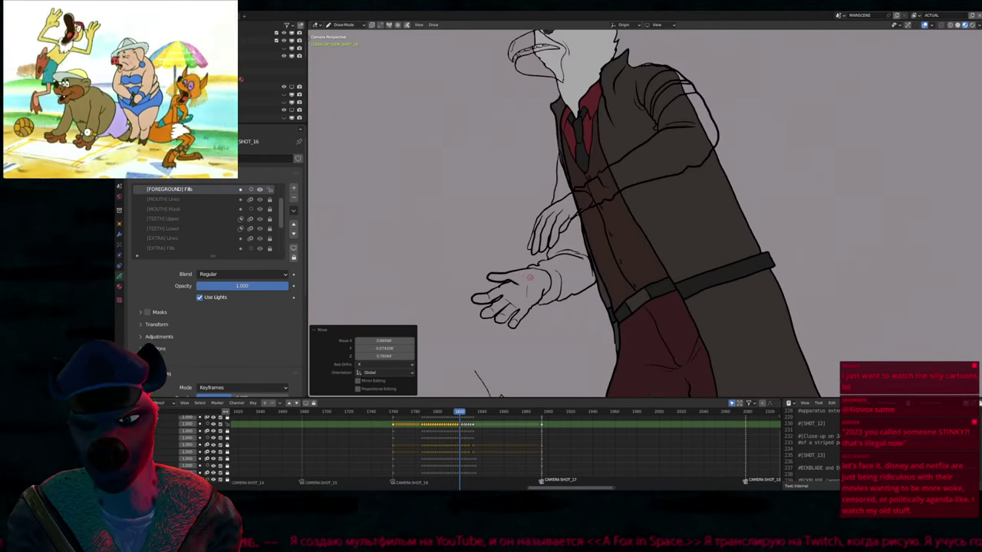
key(u)
click(526, 284)
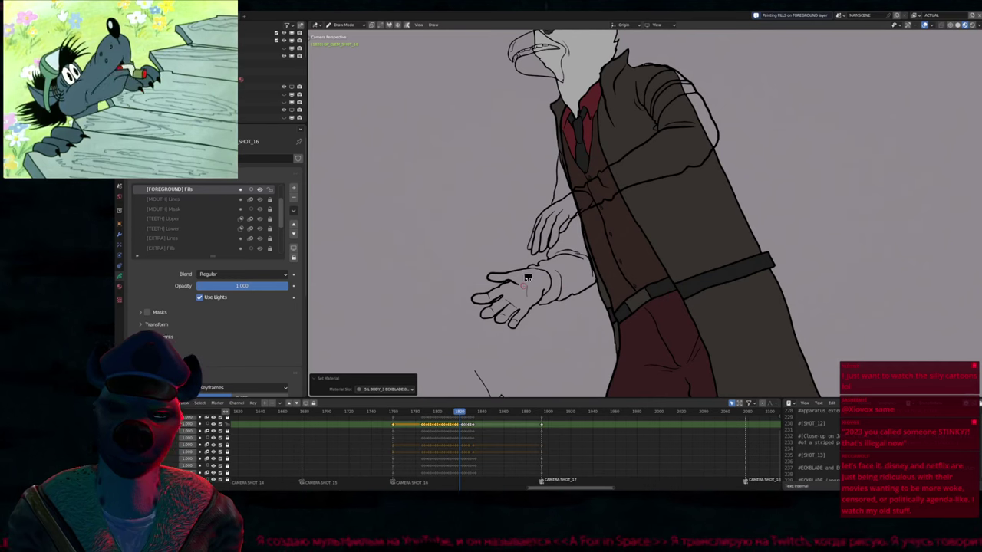
click(528, 277)
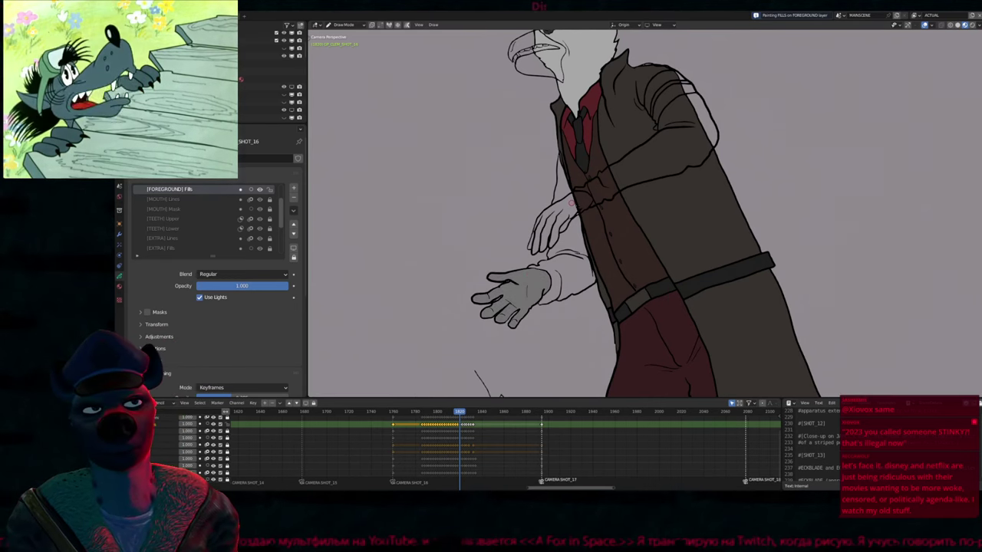
click(569, 201)
Fill the upper-arm sleeve brown and its arm band red with the shirt material
shift+middle_drag(575, 265, 555, 245)
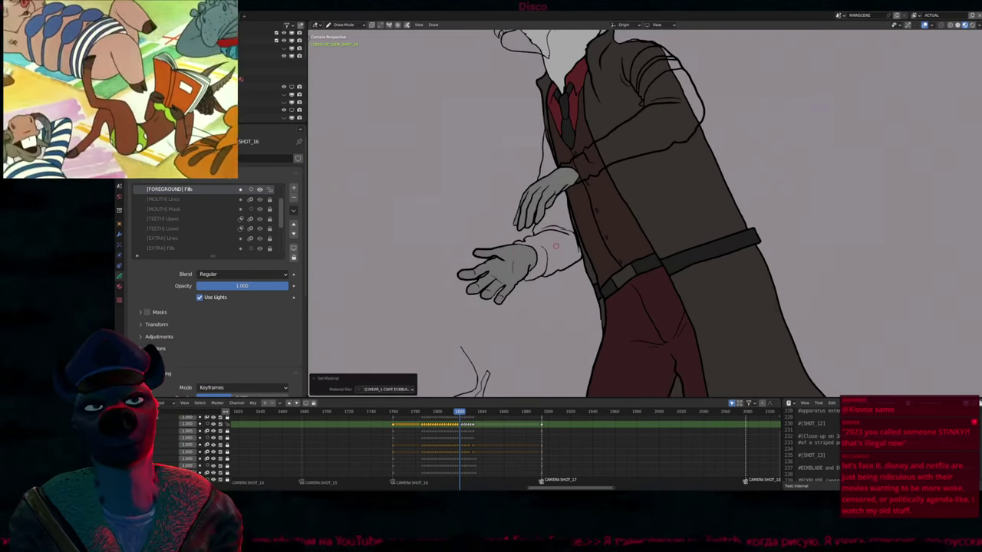
shift+scroll(651, 242, up, 5)
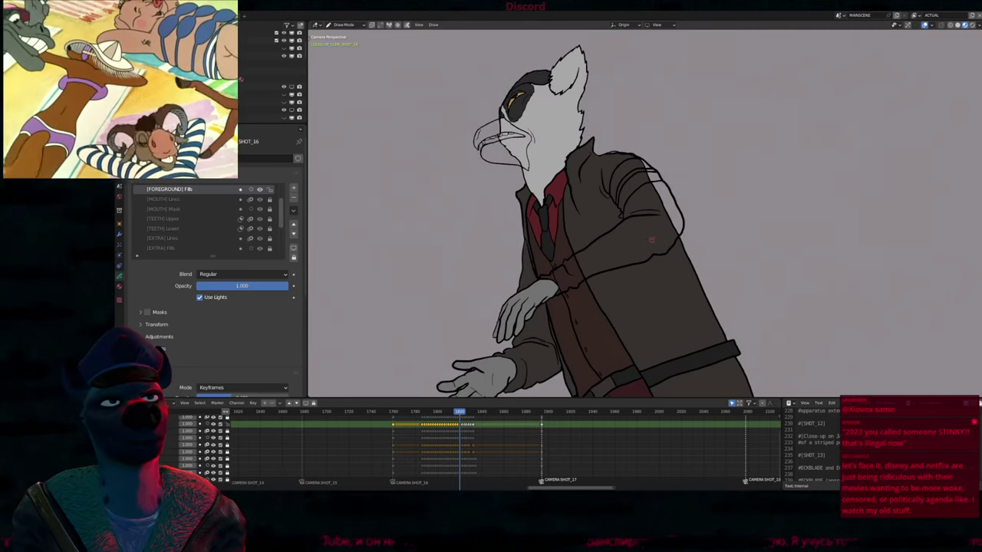
click(627, 182)
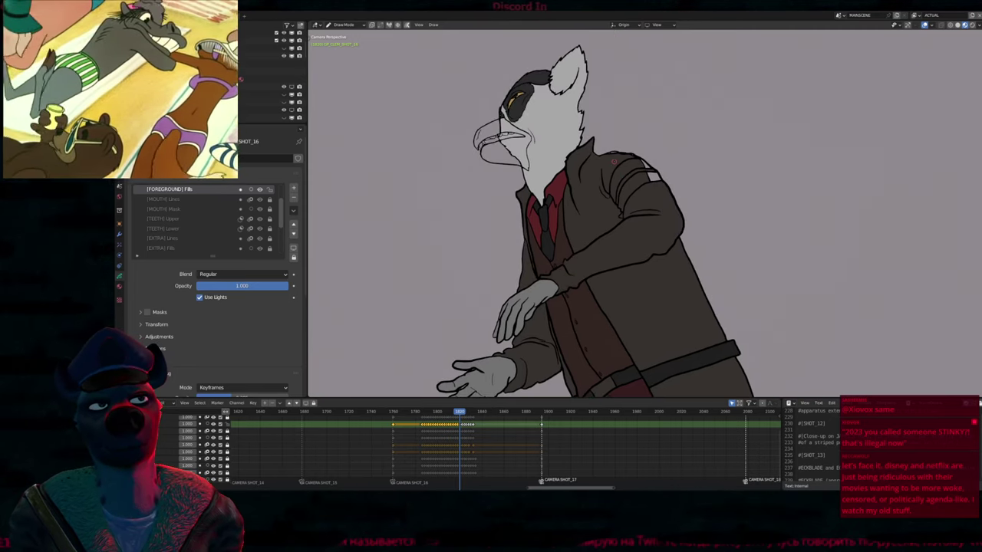
click(632, 166)
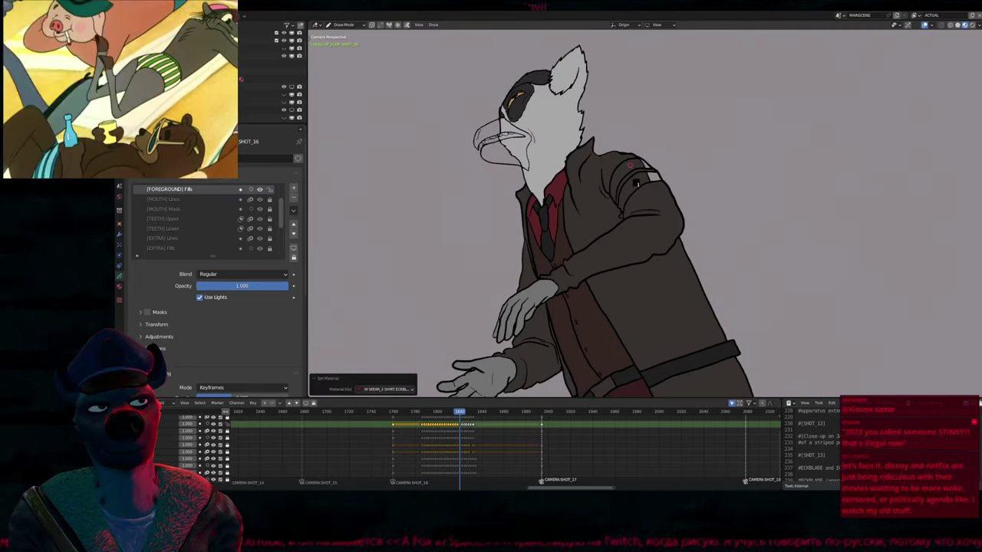
click(637, 183)
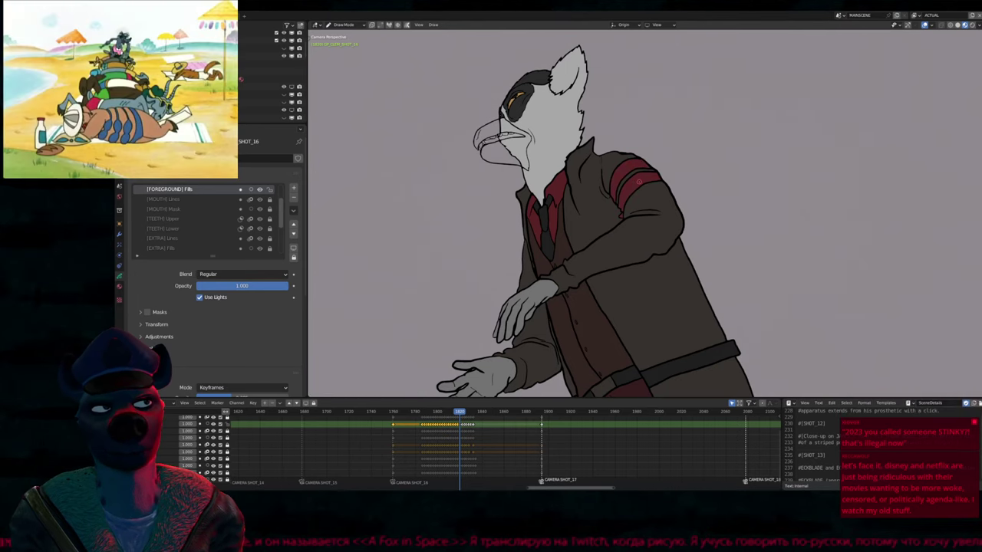
scroll(632, 225, up, 3)
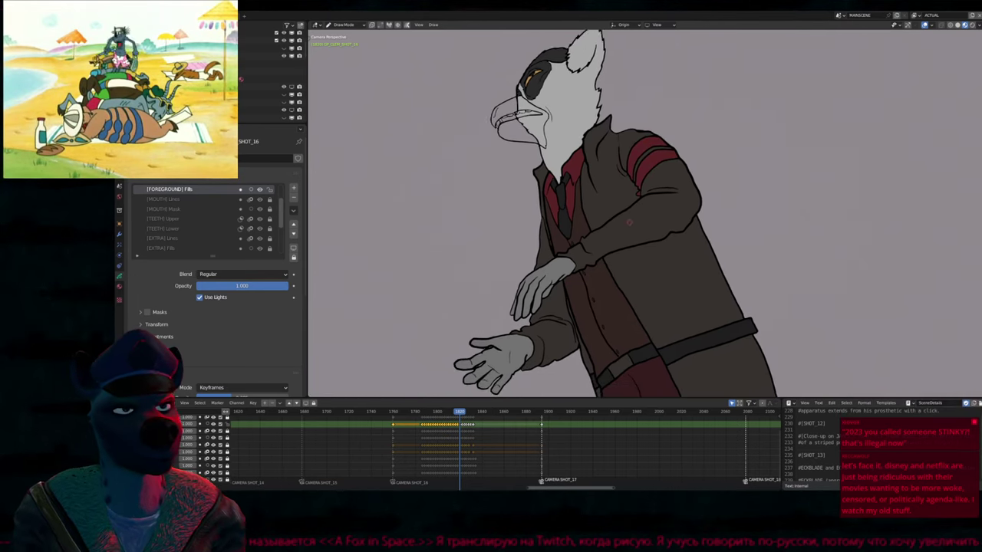
scroll(615, 220, down, 3)
mouse_move(616, 220)
shift+middle_down()
mouse_move(618, 265)
mouse_move(607, 155)
shift+middle_up()
On the next drawn frame, fill the hand grey and the sleeve dark coat colour
key(Right)
key(Right)
key(Right)
key(Right)
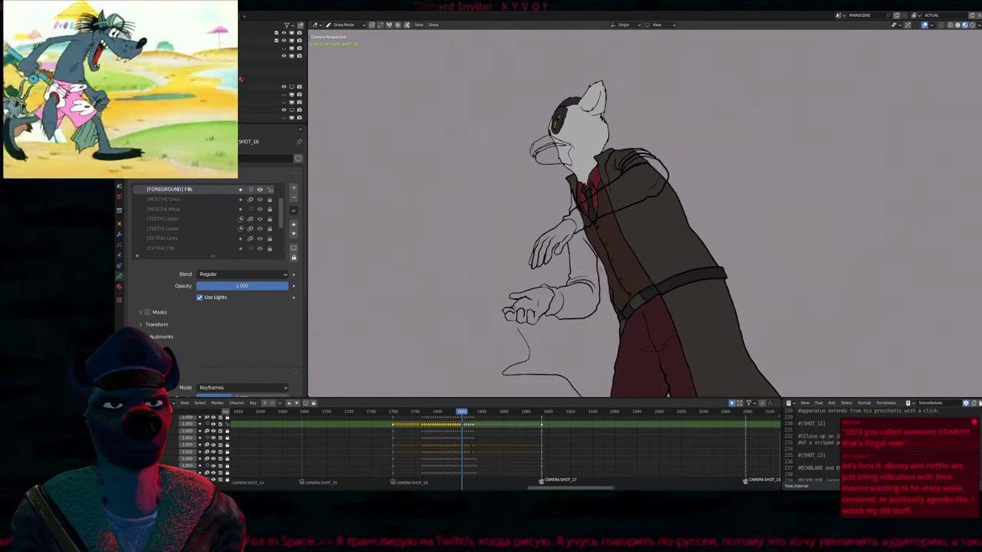
key(u)
click(541, 259)
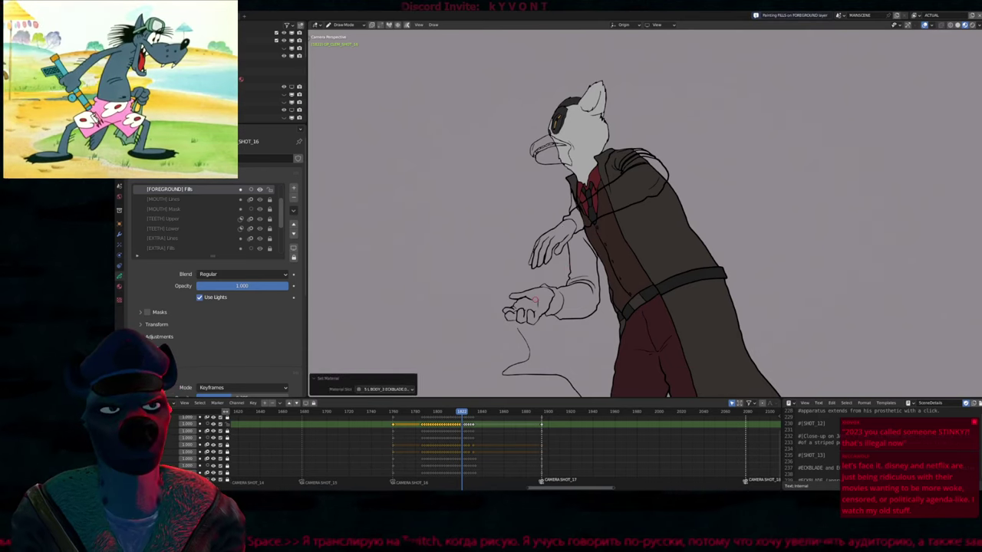
click(529, 308)
key(u)
click(578, 252)
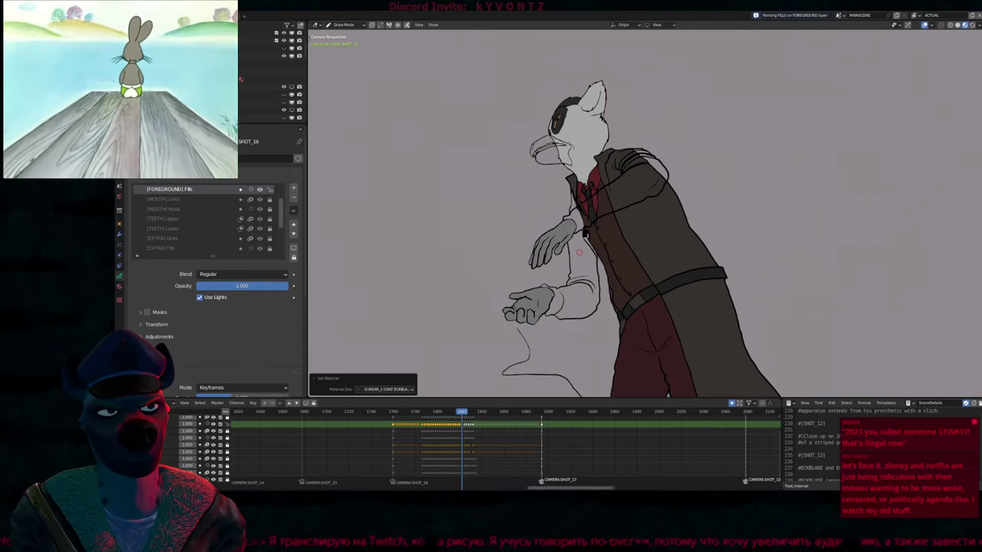
click(578, 253)
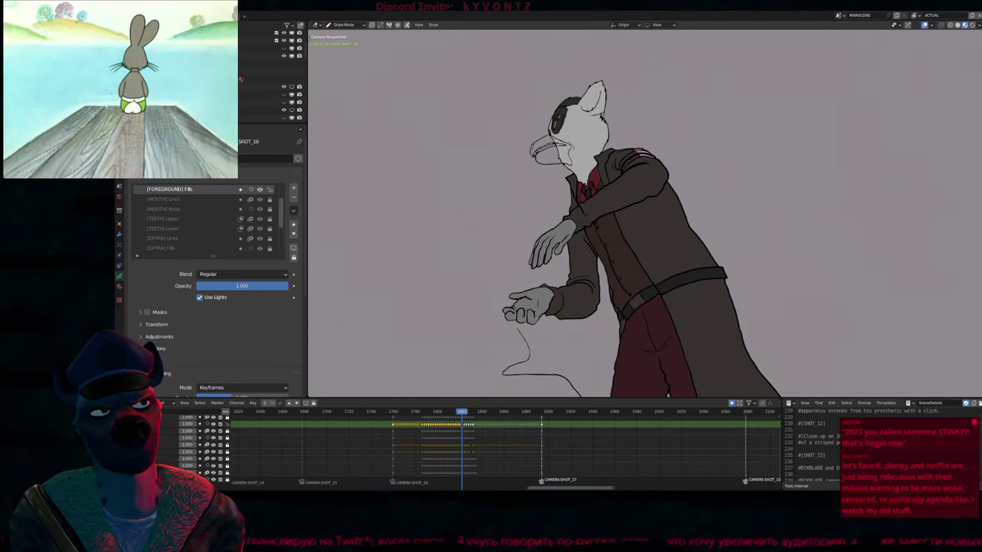
Fill the three sleeve stripes red with the shirt material
scroll(629, 168, up, 5)
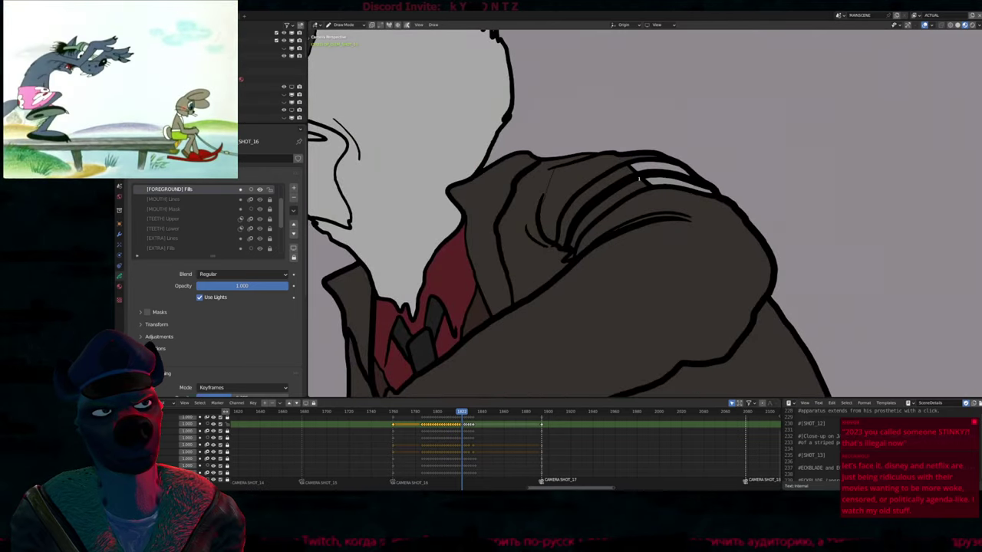
key(u)
click(625, 165)
click(620, 170)
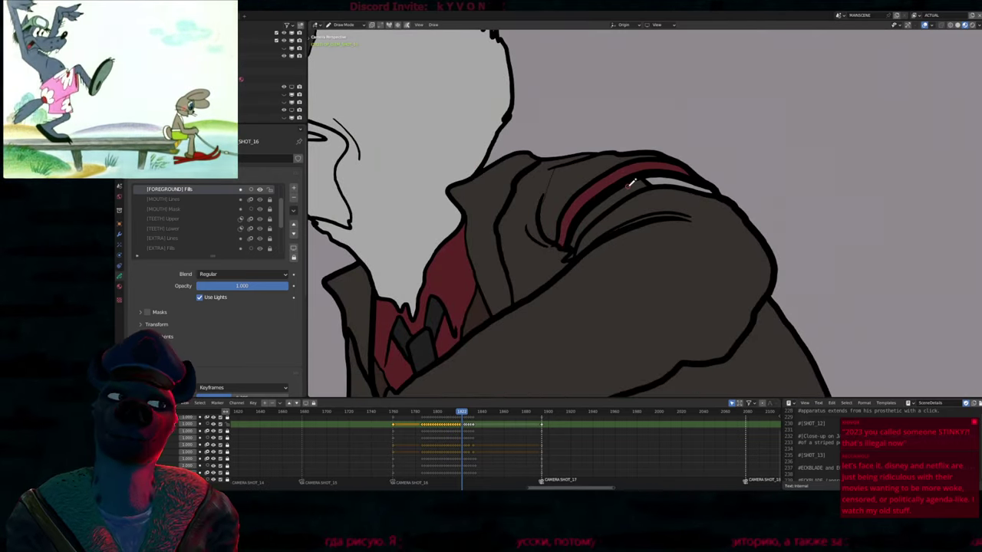
click(630, 187)
click(675, 185)
scroll(610, 216, down, 1)
scroll(611, 217, down, 5)
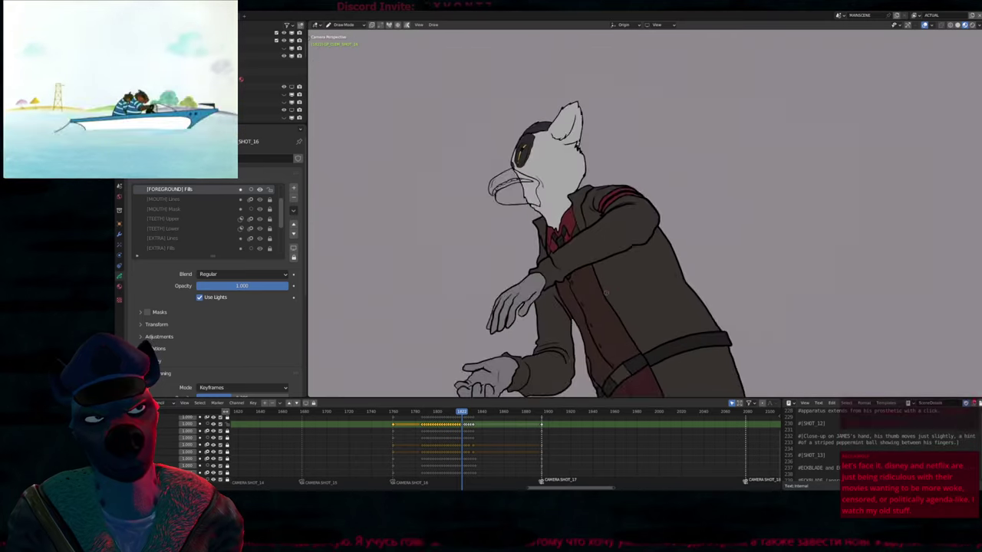
scroll(625, 257, up, 6)
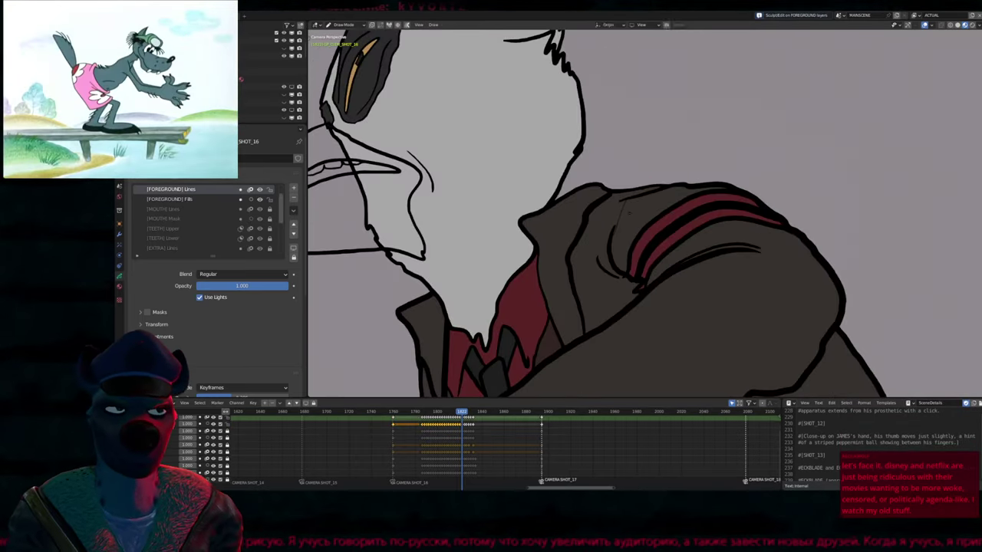
In Sculpt Mode, nudge the thin shoulder crease stroke to follow the jacket fold
key(ctrl+Tab)
scroll(623, 216, up, 4)
drag(656, 132, 624, 208)
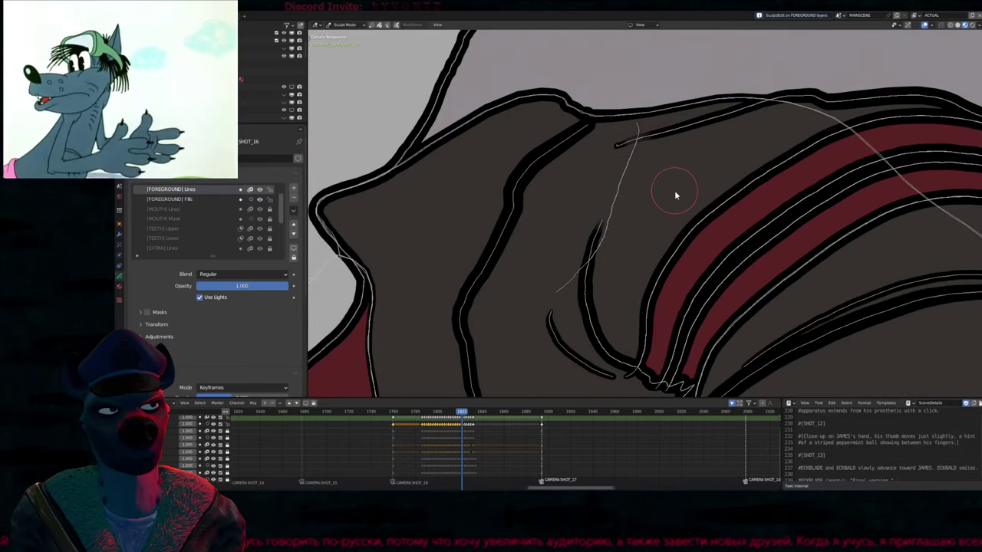
Step back to the previous drawing and zoom in and out to compare frames
key(Left)
key(Home)
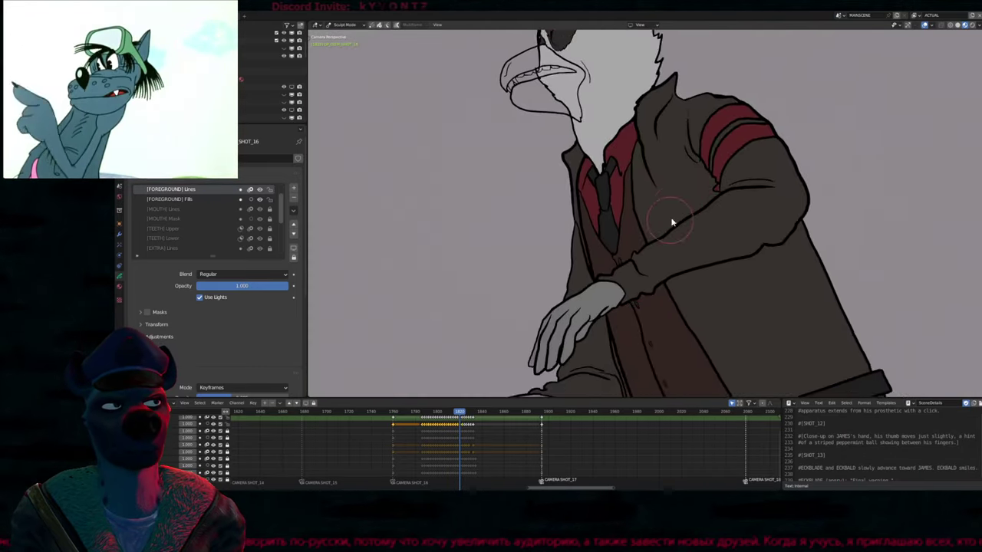
scroll(671, 223, up, 6)
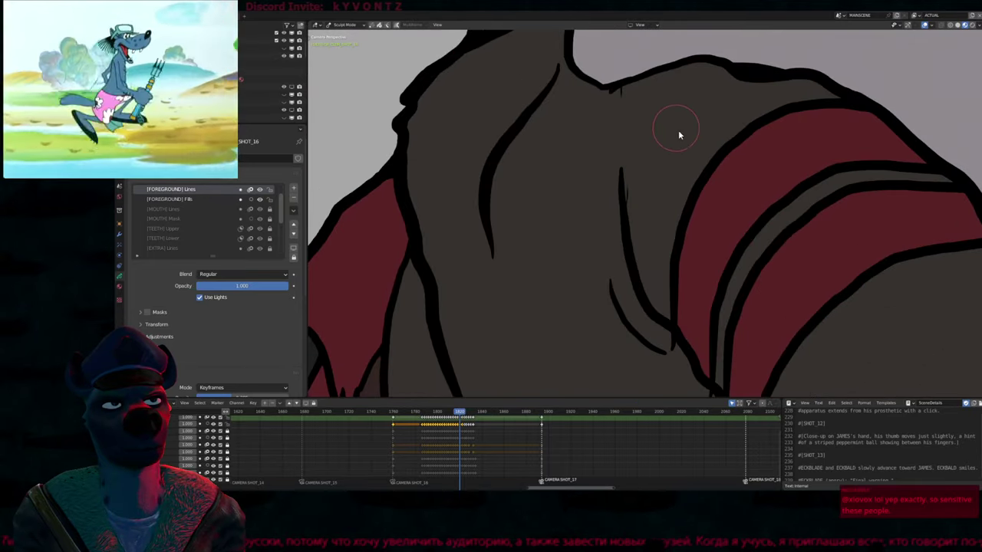
scroll(678, 130, down, 5)
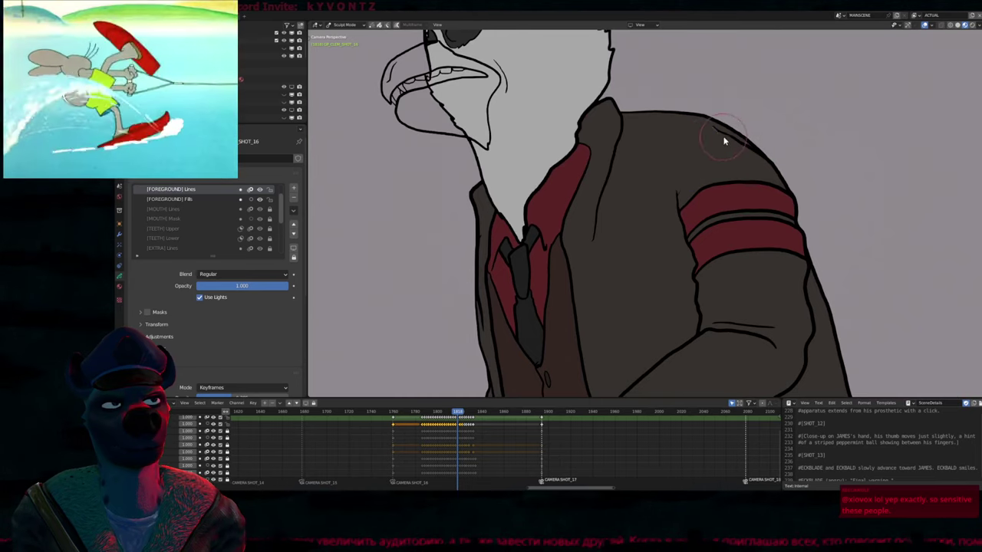
shift+scroll(724, 143, down, 4)
scroll(667, 211, up, 2)
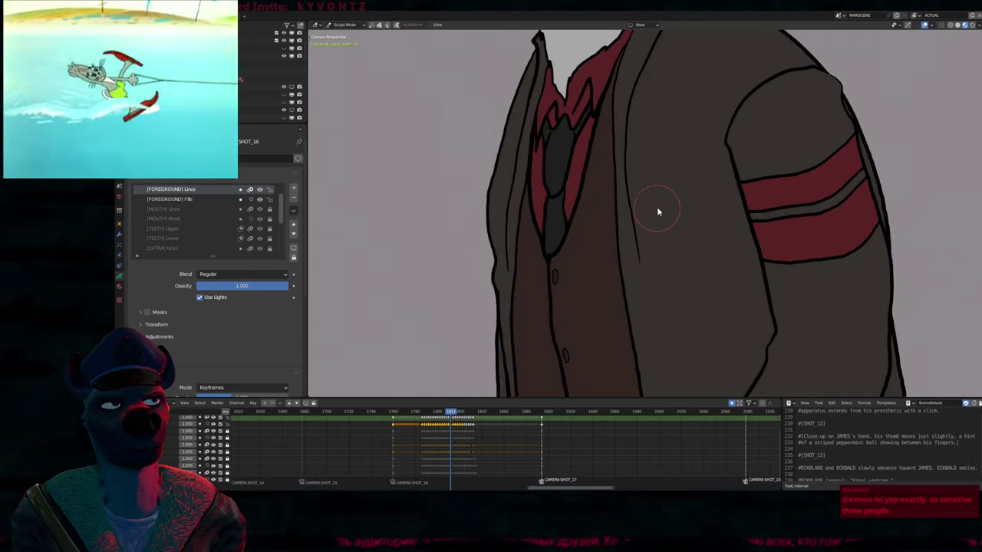
scroll(655, 207, down, 4)
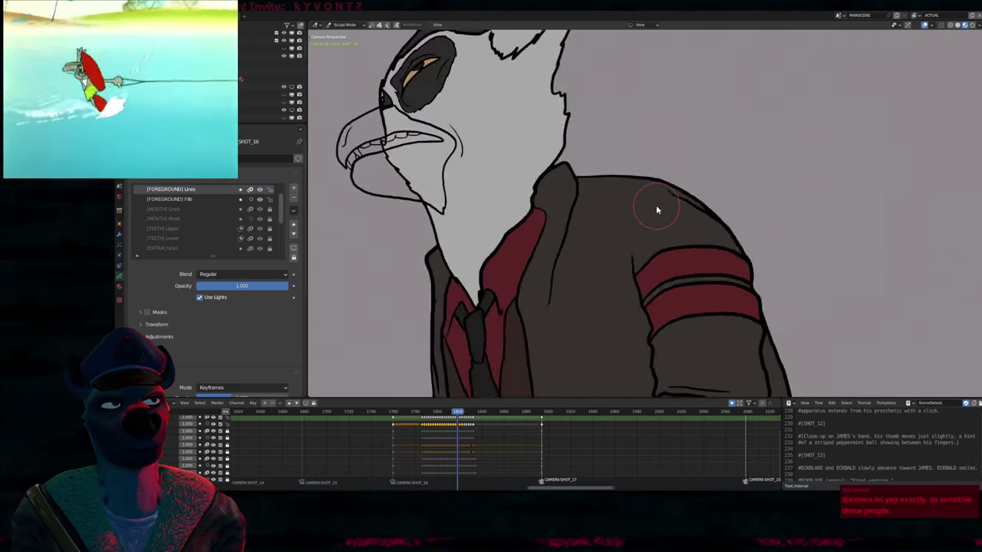
shift+scroll(650, 210, up, 5)
scroll(580, 295, up, 2)
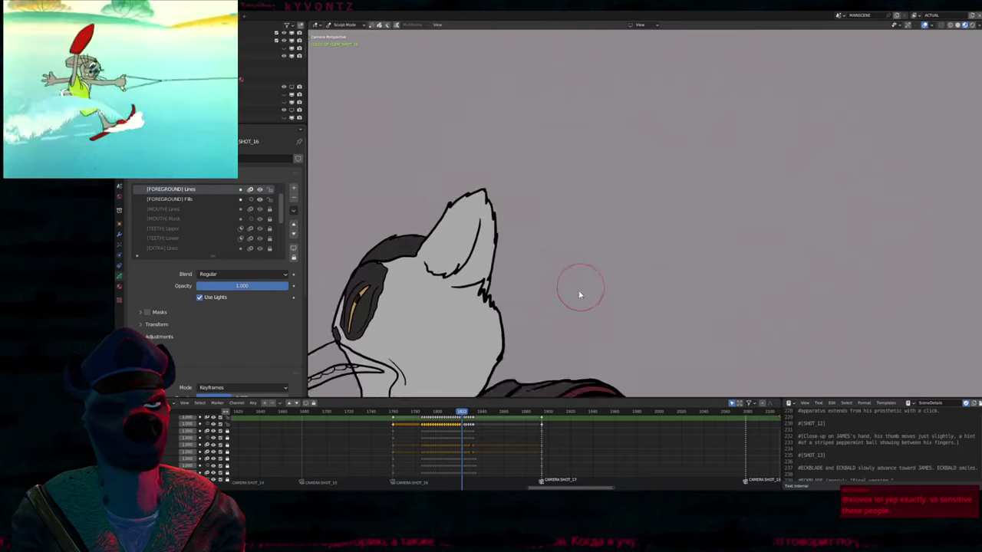
scroll(672, 180, down, 4)
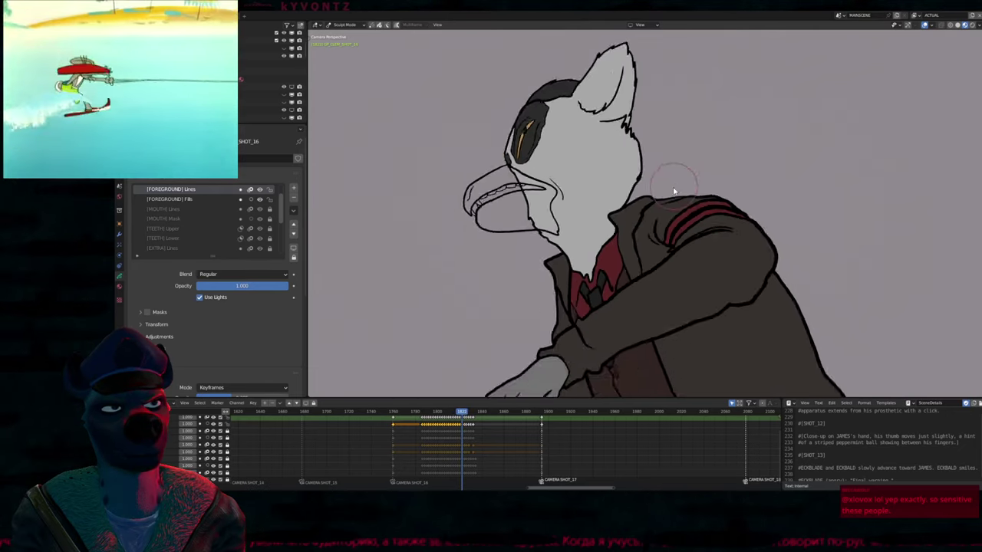
shift+scroll(635, 206, down, 1)
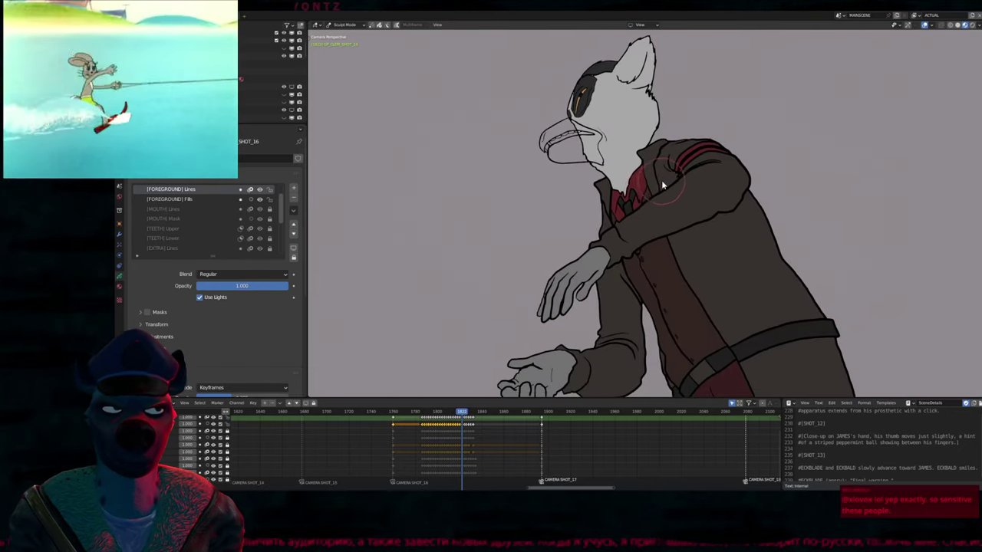
shift+scroll(661, 180, up, 2)
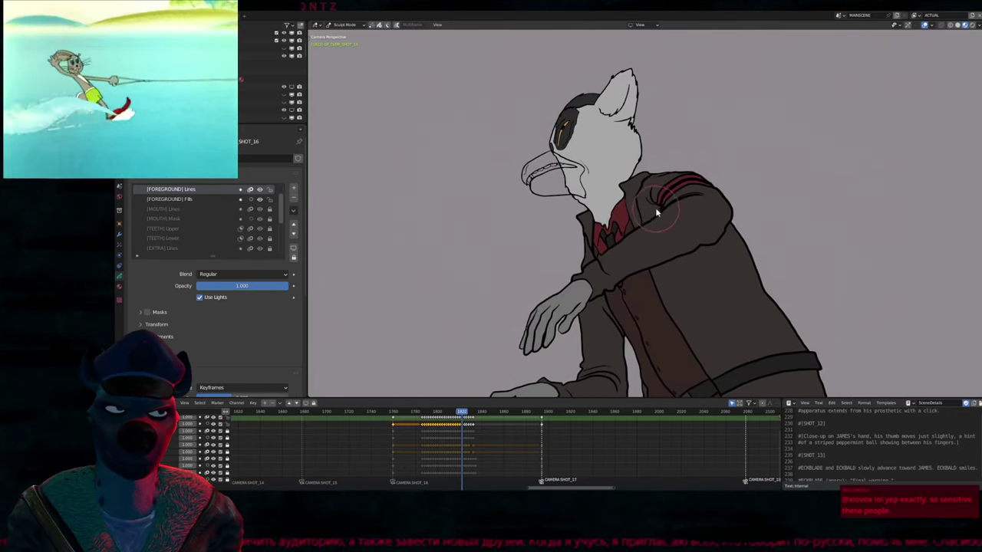
Select the L.BODY_3 ECKBLADE fill material while reframing the character
key(u)
click(673, 196)
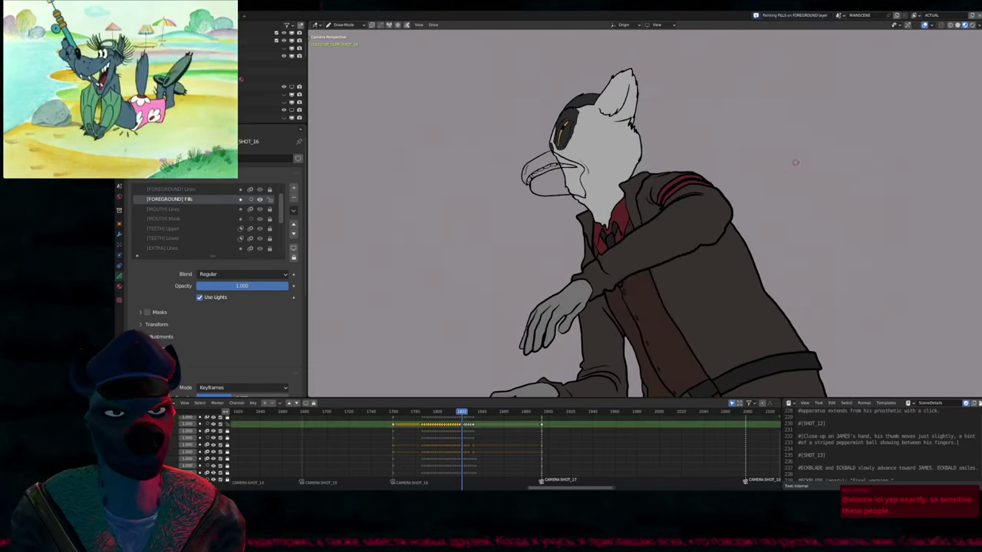
scroll(644, 218, up, 2)
shift+middle_drag(644, 218, 632, 213)
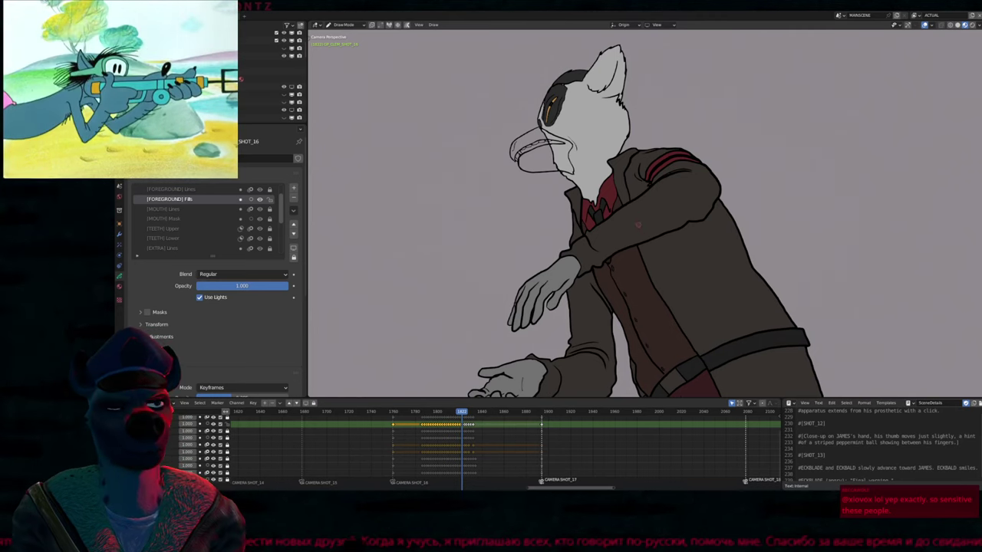
middle_drag(638, 225, 642, 222)
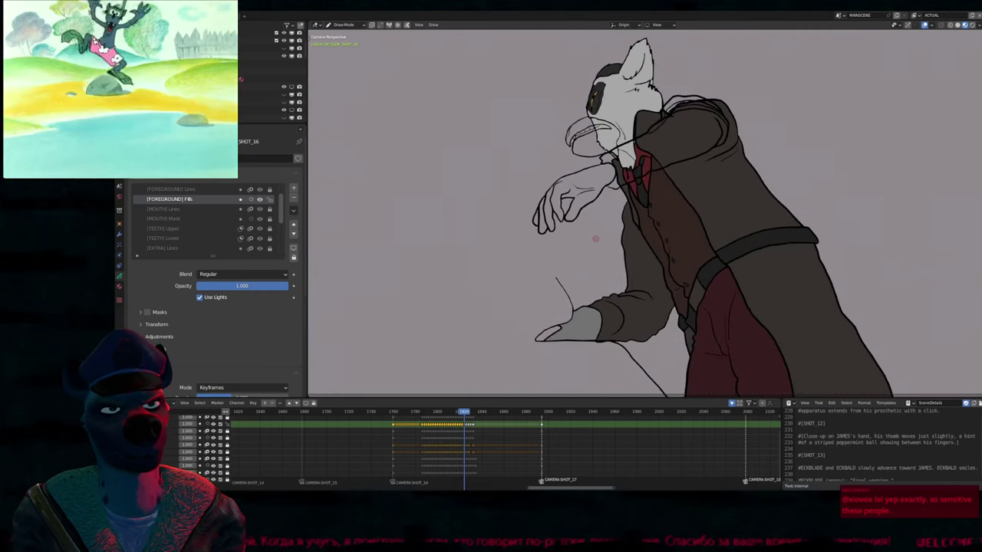
key(u)
click(568, 223)
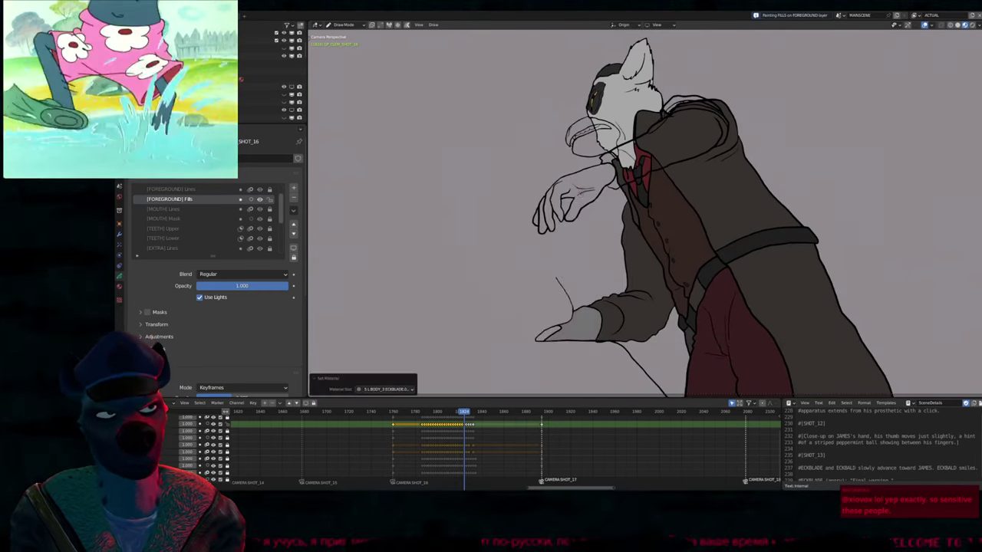
click(548, 218)
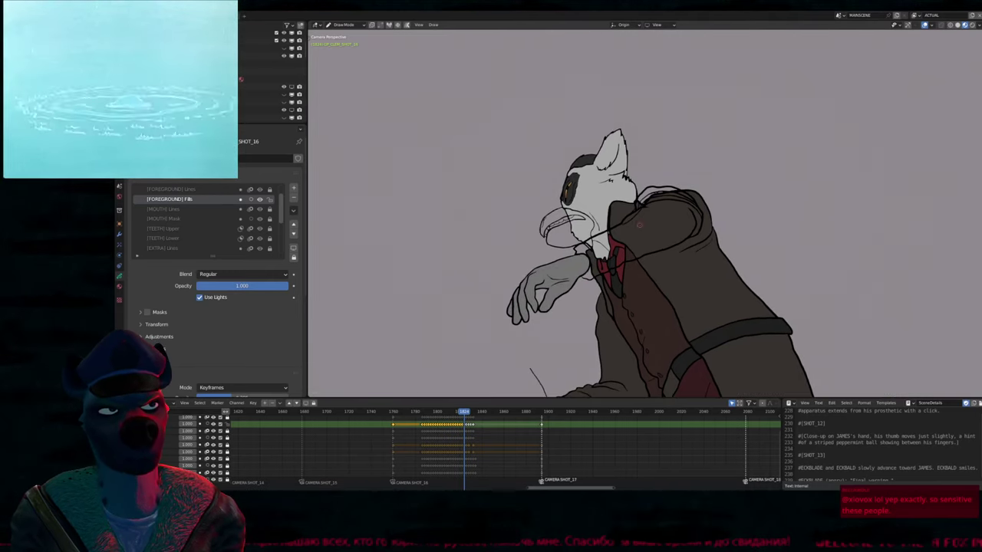
Fill the jacket shoulder dark brown and its upper edge red
key(Escape)
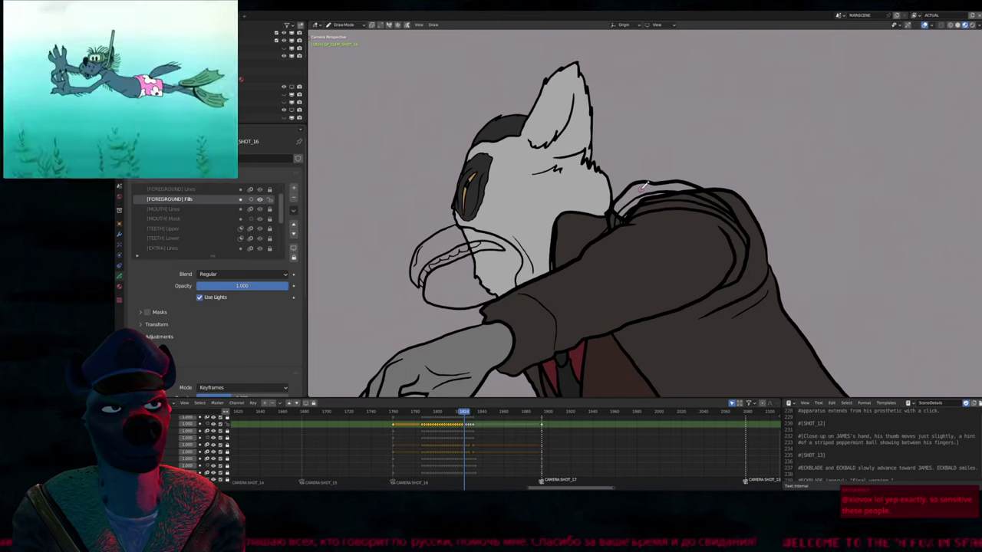
click(668, 193)
click(665, 200)
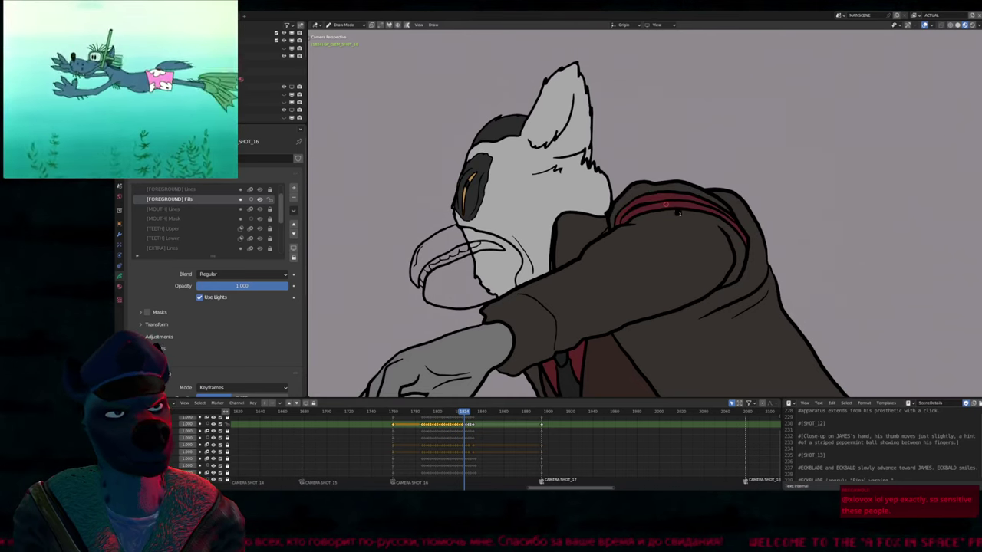
middle_drag(666, 204, 635, 232)
ctrl+middle_drag(599, 323, 598, 282)
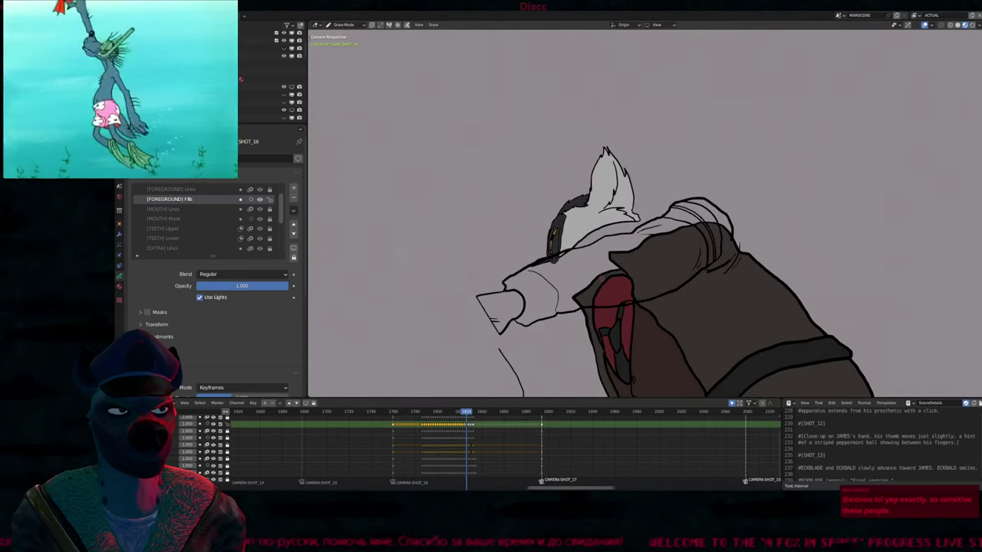
scroll(191, 222, down, 2)
Make the [HEAD] Lines layer active and choose the G THROAT ECKBLADE.001 material
click(161, 247)
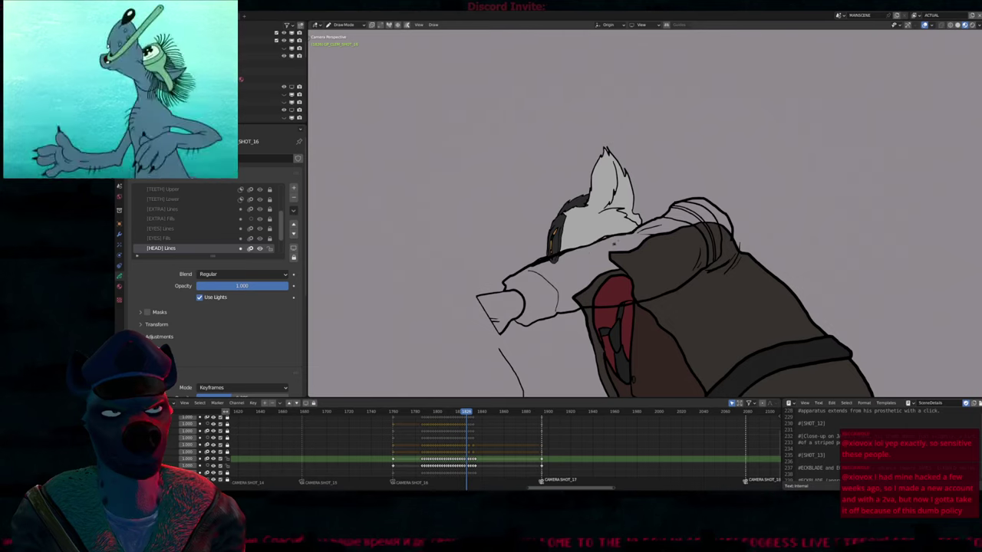
shift+middle_drag(645, 230, 660, 204)
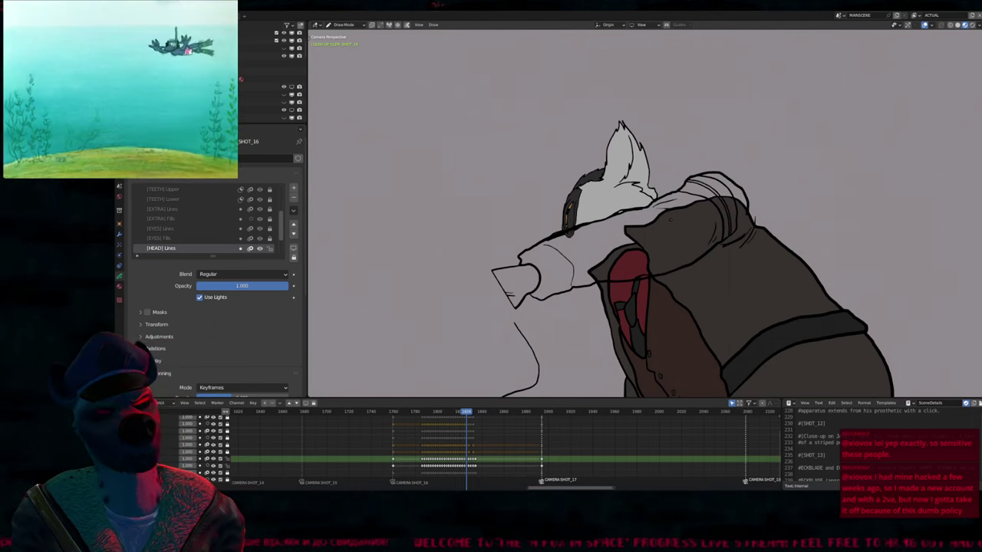
shift+middle_drag(645, 230, 631, 226)
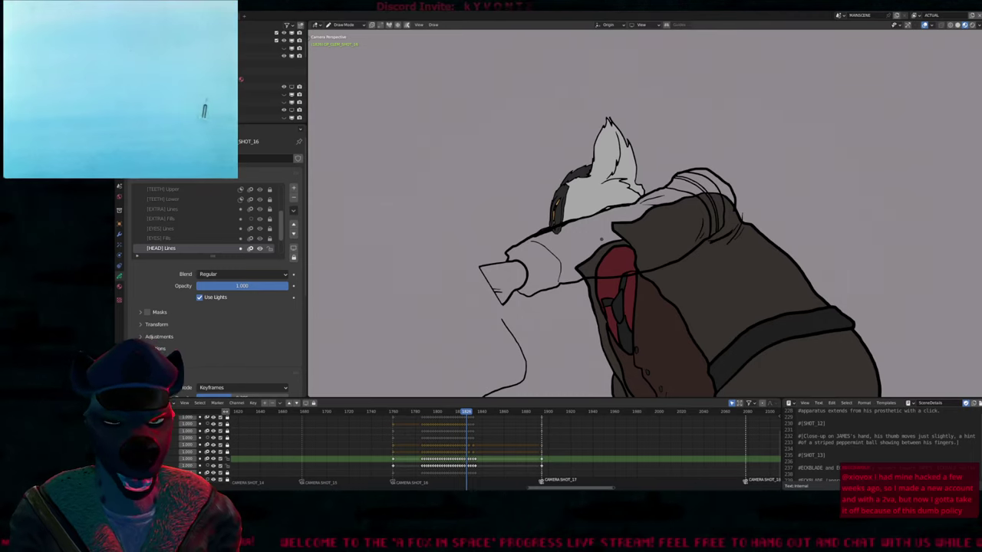
shift+middle_drag(560, 291, 563, 266)
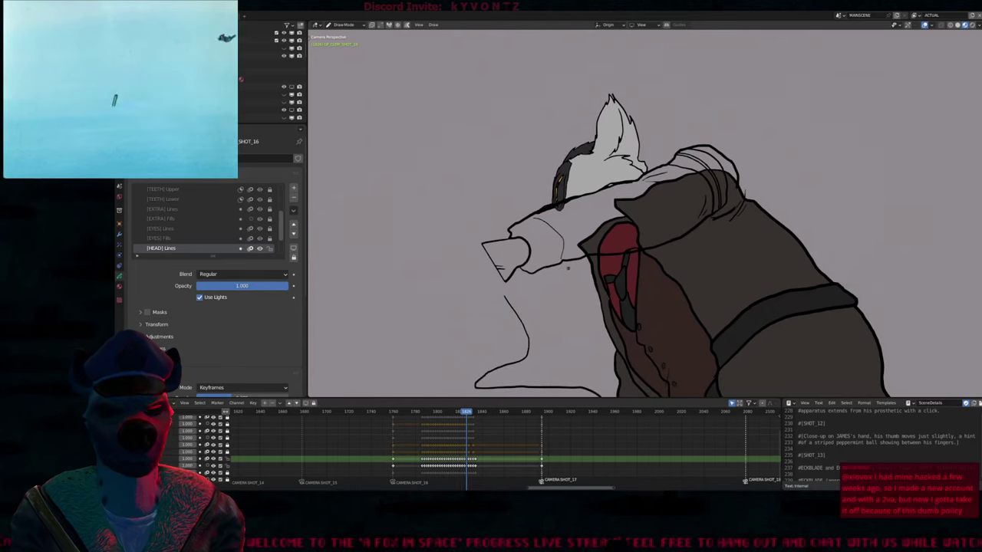
key(u)
click(587, 226)
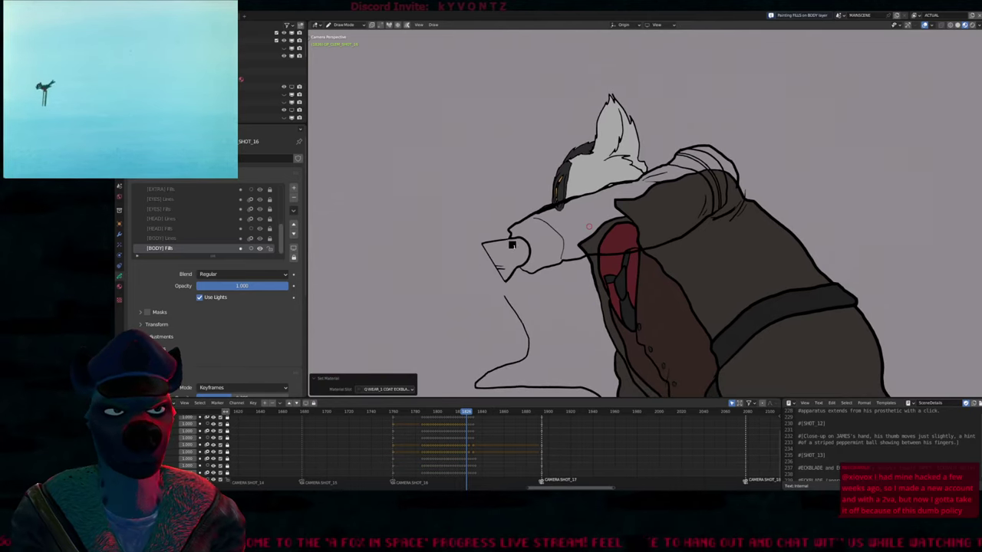
key(u)
click(570, 242)
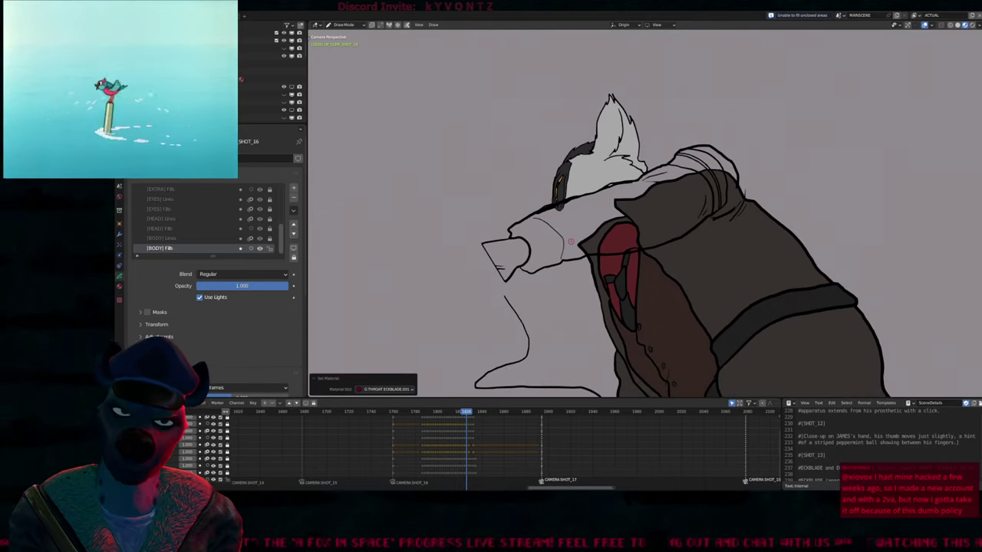
Fill the arm tip grey, the coat sleeve dark brown, and the shoulder trim red with W WEAR_2 SHIRT
key(u)
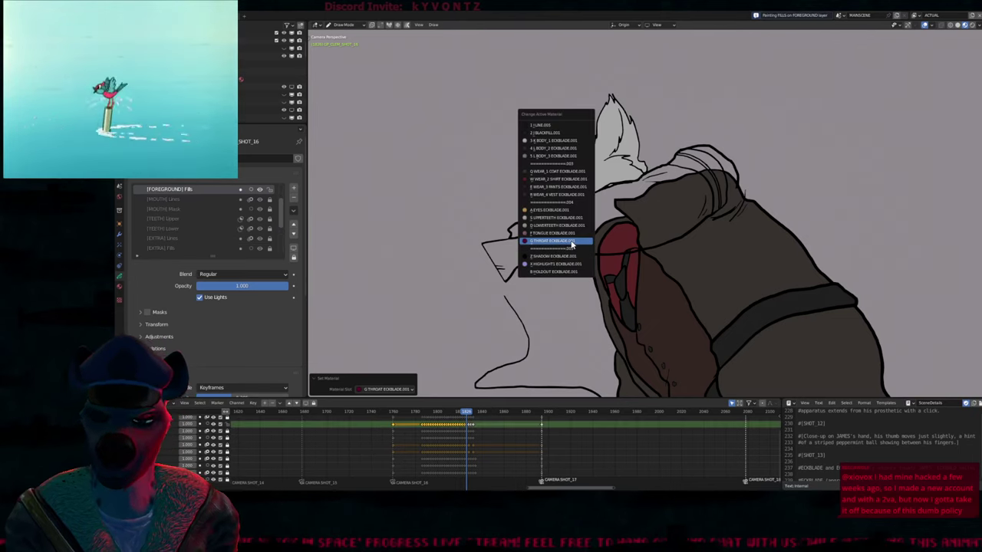
click(564, 231)
click(503, 258)
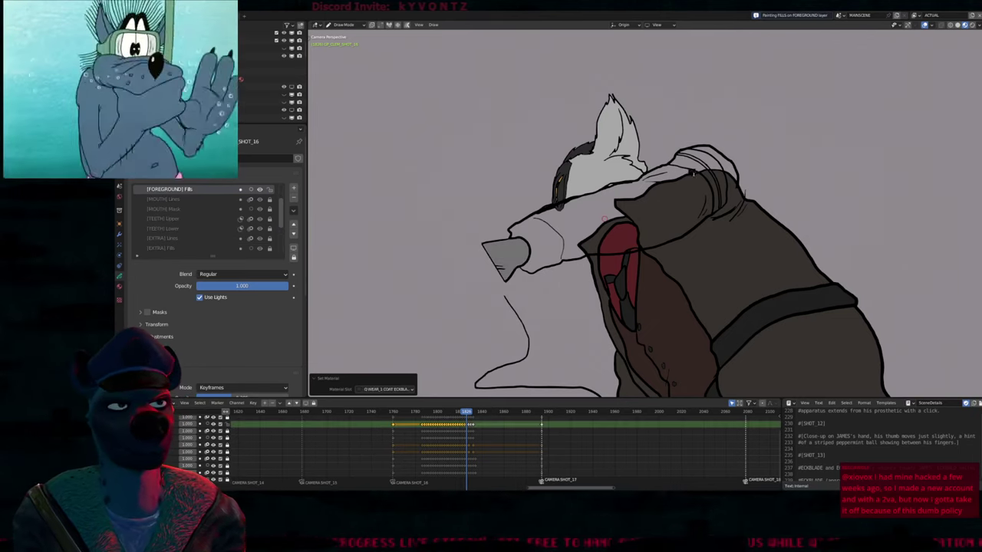
click(600, 224)
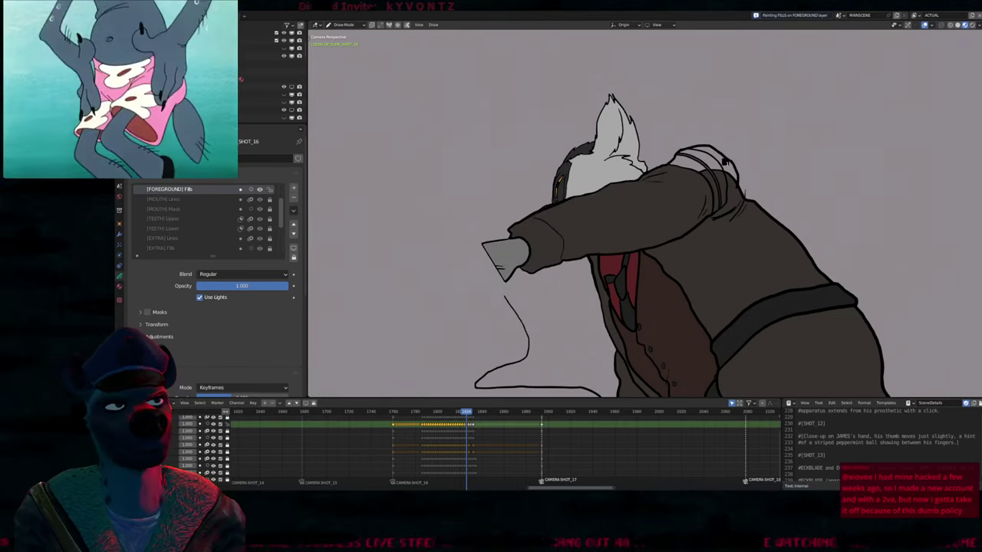
key(u)
click(718, 167)
click(682, 188)
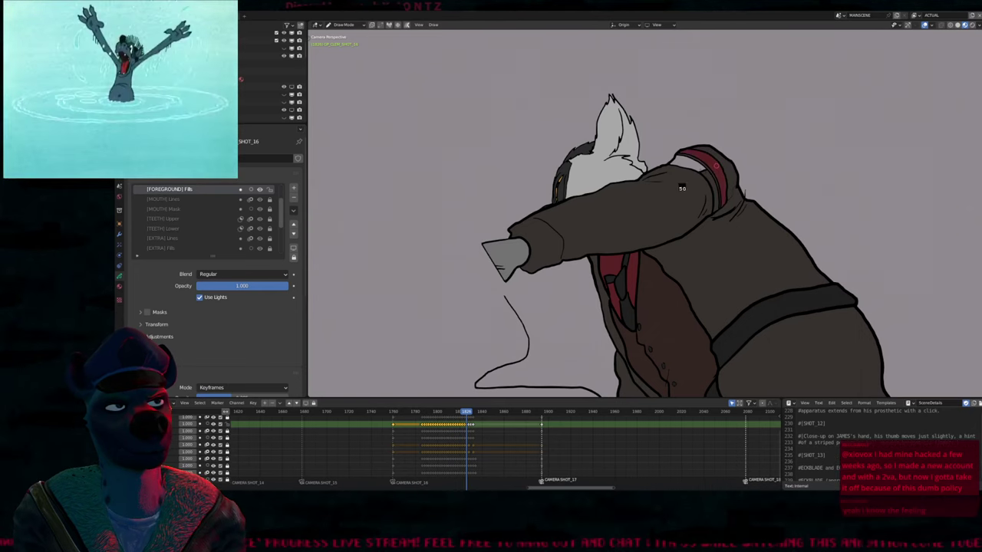
Step through frames and play back the shot to review the lemur's motion
scroll(607, 230, down, 3)
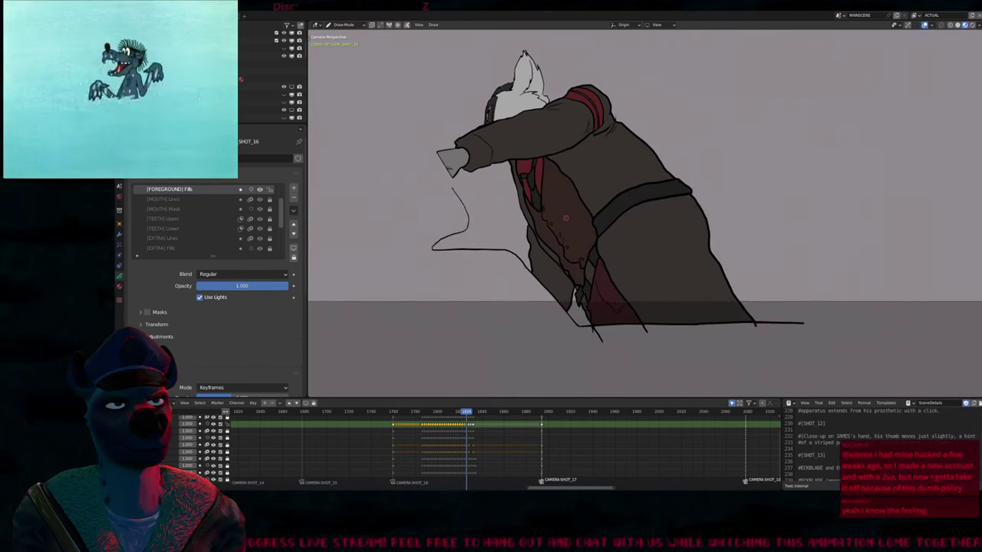
key(Right)
key(Right)
key(Left)
key(Left)
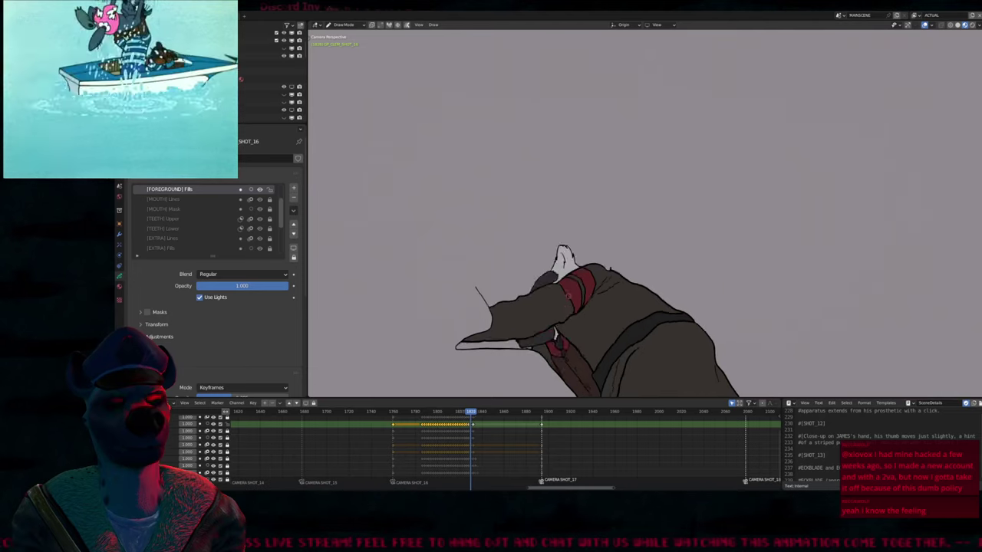
key(Left)
key(Left)
key(Left)
key(Left)
key(Left)
key(Left)
key(Left)
key(Left)
key(Left)
key(Left)
key(Left)
key(Left)
key(Left)
key(Left)
key(Left)
key(Left)
key(Left)
key(Left)
key(Left)
key(Left)
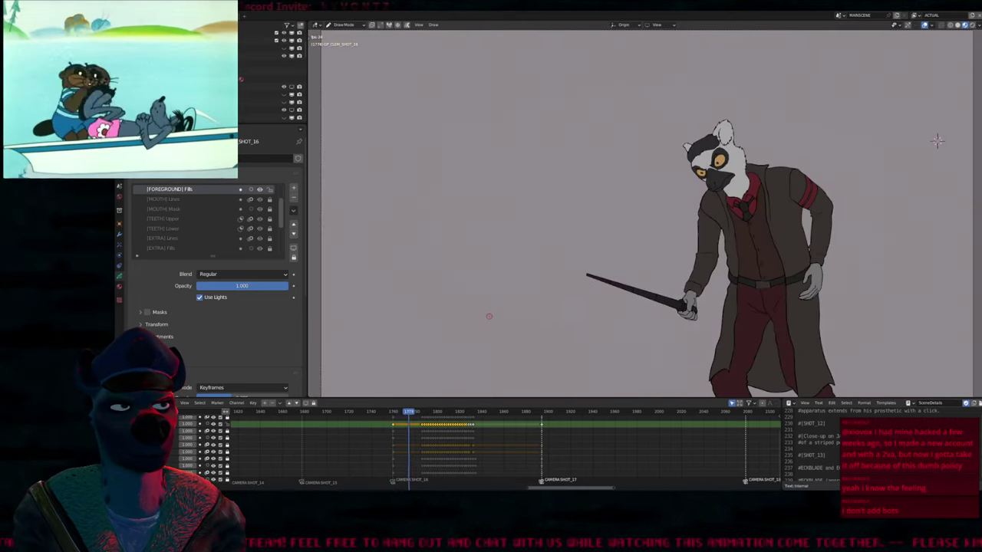
key(space)
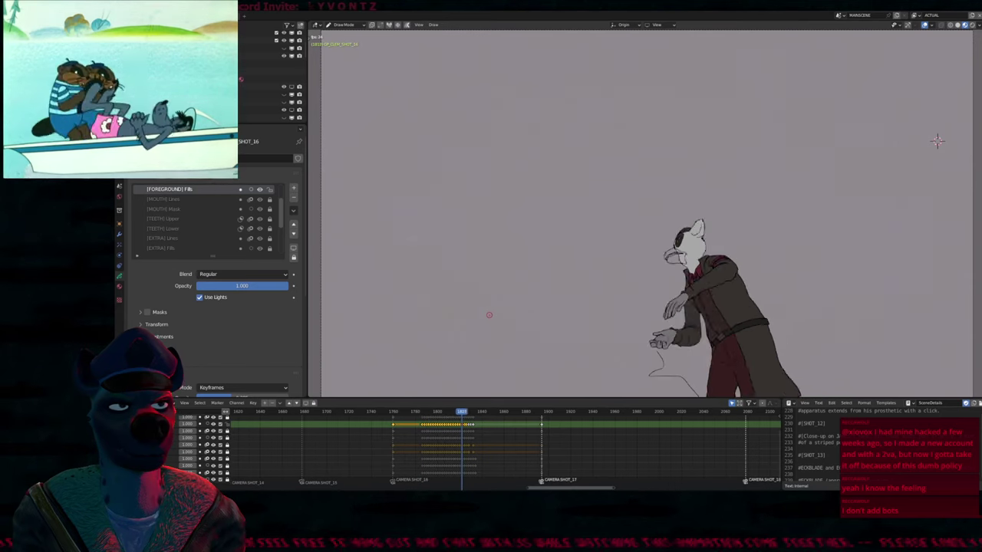
key(Escape)
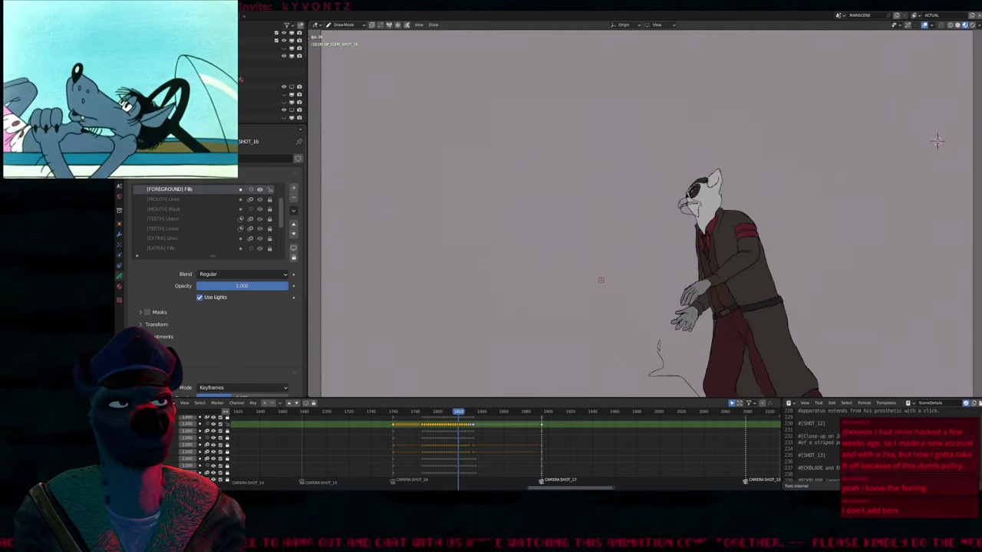
key(Escape)
key(space)
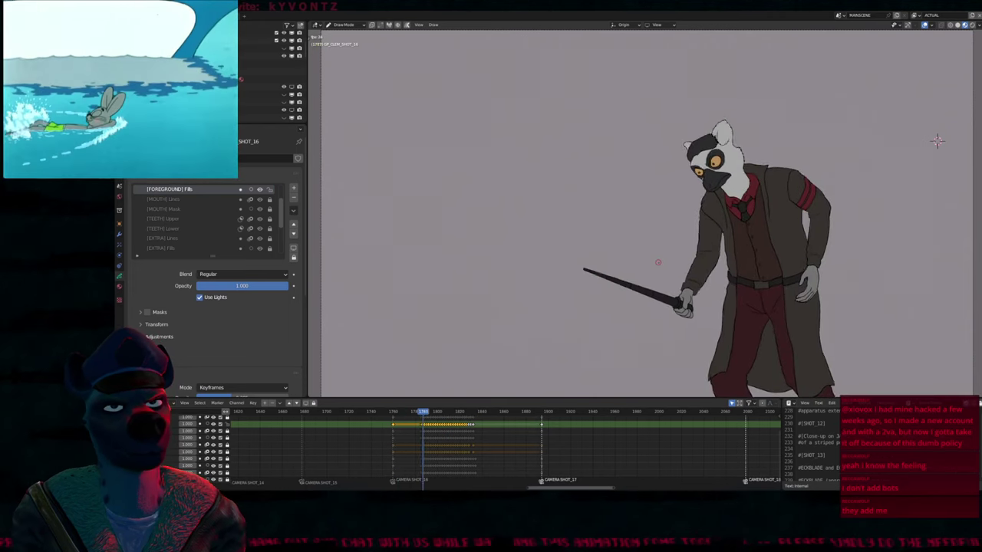
key(space)
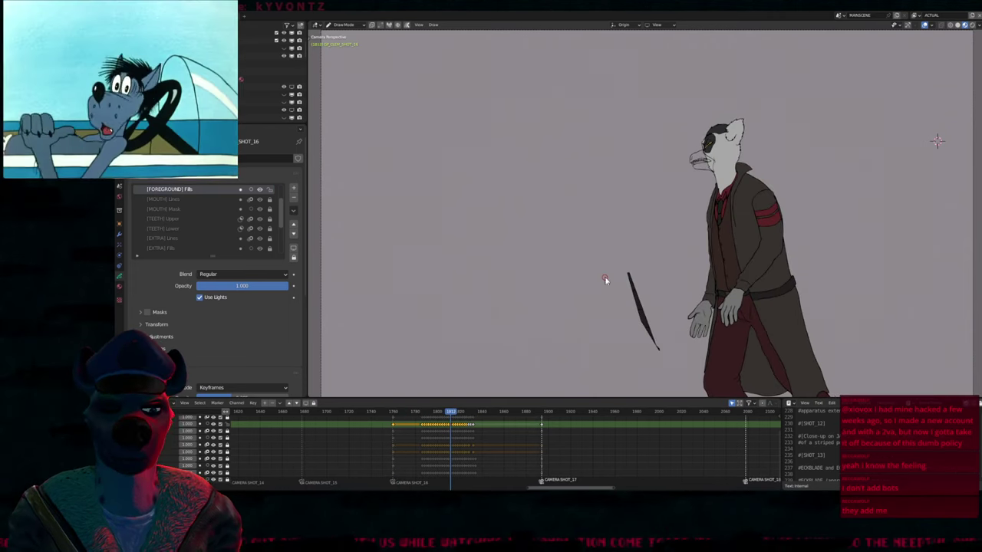
Apply the BLACKFILL material to the cane stroke and advance a frame
key(u)
click(606, 278)
scroll(610, 274, up, 5)
key(Right)
key(Right)
key(Right)
key(Right)
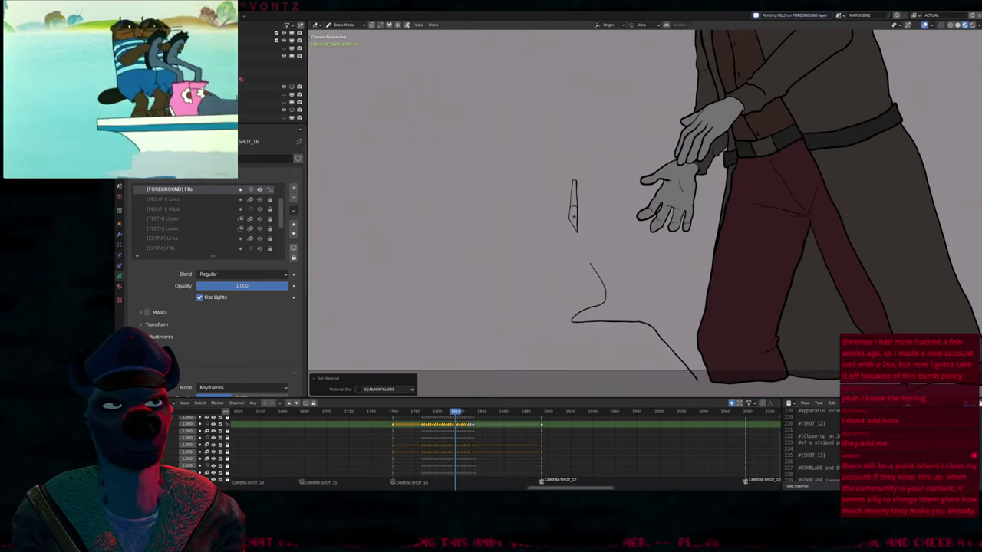
Fill the small shape near the lemur's hand with a darker material
key(u)
click(578, 214)
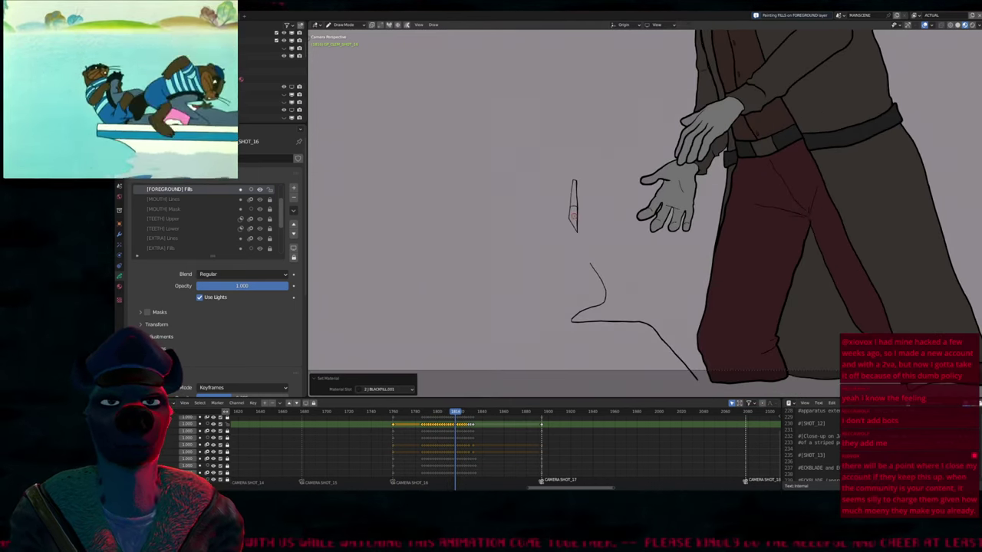
click(573, 219)
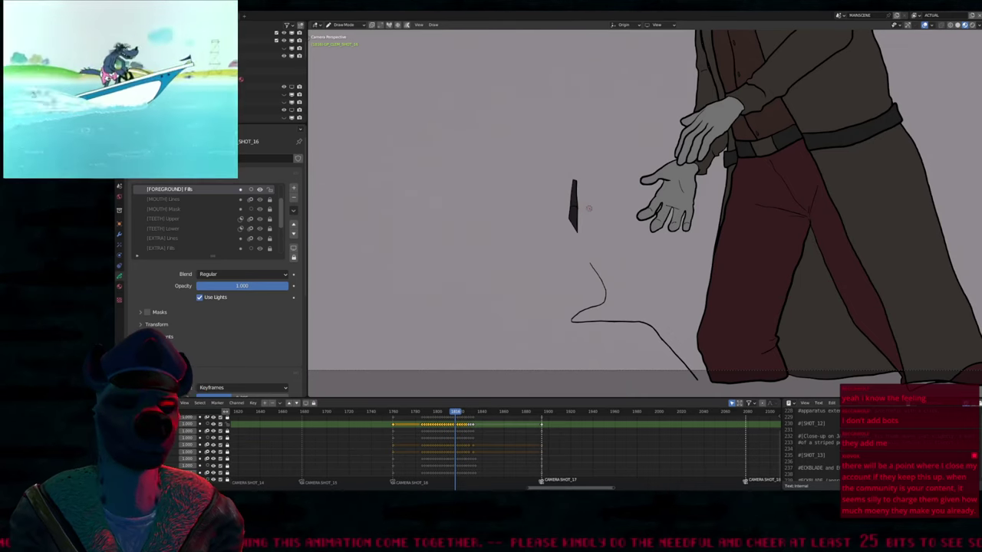
Step back and forth through the bending poses, return to the shot's first frame, and select black fill
key(Right)
key(Right)
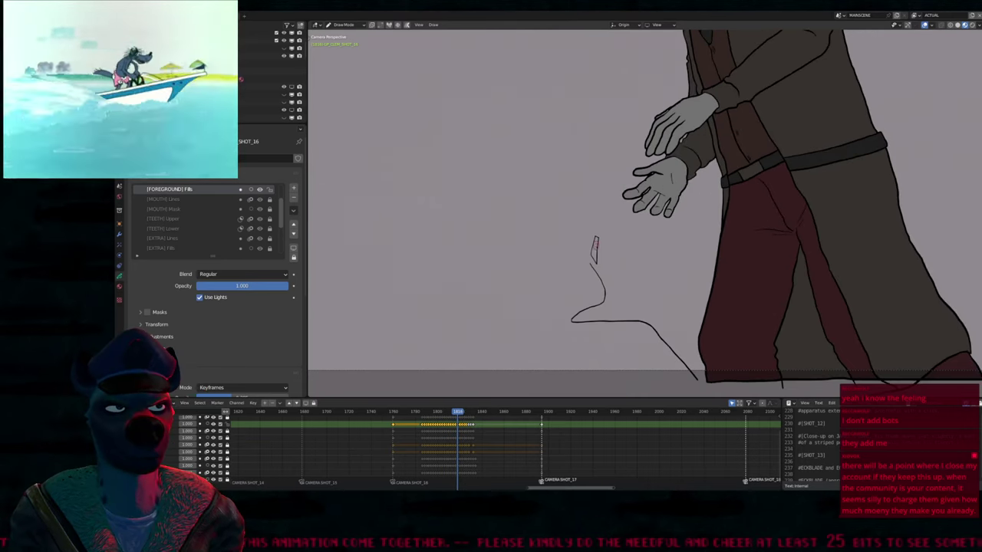
key(Right)
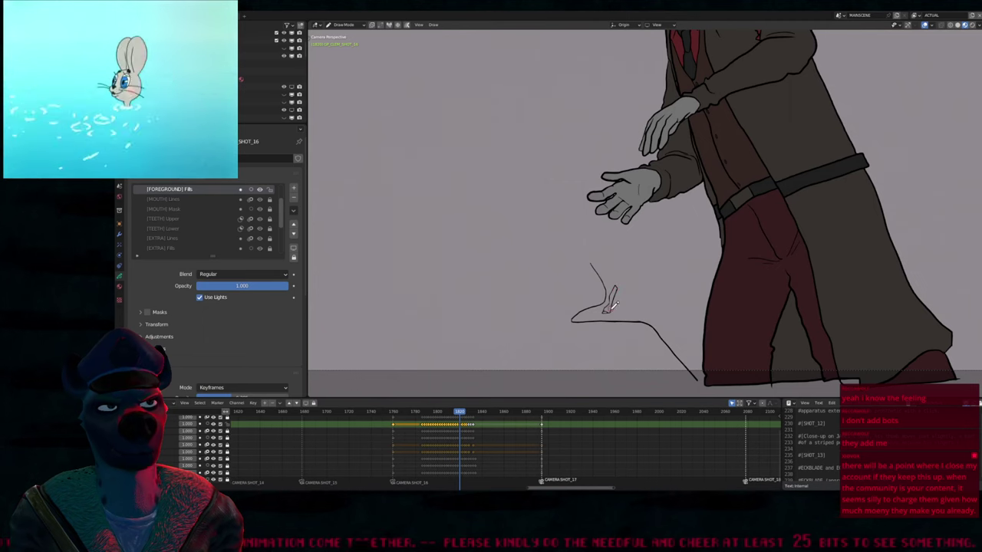
scroll(606, 314, up, 2)
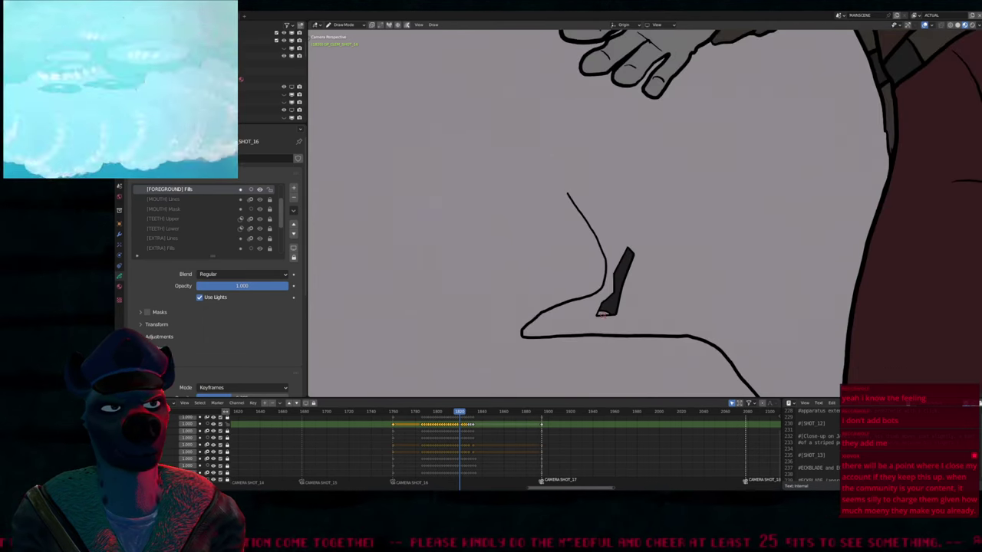
key(Right)
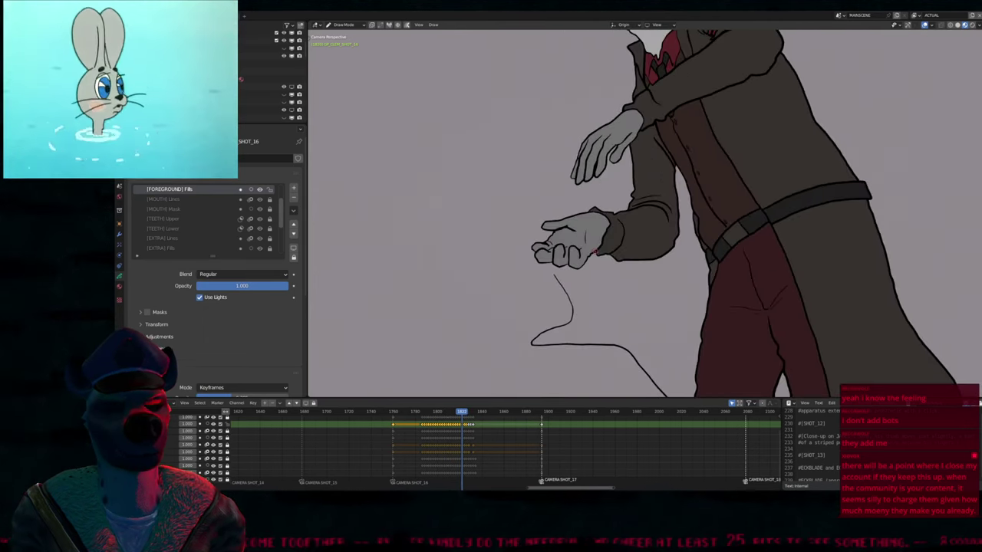
key(Left)
key(Left)
key(Left)
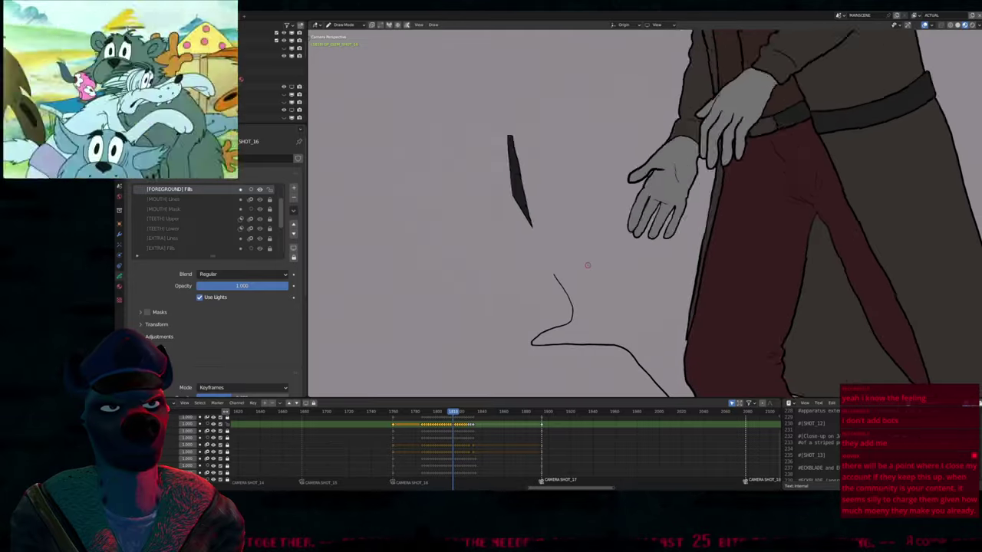
key(Left)
key(Left)
key(Left)
key(Left)
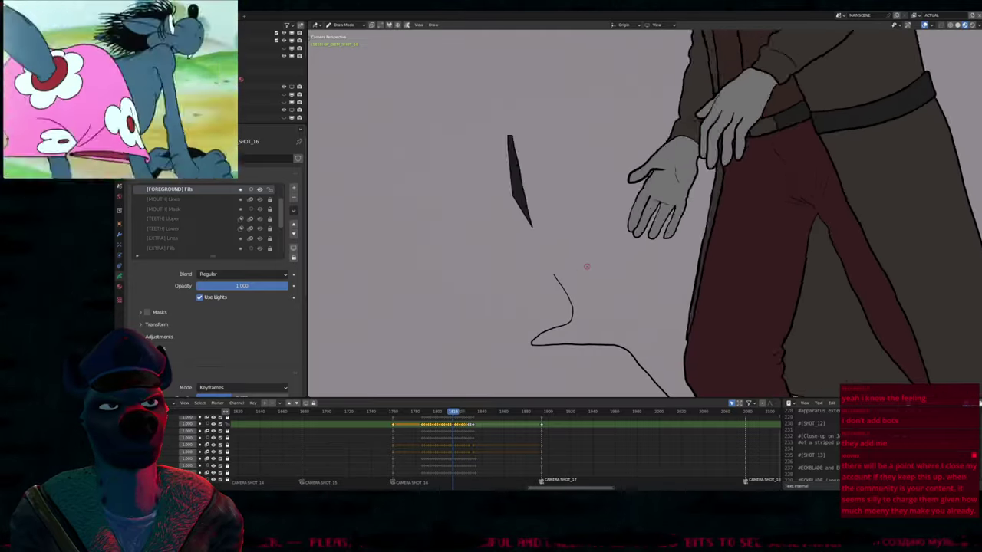
key(Right)
key(Right)
key(Right)
key(Right)
key(Right)
key(Right)
key(Right)
key(Right)
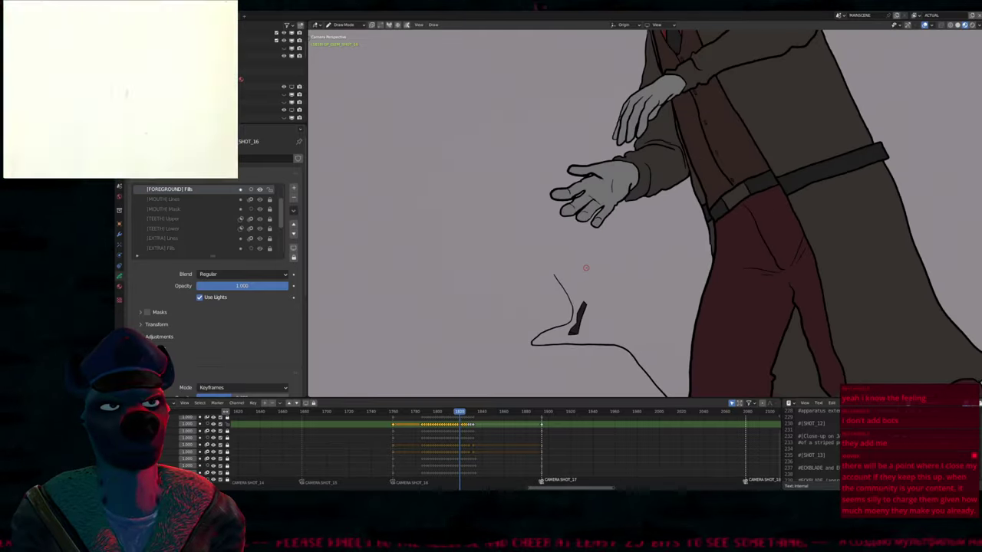
key(Right)
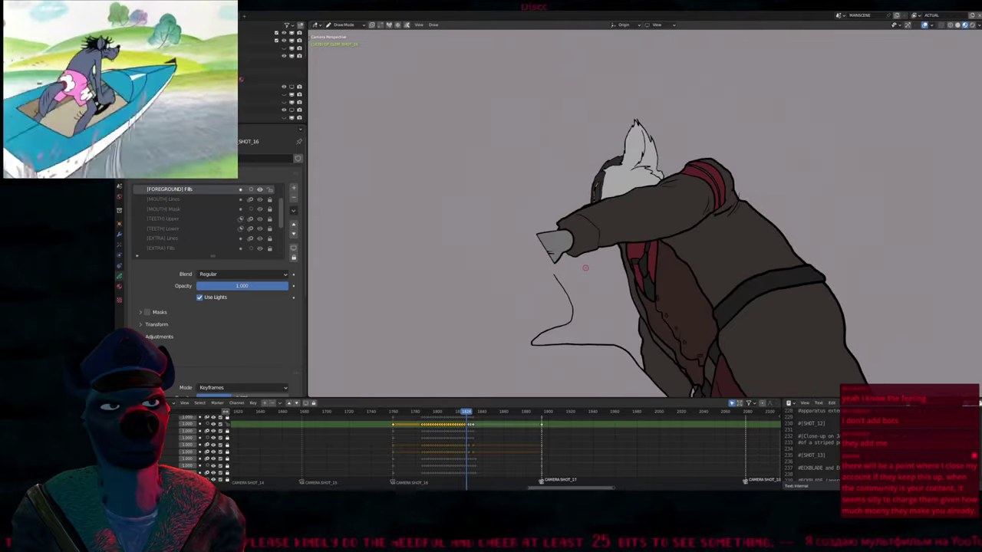
key(Left)
key(Left)
key(Left)
key(Left)
key(Left)
key(Left)
key(Left)
key(Left)
key(Left)
key(Left)
key(Left)
key(Left)
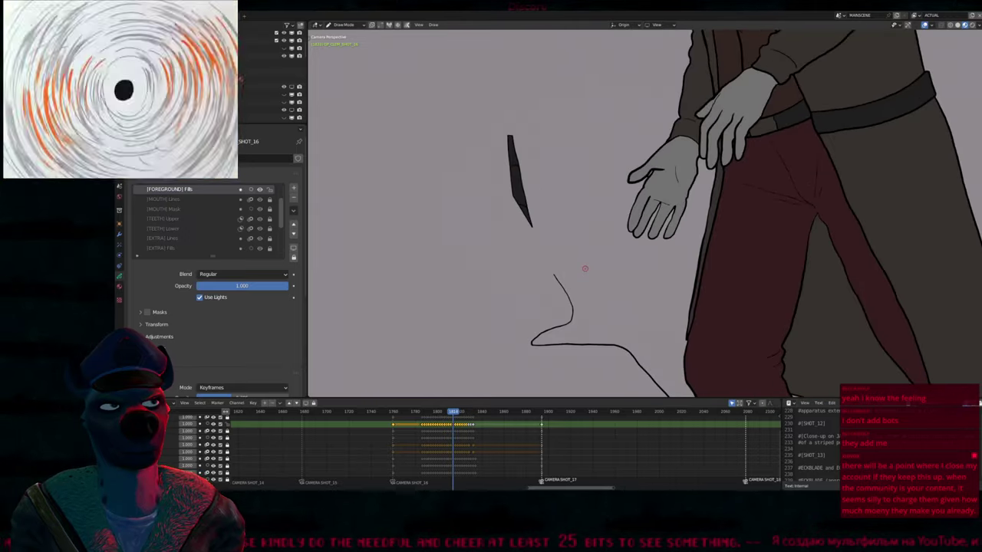
key(Right)
key(Right)
key(Right)
key(Right)
key(Right)
key(Right)
key(Right)
key(Right)
key(Right)
key(Right)
key(Right)
key(Right)
key(Right)
key(Right)
key(Right)
key(Right)
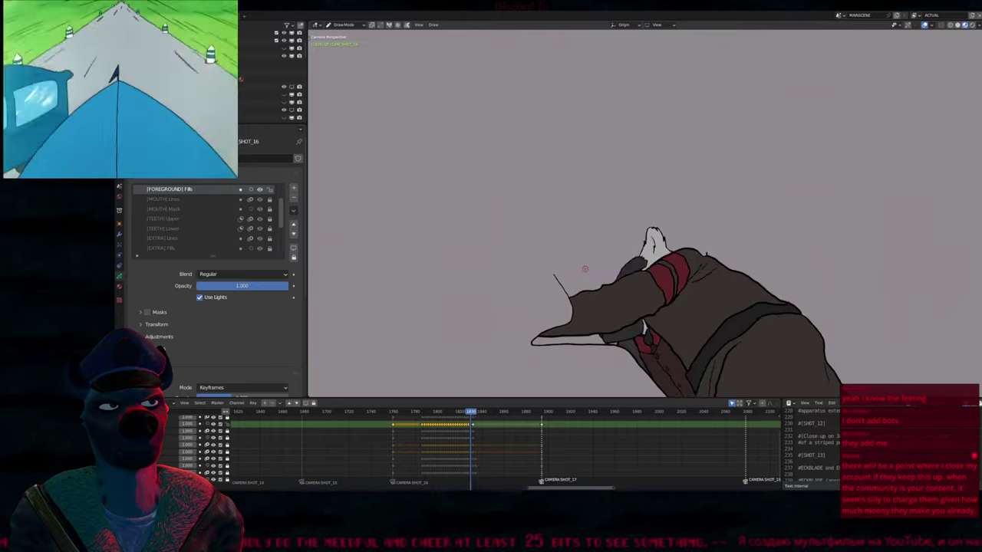
key(Up)
key(Down)
key(Left)
key(Left)
key(Left)
key(Left)
key(Left)
key(Left)
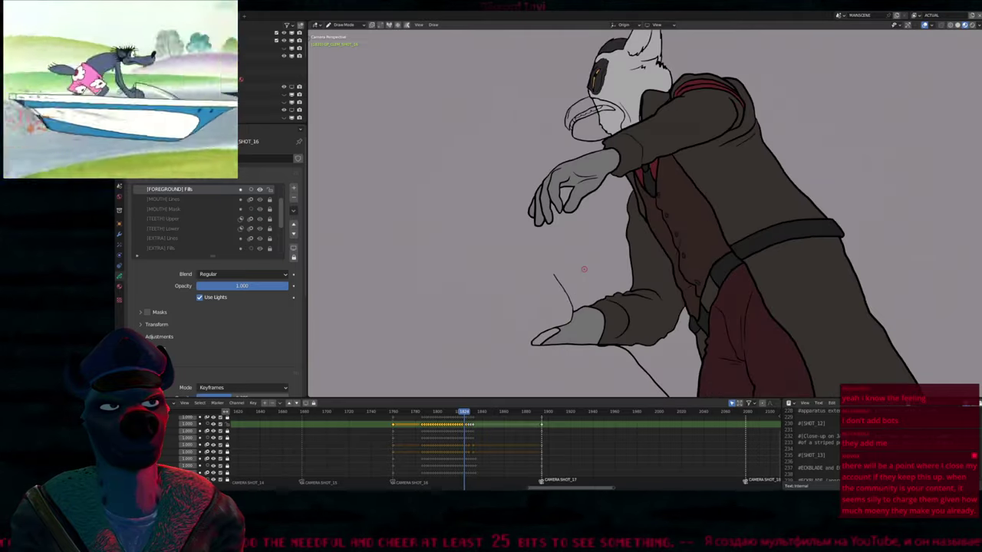
key(Right)
key(Right)
key(Right)
key(Right)
key(Right)
key(Right)
key(Up)
key(Down)
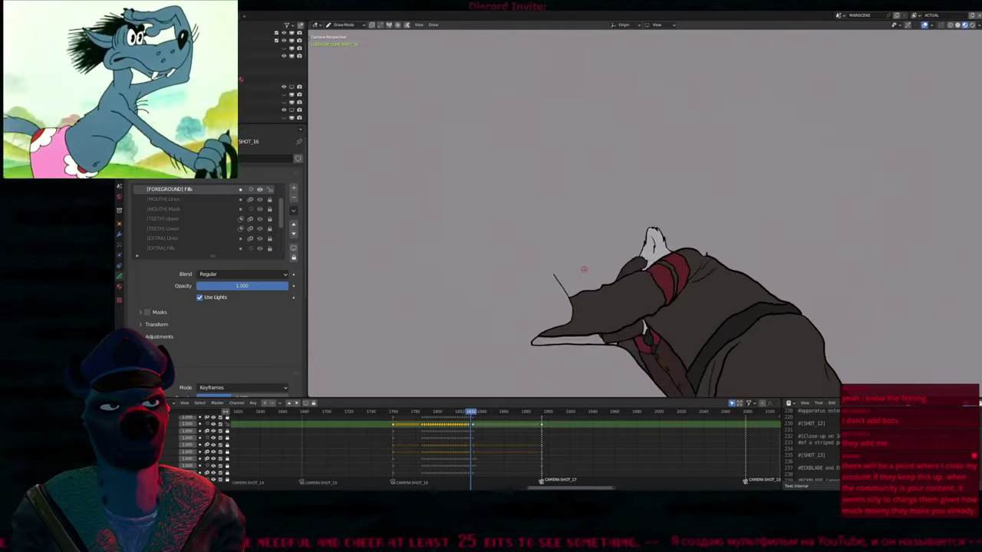
key(Right)
key(Right)
key(Right)
key(Right)
key(Right)
key(Right)
key(Right)
key(Right)
key(Right)
key(Right)
key(Right)
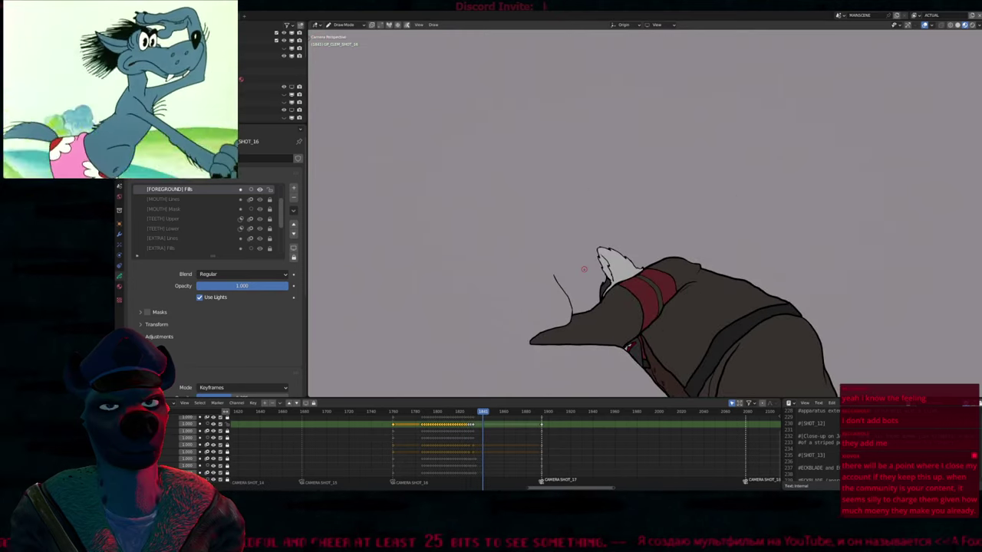
key(Left)
key(Left)
key(Left)
key(Left)
key(Left)
key(Left)
key(Left)
key(Left)
key(Left)
key(Left)
key(Left)
key(Left)
key(Left)
key(Left)
key(Left)
key(Left)
key(Left)
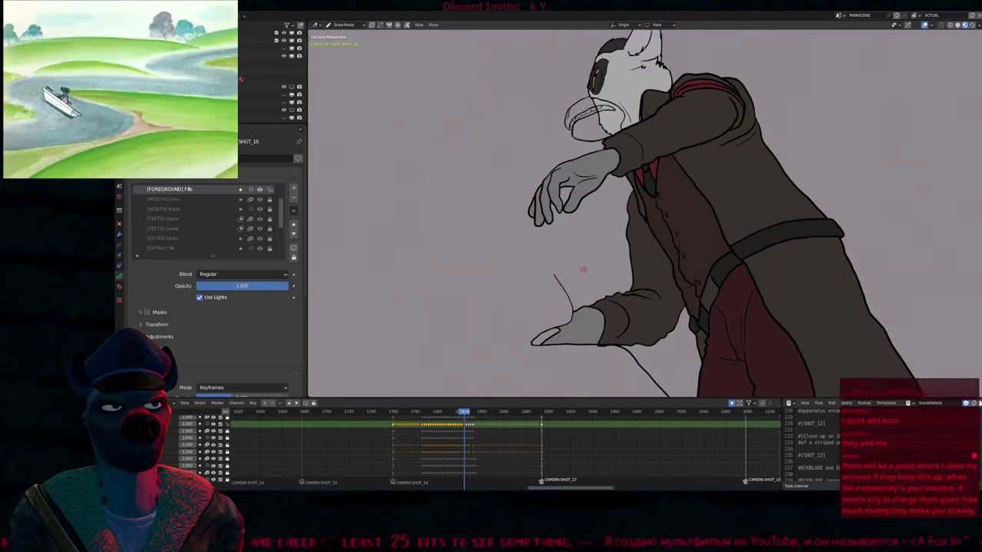
key(Right)
key(Right)
key(Right)
key(Right)
key(Right)
key(Right)
key(Right)
key(Right)
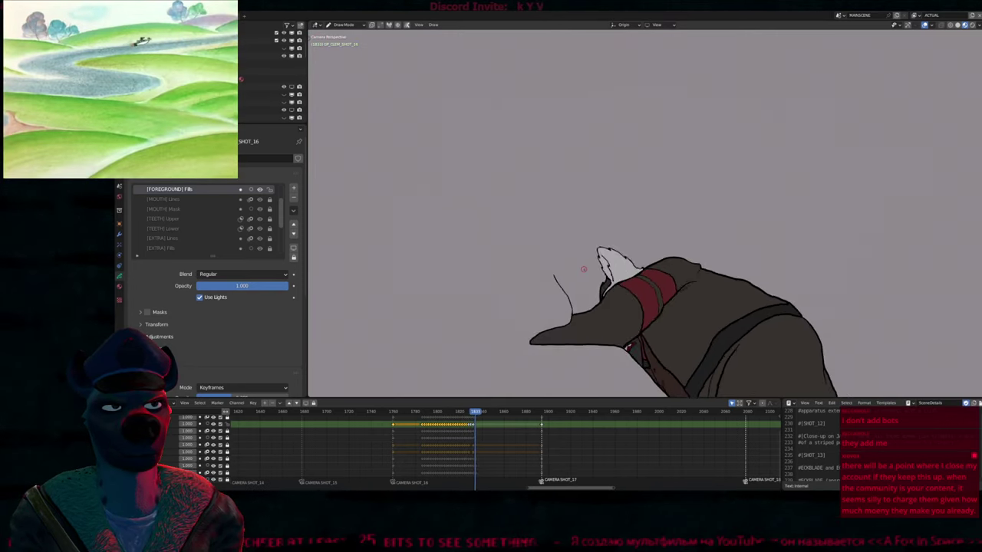
key(Right)
key(Right)
key(Right)
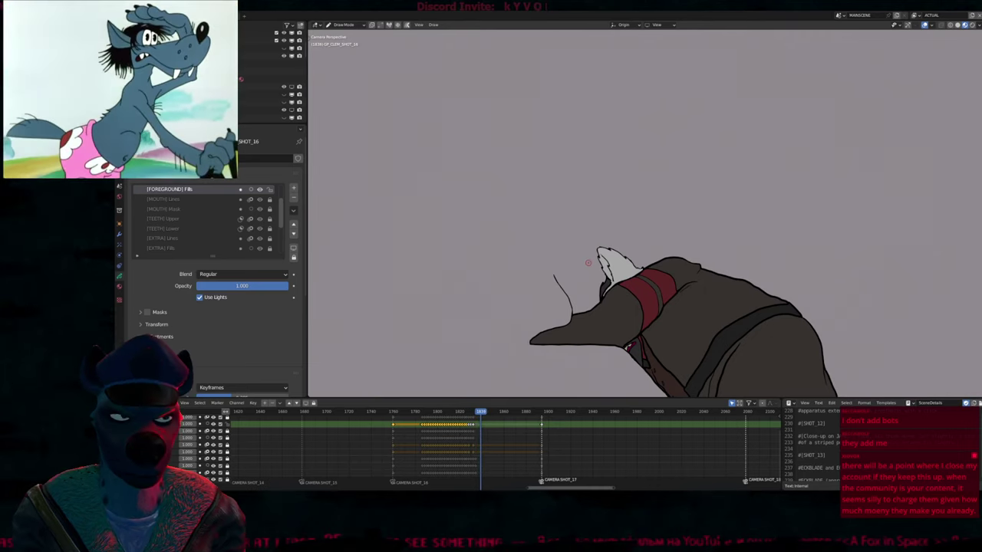
key(shift+Left)
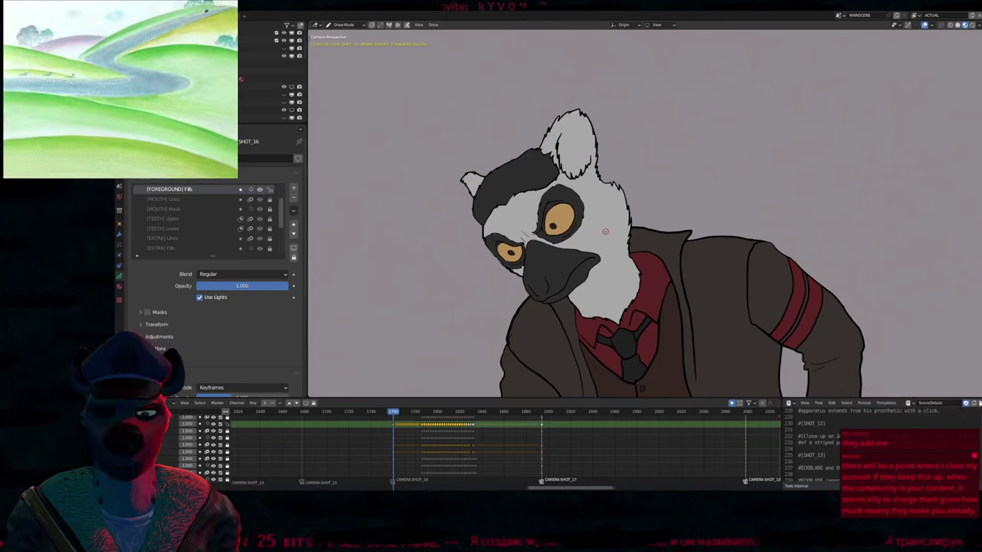
key(u)
click(606, 232)
Move to the target frame and fill the lemur's muzzle black with BLACKFILL
key(space)
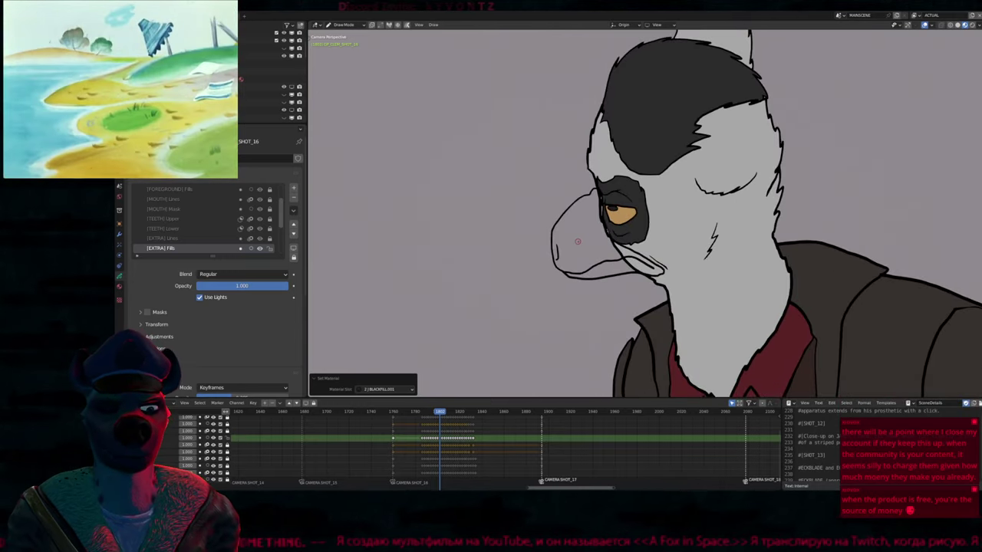
key(u)
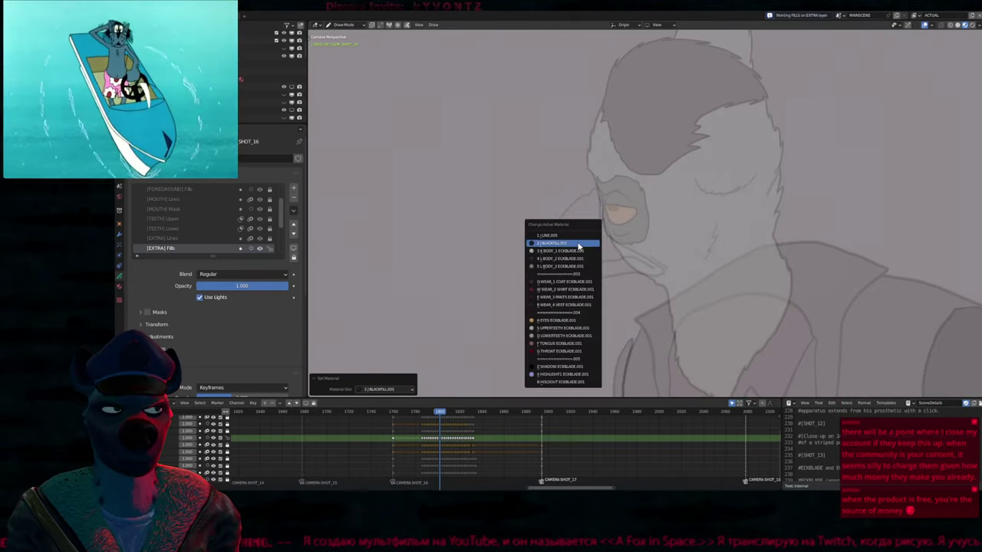
click(564, 258)
key(Right)
key(Right)
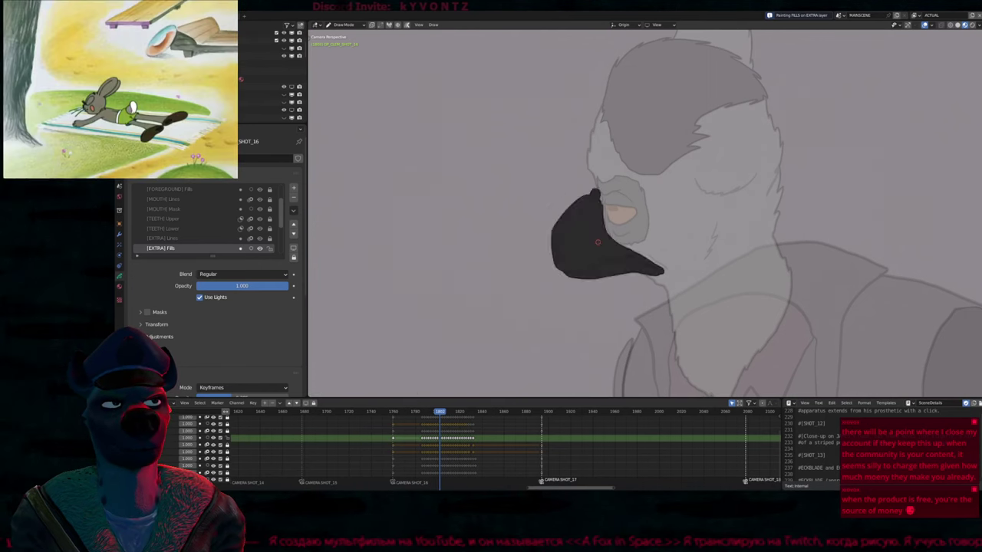
click(596, 222)
Fill the two upper teeth at the mouth corner with UPPERTEETH
scroll(596, 223, up, 5)
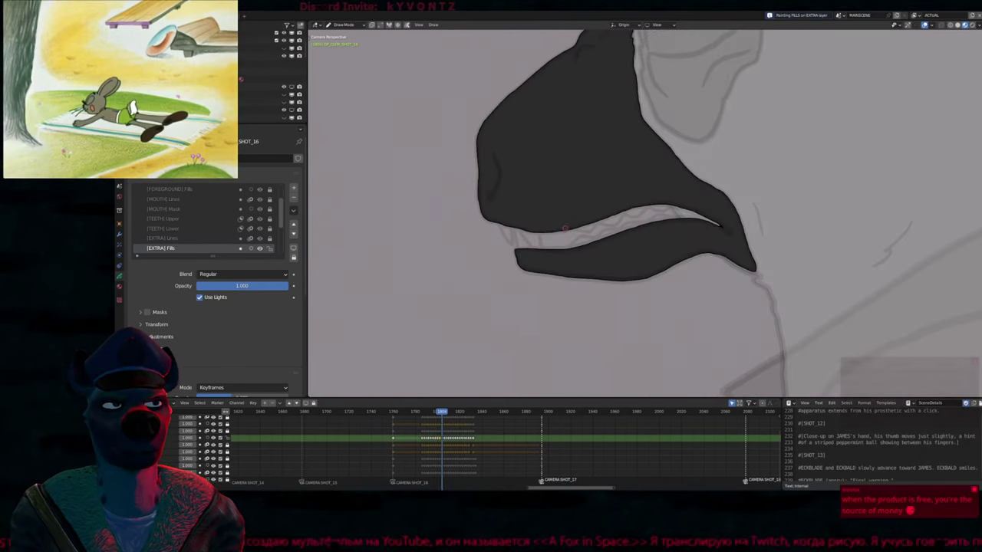
key(u)
click(513, 244)
click(511, 238)
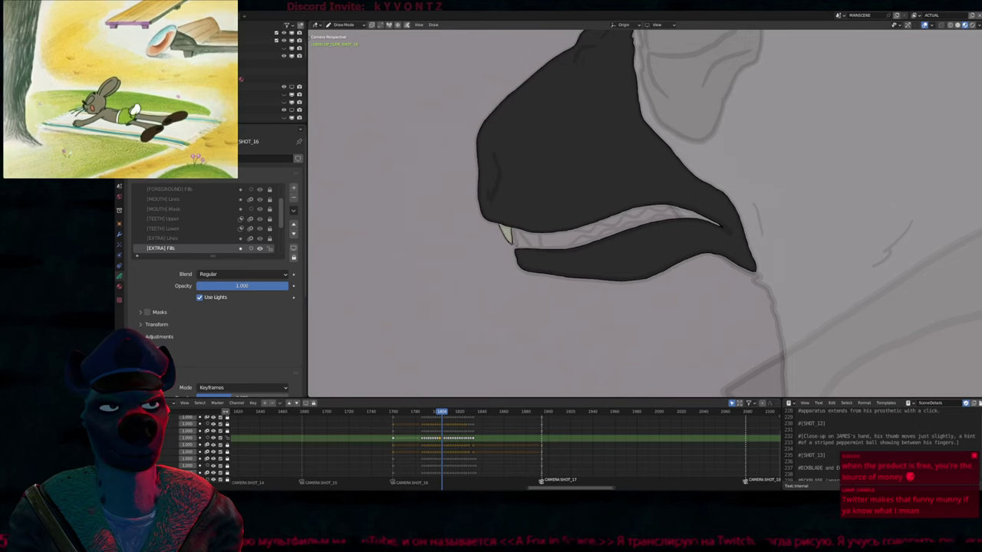
click(533, 240)
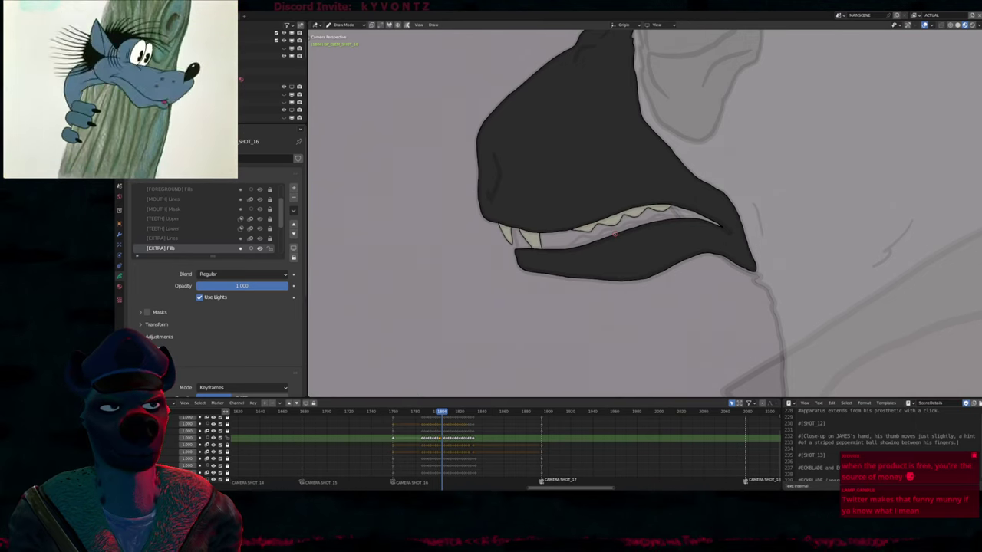
Fill the lower teeth along the mouth line with LOWERTEETH, then advance to the next frame
key(u)
click(614, 239)
click(551, 244)
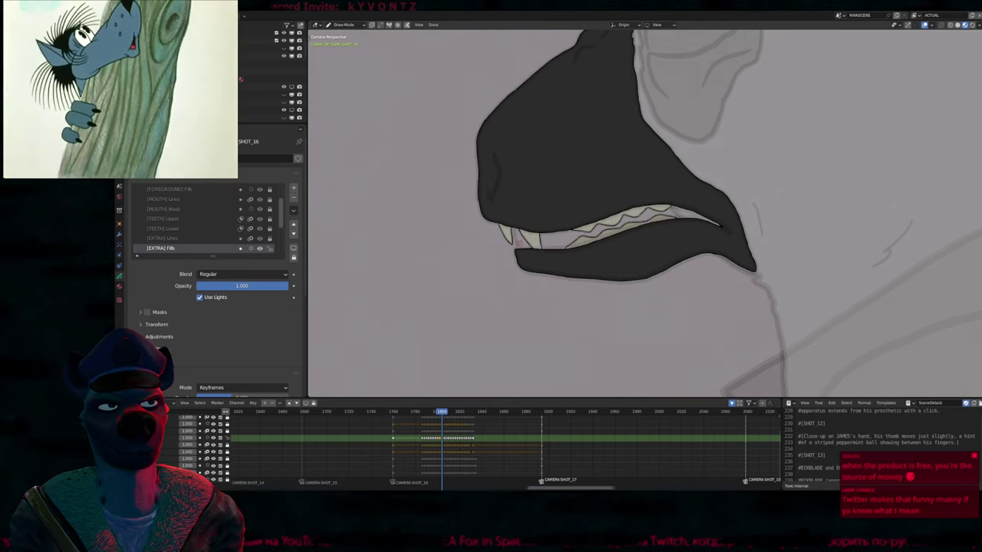
click(524, 245)
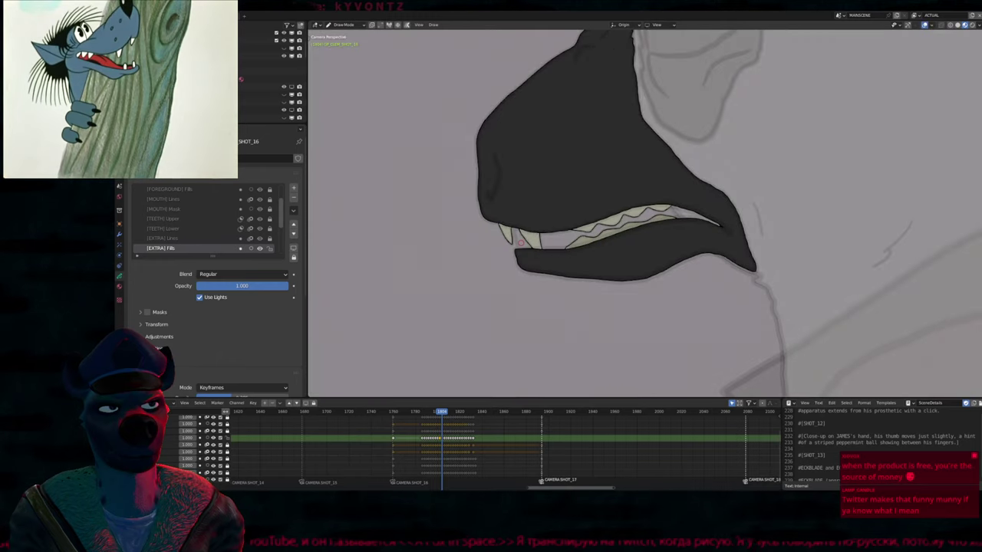
key(Right)
key(Right)
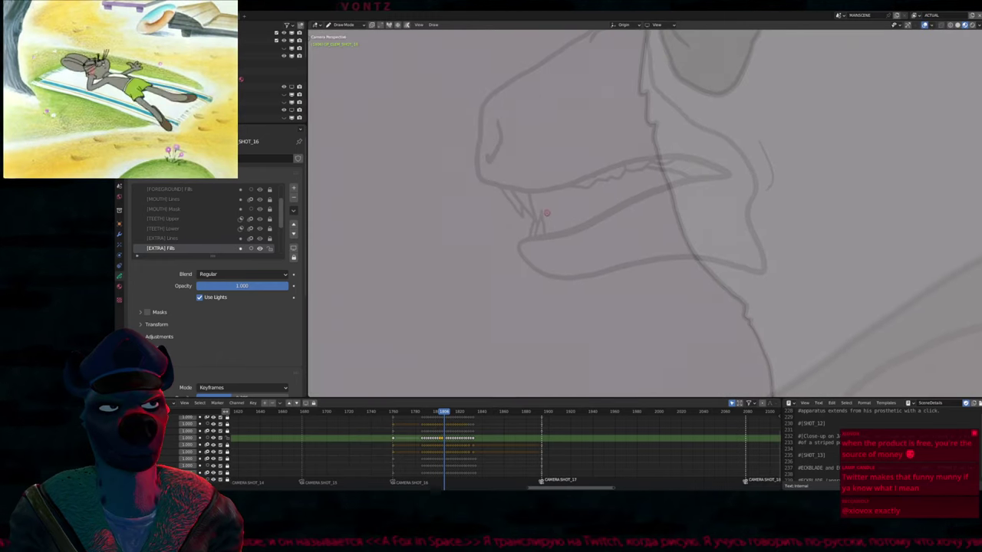
Fill the upper fangs and teeth cream, the gums pink, and the mouth beside them dark red
key(u)
click(510, 204)
click(518, 202)
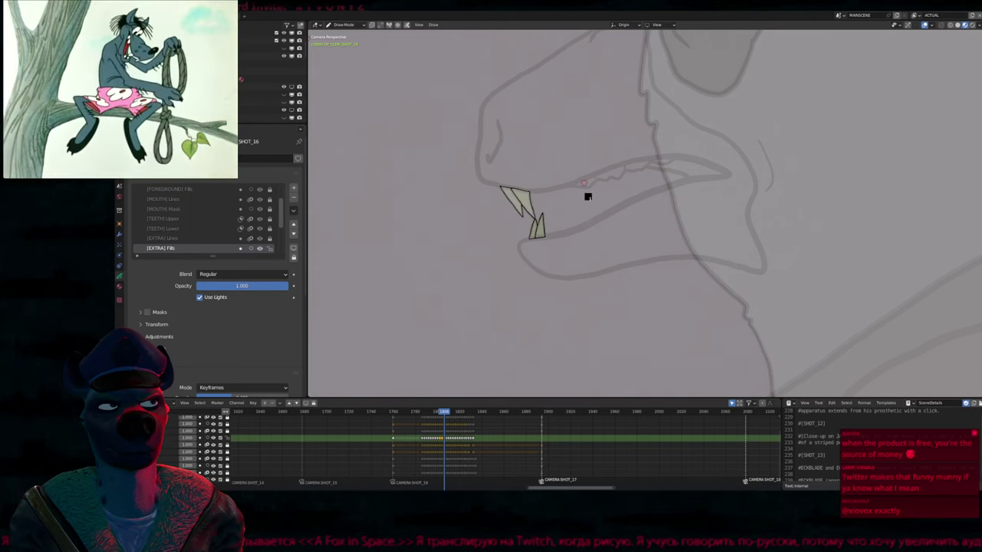
key(Right)
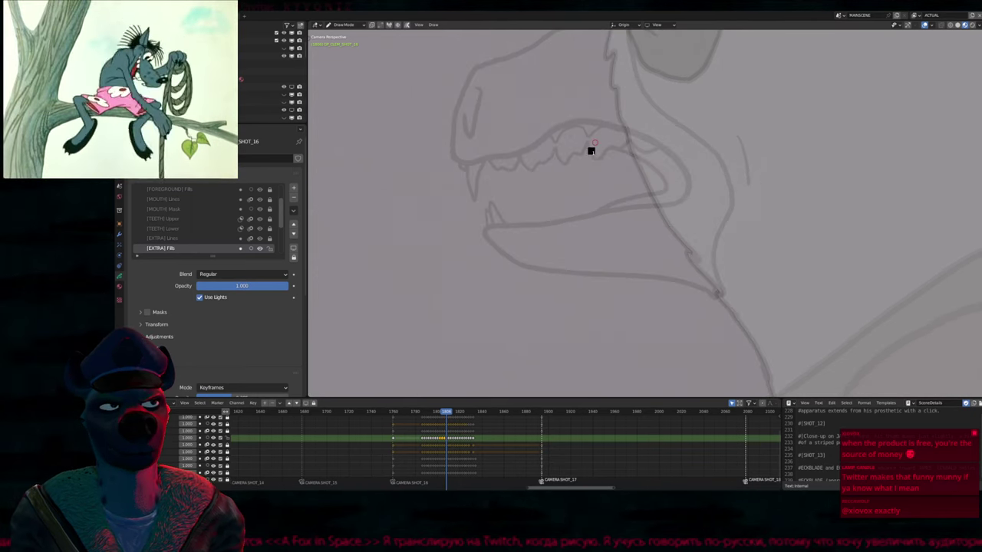
click(590, 151)
key(u)
click(560, 150)
click(592, 134)
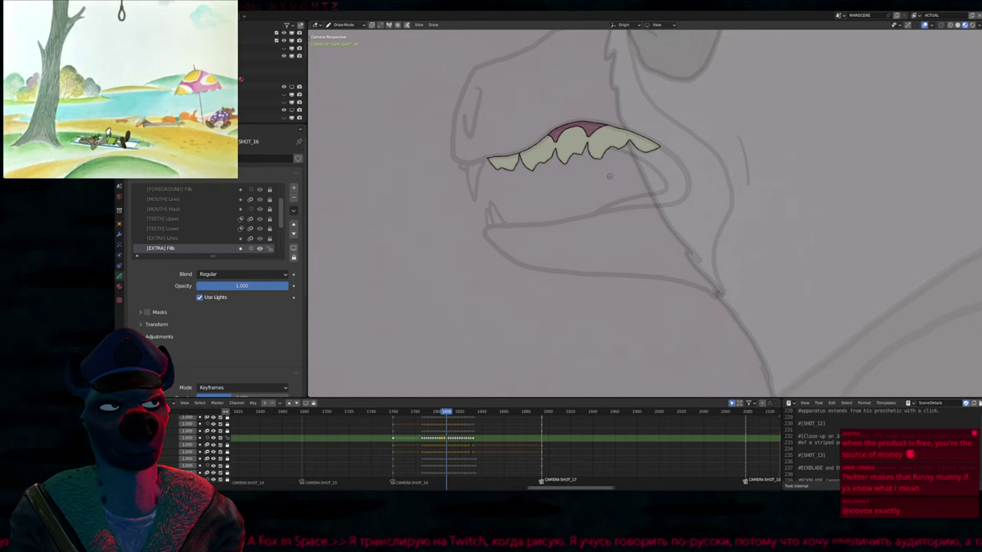
key(u)
click(648, 165)
key(Left)
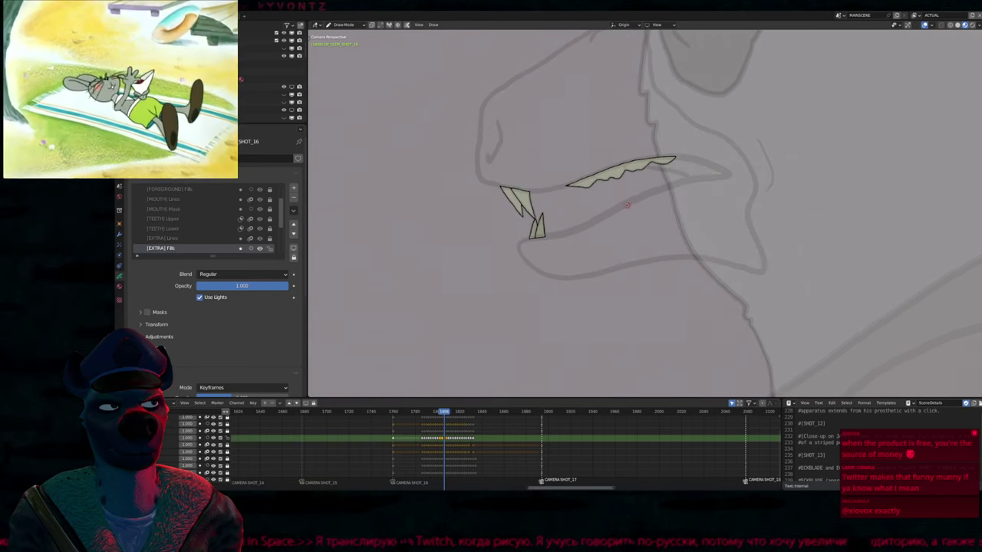
click(681, 170)
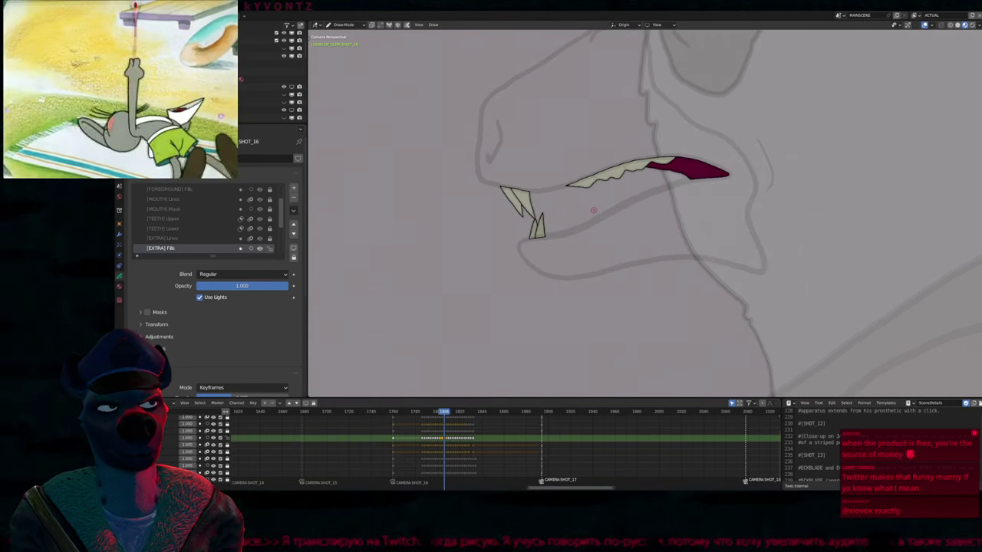
On the next frame, fill the left upper fang and small lower fang with teeth colour
key(Right)
key(Right)
key(u)
click(541, 199)
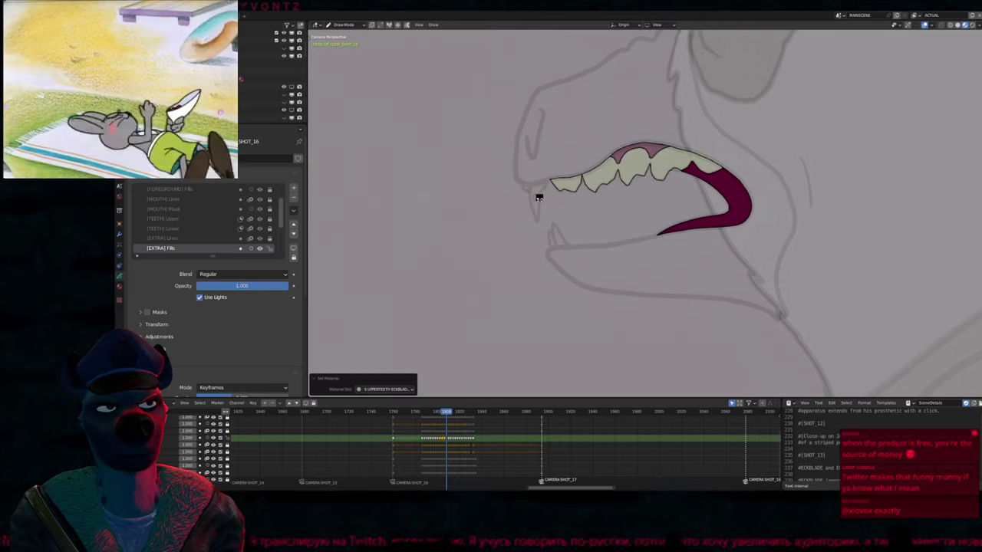
click(539, 201)
key(u)
click(549, 220)
click(557, 236)
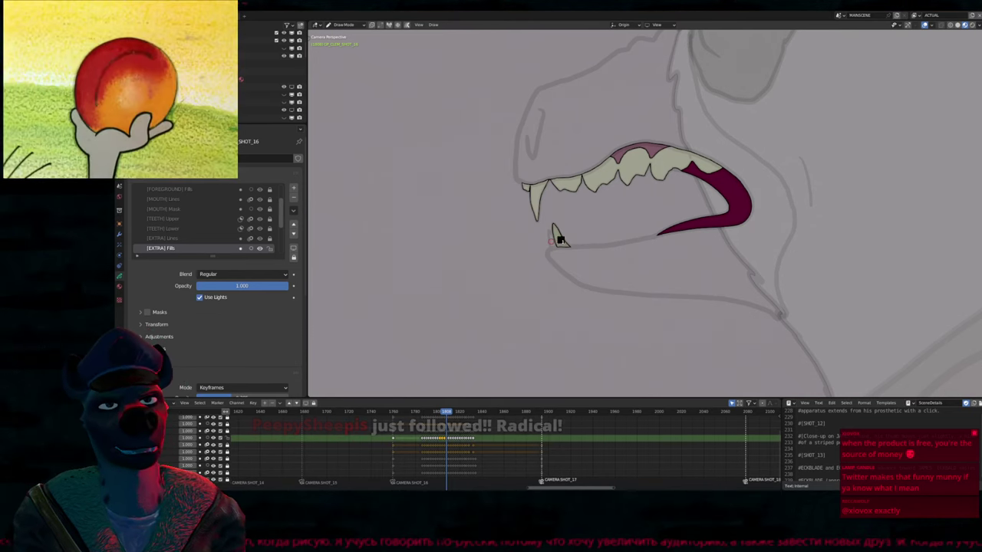
Compare neighbouring frames and select the LOWERTEETH material for the frame being filled
key(Right)
key(Right)
key(Left)
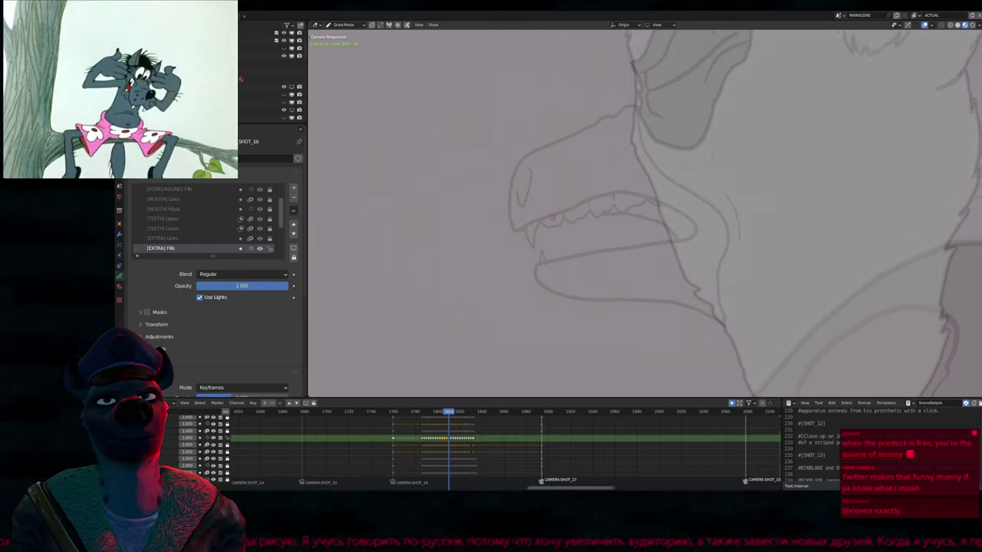
key(u)
key(Escape)
key(Left)
key(u)
click(547, 258)
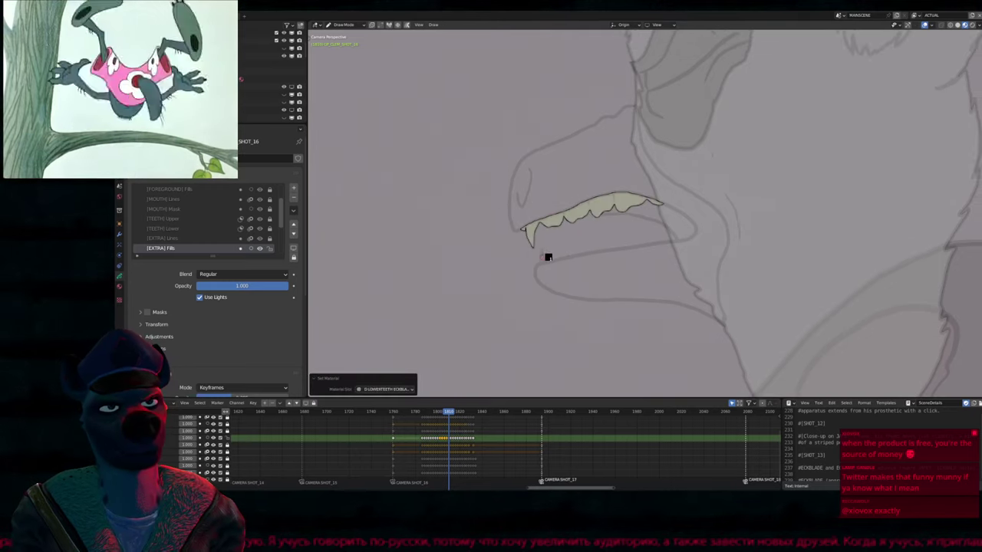
key(Right)
key(Left)
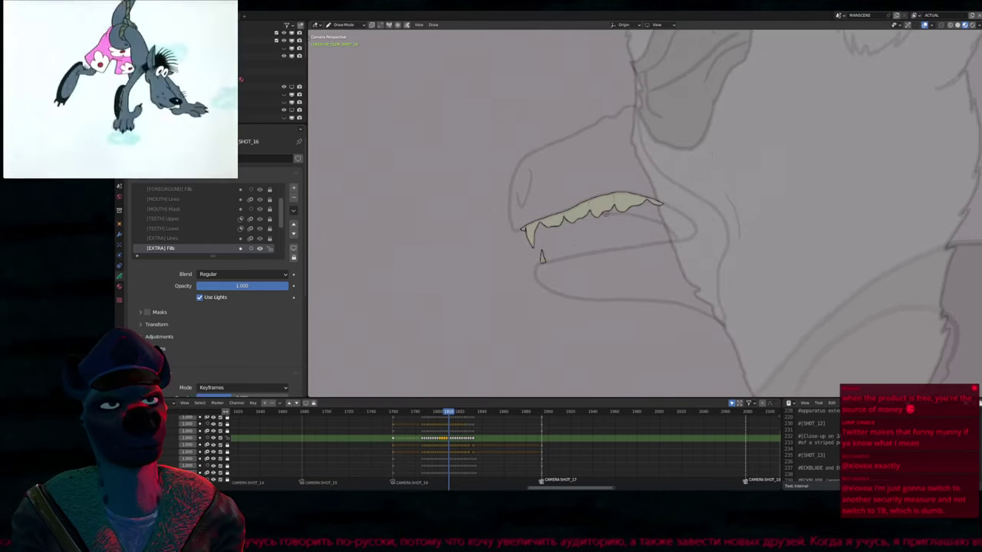
Fill the next frame's mouth interior magenta with THROAT and its teeth cream
key(u)
click(660, 217)
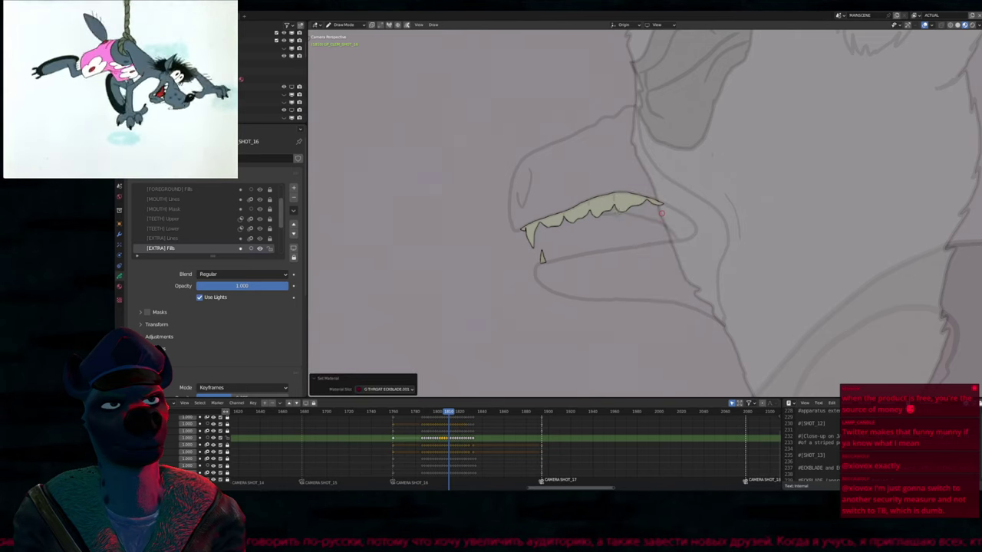
key(Right)
key(Right)
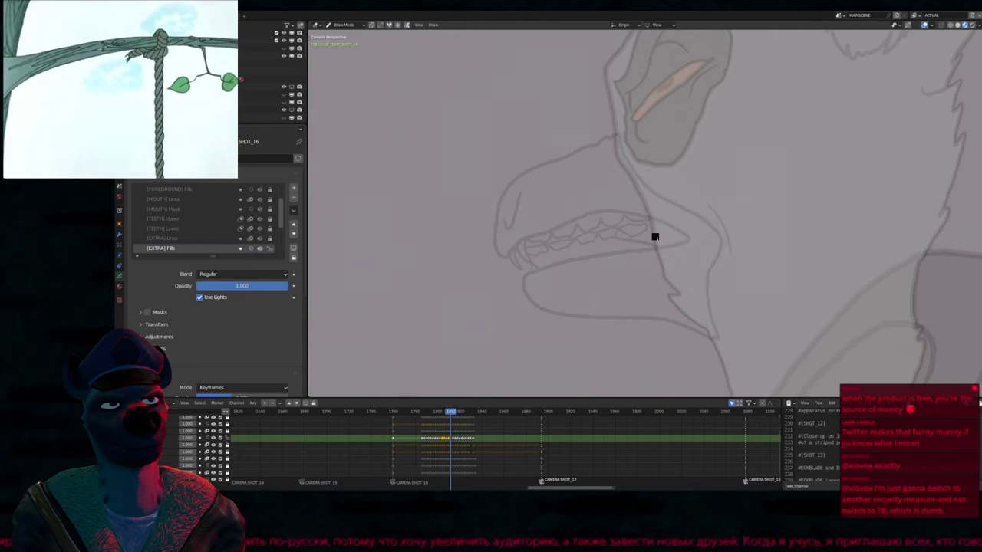
click(651, 239)
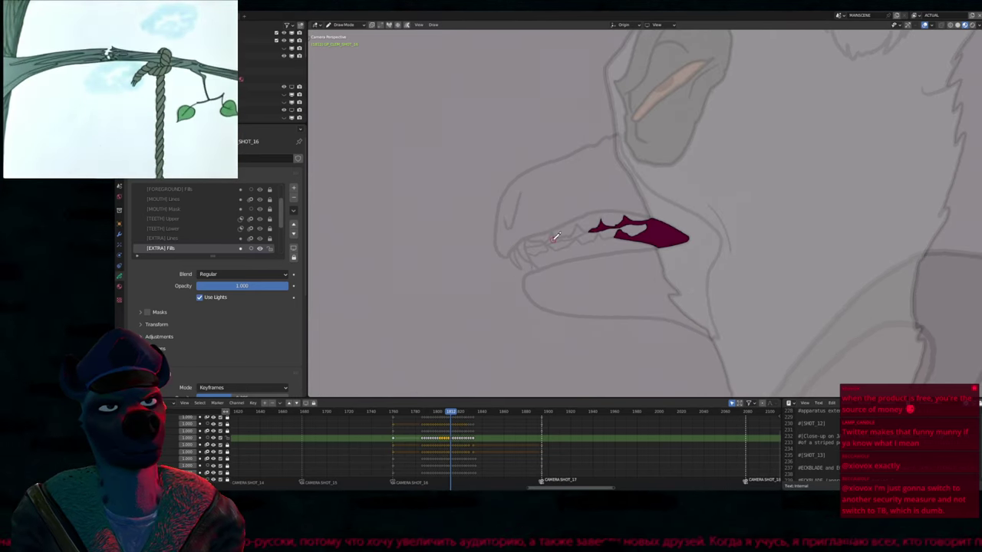
key(u)
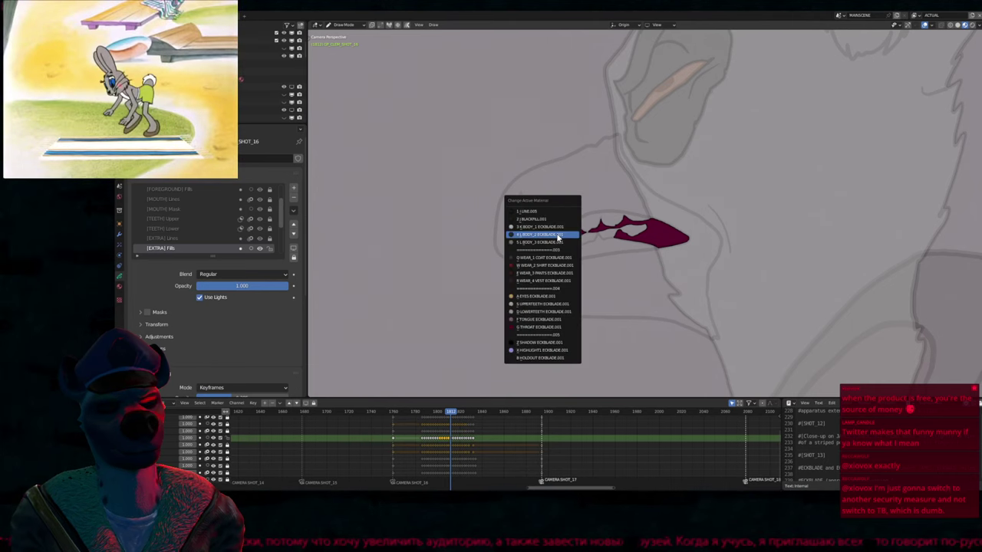
click(541, 304)
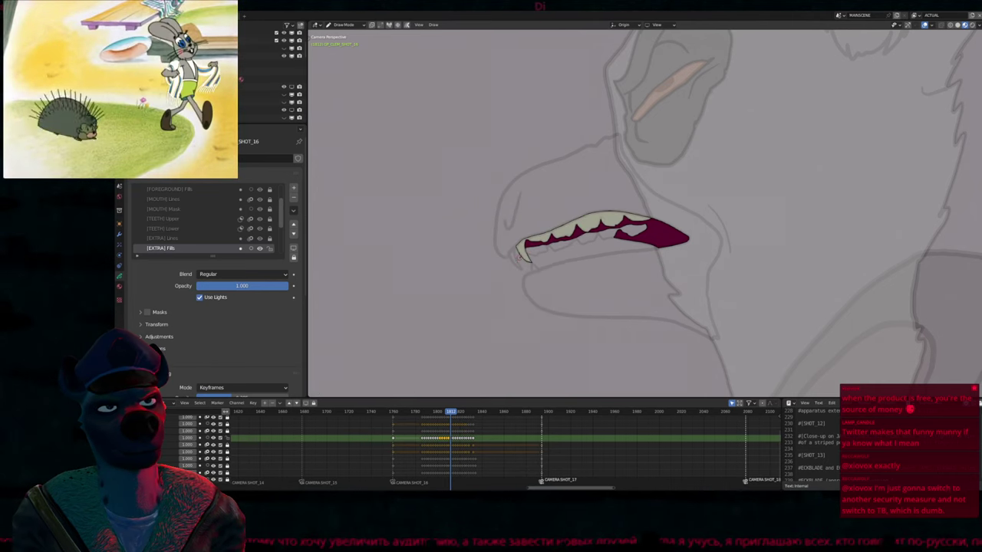
key(u)
click(539, 252)
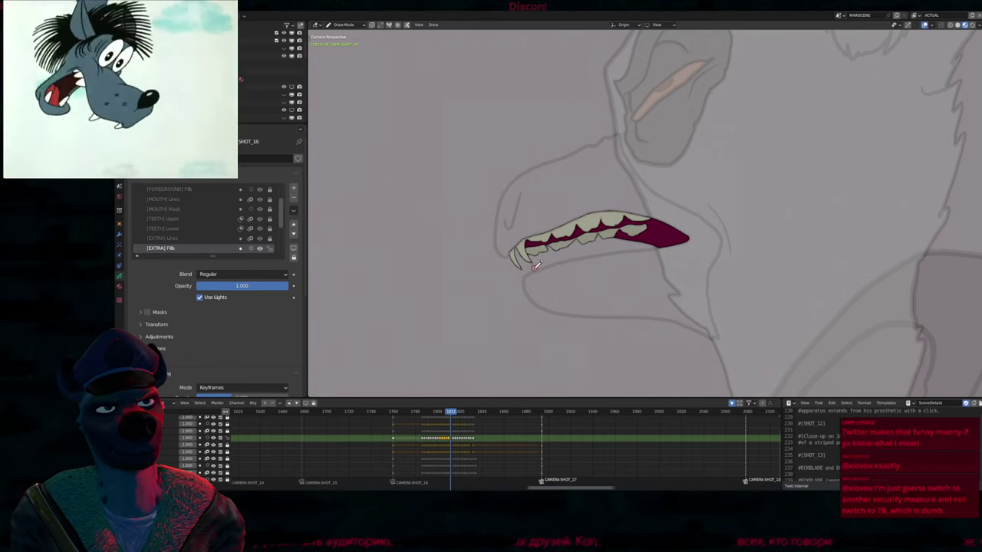
On the next frame, fill the upper and lower teeth shapes pale with UPPERTEETH and LOWERTEETH
key(Right)
key(Right)
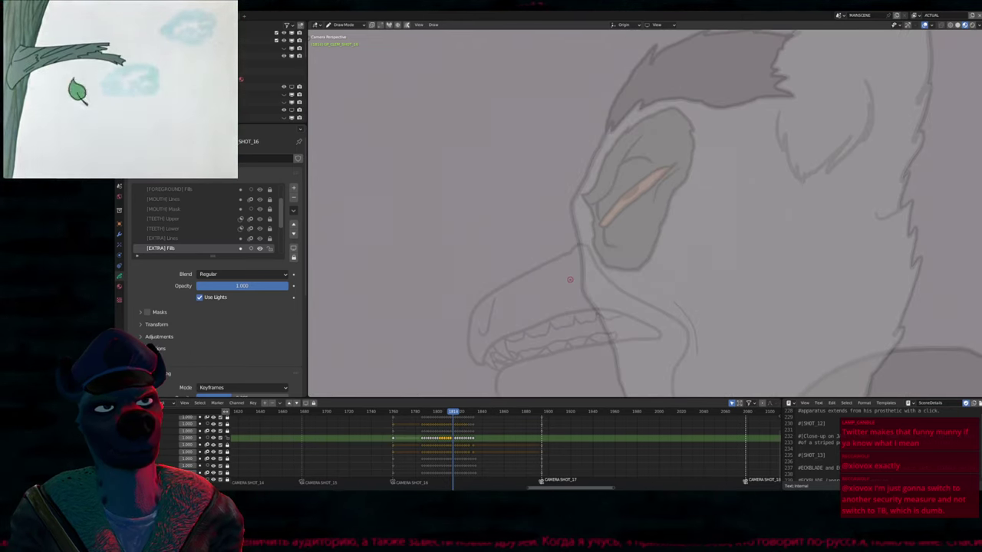
key(u)
click(571, 203)
click(557, 202)
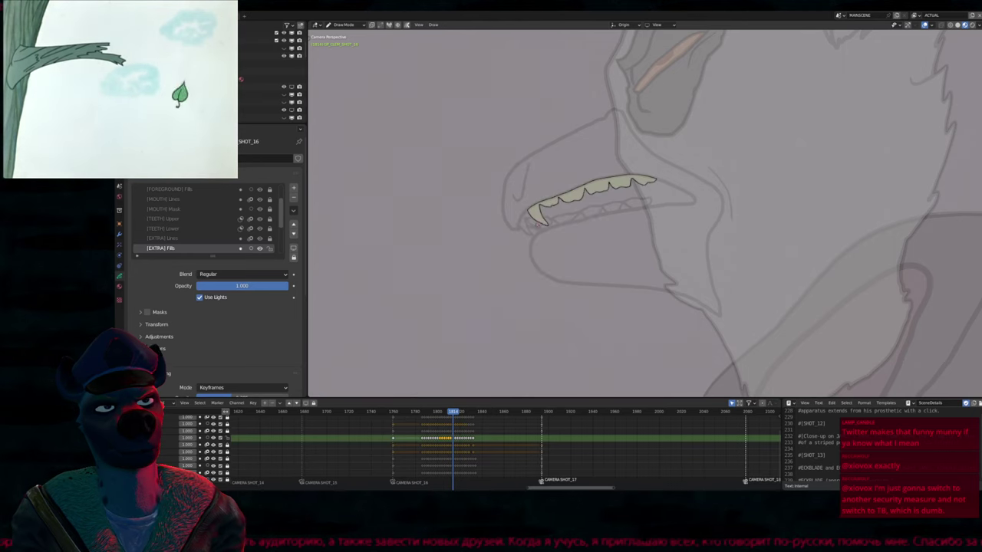
key(u)
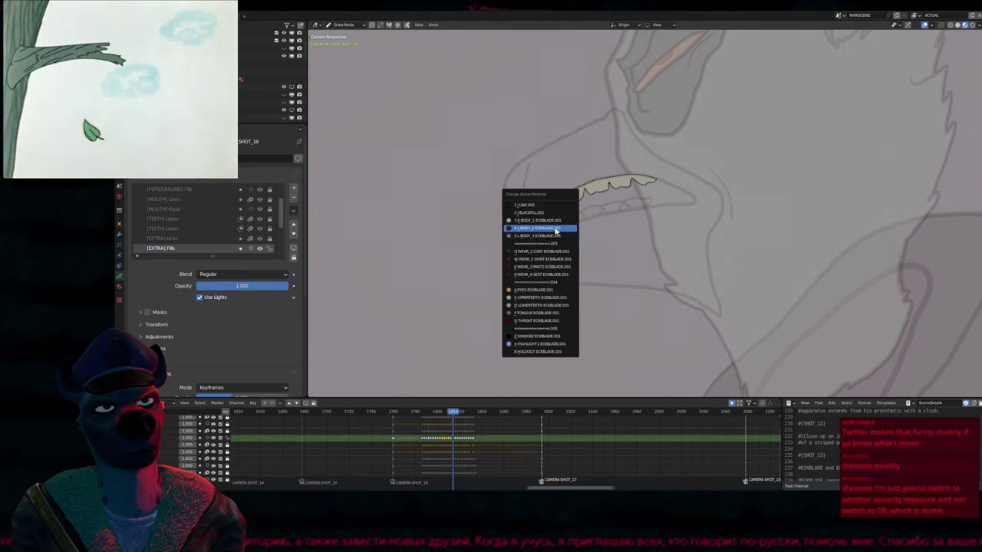
click(562, 218)
click(566, 219)
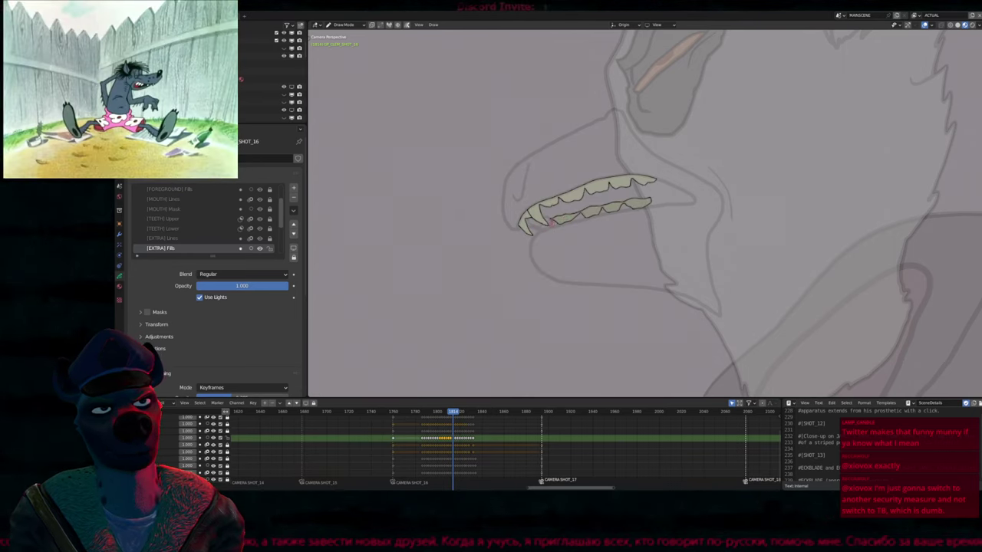
scroll(542, 234, up, 8)
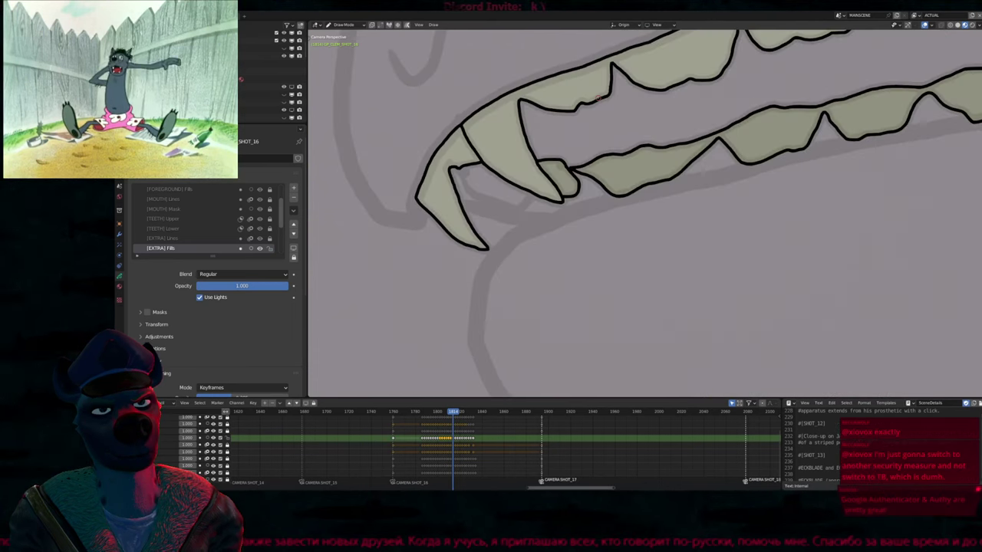
scroll(466, 198, down, 6)
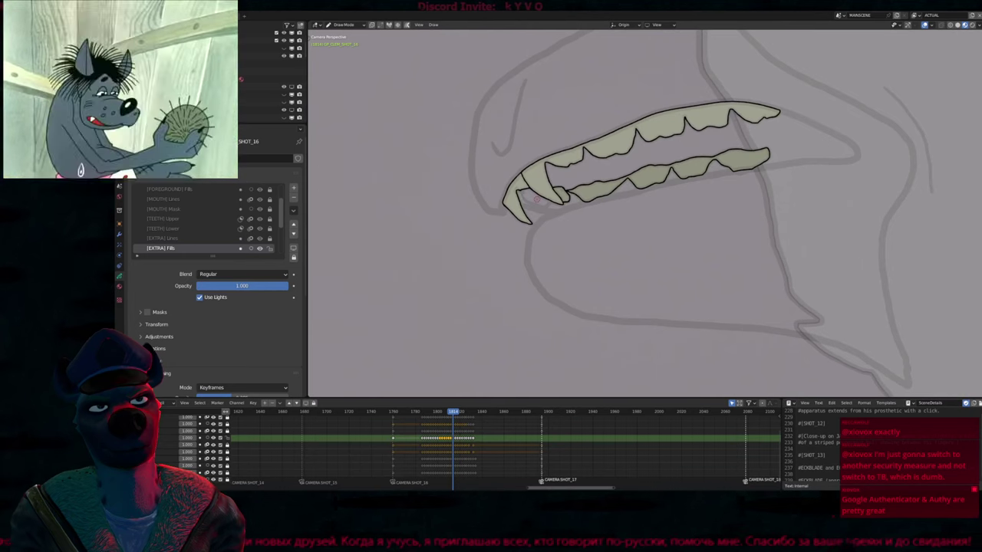
Fill the mouth between the teeth magenta with the THROAT material
key(u)
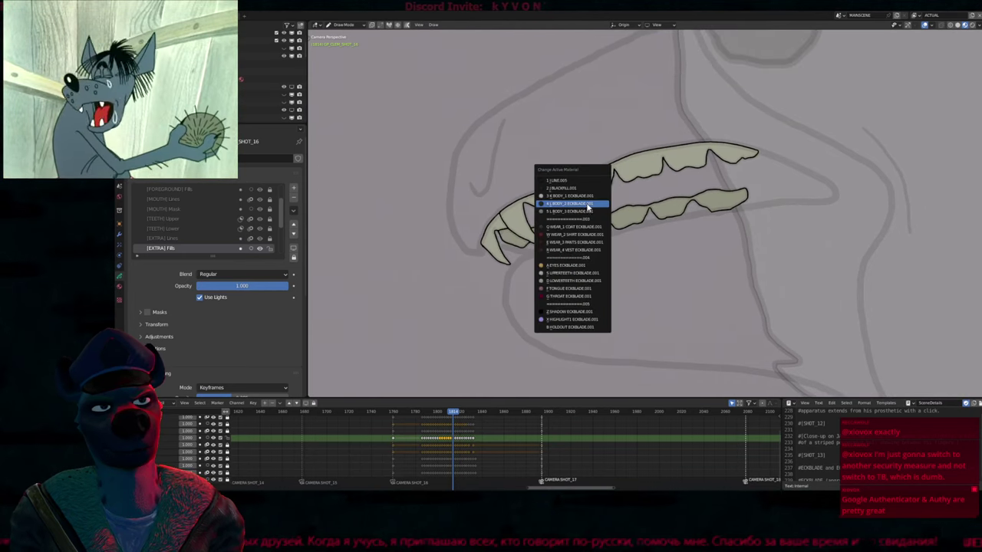
click(586, 204)
click(602, 225)
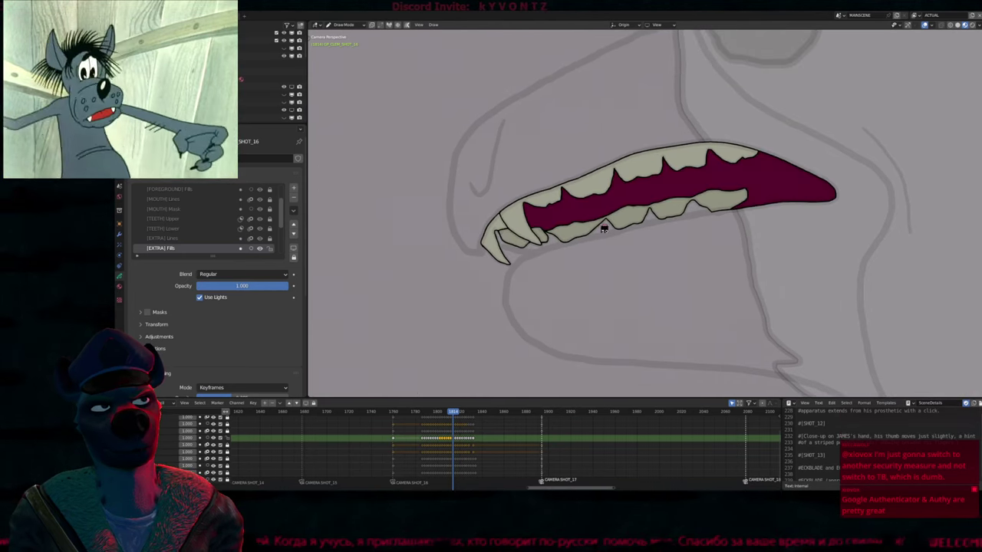
scroll(590, 238, down, 5)
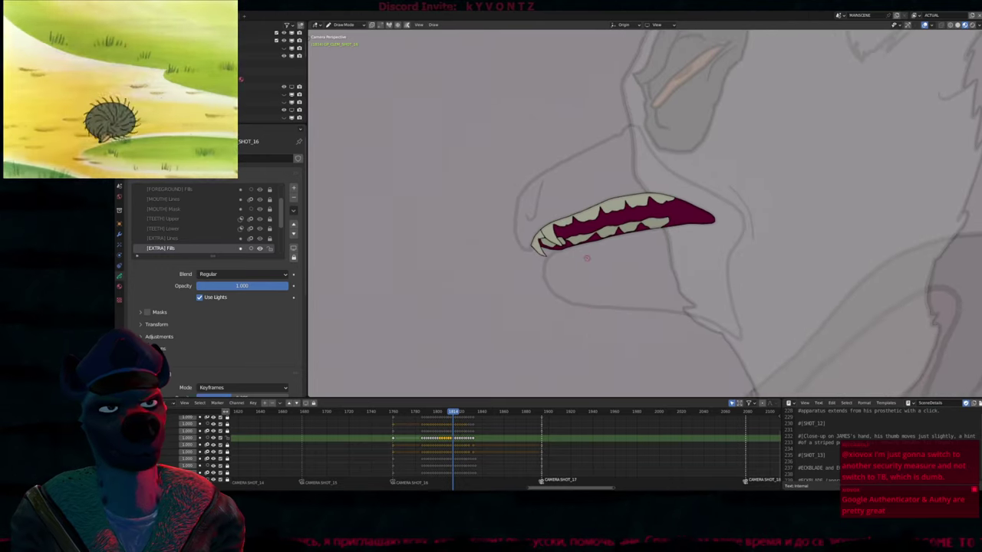
shift+scroll(571, 274, down, 3)
shift+scroll(573, 273, up, 3)
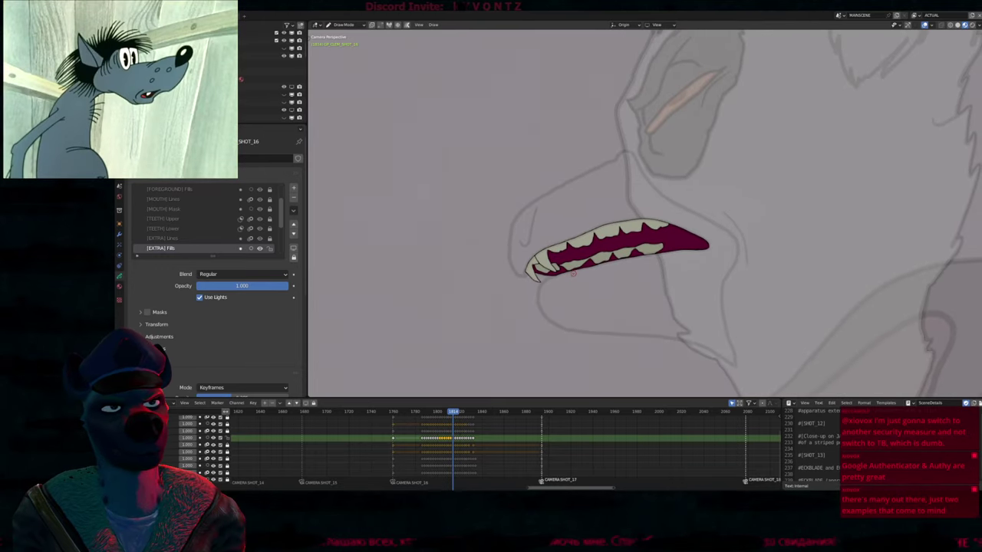
On the following frame, undo a teeth fill and fill the mouth interior dark red
key(Right)
key(Right)
key(u)
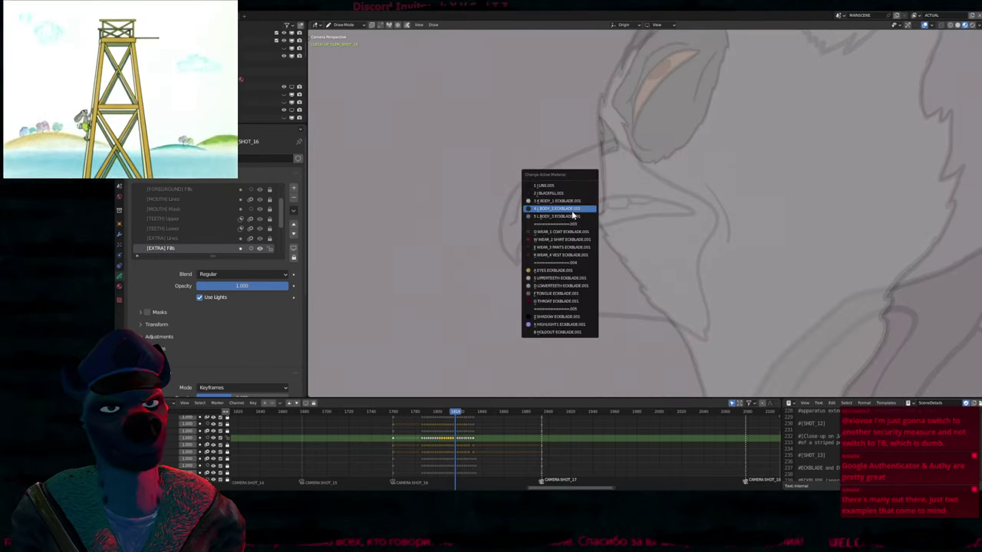
click(562, 219)
key(ctrl+z)
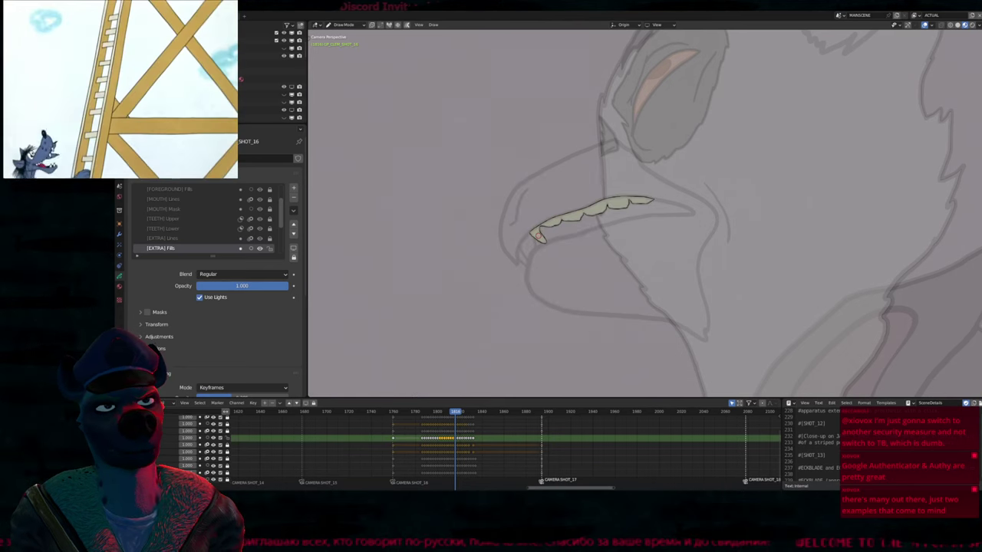
key(u)
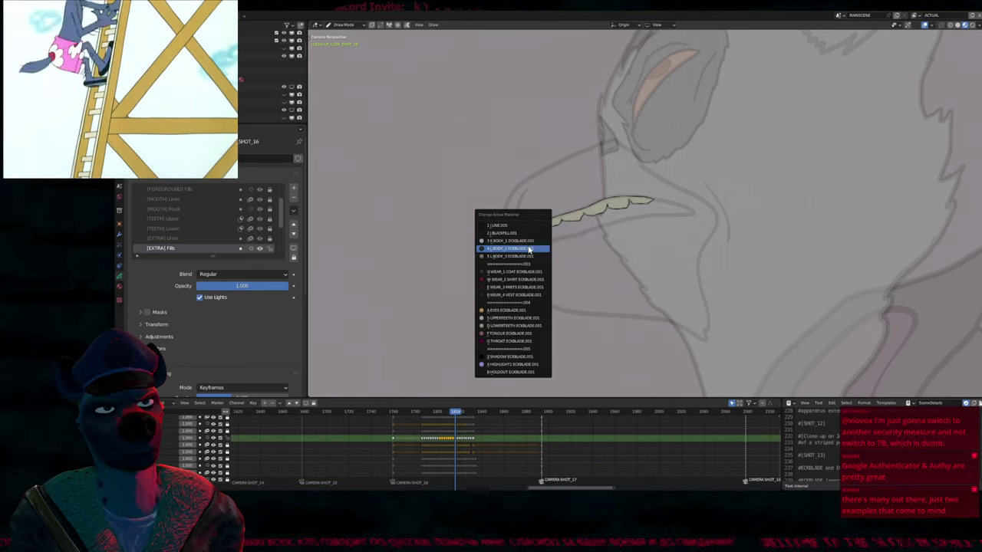
key(g)
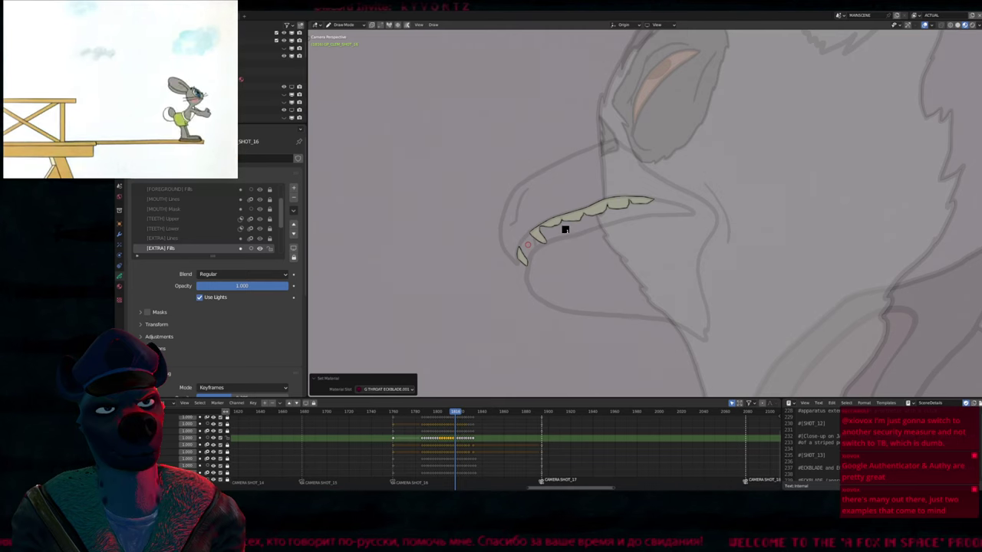
click(564, 229)
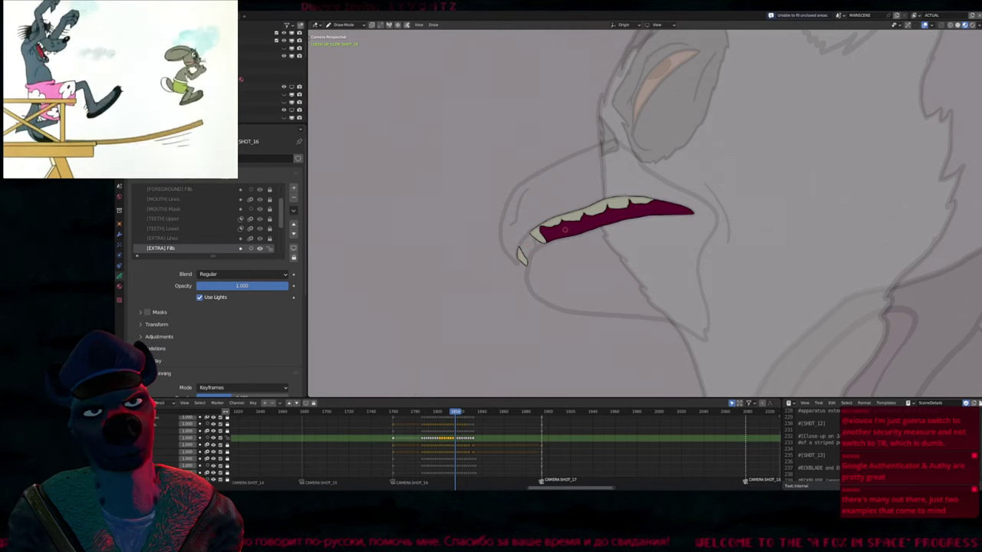
scroll(542, 259, down, 5)
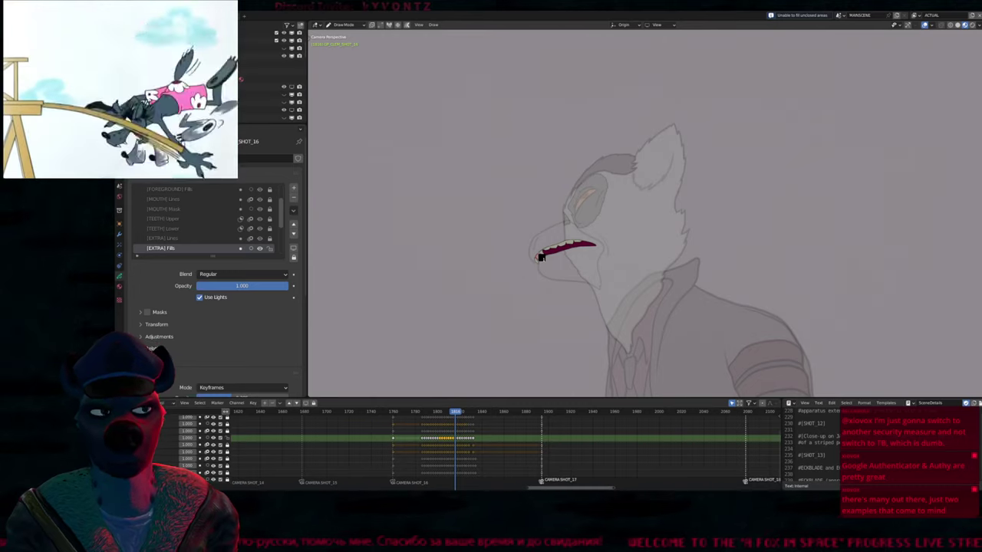
Check the [EXTRA] Lines strokes, then fill the mouth's left tip magenta on [EXTRA] Fills
key(Page_Up)
scroll(543, 244, up, 7)
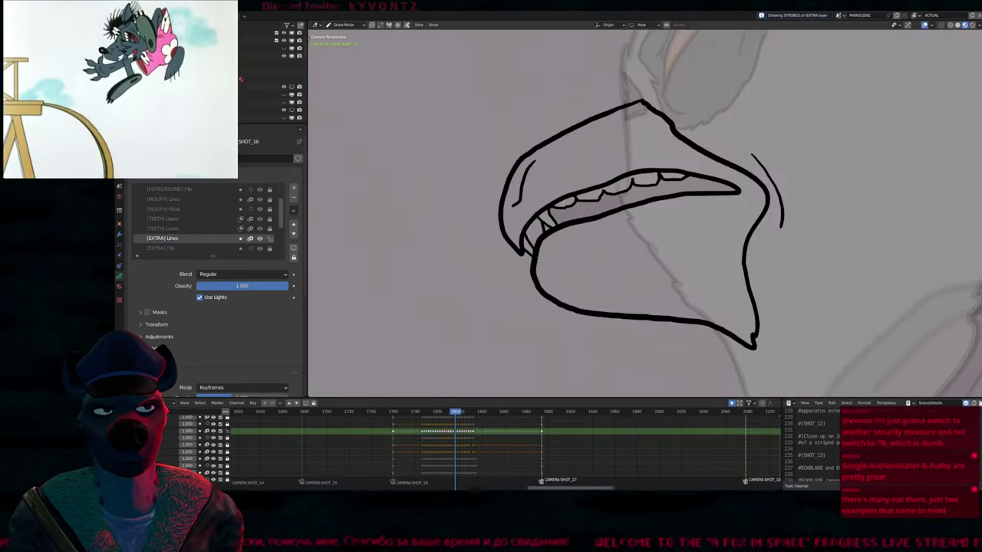
key(Page_Down)
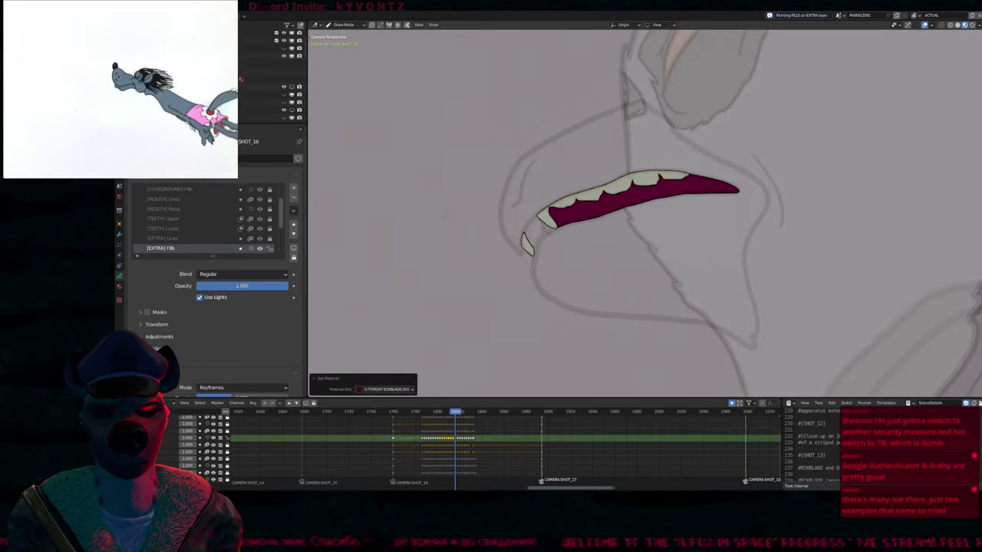
click(537, 239)
scroll(573, 230, down, 1)
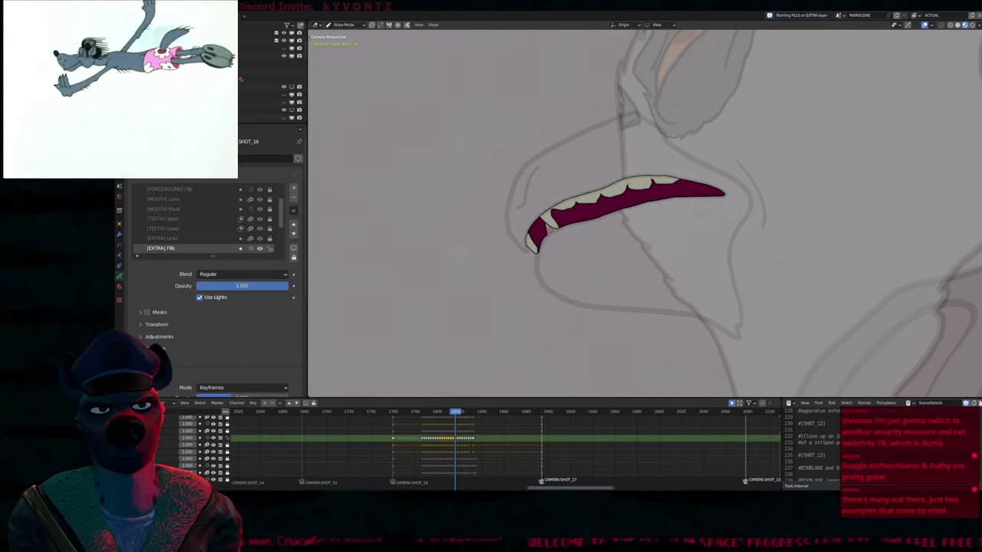
key(y)
click(537, 219)
key(y)
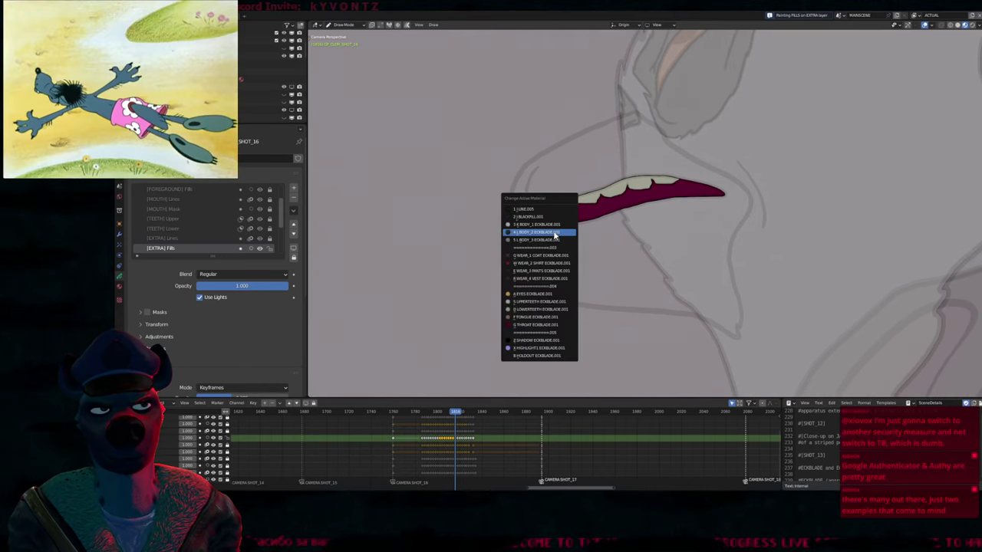
click(549, 229)
Compare neighbouring frames and line strokes, then select the LOWERTEETH fill colour
key(Left)
key(Left)
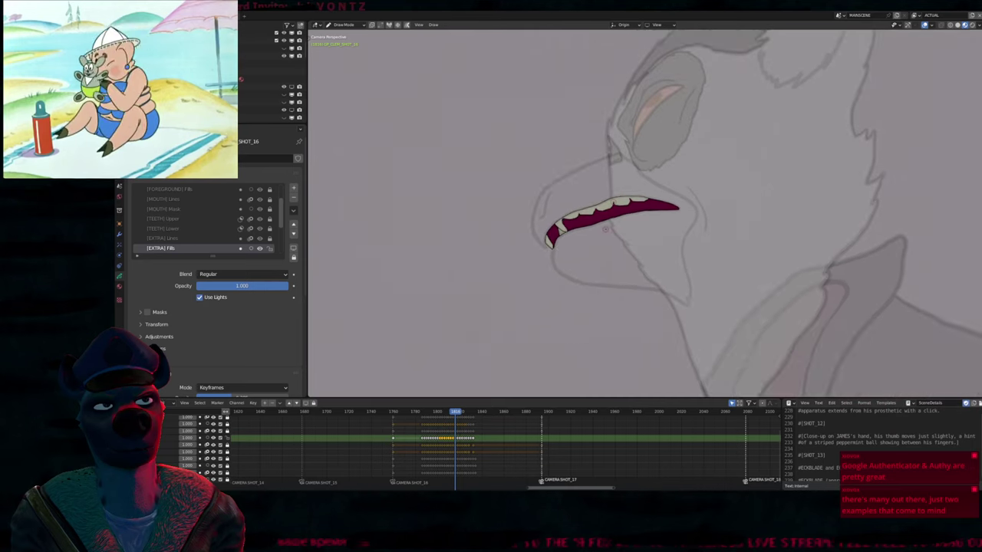
key(Right)
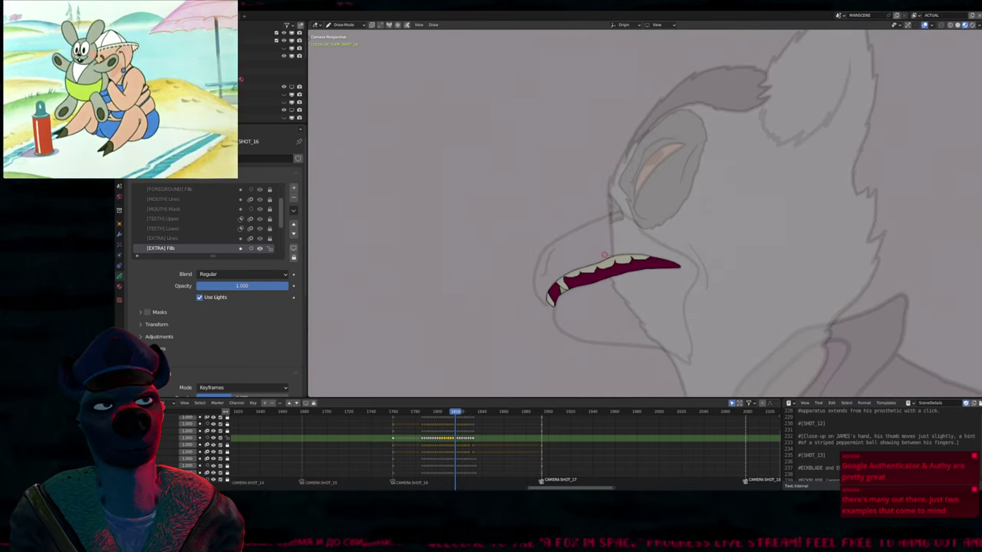
key(Left)
scroll(614, 246, up, 6)
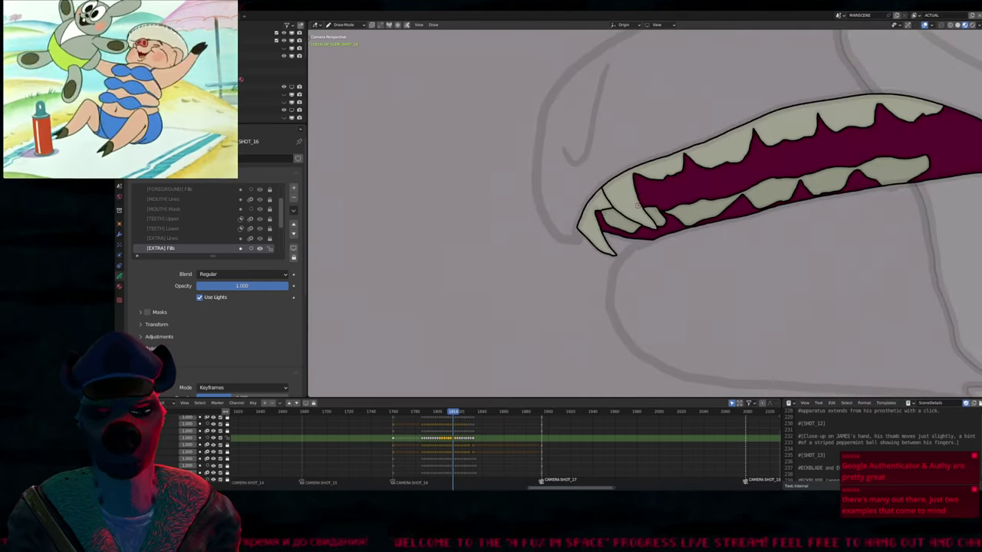
key(Page_Up)
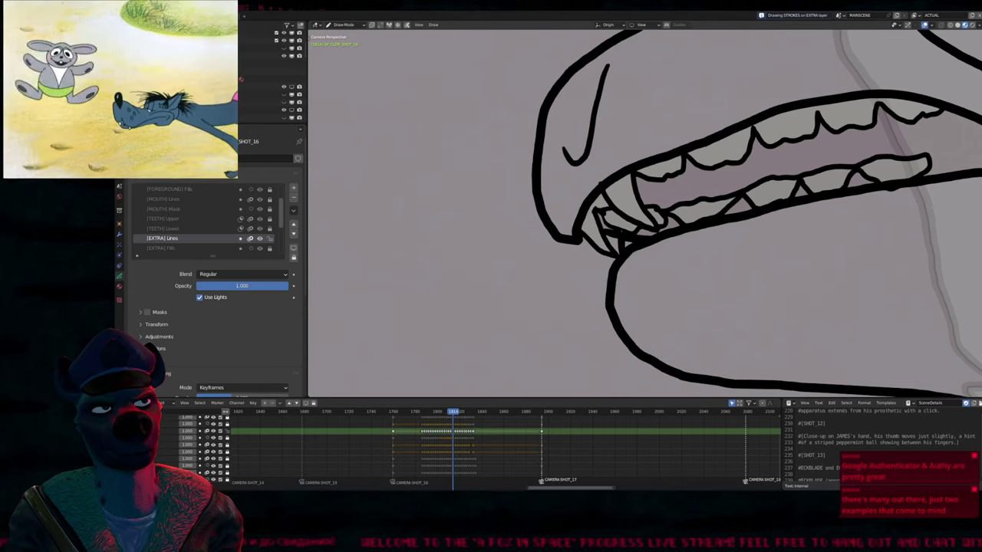
key(Page_Down)
key(u)
click(625, 227)
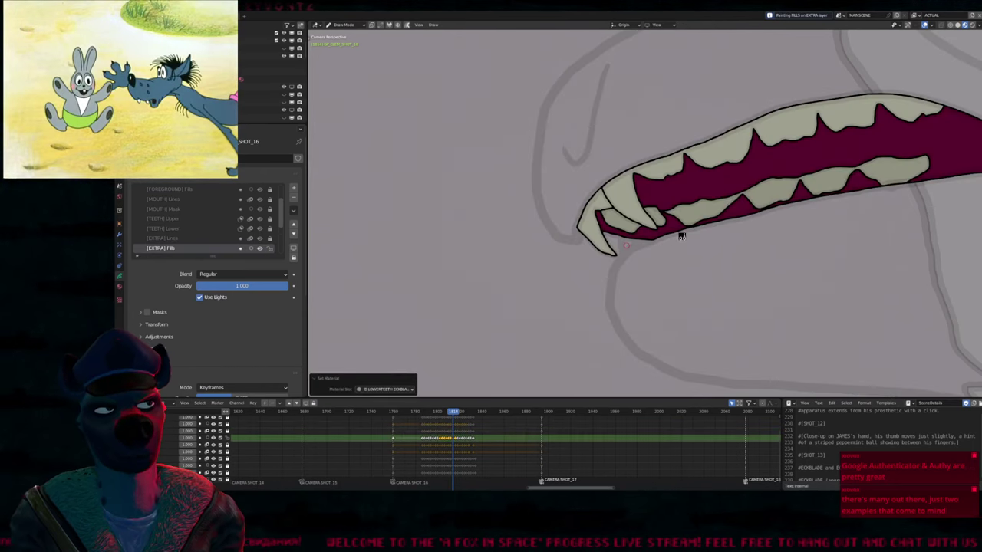
scroll(678, 238, down, 6)
Two frames ahead, fill the teeth shape along the mouth cream
key(Right)
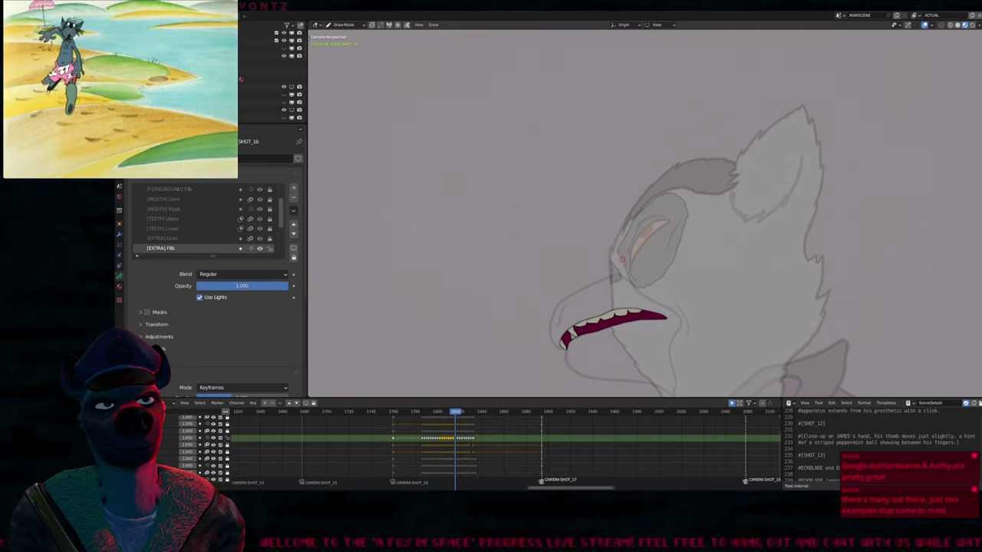
key(Right)
key(Right)
scroll(622, 259, up, 4)
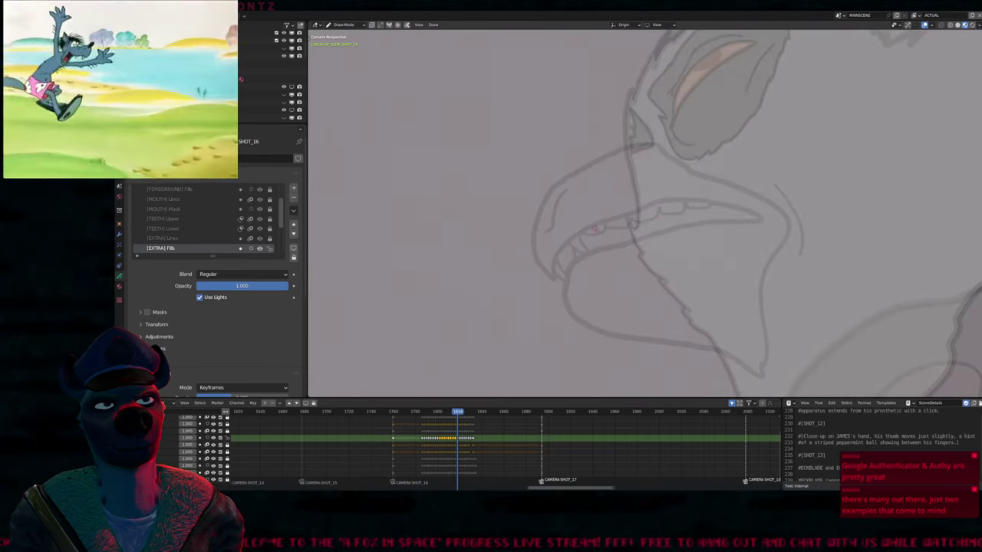
key(u)
click(592, 239)
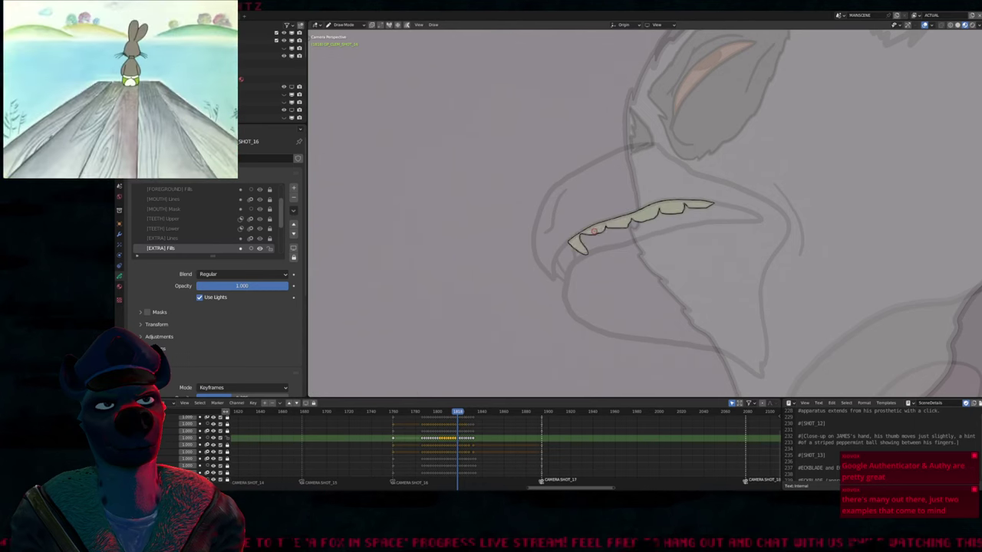
key(u)
click(580, 247)
key(u)
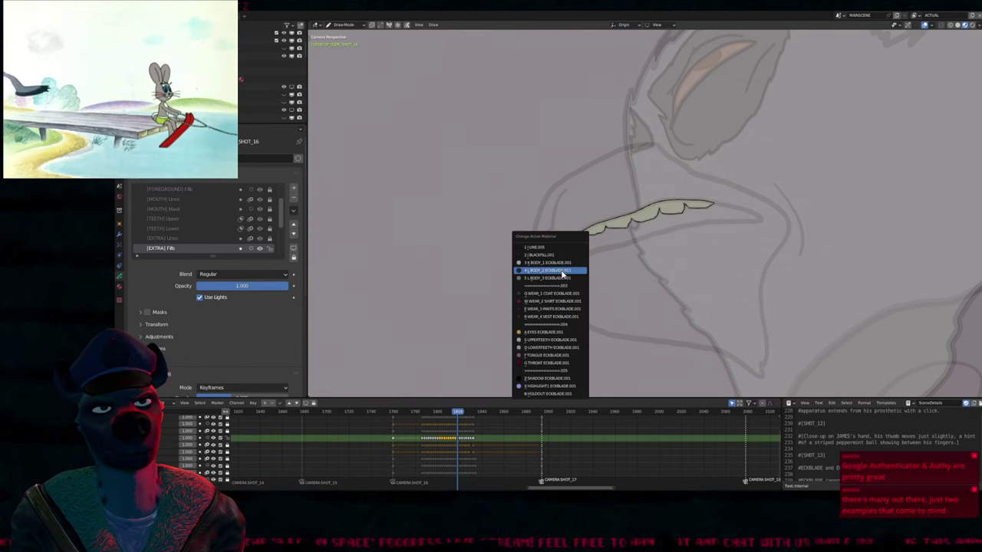
click(563, 270)
key(u)
key(g)
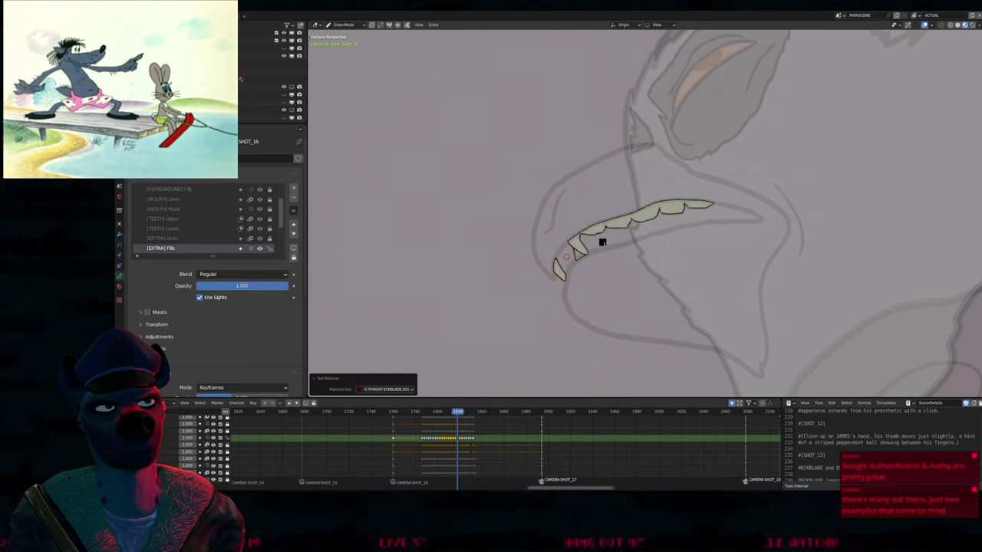
Fill the small gap at the mouth's left end with THROAT after checking the line strokes
key(alt+Tab)
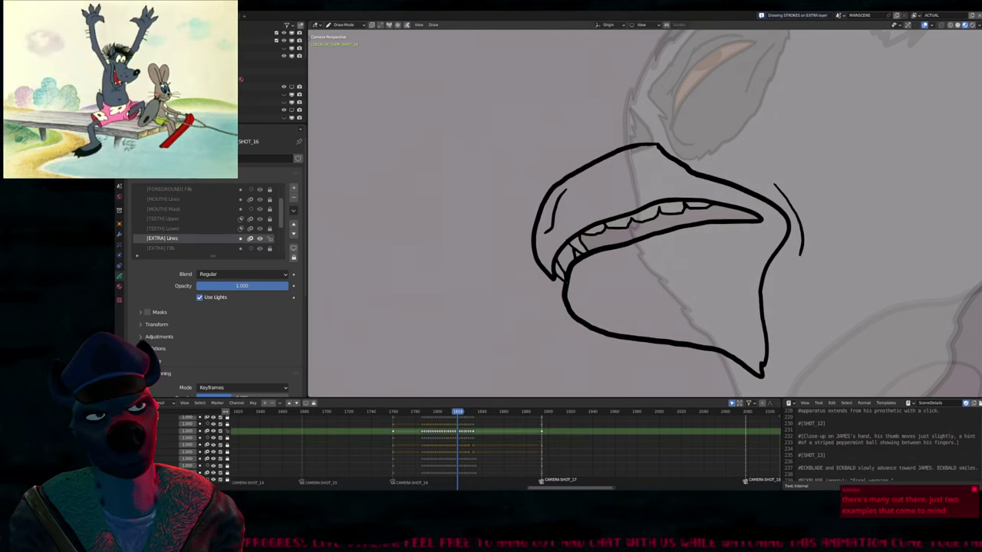
key(alt+Tab)
key(u)
click(572, 255)
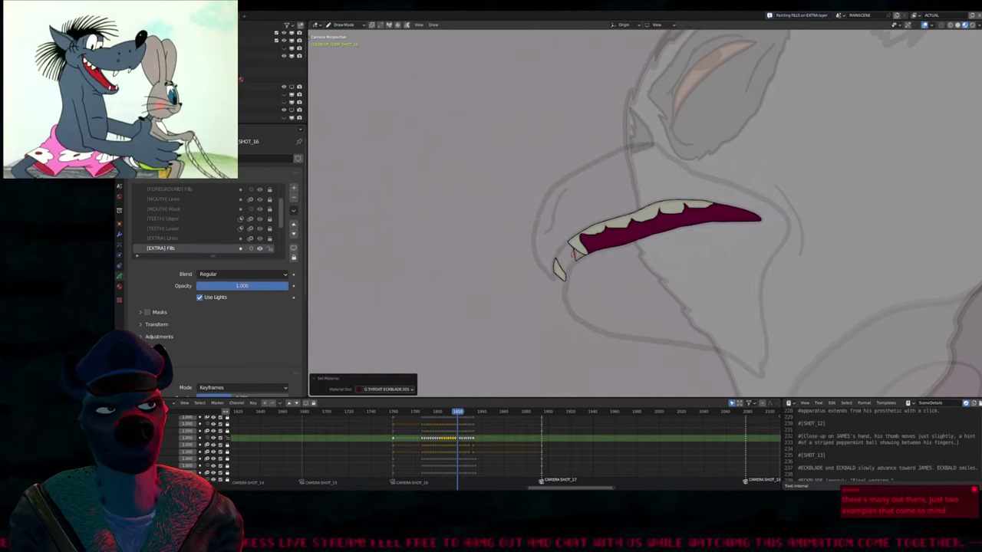
click(564, 265)
key(Right)
key(Right)
key(Left)
key(Left)
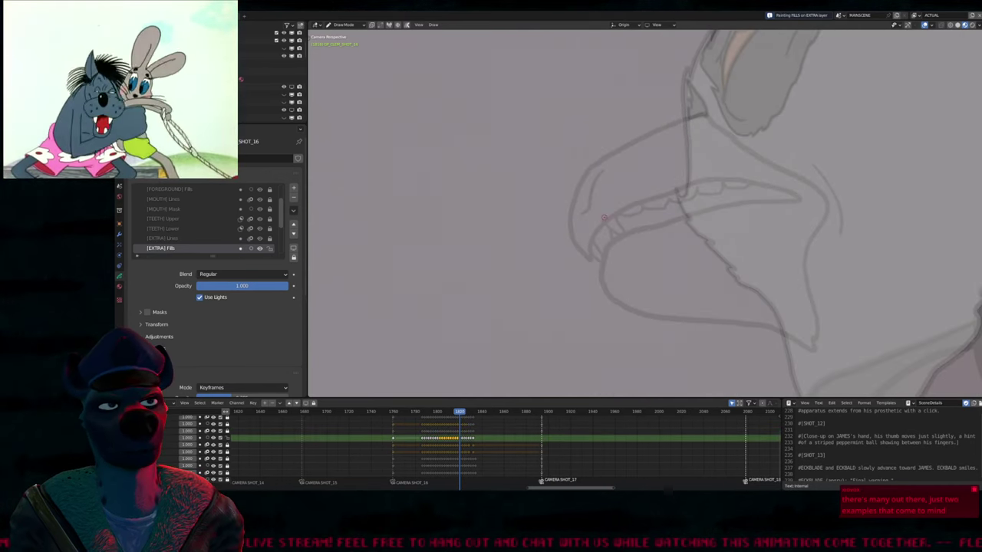
key(alt+Tab)
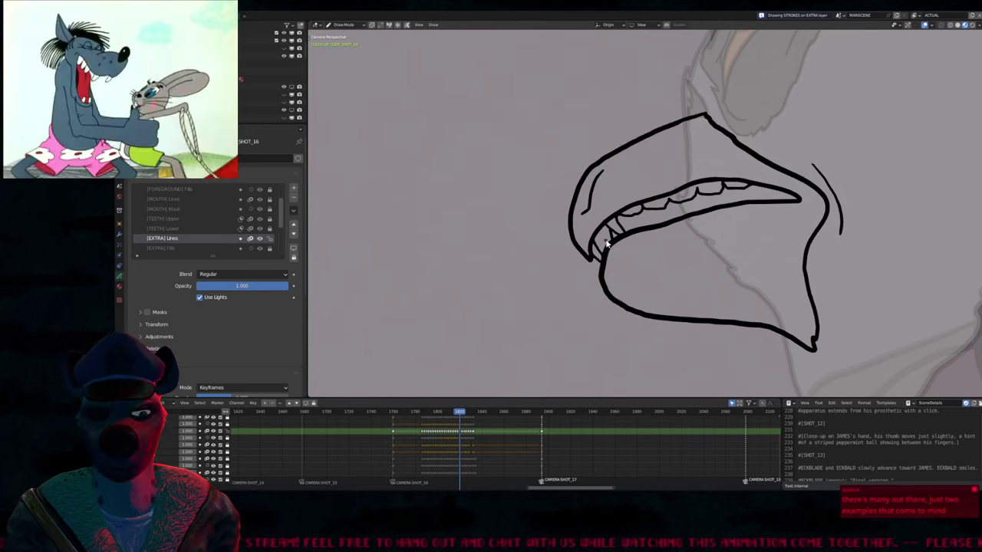
key(alt+Tab)
key(u)
click(604, 237)
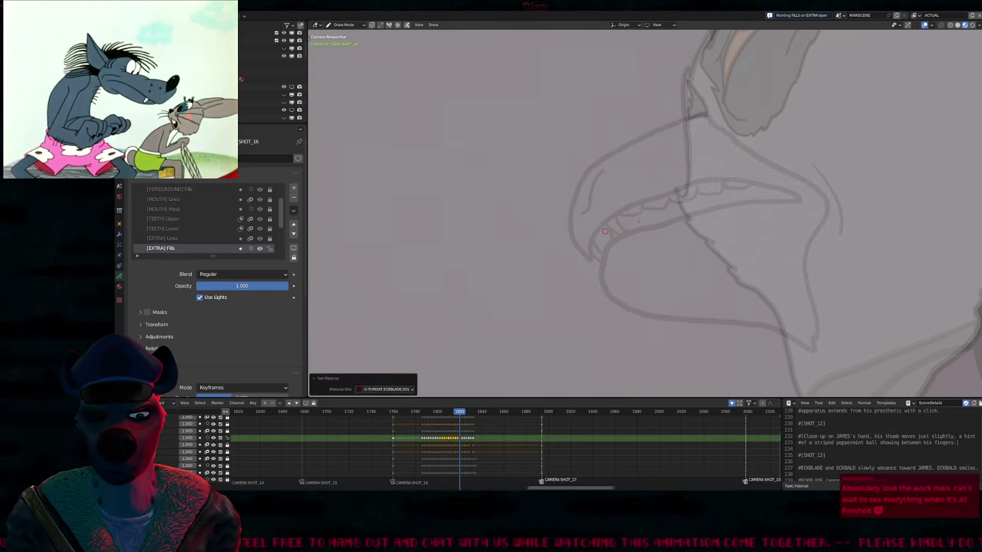
Paint the throat area magenta, then fill the upper teeth strip and lip-tip lower tooth cream
key(alt+Tab)
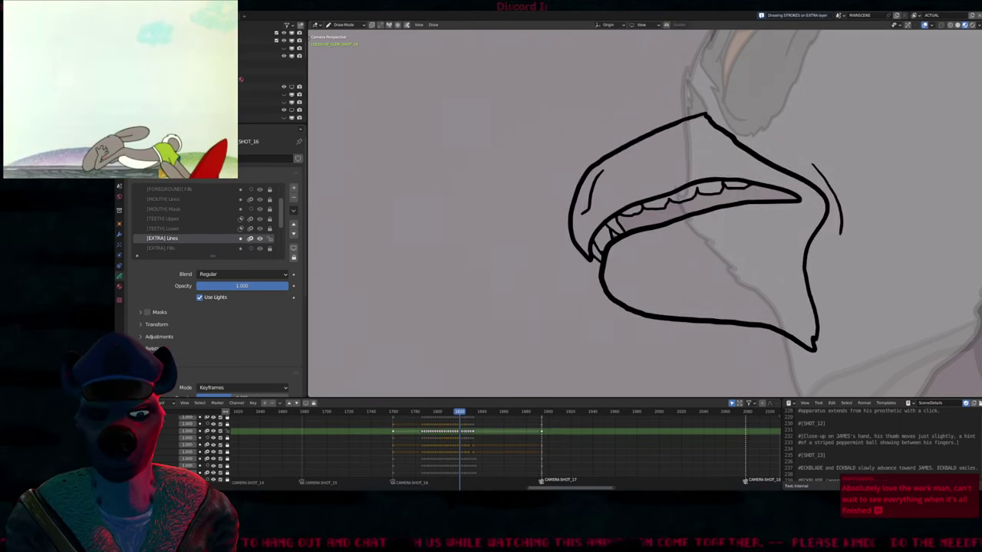
key(alt+Tab)
key(u)
key(s)
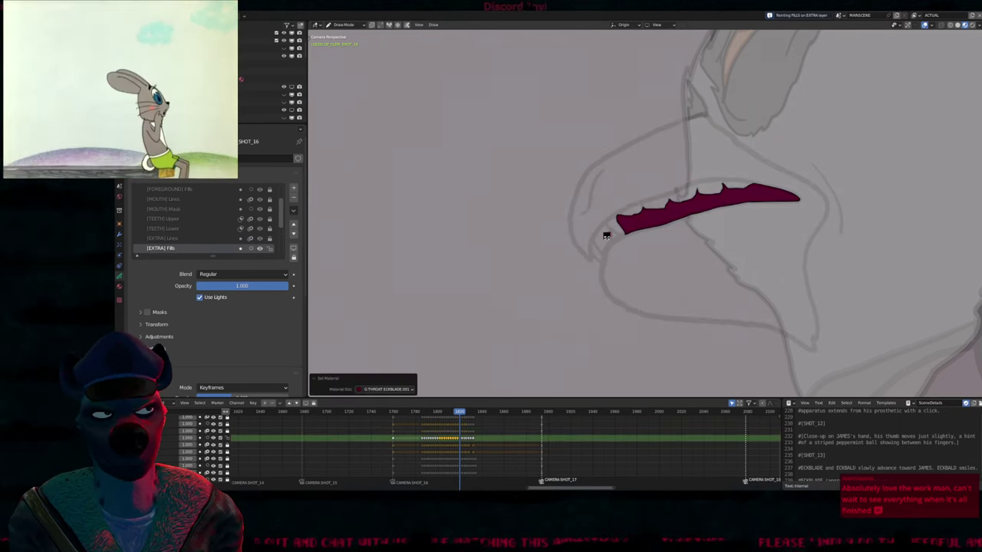
drag(603, 235, 605, 231)
key(u)
key(s)
click(611, 227)
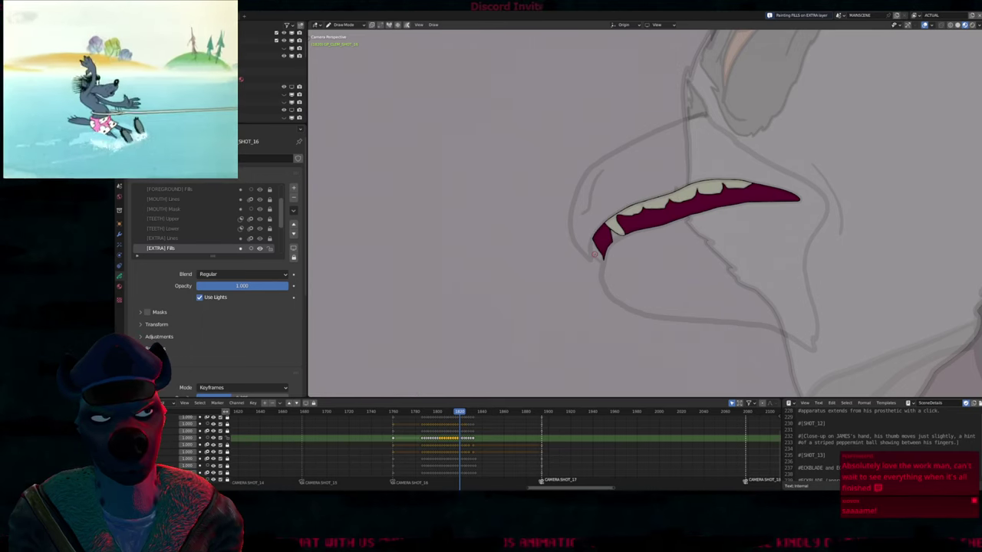
key(u)
click(606, 235)
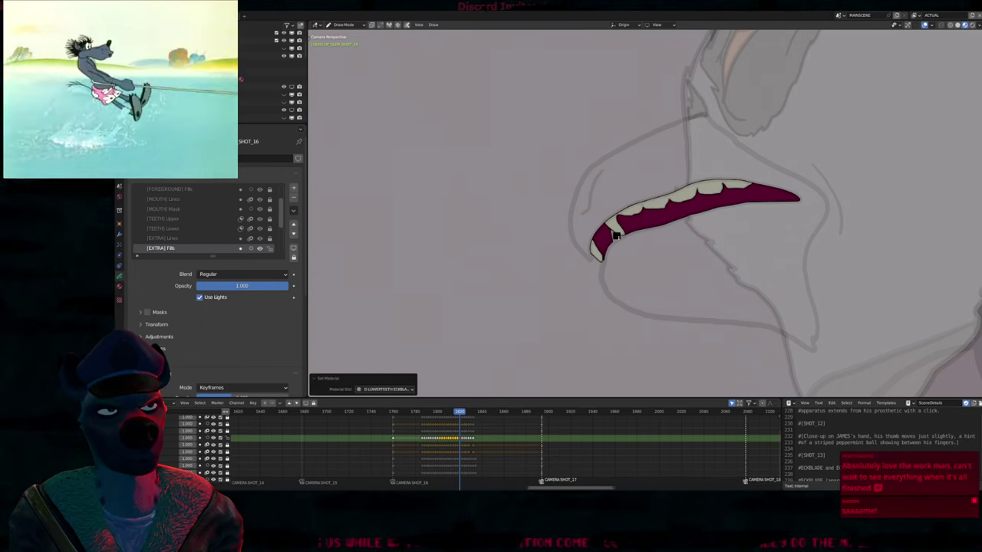
click(615, 236)
shift+middle_drag(670, 244, 639, 231)
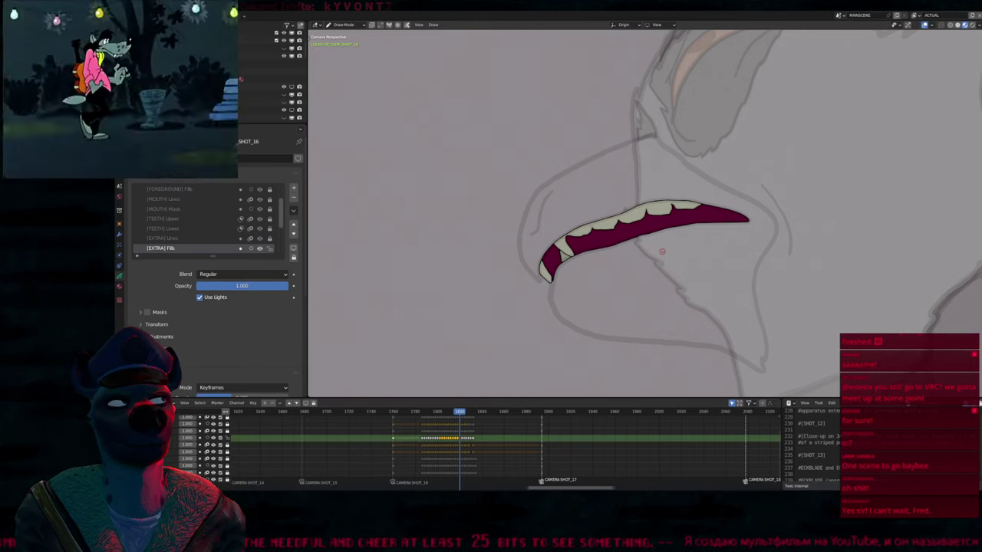
scroll(592, 328, down, 5)
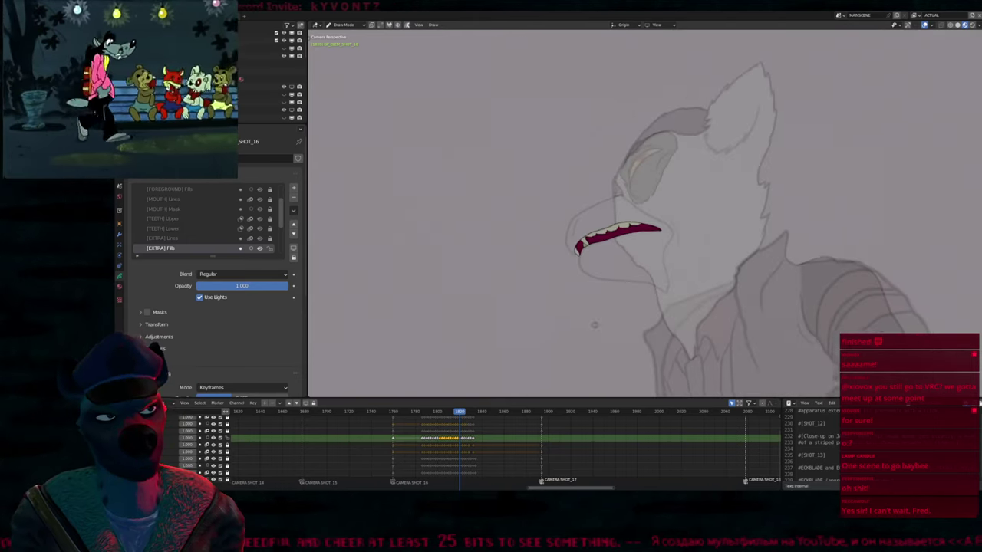
key(Right)
key(Right)
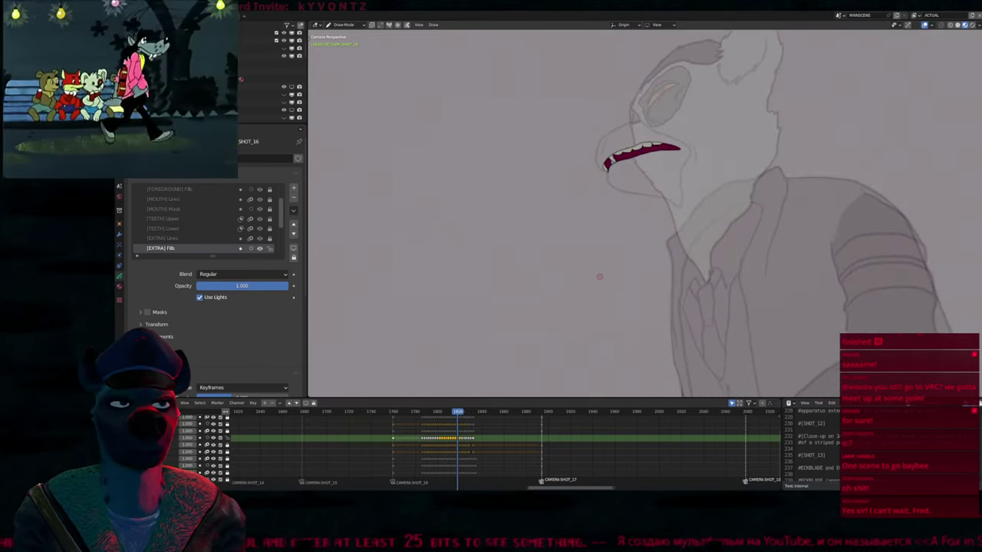
key(Left)
key(Left)
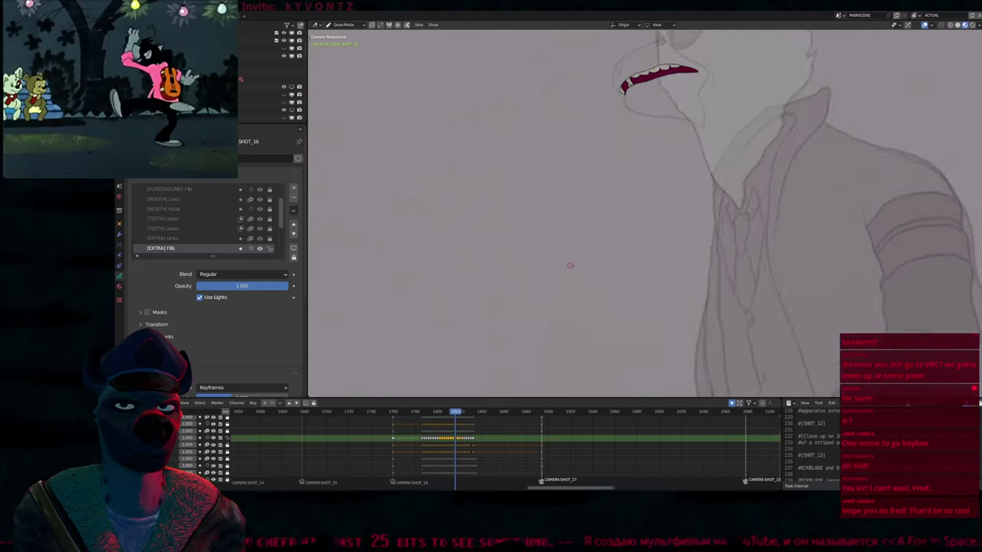
key(Right)
key(Left)
key(Left)
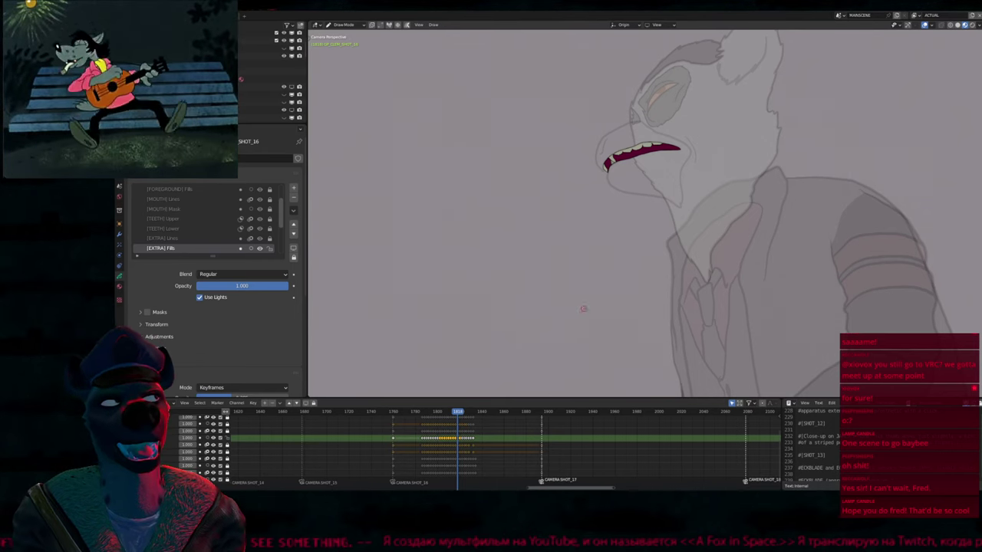
Step back and forth through the lemur's mouth drawings to find an unfilled frame
key(Right)
key(Right)
key(Left)
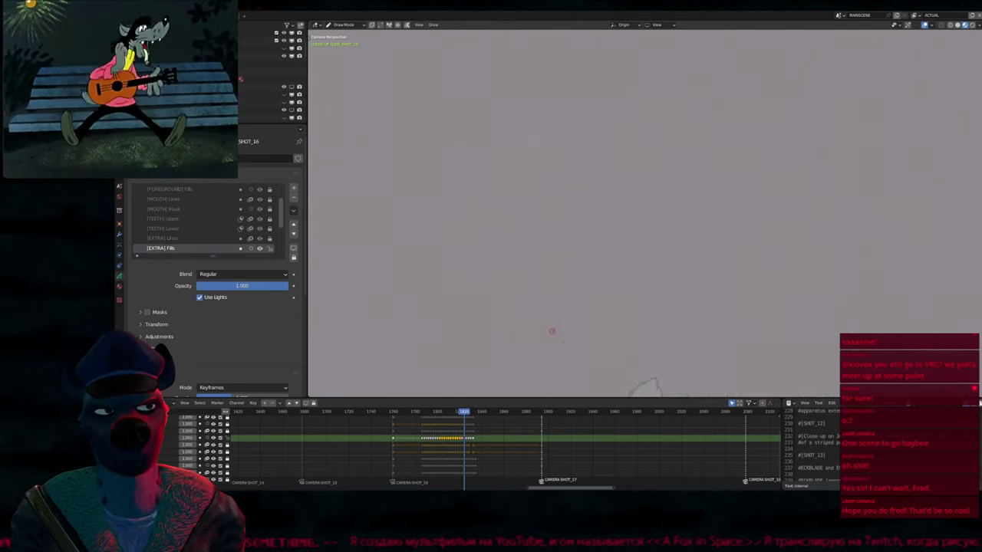
key(Right)
key(Left)
key(Right)
key(Left)
key(Left)
key(Left)
key(Left)
key(Left)
key(Left)
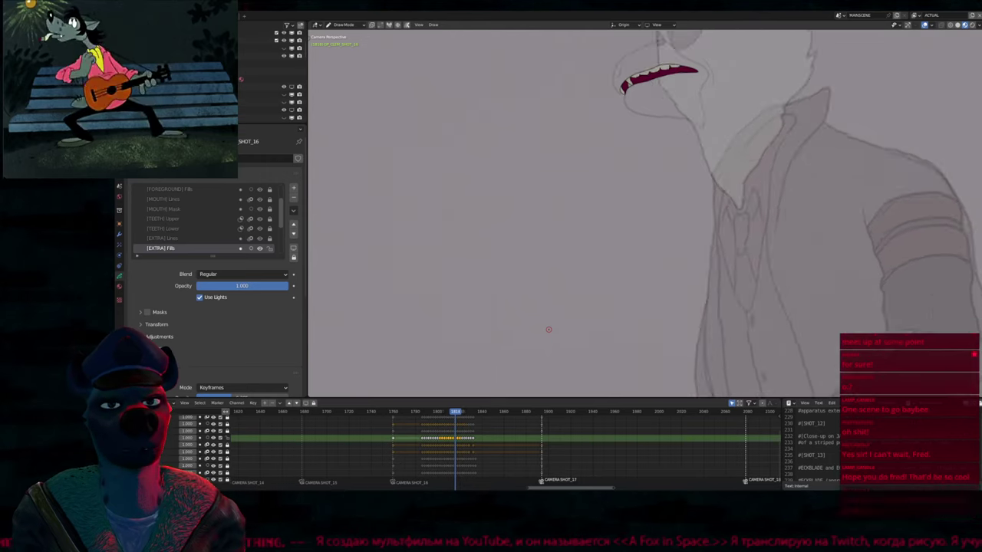
key(Left)
key(Left)
key(Left)
key(Left)
key(Left)
key(Left)
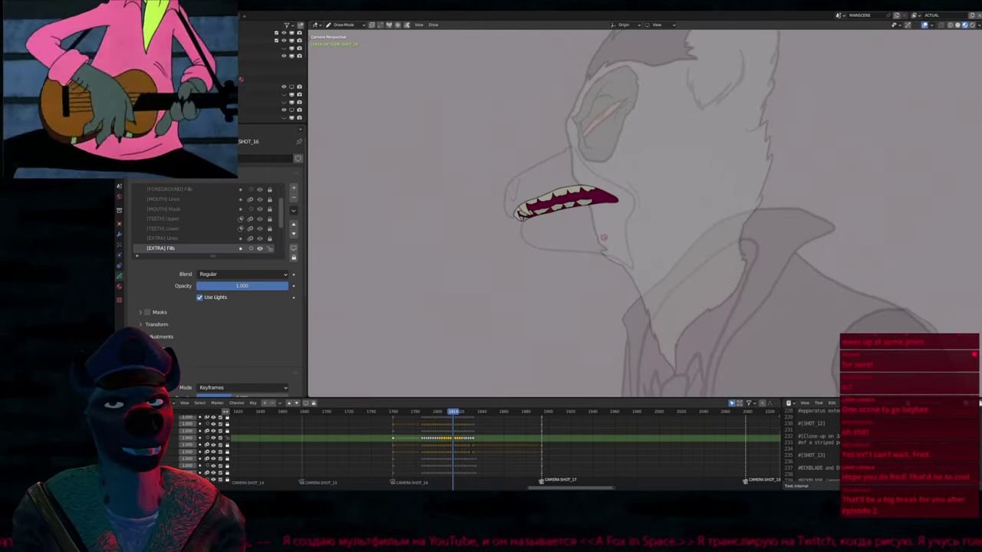
key(Right)
key(Right)
key(Right)
key(Right)
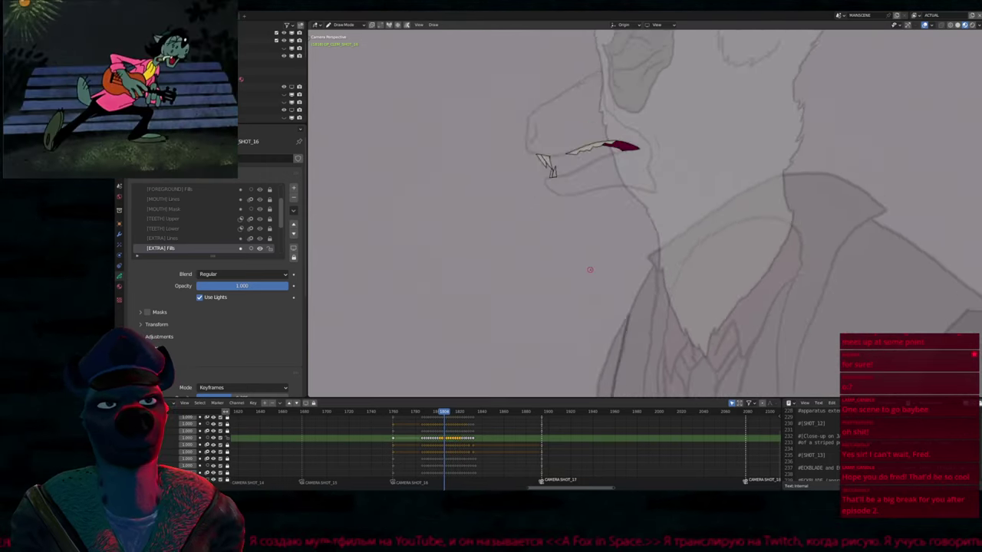
key(Left)
key(Left)
key(Left)
key(Left)
key(Left)
key(Left)
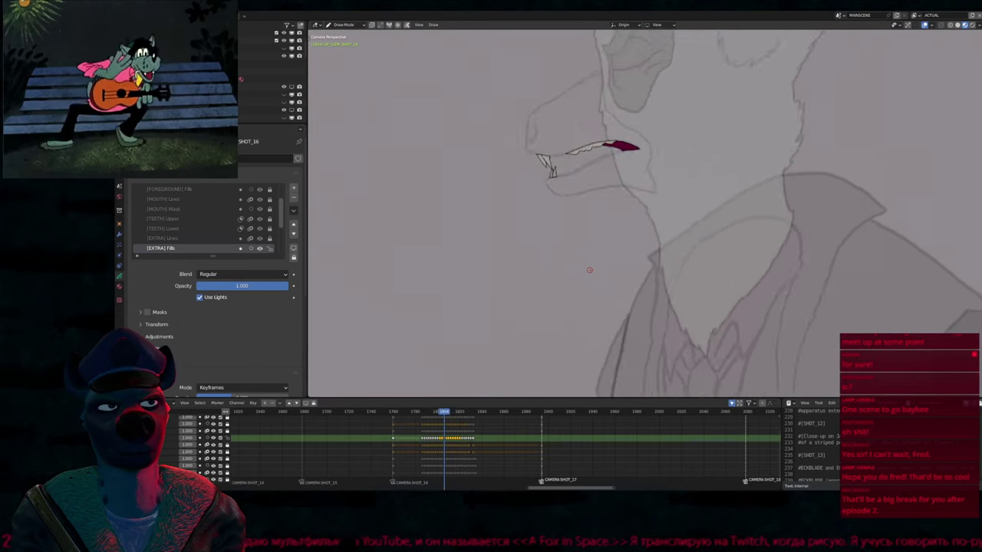
Pick the BODY_2 material and fill the muzzle dark on the first four drawing frames
key(Left)
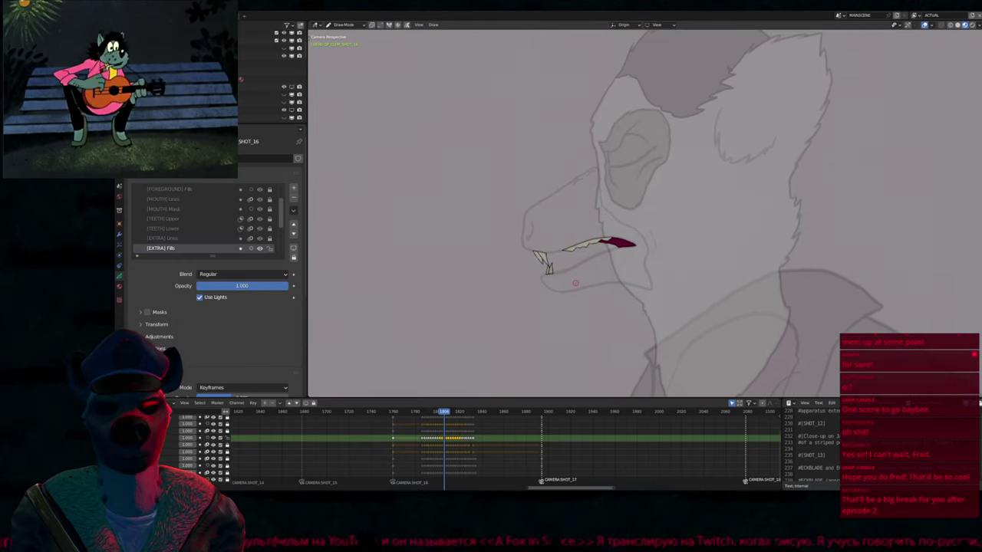
key(u)
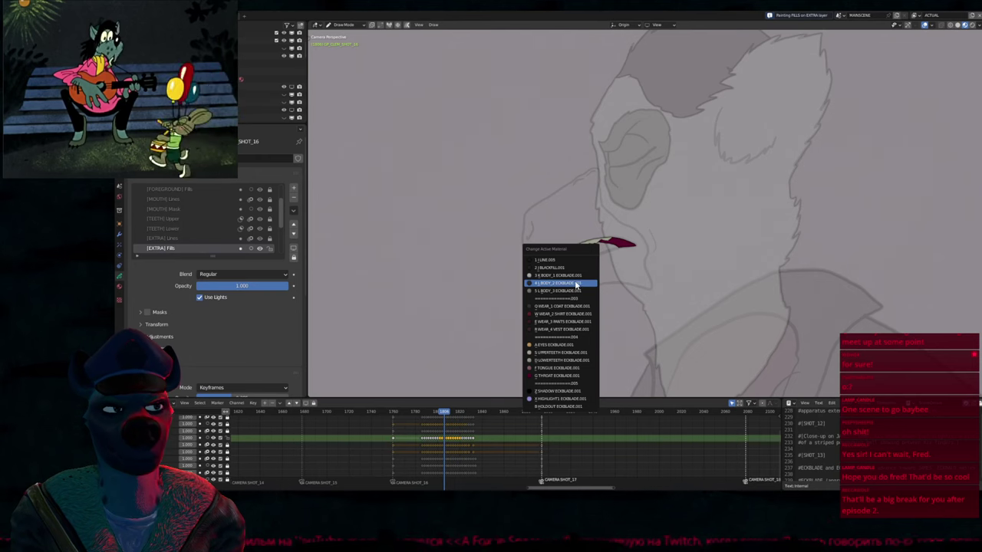
click(574, 284)
click(588, 237)
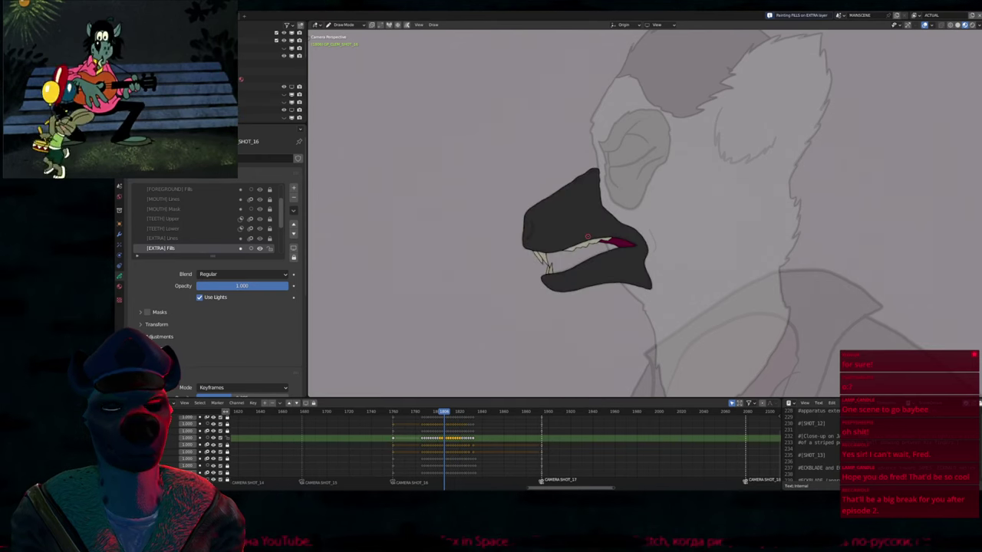
key(Right)
click(551, 217)
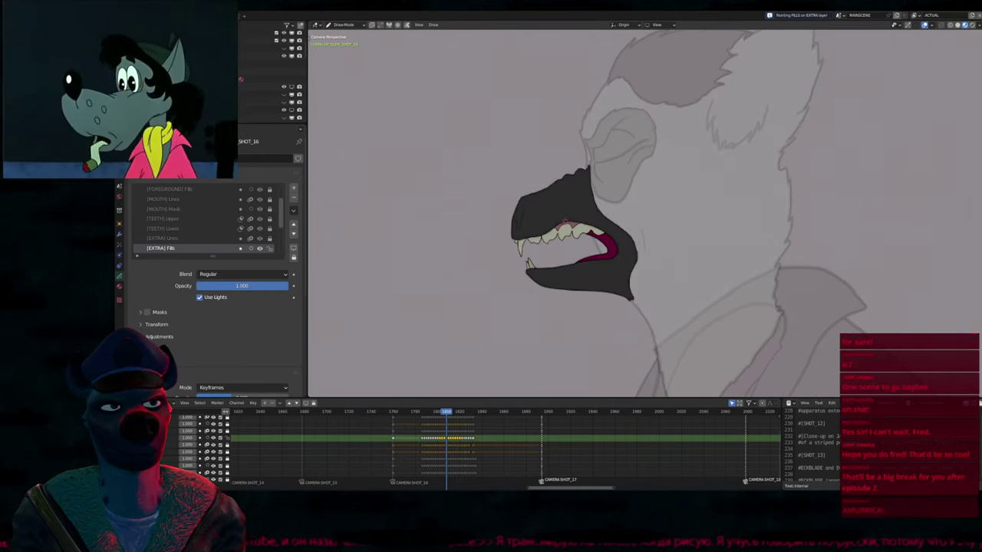
key(Right)
click(549, 220)
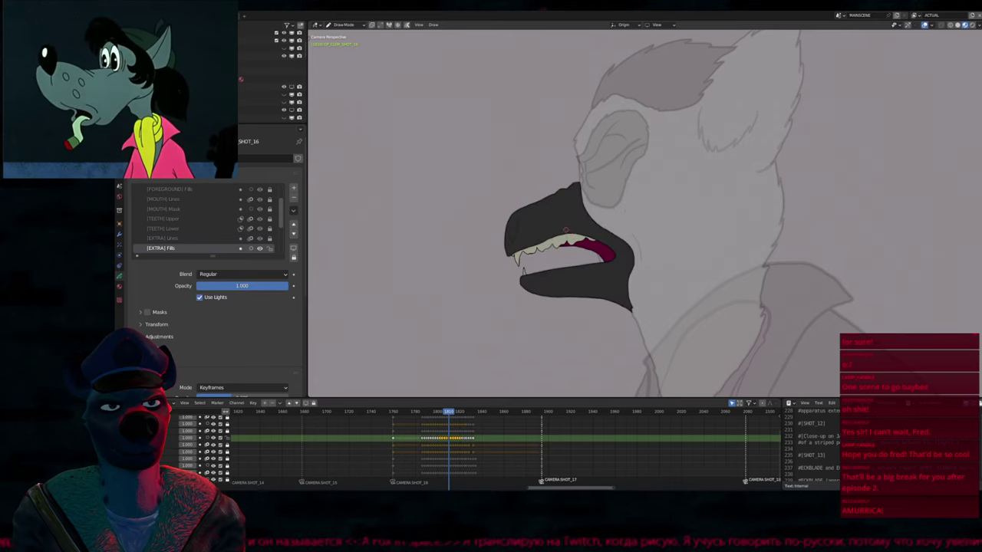
key(Right)
click(532, 262)
Fill the muzzle dark on the next few unfilled drawing frames
key(Right)
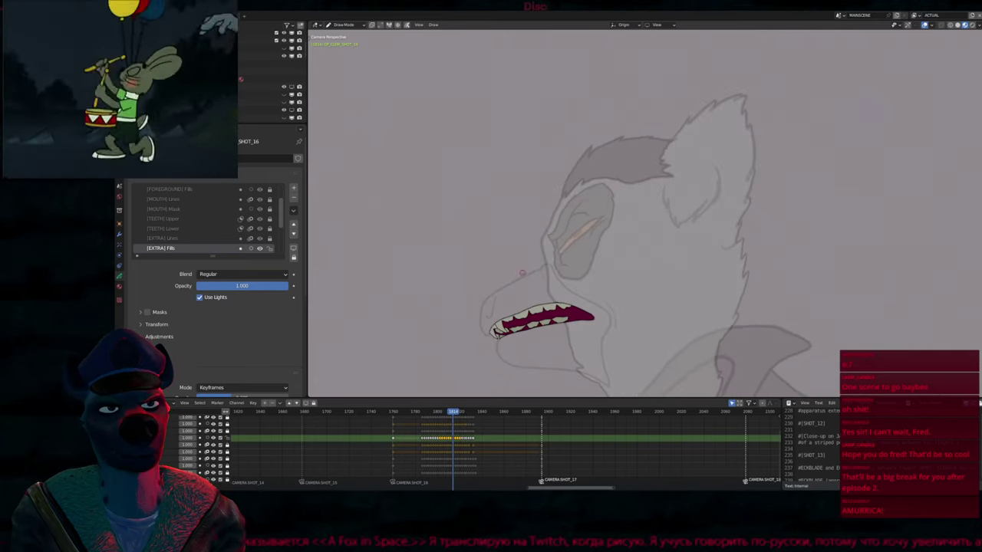
click(524, 315)
key(Right)
key(Right)
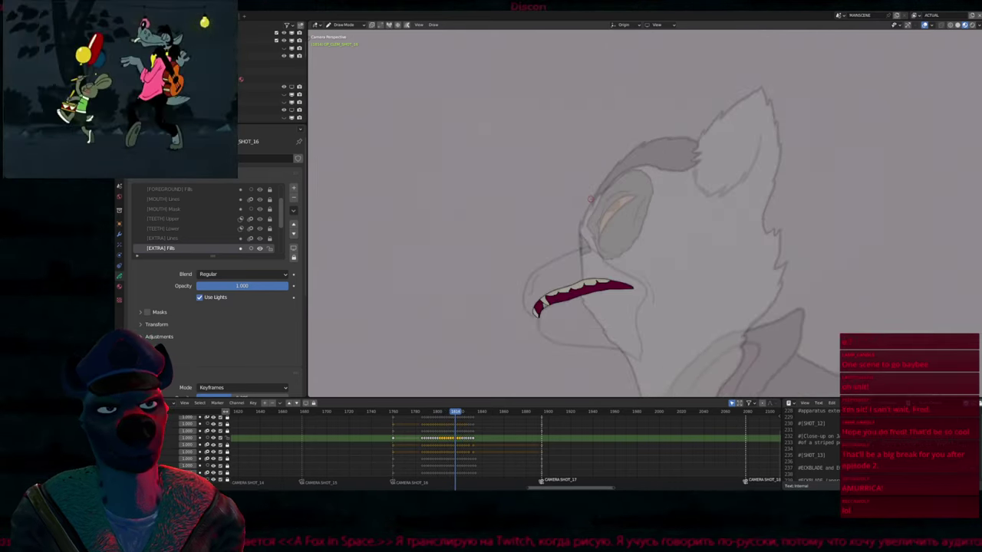
click(571, 288)
key(Right)
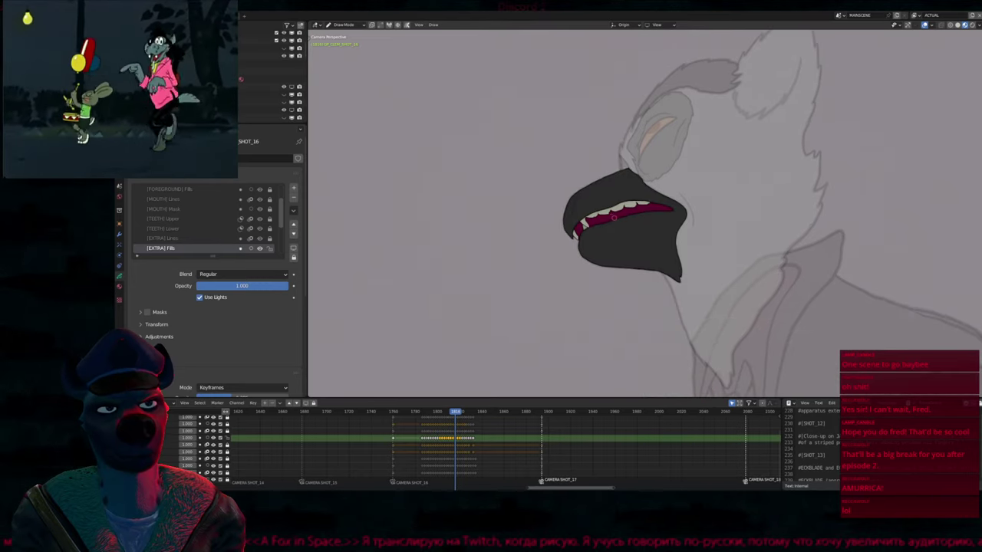
key(Right)
click(588, 330)
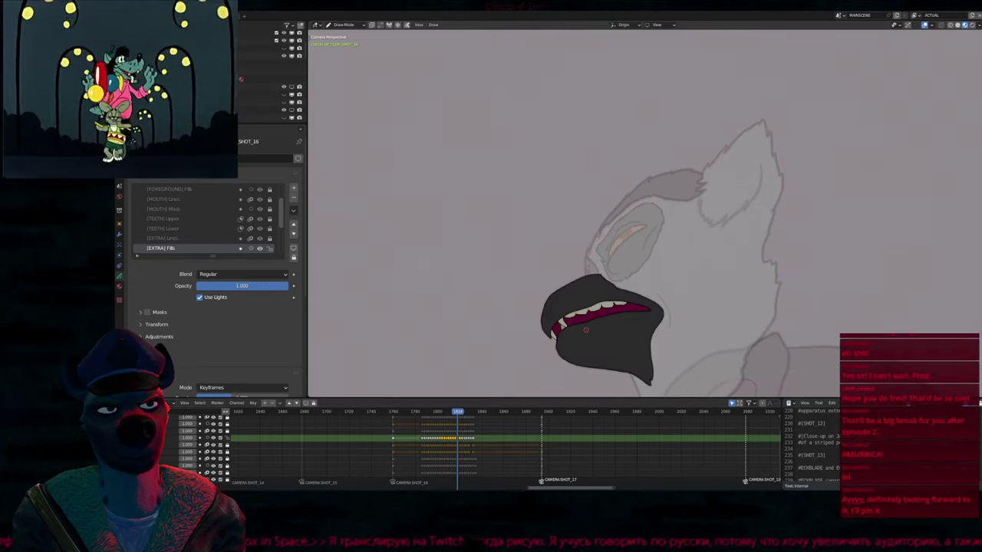
Fill the muzzle dark on the later frames and flip back to review the fills
key(Right)
key(Right)
key(Right)
key(Right)
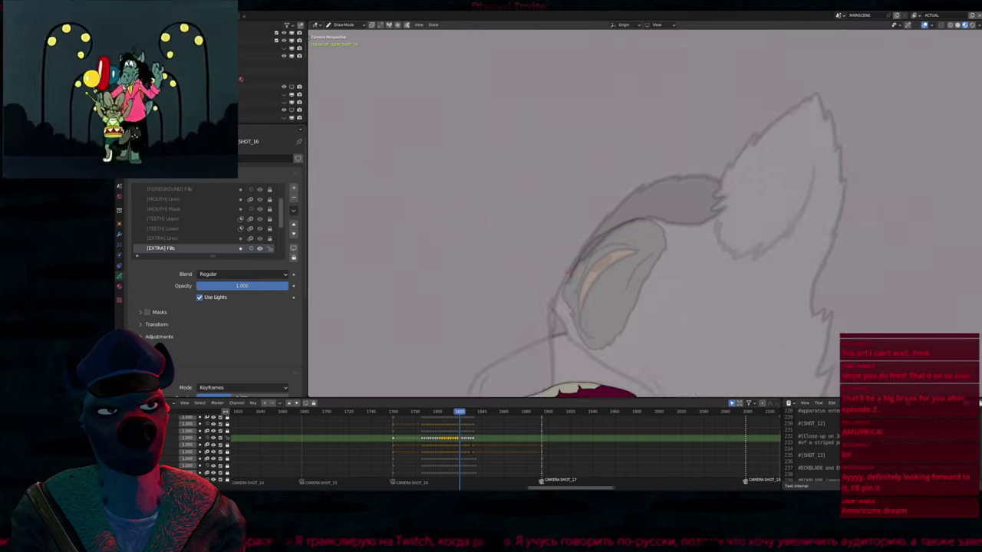
key(Right)
click(569, 323)
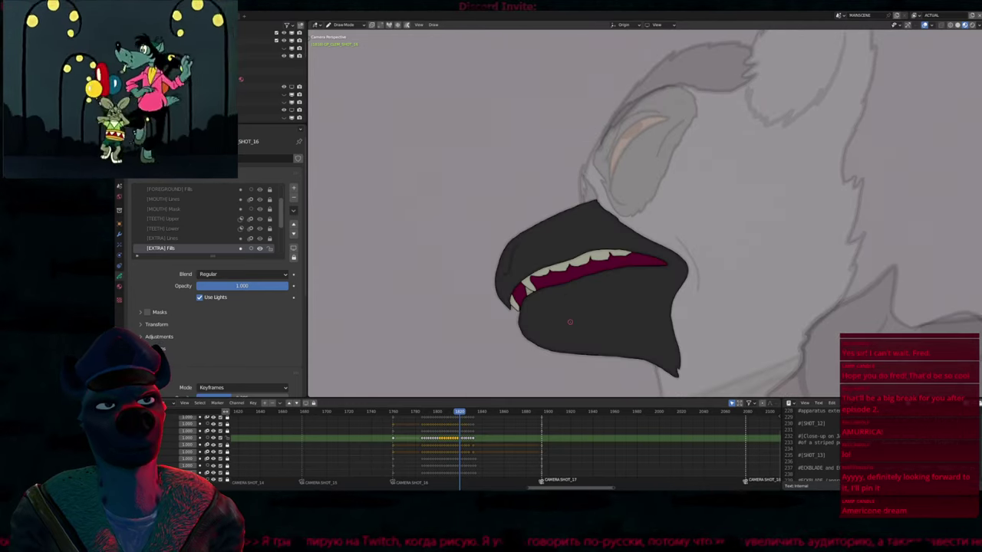
key(Right)
key(Right)
key(Right)
key(Right)
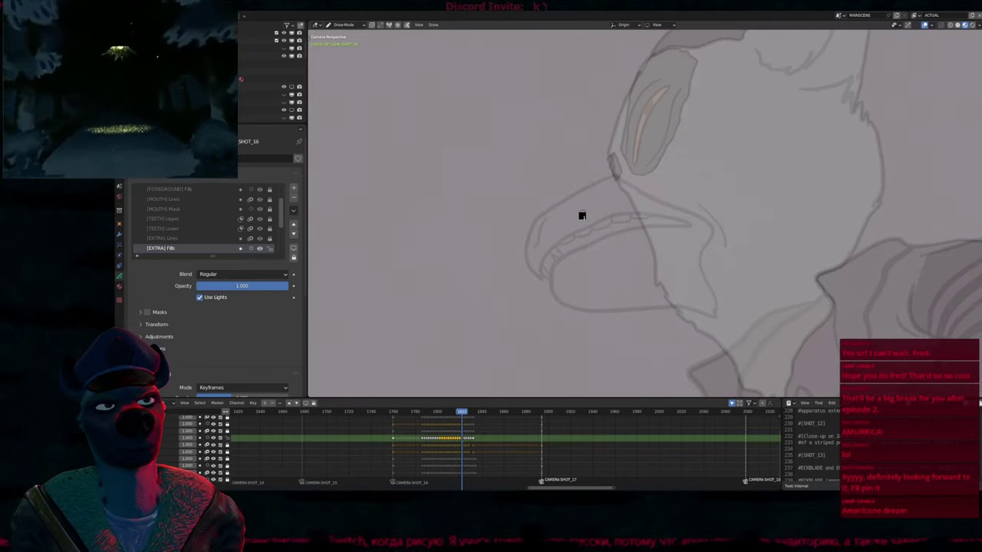
click(582, 213)
key(Right)
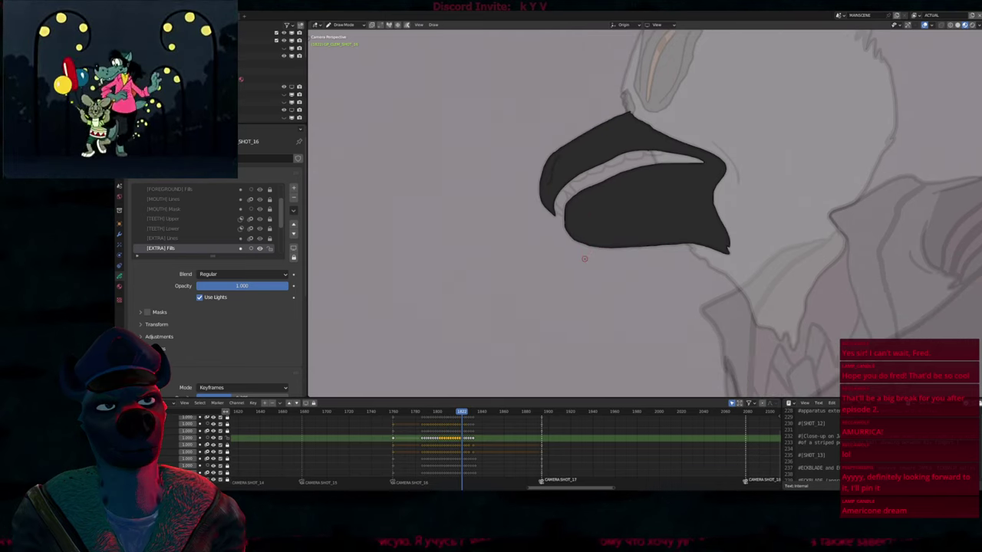
key(Right)
key(Left)
key(Left)
key(Left)
key(Right)
key(Right)
Fill the mouth gap with magenta throat material and the upper teeth with cream
key(u)
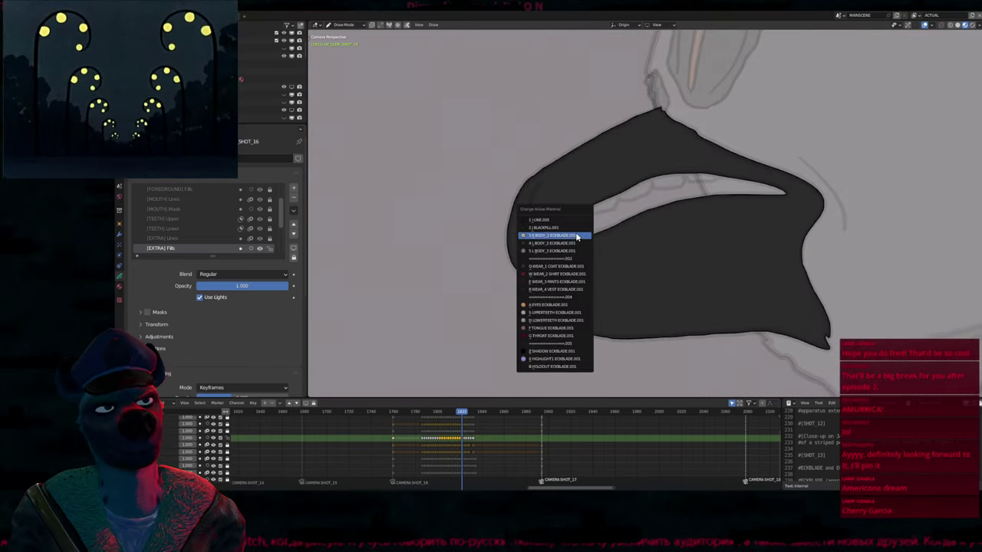
click(580, 228)
click(581, 227)
key(Page_Up)
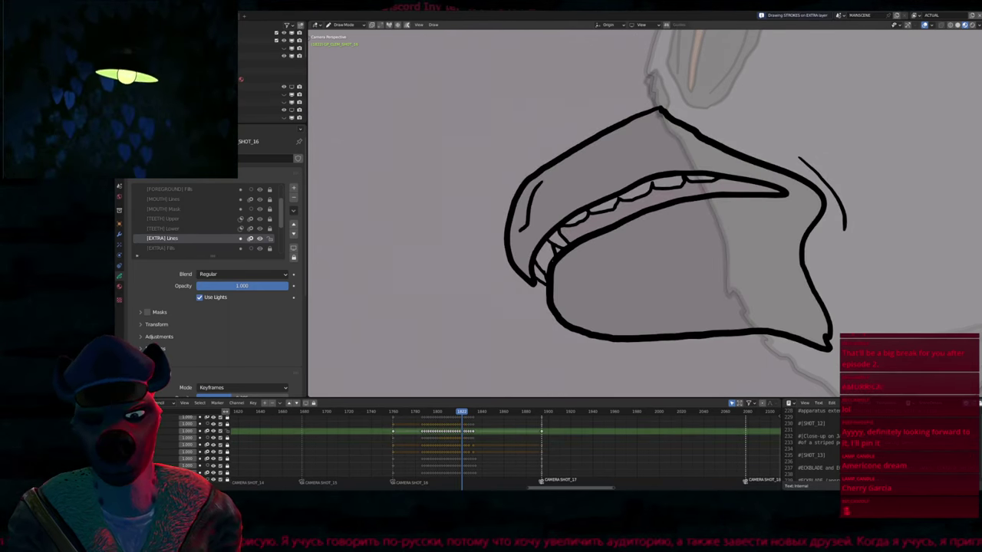
key(Page_Down)
key(u)
key(s)
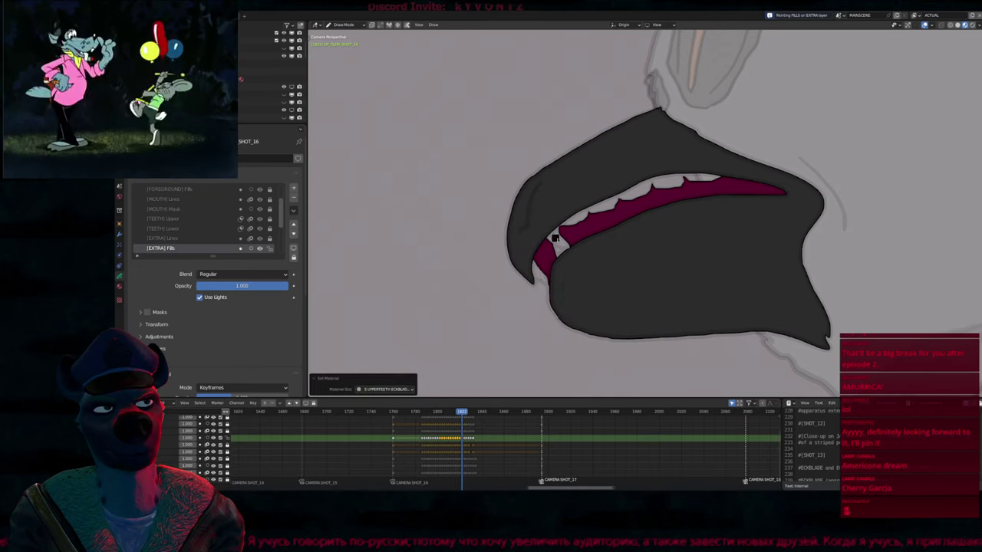
click(554, 239)
key(u)
key(d)
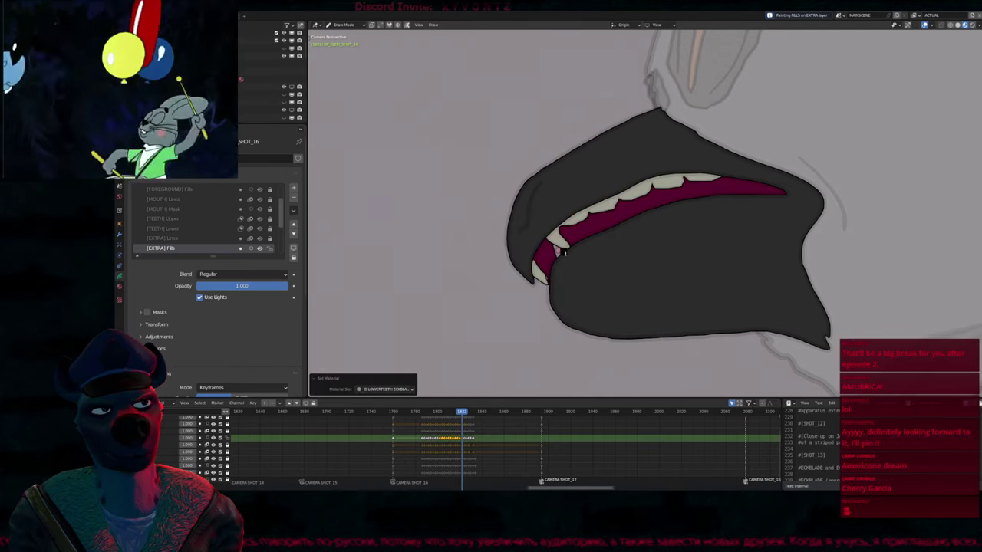
key(Right)
key(Right)
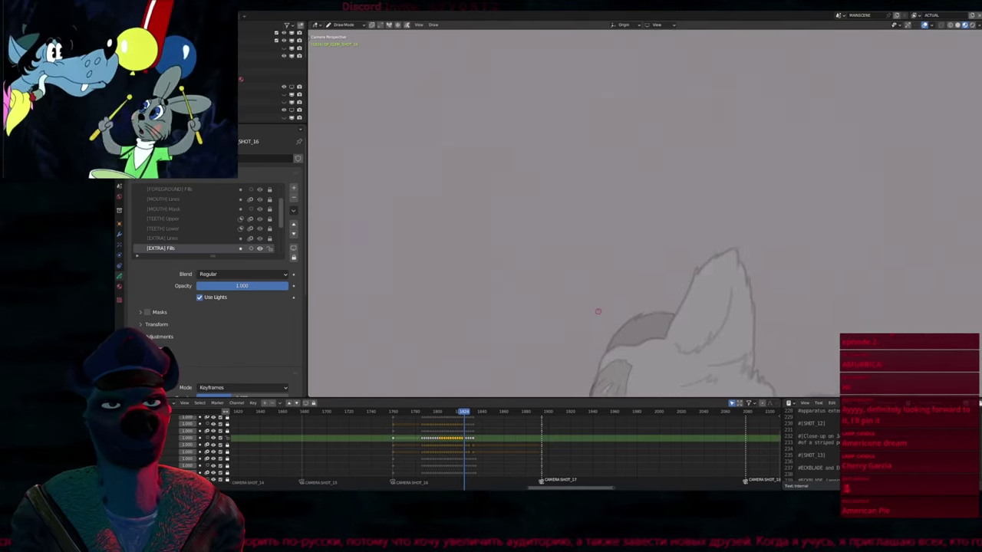
Fill this frame's muzzle with the dark body material
scroll(631, 128, up, 4)
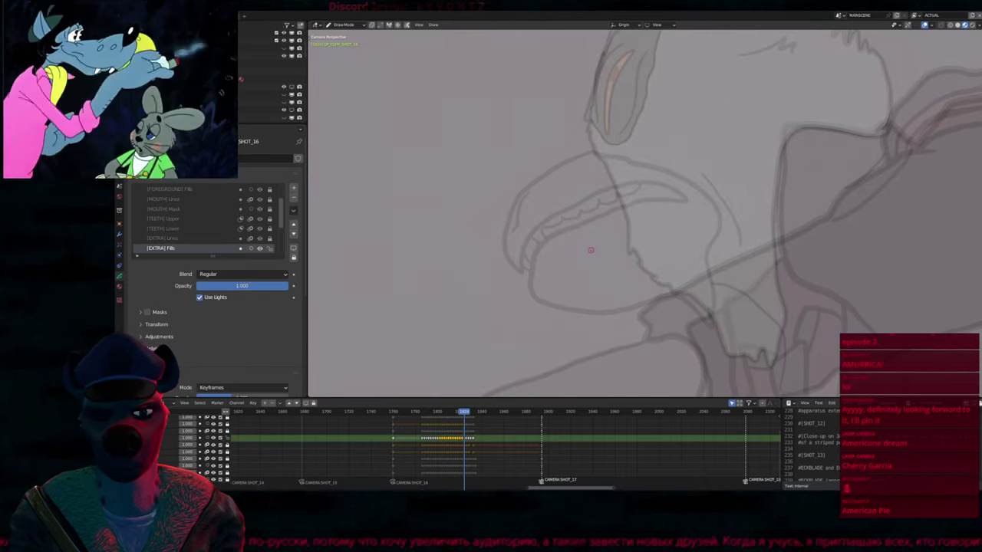
key(u)
click(592, 250)
click(594, 247)
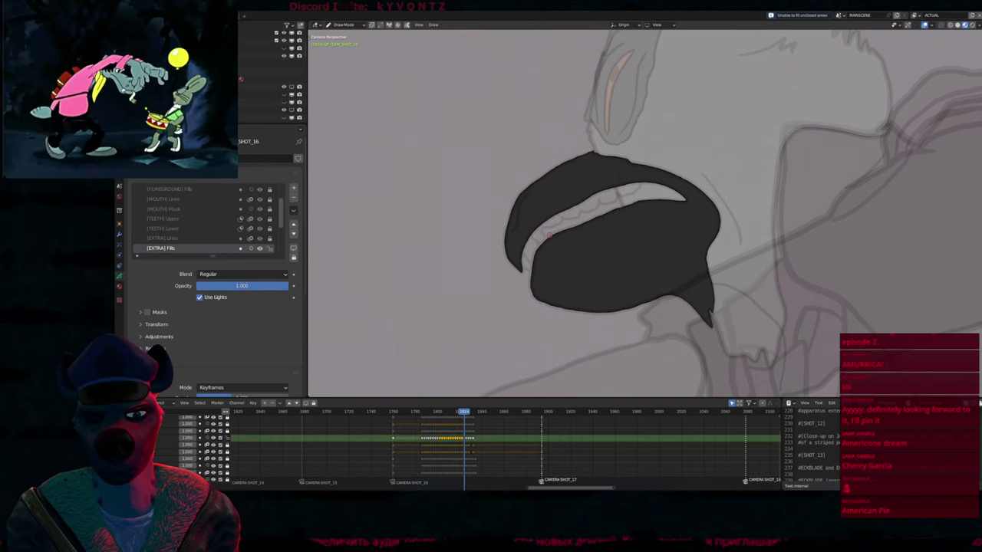
Select all the [EXTRA] Lines strokes in edit mode, then return to drawing
key(Tab)
scroll(543, 230, up, 5)
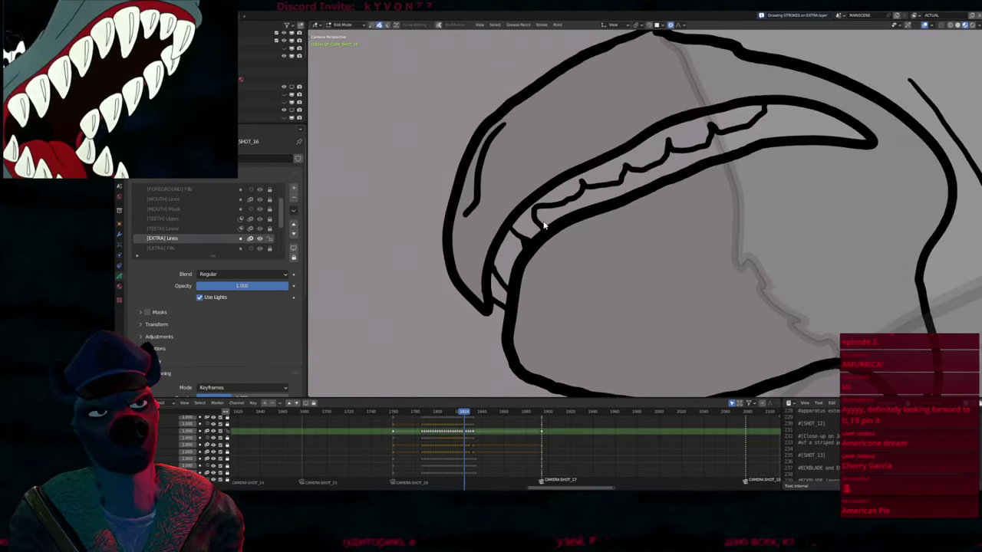
key(a)
key(Tab)
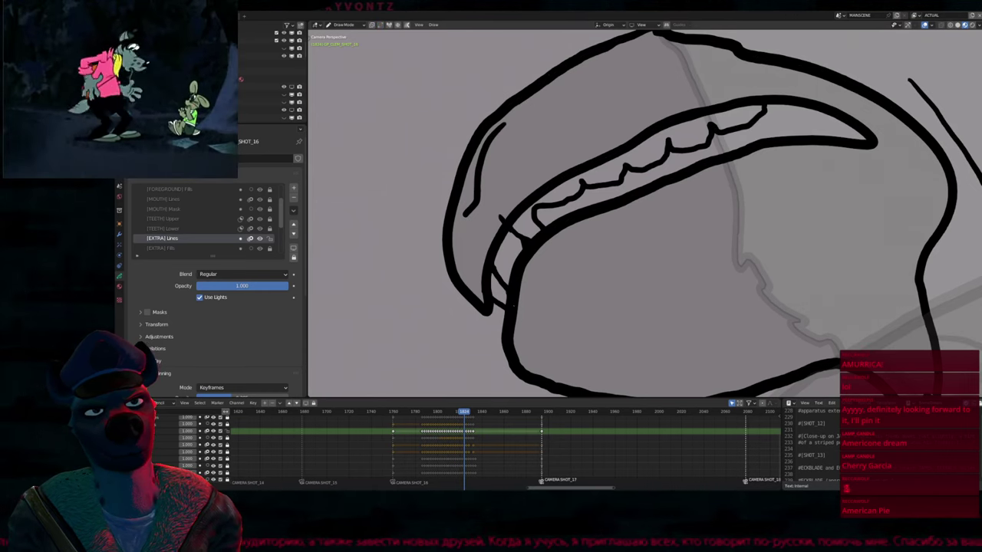
scroll(556, 256, down, 4)
Fill the upper teeth with the cream upper-teeth material
key(u)
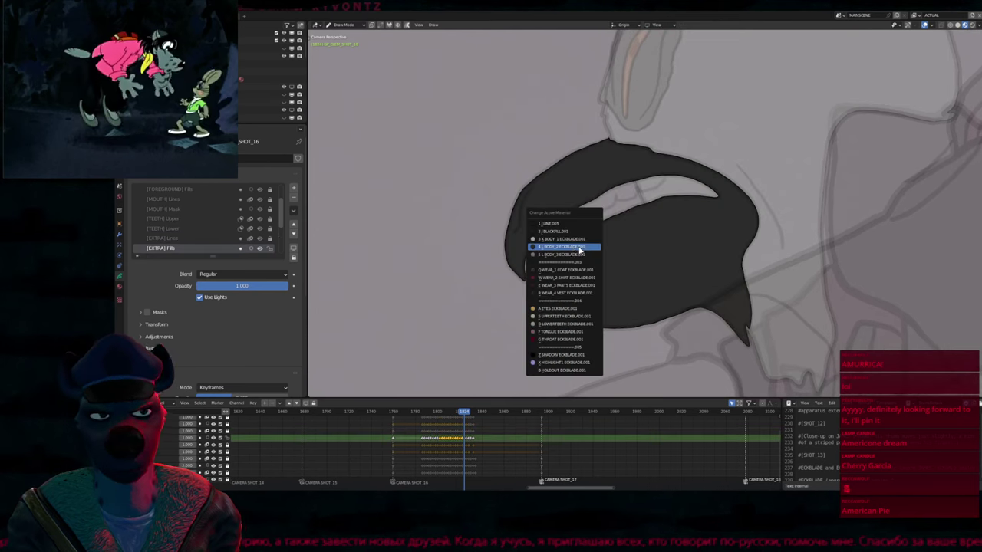
key(s)
click(540, 240)
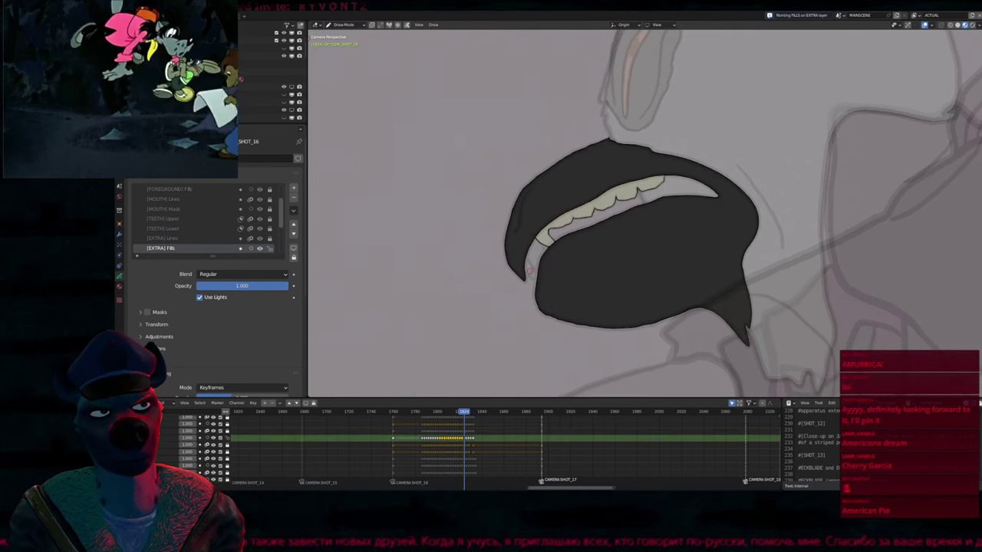
scroll(553, 240, up, 5)
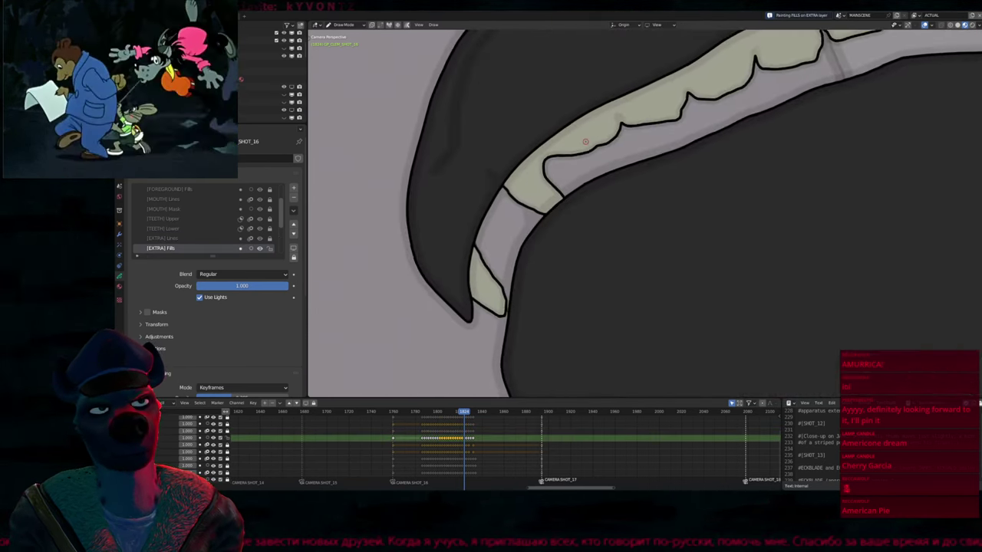
scroll(542, 232, down, 2)
key(u)
key(s)
Fill the remaining muzzle dark, try a red inner-mouth fill, and undo it
key(u)
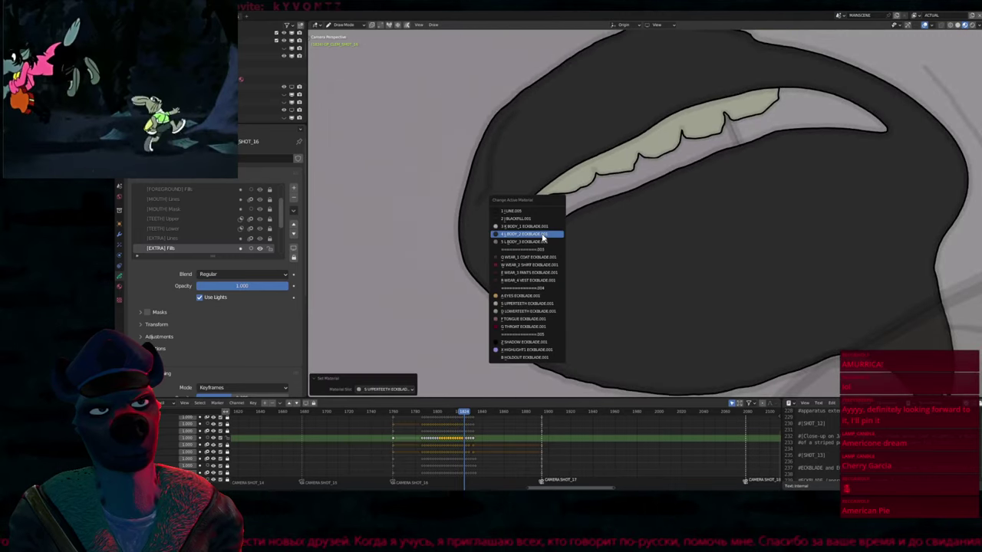
click(542, 230)
click(543, 232)
scroll(567, 220, down, 3)
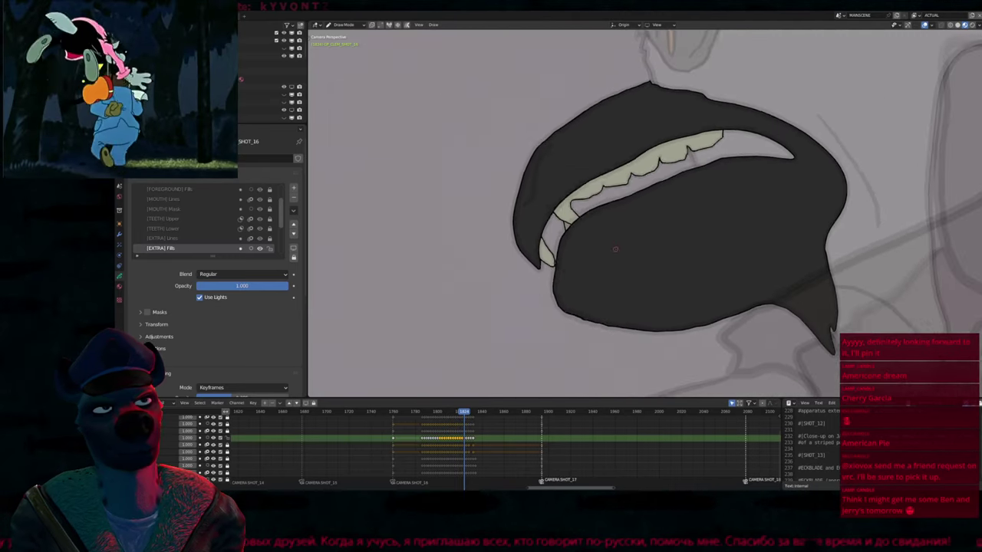
key(u)
click(562, 219)
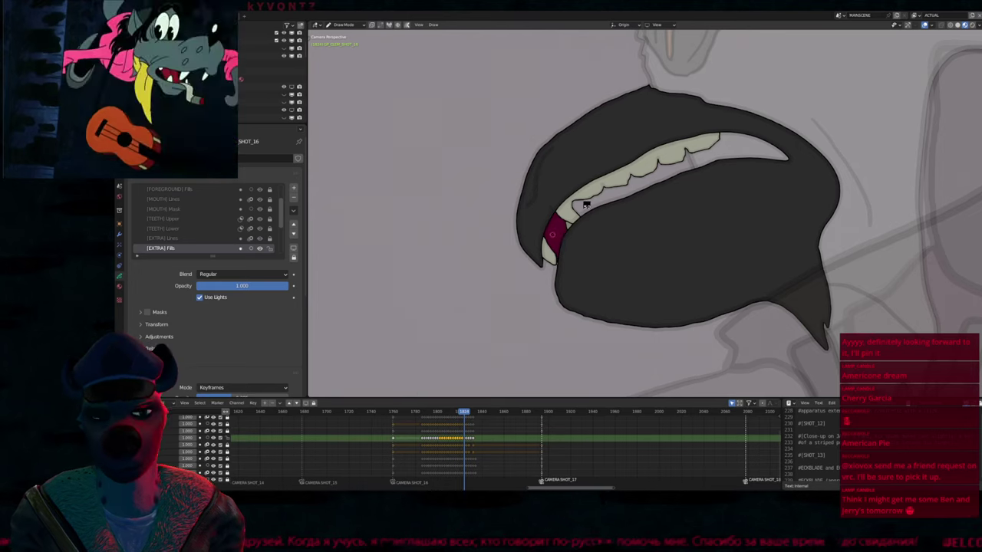
key(ctrl+z)
key(ctrl+z)
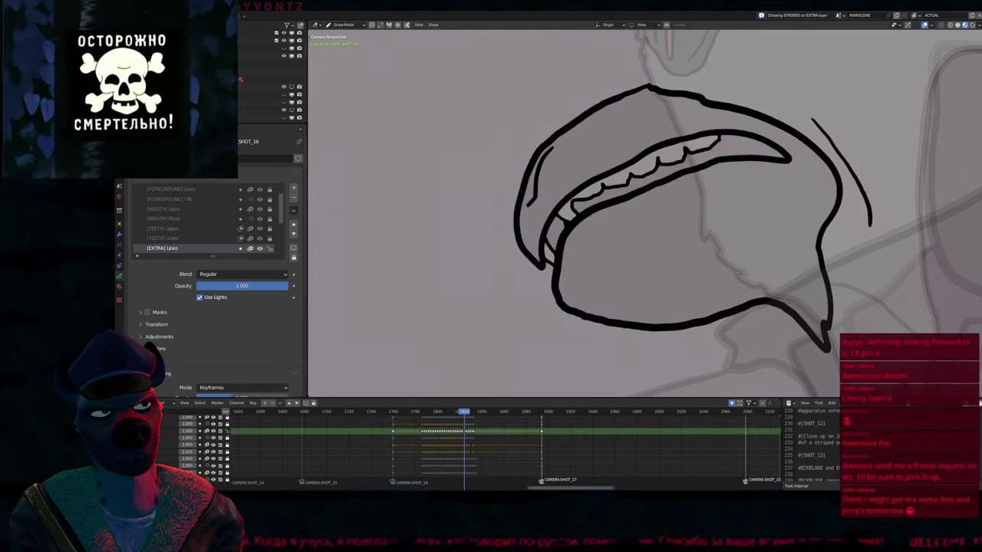
Step forward through the next drawing frames to check the mouth fills
scroll(567, 230, down, 4)
key(Right)
scroll(607, 324, up, 4)
key(Right)
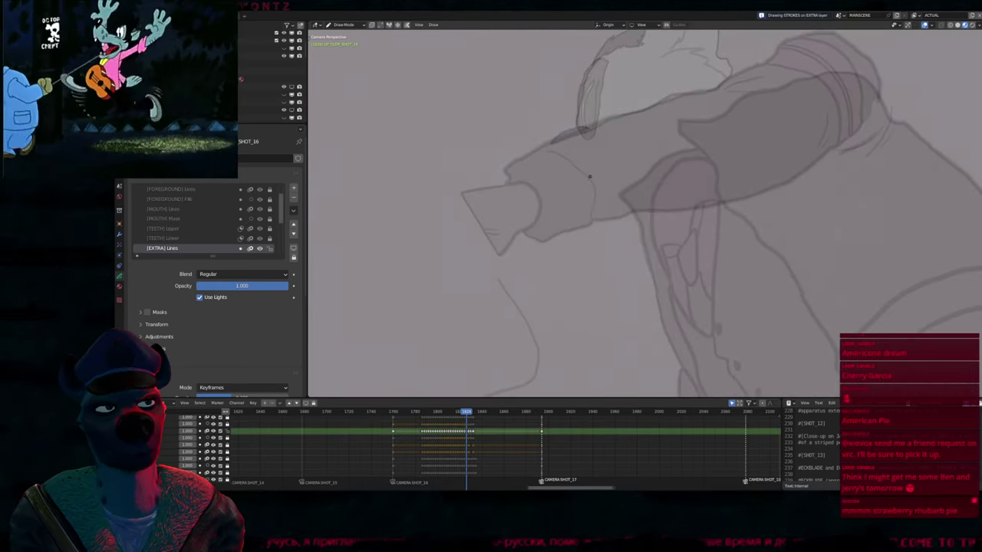
key(Right)
scroll(617, 215, up, 4)
key(Right)
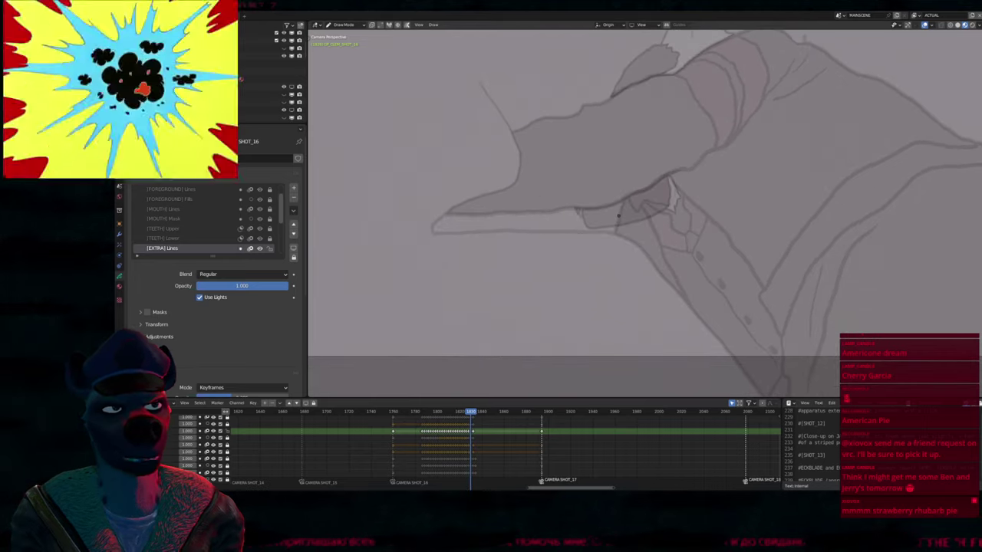
scroll(637, 238, down, 6)
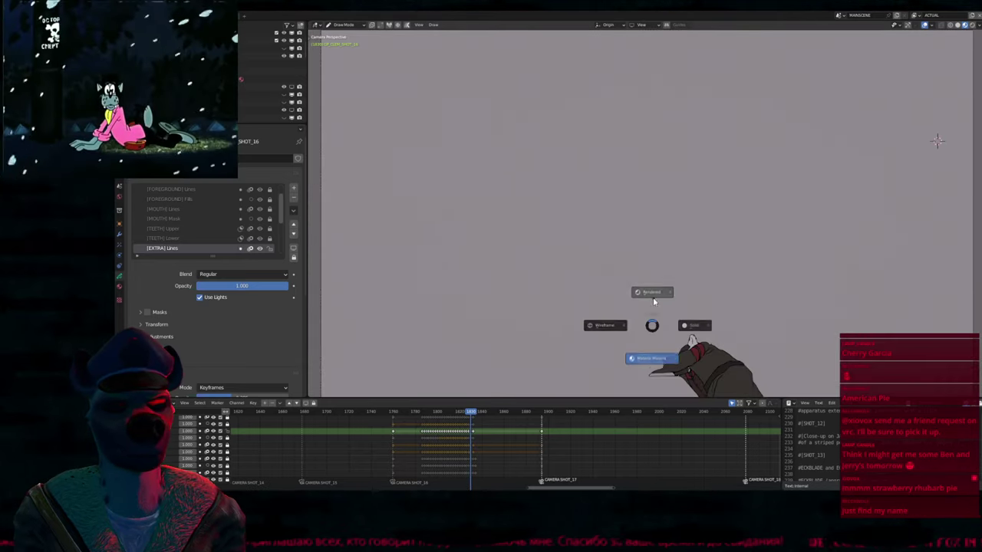
Unhide all drawing layers, return to Object Mode at the shot start, and hide the seated character
key(alt+h)
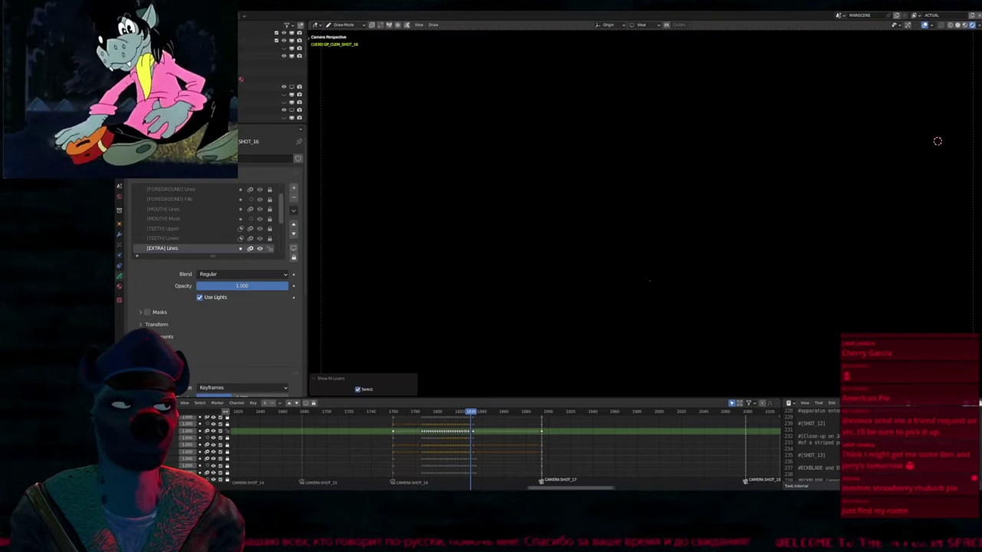
key(ctrl+Tab)
key(Down)
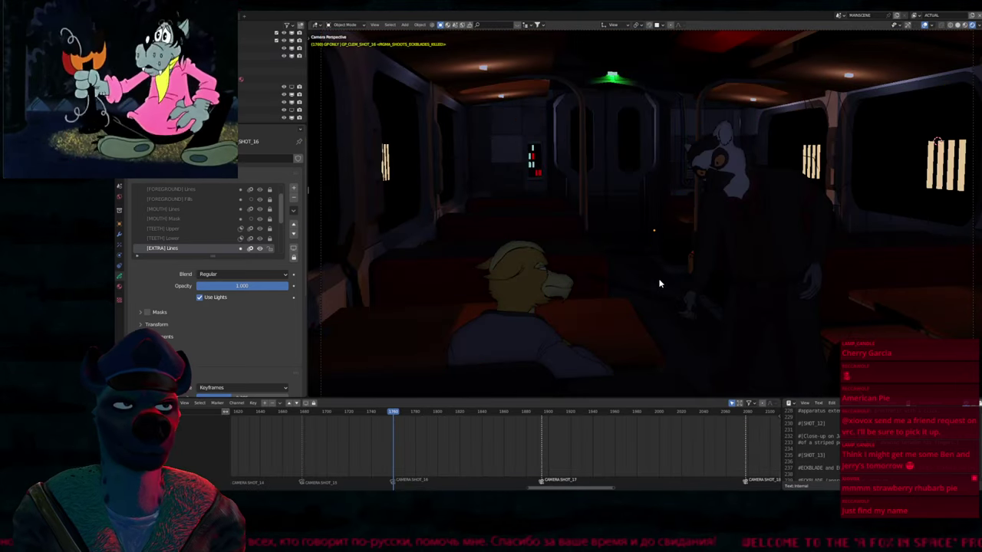
key(h)
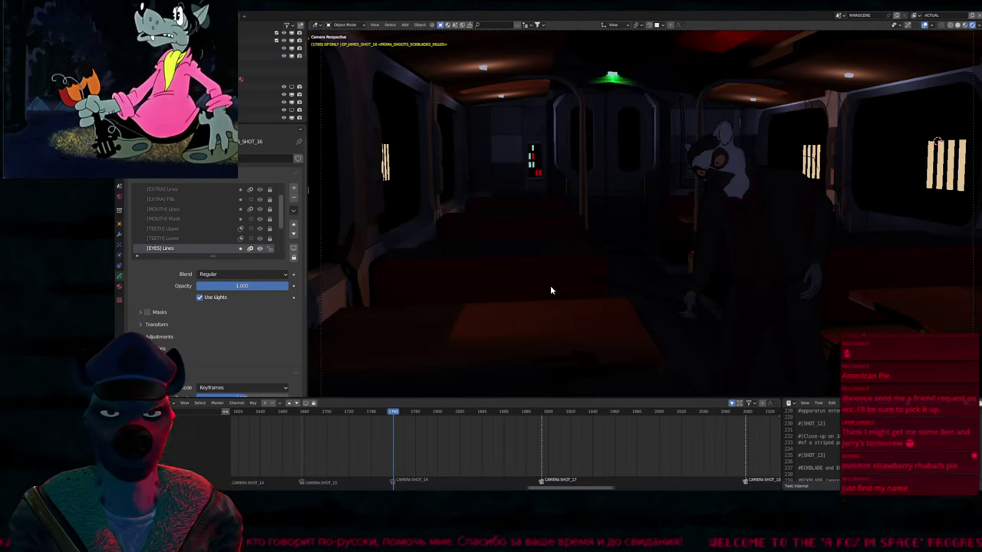
Play the shot twice from frame 1760, stopping back at the start
key(space)
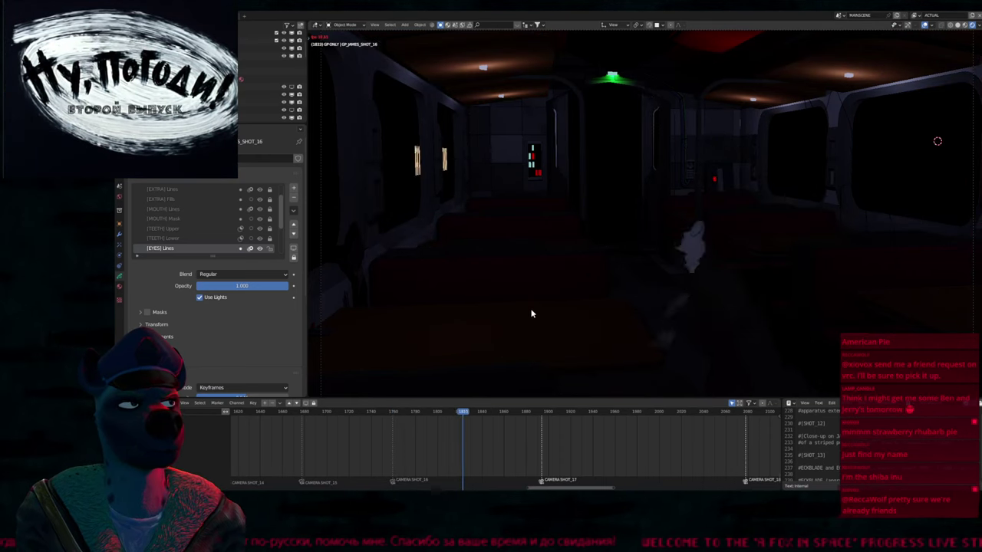
key(Escape)
key(space)
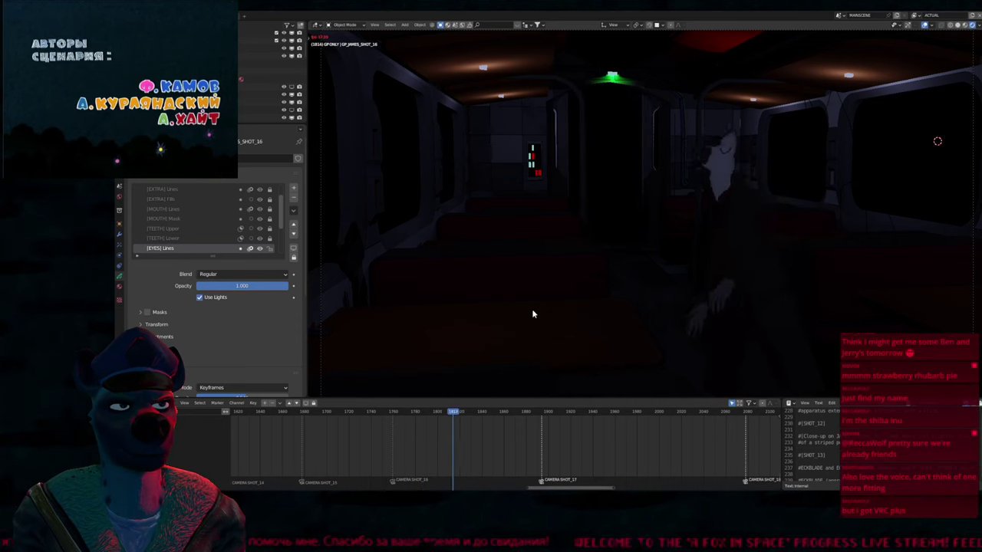
key(Escape)
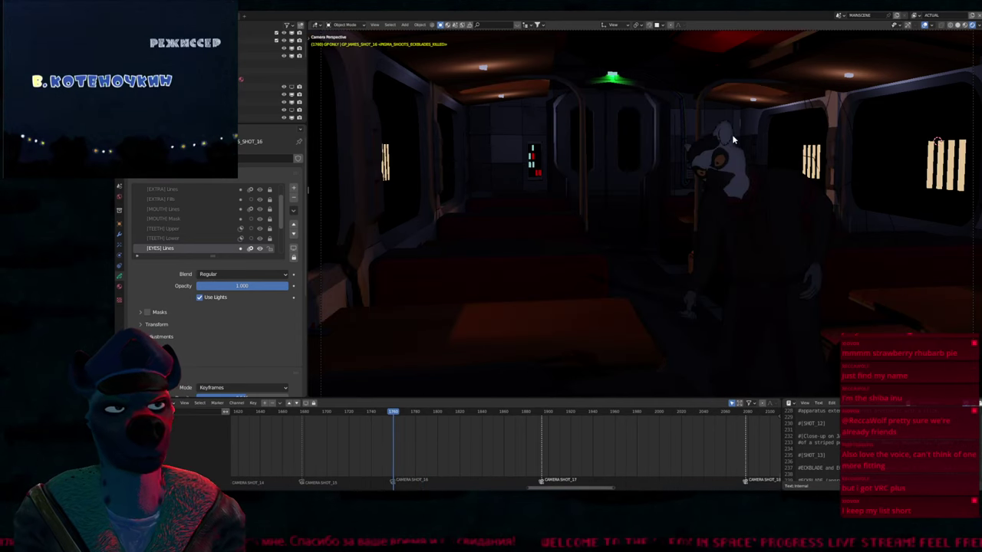
Inspect the window frame's material slots in Edit Mode, then return to the camera view
click(729, 115)
key(Tab)
mouse_move(727, 118)
middle_down()
mouse_move(740, 110)
mouse_move(729, 118)
middle_up()
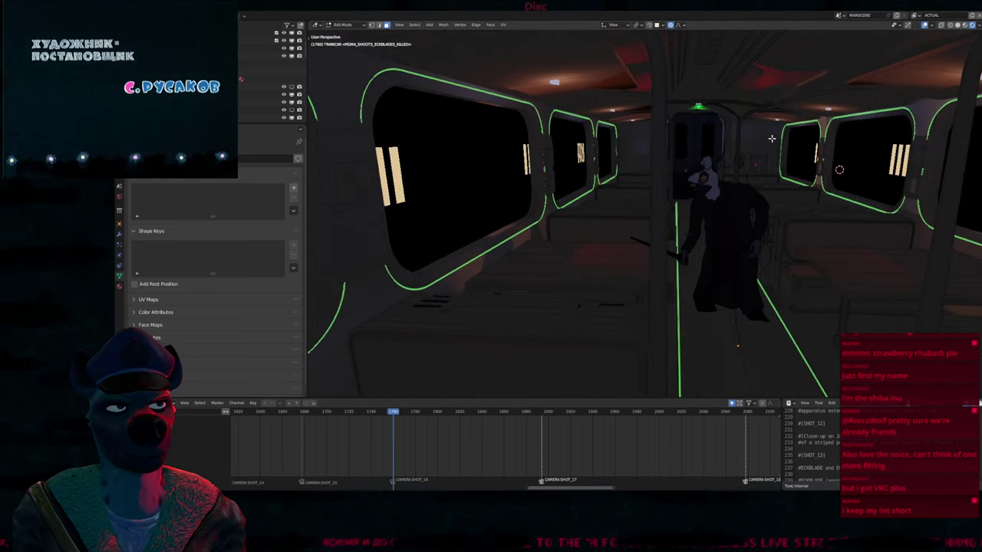
middle_drag(755, 161, 622, 208)
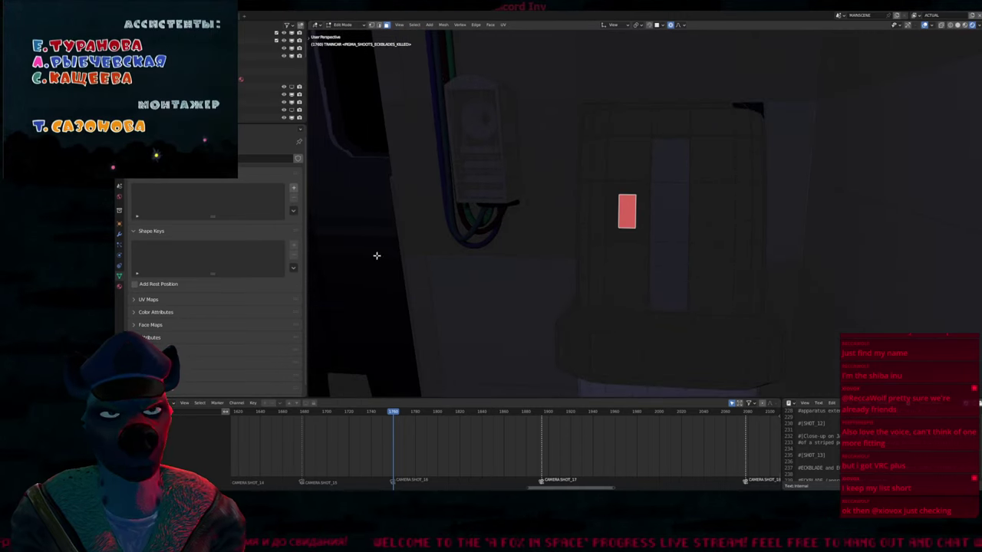
click(119, 286)
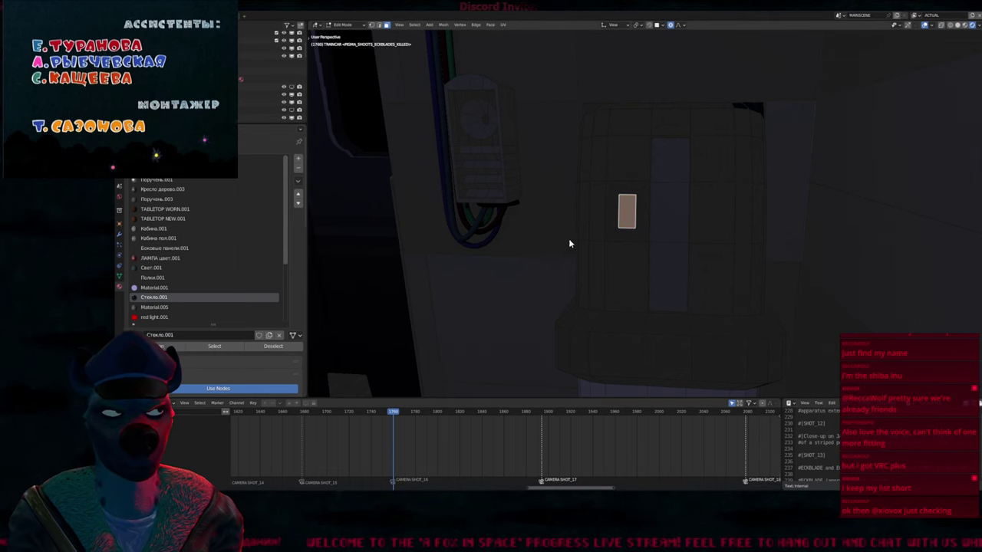
key(Tab)
key(KP_0)
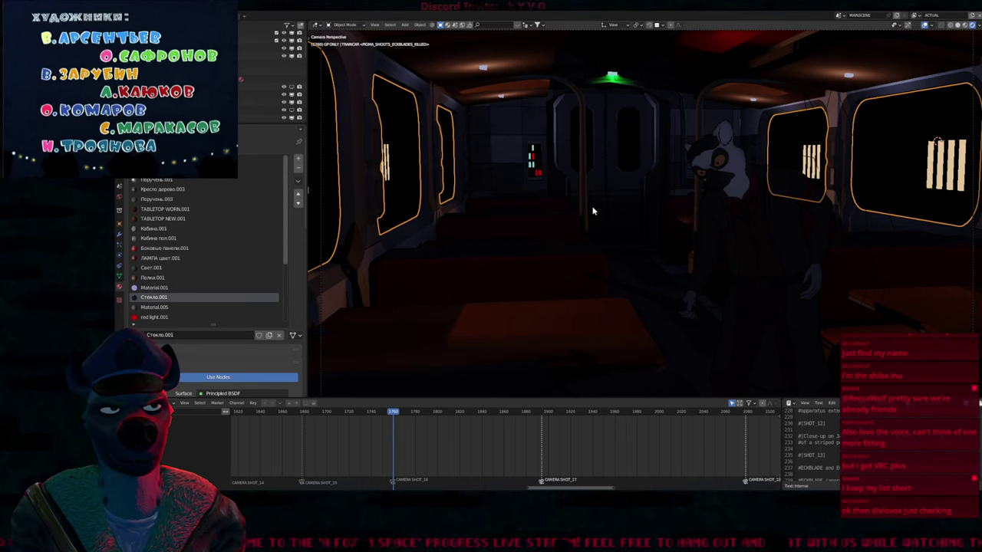
Clear the selection and save TRAIN_04_THE_ECKBLADES.blend
key(a)
key(alt+a)
key(ctrl+s)
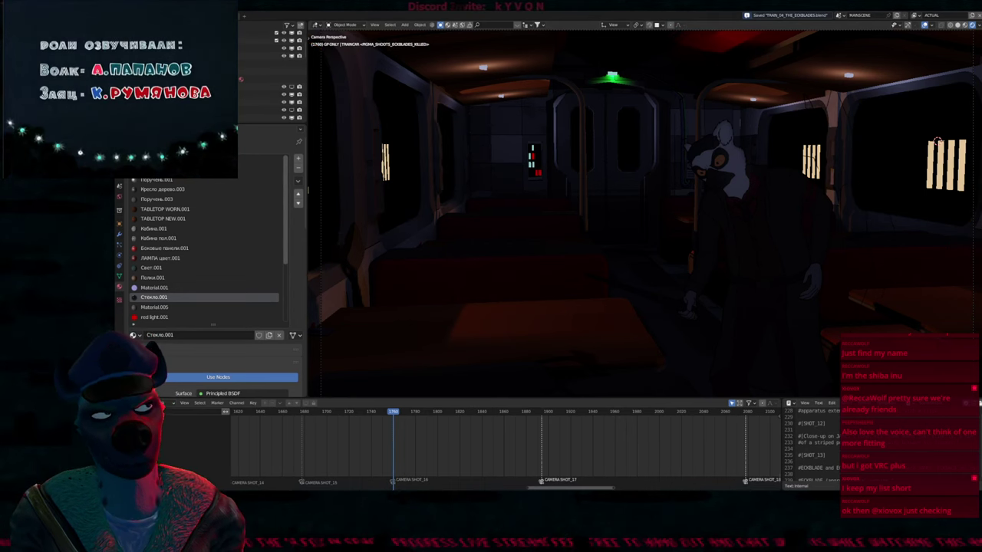
Play the shot, then select and deselect the character
key(space)
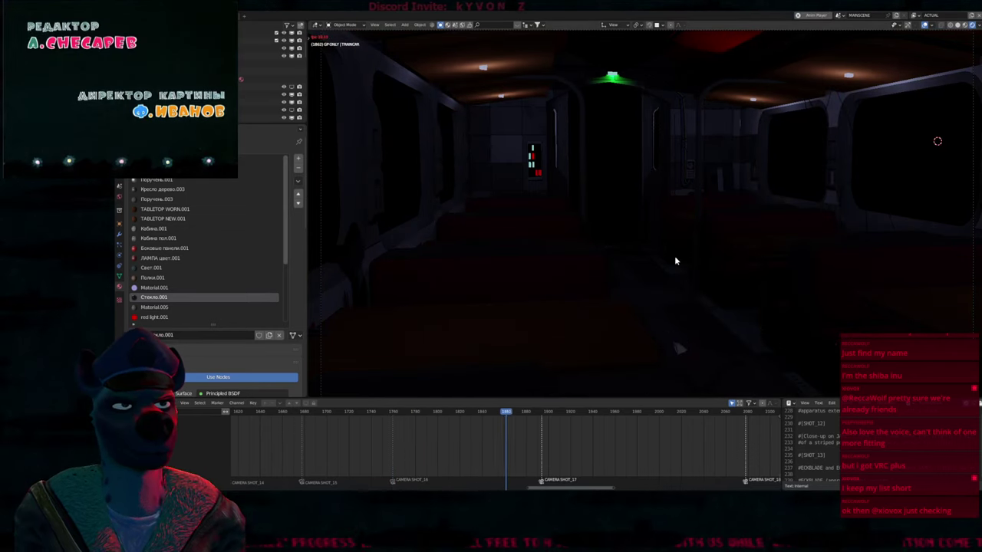
alt+scroll(705, 336, down, 20)
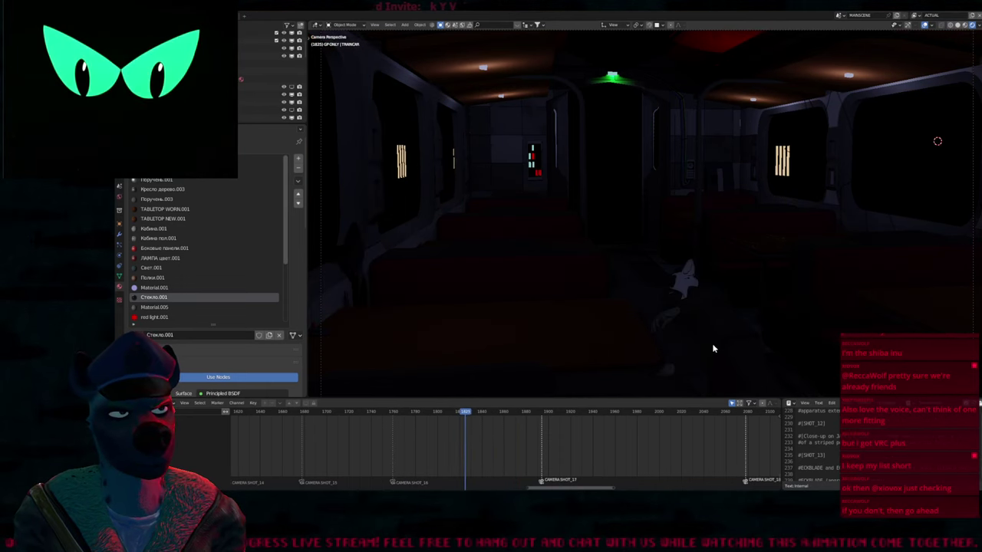
click(713, 345)
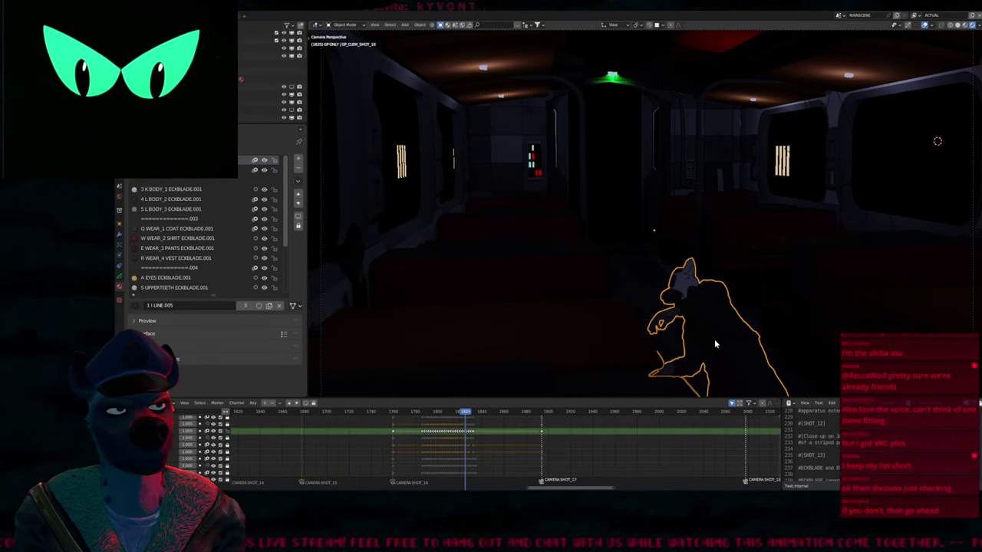
click(747, 303)
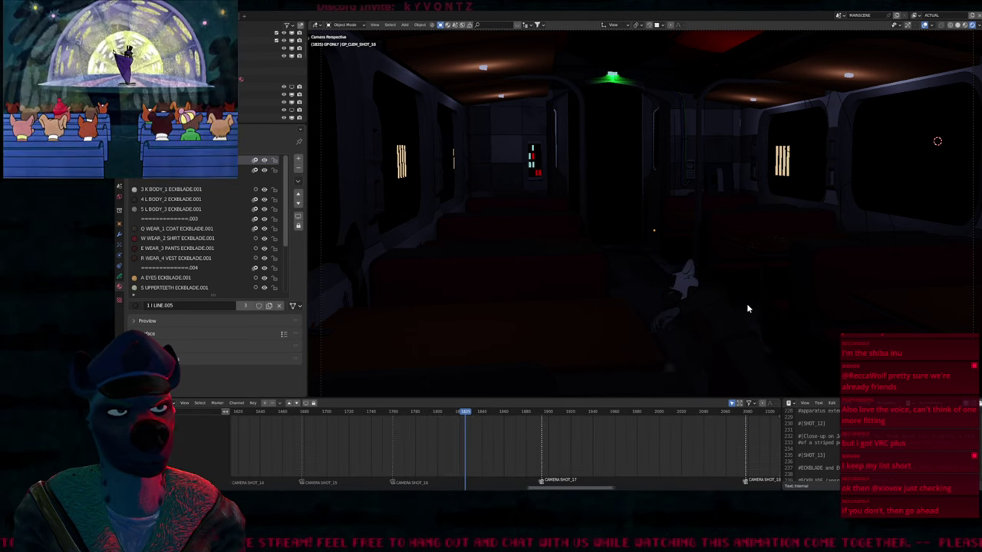
Replay the shot and maximize the camera viewport to full screen
key(space)
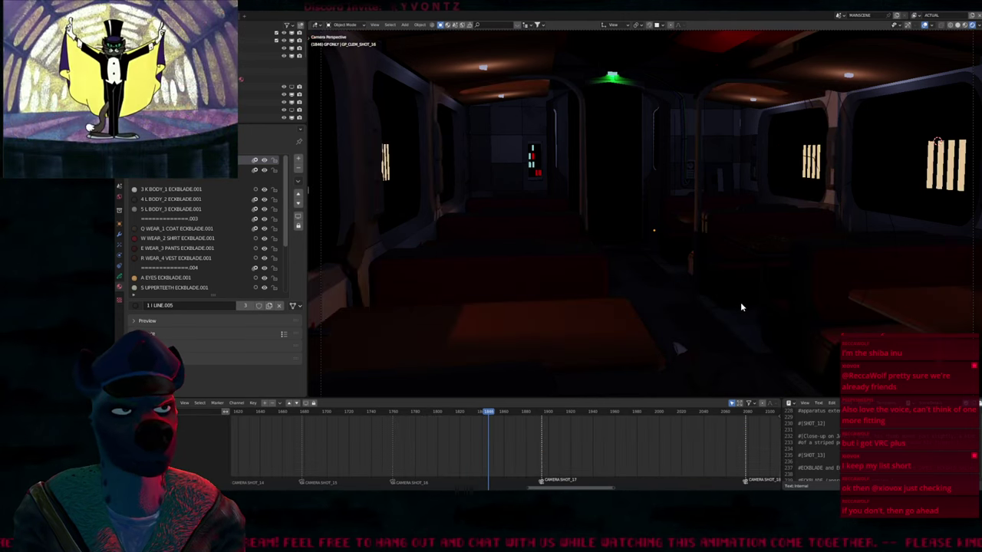
key(Escape)
key(space)
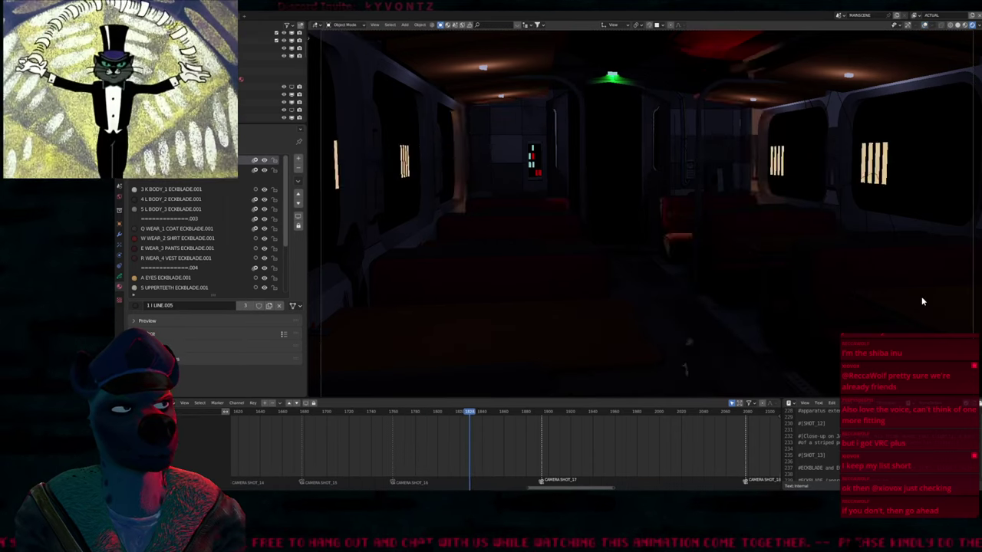
key(ctrl+alt+space)
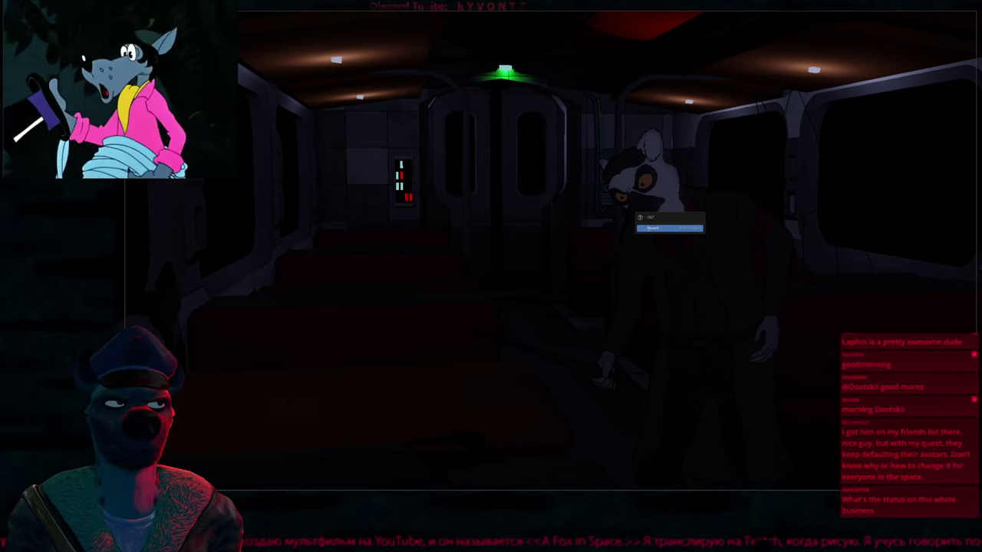
Switch the viewport to grey solid shading and select the lemur
click(679, 229)
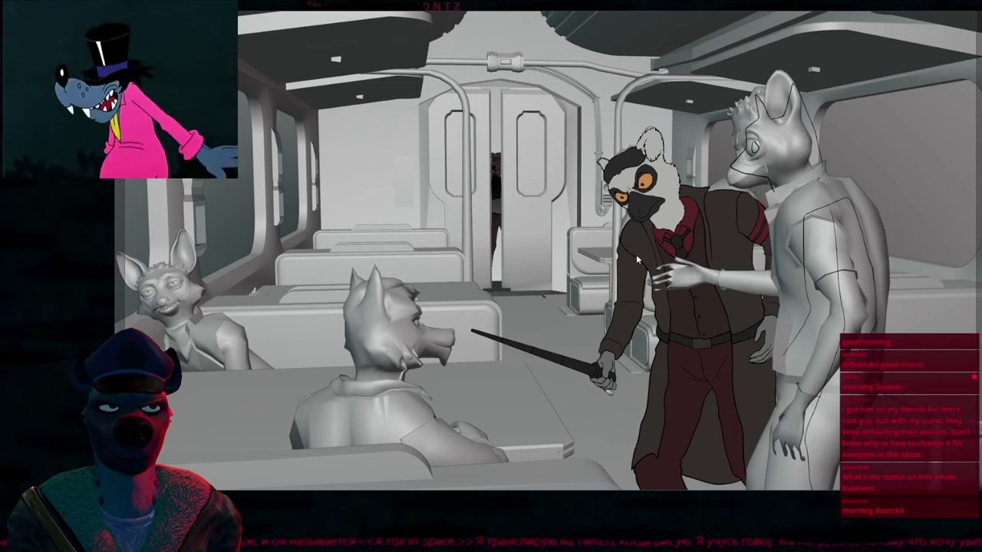
click(634, 252)
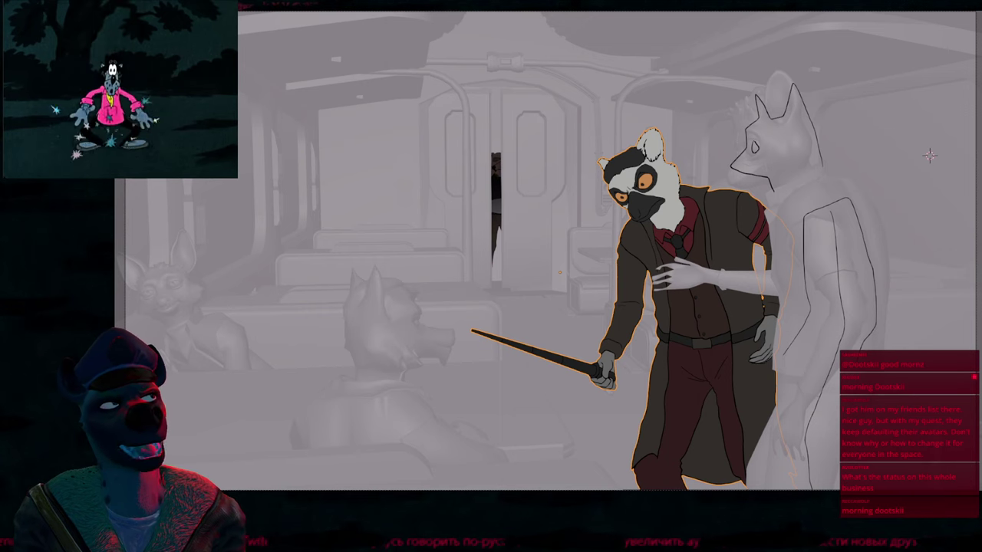
scroll(460, 263, down, 2)
scroll(466, 253, up, 3)
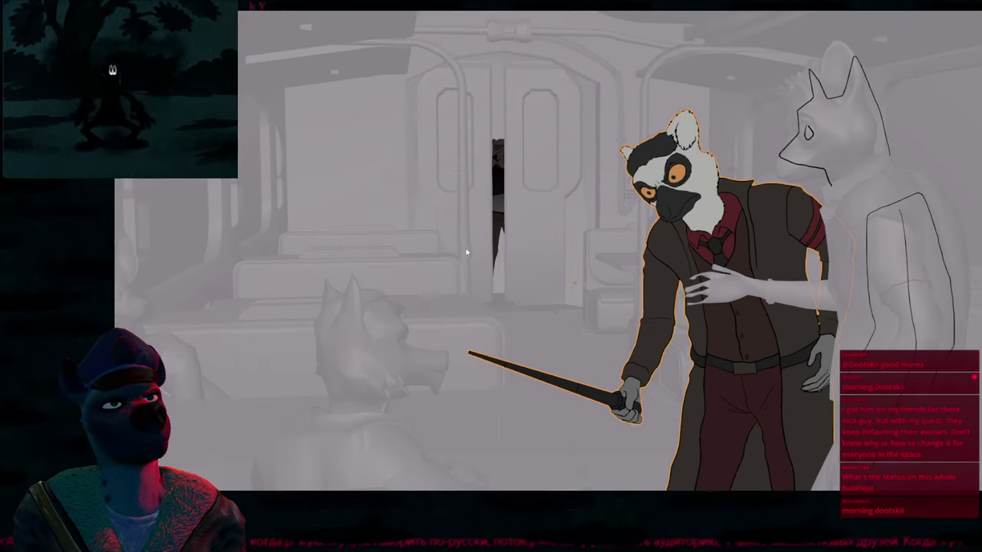
scroll(542, 237, down, 1)
Switch to rendered shading, pick the fox sketch, and play the shot
key(z)
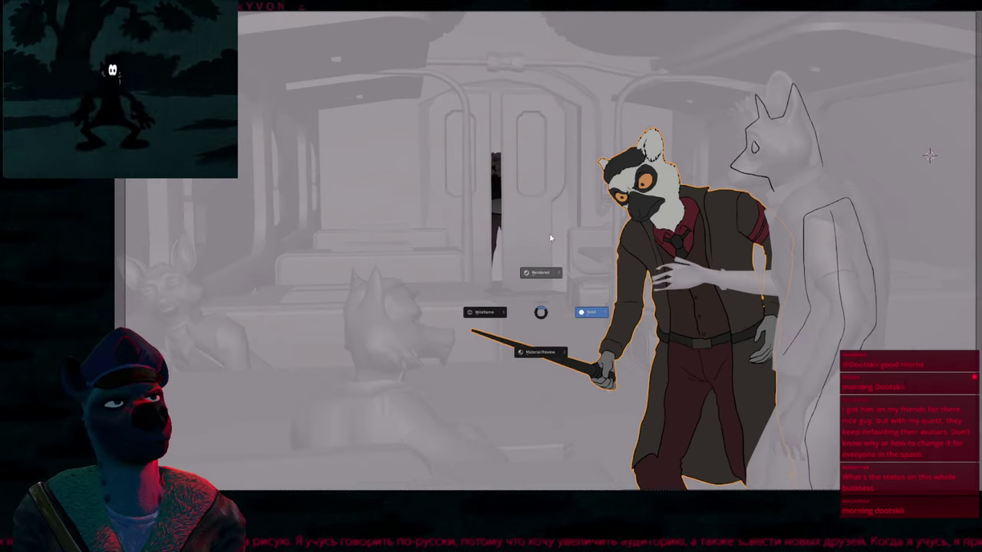
click(561, 227)
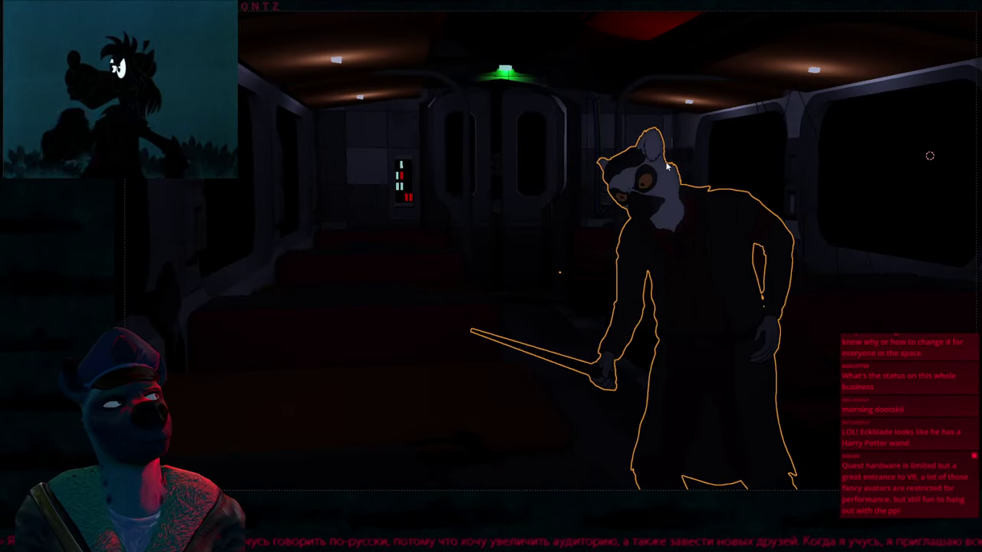
click(804, 221)
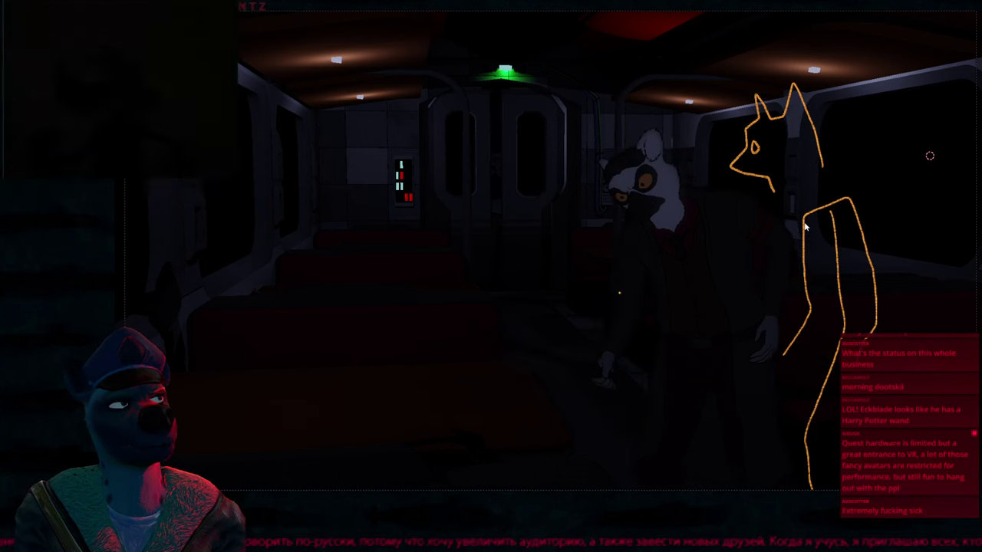
key(h)
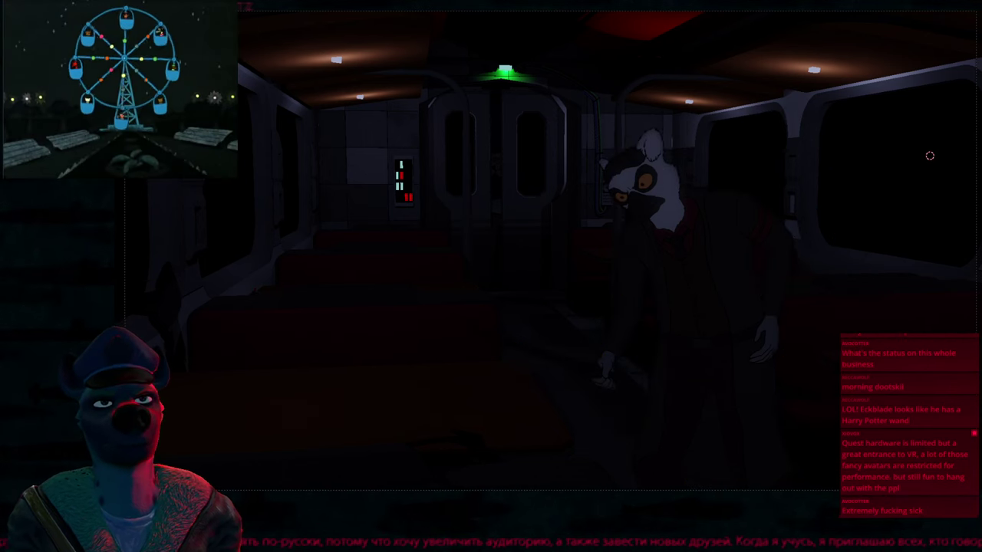
key(space)
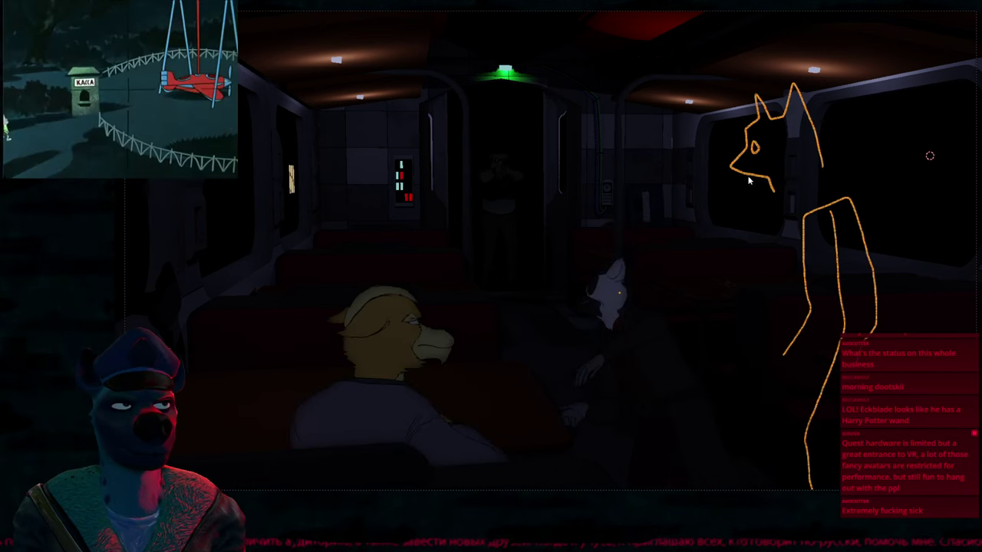
Return to solid shading, select the lemur, and restore the full workspace layout
key(z)
click(715, 261)
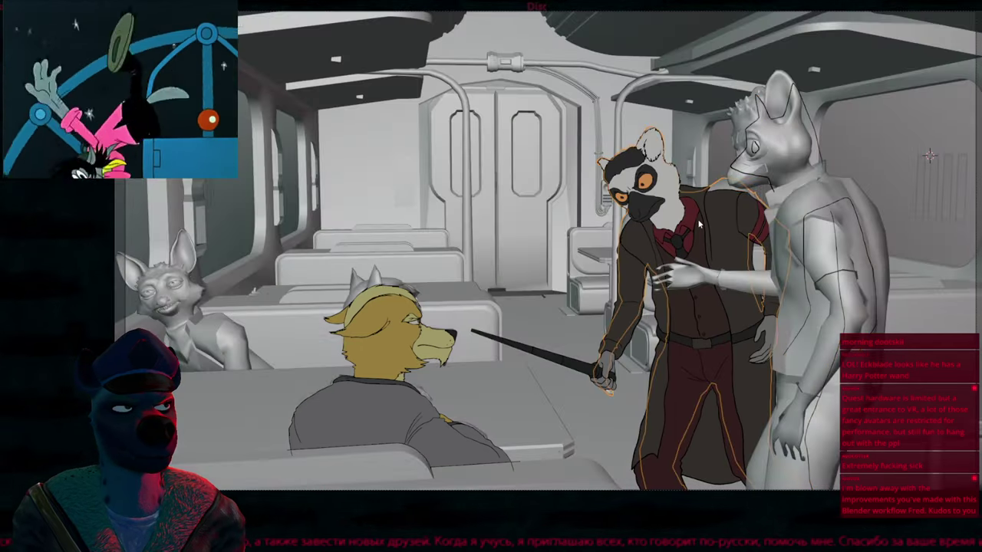
click(697, 219)
key(ctrl+space)
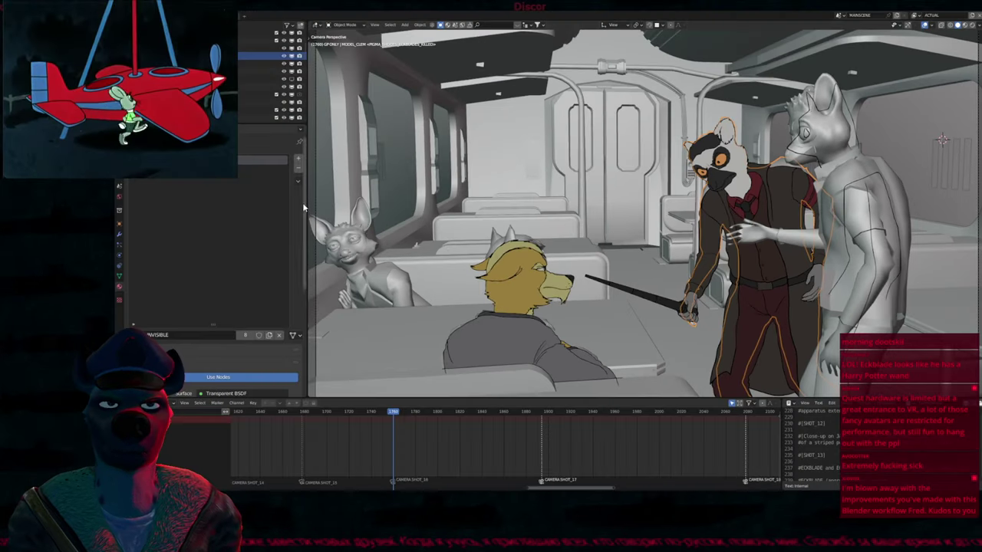
Maximize the viewport, clear the fox model's selection, and play the shot sequence
click(293, 58)
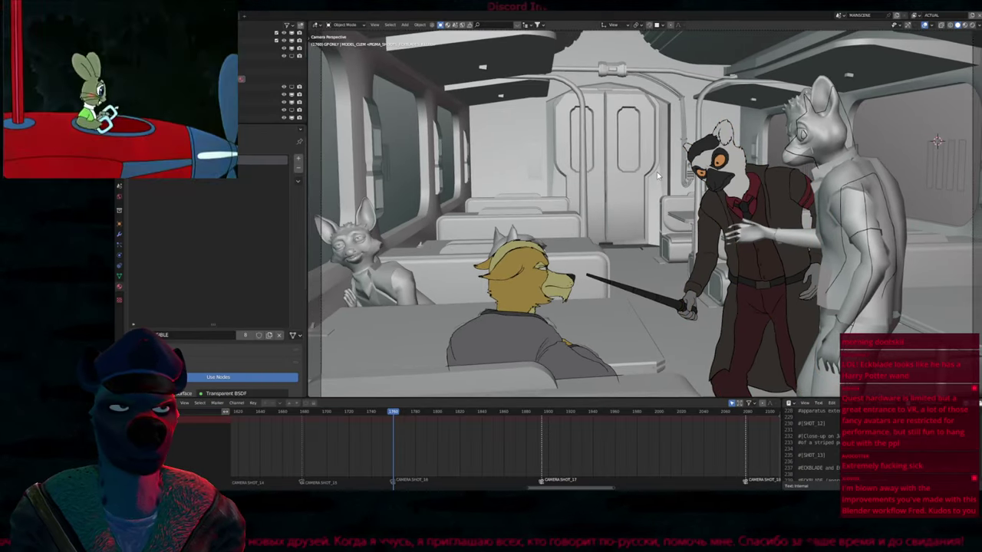
key(ctrl+space)
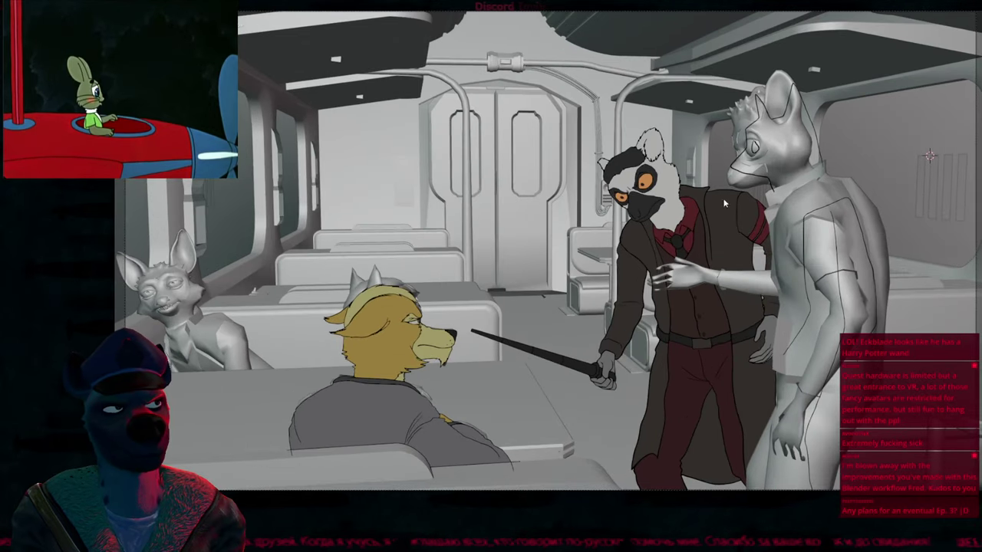
click(737, 175)
key(alt+a)
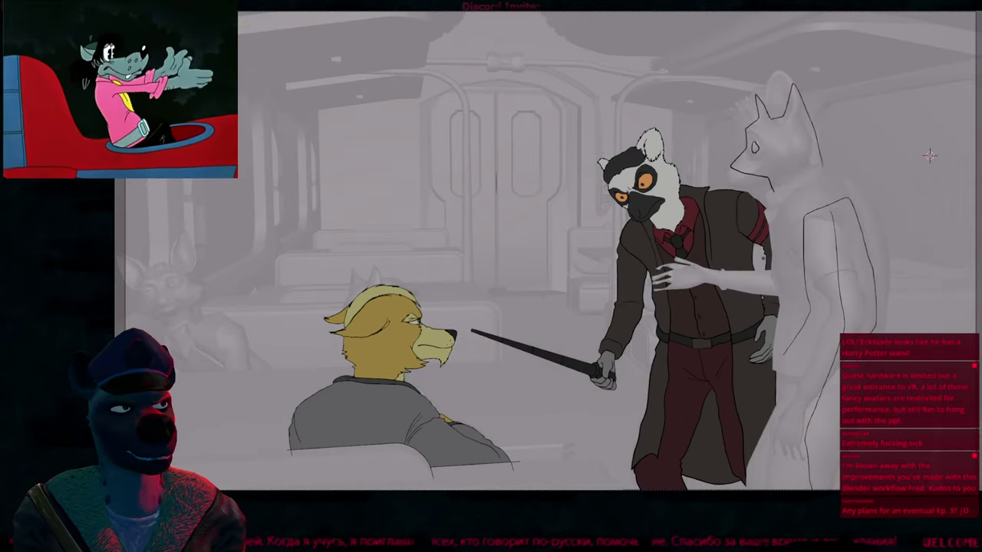
key(space)
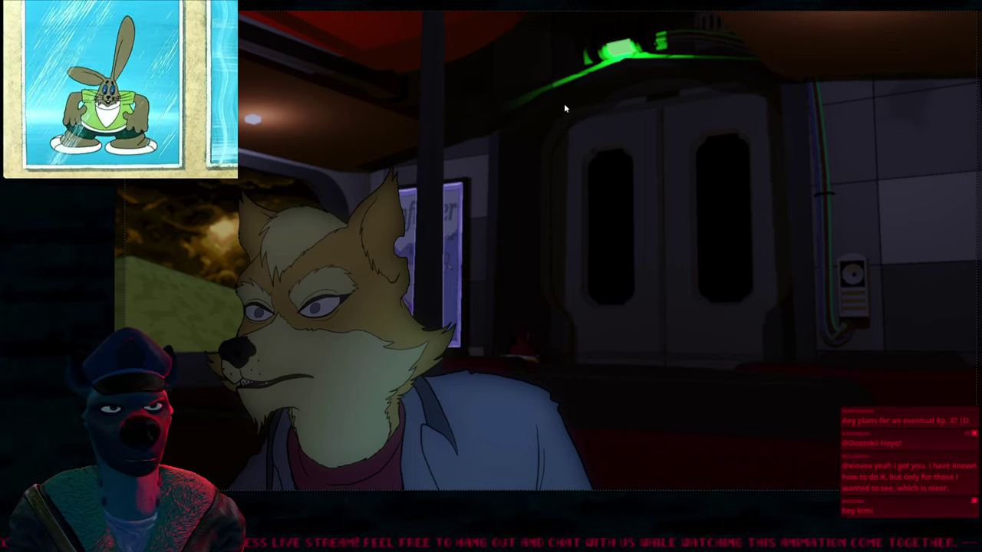
Stop playback and replay the animation full-screen with Ctrl+F11
key(Escape)
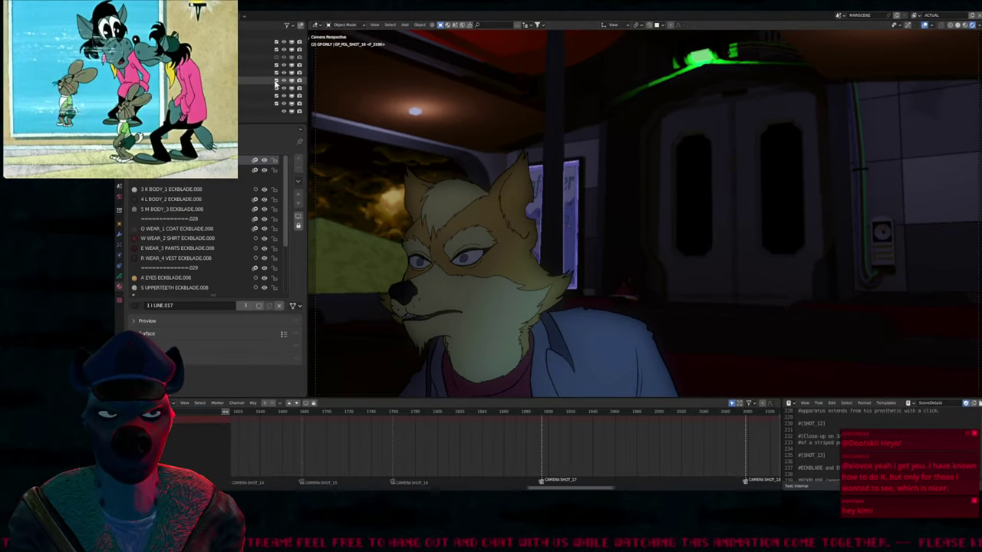
key(ctrl+F11)
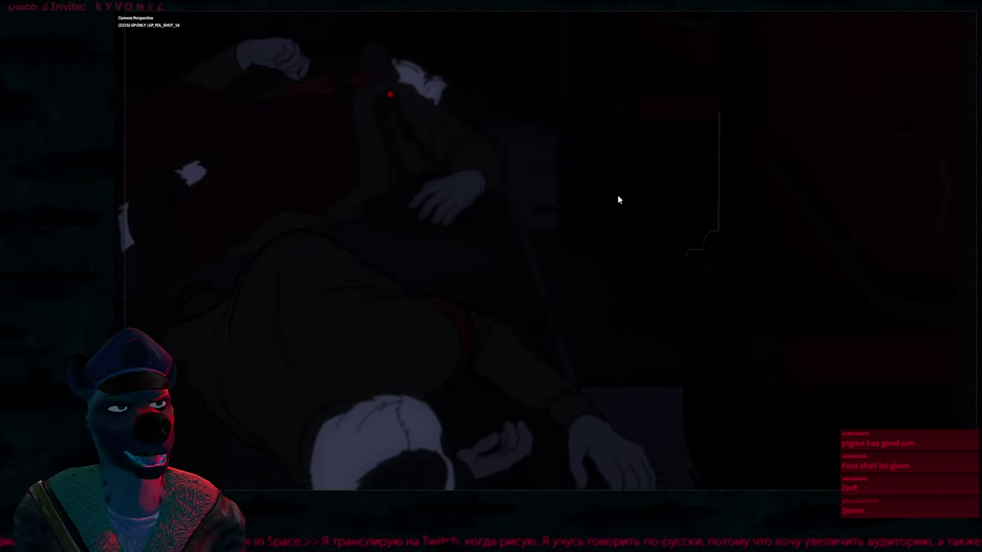
Switch to solid shading, jump to the next shot in Object Mode, and re-show CHARACTER 3D MODELS
key(z)
click(652, 261)
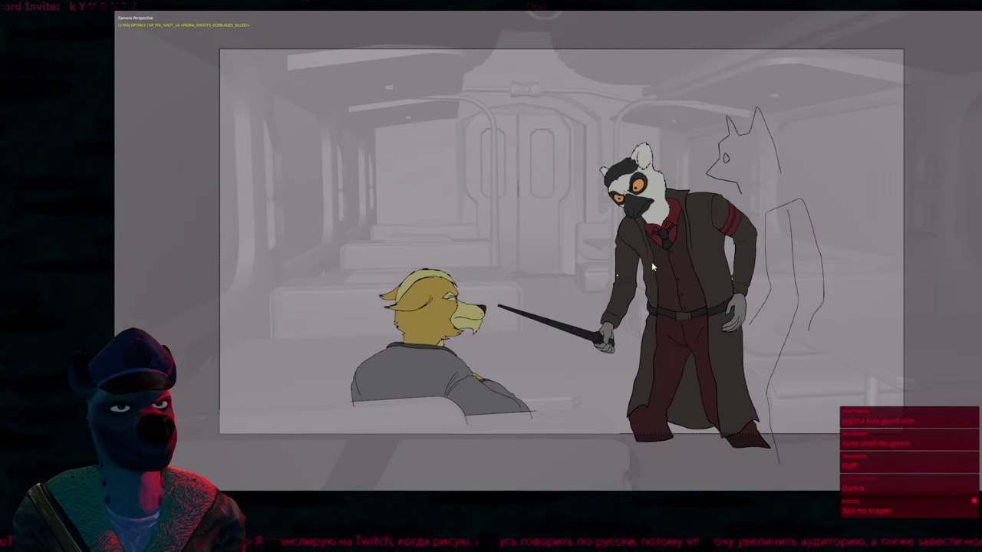
key(Home)
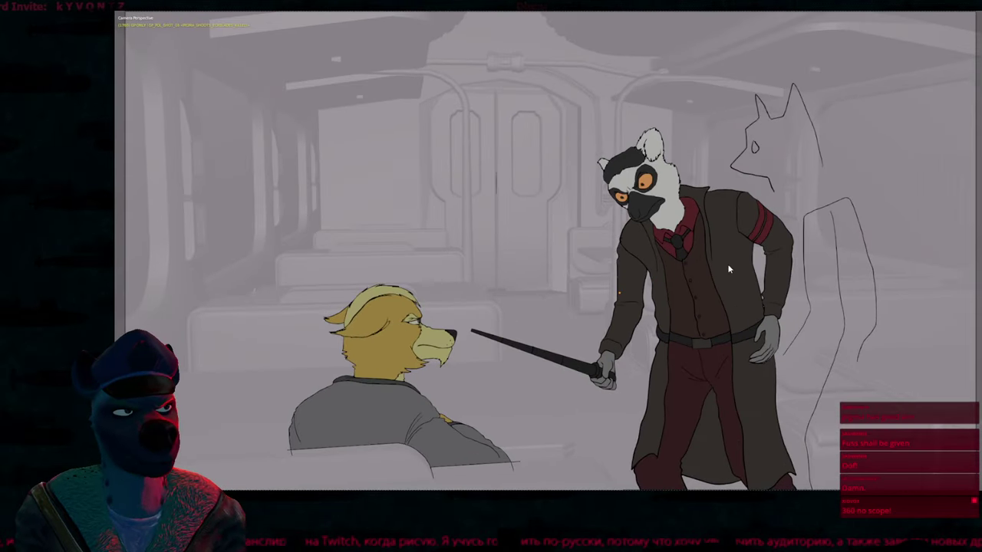
key(ctrl+Tab)
key(ctrl+space)
click(276, 80)
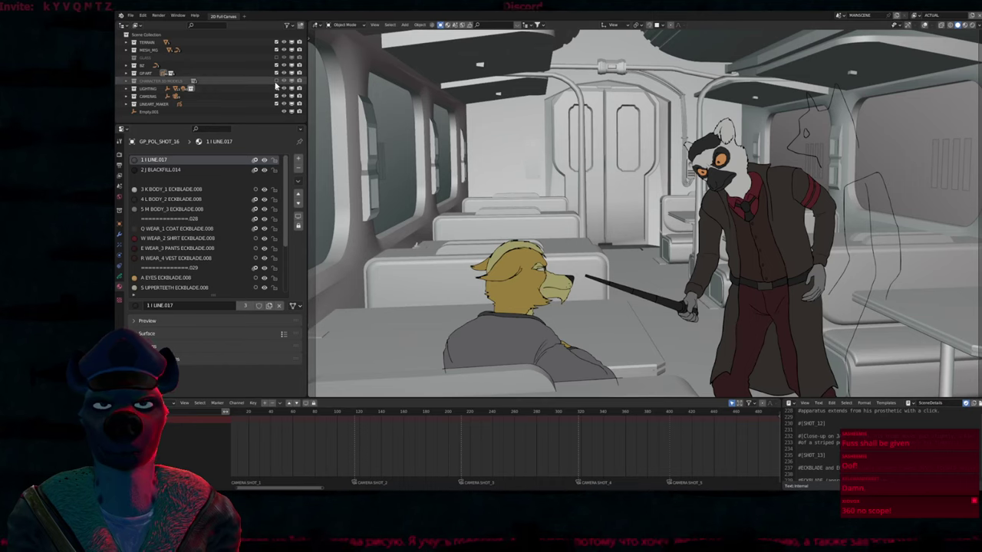
key(ctrl+alt+space)
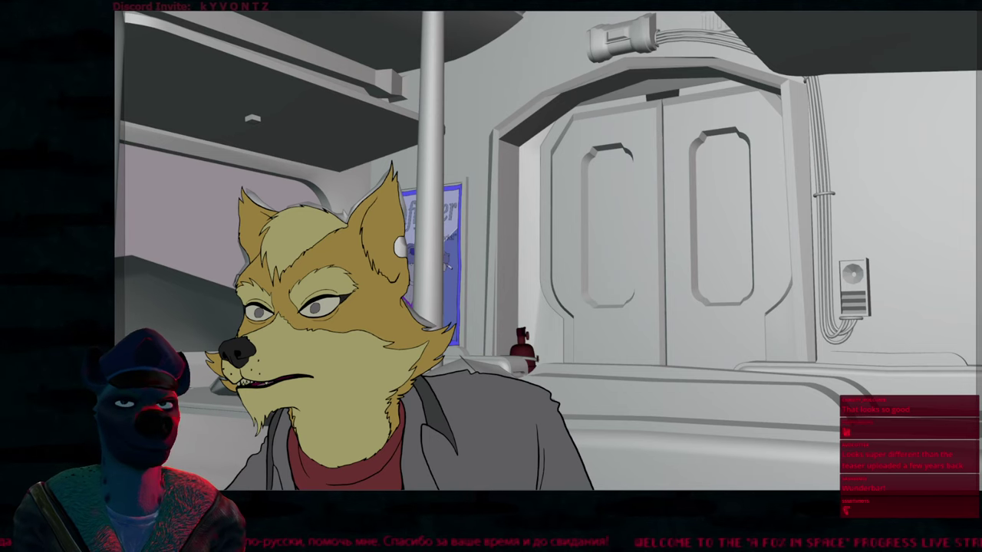
Set rendered shading in the maximized viewport and open the recent-files list
key(z)
click(660, 178)
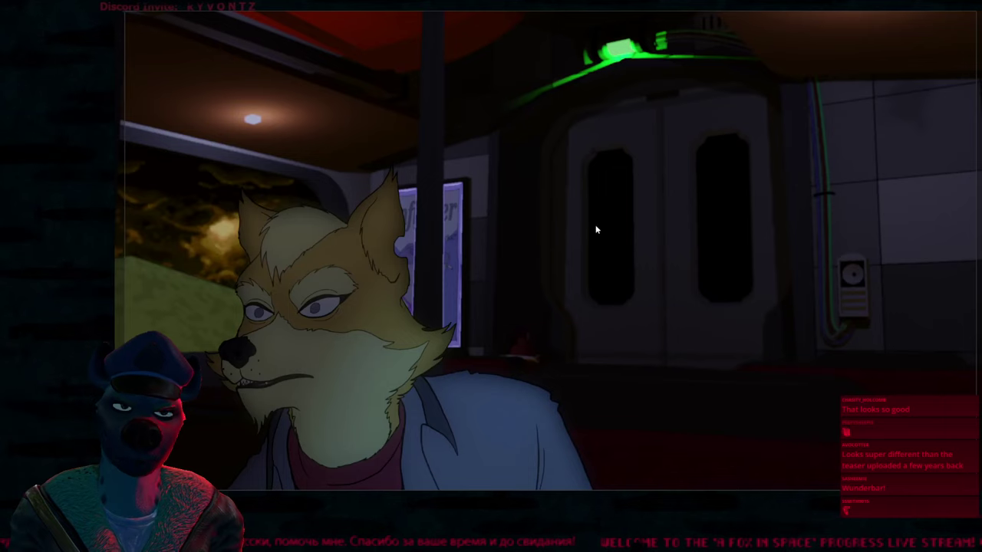
key(ctrl+space)
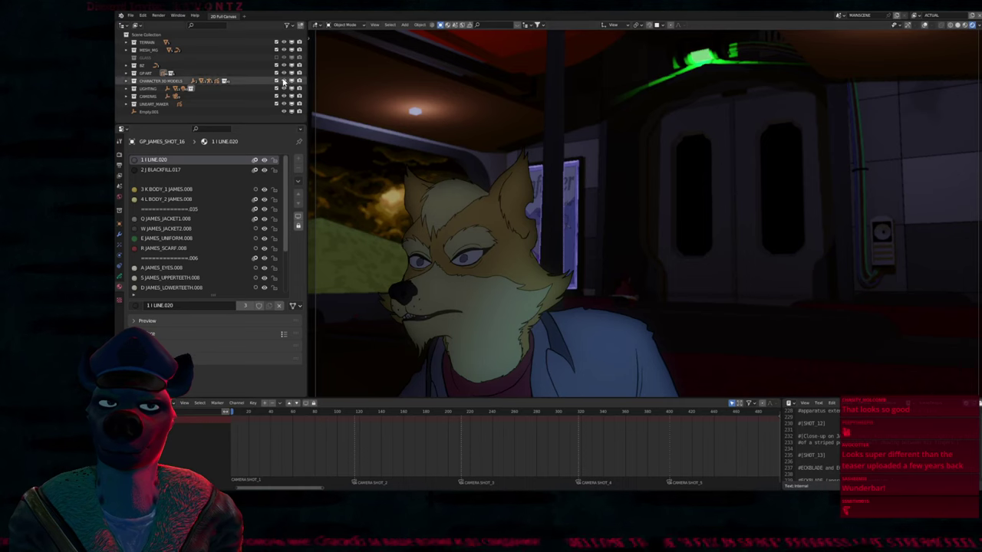
key(ctrl+alt+space)
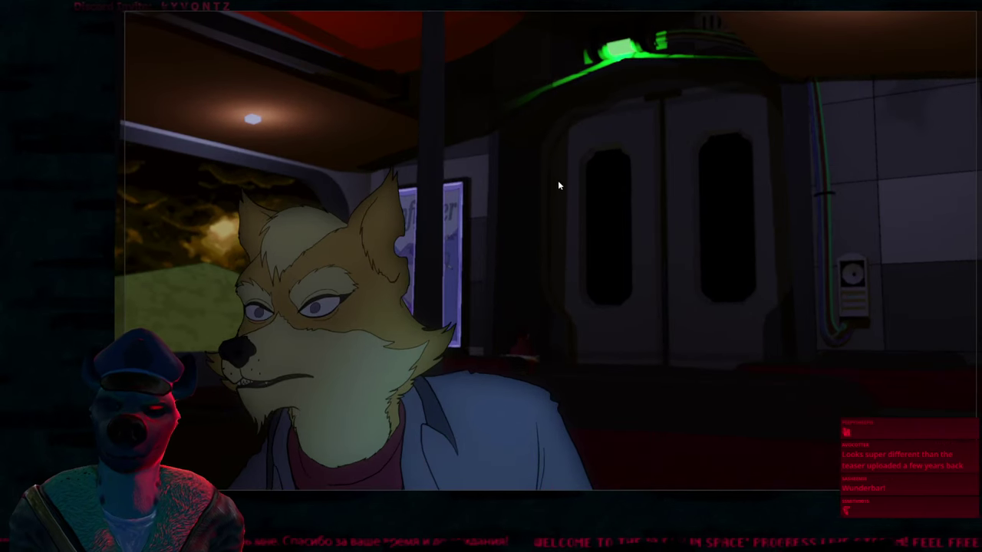
key(ctrl+shift+o)
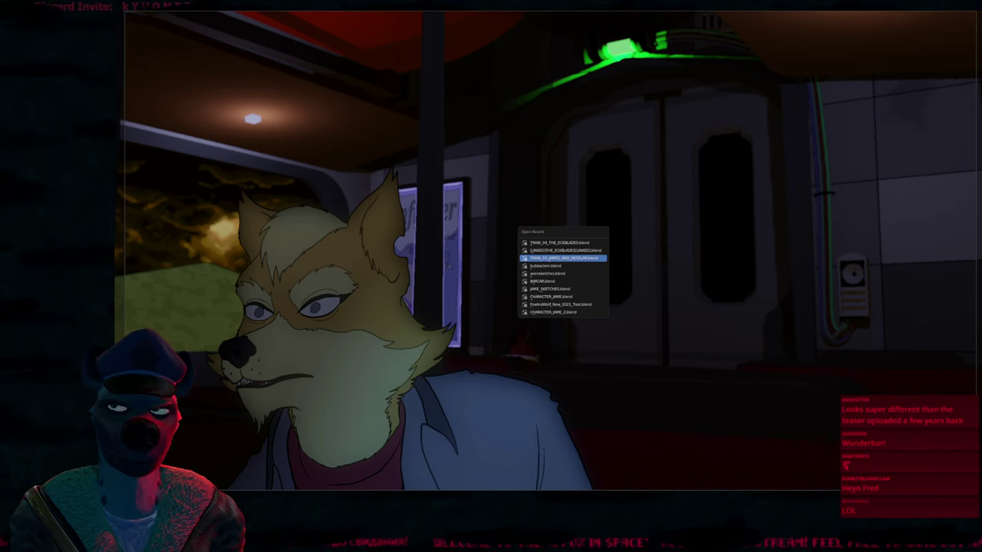
Open TRAIN_03_JAMES_AND_DESGLAR.blend and switch the viewport to Rendered shading
key(Return)
key(z)
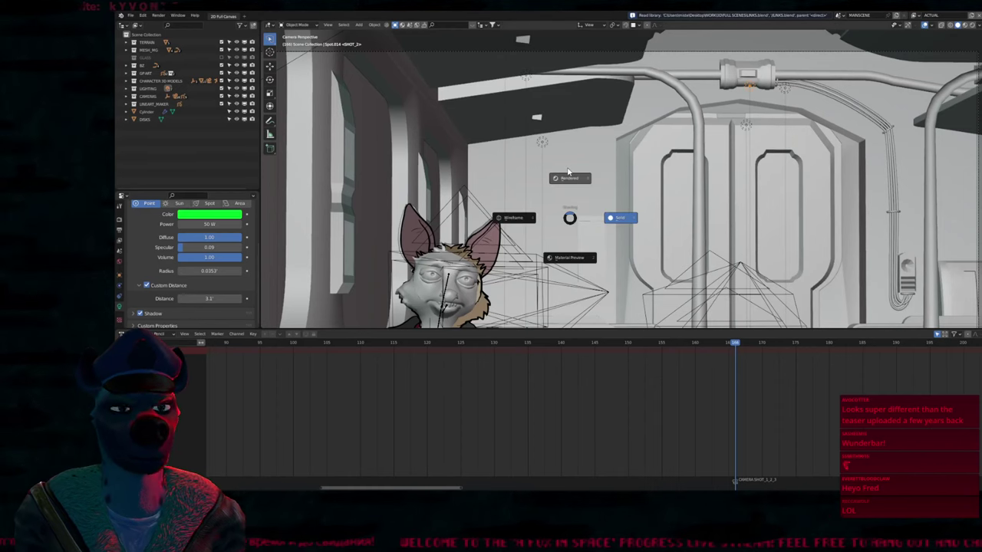
click(570, 178)
Rewind to the first frame and play the shot full-screen with overlays hidden
key(shift+Left)
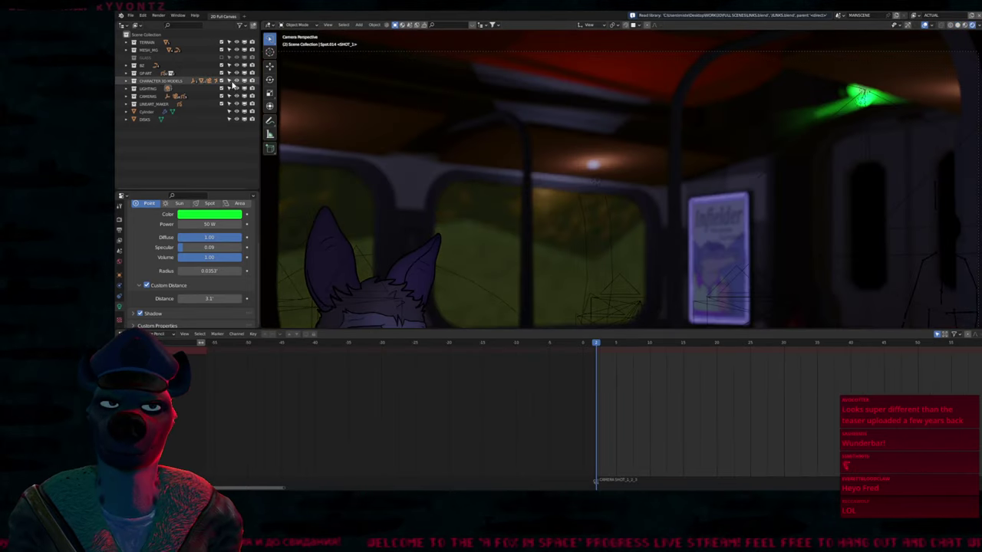
key(ctrl+alt+space)
key(space)
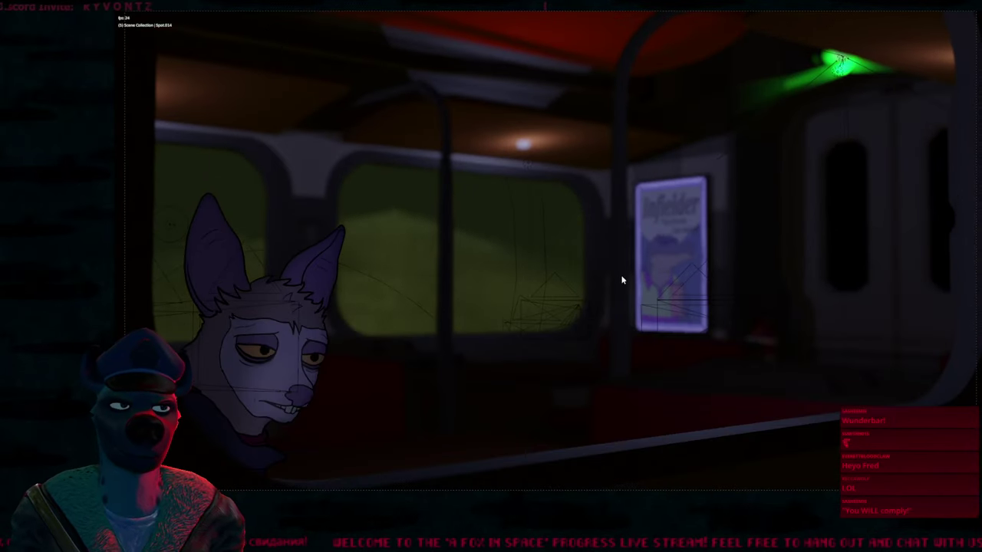
key(shift+alt+z)
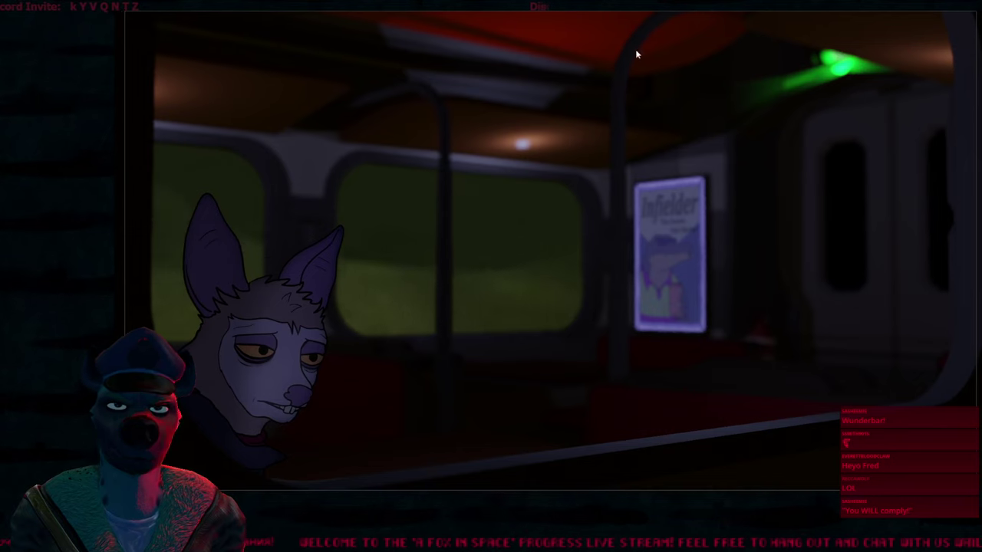
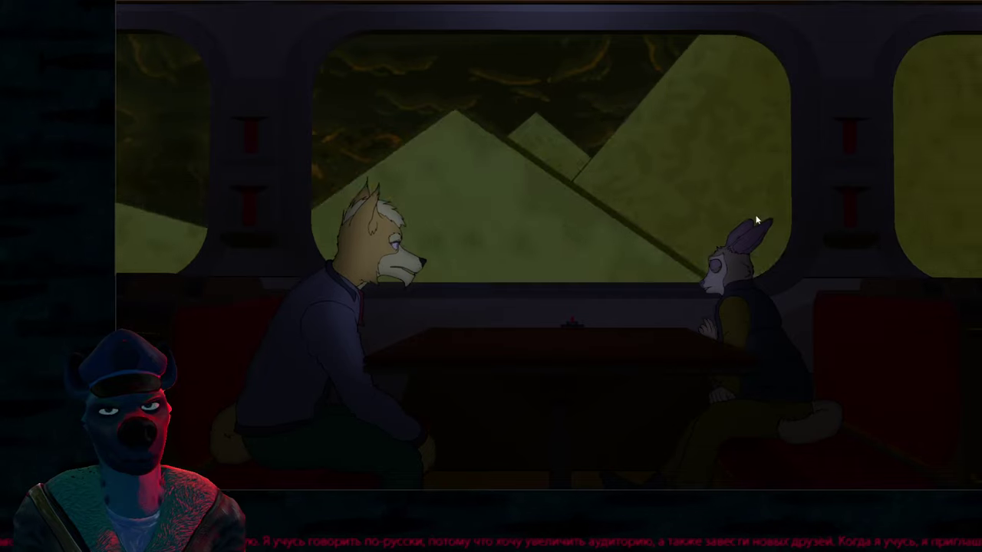
Open the recent train-scene file and show its viewport in rendered shading
right_click(756, 220)
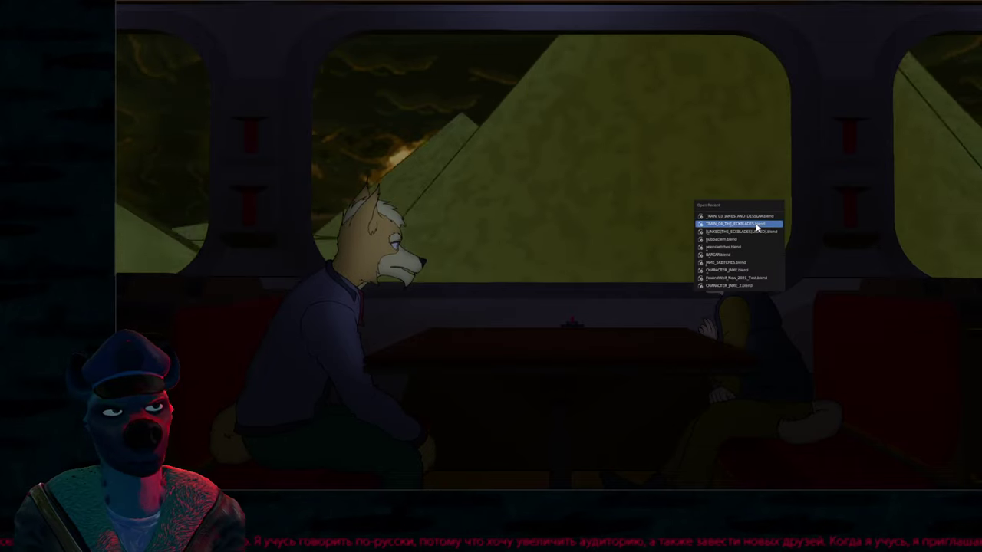
click(758, 226)
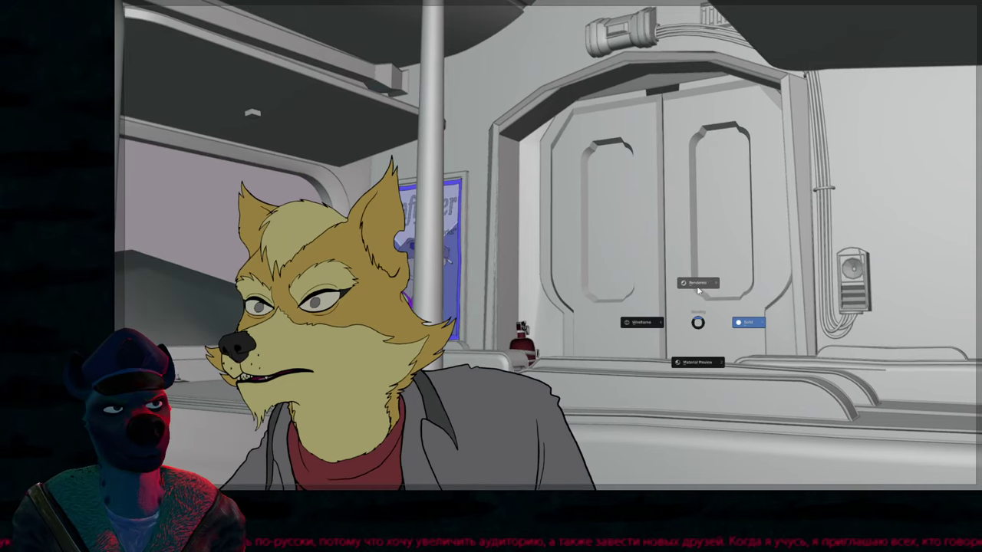
click(744, 214)
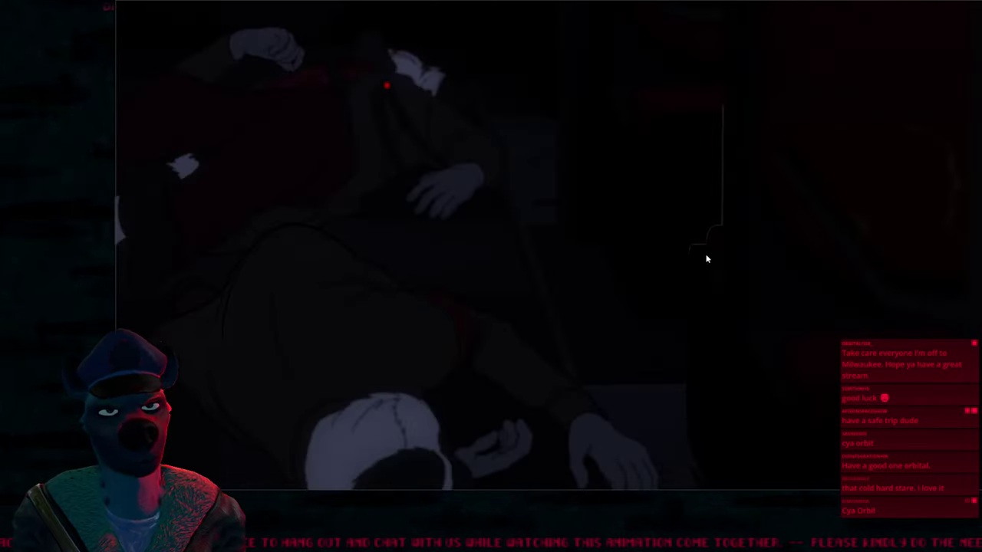
Switch to solid shading, cycle through the shots, and view the lemur shot's camera
key(z)
click(675, 262)
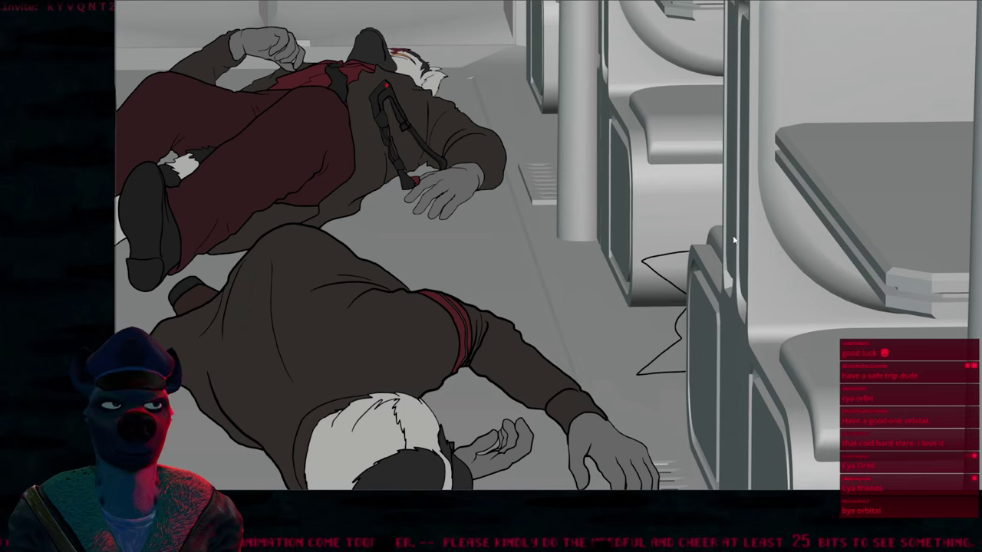
key(ctrl+Tab)
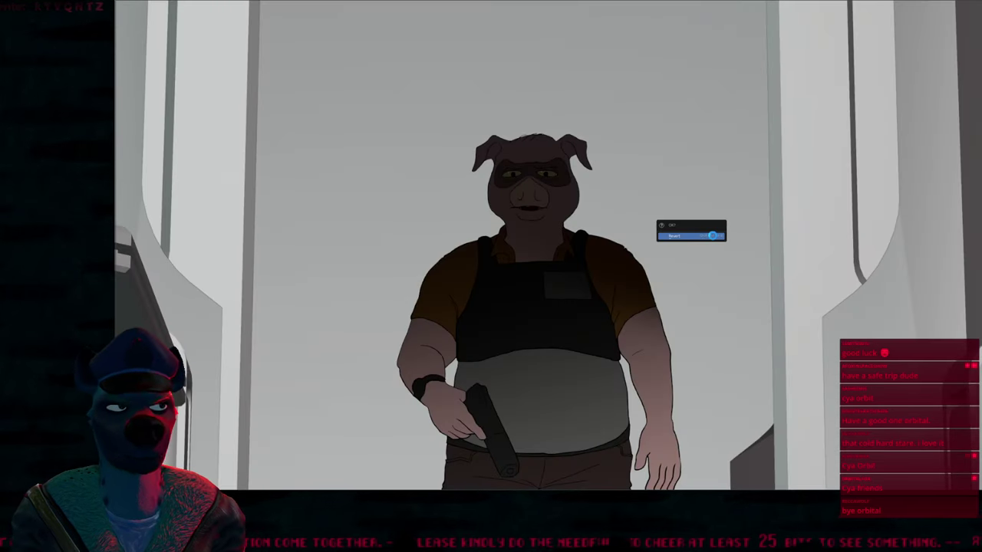
key(ctrl+Tab)
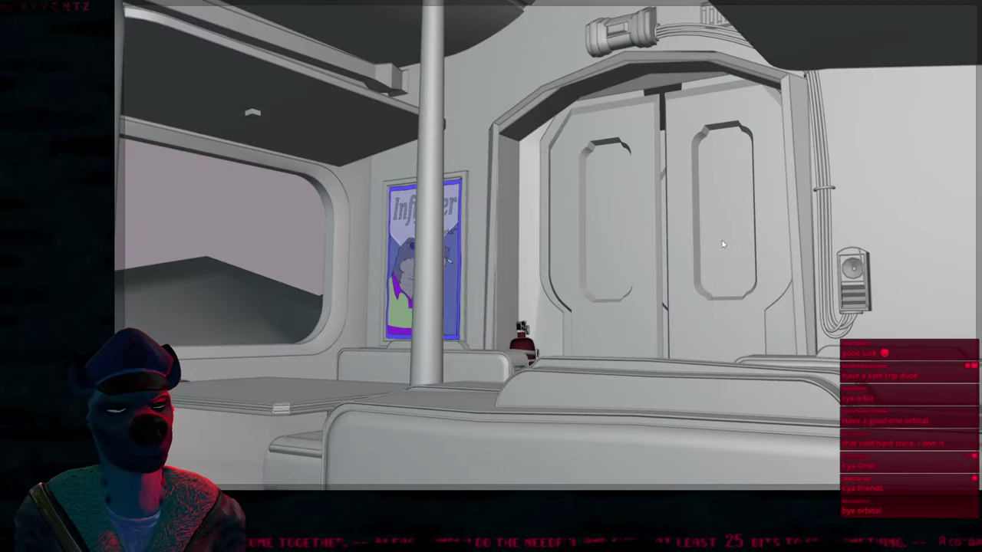
key(ctrl+Tab)
key(ctrl+Tab)
key(ctrl+Tab)
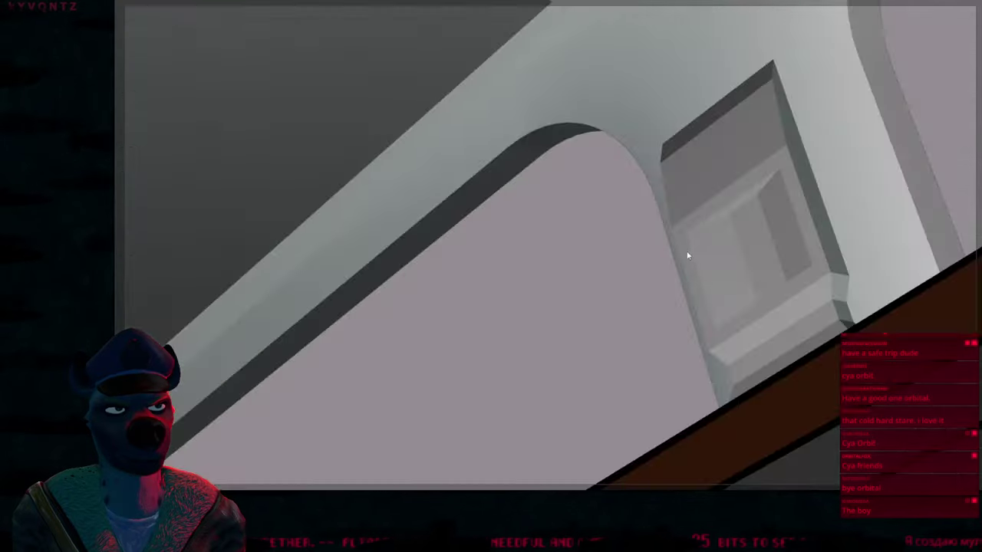
key(ctrl+Tab)
key(ctrl+Tab)
key(ctrl+Tab)
key(ctrl+Tab)
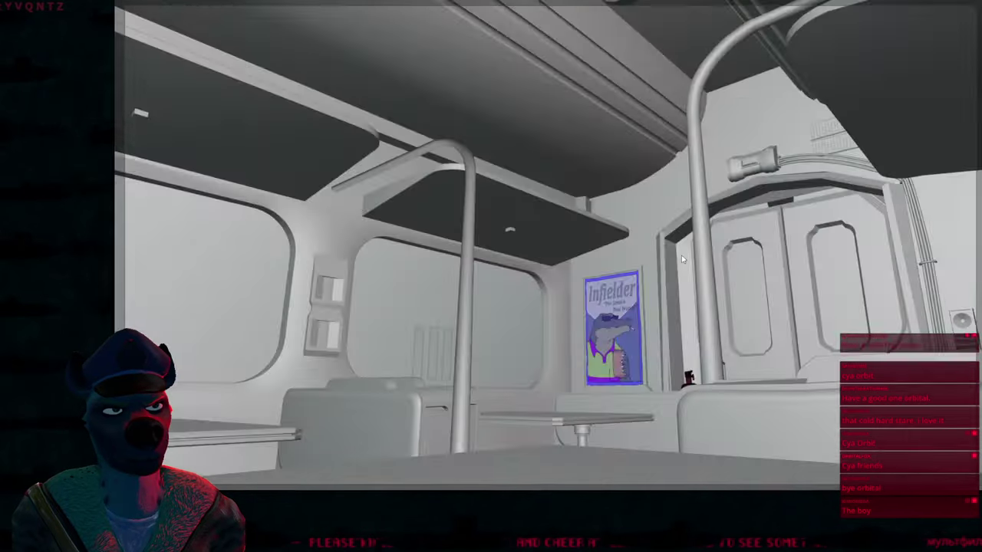
key(ctrl+Tab)
key(ctrl+Tab)
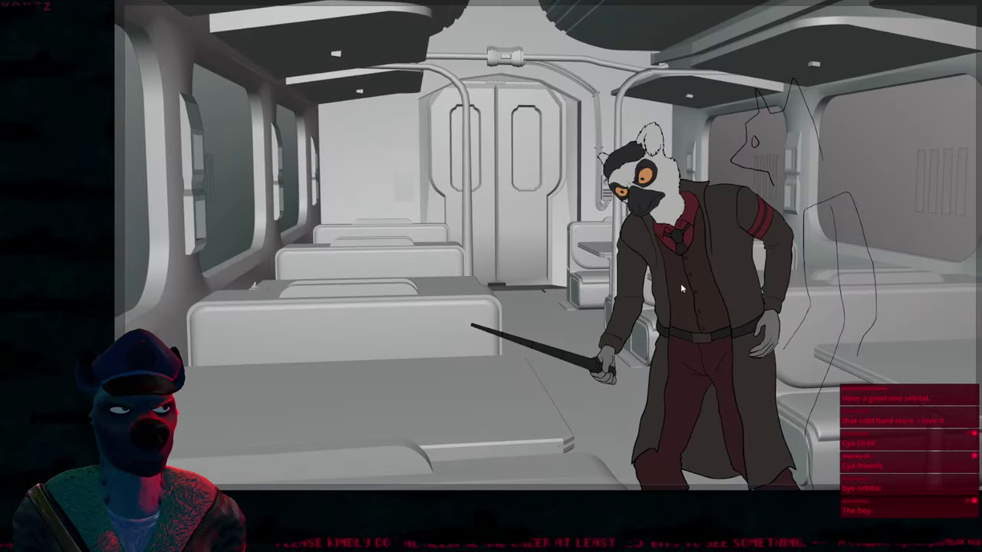
key(shift+alt+z)
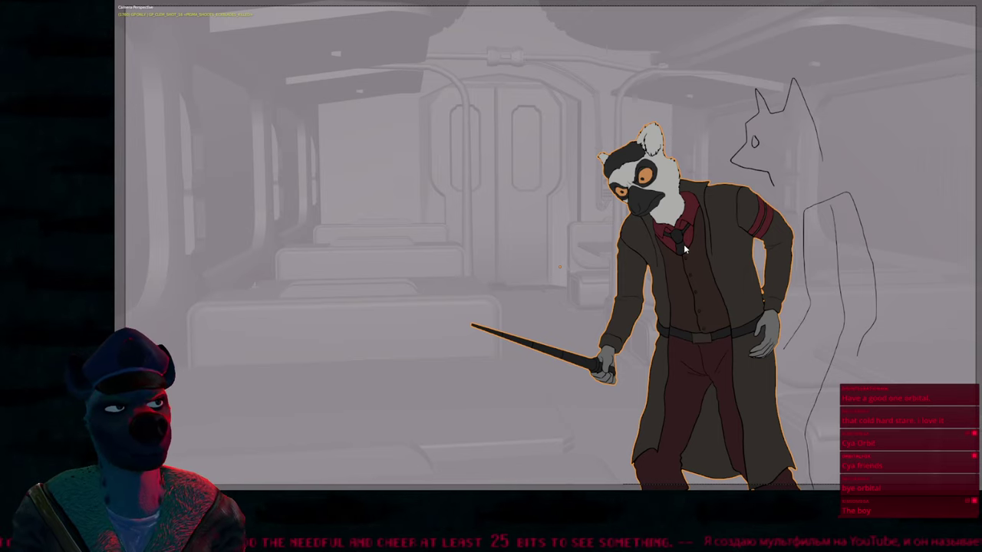
Nudge the lemur camera view up-left and restore the full workspace around the viewport
shift+middle_drag(715, 422, 680, 377)
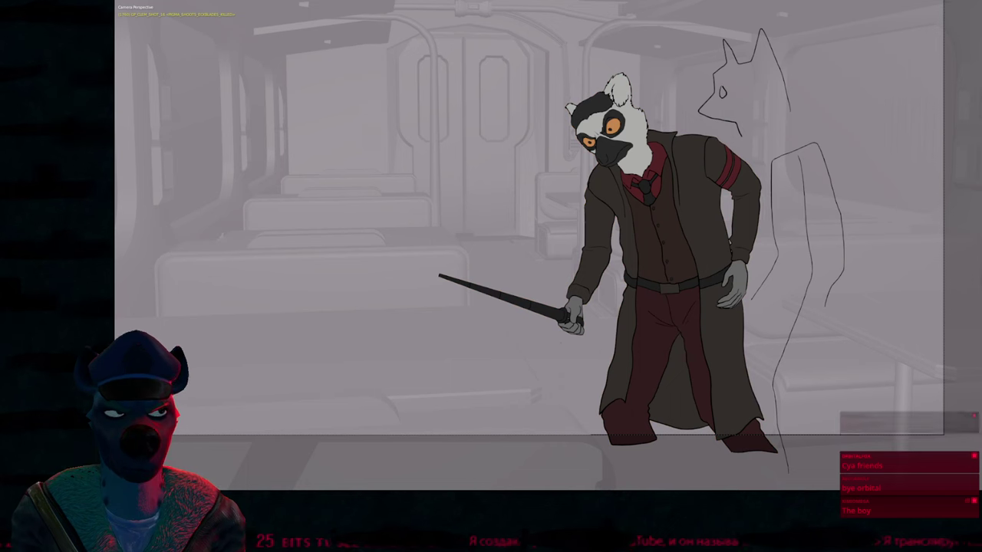
key(ctrl+alt+space)
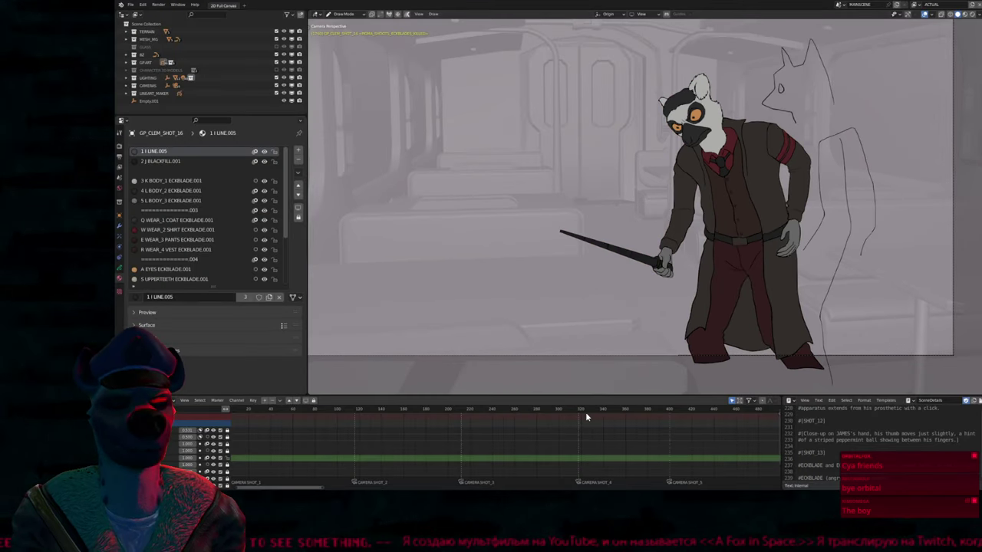
Frame the timeline around the current frame and play the lemur's animation
key(KP_Decimal)
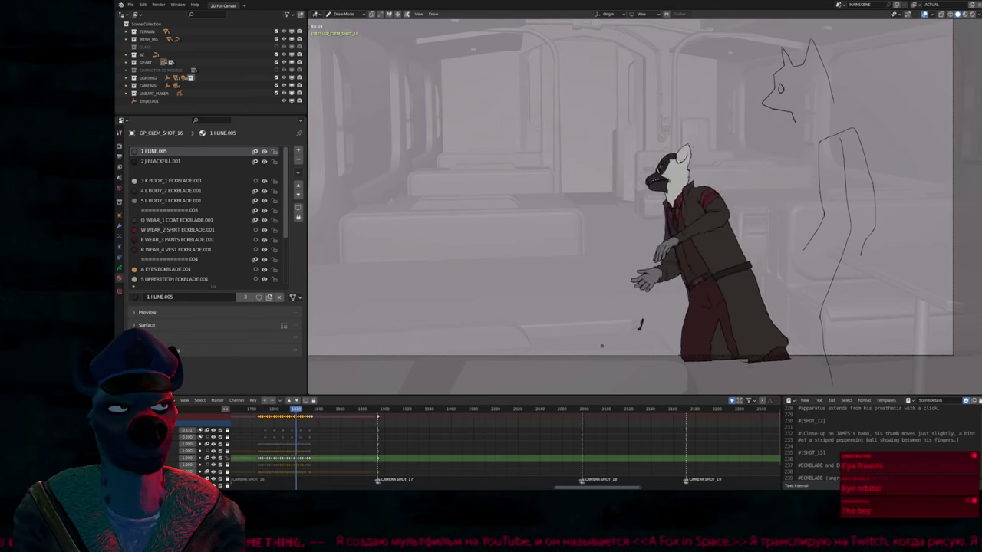
key(Escape)
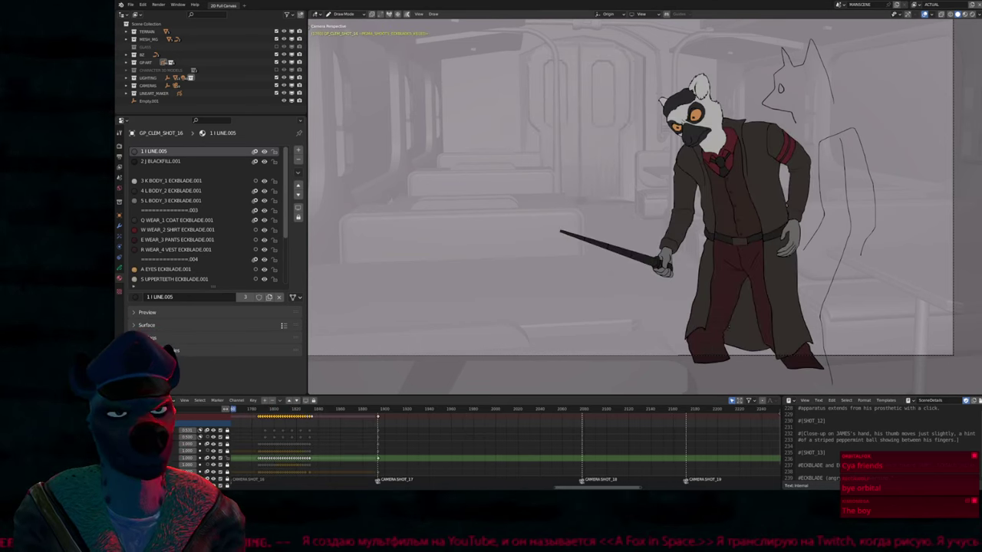
scroll(631, 206, up, 5)
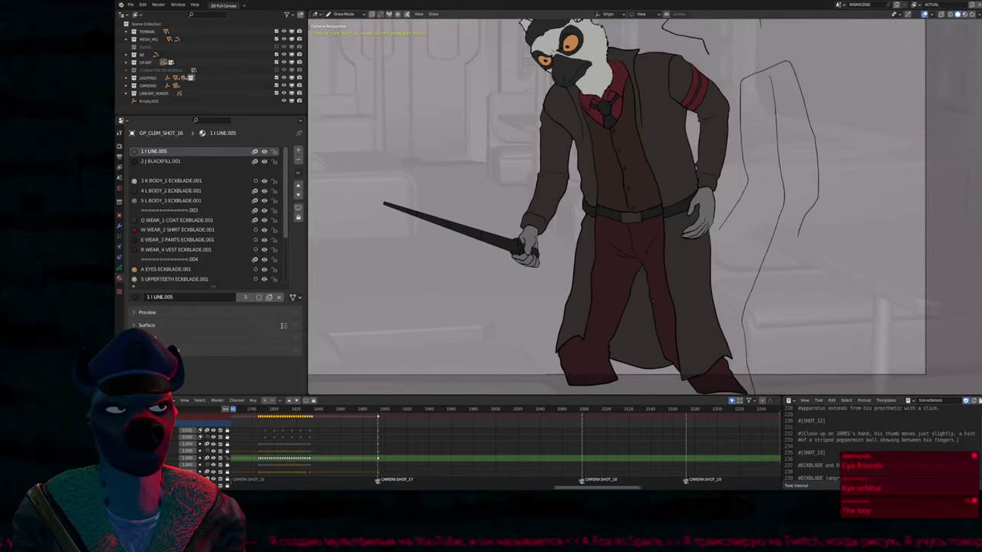
ctrl+scroll(495, 446, up, 5)
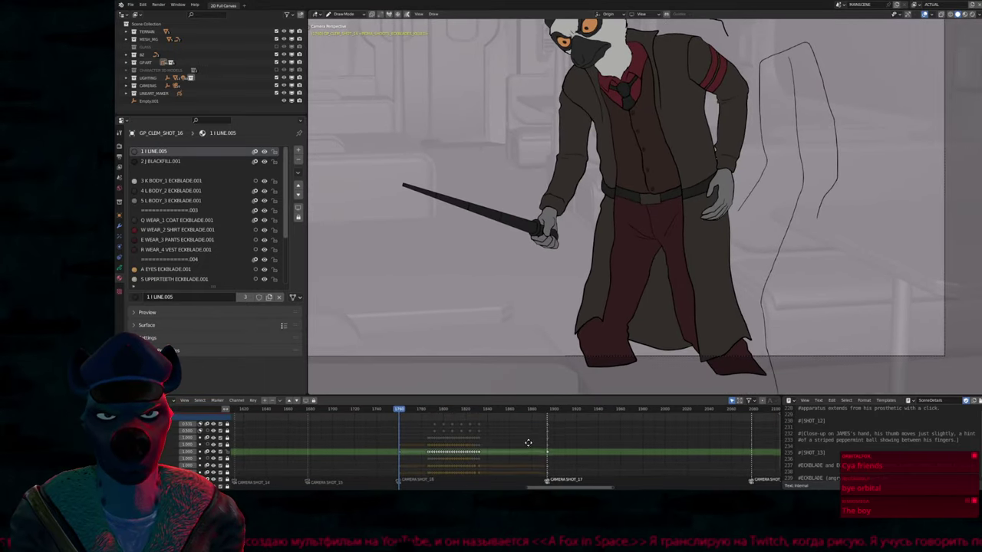
scroll(495, 446, down, 3)
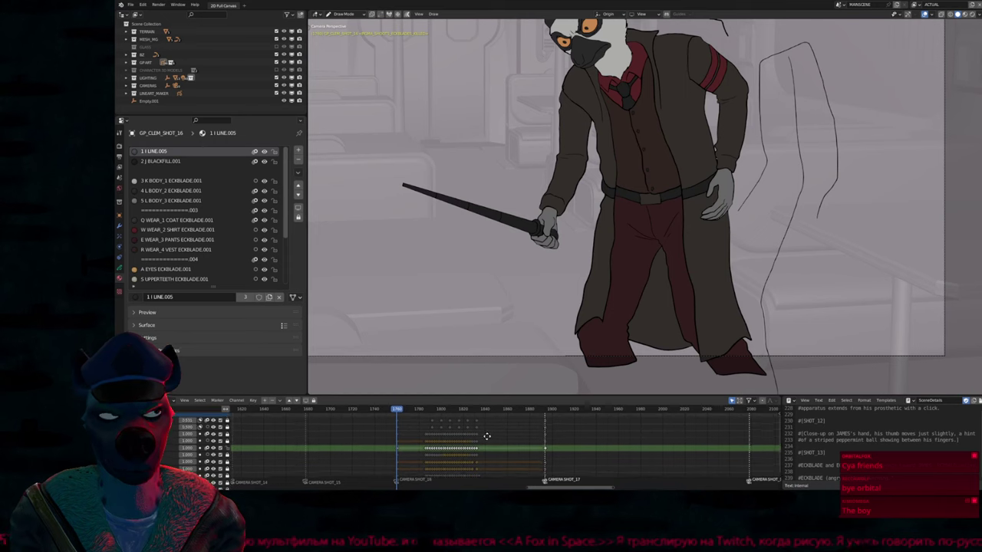
key(space)
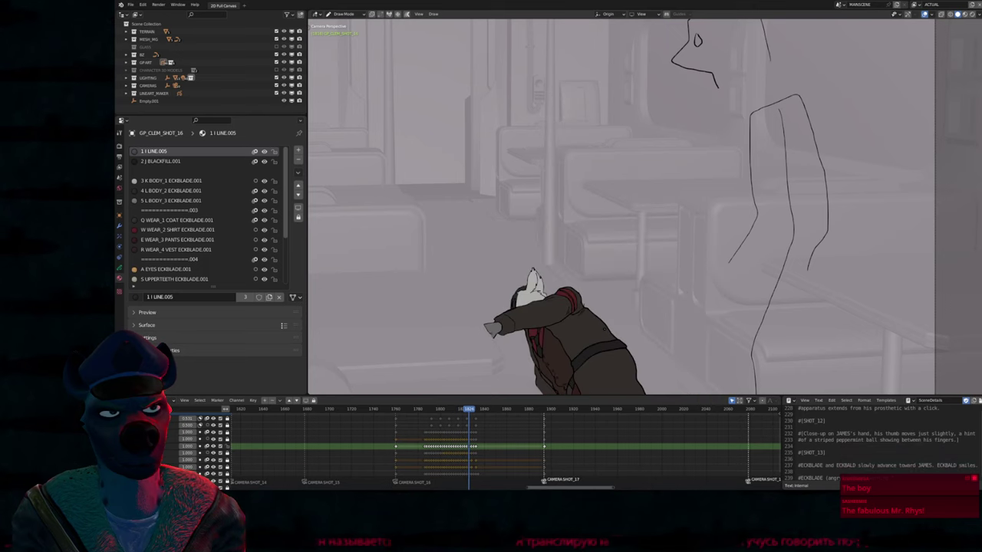
Step through the lemur's poses from frame 1800 to about frame 1836
key(Left)
key(Left)
key(Left)
key(Left)
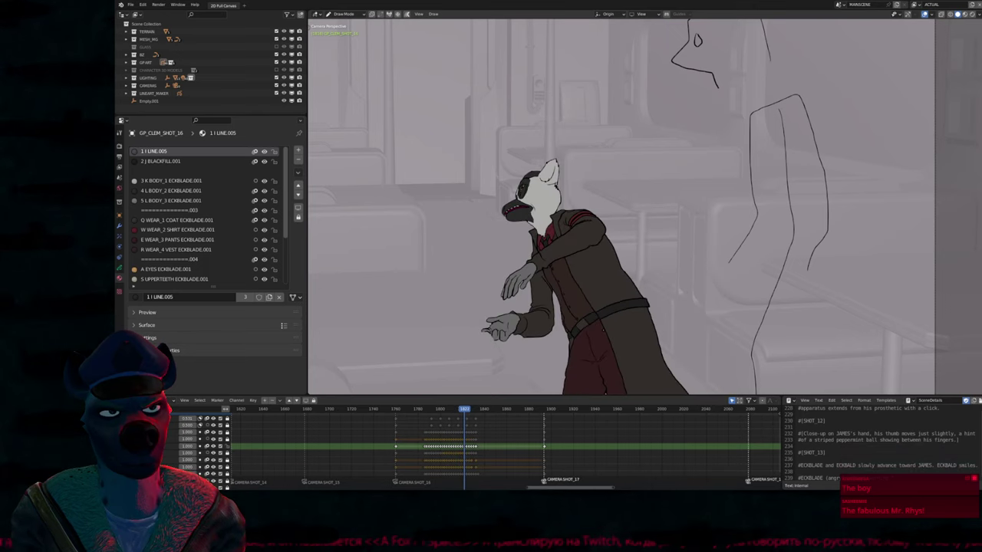
key(Right)
key(Right)
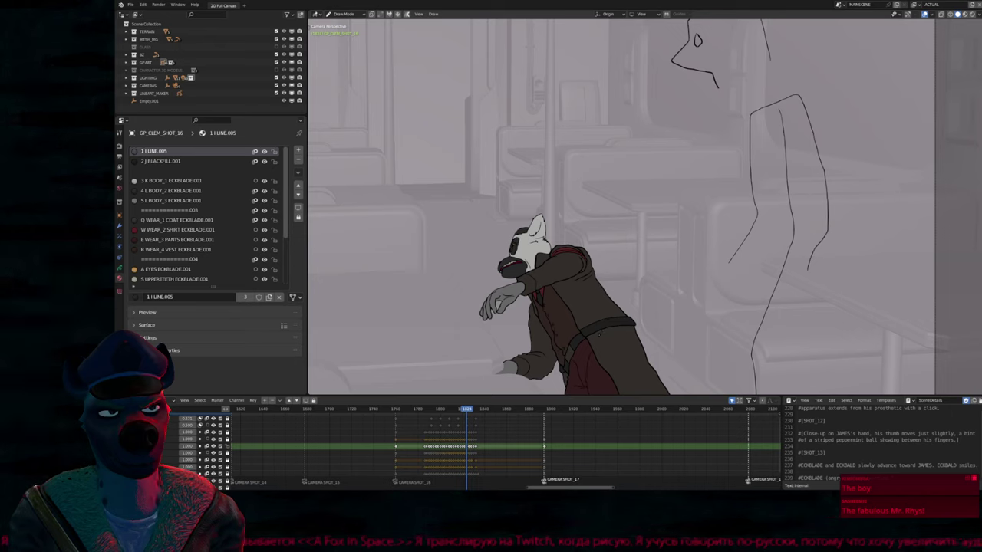
key(Right)
key(Right)
key(Left)
key(Left)
key(Left)
key(Left)
key(Left)
key(Left)
key(Left)
key(Left)
key(Left)
key(Left)
key(Left)
key(Left)
key(Left)
key(Left)
key(Left)
key(Left)
key(Left)
key(Left)
key(Left)
key(Left)
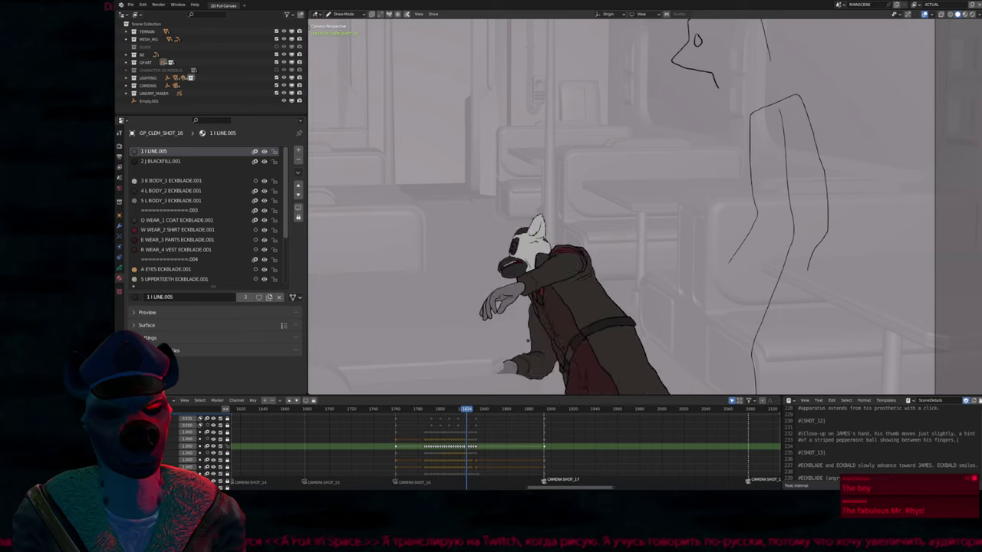
key(Left)
key(Left)
key(Left)
key(Left)
key(Left)
key(Left)
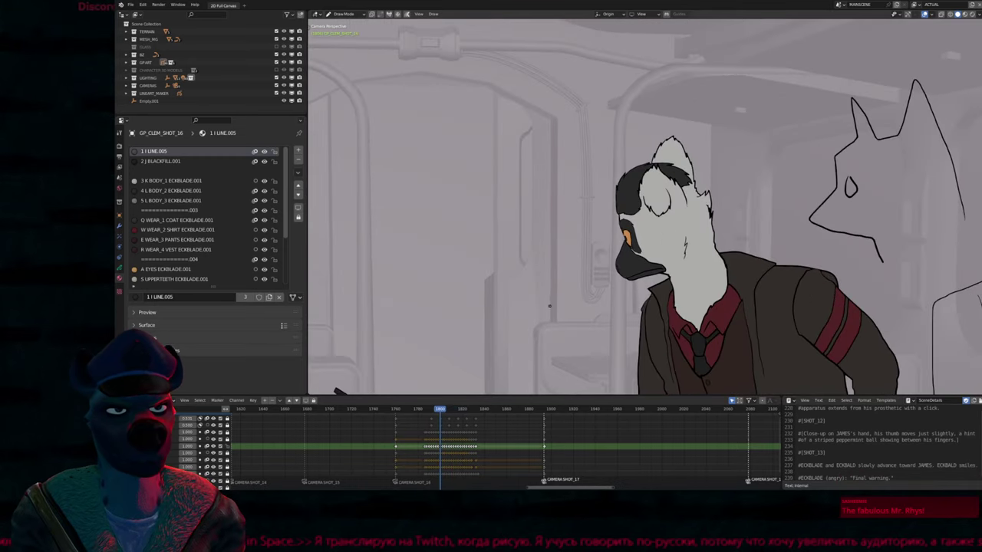
key(Right)
key(Right)
key(Right)
key(Right)
key(Right)
key(Right)
key(Right)
key(Right)
key(Right)
key(Right)
key(Right)
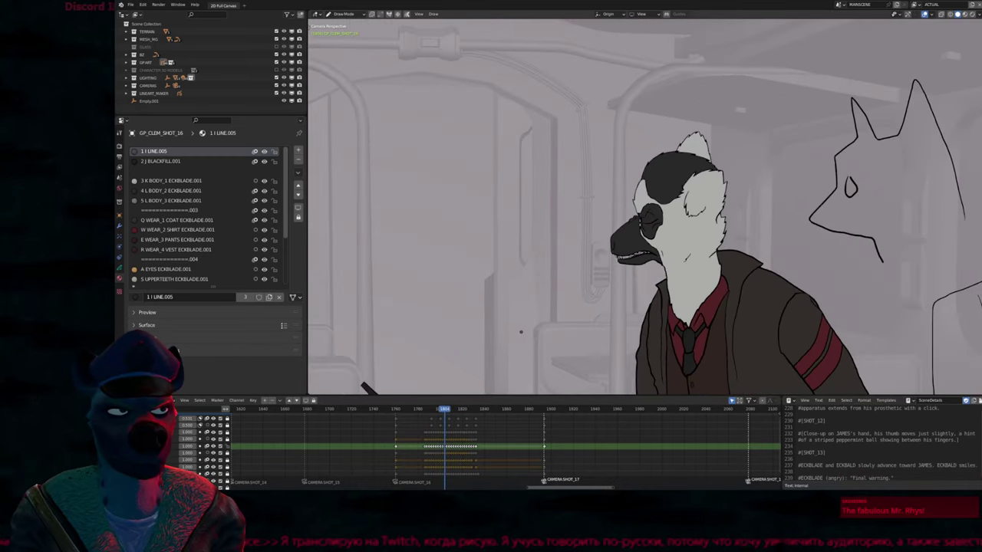
key(Right)
key(Right)
key(Right)
key(Right)
key(Right)
key(Right)
key(Right)
key(Right)
key(Right)
key(Right)
key(Right)
key(Right)
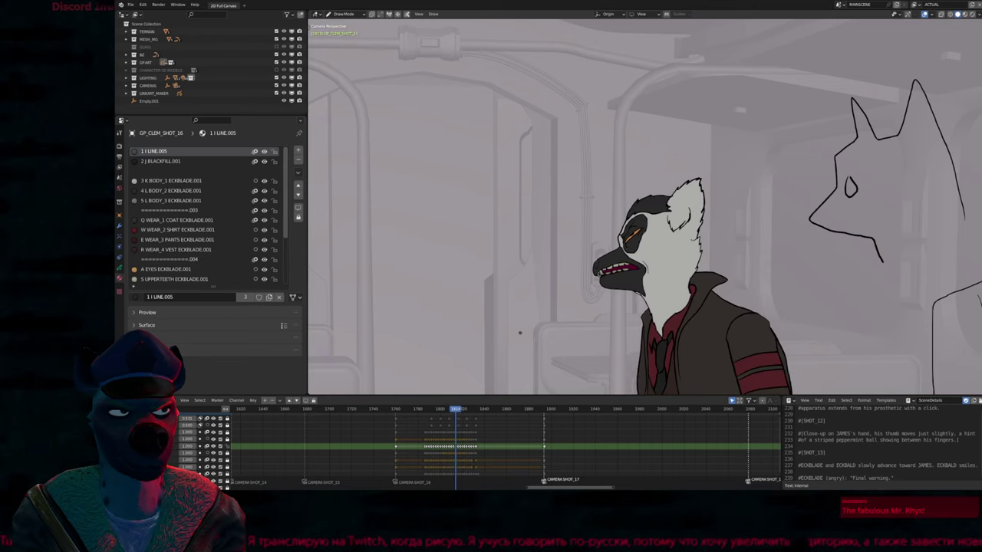
key(Right)
key(Right)
key(Right)
key(Right)
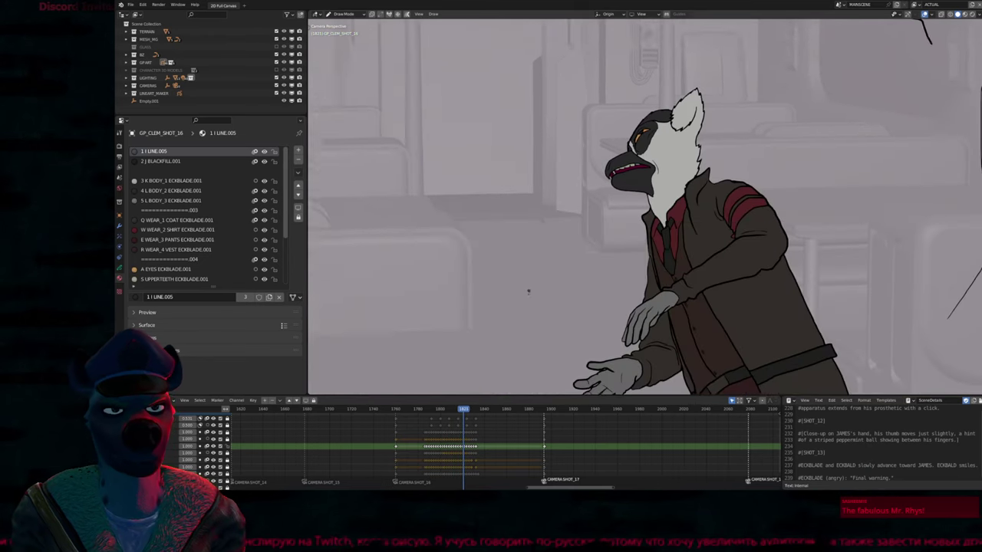
key(Right)
key(Right)
key(Right)
key(Right)
key(Right)
key(Right)
key(Right)
key(Right)
key(Right)
key(Right)
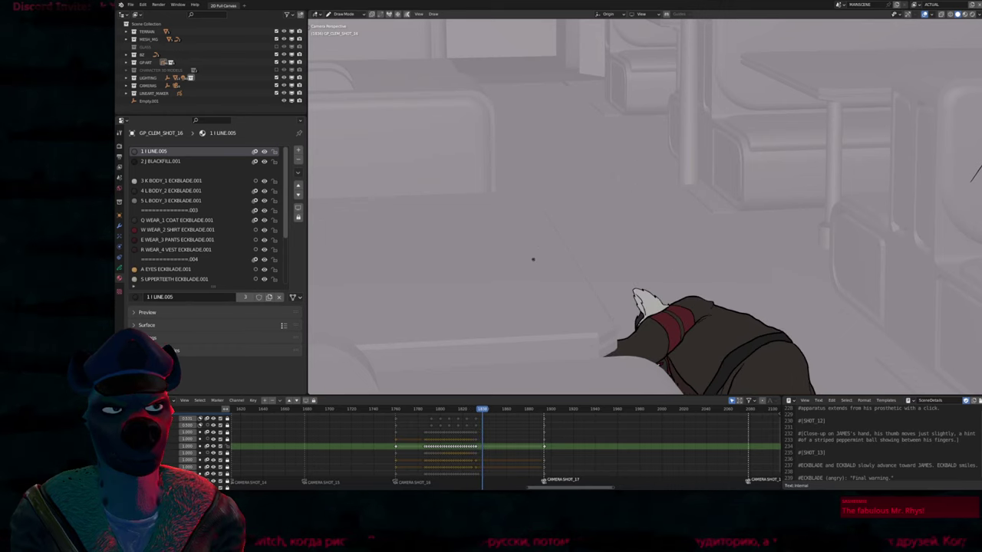
Leave drawing for Object Mode and pan the view up and right over the lemur
scroll(439, 418, down, 3)
ctrl+scroll(439, 418, down, 2)
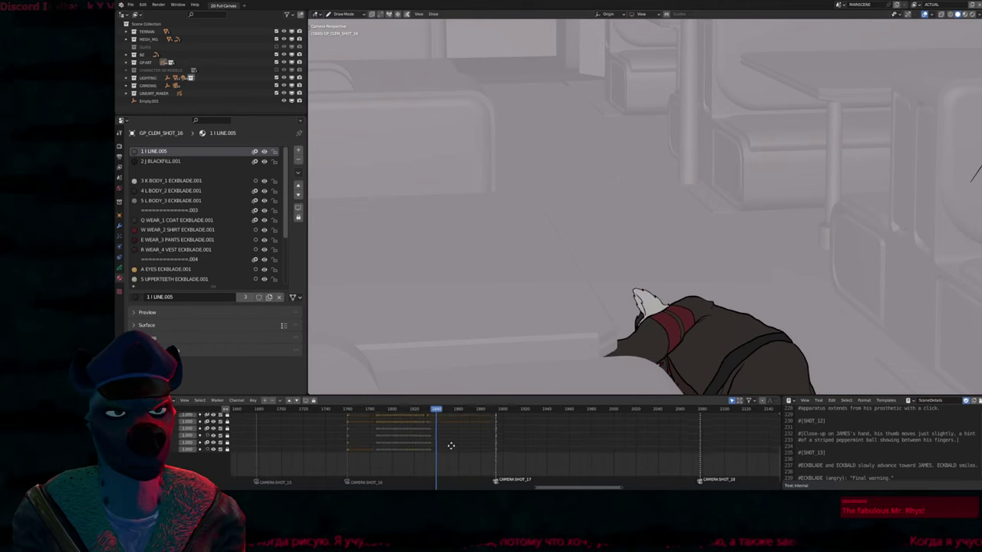
scroll(629, 305, up, 3)
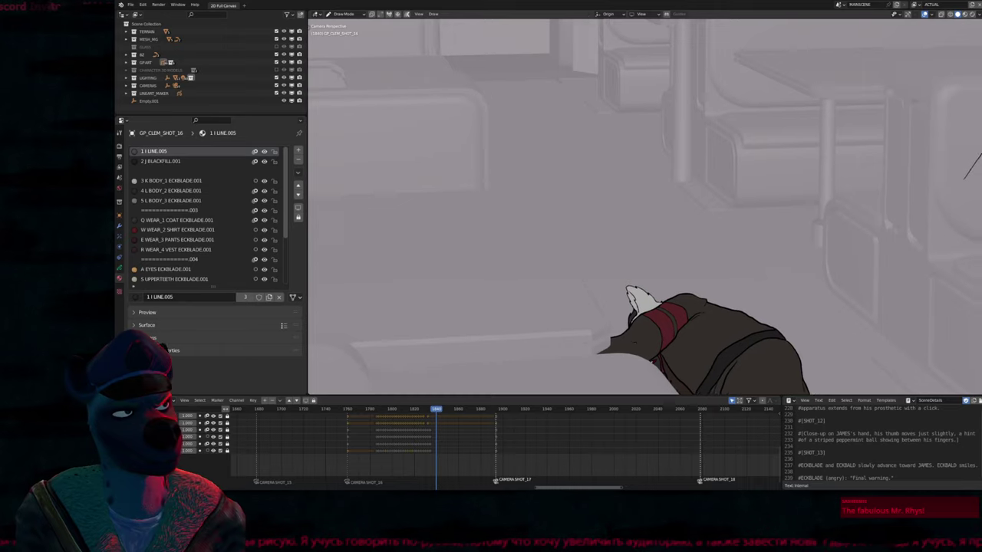
key(ctrl+Tab)
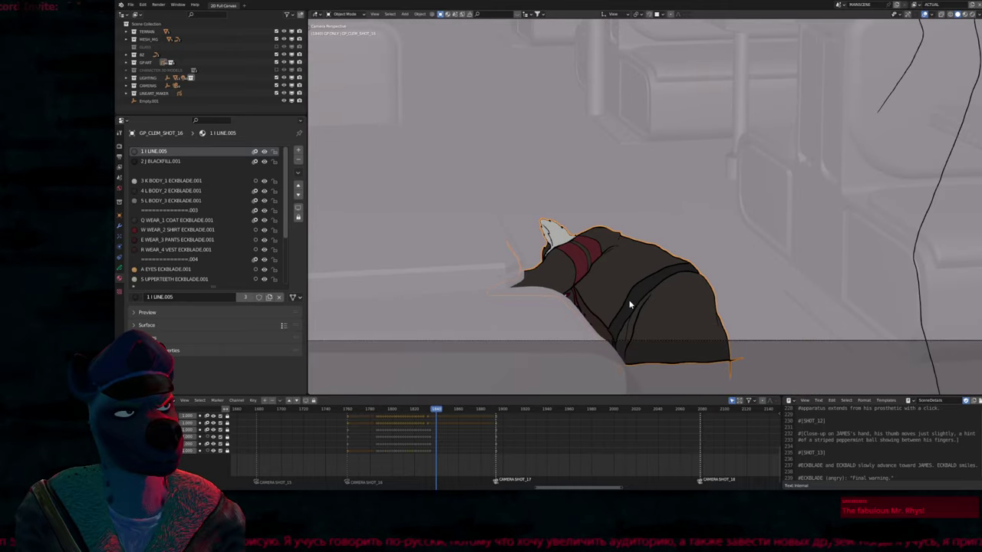
shift+middle_drag(629, 305, 658, 280)
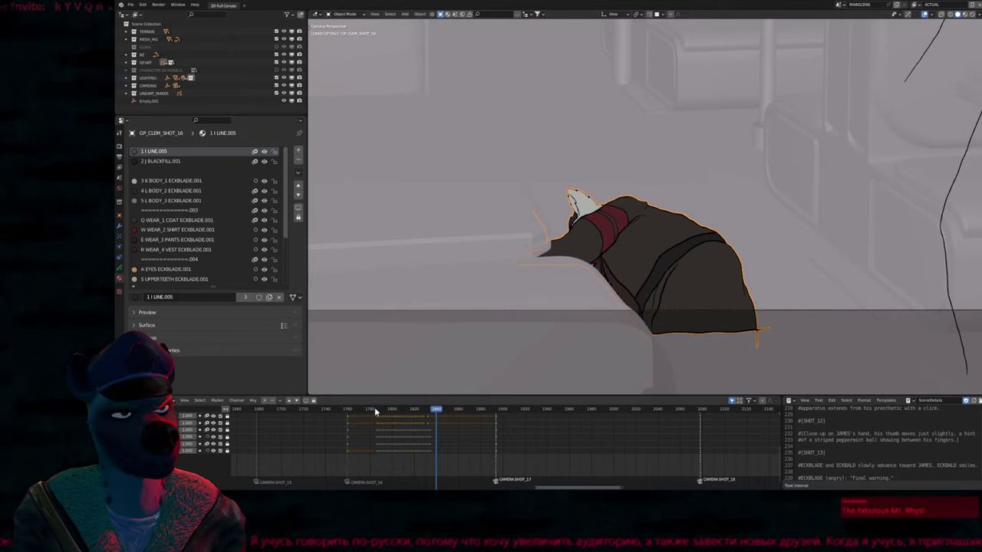
Go back to frame 1768, frame the lemur's coat hem and legs, and enter Draw Mode
drag(375, 412, 373, 411)
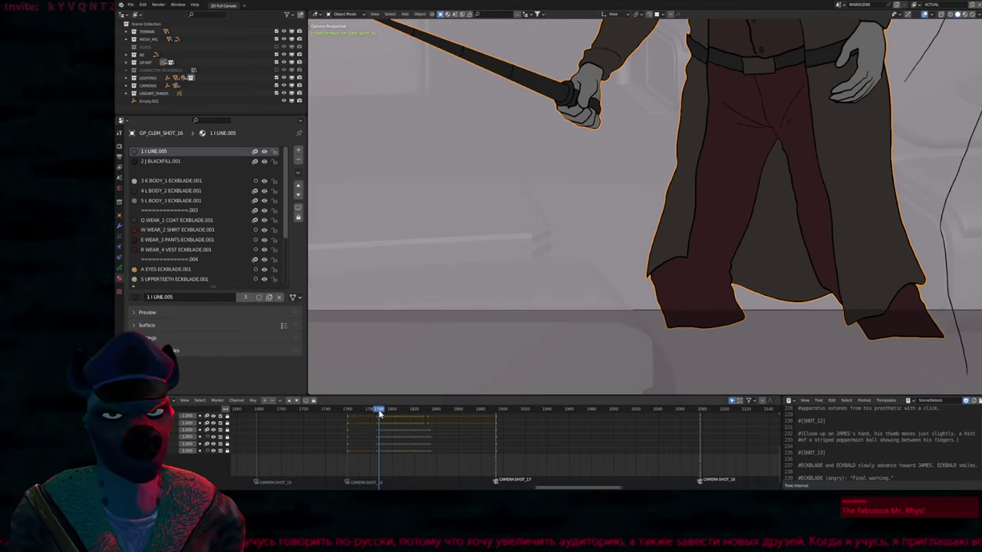
scroll(359, 449, up, 3)
middle_drag(369, 434, 366, 440)
shift+middle_drag(773, 282, 654, 311)
shift+scroll(596, 303, up, 6)
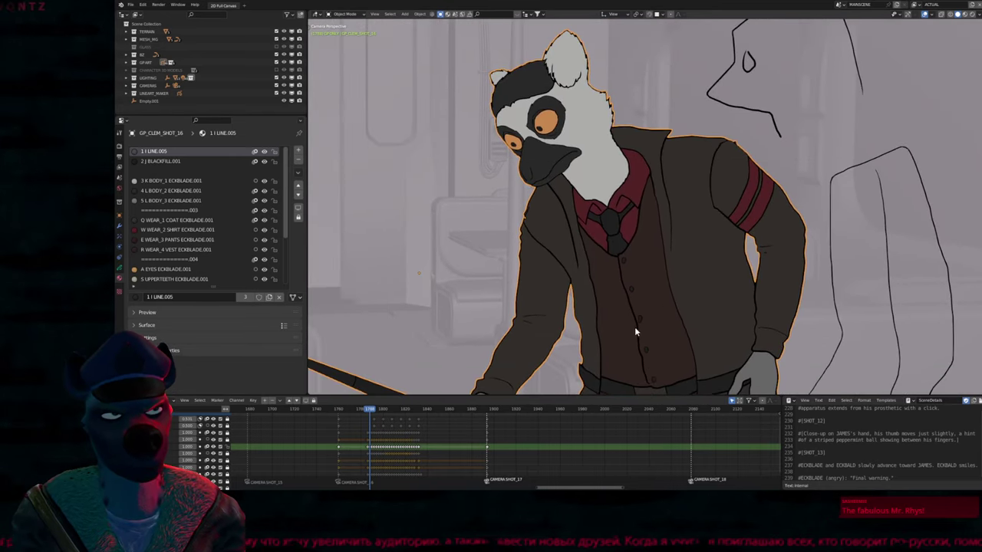
shift+scroll(638, 322, down, 1)
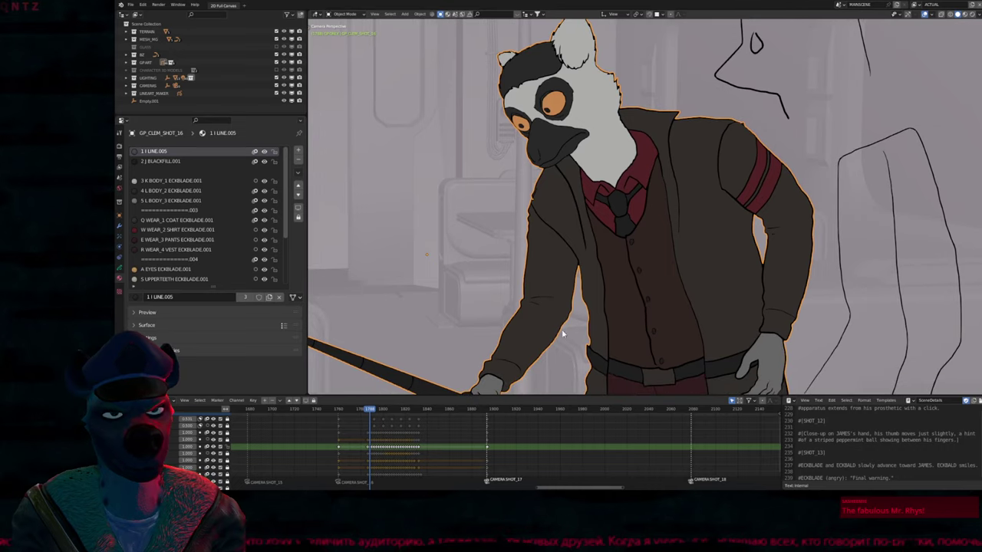
shift+scroll(536, 298, down, 3)
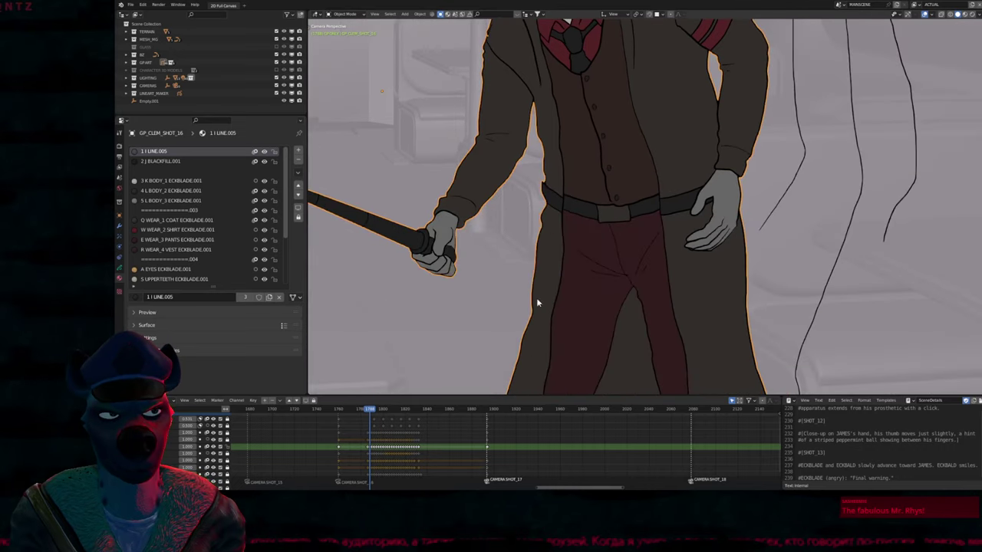
shift+scroll(536, 298, down, 5)
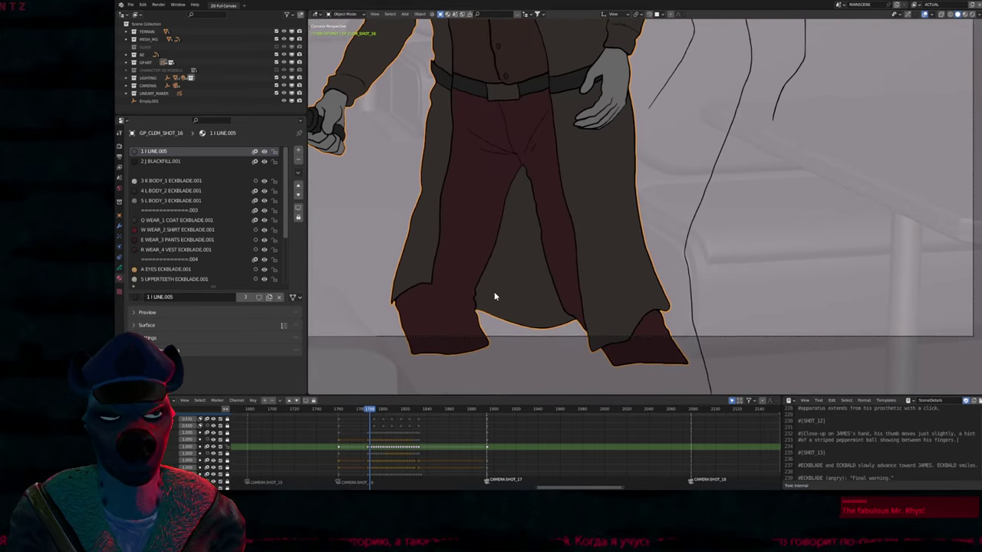
key(ctrl+Tab)
click(506, 455)
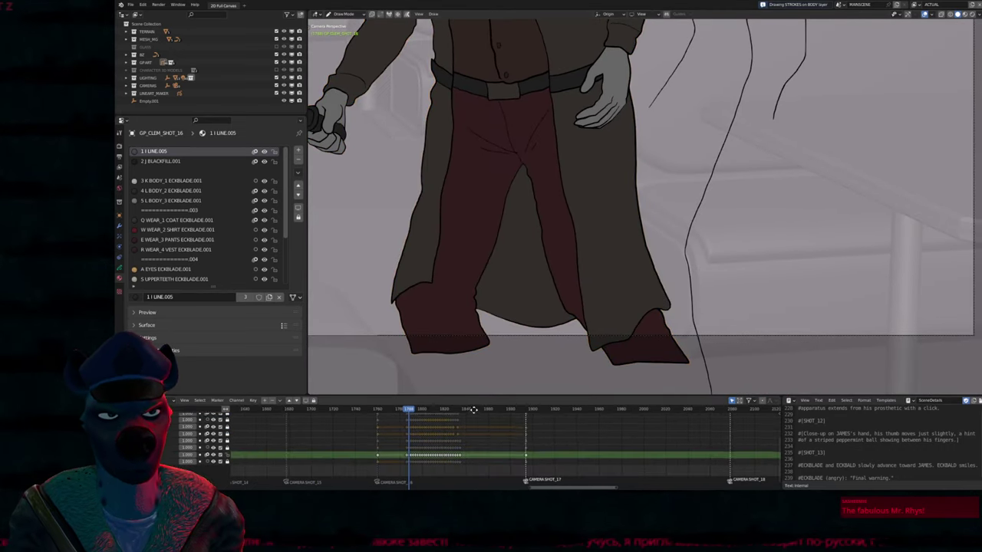
key(Down)
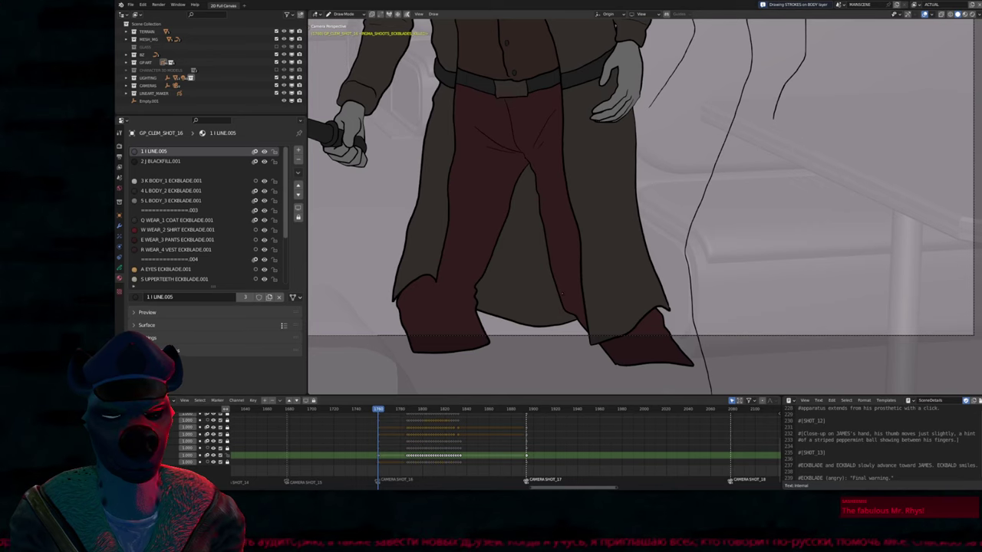
scroll(547, 235, up, 5)
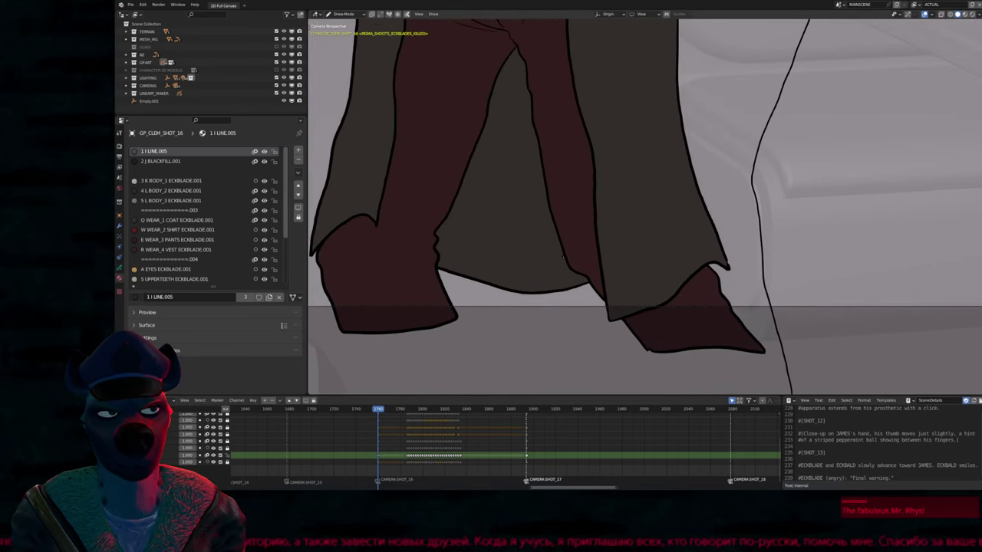
drag(378, 411, 450, 421)
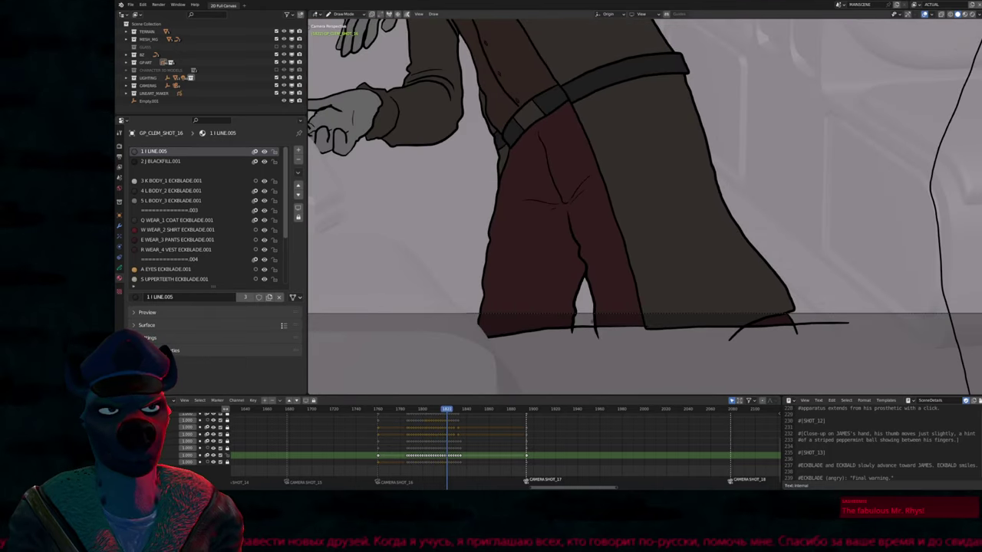
key(q)
key(Left)
key(Left)
key(Left)
key(Left)
key(Left)
key(Left)
key(Left)
key(Left)
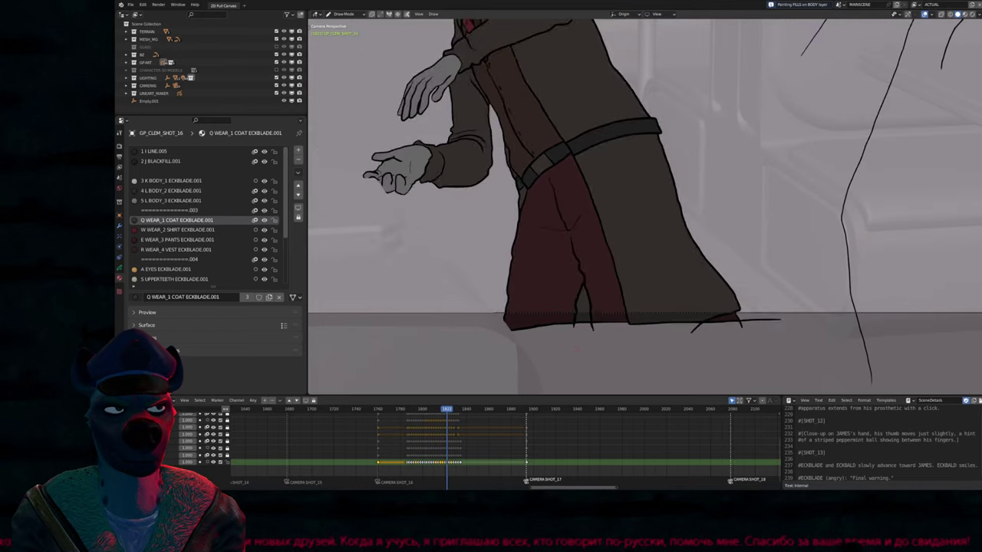
key(Left)
key(Left)
key(Left)
key(Left)
key(Left)
key(Left)
key(Left)
key(Left)
key(Left)
key(Left)
key(Left)
key(Left)
key(Left)
key(Left)
key(Left)
key(Left)
key(Left)
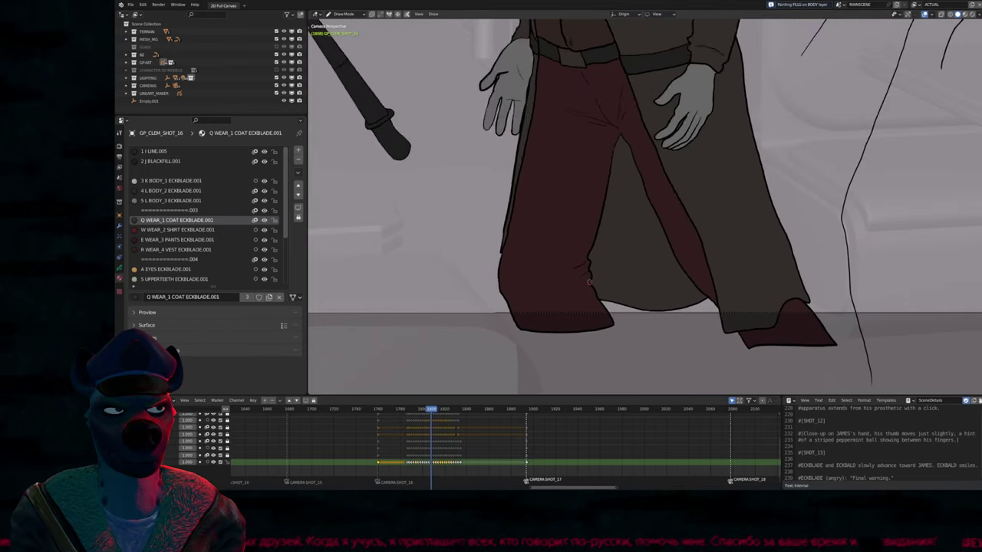
key(Right)
key(Right)
key(Right)
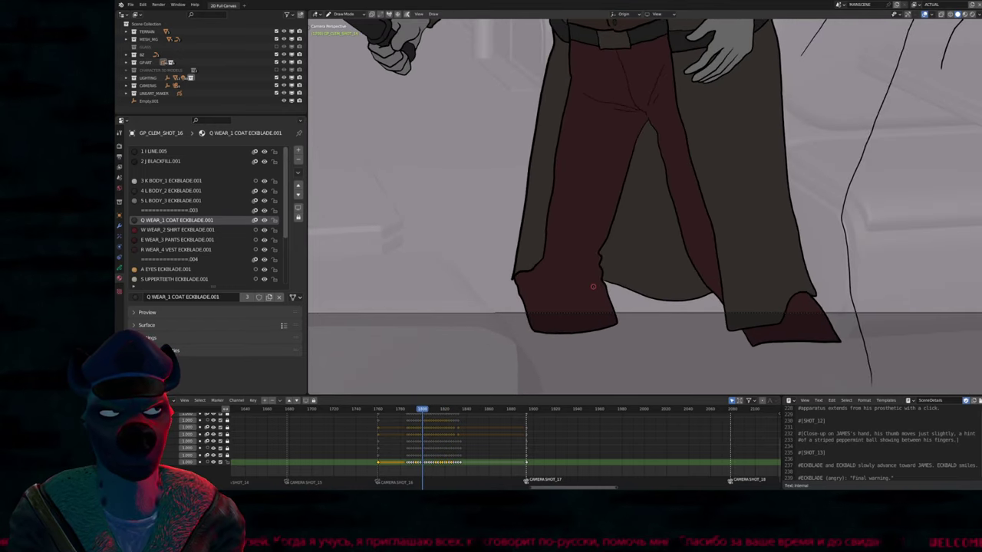
key(Left)
key(Left)
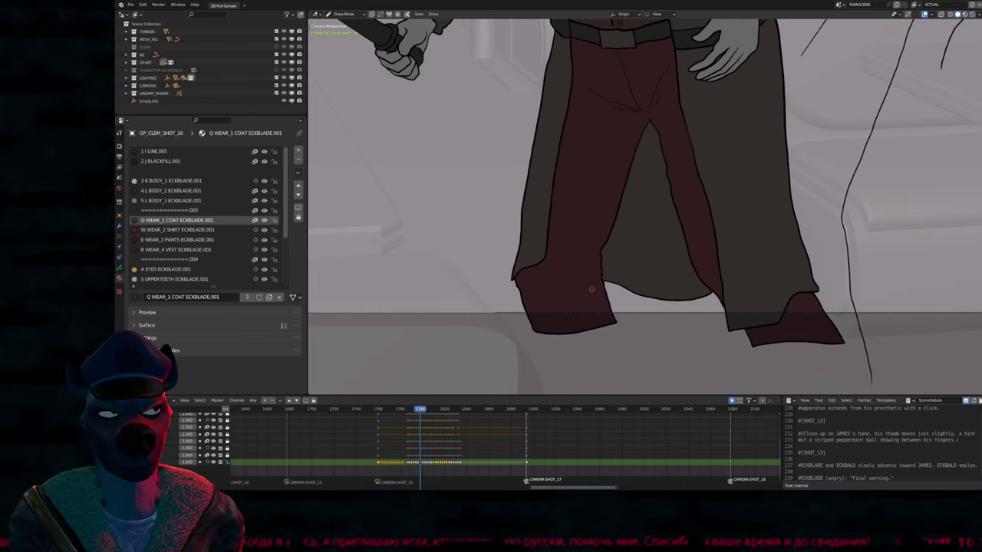
key(Left)
key(Left)
key(Left)
key(Left)
key(Left)
key(Left)
key(Left)
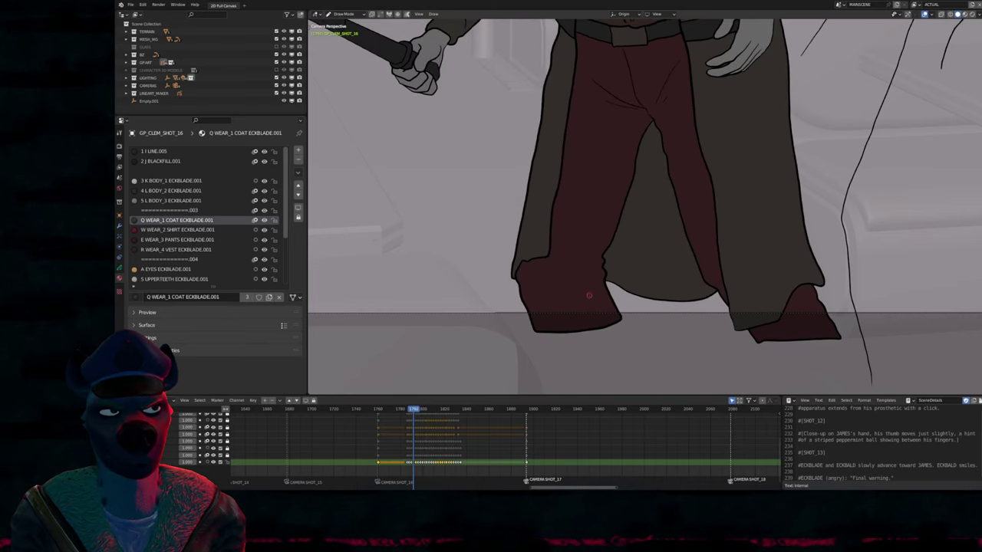
key(Left)
key(Left)
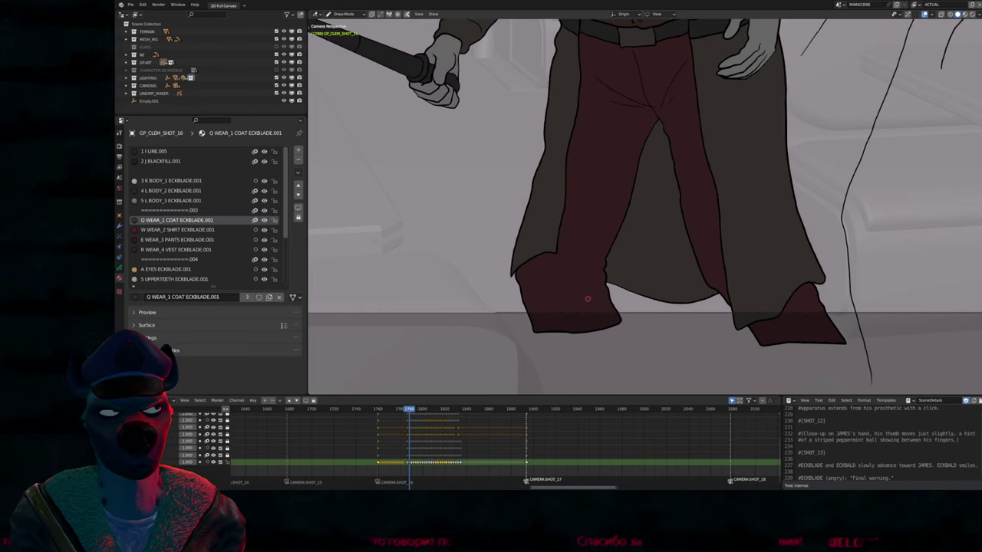
key(Right)
key(Right)
key(Right)
key(Right)
key(Right)
key(Right)
key(Right)
key(Right)
key(Right)
key(Right)
key(Right)
key(Right)
key(Right)
key(Right)
key(Right)
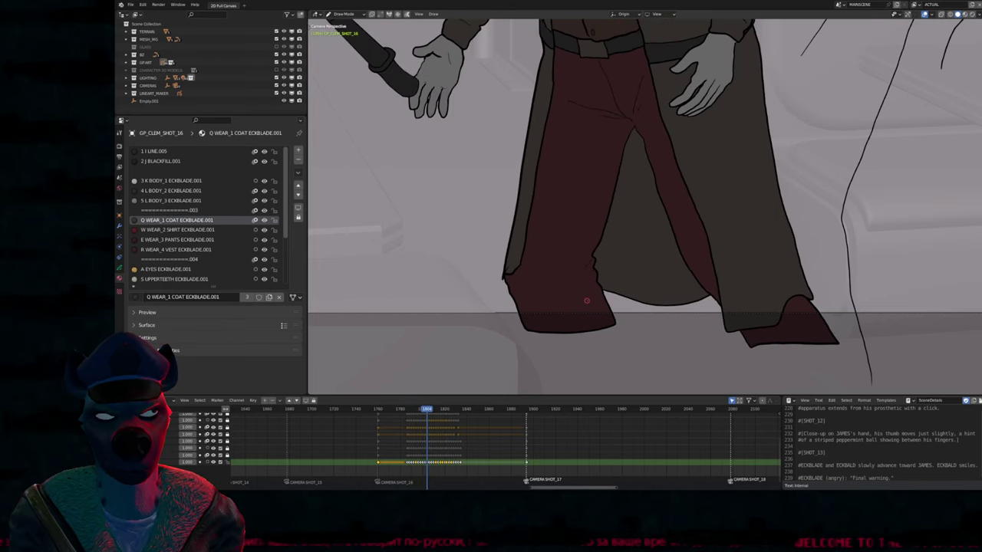
key(Right)
key(Right)
key(Right)
key(Right)
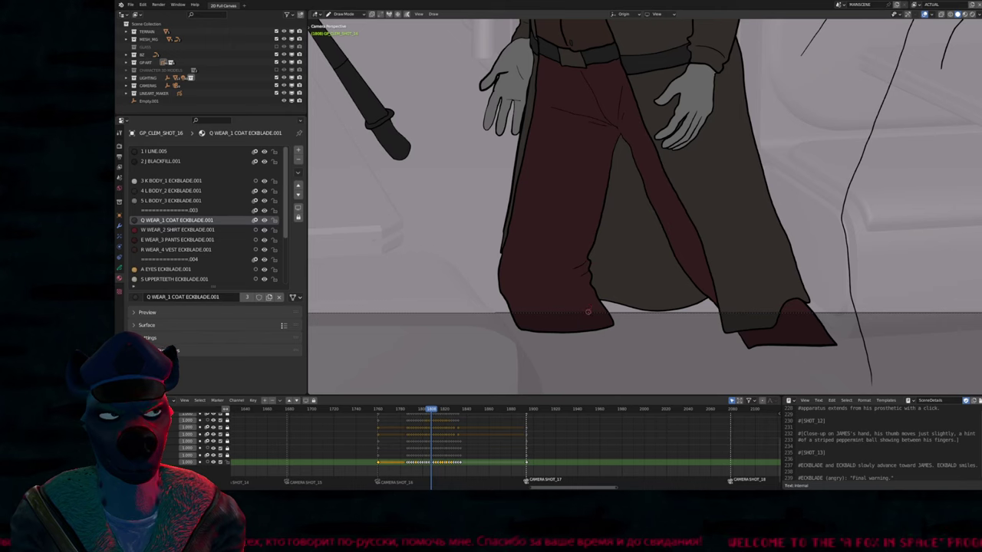
key(Left)
key(Left)
key(Left)
key(Left)
key(Left)
key(Left)
key(Left)
key(Left)
key(Left)
key(Left)
key(Left)
key(Left)
key(Left)
key(Left)
key(Left)
key(Left)
key(Left)
key(Left)
key(Left)
key(Left)
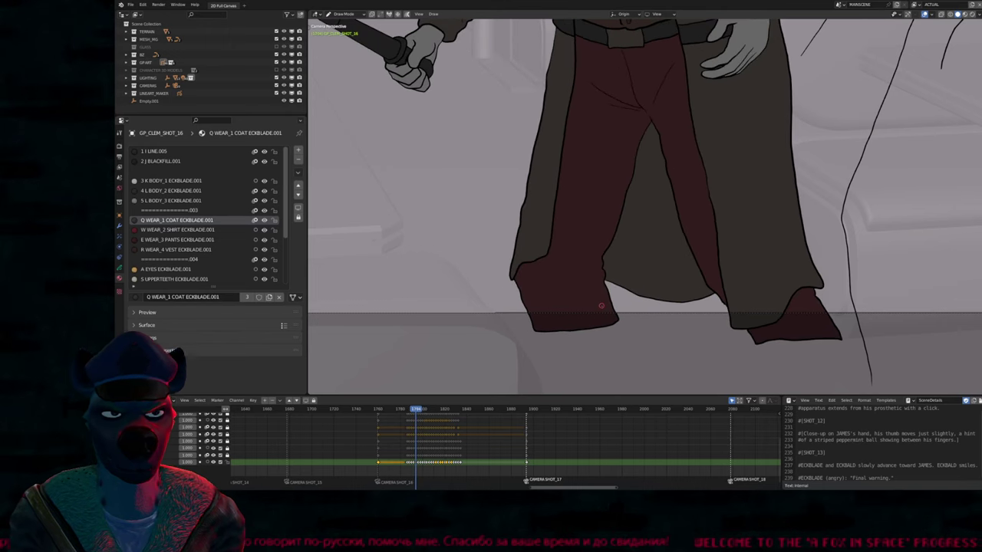
key(Home)
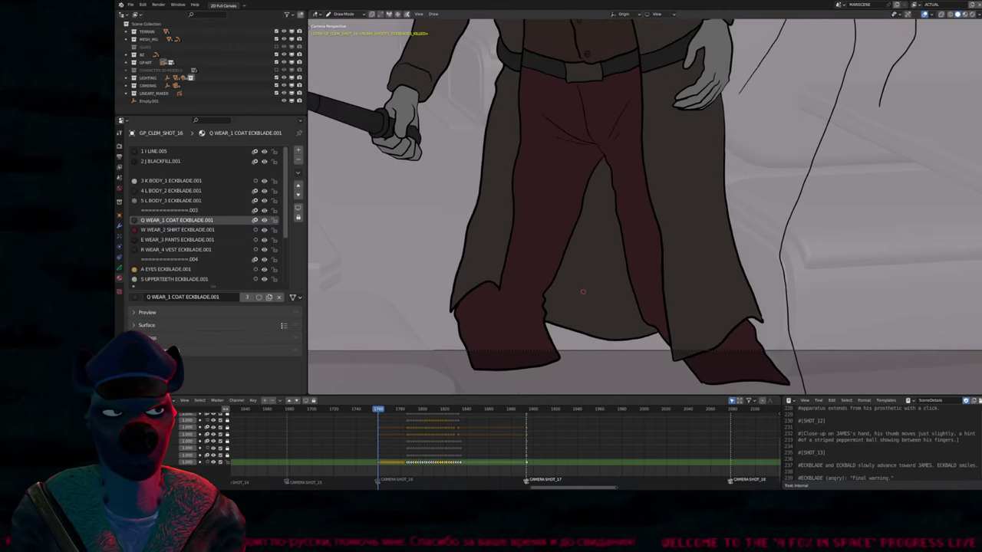
key(1)
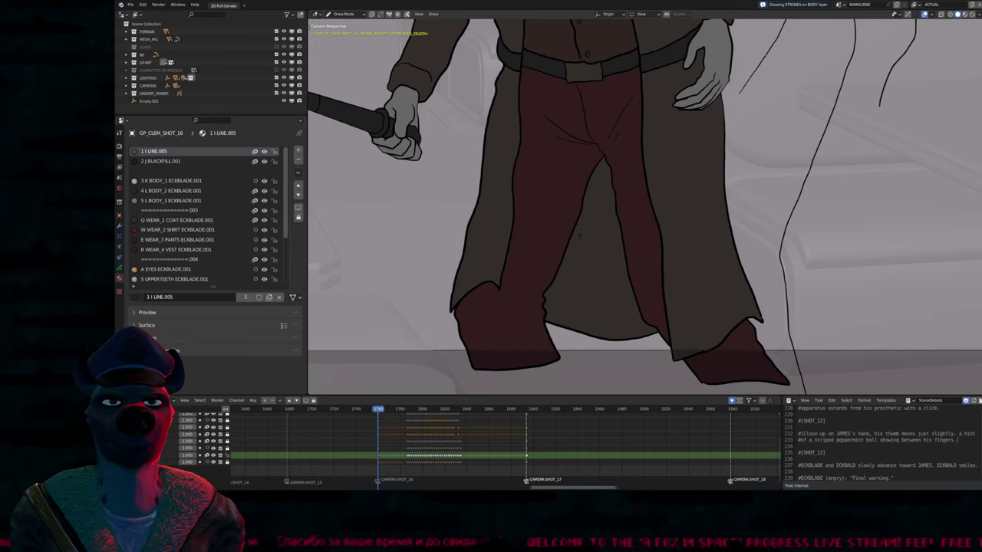
Play back the lemur shot's animation
key(space)
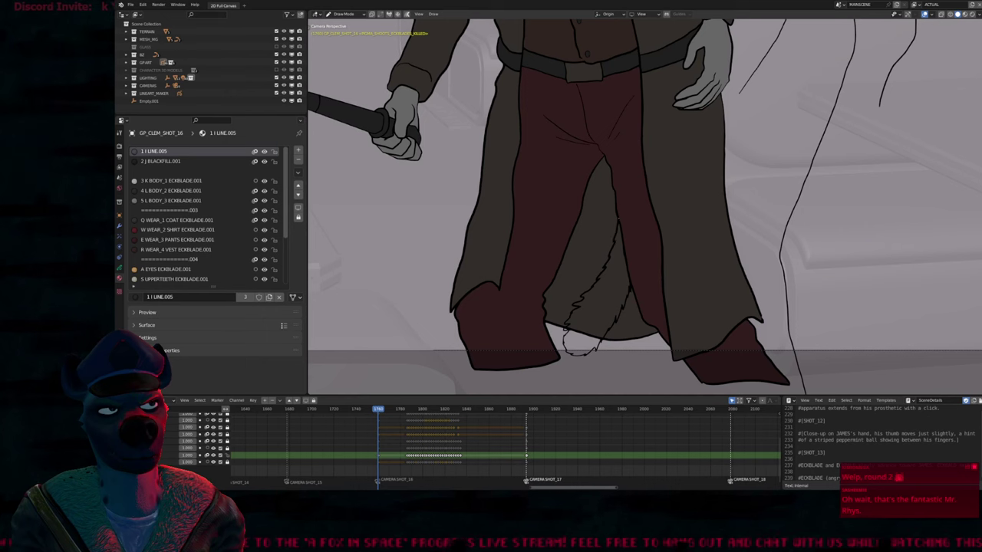
Select the tail stroke and scale it with proportional falloff
key(Tab)
click(614, 280)
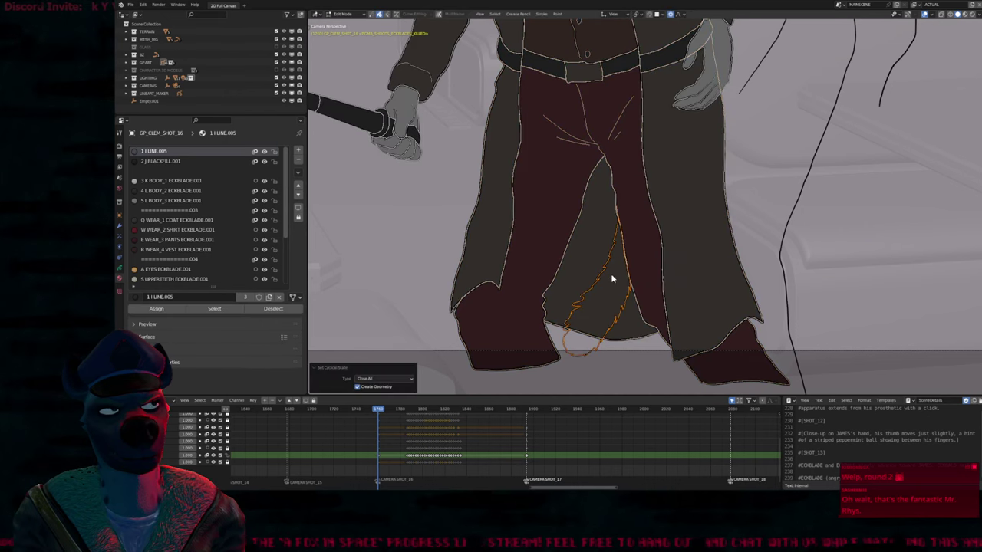
key(Tab)
key(f)
click(592, 342)
key(Tab)
key(s)
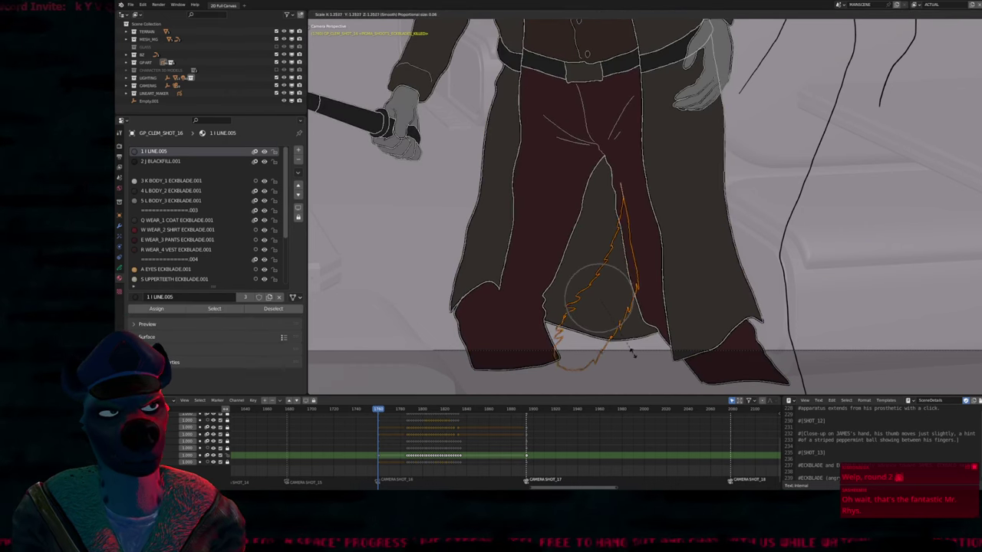
click(633, 356)
Move the tail into place with soft falloff and play the shot to review it
key(g)
click(636, 345)
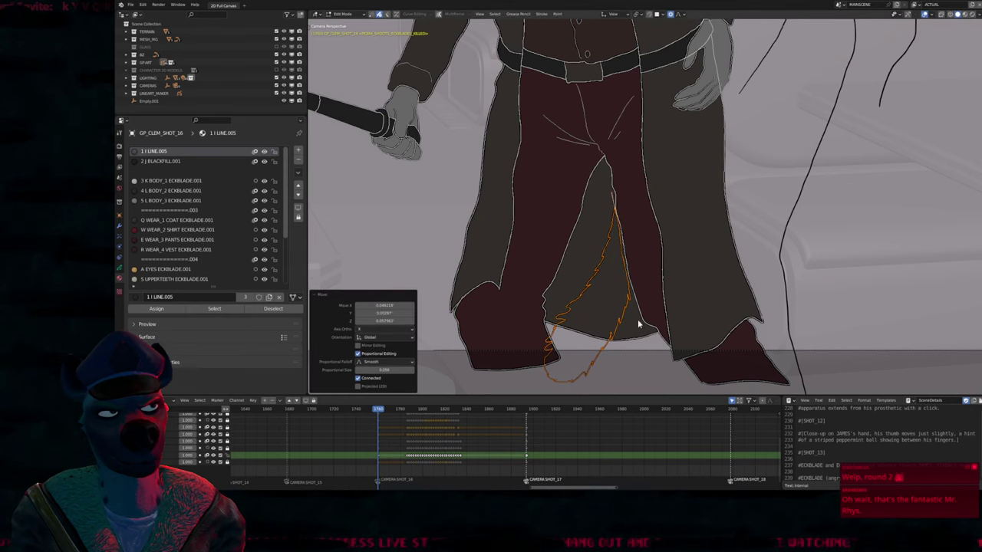
shift+middle_drag(637, 345, 656, 280)
key(g)
click(664, 300)
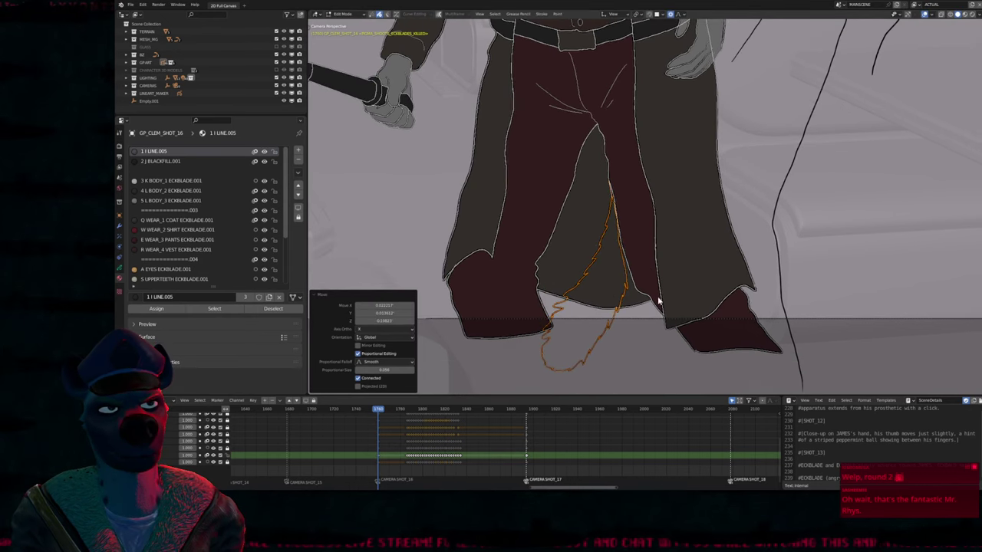
key(Tab)
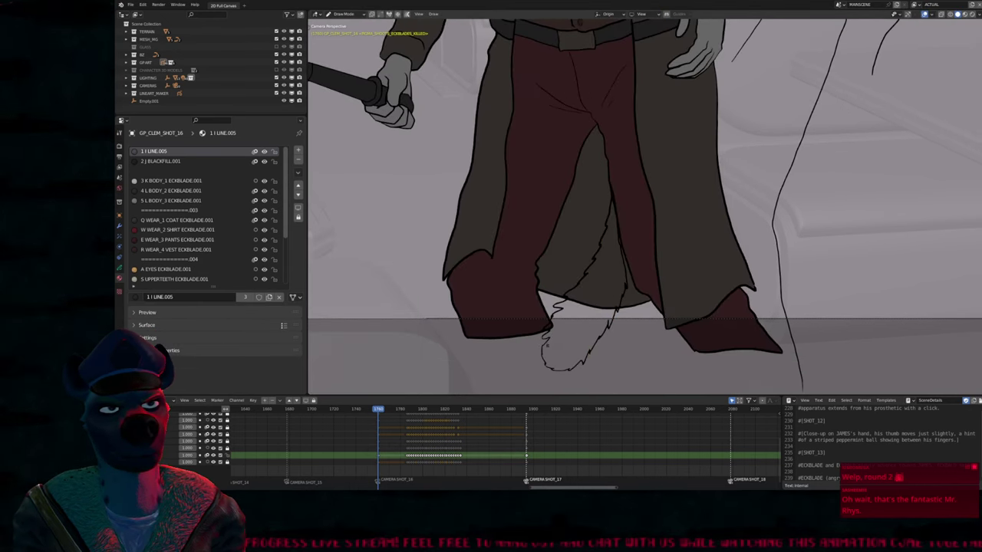
key(space)
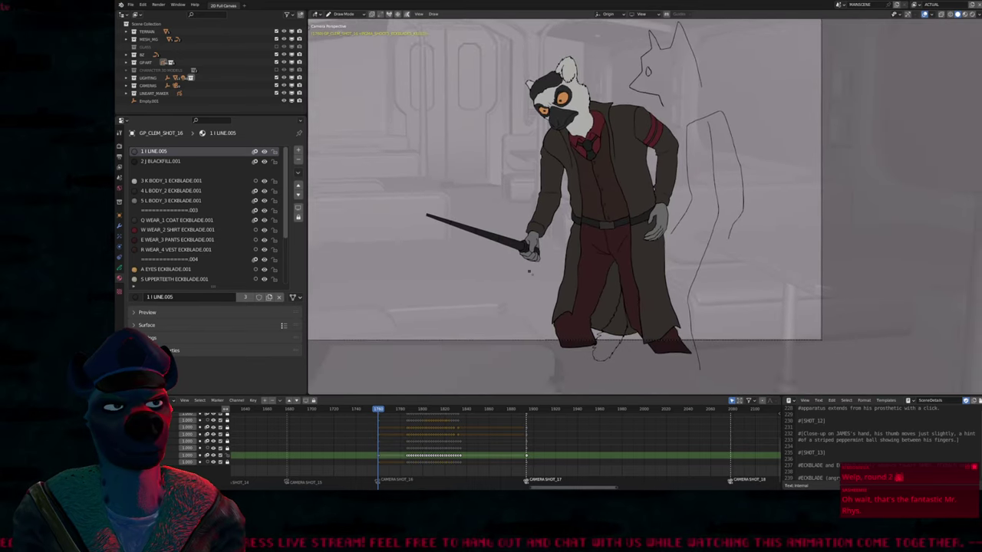
key(Escape)
Nudge the tail stroke three more times and toggle whether it is closed
key(Tab)
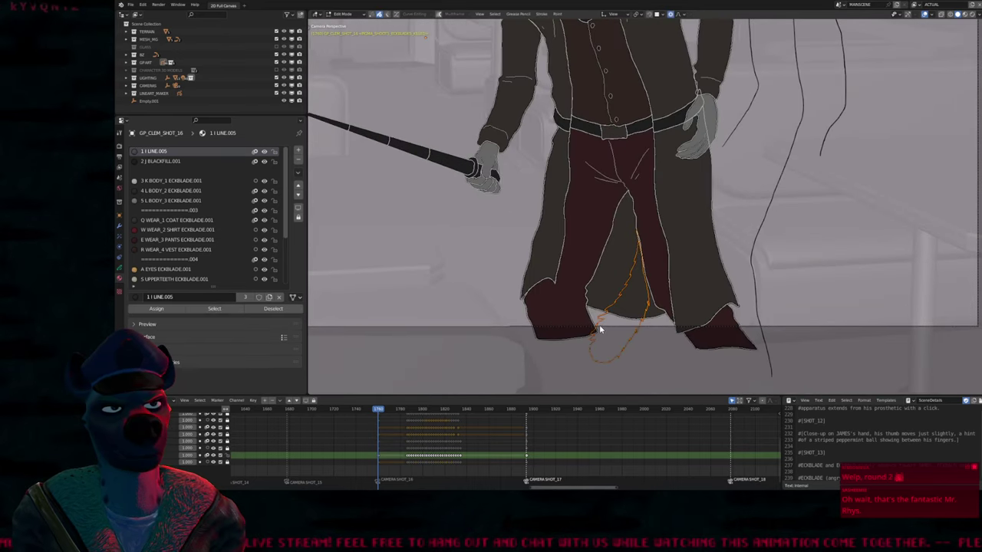
key(g)
click(609, 325)
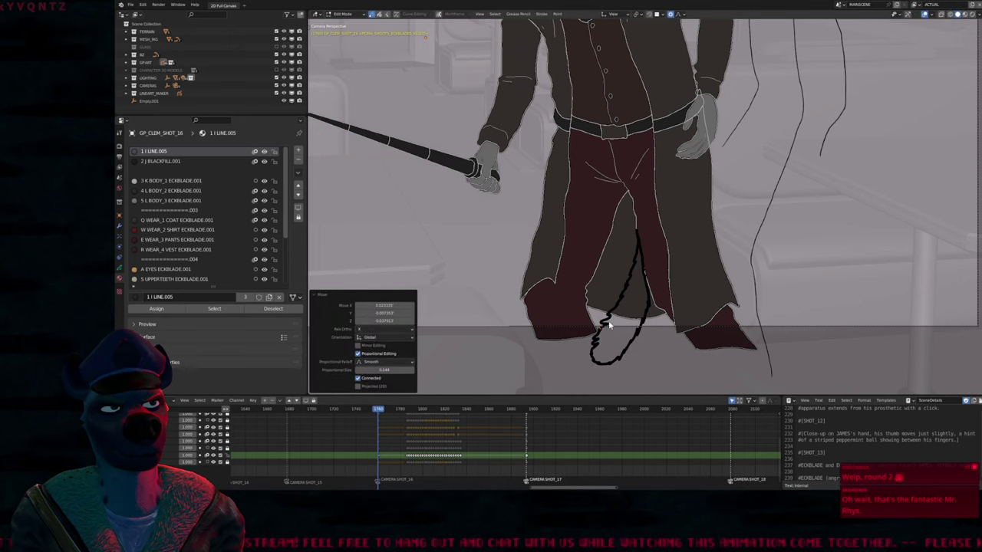
key(g)
click(644, 281)
key(g)
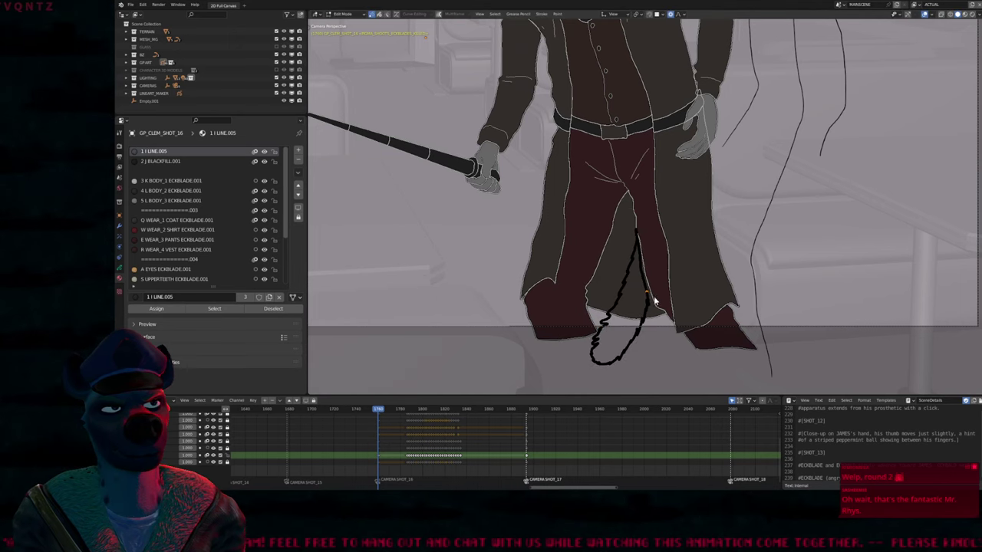
click(654, 268)
scroll(654, 269, up, 5)
key(f)
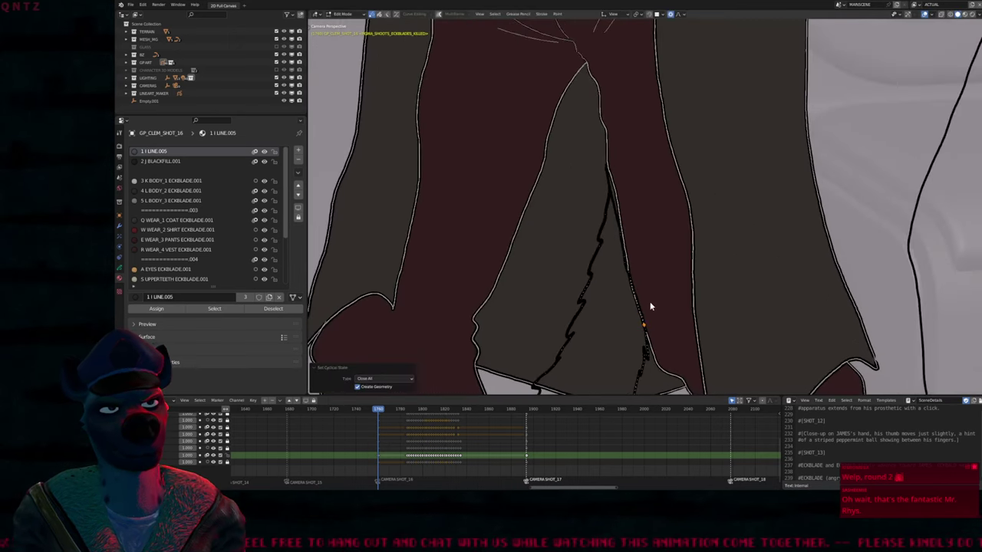
Preview the tail in Draw Mode, then refine its points with a soft-falloff move
key(Tab)
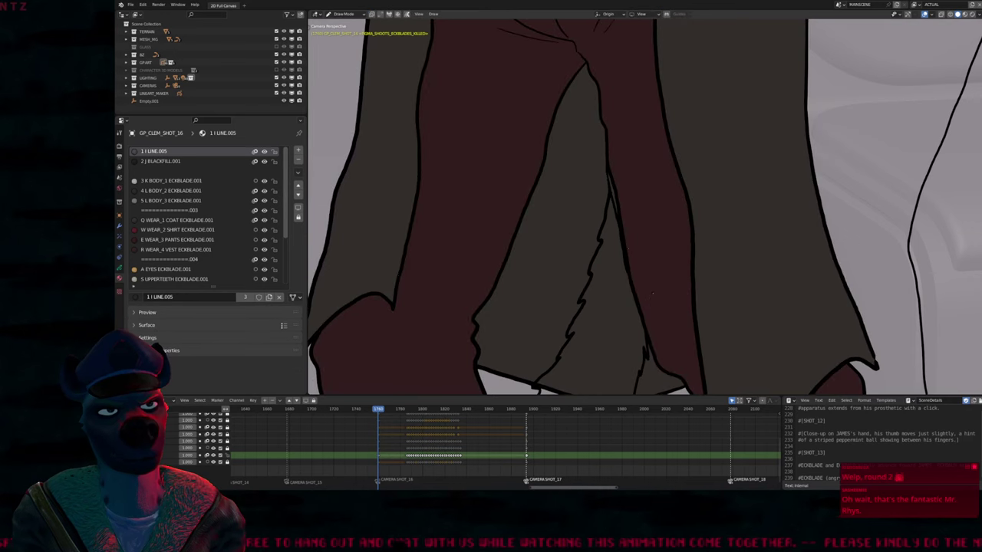
key(Tab)
key(g)
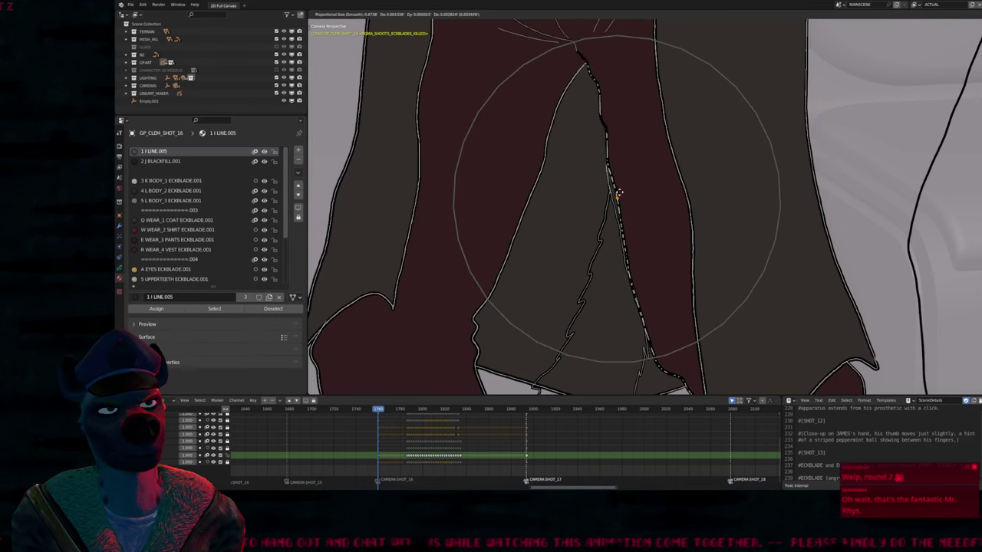
click(614, 204)
Move the tail strokes onto a new layer, GP_Layer, and show only that layer
key(l)
key(m)
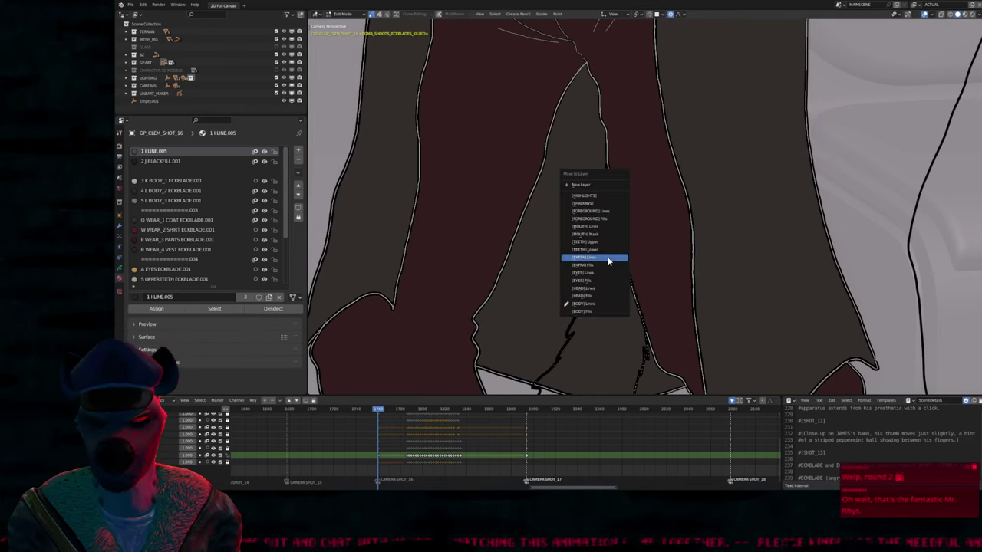
click(598, 186)
key(Return)
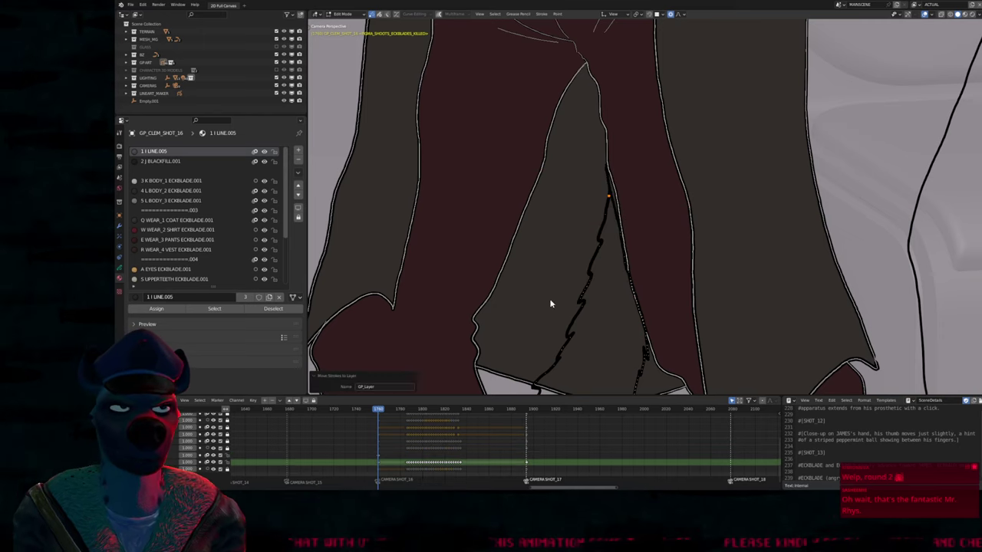
key(KP_Multiply)
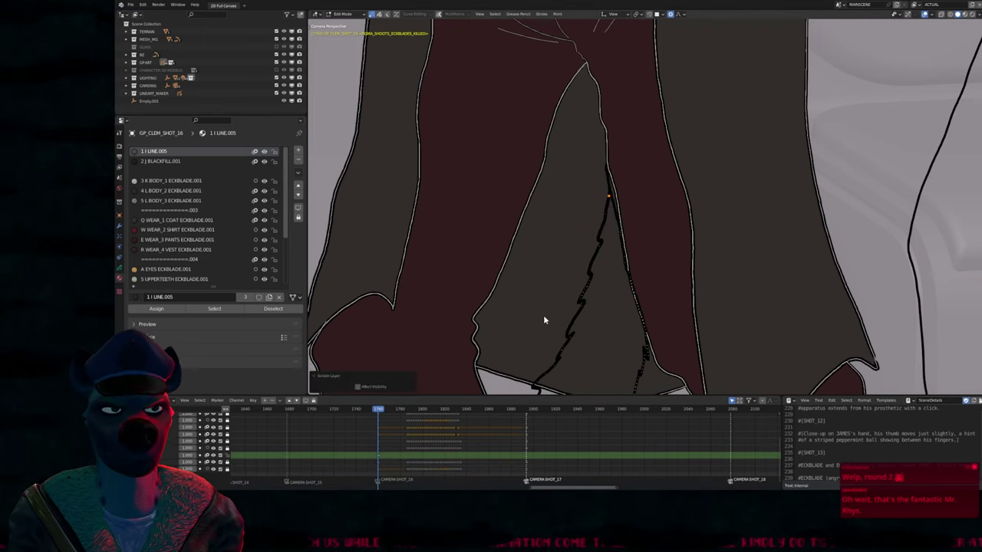
shift+middle_drag(544, 326, 563, 235)
key(shift+h)
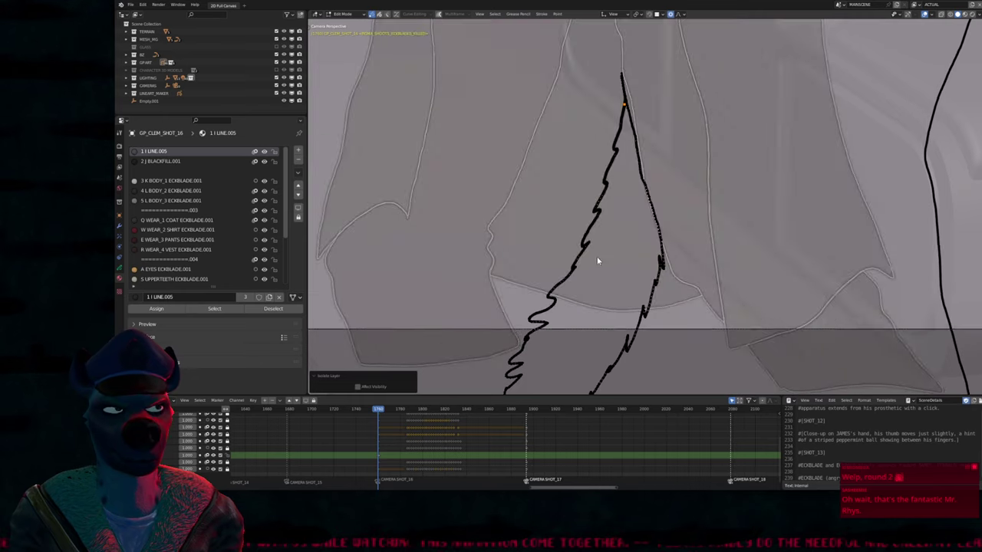
scroll(591, 307, down, 3)
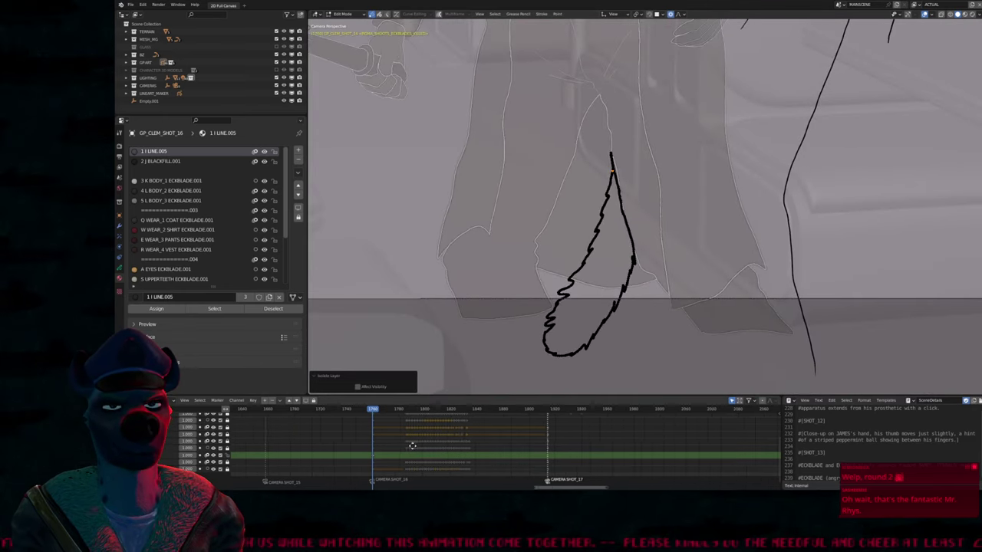
Zoom the timeline in on the shot and draw zigzag fur across the tail
ctrl+middle_drag(397, 432, 274, 459)
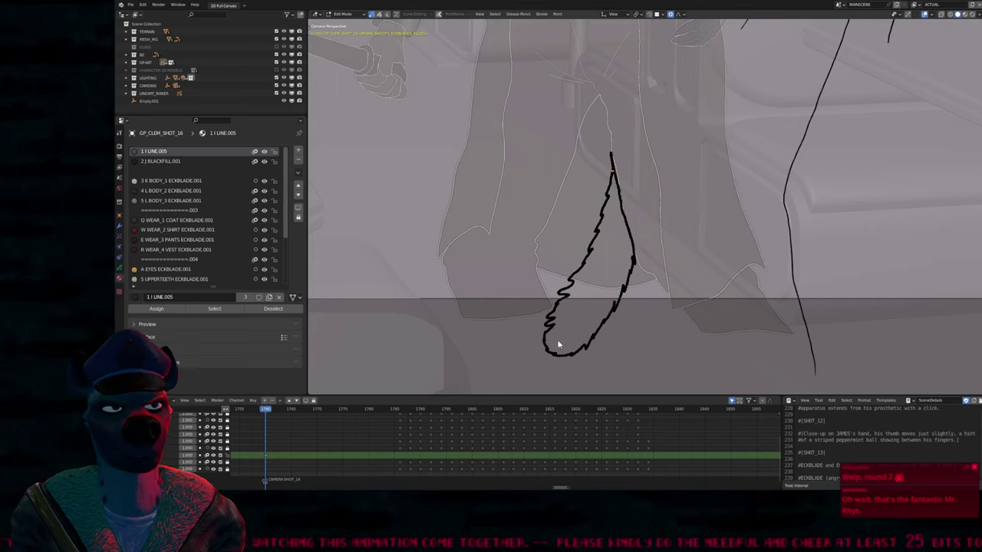
key(Tab)
scroll(582, 286, up, 2)
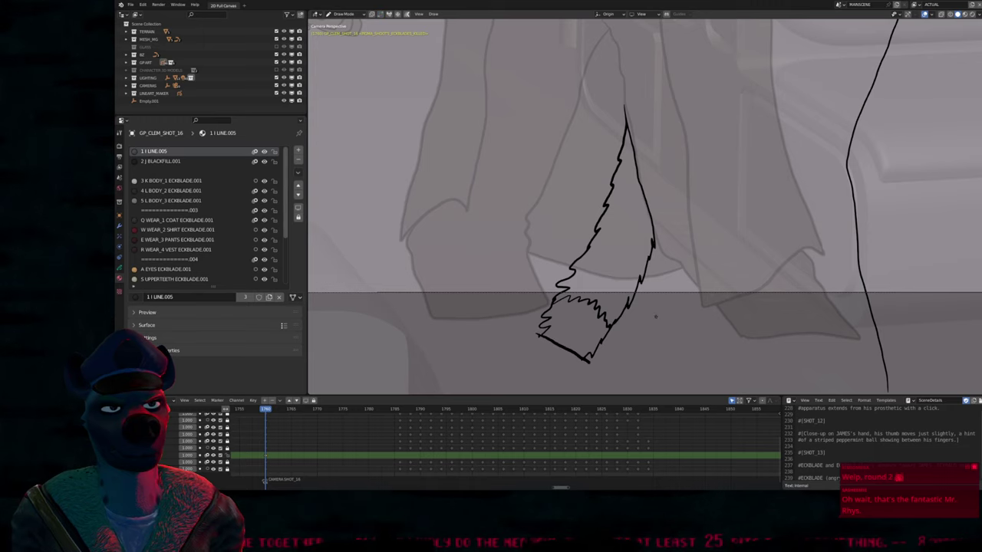
shift+middle_drag(655, 317, 579, 339)
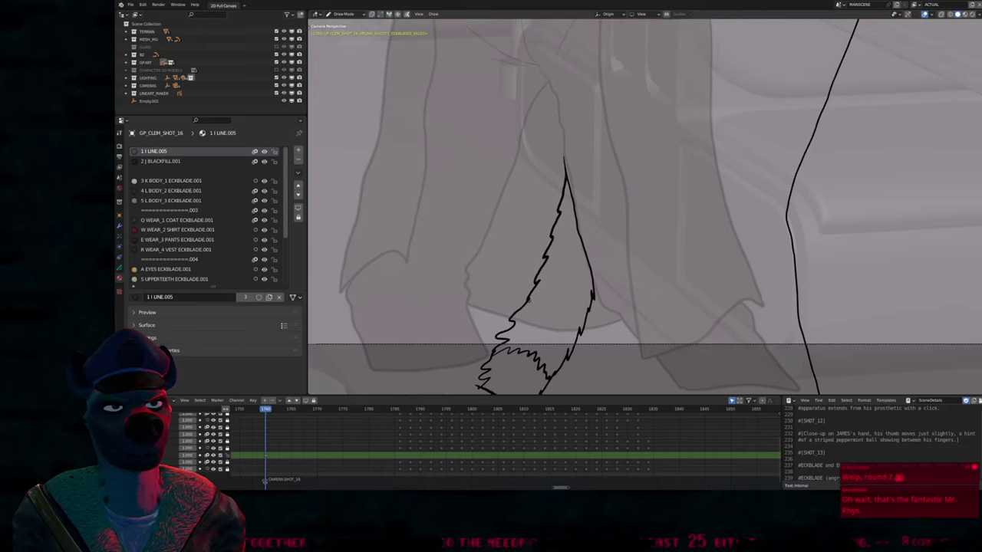
drag(528, 303, 569, 309)
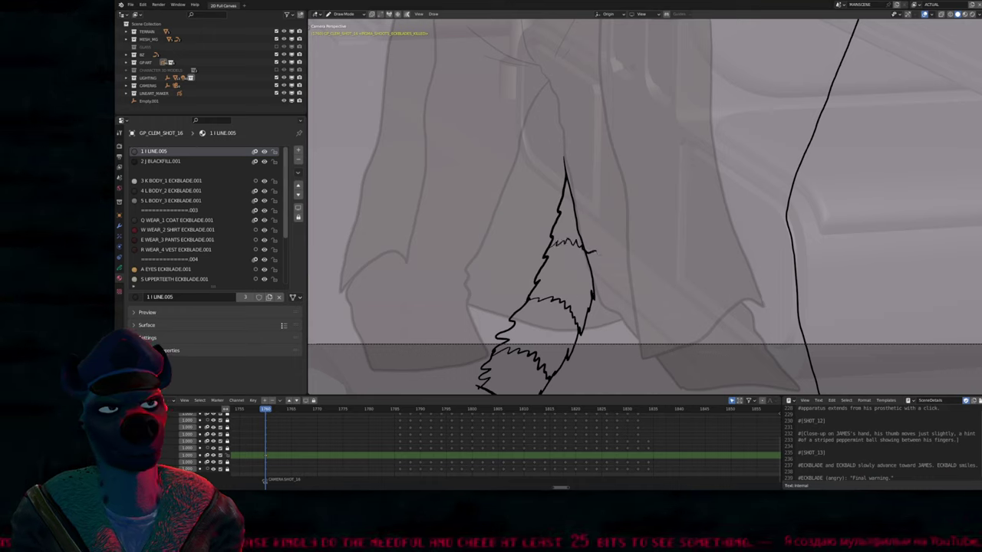
Resize the draw brush to a radius of 130
scroll(616, 264, down, 4)
scroll(616, 265, up, 2)
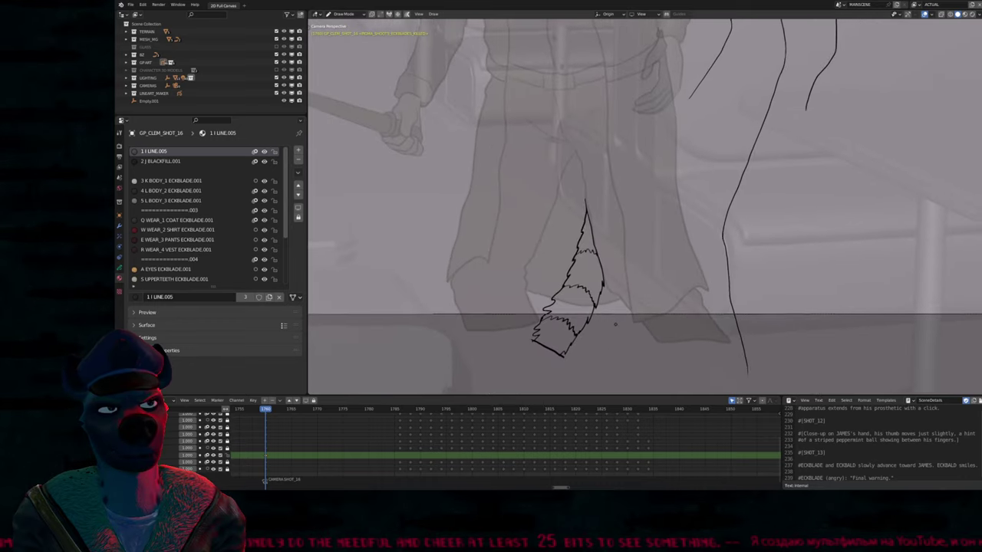
key(f)
click(564, 311)
scroll(552, 338, up, 4)
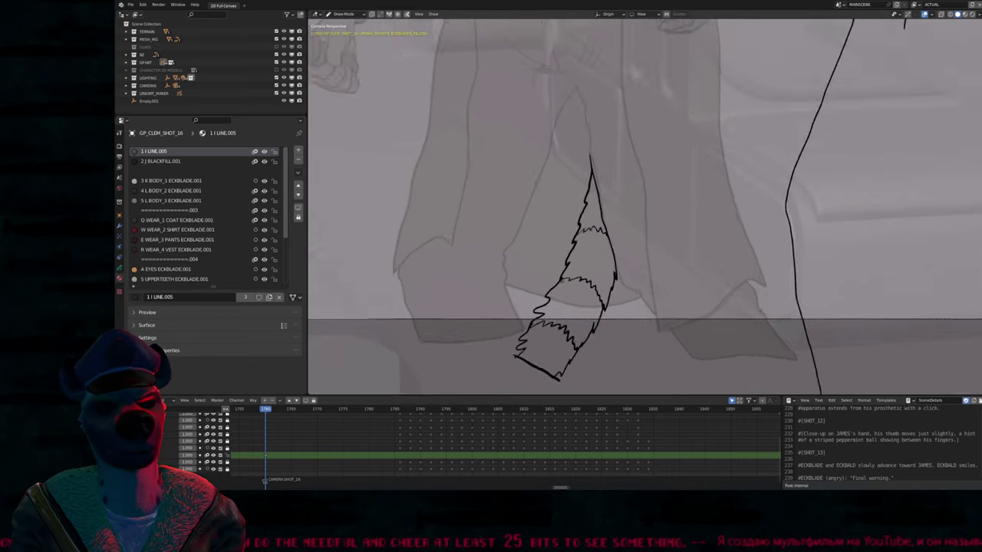
key(f)
click(539, 316)
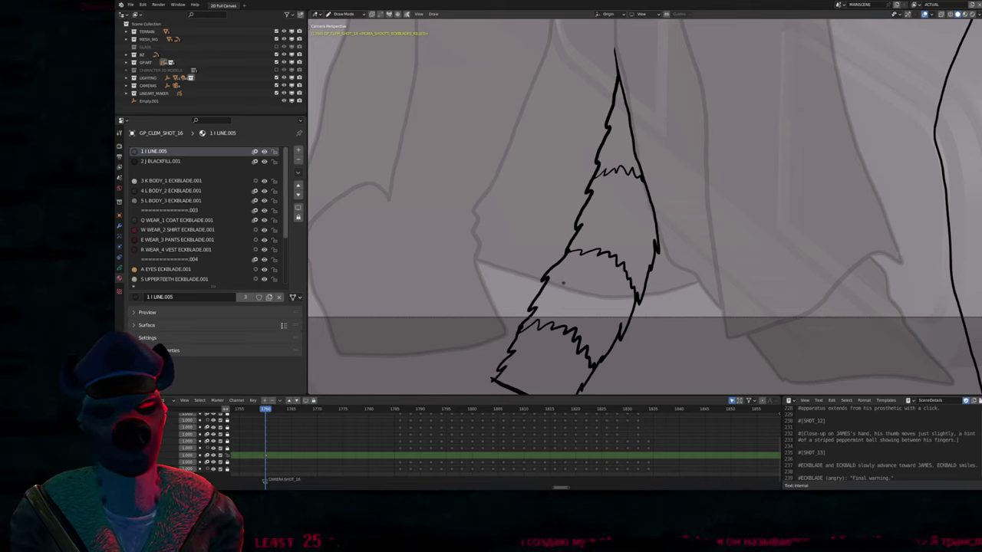
Redraw the tail tip taller, refine its upper left edge, and shift the tail keyframe later
shift+middle_drag(615, 227, 577, 291)
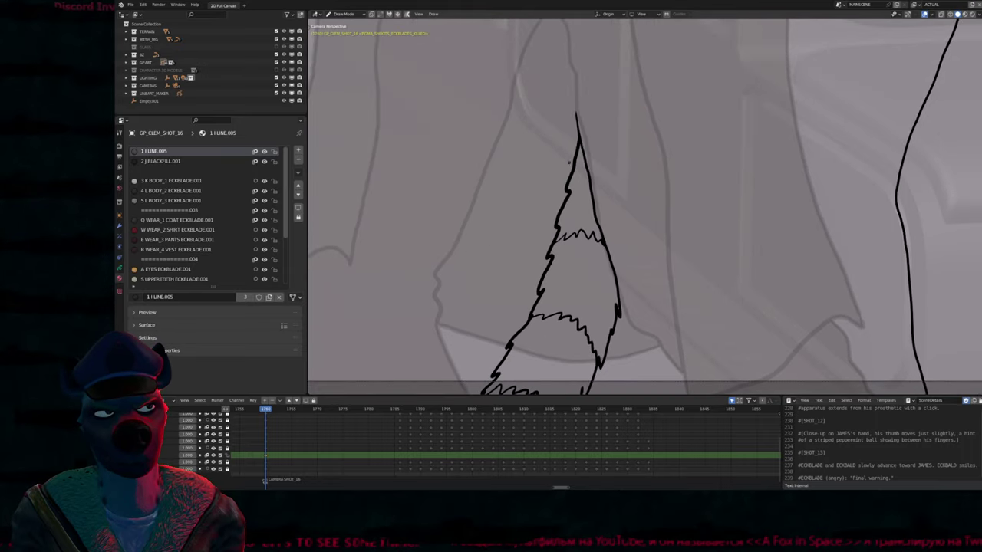
drag(602, 230, 580, 109)
drag(569, 201, 578, 110)
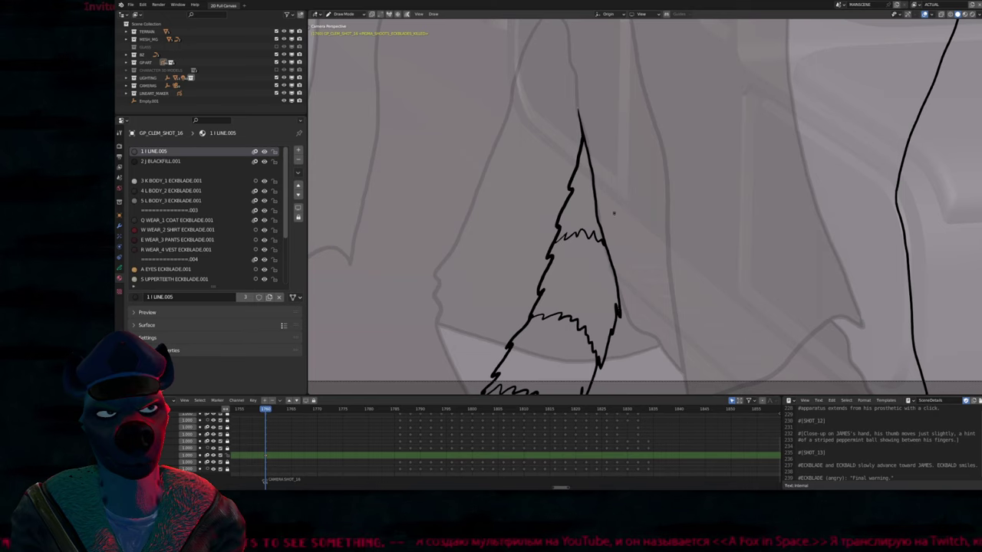
key(f)
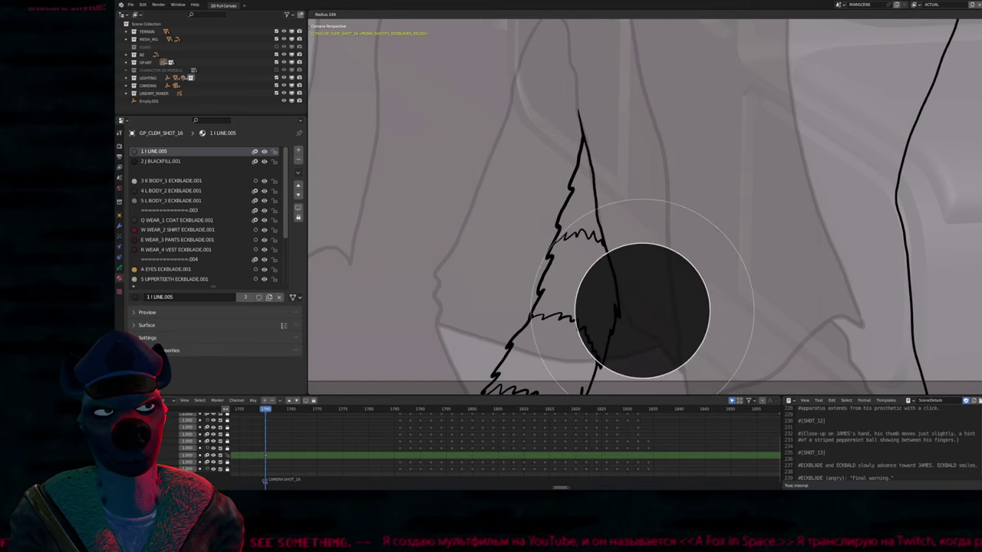
click(635, 321)
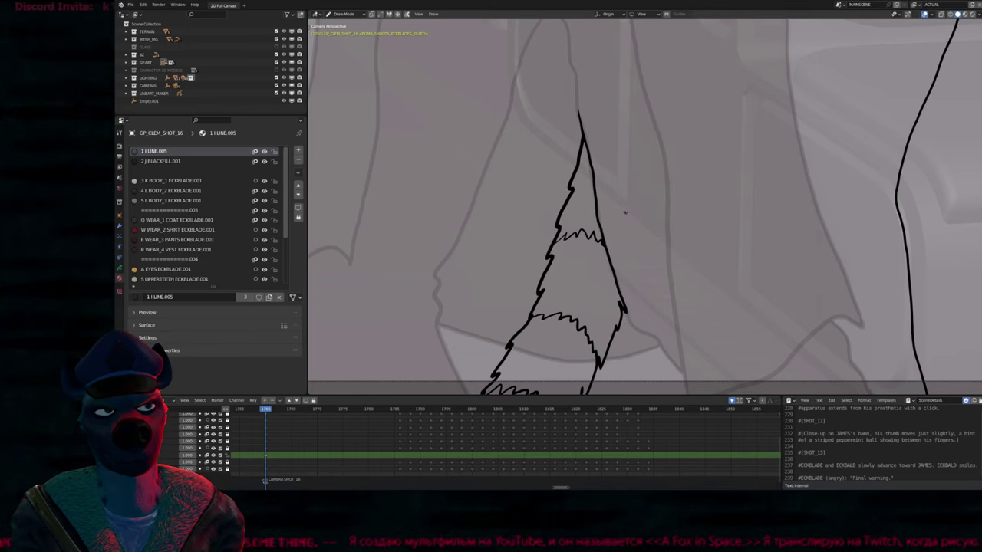
scroll(625, 212, down, 4)
mouse_move(625, 212)
shift+middle_down()
mouse_move(629, 324)
mouse_move(595, 220)
shift+middle_up()
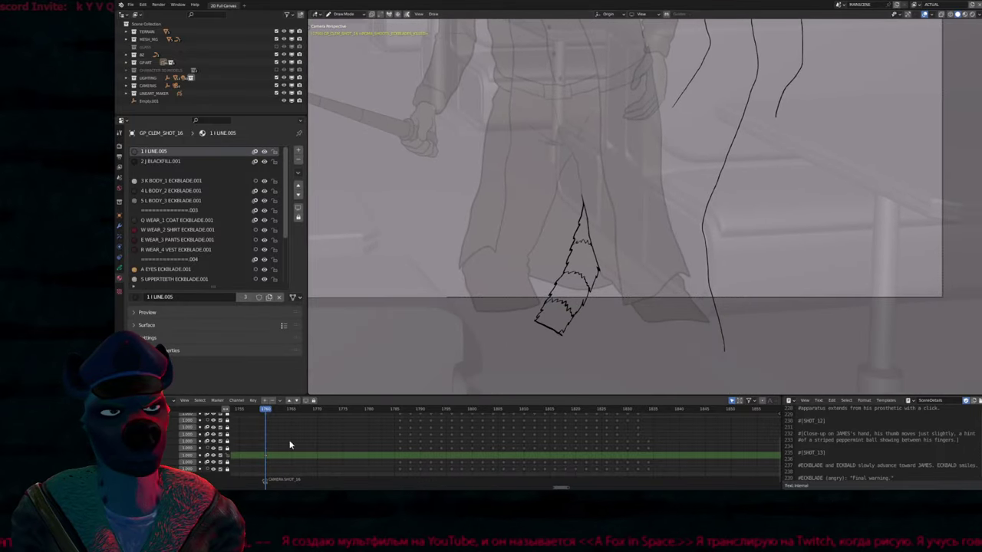
drag(265, 456, 400, 457)
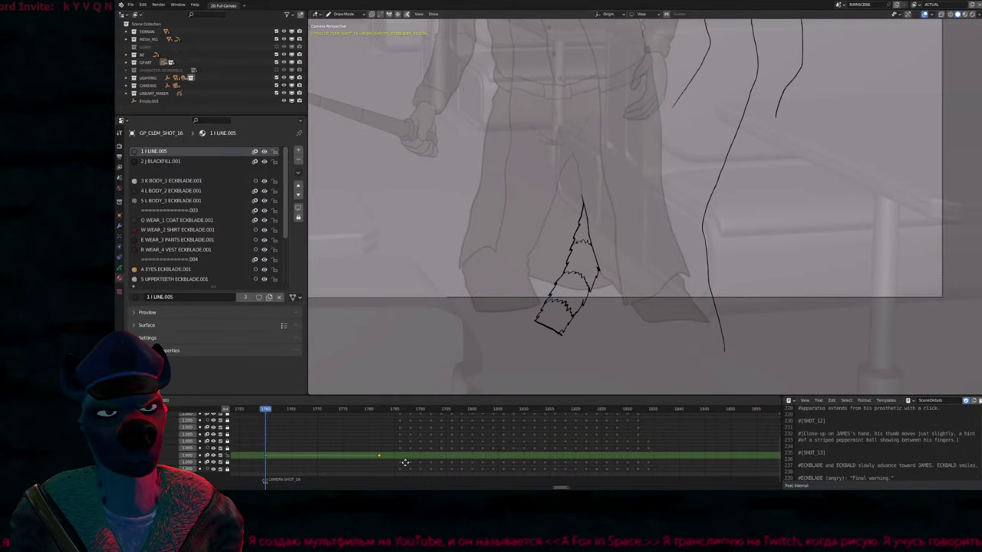
Undo the keyframe move and duplicate the tail drawing onto frame 1800
key(ctrl+z)
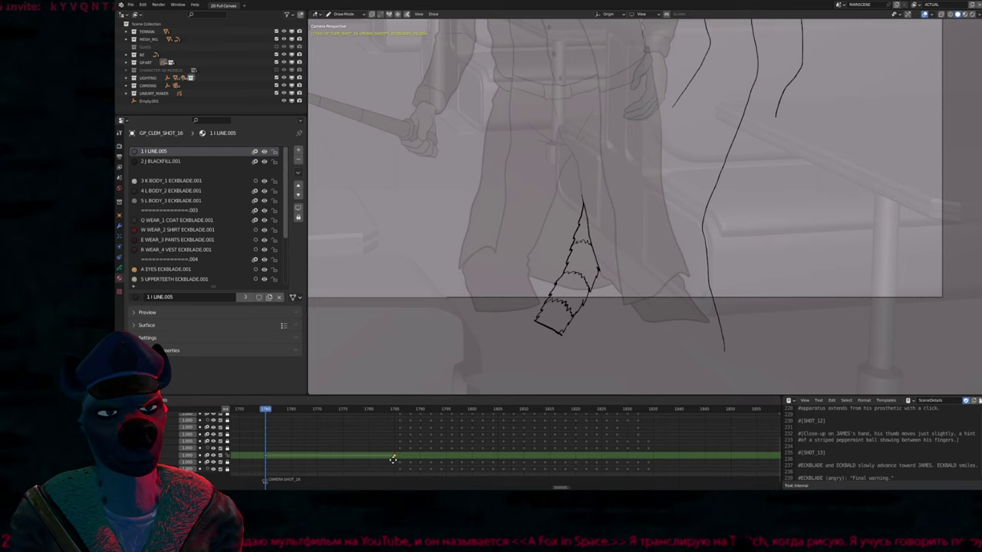
click(390, 411)
drag(391, 411, 472, 437)
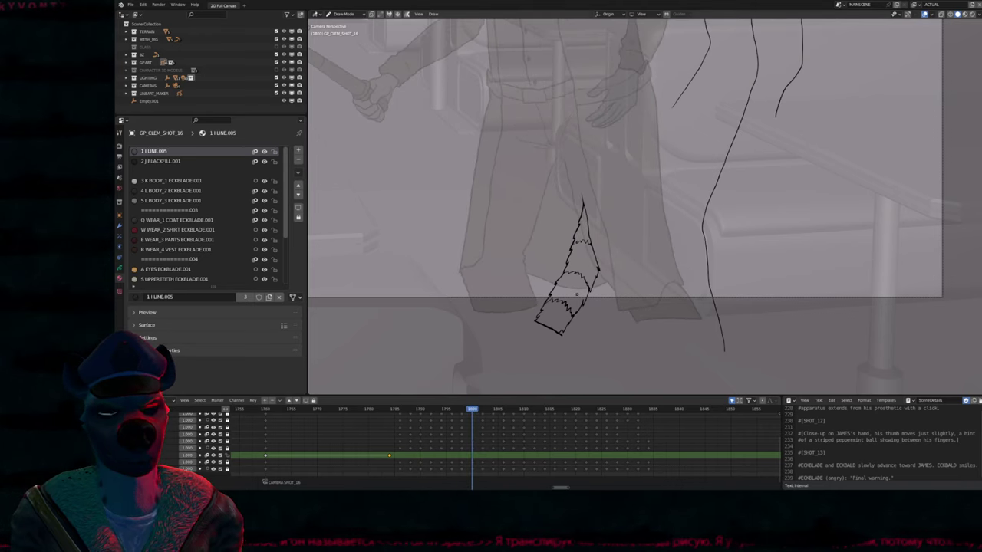
key(i)
click(592, 310)
key(f)
click(686, 195)
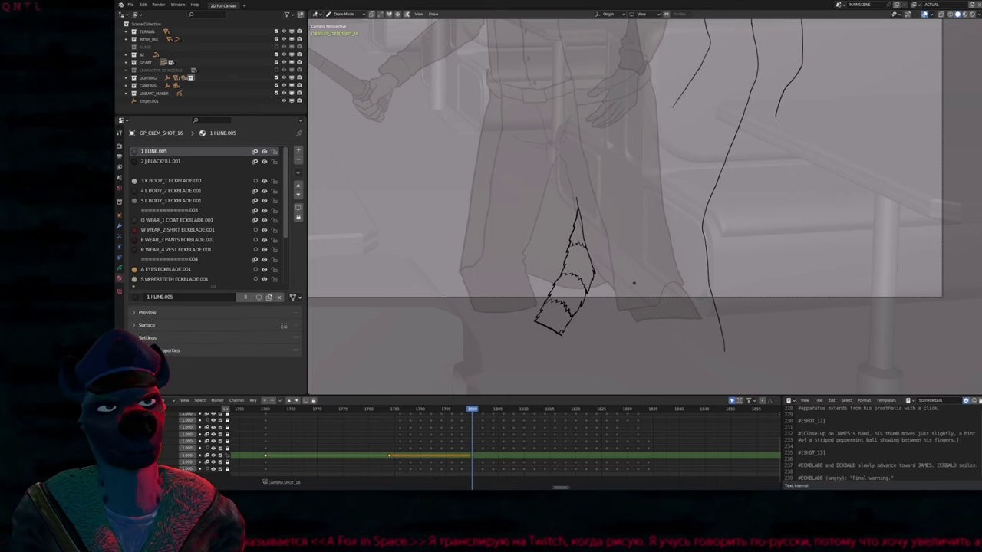
Thicken the tail stroke with Alt+S and rotate its lower part more upright
key(Tab)
key(2)
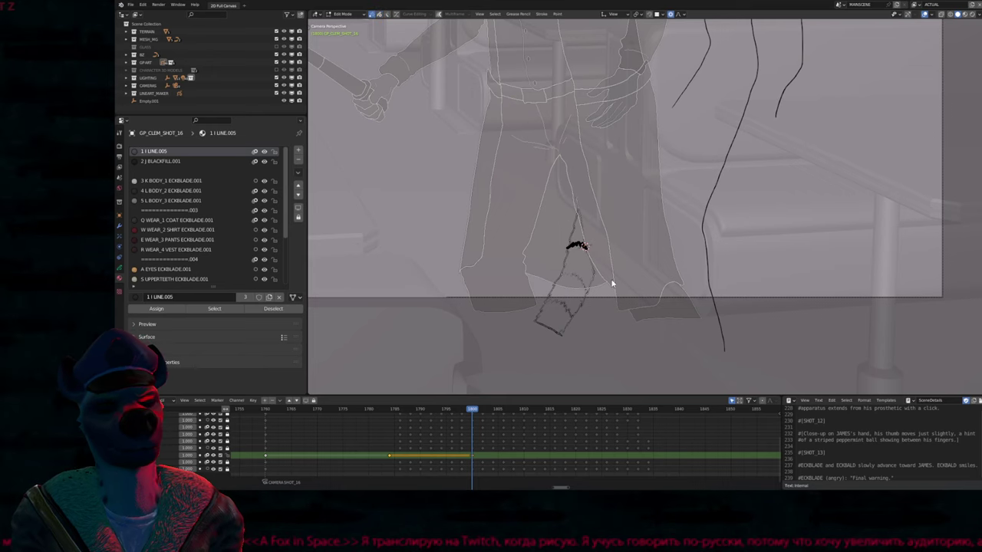
click(570, 305)
key(alt+s)
click(590, 292)
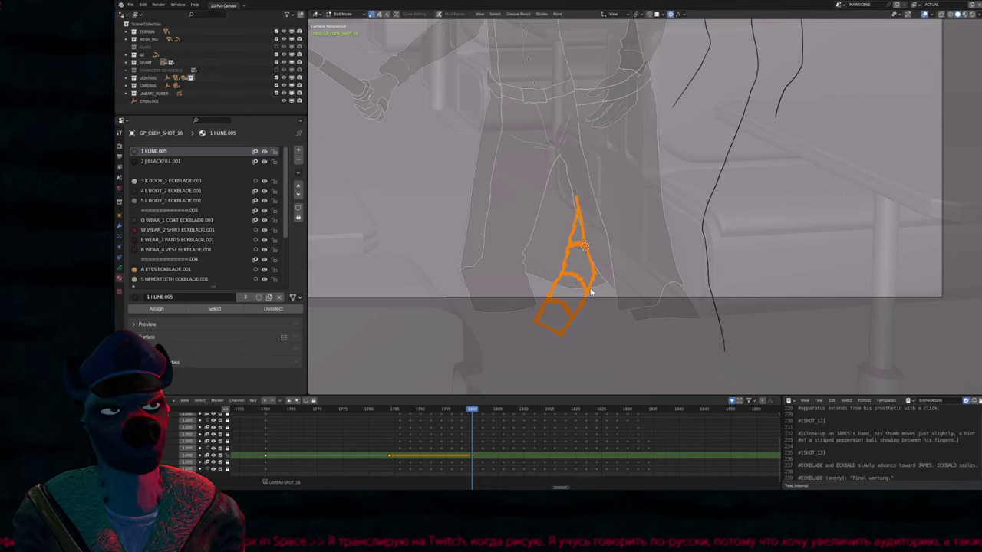
key(r)
click(599, 274)
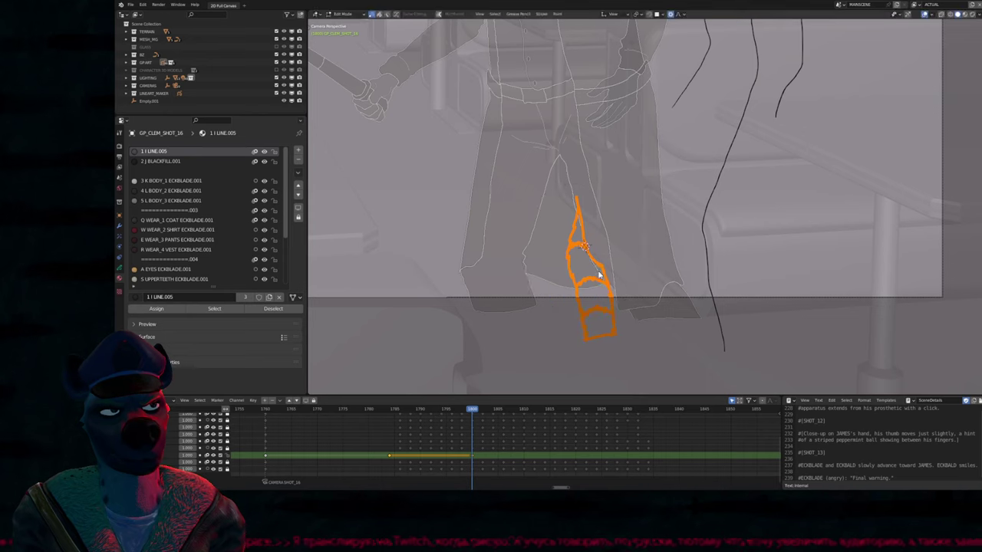
key(Tab)
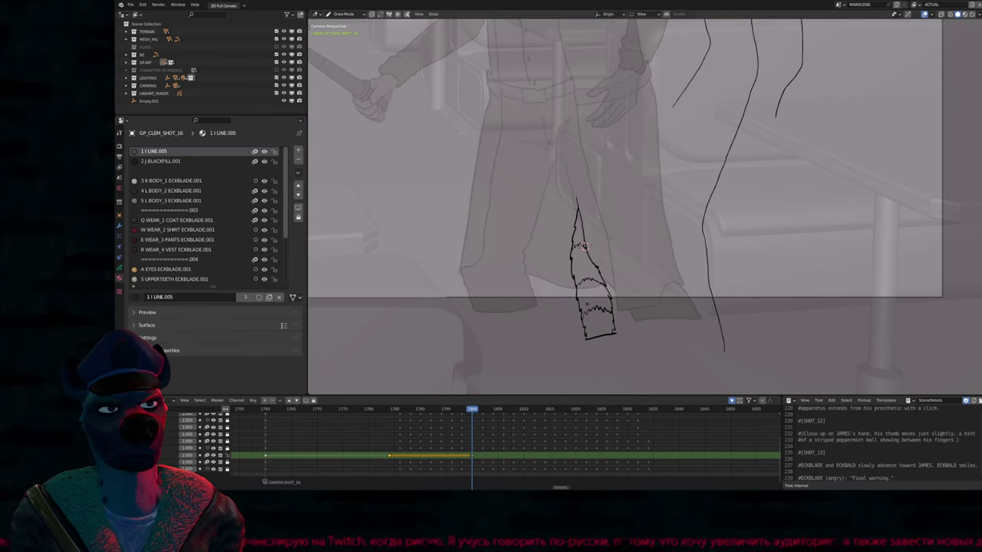
Compare the tail poses between frames 1790 and 1797
mouse_move(583, 246)
shift+middle_down()
mouse_move(590, 460)
mouse_move(606, 452)
mouse_move(613, 254)
shift+middle_up()
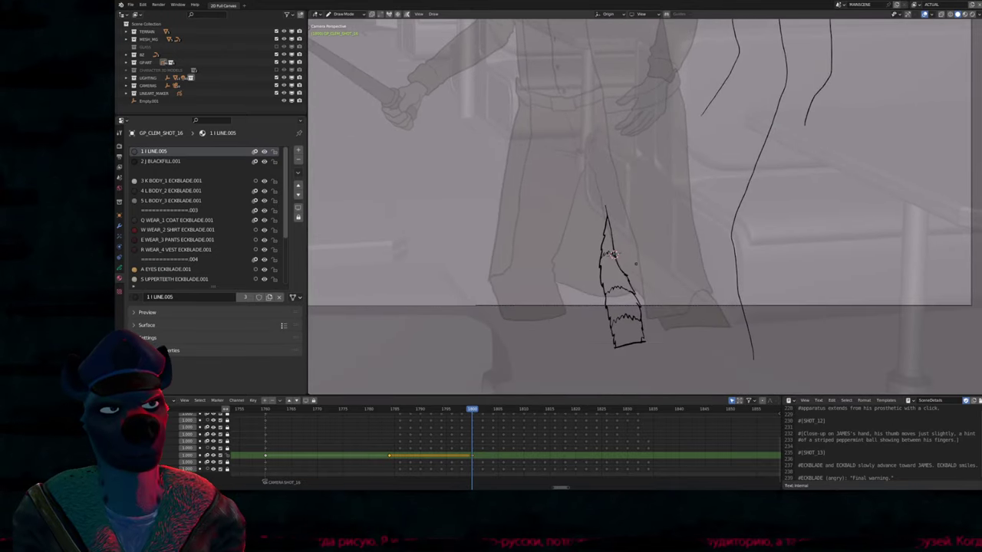
scroll(636, 265, up, 3)
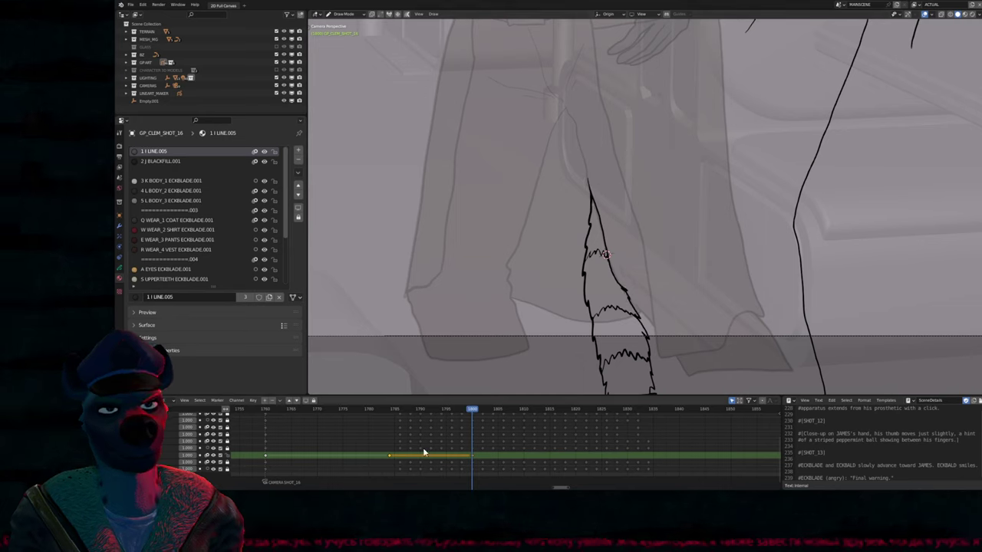
mouse_move(423, 453)
mouse_down()
mouse_move(423, 412)
mouse_move(458, 426)
mouse_up()
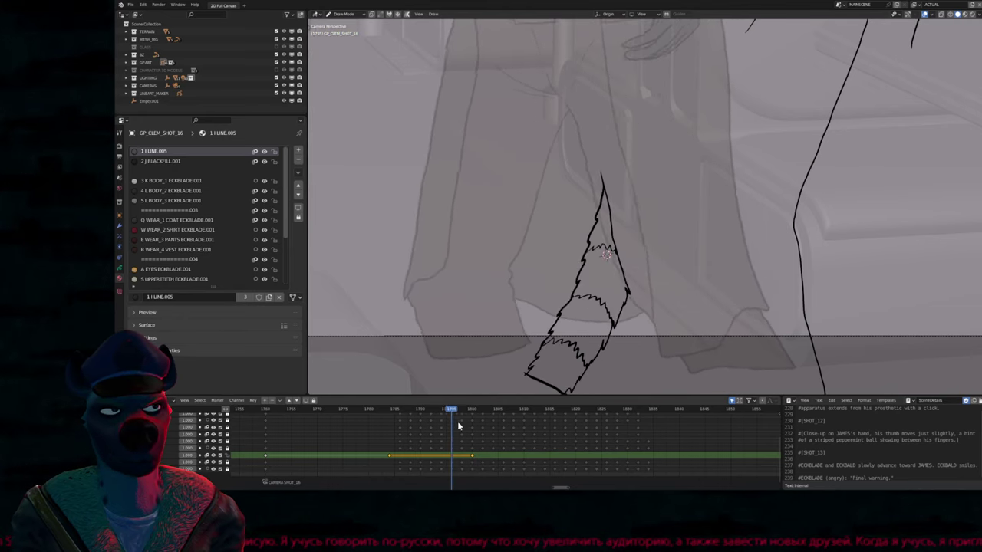
At frame 1790, trial-interpolate tail in-betweens every 2 frames across All Layers, then undo them
click(423, 430)
key(ctrl+shift+e)
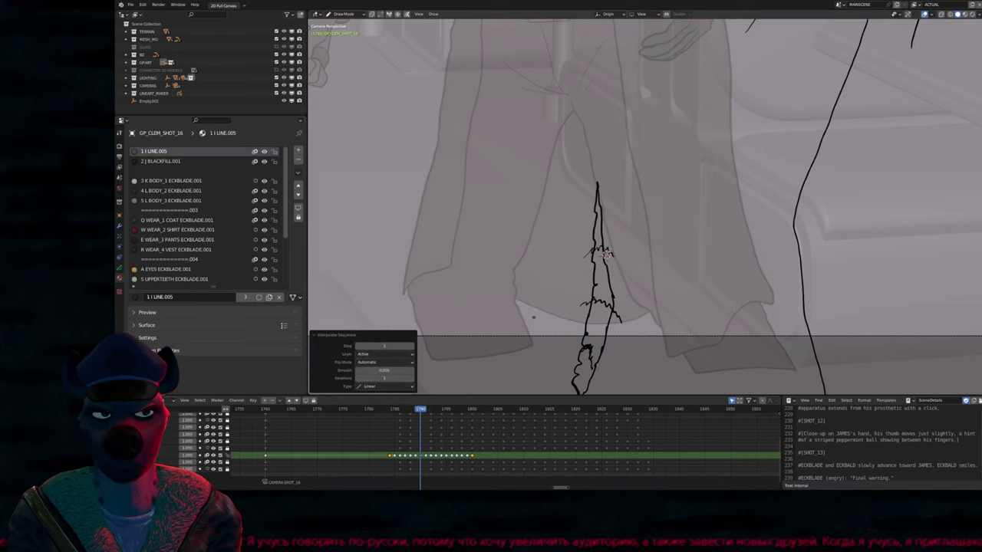
click(411, 346)
click(385, 354)
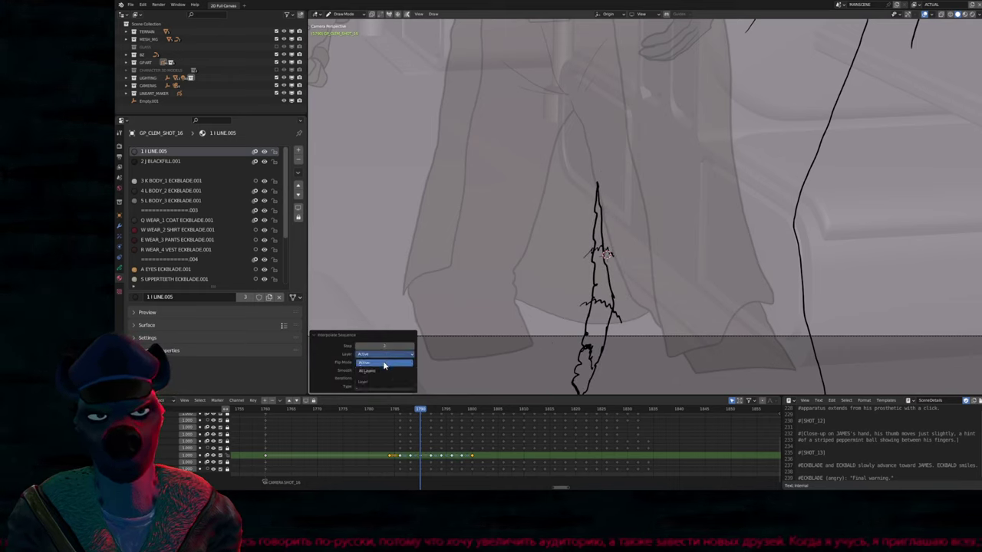
click(384, 370)
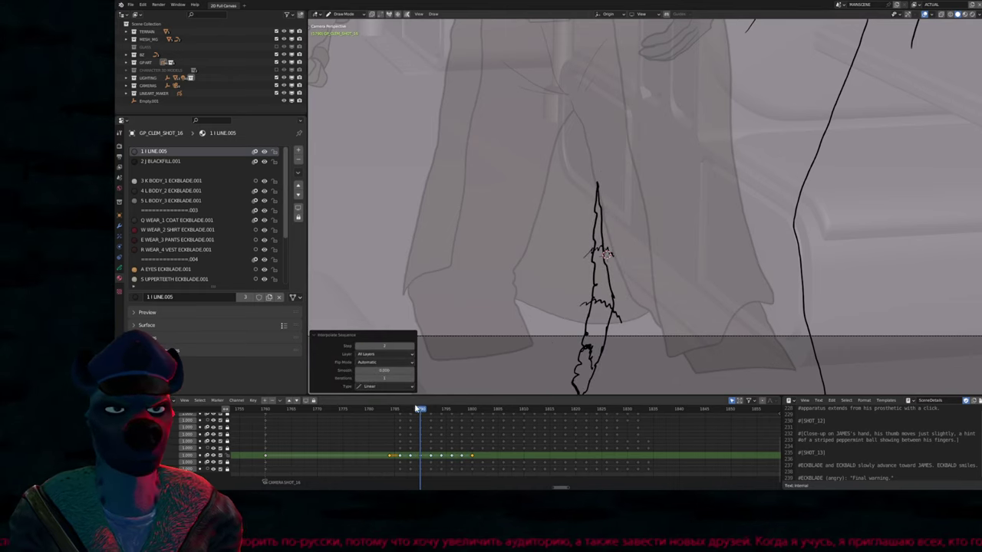
mouse_move(419, 410)
mouse_down()
mouse_move(385, 415)
mouse_move(498, 415)
mouse_up()
key(ctrl+z)
key(ctrl+z)
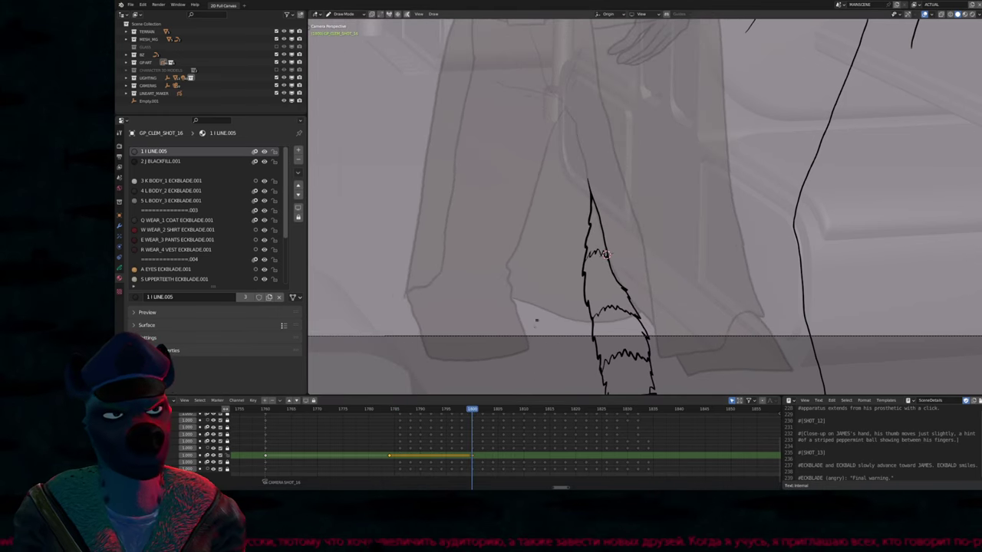
key(ctrl+z)
key(ctrl+z)
key(ctrl+z)
key(ctrl+z)
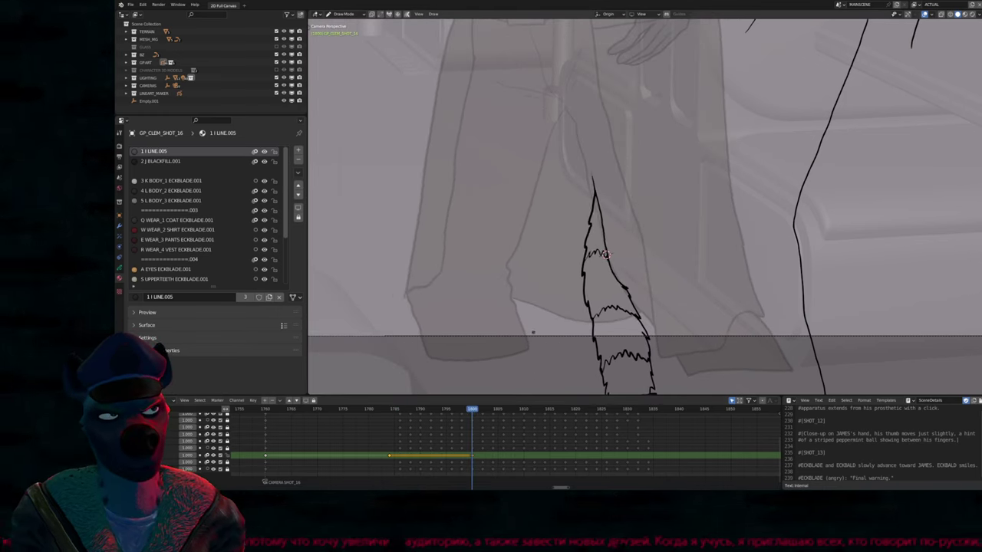
Switch to Edit Mode and select all the tail strokes, undoing stray changes
key(Tab)
key(alt+a)
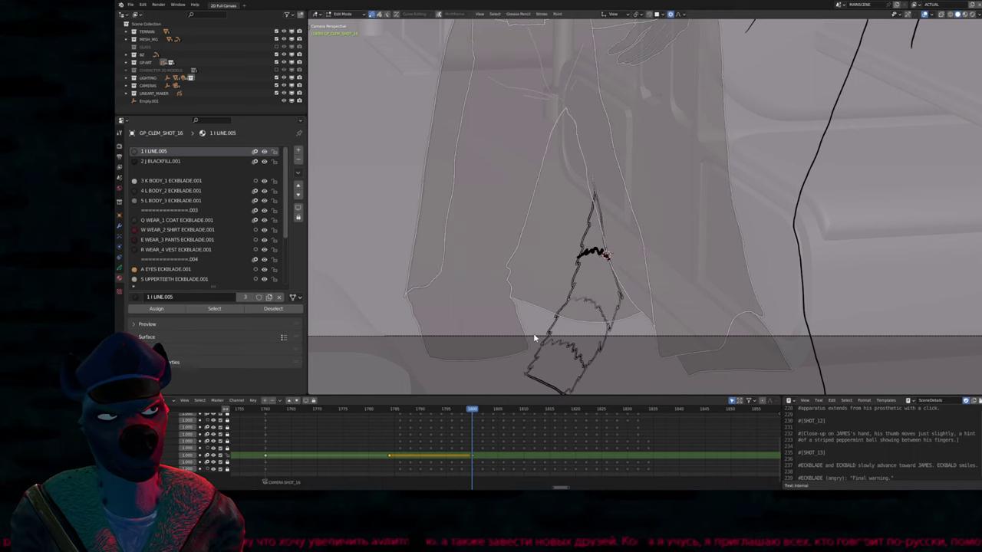
key(a)
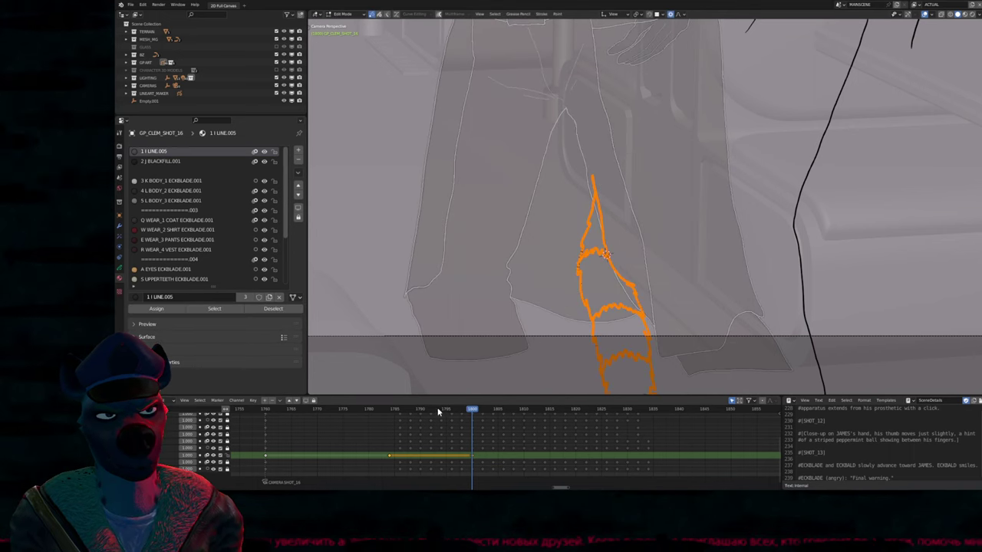
key(ctrl+z)
key(ctrl+z)
key(ctrl+shift+z)
key(ctrl+shift+z)
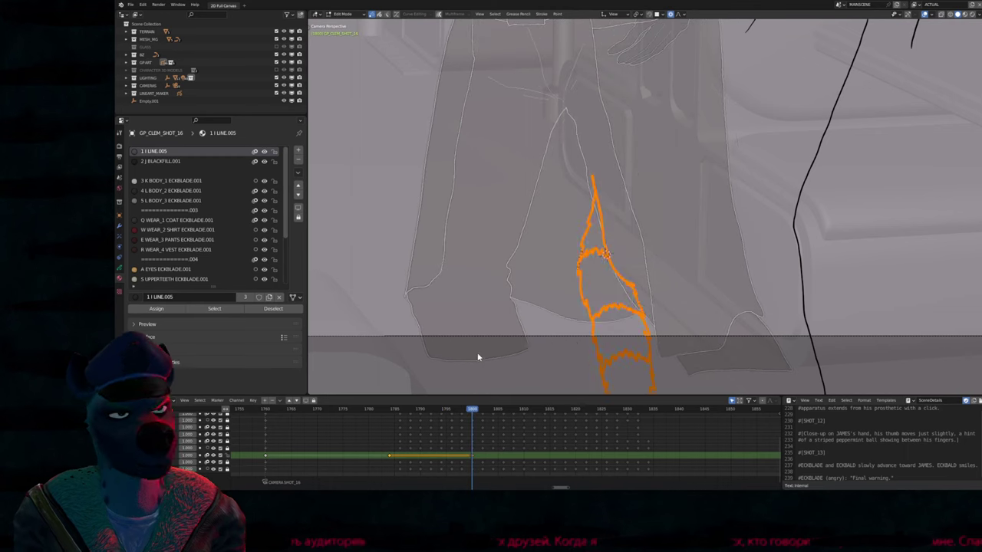
key(ctrl+z)
mouse_move(391, 458)
mouse_down()
mouse_move(450, 466)
mouse_move(477, 456)
mouse_up()
Scale the tail strokes with smooth proportional falloff into a narrower, upright shape
key(ctrl+Tab)
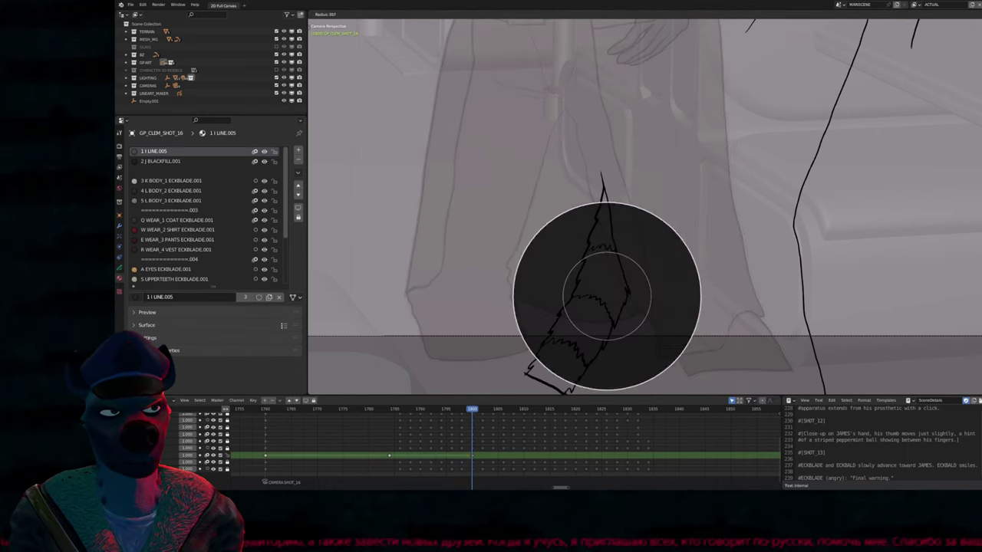
click(606, 257)
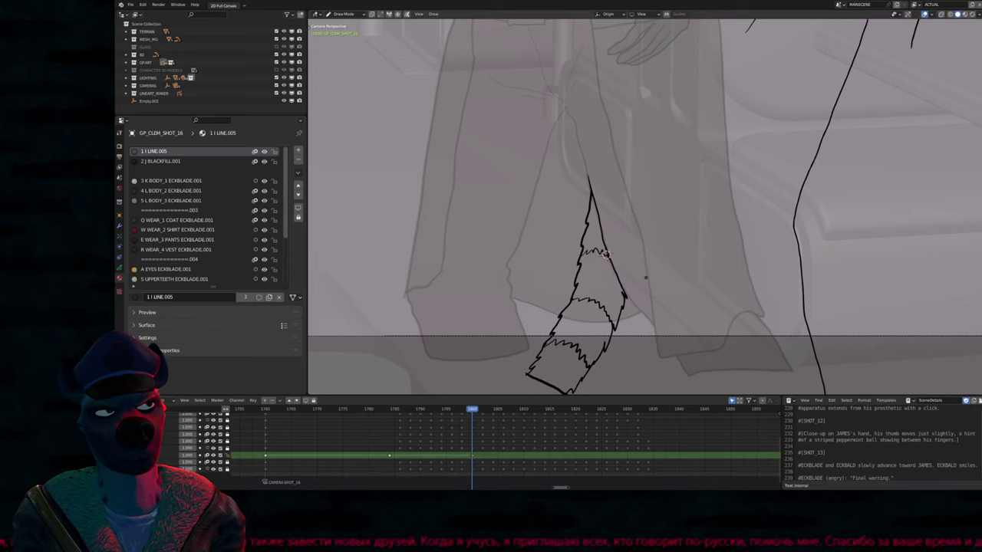
shift+middle_drag(606, 255, 620, 220)
key(Tab)
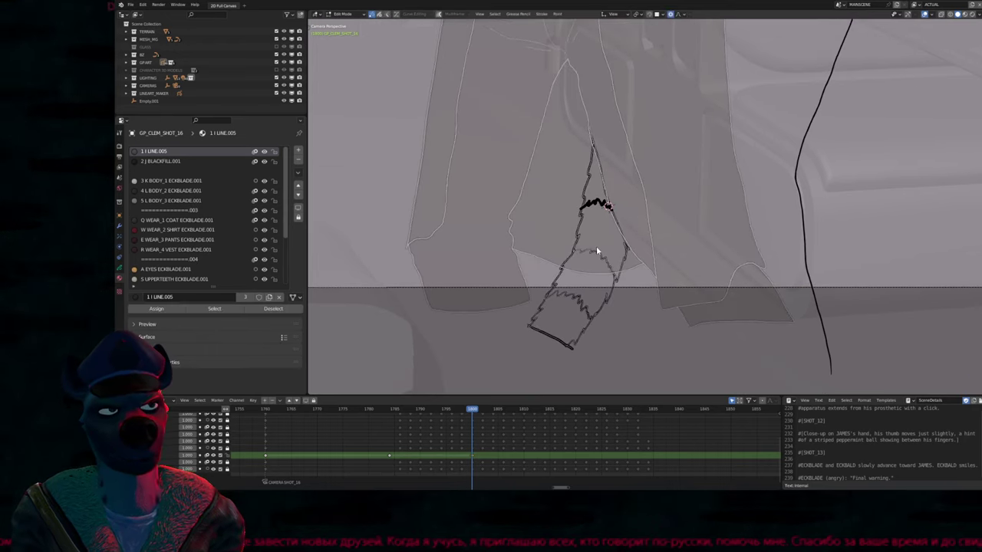
key(a)
key(s)
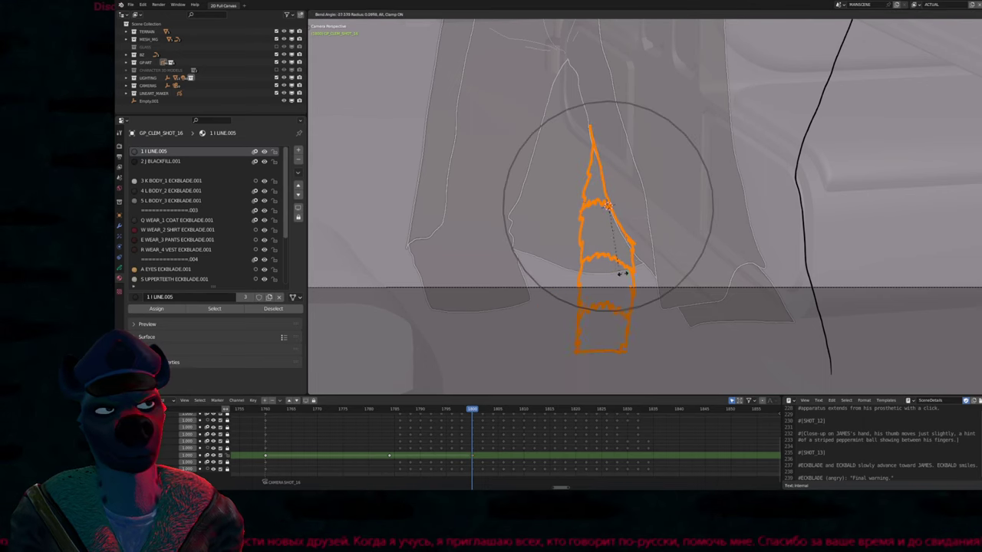
click(634, 263)
key(Tab)
key(f)
click(606, 269)
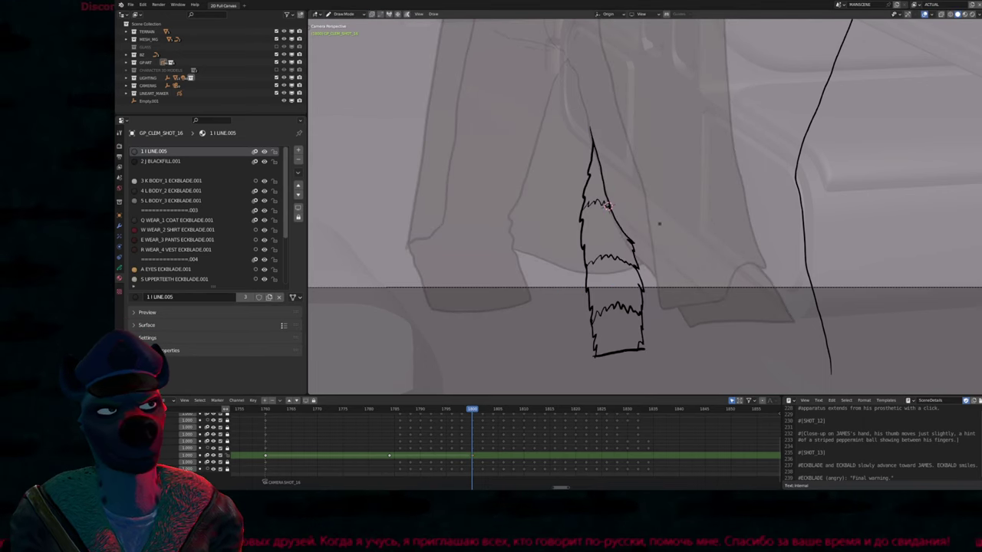
Rerun Interpolate Sequence with Flip Mode set to No Flip and scrub the in-betweens
click(429, 408)
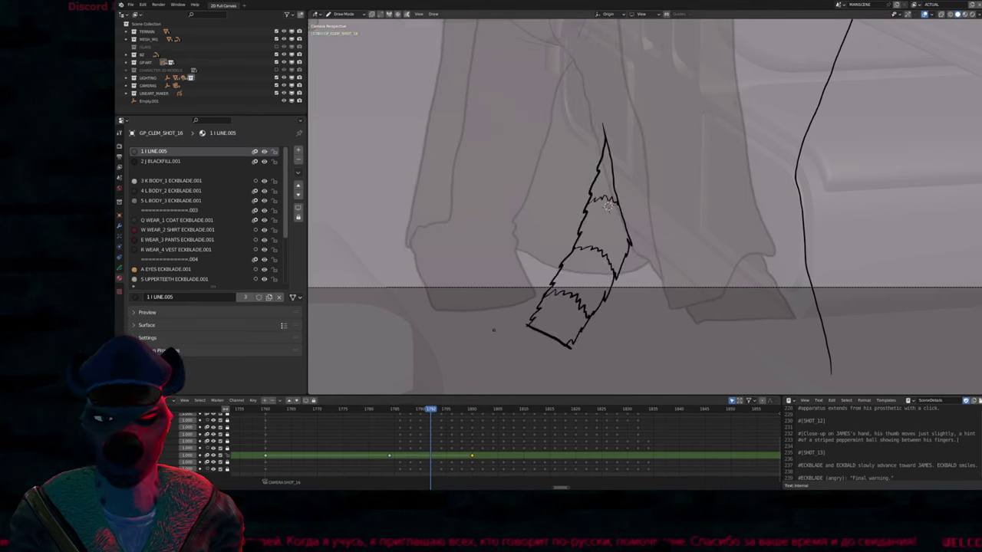
key(ctrl+shift+e)
click(383, 362)
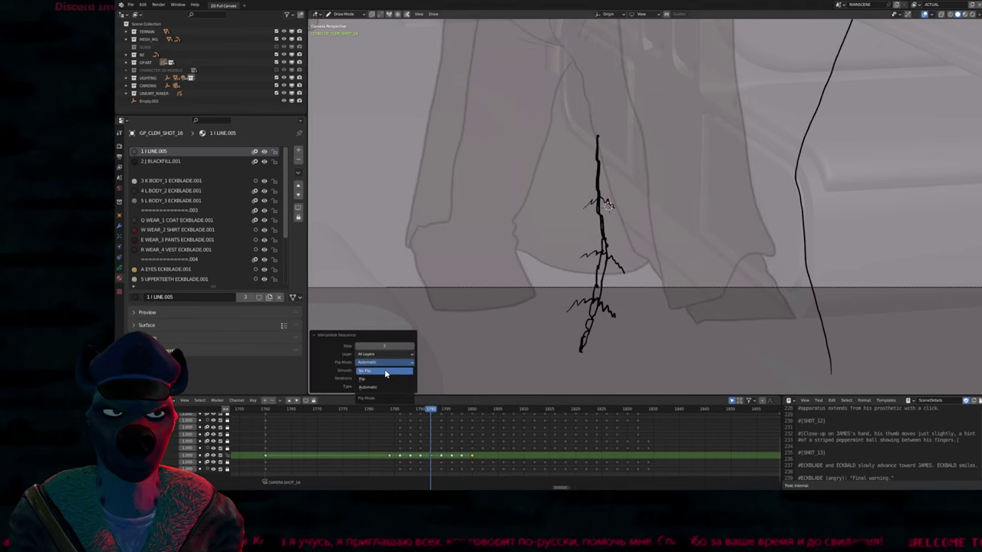
click(383, 352)
mouse_move(424, 411)
mouse_down()
mouse_move(397, 411)
mouse_move(473, 412)
mouse_up()
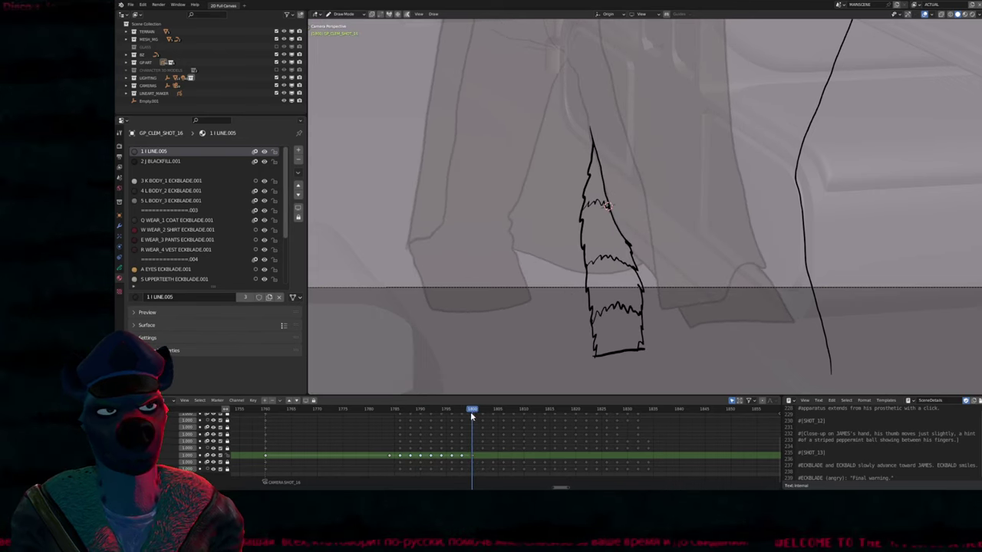
key(bracketleft)
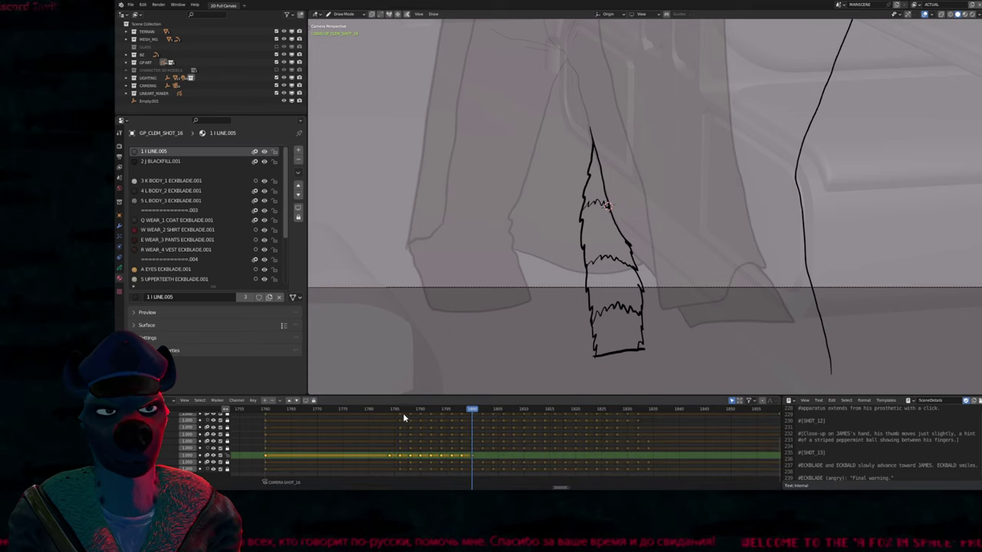
click(399, 413)
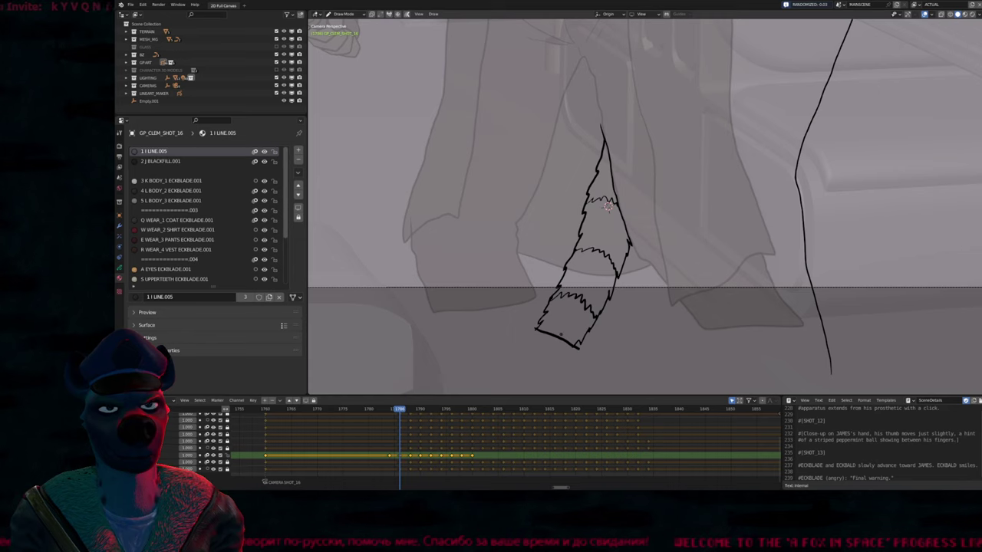
key(Right)
key(Right)
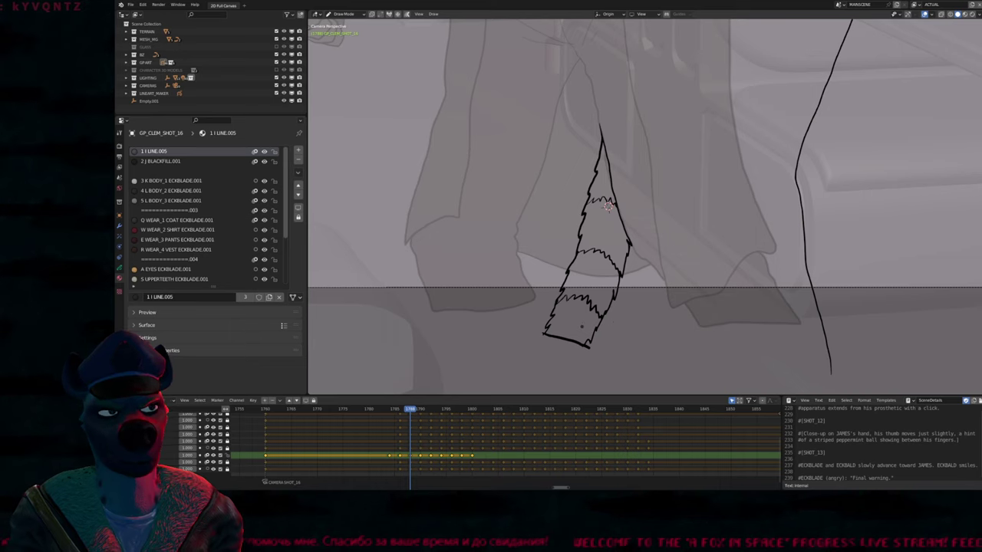
key(Up)
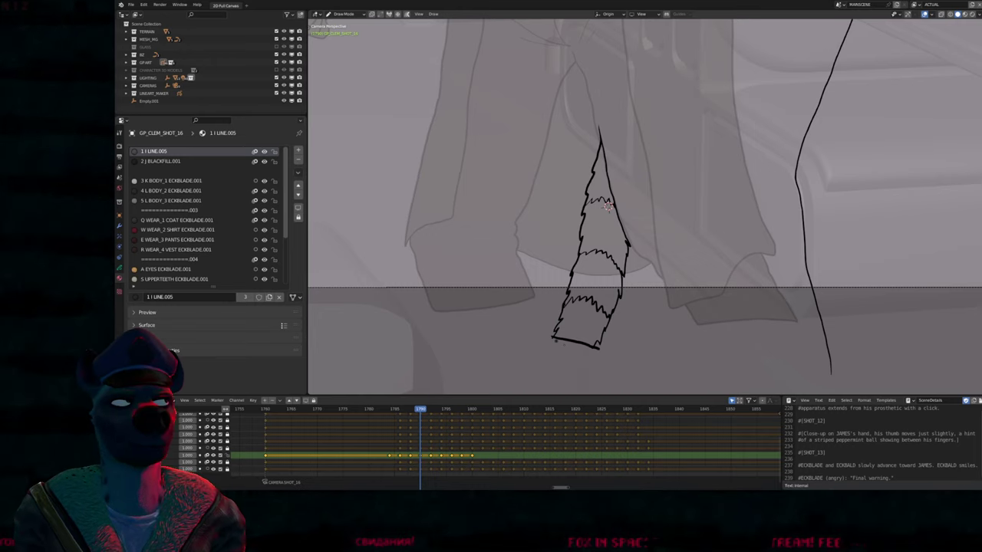
key(Up)
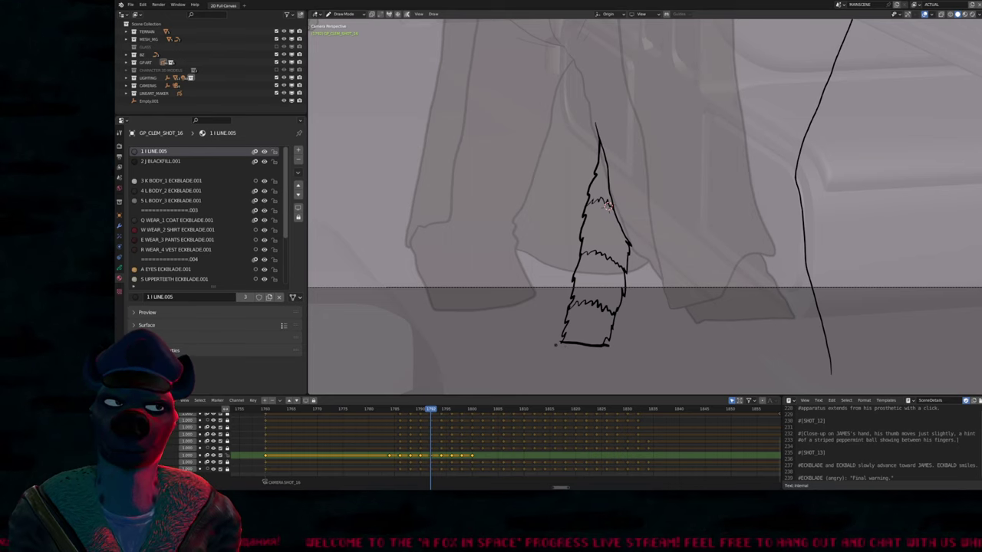
key(Up)
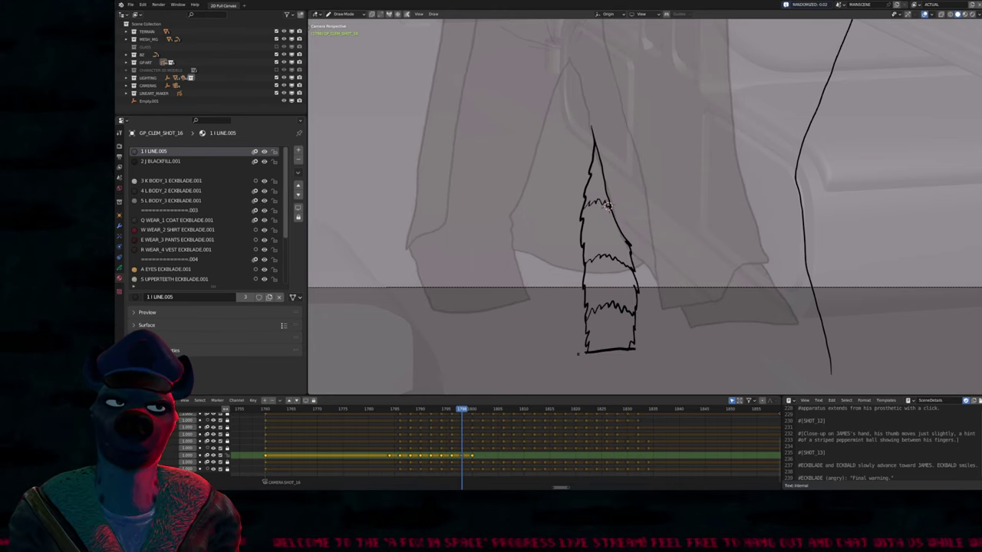
key(Down)
key(Up)
key(Down)
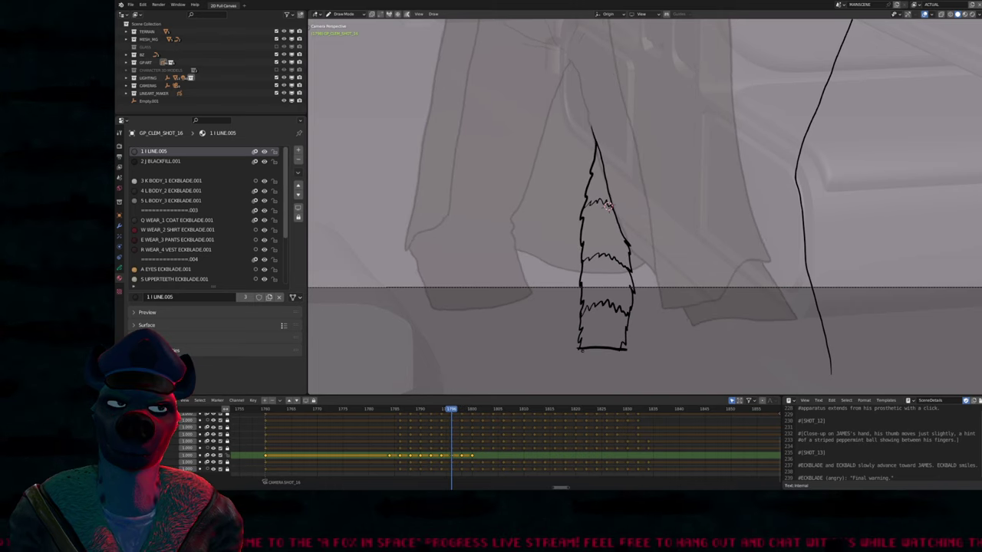
key(Up)
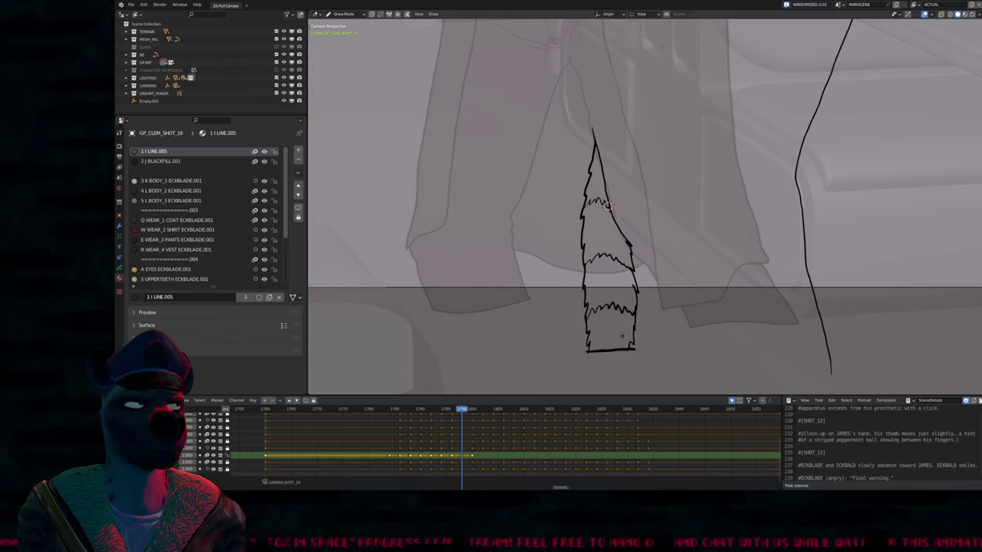
key(ctrl+z)
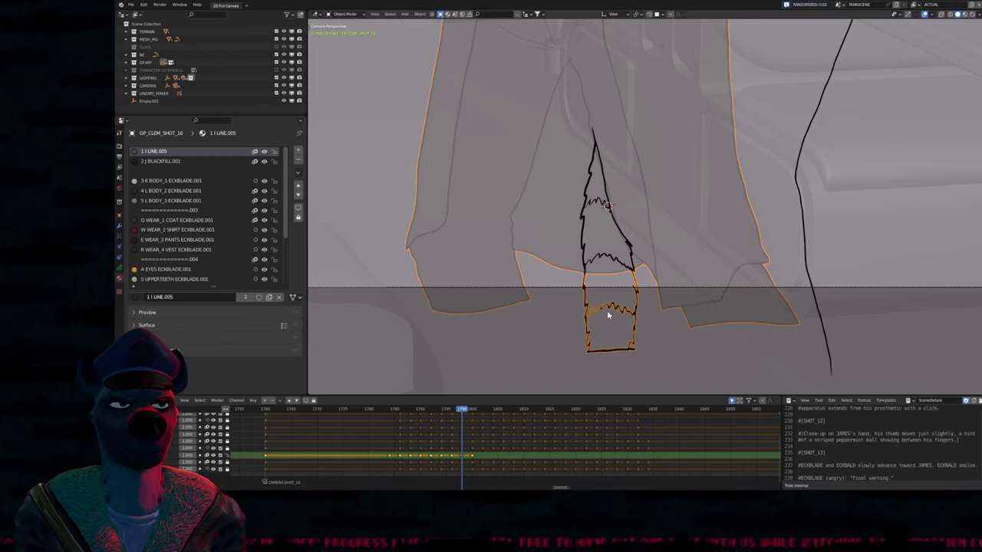
key(ctrl+z)
key(ctrl+shift+z)
key(ctrl+shift+z)
key(Left)
key(Left)
key(Left)
key(Left)
key(Left)
key(Left)
key(Left)
key(Left)
key(Left)
key(Left)
key(Left)
key(Left)
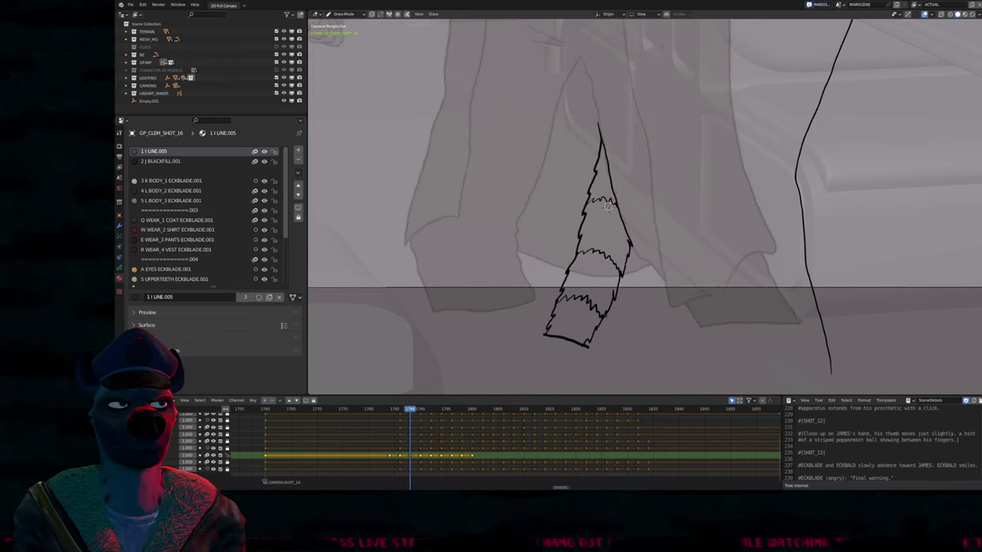
key(Right)
key(Right)
key(Right)
key(Right)
key(Right)
key(Right)
key(Right)
key(Right)
key(Right)
key(Right)
key(Right)
key(Right)
key(Right)
key(Right)
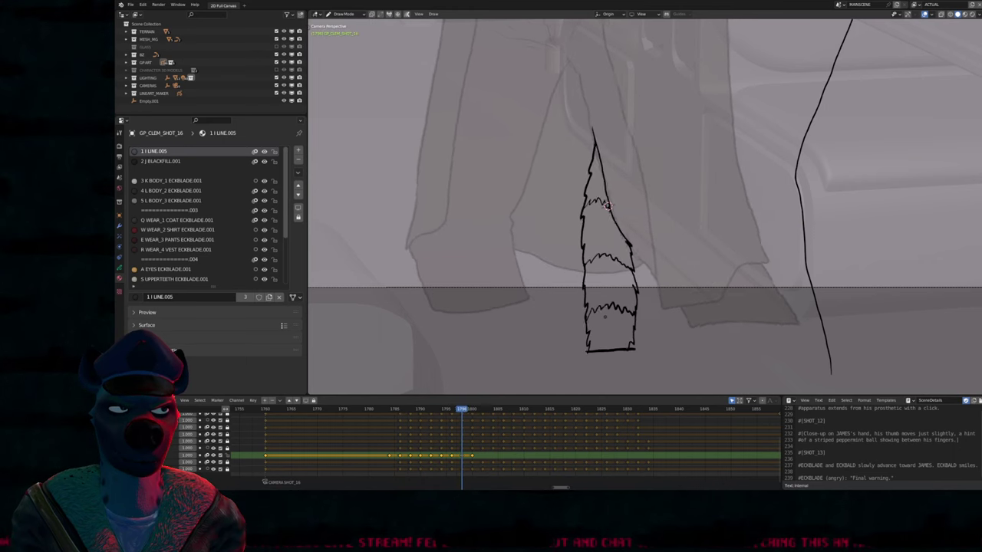
scroll(608, 206, down, 3)
Move the frame 1800 tail keyframe slightly later and scrub the tail frames
shift+middle_drag(588, 300, 653, 383)
key(Right)
key(Right)
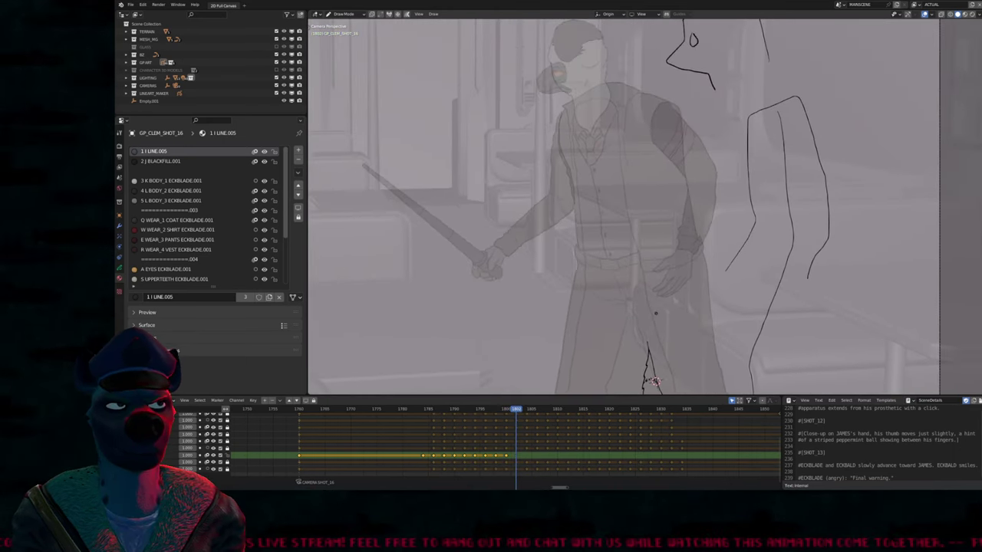
shift+middle_drag(653, 381, 627, 284)
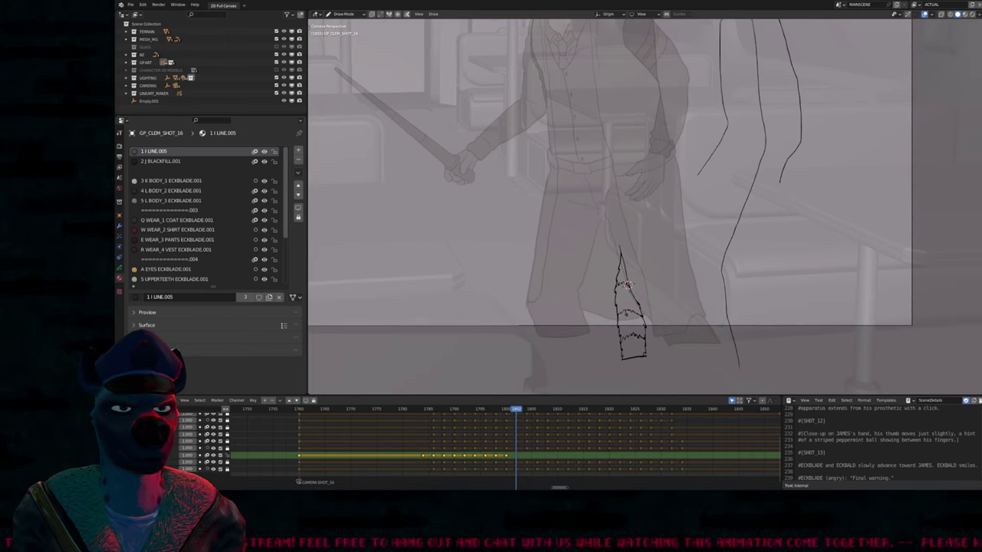
click(525, 412)
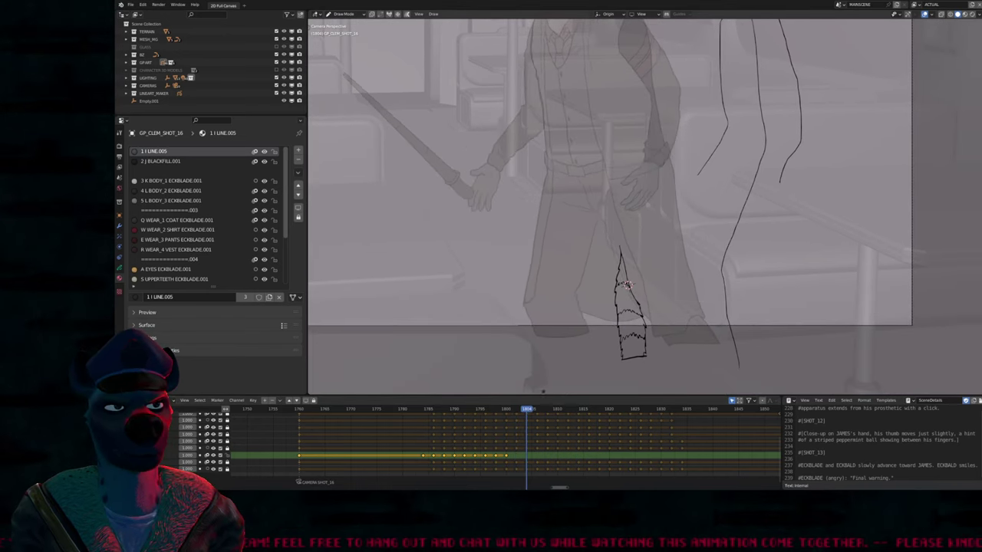
click(505, 412)
drag(505, 455, 519, 455)
key(a)
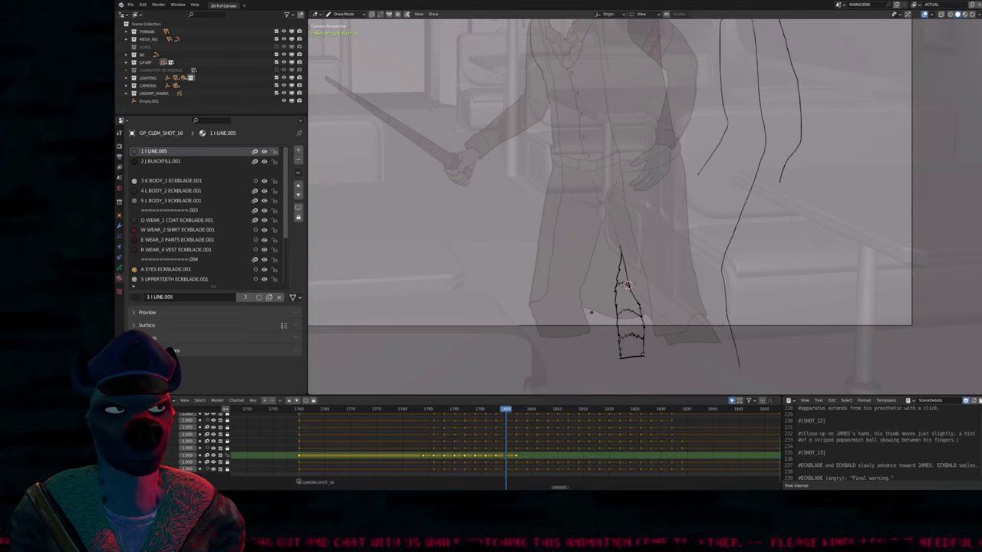
mouse_move(505, 411)
mouse_down()
mouse_move(442, 413)
mouse_move(537, 419)
mouse_move(507, 416)
mouse_move(515, 418)
mouse_up()
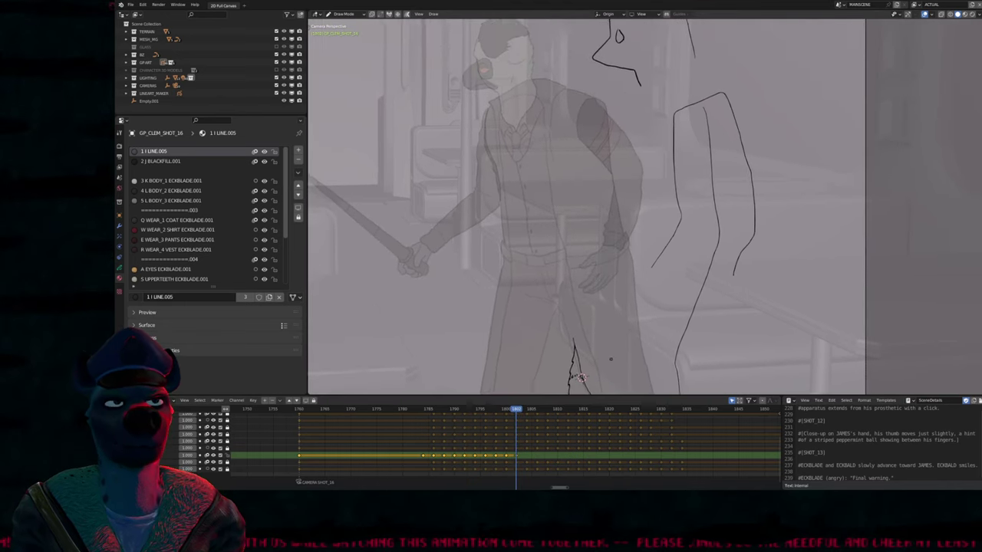
Regenerate the interpolated tail in-betweens, then undo them and compare neighbouring frames
shift+middle_drag(581, 378, 585, 281)
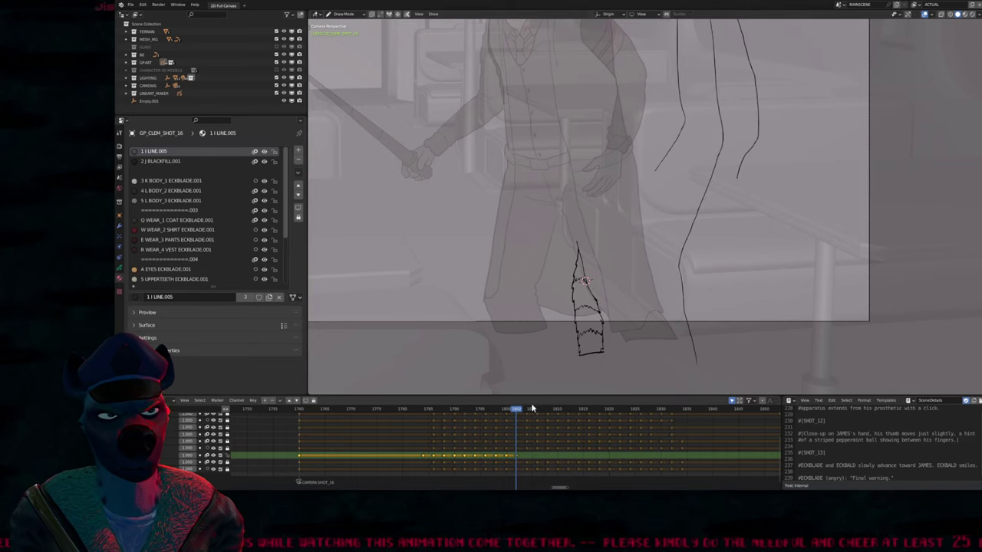
key(f)
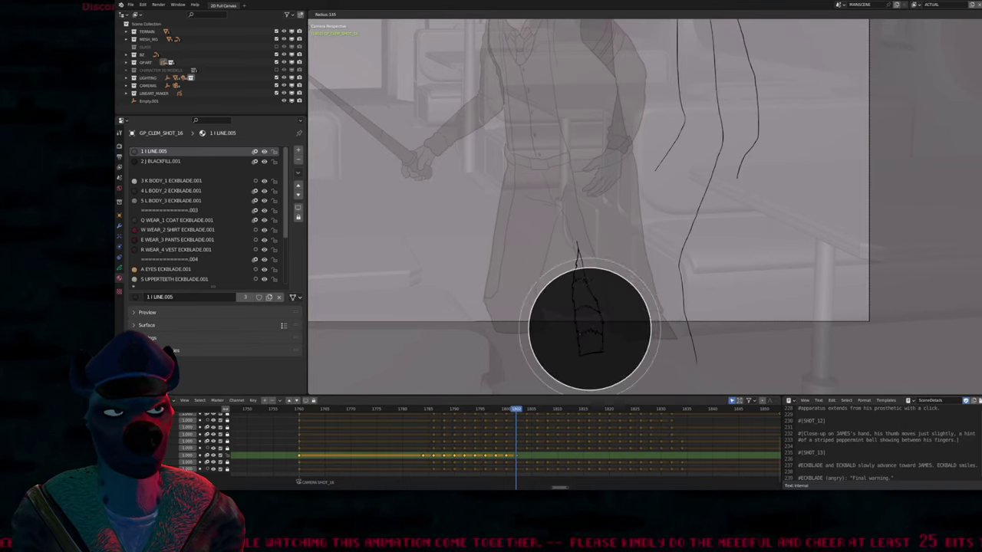
click(560, 359)
click(516, 456)
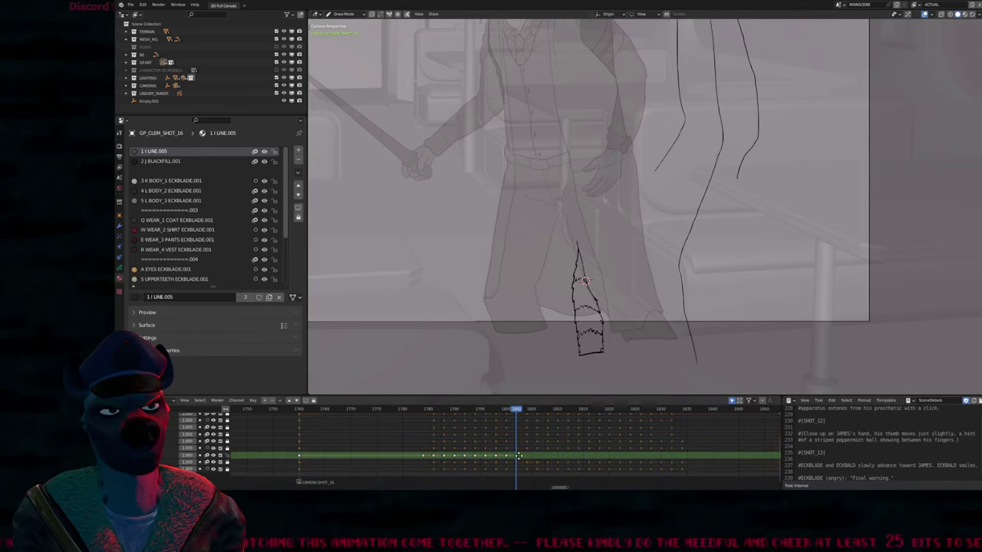
click(526, 410)
mouse_move(531, 416)
mouse_down()
mouse_move(504, 415)
mouse_move(526, 416)
mouse_move(516, 418)
mouse_up()
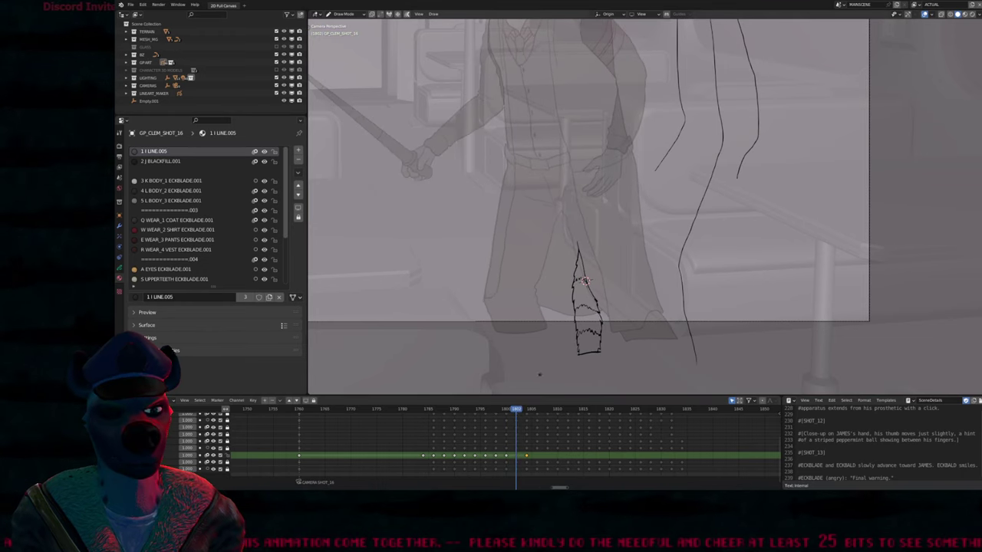
key(ctrl+shift+e)
key(ctrl+z)
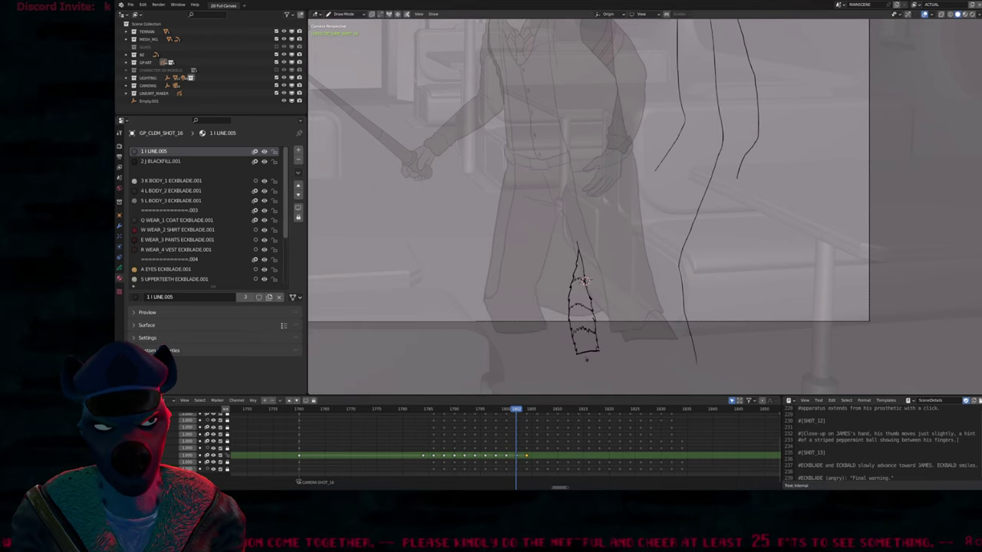
key(ctrl+z)
key(ctrl+z)
key(ctrl+z)
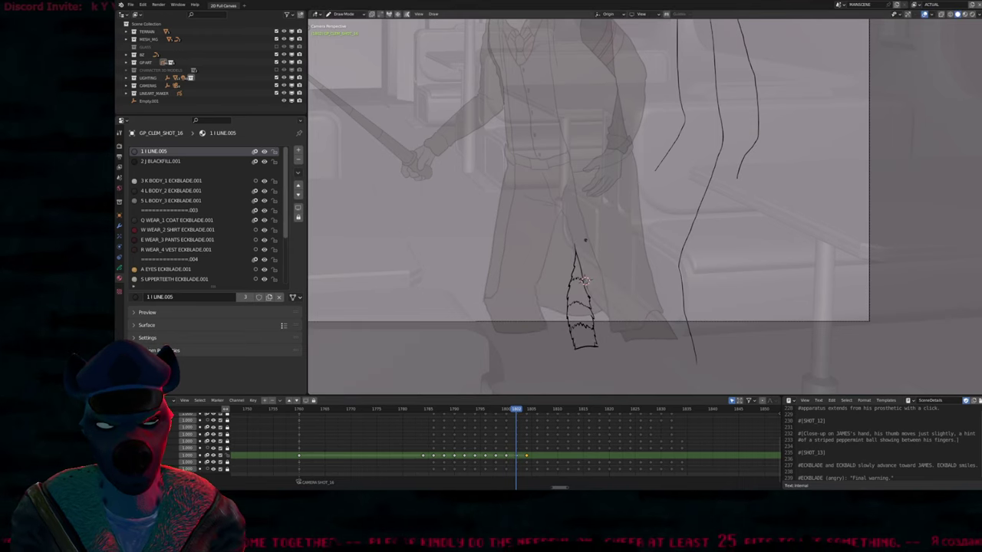
key(Left)
key(Left)
key(Right)
key(Right)
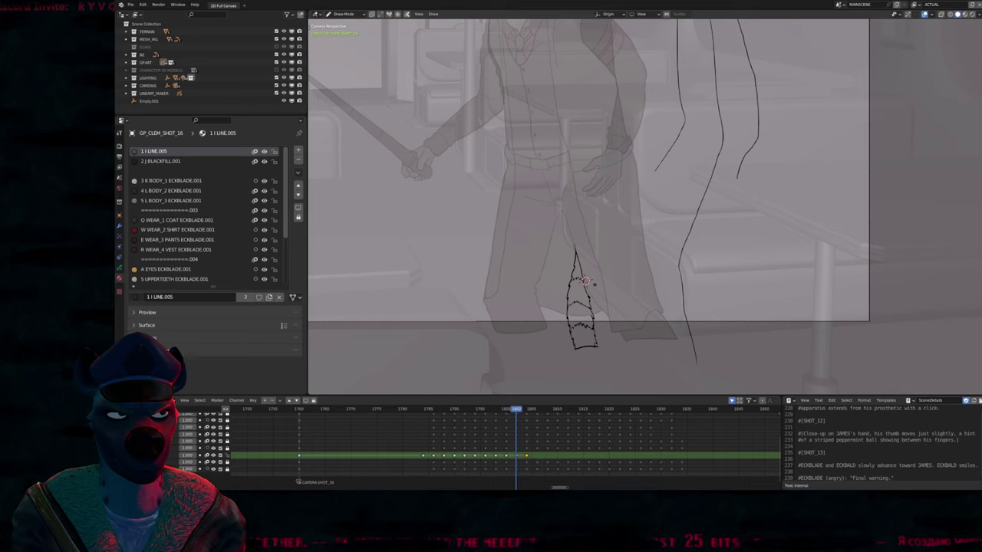
scroll(585, 281, up, 4)
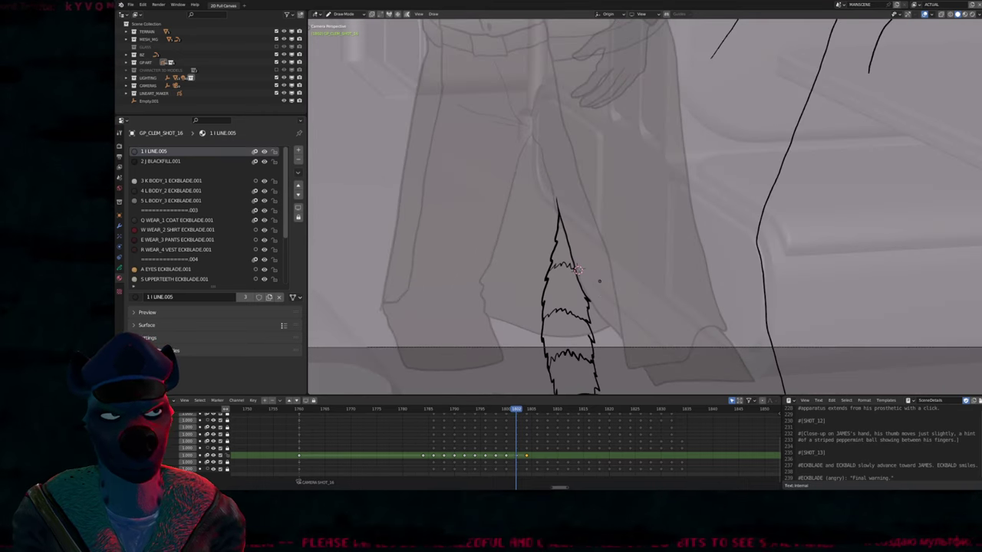
key(ctrl+z)
key(ctrl+z)
key(ctrl+z)
key(ctrl+z)
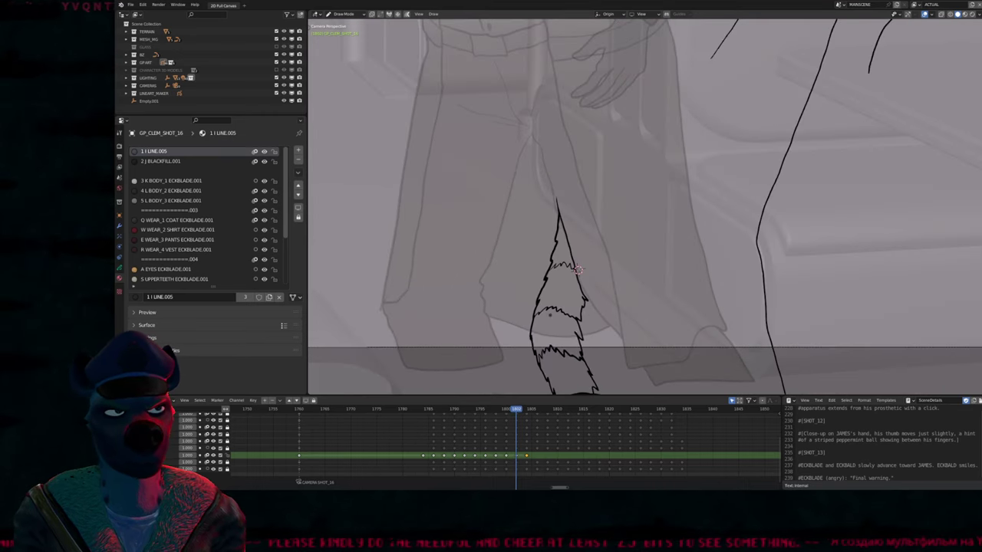
Draw a stroke closing the tail's bottom tip, compare drawings, then remove it
drag(555, 392, 600, 383)
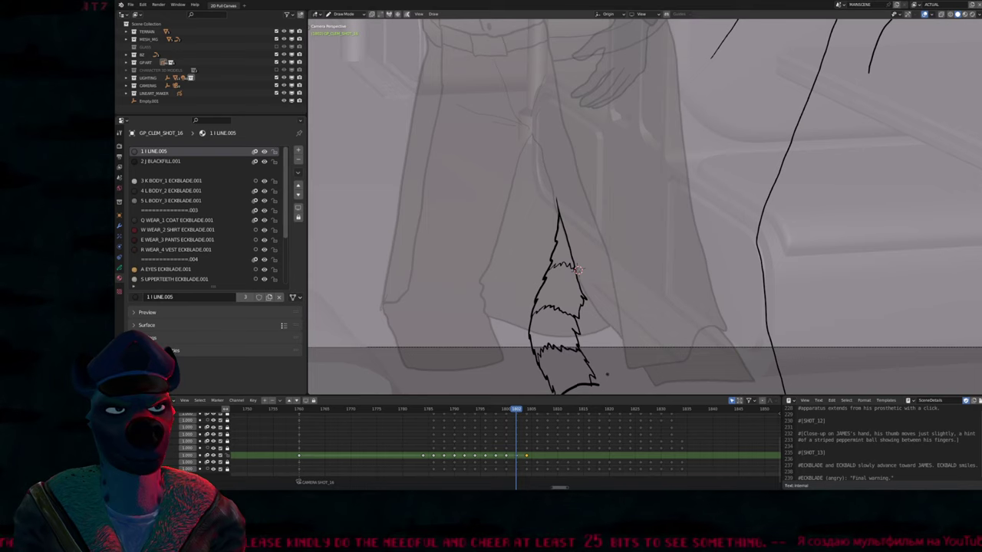
key(Up)
key(Down)
key(Down)
key(Up)
key(Up)
scroll(577, 270, down, 3)
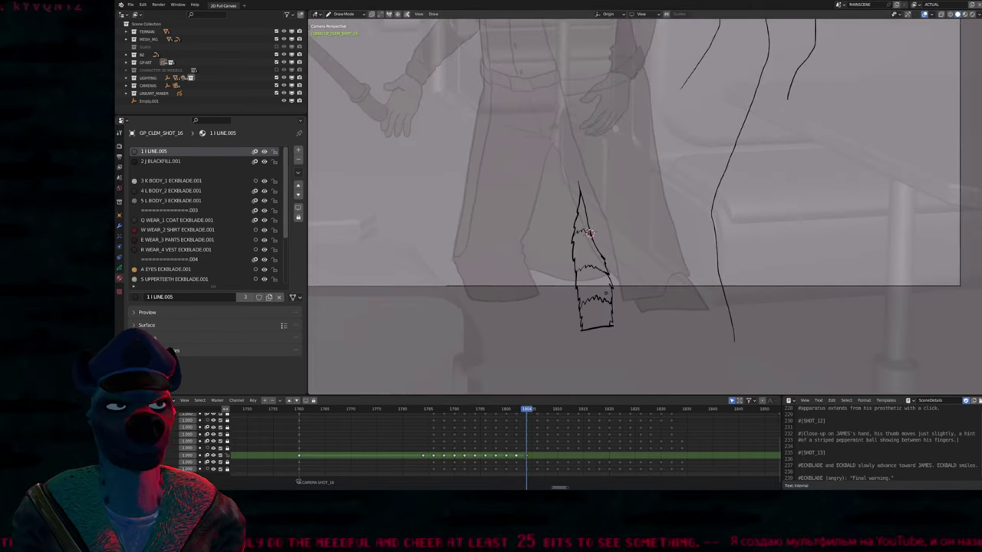
key(Down)
key(Home)
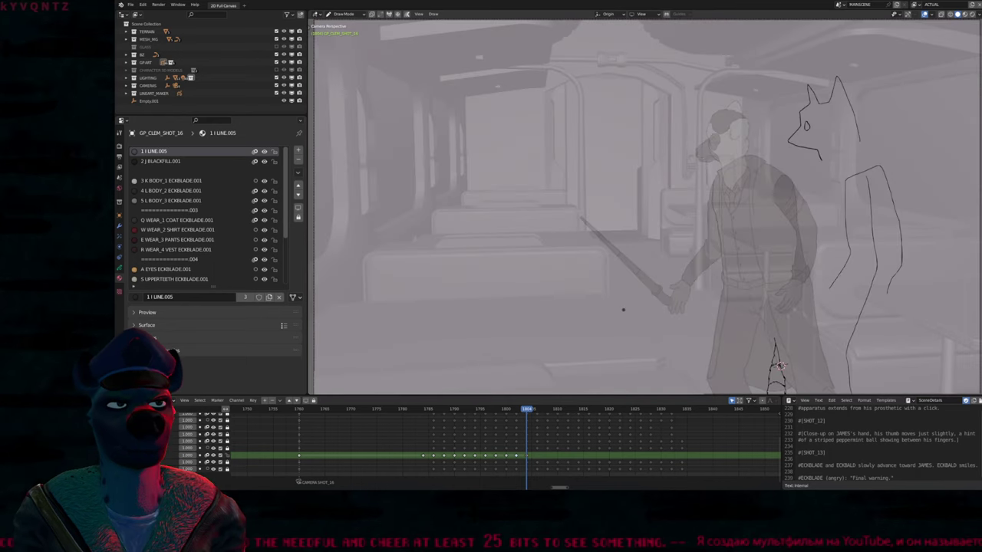
key(Down)
key(Up)
key(Up)
scroll(641, 314, up, 2)
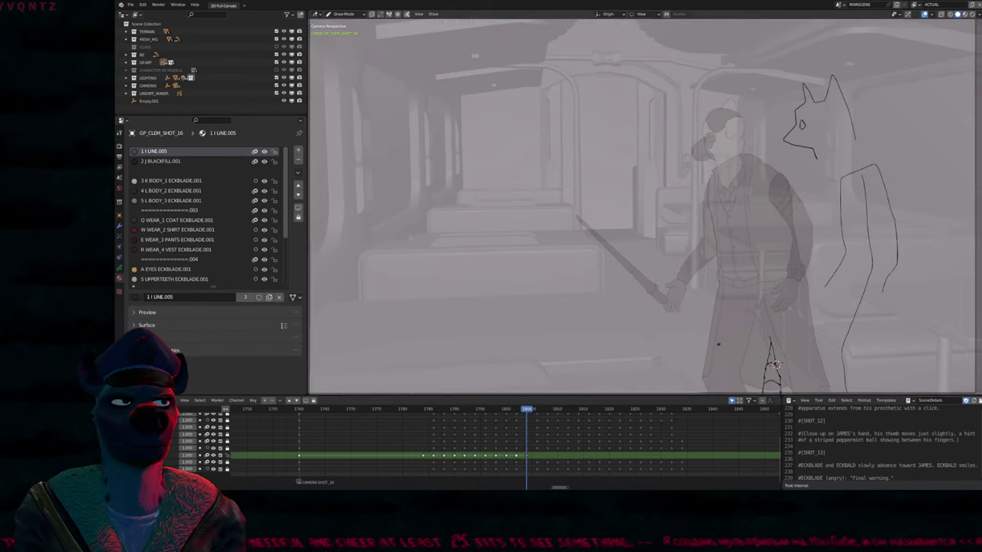
key(f)
click(670, 284)
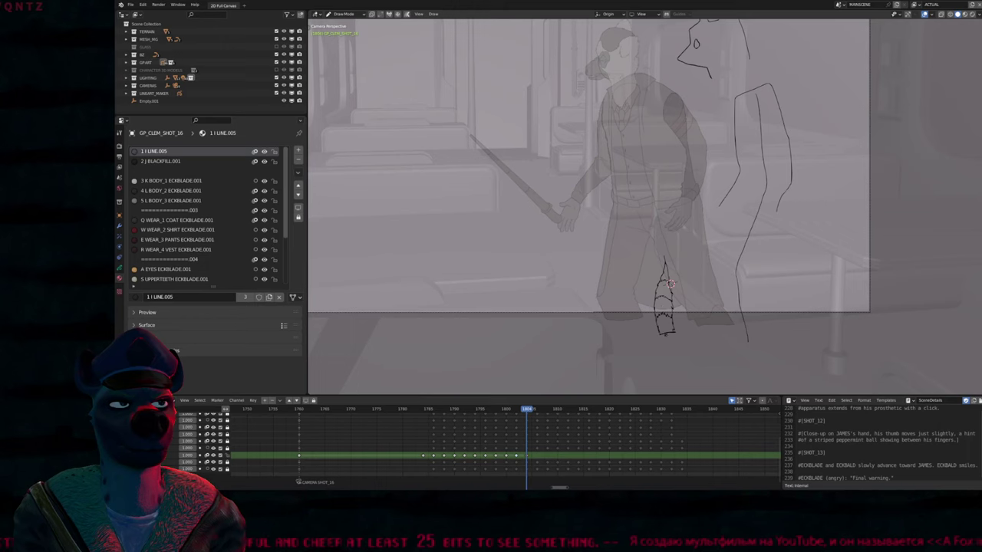
key(ctrl+z)
Bend the tail strokes at frame 1804 into a curve and check frames 1800–1814
key(Tab)
click(661, 310)
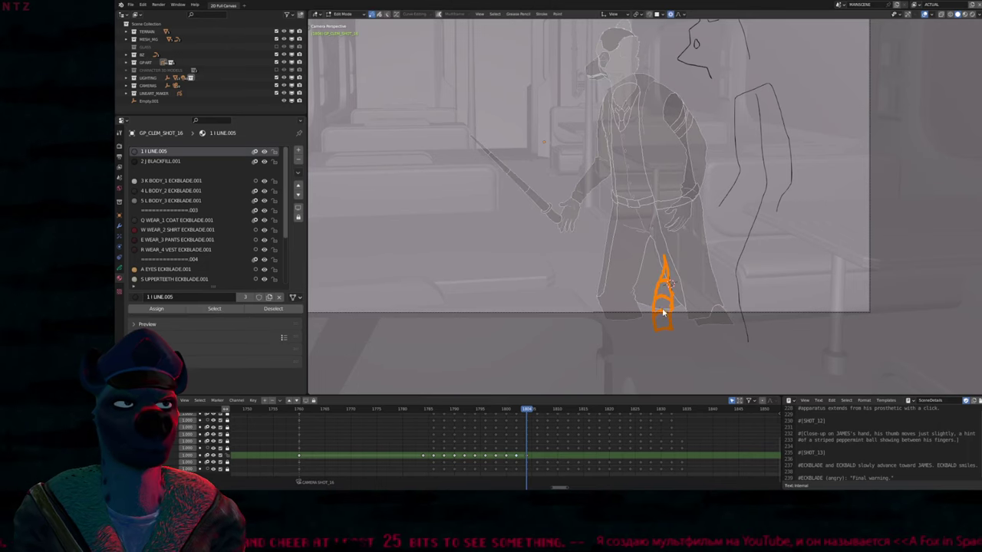
key(shift+ctrl+w)
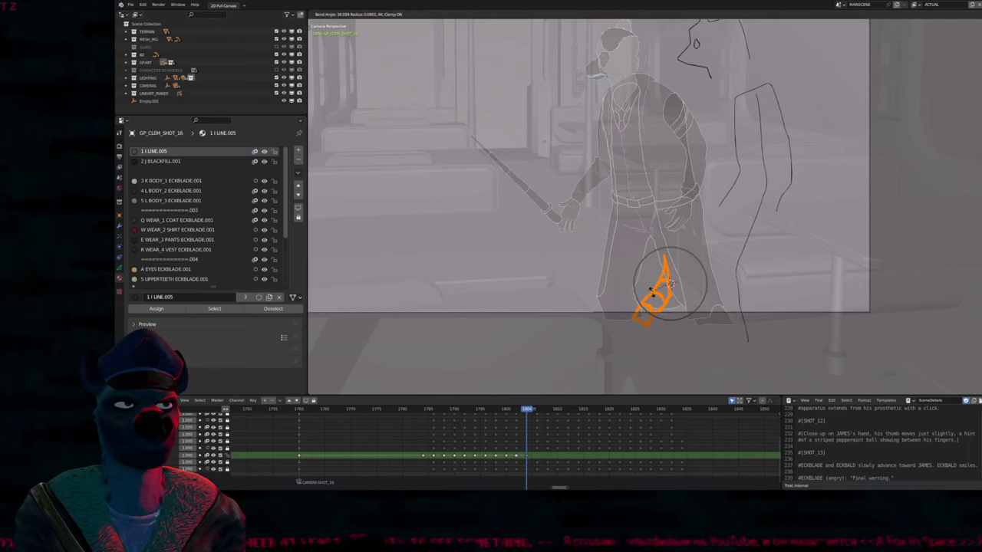
click(670, 284)
key(Tab)
key(Left)
key(Left)
key(Left)
key(Left)
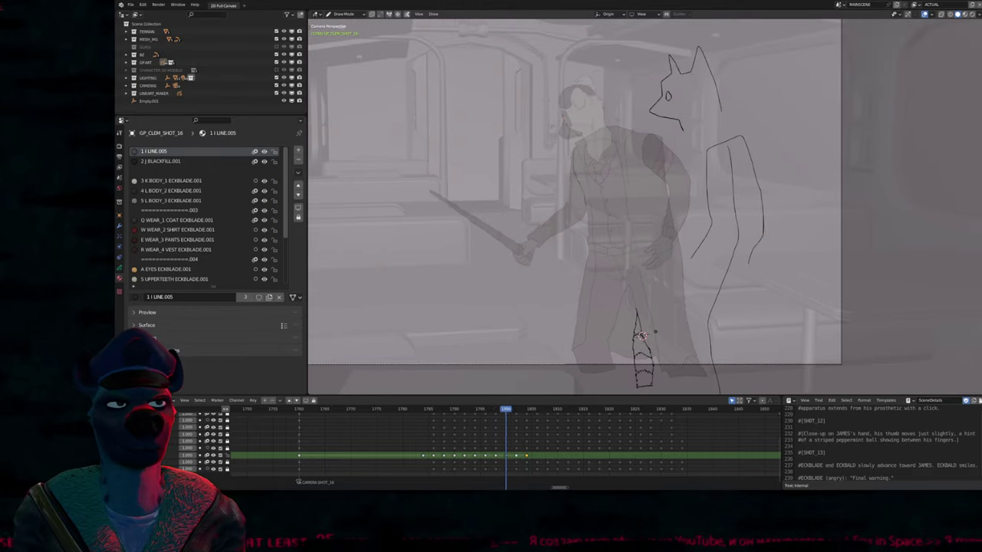
key(Right)
key(Right)
key(Right)
key(Right)
key(Up)
key(Up)
key(Up)
key(Up)
key(Up)
key(Up)
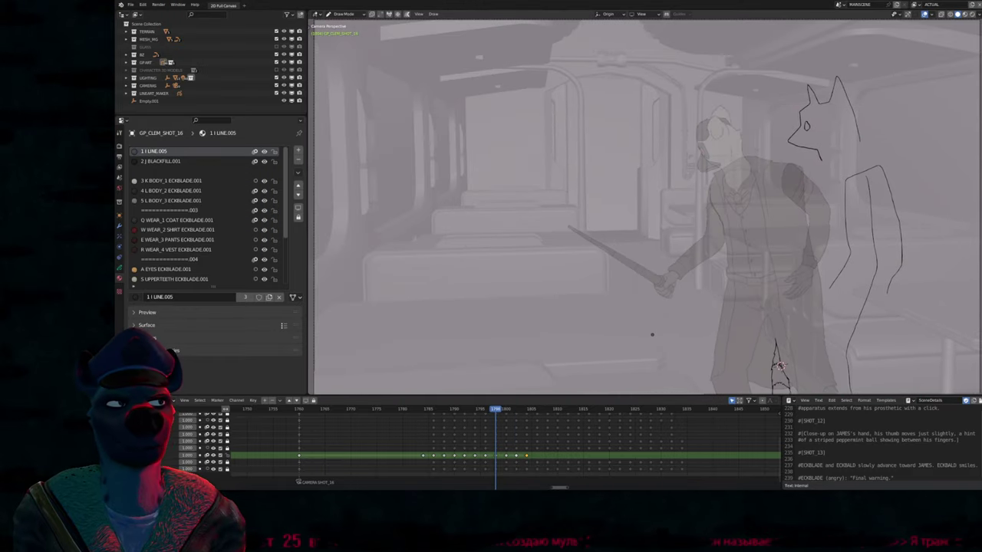
key(Down)
key(Down)
key(Down)
key(Down)
key(Down)
key(Down)
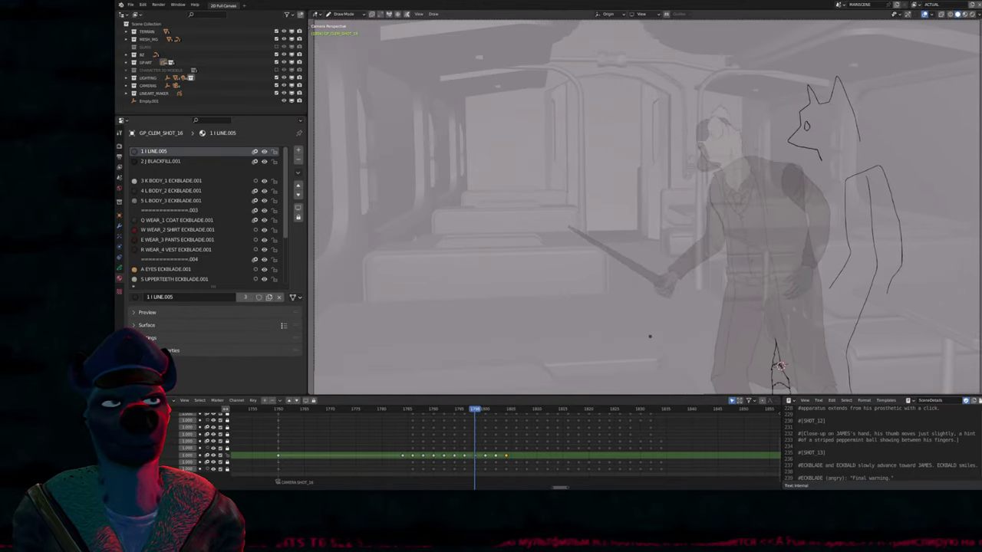
key(Down)
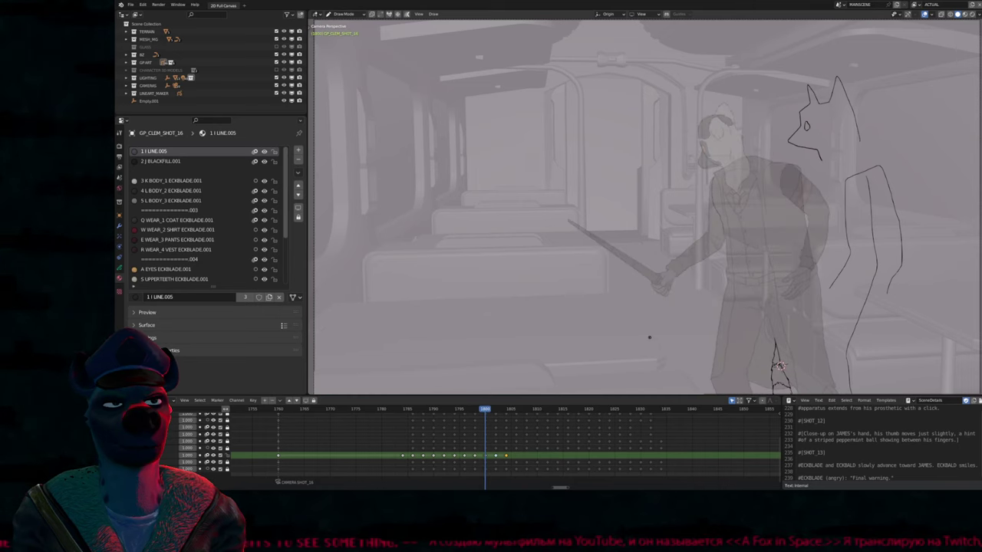
shift+middle_drag(780, 366, 657, 331)
Redraw the left edge of the tail tip and check it against the previous frame
scroll(657, 332, up, 5)
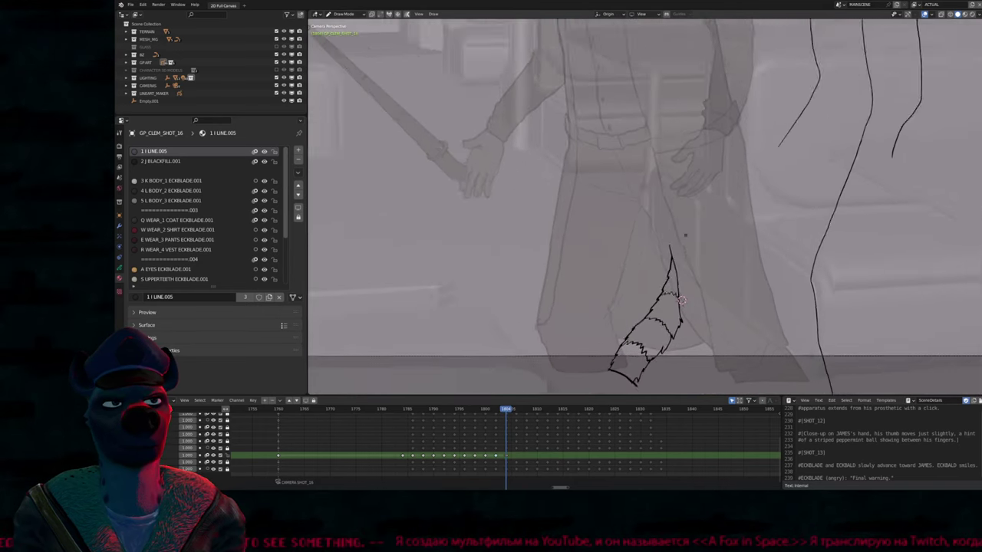
scroll(649, 295, up, 2)
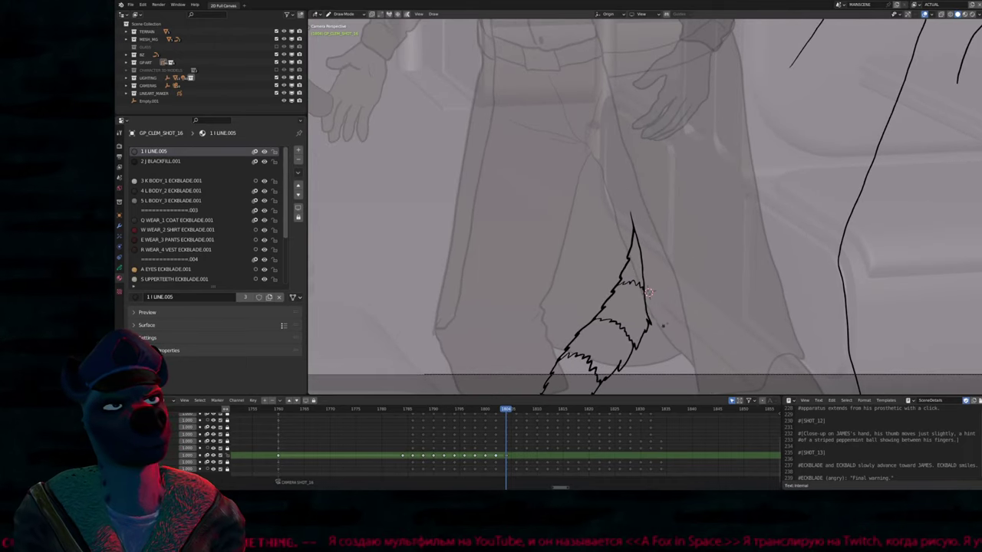
drag(628, 214, 635, 238)
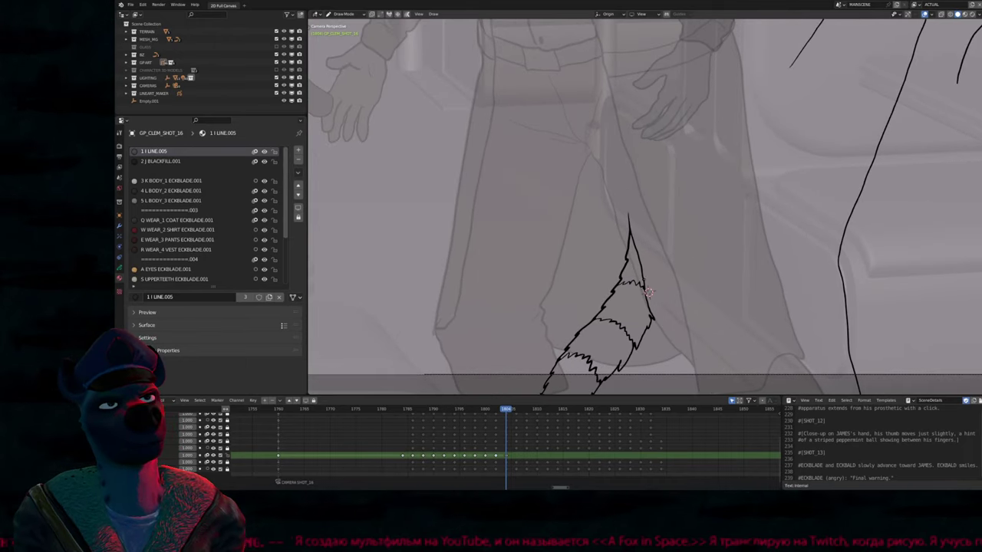
key(Left)
key(Left)
key(Right)
key(Right)
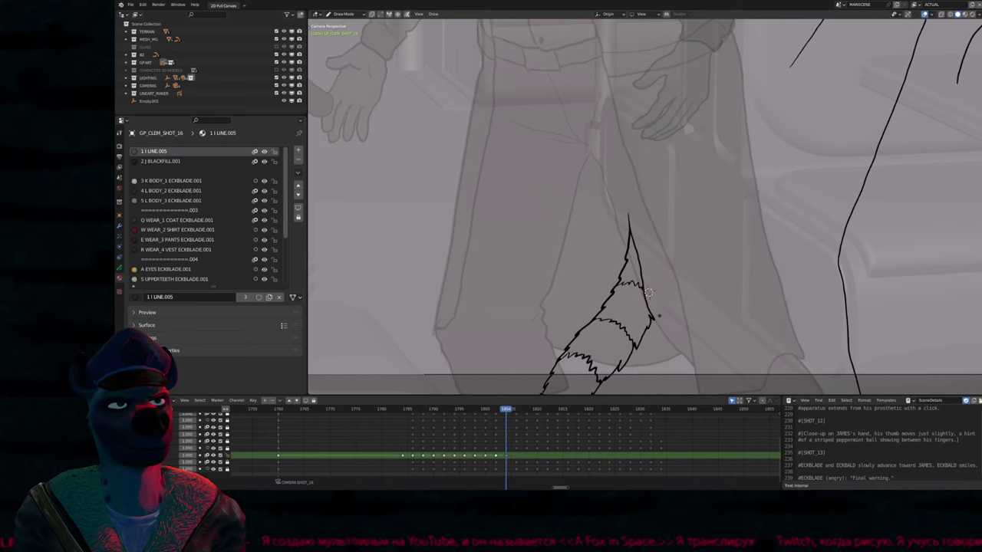
Swing the lower tail up-left with proportional falloff, pivoting on the tail's centre
key(Tab)
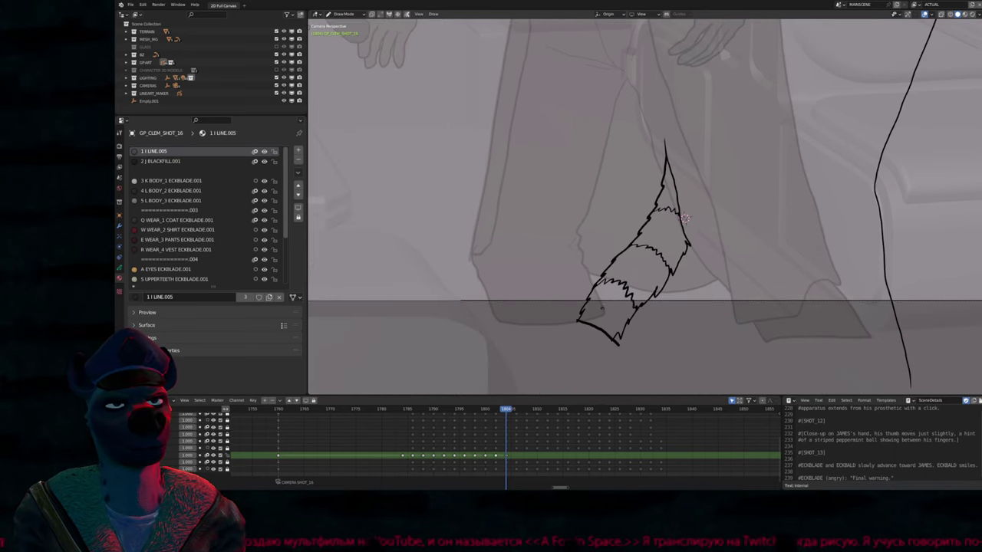
key(a)
key(g)
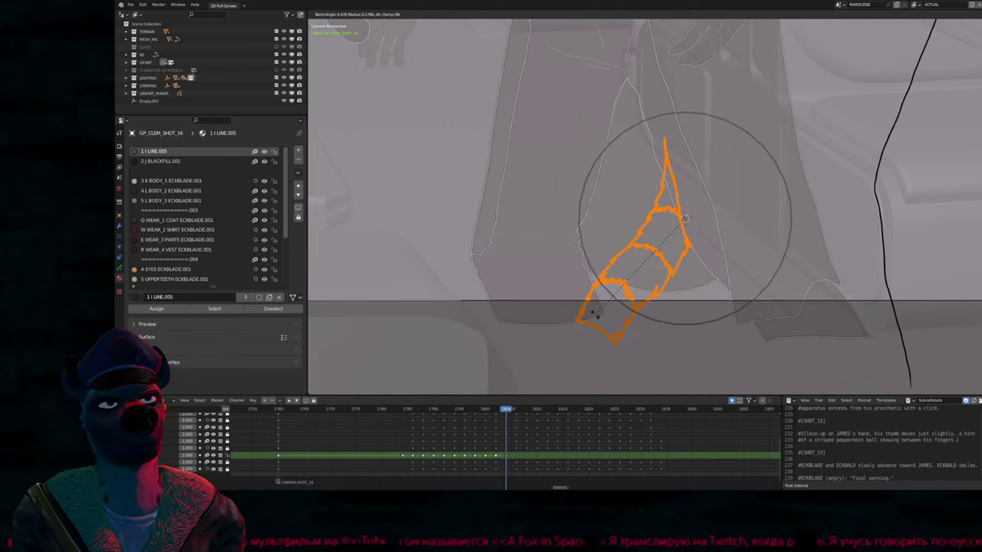
key(Escape)
key(shift+s)
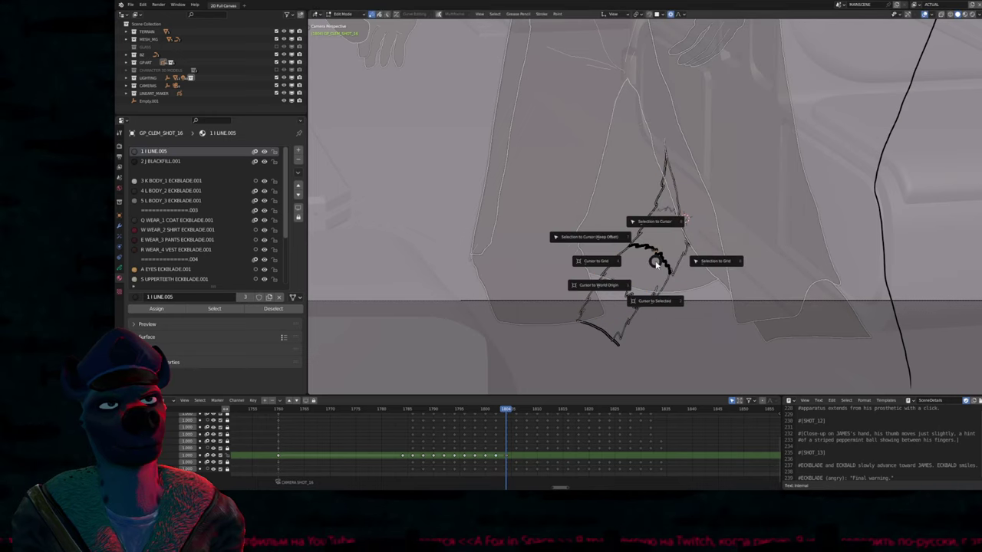
click(637, 291)
key(g)
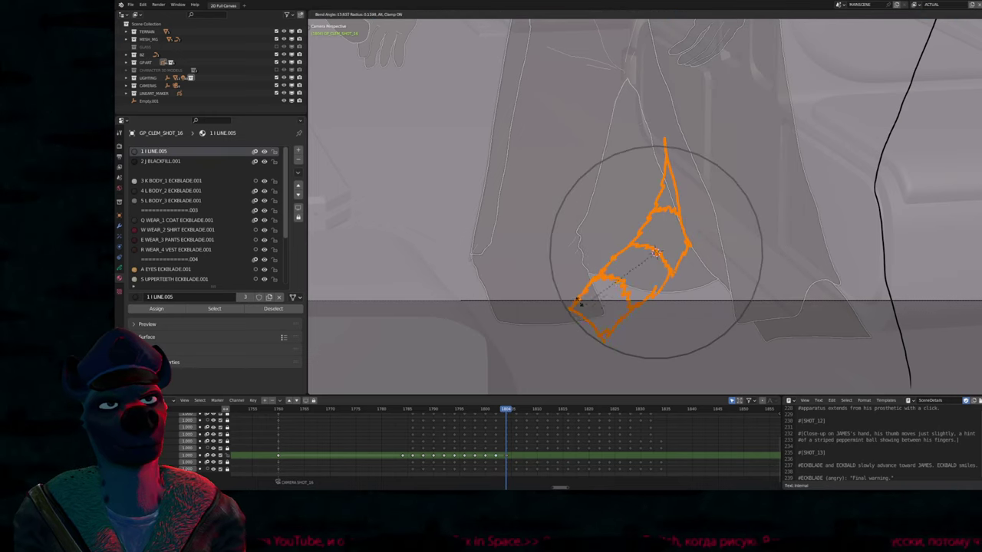
click(584, 270)
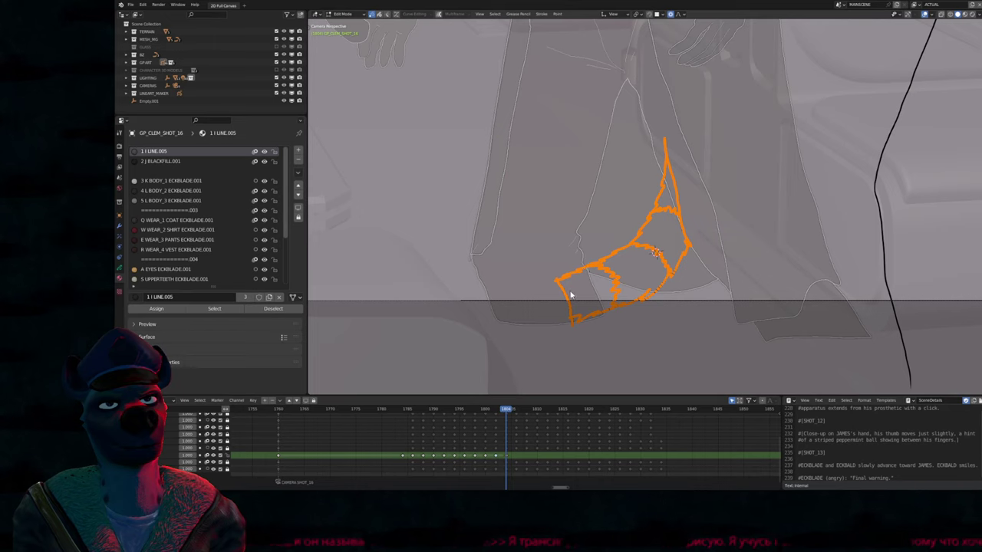
Add new strokes at the lower tail tip and reposition that tip
key(Tab)
mouse_move(582, 269)
mouse_down()
mouse_move(574, 322)
mouse_move(554, 315)
mouse_up()
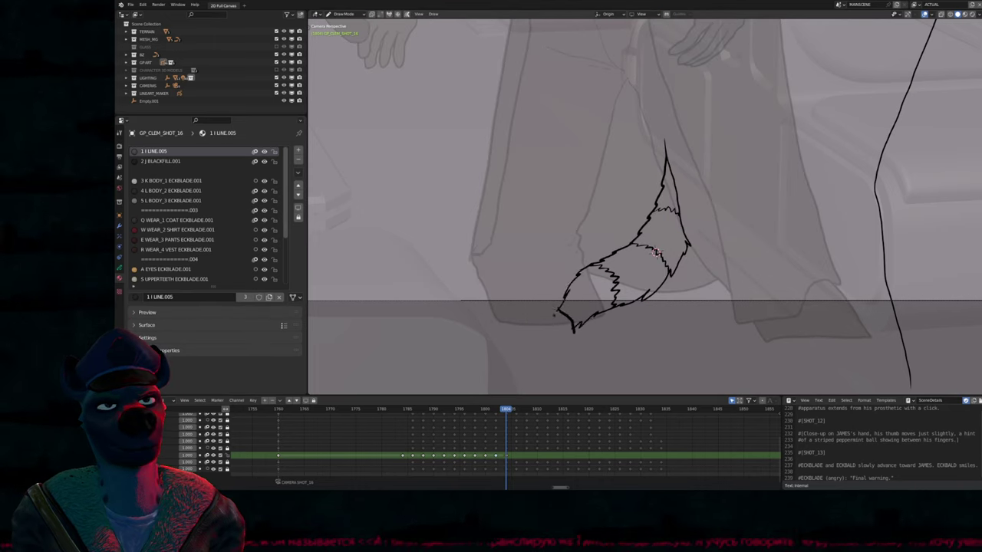
key(Left)
key(Right)
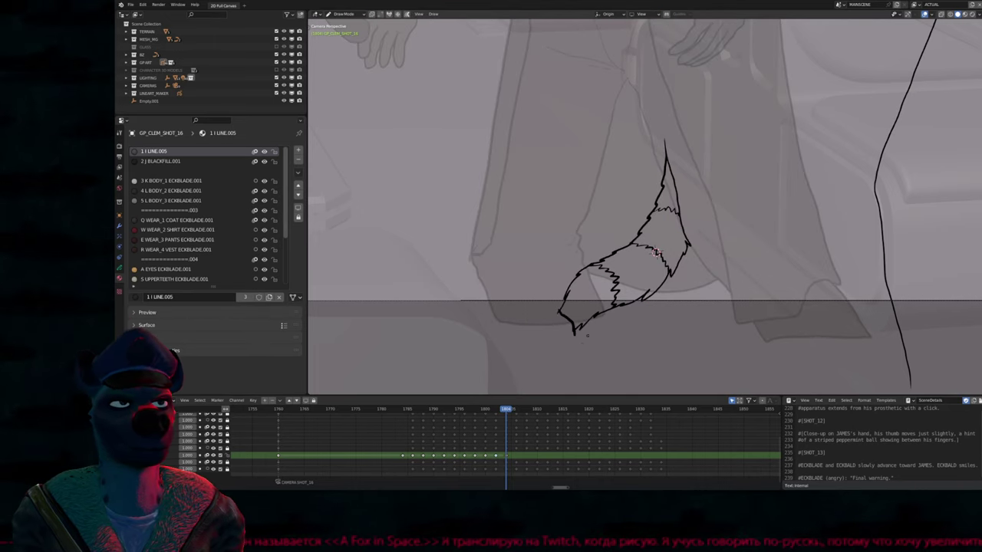
key(Tab)
key(g)
click(621, 323)
key(Tab)
Reshape the lower tail and move the tail's top tip to the left
key(Tab)
key(g)
click(690, 288)
key(Tab)
key(Tab)
key(g)
click(685, 115)
key(Tab)
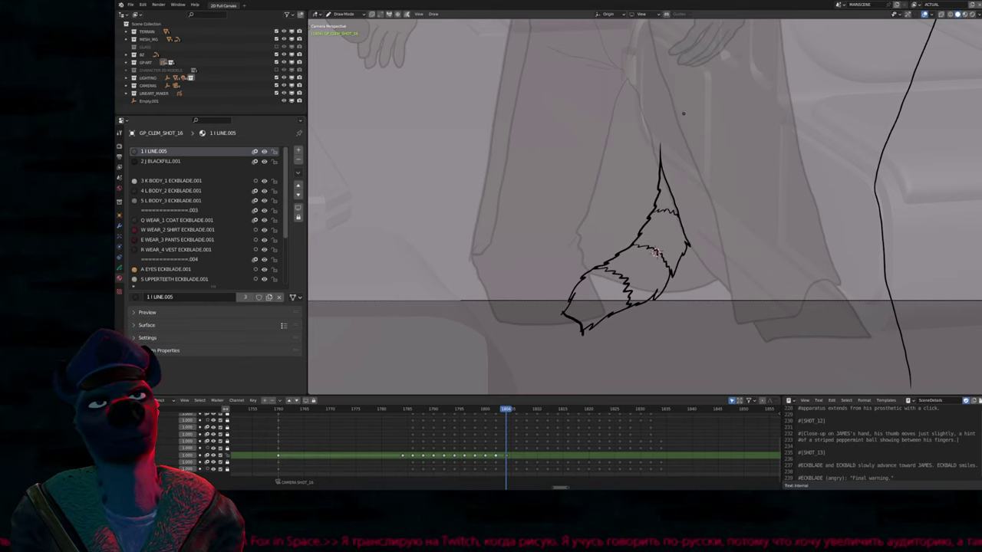
Duplicate the curled tail keyframe and place the copy around frame 1815
key(Down)
key(Up)
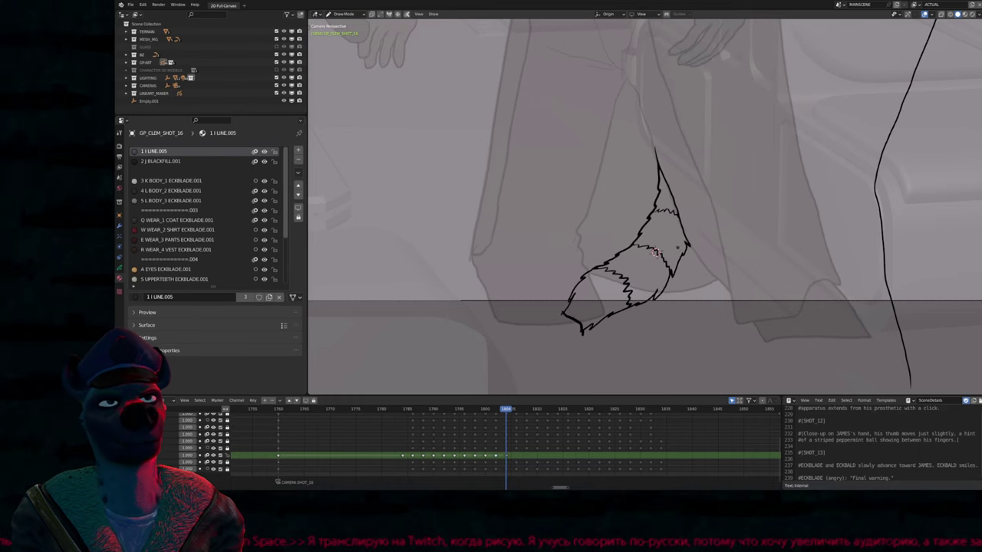
key(Home)
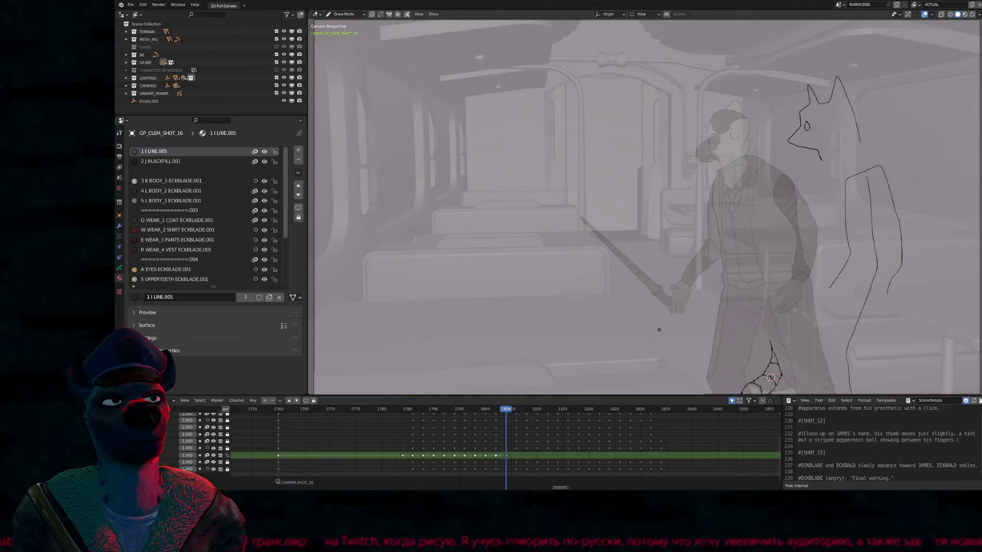
drag(509, 413, 567, 439)
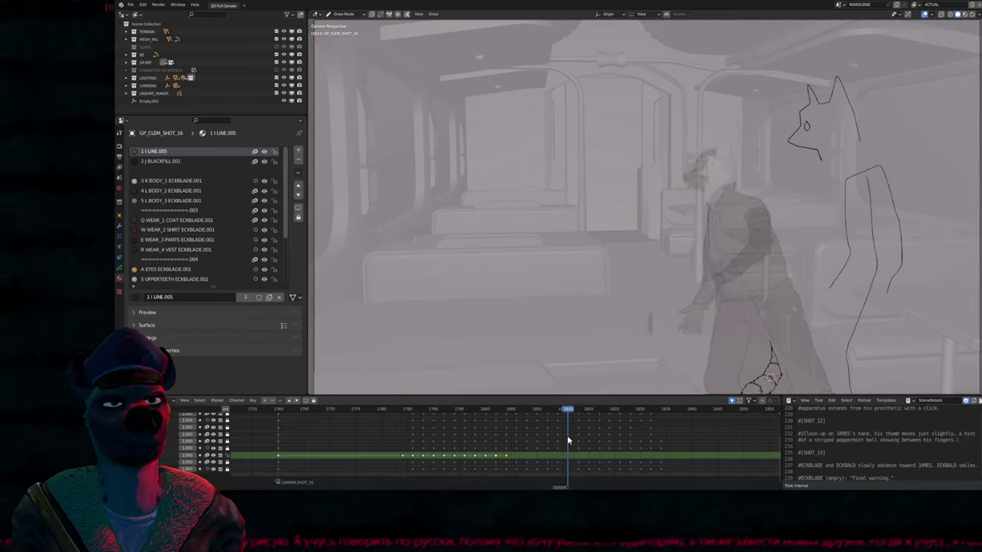
key(shift+d)
middle_drag(608, 420, 661, 409)
Shift the whole tail drawing with proportional falloff, then compare it against other frames
scroll(769, 378, up, 8)
key(Tab)
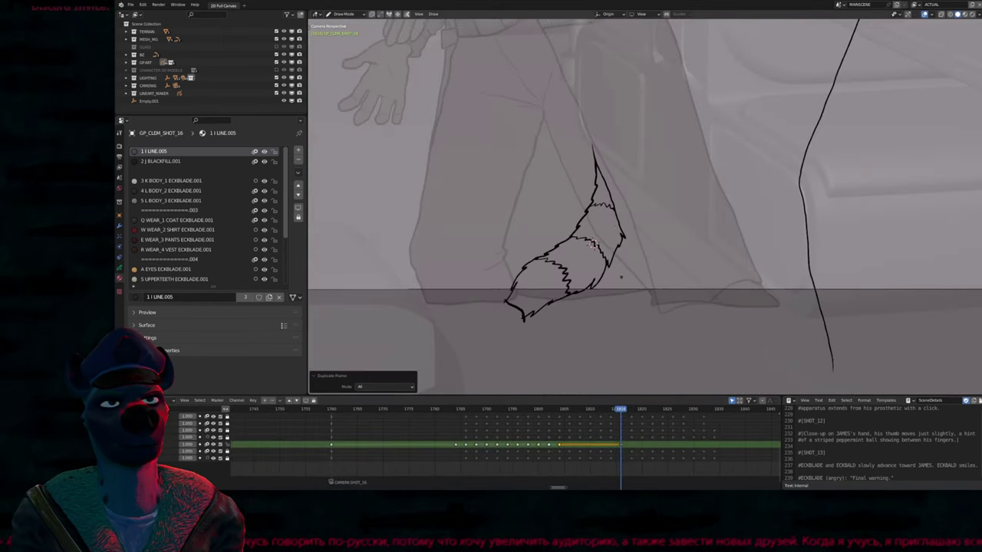
key(a)
key(g)
click(704, 238)
key(alt+a)
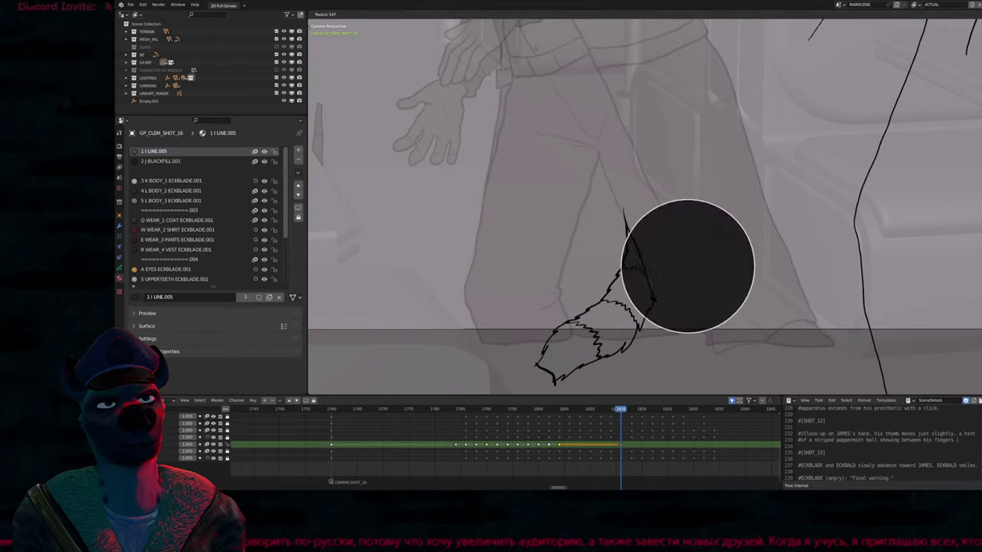
key(Tab)
key(Tab)
key(Tab)
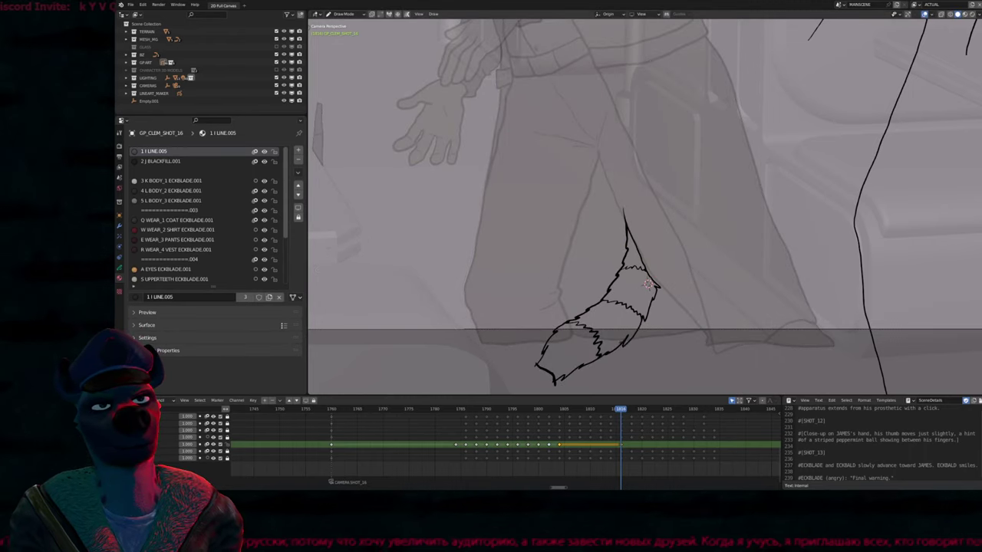
key(space)
key(Escape)
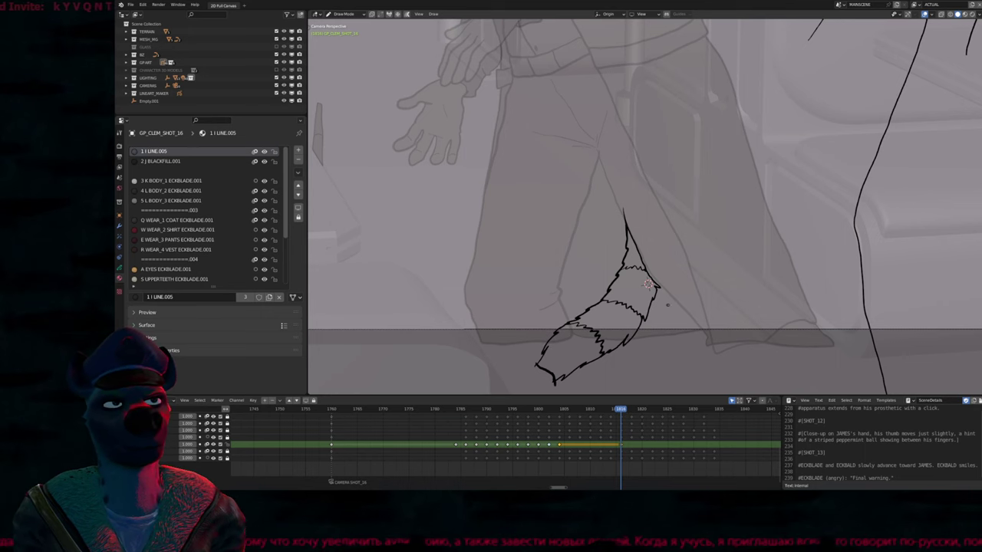
Reposition the tail with two soft moves and a rotation of about 11 degrees
key(Tab)
key(g)
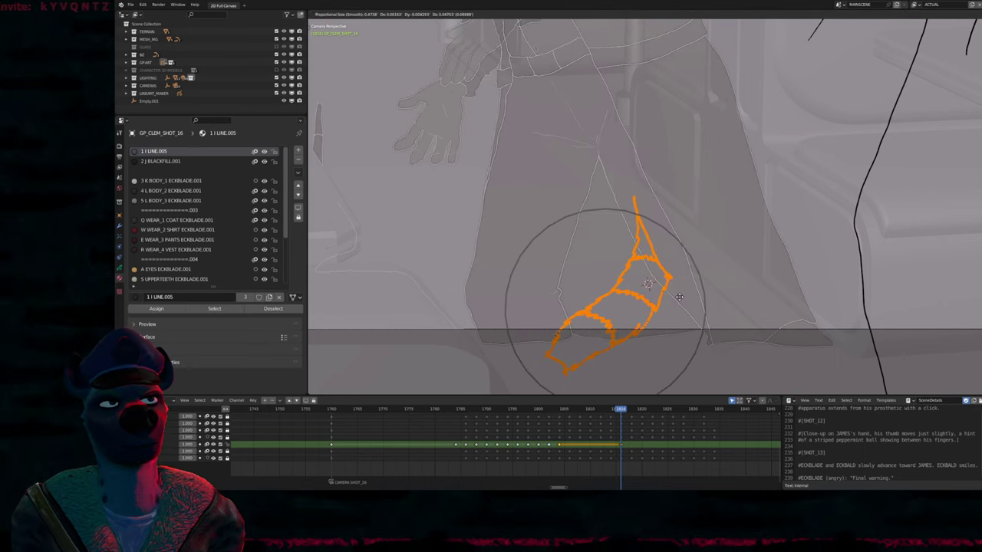
click(682, 300)
key(r)
click(688, 283)
key(g)
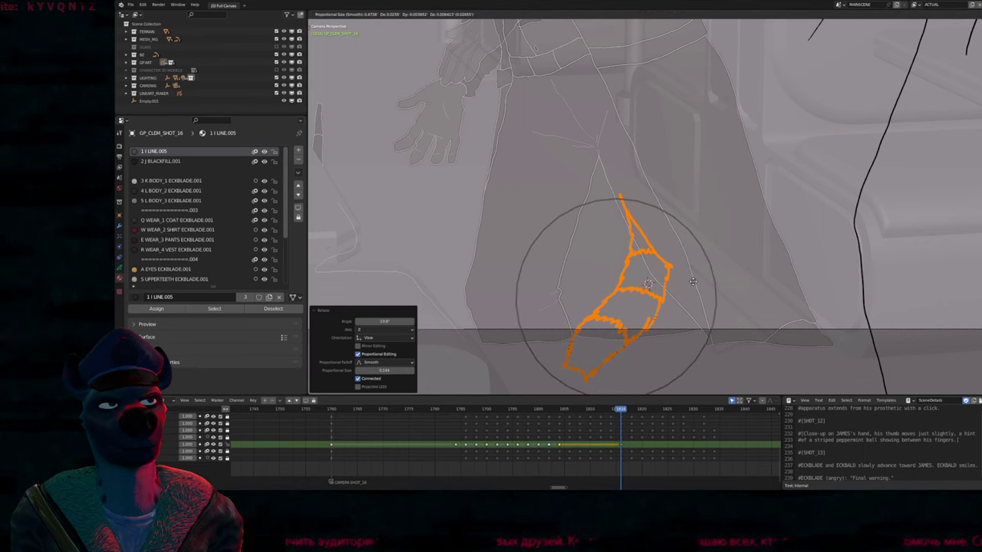
click(693, 285)
Interpolate tail in-betweens from frame 1809, preview frames 1809–1813, then delete the interpolated frames
click(583, 410)
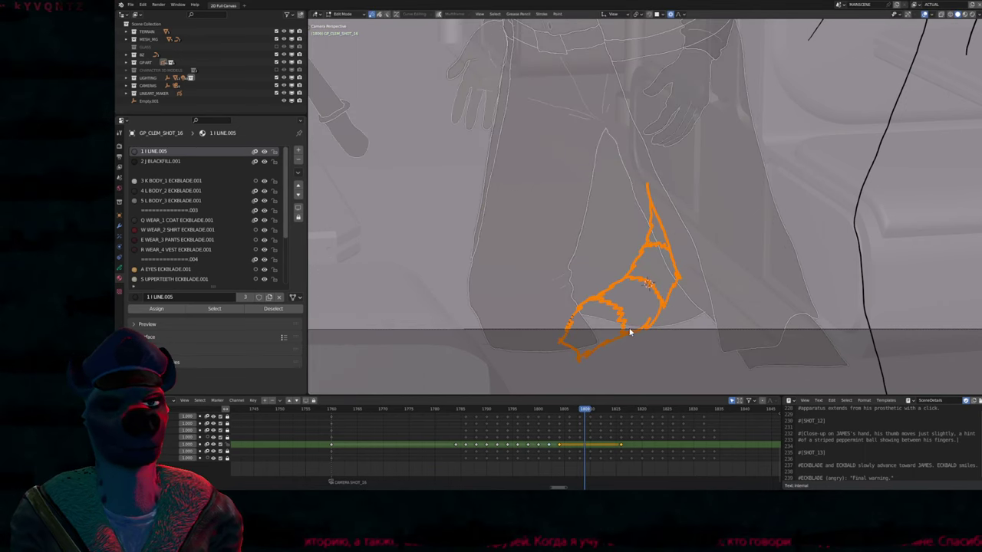
key(ctrl+shift+e)
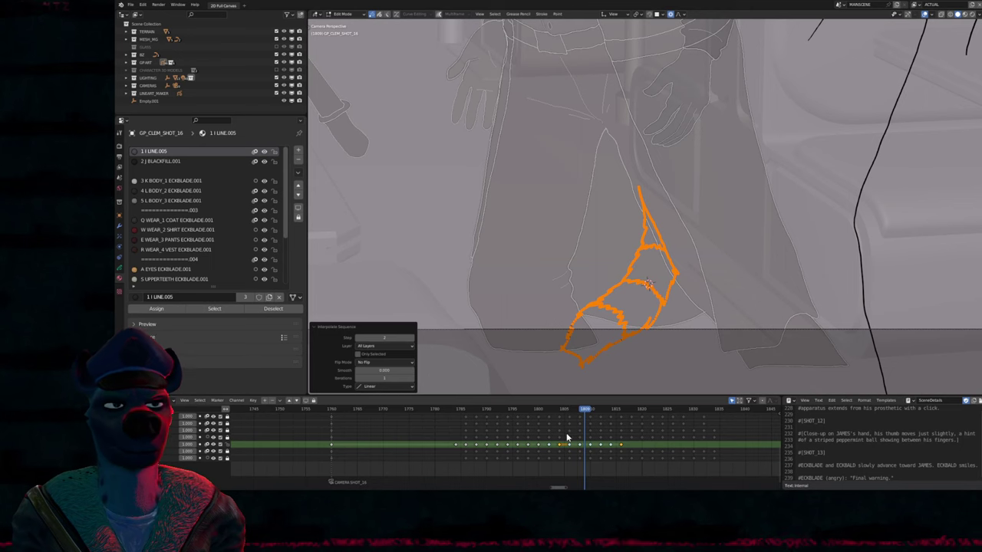
right_click(565, 429)
key(Escape)
key(a)
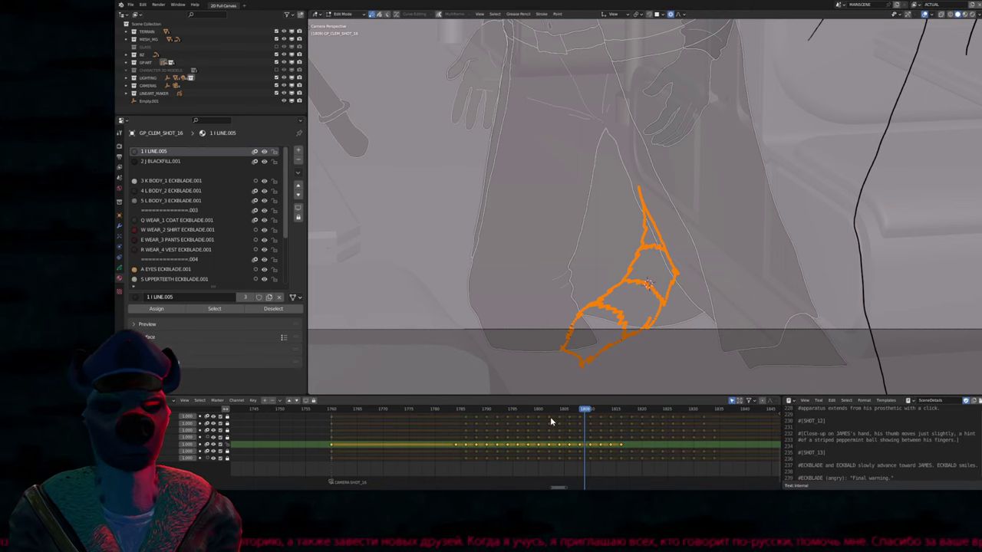
mouse_move(545, 409)
mouse_down()
mouse_move(532, 413)
mouse_move(606, 420)
mouse_move(616, 414)
mouse_move(559, 411)
mouse_move(616, 386)
mouse_up()
key(Delete)
Shift the tail's lower part right with falloff and bend the tail tip
key(g)
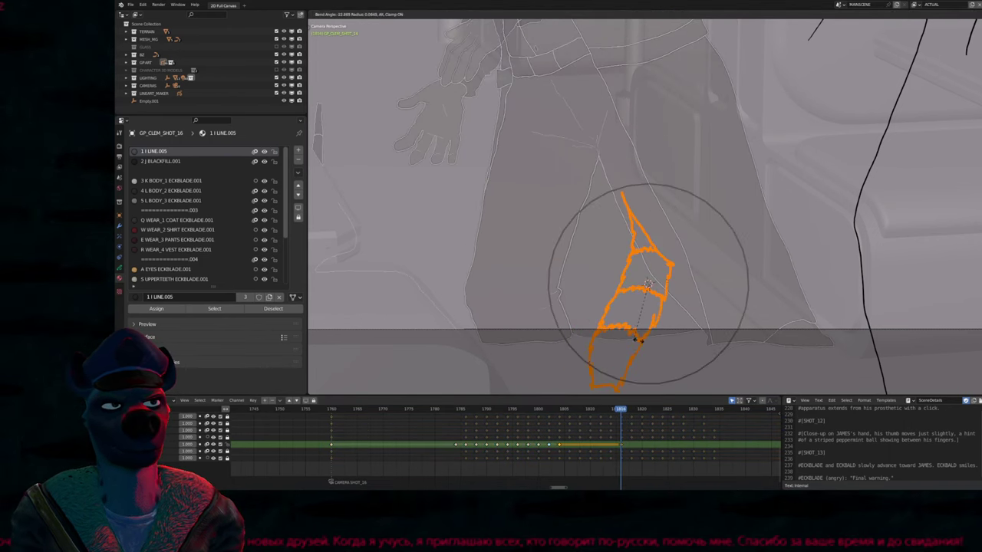
click(669, 314)
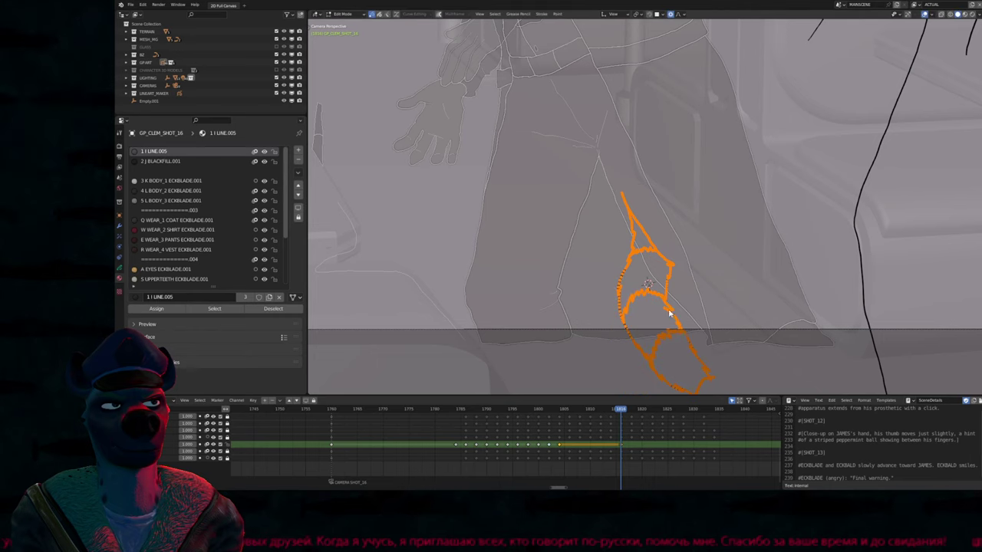
key(ctrl+Tab)
click(674, 352)
key(Tab)
key(shift+w)
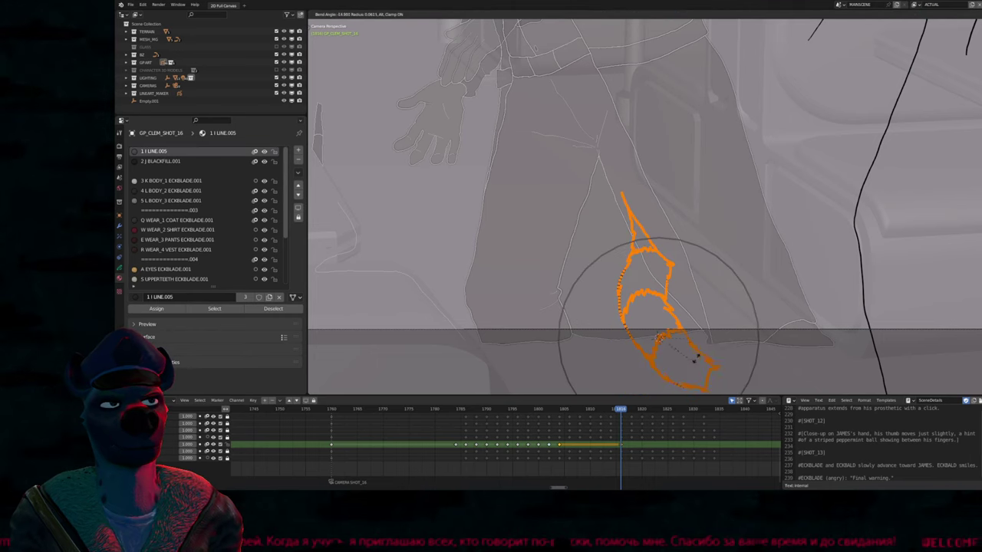
click(716, 364)
key(Tab)
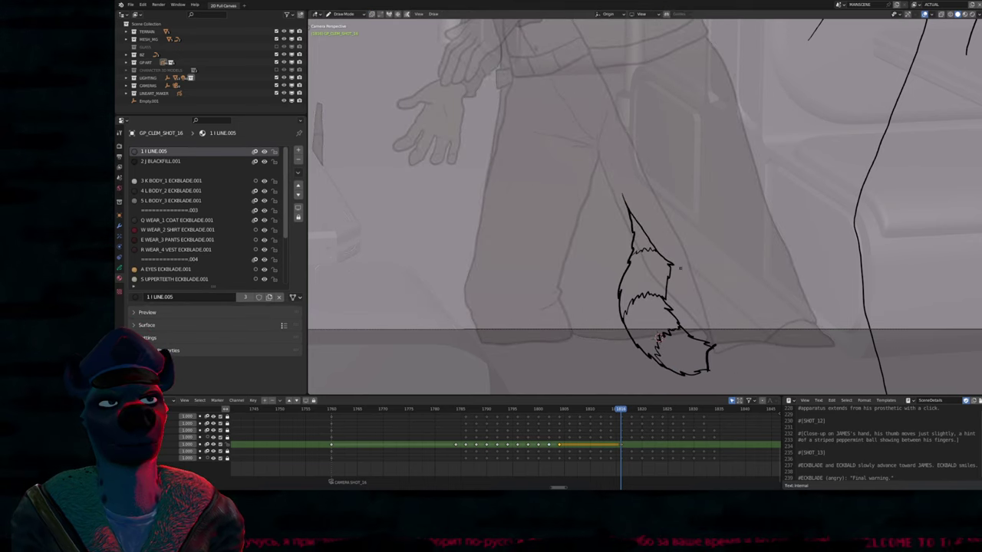
Re-interpolate the tail swing from frame 1810 to 1818, redrawing the lower tip longer and sharper
click(587, 407)
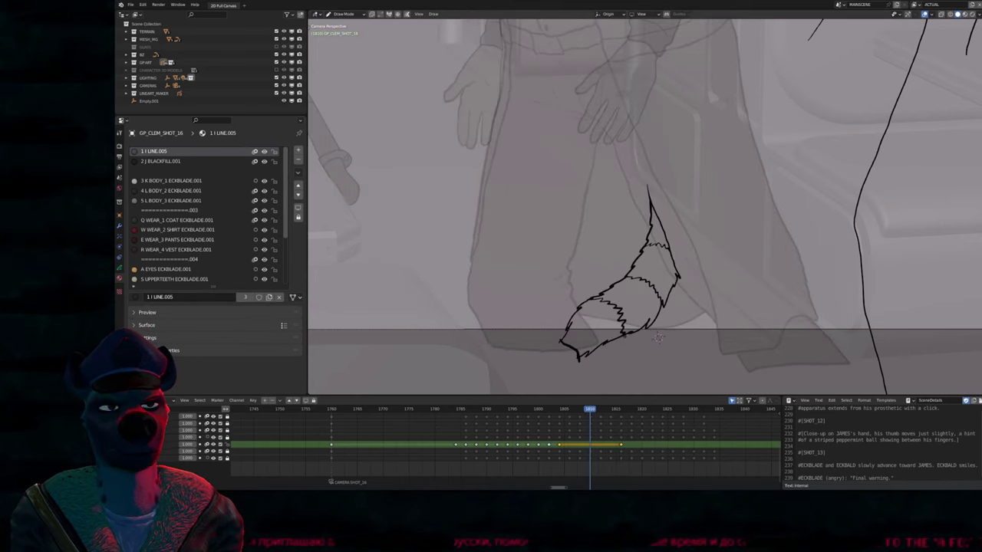
key(ctrl+shift+e)
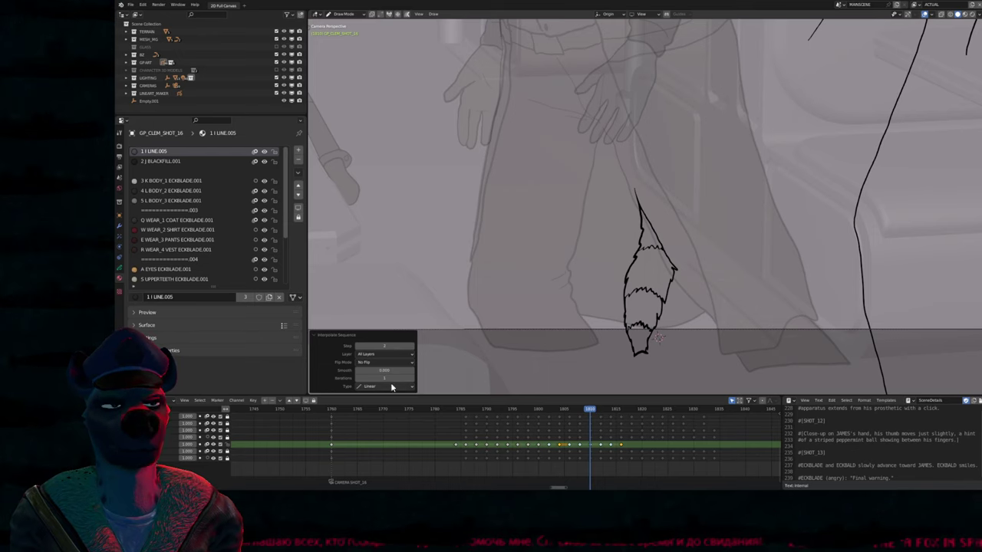
mouse_move(575, 408)
mouse_down()
mouse_move(566, 409)
mouse_move(632, 410)
mouse_move(589, 409)
mouse_up()
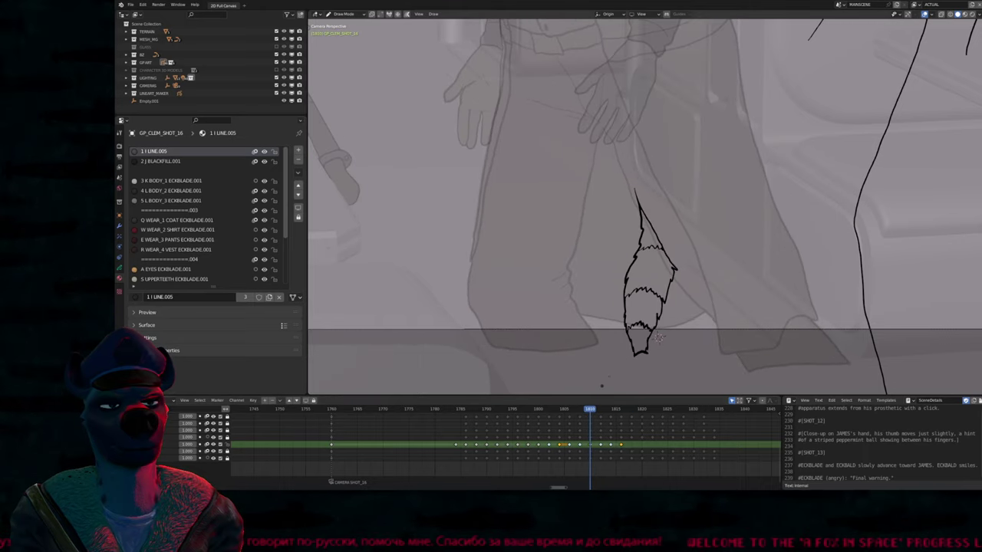
key(ctrl+shift+e)
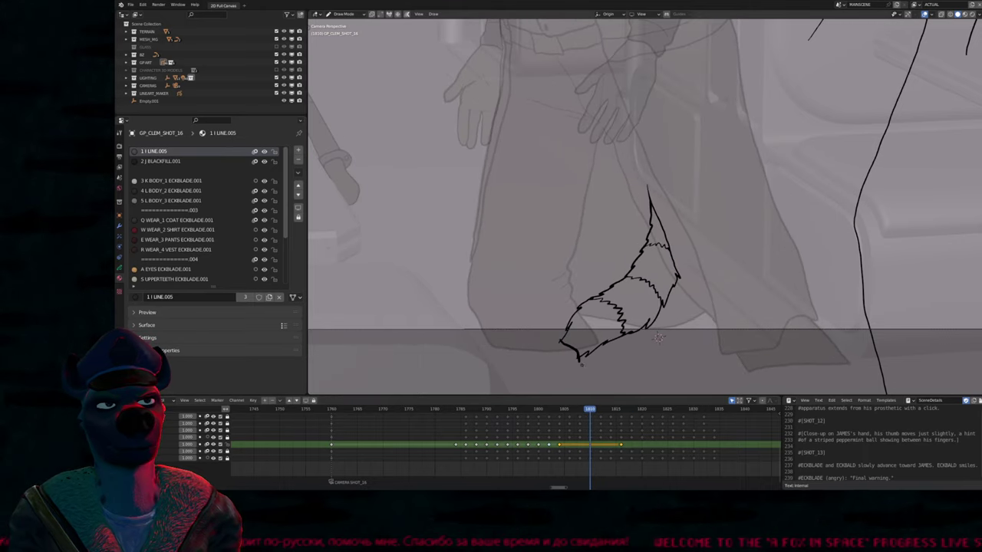
drag(582, 364, 585, 366)
key(Up)
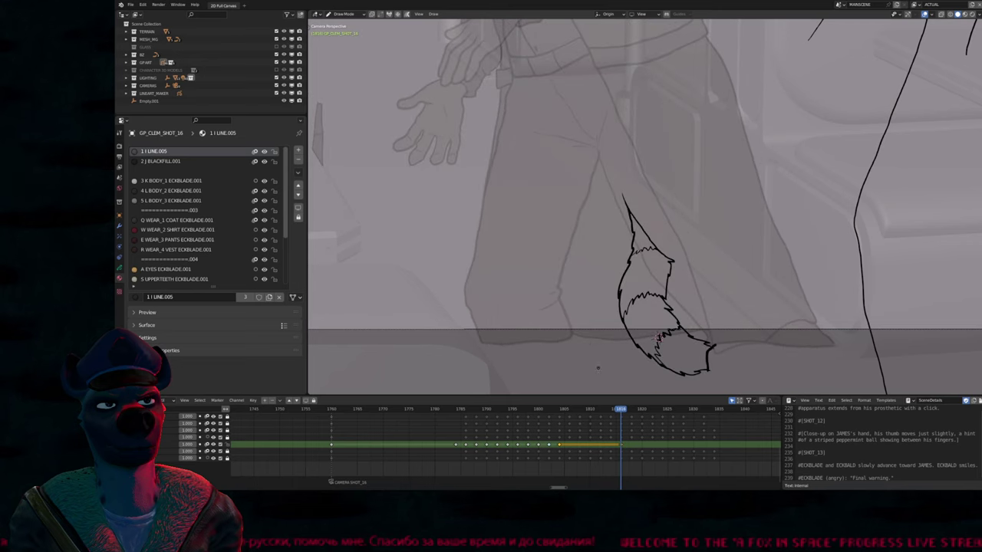
key(Up)
mouse_move(721, 292)
mouse_down()
mouse_move(695, 284)
mouse_move(724, 265)
mouse_up()
drag(667, 282, 728, 265)
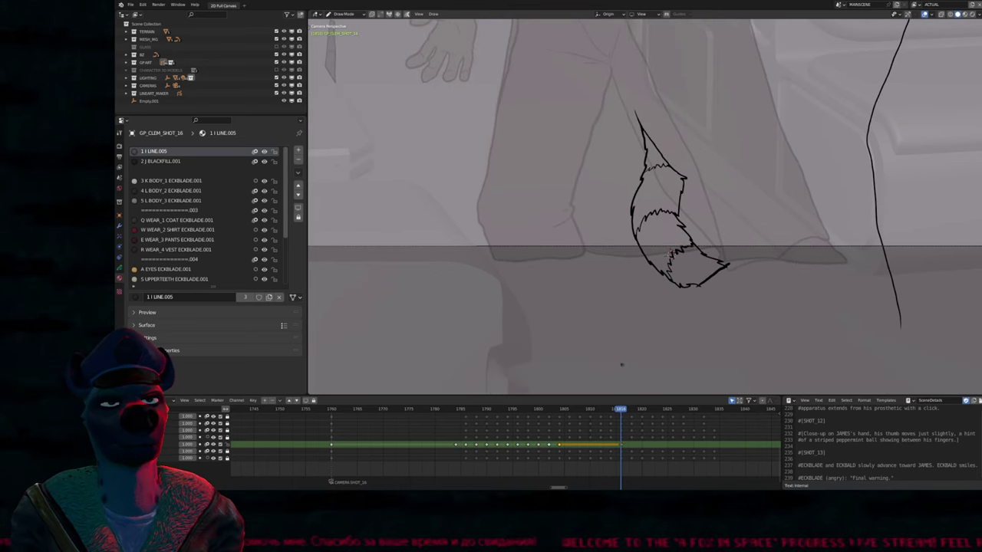
Regenerate the in-betweens from frame 1808 and review the tail frames from 1804 to 1813
click(581, 405)
key(ctrl+shift+e)
mouse_move(549, 408)
mouse_down()
mouse_move(621, 409)
mouse_move(594, 419)
mouse_up()
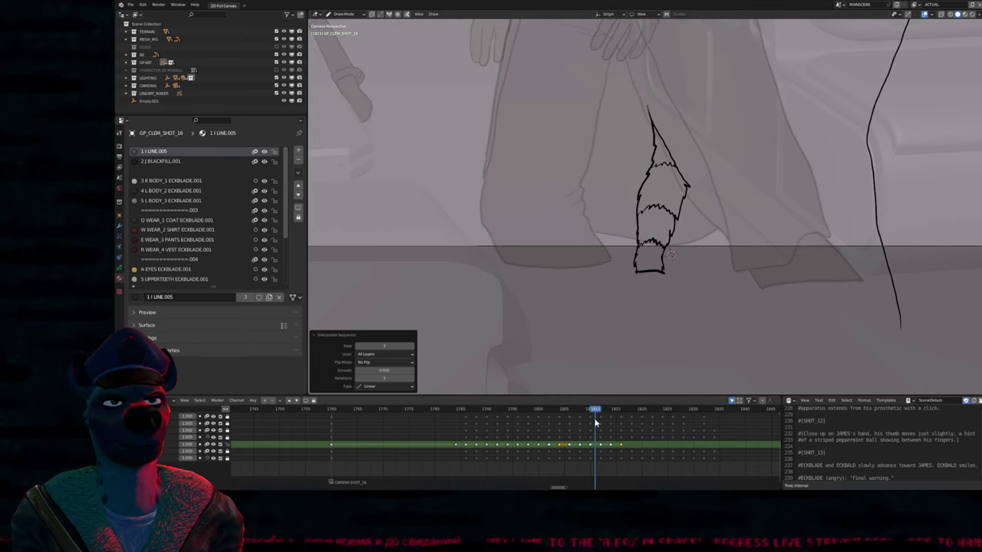
key(ctrl+z)
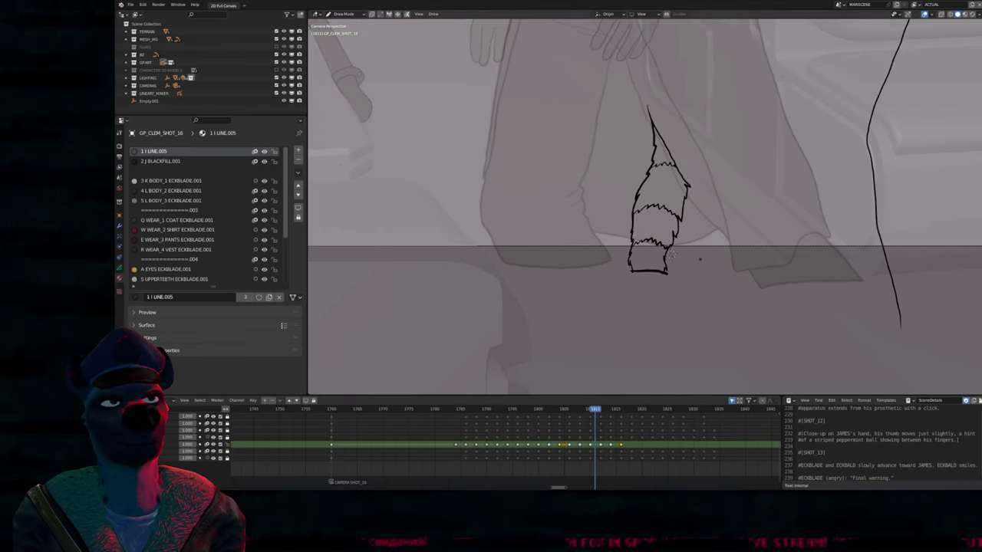
key(Left)
key(Left)
key(Left)
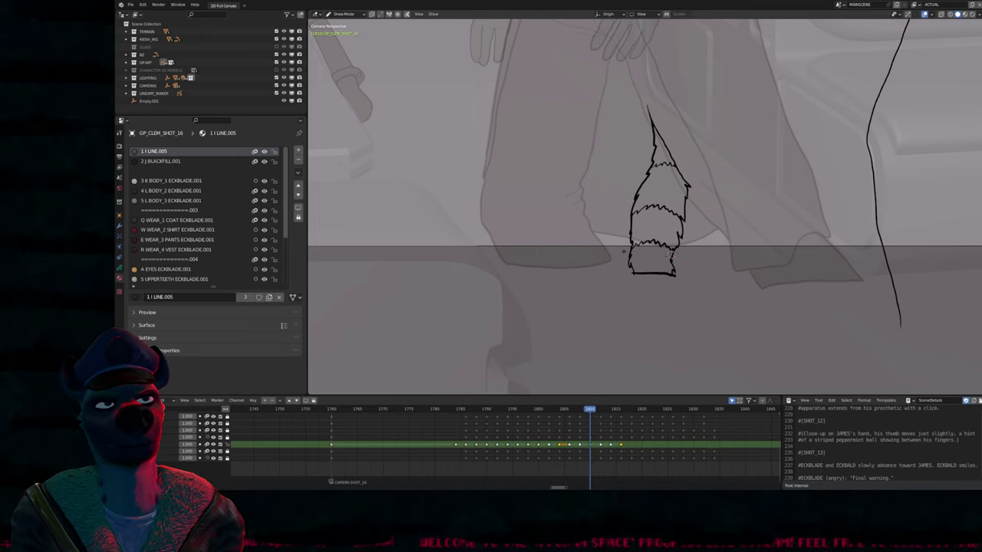
key(Left)
key(Left)
key(Left)
key(Left)
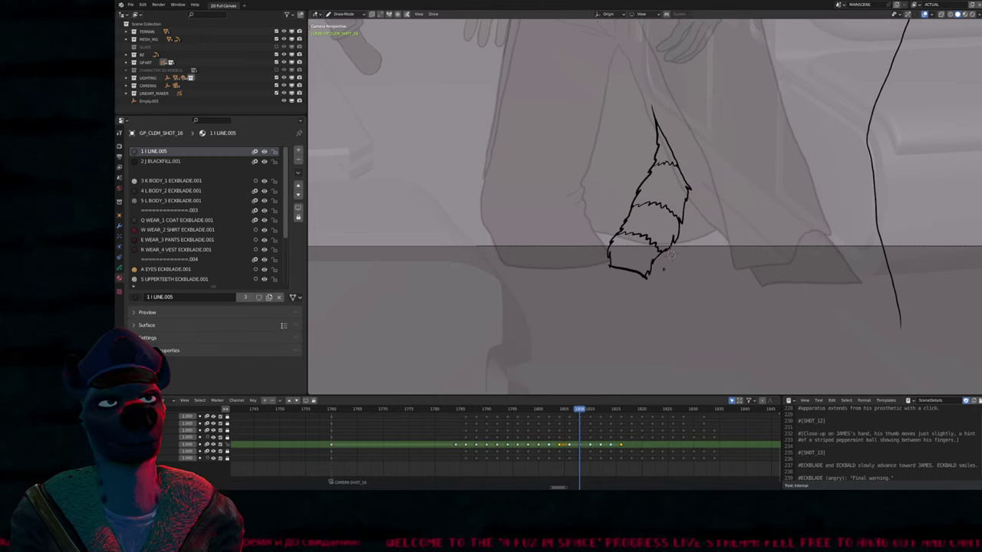
key(Right)
key(Right)
key(Right)
key(Right)
key(Right)
key(Right)
key(Right)
key(Right)
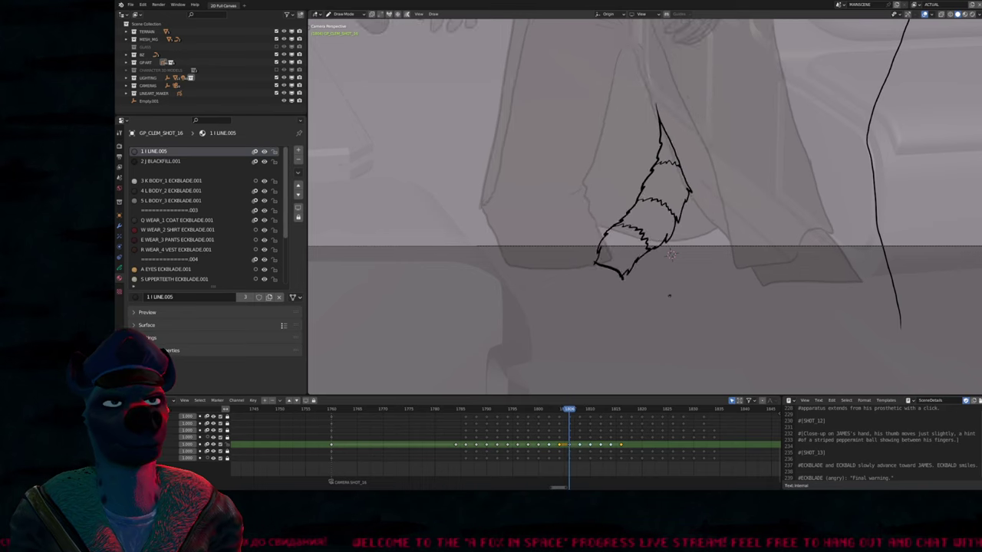
Redraw an in-between tail with a zig-zag bottom and lengthen the lower-right tip at frame 1814
mouse_move(678, 250)
mouse_down()
mouse_move(691, 269)
mouse_move(701, 230)
mouse_move(705, 268)
mouse_move(710, 200)
mouse_move(720, 264)
mouse_up()
key(Right)
key(Right)
drag(660, 276, 694, 253)
key(Left)
key(Left)
key(Right)
key(Right)
key(Right)
key(Right)
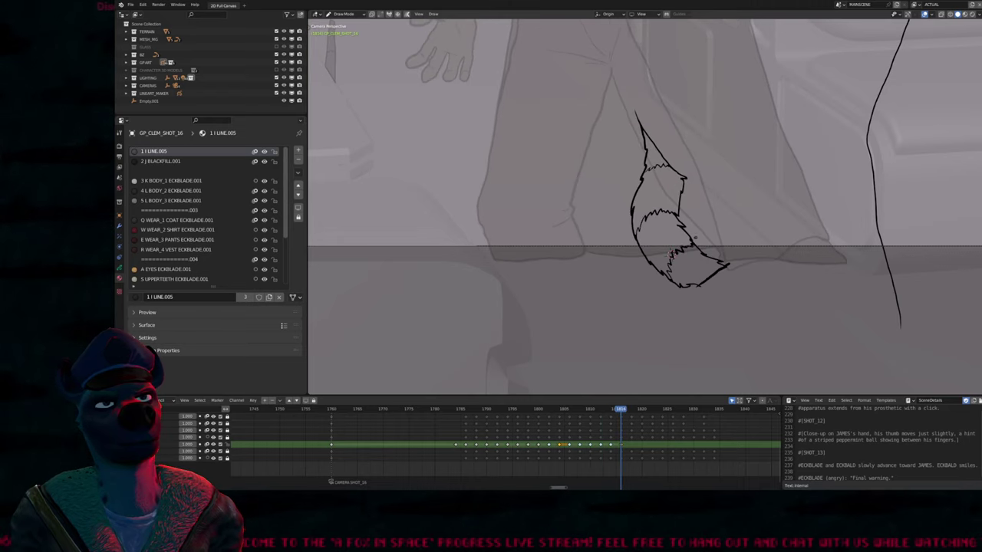
key(Left)
key(Left)
key(space)
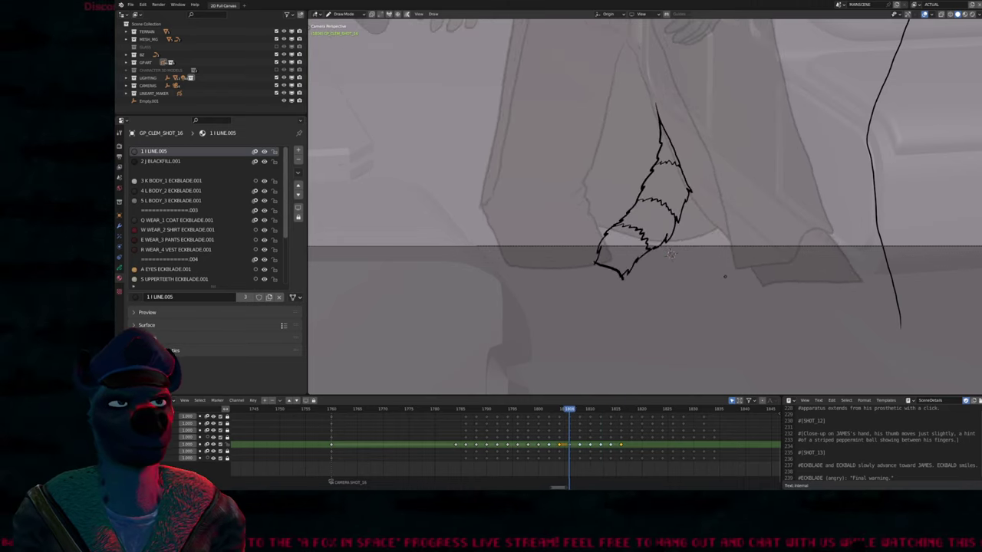
scroll(671, 256, down, 4)
Move the tail keyframe near frame 1816 four frames later in the Dope Sheet
key(Right)
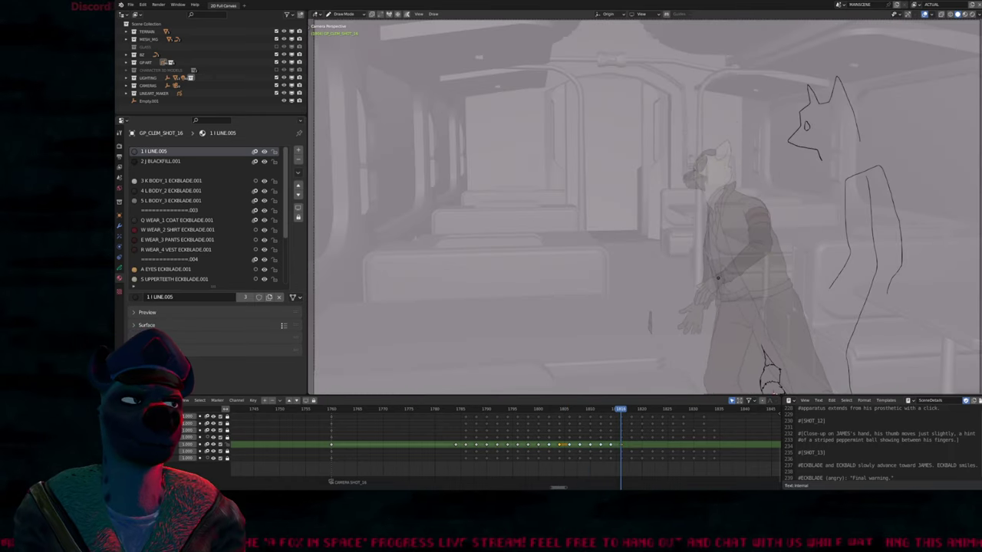
key(Right)
key(Left)
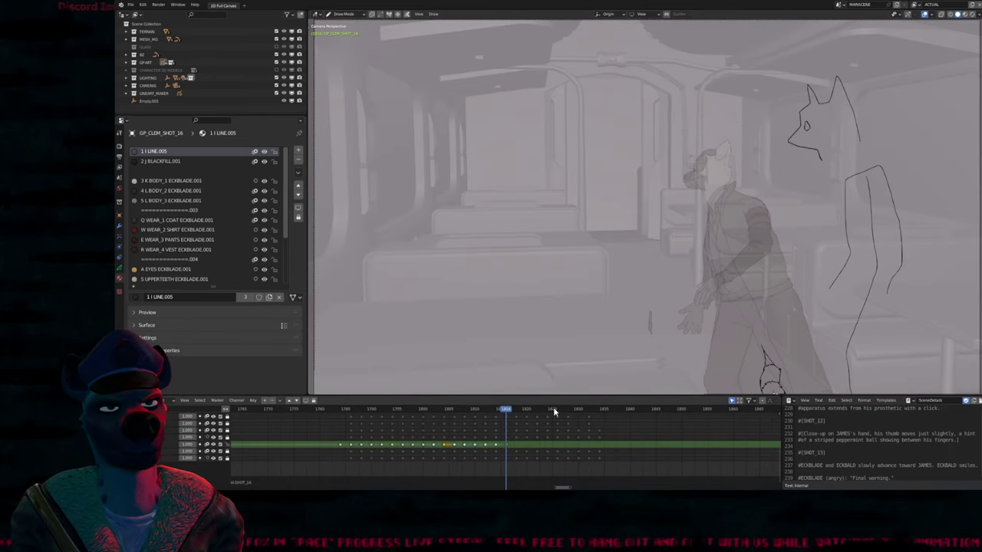
click(503, 444)
drag(507, 447, 536, 450)
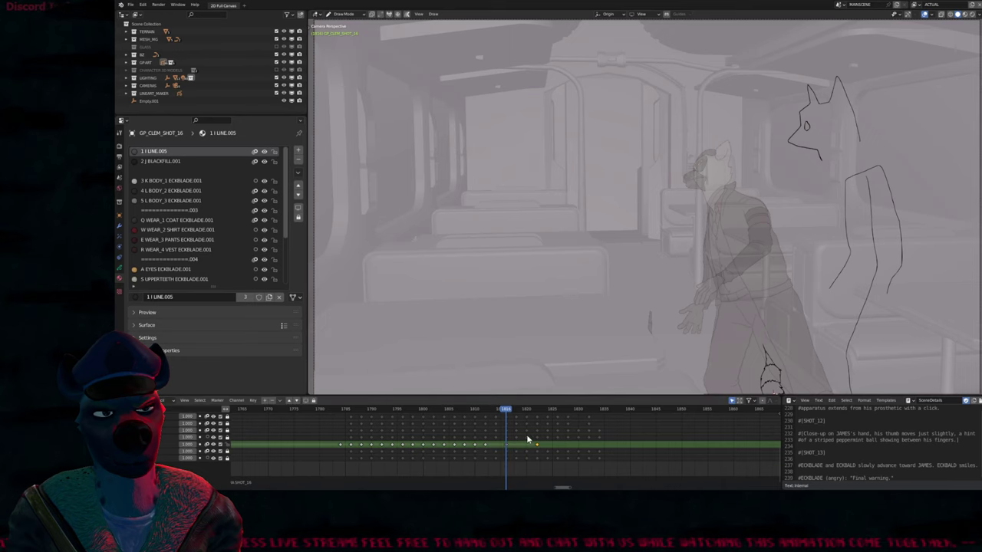
Interpolate in-betweens from frame 1814 across the widened gap and preview frames up to 1825
click(500, 410)
click(496, 411)
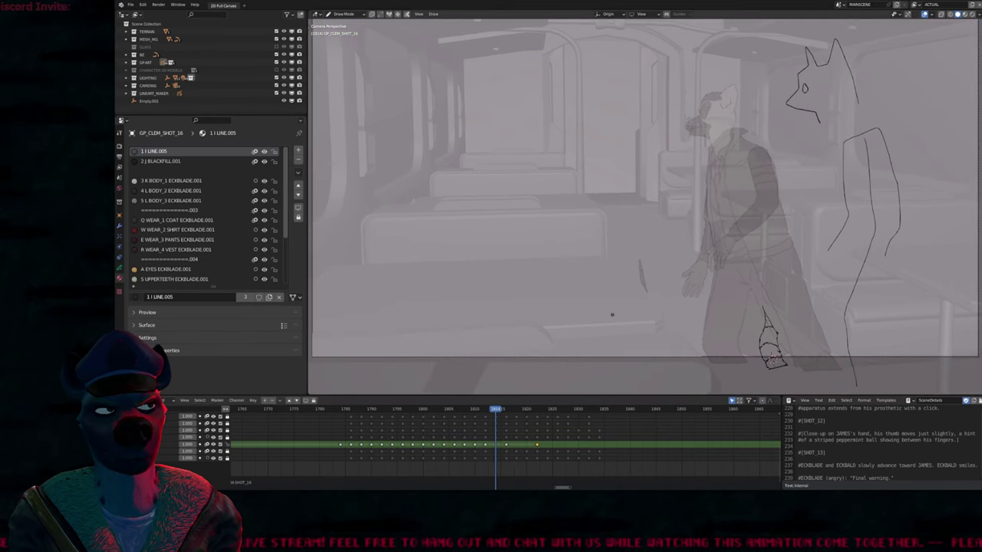
key(ctrl+shift+e)
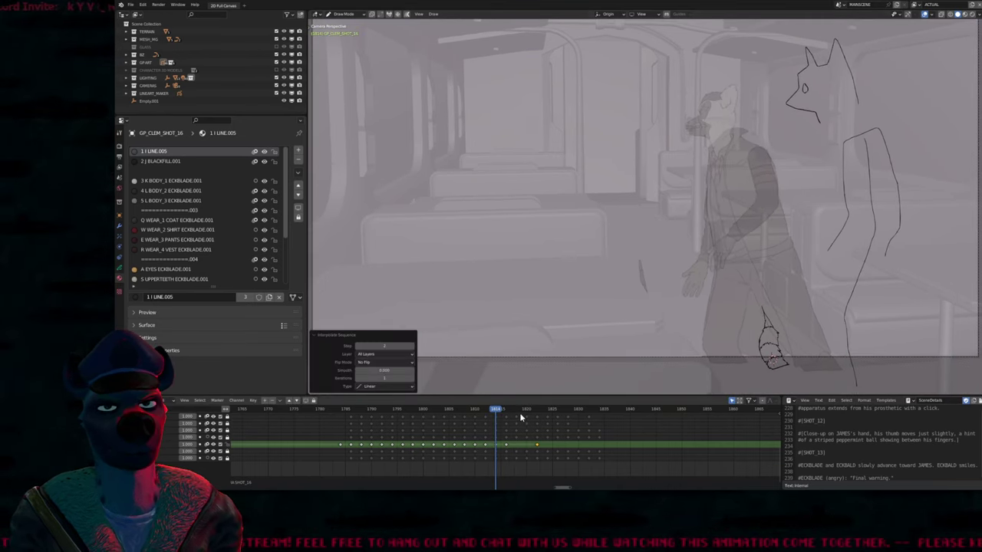
click(520, 409)
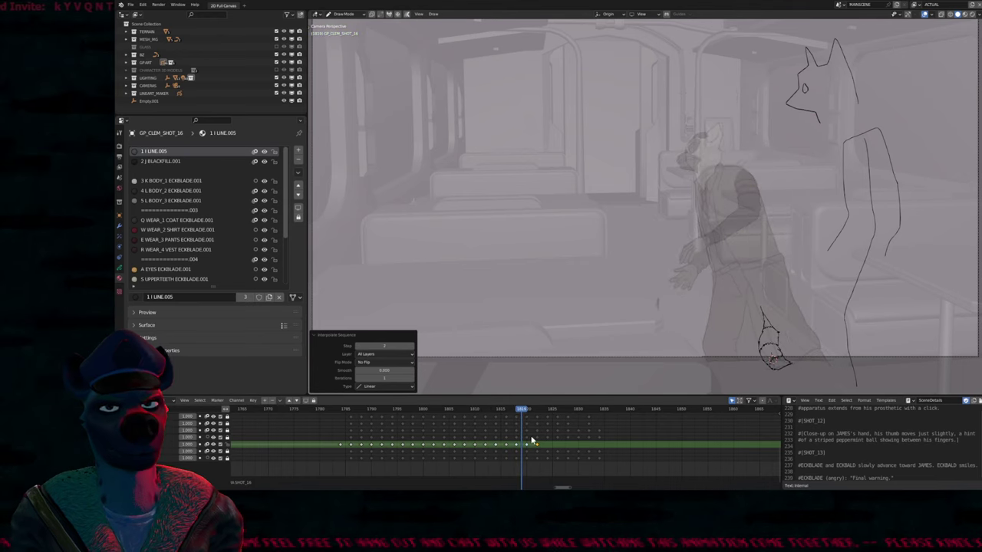
right_click(531, 441)
click(529, 440)
drag(529, 440, 500, 428)
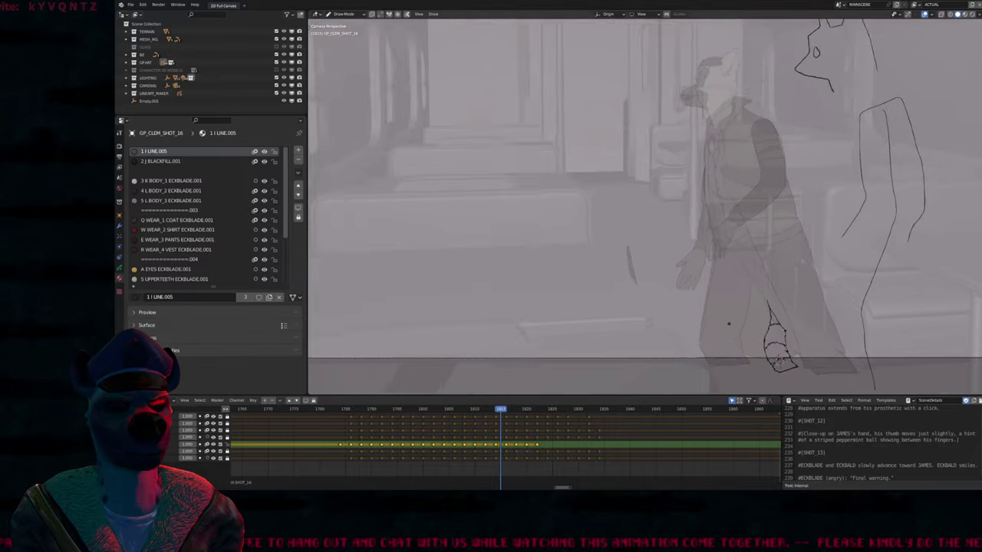
scroll(728, 324, up, 3)
key(f)
click(721, 224)
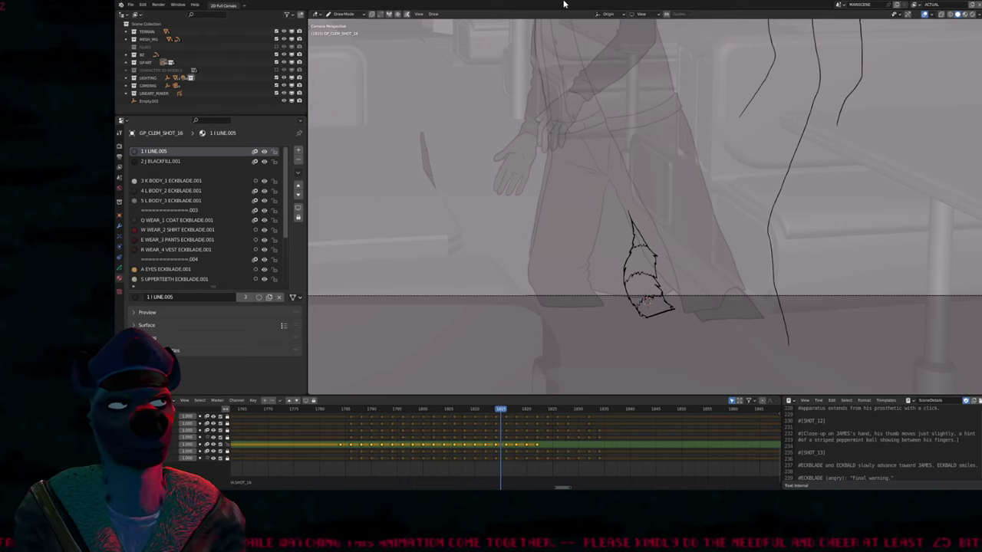
Save the file and check the tail drawings between frames 1814 and 1820
scroll(767, 214, down, 3)
shift+middle_drag(767, 215, 689, 209)
scroll(690, 208, up, 4)
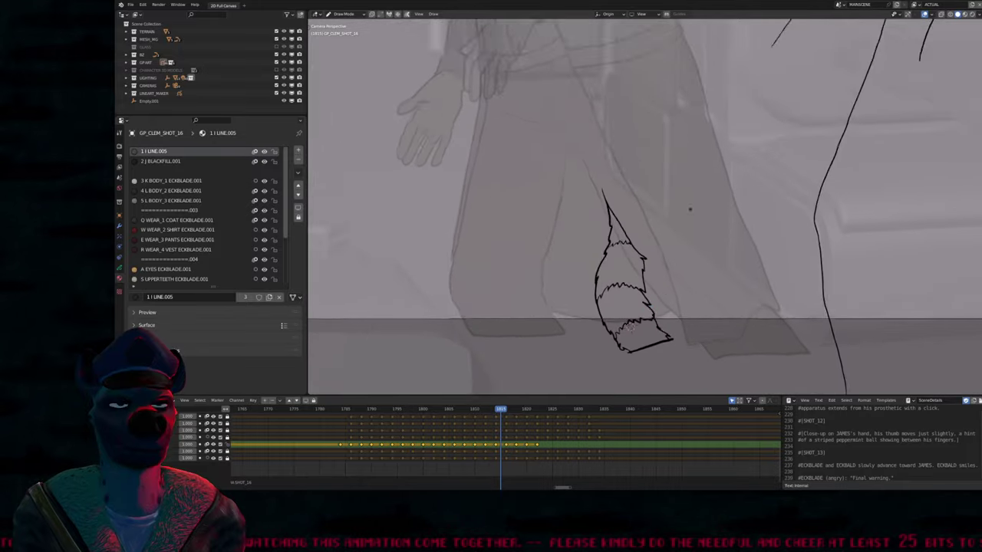
key(Right)
key(ctrl+s)
key(Right)
key(Right)
key(Right)
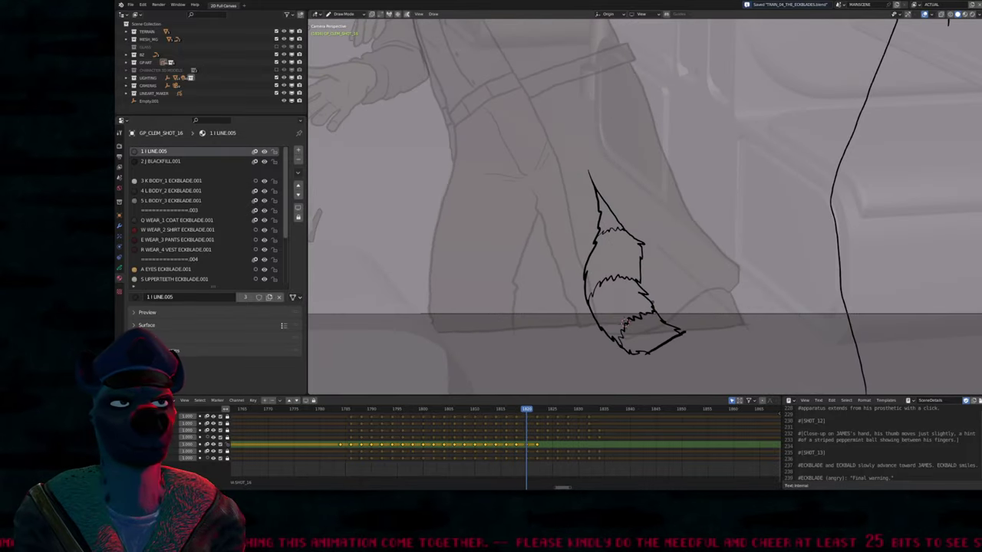
key(Left)
key(Left)
key(Left)
key(Left)
key(Left)
key(Left)
key(Right)
key(Right)
key(Tab)
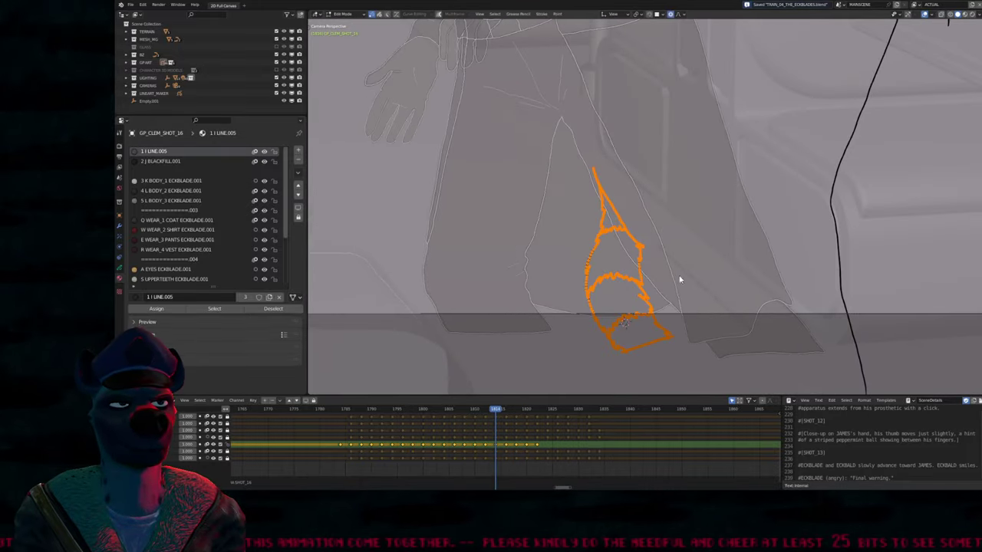
key(Tab)
Step through the tail drawings at frames 1816, 1818 and 1820 to reach 1822, then zoom in
scroll(674, 268, down, 2)
key(f)
click(675, 263)
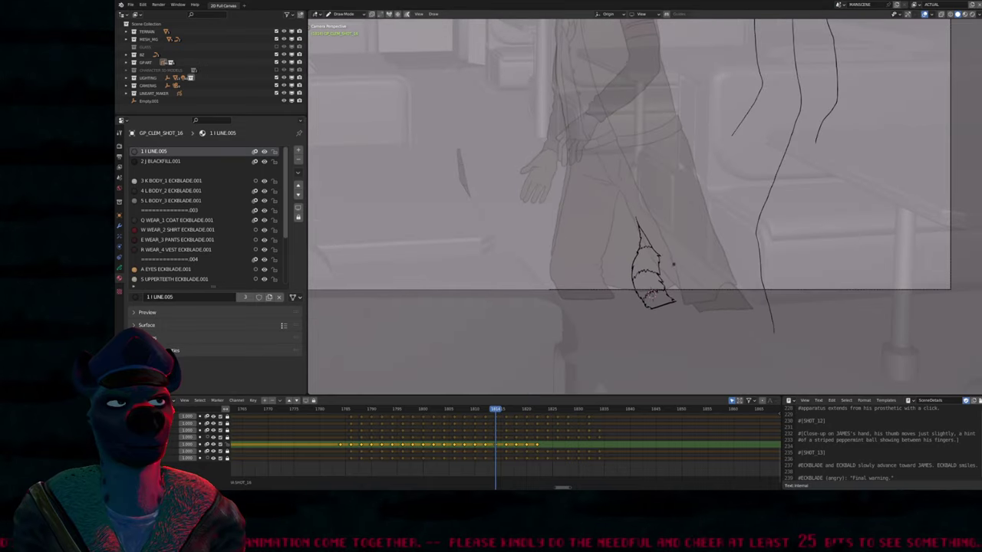
key(Right)
key(Right)
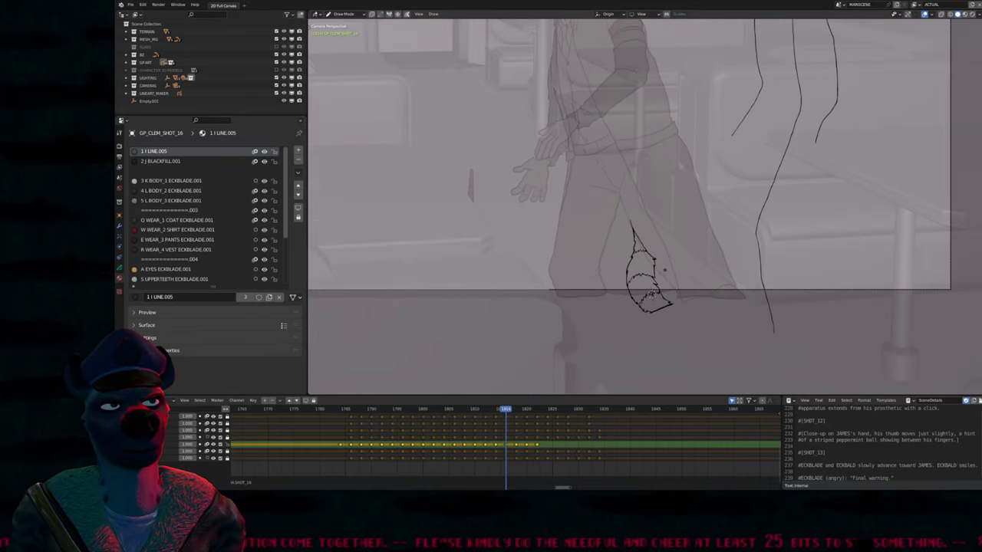
key(Right)
key(Right)
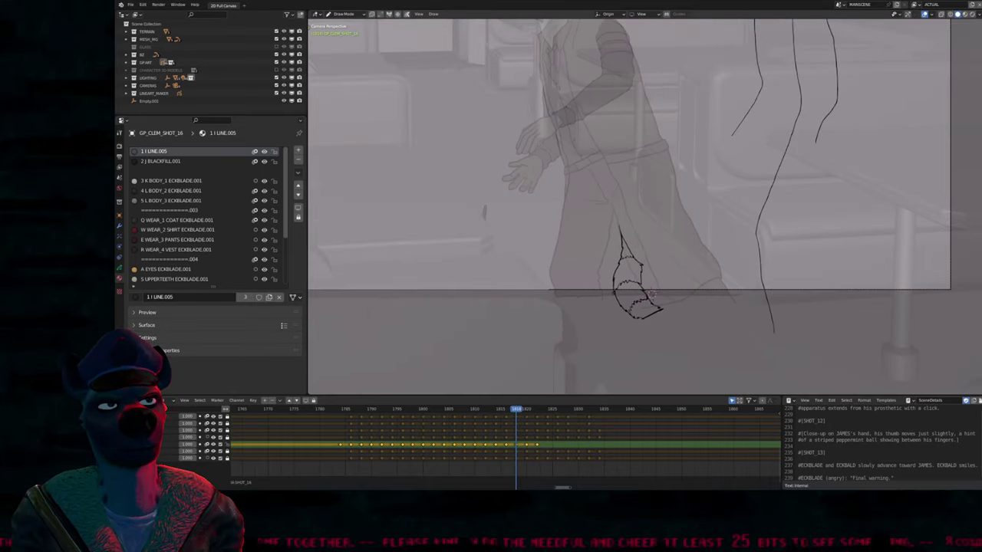
key(Right)
key(Right)
key(Left)
key(Left)
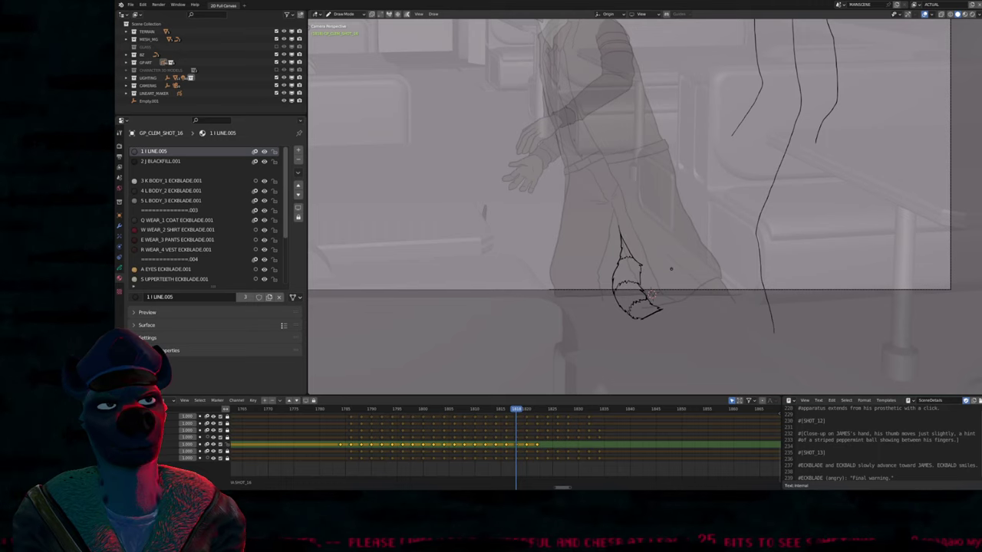
key(Right)
key(Right)
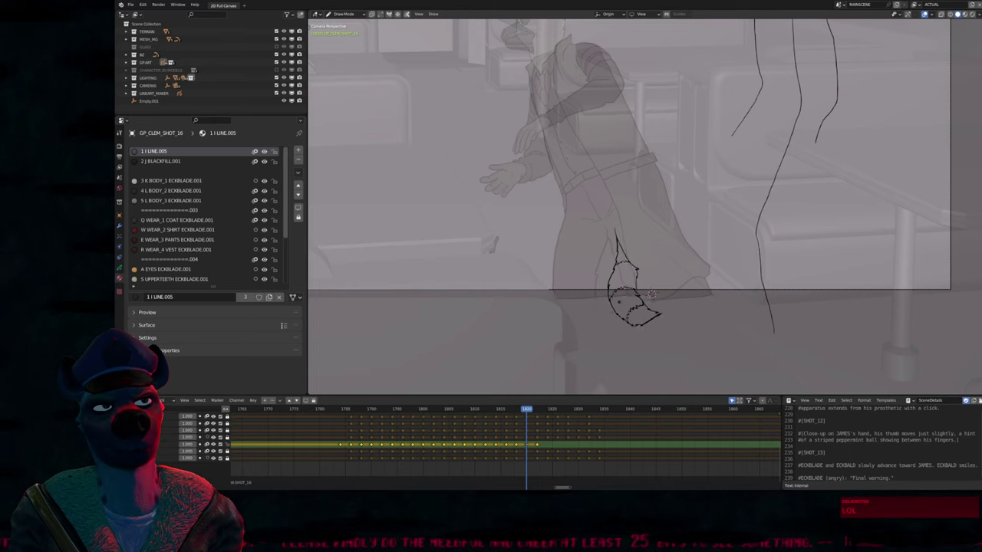
key(Right)
key(Right)
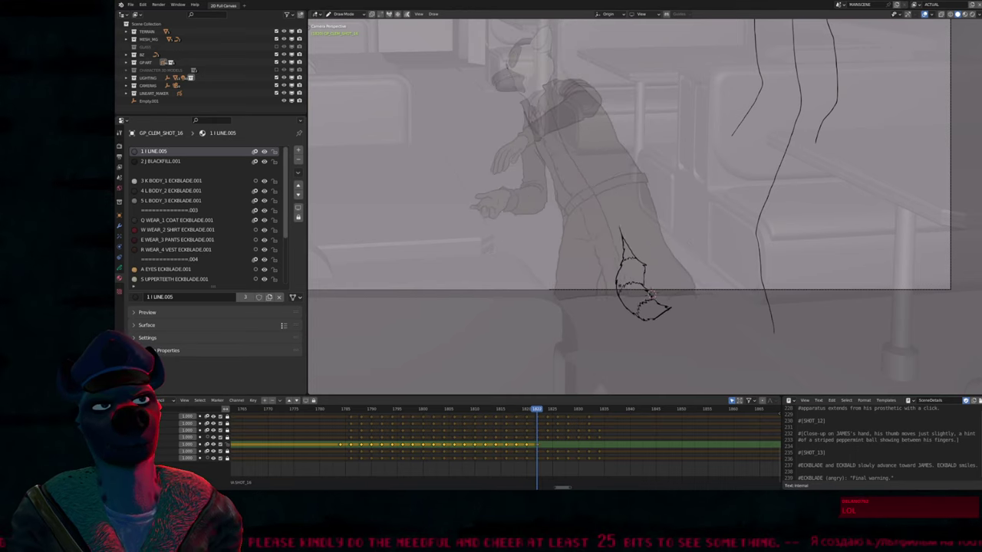
scroll(662, 294, up, 1)
scroll(661, 294, up, 5)
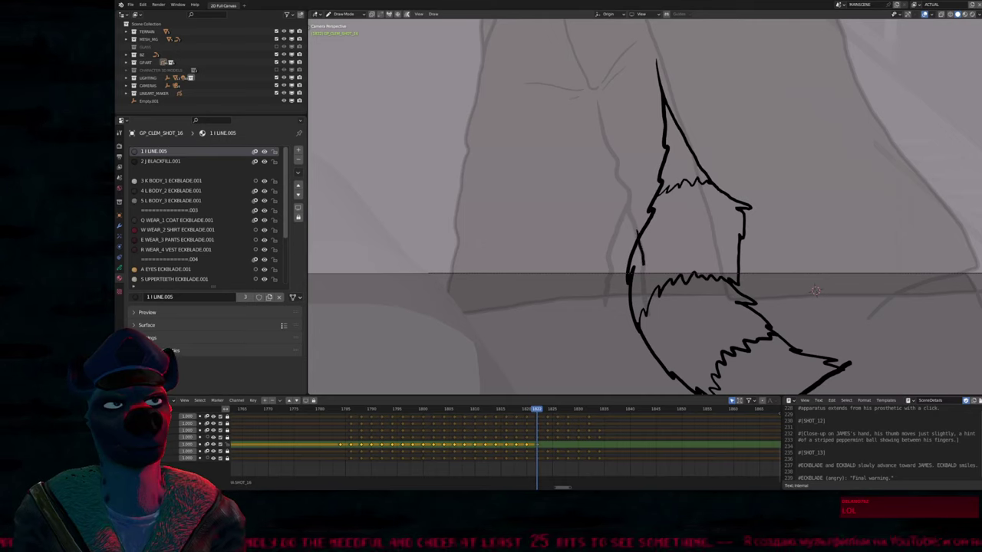
Try deleting the lower tail strokes by selecting and inverting the upper ones, then undo it
drag(646, 294, 618, 294)
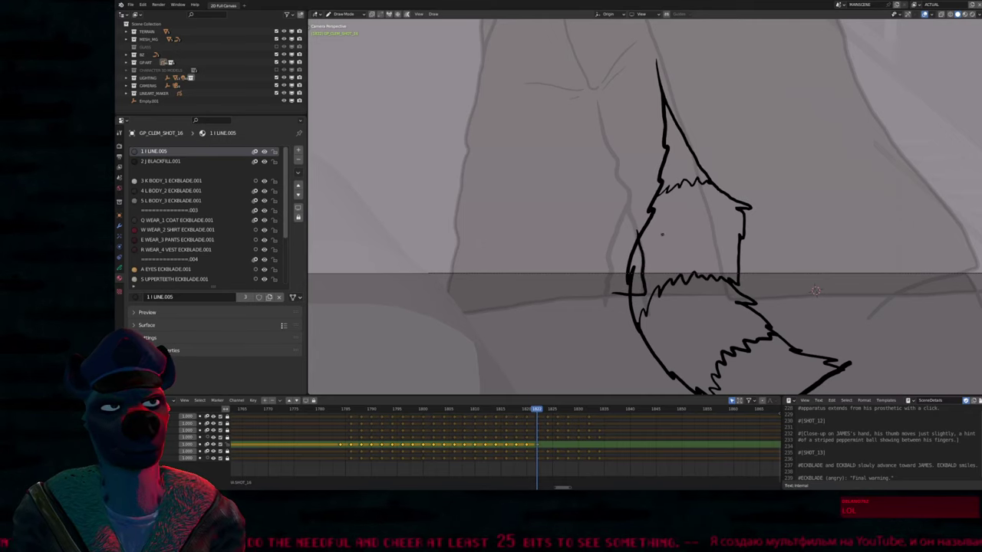
key(ctrl+z)
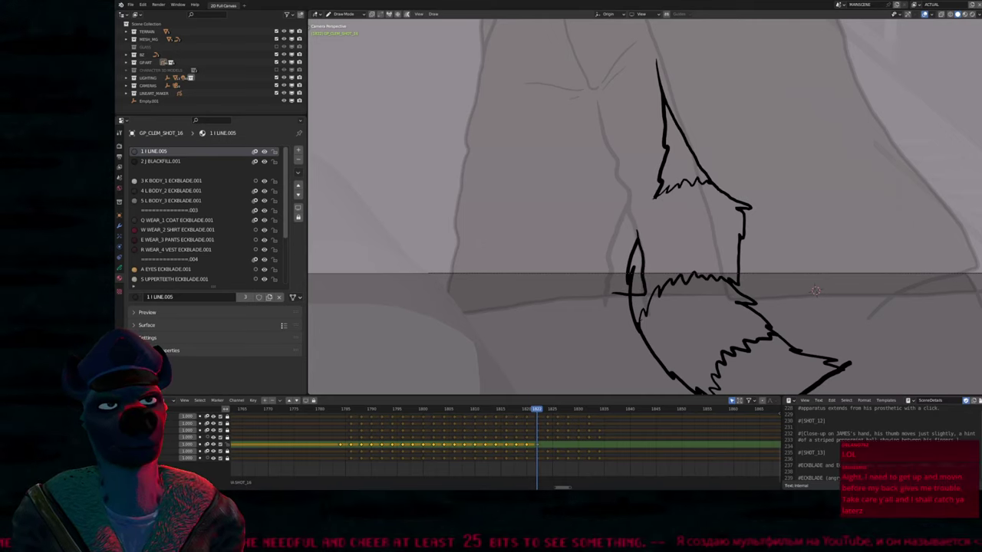
key(Tab)
drag(601, 291, 606, 293)
key(ctrl+i)
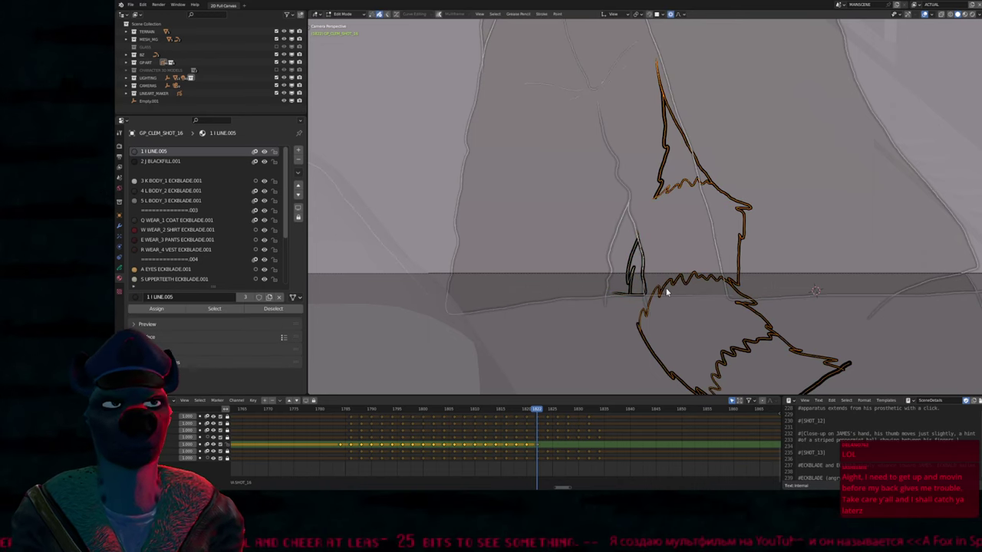
key(x)
click(664, 285)
key(ctrl+z)
key(ctrl+z)
key(ctrl+z)
key(ctrl+z)
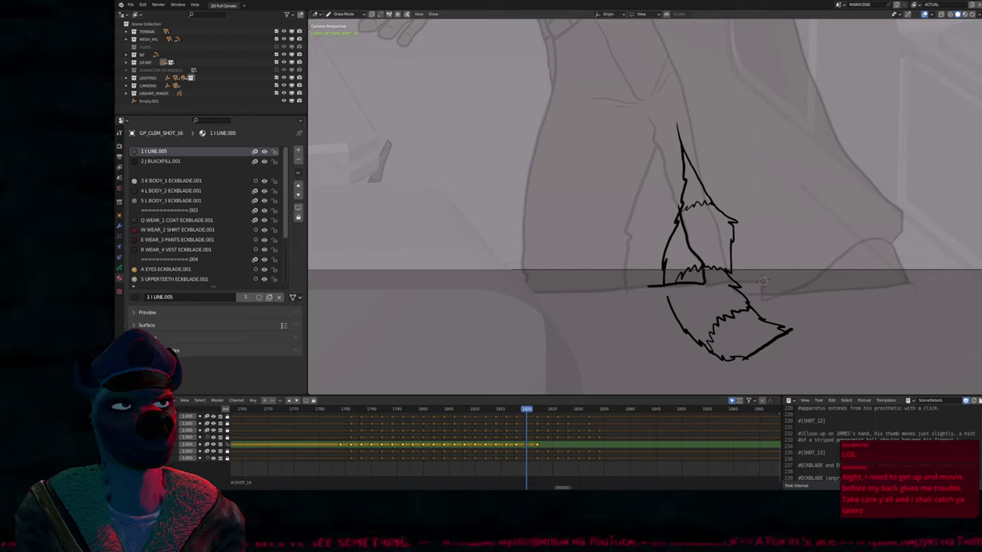
key(ctrl+z)
key(ctrl+z)
key(ctrl+z)
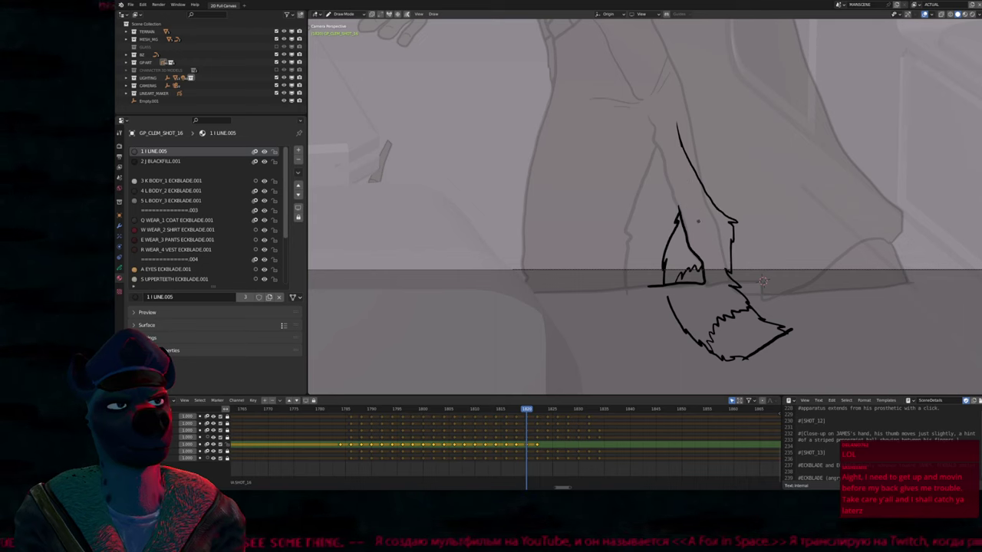
Try keeping only the small upper tail drawing by deleting all other strokes, then restore them
key(Tab)
mouse_move(706, 281)
mouse_down()
mouse_move(621, 276)
mouse_move(693, 209)
mouse_move(690, 218)
mouse_up()
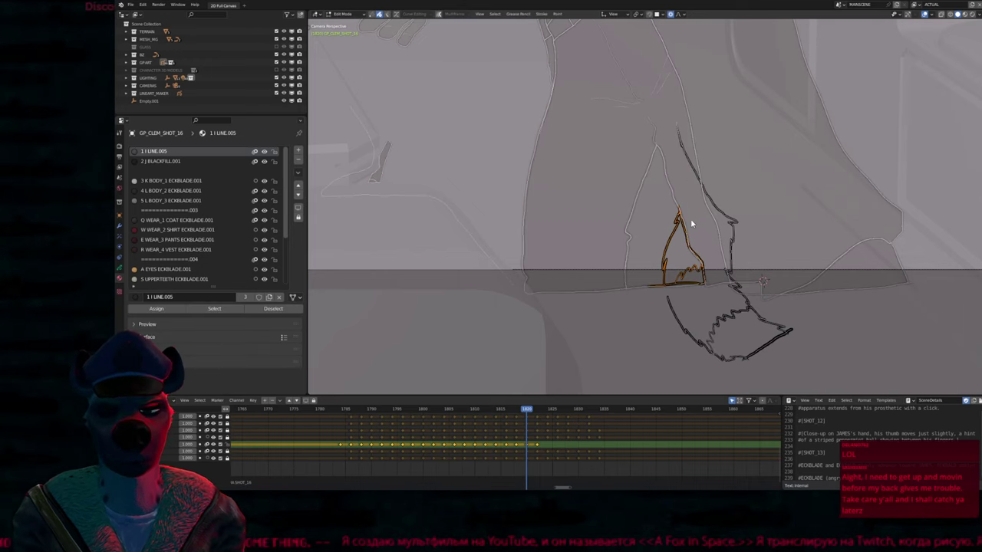
key(ctrl+i)
key(x)
click(709, 243)
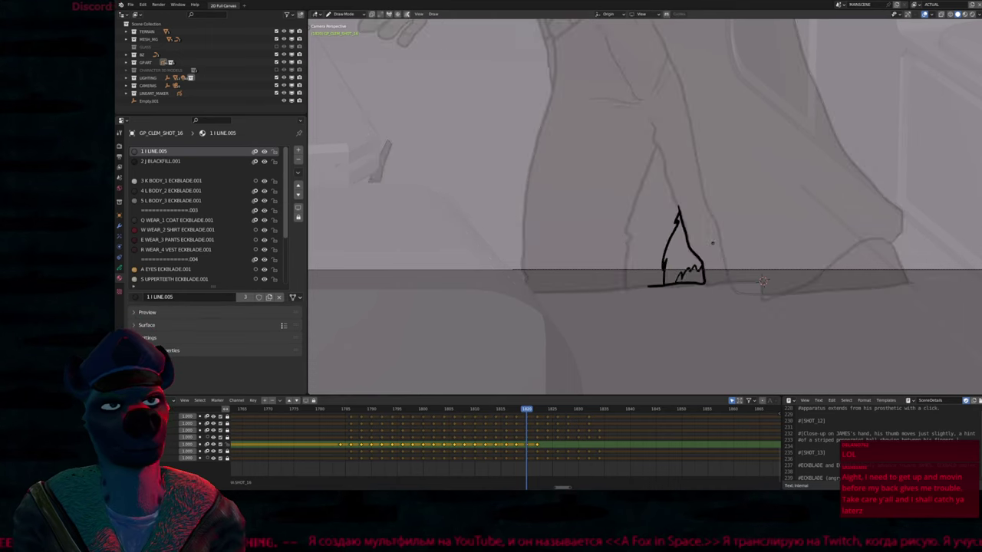
key(ctrl+z)
key(ctrl+z)
key(ctrl+z)
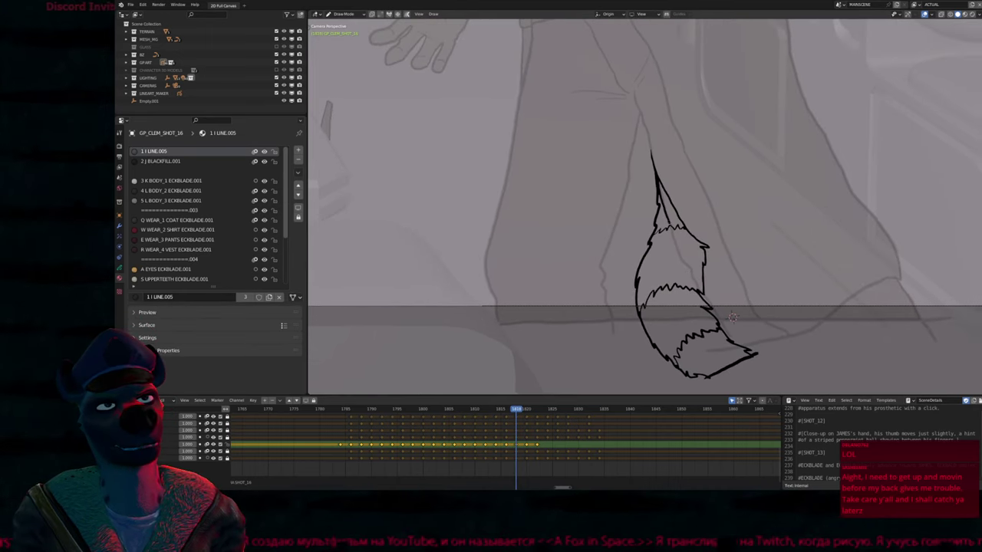
Close the frame-1818 tail with a flat base line, erase its interior strokes and redraw the right contour
drag(671, 222, 679, 261)
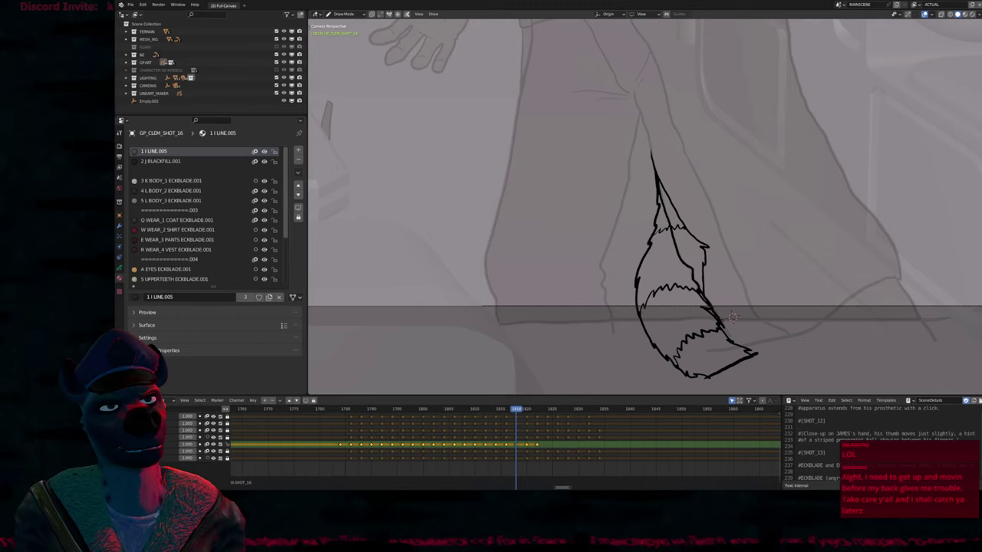
mouse_move(713, 319)
mouse_down()
mouse_move(630, 321)
mouse_move(675, 365)
mouse_move(729, 330)
mouse_move(675, 366)
mouse_move(730, 343)
mouse_move(698, 368)
mouse_move(739, 281)
mouse_up()
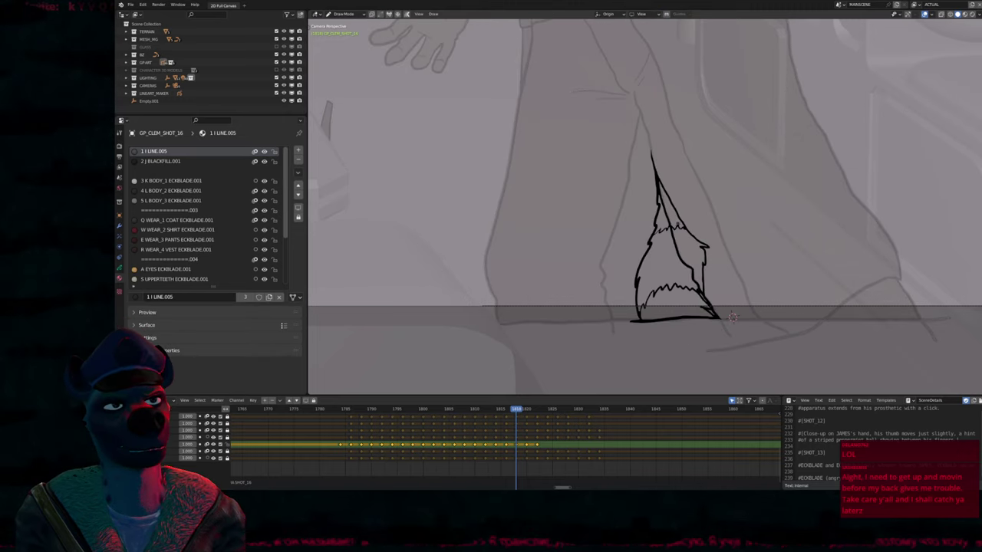
drag(682, 211, 705, 233)
key(Down)
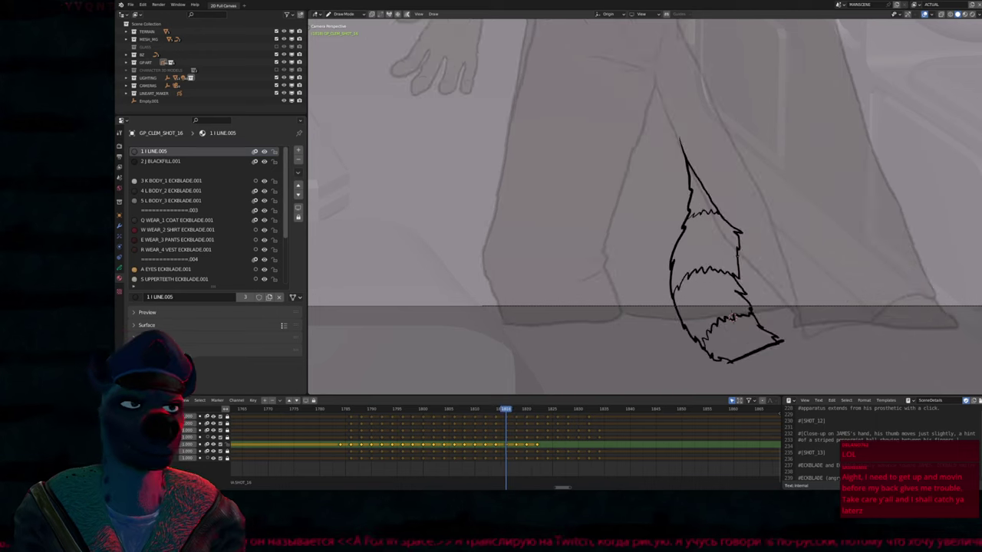
key(Up)
key(Down)
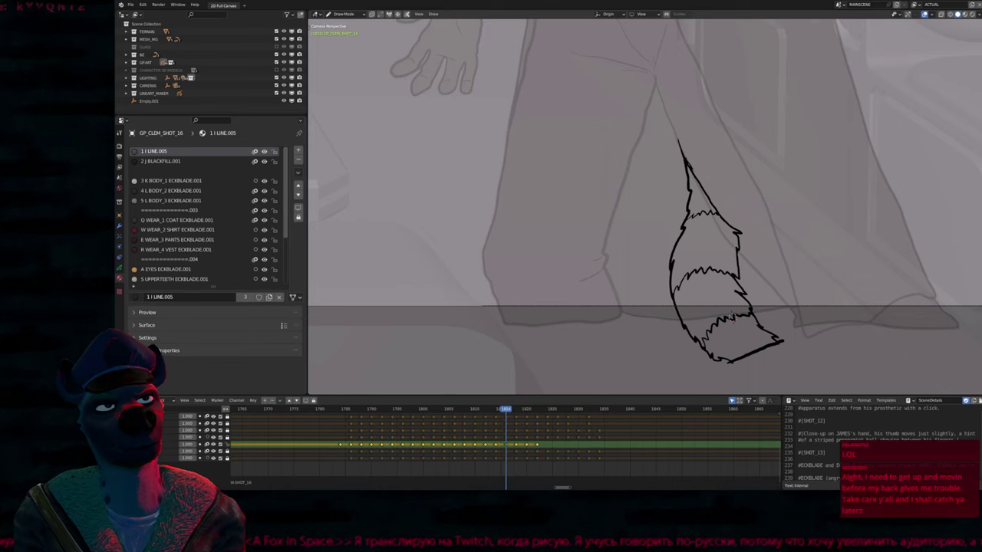
drag(713, 219, 741, 259)
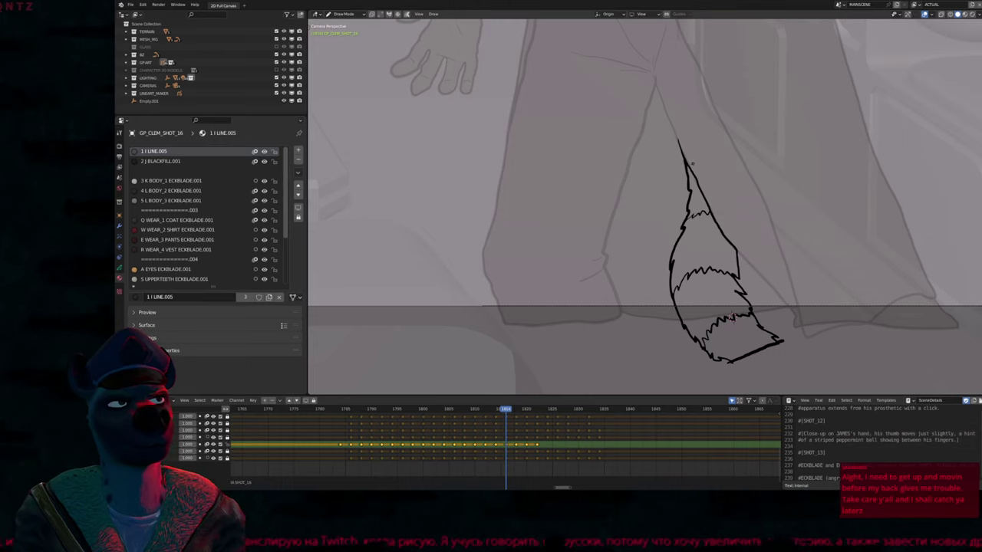
Review the earlier tail drawings and undo the short stroke near the tail tip
key(Left)
key(Left)
key(Left)
key(Left)
key(Left)
key(Left)
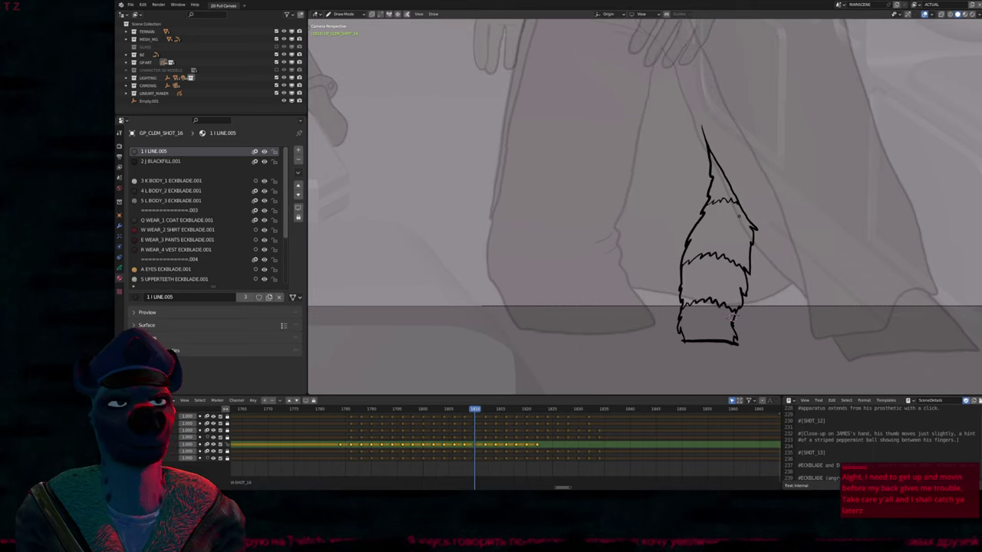
key(Left)
key(Left)
key(Left)
key(Left)
key(Left)
key(Right)
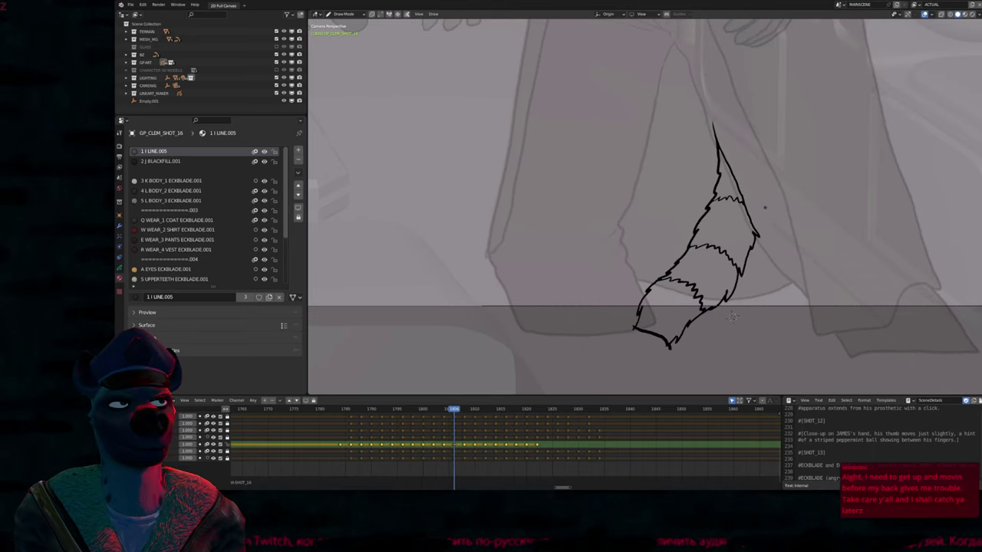
scroll(733, 316, up, 2)
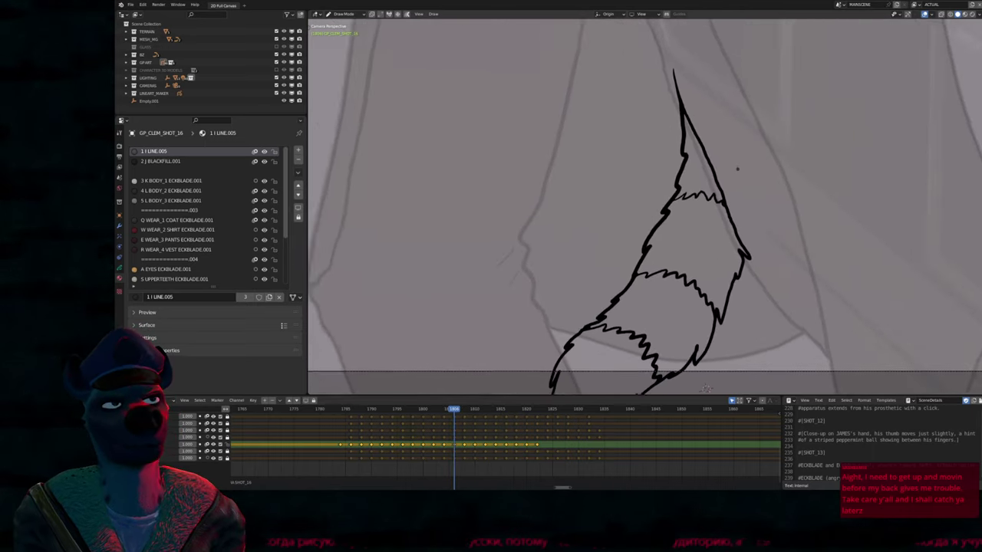
scroll(732, 316, down, 2)
shift+middle_drag(732, 316, 676, 265)
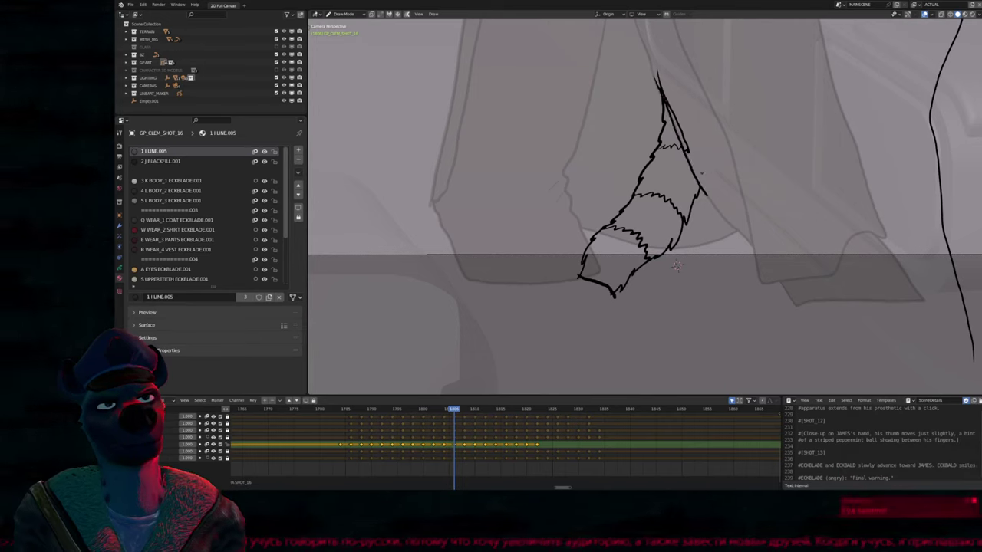
key(ctrl+z)
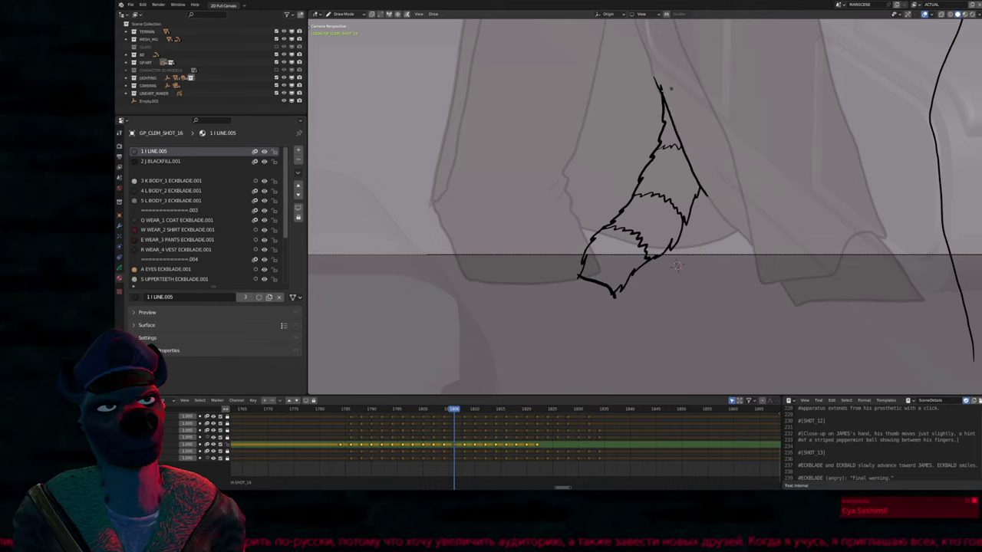
Move to the frame-1808 tail, frame it in the view, and enter stroke editing
key(Right)
key(Right)
shift+middle_drag(677, 266, 656, 299)
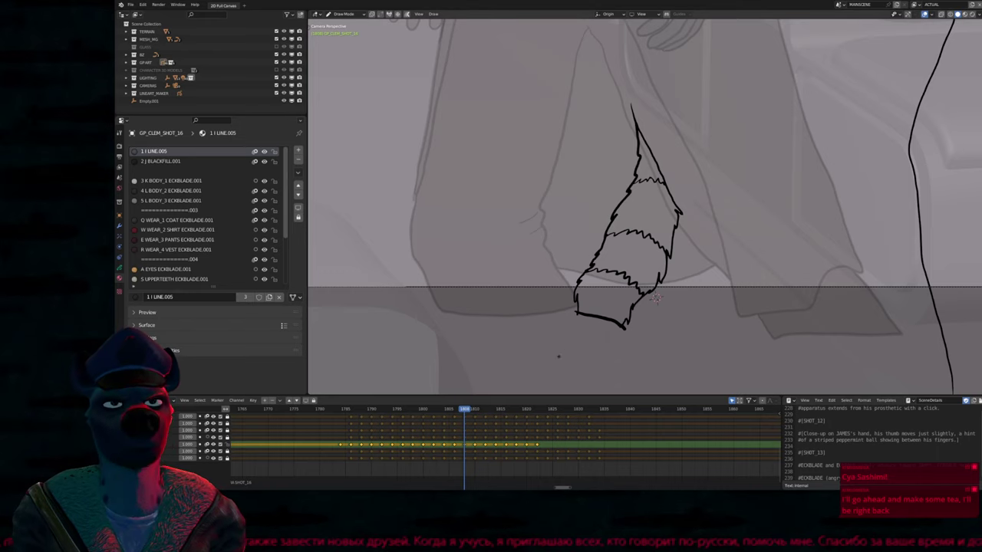
mouse_move(656, 299)
shift+middle_down()
mouse_move(654, 279)
mouse_move(659, 299)
mouse_move(644, 322)
mouse_move(679, 315)
shift+middle_up()
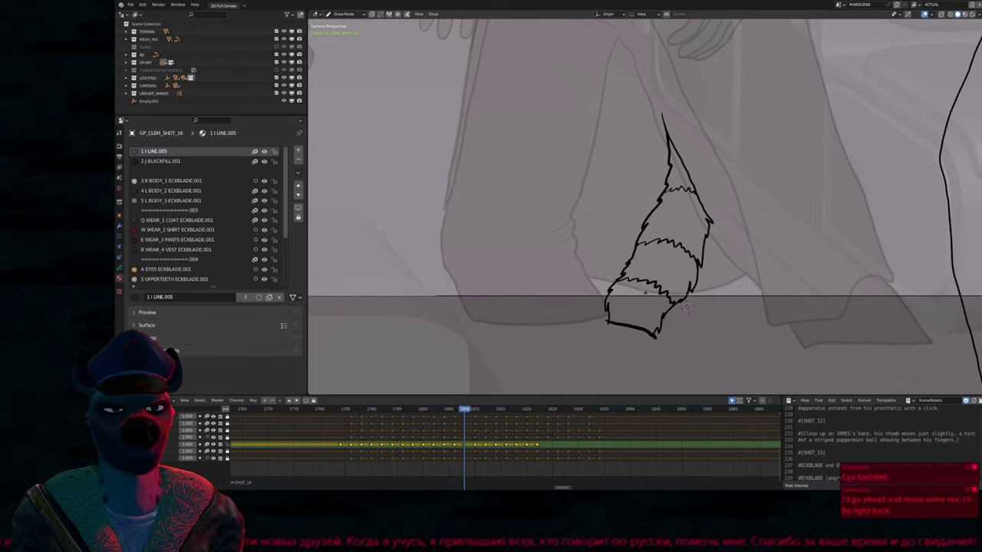
key(Left)
key(Left)
key(Left)
key(Left)
key(Left)
key(Left)
key(Right)
key(Right)
key(Right)
key(Right)
key(Right)
key(Right)
mouse_move(687, 307)
shift+middle_down()
mouse_move(609, 383)
mouse_move(595, 353)
shift+middle_up()
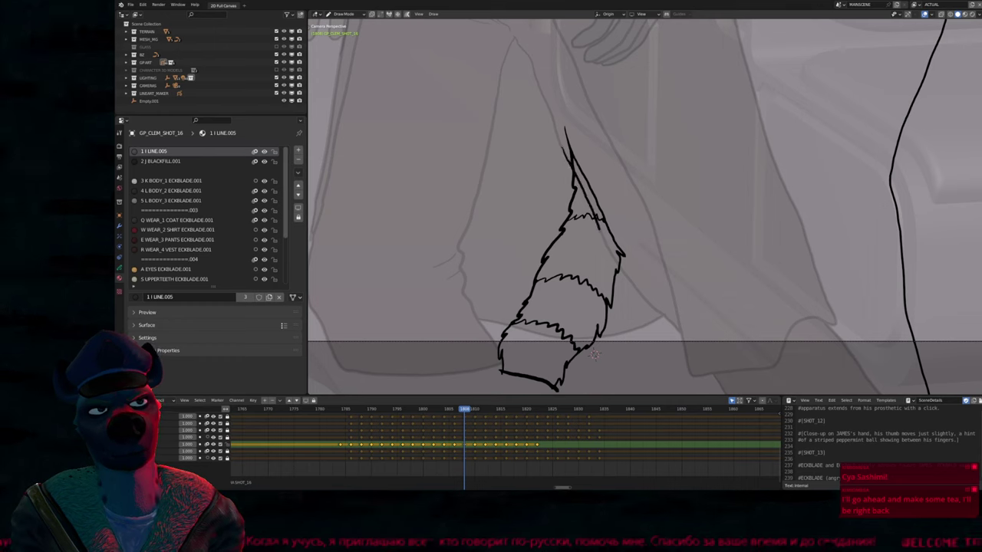
key(Tab)
Nudge a point on the tail's right edge with soft falloff, then return to drawing
click(635, 289)
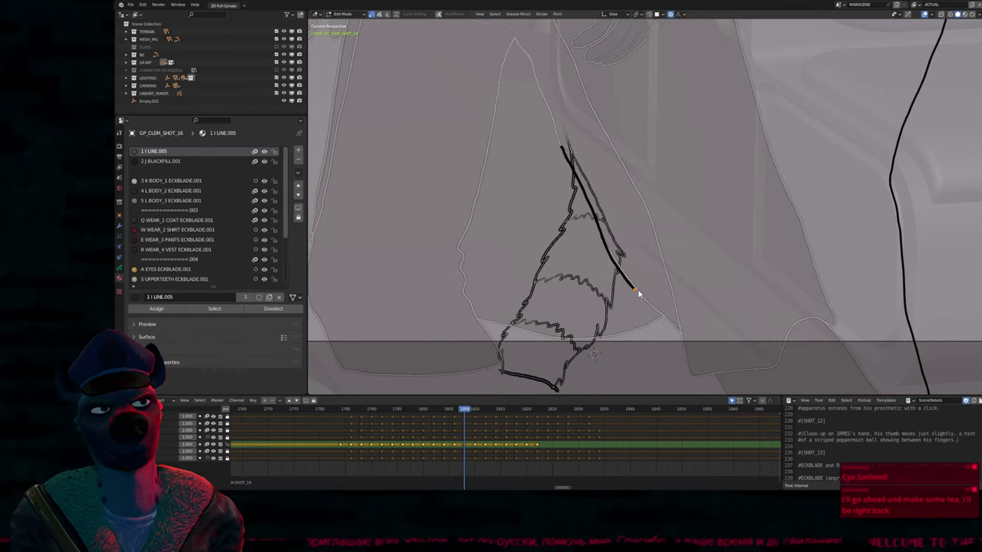
key(g)
scroll(636, 283, down, 4)
scroll(640, 290, up, 4)
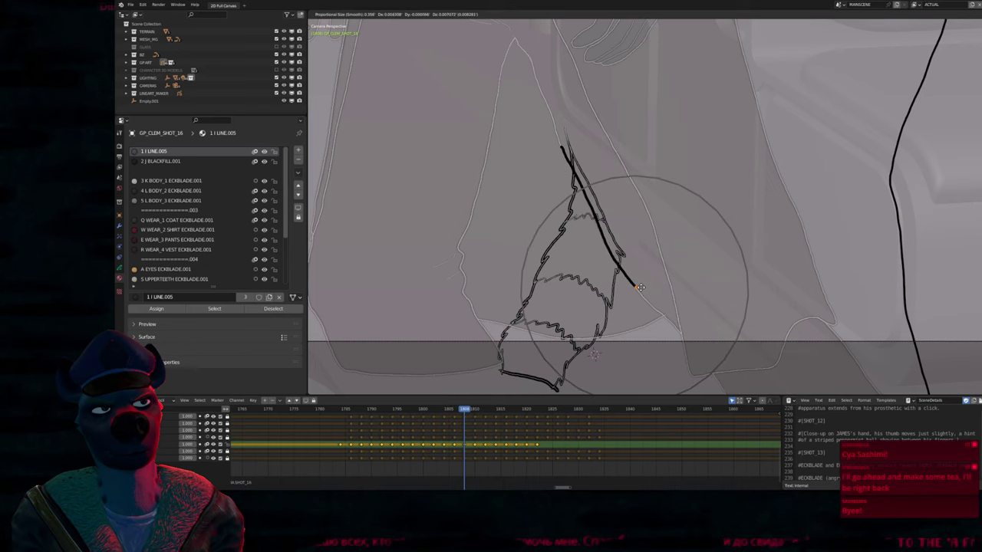
click(639, 285)
key(Tab)
Erase the thin inner line on the tail's right edge and step ahead past frame 1812
ctrl+drag(624, 245, 596, 189)
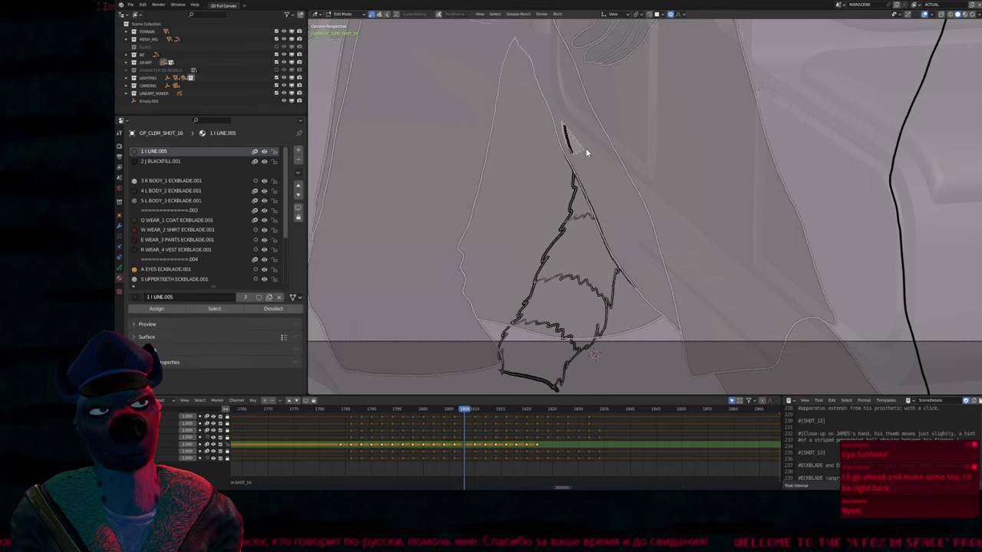
scroll(635, 272, down, 1)
key(Right)
key(Right)
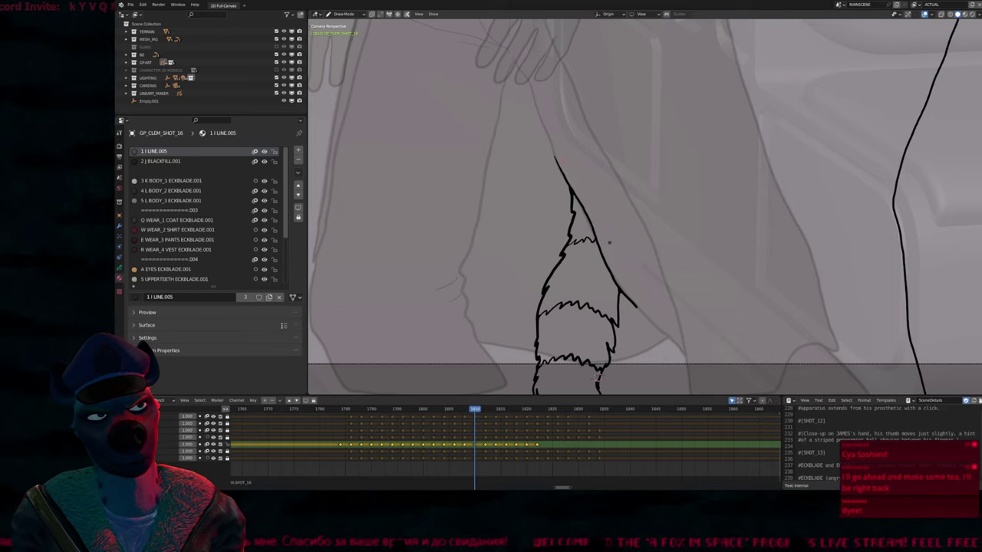
key(Right)
key(Right)
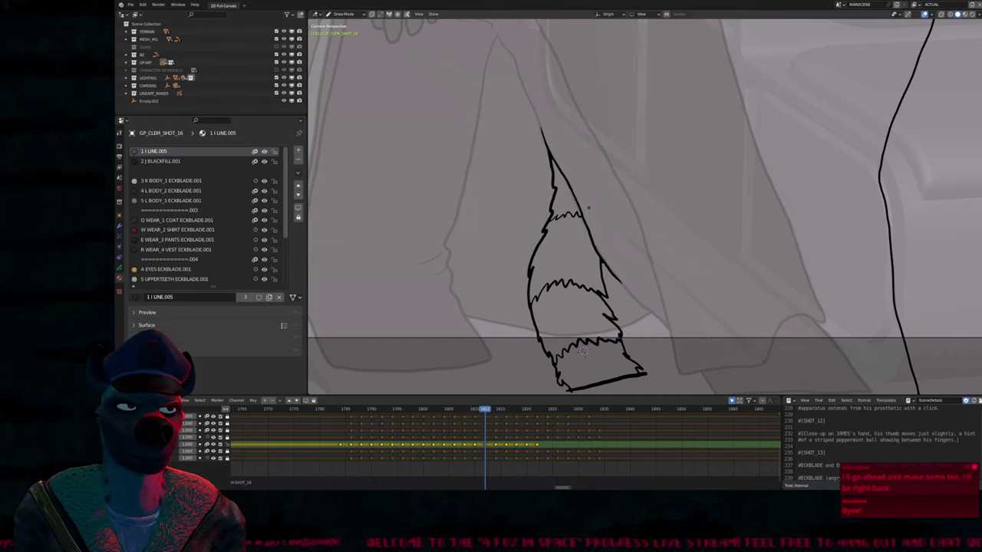
key(Right)
key(Right)
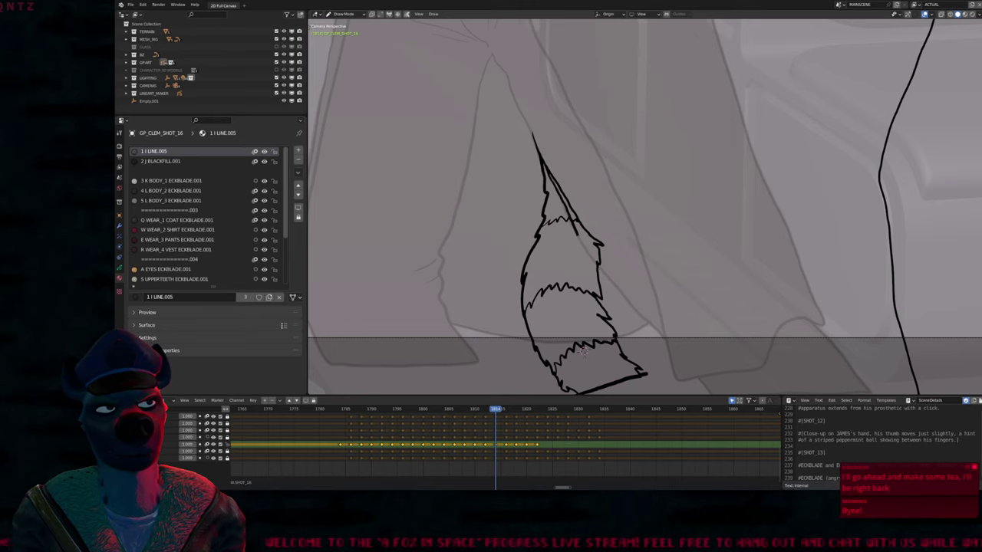
Replace the hooked tail edge with one smooth line and flip neighbouring drawings to check it
key(ctrl+z)
drag(580, 229, 616, 283)
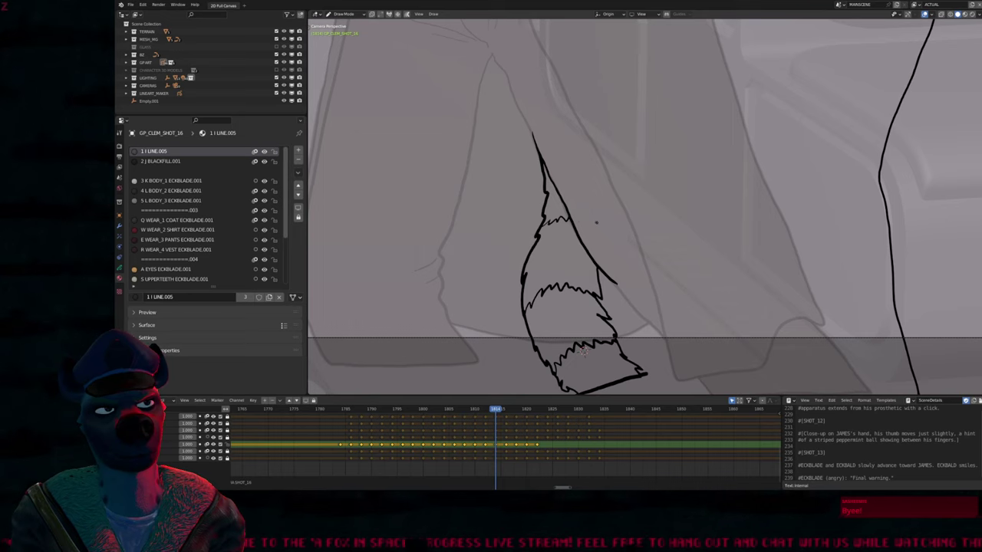
key(Up)
key(Up)
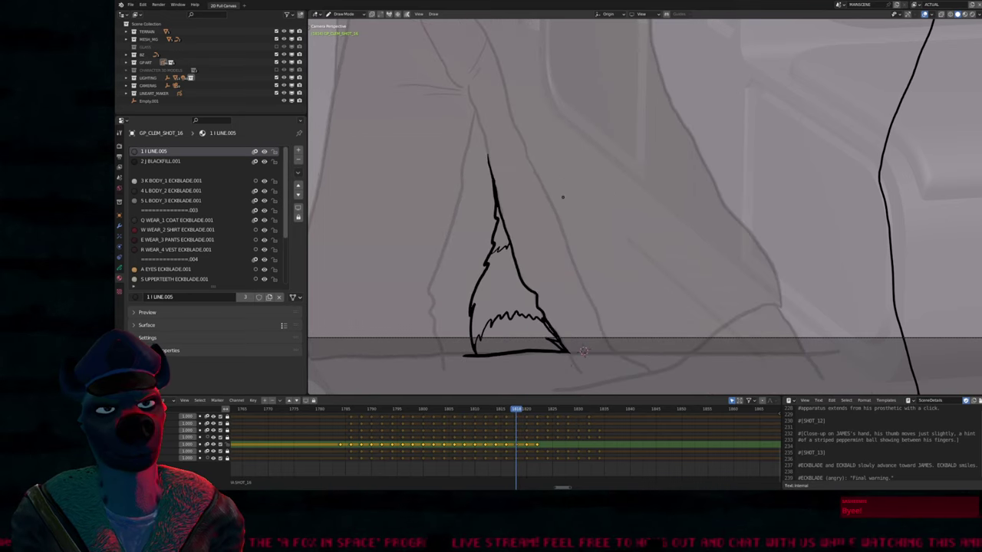
key(Down)
key(Down)
key(Down)
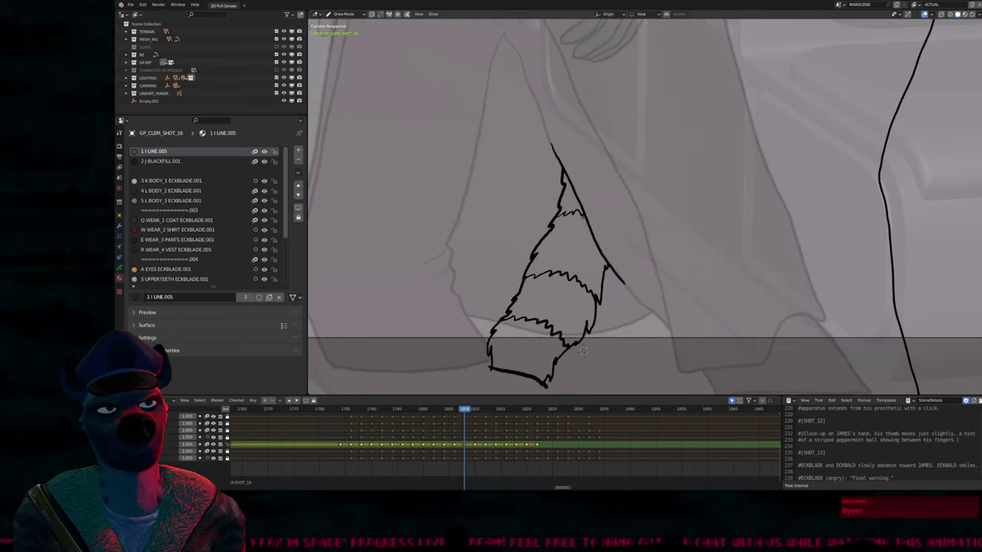
key(Down)
key(Down)
key(Down)
key(Down)
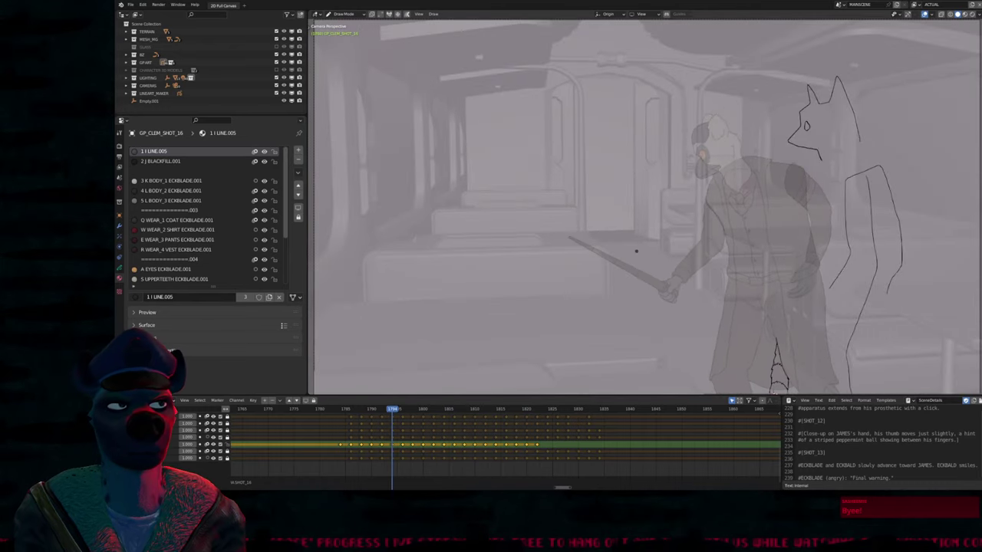
Flip back and forth between neighbouring tail drawings to compare the poses
key(Up)
key(Up)
key(Up)
key(Up)
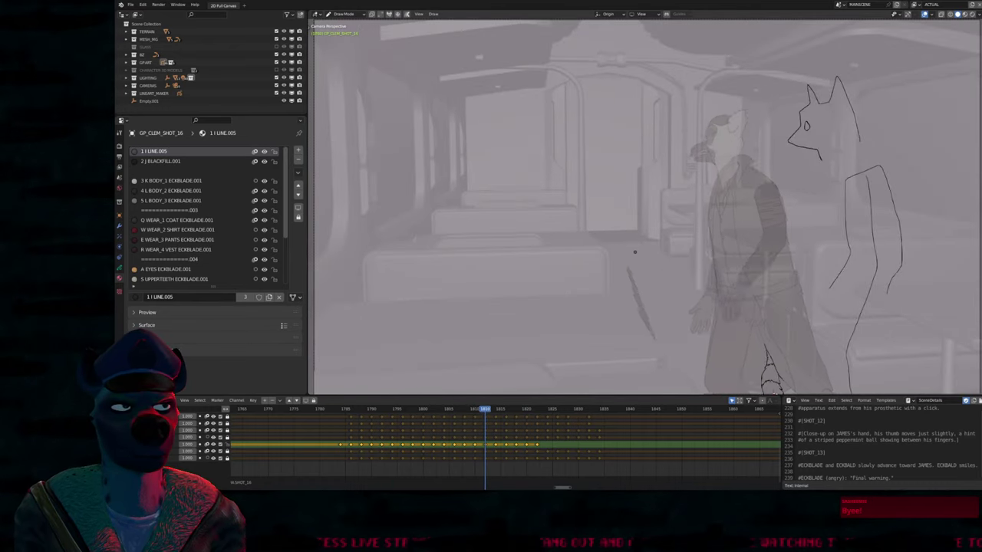
key(Up)
key(Down)
key(Down)
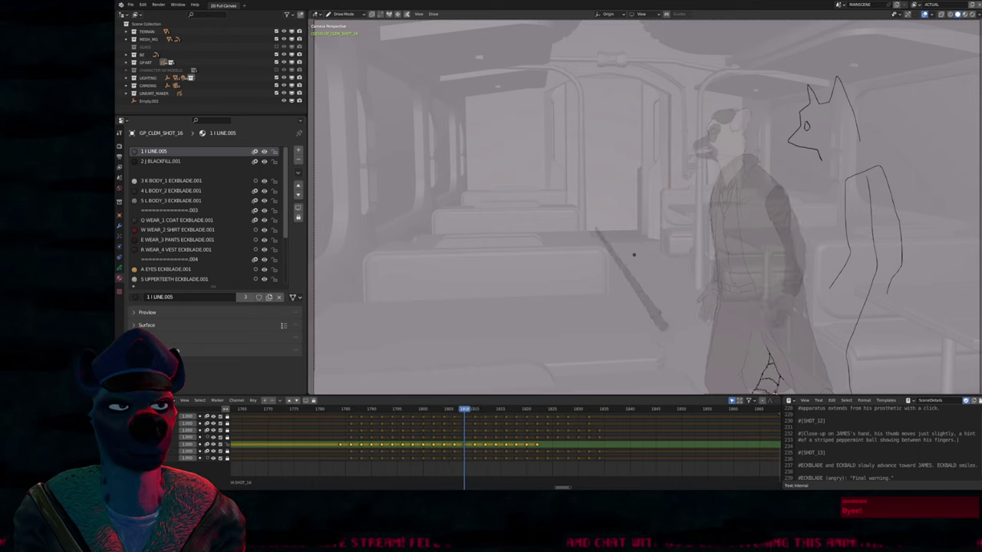
key(Up)
key(Up)
key(Up)
key(Down)
key(Down)
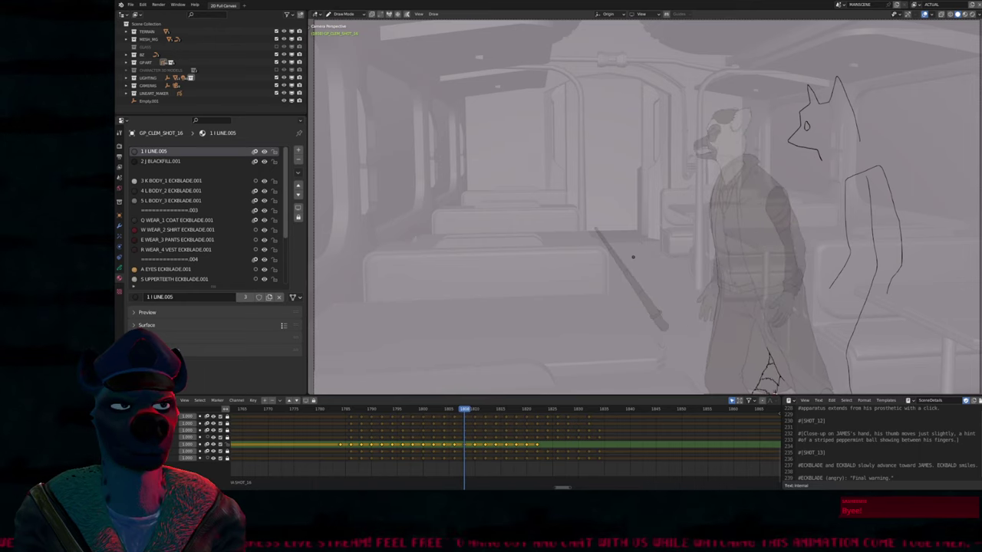
key(Up)
key(Up)
key(Up)
key(Down)
Shrink the brush to a much smaller radius and go to the frame 1814 tail drawing
scroll(645, 262, up, 5)
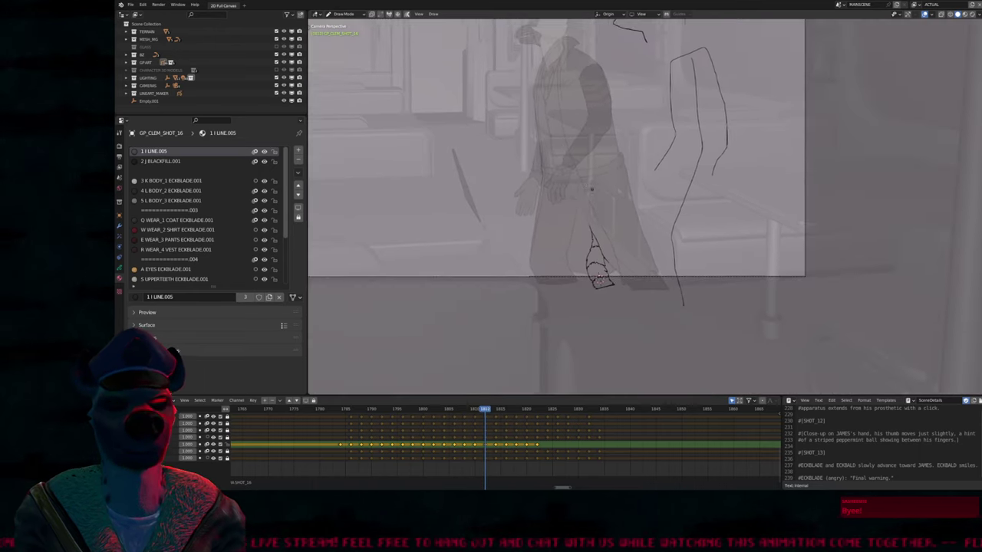
key(f)
click(544, 282)
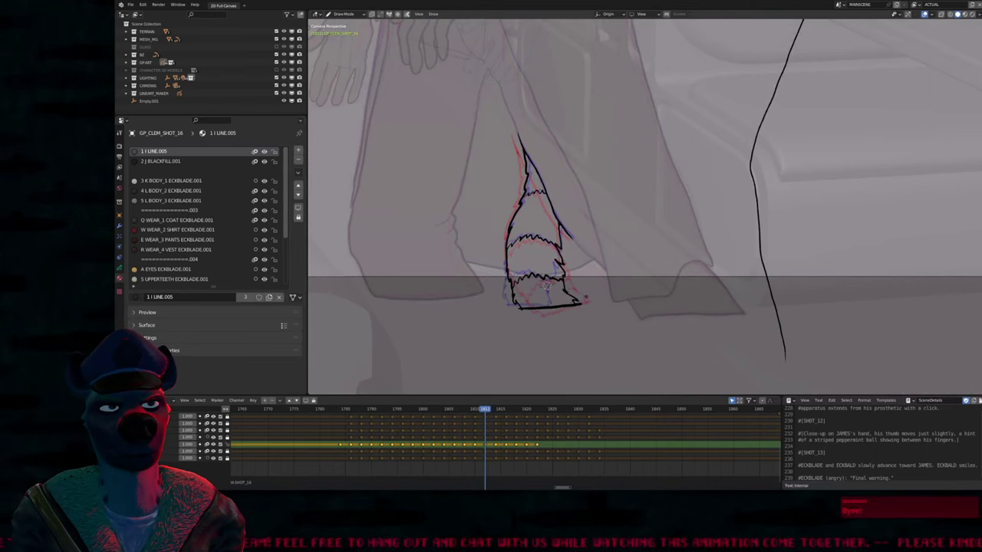
key(Down)
key(Down)
key(Up)
key(Up)
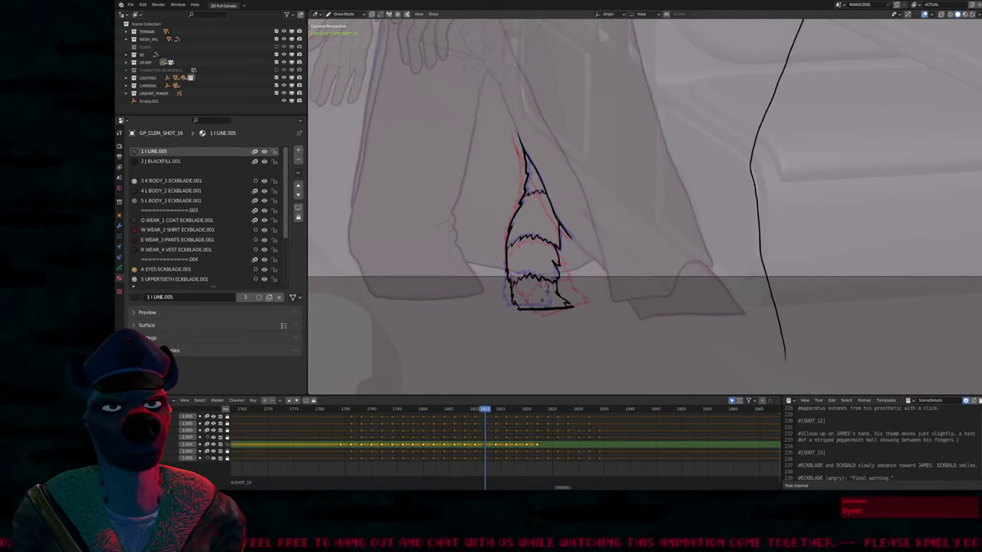
key(Up)
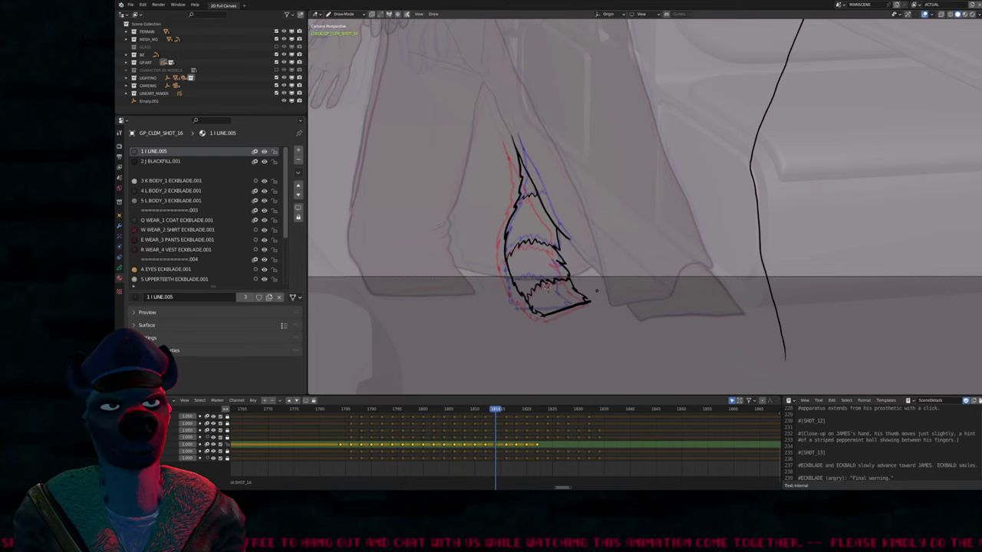
Redraw the frame 1814 tail's bottom outline, rings, and left and upper contours
mouse_move(586, 289)
mouse_down()
mouse_move(576, 316)
mouse_move(574, 292)
mouse_up()
mouse_move(521, 201)
mouse_down()
mouse_move(526, 311)
mouse_move(512, 239)
mouse_up()
drag(515, 151, 525, 223)
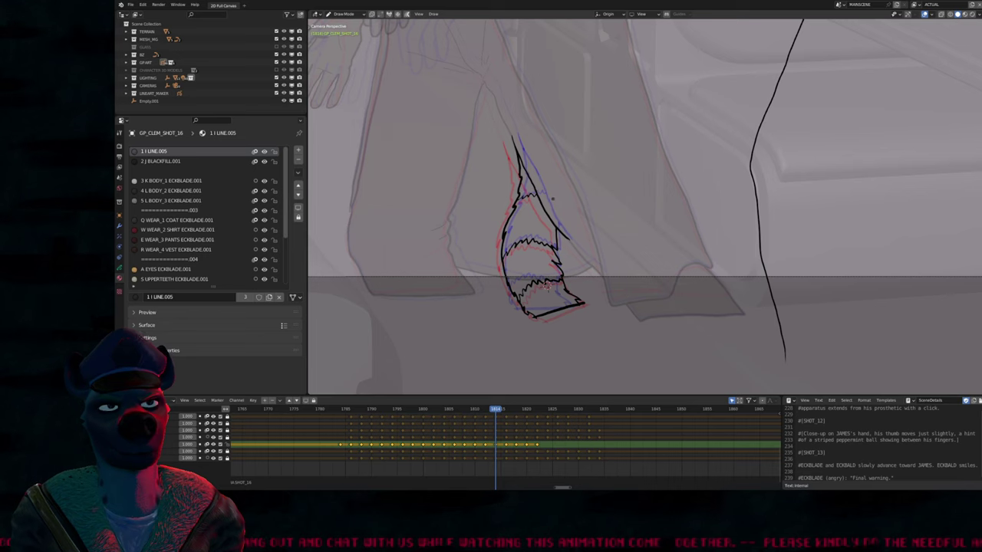
drag(521, 157, 546, 193)
Frame the whole shot and step through frames around 1816 to review the tail swing
key(Home)
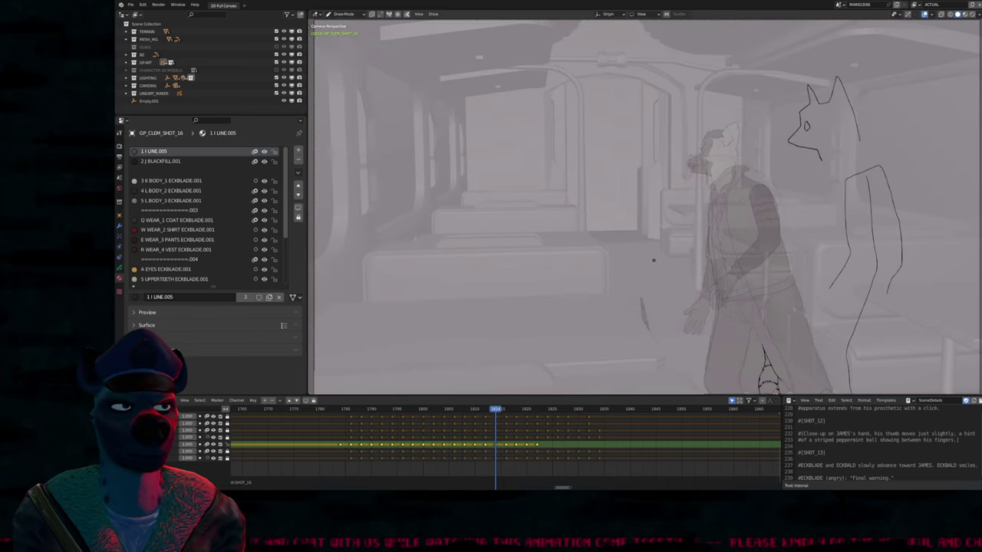
key(Left)
key(Left)
key(Left)
key(Left)
key(Left)
key(Left)
key(Left)
key(Left)
key(Left)
key(Left)
key(Right)
key(Right)
key(Right)
key(Right)
key(Right)
key(Right)
key(Right)
key(Right)
key(Right)
key(Right)
key(Right)
key(Right)
key(Right)
key(Right)
key(Right)
key(Right)
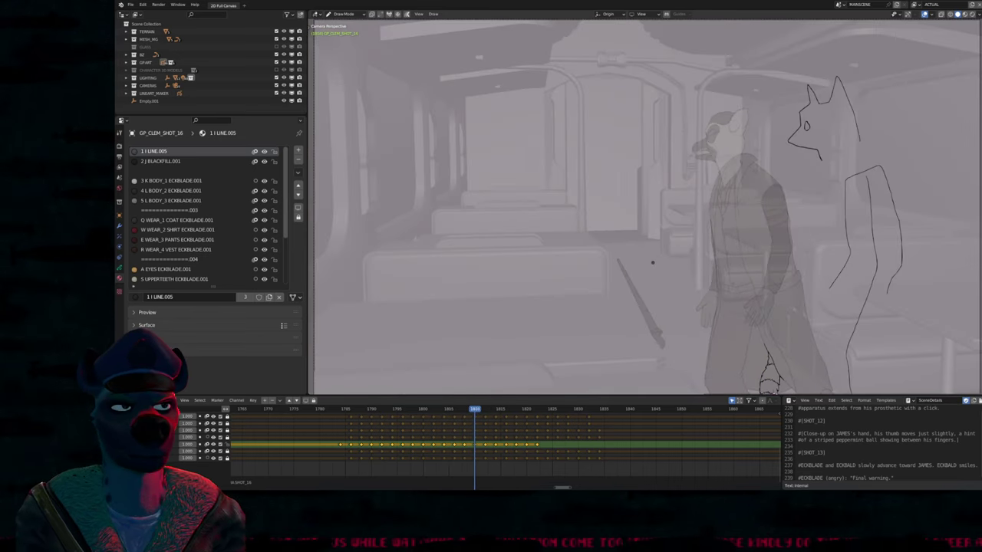
key(Left)
key(Left)
key(Left)
key(Left)
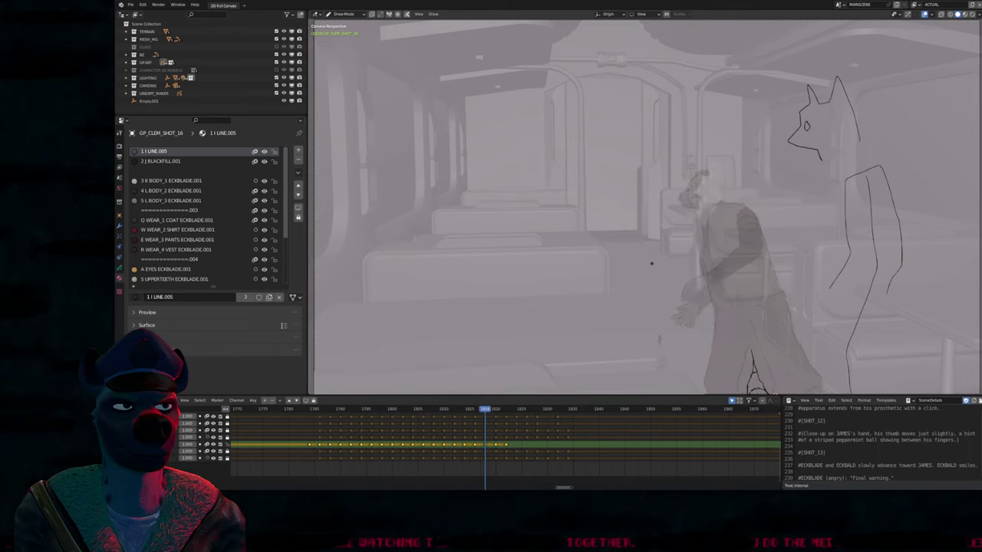
key(Right)
key(Right)
Shrink the drawing brush to a much smaller radius again
scroll(652, 264, up, 6)
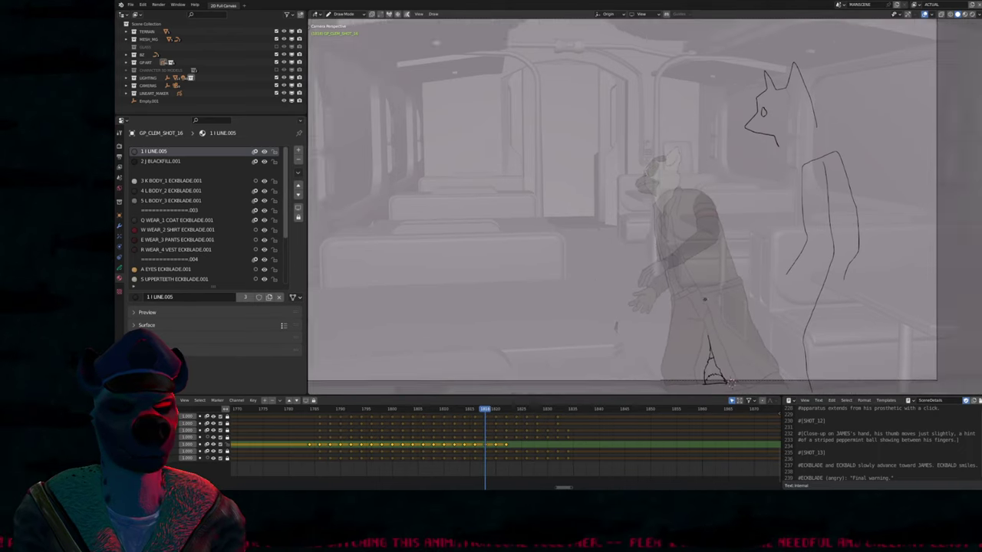
key(f)
click(612, 327)
Redraw the tail slightly further right with a small mark near the tip, comparing neighbouring drawings
mouse_move(612, 328)
mouse_down()
mouse_move(567, 307)
mouse_move(591, 307)
mouse_move(611, 326)
mouse_up()
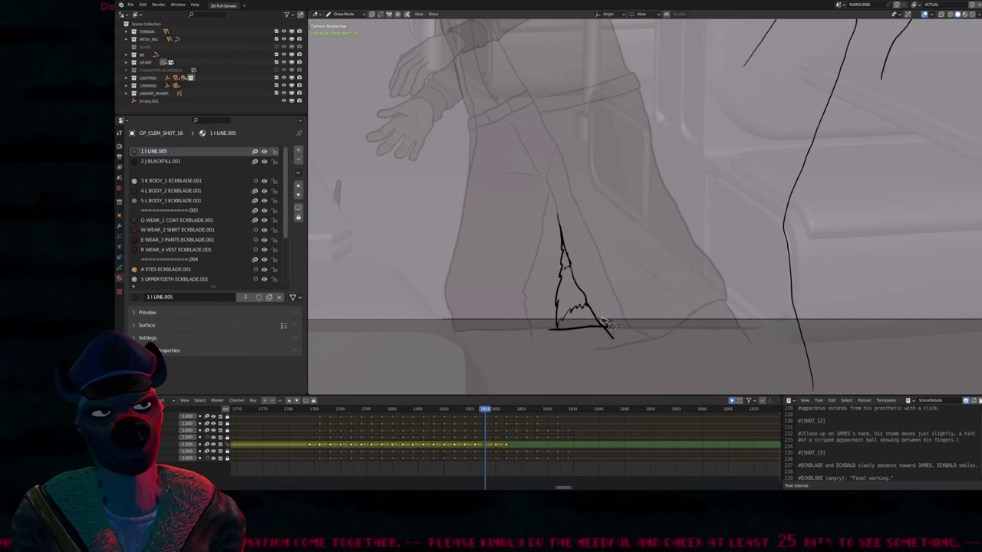
click(590, 329)
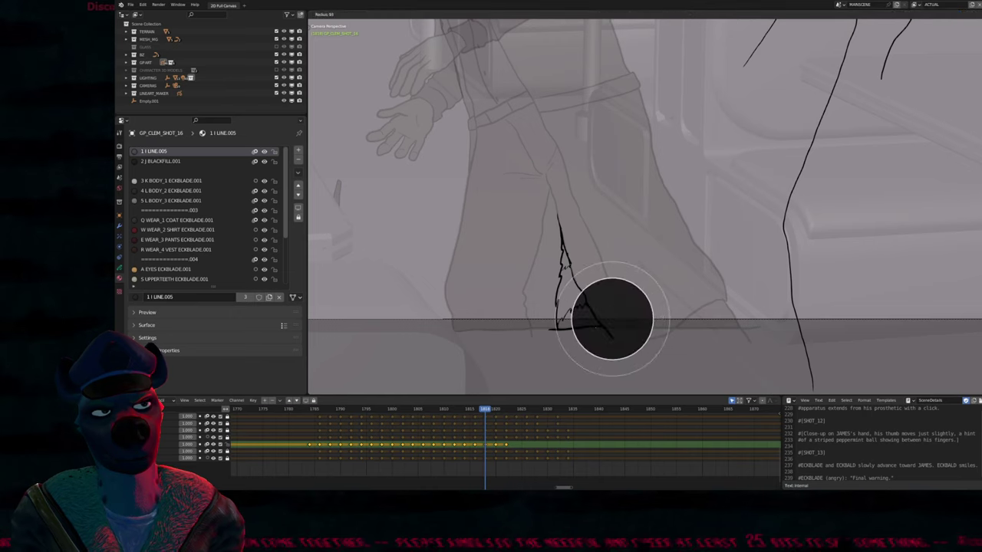
key(Down)
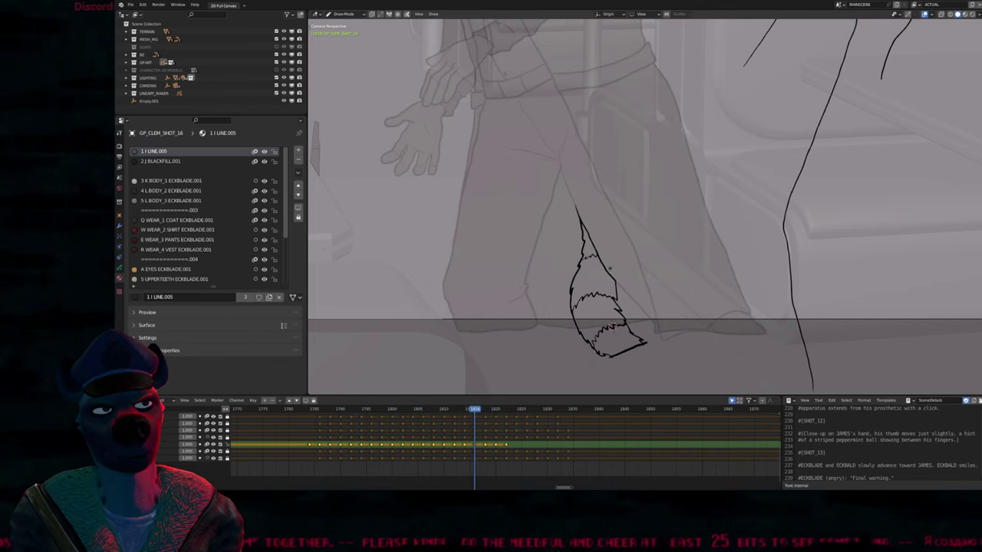
key(Up)
key(Up)
key(Up)
key(Down)
key(Down)
key(Down)
key(Down)
key(Down)
key(Up)
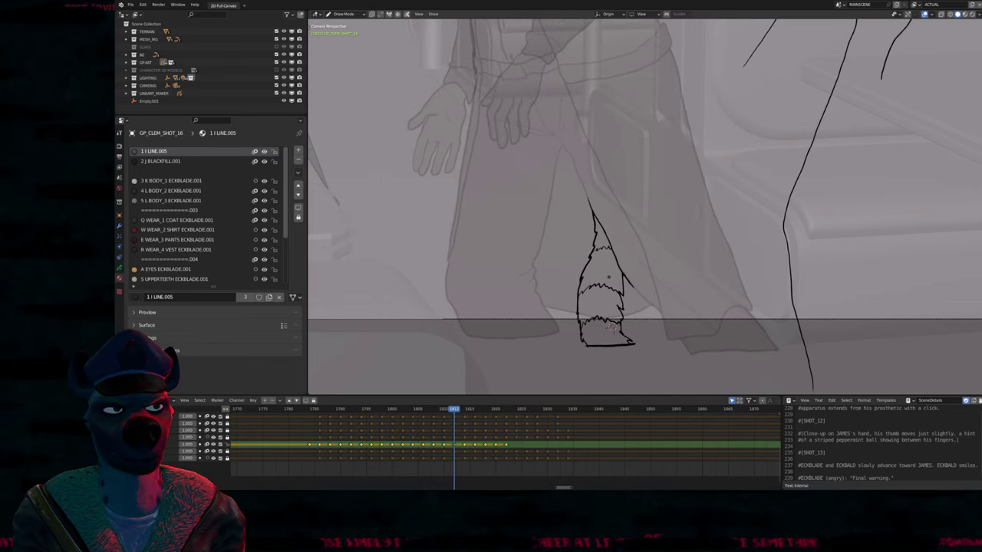
key(Up)
key(Up)
key(Down)
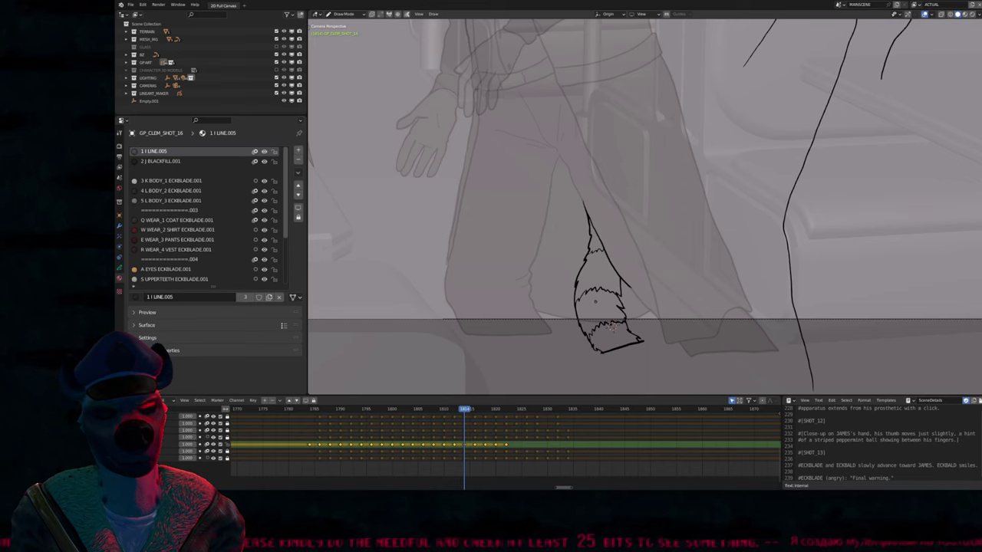
Undo the zigzag middle ring stroke, step two frames ahead to compare, then restore it
scroll(595, 301, up, 6)
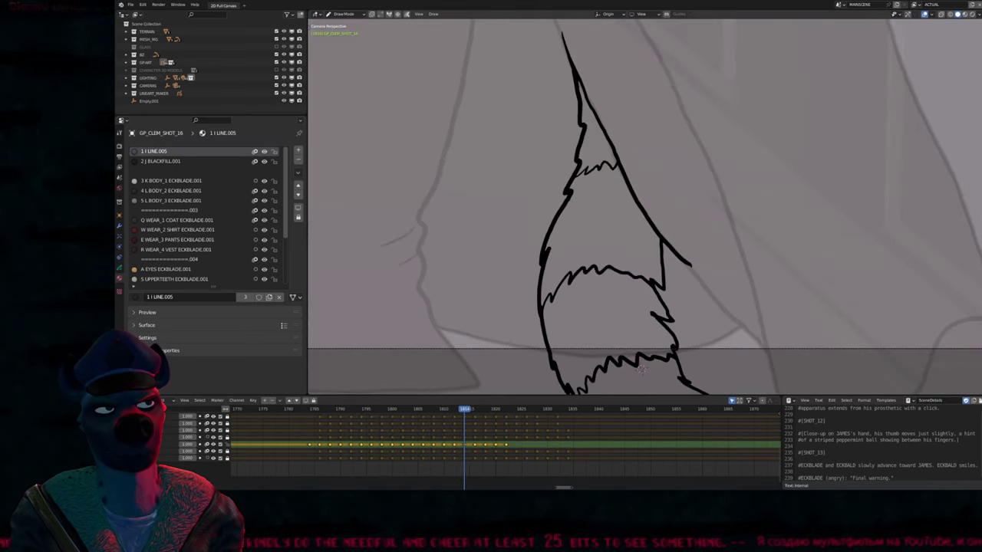
key(ctrl+z)
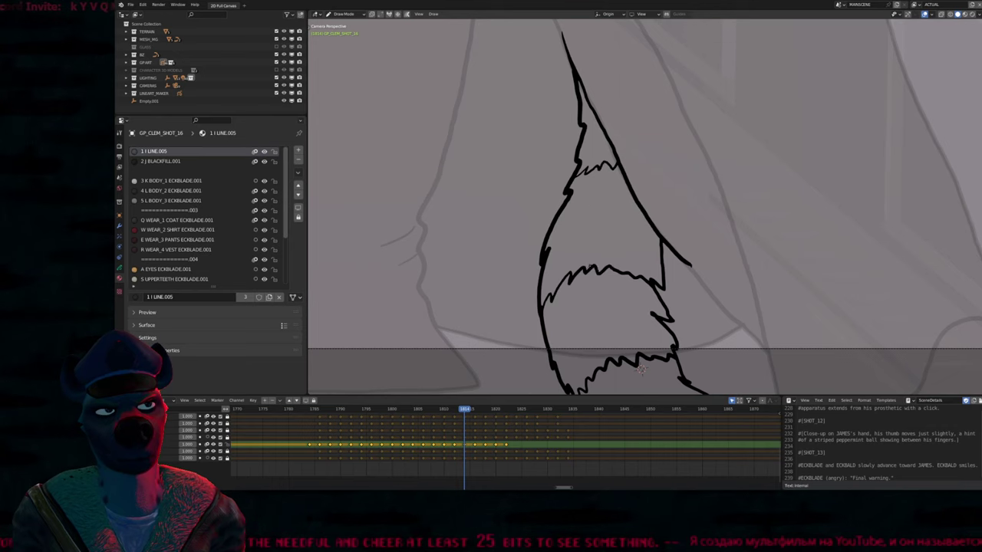
key(Right)
key(Right)
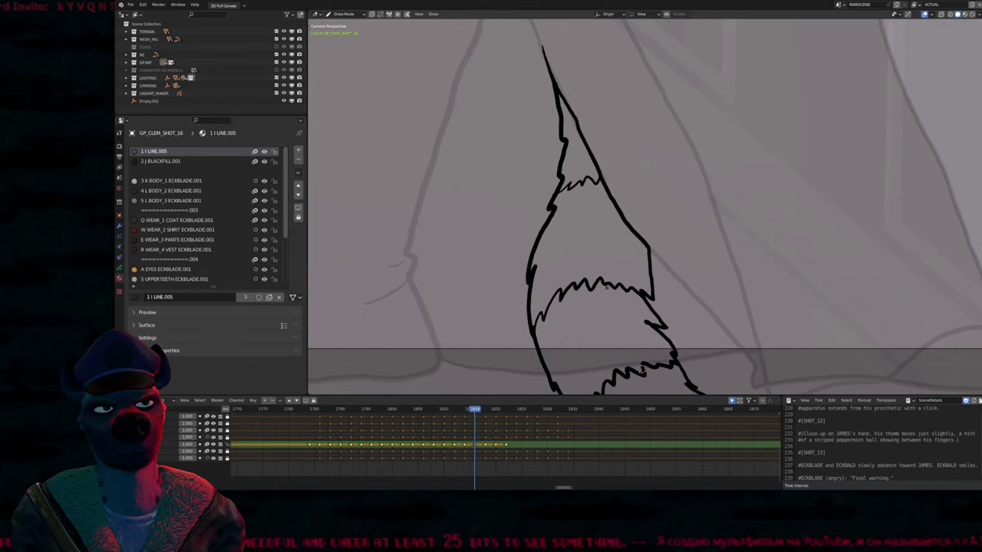
key(Right)
key(Left)
key(ctrl+shift+z)
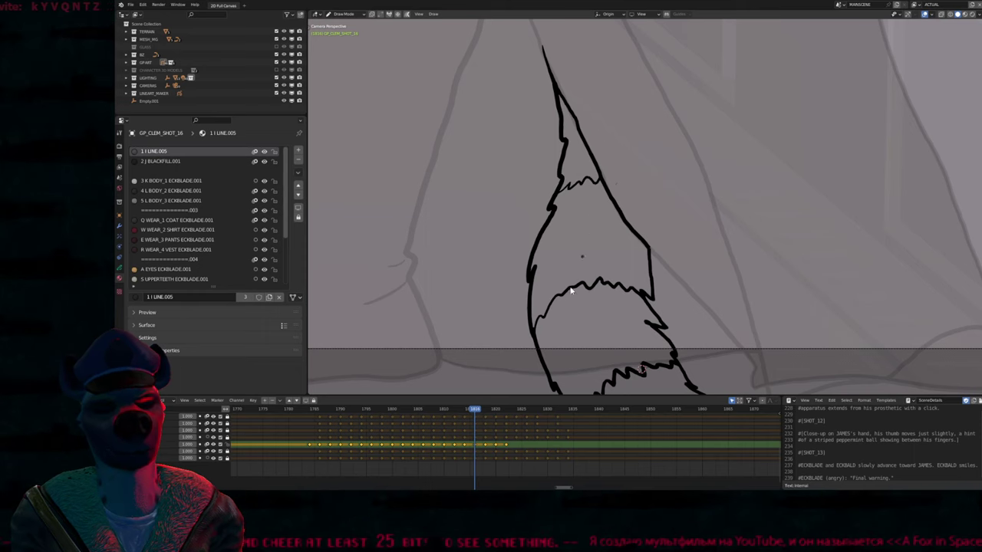
Switch to Edit Mode and zoom out over the train carriage shot
key(Tab)
key(Tab)
scroll(644, 207, down, 4)
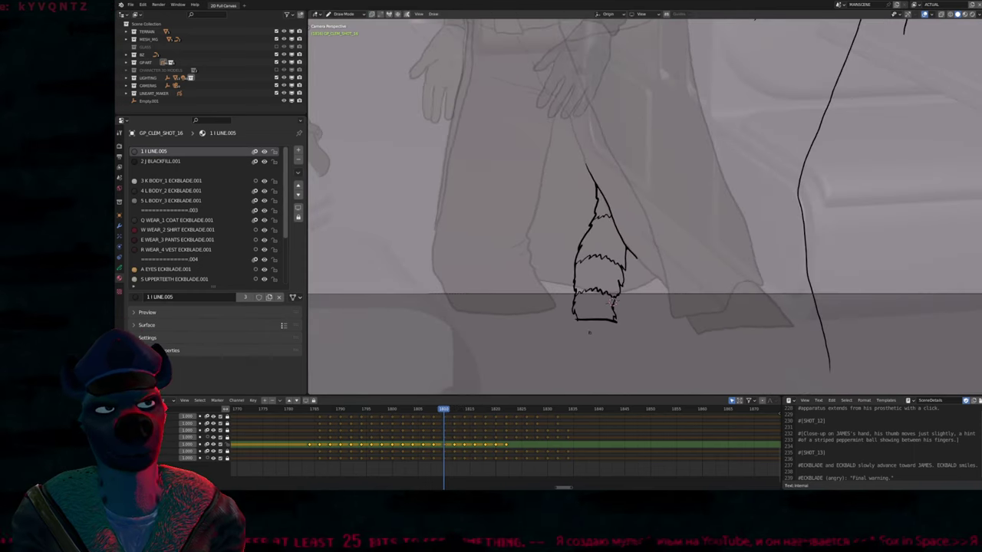
scroll(589, 331, down, 3)
key(Home)
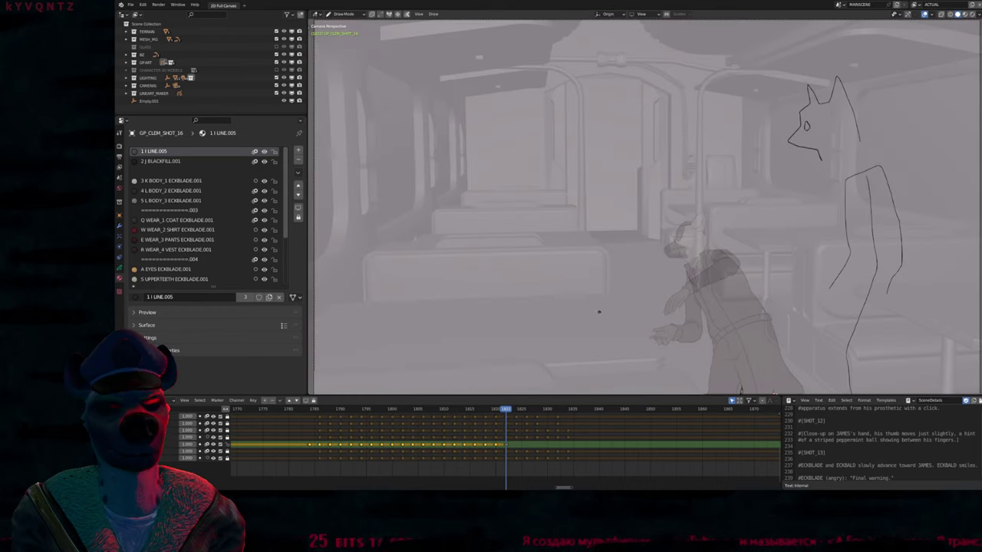
key(Left)
key(Left)
key(Left)
key(Left)
key(Left)
key(Left)
key(Left)
key(Left)
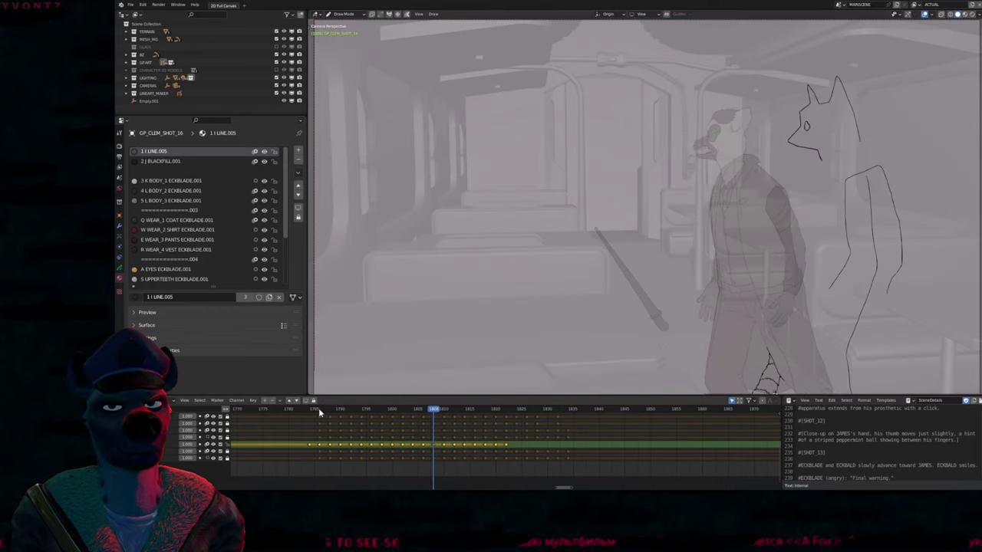
mouse_move(316, 408)
mouse_down()
mouse_move(353, 415)
mouse_move(460, 392)
mouse_move(517, 360)
mouse_move(494, 317)
mouse_up()
key(space)
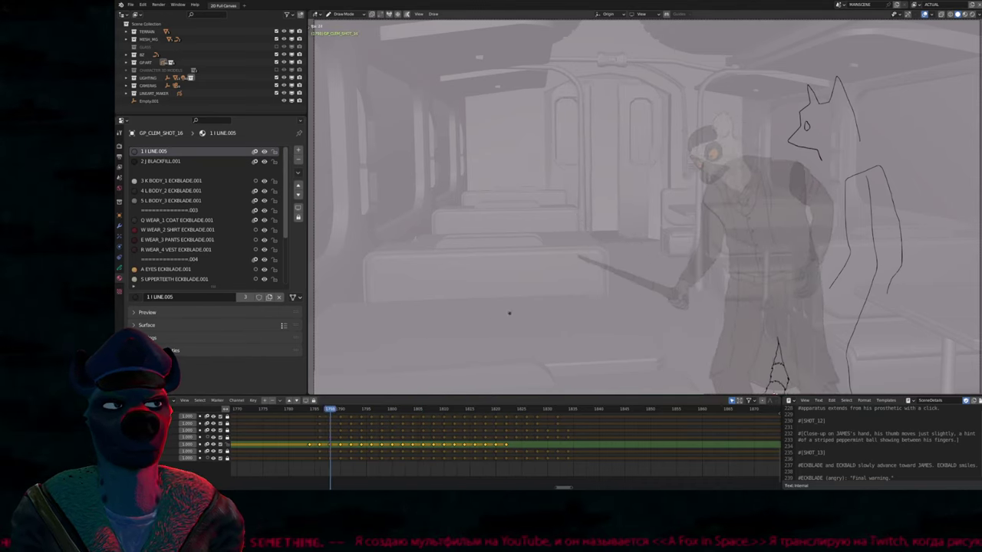
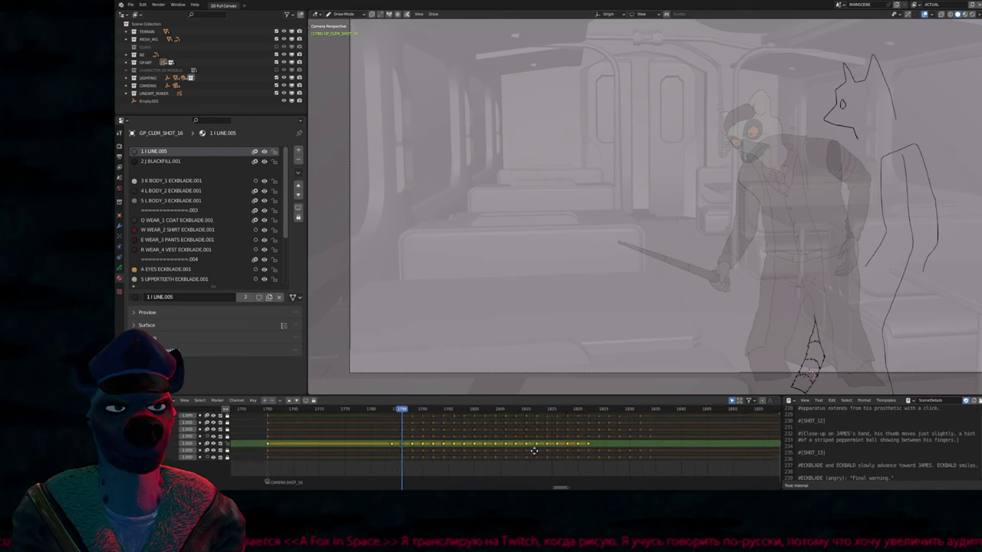
Scrub through shot 16 to review the animation and switch the Grease Pencil object to Edit Mode
ctrl+scroll(451, 445, right, 2)
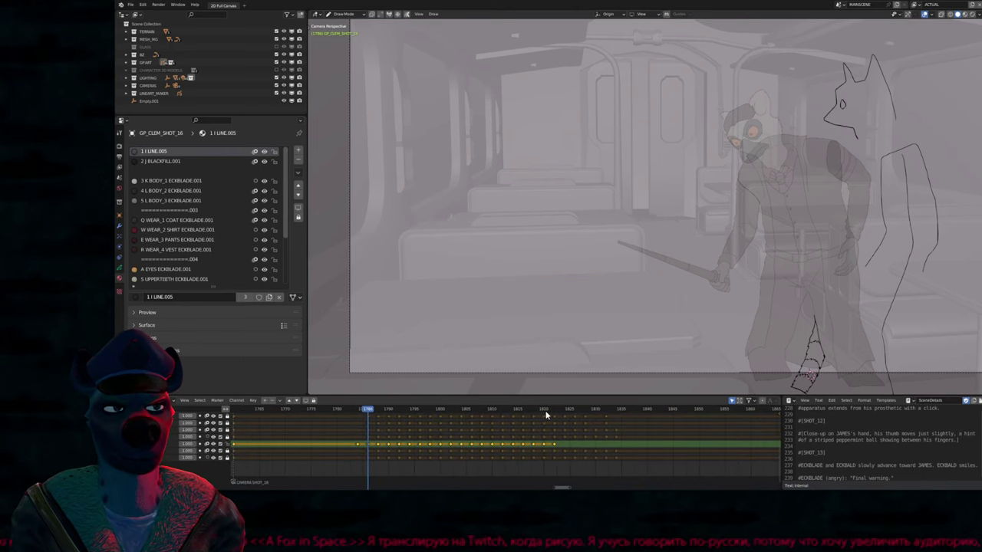
drag(546, 415, 564, 415)
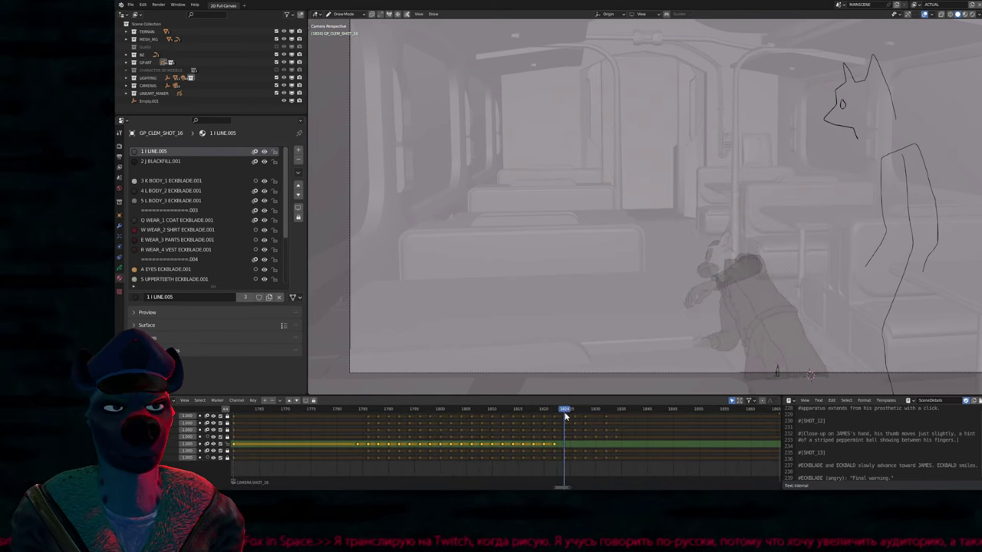
key(Tab)
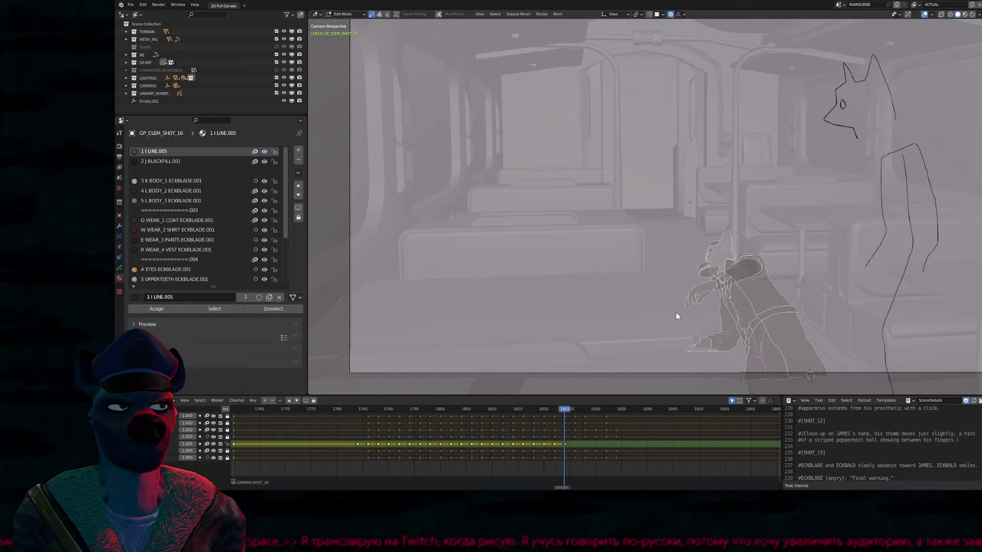
Return to an earlier frame and bring up the layer operations menu in Object Data properties
mouse_move(372, 409)
mouse_down()
mouse_move(358, 410)
mouse_move(414, 423)
mouse_move(371, 425)
mouse_up()
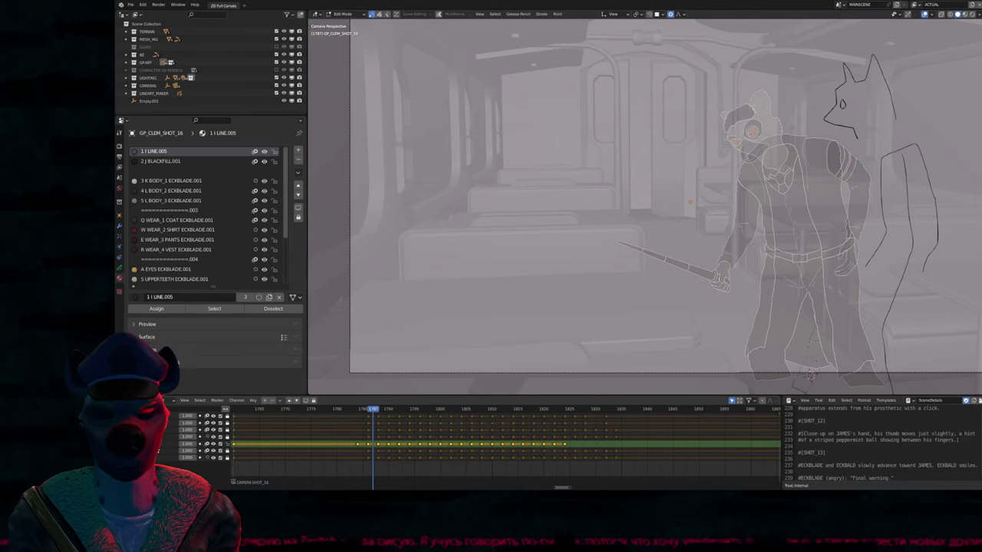
click(120, 266)
click(294, 201)
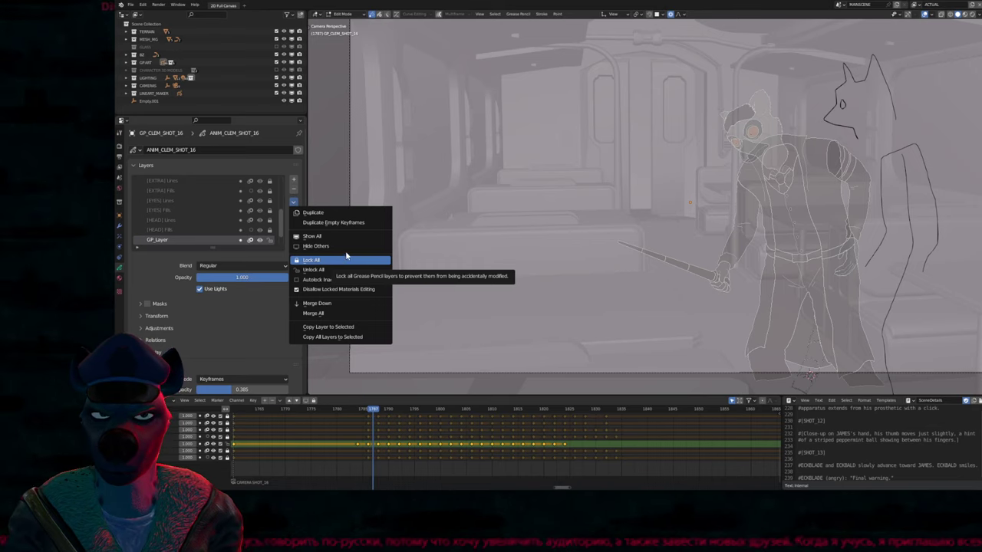
Create layer GP_Layer.001 with duplicated empty keyframes and return to Draw Mode
click(346, 223)
drag(376, 411, 371, 412)
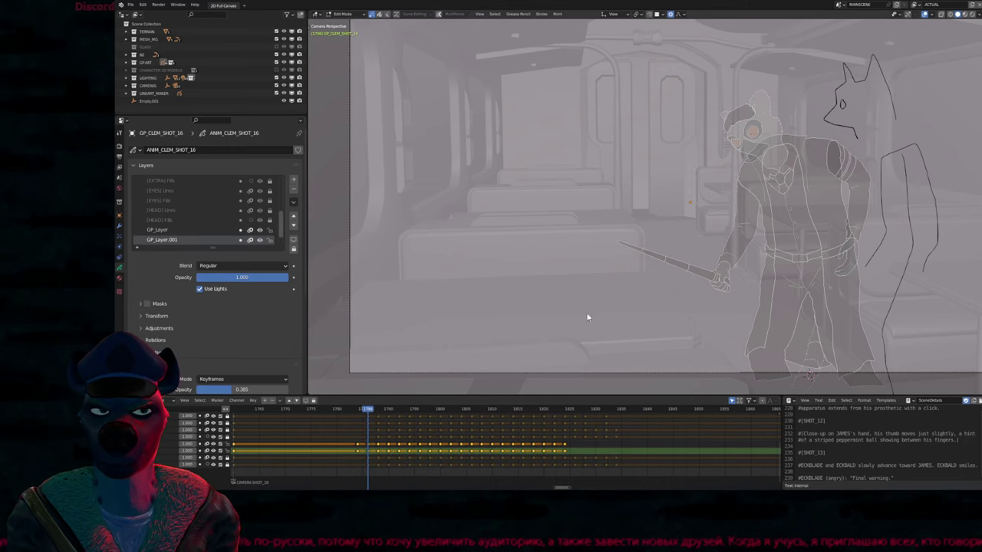
key(Tab)
Zoom in on the tail and fill its upper sections white and one band black
mouse_move(588, 316)
middle_down()
mouse_move(583, 287)
mouse_move(607, 300)
mouse_move(566, 324)
middle_up()
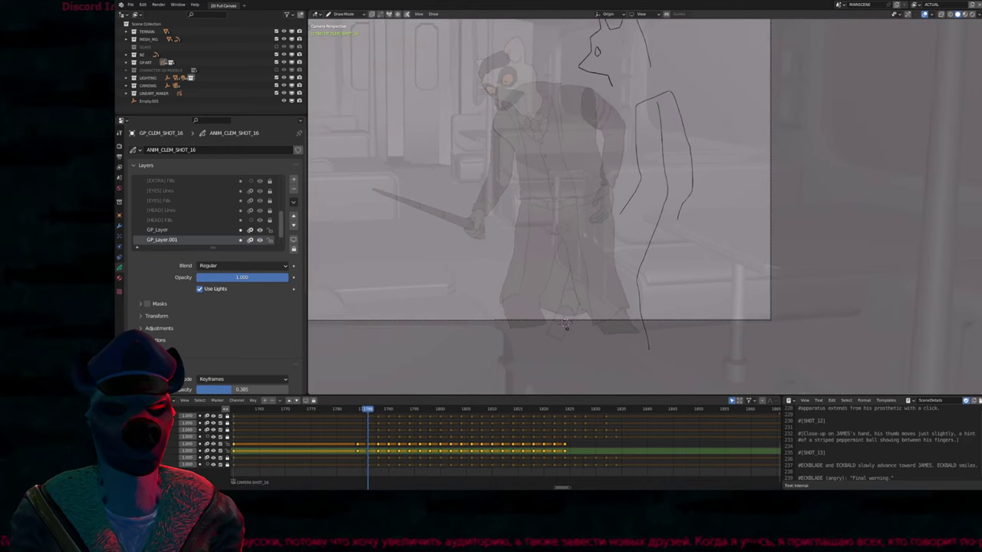
scroll(565, 324, up, 3)
key(u)
click(565, 322)
scroll(562, 320, up, 4)
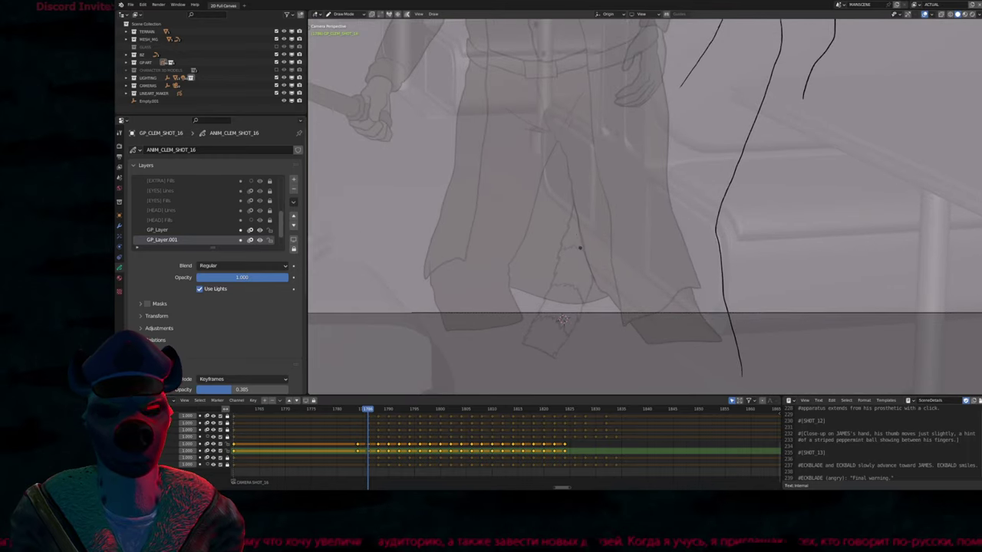
key(ctrl+Tab)
key(ctrl+Tab)
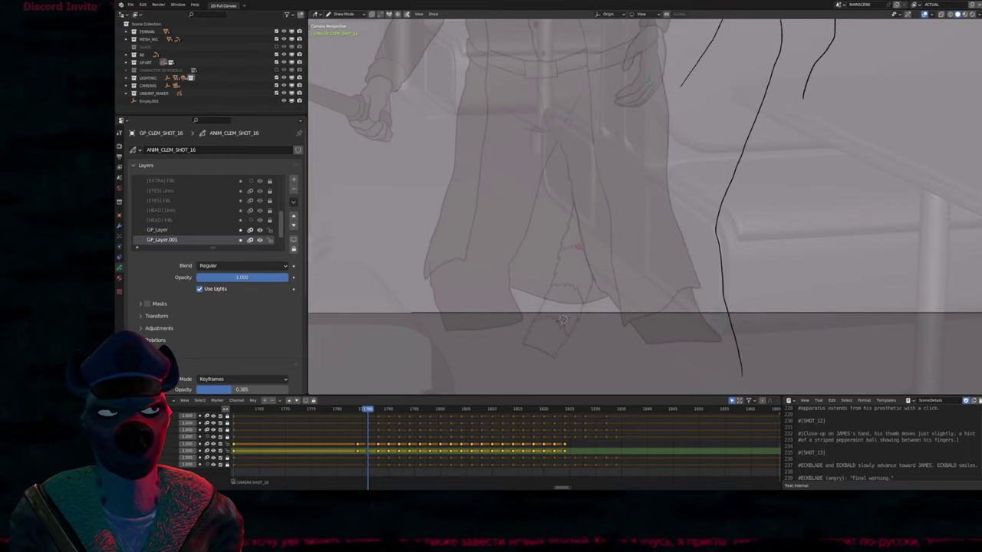
drag(577, 231, 577, 245)
mouse_move(568, 295)
mouse_down()
mouse_move(550, 327)
mouse_move(573, 298)
mouse_up()
key(u)
click(558, 298)
key(Down)
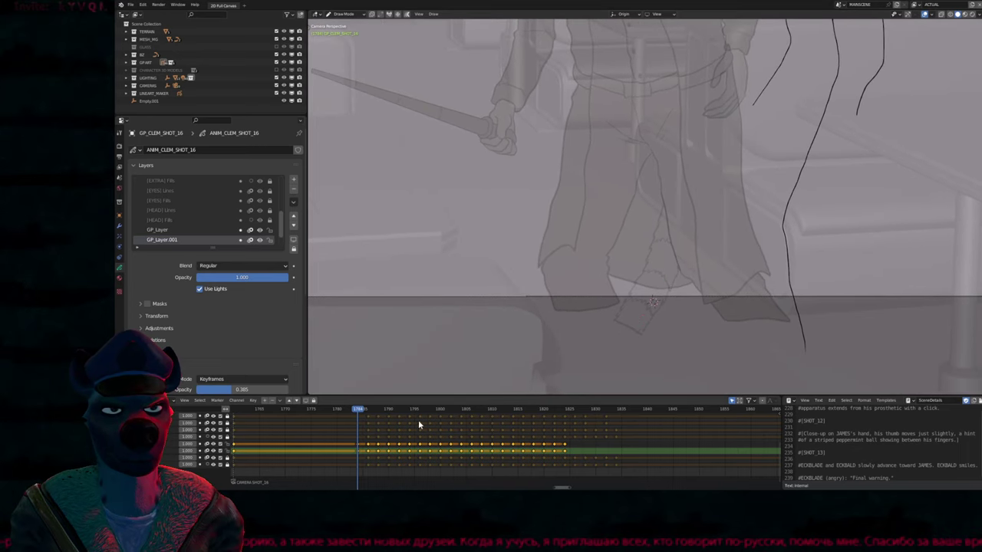
On the current keyframe, fill the tail tip and lower region white and two bands black
key(u)
click(660, 230)
click(663, 233)
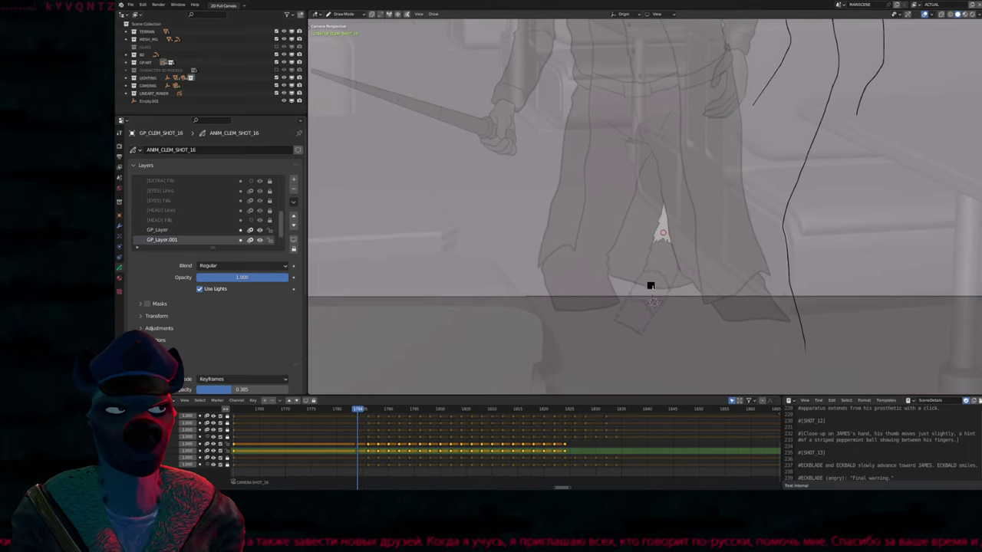
click(653, 301)
click(657, 257)
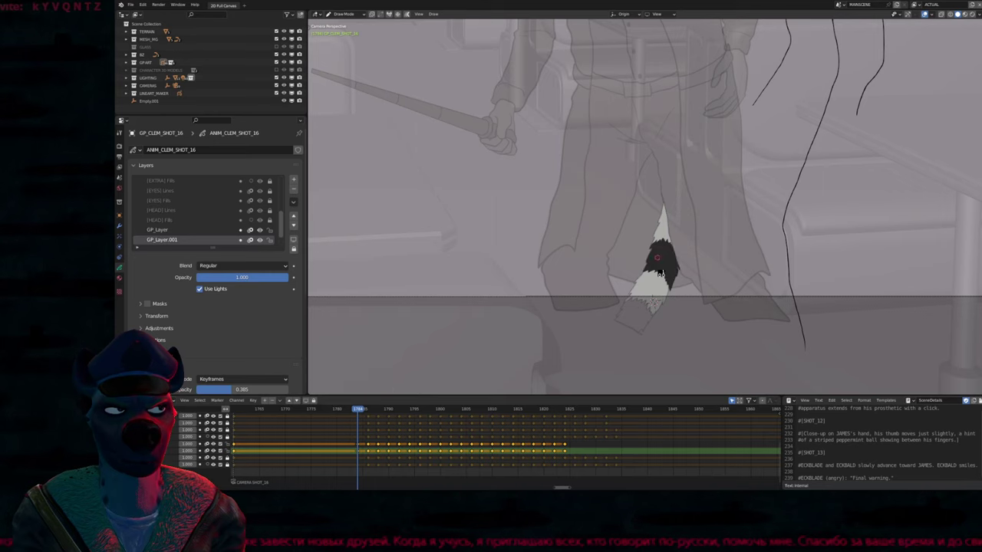
click(636, 314)
key(shift+Left)
Fill another keyframe's tail: tip and lower tail white, upper band and tip black
key(u)
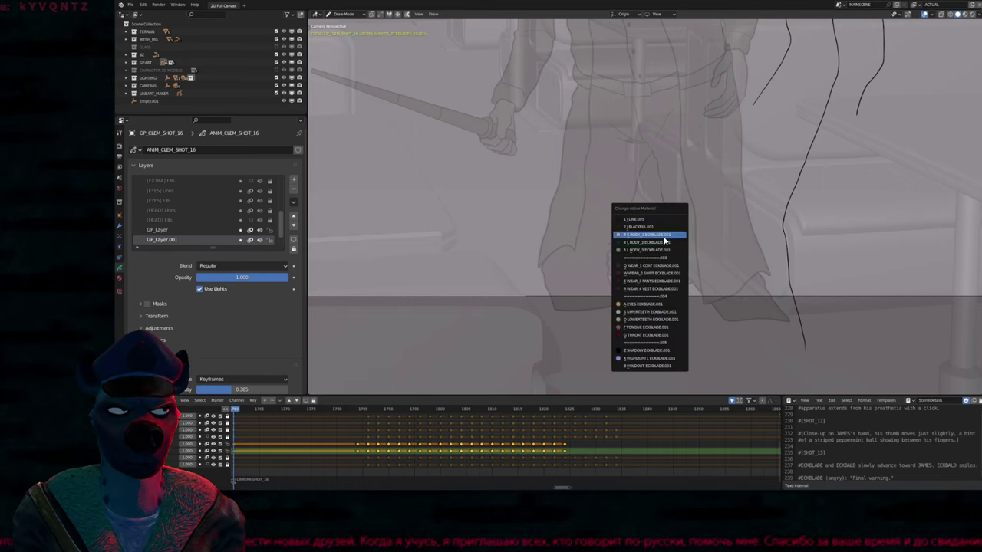
click(655, 276)
click(661, 230)
click(652, 301)
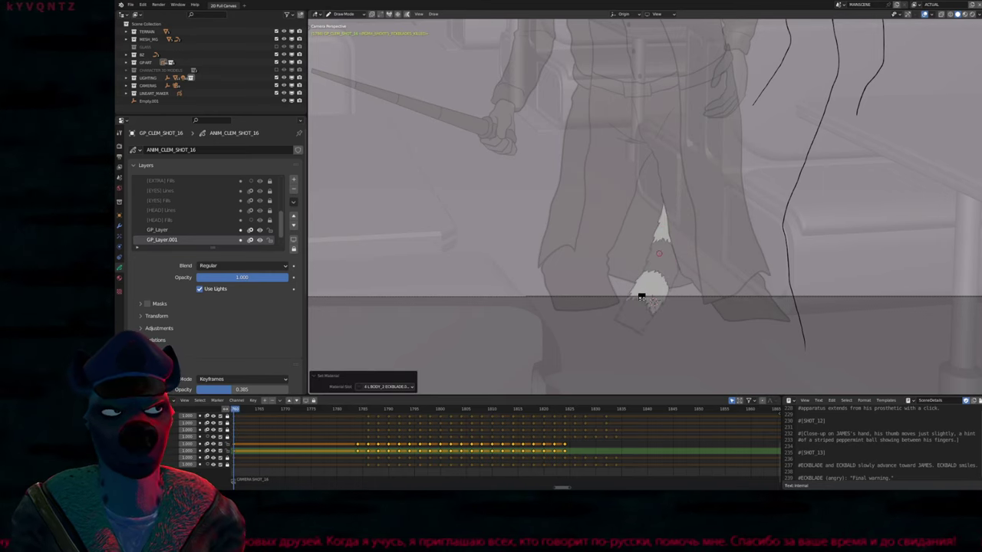
click(657, 263)
click(639, 307)
key(shift+Left)
Fill the next keyframe's tail white with a black band, undoing a wrong fill on the following one
key(Up)
key(Up)
key(Up)
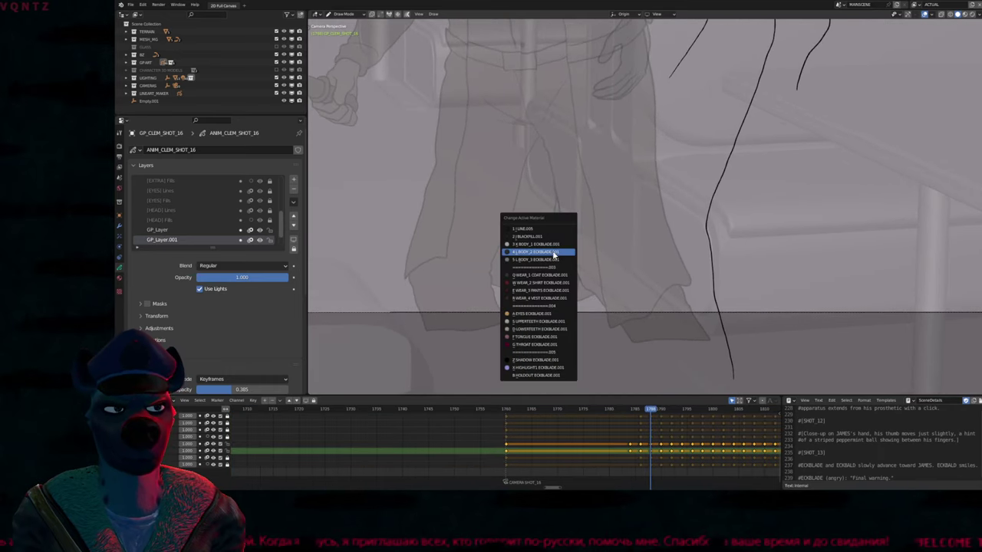
click(556, 235)
click(547, 295)
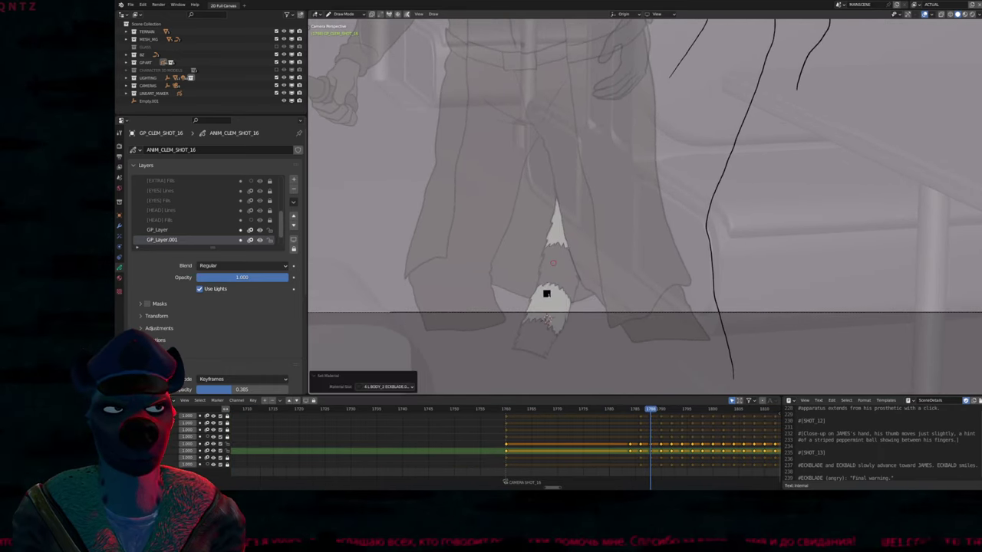
click(552, 263)
key(Up)
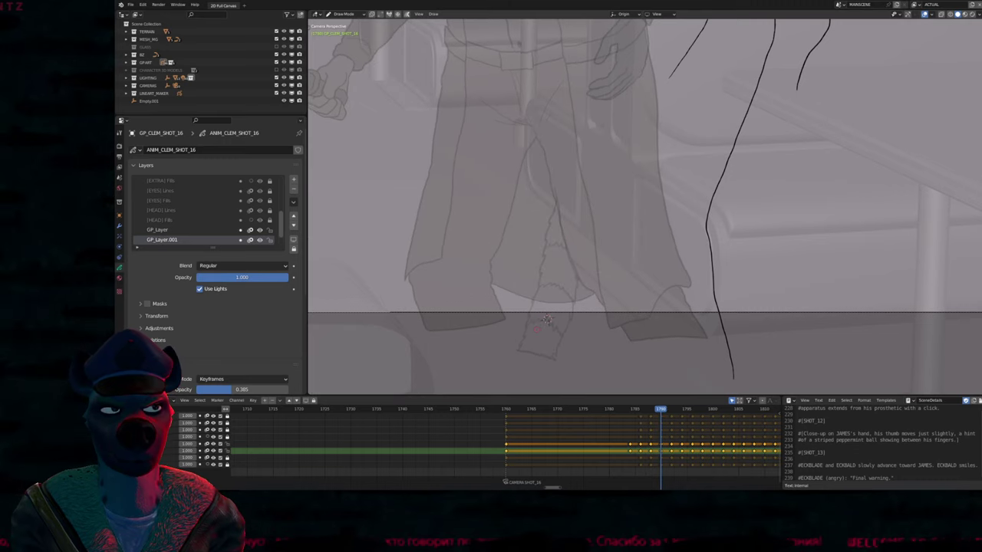
click(547, 320)
click(549, 298)
key(ctrl+z)
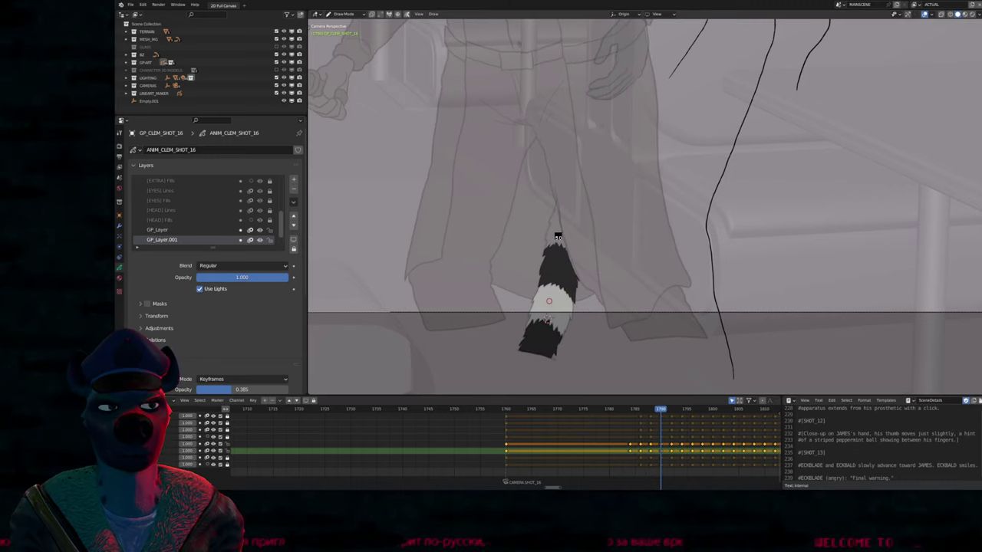
Fill the next keyframe's tail tip and select a range of later keyframes in the timeline
key(Up)
key(u)
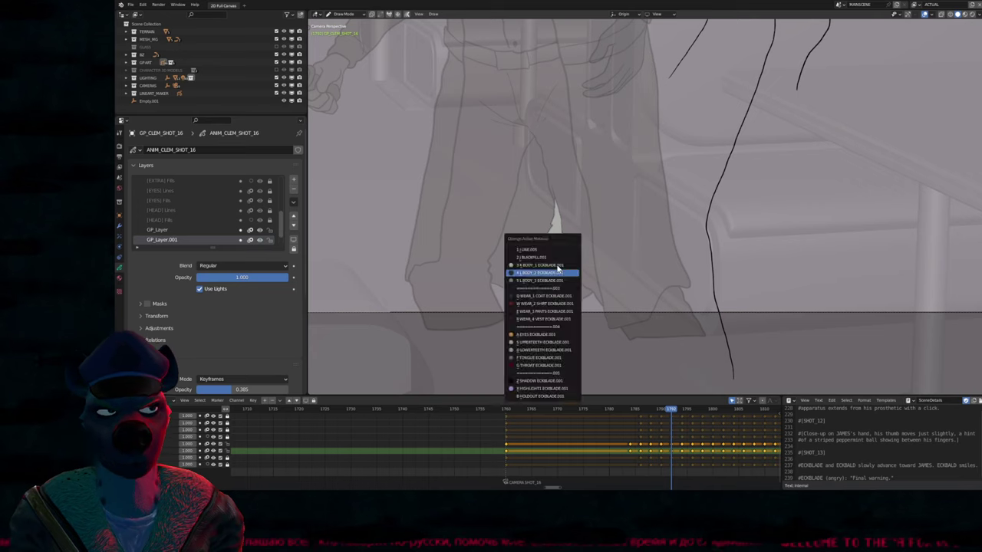
click(541, 284)
click(546, 341)
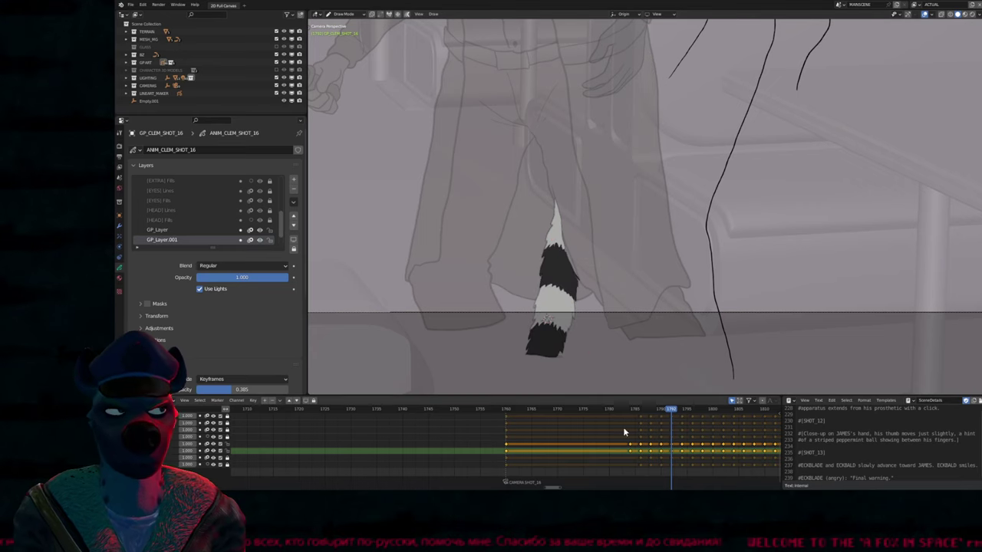
middle_drag(626, 432, 423, 430)
drag(488, 442, 518, 447)
key(Right)
key(Right)
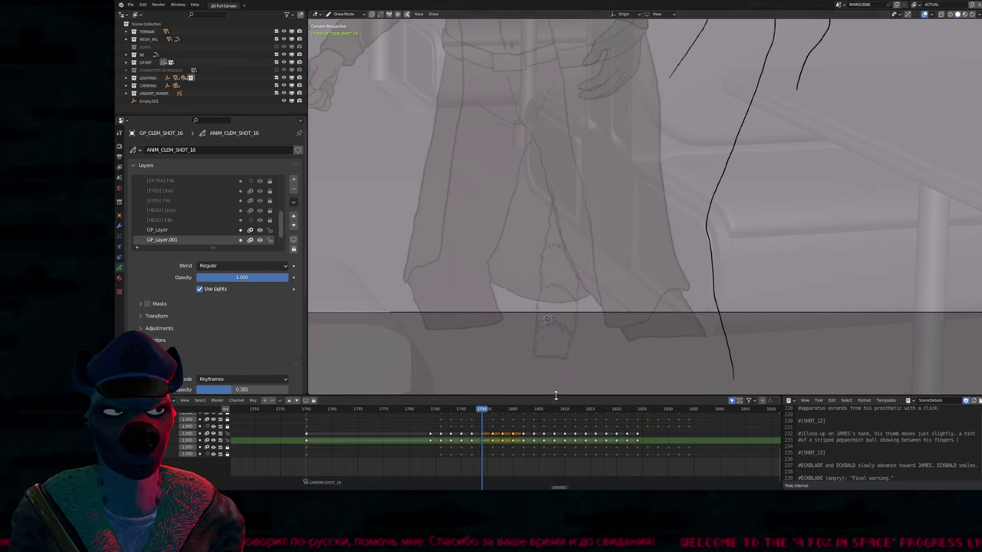
Paste strokes, choose the BODY_1 fill material, and fill the tail shape white
key(ctrl+v)
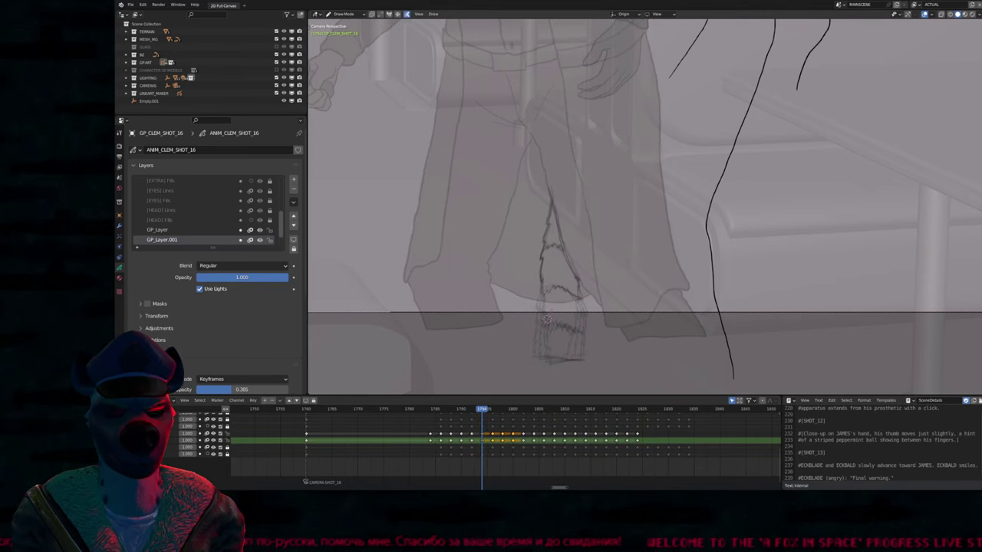
key(u)
click(562, 338)
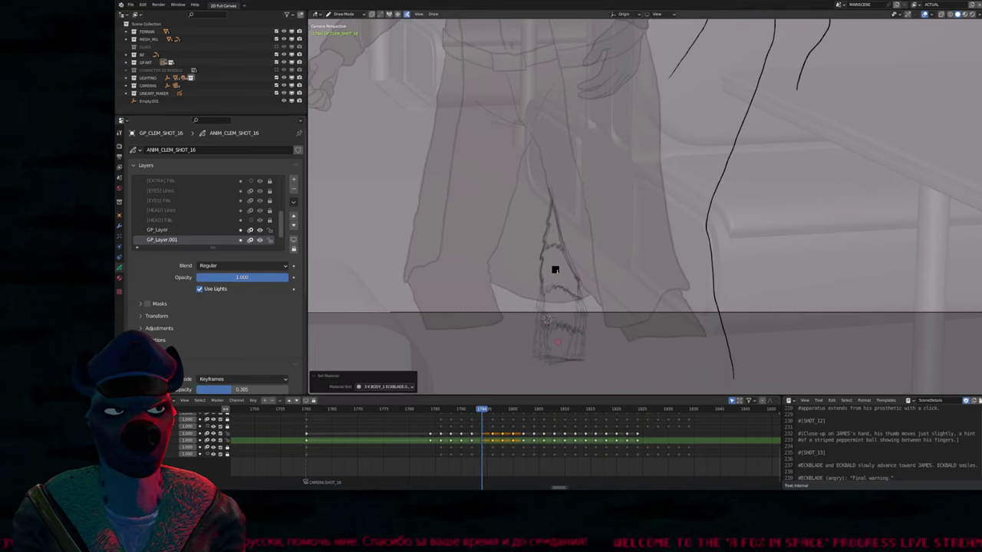
key(alt+a)
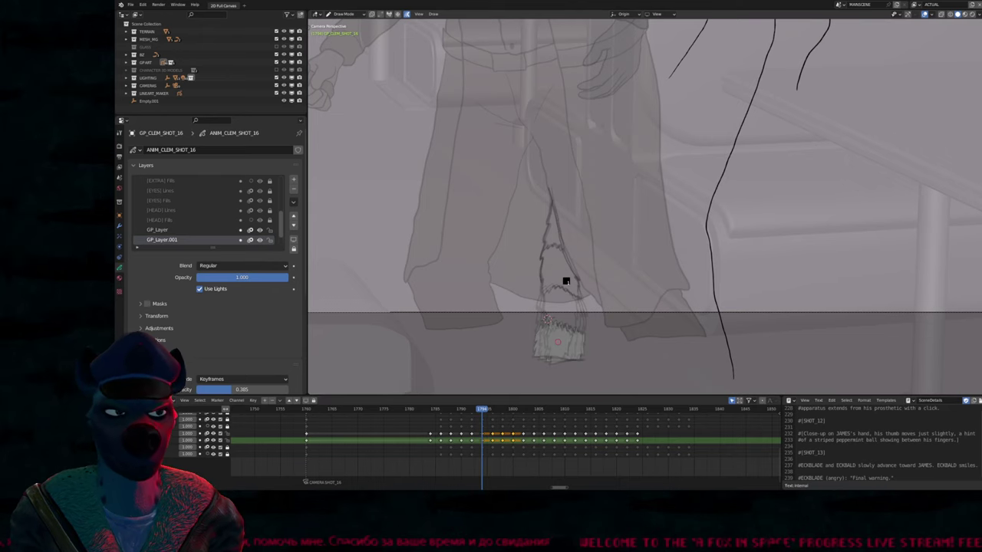
click(564, 277)
Give the tail stroke the black body material in Edit Mode, then fill the tail white
key(Tab)
key(u)
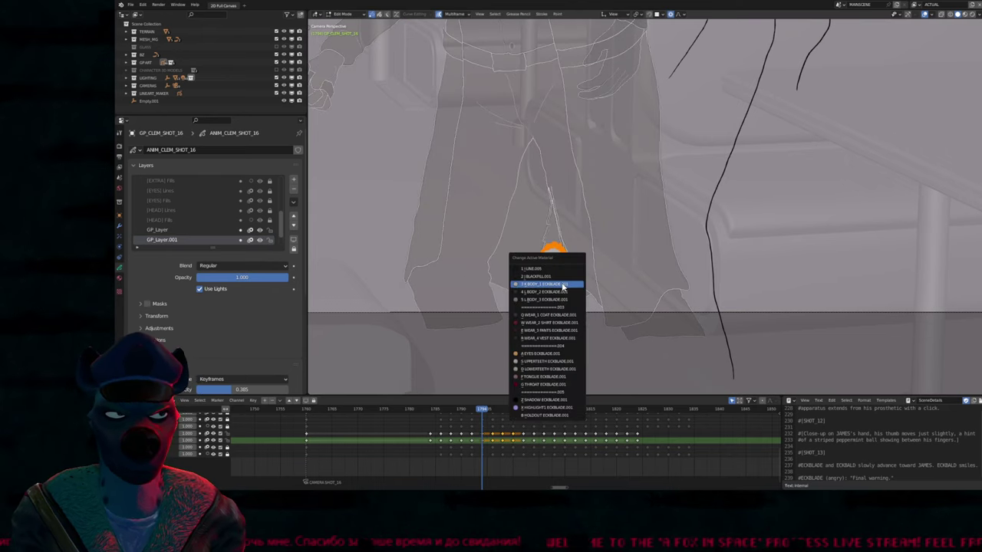
click(565, 326)
key(u)
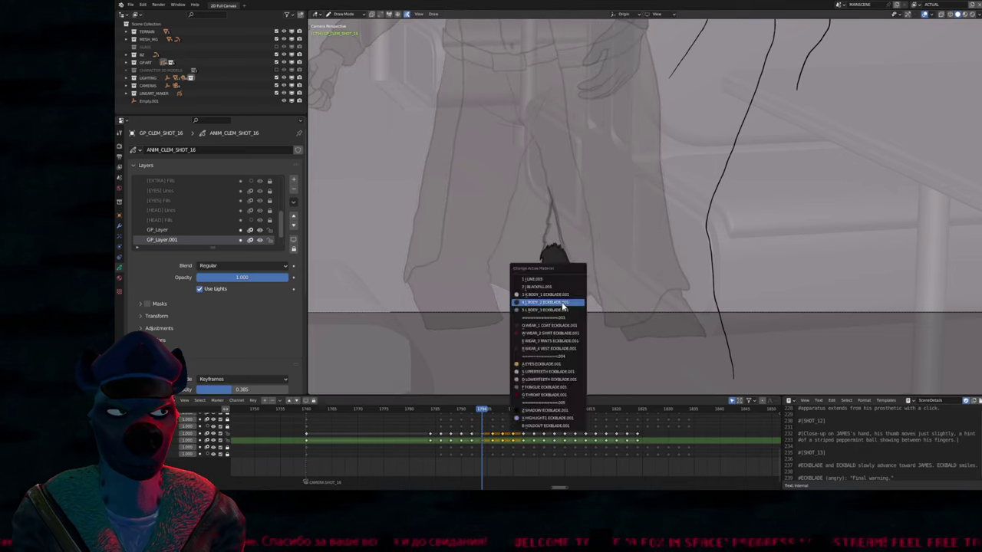
click(565, 300)
key(Tab)
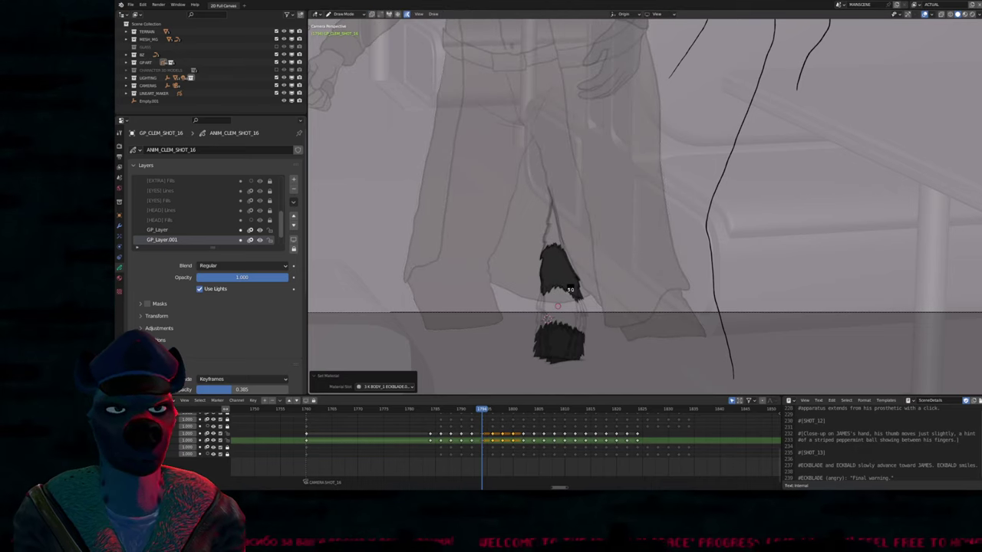
click(568, 290)
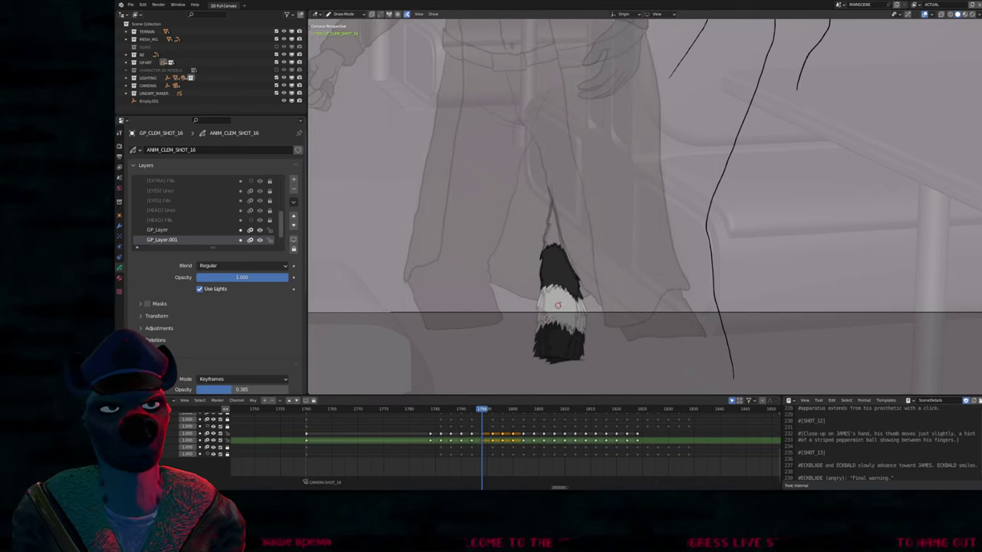
key(Right)
key(Right)
key(Right)
key(Right)
key(Right)
key(Right)
key(Right)
key(Right)
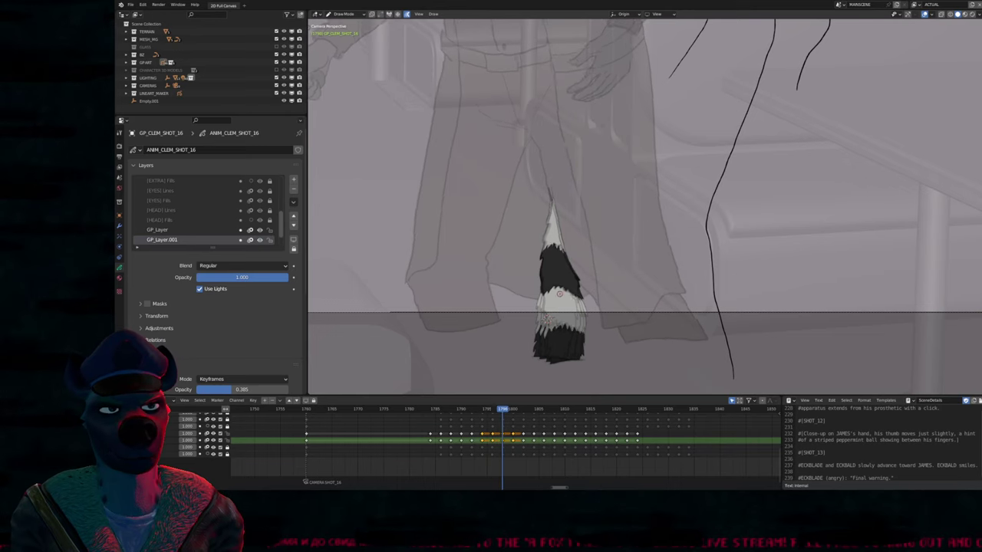
Shift the selected keyframes about five frames later and give the tail strokes K BODY_1 with a white lower band
mouse_move(520, 435)
mouse_down()
mouse_move(554, 437)
mouse_move(561, 424)
mouse_up()
key(u)
click(546, 319)
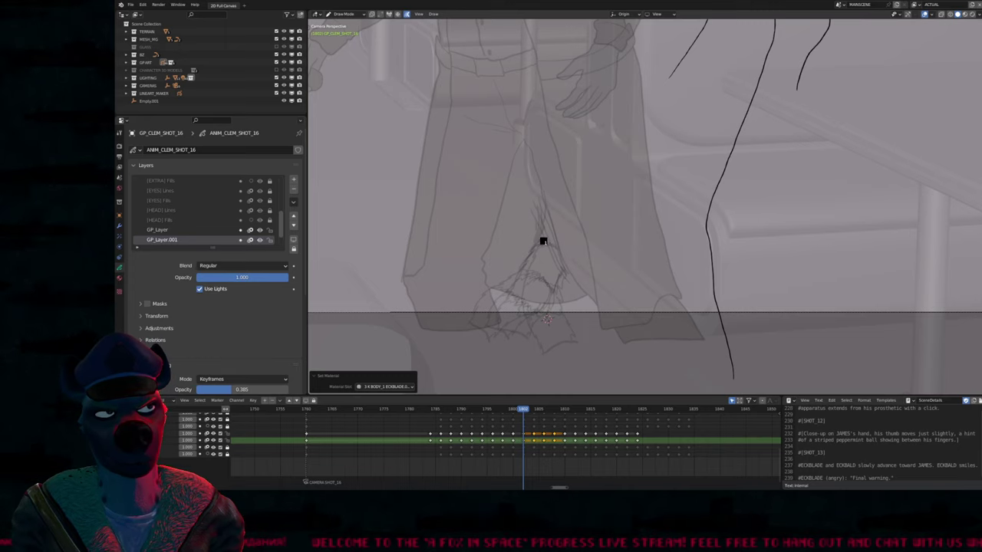
key(u)
click(546, 334)
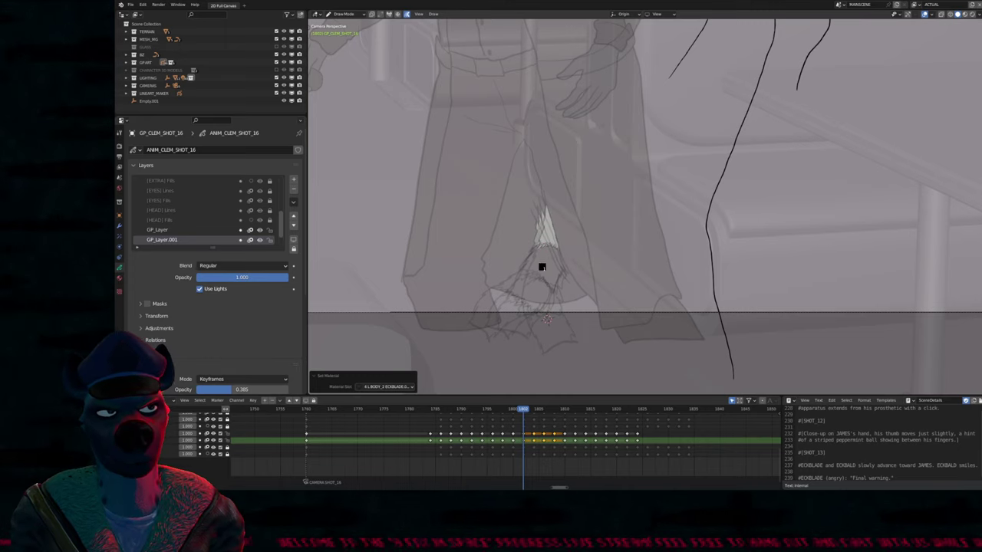
key(ctrl+z)
key(u)
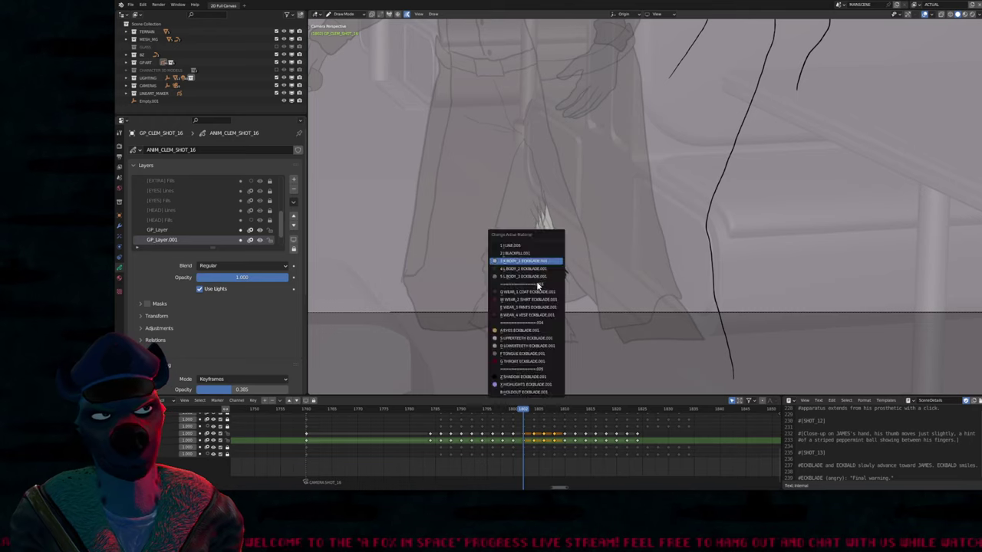
click(532, 294)
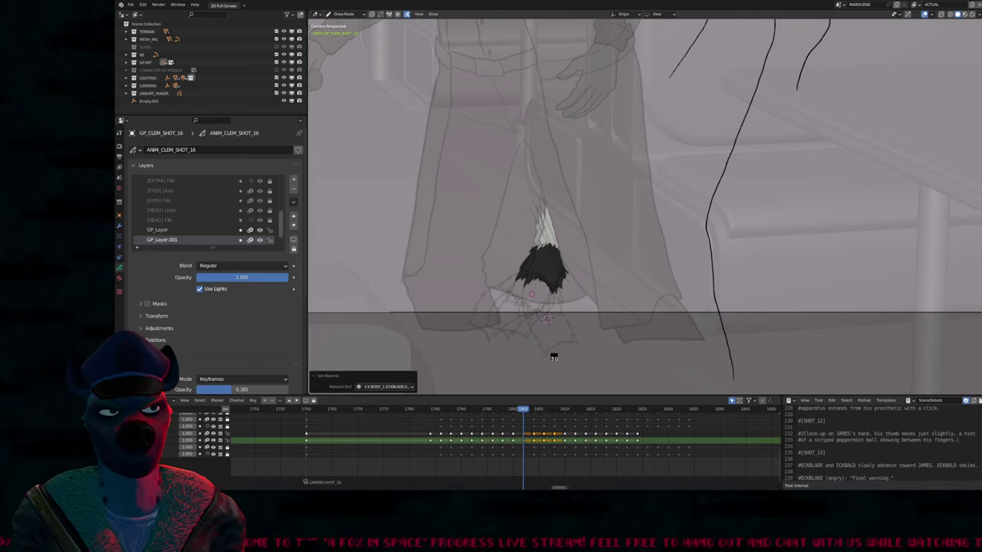
click(533, 295)
Assign the body material to the tail drawing at frame 1800 and step through neighbouring drawings
key(Left)
key(Left)
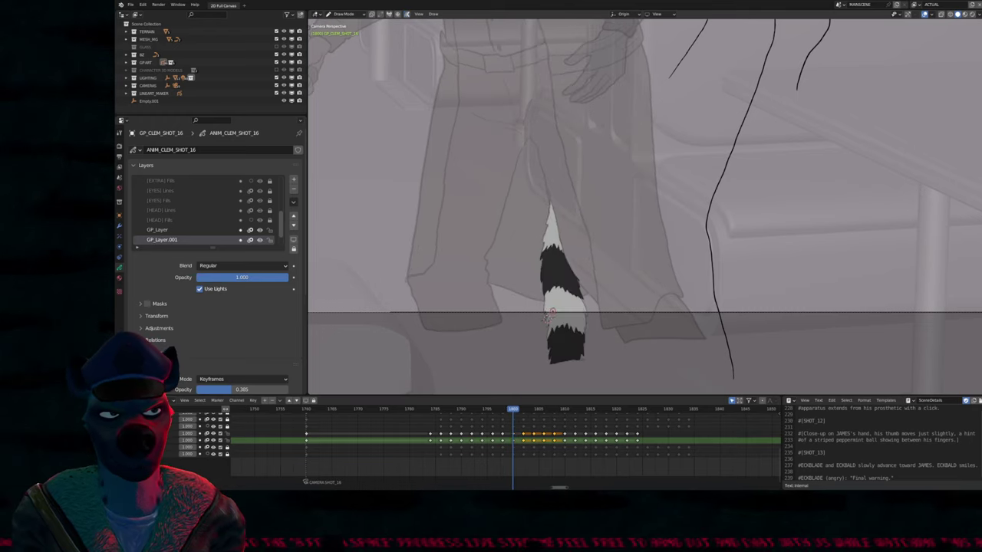
key(u)
click(548, 317)
key(Right)
key(Right)
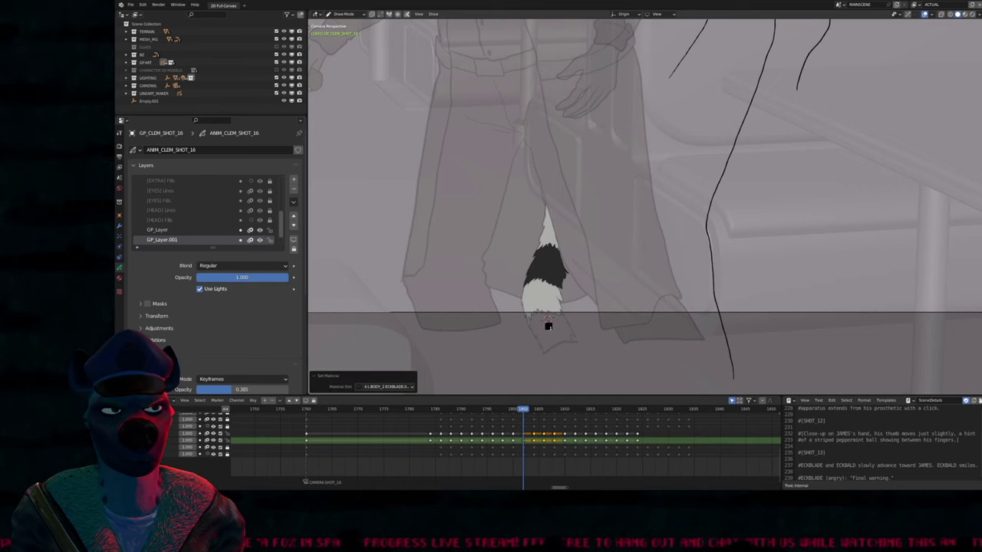
key(Right)
key(Right)
key(Right)
key(Right)
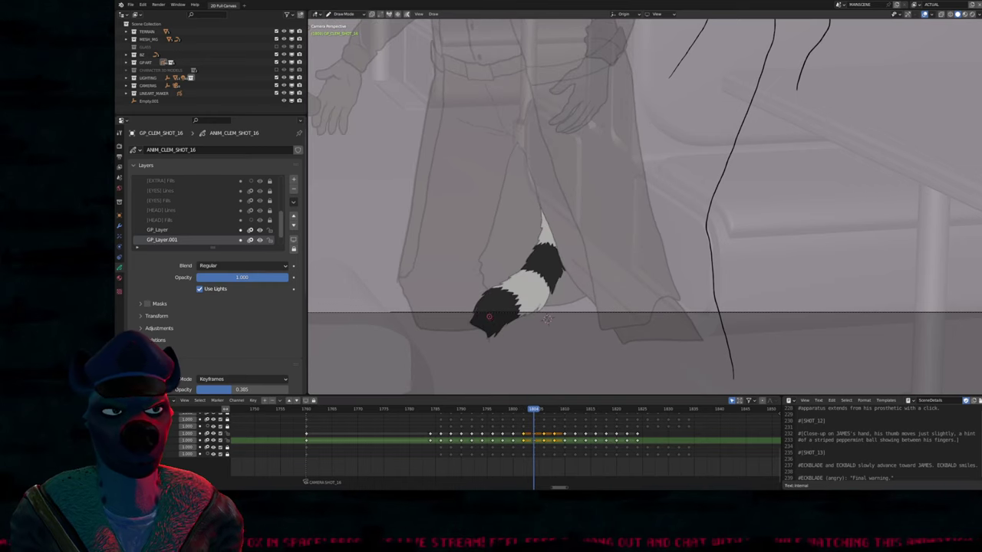
key(Right)
key(Right)
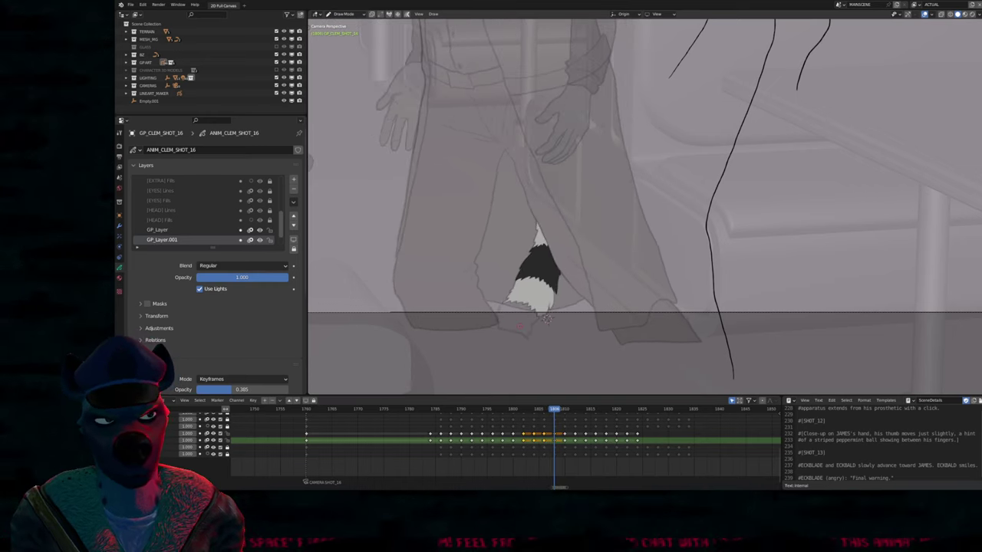
key(Left)
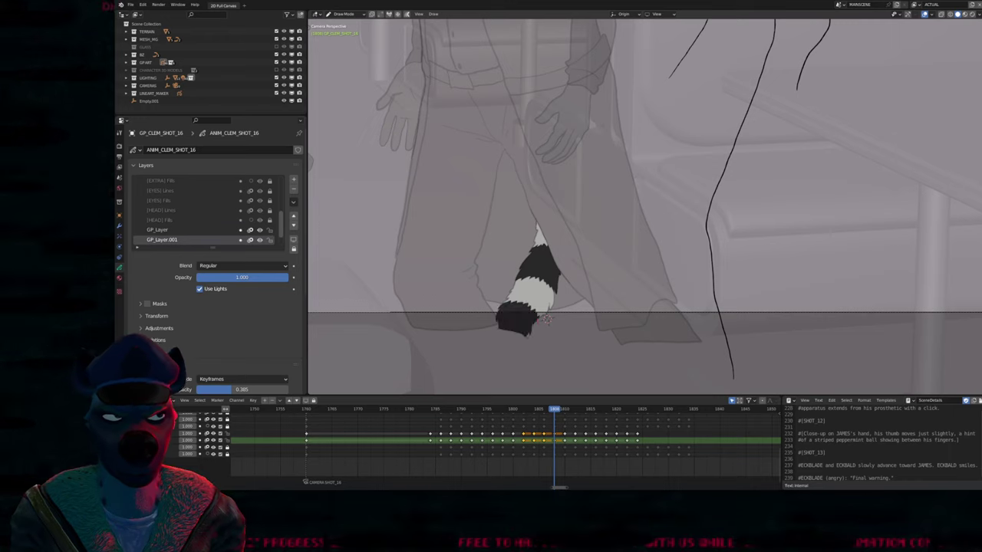
key(Left)
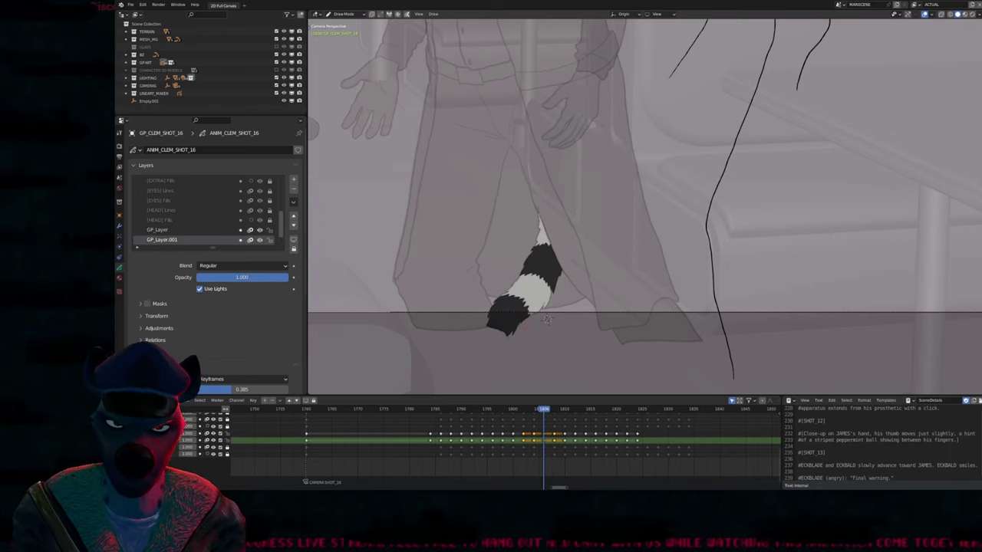
Play frames 1793–1812 to check the tail motion, restoring the longer black tail tip
key(f)
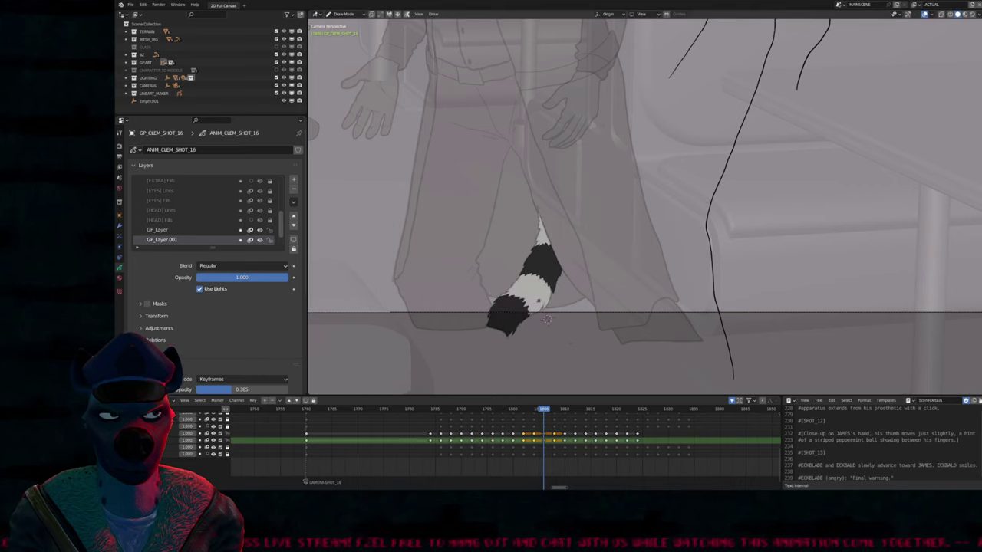
key(ctrl+z)
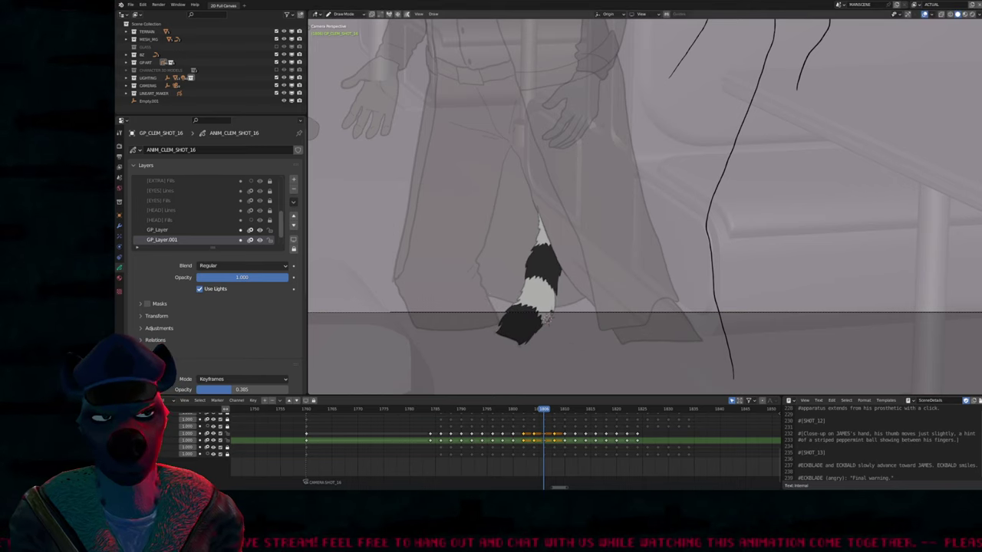
mouse_move(490, 409)
mouse_down()
mouse_move(563, 409)
mouse_move(510, 414)
mouse_move(566, 414)
mouse_move(526, 419)
mouse_move(555, 423)
mouse_up()
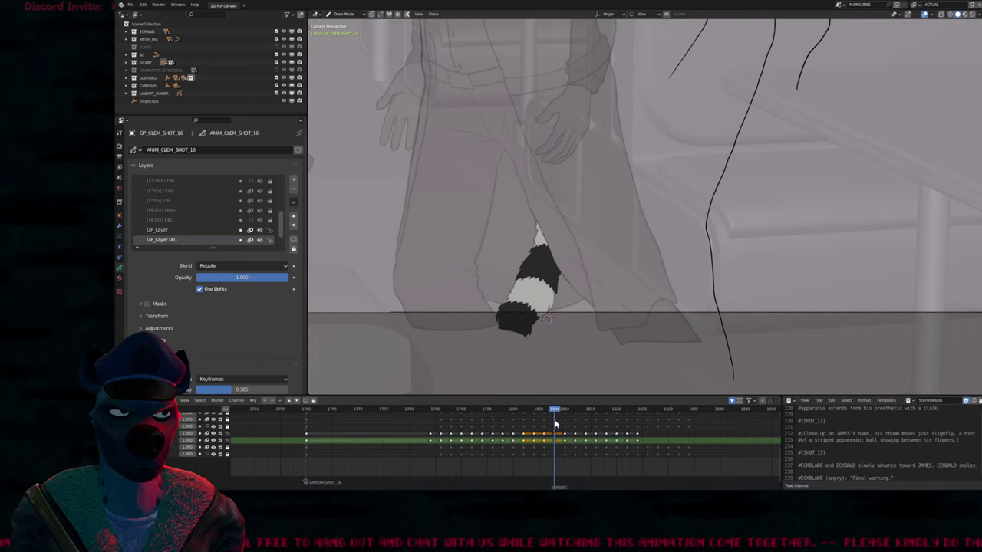
key(ctrl+z)
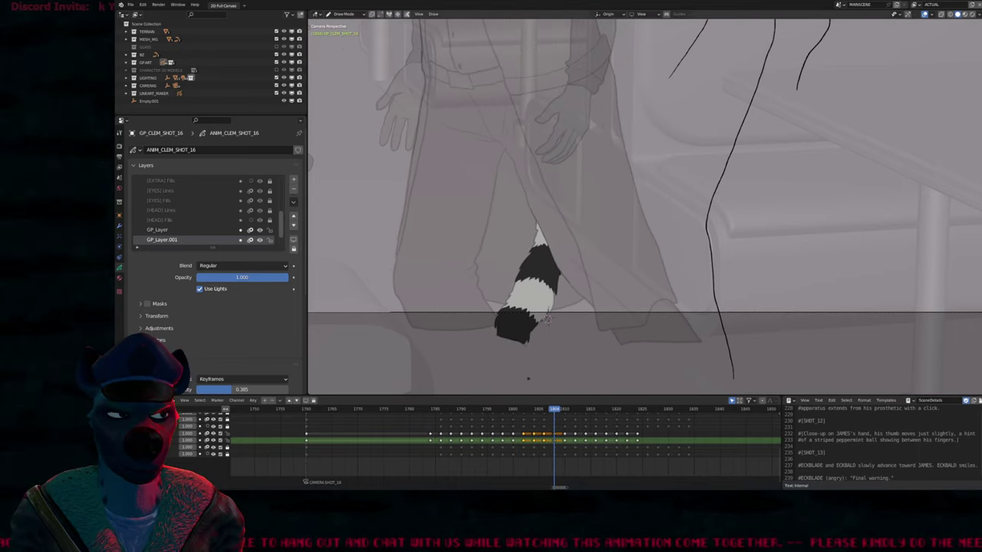
mouse_move(555, 412)
mouse_down()
mouse_move(565, 415)
mouse_move(517, 416)
mouse_move(583, 420)
mouse_move(532, 424)
mouse_move(575, 427)
mouse_move(537, 432)
mouse_move(564, 433)
mouse_up()
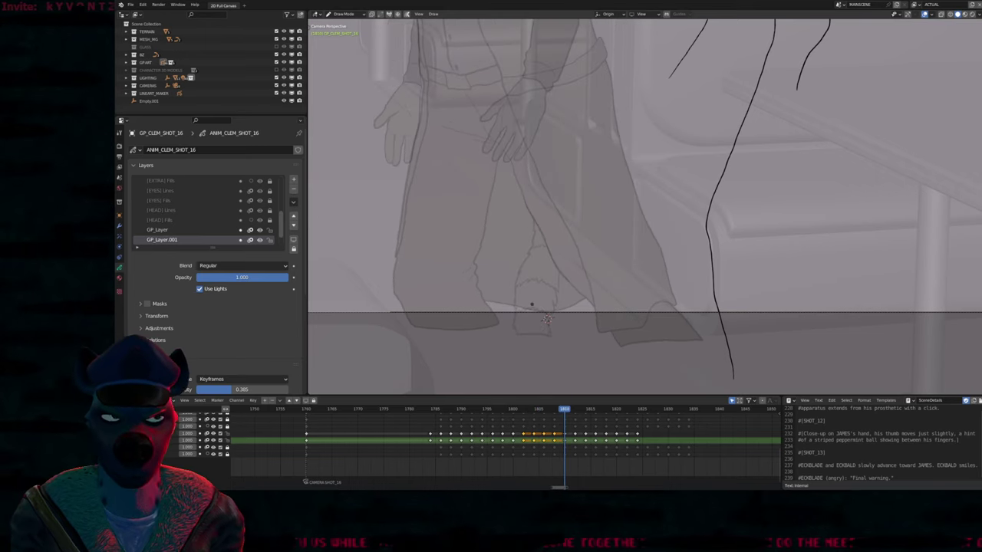
Give the tail strokes L BODY_2 while keeping the white stripes, and select keyframes 1812–1818
key(u)
click(537, 239)
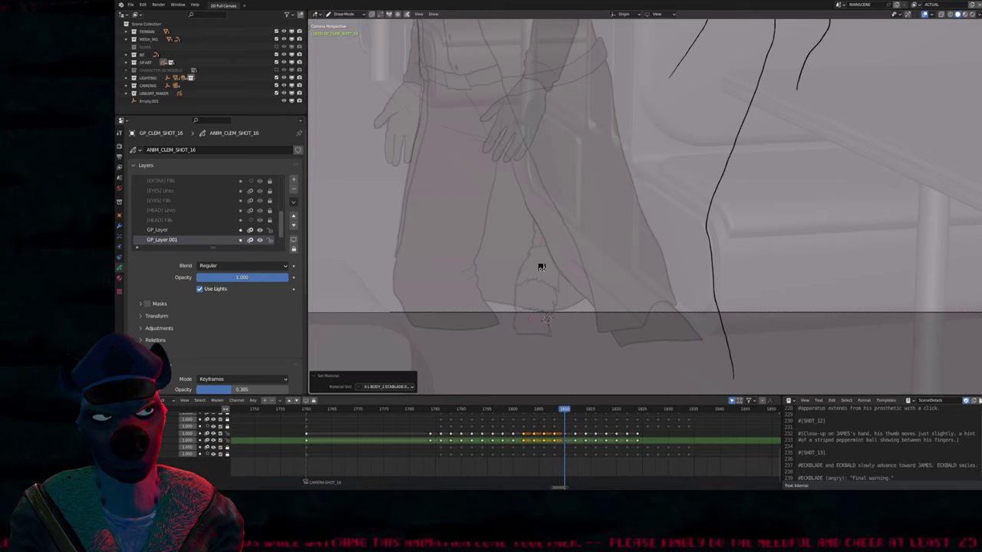
key(u)
click(537, 243)
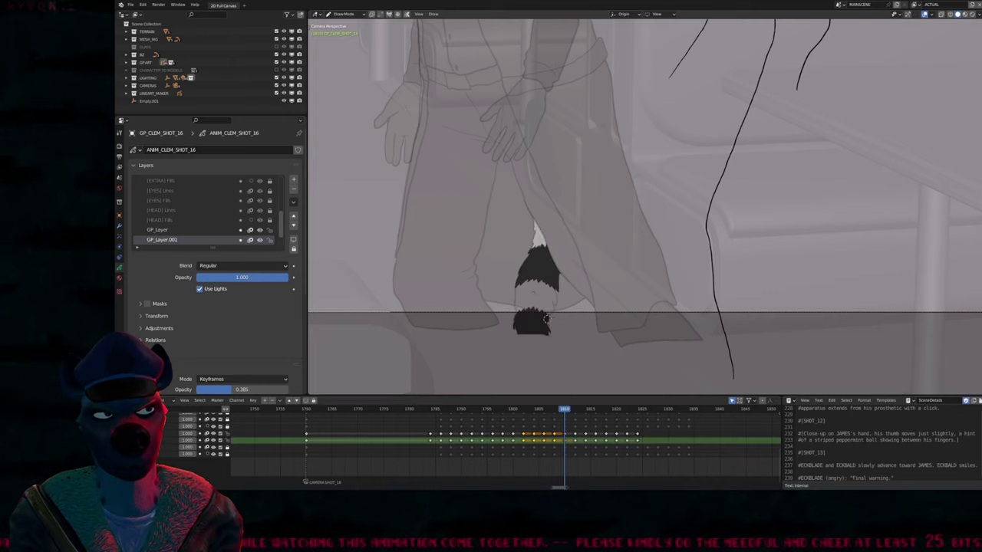
key(ctrl+z)
drag(586, 446, 614, 453)
Recolour the fur strokes near the foot on the drawings up to frame 1814
key(Up)
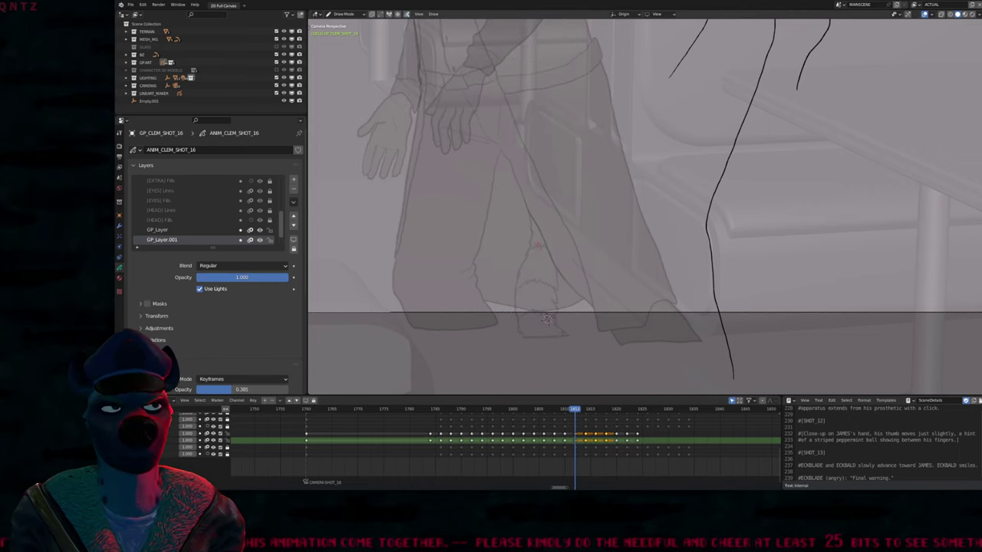
key(u)
key(ctrl+z)
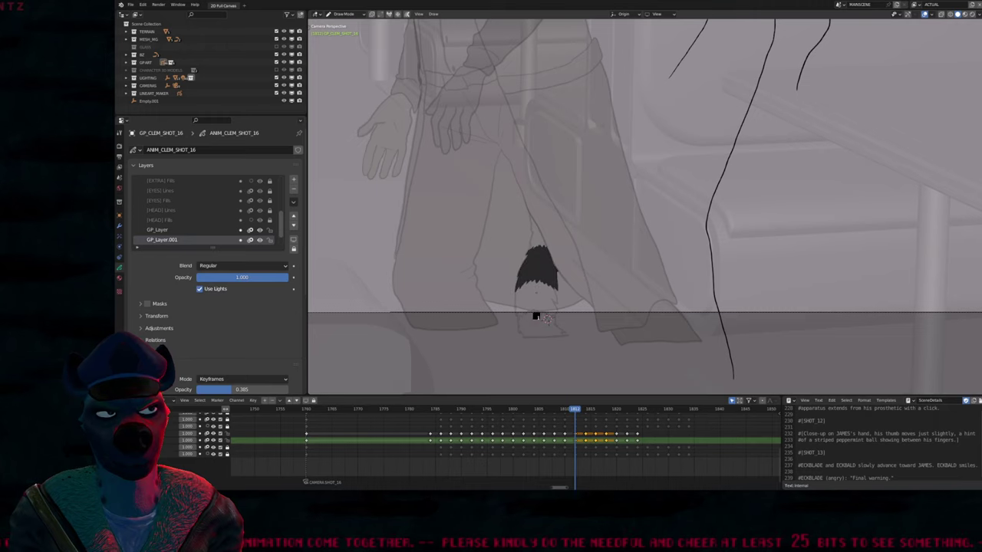
key(u)
key(ctrl+z)
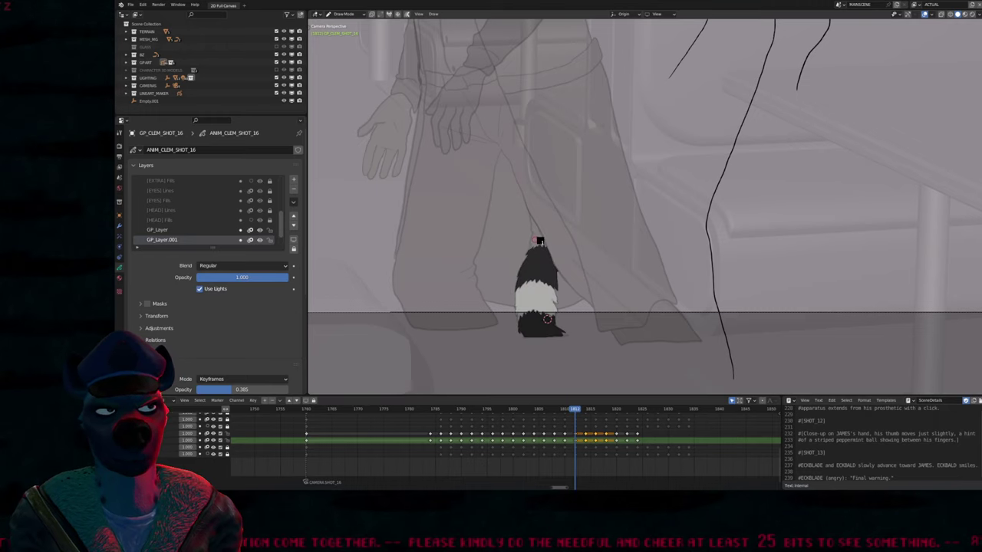
key(Up)
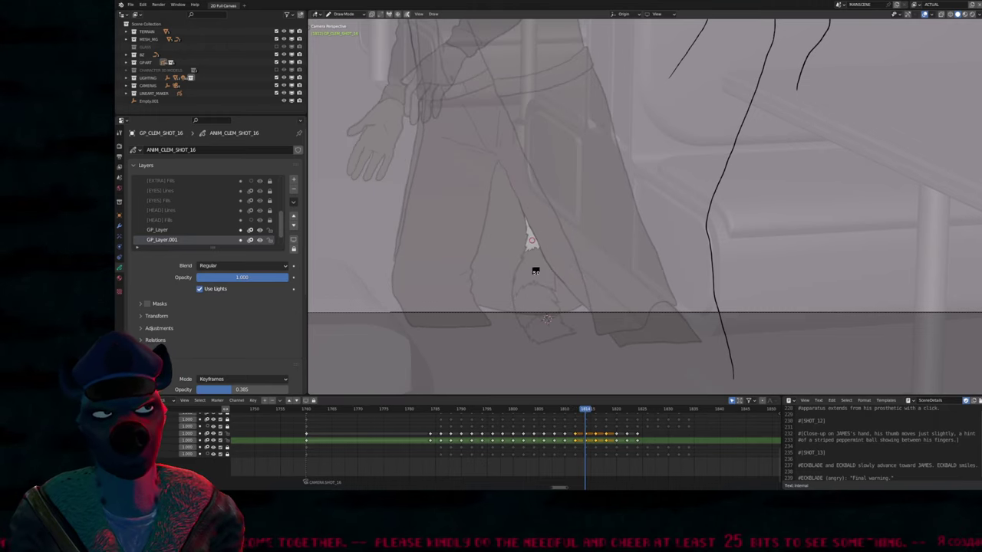
key(u)
key(ctrl+z)
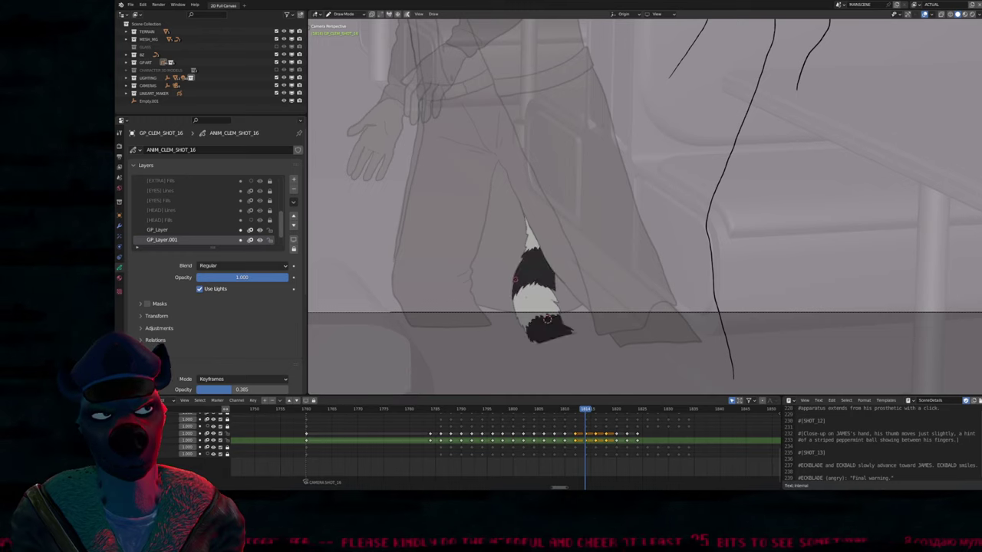
Make the fur strokes dark on the drawings at frames 1816 and 1818
key(Up)
key(u)
click(526, 244)
key(Up)
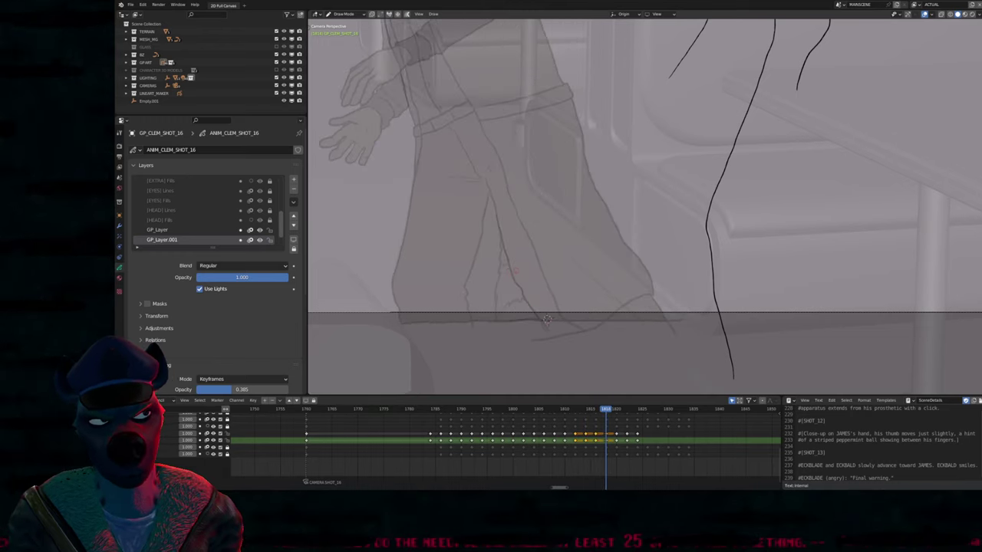
key(Down)
key(Up)
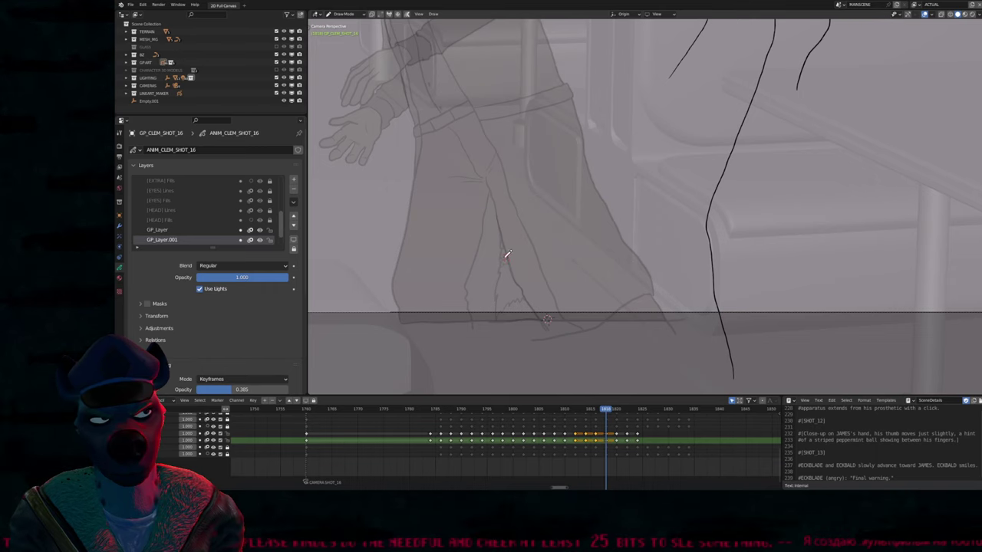
key(u)
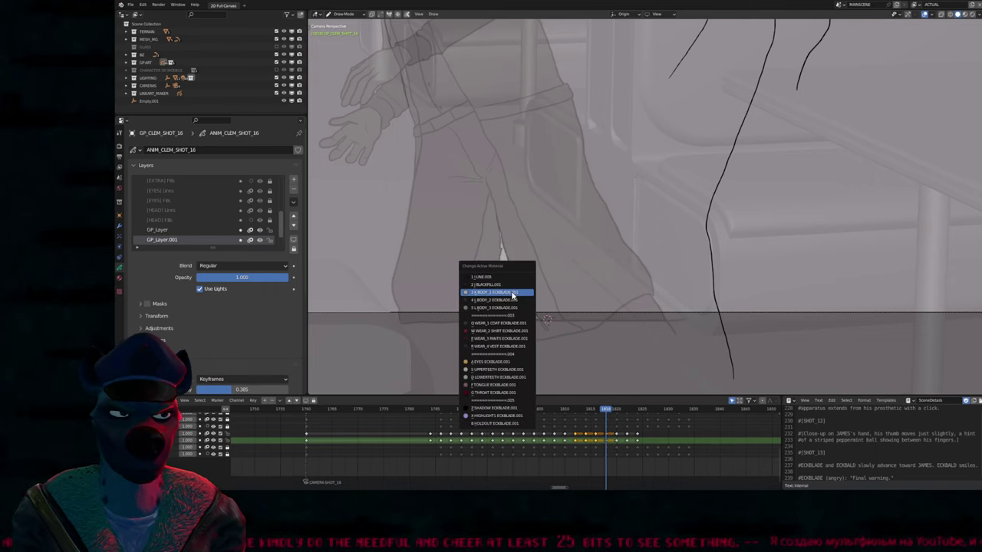
click(507, 286)
Assign the body material and K BODY_1 to the tail strokes at frame 1820
key(Up)
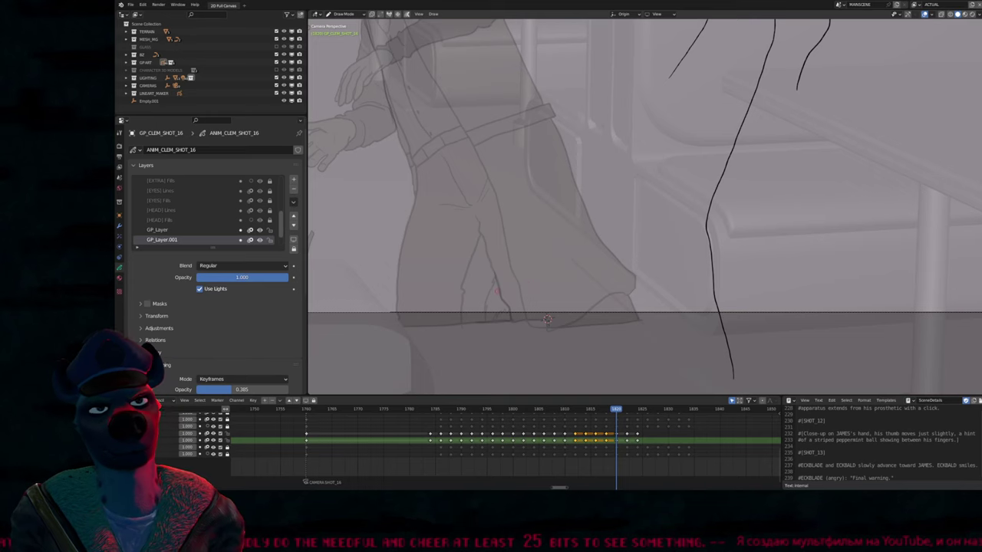
key(u)
click(510, 300)
key(Down)
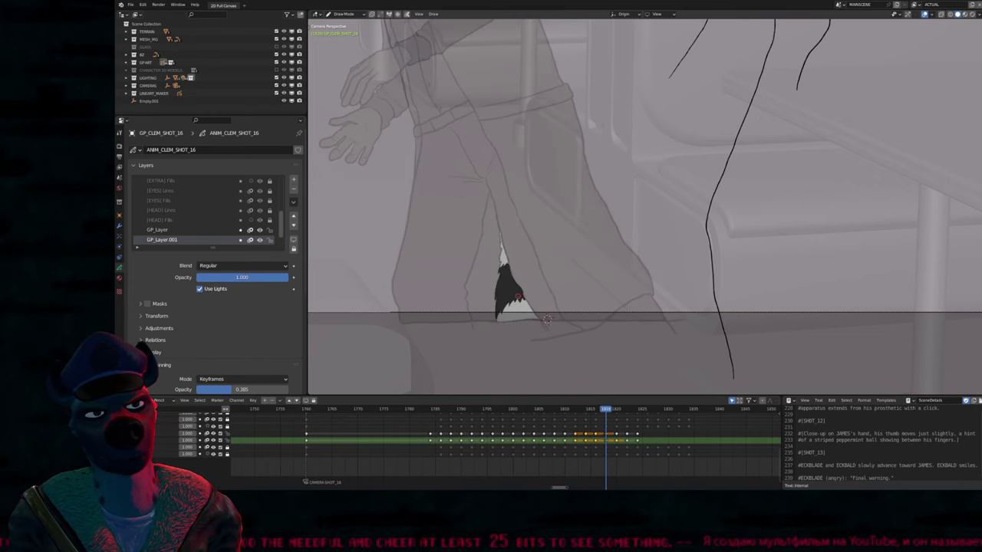
key(Up)
key(u)
click(494, 304)
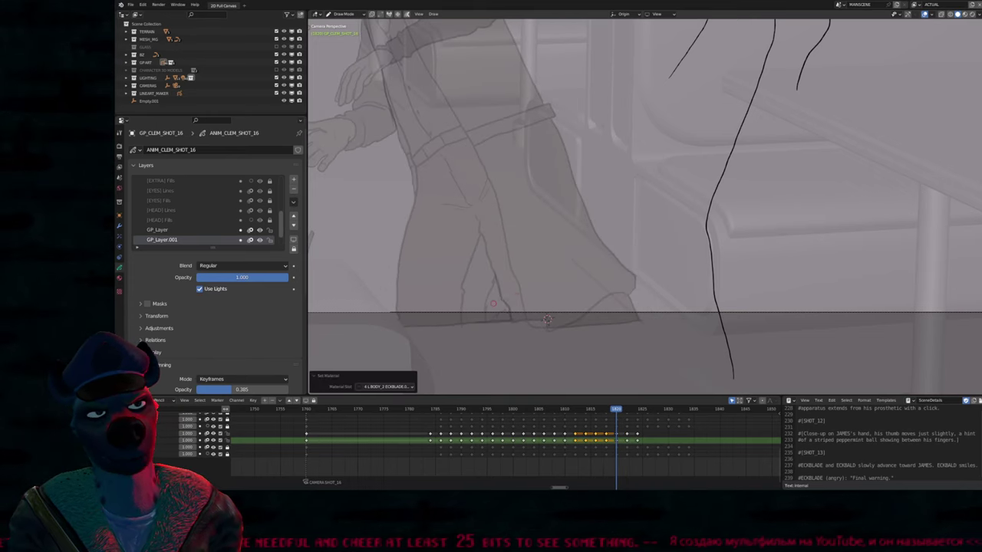
key(u)
click(502, 315)
key(Right)
key(Right)
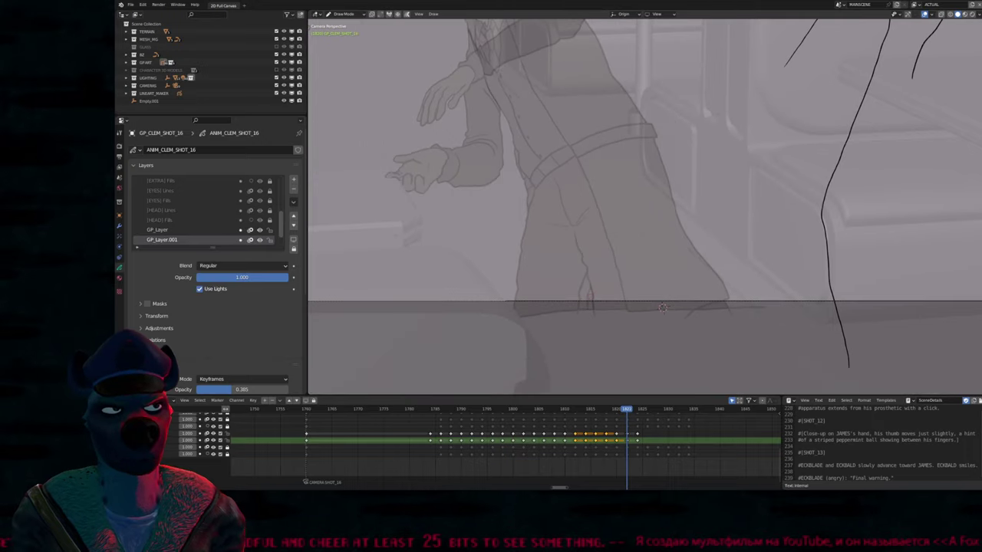
key(Right)
key(Right)
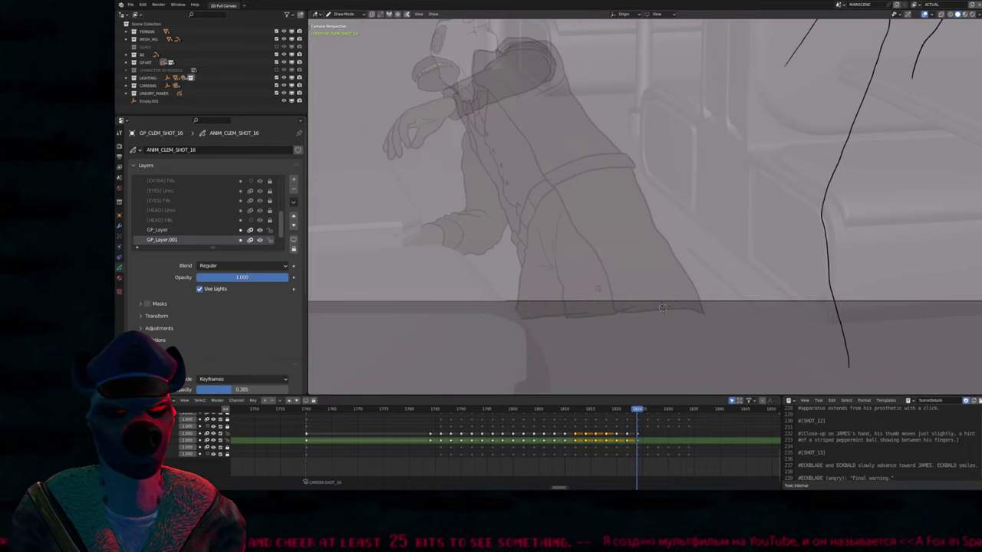
key(Left)
key(Left)
key(Left)
key(Left)
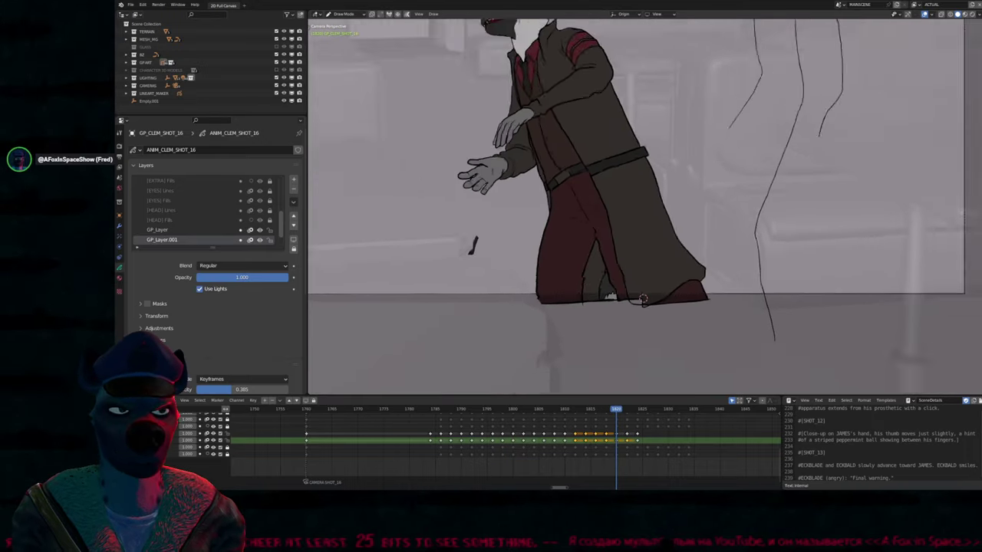
Scrub back to frame 1768, then nudge forward to around frame 1790 to review earlier poses
scroll(649, 302, down, 5)
scroll(671, 318, up, 2)
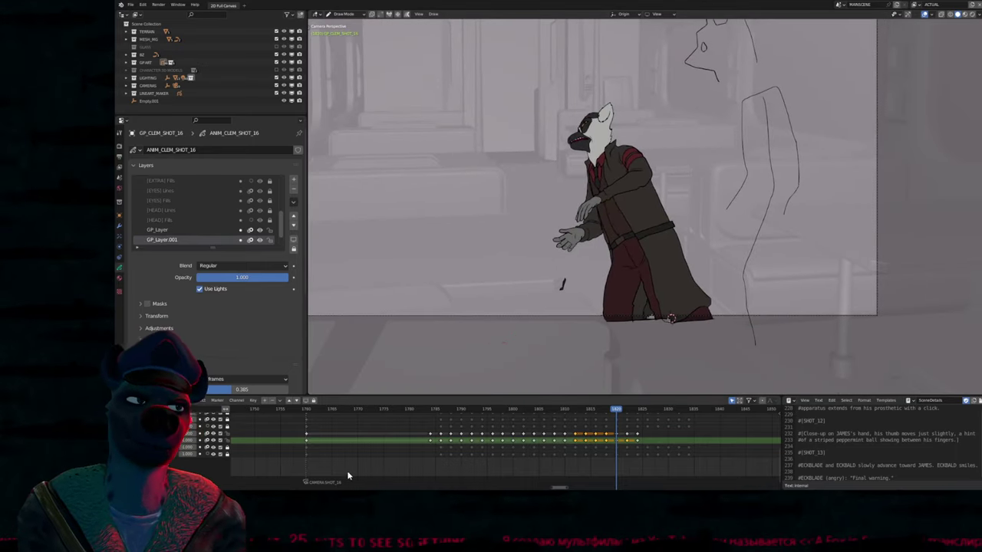
mouse_move(307, 414)
mouse_down()
mouse_move(523, 426)
mouse_move(454, 437)
mouse_up()
scroll(627, 286, up, 6)
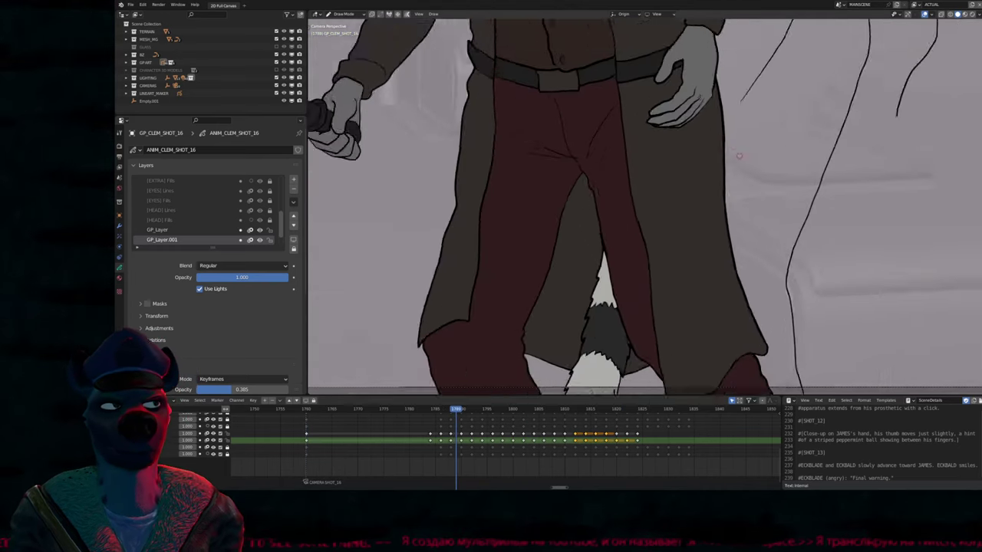
key(Right)
key(Left)
key(Left)
key(Left)
key(Left)
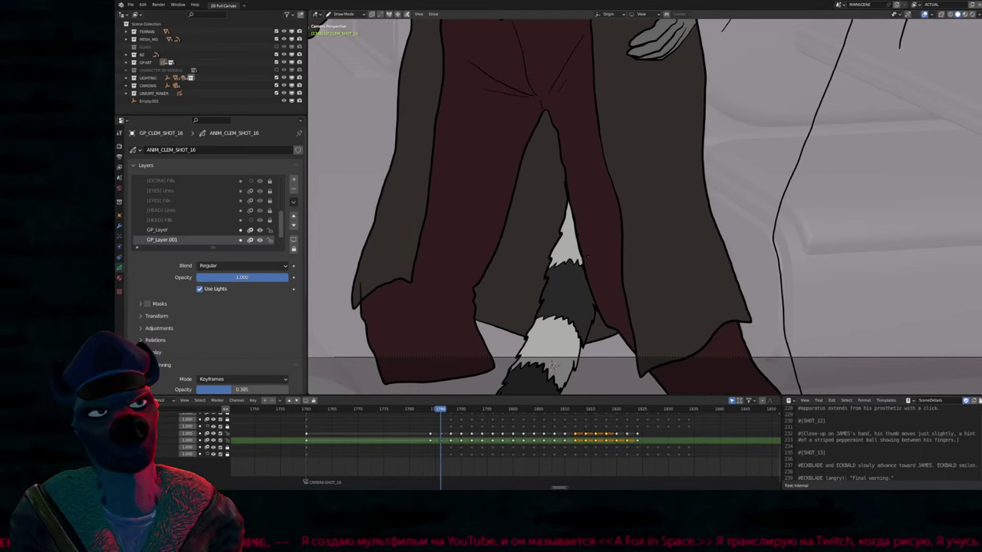
key(Right)
key(Right)
key(Right)
key(Right)
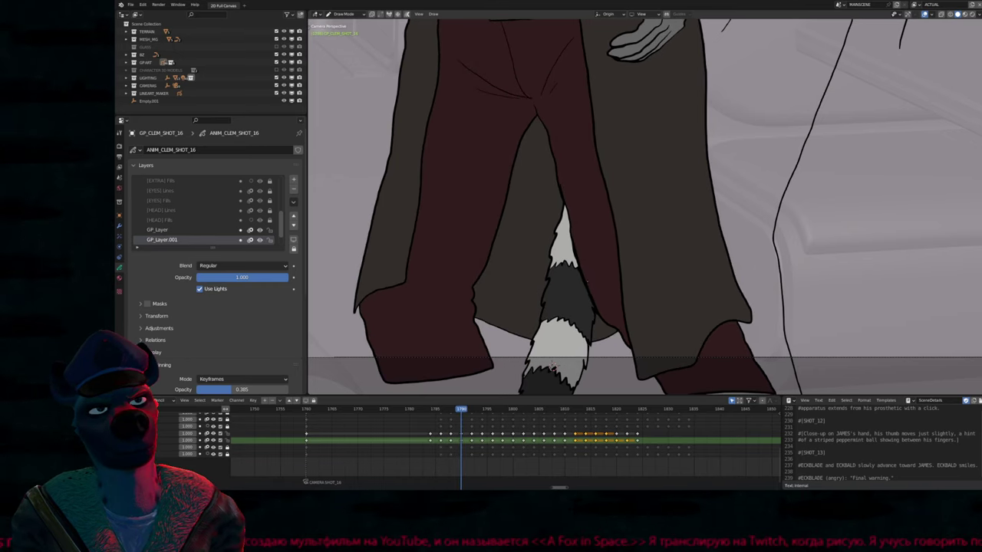
key(Left)
key(Right)
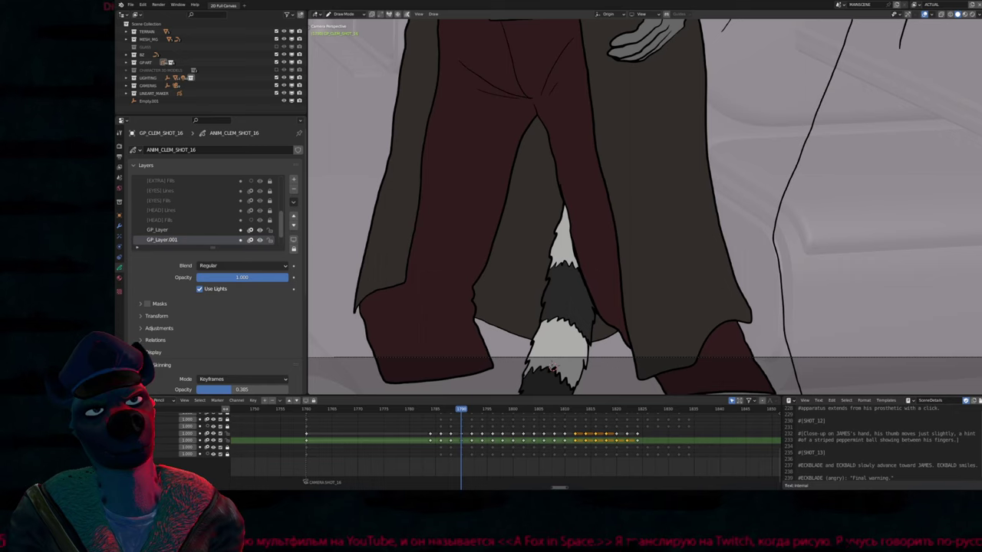
Step forward through each tail keyframe to check the black-and-white striped fills
key(Right)
key(Right)
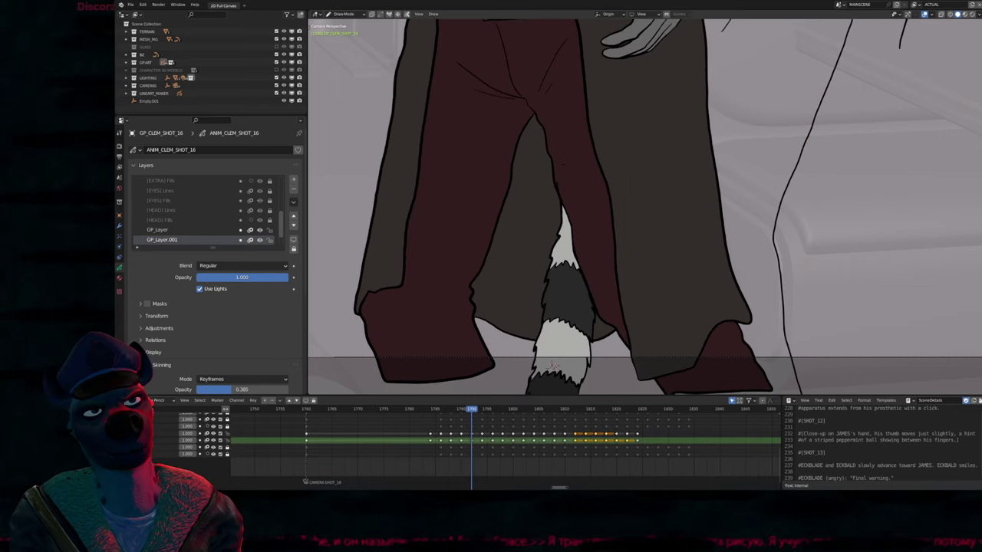
key(Right)
key(Right)
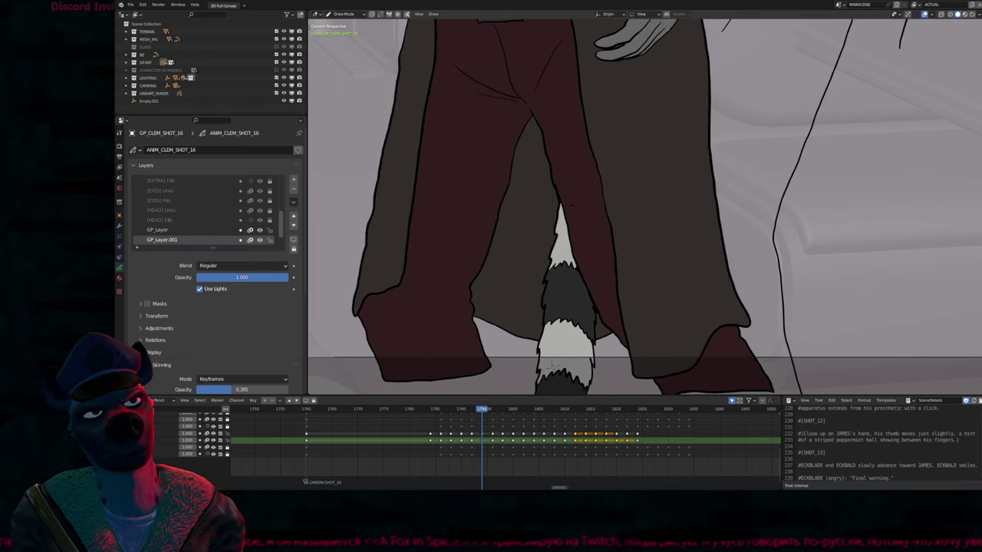
key(Right)
key(Right)
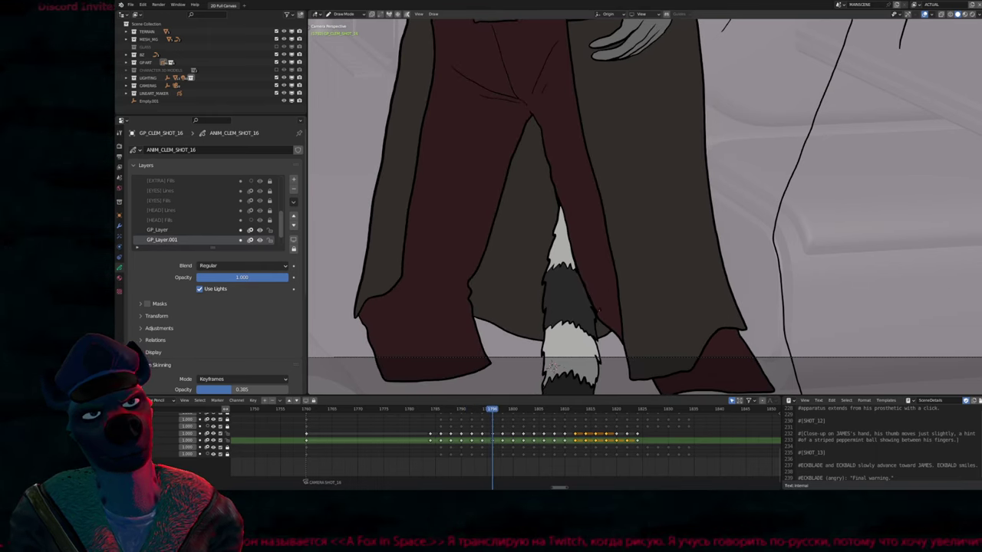
key(Right)
key(Right)
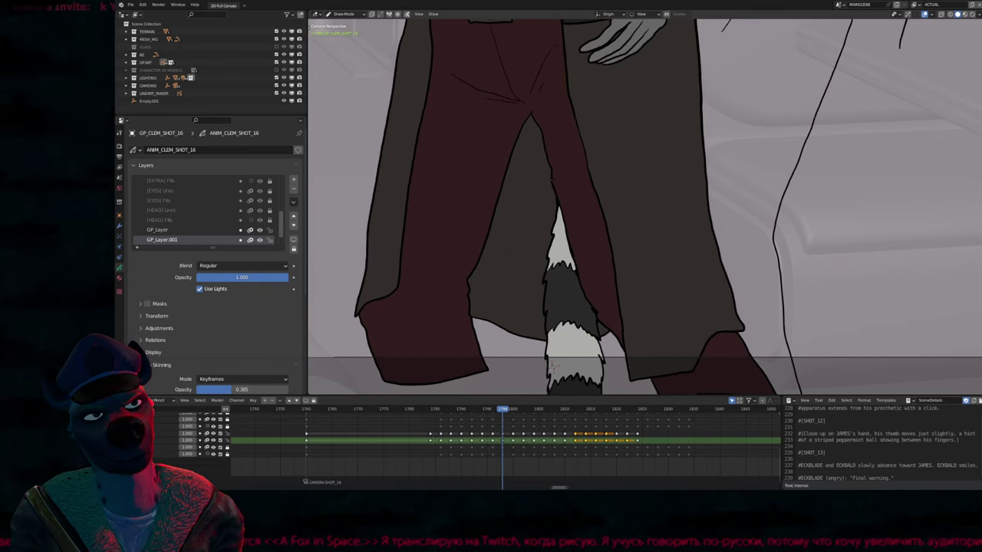
key(Right)
key(Right)
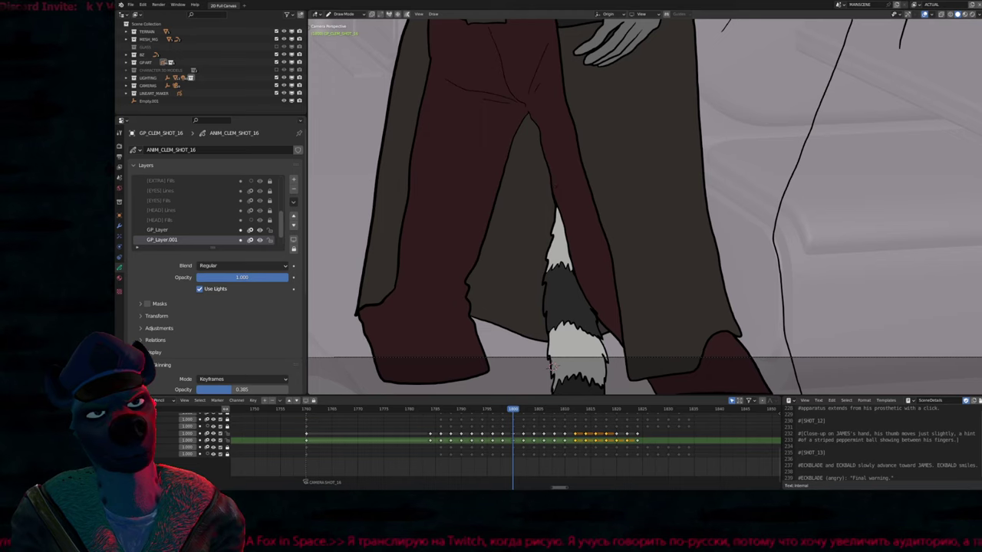
key(Right)
key(Right)
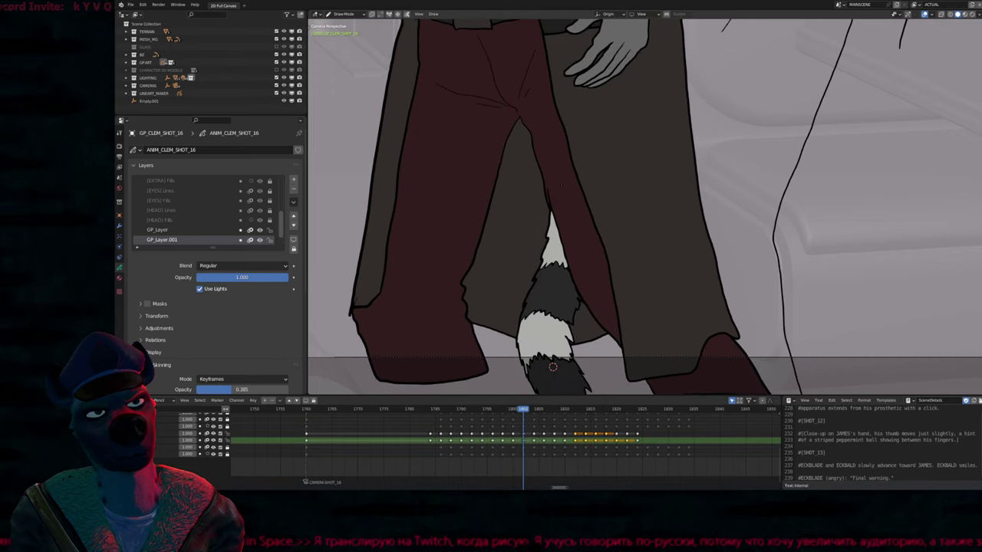
key(Right)
key(Right)
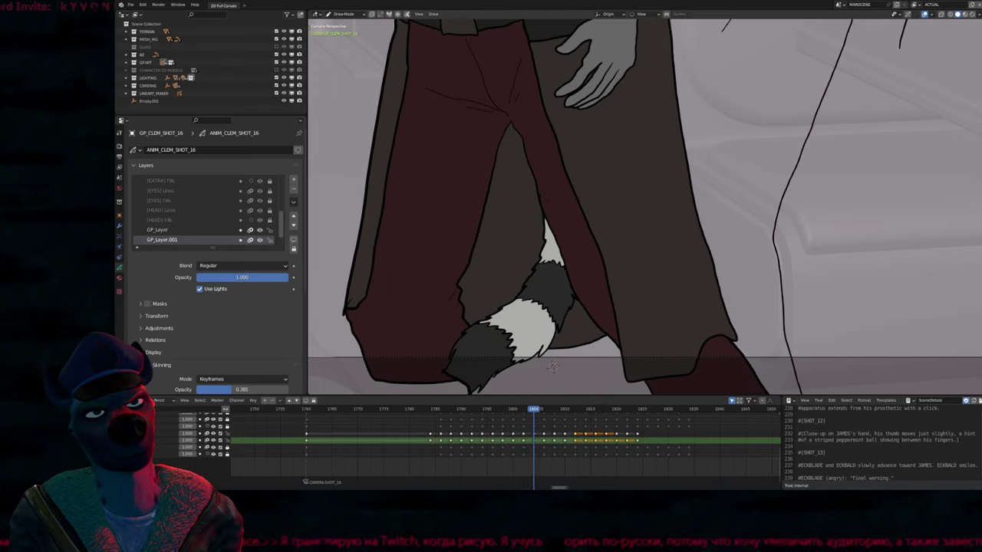
key(Right)
key(Right)
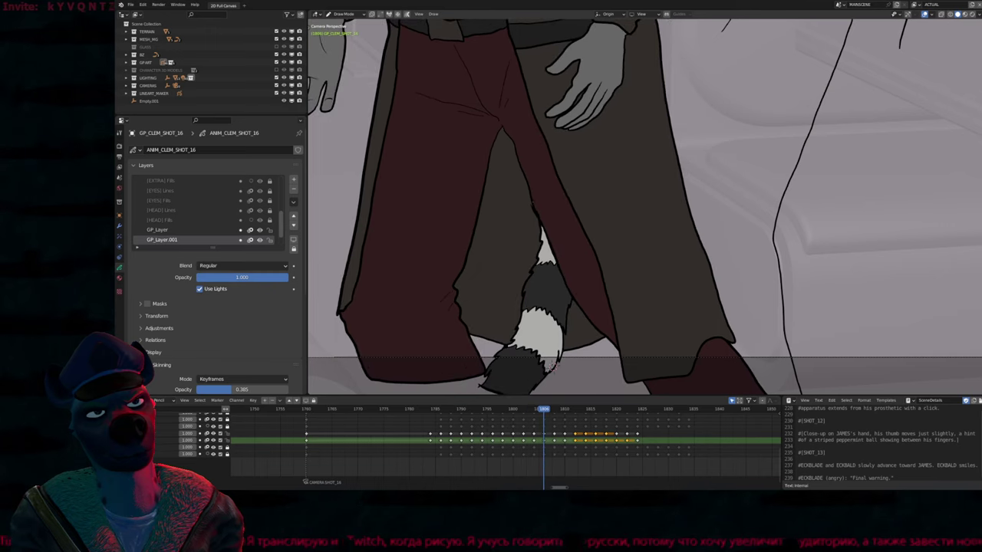
key(Right)
key(Right)
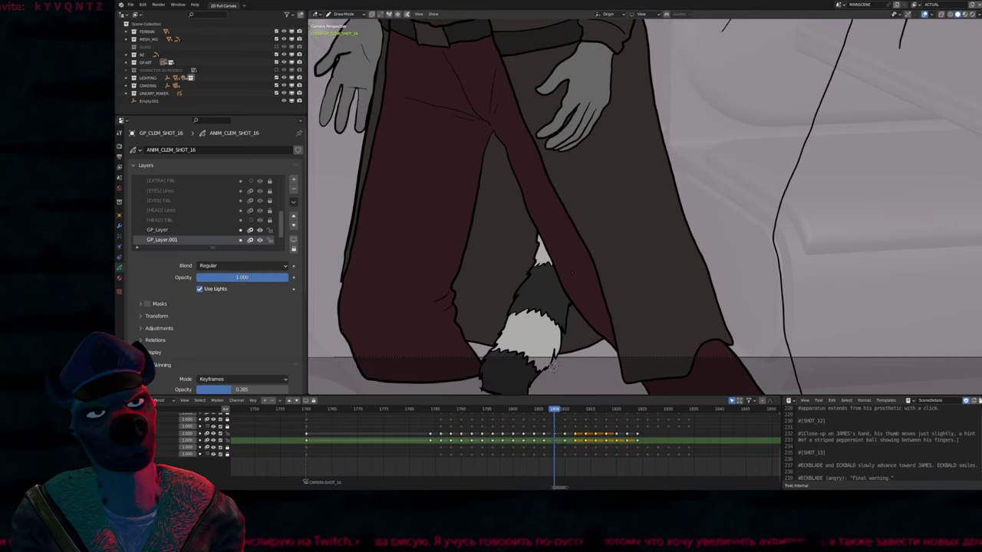
key(Right)
key(Right)
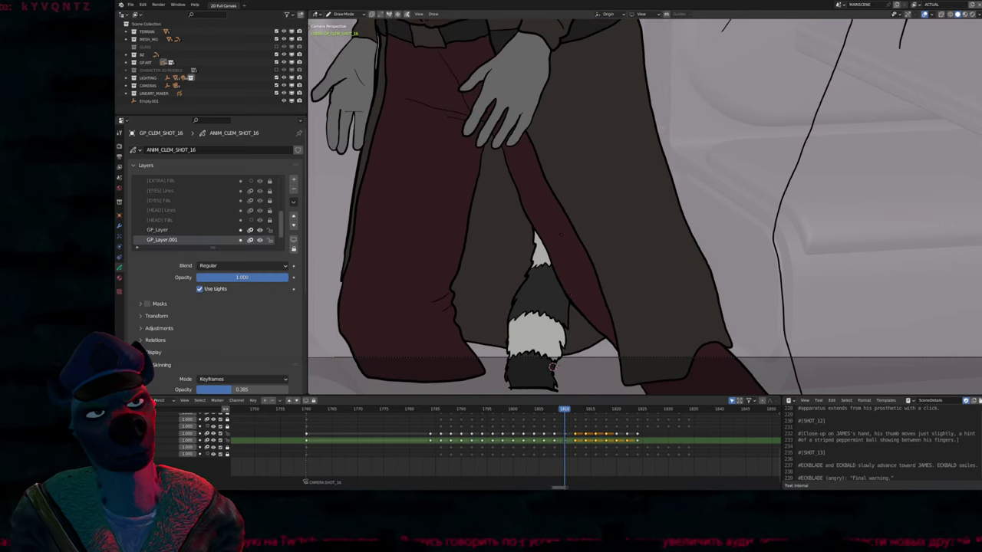
key(Right)
key(Right)
key(Right)
key(Right)
key(Right)
key(Right)
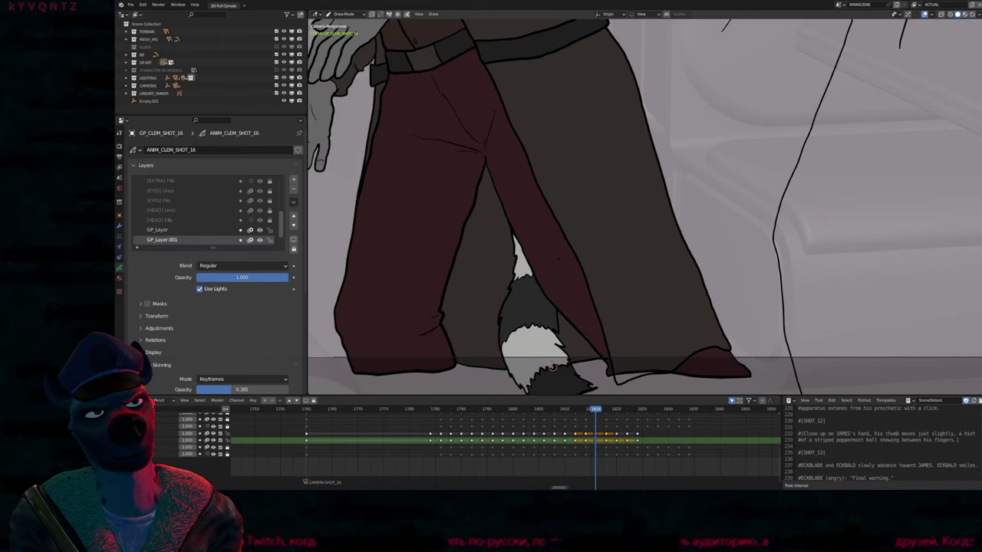
key(Right)
key(Right)
key(Right)
key(Right)
Step back through the earlier keyframes toward the start of the shot
key(Left)
key(Left)
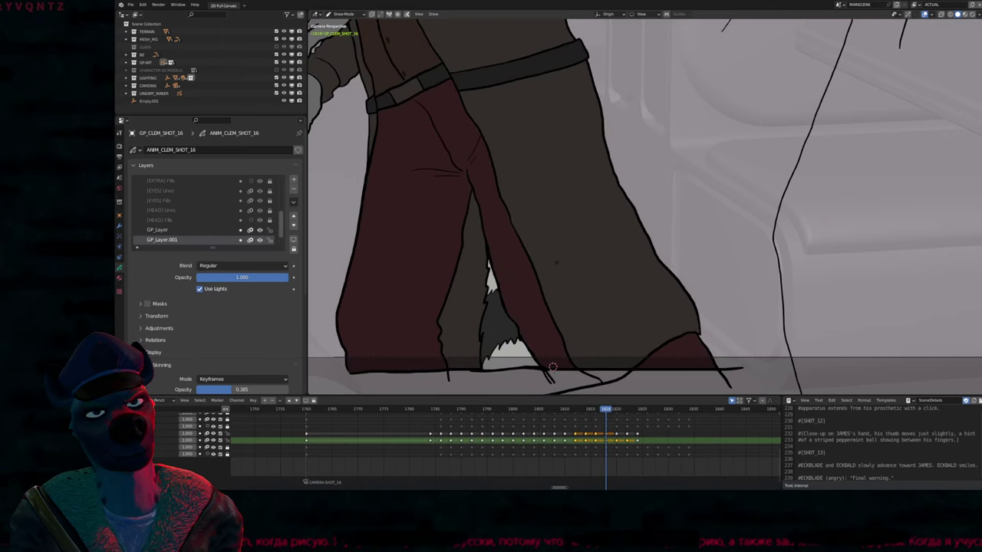
key(Left)
key(Left)
key(Left)
key(Left)
key(Left)
key(Left)
key(Left)
key(Left)
key(Left)
key(Left)
key(Left)
key(Left)
key(Left)
key(Left)
key(Left)
key(Left)
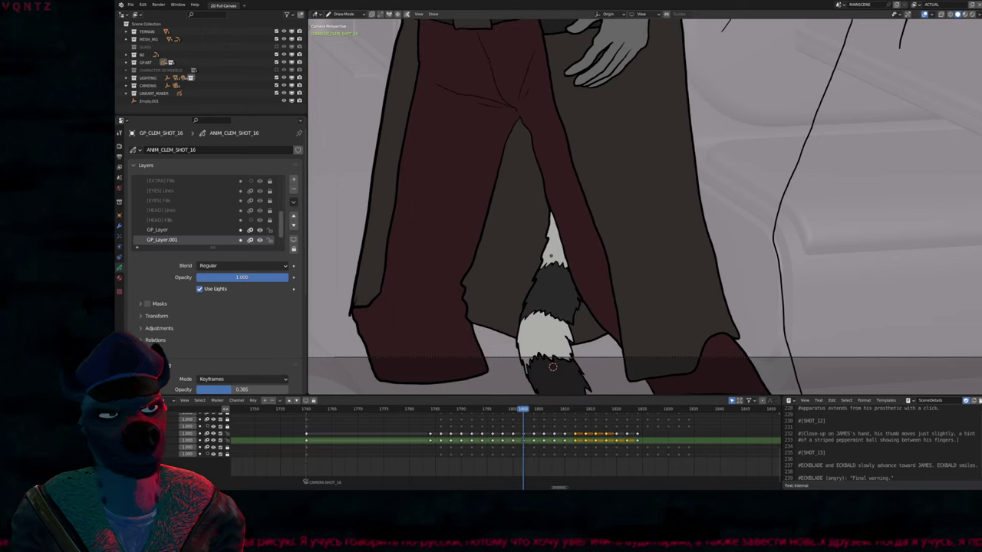
key(Left)
key(Left)
key(Left)
key(Left)
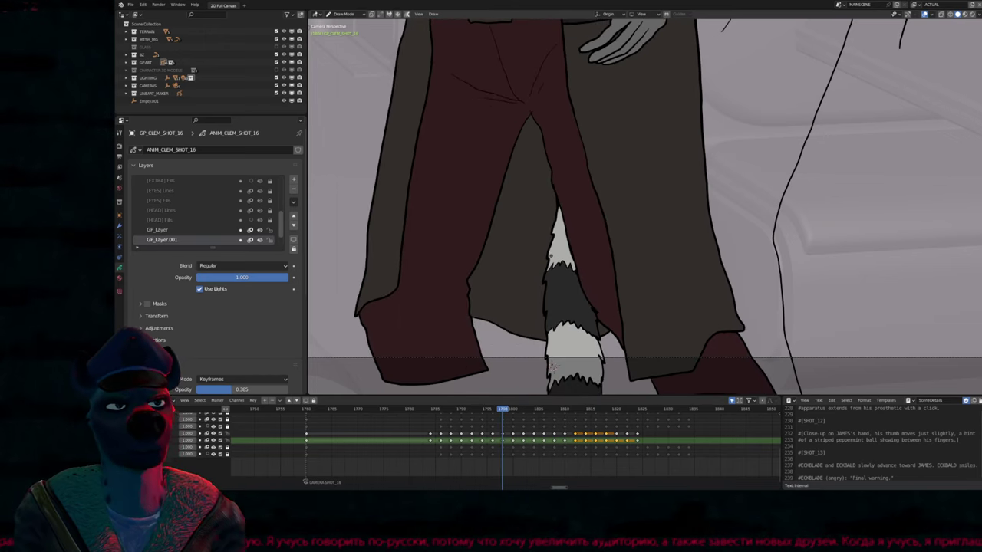
key(Left)
key(Left)
key(Left)
key(Left)
key(Left)
key(Left)
key(Left)
key(Left)
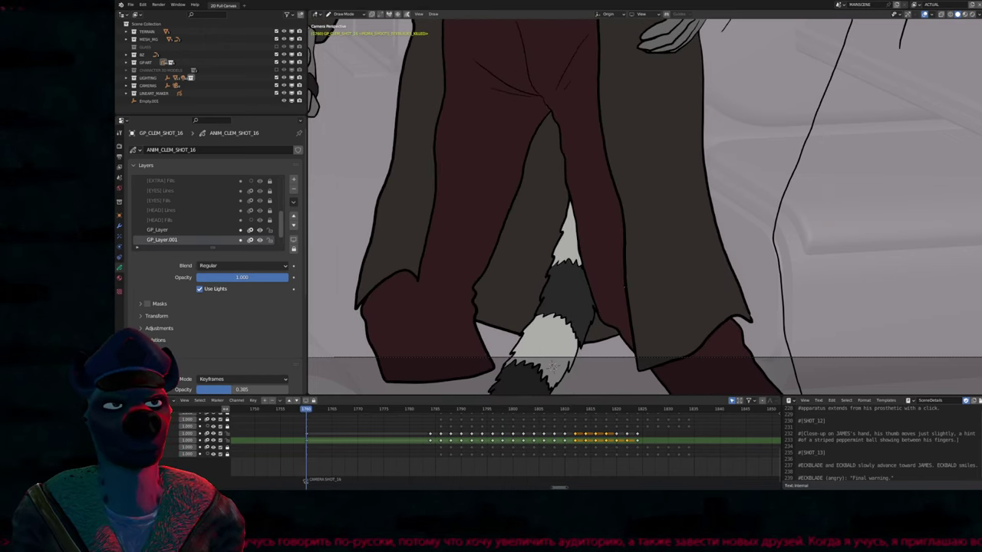
key(Left)
key(Left)
key(Left)
key(Left)
key(Left)
key(Left)
key(Left)
key(Left)
key(Left)
key(Left)
Switch from Draw Mode to Object Mode and deselect the character to preview the lit scene
key(ctrl+Tab)
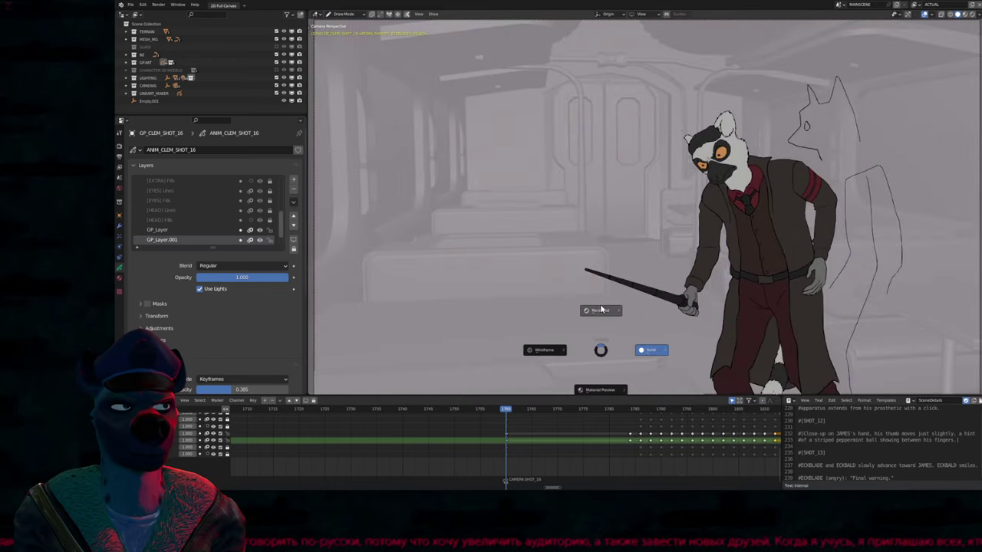
click(599, 313)
click(573, 334)
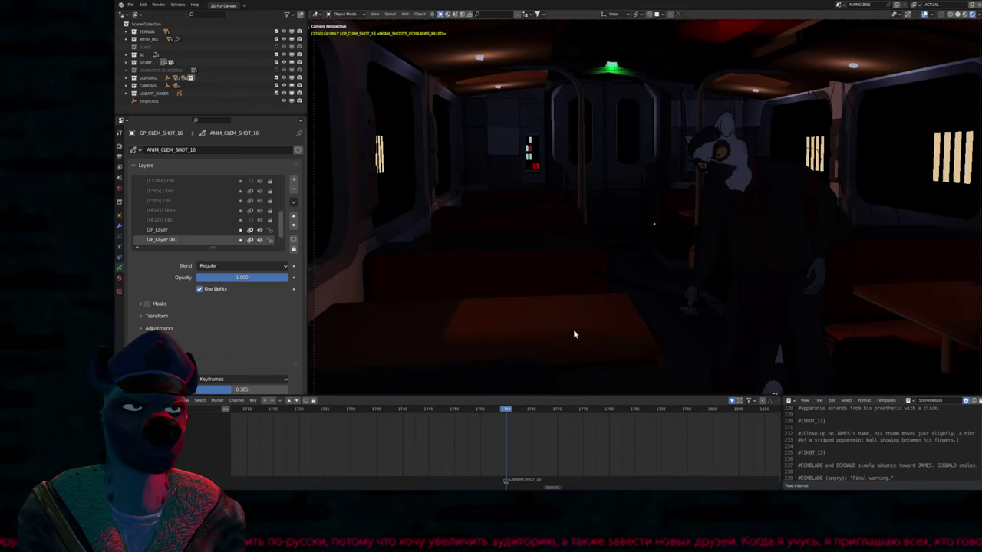
Play the shot's animation, then replay it from around frame 1790
key(space)
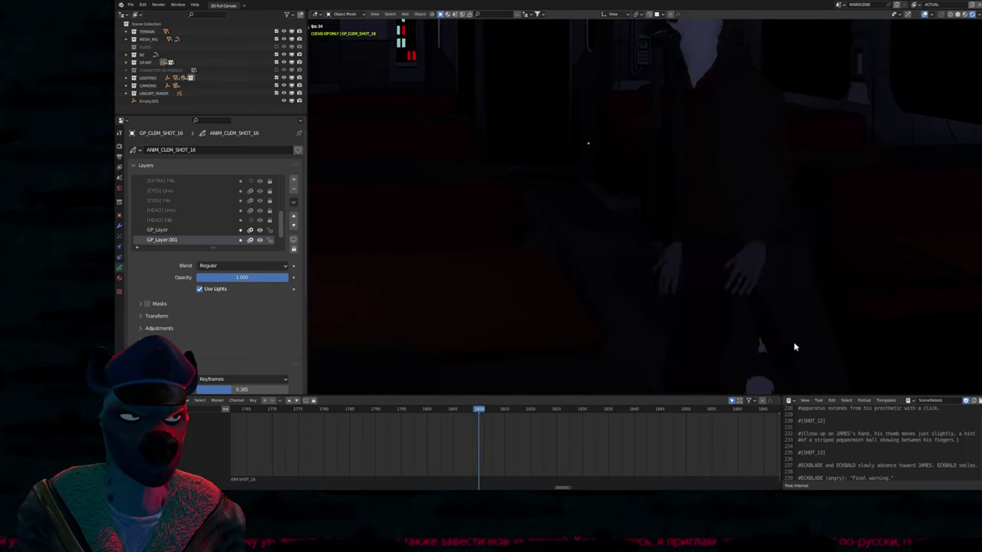
key(space)
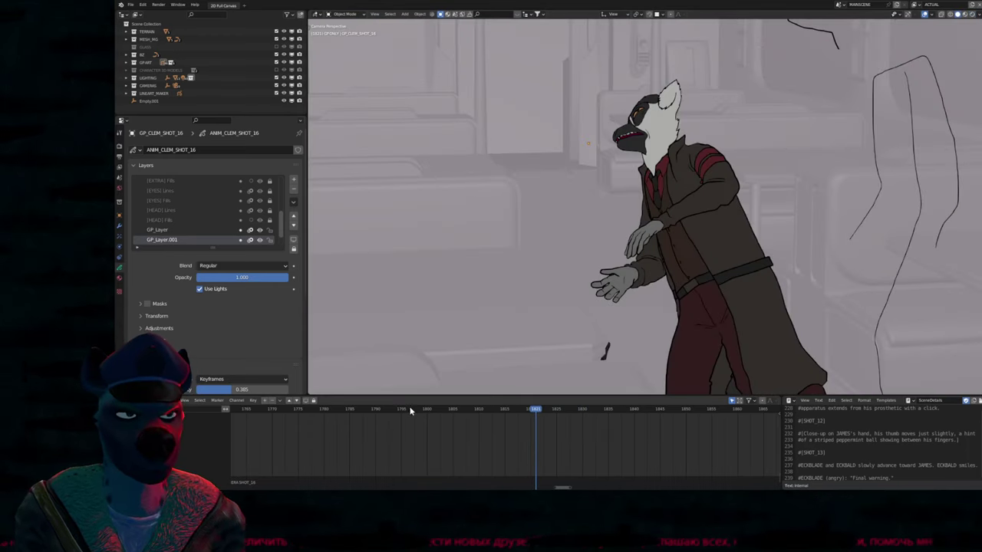
click(397, 409)
key(space)
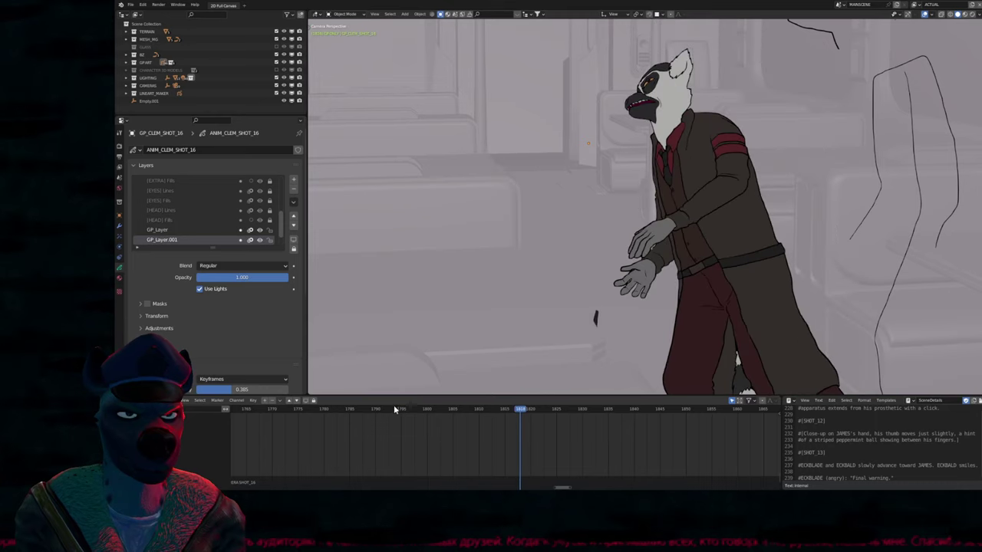
click(357, 410)
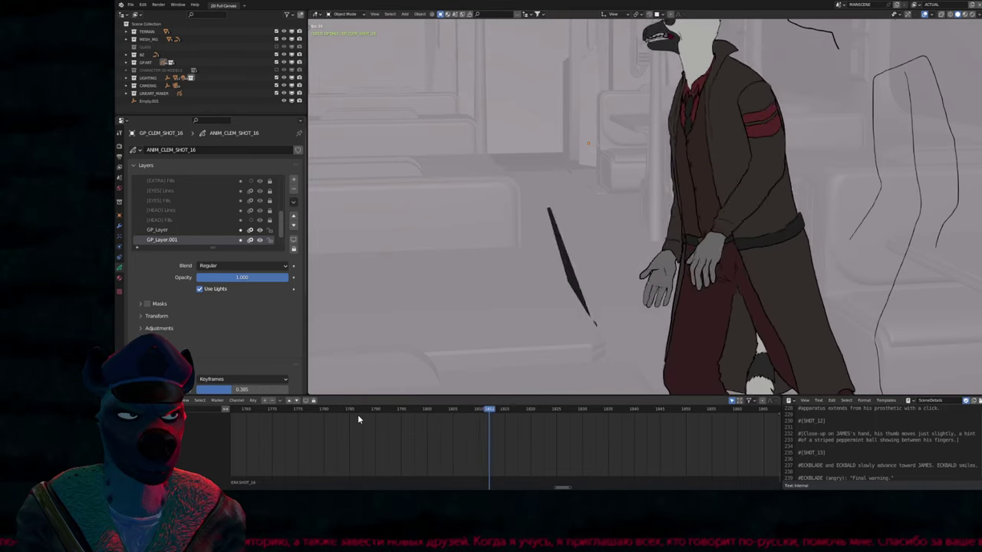
Return to Draw Mode and replay the tail frames from about frame 1792
click(361, 410)
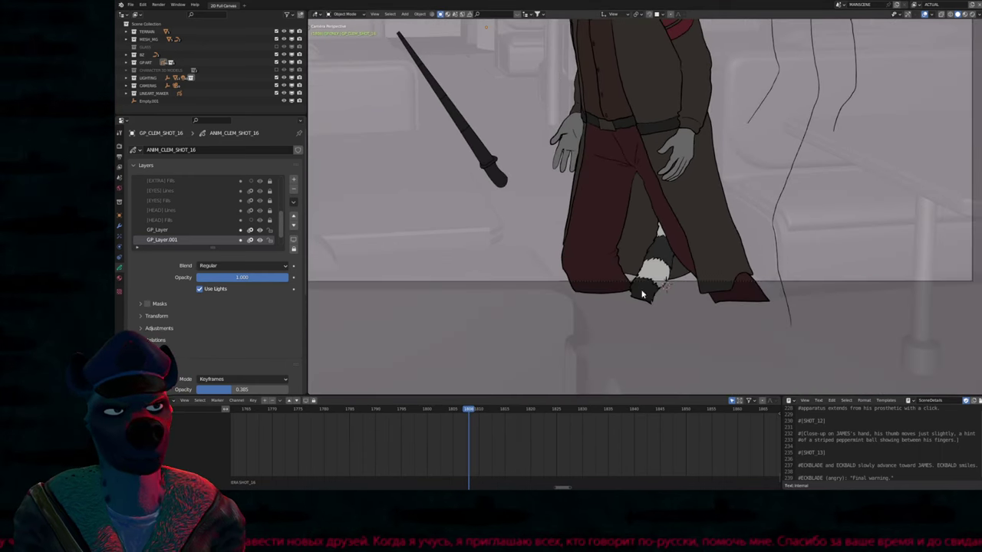
scroll(642, 294, up, 5)
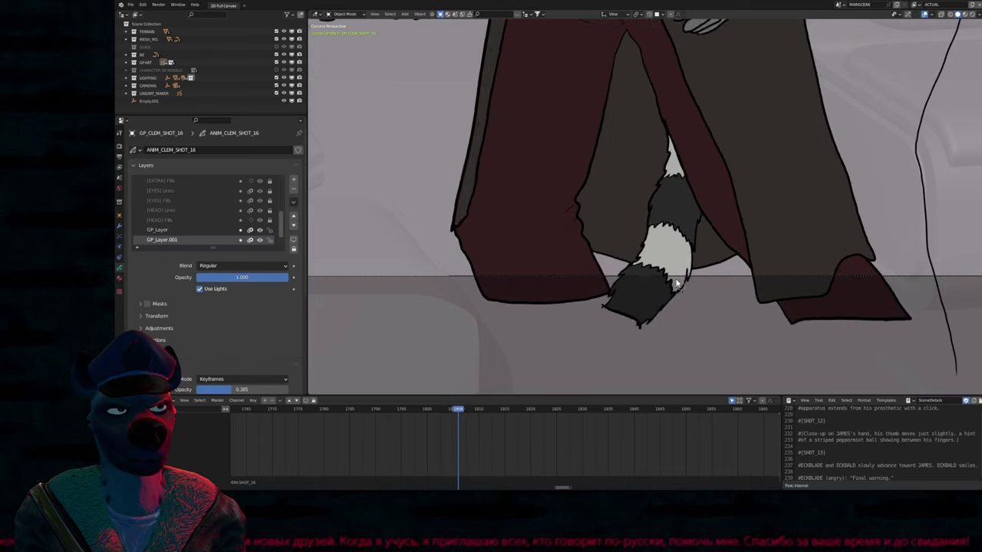
key(ctrl+Tab)
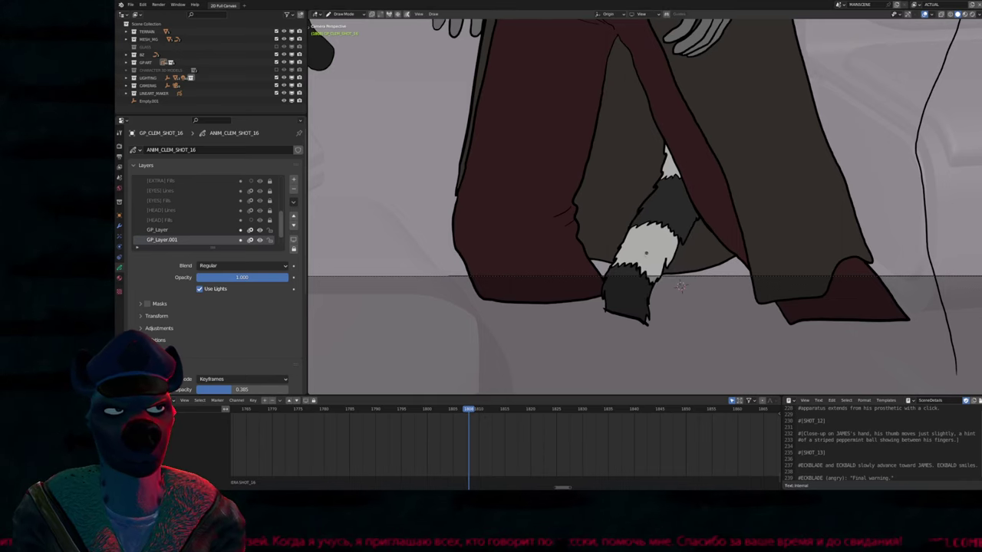
click(379, 409)
key(space)
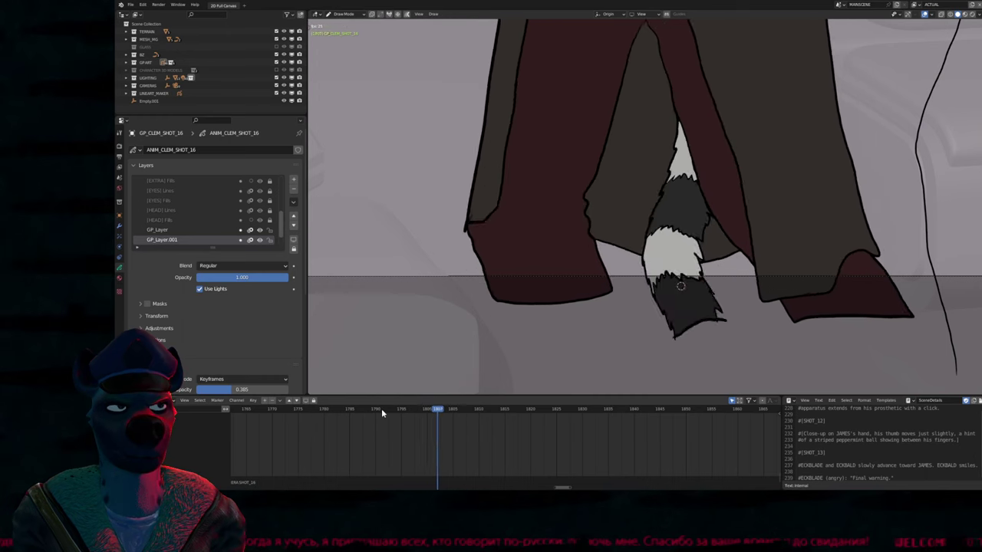
key(space)
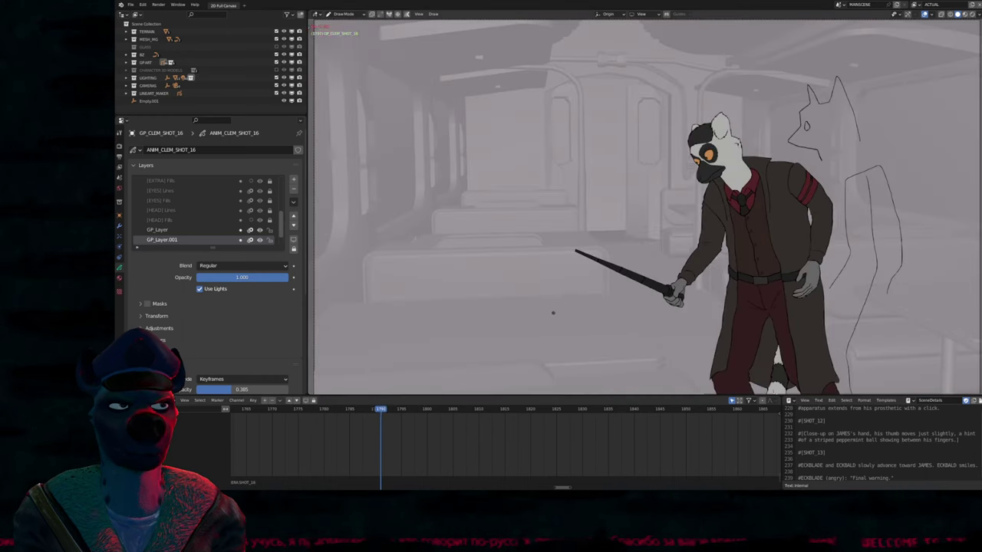
key(space)
Frame the whole character in view and shrink the brush radius
key(Down)
key(Down)
key(Up)
key(Up)
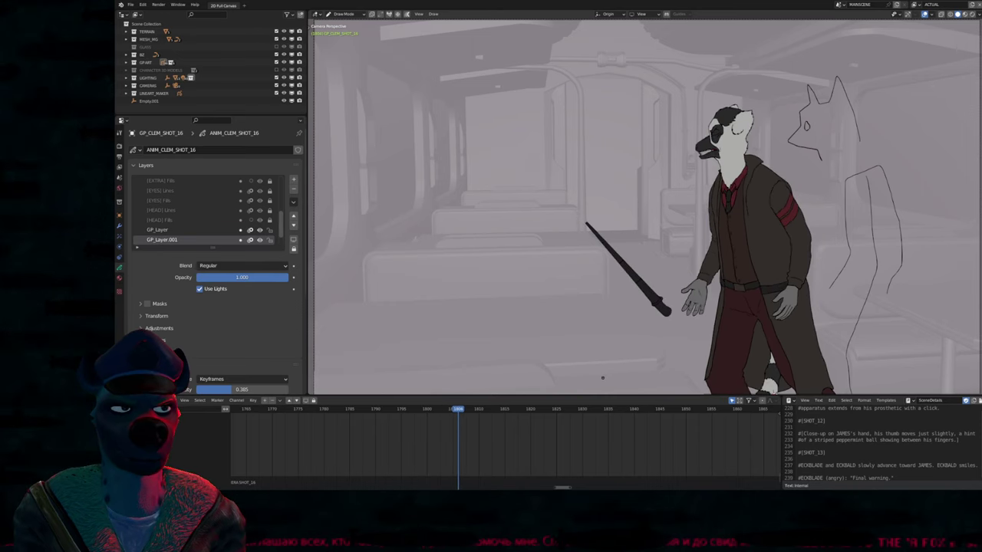
key(Up)
shift+middle_drag(602, 376, 464, 311)
key(f)
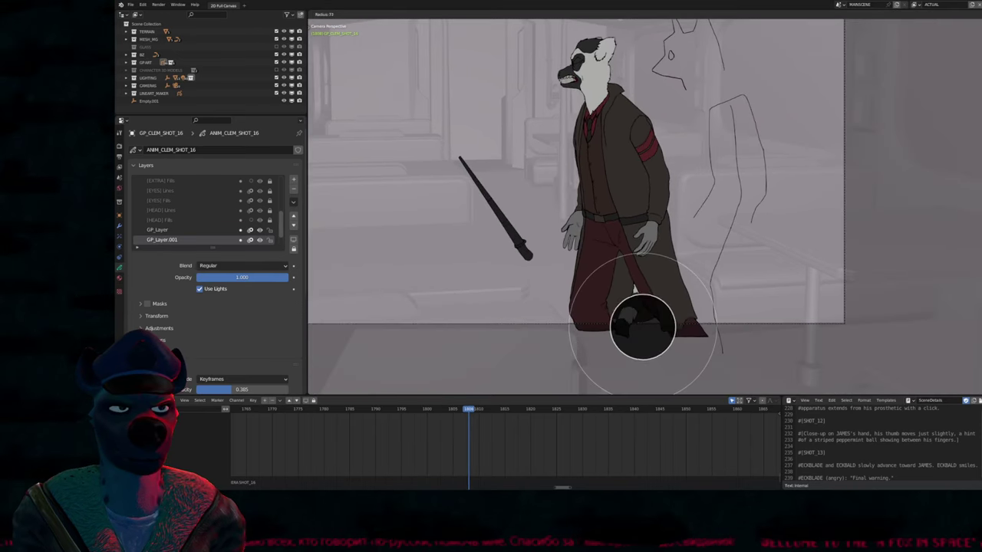
click(637, 326)
Flip between neighbouring keyframes to compare poses, zooming in on the feet and tail
key(Down)
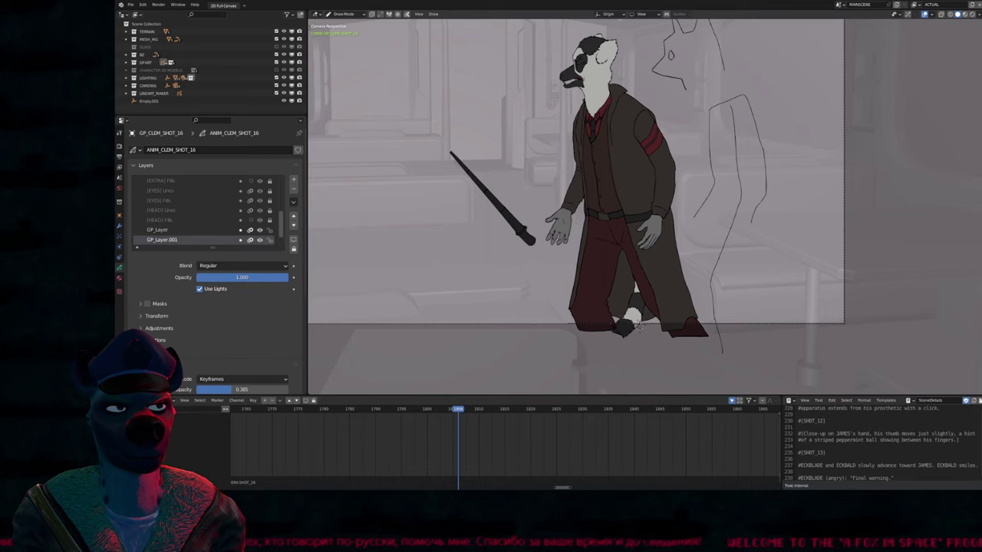
key(Down)
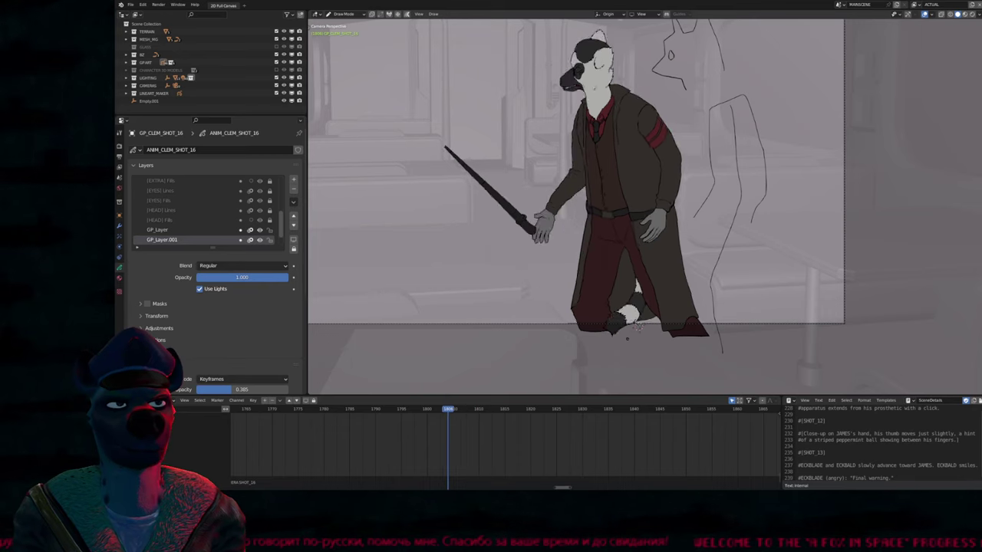
key(Down)
key(Up)
key(Up)
key(Up)
key(Up)
key(Up)
key(Down)
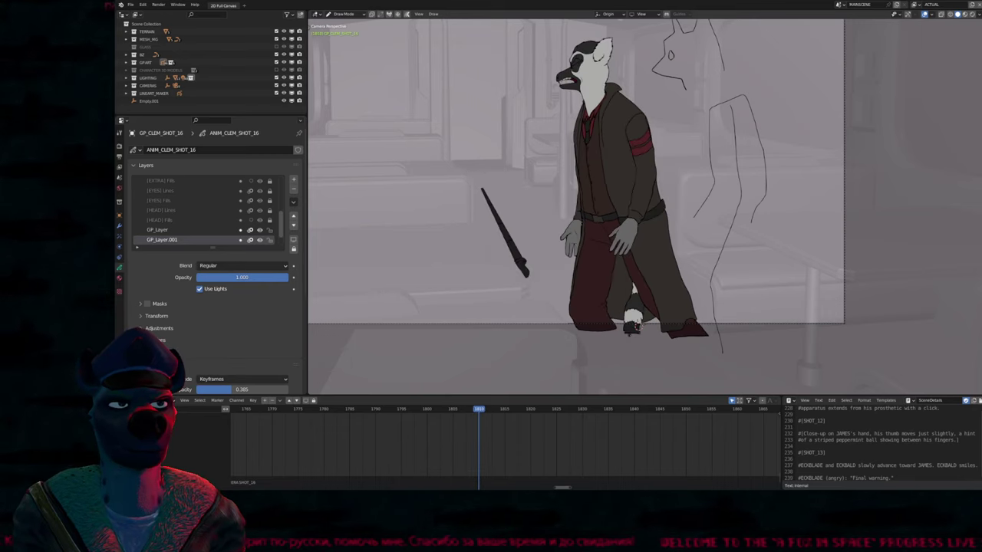
key(Down)
key(Up)
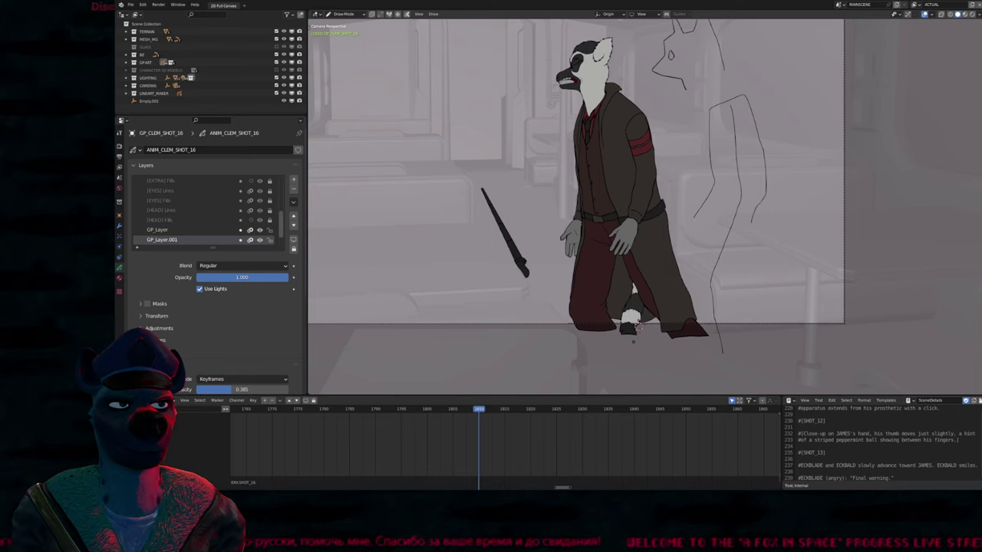
key(Up)
key(Down)
key(Up)
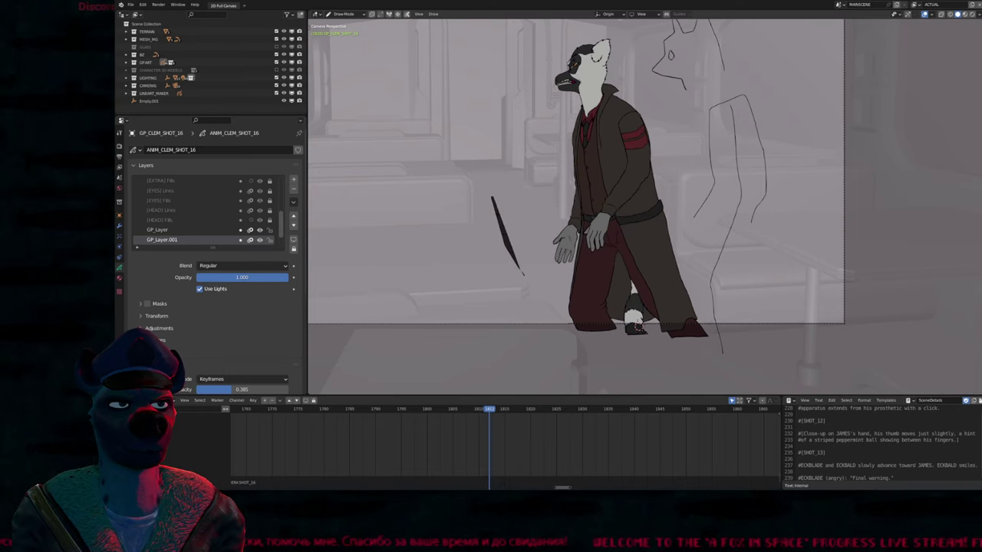
scroll(636, 329, up, 5)
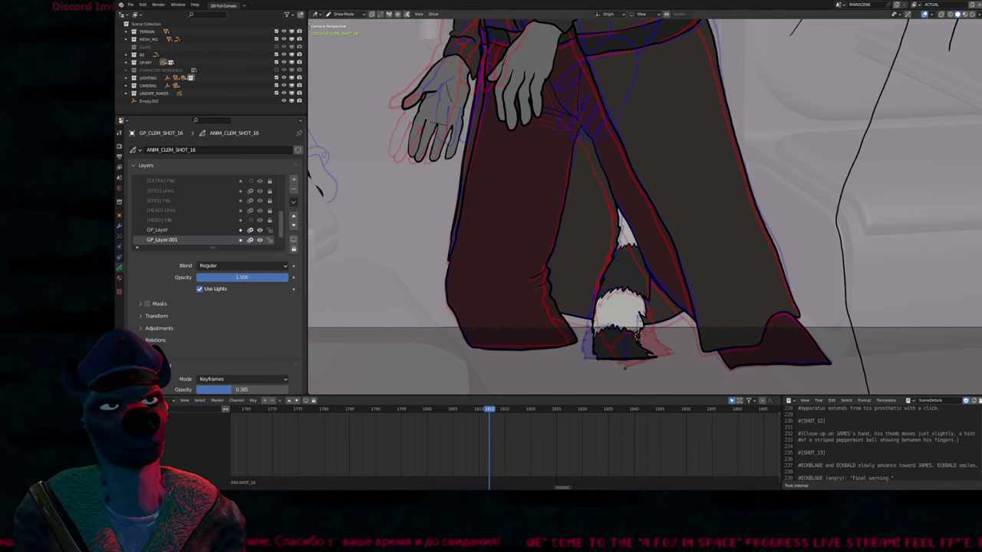
Flip between the leg keyframes to compare the leg poses
key(Up)
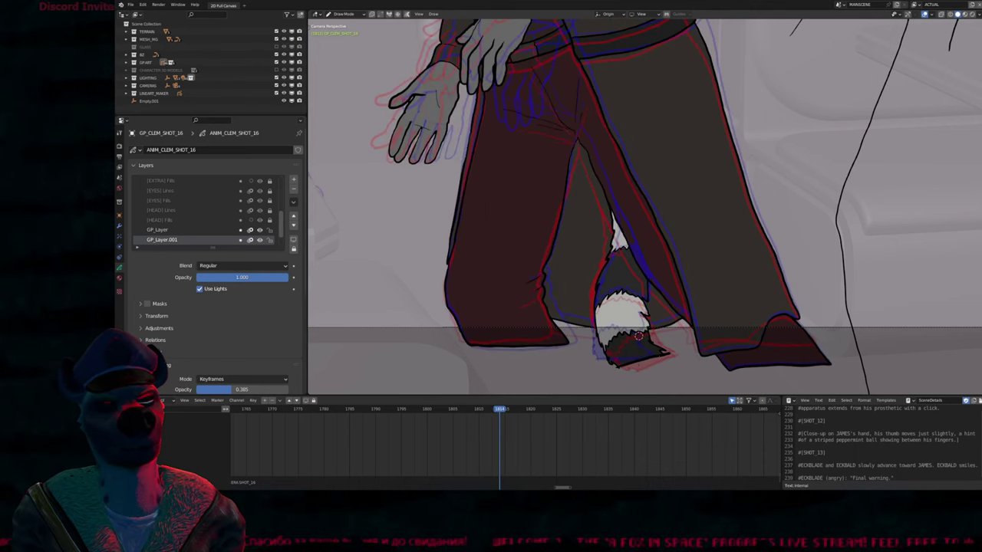
key(Up)
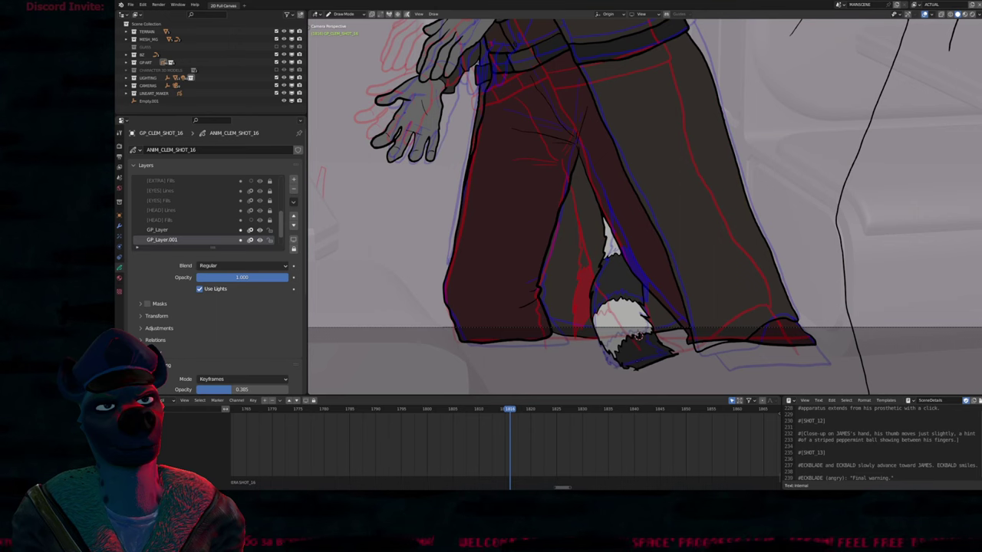
key(Up)
key(Down)
key(Down)
key(Down)
key(Down)
key(Down)
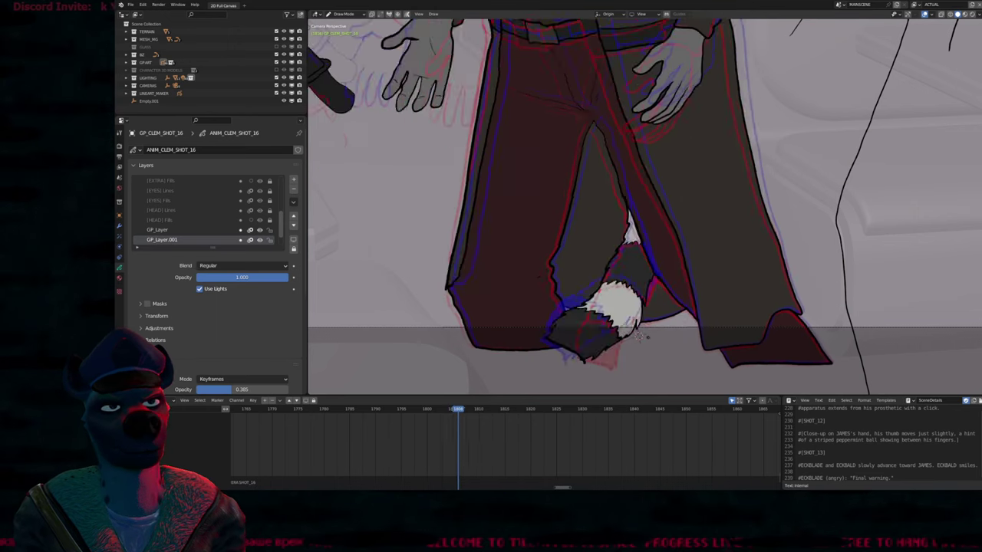
key(Up)
key(Up)
key(Up)
key(Up)
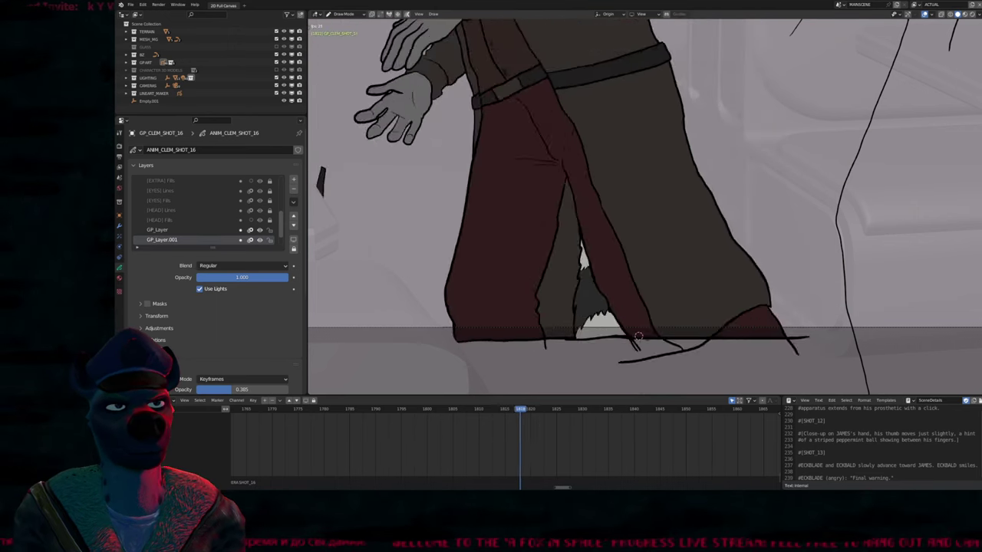
key(Up)
key(Down)
key(Down)
key(Down)
key(Down)
key(Down)
Play the shot, restart it from the beginning, and return to Object Mode
key(space)
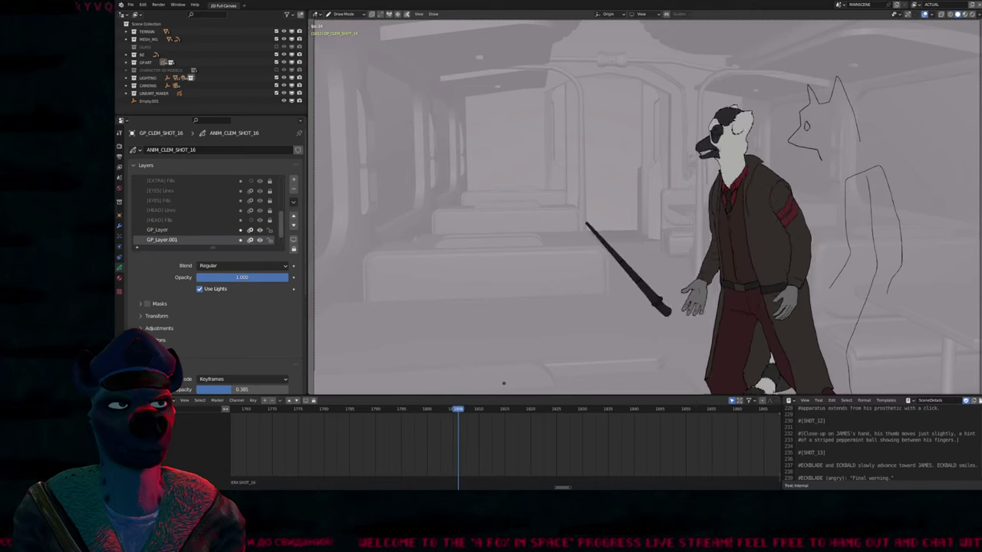
key(space)
key(shift+Left)
key(space)
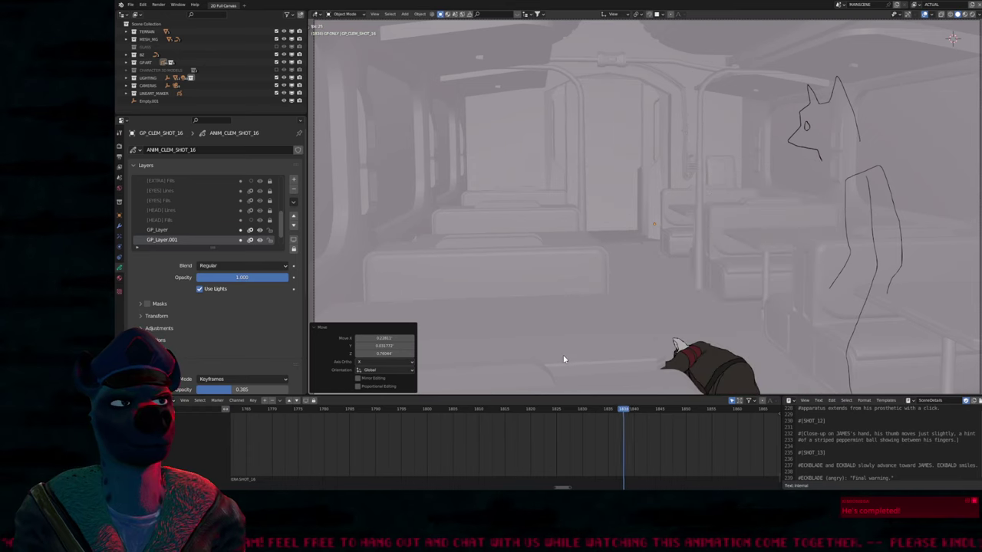
key(shift+Left)
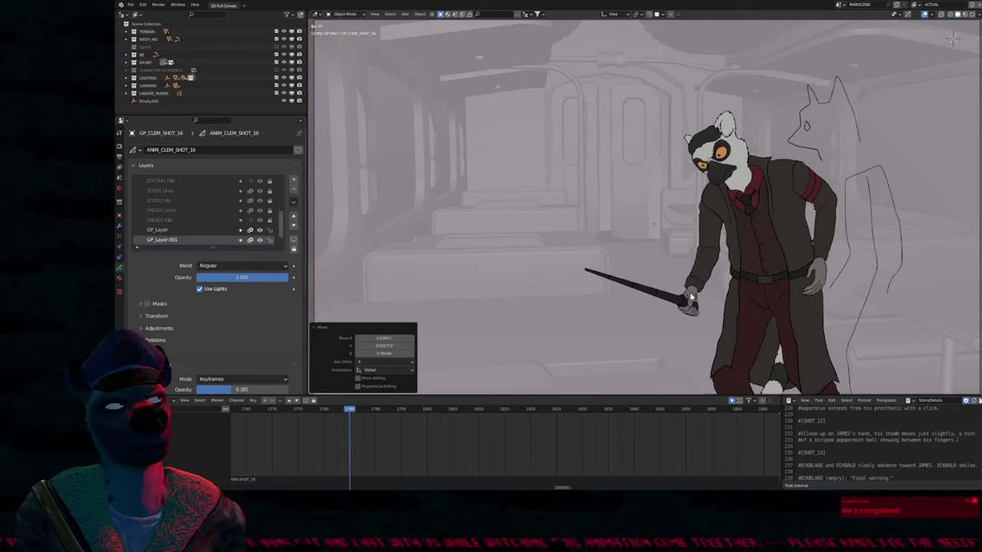
key(Escape)
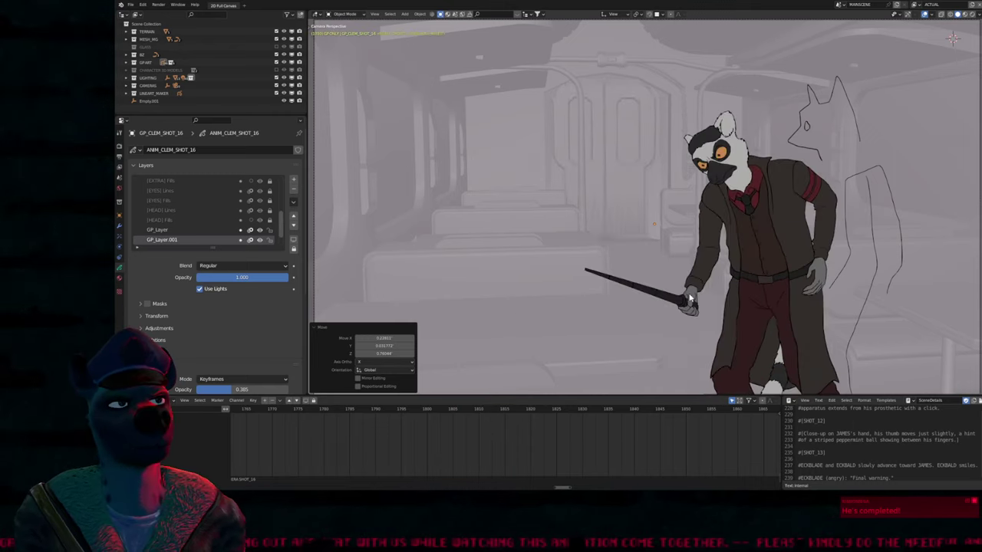
key(space)
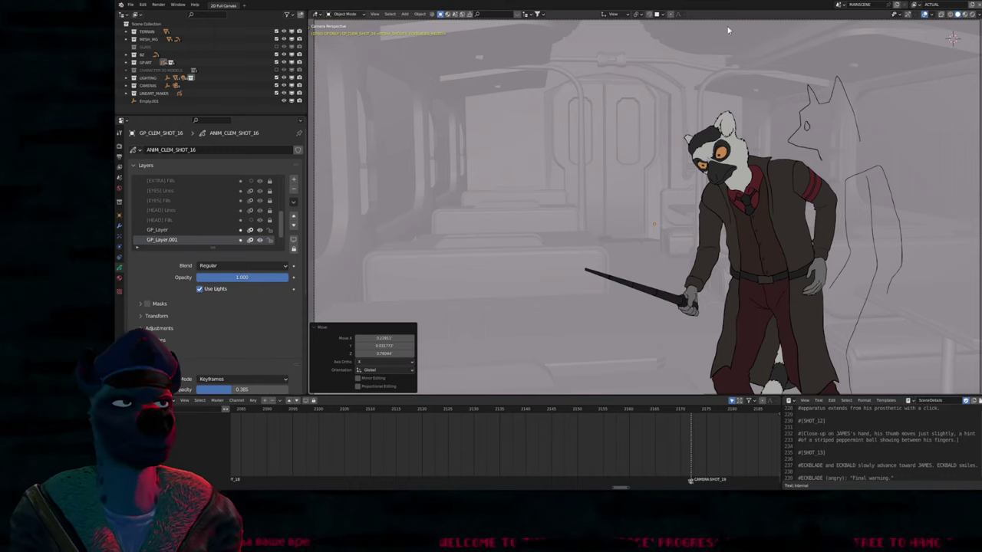
Pan to the camera frame's edge and jump to the shot with the lemur
shift+middle_drag(760, 277, 623, 265)
key(Down)
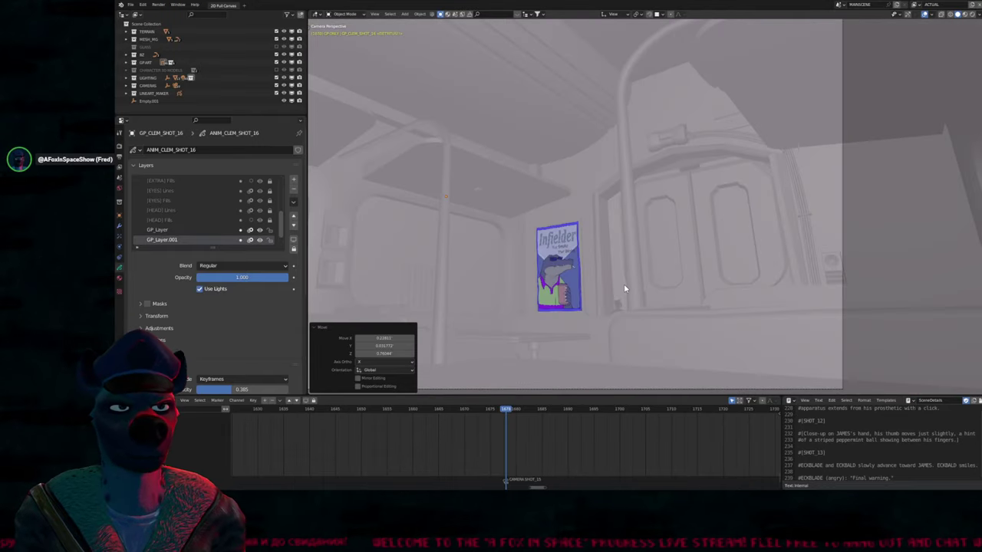
key(Up)
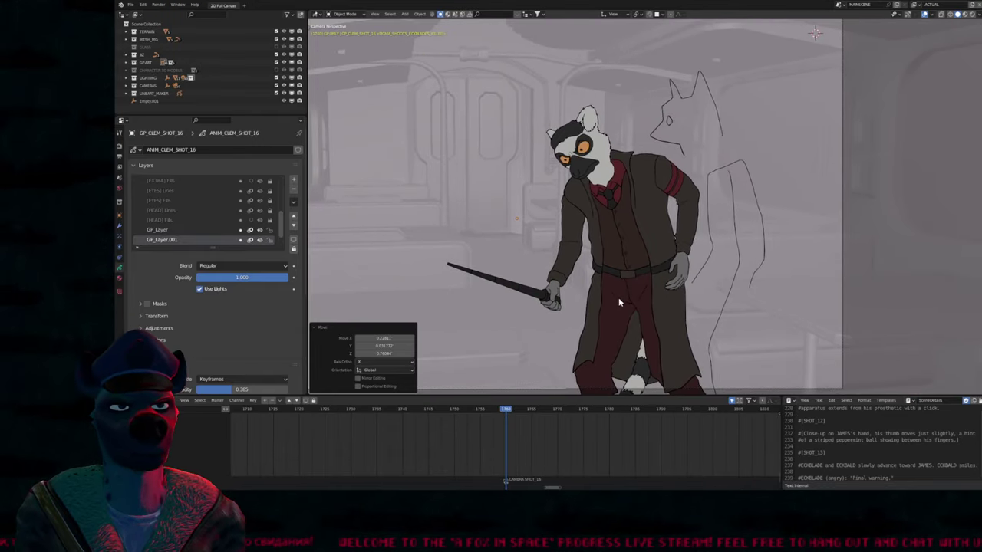
Play the animation and switch the viewport to Rendered shading
ctrl+scroll(533, 428, down, 5)
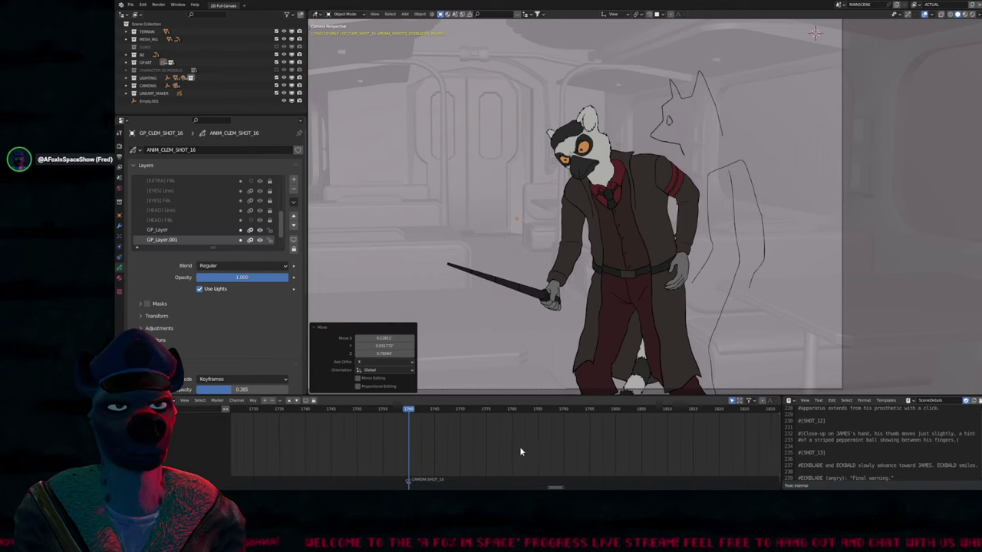
ctrl+scroll(547, 350, up, 4)
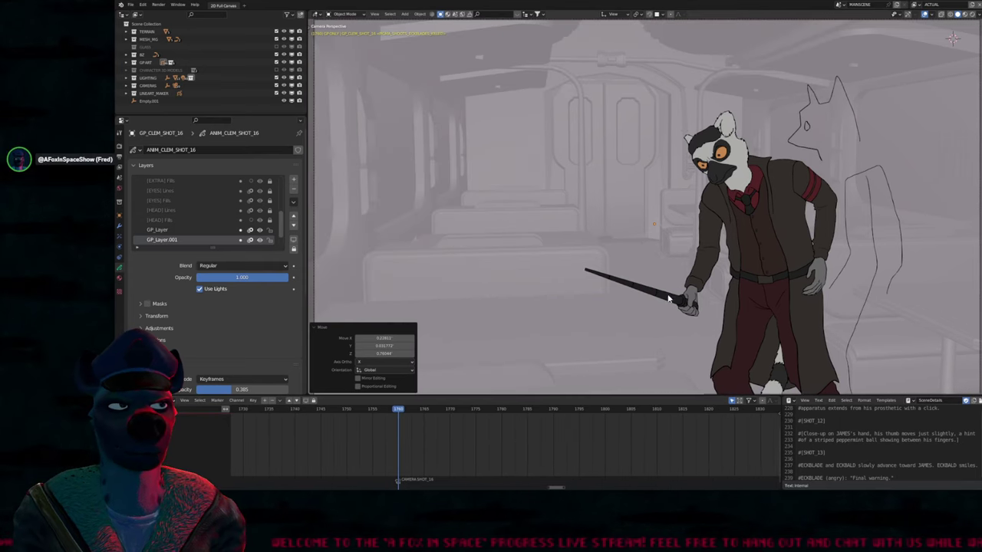
key(space)
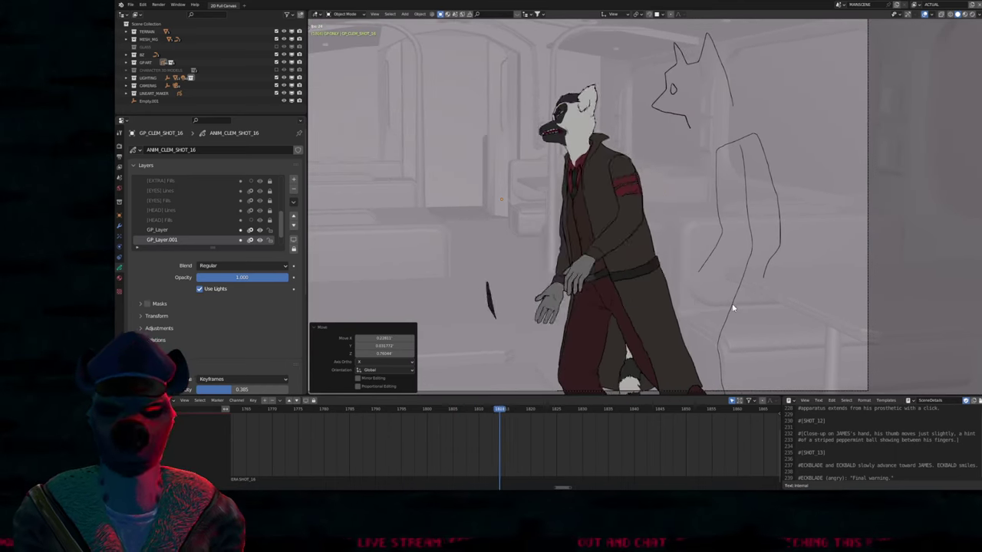
key(z)
click(717, 316)
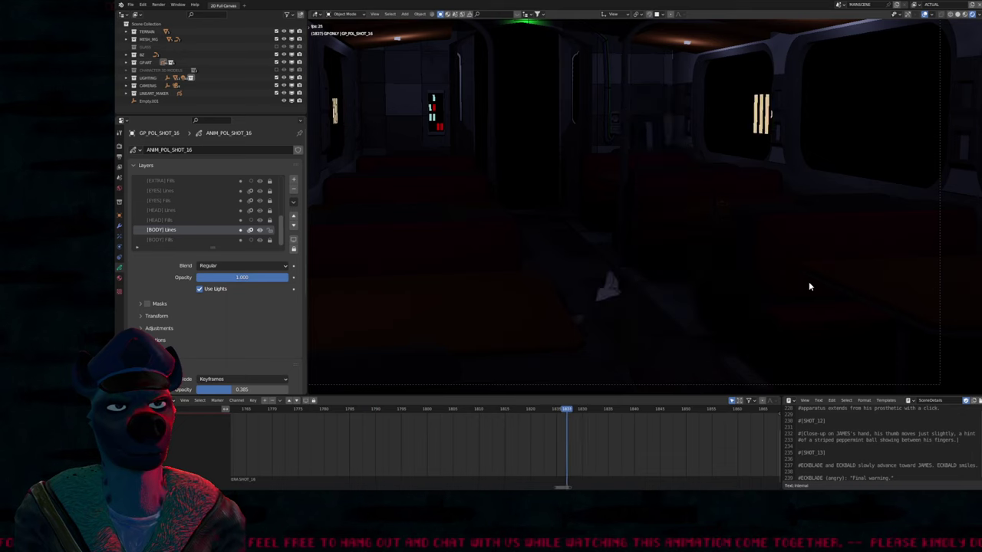
Restart playback from frame 1760 and maximize the rendered viewport to fill the window
key(Escape)
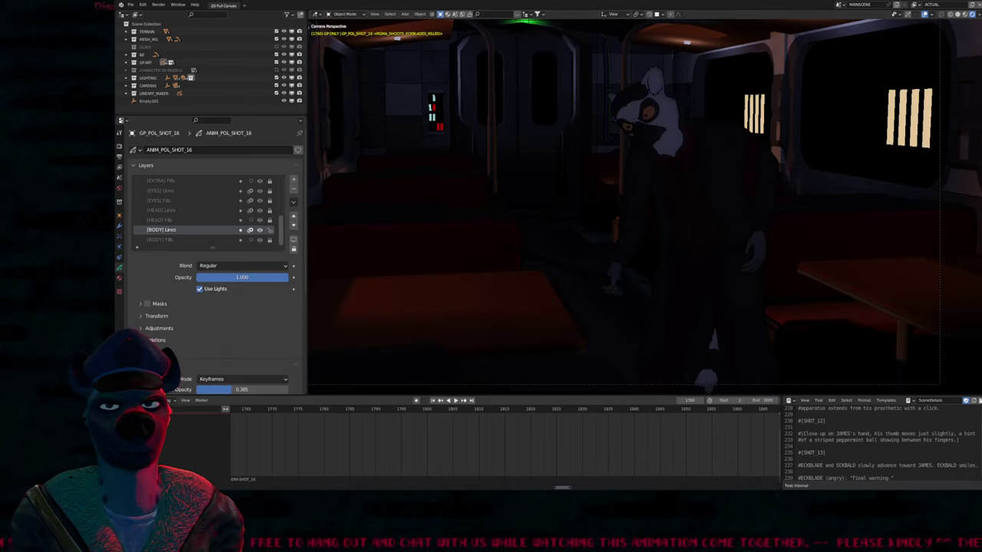
click(157, 399)
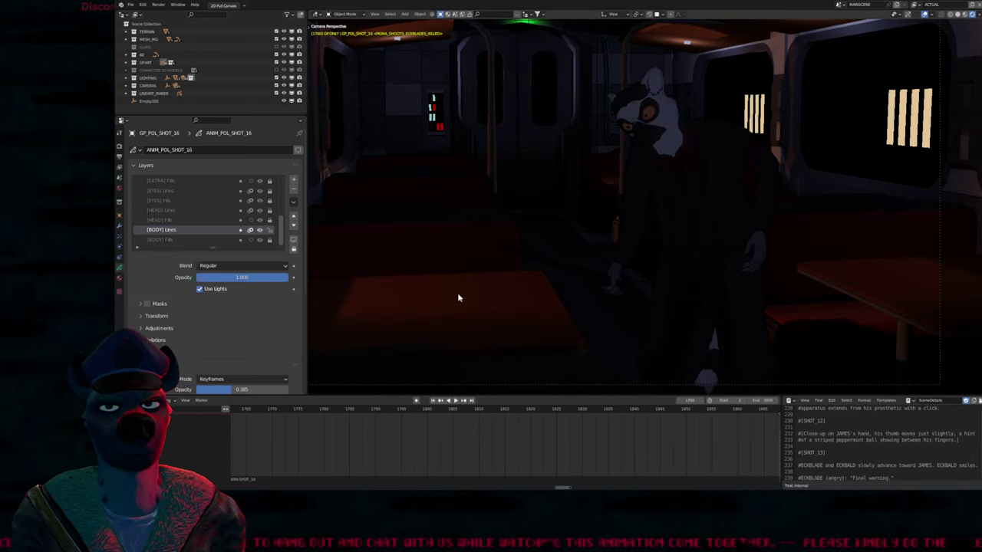
key(space)
key(ctrl+alt+space)
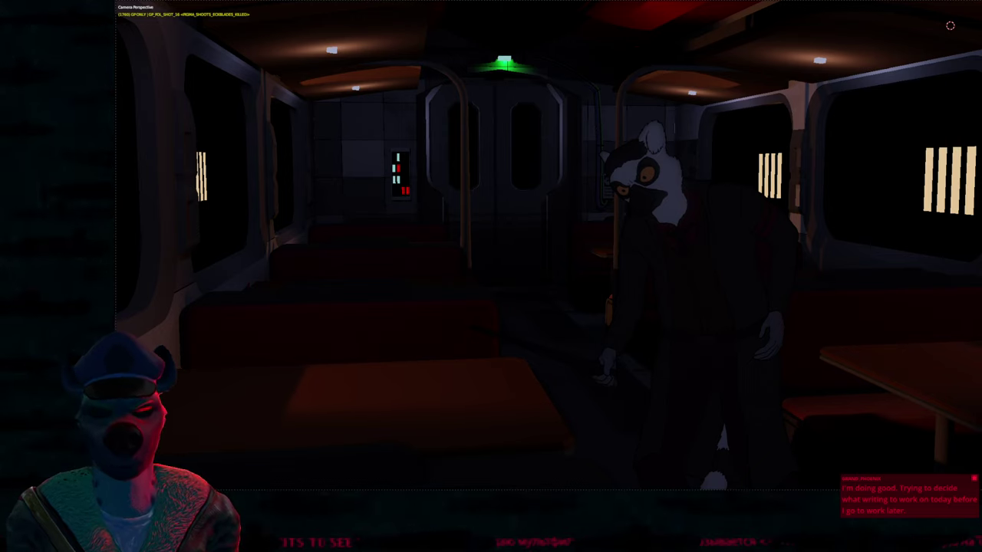
Return to Solid shading, restore the full layout, and put the CLEM object in Draw Mode
click(635, 272)
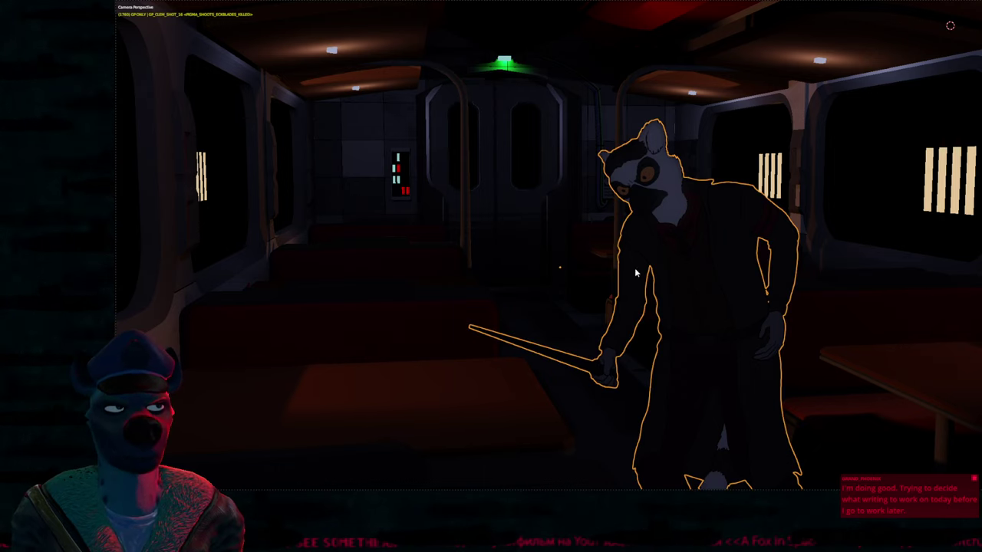
key(z)
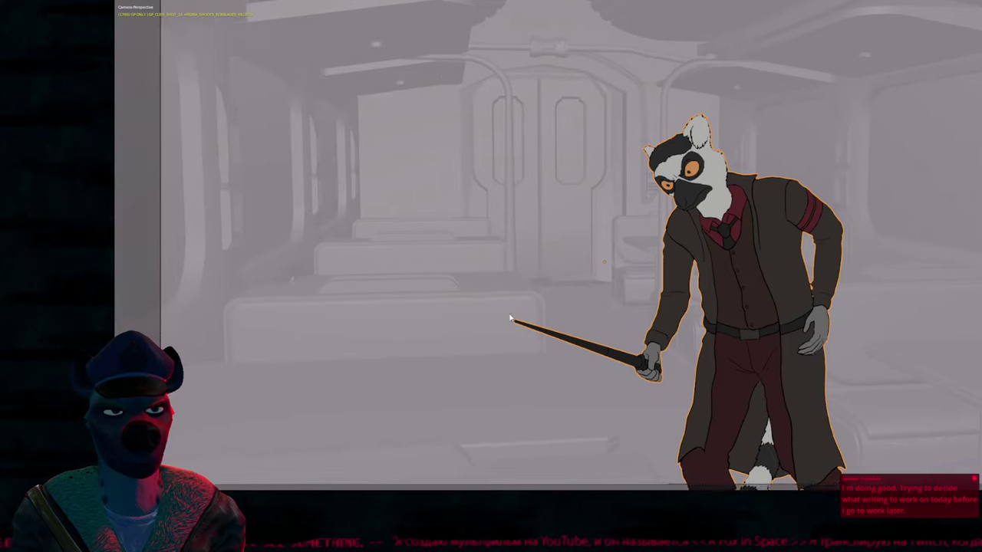
key(Up)
key(Up)
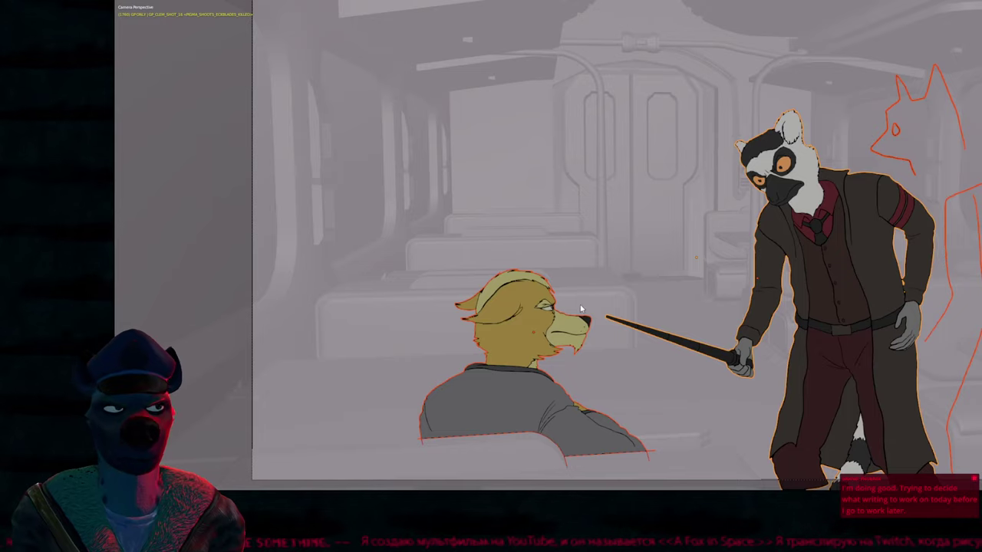
key(ctrl+alt+space)
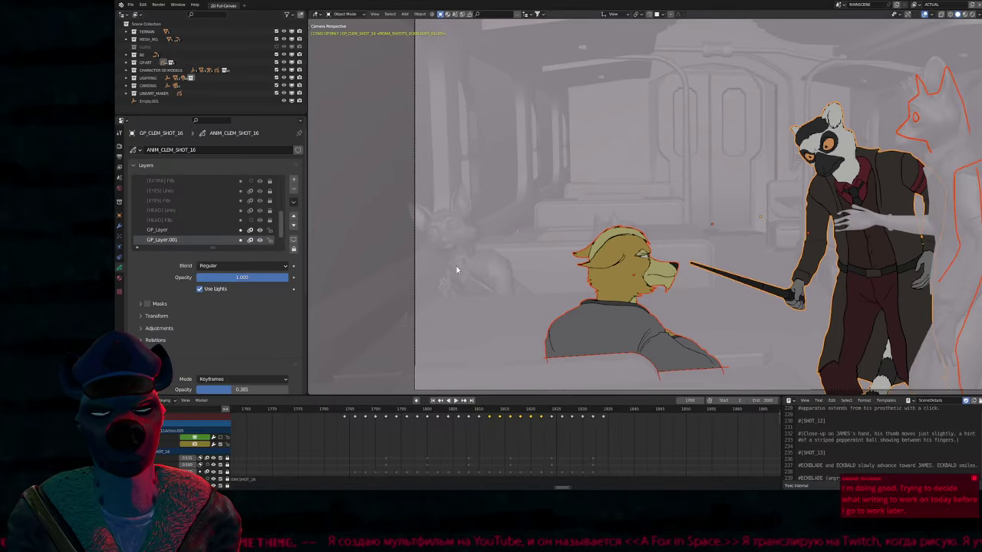
key(Up)
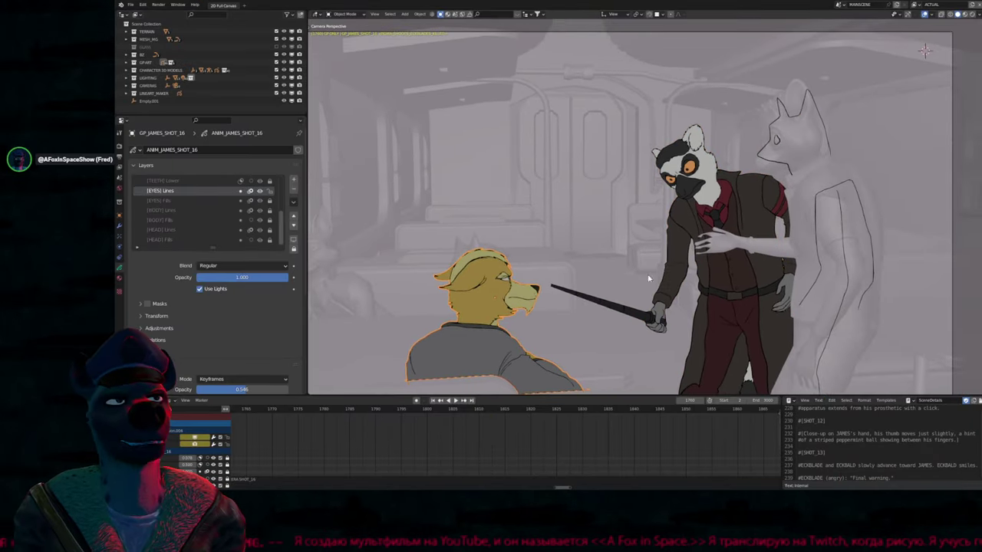
key(Up)
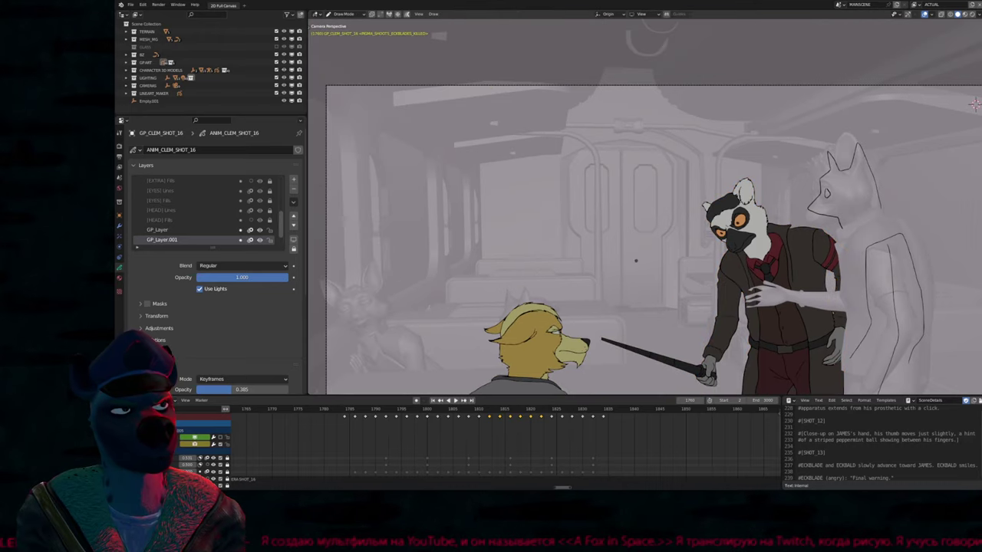
Zoom in and hand-draw 'BRB' on the [BODY] Lines layer next to the lemur's head
scroll(759, 237, up, 4)
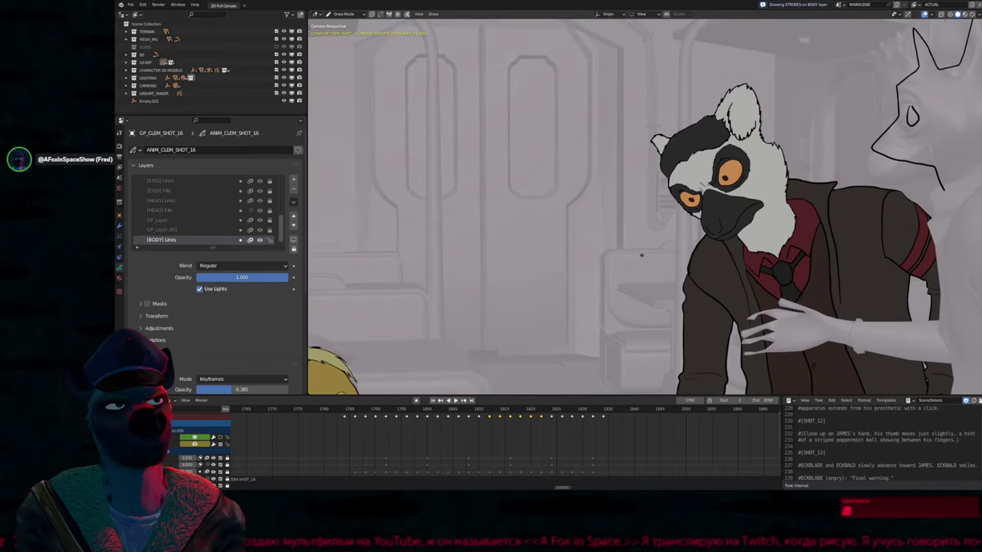
scroll(671, 249, up, 1)
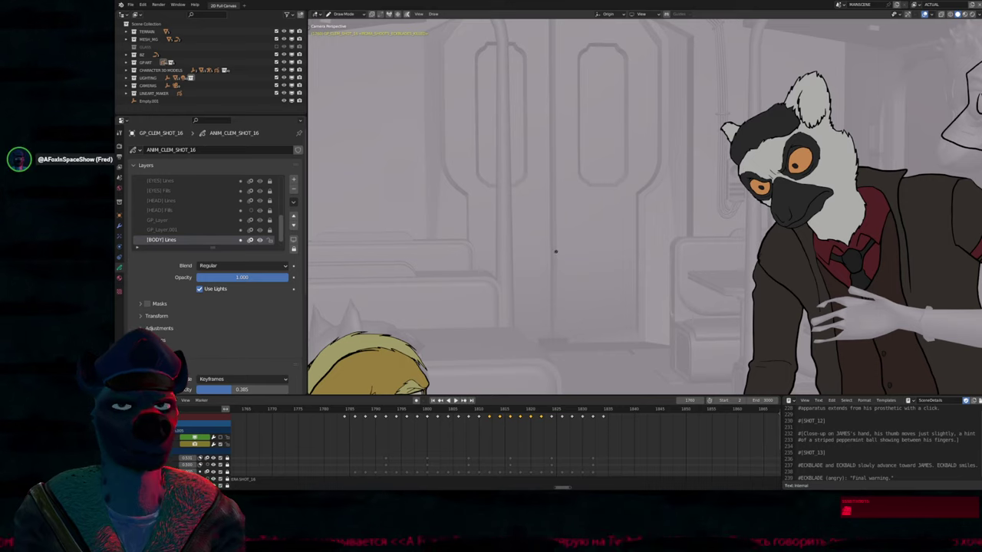
mouse_move(552, 264)
mouse_down()
mouse_move(575, 195)
mouse_move(557, 280)
mouse_up()
mouse_move(606, 244)
mouse_down()
mouse_move(614, 223)
mouse_move(655, 265)
mouse_move(694, 247)
mouse_move(625, 272)
mouse_up()
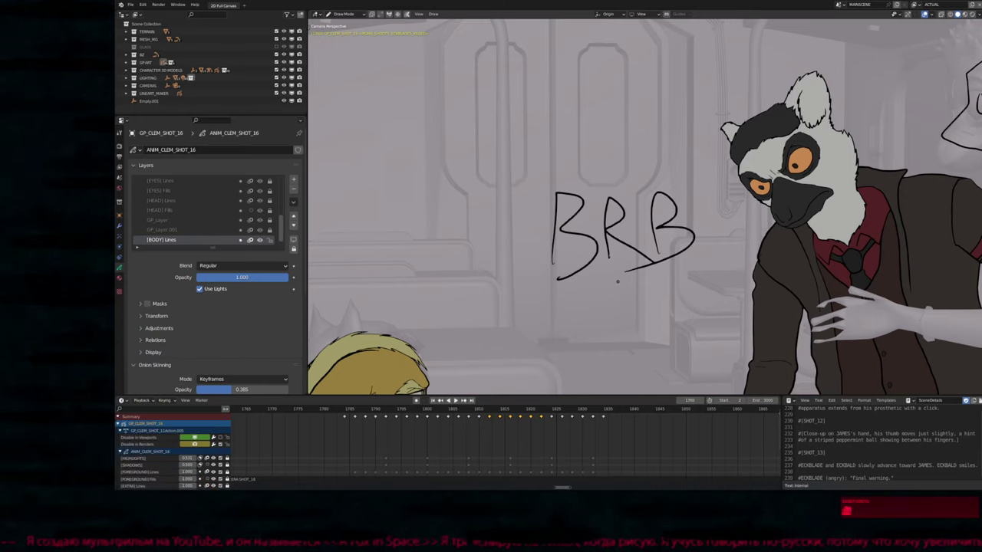
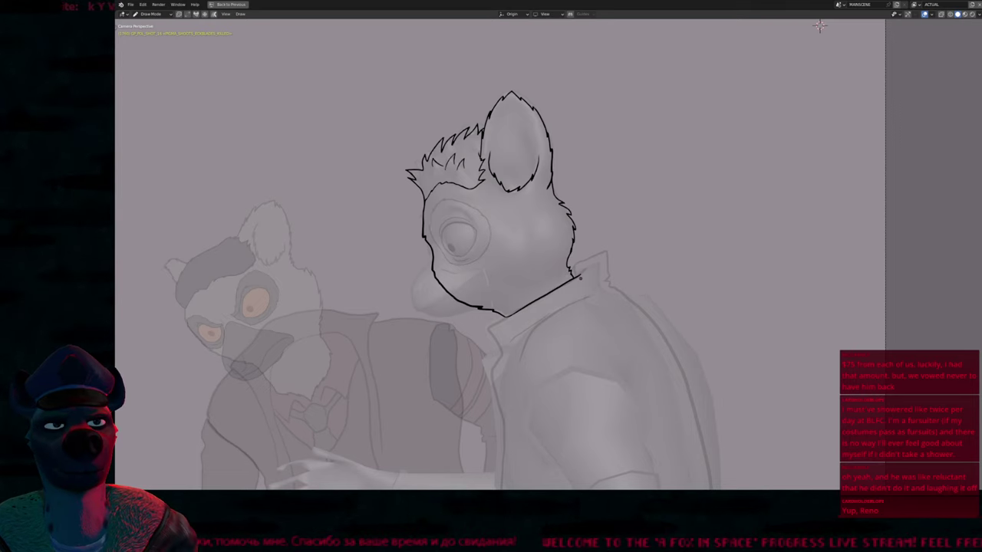
Ink the jacket outline in black from the upturned collar down its edge toward the hem
shift+middle_drag(580, 277, 611, 282)
drag(627, 258, 699, 488)
scroll(632, 201, up, 3)
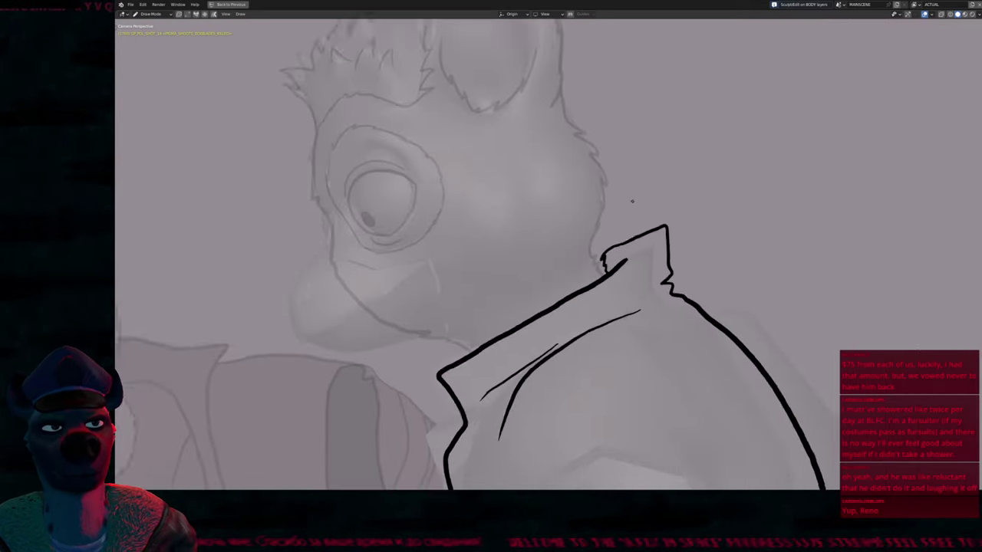
scroll(632, 201, up, 1)
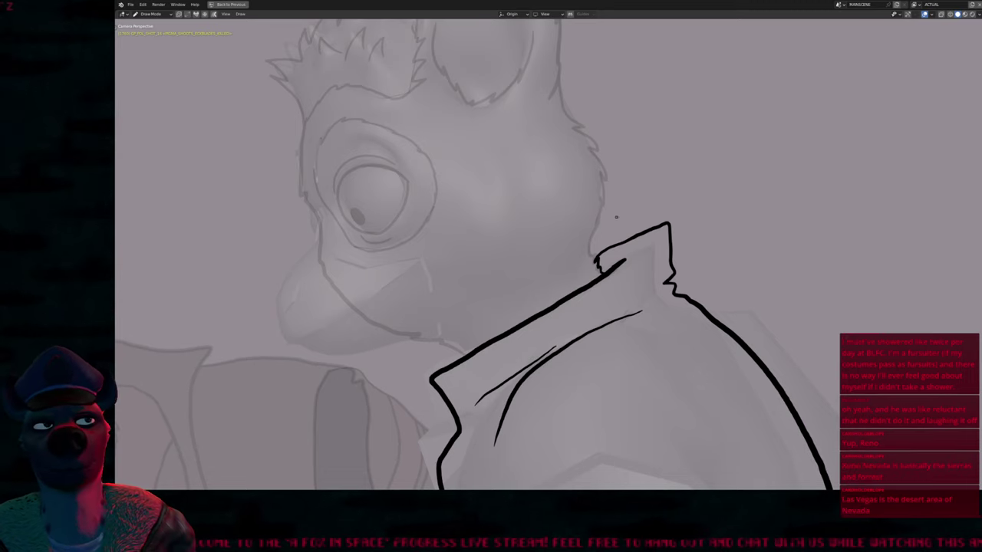
scroll(552, 280, down, 5)
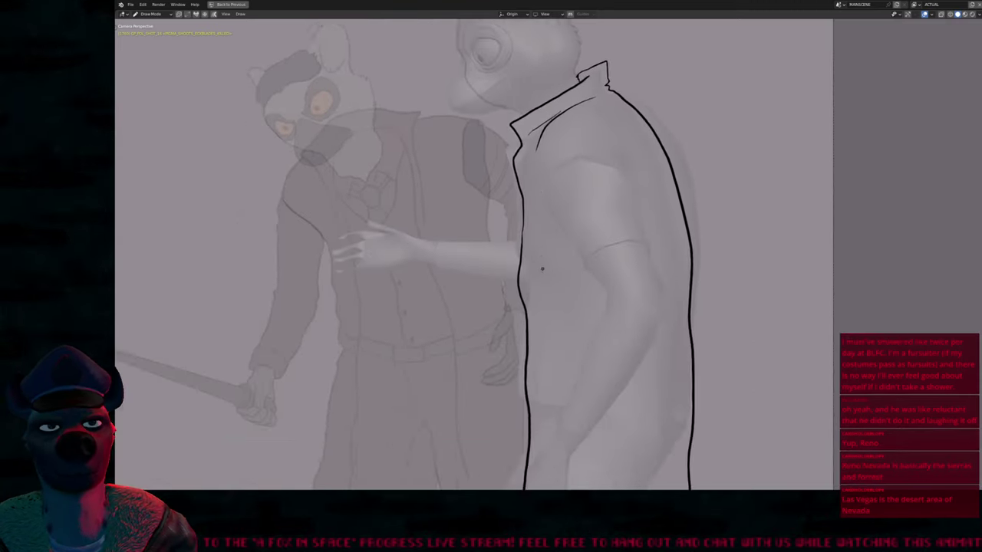
shift+scroll(542, 269, down, 3)
scroll(544, 240, up, 1)
shift+scroll(550, 256, up, 4)
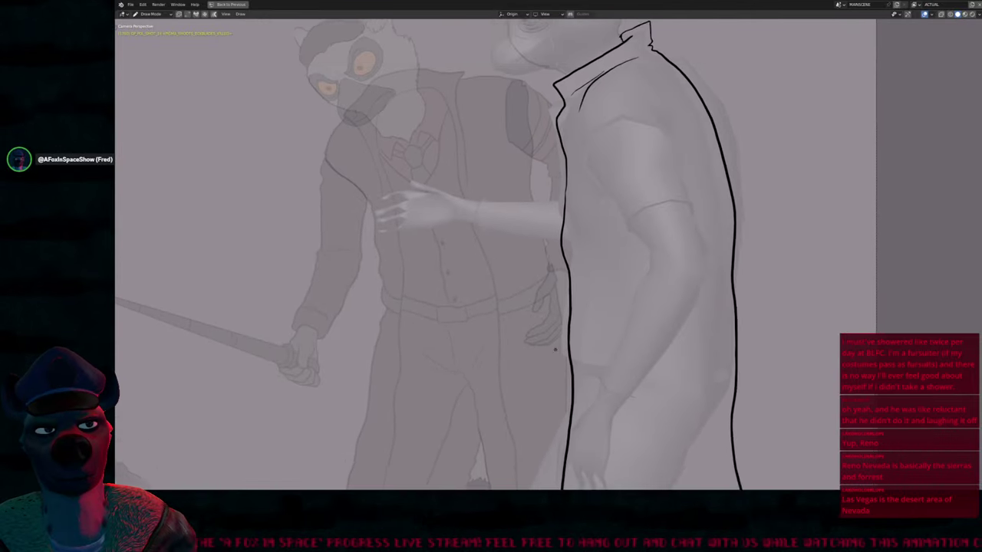
shift+scroll(555, 350, up, 2)
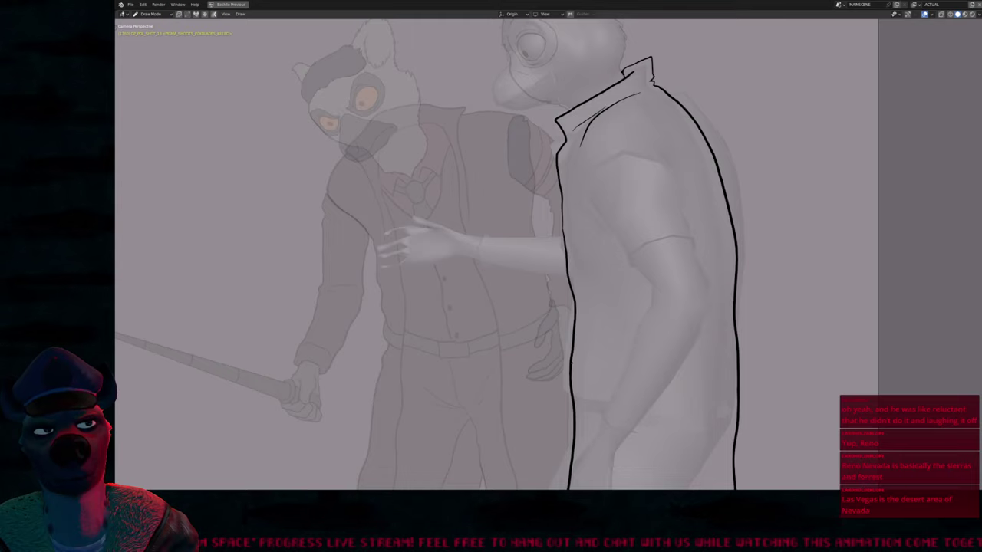
shift+scroll(535, 290, down, 4)
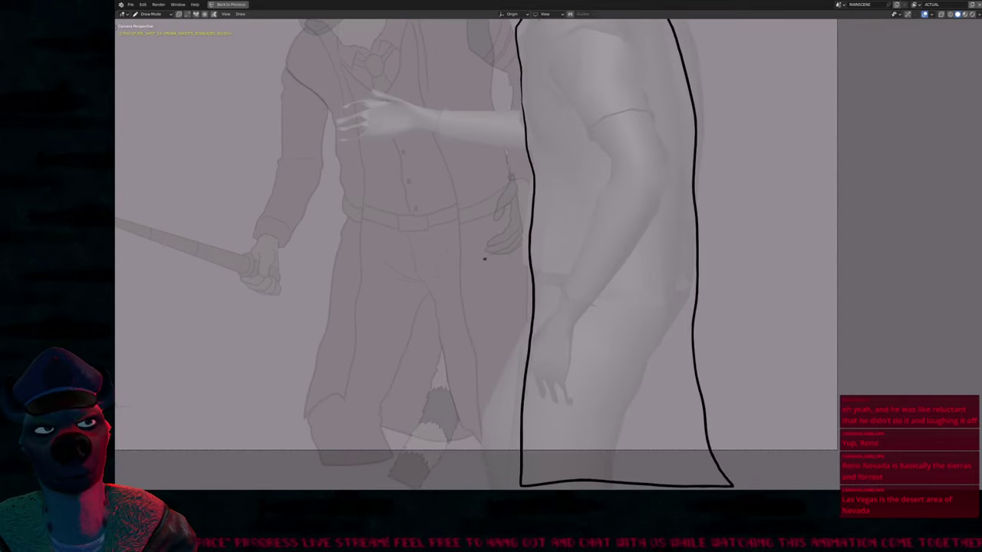
shift+scroll(483, 259, up, 6)
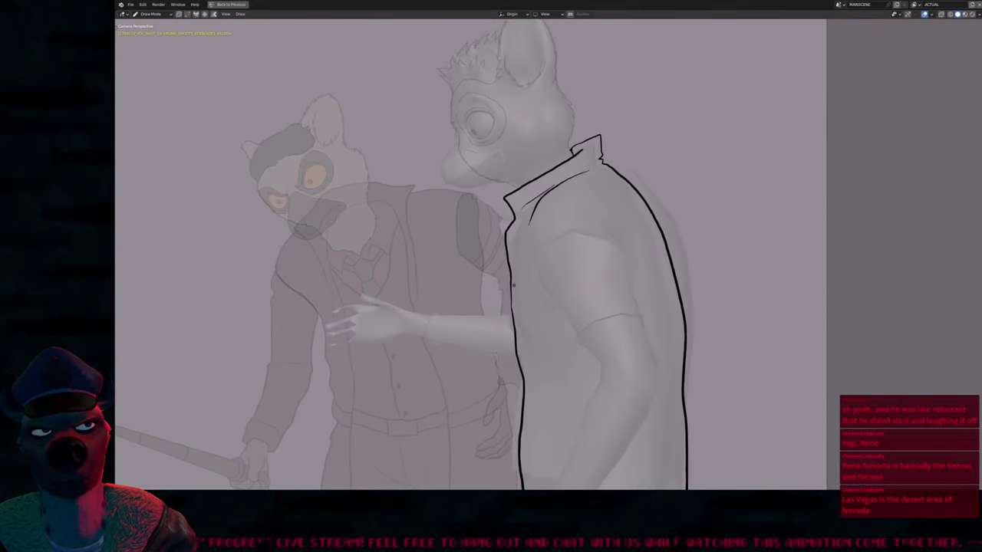
shift+scroll(513, 285, up, 1)
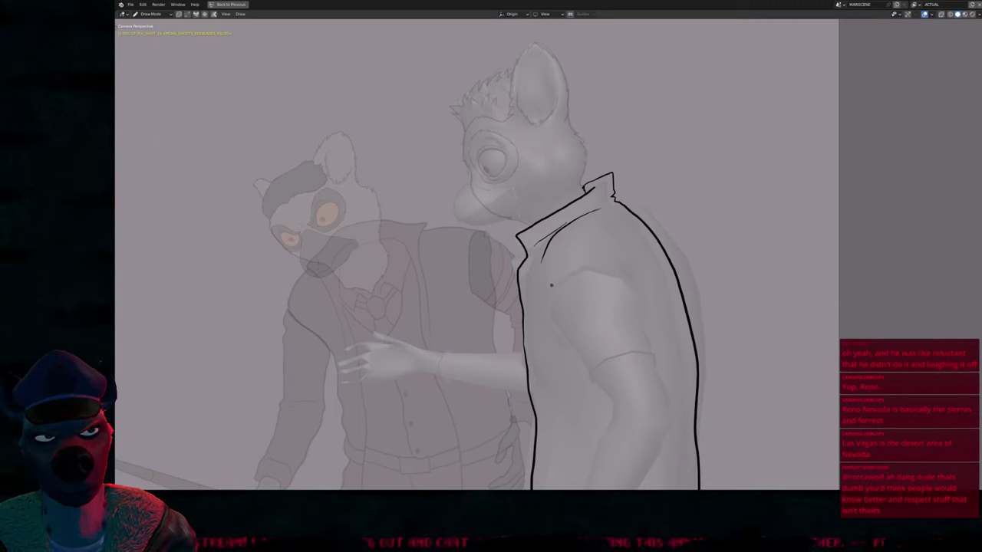
shift+scroll(543, 322, down, 2)
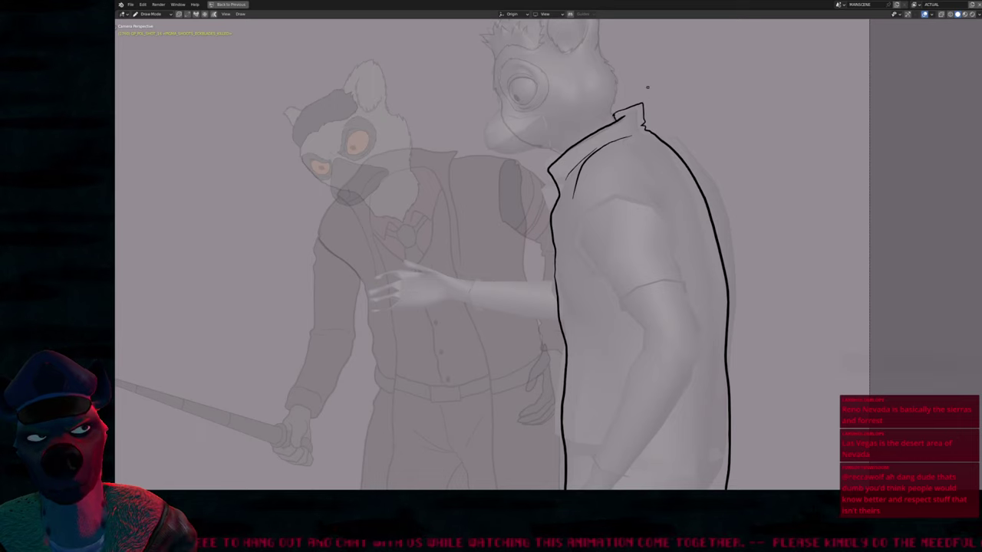
shift+scroll(599, 276, down, 7)
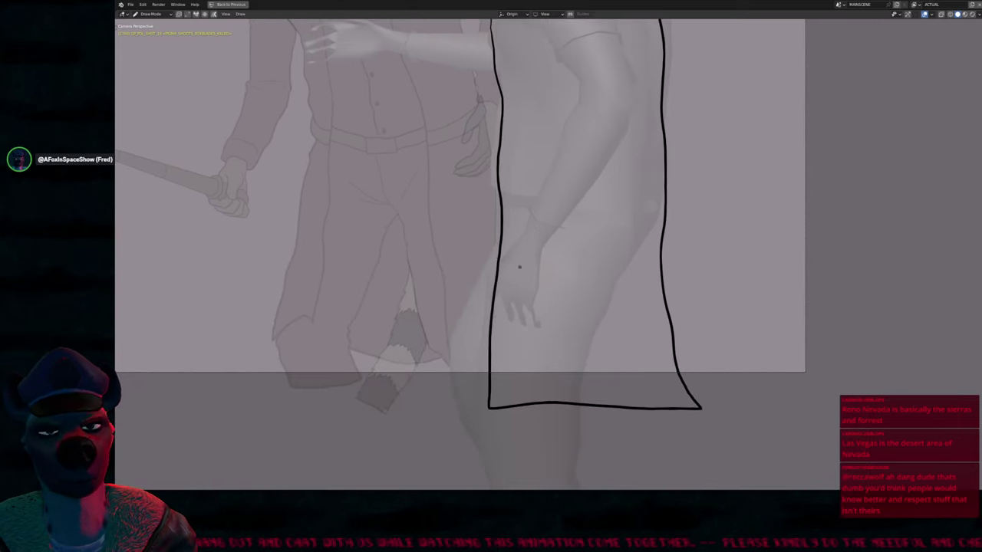
scroll(519, 267, down, 3)
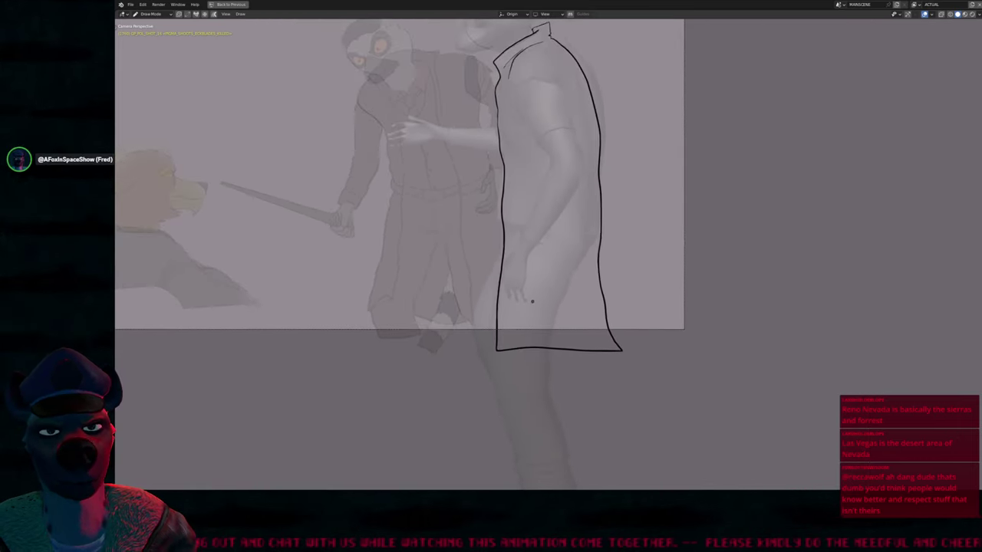
Redraw the jacket outline's lower-left edge and bottom corner
shift+middle_drag(557, 281, 528, 295)
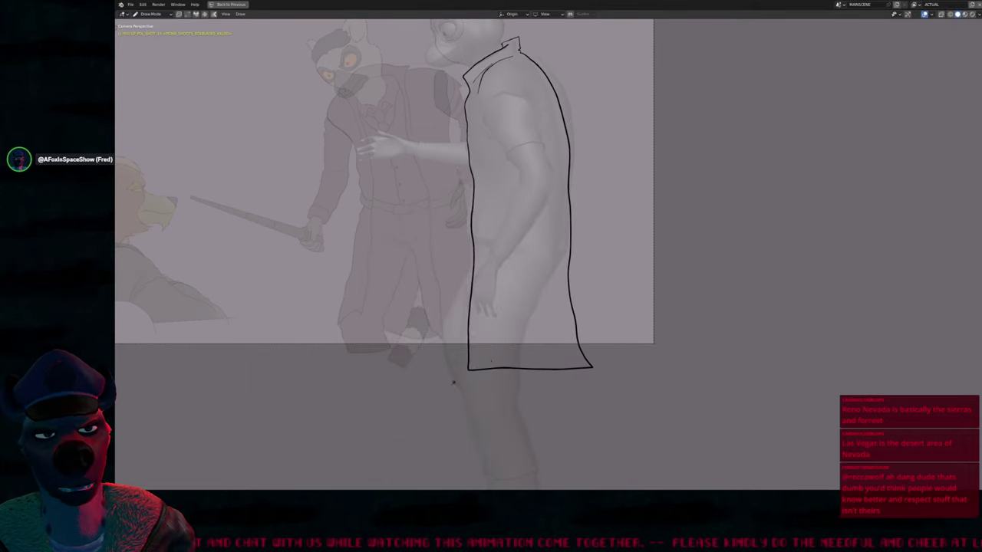
mouse_move(456, 377)
mouse_down()
mouse_move(471, 395)
mouse_move(483, 266)
mouse_up()
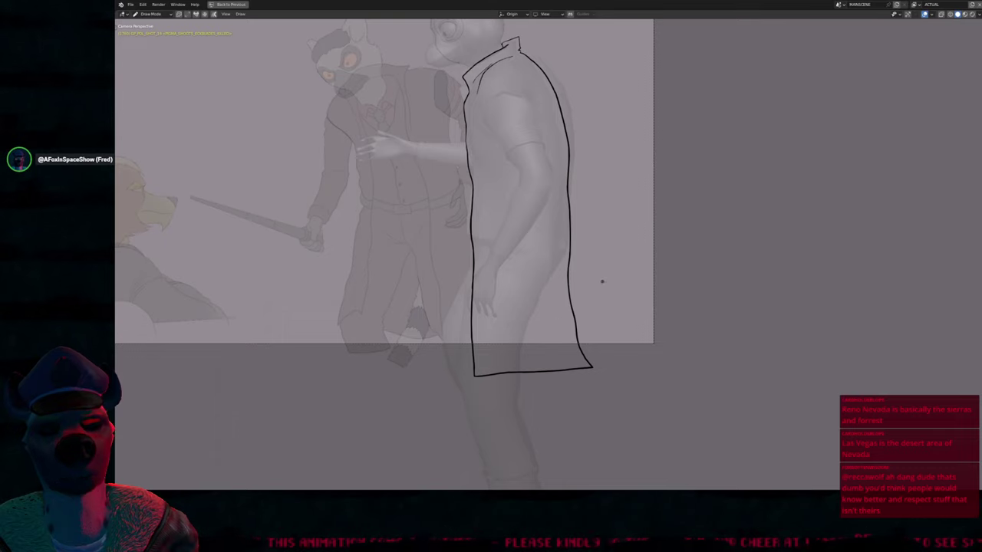
shift+scroll(609, 181, up, 5)
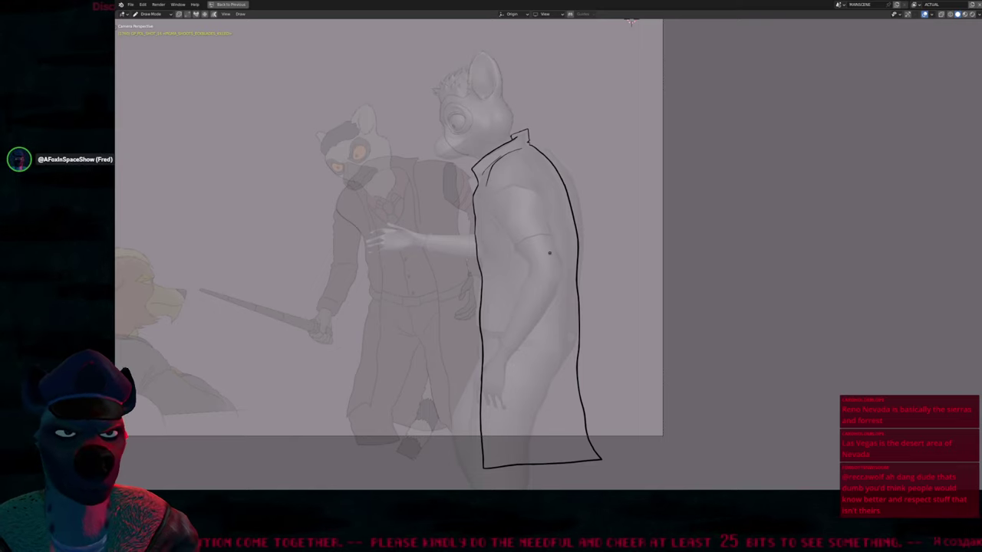
shift+middle_drag(510, 289, 606, 260)
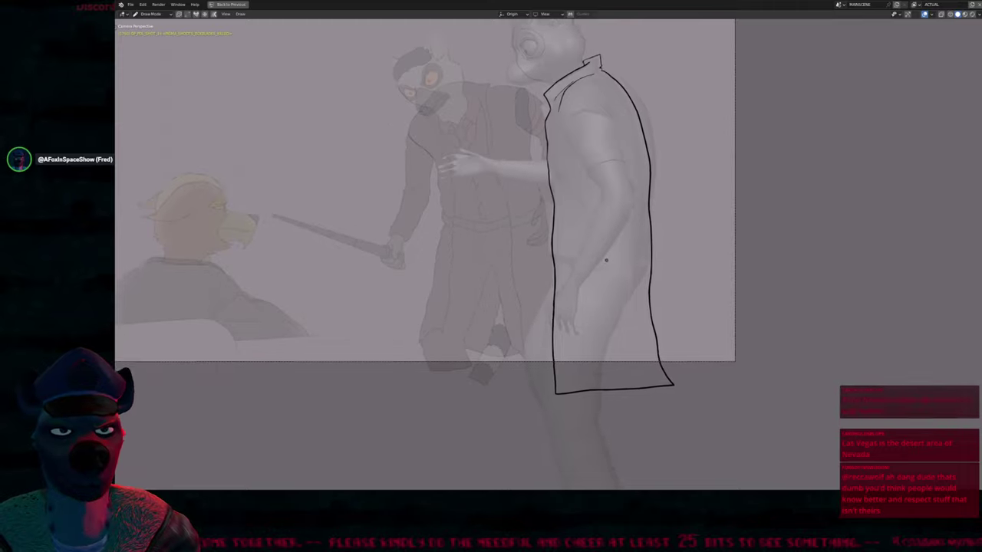
scroll(606, 260, up, 1)
Make FOREGROUND the drawing layer and draw an ink line along the back of the sleeve
key(Page_Up)
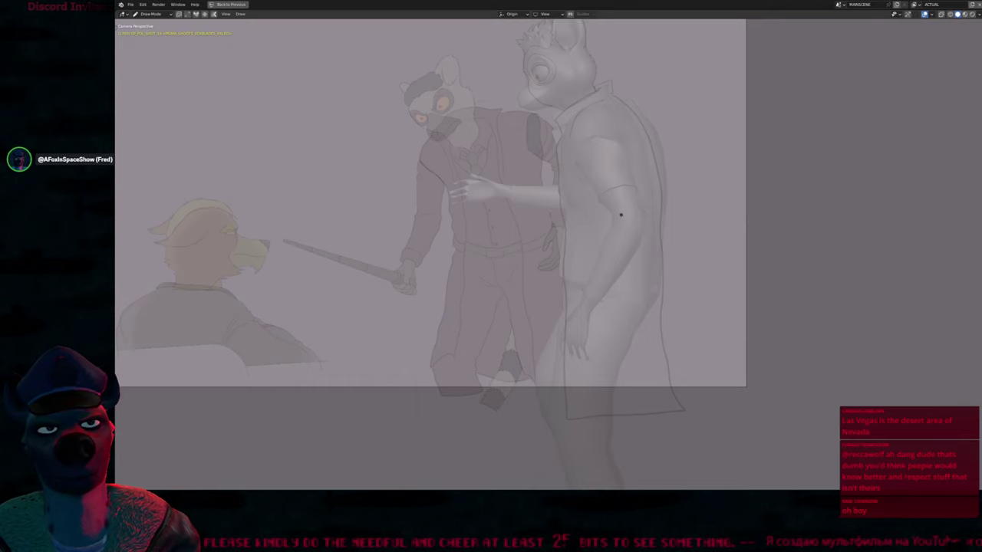
shift+middle_drag(621, 214, 617, 265)
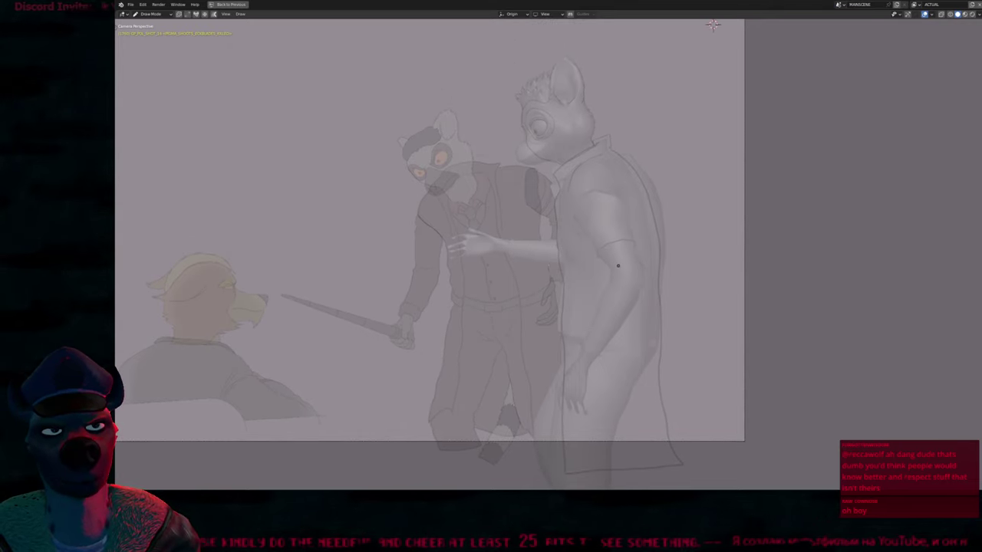
scroll(617, 265, up, 3)
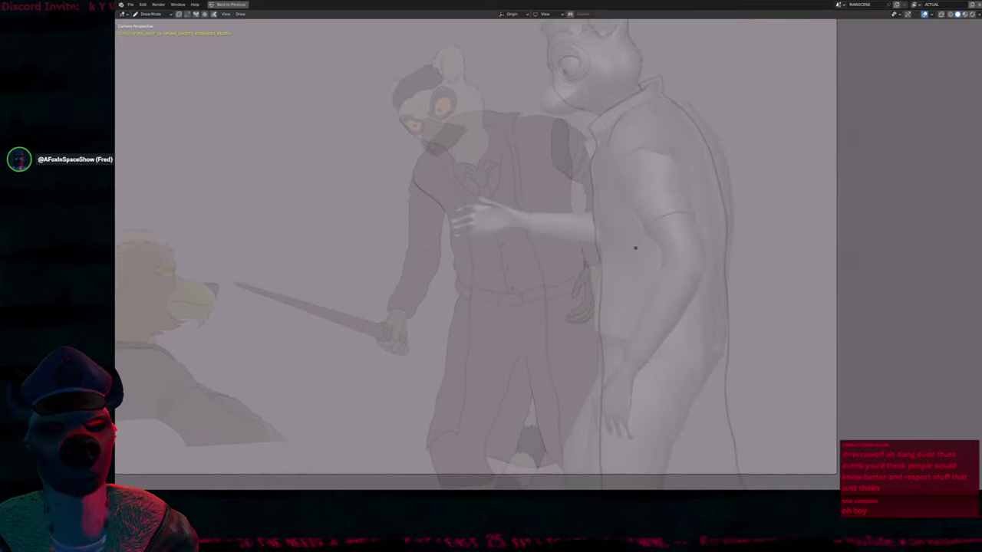
ctrl+scroll(636, 248, up, 8)
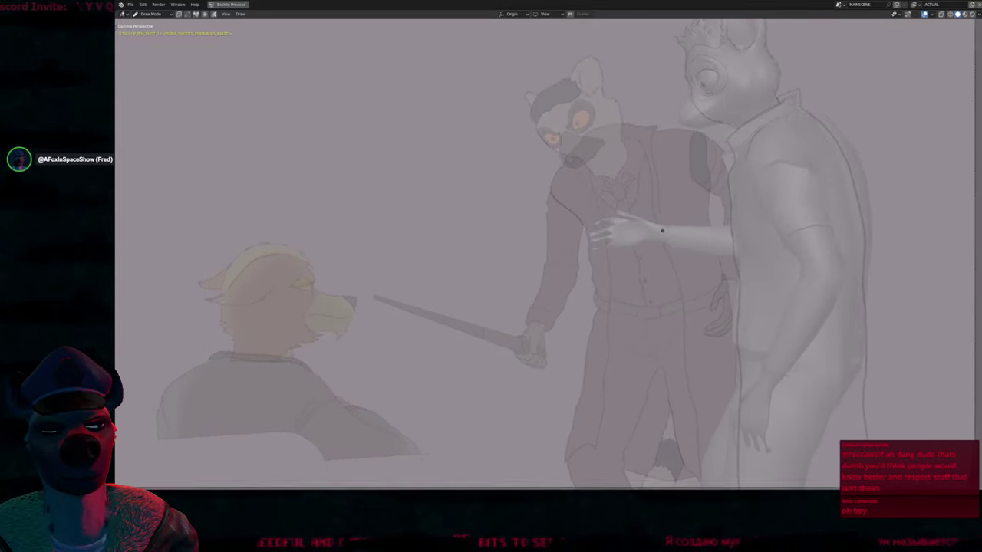
shift+middle_drag(661, 230, 623, 226)
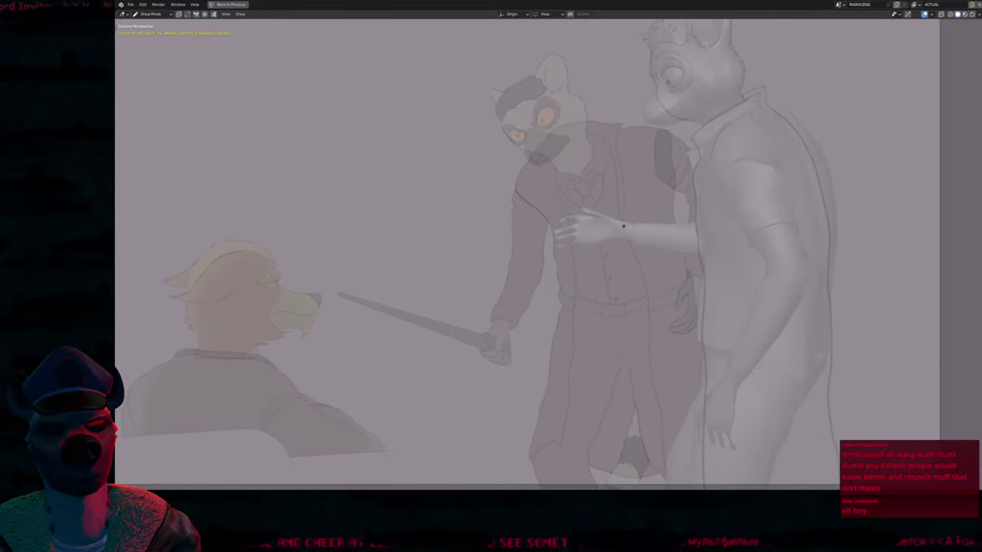
ctrl+scroll(622, 226, down, 5)
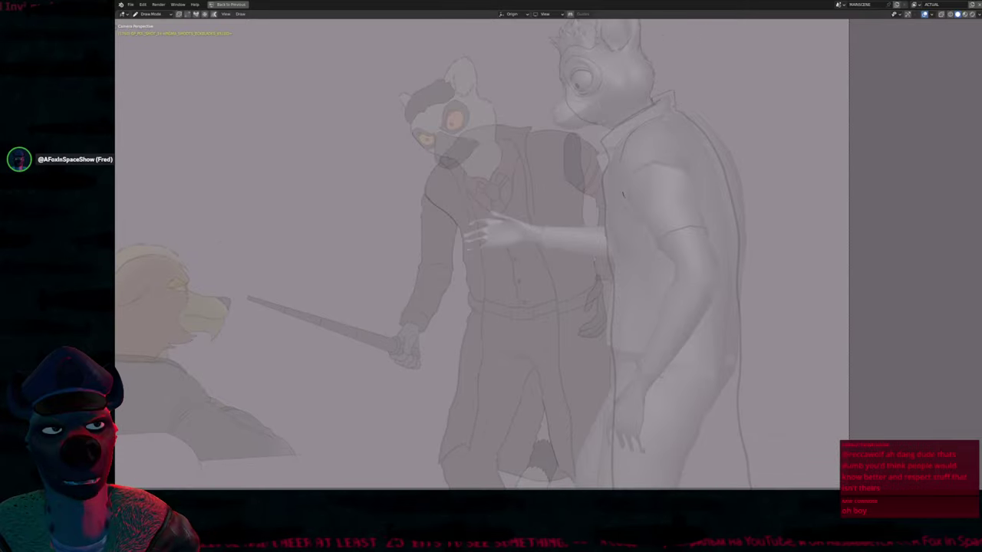
mouse_move(622, 192)
mouse_down()
mouse_move(667, 268)
mouse_move(629, 383)
mouse_move(651, 391)
mouse_move(704, 299)
mouse_up()
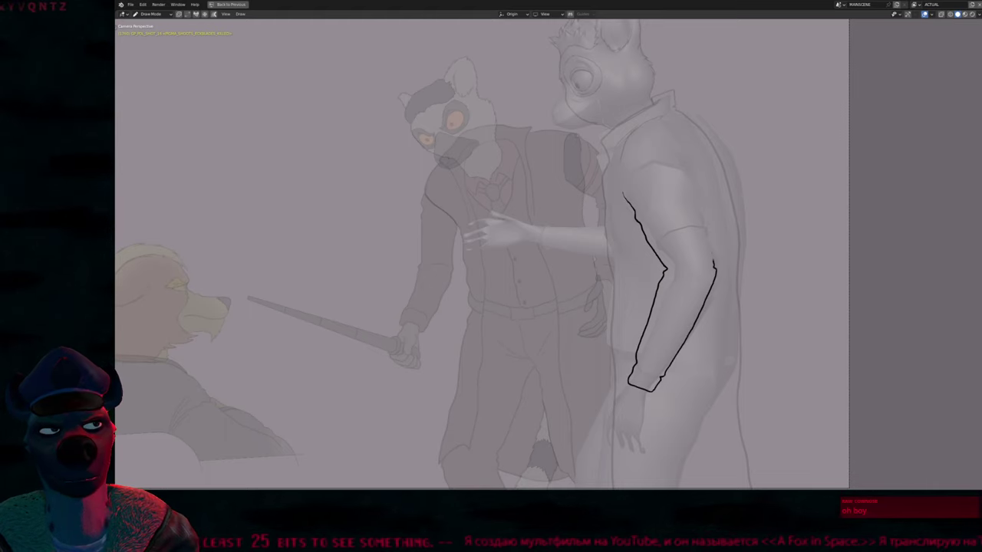
Extend the ink line up the sleeve's back edge, then fine-tune the ink brush radius
drag(714, 262, 685, 174)
key(f)
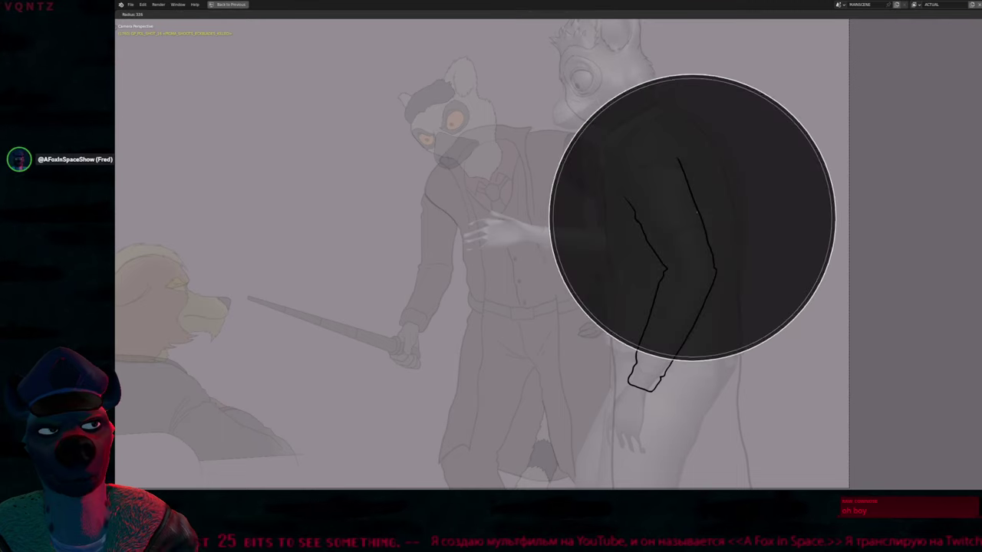
key(Escape)
key(f)
key(Escape)
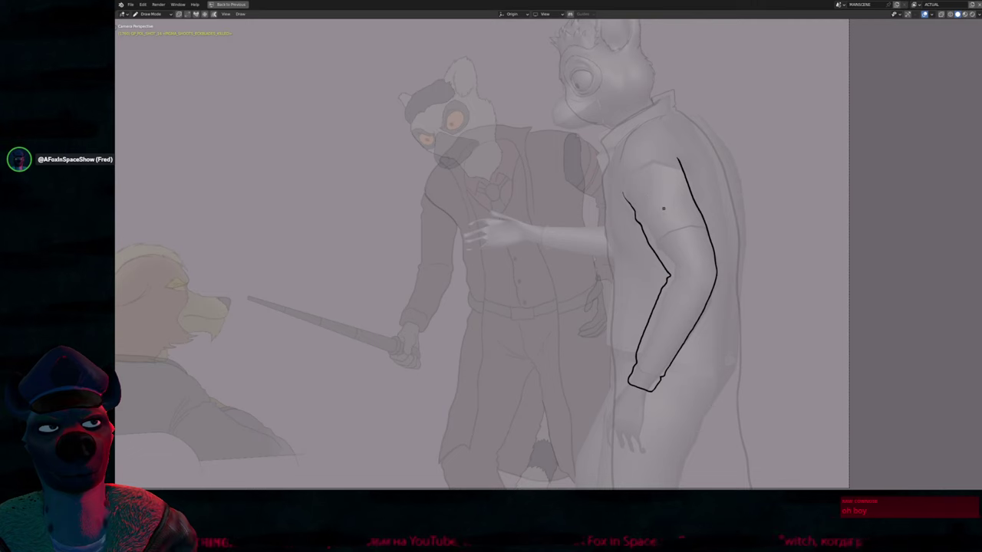
scroll(634, 185, up, 4)
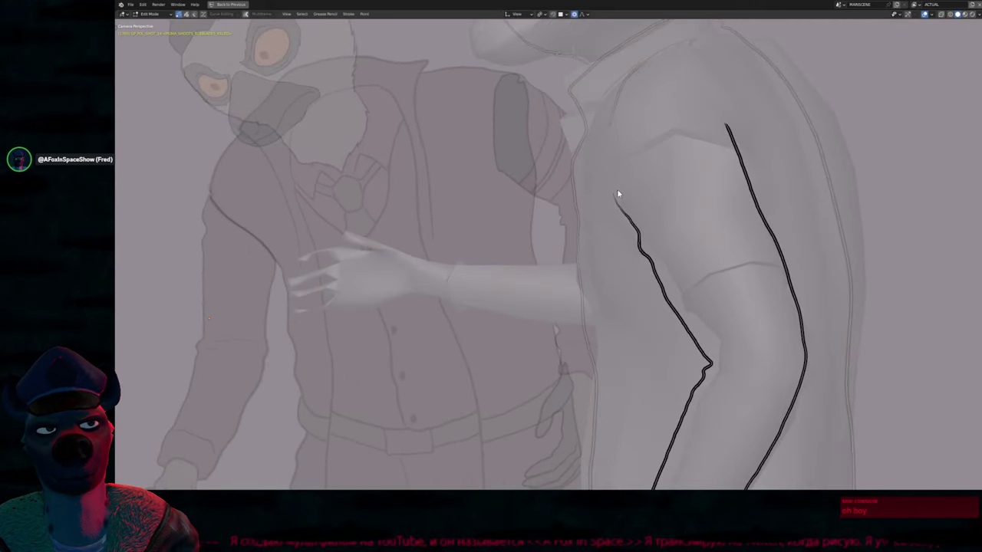
key(f)
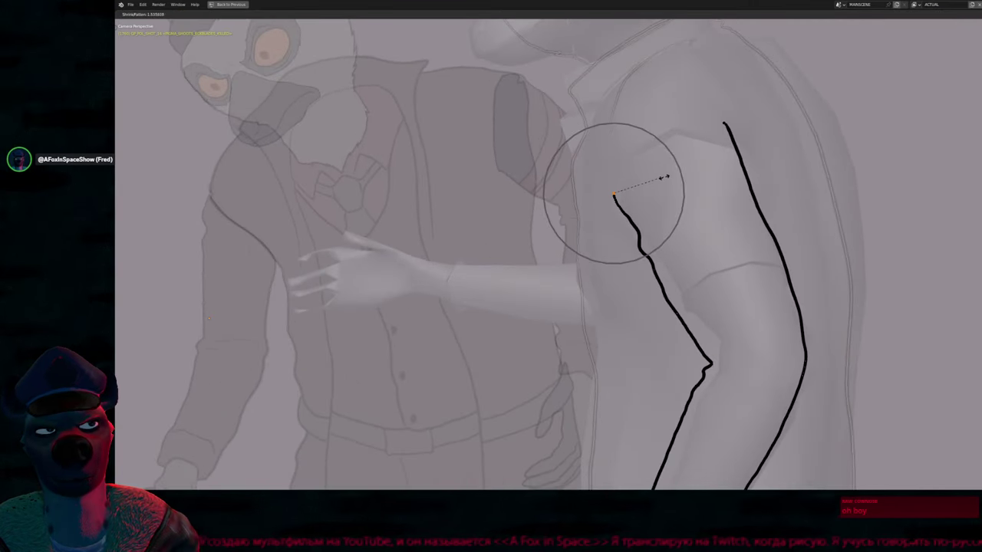
click(664, 180)
shift+middle_drag(696, 252, 616, 210)
key(f)
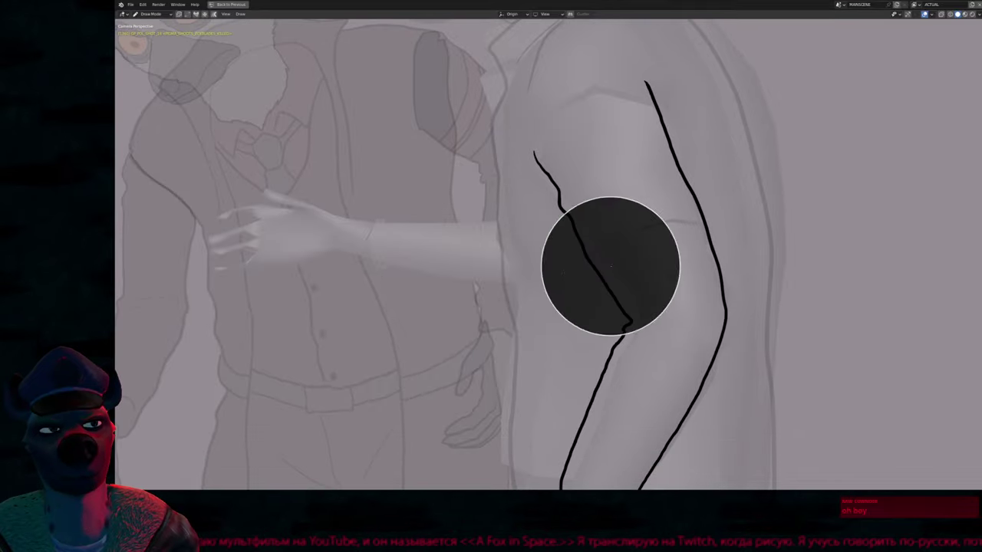
click(631, 245)
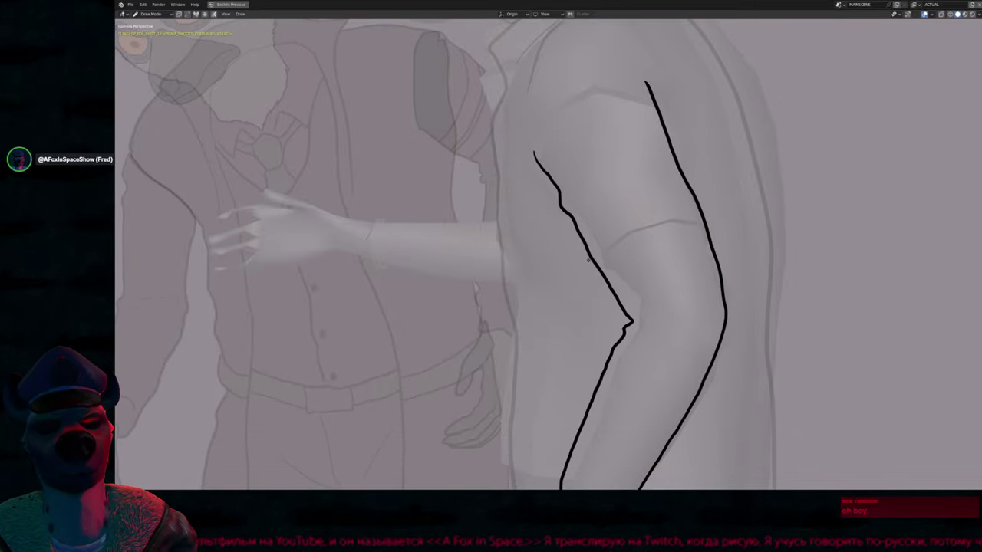
key(f)
click(550, 284)
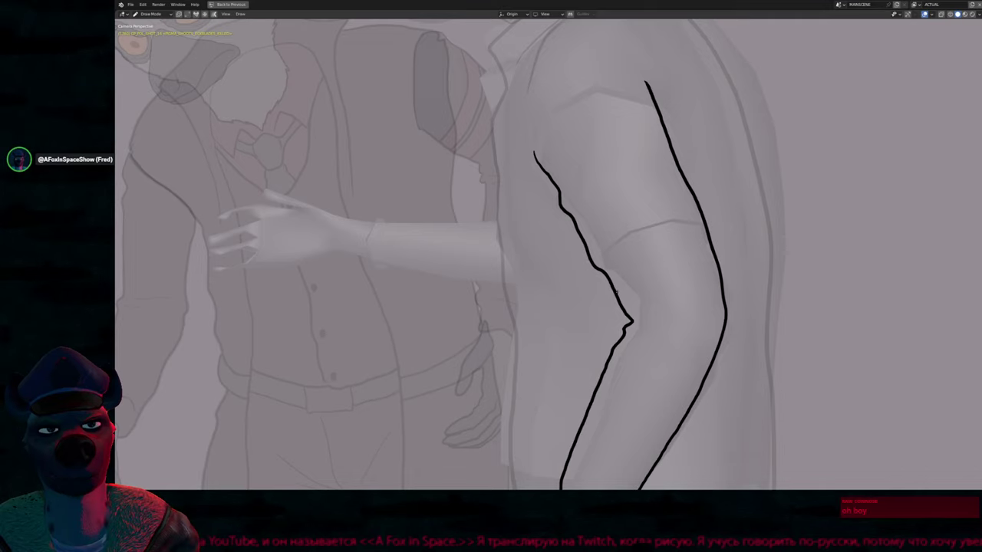
Redraw the sleeve's left and upper-right outlines to smooth out their notches
drag(616, 278, 618, 362)
shift+middle_drag(643, 257, 632, 277)
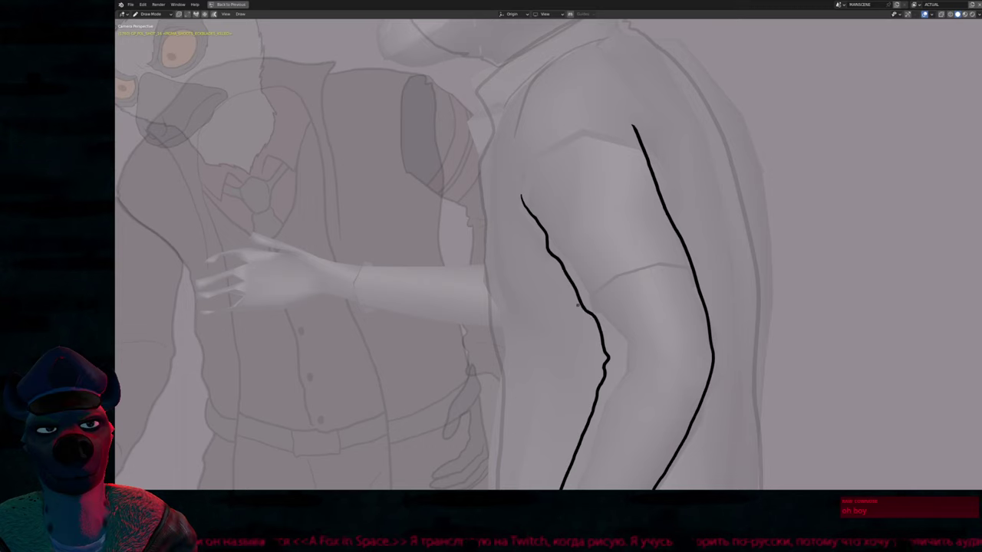
drag(667, 219, 641, 107)
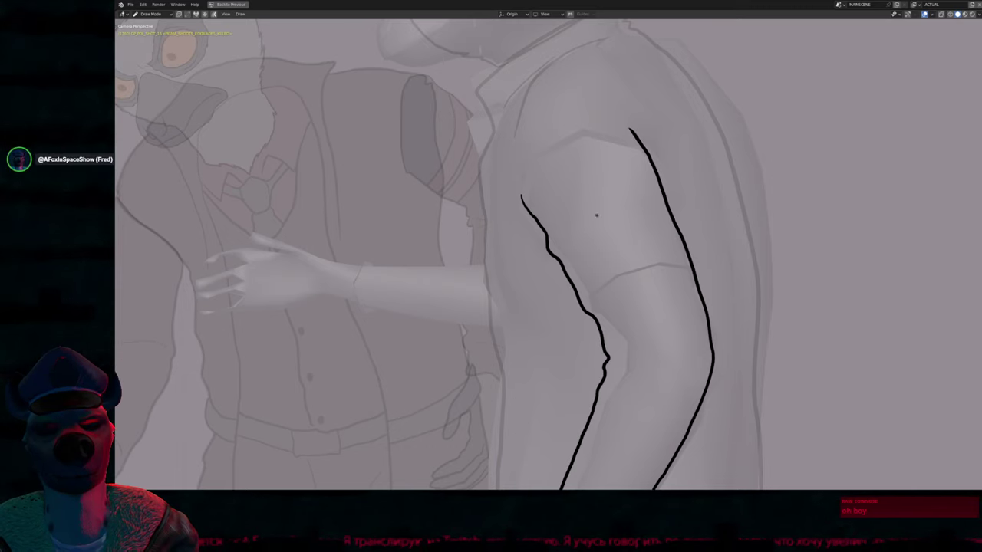
shift+middle_drag(601, 213, 590, 215)
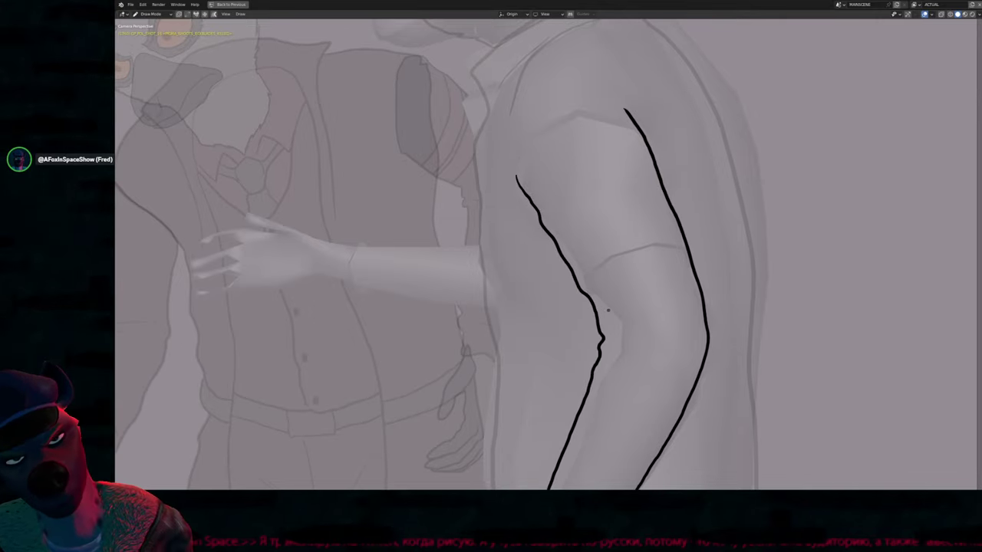
scroll(608, 310, down, 4)
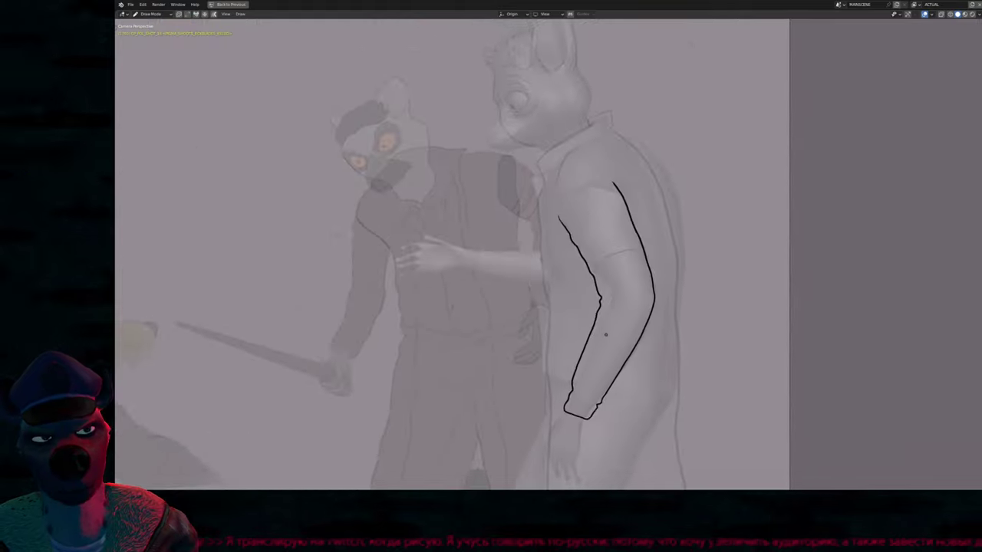
scroll(605, 335, up, 1)
shift+middle_drag(605, 335, 573, 277)
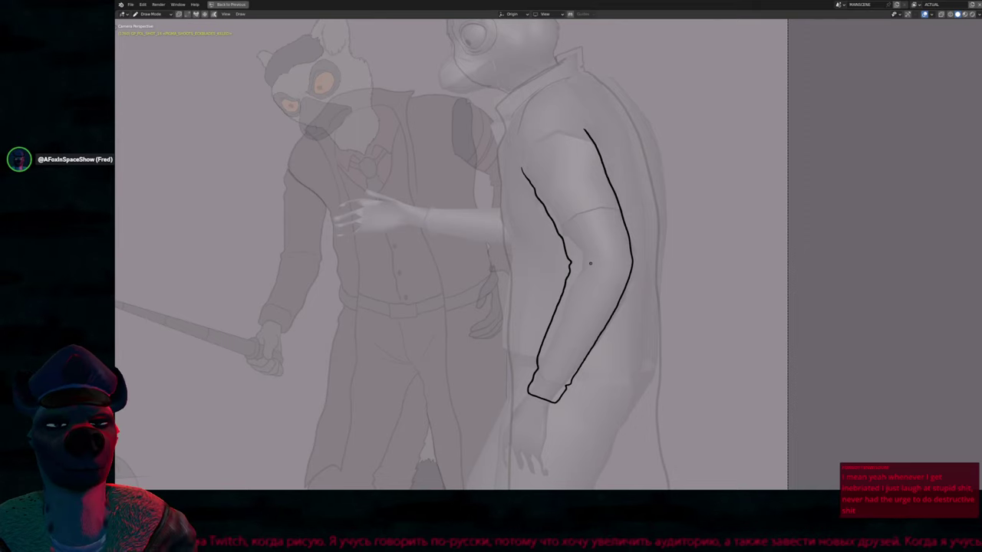
Thicken the cuff's left edge and retouch the sleeve outline just above it
shift+scroll(579, 262, down, 2)
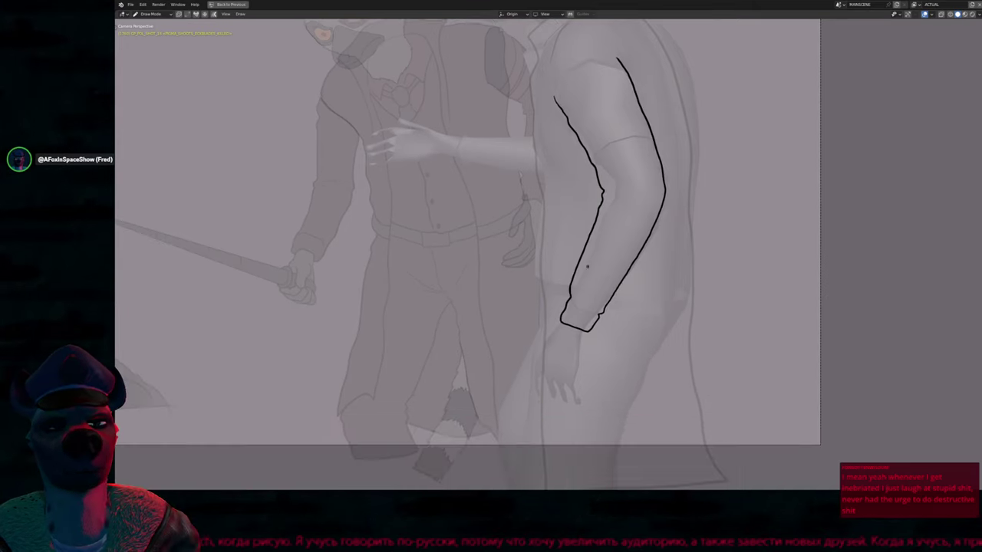
scroll(581, 260, up, 2)
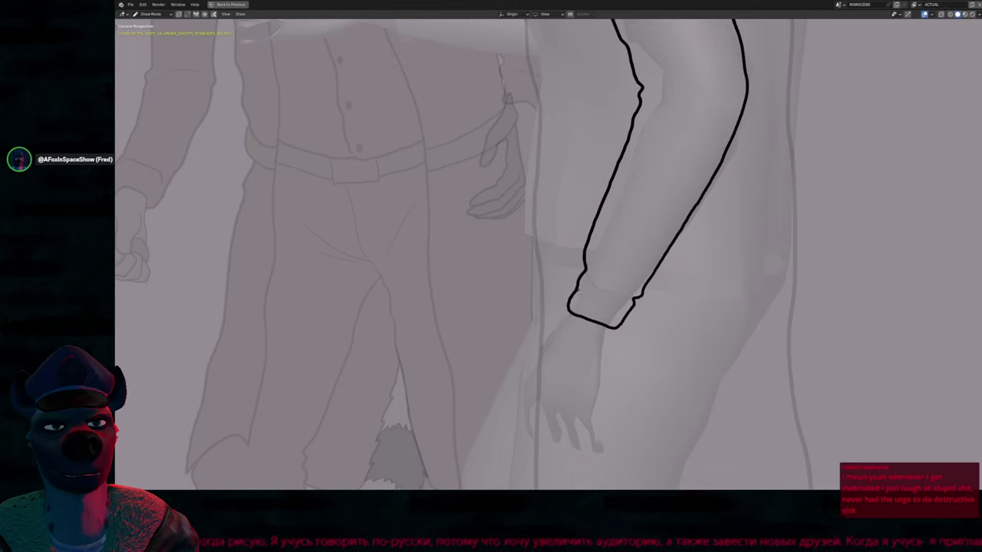
drag(580, 279, 567, 308)
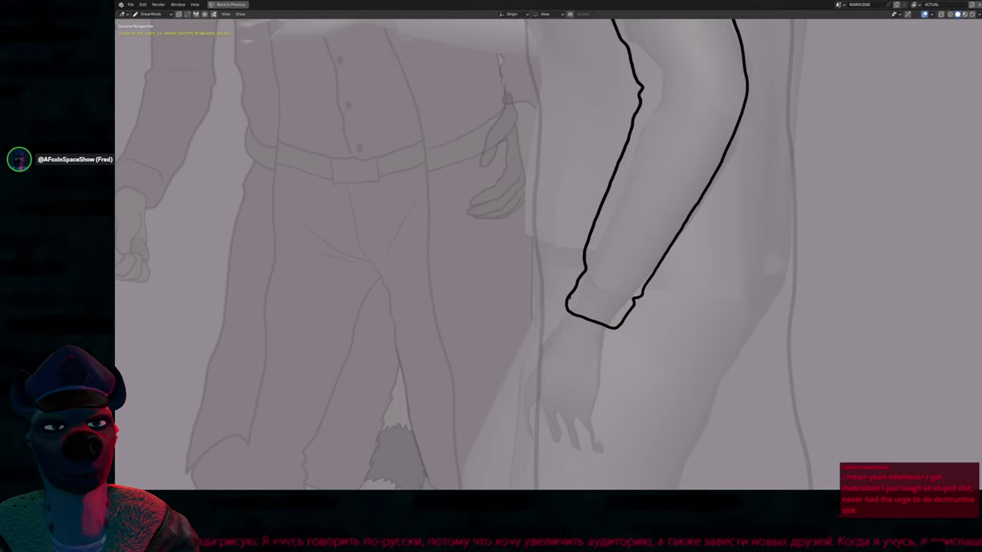
drag(577, 271, 588, 253)
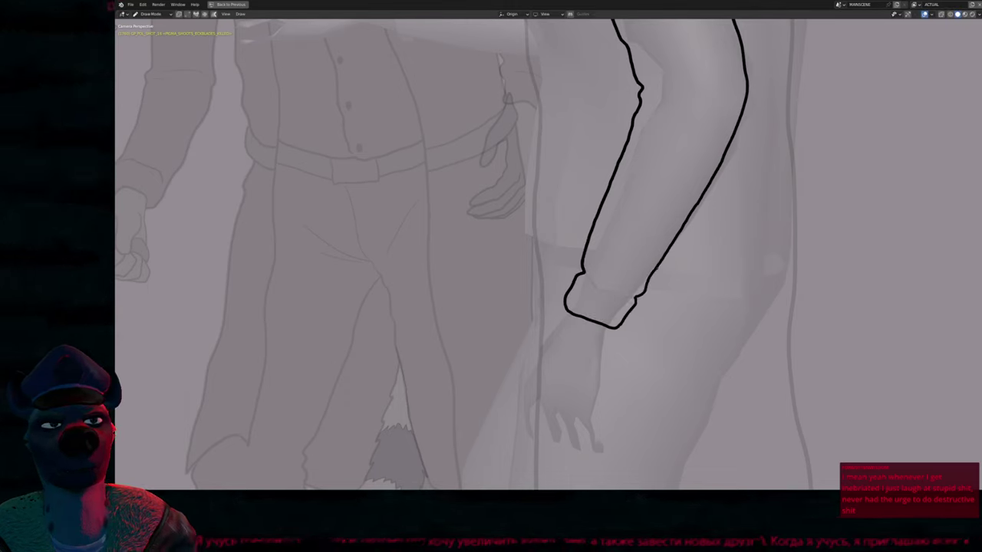
scroll(569, 299, up, 1)
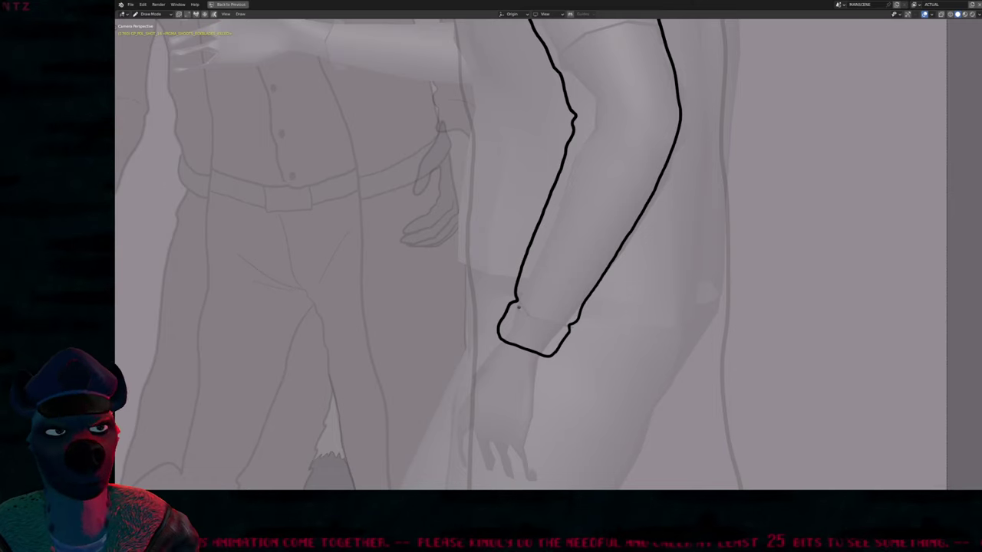
Draw a line across the wrist for the cuff seam and resize the ink brush
drag(521, 302, 568, 322)
key(f)
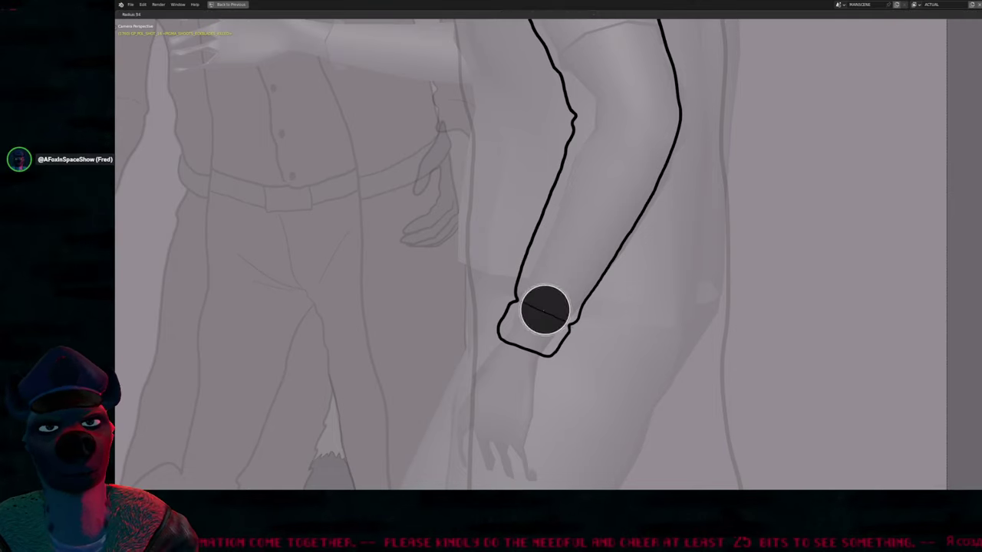
click(547, 307)
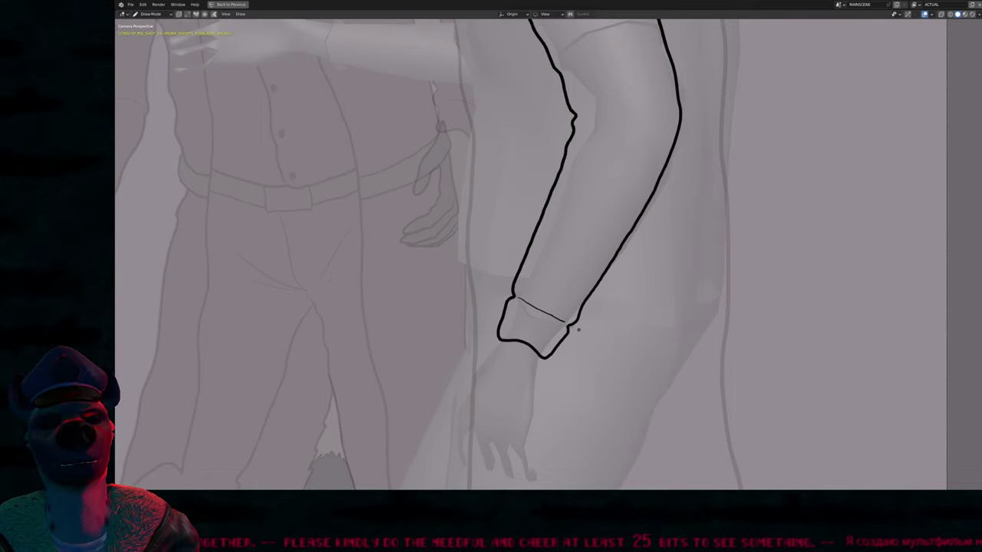
key(f)
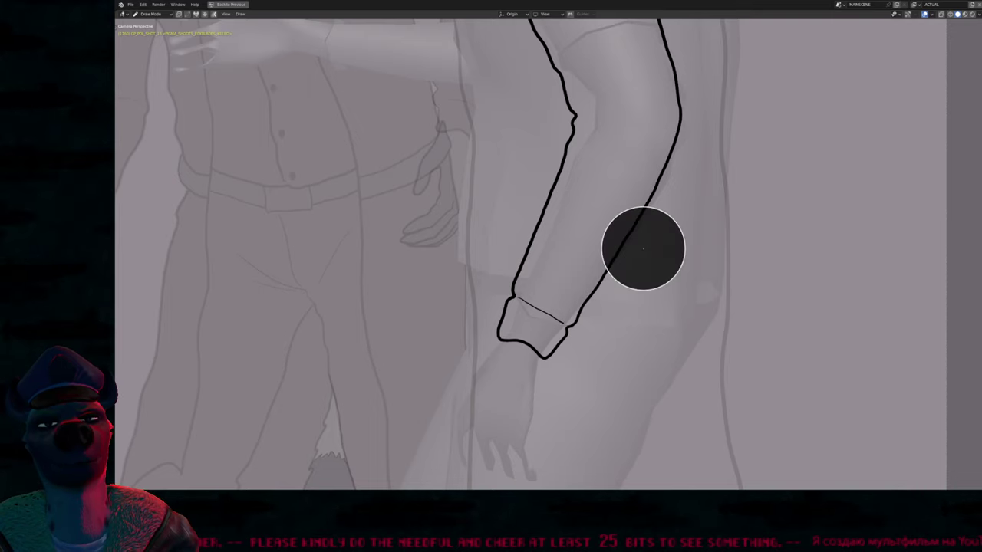
click(675, 207)
Step through to other animation frames, switching to a smaller brush in between
key(Up)
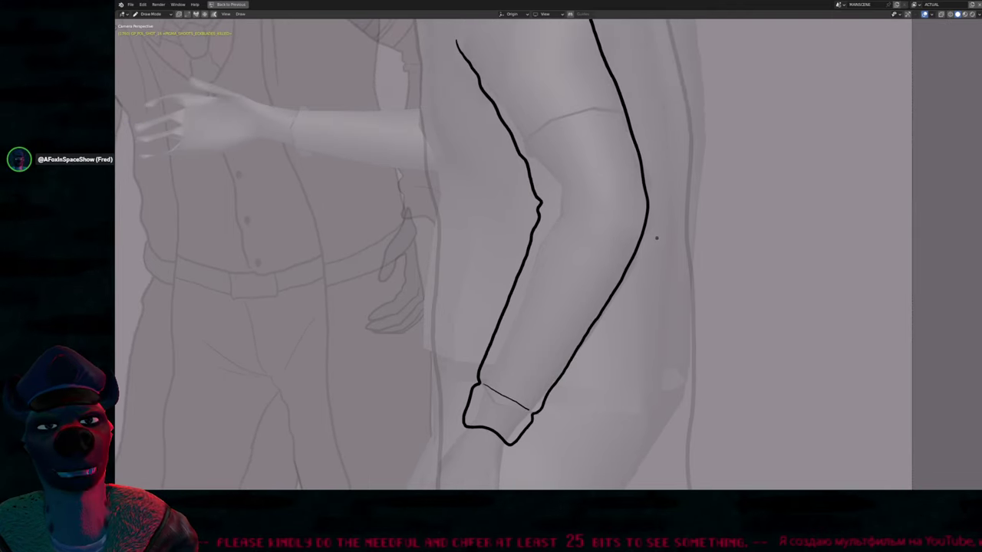
key(f)
click(647, 216)
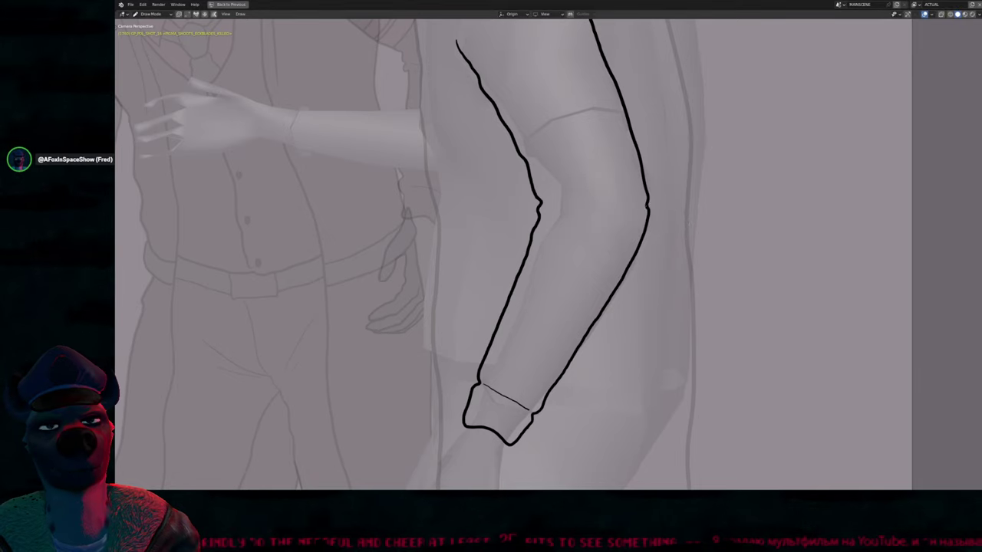
key(Right)
key(Right)
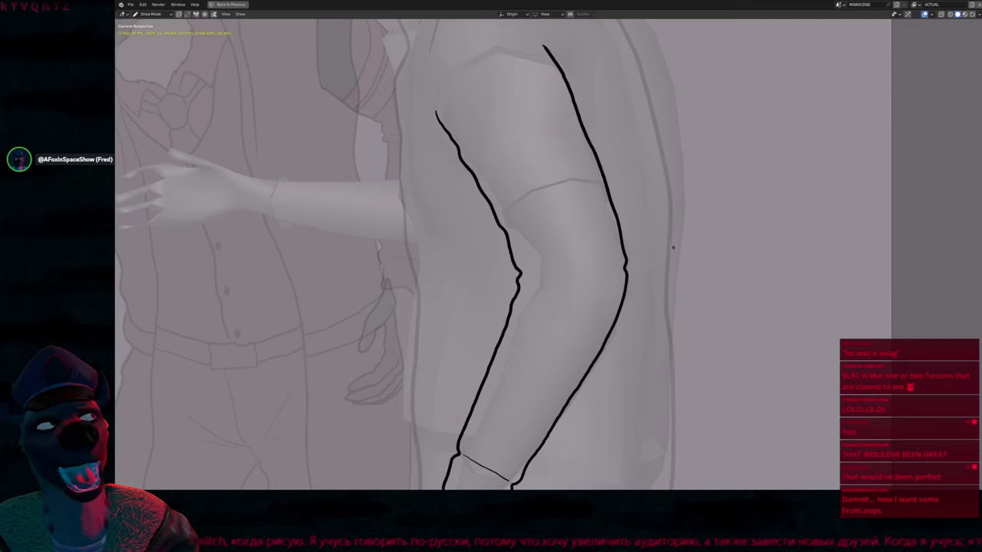
scroll(537, 306, down, 2)
shift+middle_drag(613, 399, 636, 318)
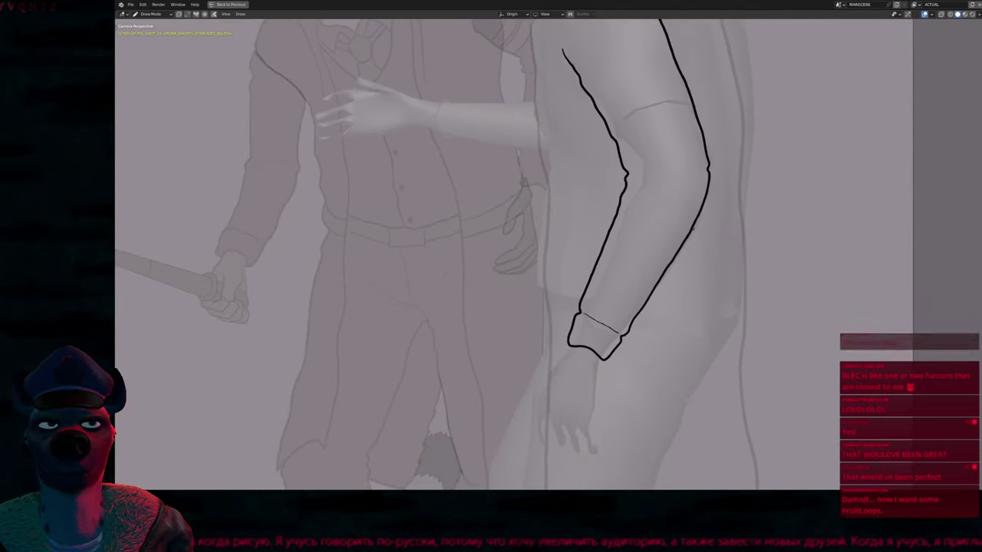
mouse_move(625, 218)
shift+middle_down()
mouse_move(648, 333)
mouse_move(631, 351)
mouse_move(636, 390)
shift+middle_up()
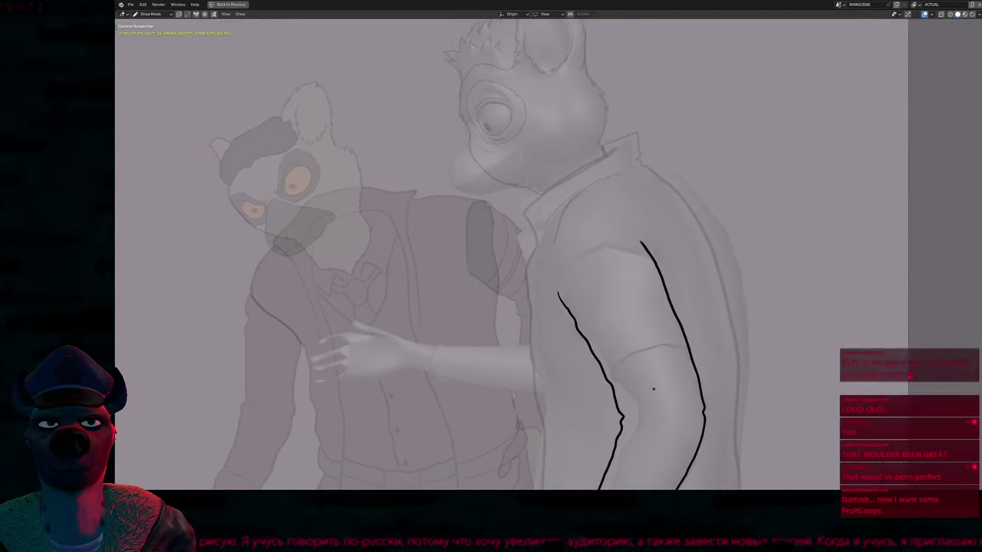
key(f)
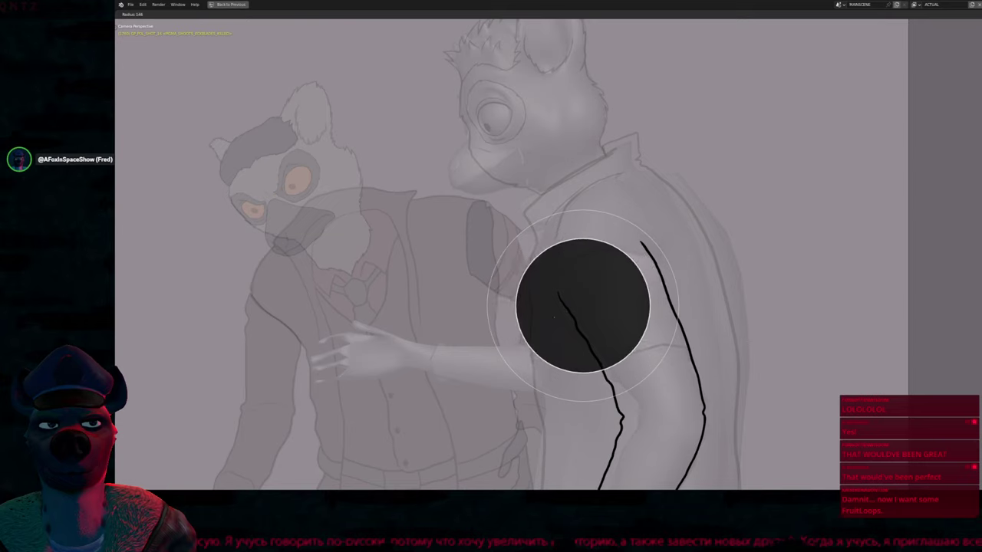
click(554, 316)
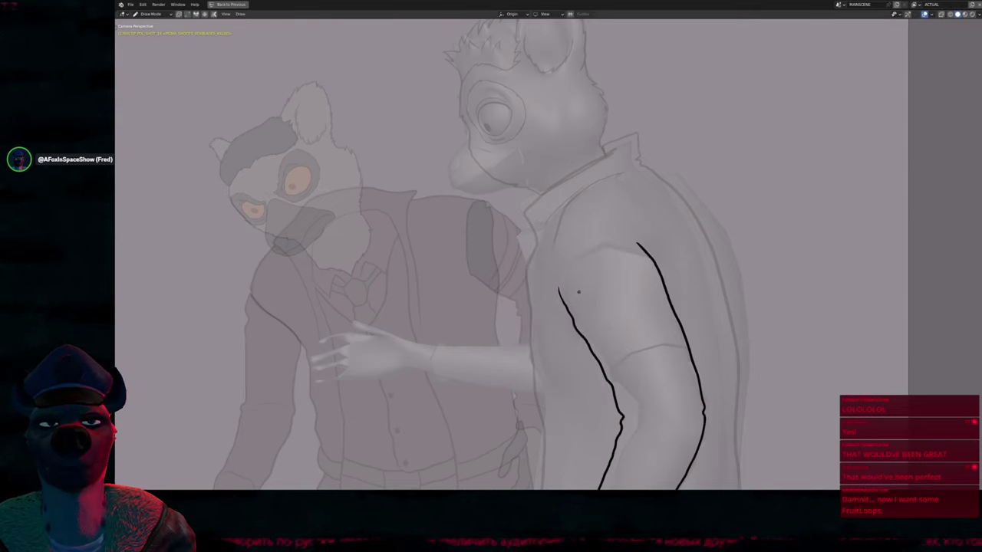
mouse_move(557, 286)
mouse_down()
mouse_move(574, 321)
mouse_move(622, 357)
mouse_move(627, 412)
mouse_up()
shift+middle_drag(683, 417, 649, 307)
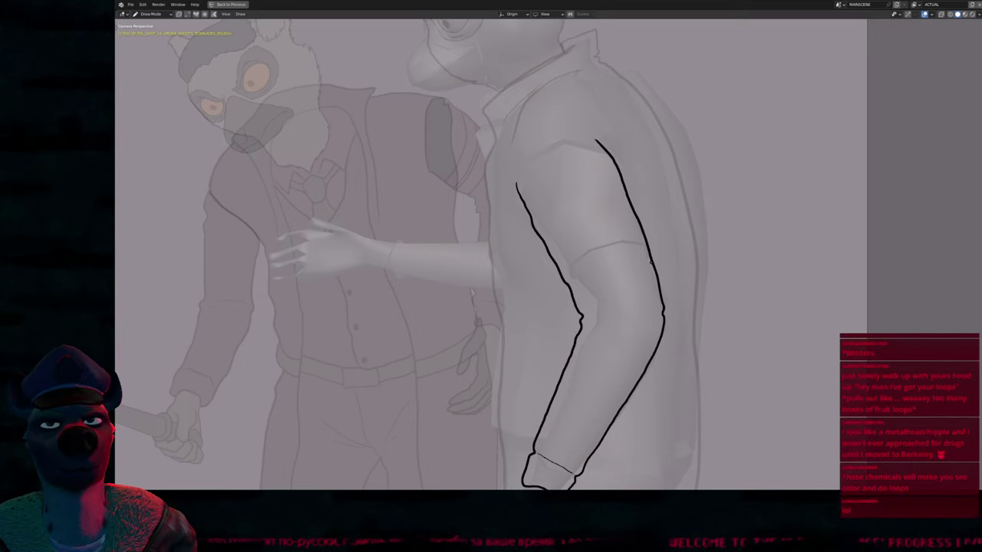
key(Home)
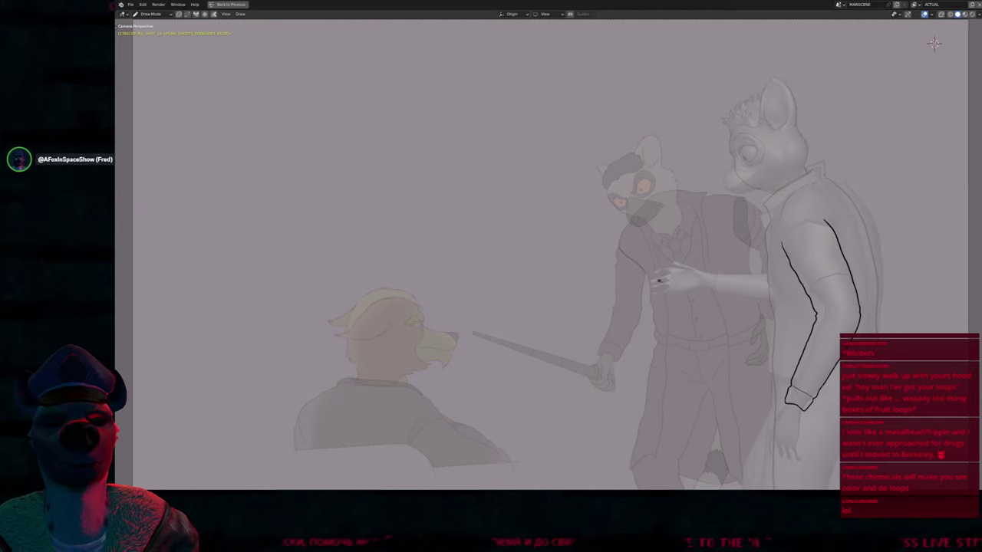
shift+middle_drag(934, 43, 878, 23)
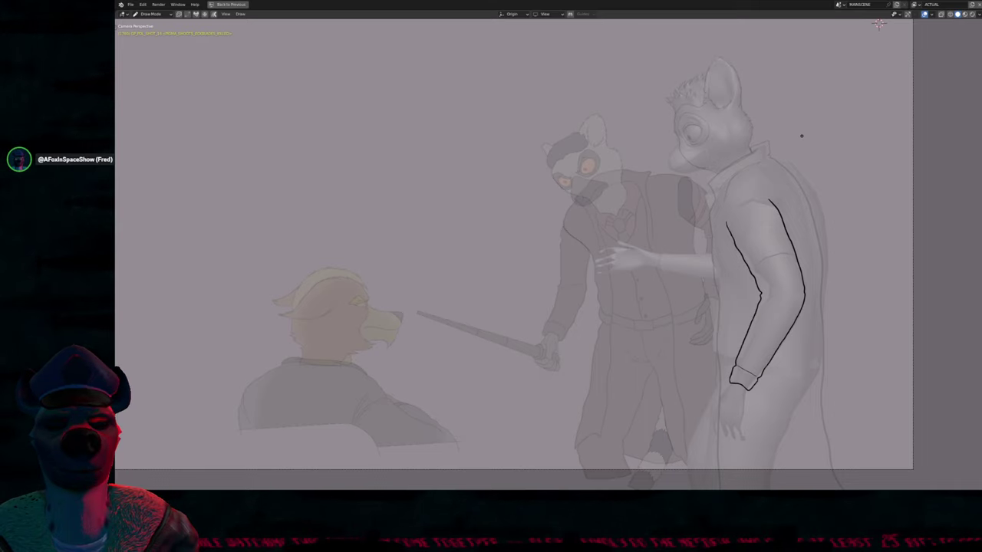
Redraw the sleeve outline strokes and add two short crease marks near the elbow
shift+middle_drag(747, 283, 606, 271)
scroll(626, 269, up, 3)
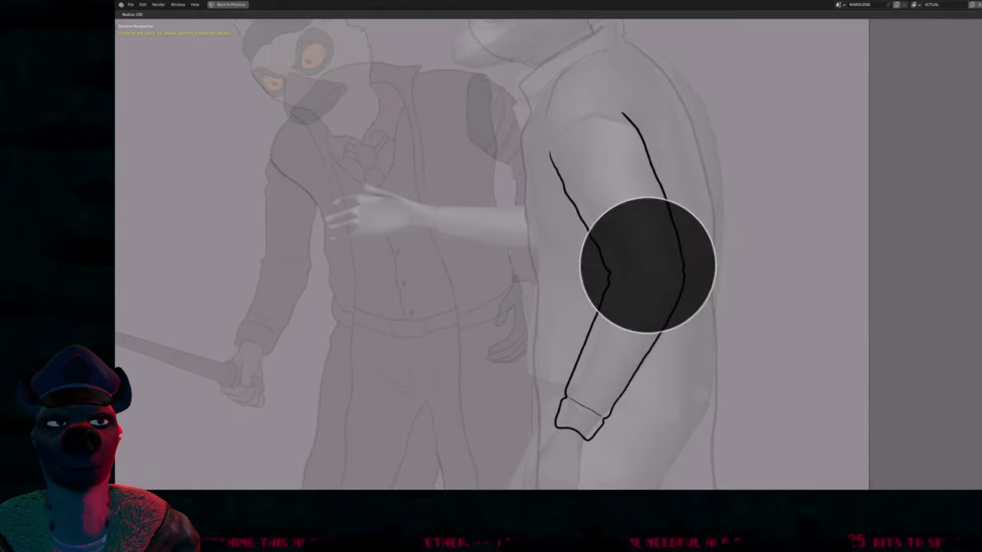
drag(613, 273, 554, 153)
drag(621, 114, 680, 268)
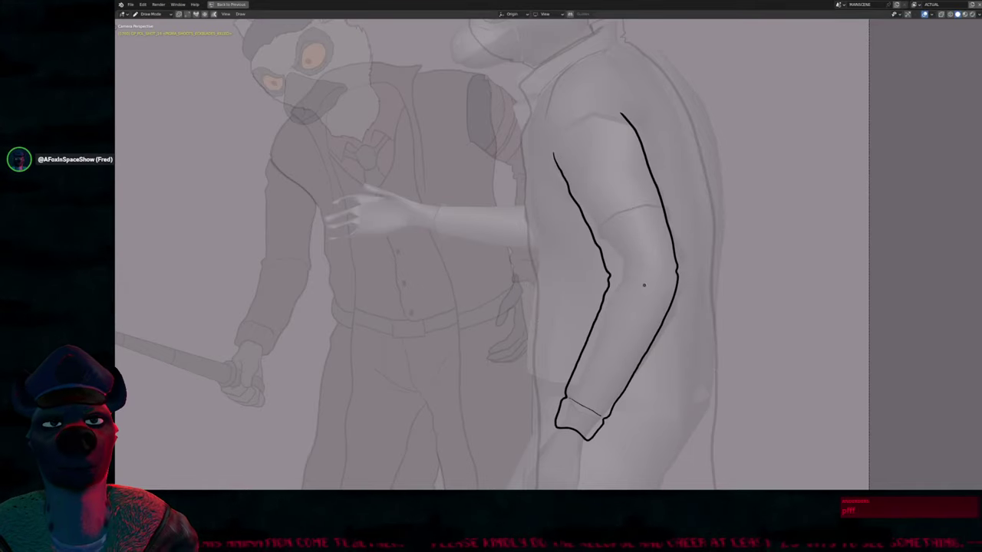
scroll(651, 280, up, 2)
mouse_move(600, 268)
mouse_down()
mouse_move(635, 262)
mouse_move(613, 284)
mouse_up()
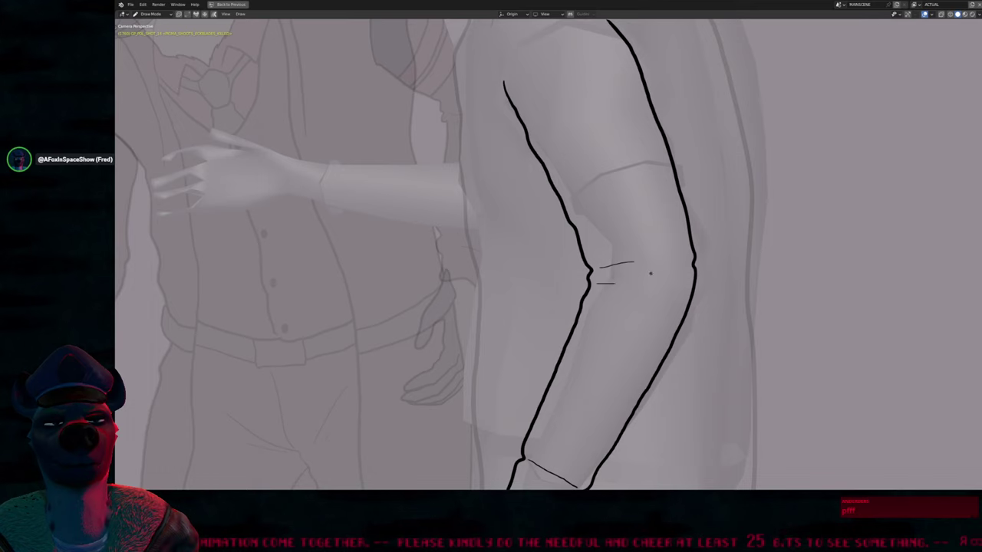
mouse_move(613, 315)
shift+middle_down()
mouse_move(637, 234)
mouse_move(625, 346)
shift+middle_up()
Set the brush radius to 185 and trim the top end of the back-of-arm line
scroll(637, 234, down, 4)
shift+scroll(626, 274, up, 4)
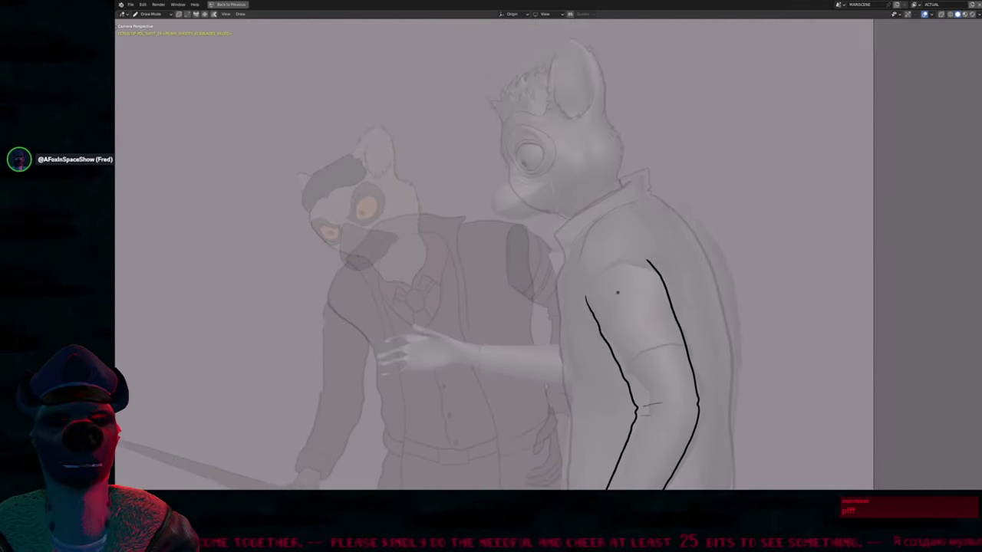
scroll(641, 264, up, 3)
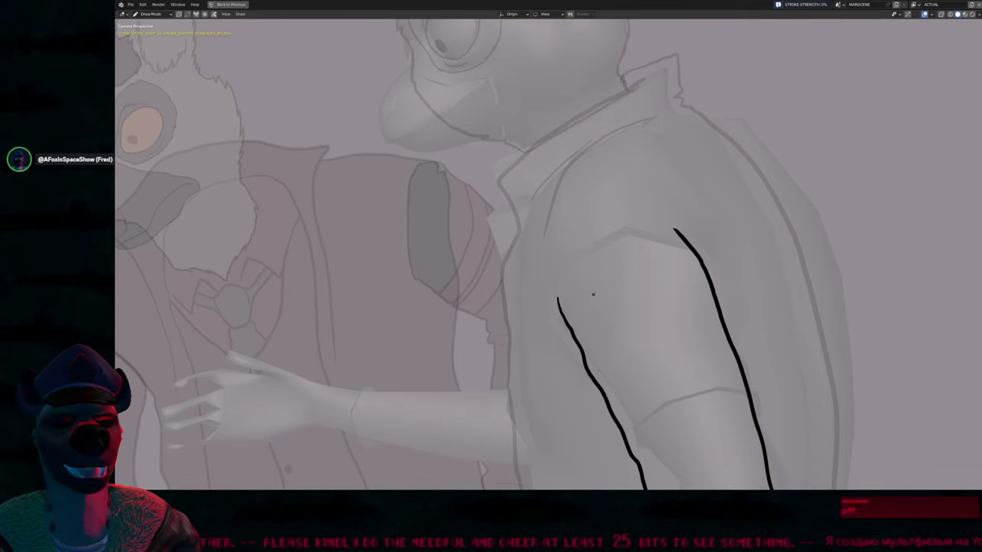
scroll(568, 292, down, 3)
key(f)
key(Return)
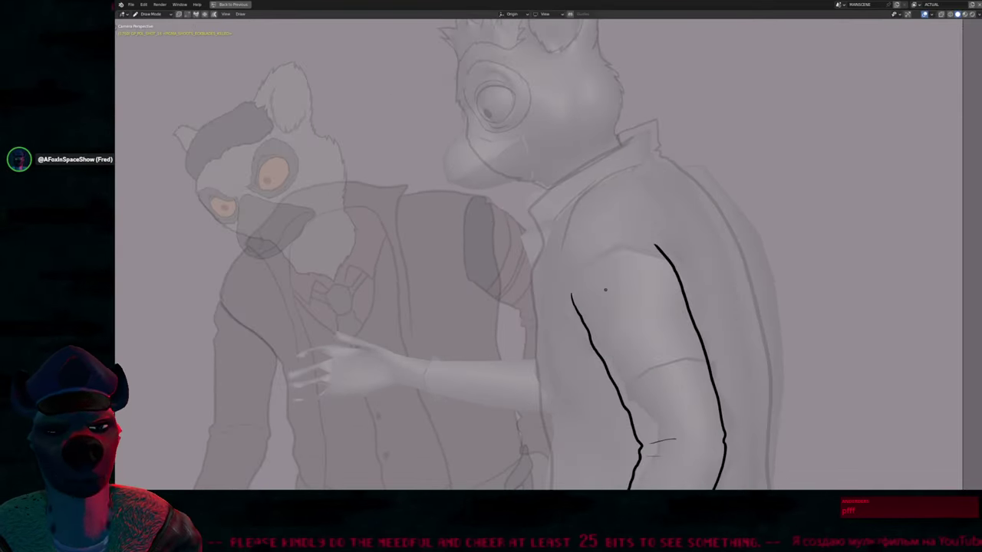
key(f)
click(610, 290)
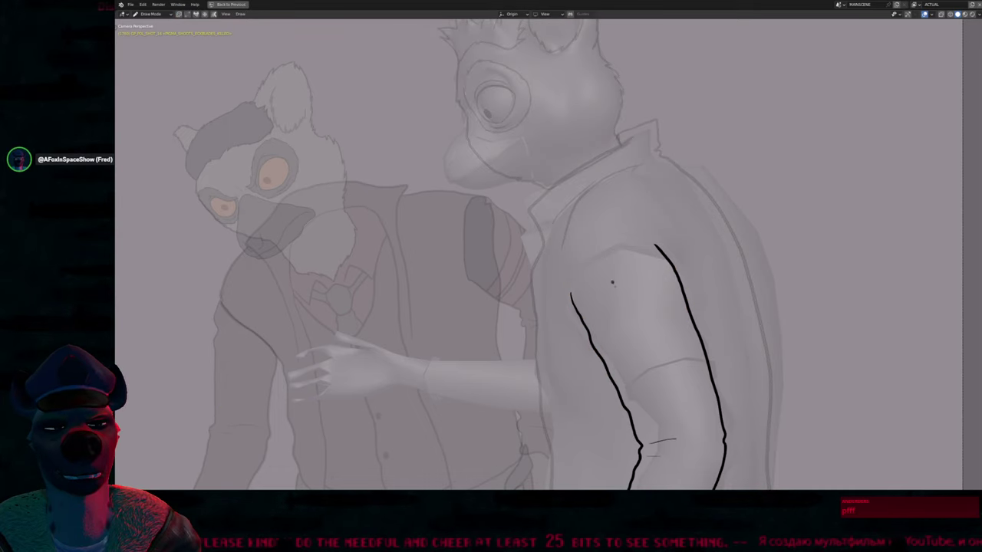
mouse_move(634, 276)
mouse_down()
mouse_move(658, 241)
mouse_move(686, 277)
mouse_up()
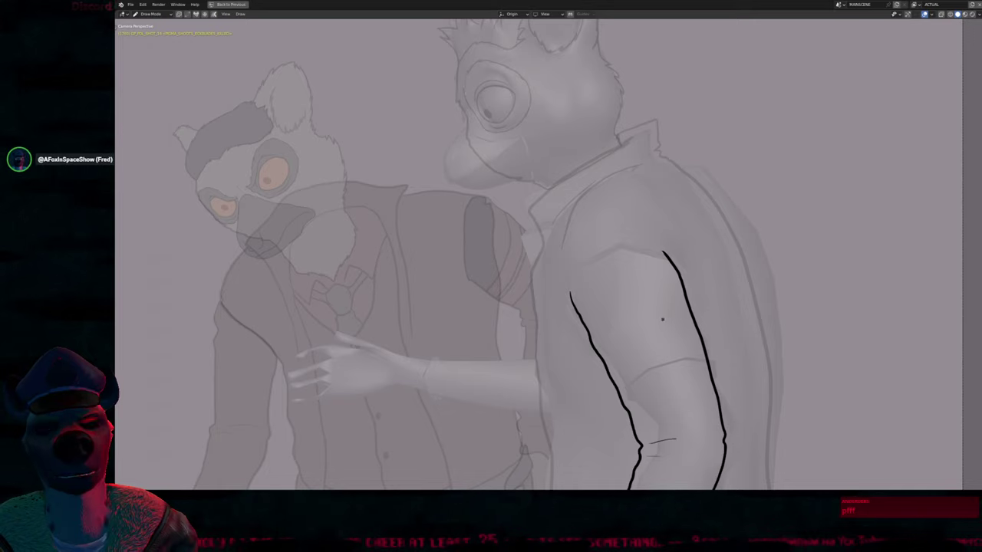
shift+middle_drag(657, 322, 619, 266)
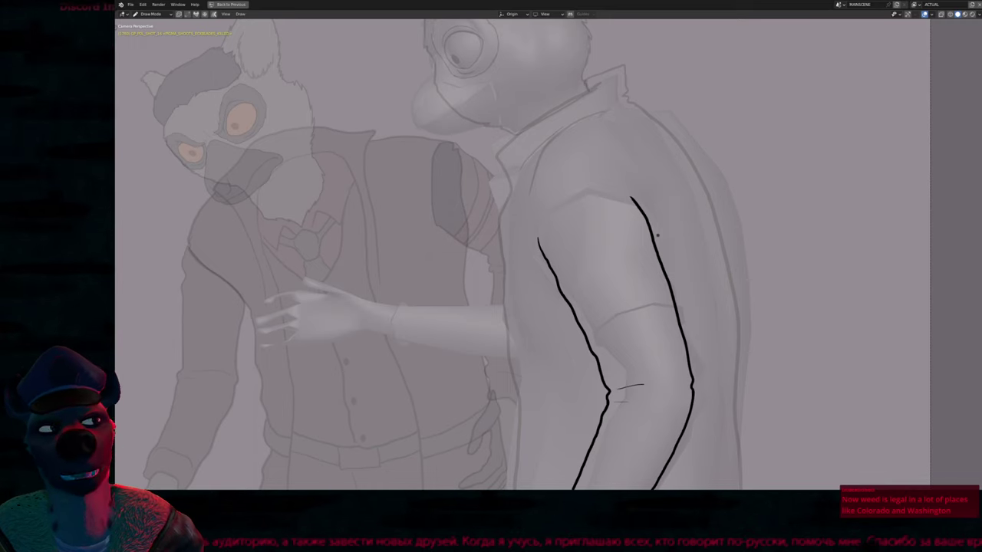
Round off the sleeve cuff's bottom corner stroke
shift+scroll(522, 254, down, 8)
scroll(522, 253, down, 1)
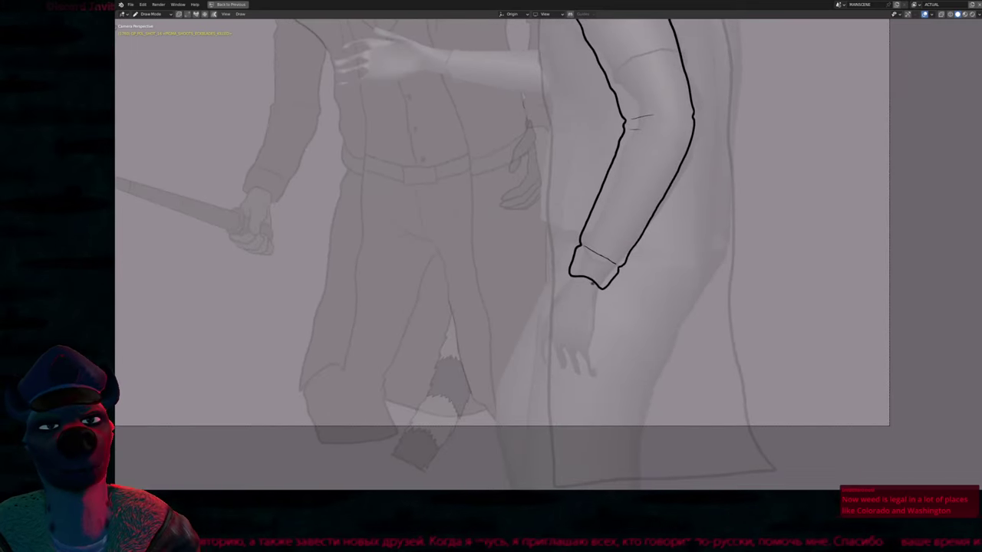
scroll(592, 283, up, 3)
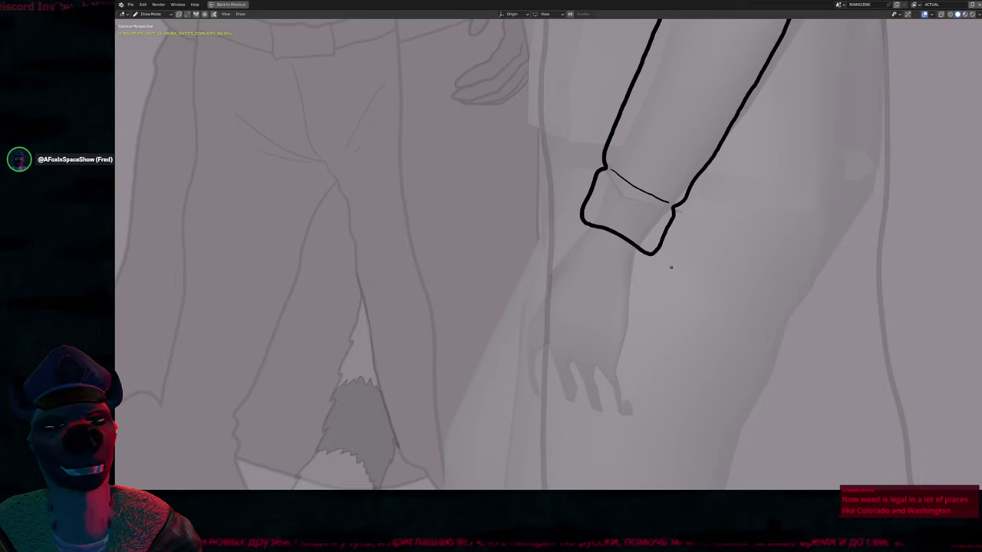
drag(648, 253, 674, 212)
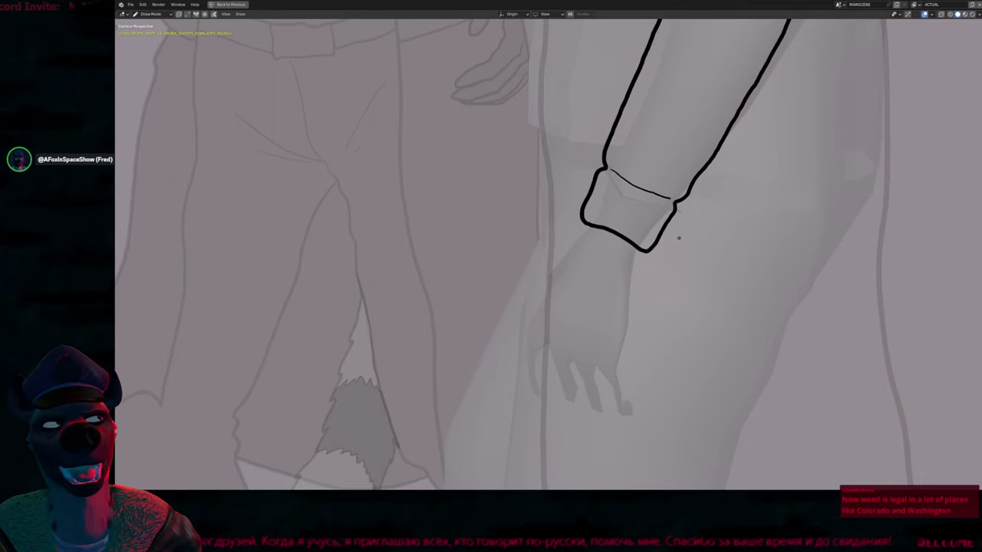
shift+middle_drag(686, 234, 668, 244)
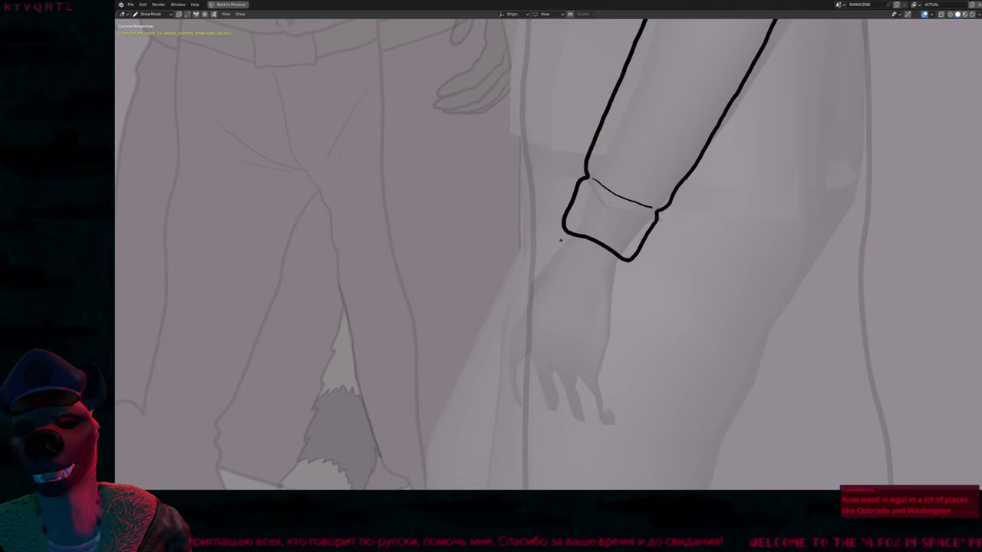
Flip between the single-character and back-and-shoulders shots to compare with the drawn arm
scroll(543, 244, down, 6)
shift+middle_drag(541, 249, 545, 332)
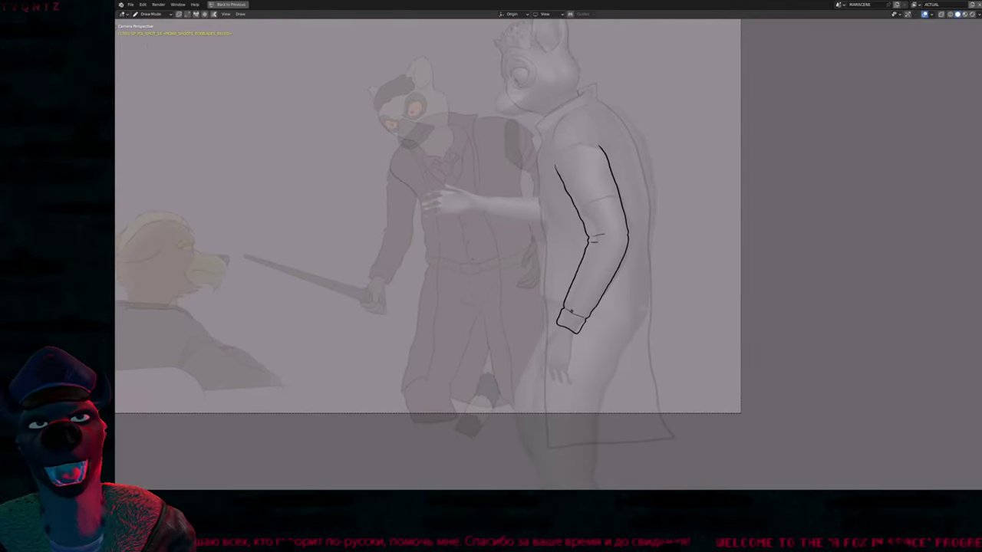
key(Up)
key(Down)
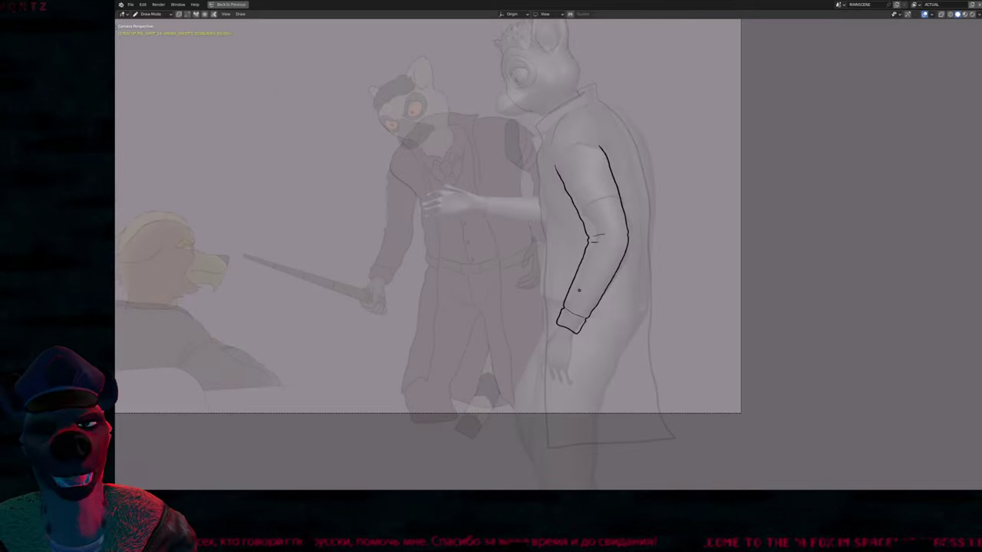
key(Up)
key(Down)
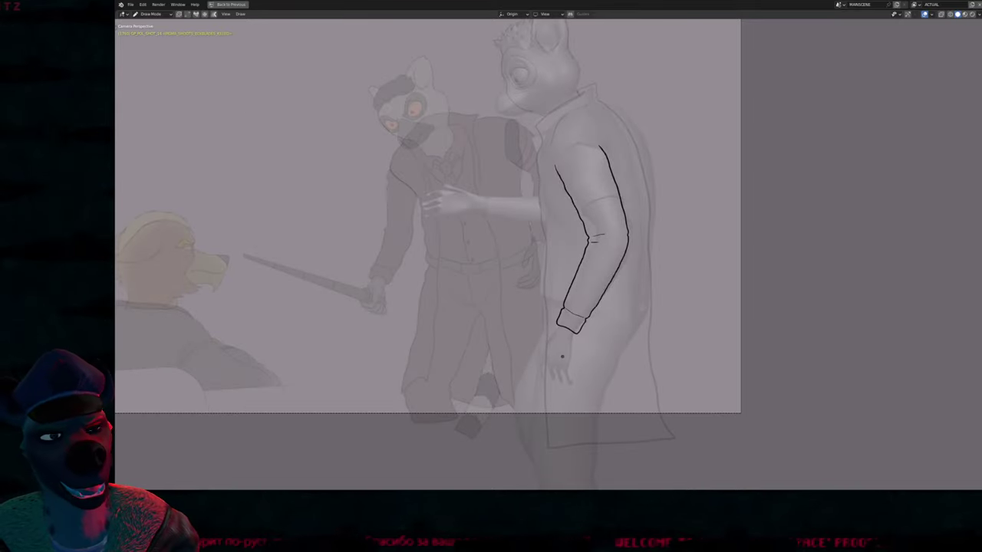
scroll(561, 356, up, 5)
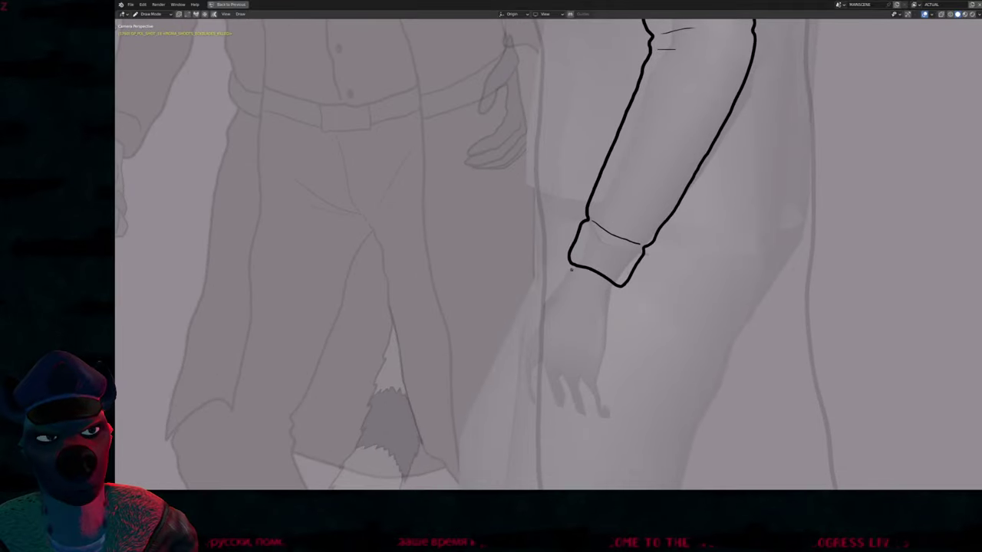
key(Up)
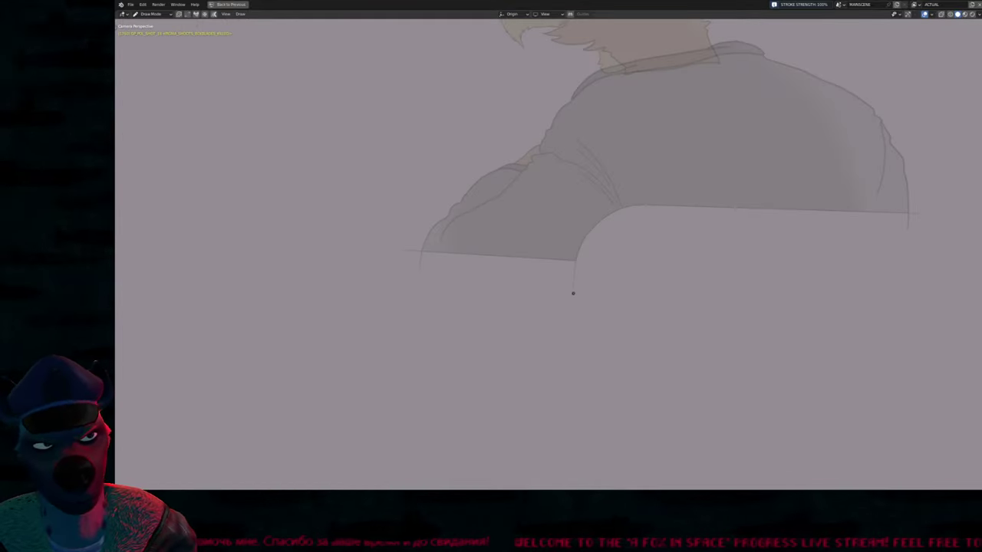
key(Down)
Keep FOREGROUND as the drawing layer and ink the hand's outline below the cuff
key(Right)
key(Right)
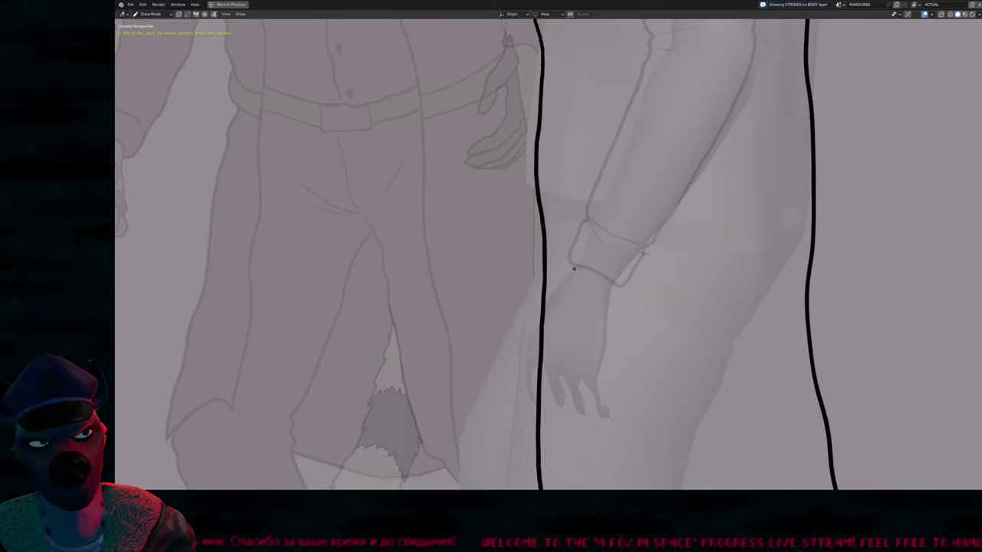
key(Left)
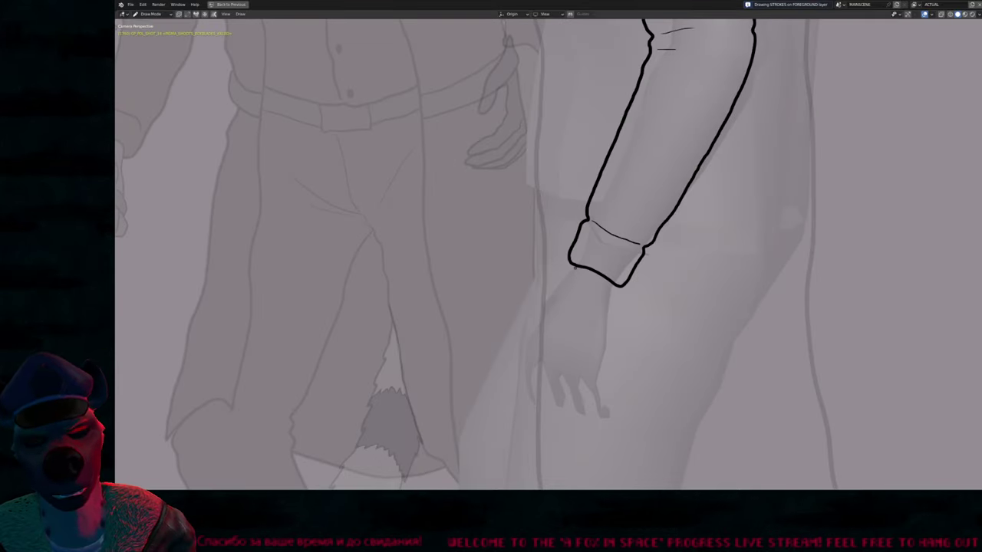
scroll(575, 281, down, 3)
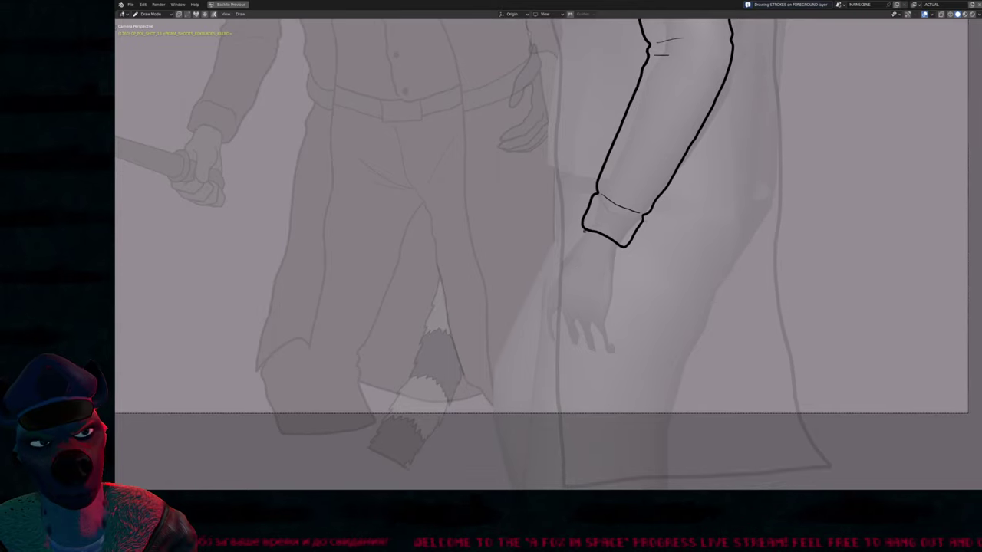
mouse_move(585, 230)
mouse_down()
mouse_move(548, 296)
mouse_move(599, 313)
mouse_move(620, 250)
mouse_up()
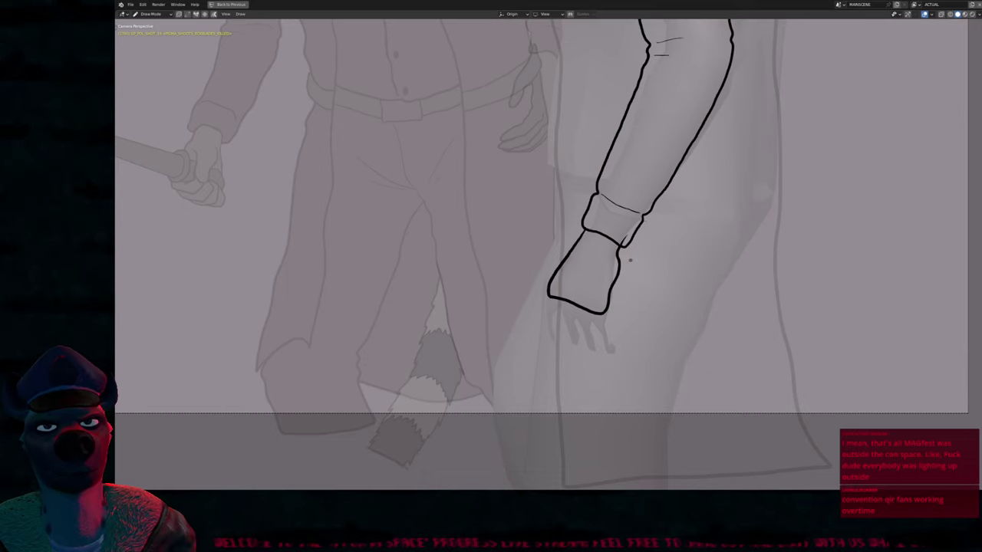
Draw a stroke down from the hand's left corner, then undo the thumb strokes
scroll(630, 259, up, 4)
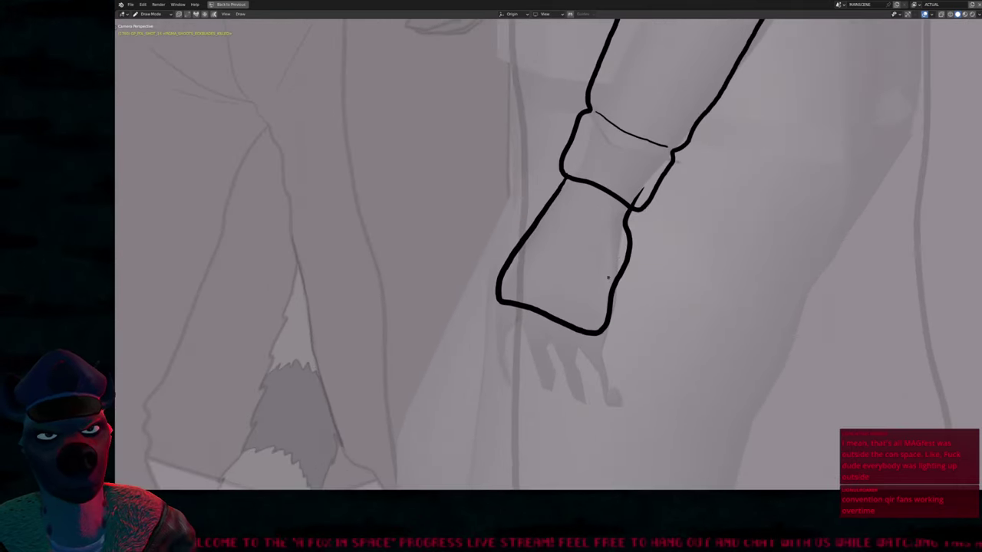
key(f)
key(Return)
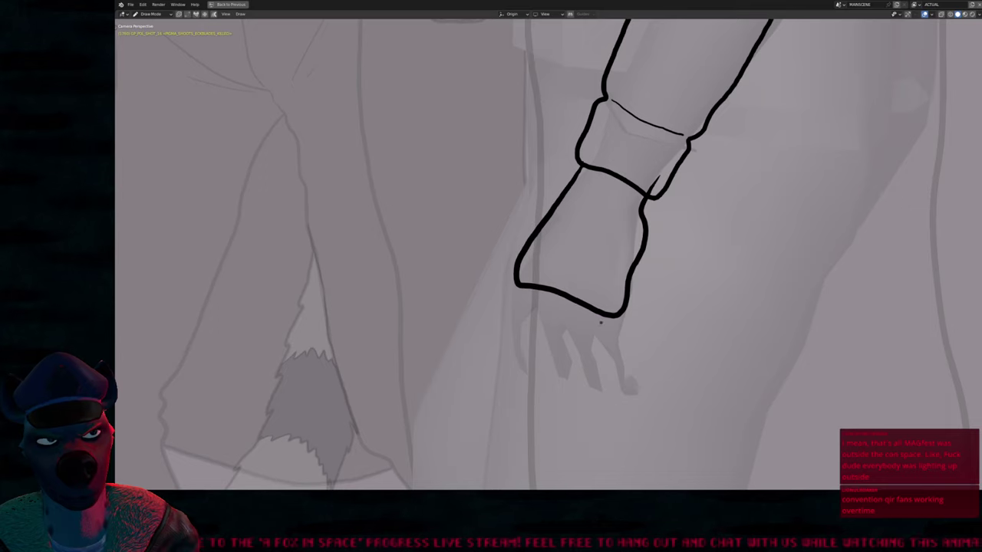
mouse_move(566, 309)
shift+middle_down()
mouse_move(573, 339)
mouse_move(671, 185)
mouse_move(631, 155)
shift+middle_up()
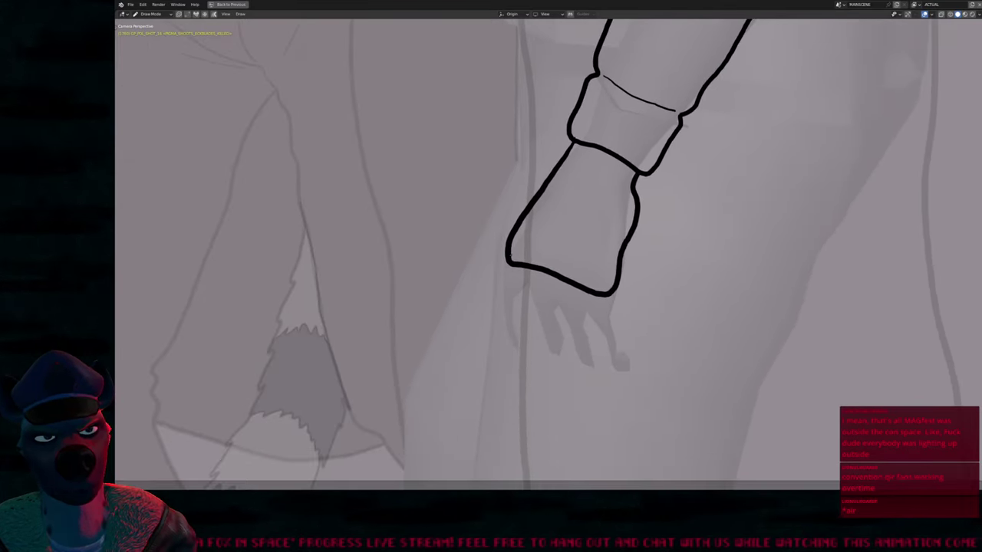
mouse_move(508, 261)
mouse_down()
mouse_move(497, 326)
mouse_move(509, 352)
mouse_move(525, 348)
mouse_move(518, 311)
mouse_move(542, 279)
mouse_up()
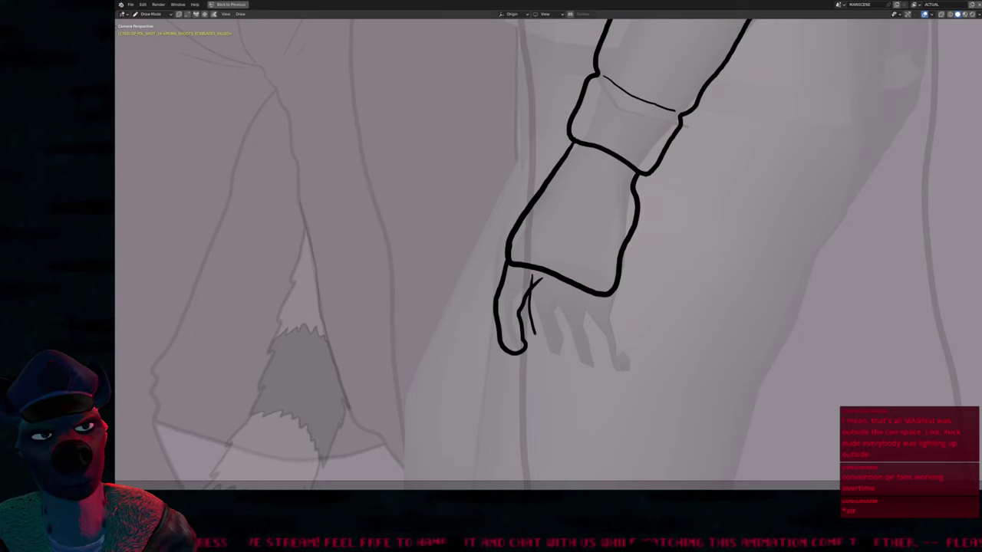
key(z)
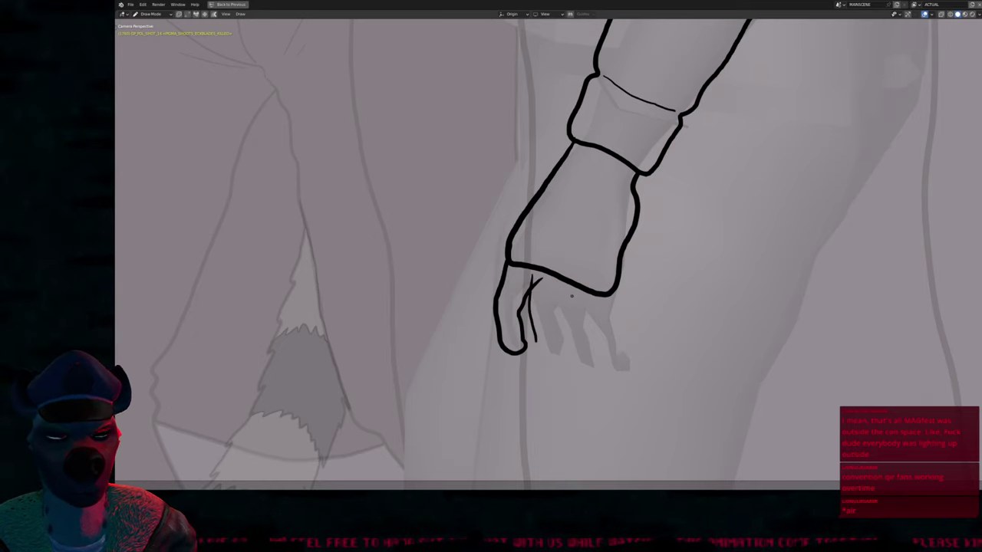
key(ctrl+z)
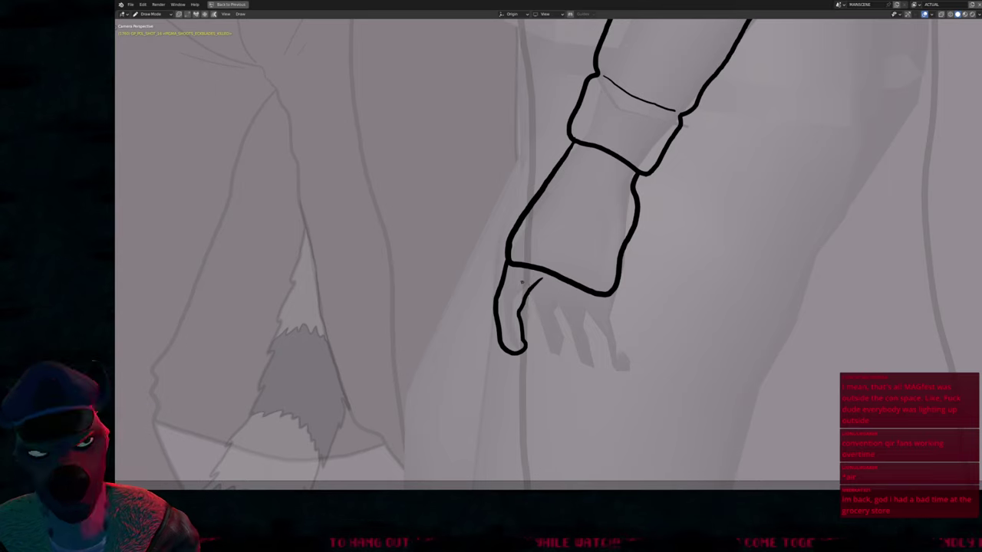
key(ctrl+z)
Redraw the hand's lower-left corner further left and its bottom edge as wavy knuckles
key(f)
click(510, 287)
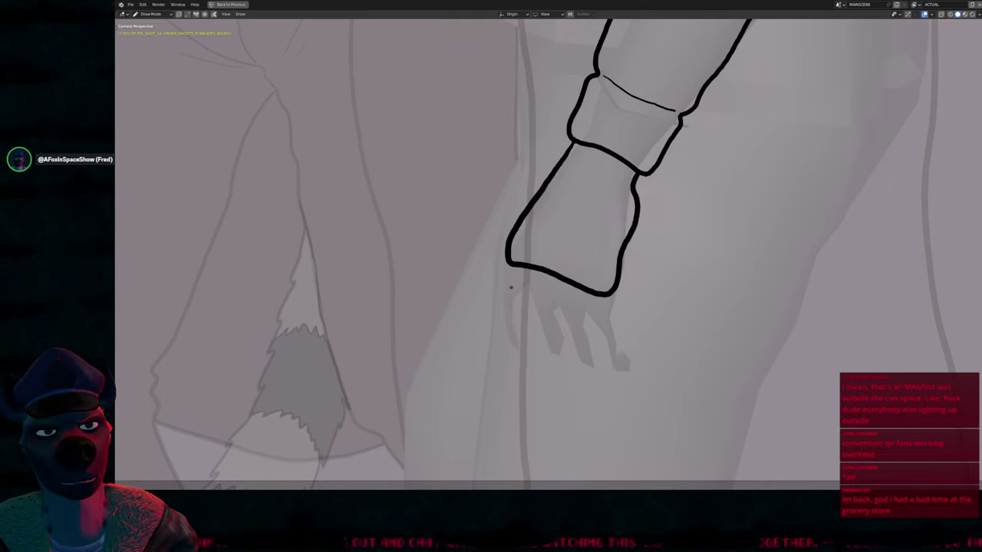
mouse_move(511, 287)
mouse_down()
mouse_move(513, 277)
mouse_move(618, 293)
mouse_move(630, 205)
mouse_up()
key(f)
click(602, 282)
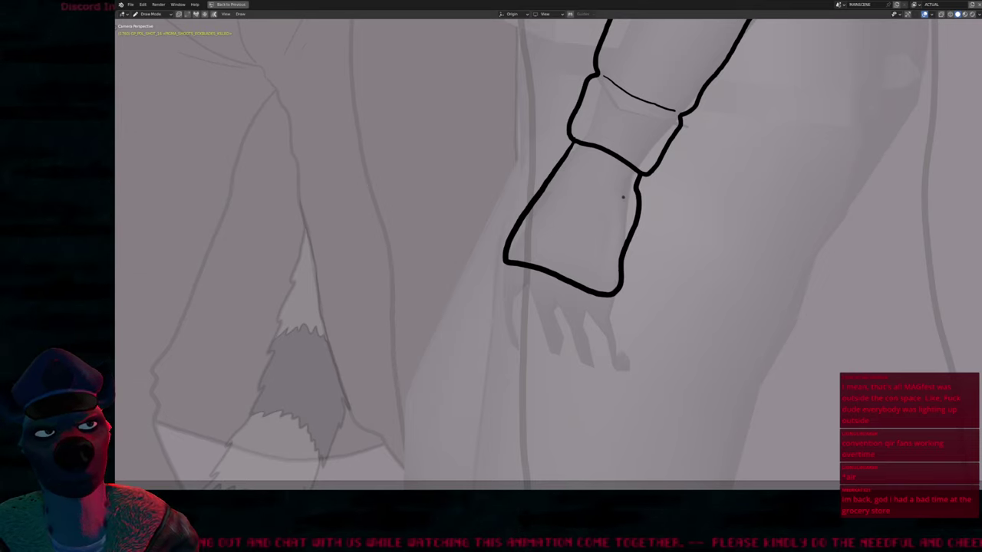
key(f)
click(601, 259)
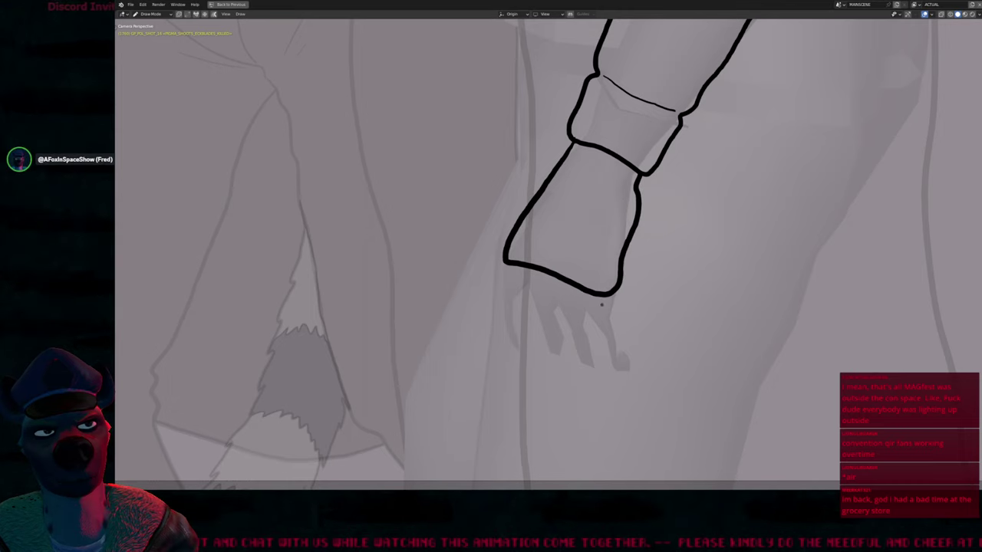
key(f)
click(491, 285)
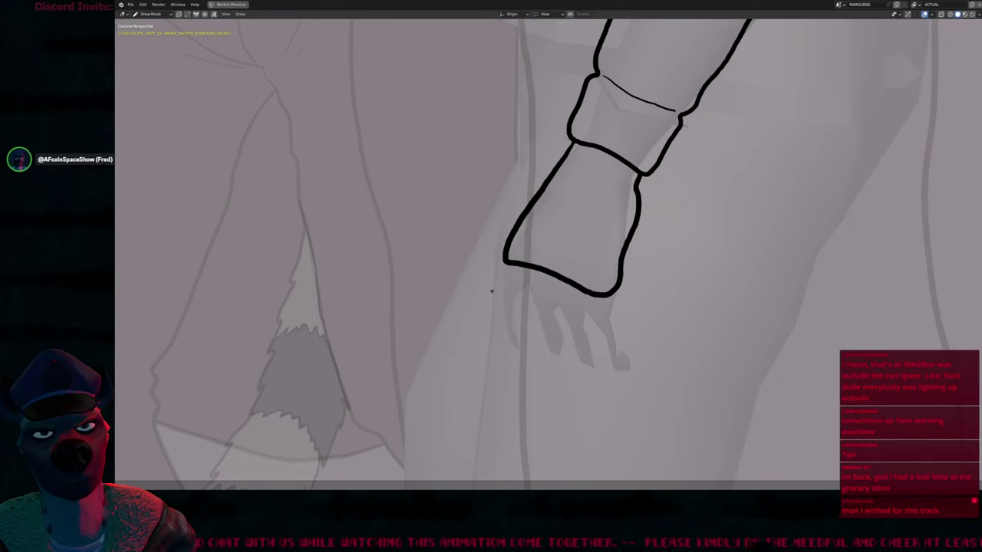
mouse_move(514, 253)
mouse_down()
mouse_move(574, 275)
mouse_move(573, 293)
mouse_move(604, 301)
mouse_up()
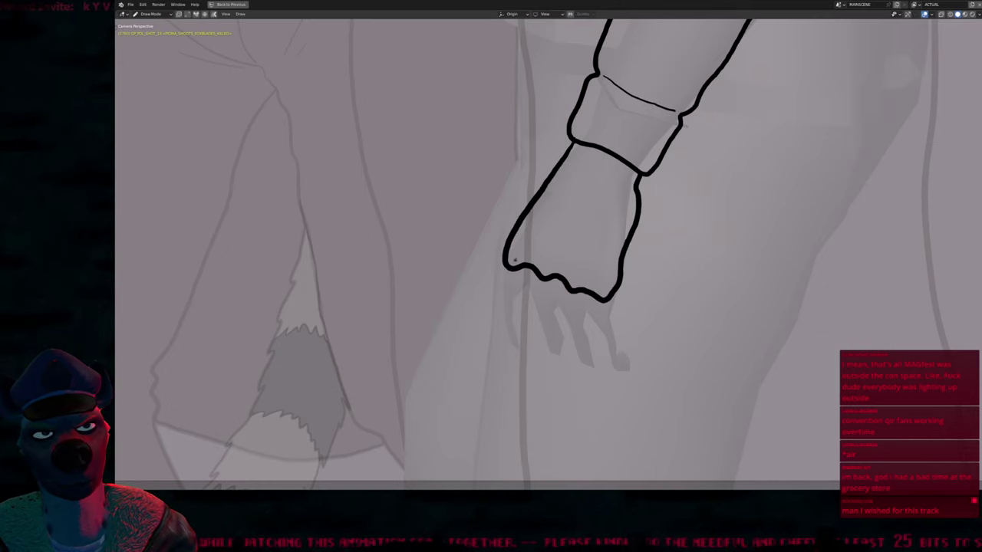
Outline the first two fingers below the hand, giving the second a hooked tip
drag(504, 266, 506, 294)
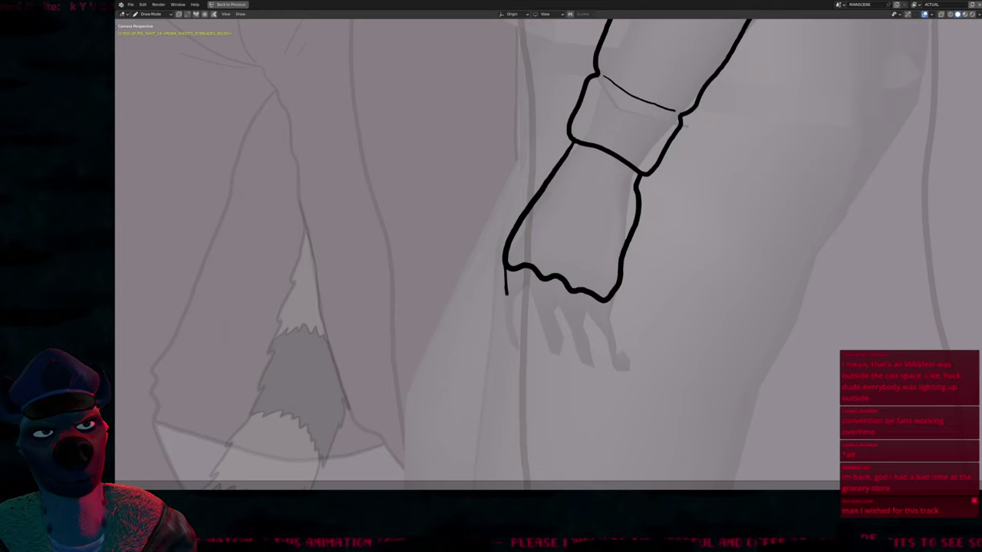
mouse_move(525, 335)
mouse_down()
mouse_move(545, 359)
mouse_move(548, 336)
mouse_up()
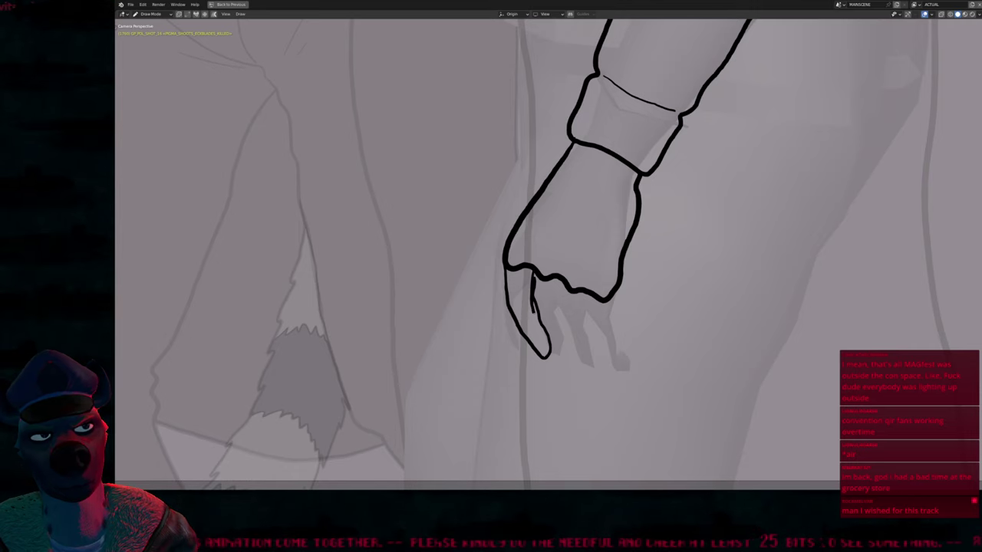
mouse_move(533, 313)
mouse_down()
mouse_move(557, 360)
mouse_move(565, 355)
mouse_up()
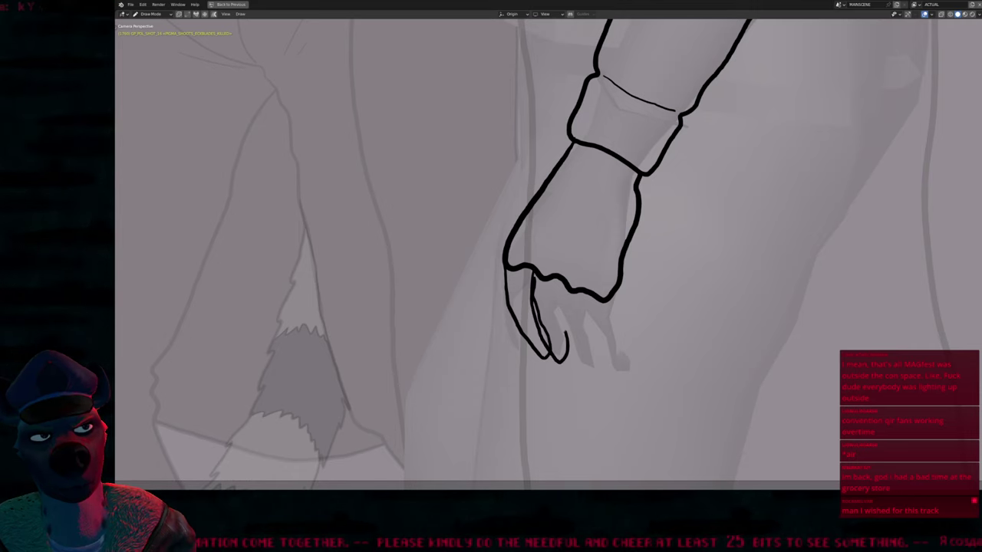
key(Tab)
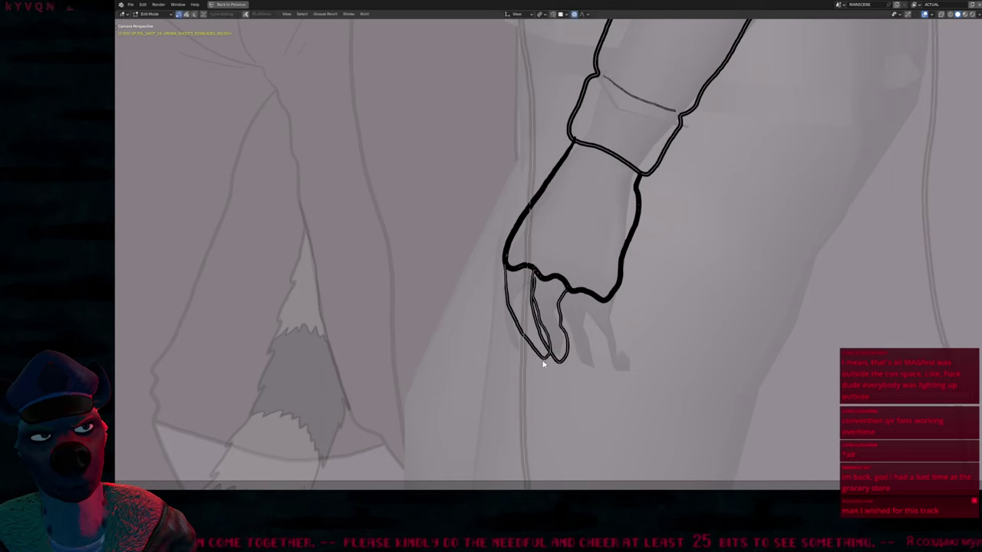
Move the two finger tip points with proportional editing to lengthen the fingers
key(g)
scroll(537, 360, down, 6)
scroll(530, 367, up, 3)
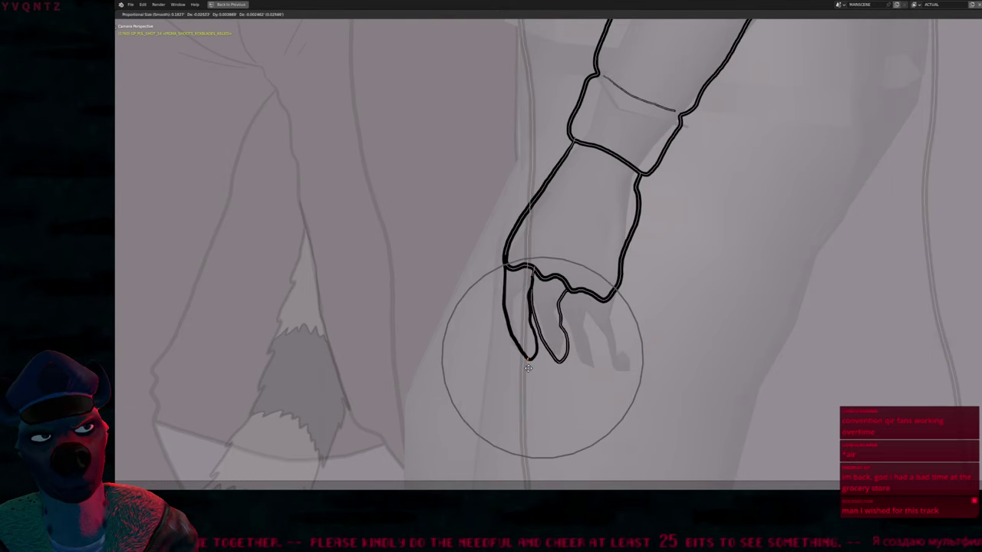
click(528, 369)
click(561, 365)
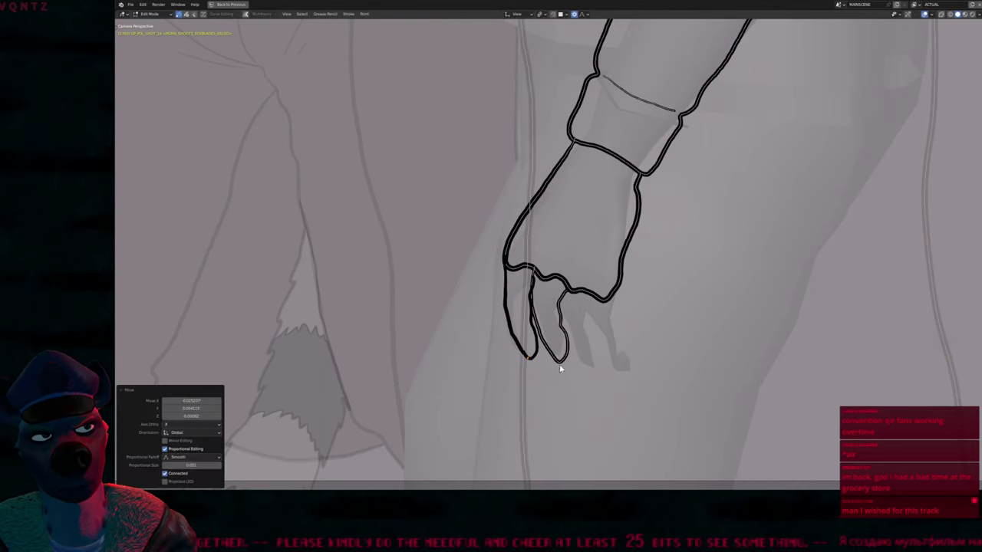
key(g)
click(569, 310)
Ink another finger down the hand and undo the wavy knuckle strokes
key(Tab)
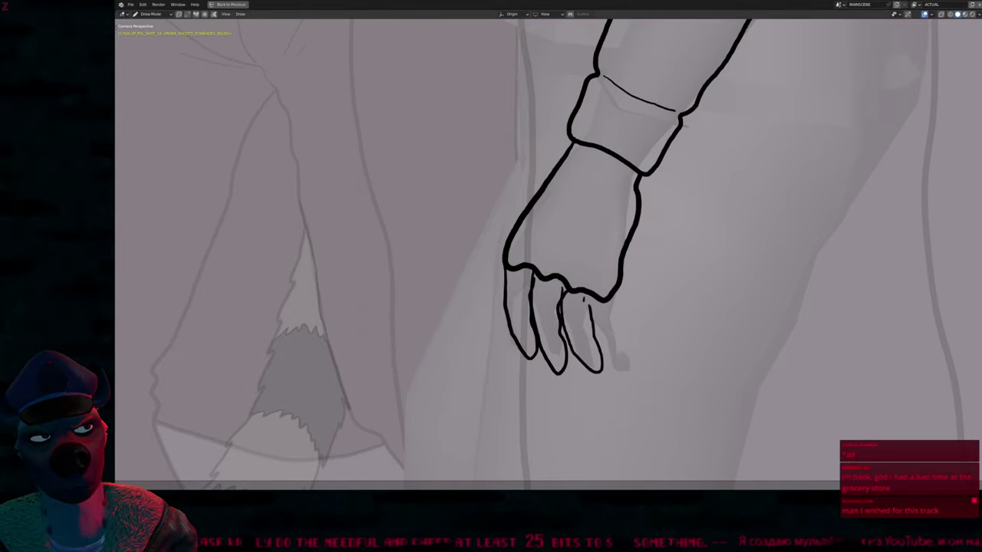
mouse_move(584, 300)
mouse_down()
mouse_move(585, 333)
mouse_move(620, 368)
mouse_move(617, 337)
mouse_up()
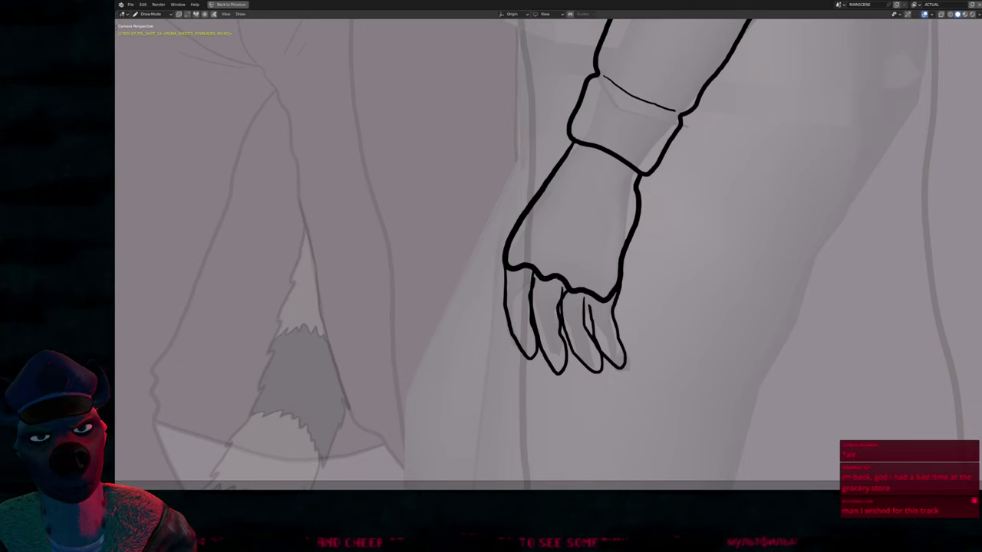
key(ctrl+z)
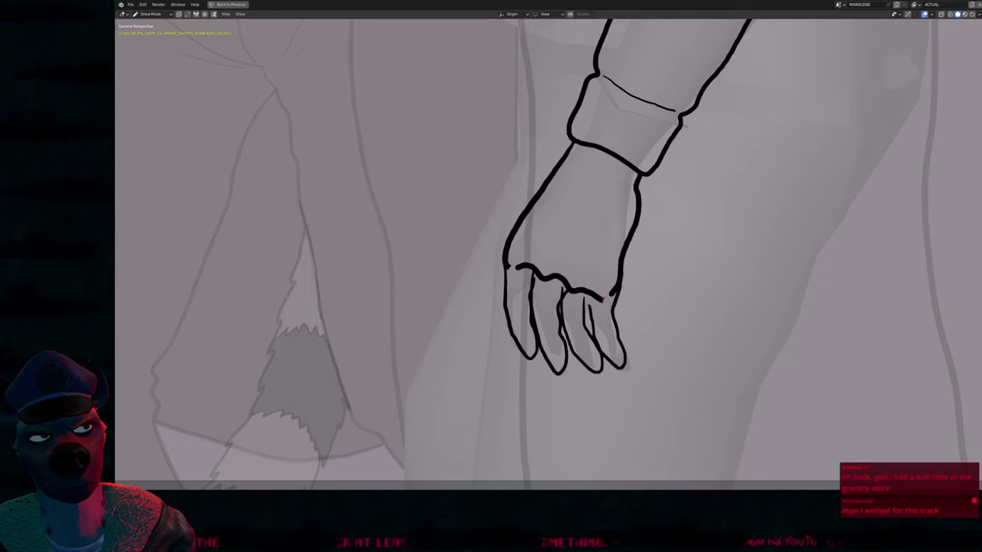
key(ctrl+z)
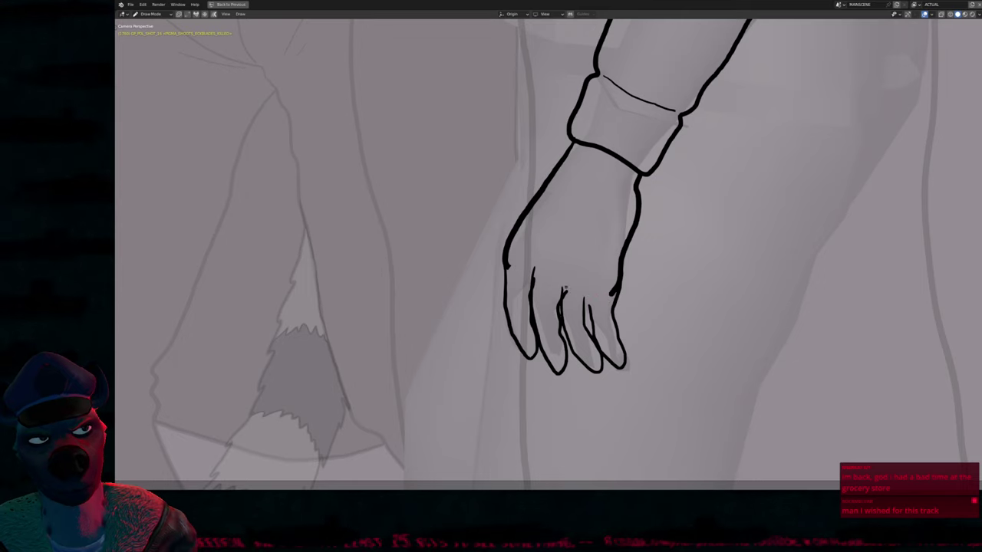
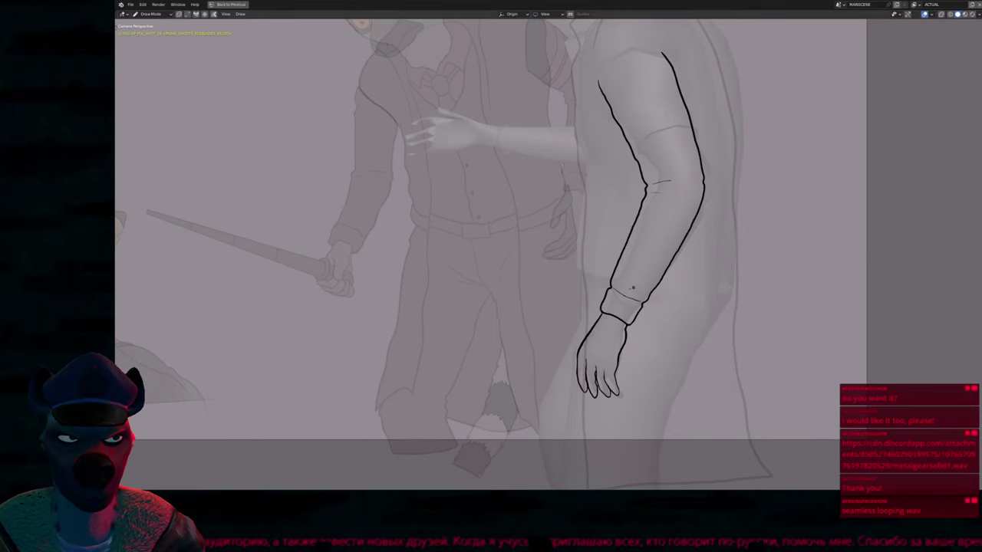
Zoom in on the hand, shrink the brush radius from 169, then switch to FL Studio
scroll(595, 329, up, 3)
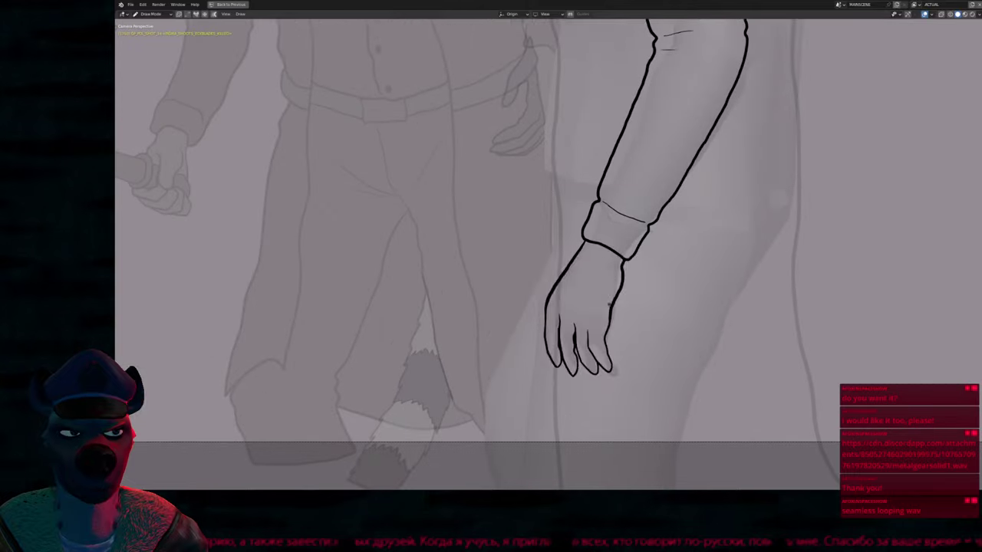
key(f)
click(612, 328)
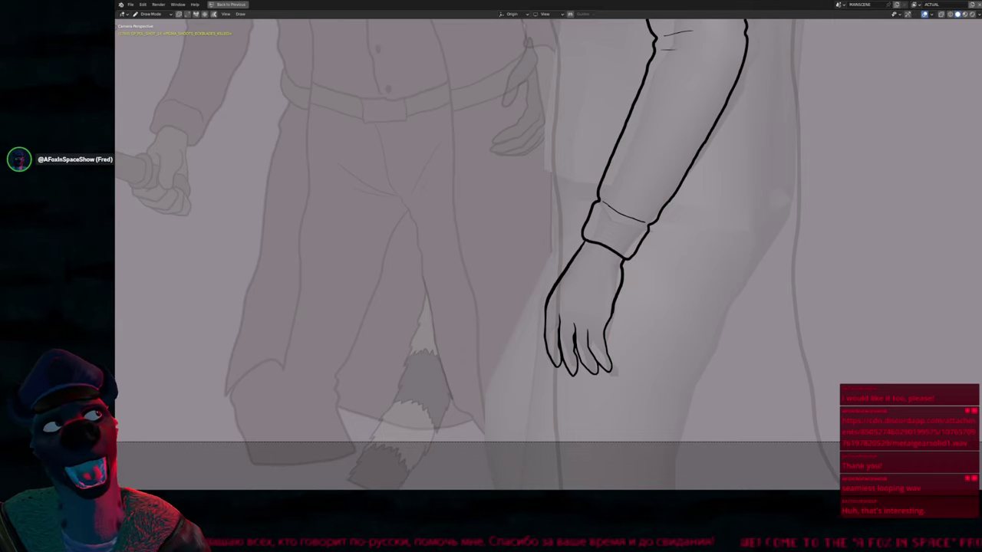
key(alt+Tab)
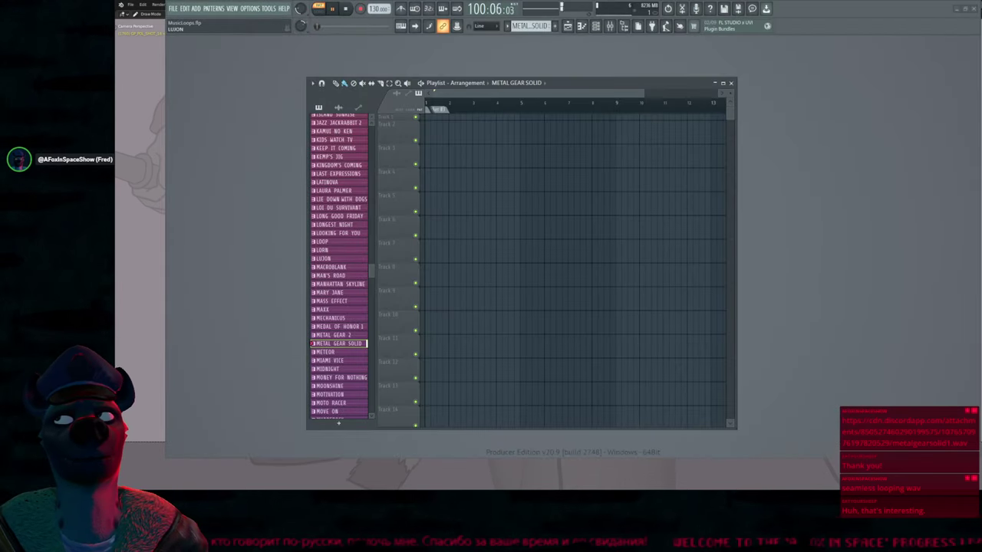
Scroll the Playlist pattern picker and try MASS EFFECT as the current pattern
drag(372, 273, 382, 421)
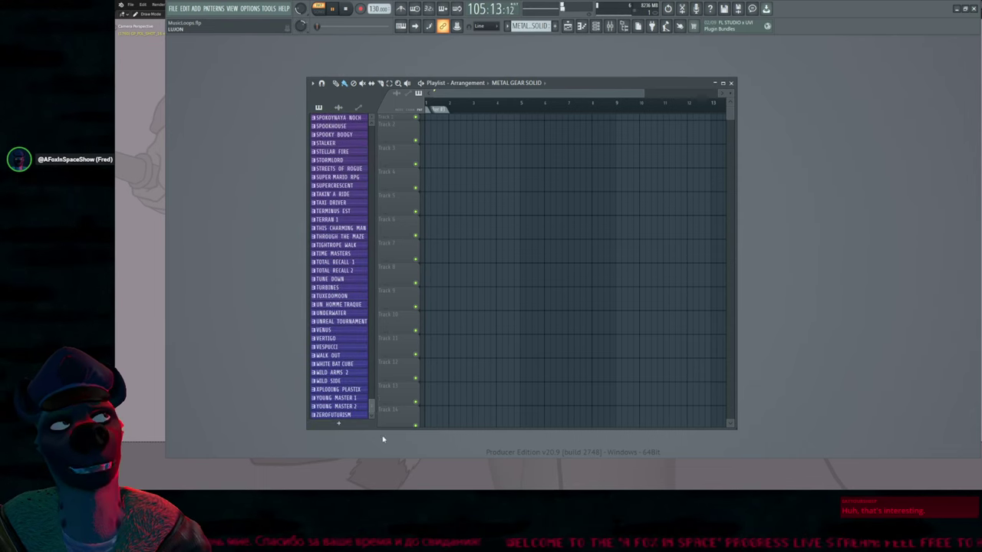
click(353, 341)
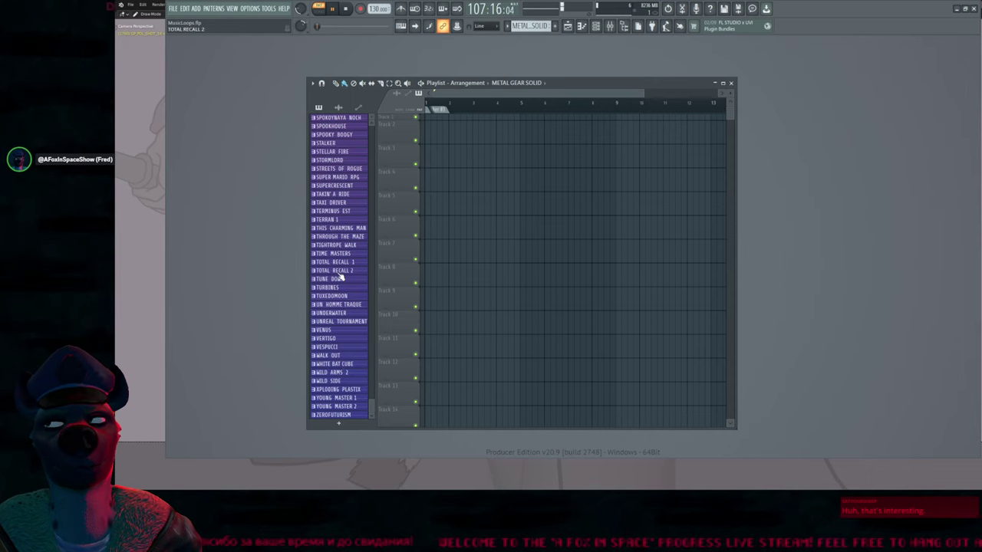
scroll(343, 245, up, 6)
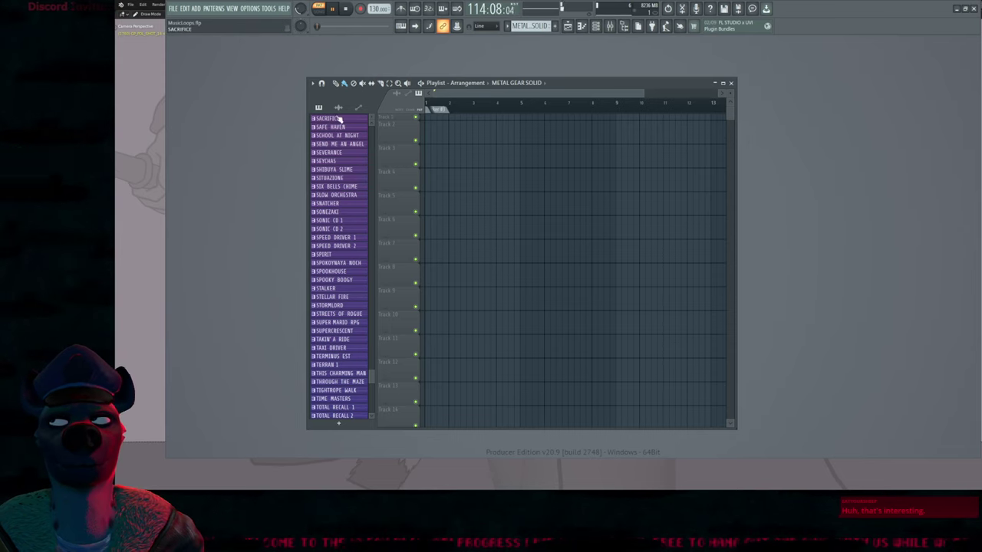
scroll(371, 292, up, 7)
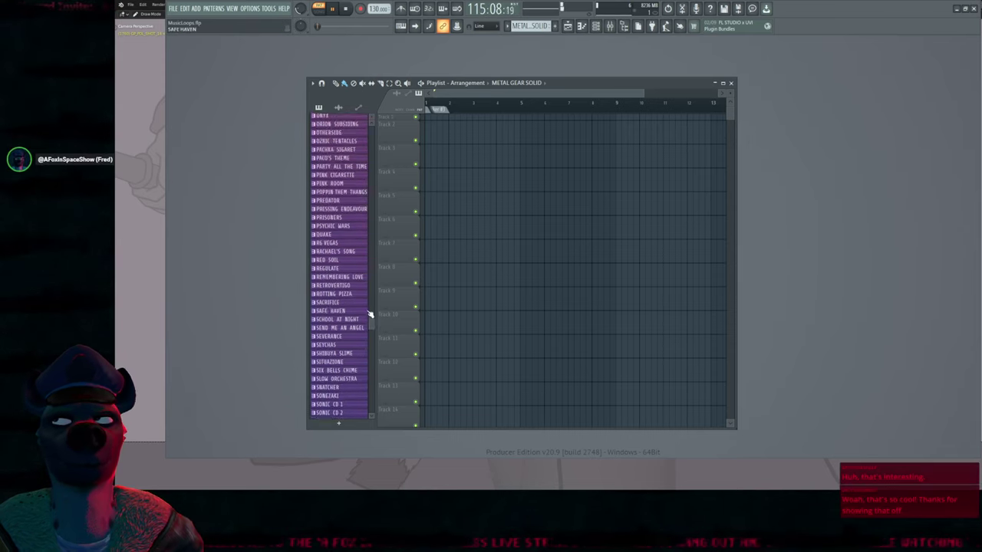
scroll(370, 314, up, 20)
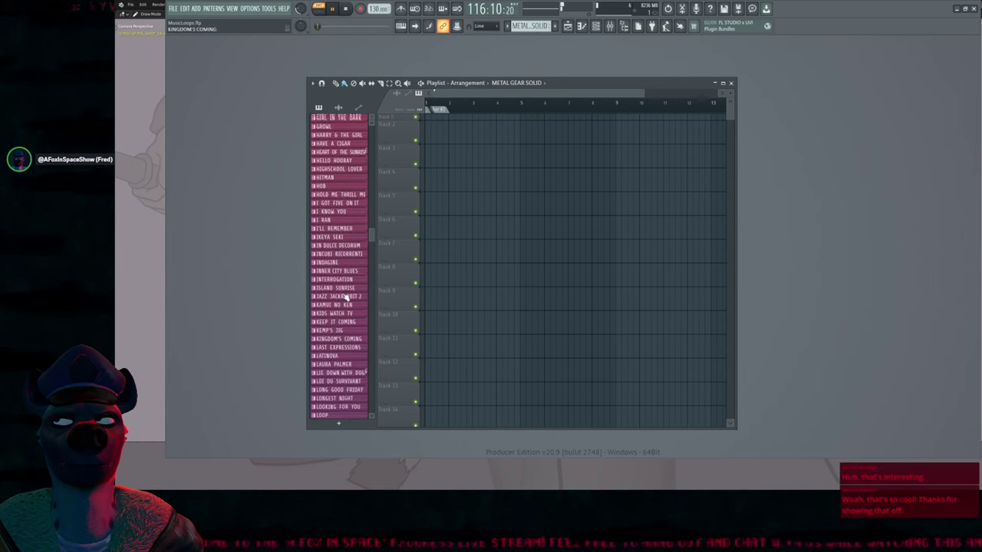
scroll(345, 297, up, 1)
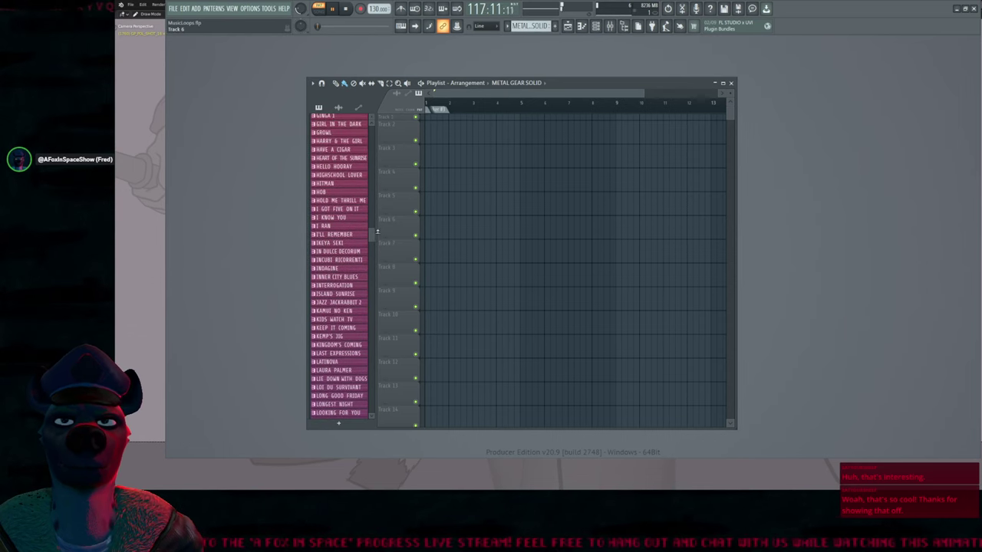
scroll(350, 298, down, 20)
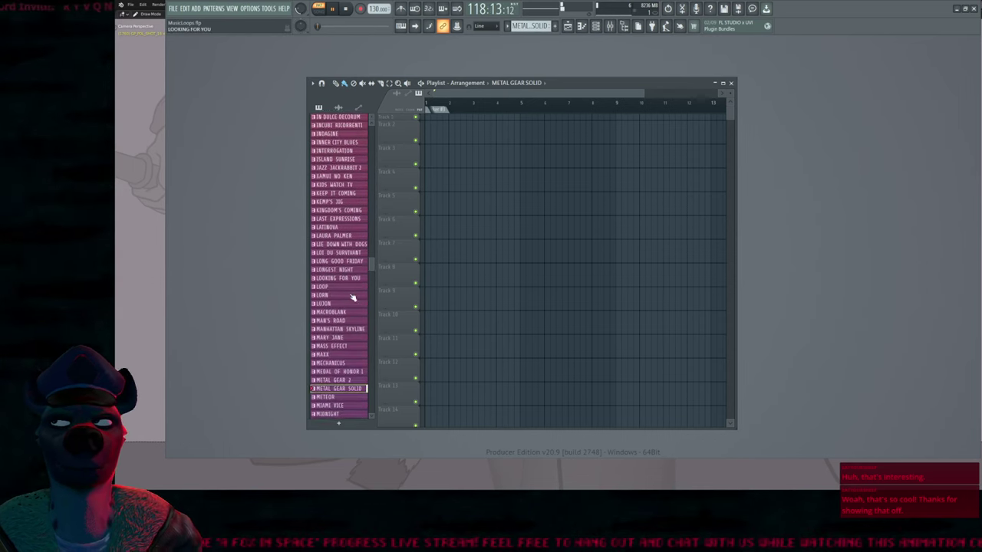
scroll(350, 297, down, 20)
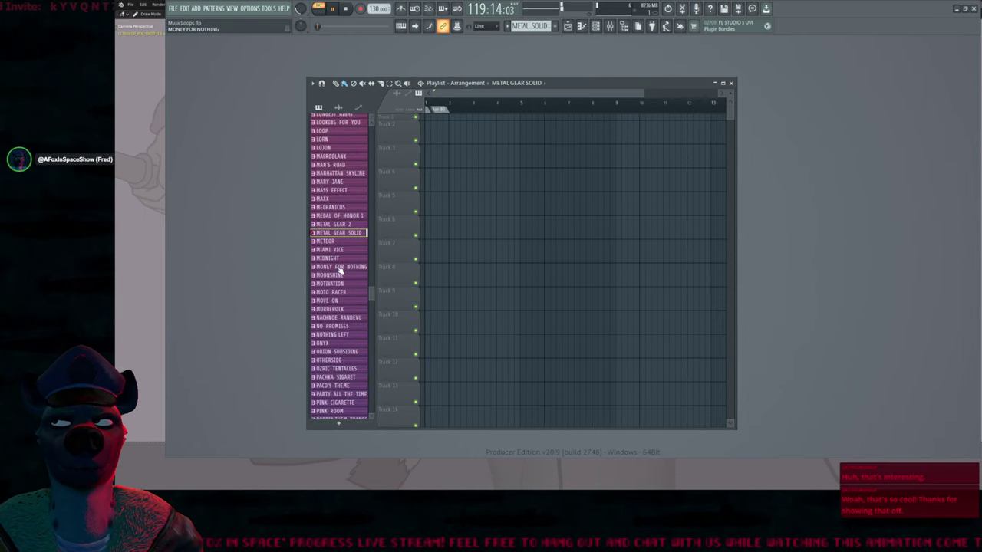
click(332, 143)
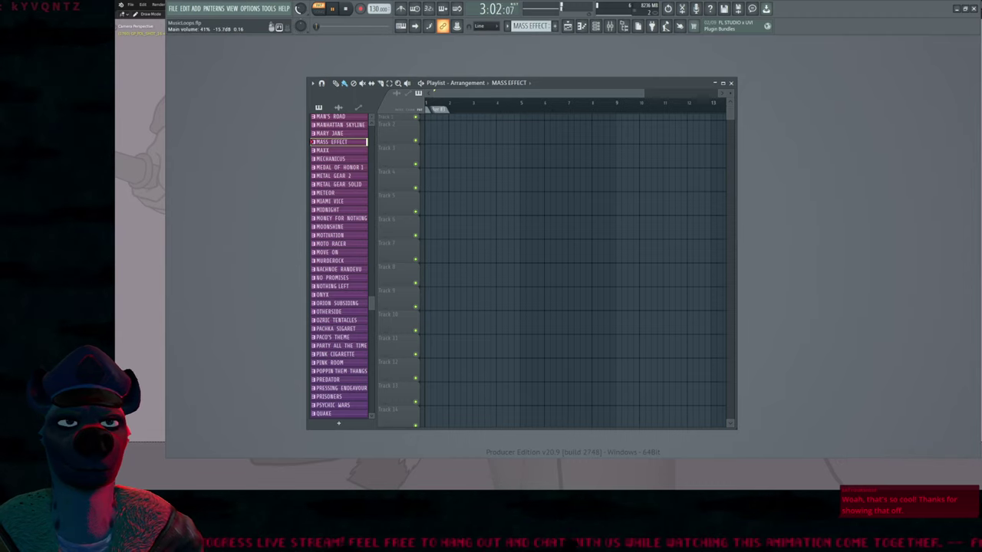
Make MOTIVATION the current pattern, then scroll further through the pattern list
scroll(349, 279, down, 5)
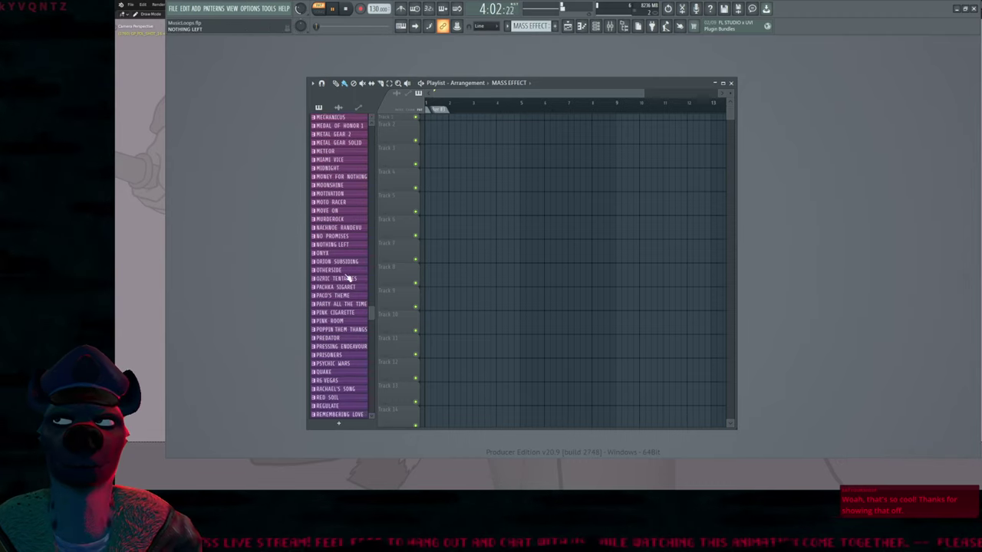
scroll(349, 278, down, 4)
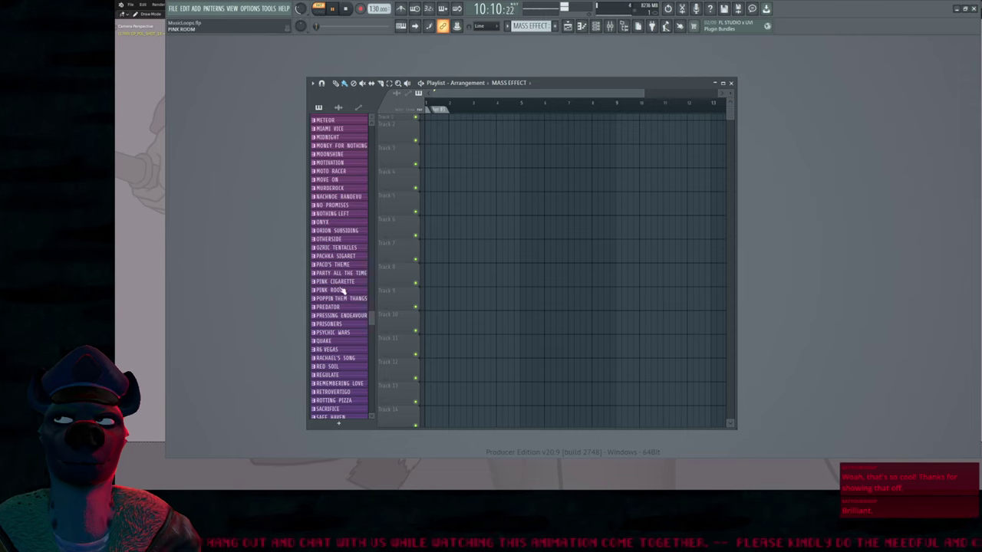
click(342, 164)
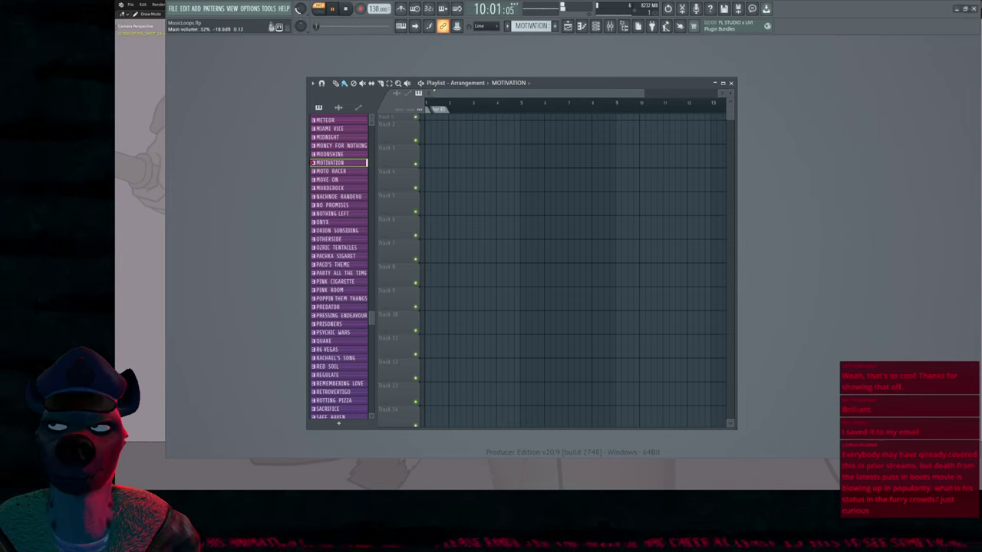
scroll(340, 263, down, 3)
scroll(339, 263, down, 10)
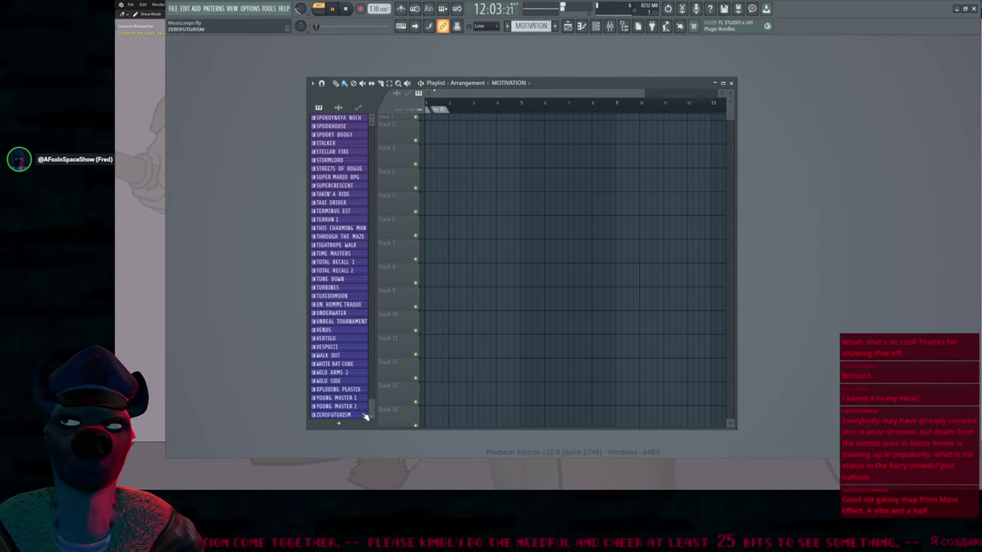
drag(375, 410, 373, 177)
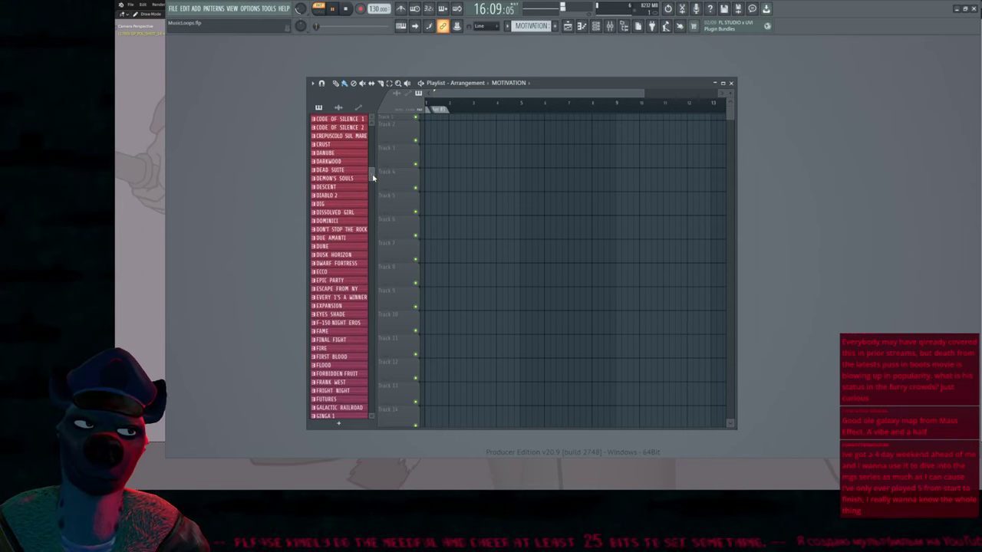
drag(373, 178, 374, 142)
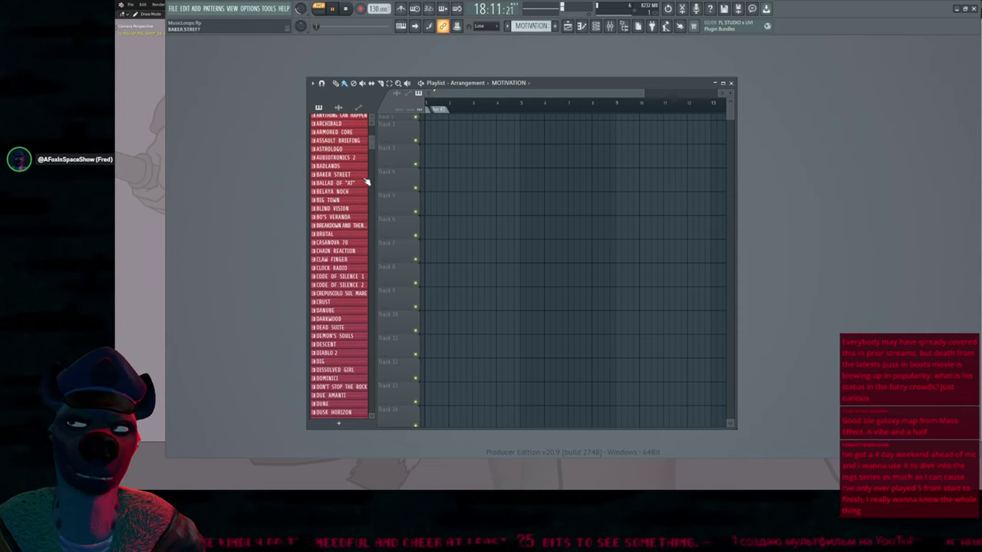
Make BLIND VISION the current pattern and scroll the pattern list
click(343, 209)
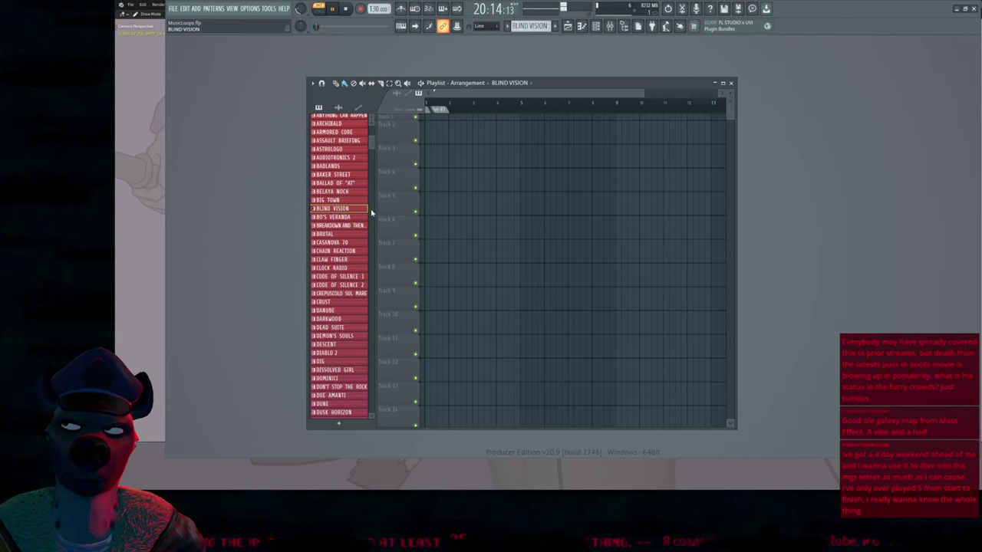
drag(371, 146, 371, 132)
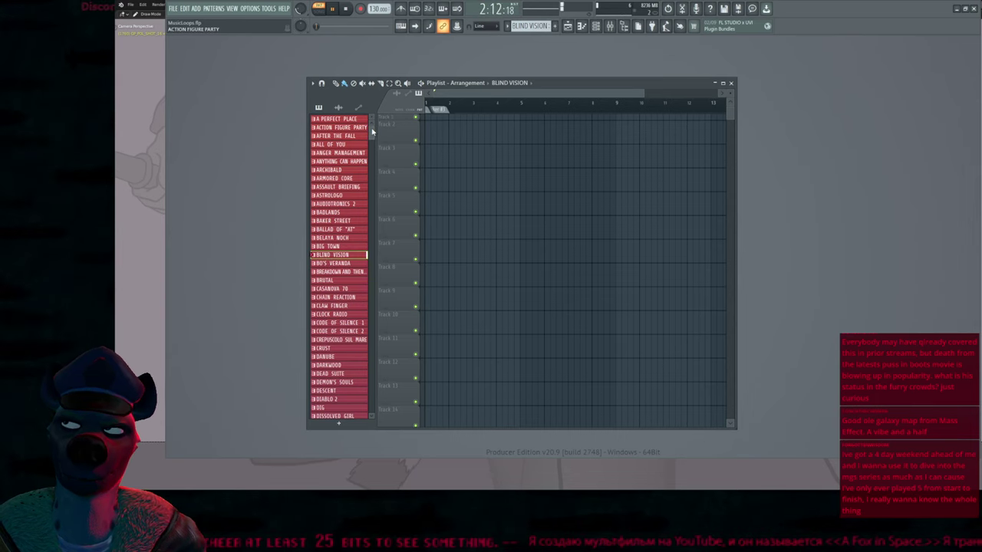
mouse_move(372, 132)
mouse_down()
mouse_move(373, 163)
mouse_move(377, 128)
mouse_up()
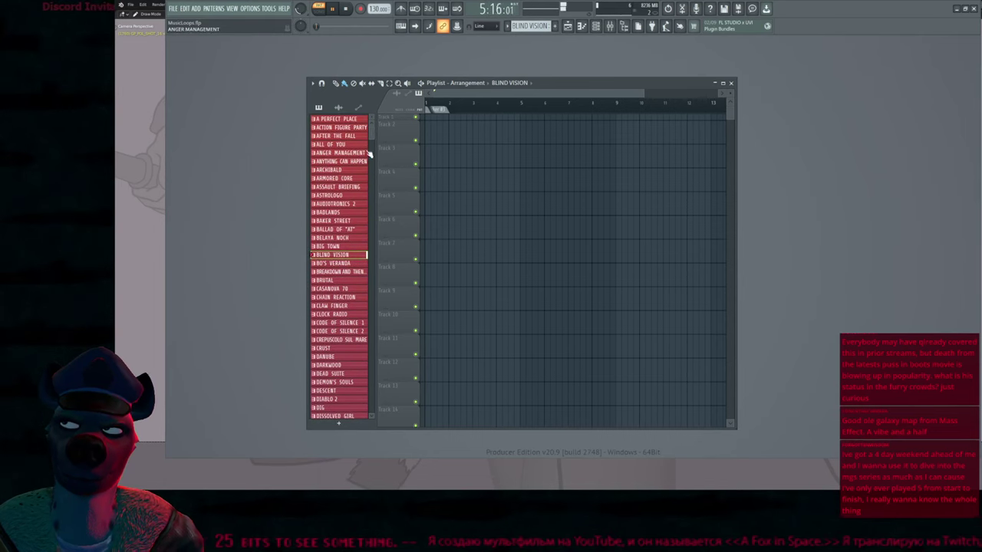
drag(373, 134, 367, 182)
Try DISSOLVED GIRL, then undo an accidentally added Pattern 196
click(342, 187)
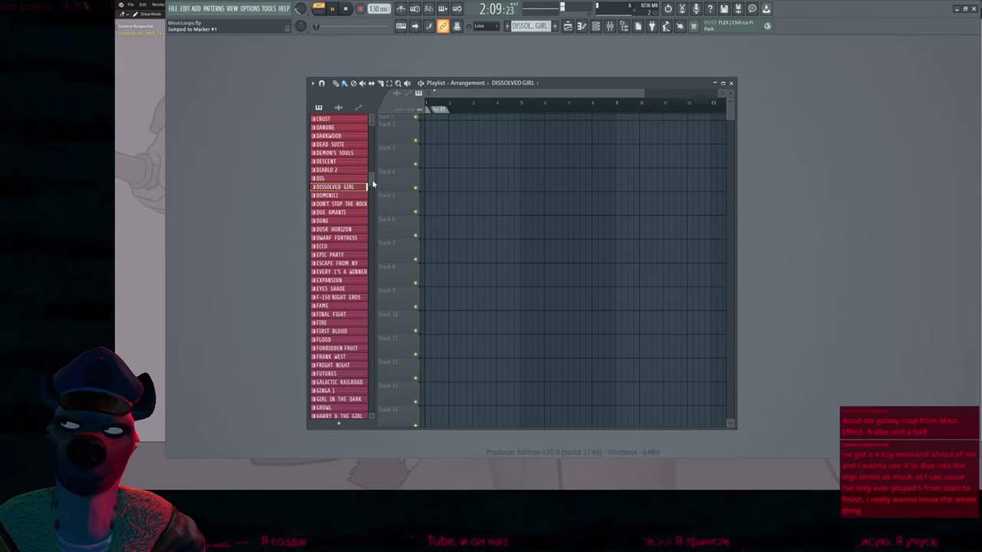
drag(373, 183, 360, 259)
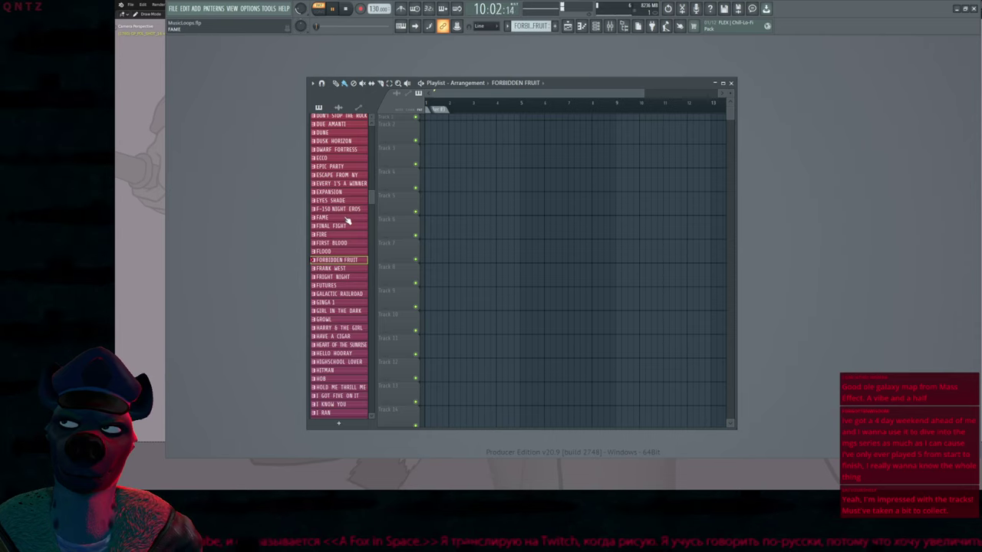
scroll(354, 241, down, 1)
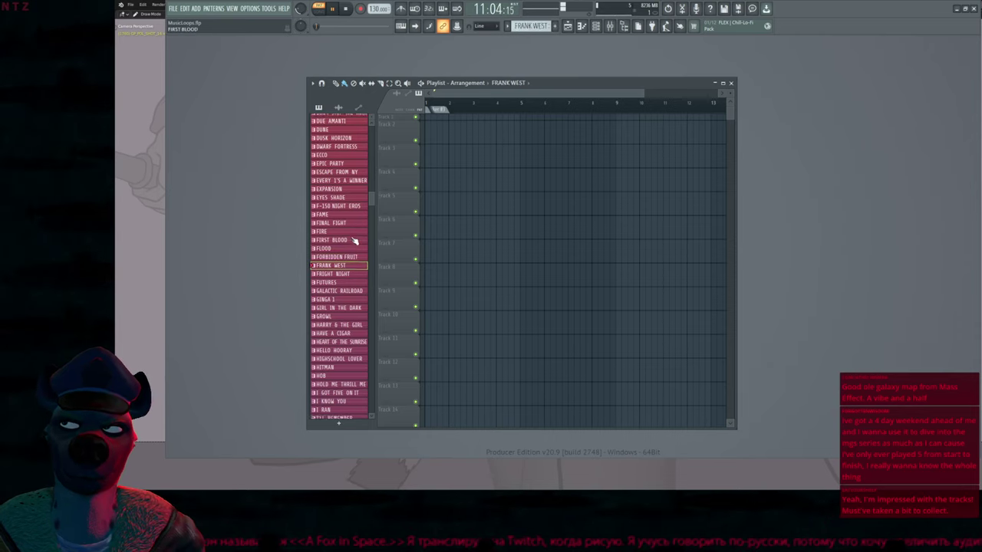
scroll(354, 241, down, 8)
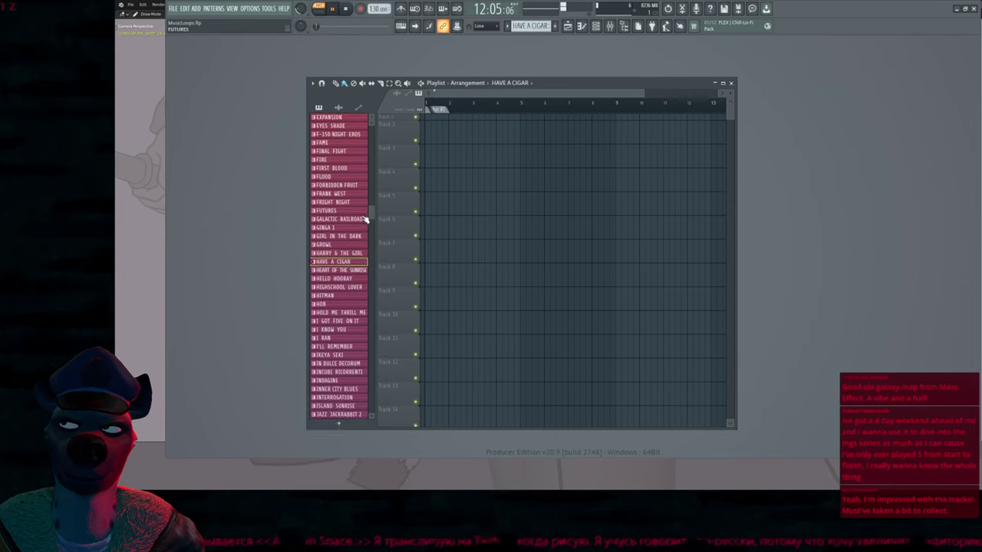
scroll(365, 221, up, 8)
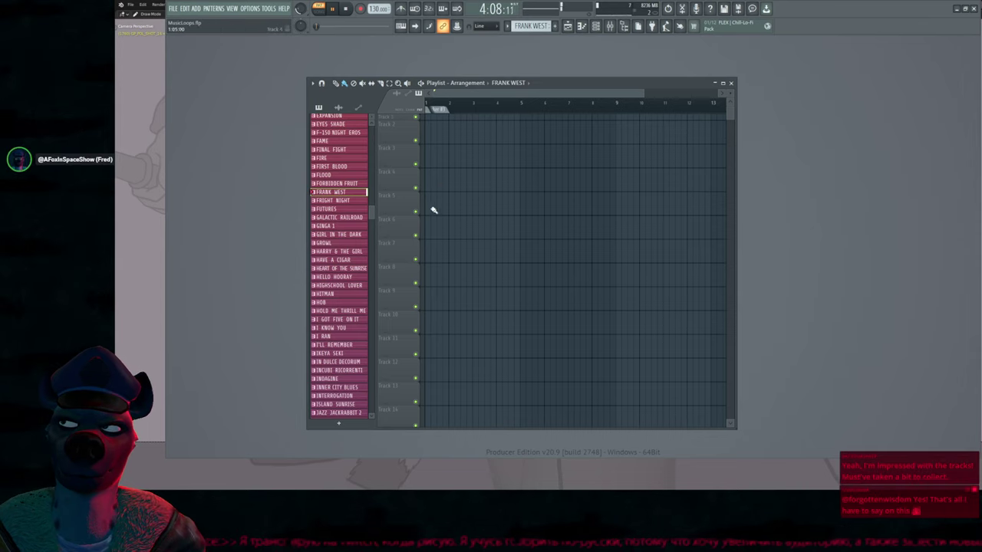
drag(373, 215, 377, 419)
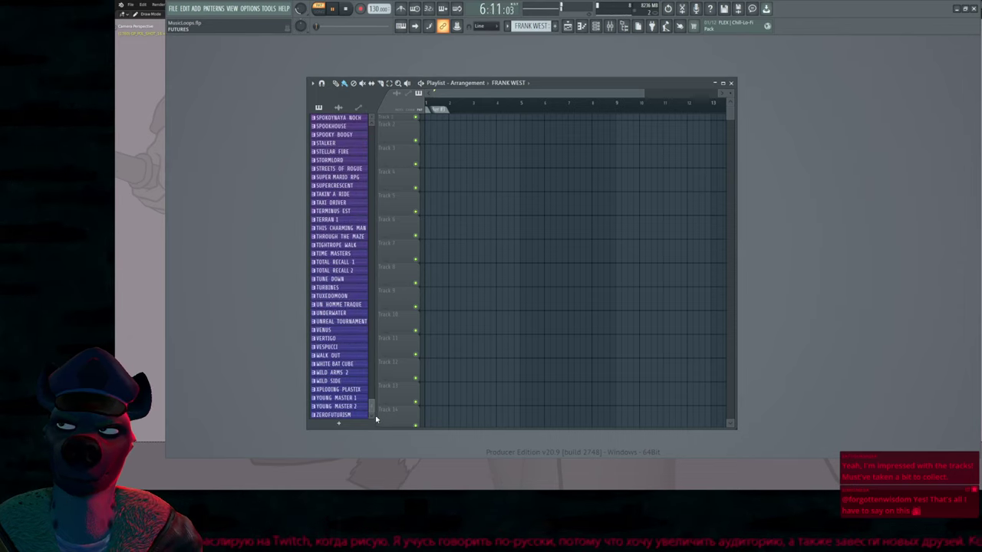
key(F4)
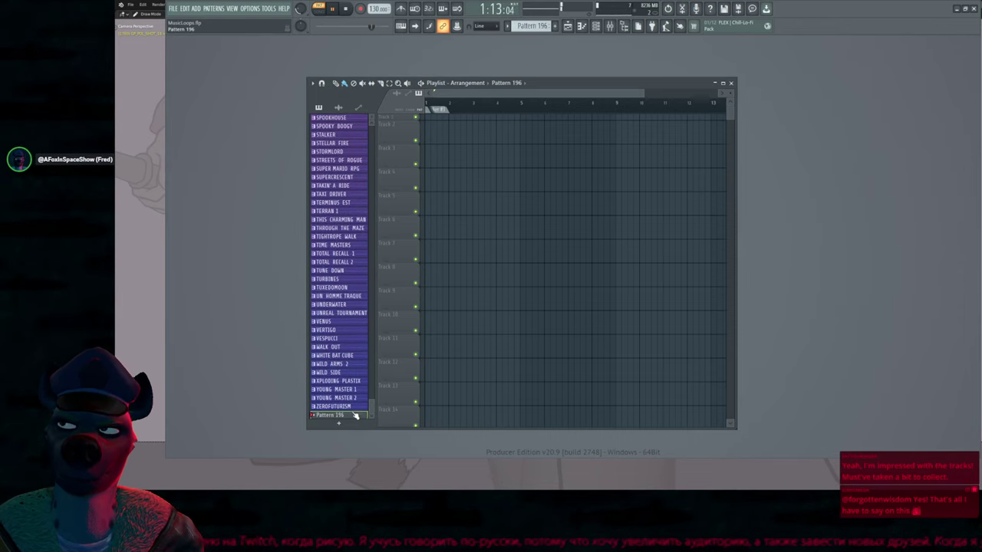
key(ctrl+z)
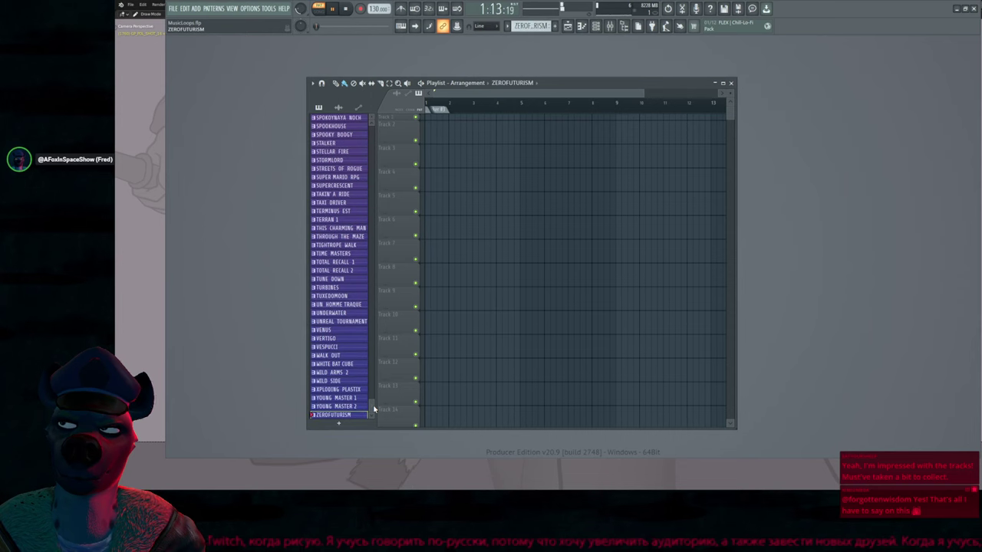
Try ROTTING PIZZA, then make UNREAL TOURNAMENT the current pattern
drag(374, 409, 373, 324)
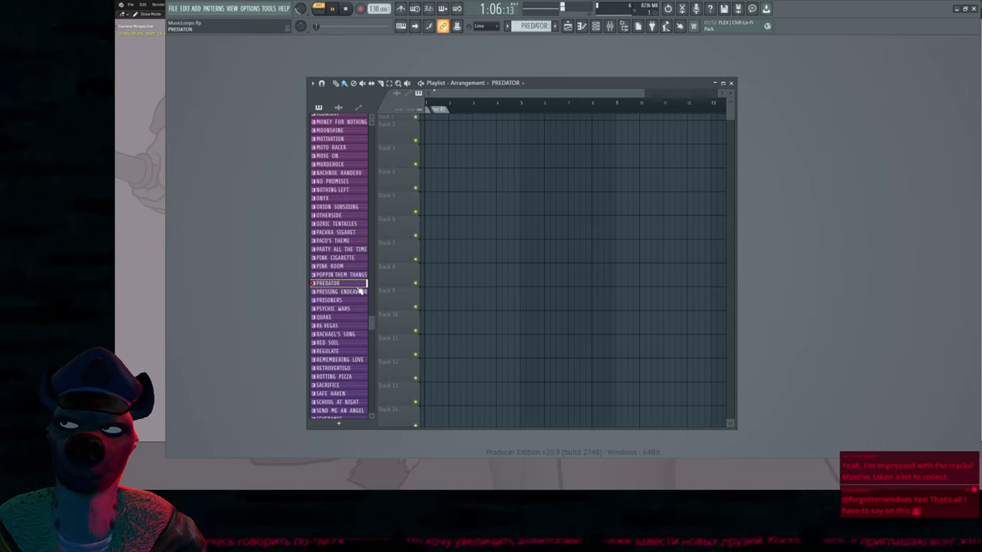
drag(371, 326, 373, 349)
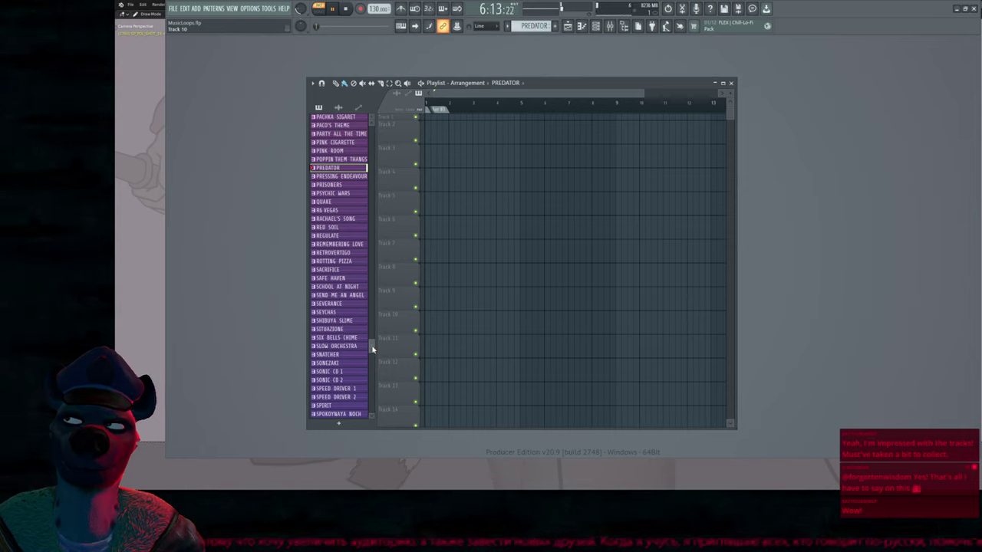
click(347, 262)
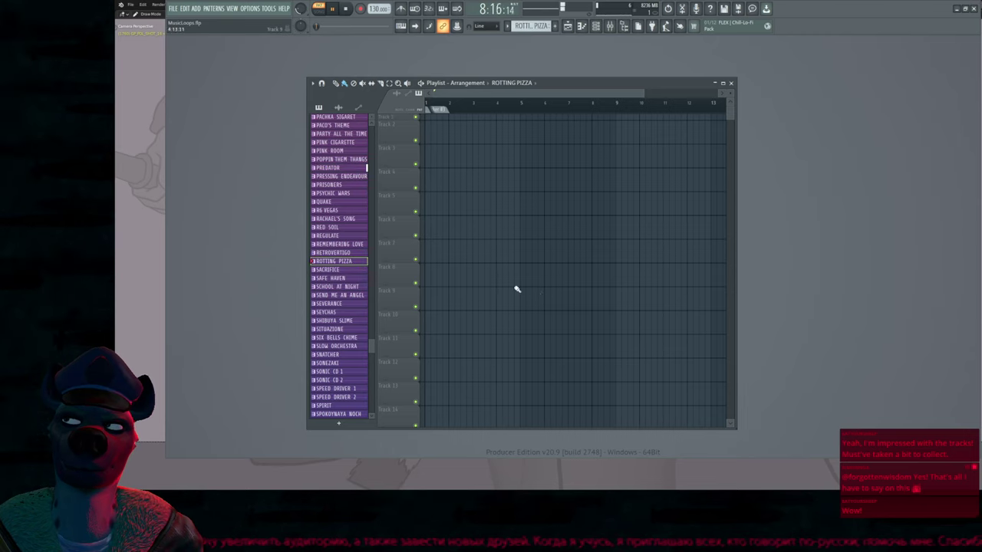
scroll(374, 347, up, 1)
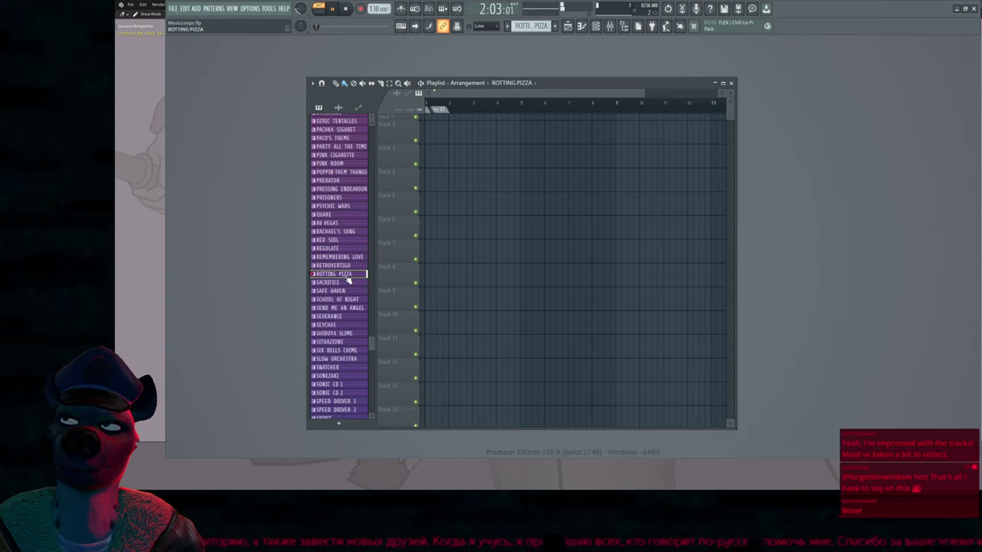
drag(373, 345, 362, 413)
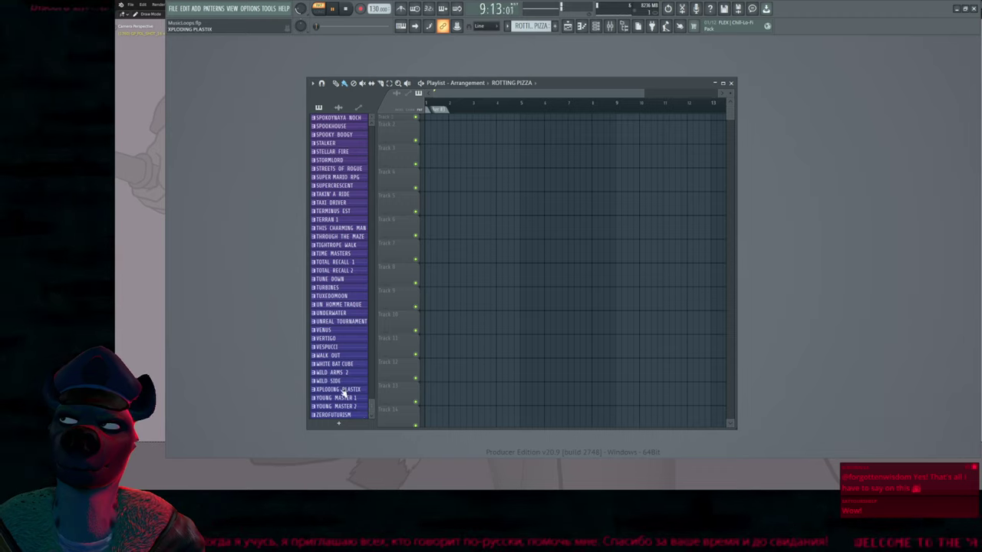
click(337, 322)
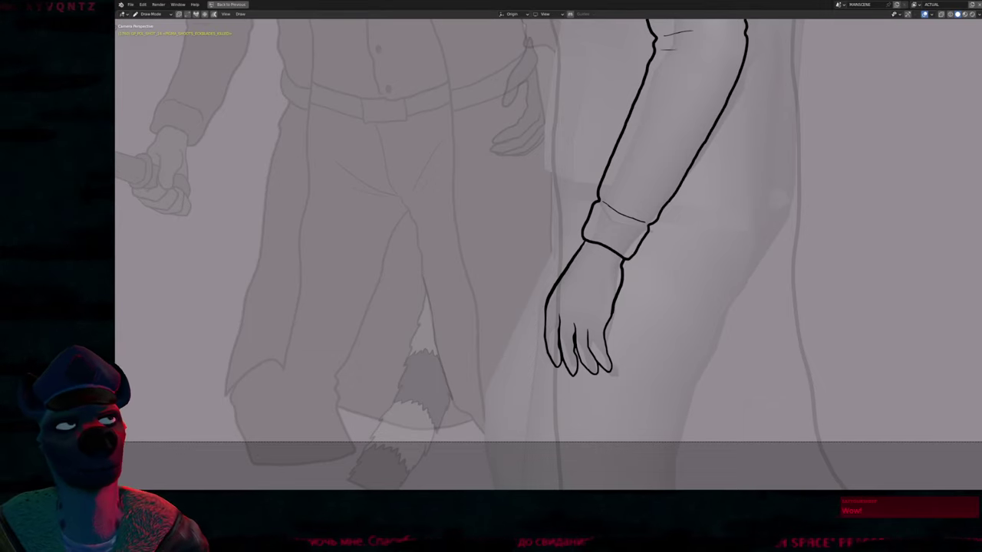
Return to FL Studio and make MARY JANE the current pattern
key(alt+Tab)
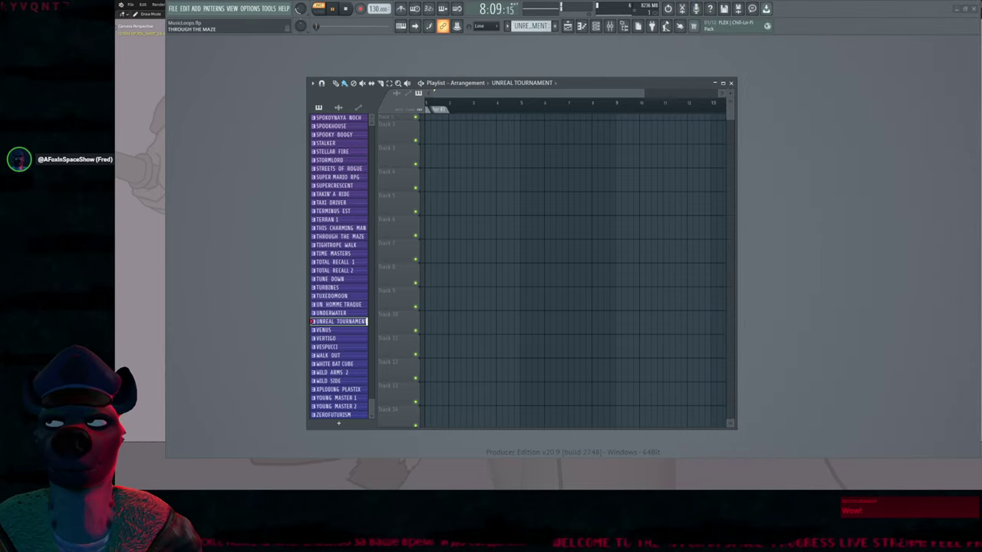
scroll(338, 239, up, 4)
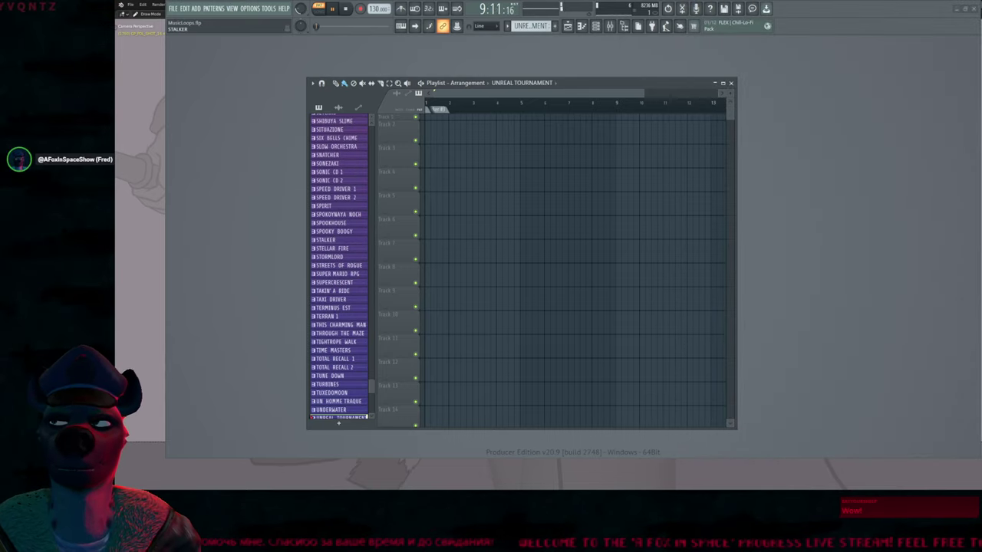
scroll(339, 265, up, 20)
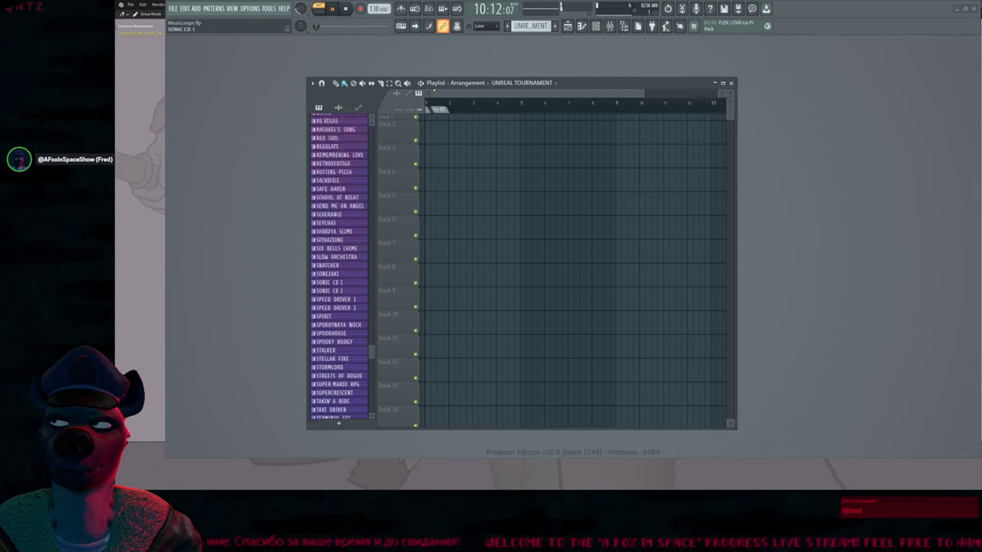
scroll(337, 253, up, 5)
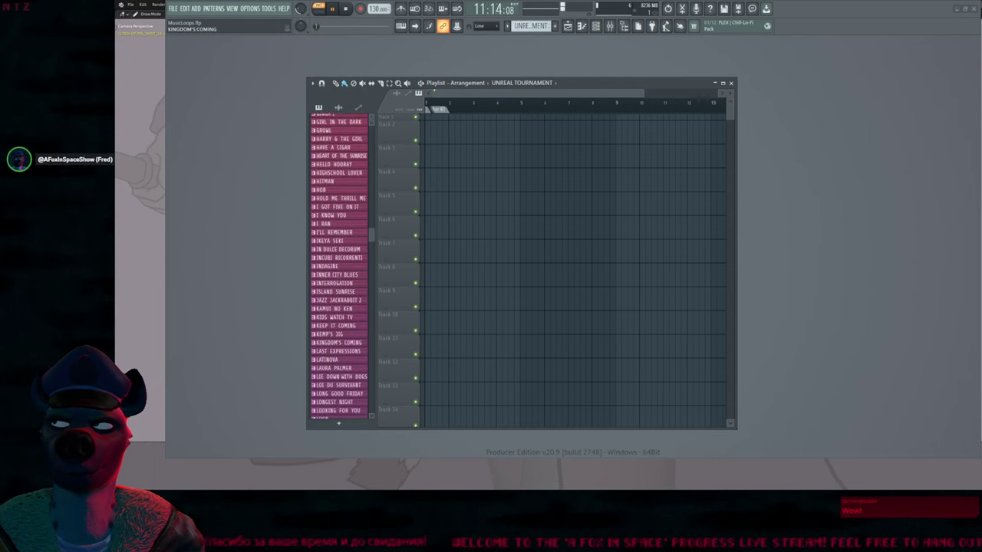
scroll(339, 261, down, 12)
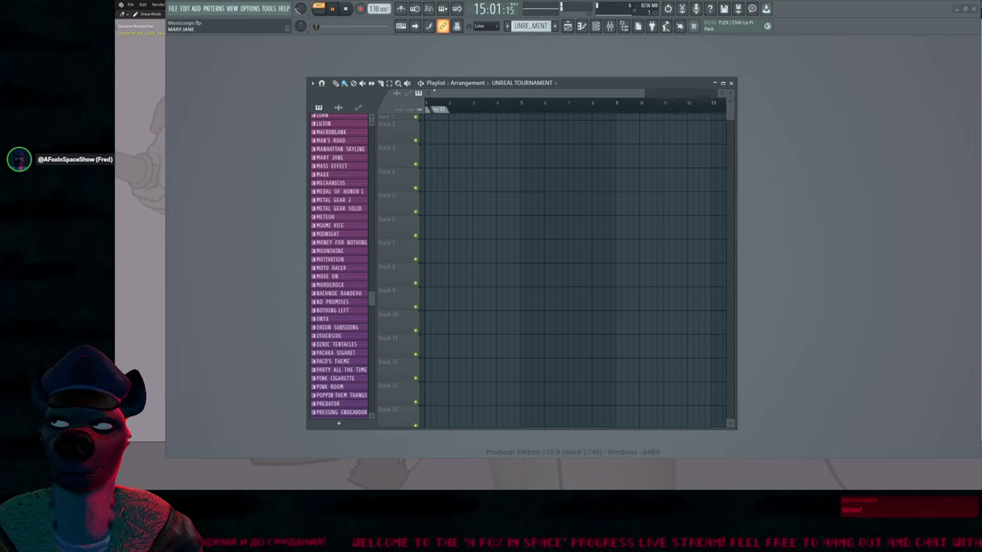
click(339, 158)
Show the maryjane channel's sample waveform settings and open the sample in Edison
click(228, 143)
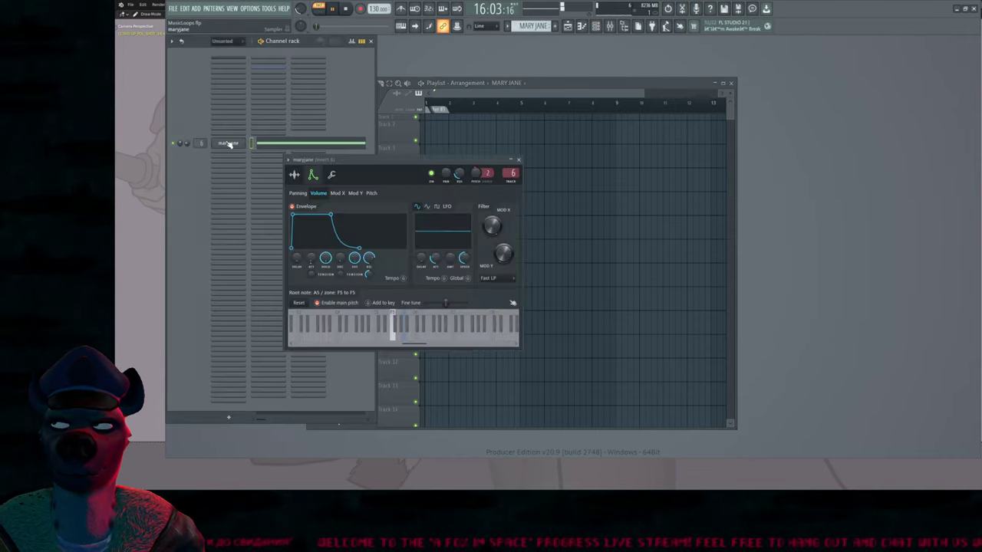
click(295, 175)
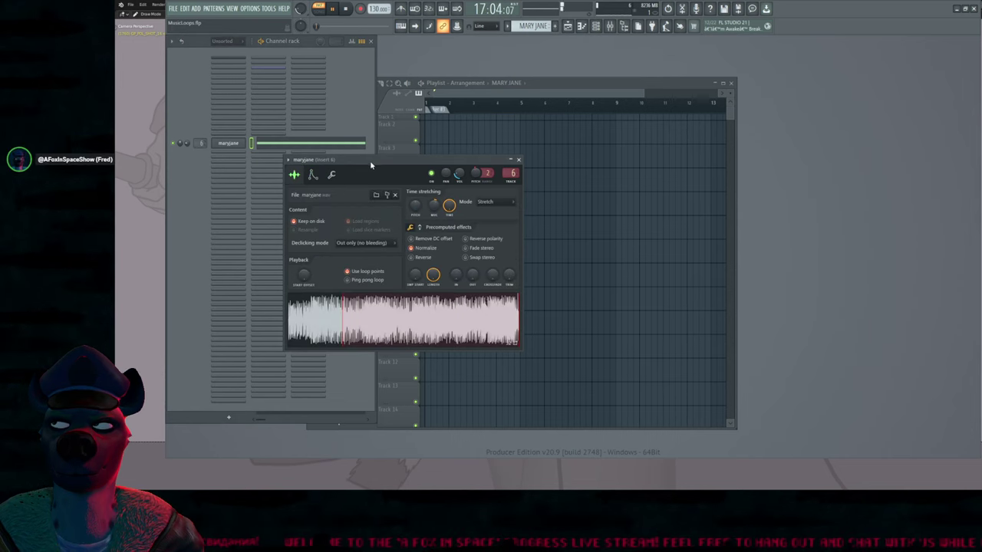
drag(370, 160, 464, 114)
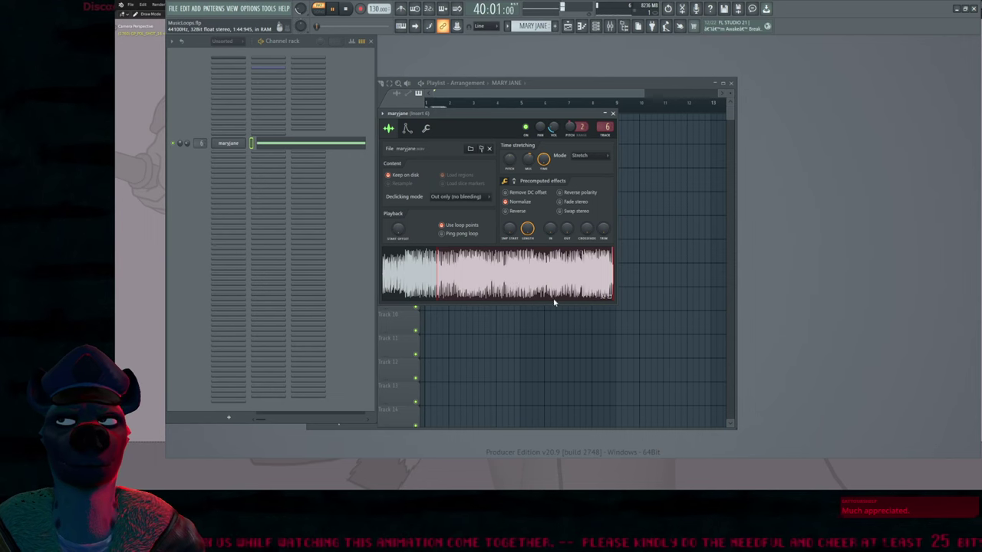
key(ctrl+e)
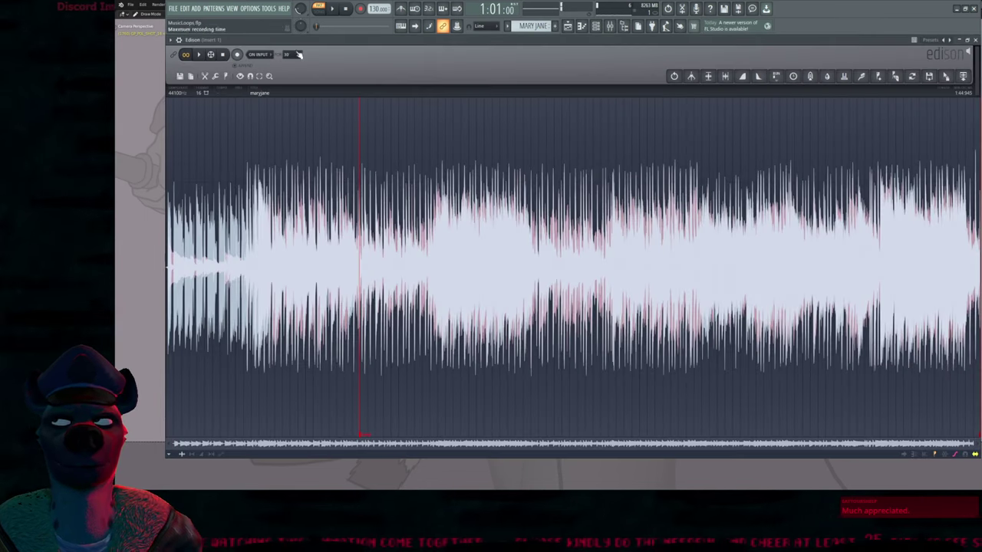
Restore Edison to a floating window and make it wider and taller
double_click(352, 42)
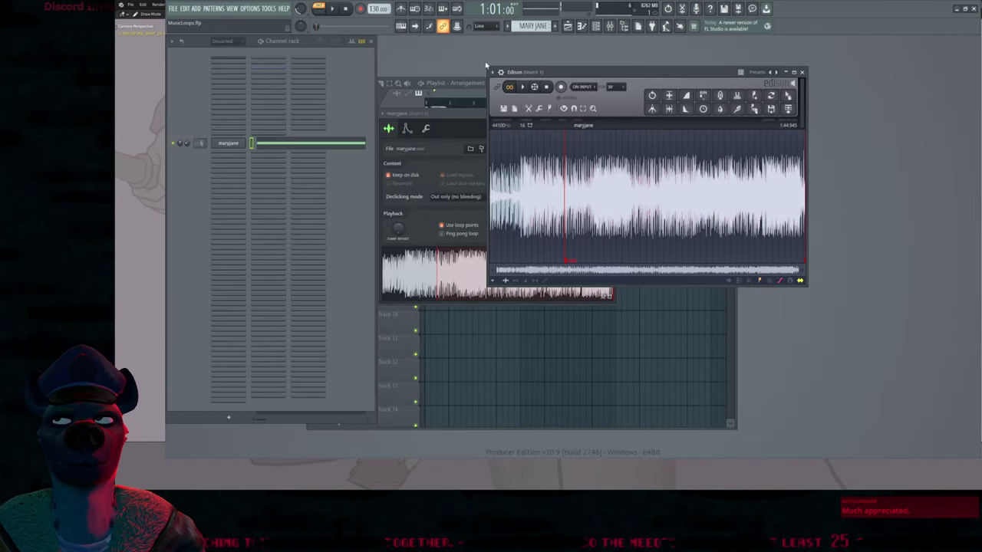
drag(485, 66, 252, 57)
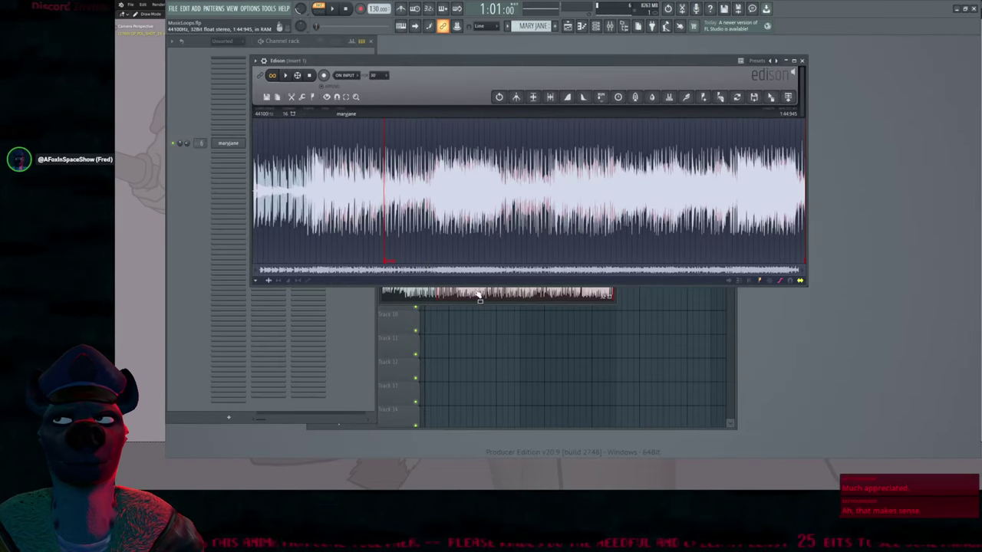
drag(474, 284, 470, 375)
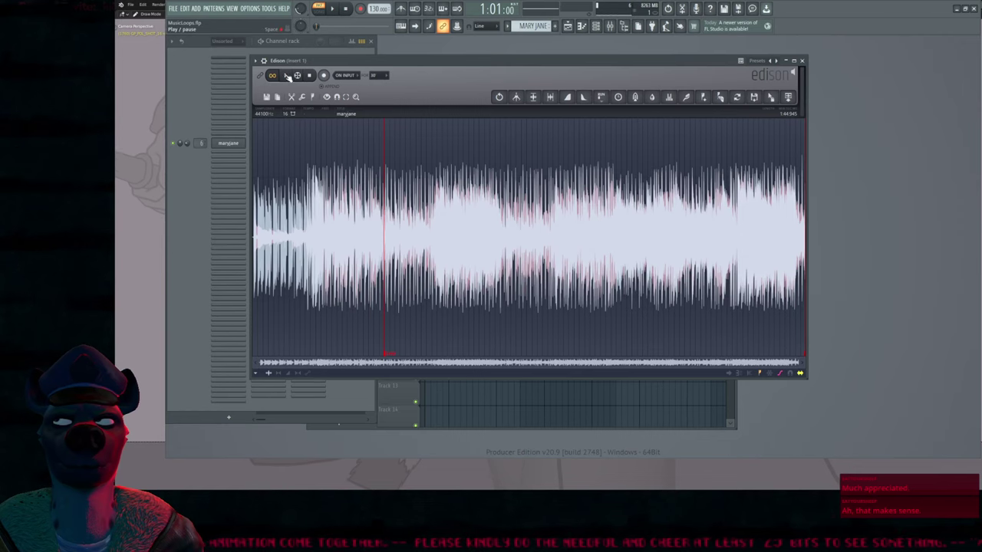
Play the maryjane sample with master volume at 91%, jumping near the end and back
click(287, 76)
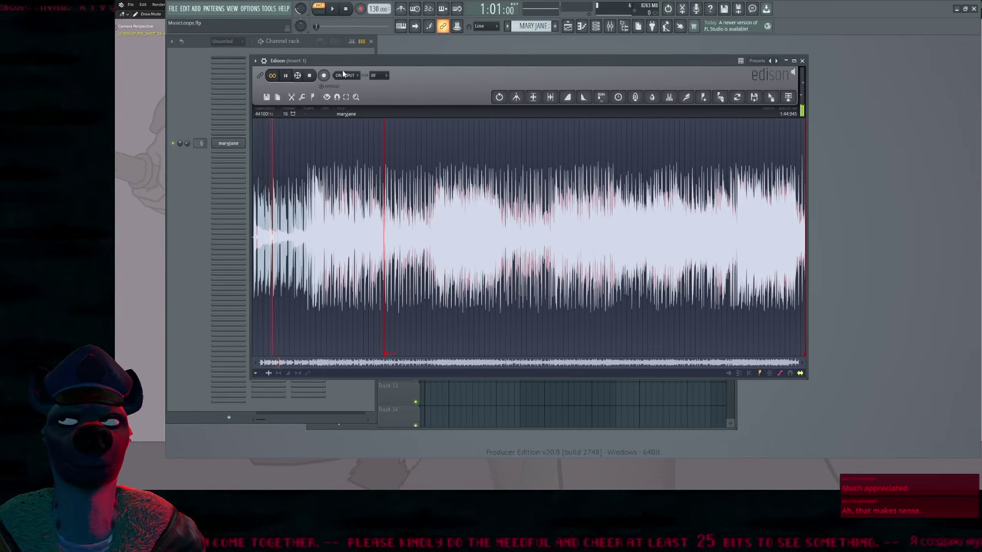
drag(296, 8, 296, 3)
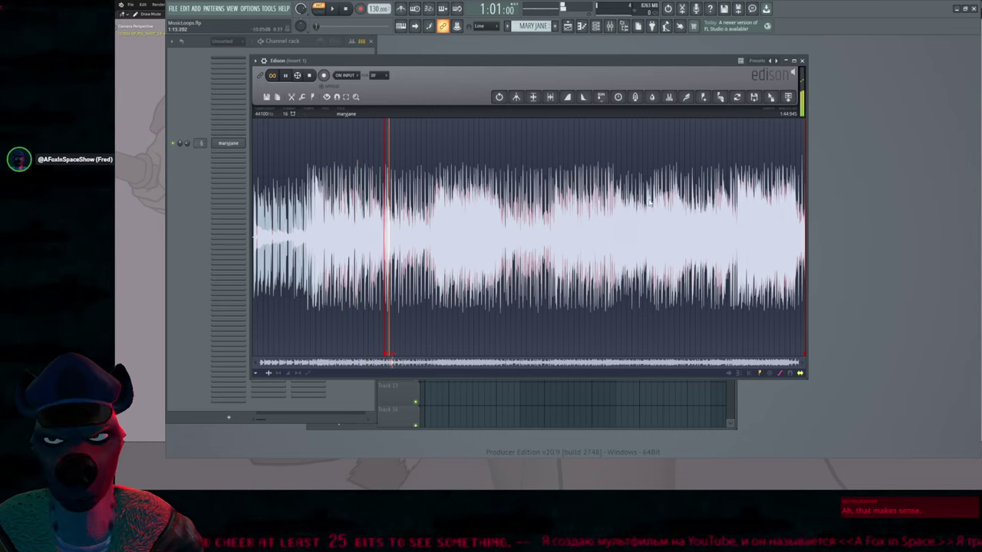
click(777, 222)
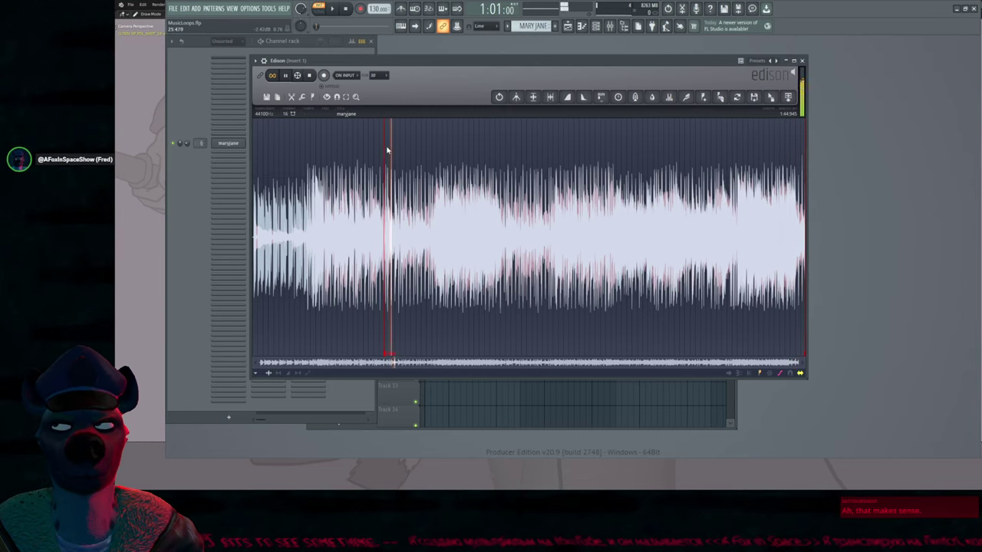
click(780, 147)
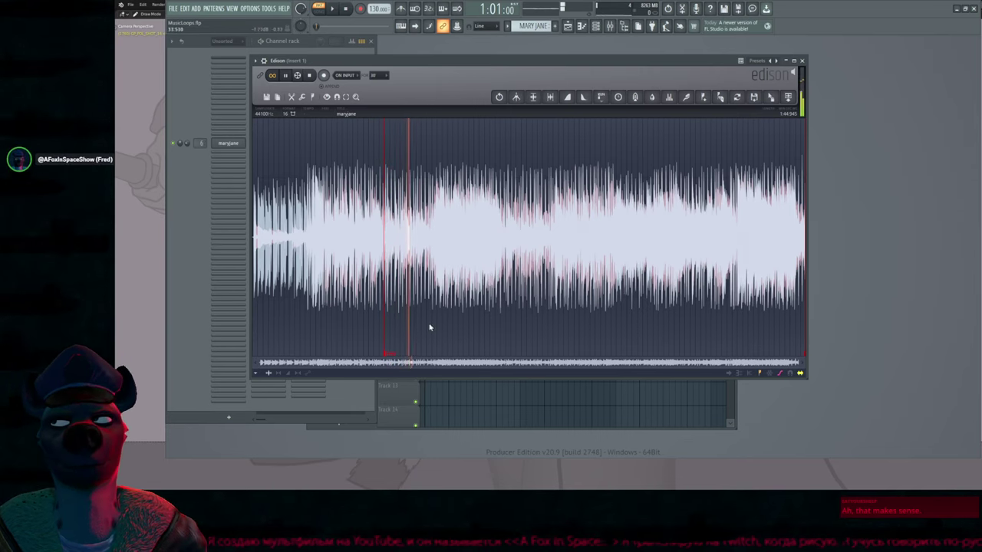
click(258, 249)
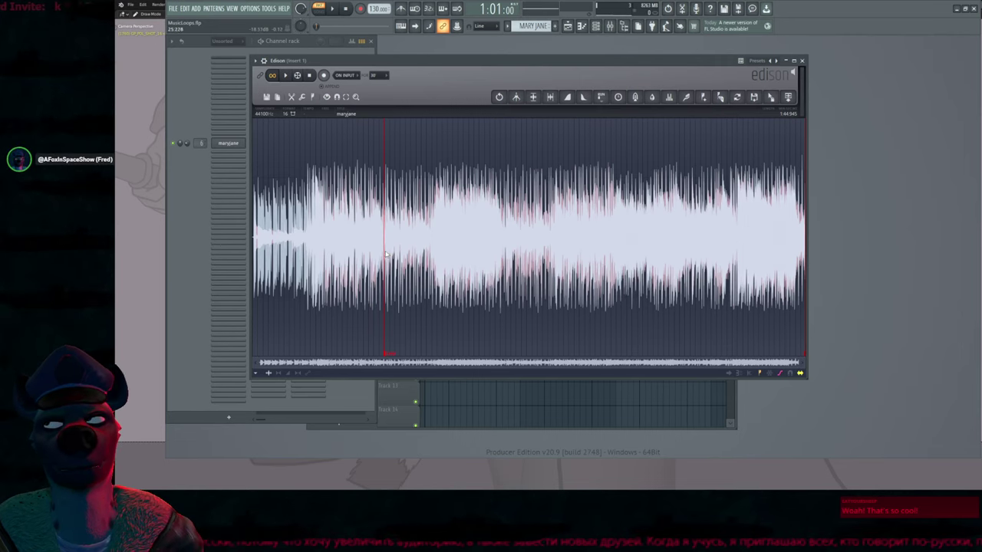
Try several waveform selections in the maryjane sample, including from 25.148 onward
drag(386, 255, 358, 262)
drag(268, 263, 254, 264)
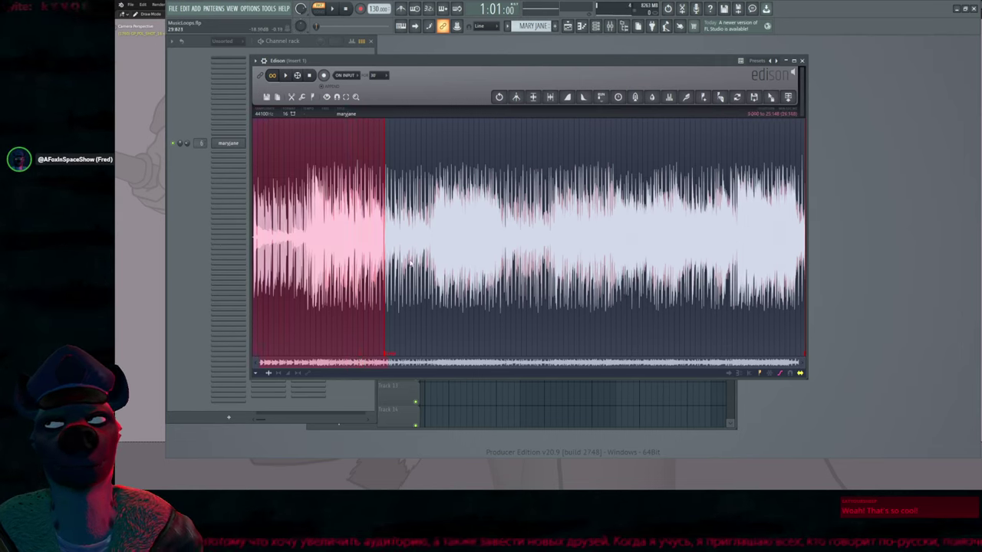
click(391, 228)
drag(385, 229, 595, 235)
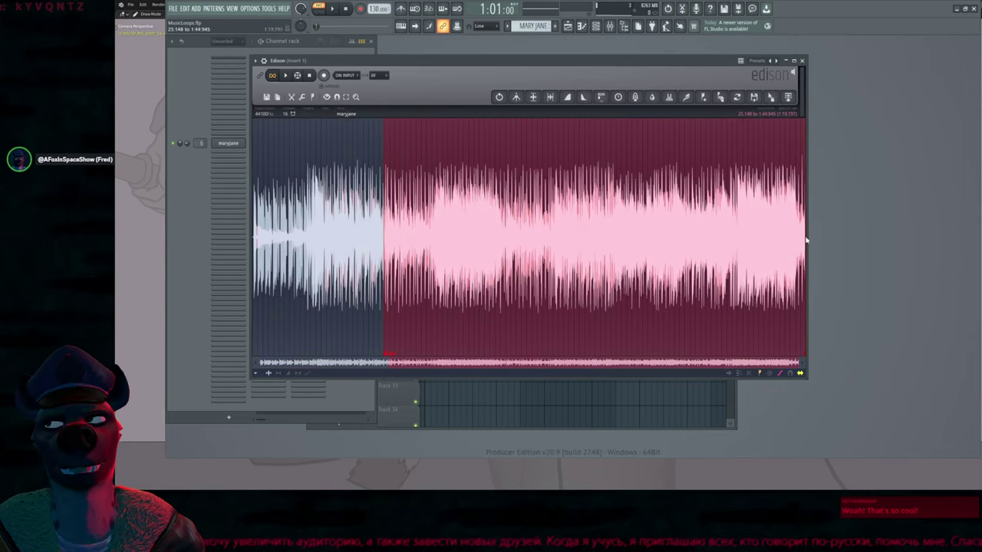
click(290, 232)
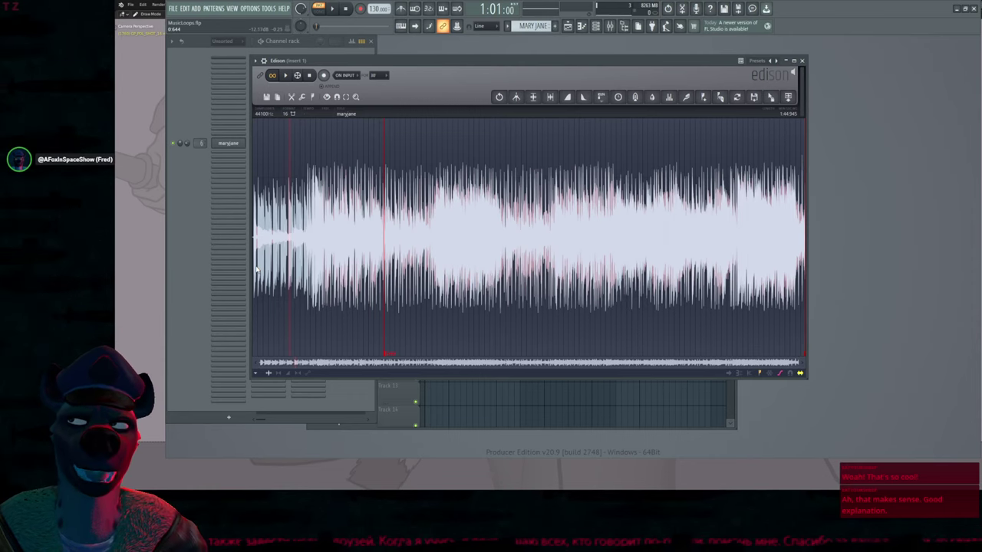
drag(325, 277, 763, 275)
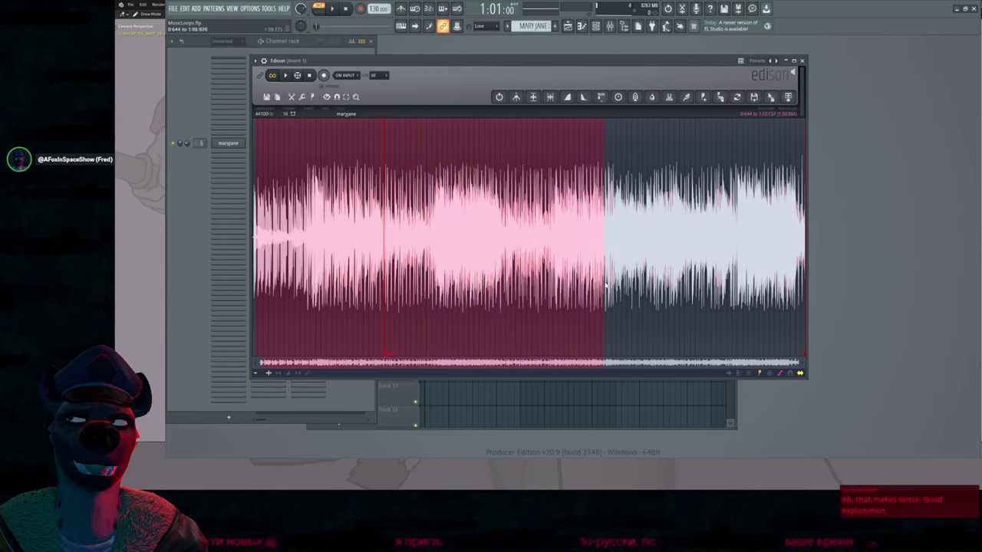
drag(704, 286, 435, 301)
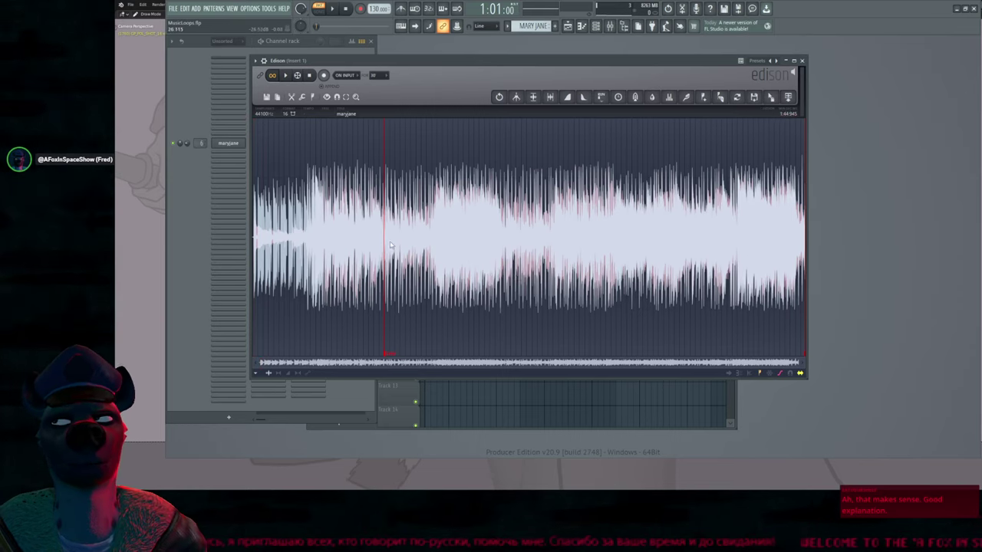
Set a marker at about 25.389 seconds, select the opening up to it, then clear
drag(389, 248, 615, 255)
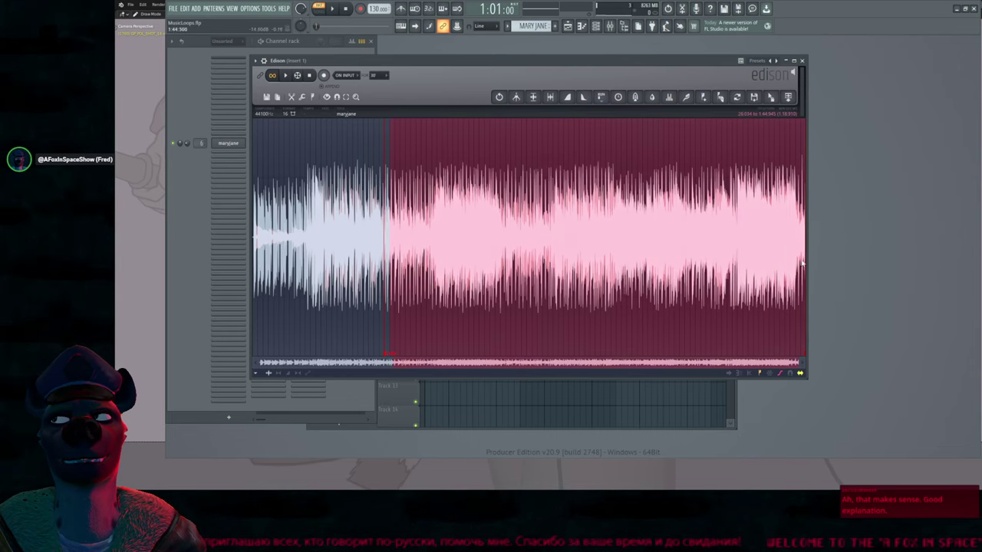
click(298, 218)
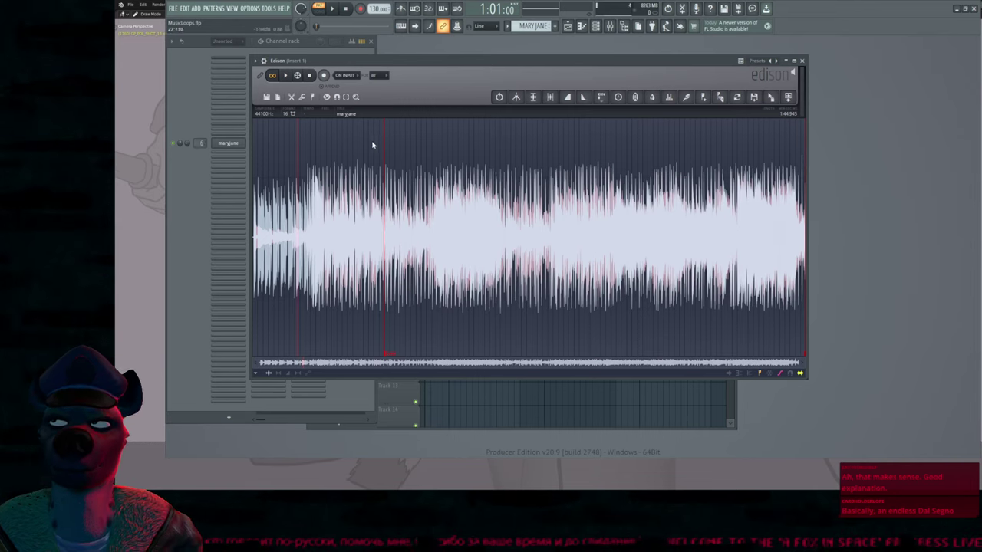
drag(383, 164, 340, 192)
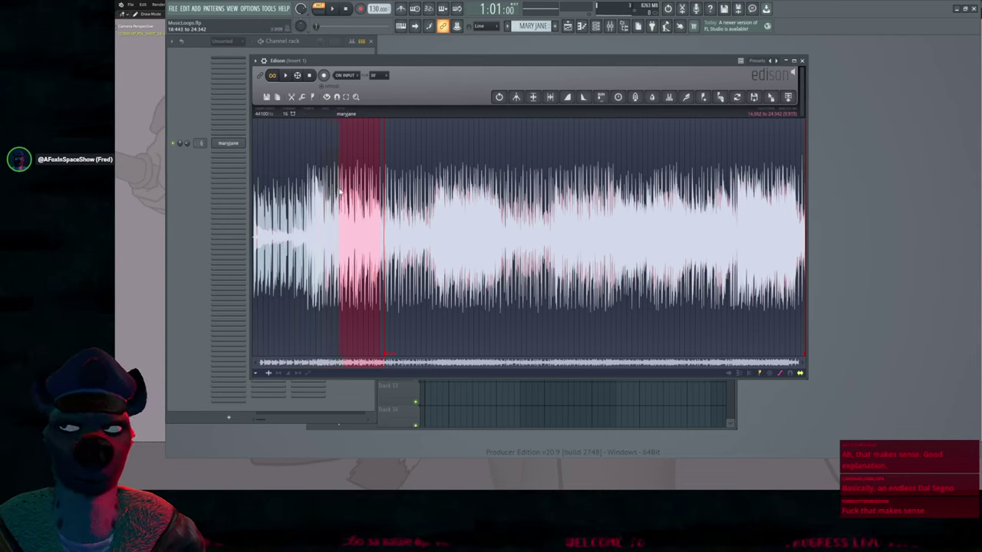
click(389, 223)
click(388, 227)
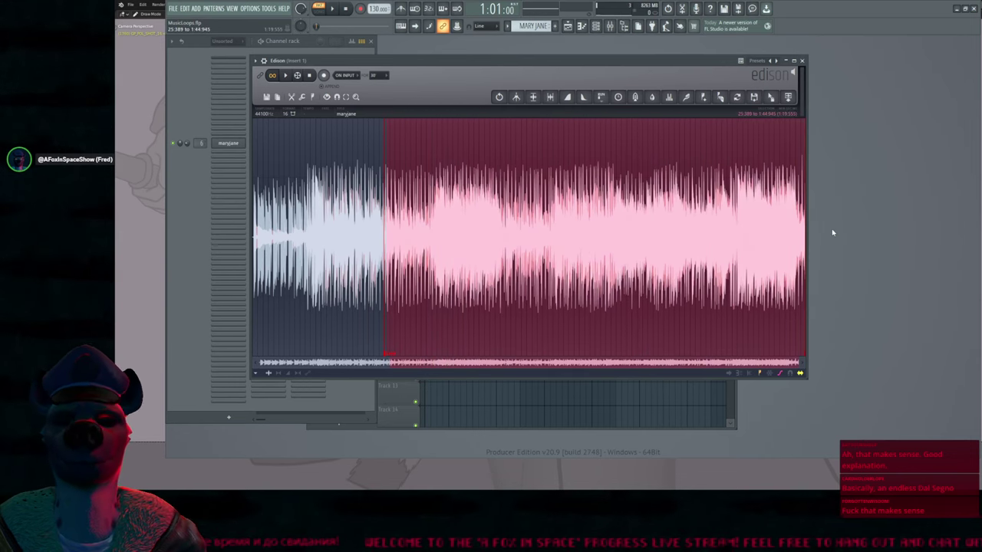
drag(832, 232, 257, 211)
click(427, 209)
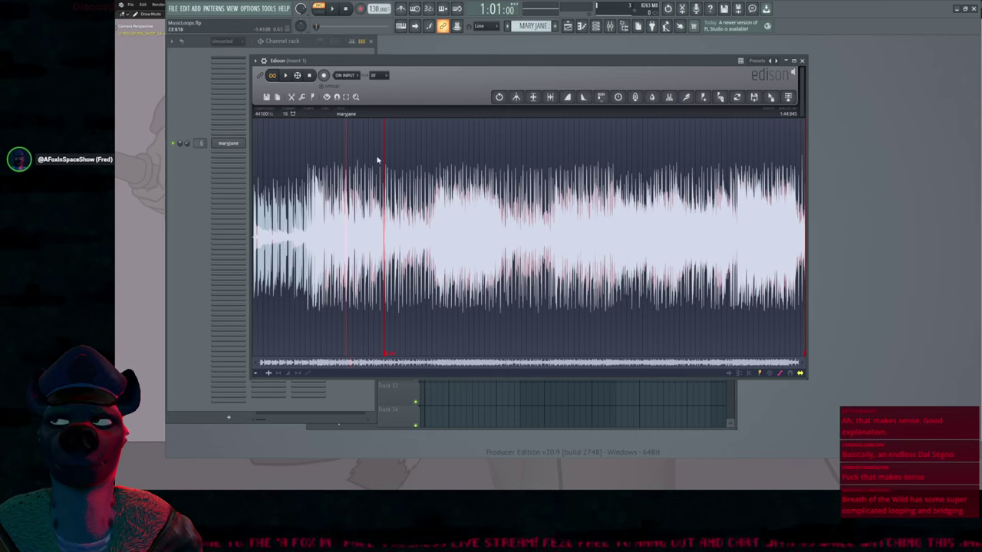
Play the maryjane song from the start, skipping ahead section by section to near the end
click(285, 75)
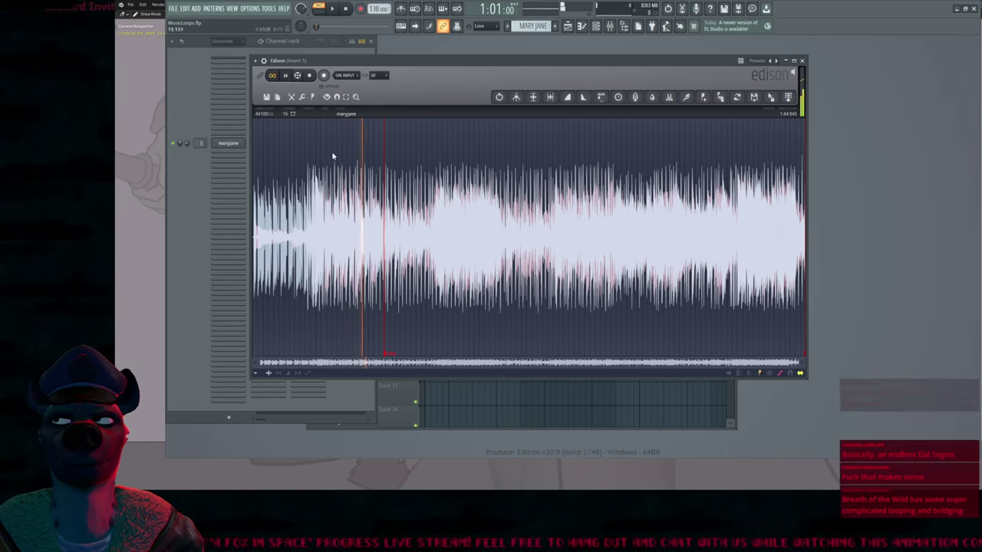
click(255, 223)
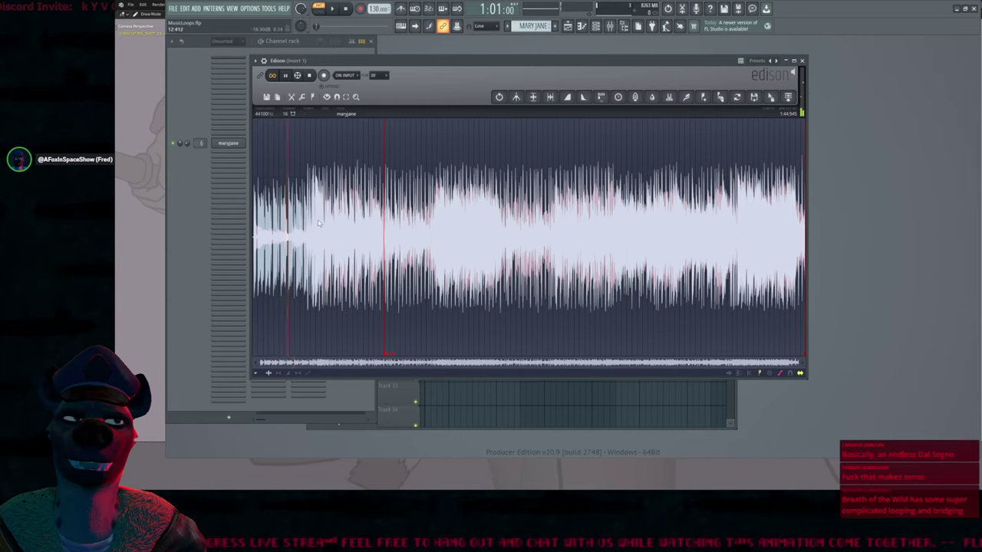
click(465, 230)
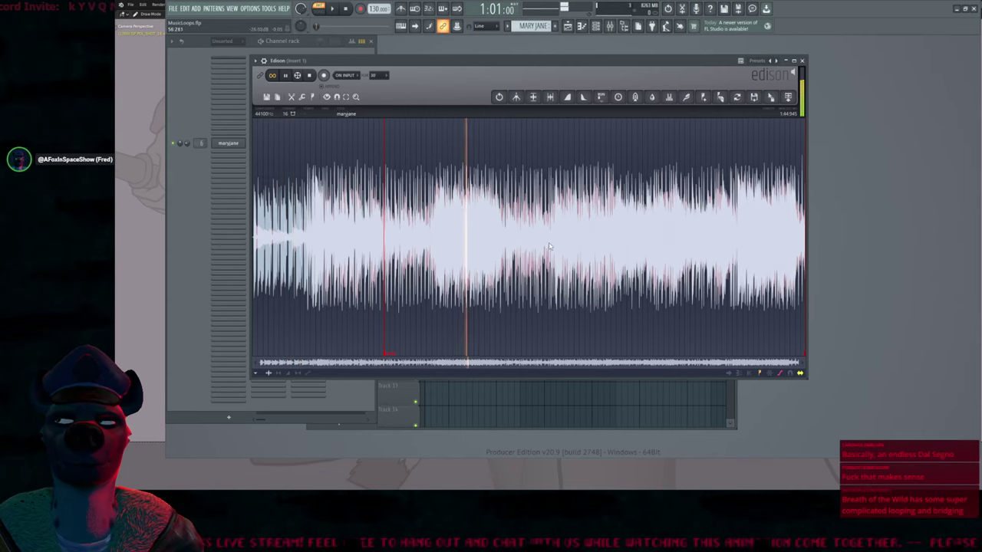
click(534, 238)
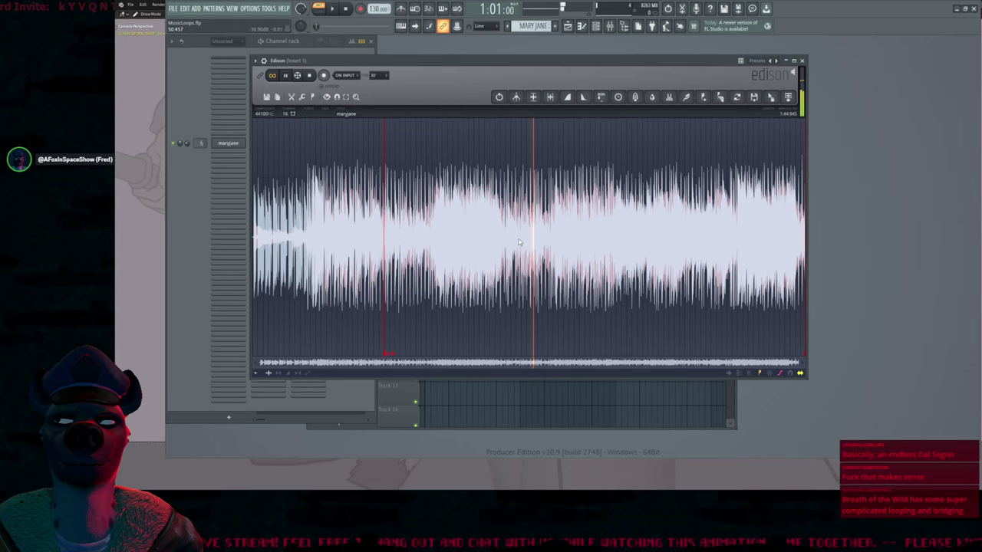
click(570, 233)
click(649, 238)
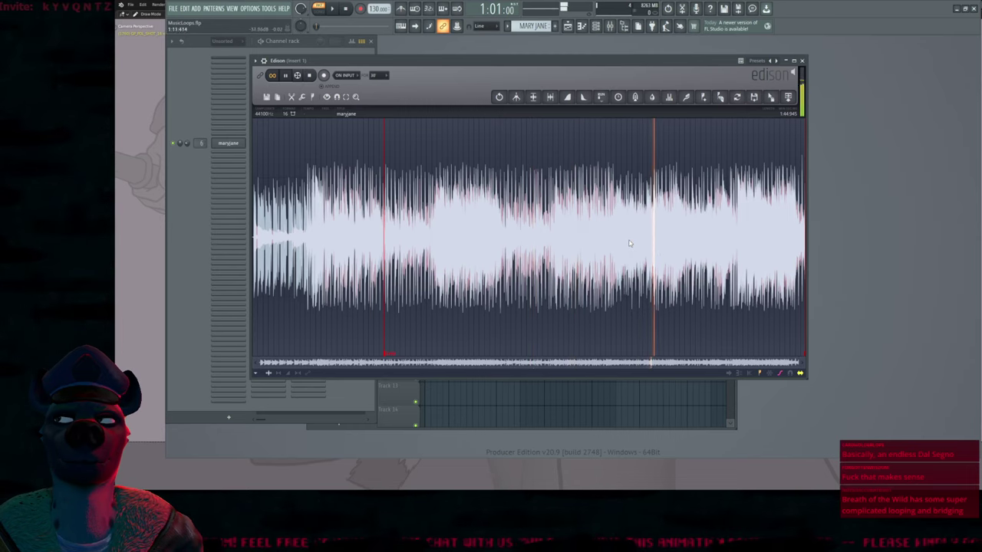
click(713, 239)
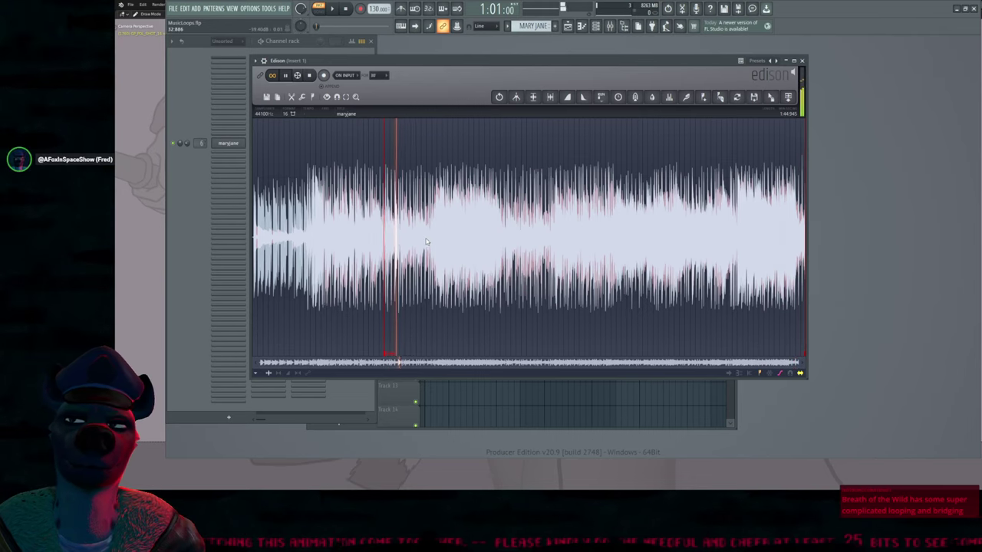
Select a stretch, jump back to an earlier section, stop playback and delete the sample
mouse_move(385, 210)
mouse_down()
mouse_move(631, 218)
mouse_move(605, 221)
mouse_up()
click(603, 222)
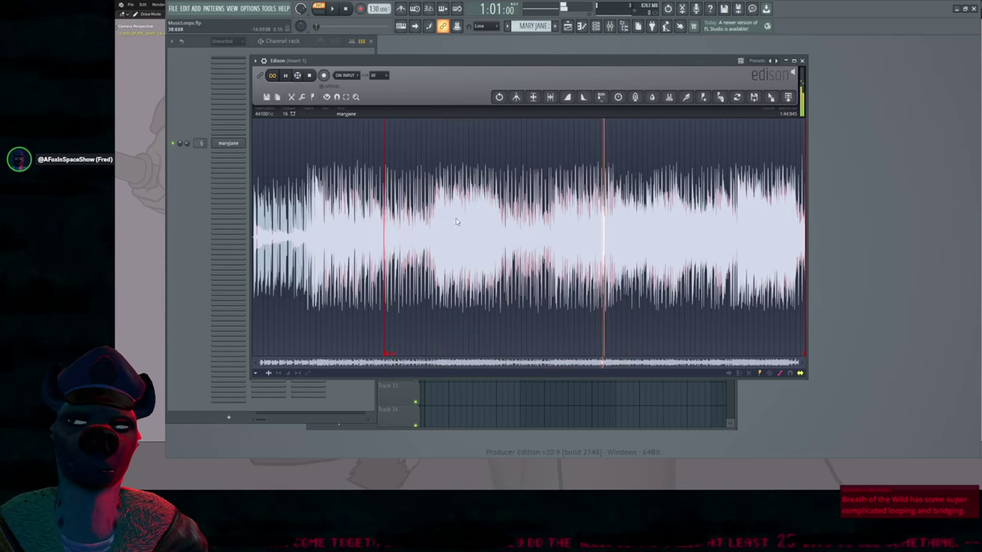
click(414, 200)
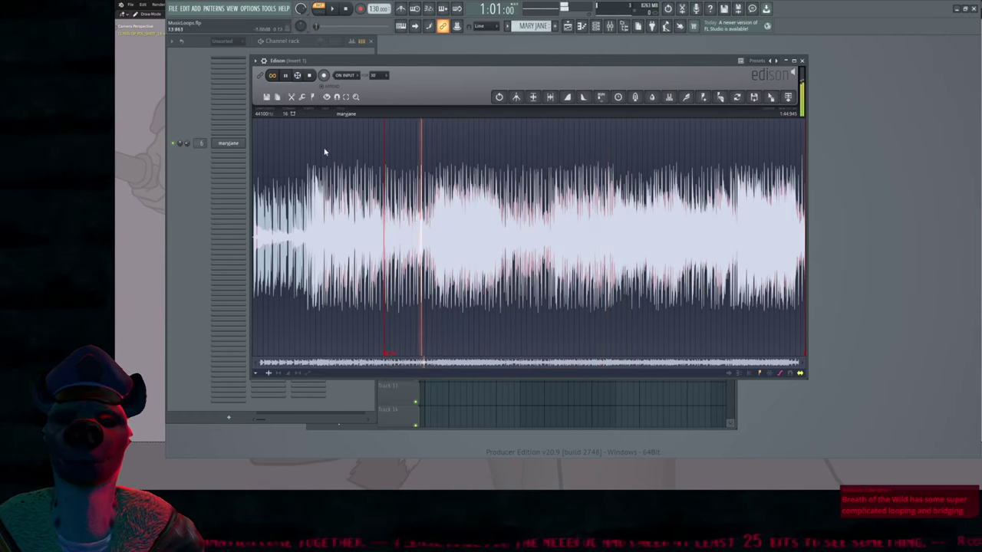
click(309, 75)
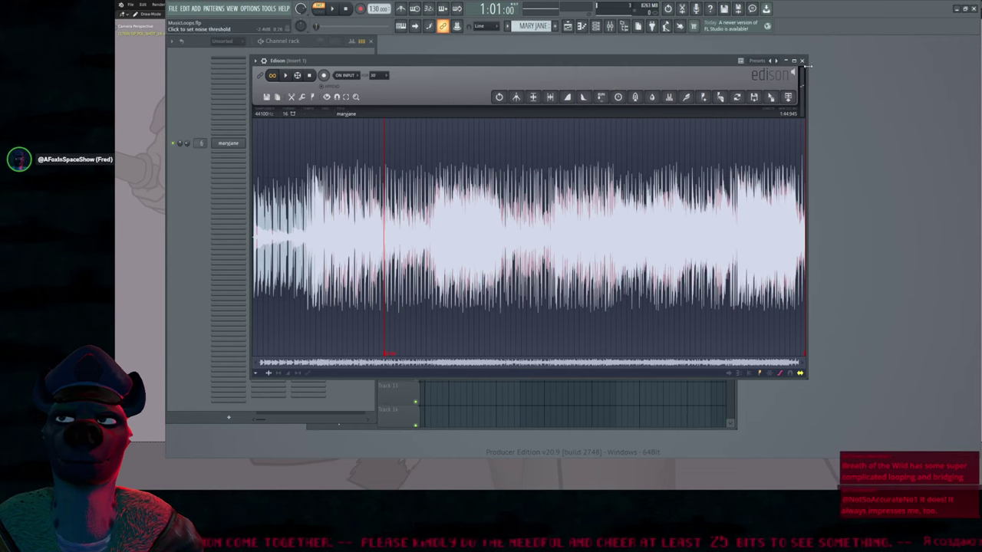
key(Delete)
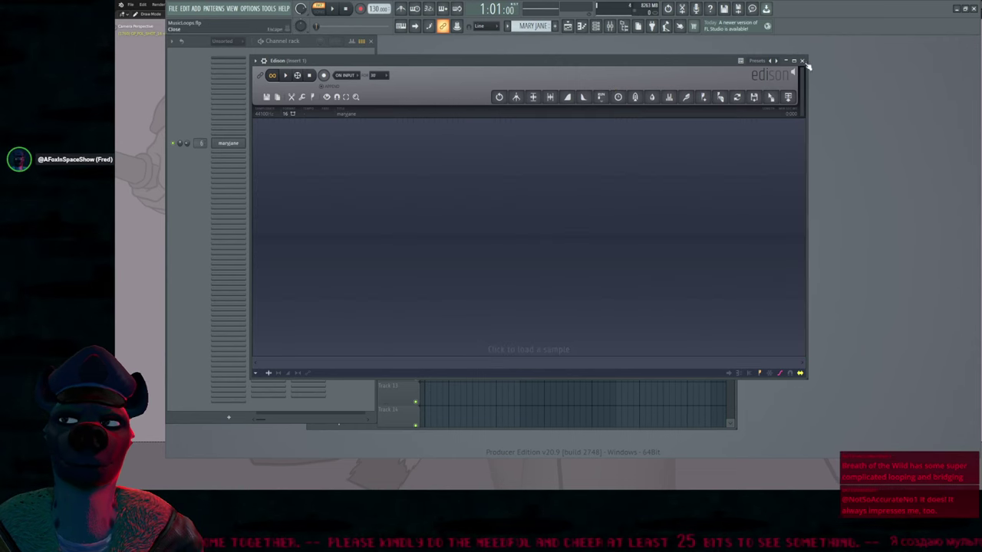
Close Edison and switch the Playlist to the MONEY FOR NOTHING pattern
click(802, 61)
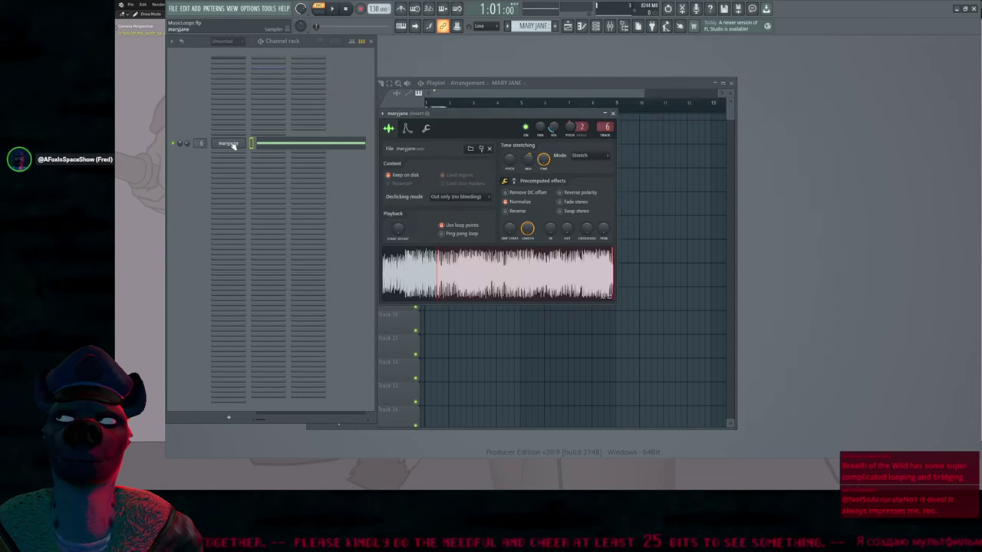
click(473, 80)
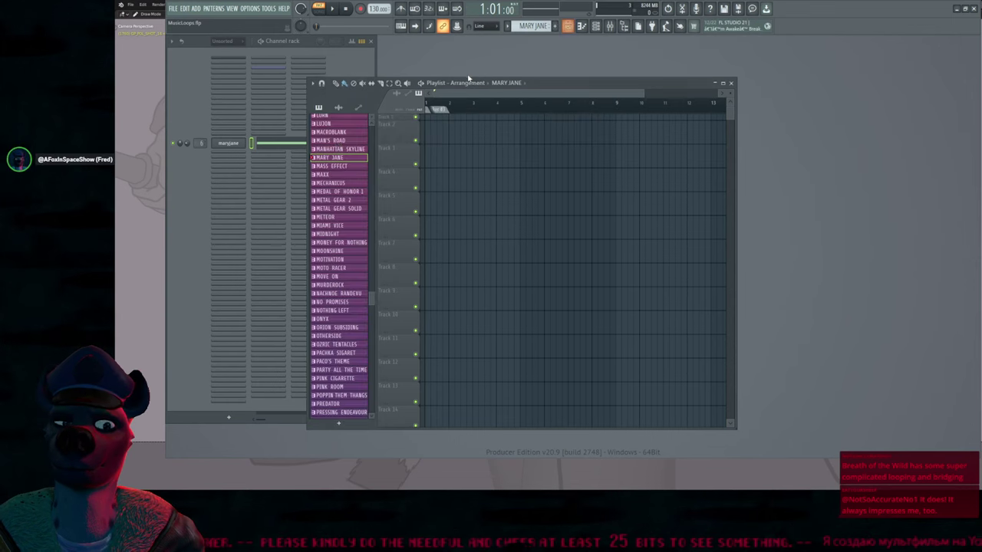
double_click(342, 243)
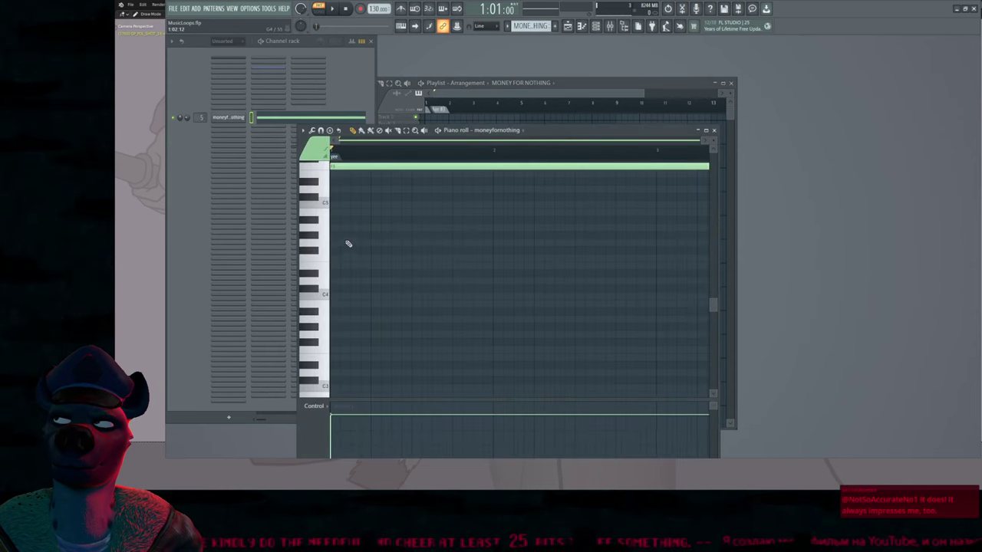
click(714, 130)
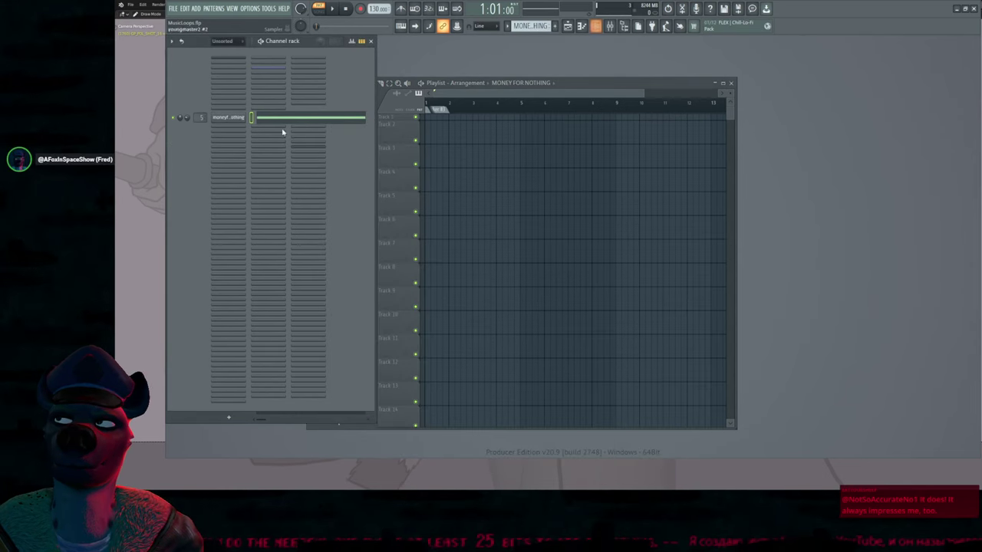
Open the moneyfornothing channel's sample settings and load its waveform into Edison
click(220, 116)
click(407, 148)
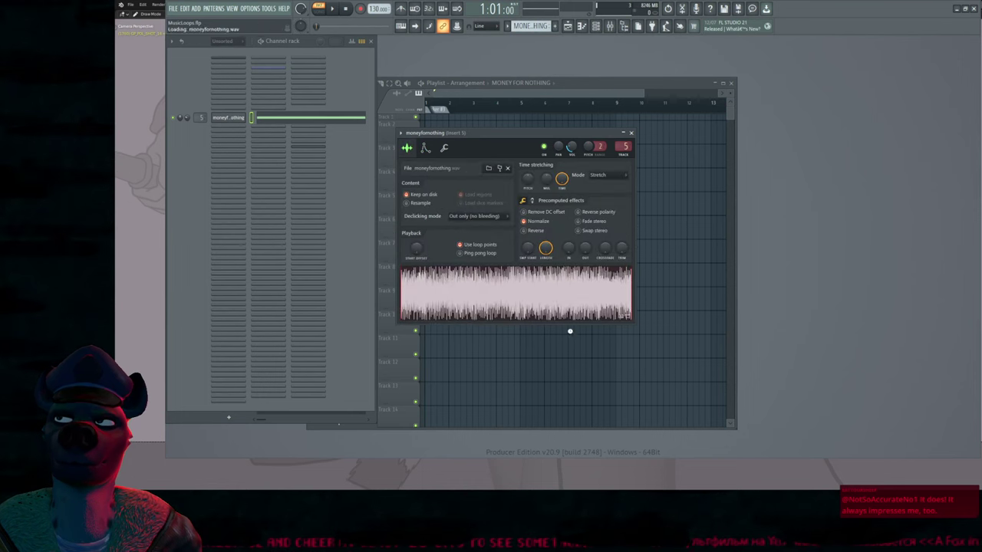
double_click(548, 300)
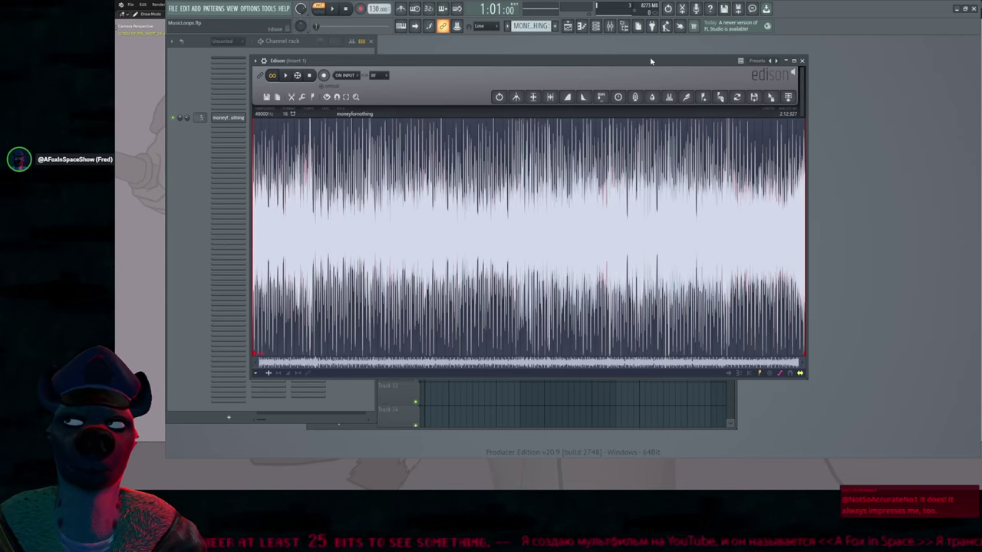
Move Edison down and play the moneyfornothing song, jumping near its end
drag(651, 55, 648, 105)
key(space)
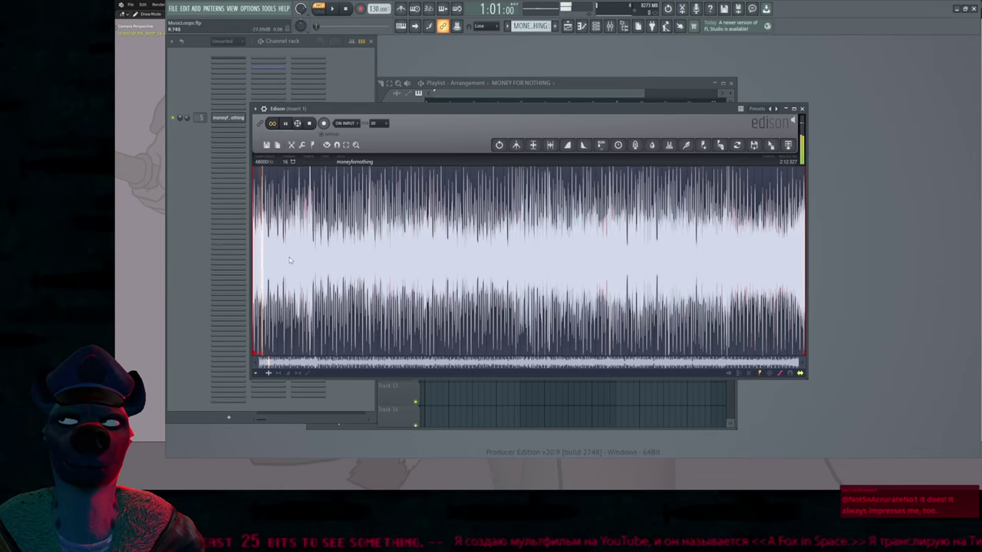
click(741, 255)
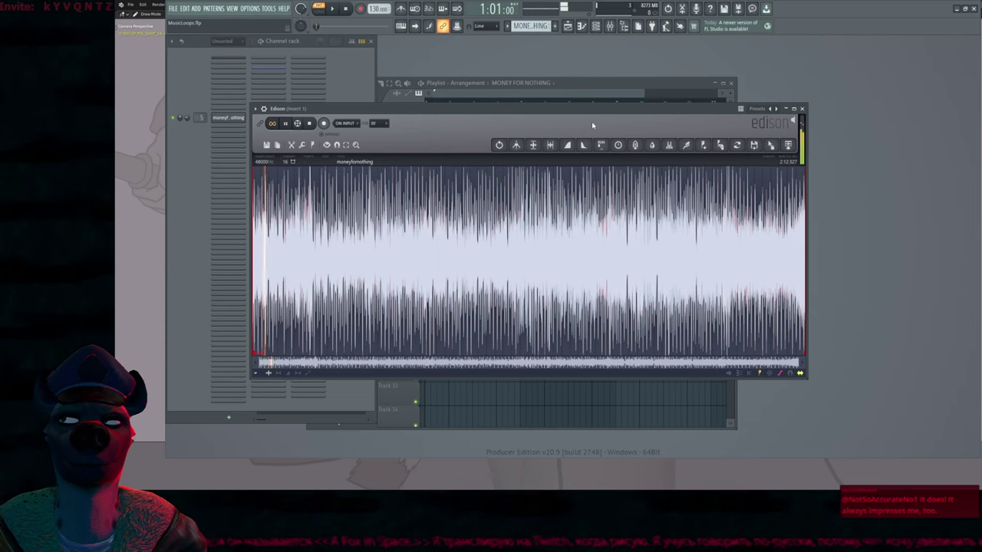
Shift the Edison window, pause playback and delete the sample from the editor
mouse_move(597, 117)
mouse_down()
mouse_move(618, 120)
mouse_move(606, 121)
mouse_up()
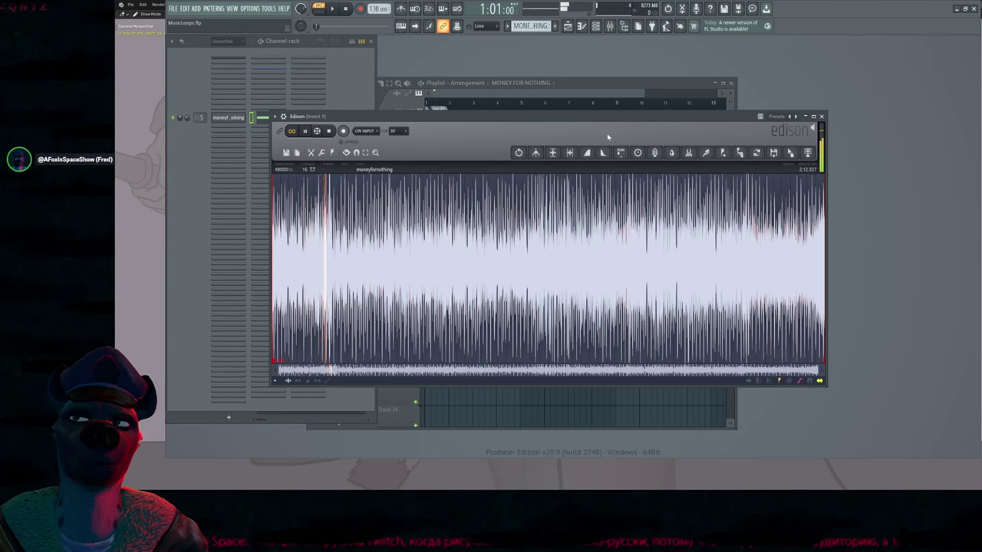
mouse_move(594, 126)
mouse_down()
mouse_move(603, 127)
mouse_move(576, 142)
mouse_move(599, 129)
mouse_up()
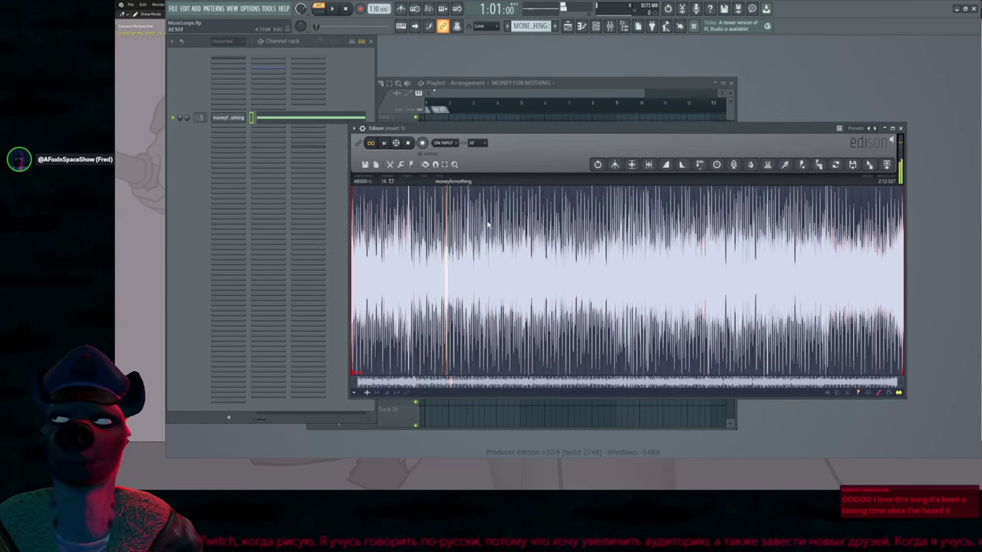
click(385, 145)
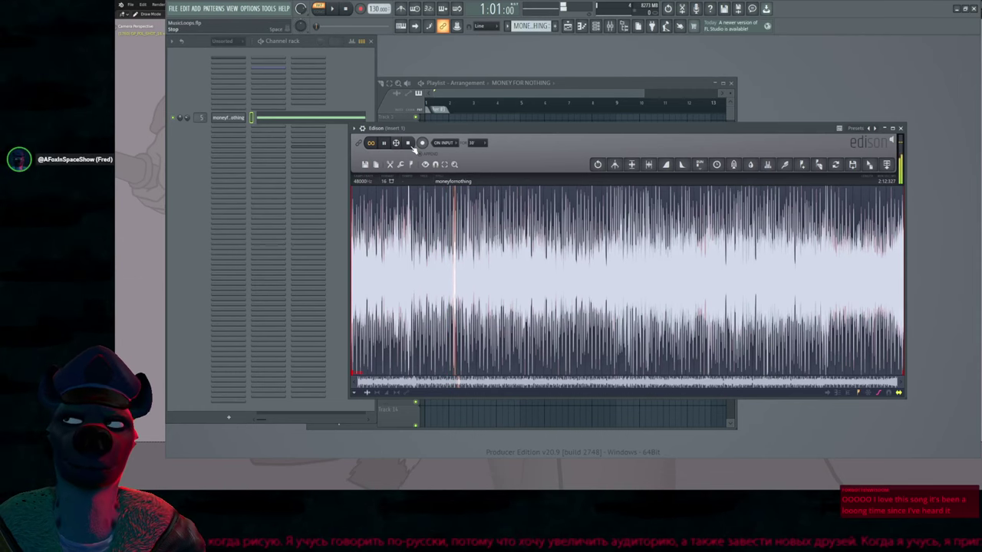
key(Delete)
Select HOLD ME THRILL ME in the Playlist and open the holdmethrillmeFULL channel settings
click(648, 84)
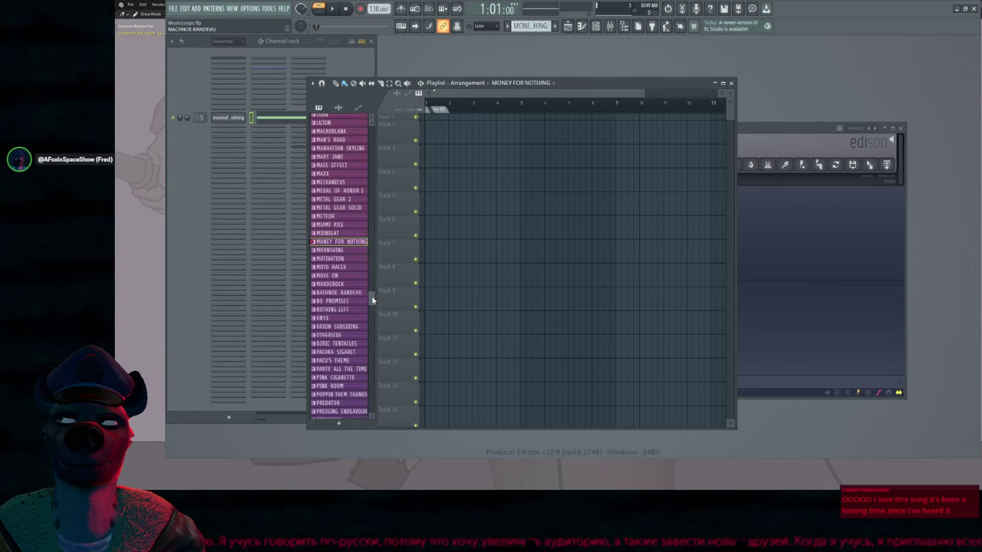
scroll(372, 301, down, 4)
scroll(371, 304, up, 20)
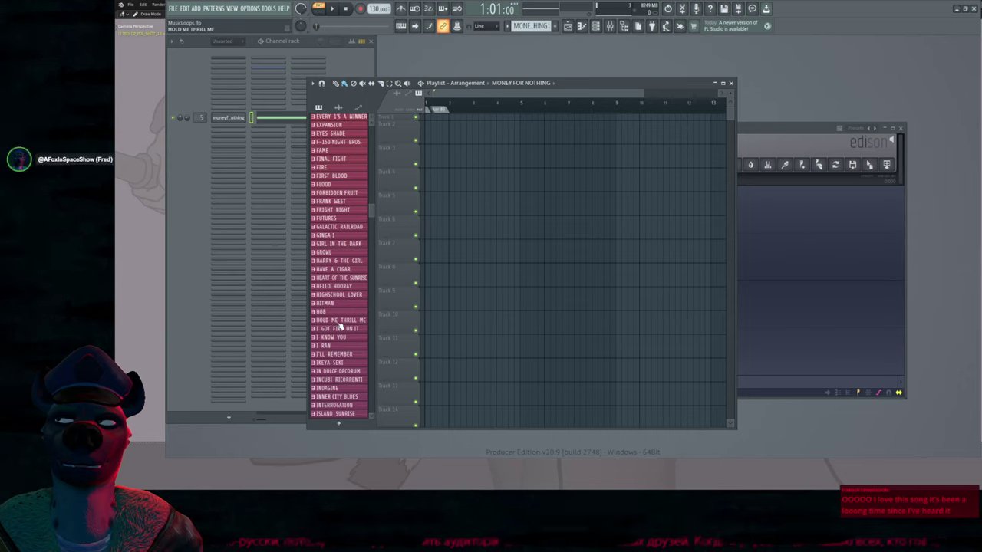
click(339, 322)
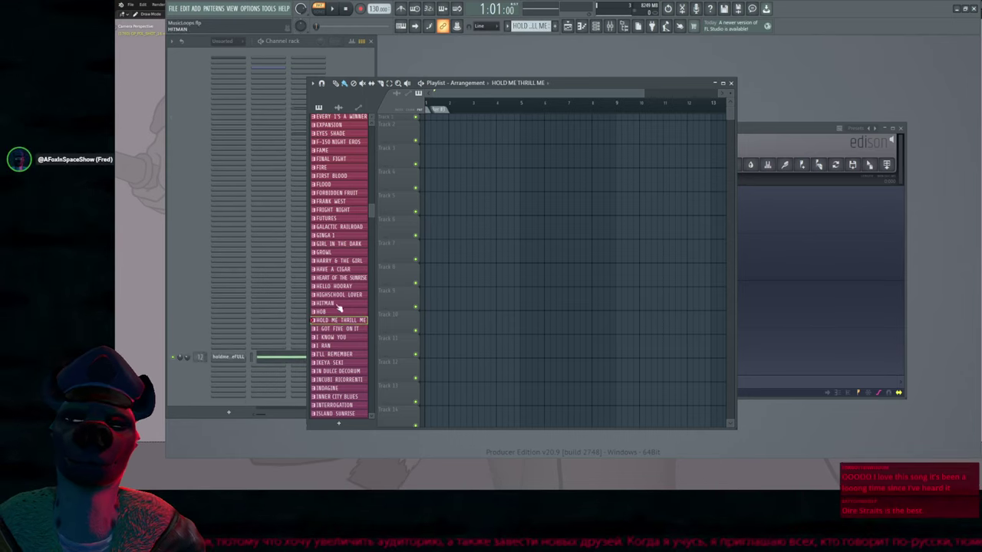
click(226, 358)
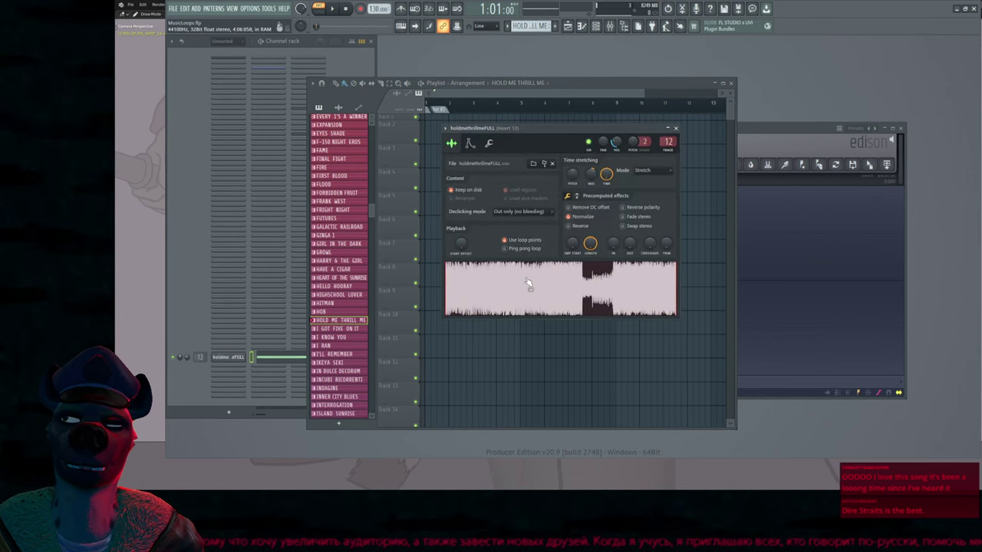
Load holdmethrillmeFULL into Edison, play it, and jump playback to a much later point
double_click(581, 316)
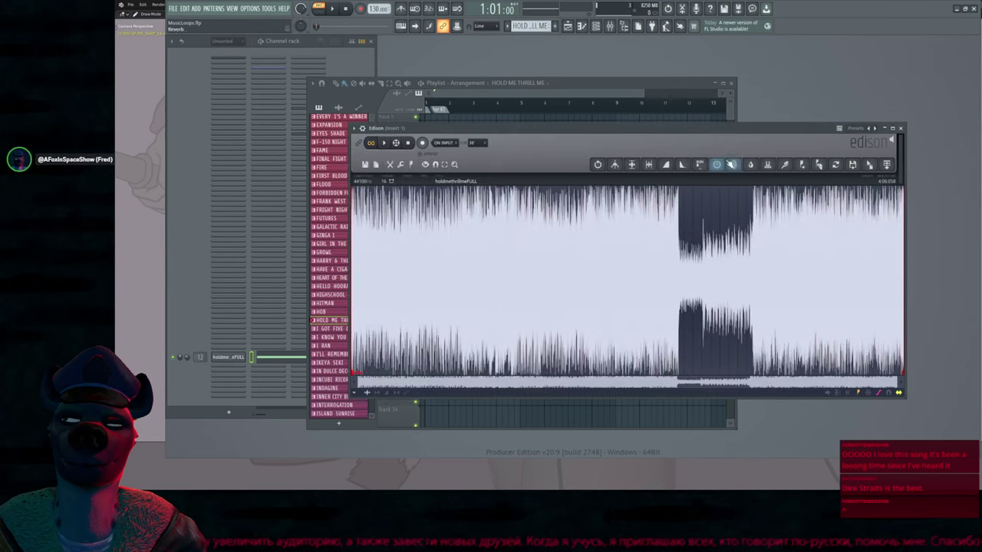
mouse_move(729, 134)
mouse_down()
mouse_move(672, 256)
mouse_move(711, 163)
mouse_move(714, 123)
mouse_up()
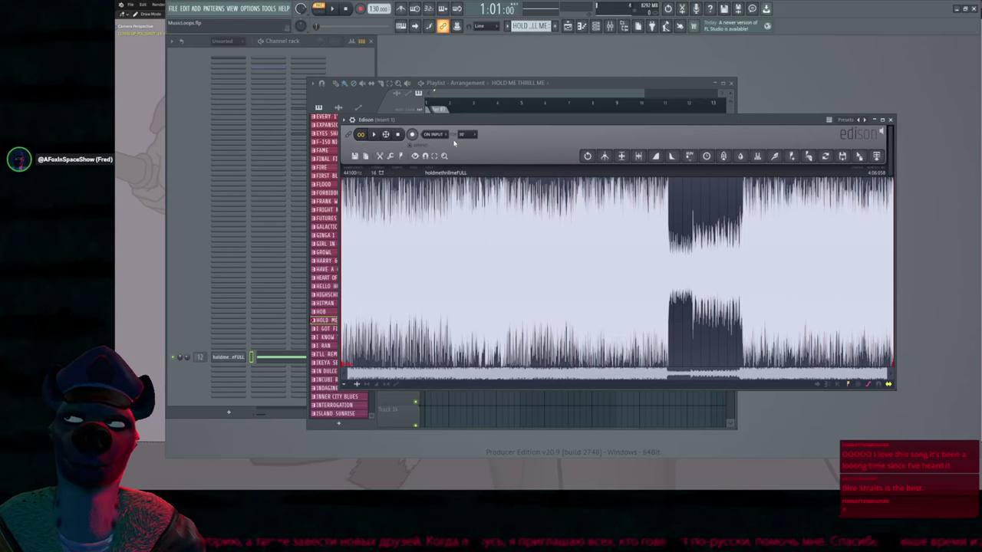
click(375, 135)
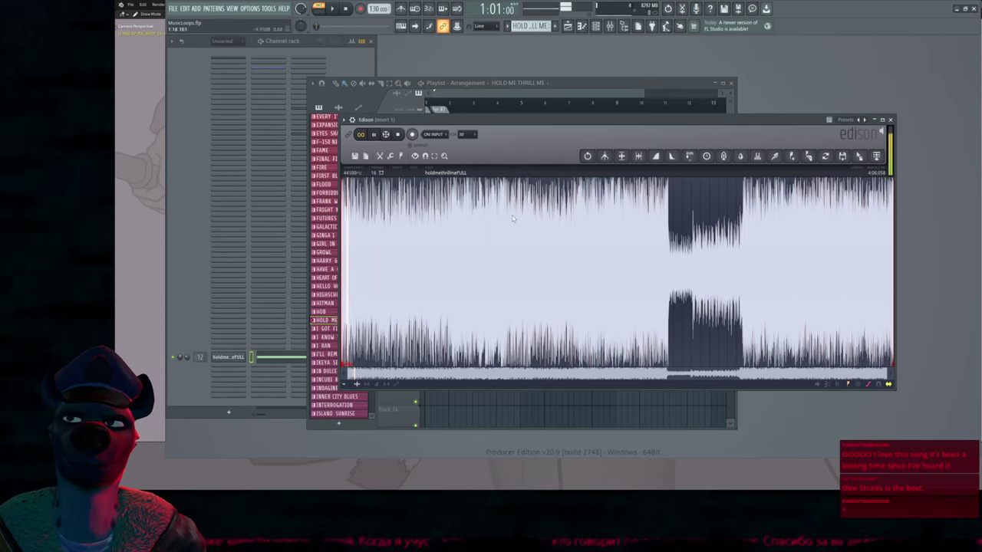
drag(500, 123, 493, 125)
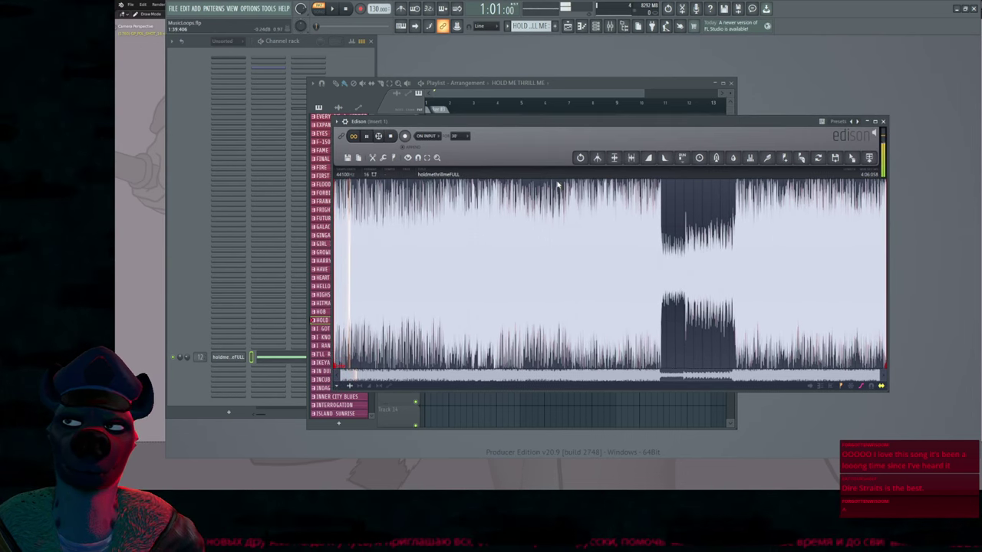
drag(550, 123, 538, 100)
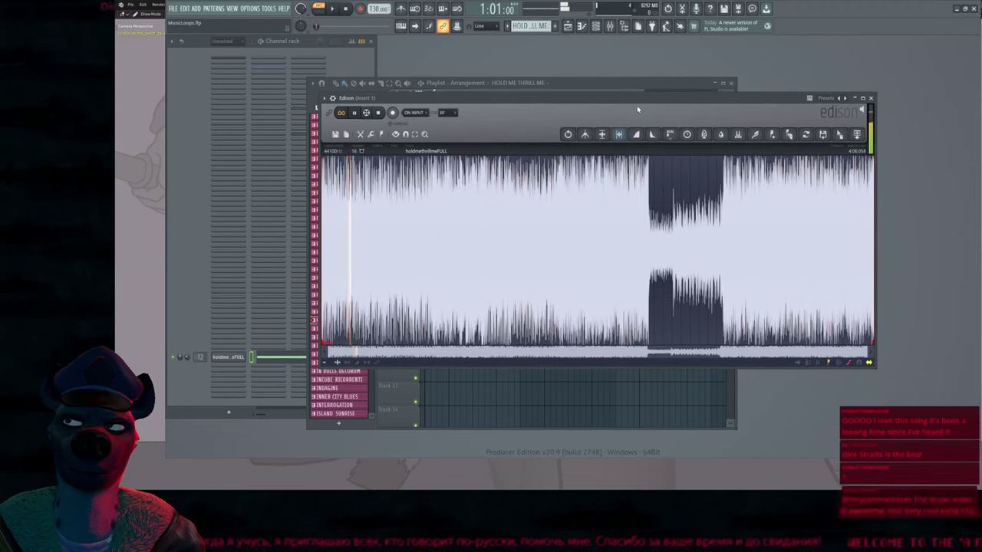
drag(630, 102, 610, 113)
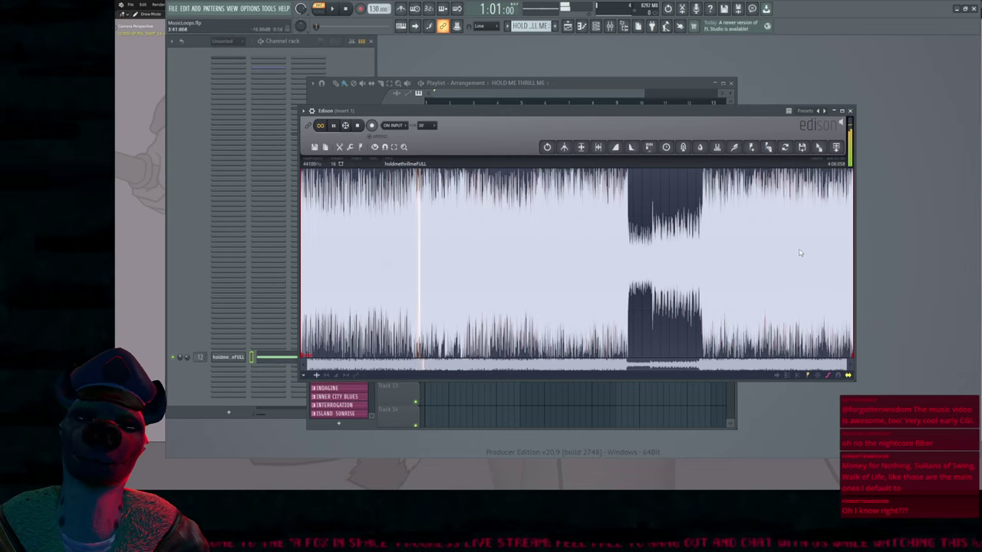
click(700, 211)
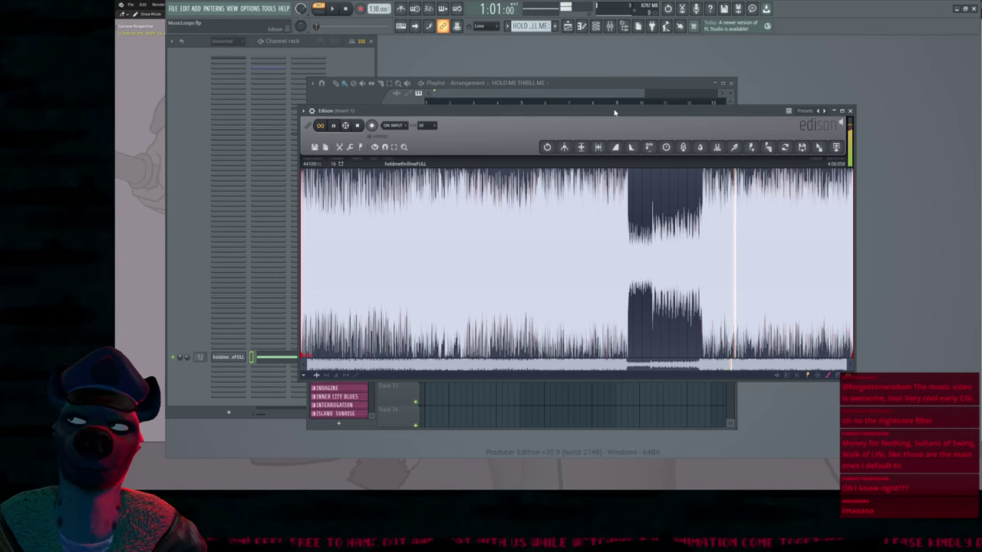
Shift the Edison audio editor window down and to the right, then slightly back left
drag(614, 113, 653, 123)
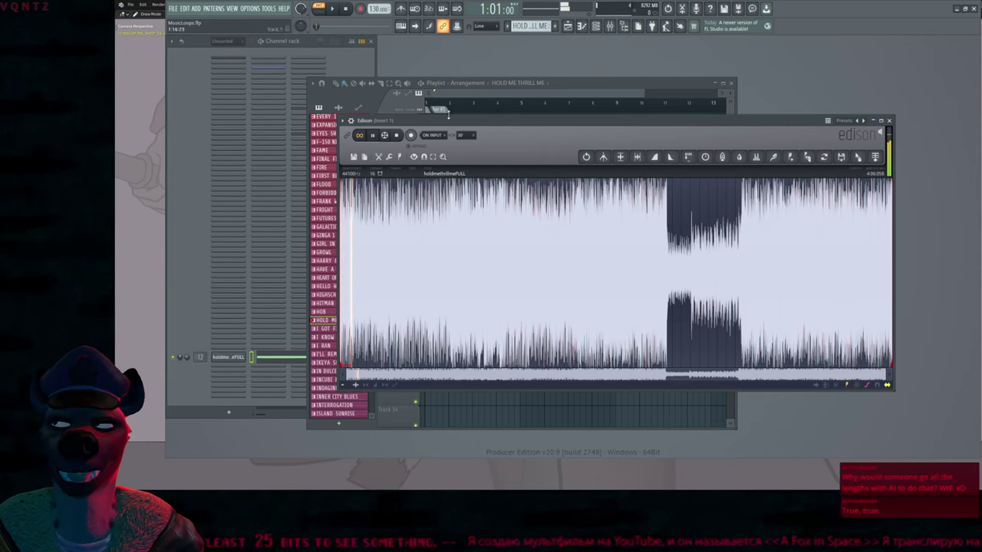
drag(446, 122, 497, 143)
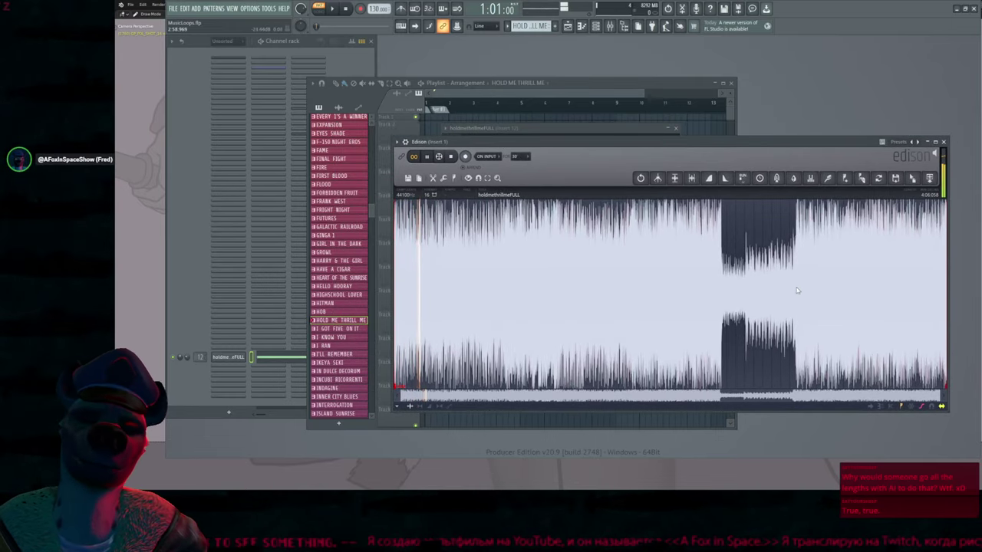
Clear the holdmethrillmeFULL sample out of Edison and close the editor
key(Delete)
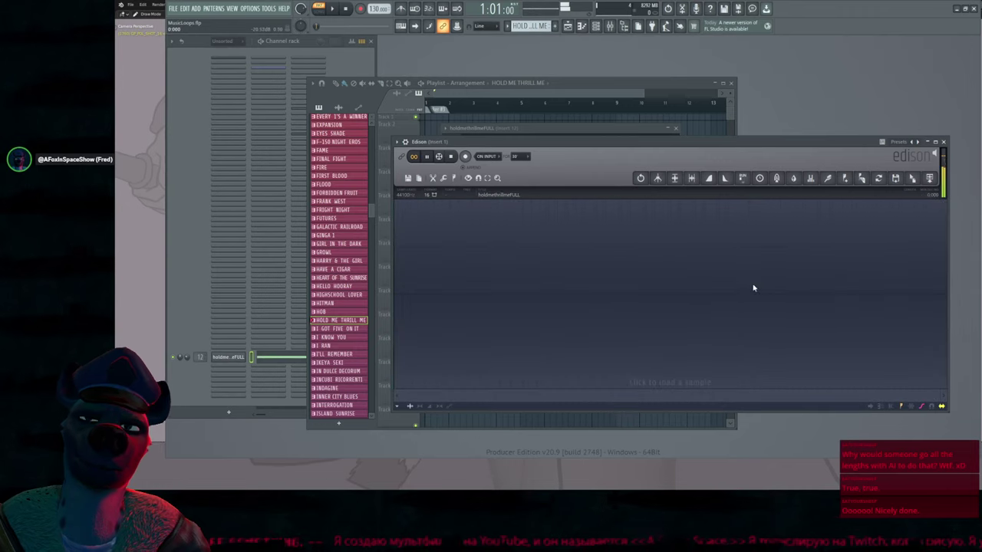
mouse_move(665, 143)
mouse_down()
mouse_move(753, 215)
mouse_move(666, 152)
mouse_up()
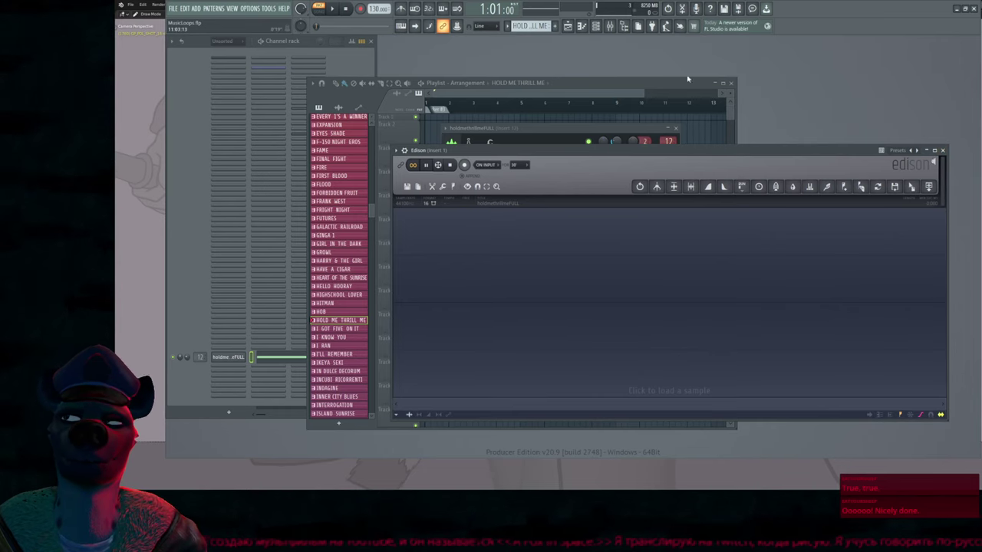
click(942, 151)
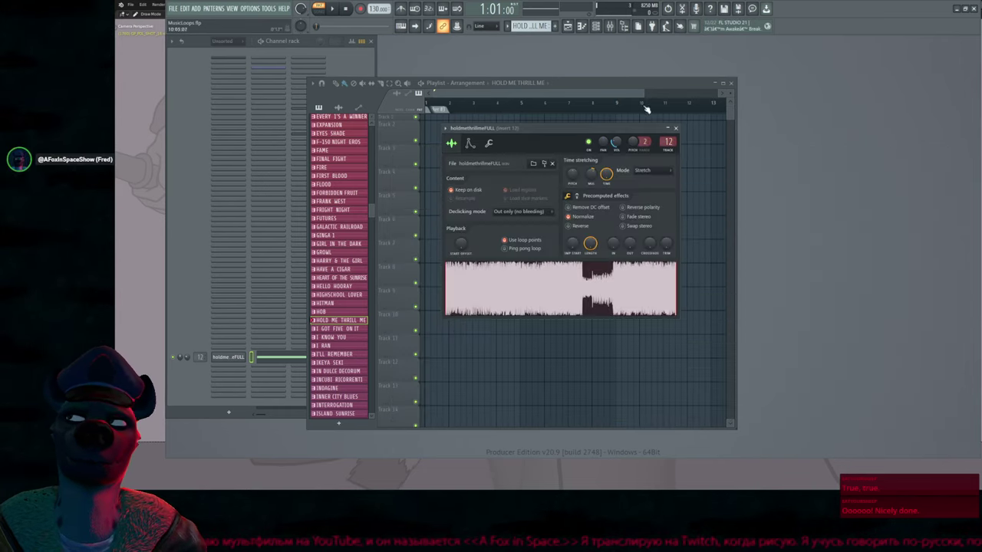
Close the sample channel settings and Channel rack, and move the Playlist further left
click(675, 128)
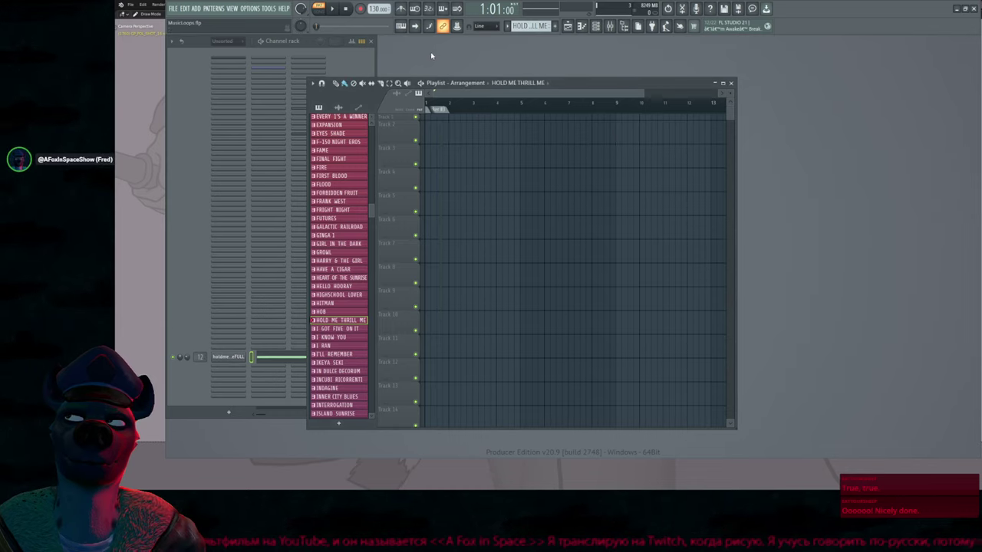
key(F6)
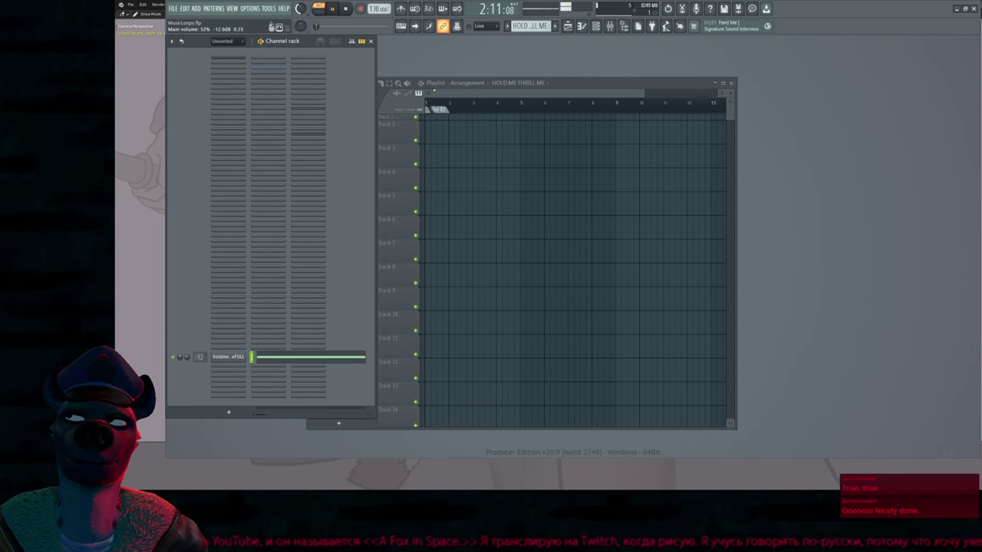
click(371, 40)
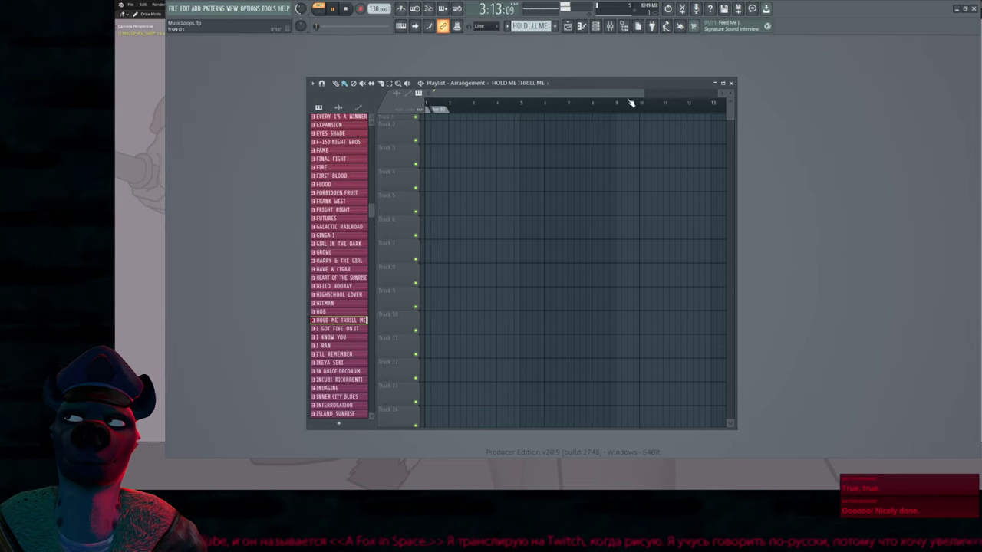
drag(621, 83, 514, 88)
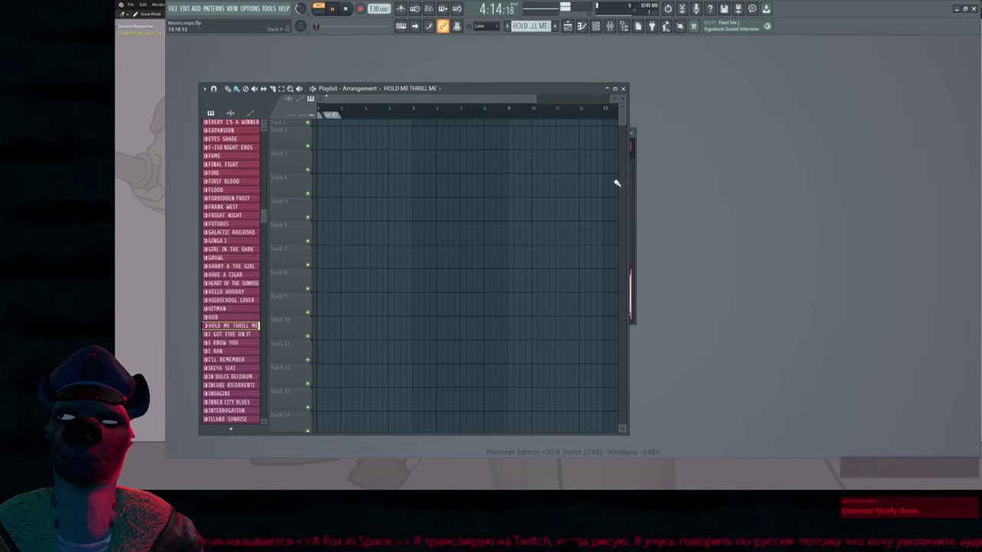
Dismiss the moneyfornothing sampler settings and select the HAVE A CIGAR pattern
click(633, 138)
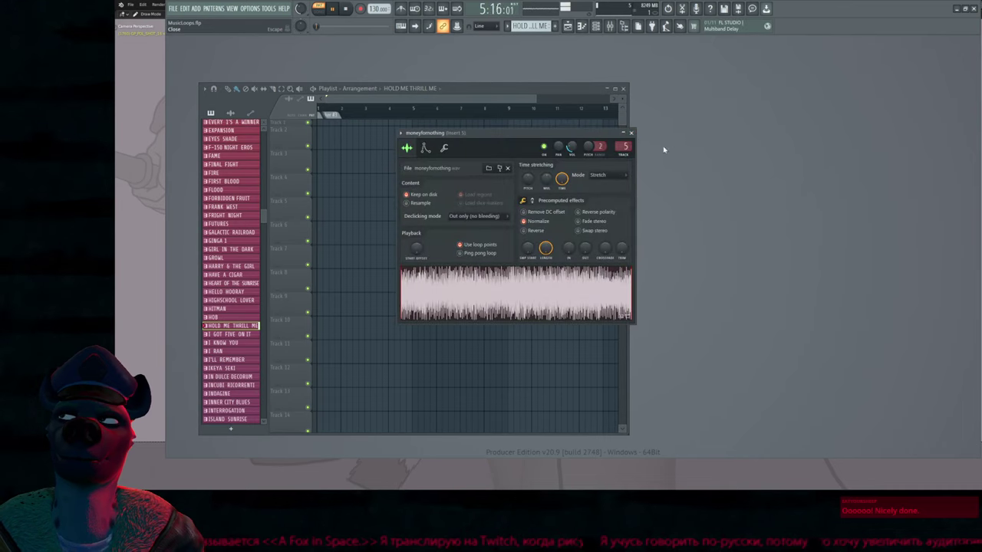
click(631, 134)
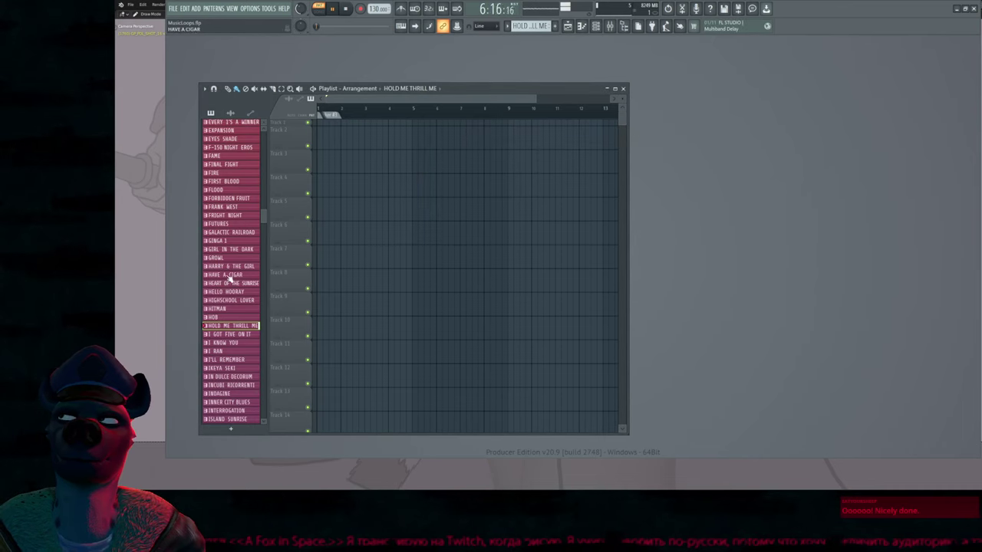
click(233, 275)
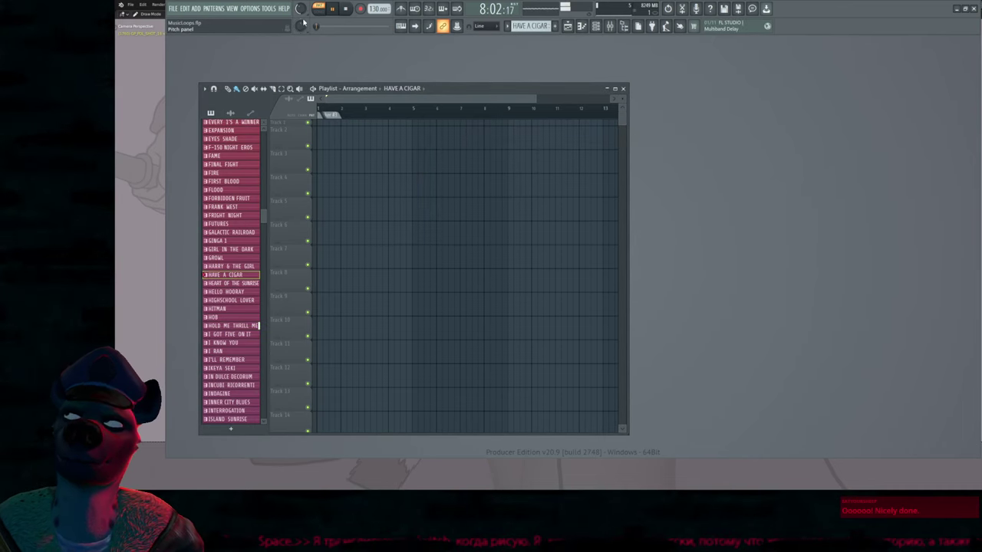
Try the master pitch up and down, settling back at about -60 cents
scroll(301, 27, down, 1)
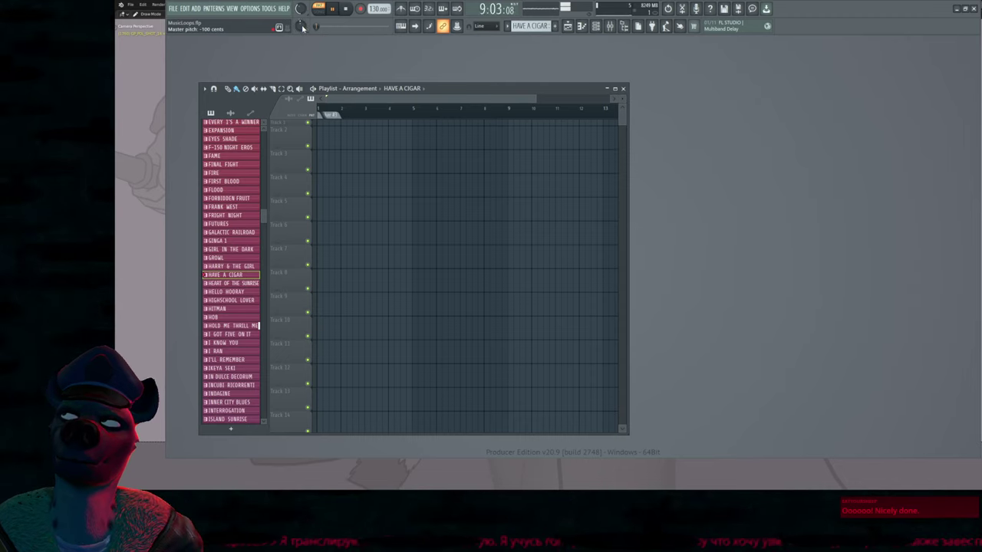
scroll(305, 27, up, 1)
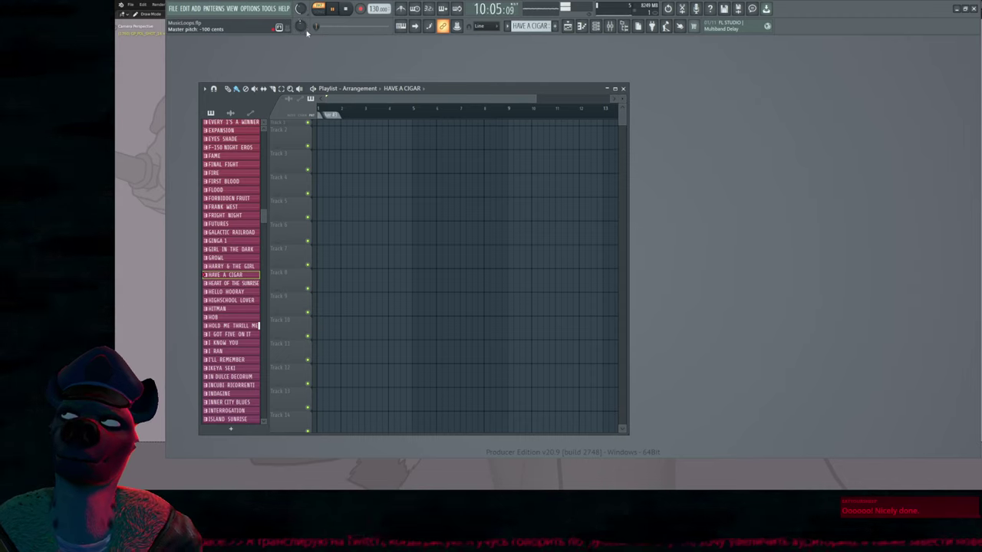
scroll(305, 27, up, 5)
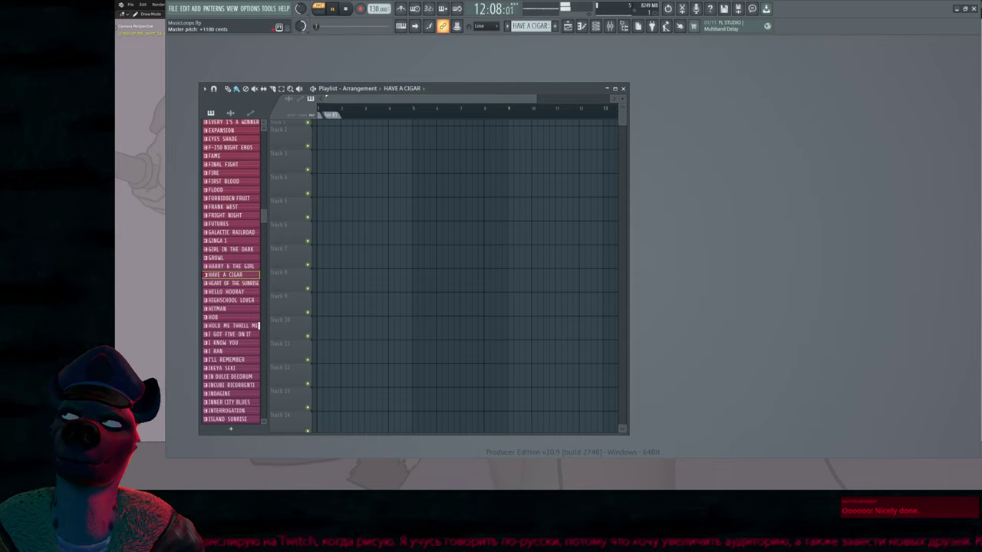
scroll(300, 27, down, 1)
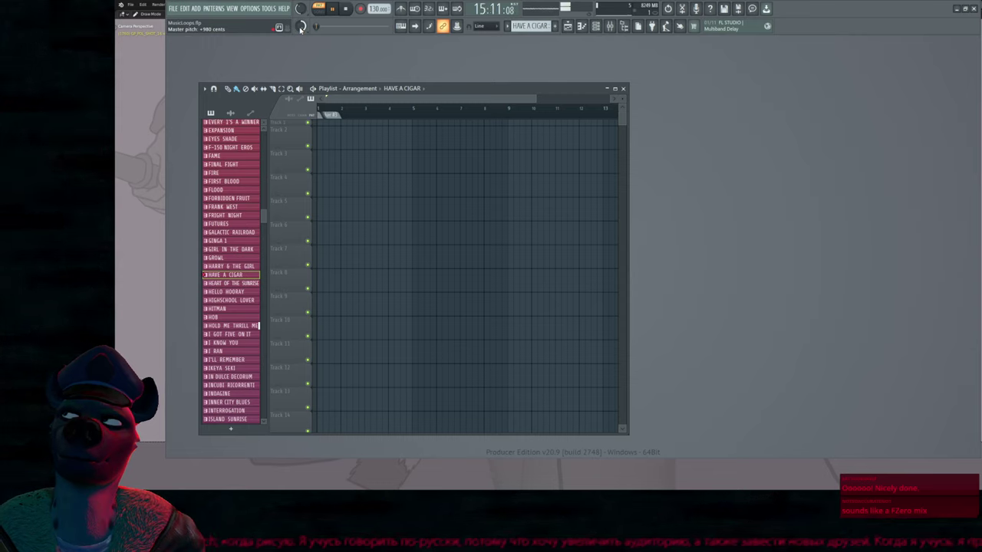
drag(300, 27, 301, 52)
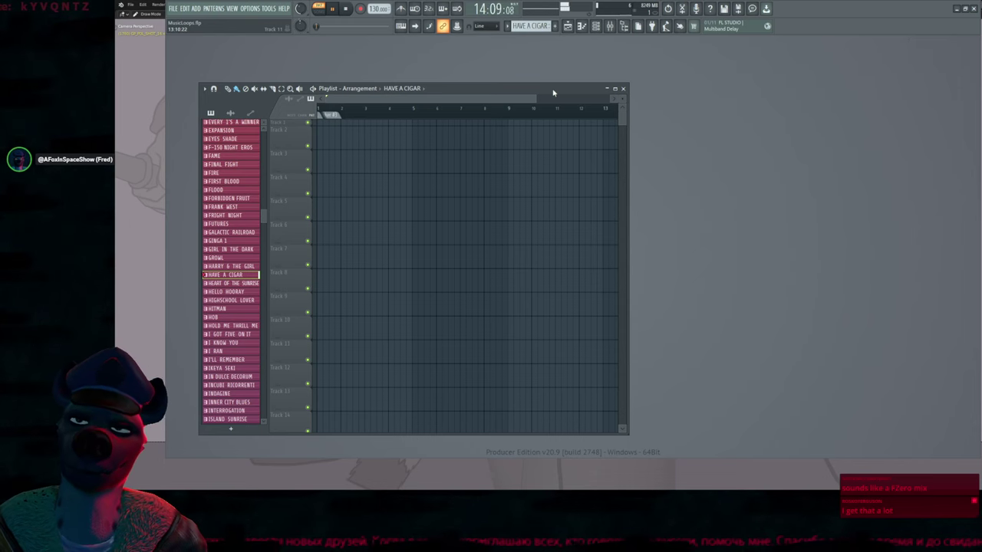
Make HEART OF THE SUNRISE the current pattern in the Playlist
mouse_move(547, 88)
mouse_down()
mouse_move(548, 72)
mouse_move(539, 77)
mouse_move(552, 84)
mouse_up()
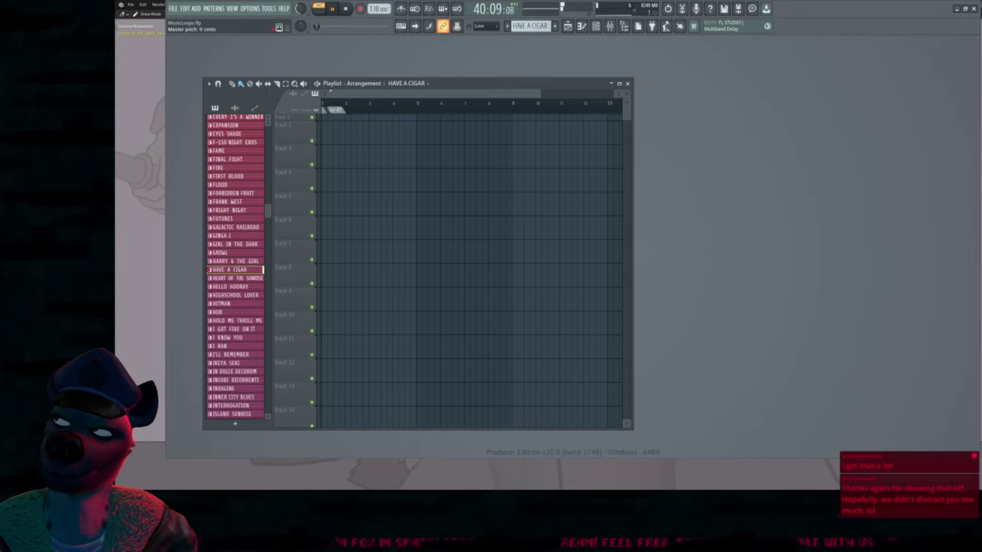
scroll(315, 26, up, 2)
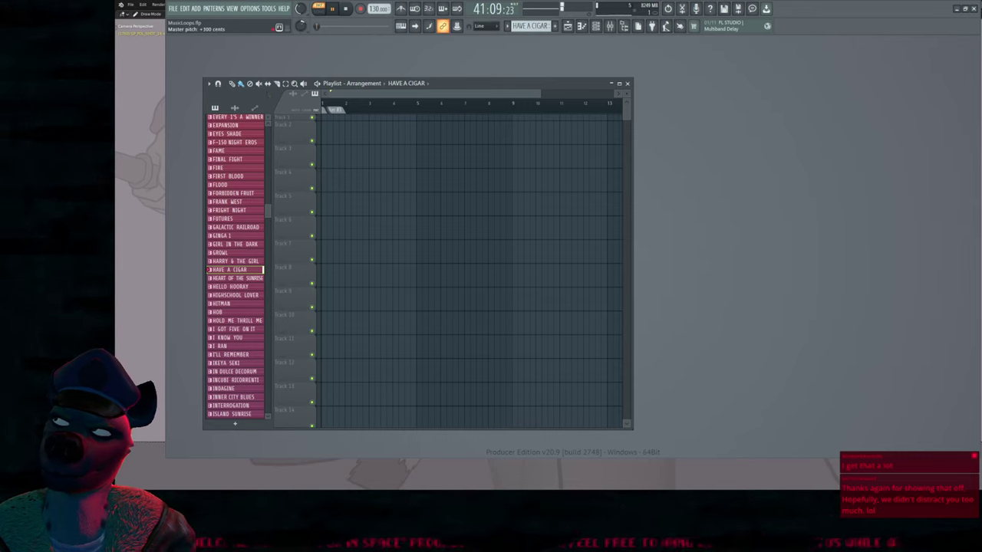
click(240, 279)
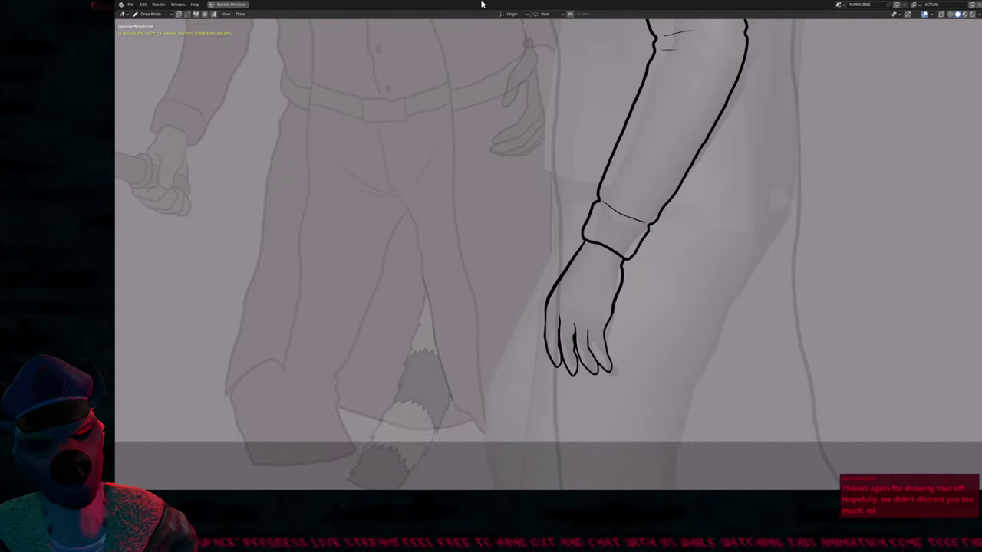
Zoom and pan the camera view to recentre on the inked sleeved arm and hand
scroll(548, 264, down, 5)
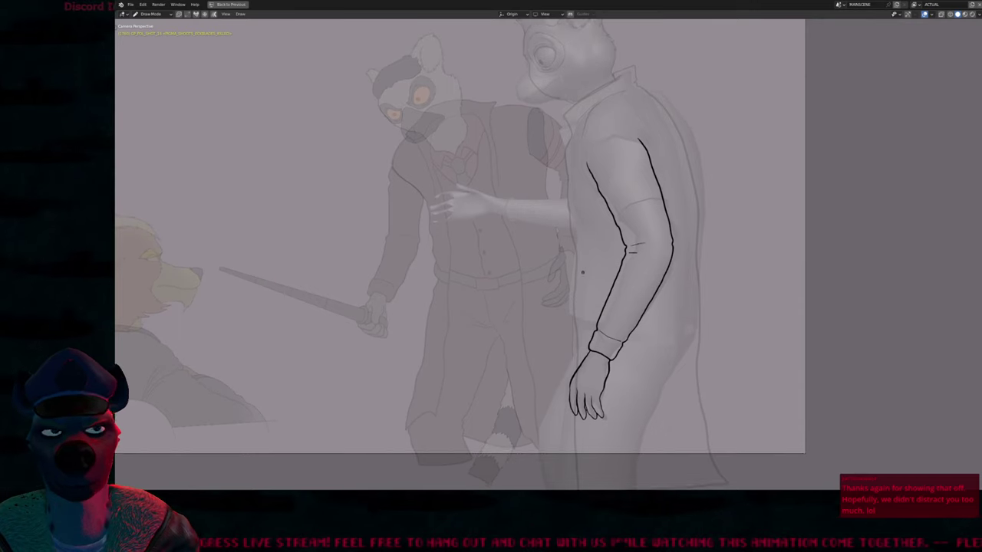
scroll(460, 253, up, 2)
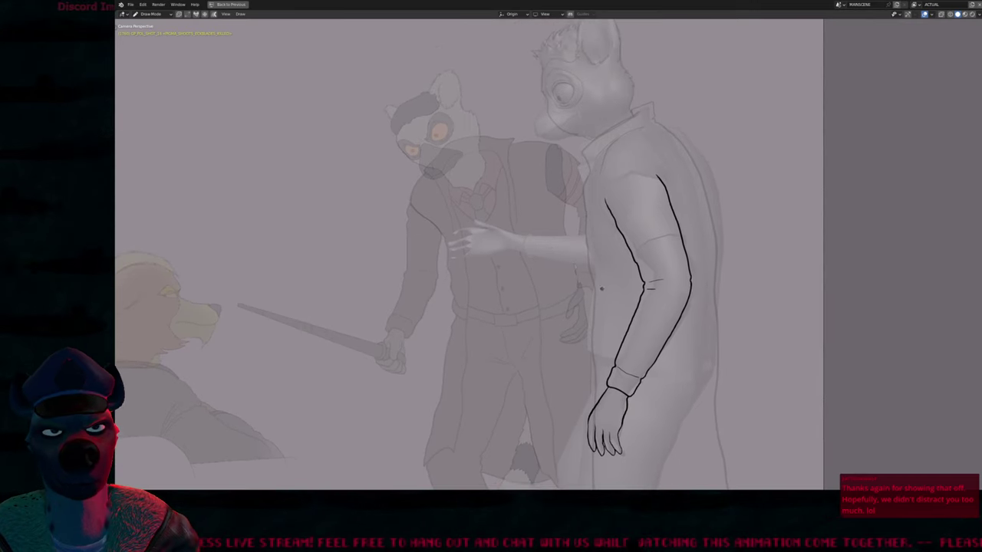
scroll(593, 284, down, 2)
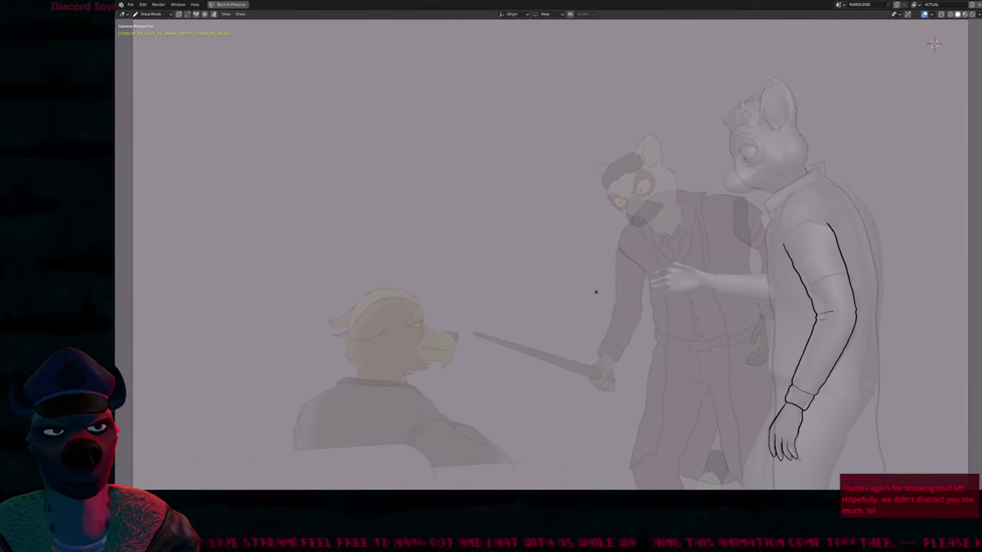
shift+middle_drag(696, 307, 623, 305)
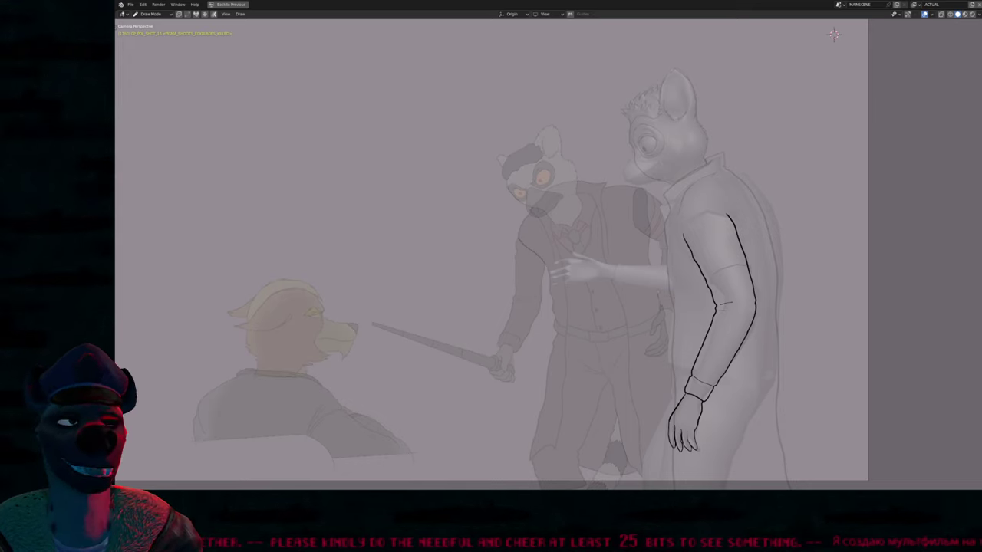
shift+middle_drag(704, 219, 653, 185)
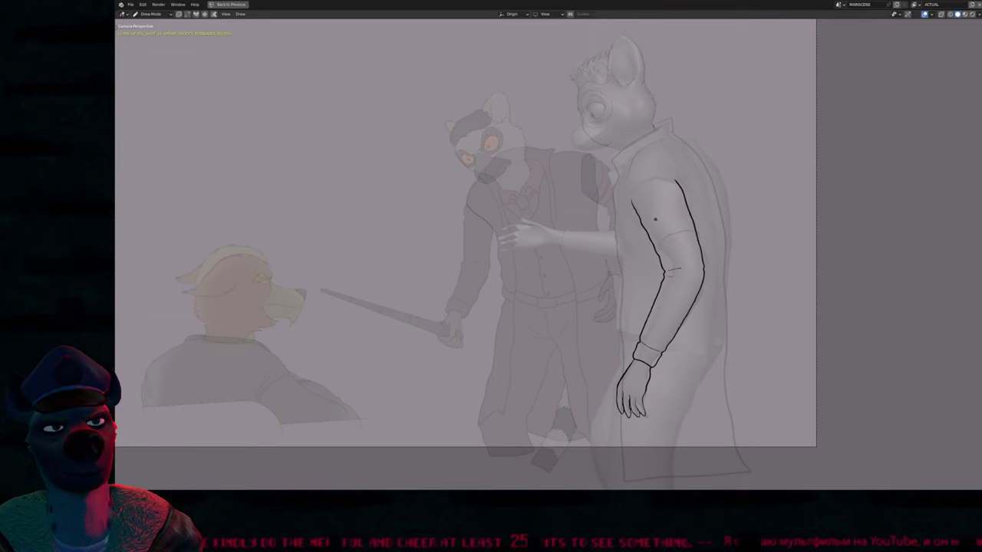
scroll(655, 220, up, 2)
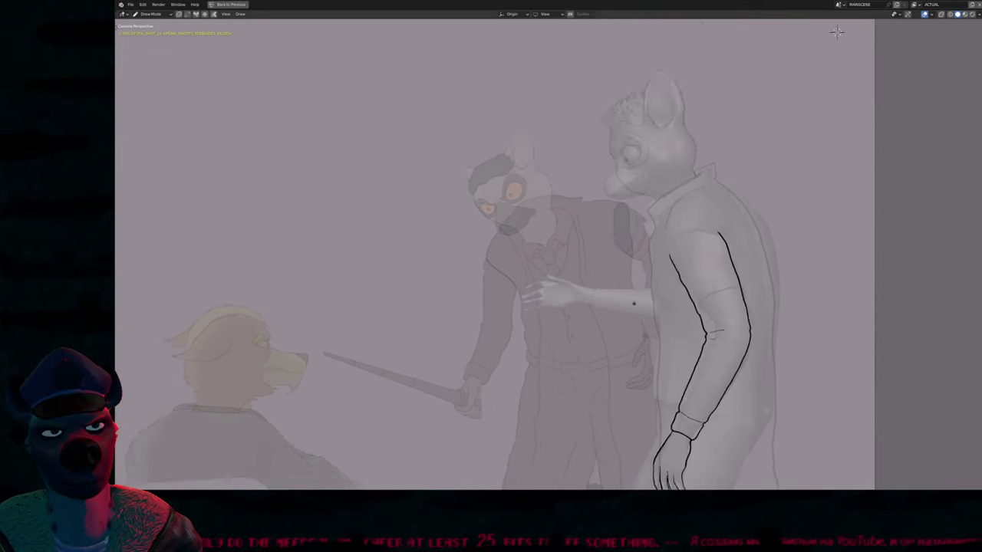
scroll(836, 32, up, 3)
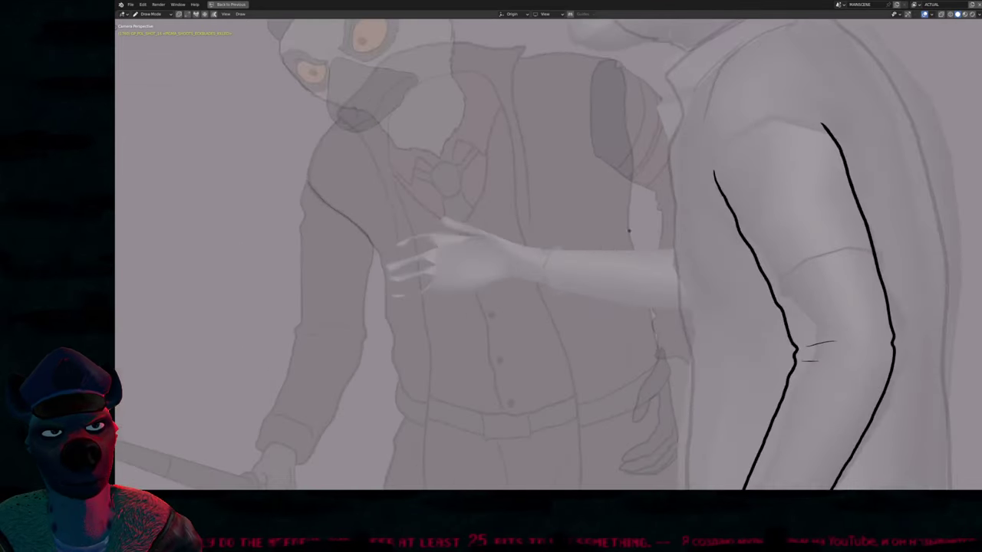
shift+middle_drag(592, 245, 611, 236)
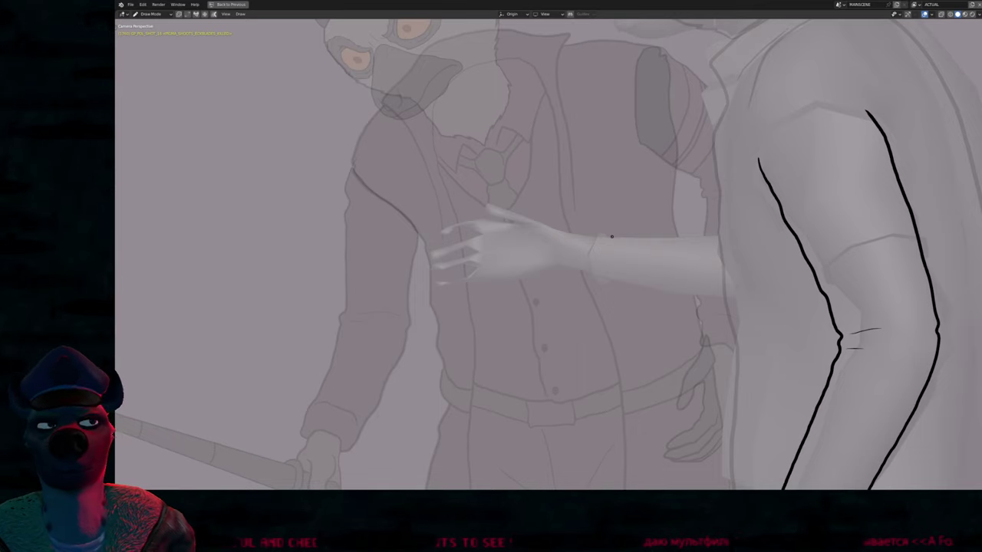
scroll(606, 247, down, 3)
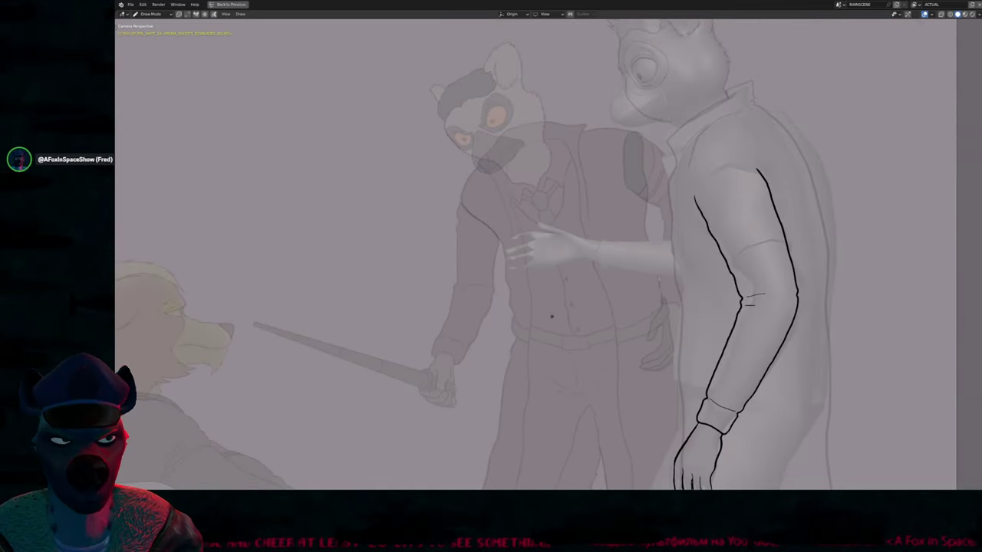
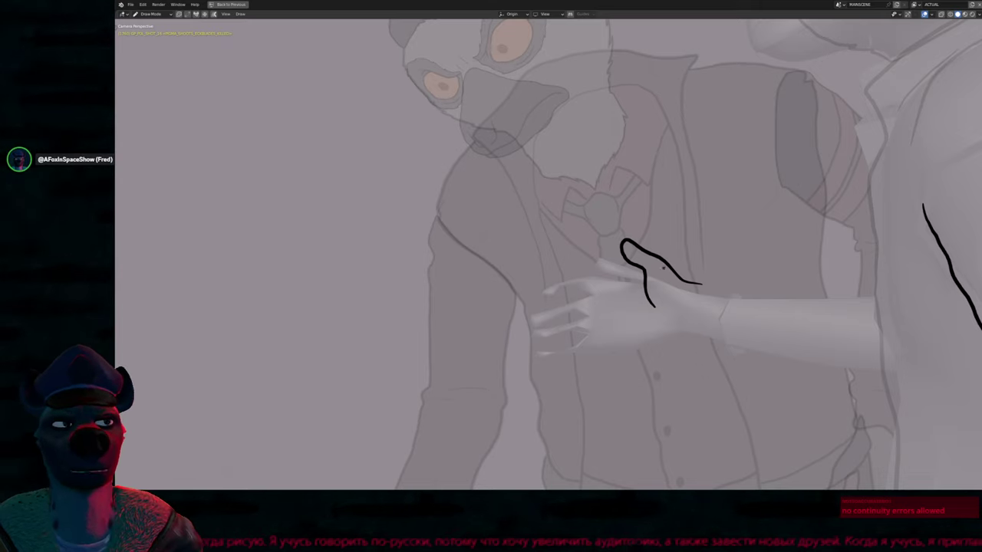
Draw the first finger loop across the hand and a small loop to its right
key(space)
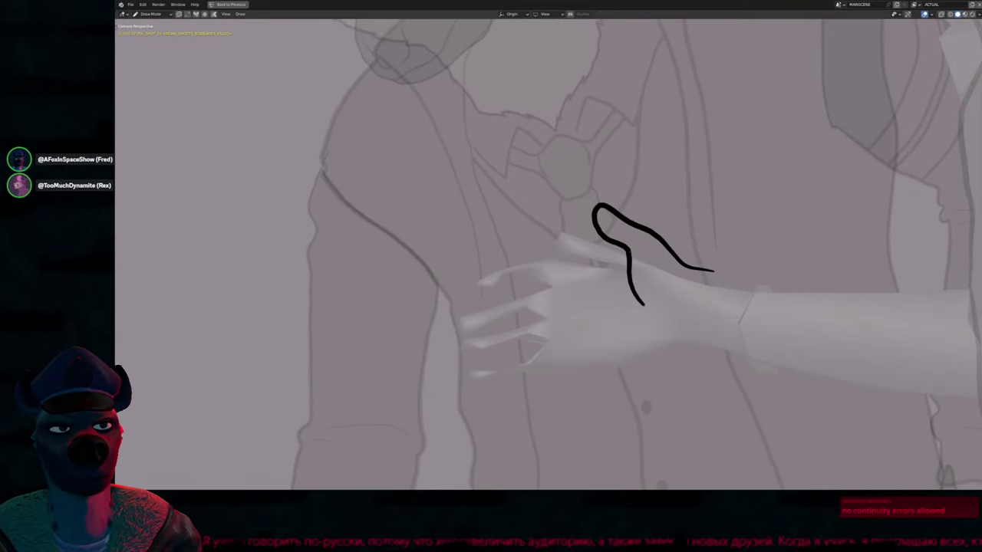
mouse_move(629, 262)
mouse_down()
mouse_move(531, 256)
mouse_move(516, 277)
mouse_move(540, 287)
mouse_move(555, 282)
mouse_move(553, 266)
mouse_move(552, 290)
mouse_move(532, 246)
mouse_up()
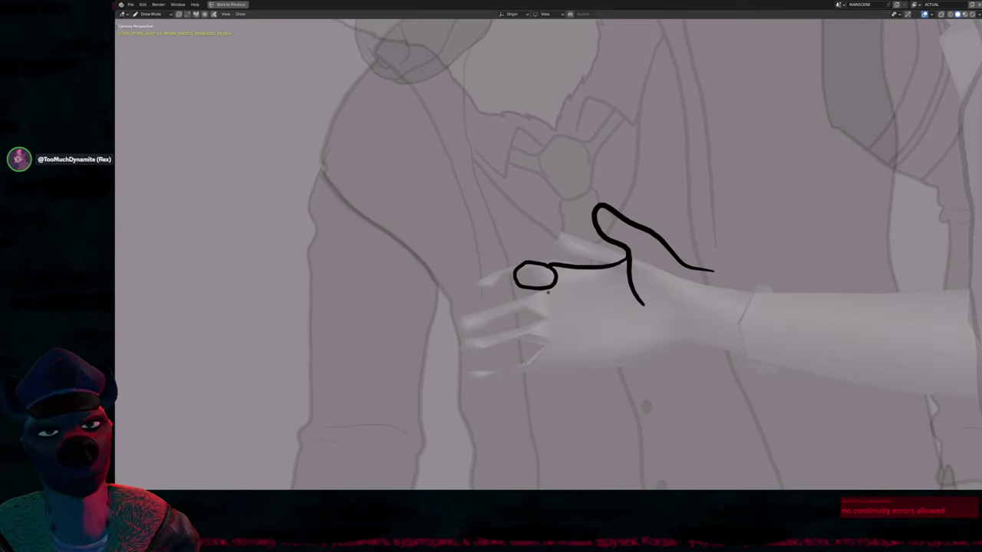
mouse_move(543, 292)
mouse_down()
mouse_move(529, 278)
mouse_move(556, 285)
mouse_move(542, 274)
mouse_move(558, 290)
mouse_move(552, 313)
mouse_move(529, 297)
mouse_move(547, 290)
mouse_up()
Rotate and shift the lower finger loop into place with proportional editing
key(Tab)
click(587, 296)
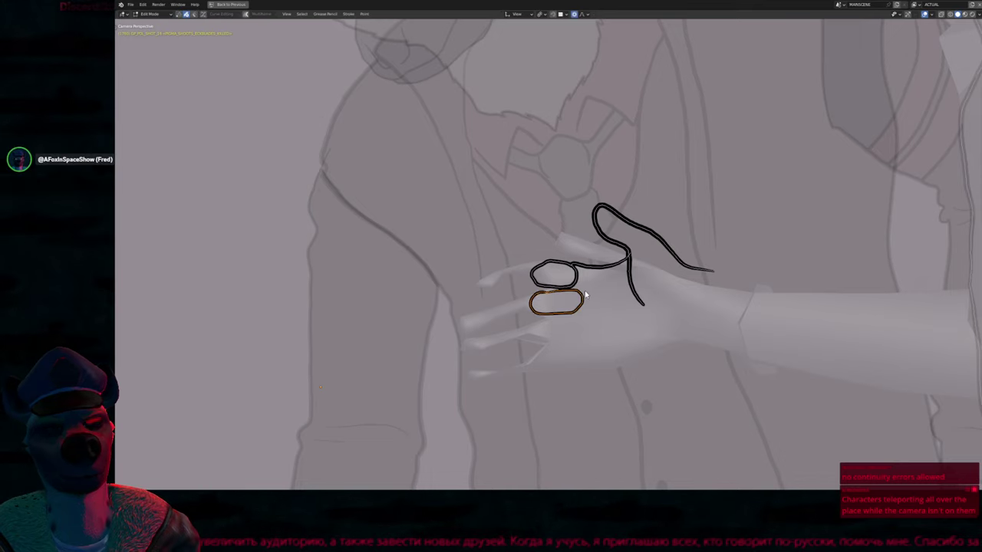
key(r)
click(621, 283)
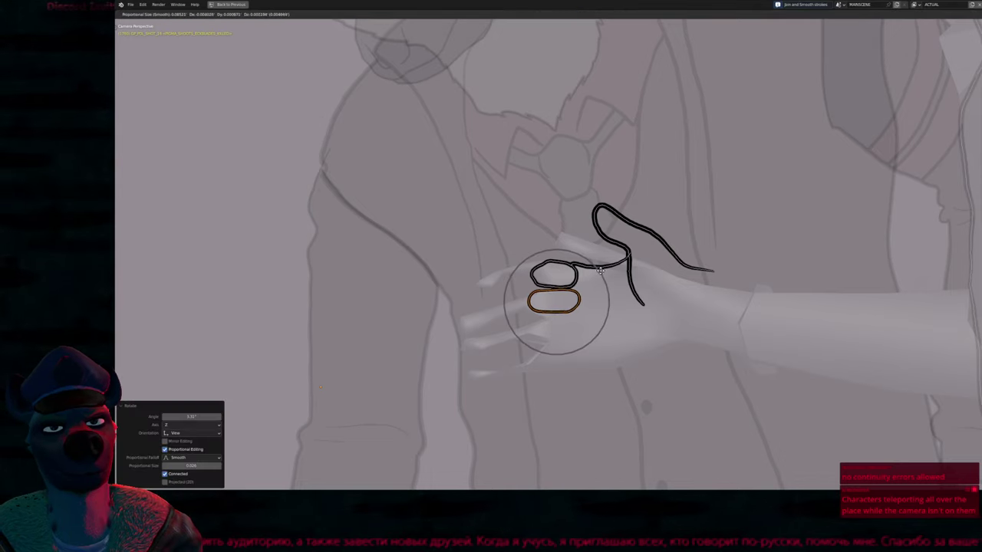
key(g)
click(605, 262)
key(Tab)
Draw a third and fourth finger loop stacked beneath the others
mouse_move(632, 270)
shift+middle_down()
mouse_move(553, 237)
mouse_move(580, 261)
mouse_move(622, 262)
shift+middle_up()
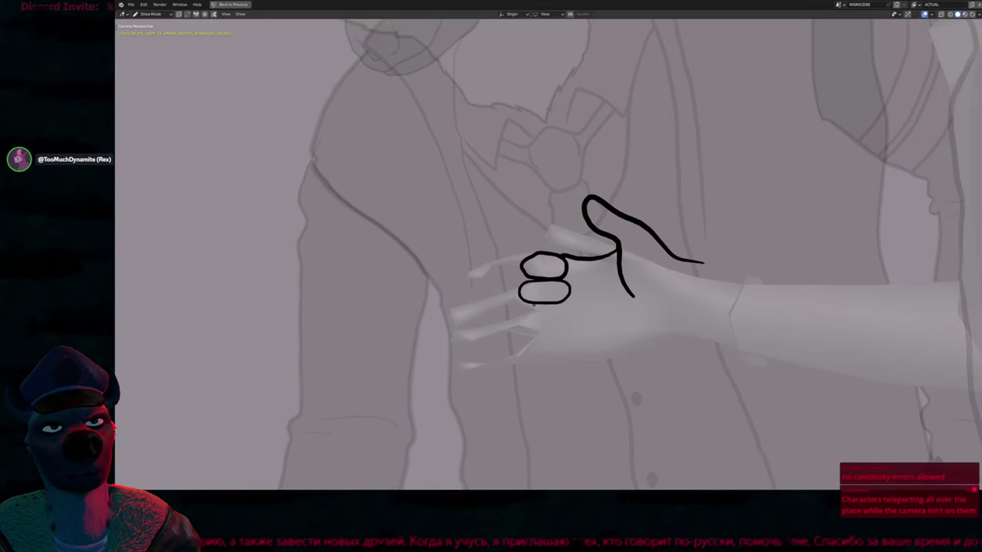
mouse_move(537, 304)
mouse_down()
mouse_move(523, 307)
mouse_move(525, 325)
mouse_move(560, 326)
mouse_move(566, 306)
mouse_up()
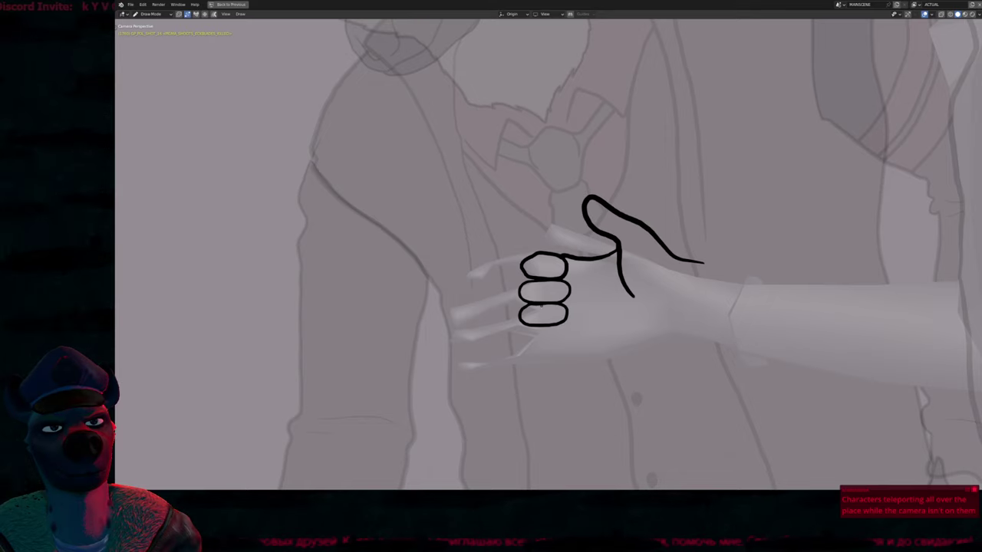
shift+middle_drag(569, 321, 487, 312)
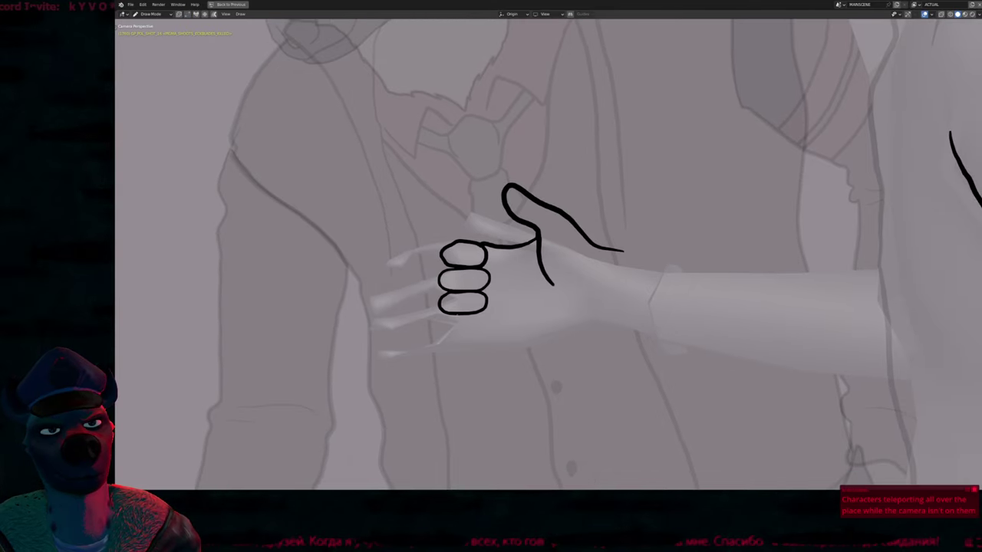
mouse_move(445, 321)
mouse_down()
mouse_move(448, 335)
mouse_move(478, 331)
mouse_up()
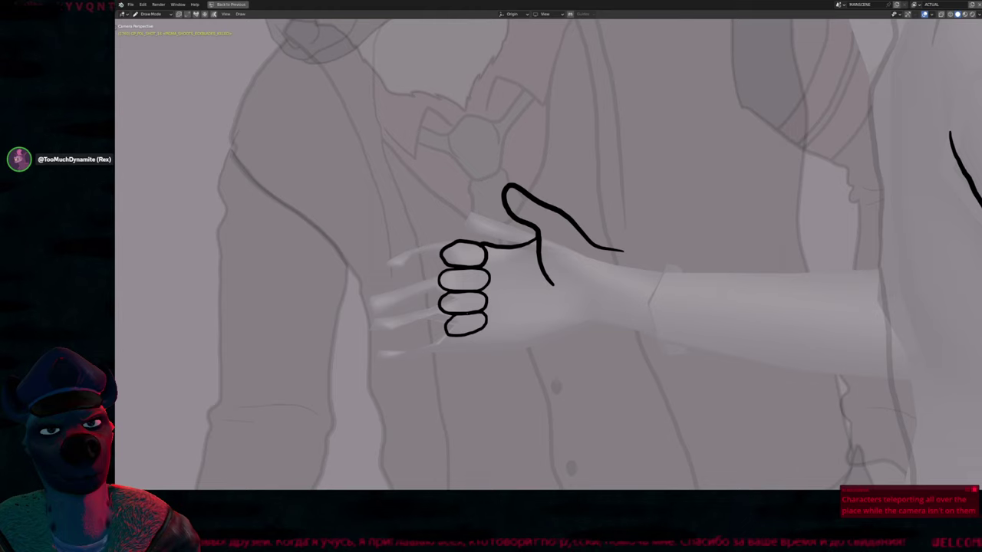
Smooth the bottom finger loop, then rotate and move it into line
key(Tab)
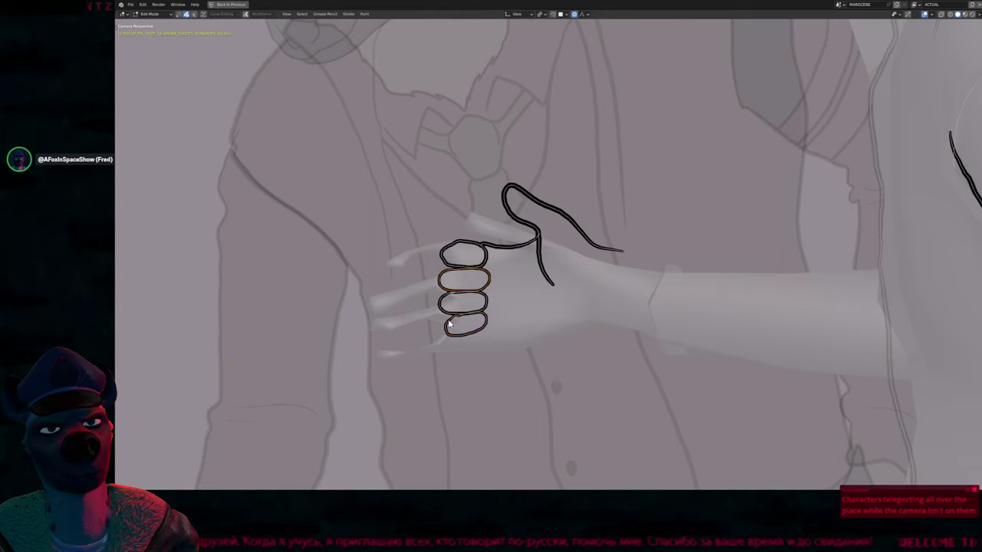
key(ctrl+e)
key(r)
click(565, 285)
key(g)
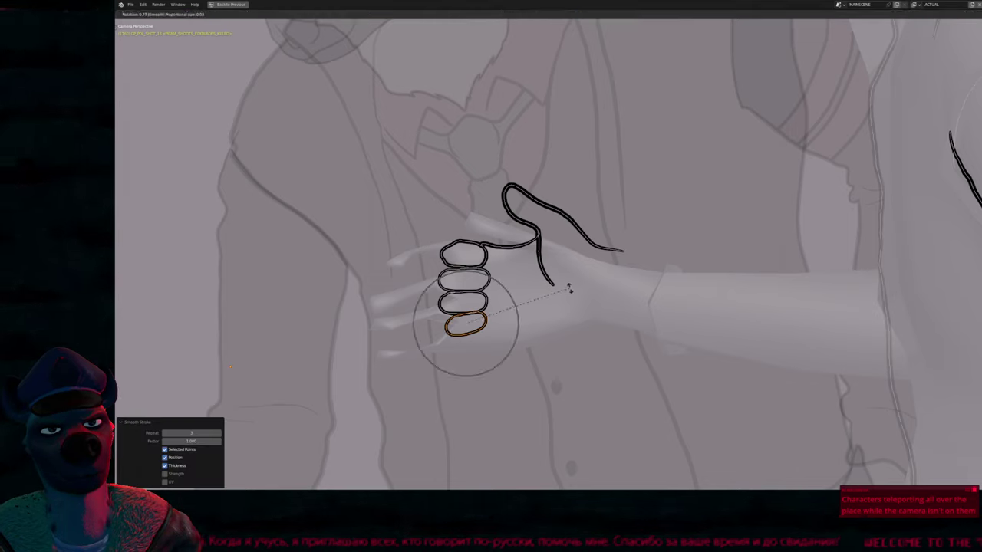
click(581, 317)
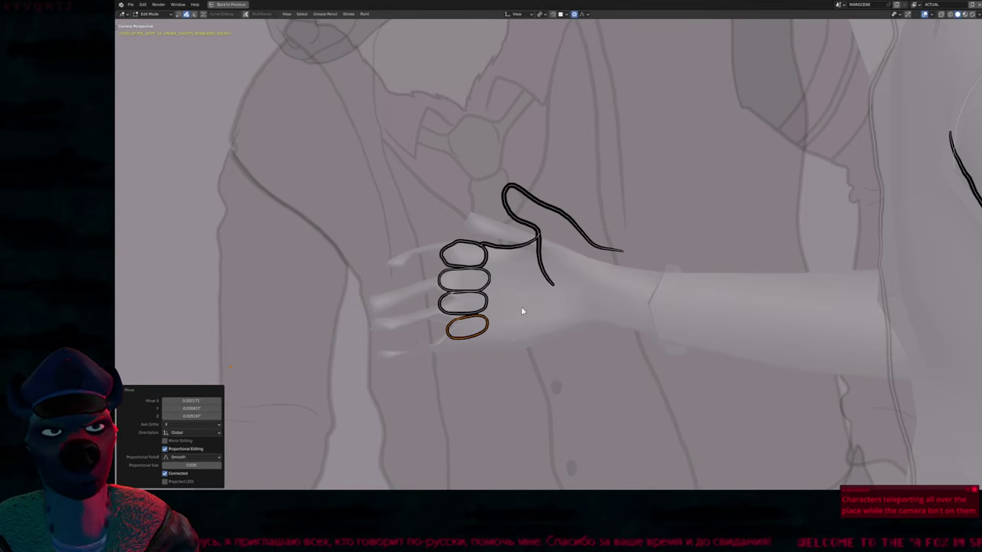
Step forward a frame and resize the Draw brush radius
key(Right)
key(Right)
key(Tab)
key(f)
click(622, 359)
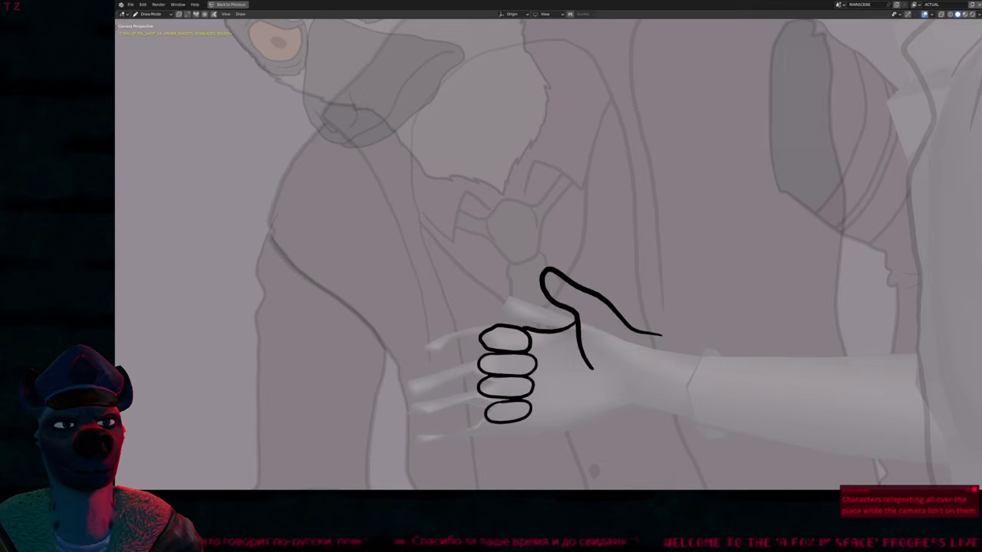
Draw a palm outline from the bottom finger to the wrist, then undo it
key(Tab)
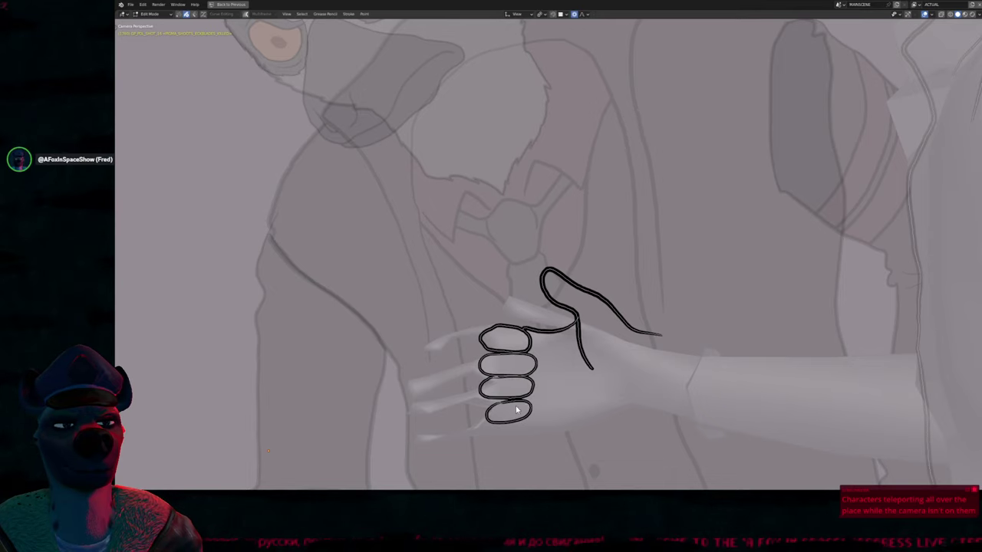
key(Tab)
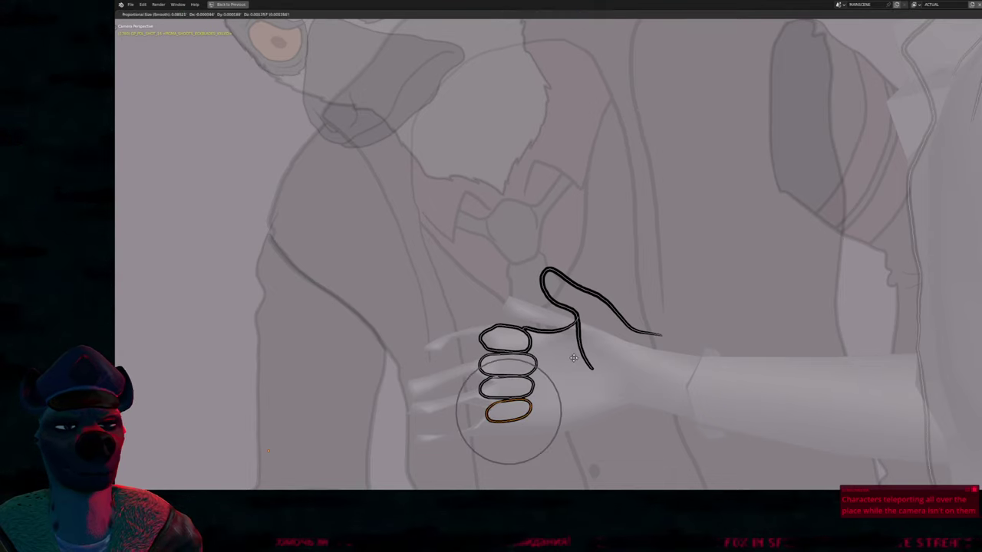
shift+middle_drag(589, 377, 552, 318)
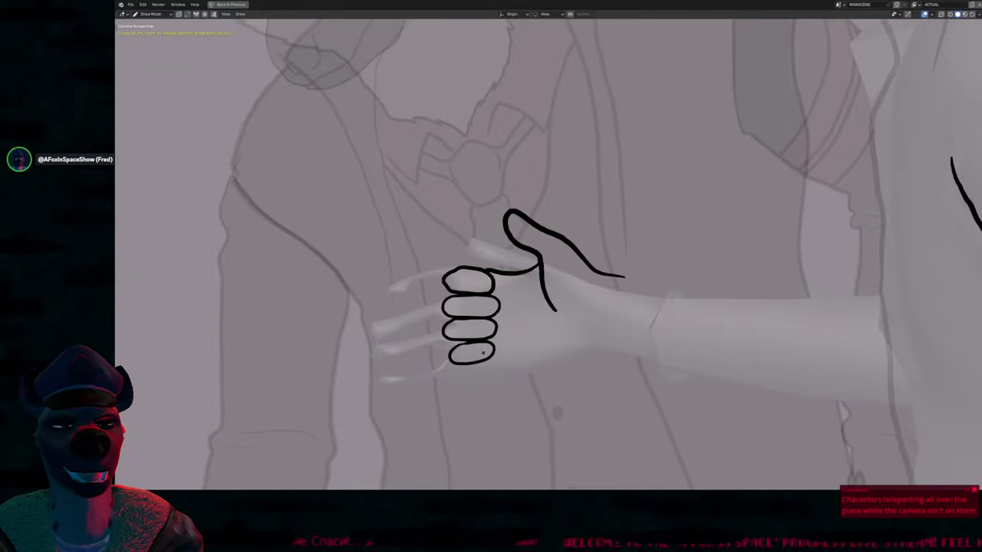
mouse_move(482, 362)
mouse_down()
mouse_move(565, 360)
mouse_move(642, 334)
mouse_move(622, 329)
mouse_move(635, 349)
mouse_move(625, 345)
mouse_up()
key(ctrl+z)
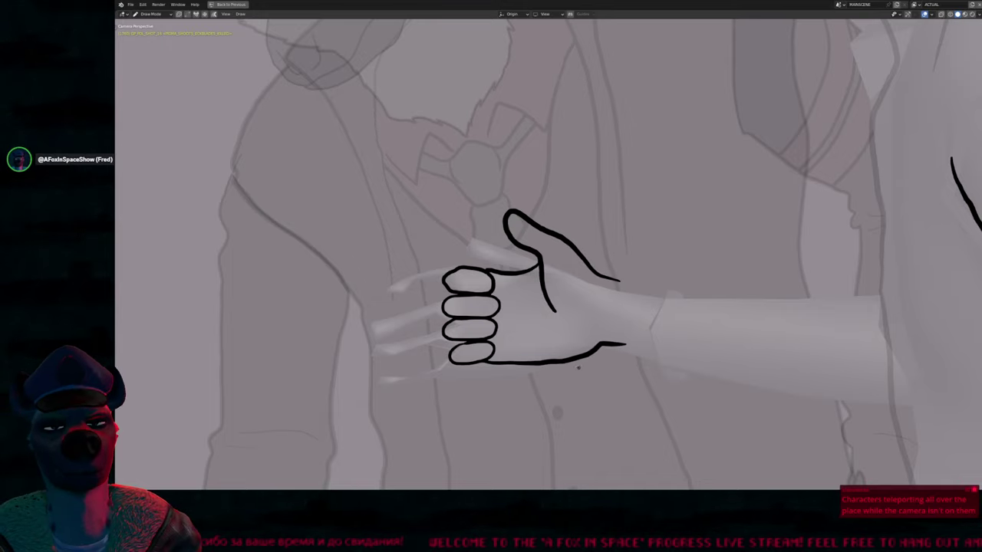
Move a short section of the palm's bottom stroke with smooth proportional falloff
key(Tab)
click(567, 359)
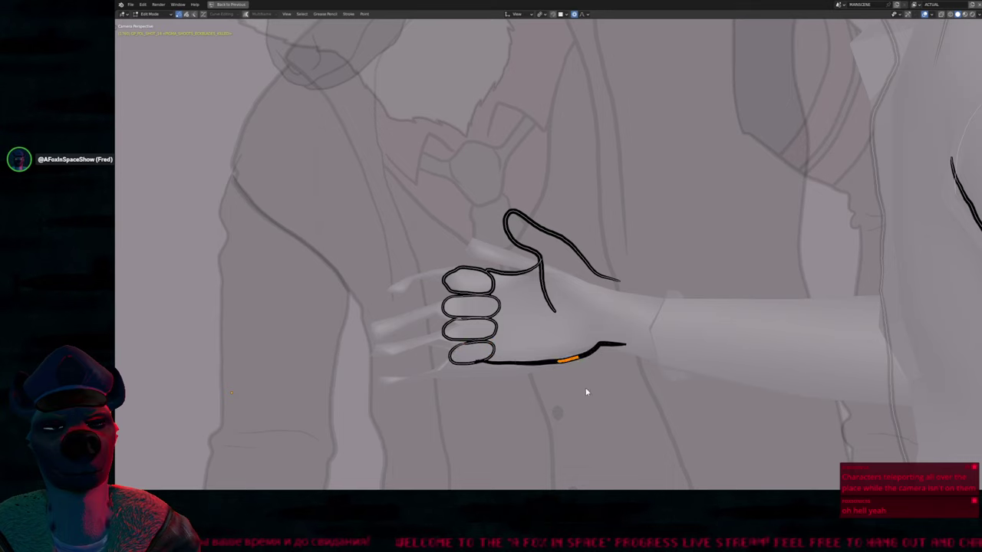
key(g)
scroll(581, 376, down, 2)
click(596, 353)
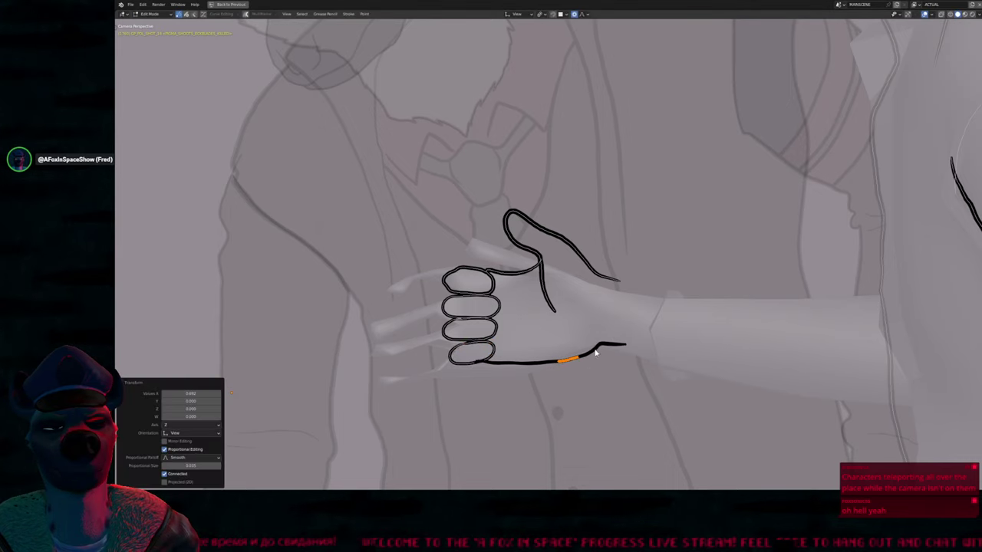
Reposition the thumb's upper stroke end point, then delete that stray point
key(Tab)
key(Tab)
click(621, 282)
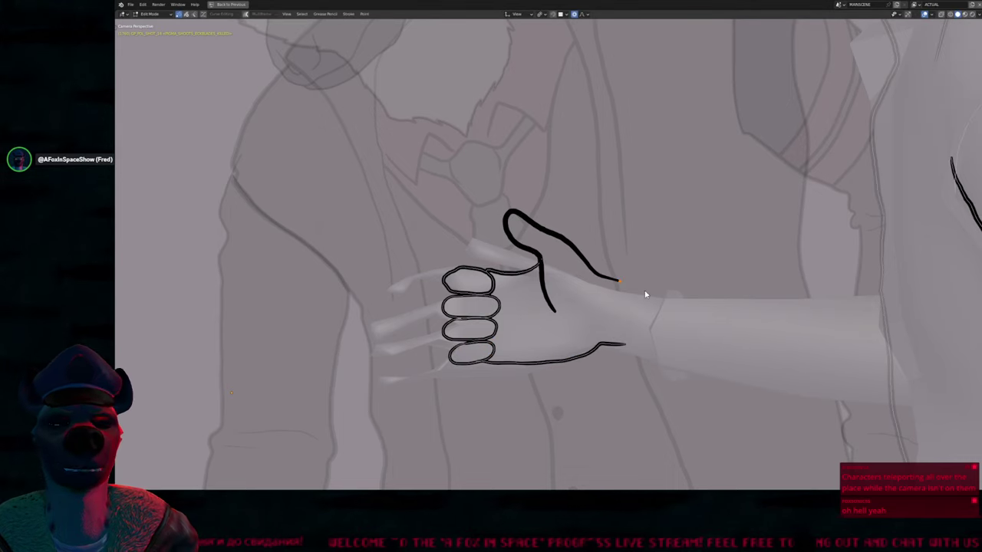
key(g)
scroll(646, 294, up, 4)
click(652, 314)
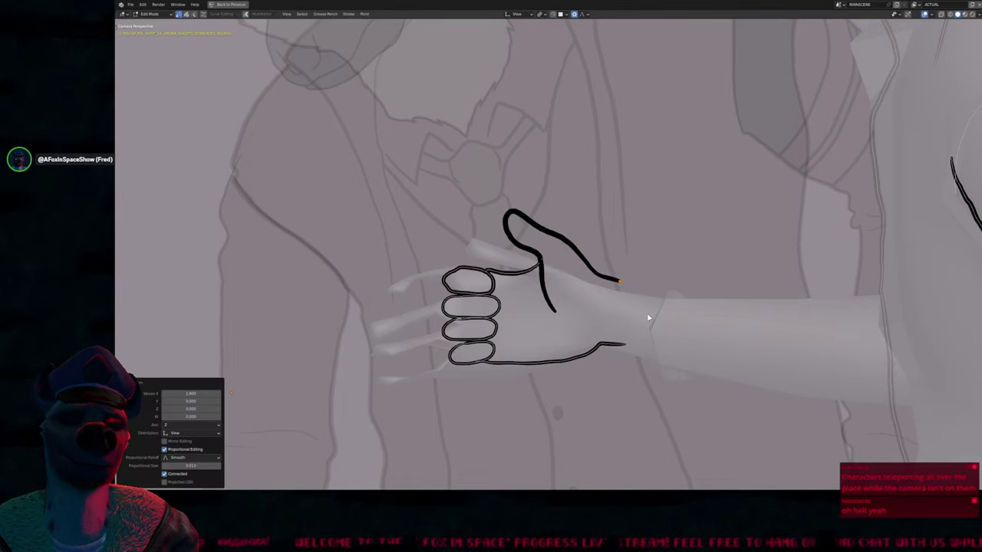
key(g)
click(659, 303)
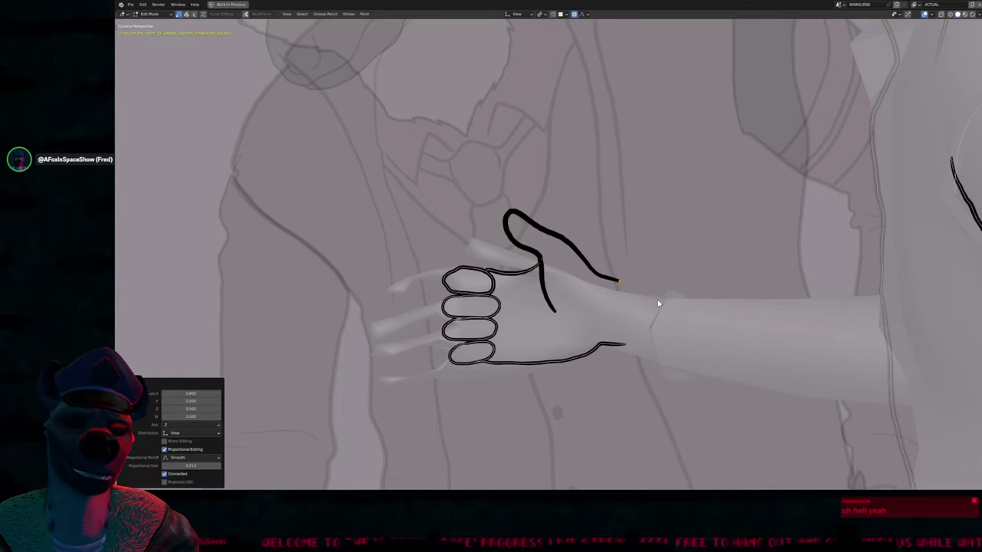
key(g)
scroll(649, 296, down, 2)
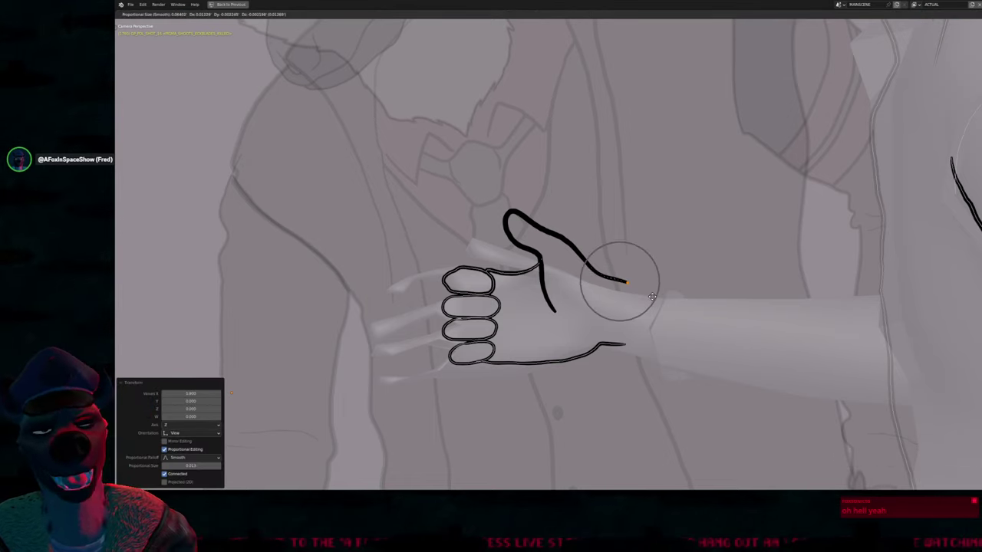
click(650, 299)
key(Delete)
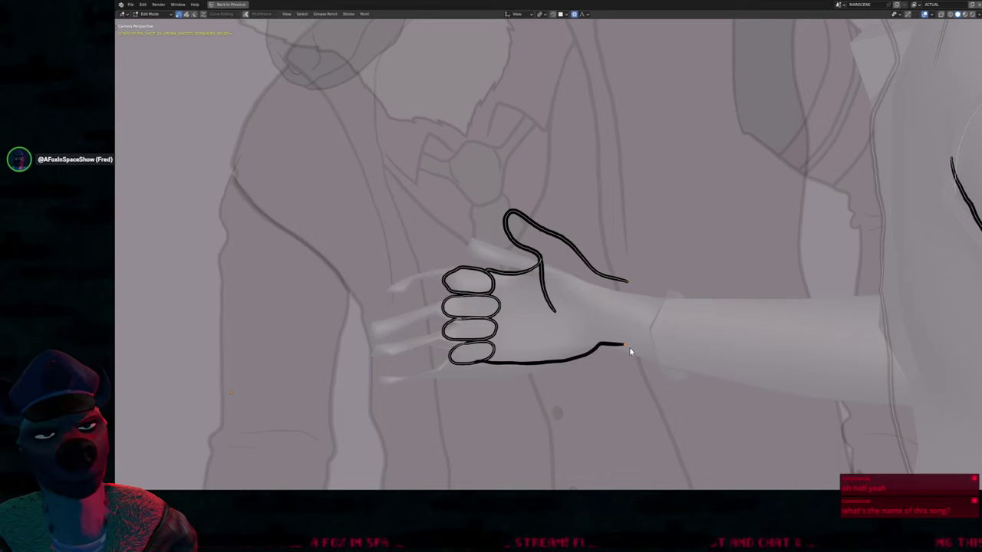
Nudge the palm bottom stroke's end point slightly right
click(627, 345)
key(g)
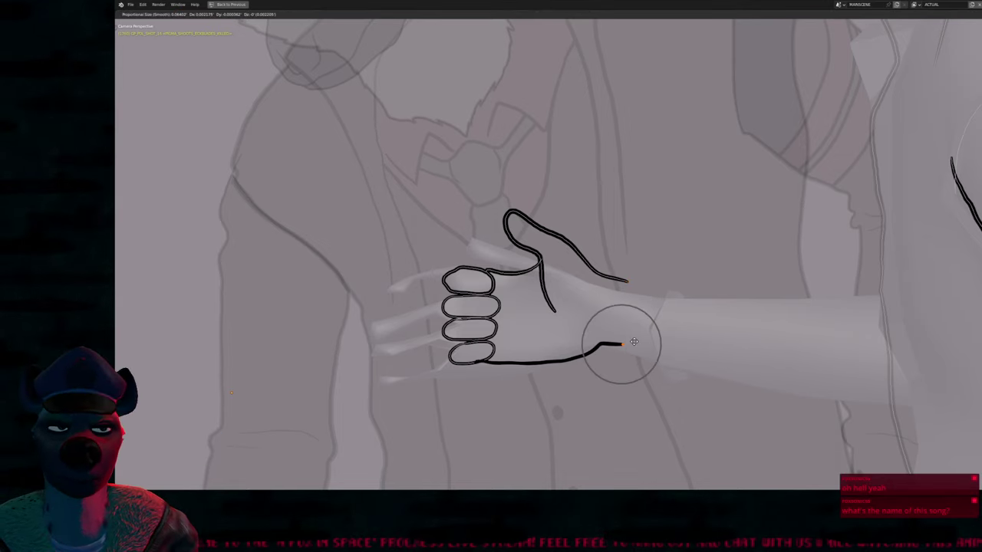
click(635, 345)
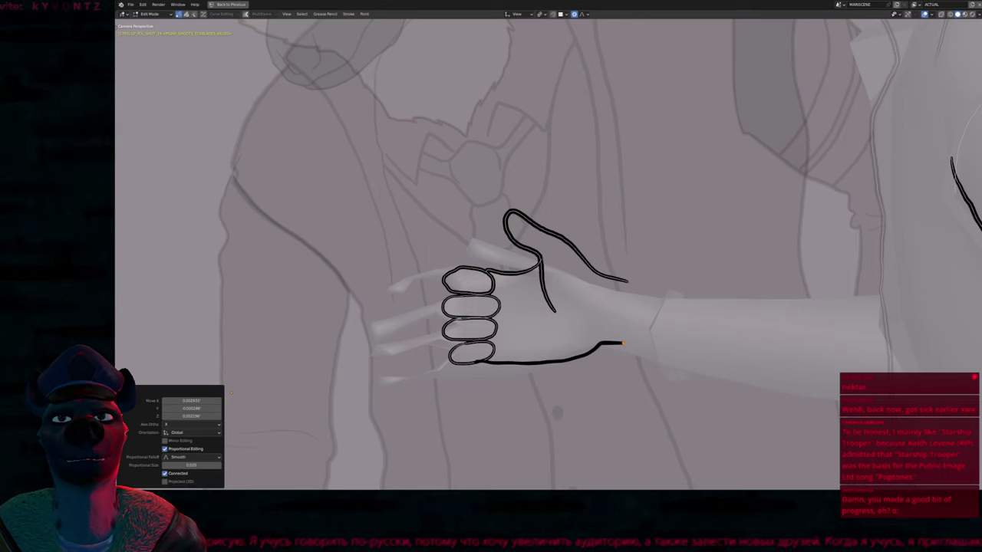
Play back the animation to check the sketch, leaving brush size unchanged
key(Tab)
key(space)
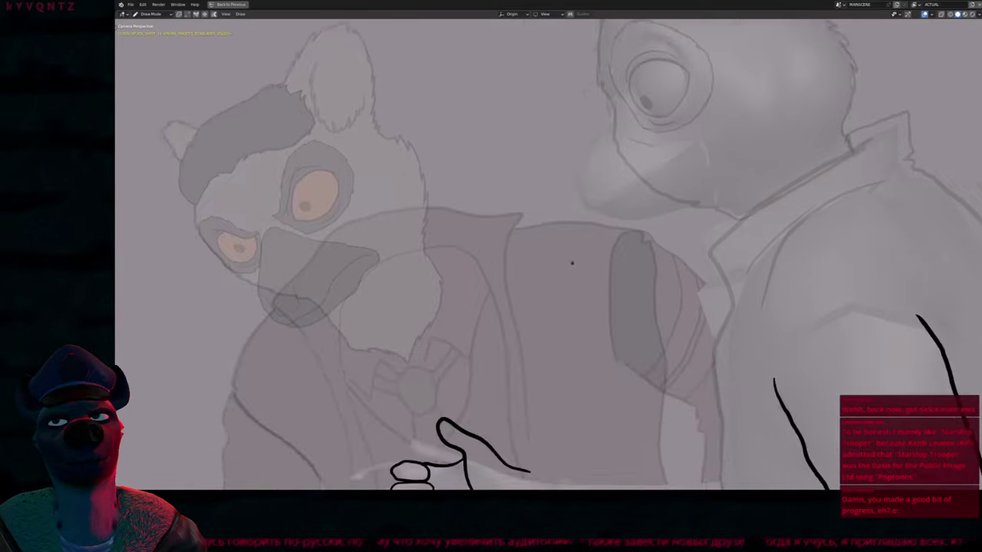
key(f)
key(Escape)
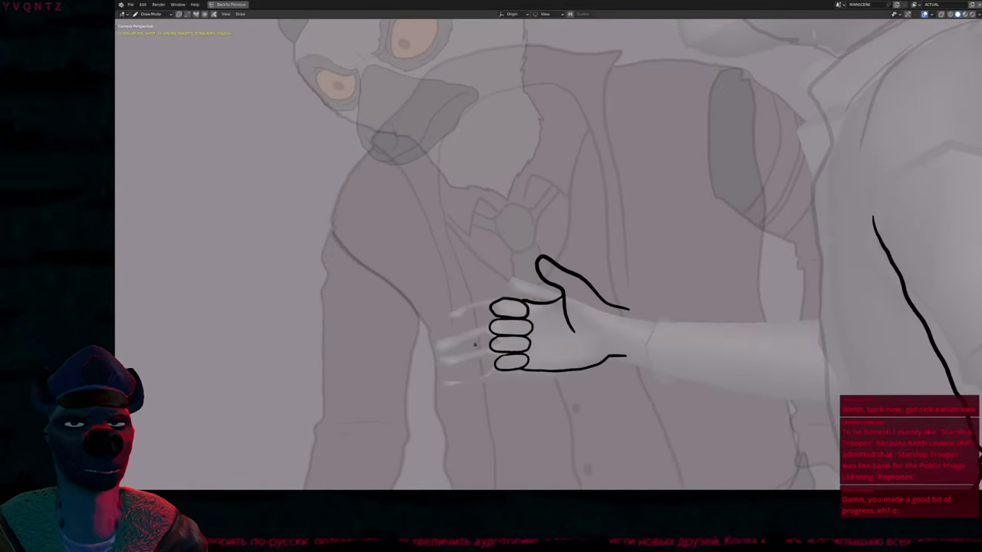
key(f)
key(Escape)
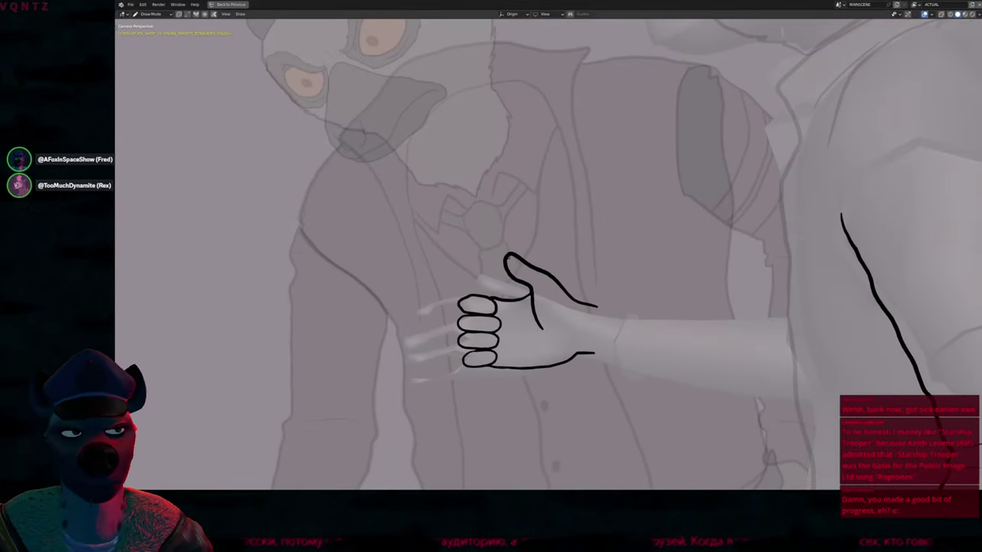
Thicken the thumb outline stroke with Alt+S and return to drawing
key(Tab)
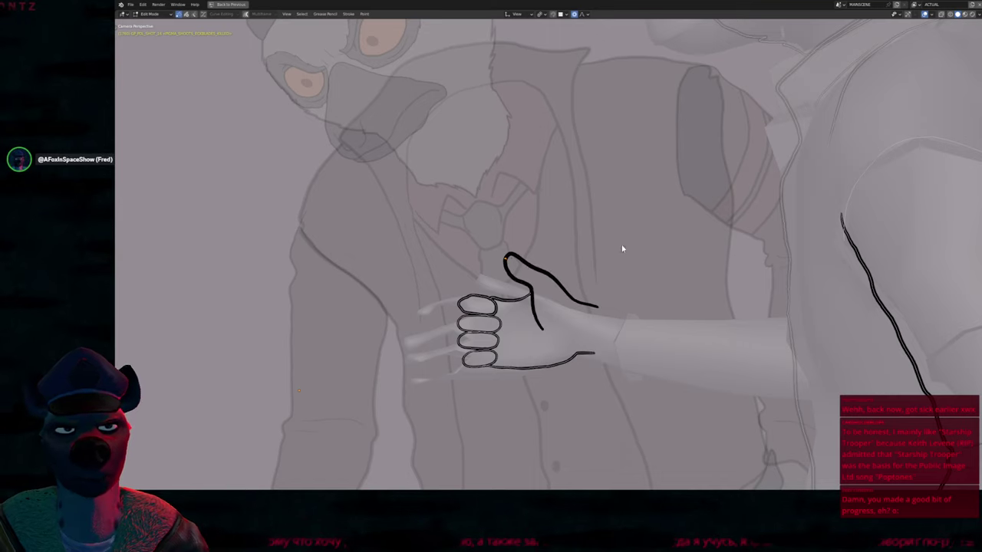
key(alt+s)
scroll(621, 247, down, 4)
click(618, 253)
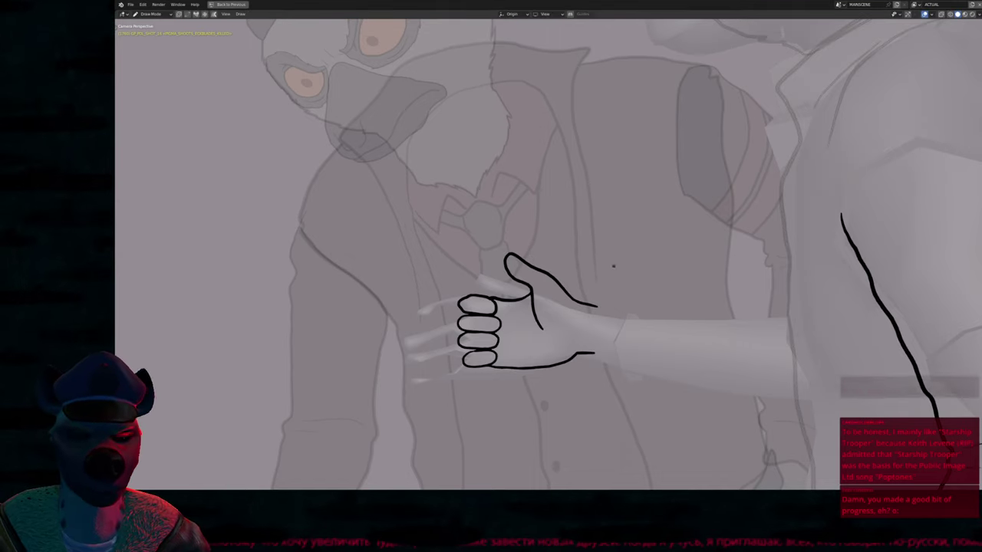
key(Tab)
Pan and zoom the view around the hand to frame the thumb
shift+middle_drag(556, 305, 562, 325)
key(f)
key(Escape)
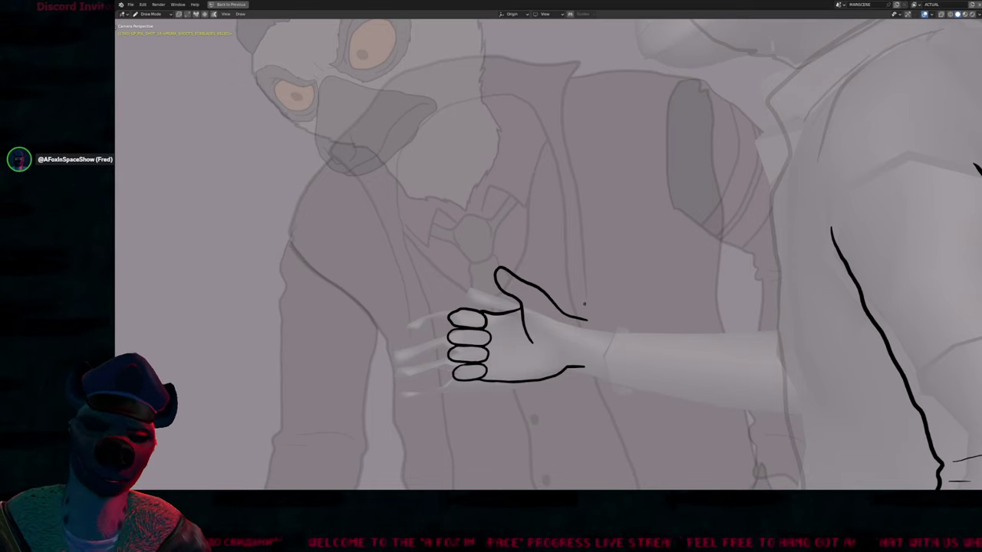
scroll(568, 314, up, 2)
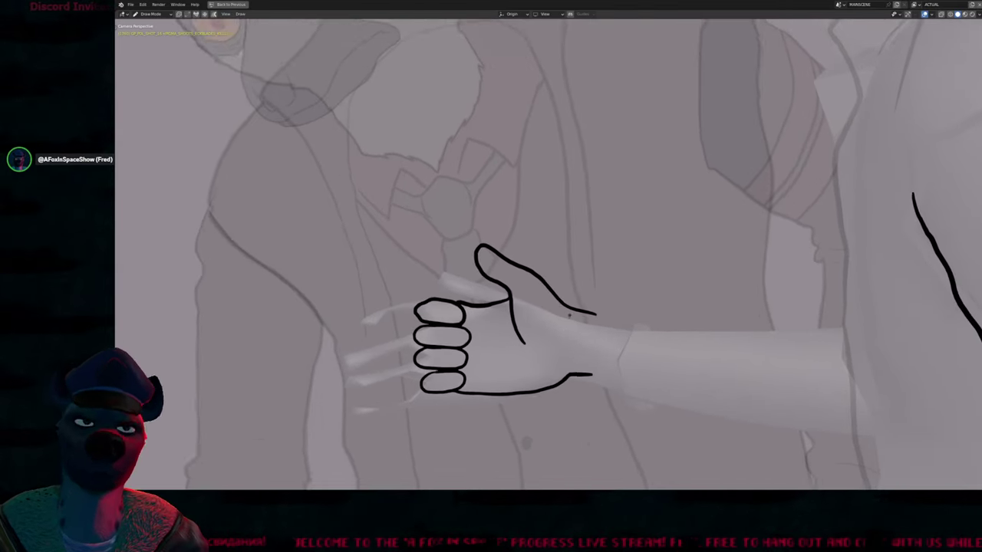
shift+middle_drag(568, 315, 519, 294)
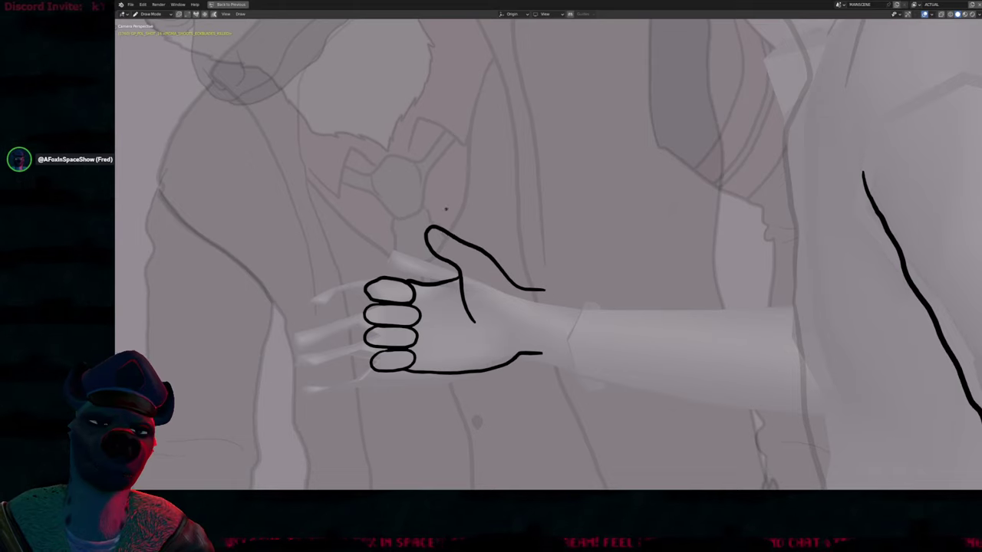
scroll(464, 312, down, 1)
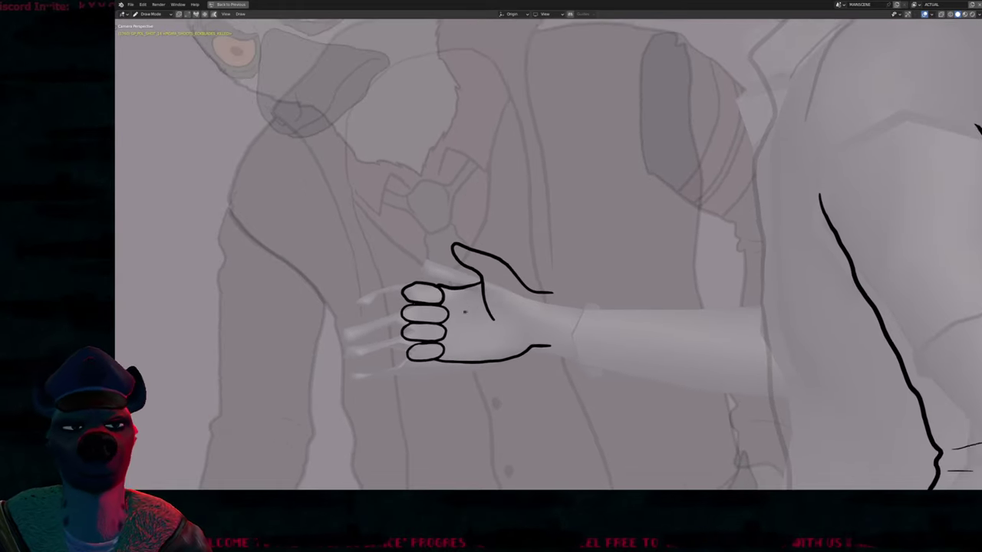
shift+middle_drag(464, 312, 477, 313)
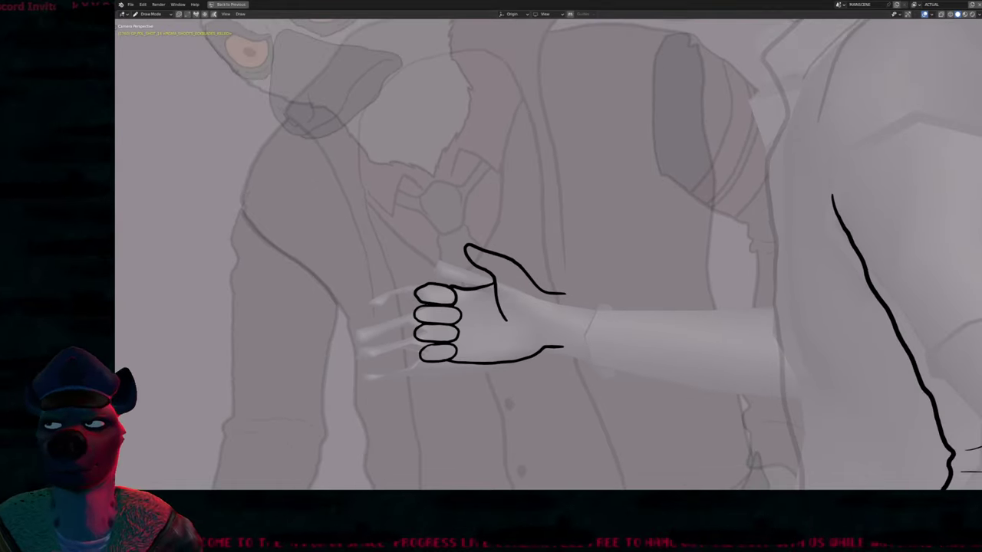
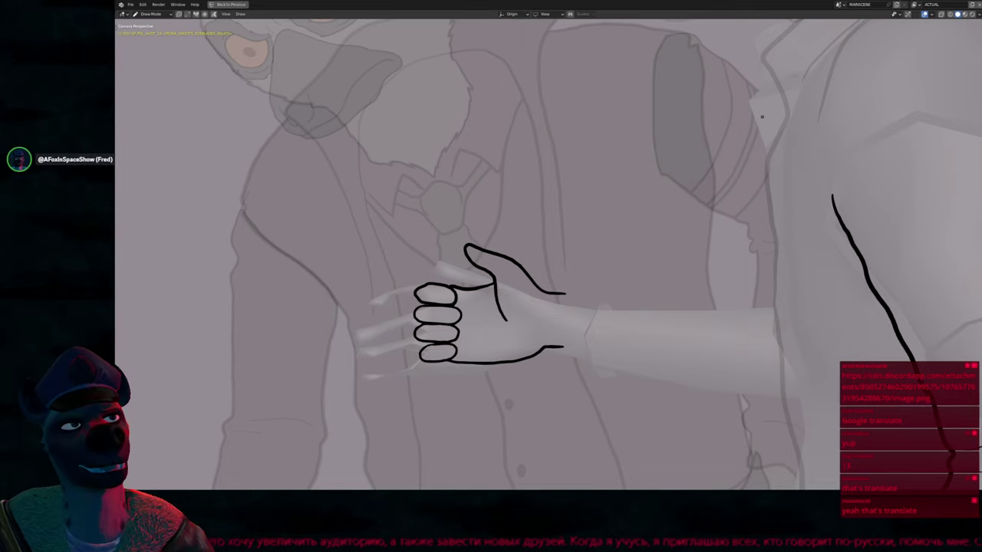
Restore the full workspace layout around the viewport and zoom in
scroll(626, 246, down, 4)
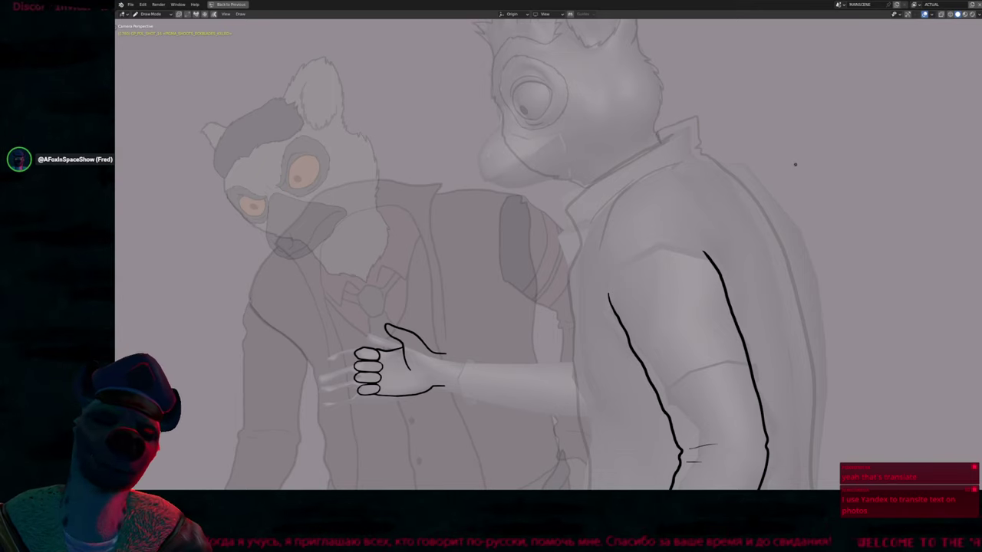
key(ctrl+space)
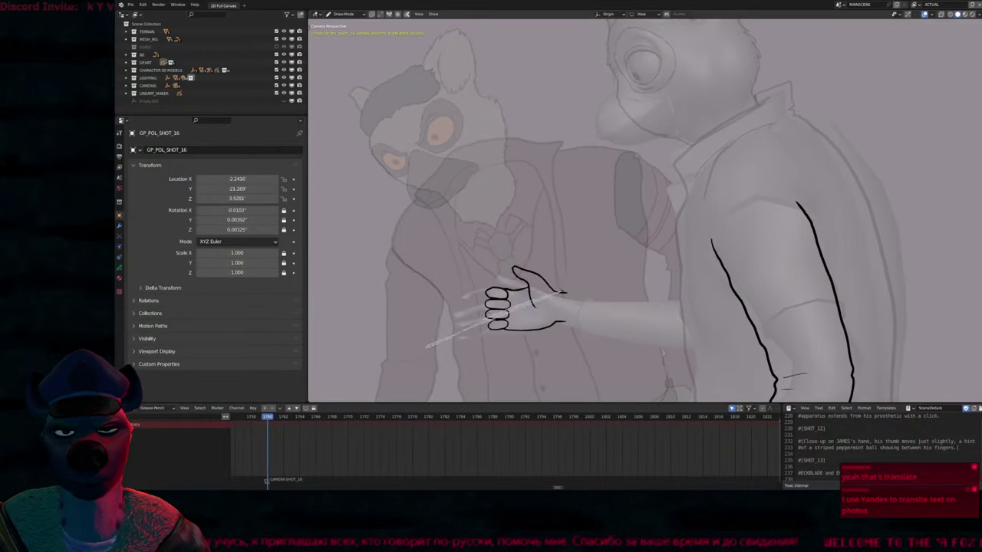
scroll(560, 300, up, 3)
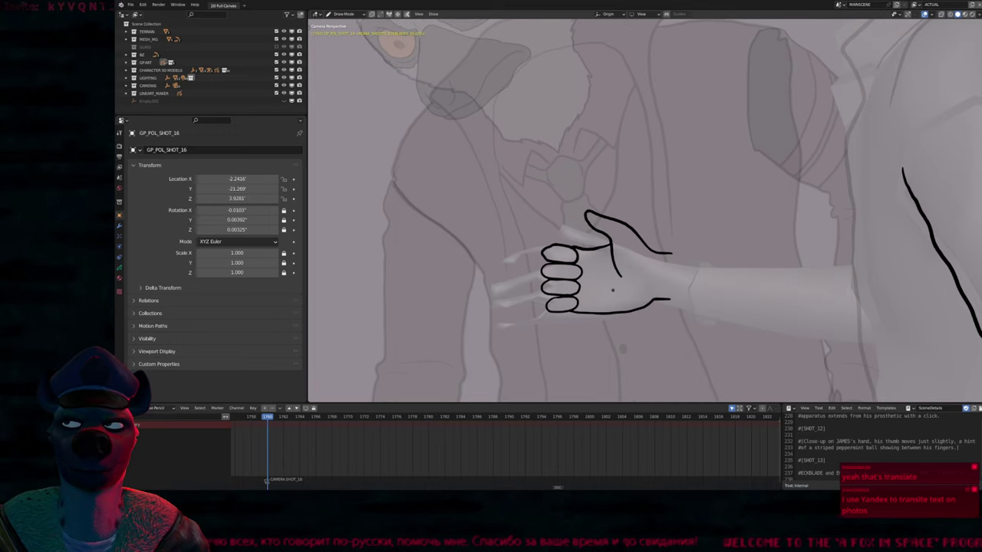
Ink the large hook: top curve, long leg through the fist, then bottom and right side
mouse_move(608, 353)
mouse_down()
mouse_move(595, 182)
mouse_move(572, 153)
mouse_move(506, 145)
mouse_move(478, 159)
mouse_move(463, 190)
mouse_move(449, 289)
mouse_move(457, 302)
mouse_move(486, 292)
mouse_move(481, 209)
mouse_move(492, 172)
mouse_move(556, 164)
mouse_move(578, 208)
mouse_up()
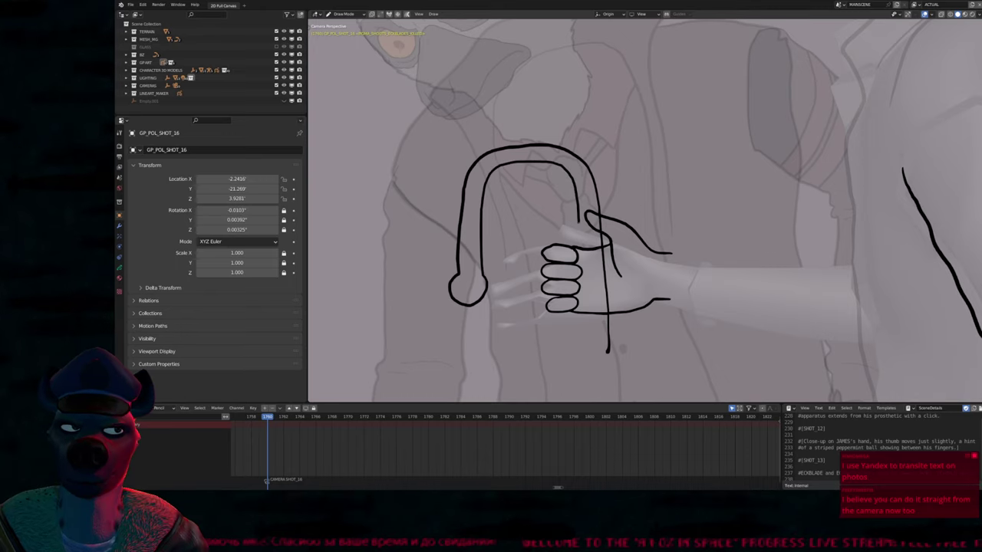
drag(584, 249, 584, 366)
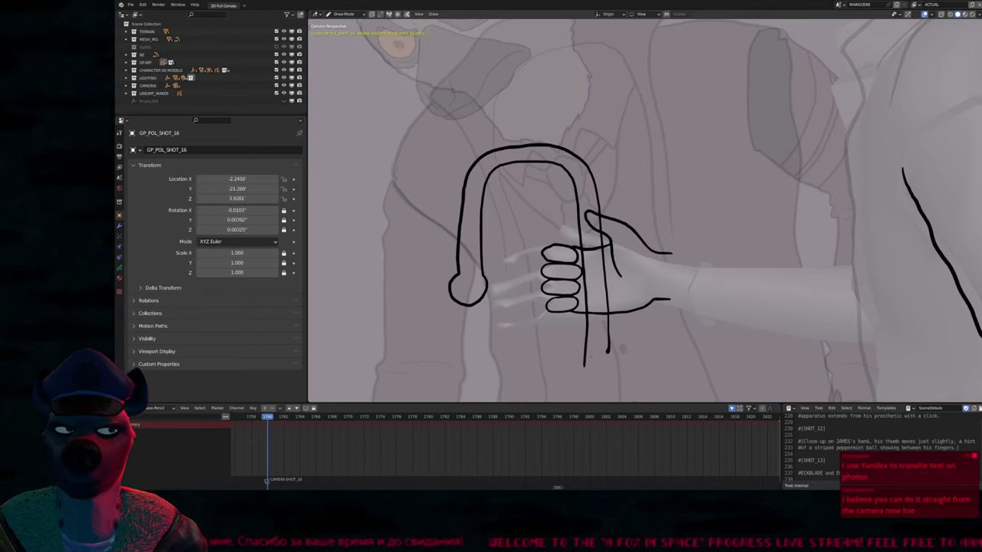
shift+middle_drag(584, 366, 624, 285)
scroll(653, 251, down, 3)
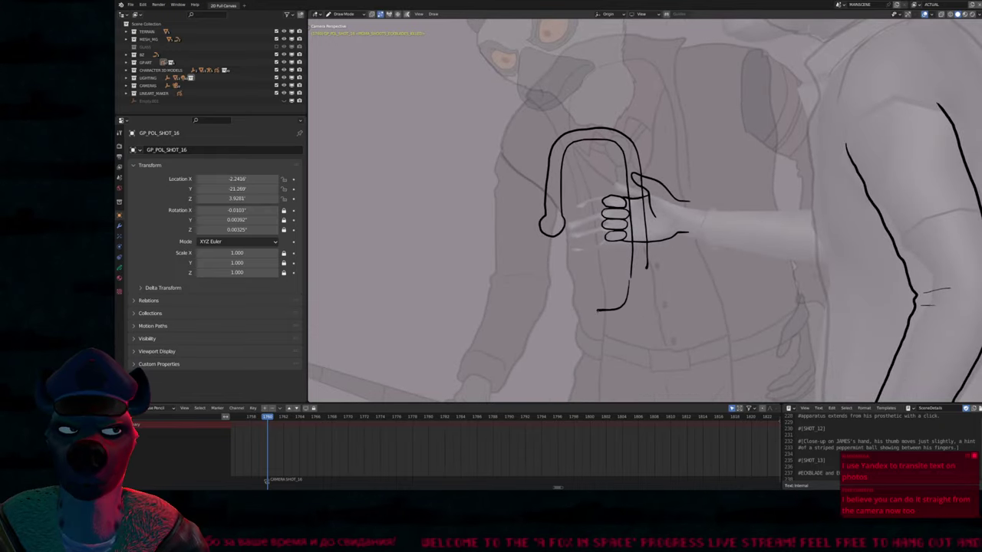
mouse_move(596, 324)
mouse_down()
mouse_move(635, 321)
mouse_move(649, 270)
mouse_up()
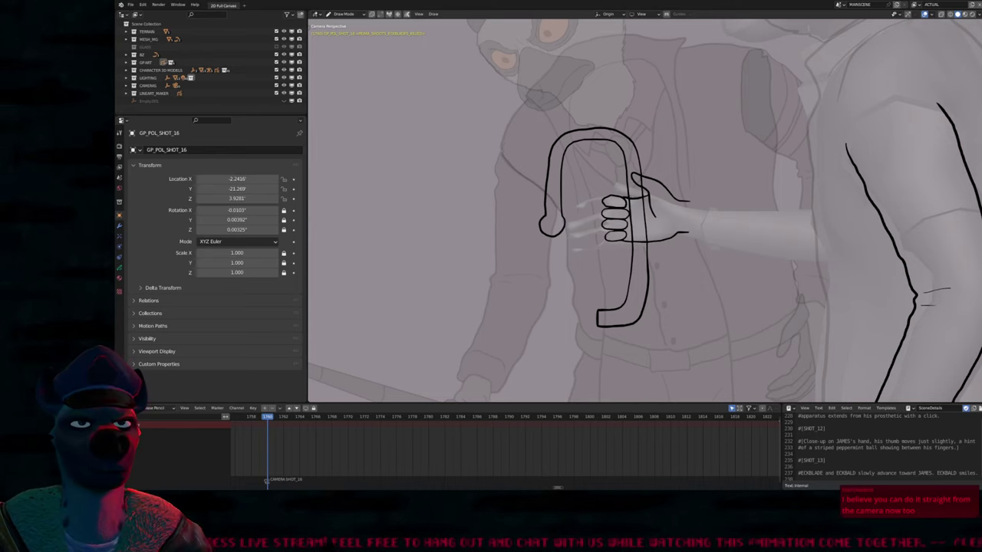
scroll(622, 183, up, 2)
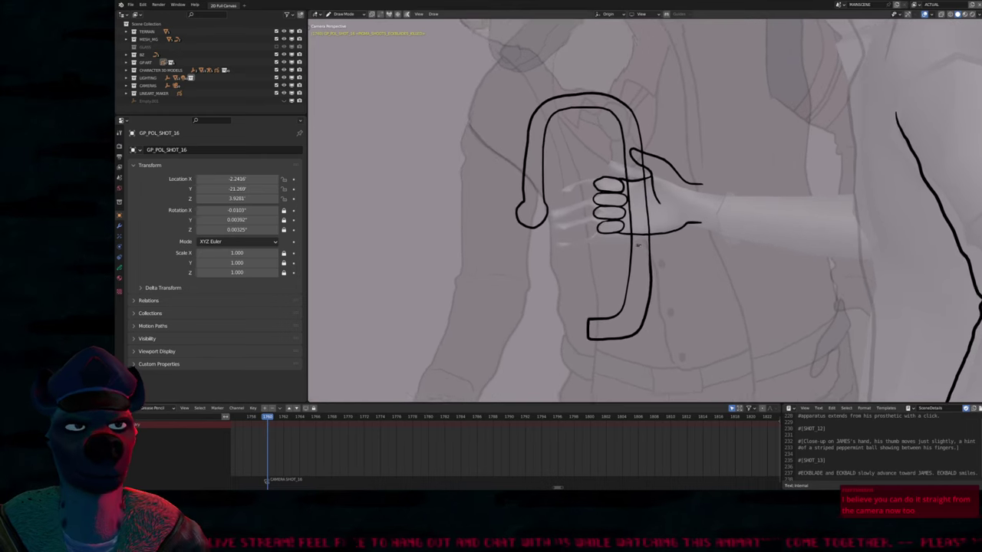
Shift the hook with soft falloff, then rotate and move the thumb strokes to fit it
key(Tab)
key(g)
click(665, 230)
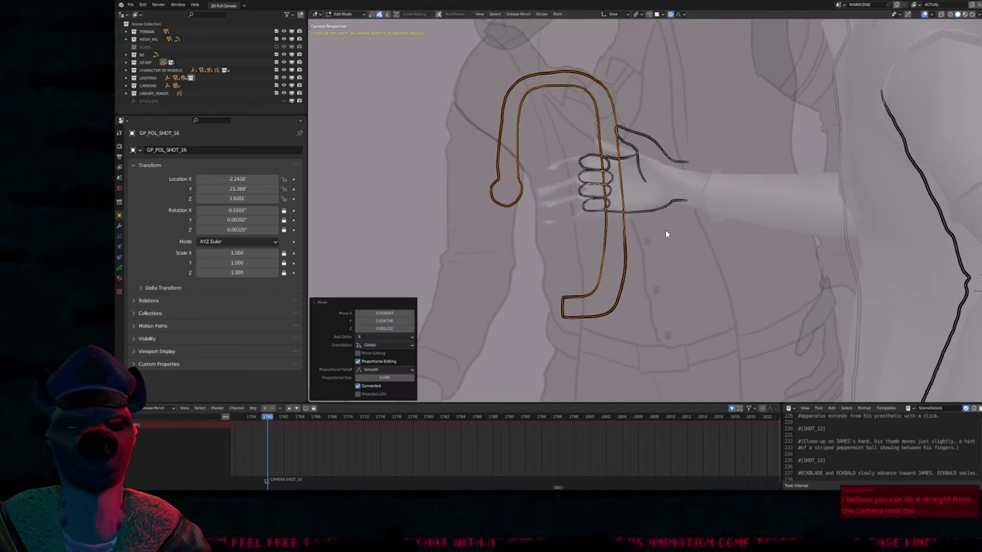
shift+middle_drag(665, 229, 677, 284)
click(650, 213)
key(r)
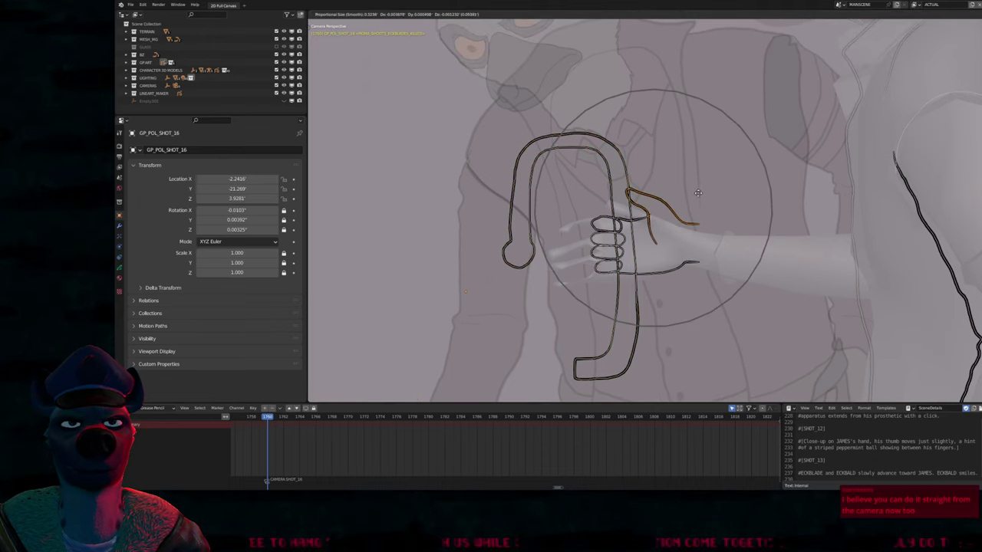
click(690, 204)
key(g)
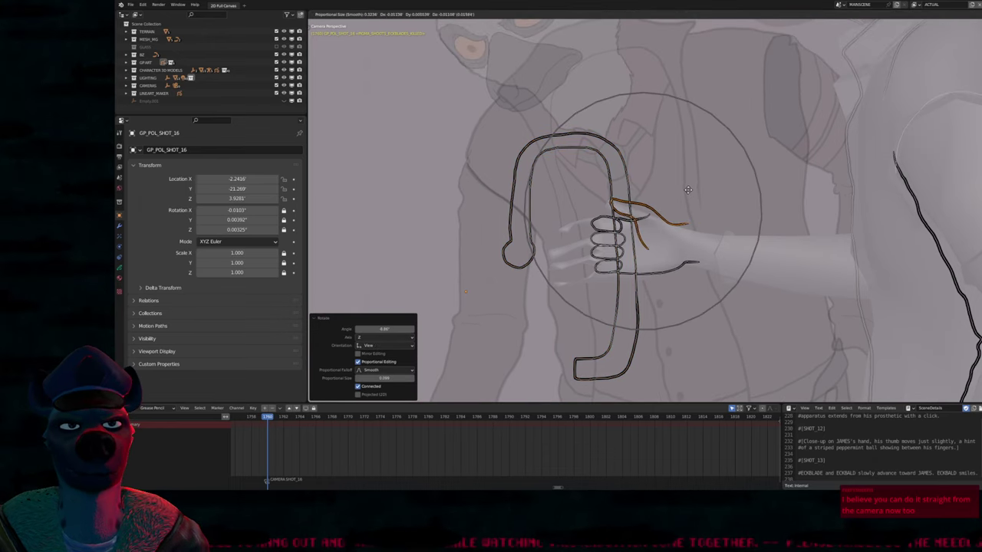
click(650, 221)
key(Tab)
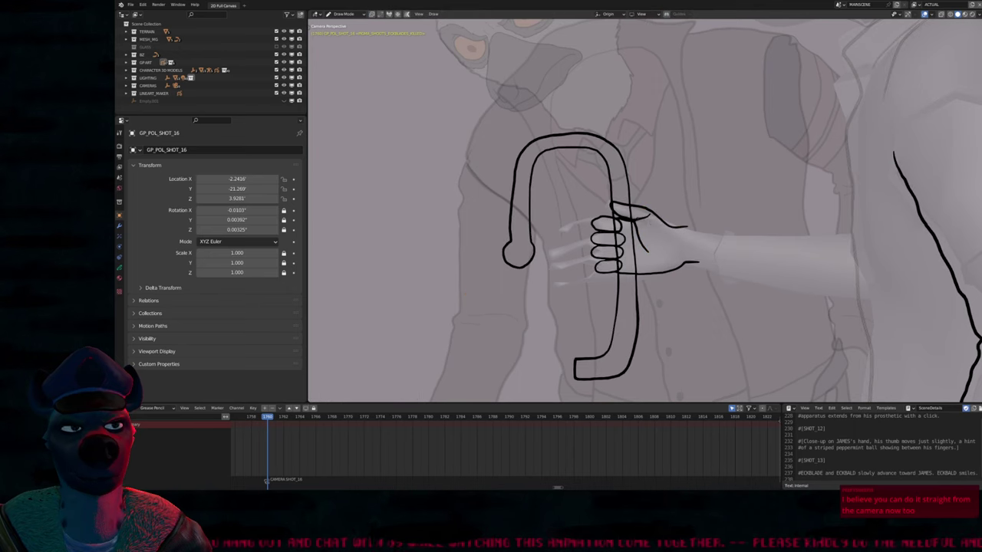
Replace the line across the cane's ball with an arc drawn over its top
scroll(645, 211, down, 2)
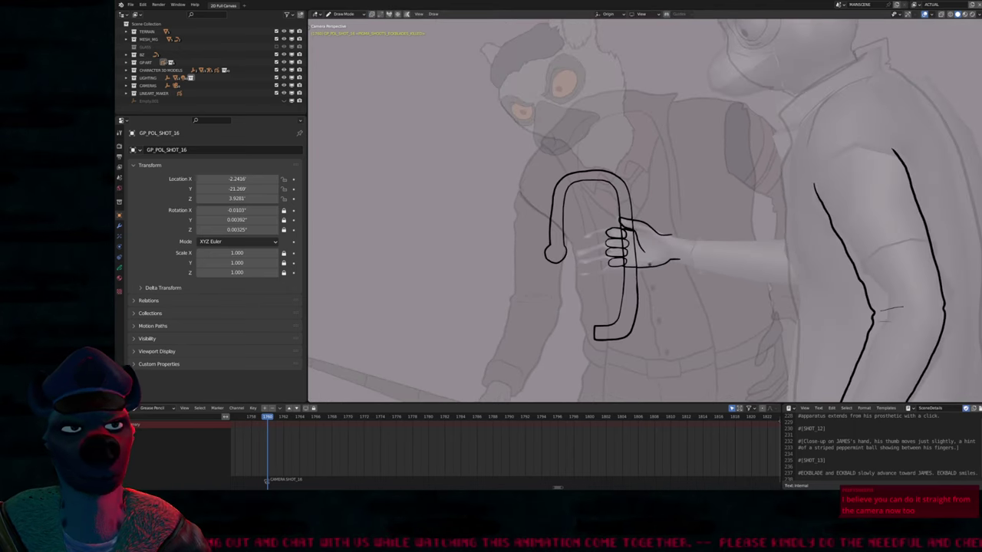
shift+middle_drag(598, 214, 649, 215)
shift+middle_drag(616, 255, 629, 223)
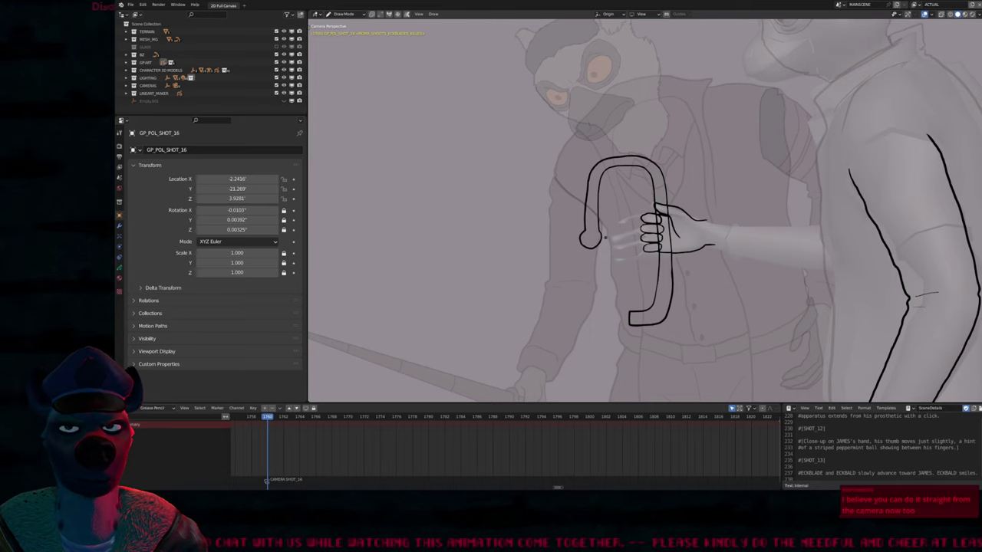
scroll(606, 230, up, 1)
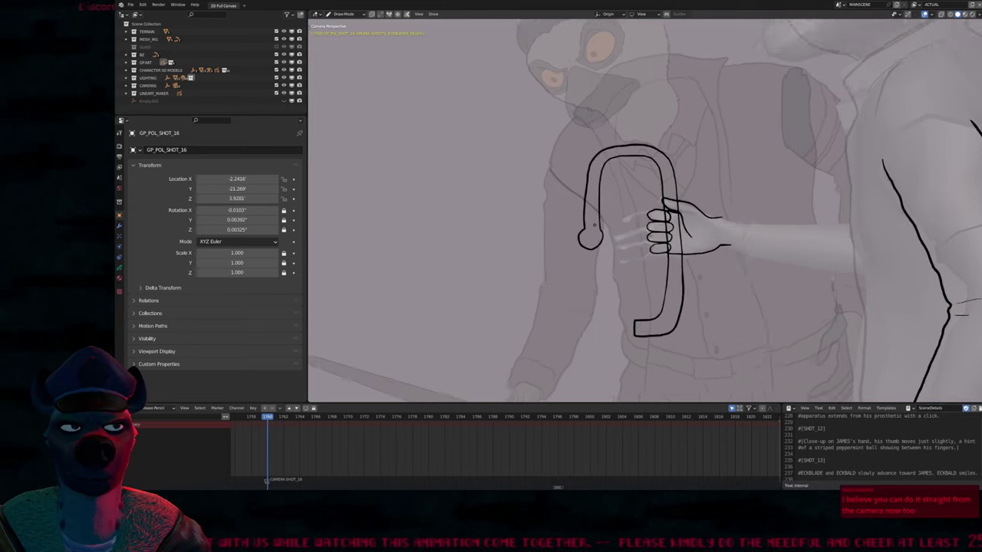
scroll(588, 237, up, 4)
key(ctrl+z)
drag(584, 216, 606, 213)
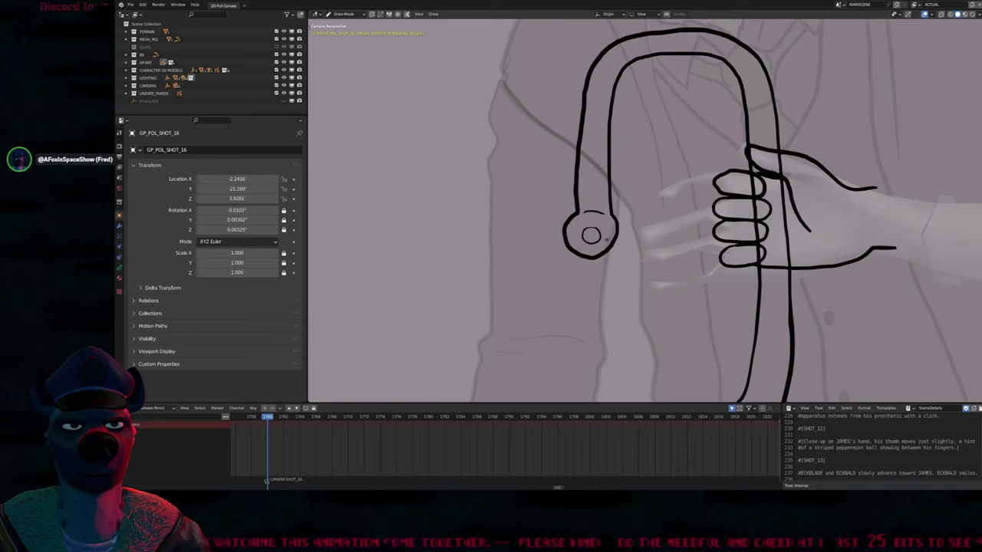
Move the small inner circle within the cane's round end using proportional editing
key(Tab)
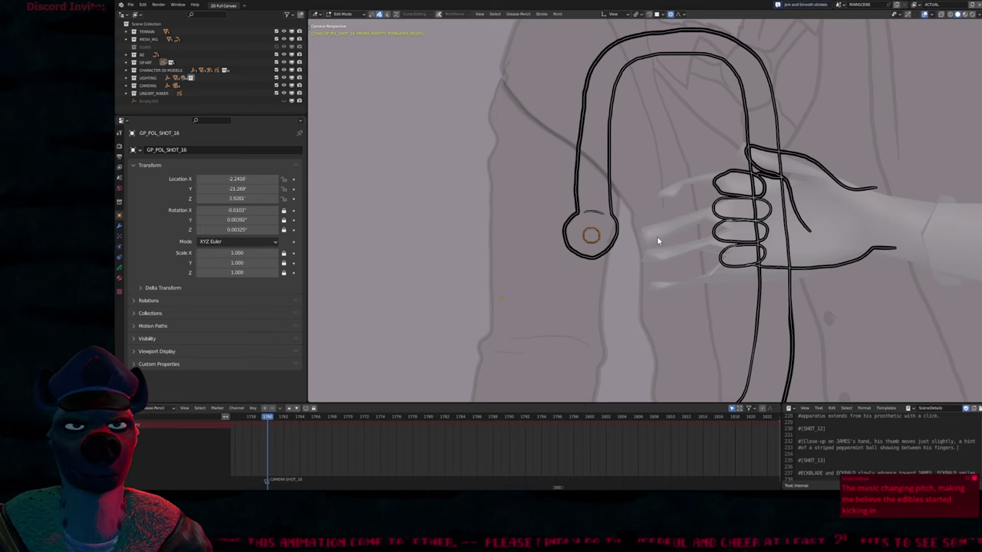
key(g)
click(653, 228)
mouse_move(653, 228)
shift+middle_down()
mouse_move(640, 286)
mouse_move(668, 213)
shift+middle_up()
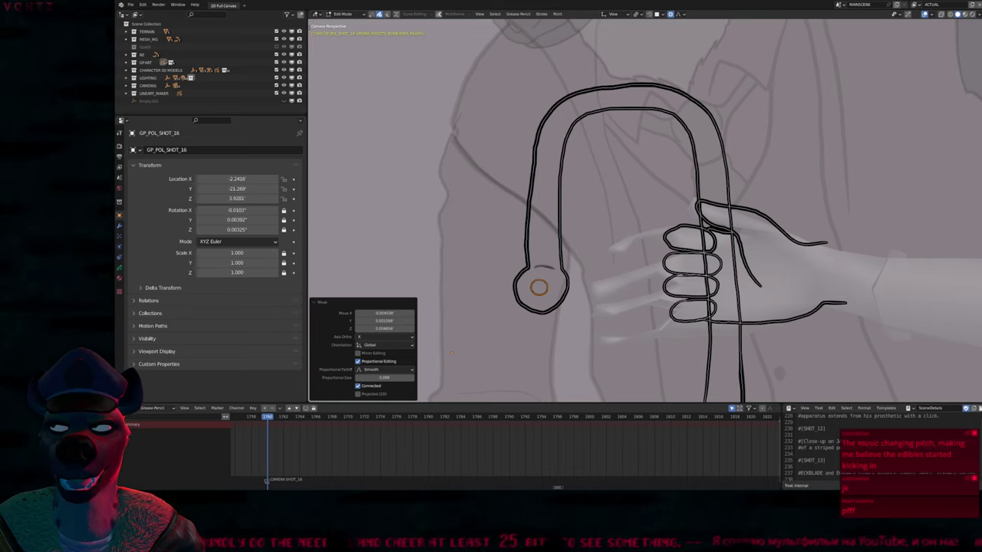
scroll(649, 204, down, 3)
mouse_move(638, 245)
shift+middle_down()
mouse_move(623, 228)
mouse_move(583, 221)
mouse_move(584, 202)
mouse_move(615, 290)
mouse_move(686, 269)
shift+middle_up()
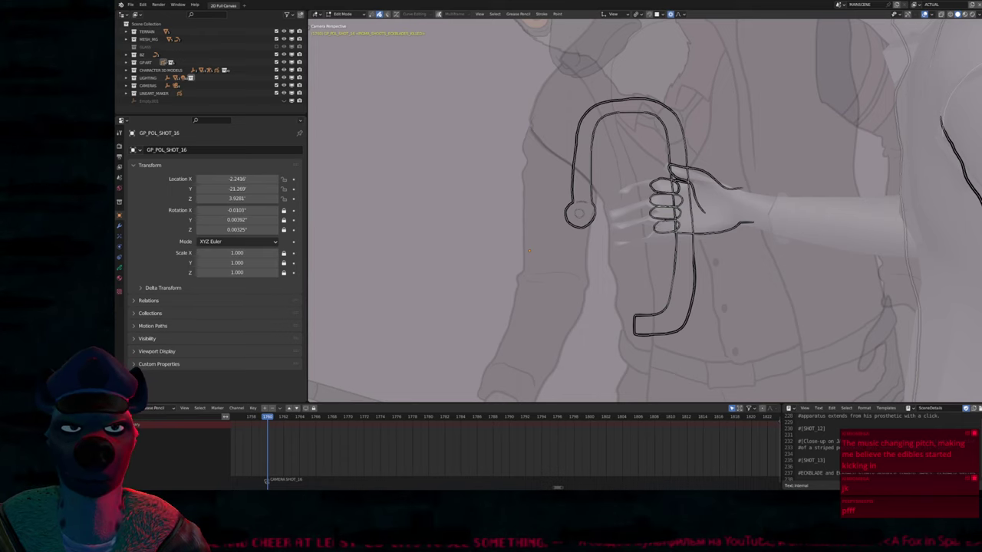
Draw the loop's bottom and its left side down from the round end, discarding a stray stroke
key(Tab)
key(Home)
key(KP_Decimal)
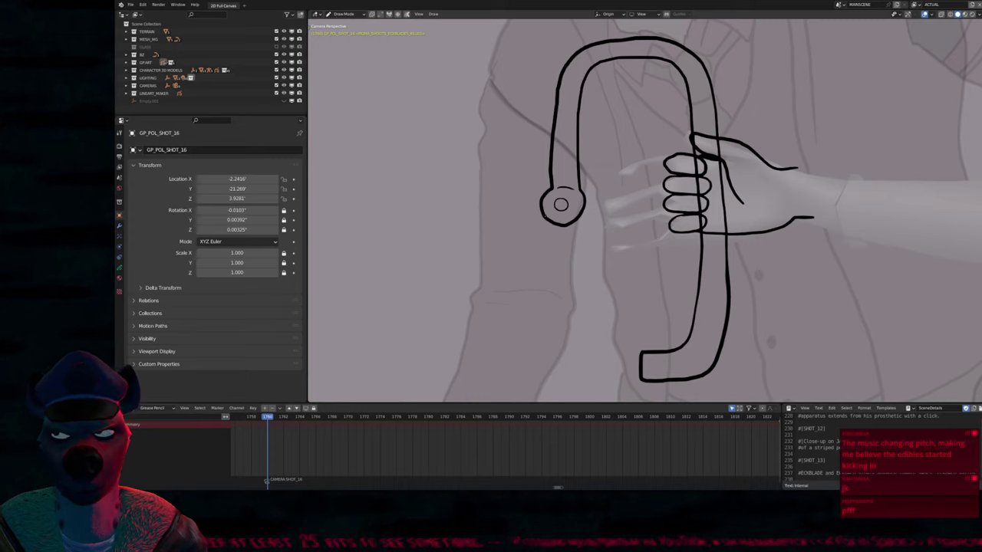
mouse_move(544, 218)
mouse_down()
mouse_move(484, 265)
mouse_move(470, 299)
mouse_move(471, 348)
mouse_up()
key(ctrl+z)
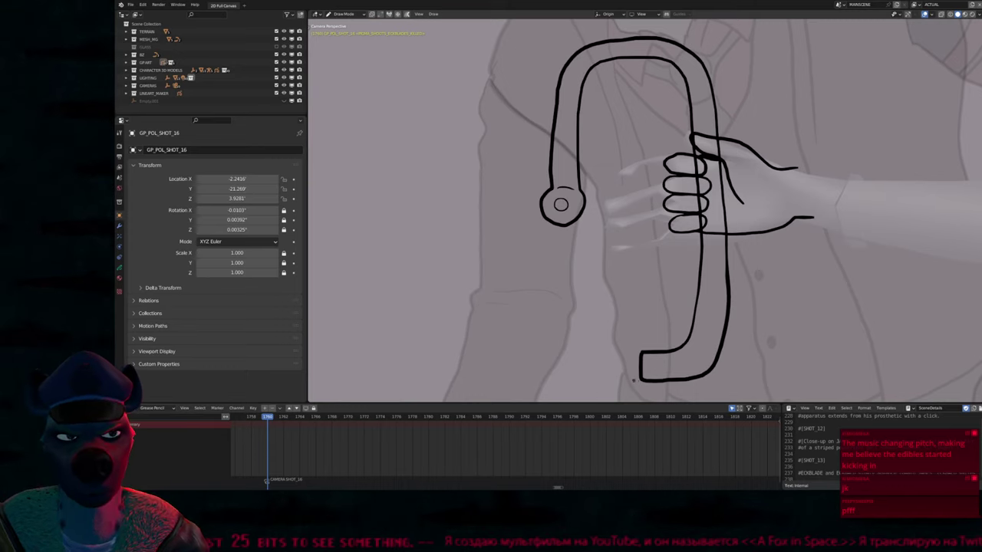
mouse_move(636, 352)
mouse_down()
mouse_move(595, 345)
mouse_move(583, 318)
mouse_move(574, 256)
mouse_up()
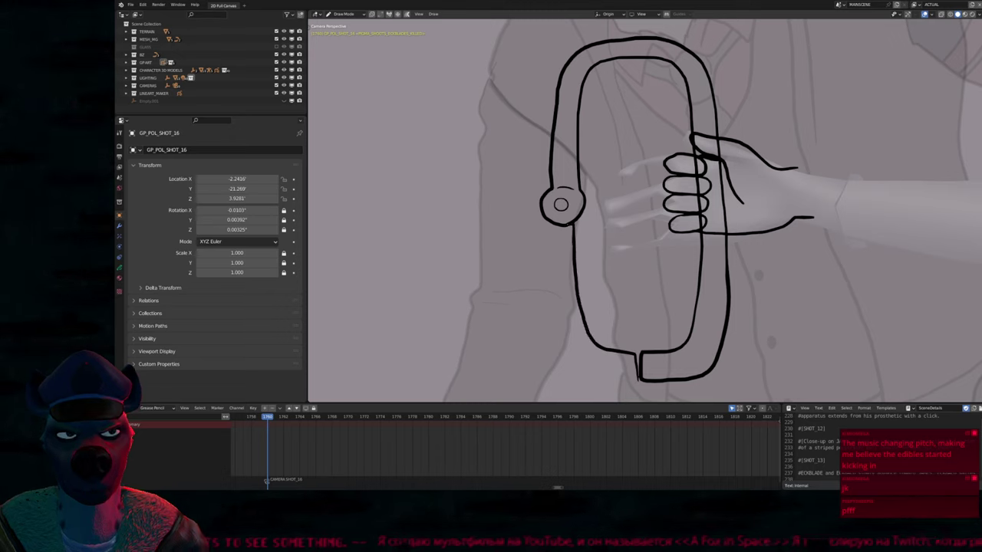
mouse_move(550, 220)
mouse_down()
mouse_move(564, 352)
mouse_move(600, 377)
mouse_move(636, 384)
mouse_up()
Close the new stroke into a loop and smooth the left side stroke
key(Tab)
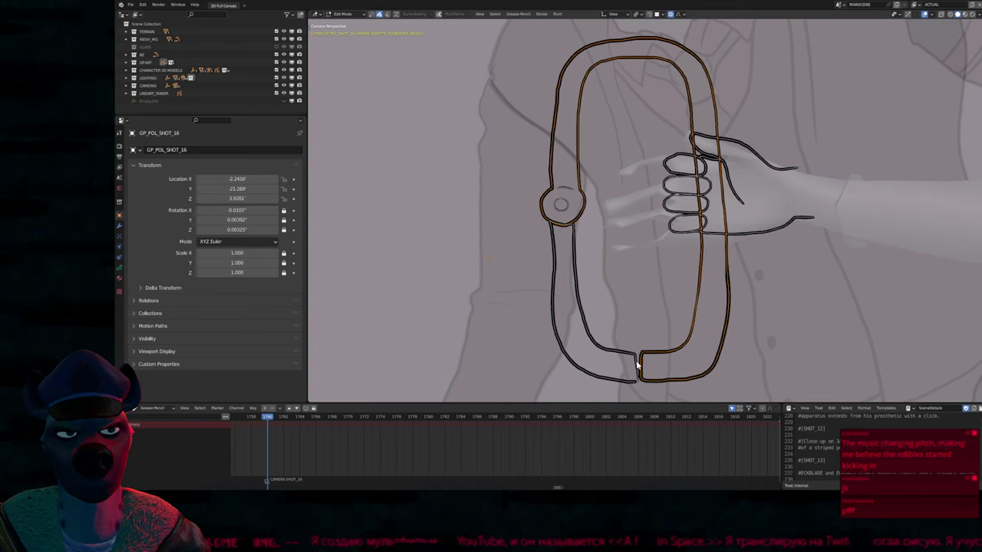
key(f)
right_click(643, 357)
click(638, 379)
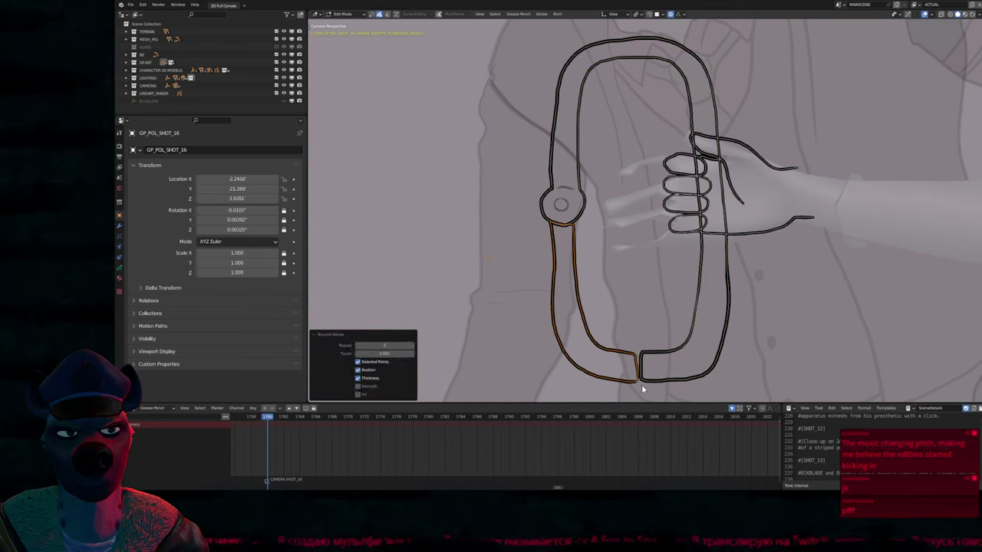
Rotate the lower side around its joint with the round end, setting the 3D cursor there as pivot
click(563, 226)
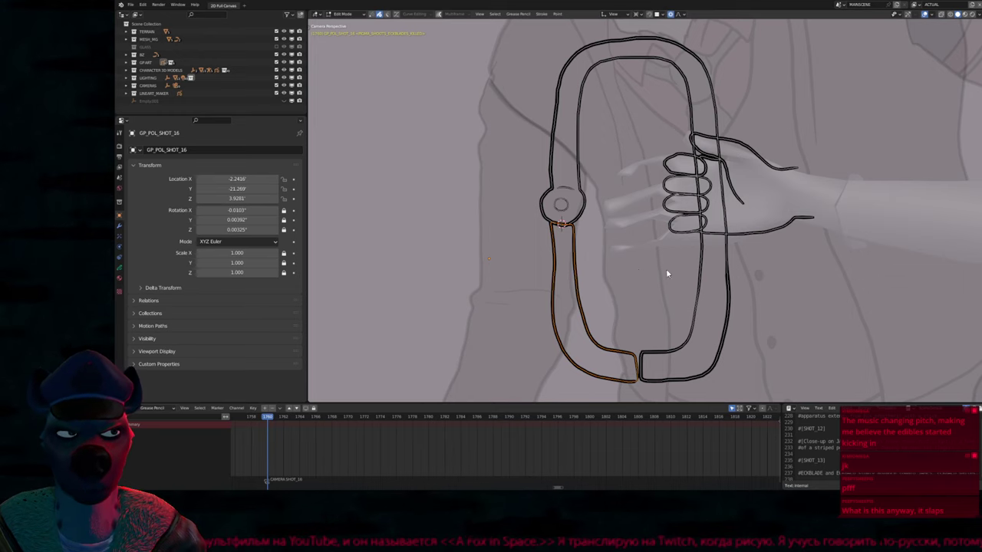
key(r)
click(561, 285)
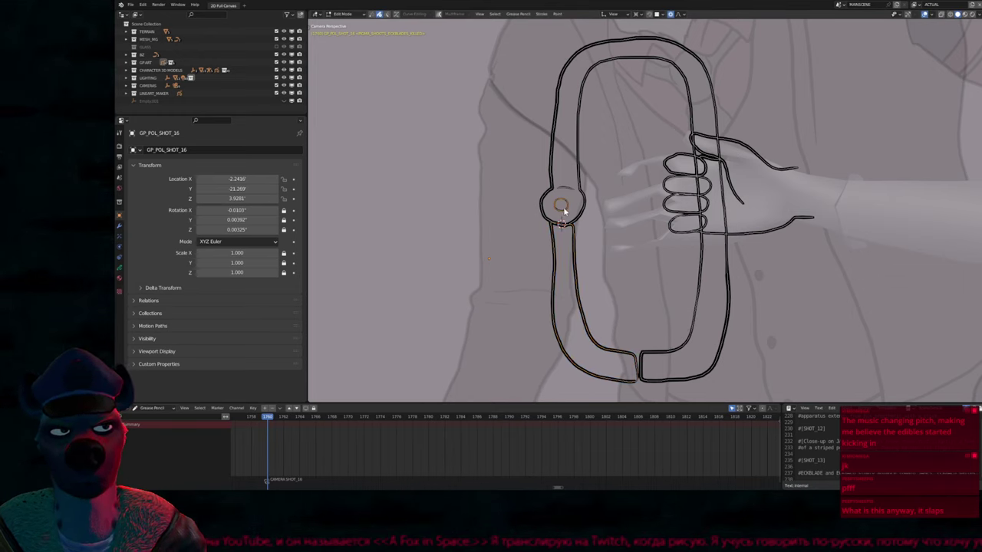
key(shift+s)
click(562, 248)
key(r)
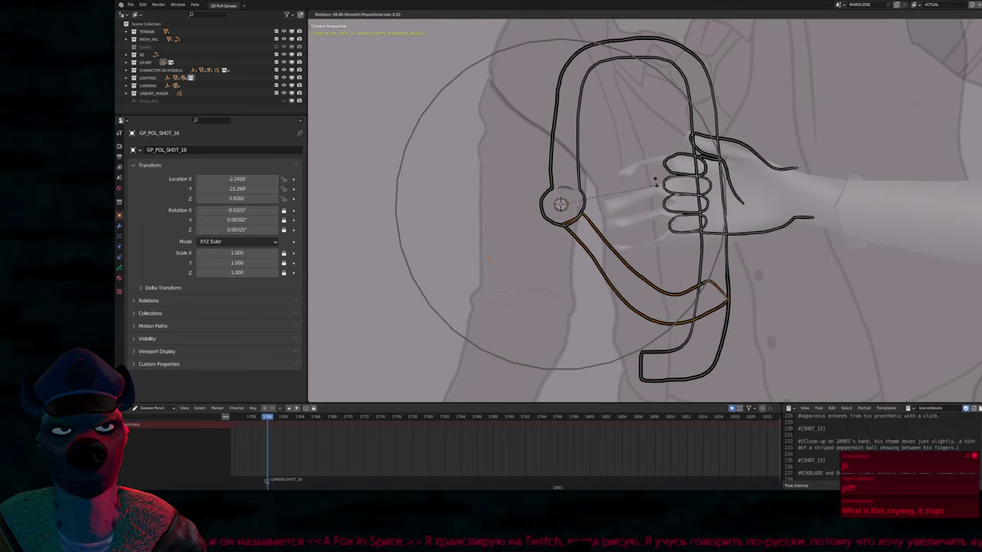
Swing the carabiner gate about 45° open around the knob and reframe the whole clamp
key(Escape)
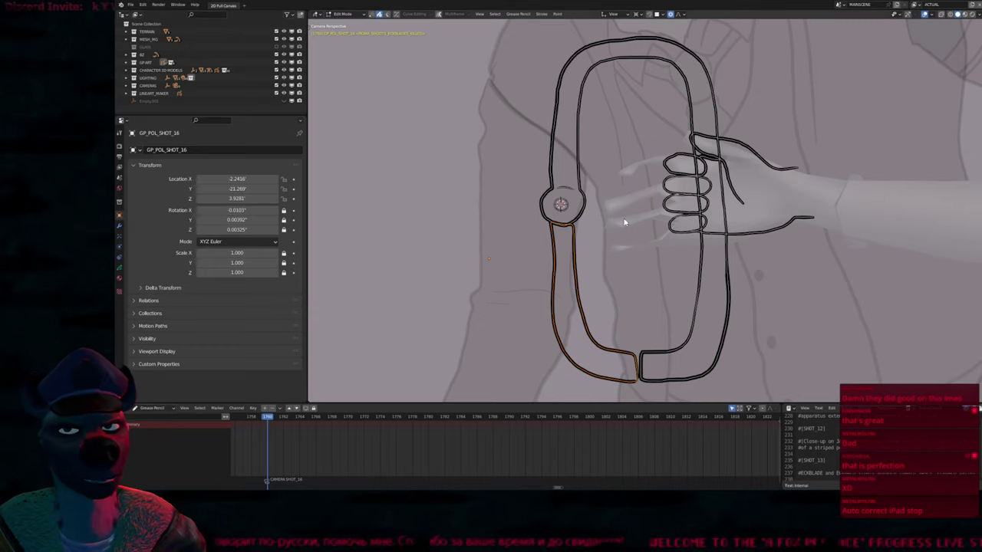
shift+middle_drag(640, 224, 626, 199)
key(r)
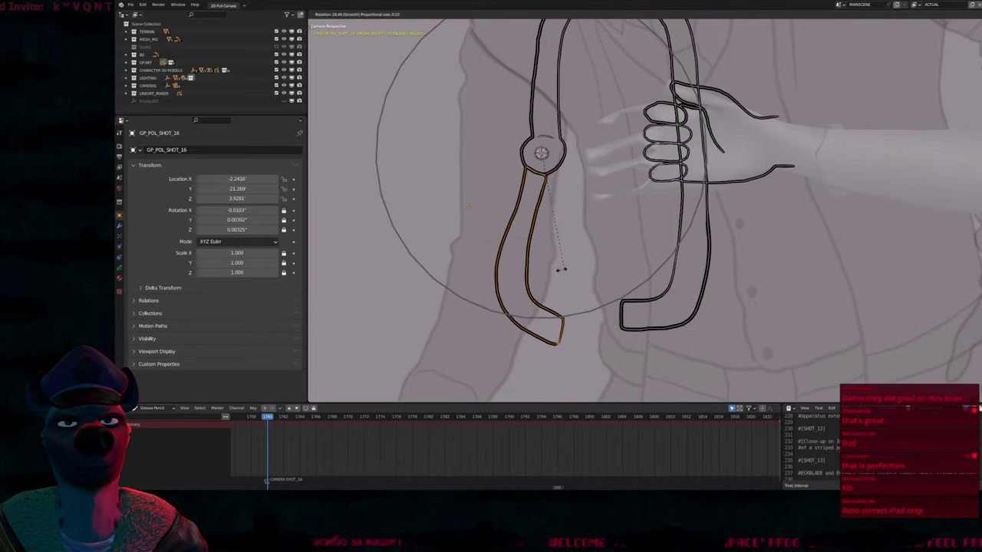
click(514, 250)
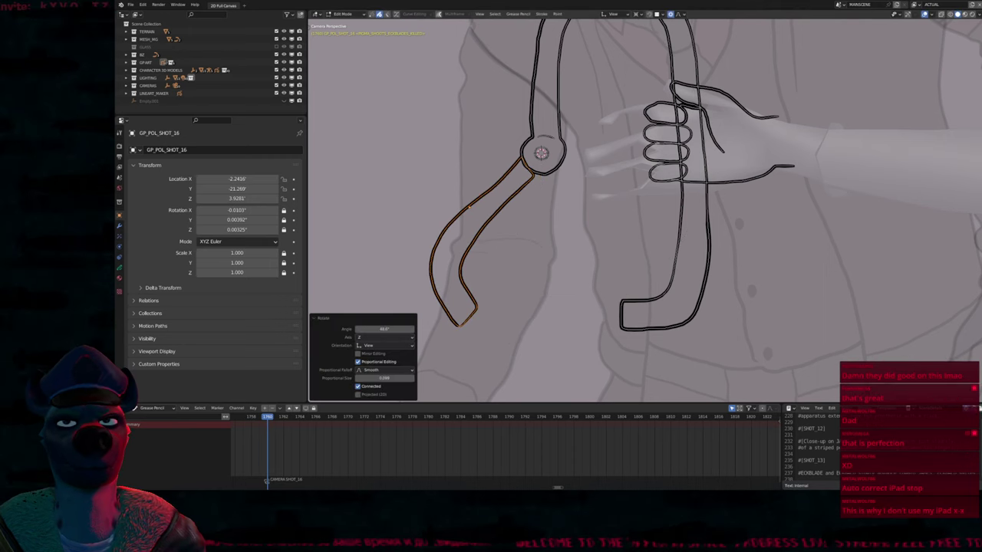
click(583, 263)
middle_drag(582, 263, 592, 221)
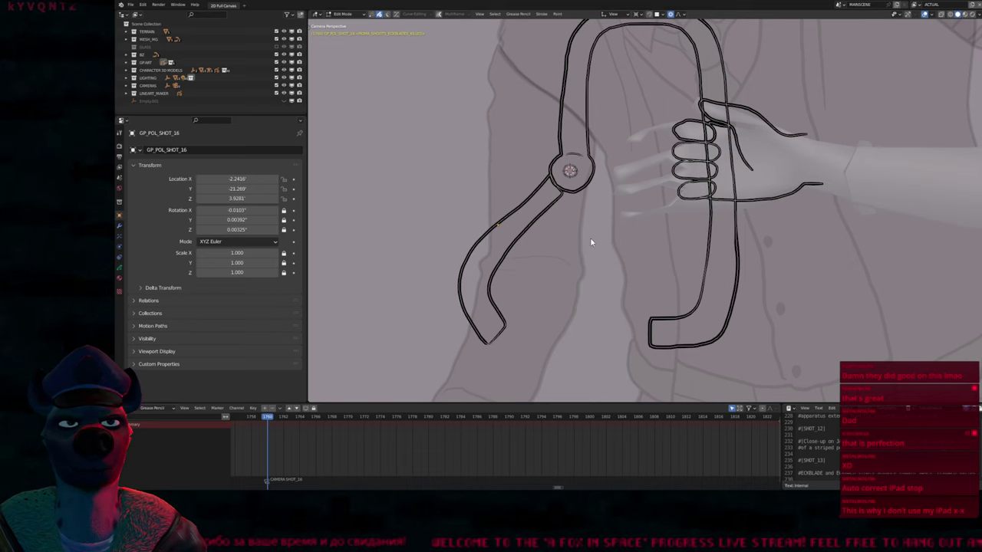
shift+middle_drag(615, 212, 551, 234)
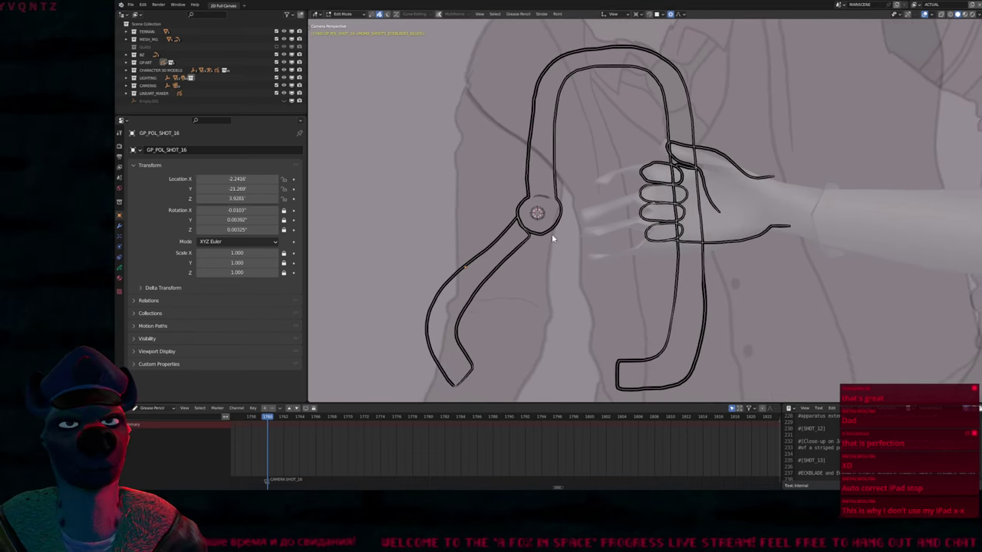
Select all ink strokes and shift the clamp with soft falloff so its right leg sits in the fist
key(a)
key(g)
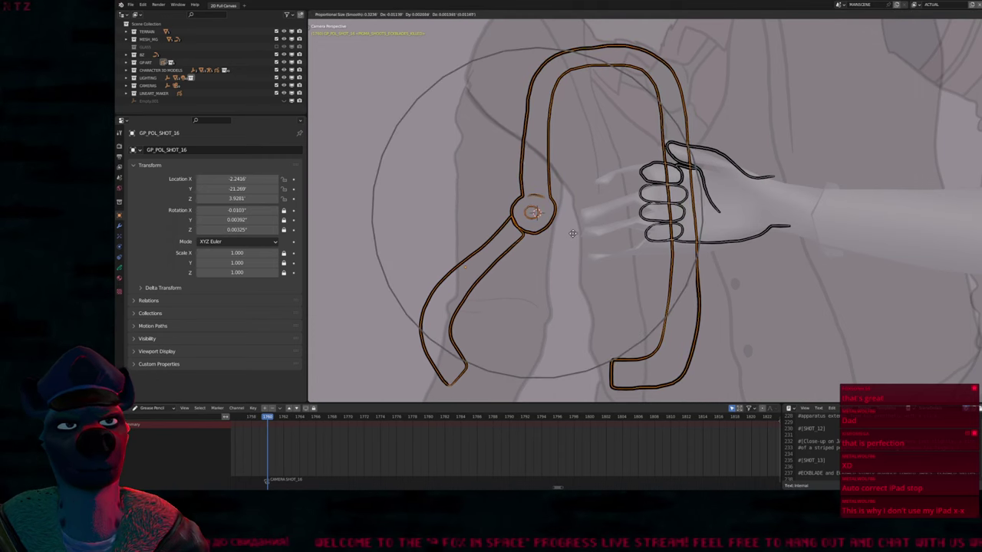
click(572, 237)
scroll(585, 221, down, 2)
mouse_move(599, 263)
shift+middle_down()
mouse_move(583, 283)
mouse_move(596, 268)
shift+middle_up()
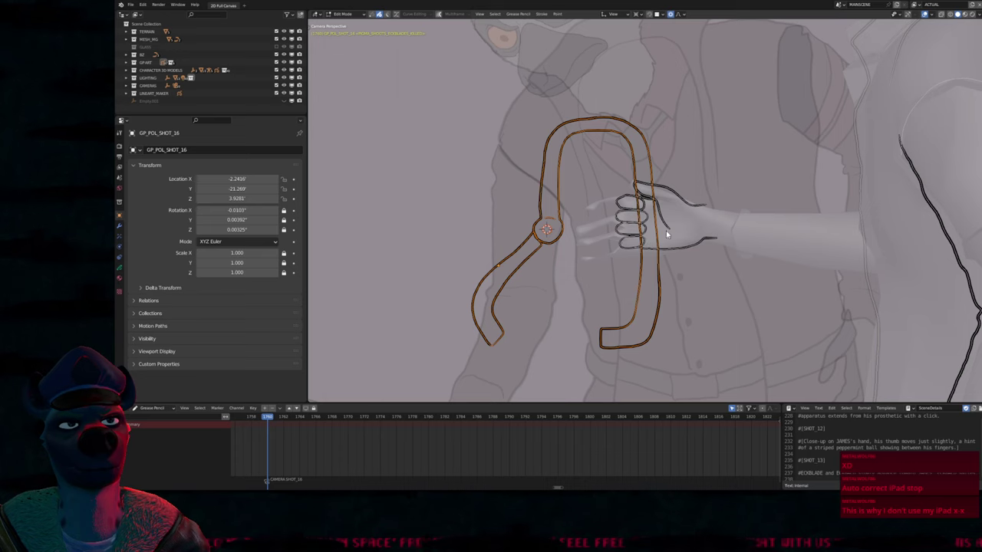
scroll(596, 268, down, 2)
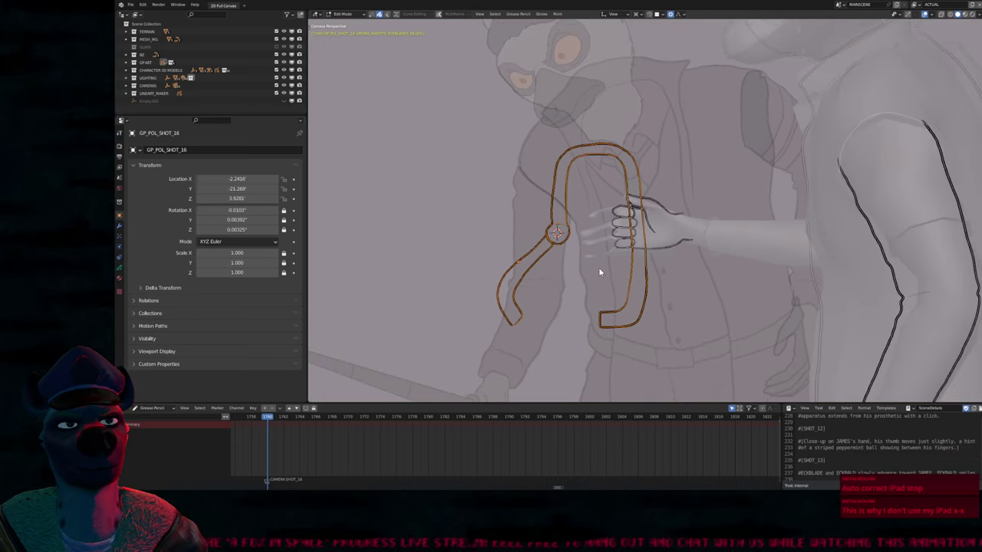
shift+middle_drag(597, 283, 611, 203)
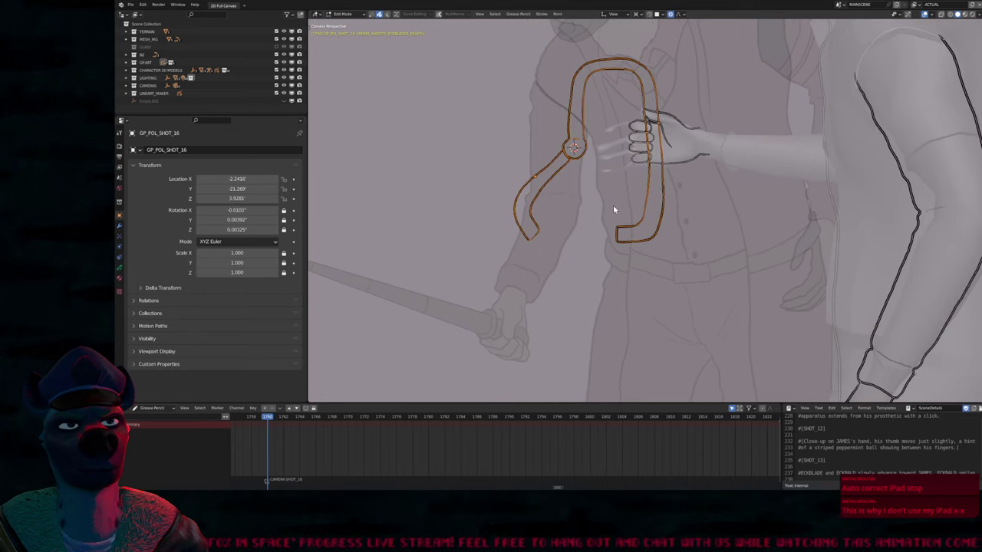
shift+middle_drag(624, 209, 602, 233)
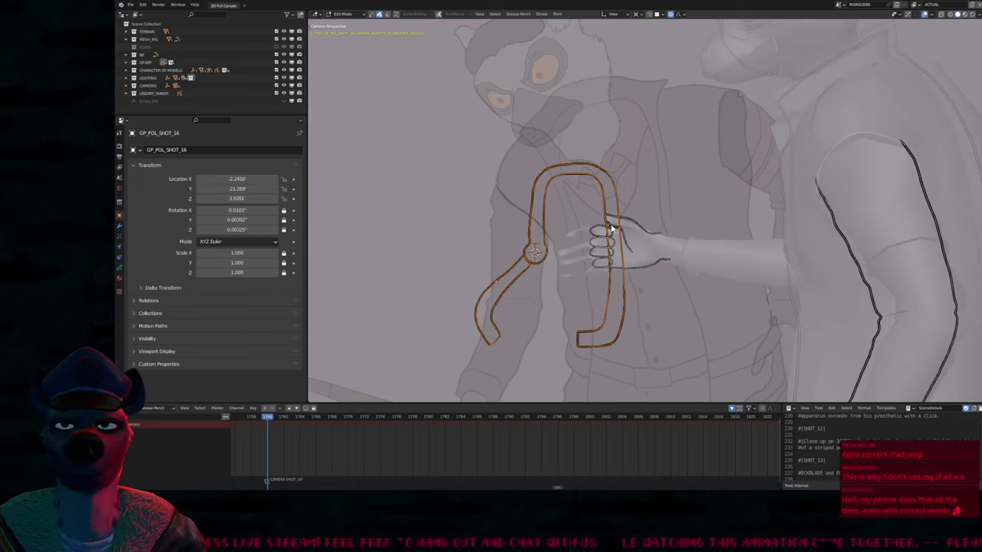
Return to Draw Mode and center the clamp and hand in view
key(Tab)
scroll(612, 232, up, 5)
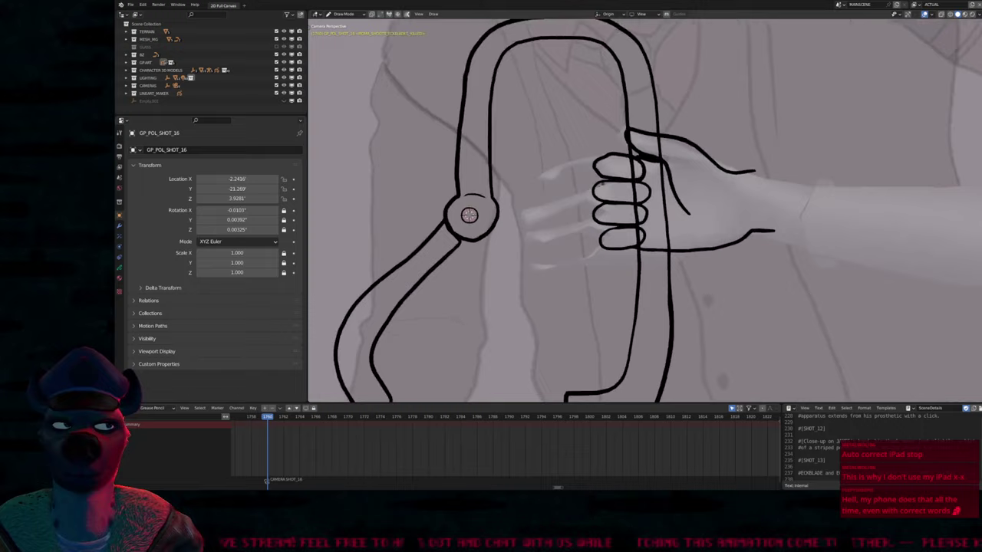
shift+middle_drag(470, 192, 515, 300)
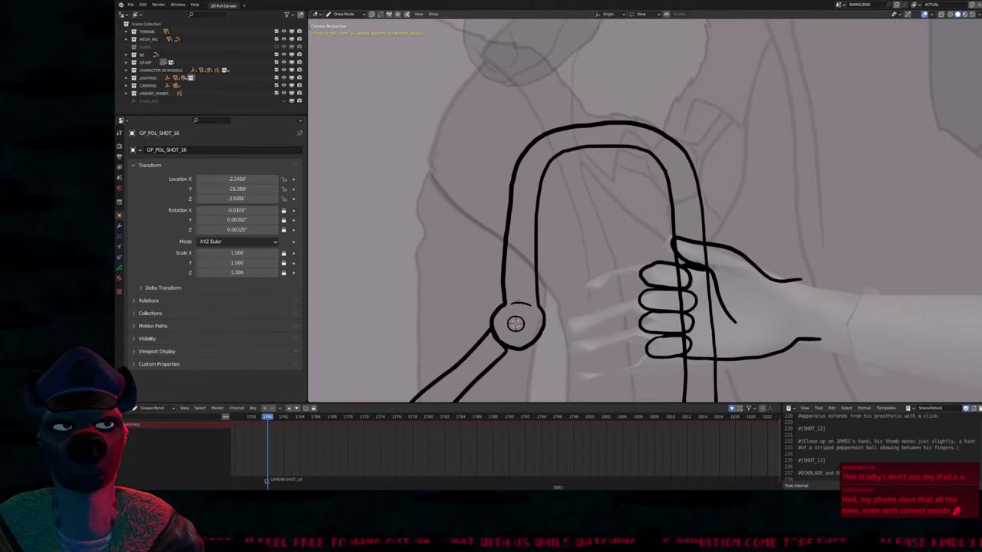
Draw the clamp's inner line up from the joint, plus bands above and below the hand
mouse_move(520, 299)
mouse_down()
mouse_move(527, 180)
mouse_move(543, 151)
mouse_move(597, 135)
mouse_move(649, 141)
mouse_move(671, 162)
mouse_move(681, 198)
mouse_up()
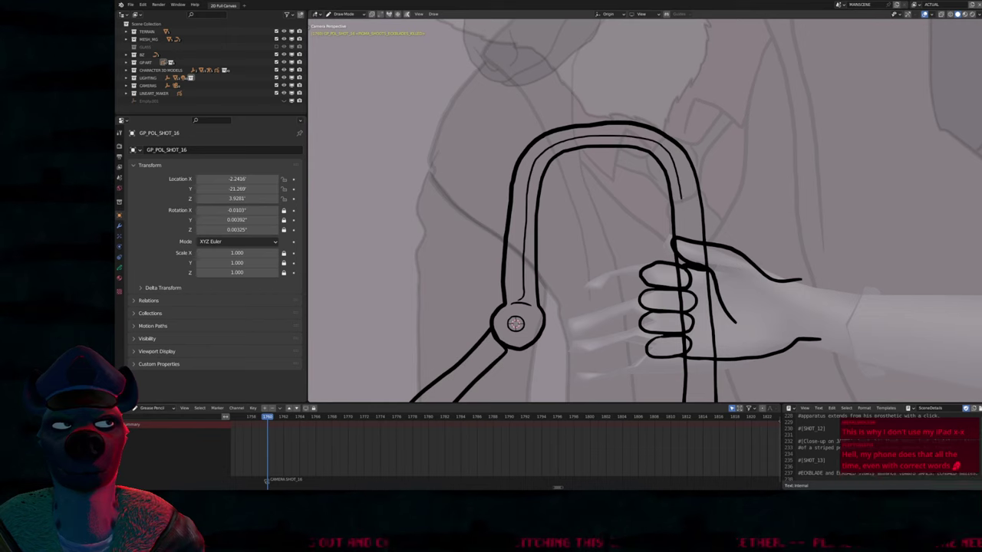
shift+middle_drag(681, 197, 633, 43)
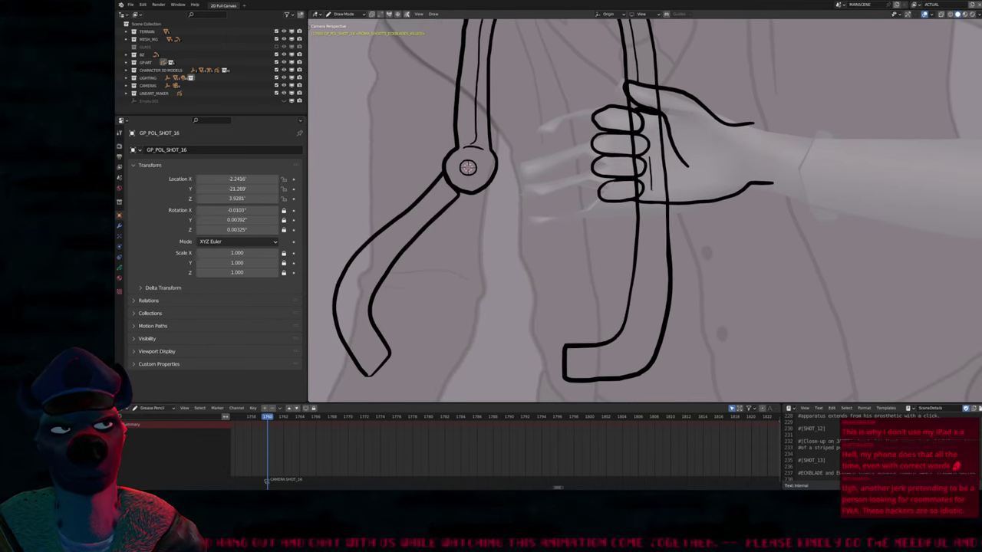
shift+middle_drag(650, 195, 646, 267)
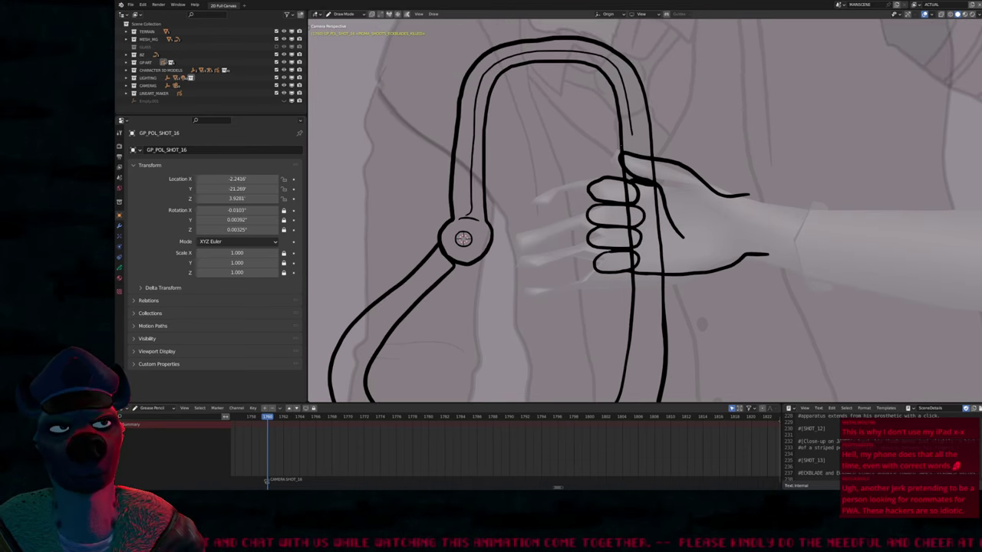
drag(623, 144, 650, 143)
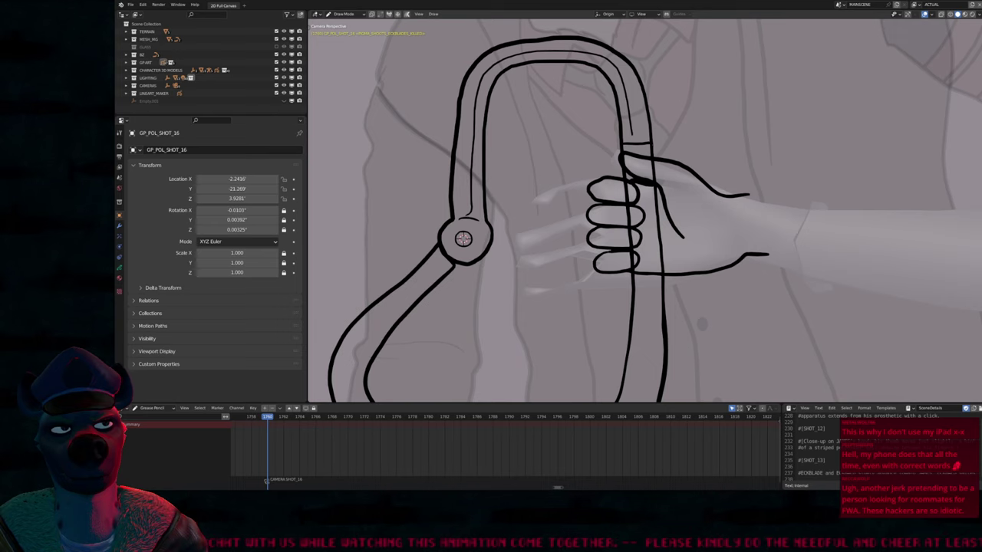
shift+middle_drag(644, 230, 635, 166)
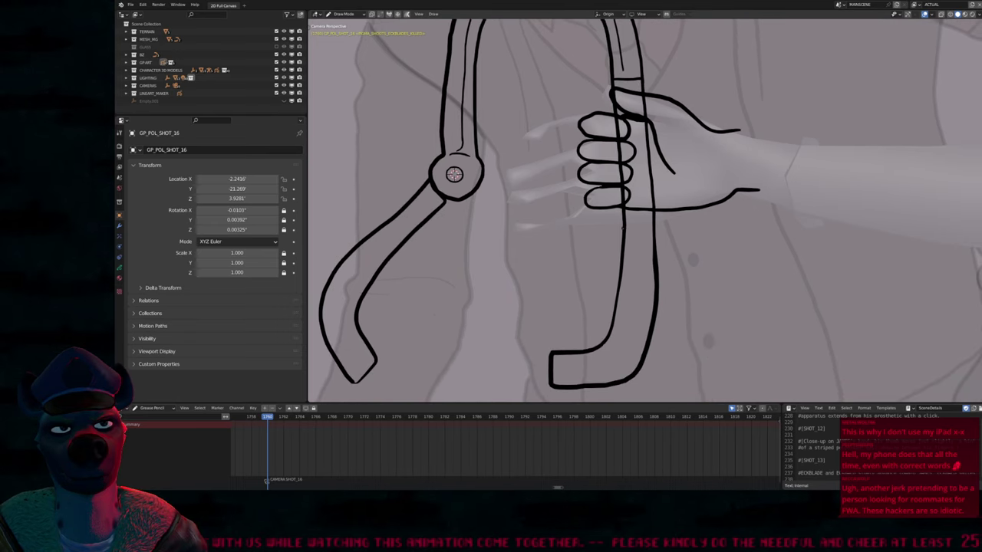
drag(625, 235, 649, 236)
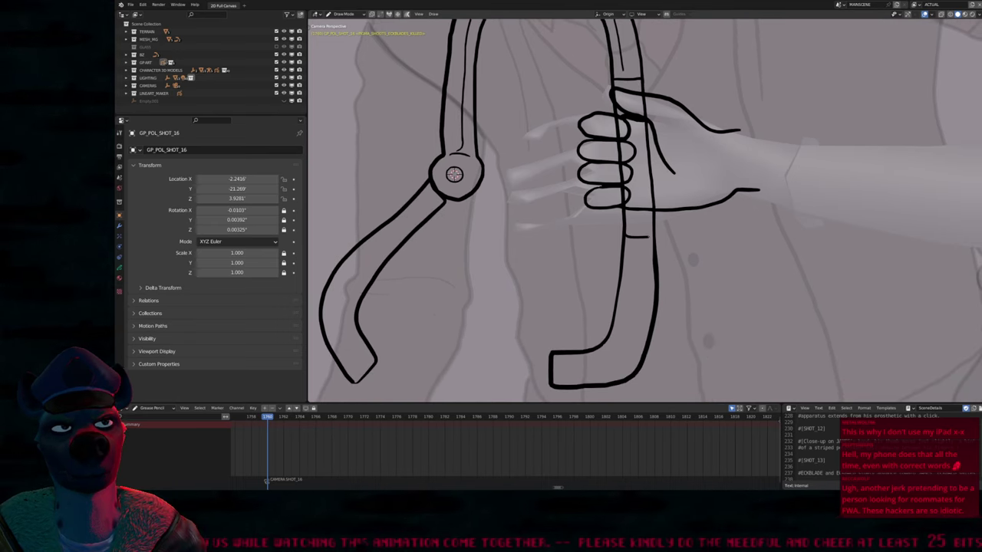
Draw an inner edge down the lower clamp, redoing one misdrawn line
mouse_move(662, 203)
shift+middle_down()
mouse_move(645, 281)
mouse_move(624, 236)
mouse_move(659, 143)
mouse_move(708, 147)
shift+middle_up()
drag(707, 145, 702, 213)
key(ctrl+z)
mouse_move(712, 146)
mouse_down()
mouse_move(702, 243)
mouse_move(645, 273)
mouse_up()
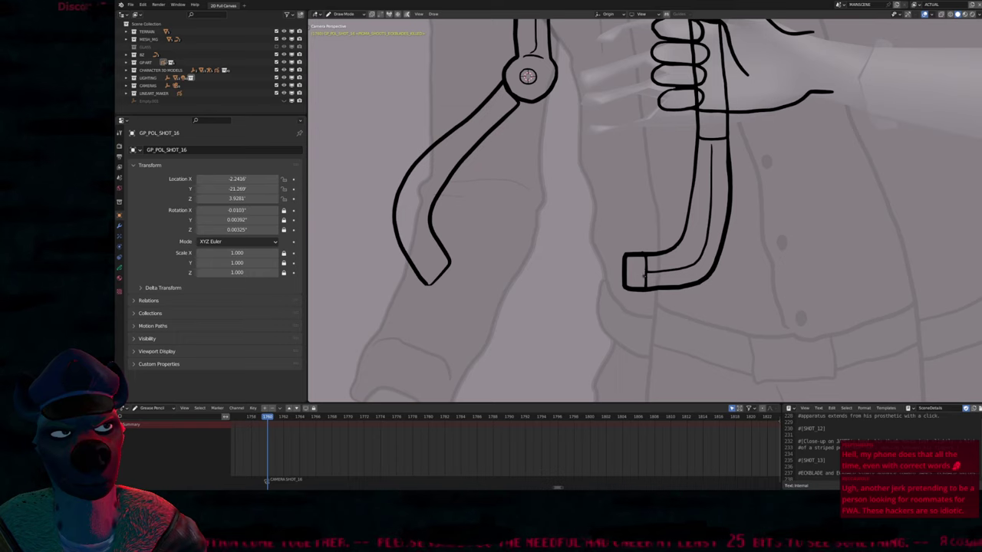
scroll(638, 295, down, 3)
scroll(637, 299, down, 1)
scroll(563, 230, up, 5)
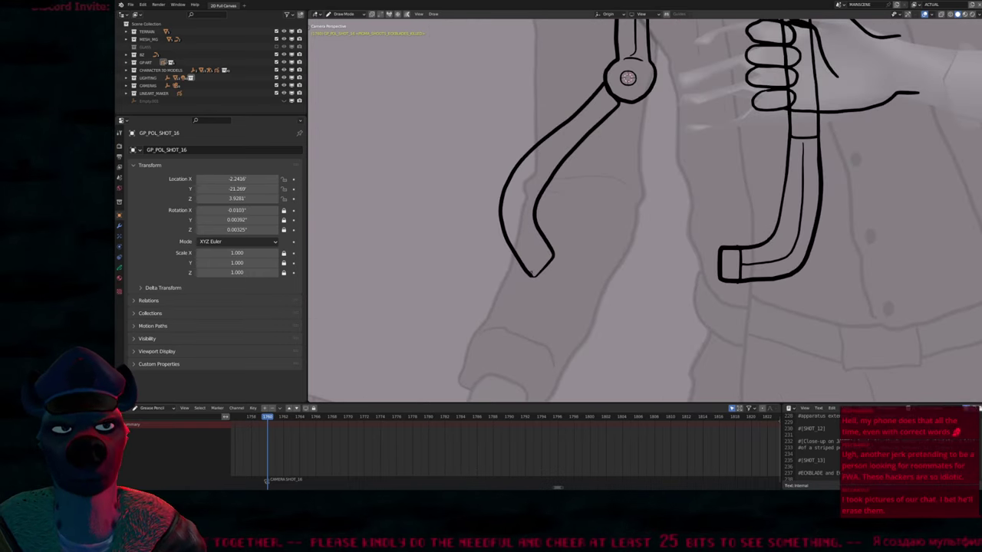
Double the outline along the hook tip and reframe to show the whole clamp and hand
drag(531, 273, 552, 254)
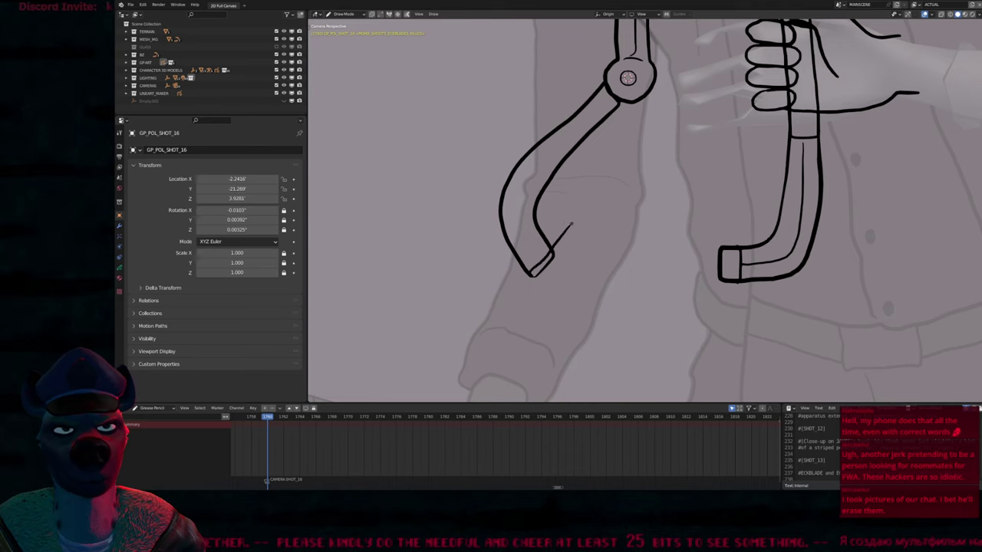
scroll(601, 231, down, 3)
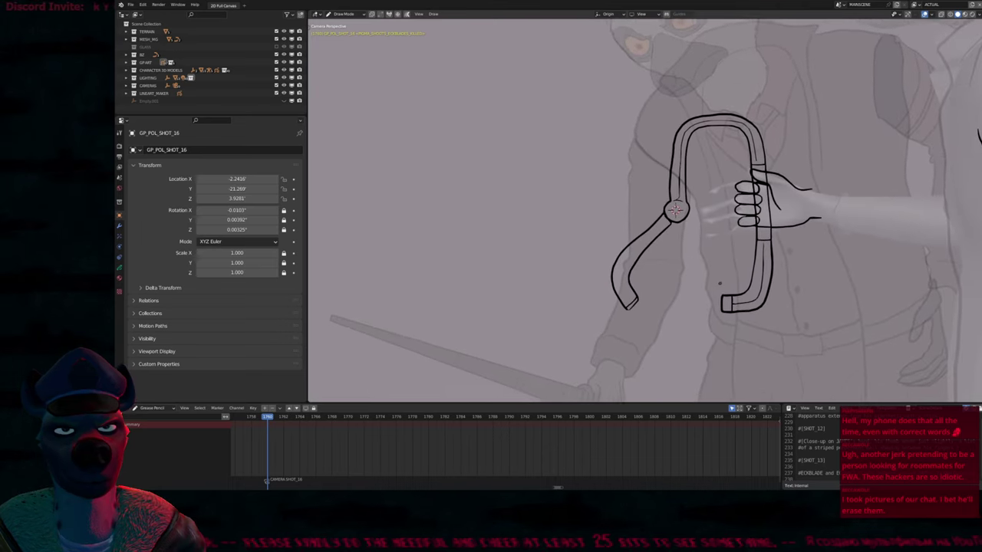
mouse_move(678, 247)
shift+middle_down()
mouse_move(565, 230)
mouse_move(614, 219)
shift+middle_up()
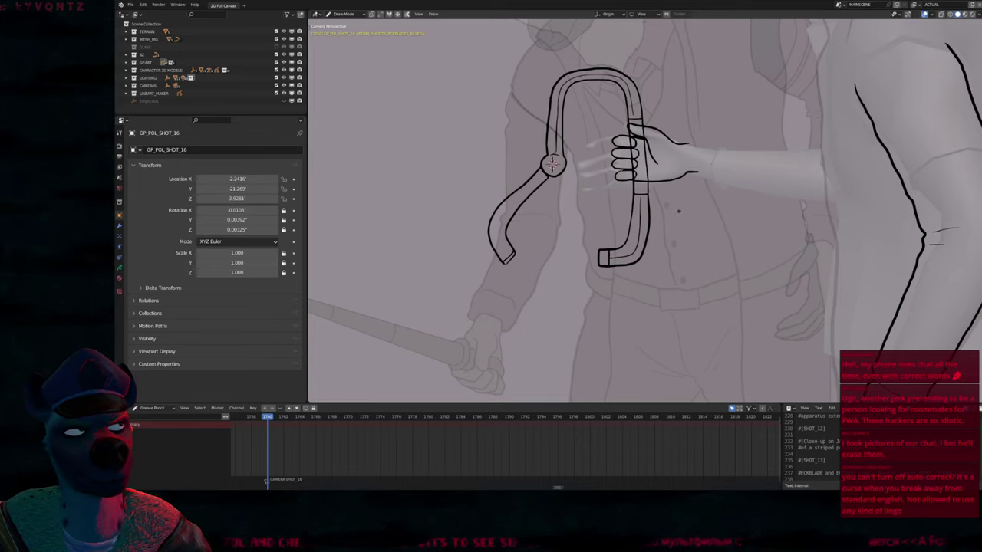
scroll(678, 210, down, 2)
shift+scroll(689, 222, down, 2)
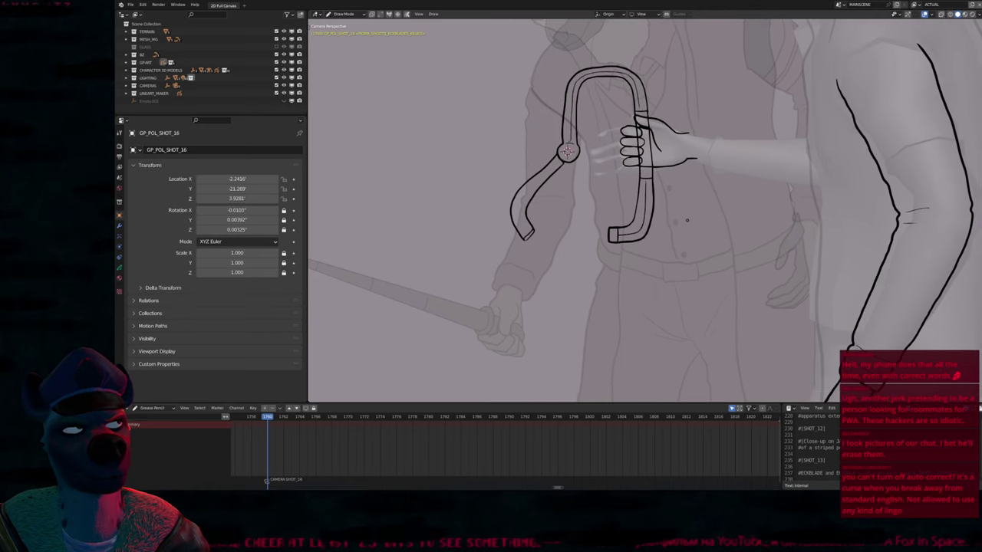
scroll(585, 251, up, 4)
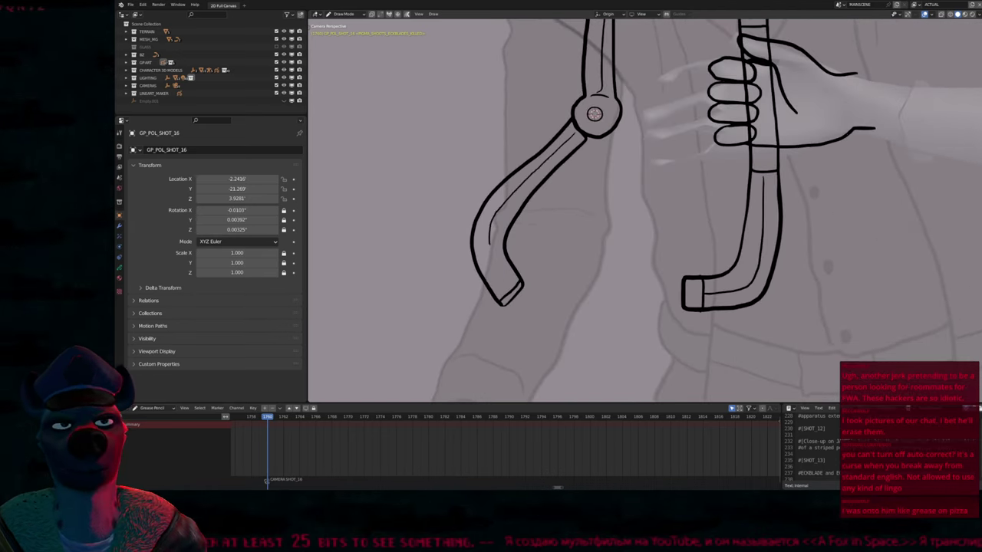
mouse_move(645, 154)
shift+middle_down()
mouse_move(610, 273)
mouse_move(608, 381)
shift+middle_up()
shift+middle_drag(605, 323, 586, 197)
scroll(579, 248, down, 4)
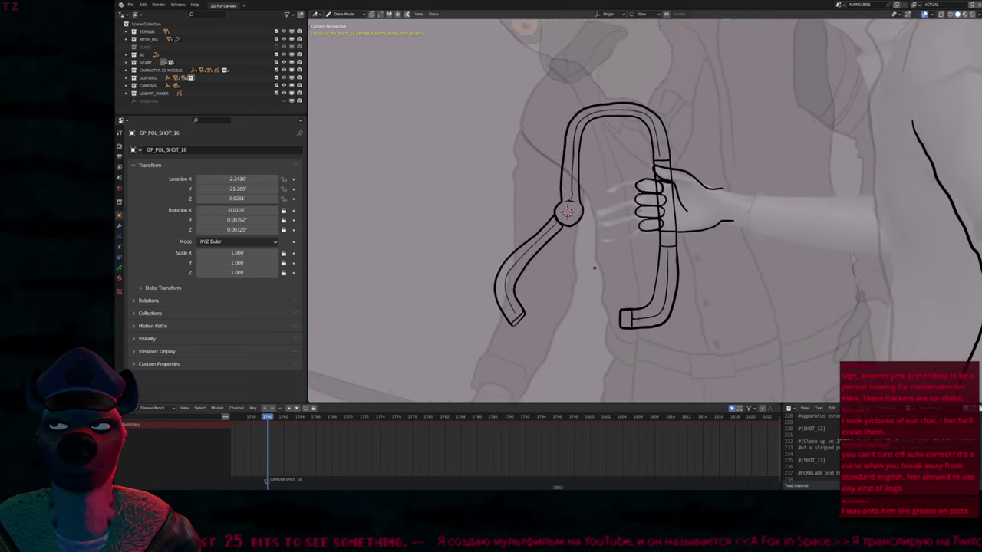
key(f)
click(561, 212)
mouse_move(561, 212)
mouse_down()
mouse_move(618, 192)
mouse_move(623, 178)
mouse_up()
key(f)
click(614, 207)
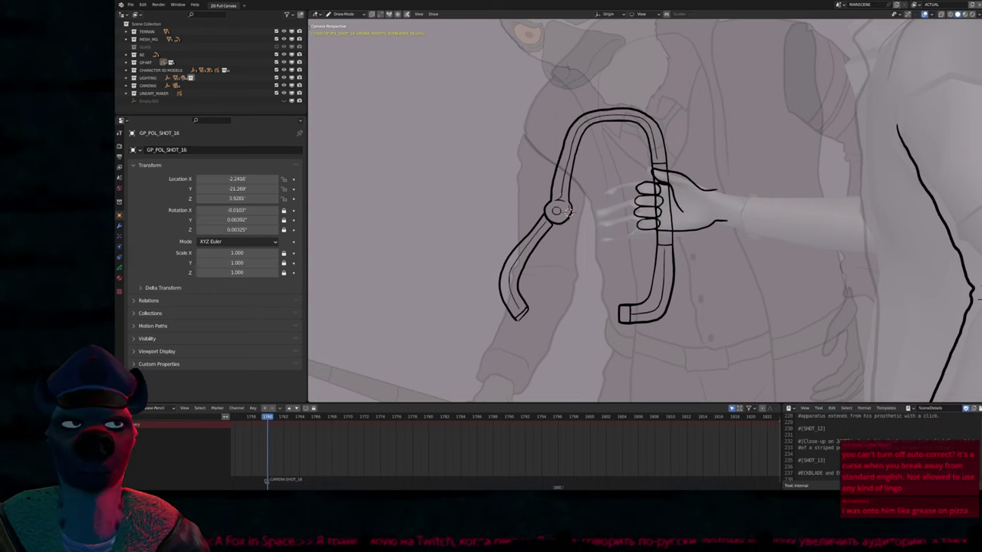
drag(576, 272, 745, 248)
key(ctrl+z)
mouse_move(569, 214)
shift+middle_down()
mouse_move(479, 353)
mouse_move(495, 361)
mouse_move(577, 331)
shift+middle_up()
scroll(577, 331, down, 4)
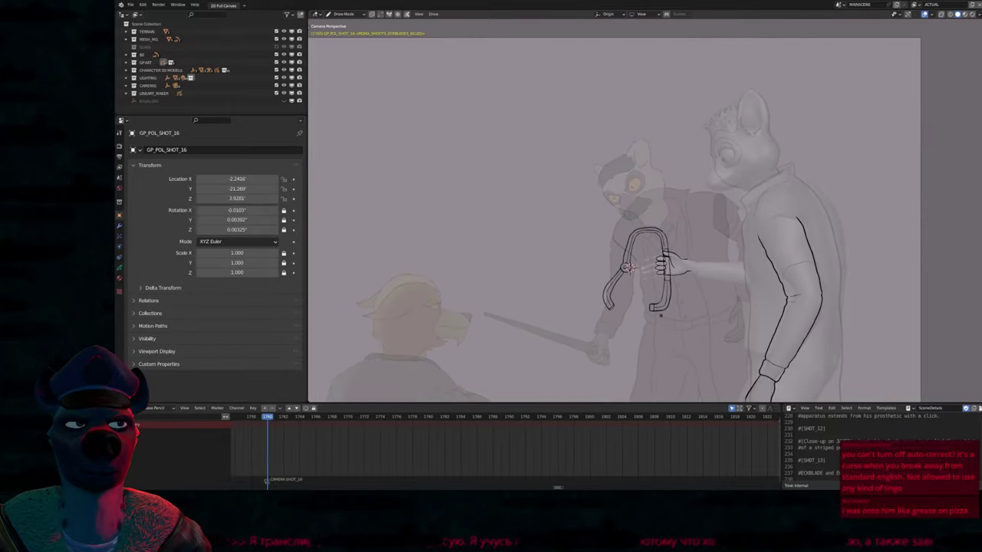
scroll(627, 267, up, 3)
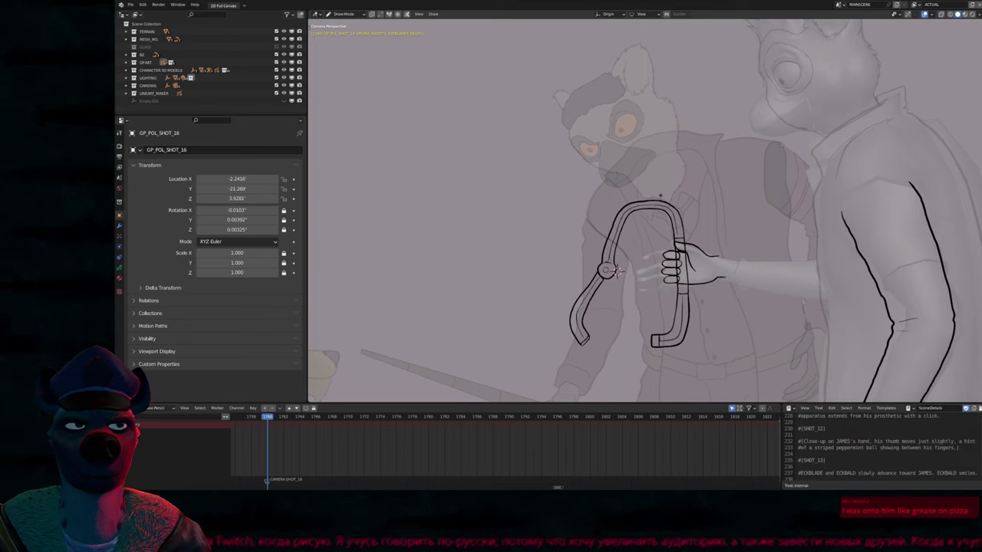
Remove the stray arc above the clamp and brush-select the clamp strokes
key(ctrl+z)
key(Tab)
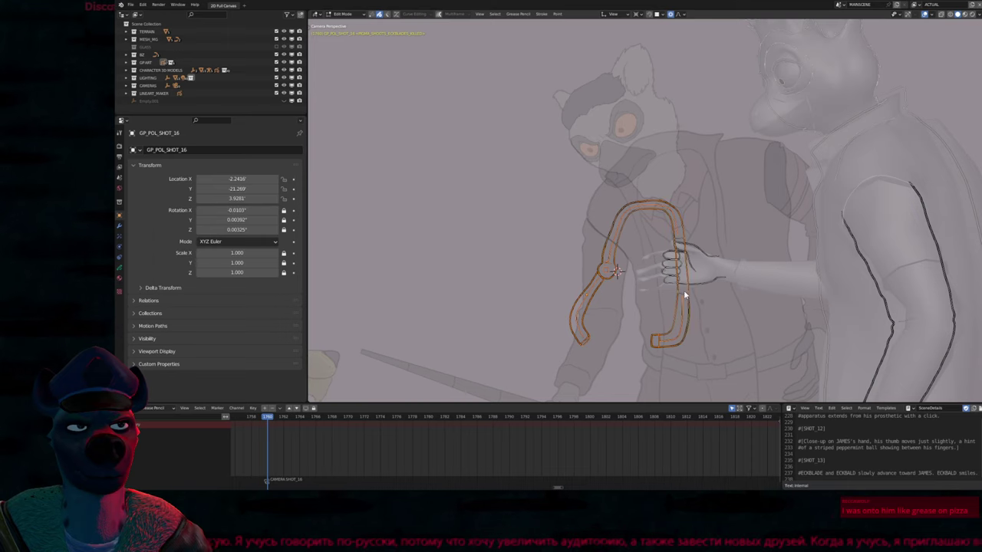
key(c)
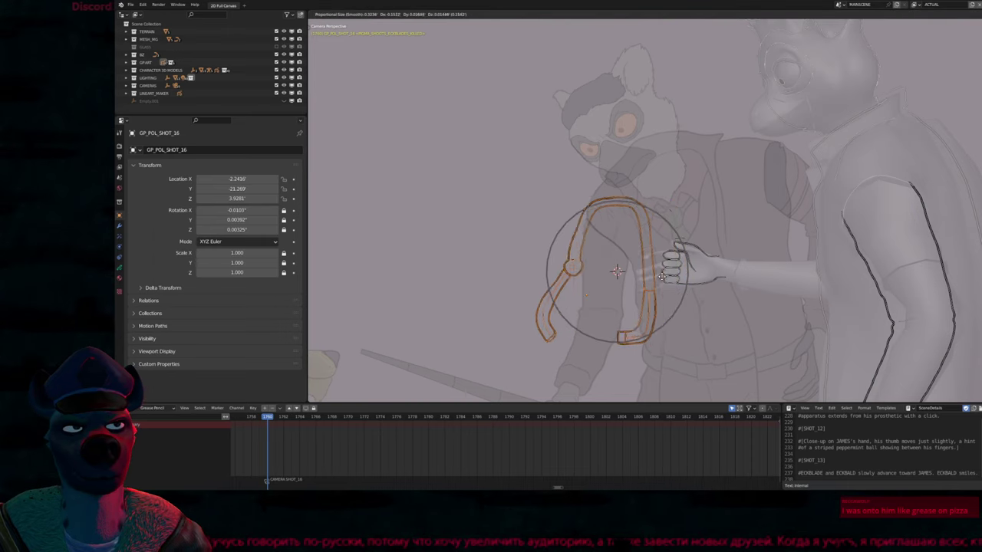
key(Escape)
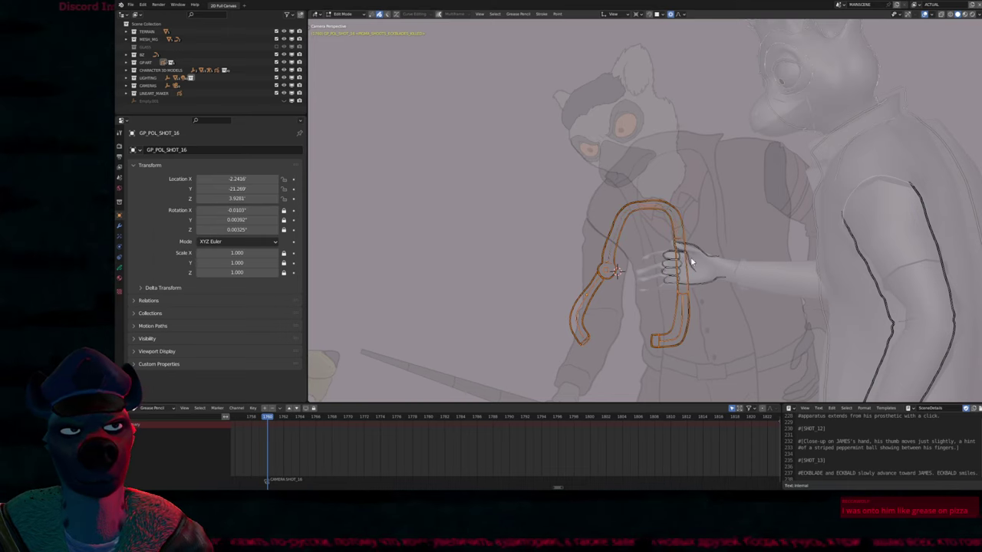
Scale the clamp to 0.819 with soft falloff and move it into place in the fist
key(s)
click(722, 228)
key(g)
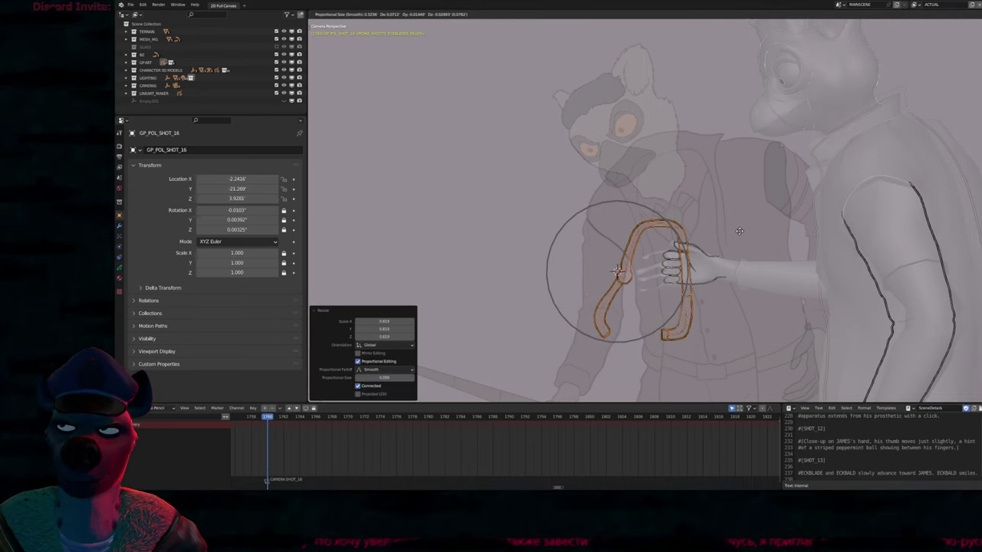
click(739, 228)
key(g)
click(738, 228)
key(Tab)
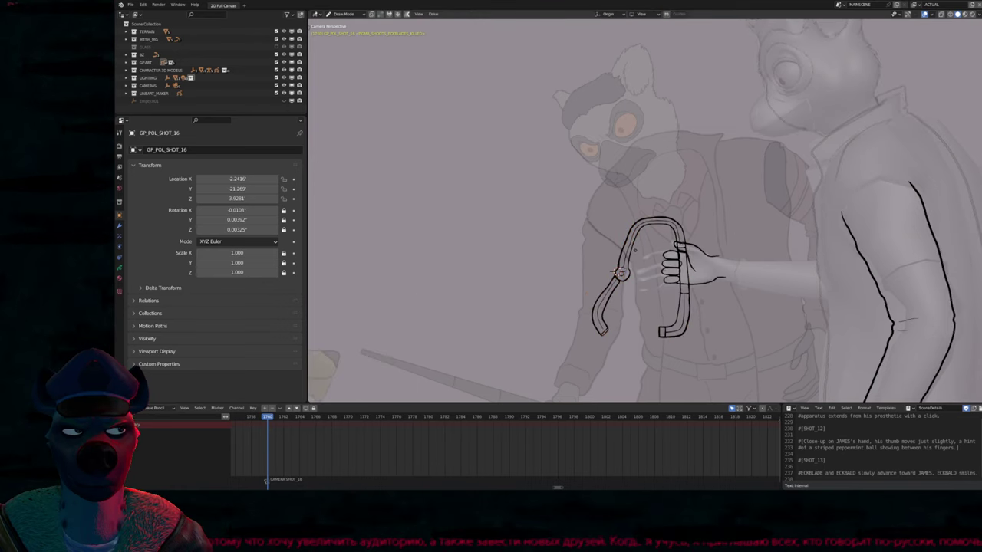
scroll(622, 272, up, 4)
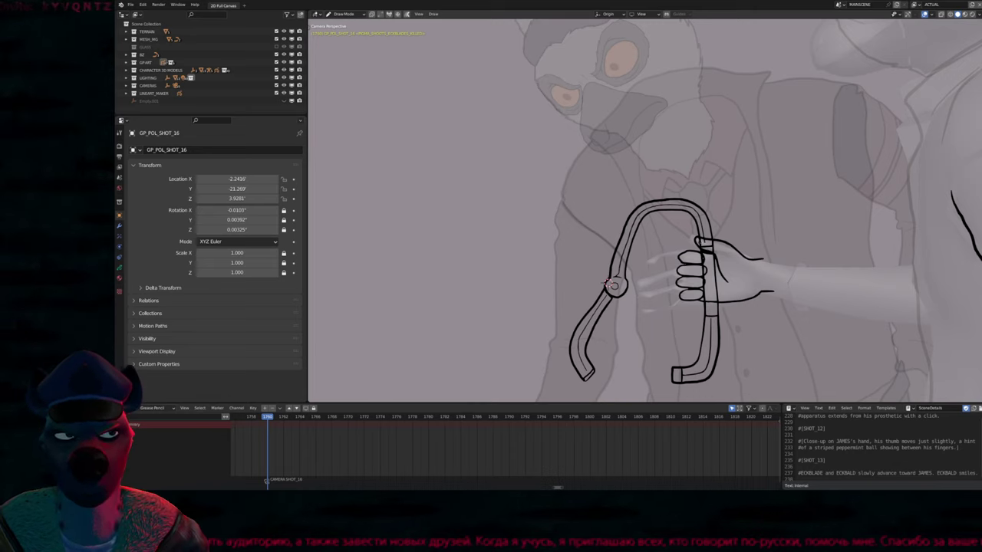
Move the clamp point near the thumb to reshape the hook stroke, then resume drawing
key(Tab)
click(698, 244)
key(g)
scroll(684, 229, up, 2)
click(690, 238)
key(Tab)
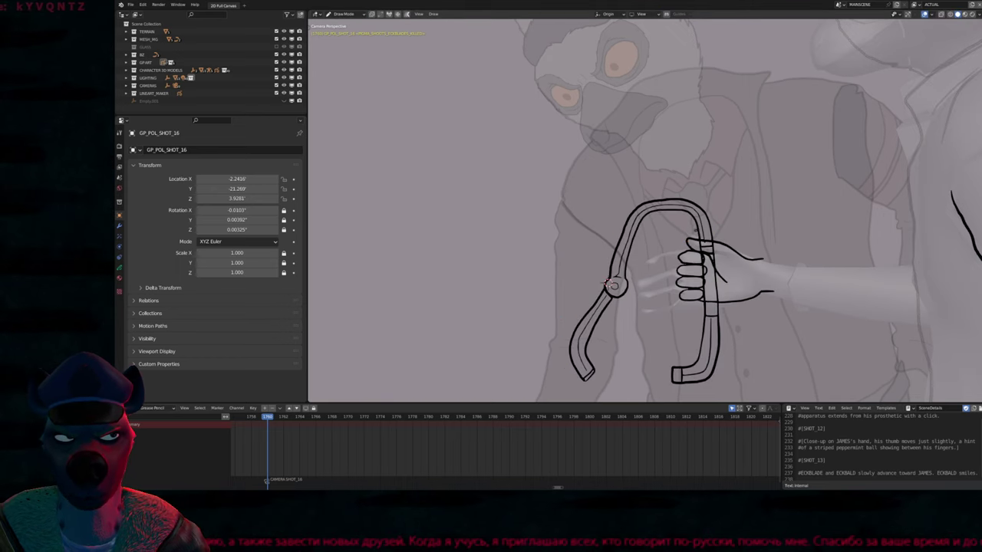
Pan and zoom around the smaller clamp held in the fist to review the shot
scroll(686, 253, down, 2)
mouse_move(651, 230)
shift+middle_down()
mouse_move(602, 195)
mouse_move(620, 171)
shift+middle_up()
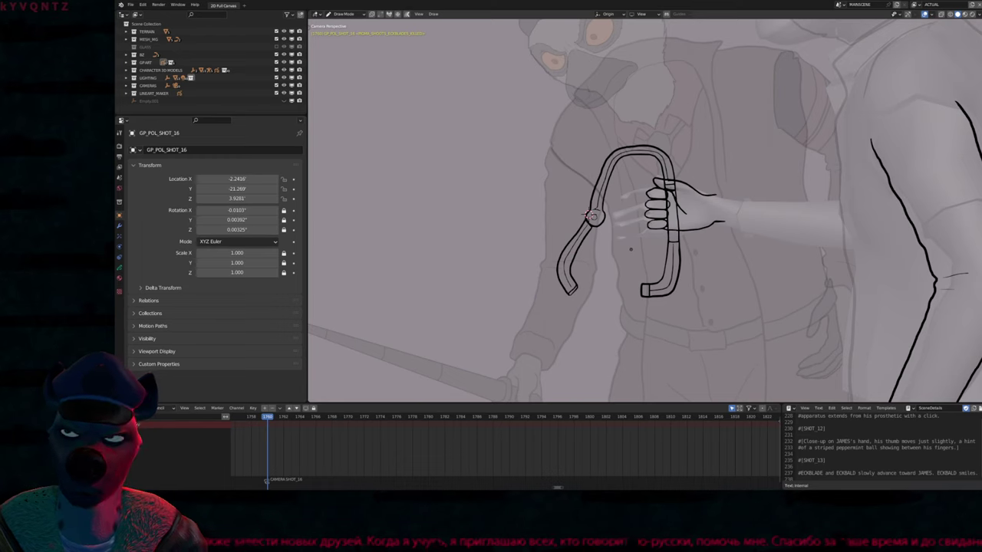
shift+middle_drag(593, 217, 633, 194)
key(f)
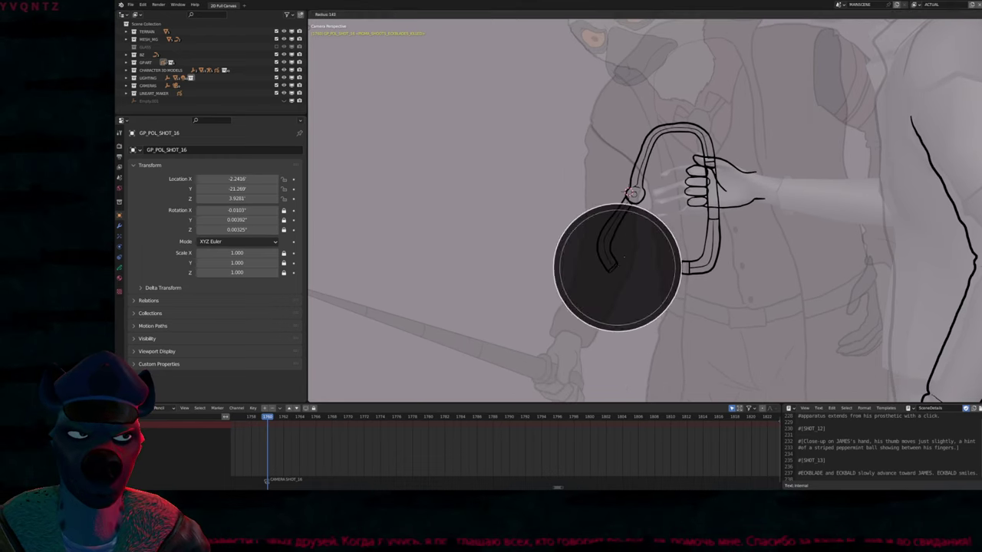
key(Escape)
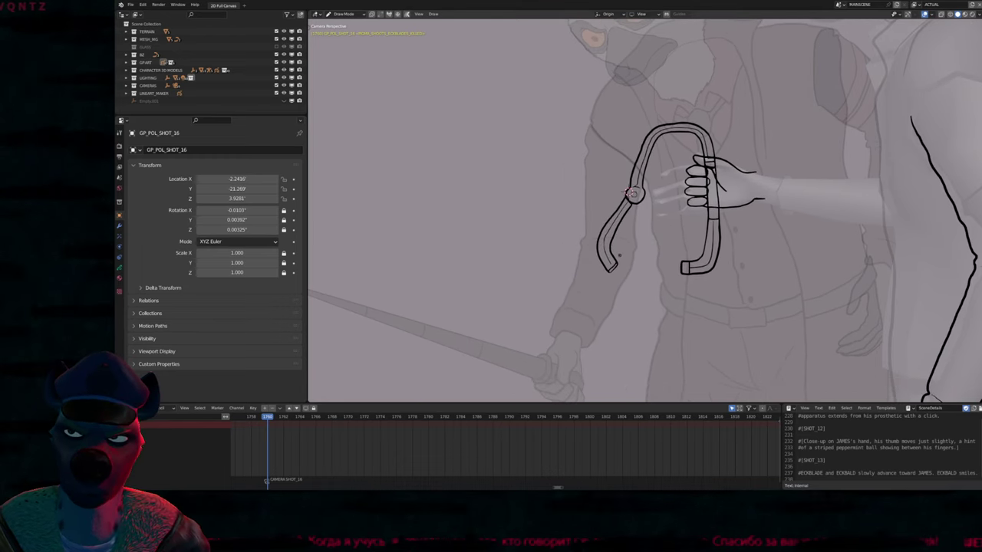
scroll(627, 327, down, 5)
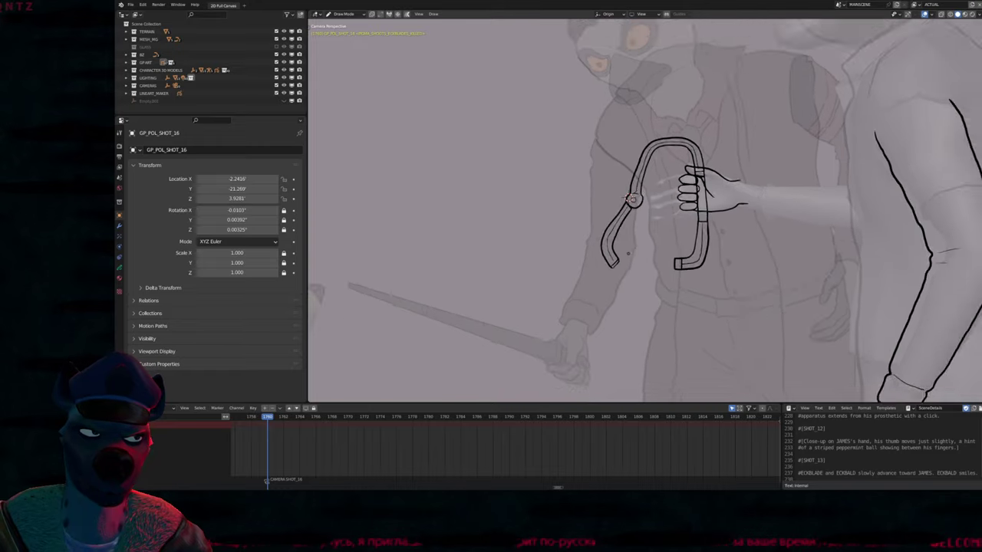
scroll(628, 327, down, 1)
scroll(627, 220, up, 5)
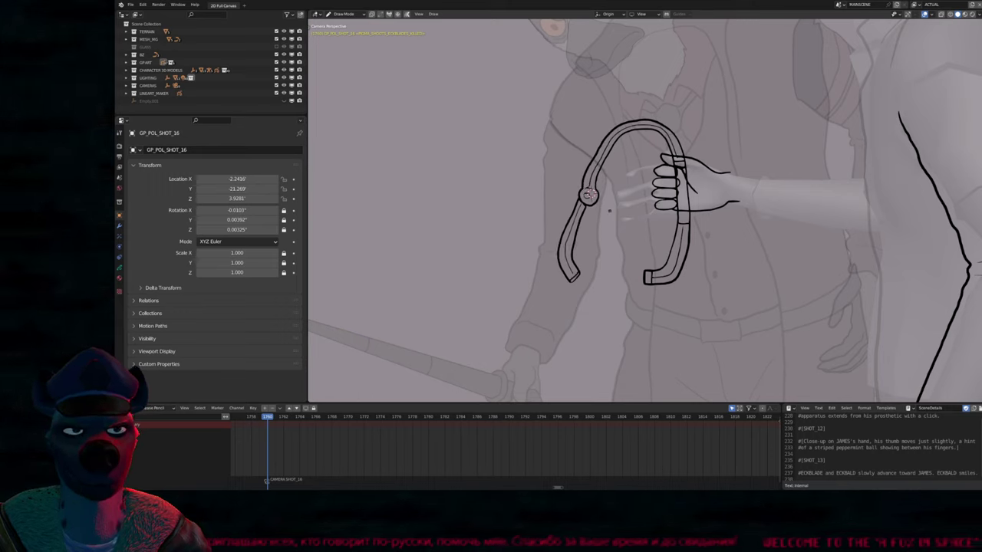
scroll(588, 196, down, 5)
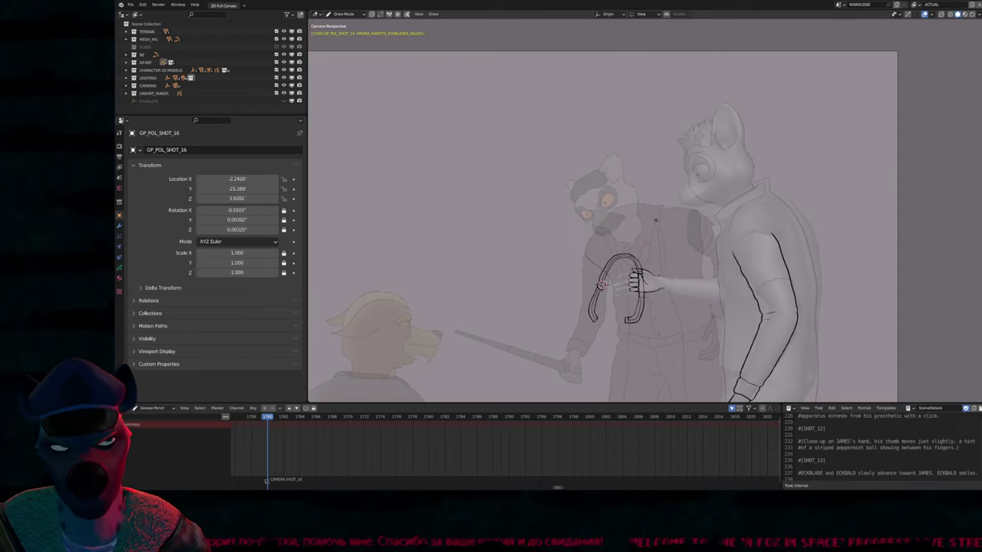
Rotate the hook's lower-left stroke outward around its hinge with proportional editing
mouse_move(602, 285)
shift+middle_down()
mouse_move(639, 263)
mouse_move(706, 267)
mouse_move(698, 223)
shift+middle_up()
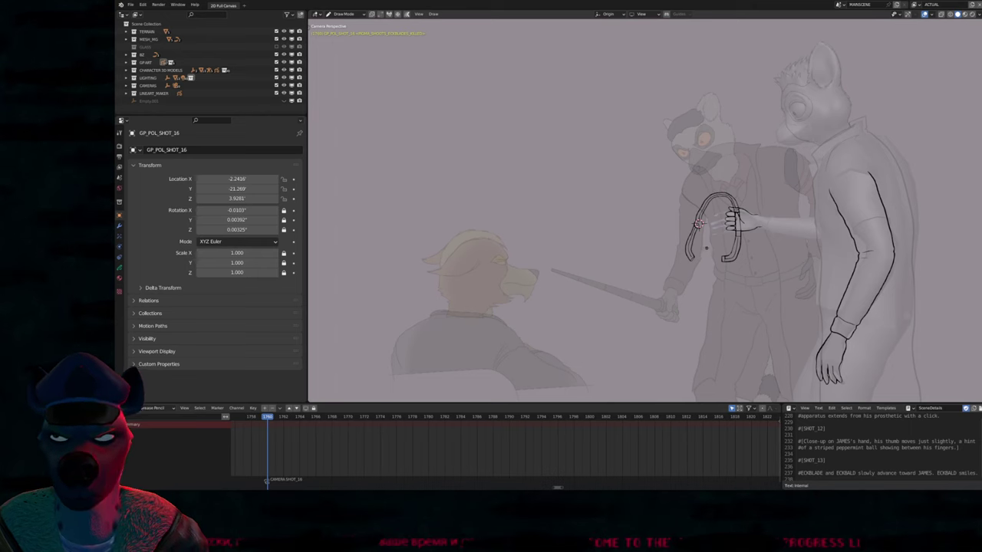
key(Tab)
scroll(700, 223, up, 6)
click(703, 232)
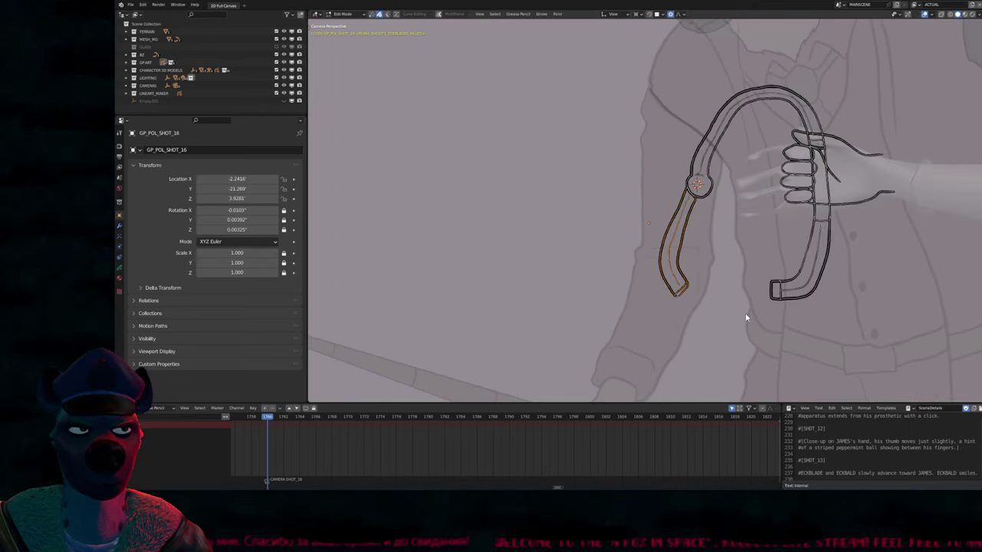
key(r)
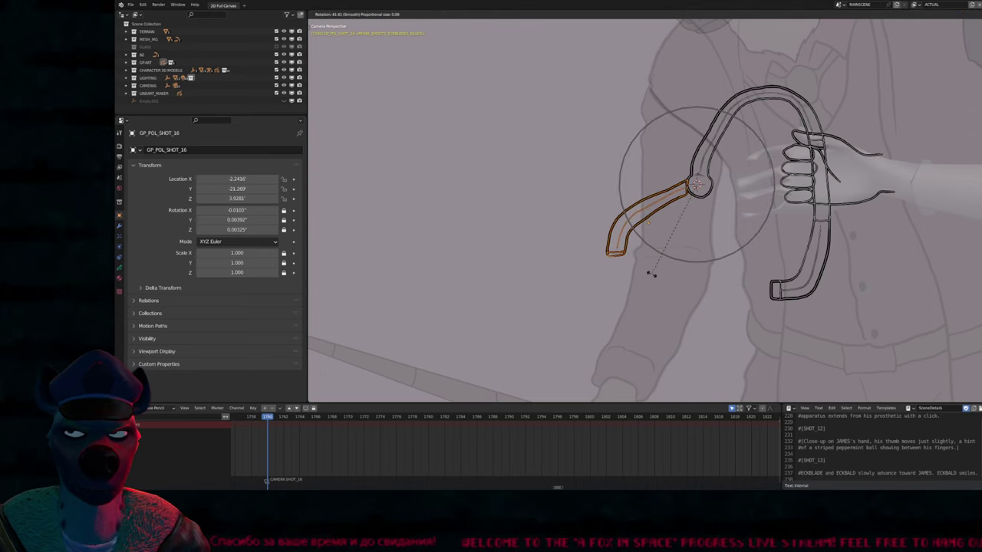
click(681, 310)
Return to Draw Mode and save the shot file with Ctrl+S
shift+middle_drag(734, 219, 661, 230)
scroll(659, 300, down, 3)
key(Tab)
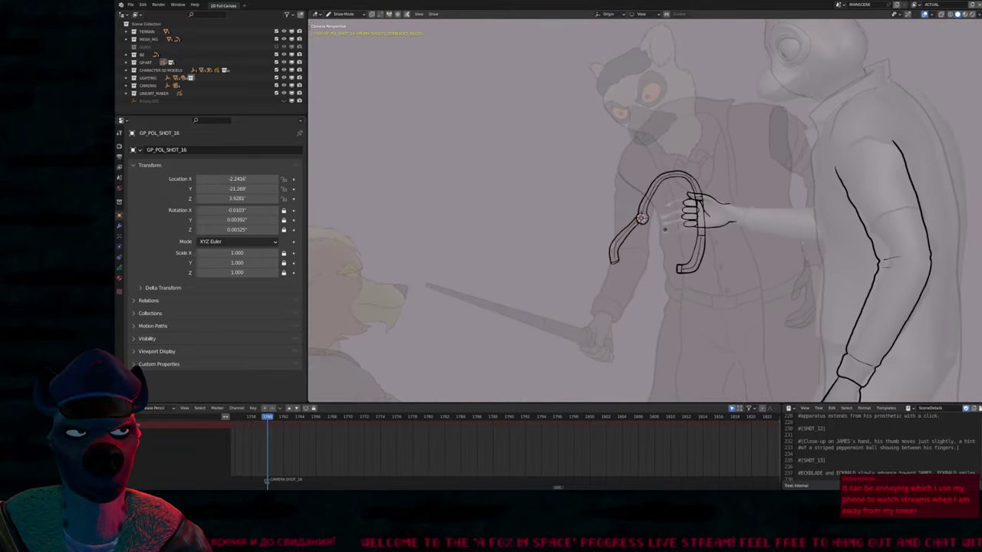
key(ctrl+s)
Reposition the camera with several grab moves and reframe the view on the hand
key(g)
click(500, 100)
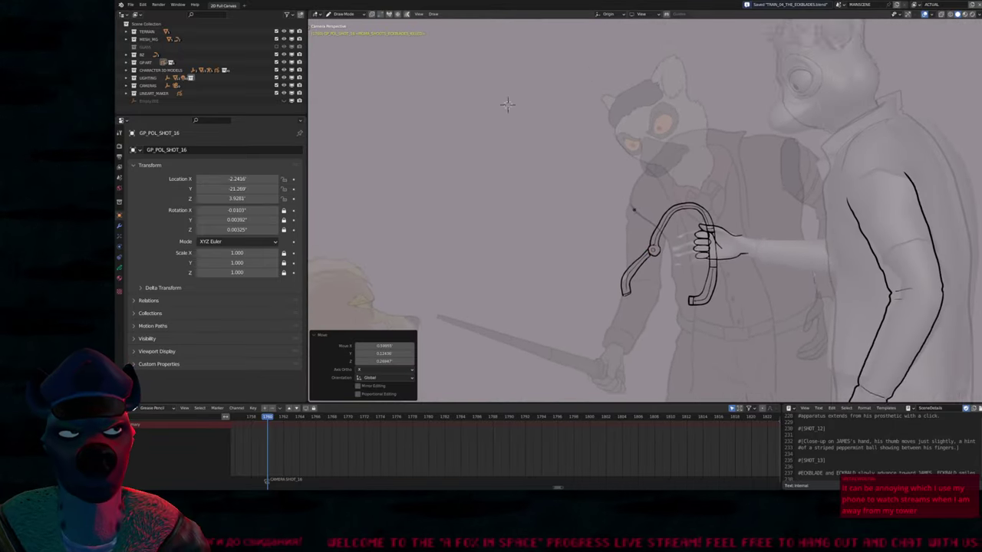
key(g)
click(598, 43)
key(g)
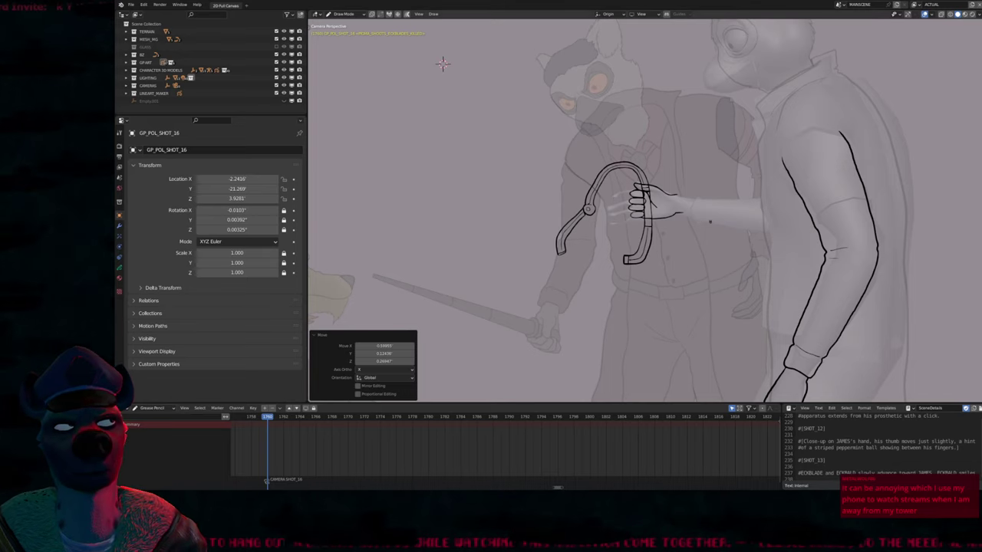
shift+middle_drag(443, 63, 345, 108)
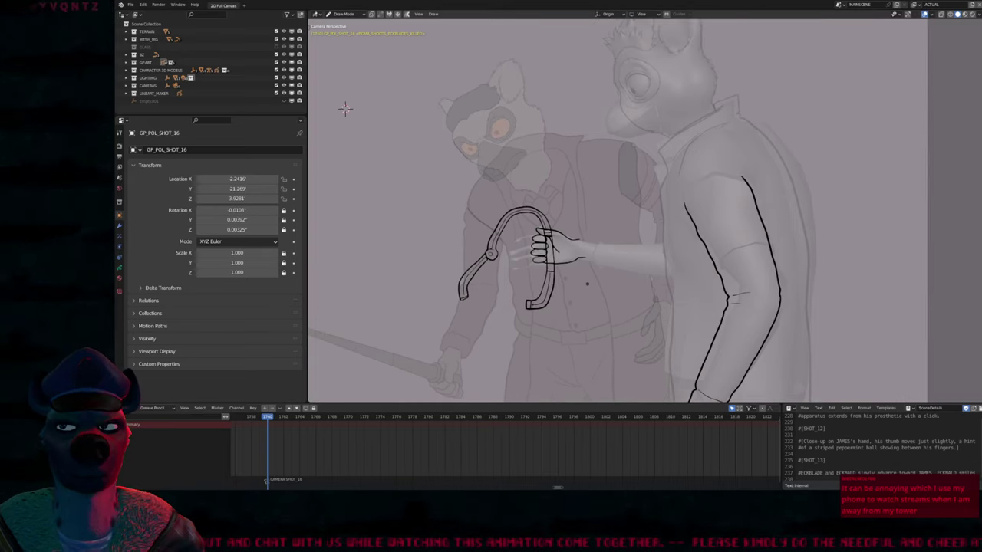
scroll(345, 108, up, 3)
mouse_move(345, 108)
shift+middle_down()
mouse_move(307, 208)
mouse_move(333, 47)
shift+middle_up()
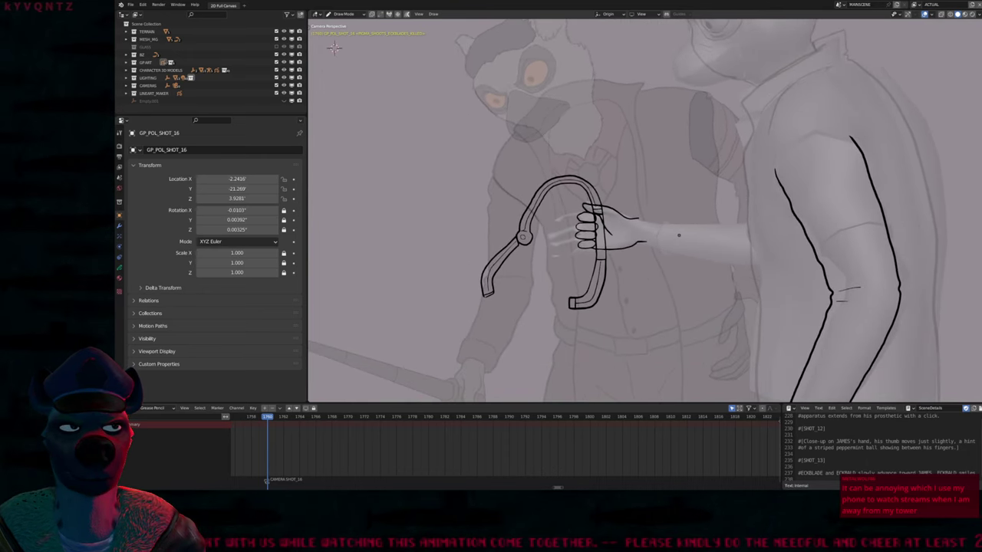
shift+middle_drag(678, 235, 711, 237)
Select the whole hook stroke in Edit Mode and rotate it
key(Tab)
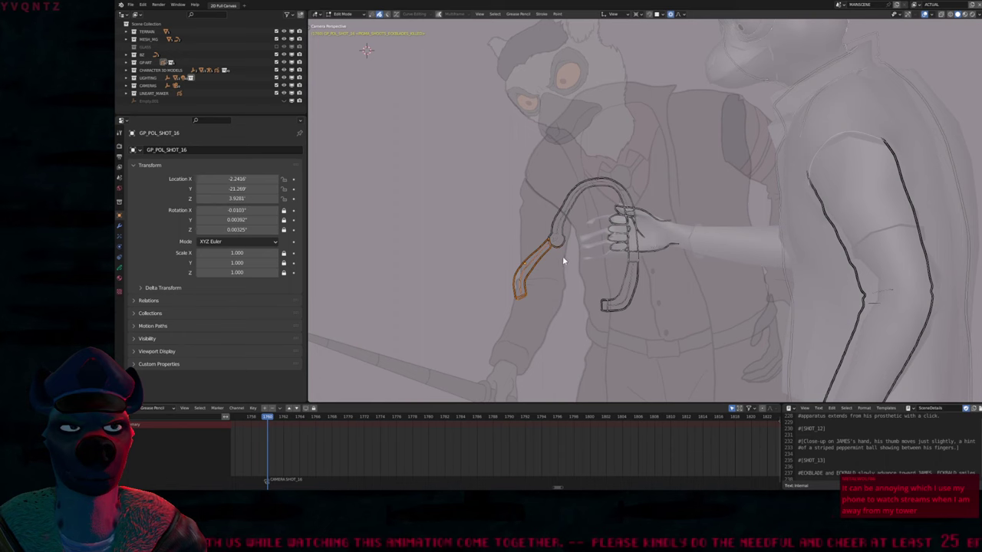
key(l)
scroll(630, 215, up, 3)
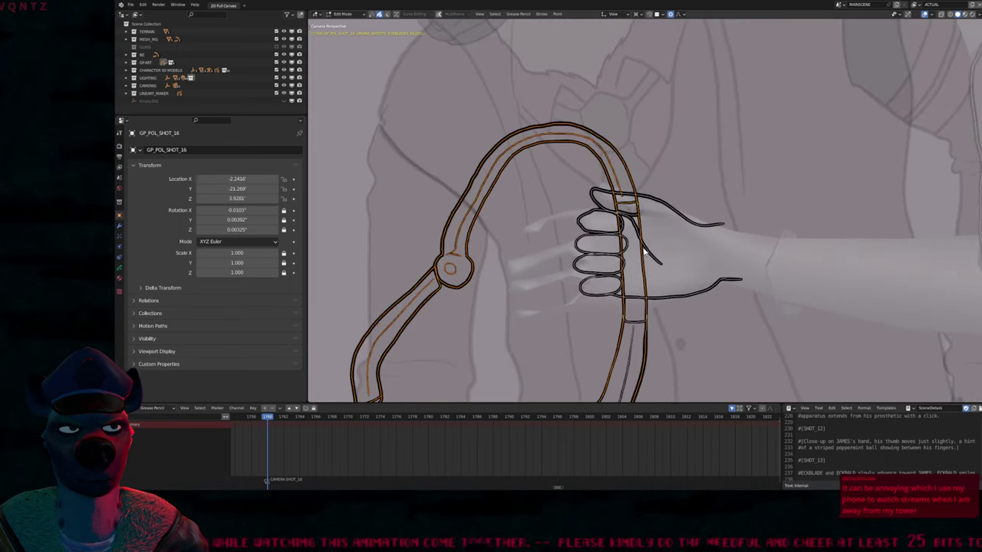
shift+scroll(641, 249, down, 3)
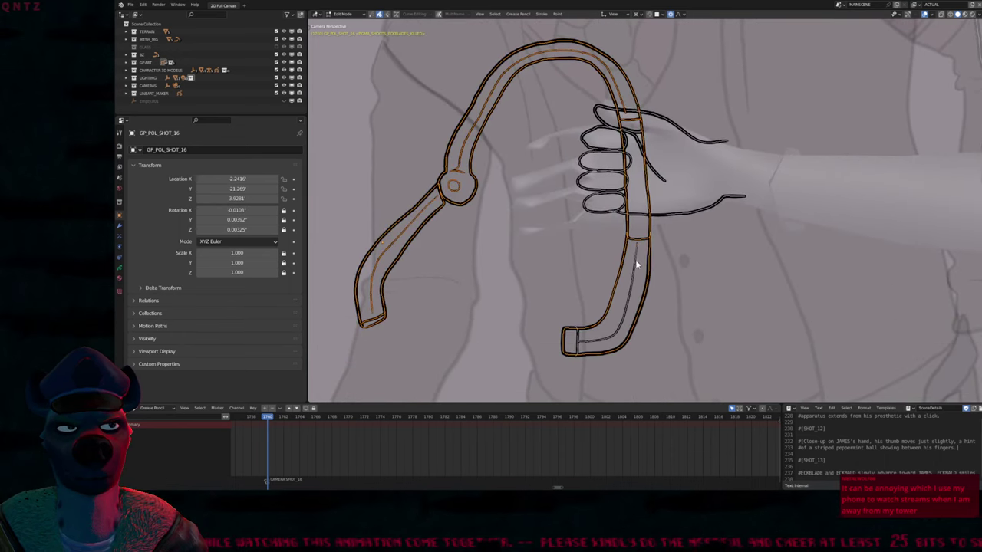
scroll(694, 224, down, 2)
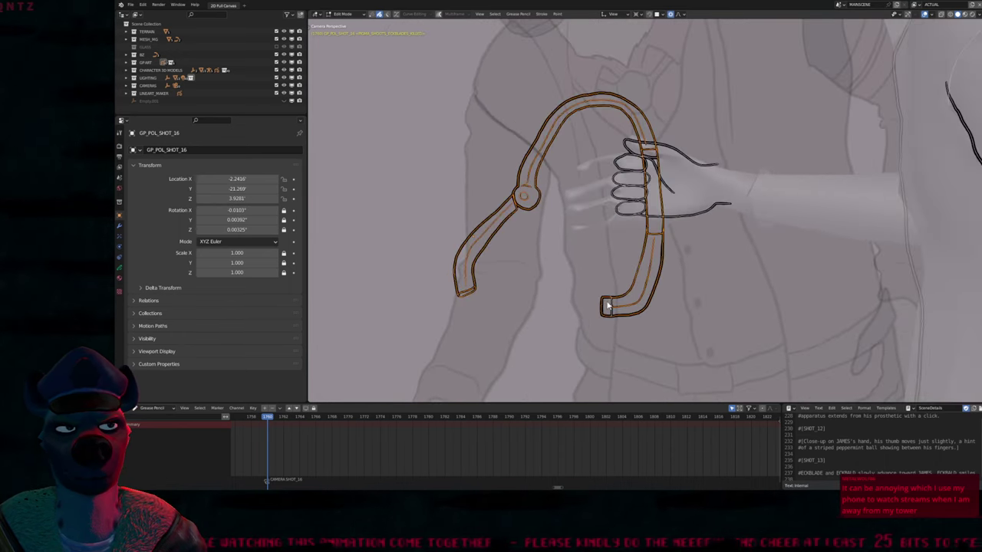
scroll(679, 268, down, 3)
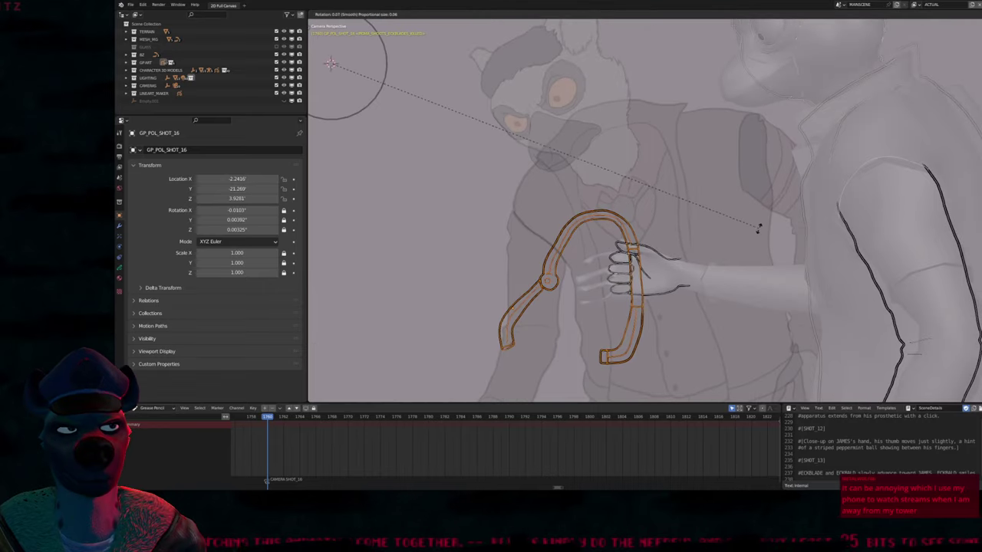
key(r)
click(737, 234)
Give the hook a small counter-rotation and nudge it into the hand
key(g)
right_click(729, 218)
key(r)
click(728, 217)
key(g)
click(730, 217)
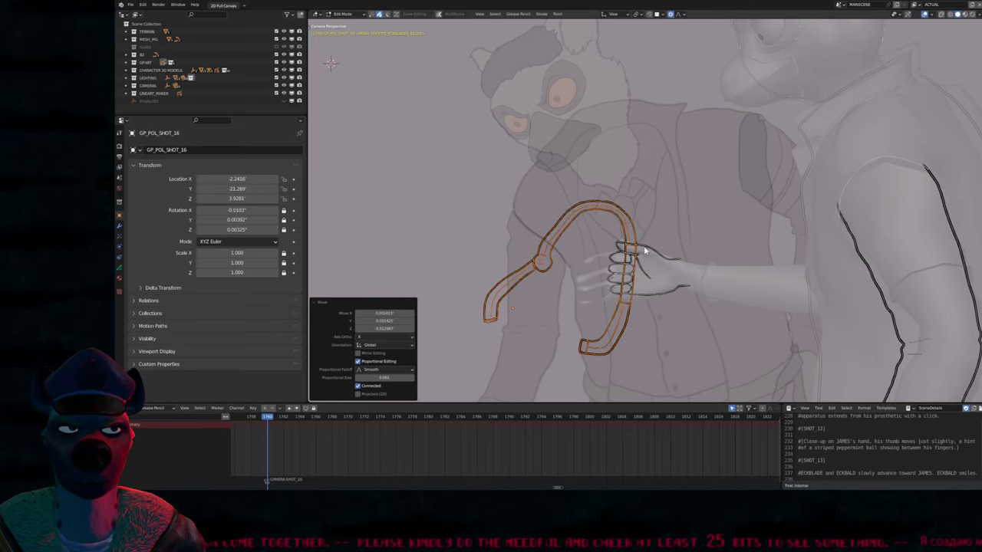
Scale the hook up to about 1.066 and reposition it in the fist
scroll(641, 265, up, 4)
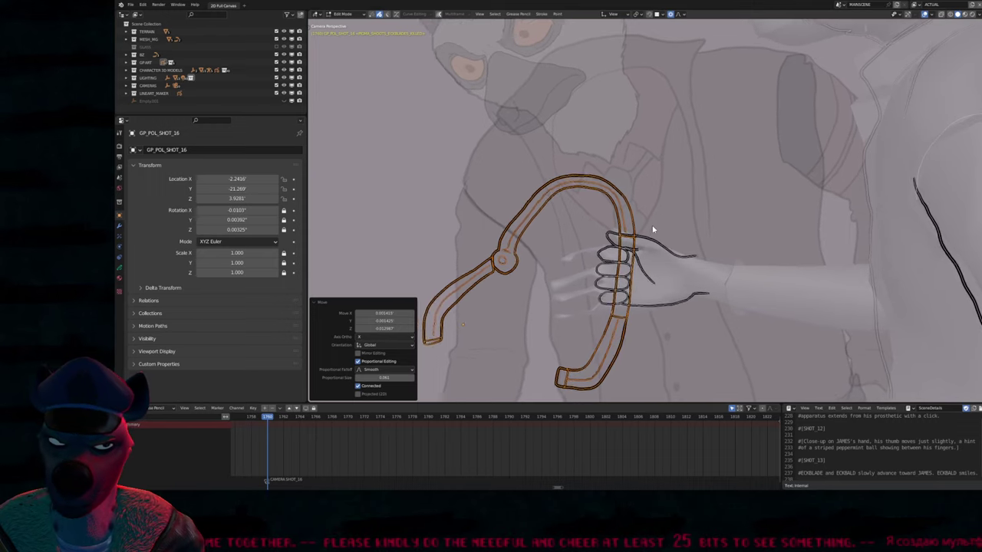
scroll(656, 215, down, 4)
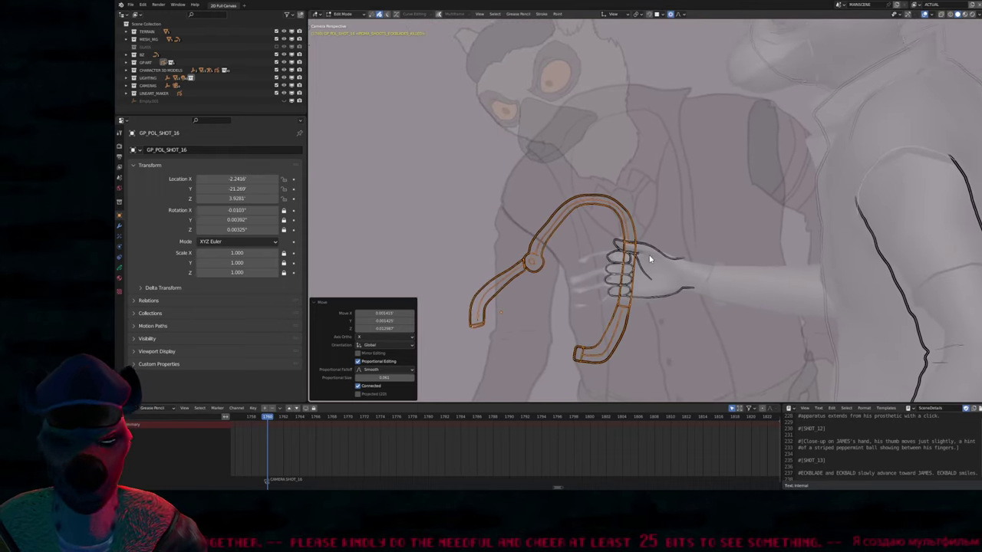
mouse_move(649, 258)
middle_down()
mouse_move(648, 285)
mouse_move(656, 231)
middle_up()
middle_drag(616, 268, 662, 264)
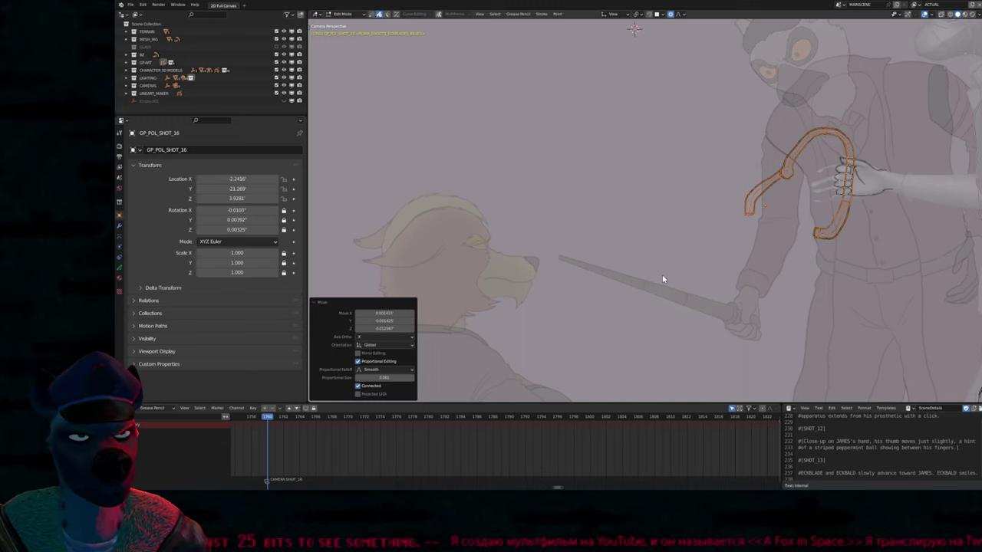
mouse_move(663, 278)
shift+middle_down()
mouse_move(653, 271)
mouse_move(578, 304)
mouse_move(504, 258)
mouse_move(565, 247)
mouse_move(572, 219)
mouse_move(569, 273)
mouse_move(510, 341)
shift+middle_up()
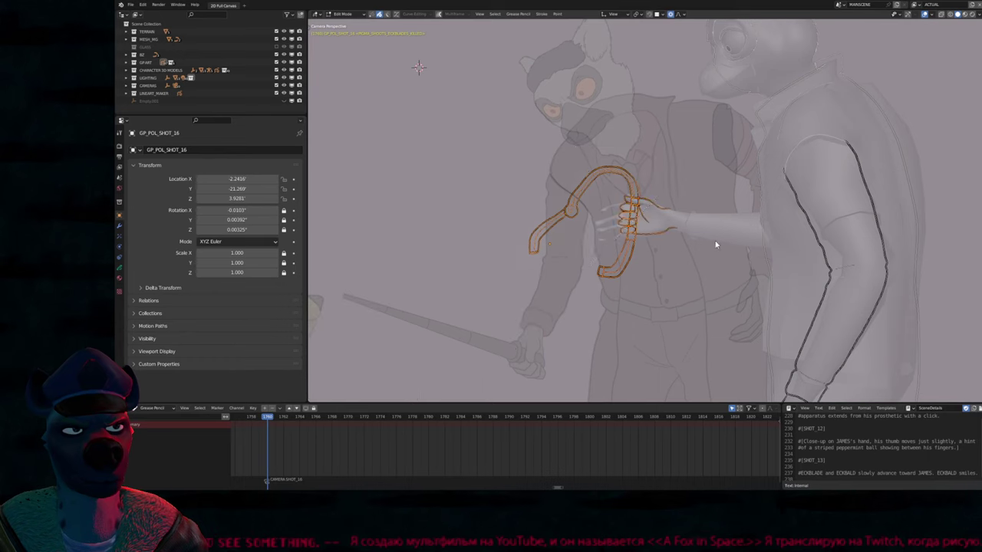
key(s)
click(723, 242)
key(g)
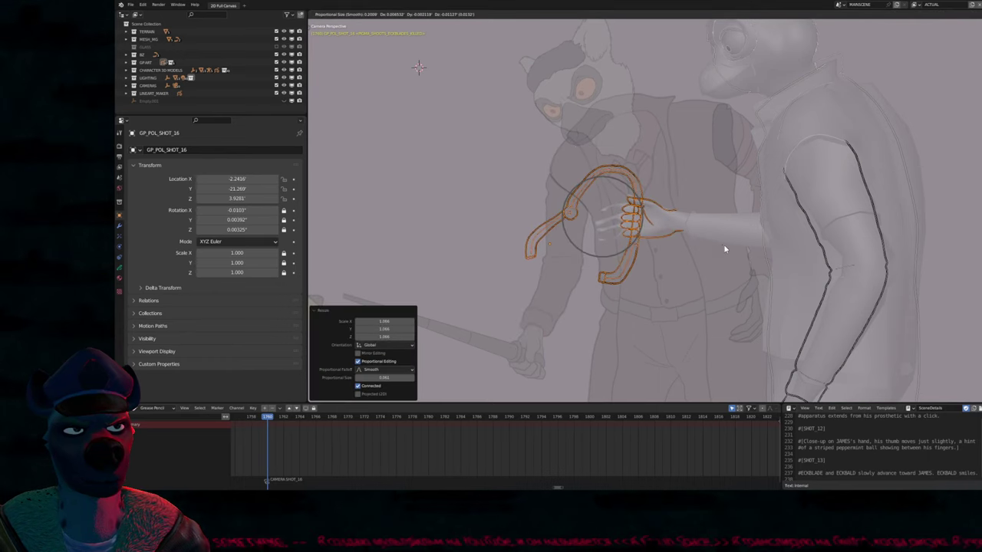
click(723, 244)
Return to Draw Mode and set a new brush size
key(Tab)
key(f)
click(684, 197)
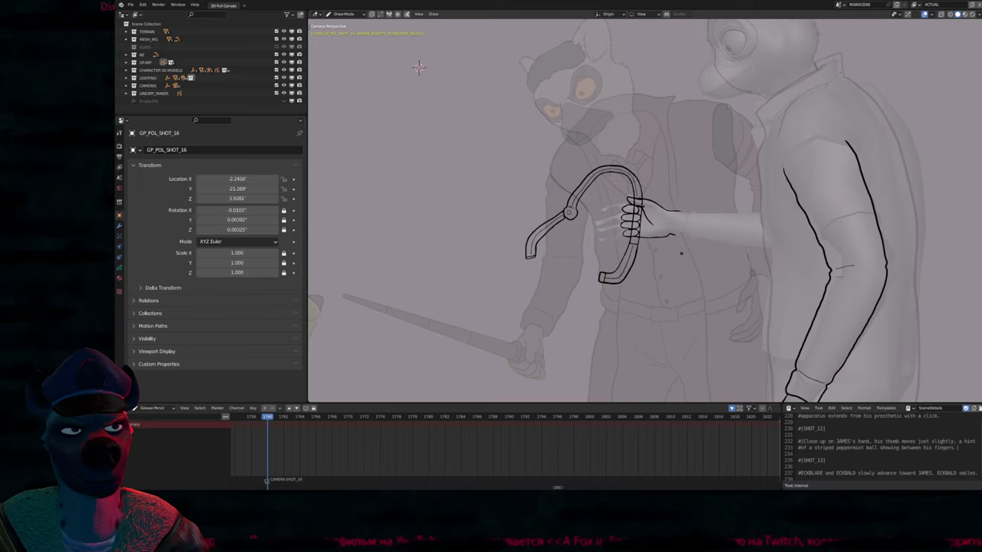
Ink the forearm's underside and top edge, redrawing the corner so the edges meet
drag(660, 212, 679, 209)
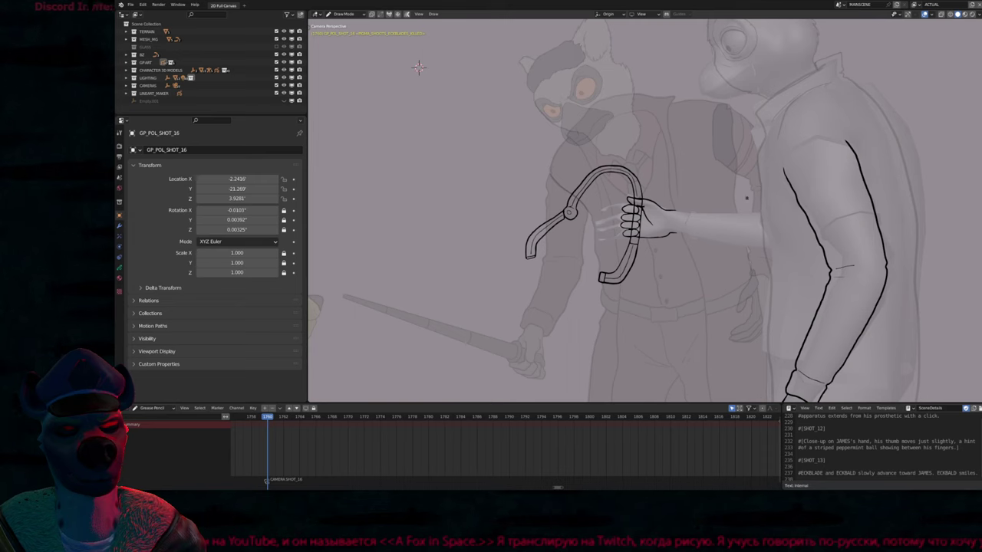
scroll(418, 68, up, 4)
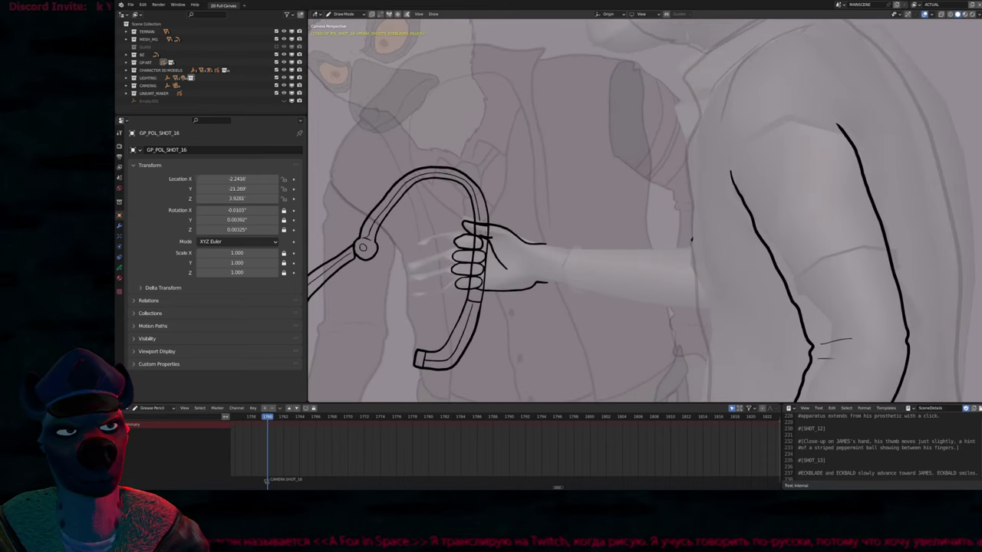
mouse_move(691, 239)
mouse_down()
mouse_move(695, 306)
mouse_move(681, 312)
mouse_move(559, 290)
mouse_move(543, 250)
mouse_up()
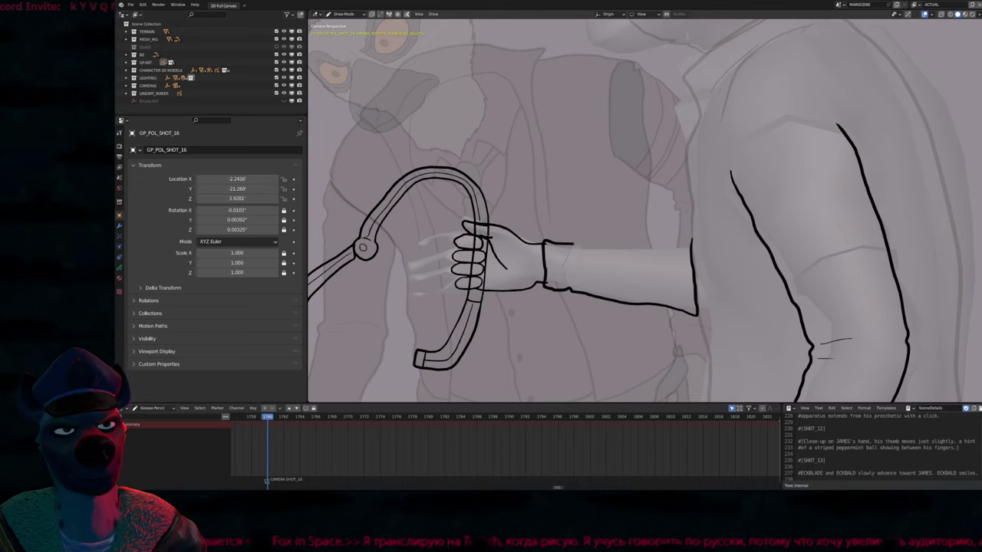
drag(642, 247, 684, 245)
key(f)
key(f)
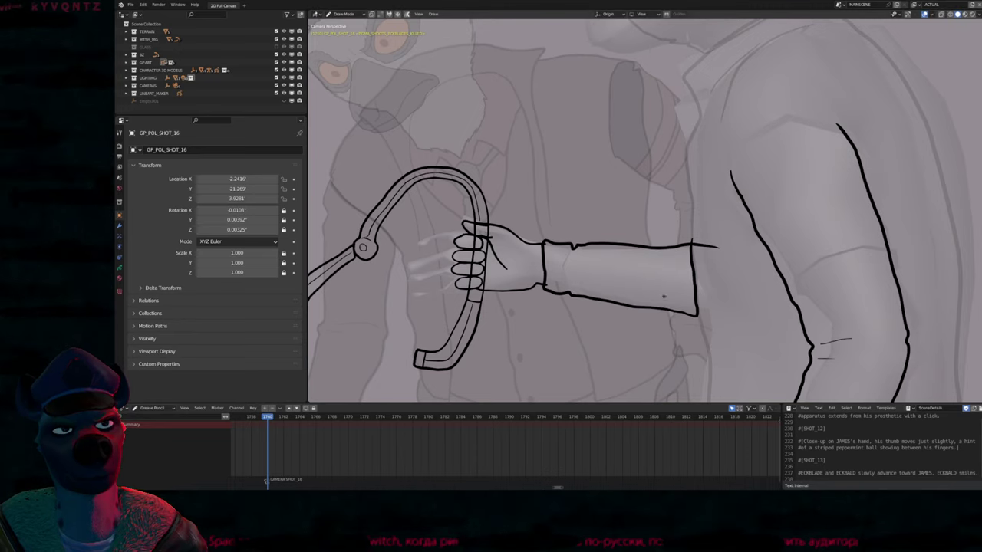
mouse_move(638, 308)
mouse_down()
mouse_move(699, 318)
mouse_move(696, 300)
mouse_up()
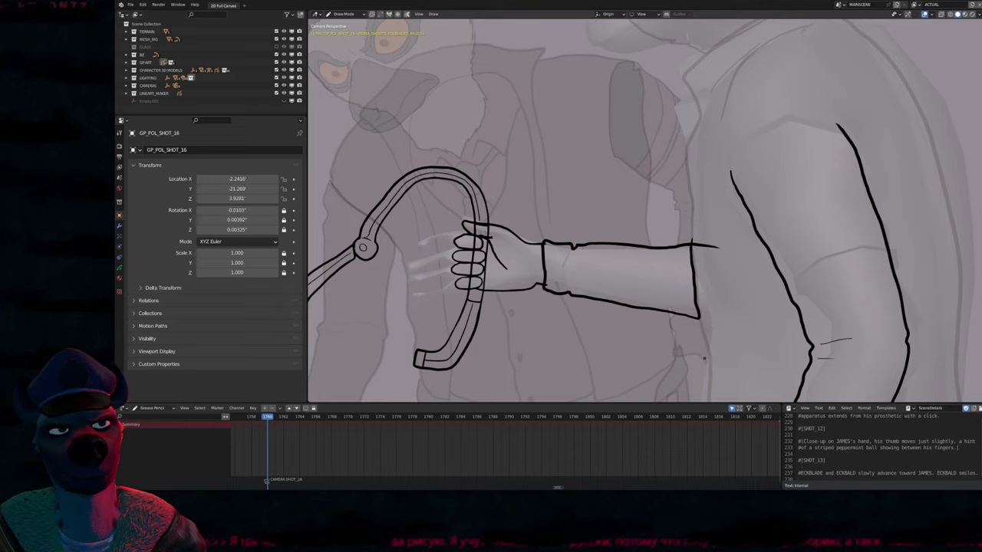
Undo the stray stroke overshooting the forearm so the cuff ends cleanly
key(f)
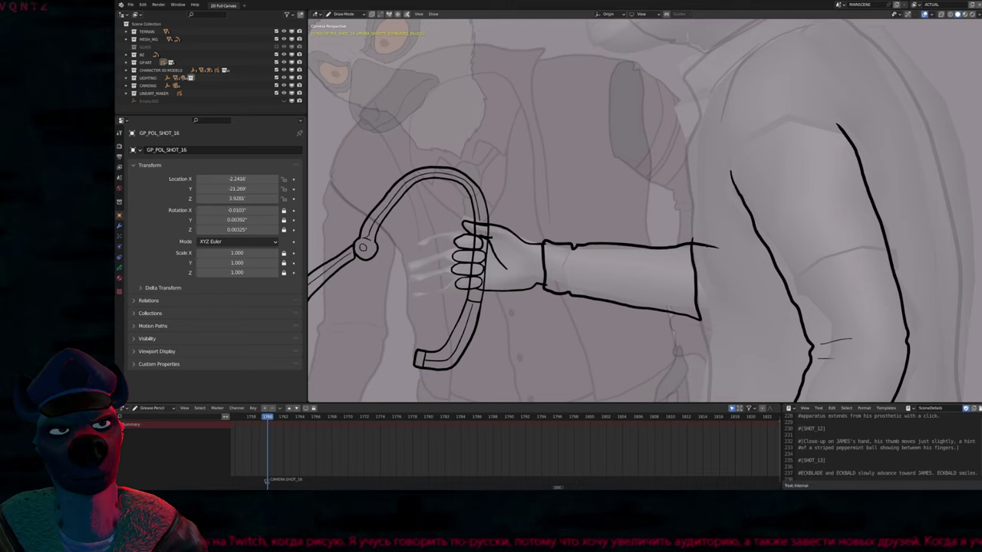
key(ctrl+z)
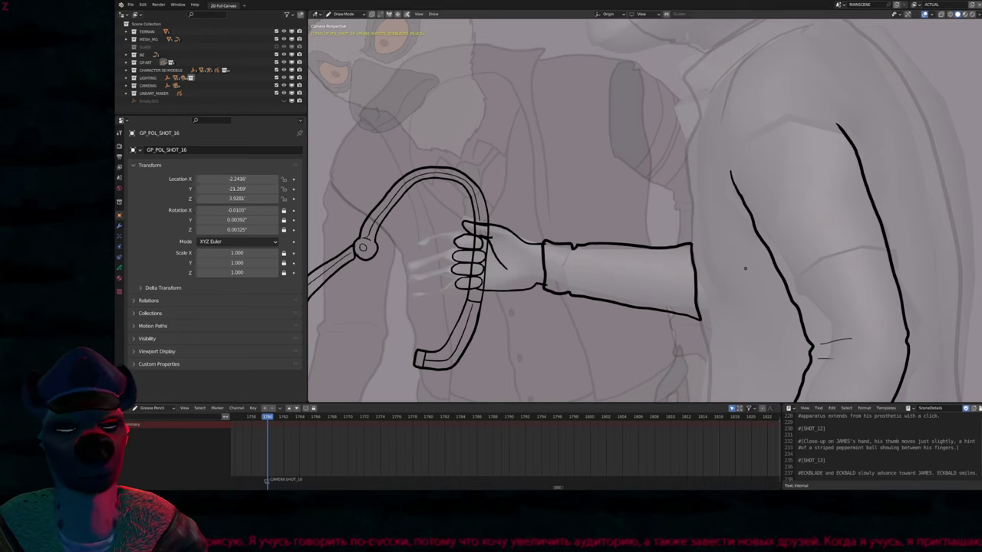
scroll(536, 271, up, 1)
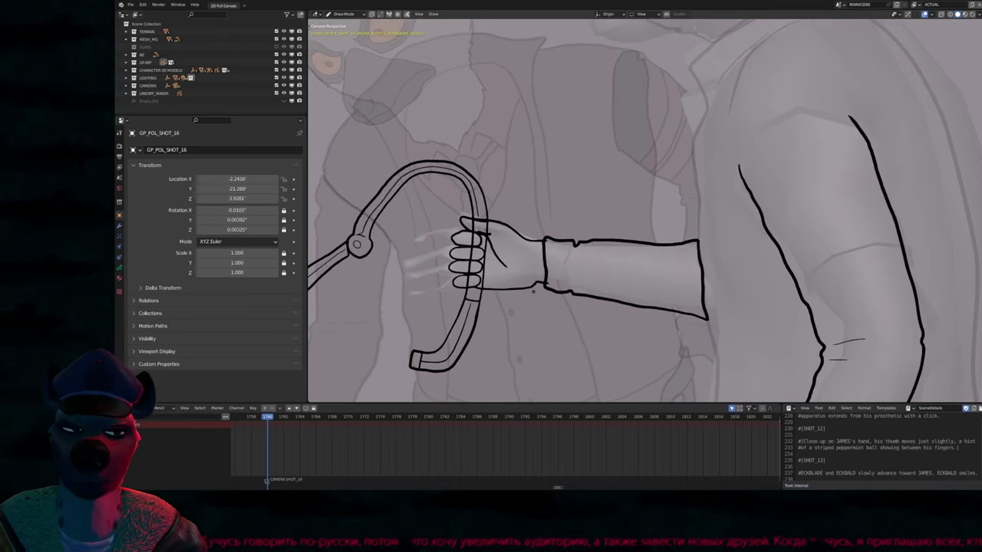
scroll(541, 273, up, 1)
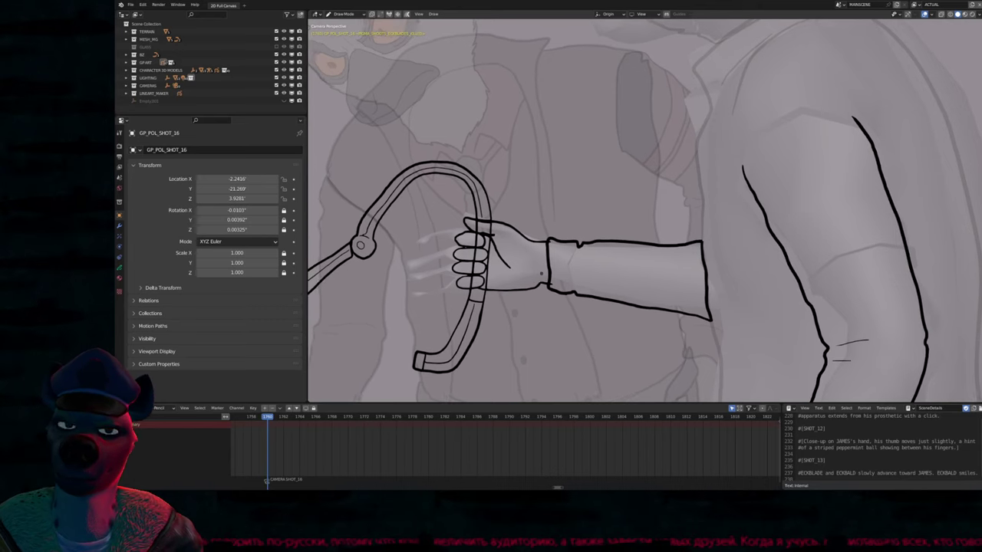
Orbit out of and back to the camera view to inspect the inked arm and handle
middle_drag(541, 273, 706, 274)
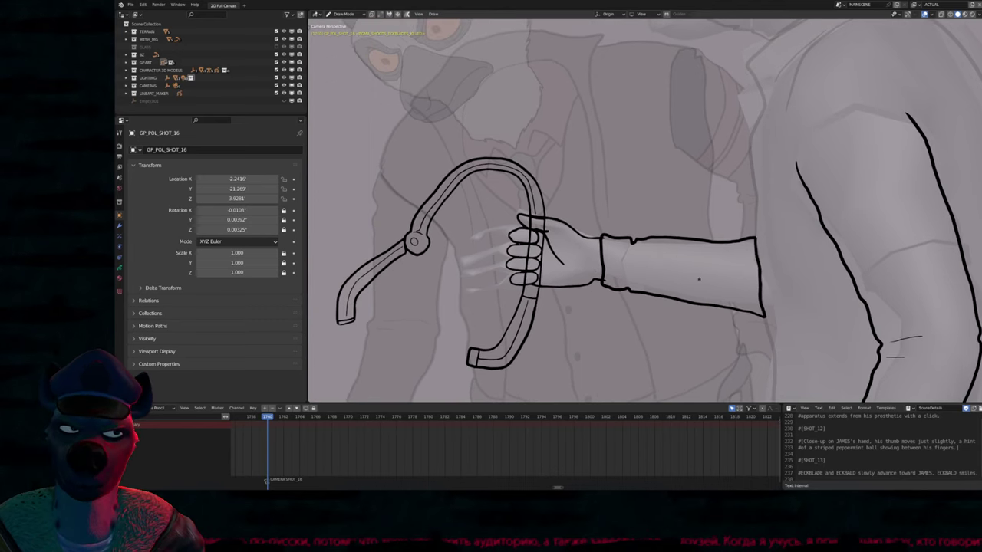
key(KP_0)
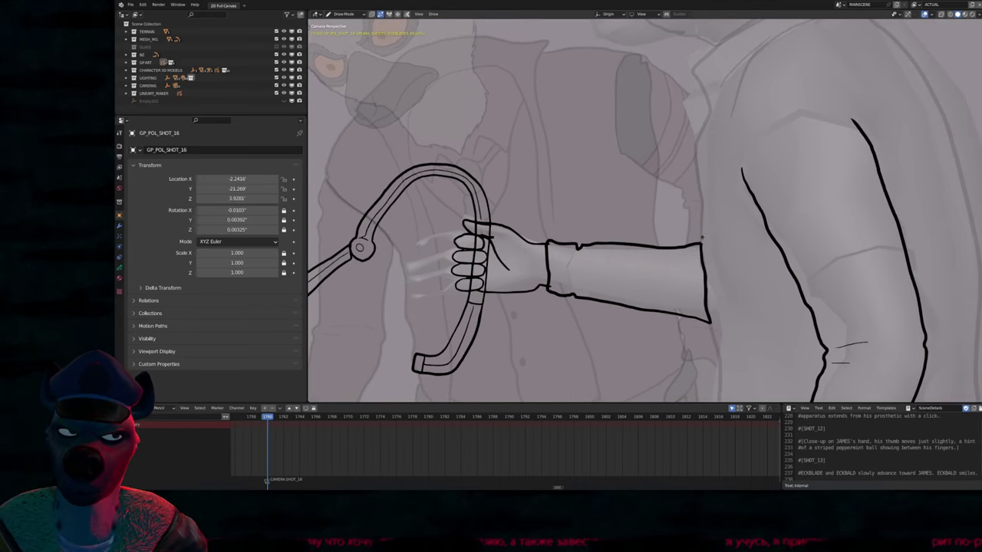
middle_drag(706, 245, 597, 204)
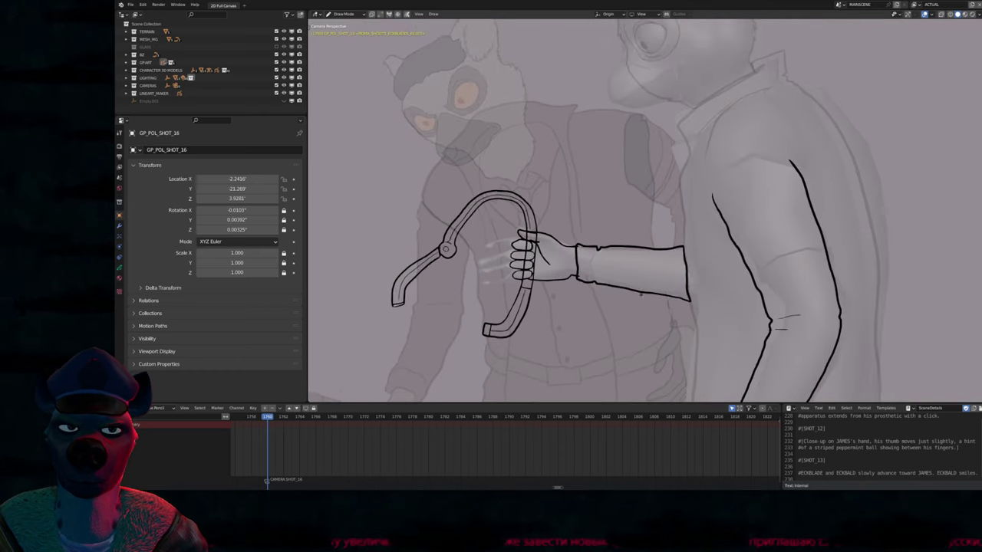
key(KP_0)
scroll(597, 203, up, 3)
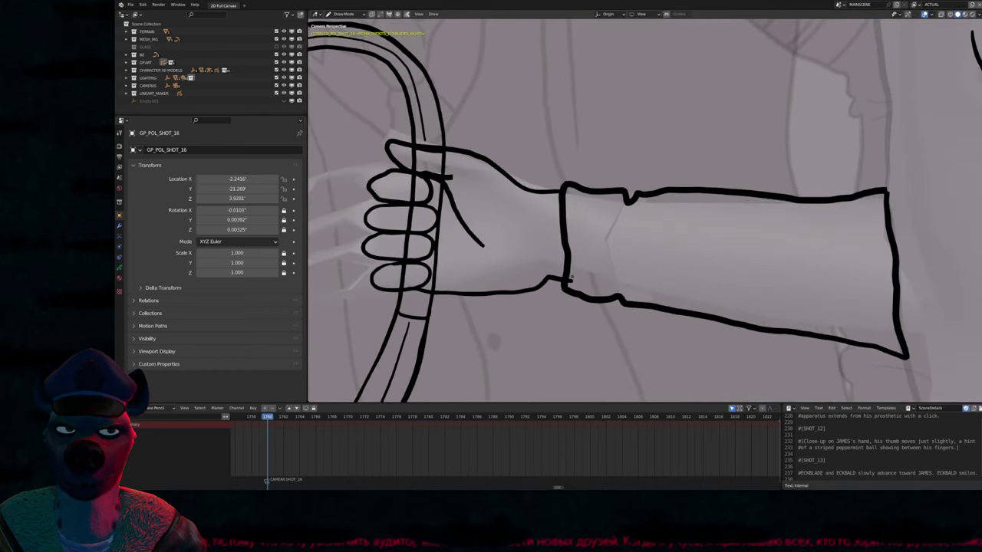
scroll(592, 264, down, 3)
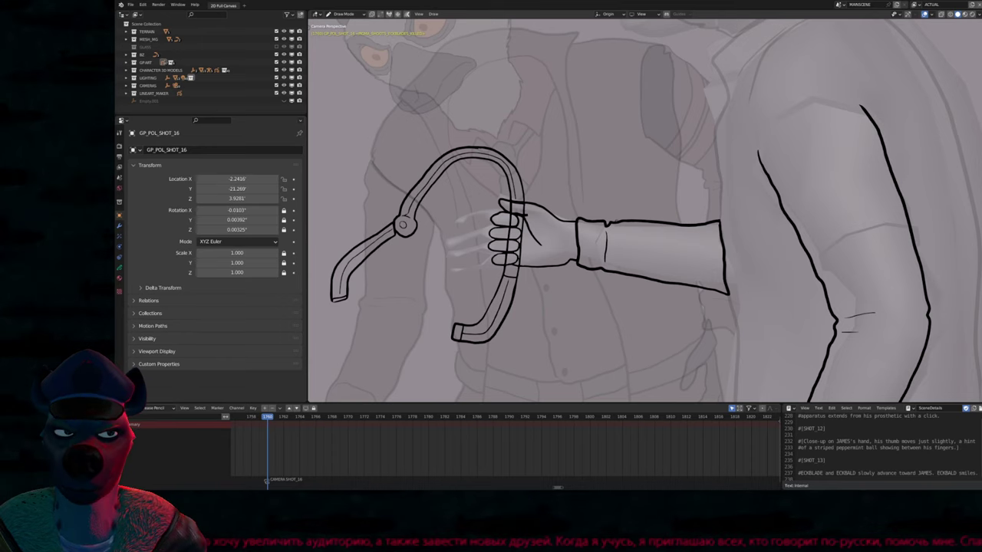
scroll(661, 261, up, 1)
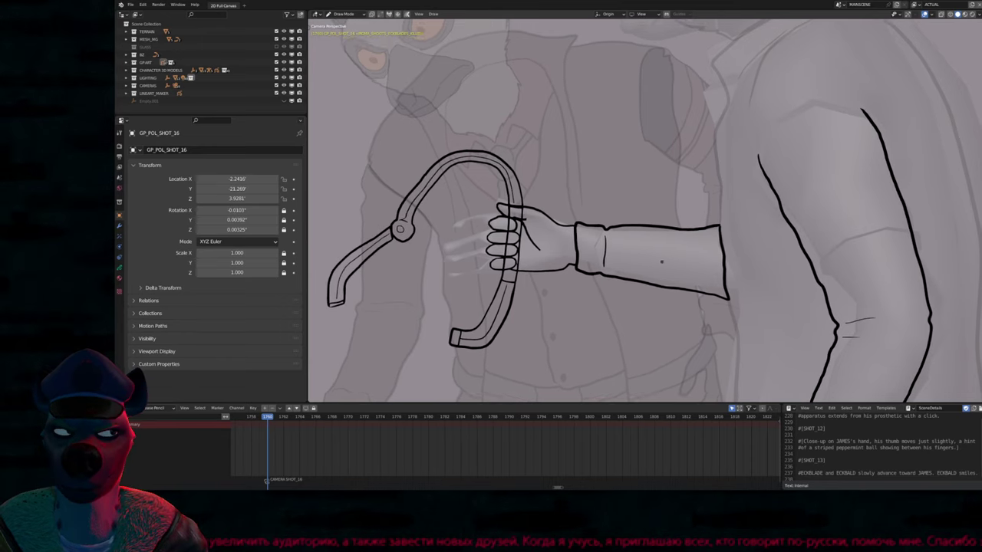
mouse_move(661, 262)
shift+middle_down()
mouse_move(582, 243)
mouse_move(670, 221)
mouse_move(572, 270)
mouse_move(560, 309)
mouse_move(500, 268)
shift+middle_up()
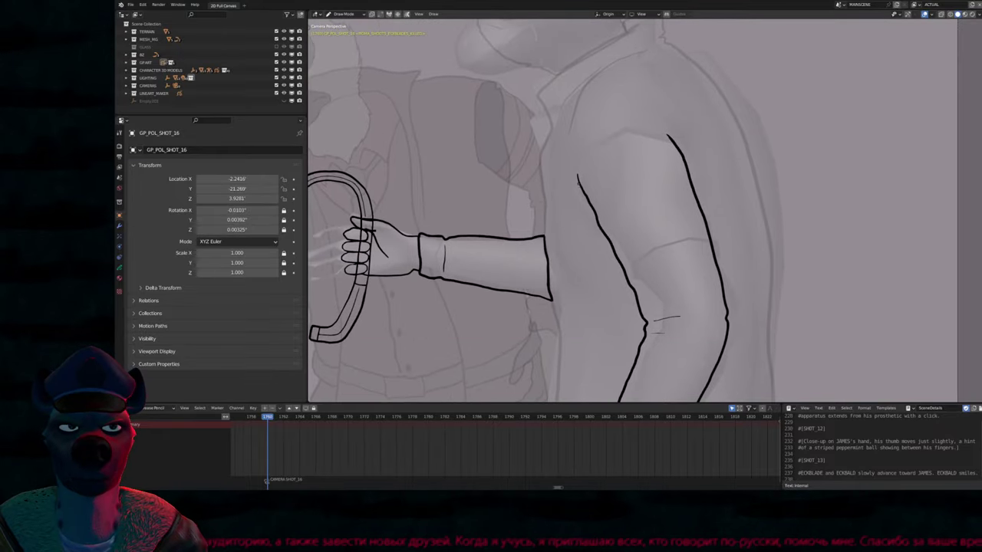
Draw two band lines across the right character's upper arm
drag(616, 163, 706, 160)
key(Tab)
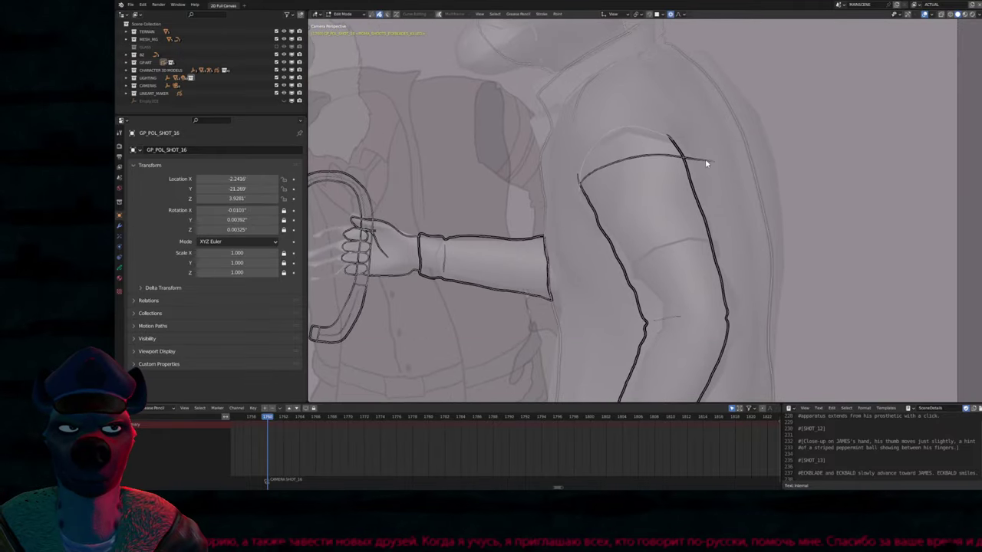
key(Tab)
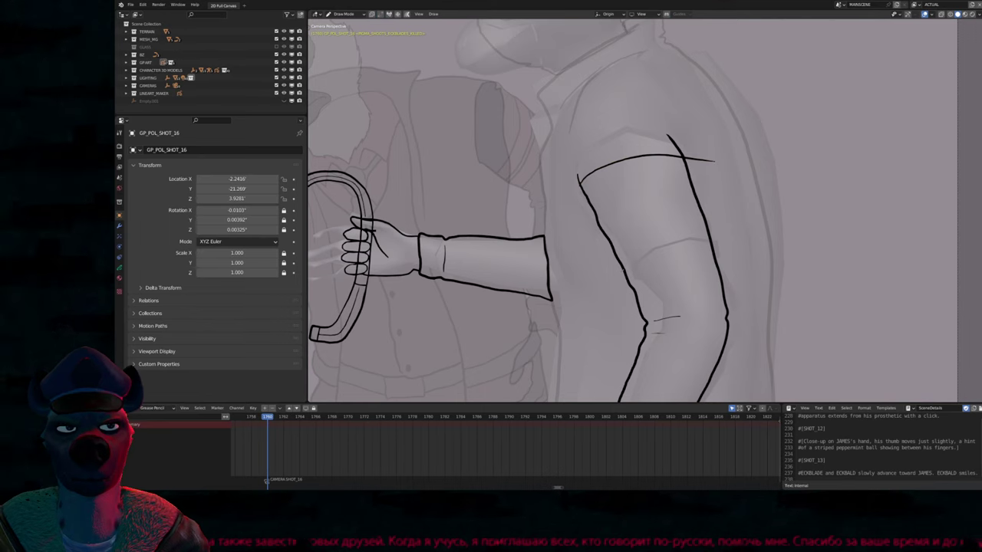
drag(644, 250, 774, 234)
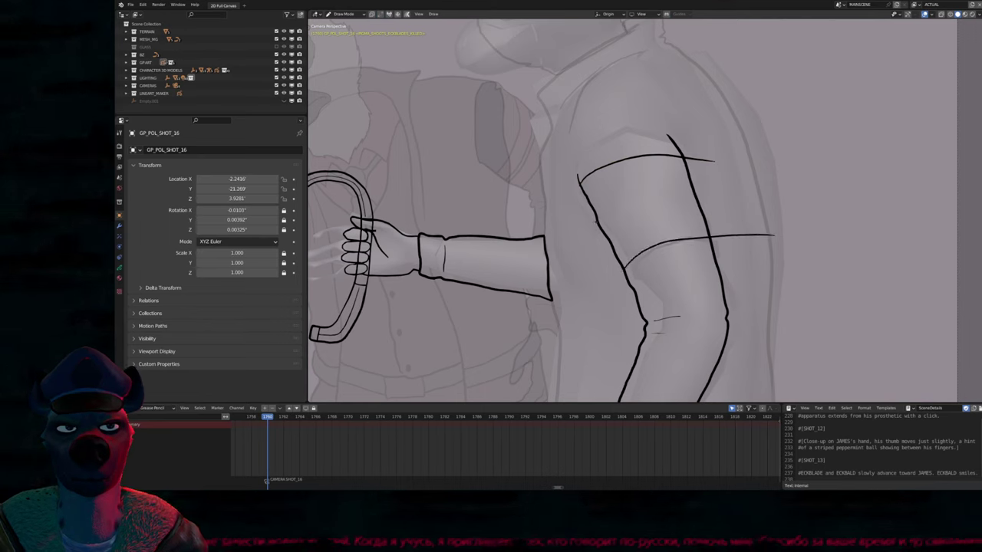
drag(598, 223, 758, 186)
Move the new band stroke into place in Edit Mode and save the file
key(Tab)
click(731, 189)
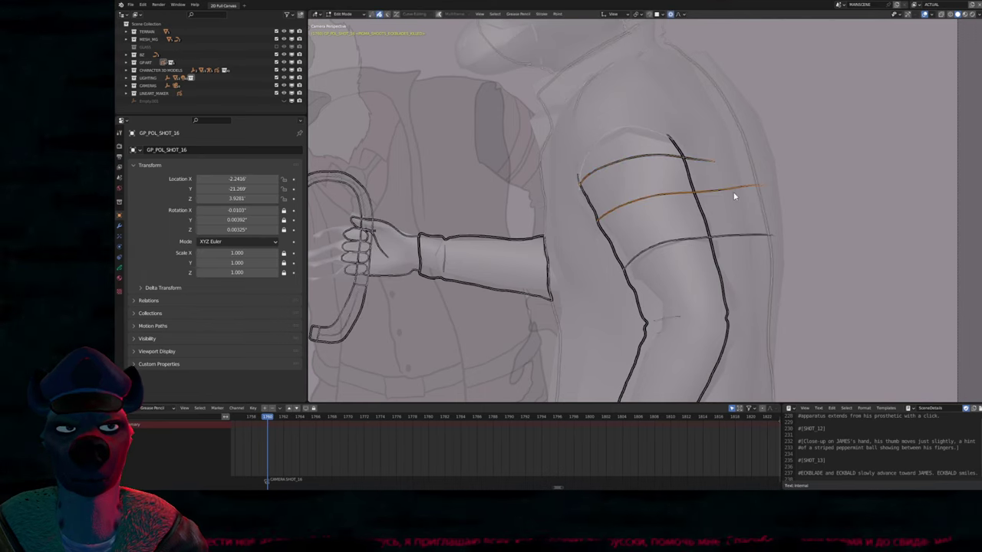
key(g)
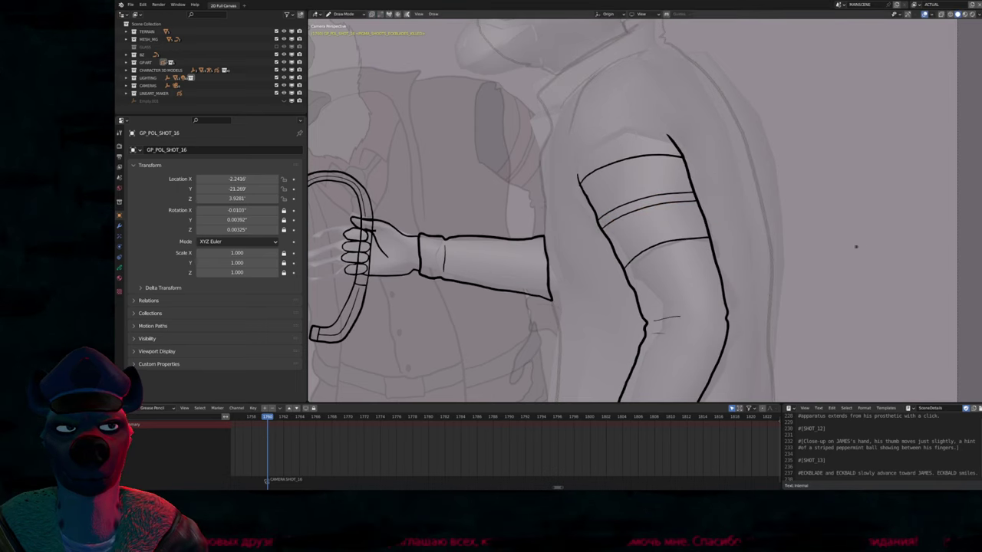
scroll(679, 244, down, 4)
scroll(723, 219, up, 4)
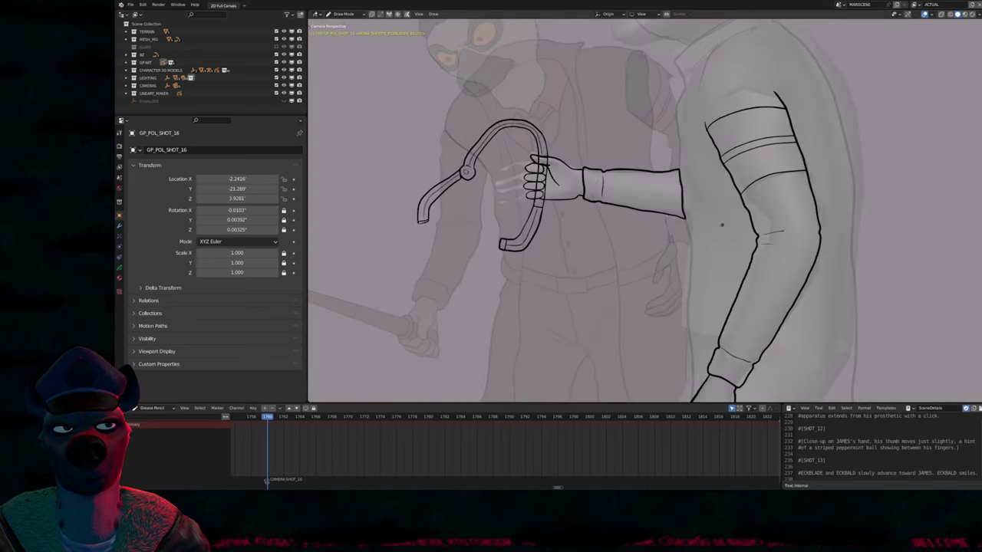
key(ctrl+s)
Reframe the view to show both characters' heads and the full shot
shift+middle_drag(567, 214, 556, 329)
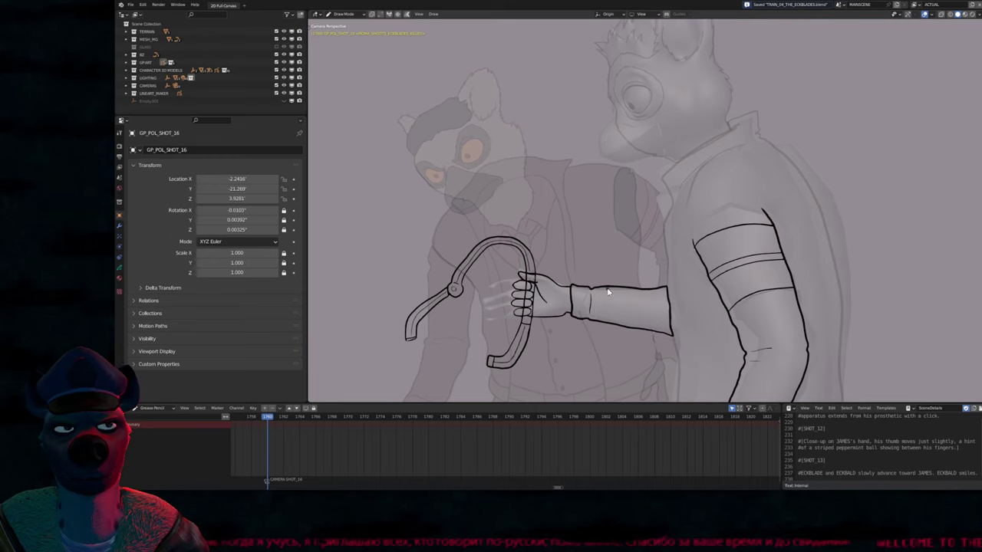
scroll(407, 162, down, 3)
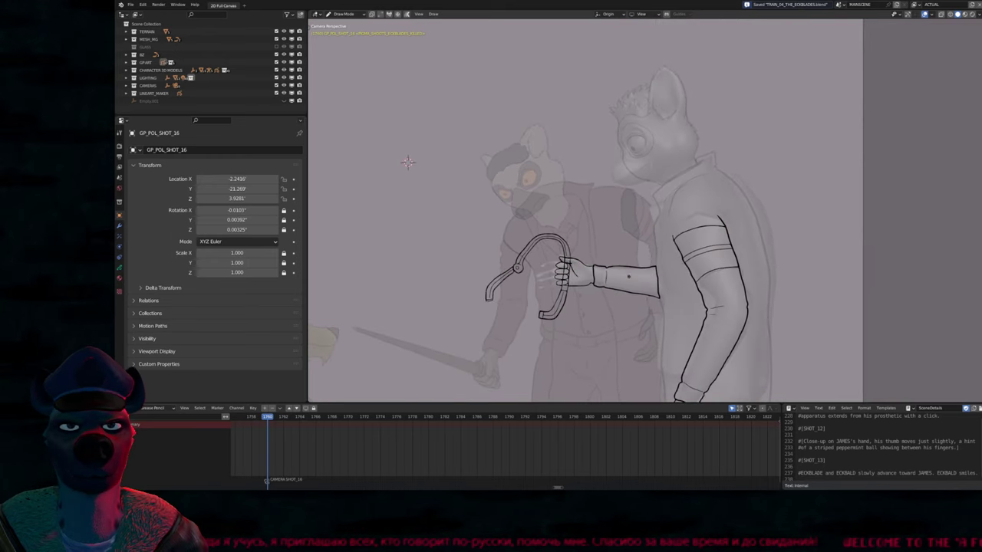
shift+middle_drag(407, 162, 471, 64)
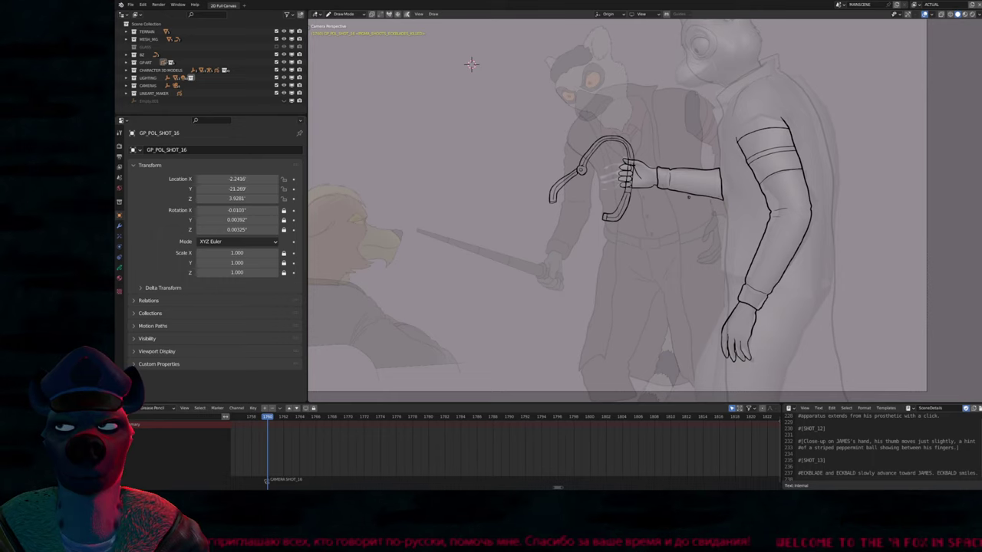
shift+middle_drag(467, 66, 458, 163)
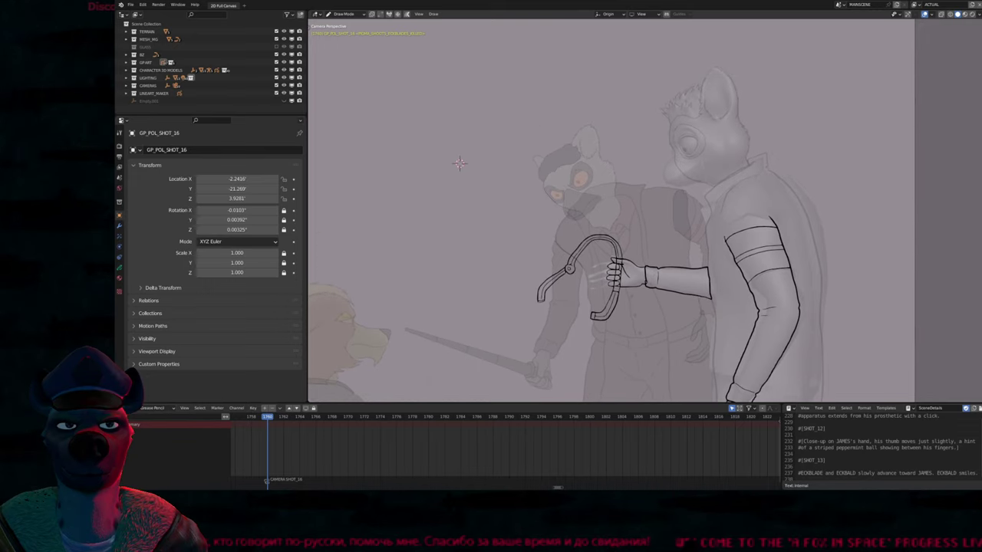
scroll(605, 270, up, 3)
Select GP_CLEM_SHOT_16 with all its keyframes and all strokes in Edit Mode
key(ctrl+Tab)
click(603, 269)
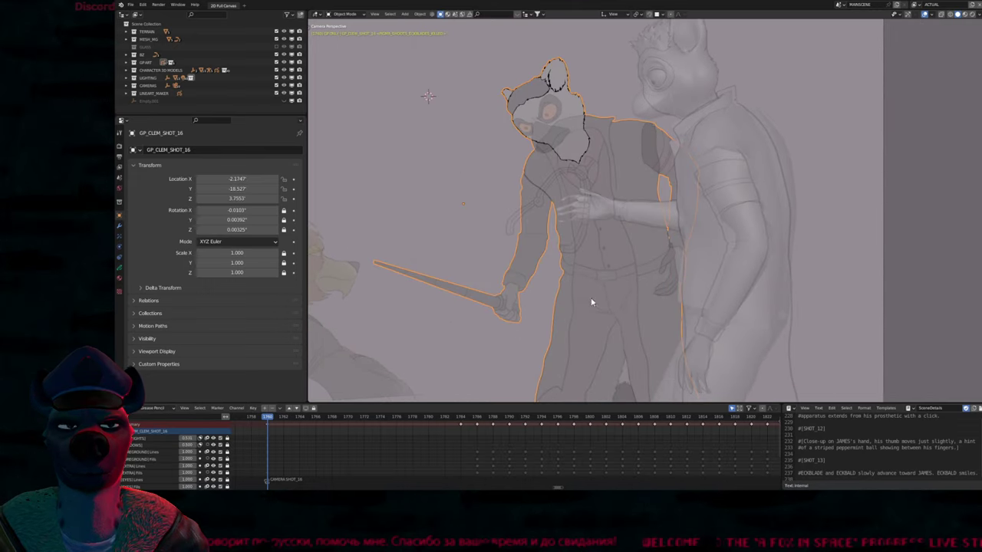
key(a)
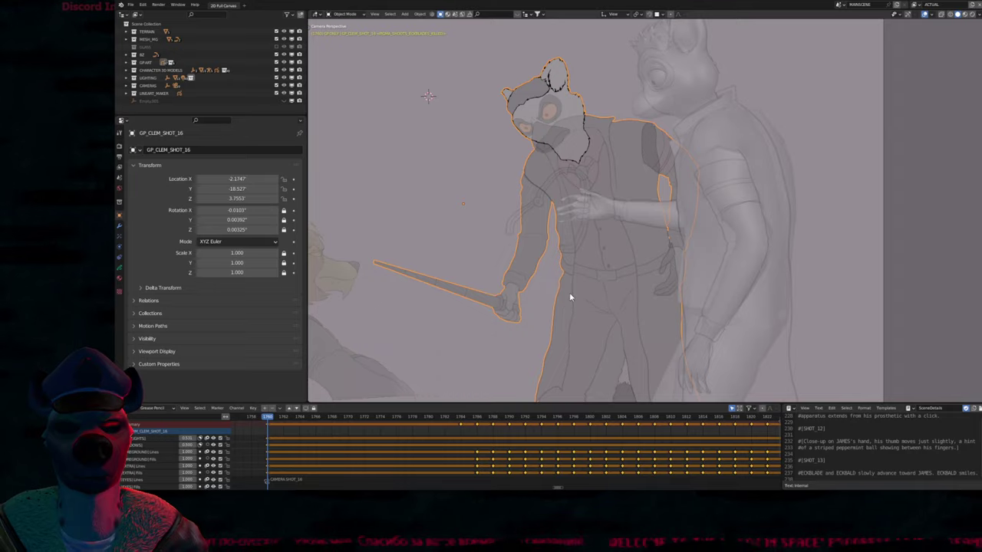
key(Tab)
key(a)
scroll(577, 281, up, 5)
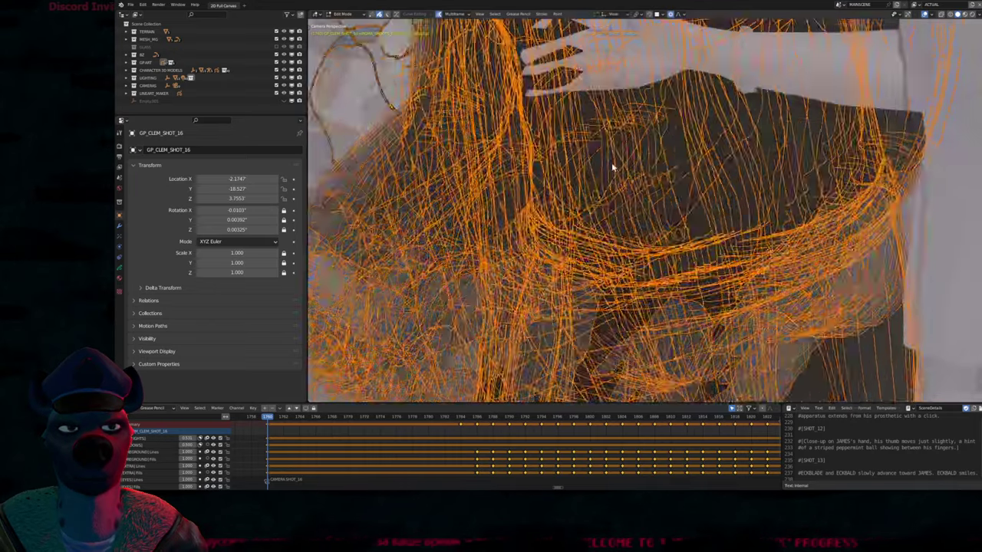
mouse_move(612, 167)
middle_down()
mouse_move(581, 264)
mouse_move(600, 238)
middle_up()
Thin the selected strokes' thickness by factor 0.5 and save the file
key(alt+s)
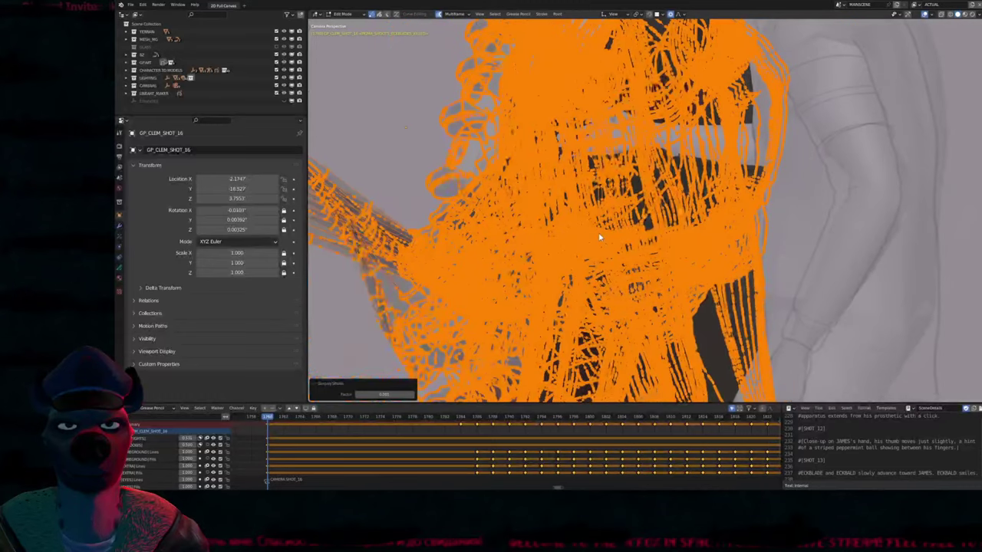
key(alt+s)
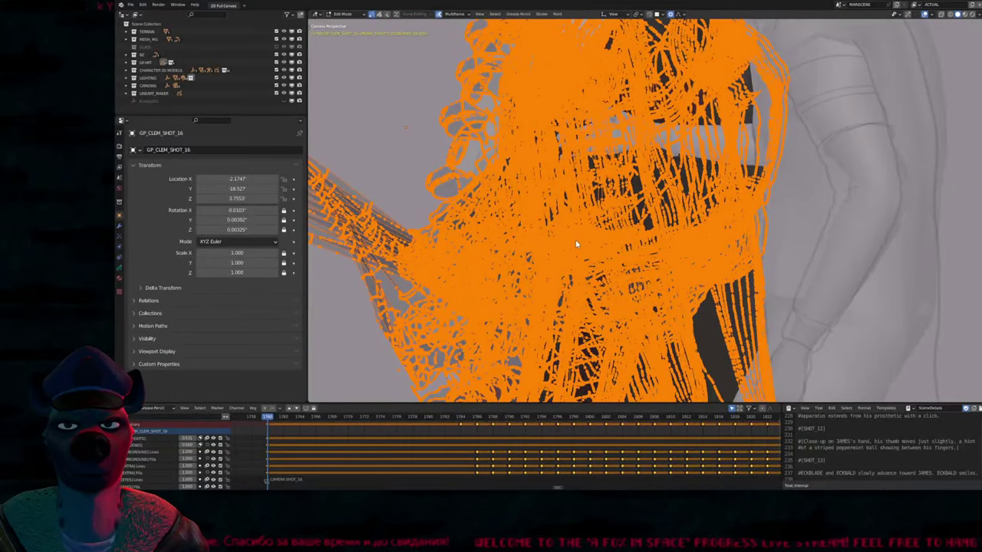
key(ctrl+z)
key(Tab)
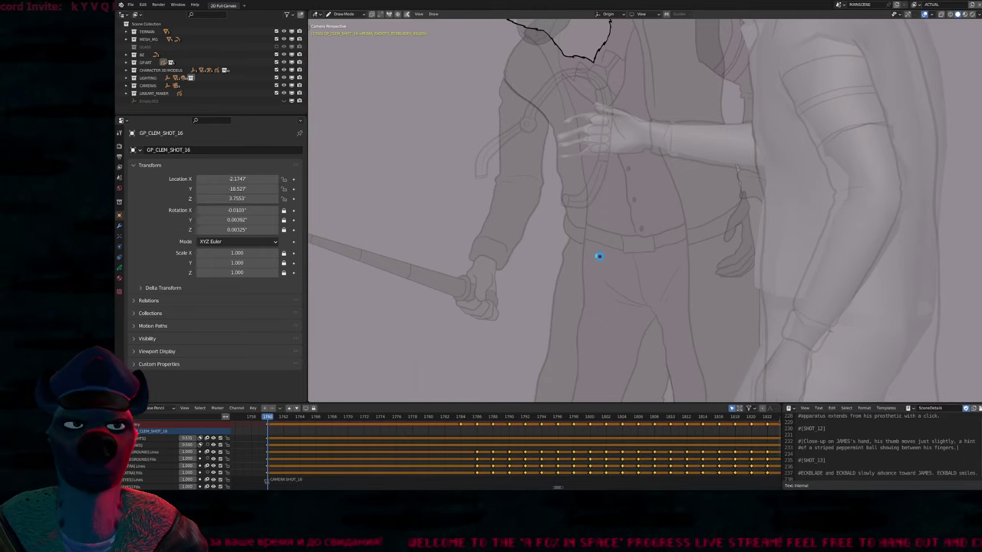
key(ctrl+s)
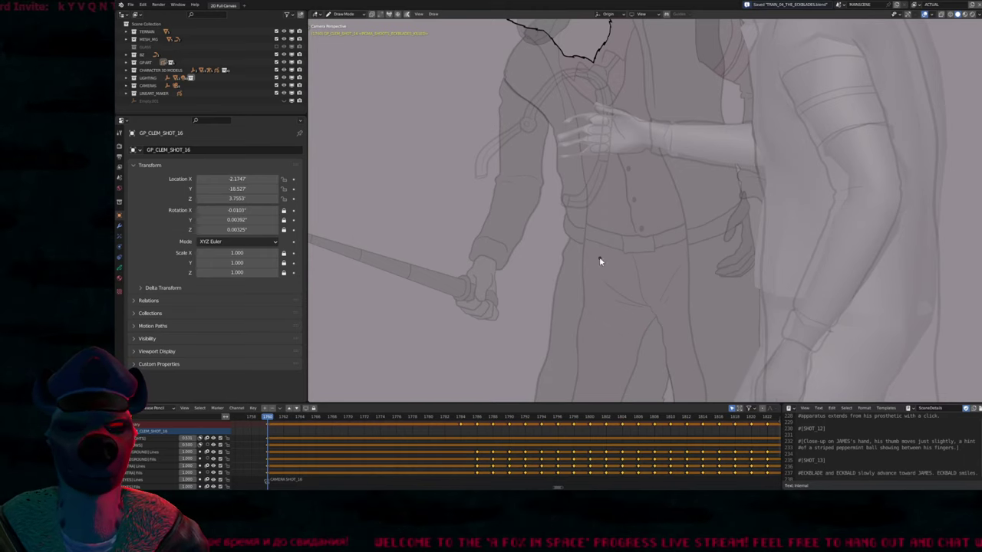
Fit the camera frame in view and select GP_POL_SHOT_16
key(ctrl+Tab)
key(Home)
click(676, 229)
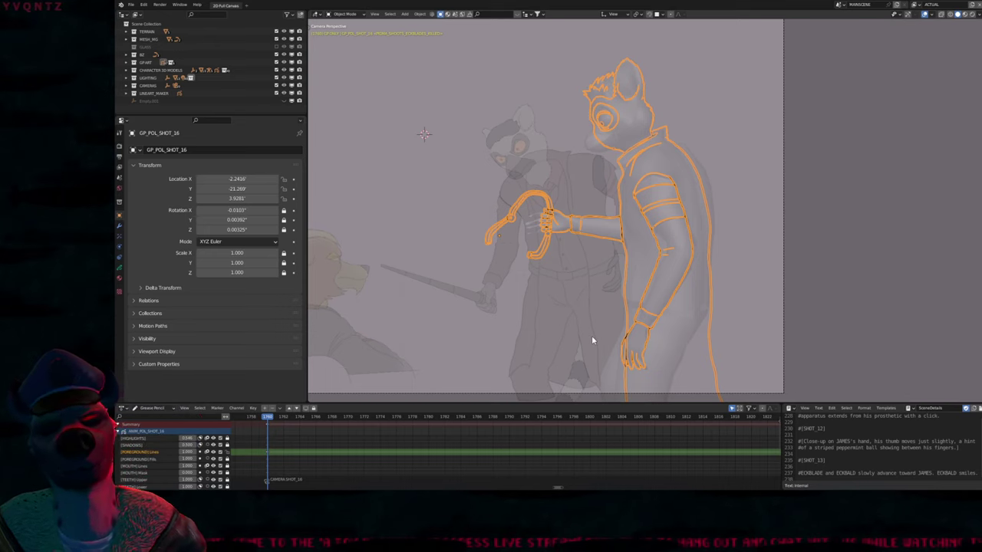
mouse_move(596, 292)
shift+middle_down()
mouse_move(699, 222)
mouse_move(690, 270)
mouse_move(597, 281)
mouse_move(586, 305)
shift+middle_up()
key(ctrl+Tab)
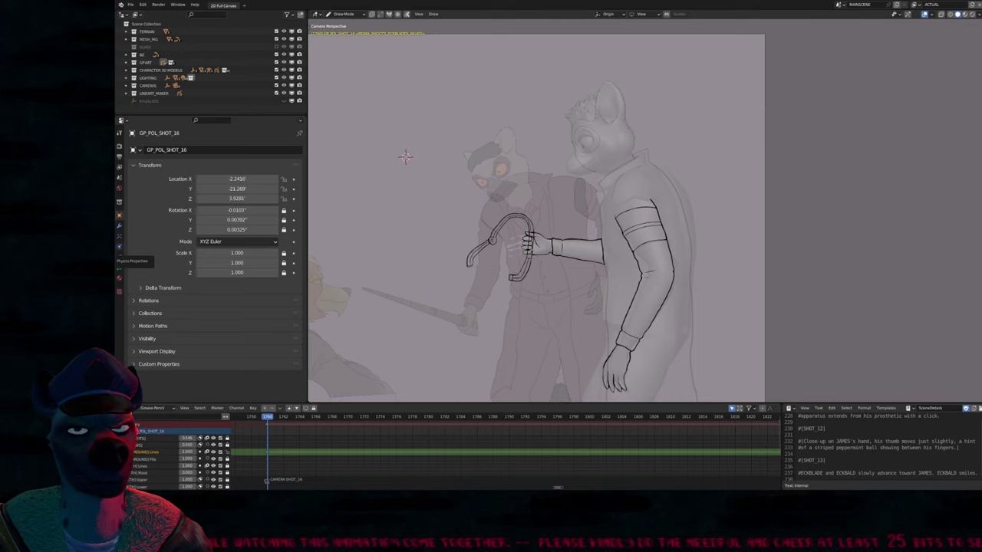
drag(461, 208, 724, 176)
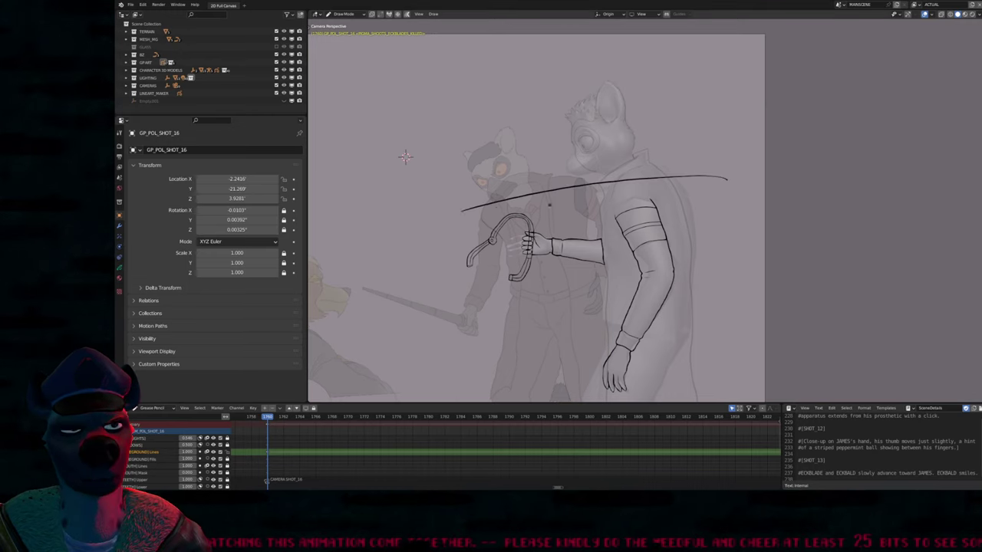
key(ctrl+z)
scroll(537, 184, up, 2)
mouse_move(428, 63)
shift+middle_down()
mouse_move(434, 42)
mouse_move(526, 114)
mouse_move(540, 182)
mouse_move(545, 128)
mouse_move(626, 142)
mouse_move(379, 154)
shift+middle_up()
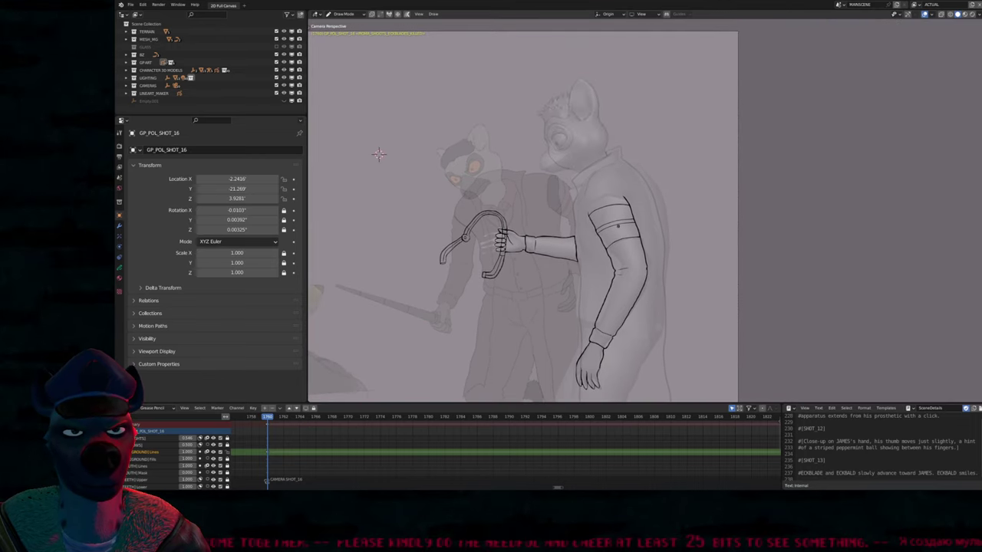
scroll(379, 155, up, 2)
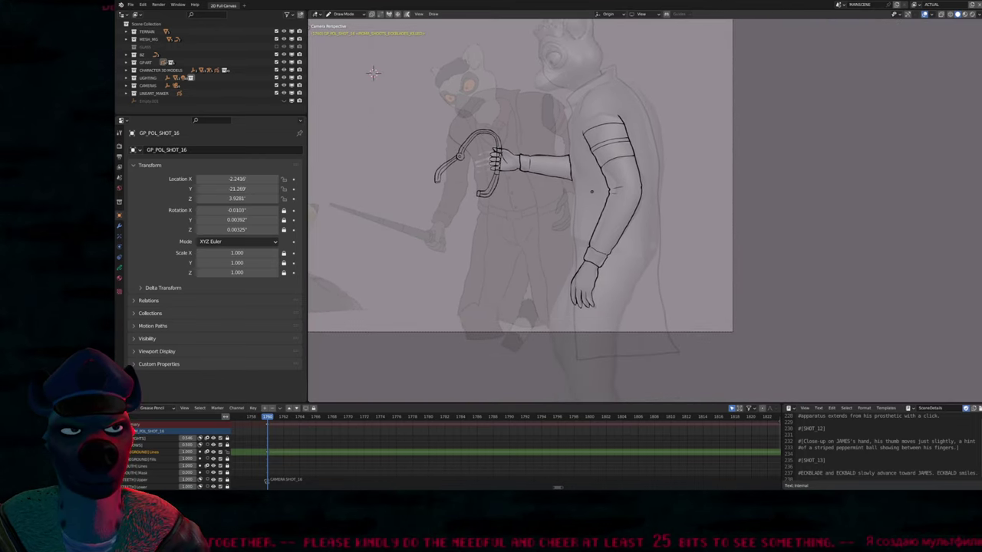
scroll(370, 155, down, 3)
scroll(371, 156, up, 1)
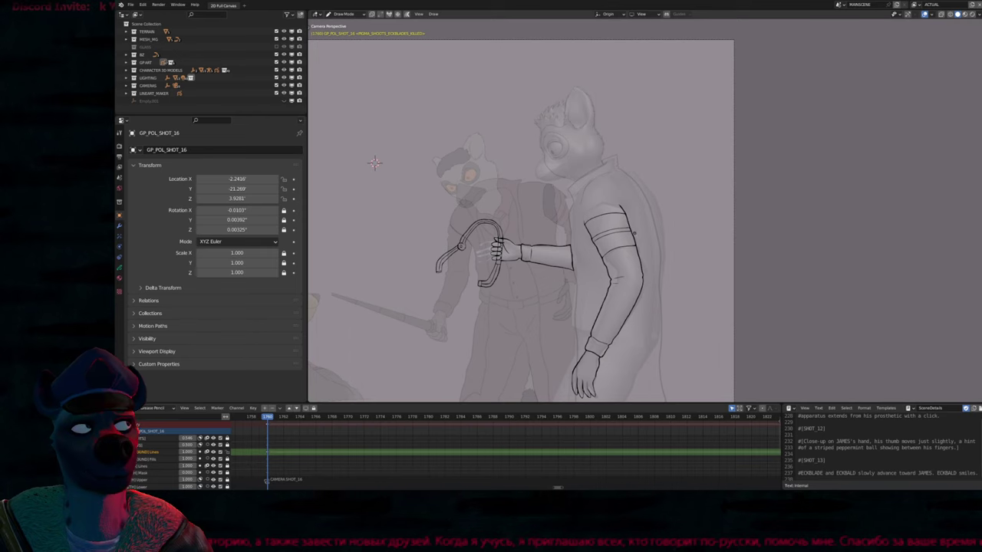
scroll(375, 163, up, 3)
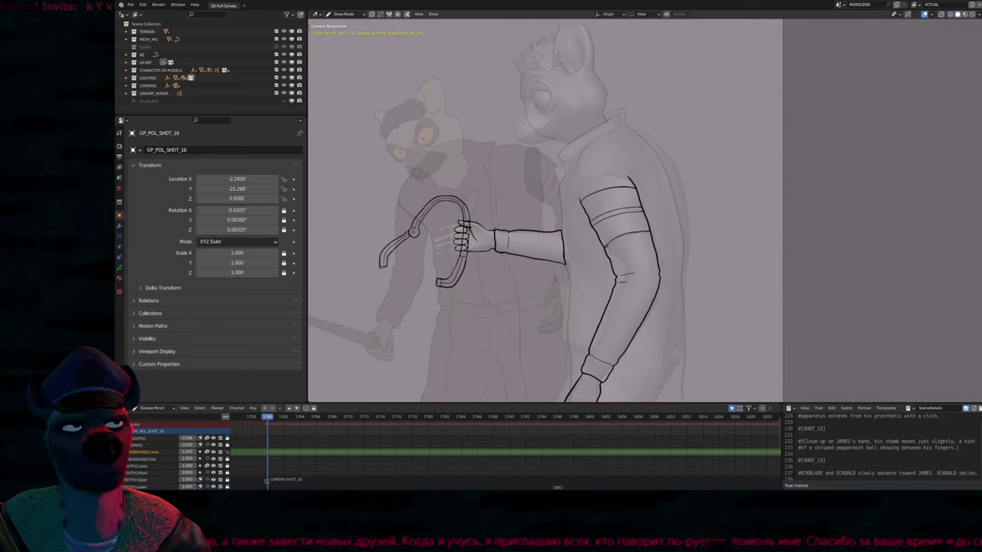
scroll(320, 132, down, 1)
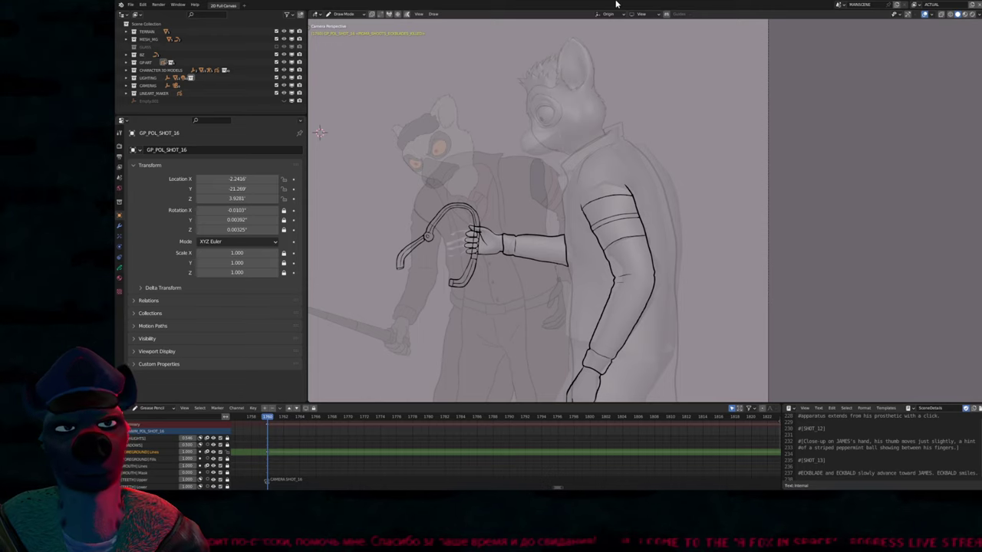
Undo the stray coat and torso outline stroke on the right figure
shift+middle_drag(595, 263, 644, 286)
scroll(644, 211, down, 2)
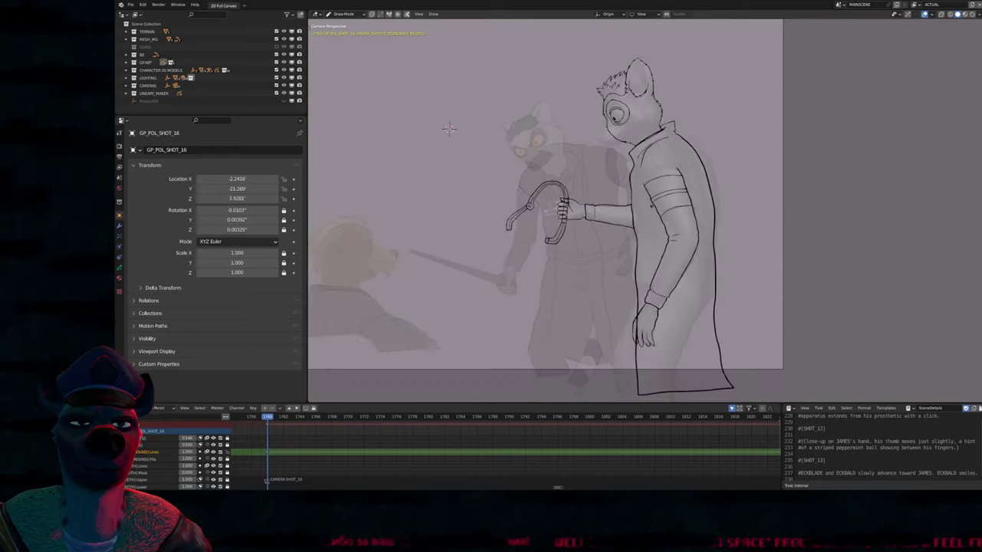
scroll(660, 176, up, 5)
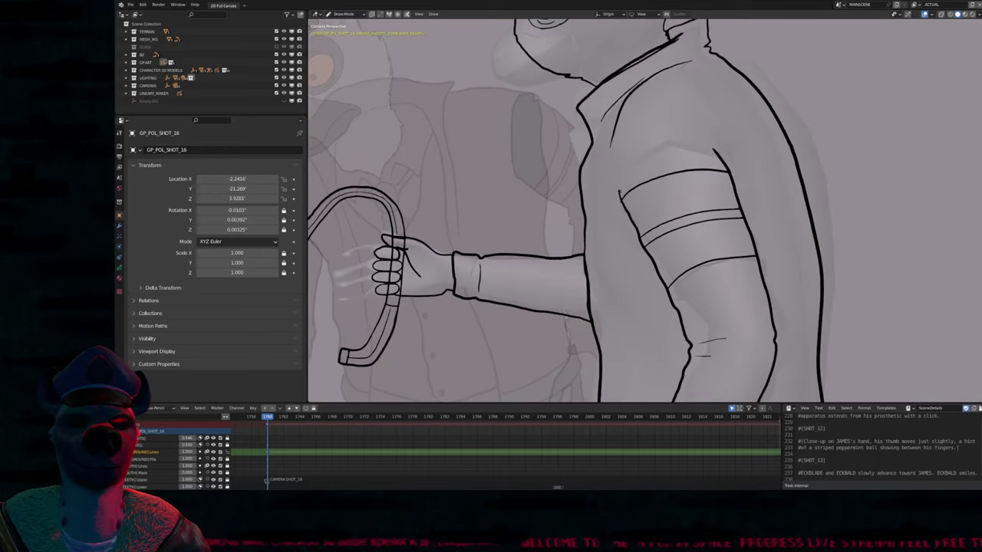
key(ctrl+z)
Begin adjusting the brush stroke strength and centre the inked arm in view
key(shift+f)
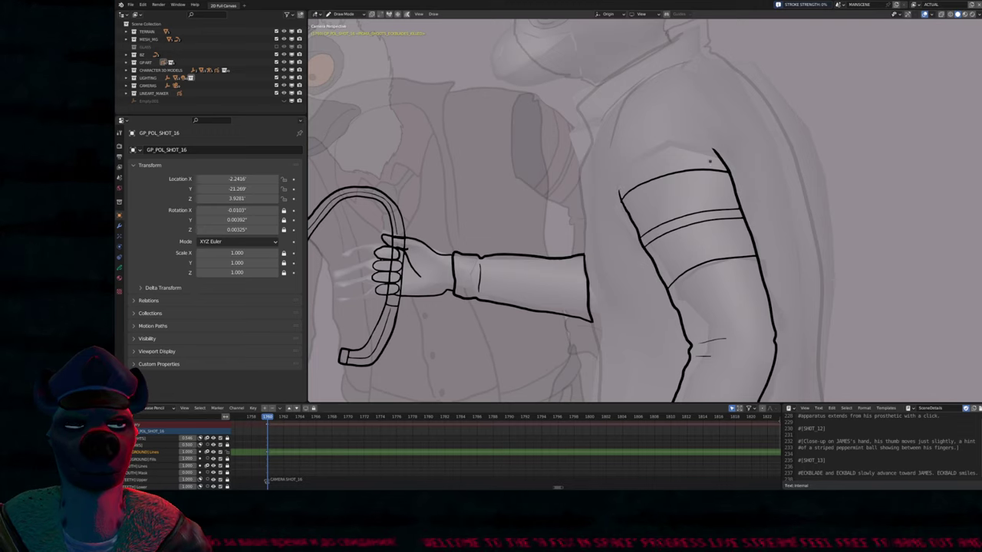
scroll(445, 102, down, 6)
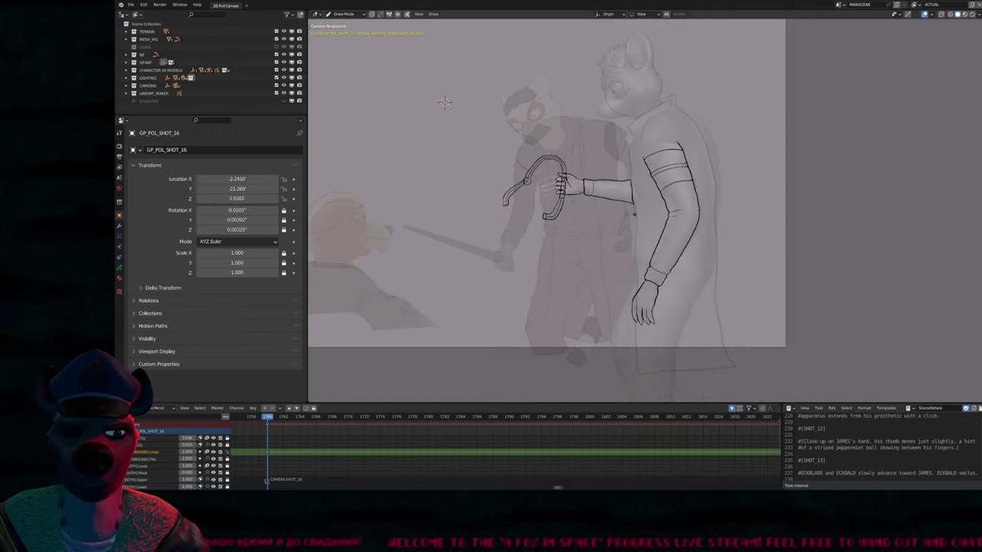
scroll(385, 67, up, 3)
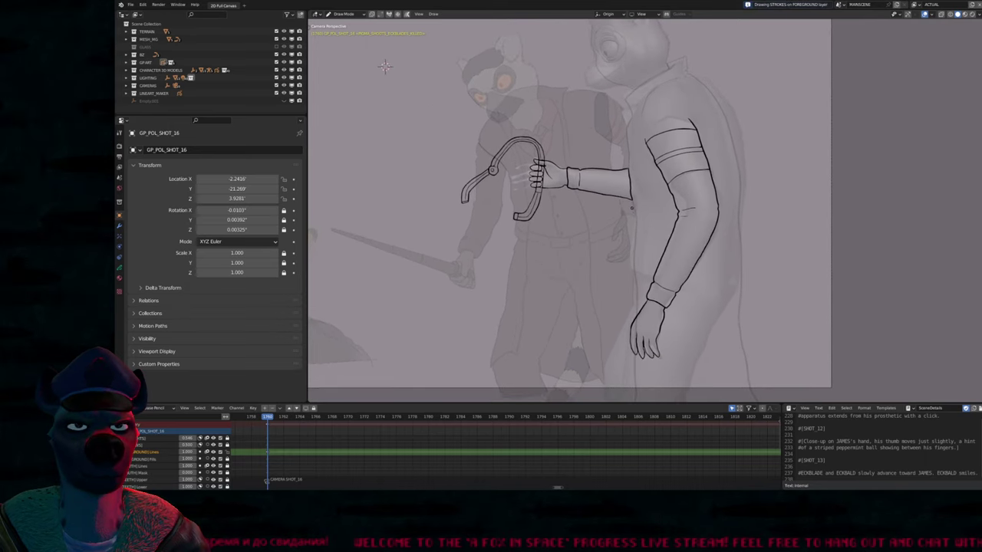
shift+middle_drag(385, 67, 438, 138)
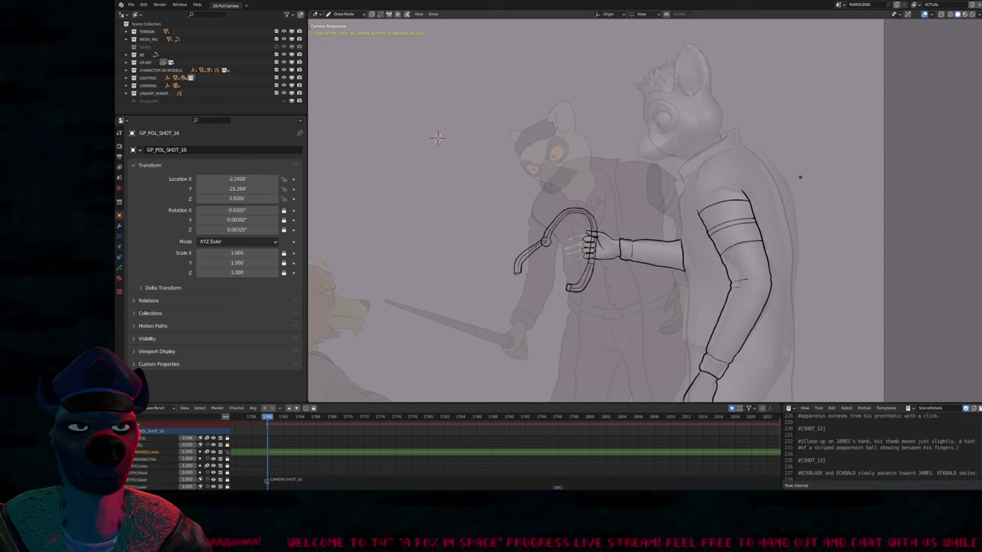
Lasso-select the entire whip stroke in Edit Mode
key(Tab)
scroll(619, 249, down, 3)
scroll(619, 249, up, 3)
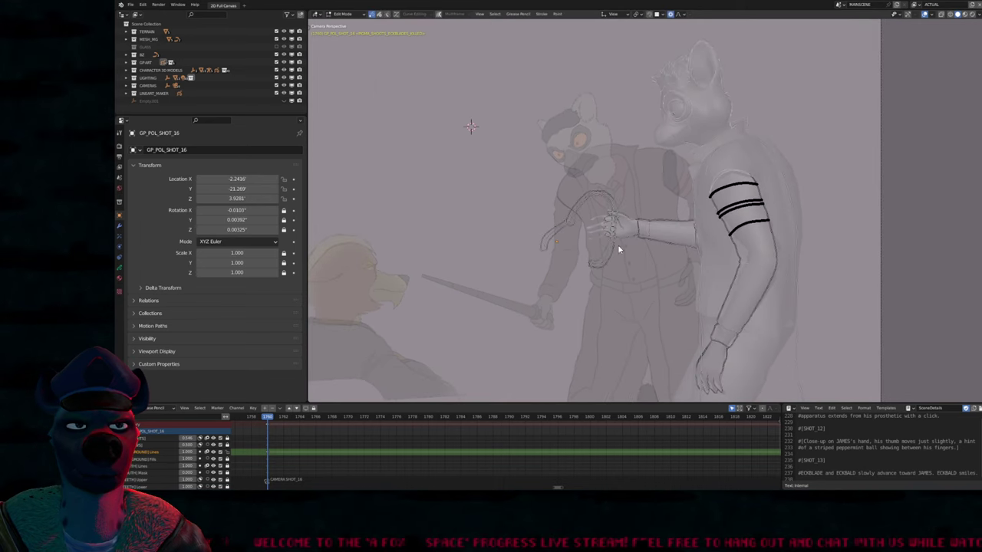
scroll(616, 253, up, 5)
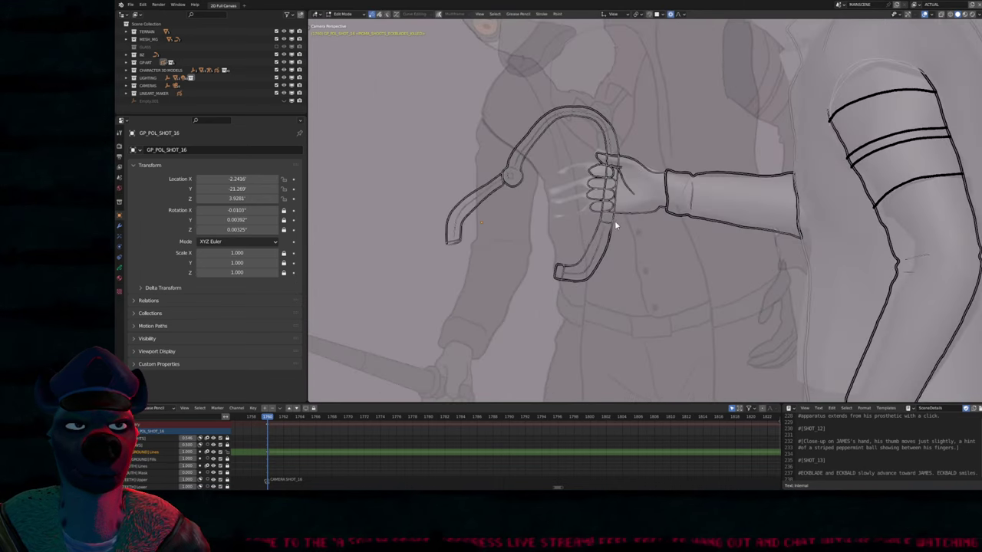
drag(614, 221, 510, 297)
mouse_move(619, 135)
shift+mouse_down()
mouse_move(447, 266)
mouse_move(528, 162)
shift+mouse_up()
key(2)
key(g)
key(Escape)
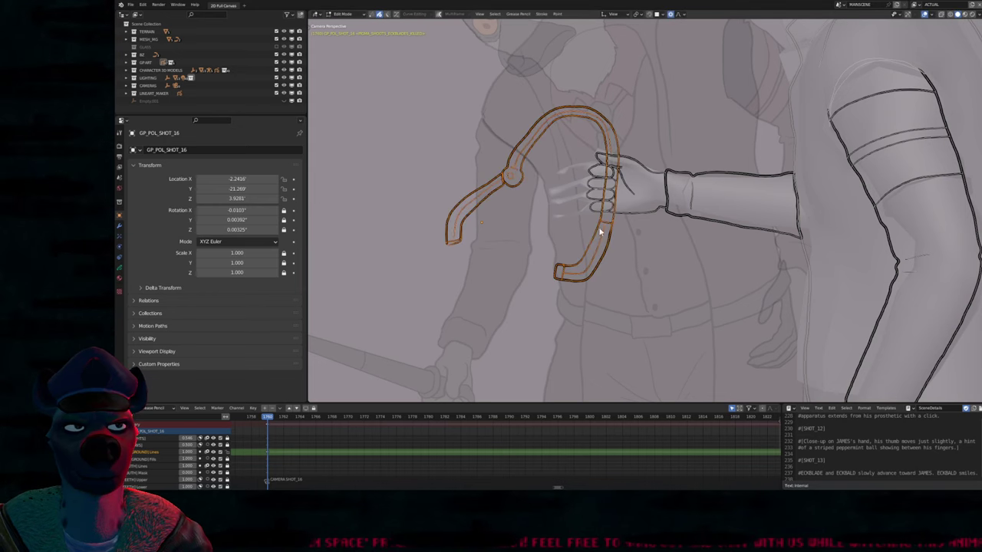
Duplicate the whip stroke and drag the copy toward the top of the frame
scroll(629, 219, up, 5)
scroll(633, 245, down, 4)
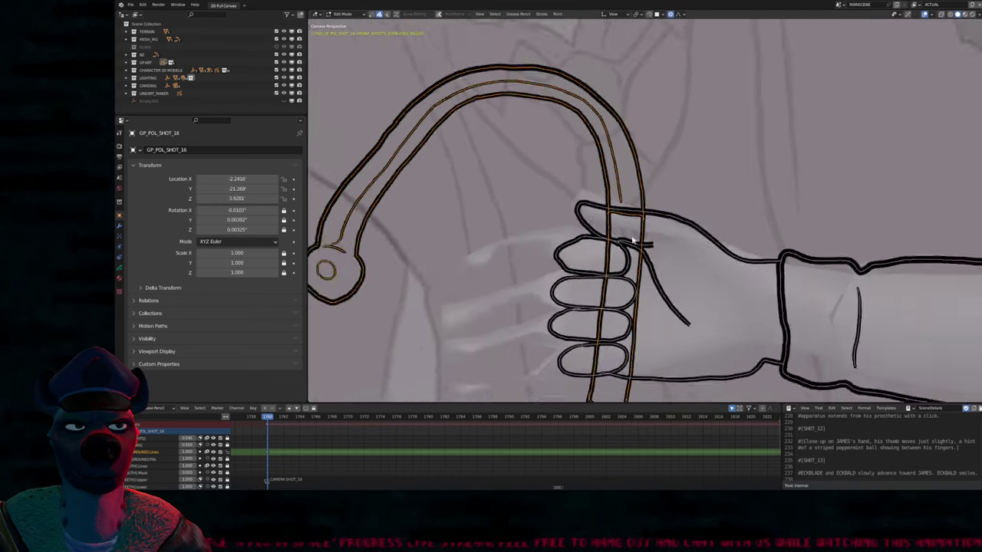
scroll(627, 273, down, 8)
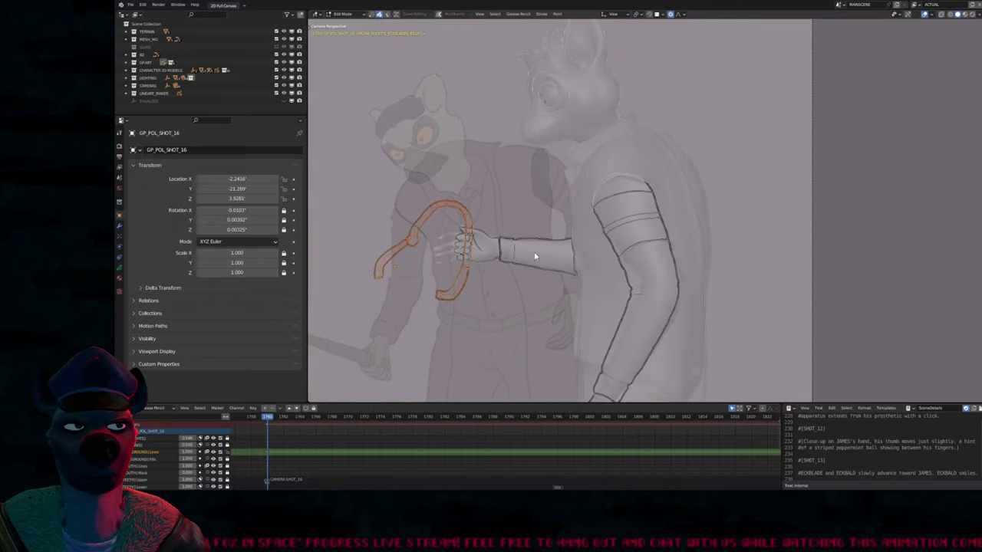
key(shift+d)
click(377, 158)
scroll(614, 188, up, 2)
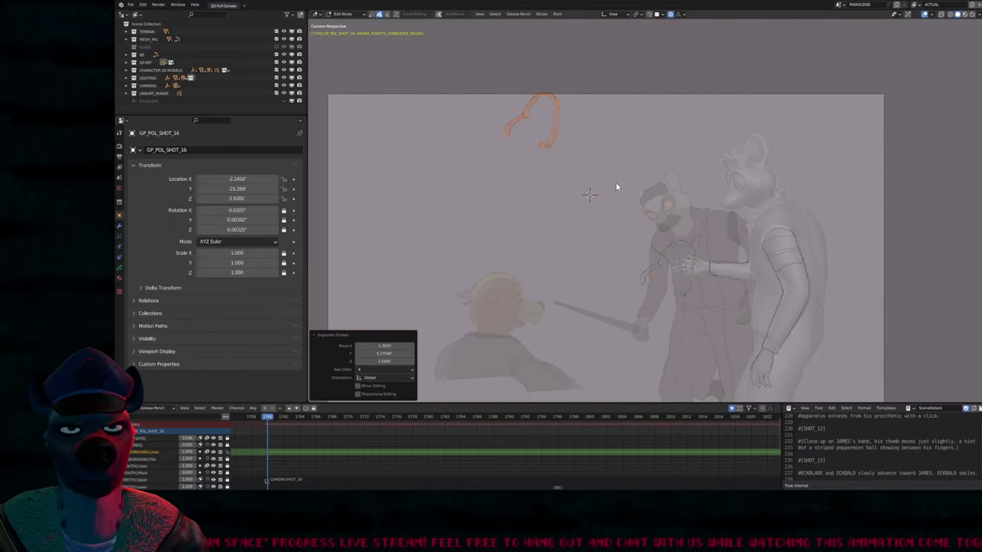
key(g)
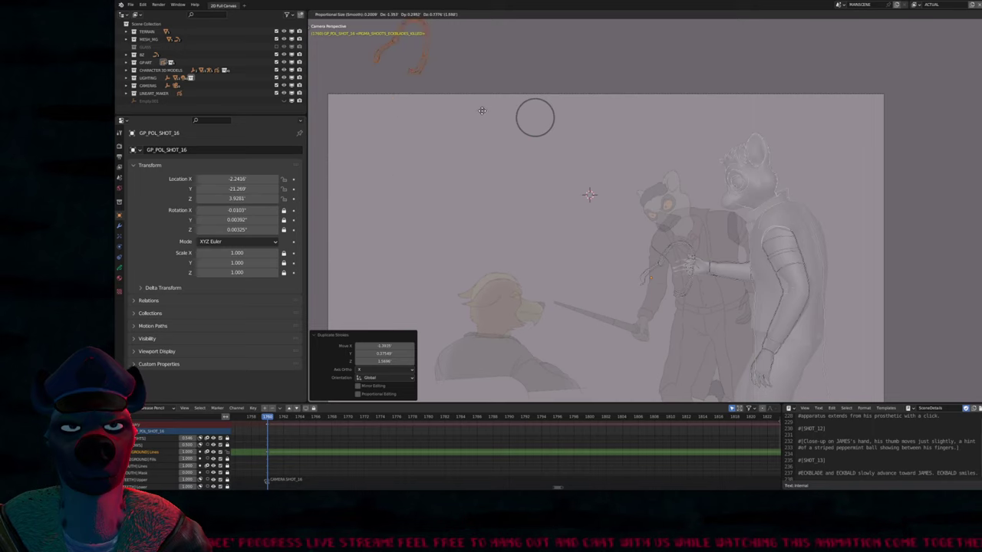
click(483, 113)
scroll(556, 159, down, 1)
key(g)
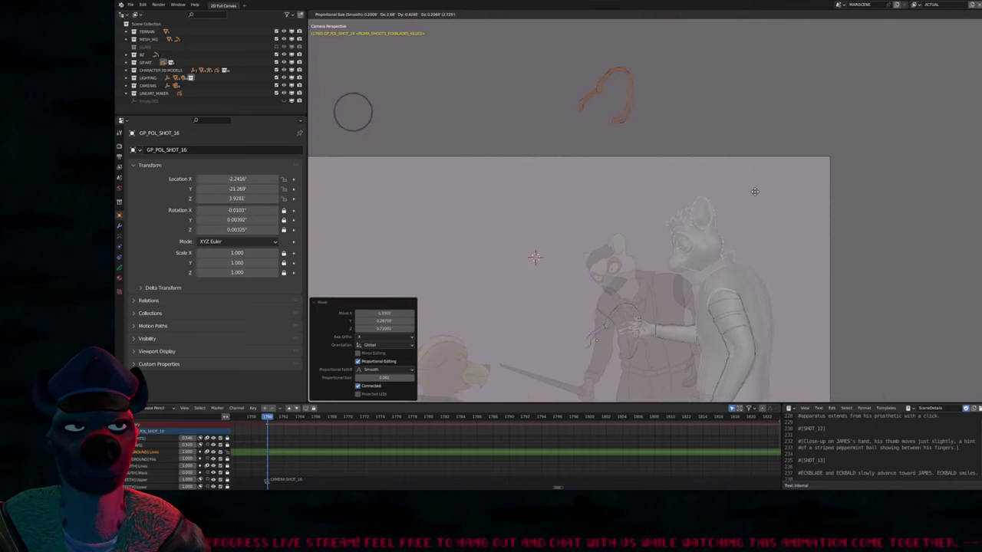
key(Escape)
key(x)
click(690, 244)
key(ctrl+z)
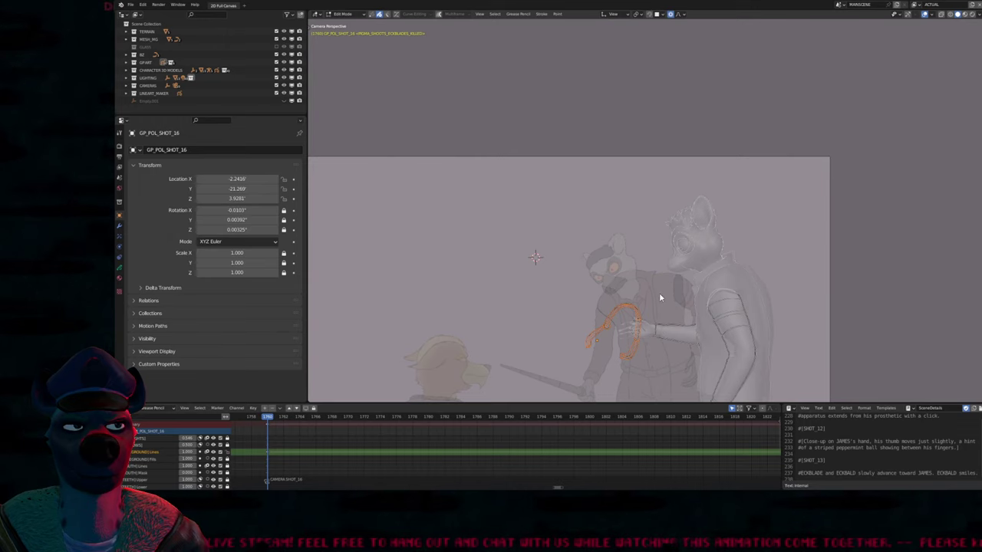
Move the duplicate whip along Y to sit above the camera frame, then resume drawing
key(g)
key(y)
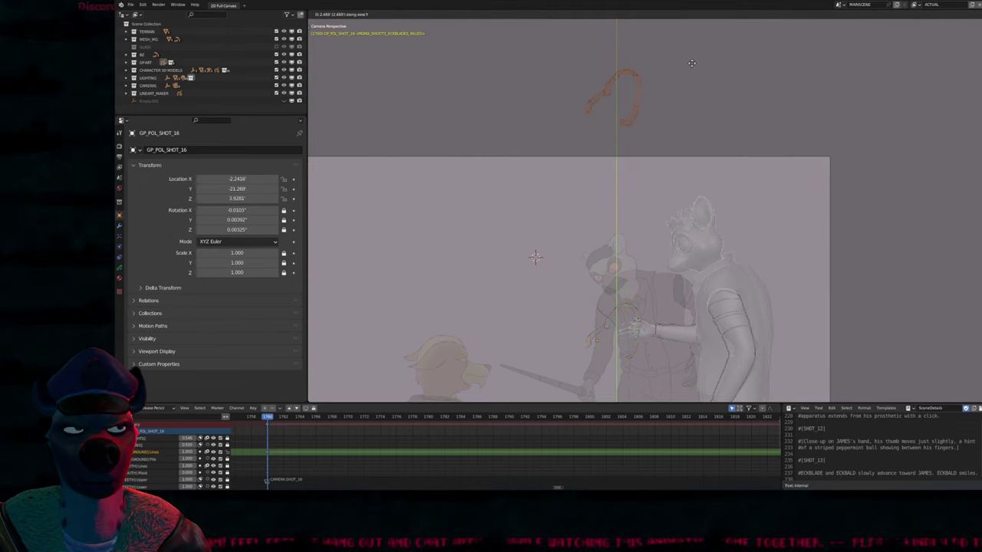
click(691, 67)
key(Tab)
scroll(672, 178, up, 4)
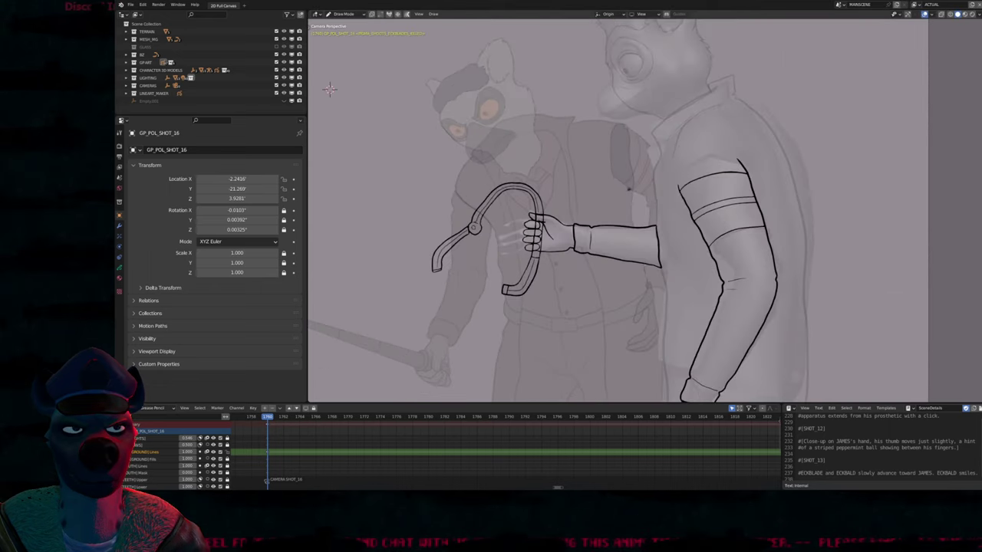
Bring the right character's head into view and make the HEAD layer active
shift+middle_drag(329, 89, 279, 178)
key(Page_Down)
key(Page_Down)
key(Page_Down)
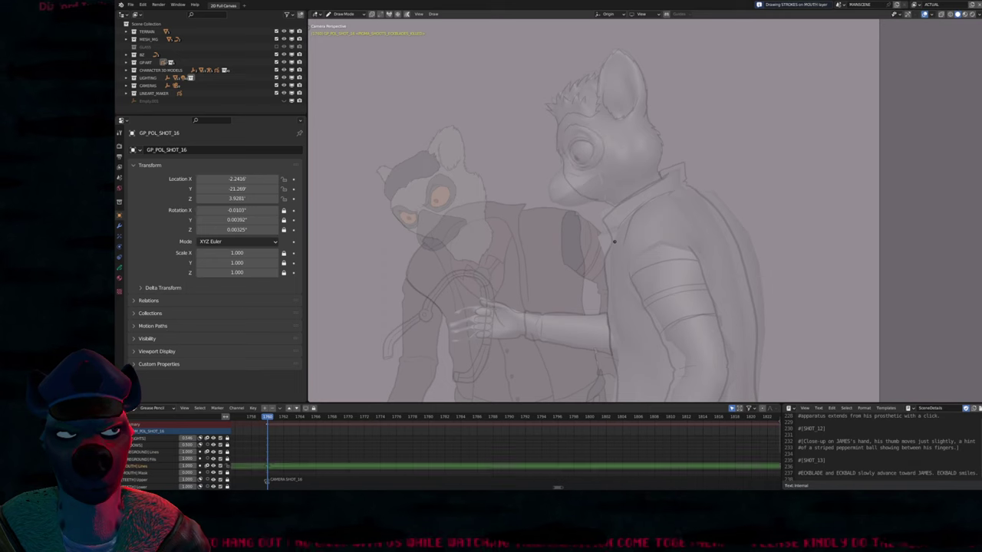
key(Page_Up)
Erase a short piece of the jaw outline and a small bit of the chin stroke
scroll(597, 216, up, 8)
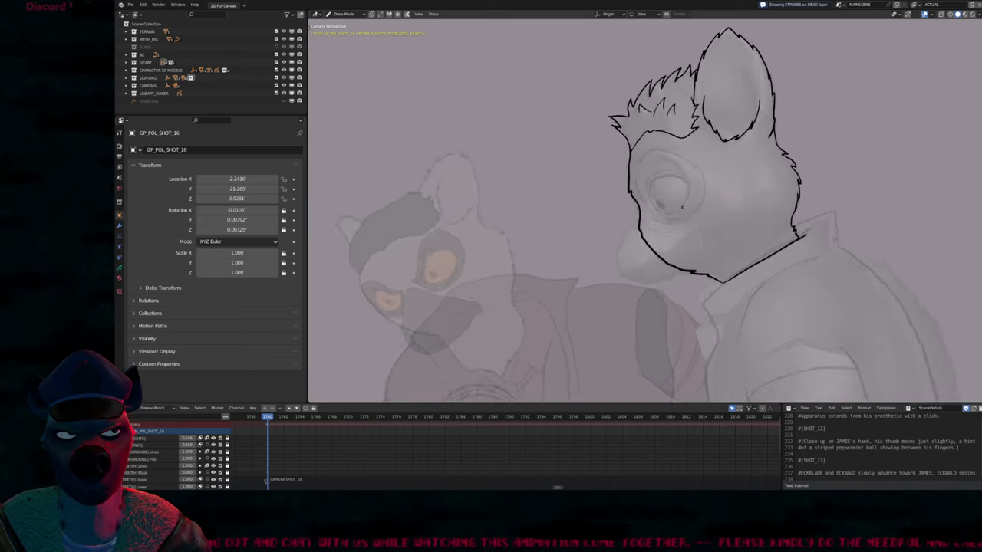
click(618, 155)
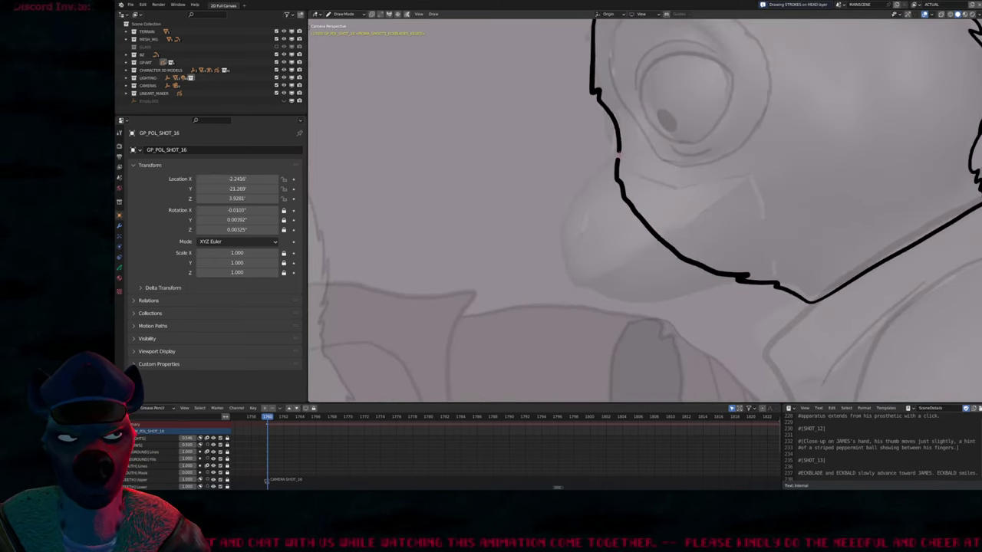
click(767, 282)
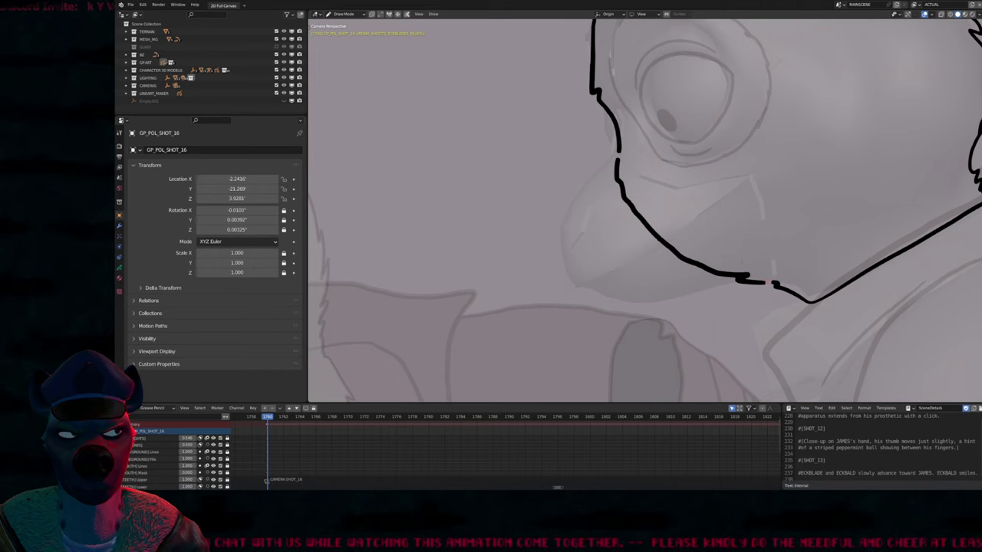
scroll(767, 281, down, 5)
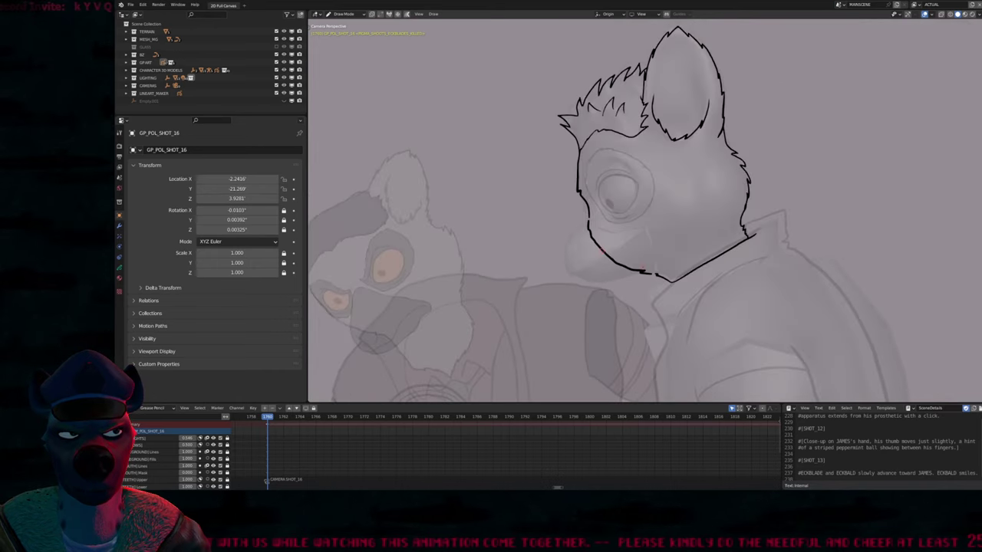
scroll(376, 135, down, 5)
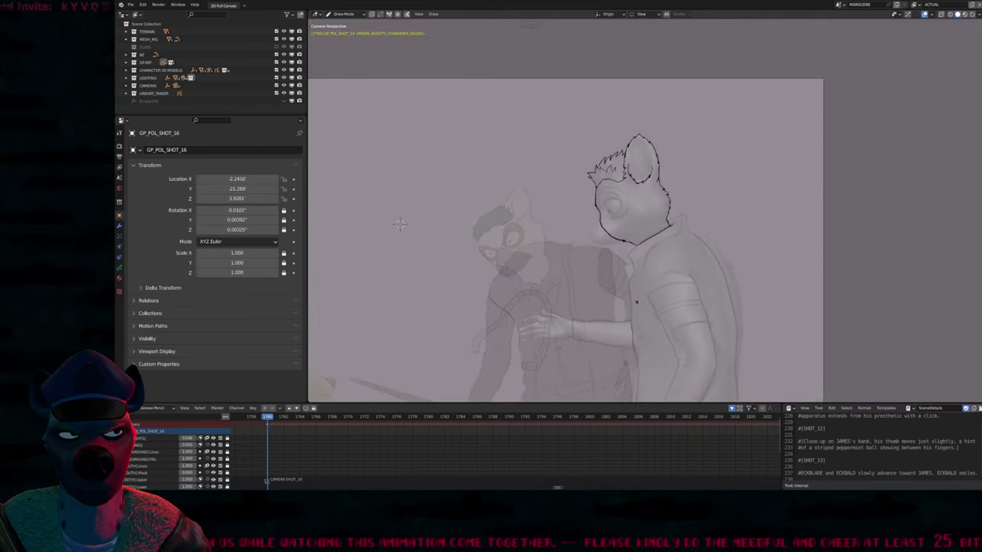
Outline the right figure's coat, tracing its left edge down to the hem and along the bottom
shift+middle_drag(377, 135, 372, 39)
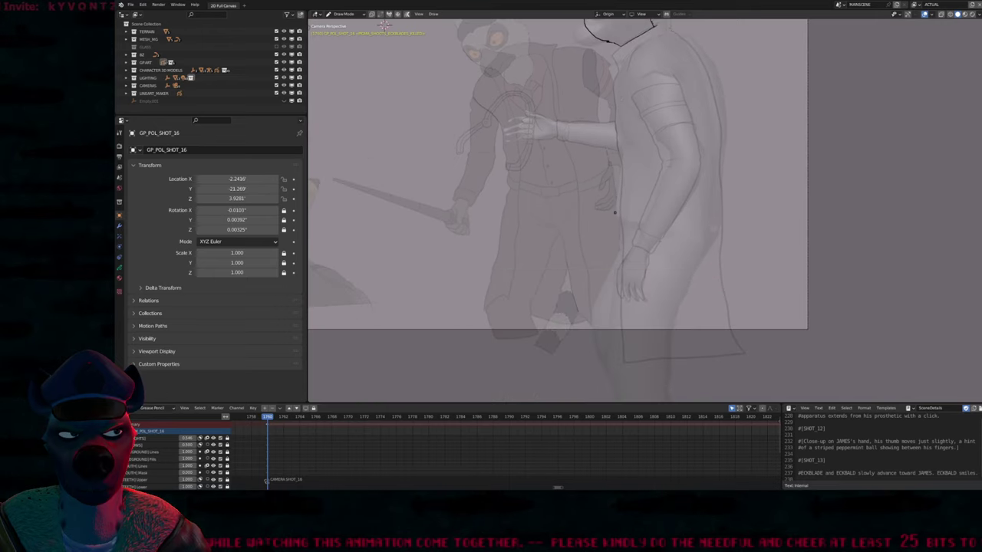
drag(606, 280, 641, 31)
scroll(607, 279, up, 4)
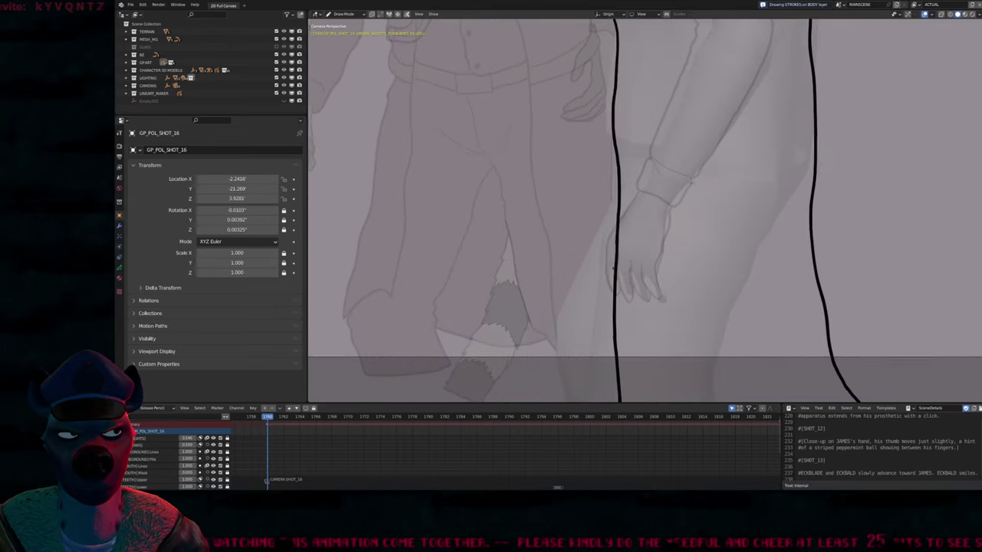
scroll(607, 279, down, 2)
mouse_move(629, 123)
mouse_down()
mouse_move(598, 242)
mouse_move(599, 284)
mouse_move(658, 285)
mouse_up()
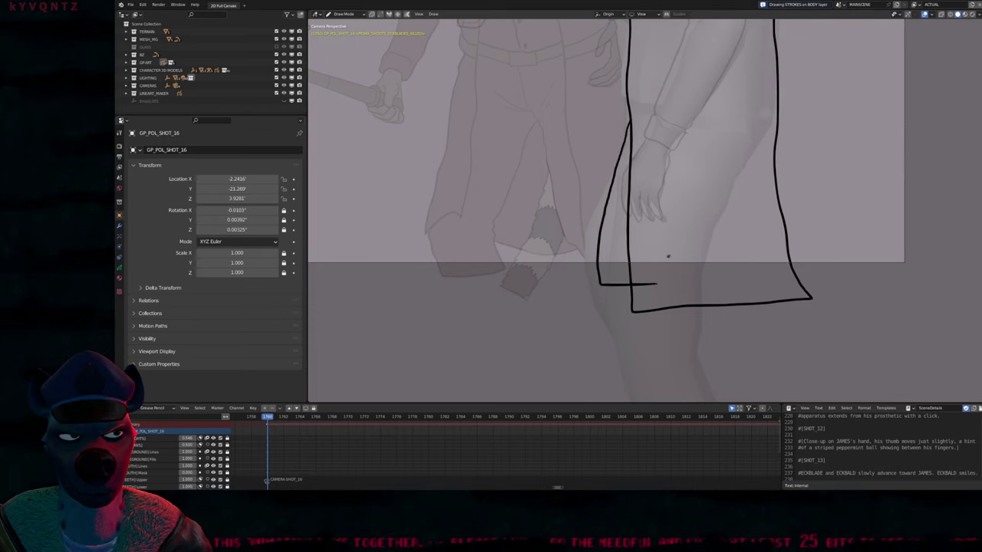
scroll(658, 285, up, 3)
mouse_move(714, 176)
shift+middle_down()
mouse_move(687, 286)
mouse_move(633, 273)
shift+middle_up()
scroll(687, 287, down, 2)
scroll(633, 272, down, 1)
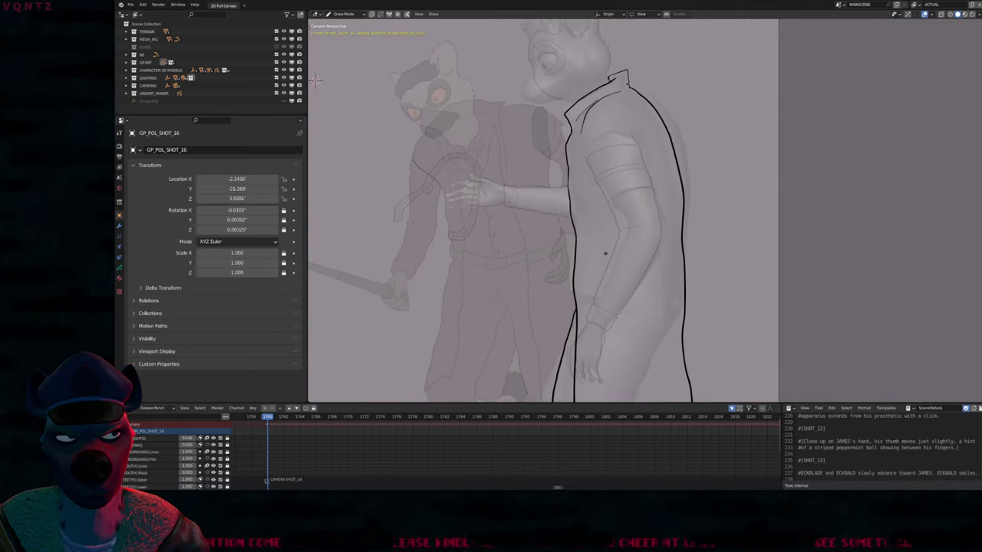
Set the brush radius to 151 and draw a thin crease line across the sleeve
key(f)
click(732, 202)
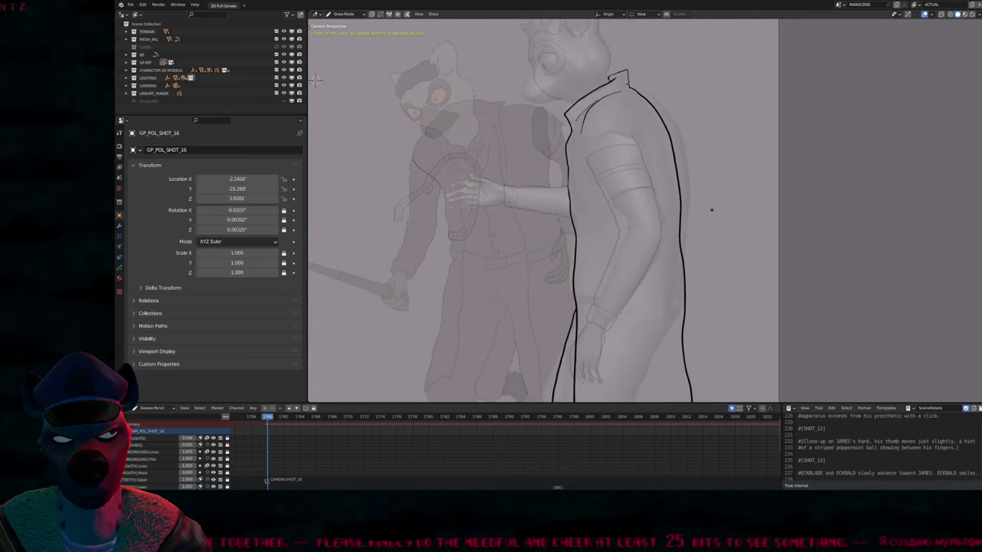
drag(673, 244, 608, 277)
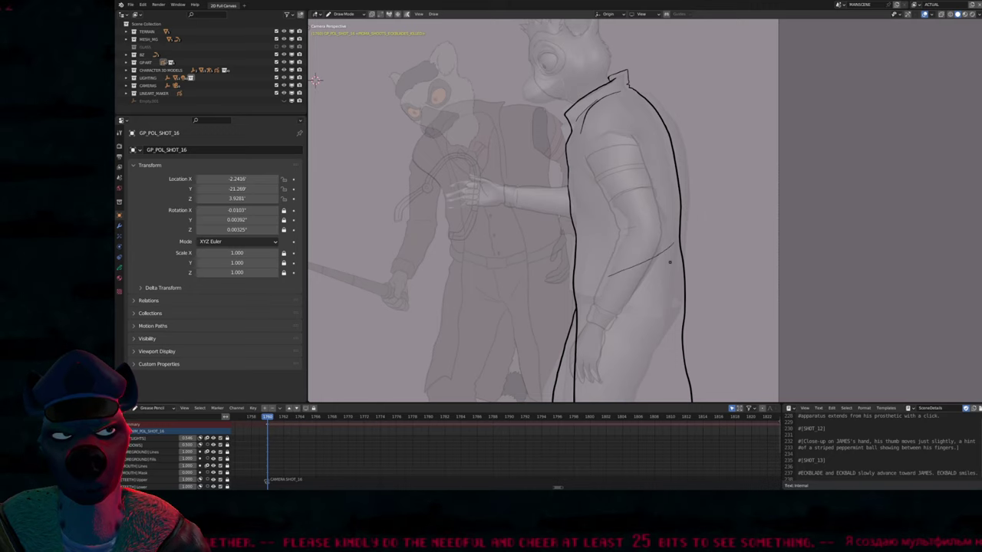
Pan and zoom the view to frame the character's head and shoulder
shift+middle_drag(651, 281, 736, 279)
scroll(686, 228, up, 2)
scroll(668, 215, down, 2)
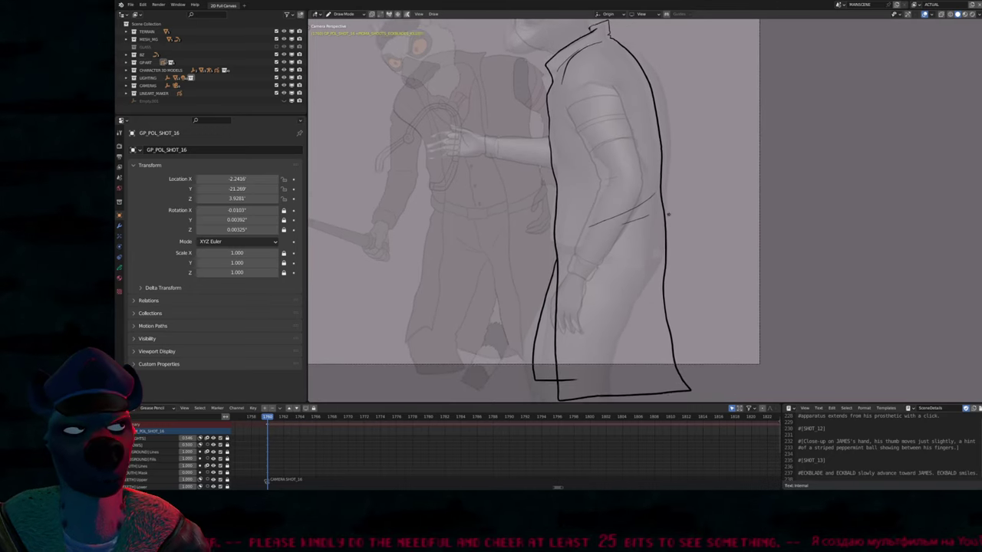
shift+middle_drag(668, 215, 622, 281)
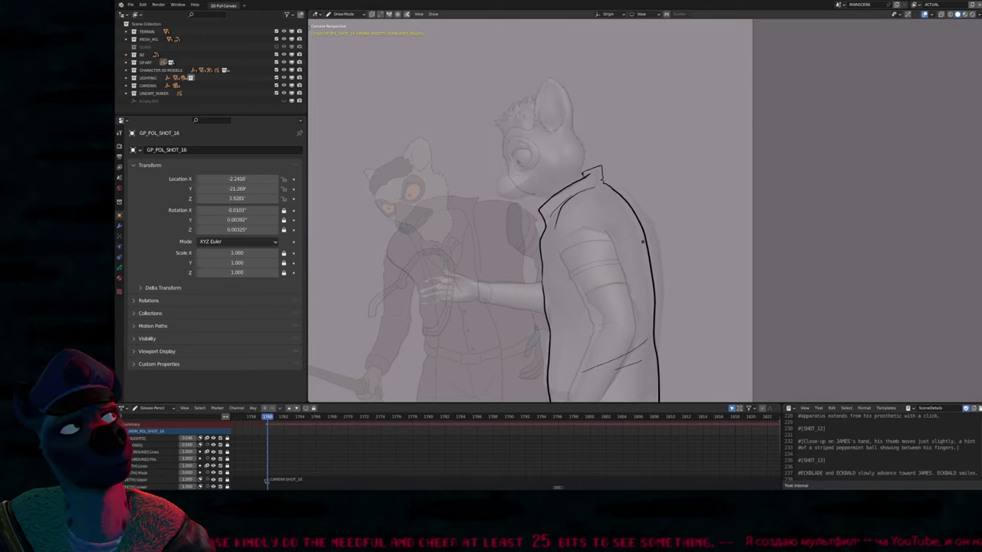
shift+middle_drag(656, 228, 684, 229)
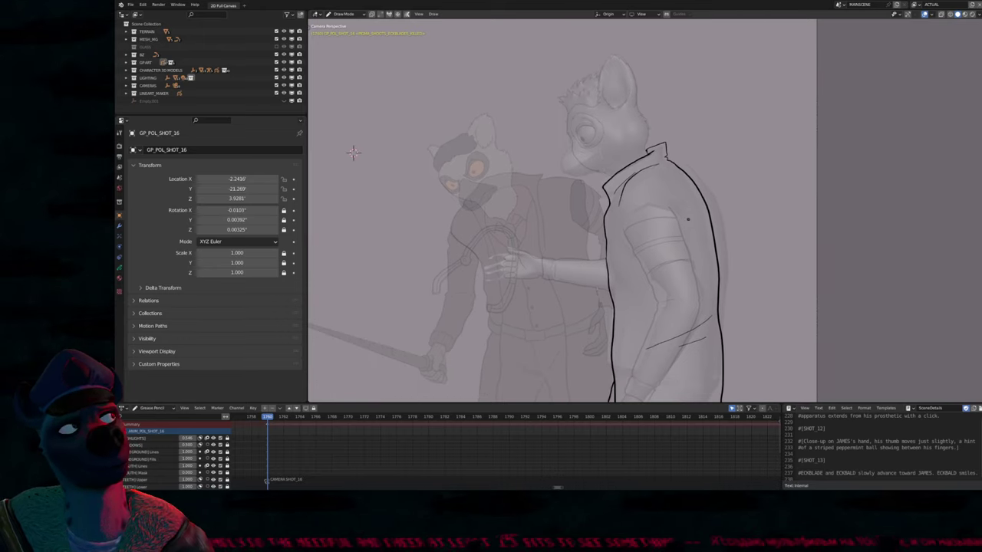
shift+middle_drag(353, 151, 327, 113)
shift+middle_drag(607, 228, 614, 312)
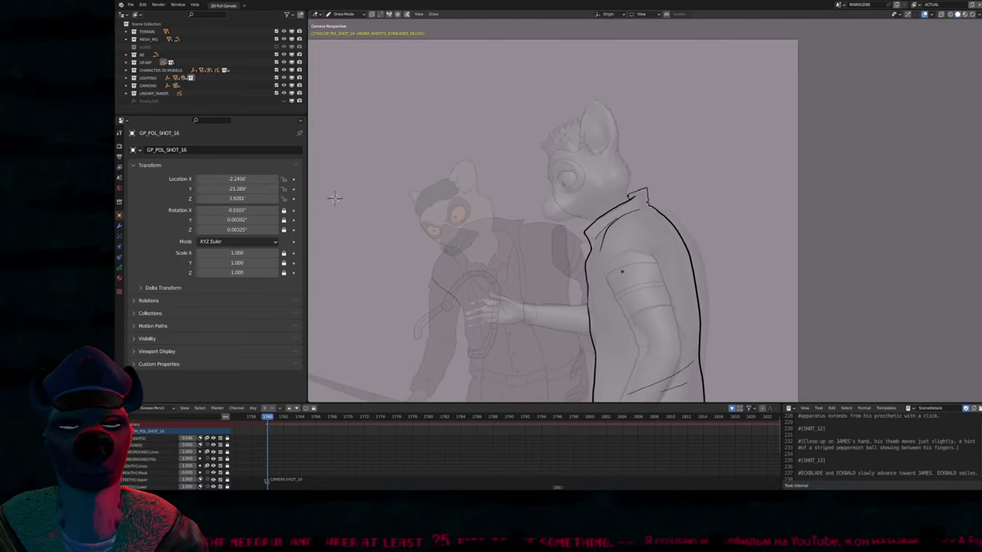
scroll(628, 214, up, 4)
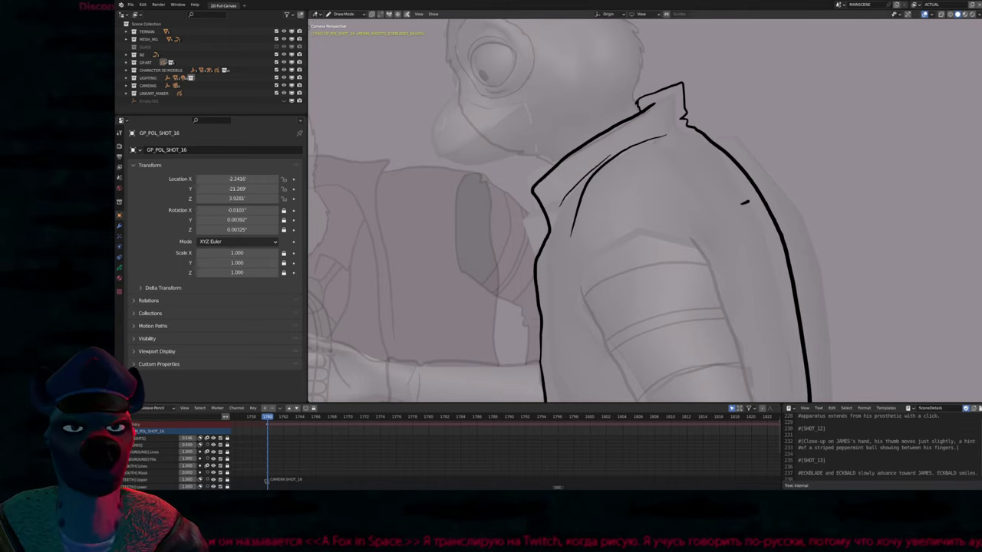
drag(744, 202, 402, 316)
key(ctrl+z)
mouse_move(613, 179)
shift+middle_down()
mouse_move(609, 330)
mouse_move(637, 345)
mouse_move(809, 271)
mouse_move(829, 283)
mouse_move(822, 244)
mouse_move(611, 252)
shift+middle_up()
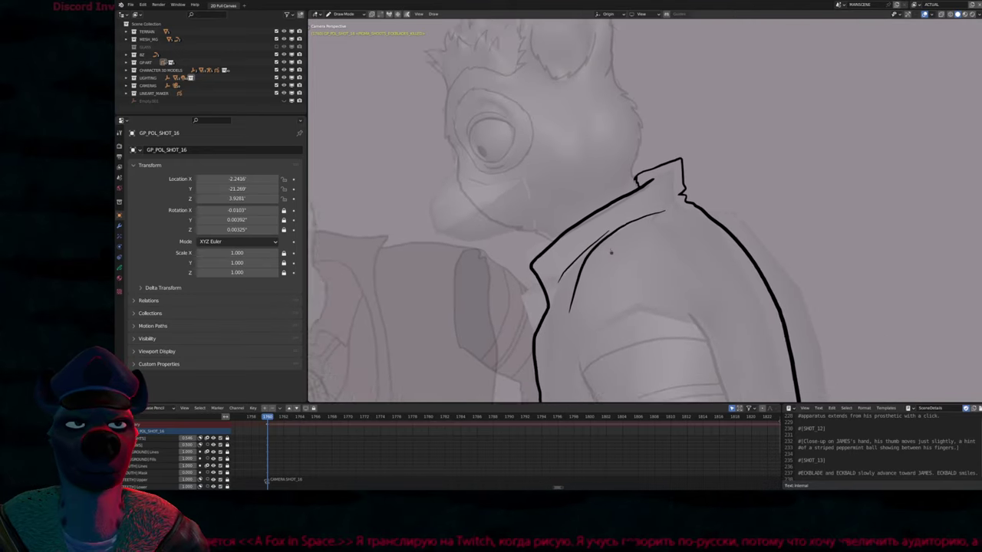
scroll(611, 252, down, 5)
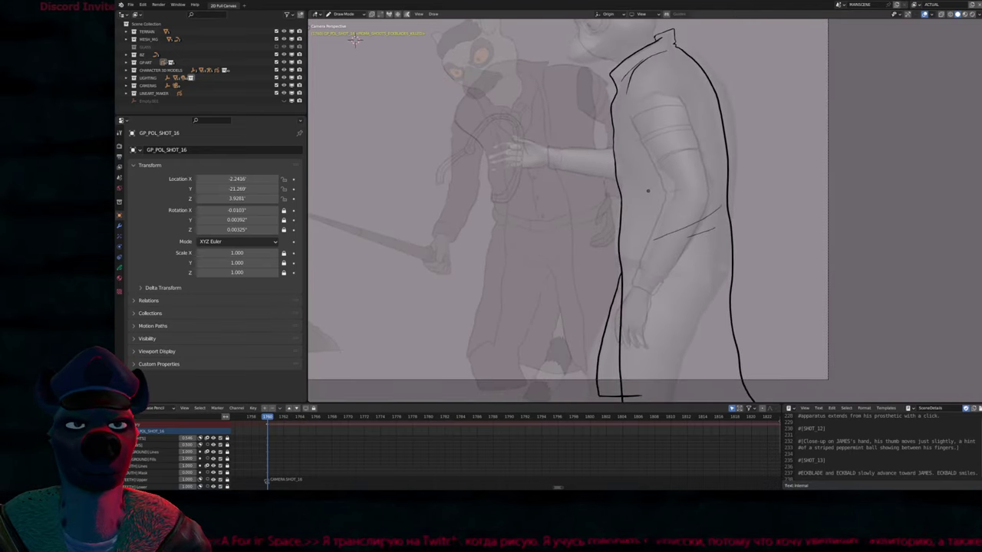
mouse_move(355, 40)
shift+middle_down()
mouse_move(339, 114)
mouse_move(388, 133)
shift+middle_up()
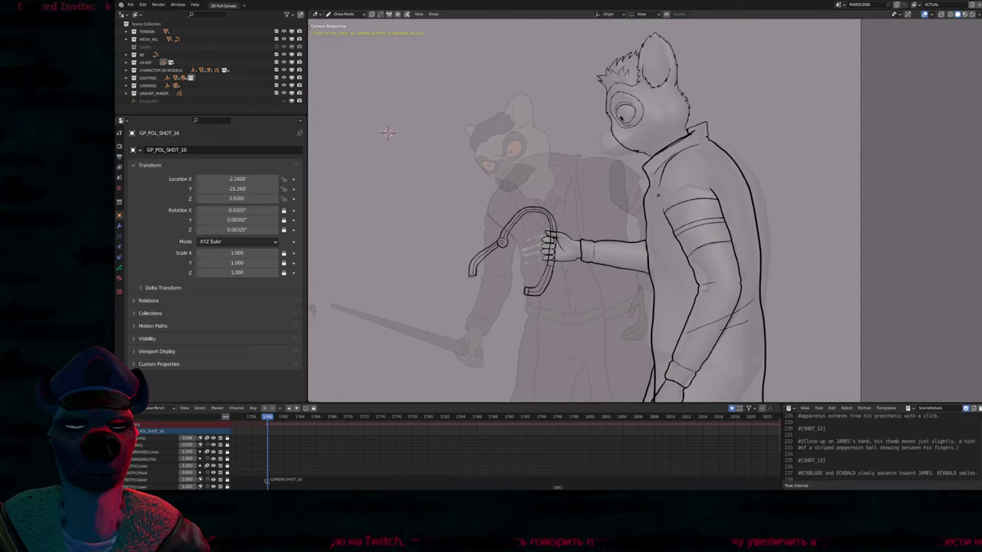
Draw a dark filled beak below the eye with the L BODY_2 material, then undo it
scroll(387, 132, up, 6)
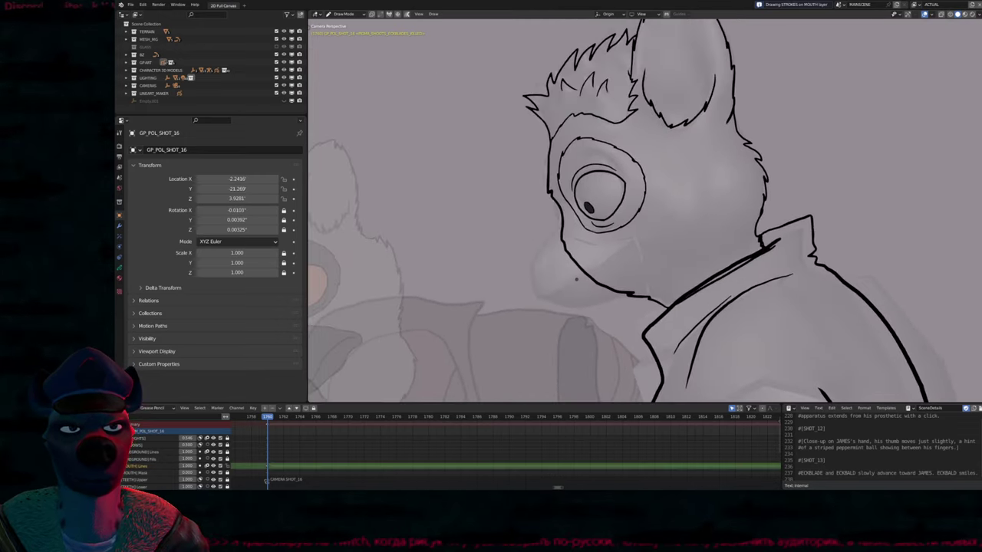
scroll(576, 279, up, 3)
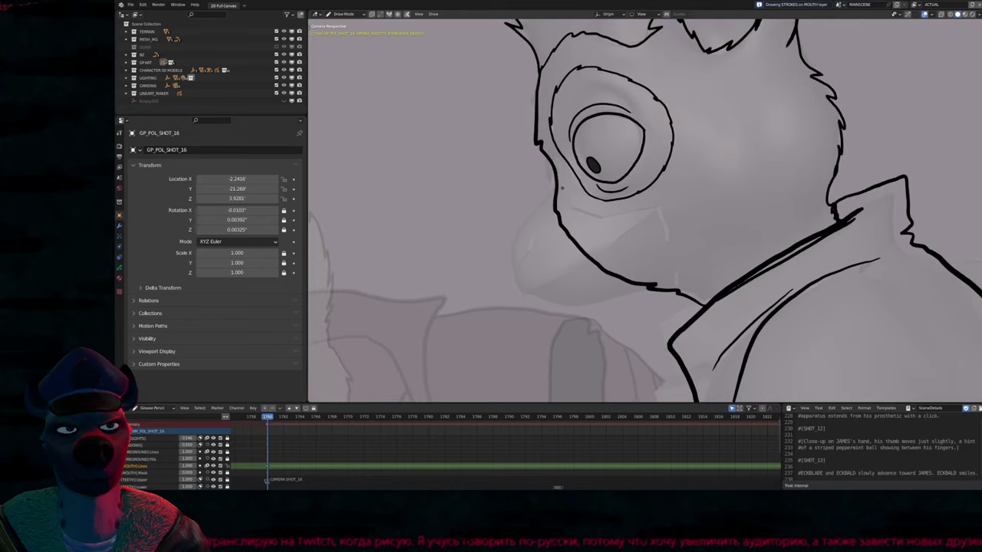
key(u)
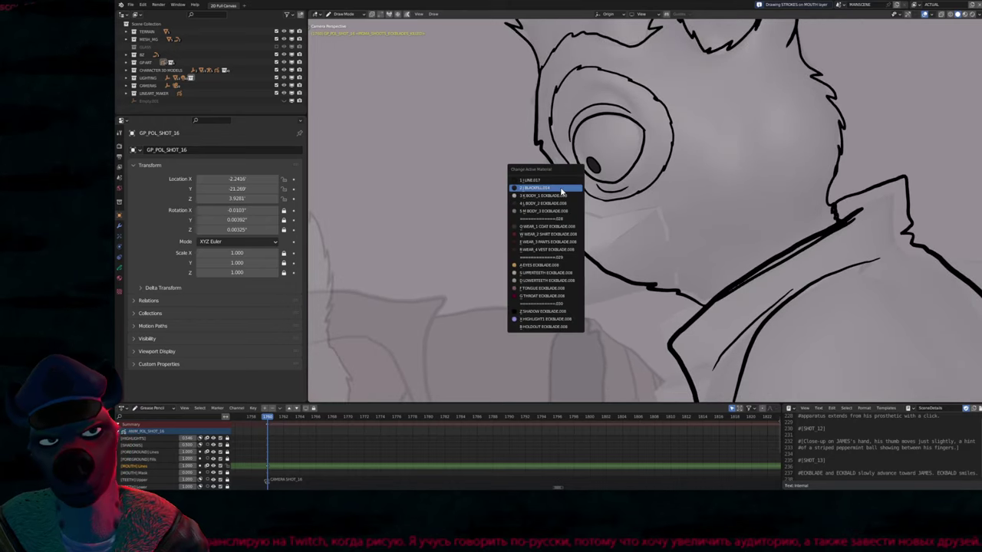
click(559, 185)
mouse_move(551, 197)
mouse_down()
mouse_move(526, 226)
mouse_move(514, 265)
mouse_move(529, 295)
mouse_move(553, 201)
mouse_move(603, 196)
mouse_move(645, 223)
mouse_up()
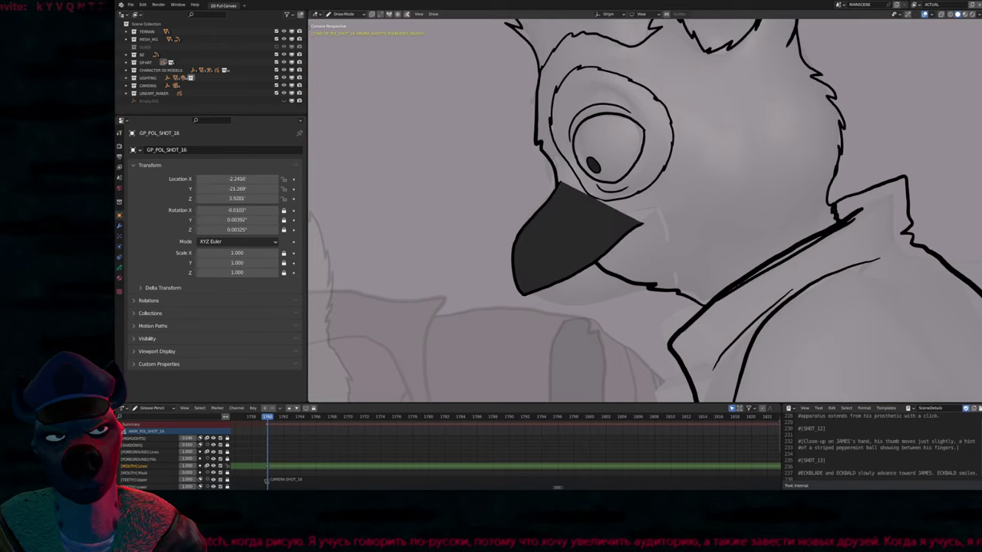
key(ctrl+z)
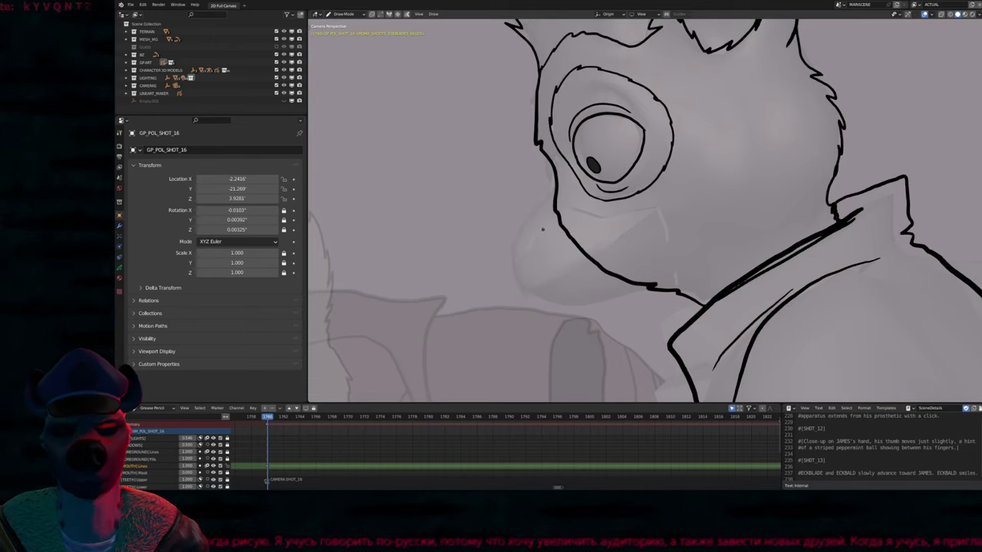
Switch drawing to the EXTRA layer and choose the L BODY_2 material again
key(ctrl+z)
key(ctrl+z)
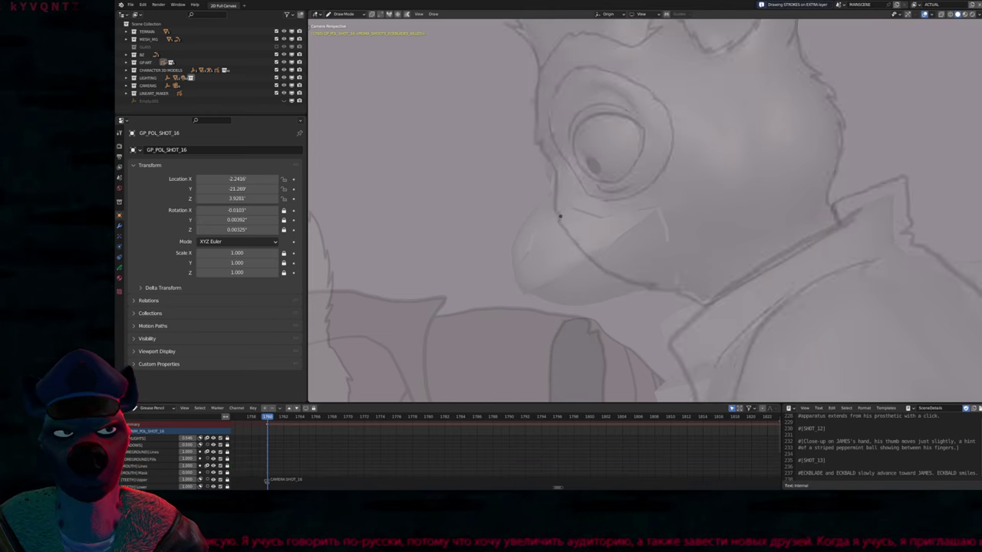
scroll(568, 188, down, 5)
scroll(568, 188, up, 6)
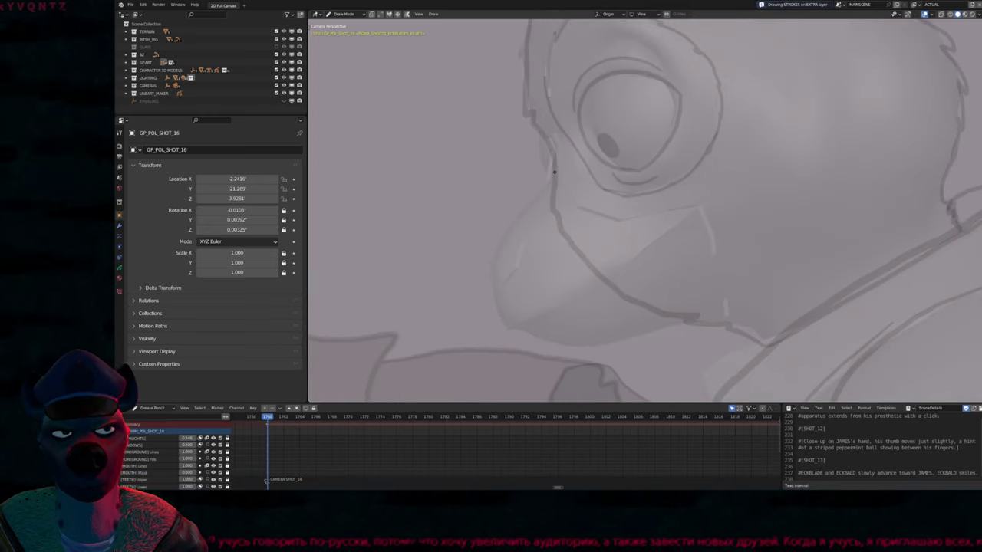
key(u)
click(556, 173)
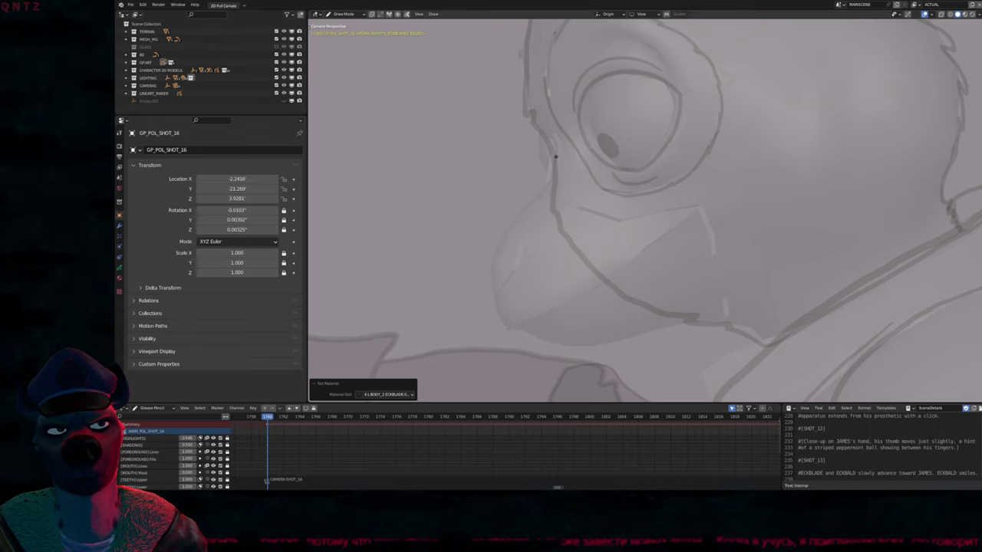
Switch to the LINE.017 material and ink the beak outline below the eye
key(u)
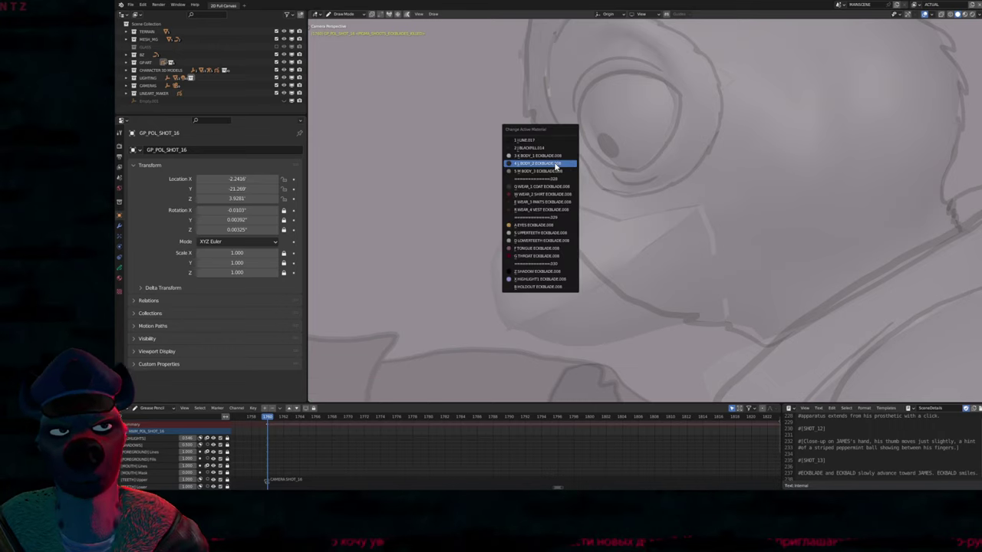
key(1)
mouse_move(556, 157)
mouse_down()
mouse_move(546, 195)
mouse_move(494, 265)
mouse_move(490, 298)
mouse_move(503, 334)
mouse_move(573, 306)
mouse_move(693, 231)
mouse_up()
shift+middle_drag(694, 231, 586, 232)
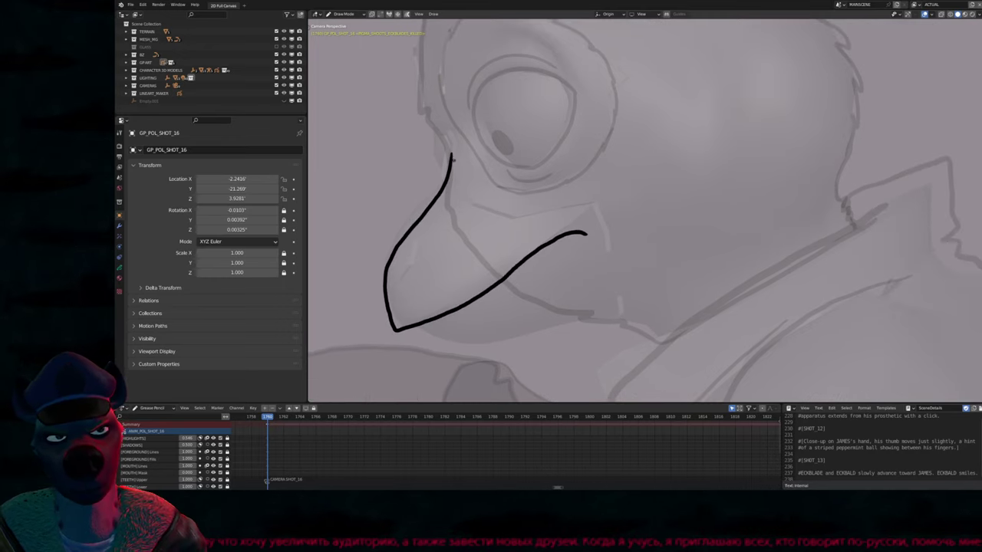
mouse_move(454, 142)
mouse_down()
mouse_move(461, 185)
mouse_move(479, 205)
mouse_move(510, 219)
mouse_move(591, 214)
mouse_move(605, 223)
mouse_move(616, 237)
mouse_move(601, 260)
mouse_move(617, 320)
mouse_move(446, 342)
mouse_move(397, 293)
mouse_up()
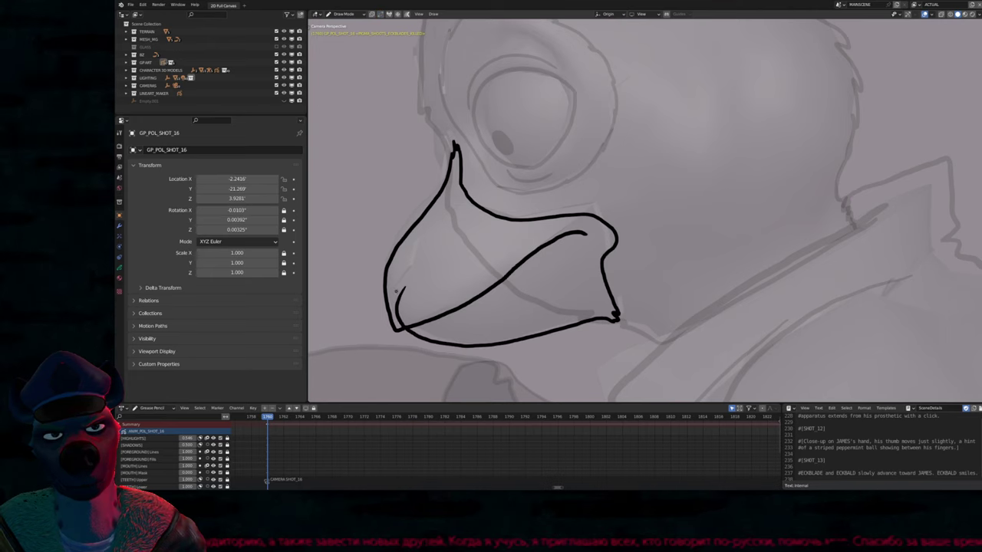
mouse_move(439, 330)
shift+middle_down()
mouse_move(620, 300)
mouse_move(609, 329)
mouse_move(601, 324)
shift+middle_up()
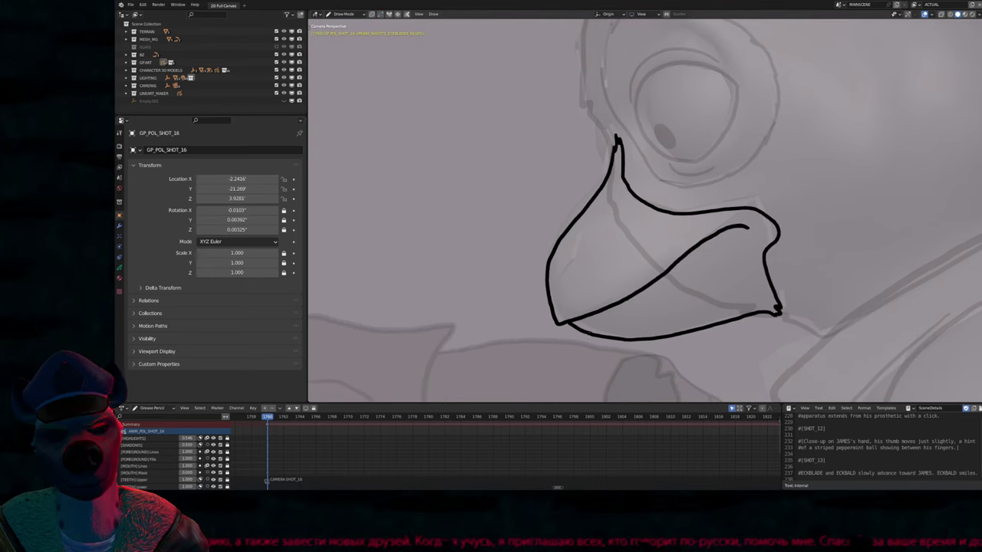
Add a short crease line inside the beak and recentre the view on it
key(Tab)
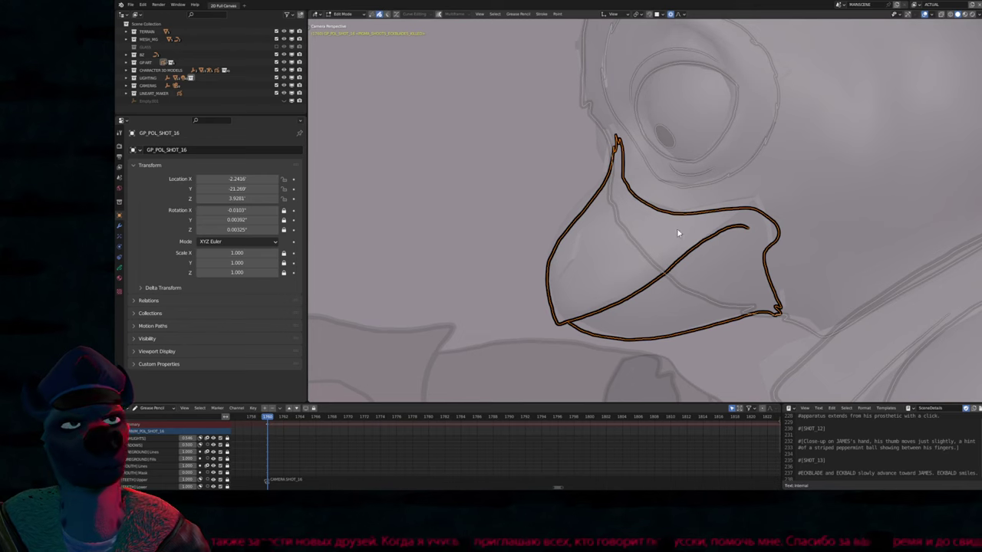
key(Tab)
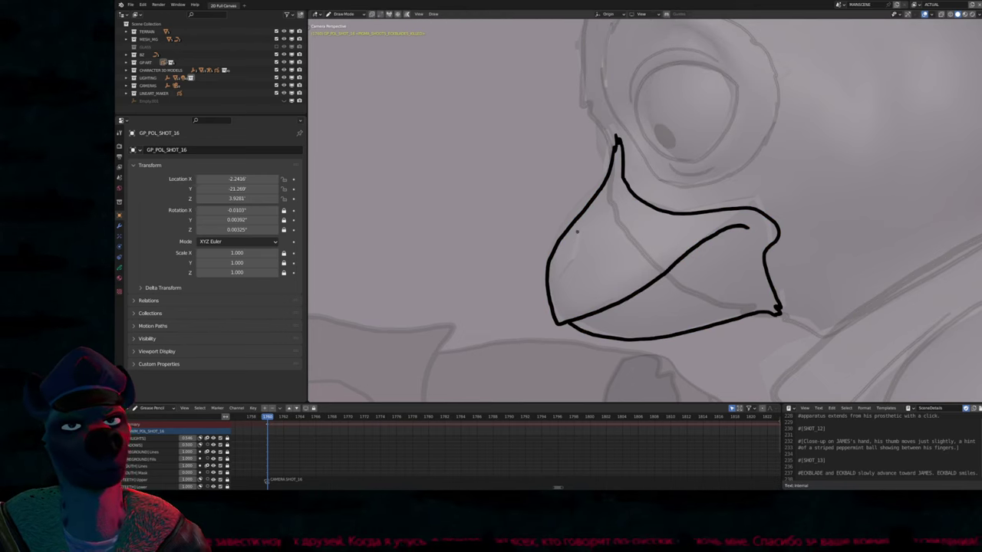
drag(576, 231, 556, 285)
key(Tab)
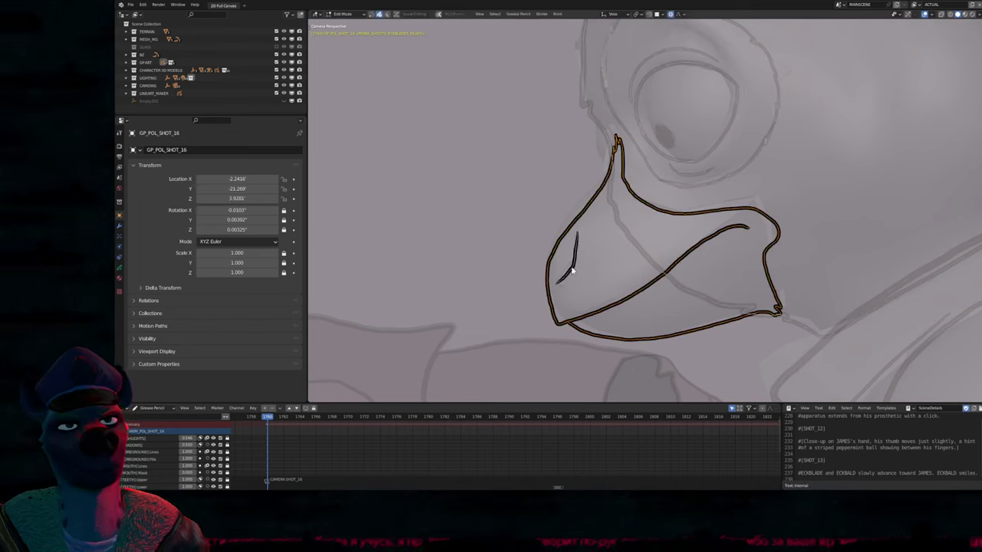
key(Tab)
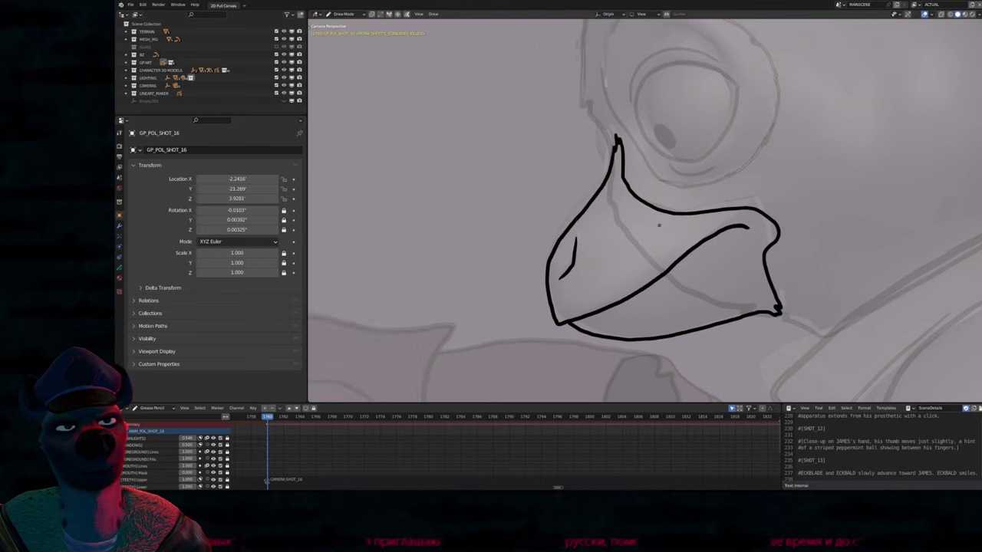
shift+middle_drag(659, 225, 573, 245)
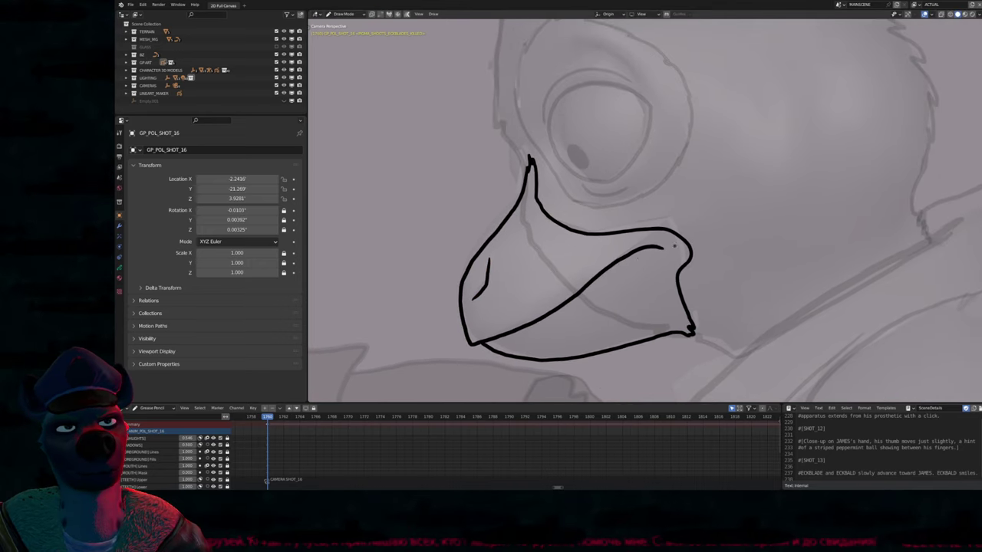
scroll(648, 230, down, 4)
scroll(648, 230, up, 2)
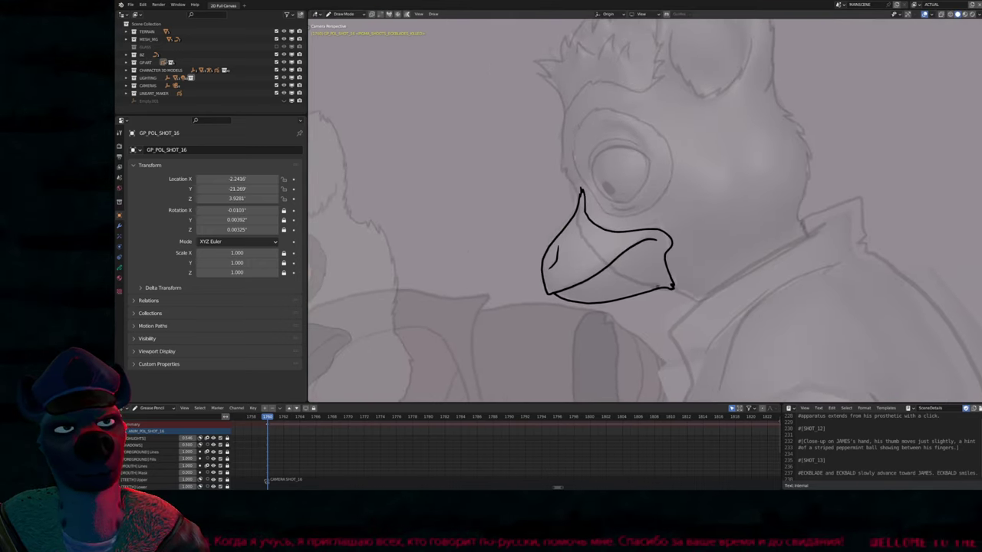
Set the brush radius to 135 and draw the mouth line across the beak
key(f)
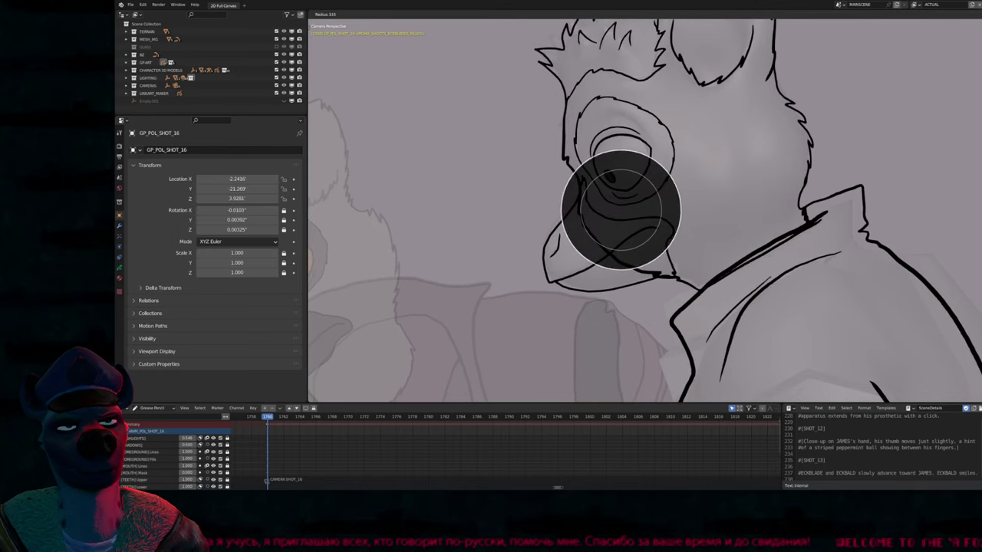
click(621, 208)
drag(583, 184, 674, 273)
drag(595, 215, 675, 272)
drag(583, 188, 673, 249)
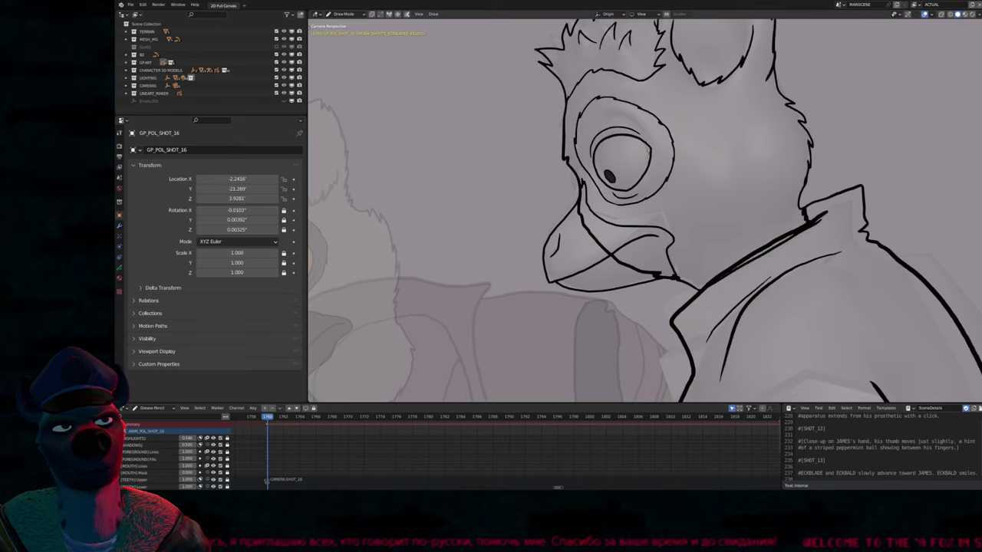
drag(592, 230, 674, 278)
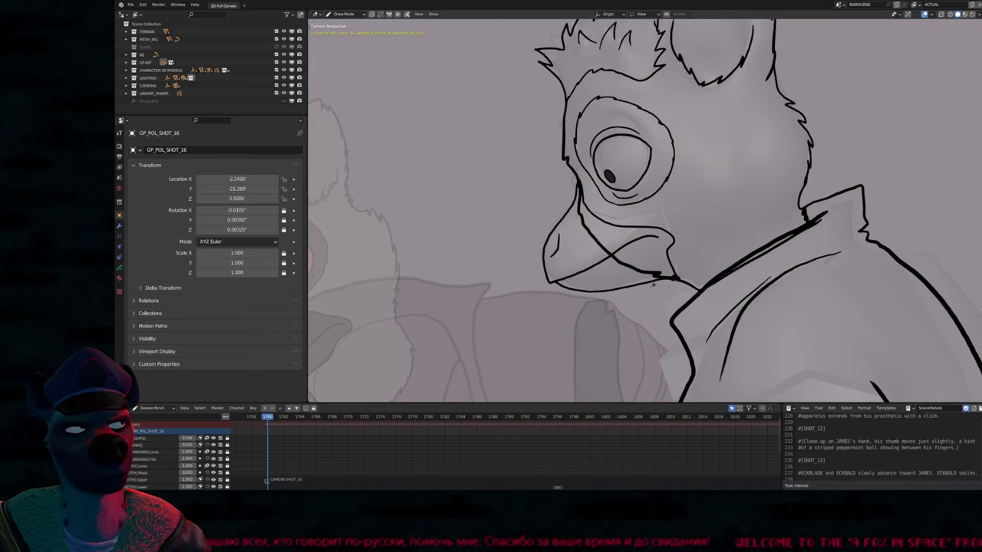
Reshape the beak strokes in Edit Mode with proportional falloff, then return to Draw Mode
key(Tab)
key(alt+s)
click(650, 285)
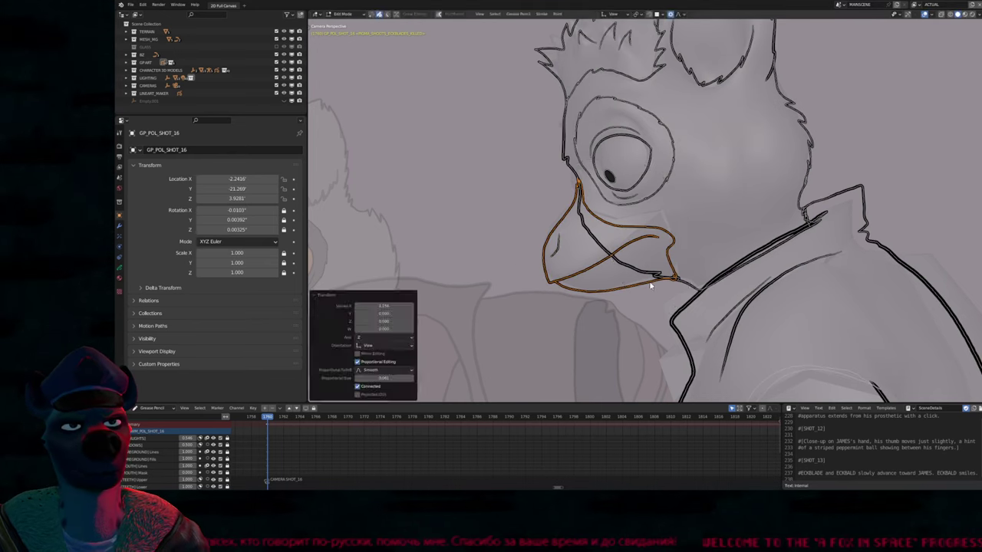
key(Tab)
scroll(650, 286, down, 2)
scroll(619, 241, up, 2)
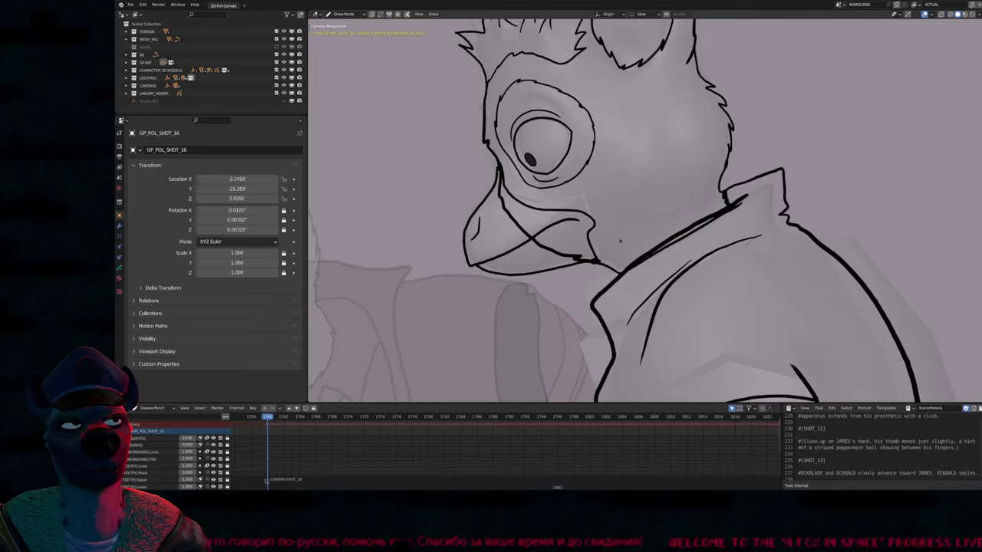
Hide the head and jacket lines so only the beak remains, framing the hand and arm below
mouse_move(584, 208)
shift+middle_down()
mouse_move(668, 252)
mouse_move(673, 265)
shift+middle_up()
key(h)
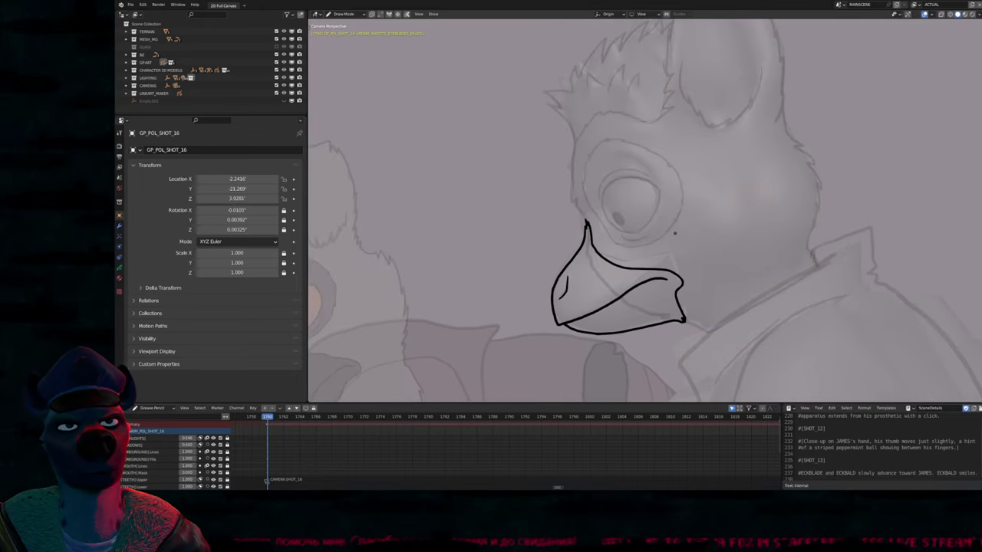
scroll(673, 246, down, 3)
scroll(660, 261, up, 2)
mouse_move(654, 267)
shift+middle_down()
mouse_move(660, 221)
mouse_move(721, 146)
mouse_move(676, 84)
mouse_move(683, 140)
mouse_move(633, 194)
shift+middle_up()
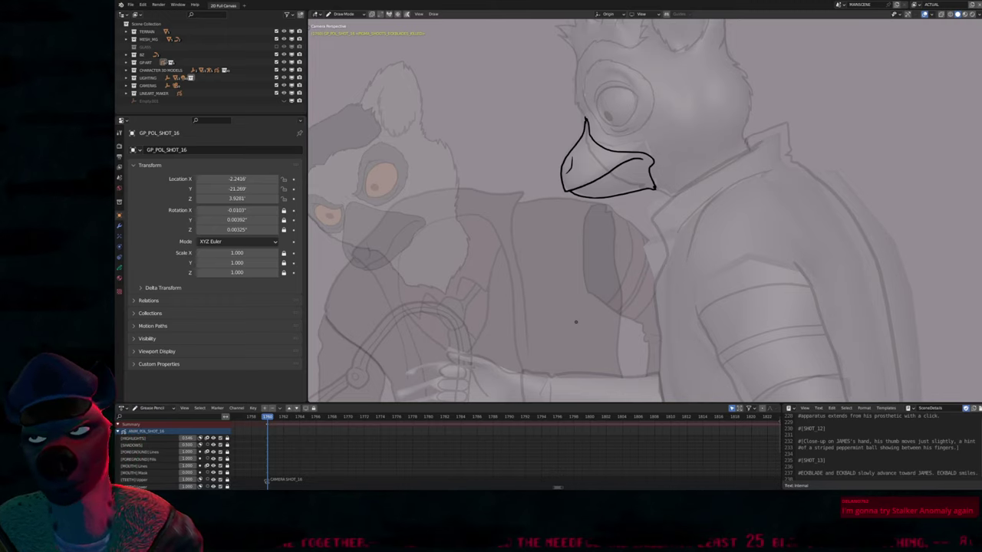
Zoom out and pan until the full camera frame shows, then scrub to frame 1778
scroll(587, 375, down, 4)
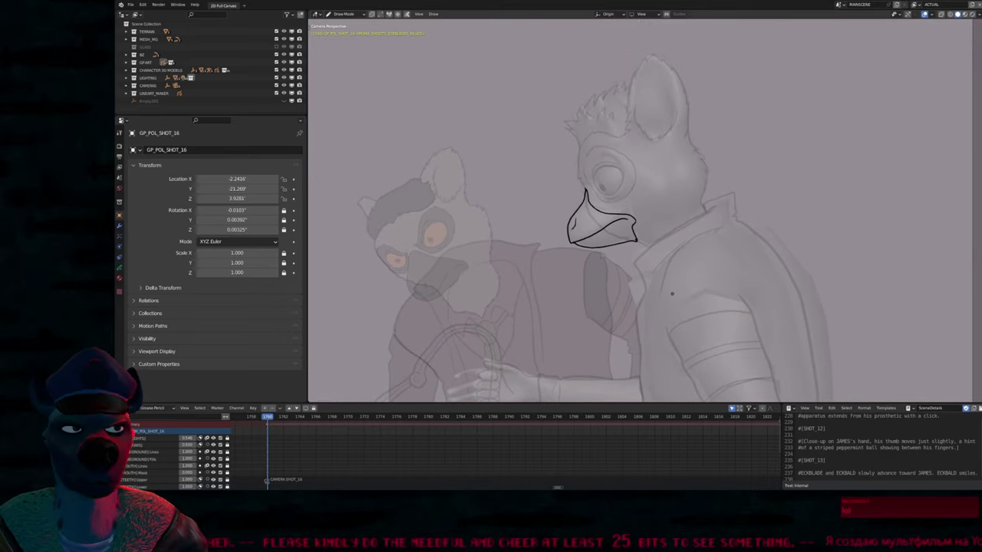
scroll(635, 270, down, 2)
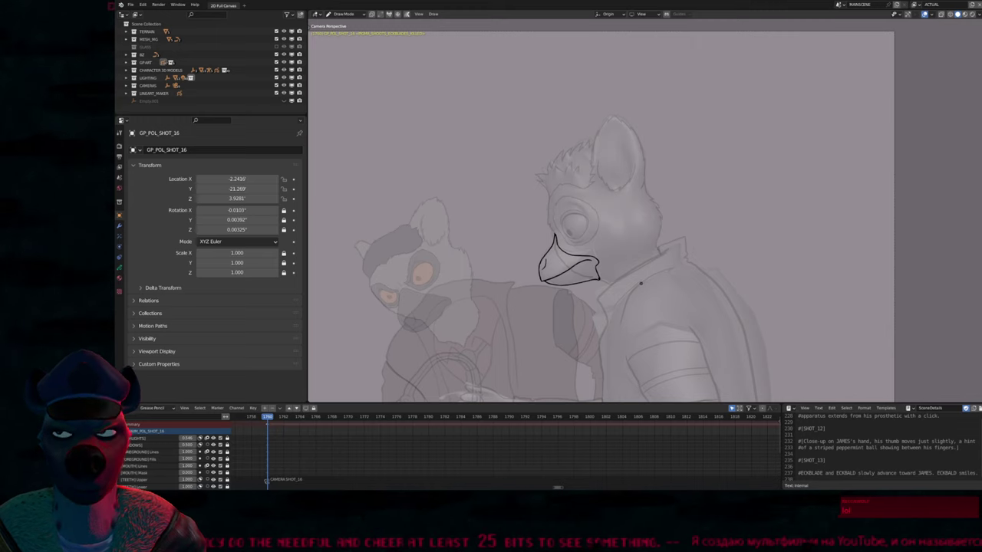
shift+middle_drag(647, 279, 639, 298)
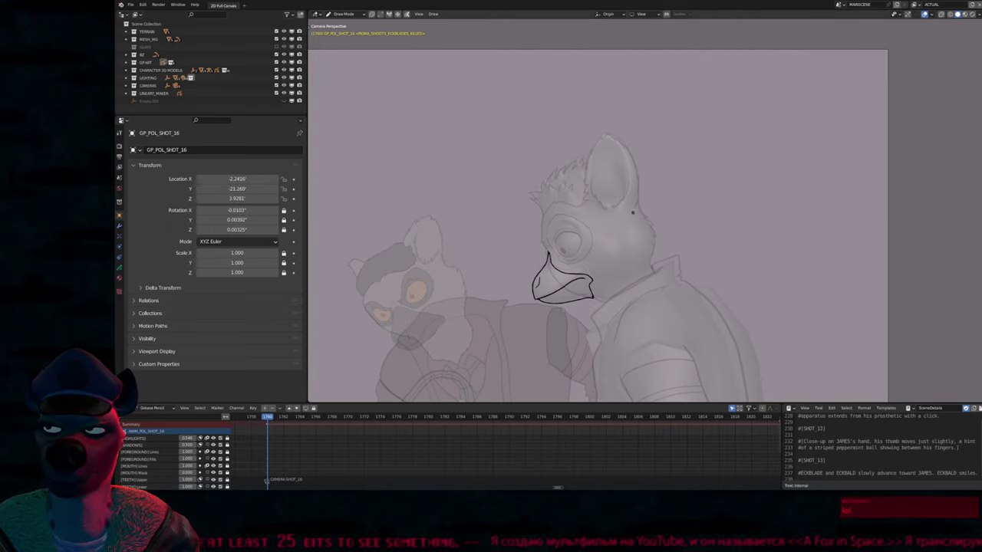
scroll(638, 230, down, 3)
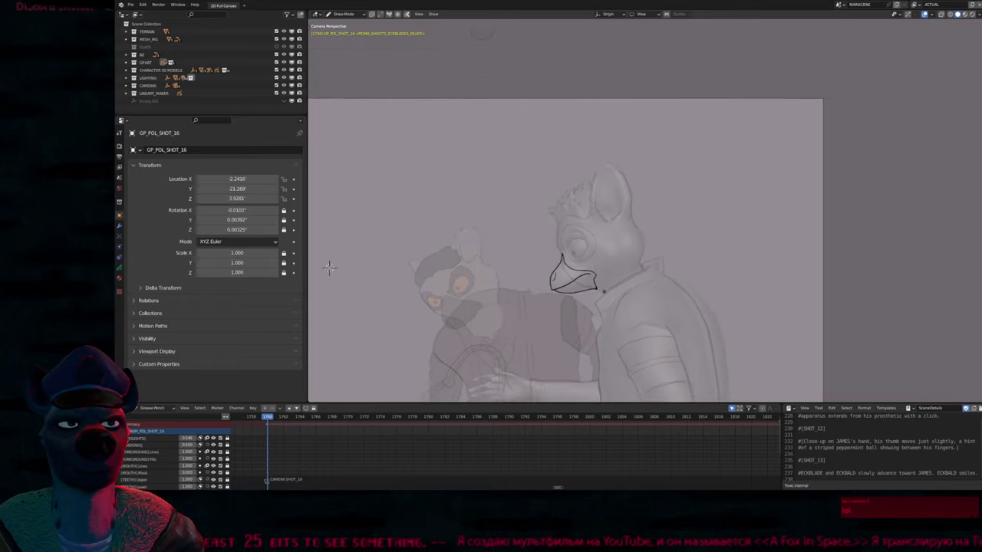
shift+middle_drag(319, 172, 321, 160)
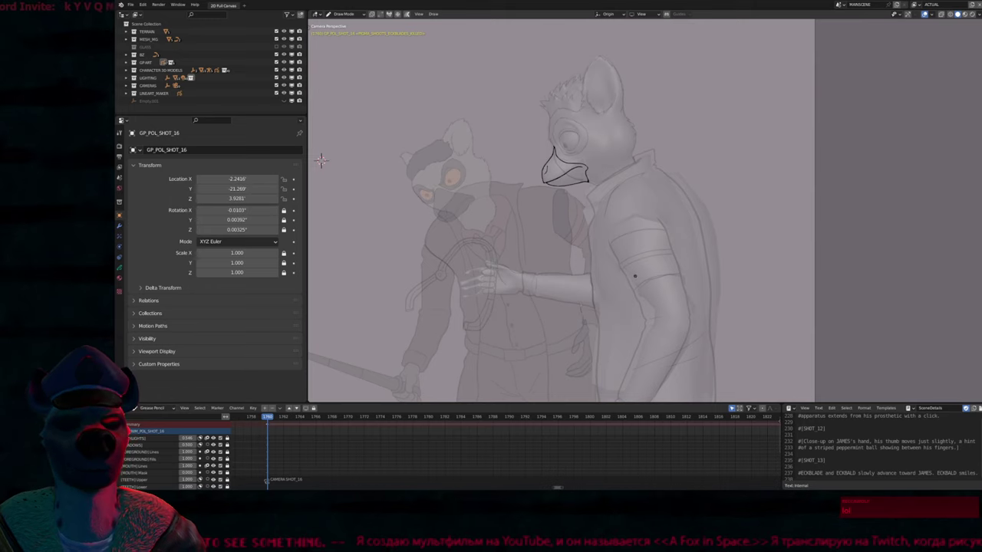
shift+middle_drag(320, 159, 320, 144)
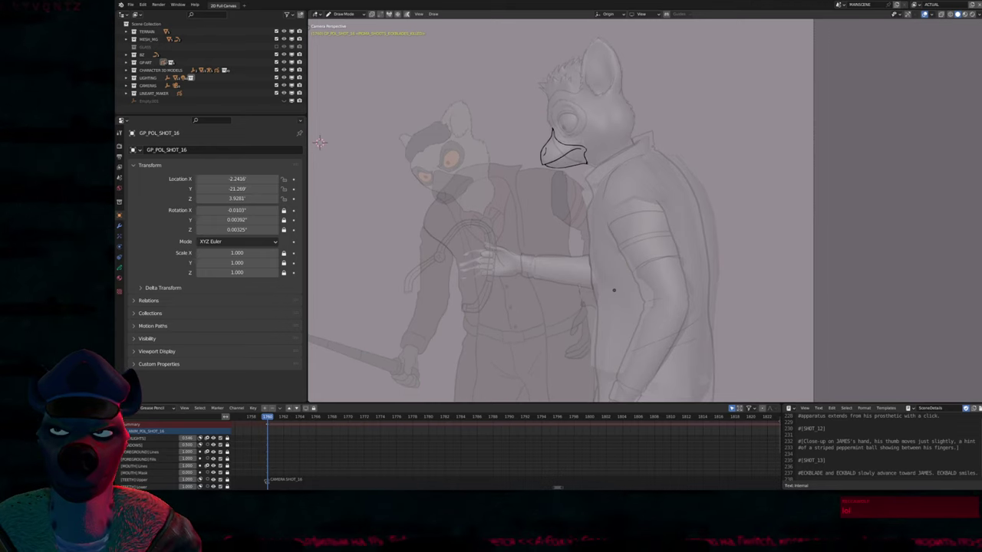
shift+middle_drag(320, 143, 394, 132)
scroll(394, 132, down, 4)
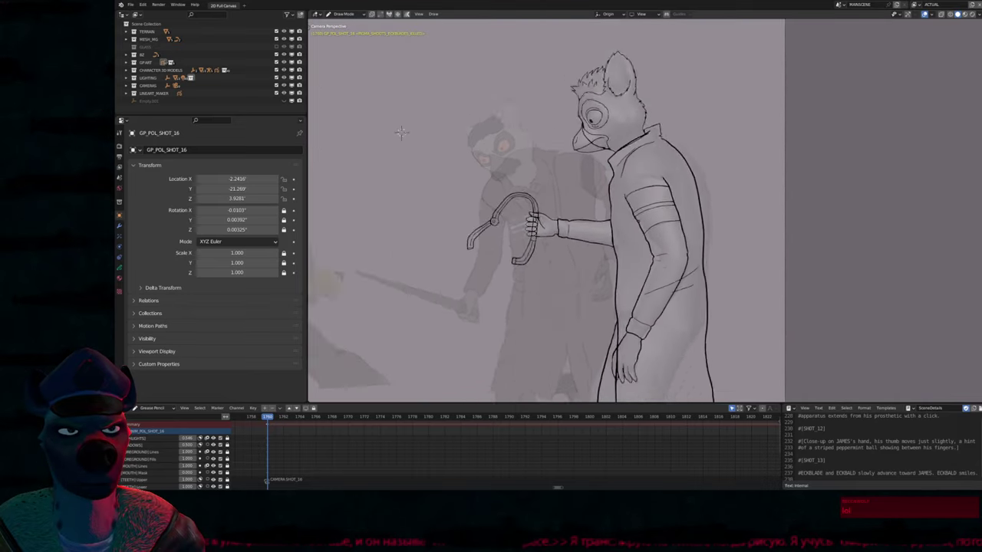
mouse_move(498, 160)
shift+middle_down()
mouse_move(432, 220)
mouse_move(434, 170)
mouse_move(452, 167)
shift+middle_up()
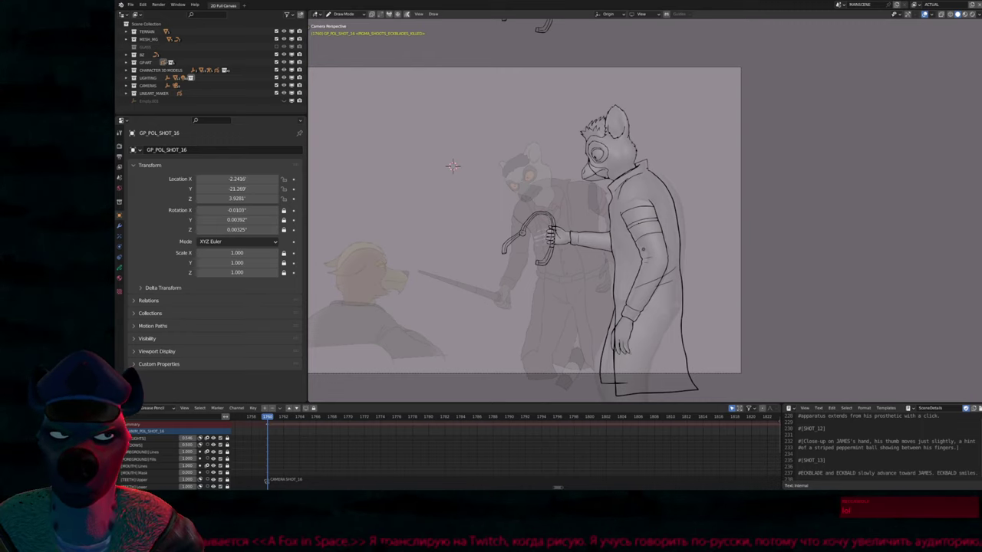
drag(273, 423, 408, 435)
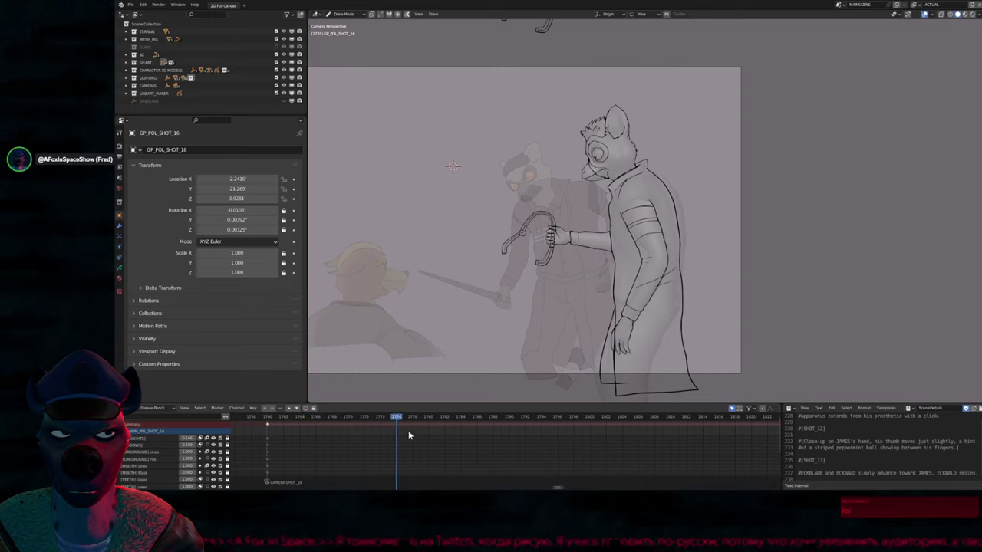
Scrub the playhead back and forth between frames 1786 and 1815 to review the motion
drag(475, 431, 417, 426)
drag(334, 436, 385, 452)
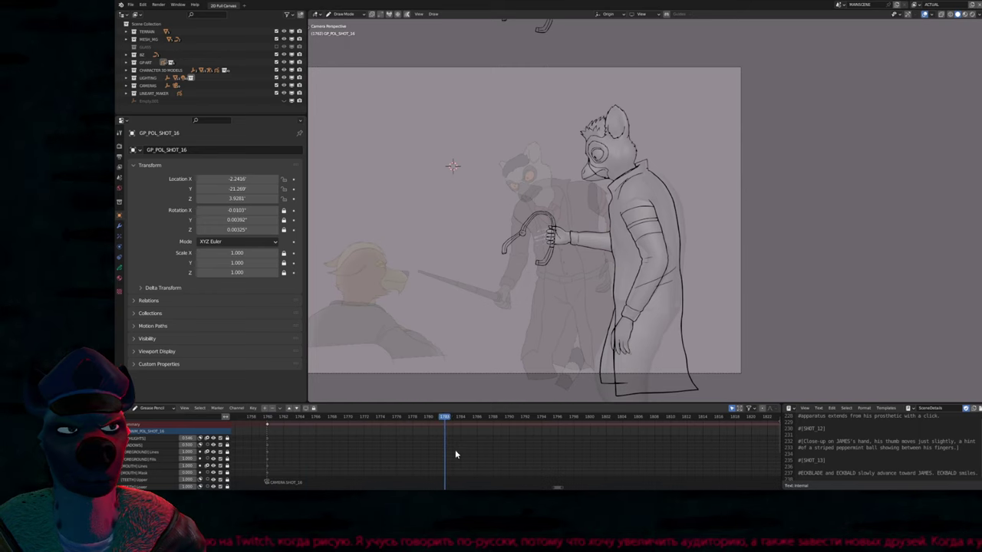
drag(456, 451, 727, 430)
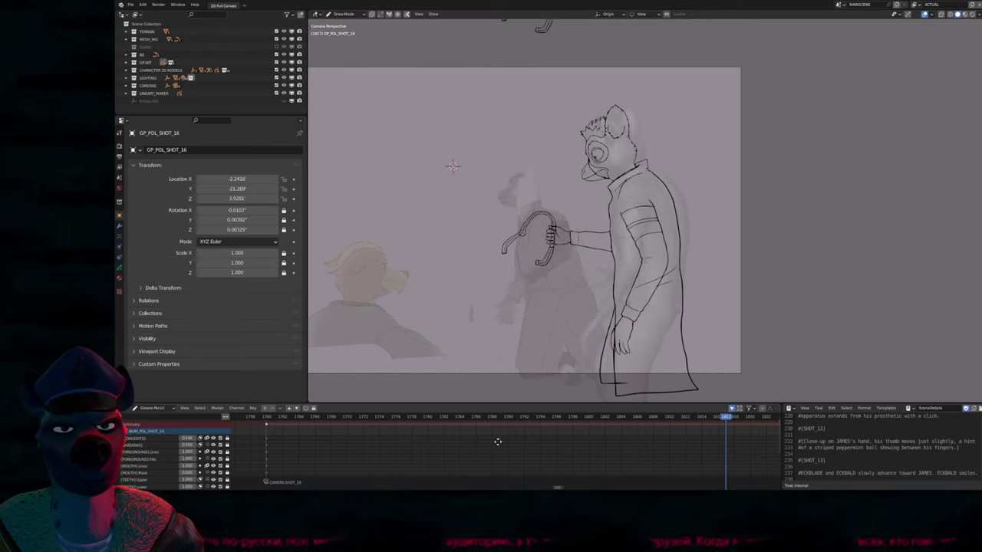
Drag the dope sheet border up to enlarge it and scroll to the SHOT_9 and SHOT_10 notes
shift+scroll(499, 438, down, 3)
scroll(475, 434, down, 4)
scroll(463, 422, up, 1)
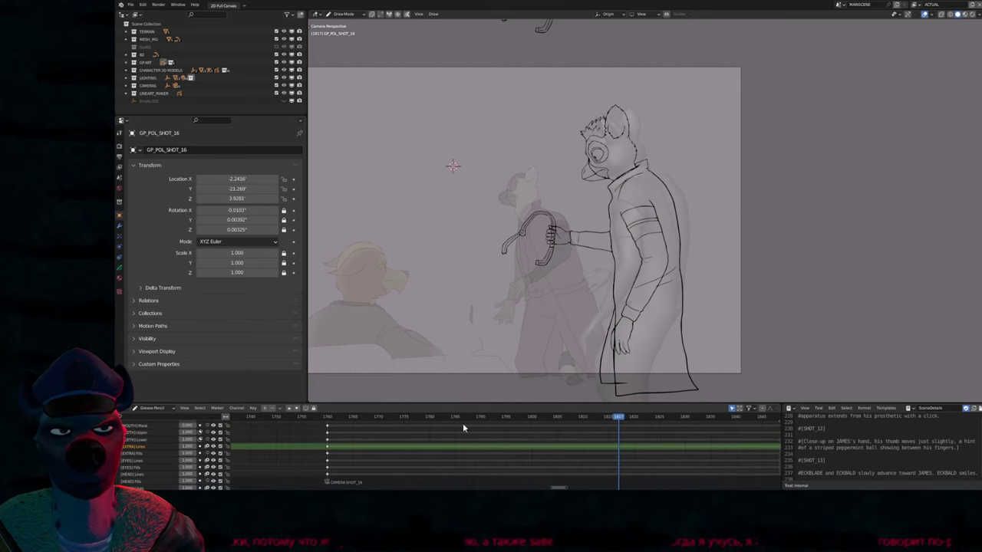
drag(462, 405, 462, 352)
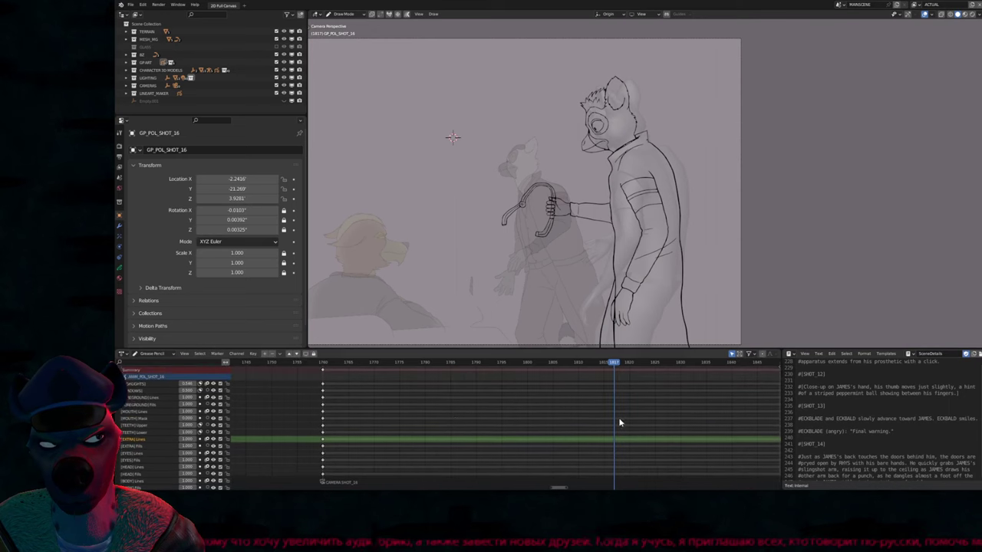
scroll(803, 383, up, 14)
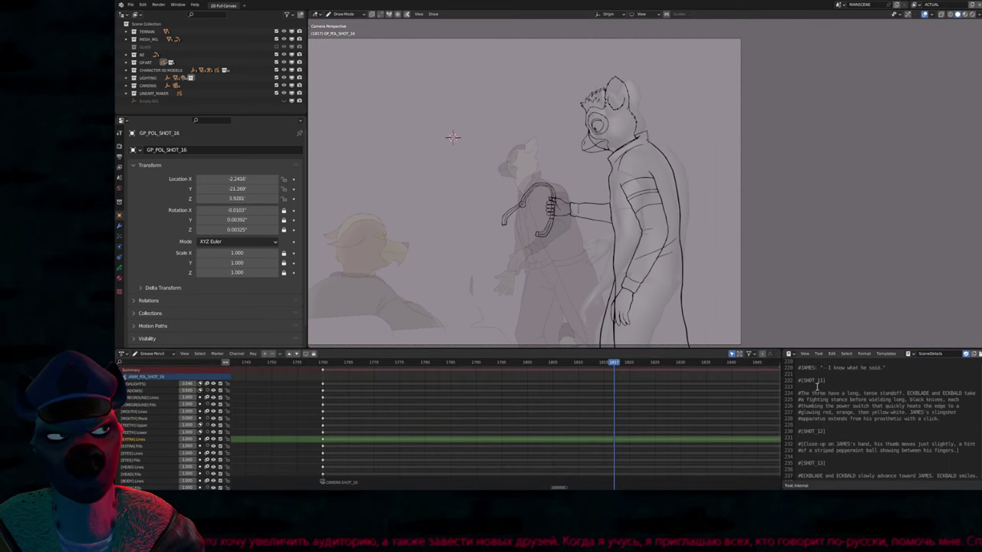
scroll(846, 412, up, 20)
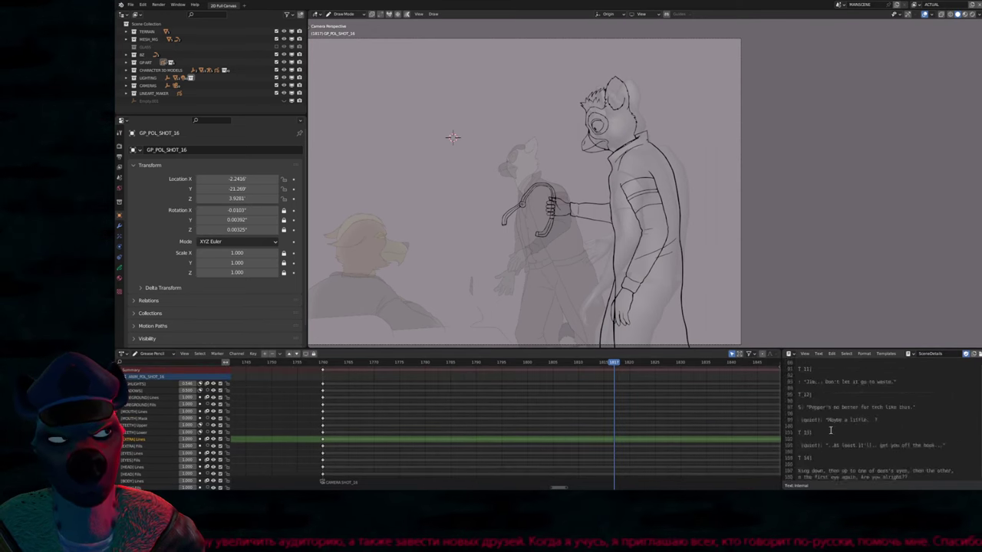
scroll(880, 448, down, 20)
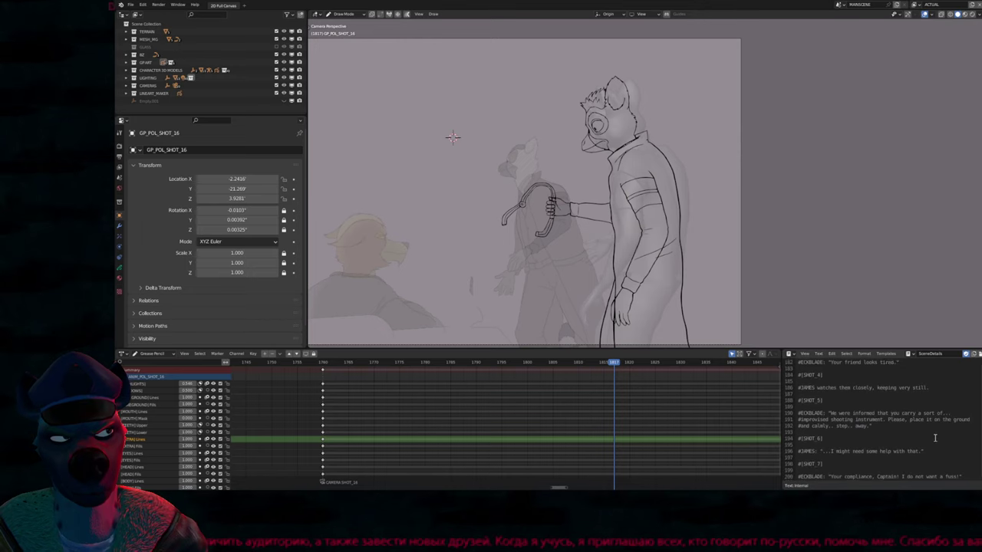
scroll(927, 402, down, 2)
scroll(875, 388, down, 4)
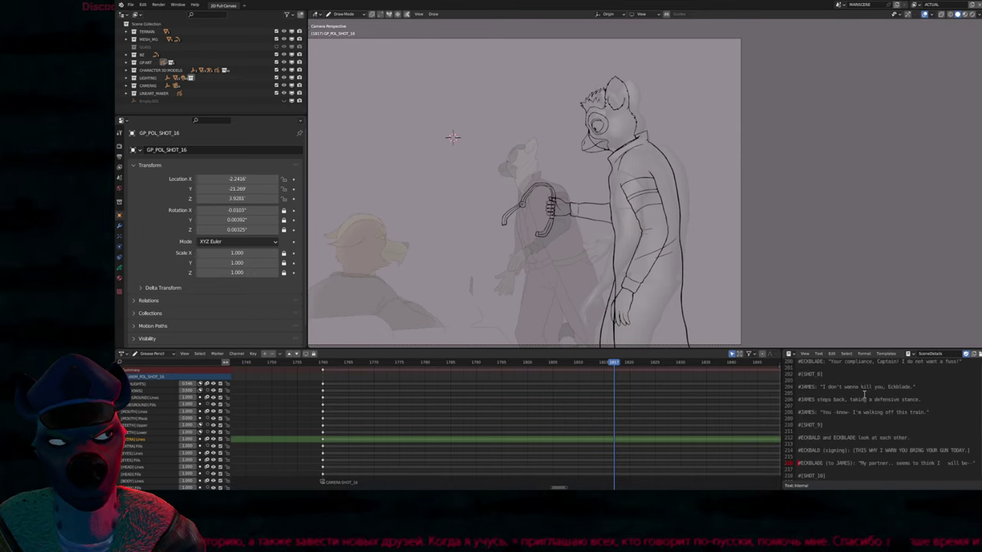
scroll(864, 395, down, 4)
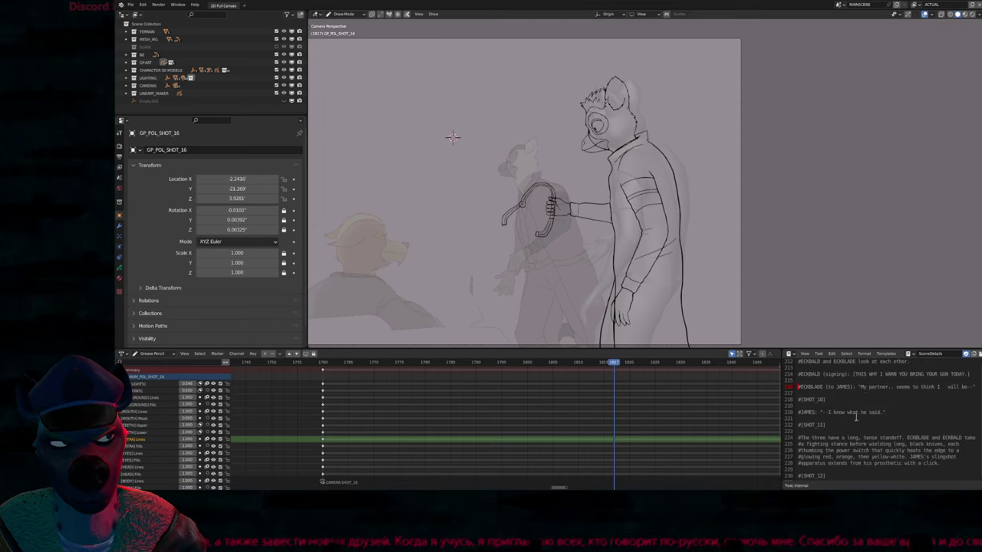
scroll(858, 418, up, 2)
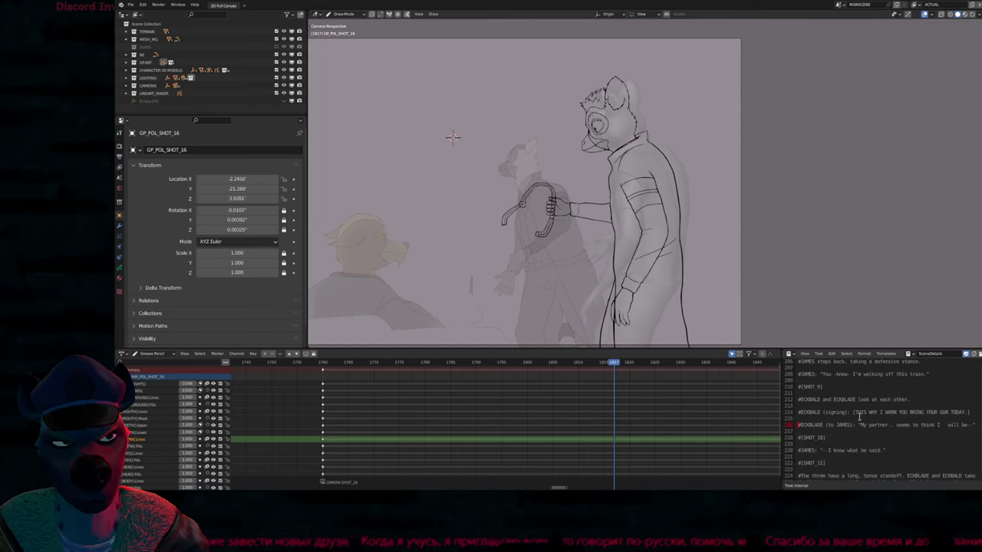
scroll(860, 416, down, 1)
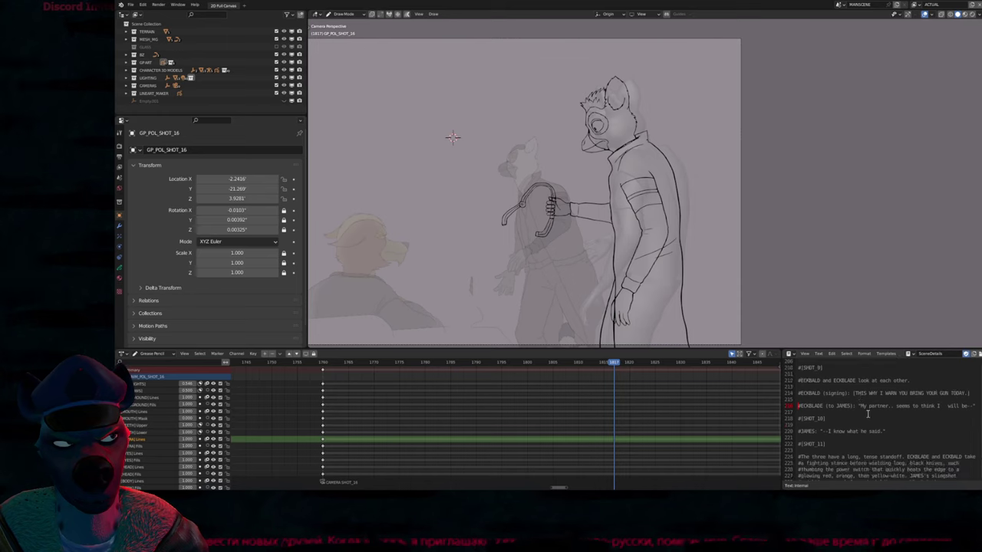
scroll(868, 398, up, 1)
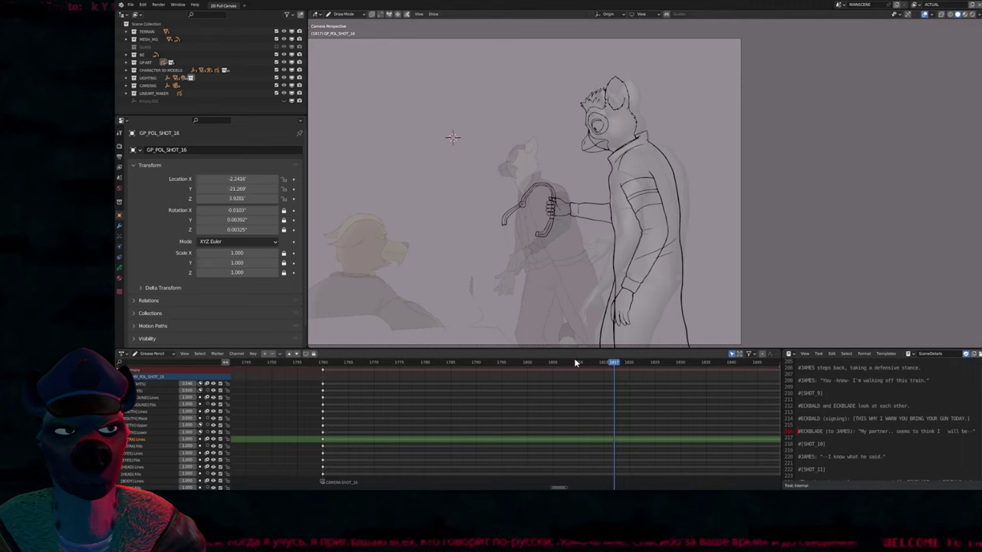
Duplicate the drawing keyframe on all layers at frame 1800
drag(548, 362, 518, 362)
key(Right)
key(Left)
key(Right)
key(Left)
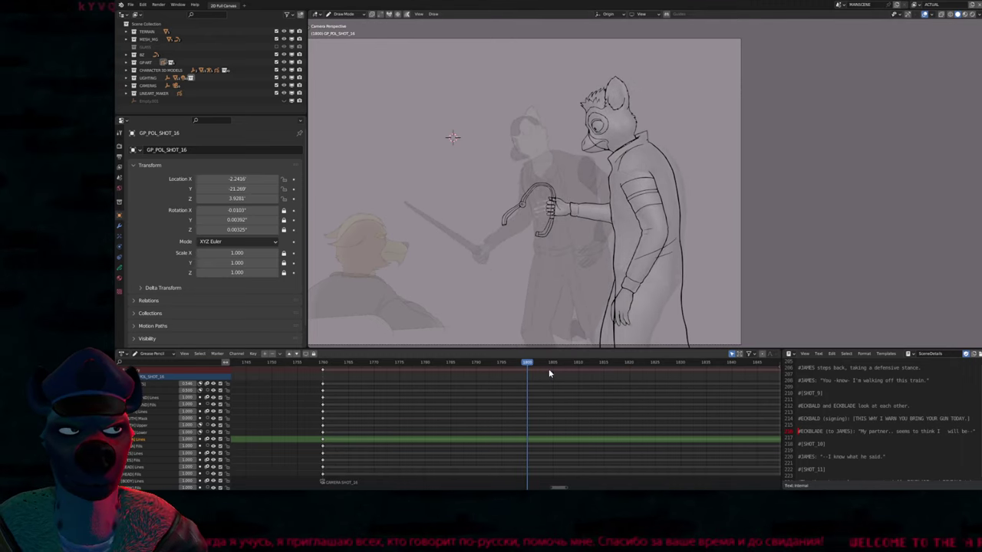
key(Right)
key(Right)
key(Right)
key(Left)
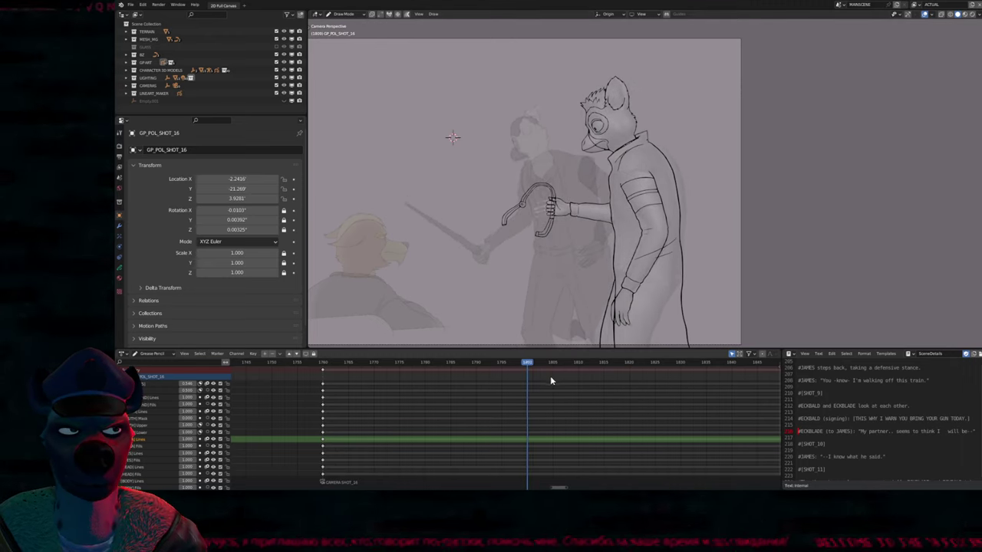
key(shift+d)
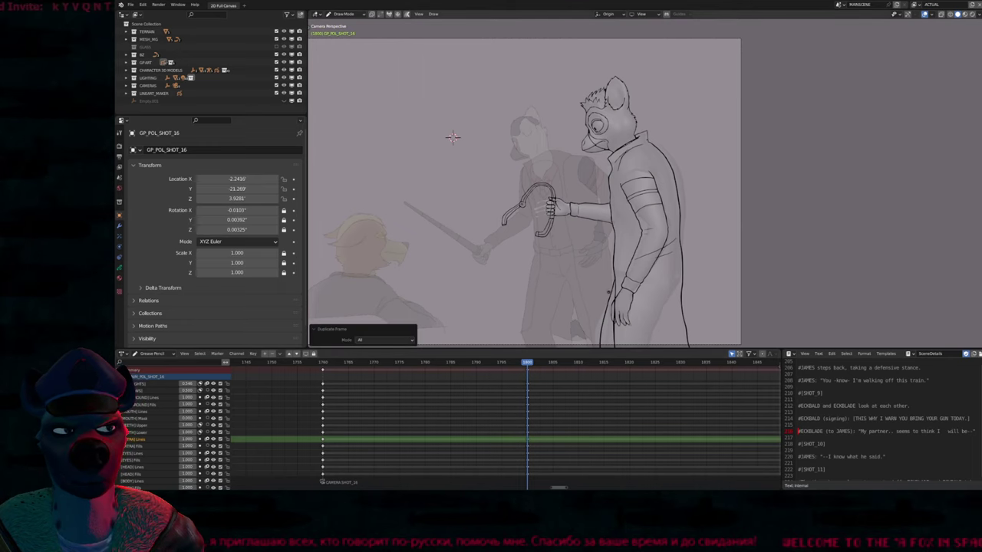
Duplicate the drawing at frame 1808 and delete the selected strokes from it
key(Right)
key(Right)
key(Right)
key(Right)
key(Right)
key(Right)
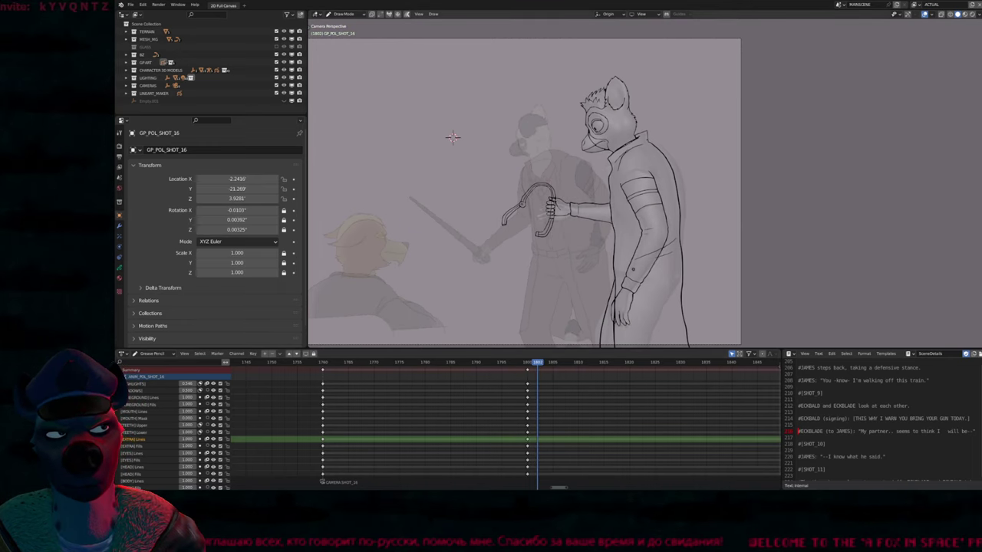
key(Right)
key(Right)
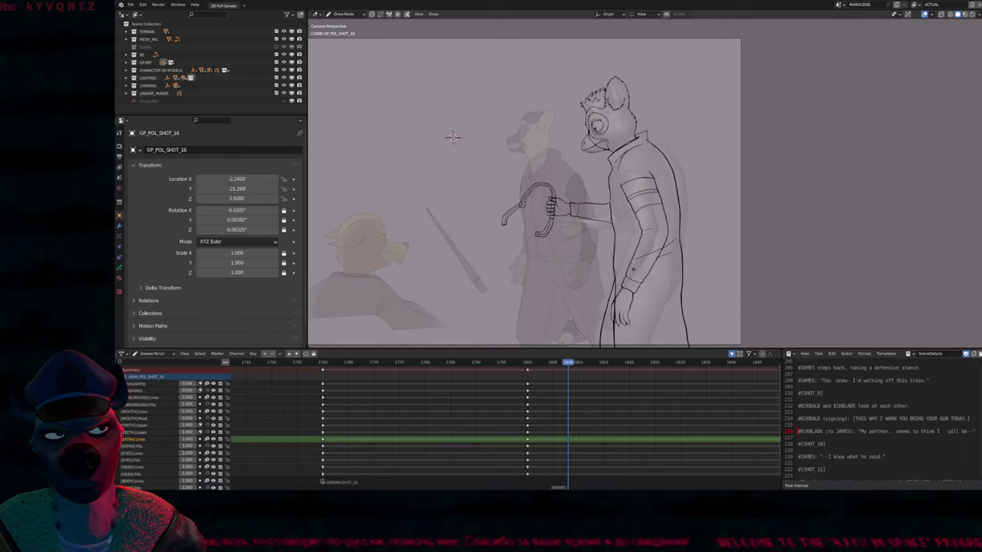
key(shift+d)
key(Tab)
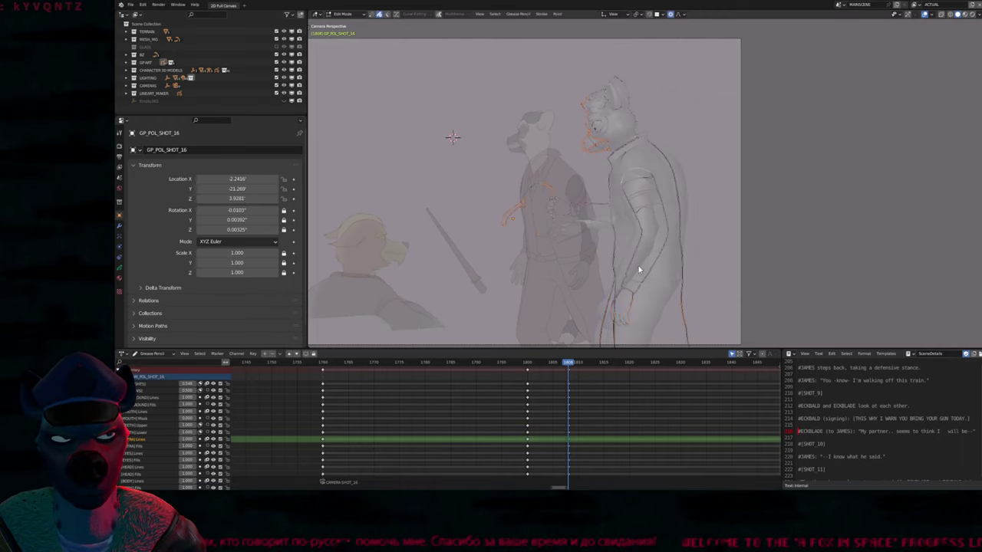
key(Delete)
Duplicate the drawing as new keys at frames 1816 and 1820
key(Right)
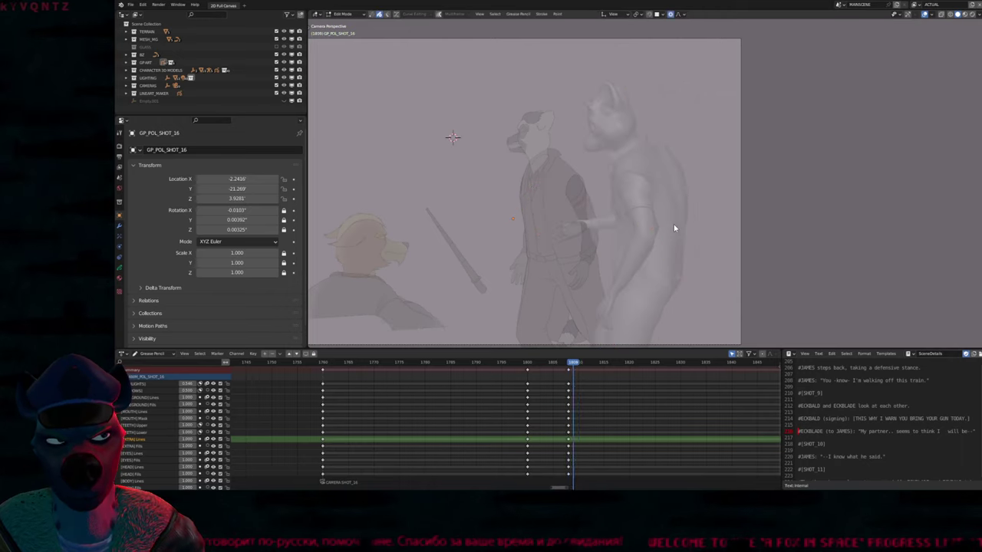
key(Right)
key(Right)
key(Right)
key(Right)
key(Right)
key(Right)
key(Right)
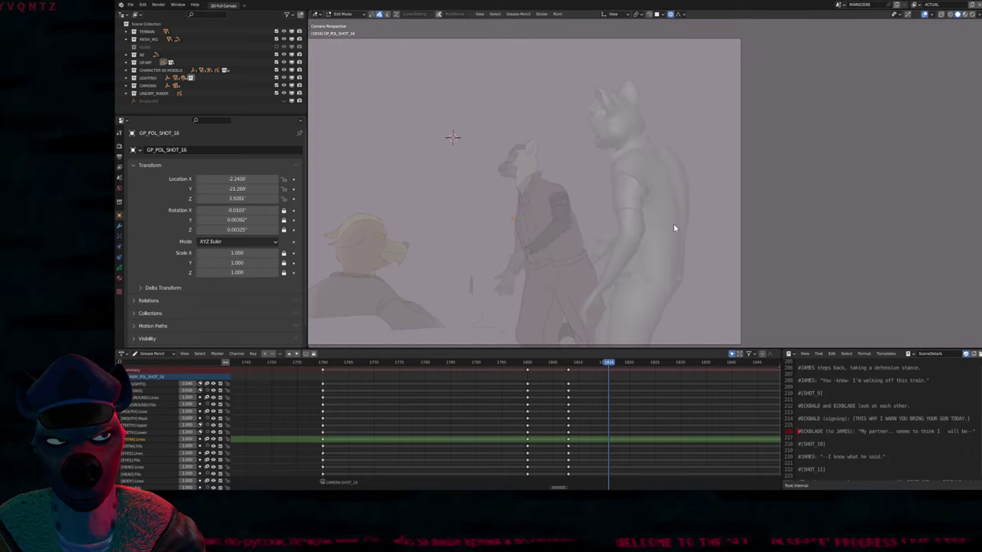
key(shift+d)
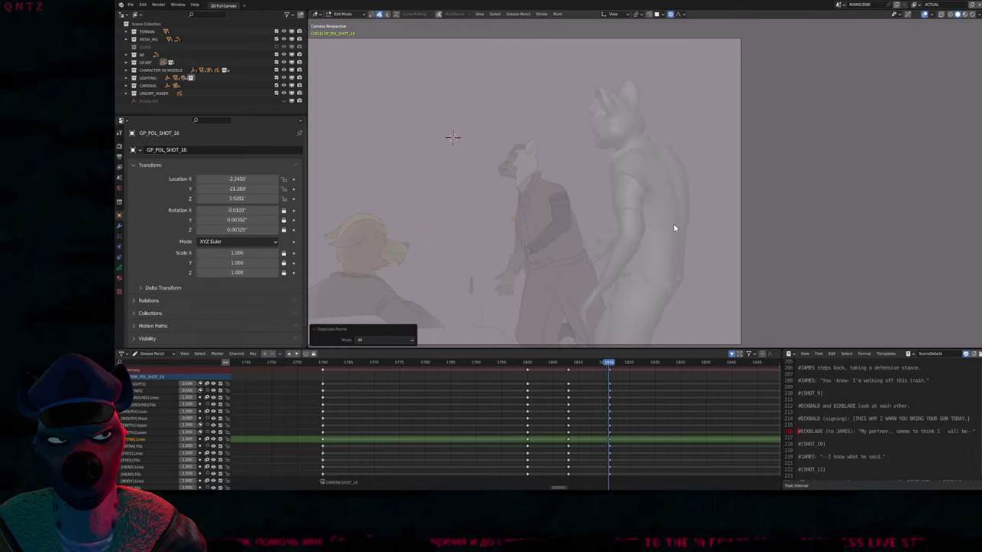
key(Right)
key(Right)
key(Right)
key(Right)
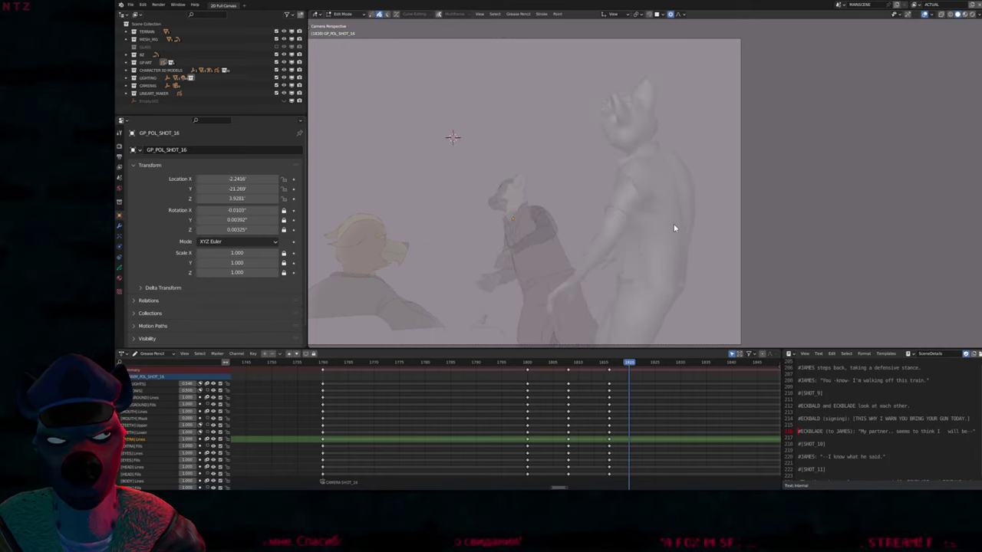
key(Left)
key(Left)
key(Left)
key(Left)
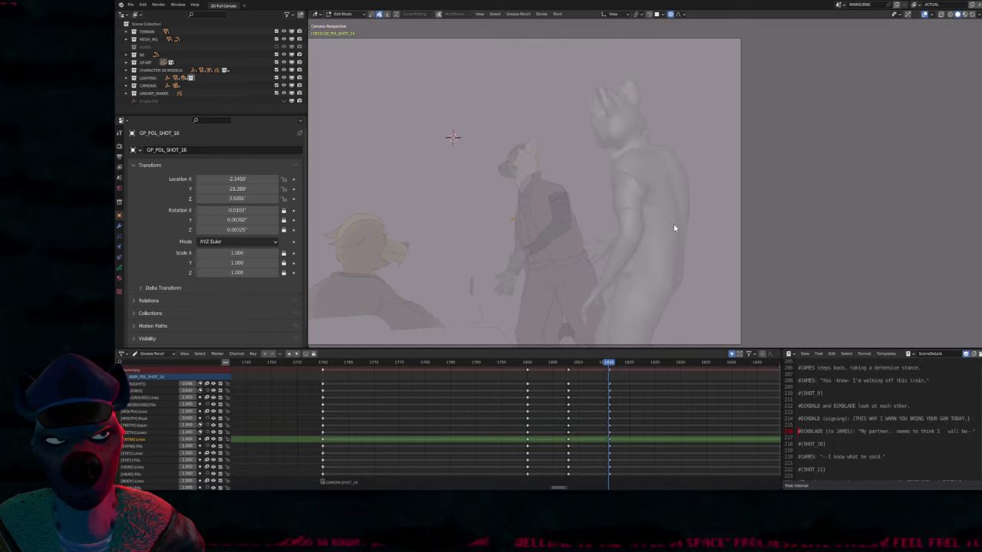
key(Right)
key(Right)
Duplicate the drawing as new keys at frames 1824, 1832 and 1840
key(Right)
key(Right)
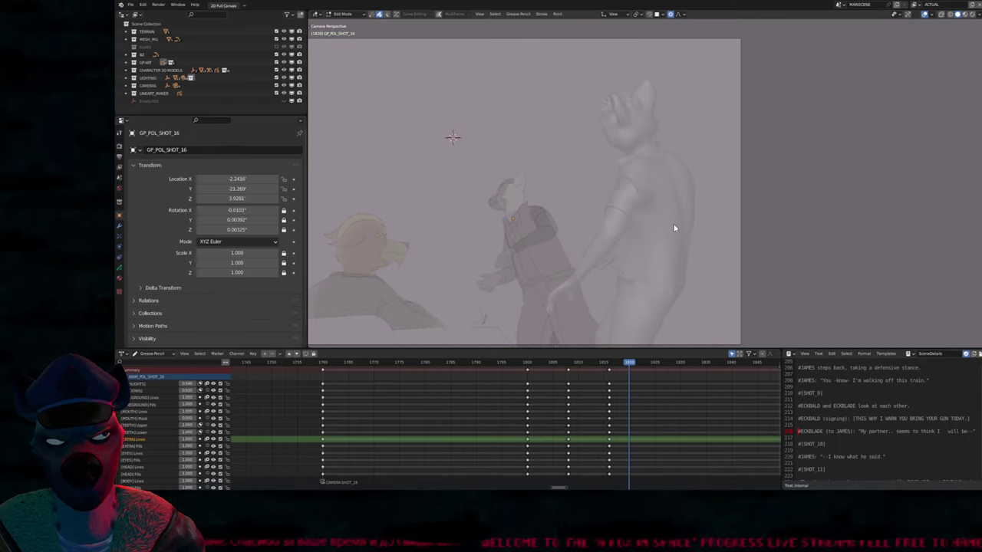
key(shift+d)
key(Right)
key(Right)
key(Right)
key(Right)
key(shift+d)
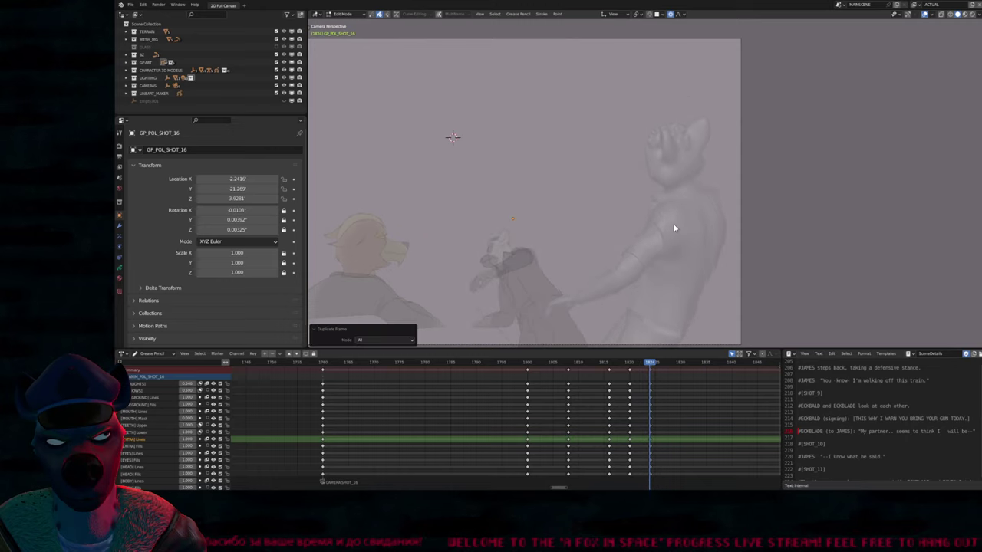
key(Right)
key(Right)
key(Right)
key(Right)
key(Right)
key(Right)
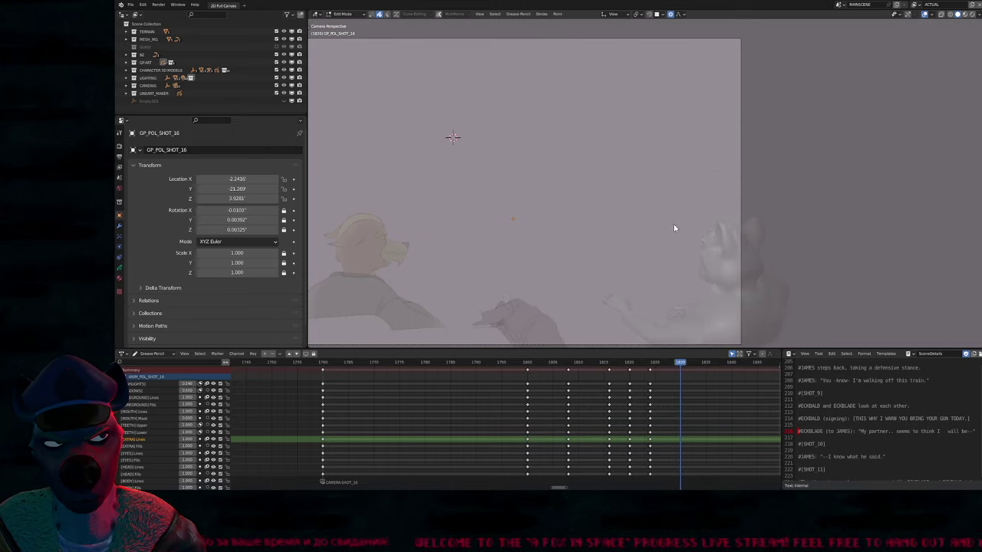
key(Right)
key(Right)
key(shift+d)
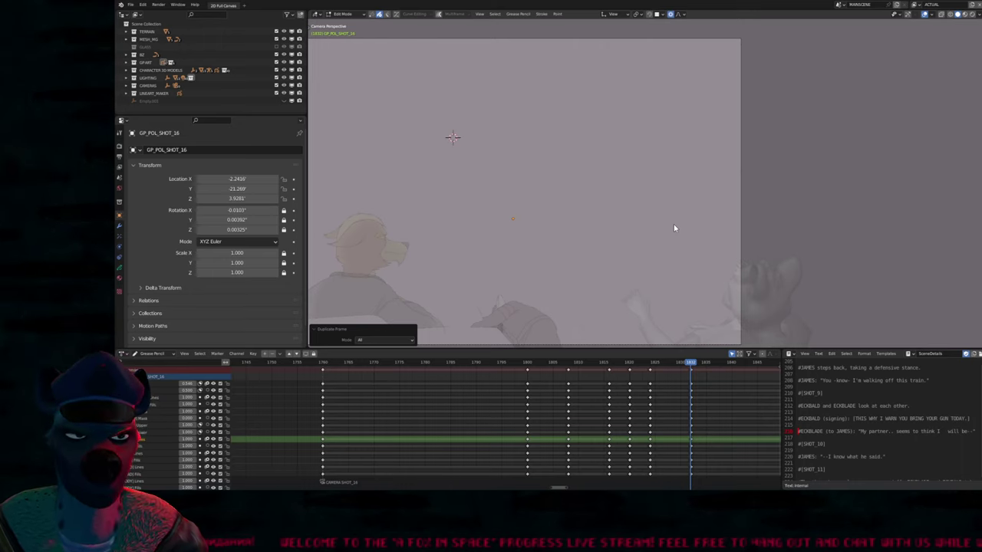
key(Right)
key(Right)
key(Right)
key(Right)
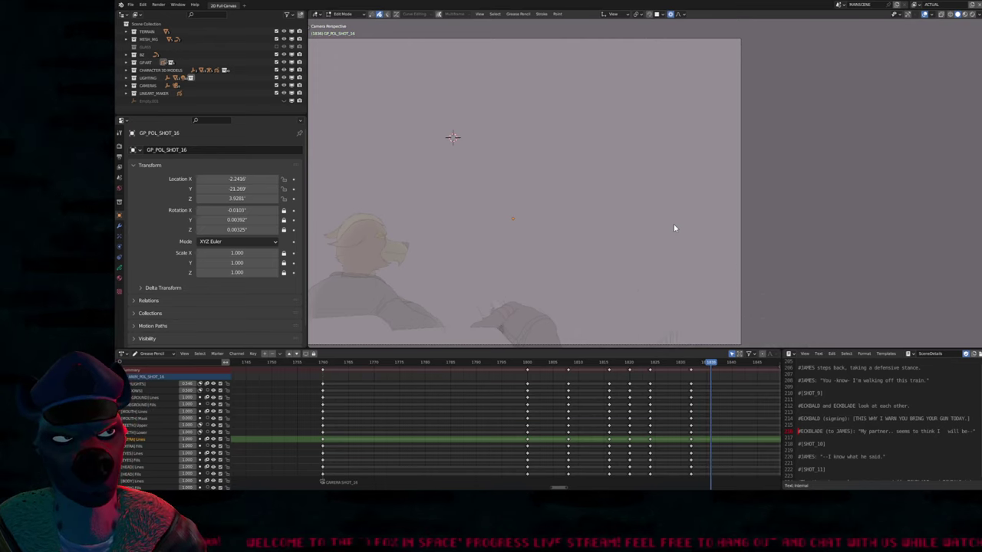
key(Right)
key(Right)
key(Right)
key(Right)
key(shift+d)
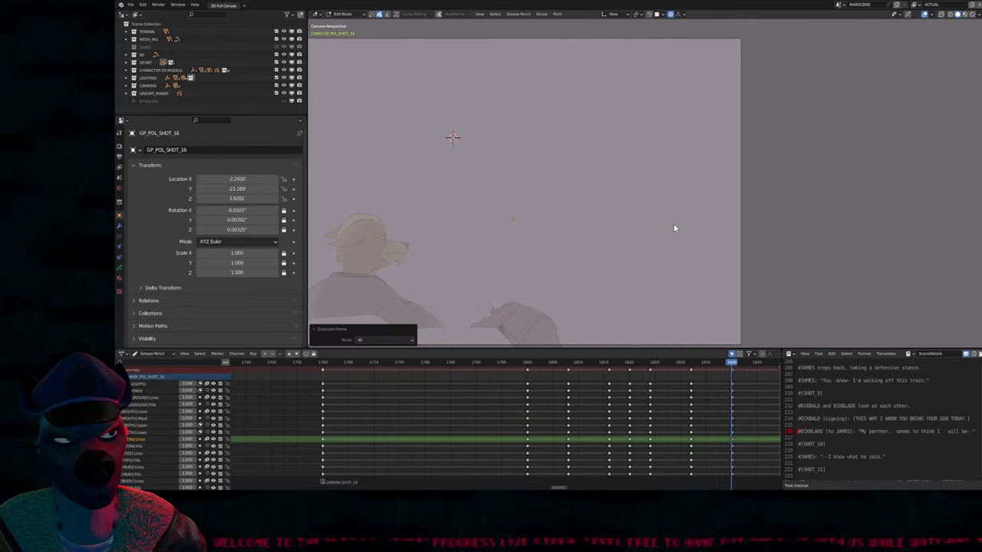
Add a duplicated drawing key at frame 1836
ctrl+scroll(686, 386, right, 2)
scroll(641, 213, down, 2)
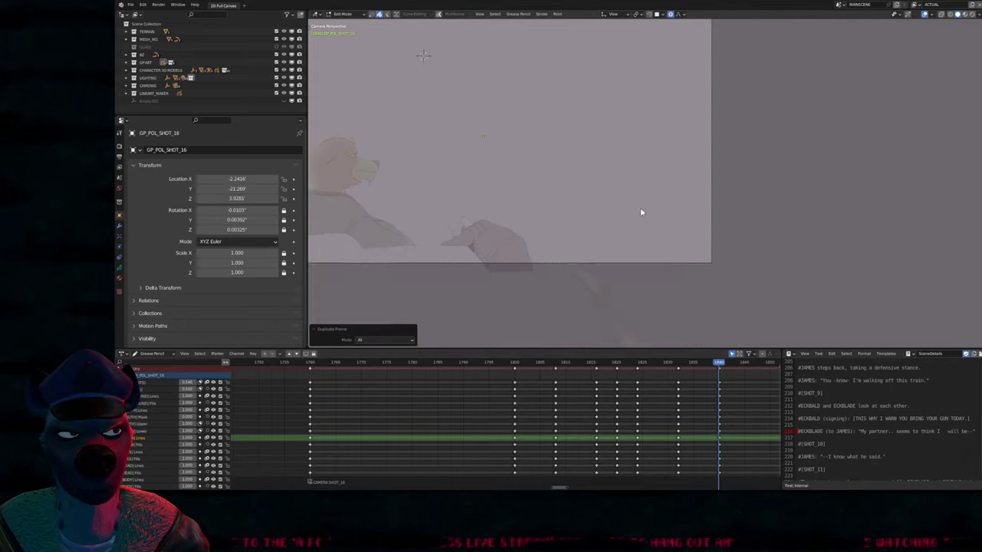
scroll(641, 212, up, 2)
key(Left)
key(Left)
key(Left)
key(Left)
key(Left)
key(Left)
key(Left)
key(Left)
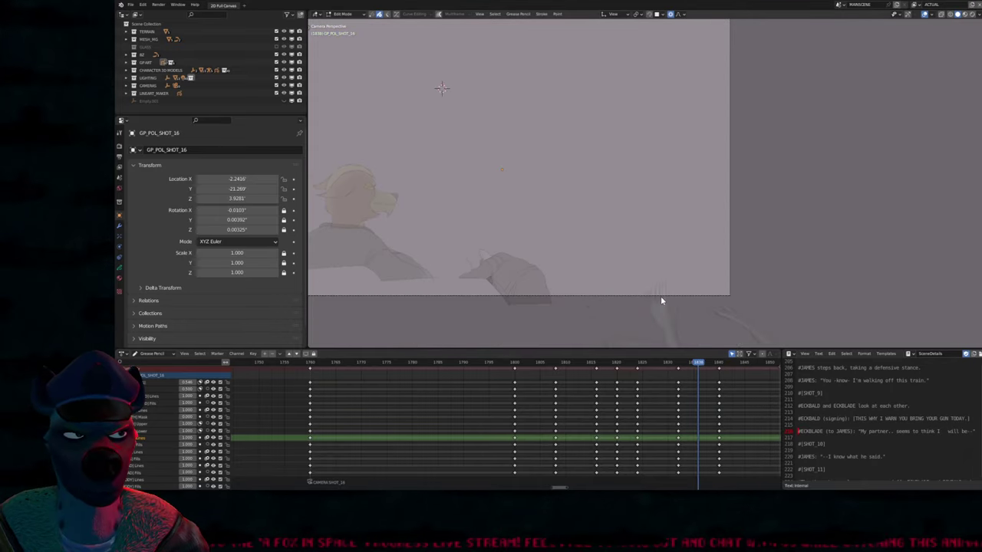
key(Right)
key(Right)
key(Right)
key(Right)
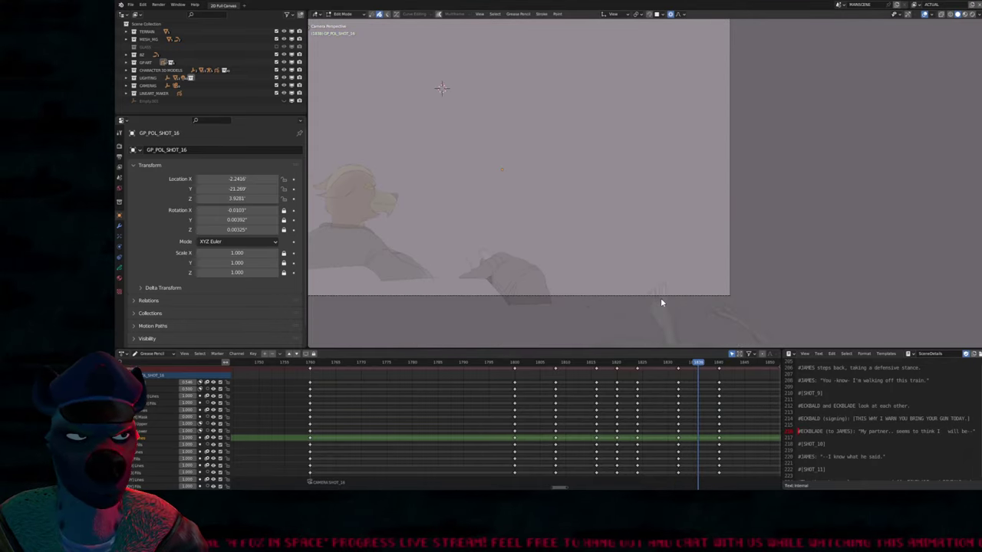
key(shift+d)
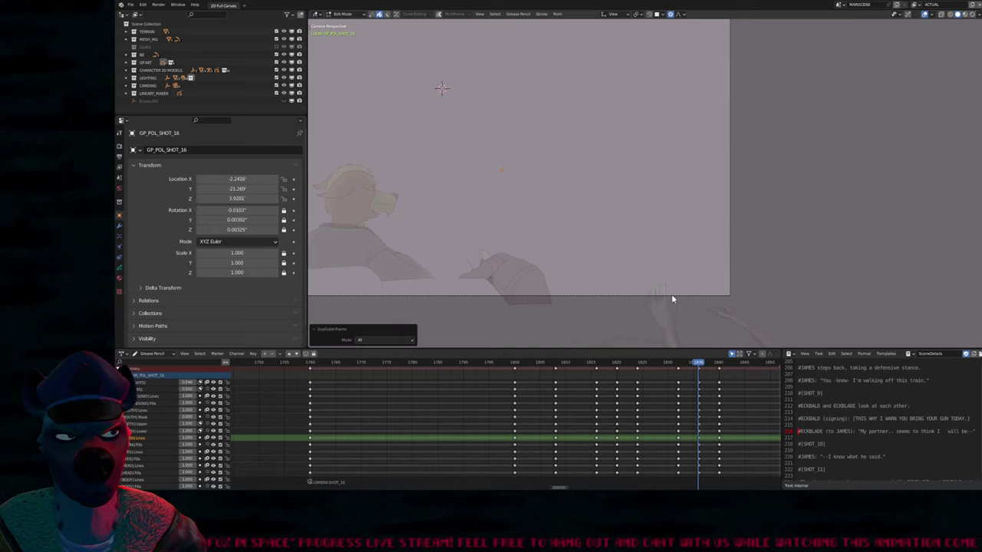
Jump between keyframes 1808–1832 and play back to check timing, then return to Draw Mode
drag(672, 361, 566, 392)
key(Right)
key(Right)
key(Right)
key(Right)
key(Right)
key(Right)
key(Right)
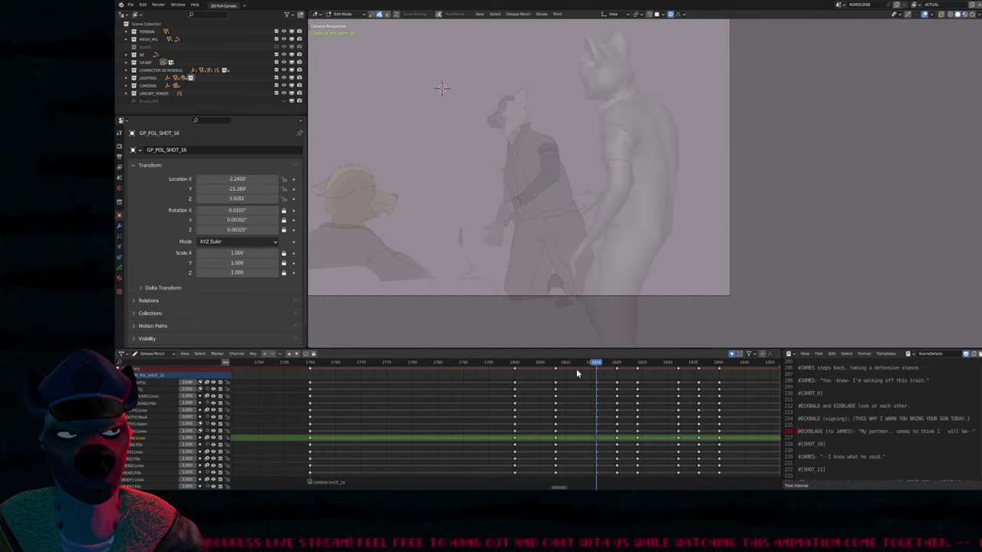
key(Up)
key(Up)
key(Up)
key(Down)
key(Down)
key(Down)
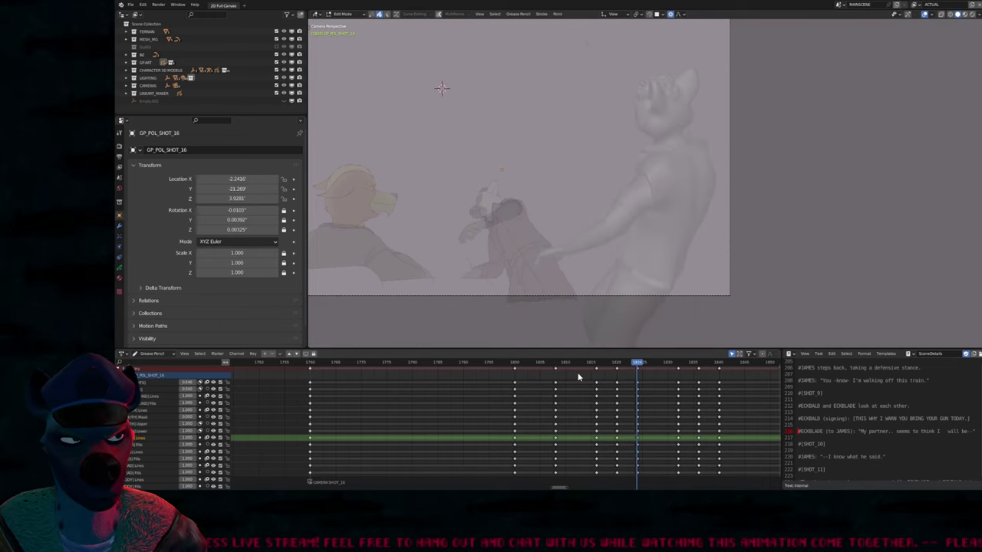
key(space)
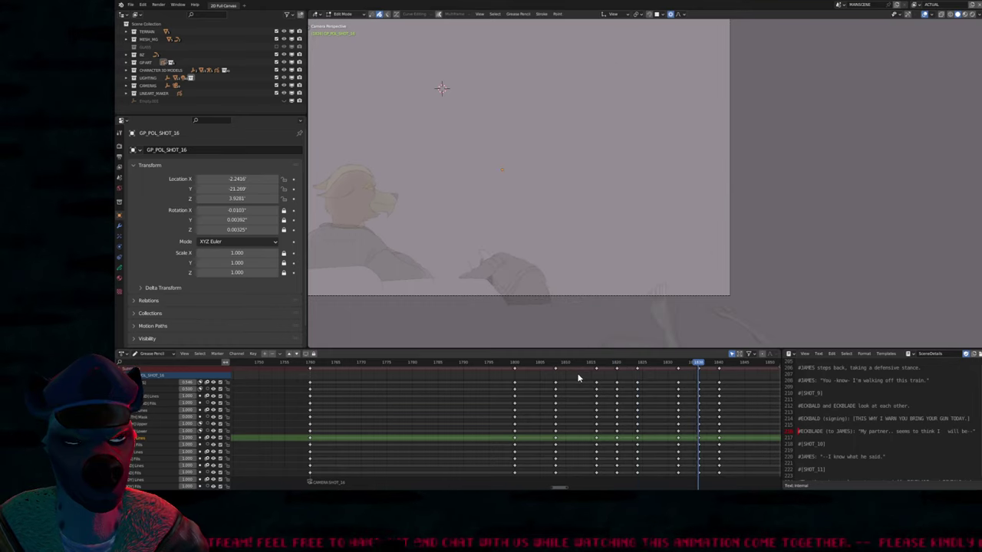
key(Down)
key(Down)
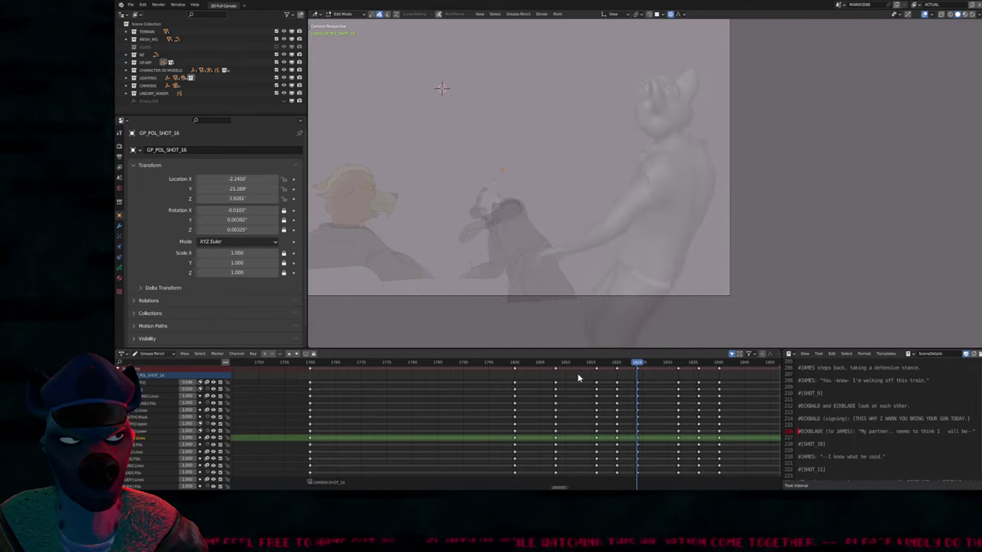
key(Up)
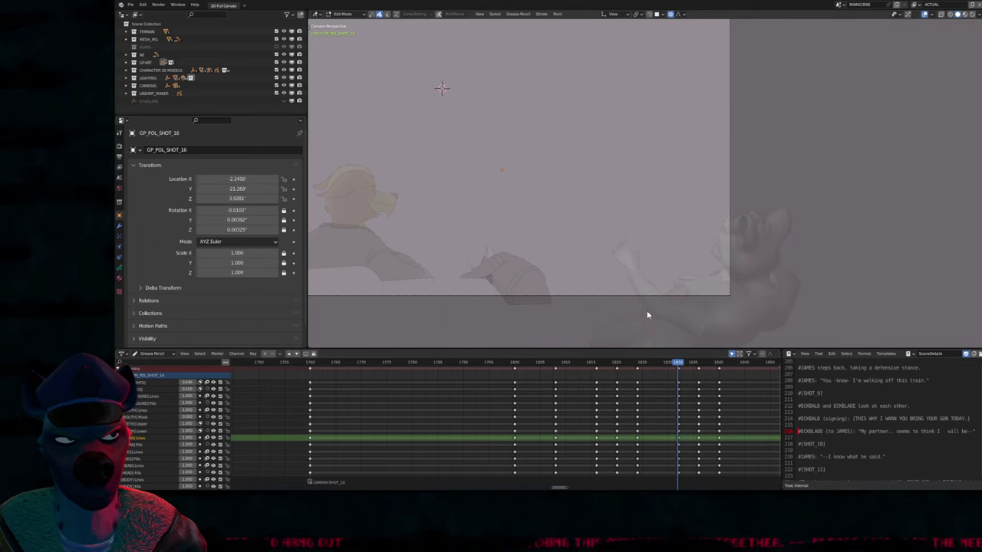
key(Left)
key(Down)
key(Tab)
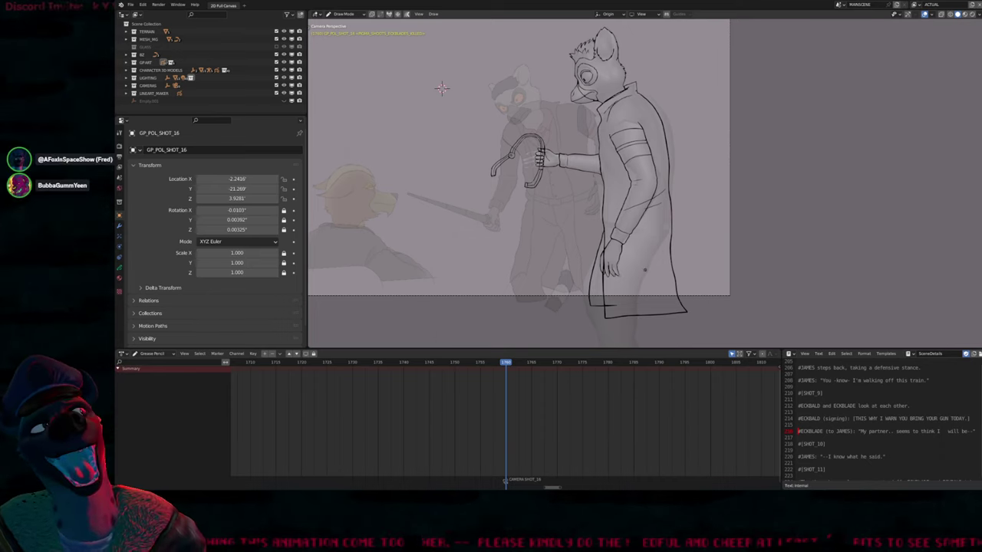
Select the inked grease pencil character and switch it into Draw Mode
shift+middle_drag(442, 88, 437, 127)
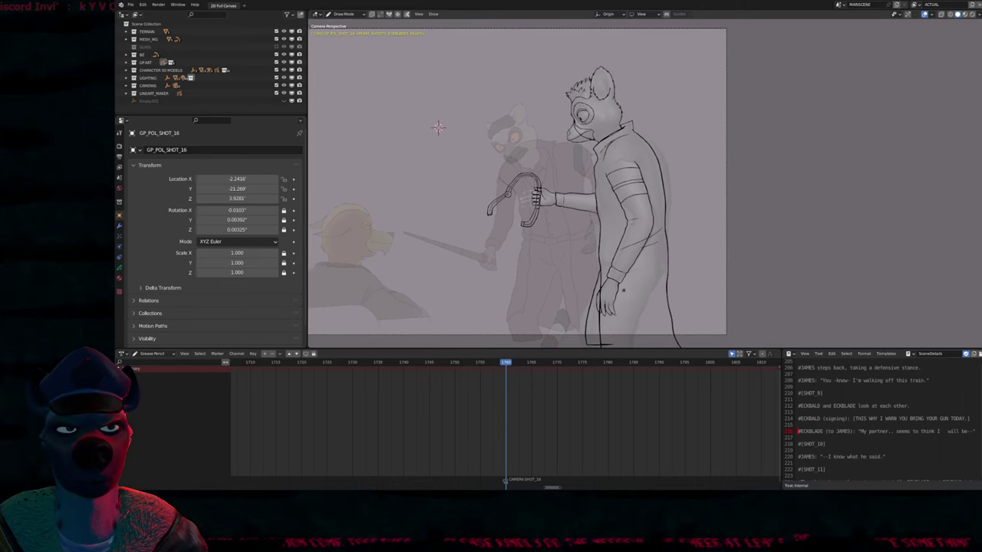
scroll(545, 428, down, 8)
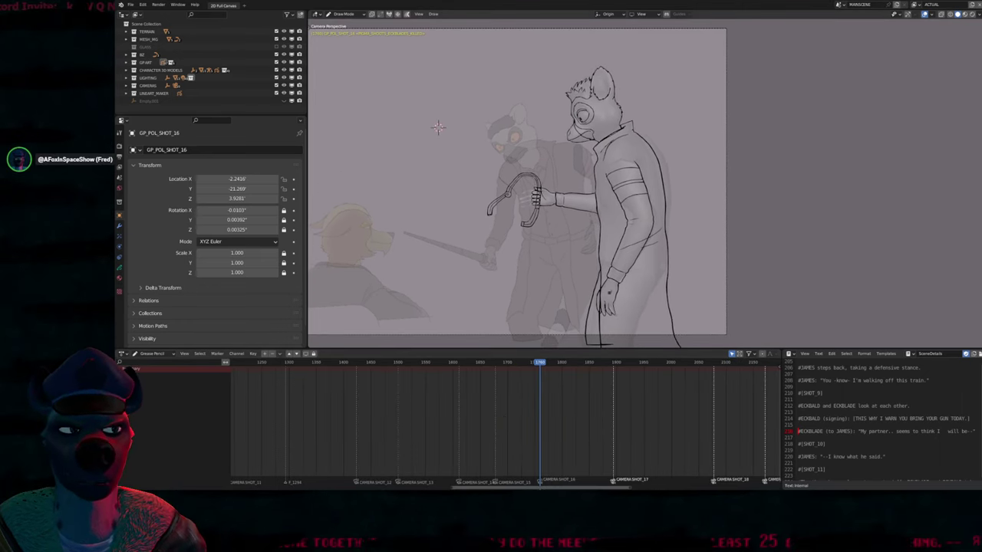
key(ctrl+Tab)
click(601, 294)
key(ctrl+Tab)
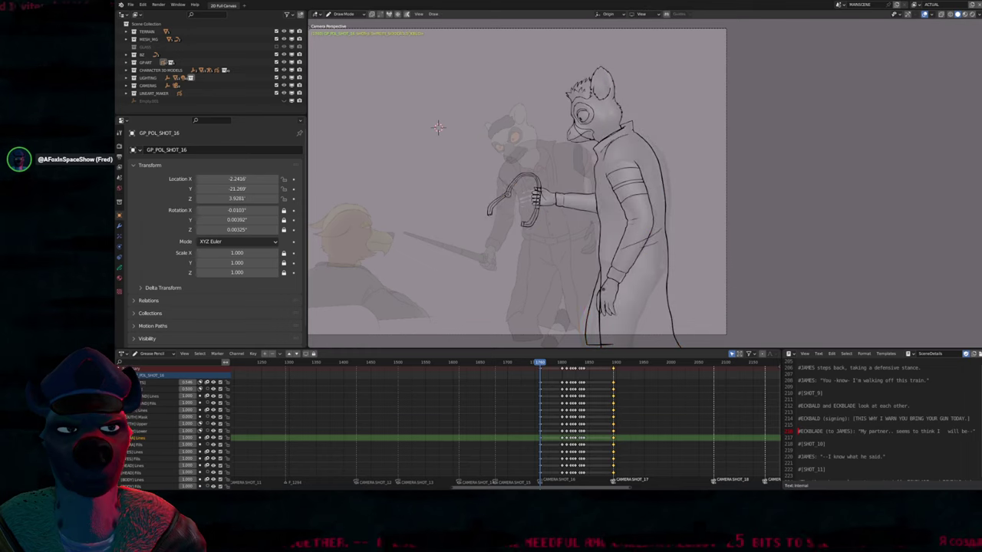
Hide the side panel, zoom in, and land on the keyframe near frame 1808
key(Up)
key(Up)
key(Up)
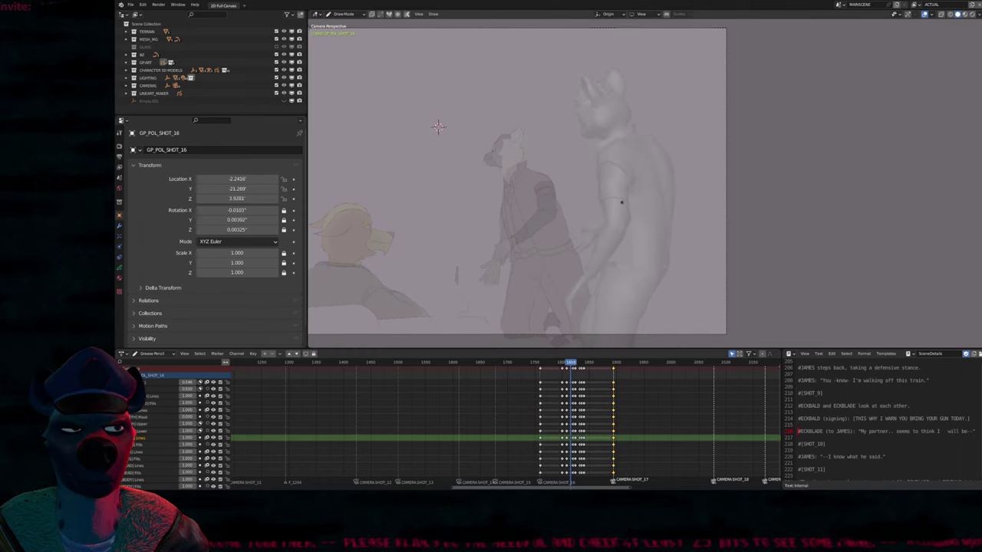
scroll(606, 207, up, 3)
key(Down)
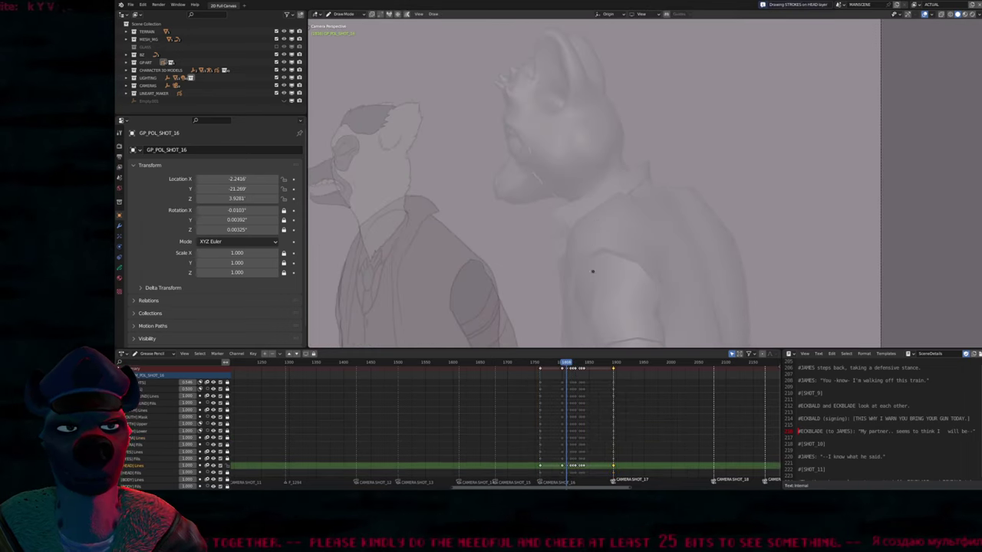
scroll(598, 407, up, 8)
scroll(534, 424, down, 5)
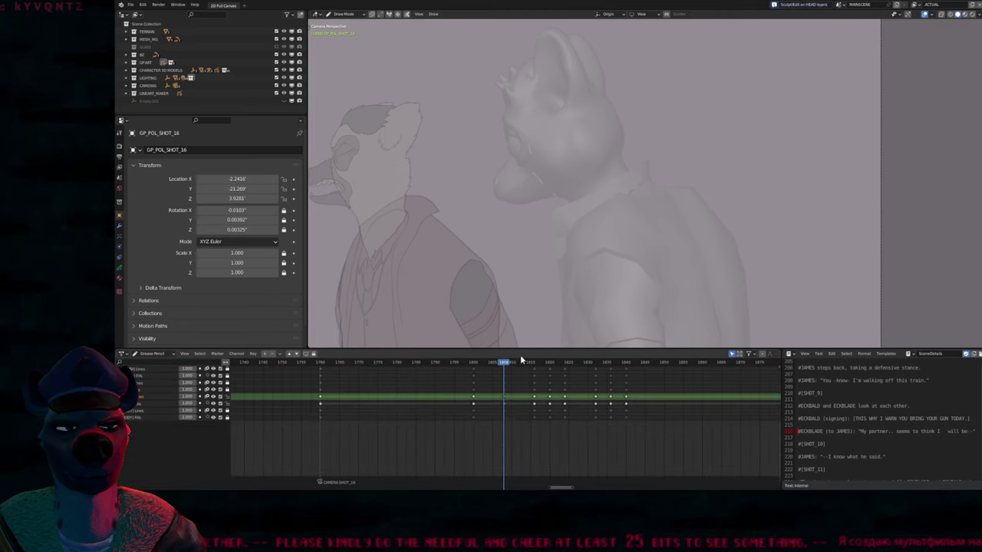
key(n)
scroll(599, 263, up, 5)
key(Down)
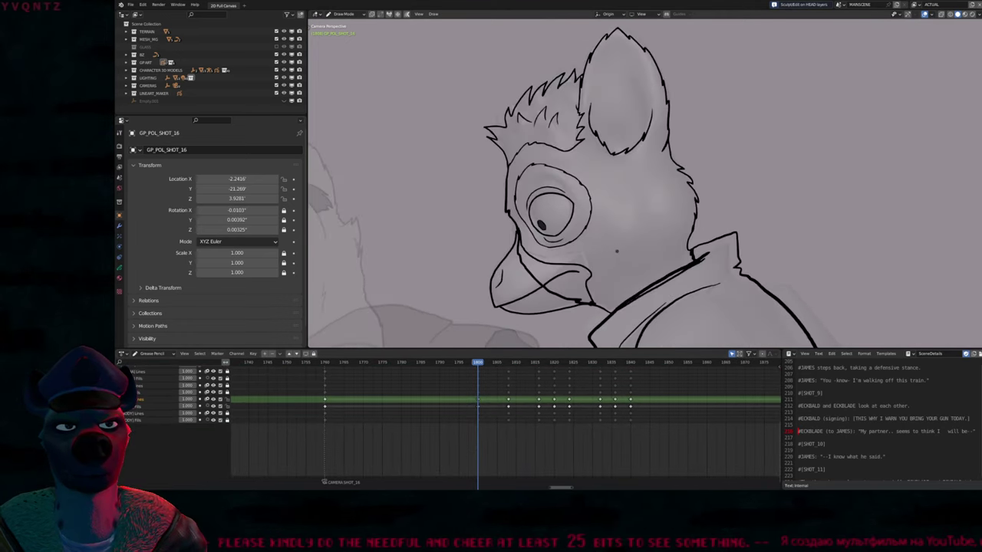
key(Up)
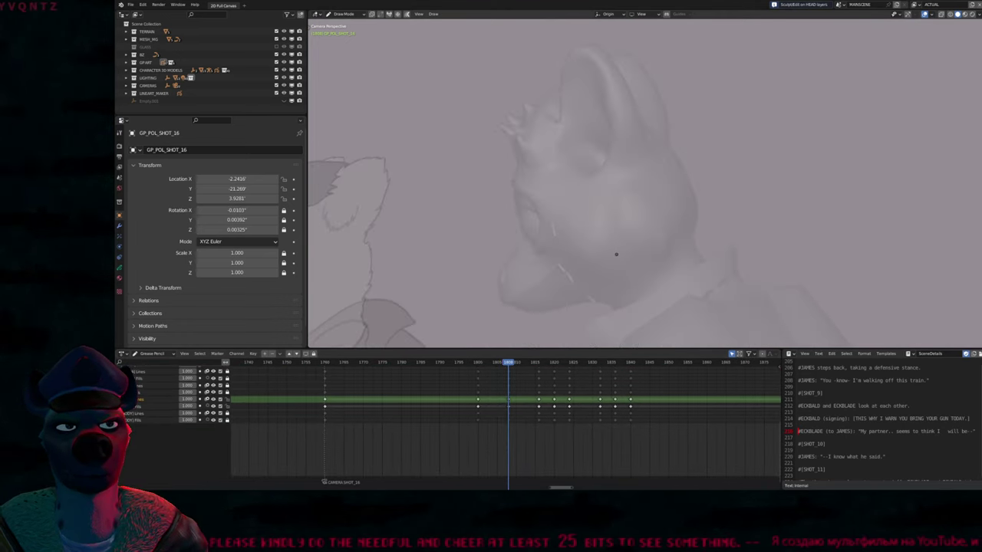
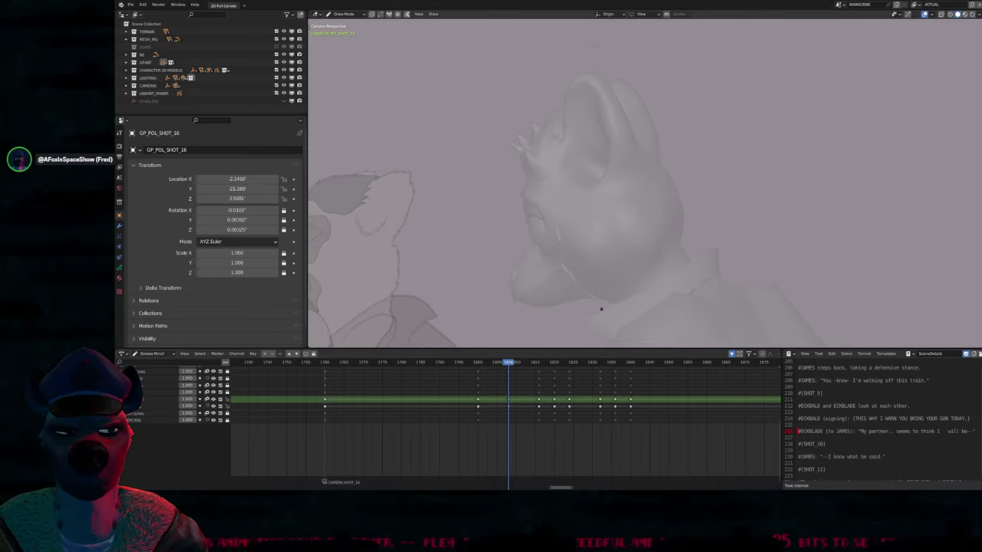
Zoom out and pan the camera view to frame the characters
scroll(591, 275, down, 2)
scroll(597, 264, down, 1)
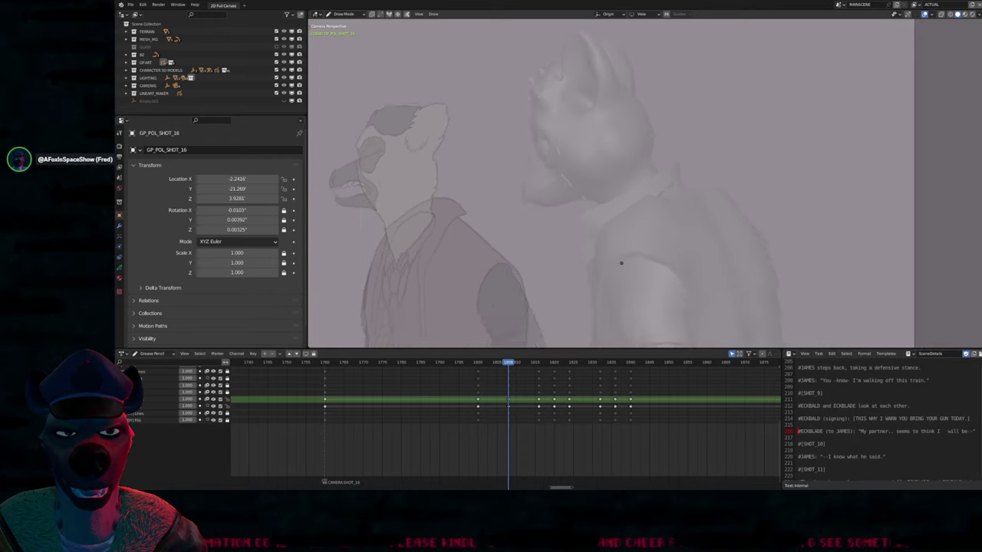
scroll(621, 263, down, 3)
shift+middle_drag(629, 125, 554, 138)
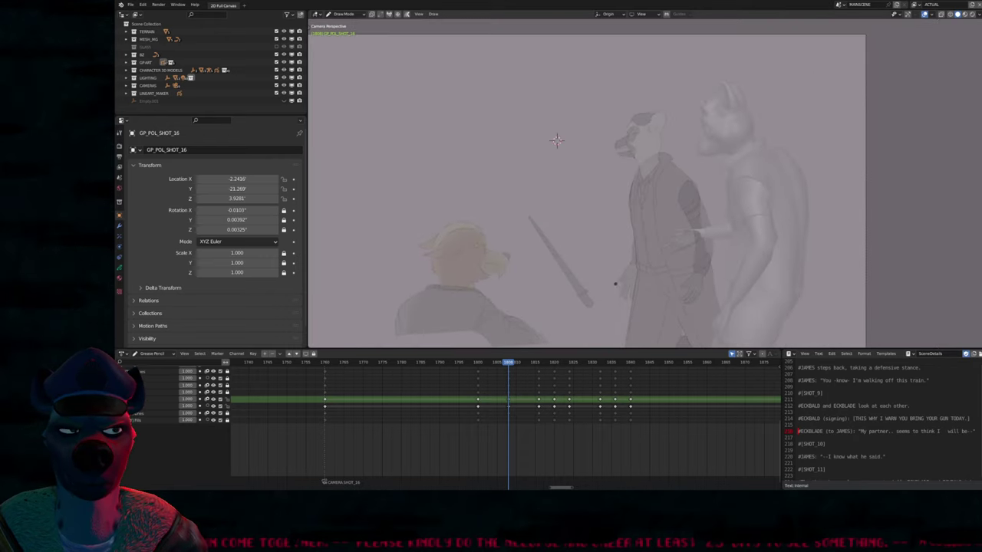
Flip between keyframes 1800, 1808 and 1816 to compare poses, ending on 1800
key(Down)
key(Up)
key(Up)
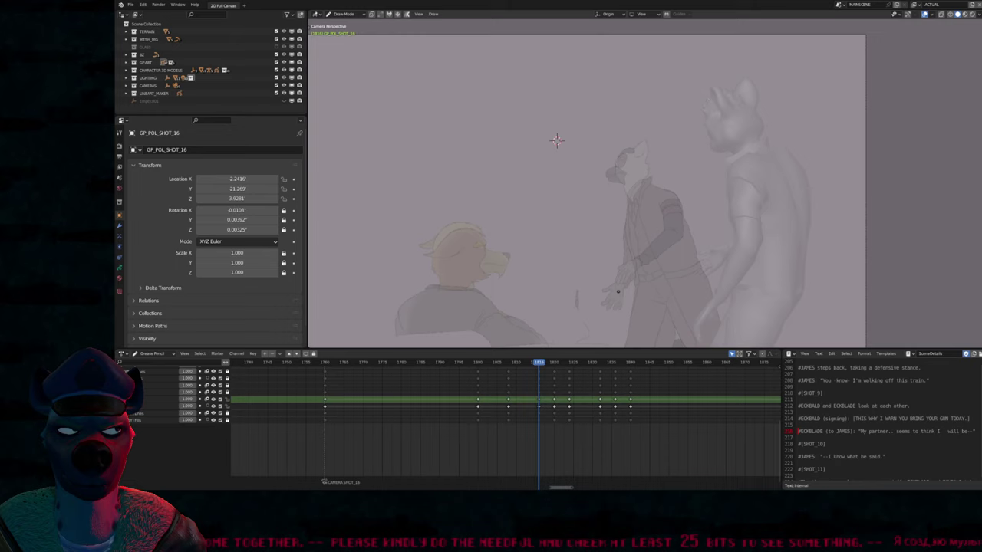
key(Down)
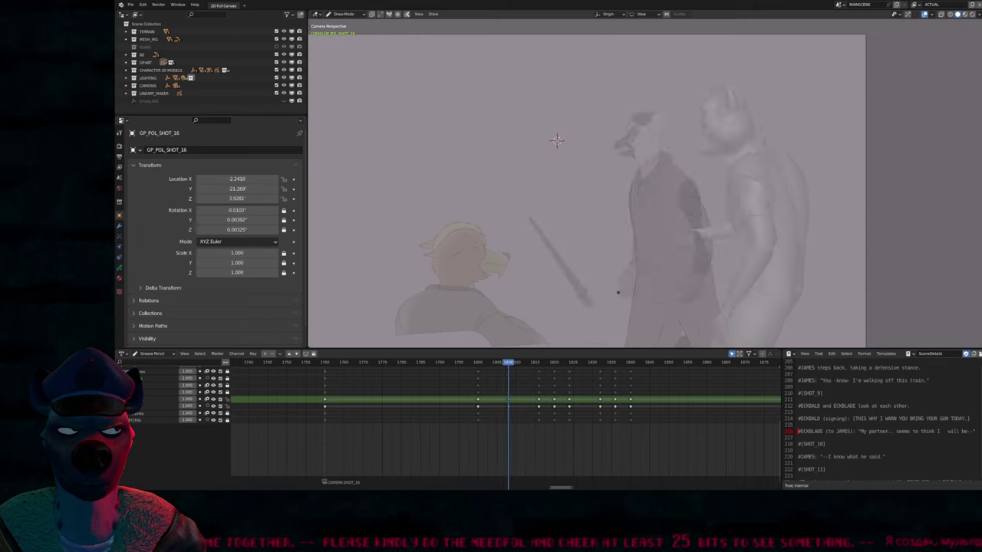
key(Down)
key(Up)
key(Up)
key(Down)
key(Down)
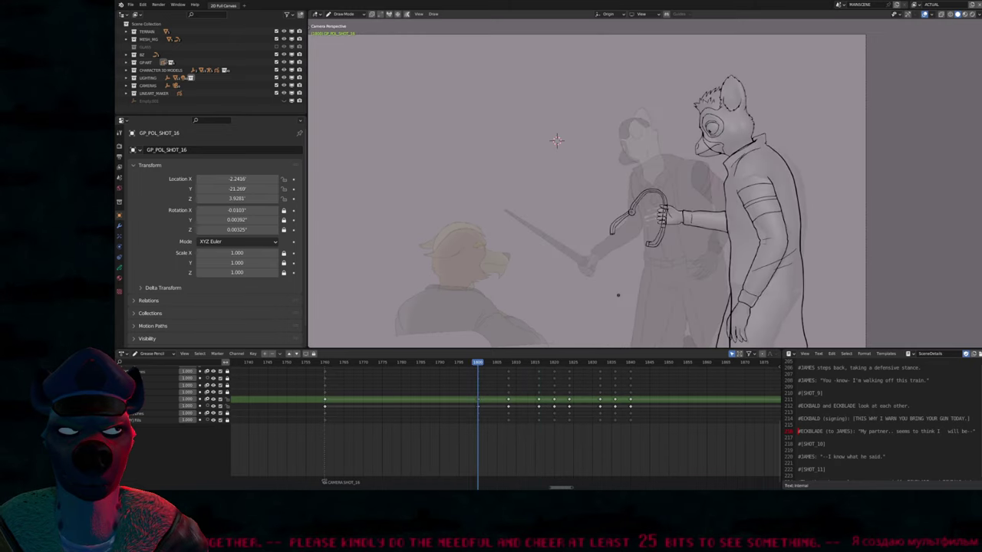
key(Up)
key(Up)
key(Down)
key(Down)
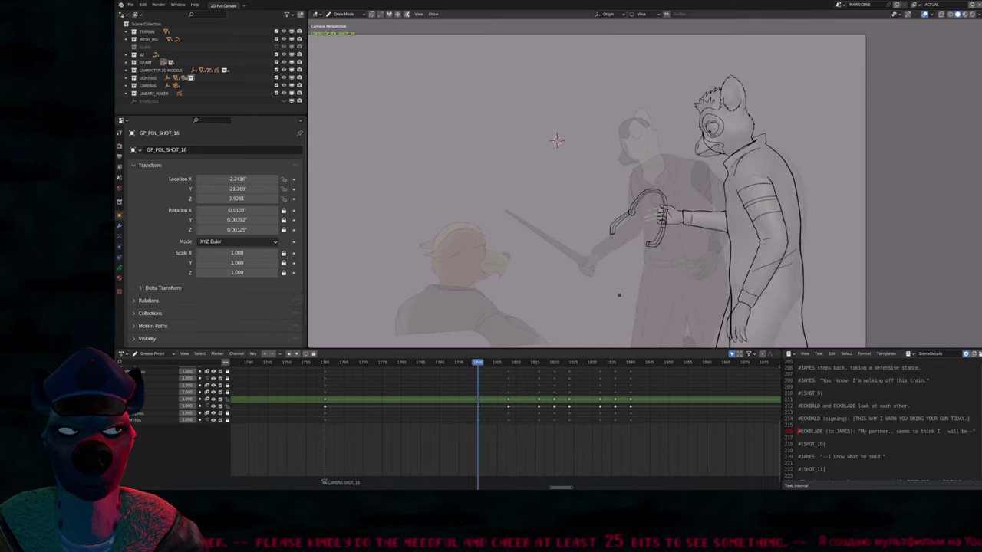
key(Up)
key(Up)
key(Down)
key(Down)
key(Up)
key(Down)
shift+middle_drag(556, 140, 437, 135)
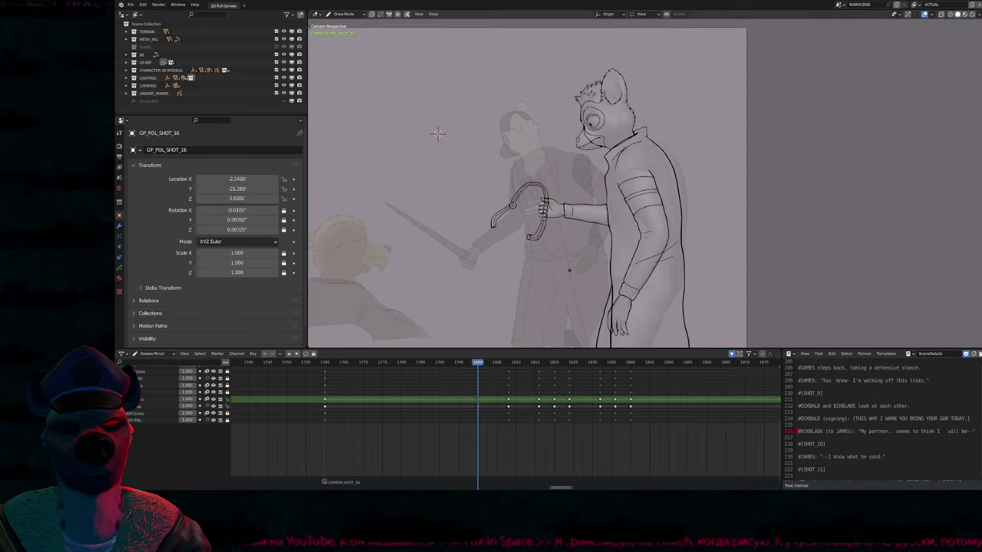
Frame the hand and whip, and check keyframe 1808 before returning to 1800
scroll(357, 71, up, 2)
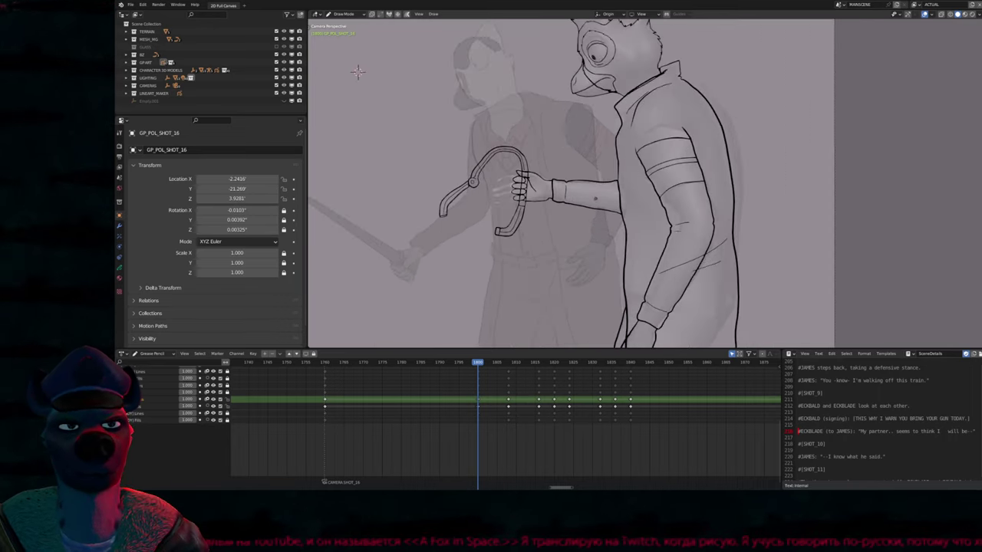
shift+middle_drag(357, 71, 341, 115)
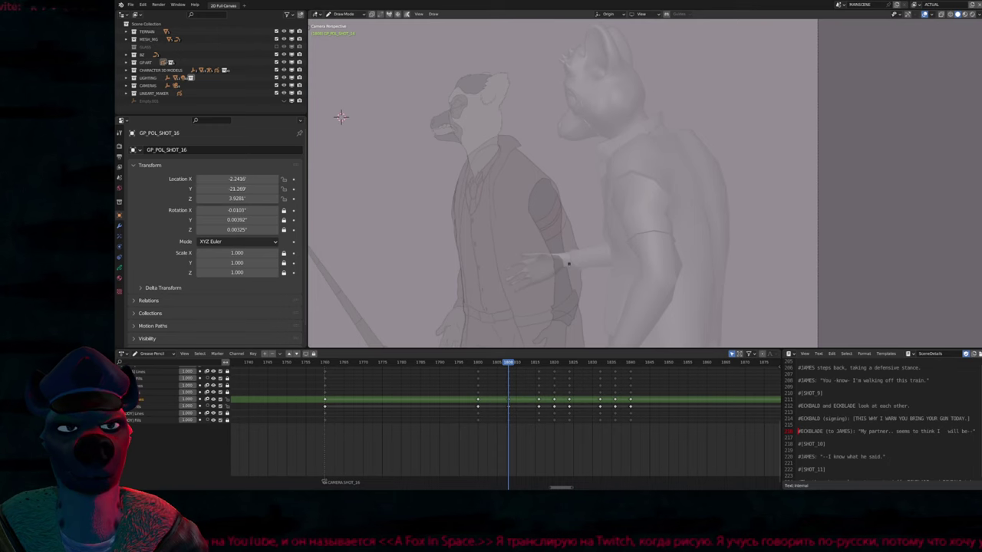
key(Up)
key(Down)
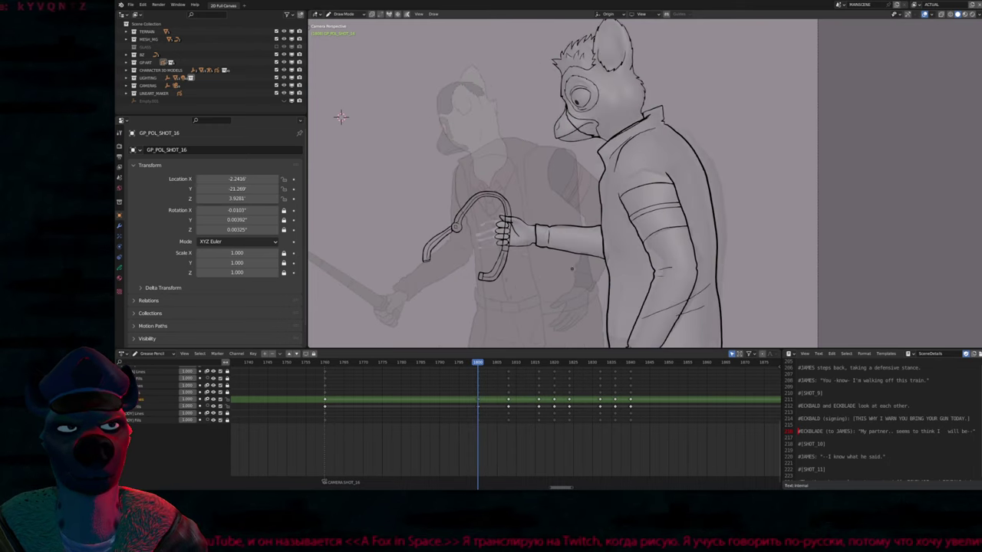
On frame 1800, select only the whip and hand strokes and copy them
key(Tab)
key(c)
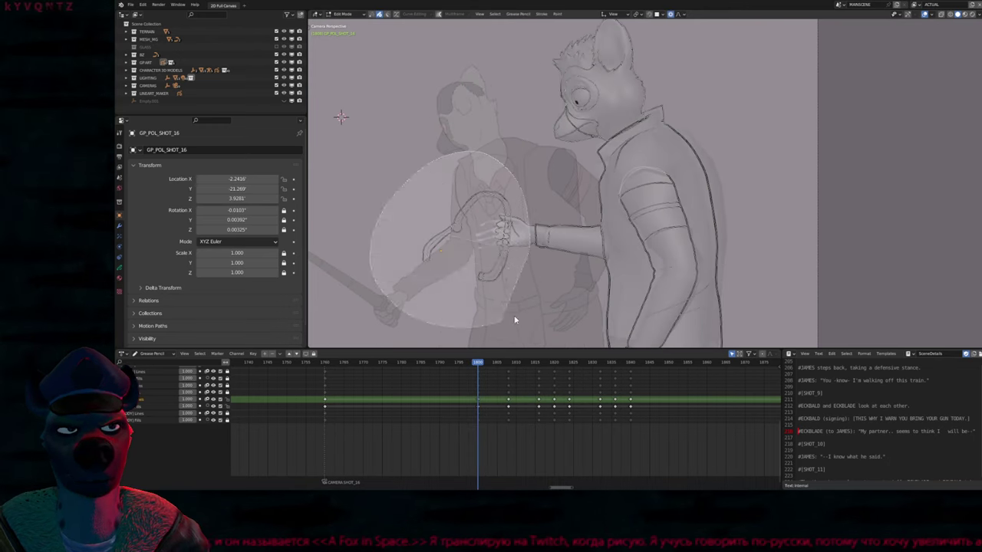
key(Escape)
mouse_move(548, 273)
shift+middle_down()
mouse_move(591, 299)
mouse_move(575, 228)
shift+middle_up()
key(Tab)
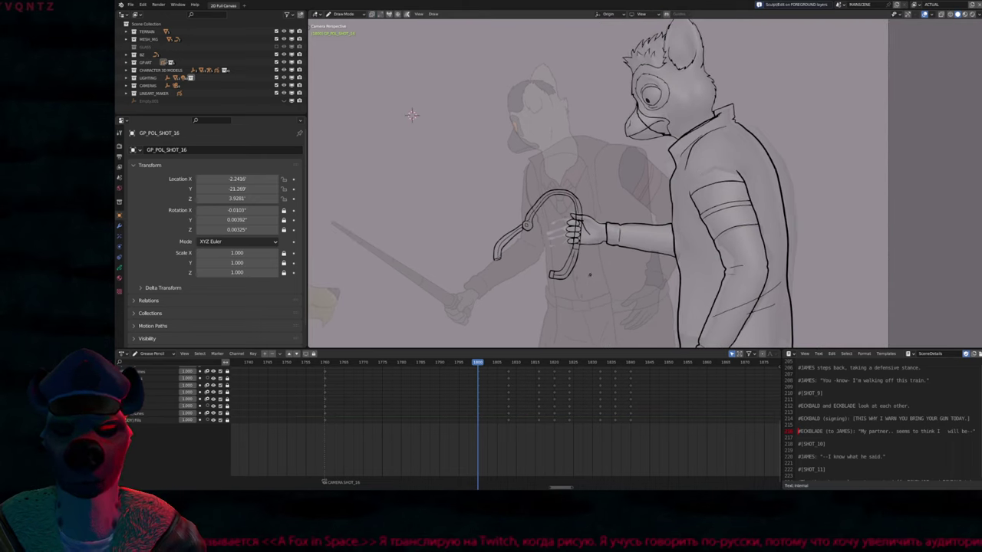
key(Tab)
key(alt+a)
key(c)
click(509, 276)
key(Escape)
Paste the whip and hand onto keyframe 1808, rotating and moving them to fit
key(Up)
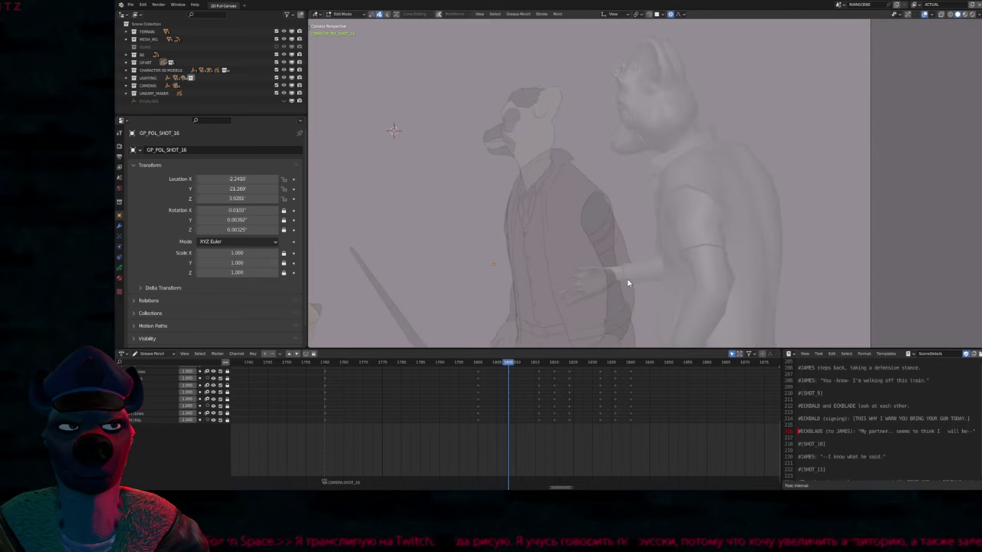
key(ctrl+v)
key(r)
click(625, 230)
key(g)
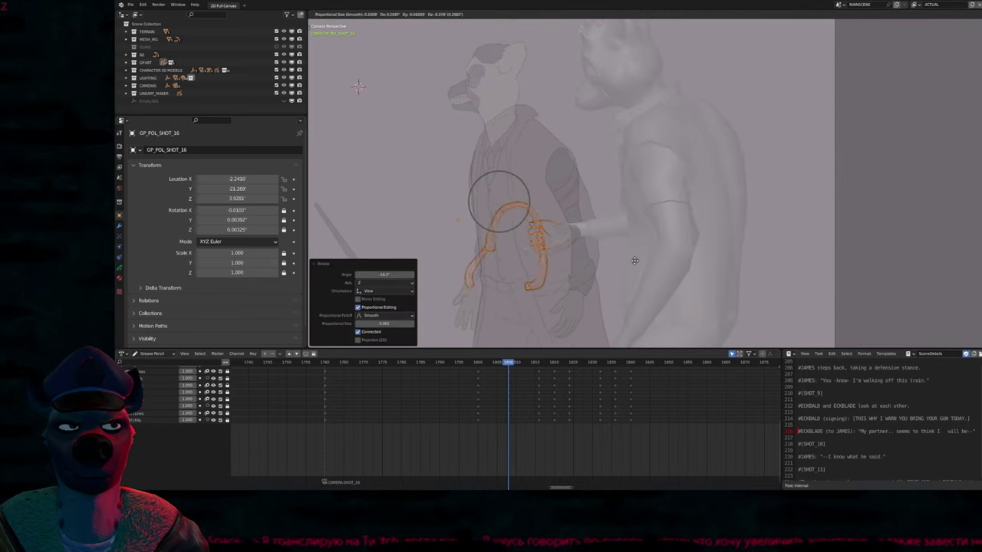
click(639, 260)
key(g)
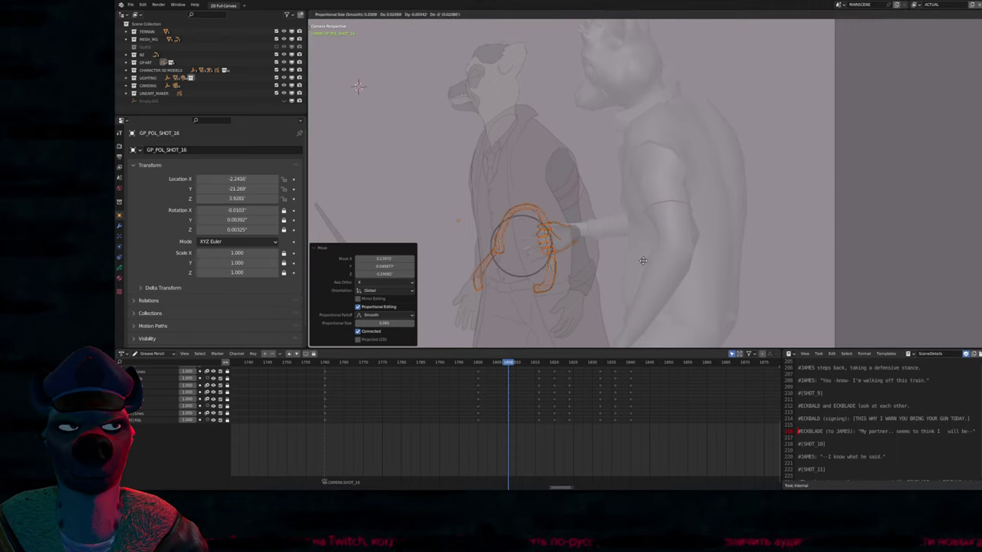
click(627, 262)
Paste the whip and hand onto keyframe 1816, rotating and moving them onto the hand
key(Up)
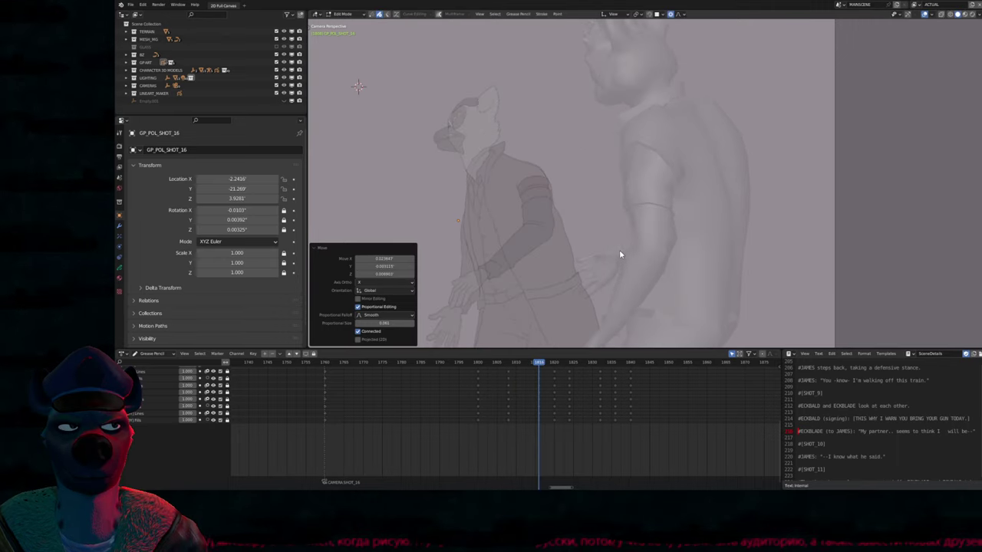
key(ctrl+v)
key(r)
click(634, 178)
key(g)
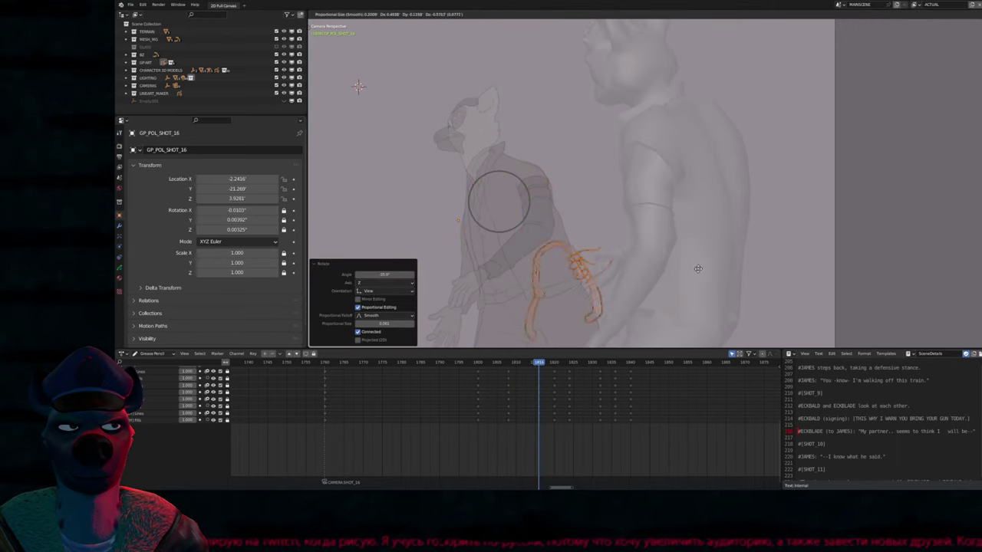
click(704, 272)
On keyframe 1820, rotate the whip and hand strokes -47° and move them onto the hand
key(Tab)
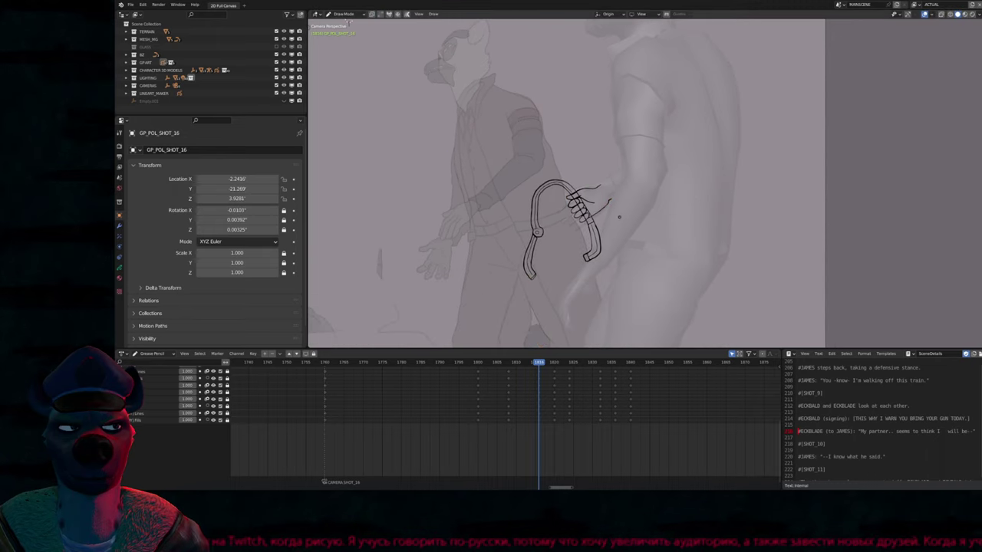
key(Up)
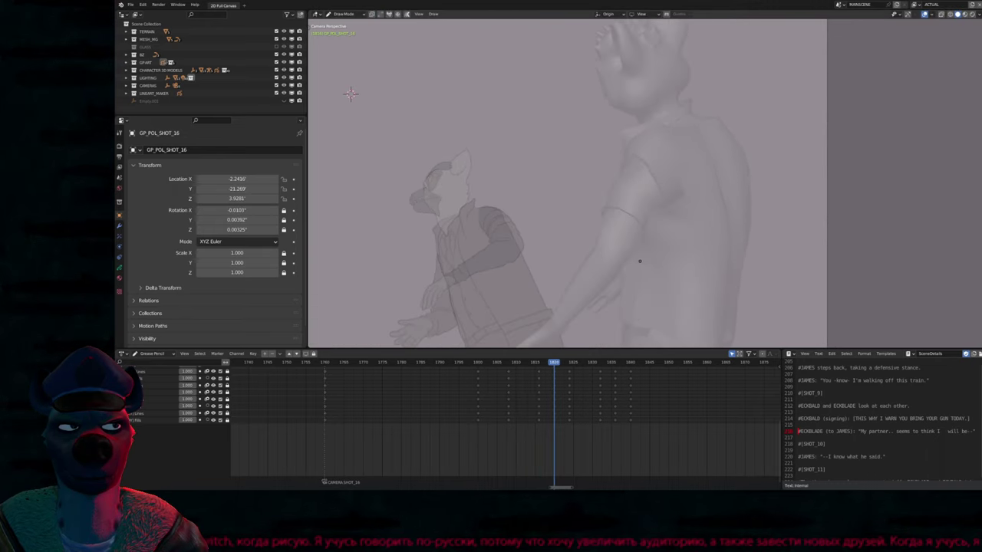
key(Tab)
key(a)
key(r)
click(626, 119)
key(g)
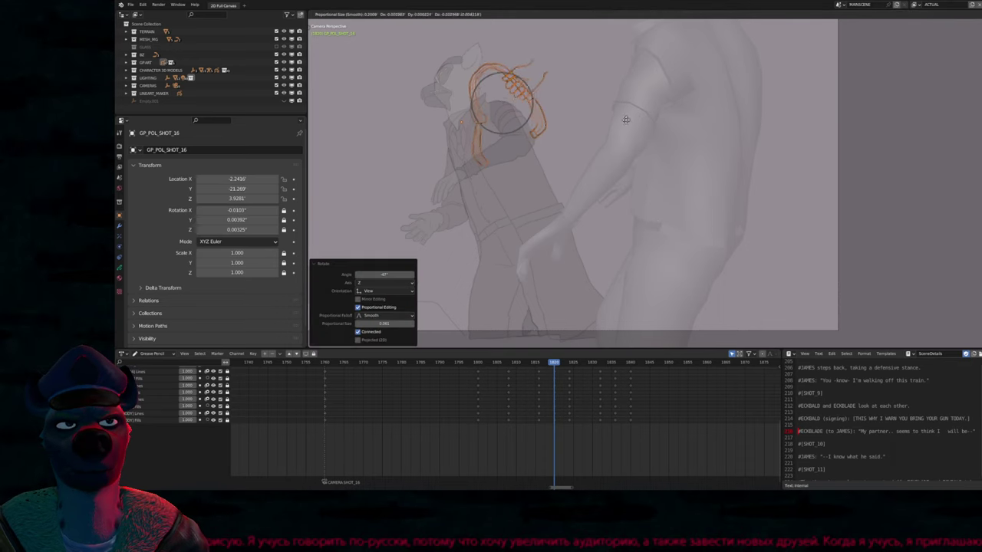
click(709, 228)
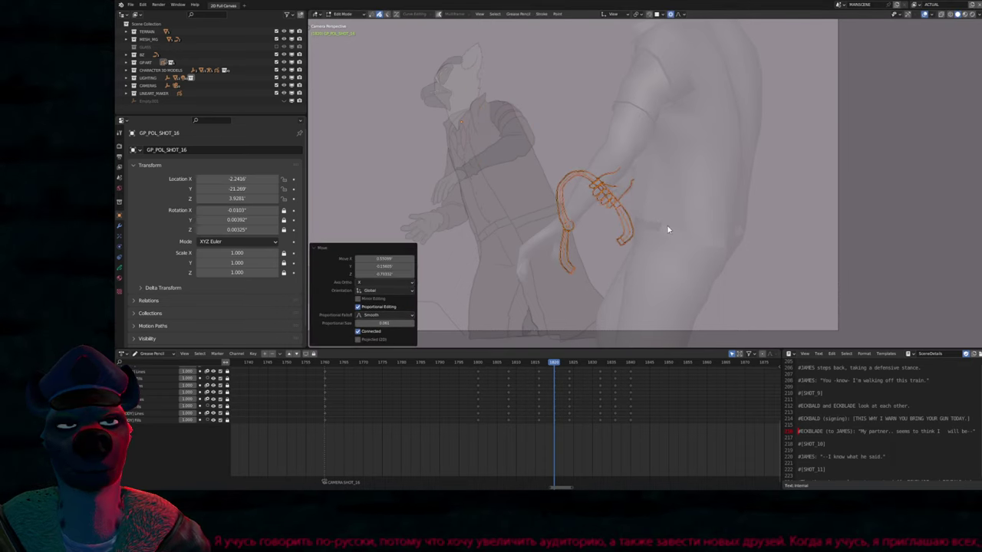
shift+middle_drag(655, 193, 629, 223)
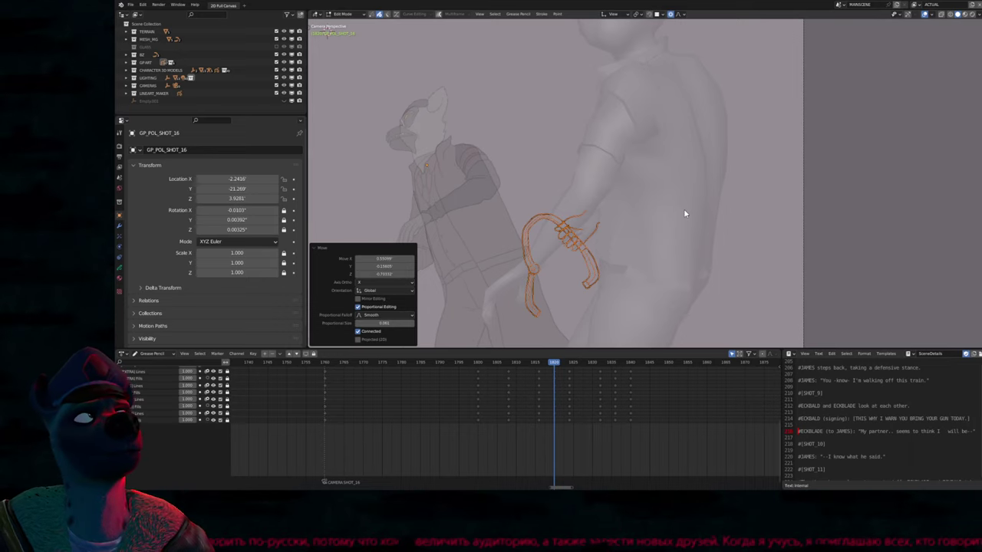
Pan left and maximize the 3D viewport with Ctrl+Space to show the pasted whip and hand
shift+middle_drag(685, 209, 639, 222)
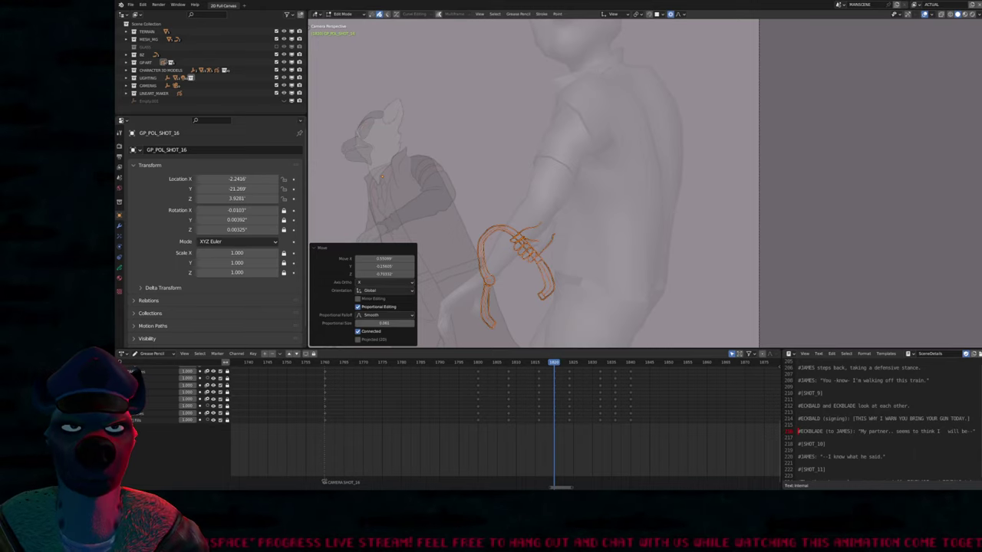
scroll(588, 293, up, 3)
key(ctrl+space)
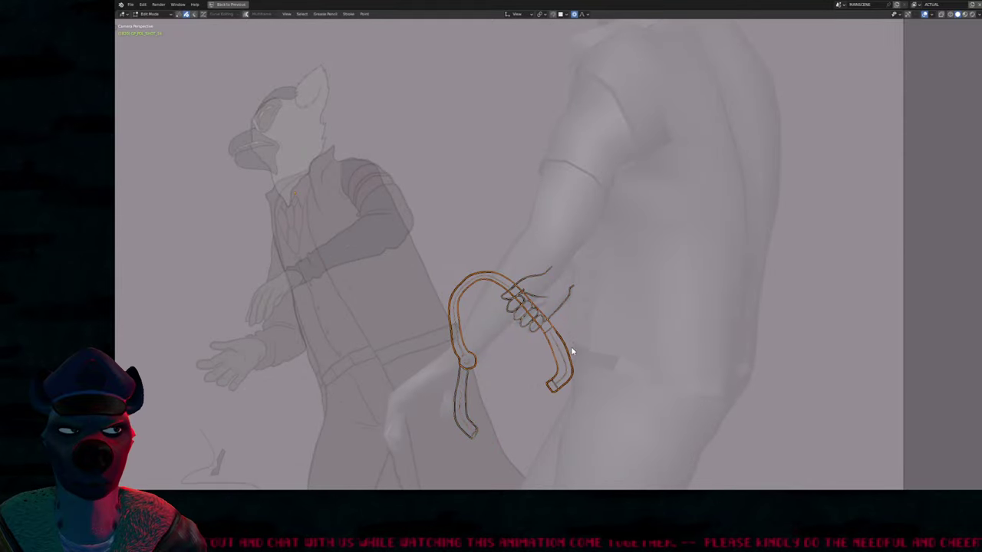
Move the whip handle apart from the hand, lower and to the left, with soft falloff
shift+click(521, 316)
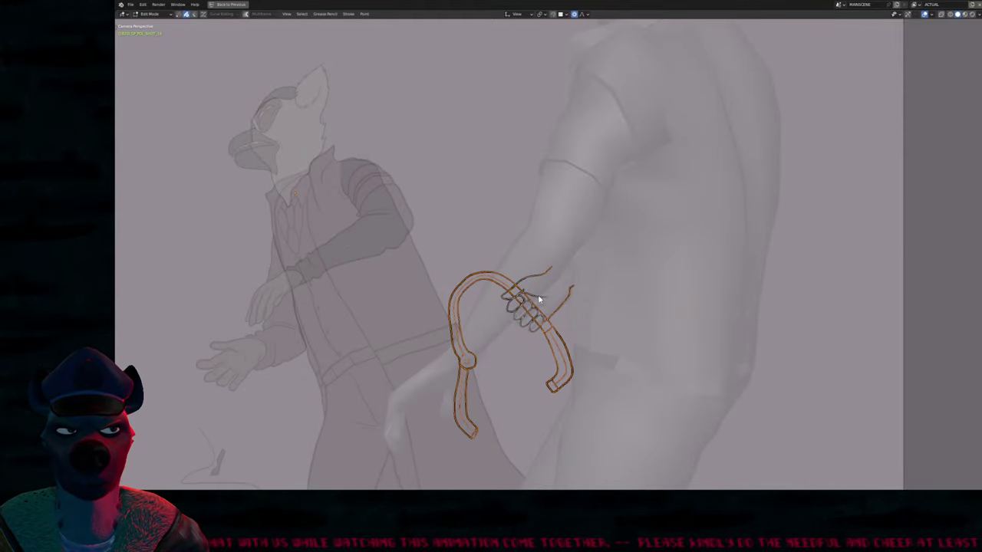
key(g)
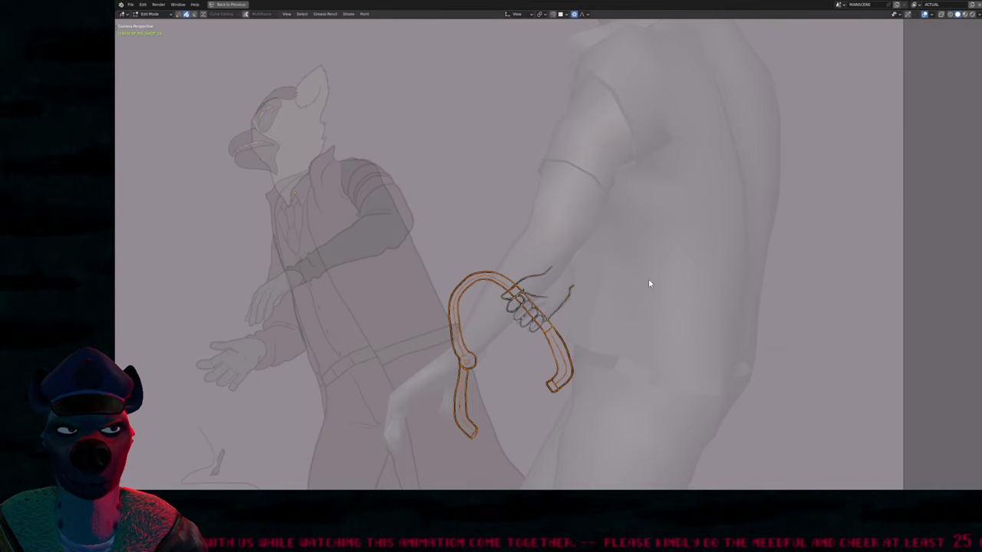
click(592, 365)
key(g)
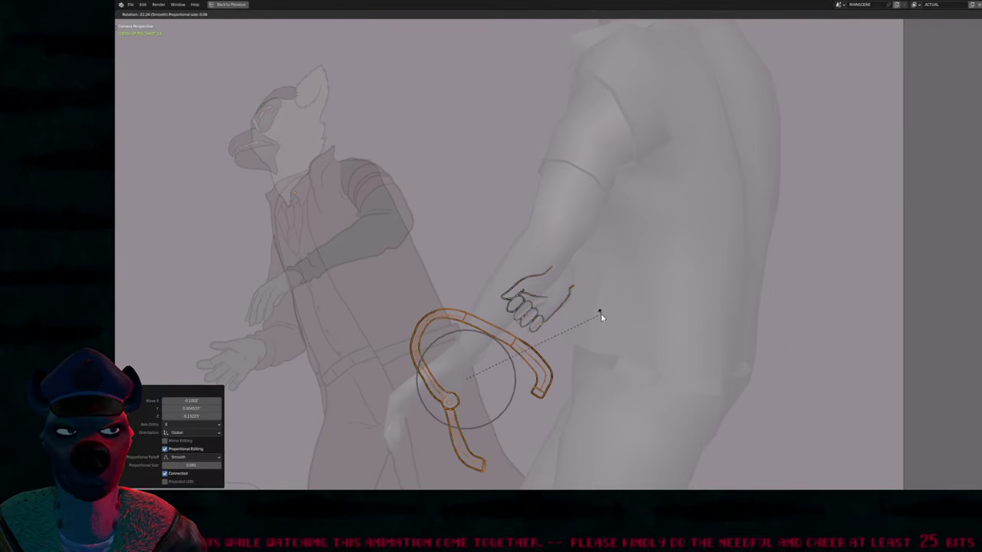
click(595, 329)
Check the neighbouring frames, then return to the hand close-up and select a stray finger stroke
scroll(574, 406, down, 5)
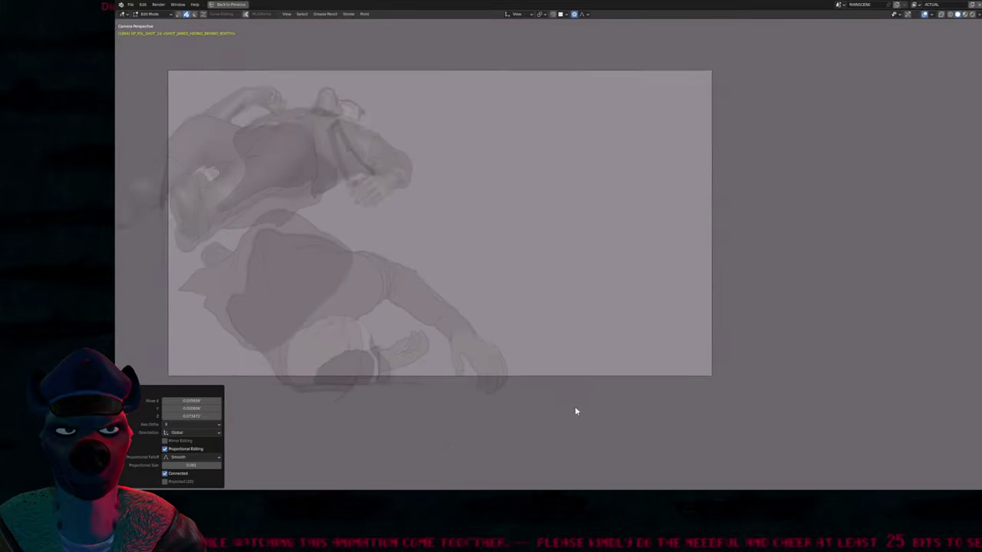
scroll(574, 415, down, 1)
scroll(575, 397, up, 1)
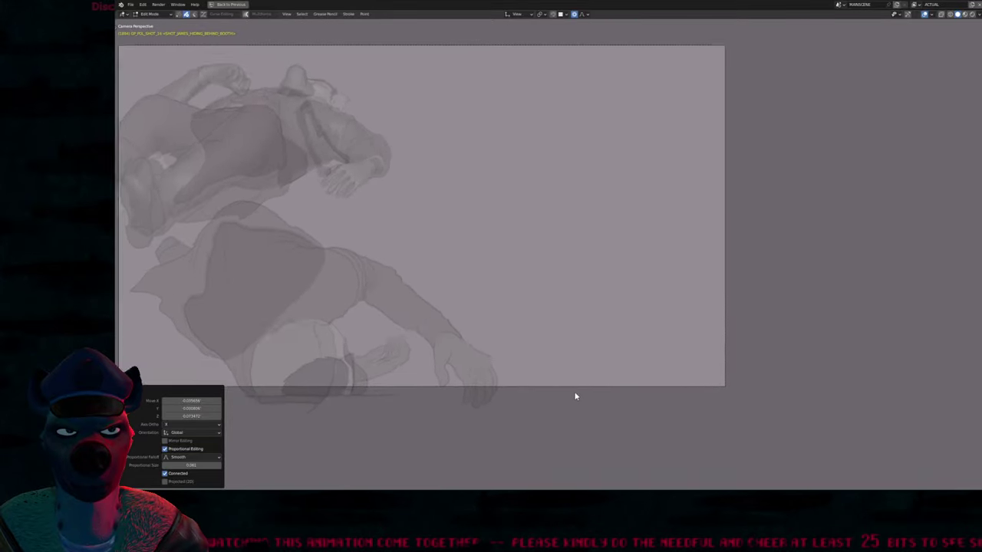
scroll(576, 384, up, 1)
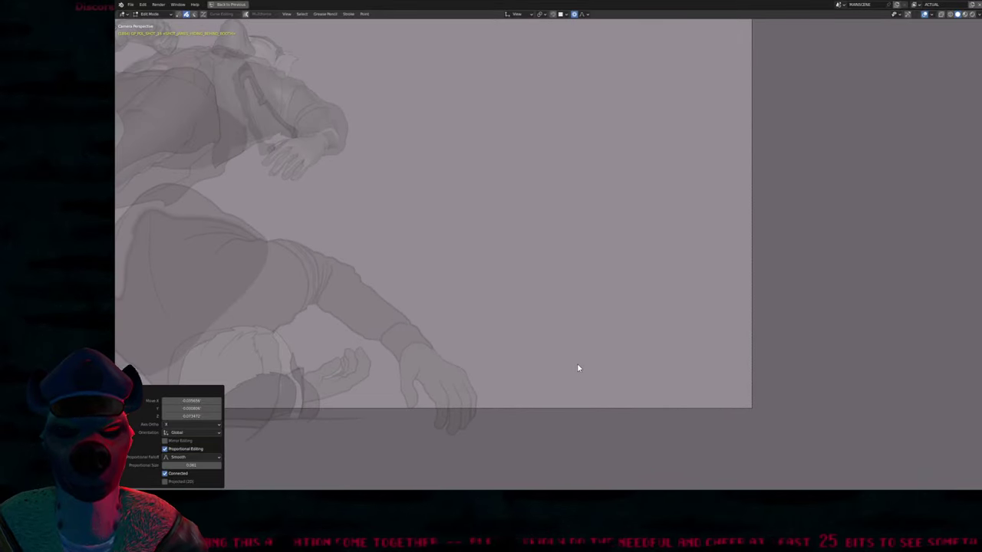
key(Up)
key(Down)
key(Down)
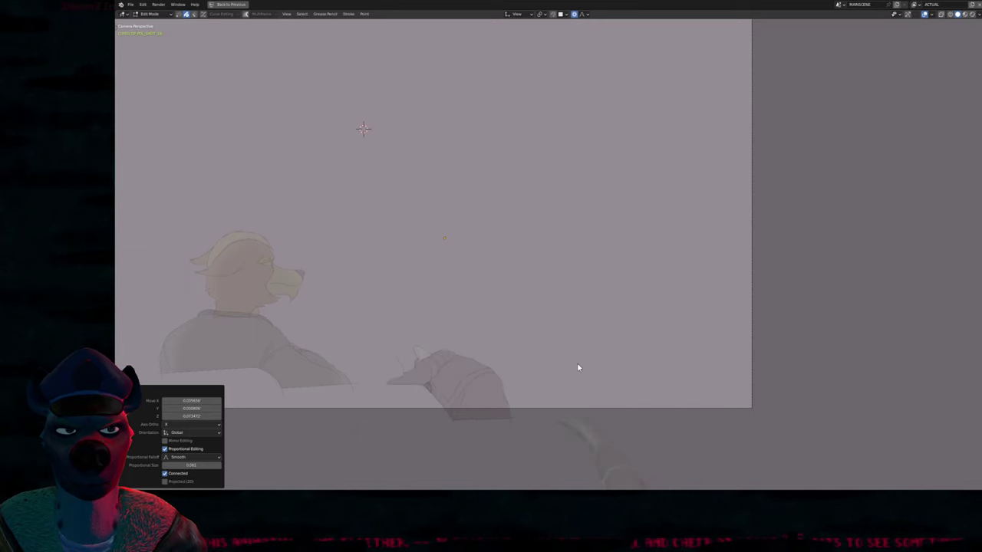
key(Down)
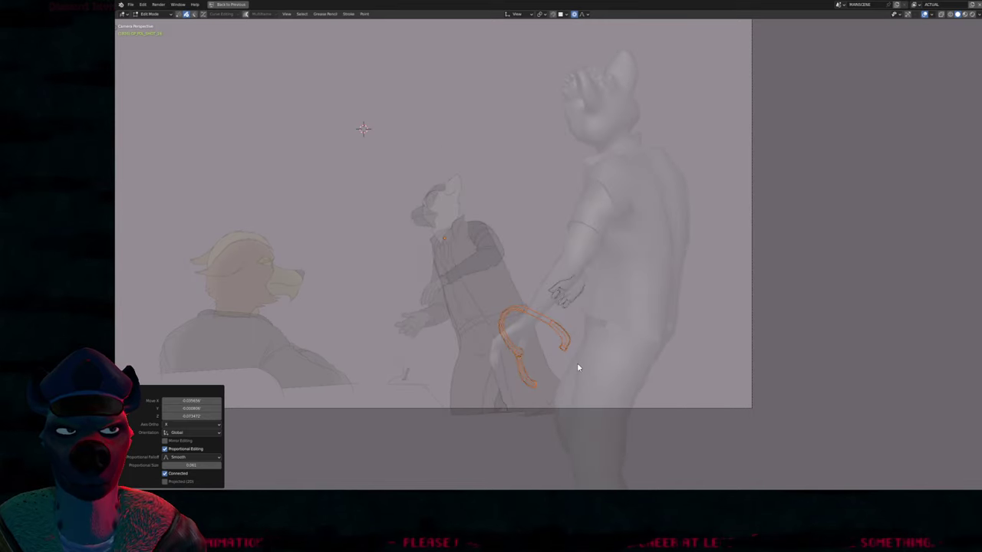
key(Down)
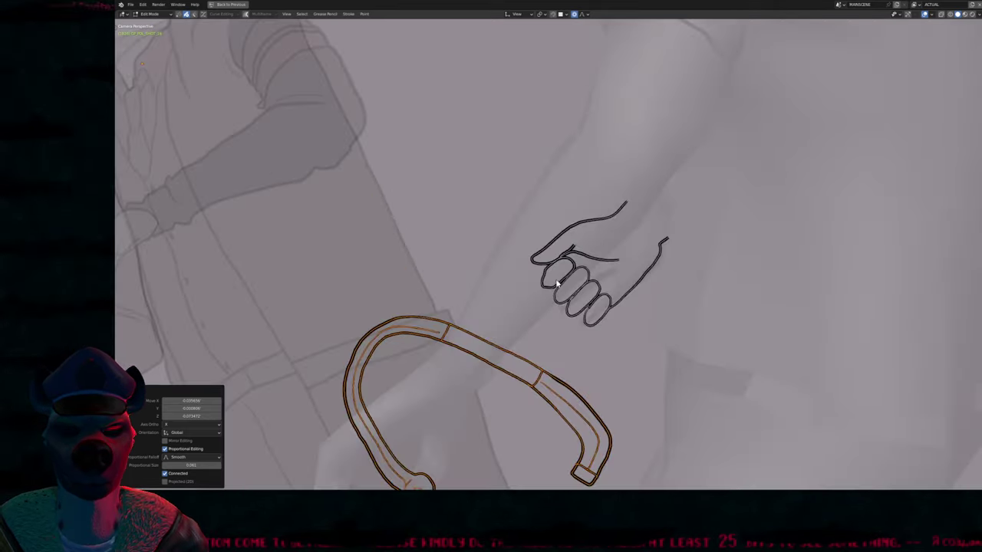
click(546, 282)
Delete the misdrawn finger stroke and redraw the gripping fingers and outer hand contour
key(Delete)
key(Tab)
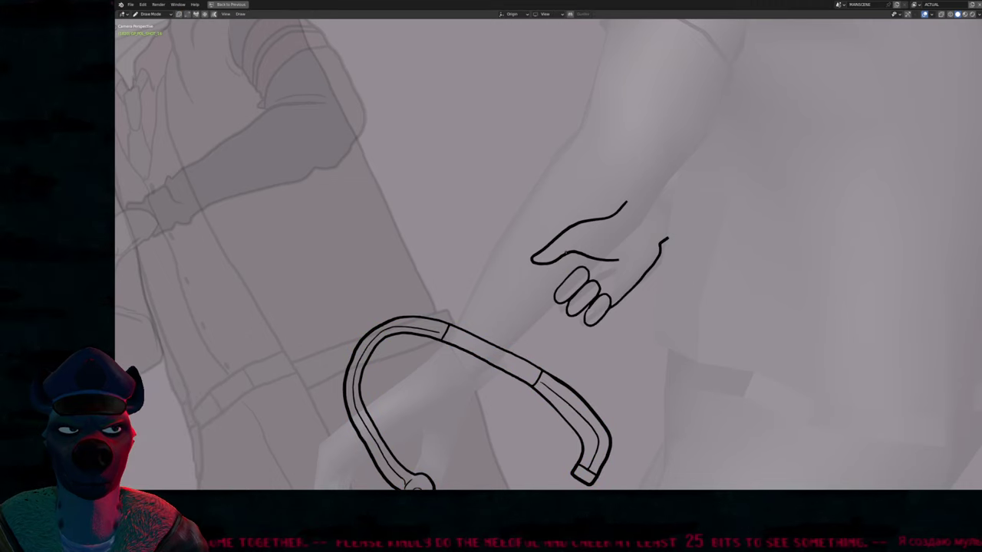
drag(528, 290, 554, 287)
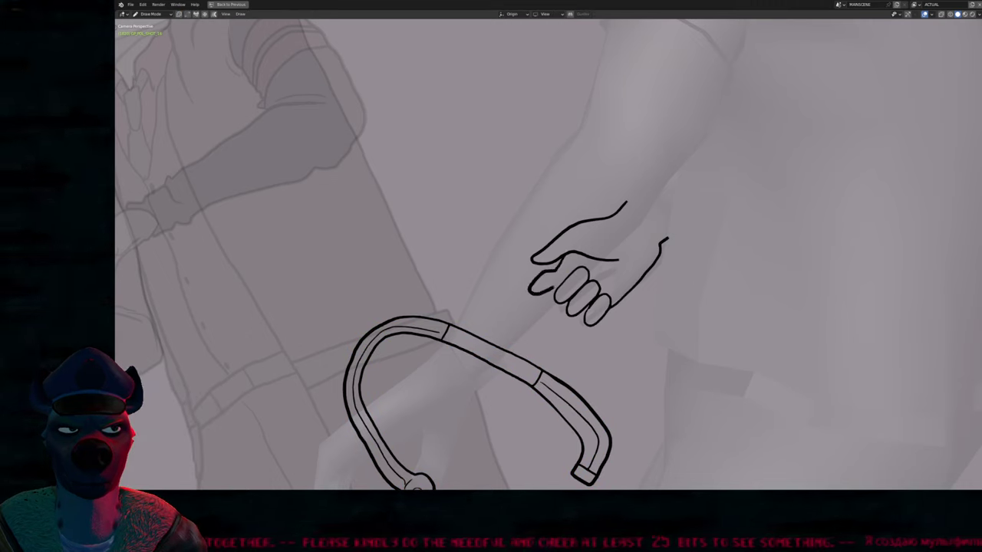
key(ctrl+z)
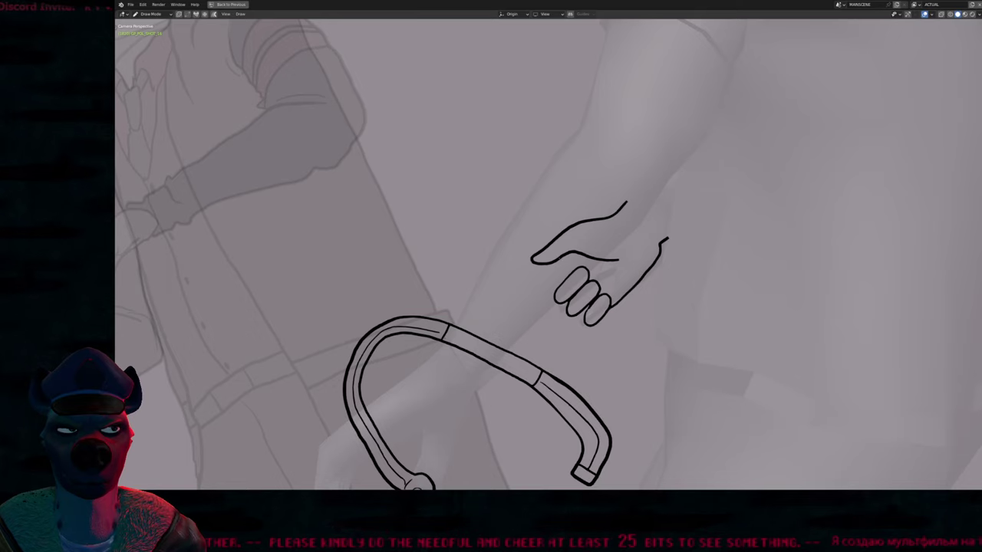
mouse_move(544, 270)
mouse_down()
mouse_move(553, 279)
mouse_move(541, 300)
mouse_move(535, 278)
mouse_move(574, 287)
mouse_move(603, 316)
mouse_move(572, 311)
mouse_move(546, 322)
mouse_move(540, 303)
mouse_move(568, 301)
mouse_up()
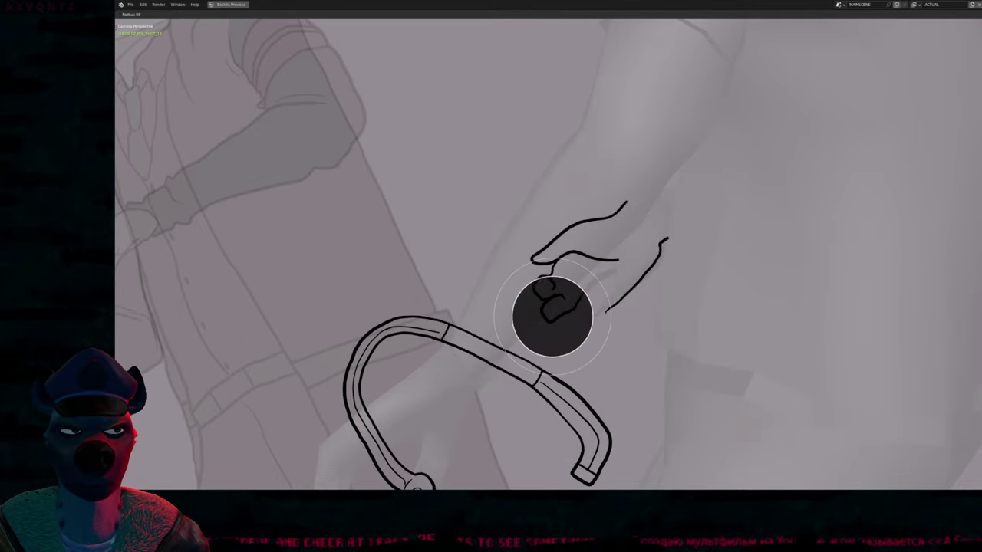
key(ctrl+z)
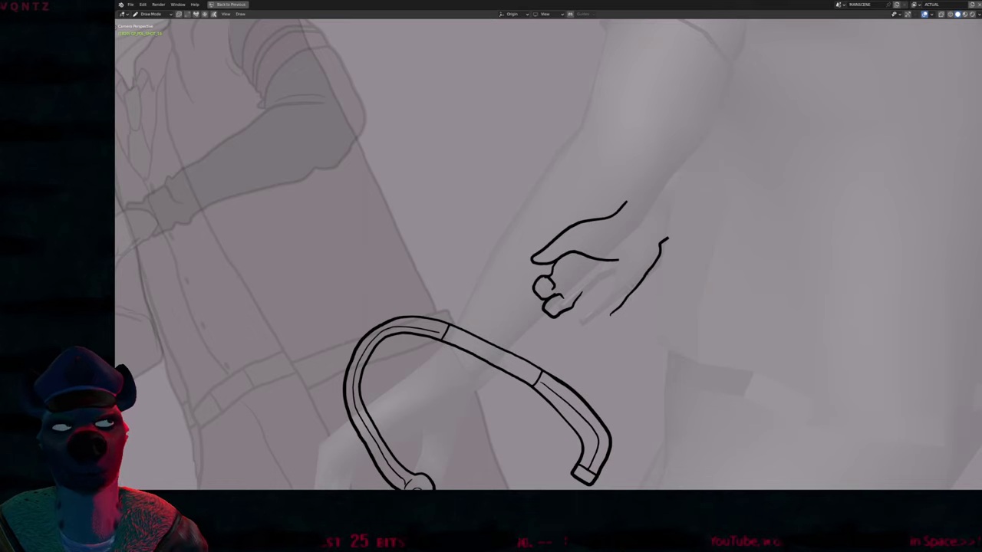
mouse_move(598, 302)
mouse_down()
mouse_move(587, 327)
mouse_move(569, 332)
mouse_up()
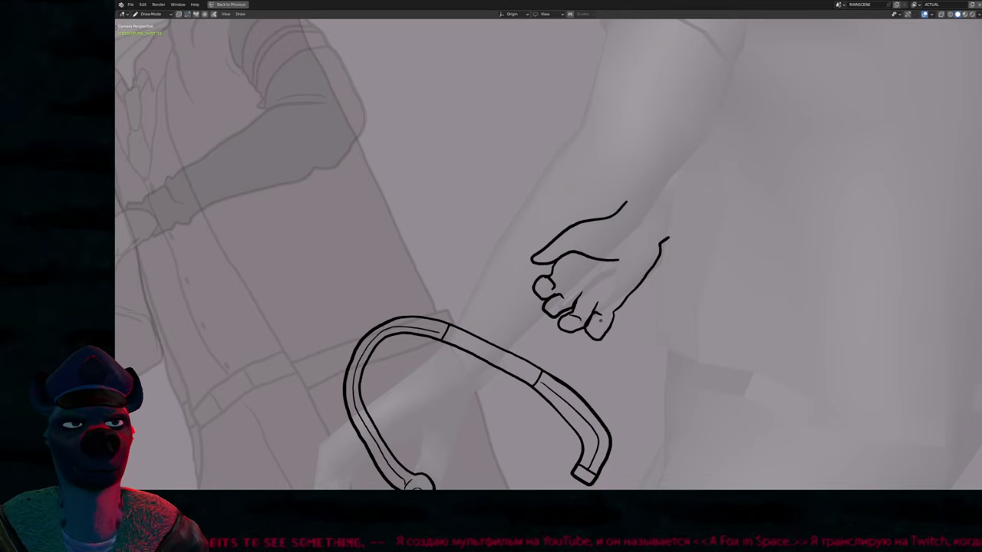
key(ctrl+z)
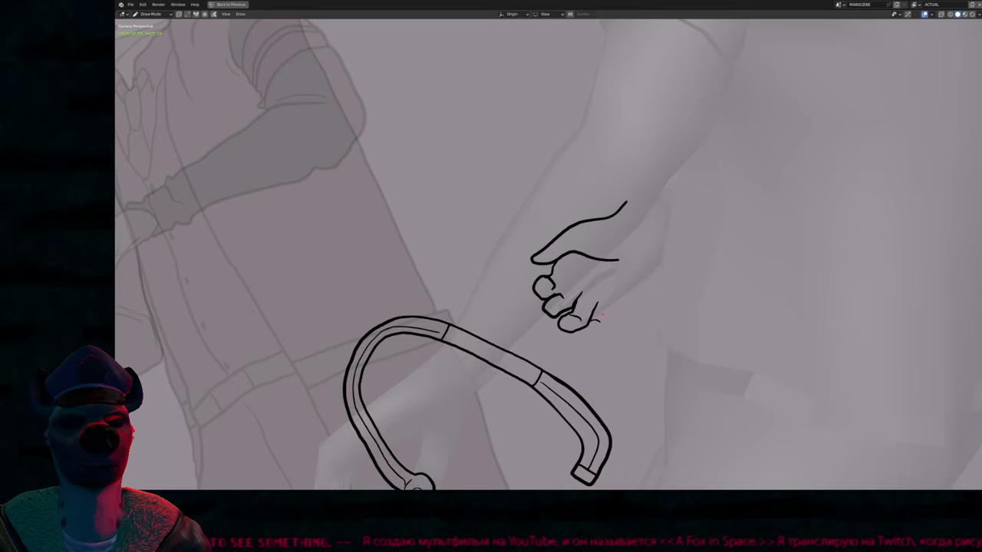
drag(669, 239, 600, 311)
key(space)
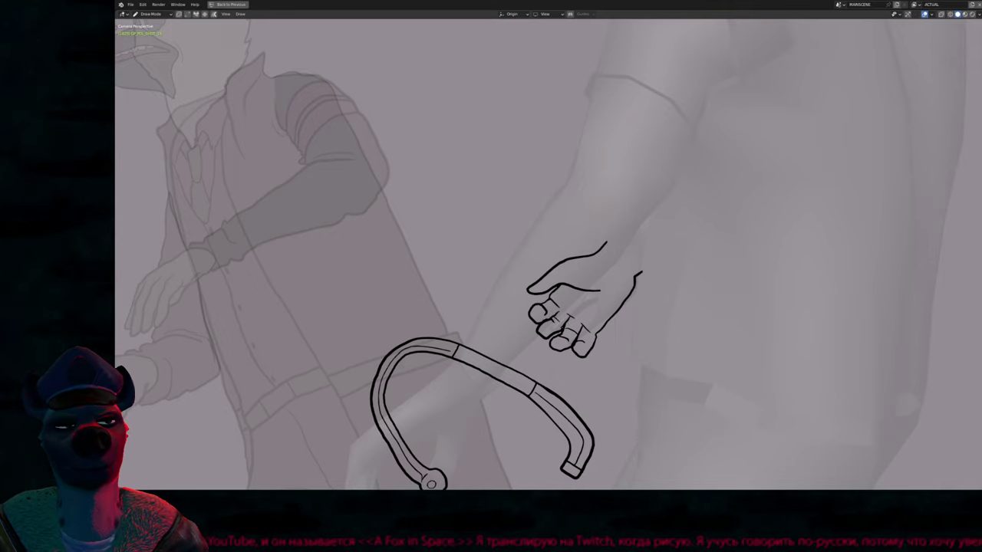
Extend the upper end of the hand contour and thicken that stroke with Shrink/Fatten
key(f)
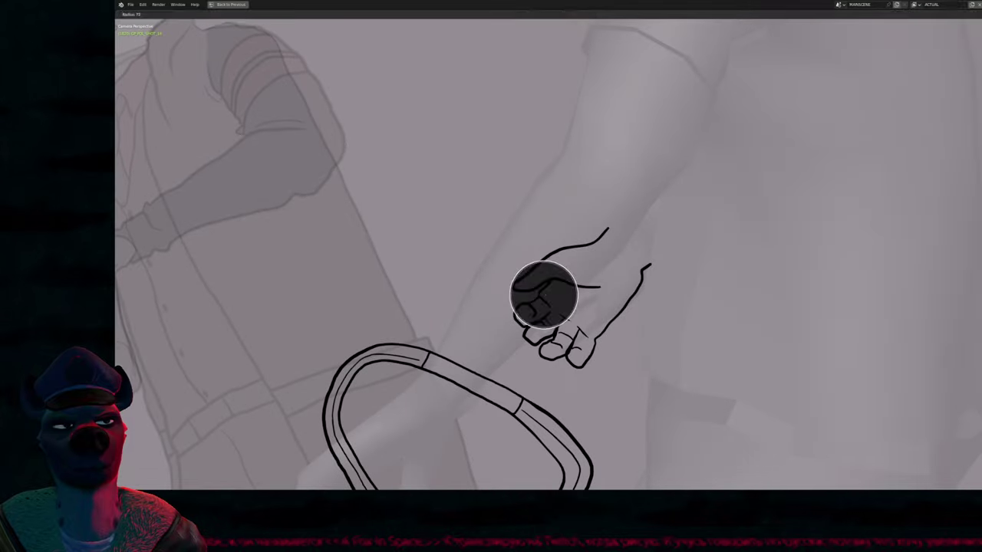
click(528, 300)
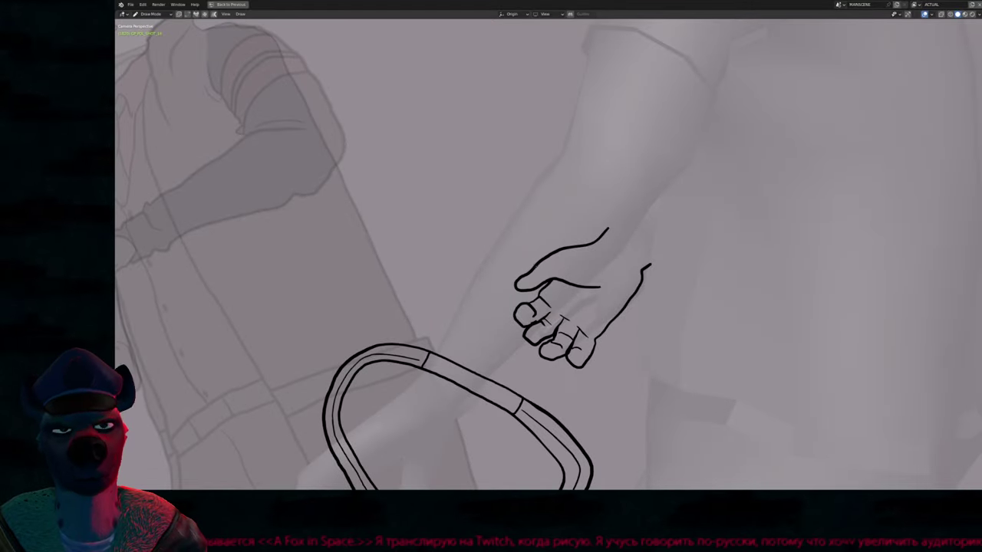
drag(525, 278, 514, 287)
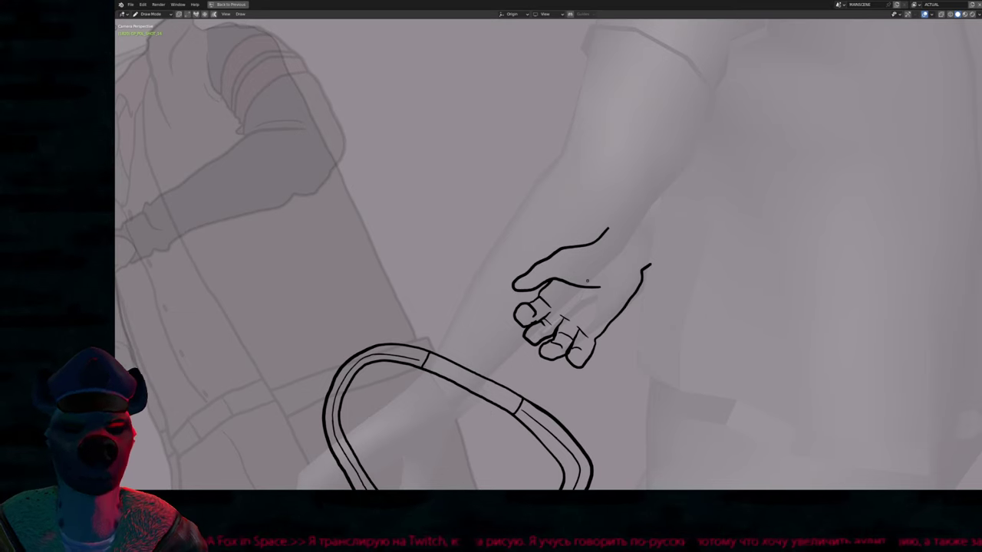
key(Tab)
key(alt+s)
scroll(644, 282, up, 10)
click(636, 297)
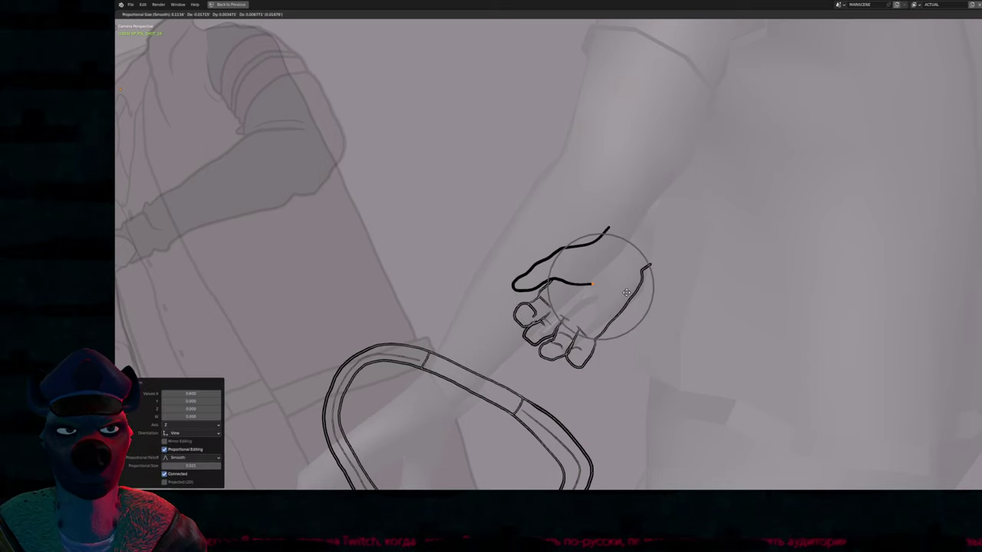
key(Tab)
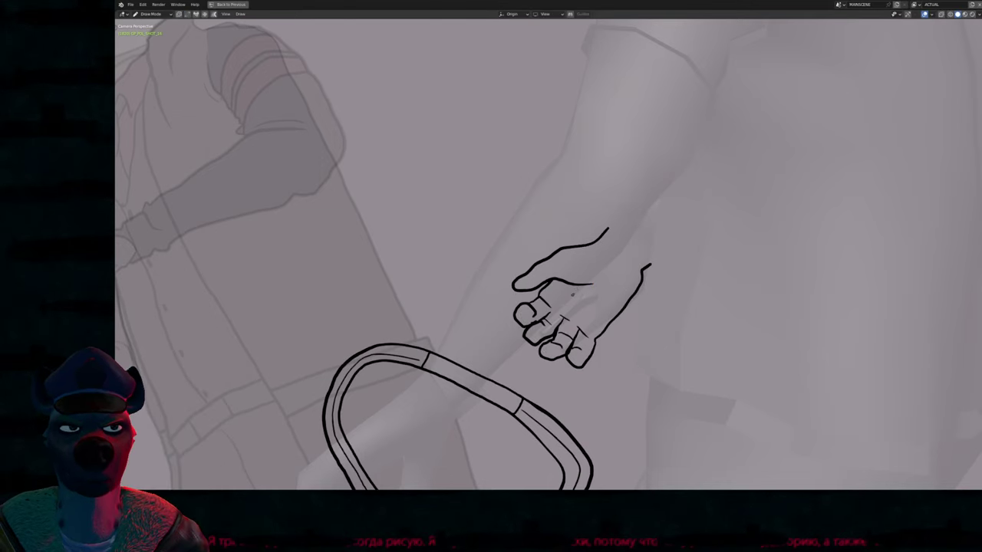
Reframe the view over the hand sketch and adjust the brush size again
scroll(622, 273, down, 3)
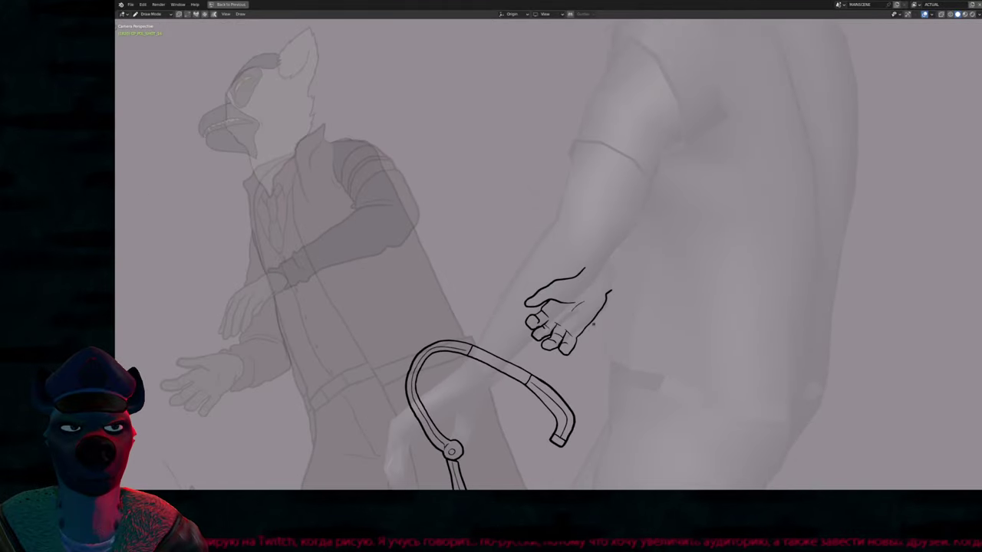
scroll(593, 325, up, 4)
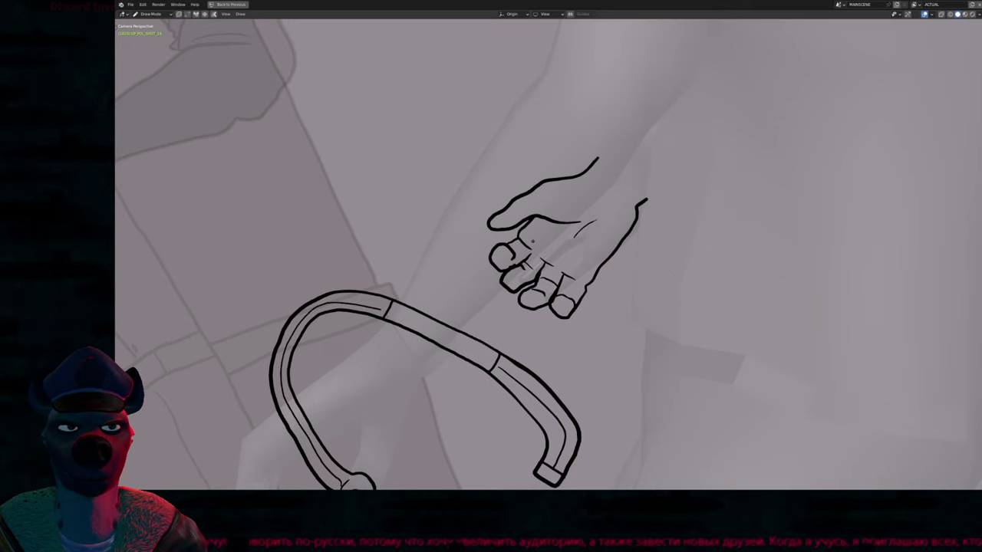
mouse_move(533, 230)
shift+middle_down()
mouse_move(622, 248)
mouse_move(599, 242)
shift+middle_up()
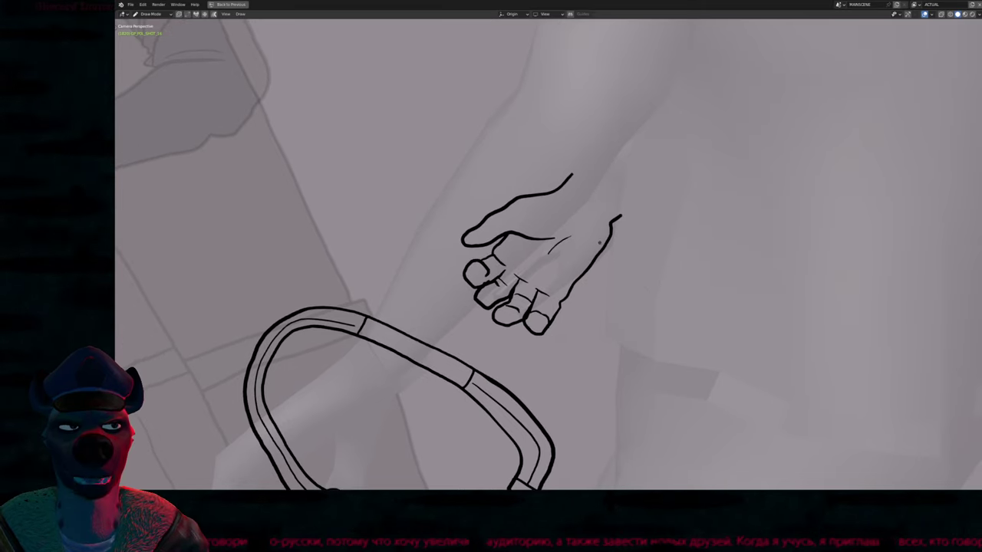
scroll(599, 242, down, 1)
shift+middle_drag(538, 282, 568, 287)
scroll(567, 288, up, 3)
key(f)
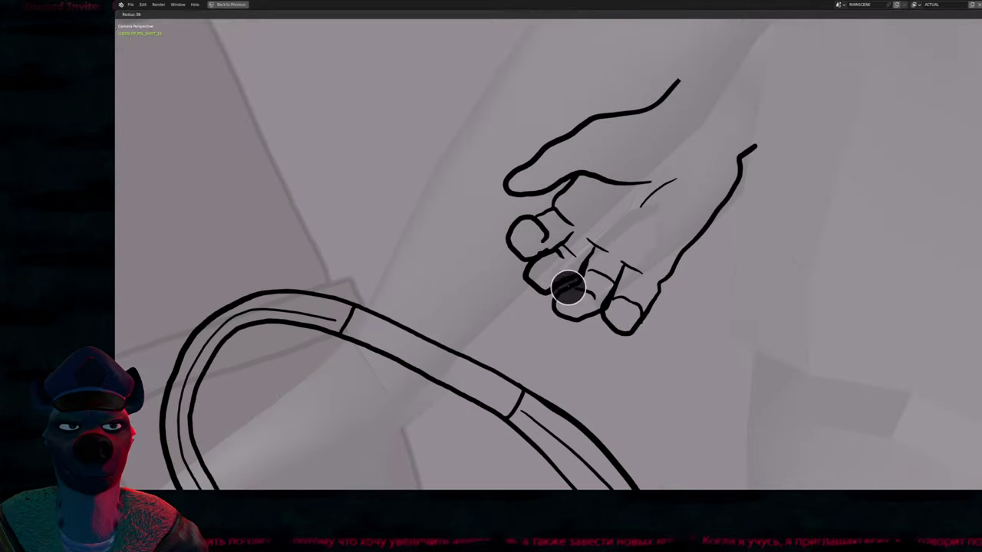
click(567, 288)
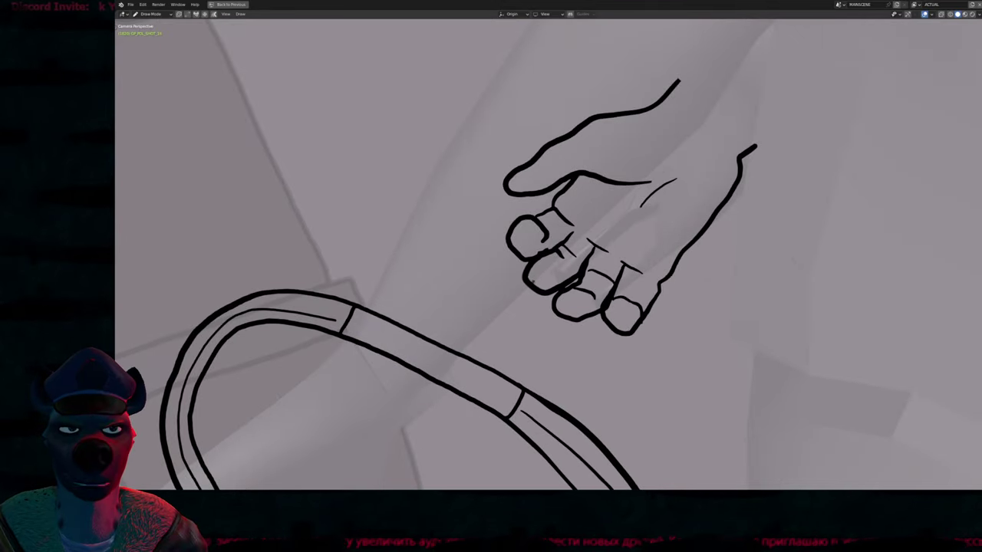
scroll(568, 288, down, 1)
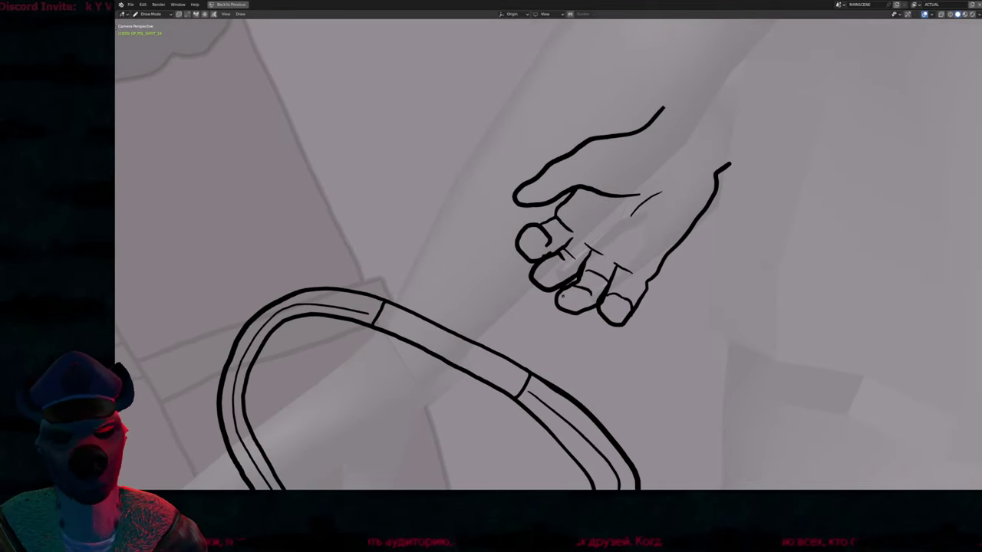
scroll(562, 295, down, 2)
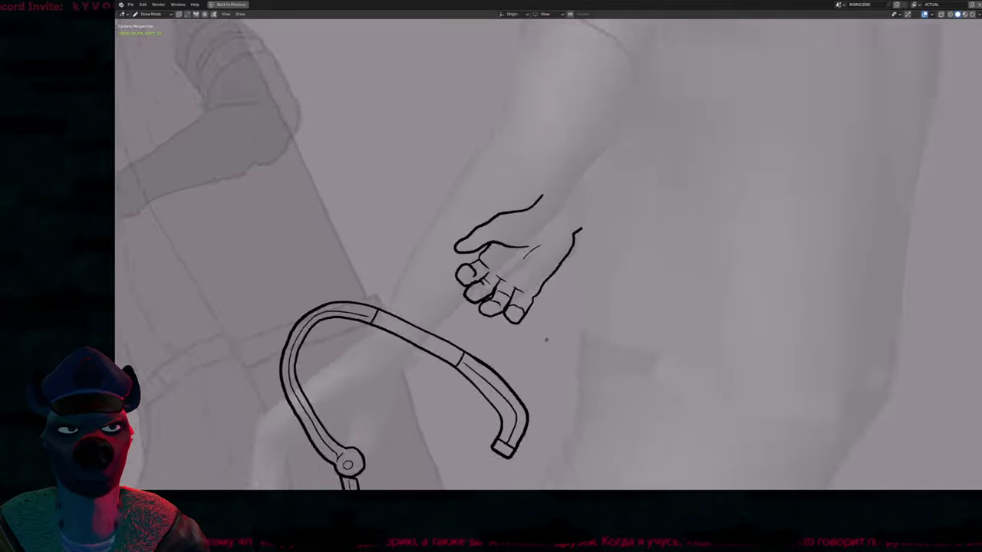
scroll(547, 325, down, 4)
scroll(550, 312, up, 3)
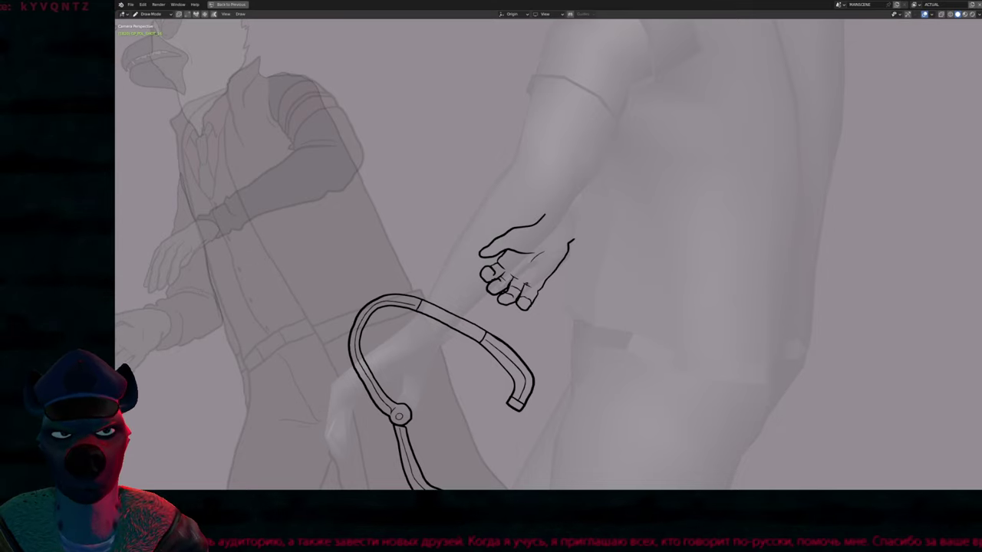
scroll(526, 272, down, 5)
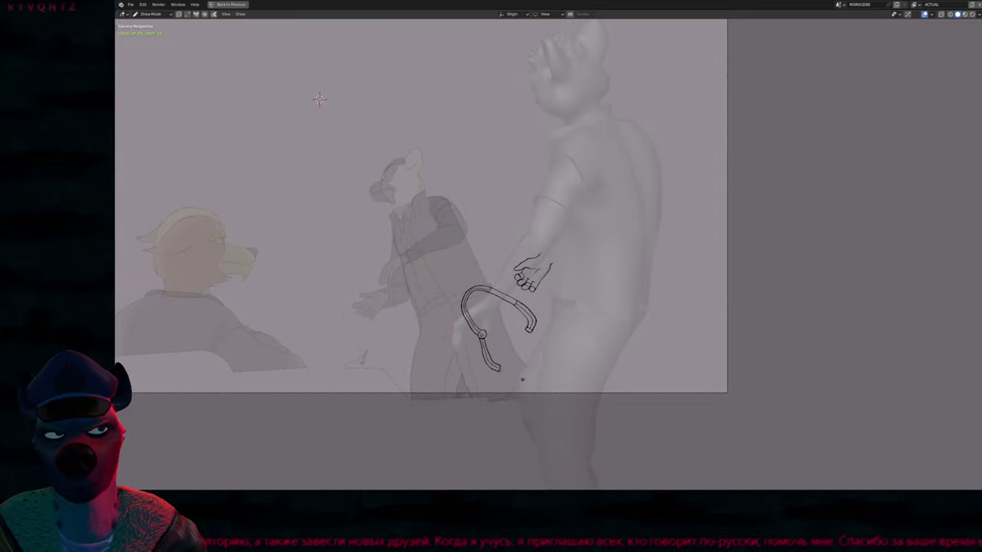
Step forward through the shot's drawing keyframes toward the coat drawing
key(Up)
key(Up)
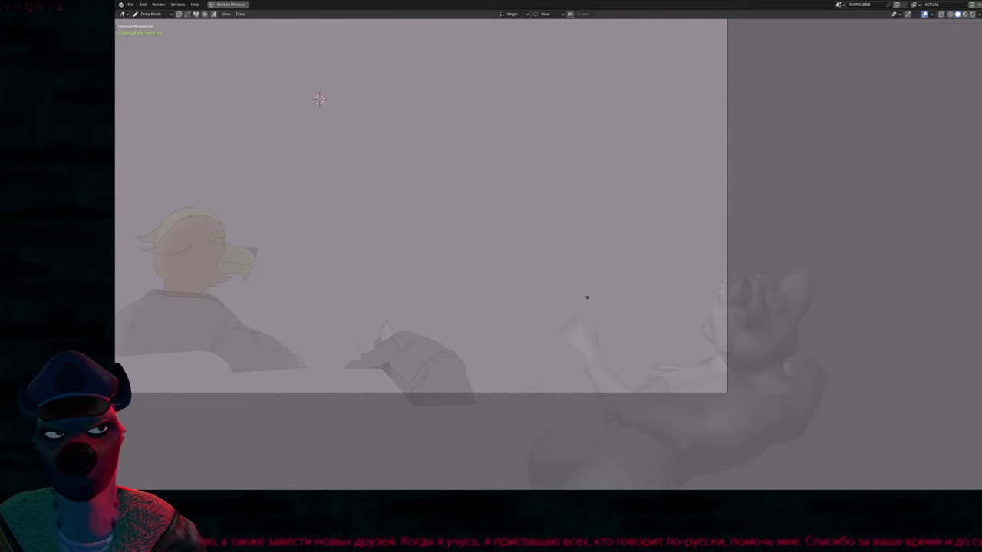
key(Up)
key(Up)
key(Up)
key(Up)
key(Up)
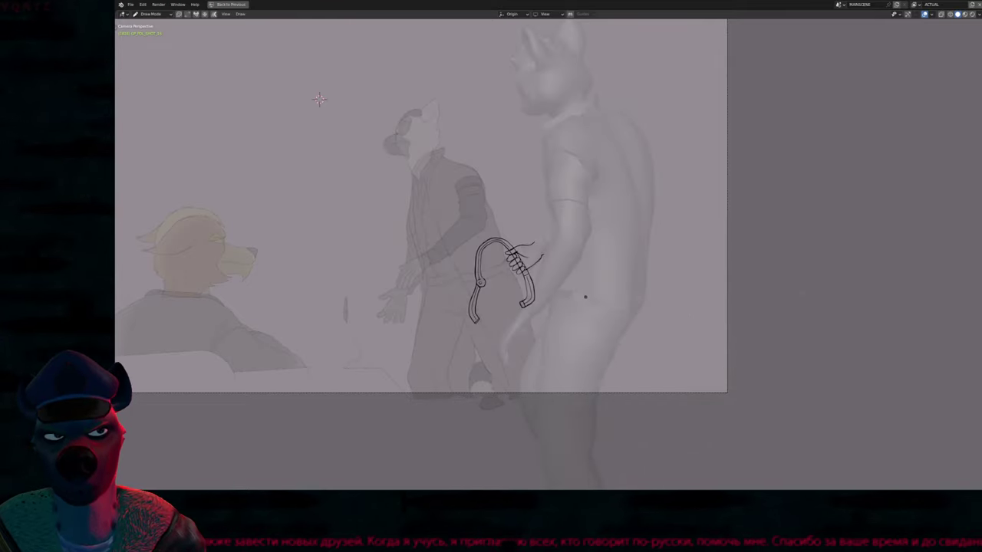
key(Up)
key(Up)
key(Up)
key(Up)
key(Up)
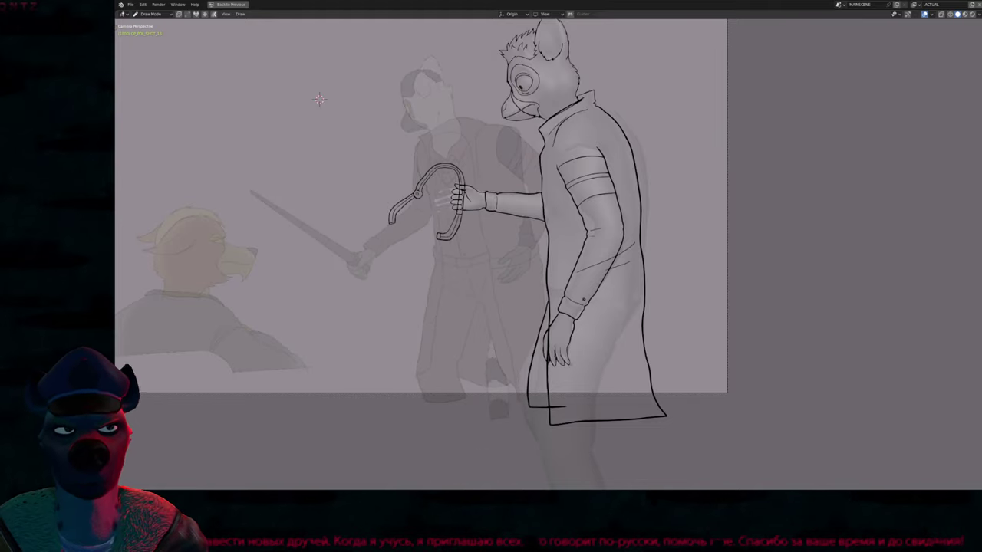
key(Up)
key(Up)
key(Up)
key(Up)
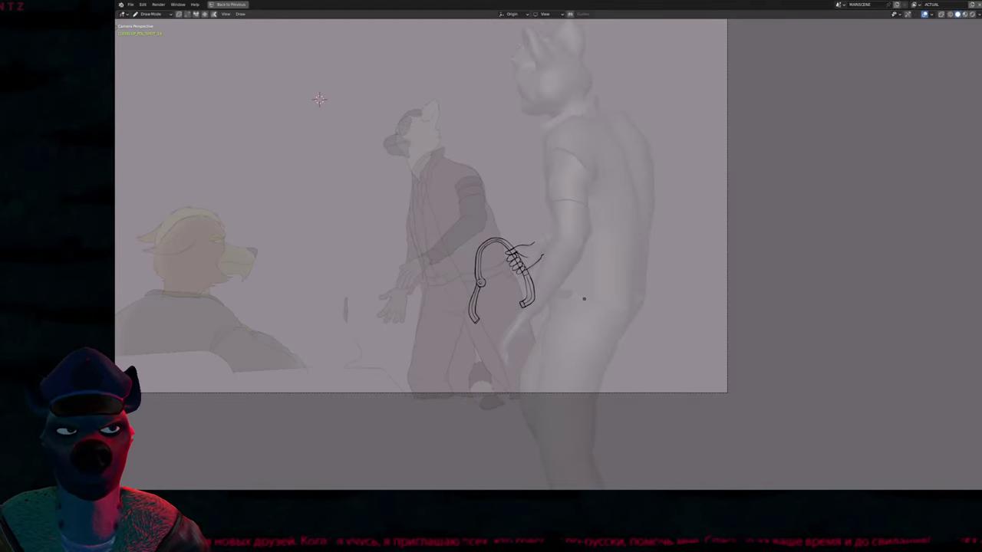
key(Up)
key(Up)
key(Up)
key(Up)
key(Up)
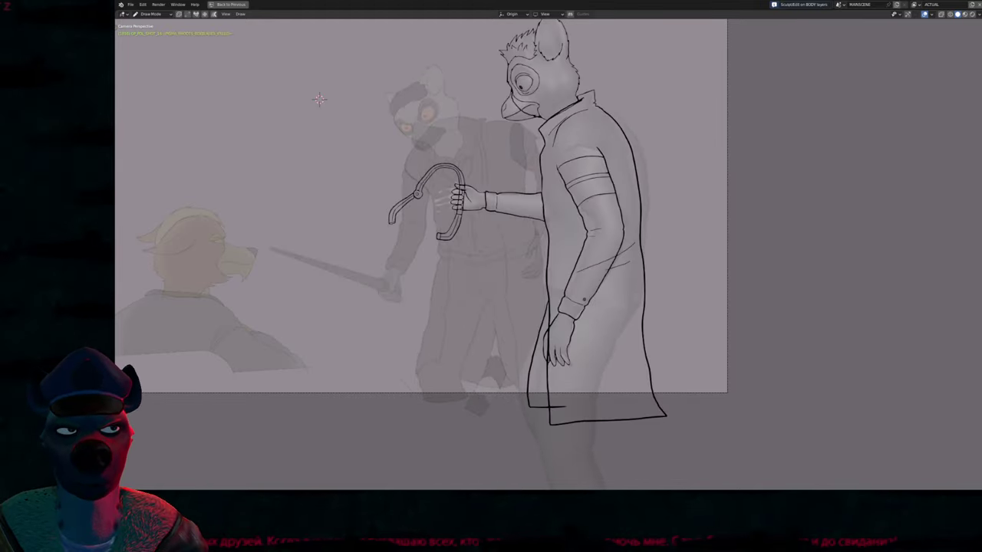
Compare the two coat keyframes, settle on the black coat, and enter Edit Mode
key(Up)
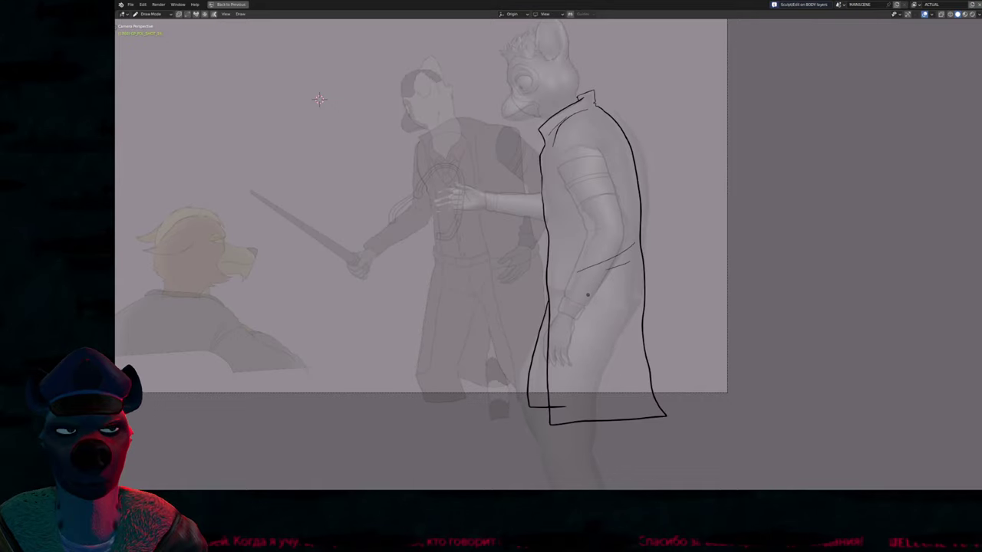
key(Down)
key(Up)
key(Down)
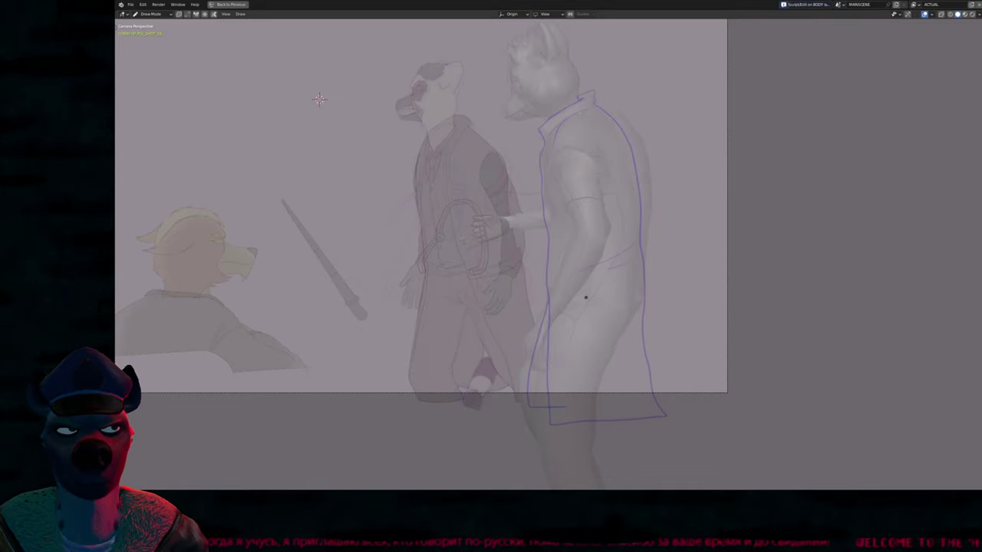
key(Up)
key(Down)
key(Up)
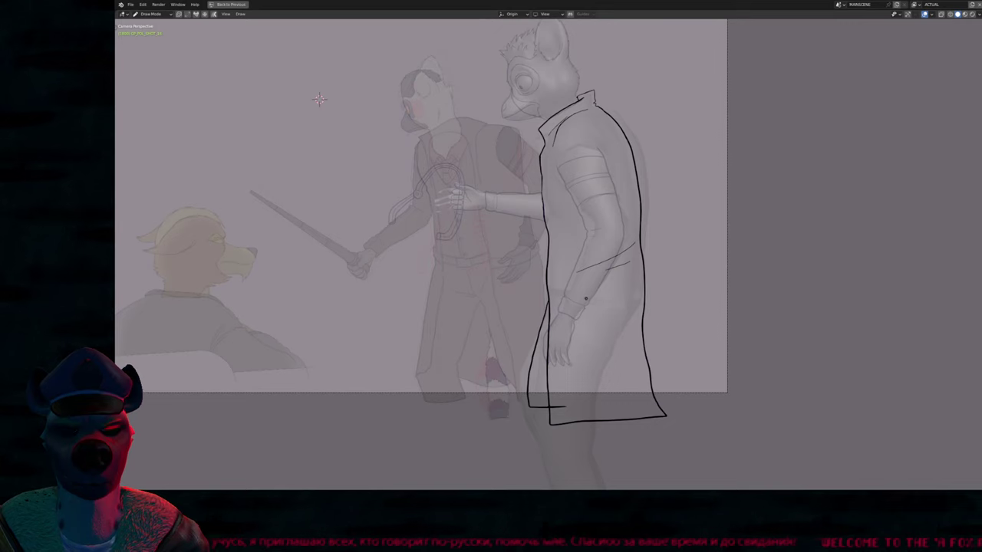
key(Tab)
key(Down)
Paste the copied coat strokes onto this keyframe and zoom in on the collar
key(ctrl+v)
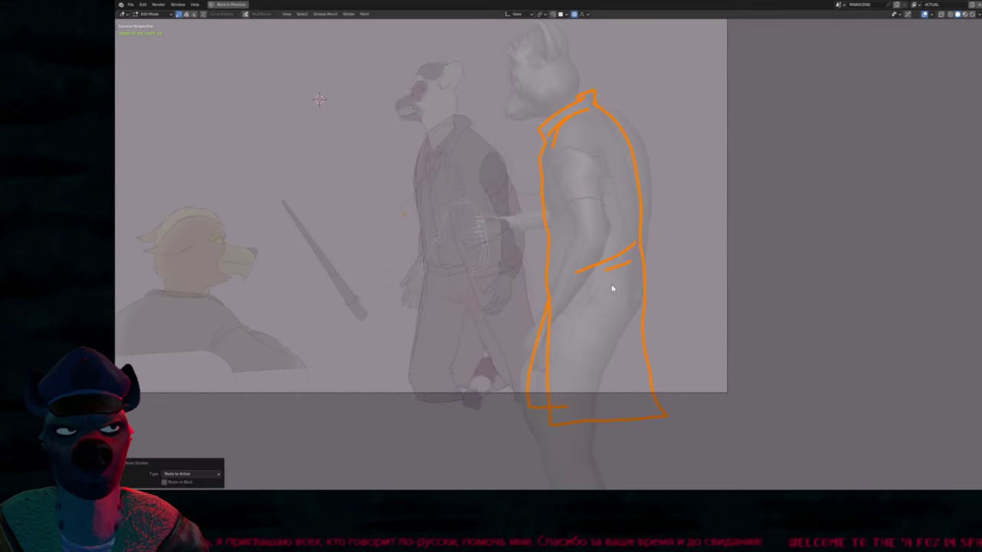
key(Tab)
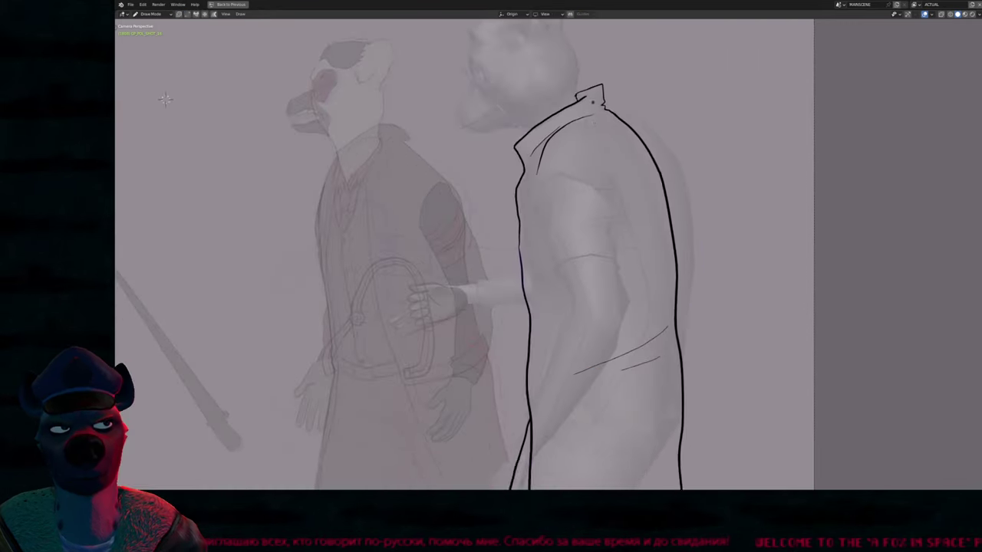
scroll(164, 94, up, 3)
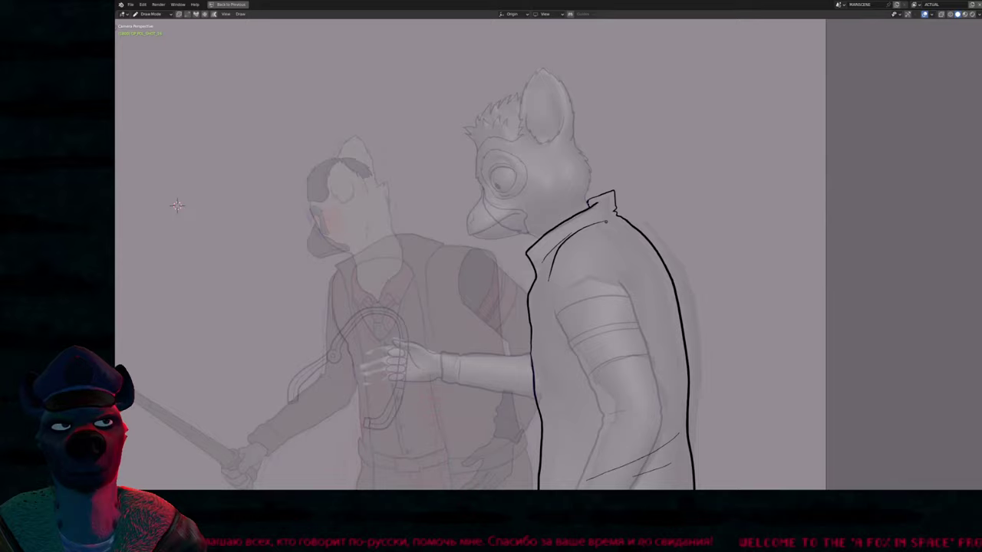
scroll(591, 208, up, 4)
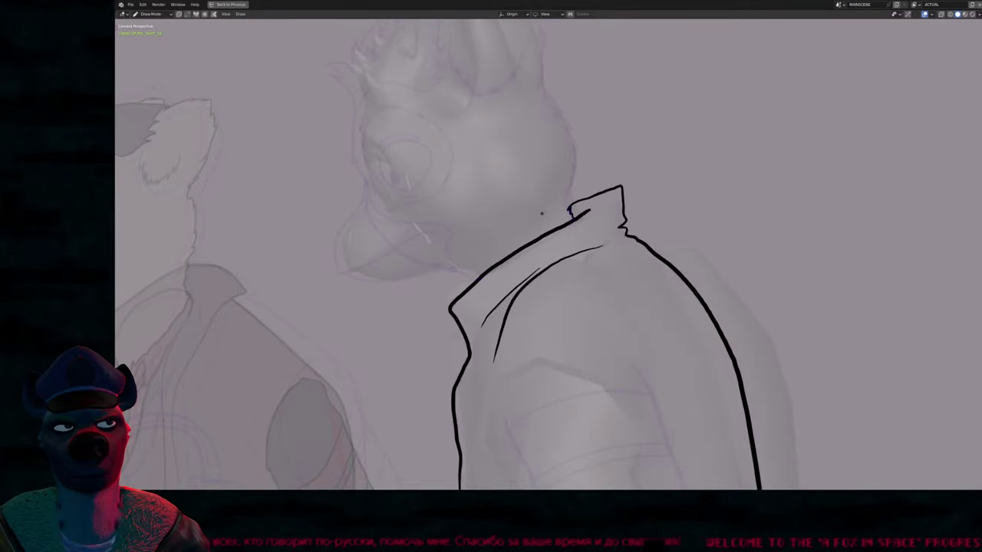
Redraw the collar's upper-left corner, left edge and inner folds, then play back the coat
drag(572, 204, 575, 220)
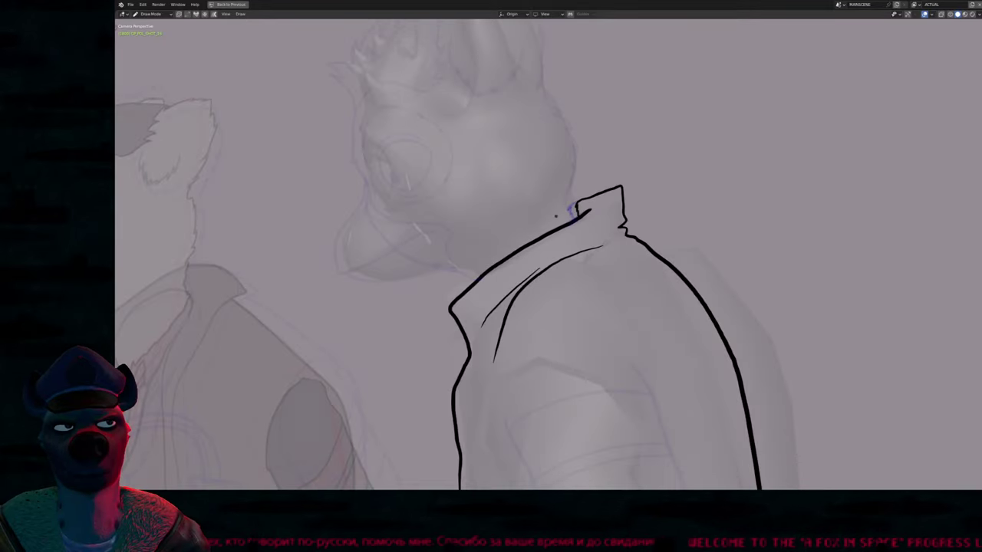
drag(460, 277, 457, 406)
drag(510, 288, 491, 364)
drag(445, 303, 460, 411)
mouse_move(499, 265)
mouse_down()
mouse_move(441, 318)
mouse_move(458, 383)
mouse_up()
drag(521, 253, 434, 318)
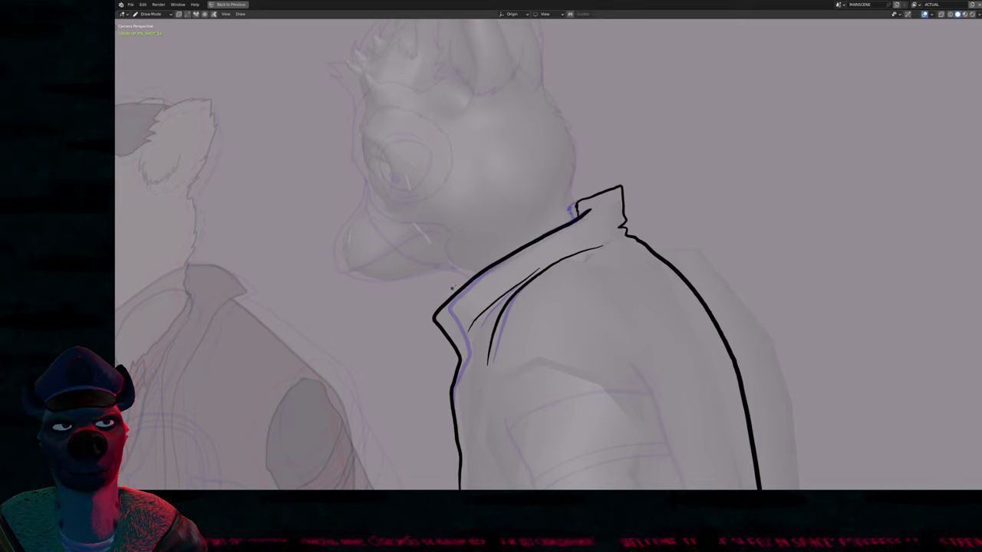
drag(537, 268, 468, 331)
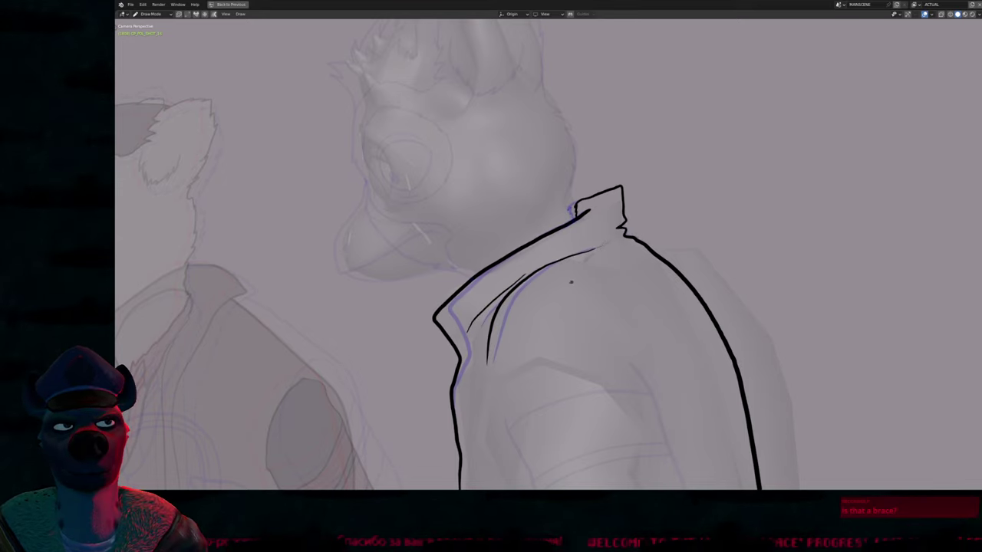
scroll(613, 270, down, 5)
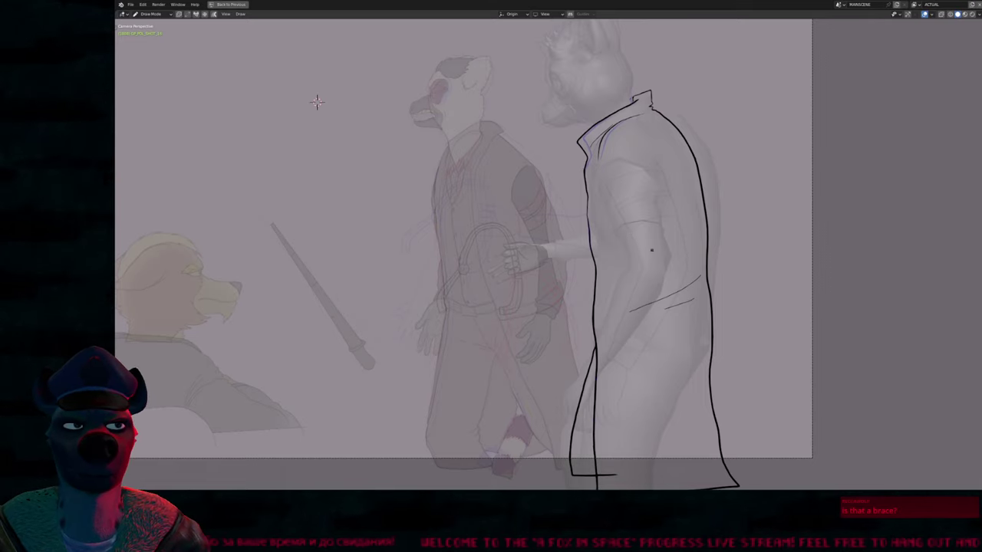
shift+middle_drag(317, 102, 291, 26)
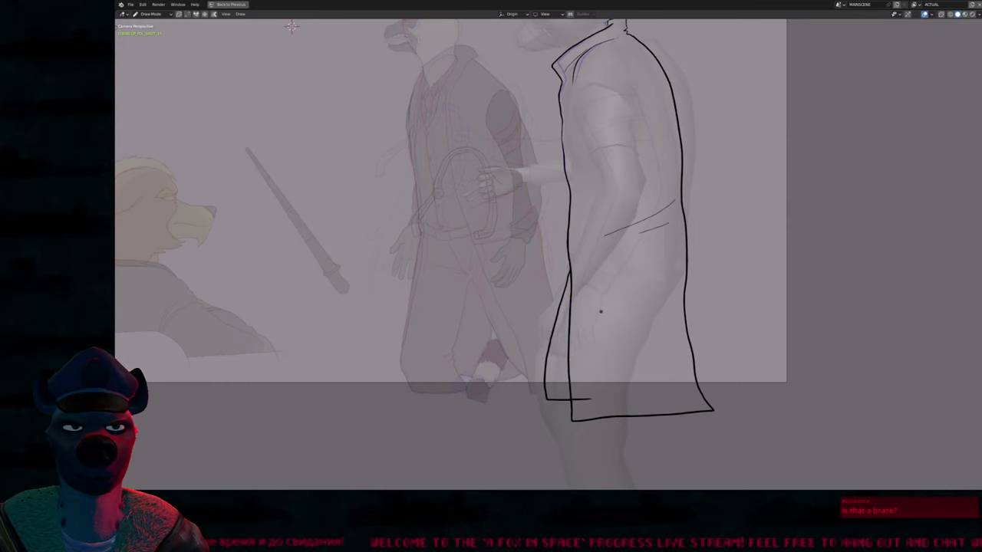
key(space)
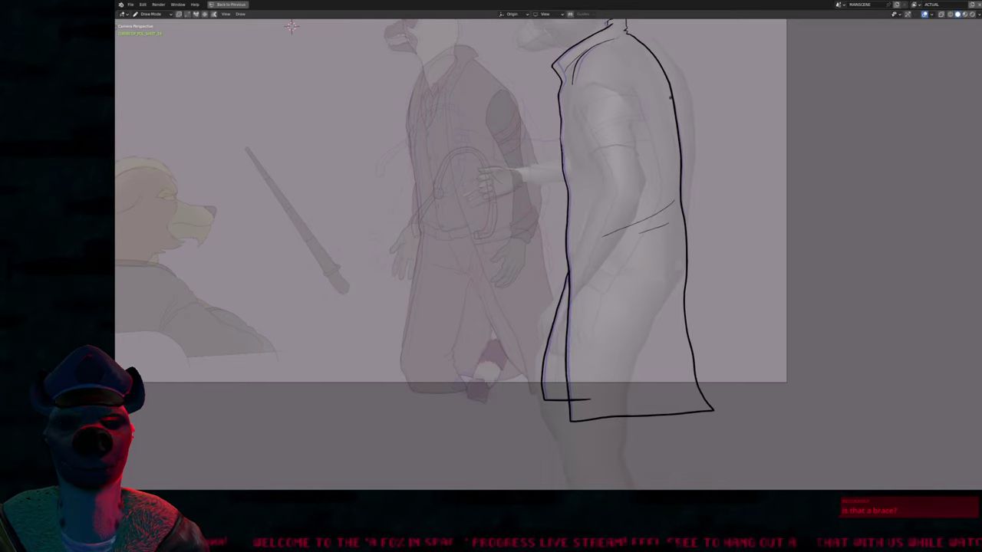
Scale the waist crease lines in Edit Mode, then resize the brush back in Draw Mode
key(Tab)
click(675, 230)
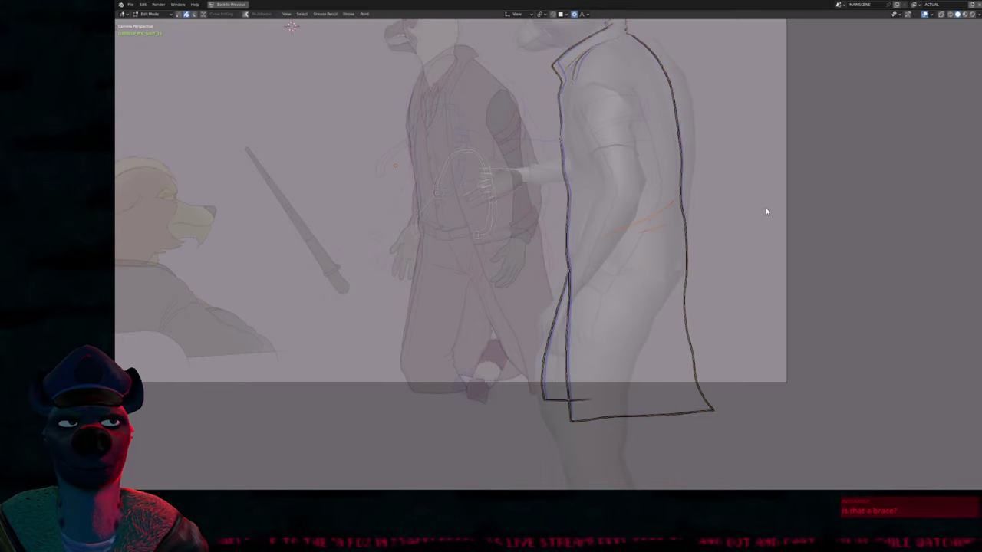
key(s)
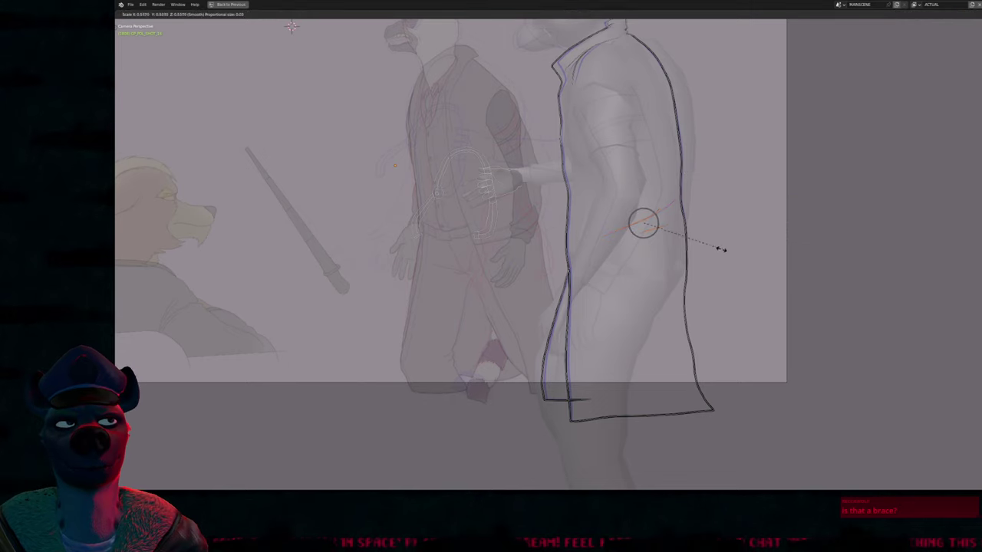
key(Escape)
key(g)
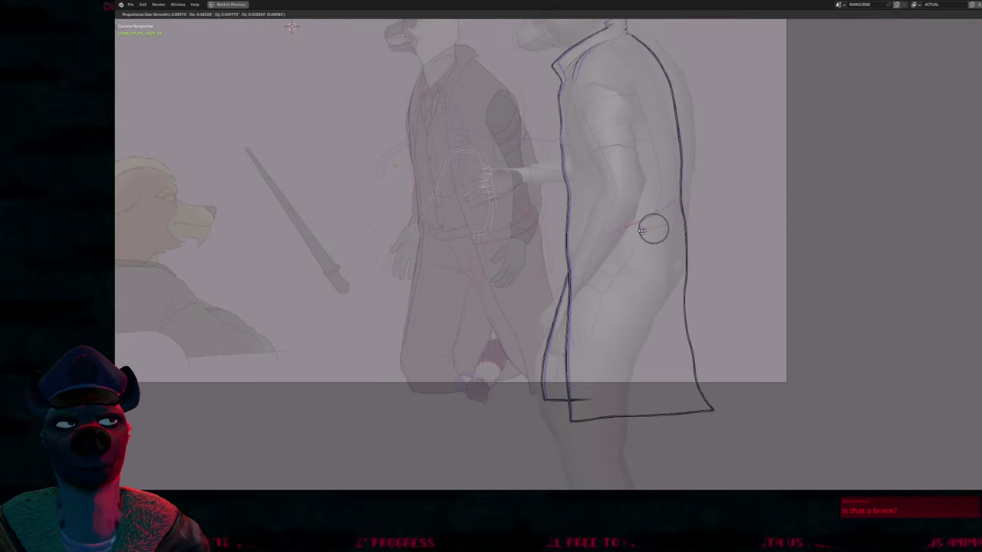
key(Escape)
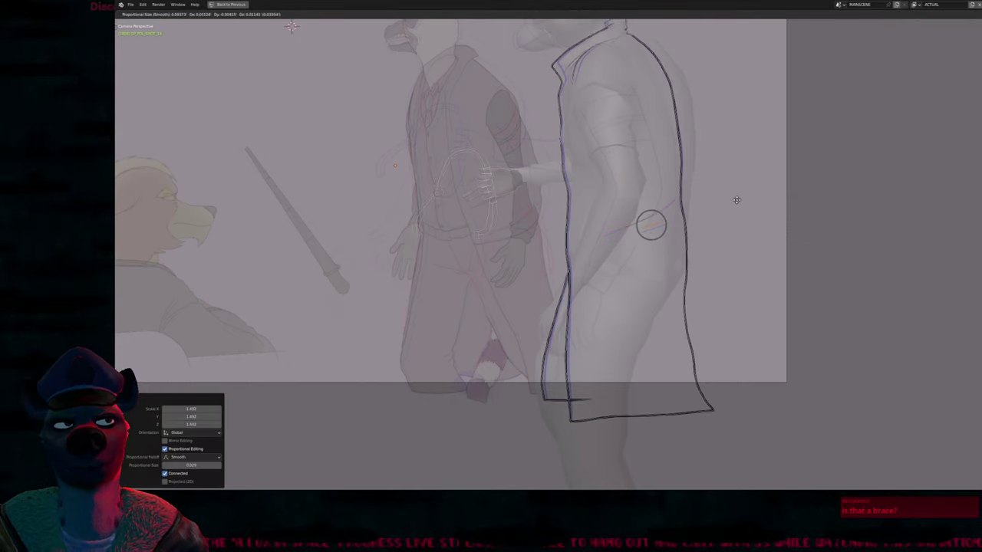
key(Escape)
key(Tab)
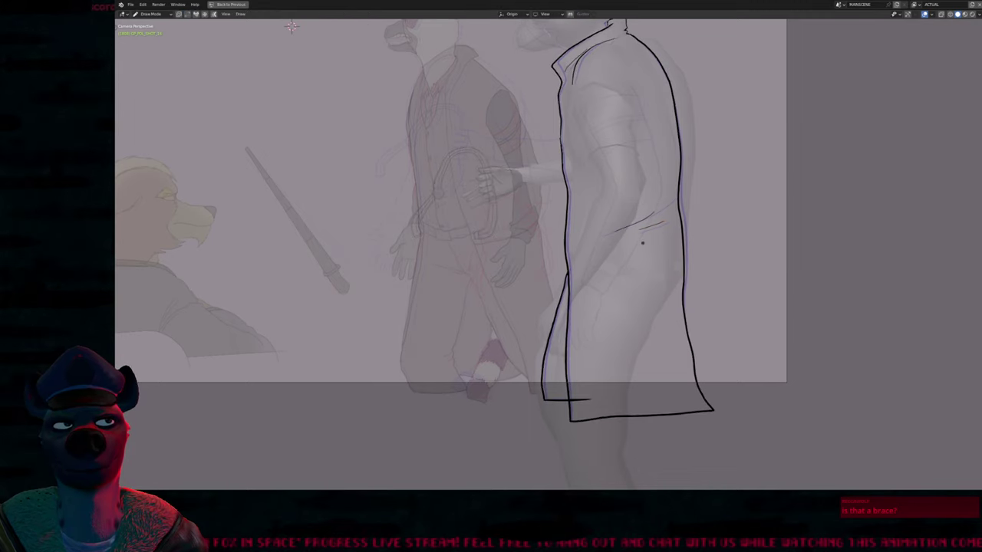
key(f)
click(643, 239)
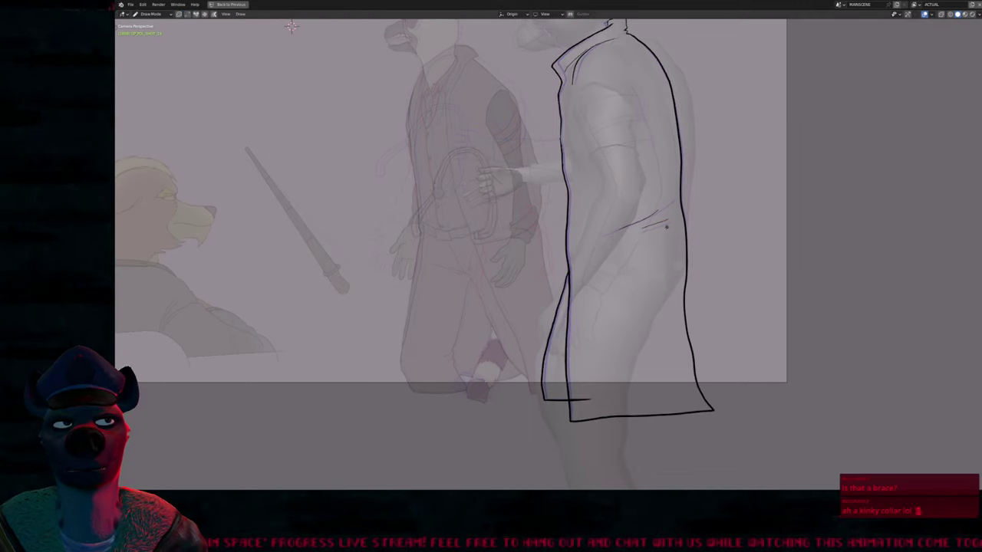
Pan and zoom over the coat sketch to check it, then un-maximize the 3D viewport with Ctrl+Space
mouse_move(292, 27)
shift+middle_down()
mouse_move(263, 143)
mouse_move(286, 180)
shift+middle_up()
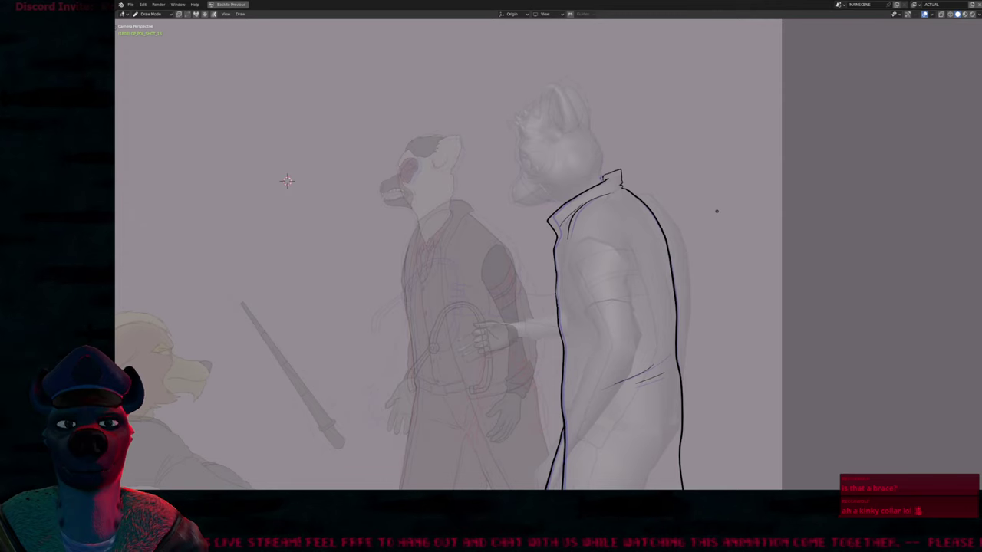
scroll(286, 181, up, 2)
mouse_move(234, 166)
shift+middle_down()
mouse_move(253, 85)
mouse_move(278, 37)
shift+middle_up()
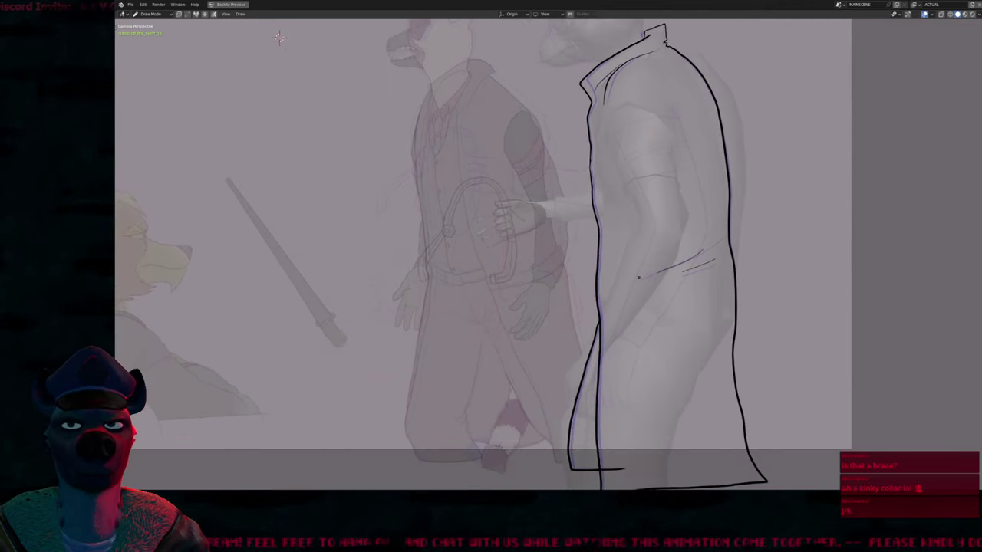
scroll(332, 73, down, 1)
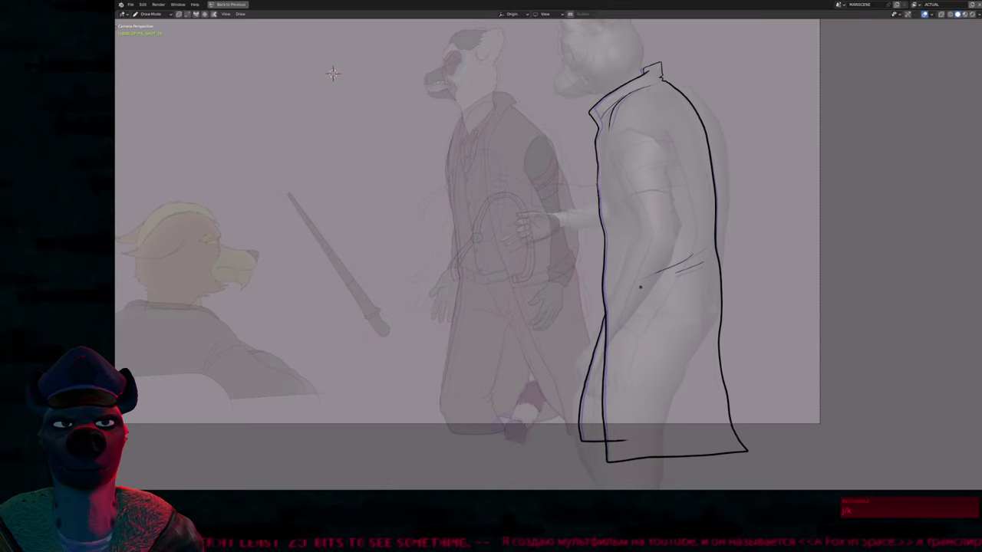
shift+middle_drag(333, 73, 328, 118)
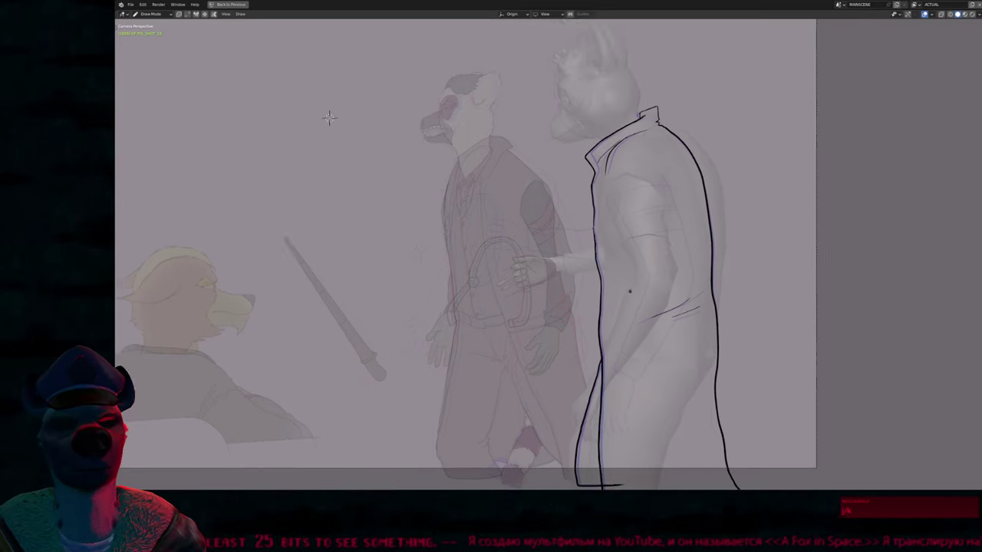
alt+scroll(330, 118, down, 4)
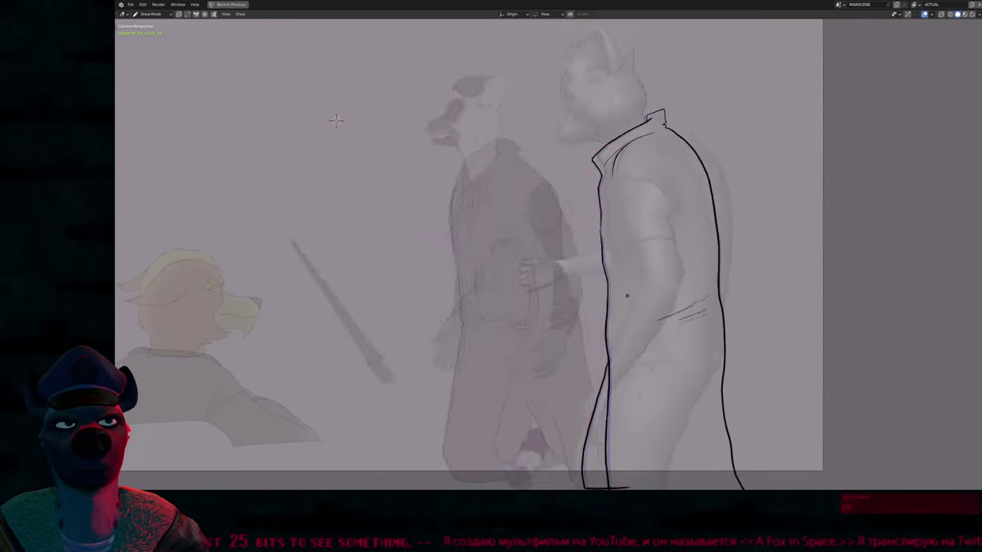
alt+scroll(336, 120, down, 5)
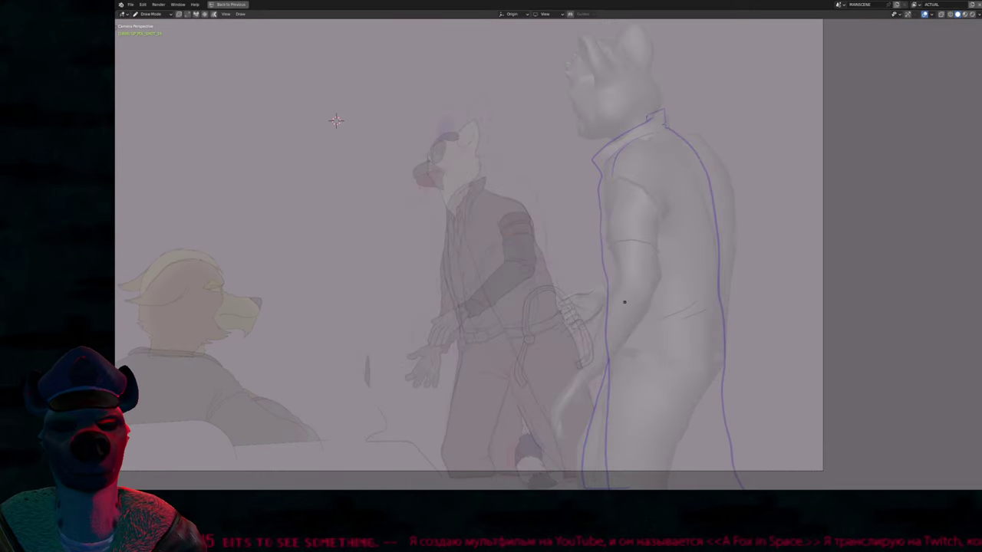
alt+scroll(335, 119, down, 4)
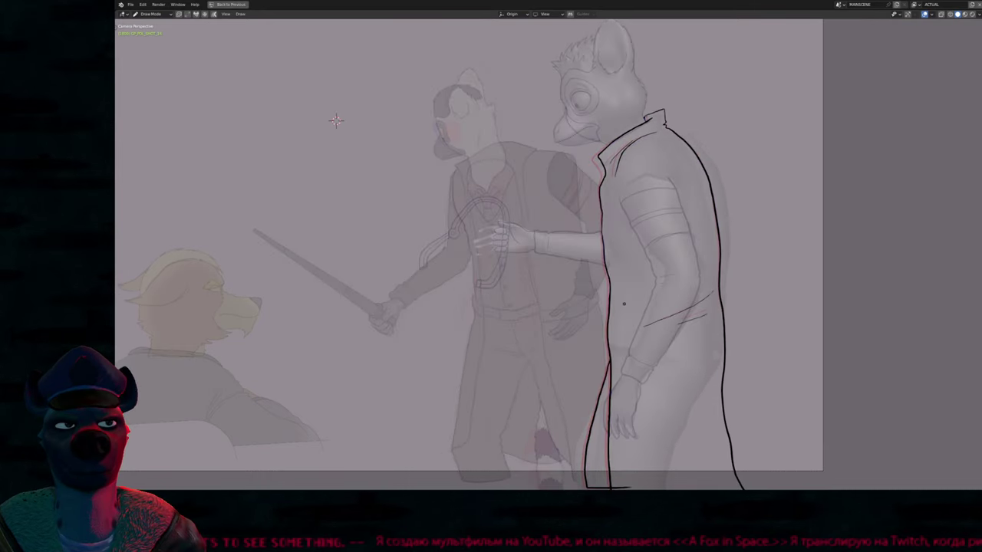
alt+scroll(336, 119, down, 1)
alt+scroll(336, 120, up, 1)
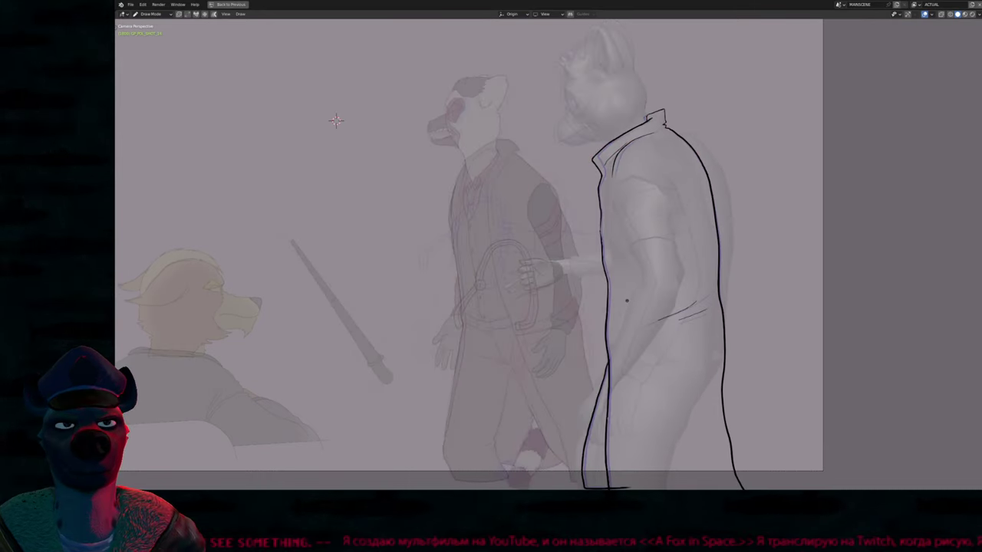
key(ctrl+space)
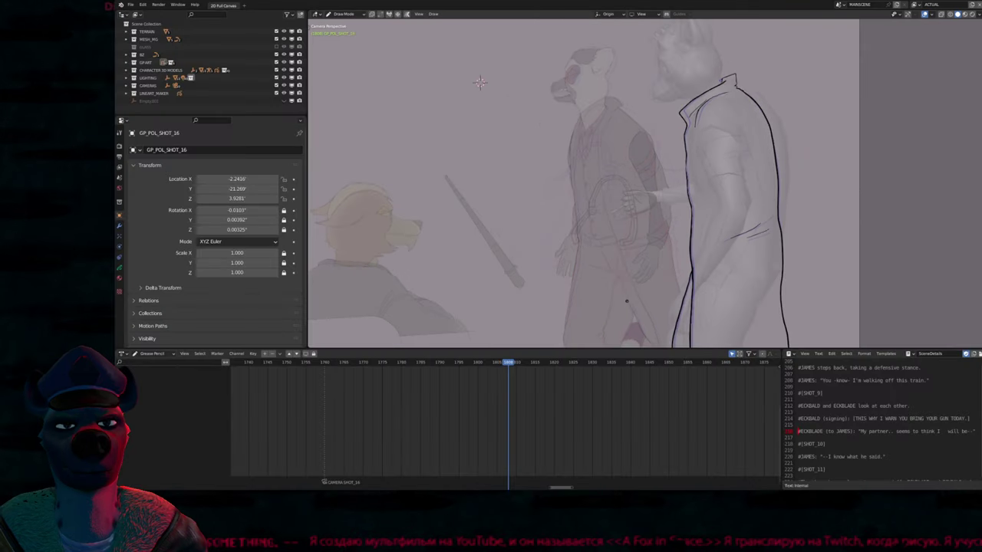
Select the line-art character object and set the drawing brush size to 50
alt+scroll(515, 459, down, 1)
alt+scroll(514, 459, up, 1)
ctrl+scroll(522, 436, down, 1)
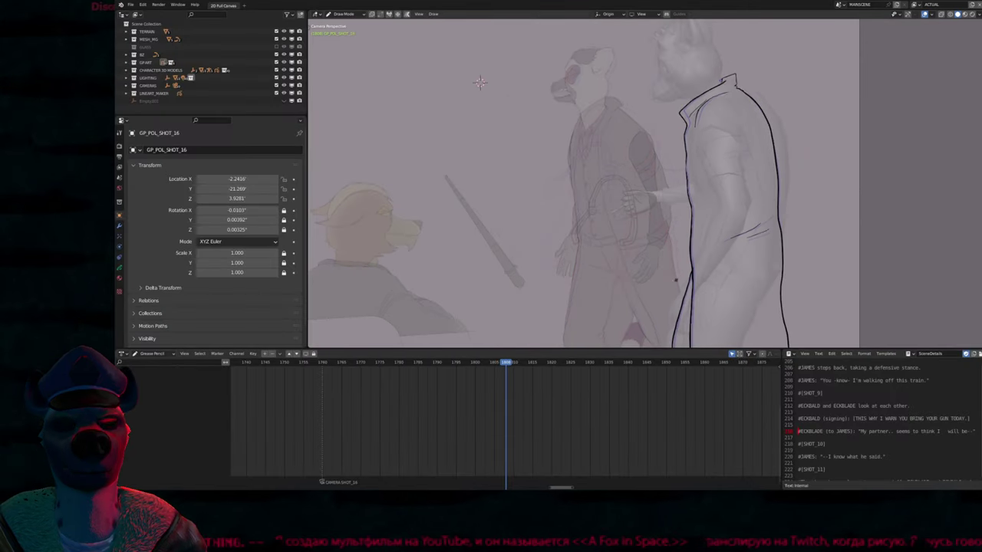
click(690, 279)
ctrl+scroll(532, 409, down, 2)
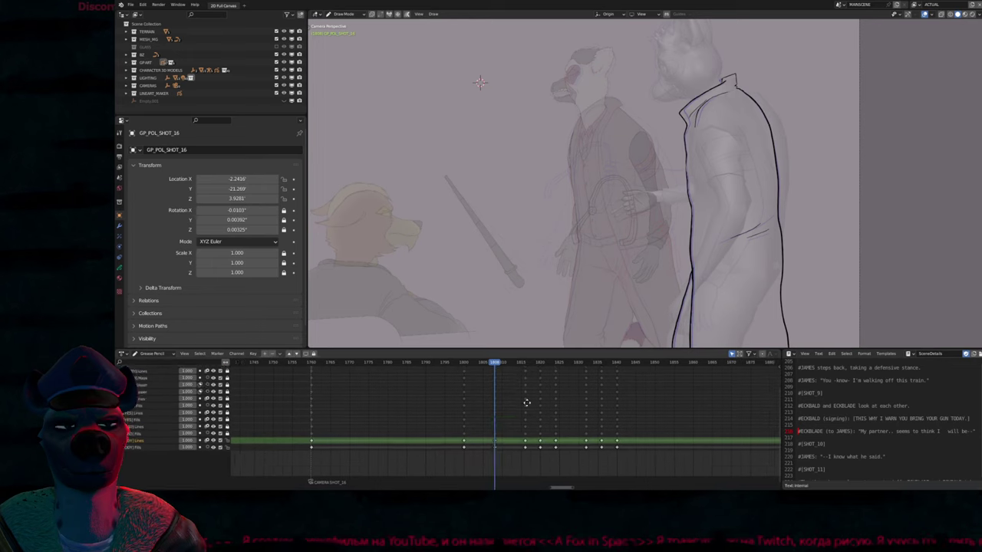
alt+scroll(582, 326, up, 8)
alt+scroll(581, 329, down, 8)
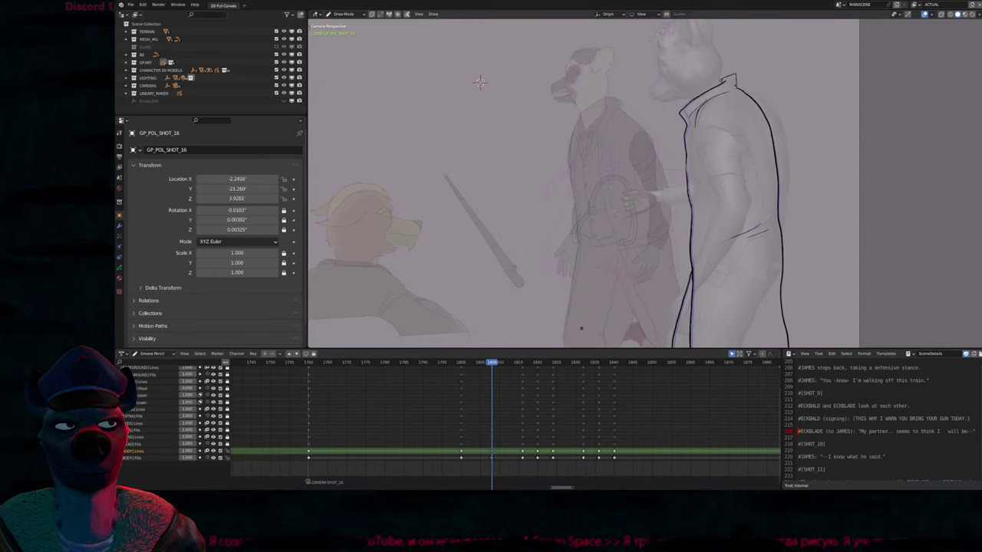
scroll(580, 329, down, 3)
key(f)
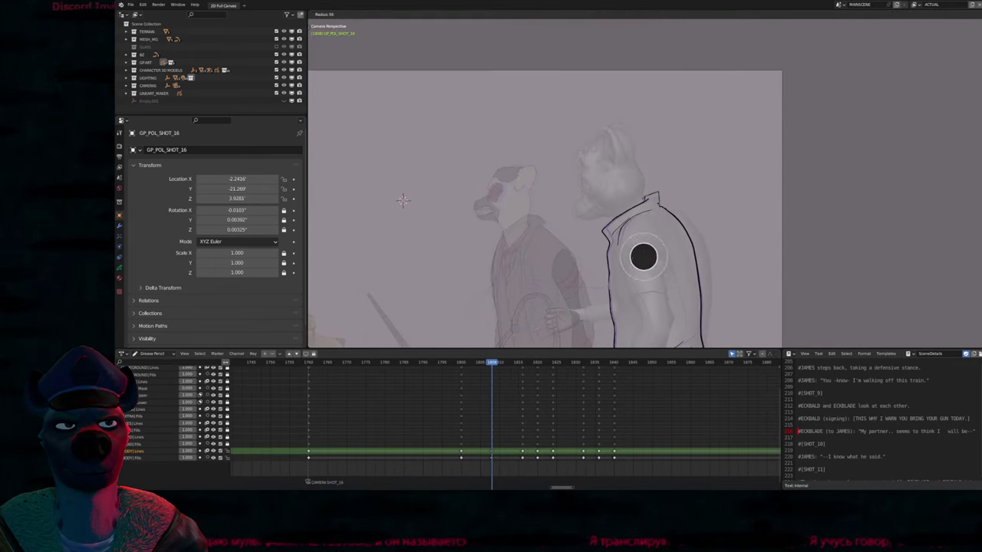
key(Return)
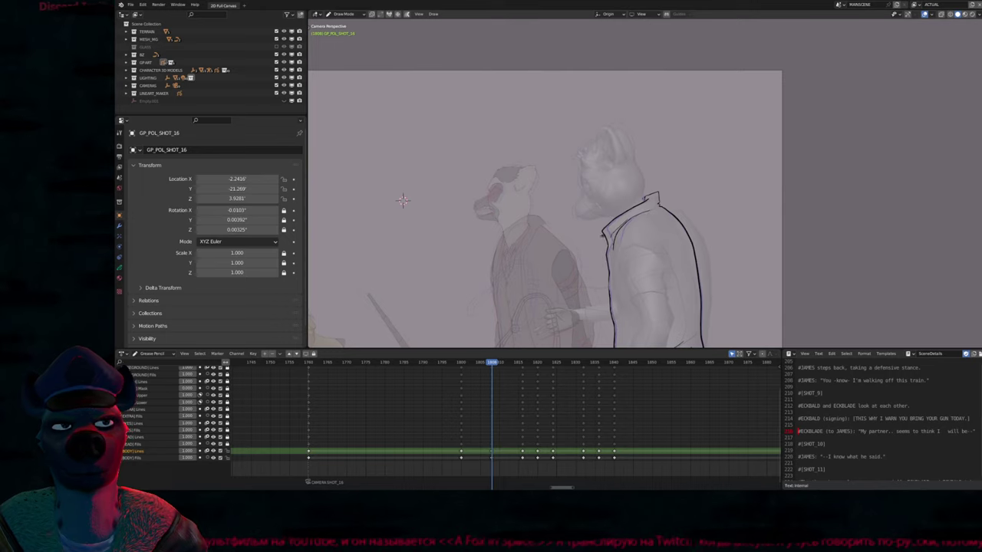
Ink a bold stroke along the right edge of the coat collar up to its top corner
alt+scroll(402, 200, up, 8)
alt+scroll(403, 200, down, 8)
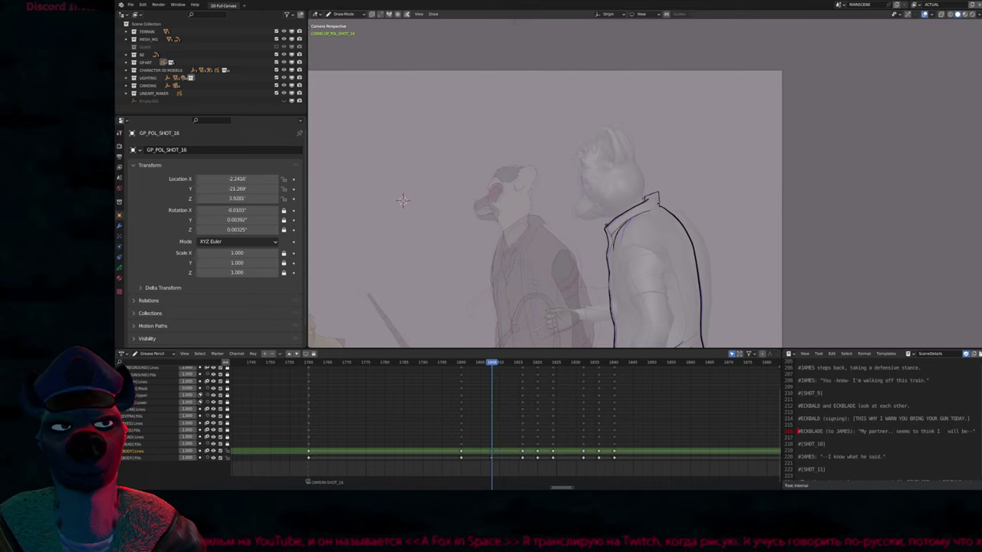
alt+scroll(402, 200, up, 8)
alt+scroll(403, 200, down, 8)
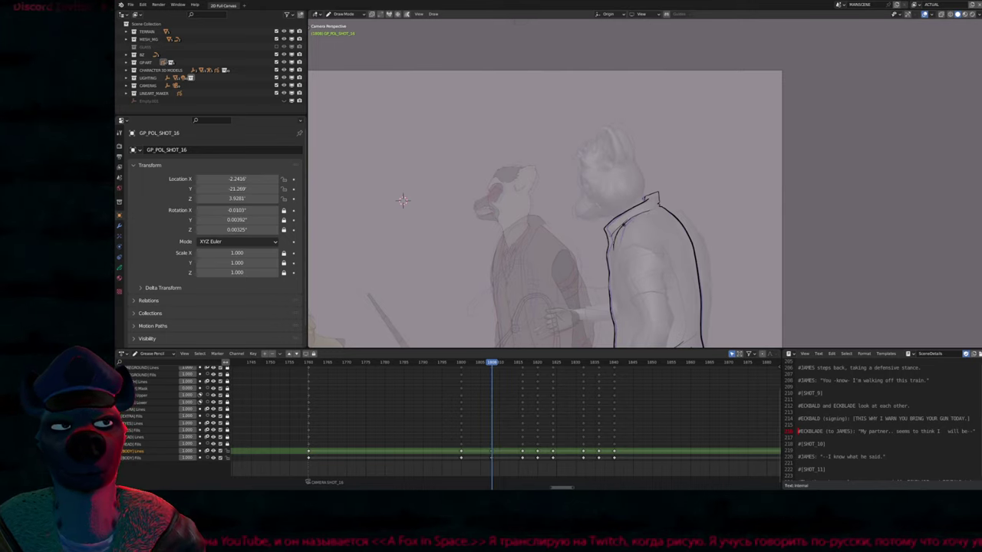
scroll(655, 207, up, 5)
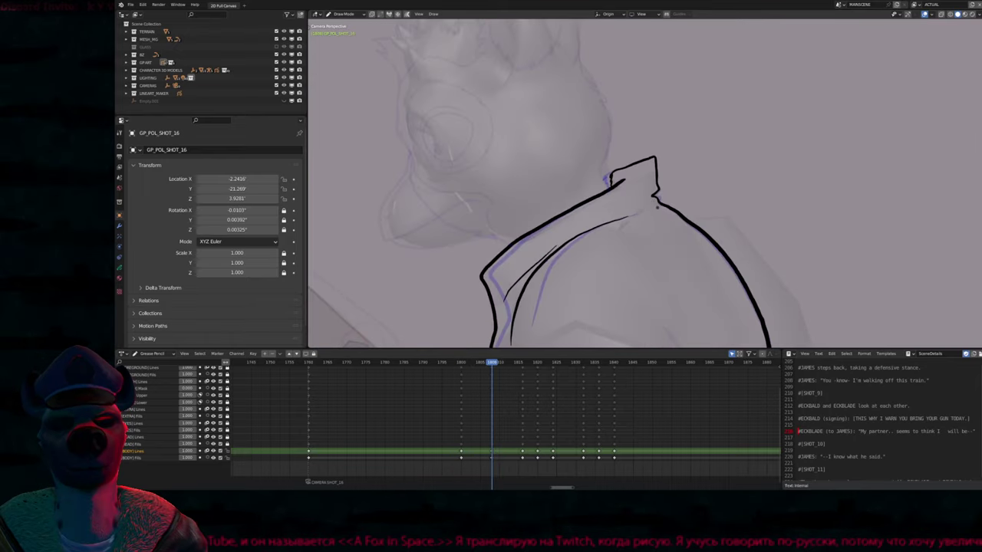
shift+middle_drag(657, 251, 635, 278)
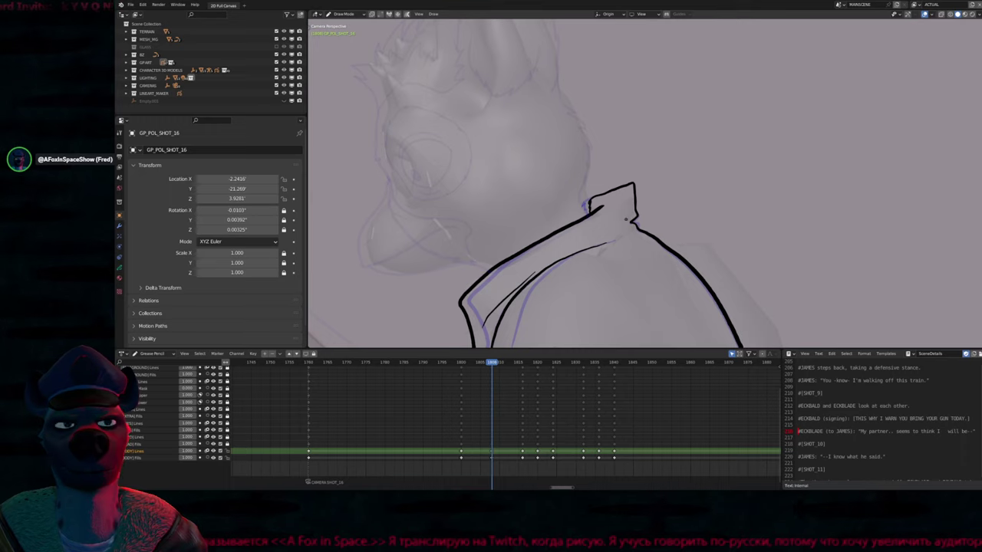
mouse_move(644, 218)
mouse_down()
mouse_move(634, 184)
mouse_move(605, 188)
mouse_up()
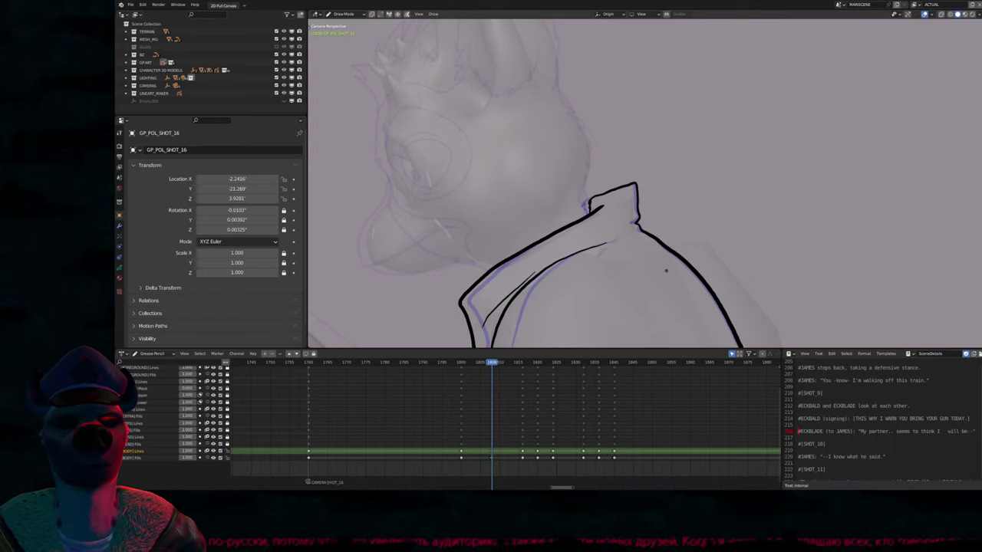
Review the shoulder and torso, then return to the camera framing showing both characters
scroll(615, 248, down, 3)
shift+middle_drag(620, 265, 642, 217)
scroll(642, 217, up, 4)
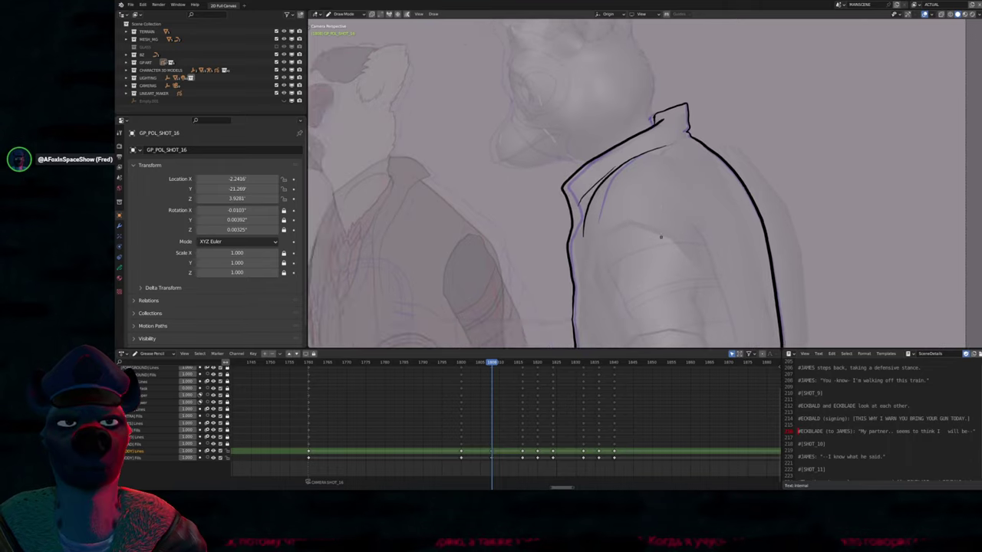
mouse_move(648, 305)
shift+middle_down()
mouse_move(640, 241)
mouse_move(664, 161)
mouse_move(677, 175)
mouse_move(664, 307)
mouse_move(665, 276)
mouse_move(648, 257)
shift+middle_up()
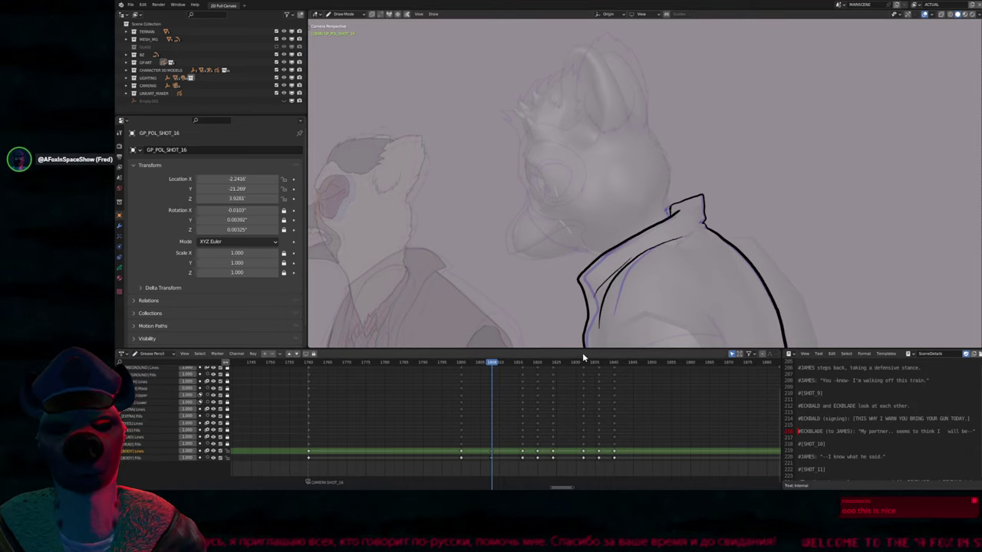
key(ctrl+KP_0)
middle_drag(346, 151, 359, 55)
shift+middle_drag(610, 280, 615, 205)
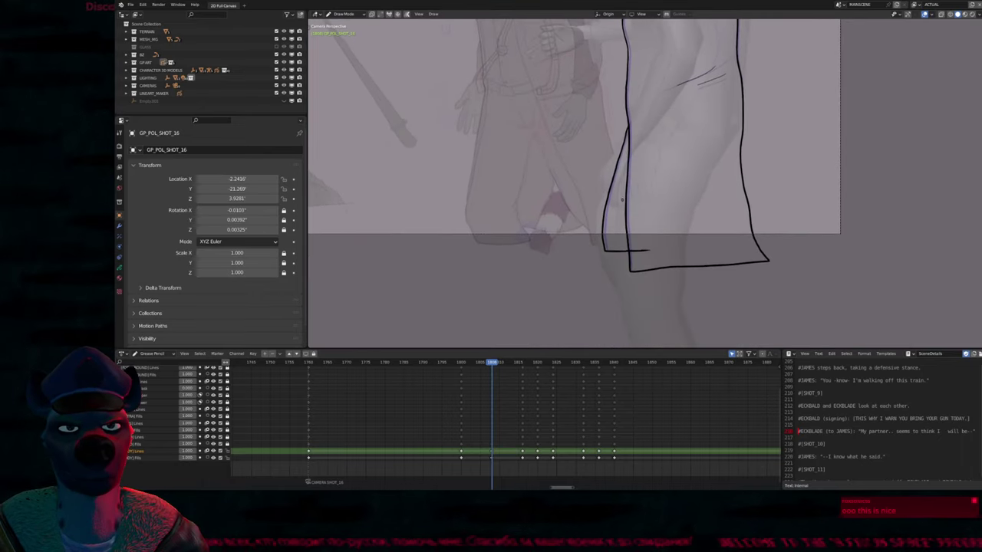
shift+scroll(345, 92, up, 8)
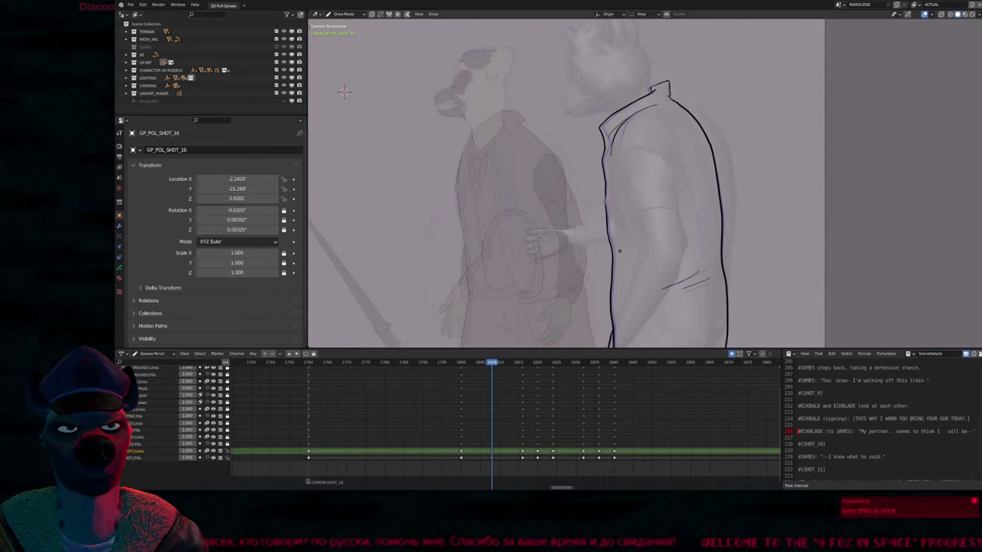
Flip back and forth between keyframes 1800, 1808 and around 1820 to compare coat poses
shift+middle_drag(344, 92, 315, 31)
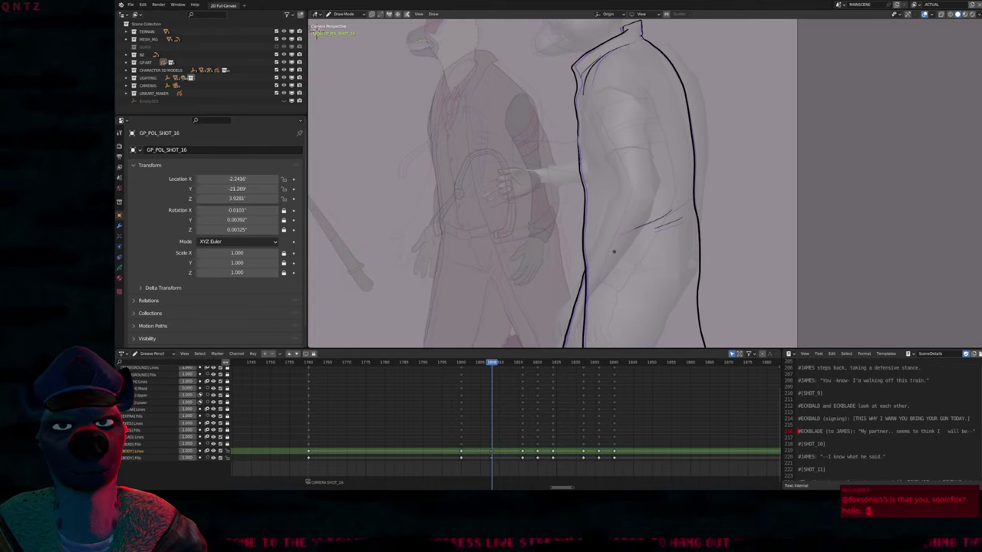
key(Down)
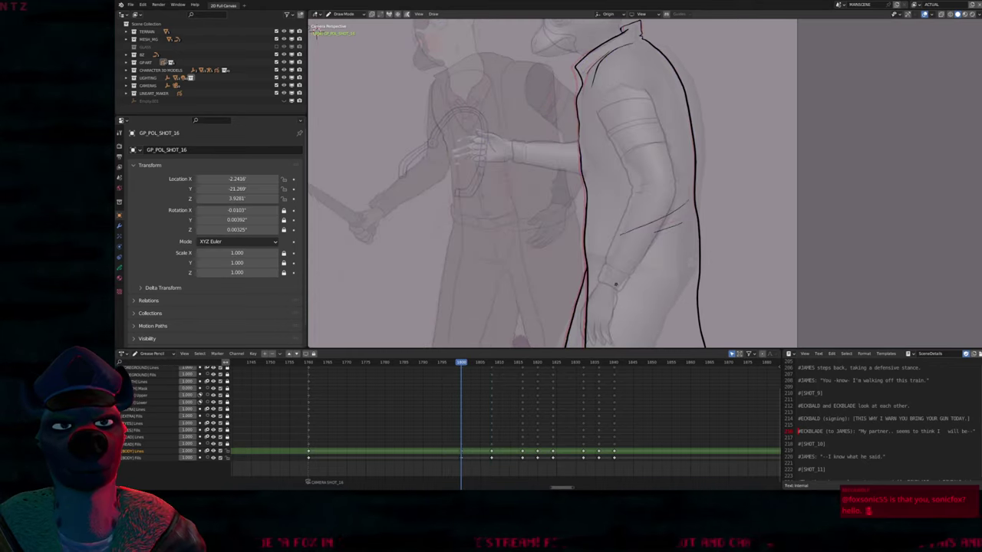
key(Up)
key(Up)
key(Down)
key(Down)
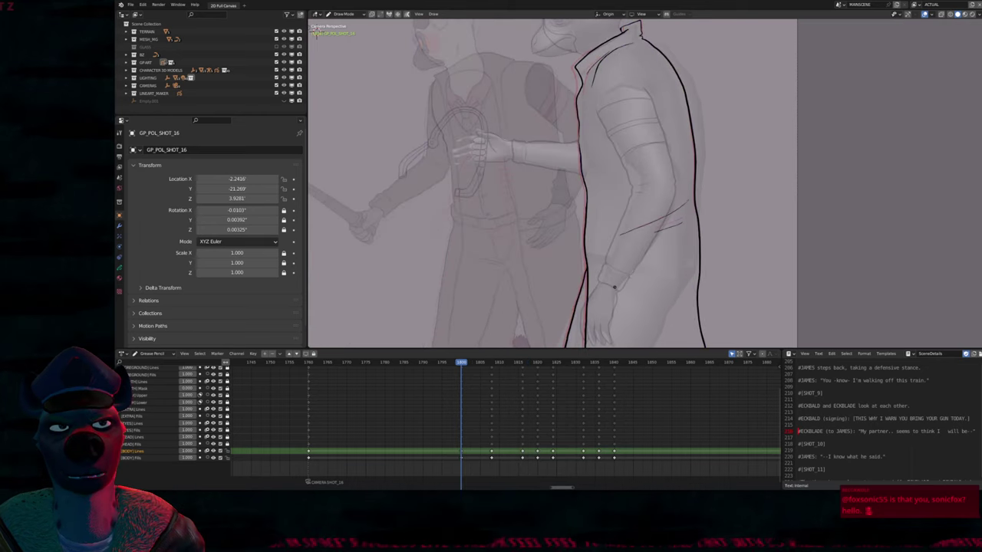
key(Up)
key(Up)
key(Down)
key(Down)
key(Up)
key(Up)
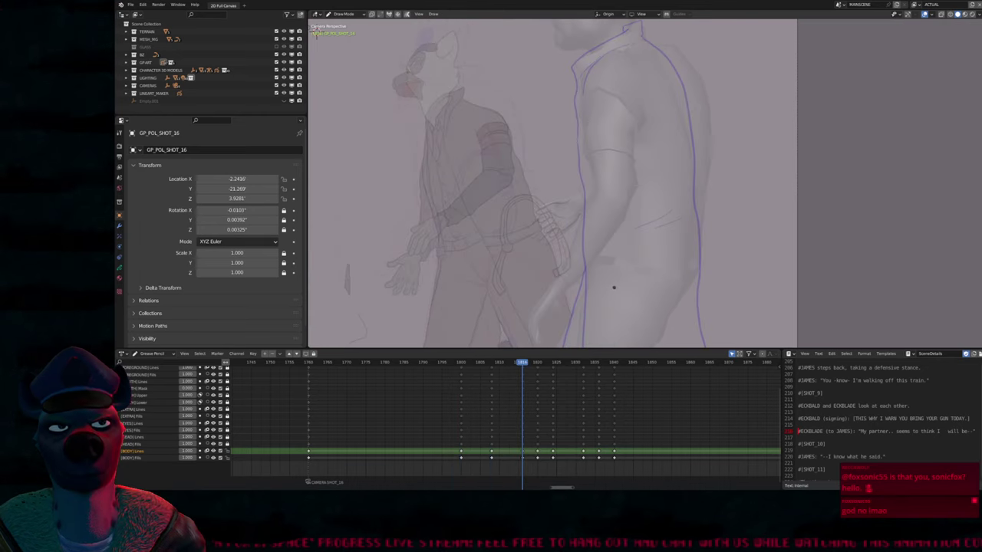
key(Down)
key(Down)
key(Up)
key(Up)
key(Down)
Move the keyframes at 1813–1816 later so they sit at 1816–1820
key(Tab)
scroll(637, 254, down, 4)
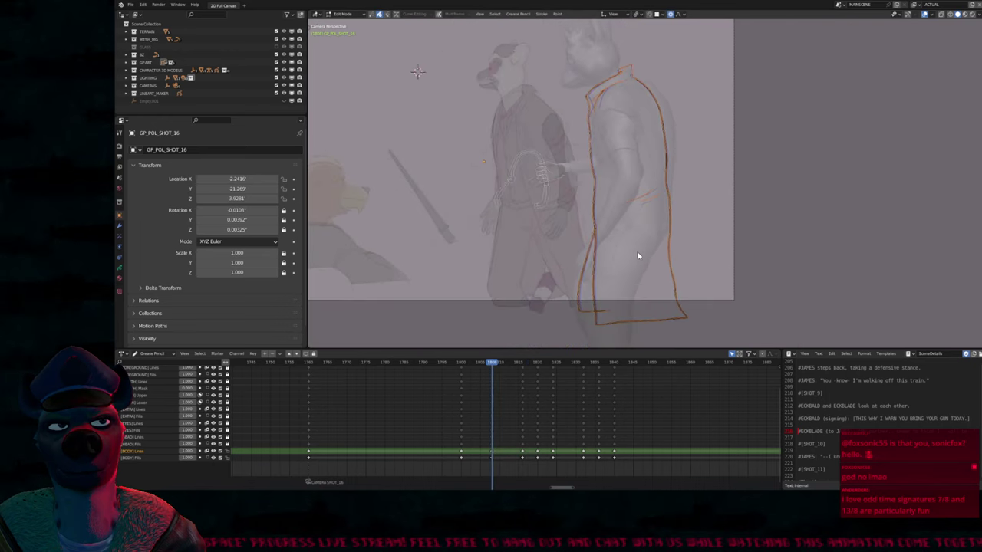
mouse_move(493, 453)
middle_down()
mouse_move(468, 410)
mouse_move(493, 418)
mouse_move(483, 443)
middle_up()
drag(460, 428, 602, 444)
key(g)
click(603, 441)
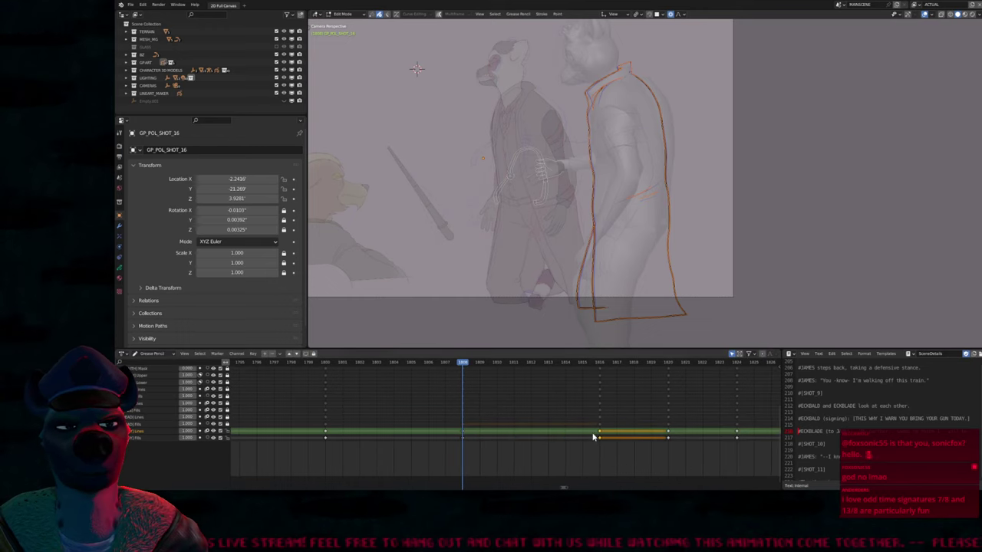
Compare the pose at frame 1816 with 1808, return to Draw Mode, and undo the last change
middle_drag(602, 441, 530, 447)
key(Up)
mouse_move(626, 249)
shift+middle_down()
mouse_move(591, 292)
mouse_move(597, 220)
shift+middle_up()
key(Down)
key(Up)
scroll(591, 215, down, 1)
key(Tab)
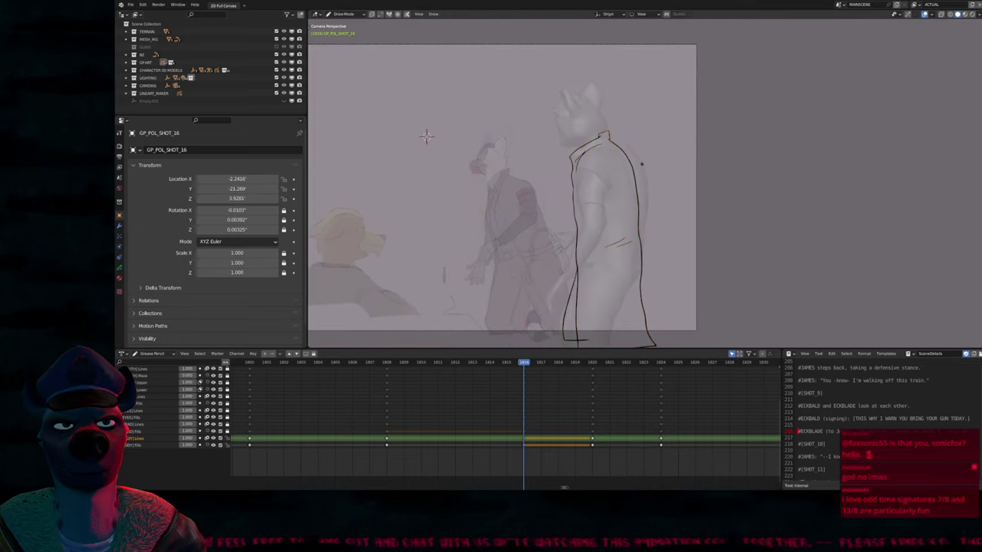
key(ctrl+z)
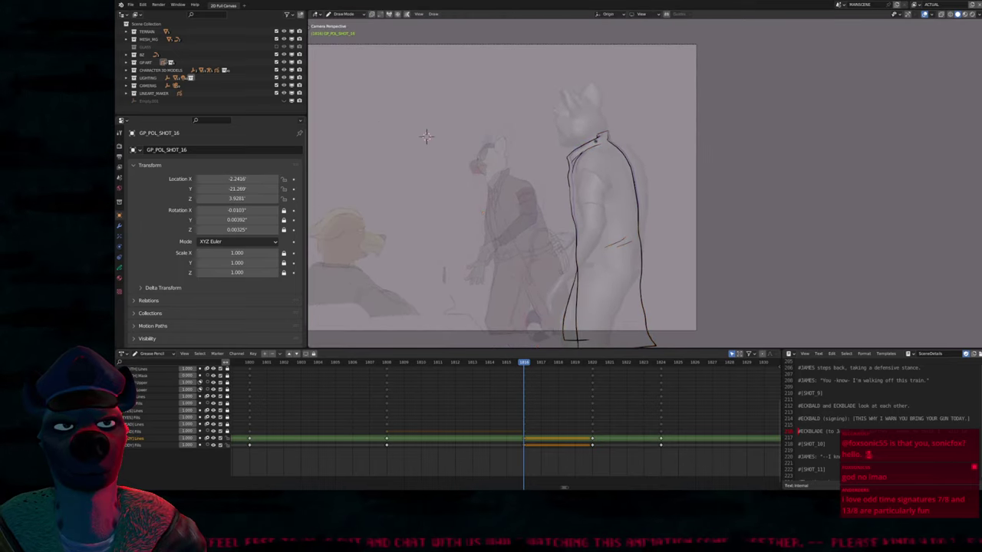
Zoom in and move the view down across the coat collar and shoulder
scroll(591, 115, up, 5)
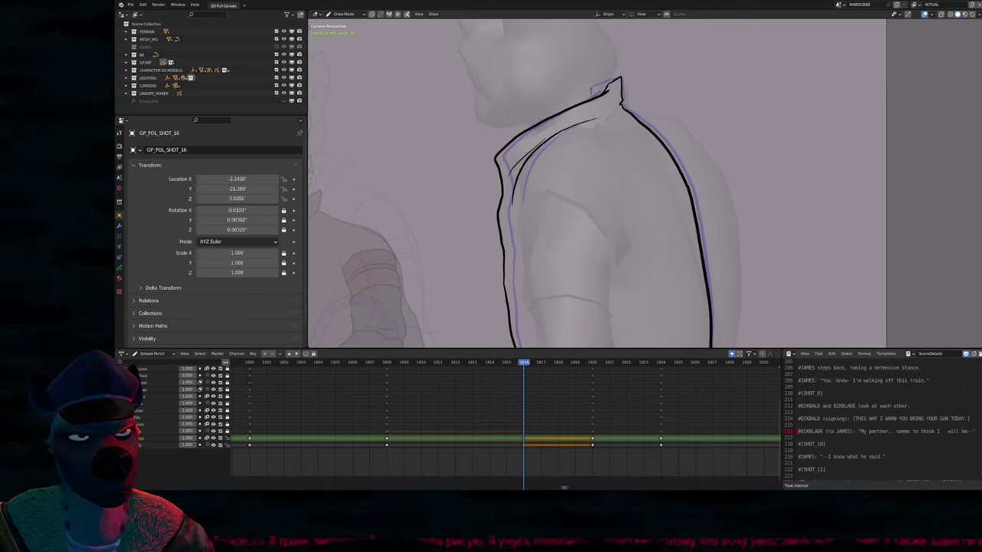
shift+middle_drag(645, 148, 677, 214)
Maximize the viewport to inspect the lower coat outline, then restore the full layout
key(ctrl+space)
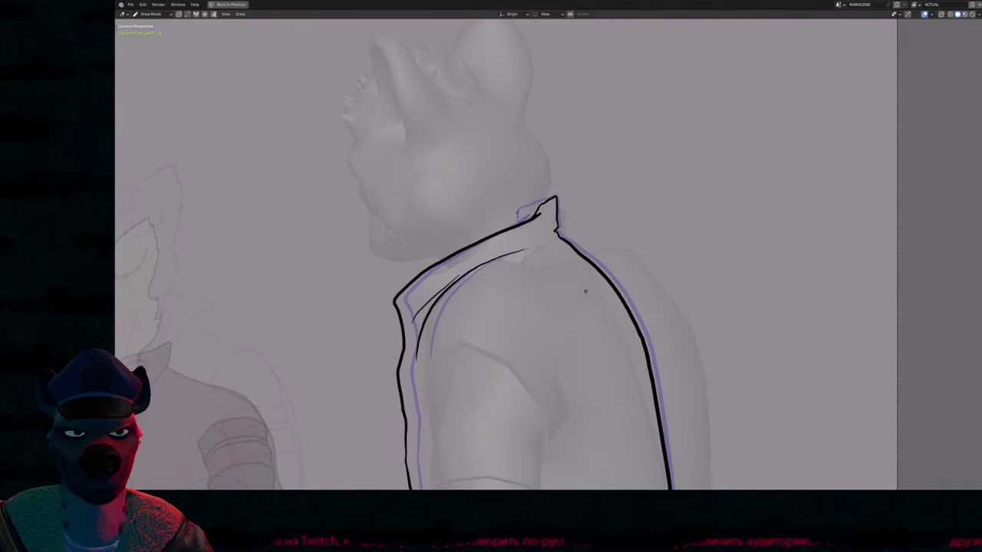
scroll(590, 291, down, 3)
scroll(576, 266, up, 3)
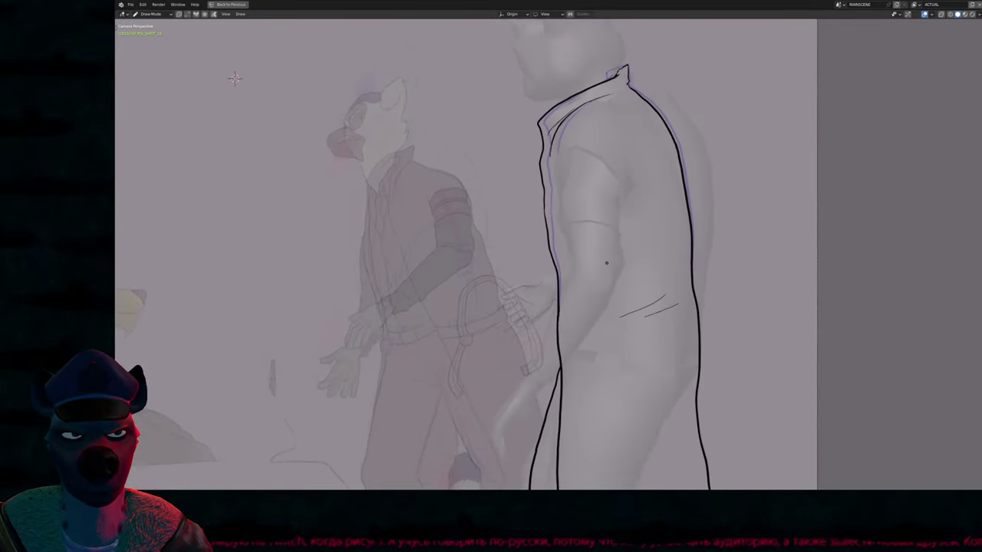
shift+middle_drag(235, 75, 237, 91)
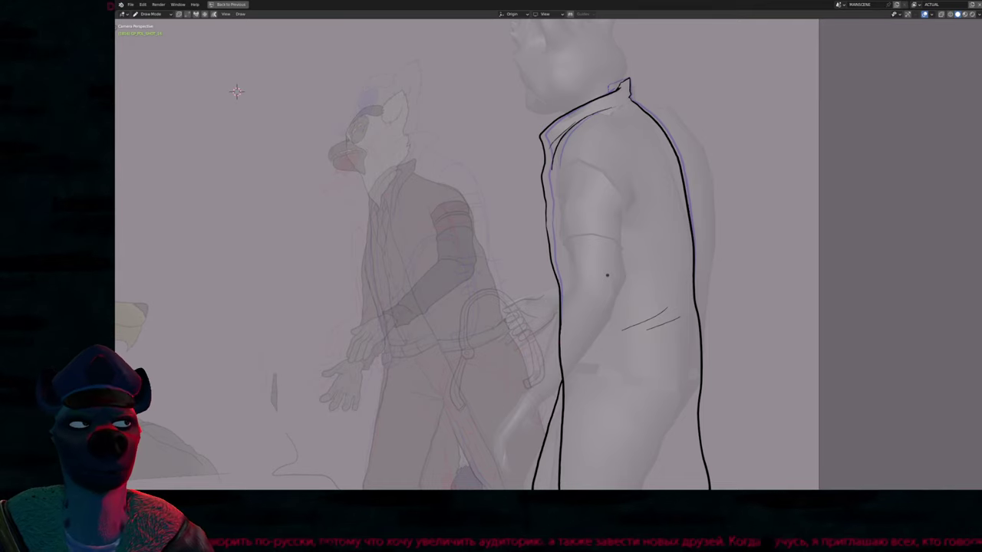
mouse_move(237, 91)
shift+middle_down()
mouse_move(207, 171)
mouse_move(229, 28)
mouse_move(234, 100)
mouse_move(253, 91)
mouse_move(257, 50)
shift+middle_up()
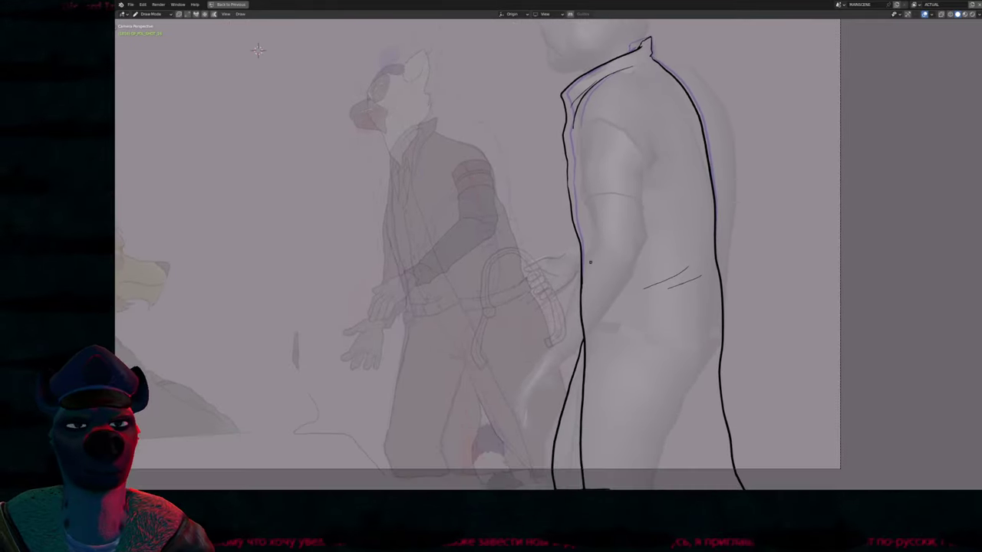
key(ctrl+space)
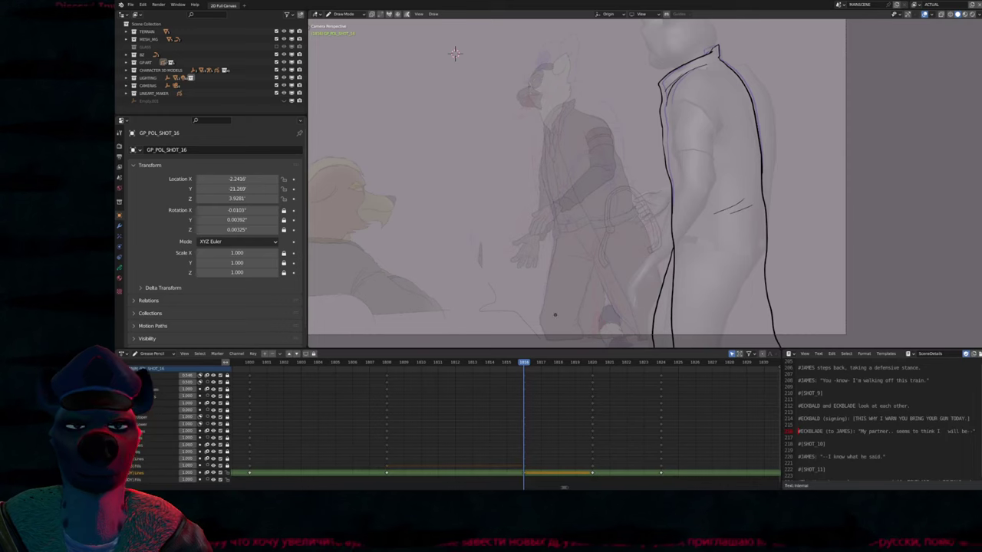
Resize the brush and redraw the grey character's outer lower coat outline
key(Up)
key(space)
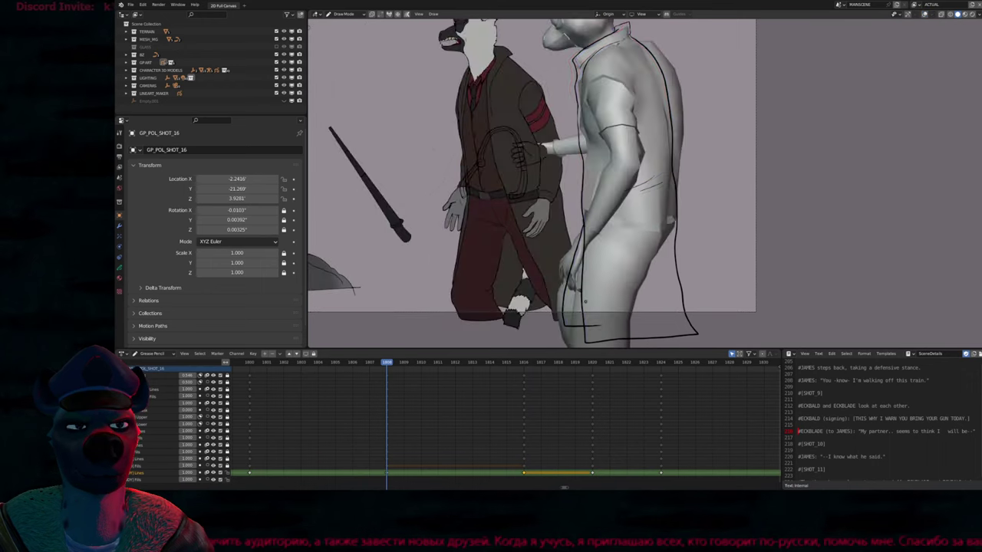
key(f)
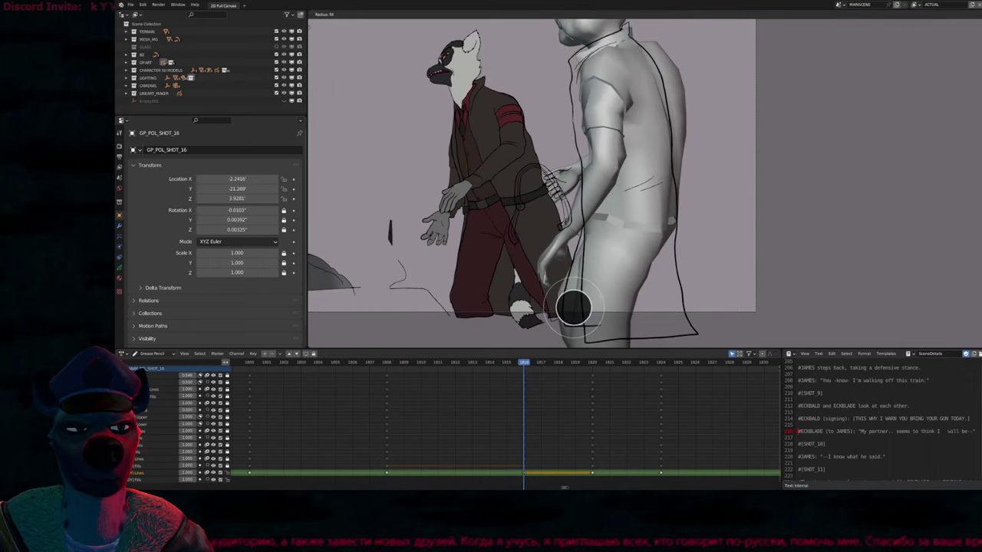
click(621, 291)
mouse_move(583, 253)
mouse_down()
mouse_move(581, 295)
mouse_move(578, 230)
mouse_move(580, 294)
mouse_move(583, 218)
mouse_up()
Play through the neighbouring poses, then draw short fold lines on the grey character's coat
key(space)
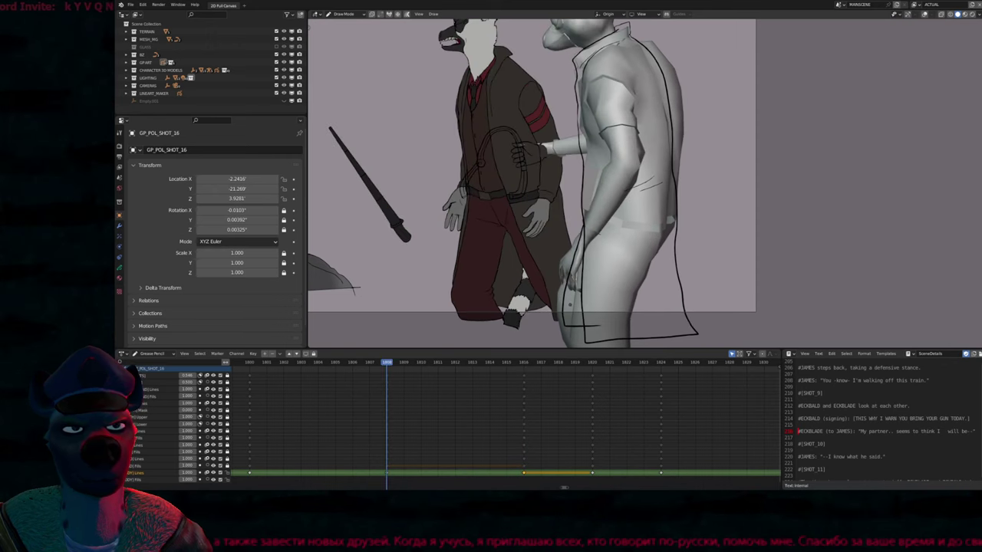
key(Escape)
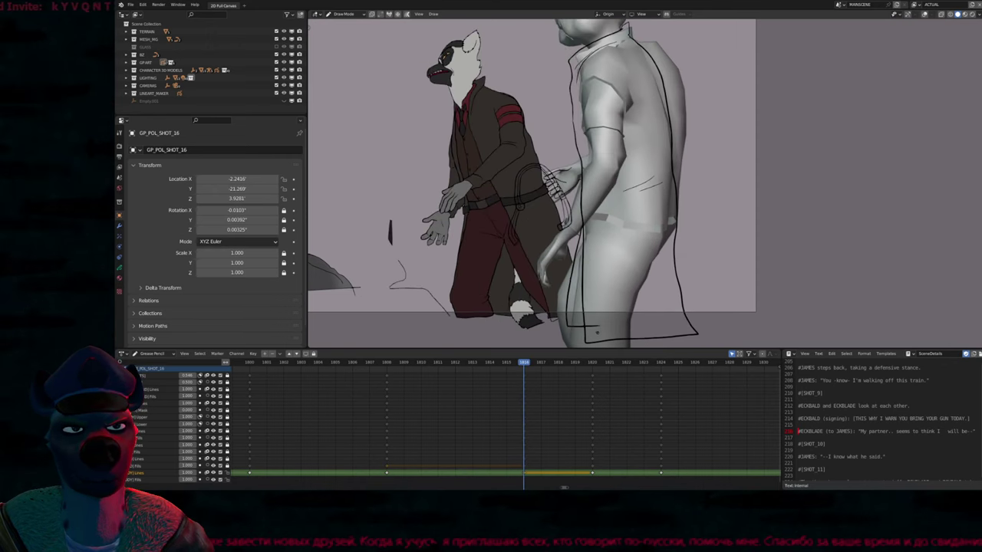
key(space)
key(Escape)
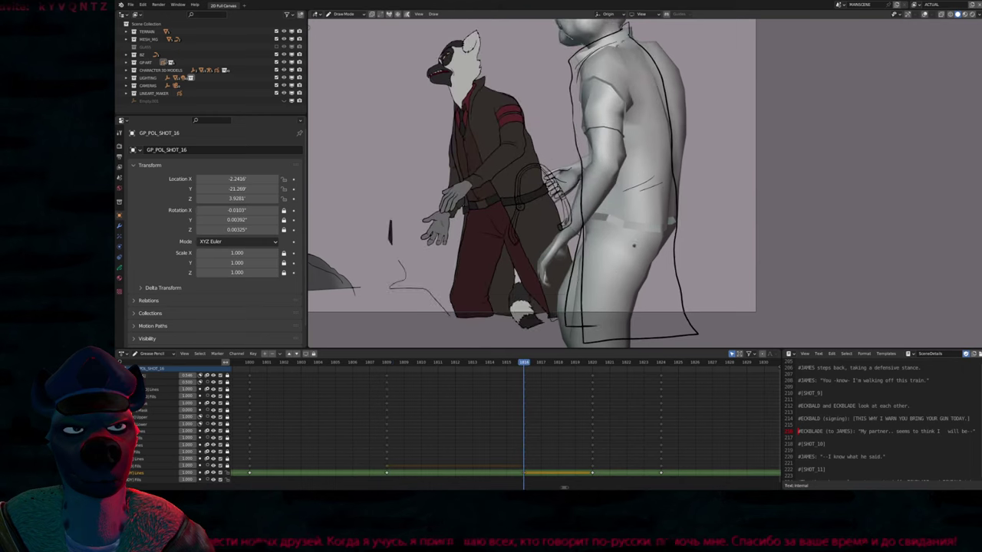
shift+middle_drag(537, 192, 508, 241)
drag(604, 240, 623, 236)
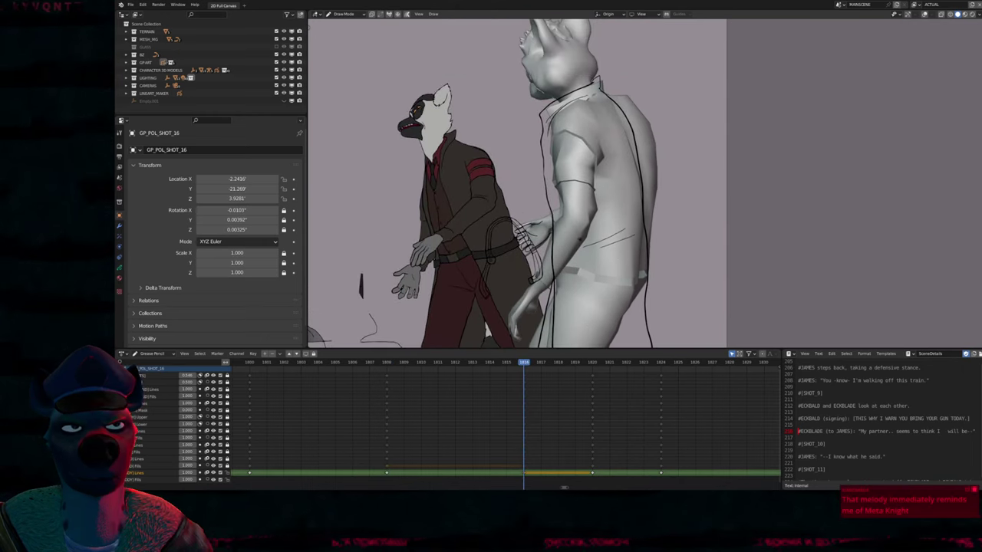
Play back and flip between neighbouring frames to check the new lines
key(shift+ctrl+space)
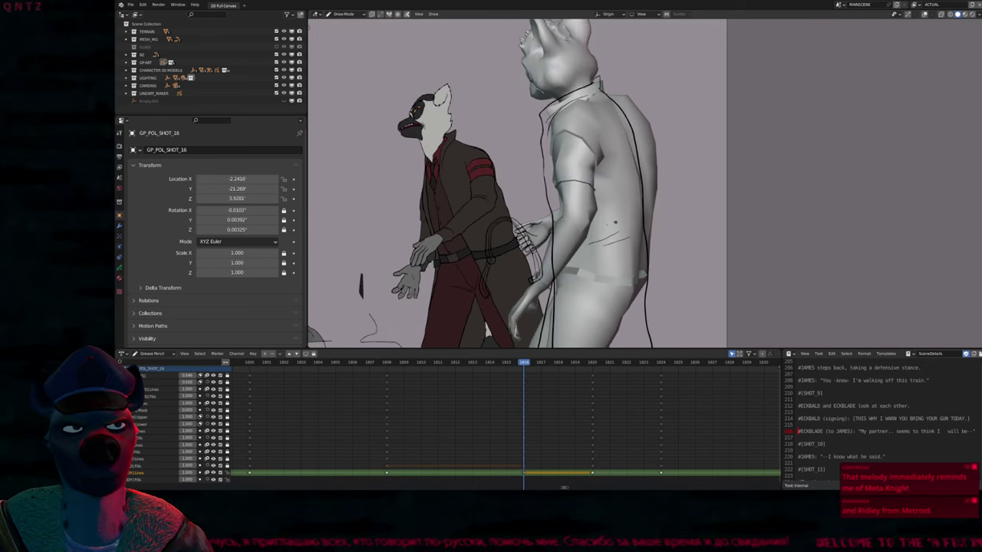
key(Left)
key(Left)
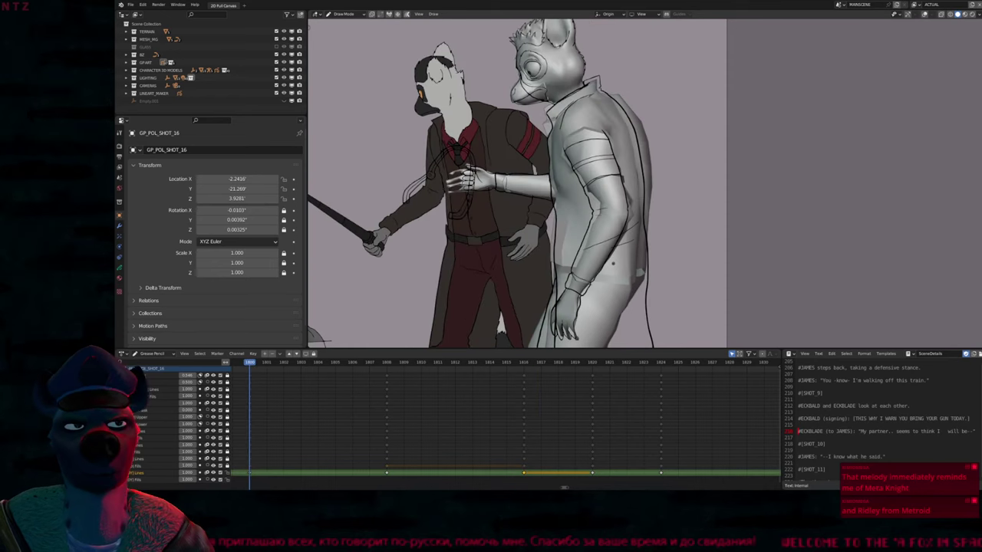
key(Right)
key(Right)
key(Left)
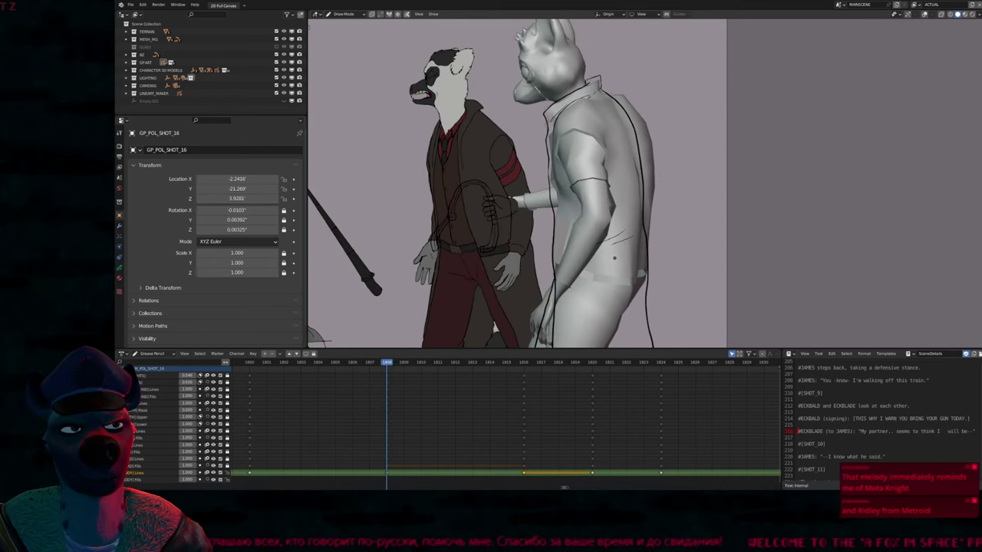
key(Left)
key(Right)
key(Right)
Zoom in on the heads and shoulders and reshape a stroke with proportional editing
shift+middle_drag(614, 257, 648, 345)
scroll(575, 237, up, 3)
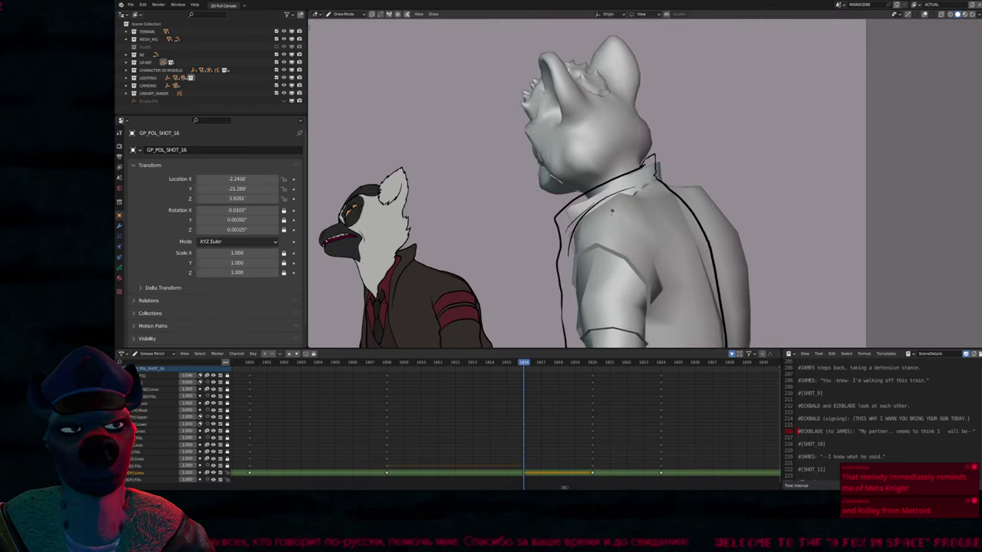
key(Tab)
key(g)
click(602, 244)
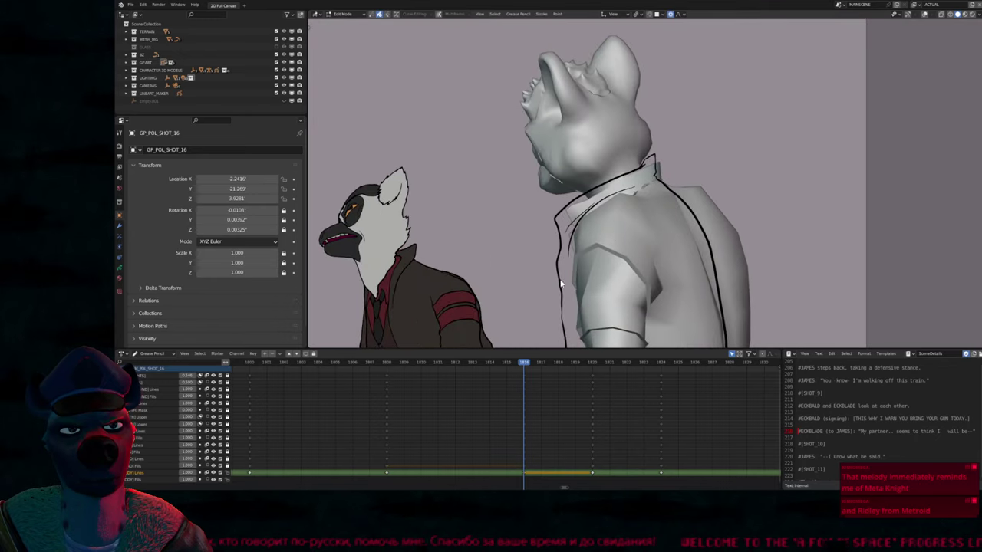
Nudge the arm outline points with soft falloff
scroll(617, 241, down, 3)
scroll(614, 188, up, 2)
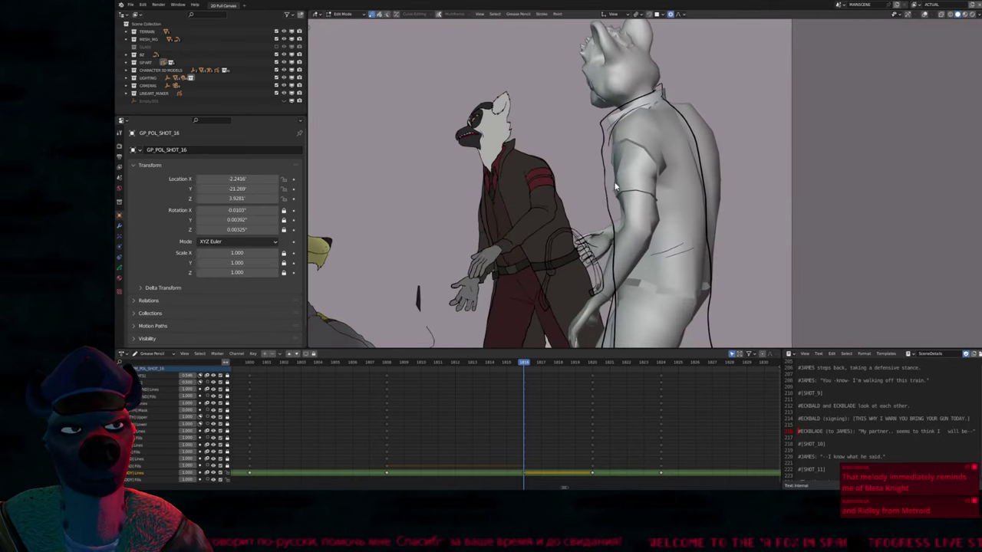
key(g)
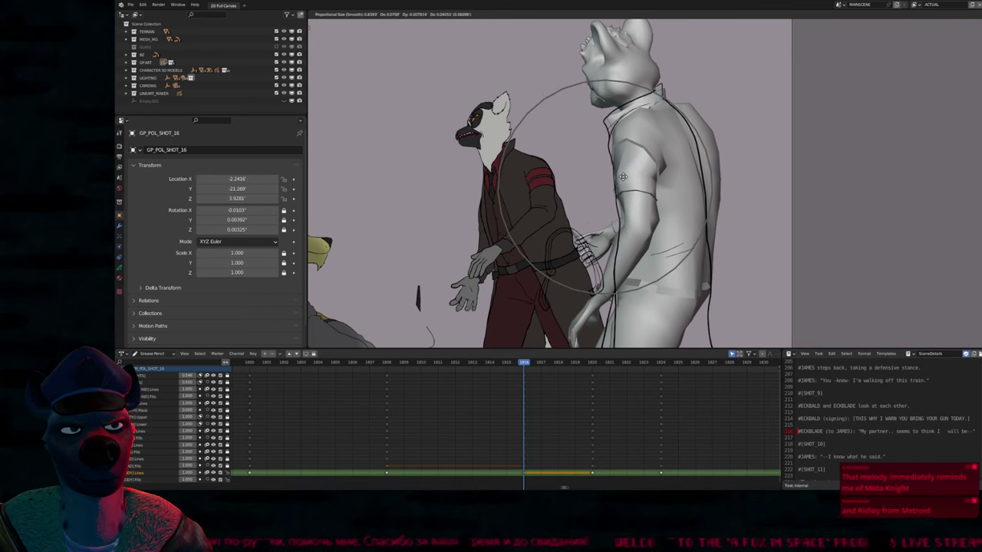
click(623, 176)
Set the brush radius to 189 and switch to the shot camera view
key(Down)
key(Down)
key(Up)
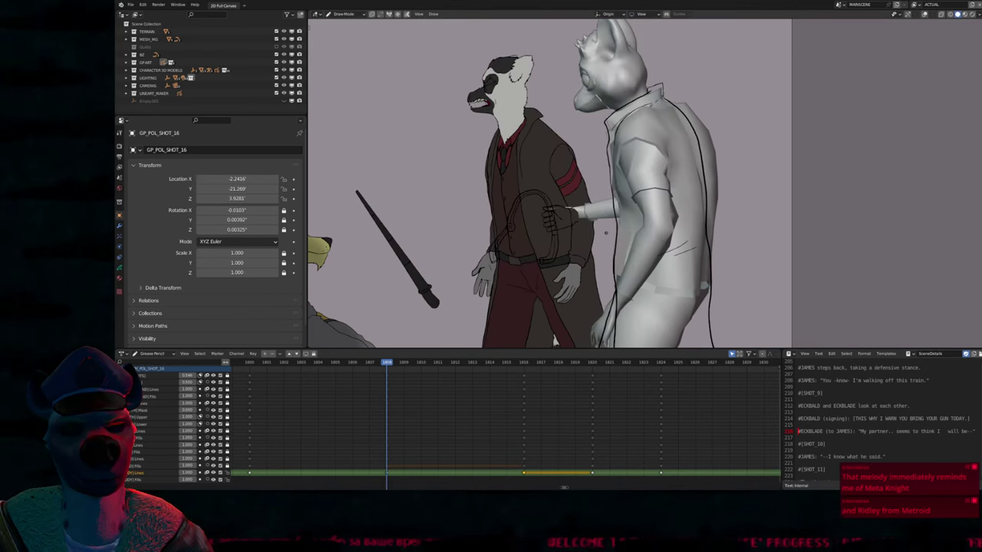
key(f)
click(684, 236)
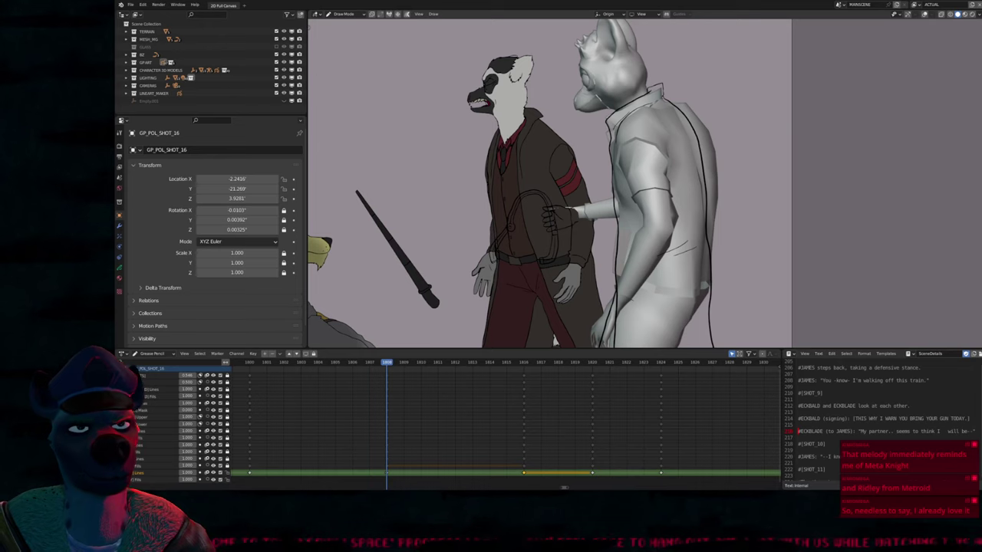
key(KP_0)
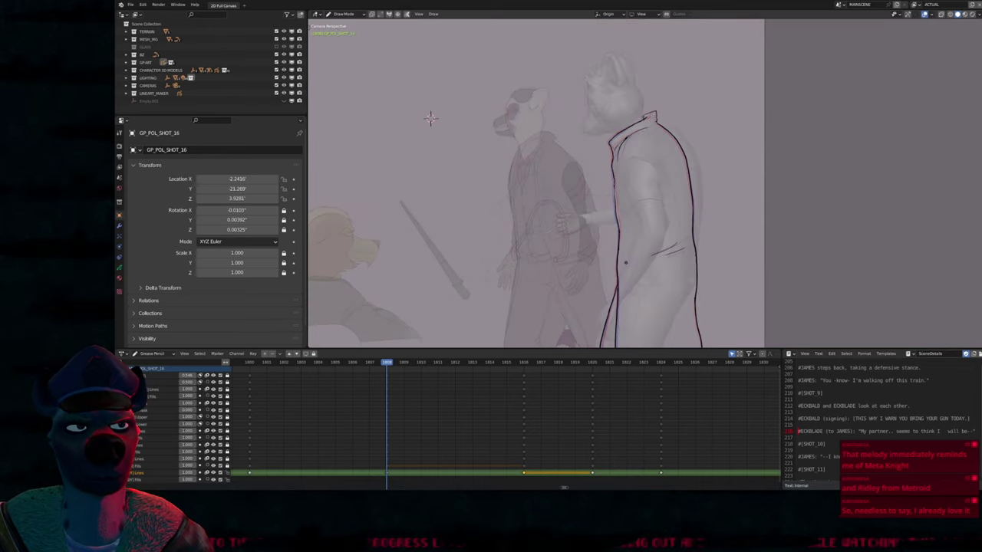
Maximize and frame the camera view on the hand, then ink the cuff's right end and bottom
scroll(431, 117, up, 2)
key(ctrl+space)
key(Home)
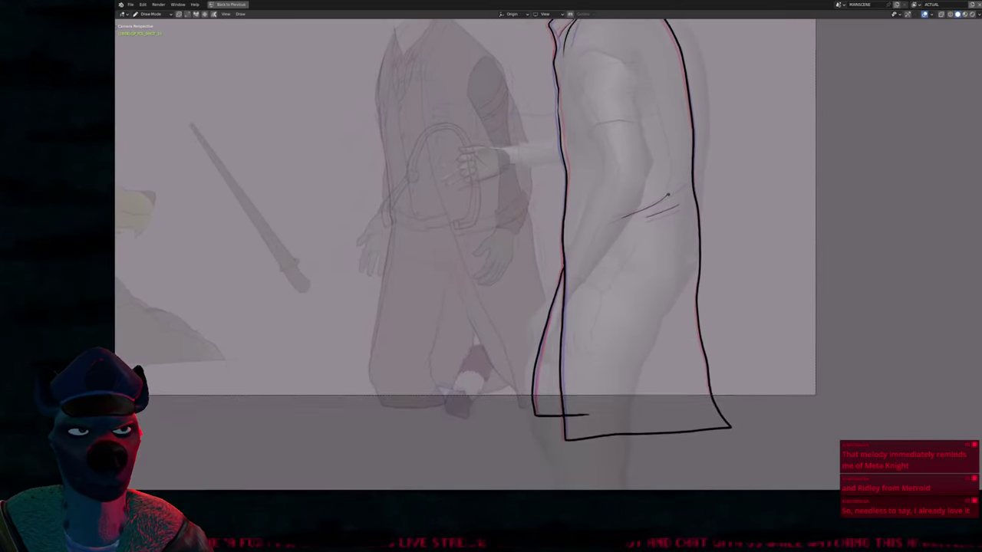
shift+middle_drag(225, 85, 228, 202)
scroll(230, 210, up, 3)
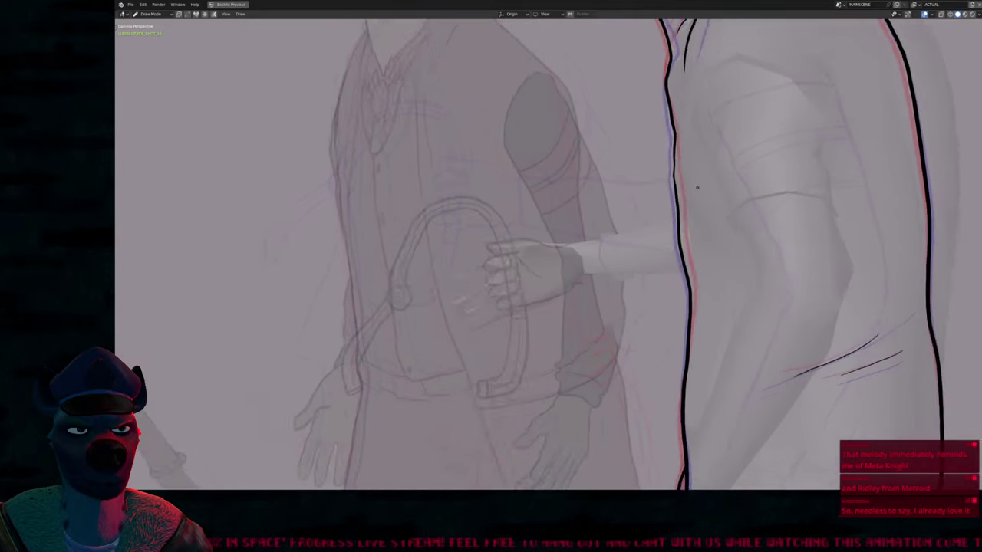
scroll(694, 218, up, 2)
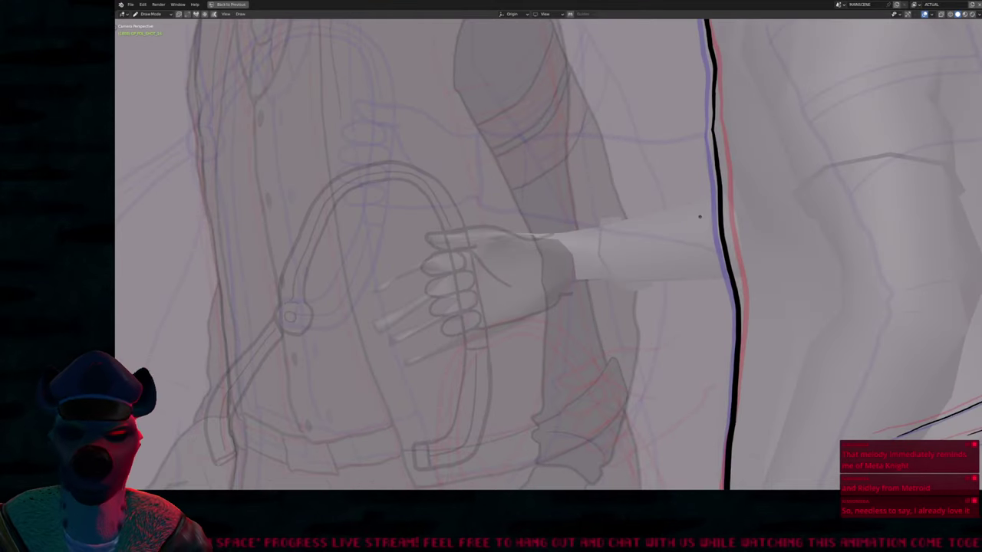
key(Page_Up)
mouse_move(721, 185)
mouse_down()
mouse_move(734, 289)
mouse_move(569, 295)
mouse_move(558, 231)
mouse_move(721, 187)
mouse_up()
With a smaller brush, retrace the cuff's top and bottom edges and add a curved fold line
key(f)
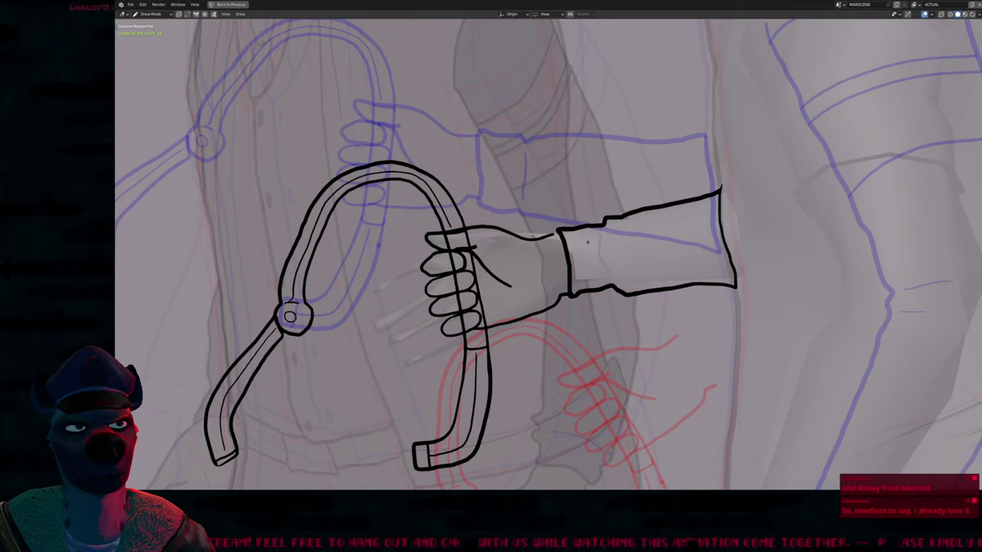
drag(560, 230, 631, 215)
drag(572, 295, 631, 292)
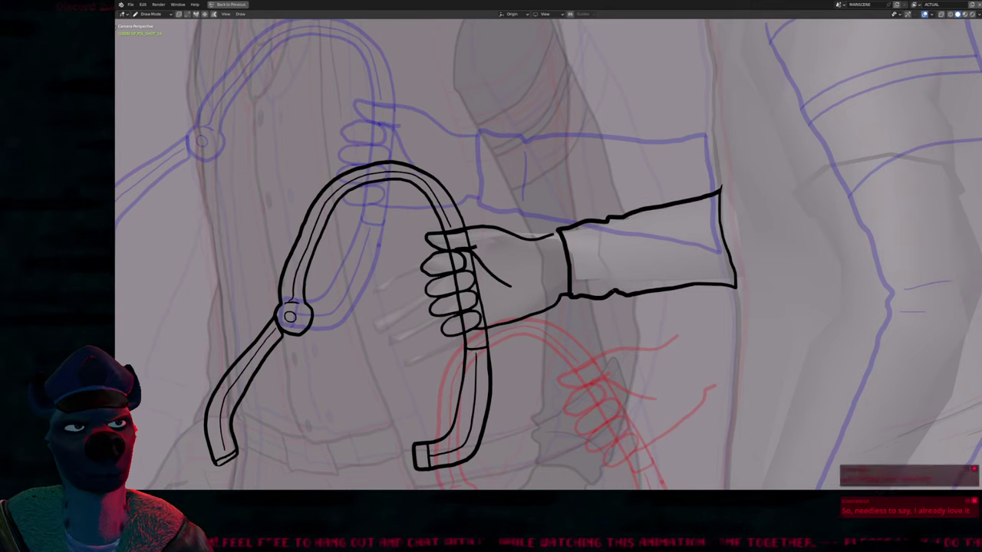
mouse_move(561, 234)
mouse_down()
mouse_move(587, 237)
mouse_move(583, 288)
mouse_move(594, 262)
mouse_up()
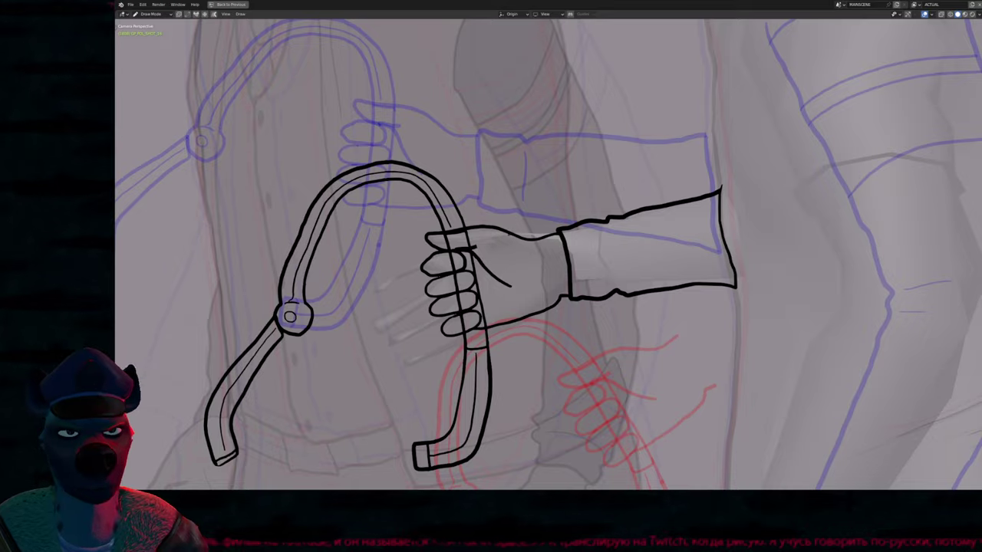
Step back and forth through the shot's keyframes to compare the inked hand
key(Left)
key(Right)
key(Right)
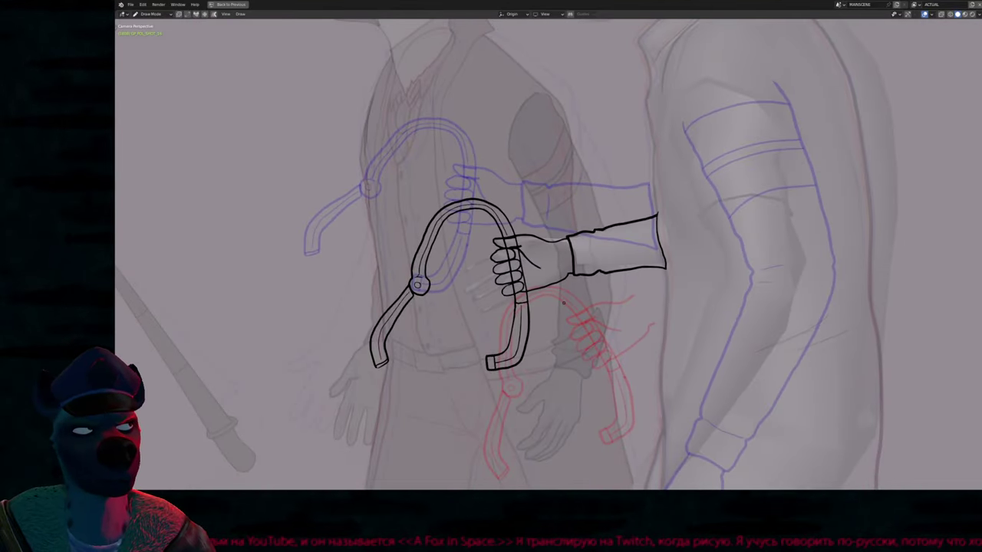
key(Right)
key(Right)
key(Right)
key(Right)
key(Left)
key(Left)
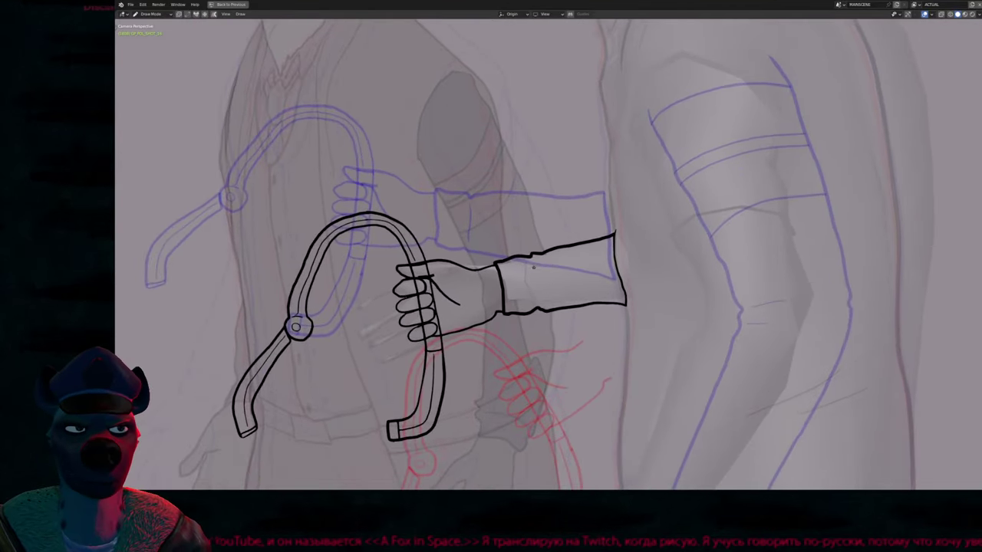
key(Right)
key(Right)
key(Right)
key(Right)
key(Right)
key(Right)
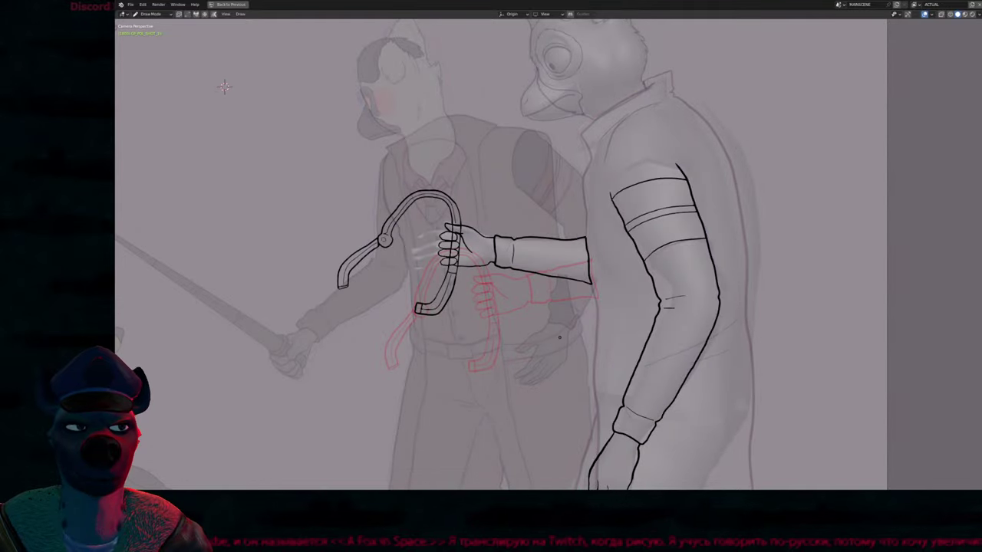
key(Right)
key(Right)
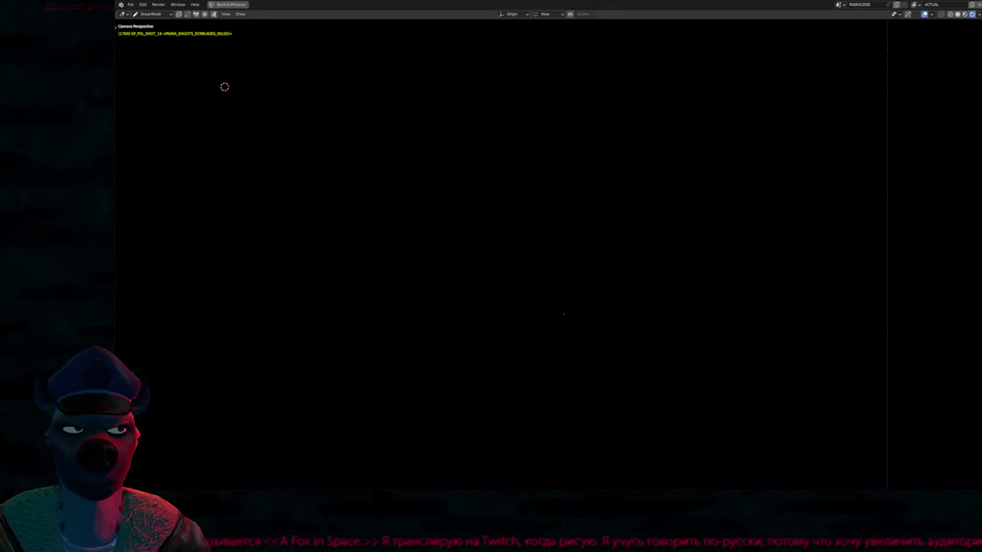
Recentre the hand drawing, restore the full workspace and jump to frame 1800
click(605, 311)
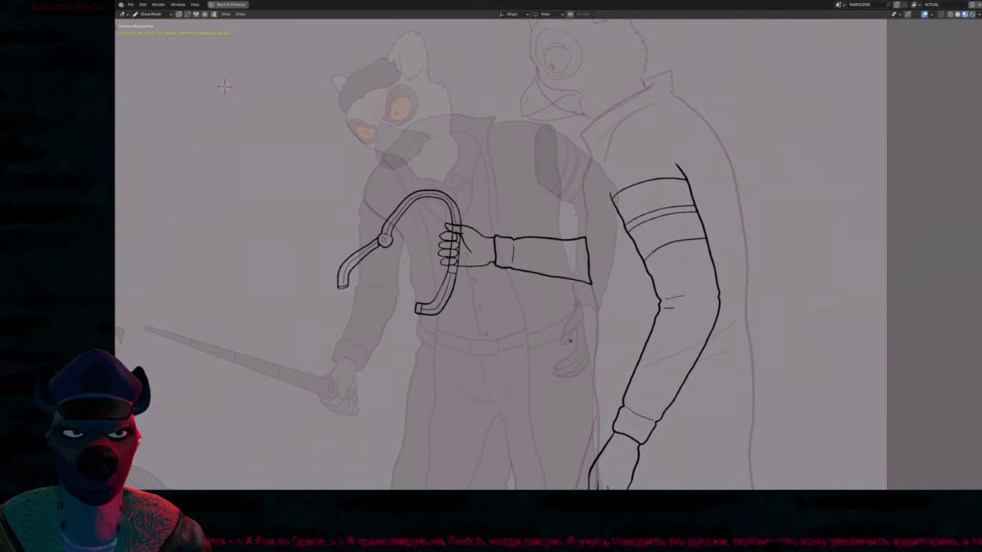
key(Right)
key(Left)
mouse_move(224, 86)
shift+middle_down()
mouse_move(283, 57)
mouse_move(298, 125)
mouse_move(165, 34)
shift+middle_up()
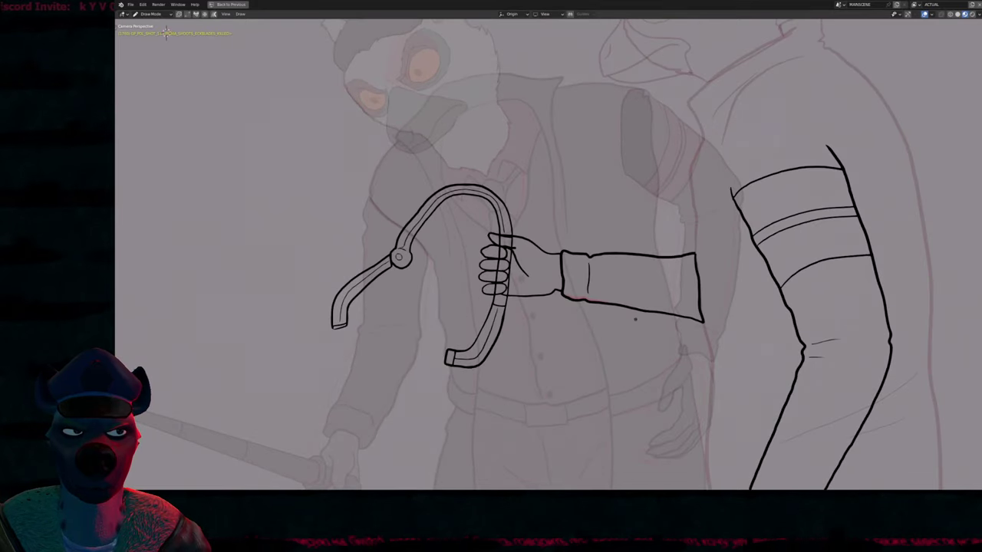
key(ctrl+space)
key(shift+Left)
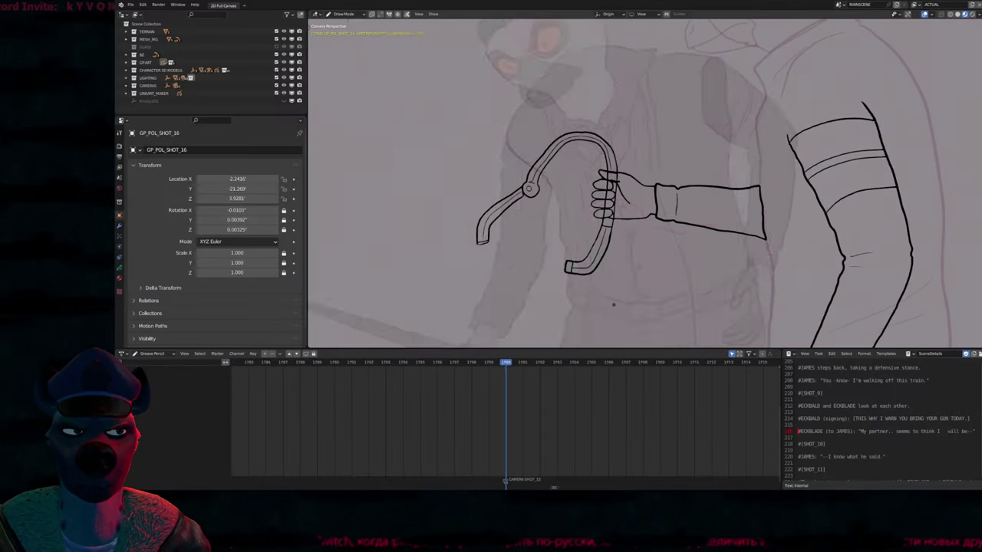
Briefly play back the neighbouring frames, then stop and adjust the timeline view
key(space)
key(Escape)
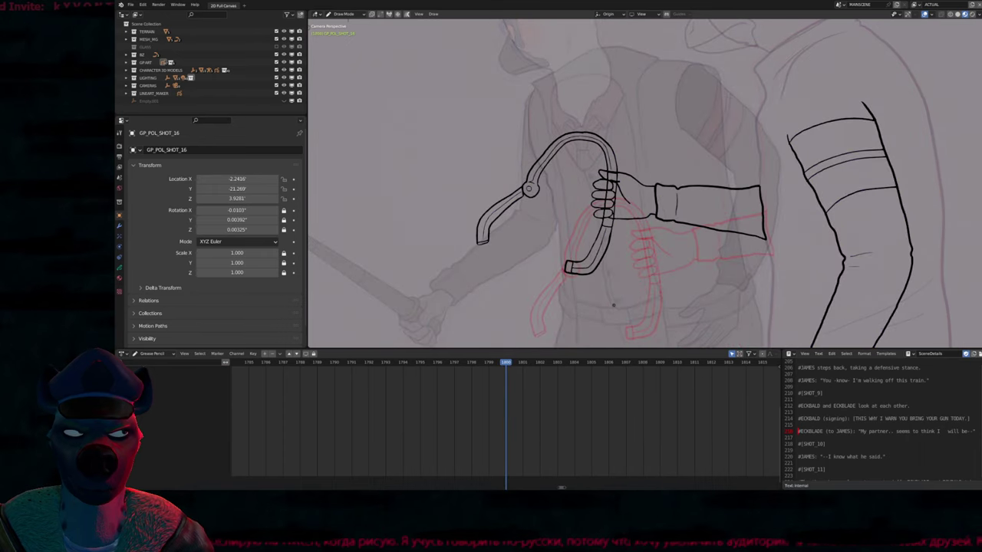
scroll(501, 416, down, 6)
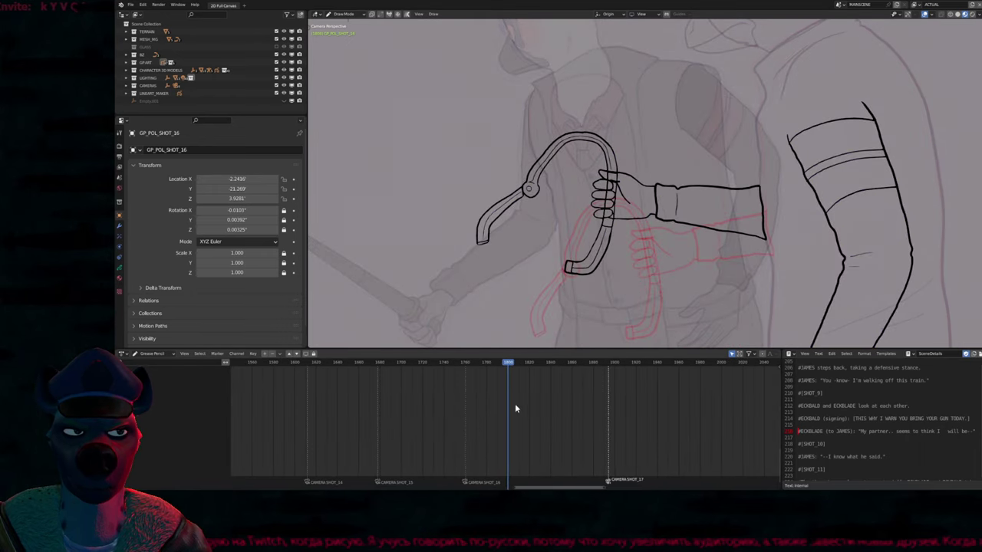
middle_drag(500, 396, 466, 396)
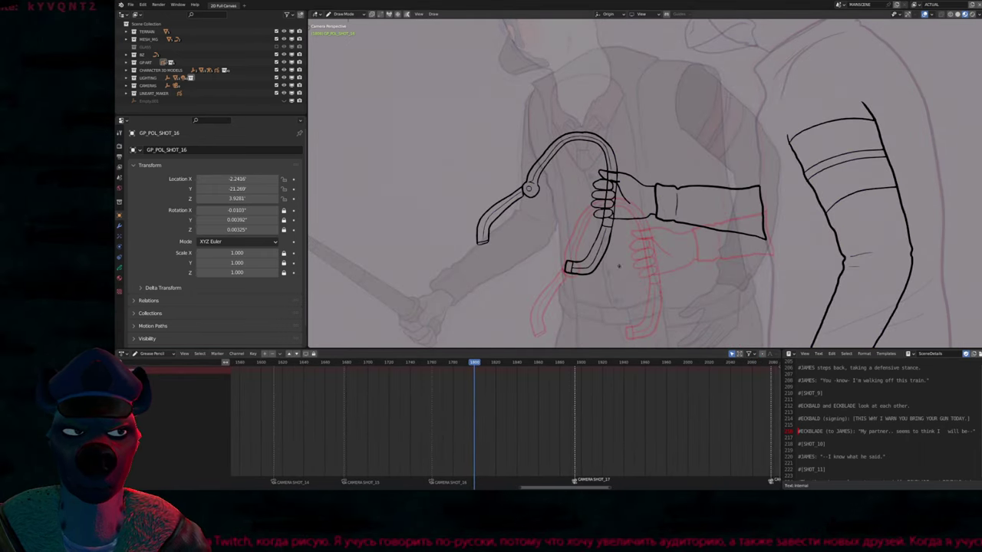
Select all objects to reveal their keyframes, then scrub to frame 1760
key(ctrl+Tab)
key(a)
key(ctrl+Tab)
mouse_move(594, 392)
middle_down()
mouse_move(542, 388)
mouse_move(530, 411)
middle_up()
Step back and forth between drawing keyframes to compare poses, settling on the later one
key(Down)
key(Up)
key(Up)
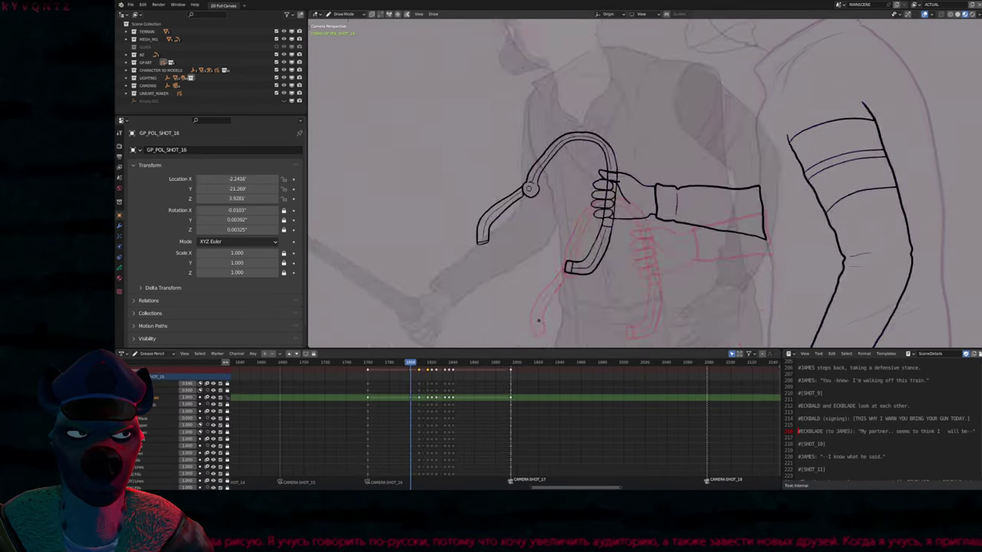
key(Down)
key(Up)
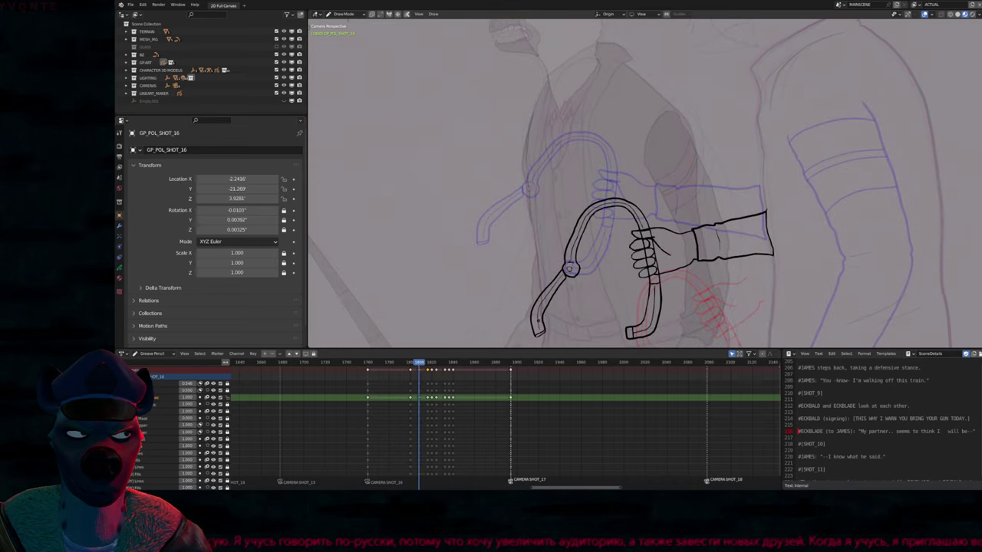
key(Up)
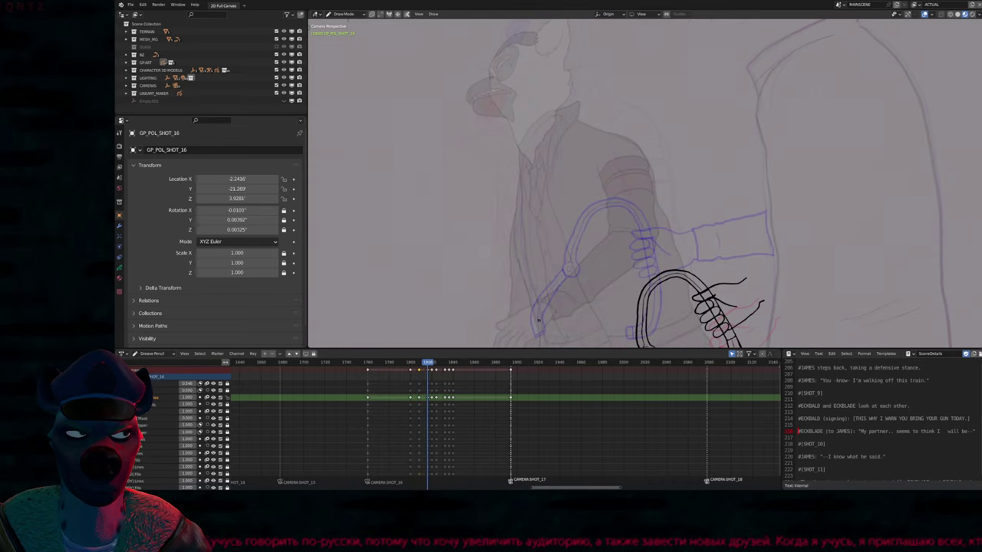
key(Up)
key(Down)
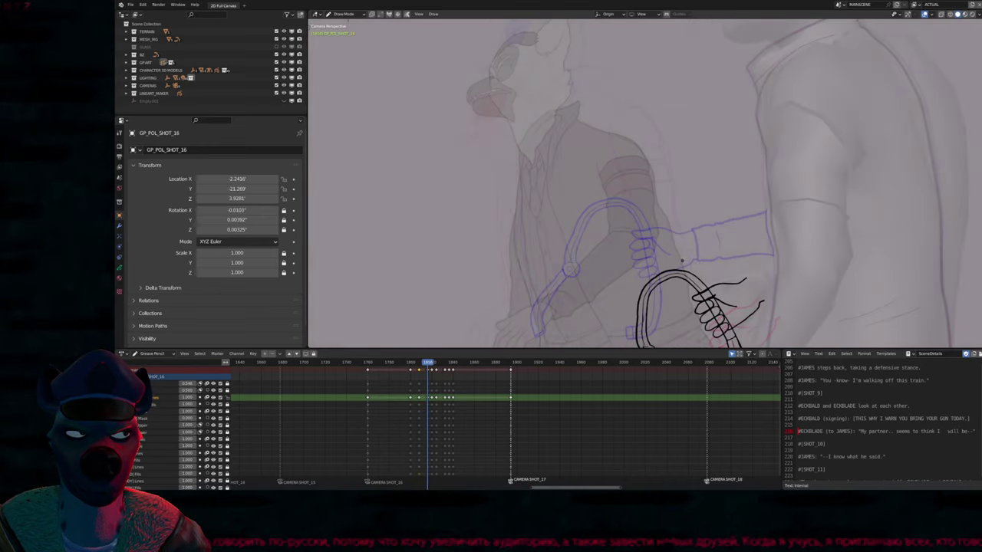
key(Up)
key(Down)
In the maximised viewport, ink the forearm edge and a short wrist cuff line on the gripping hand
mouse_move(681, 261)
middle_down()
mouse_move(674, 314)
mouse_move(673, 293)
middle_up()
key(ctrl+space)
ctrl+middle_drag(635, 350, 673, 245)
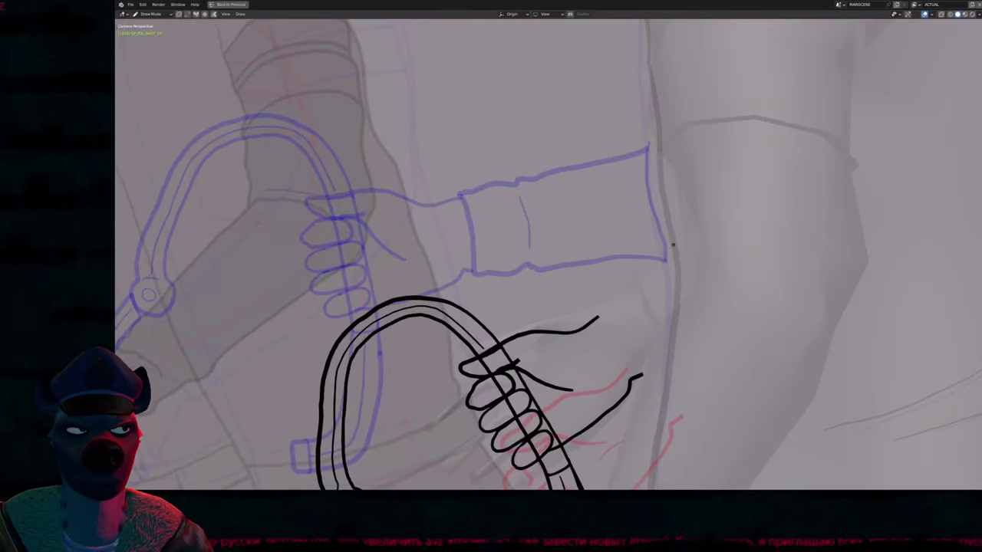
mouse_move(672, 245)
mouse_down()
mouse_move(677, 311)
mouse_move(664, 379)
mouse_move(654, 378)
mouse_move(593, 311)
mouse_move(641, 288)
mouse_move(691, 229)
mouse_up()
ctrl+middle_drag(690, 228, 603, 329)
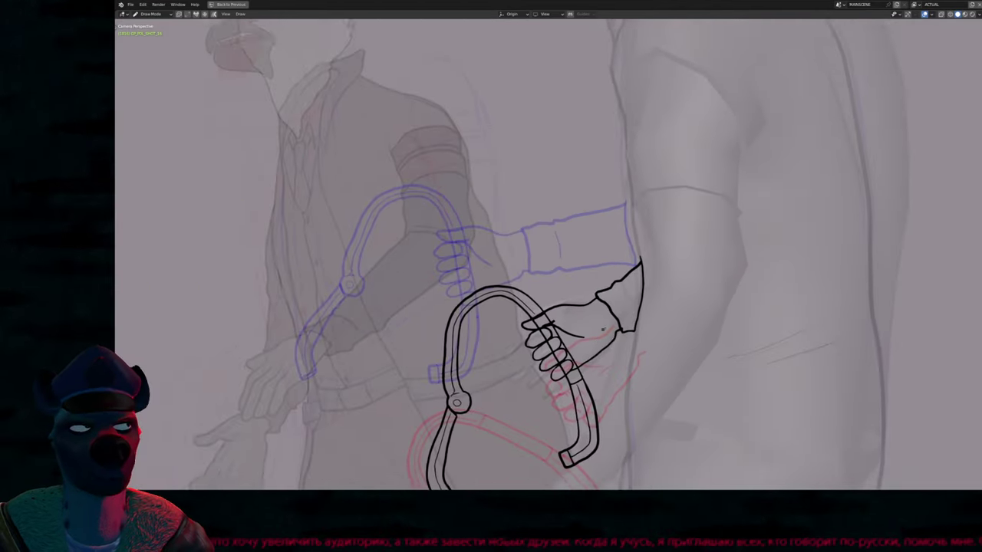
scroll(603, 329, down, 5)
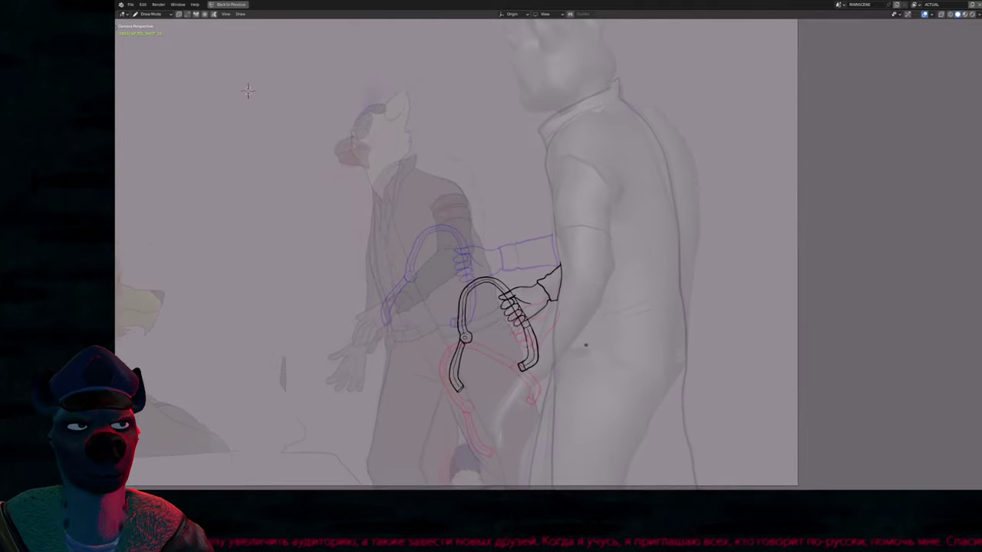
scroll(248, 90, down, 1)
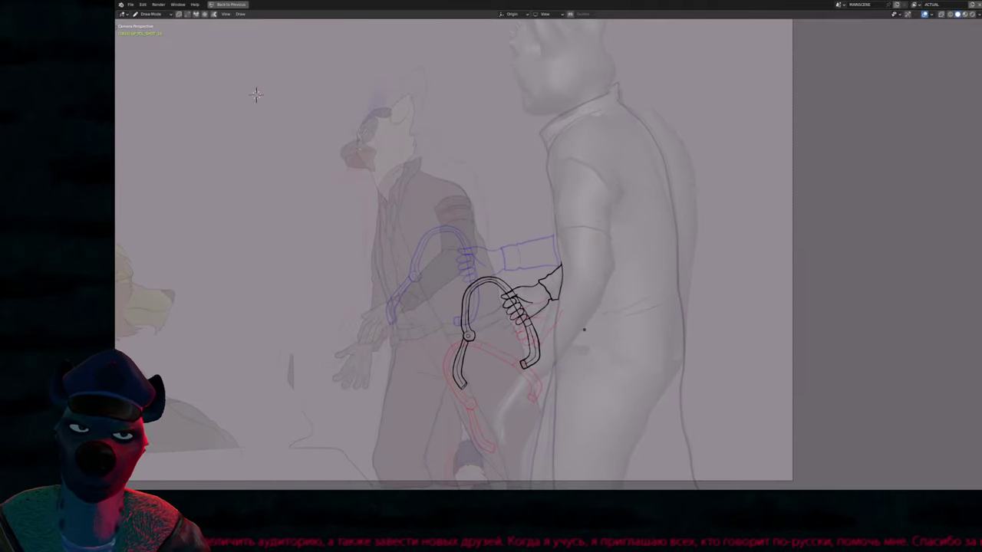
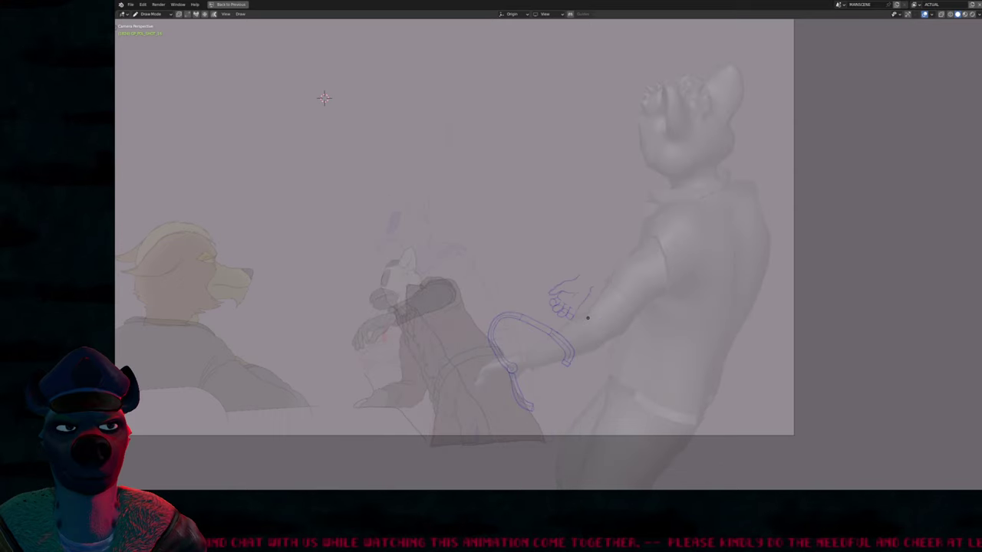
Copy the cane stroke, paste it on the next frame, and rotate and move it into the hand
key(Tab)
key(c)
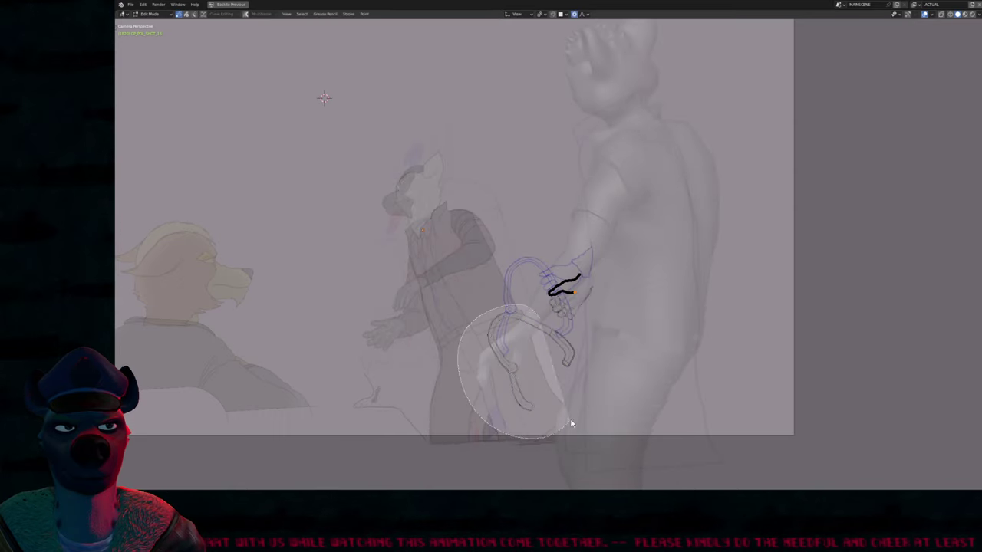
click(522, 372)
key(Escape)
key(Up)
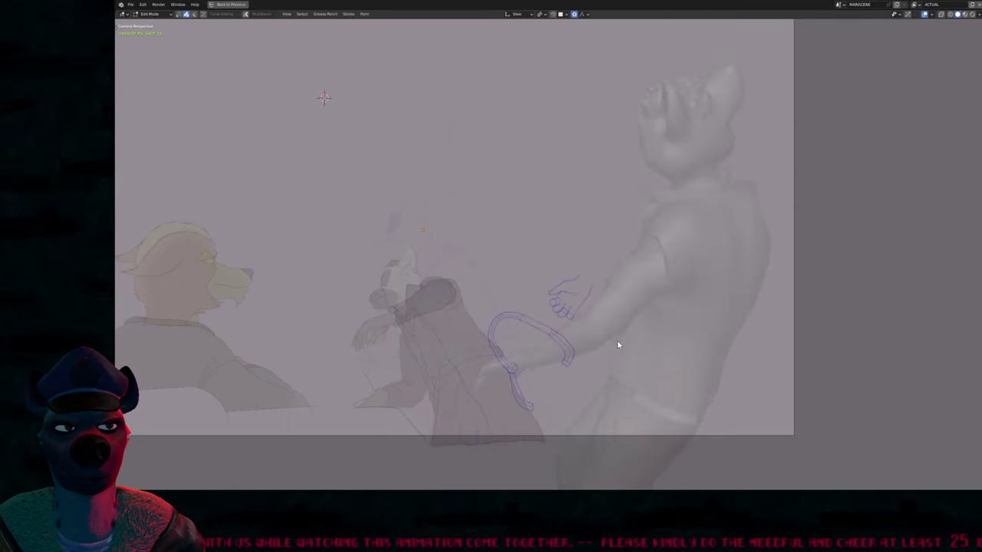
key(ctrl+v)
key(r)
click(622, 318)
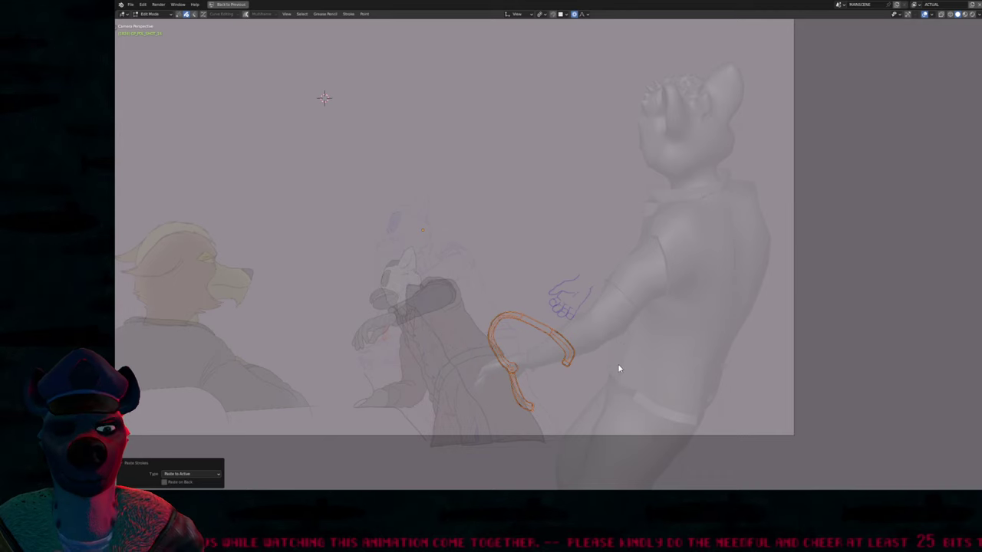
key(g)
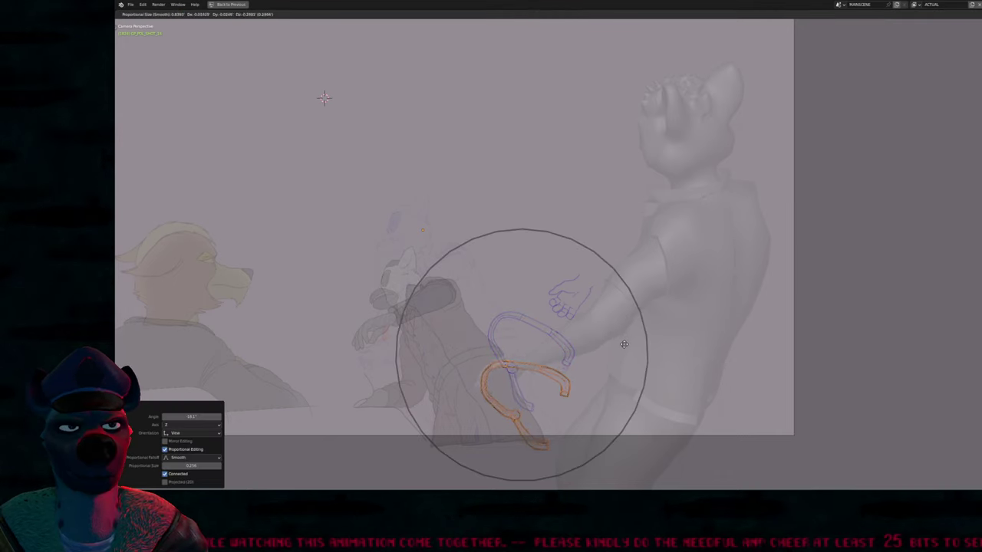
click(624, 341)
Two frames later, rotate and reposition the cane again to match the hand pose
key(Up)
key(Up)
key(Up)
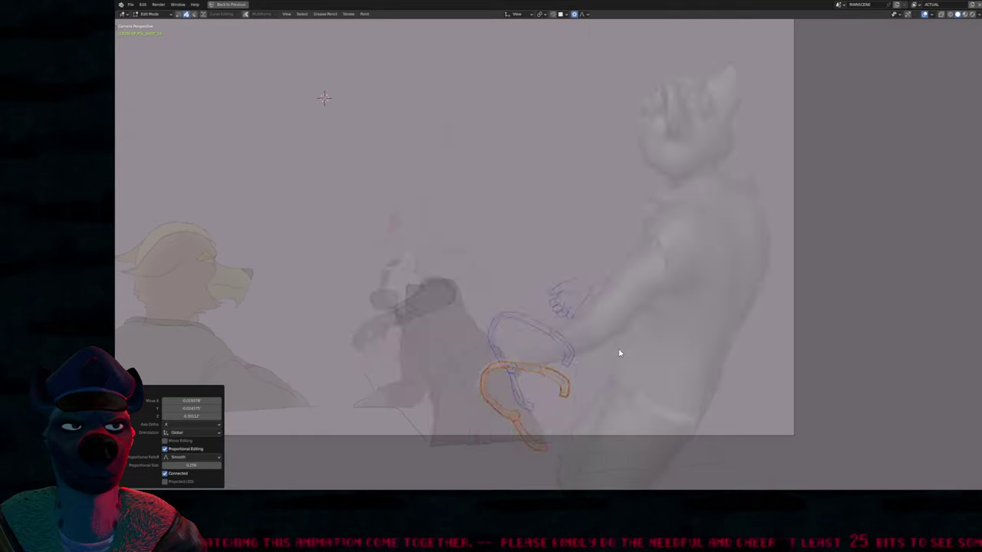
key(Up)
key(Up)
key(Up)
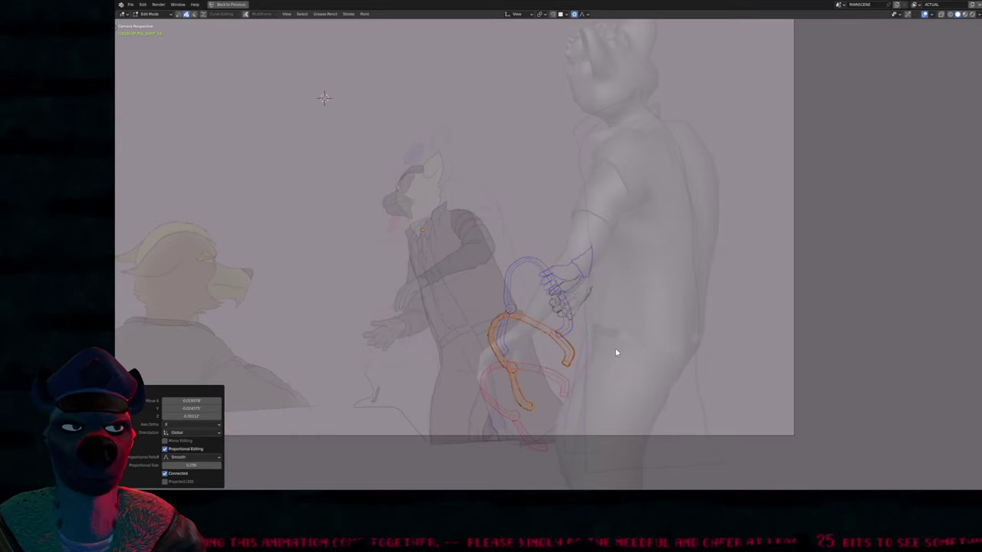
key(r)
click(618, 337)
key(r)
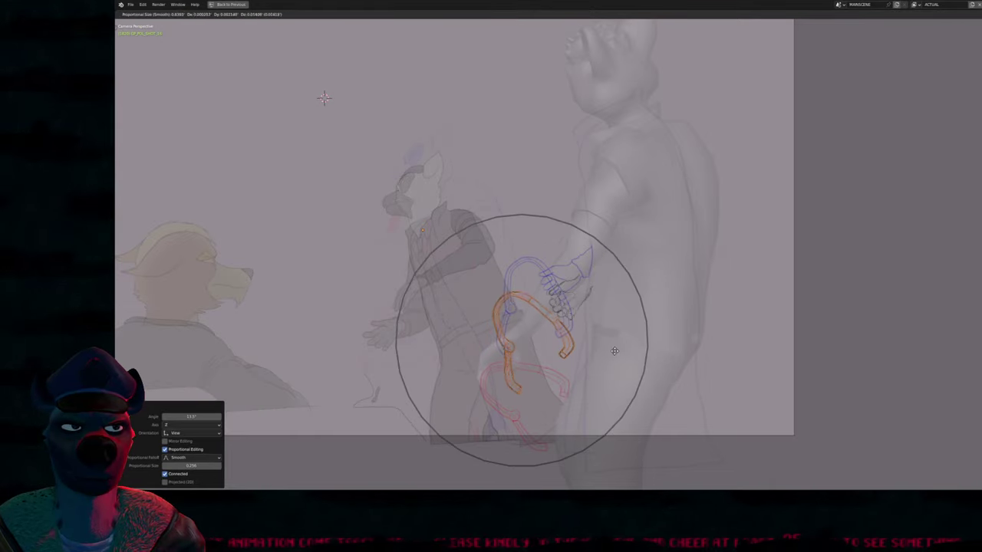
click(617, 352)
key(g)
click(616, 355)
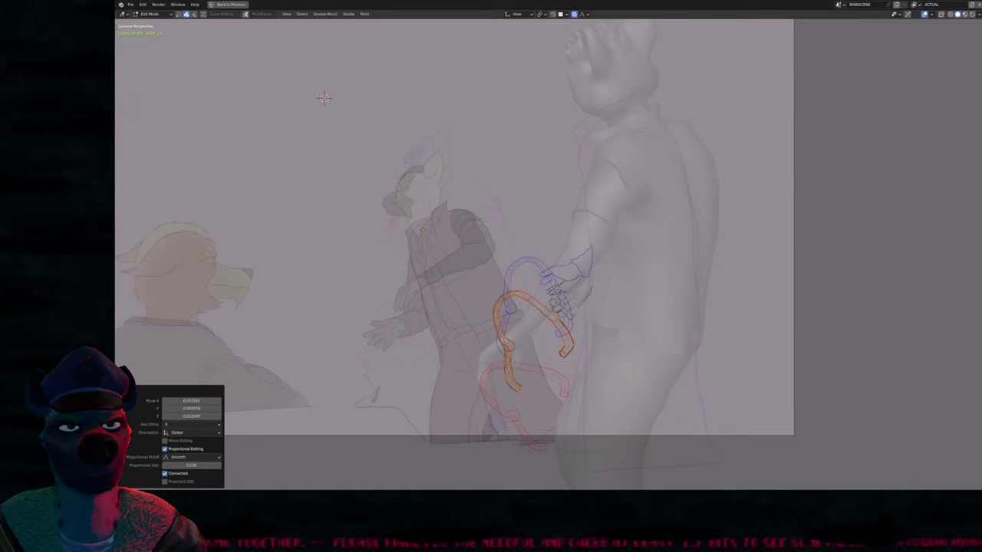
Paste the cane onto the next pose frame, rotate it, and lower it into the hand
key(Up)
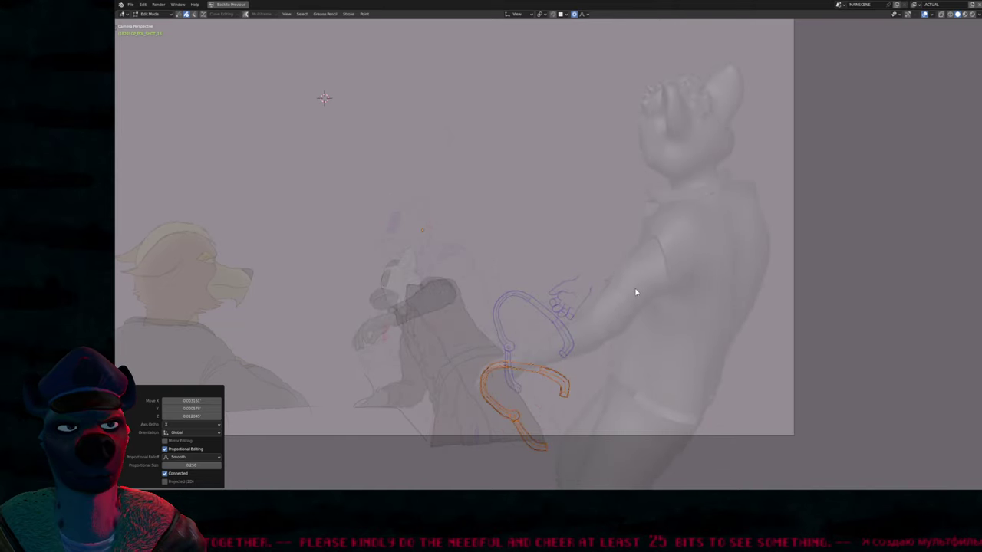
key(ctrl+v)
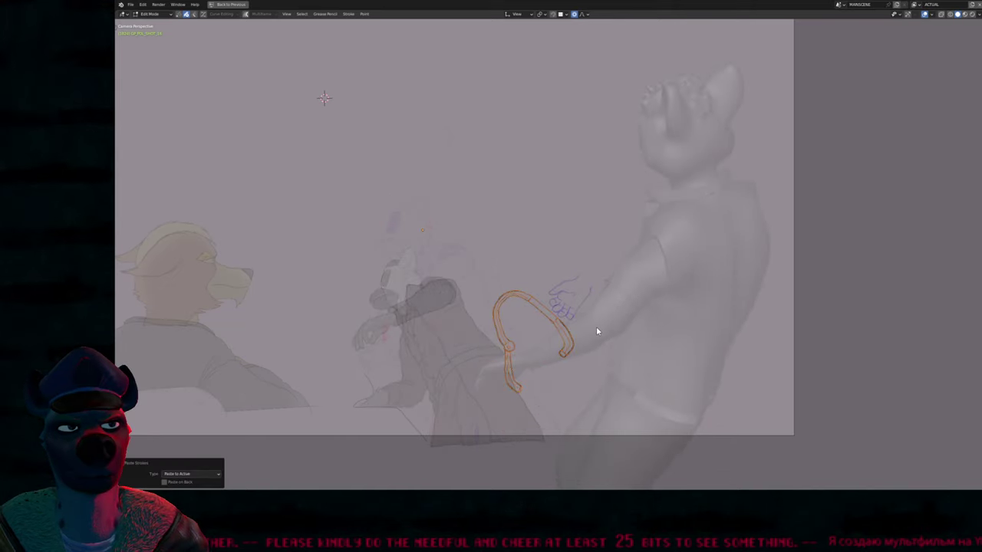
key(r)
click(609, 301)
key(g)
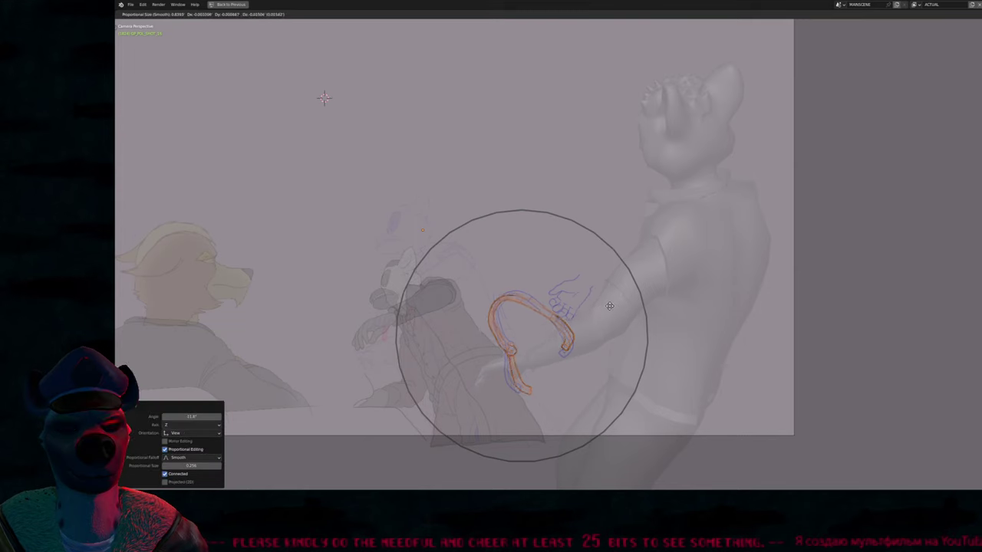
click(612, 349)
Play back to check the motion, tilt the cane freely in 3D, then return to Draw Mode
key(space)
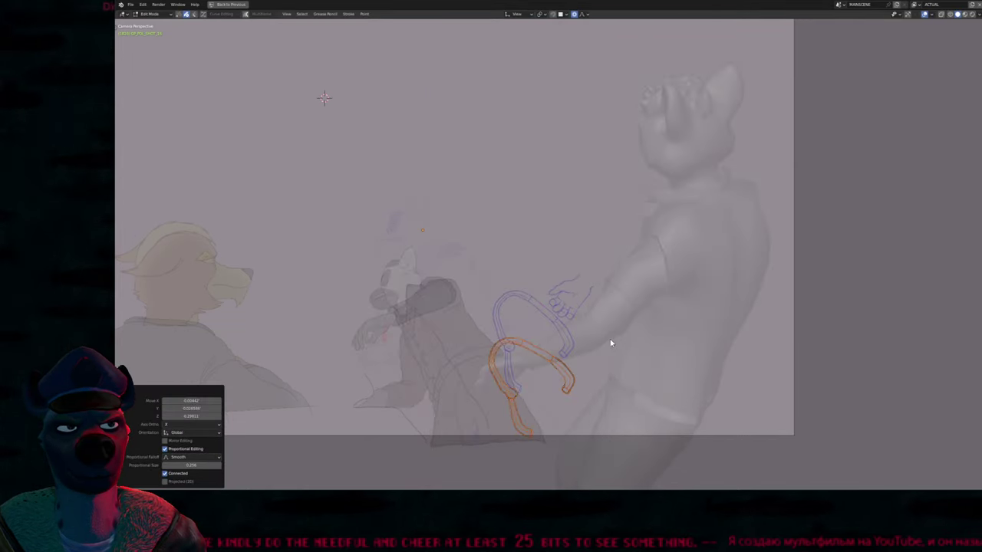
key(Escape)
key(r)
key(r)
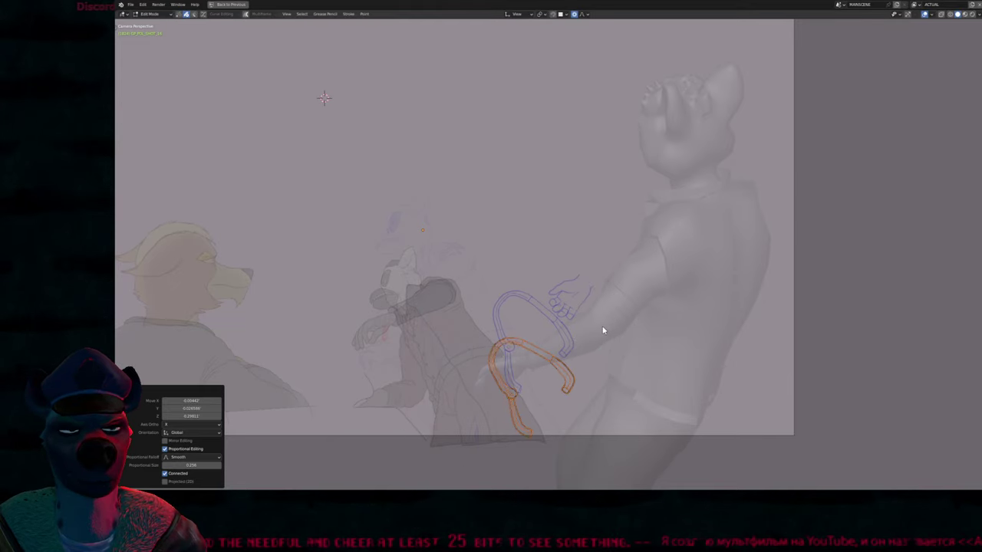
click(506, 380)
scroll(506, 381, up, 3)
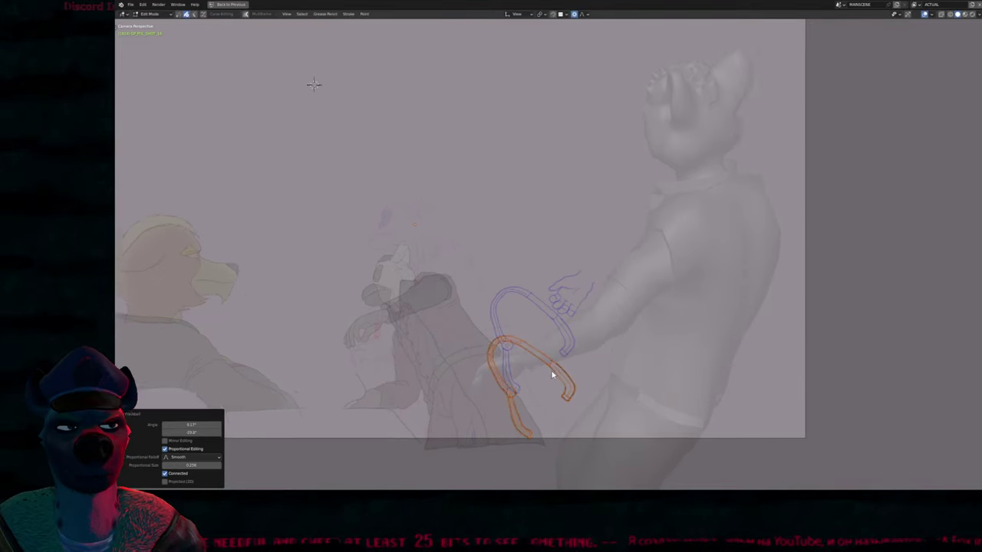
key(Tab)
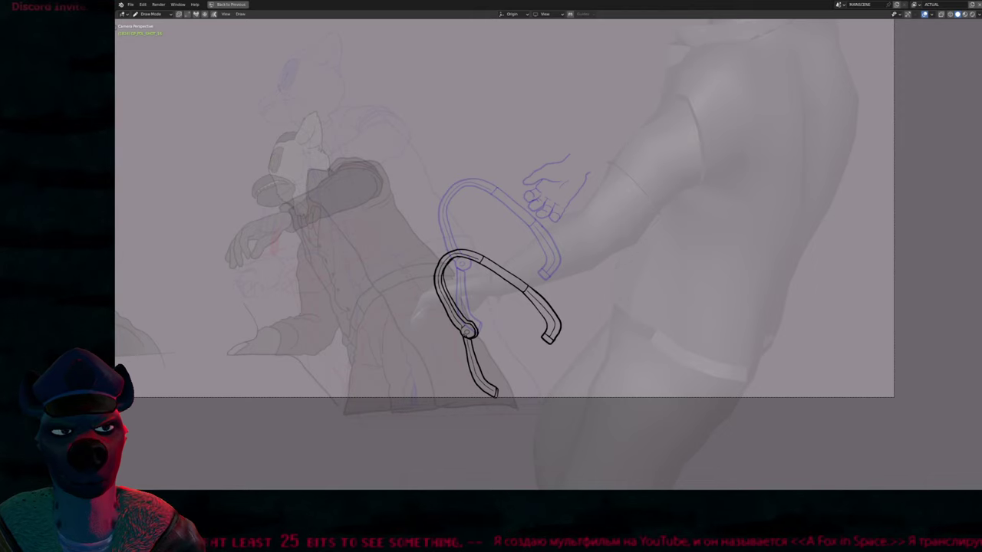
Centre the view on the cane and ink two extra lines along its curved handle
scroll(467, 330, up, 3)
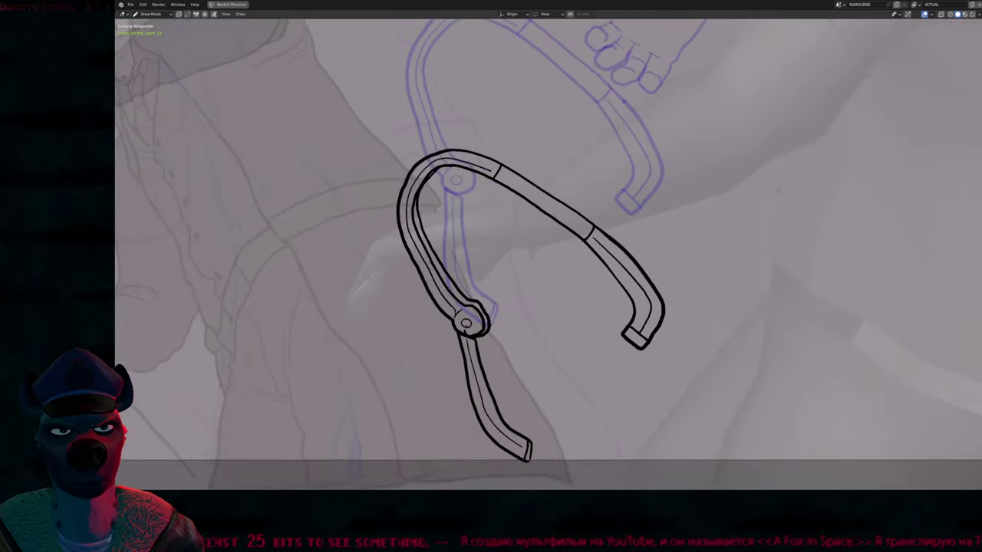
scroll(466, 330, down, 2)
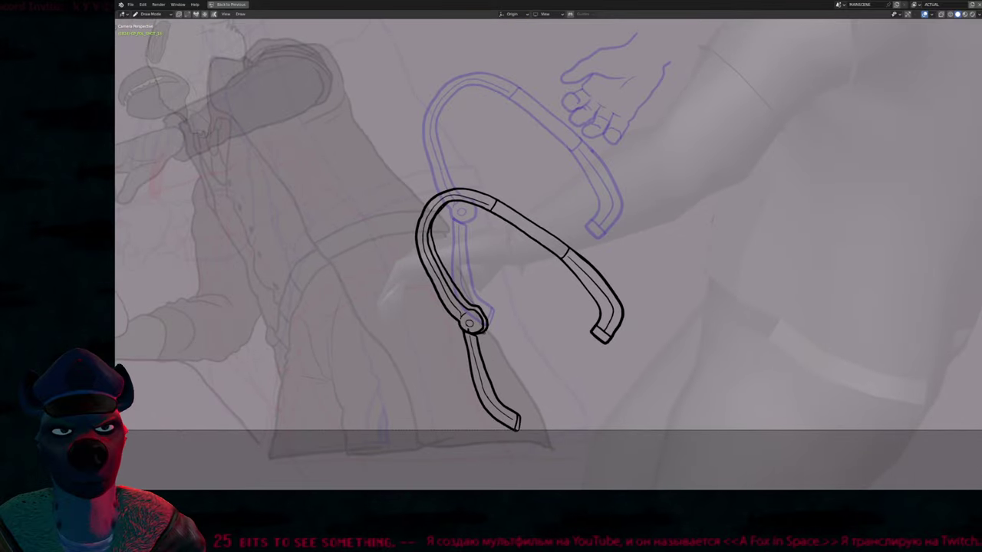
key(ctrl+Tab)
click(506, 319)
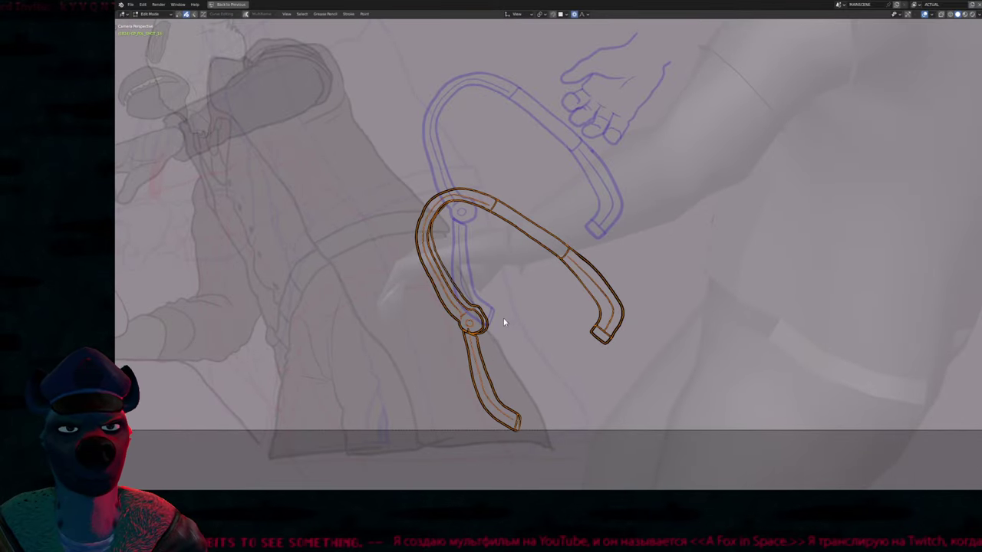
key(ctrl+Tab)
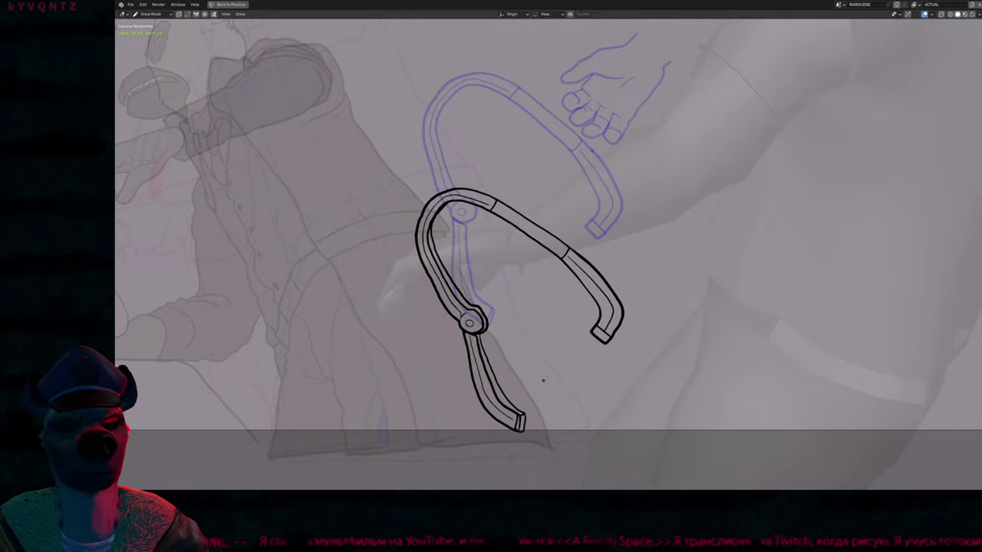
mouse_move(490, 276)
shift+middle_down()
mouse_move(419, 282)
mouse_move(407, 303)
shift+middle_up()
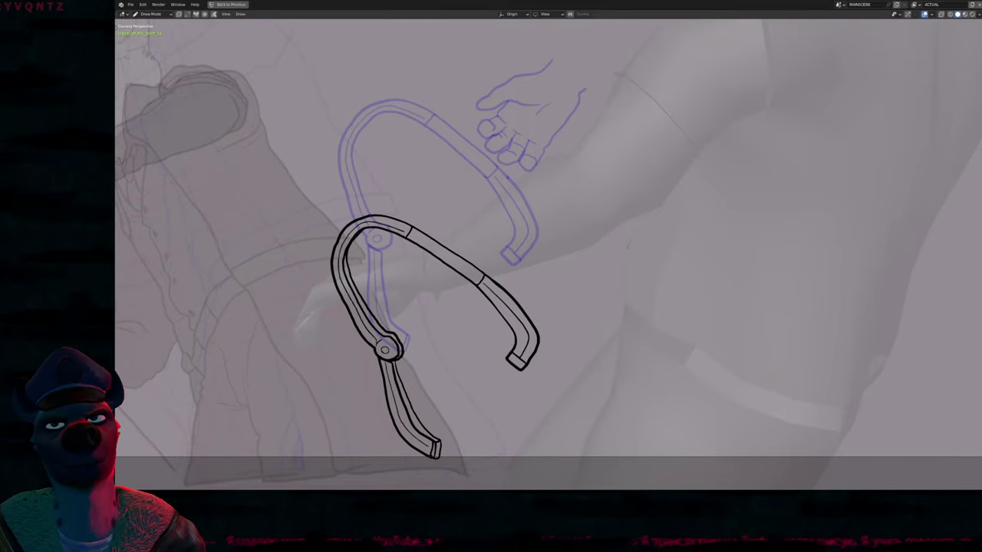
drag(405, 218, 437, 233)
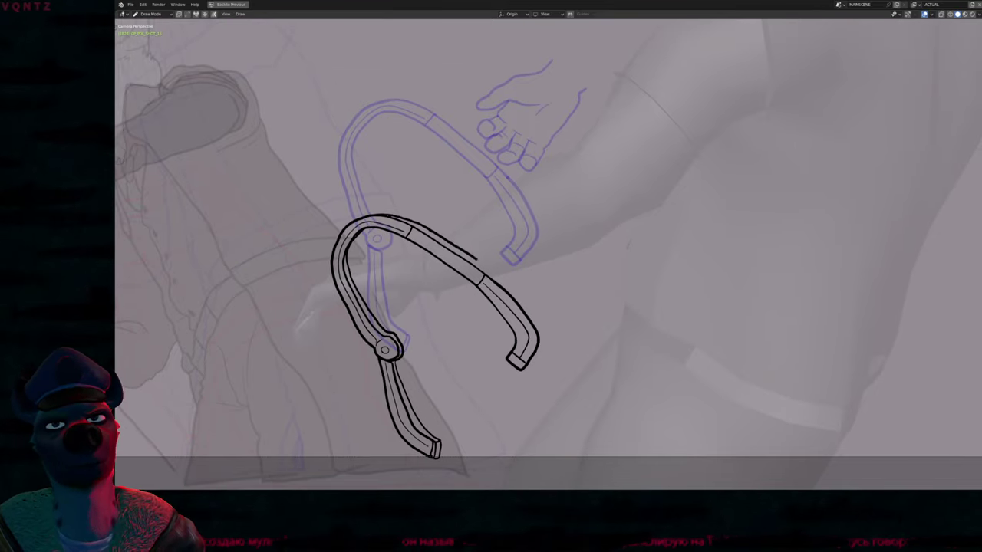
drag(476, 259, 506, 286)
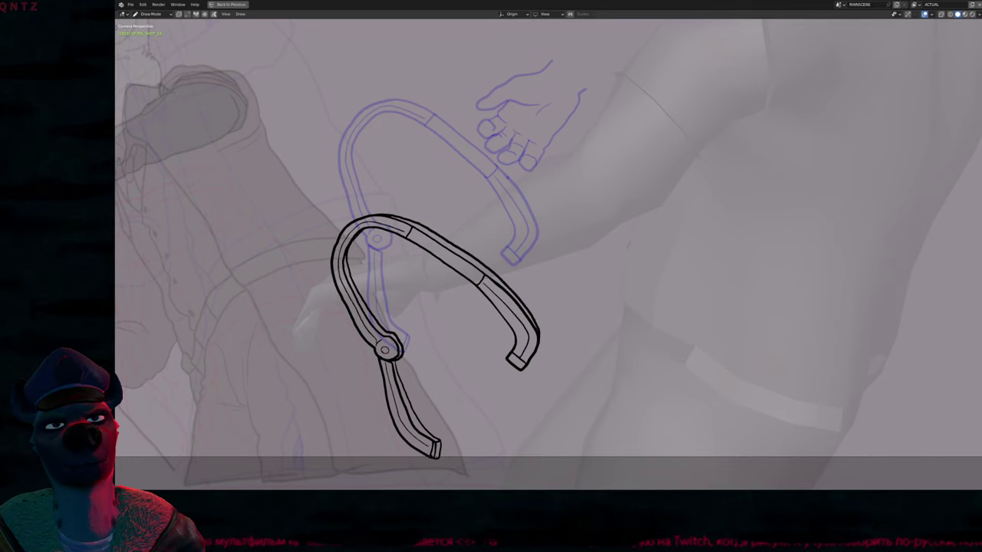
scroll(502, 224, down, 2)
Copy the inked cane onto the next frame and move it lower
key(Tab)
key(c)
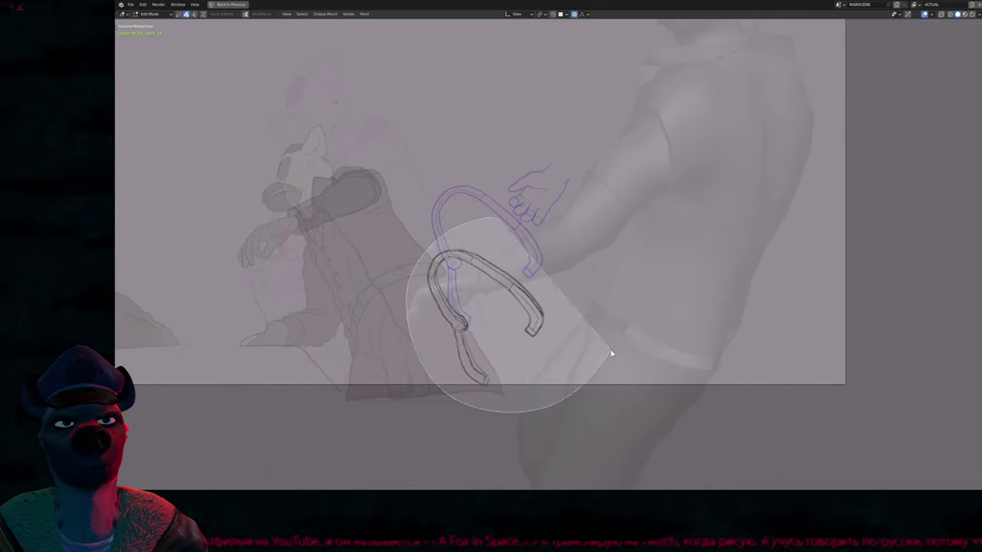
click(503, 330)
key(Up)
key(ctrl+v)
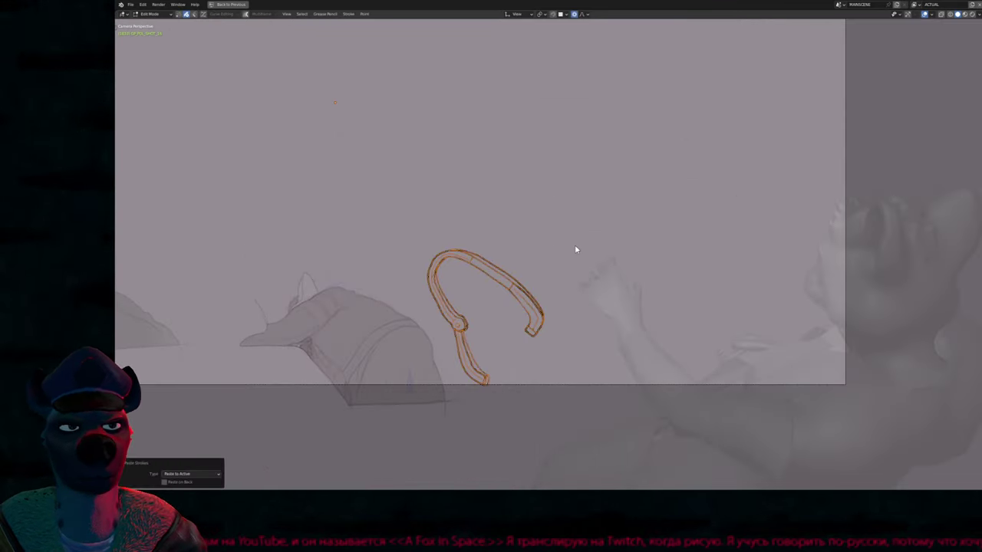
key(g)
click(583, 323)
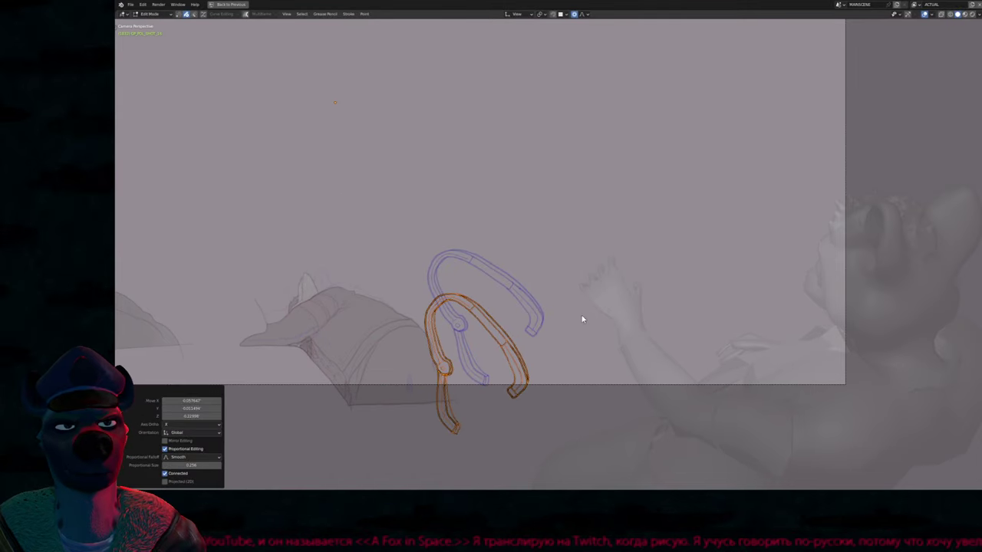
On a later frame, tilt the cane about -12.9° to fit the hand
key(Up)
key(Up)
key(Up)
key(Up)
key(Up)
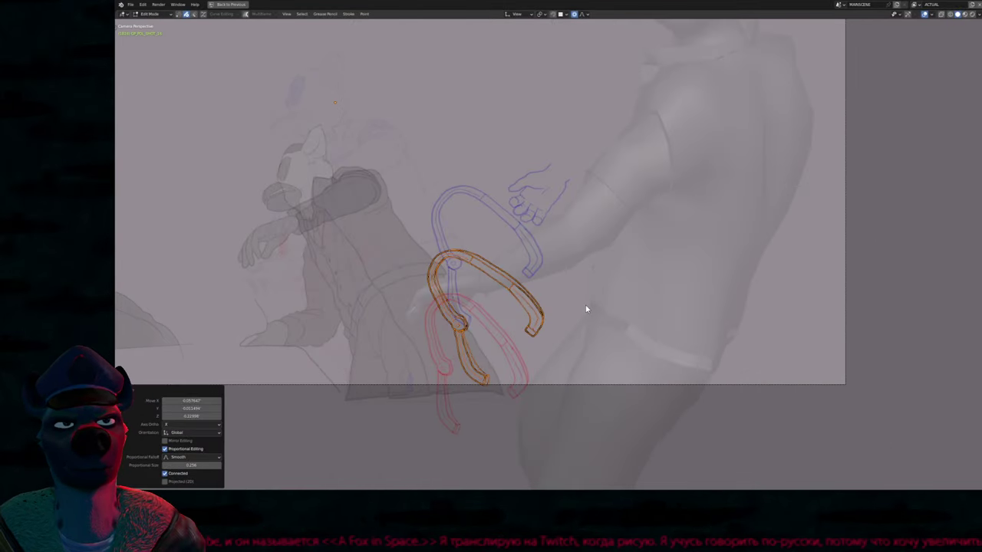
Compare the cane across neighbouring keyframes, then restore the full workspace layout
key(Up)
key(r)
click(583, 293)
key(Up)
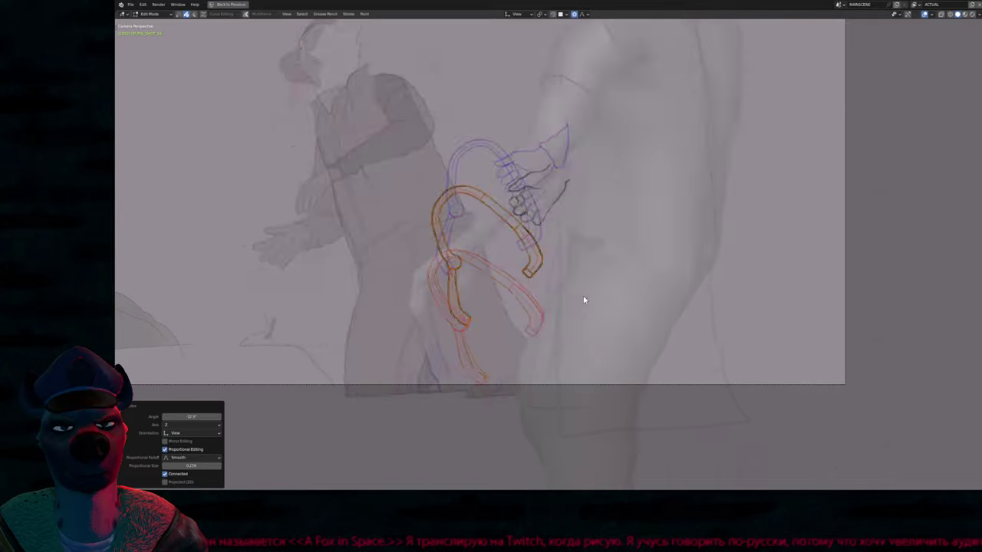
key(Up)
key(Down)
key(Down)
key(Up)
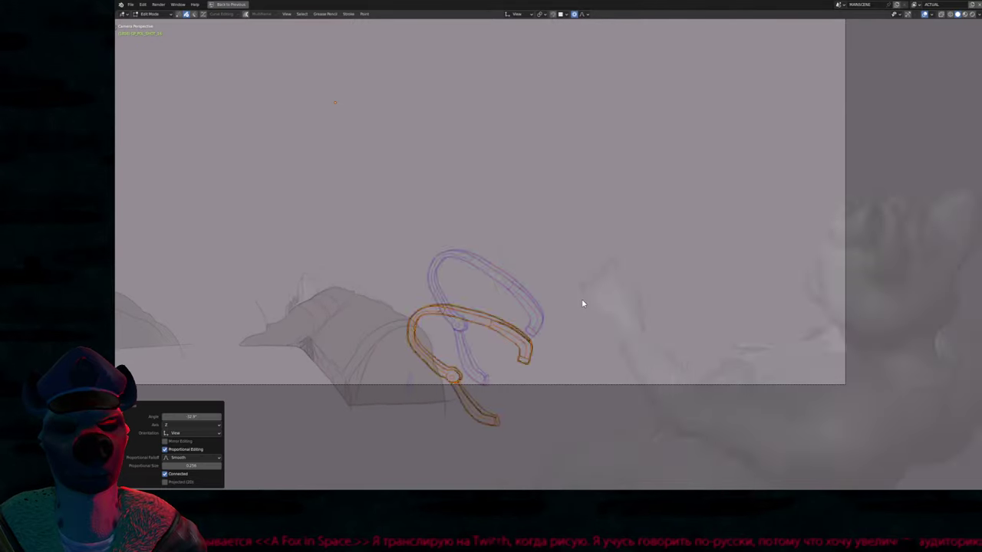
key(Up)
key(Down)
key(Down)
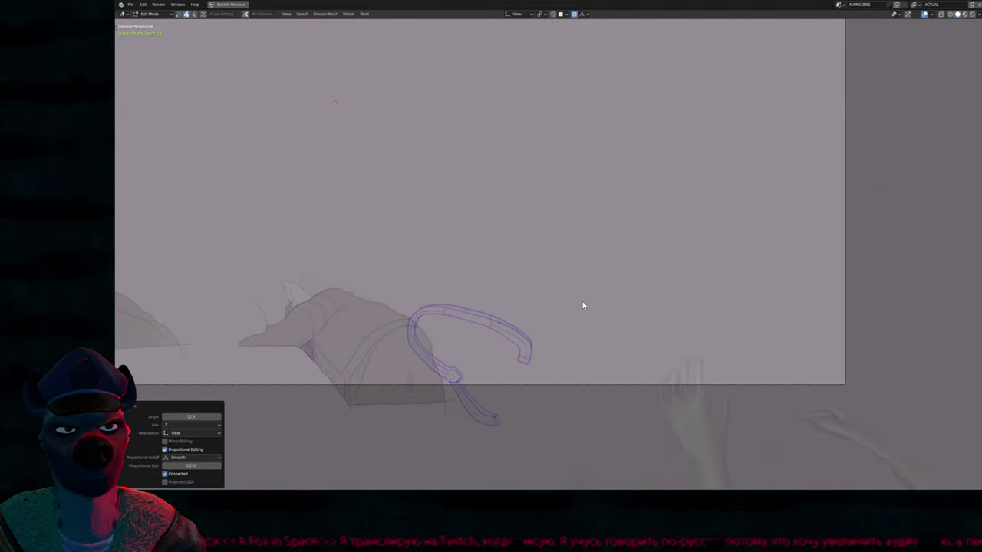
key(Up)
key(Up)
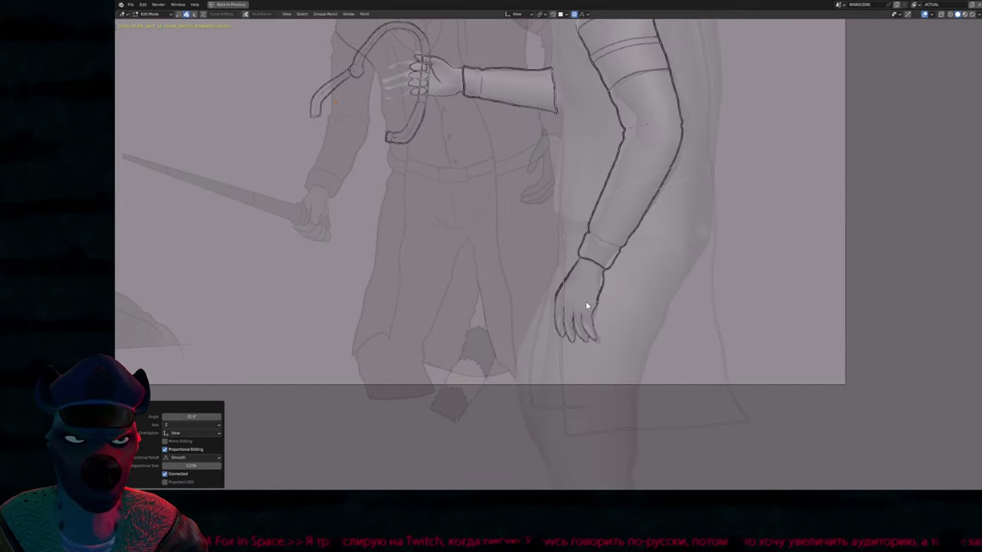
key(Home)
key(Up)
key(Up)
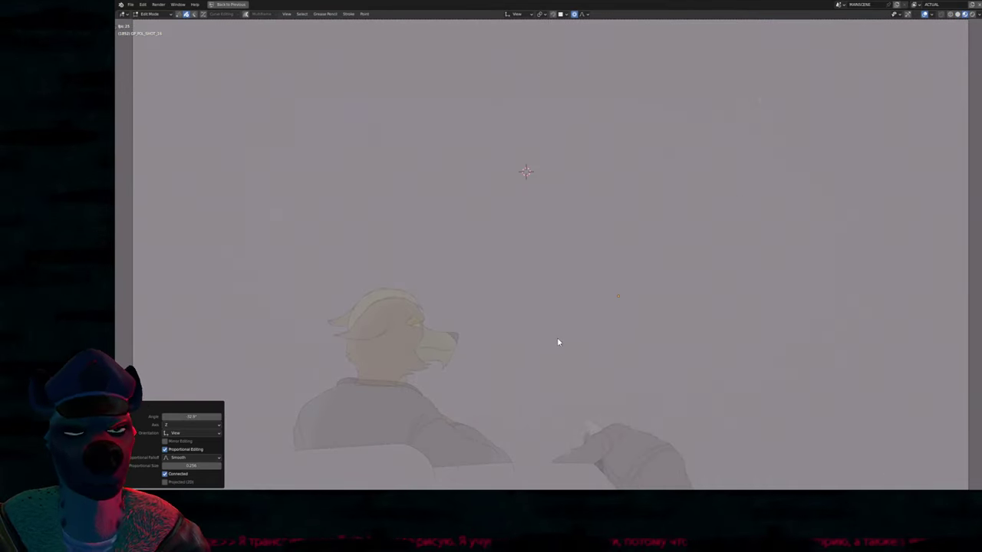
key(ctrl+alt+space)
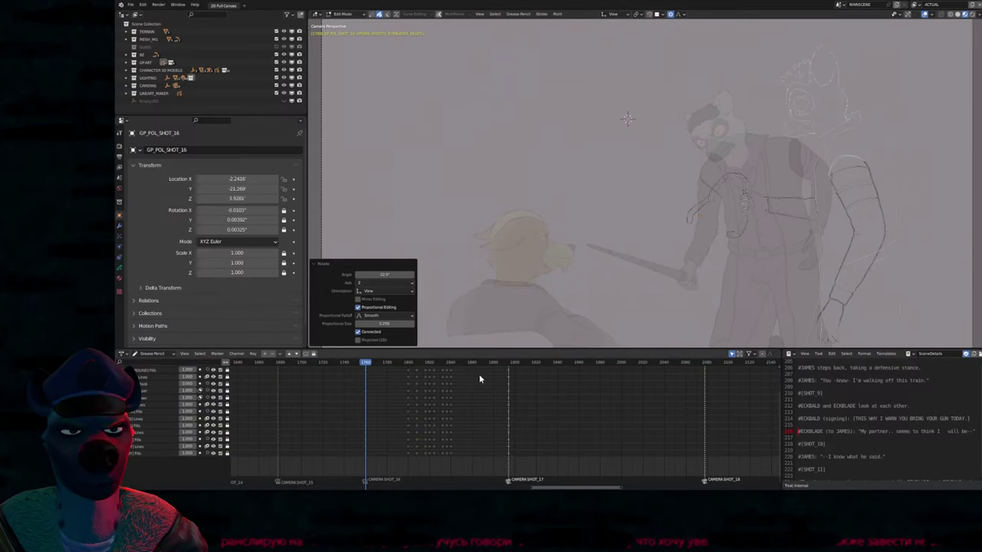
Review the cane on keyframes 1808 and 1820
scroll(554, 307, down, 3)
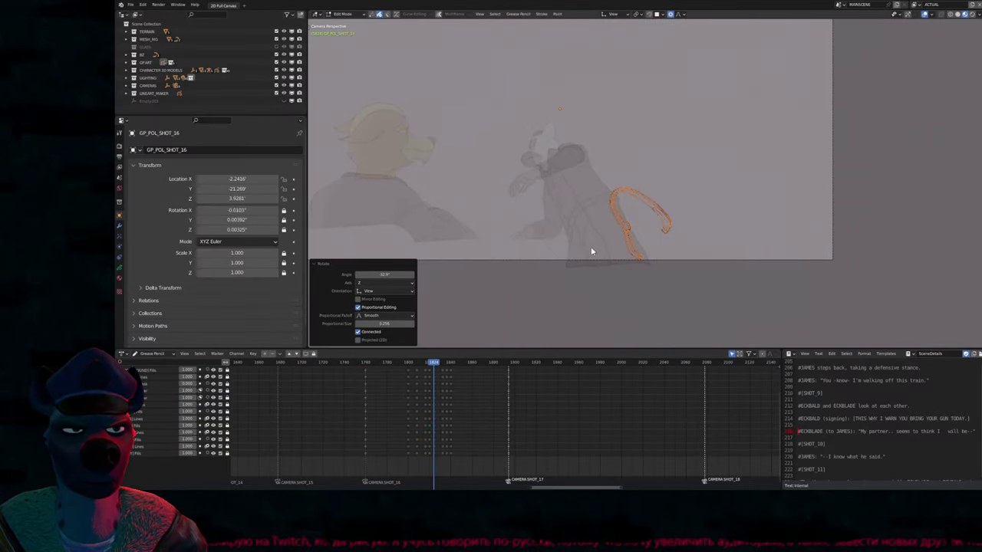
key(Down)
scroll(600, 275, up, 6)
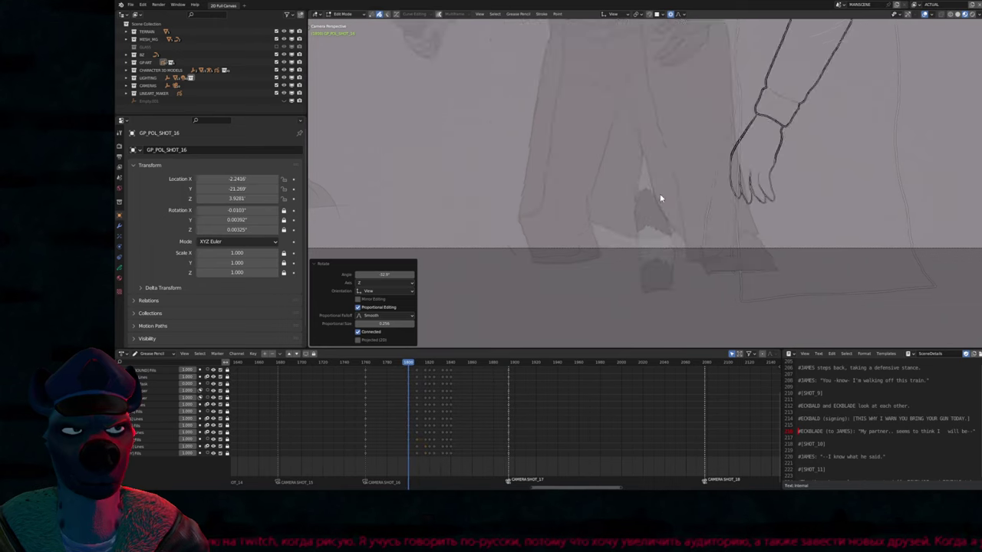
key(Down)
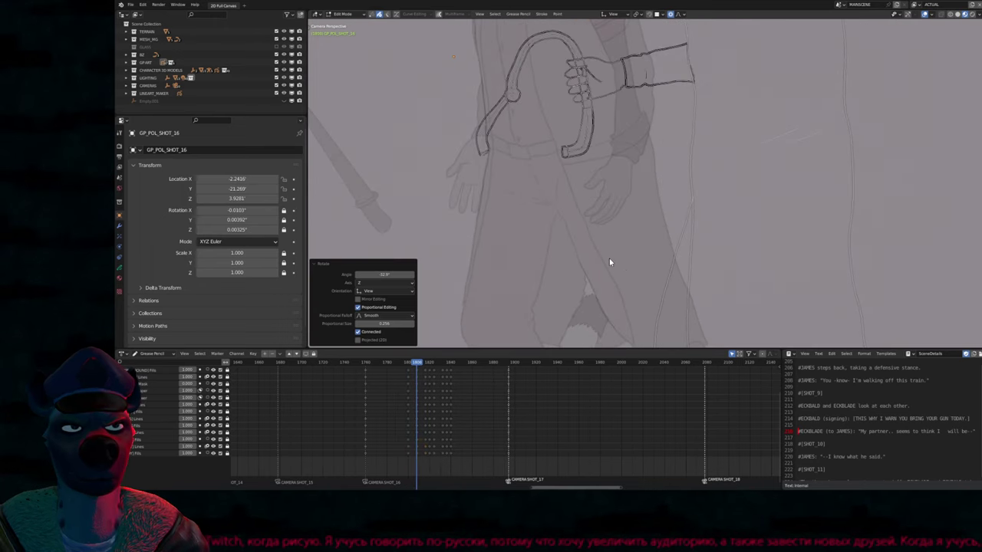
key(Up)
key(Up)
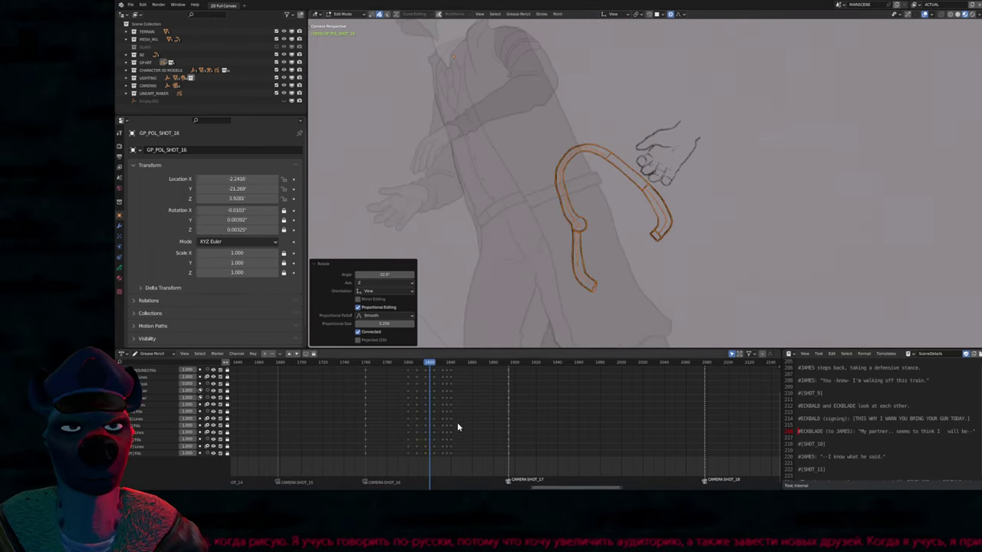
scroll(478, 427, up, 5)
scroll(483, 431, up, 2)
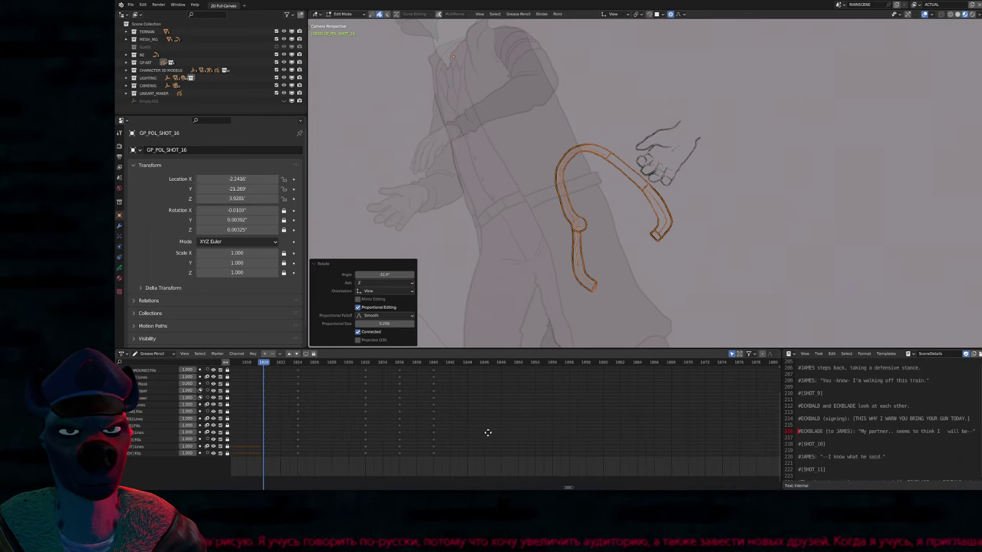
scroll(396, 411, left, 5)
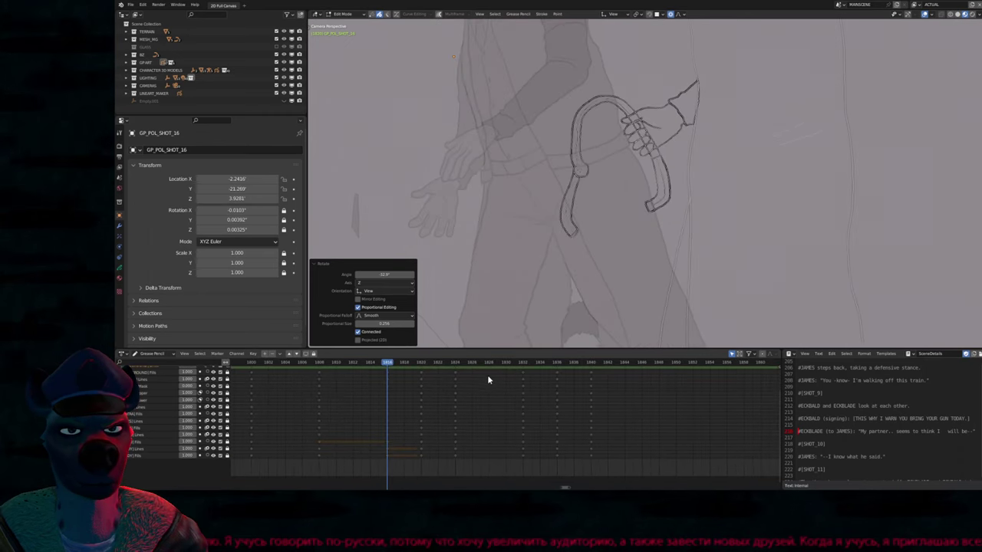
Shift the cane lower and right on frame 1824 and slightly on frame 1832
key(Up)
key(g)
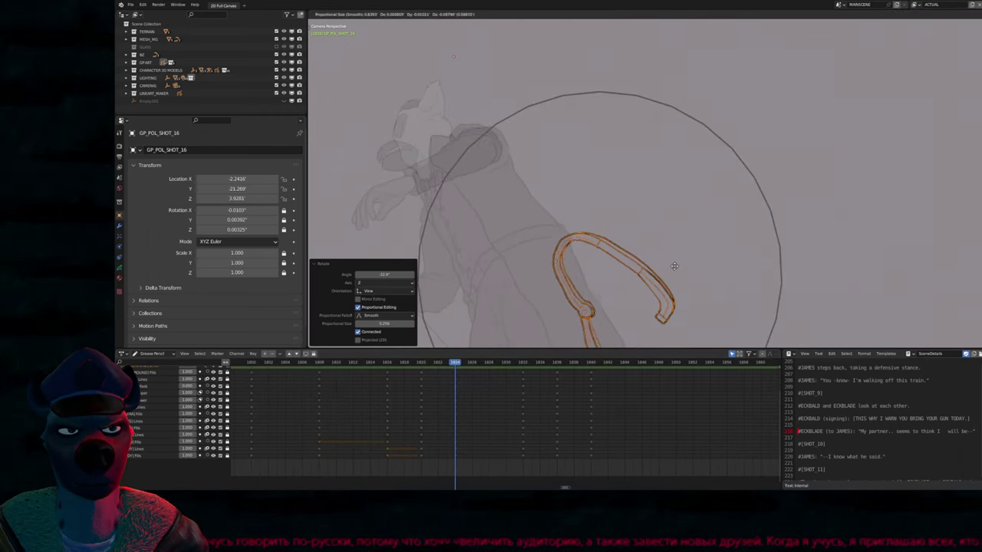
click(673, 286)
key(Up)
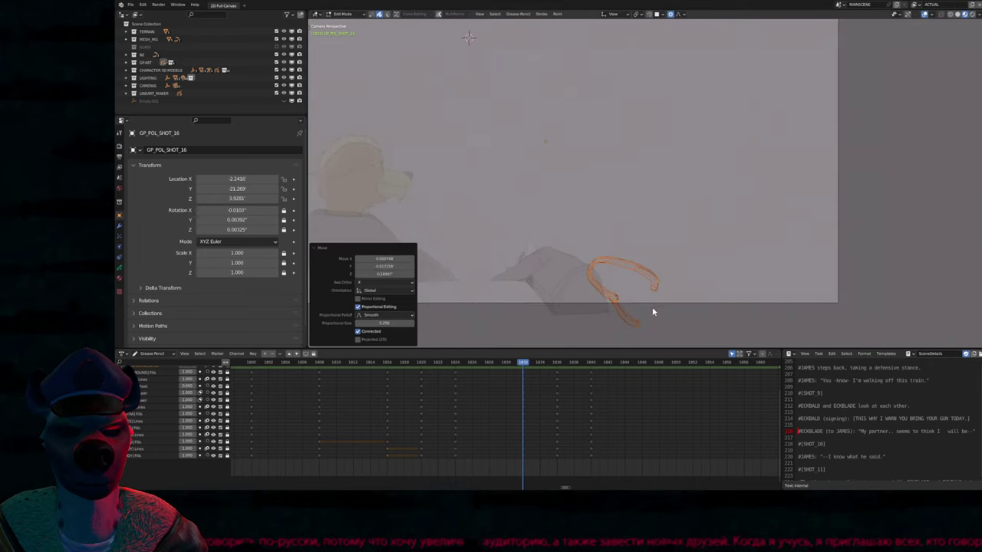
key(g)
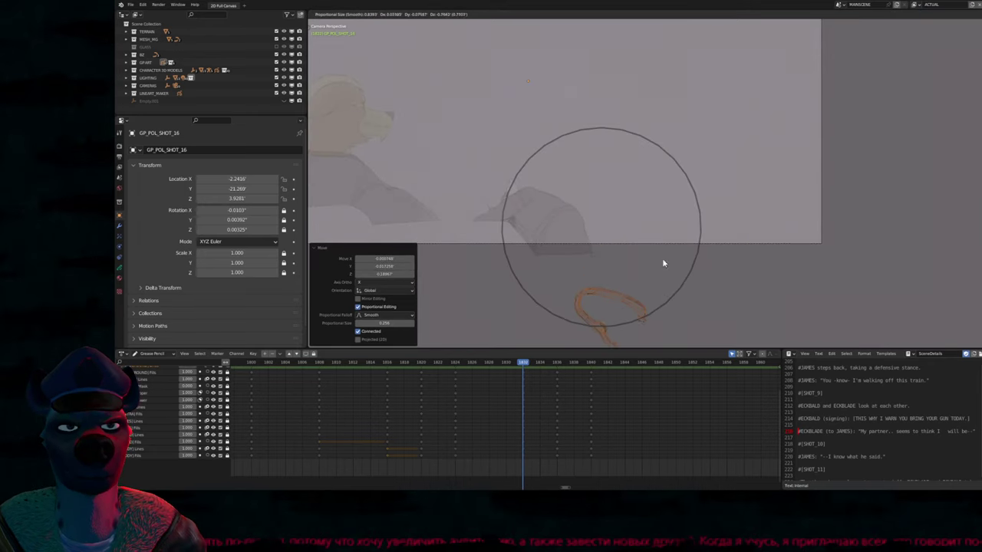
click(663, 260)
Play the animation to check the cane, then set the current frame to about 1828
key(Down)
key(Down)
key(space)
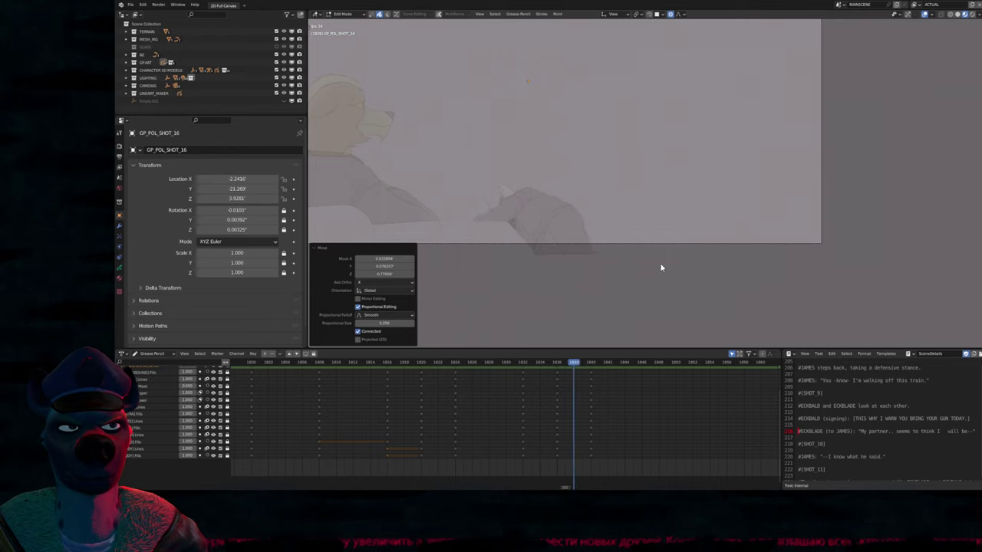
key(space)
key(Down)
key(Down)
key(Down)
key(Down)
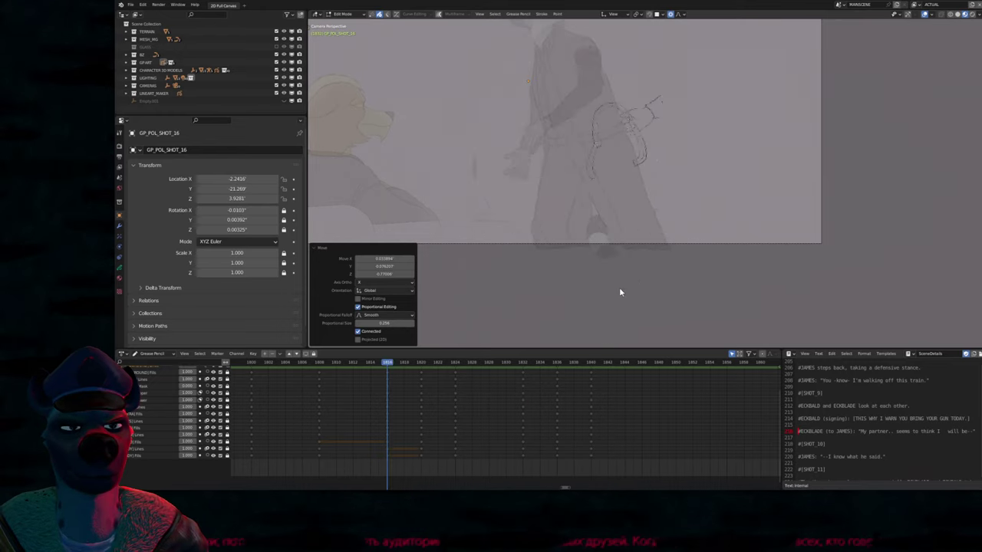
key(Up)
click(491, 363)
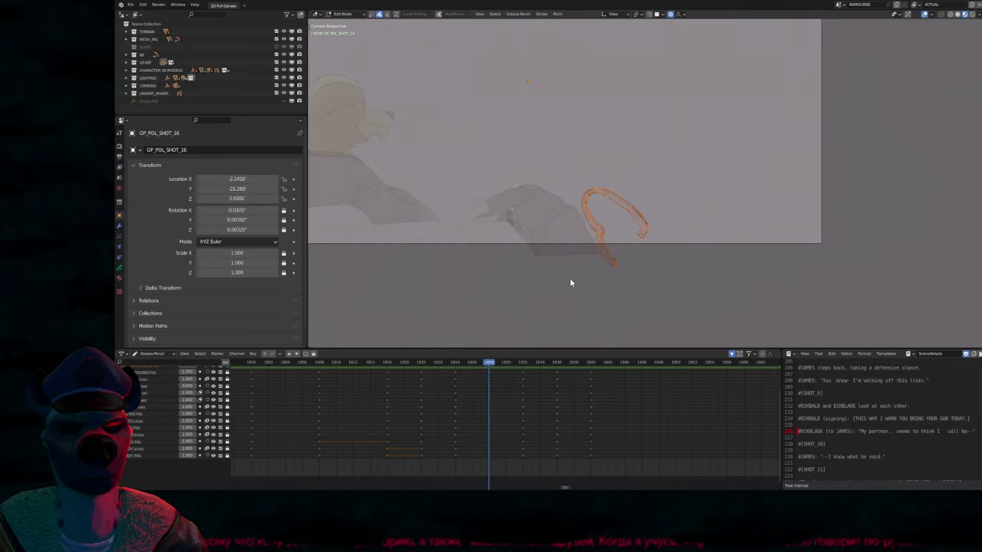
key(Tab)
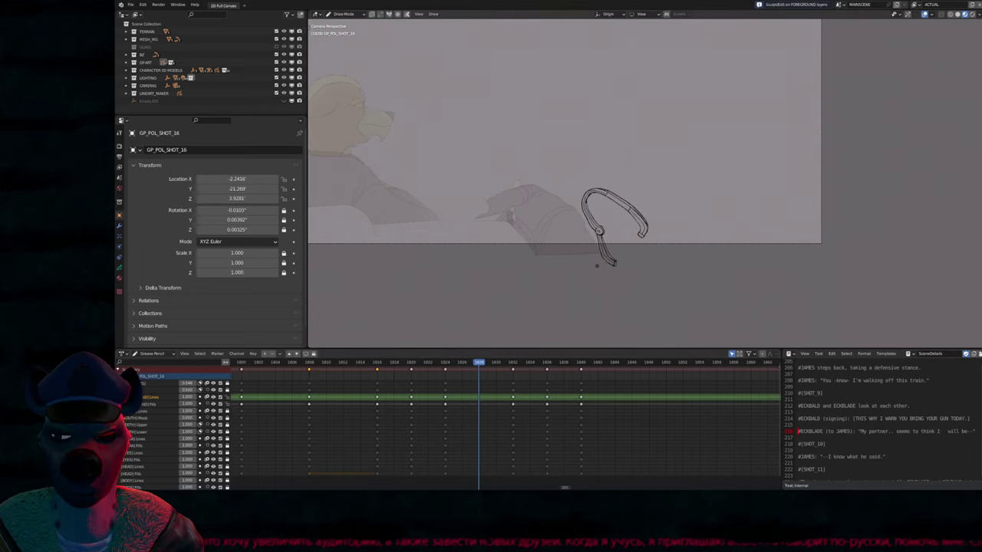
key(Tab)
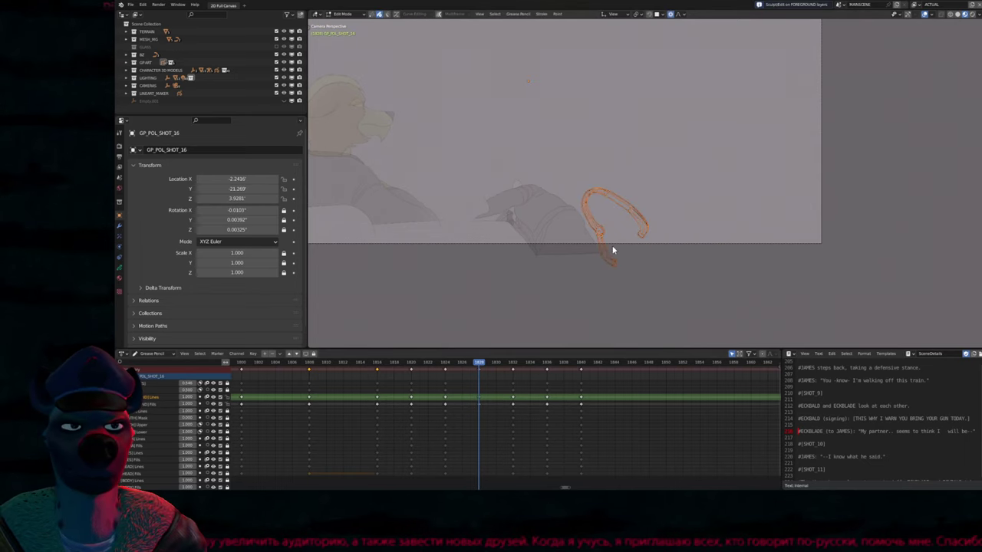
Replay and step through keyframes 1816 to 1832 to review the cane's motion
key(Down)
key(Down)
key(Down)
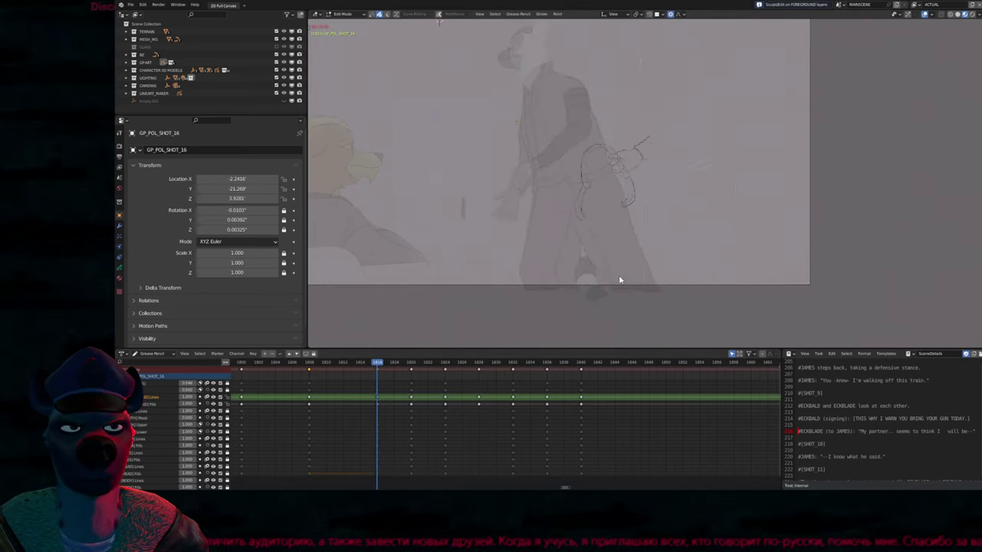
key(space)
key(space)
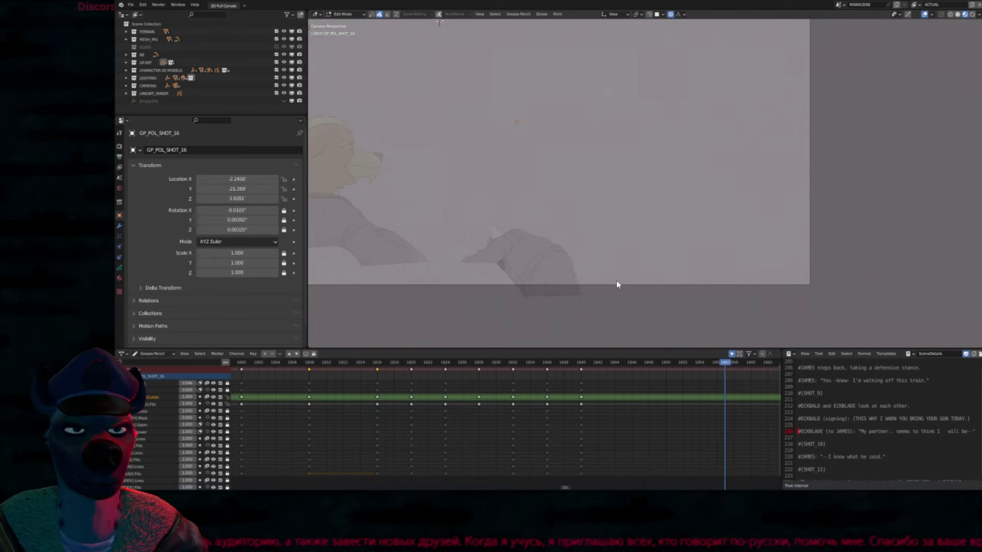
key(Down)
key(Down)
key(Down)
key(Down)
key(alt+a)
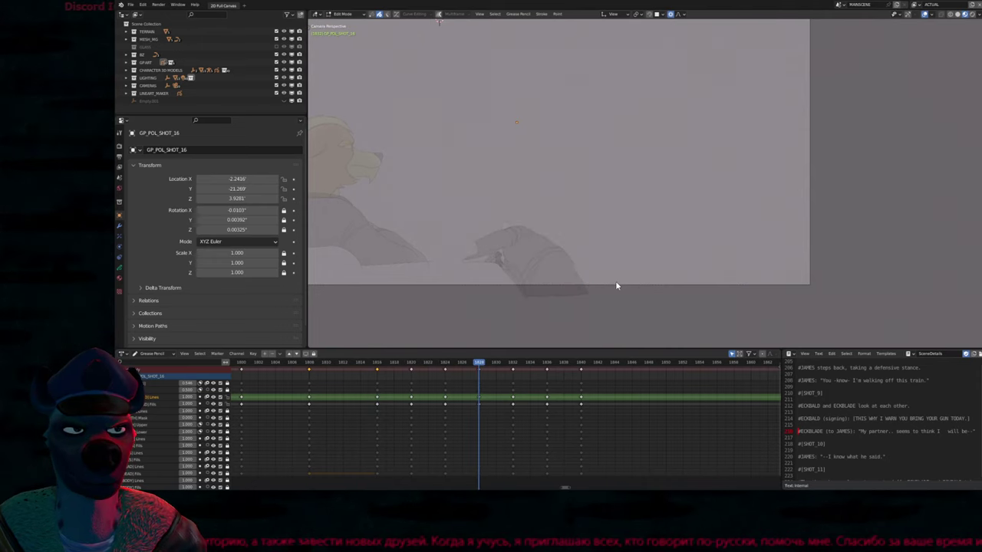
key(Down)
key(Down)
key(Up)
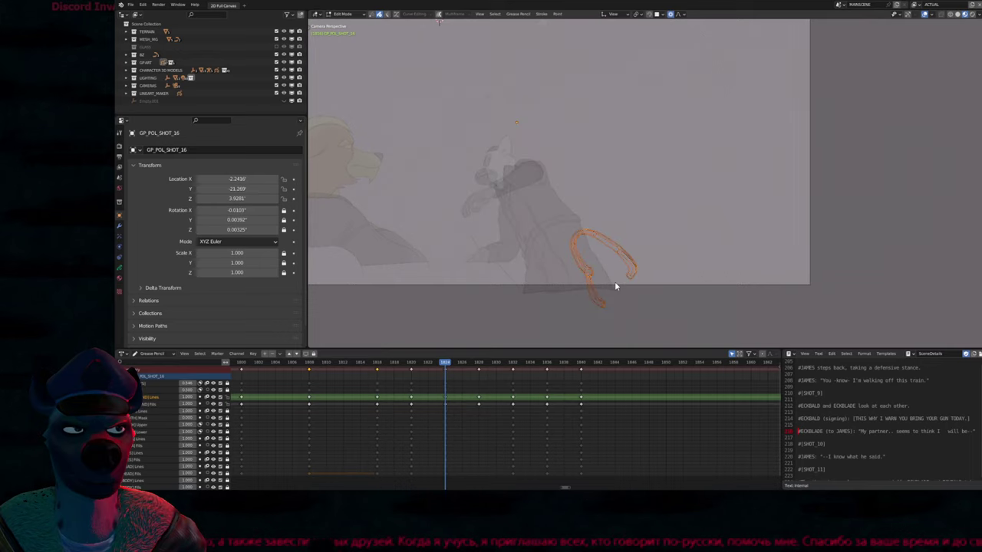
key(Up)
key(Up)
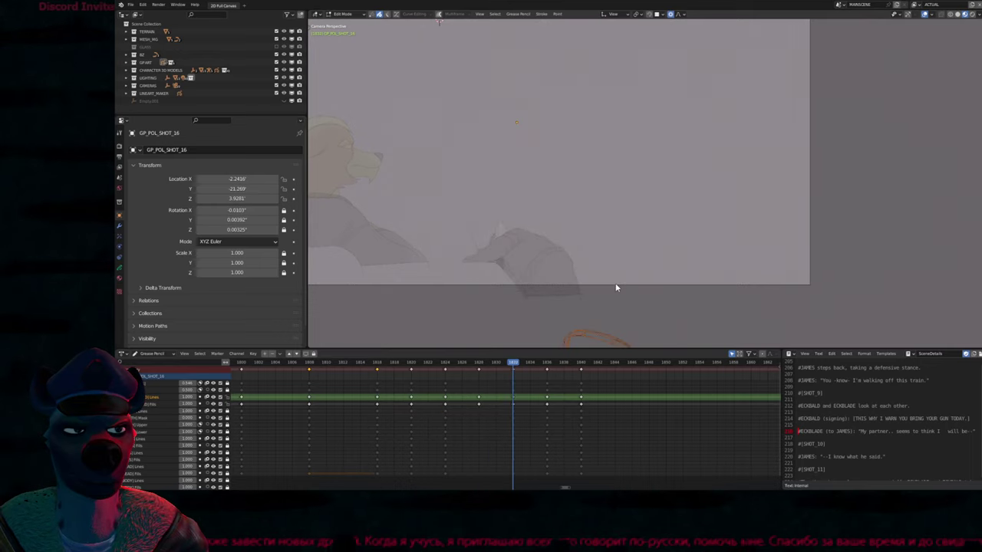
scroll(600, 291, down, 2)
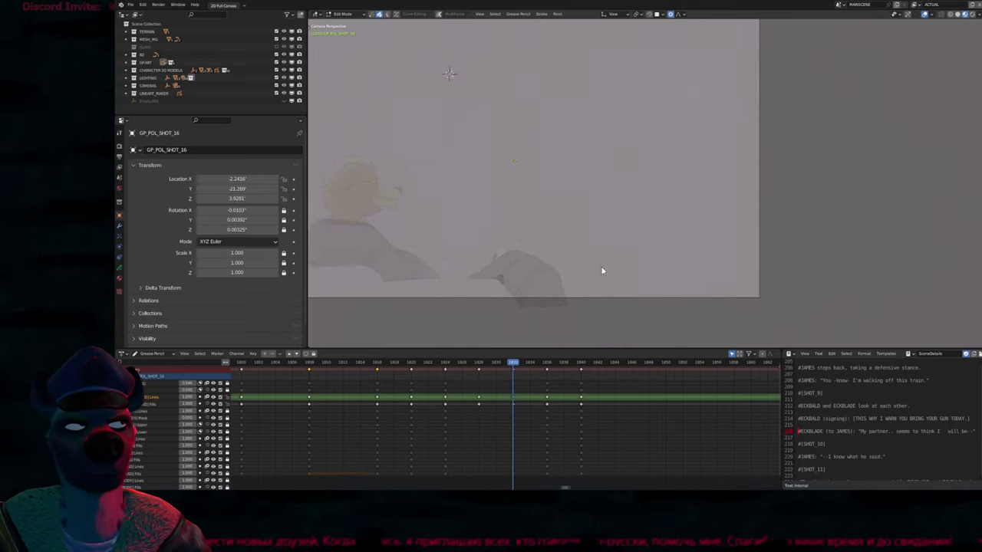
shift+middle_drag(602, 270, 617, 266)
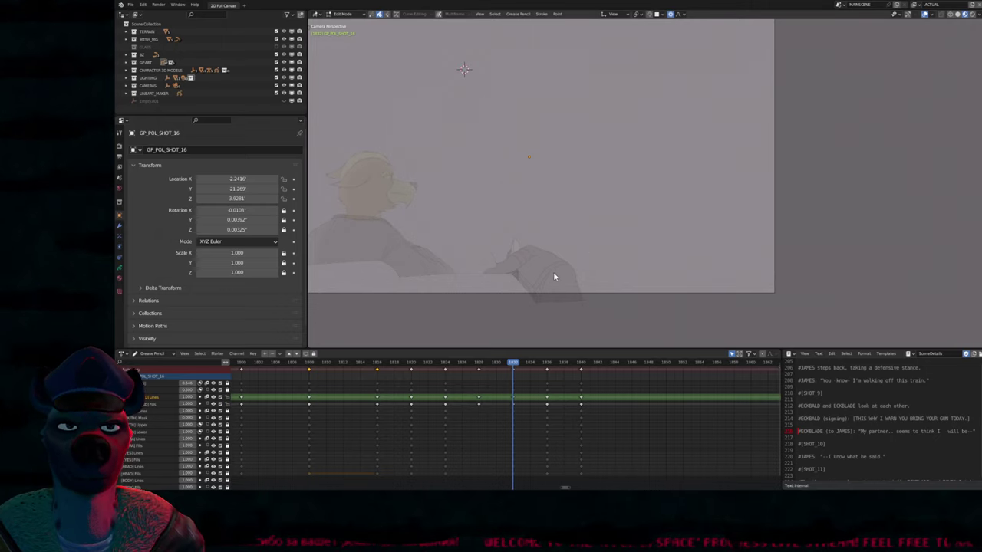
Slide the camera frame left in the view and return to Draw Mode
scroll(629, 288, up, 2)
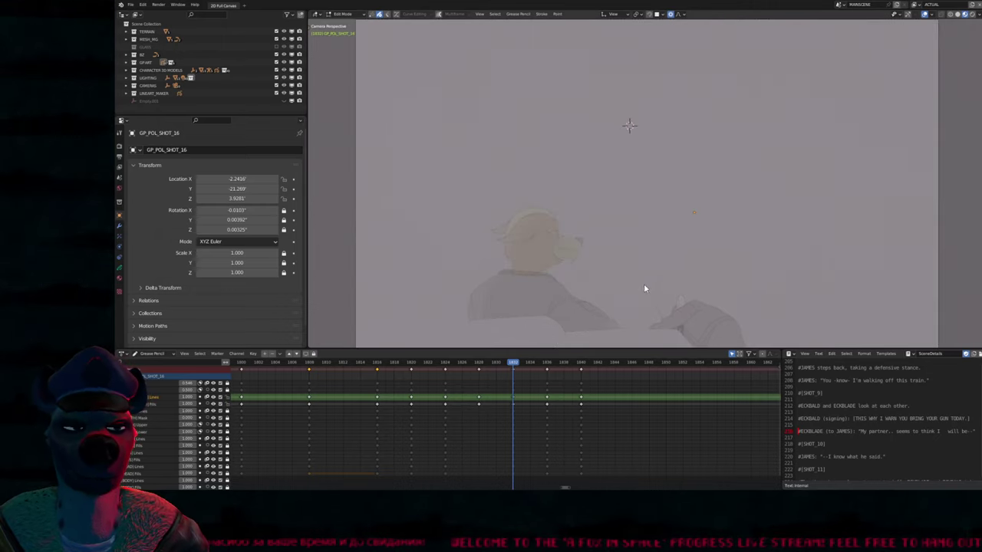
shift+middle_drag(644, 289, 550, 269)
scroll(661, 263, down, 3)
key(Tab)
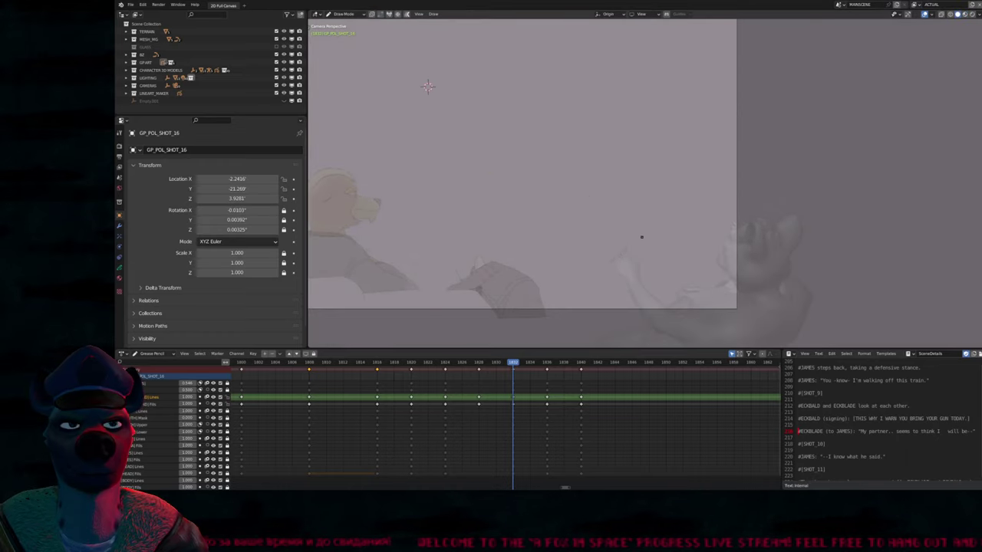
Step back and forth through the keyframes, settling on the cane-grip frame
key(Down)
key(Down)
key(Down)
key(Up)
key(Up)
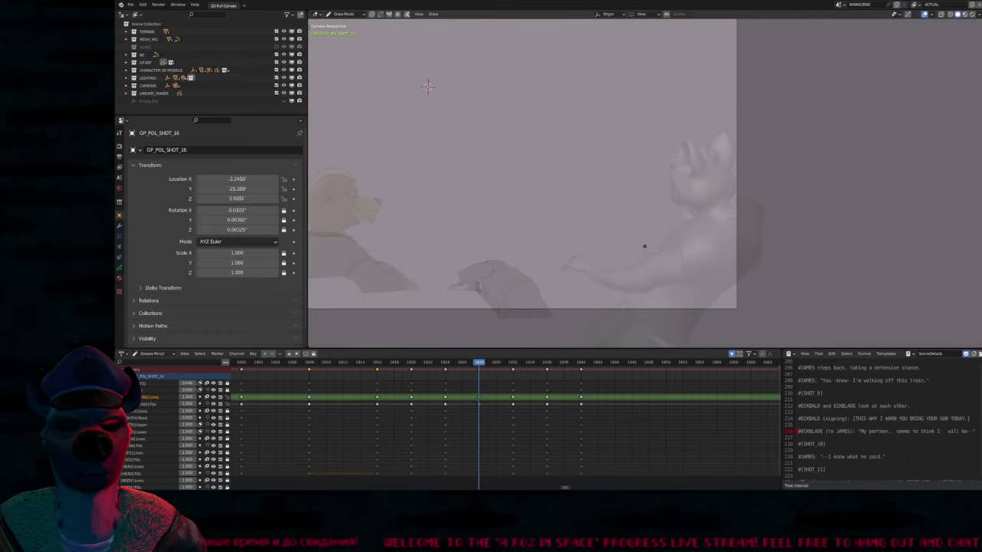
key(Down)
key(Down)
key(Down)
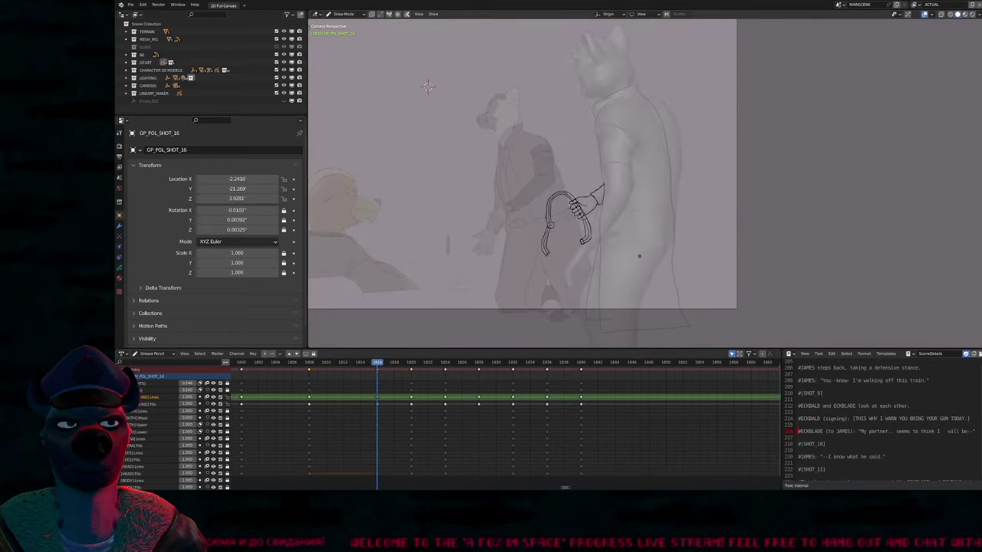
key(Up)
key(Up)
key(Up)
key(Up)
key(Up)
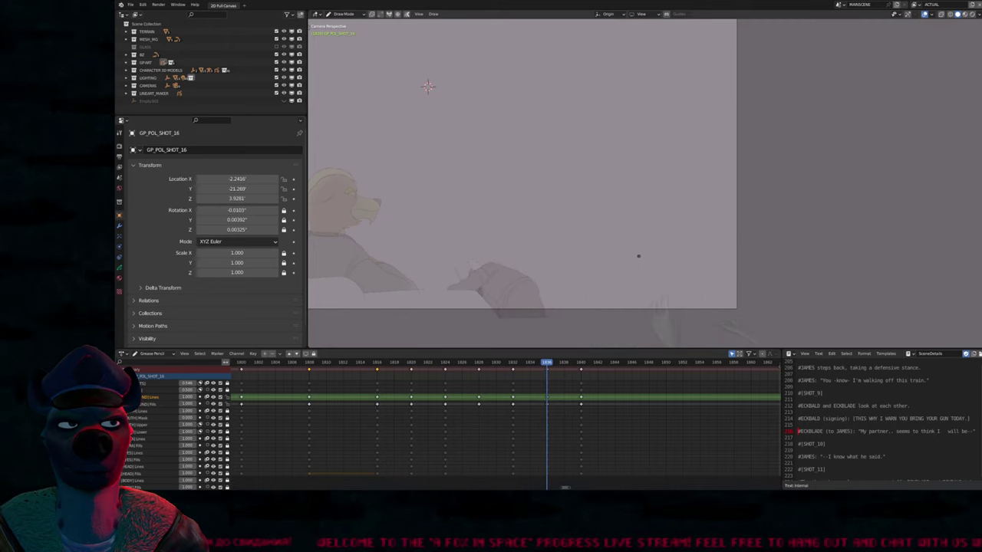
key(Up)
key(Up)
key(Up)
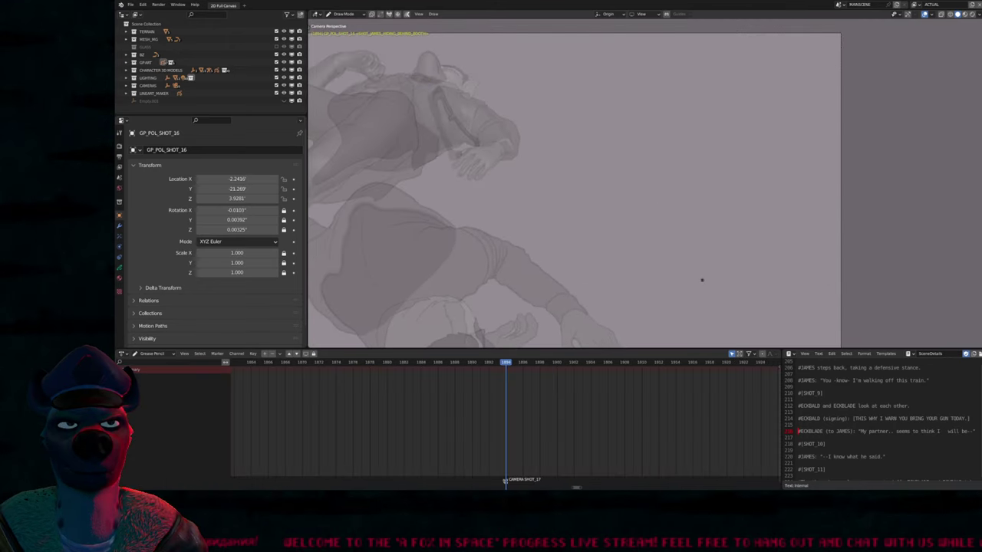
key(Down)
key(Down)
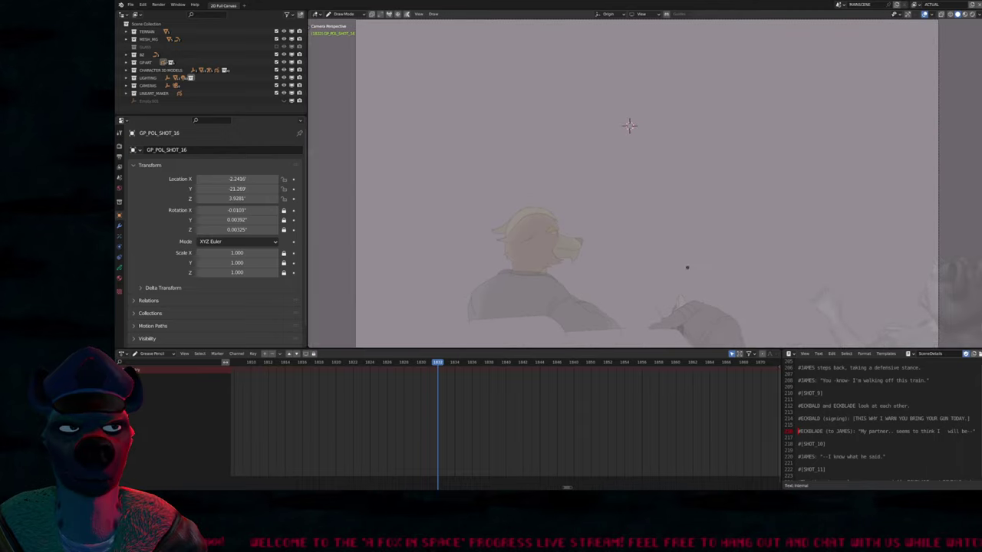
key(Down)
key(Down)
key(Down)
key(Down)
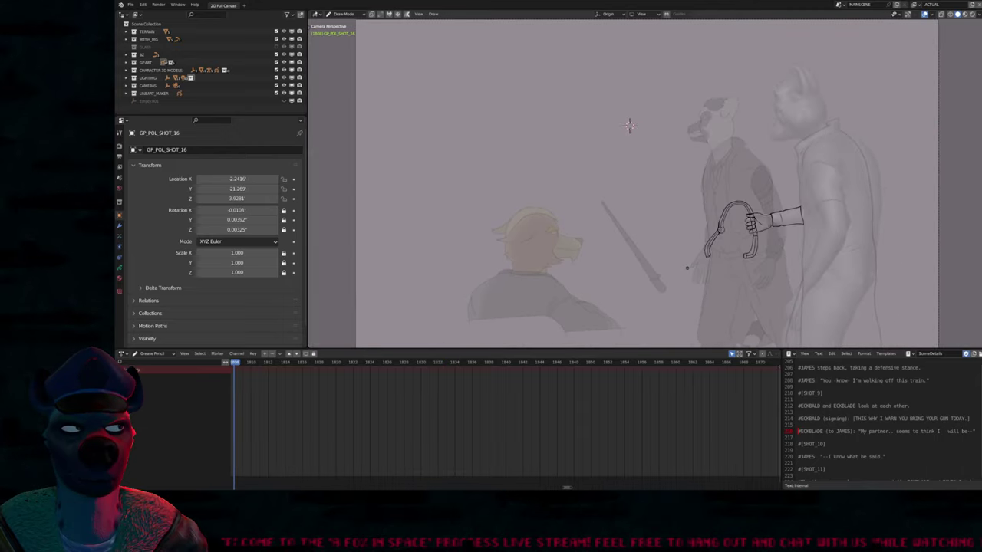
key(Up)
key(Up)
scroll(629, 125, up, 5)
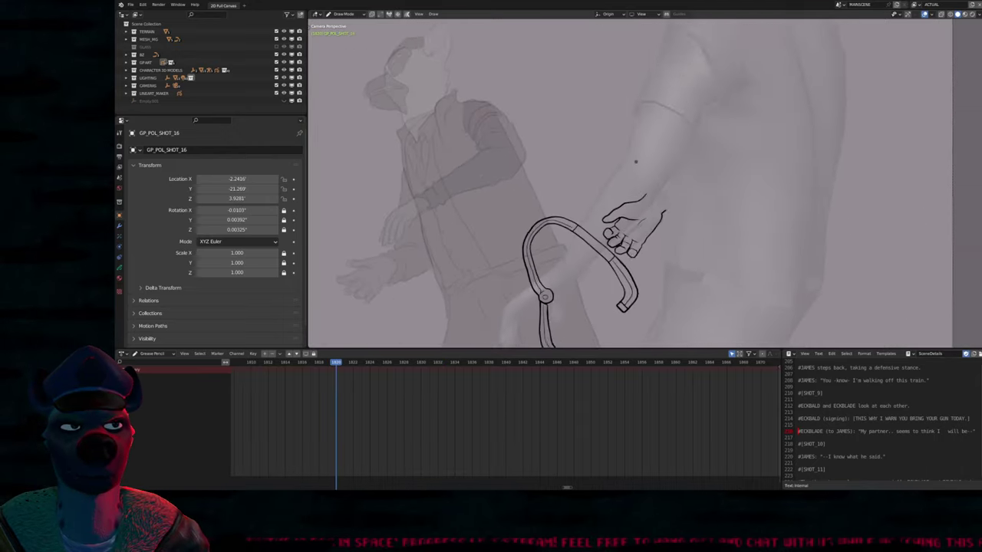
scroll(623, 221, down, 4)
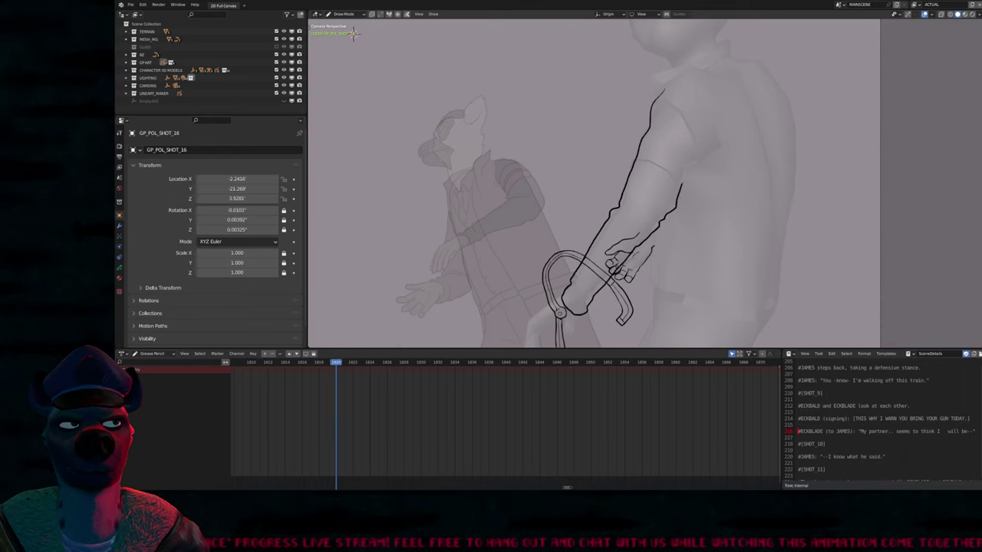
Move the armband stroke into place on the upper arm
mouse_move(352, 35)
shift+middle_down()
mouse_move(340, 55)
mouse_move(345, 43)
shift+middle_up()
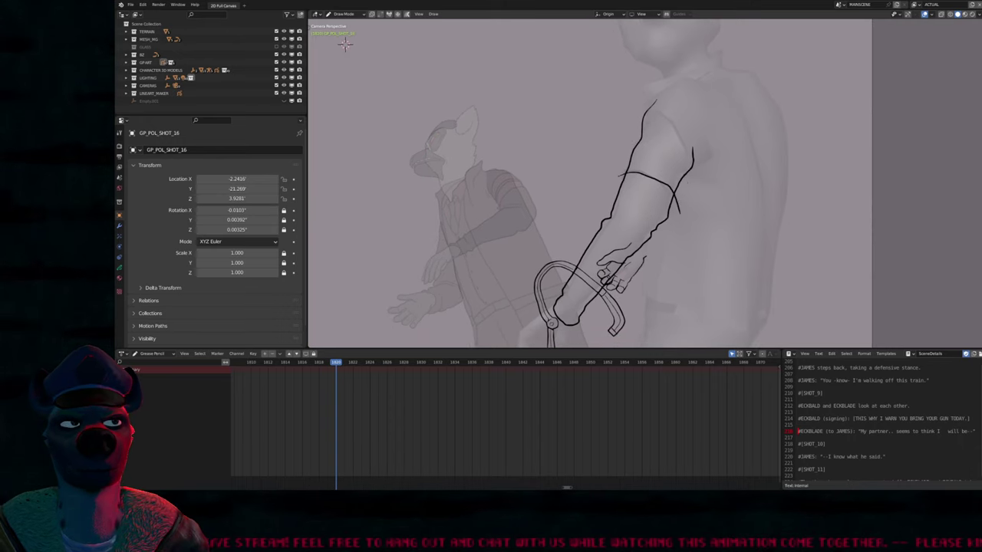
key(Tab)
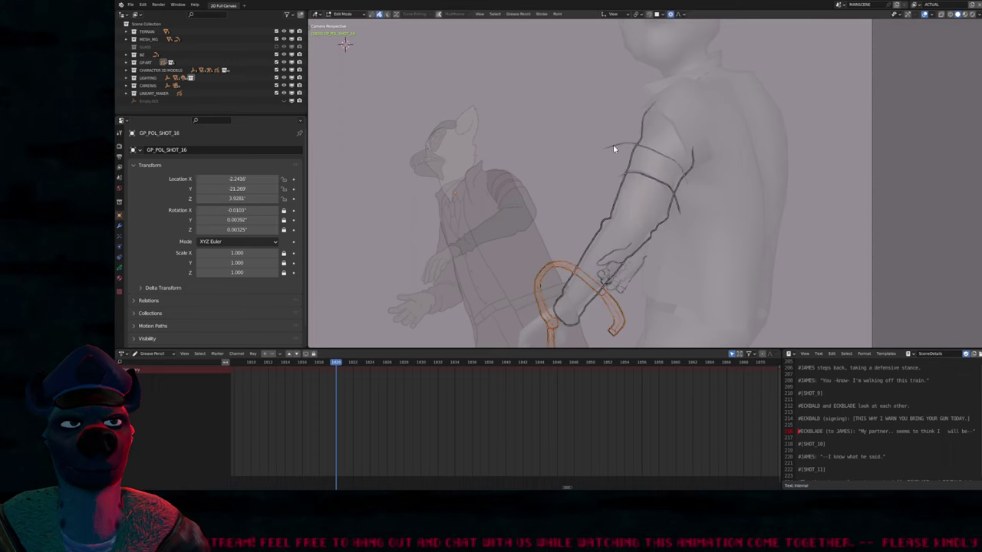
click(613, 145)
key(g)
click(618, 151)
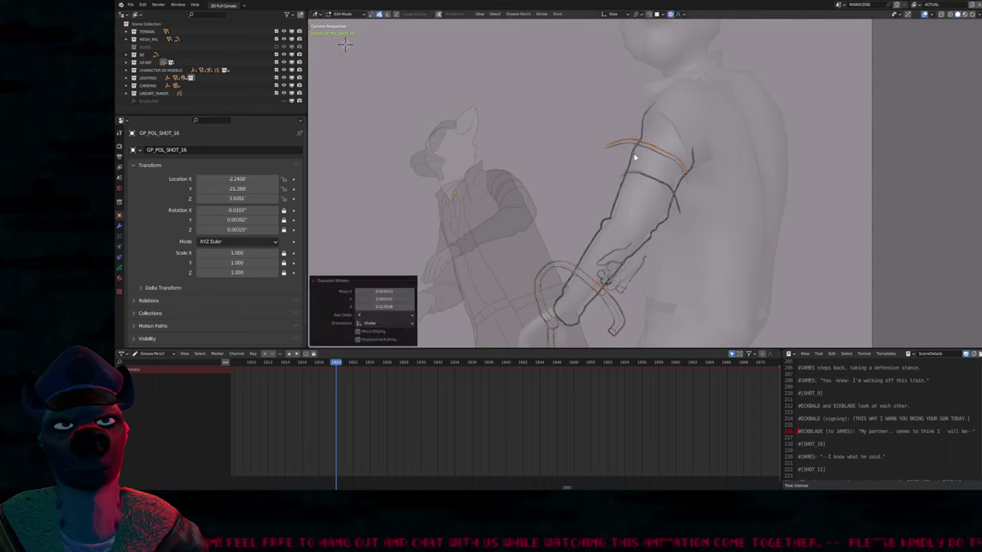
key(Tab)
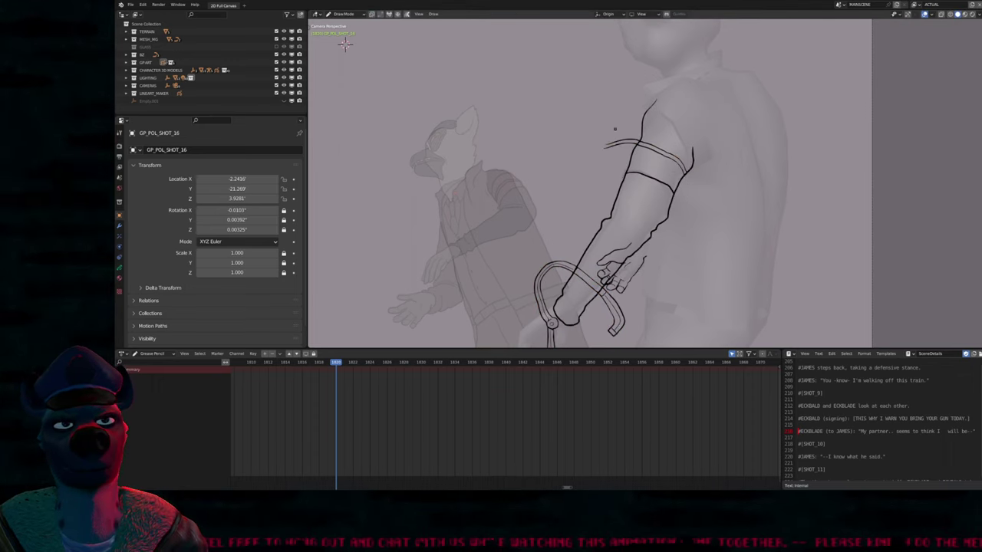
Erase the armband's overhanging ends and extend the shoulder line down to it and upward
drag(614, 129, 612, 149)
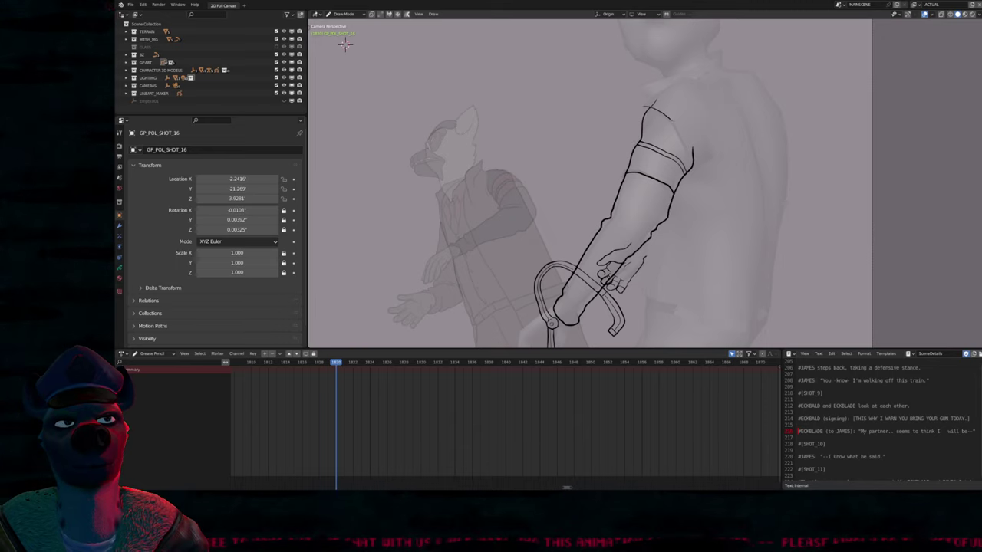
drag(669, 119, 686, 143)
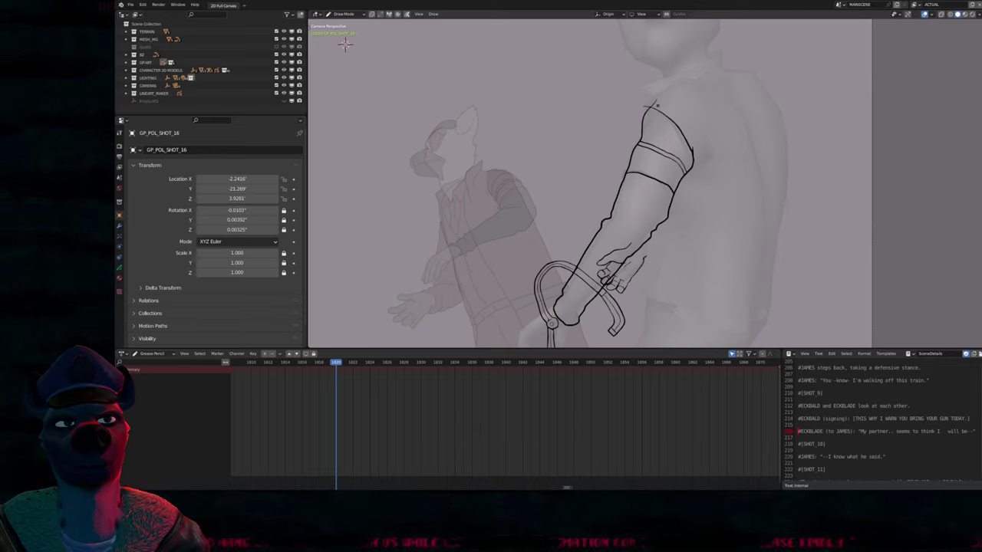
drag(650, 105, 653, 98)
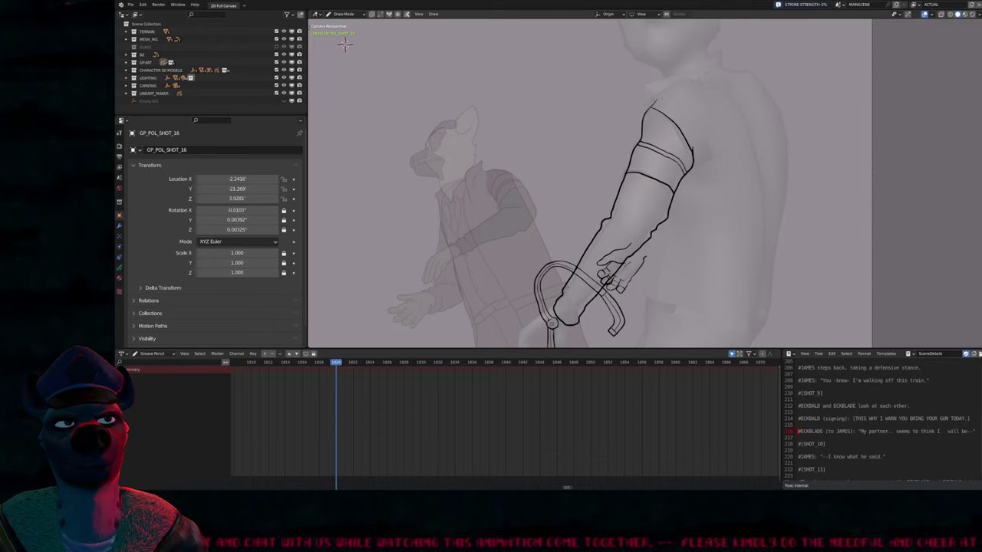
scroll(700, 162, up, 4)
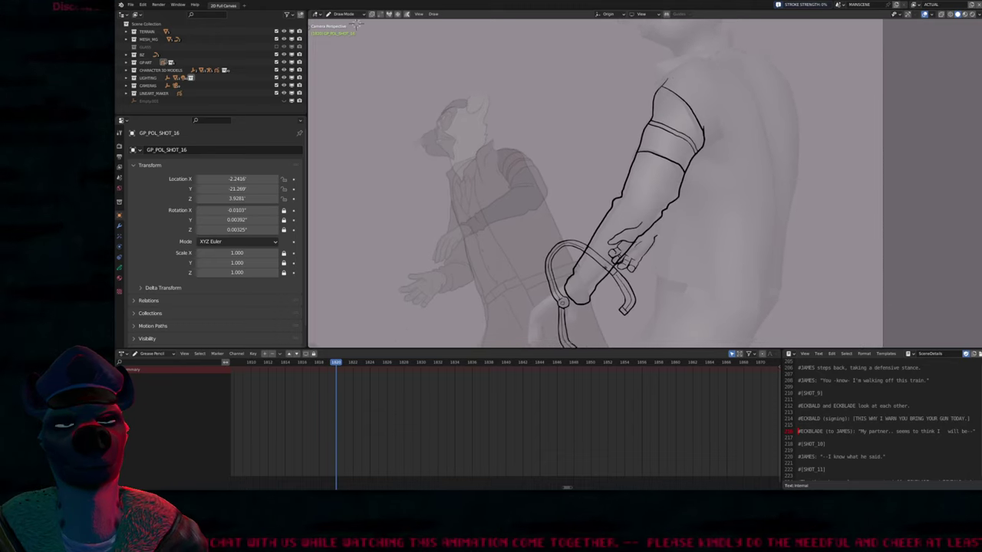
scroll(645, 184, down, 4)
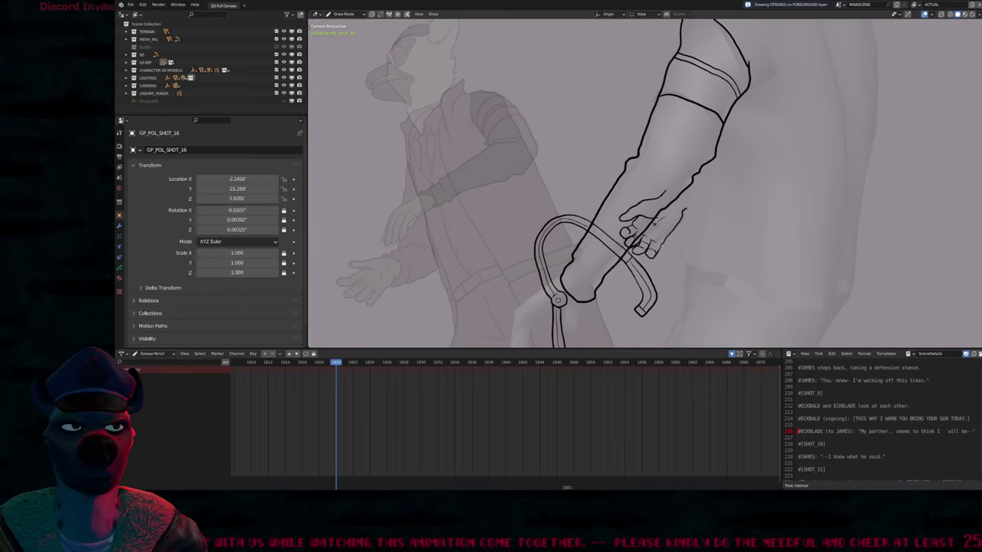
Draw a line along the wrist and erase the upper hand and thumb strokes
key(shift+alt+z)
scroll(701, 225, up, 3)
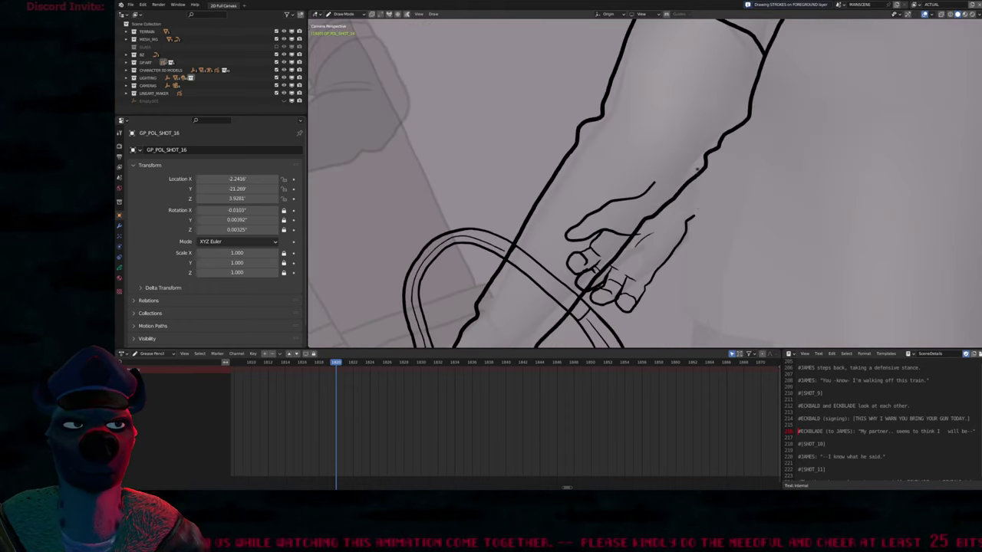
drag(695, 205, 667, 163)
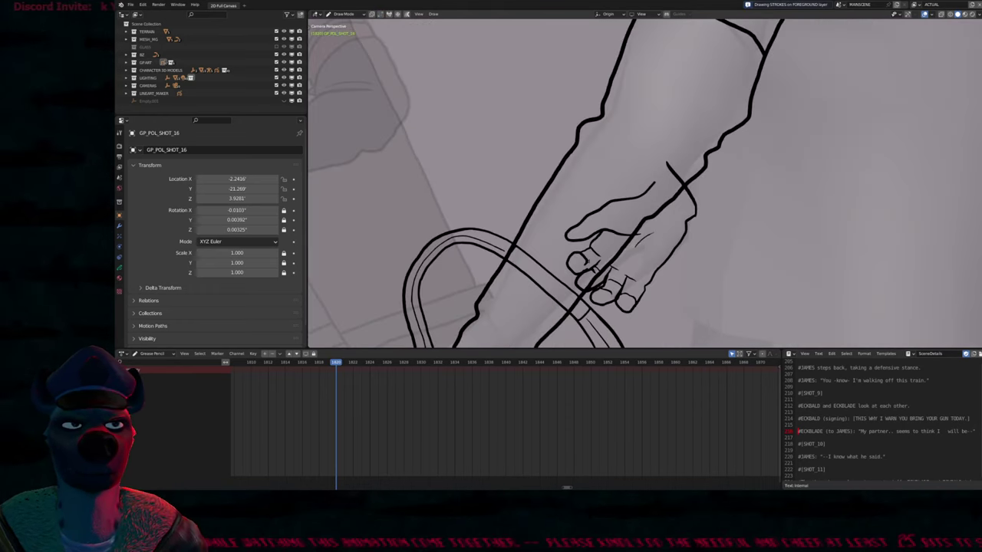
mouse_move(591, 262)
mouse_down()
mouse_move(600, 198)
mouse_move(603, 220)
mouse_move(618, 227)
mouse_move(576, 243)
mouse_move(580, 266)
mouse_move(596, 263)
mouse_move(587, 270)
mouse_move(596, 236)
mouse_up()
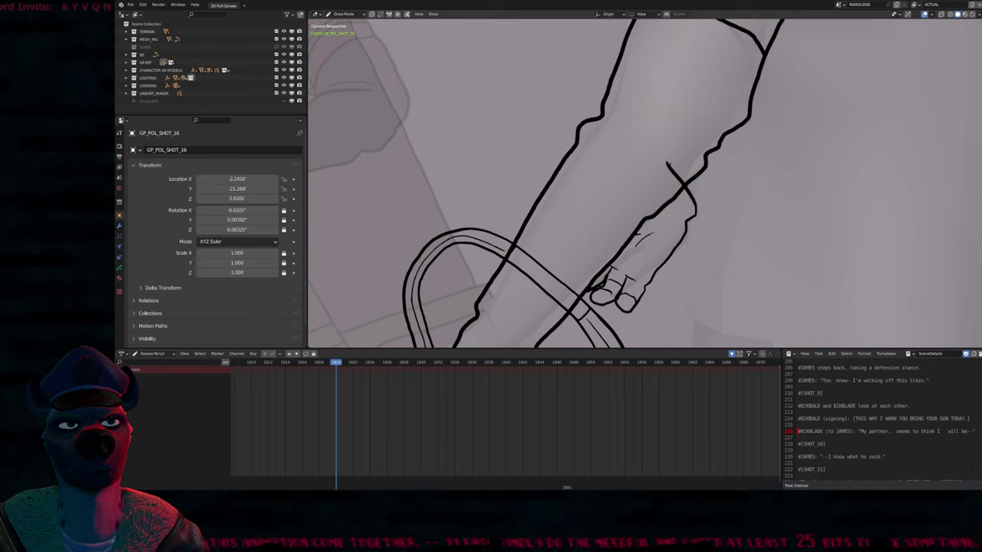
Restore the overlays, fit the camera frame and show all layers, keeping FOREGROUND as the drawing layer
scroll(645, 184, down, 3)
scroll(648, 192, up, 3)
shift+middle_drag(648, 192, 662, 212)
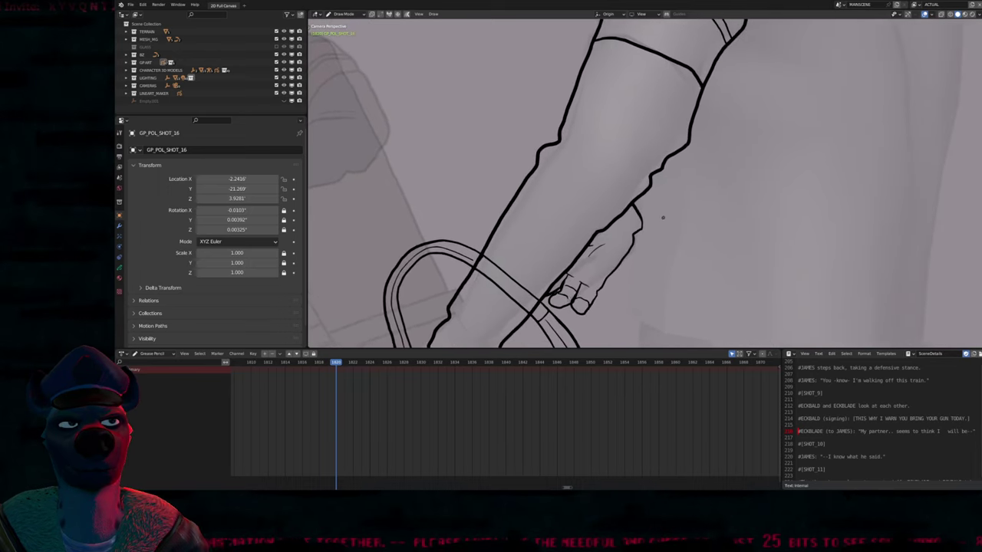
key(shift+alt+z)
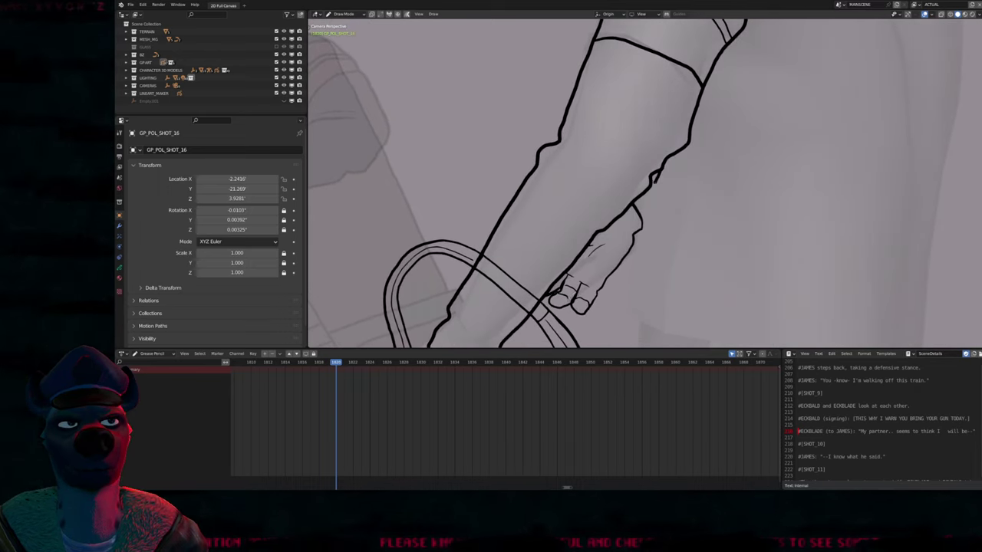
key(Home)
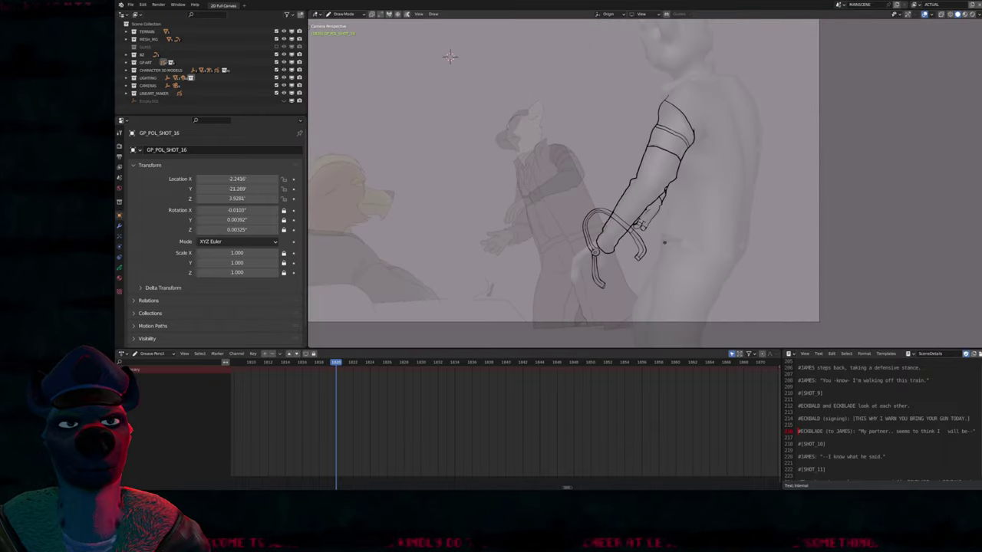
key(alt+h)
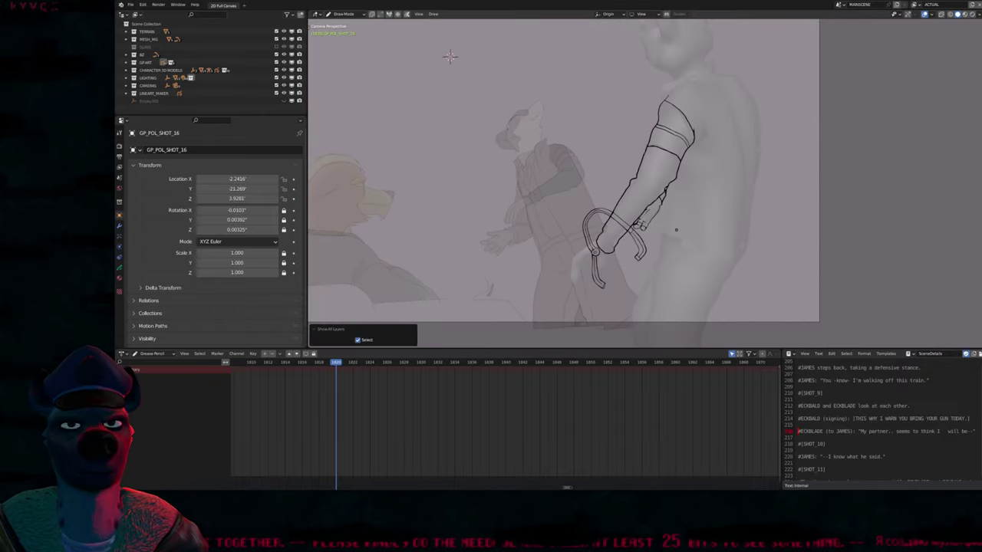
key(Page_Down)
key(Page_Up)
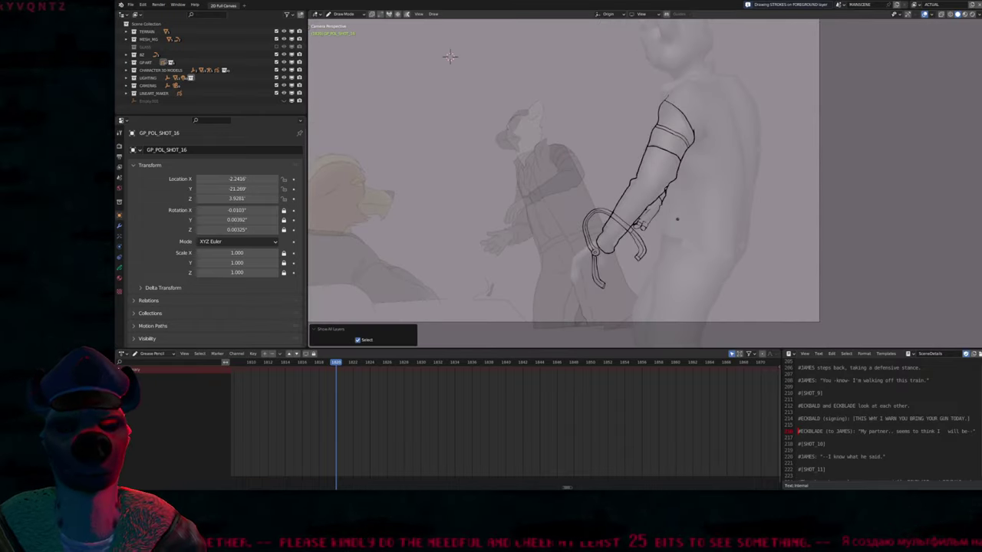
scroll(674, 222, up, 6)
scroll(706, 134, down, 5)
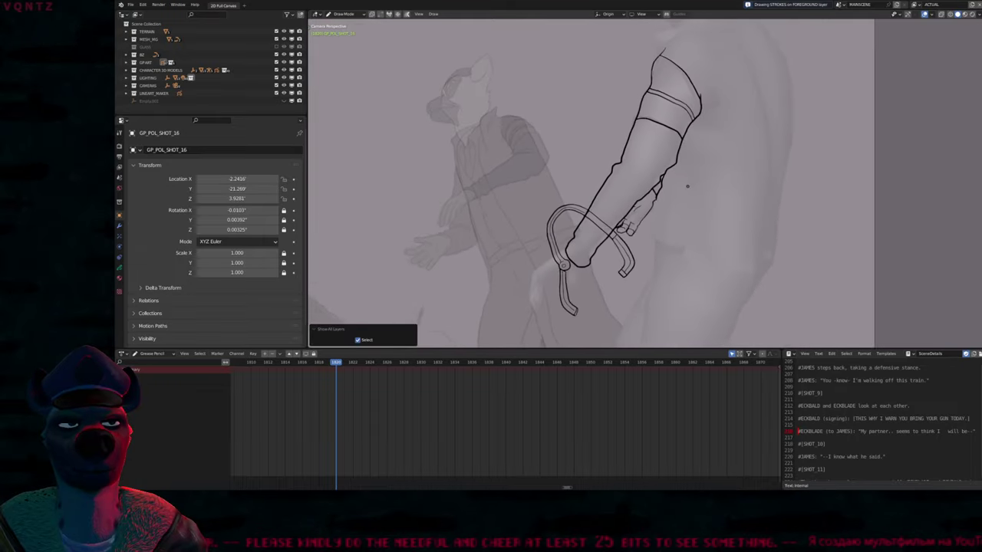
scroll(685, 194, down, 2)
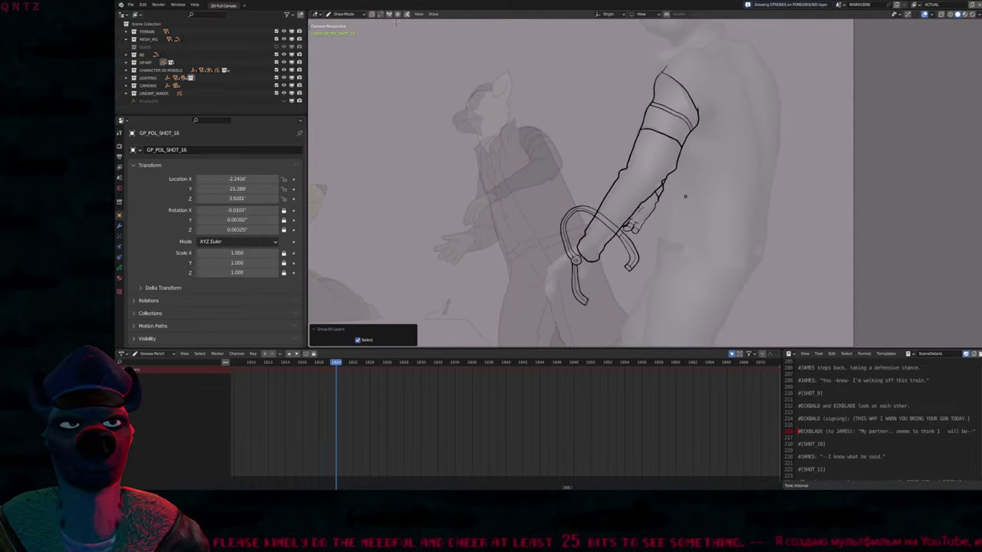
click(615, 230)
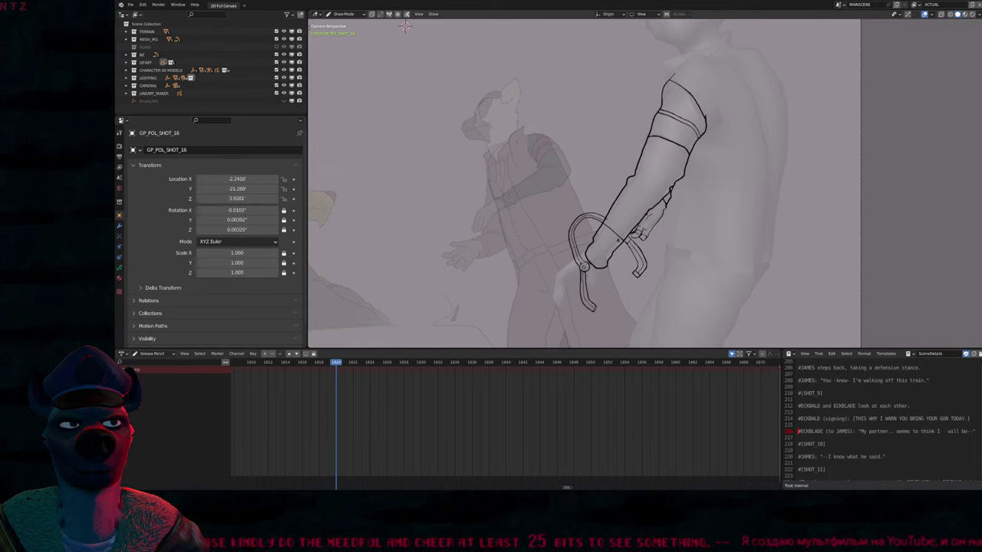
scroll(615, 240, up, 2)
Resample the selected arm strokes in Edit Mode, then go back to Draw Mode
key(Tab)
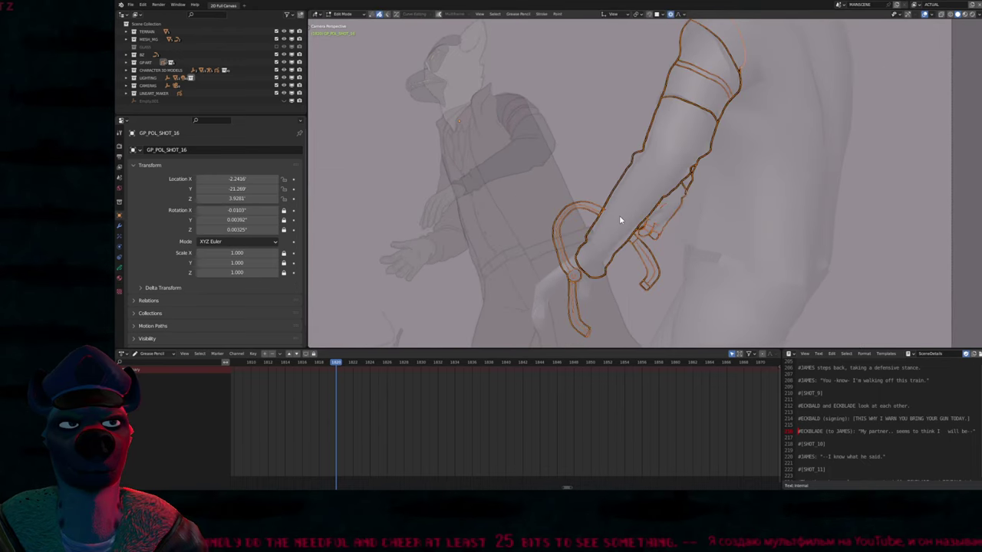
key(ctrl+shift+s)
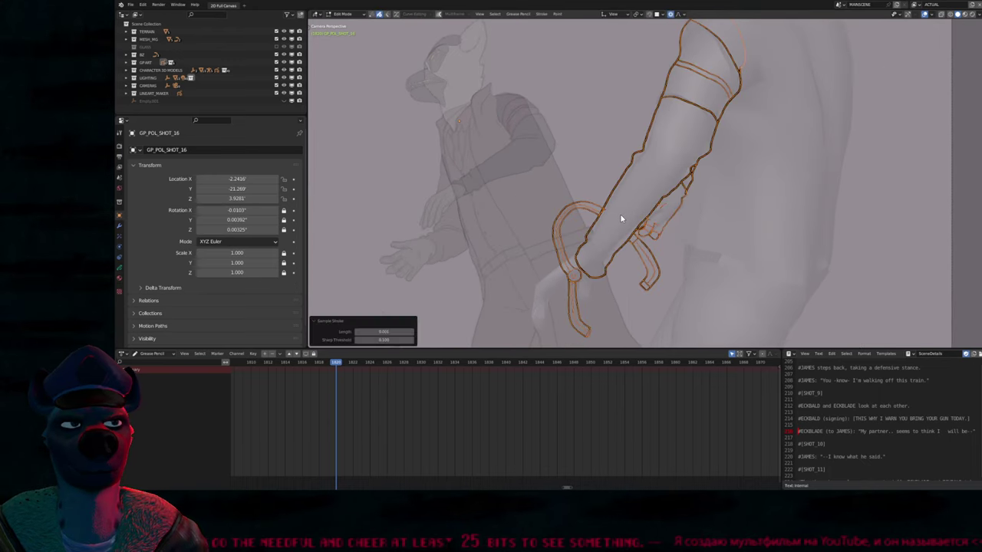
scroll(615, 208, up, 4)
key(Tab)
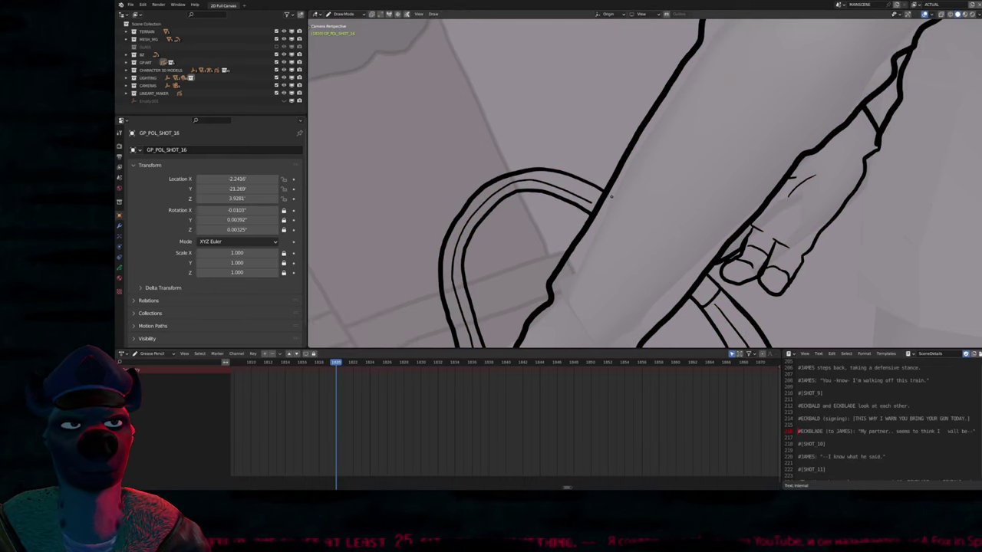
Draw the hand outline around the cane's hinge and erase the strap lines crossing it
mouse_move(610, 193)
shift+middle_down()
mouse_move(495, 161)
mouse_move(480, 147)
shift+middle_up()
scroll(633, 182, down, 5)
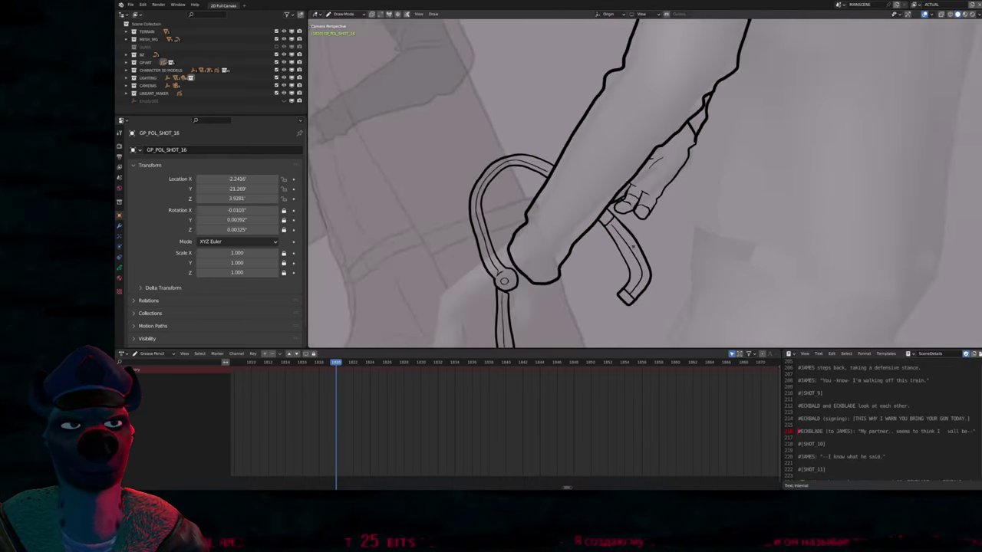
scroll(655, 204, up, 5)
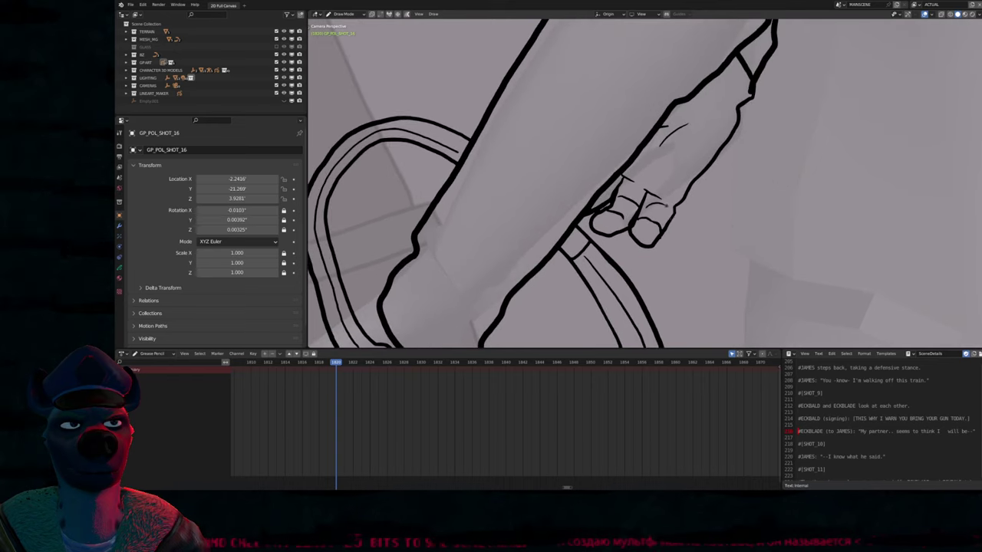
scroll(613, 184, down, 6)
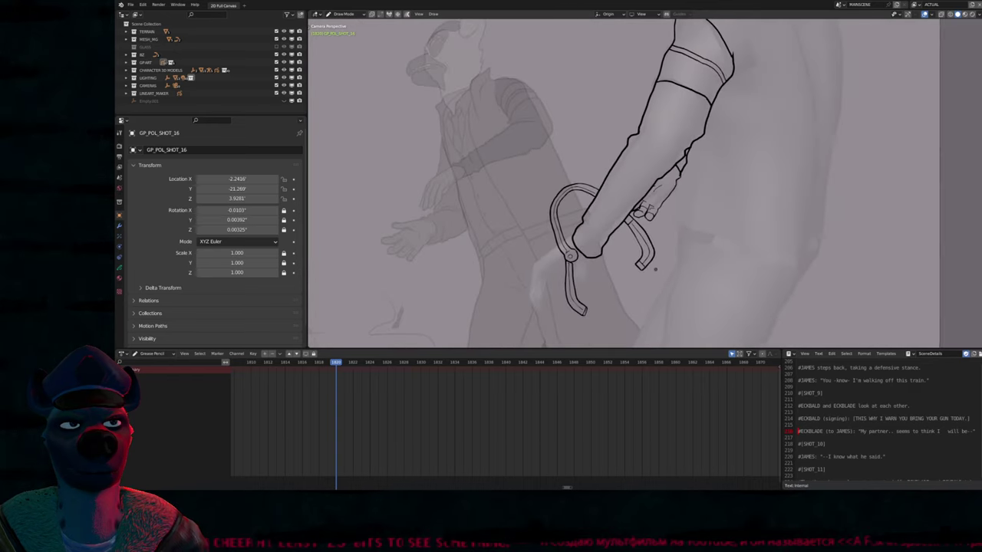
shift+middle_drag(642, 265, 661, 173)
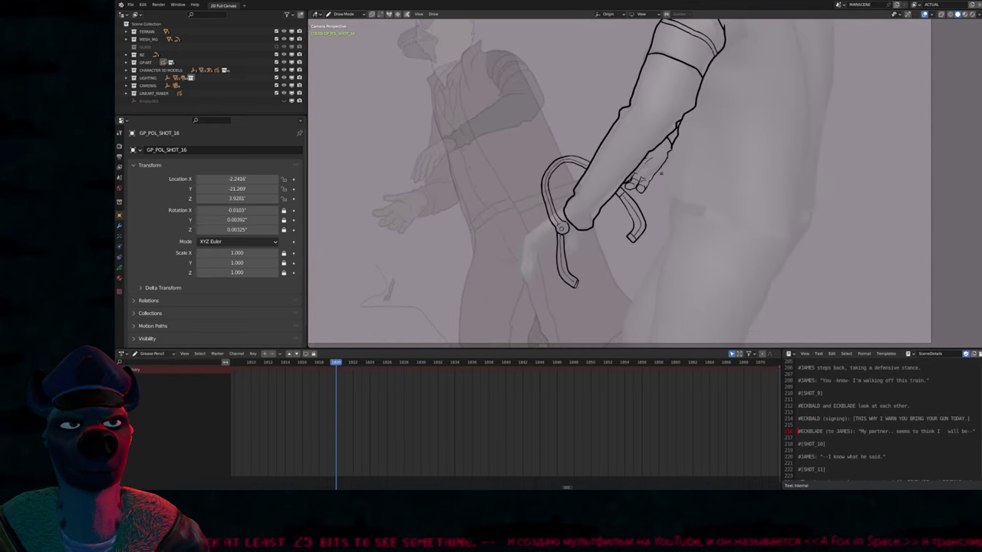
scroll(659, 182, up, 6)
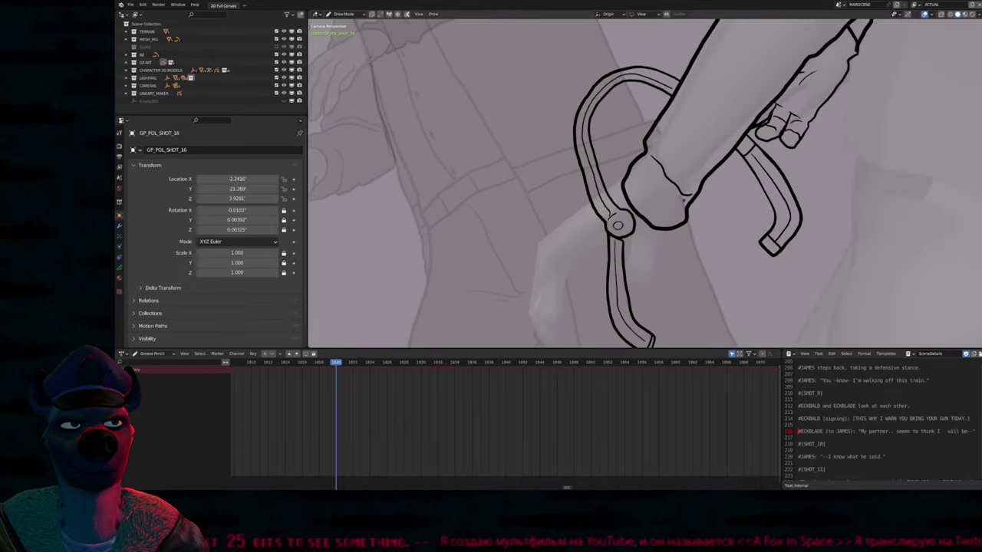
shift+middle_drag(614, 191, 695, 156)
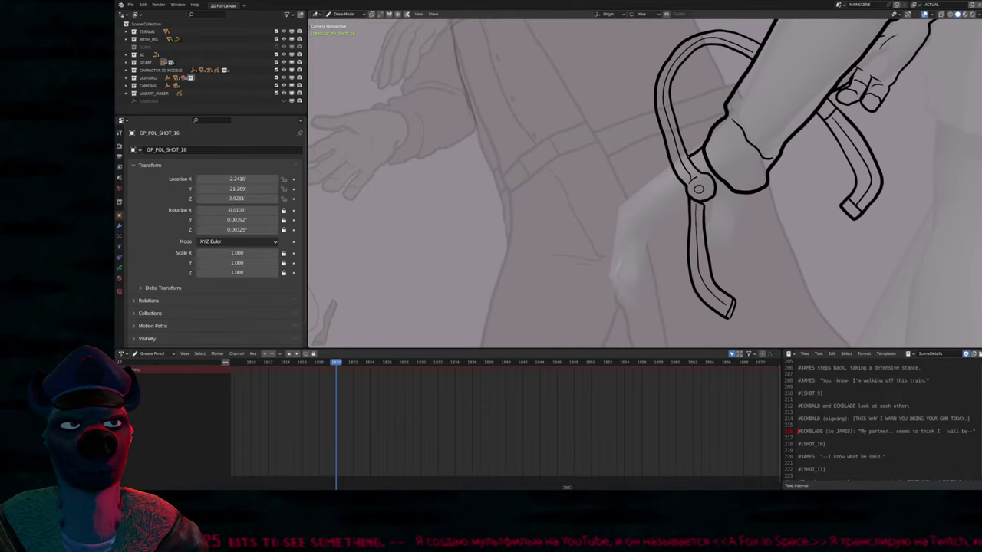
mouse_move(689, 156)
mouse_down()
mouse_move(615, 218)
mouse_move(656, 234)
mouse_up()
drag(728, 218, 749, 202)
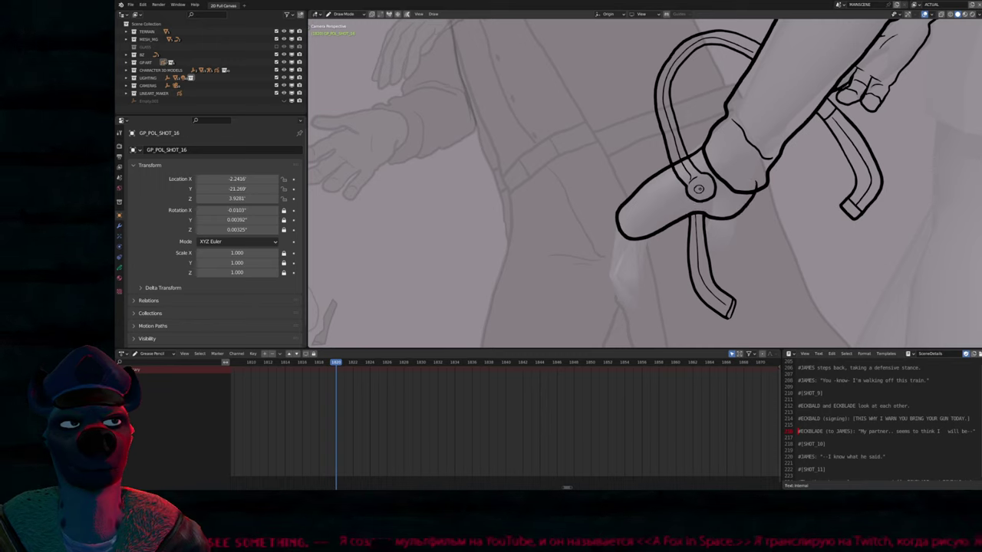
mouse_move(709, 165)
mouse_down()
mouse_move(679, 180)
mouse_move(697, 180)
mouse_up()
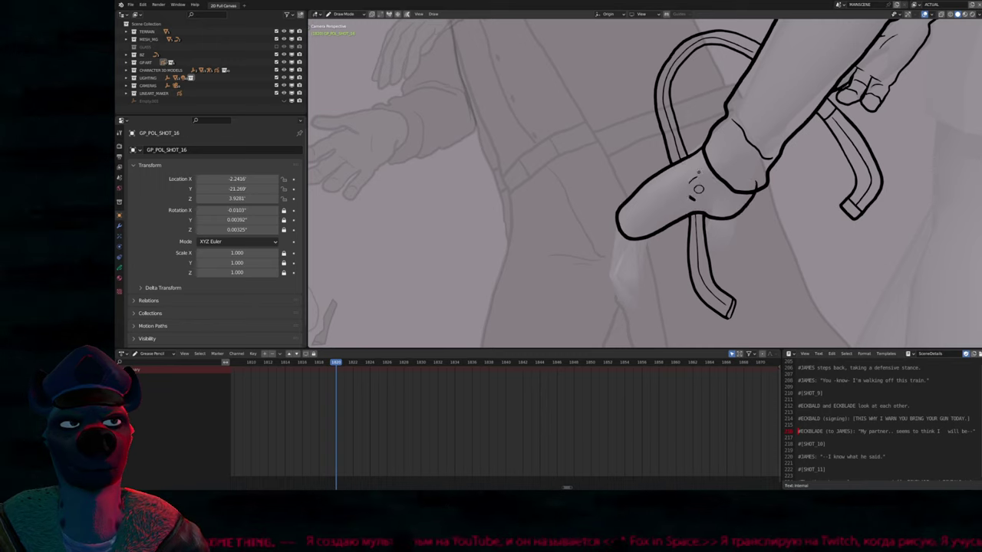
key(Home)
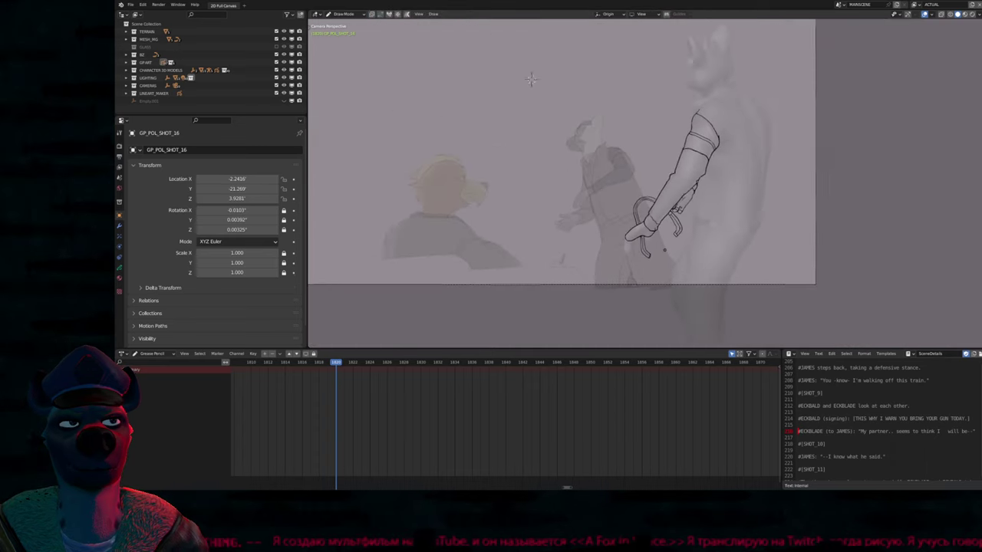
Trim the hooked end of the arm's lower outline and join the inner finger line to it
alt+scroll(522, 115, down, 13)
alt+scroll(521, 115, up, 17)
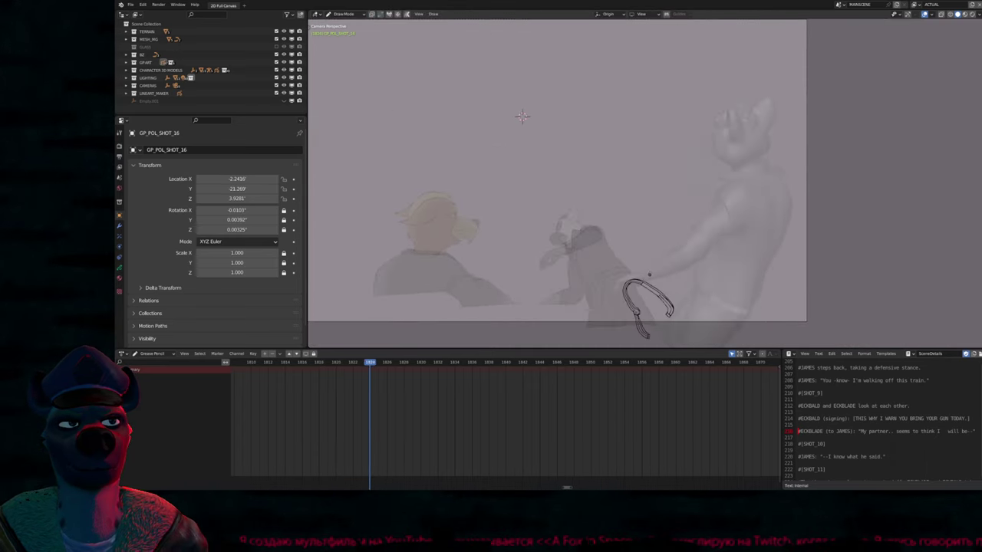
alt+scroll(649, 274, down, 4)
scroll(649, 274, up, 6)
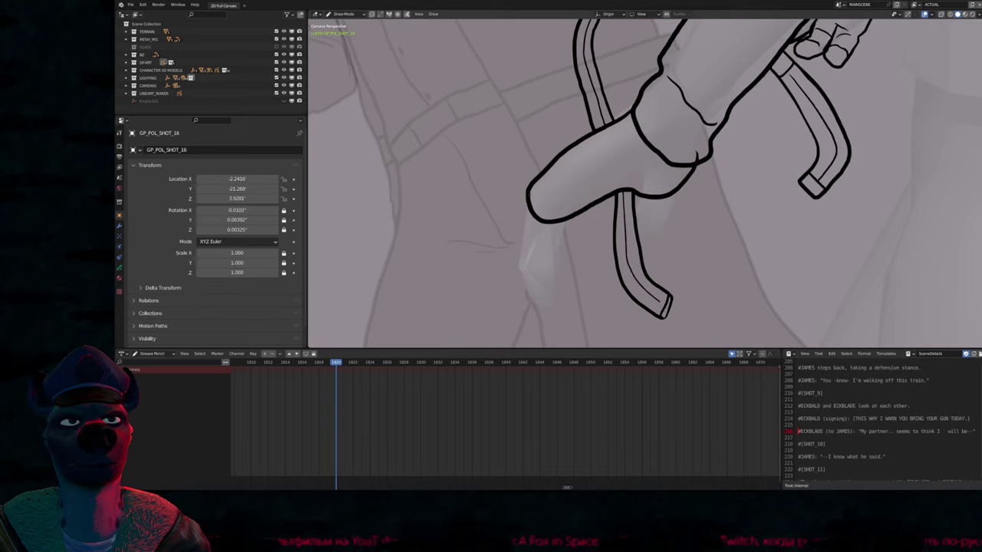
mouse_move(529, 213)
mouse_down()
mouse_move(556, 221)
mouse_move(522, 226)
mouse_move(529, 271)
mouse_move(558, 297)
mouse_move(571, 278)
mouse_up()
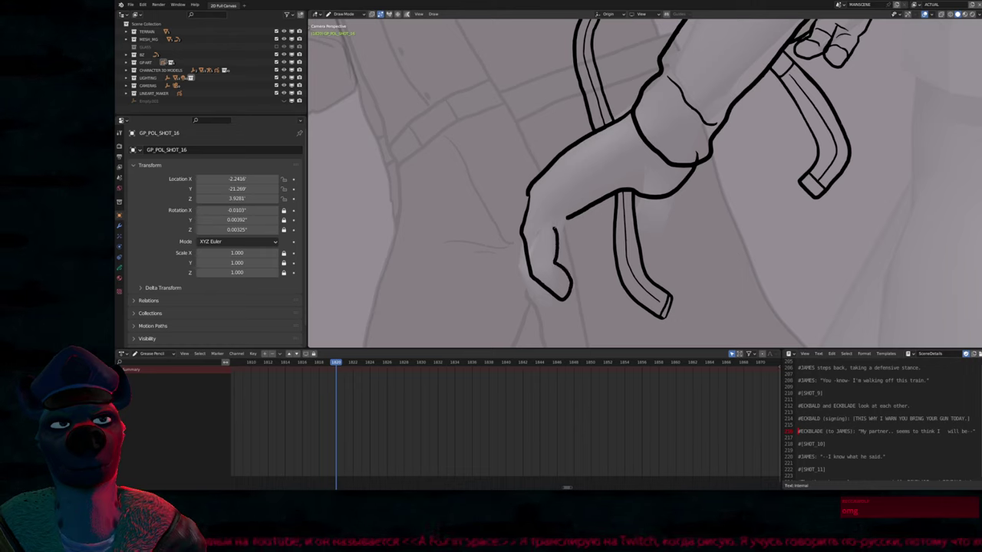
drag(554, 230, 569, 215)
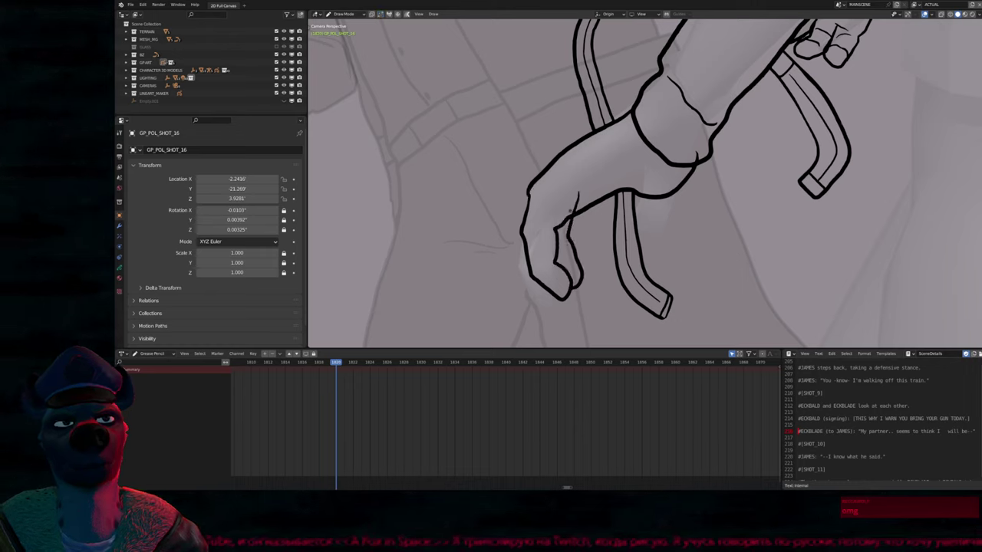
Add two finger lines down the hand and short crease strokes below the wrist
shift+middle_drag(561, 281, 545, 201)
mouse_move(541, 183)
mouse_down()
mouse_move(532, 244)
mouse_move(541, 278)
mouse_up()
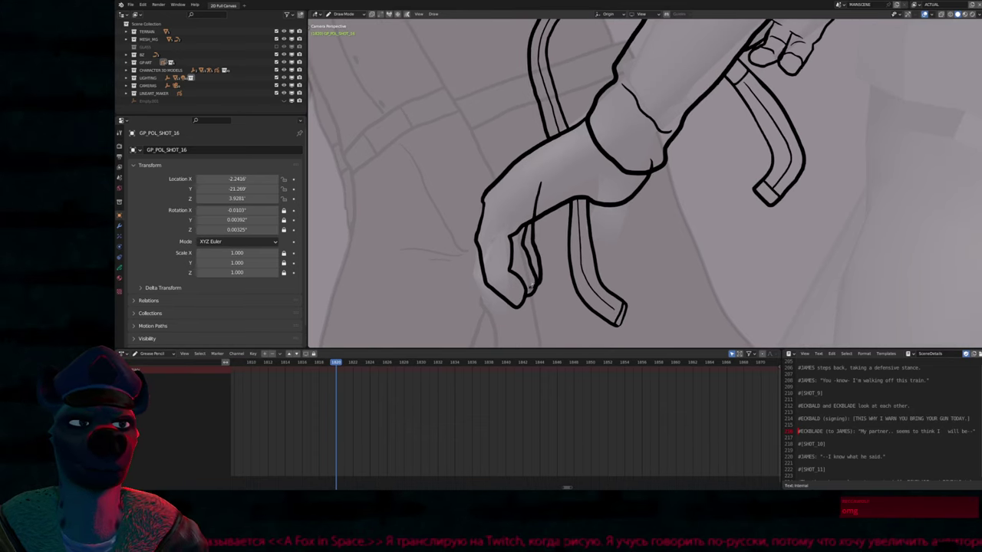
drag(548, 187, 541, 255)
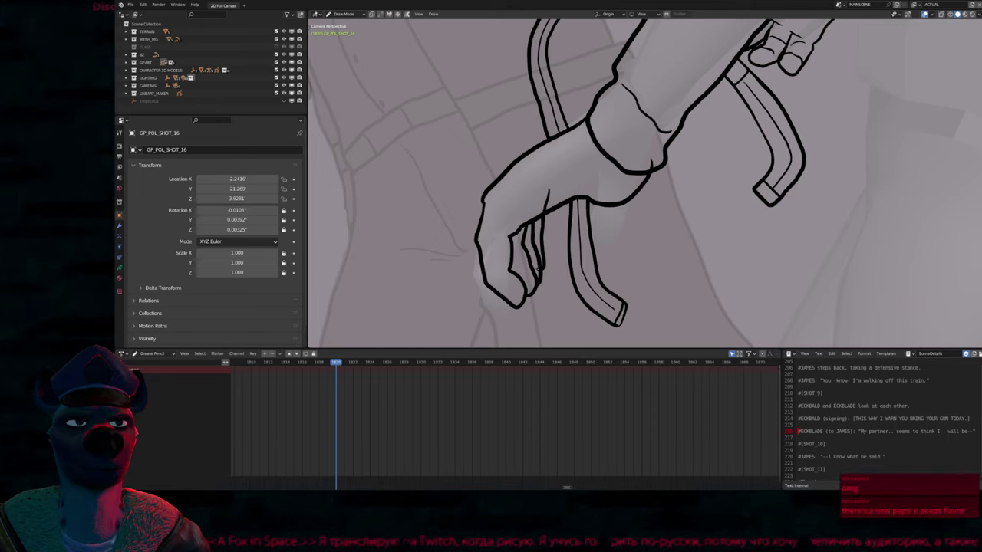
shift+middle_drag(541, 195, 576, 232)
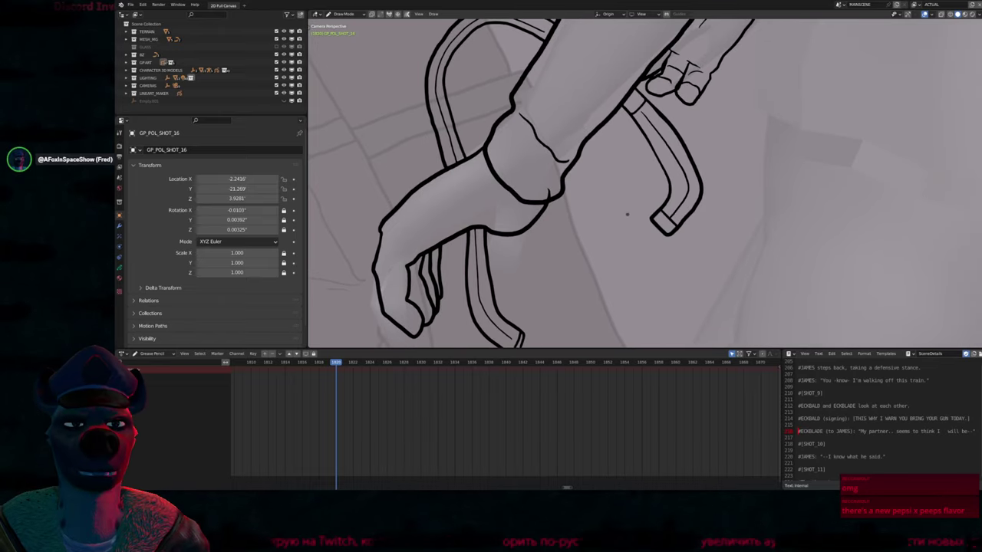
shift+middle_drag(563, 212, 636, 212)
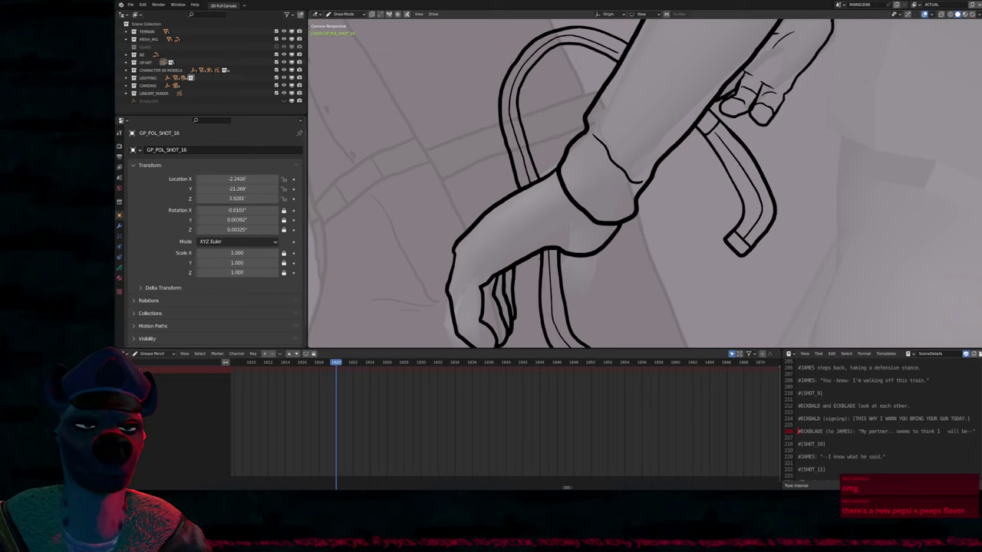
mouse_move(574, 259)
shift+middle_down()
mouse_move(594, 178)
mouse_move(605, 206)
shift+middle_up()
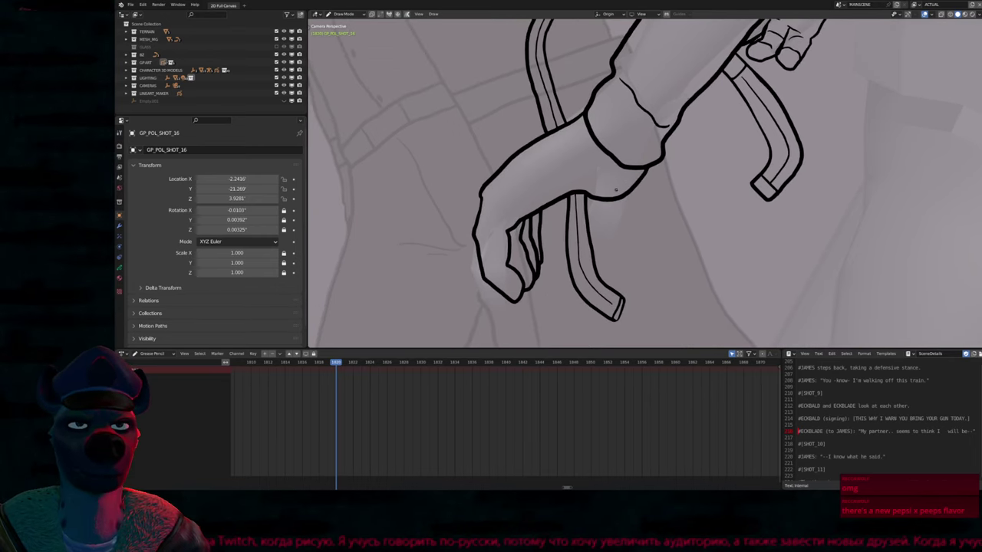
drag(610, 222, 593, 230)
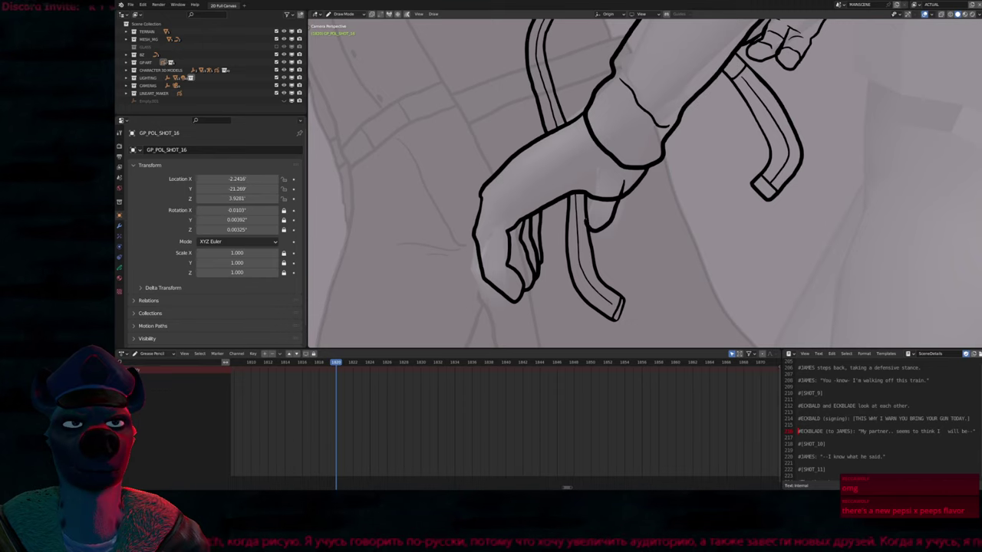
drag(595, 178, 589, 197)
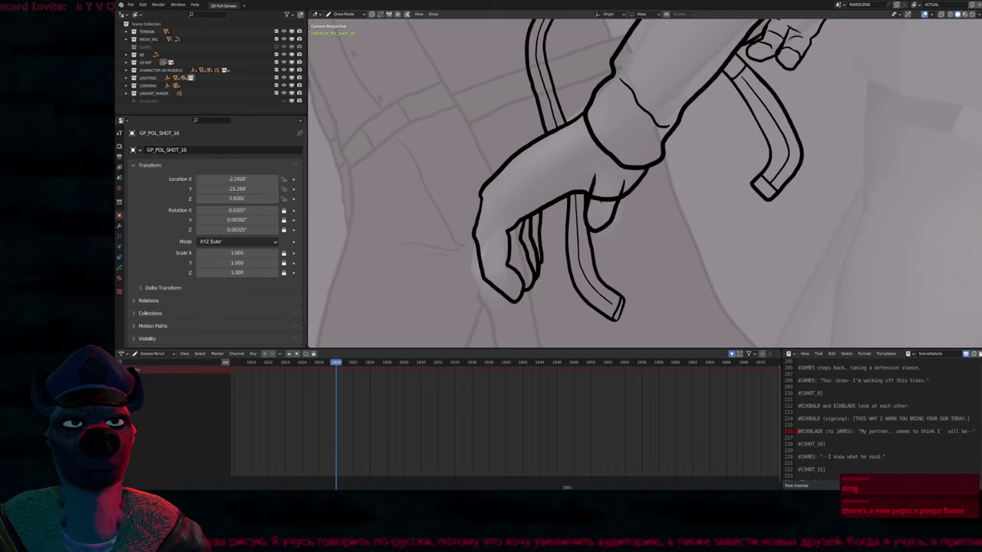
Step back a few frames, play the motion, and enlarge the drawing view to full screen
key(Left)
key(Left)
key(Left)
key(Left)
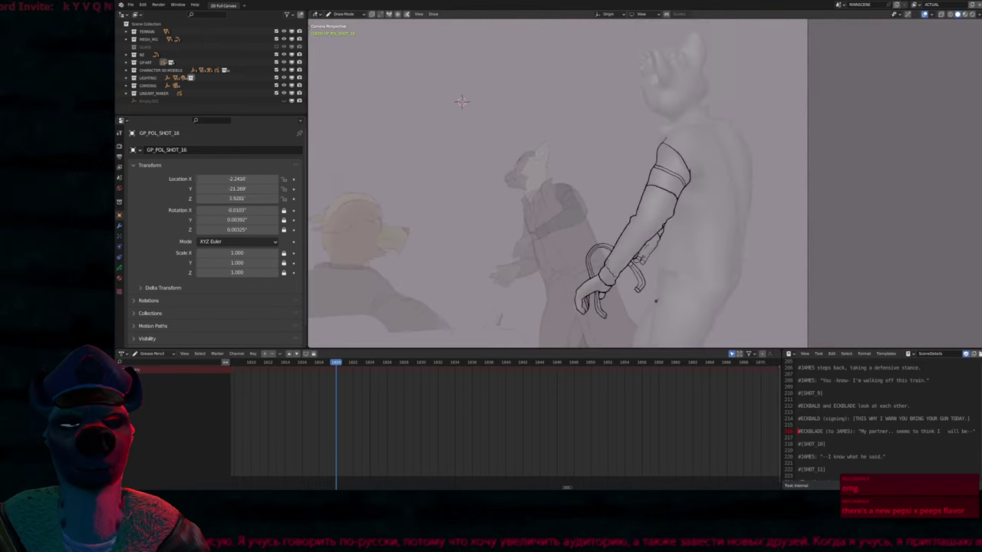
key(space)
key(Escape)
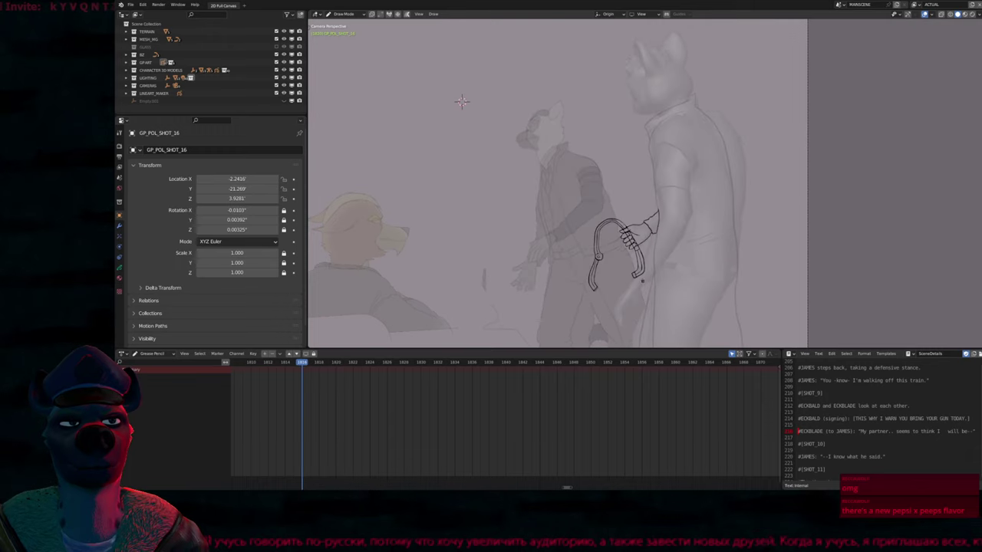
key(ctrl+space)
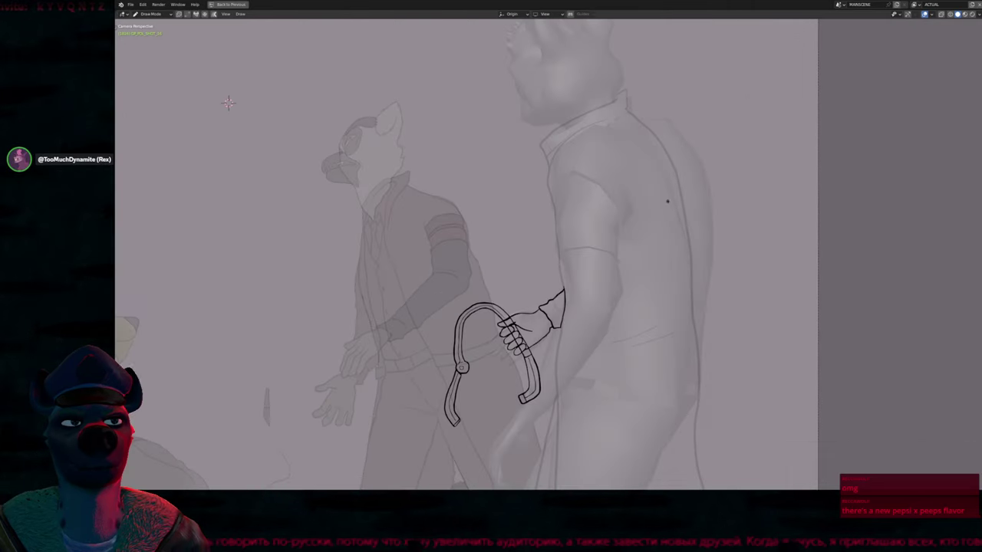
scroll(283, 45, up, 3)
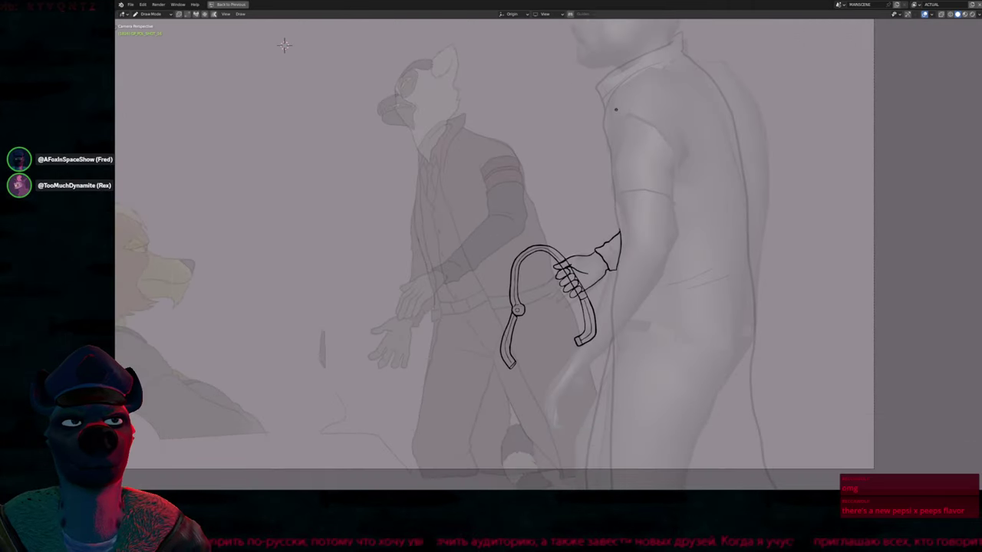
Ink both arm contours from the shoulder down to the hand, plus a band across the upper arm
drag(615, 110, 613, 159)
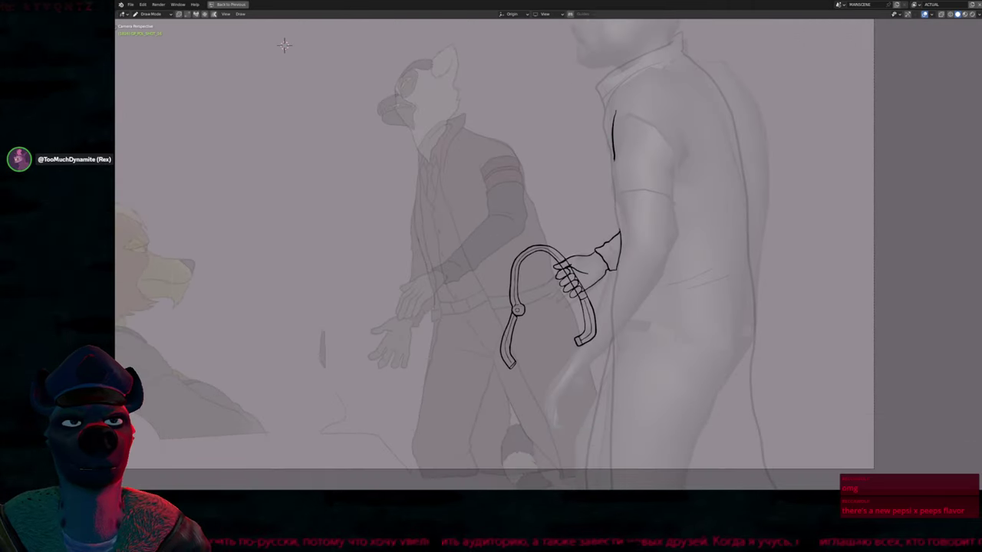
mouse_move(616, 207)
mouse_down()
mouse_move(619, 255)
mouse_move(578, 342)
mouse_move(585, 354)
mouse_move(602, 358)
mouse_move(648, 291)
mouse_up()
drag(667, 254, 672, 235)
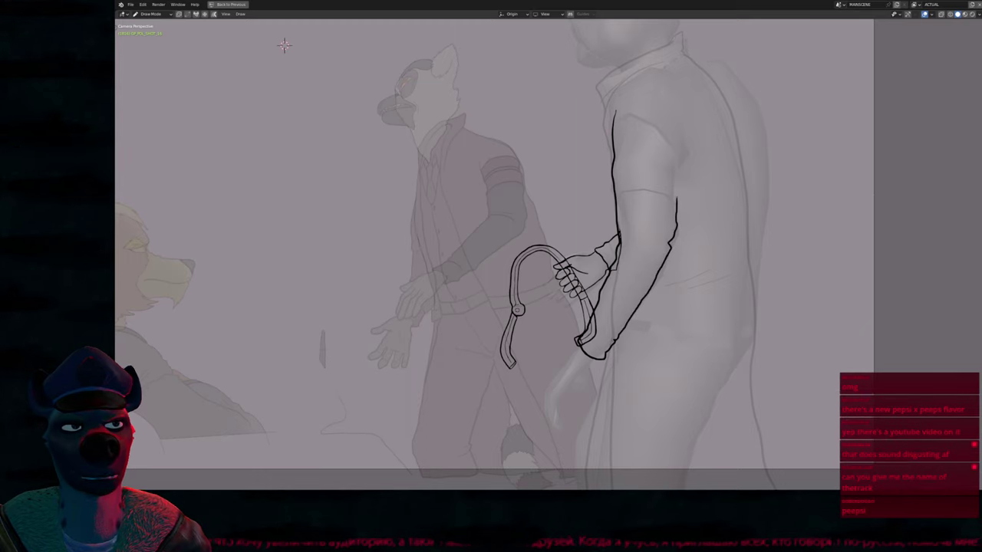
drag(677, 188, 678, 140)
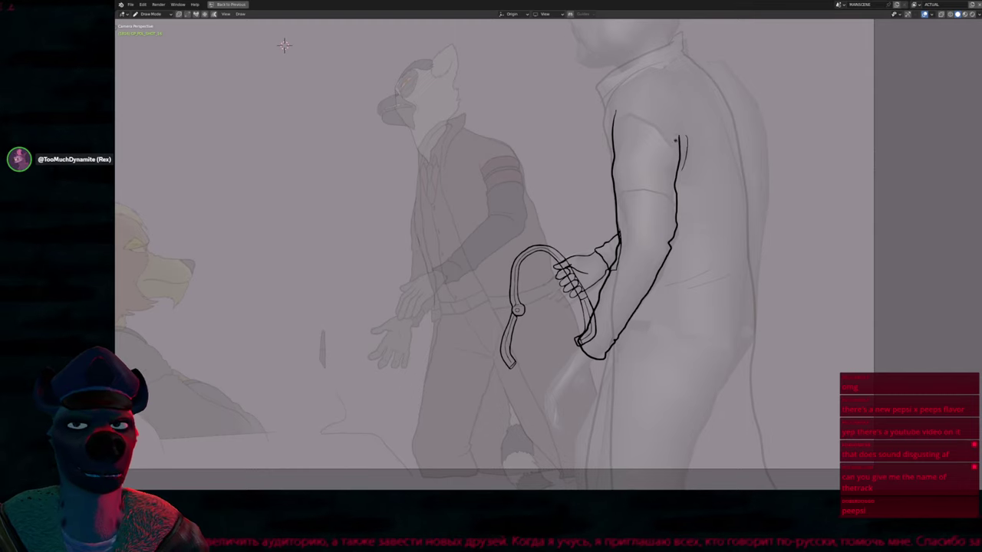
drag(676, 168, 677, 132)
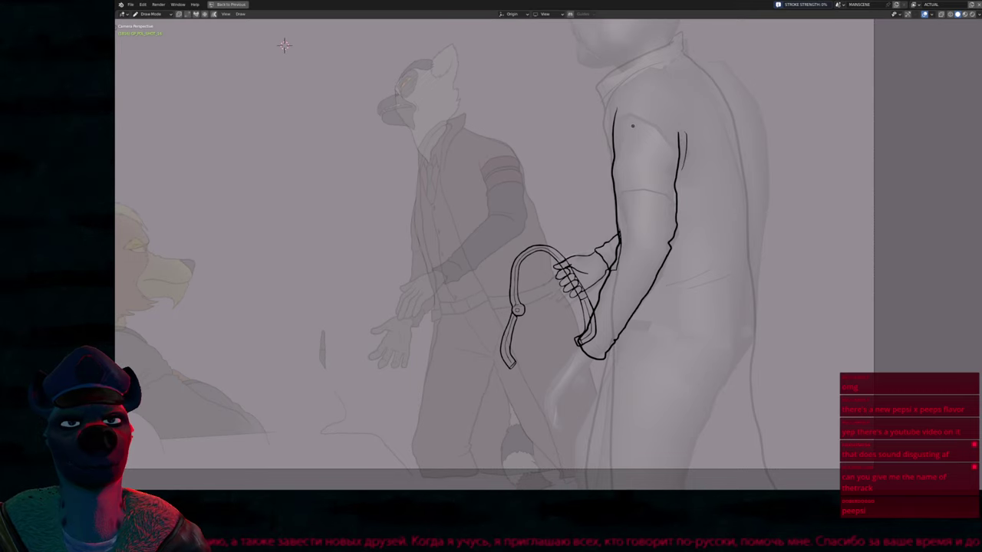
mouse_move(615, 116)
mouse_down()
mouse_move(662, 137)
mouse_move(621, 146)
mouse_move(655, 129)
mouse_move(679, 138)
mouse_up()
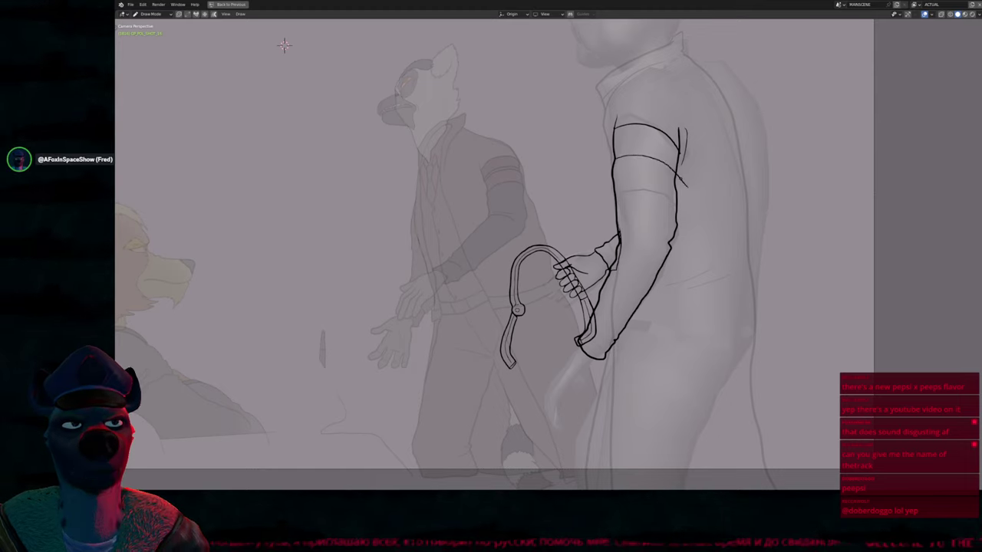
key(Tab)
Copy the arm-band stroke into a second parallel line just below it
click(708, 181)
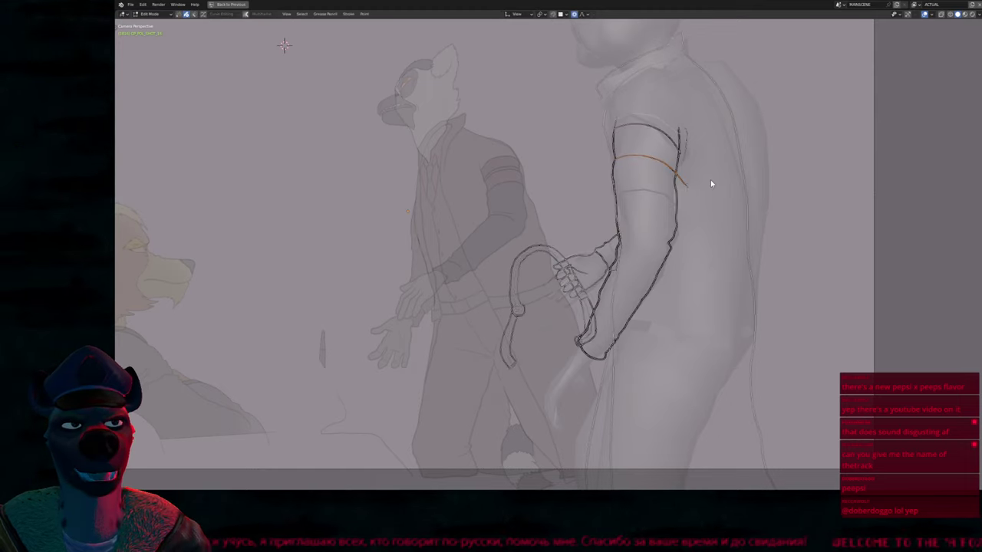
key(g)
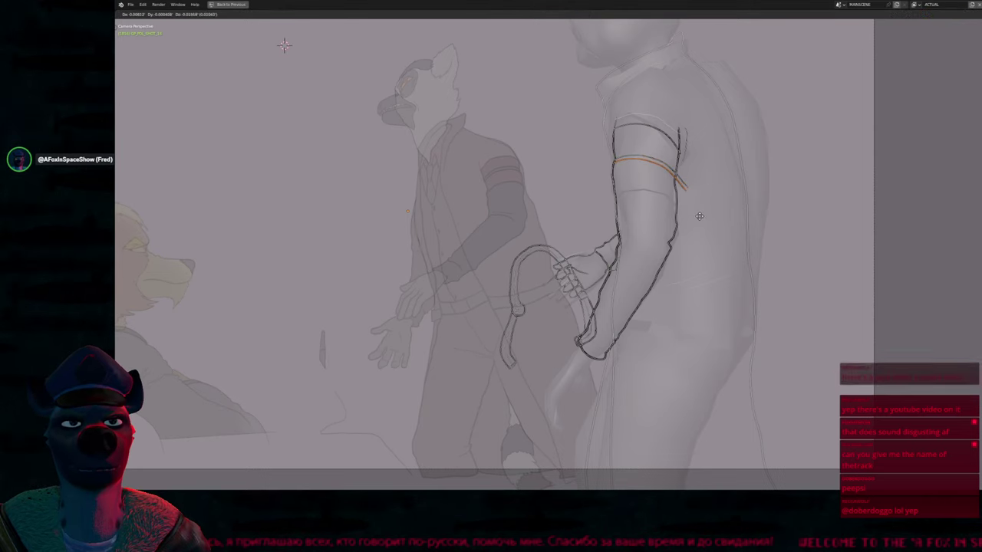
click(698, 216)
key(Tab)
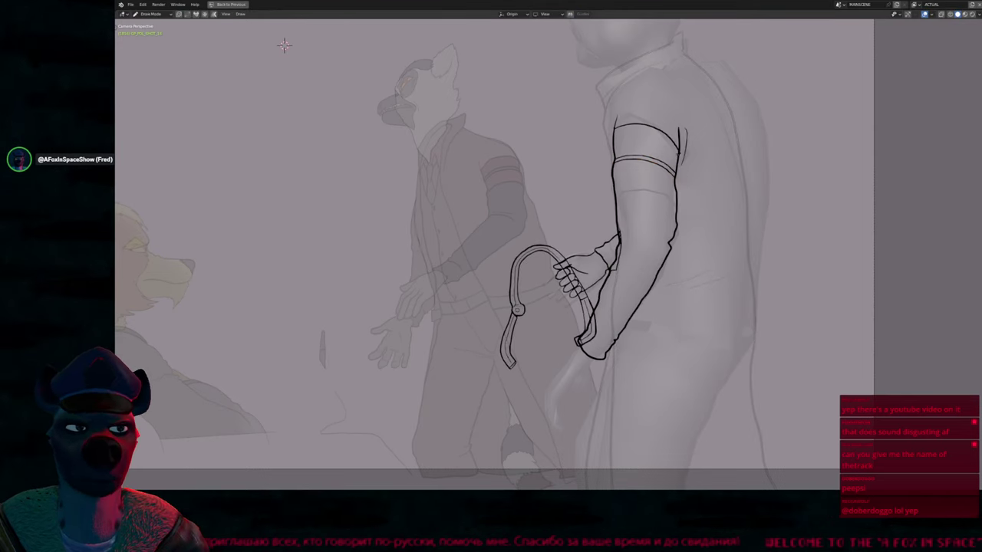
Ink the sleeve's lower edge across the arm and play back the animation
scroll(685, 179, up, 5)
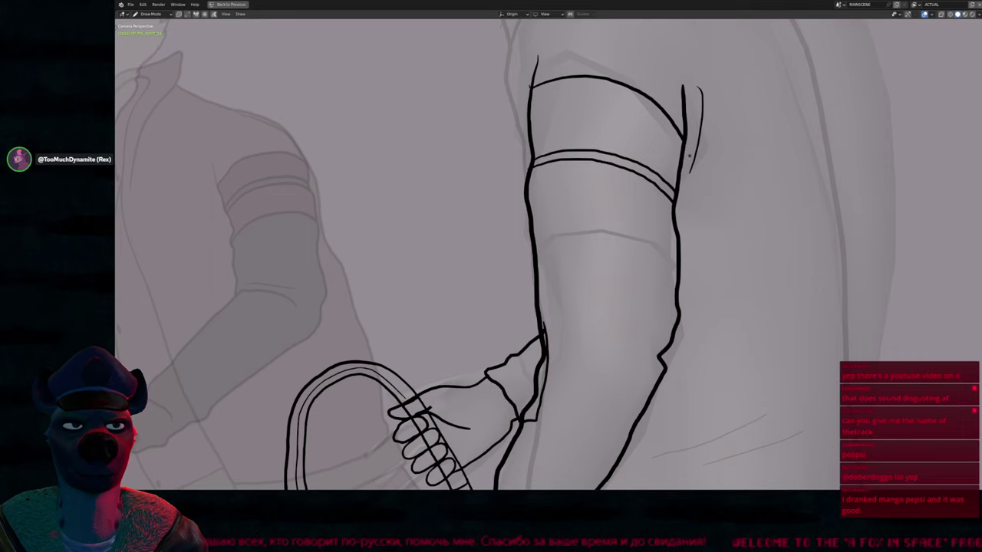
shift+middle_drag(604, 242, 585, 210)
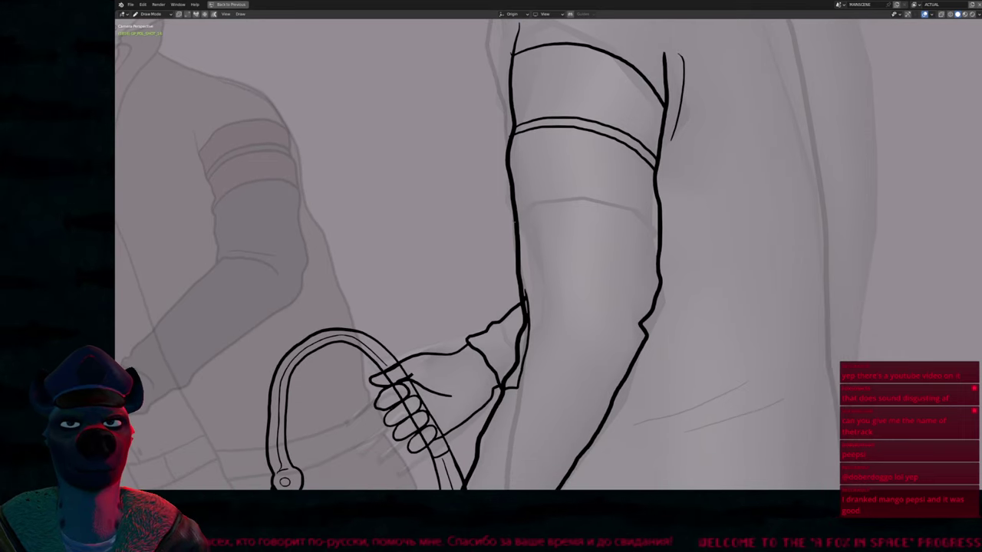
mouse_move(518, 217)
mouse_down()
mouse_move(589, 203)
mouse_move(657, 225)
mouse_move(691, 248)
mouse_up()
key(Home)
key(space)
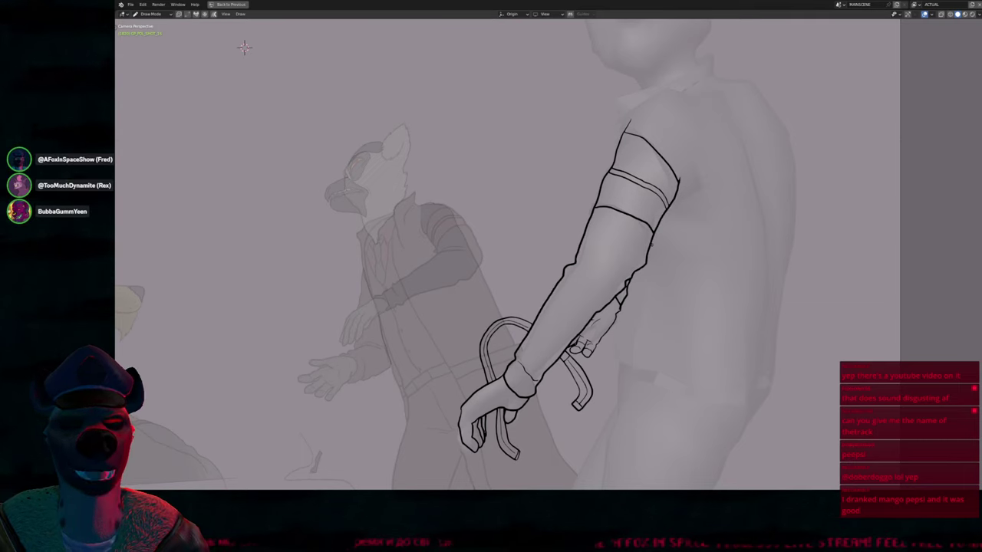
Set the Grease Pencil brush to a smaller radius
key(f)
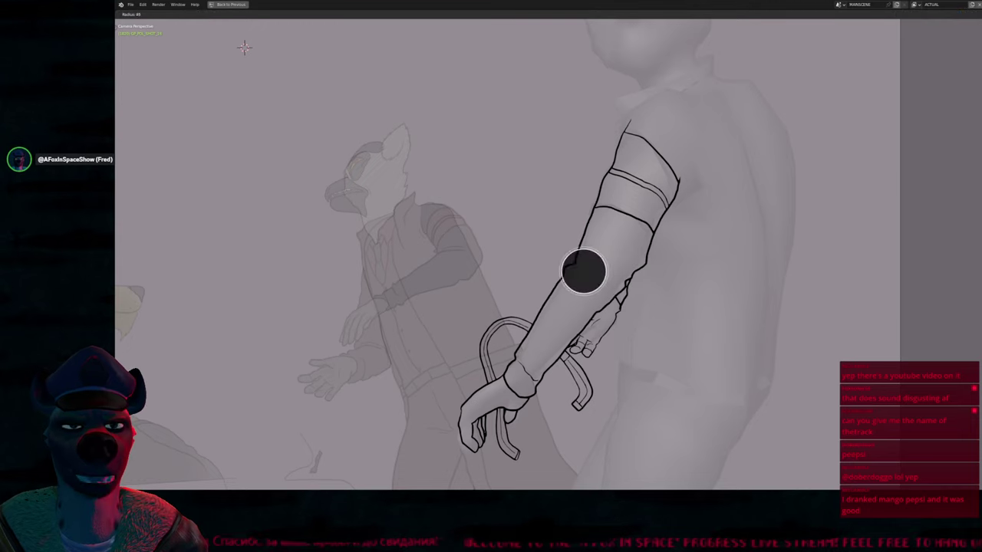
click(585, 272)
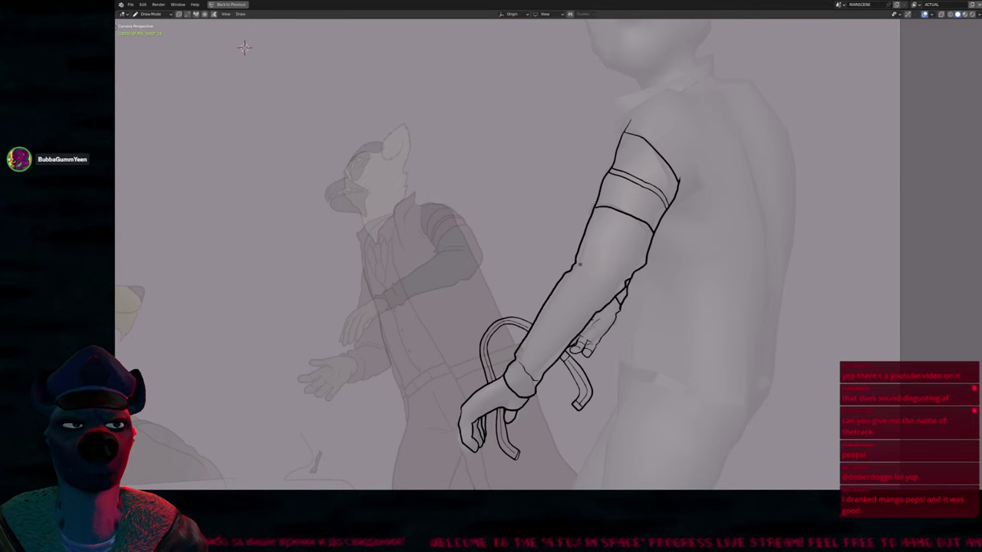
key(f)
click(571, 272)
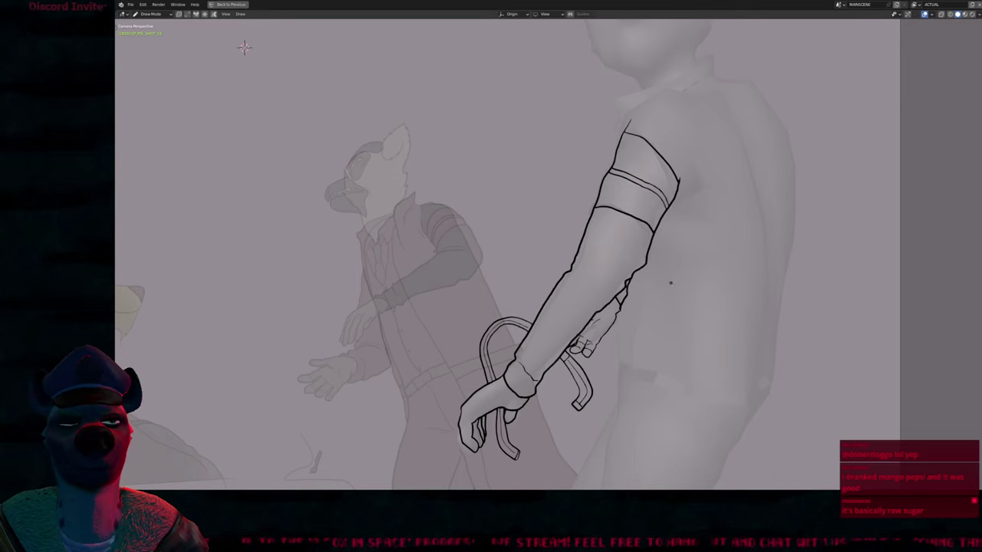
key(f)
click(652, 272)
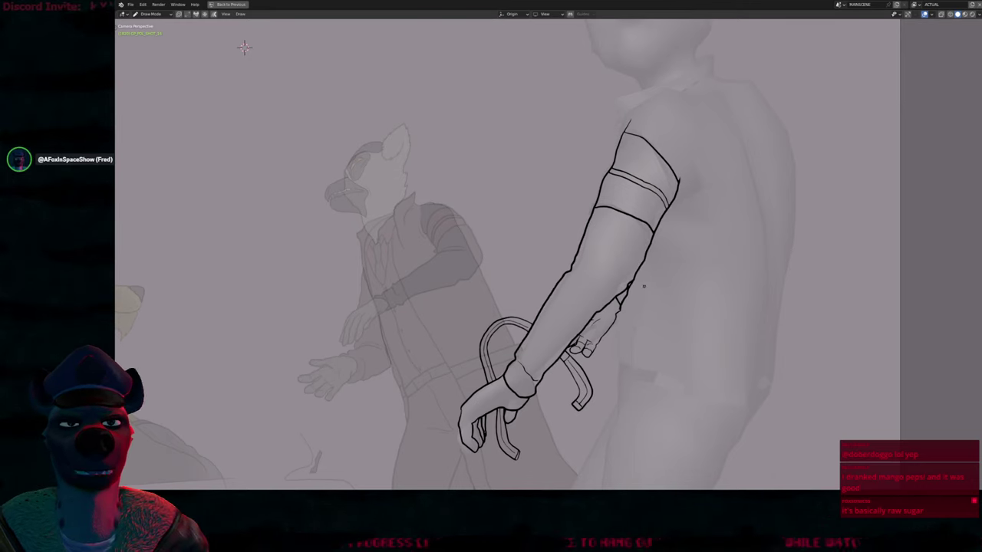
Zoom and pan around the forearm and hand to inspect the inked arm up close
scroll(640, 286, up, 9)
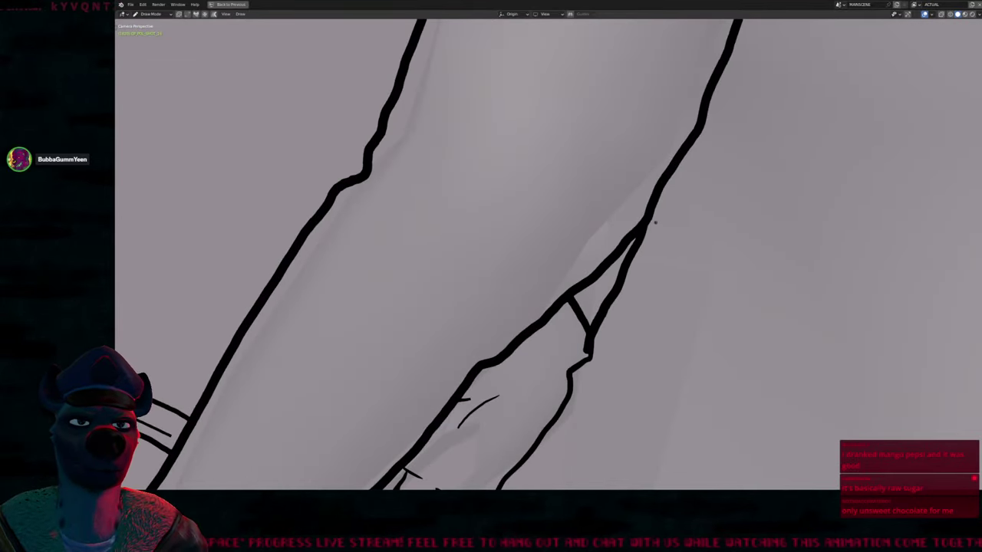
scroll(652, 239, down, 6)
scroll(620, 290, up, 1)
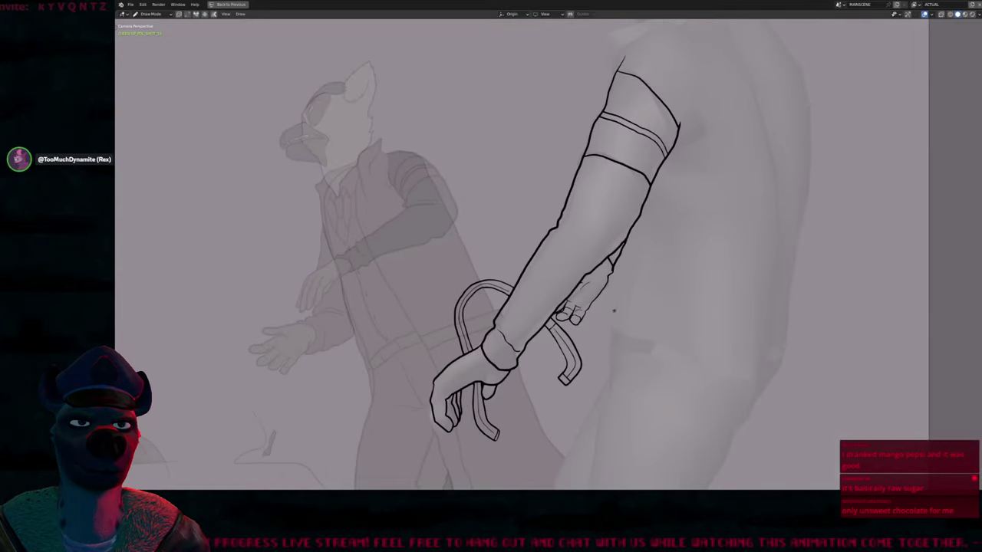
scroll(621, 290, up, 5)
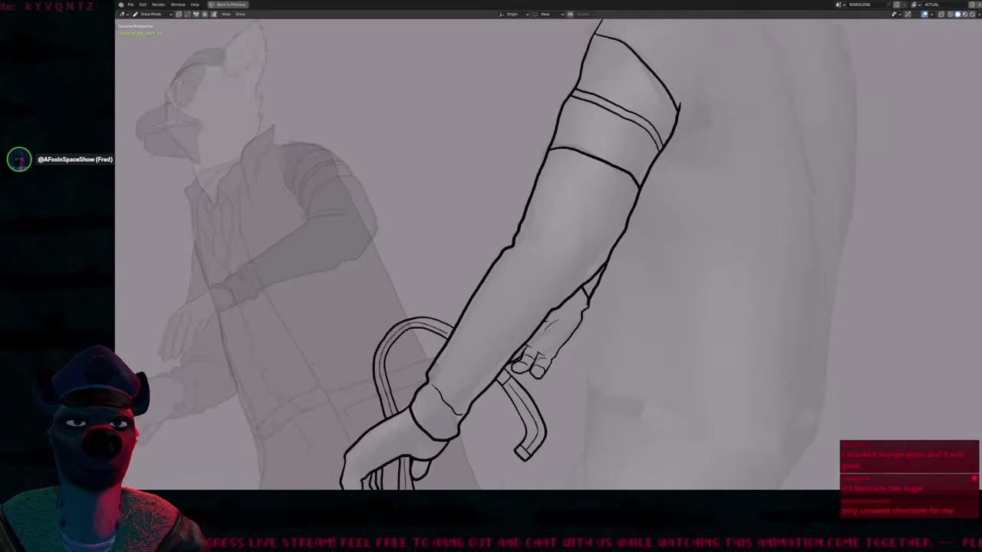
scroll(586, 269, down, 3)
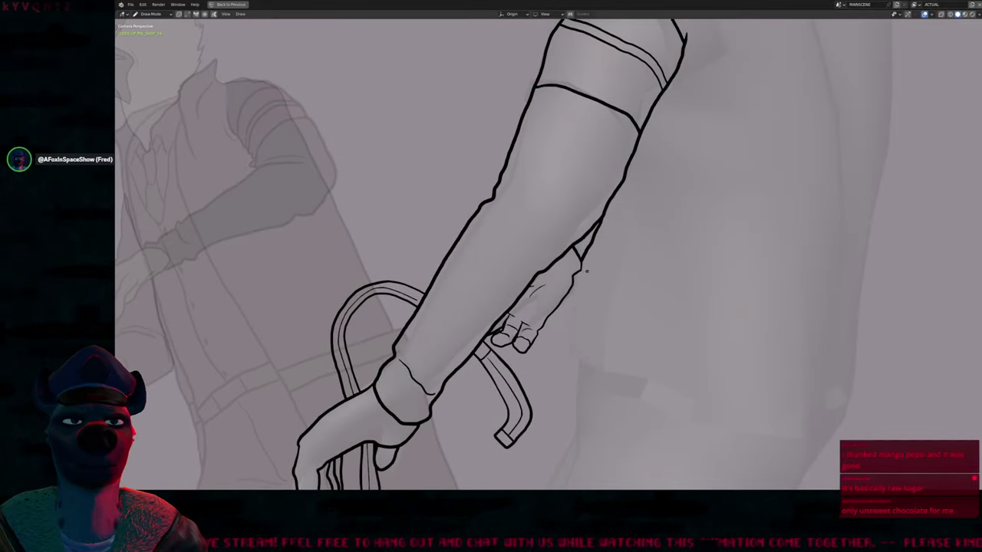
scroll(586, 270, up, 2)
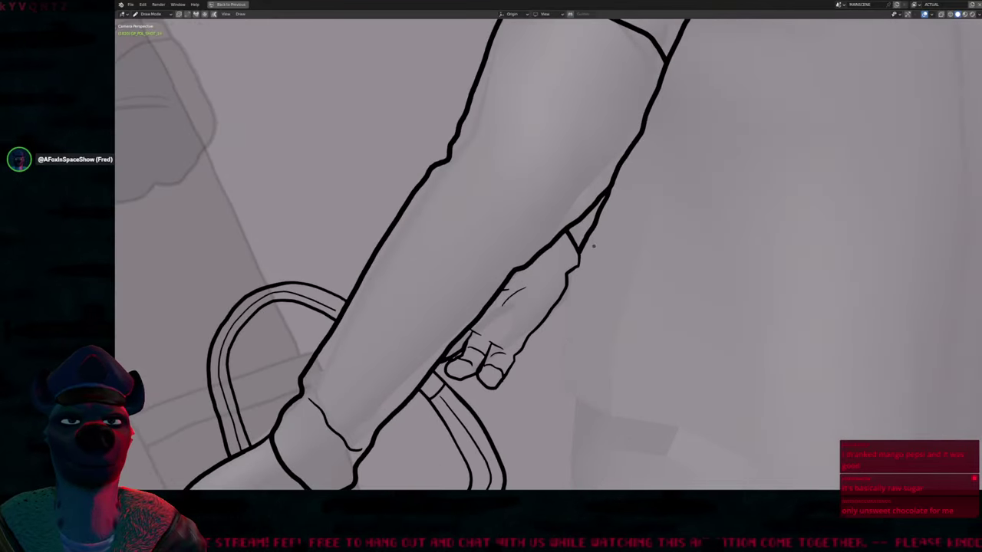
scroll(586, 270, down, 4)
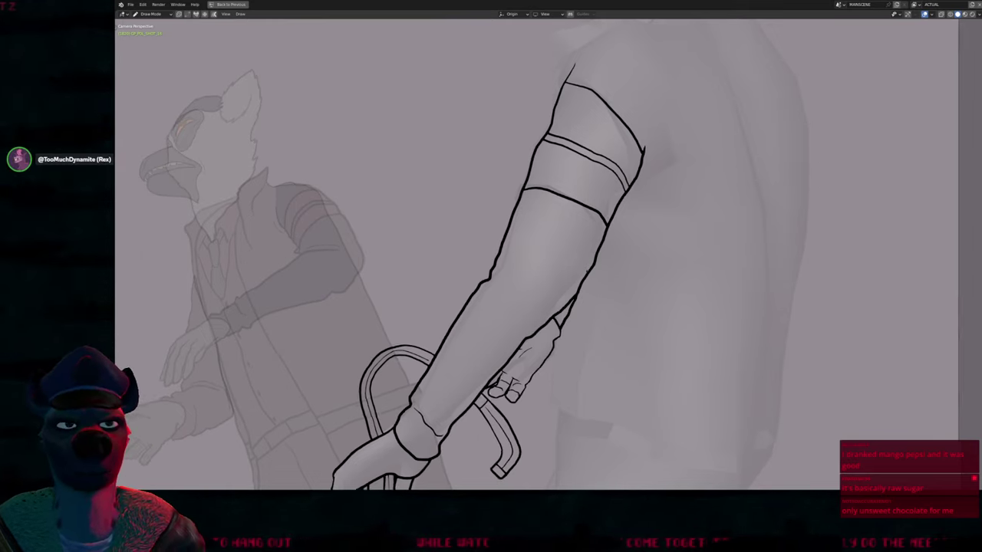
scroll(610, 282, down, 3)
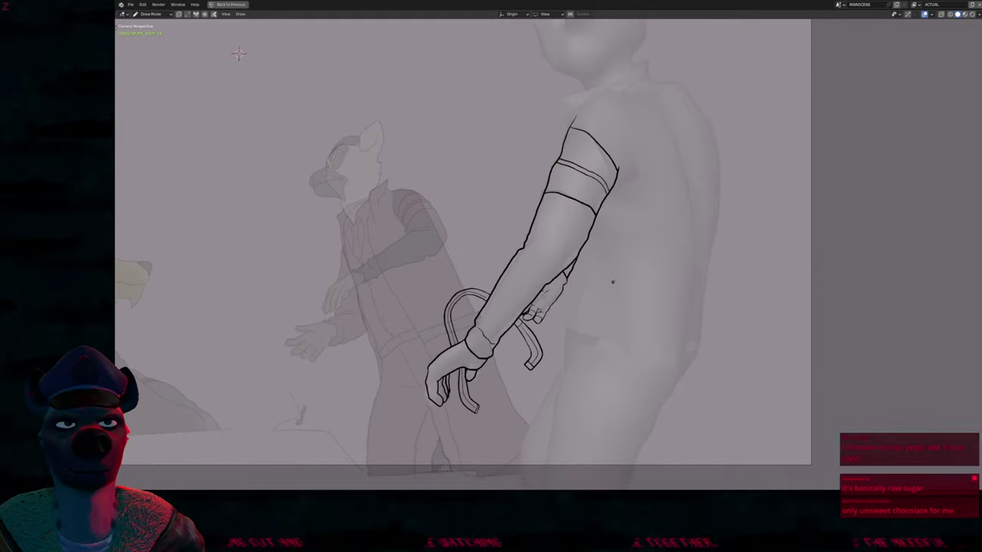
shift+middle_drag(238, 52, 283, 56)
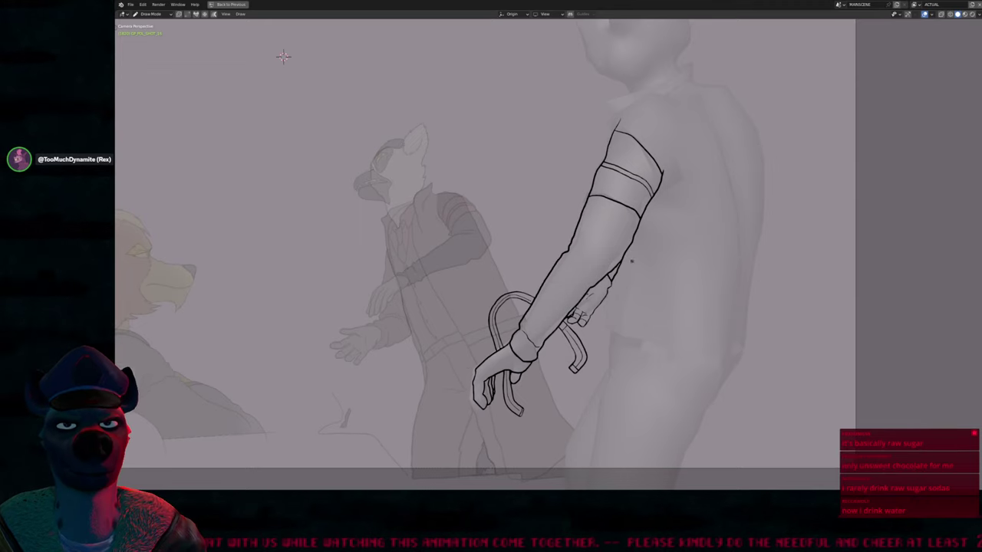
shift+middle_drag(283, 56, 266, 102)
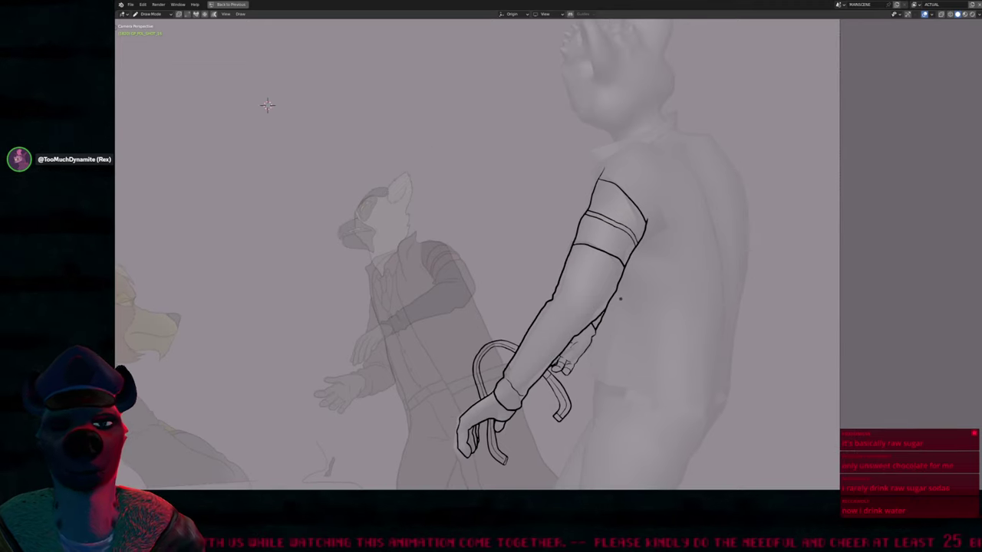
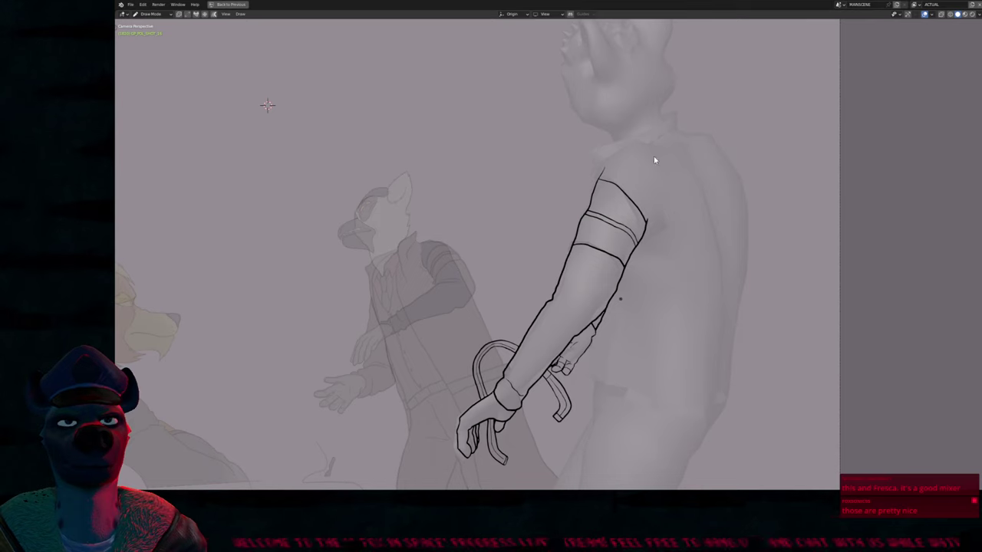
Pan around the coat outline and switch into Edit Mode for the drawn strokes
shift+middle_drag(268, 105, 264, 21)
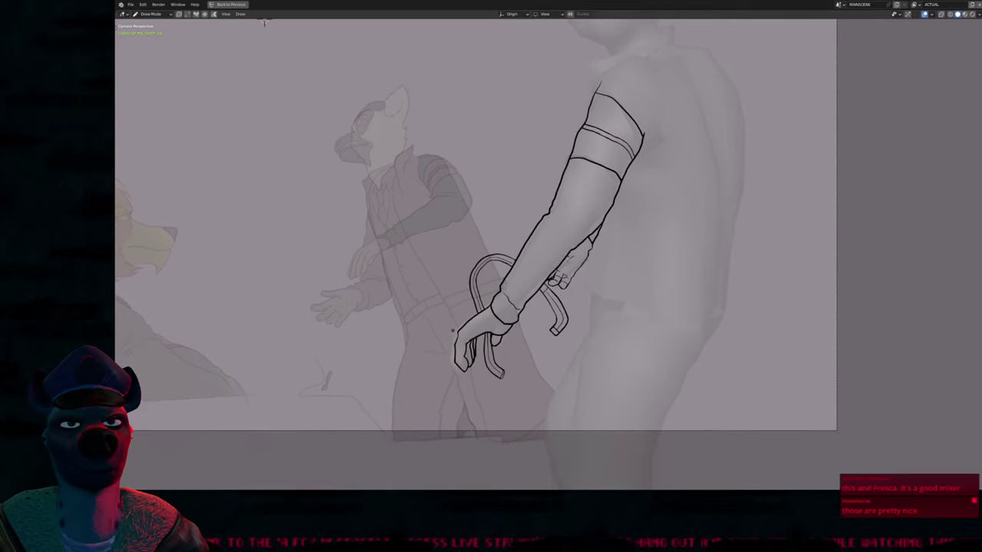
mouse_move(635, 87)
shift+middle_down()
mouse_move(563, 198)
mouse_move(559, 180)
shift+middle_up()
key(Tab)
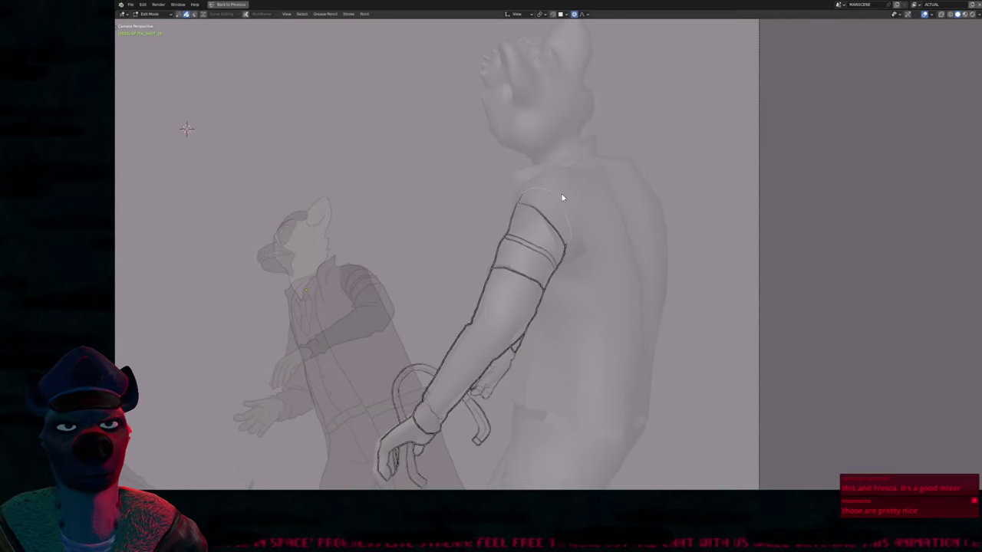
key(Tab)
scroll(550, 270, down, 3)
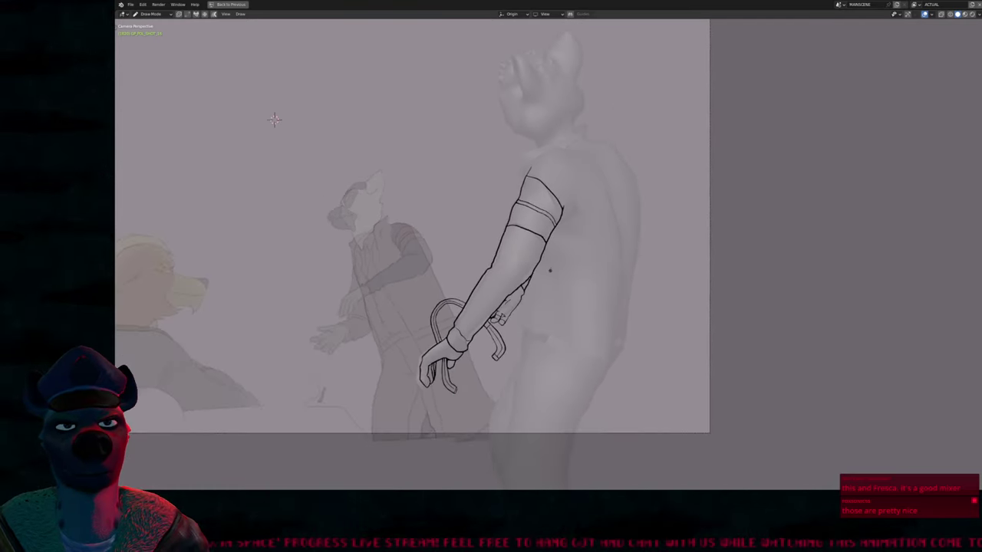
shift+middle_drag(274, 118, 280, 91)
Step forward three frames and restore the full workspace layout
key(Right)
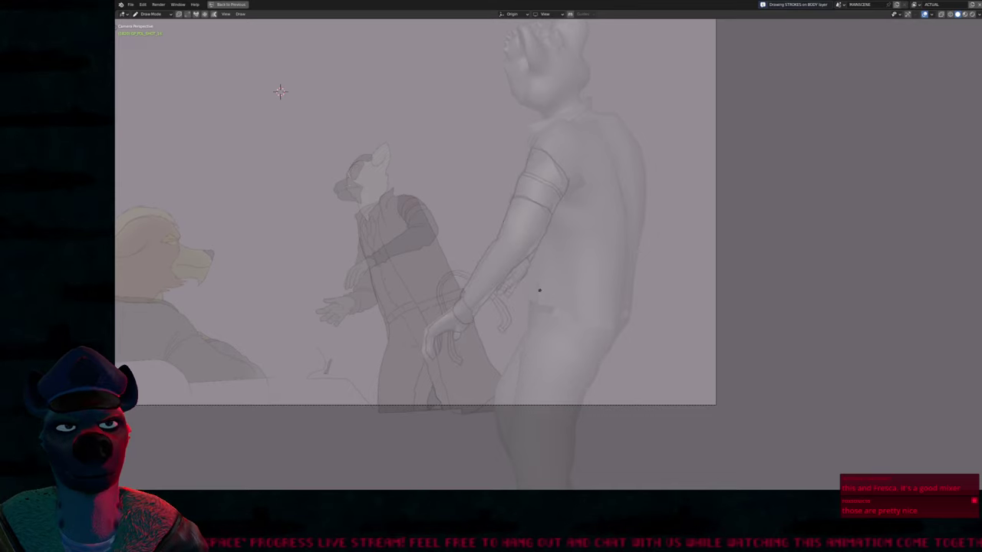
key(Right)
key(Right)
key(Right)
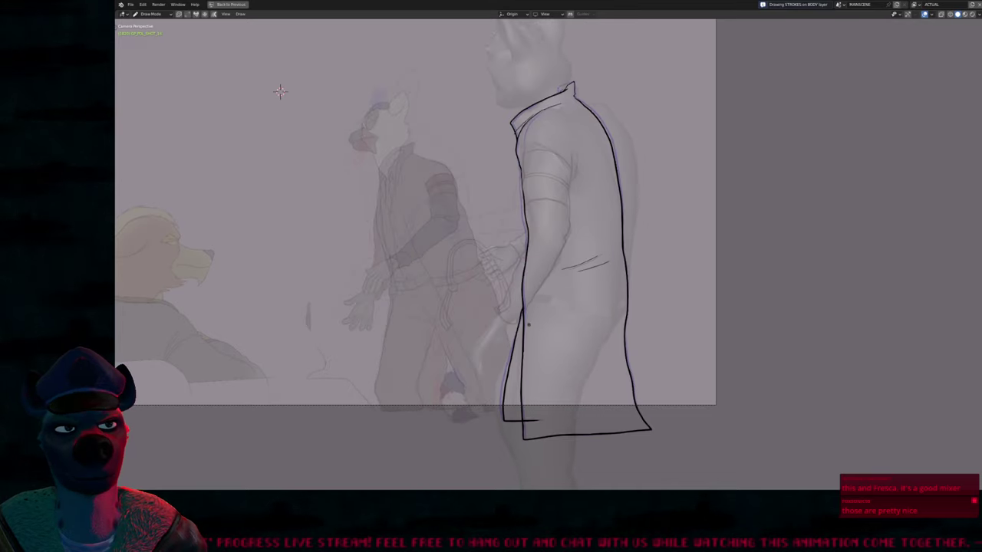
key(Right)
key(Right)
key(Right)
key(Right)
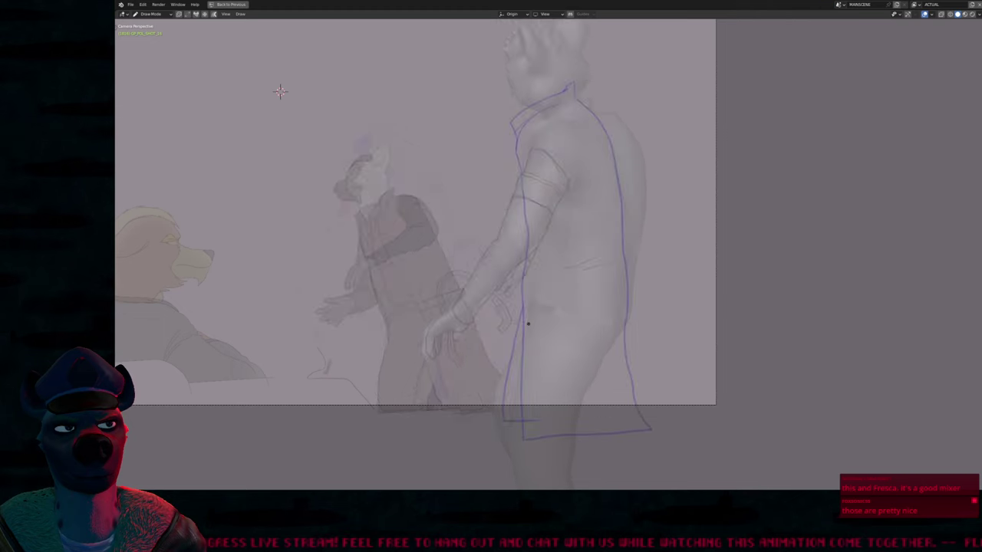
key(ctrl+alt+space)
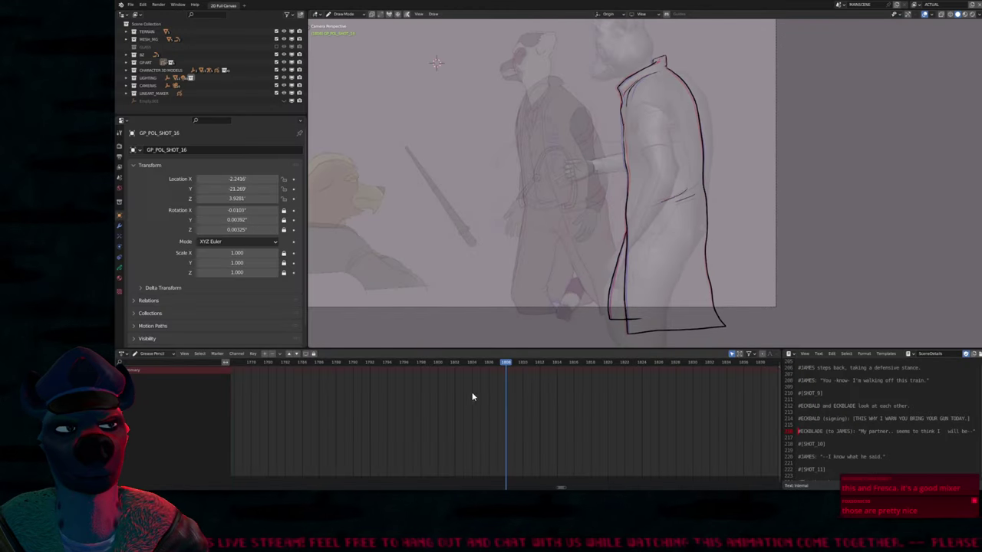
Return to Draw Mode and play the shot backward and forward, stopping on a keyframe
key(ctrl+Tab)
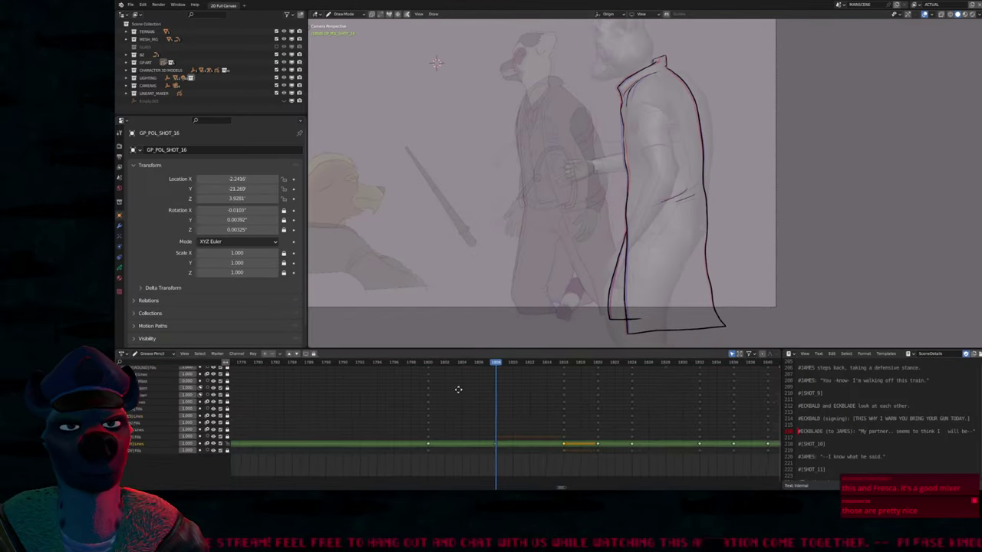
scroll(444, 397, down, 2)
key(shift+ctrl+space)
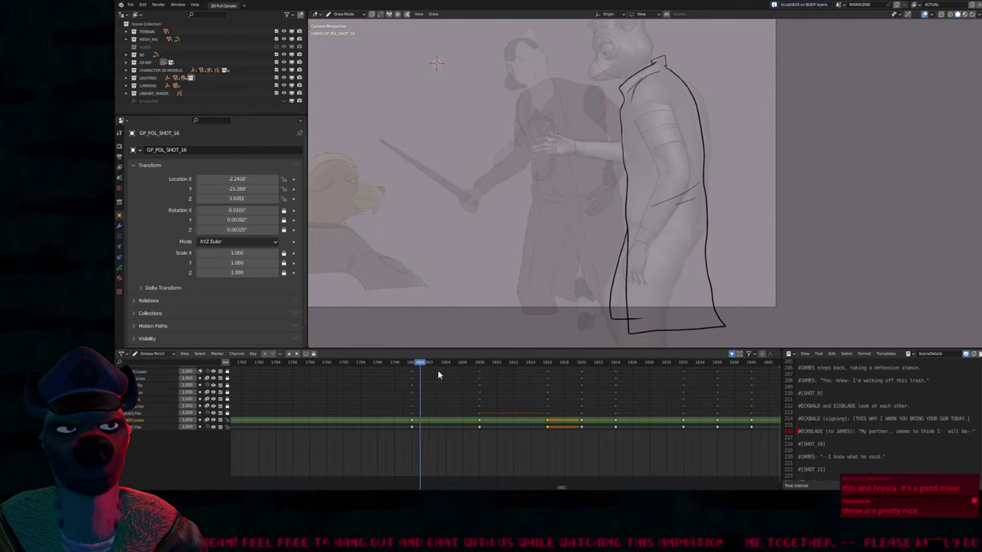
key(Escape)
key(space)
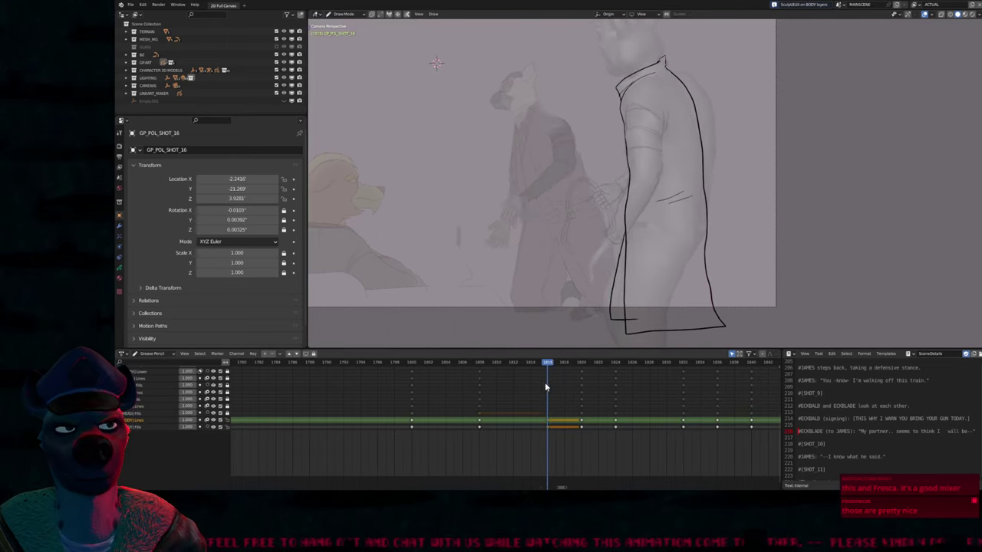
key(space)
key(Down)
Resize the brush while flipping between neighbouring keyframes to compare the coat outline
key(f)
click(720, 113)
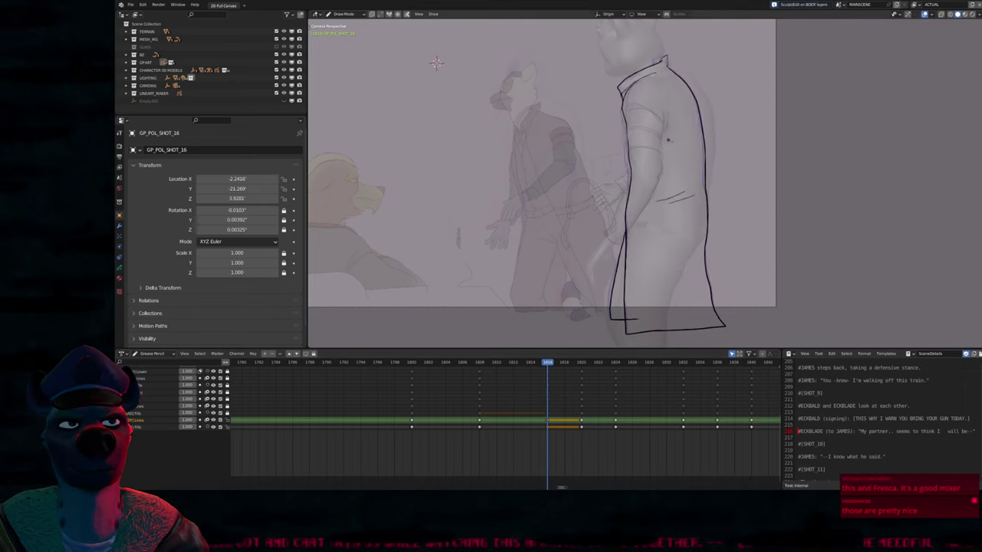
key(Down)
key(Up)
key(Down)
key(Up)
key(Down)
key(Down)
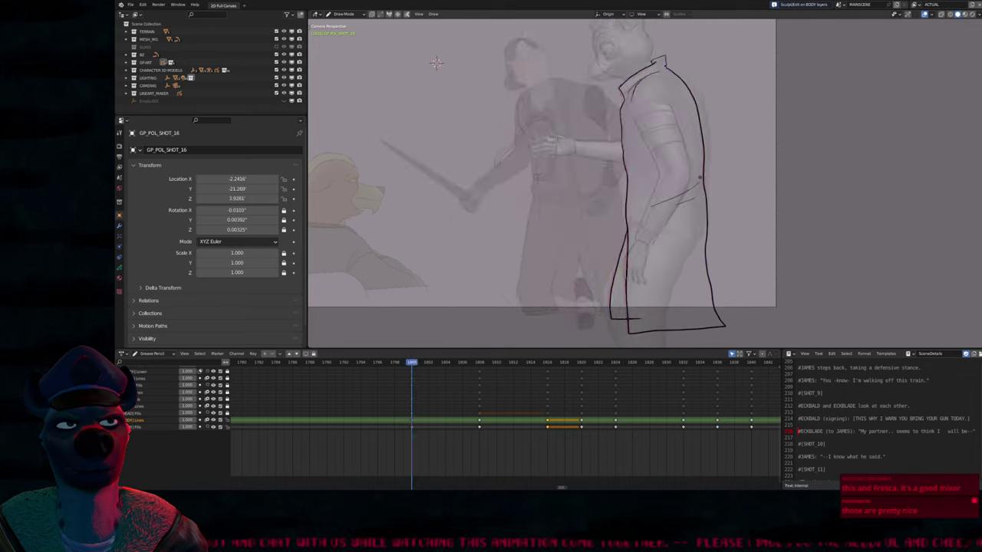
key(Up)
key(Up)
scroll(429, 217, up, 8)
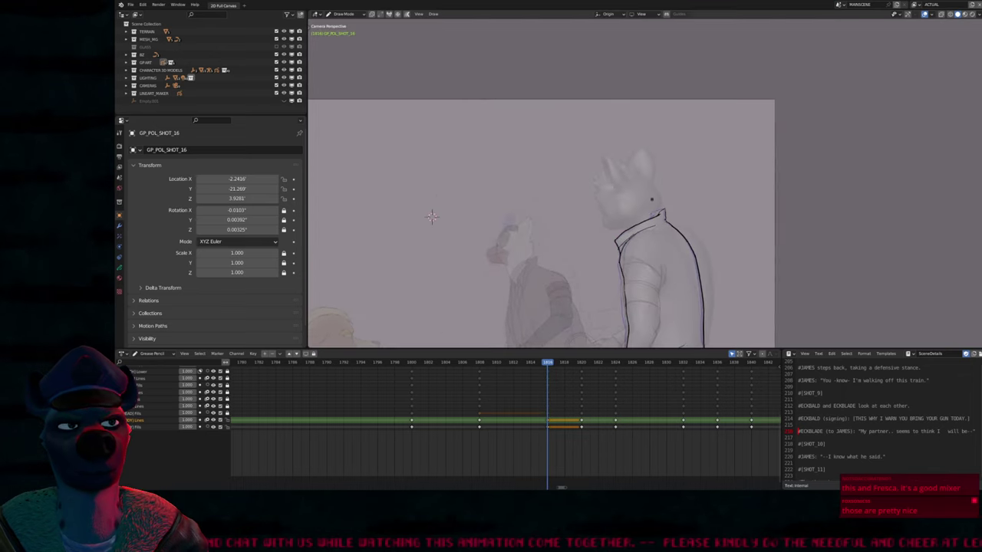
key(f)
click(677, 242)
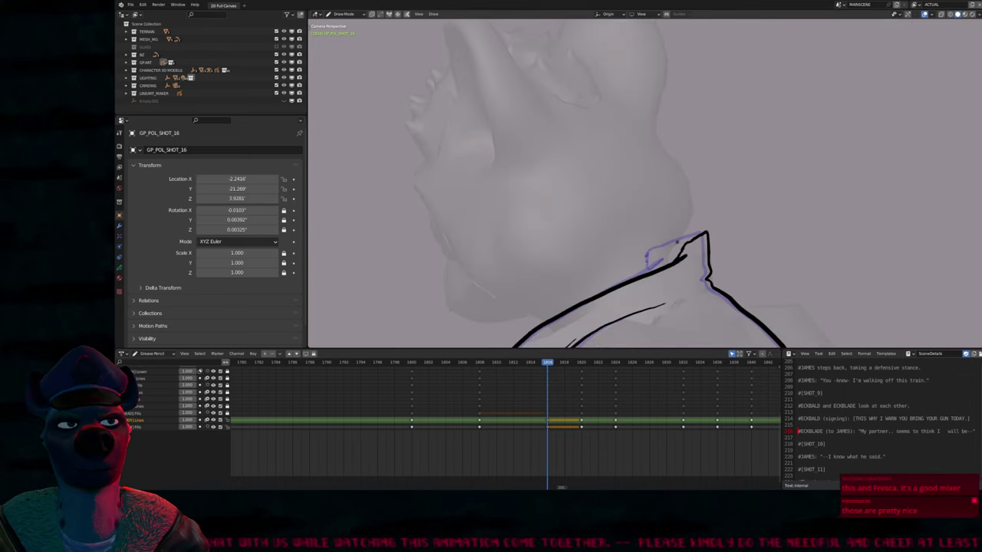
Redraw the collar's pointed tip as a thicker stroke and maximize the viewport
mouse_move(677, 240)
mouse_down()
mouse_move(664, 253)
mouse_move(647, 244)
mouse_up()
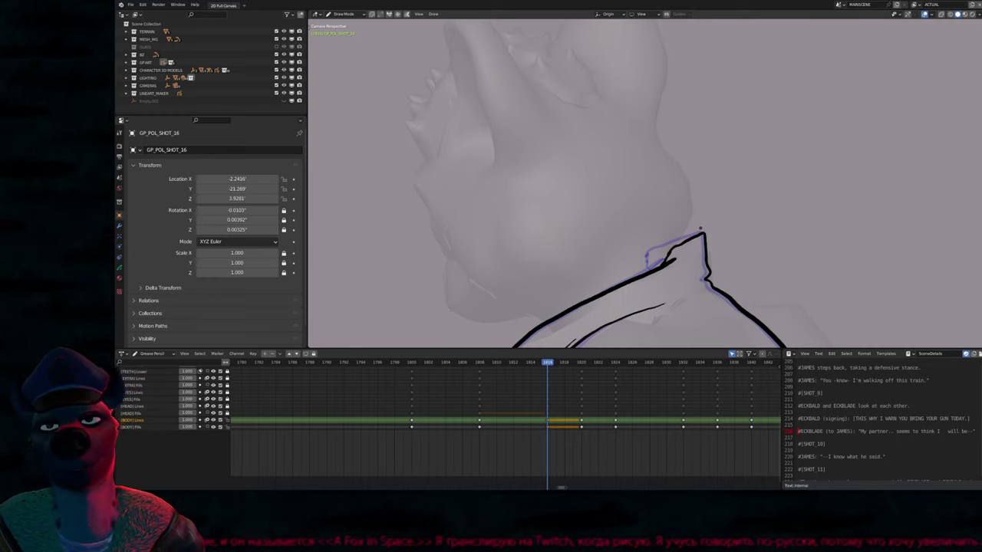
mouse_move(574, 241)
middle_down()
mouse_move(532, 285)
mouse_move(608, 263)
mouse_move(598, 230)
mouse_move(616, 276)
middle_up()
key(ctrl+space)
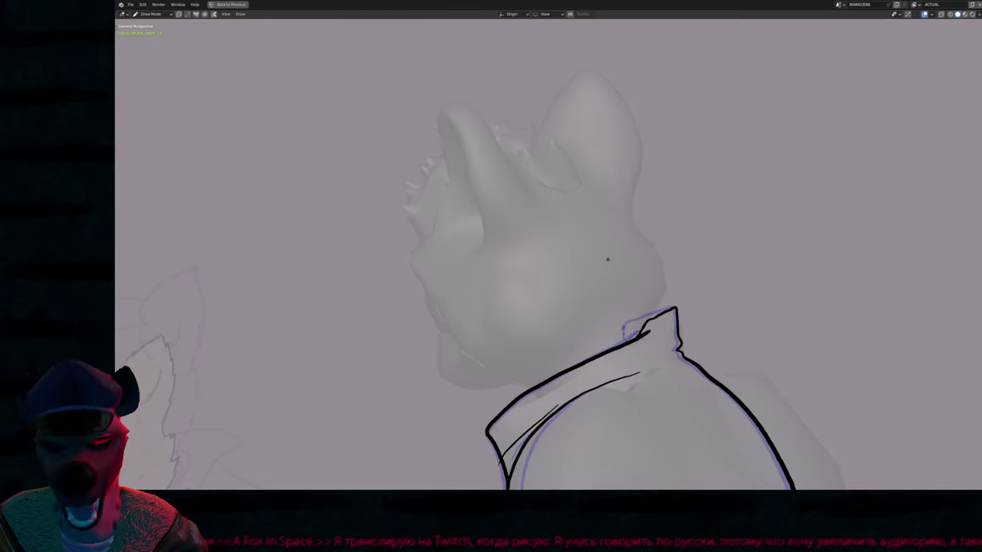
Orbit around the character's head and advance to the sketched head frame
middle_drag(594, 283, 602, 277)
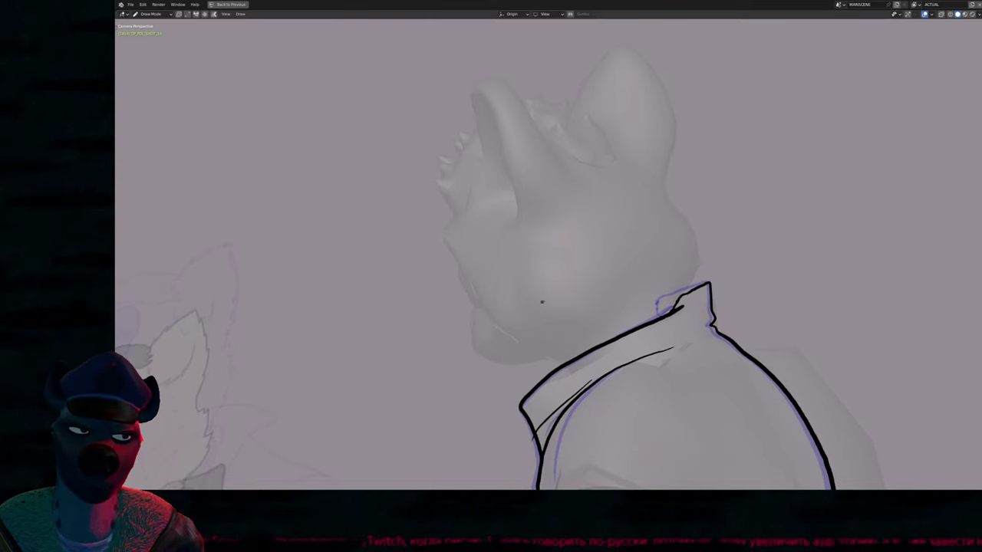
mouse_move(541, 301)
middle_down()
mouse_move(565, 291)
mouse_move(585, 222)
mouse_move(625, 213)
mouse_move(636, 181)
middle_up()
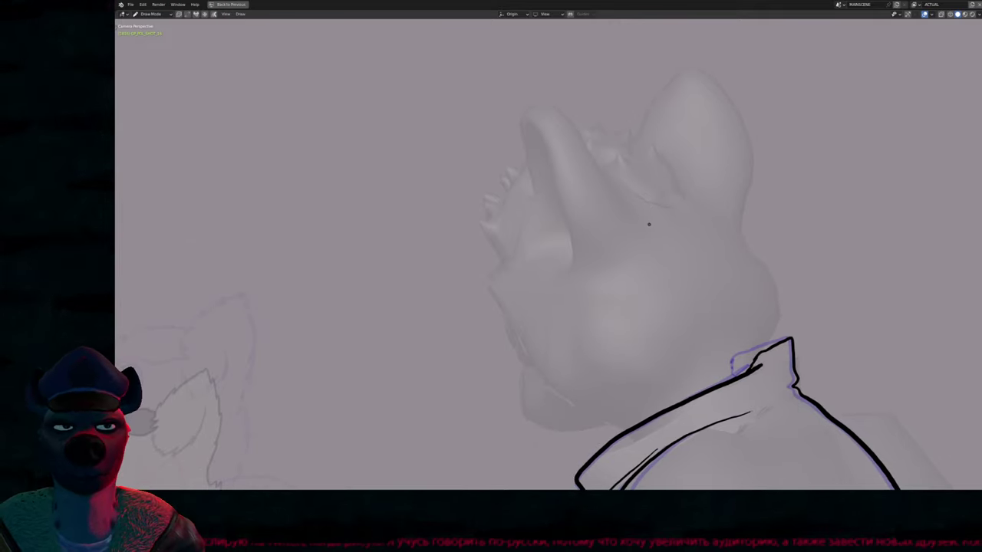
key(Right)
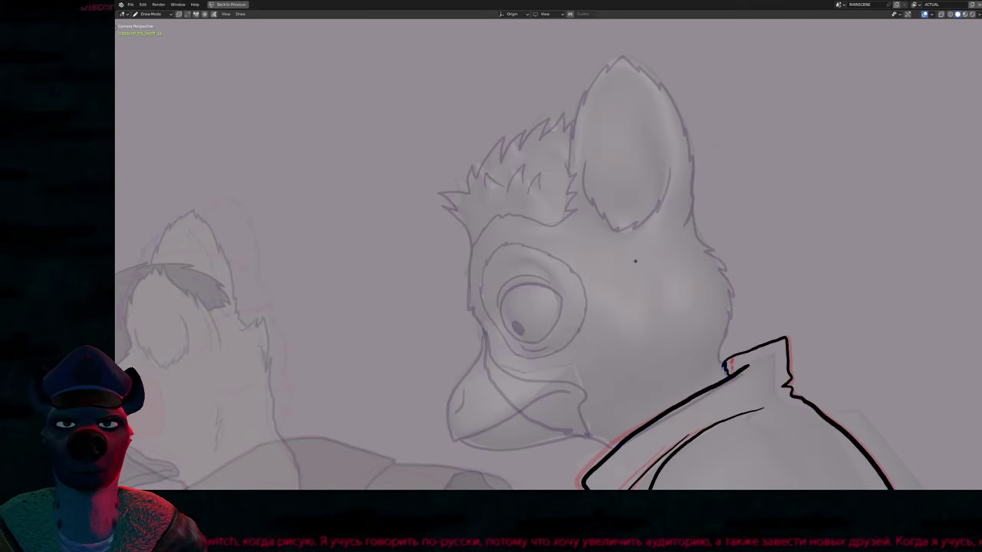
Ink the jaw stroke down the left side of the head and thicken it with Alt+S
key(Left)
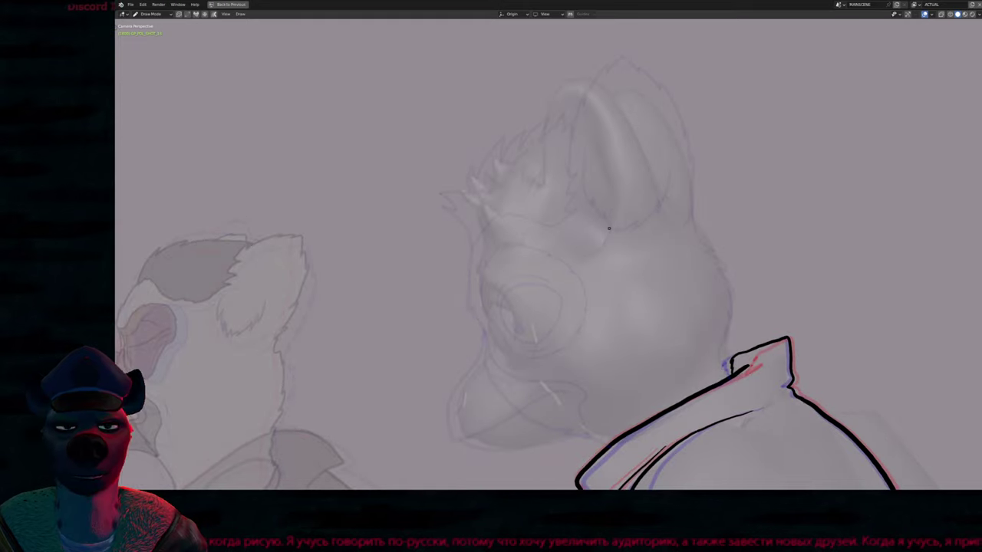
key(Right)
key(Right)
key(Right)
key(Right)
key(Right)
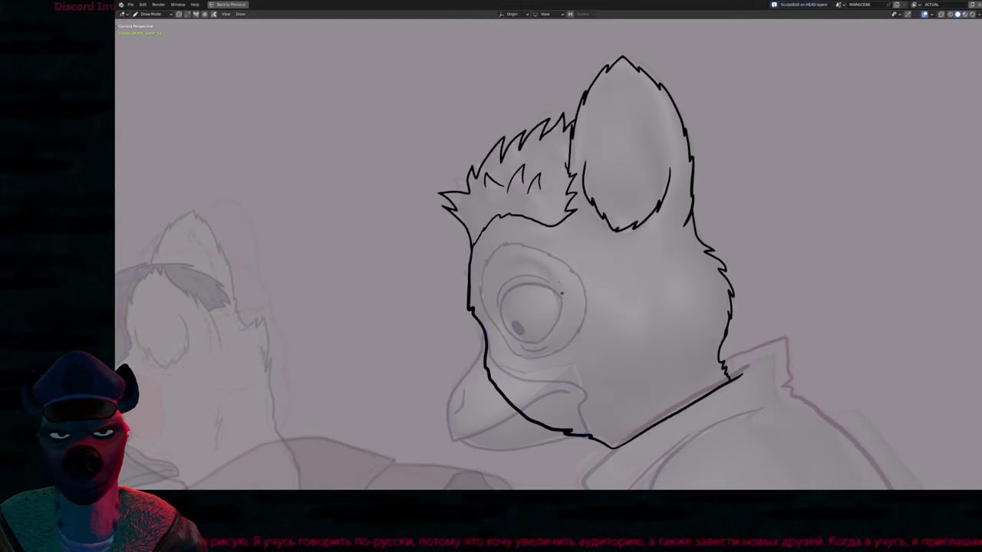
key(Right)
key(Right)
key(Right)
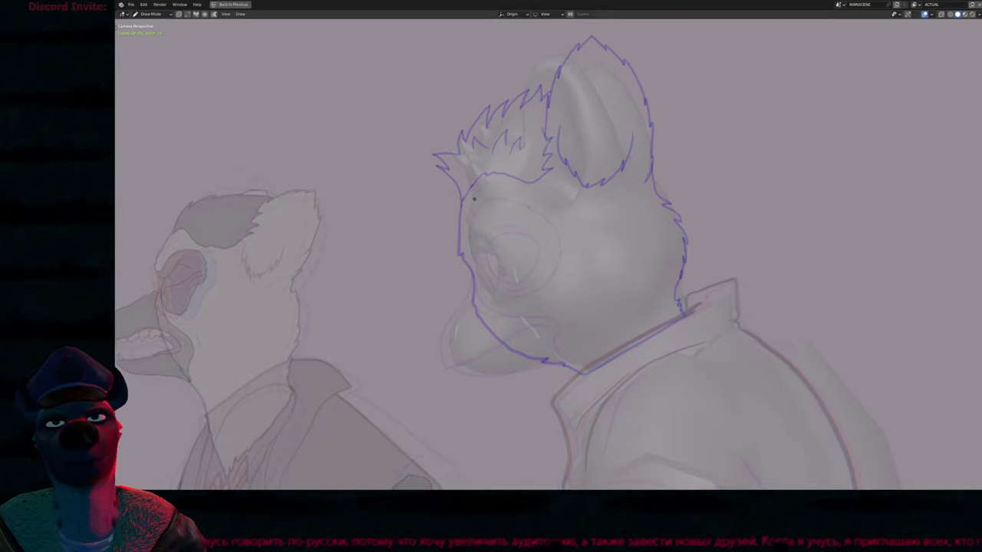
mouse_move(474, 201)
mouse_down()
mouse_move(467, 244)
mouse_move(484, 295)
mouse_move(520, 337)
mouse_move(583, 371)
mouse_move(682, 312)
mouse_up()
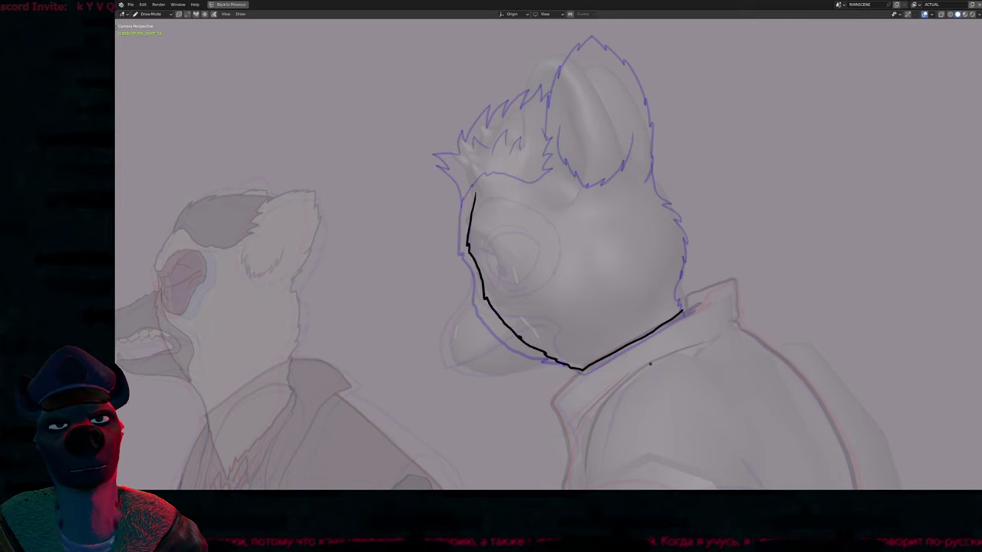
key(Tab)
key(alt+s)
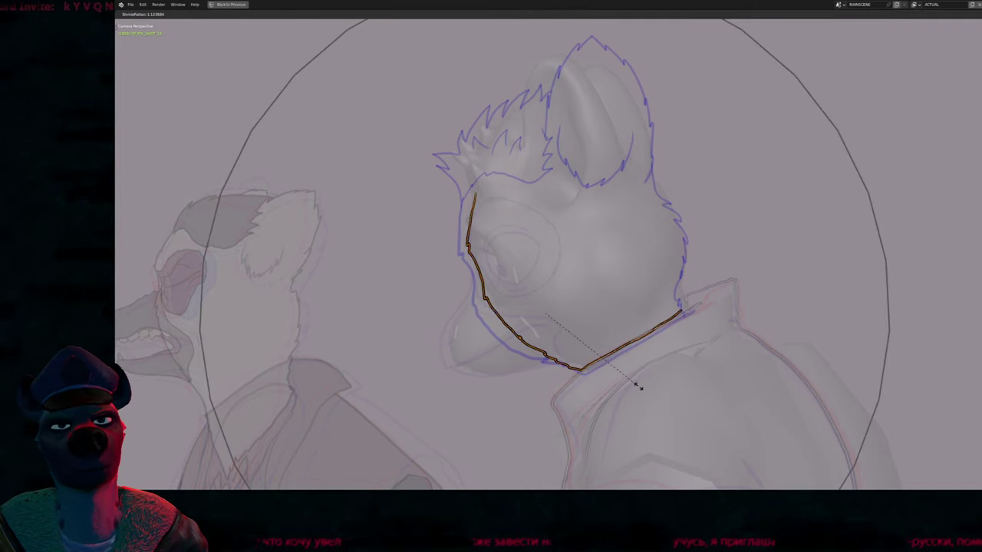
click(639, 387)
key(Tab)
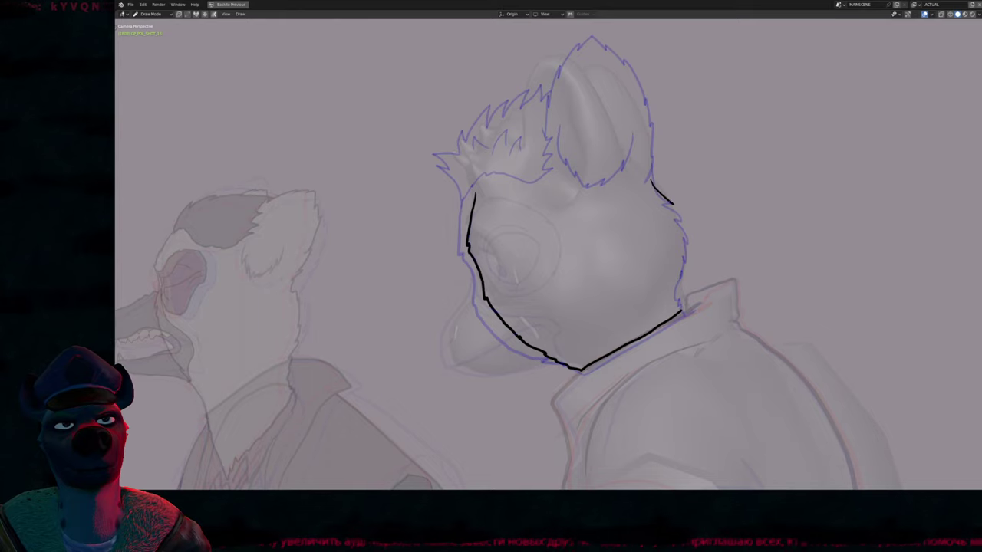
Ink the right cheek fur outline, a line inside the ear, and a redone hair-tuft line
mouse_move(674, 205)
mouse_down()
mouse_move(685, 228)
mouse_move(679, 285)
mouse_up()
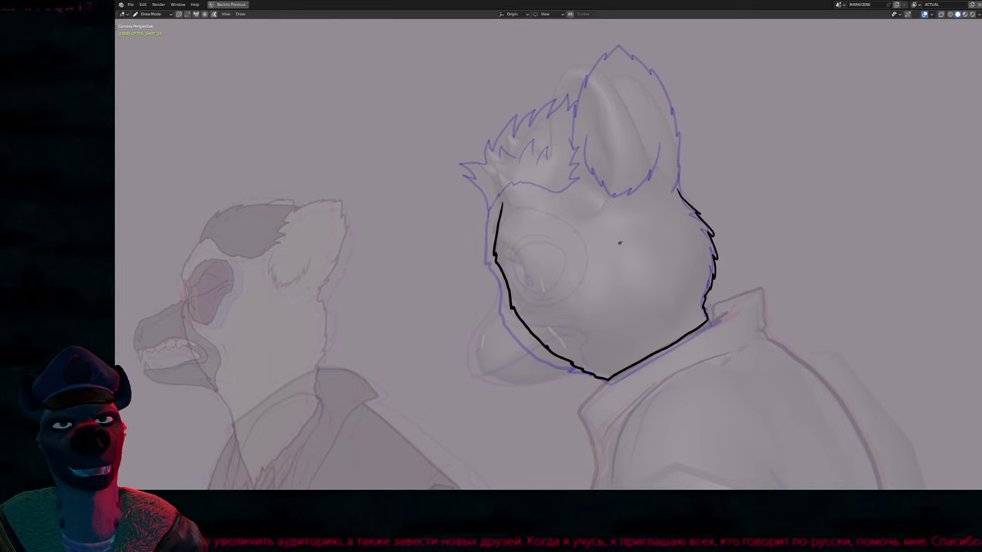
shift+middle_drag(618, 212, 642, 322)
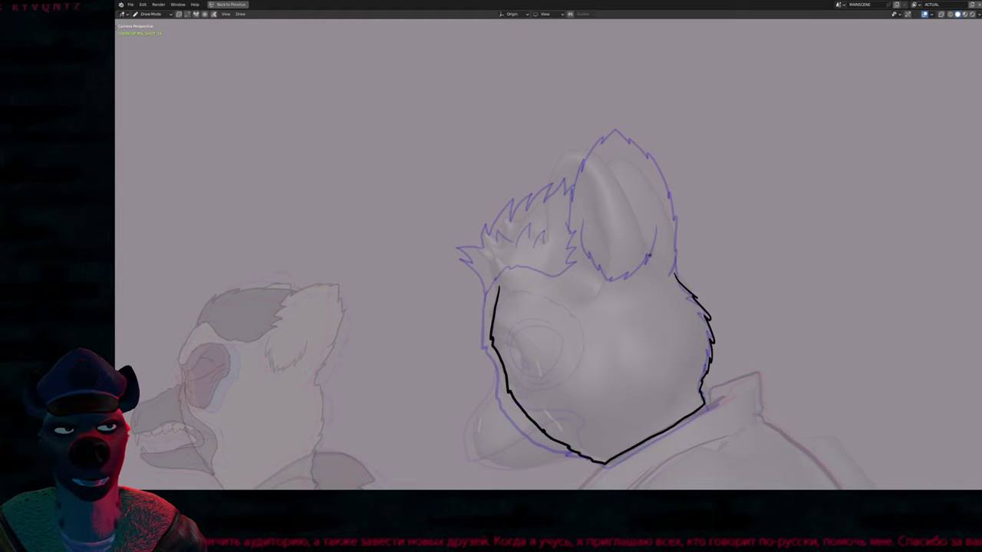
mouse_move(649, 278)
mouse_down()
mouse_move(632, 203)
mouse_move(571, 144)
mouse_move(549, 203)
mouse_move(550, 282)
mouse_move(497, 296)
mouse_move(474, 245)
mouse_move(487, 248)
mouse_move(482, 236)
mouse_move(502, 218)
mouse_move(571, 181)
mouse_up()
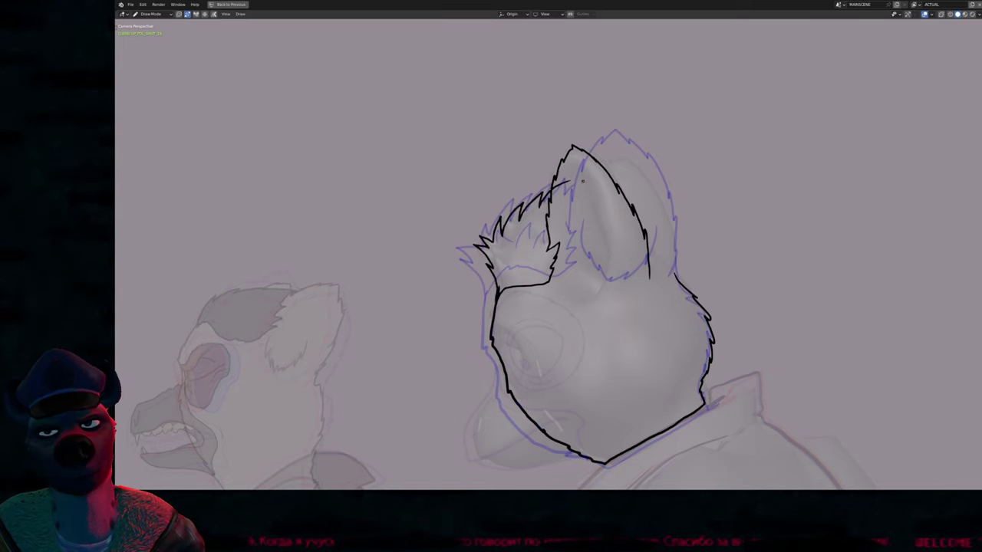
drag(518, 246, 532, 227)
key(Left)
key(Right)
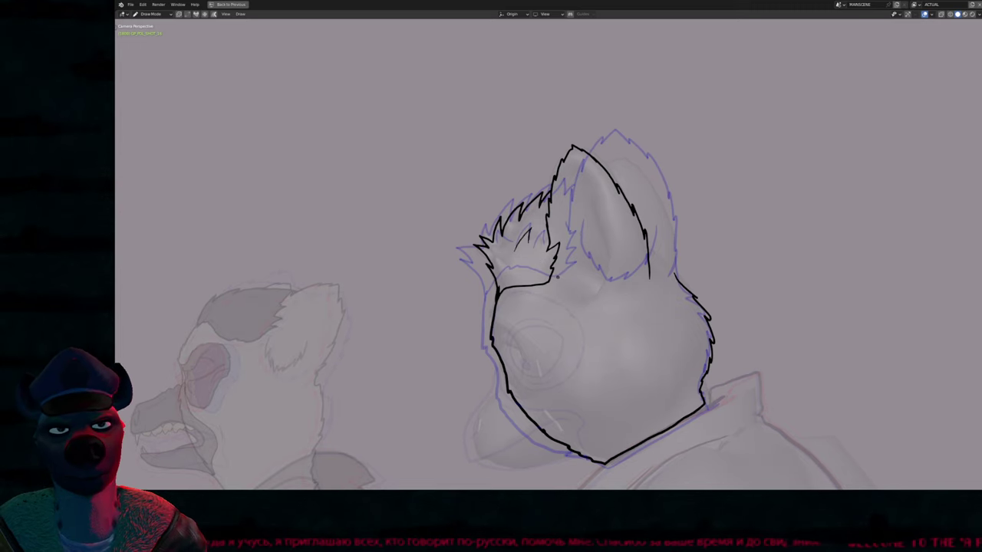
key(ctrl+z)
drag(512, 251, 522, 244)
Draw the ear's inner curve, delete its bad top segment, redraw the ear top, and preview over the shaded model
shift+middle_drag(583, 307, 551, 289)
mouse_move(554, 157)
mouse_down()
mouse_move(574, 202)
mouse_move(577, 254)
mouse_move(563, 270)
mouse_move(541, 252)
mouse_up()
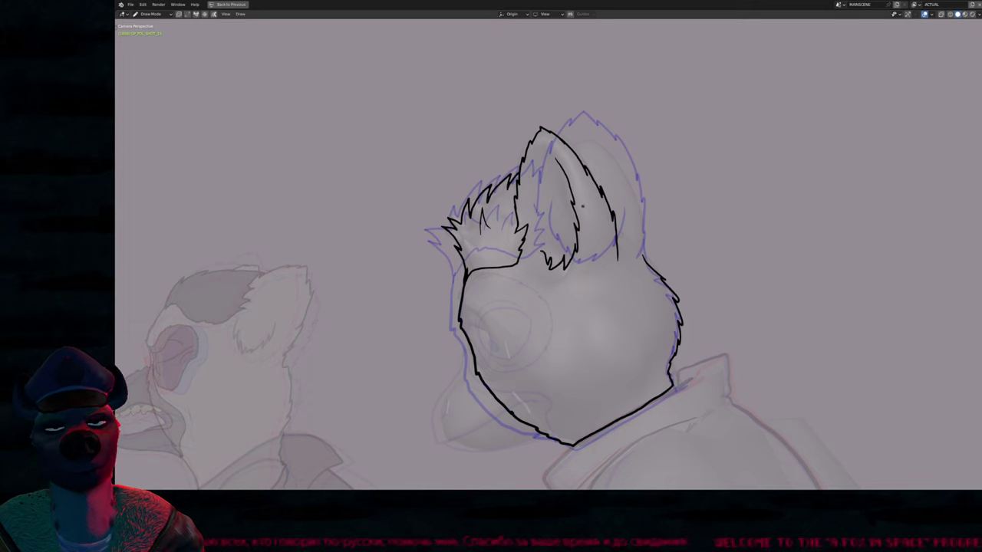
key(Tab)
click(566, 165)
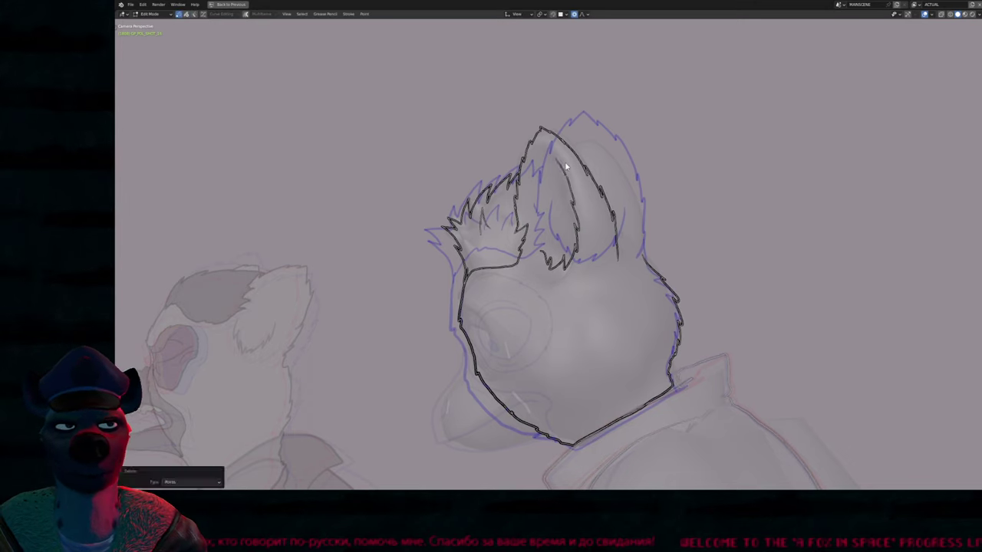
key(Delete)
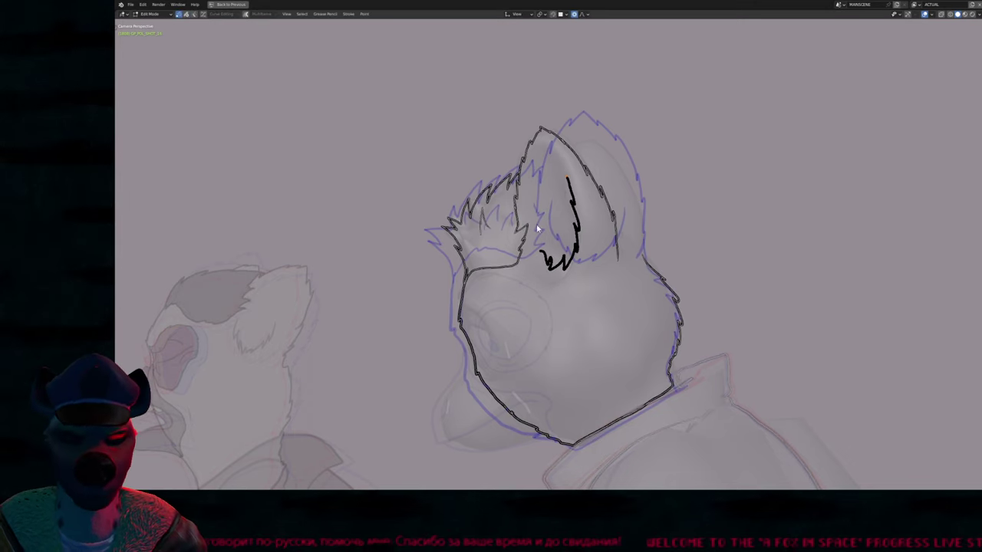
key(Tab)
key(f)
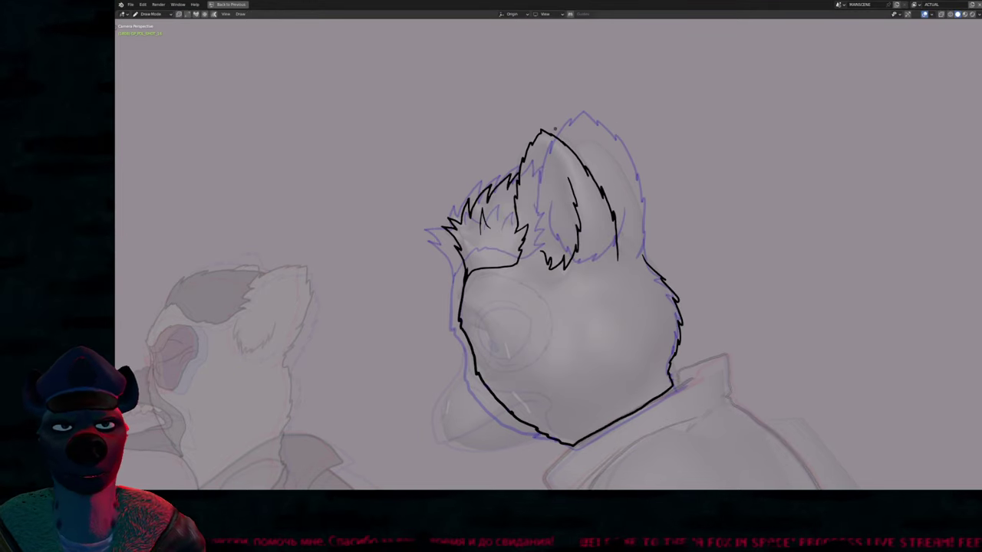
drag(525, 161, 570, 157)
key(shift+alt+z)
key(shift+alt+z)
key(shift+alt+z)
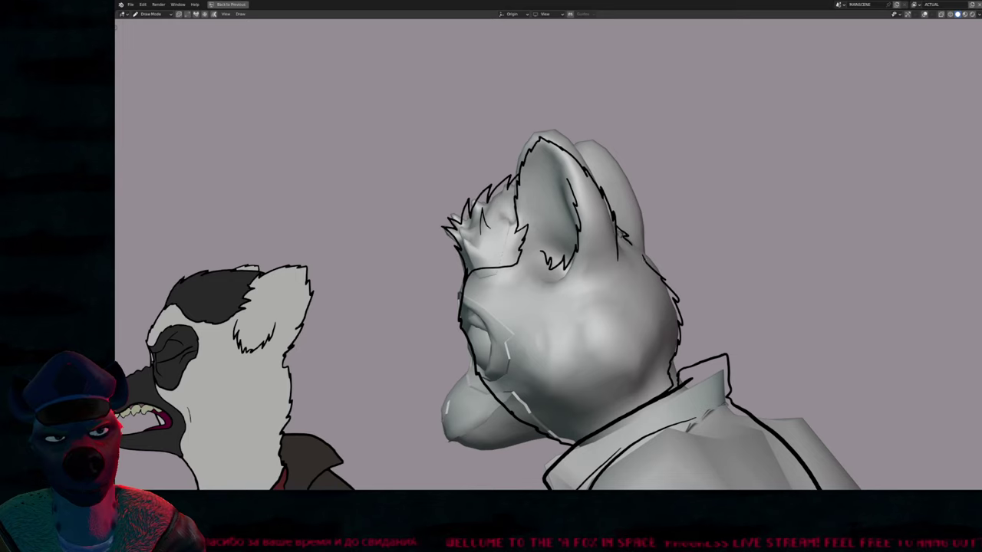
Ink the back edge of the ear, undoing and retrying the strokes
drag(643, 247, 639, 212)
mouse_move(640, 212)
mouse_down()
mouse_move(626, 186)
mouse_move(575, 142)
mouse_up()
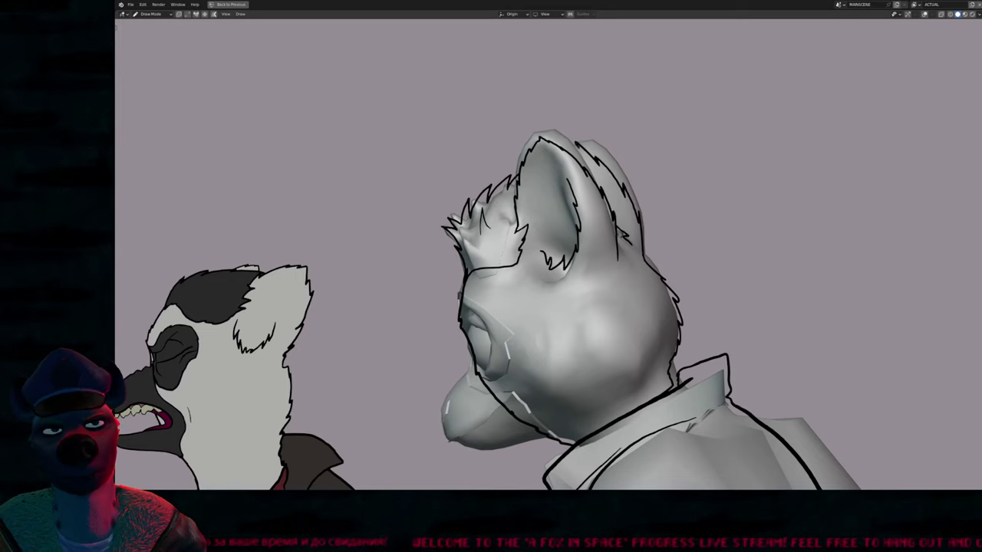
key(ctrl+z)
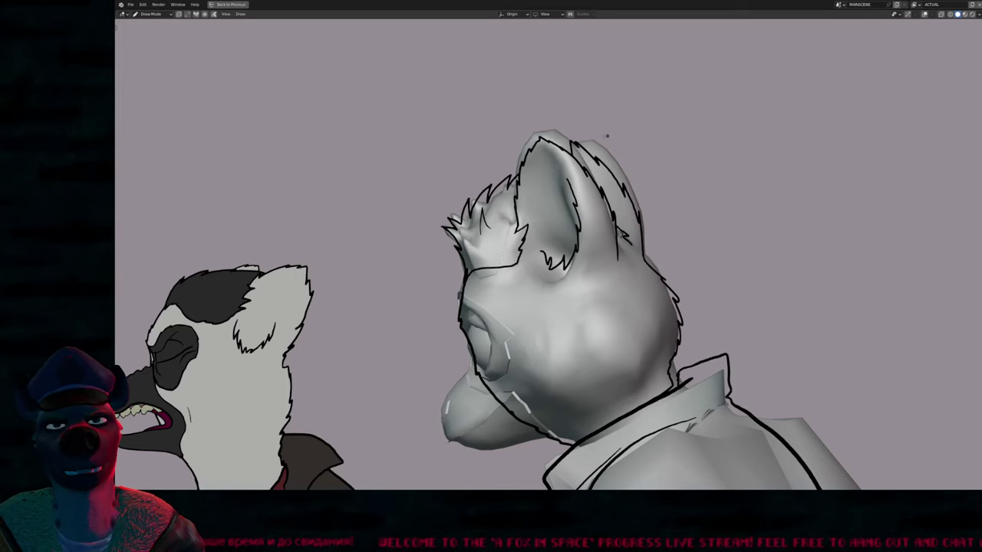
drag(575, 141, 641, 230)
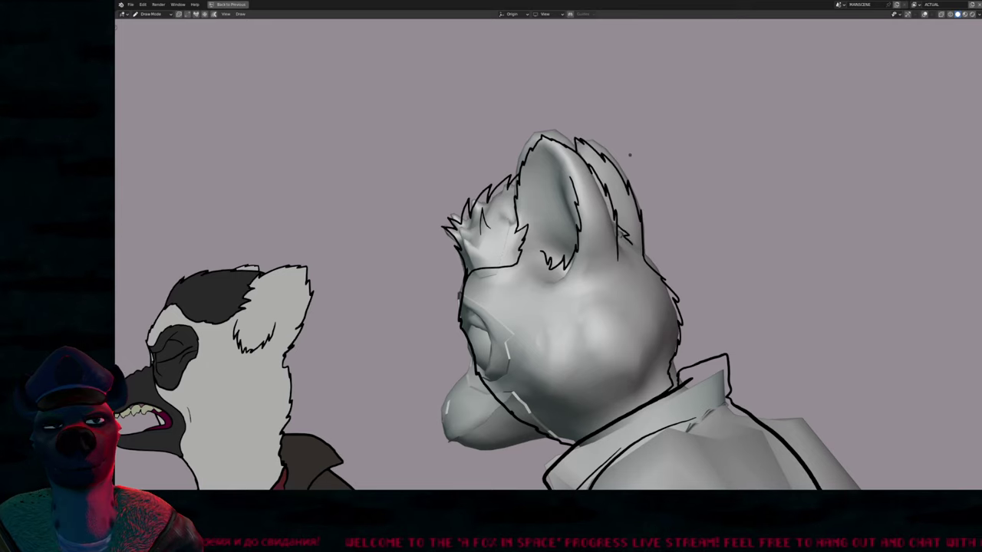
key(ctrl+z)
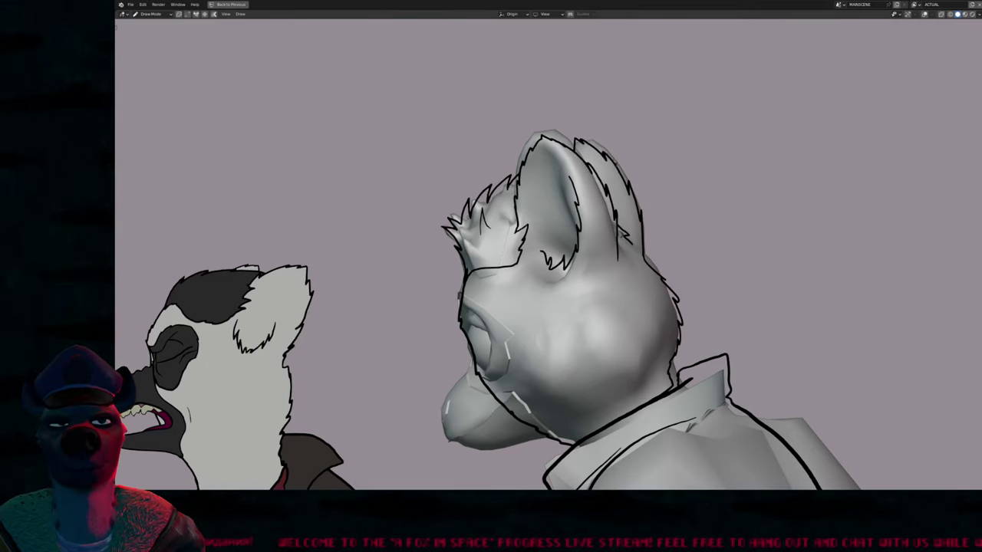
shift+scroll(613, 198, down, 5)
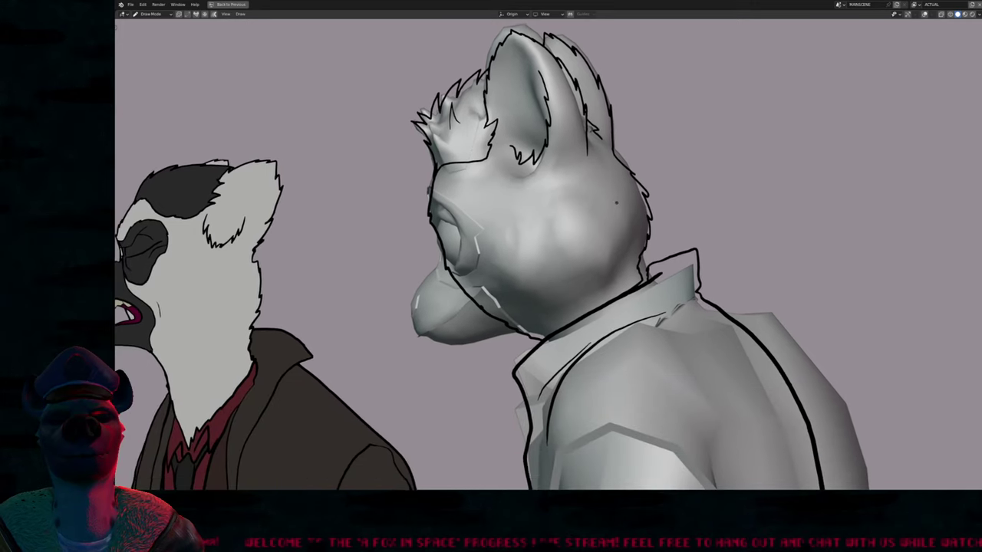
Return to the camera view and write the letters B and R over the shoulder
key(KP_0)
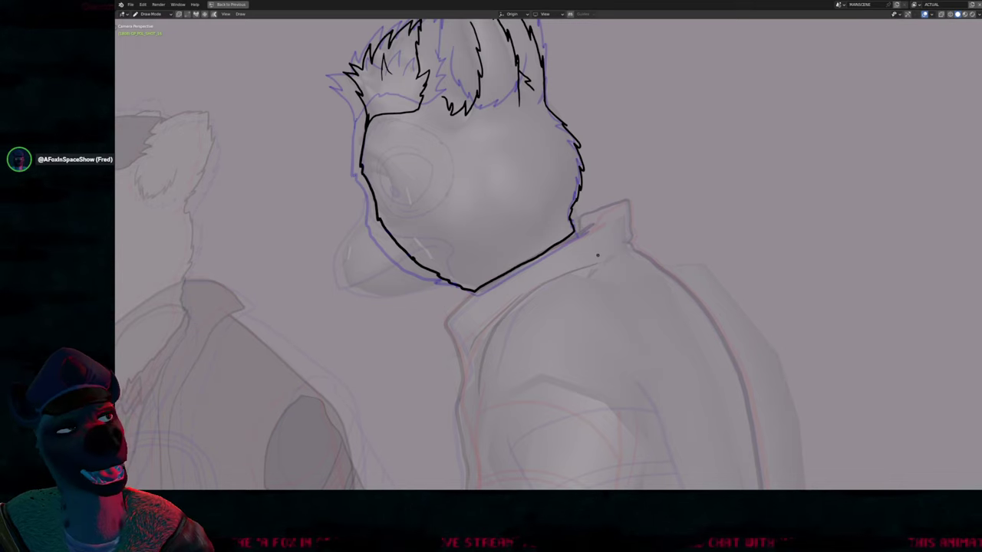
mouse_move(558, 351)
mouse_down()
mouse_move(589, 277)
mouse_move(560, 352)
mouse_up()
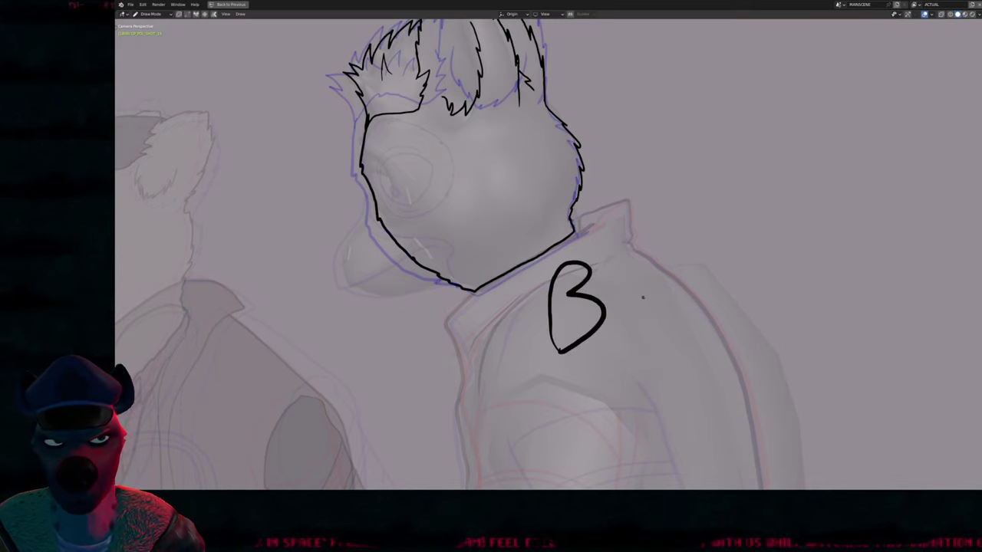
mouse_move(642, 325)
mouse_down()
mouse_move(677, 265)
mouse_move(697, 322)
mouse_move(779, 301)
mouse_move(741, 325)
mouse_up()
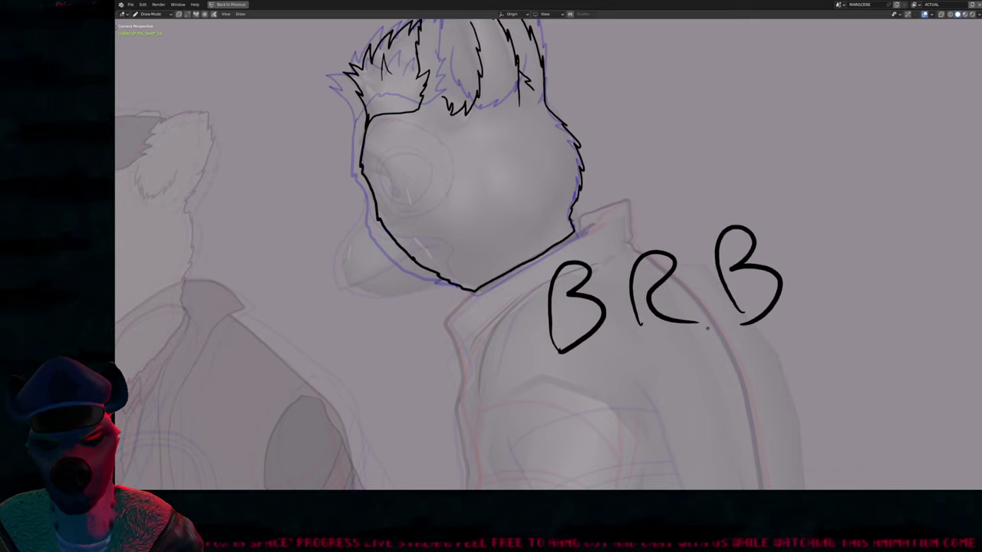
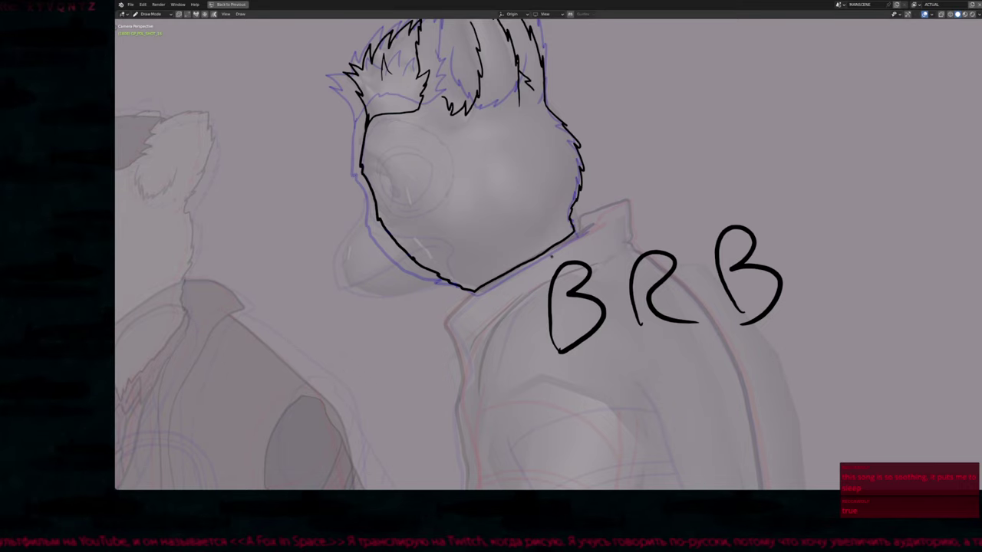
Undo the BRB lettering, reframe the canvas on the character, and restore the full workspace layout
key(ctrl+z)
key(ctrl+z)
key(ctrl+z)
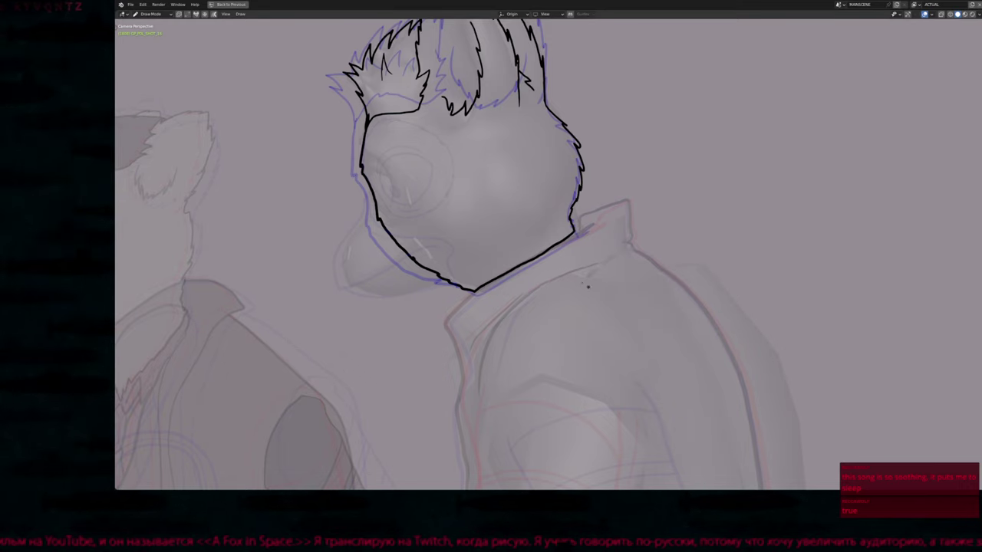
shift+middle_drag(546, 308, 622, 342)
scroll(622, 343, down, 3)
key(ctrl+space)
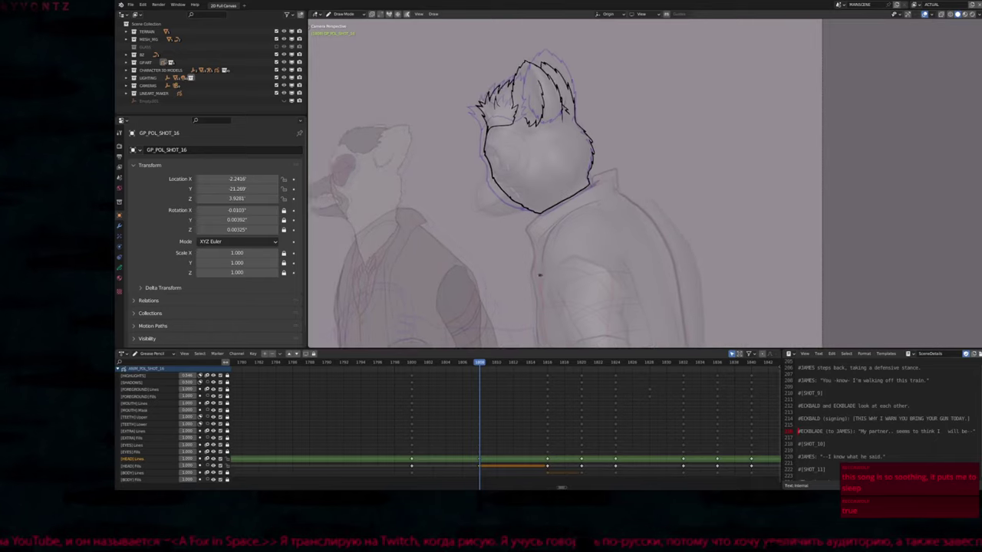
Step between the keyframes around frame 1800 to compare the drawings
key(Down)
key(Up)
key(Up)
key(Down)
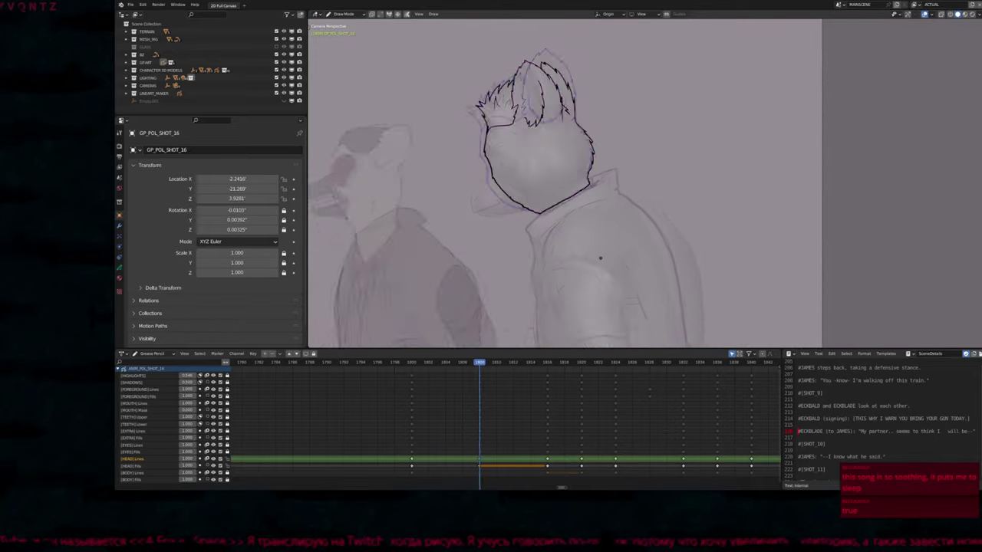
key(Down)
Make [BODY] Lines the active layer and flip through its keyframes toward frame 1805
click(534, 472)
scroll(521, 399, down, 3)
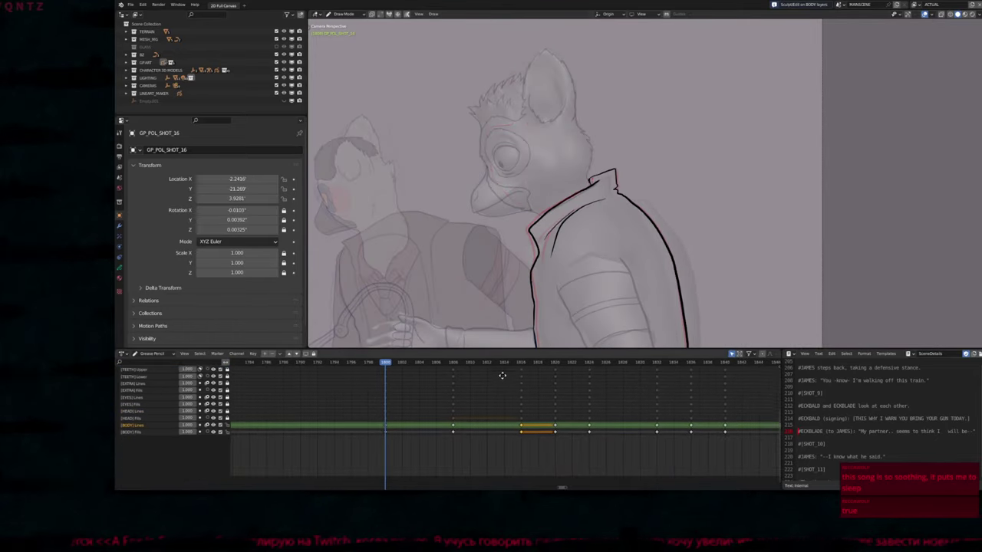
key(Up)
key(Up)
key(Down)
key(Down)
key(Up)
key(Up)
key(Down)
key(Down)
key(Down)
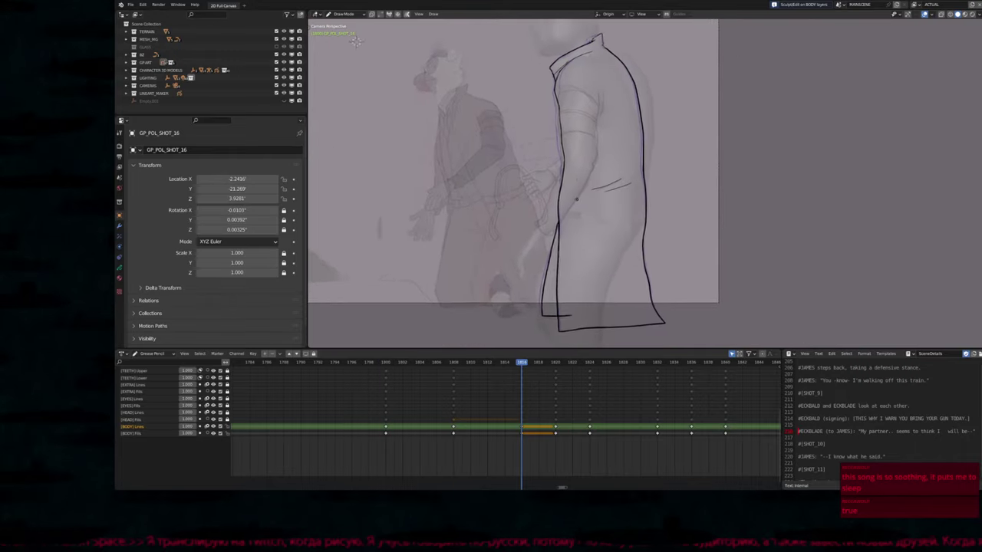
key(Up)
key(Up)
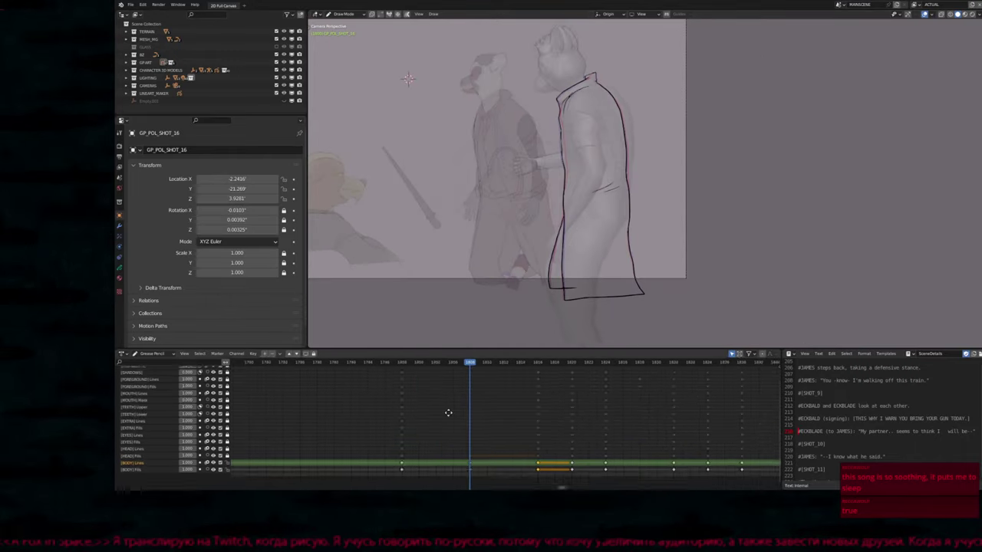
key(Up)
Run Interpolate Sequence with Step 2 and Layer set to All Layers
key(ctrl+shift+e)
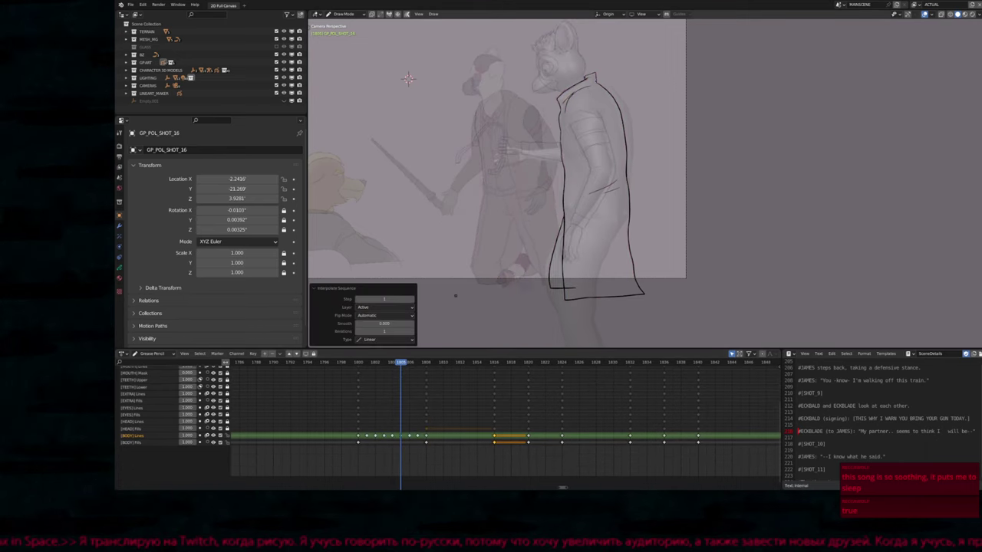
click(392, 308)
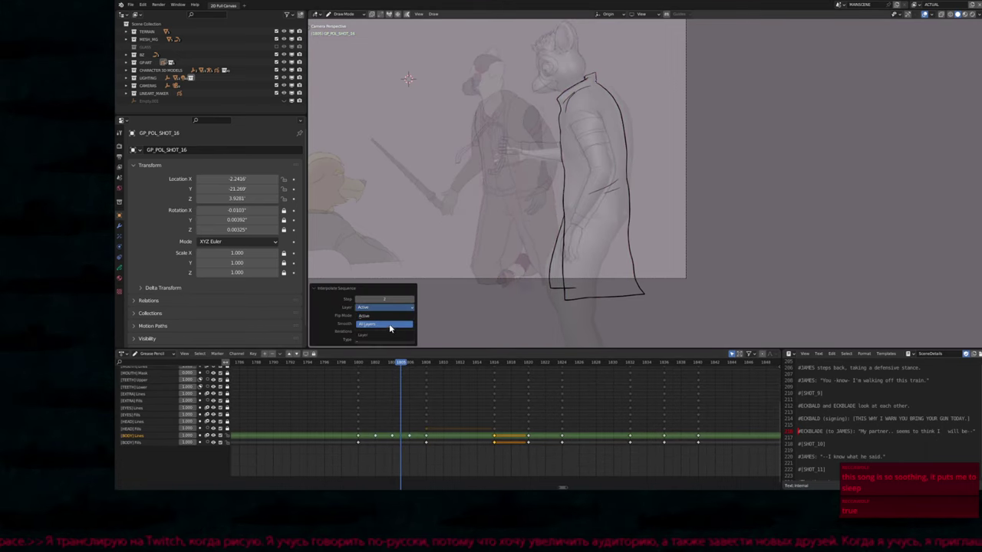
click(390, 326)
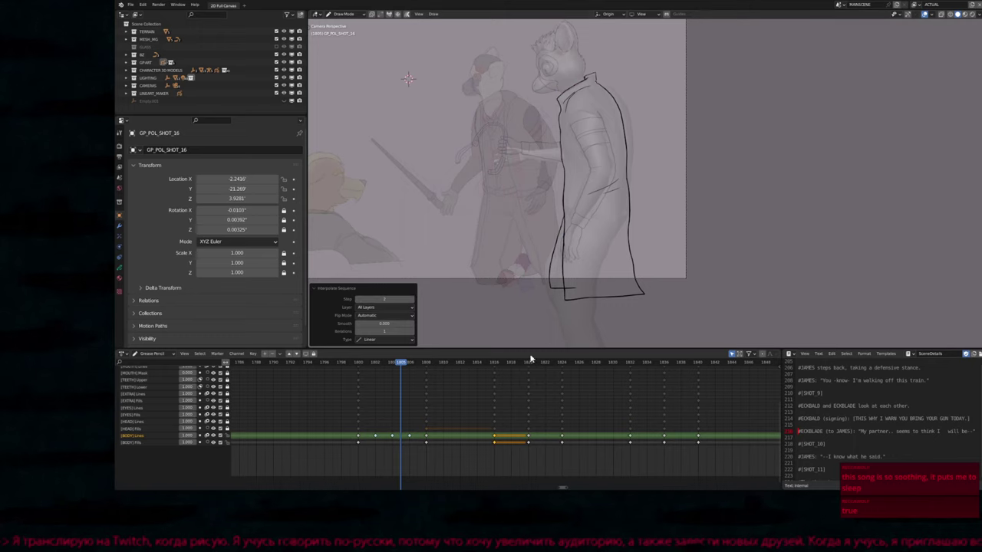
Select all keyframes and shift the [BODY] Fills keyframe along the timeline
key(a)
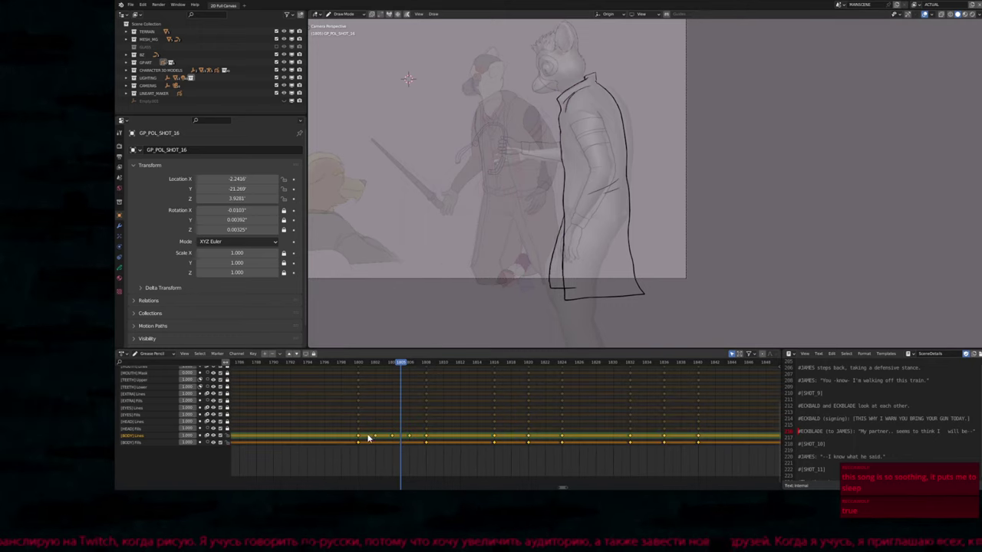
drag(357, 443, 360, 444)
click(379, 451)
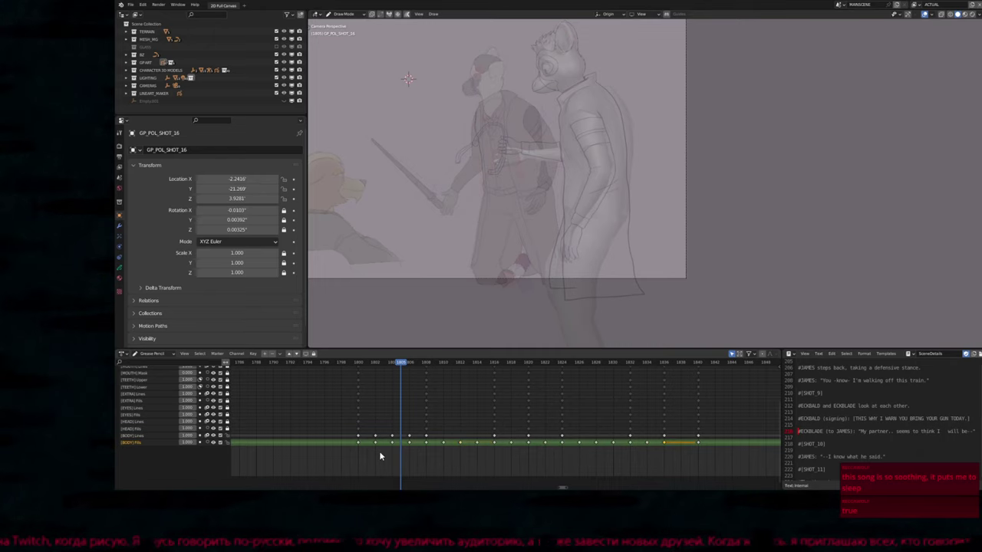
Reactivate [BODY] Lines, move to frame 1811, and re-run interpolation for that gap
drag(392, 363, 375, 364)
click(459, 435)
key(Up)
key(Up)
key(Up)
key(Up)
key(Up)
key(Up)
key(Up)
click(451, 361)
key(ctrl+shift+e)
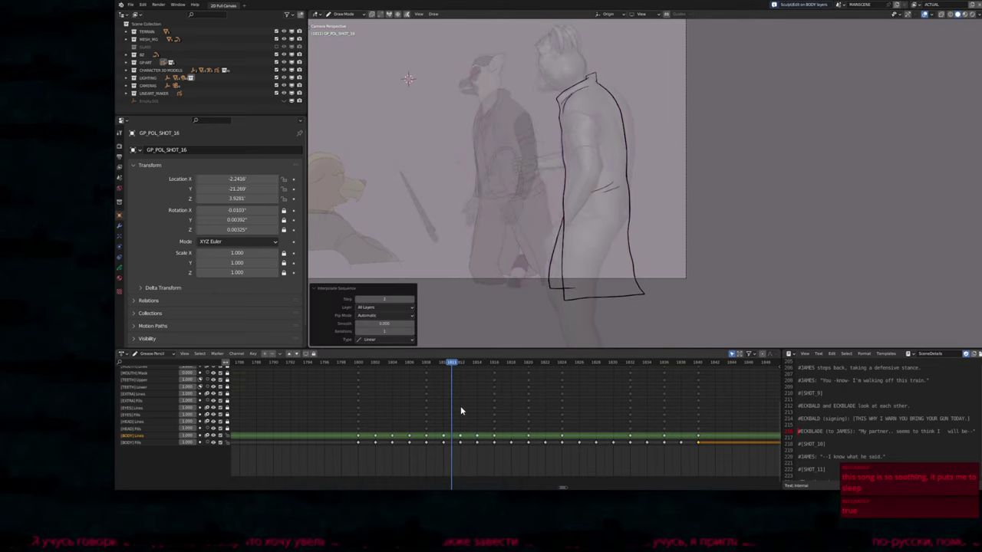
Select all keyframes and scrub frames 1803 to 1813 to check the coat motion
key(a)
mouse_move(446, 362)
mouse_down()
mouse_move(395, 368)
mouse_move(546, 376)
mouse_move(347, 388)
mouse_move(532, 379)
mouse_move(388, 387)
mouse_up()
key(Left)
key(Left)
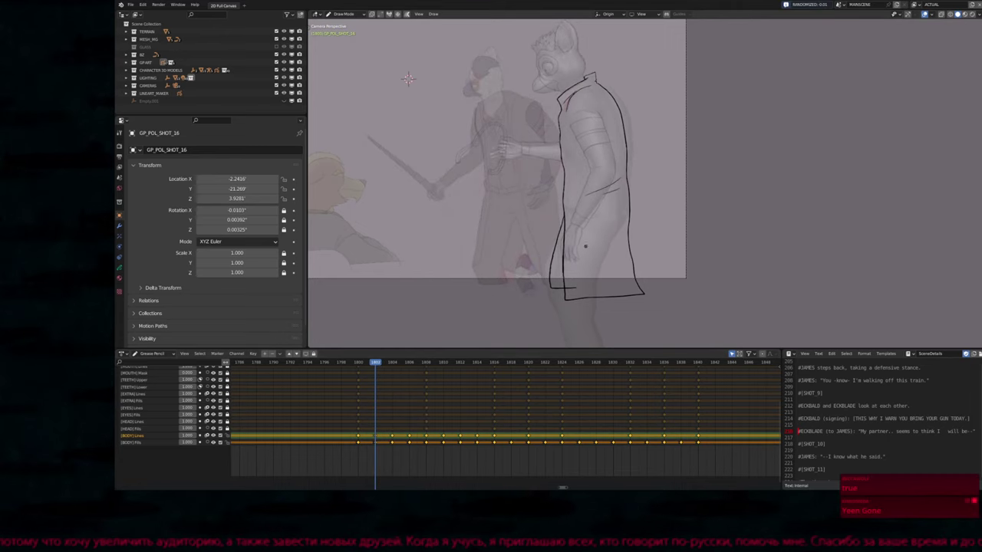
scroll(614, 178, up, 3)
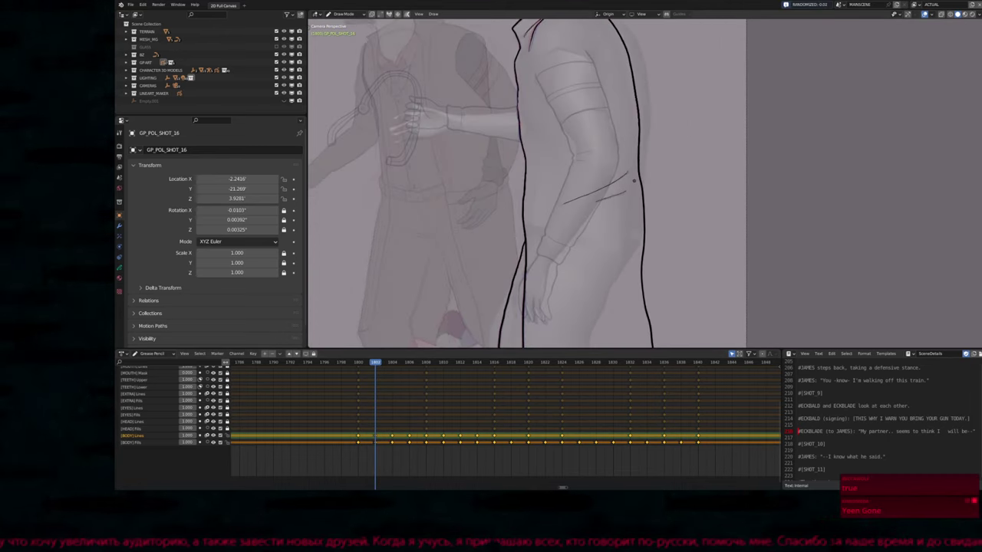
scroll(634, 180, down, 2)
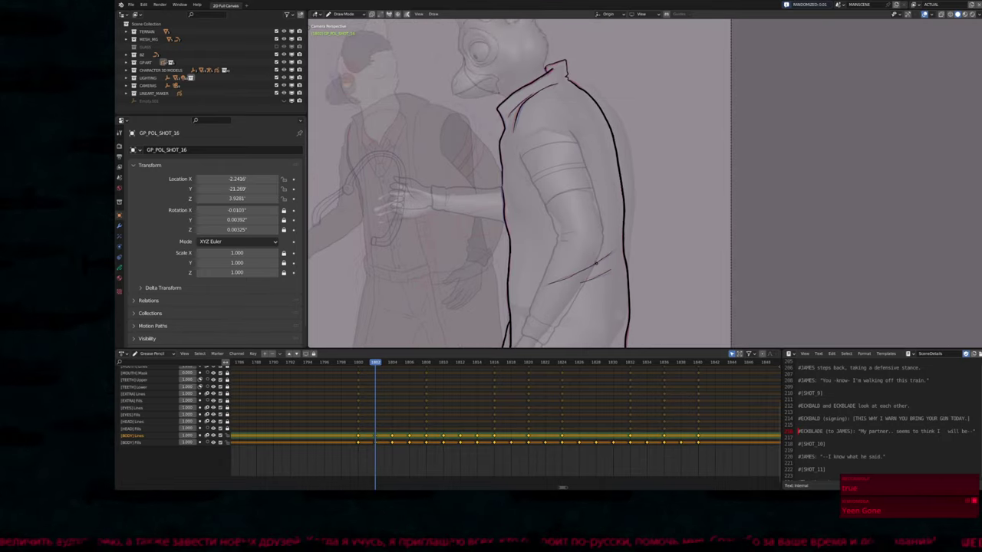
scroll(596, 263, down, 1)
shift+middle_drag(583, 278, 619, 227)
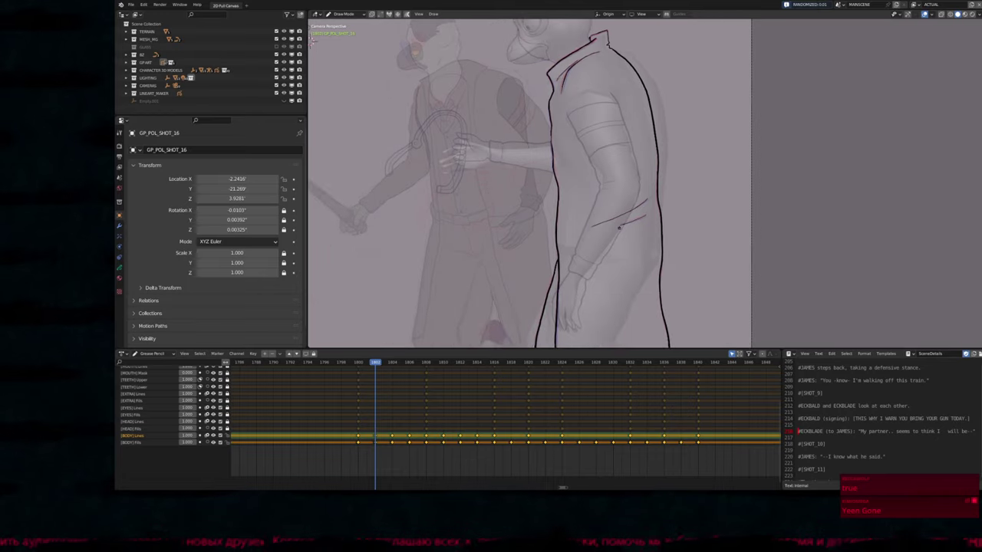
Review the in-betweens two frames at a time from 1802 through 1816
key(Up)
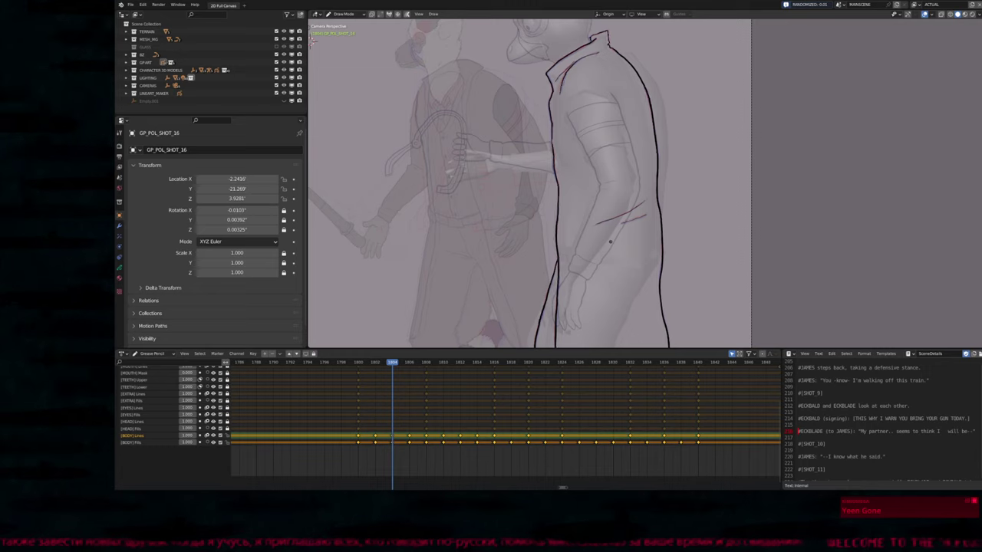
key(Up)
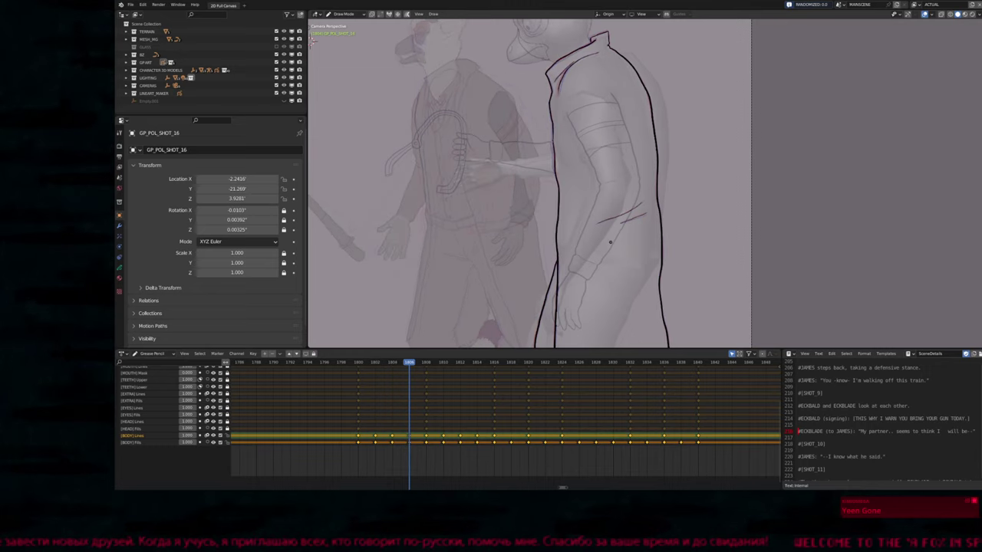
key(Up)
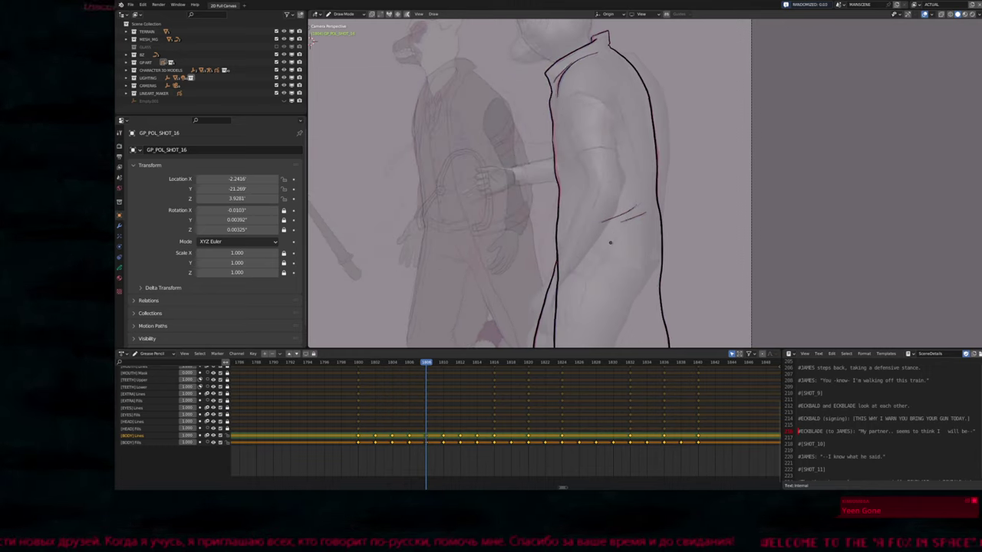
key(Up)
key(Up)
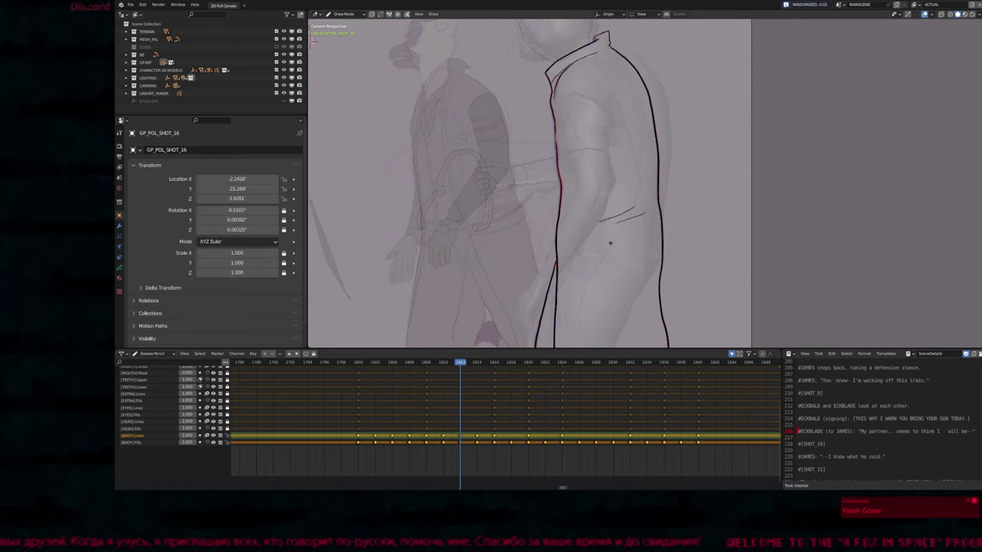
key(Up)
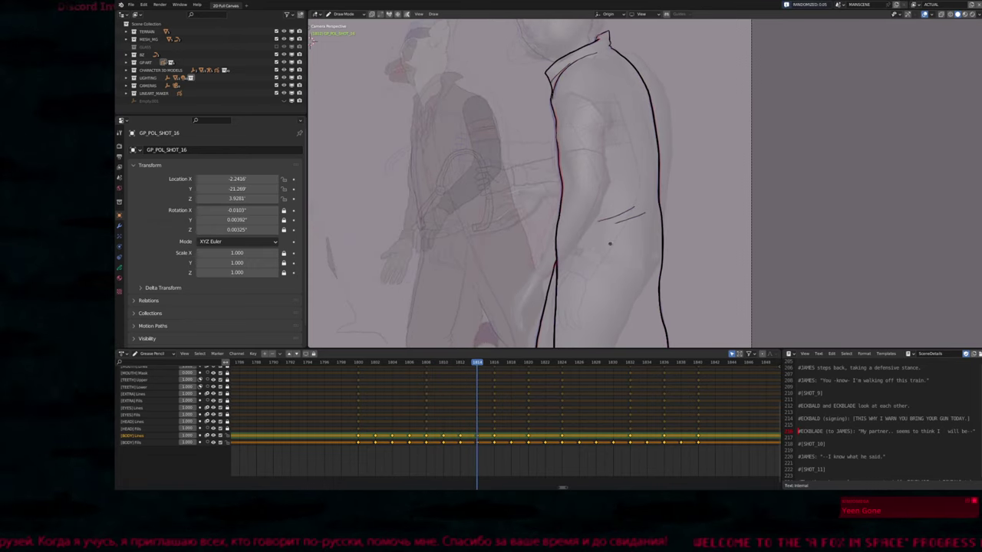
key(Up)
key(Down)
key(Down)
key(Down)
key(Down)
key(Down)
key(Down)
key(Down)
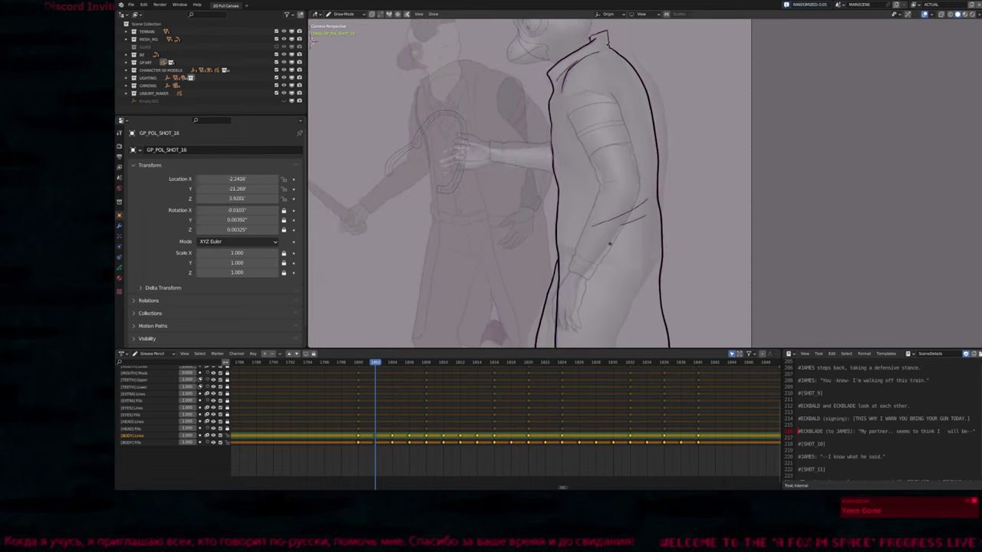
key(Up)
key(Up)
key(Up)
key(Up)
key(Up)
key(Up)
key(Up)
key(Up)
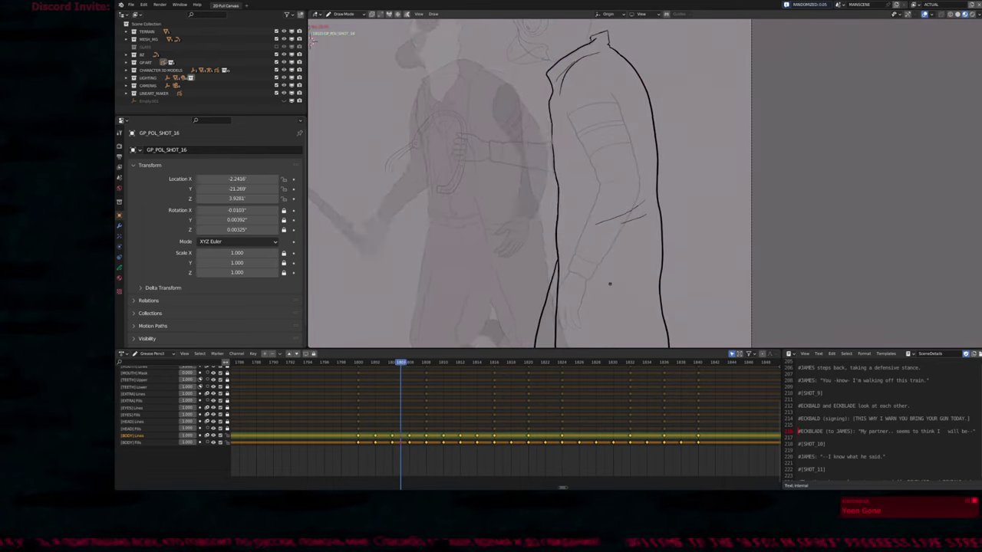
key(Up)
key(Up)
key(Down)
key(Down)
key(Down)
key(Down)
key(Down)
key(Down)
key(Down)
key(Down)
key(Down)
key(Down)
key(Down)
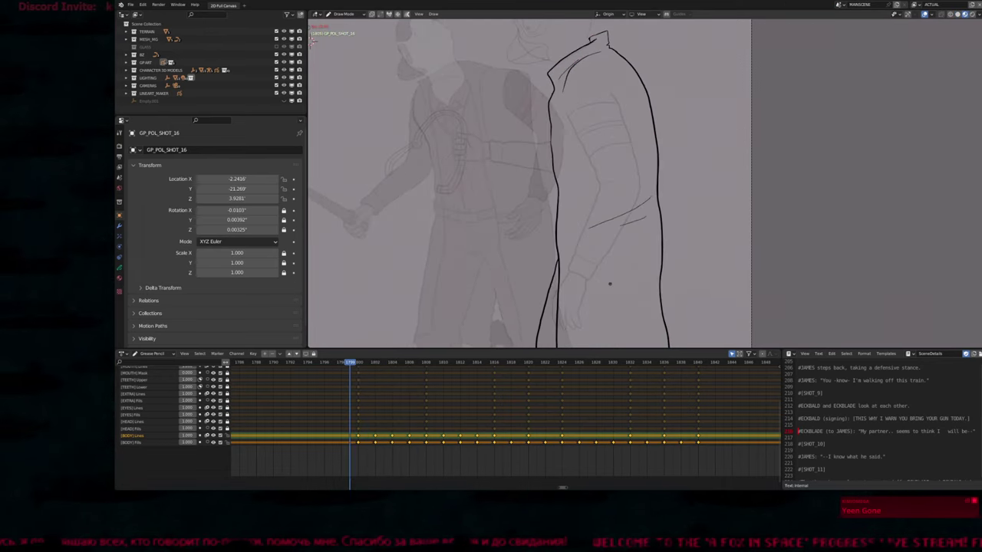
key(Up)
key(Up)
key(Up)
key(Up)
key(Up)
key(Up)
key(Up)
key(Up)
key(Up)
key(Down)
key(Down)
key(Down)
key(Down)
key(Down)
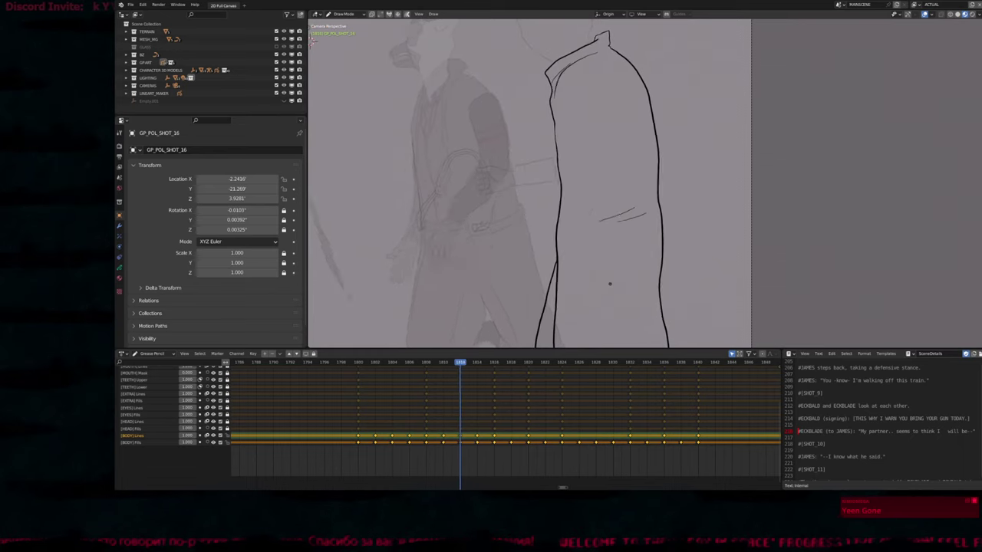
key(Down)
key(Down)
key(Up)
key(Up)
key(Up)
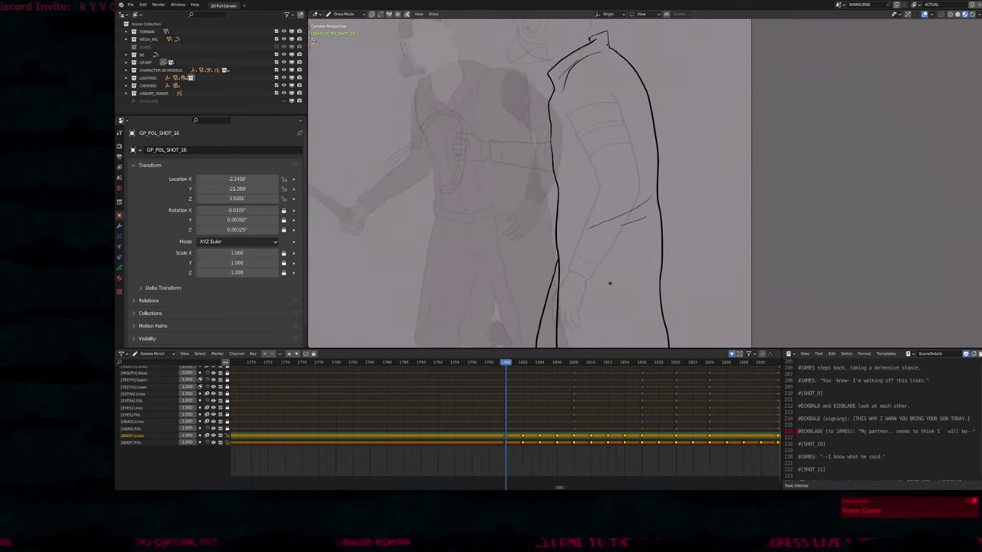
key(Up)
key(Up)
key(Up)
key(Up)
key(Down)
key(Up)
key(Up)
Reframe the character and timeline, and switch the viewport shading to Solid
shift+middle_drag(660, 222, 564, 273)
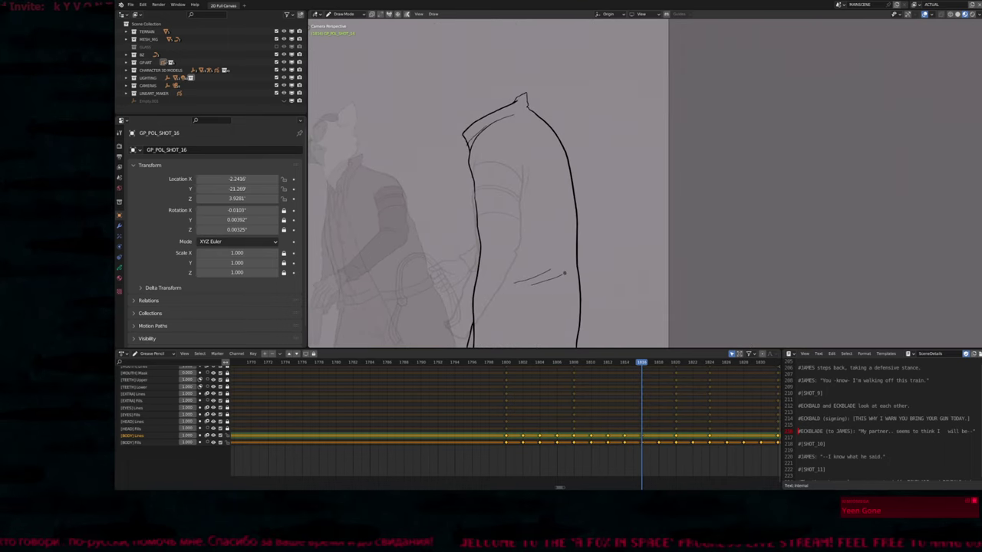
middle_drag(582, 377, 421, 404)
key(z)
click(526, 274)
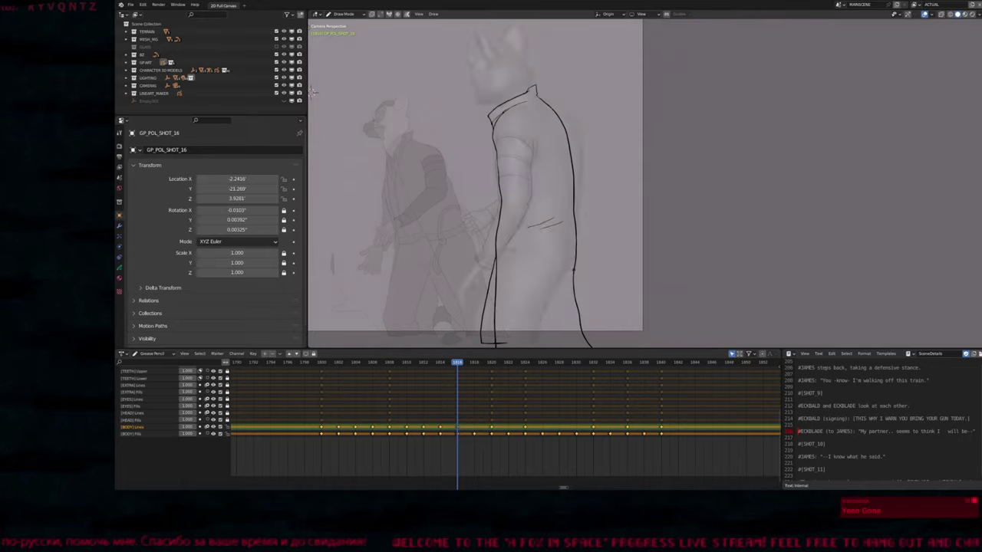
Compare keyframes 1816 and 1820, then delete the selected surplus keyframes
key(Up)
key(Up)
key(Down)
key(Down)
key(Up)
key(Up)
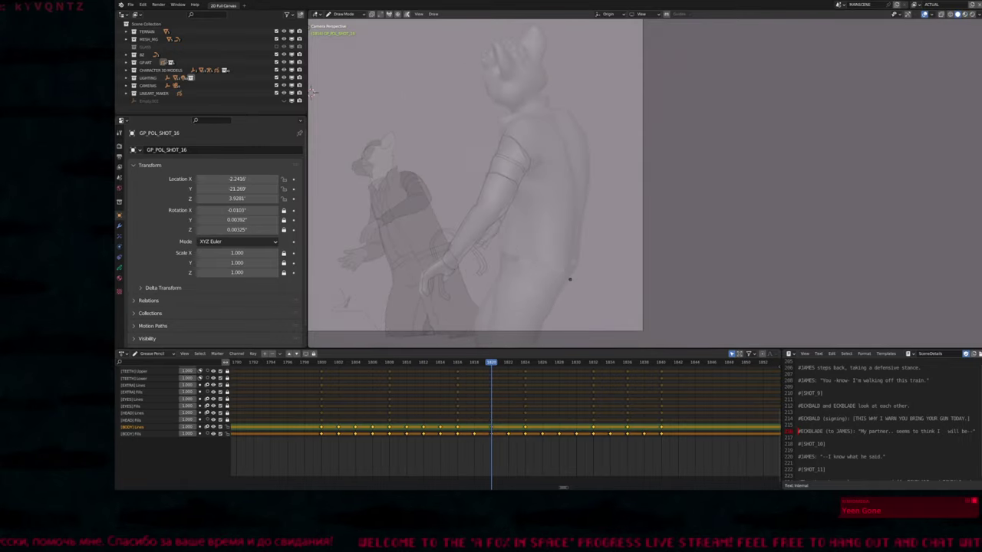
key(Down)
key(Down)
key(Up)
key(Up)
key(Down)
key(Down)
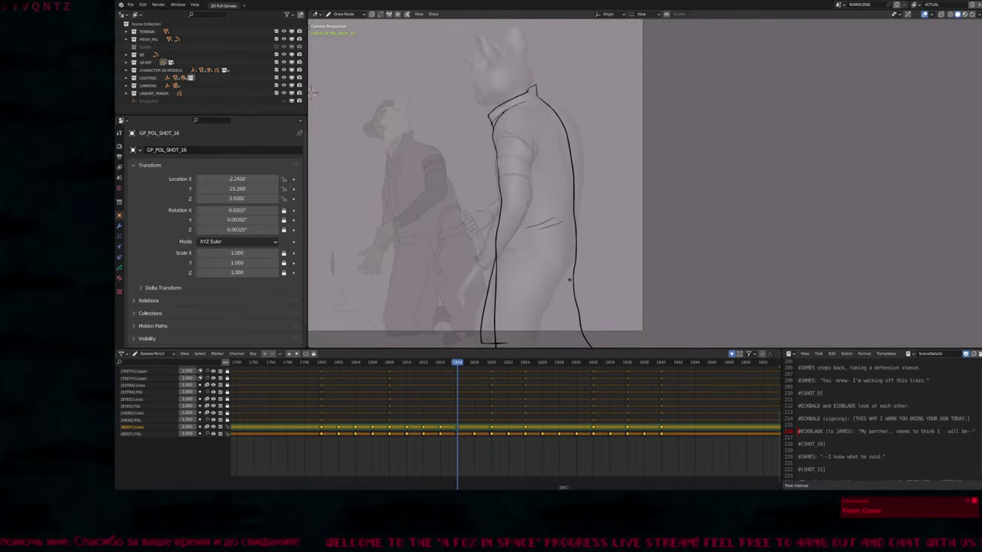
key(Up)
key(Up)
key(Down)
key(Down)
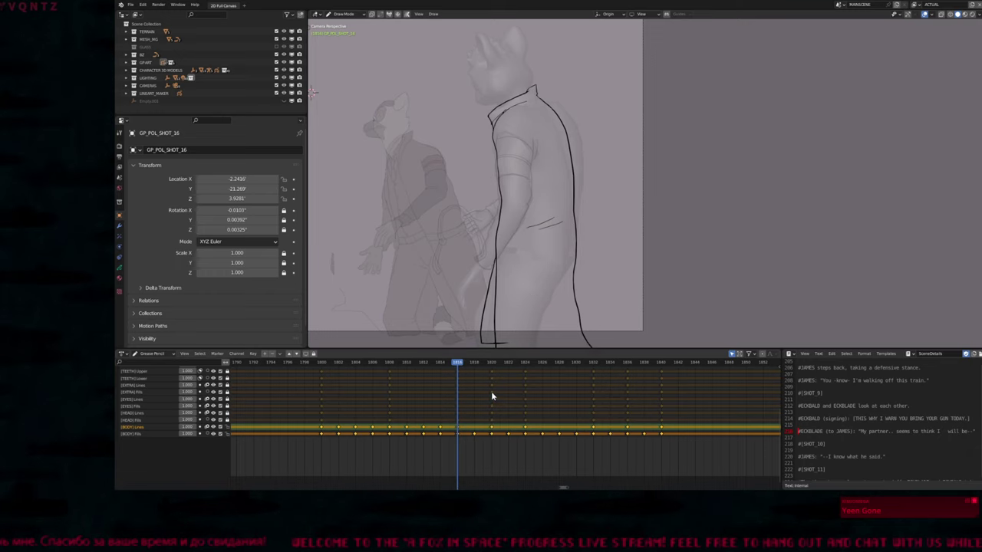
key(x)
click(473, 440)
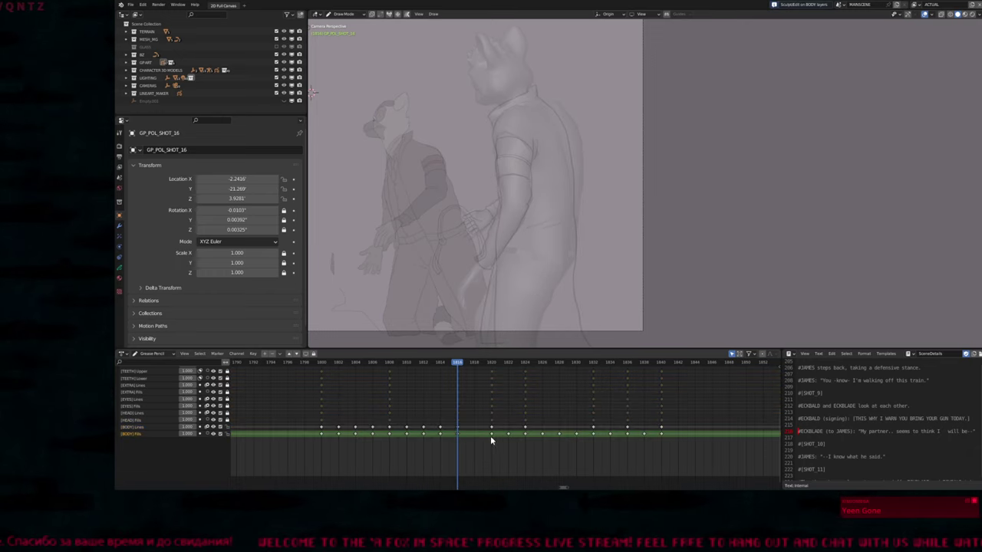
Box-select the extra [BODY] Fills keyframes after 1820 and delete them
key(x)
drag(500, 441, 606, 434)
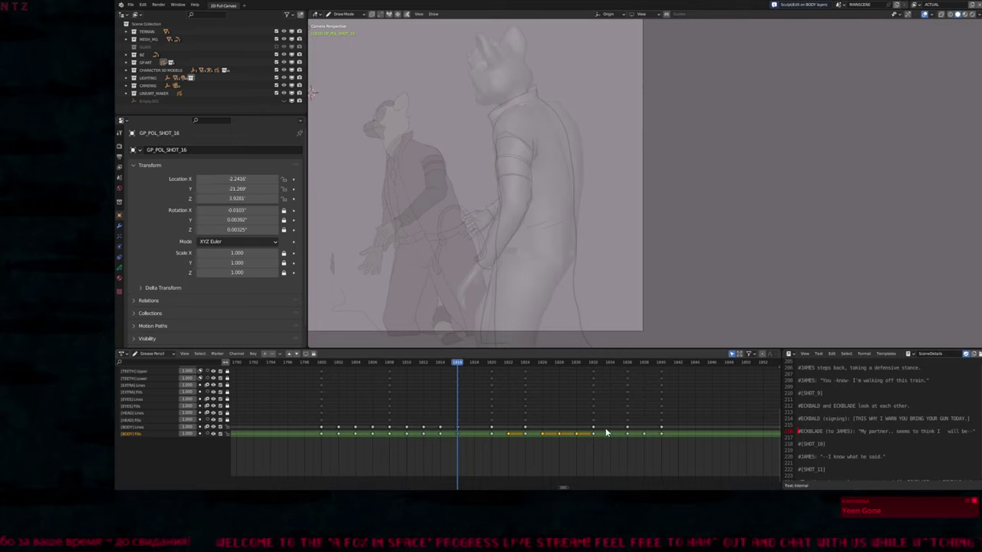
key(x)
click(647, 444)
Preview frames 1814 to 1820 and make [BODY] Lines the active layer
drag(459, 365, 481, 368)
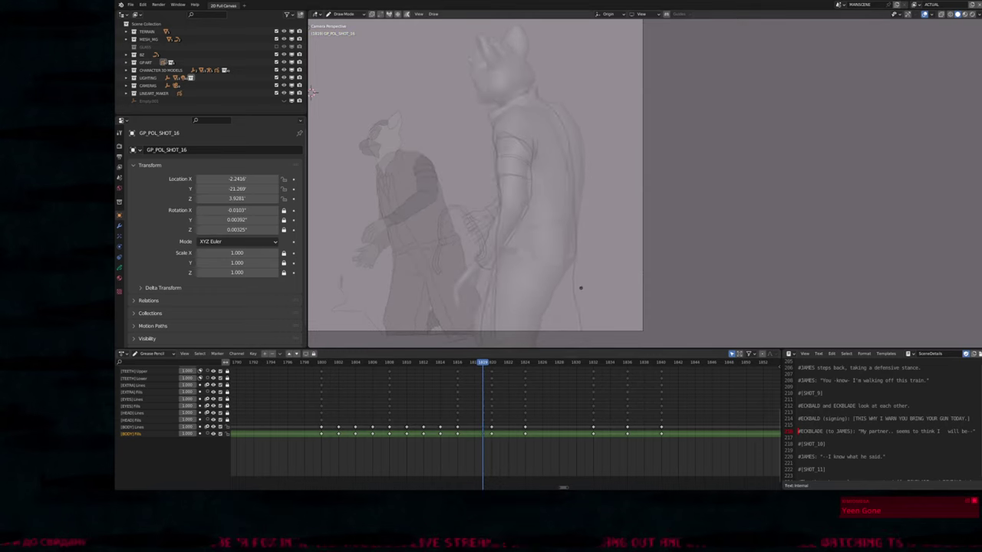
key(Page_Up)
key(Down)
key(Up)
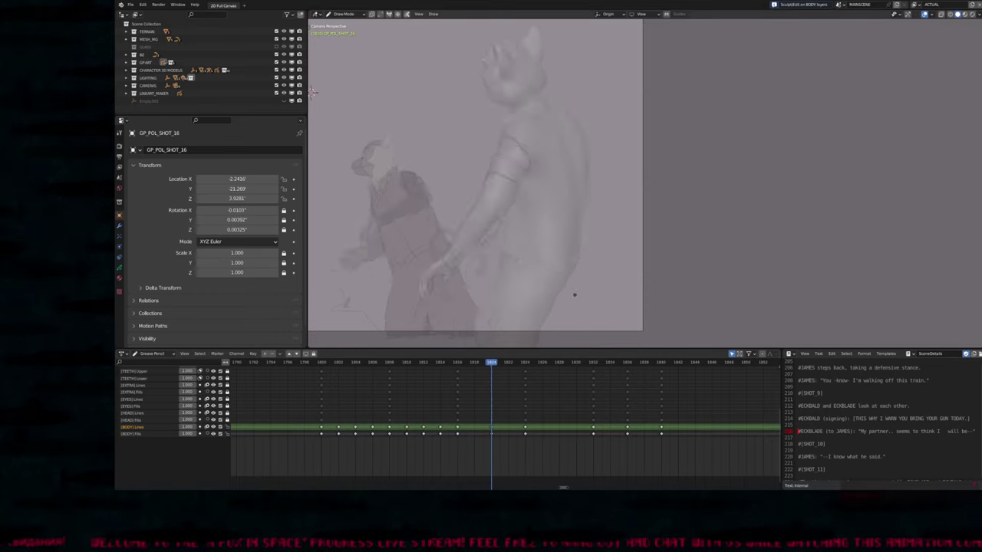
key(Down)
key(Up)
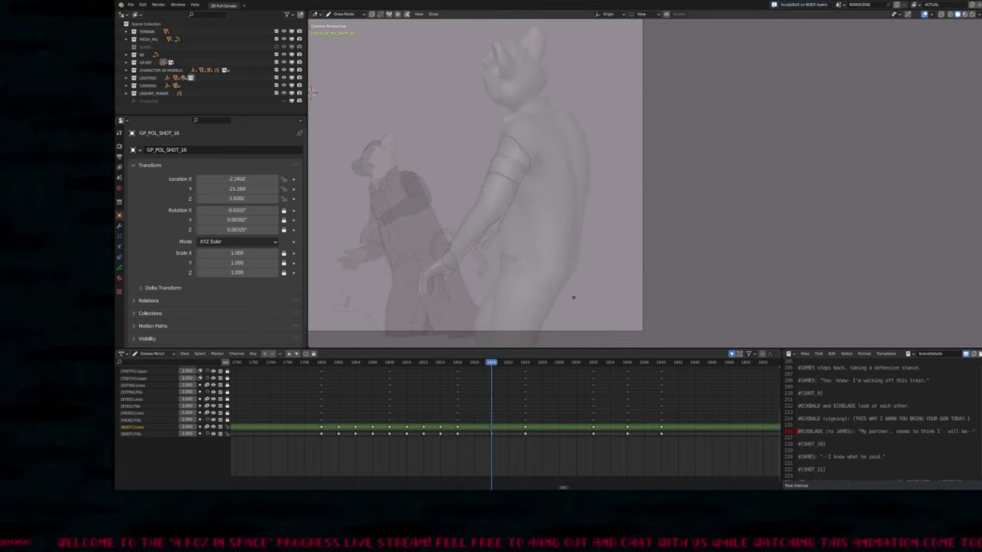
Settle on keyframe 1816 after comparing with 1820, and fade the inactive layers
key(Down)
key(Up)
key(Down)
key(Up)
key(Down)
key(shift+alt+z)
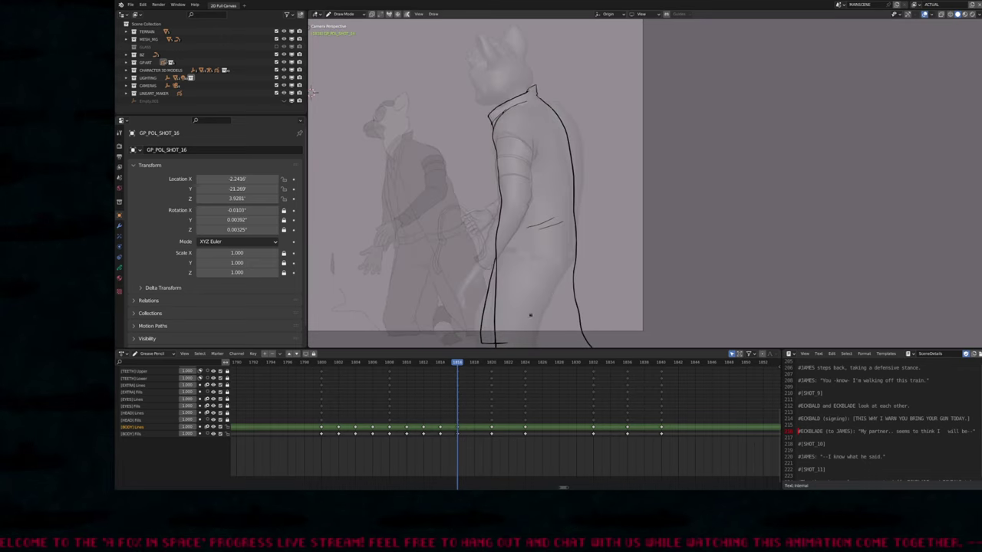
Select the frame-1820 body keyframes and go to frame 1820
drag(453, 451, 464, 434)
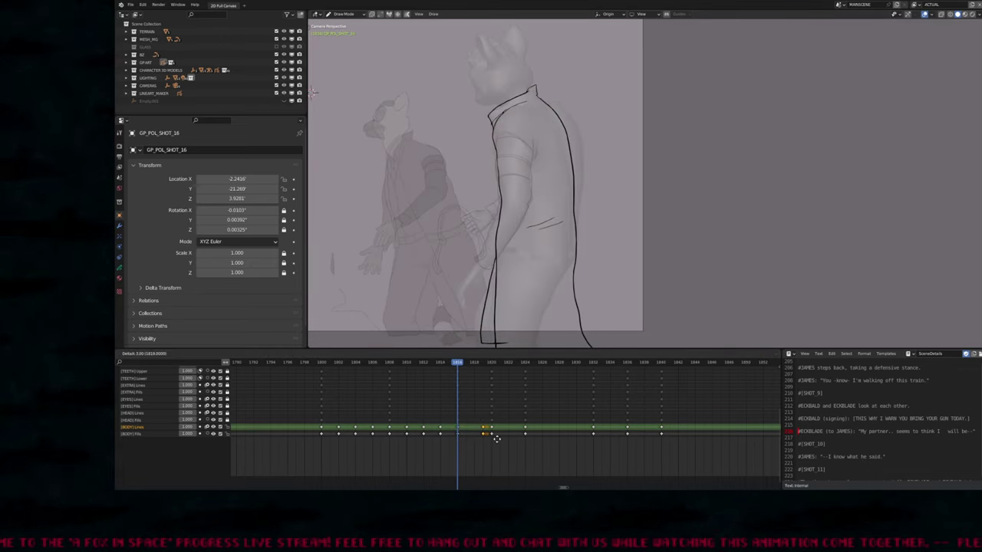
click(495, 436)
key(Up)
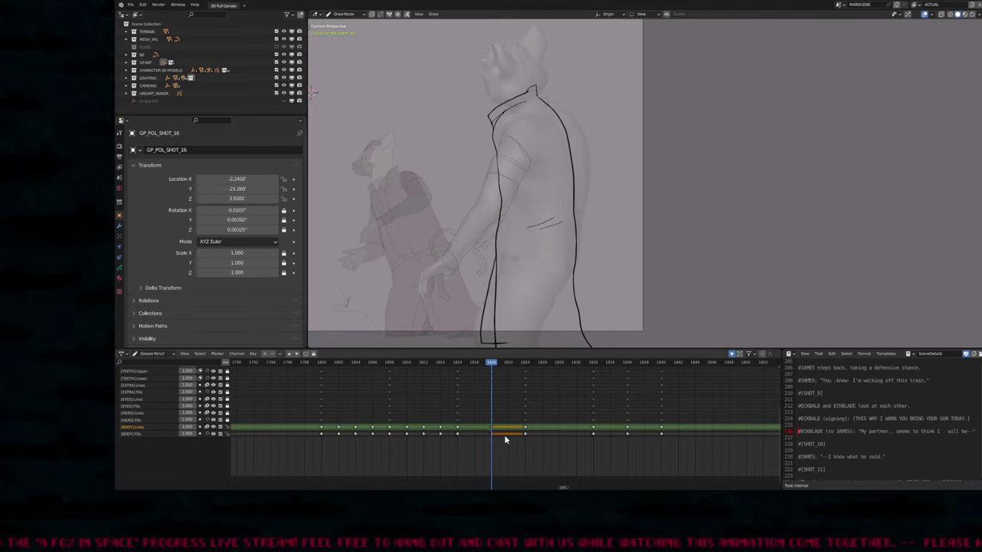
key(Up)
key(Down)
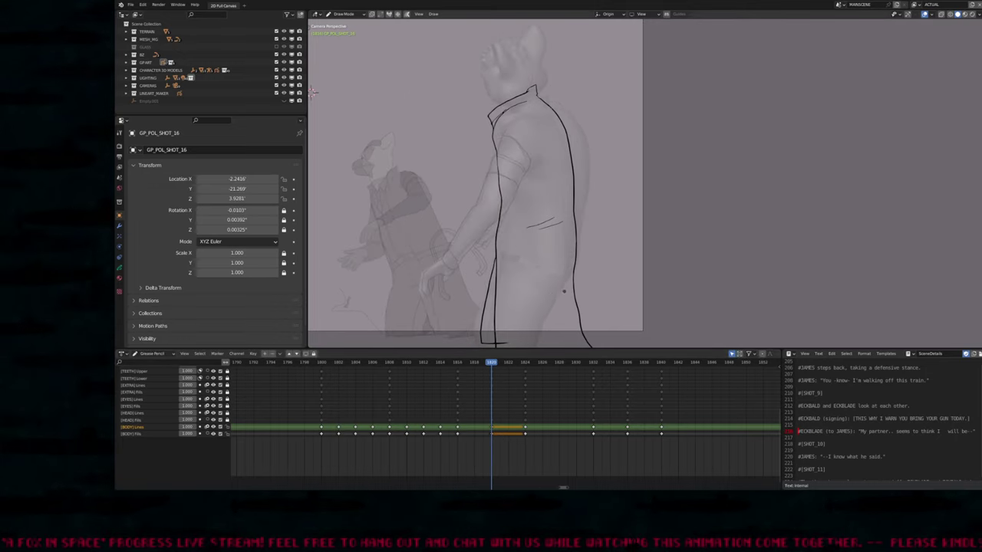
Sculpt the torso outline at 1820, pushing its lower-left edge outward, comparing with earlier keyframes
key(f)
key(Escape)
mouse_move(446, 80)
mouse_down()
mouse_move(512, 76)
mouse_move(552, 56)
mouse_move(585, 83)
mouse_move(578, 128)
mouse_move(606, 307)
mouse_up()
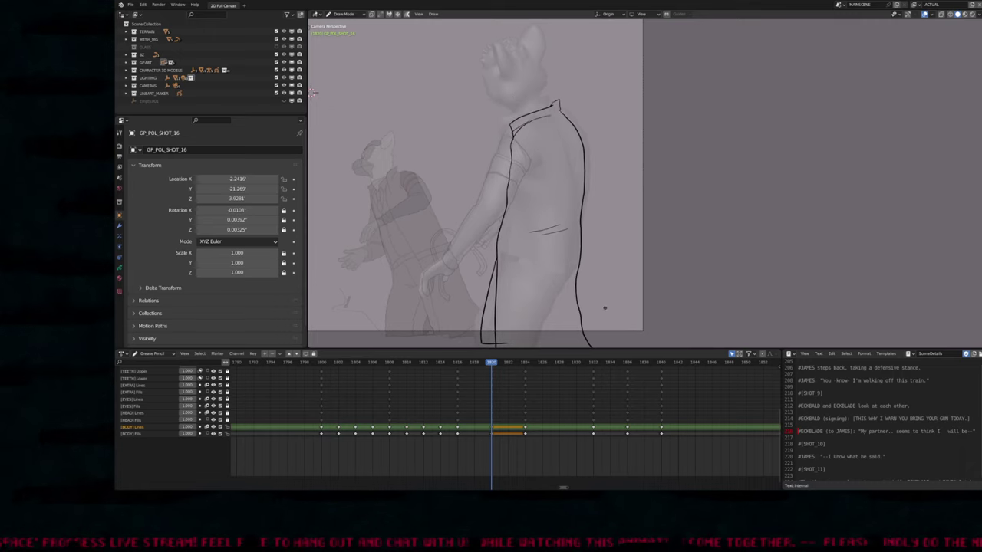
shift+middle_drag(605, 307, 601, 237)
mouse_move(601, 237)
mouse_down()
mouse_move(613, 309)
mouse_move(504, 294)
mouse_move(519, 311)
mouse_up()
key(Down)
key(Up)
key(Down)
key(Down)
key(Up)
key(Up)
In Edit Mode, move the outline's lower-left point outward with soft falloff
key(ctrl+z)
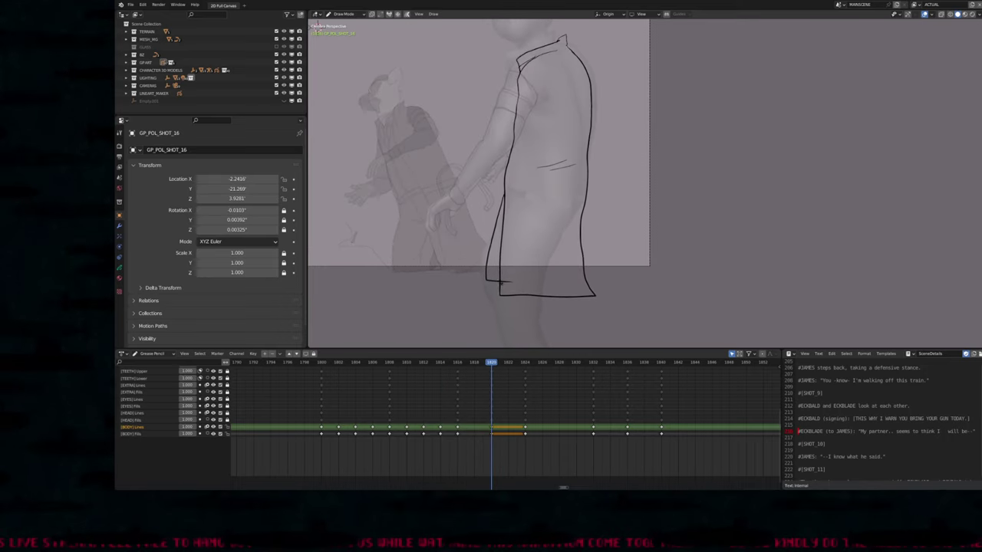
key(Tab)
key(g)
scroll(497, 299, down, 6)
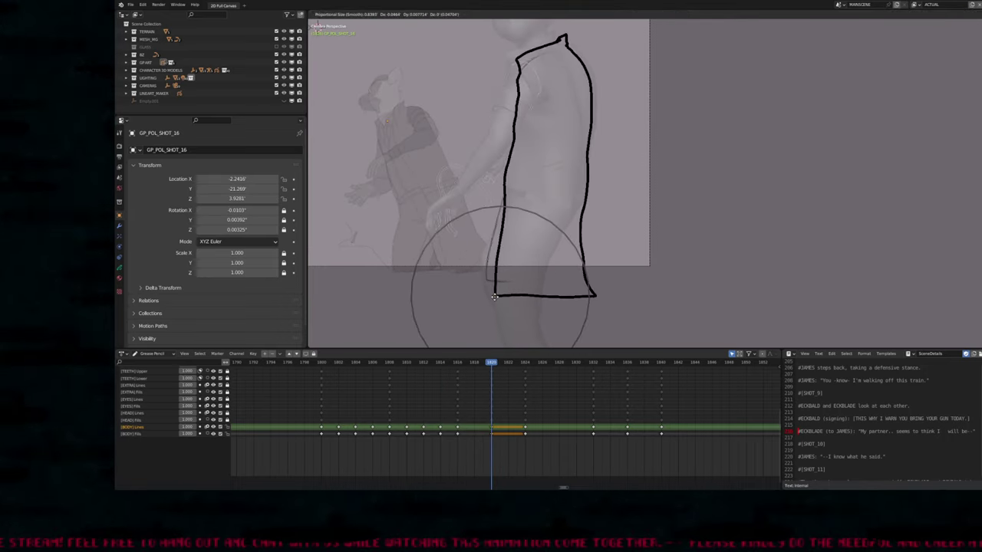
click(493, 298)
key(Tab)
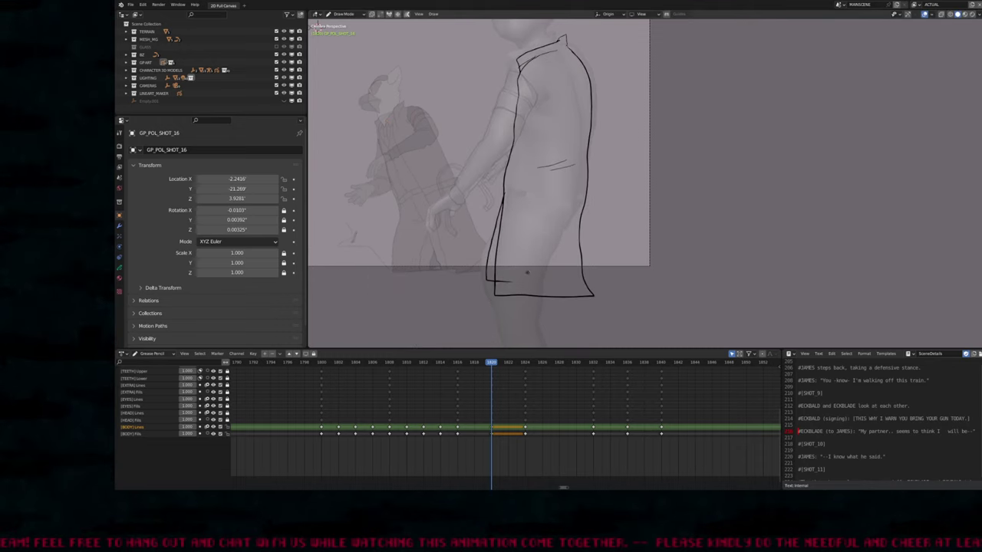
Compare frame 1820 with the previous keyframe and resize the drawing brush
key(Down)
key(Up)
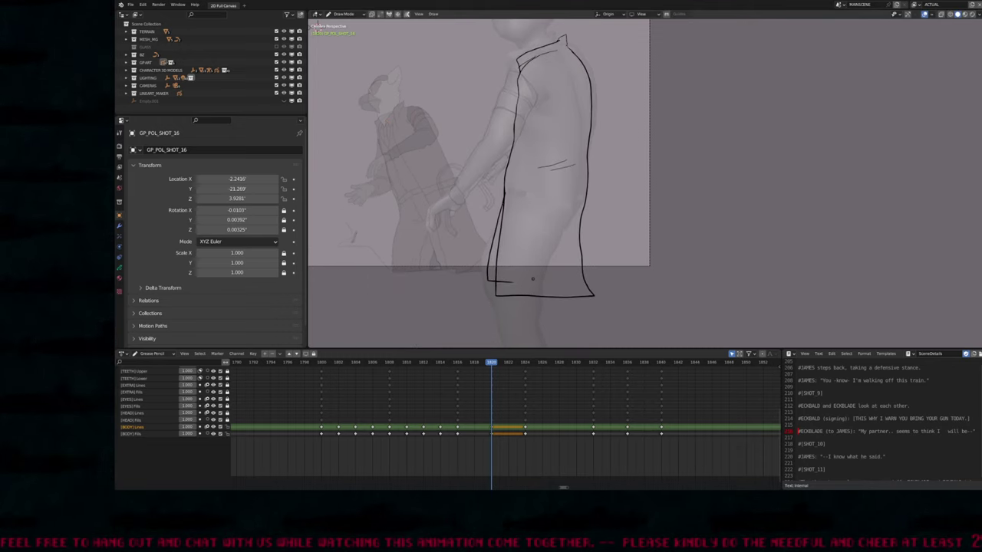
scroll(324, 100, up, 2)
key(Down)
key(Up)
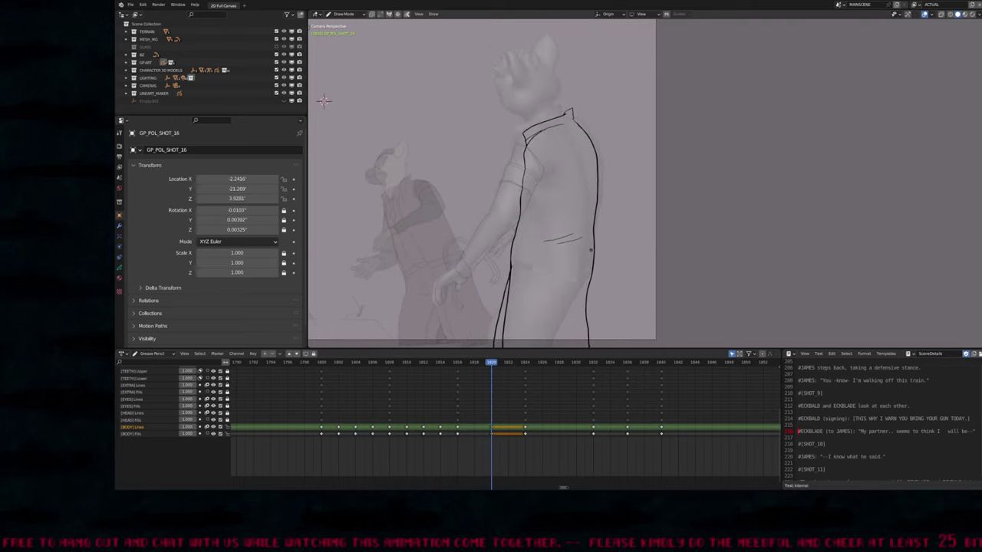
key(f)
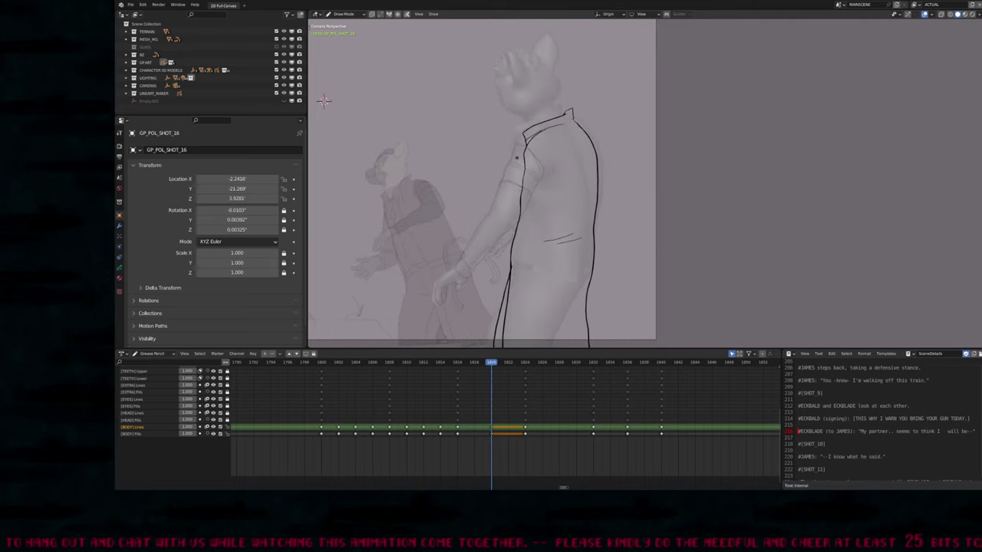
scroll(525, 159, up, 5)
scroll(515, 187, down, 5)
key(f)
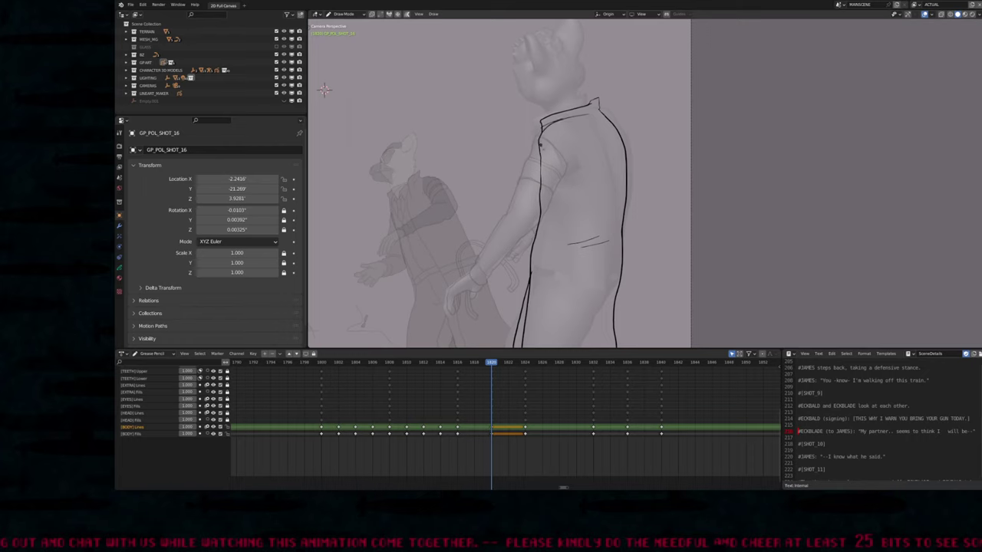
scroll(544, 133, up, 4)
key(f)
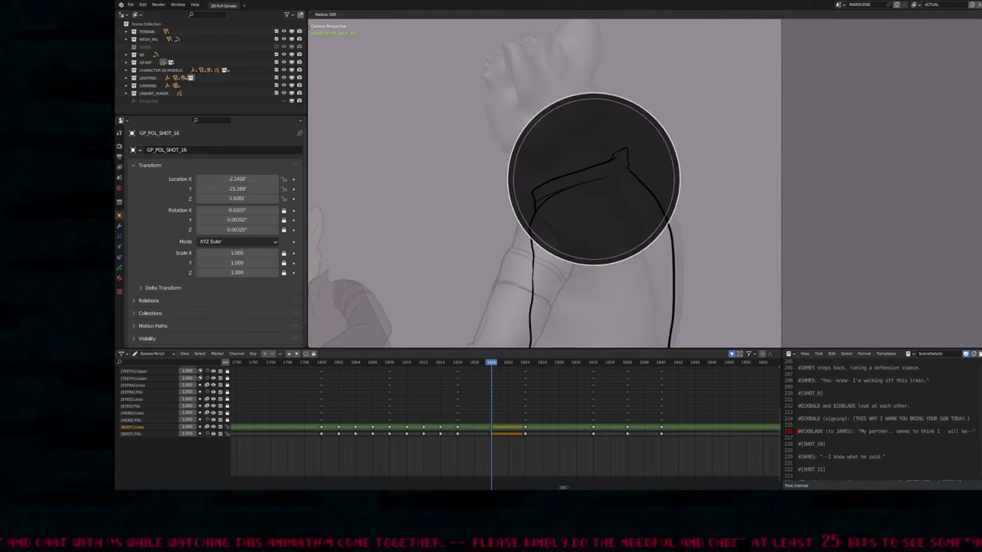
click(628, 127)
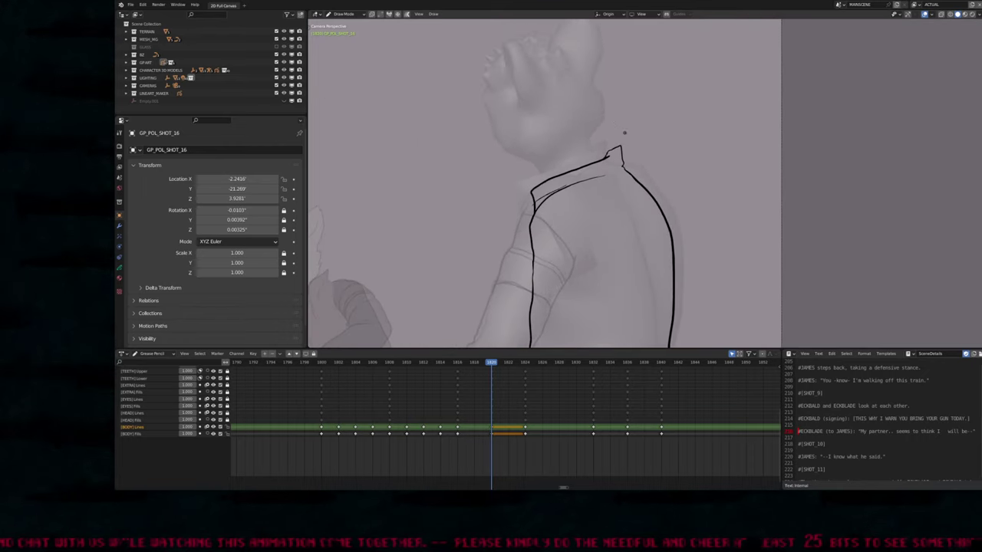
Revert the shoulder line and redraw the left body contour on frame 1820
key(Down)
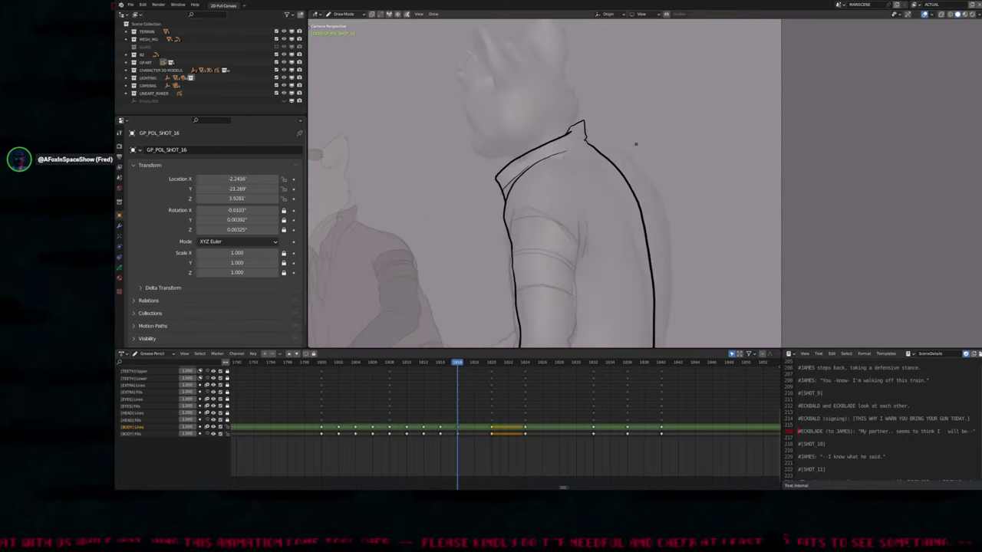
key(Up)
key(ctrl+z)
key(ctrl+z)
key(ctrl+z)
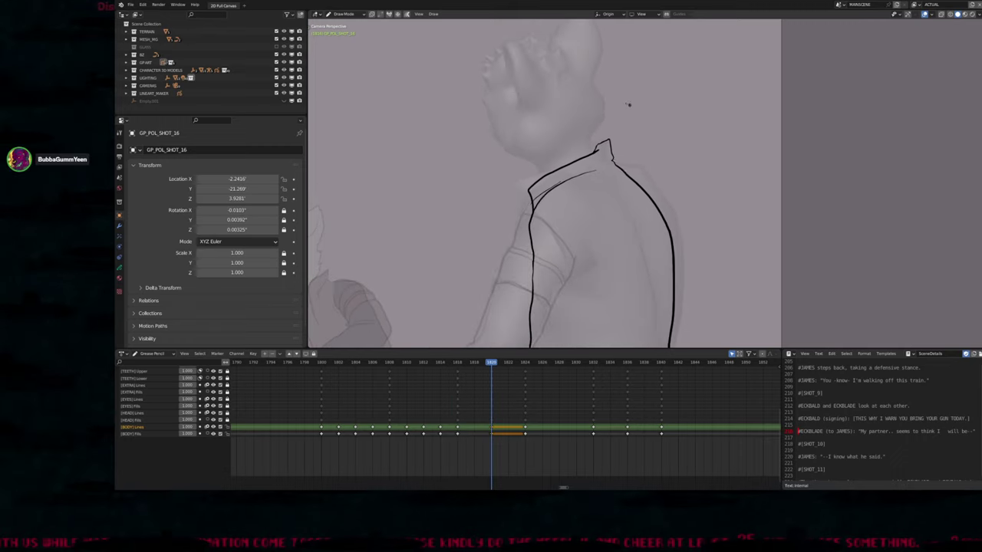
shift+middle_drag(552, 265, 560, 184)
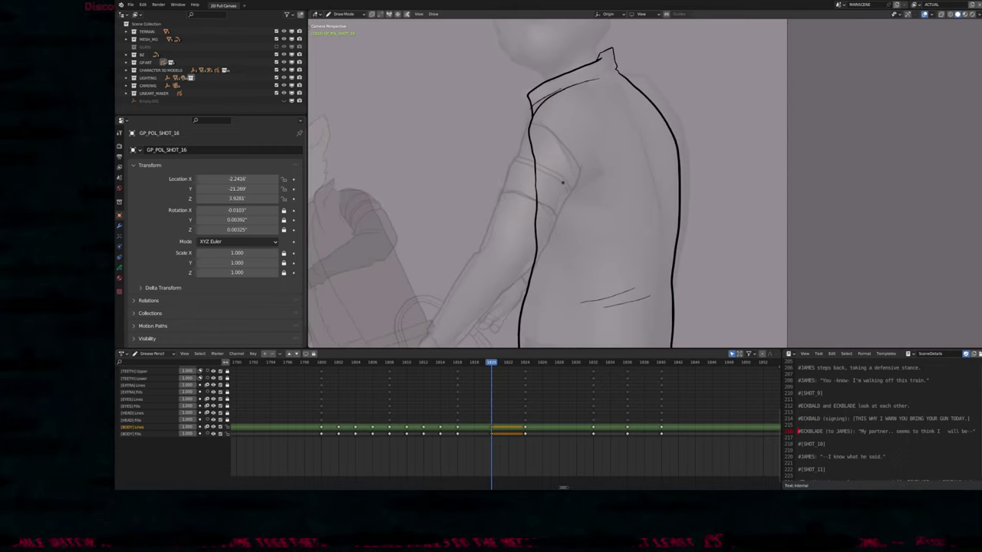
key(ctrl+z)
key(ctrl+z)
key(ctrl+z)
Compare the frame 1820 body outline against neighbouring keyframes 1816 and 1824
scroll(560, 184, down, 3)
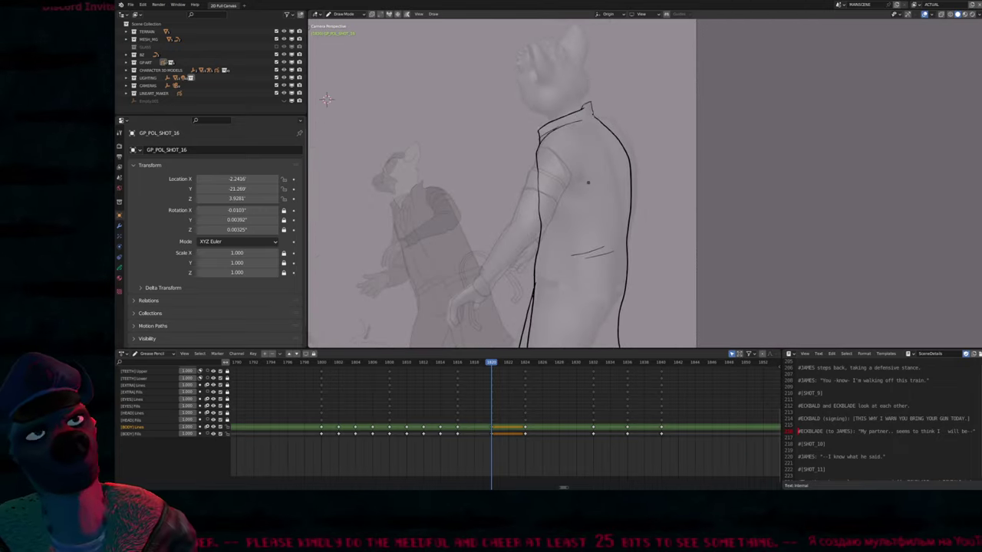
shift+scroll(605, 235, up, 2)
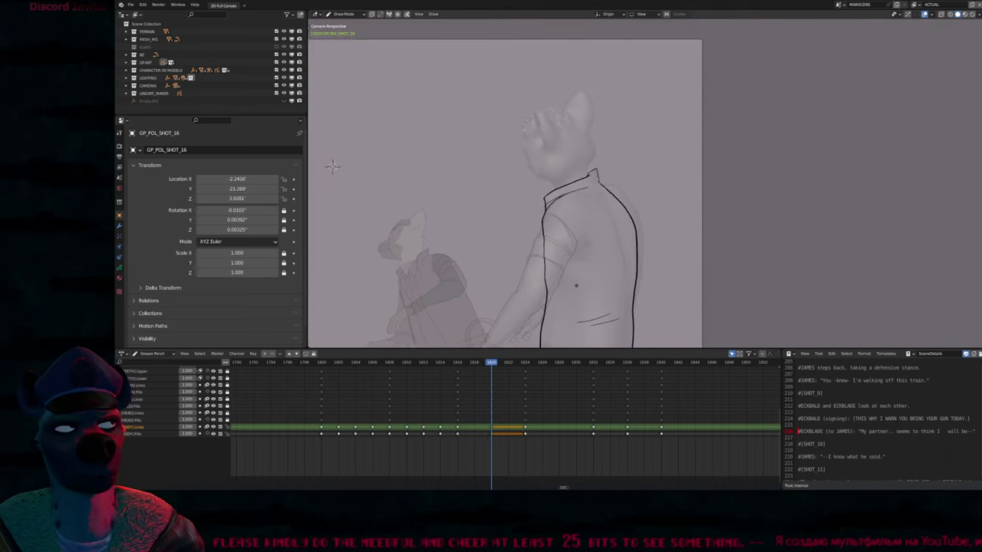
shift+scroll(518, 184, down, 3)
scroll(518, 184, up, 2)
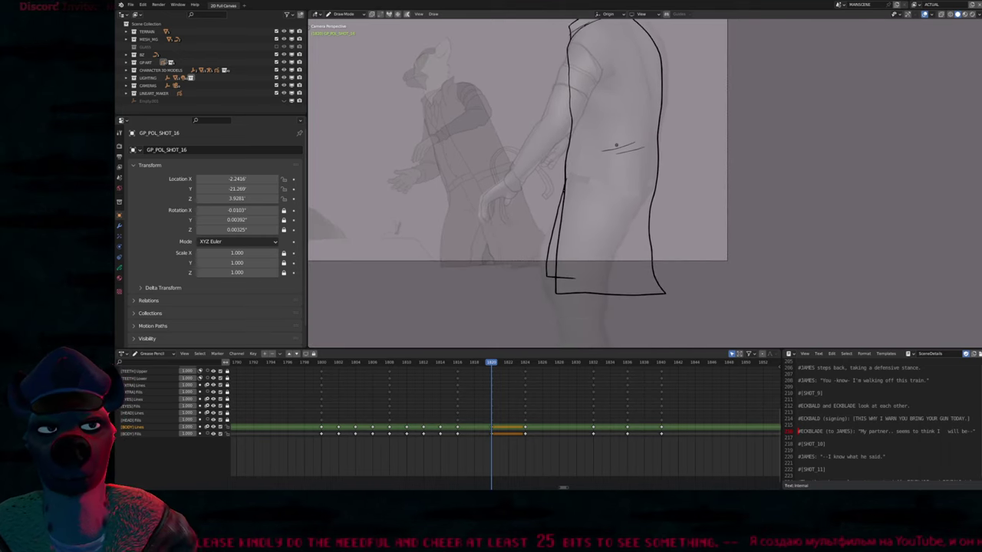
key(Down)
key(Up)
key(Up)
key(Down)
key(Down)
key(Up)
key(Up)
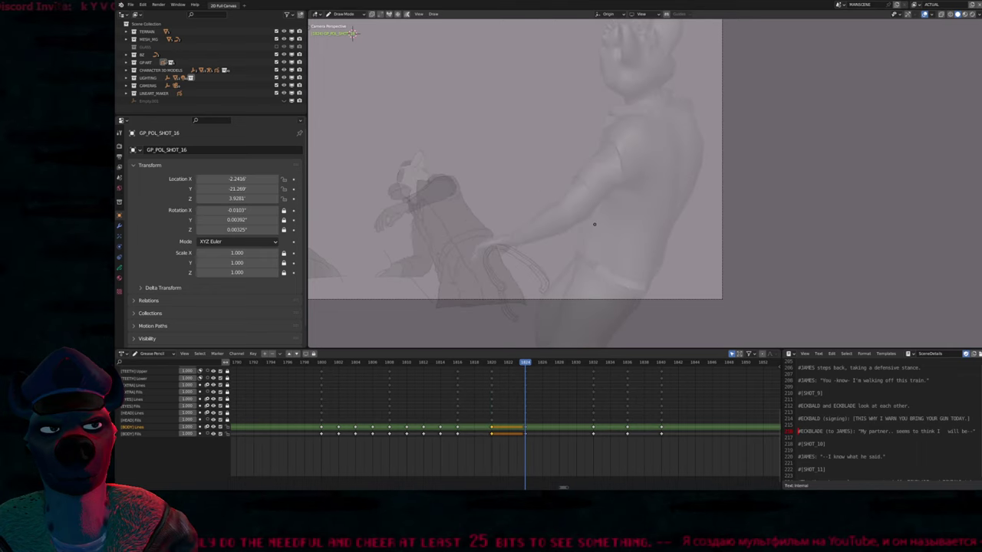
key(Down)
key(Up)
key(Down)
scroll(592, 223, up, 6)
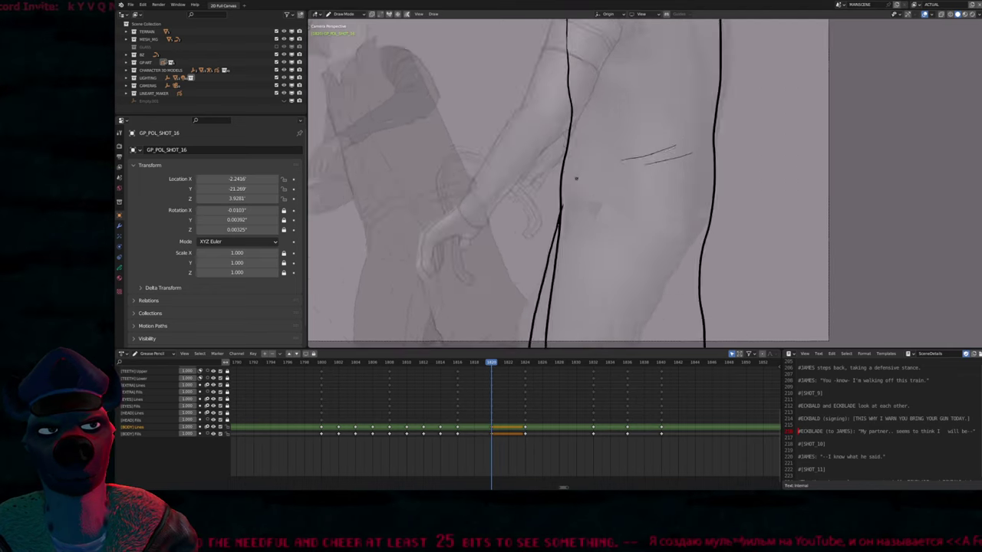
Nudge the torso waist-join points with proportional editing, then return to Draw Mode
key(Tab)
key(g)
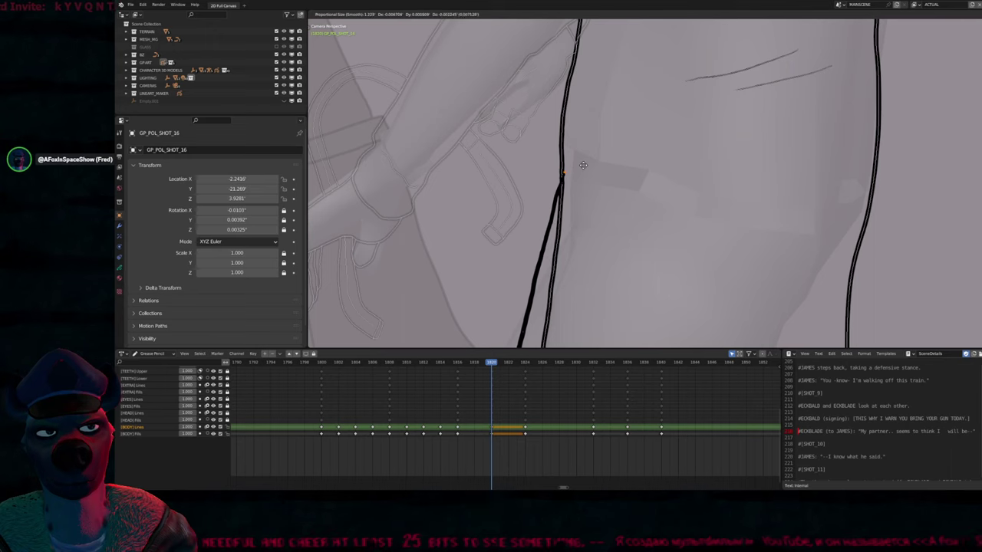
key(o)
click(582, 165)
scroll(584, 169, down, 5)
key(Tab)
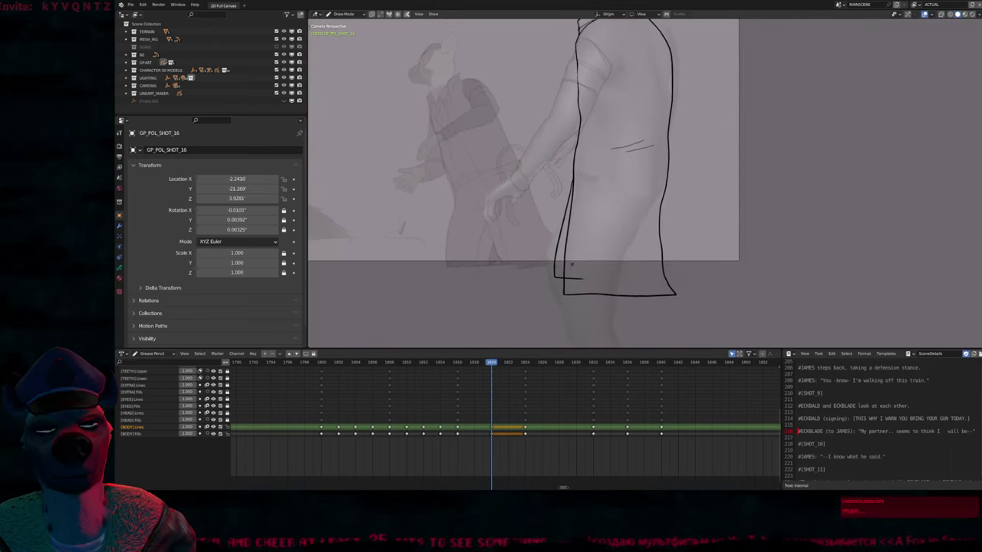
Move the collar points with smooth falloff so they sit along the shoulder
shift+scroll(574, 263, up, 5)
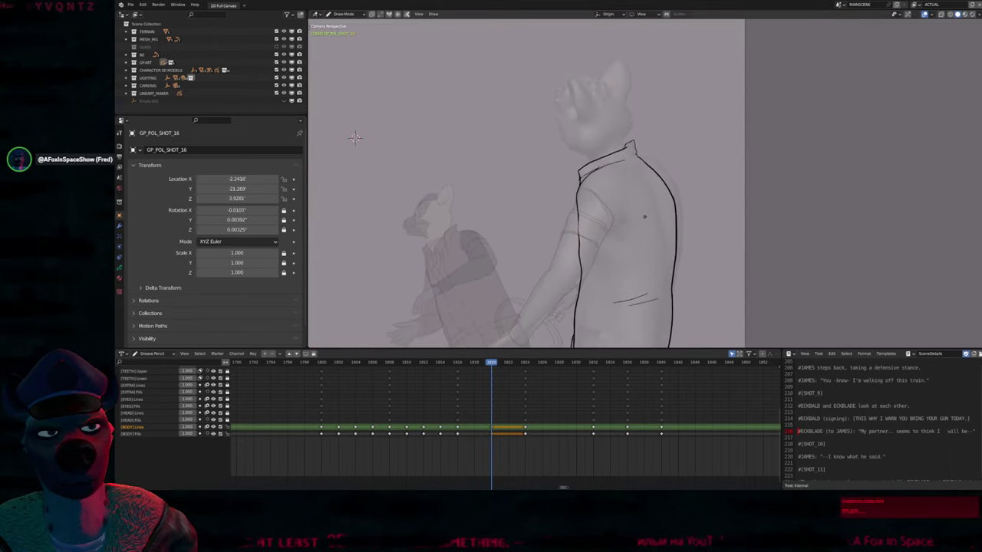
scroll(577, 184, up, 6)
key(Tab)
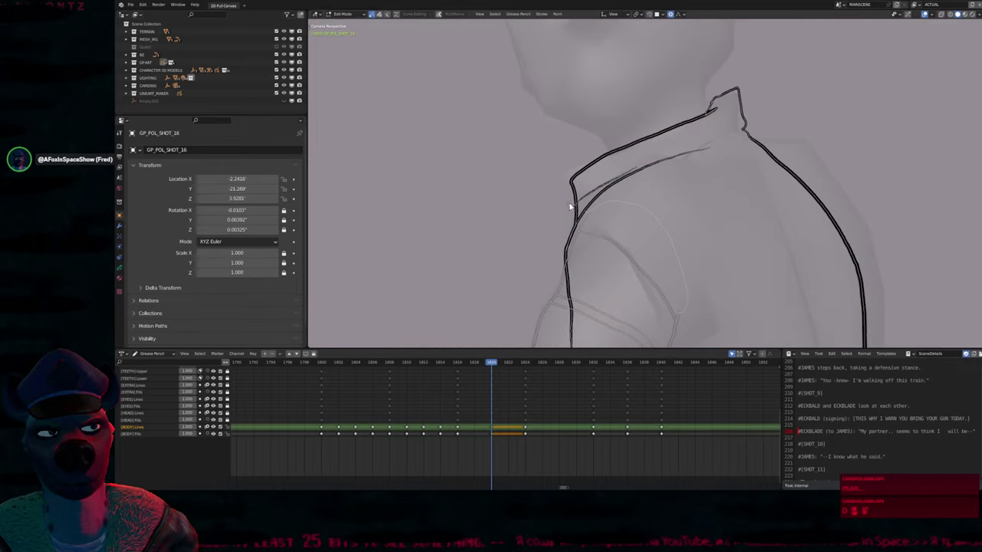
key(g)
click(575, 222)
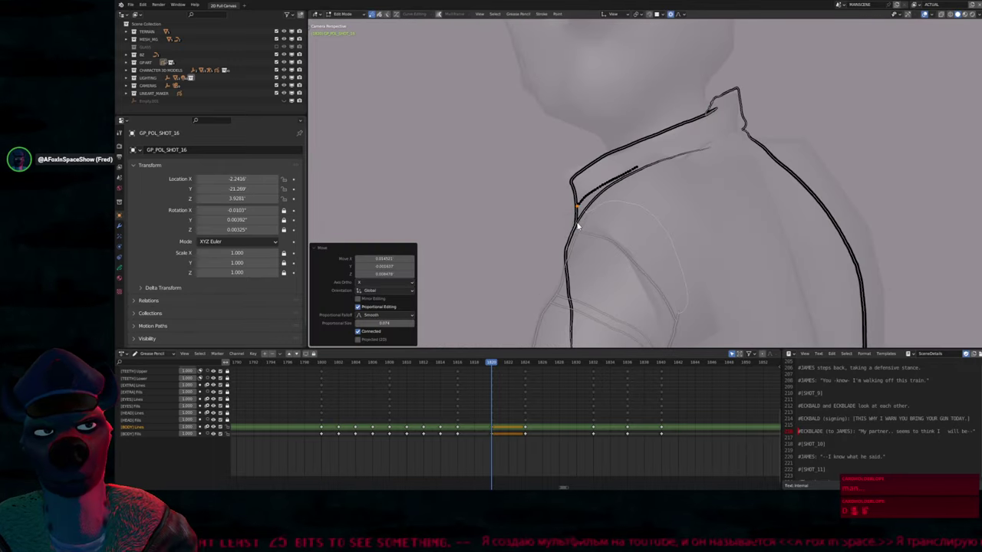
scroll(544, 208, down, 4)
mouse_move(314, 38)
shift+middle_down()
mouse_move(313, 9)
mouse_move(313, 192)
mouse_move(313, 22)
shift+middle_up()
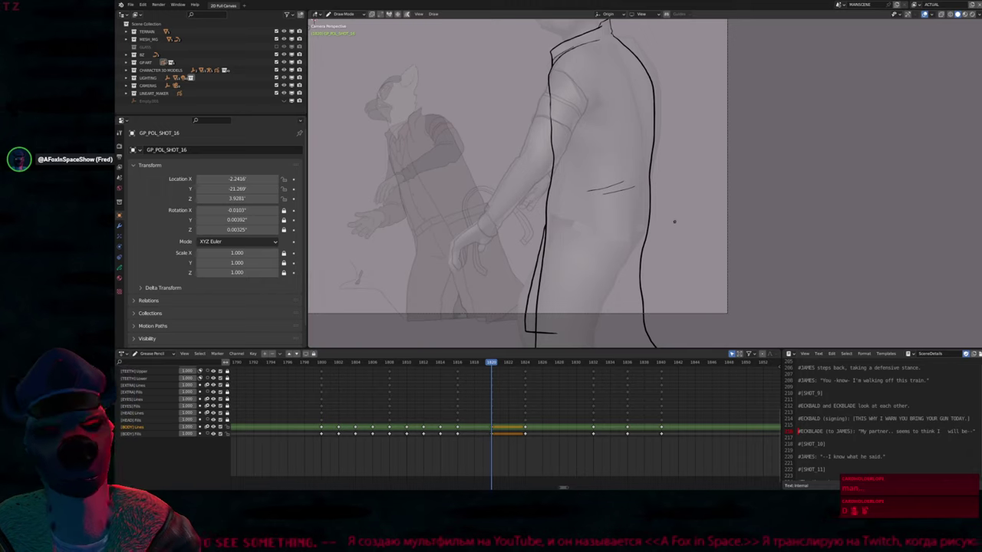
Pan down to the lower coat and compare keyframes 1816, 1820 and 1824
shift+middle_drag(313, 22, 296, 160)
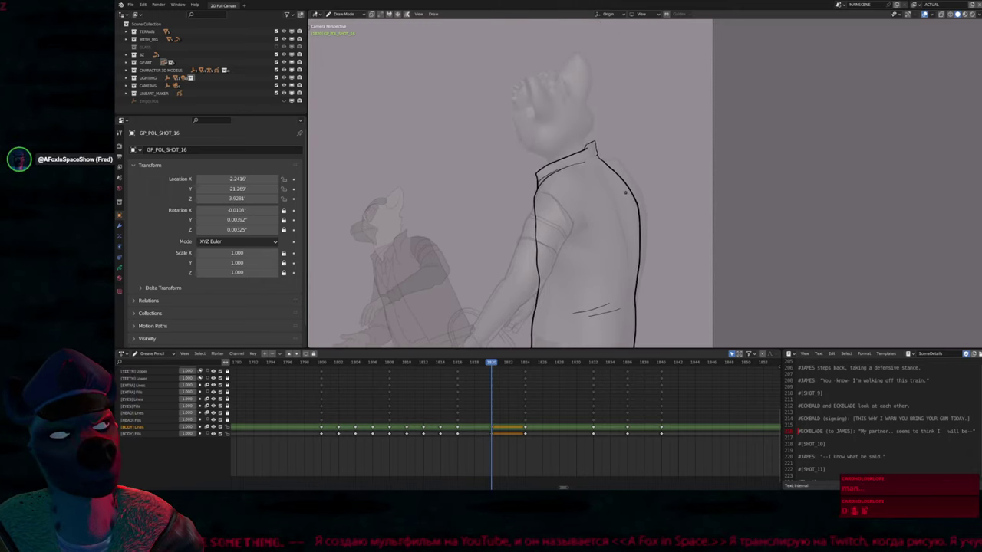
scroll(614, 238, down, 2)
scroll(625, 182, up, 2)
scroll(612, 219, up, 2)
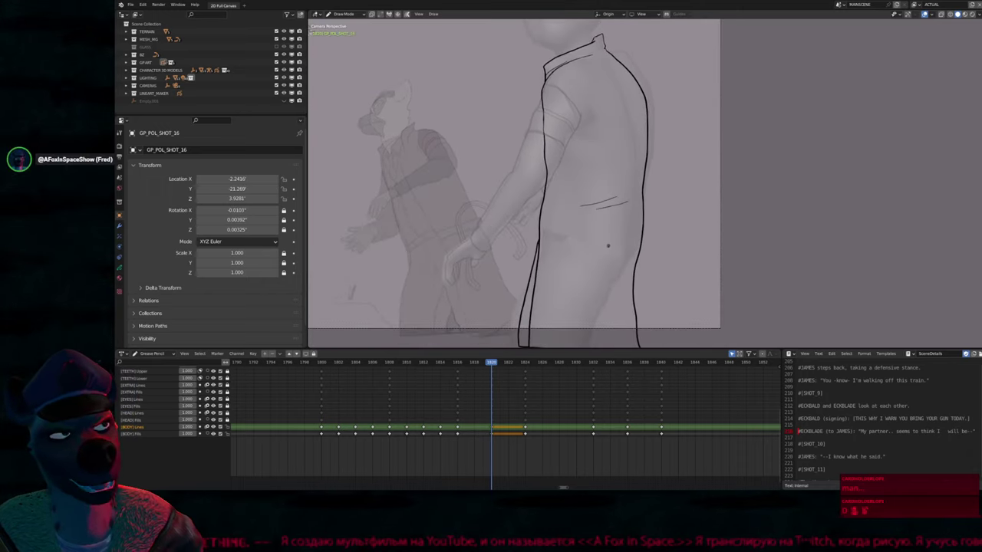
scroll(621, 237, down, 2)
shift+scroll(577, 262, down, 1)
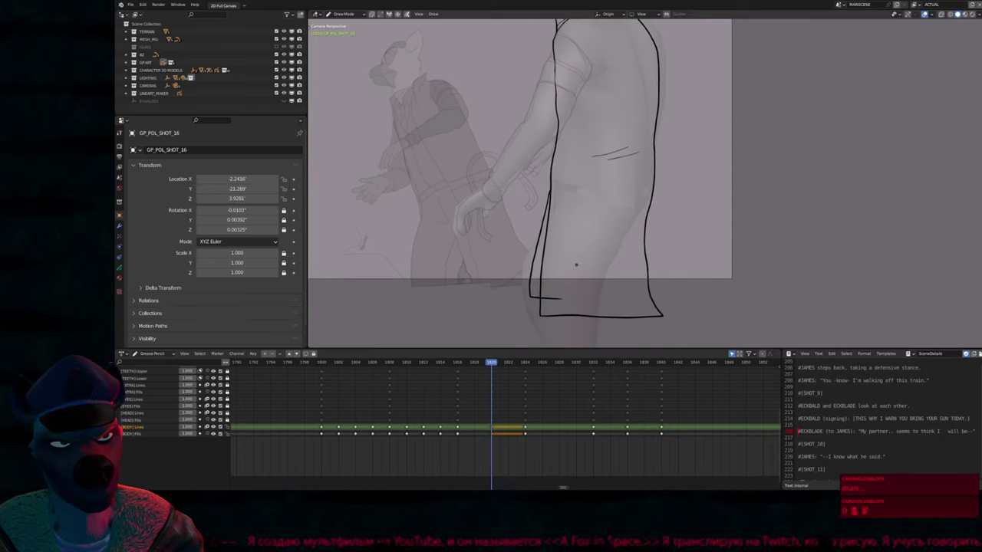
shift+scroll(588, 262, up, 5)
shift+middle_drag(322, 62, 320, 166)
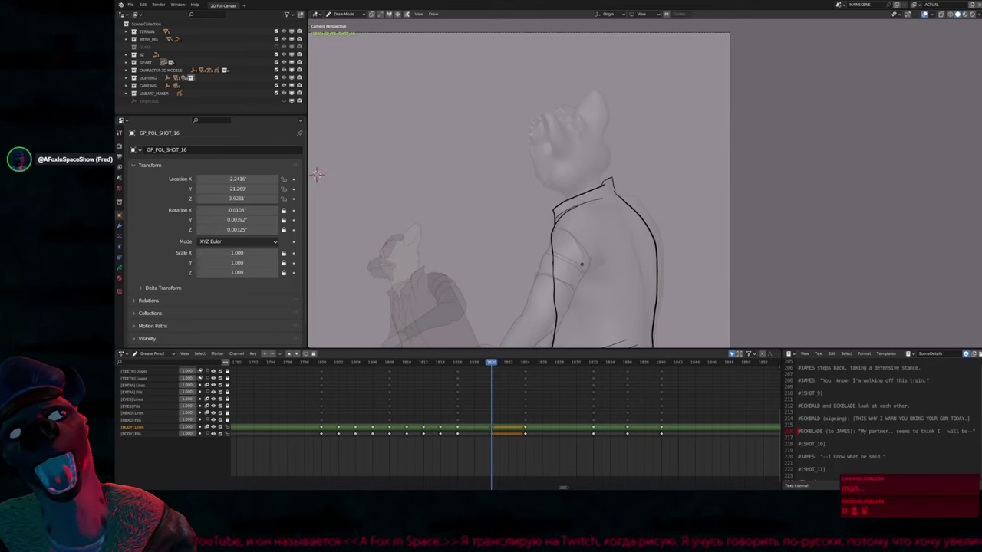
scroll(316, 174, up, 3)
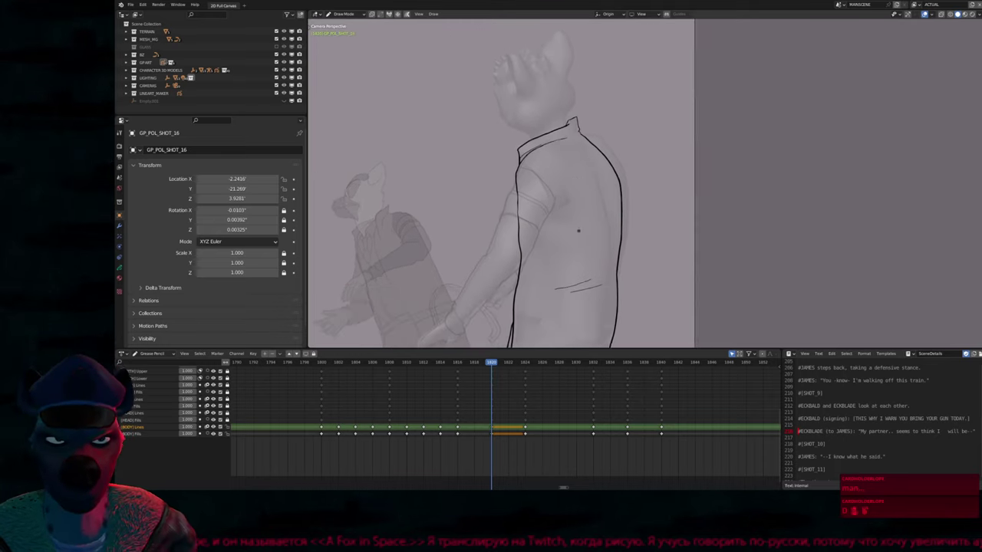
shift+scroll(316, 175, down, 4)
shift+scroll(585, 161, up, 5)
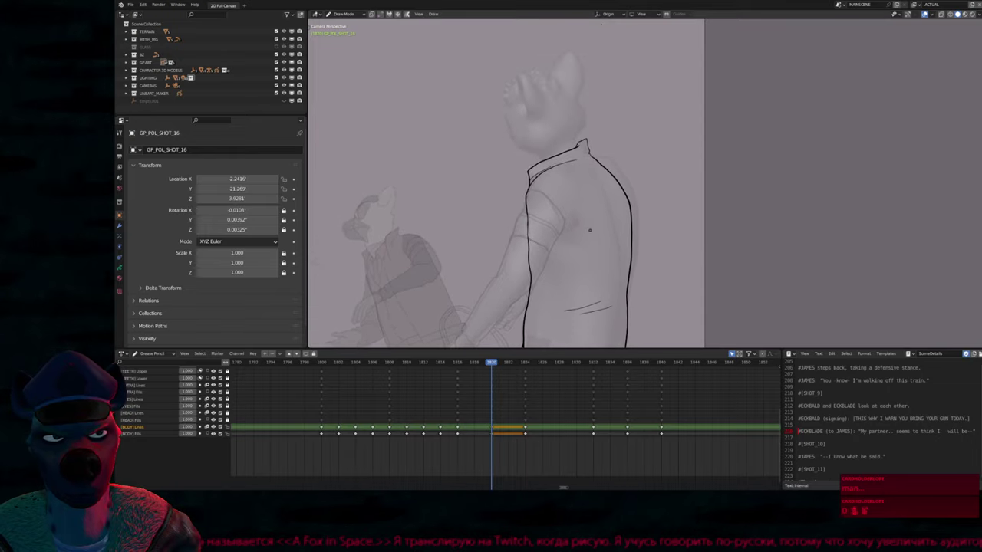
key(Down)
key(Up)
key(Up)
key(Down)
key(Down)
key(Up)
Draw a short crease stroke on the torso at frame 1820 and enter Edit Mode
shift+scroll(457, 102, down, 2)
scroll(456, 102, down, 3)
drag(611, 135, 633, 130)
key(Tab)
Scale the new crease stroke down to about 0.83 size, cancelling a thickness change
scroll(642, 135, up, 4)
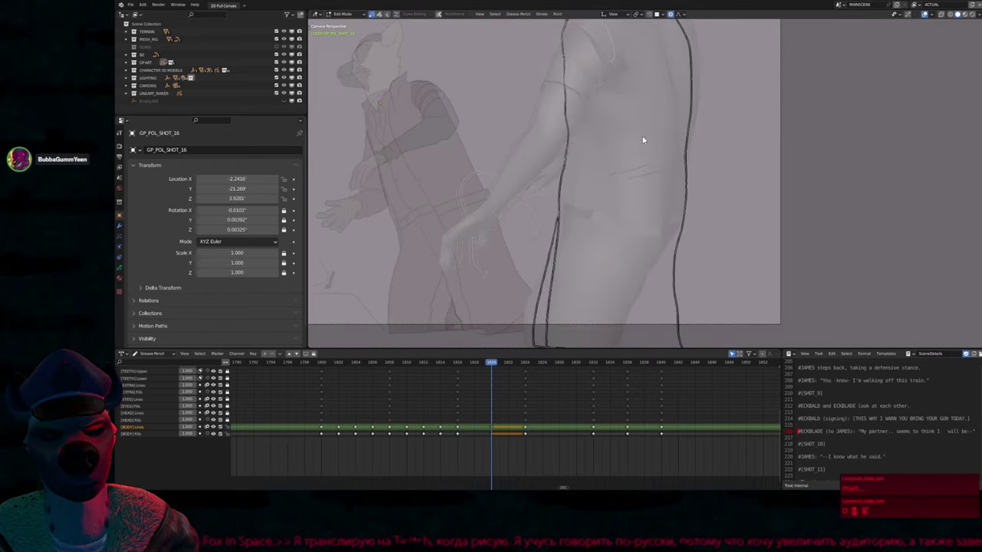
key(a)
key(s)
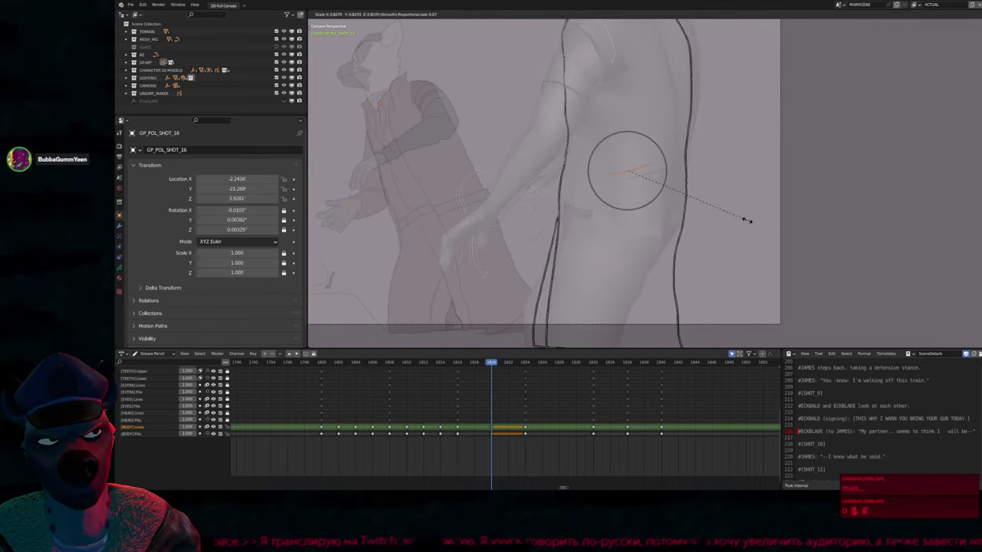
click(754, 226)
key(alt+s)
right_click(657, 184)
key(s)
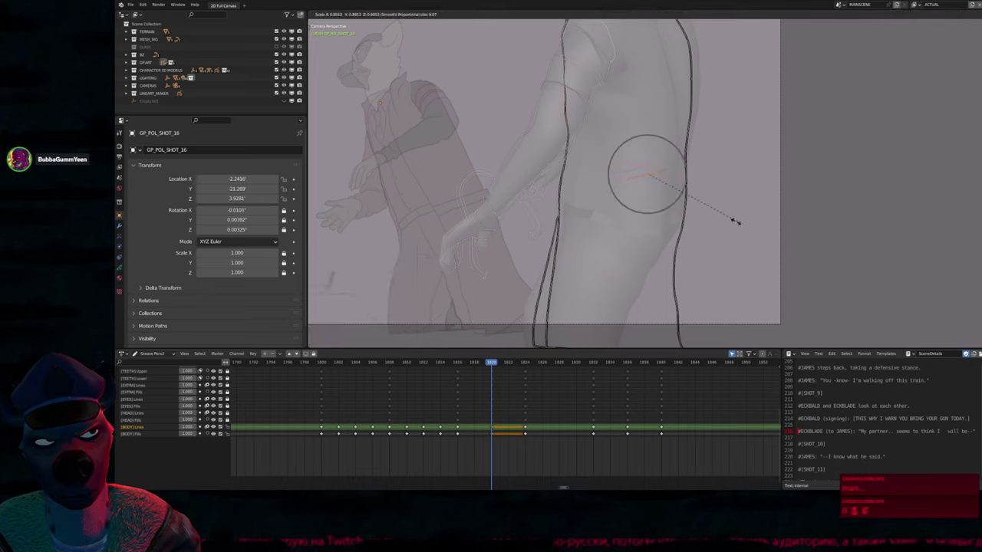
click(730, 221)
key(s)
click(707, 219)
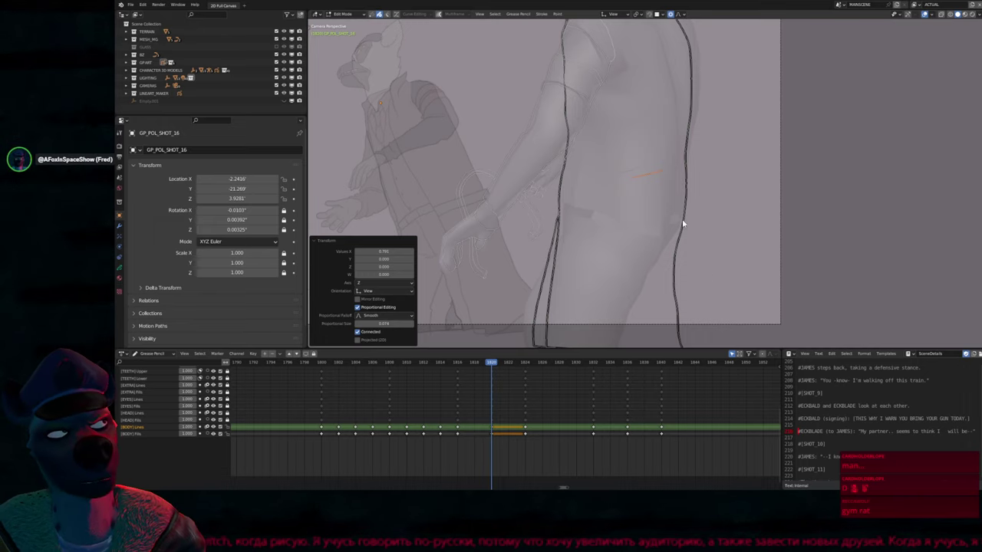
Return to Draw Mode and frame the right character's torso
middle_drag(654, 204, 620, 269)
scroll(670, 206, up, 3)
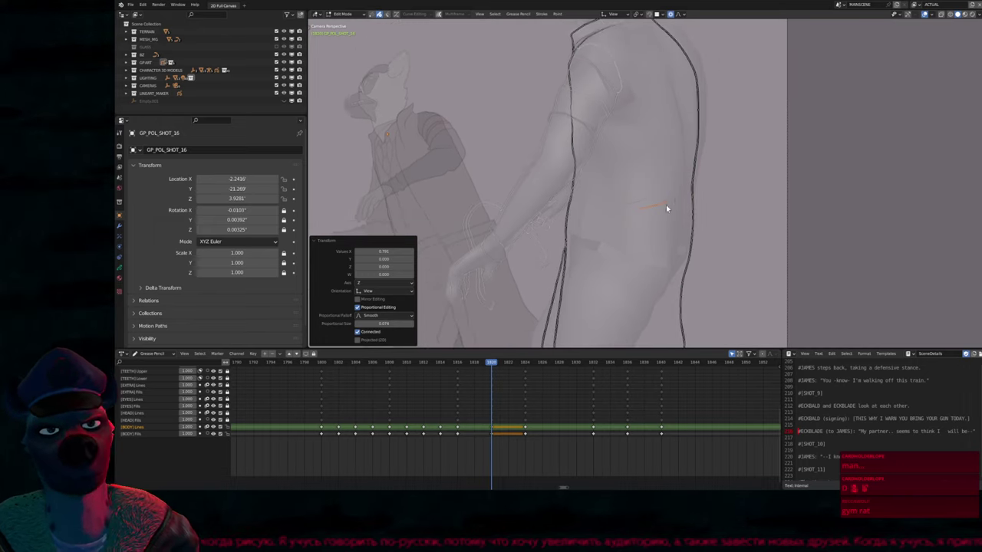
key(Tab)
shift+scroll(642, 228, up, 2)
middle_drag(640, 239, 625, 219)
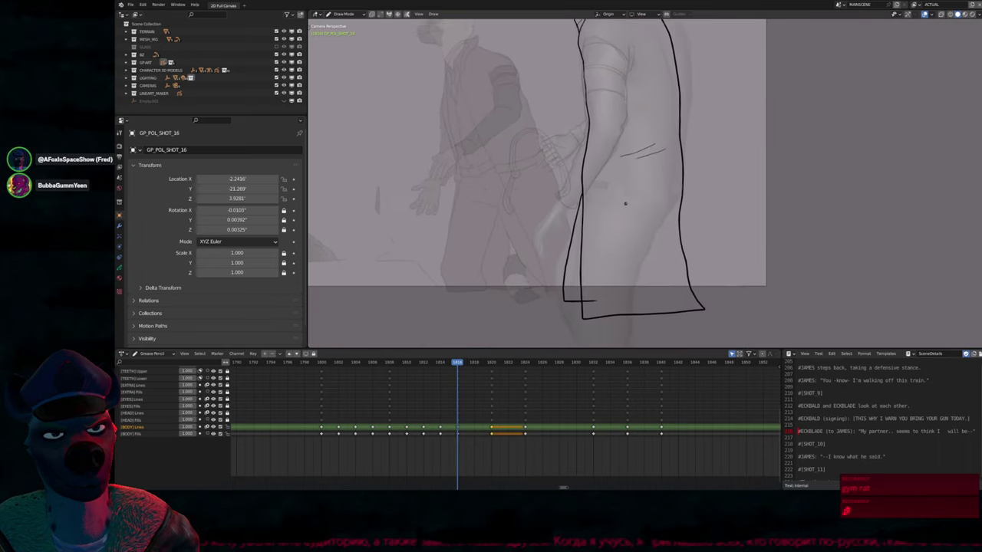
Pan the view past the left figure to the right character's upper body and coat
shift+middle_drag(394, 46, 506, 50)
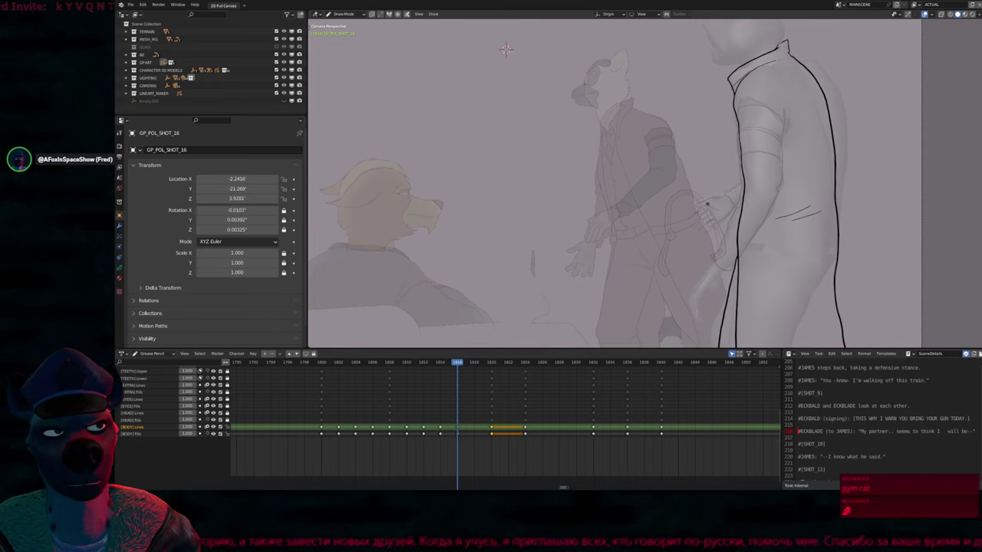
mouse_move(506, 50)
shift+middle_down()
mouse_move(406, 110)
mouse_move(375, 164)
mouse_move(381, 185)
shift+middle_up()
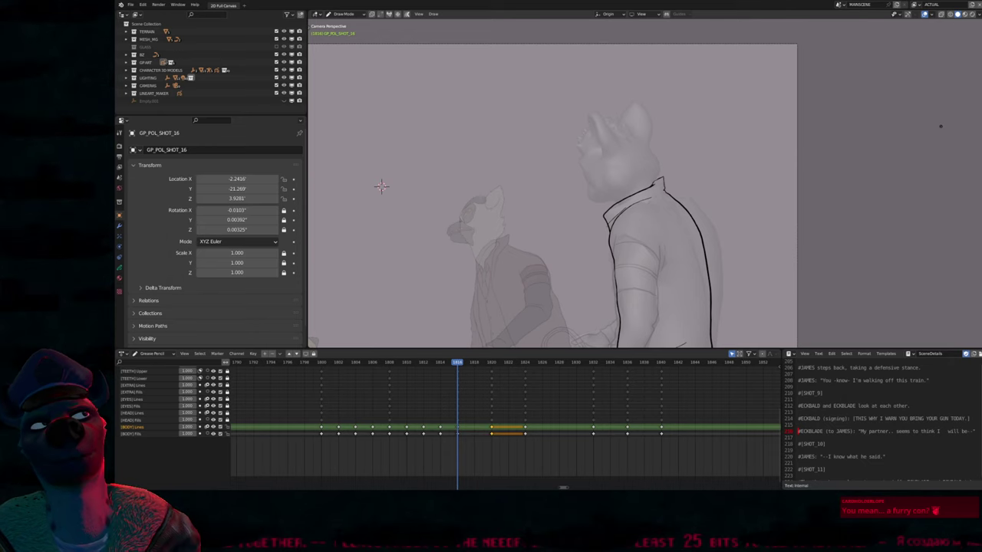
Frame the head and shoulders and make the drawing area taller above the dope sheet
scroll(743, 210, up, 5)
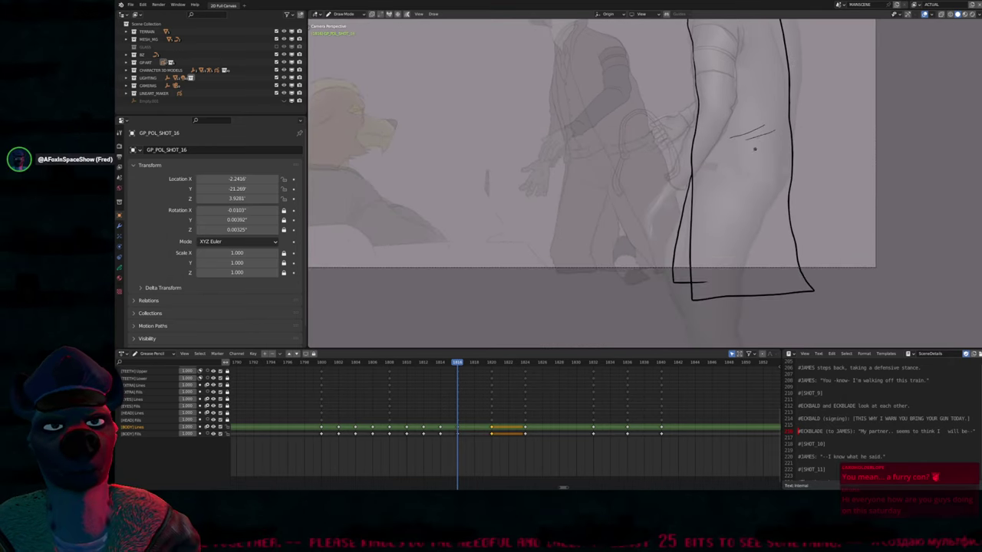
shift+scroll(416, 135, up, 5)
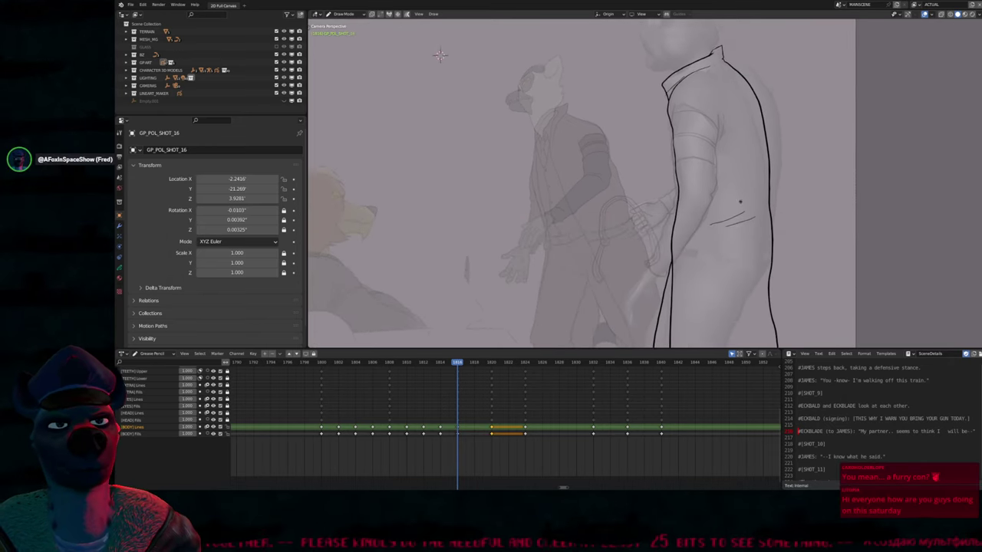
mouse_move(416, 136)
shift+middle_down()
mouse_move(445, 130)
mouse_move(427, 124)
shift+middle_up()
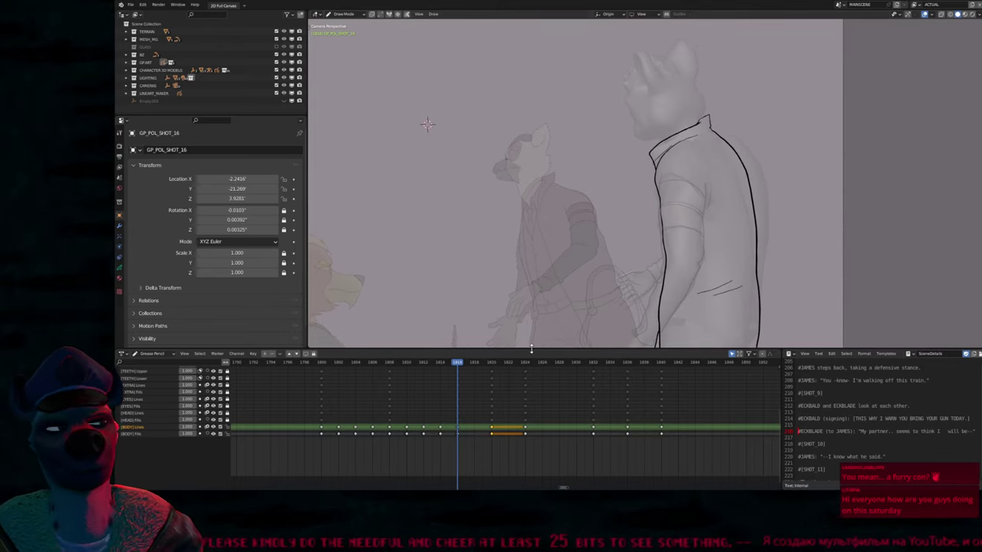
drag(508, 350, 509, 371)
Review frames between 1808 and 1824, then interpolate in-between strokes across the keys
scroll(499, 414, down, 1)
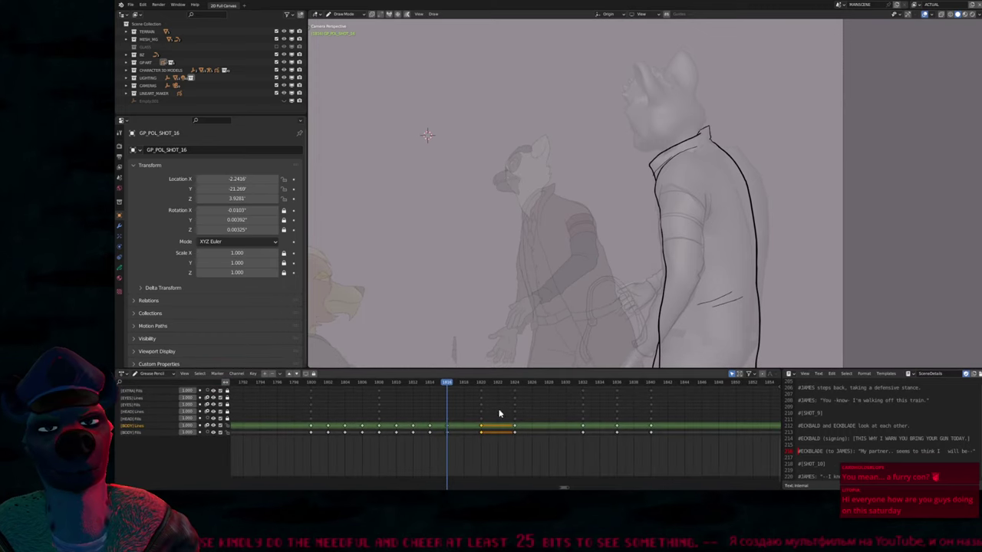
alt+scroll(499, 414, up, 8)
alt+scroll(427, 135, down, 16)
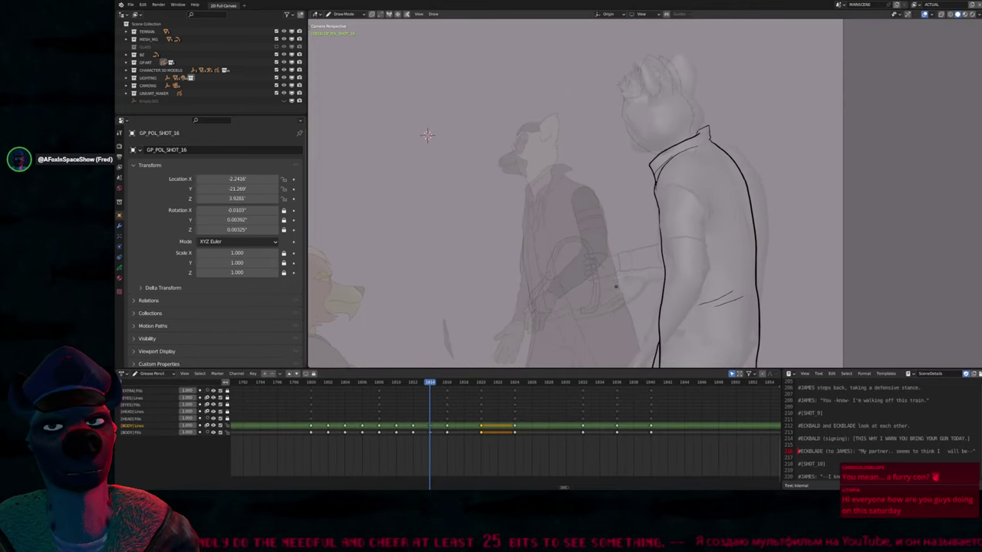
alt+scroll(427, 135, up, 10)
alt+scroll(427, 135, down, 6)
alt+scroll(427, 135, up, 4)
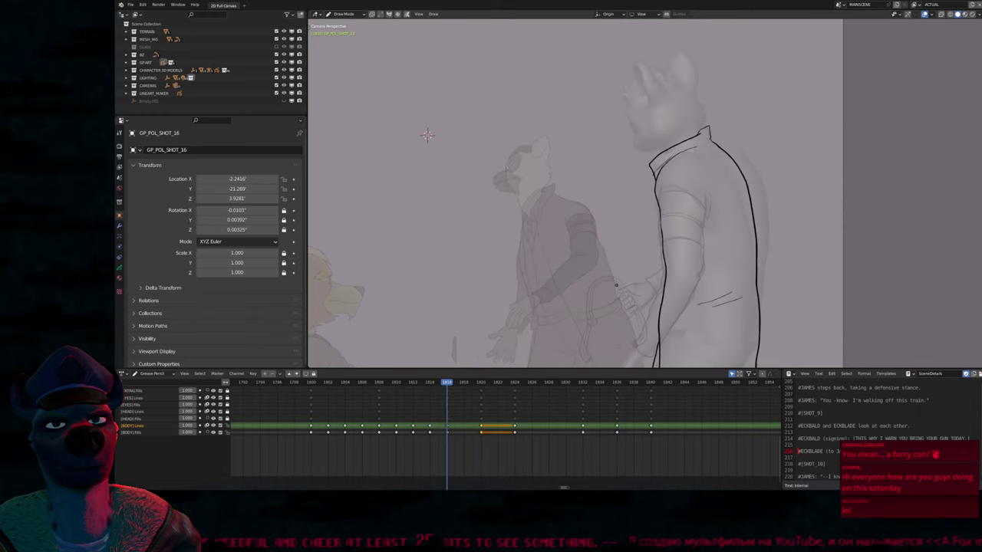
alt+scroll(427, 135, down, 4)
alt+scroll(427, 135, up, 4)
alt+scroll(427, 135, down, 3)
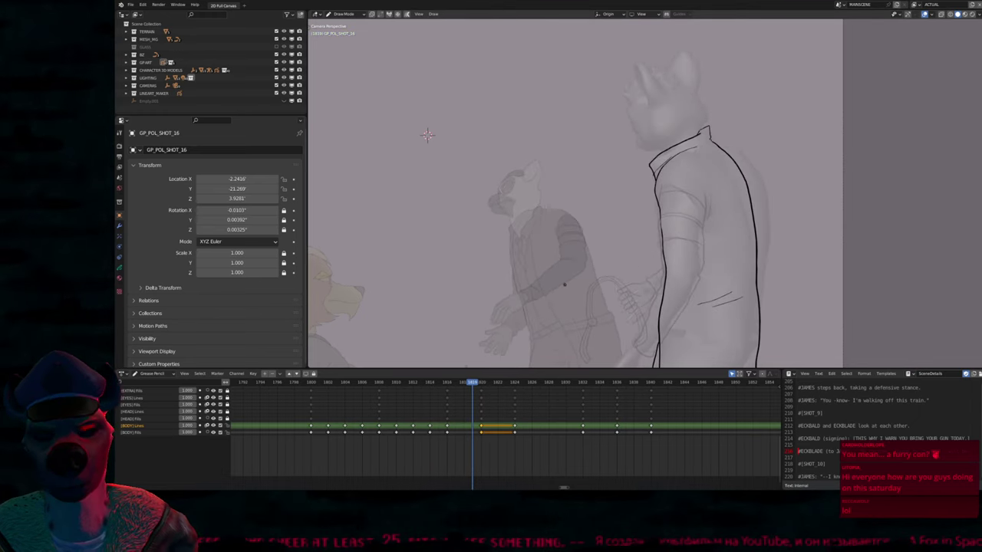
key(ctrl+shift+e)
At frame 1818, duplicate the drawing and set its keyframe type to Keyframe
shift+middle_drag(427, 135, 404, 59)
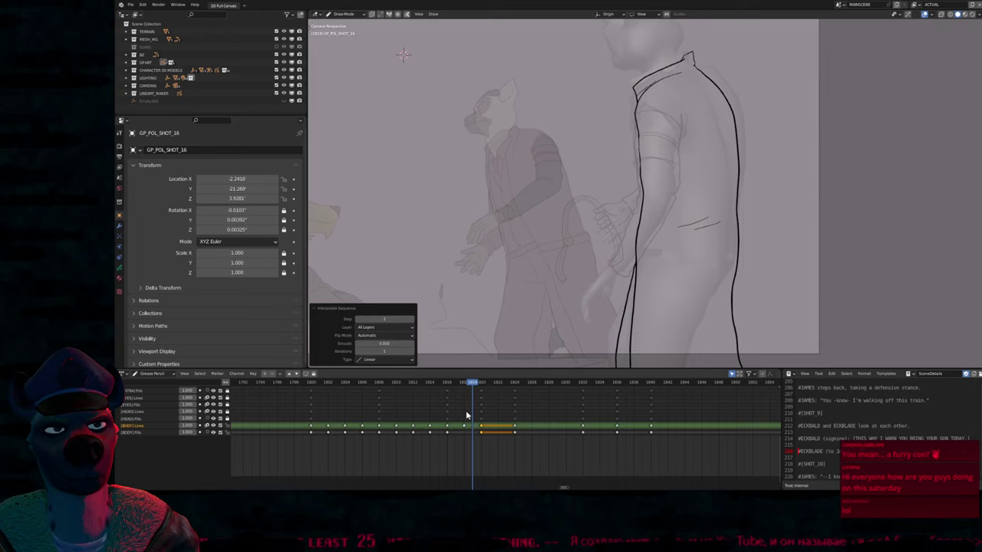
key(Left)
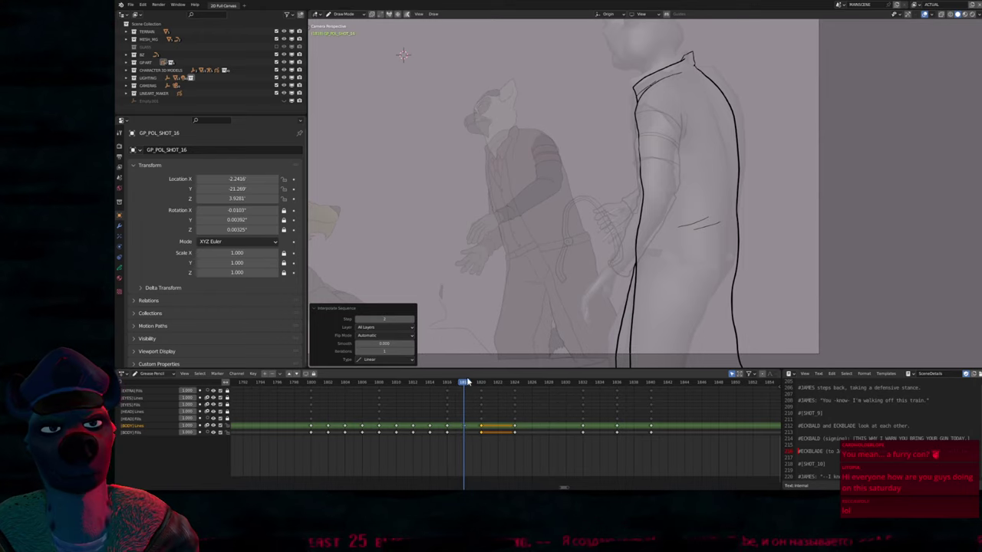
key(shift+d)
right_click(463, 433)
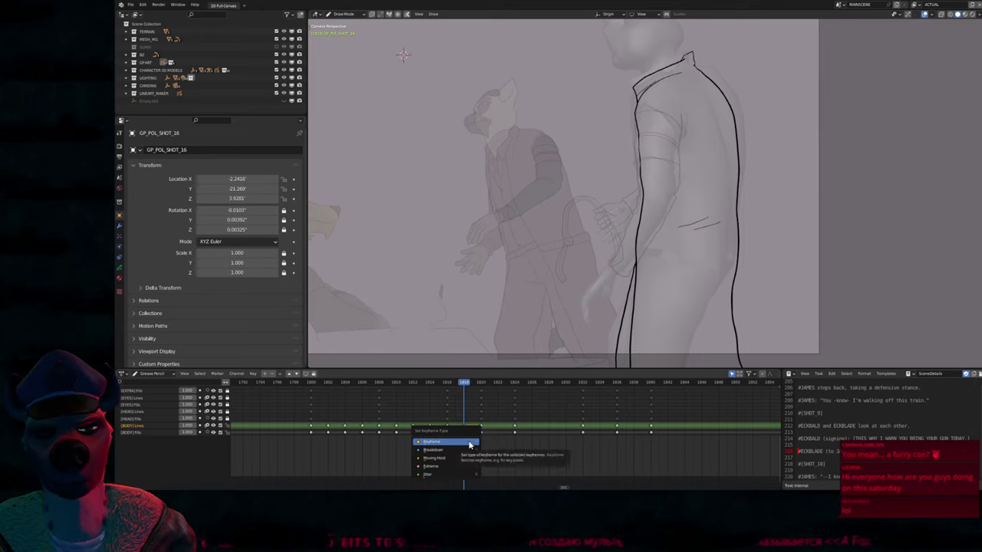
click(467, 452)
mouse_move(358, 72)
shift+middle_down()
mouse_move(377, 66)
mouse_move(362, 87)
shift+middle_up()
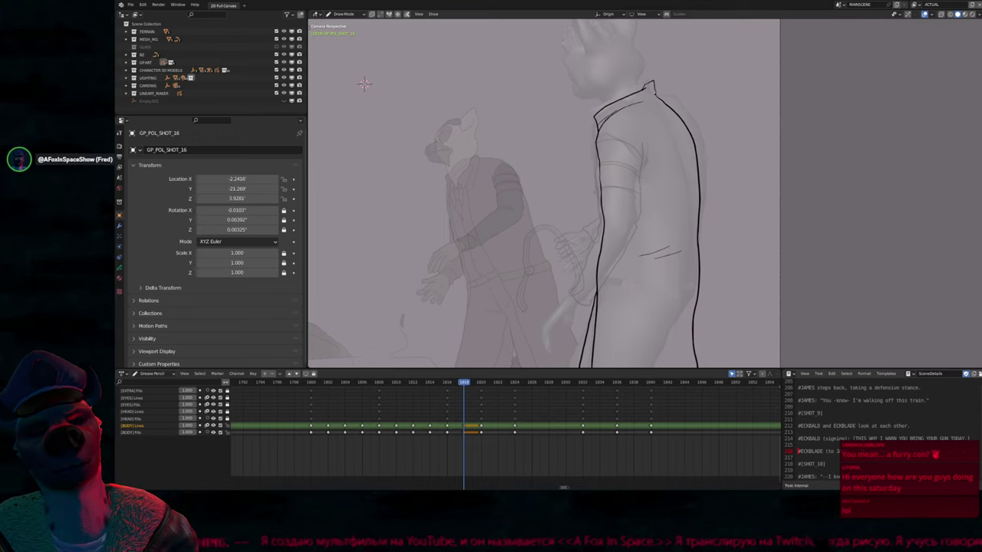
Undo a stray hip stroke and make [EYES] Lines the active layer
drag(568, 252, 562, 325)
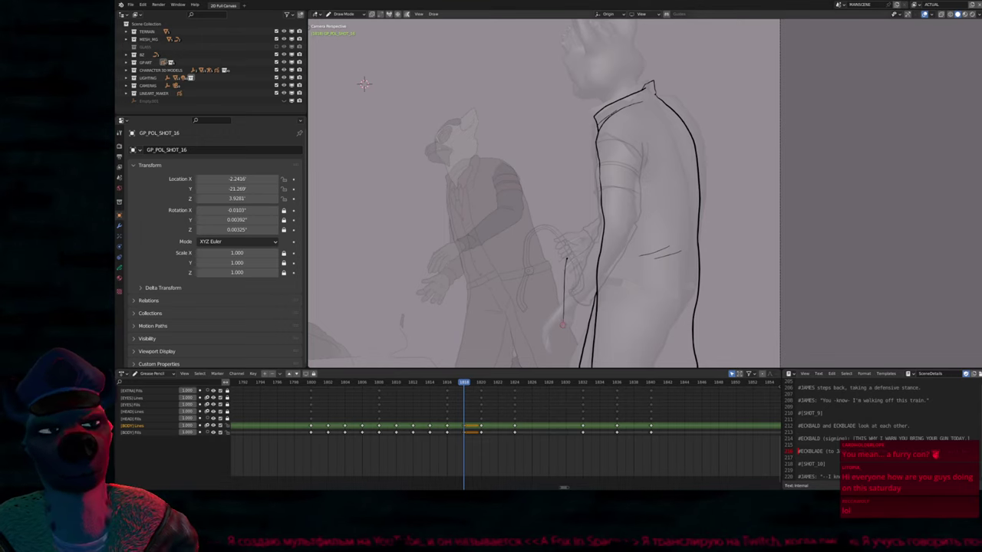
key(ctrl+z)
scroll(448, 427, down, 15)
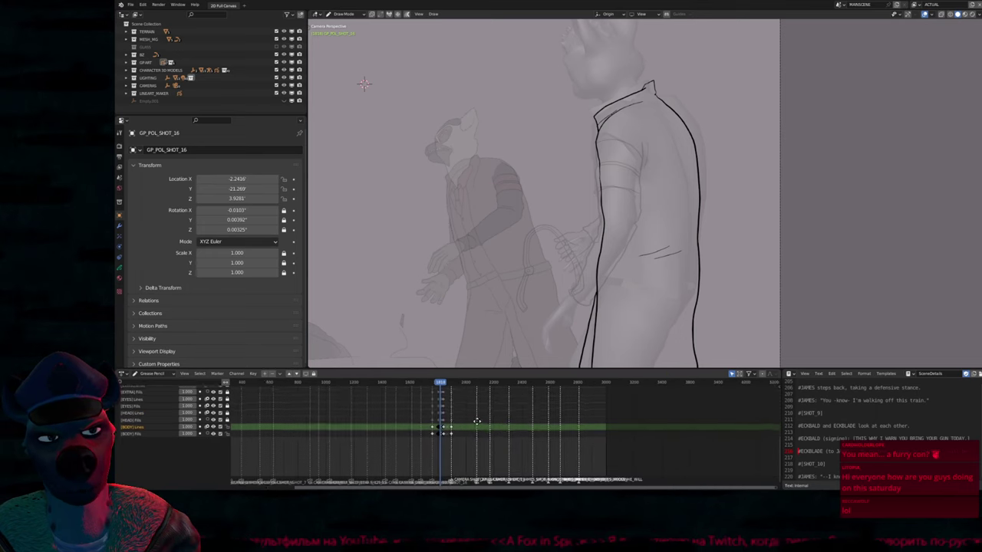
click(448, 422)
click(482, 416)
click(528, 409)
click(532, 404)
click(534, 411)
click(552, 405)
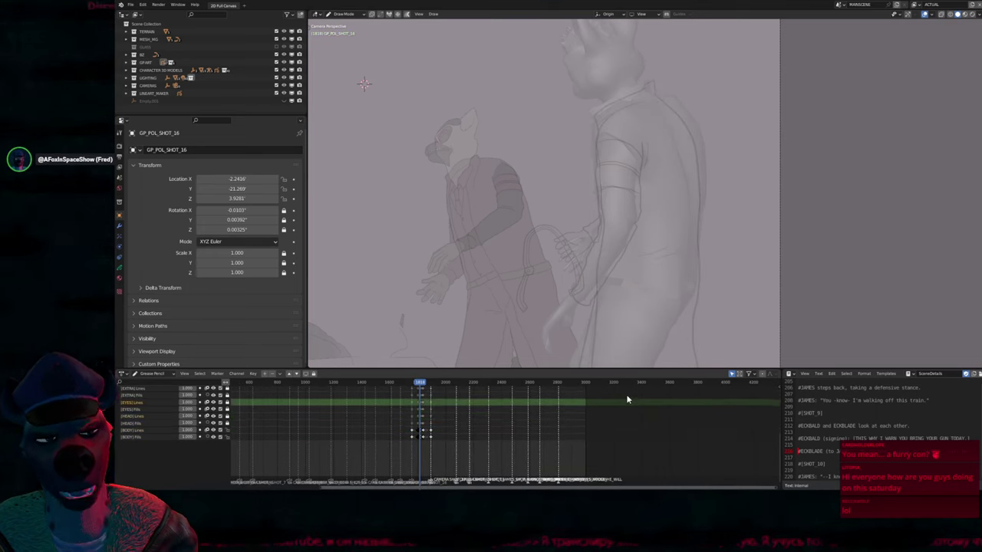
Scrub and preview playback through later shots between frames 1904 and 2185
click(434, 383)
mouse_move(435, 383)
mouse_down()
mouse_move(573, 397)
mouse_move(444, 412)
mouse_move(597, 424)
mouse_move(415, 438)
mouse_move(463, 440)
mouse_up()
ctrl+middle_drag(462, 440, 482, 436)
click(448, 383)
drag(451, 390, 452, 393)
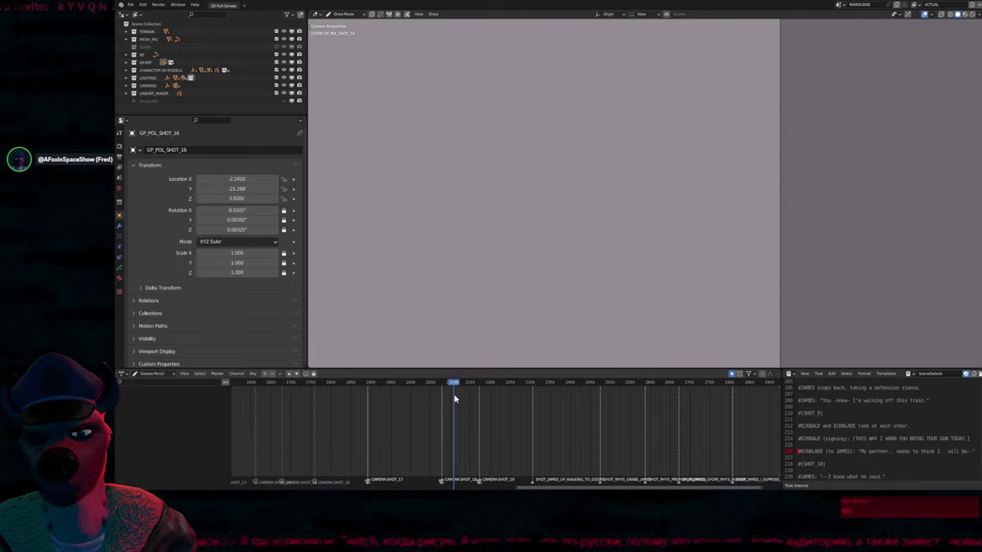
key(space)
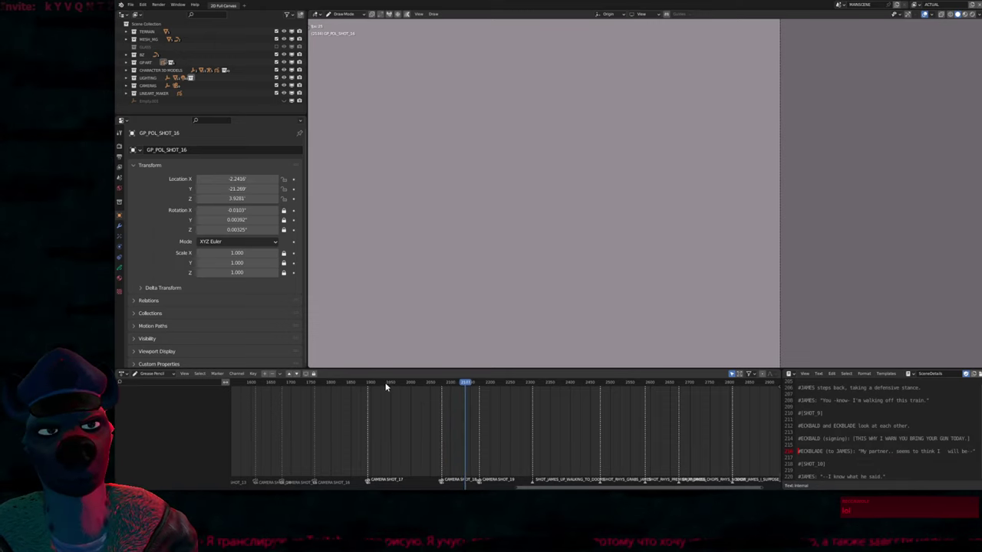
click(373, 386)
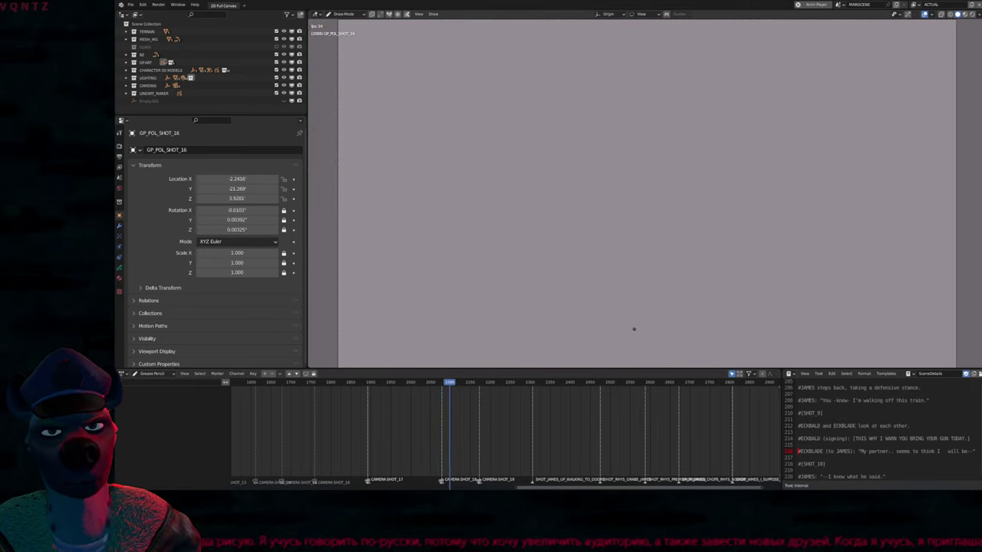
key(Down)
key(Up)
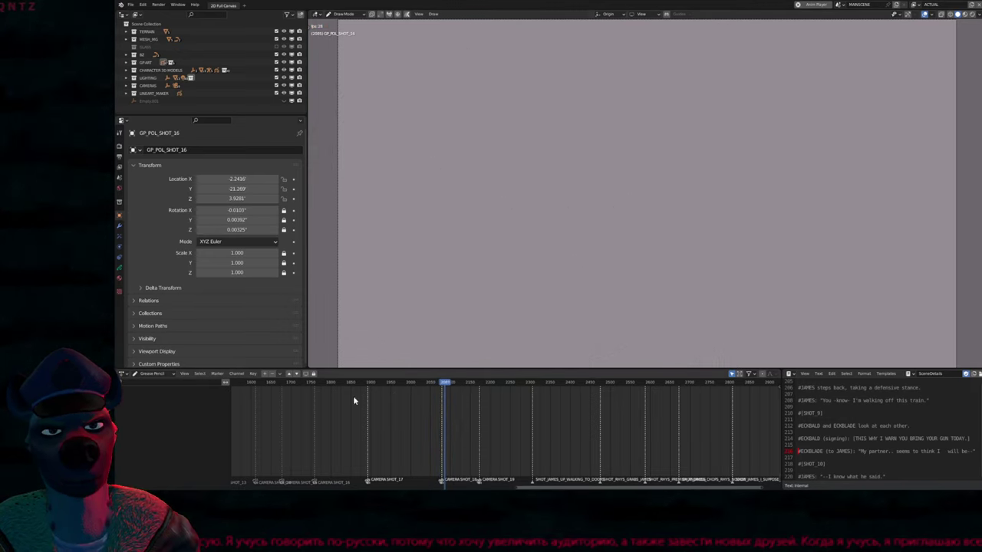
Check Playback sync in the Timeline, save TRAIN_04_THE_ECKBLADES.blend and play the animation
key(ctrl+Tab)
click(143, 374)
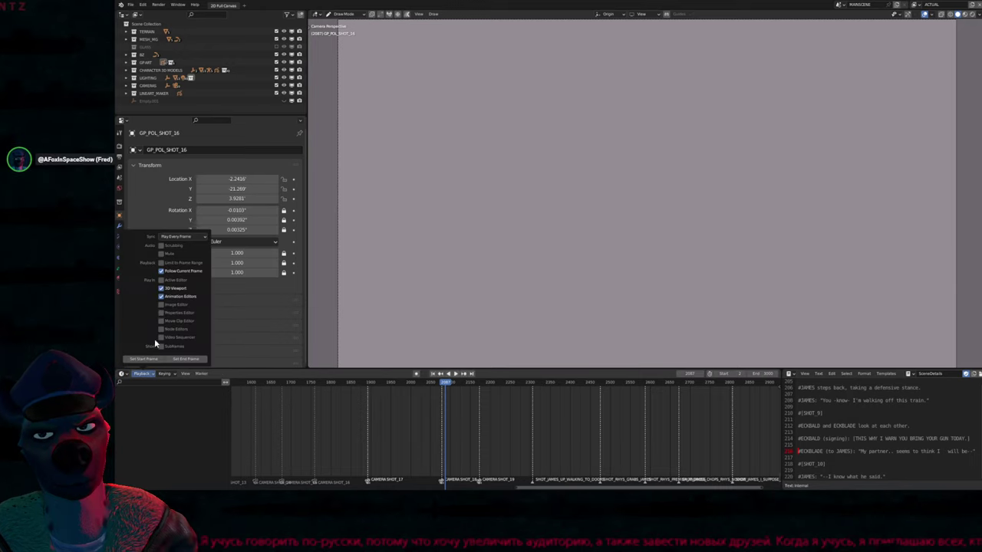
click(170, 237)
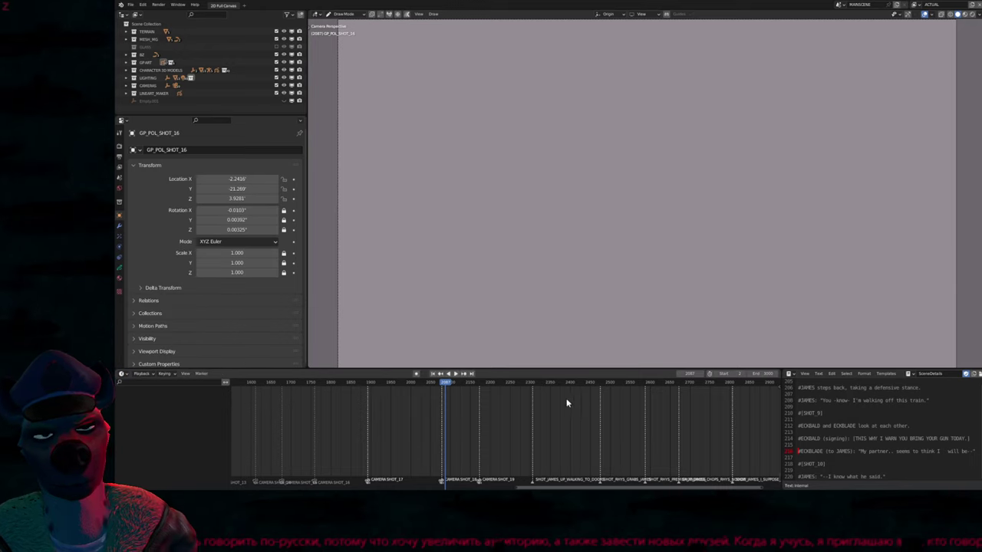
key(ctrl+s)
key(space)
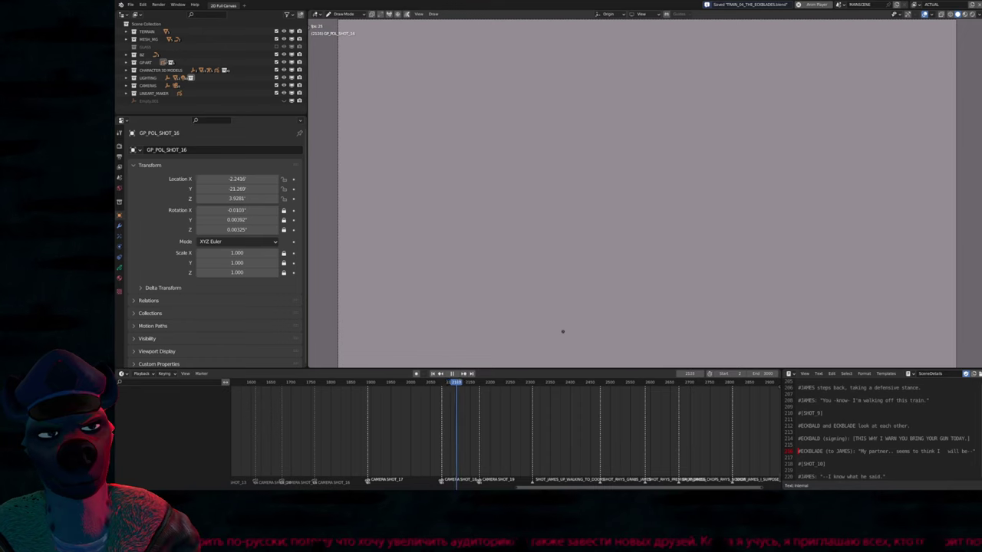
scroll(486, 451, down, 3)
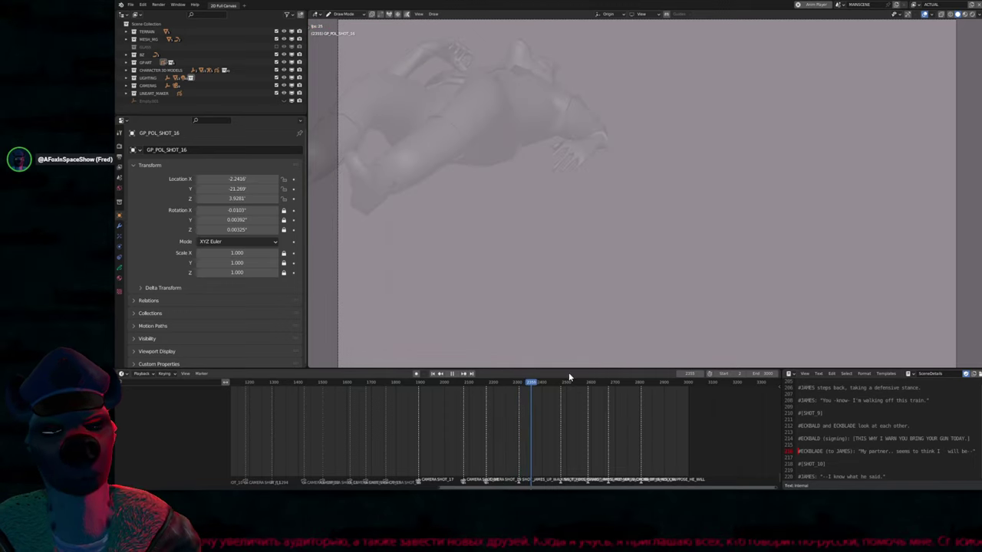
Stop playback and step back through keyframes to frame 1760
key(space)
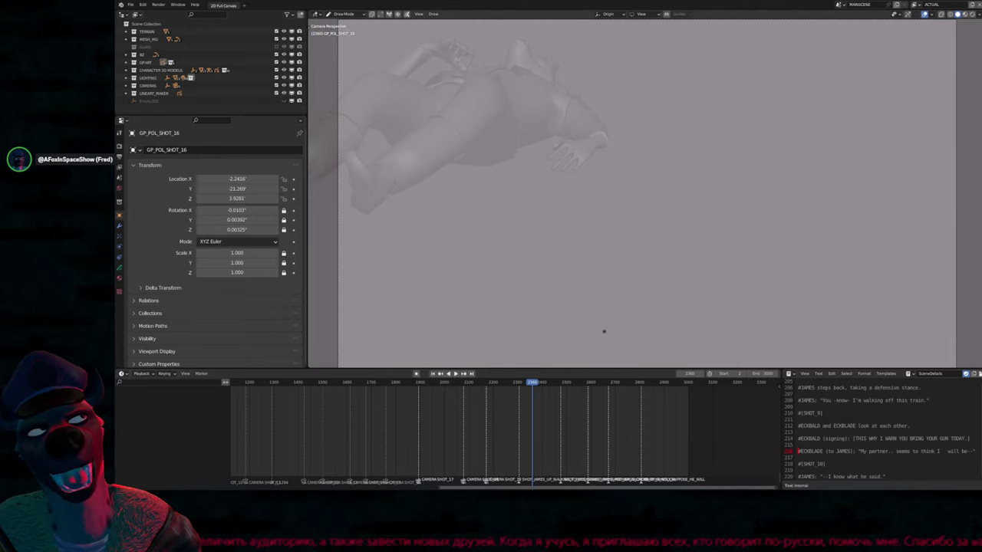
key(Down)
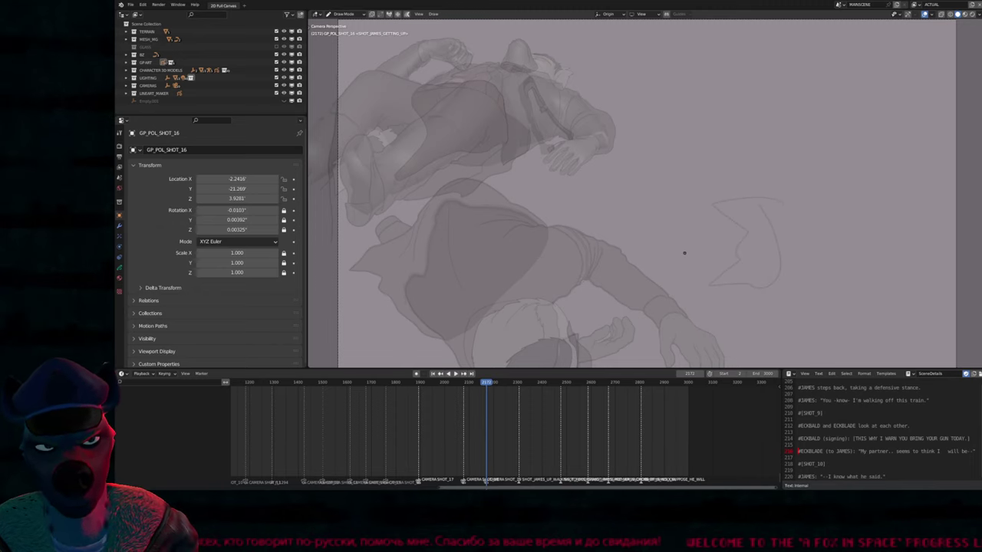
key(Down)
key(Down)
key(Down)
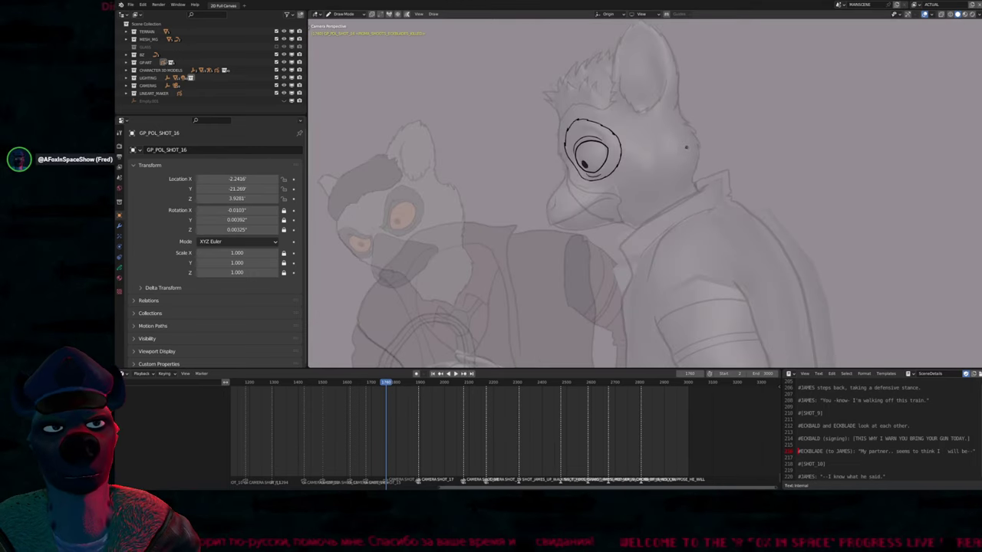
Select the character's line art object and enter Edit Mode on its stroke points
key(ctrl+Tab)
click(627, 217)
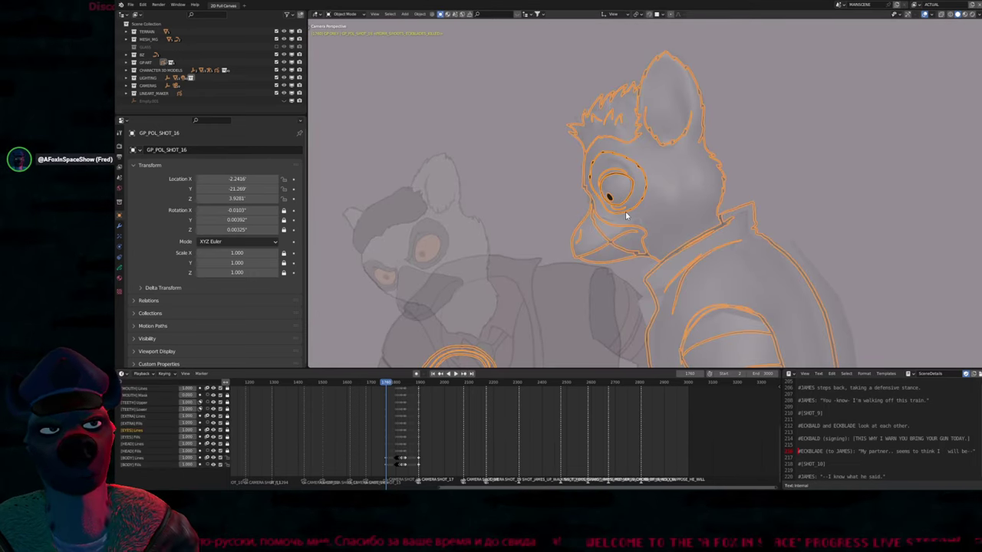
scroll(643, 198, up, 2)
scroll(643, 198, up, 2)
key(Tab)
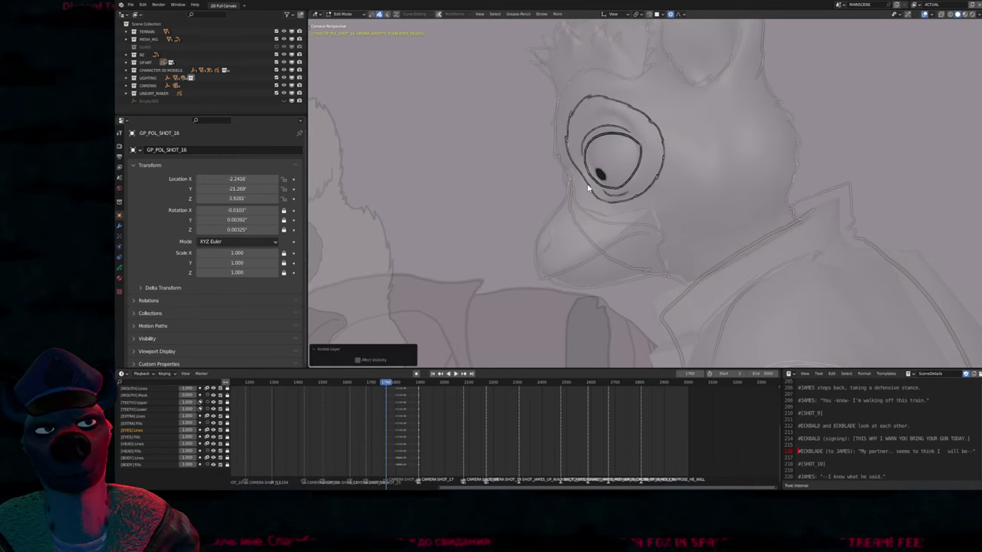
Reshape the outer eye stroke into a rounder ring and return to Draw Mode
click(589, 185)
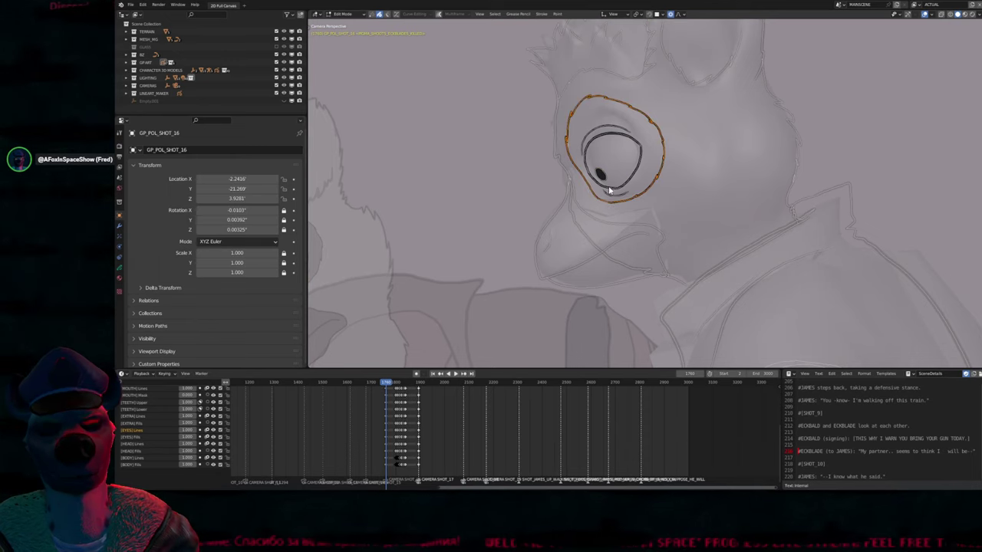
key(1)
key(c)
scroll(606, 161, down, 4)
scroll(565, 192, up, 3)
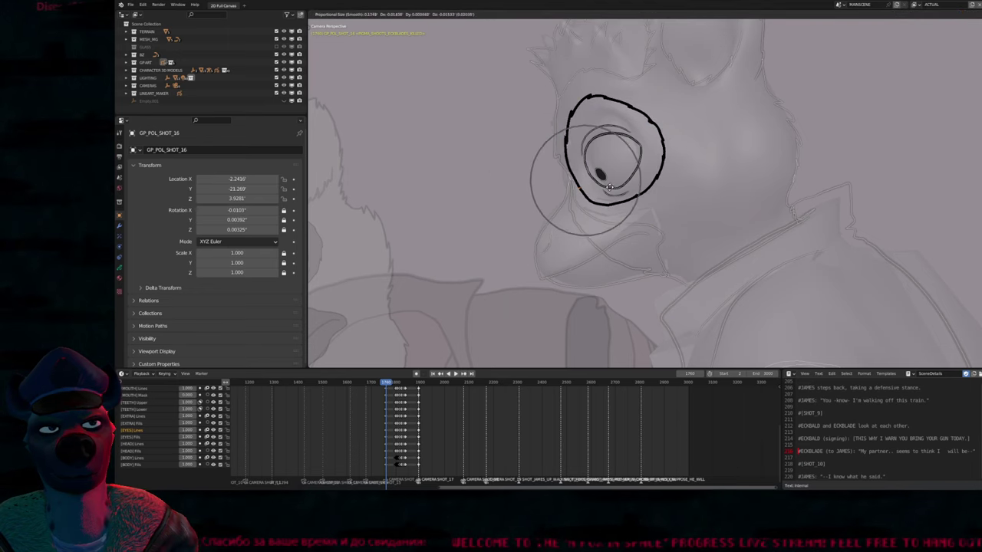
key(Escape)
key(ctrl+Tab)
mouse_move(595, 230)
shift+middle_down()
mouse_move(591, 286)
mouse_move(604, 229)
mouse_move(625, 229)
shift+middle_up()
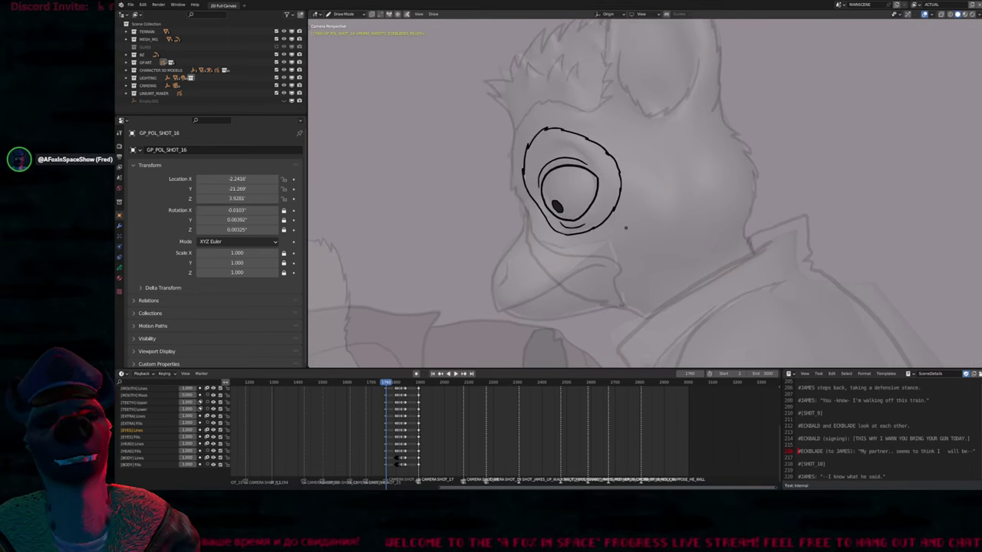
scroll(626, 220, down, 2)
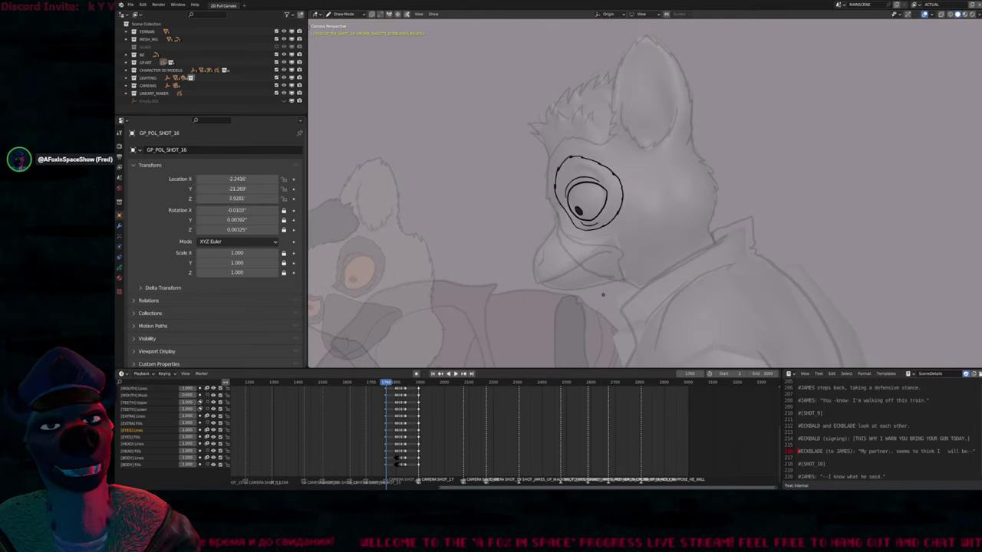
mouse_move(603, 295)
shift+middle_down()
mouse_move(657, 246)
mouse_move(625, 242)
mouse_move(652, 207)
mouse_move(643, 251)
shift+middle_up()
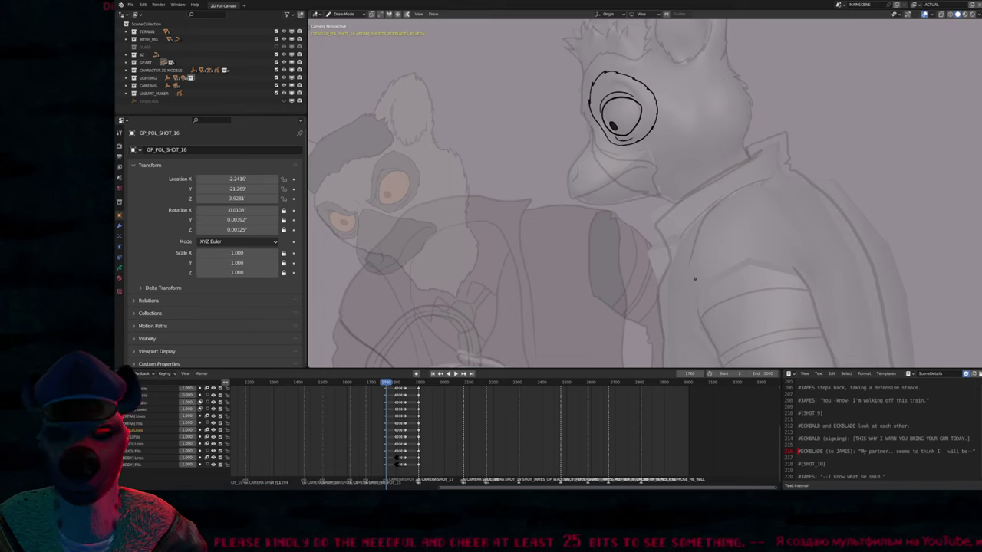
scroll(694, 279, down, 3)
Jump through keyframes 1808 and 1820 and isolate the Lines layer
key(Up)
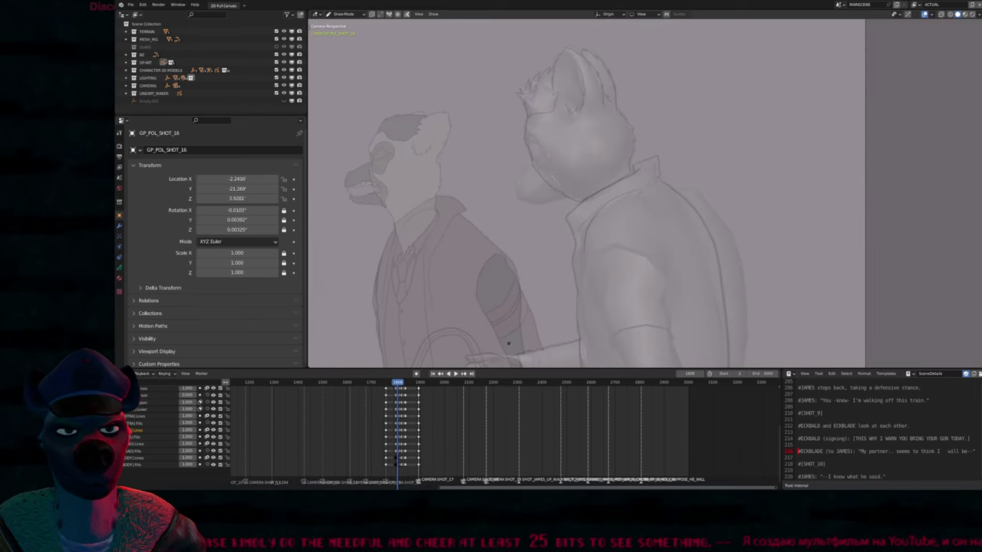
scroll(400, 426, up, 10)
ctrl+scroll(400, 426, up, 5)
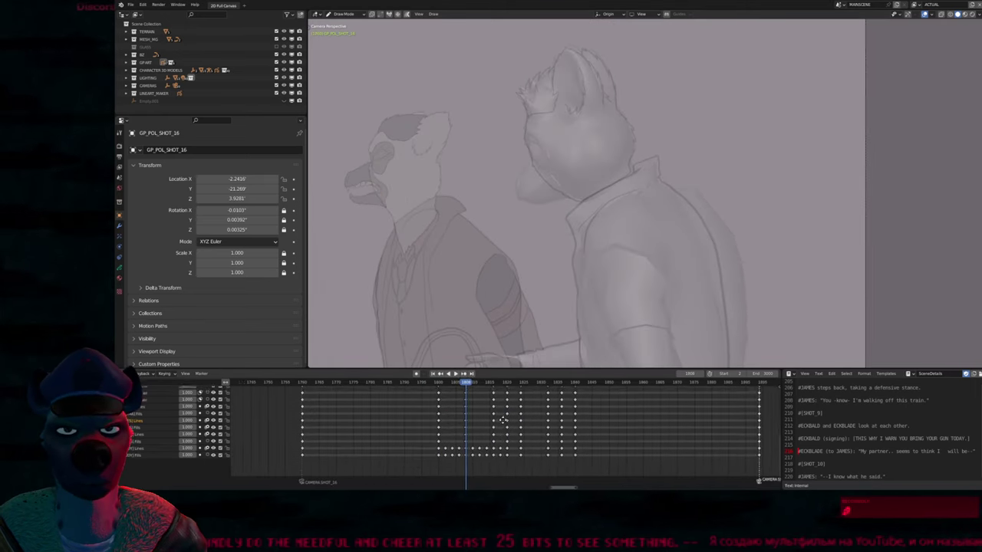
key(Up)
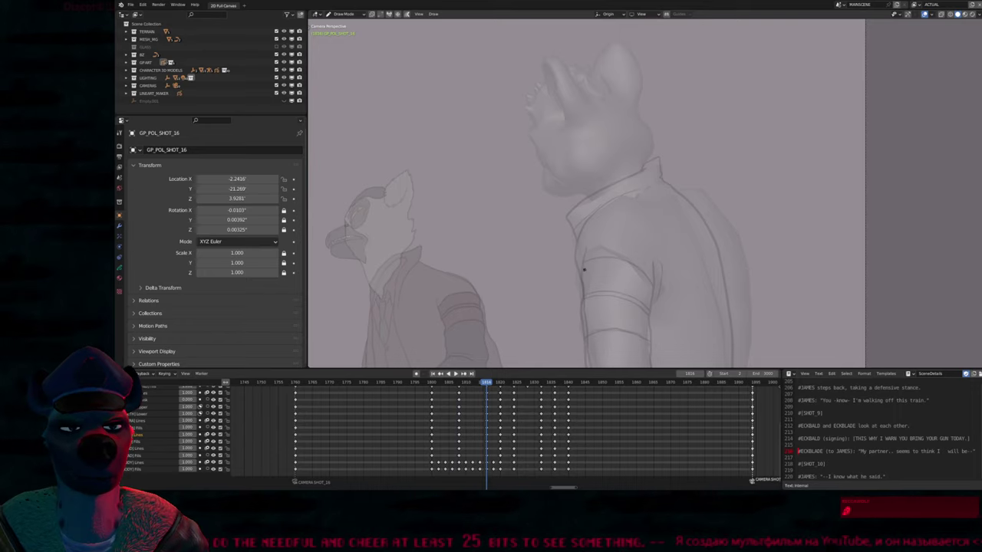
key(l)
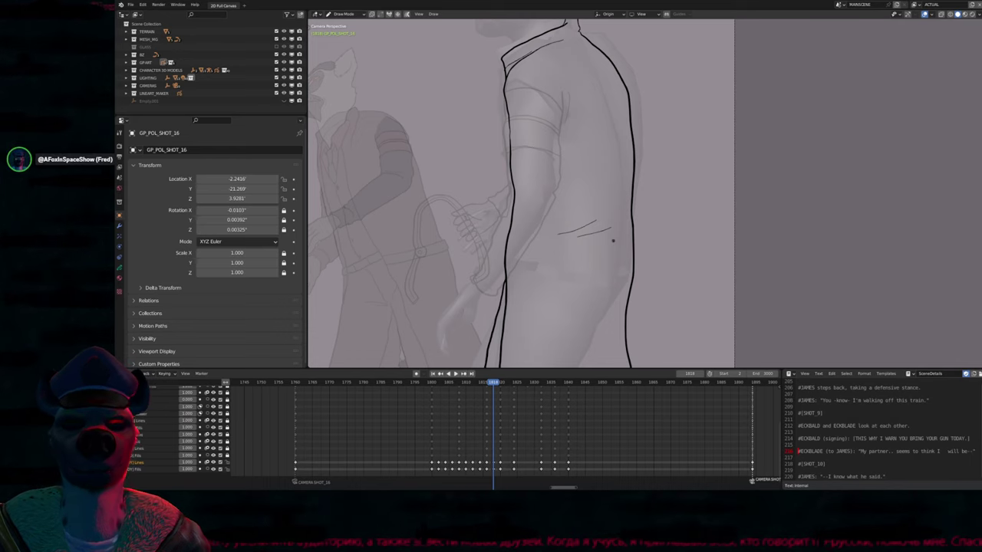
Ink black outlines down the right figure's coat, back and front edges, collar to hem
shift+middle_drag(635, 342, 654, 360)
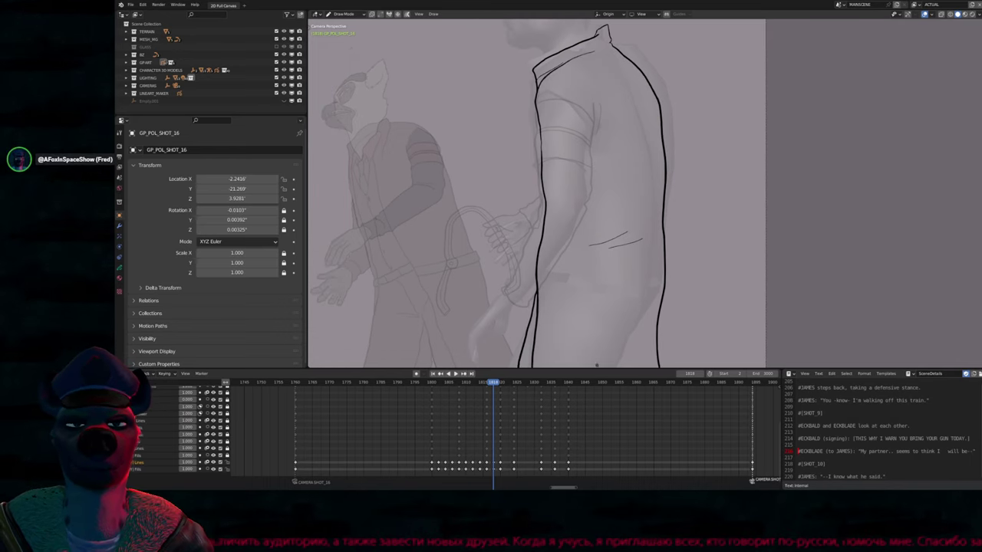
drag(599, 369, 598, 402)
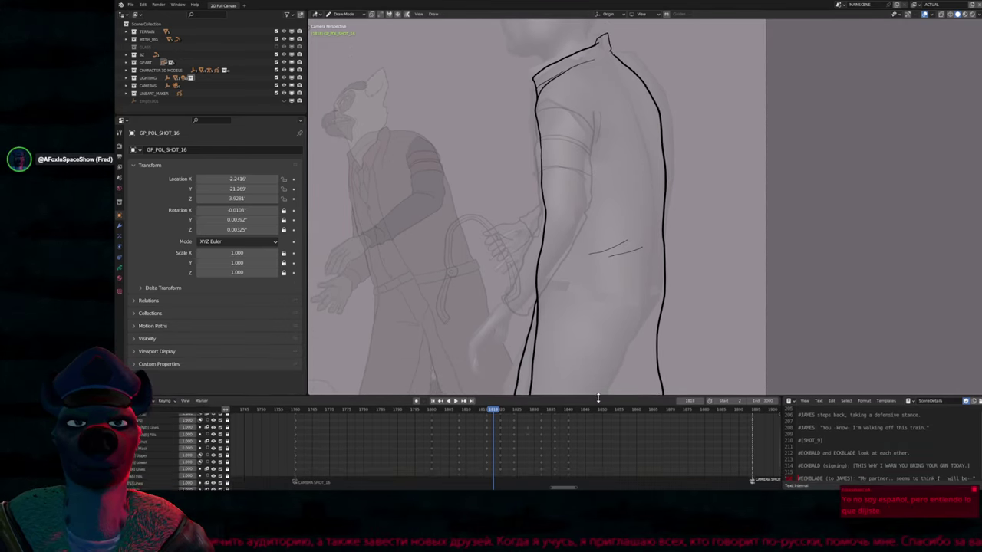
middle_drag(574, 425, 587, 423)
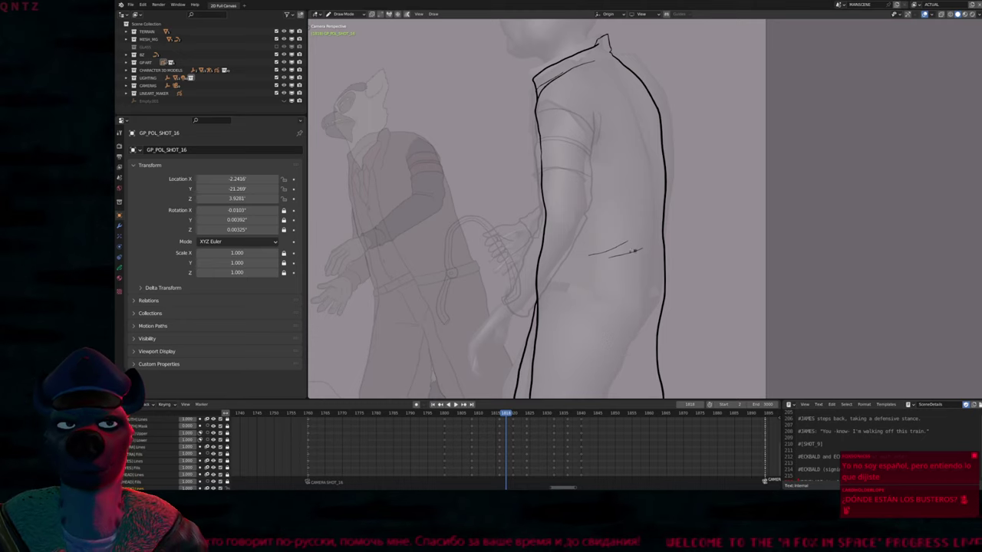
scroll(602, 322, down, 3)
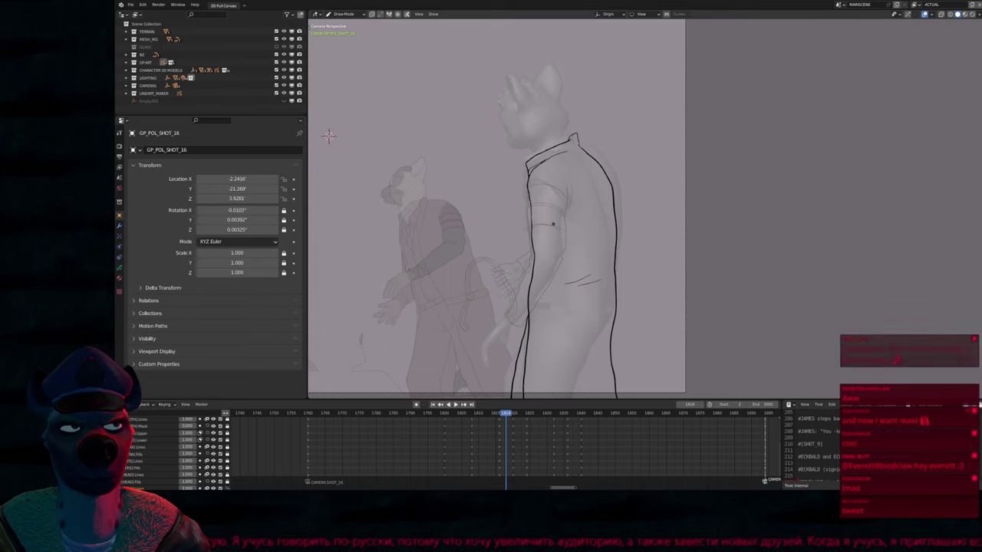
Zoom out and recentre the view to review the whole camera frame
scroll(328, 136, down, 2)
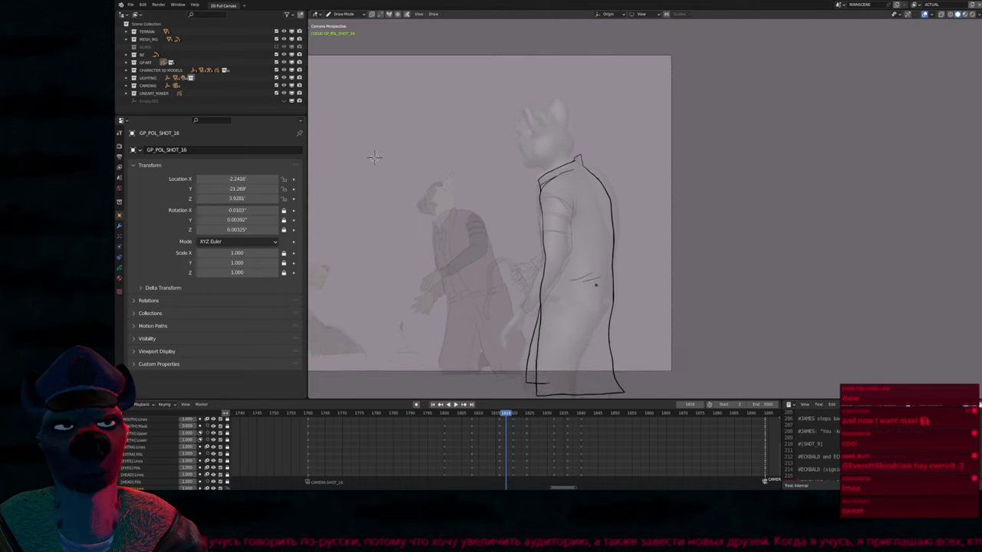
shift+middle_drag(328, 136, 465, 170)
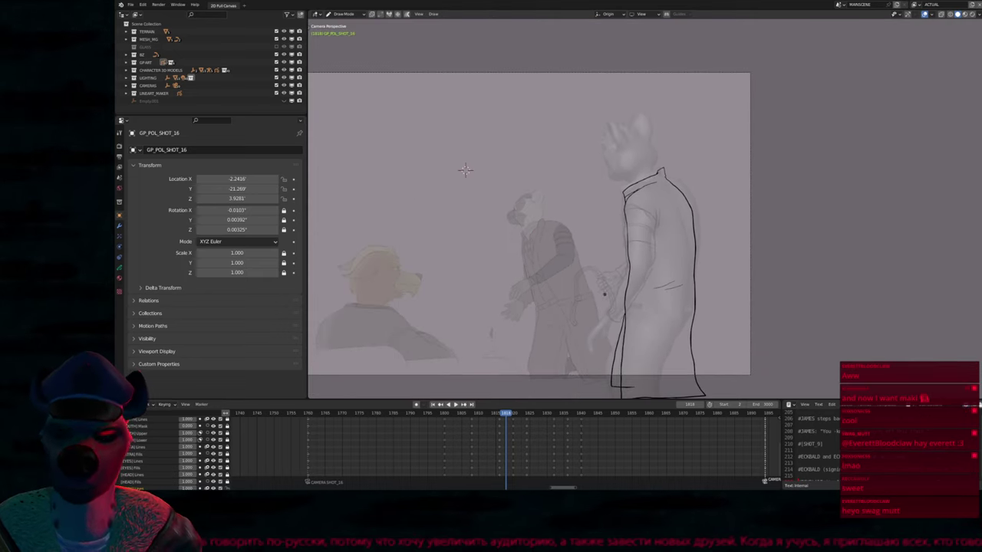
shift+middle_drag(465, 166, 460, 189)
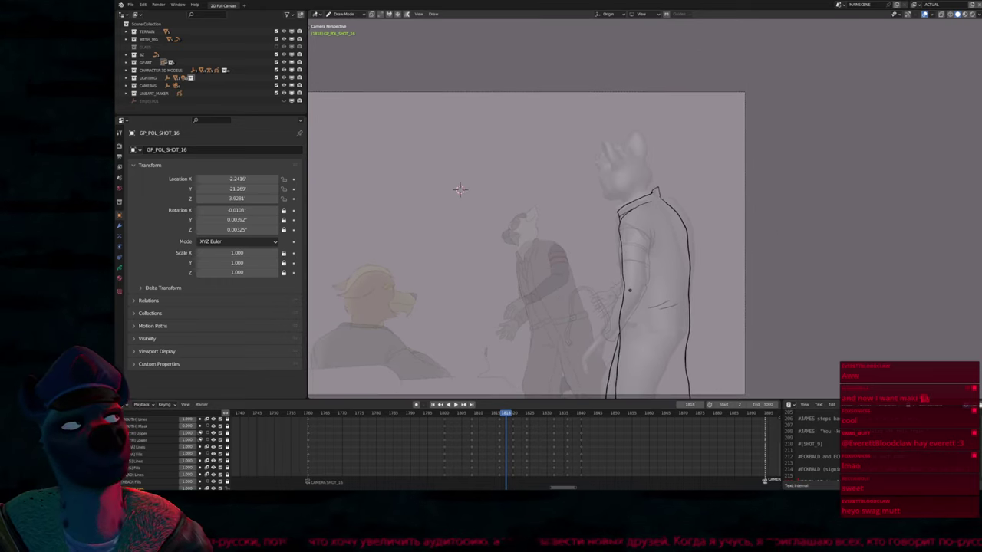
Maximize the 3D viewport with Ctrl+Space, zoom in and shift the camera view slightly right
key(ctrl+space)
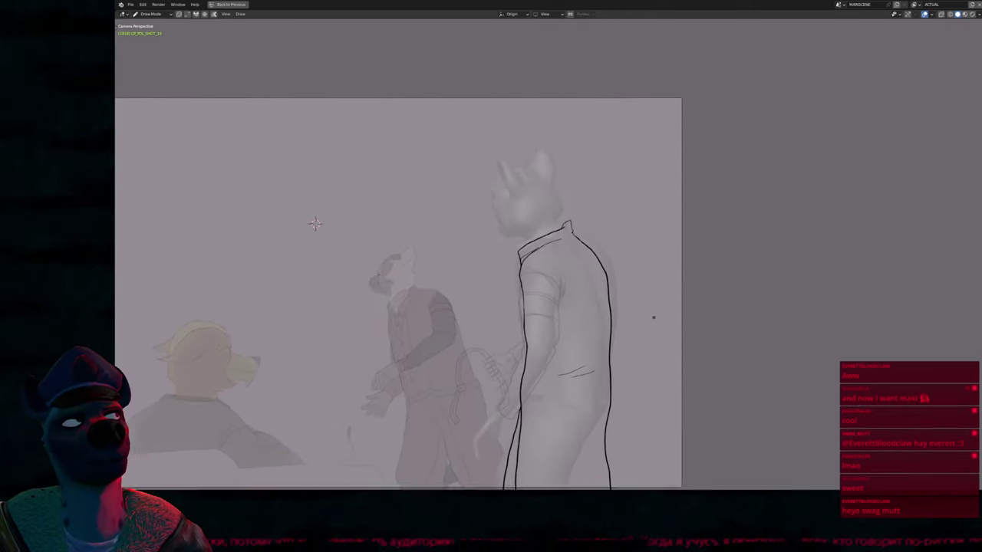
scroll(419, 192, up, 3)
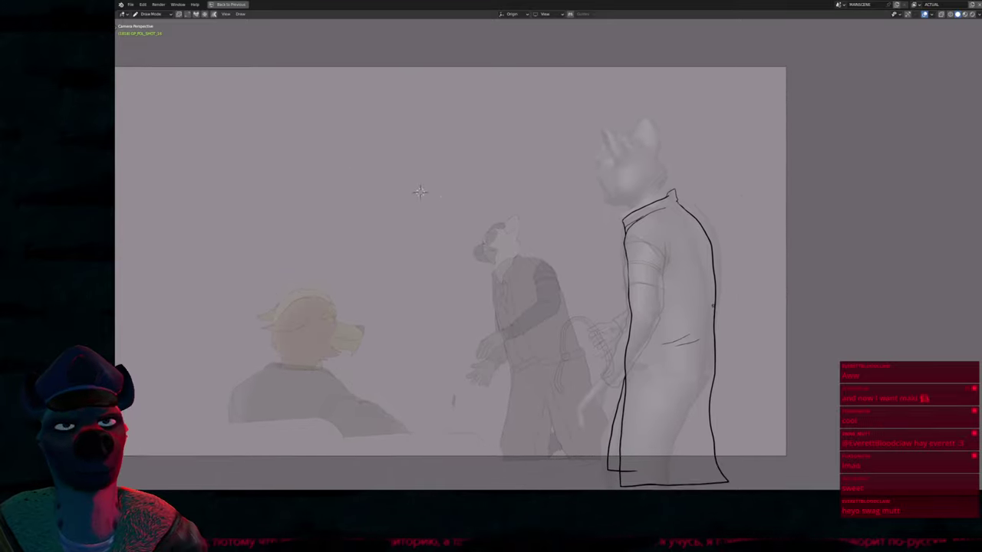
shift+middle_drag(420, 192, 457, 198)
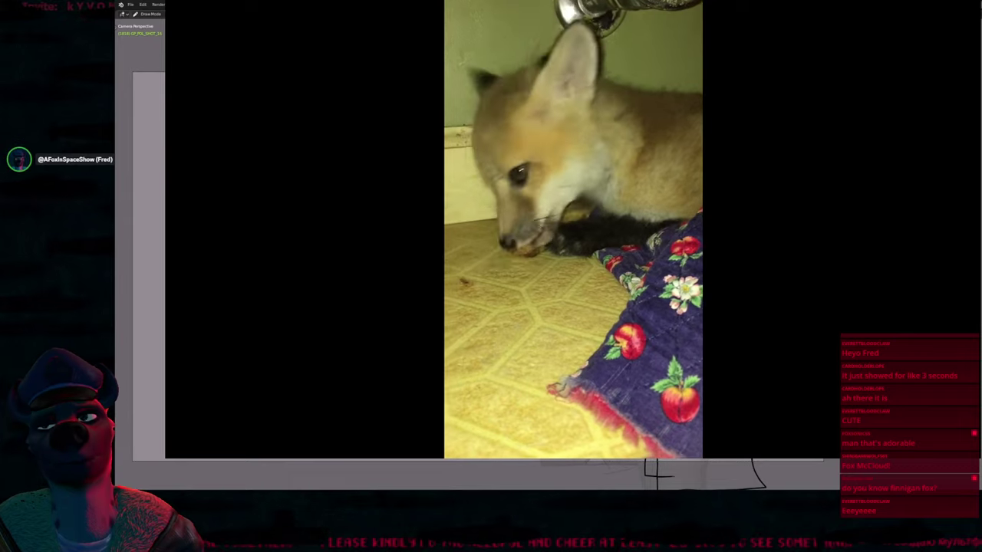
Replay the fox video from the start and let the overlay close
click(203, 441)
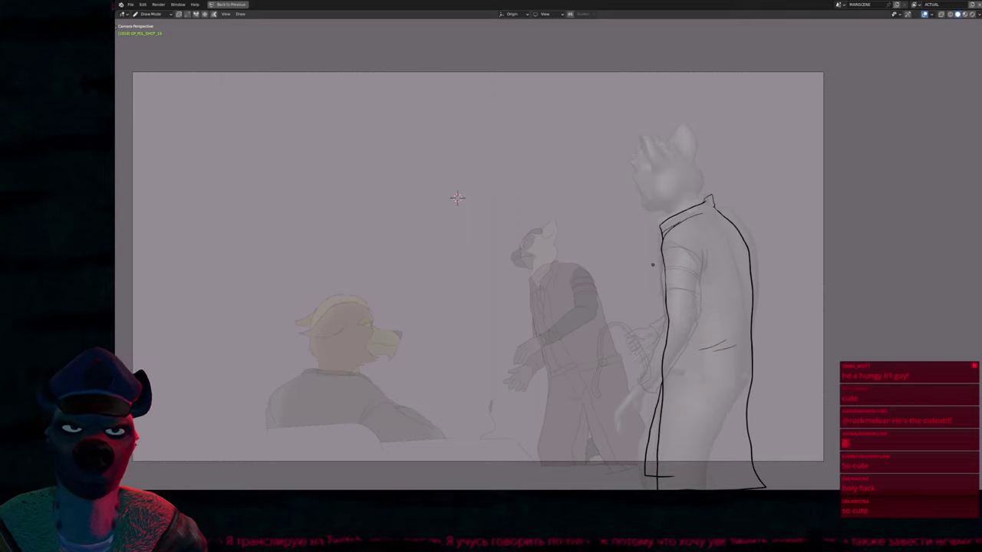
drag(793, 220, 544, 299)
key(ctrl+z)
shift+middle_drag(678, 264, 668, 282)
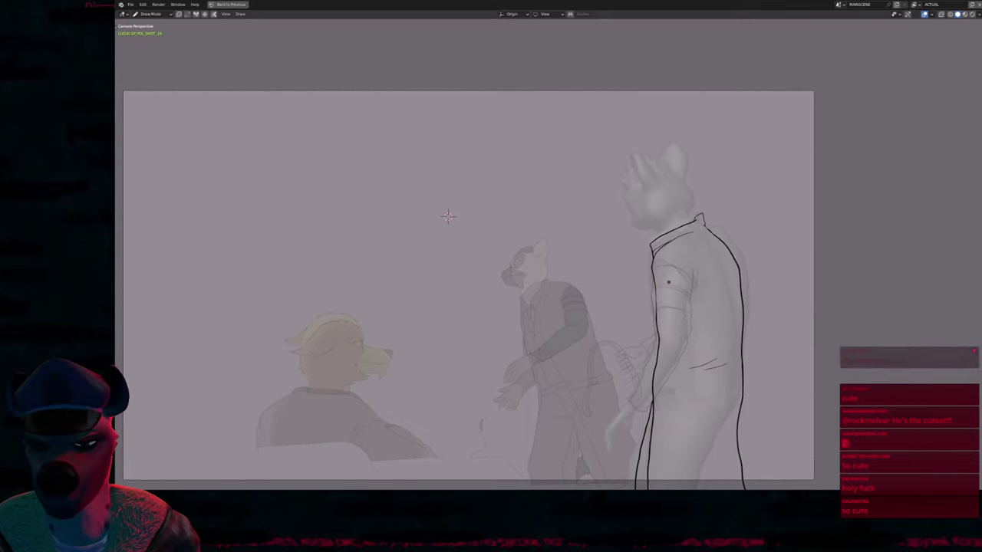
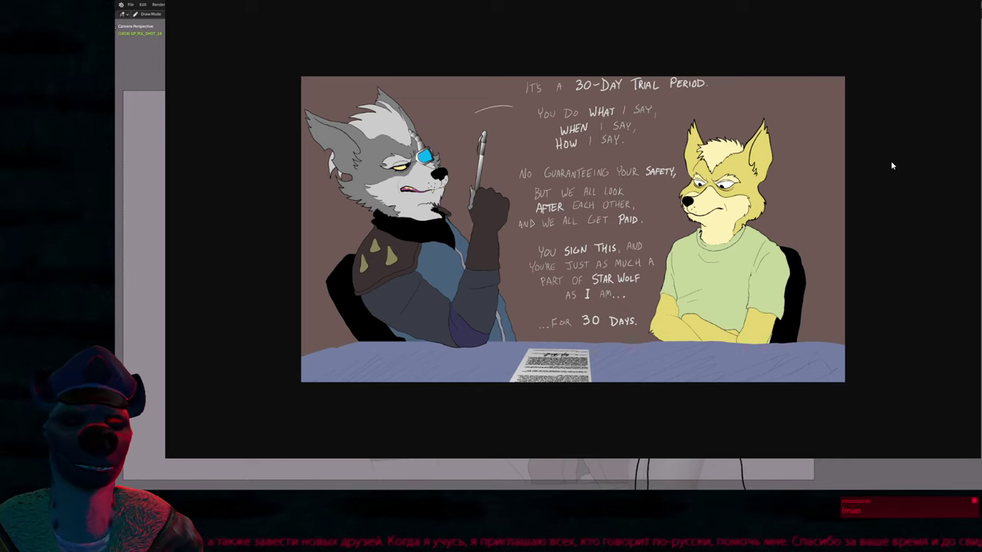
Advance to the panel of the grey wolf in the red chair beside the spike-armoured fox
key(Right)
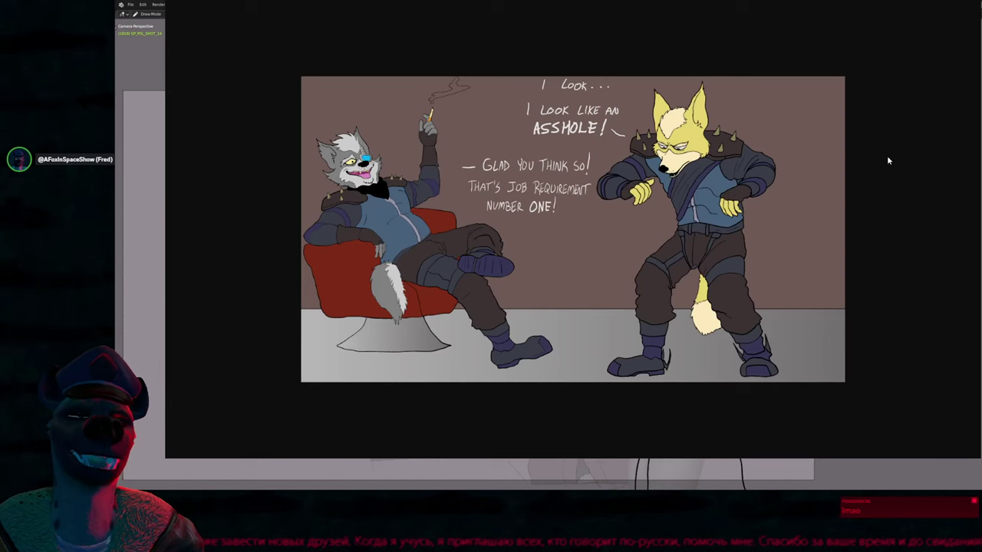
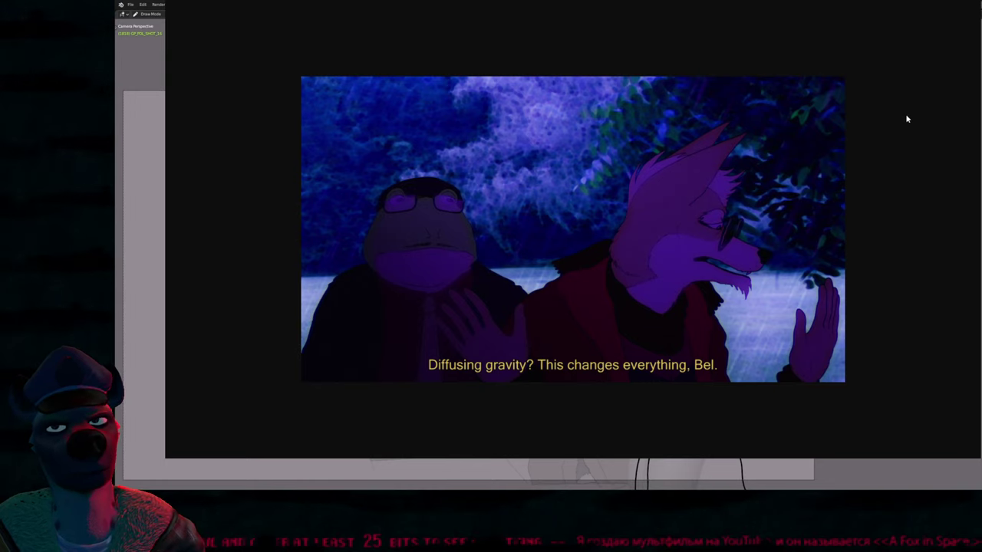
Page forward in the reference viewer to the sheet of two monkey character sketches
key(Right)
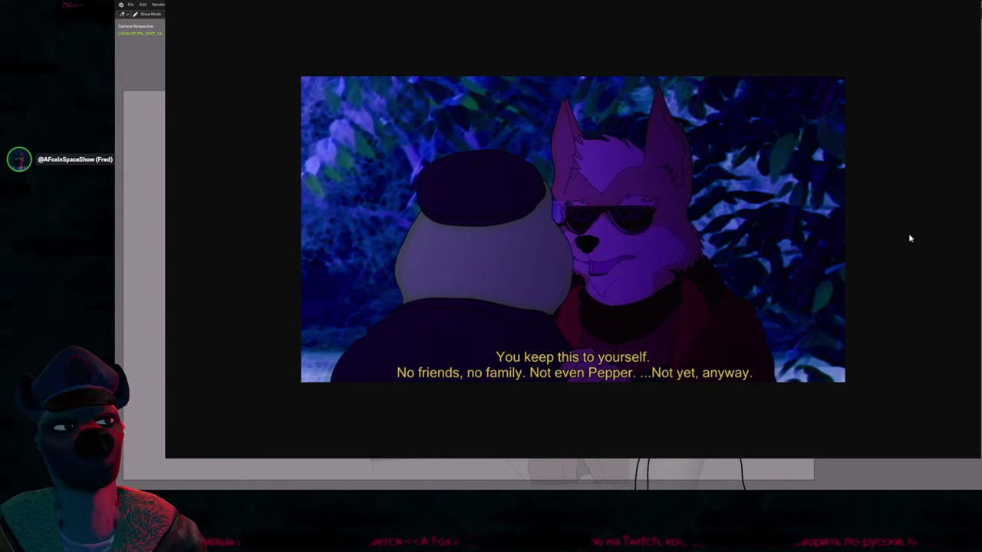
key(Right)
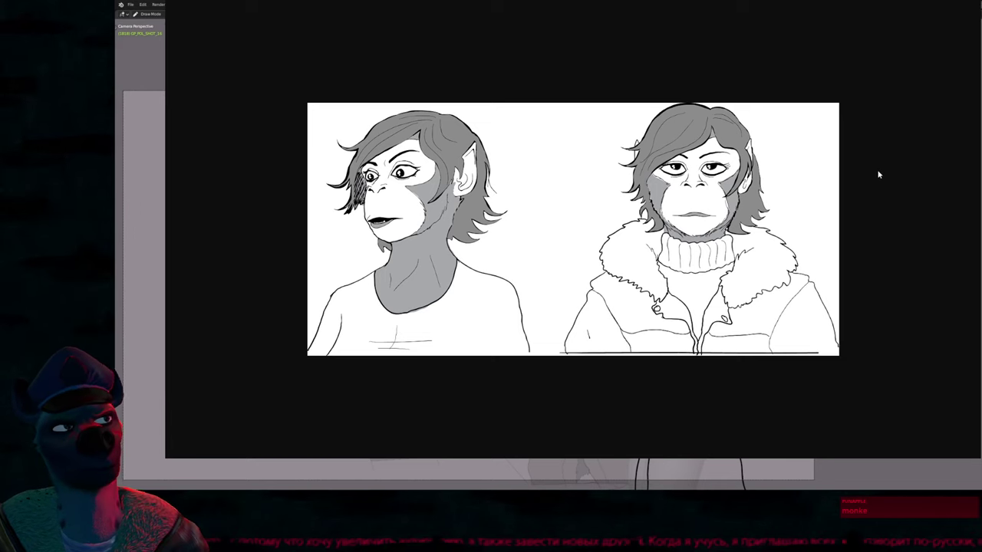
Advance the reference viewer past the sketches to the fox-couple illustration
key(Right)
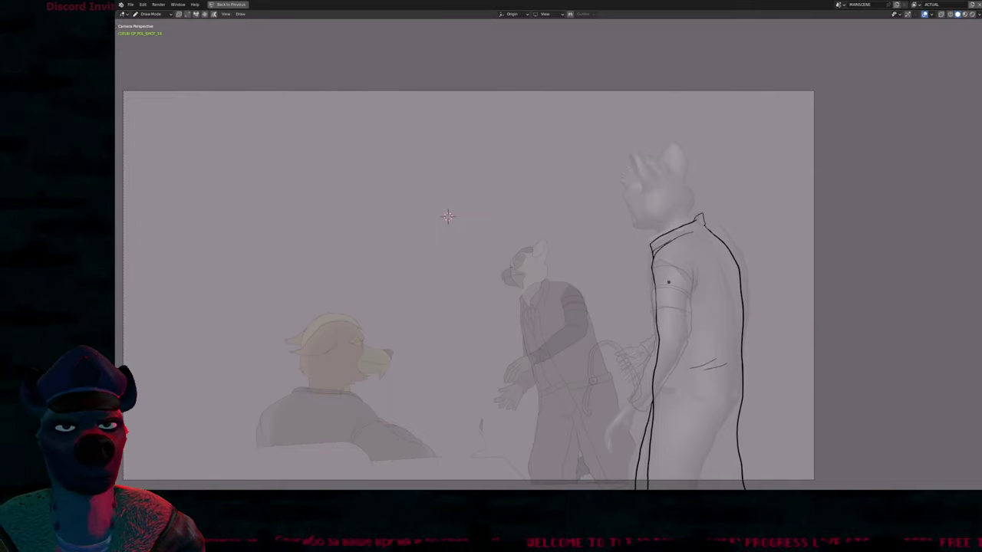
Zoom in on the figures and sketch a short mark on the coated figure's upper arm
scroll(414, 198, up, 1)
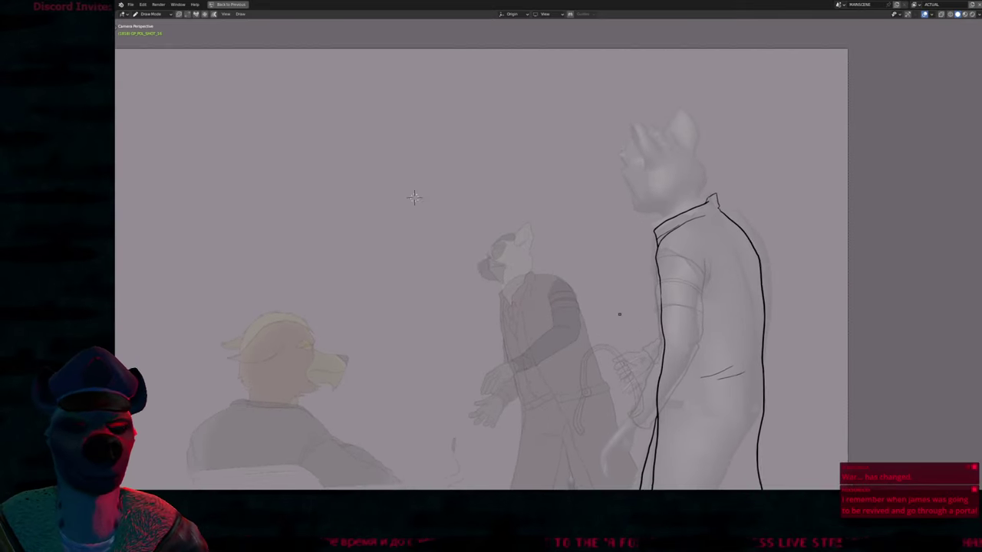
mouse_move(414, 198)
shift+middle_down()
mouse_move(346, 142)
mouse_move(361, 112)
shift+middle_up()
scroll(339, 134, up, 2)
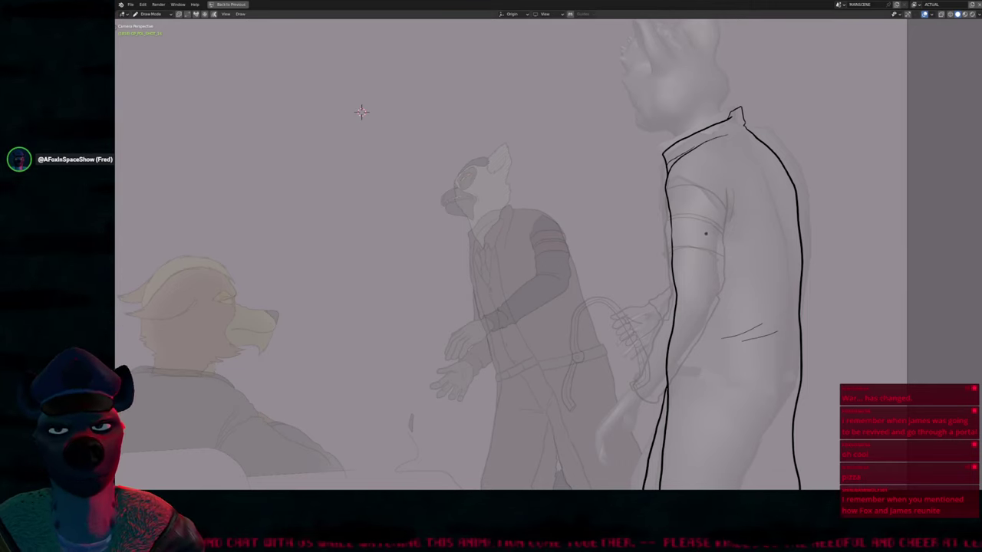
drag(696, 244, 696, 261)
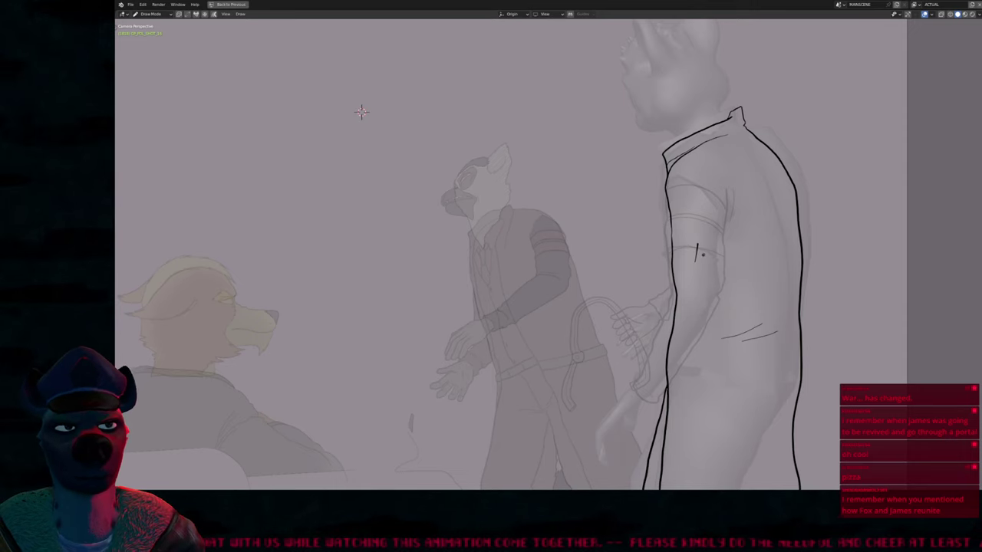
Step forward through neighbouring animation frames, panning to check the figure's head
key(Right)
key(Right)
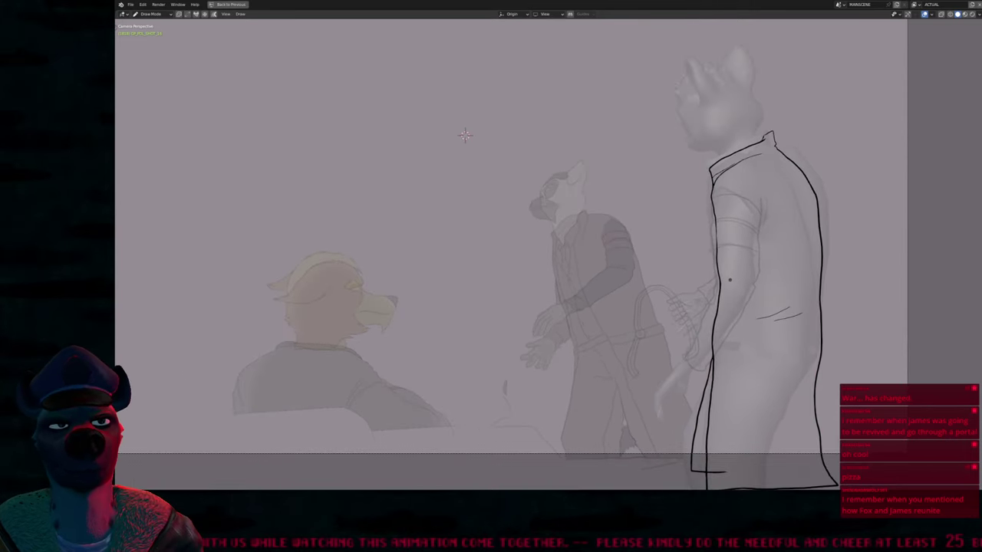
key(Right)
key(Right)
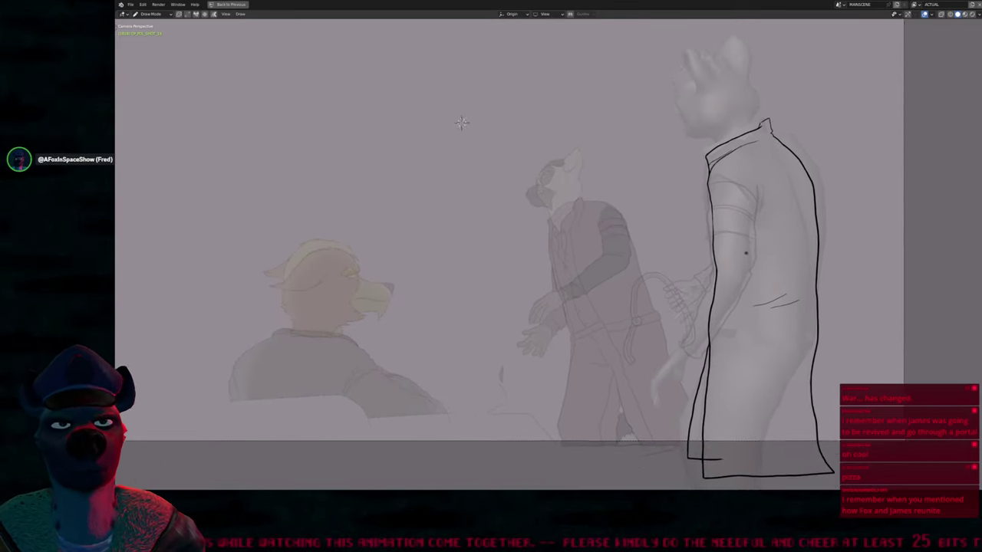
scroll(336, 50, up, 2)
key(Right)
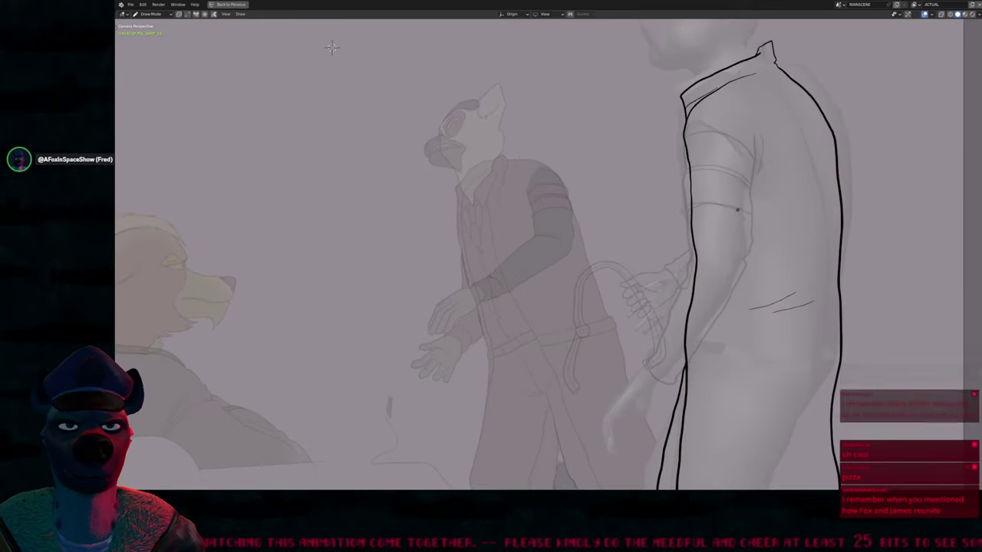
shift+middle_drag(329, 49, 318, 66)
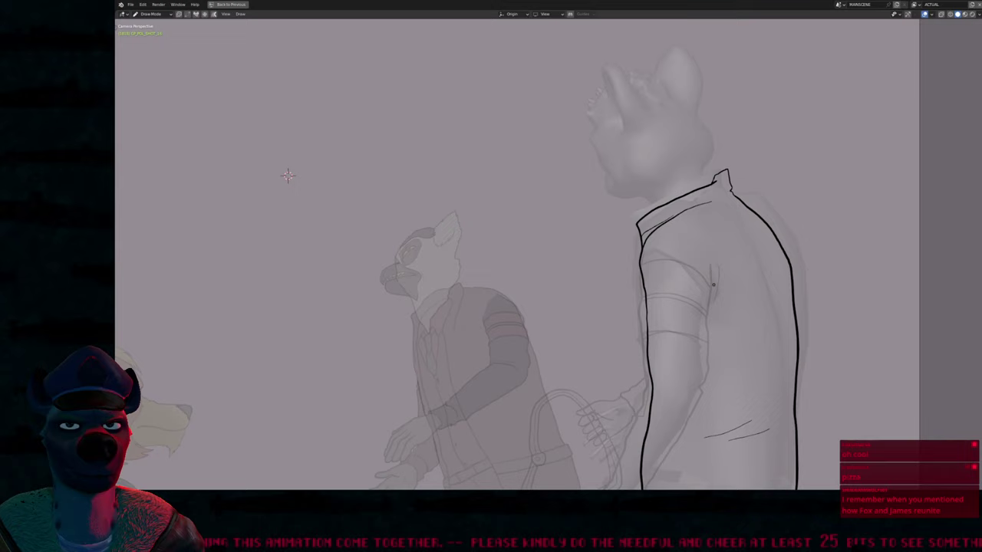
key(Right)
key(Right)
Play the animation preview, then restore the full workspace layout around the viewport
scroll(456, 115, down, 2)
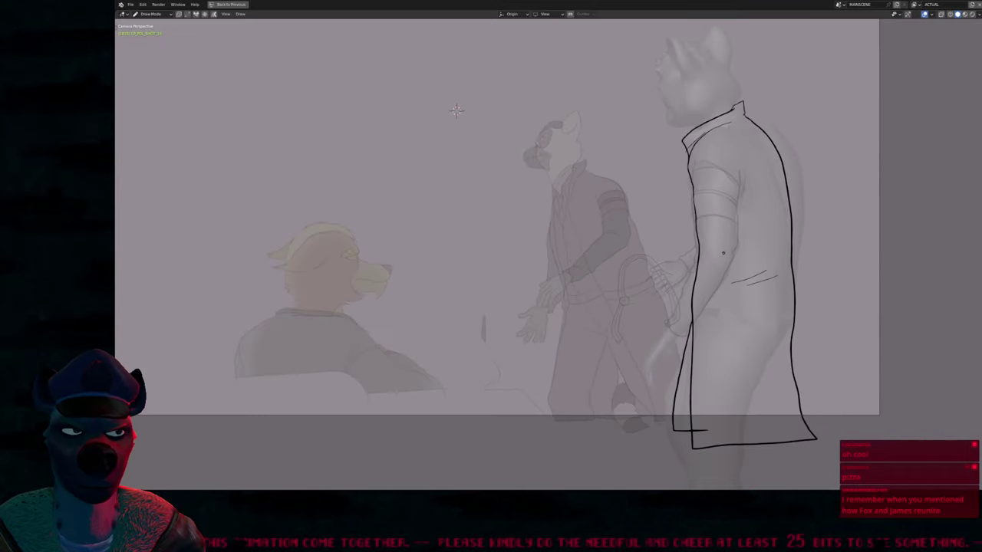
key(space)
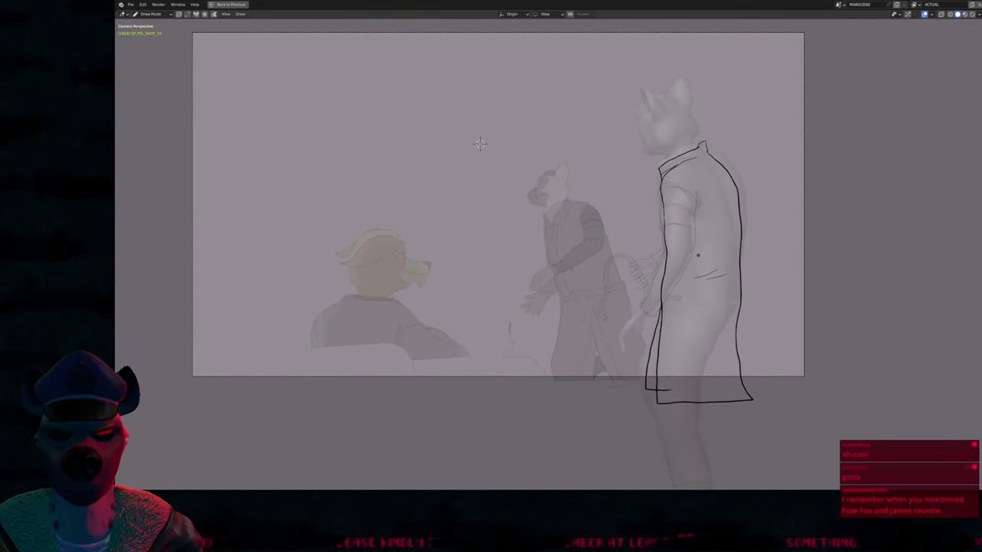
key(ctrl+space)
Select all strokes in Edit Mode, cancel the grab, and return to Draw Mode
scroll(491, 445, up, 10)
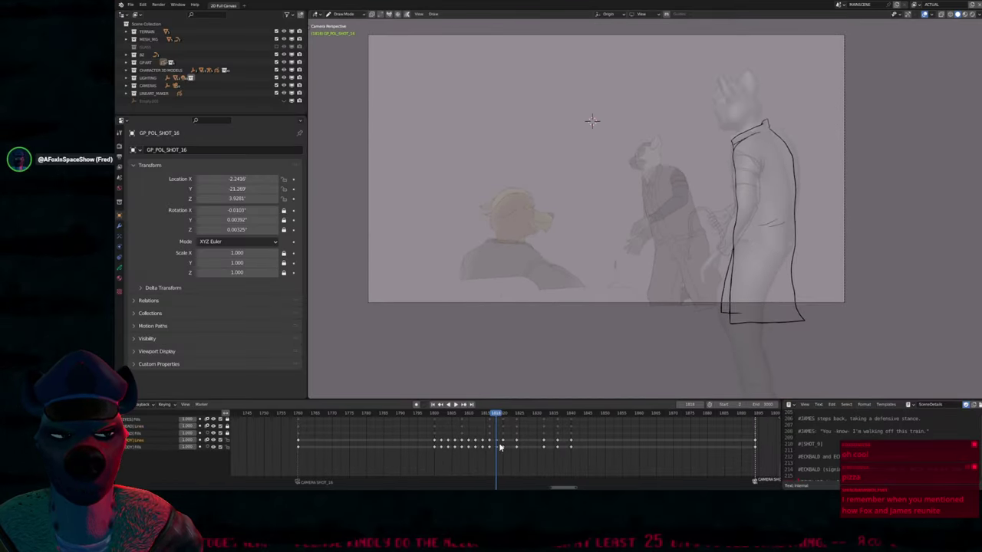
shift+middle_drag(537, 230, 429, 294)
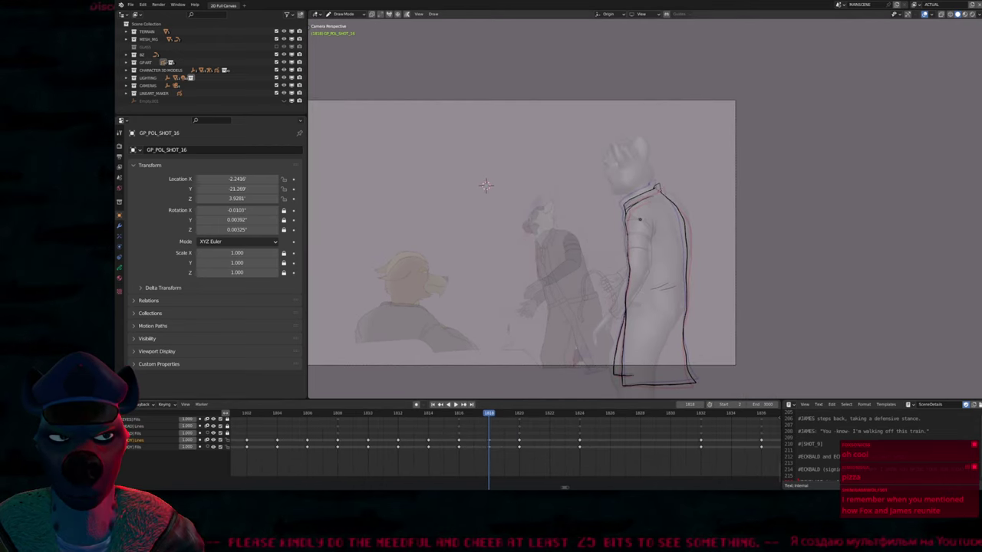
scroll(649, 207, up, 1)
scroll(648, 208, down, 1)
key(Tab)
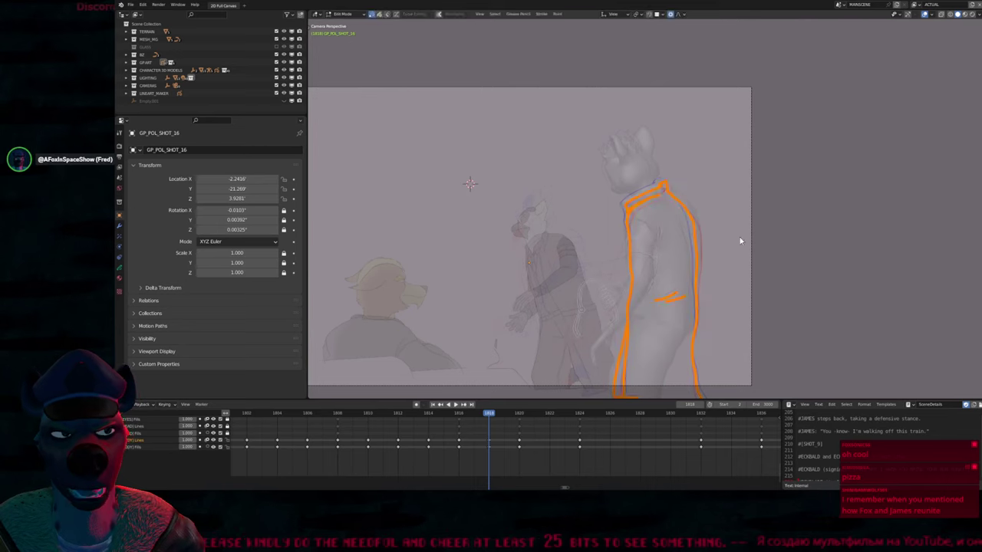
key(g)
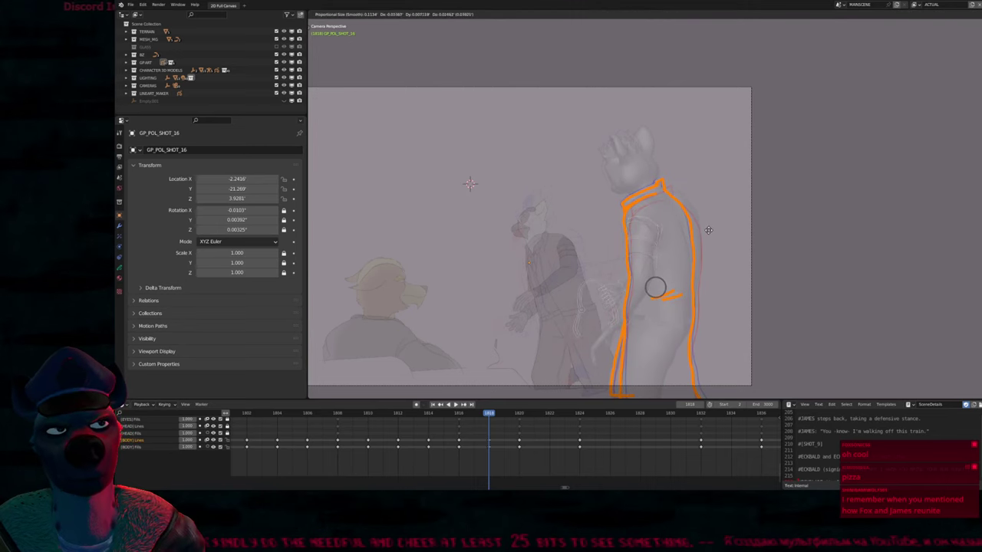
key(Escape)
key(Tab)
Undo the stray vertical stroke on the coated figure's upper arm
scroll(658, 226, up, 5)
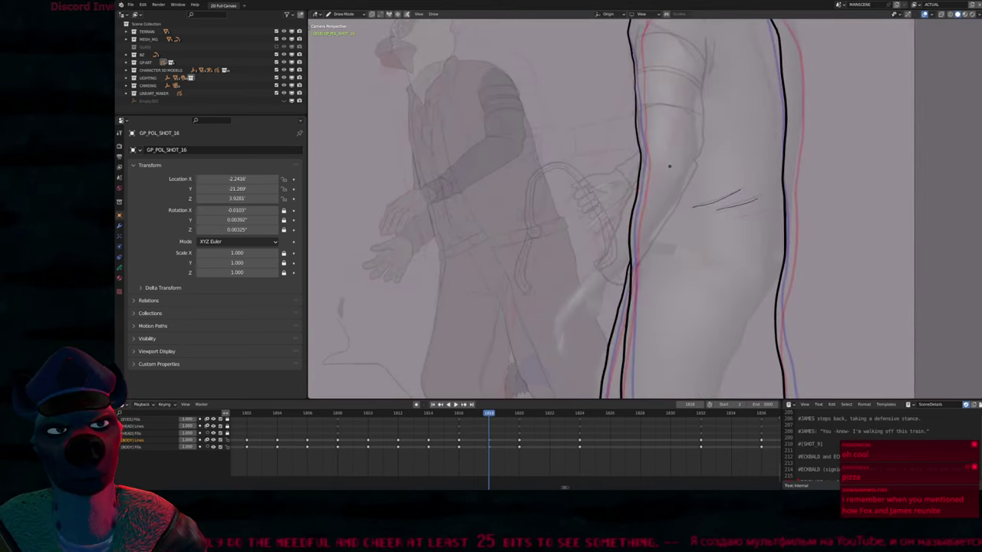
key(ctrl+z)
shift+scroll(663, 234, up, 6)
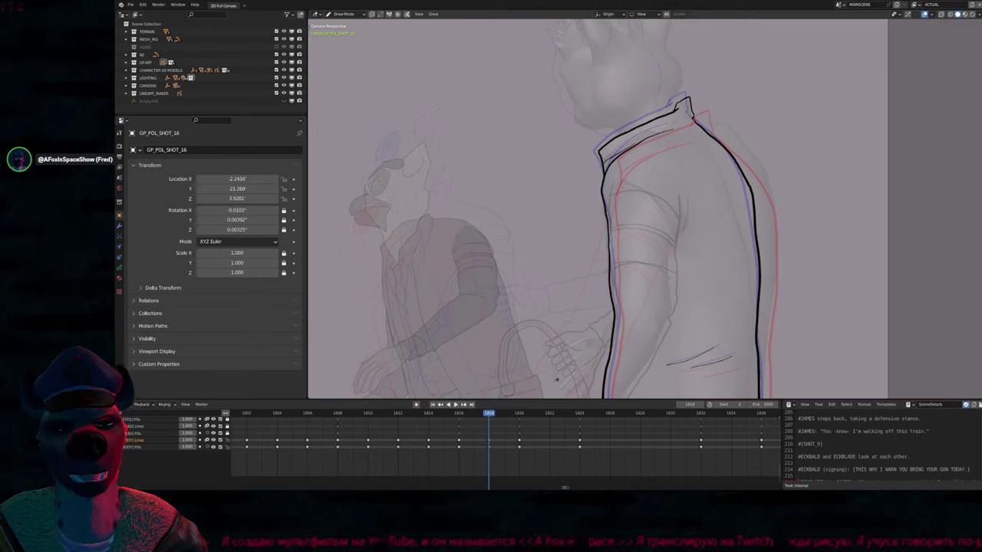
scroll(648, 269, down, 5)
Compare poses across frames 1816–1820 and settle on frame 1818
key(Down)
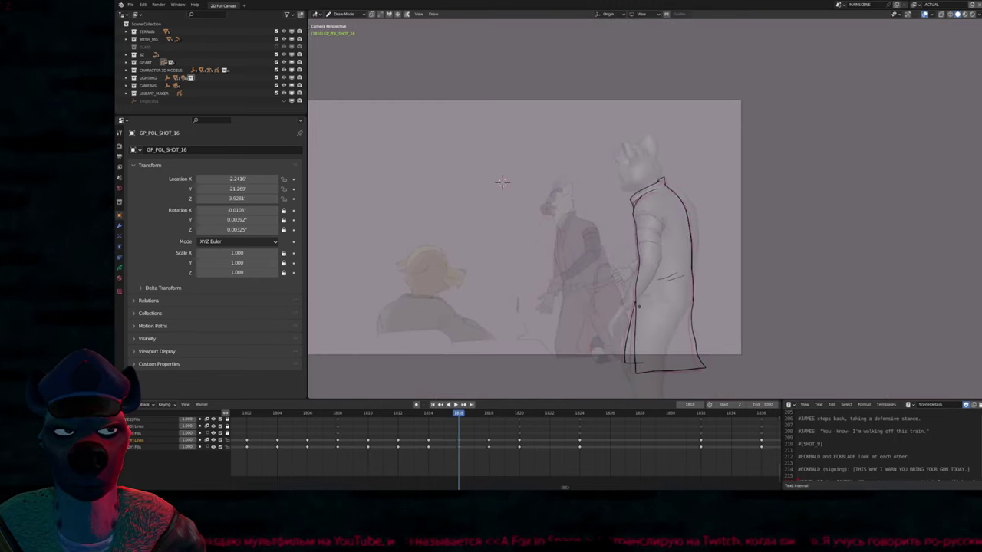
key(Up)
key(Up)
key(Down)
key(Down)
key(Up)
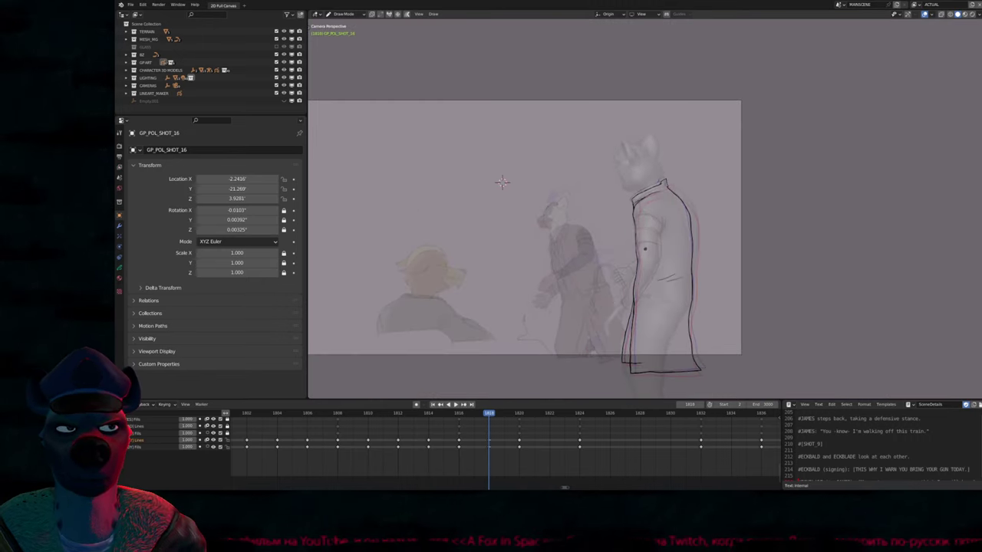
key(Tab)
key(Tab)
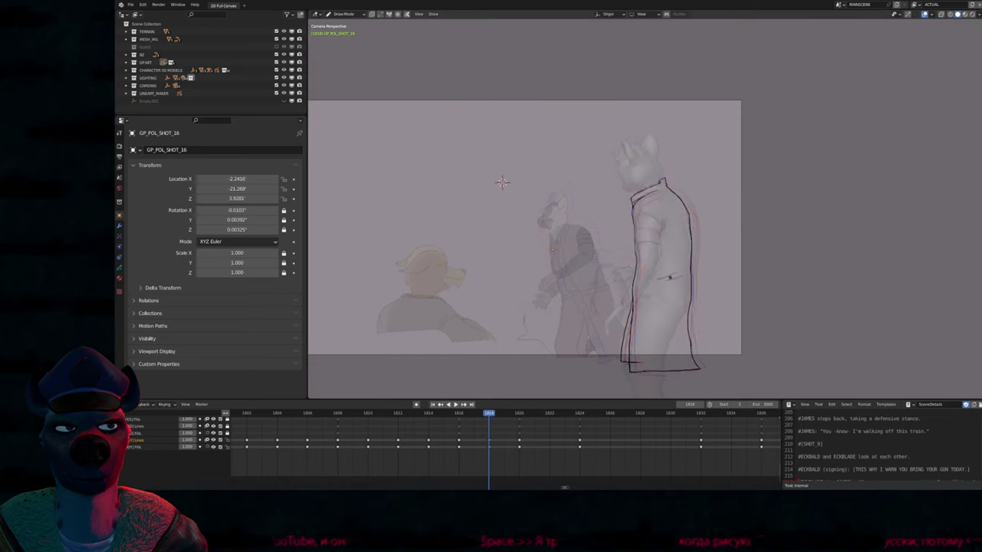
key(Down)
key(Up)
key(Up)
key(Down)
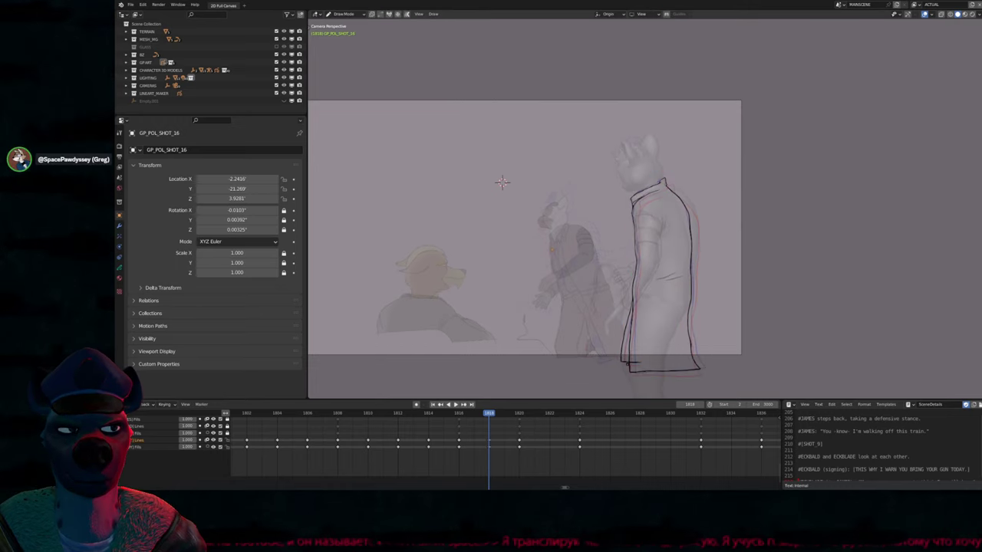
Trace a new outline up the coated figure's torso to the shoulder and collar
shift+middle_drag(502, 181, 474, 136)
scroll(473, 136, up, 3)
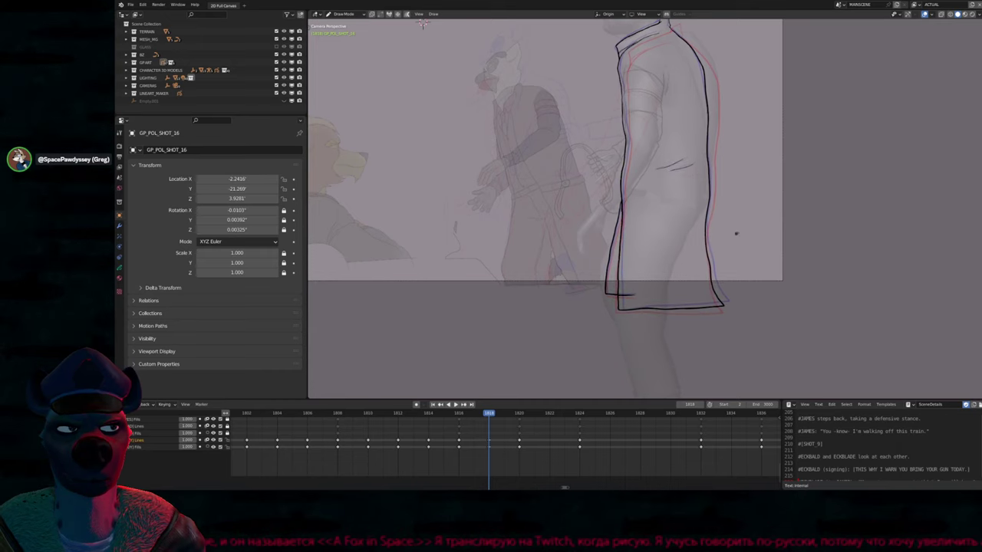
shift+middle_drag(420, 28, 363, 155)
mouse_move(650, 374)
mouse_down()
mouse_move(664, 274)
mouse_move(657, 182)
mouse_move(613, 157)
mouse_up()
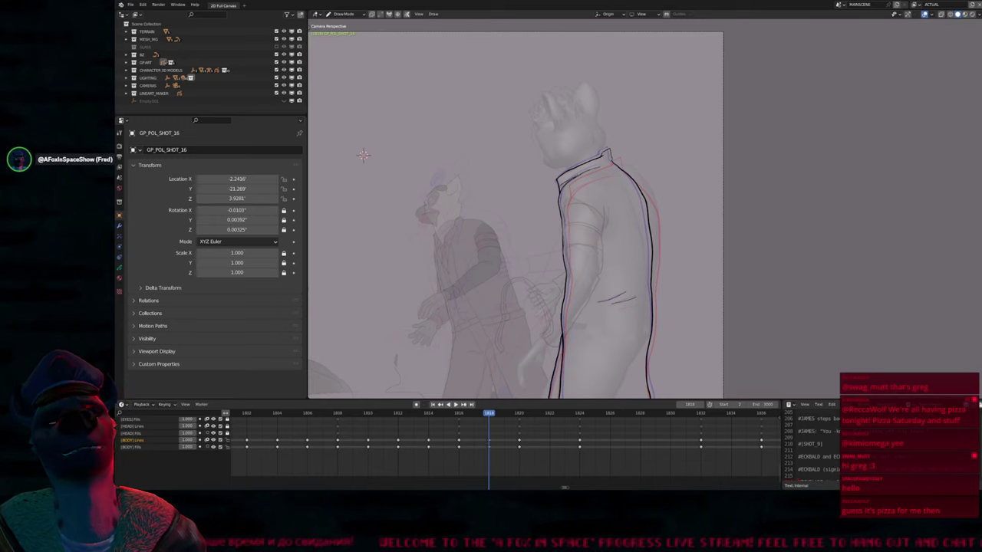
Add a short chest stroke, then frame the head and draw a first stroke on it
drag(618, 173, 615, 224)
shift+middle_drag(362, 155, 357, 226)
scroll(357, 225, up, 6)
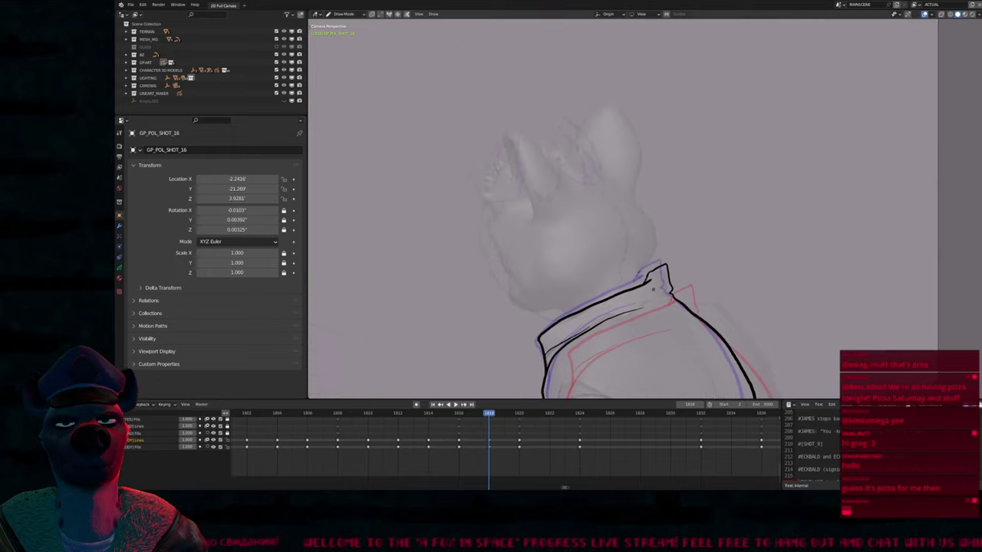
shift+middle_drag(653, 287, 637, 242)
mouse_move(651, 262)
mouse_down()
mouse_move(600, 207)
mouse_move(580, 211)
mouse_move(590, 246)
mouse_up()
Resize the brush and outline the left ear along the head sketch
key(f)
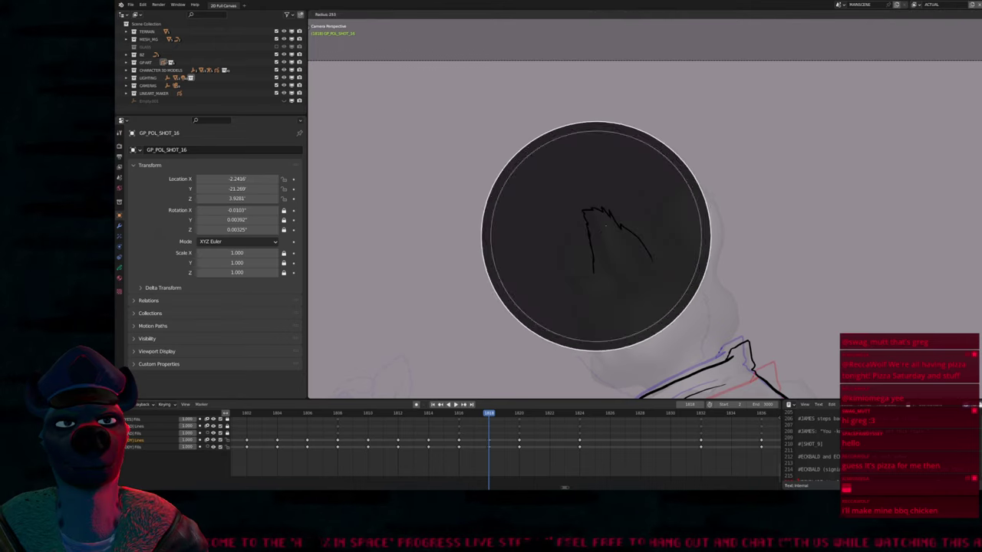
click(546, 248)
scroll(560, 201, up, 2)
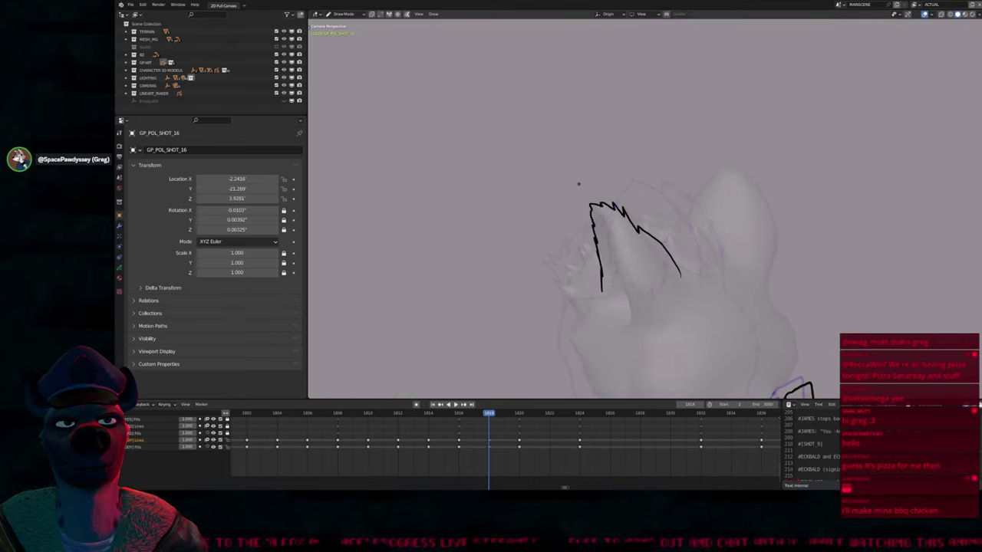
drag(593, 202, 599, 230)
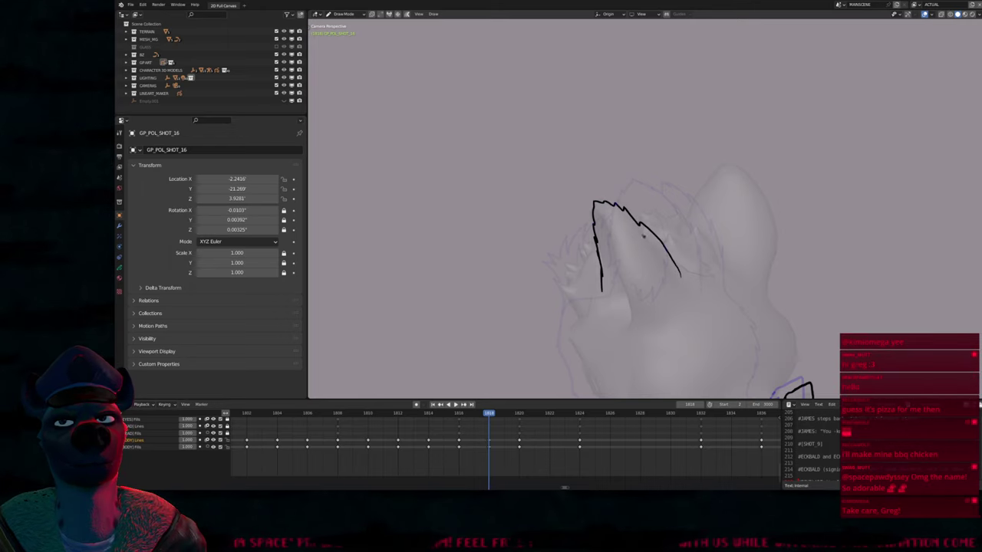
drag(596, 218, 601, 276)
Zoom closer and draw the right ear outline down its side
mouse_move(652, 244)
shift+middle_down()
mouse_move(616, 322)
mouse_move(649, 208)
mouse_move(634, 228)
mouse_move(649, 227)
shift+middle_up()
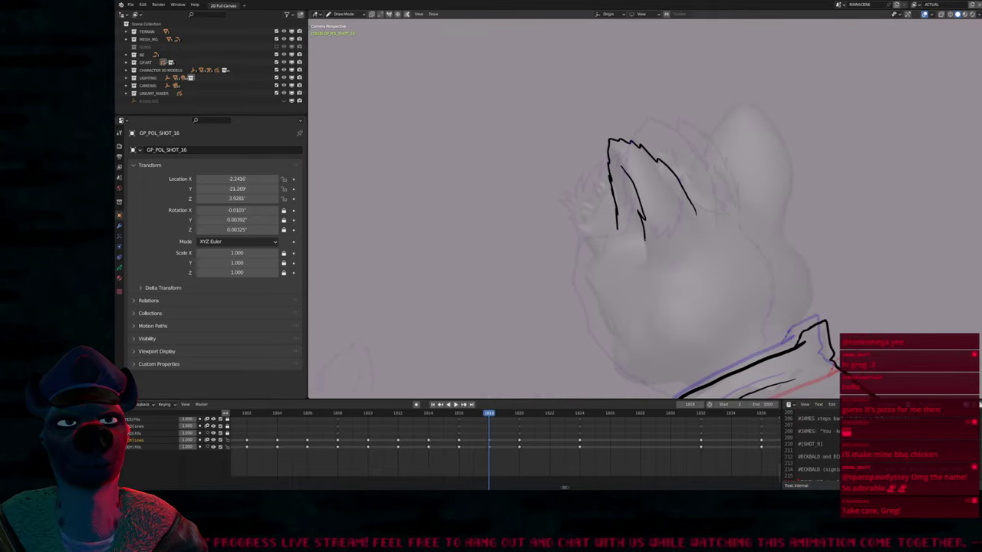
shift+middle_drag(644, 238, 658, 256)
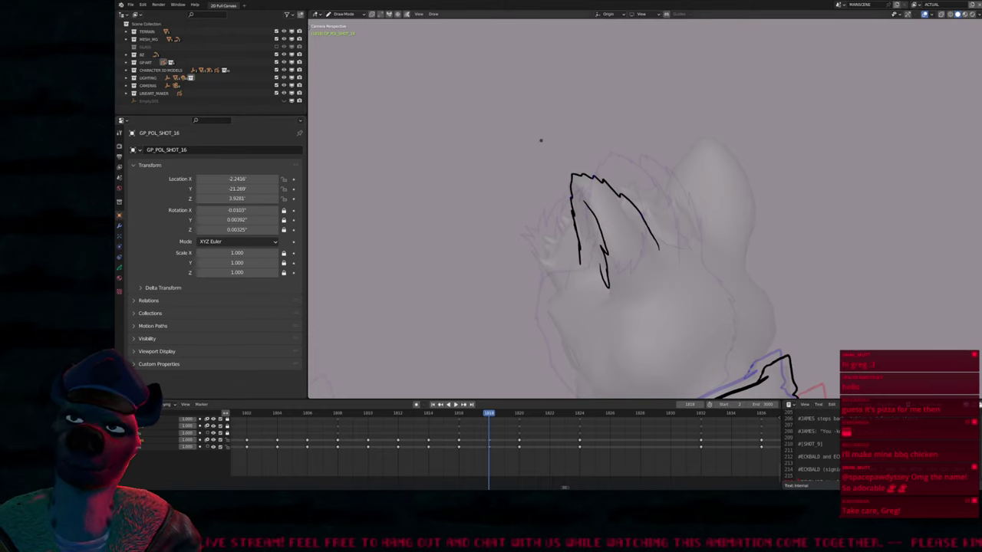
scroll(679, 305, up, 2)
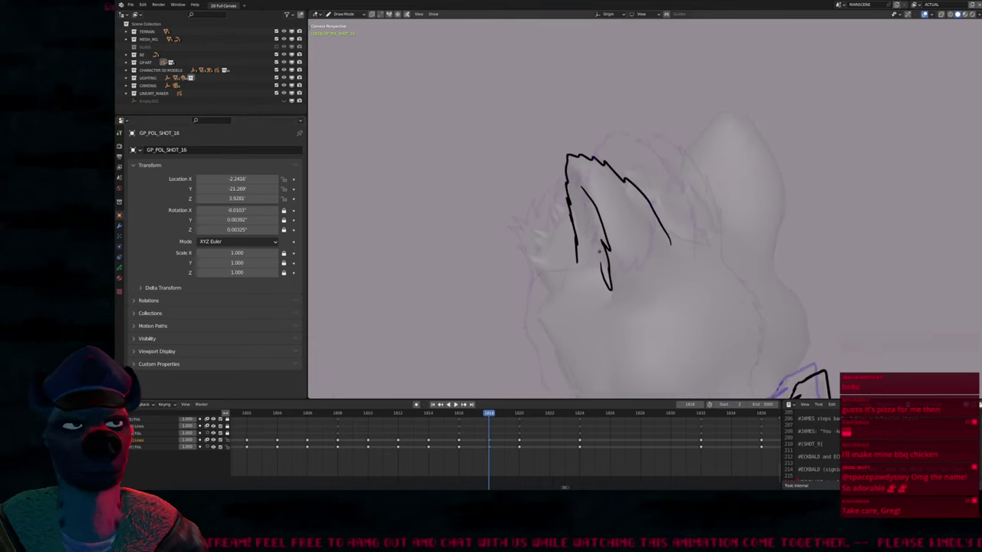
shift+middle_drag(660, 299, 593, 253)
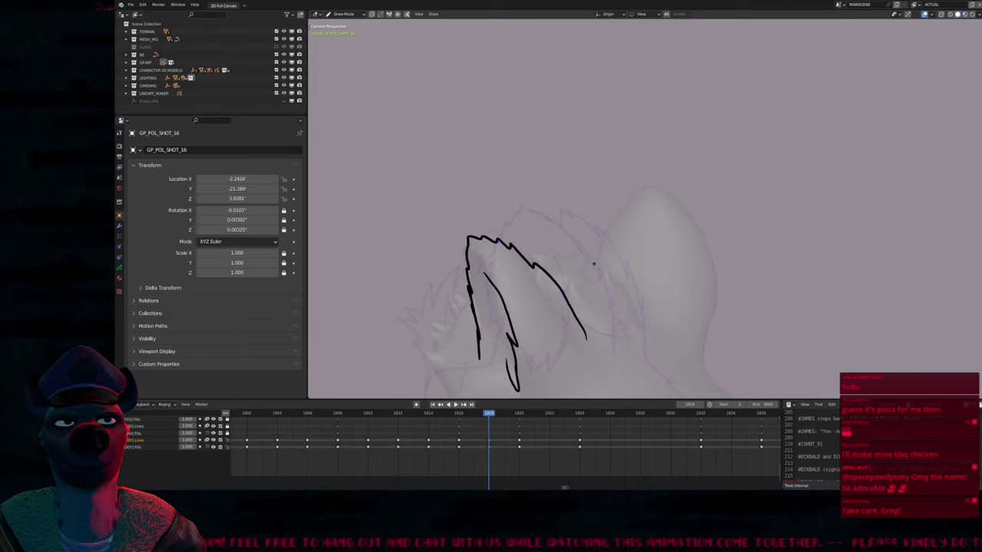
mouse_move(593, 264)
mouse_down()
mouse_move(621, 216)
mouse_move(659, 194)
mouse_up()
mouse_move(707, 262)
mouse_down()
mouse_move(714, 301)
mouse_move(696, 361)
mouse_up()
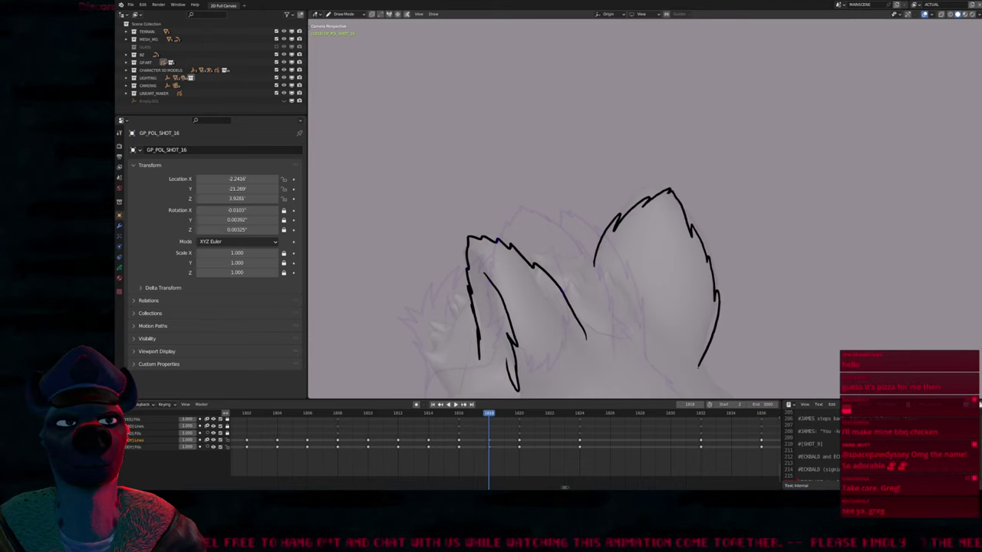
shift+middle_drag(675, 327, 673, 215)
scroll(668, 246, down, 3)
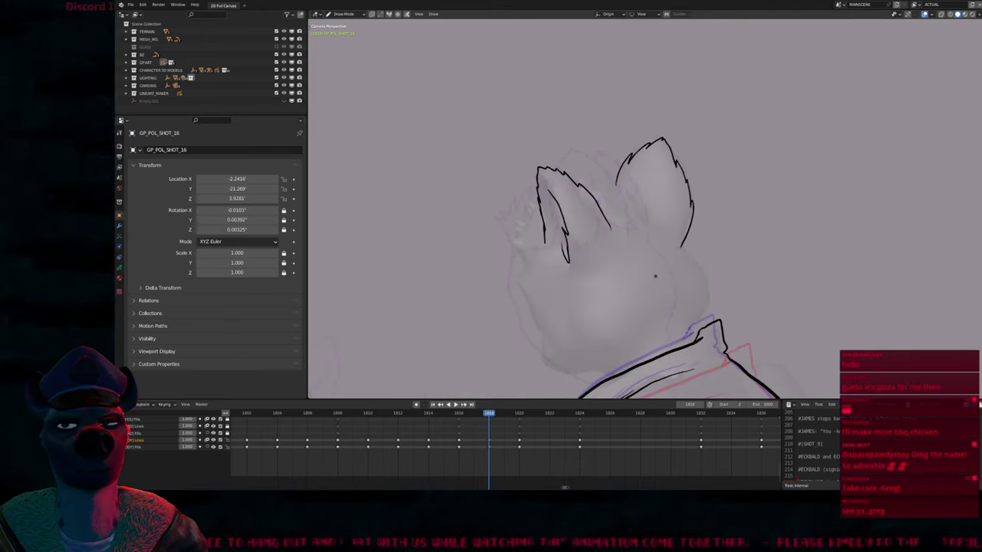
Scale the ear strokes with proportional editing, move them to [HEAD] Lines, and duplicate the keyframe
key(Tab)
key(a)
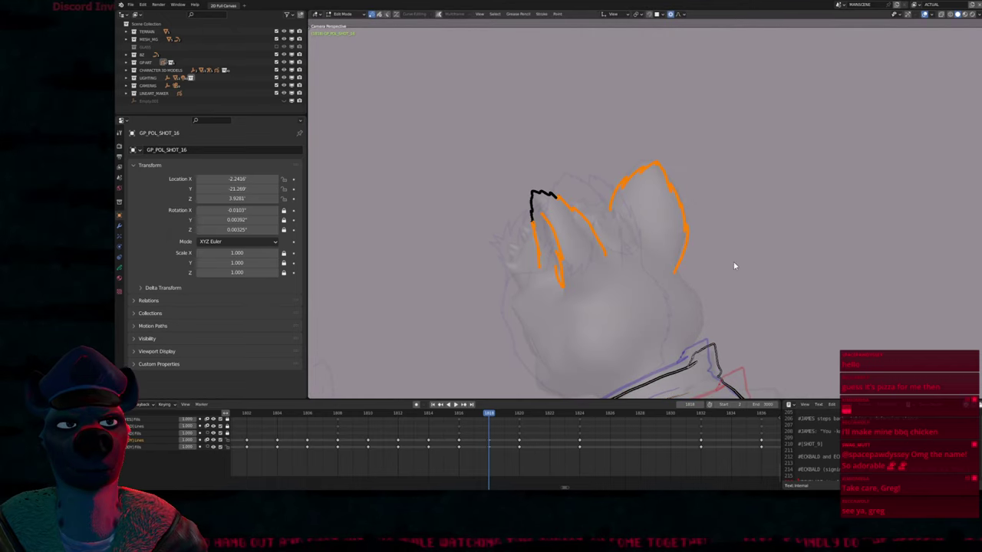
key(alt+s)
click(733, 266)
key(m)
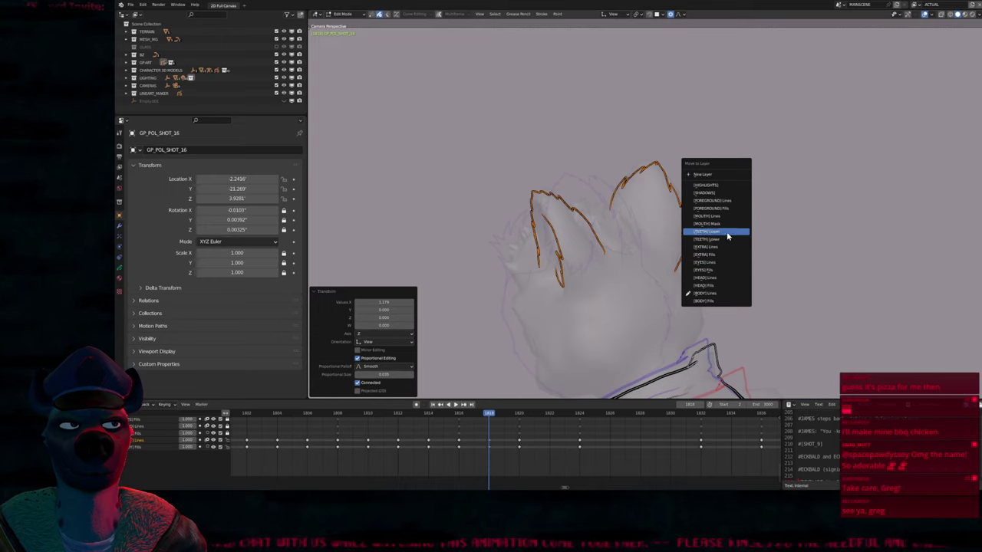
click(729, 279)
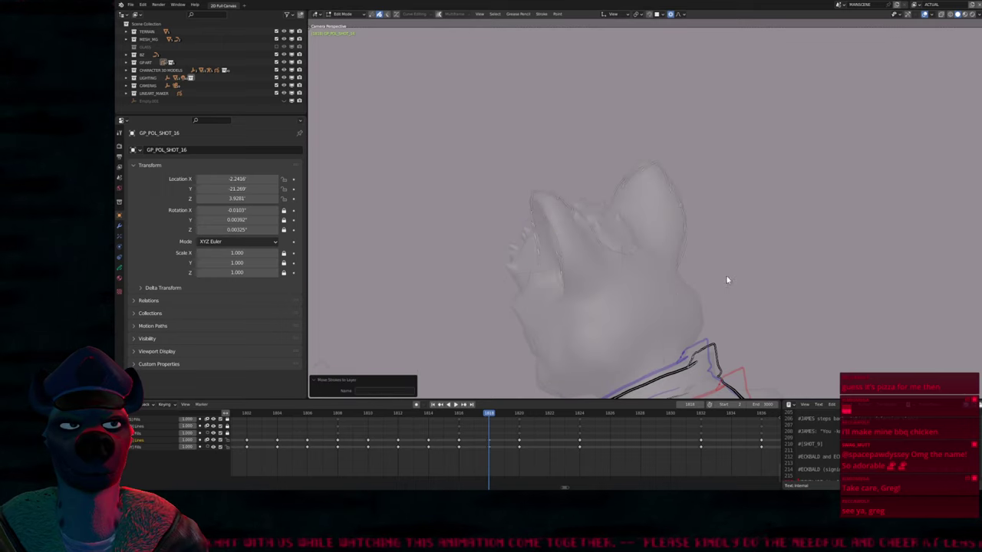
key(ctrl+Tab)
key(shift+d)
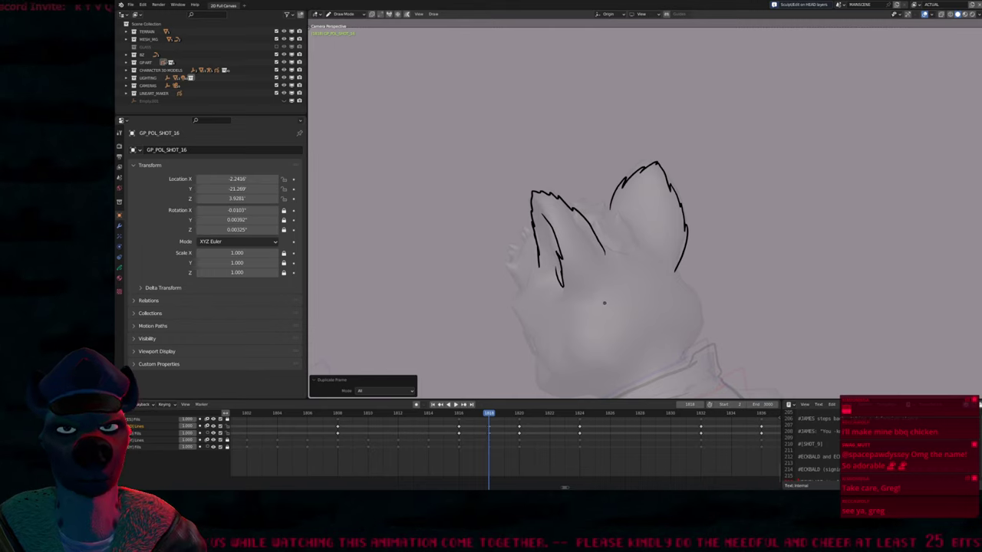
Lengthen the jagged fur line across the top of the head between the ears
scroll(650, 268, up, 3)
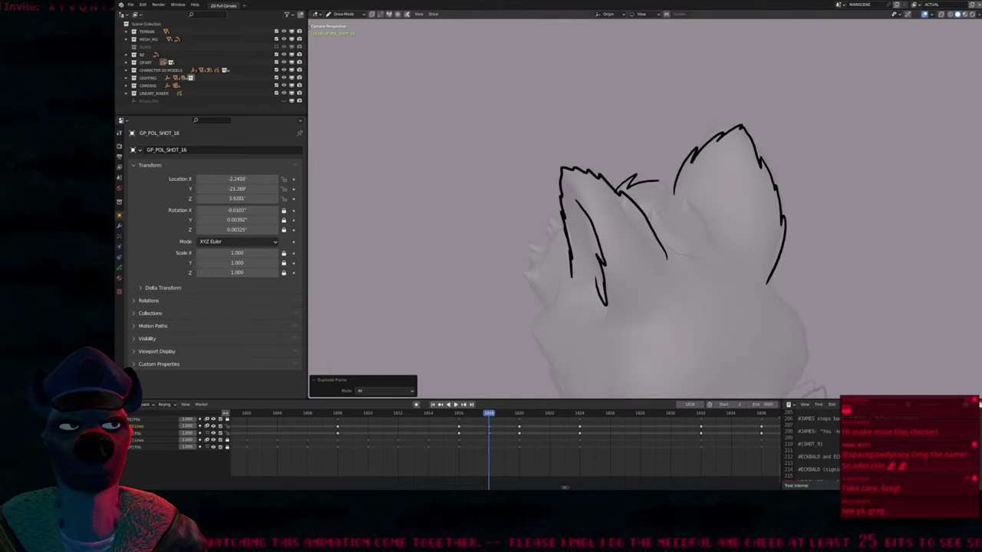
drag(658, 182, 686, 193)
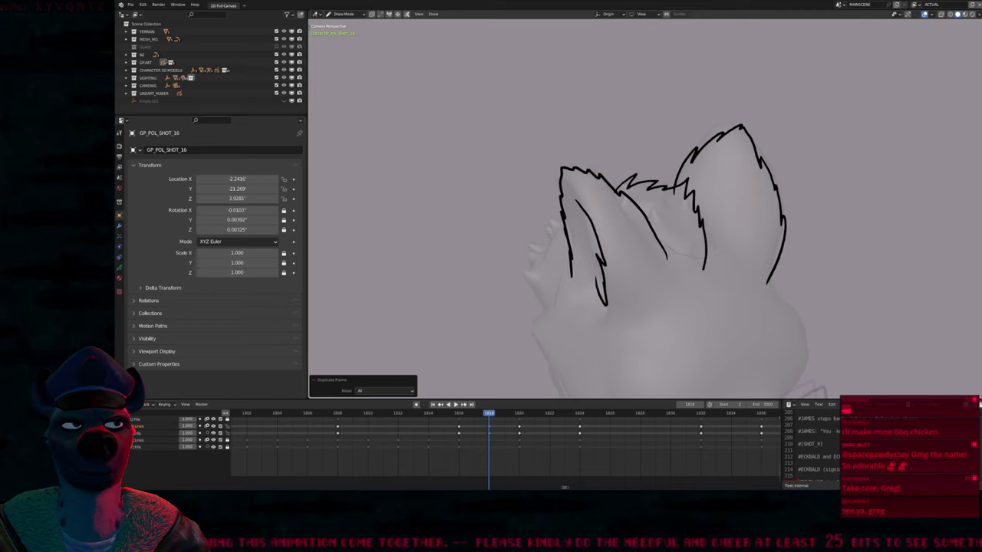
shift+middle_drag(643, 236, 704, 218)
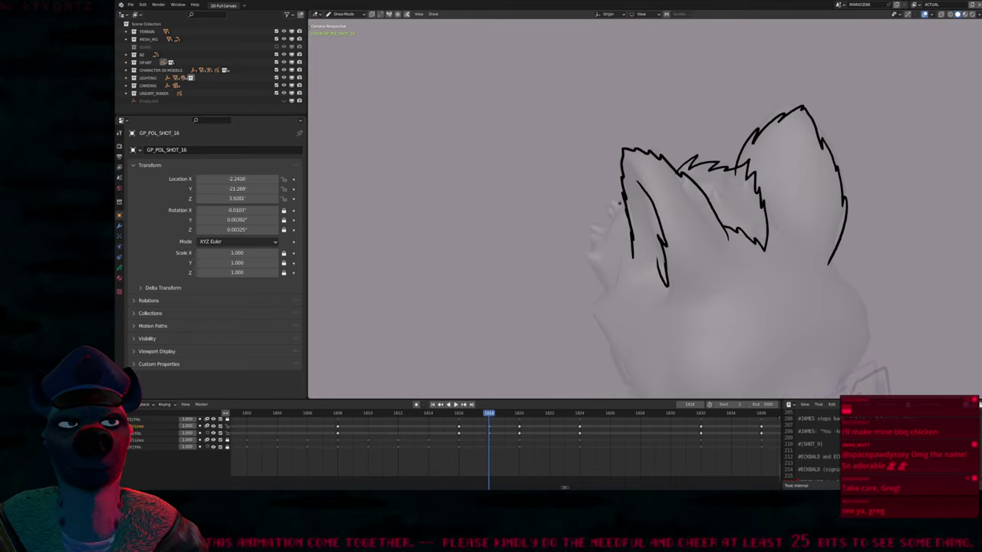
Sketch a zigzag fur tuft down the outer edge of the left ear
mouse_move(600, 202)
mouse_down()
mouse_move(576, 224)
mouse_move(590, 228)
mouse_move(569, 230)
mouse_move(613, 293)
mouse_move(636, 215)
mouse_up()
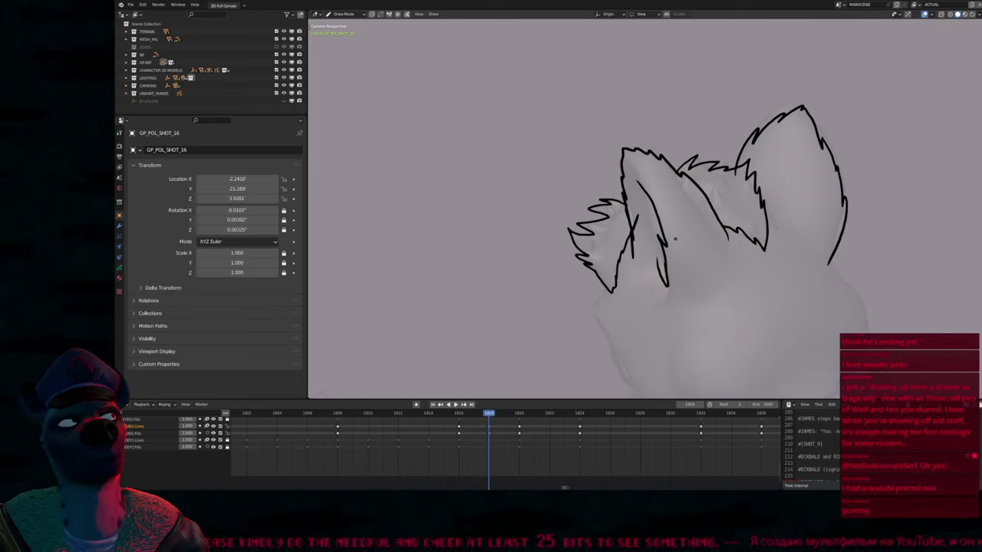
Draw the cheek line below the left ear and the jaw line along the collar
mouse_move(675, 239)
middle_down()
mouse_move(607, 305)
mouse_move(618, 270)
middle_up()
mouse_move(560, 230)
middle_down()
mouse_move(588, 272)
mouse_move(582, 209)
middle_up()
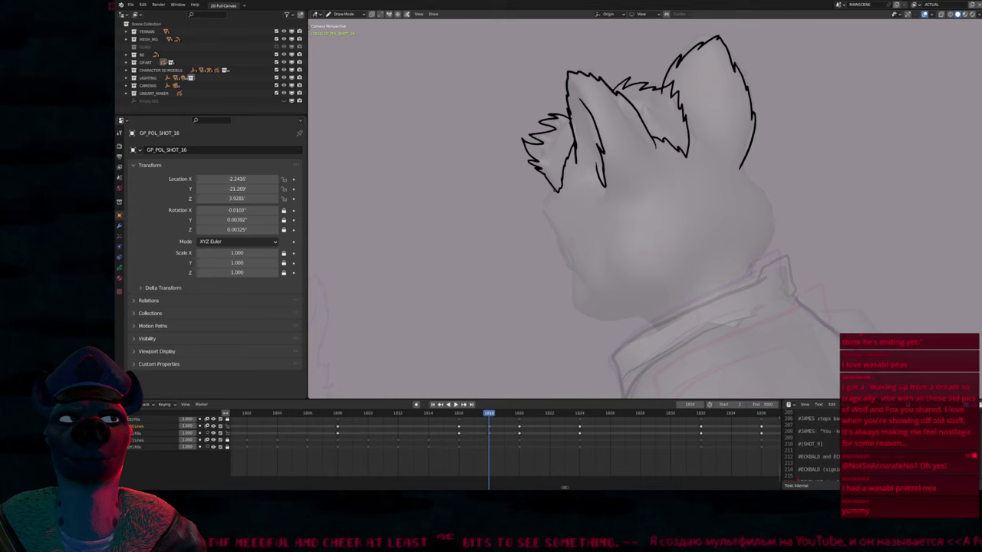
mouse_move(553, 196)
mouse_down()
mouse_move(546, 226)
mouse_move(596, 311)
mouse_move(617, 319)
mouse_move(690, 311)
mouse_move(749, 287)
mouse_up()
shift+middle_drag(749, 286, 598, 309)
mouse_move(587, 177)
mouse_down()
mouse_move(613, 214)
mouse_move(628, 262)
mouse_move(613, 283)
mouse_up()
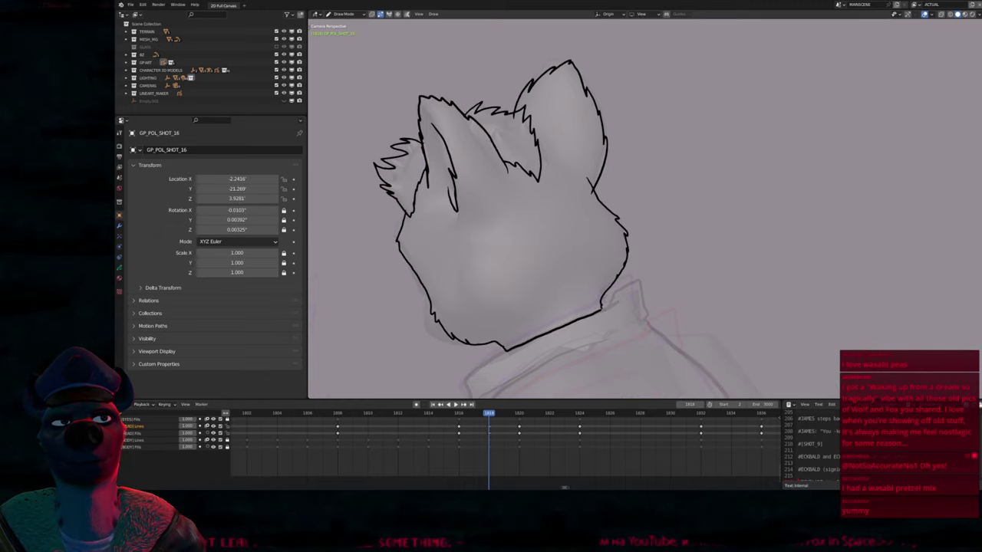
Reframe the view over the head and resize the drawing brush
shift+middle_drag(619, 279, 667, 356)
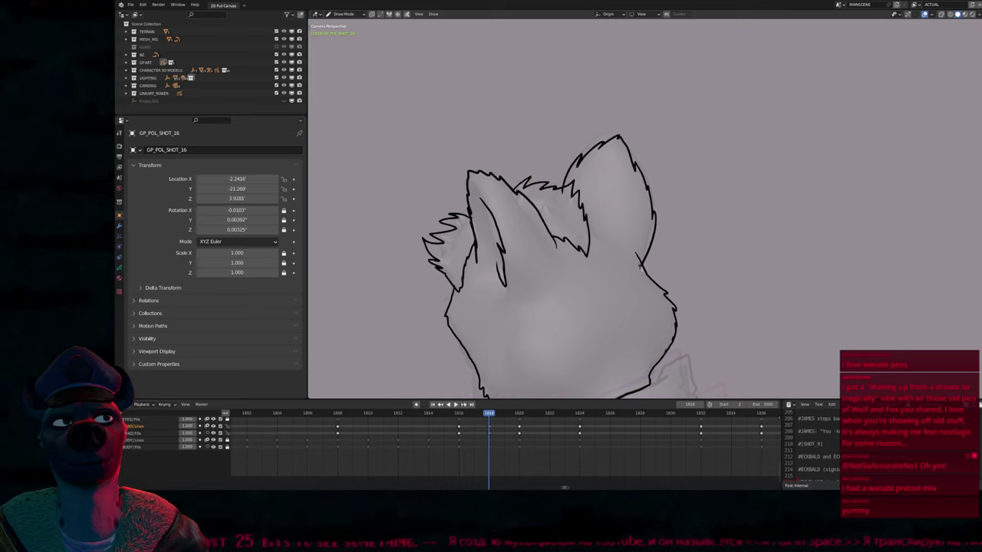
mouse_move(633, 270)
shift+middle_down()
mouse_move(594, 286)
mouse_move(599, 241)
mouse_move(602, 250)
shift+middle_up()
scroll(602, 250, up, 8)
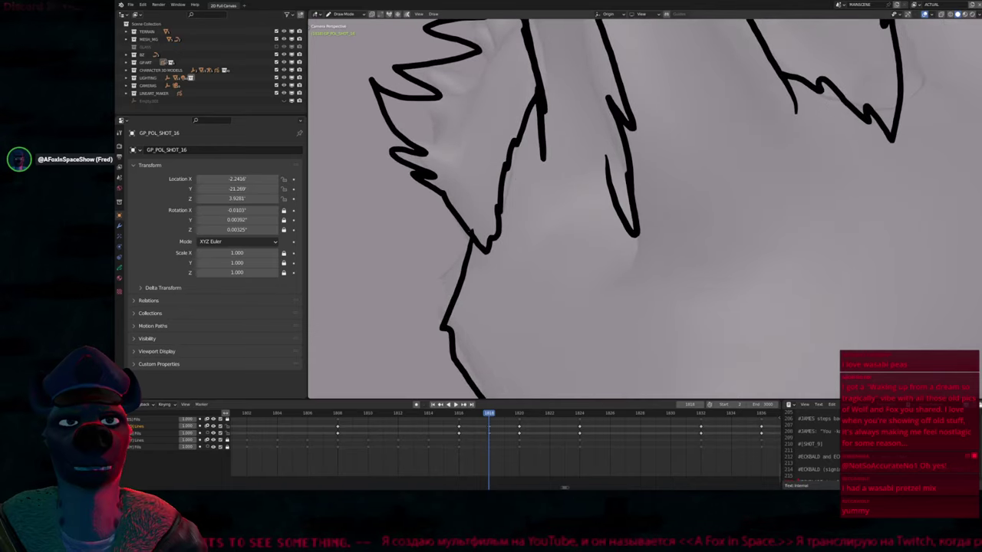
scroll(487, 226, down, 5)
scroll(552, 274, up, 5)
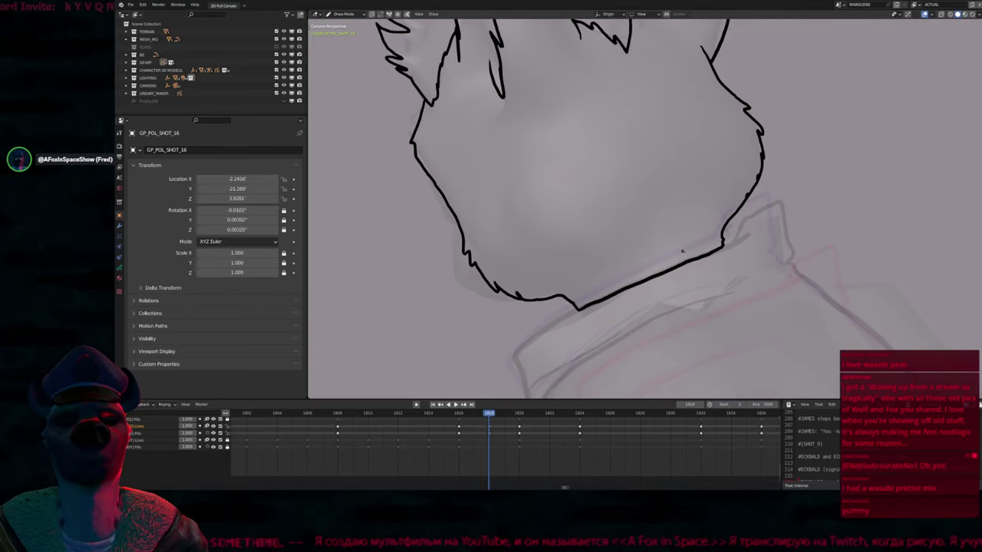
key(f)
click(696, 267)
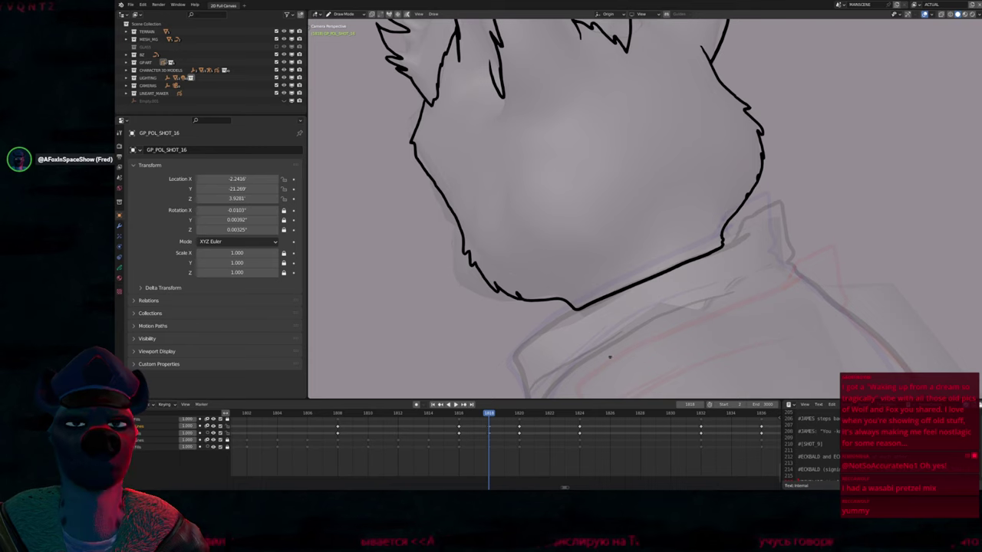
Draw a jagged inner-ear line with fur tufts along the right ear's edge, extending its tip
shift+scroll(677, 311, up, 5)
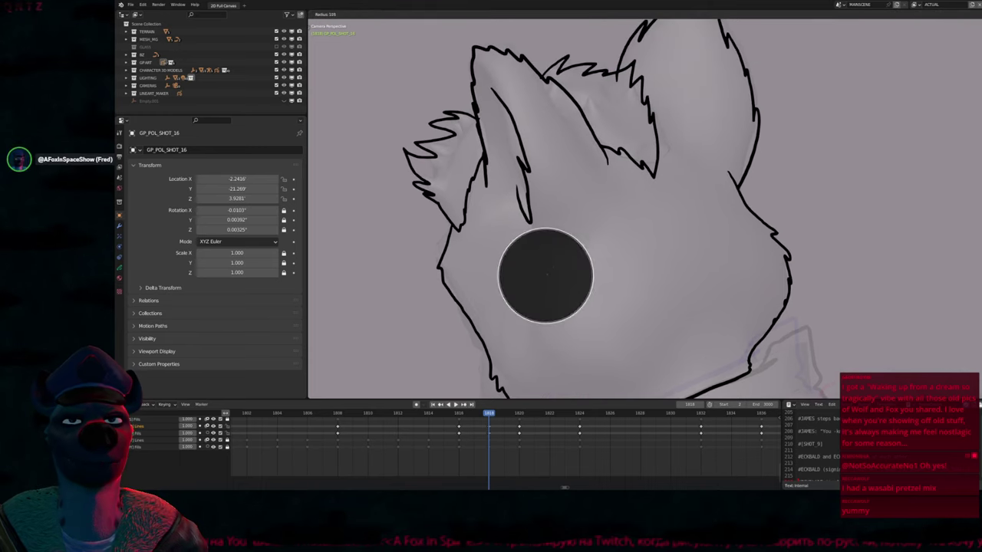
drag(524, 184, 530, 233)
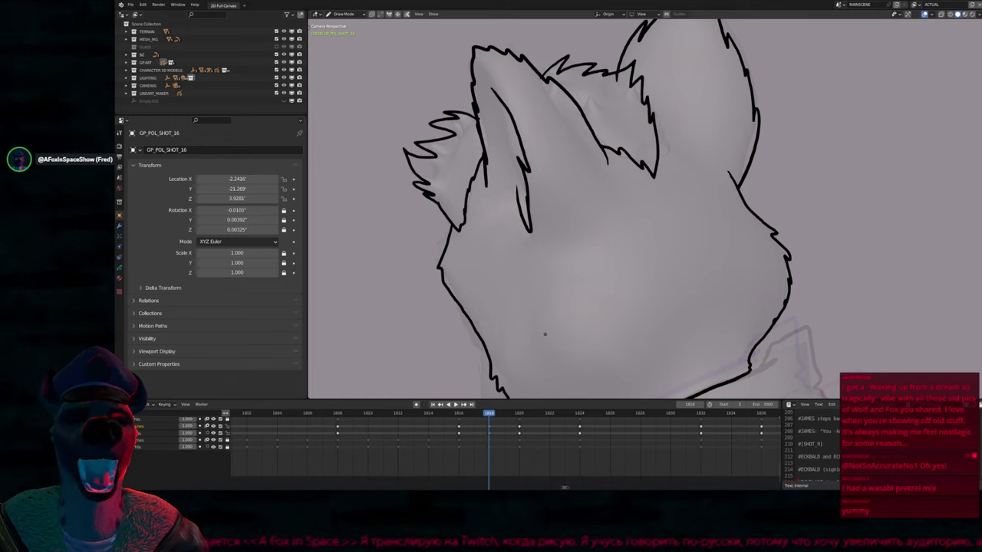
click(652, 168)
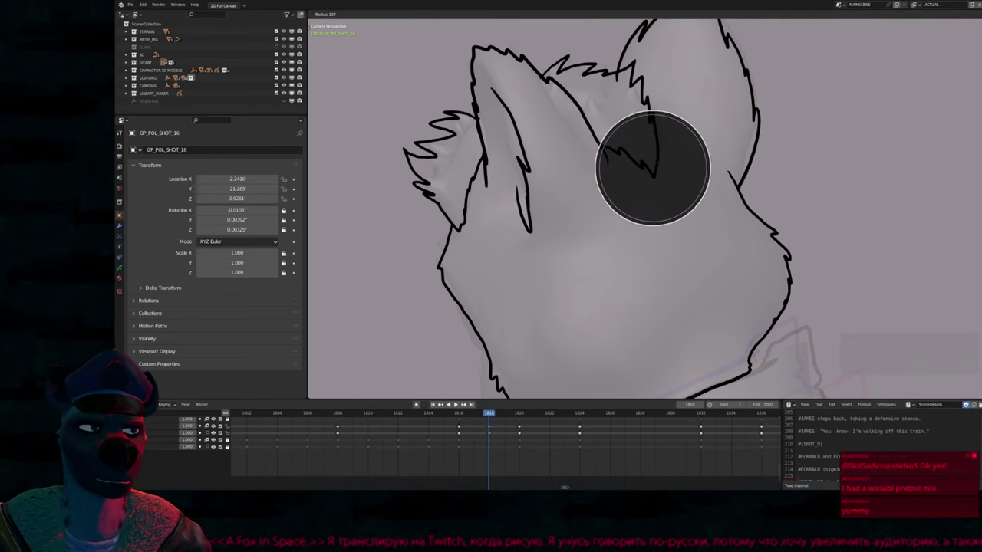
drag(649, 101, 665, 183)
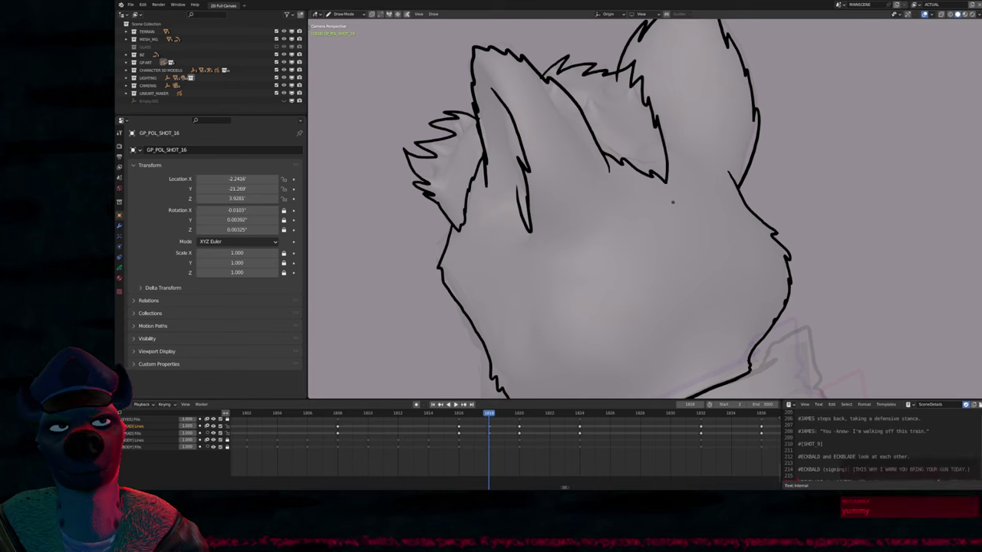
shift+middle_drag(670, 219, 614, 263)
scroll(614, 264, down, 1)
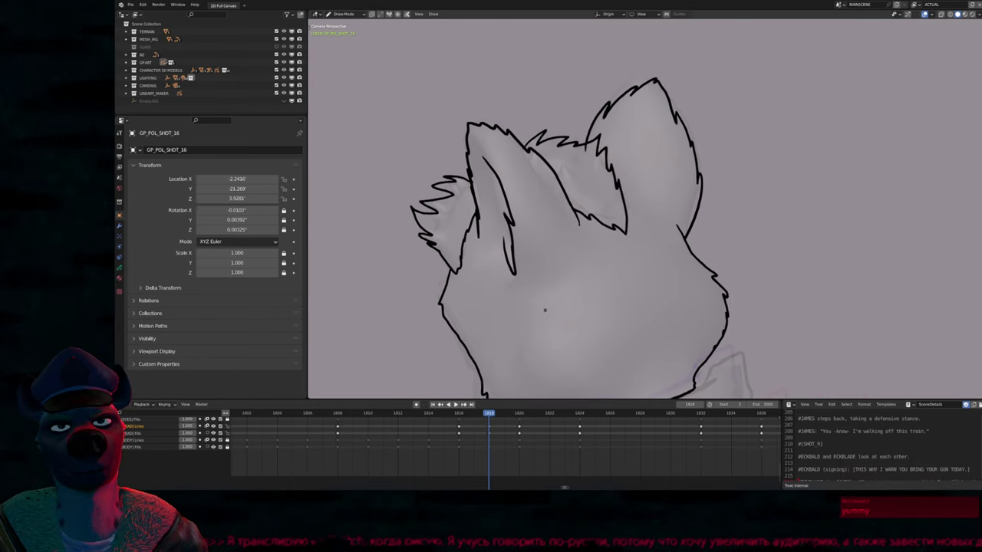
shift+middle_drag(537, 273, 592, 263)
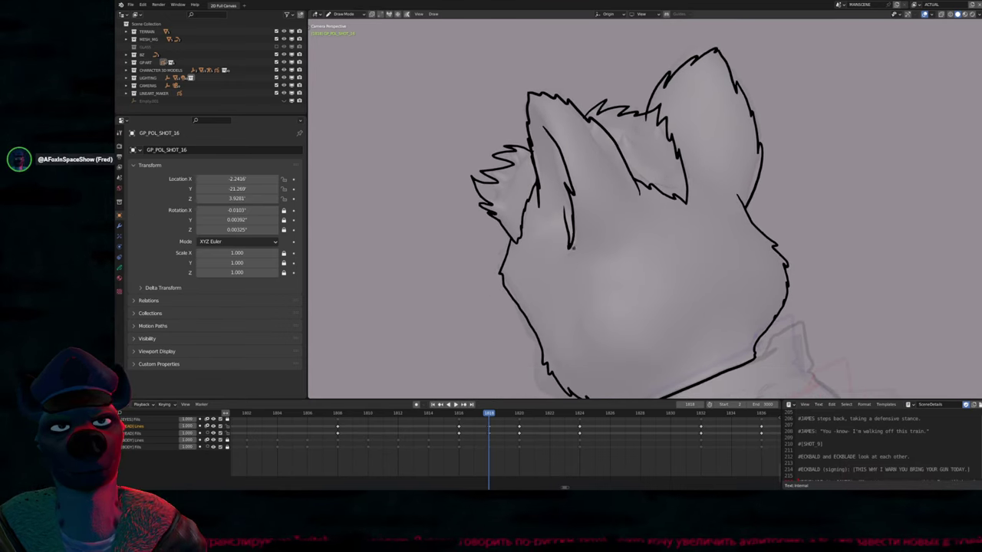
drag(568, 222, 572, 250)
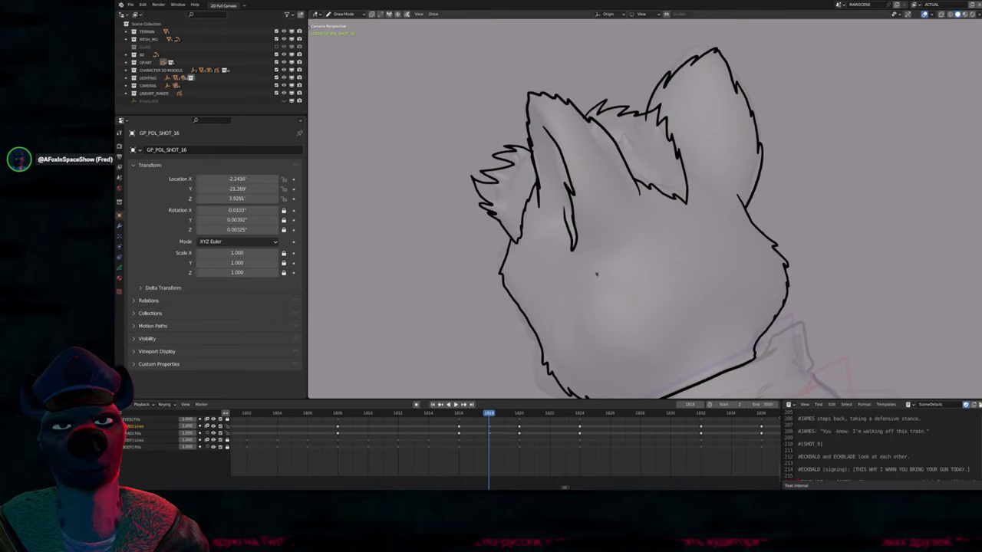
shift+scroll(596, 274, down, 2)
shift+scroll(595, 269, down, 3)
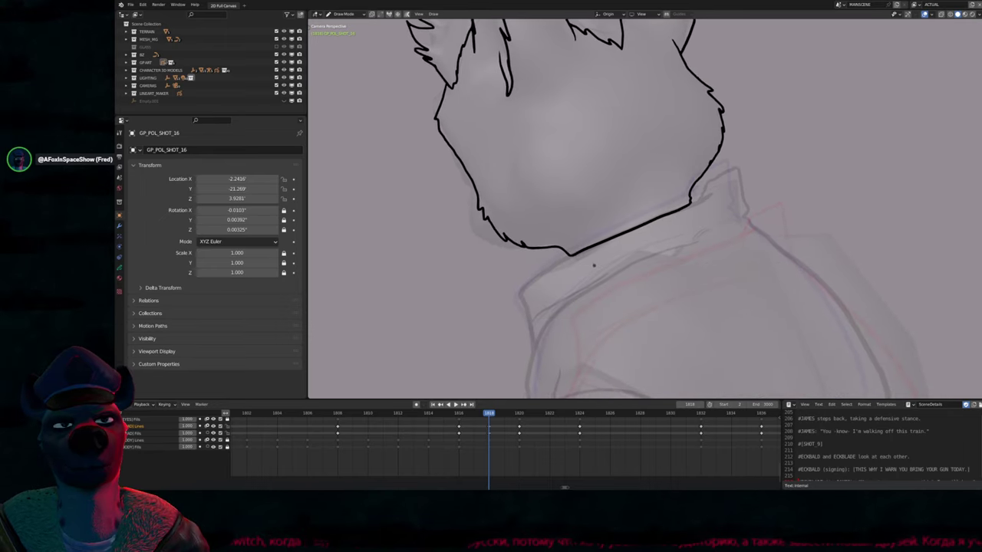
ctrl+scroll(599, 264, right, 2)
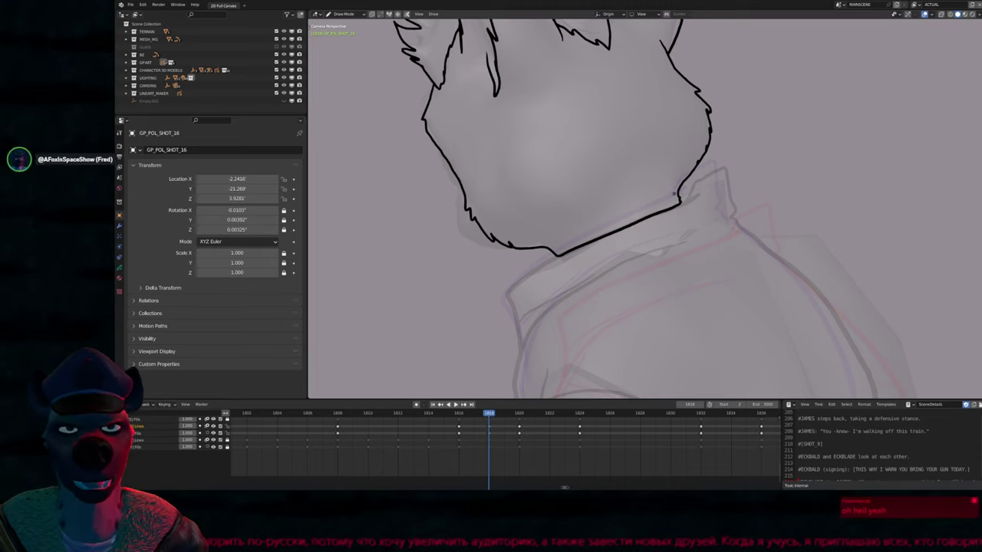
scroll(592, 238, down, 3)
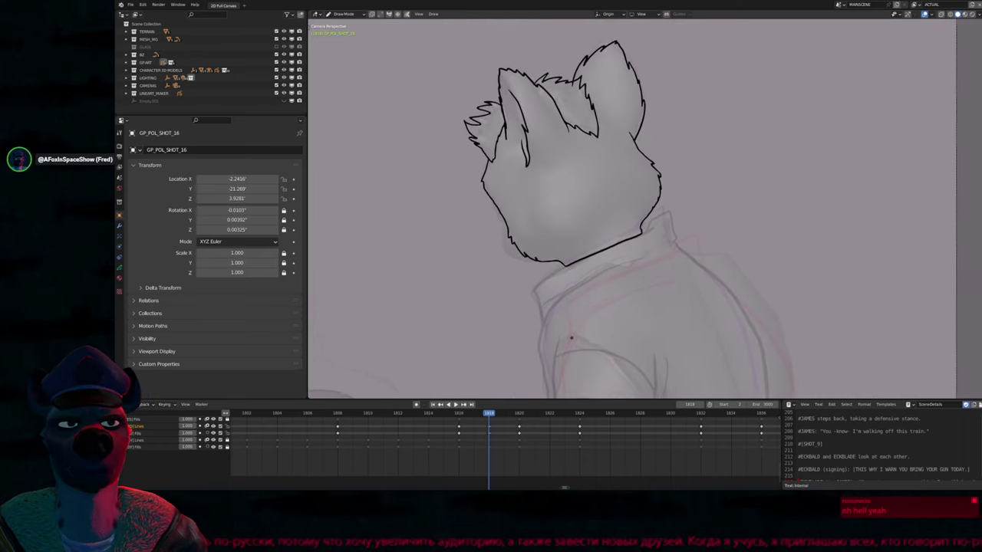
scroll(610, 242, up, 5)
scroll(616, 245, down, 5)
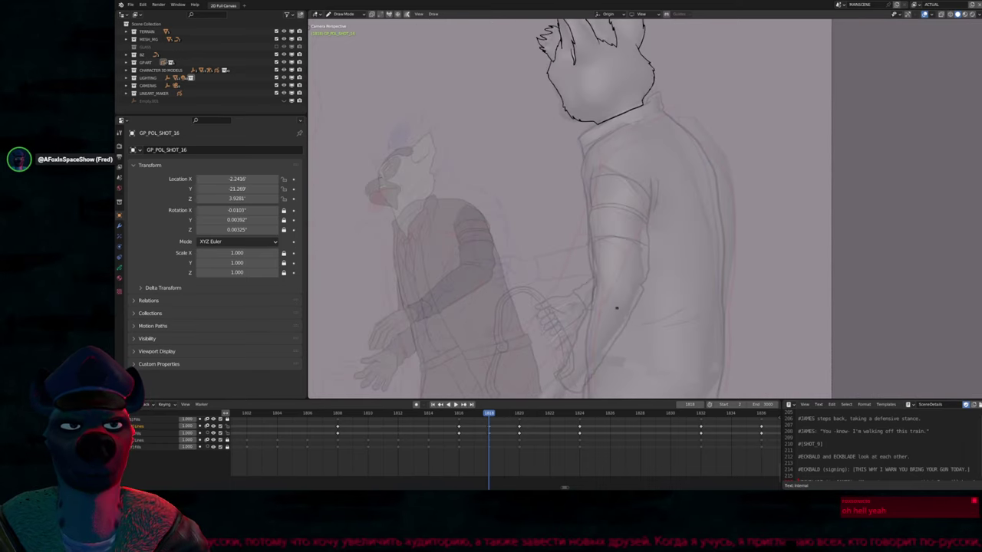
scroll(603, 261, down, 2)
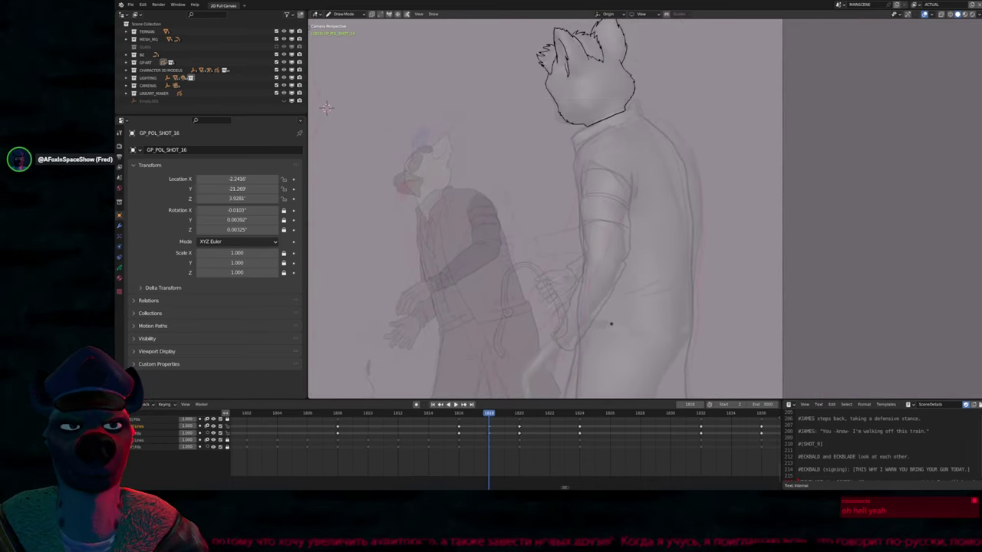
scroll(595, 315, up, 4)
scroll(593, 283, up, 5)
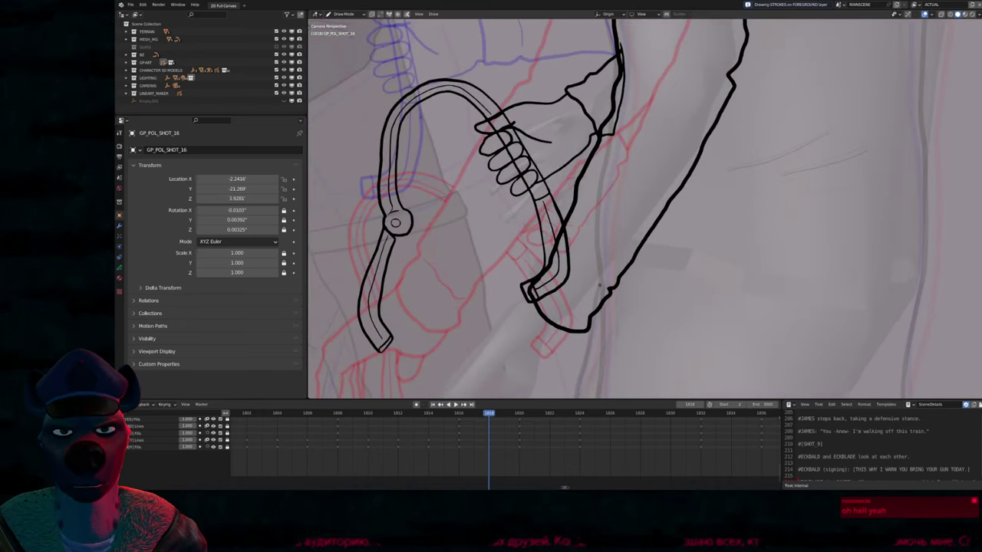
scroll(602, 288, down, 6)
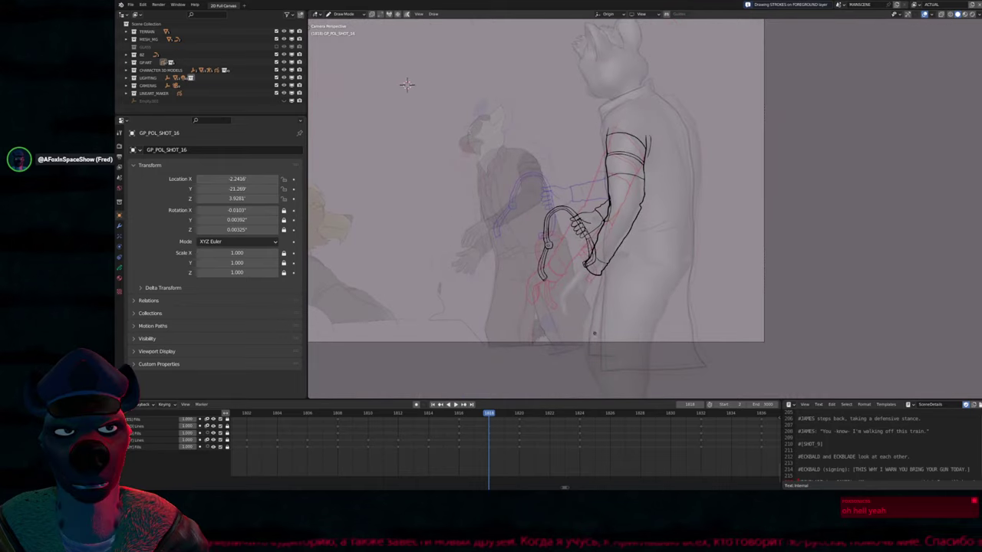
key(Right)
key(Right)
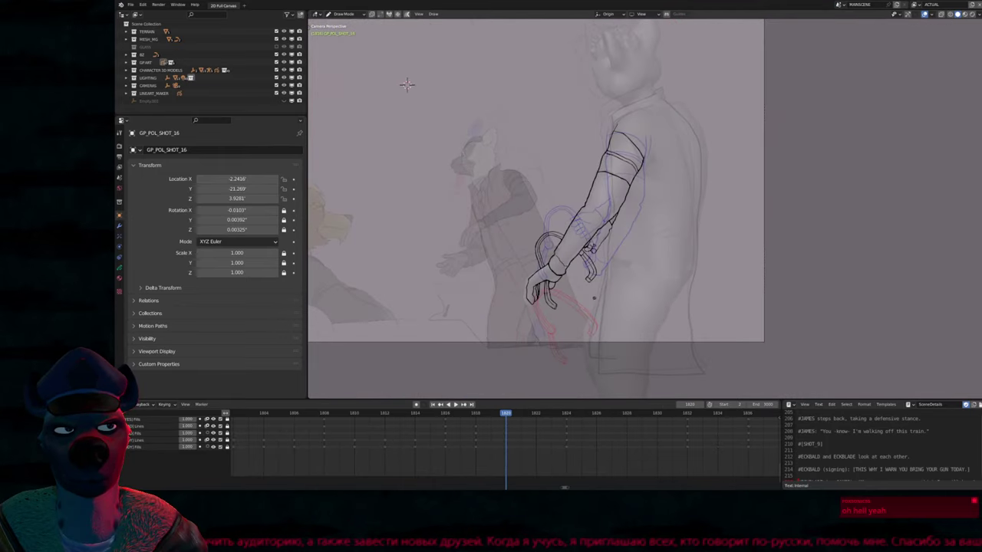
key(Down)
key(Up)
key(Down)
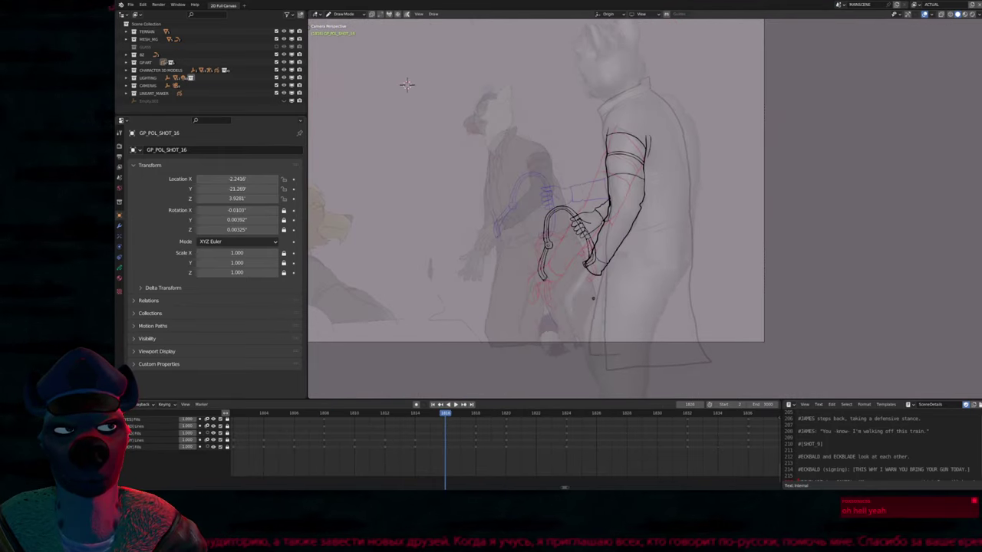
key(Down)
key(Up)
key(Down)
key(Down)
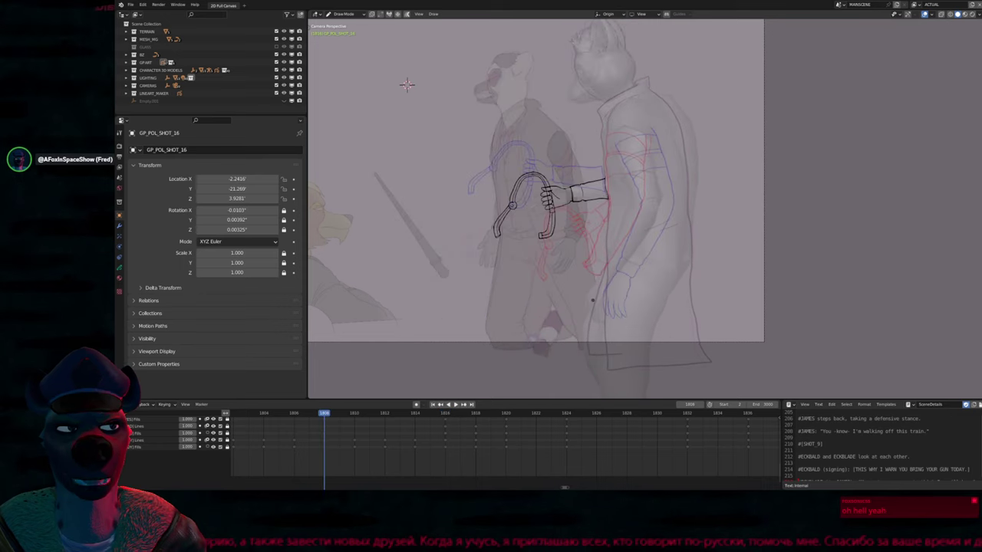
key(Up)
key(Down)
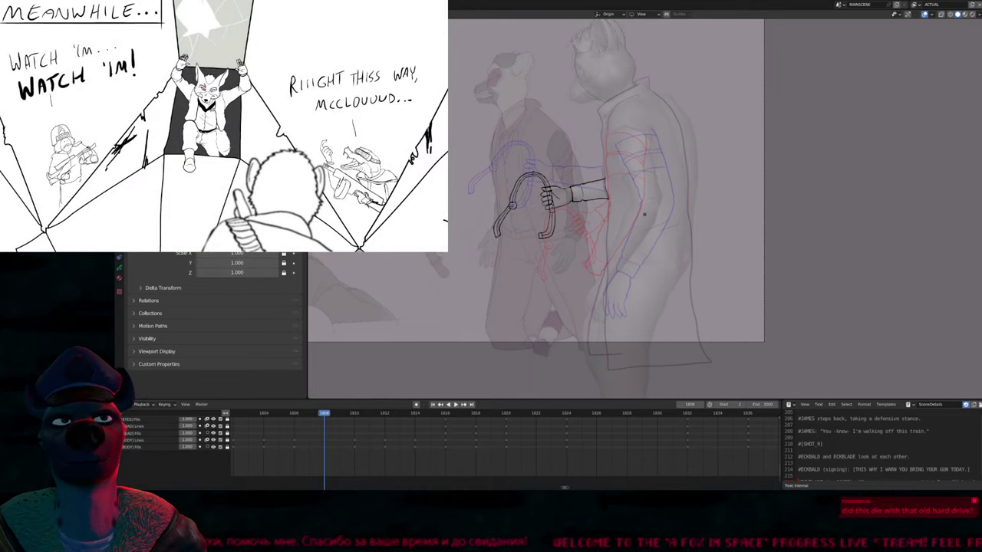
Zoom in on the characters and trace the sleeve outlines along the right character's upper arm
shift+middle_drag(537, 208, 518, 261)
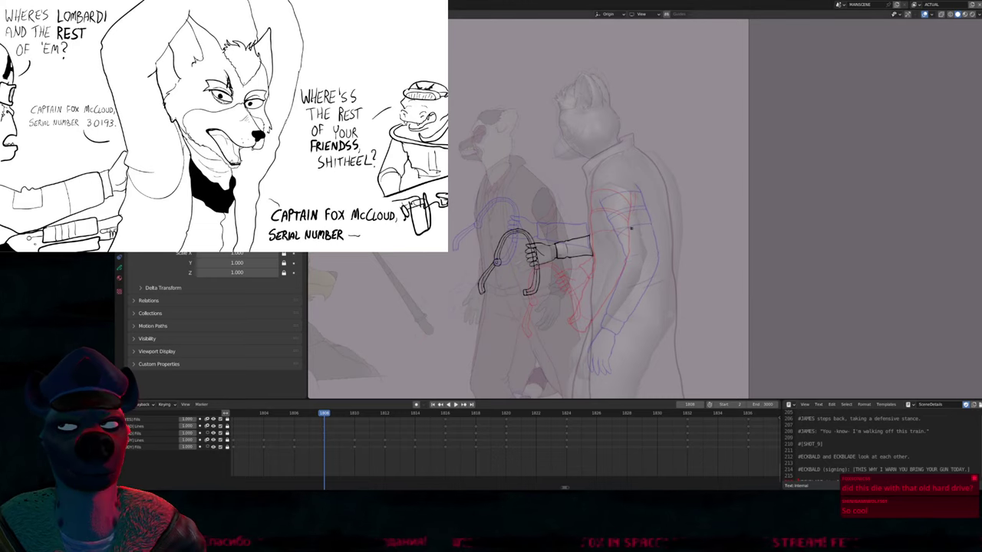
scroll(690, 265, up, 2)
shift+middle_drag(648, 203, 649, 269)
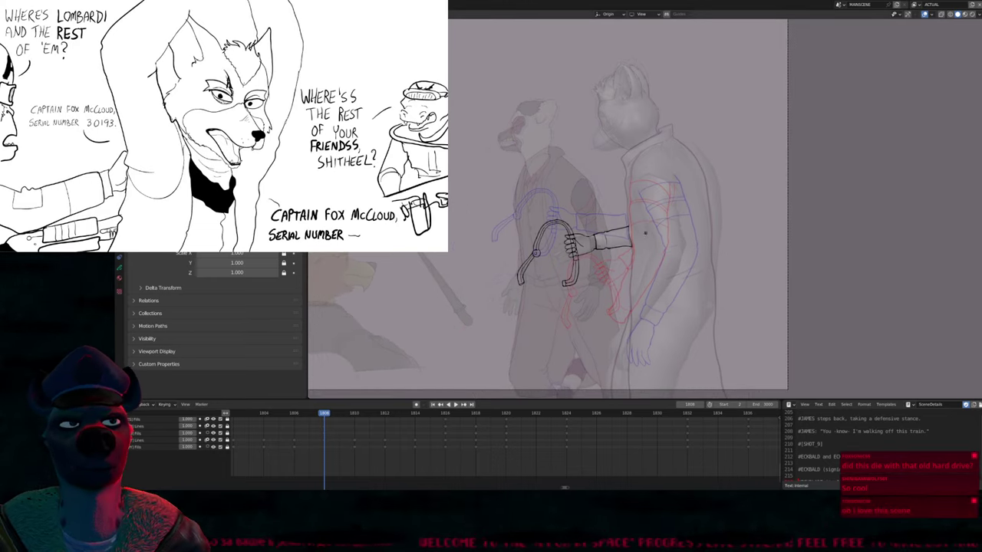
shift+middle_drag(429, 187, 452, 202)
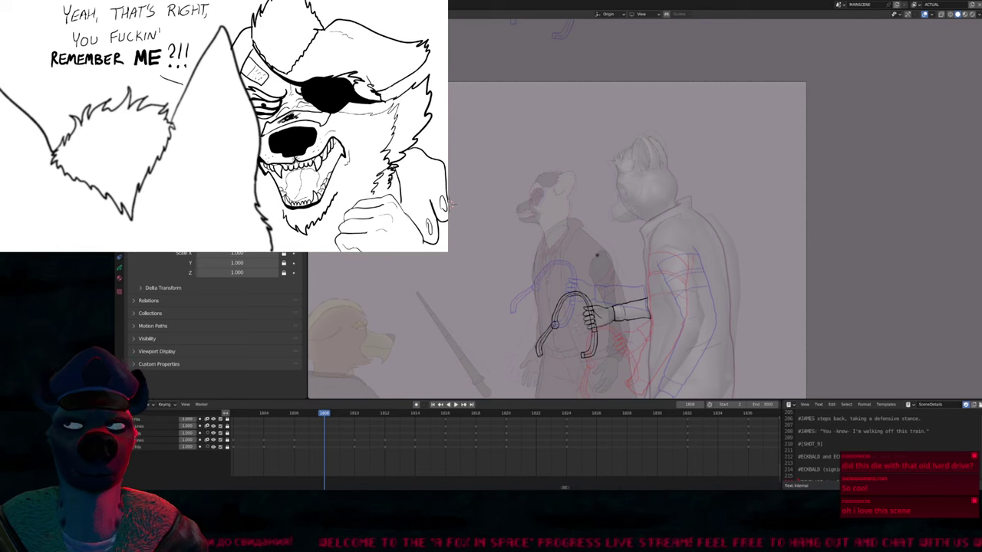
scroll(451, 204, up, 2)
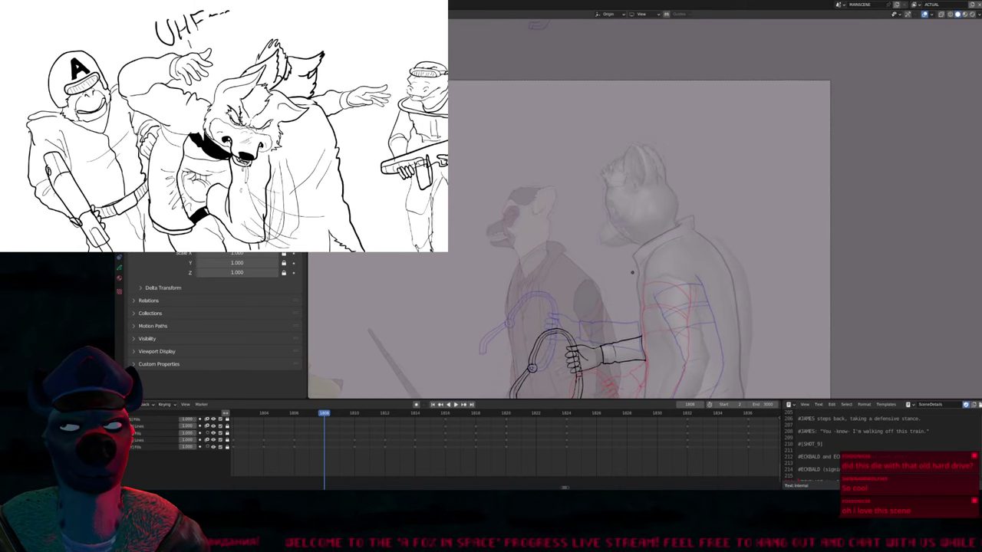
shift+scroll(623, 294, down, 2)
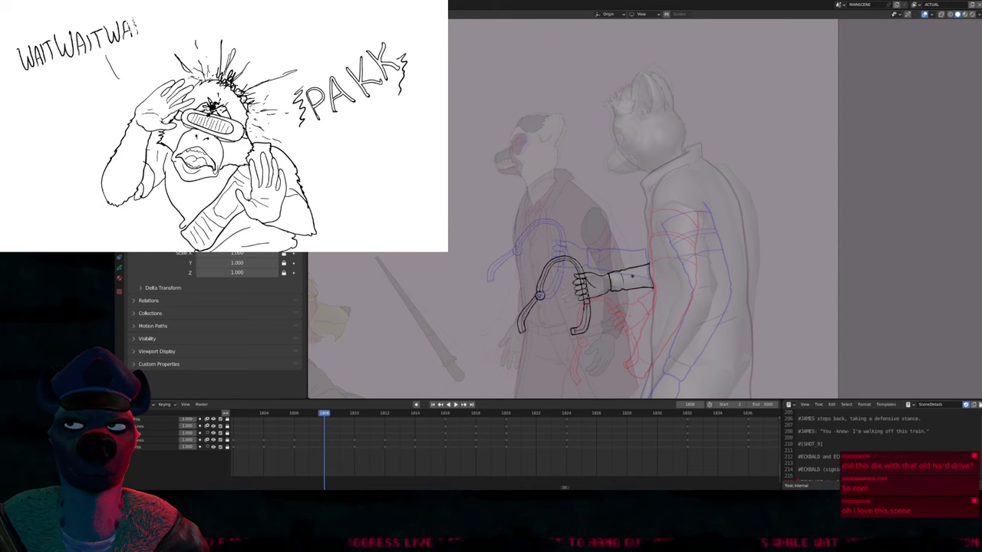
scroll(604, 207, up, 2)
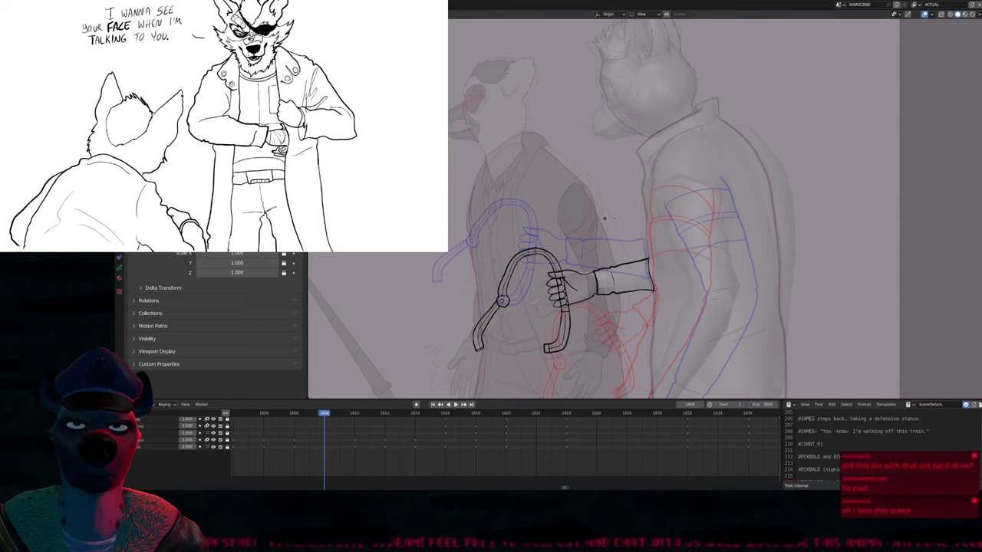
scroll(614, 230, up, 4)
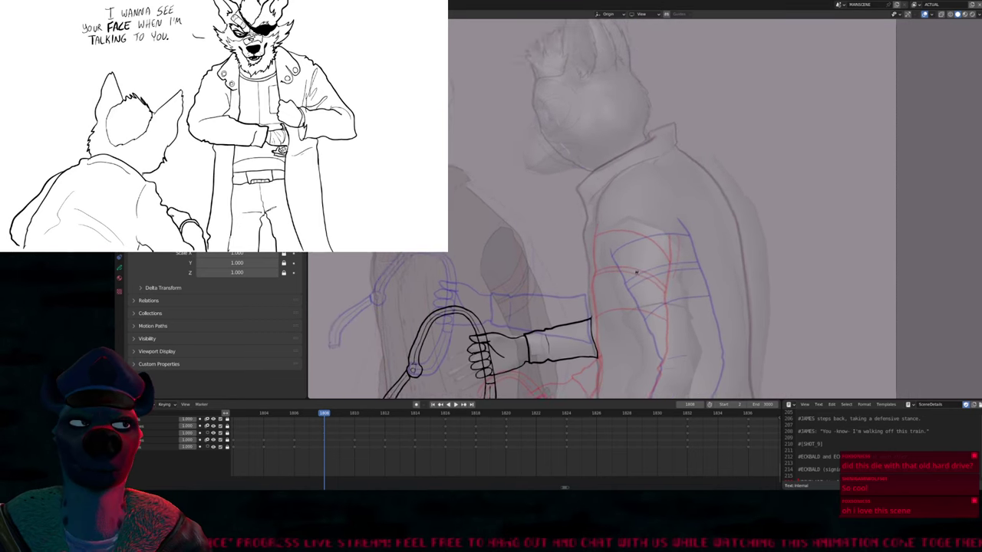
shift+scroll(603, 207, down, 6)
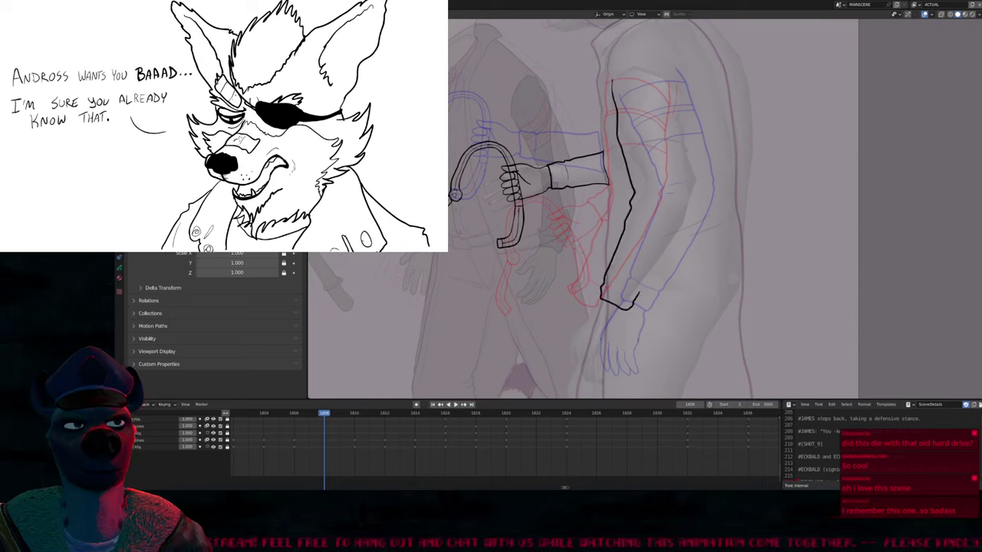
drag(638, 293, 649, 272)
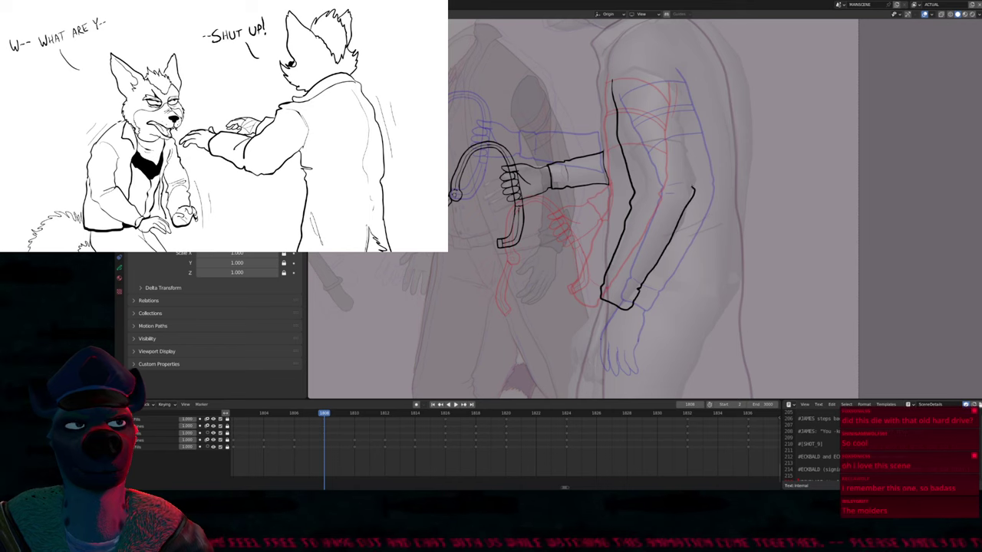
mouse_move(669, 129)
shift+middle_down()
mouse_move(666, 174)
mouse_move(627, 178)
shift+middle_up()
scroll(576, 124, up, 1)
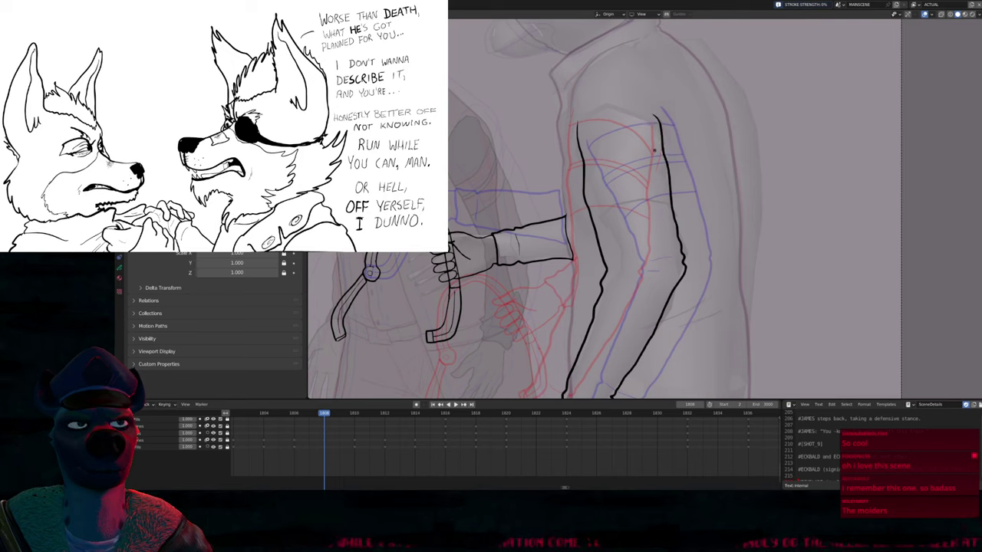
mouse_move(680, 216)
mouse_down()
mouse_move(678, 288)
mouse_move(661, 331)
mouse_up()
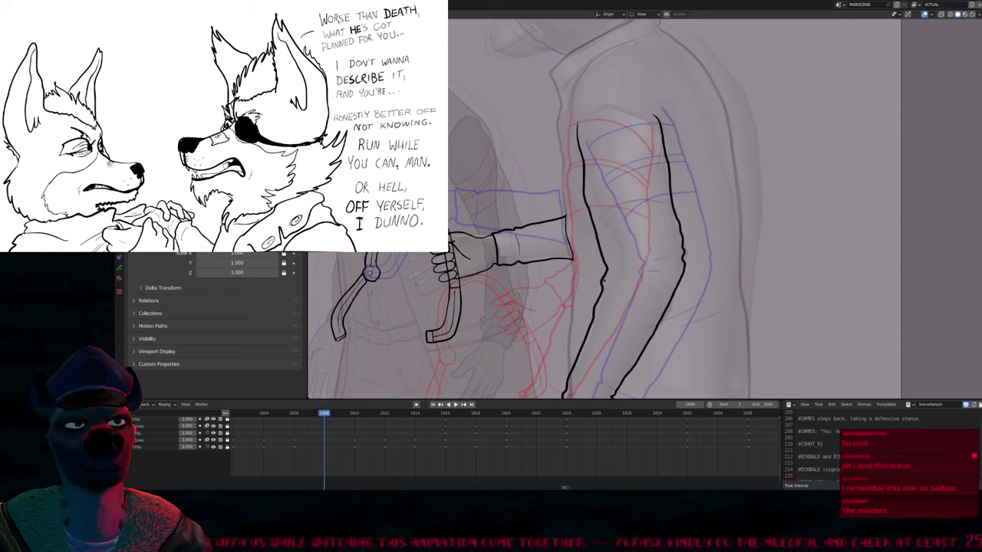
Sketch short marks near the elbow and compare the arm against neighbouring frames, ending on 1808
scroll(666, 218, down, 4)
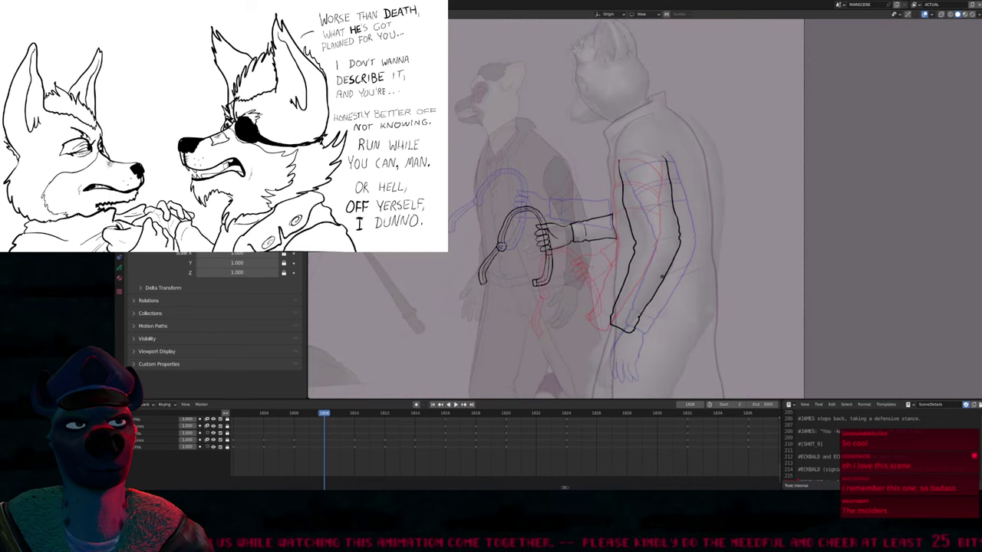
scroll(652, 224, up, 5)
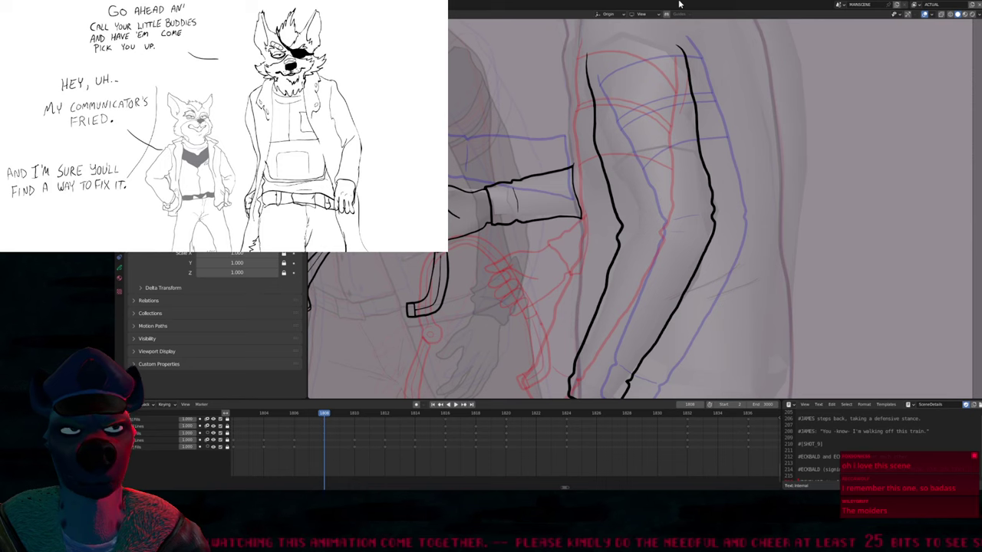
scroll(622, 255, up, 3)
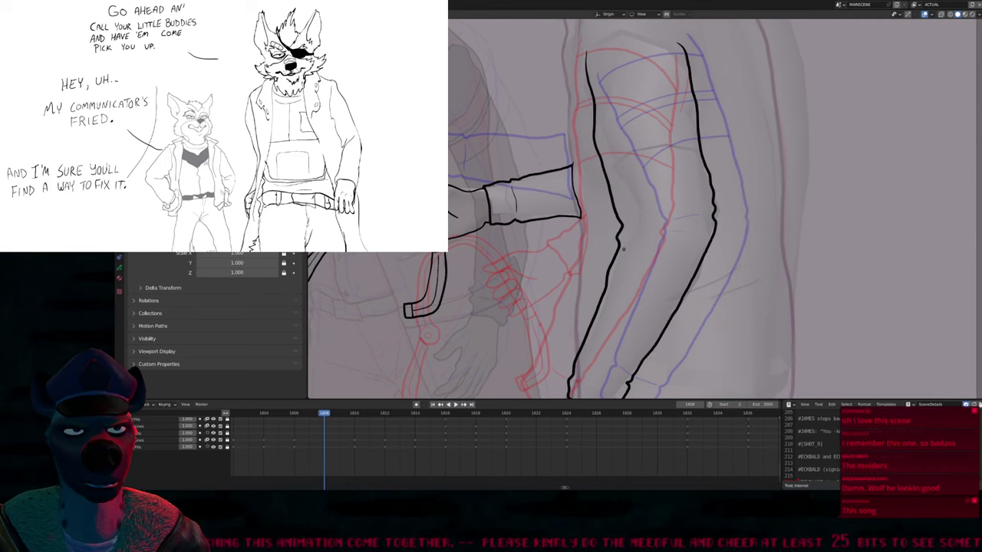
scroll(667, 202, down, 2)
middle_drag(667, 203, 616, 220)
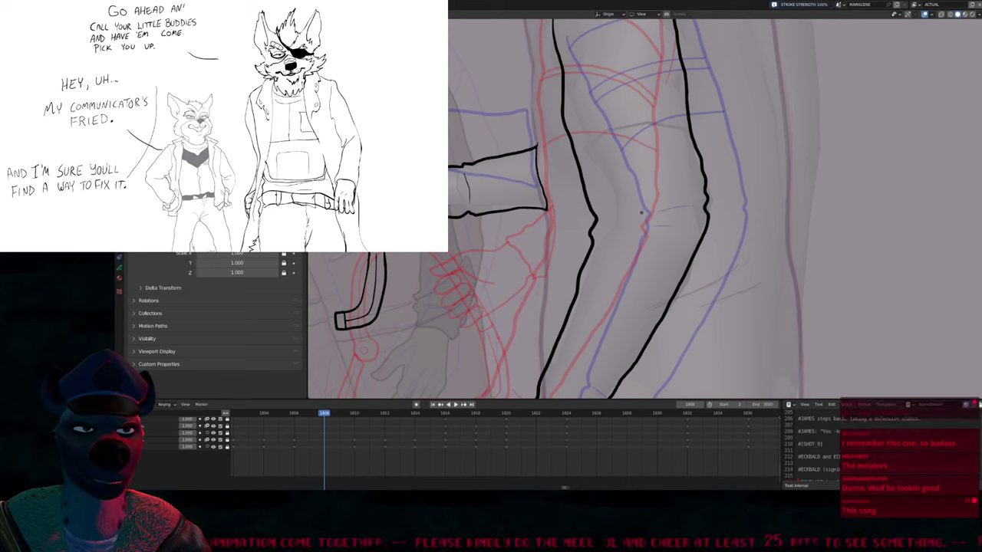
mouse_move(633, 212)
mouse_down()
mouse_move(660, 207)
mouse_move(640, 224)
mouse_up()
key(Down)
key(Up)
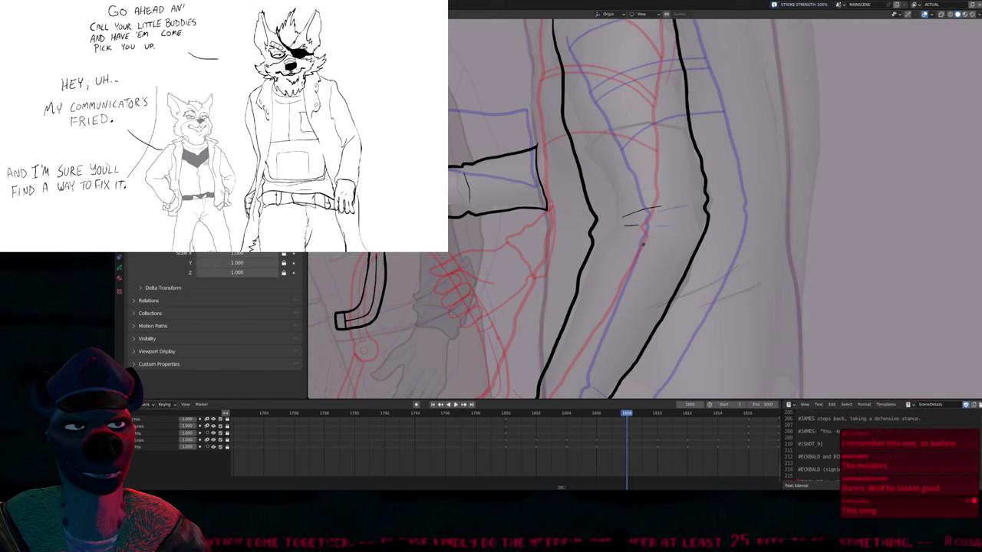
key(Up)
key(Down)
key(Down)
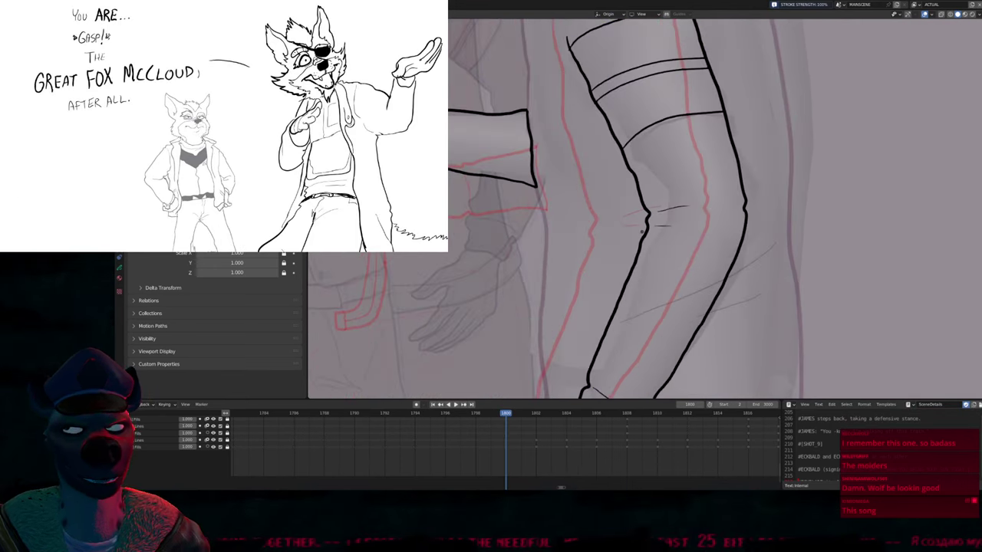
key(Up)
key(Down)
key(Up)
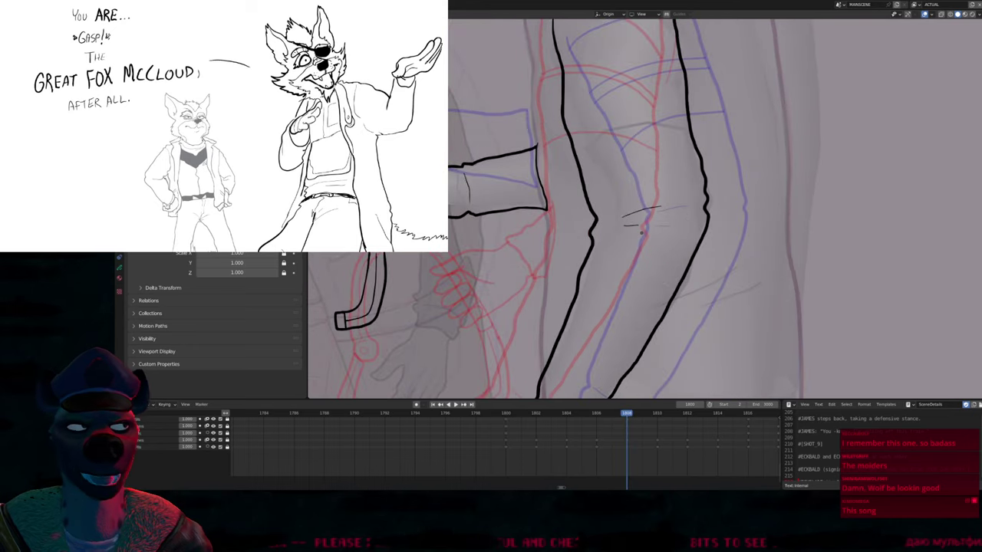
Draw three curved band arcs across the upper arm
shift+scroll(653, 218, up, 8)
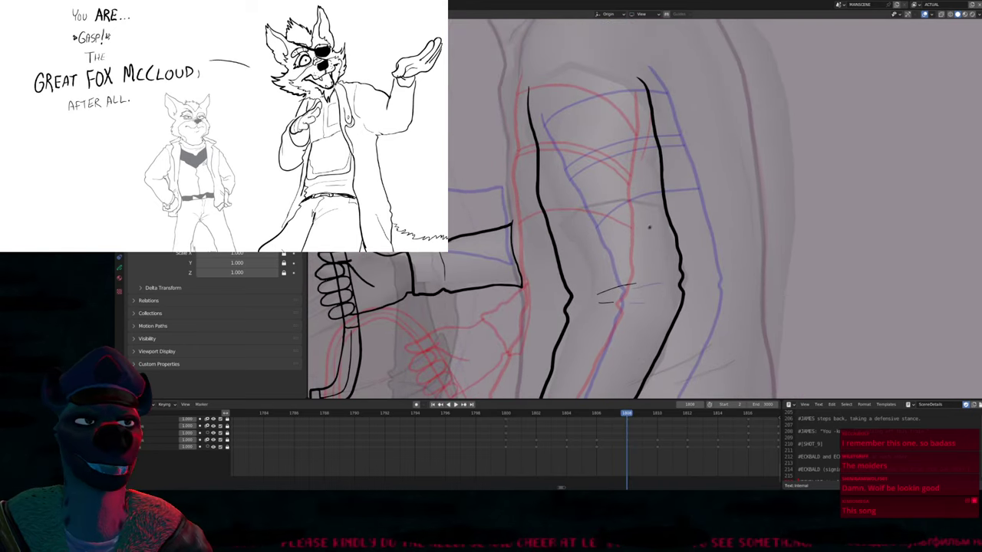
mouse_move(549, 174)
mouse_down()
mouse_move(571, 148)
mouse_move(618, 138)
mouse_move(662, 141)
mouse_move(698, 170)
mouse_up()
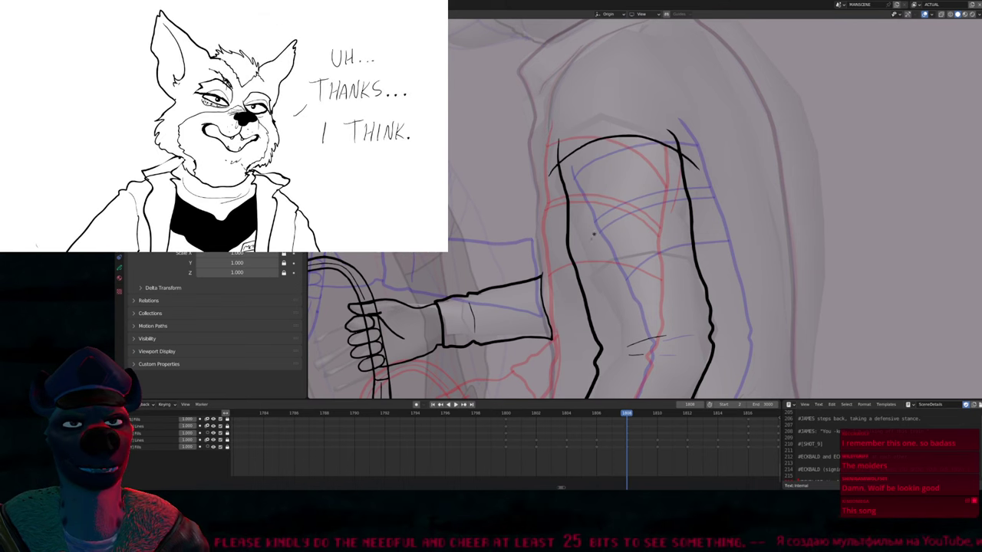
mouse_move(568, 279)
mouse_down()
mouse_move(610, 256)
mouse_move(666, 247)
mouse_move(713, 263)
mouse_move(568, 286)
mouse_up()
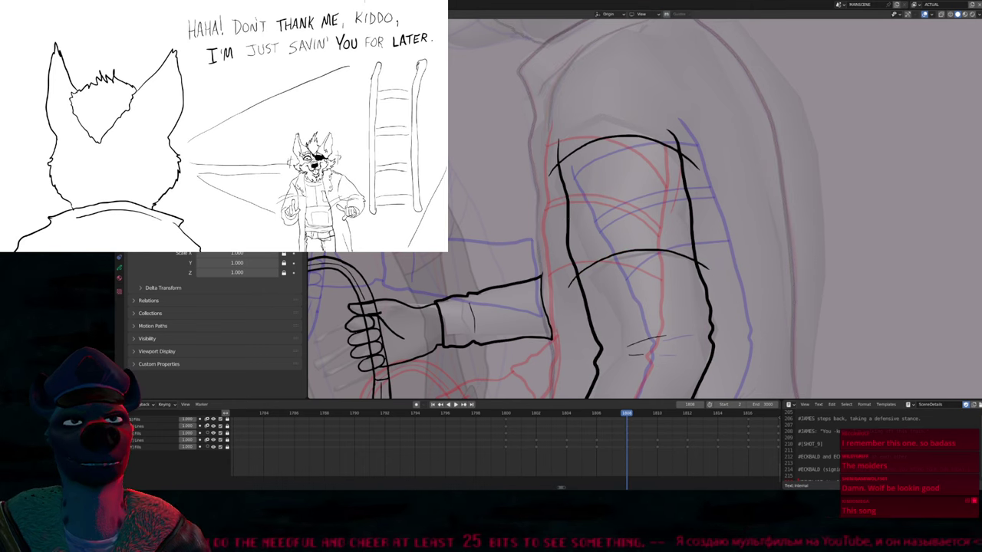
mouse_move(569, 219)
mouse_down()
mouse_move(613, 197)
mouse_move(675, 193)
mouse_move(721, 219)
mouse_up()
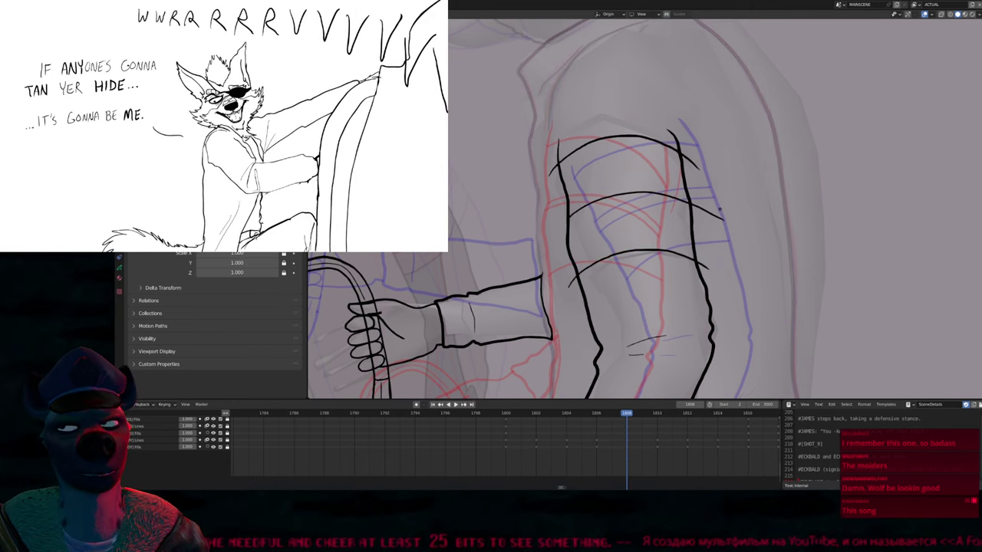
Raise one band arc in Edit mode and duplicate it just below to double the band
key(Tab)
key(g)
click(748, 223)
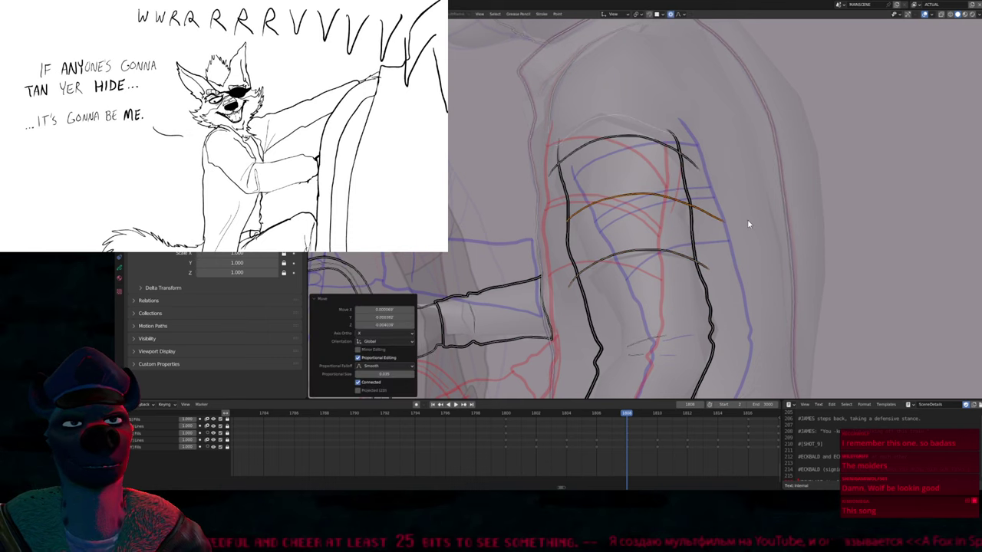
key(g)
click(751, 214)
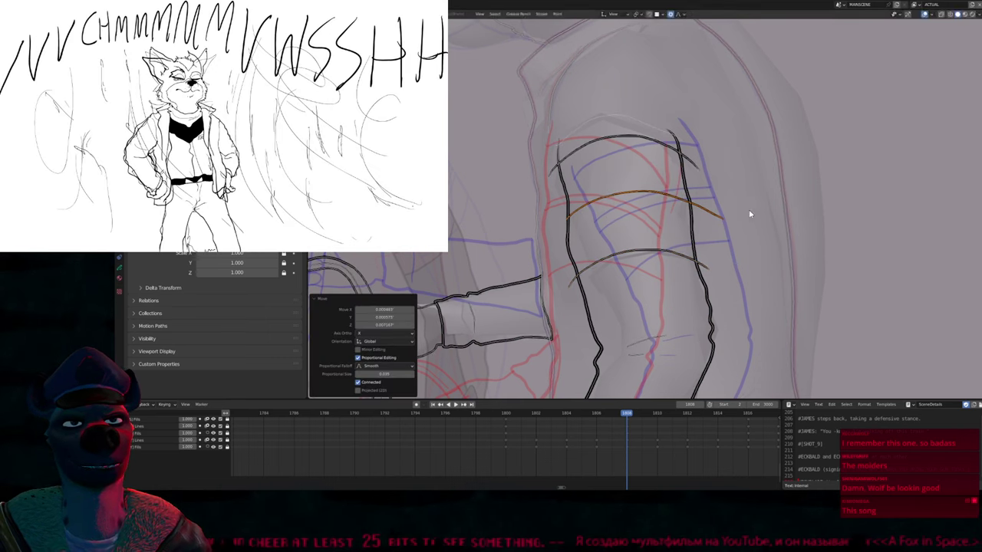
key(shift+d)
click(749, 218)
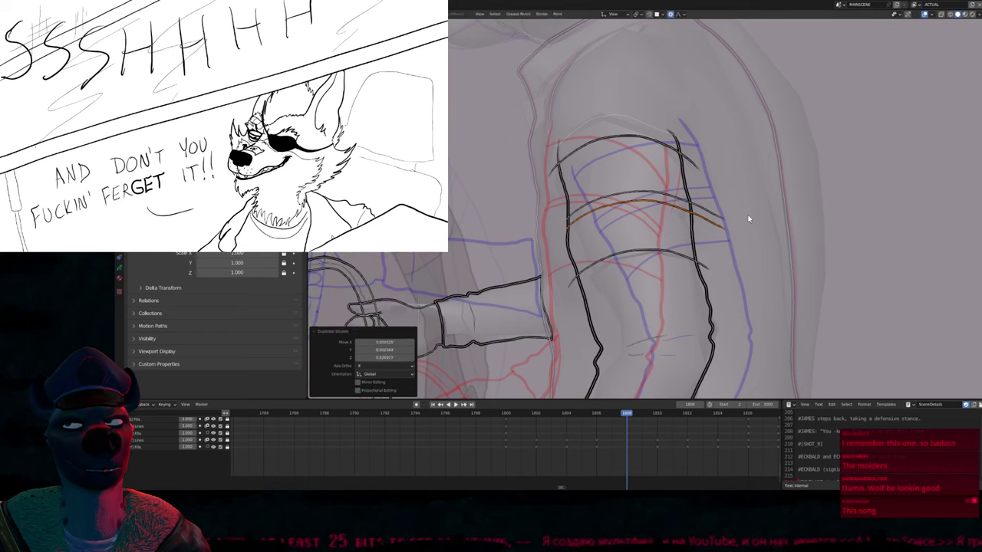
key(Tab)
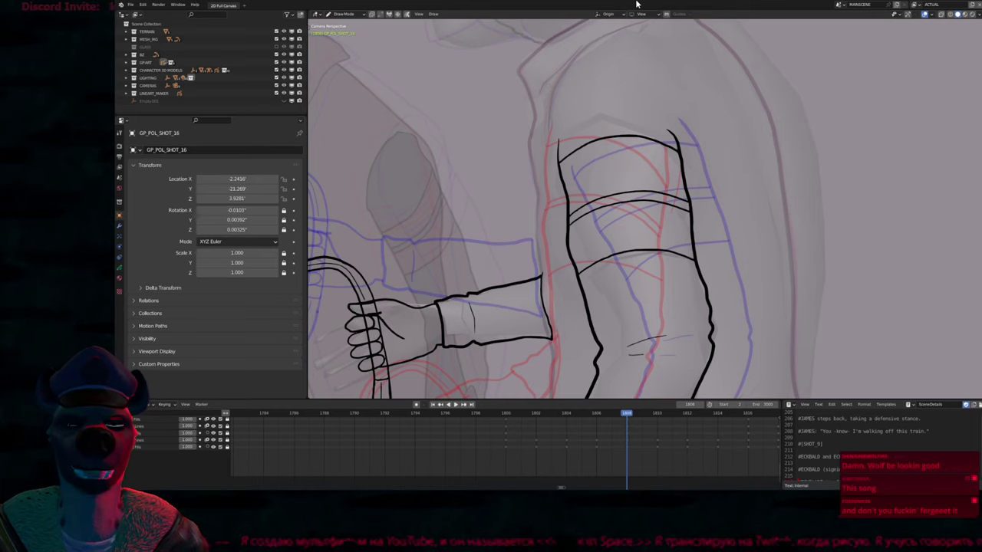
key(f)
click(632, 181)
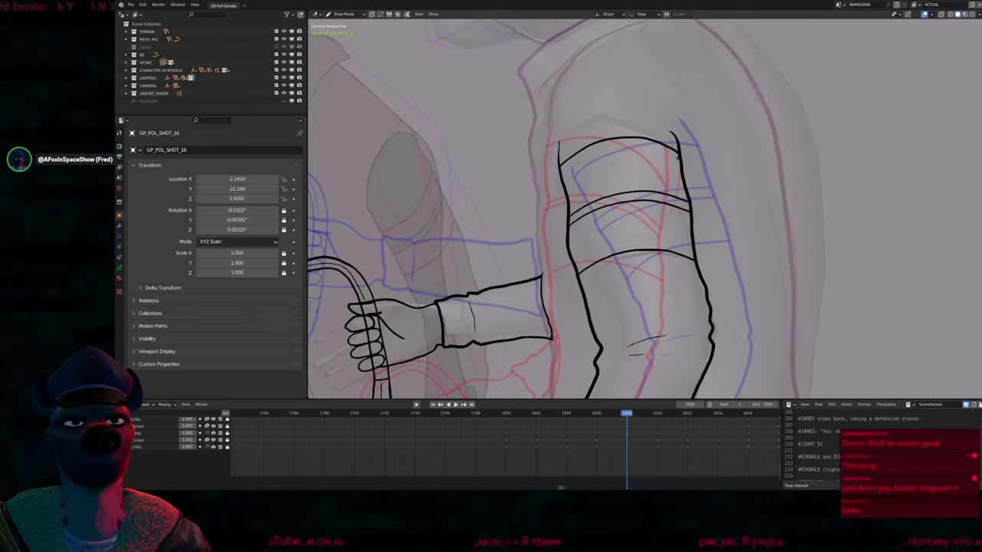
scroll(693, 139, down, 1)
key(f)
click(762, 159)
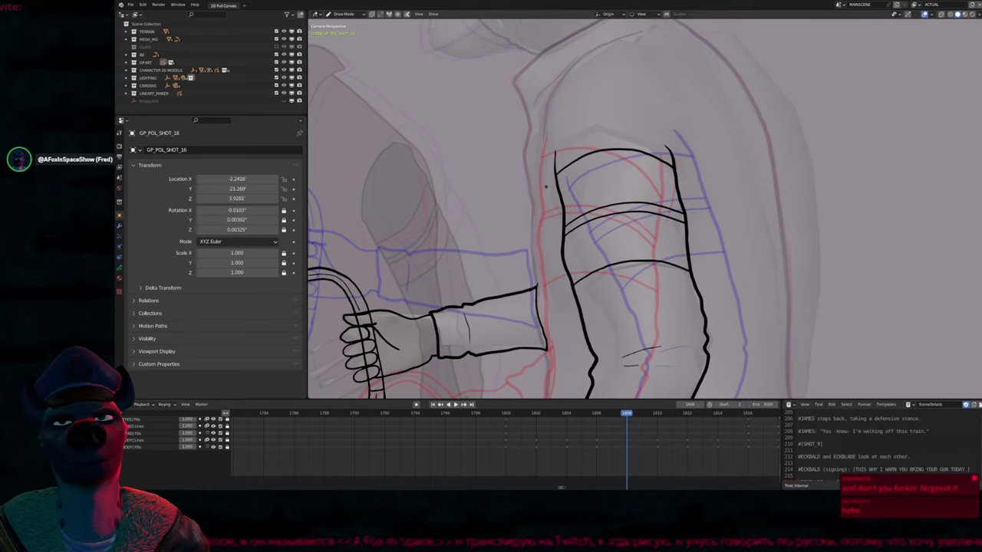
key(f)
click(511, 225)
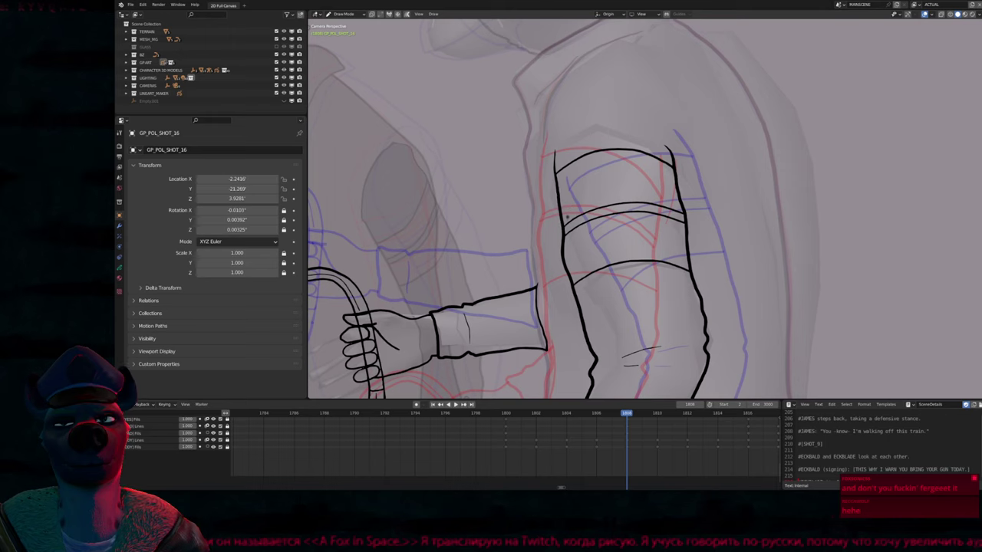
key(f)
click(613, 277)
shift+middle_drag(706, 212, 665, 214)
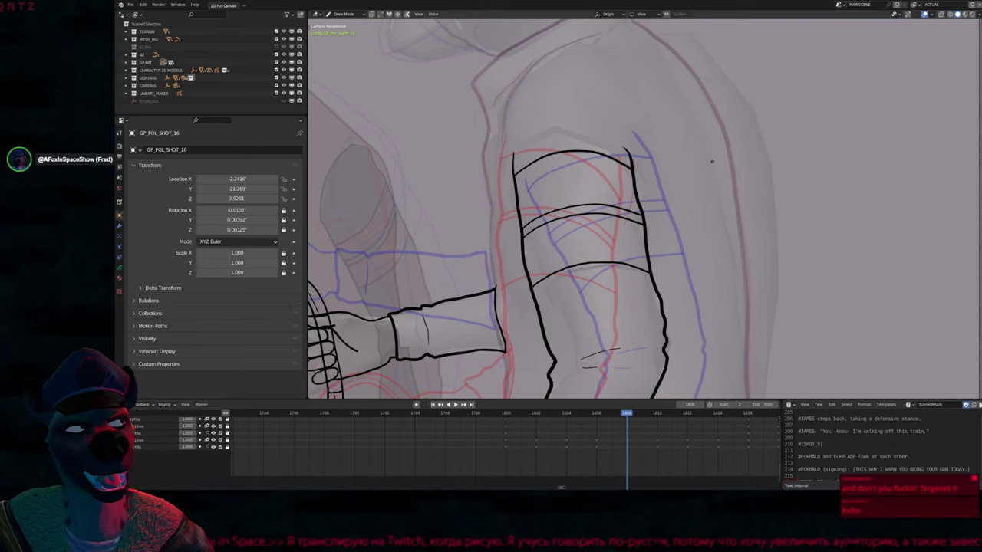
scroll(672, 250, down, 1)
Pan down to frame the forearm and the hand gripping the whip
mouse_move(673, 250)
shift+middle_down()
mouse_move(652, 193)
mouse_move(700, 275)
shift+middle_up()
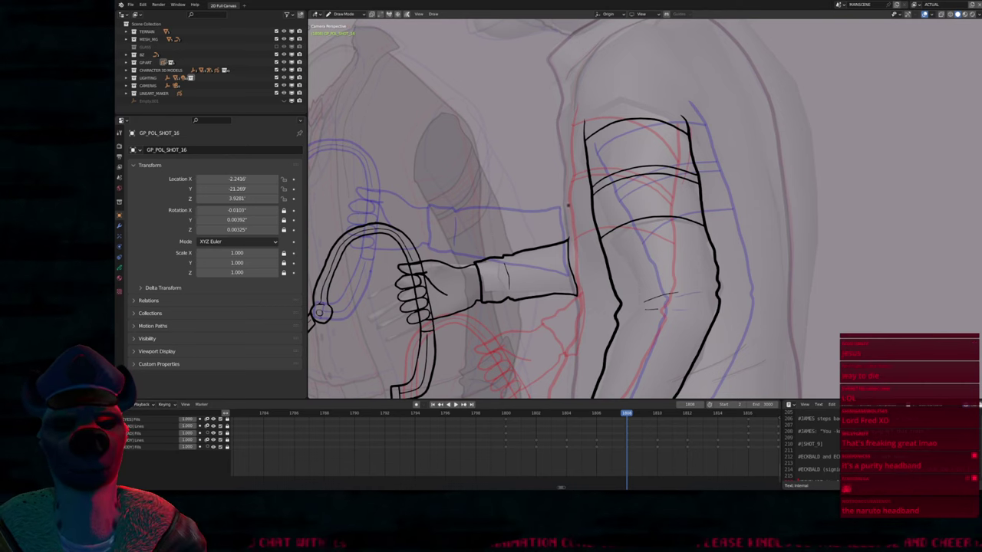
Pan and zoom from the head across the arm to the whip and hip area to review the drawing
mouse_move(568, 206)
shift+middle_down()
mouse_move(567, 316)
mouse_move(560, 210)
shift+middle_up()
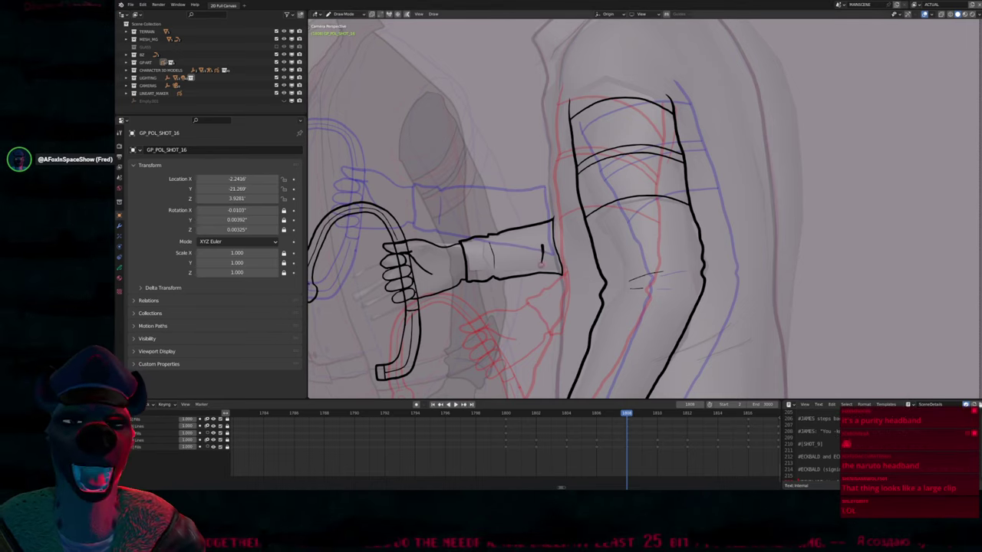
shift+middle_drag(541, 265, 501, 261)
scroll(502, 246, down, 3)
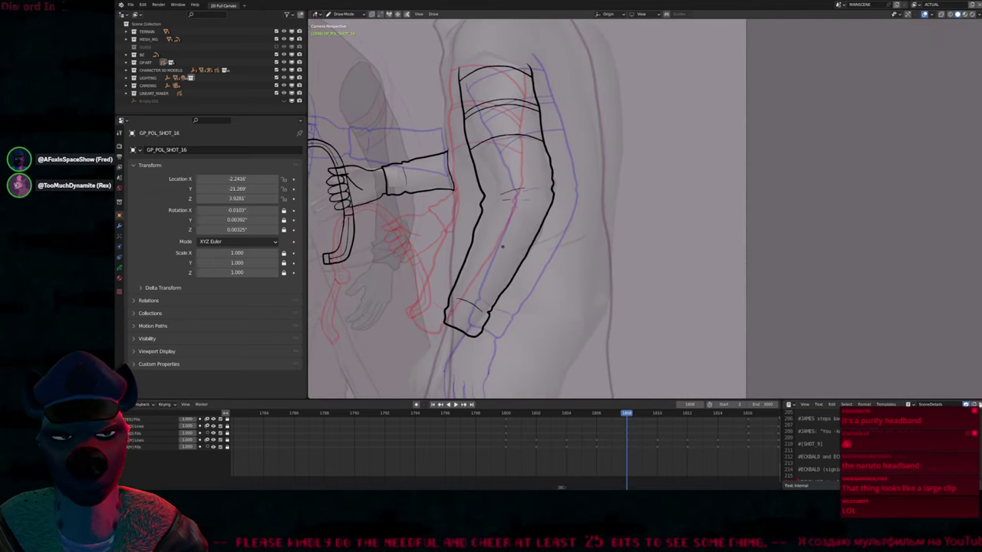
shift+middle_drag(502, 245, 577, 135)
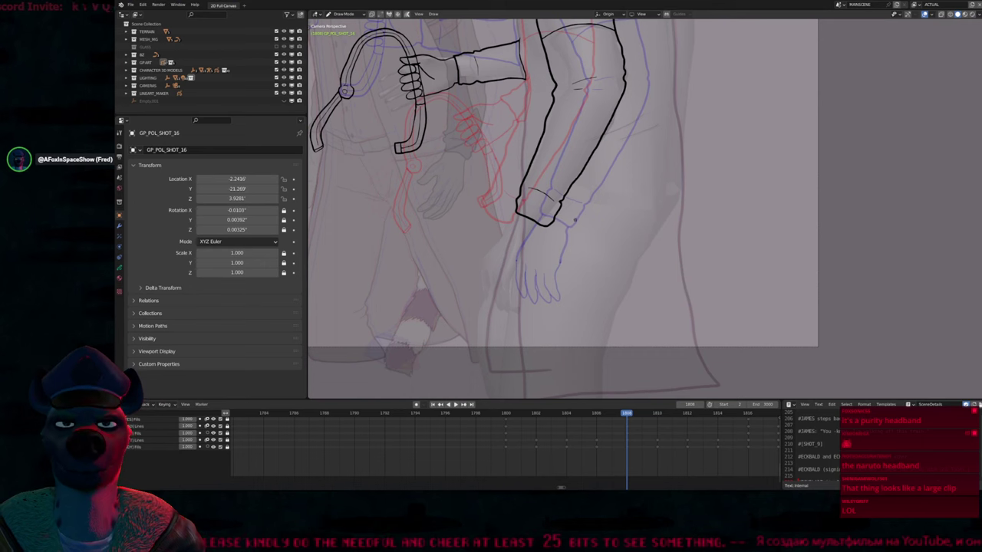
scroll(545, 231, up, 2)
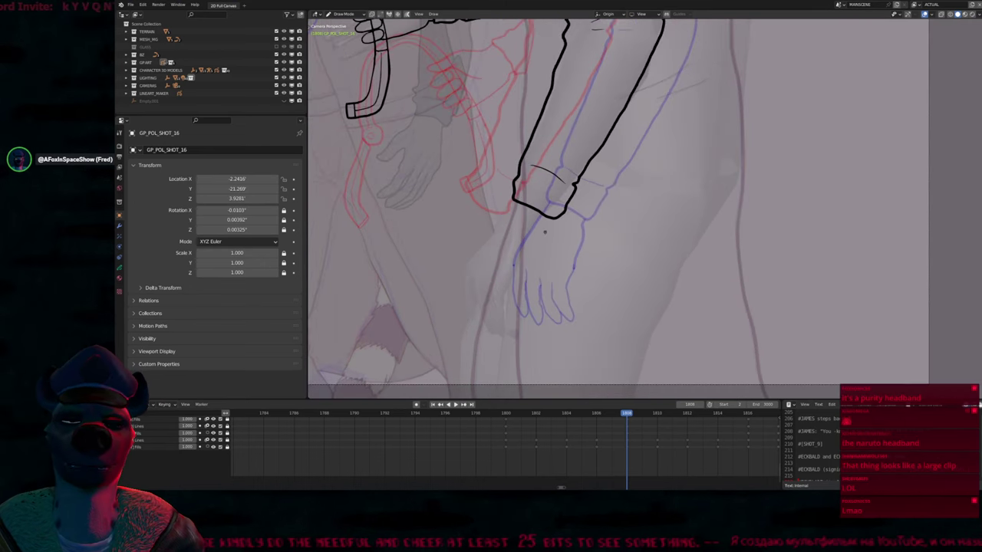
Play back the arm animation from frame 1800 and undo two stray strokes along the leg
key(Up)
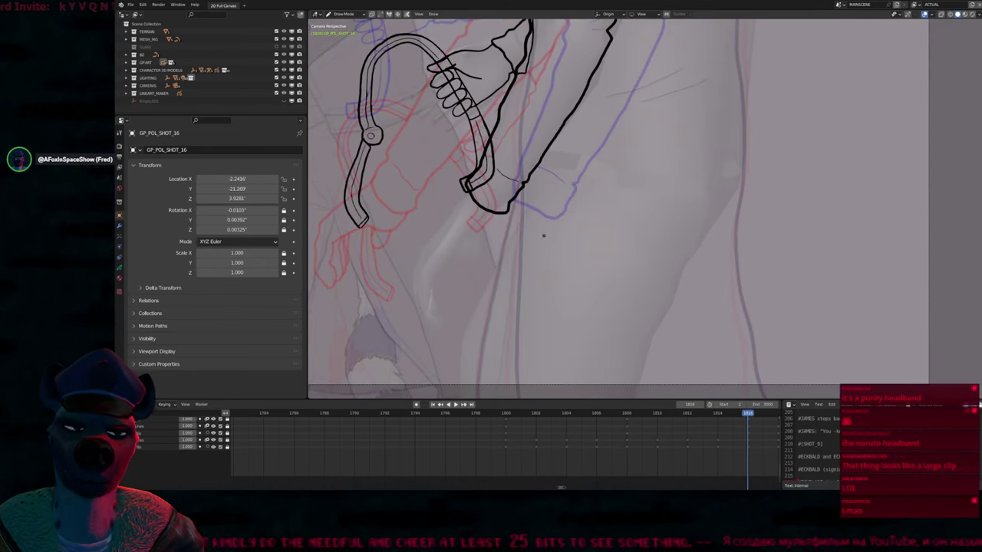
key(shift+Left)
key(space)
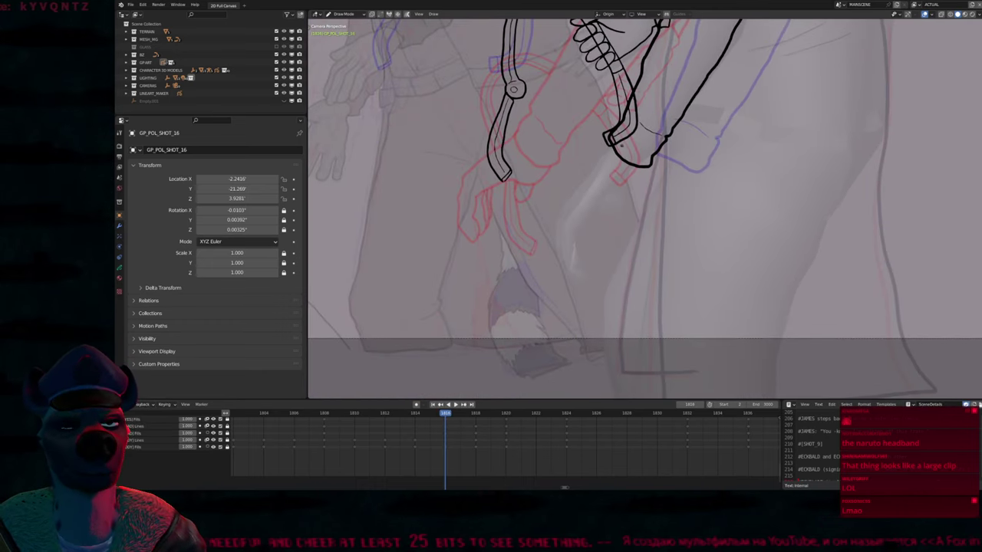
scroll(623, 144, up, 6)
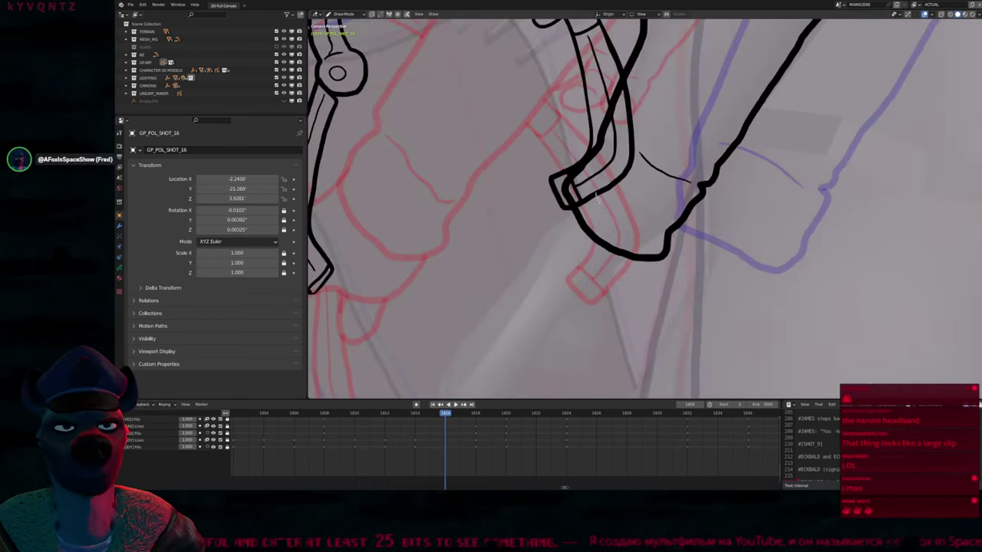
key(ctrl+z)
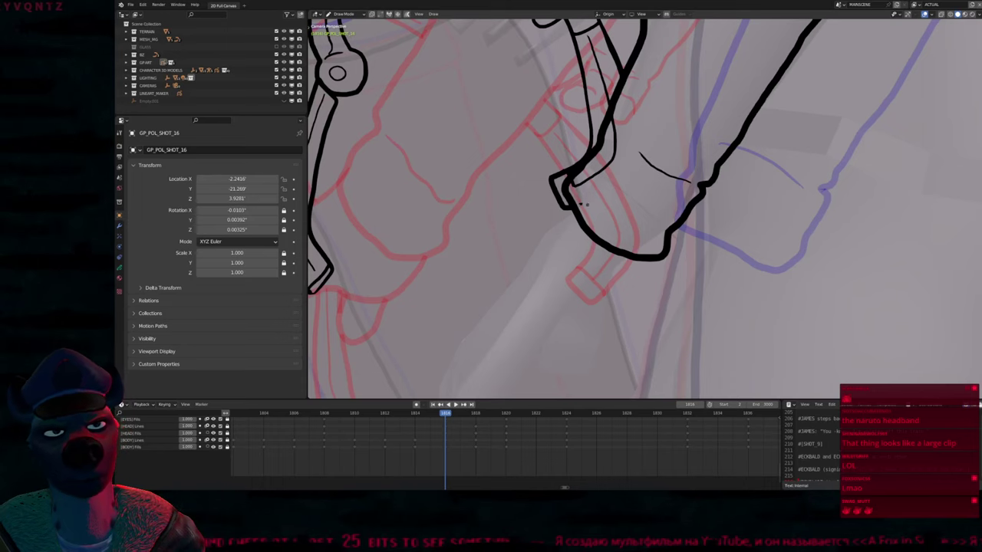
key(ctrl+z)
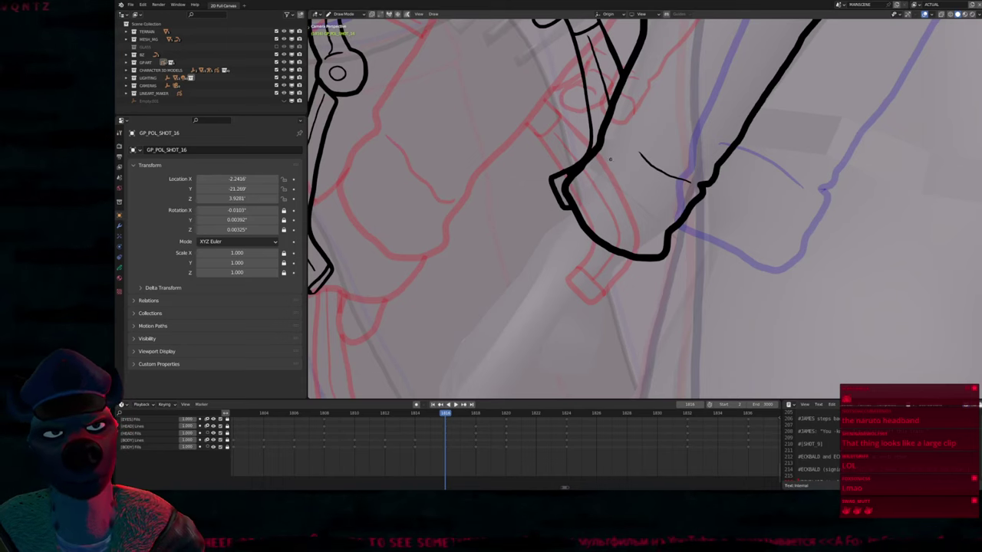
Copy the hand stroke from frame 1820 into frame 1816, shifting it right and rotating it 14.1°
shift+middle_drag(610, 159, 575, 157)
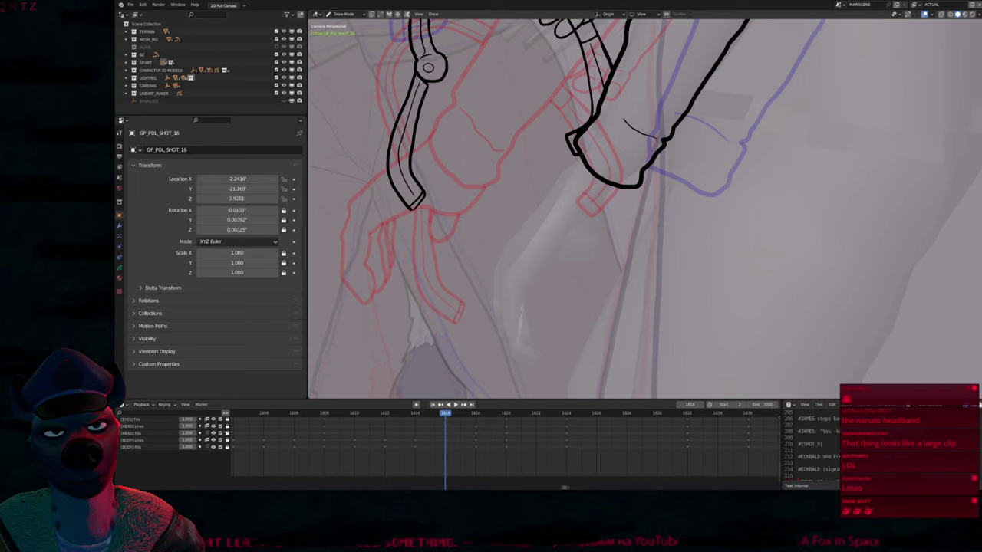
scroll(560, 199, down, 1)
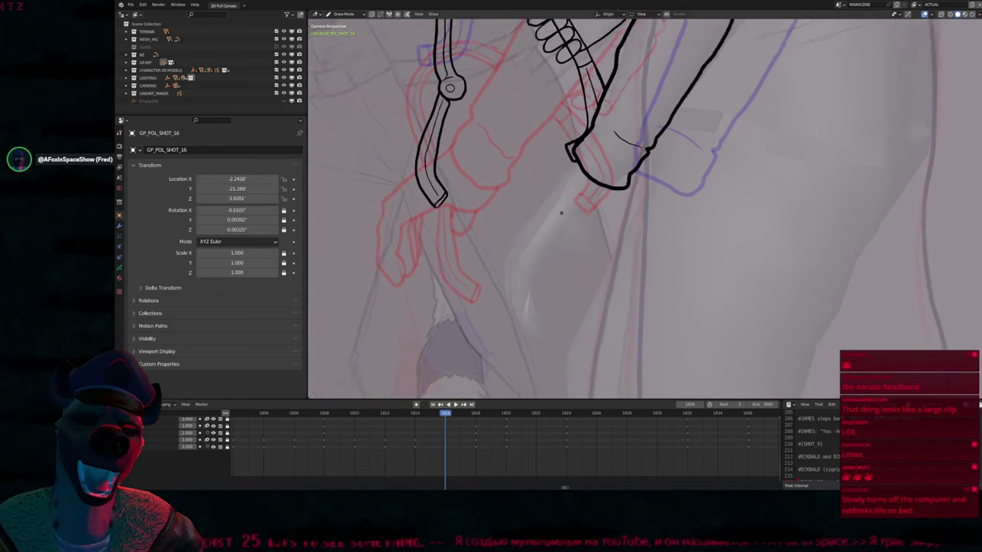
key(Right)
key(Right)
key(Right)
key(Right)
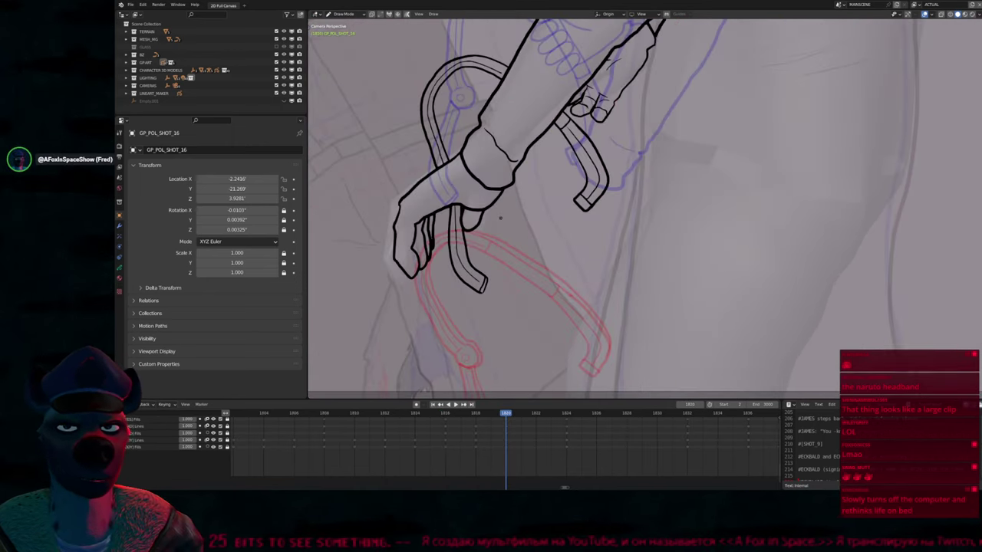
key(Tab)
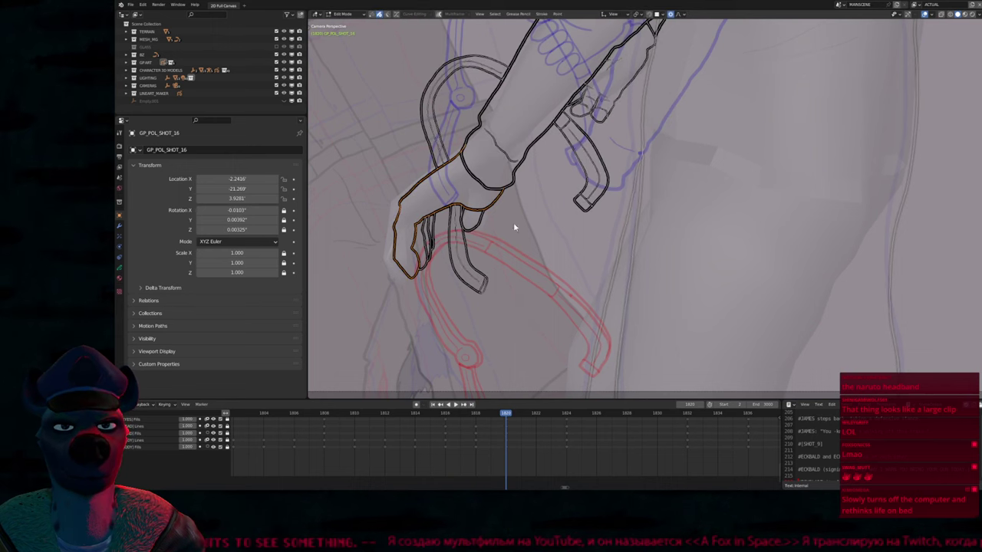
key(ctrl+c)
key(Right)
key(Right)
key(Left)
key(Left)
key(Left)
key(Left)
key(ctrl+v)
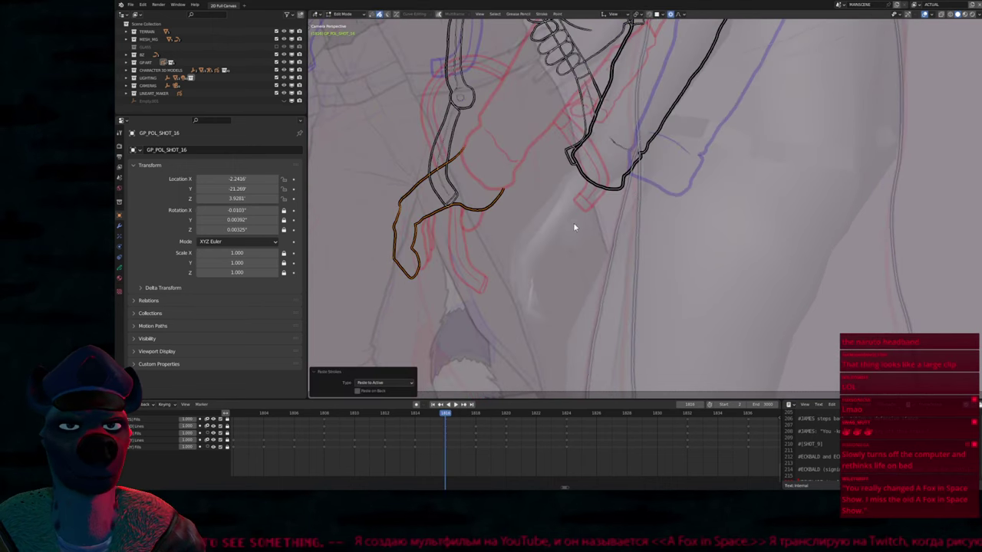
key(g)
click(678, 235)
key(r)
click(690, 204)
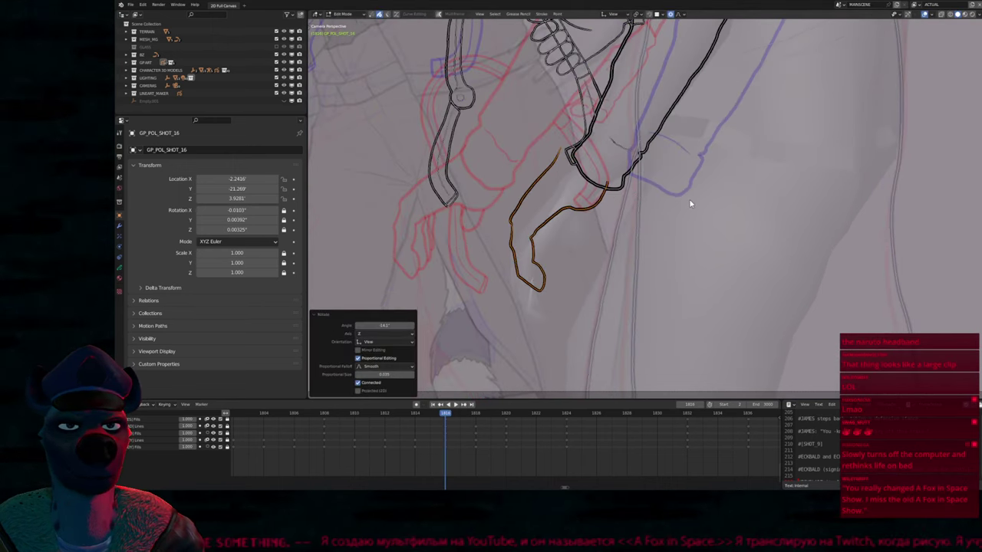
key(Tab)
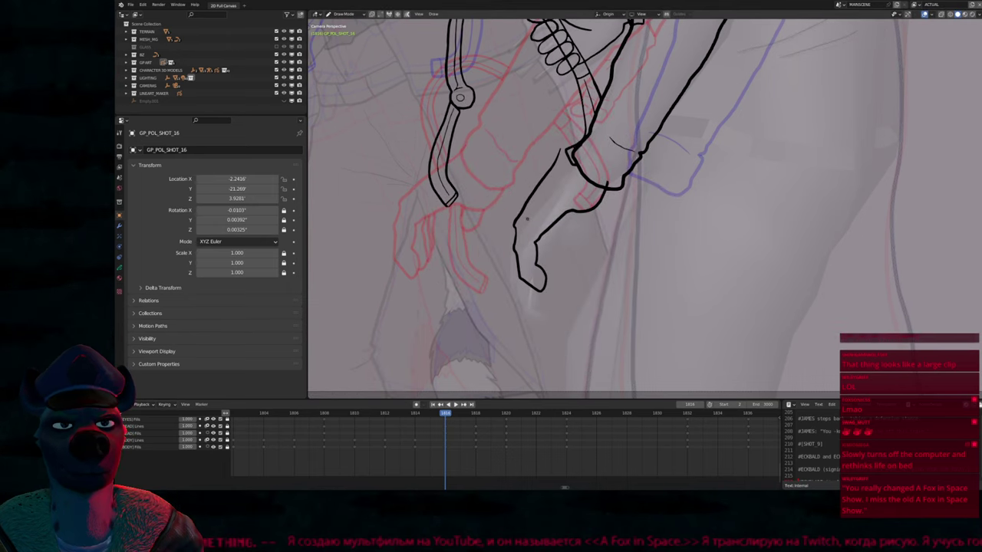
Redraw the hand outline with a right-edge line and reshape one point with proportional falloff
drag(527, 220, 548, 285)
drag(541, 246, 606, 184)
key(Tab)
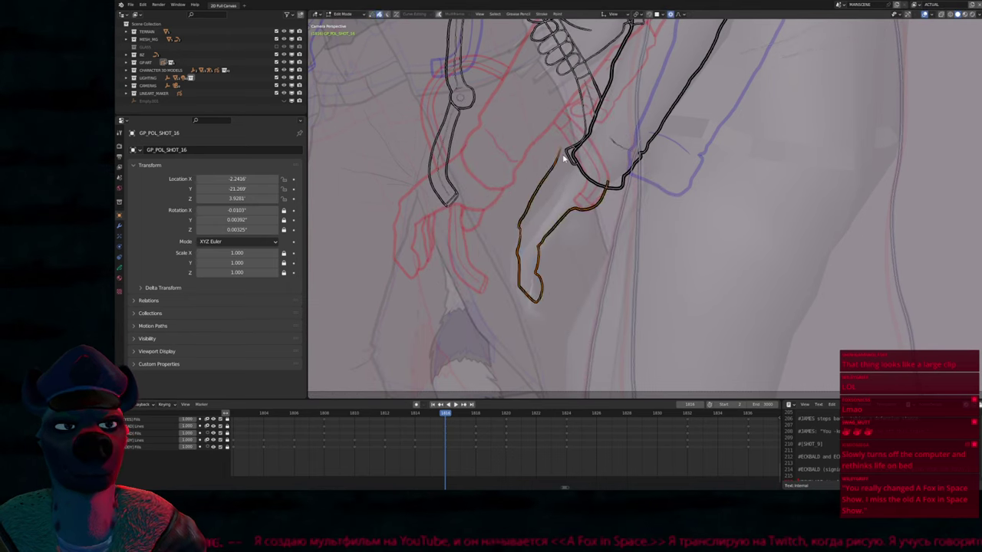
click(576, 152)
key(g)
scroll(590, 150, down, 4)
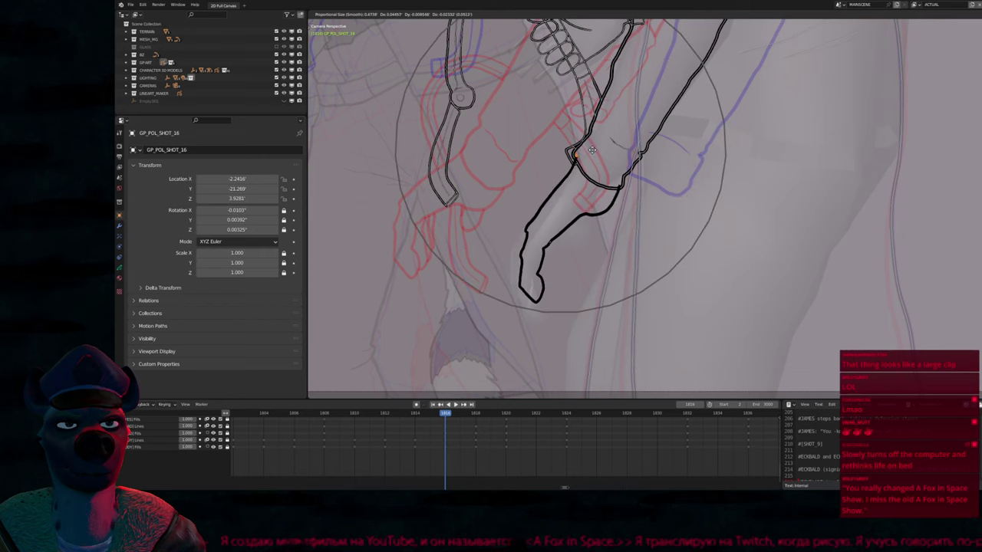
click(594, 153)
key(Tab)
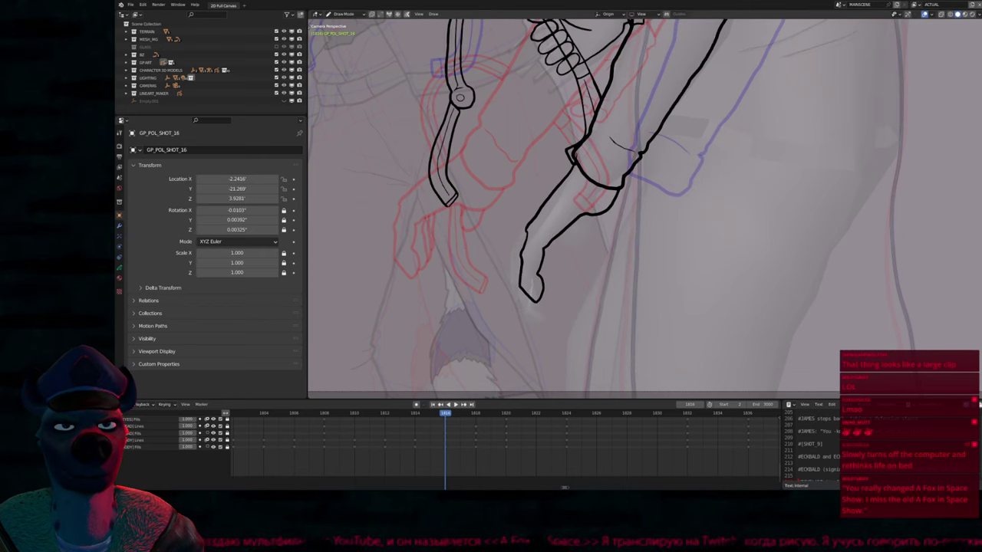
Flip between neighbouring frames to compare the hand poses, returning to frame 1816
shift+middle_drag(590, 230, 590, 146)
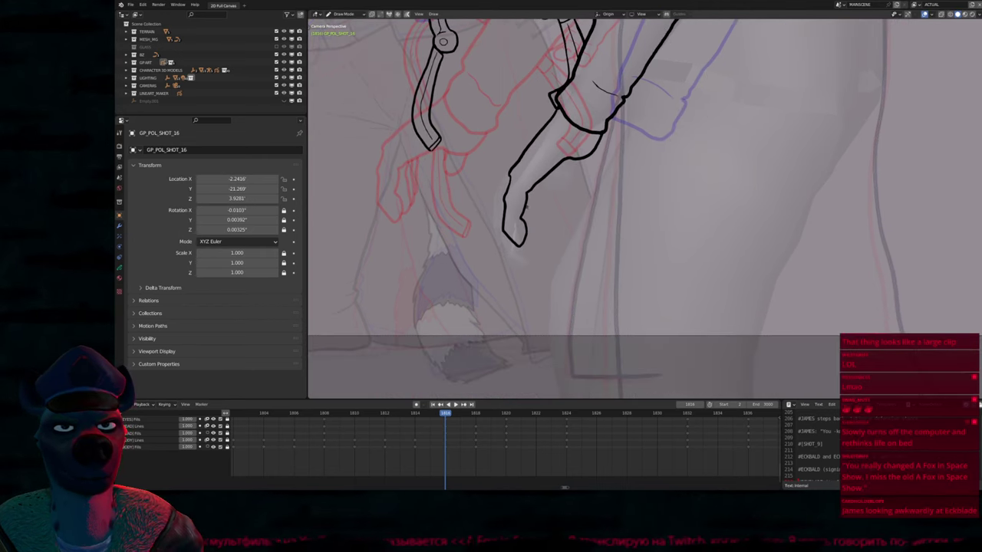
key(Down)
key(Up)
key(Up)
key(Down)
key(Down)
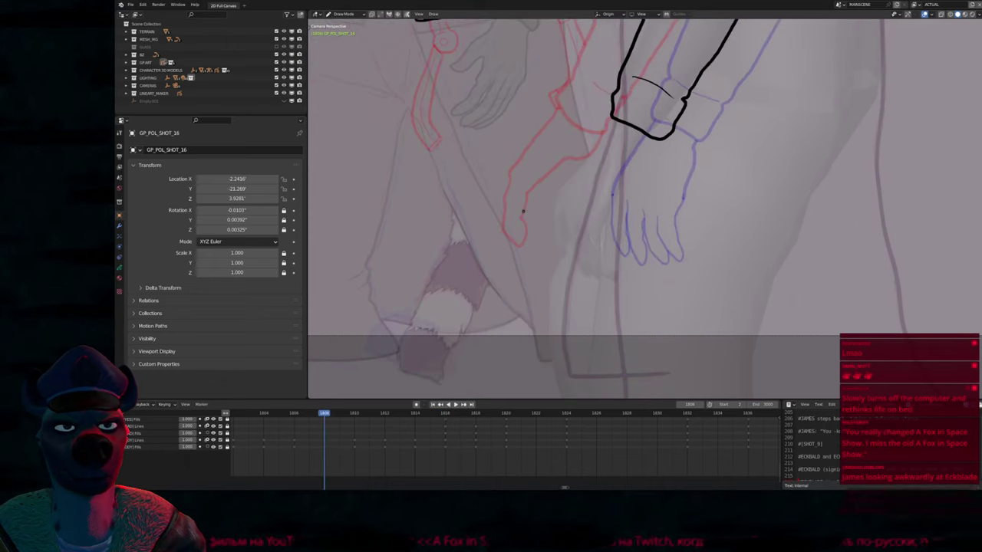
key(Up)
key(Up)
key(Down)
key(Down)
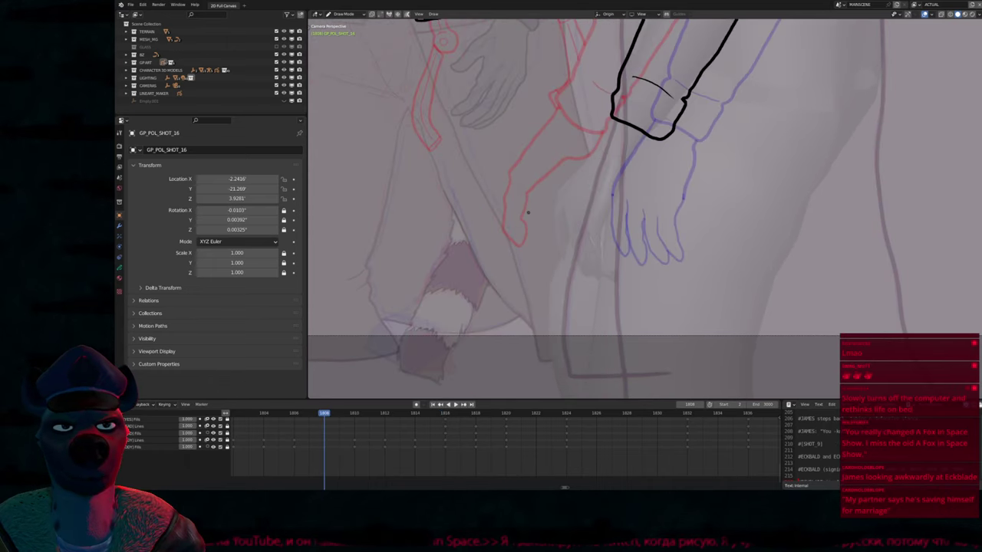
key(Up)
Extend the stroke along the hand's bottom and add a short mark inside the hand
scroll(531, 204, up, 4)
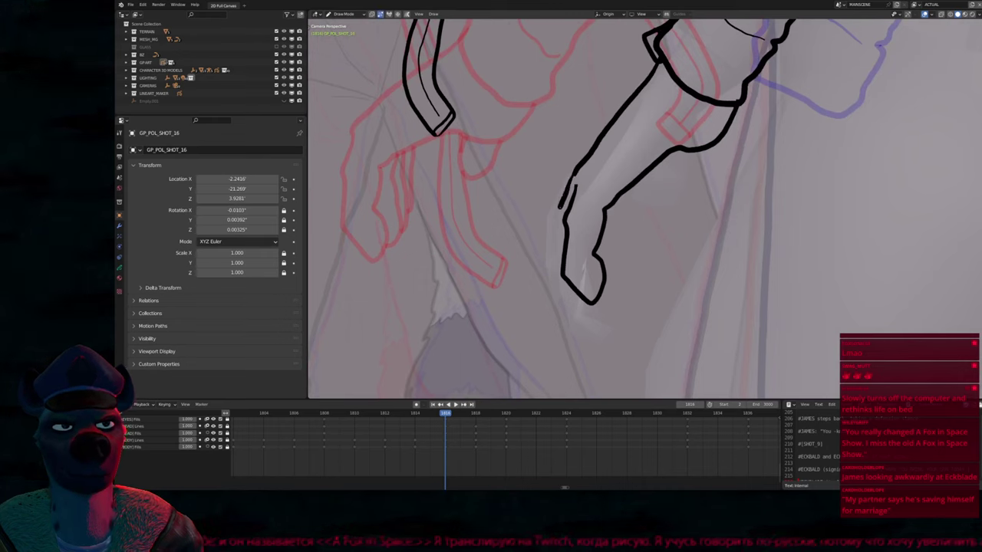
drag(573, 318, 594, 324)
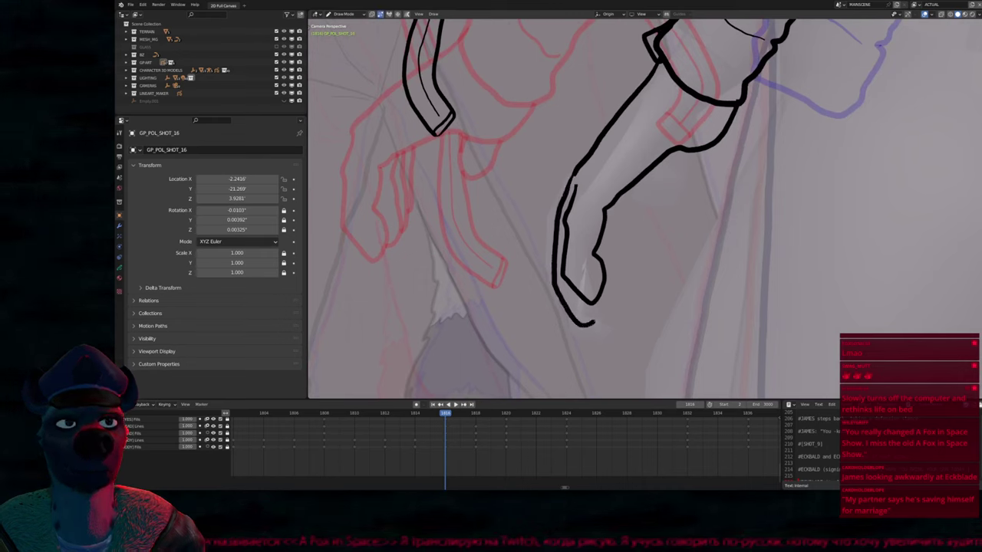
drag(595, 286, 590, 267)
scroll(610, 227, down, 3)
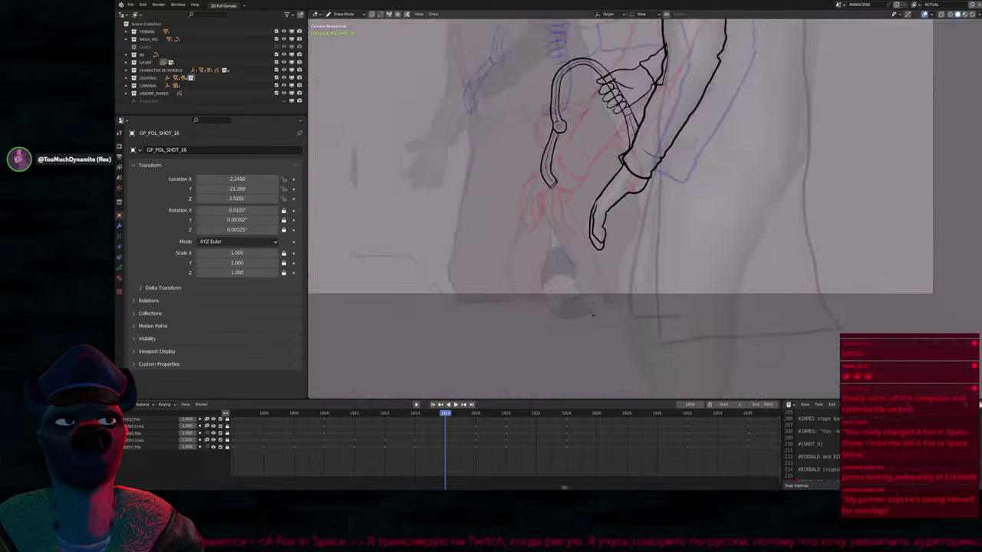
scroll(610, 227, up, 3)
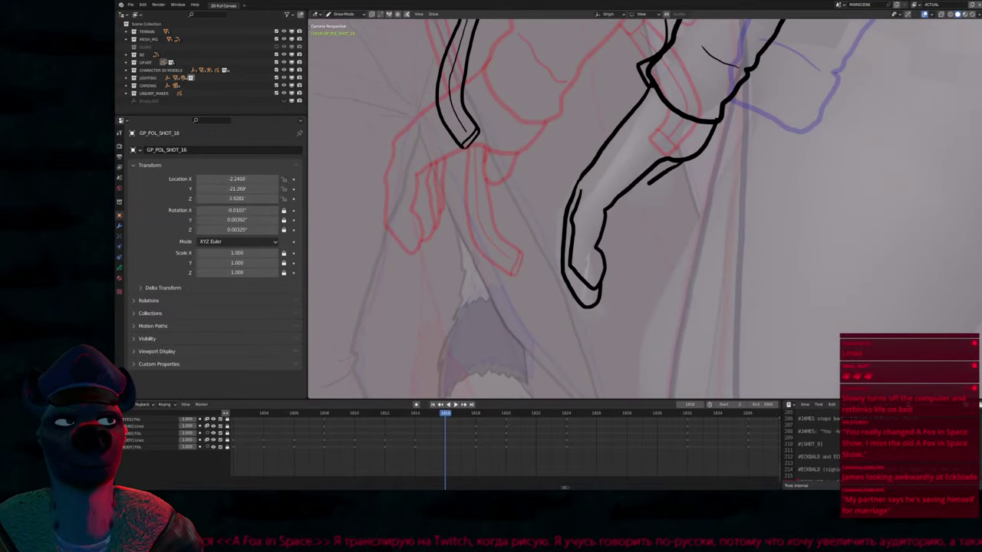
scroll(592, 205, down, 3)
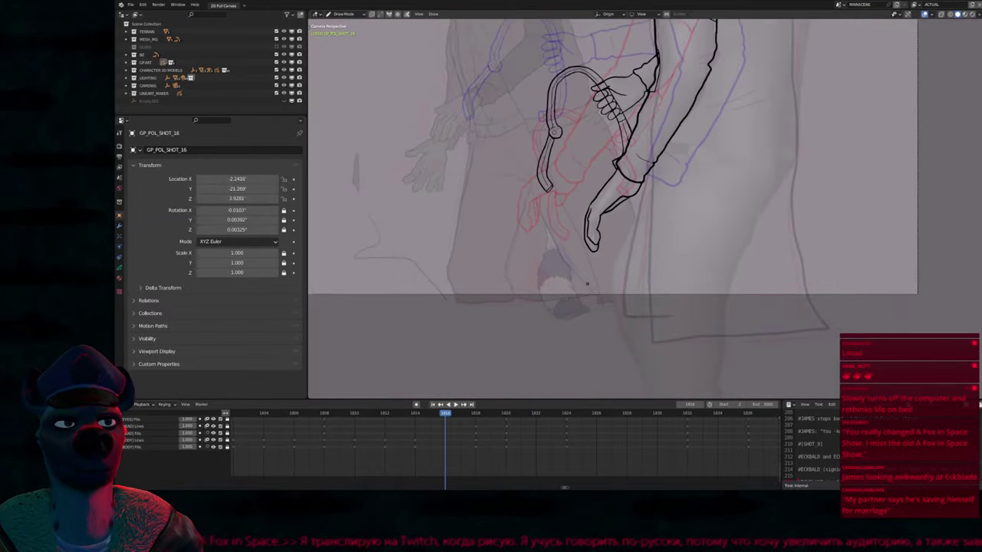
key(Right)
key(Right)
key(Right)
key(Right)
key(Left)
key(Left)
key(Left)
key(Left)
key(Left)
key(Left)
key(Left)
key(Left)
key(Left)
key(Left)
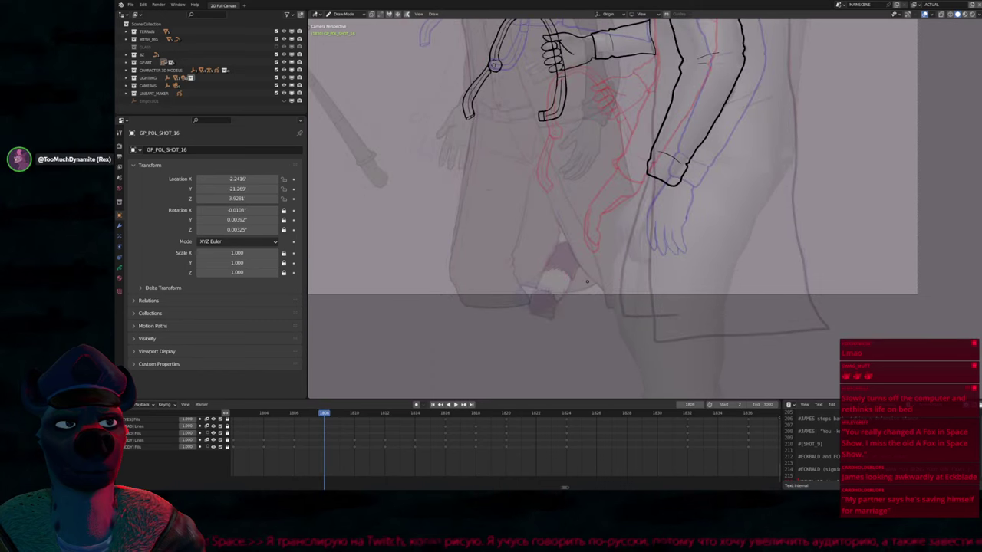
key(Right)
key(Right)
key(Right)
key(Right)
key(Right)
key(Right)
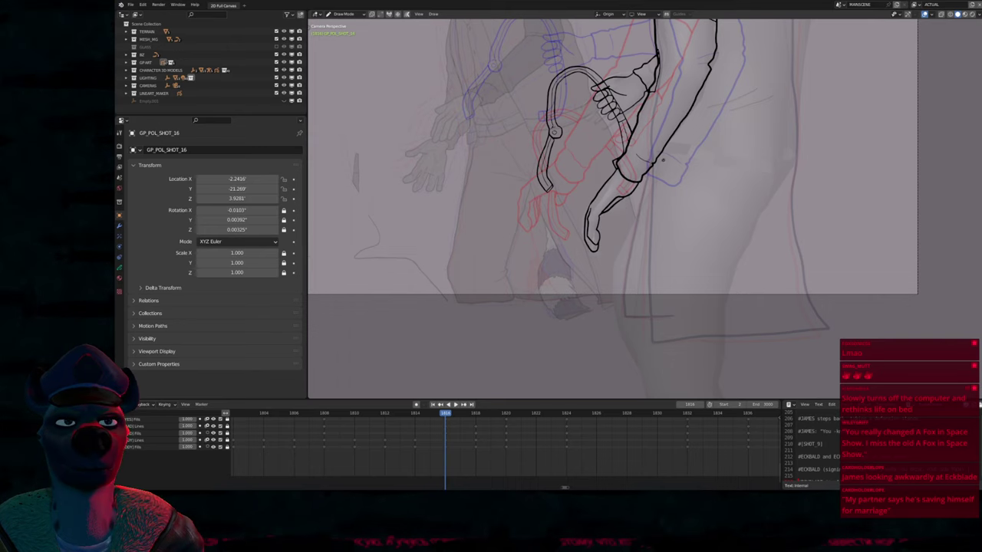
Set the Grease Pencil brush radius to 78
shift+scroll(633, 211, up, 1)
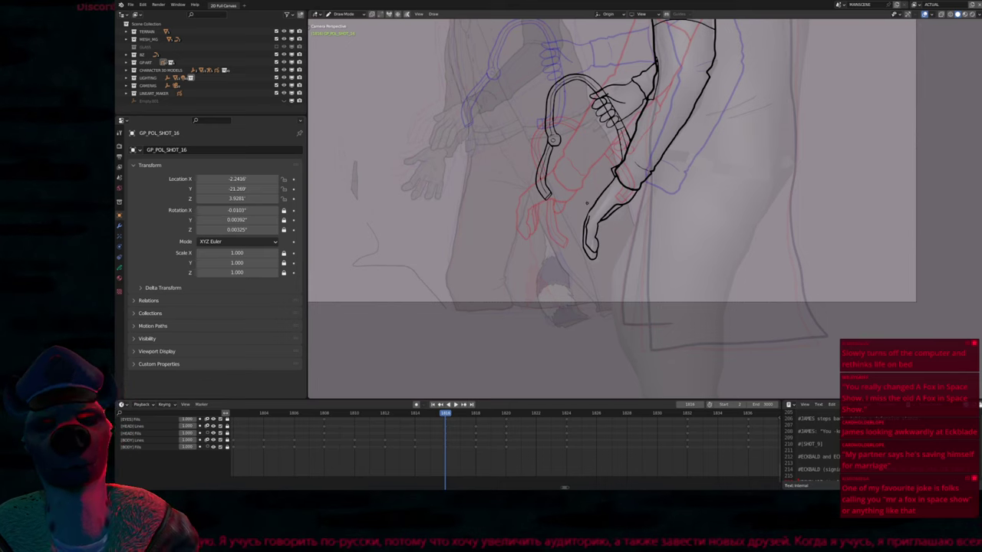
shift+scroll(587, 230, up, 3)
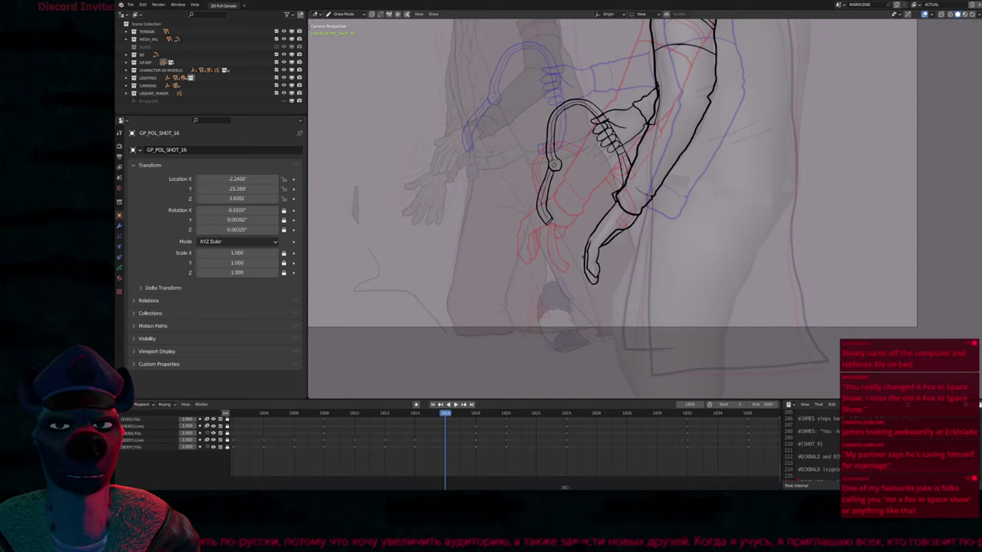
key(f)
click(572, 285)
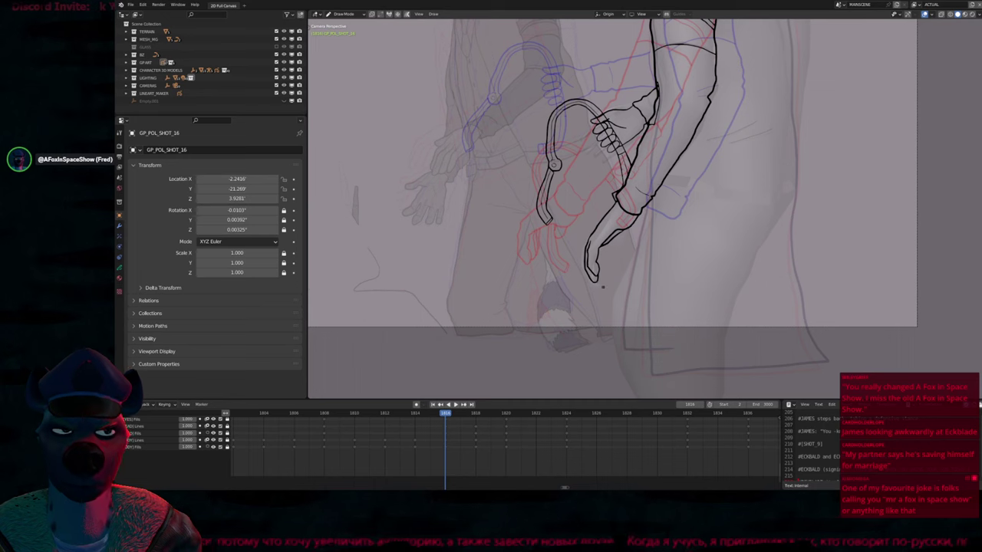
Pan and zoom toward the arm and hand, then scrub the timeline back to frame 1808
shift+middle_drag(619, 234, 622, 257)
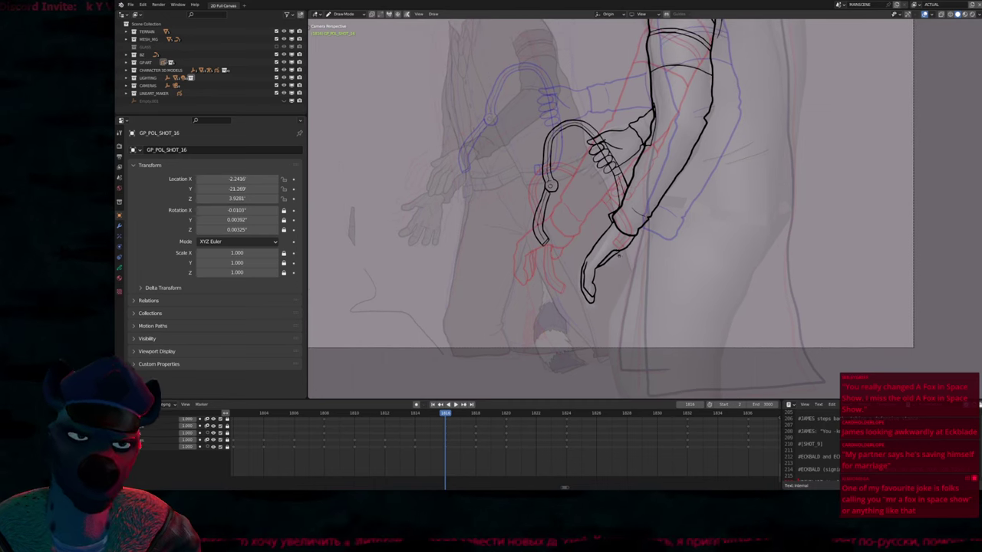
scroll(618, 267, up, 6)
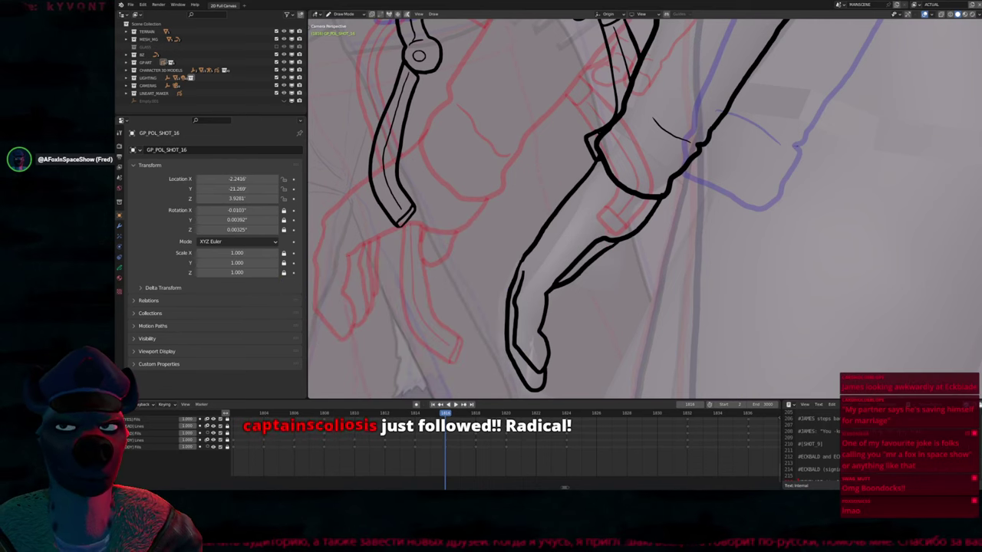
scroll(606, 240, up, 3)
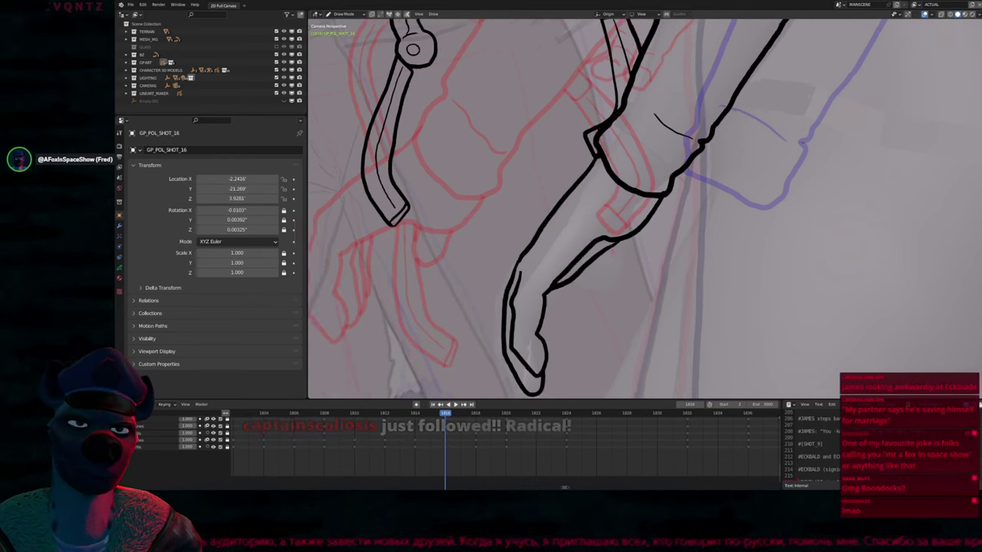
mouse_move(606, 239)
shift+middle_down()
mouse_move(647, 210)
mouse_move(640, 154)
mouse_move(620, 217)
mouse_move(645, 253)
mouse_move(536, 230)
mouse_move(629, 230)
shift+middle_up()
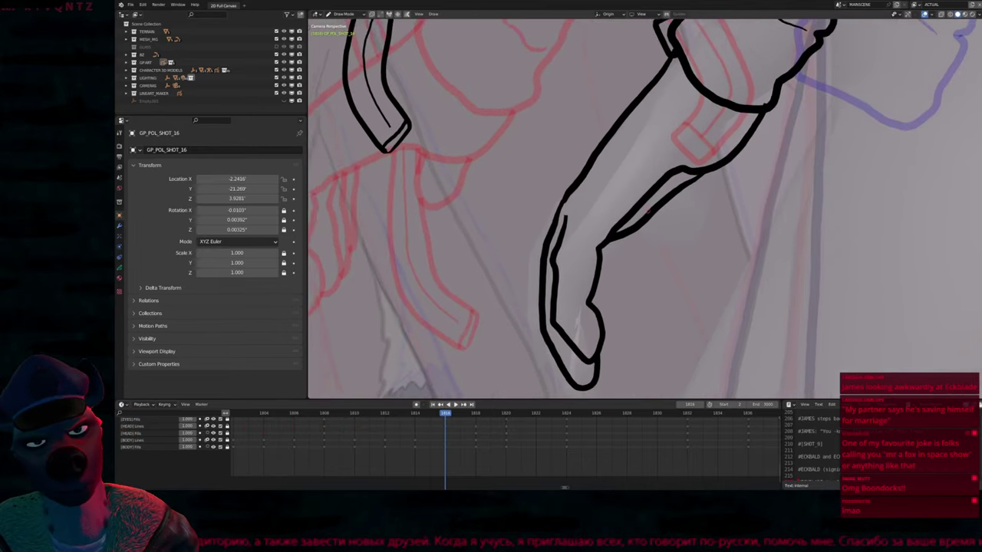
scroll(648, 210, down, 2)
scroll(620, 217, down, 2)
alt+scroll(623, 257, down, 20)
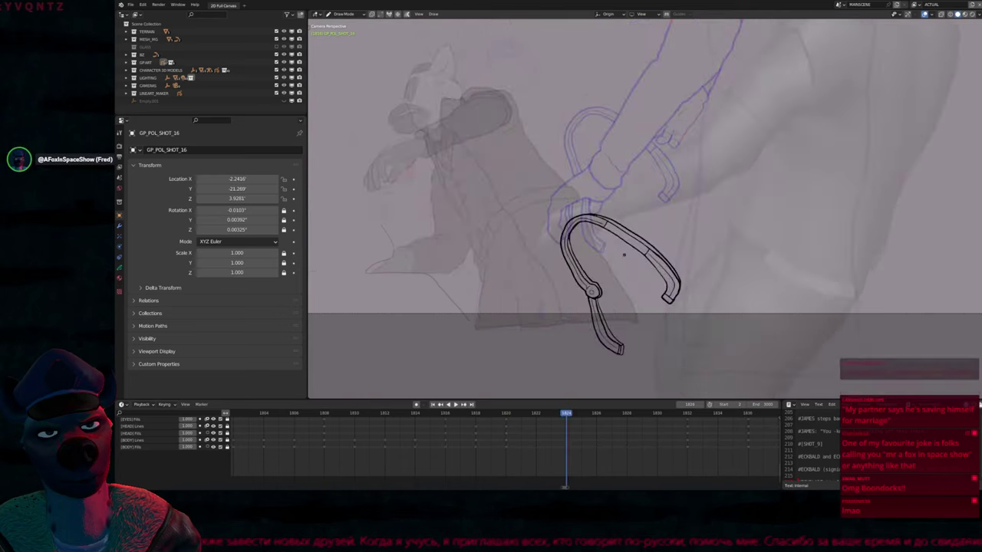
alt+scroll(623, 257, up, 4)
alt+scroll(623, 257, down, 4)
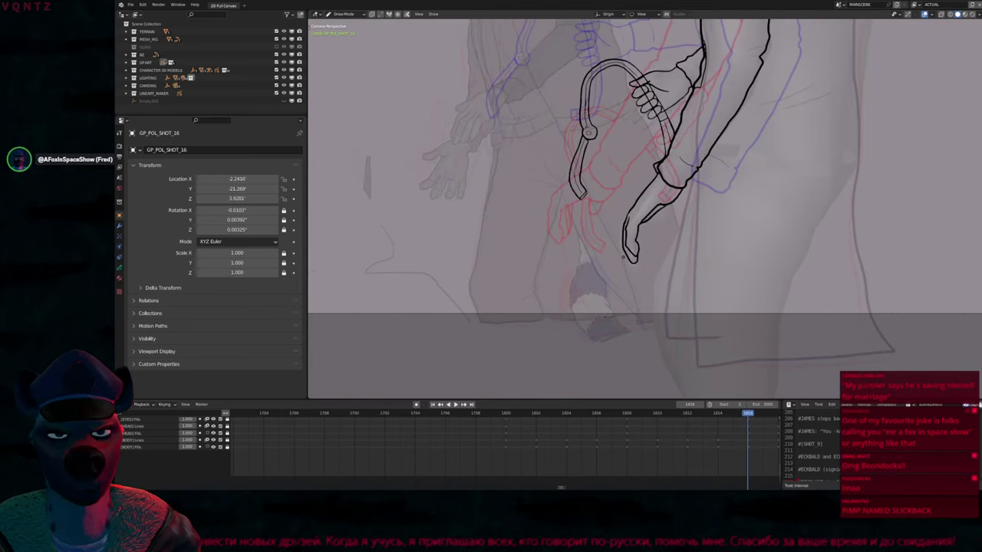
alt+scroll(623, 257, up, 4)
alt+scroll(623, 257, down, 4)
alt+scroll(623, 256, up, 4)
alt+scroll(623, 255, up, 16)
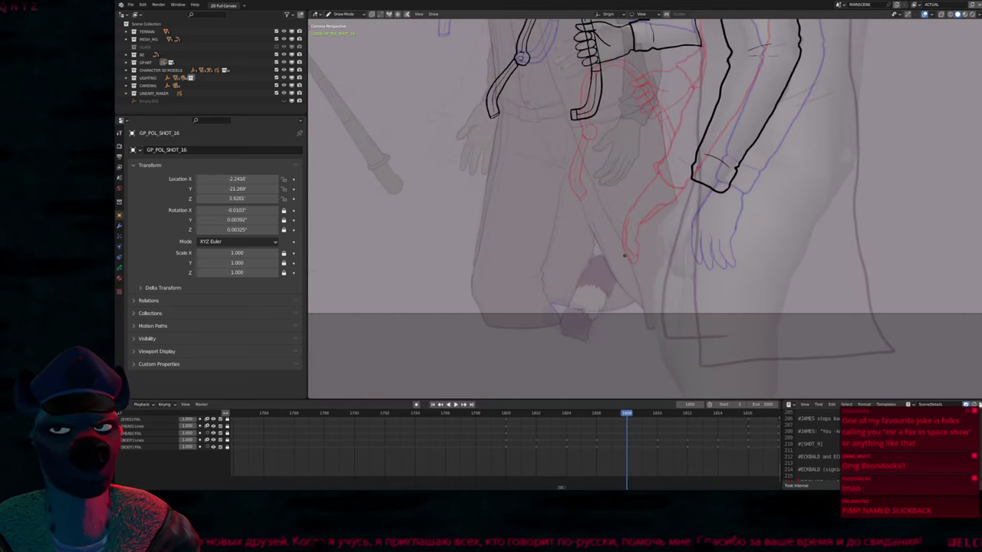
alt+scroll(622, 256, down, 16)
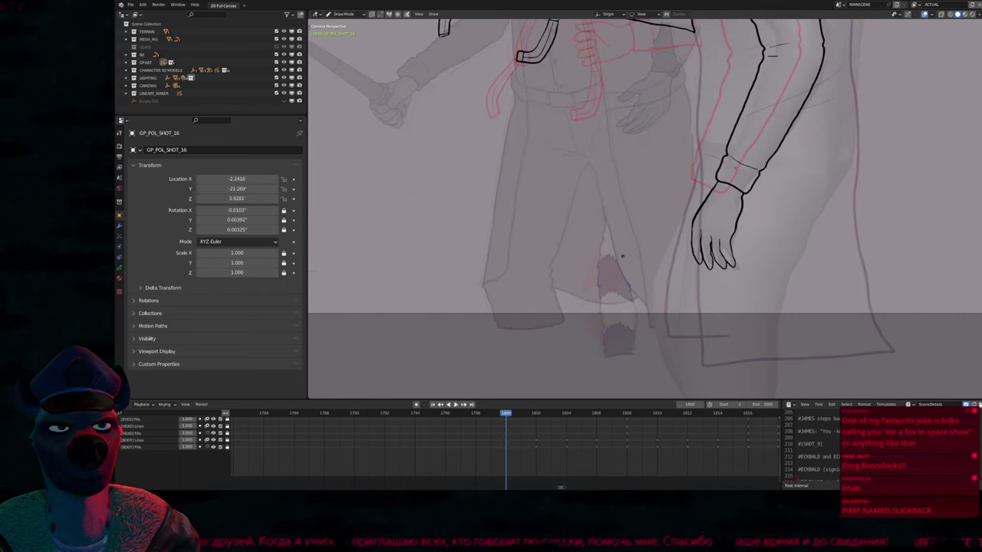
alt+scroll(623, 256, up, 16)
alt+scroll(622, 256, down, 8)
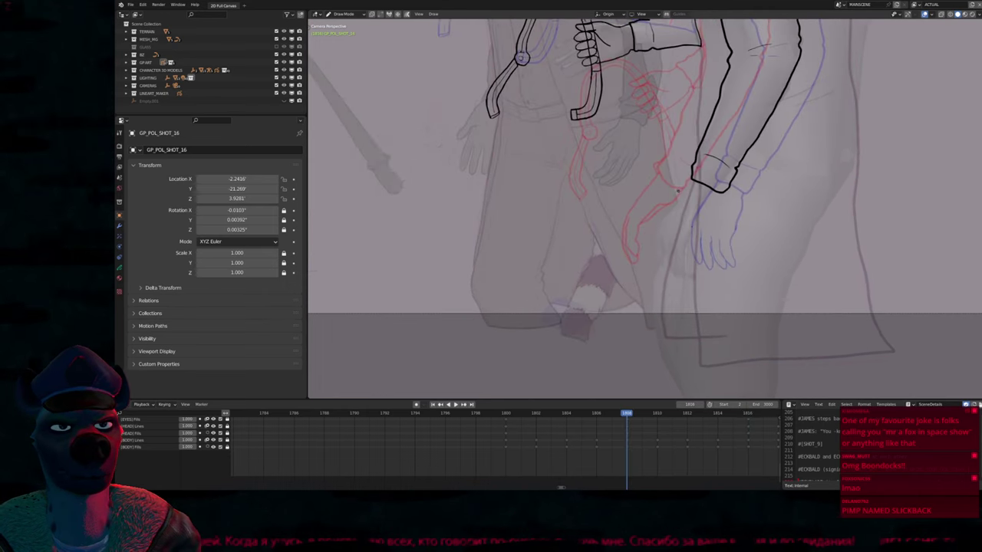
Draw the back of the hand from the cuff up to the wrist and a finger, erasing the extra bottom edge
scroll(579, 191, up, 3)
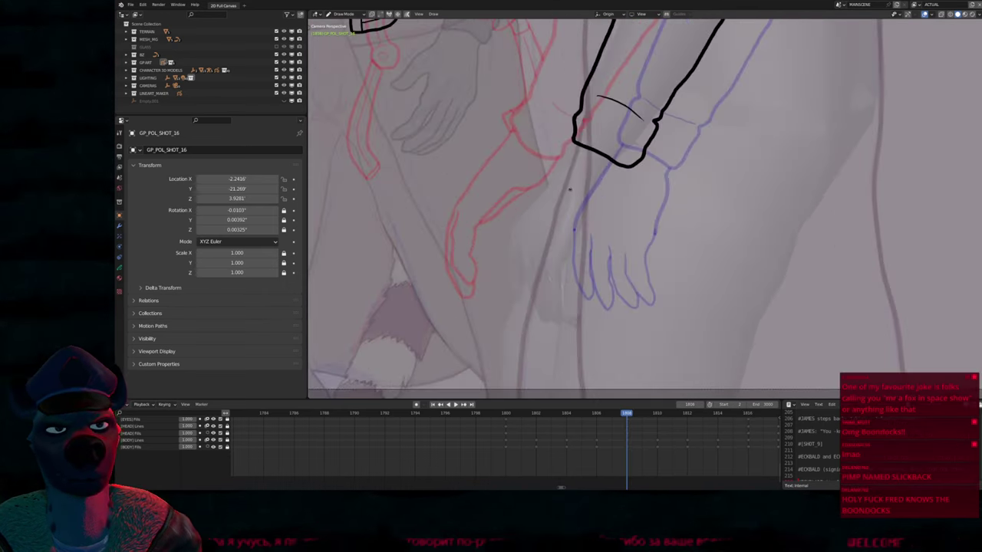
drag(574, 146, 519, 216)
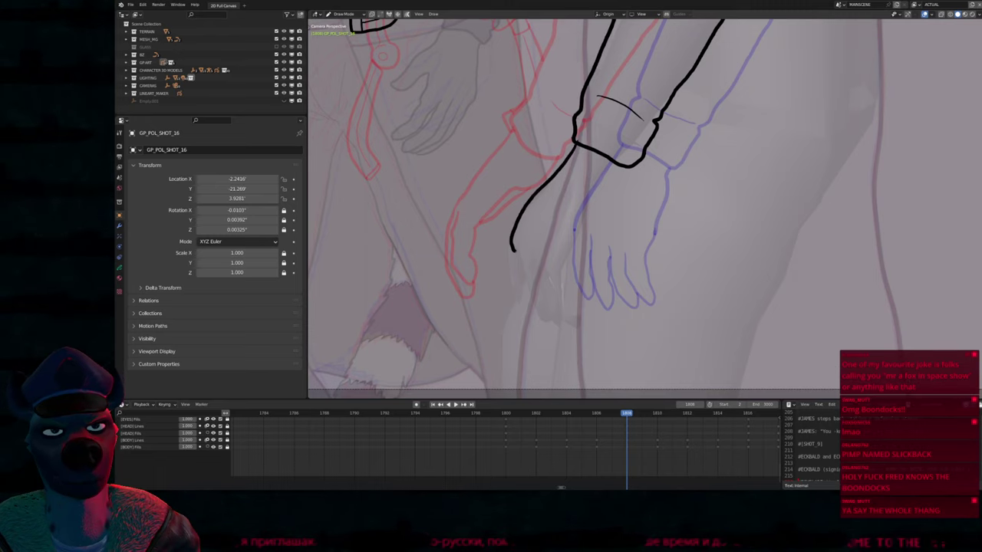
drag(578, 230, 611, 201)
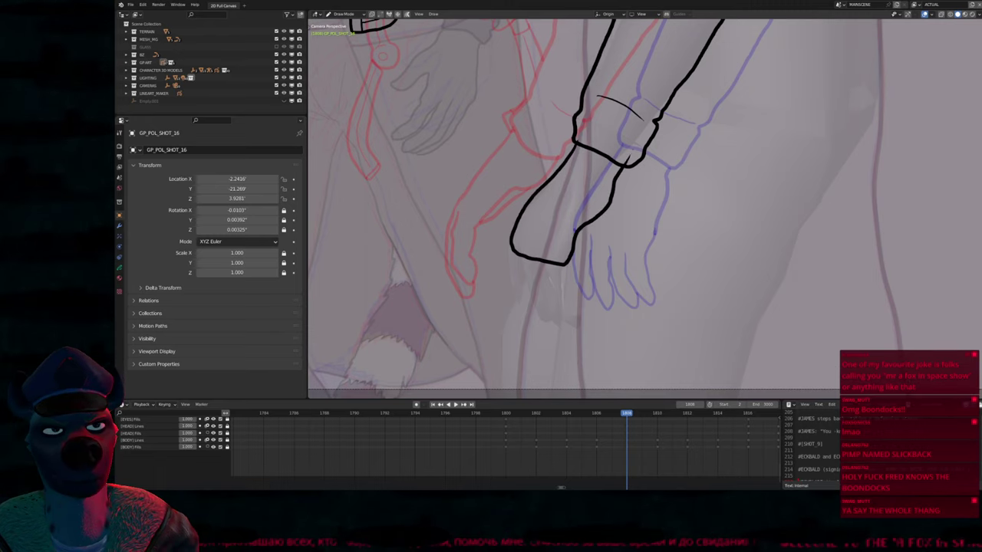
shift+middle_drag(563, 255, 555, 206)
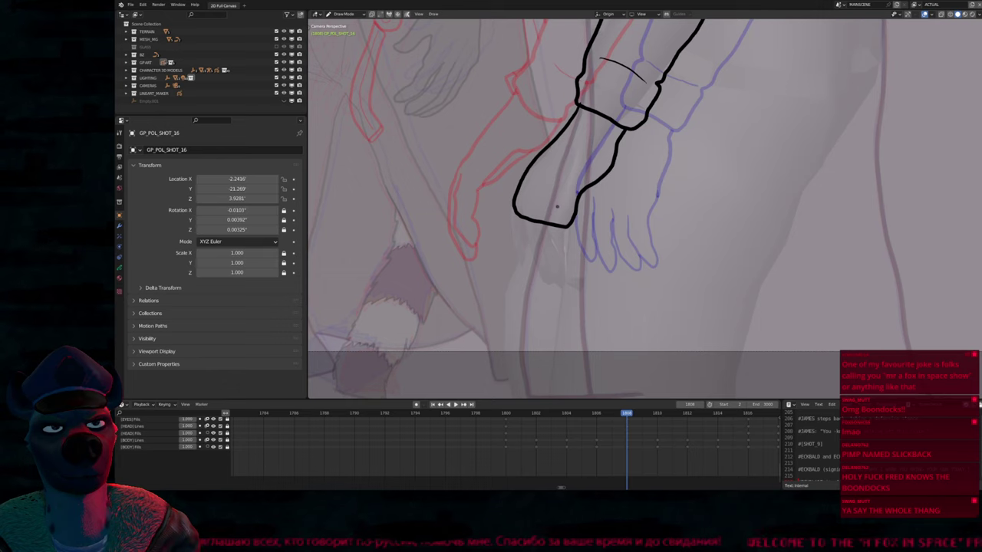
mouse_move(554, 222)
mouse_down()
mouse_move(549, 242)
mouse_move(568, 270)
mouse_up()
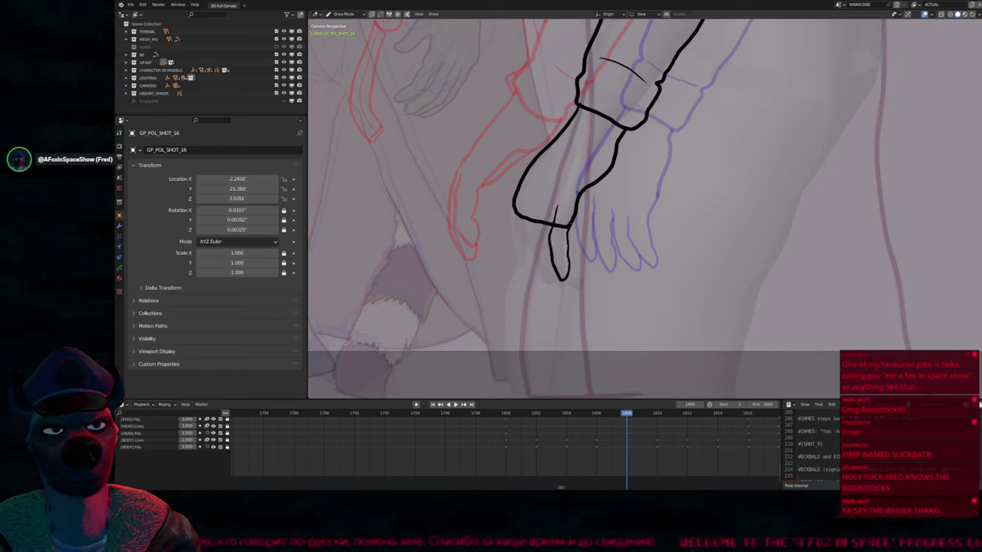
mouse_move(514, 205)
mouse_down()
mouse_move(552, 223)
mouse_move(528, 263)
mouse_move(543, 286)
mouse_move(549, 276)
mouse_up()
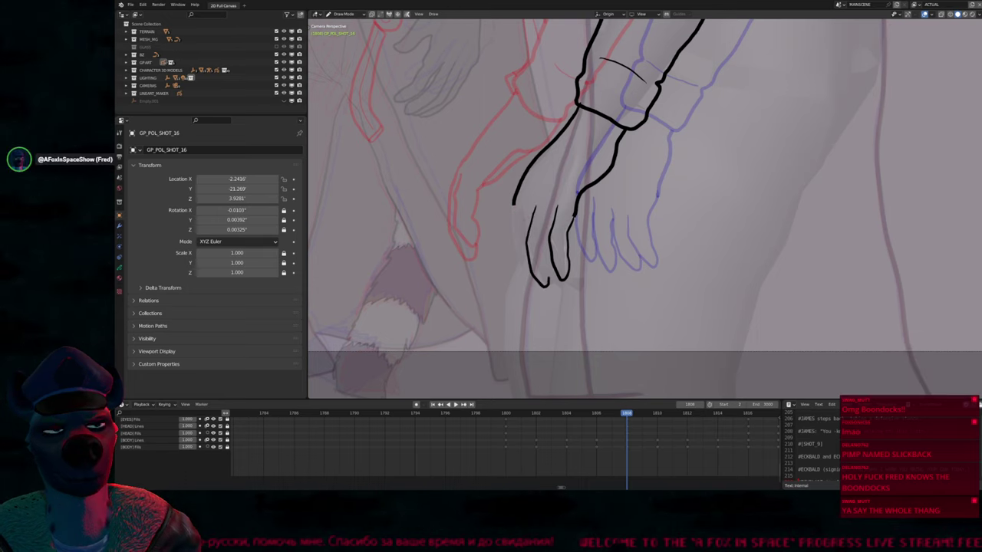
Reshape the leftmost finger with proportional editing in Edit mode, then reframe the view
key(Tab)
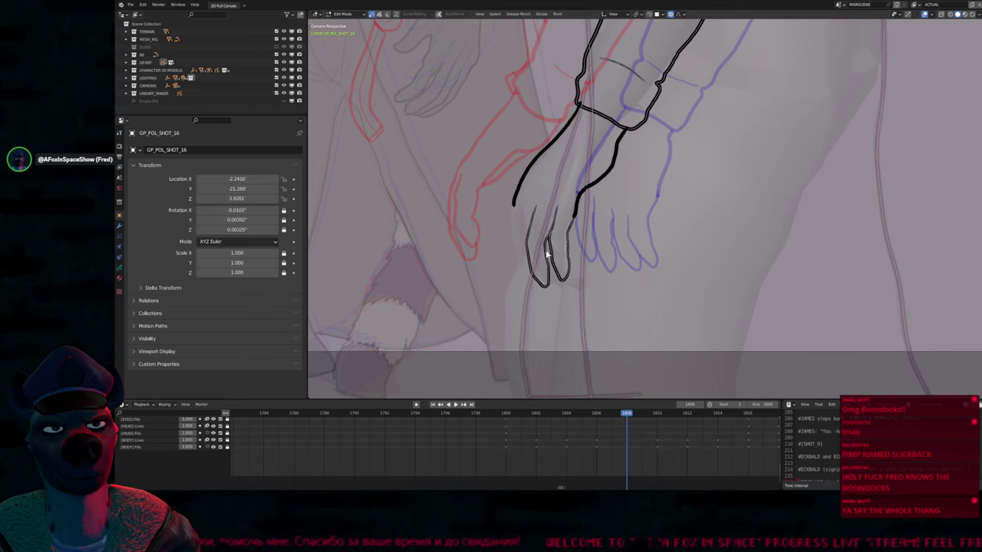
click(545, 266)
key(g)
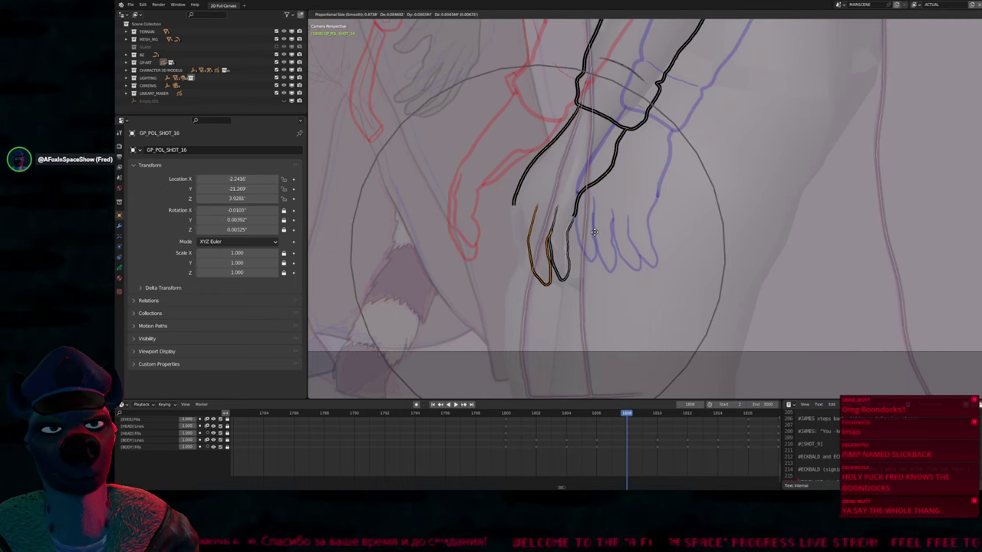
click(595, 232)
key(Tab)
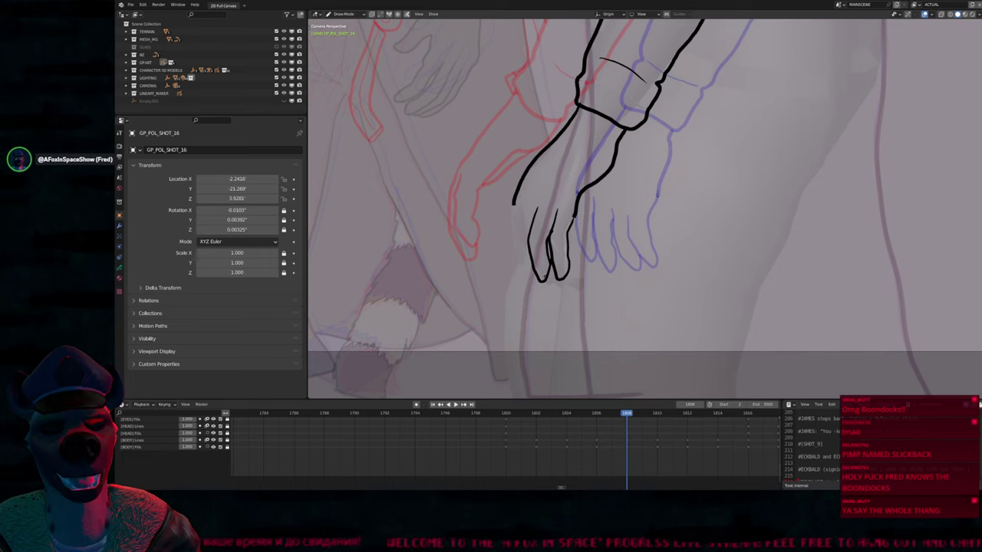
mouse_move(645, 207)
shift+middle_down()
mouse_move(658, 198)
mouse_move(676, 211)
mouse_move(659, 224)
shift+middle_up()
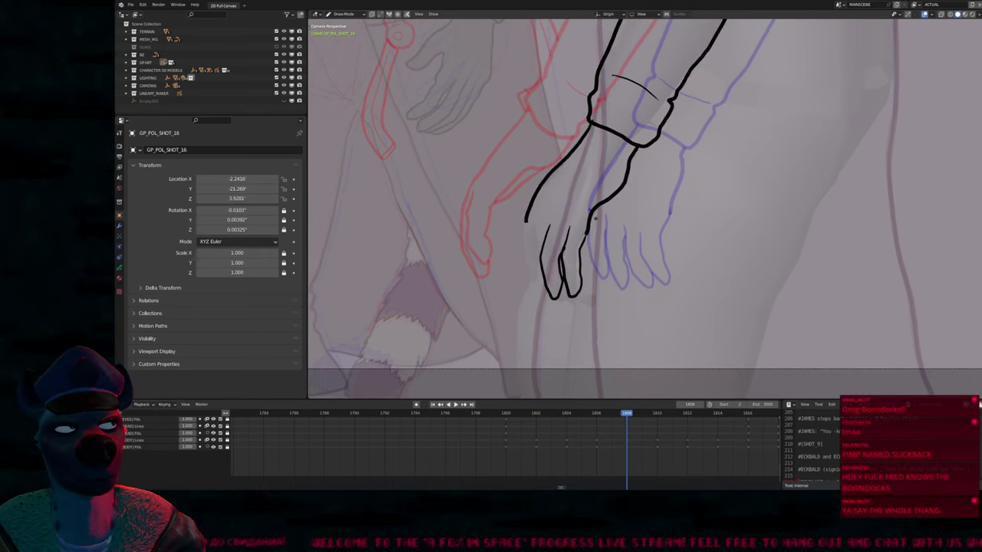
shift+middle_drag(595, 217, 583, 223)
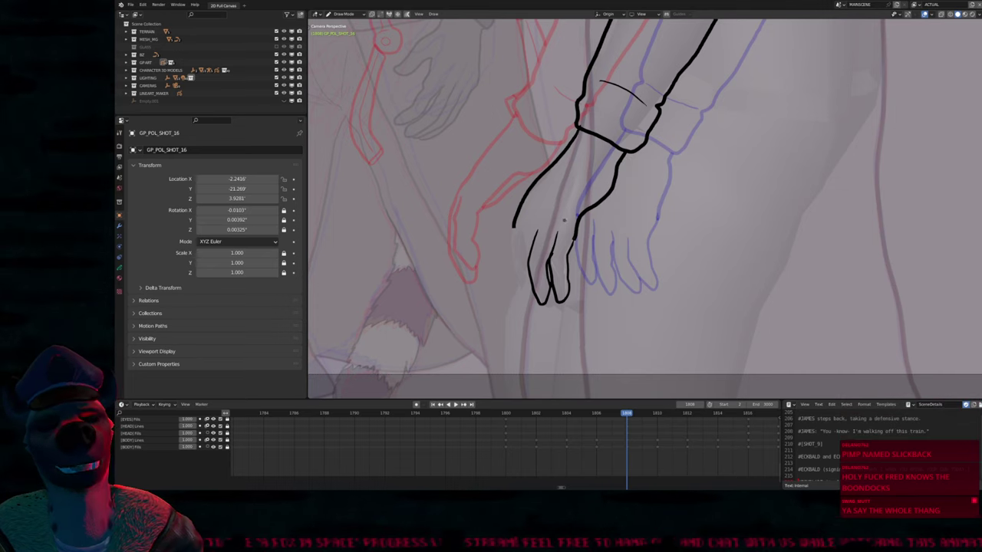
scroll(566, 238, up, 4)
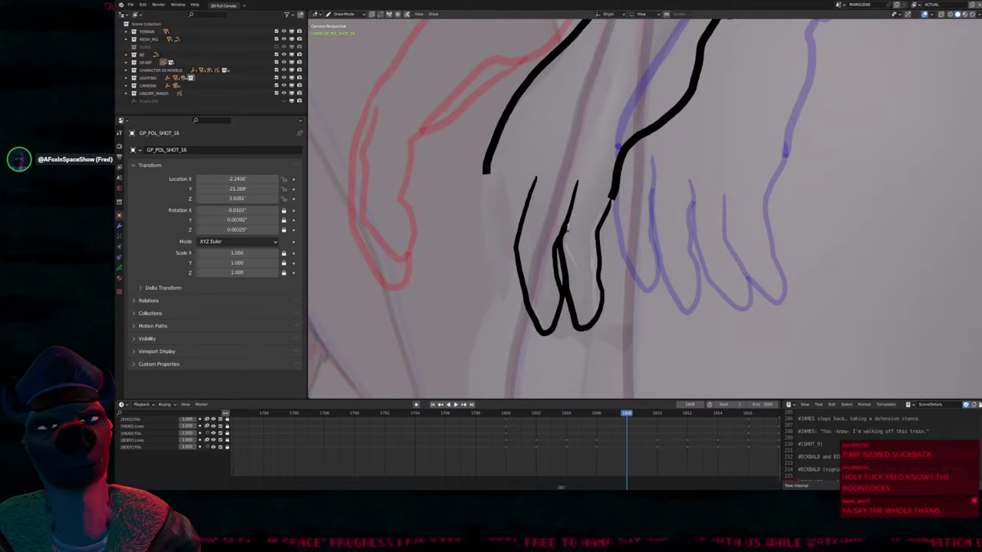
Set the brush radius to 91 and draw the left side of the hand on frame 1808
scroll(566, 230, down, 2)
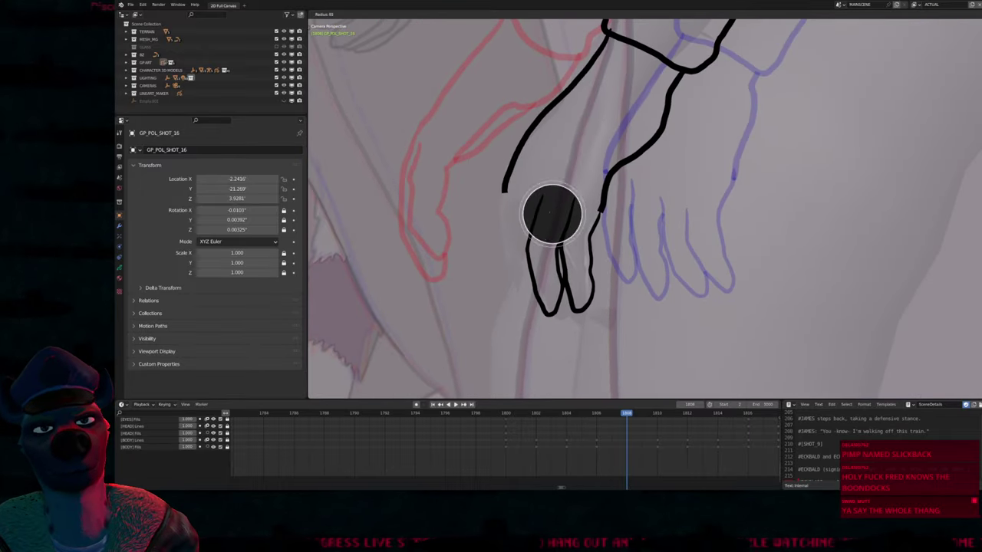
click(574, 176)
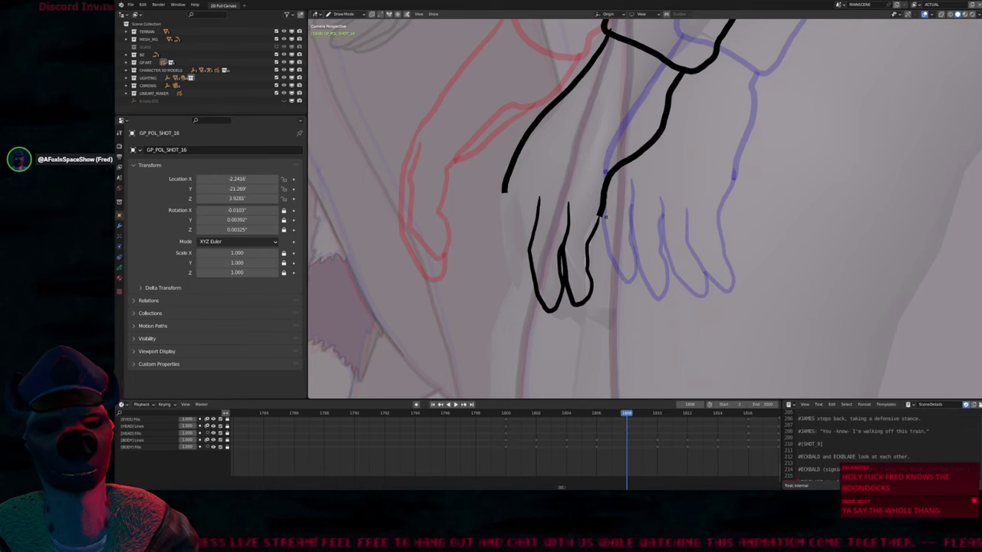
shift+middle_drag(604, 215, 651, 207)
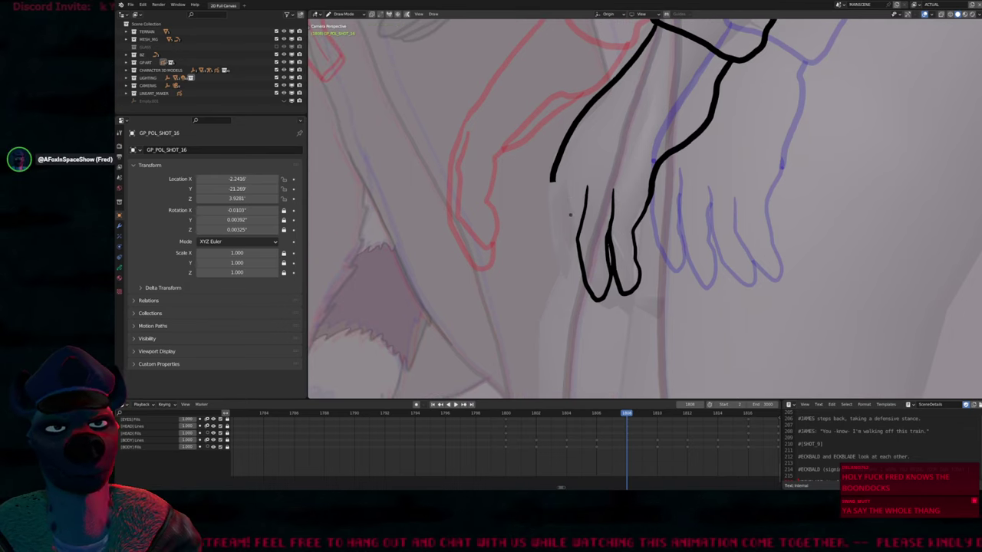
mouse_move(564, 182)
mouse_down()
mouse_move(555, 232)
mouse_move(566, 298)
mouse_up()
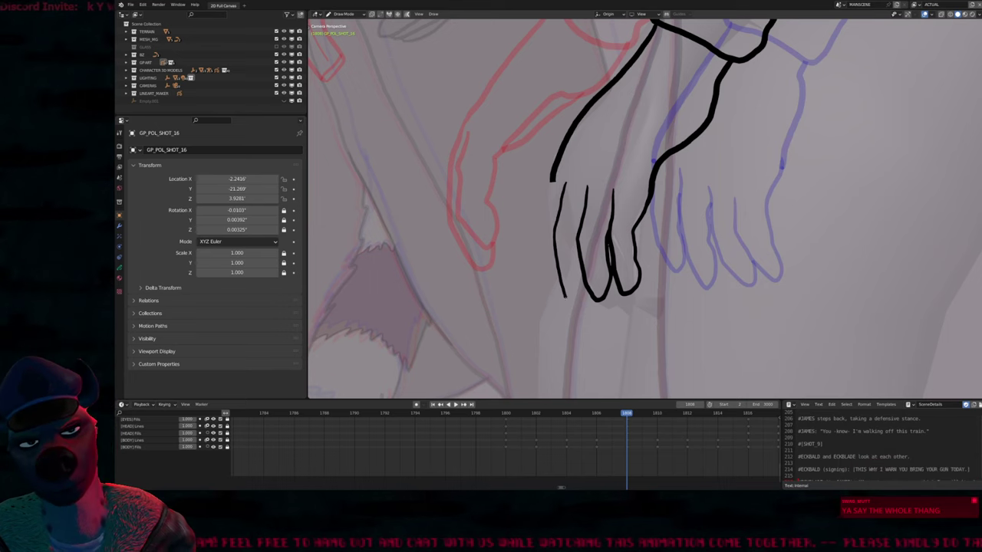
Reposition and thicken the leftmost and middle finger strokes with proportional falloff
click(579, 247)
key(alt+s)
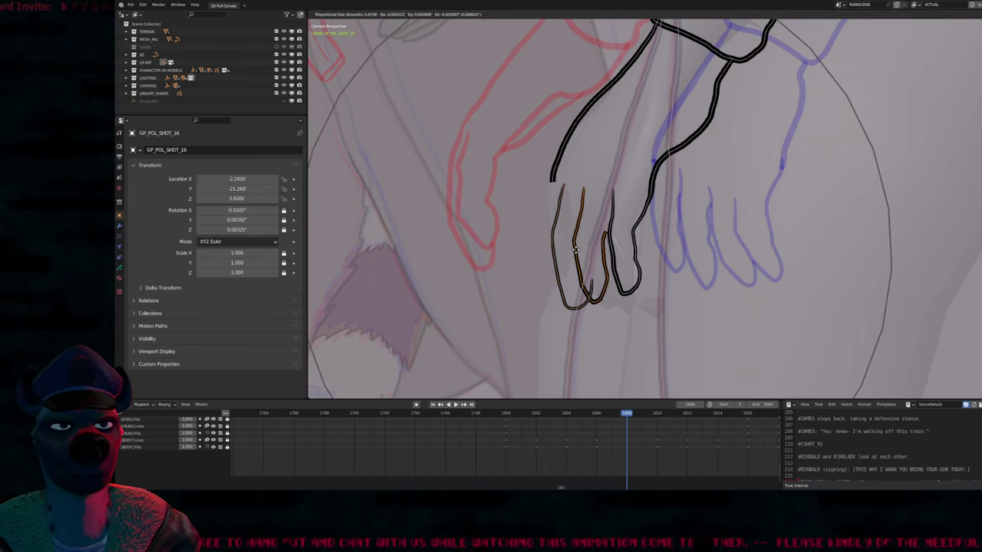
click(576, 254)
key(alt+s)
click(587, 255)
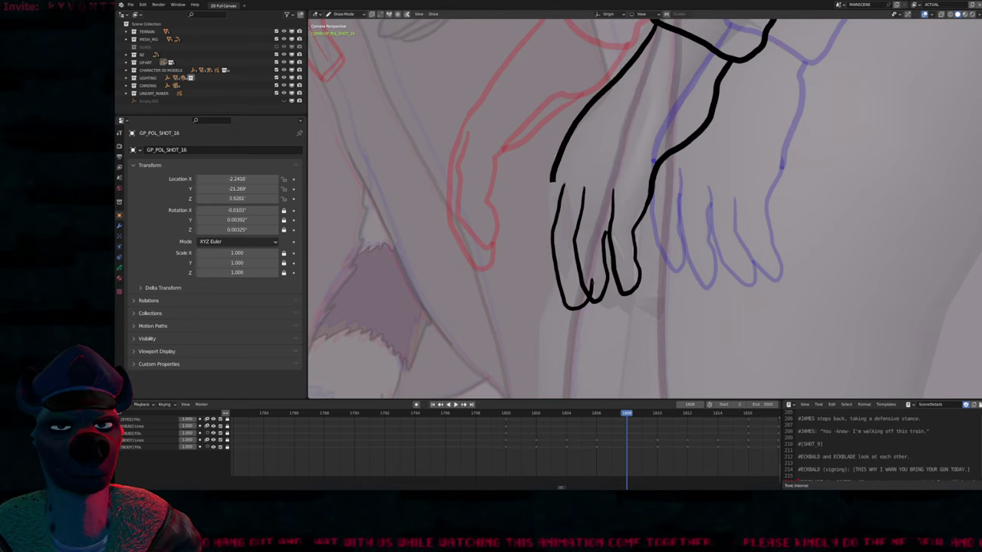
click(618, 268)
key(g)
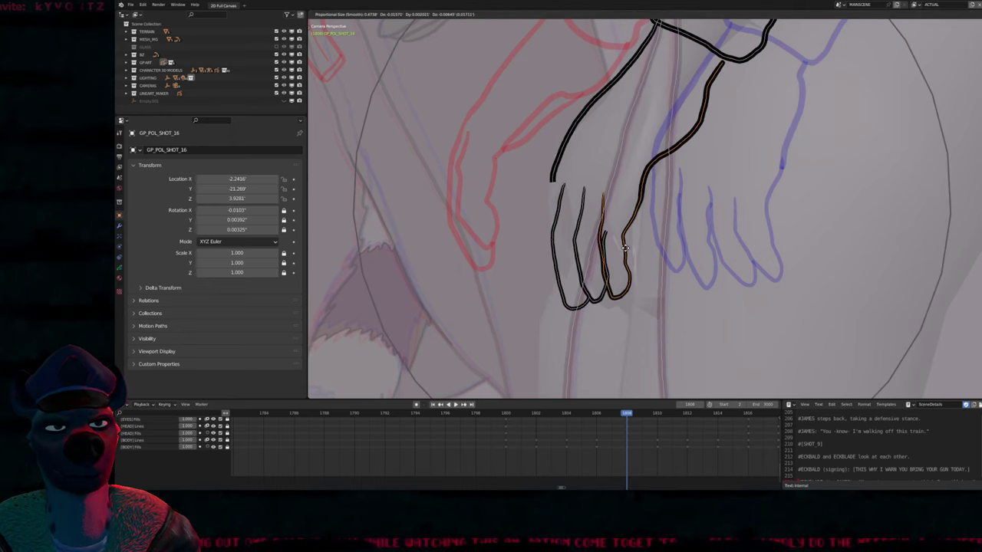
click(628, 248)
key(Tab)
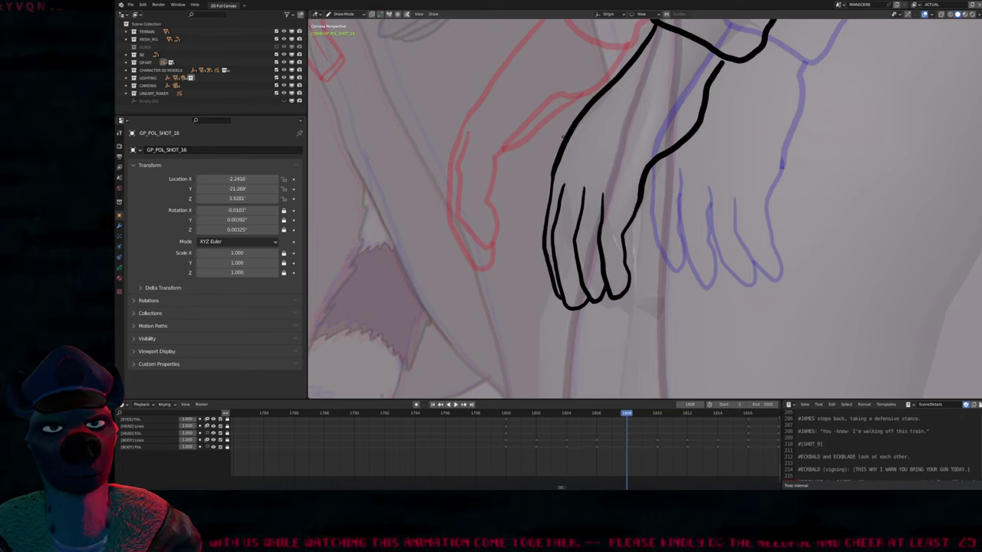
Sculpt the hand strokes with a 180 brush radius, then frame the sleeve cuff and forearm
key(f)
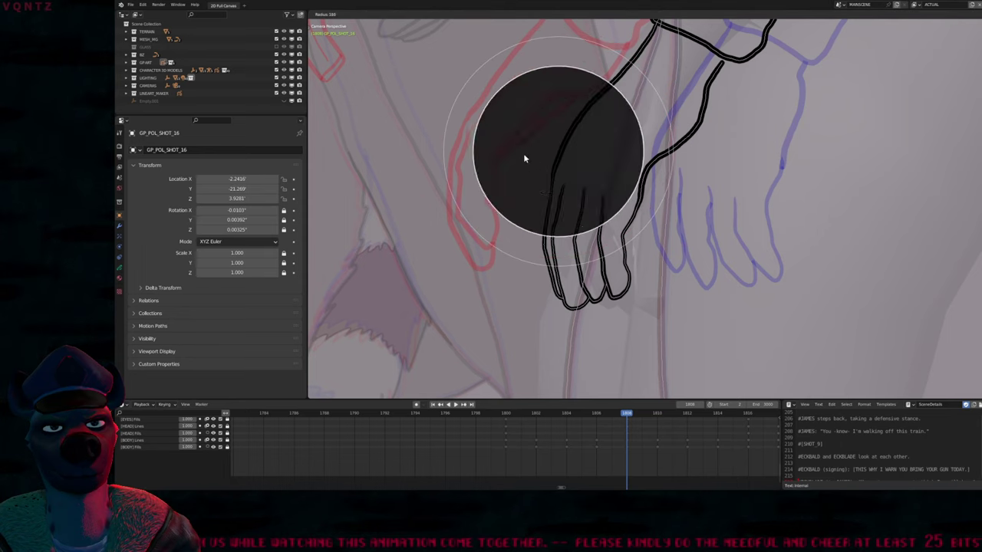
click(524, 159)
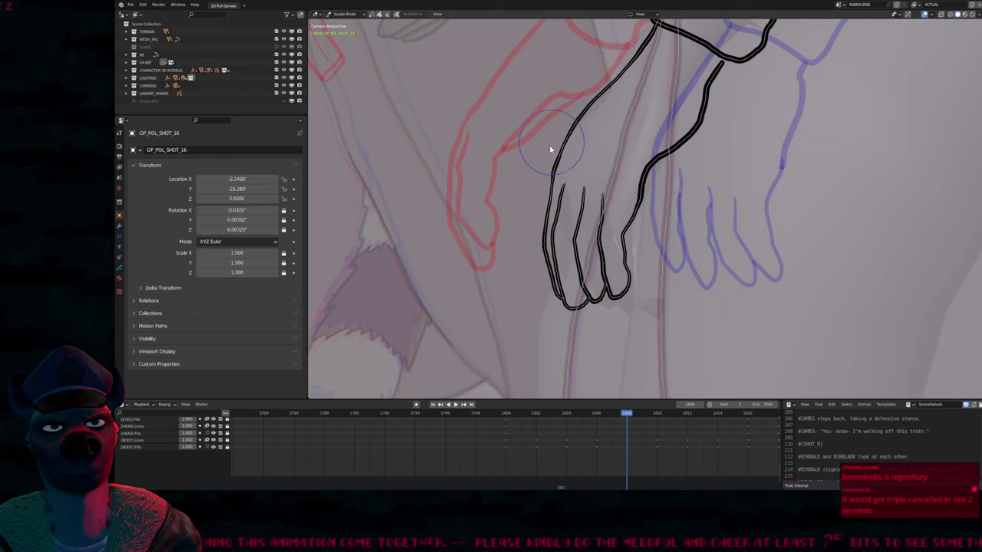
key(ctrl+Tab)
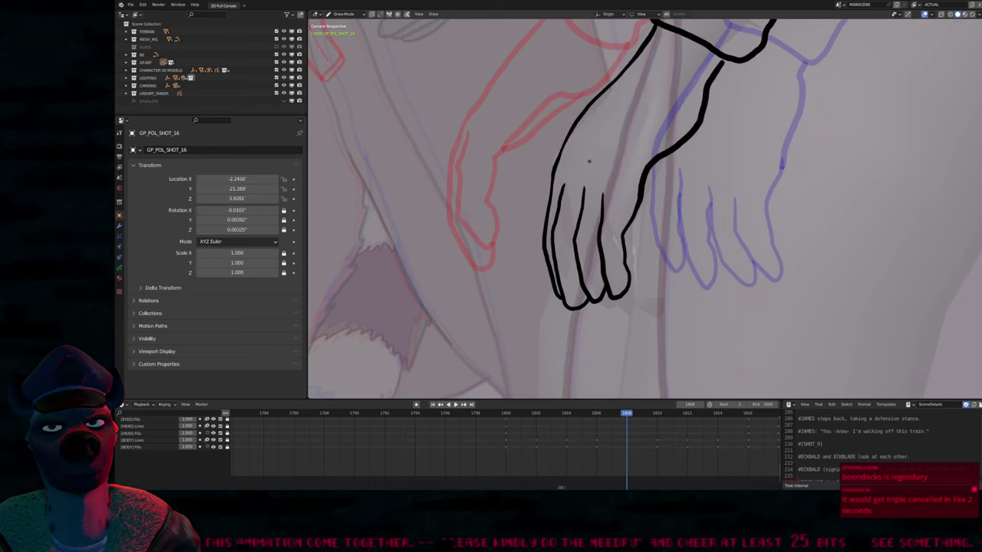
mouse_move(589, 161)
shift+middle_down()
mouse_move(491, 253)
mouse_move(537, 143)
shift+middle_up()
shift+middle_drag(590, 184, 594, 215)
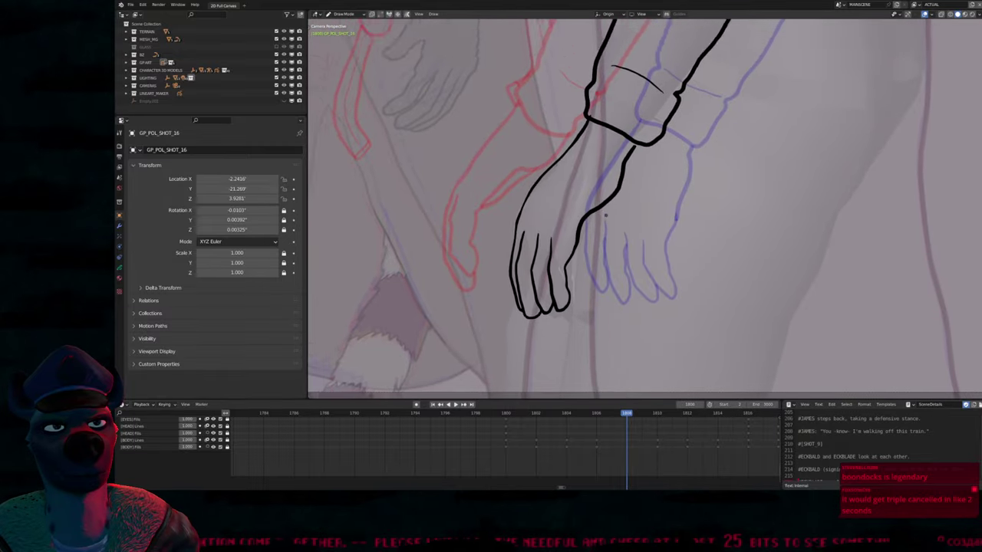
Compare the hand poses across frames 1800, 1808 and 1816
key(Down)
key(Up)
key(Up)
key(Down)
key(Down)
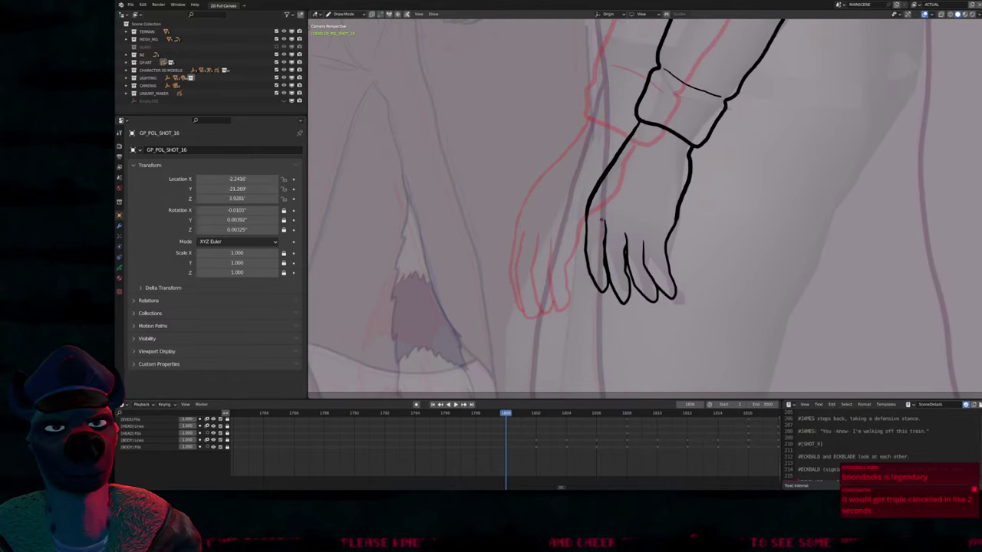
key(Up)
key(Up)
key(Down)
scroll(599, 236, down, 2)
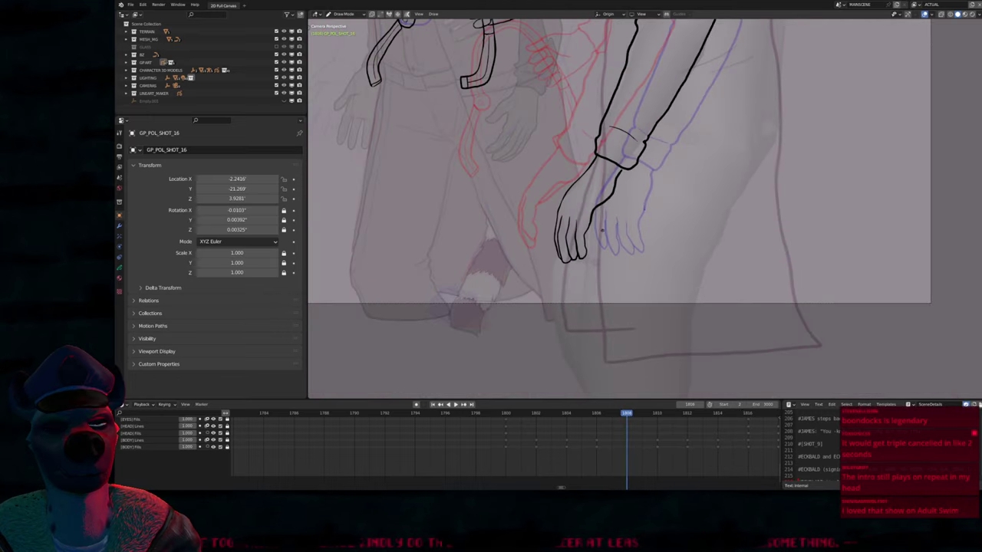
Bend and rotate the frame 1808 hand strokes with soft-falloff moves in Edit Mode
key(Tab)
click(601, 225)
key(g)
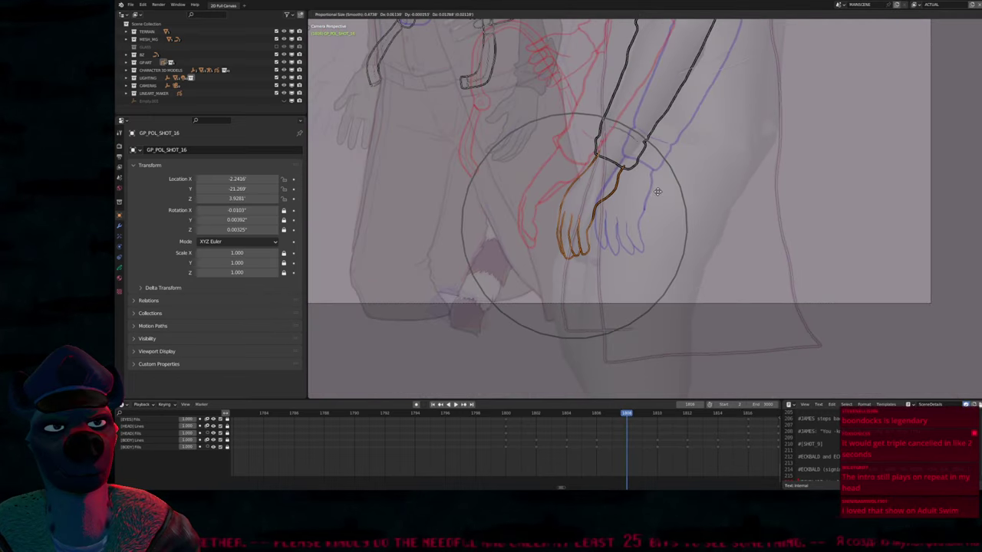
click(656, 193)
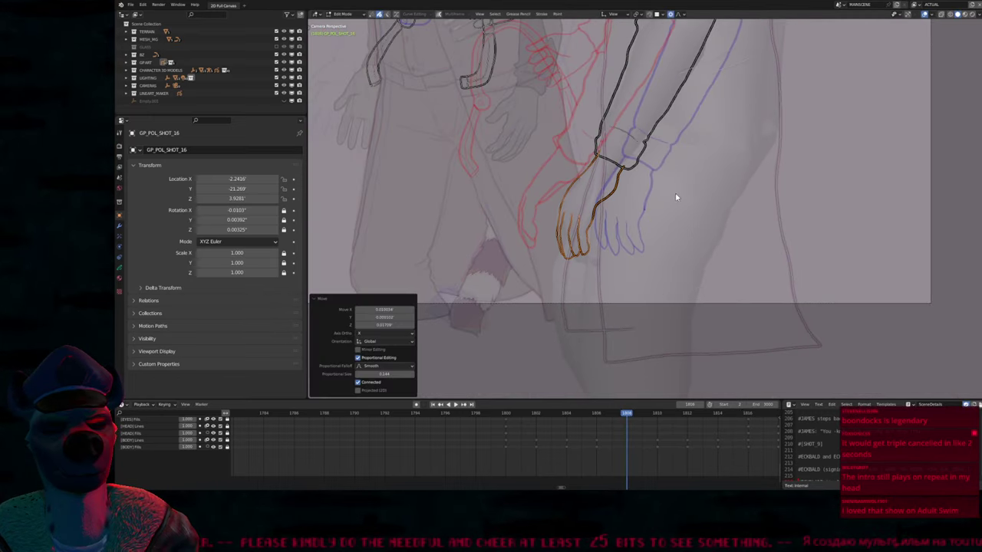
key(r)
click(672, 195)
key(g)
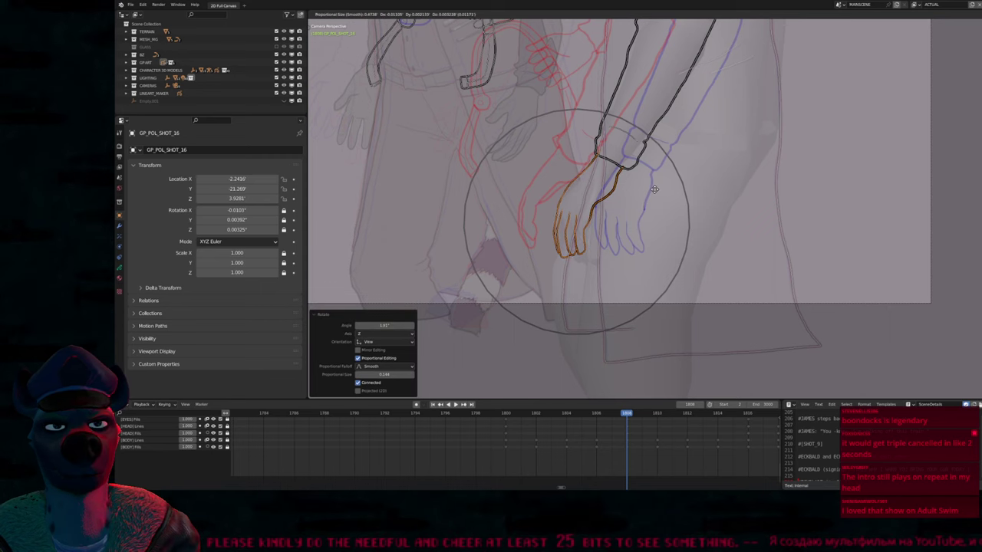
click(655, 188)
key(Tab)
Check the bent hand against the 1800 and 1816 drawings, ending on frame 1808
scroll(644, 196, up, 8)
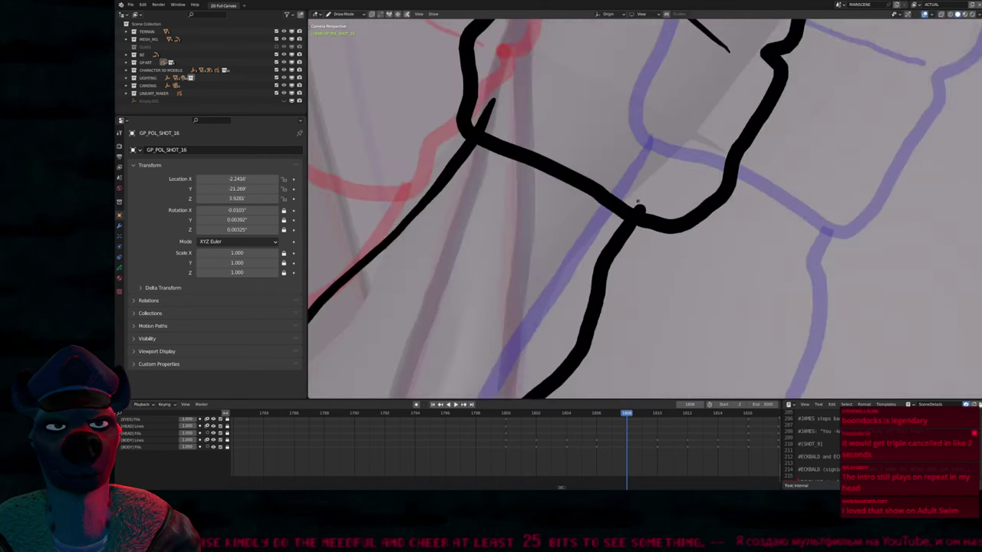
scroll(539, 125, down, 5)
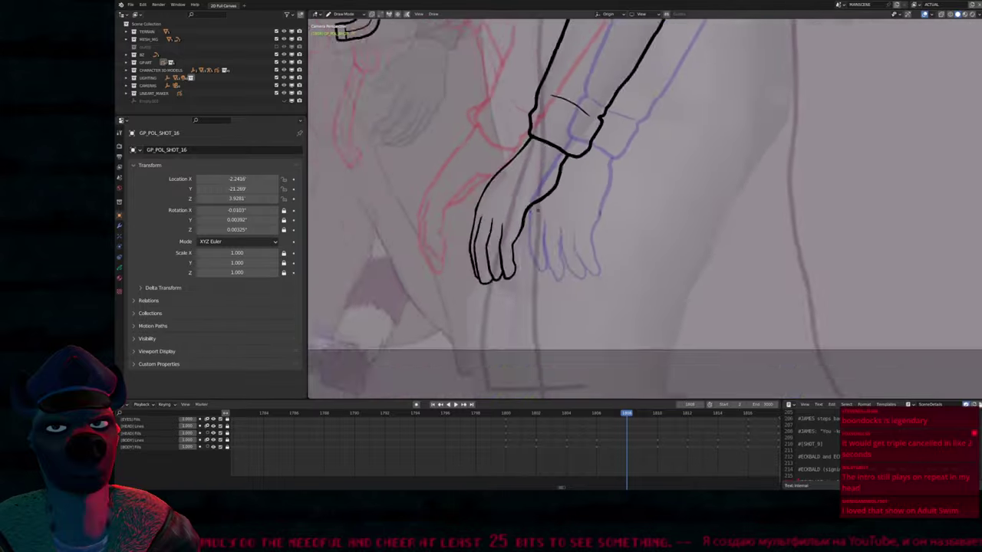
mouse_move(575, 182)
shift+middle_down()
mouse_move(706, 123)
mouse_move(689, 128)
shift+middle_up()
scroll(689, 128, down, 2)
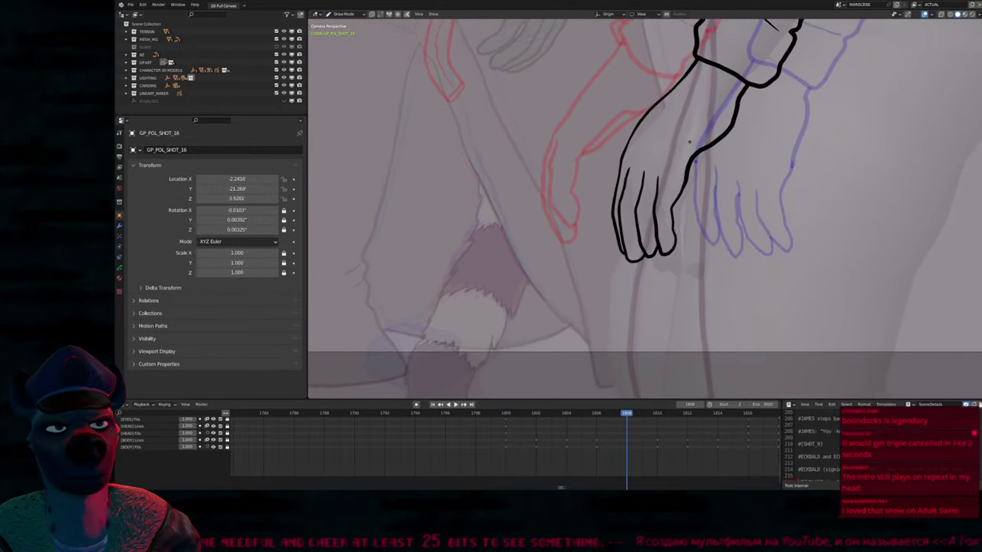
key(Down)
key(Down)
key(Down)
key(Down)
key(shift+Right)
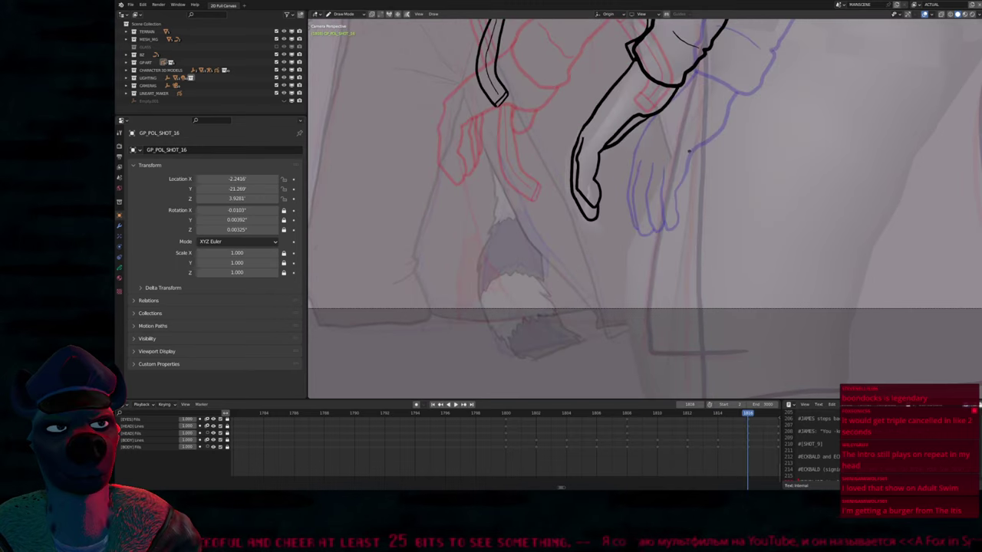
key(shift+Left)
key(Right)
key(Right)
key(Right)
key(Right)
key(Right)
key(Right)
key(Right)
key(Right)
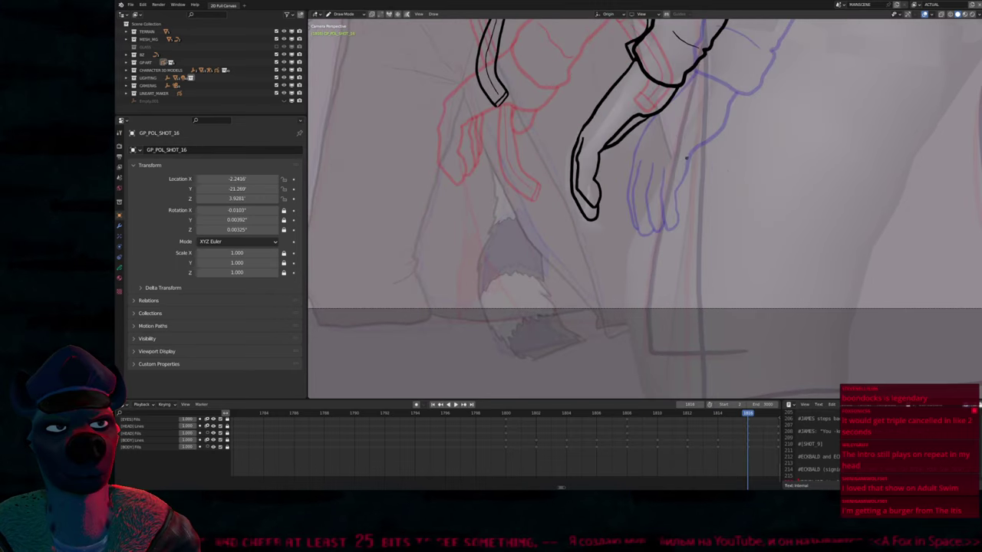
Step between frames 1808 and 1820 to compare the nearby drawings
key(shift+Left)
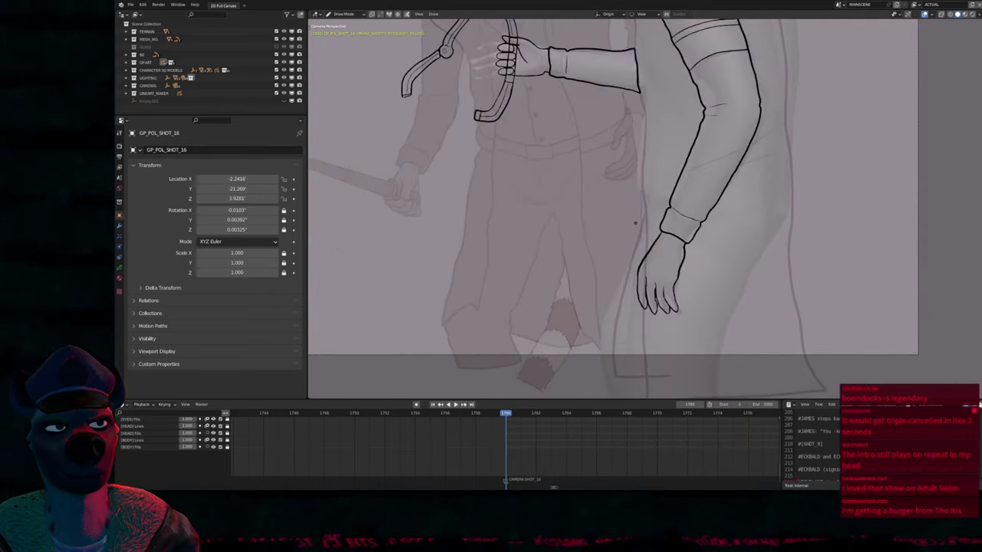
key(Right)
key(Right)
key(Right)
key(Right)
key(Right)
key(Right)
key(Right)
key(Right)
scroll(386, 164, down, 5)
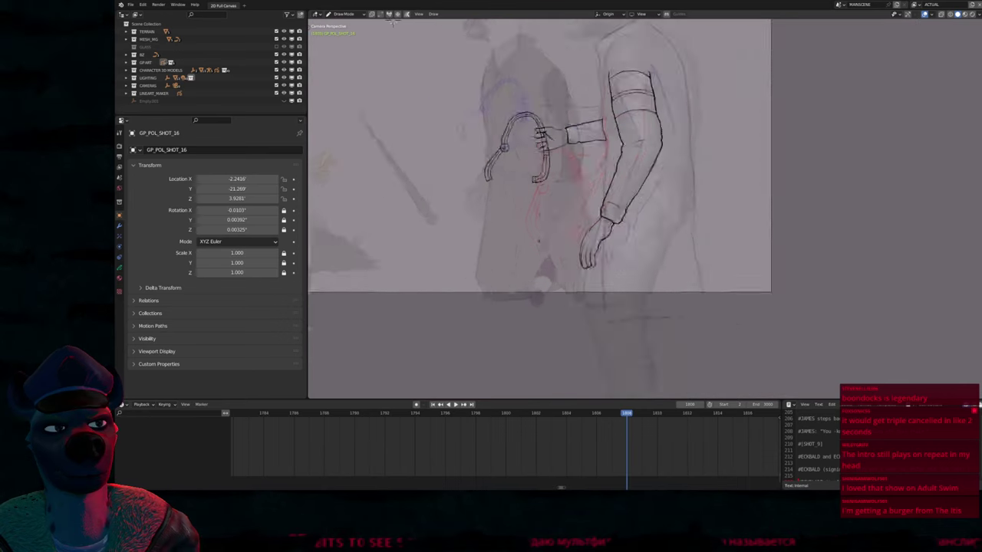
key(Right)
key(Right)
key(Right)
key(Right)
key(Right)
key(Right)
key(Right)
key(Right)
key(Right)
key(Right)
key(Right)
key(Right)
key(Right)
key(Right)
key(Right)
key(Right)
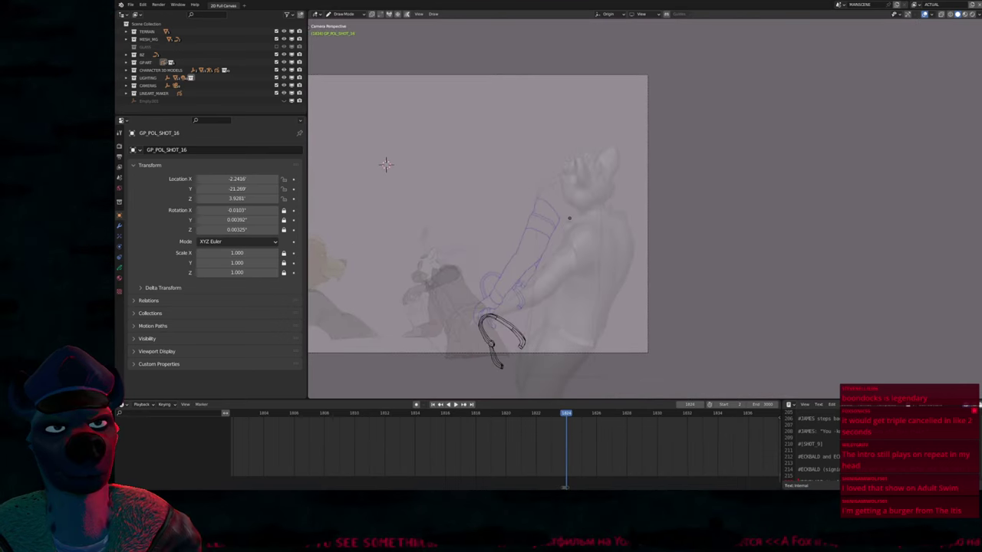
key(Left)
key(Left)
key(Left)
key(Left)
key(Left)
key(Left)
key(Left)
key(Left)
key(Right)
key(Right)
key(Right)
key(Right)
key(Right)
key(Right)
key(Right)
key(Right)
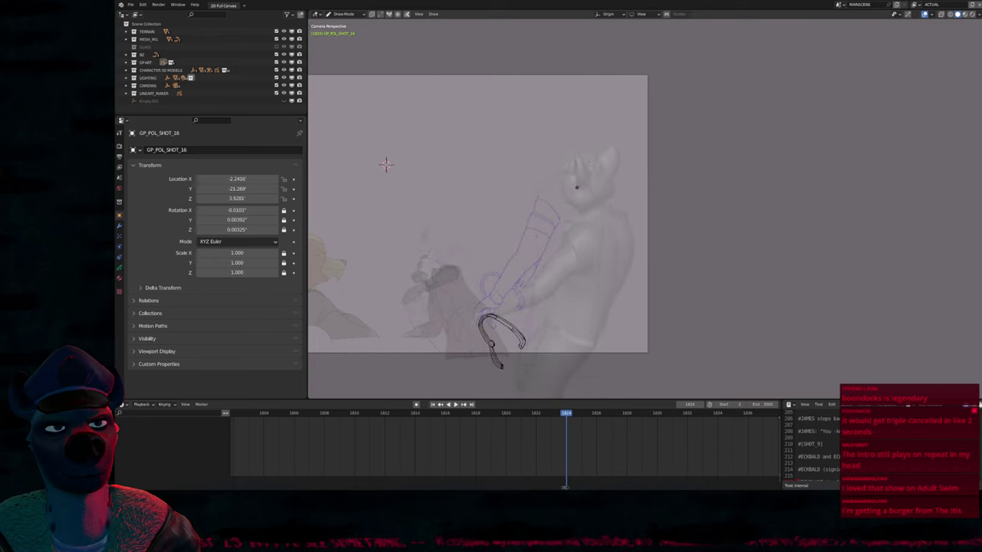
scroll(516, 261, up, 5)
scroll(583, 178, down, 2)
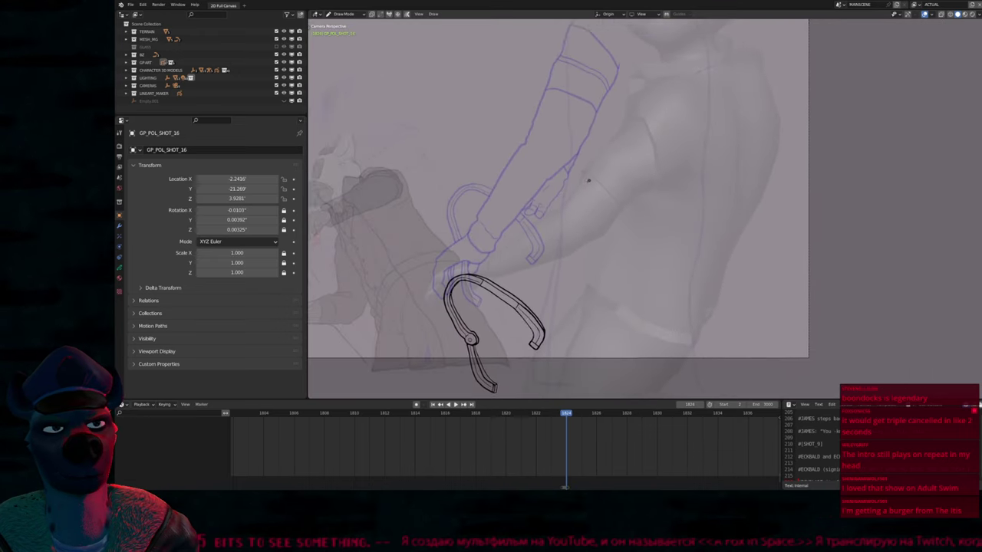
mouse_move(585, 176)
shift+middle_down()
mouse_move(596, 192)
mouse_move(635, 131)
shift+middle_up()
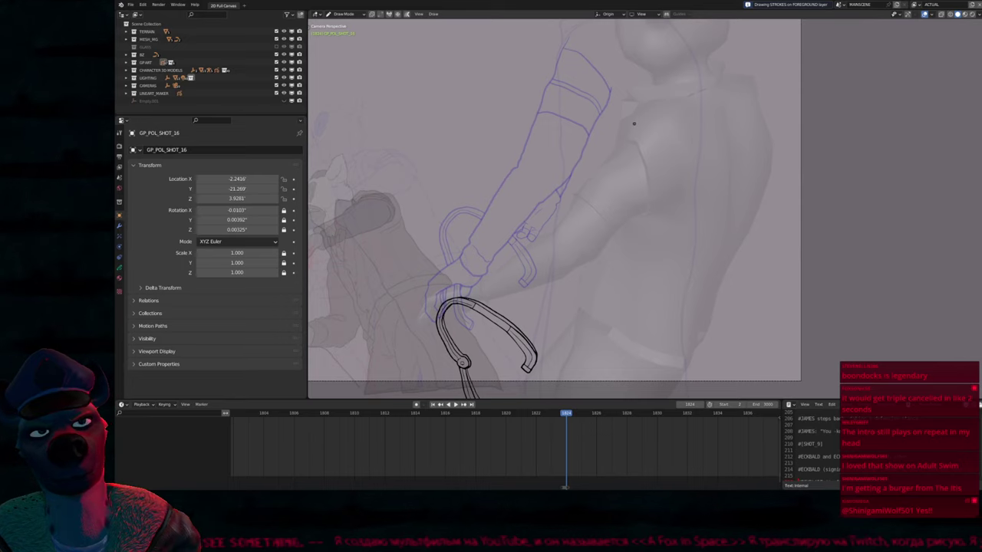
Make BODY the active layer and select the whip drawing object in Object Mode
key(Page_Down)
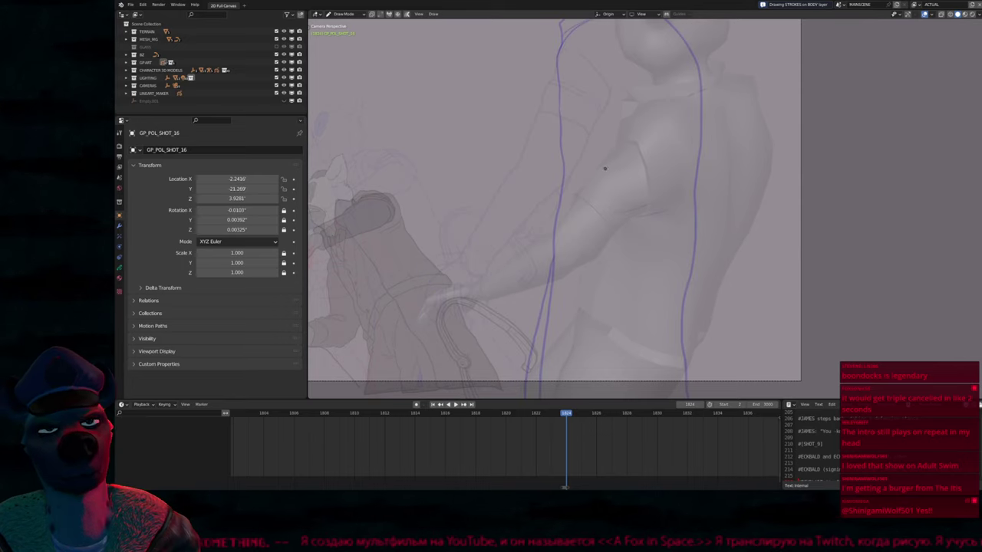
scroll(605, 184, down, 3)
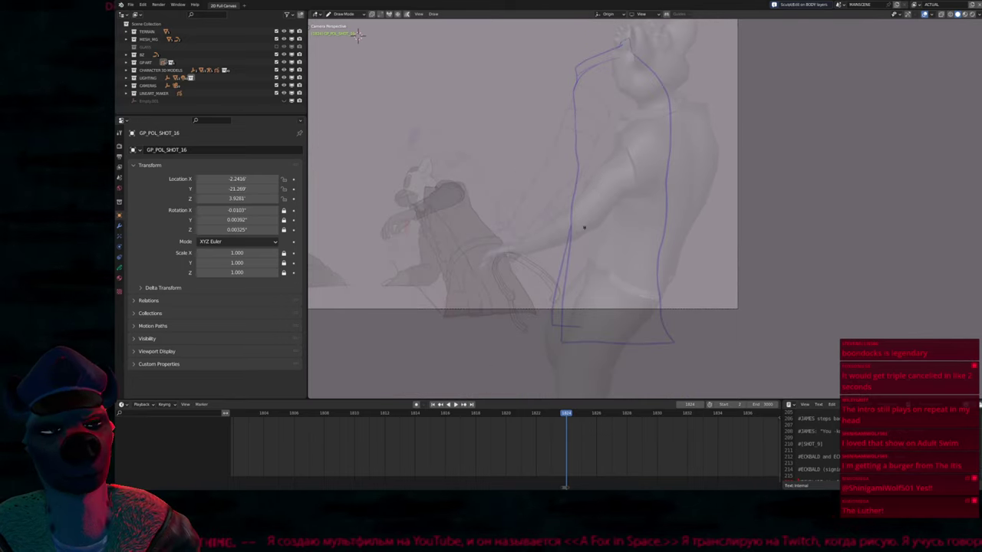
key(ctrl+Tab)
click(535, 269)
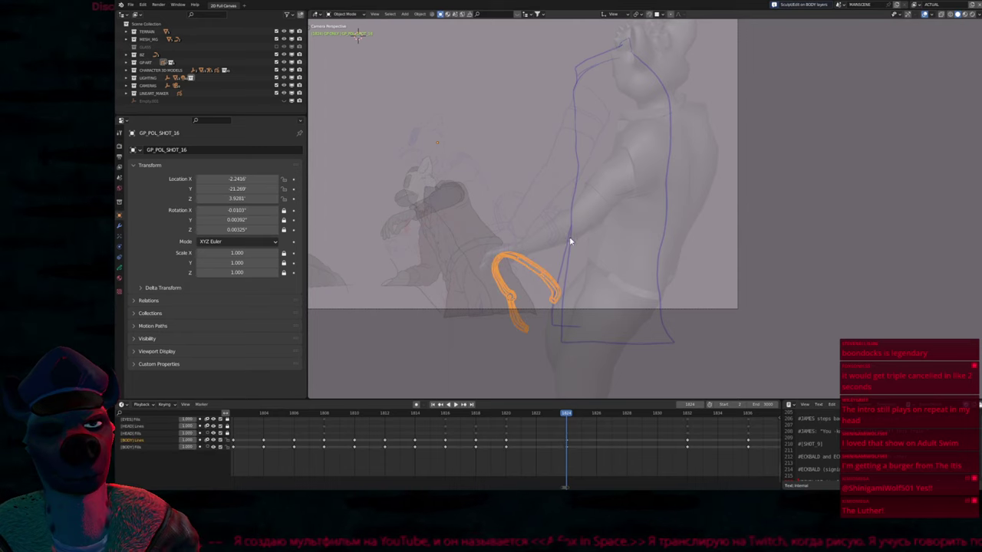
Draw the coat collar hook, the back line up to the collar, and a short collar-edge stroke
key(ctrl+Tab)
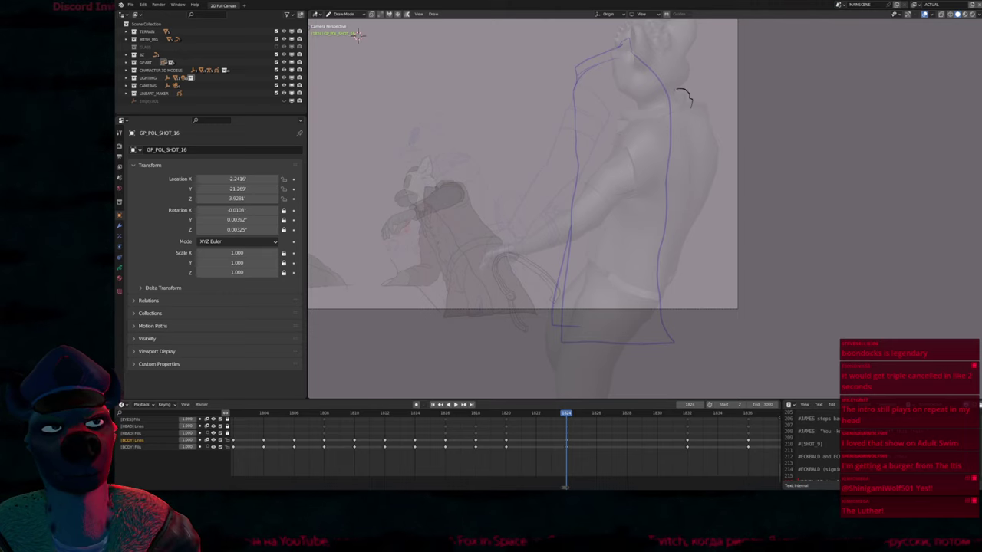
mouse_move(690, 103)
mouse_down()
mouse_move(643, 107)
mouse_move(614, 134)
mouse_move(605, 160)
mouse_up()
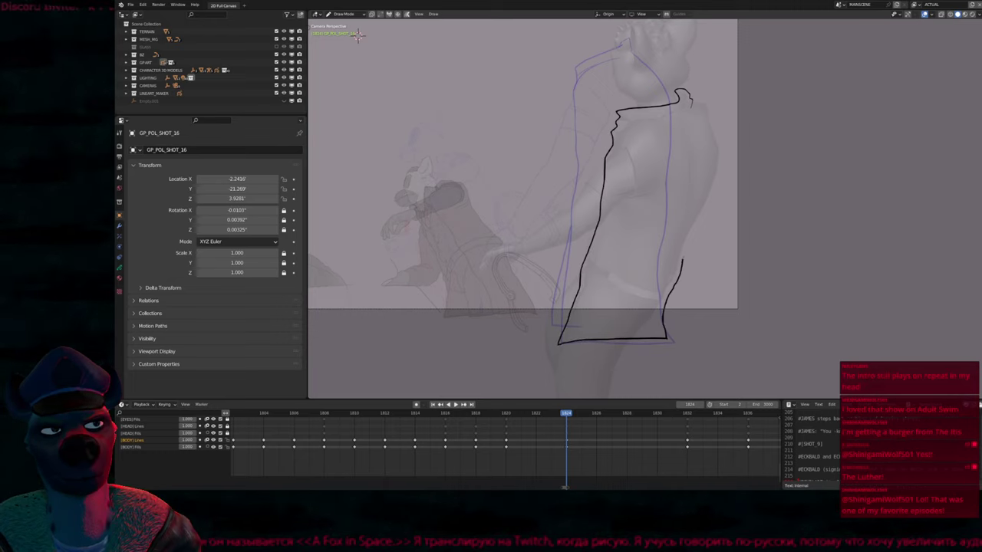
drag(710, 160, 704, 119)
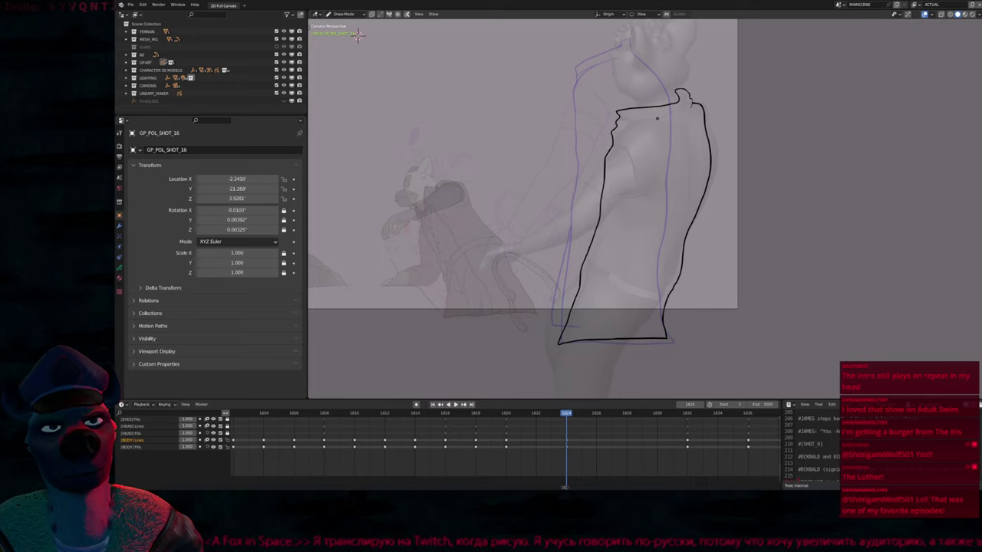
drag(625, 128, 615, 134)
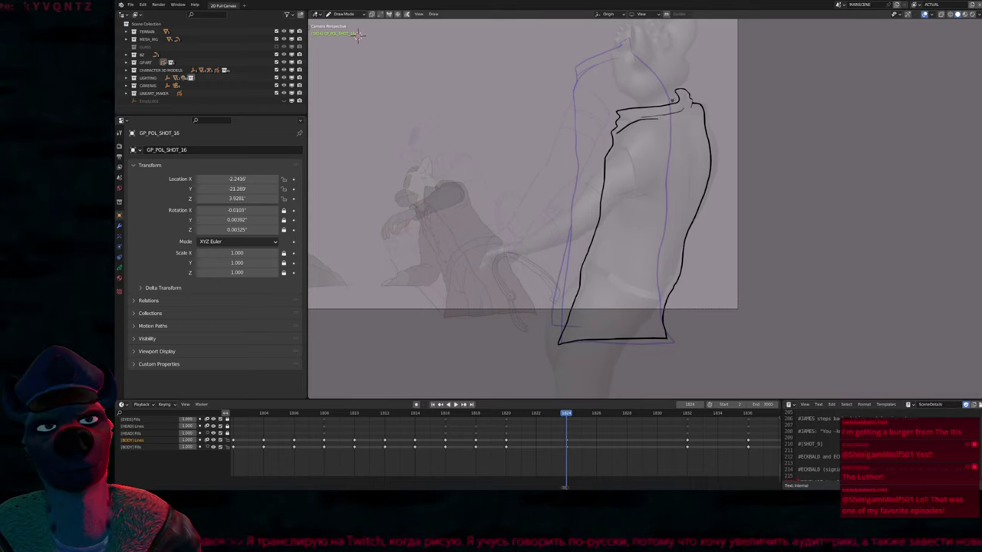
Preview rendered shading, return to Solid, and save TRAIN_04_THE_ECKBLADES.blend
scroll(682, 105, up, 5)
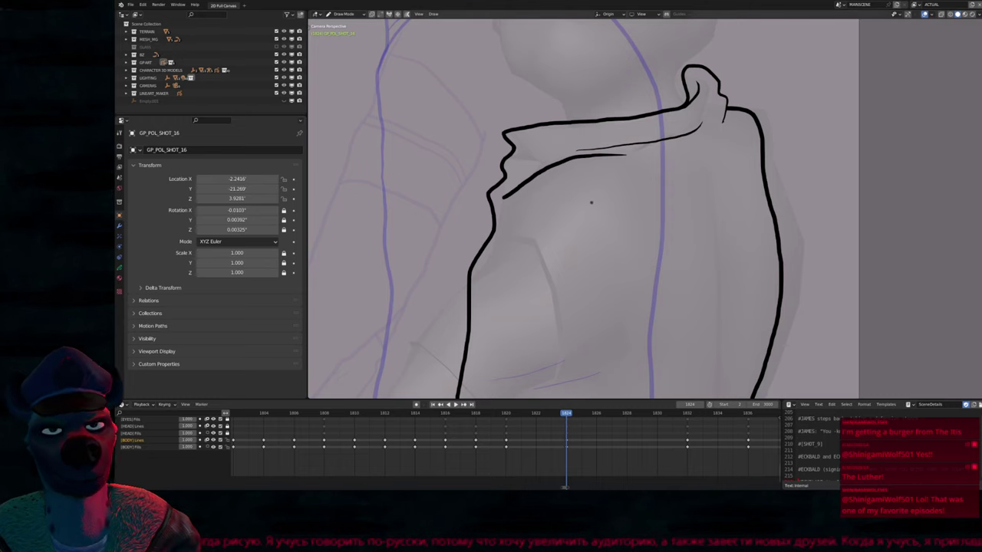
key(z)
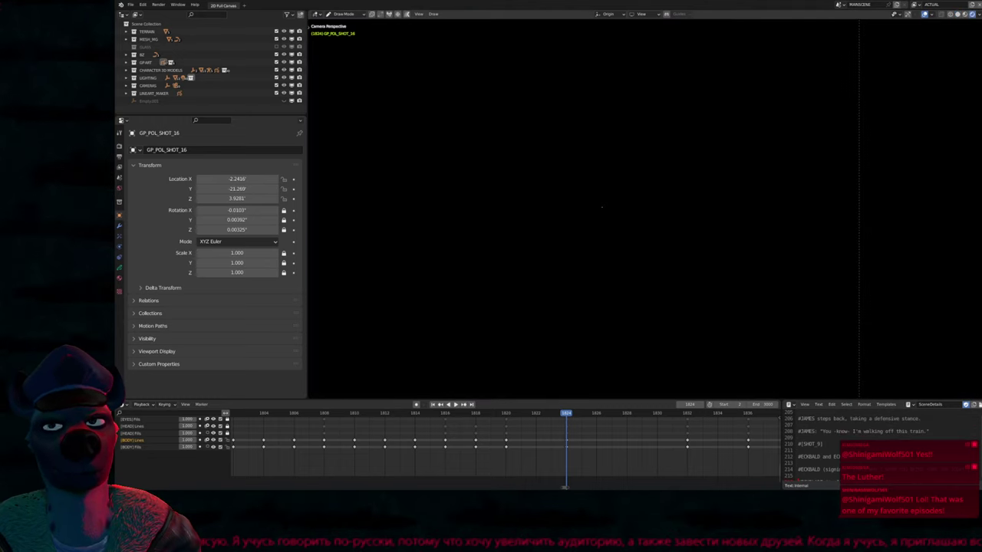
click(609, 212)
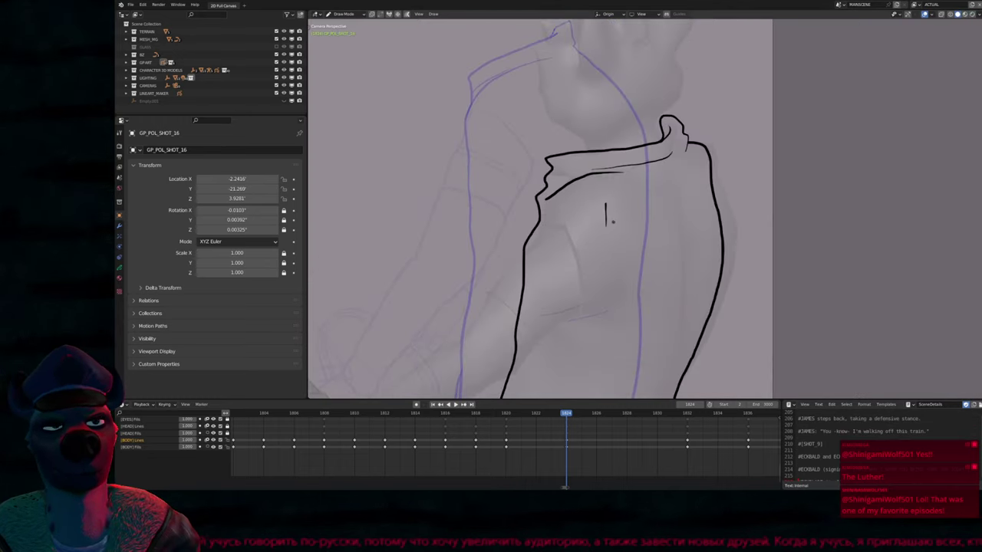
scroll(390, 128, down, 4)
key(ctrl+s)
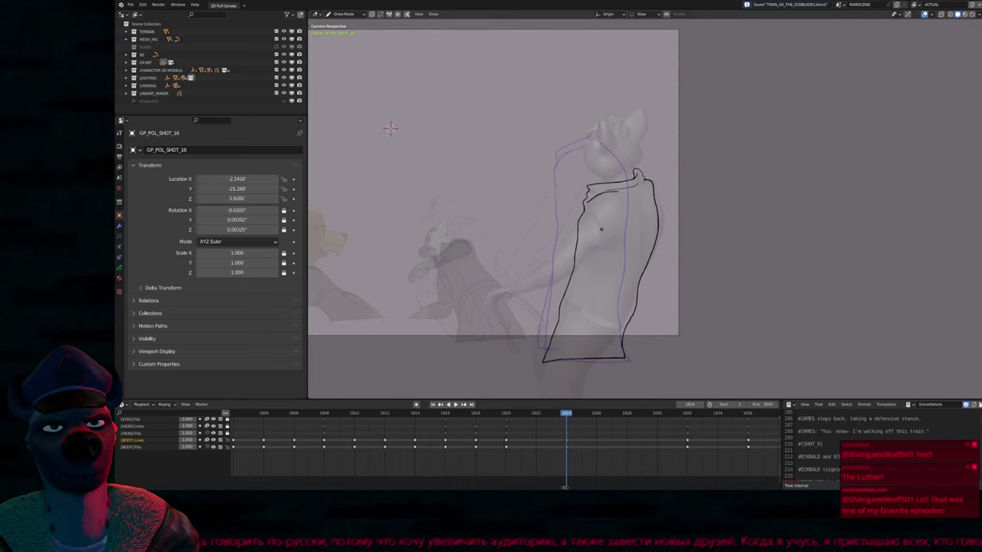
scroll(412, 103, down, 3)
Go back to keyframe 1800 and try a horizontal coat stroke, then undo it
key(Down)
key(Down)
key(Down)
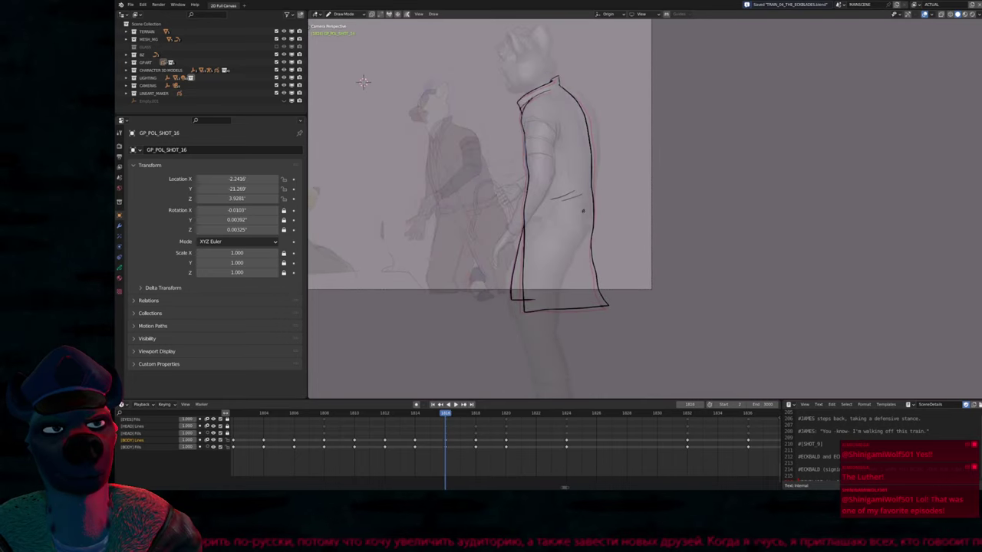
key(Down)
key(Down)
key(Down)
key(Down)
key(Down)
key(Down)
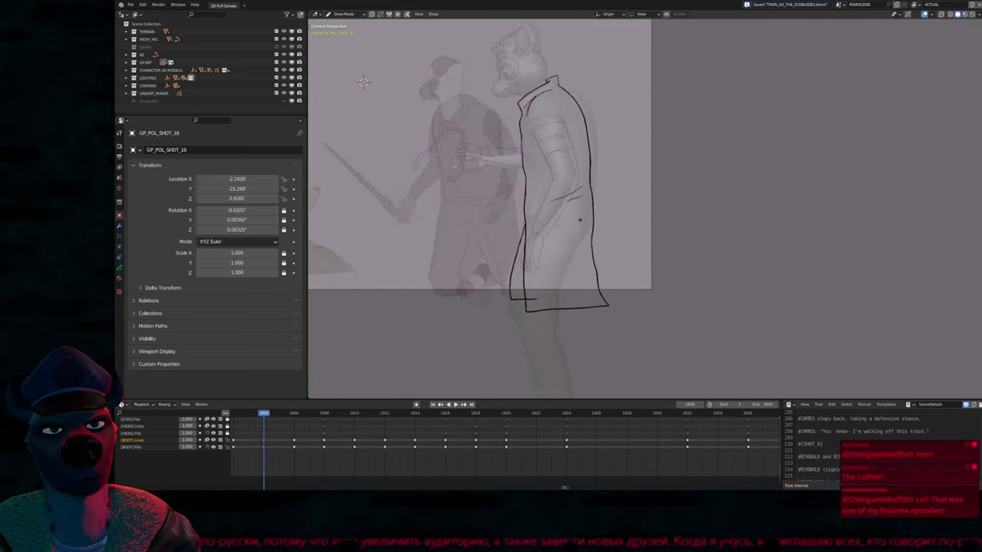
key(Down)
ctrl+scroll(441, 441, up, 5)
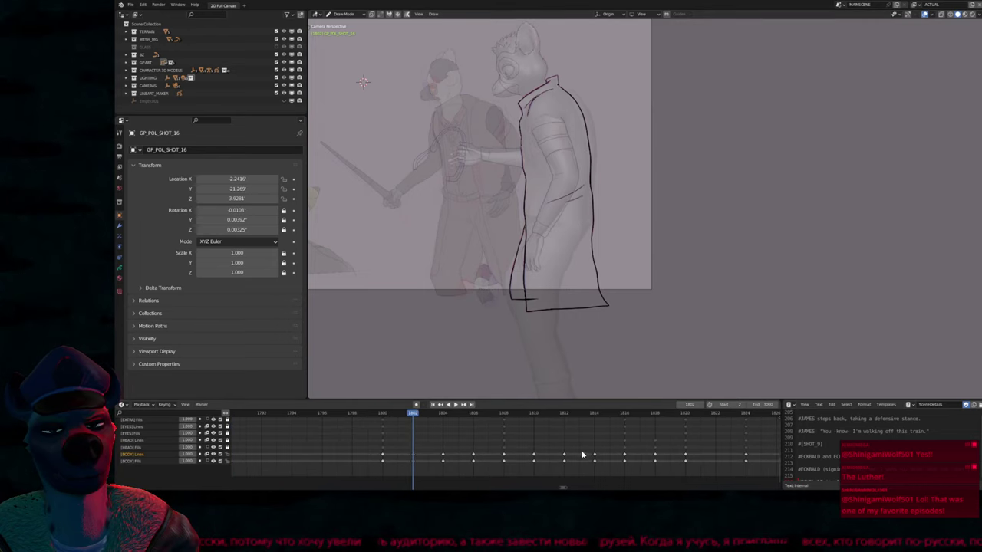
key(Down)
key(Up)
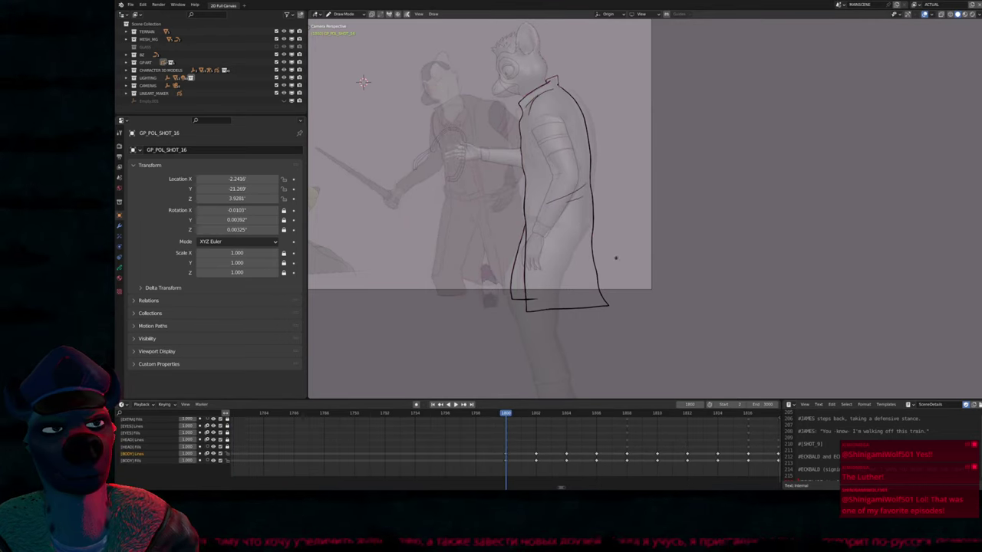
scroll(503, 203, up, 4)
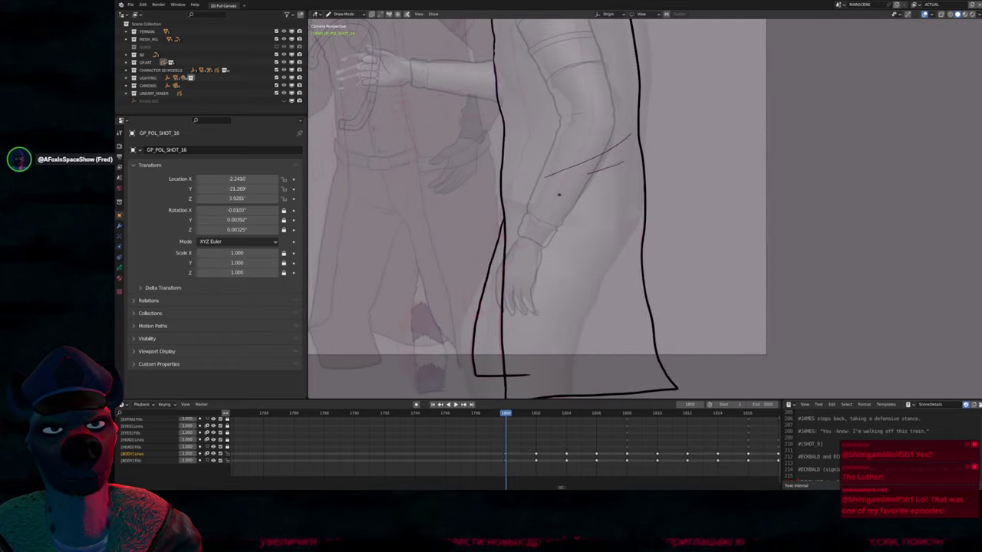
drag(504, 202, 607, 220)
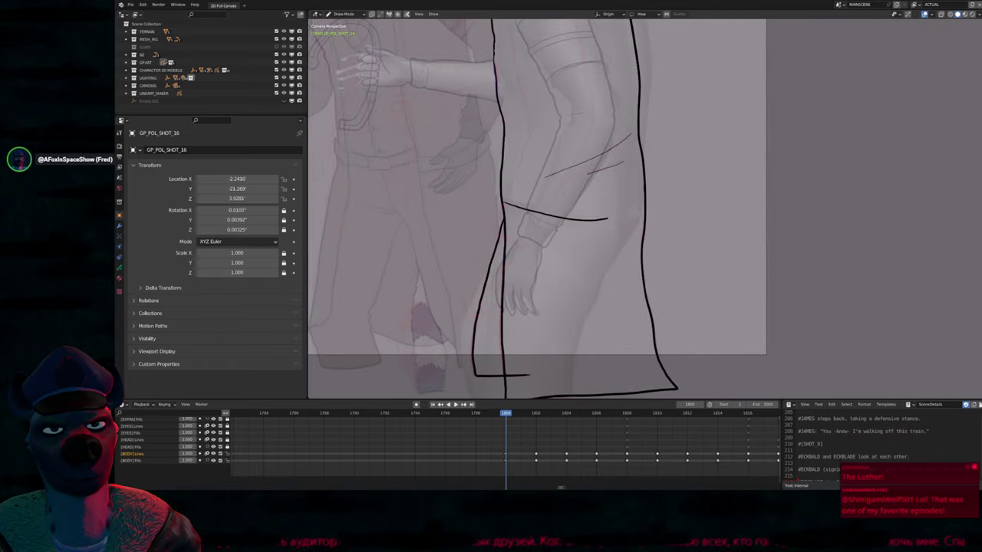
key(ctrl+z)
Preview playback from frame 1800, then draw the belt line across the coat's waist
scroll(537, 207, down, 3)
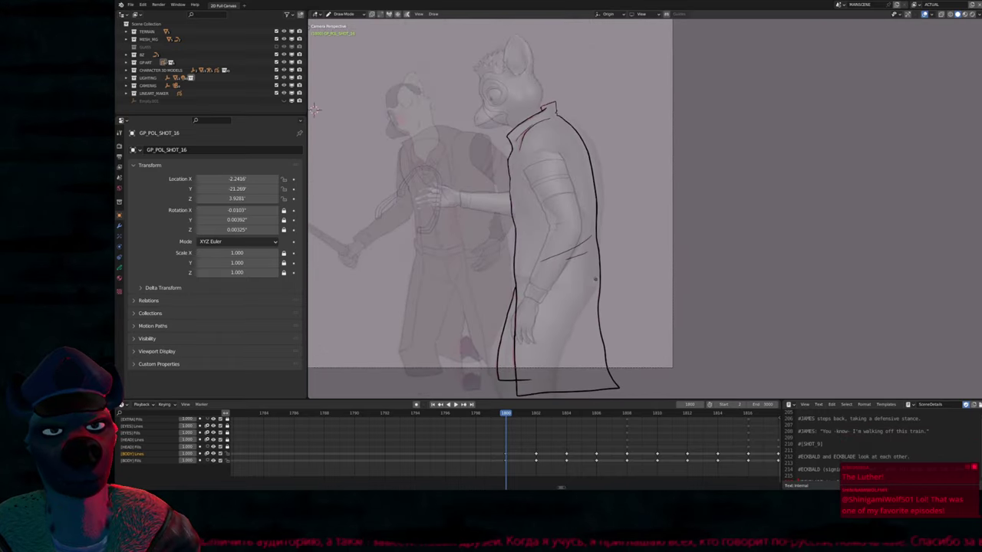
shift+middle_drag(315, 109, 319, 86)
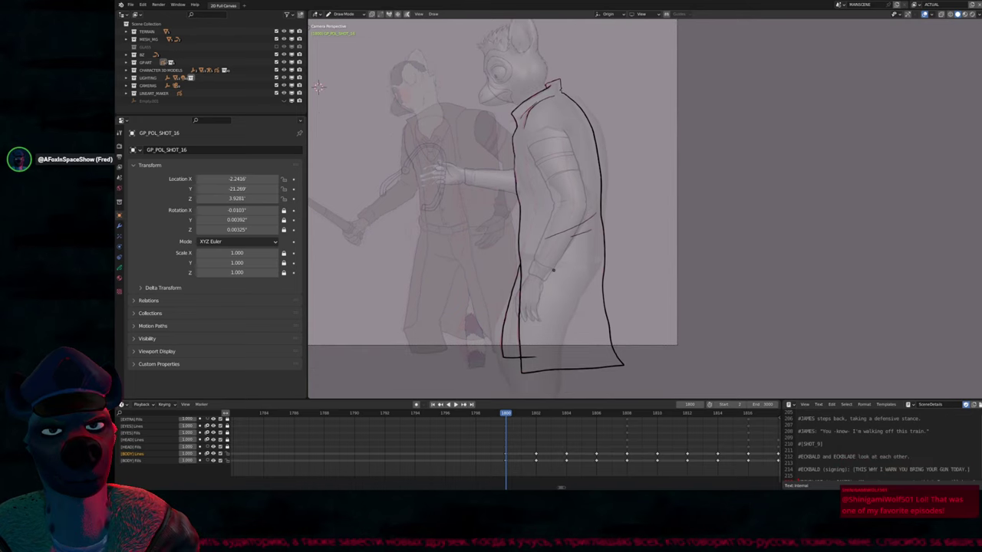
shift+middle_drag(577, 266, 526, 264)
scroll(462, 448, down, 3)
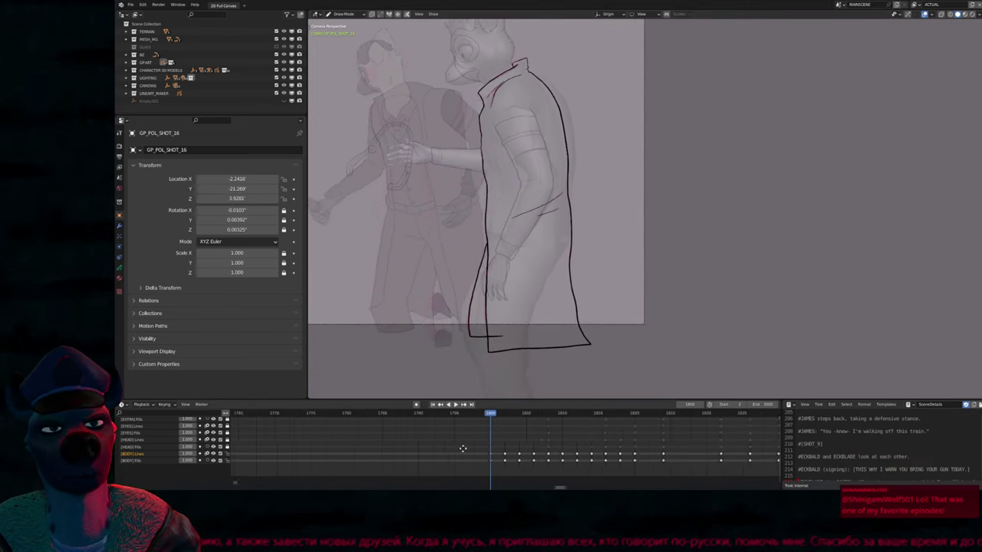
scroll(465, 445, down, 3)
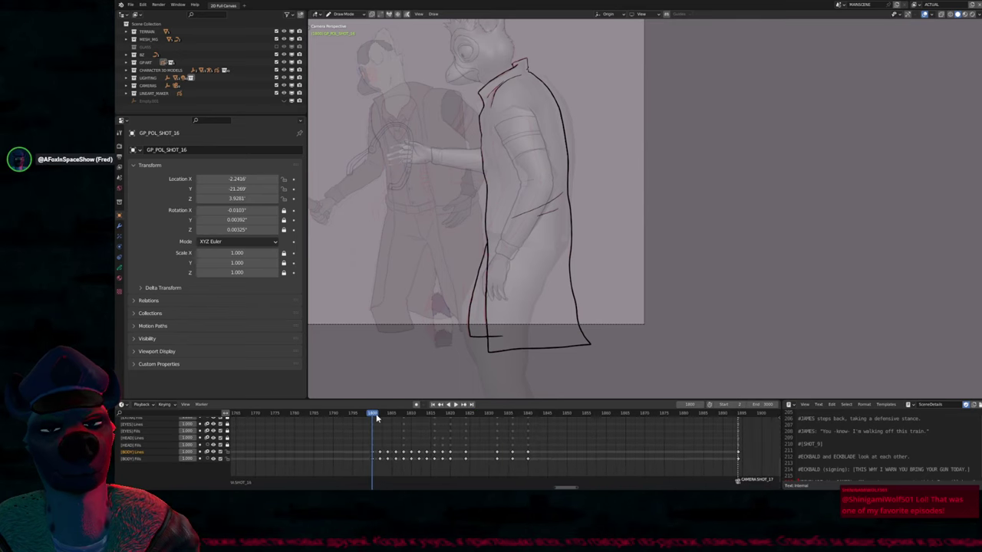
key(space)
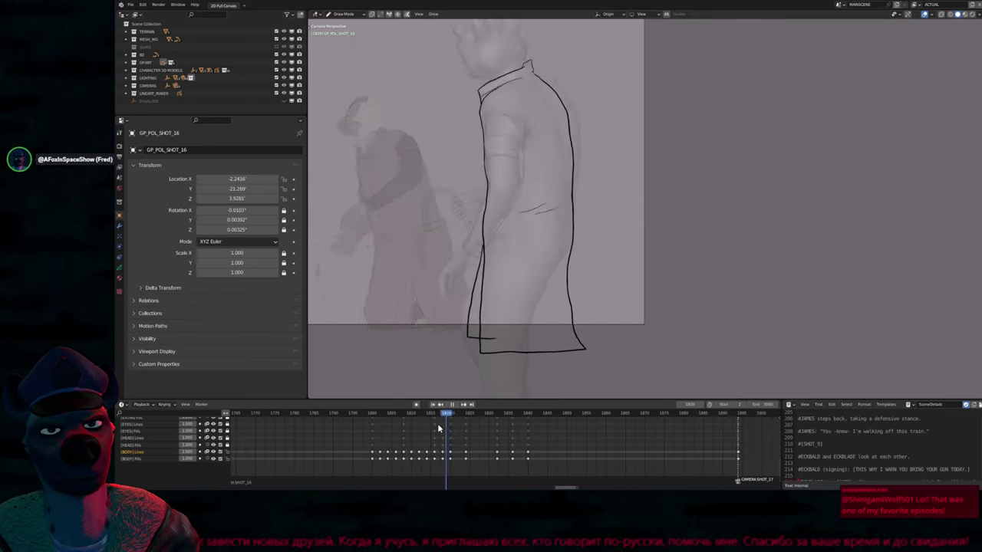
drag(439, 428, 374, 425)
key(space)
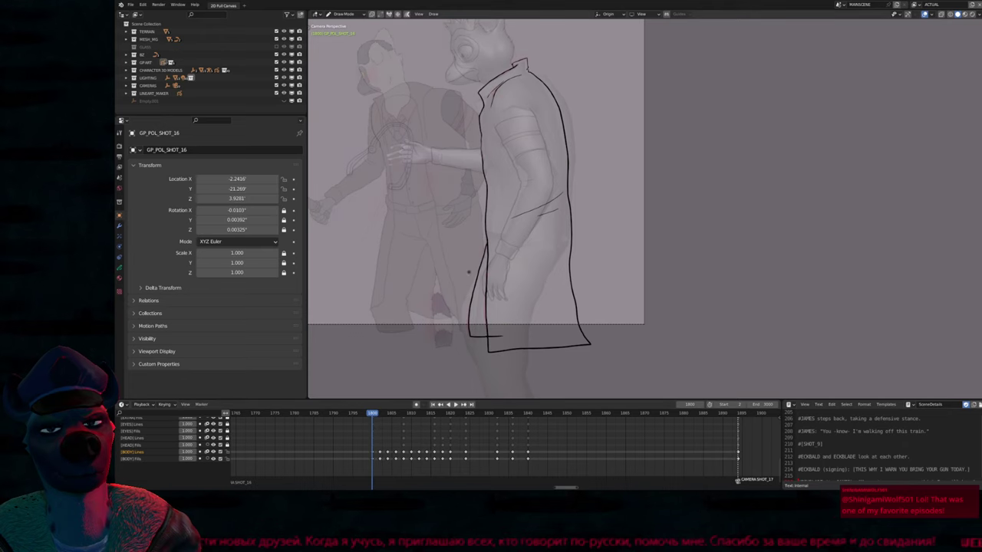
drag(476, 230, 551, 228)
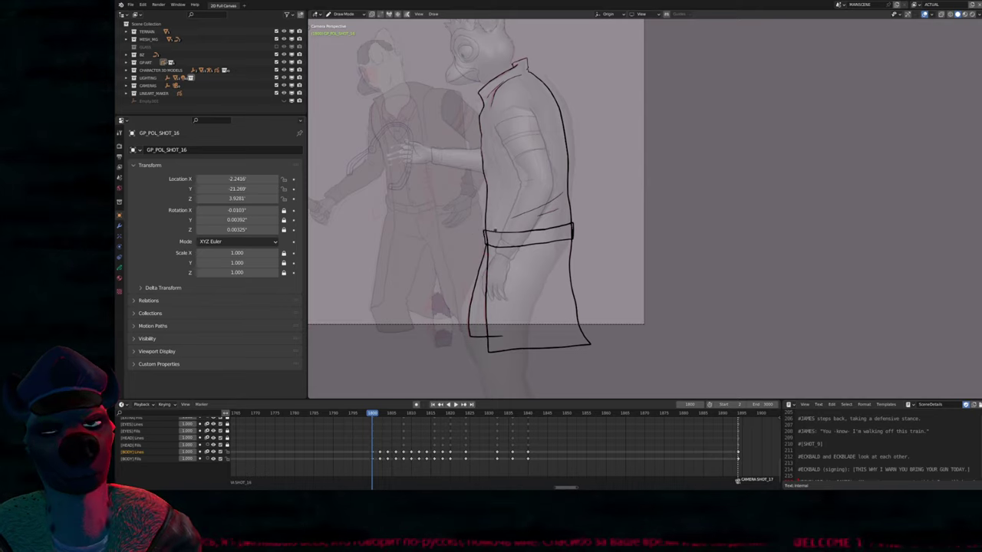
Close the belt stroke into a loop and move it onto a new layer, GP_Layer
key(Tab)
click(505, 235)
key(f)
key(Tab)
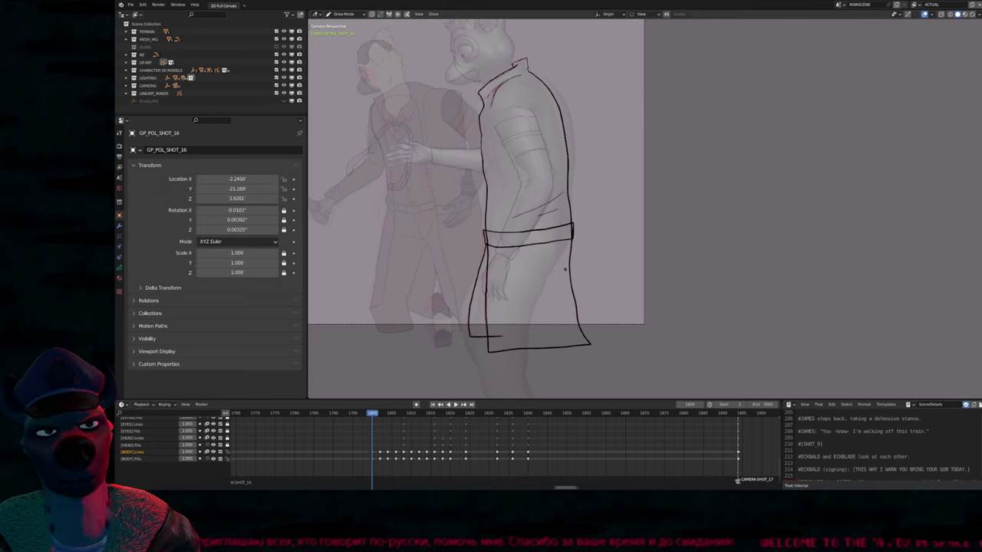
scroll(512, 263, up, 4)
key(Tab)
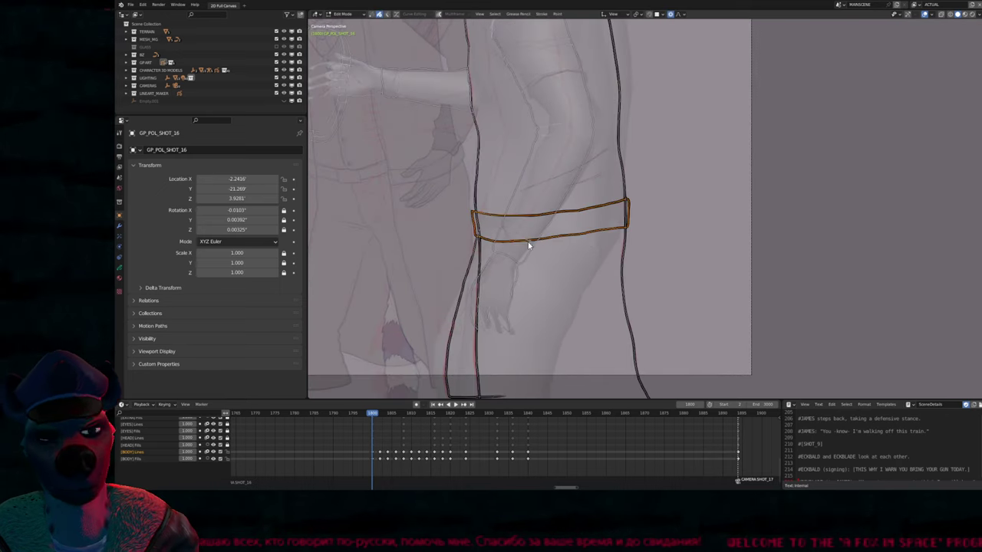
key(m)
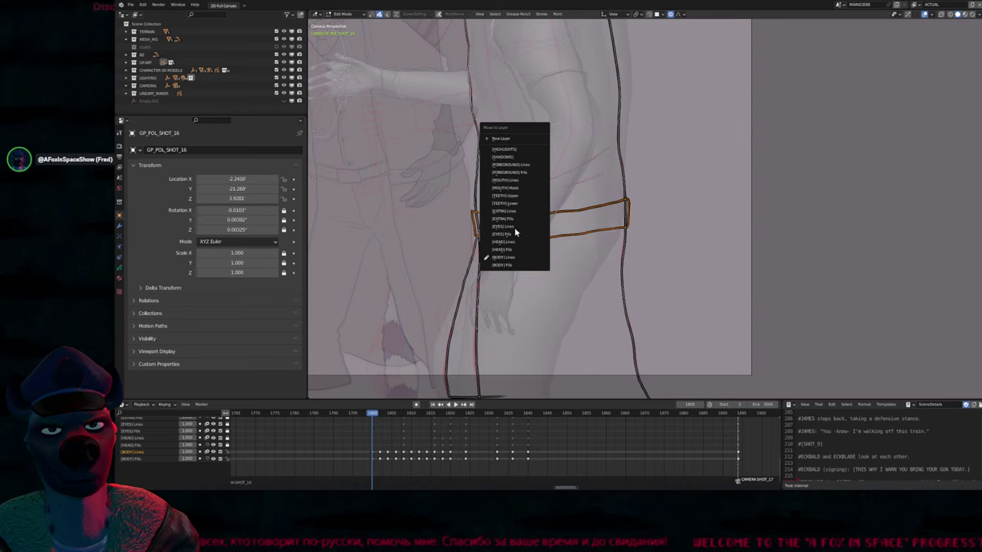
click(519, 138)
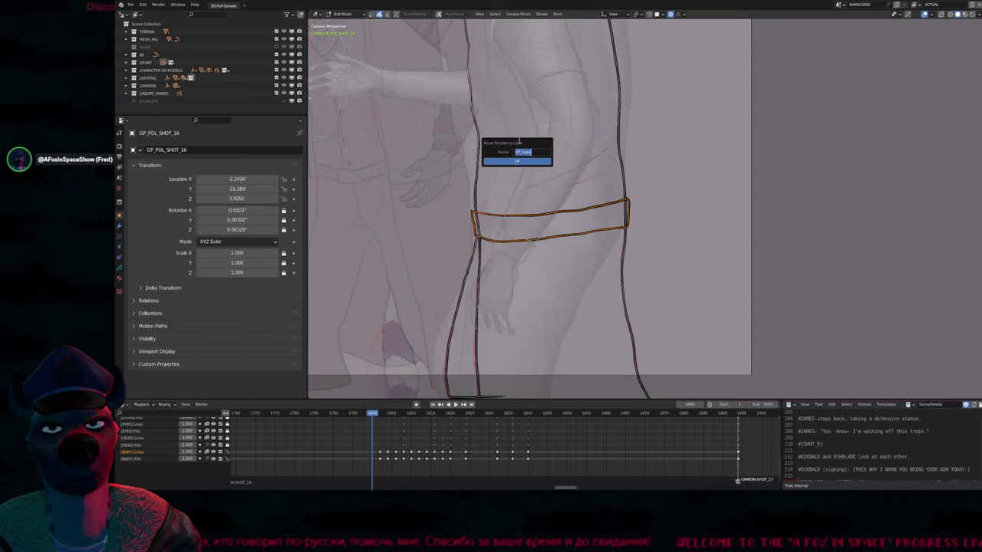
click(513, 160)
Play the animation to check the belt, then go to frame 1820
key(space)
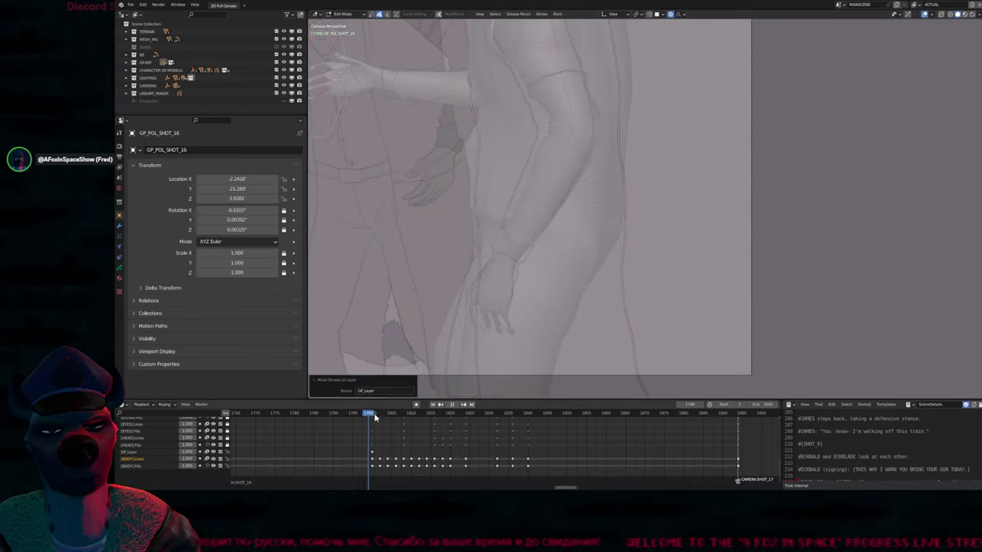
key(space)
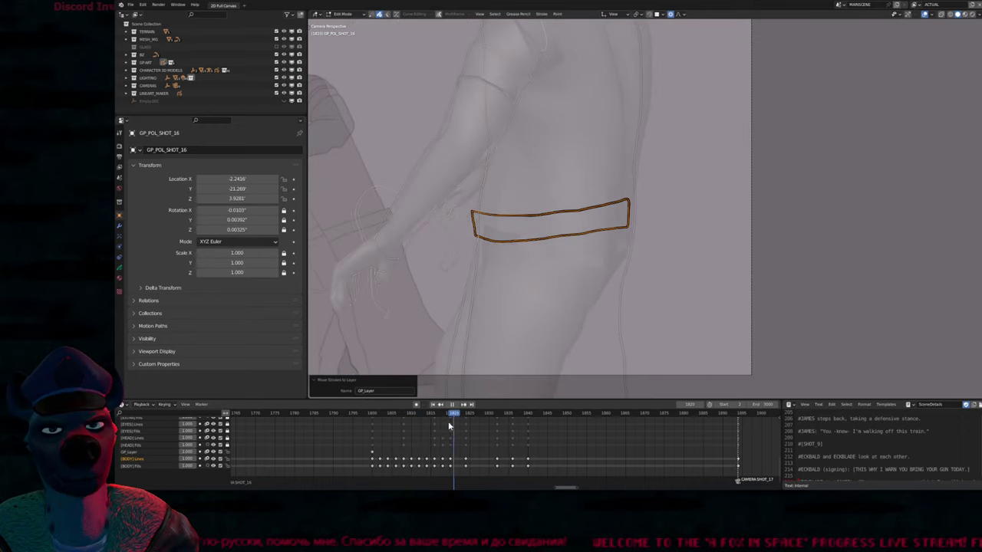
click(448, 421)
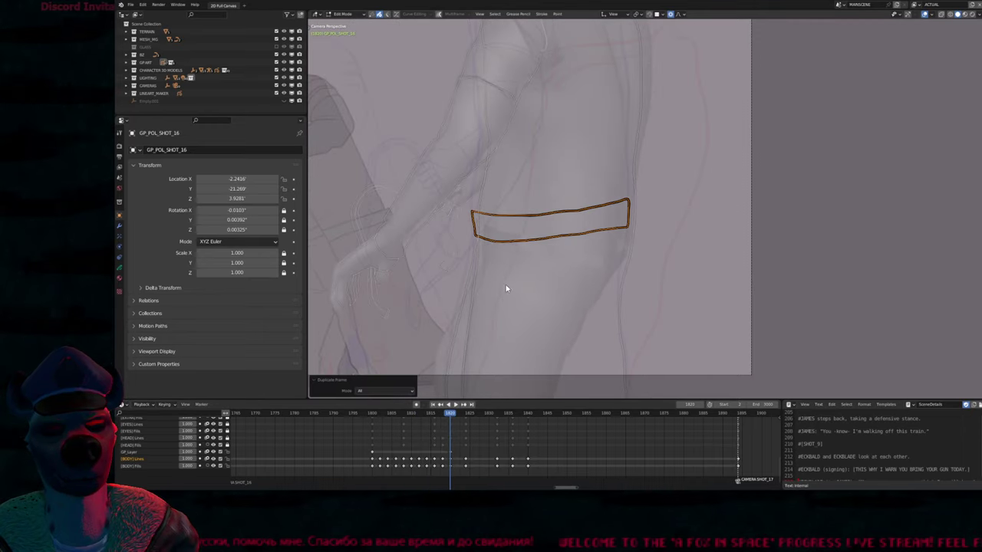
scroll(542, 271, down, 1)
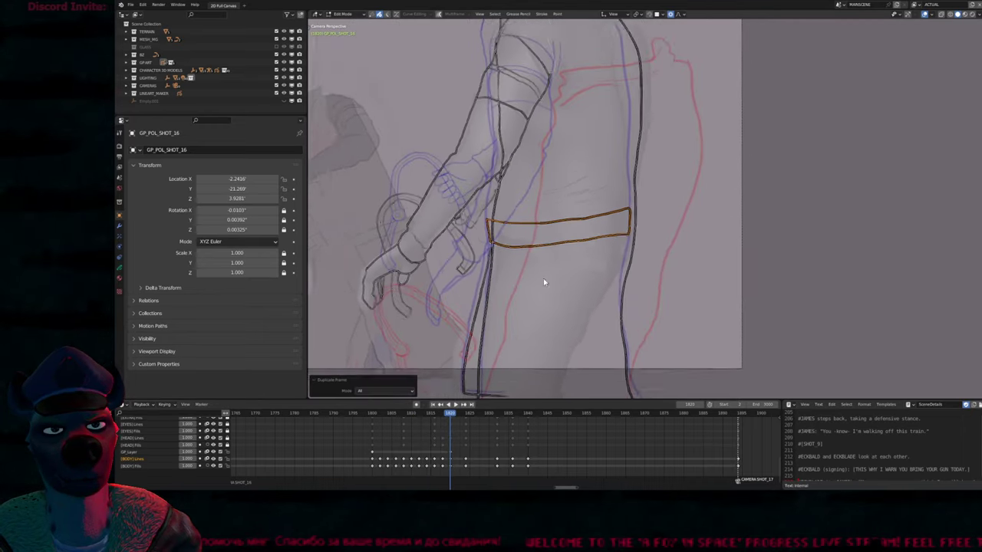
Redraw the frame 1820 belt with its right end extended, adjusting the brush size
key(ctrl+Tab)
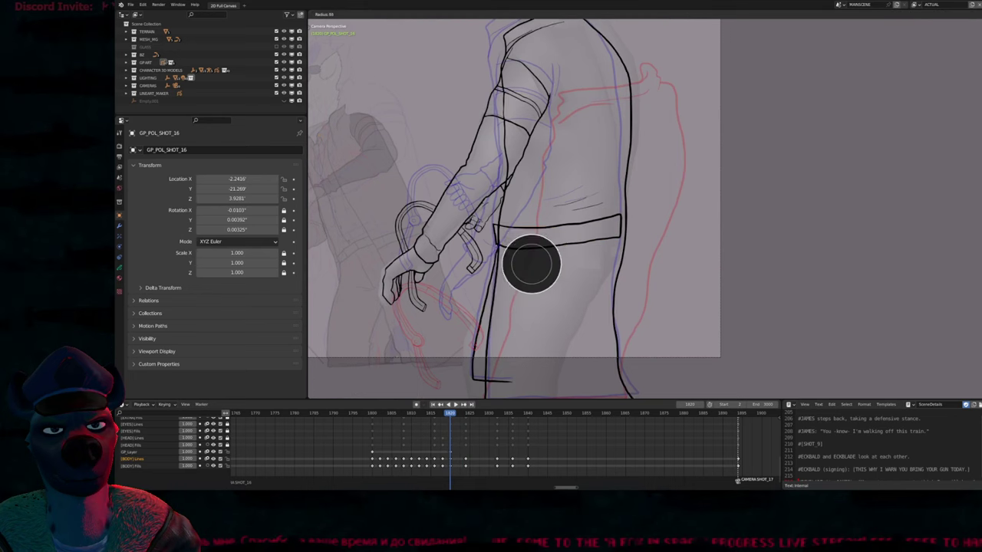
key(f)
click(532, 263)
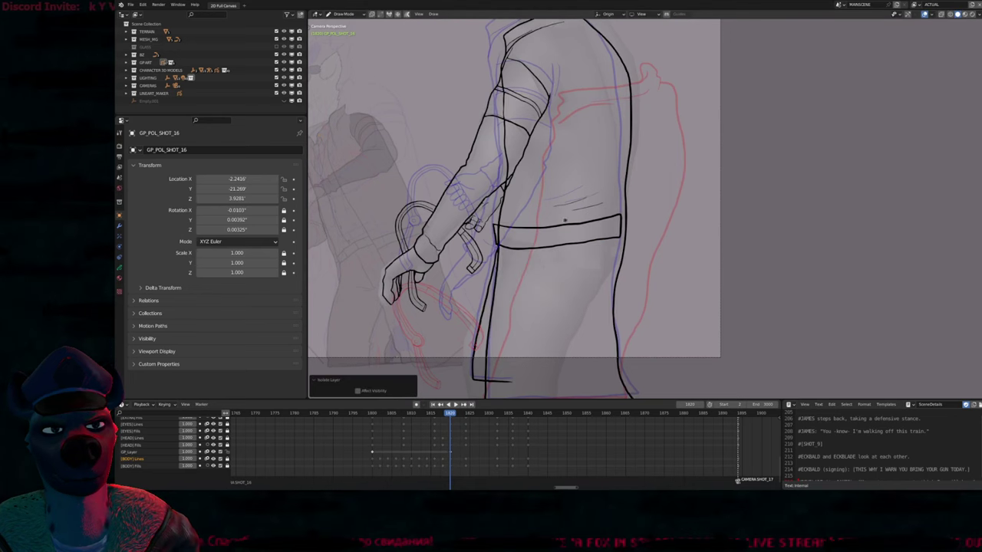
drag(497, 228, 637, 213)
drag(496, 229, 602, 245)
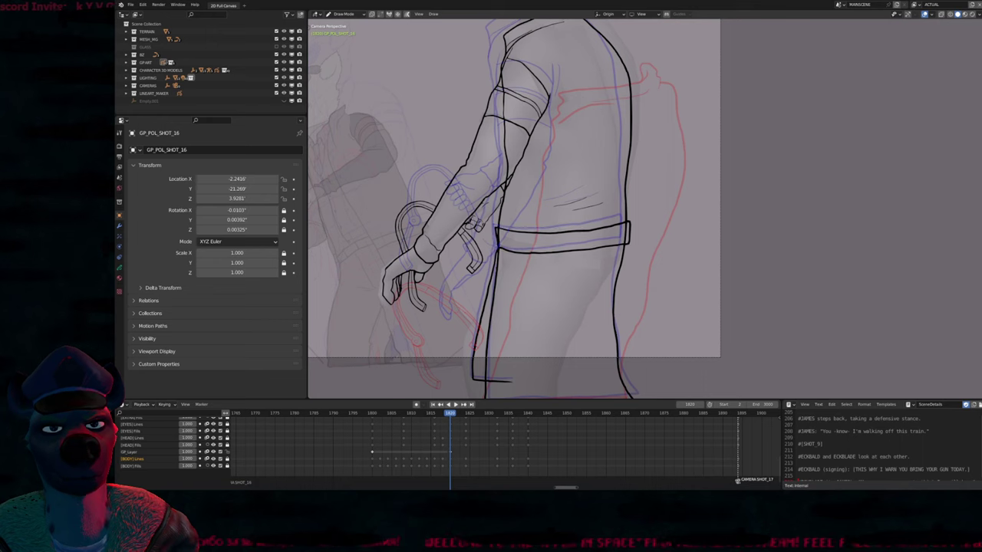
key(f)
click(467, 294)
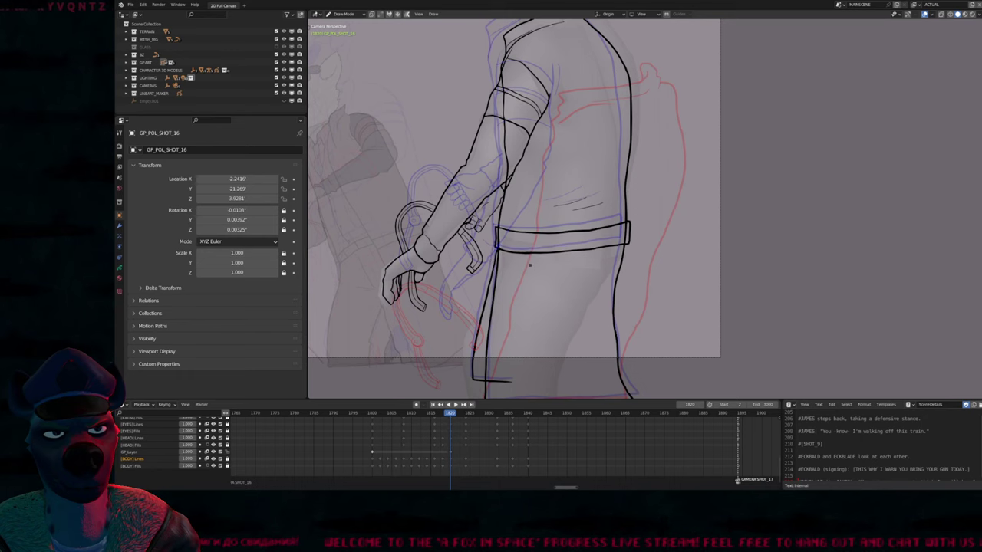
Flip between the 1800 and 1820 belt poses, then run Interpolate Sequence
key(Down)
key(Up)
key(Down)
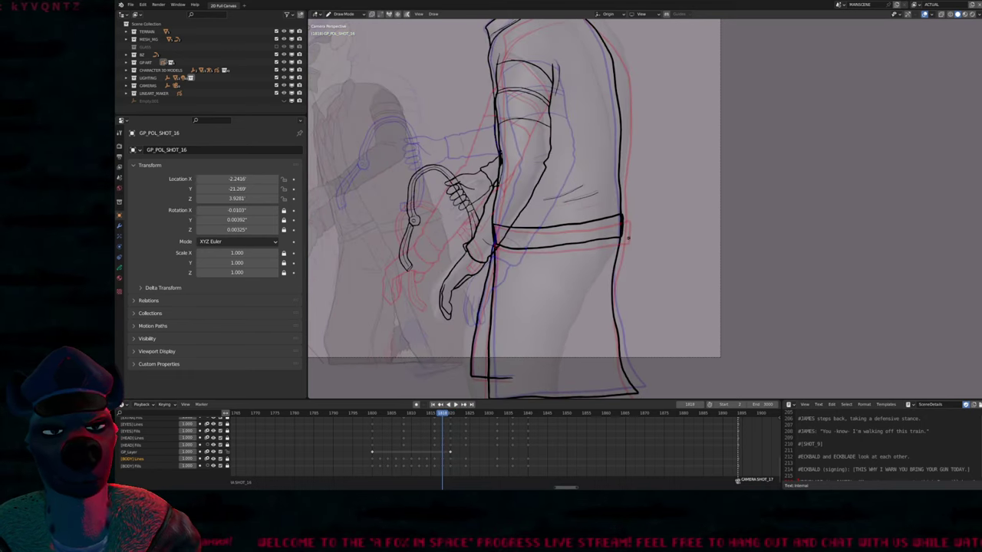
key(Up)
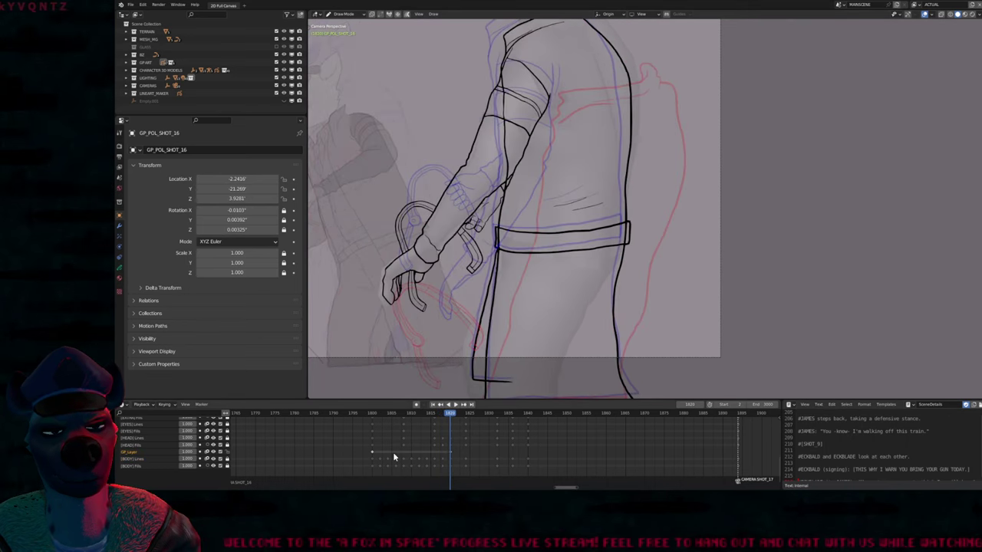
key(Down)
key(Up)
key(Down)
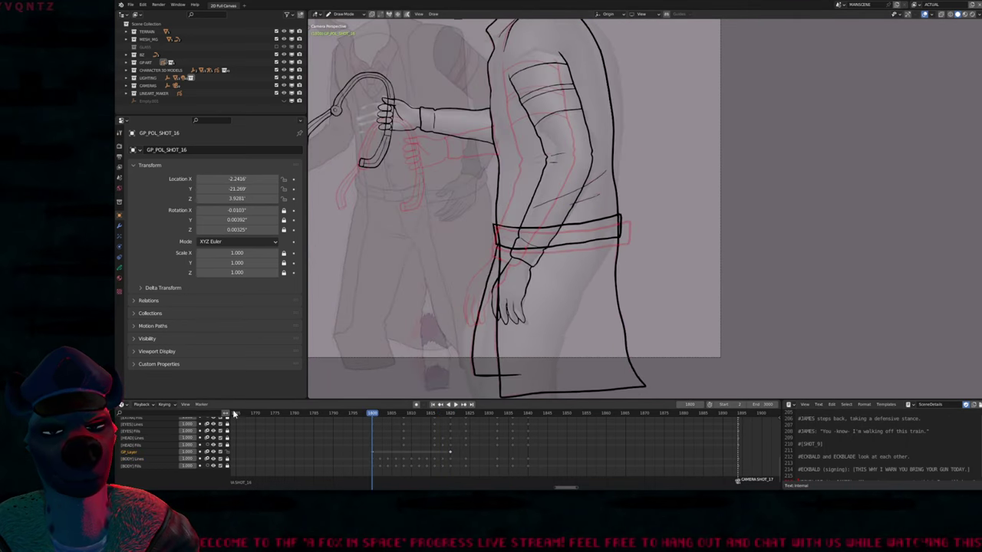
key(Up)
key(Down)
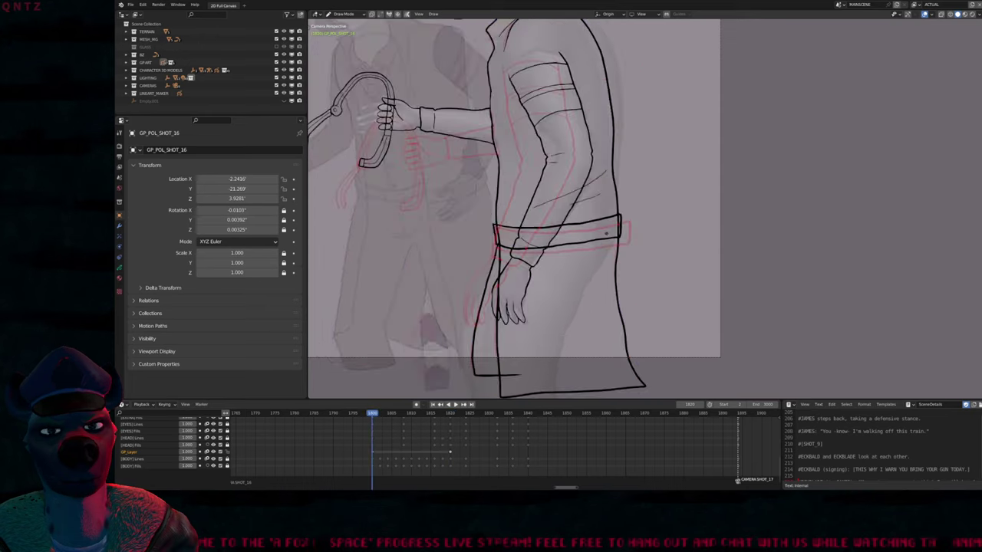
key(Up)
key(Down)
key(Up)
key(Down)
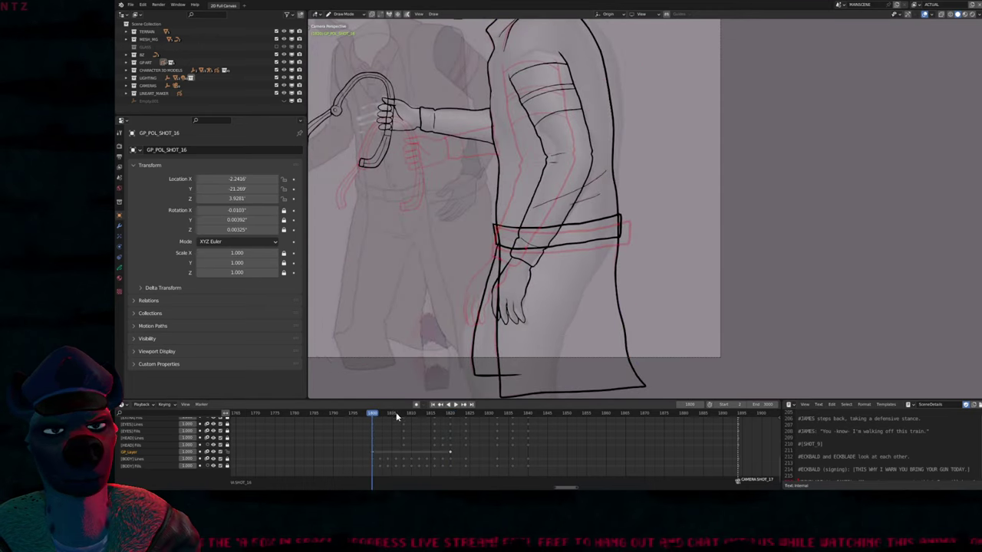
key(ctrl+shift+e)
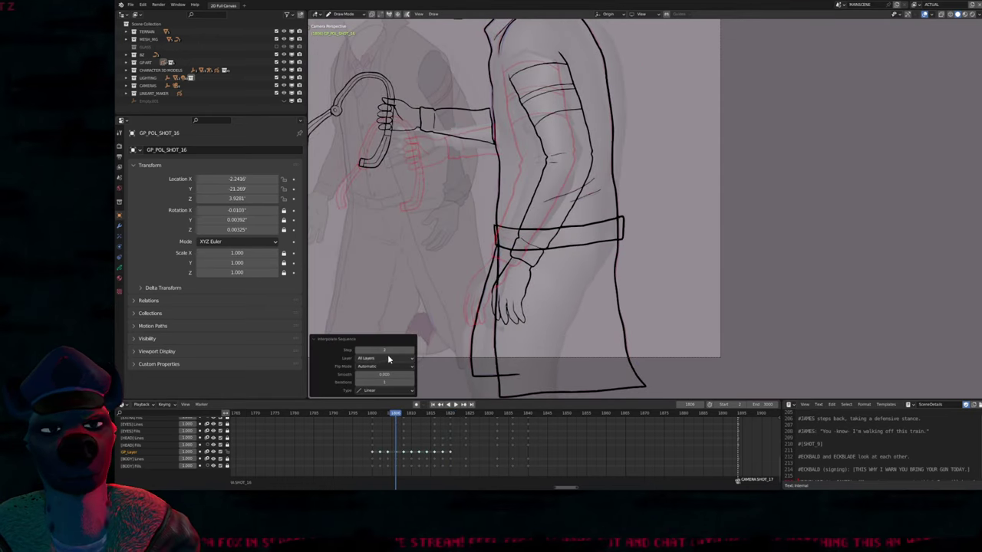
Review the in-betweens, then add a key at 1816 with a redrawn belt
key(space)
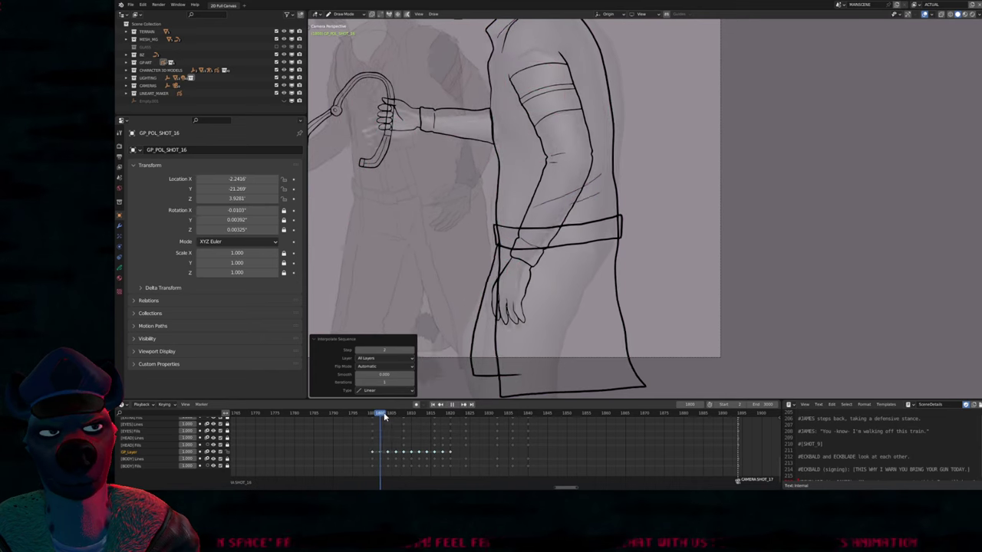
mouse_move(385, 416)
mouse_down()
mouse_move(463, 436)
mouse_move(394, 418)
mouse_move(463, 421)
mouse_move(439, 424)
mouse_up()
key(space)
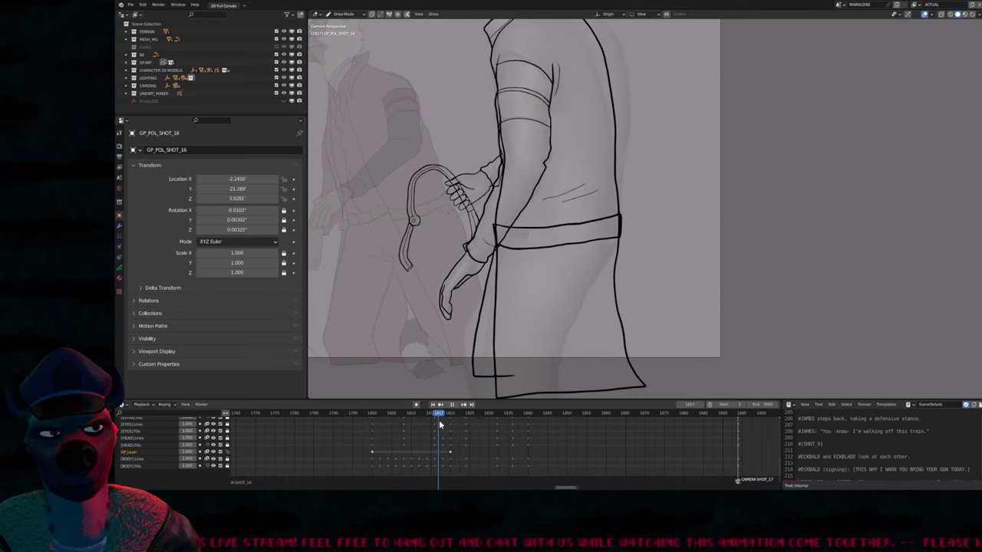
key(shift+d)
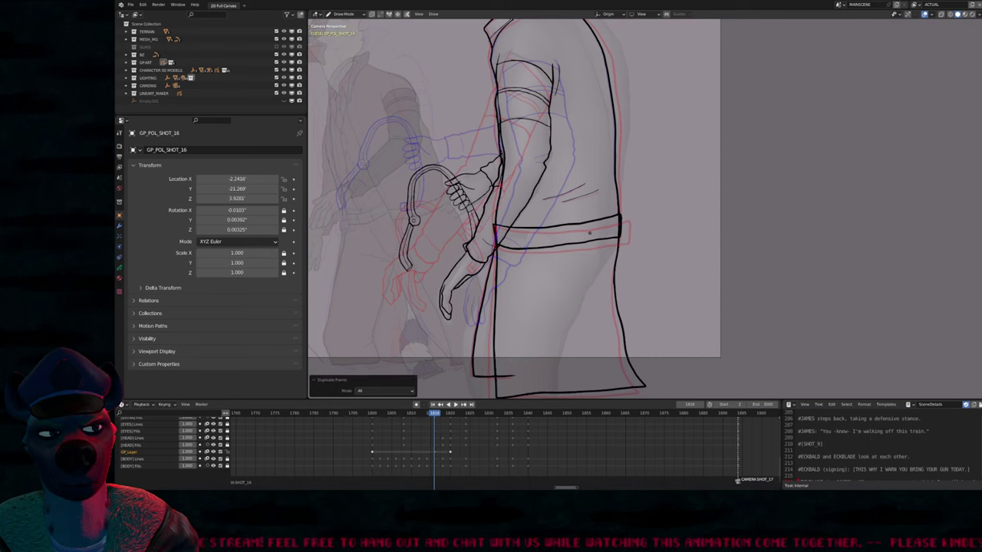
key(Up)
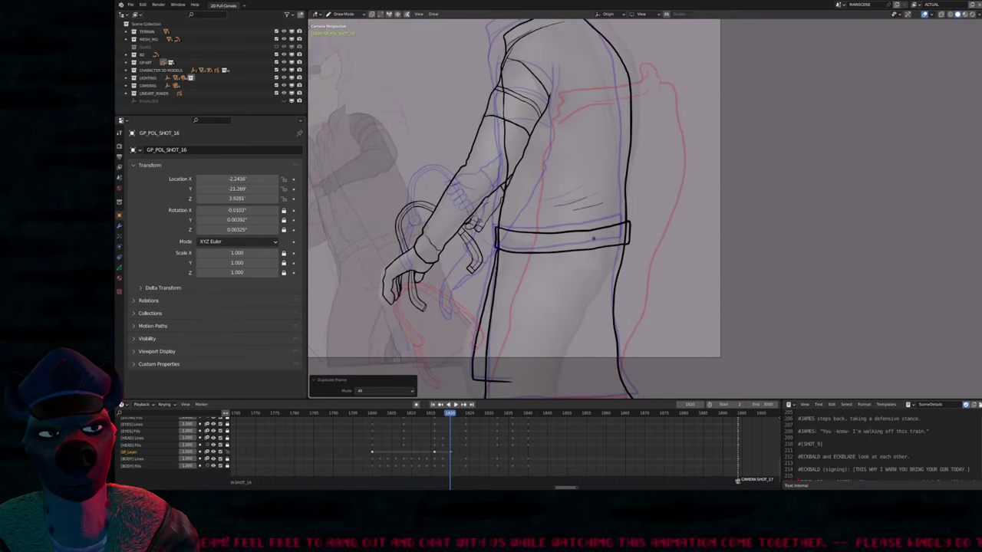
key(Down)
key(Down)
key(Up)
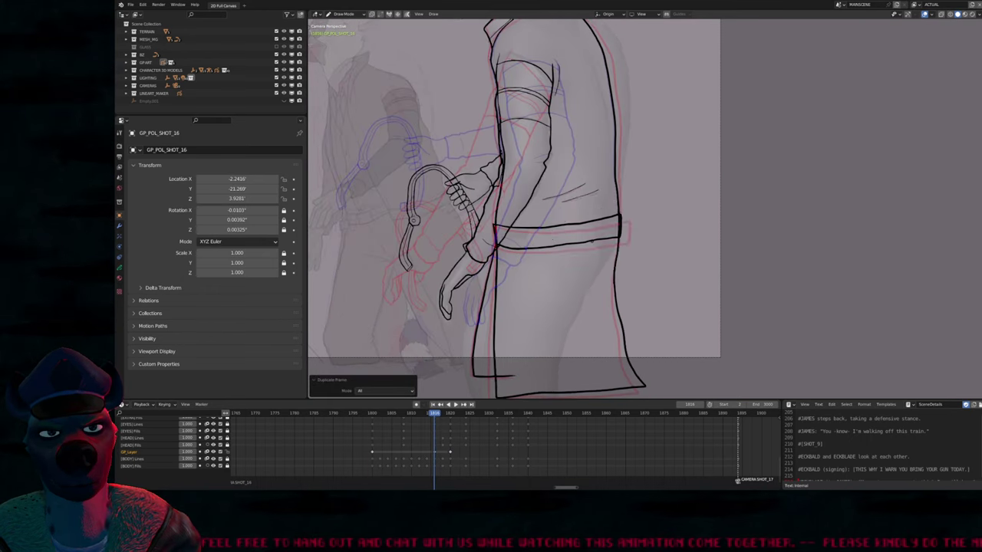
drag(591, 218, 623, 239)
drag(526, 228, 617, 218)
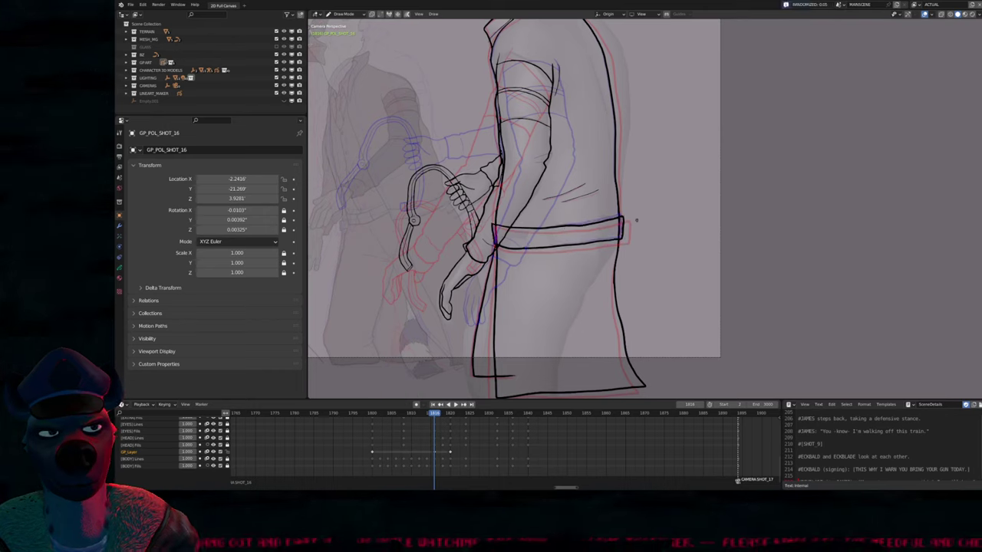
Regenerate the 1800–1820 in-betweens and set their keyframe type to Keyframe
key(space)
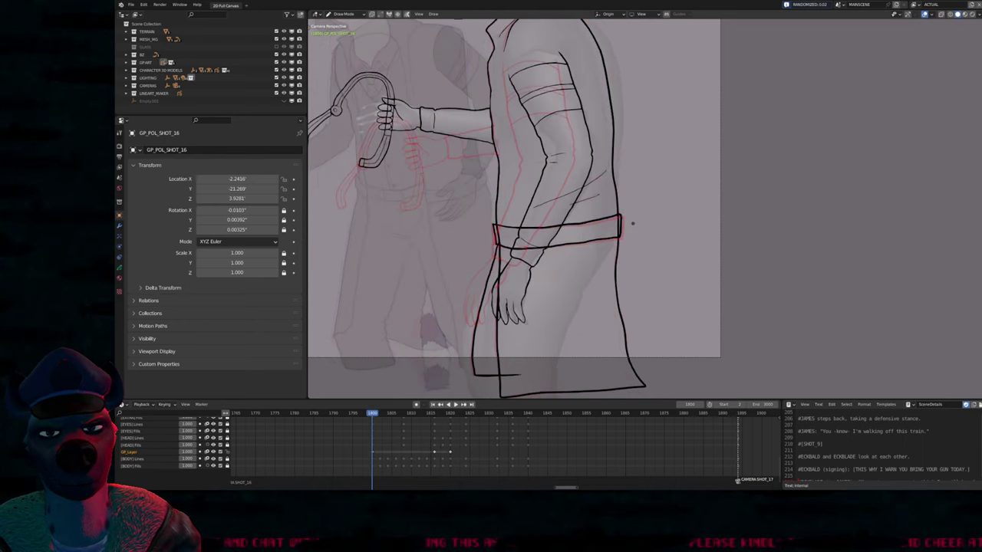
click(385, 414)
key(ctrl+shift+e)
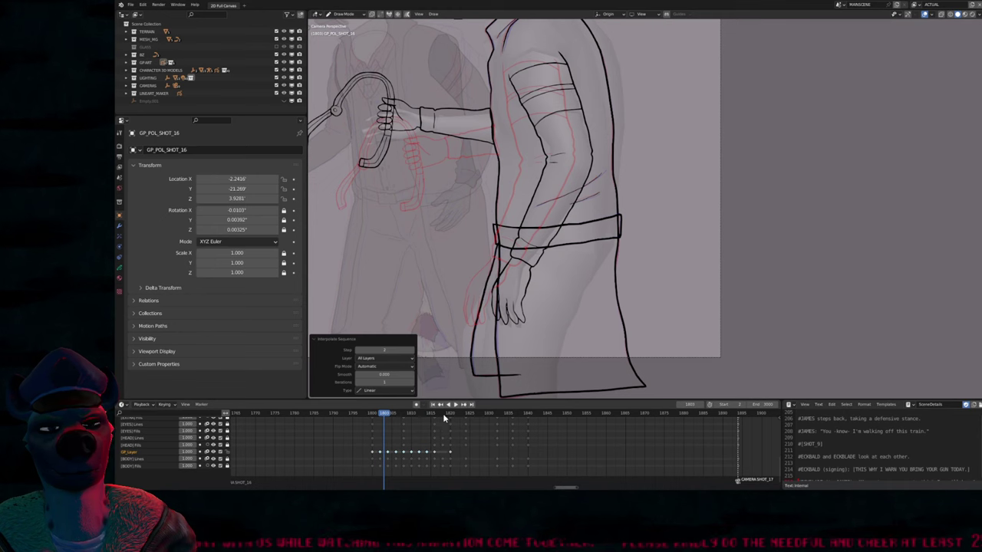
click(443, 414)
key(r)
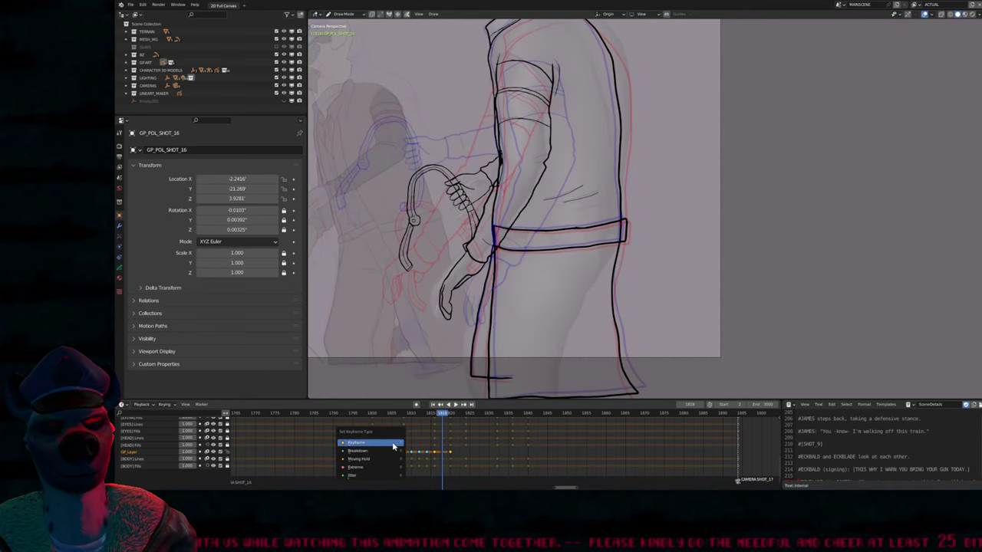
click(393, 443)
click(388, 414)
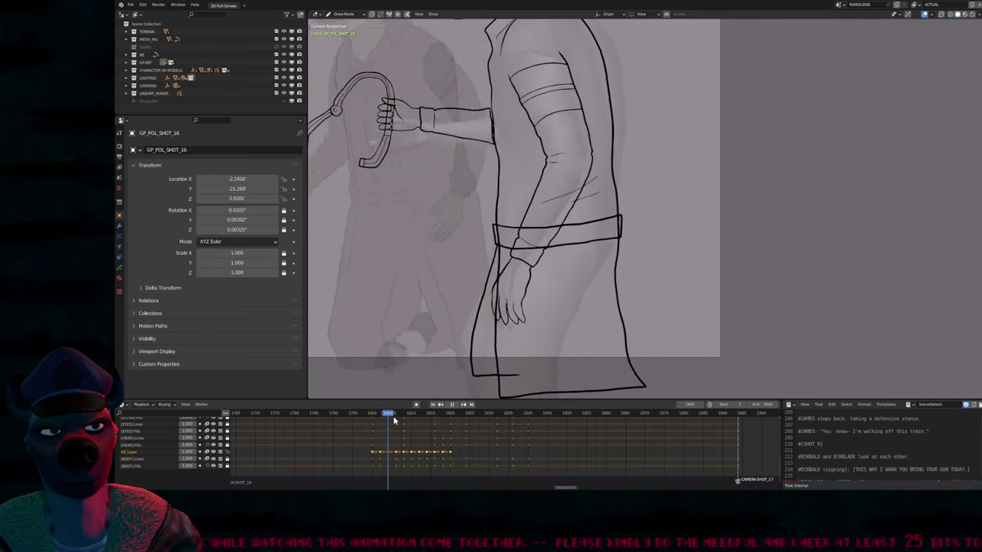
mouse_move(394, 420)
mouse_down()
mouse_move(466, 437)
mouse_move(397, 437)
mouse_move(446, 418)
mouse_up()
drag(366, 448, 447, 452)
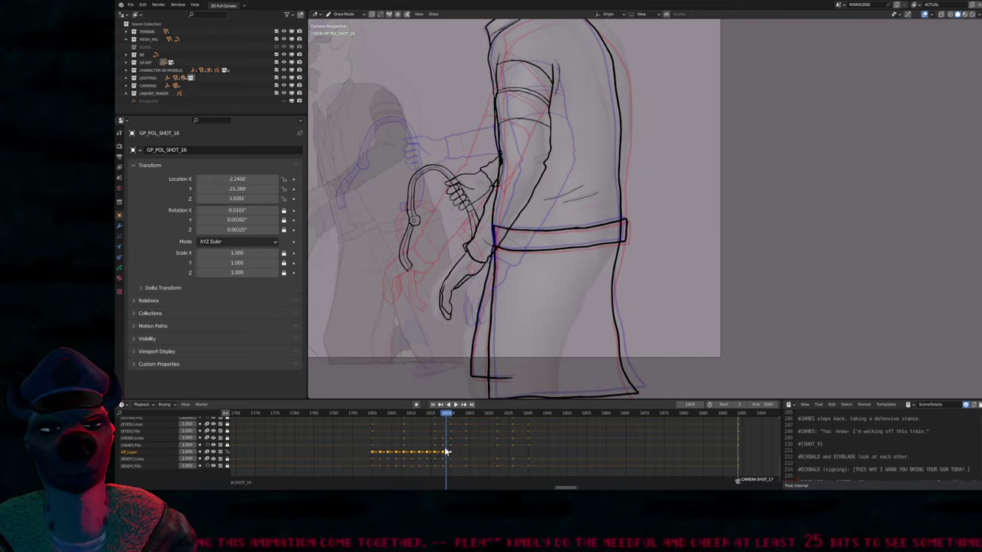
At frame 1815, move the belt stroke onto the [BODY] Lines layer
key(Left)
key(Left)
key(Left)
key(Tab)
click(567, 239)
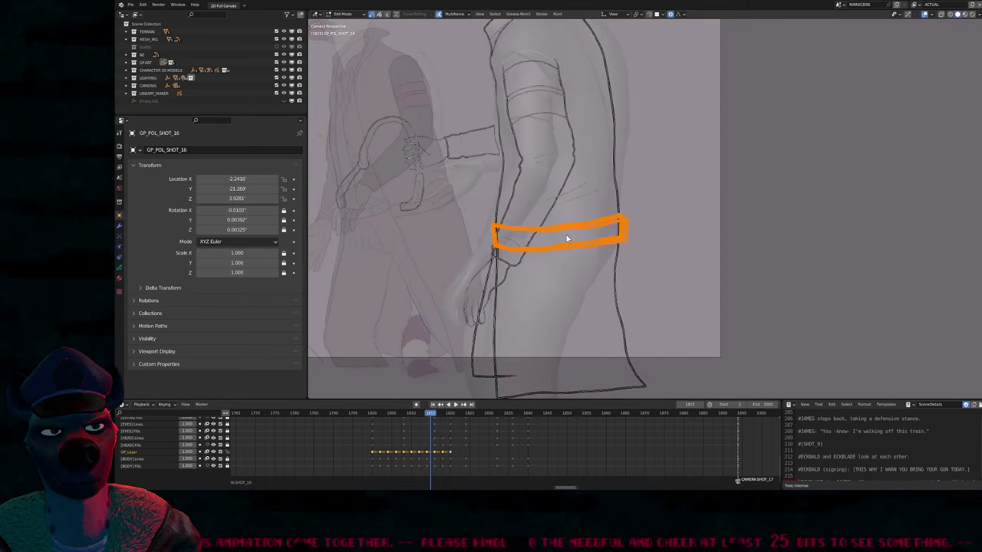
key(m)
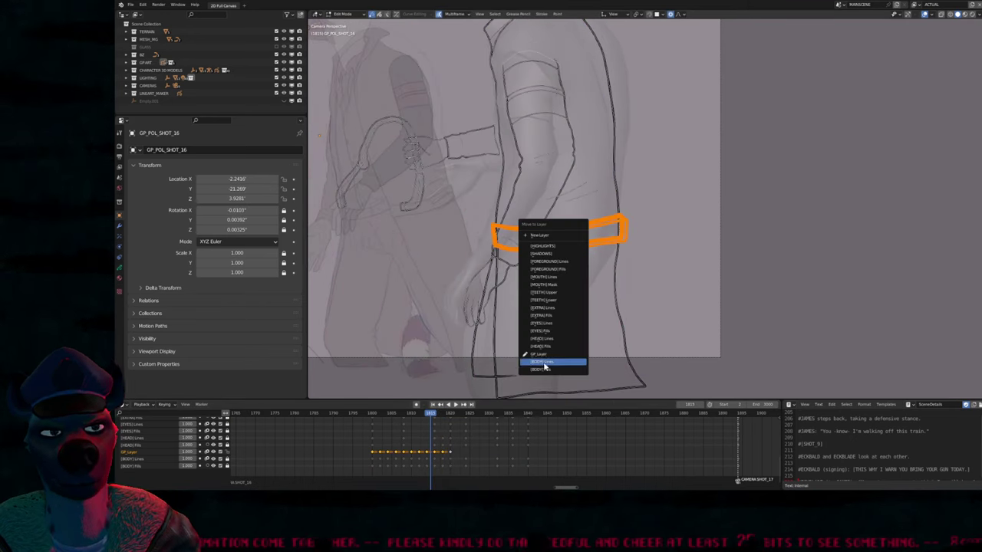
click(543, 362)
key(Tab)
Step through frames 1800 to 1806, checking the belt band appears on each in-between
scroll(540, 263, up, 3)
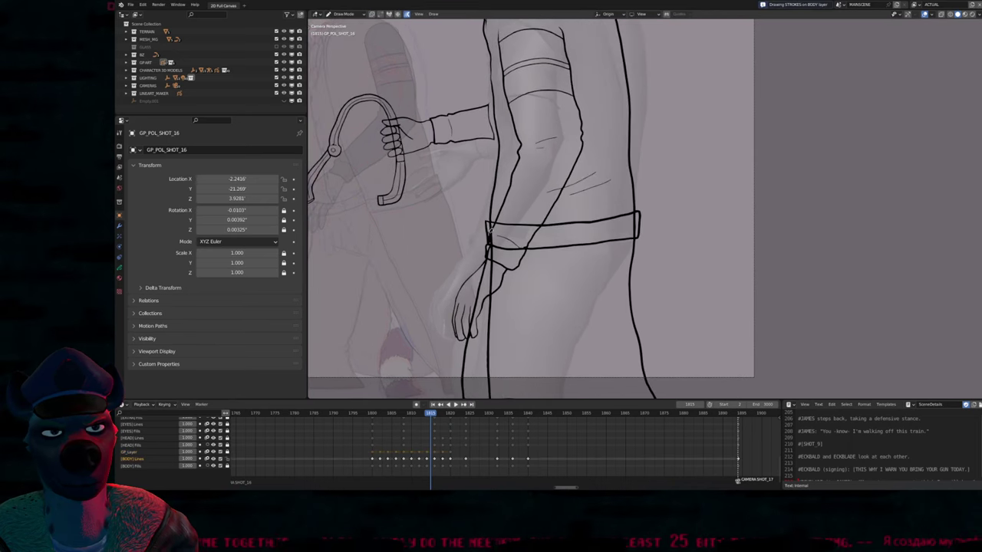
key(Down)
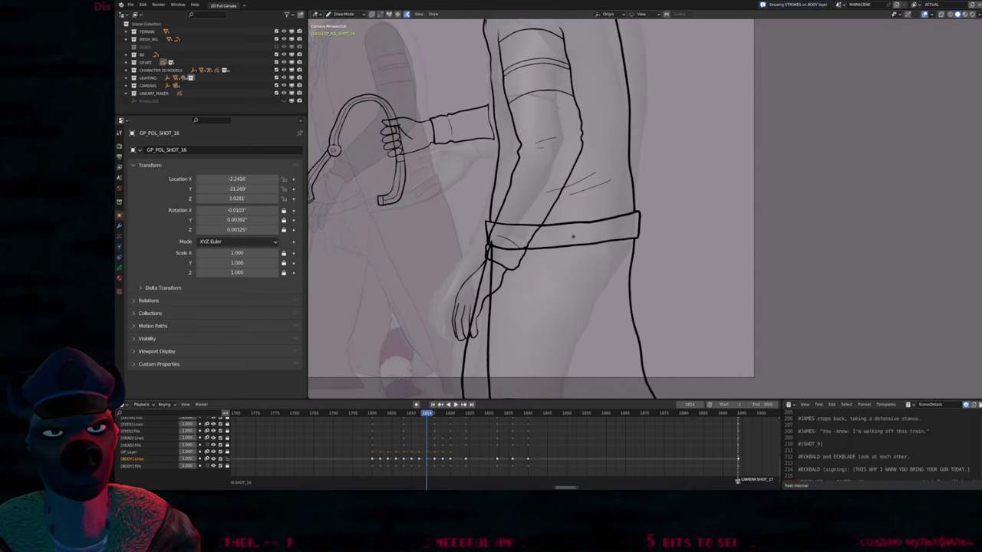
key(Down)
key(Down)
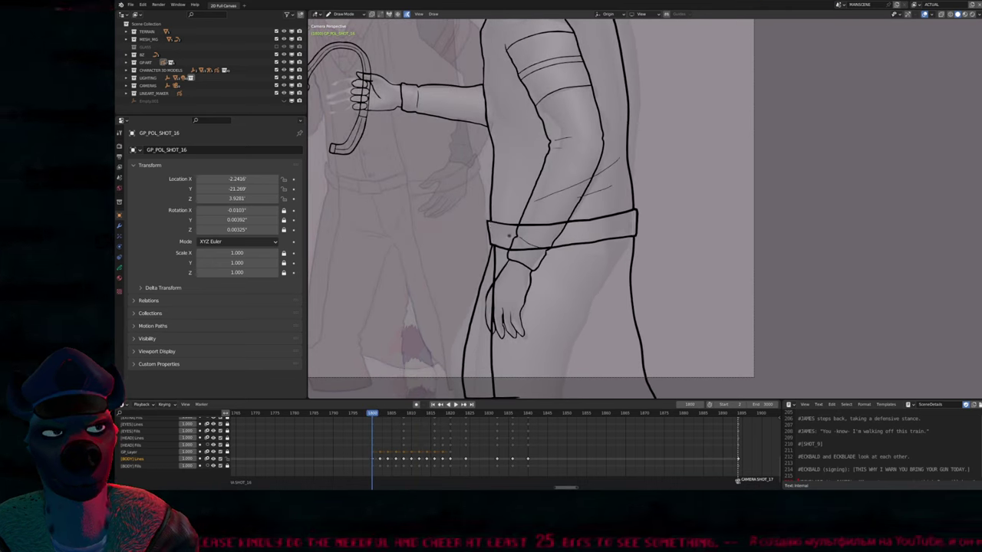
key(Right)
key(Right)
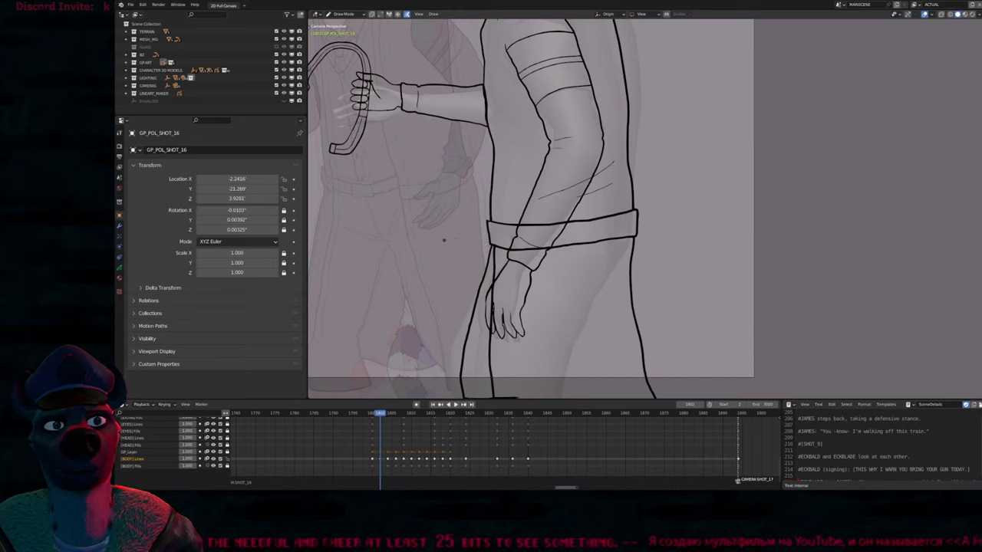
key(Right)
key(Right)
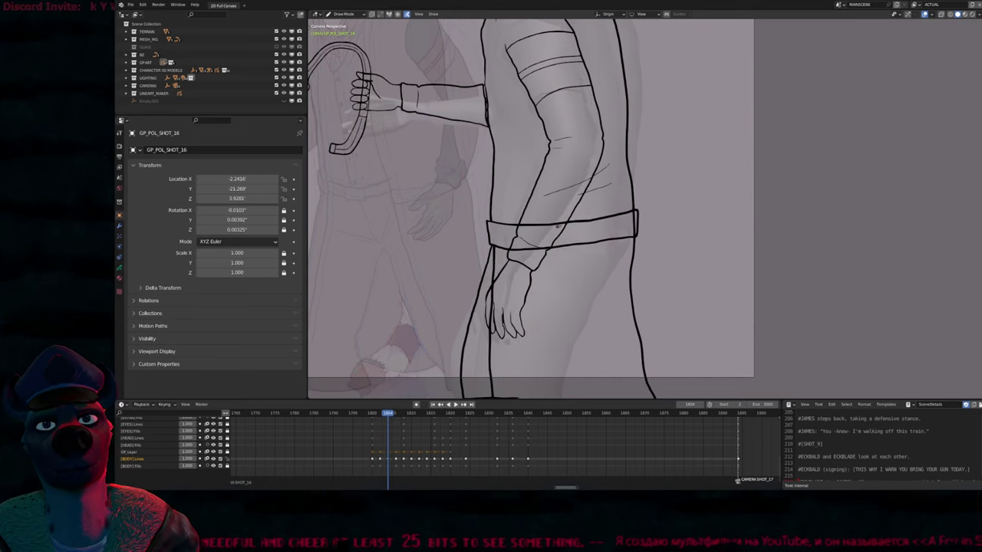
key(Right)
key(Right)
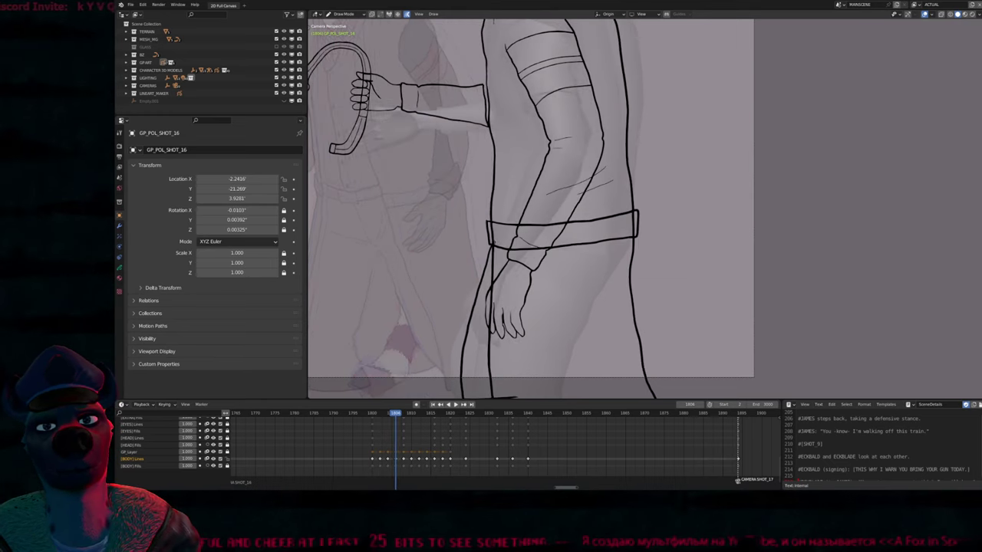
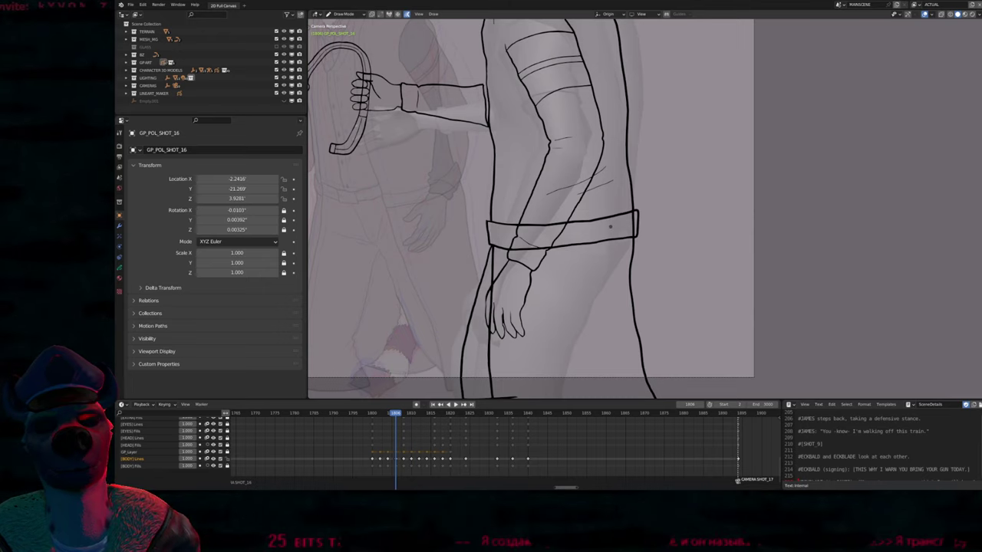
Step forward through the drawings, undoing two short stray strokes at the belt's right end
key(Right)
key(Right)
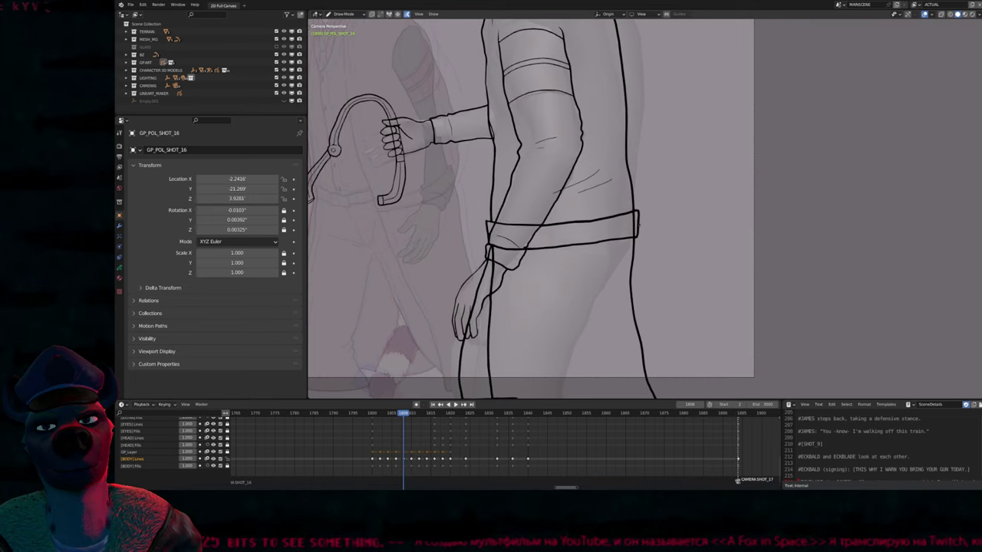
key(Right)
key(Right)
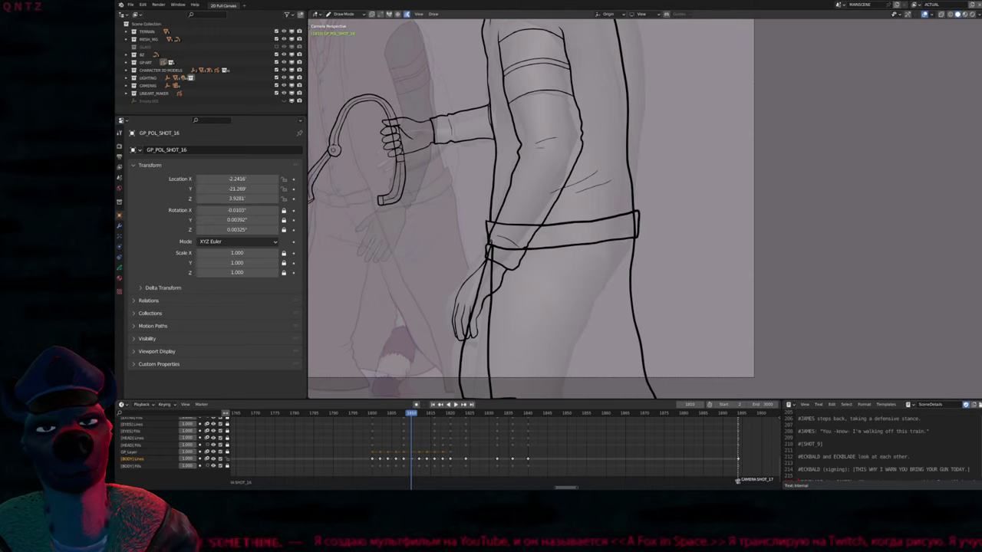
key(ctrl+z)
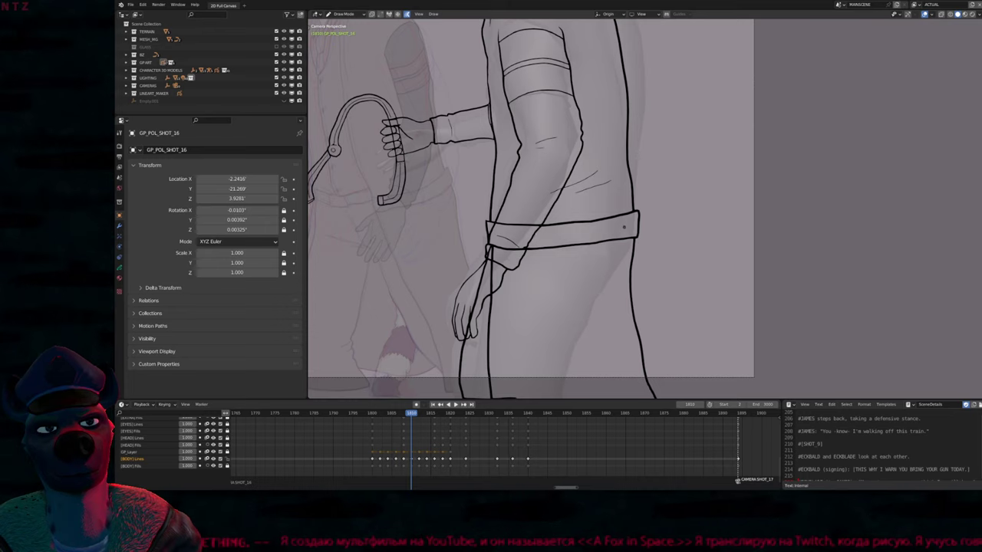
key(Up)
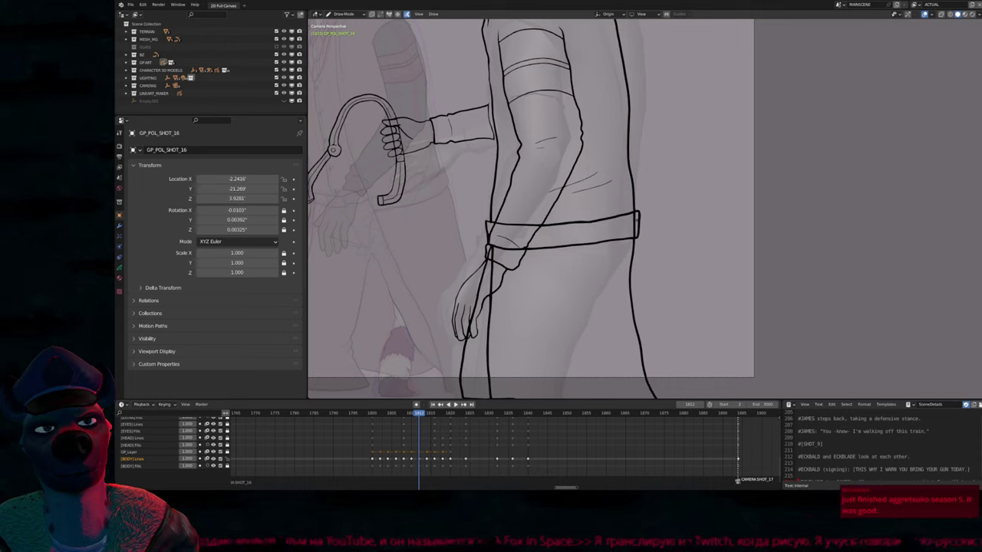
key(ctrl+z)
key(Up)
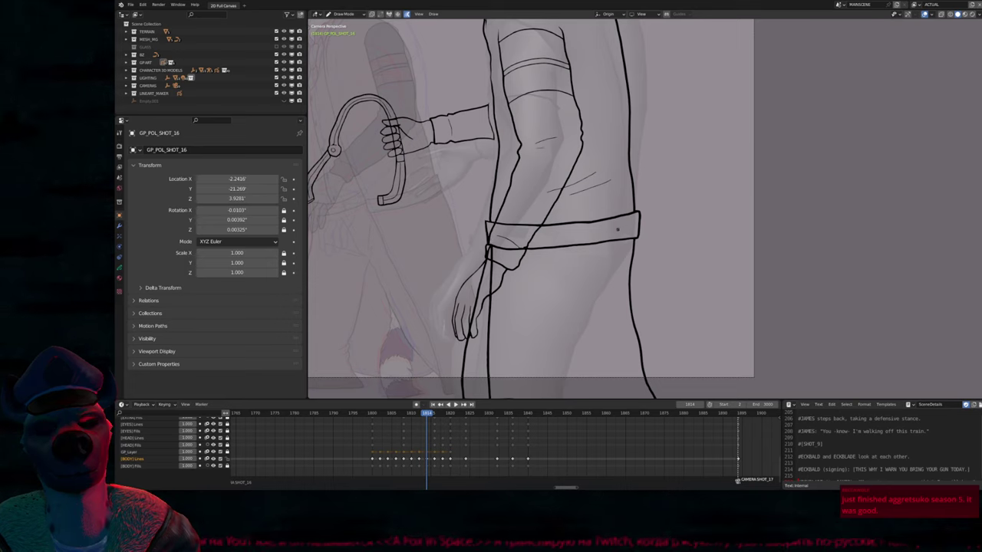
key(Up)
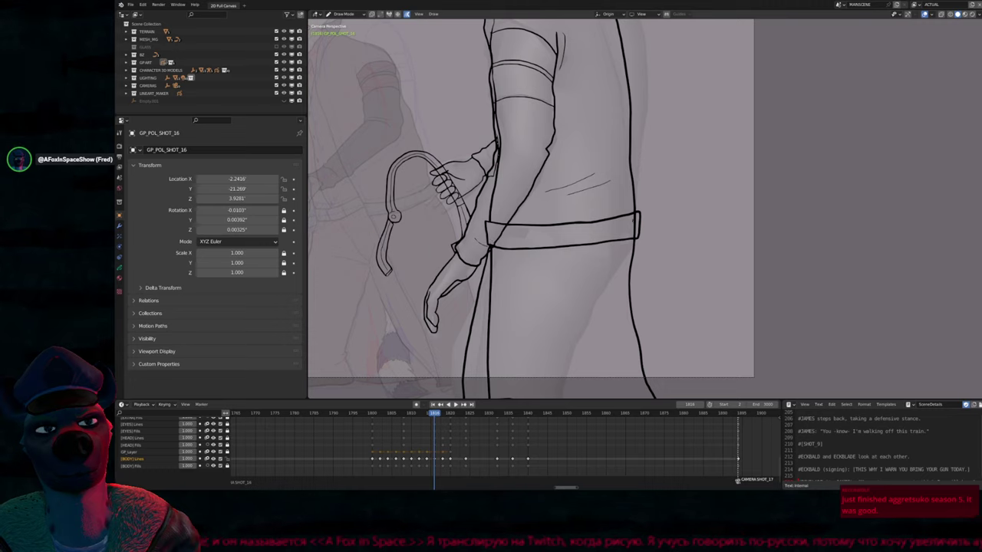
key(Up)
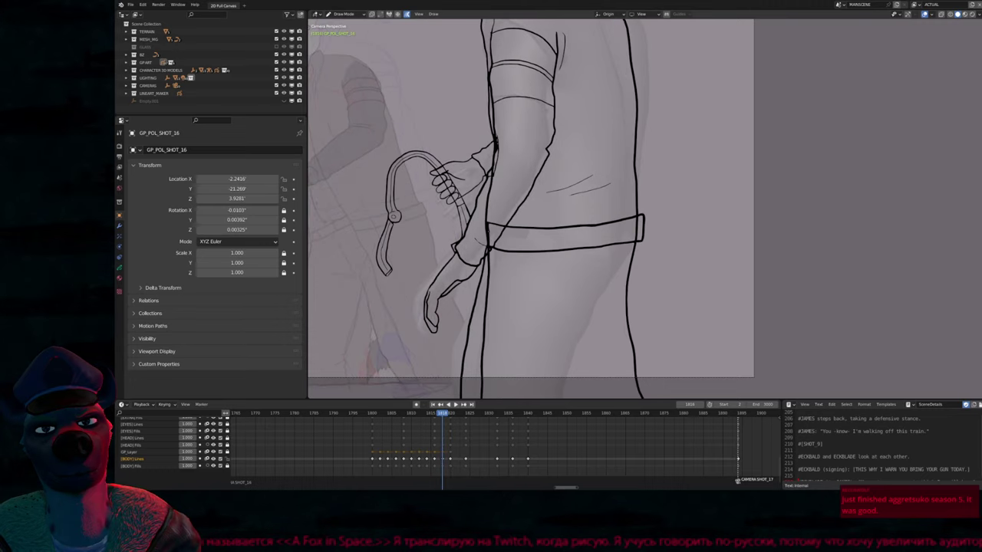
Erase the long arm outline, restore it, and settle on the frame 1816 pose
click(492, 236)
key(ctrl+z)
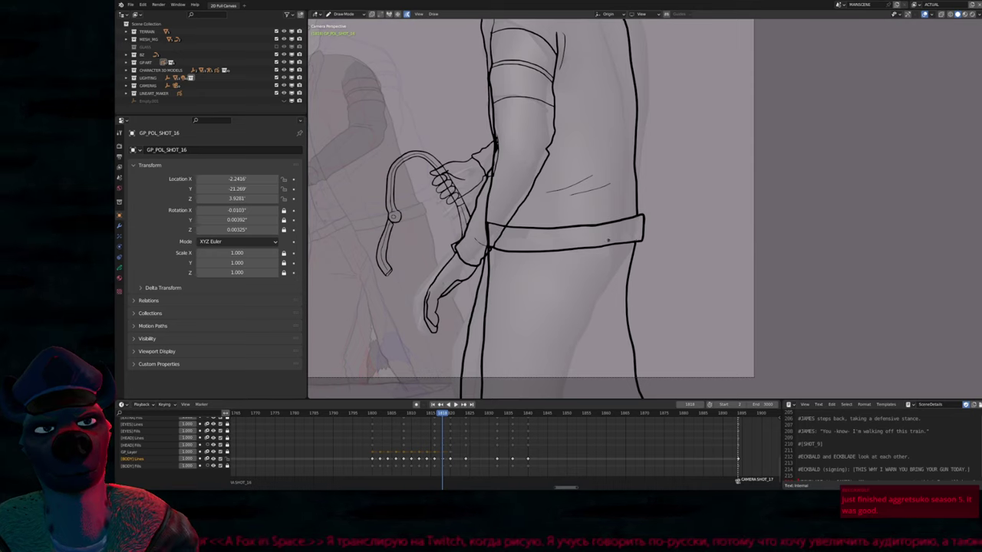
key(Up)
key(Down)
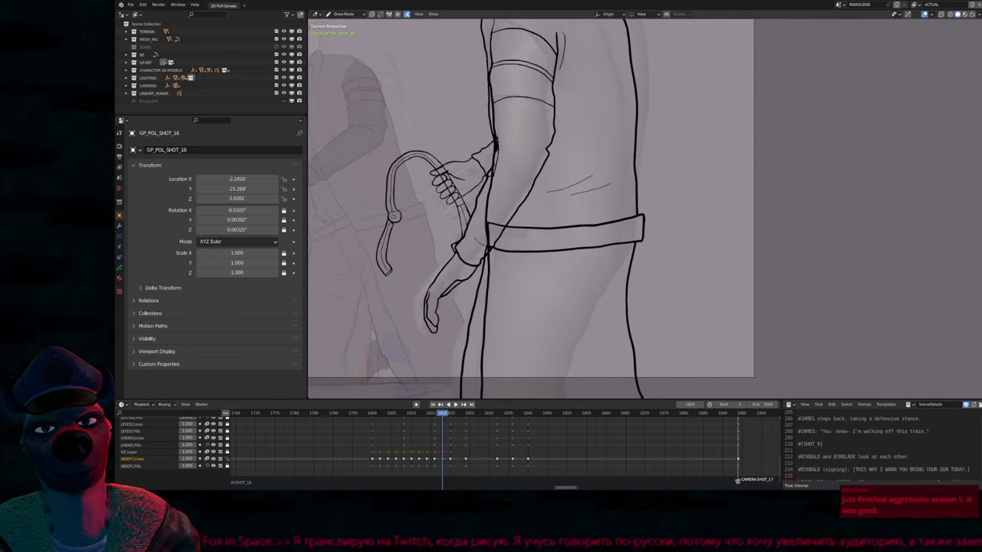
Check the belt stroke in Edit Mode, cancelling the move so the belt stays unchanged
key(Tab)
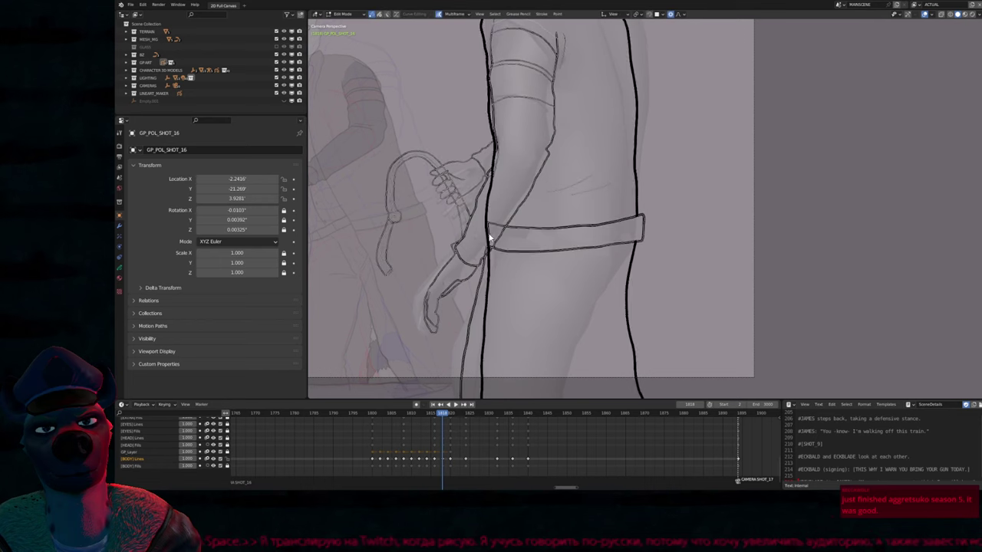
click(493, 238)
key(g)
key(Escape)
key(Tab)
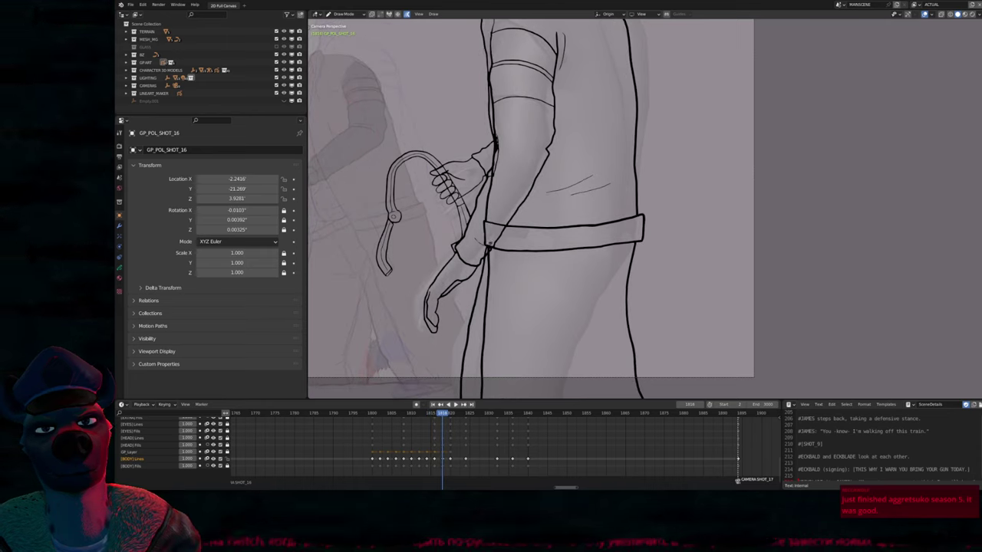
Compare neighbouring poses at frame 1820, then insert keyframes across frames 1800–1820
key(Right)
key(Right)
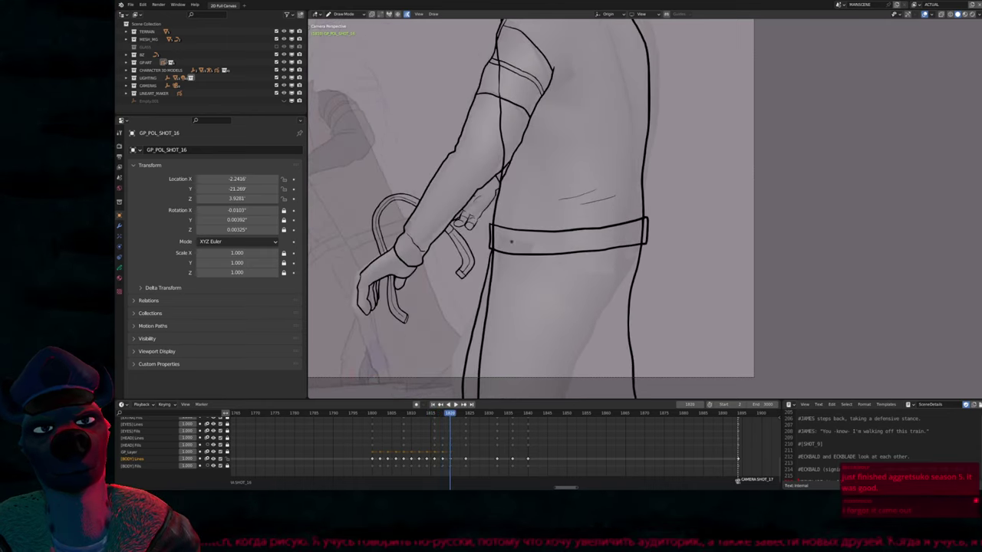
key(Left)
key(Left)
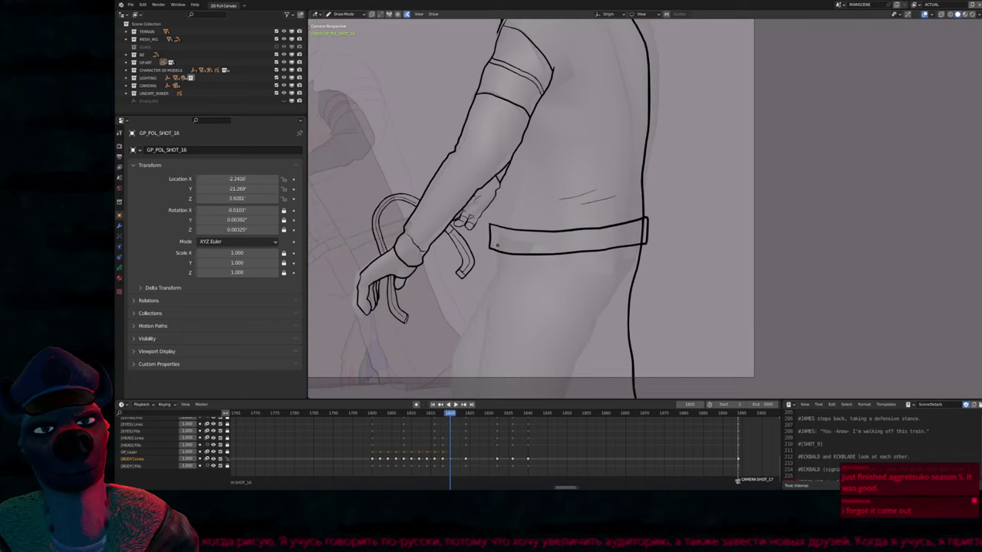
key(Right)
key(Right)
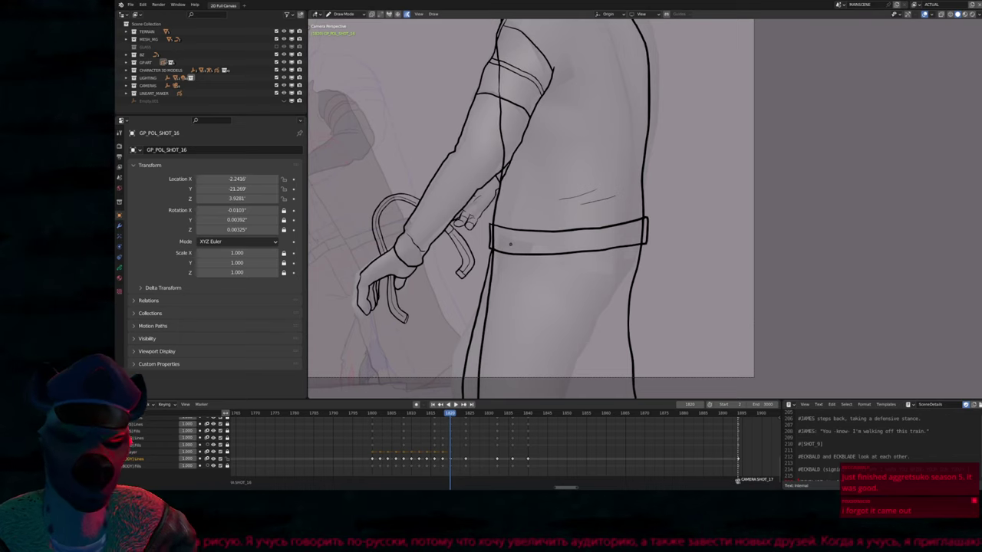
key(Tab)
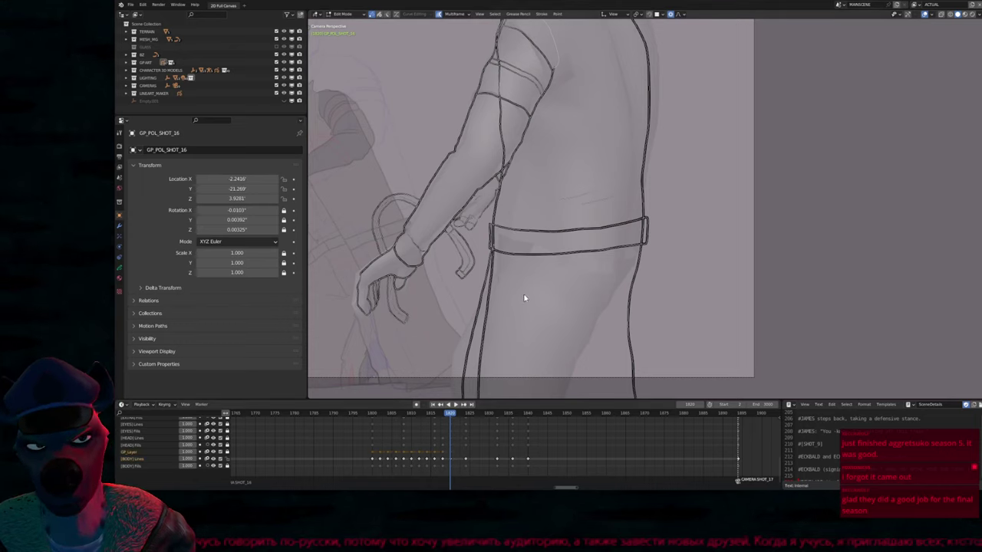
key(ctrl+shift+e)
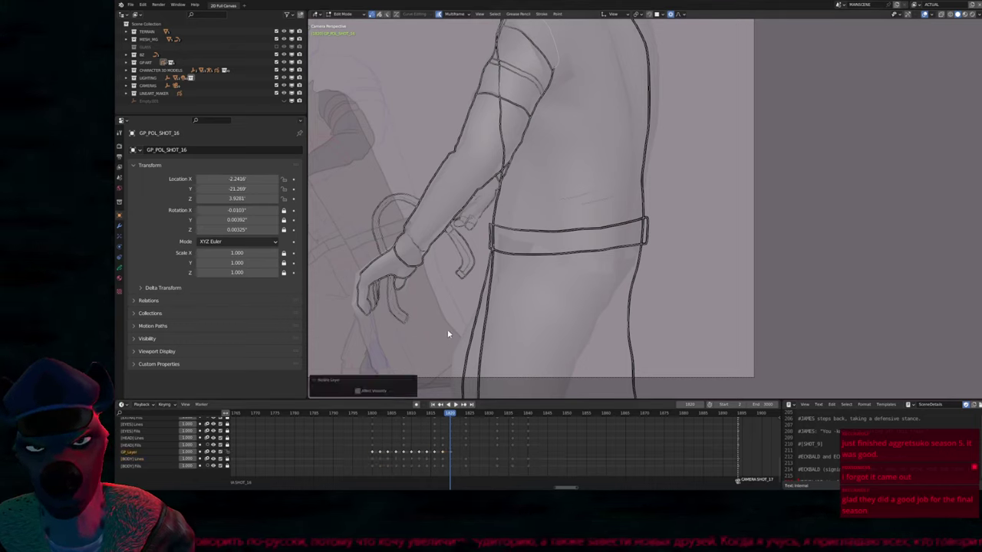
Select the belt stroke, list the grease pencil layers in the dopesheet, and save the file
click(576, 256)
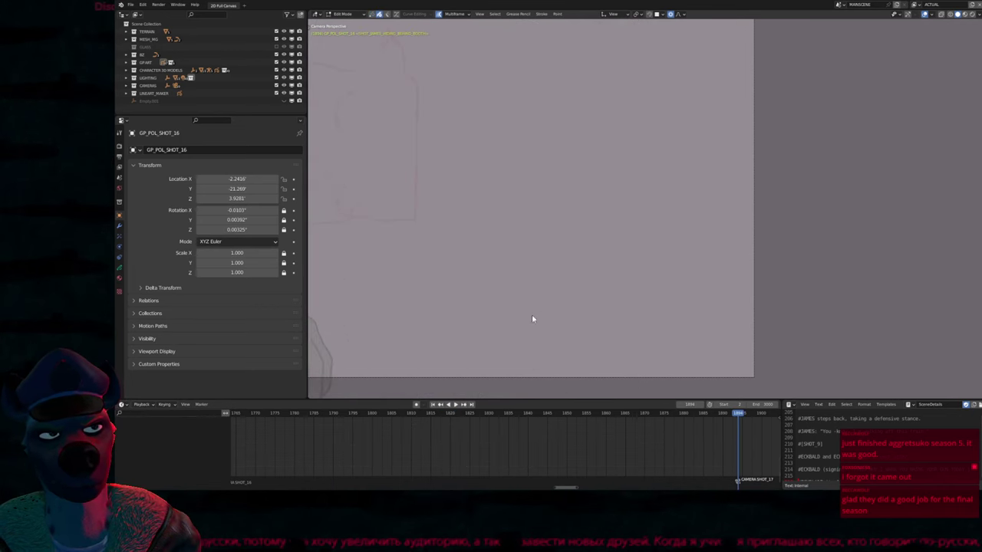
key(Tab)
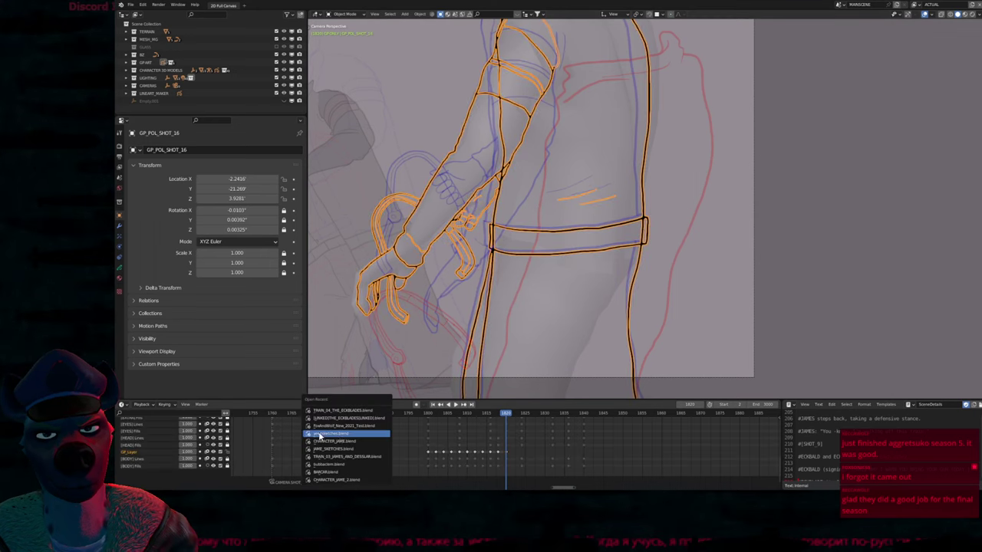
click(317, 430)
key(shift+F12)
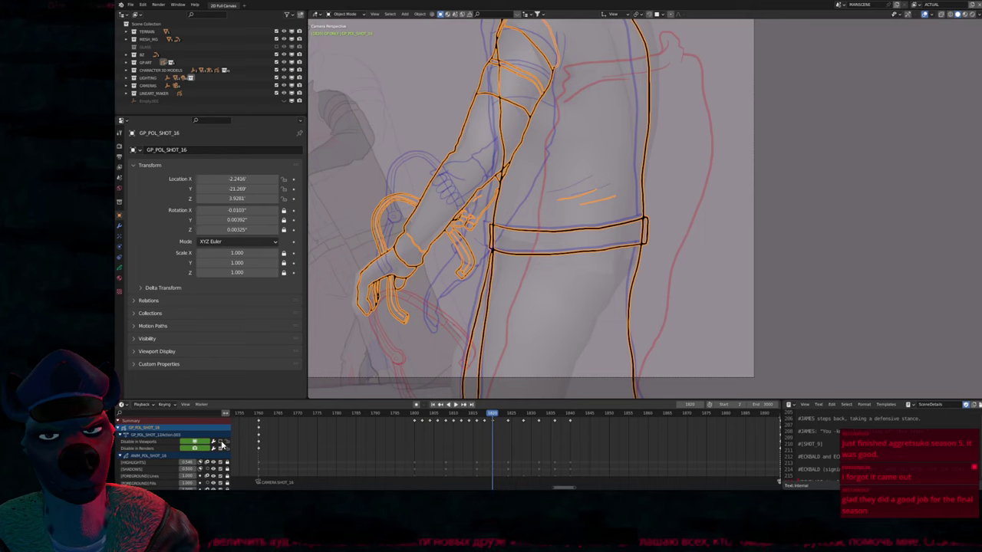
key(ctrl+s)
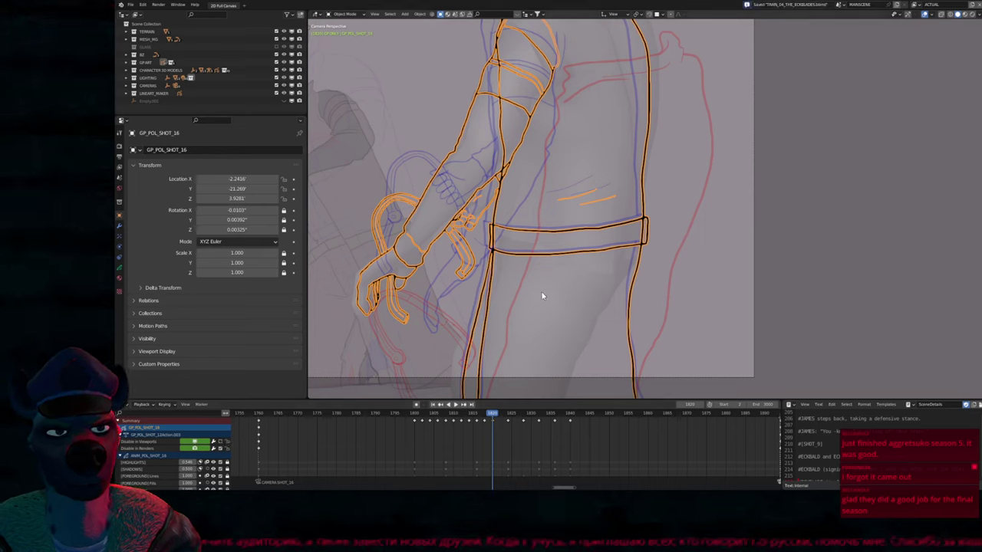
Isolate the GP_Layer layer and scrub nearby frames to check the drawing
key(ctrl+Tab)
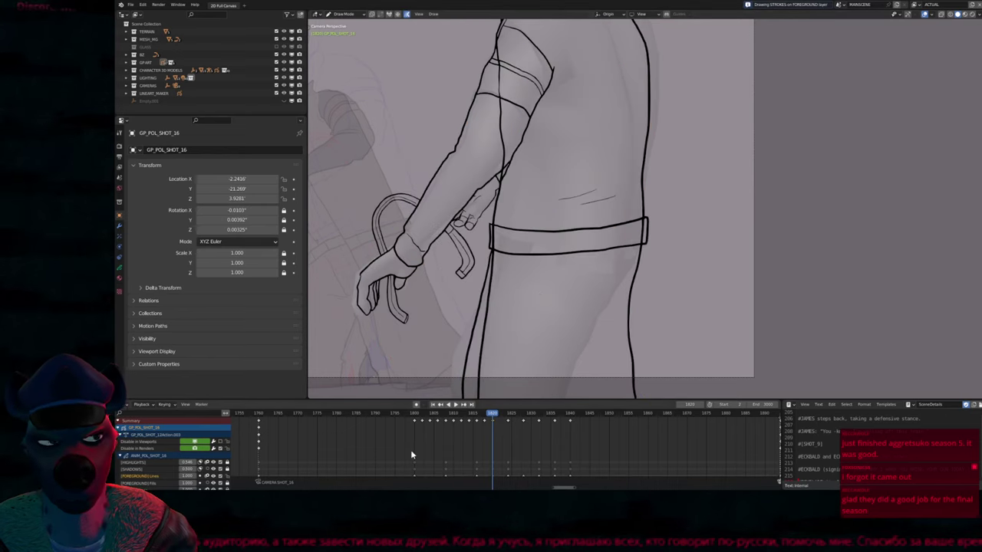
middle_drag(410, 455, 426, 399)
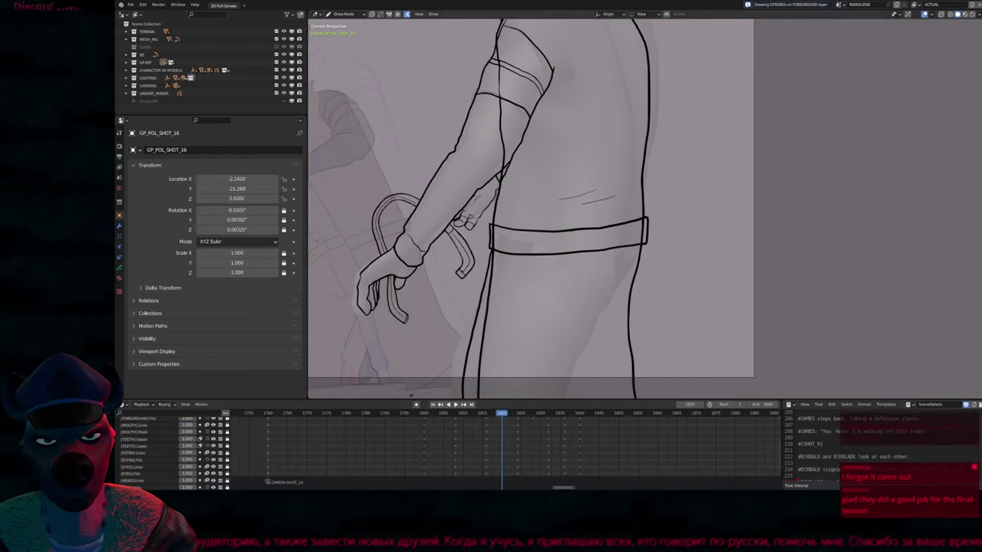
click(290, 454)
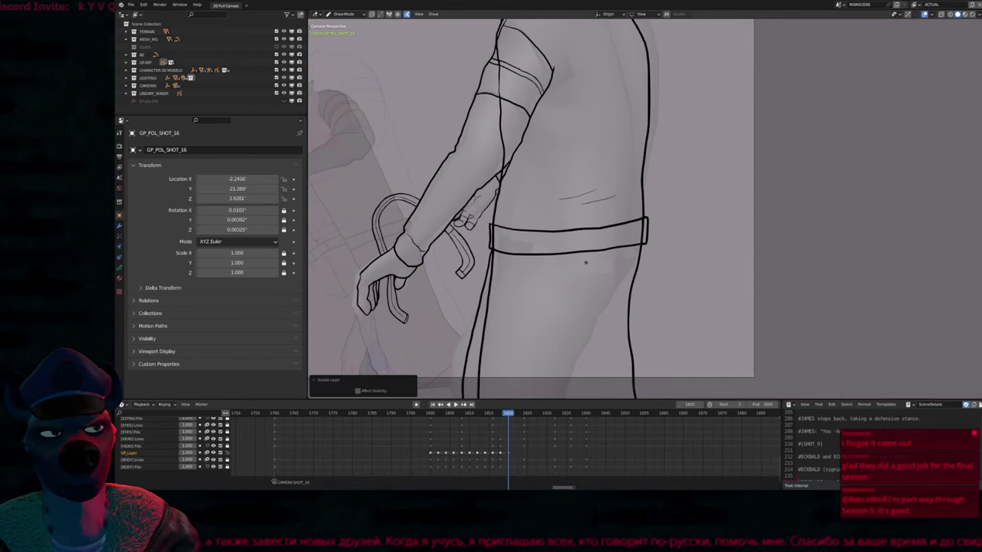
mouse_move(513, 415)
mouse_down()
mouse_move(525, 415)
mouse_move(507, 416)
mouse_up()
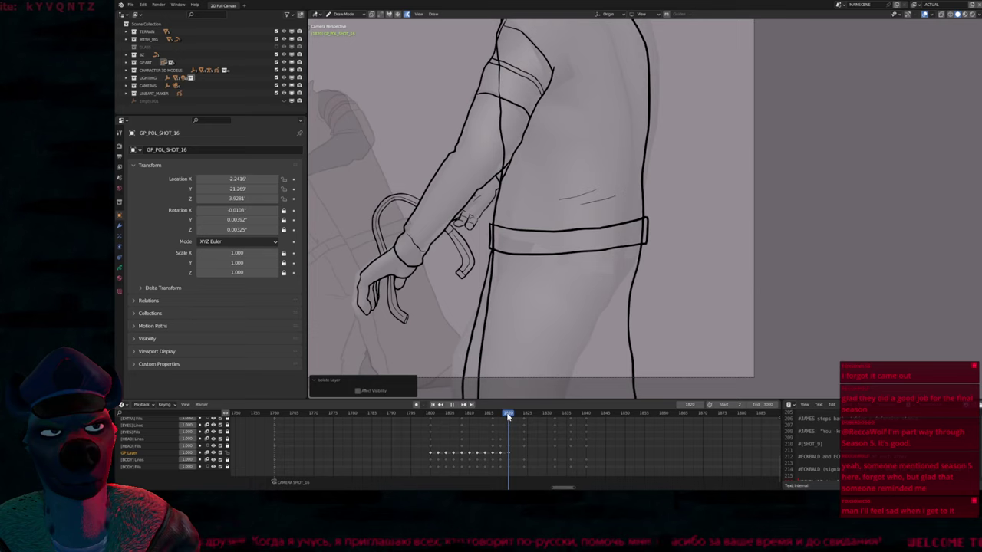
scroll(532, 438, up, 5)
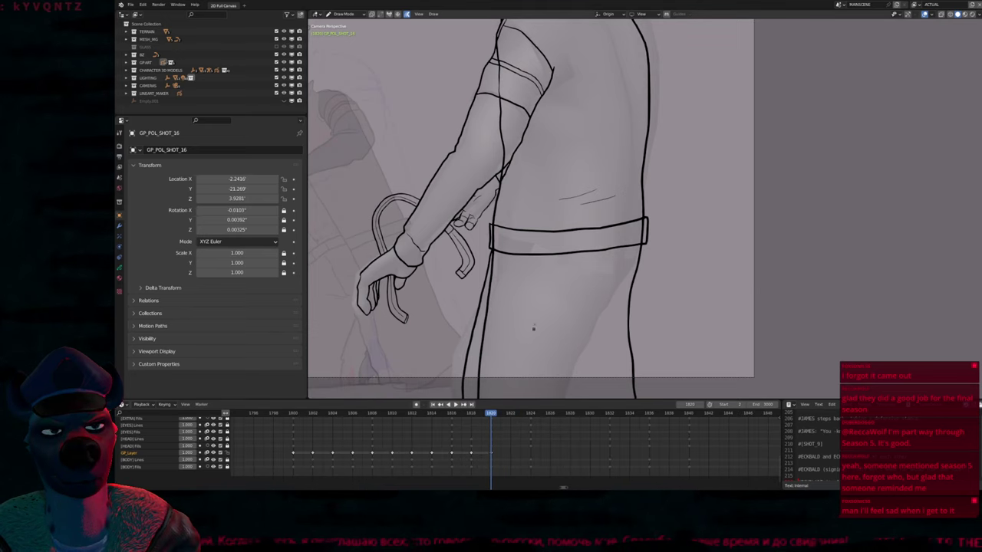
Move the belt stroke onto the [BODY] Lines layer and delete the empty GP_Layer
key(Tab)
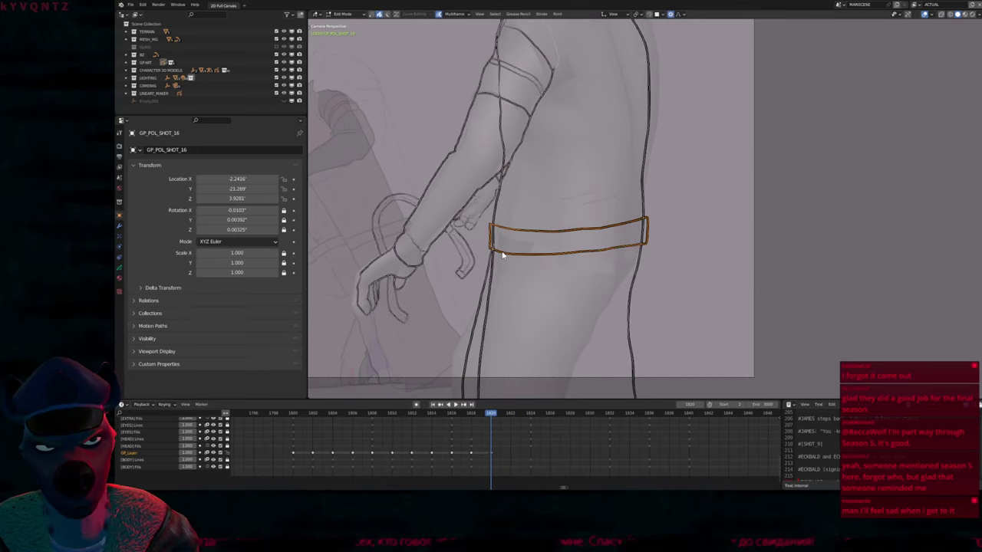
key(m)
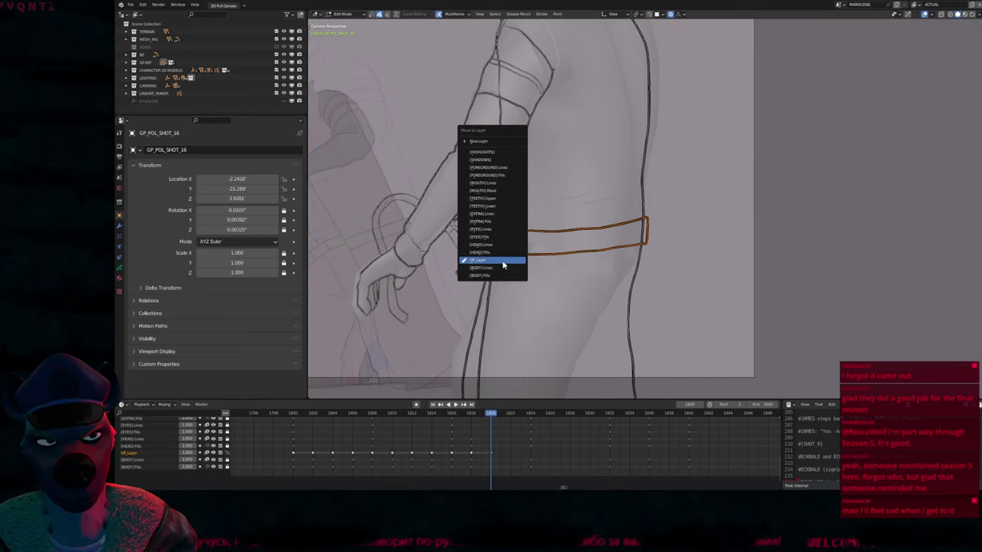
click(503, 270)
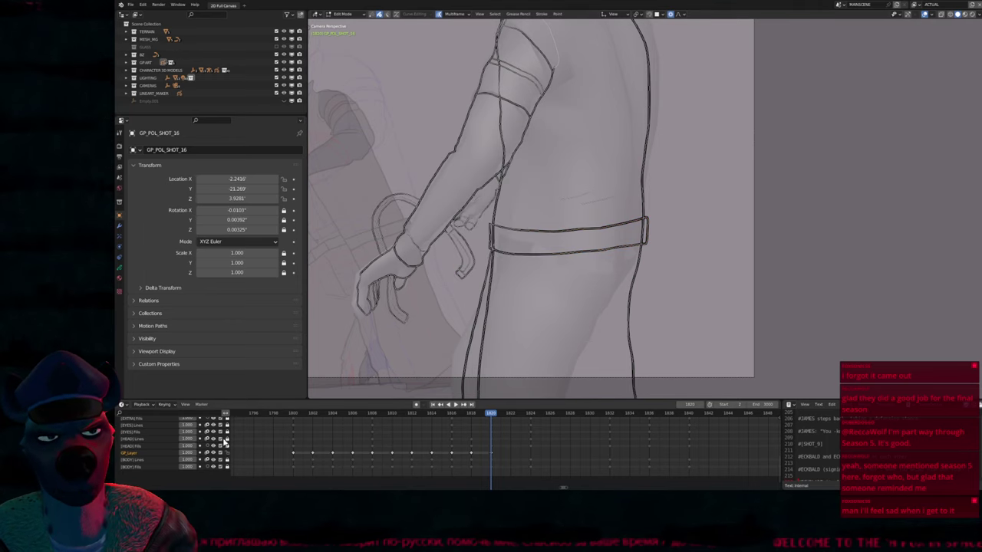
key(x)
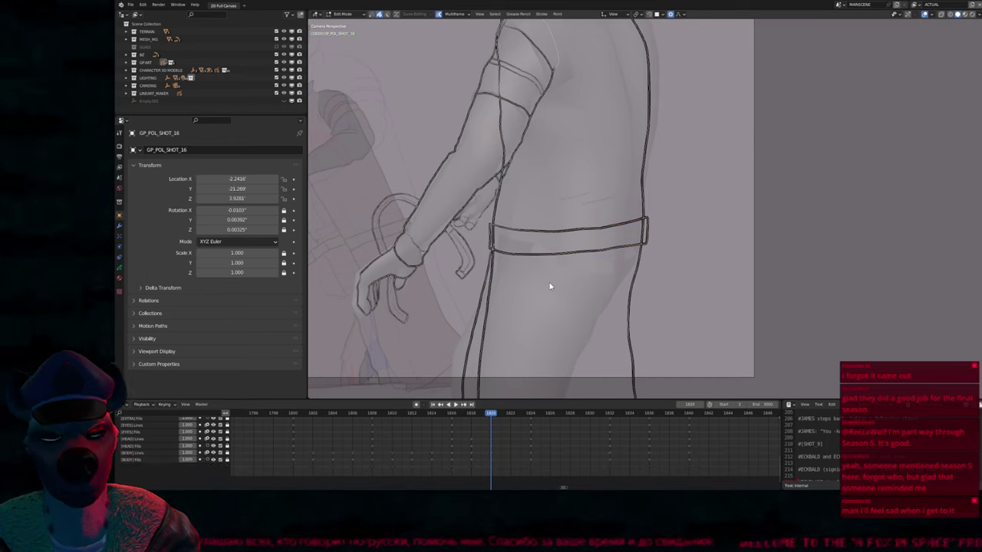
key(Tab)
Flip between frames 1820 and 1824, then frame the torso's lower half at 1824
key(Down)
key(Up)
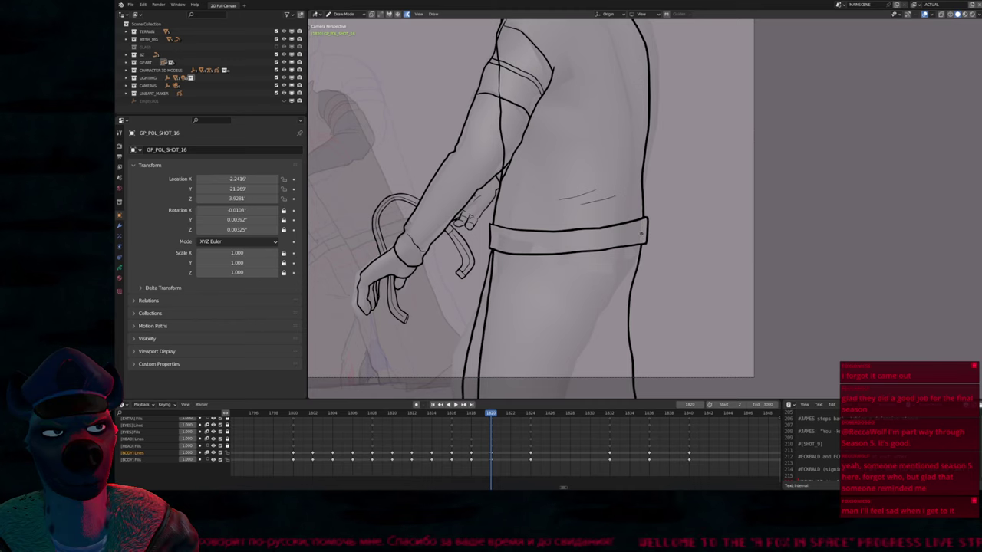
key(Up)
key(Down)
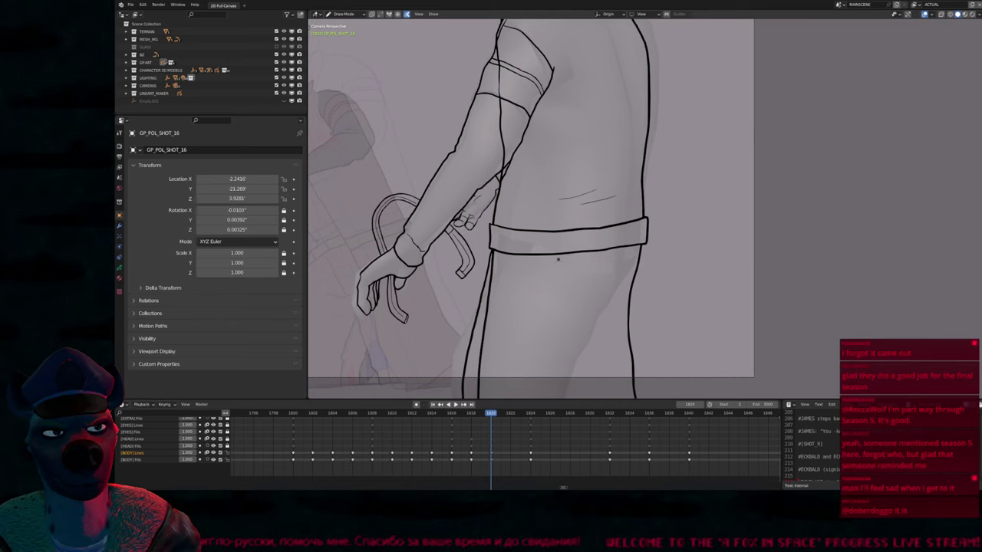
key(Up)
shift+middle_drag(560, 321, 491, 234)
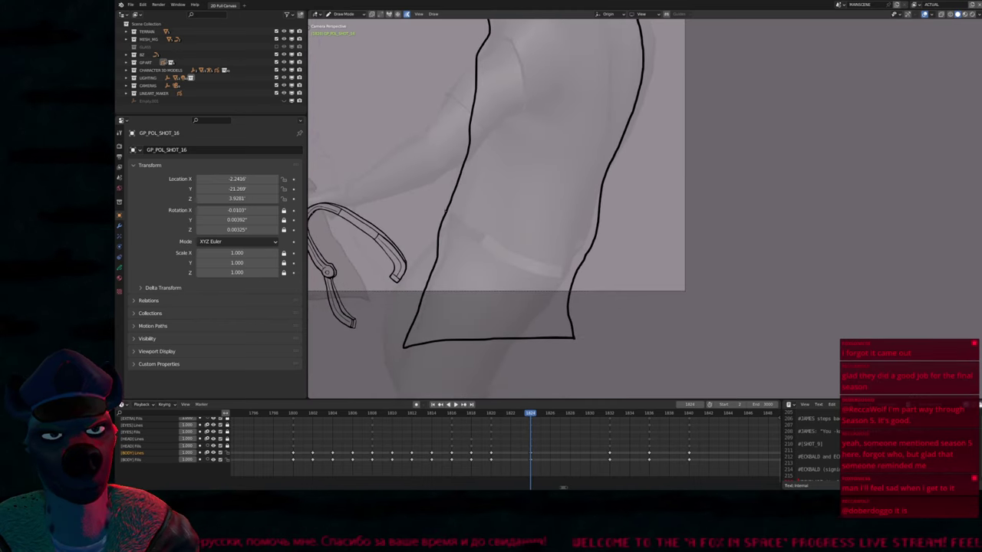
Draw the waist band's lower edge and reshape the band strokes with soft falloff
mouse_move(448, 209)
mouse_down()
mouse_move(543, 265)
mouse_move(587, 258)
mouse_move(588, 267)
mouse_move(526, 274)
mouse_move(437, 219)
mouse_up()
key(Tab)
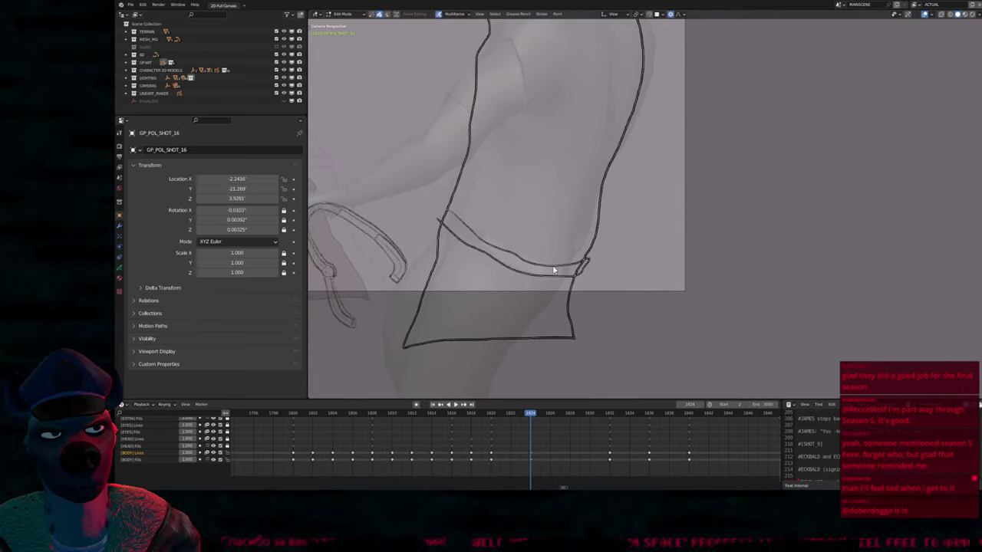
key(s)
click(642, 250)
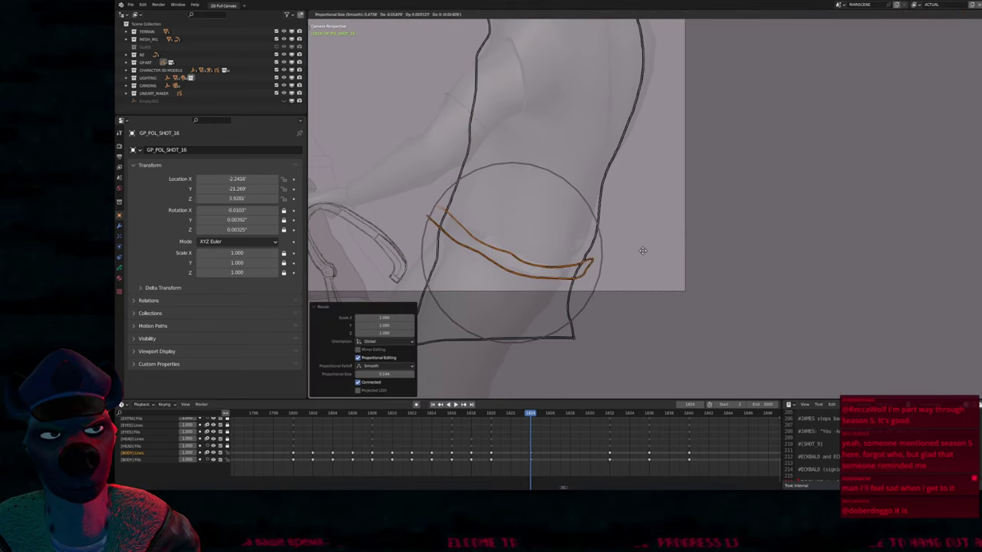
key(g)
click(636, 249)
Close the waist band stroke into a loop and return to Draw Mode
key(alt+a)
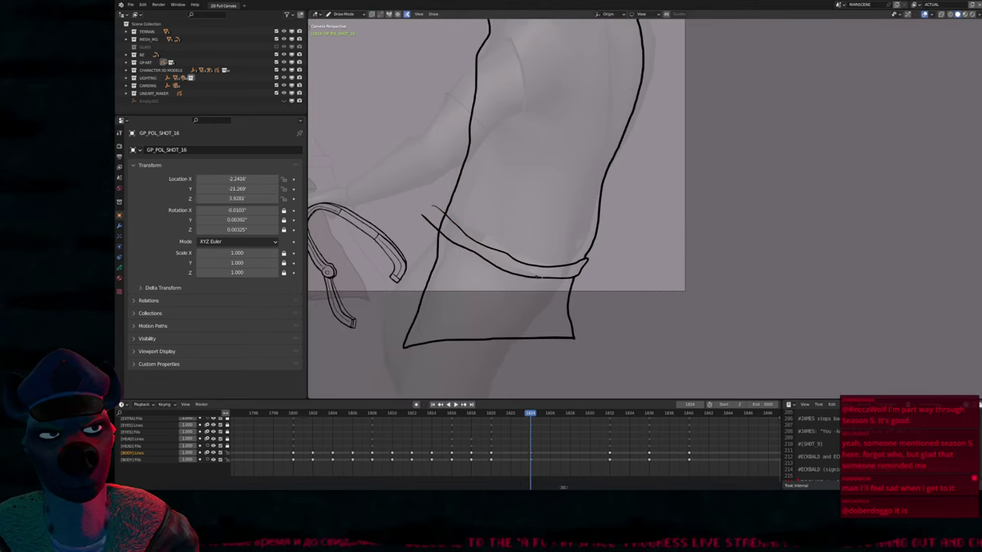
click(542, 272)
key(f)
scroll(576, 207, up, 2)
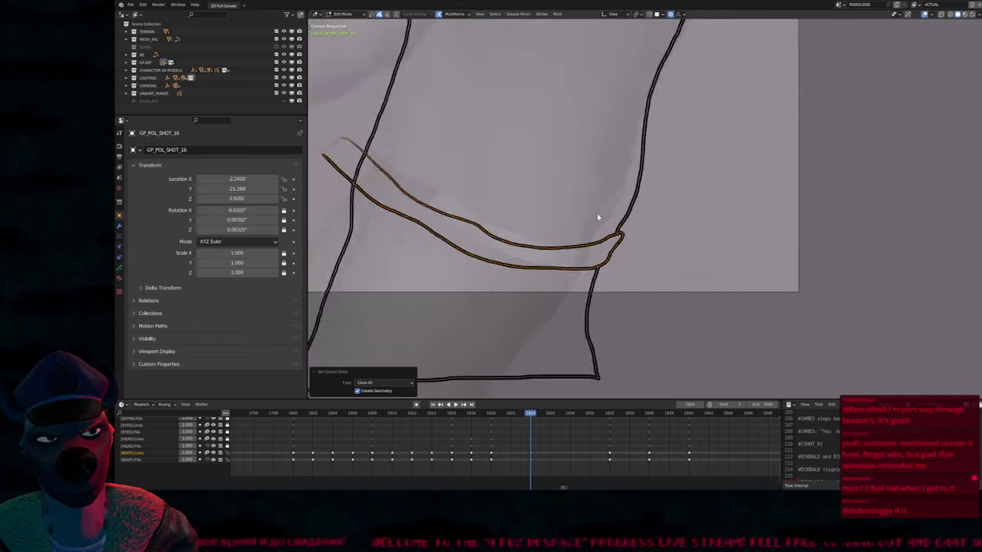
scroll(597, 213, down, 2)
scroll(567, 264, up, 3)
key(Tab)
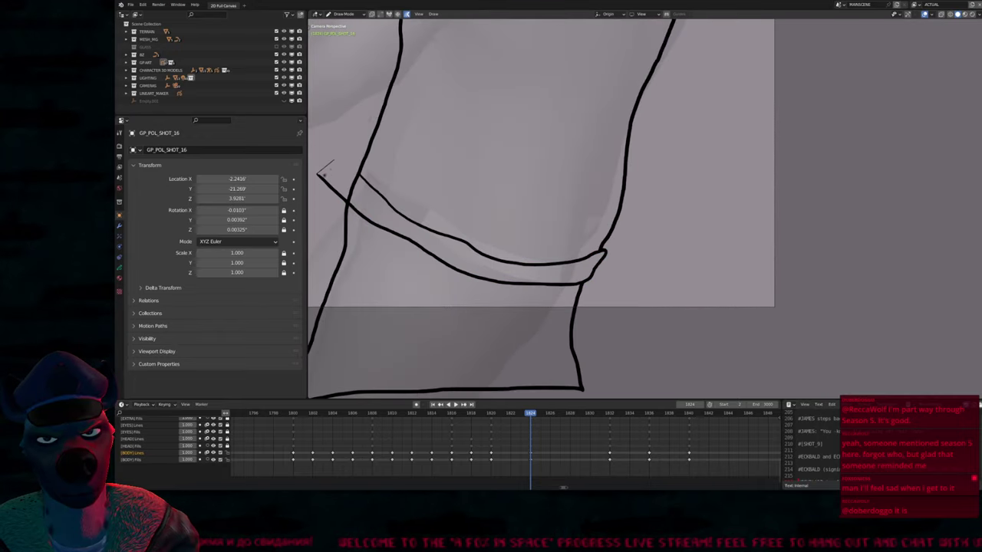
scroll(603, 253, down, 3)
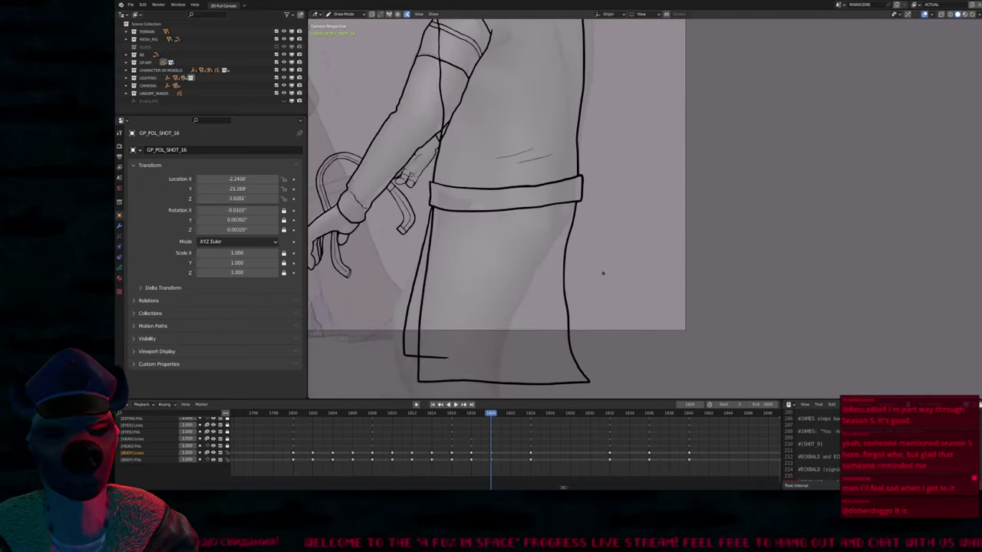
Duplicate the torso drawing into a new key at frame 1822
key(Up)
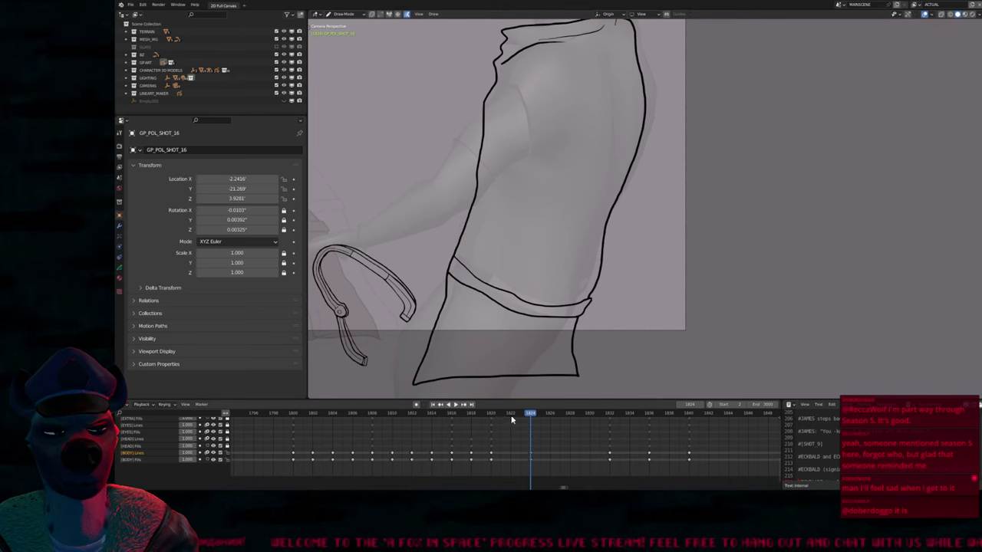
click(511, 418)
key(shift+d)
shift+middle_drag(550, 283, 627, 283)
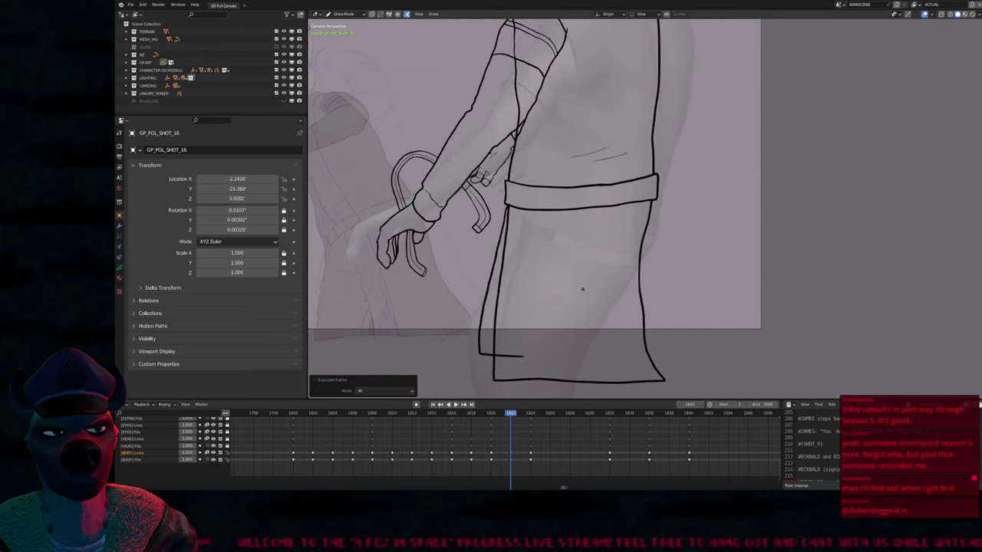
key(Tab)
scroll(588, 298, down, 4)
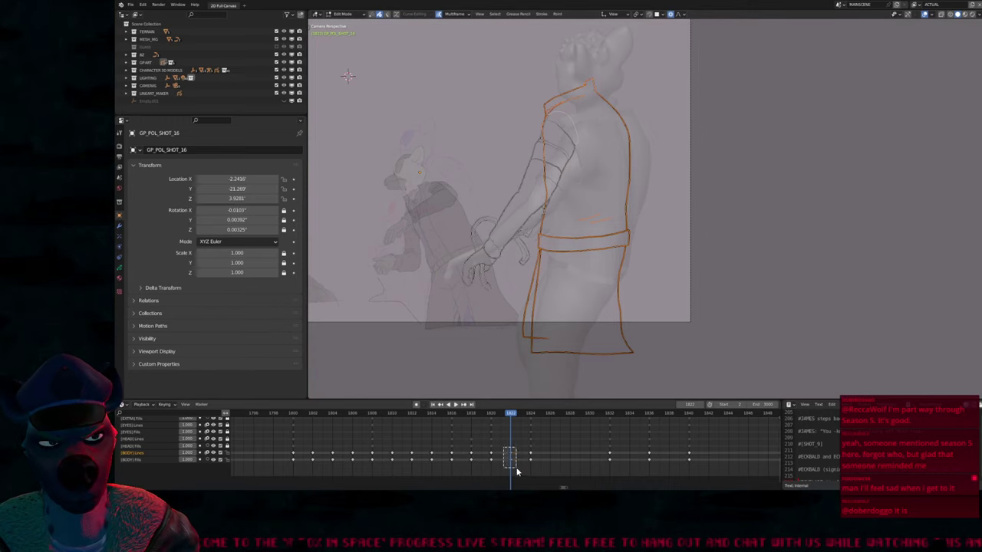
Try an interpolated in-between at frame 1822, undo it, and key the drawing there
key(Delete)
key(ctrl+shift+e)
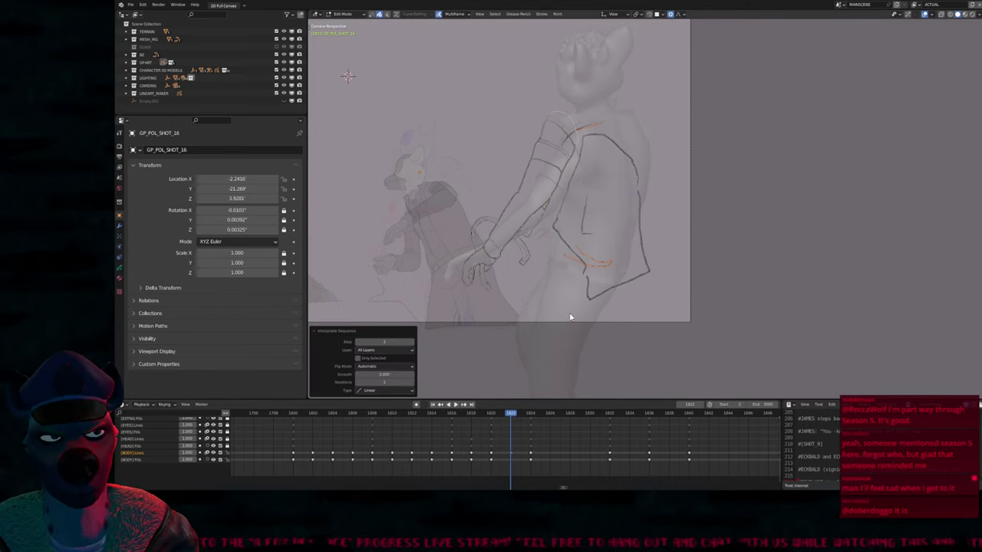
key(ctrl+z)
key(i)
click(563, 322)
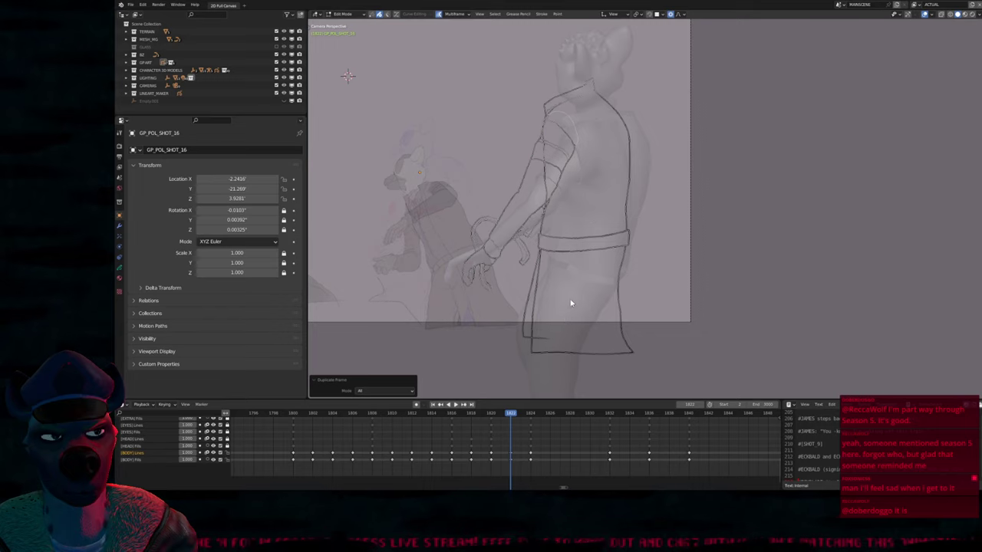
Delete the tunic outline strokes from frame 1822 and return to Draw Mode
click(570, 302)
key(Delete)
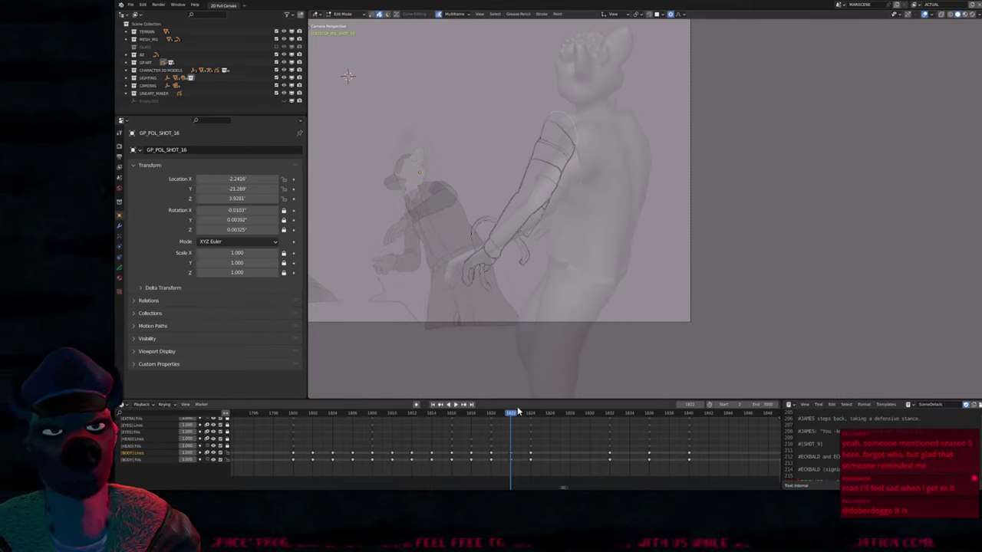
key(ctrl+z)
key(ctrl+shift+z)
key(Tab)
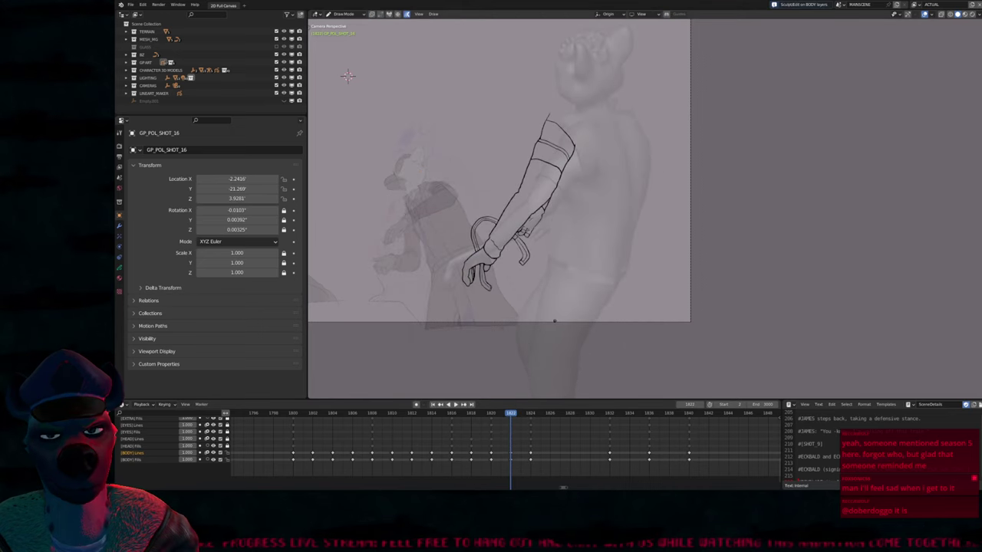
Flip between neighbouring drawings to compare, then bring the whole figure into view
scroll(587, 260, up, 4)
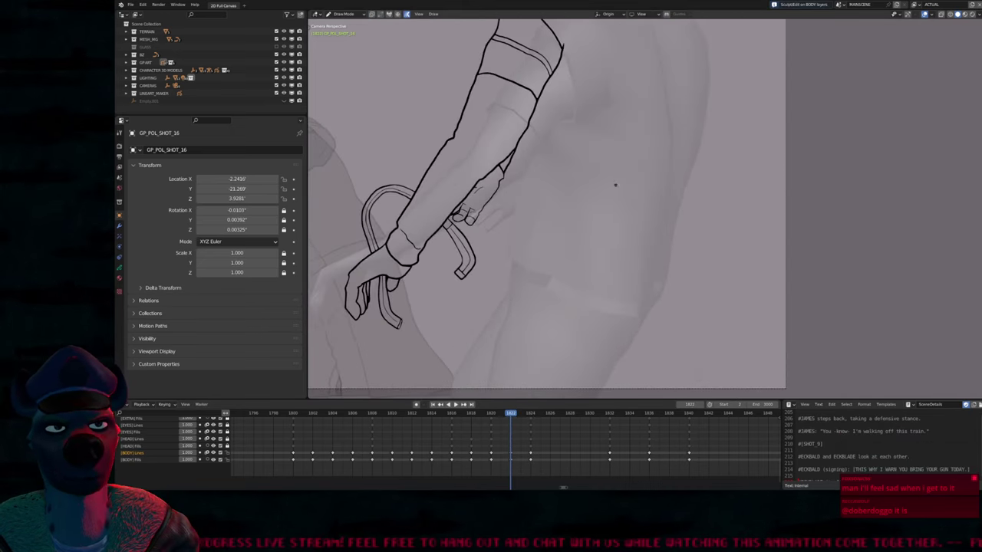
key(Left)
key(Right)
key(Right)
key(Left)
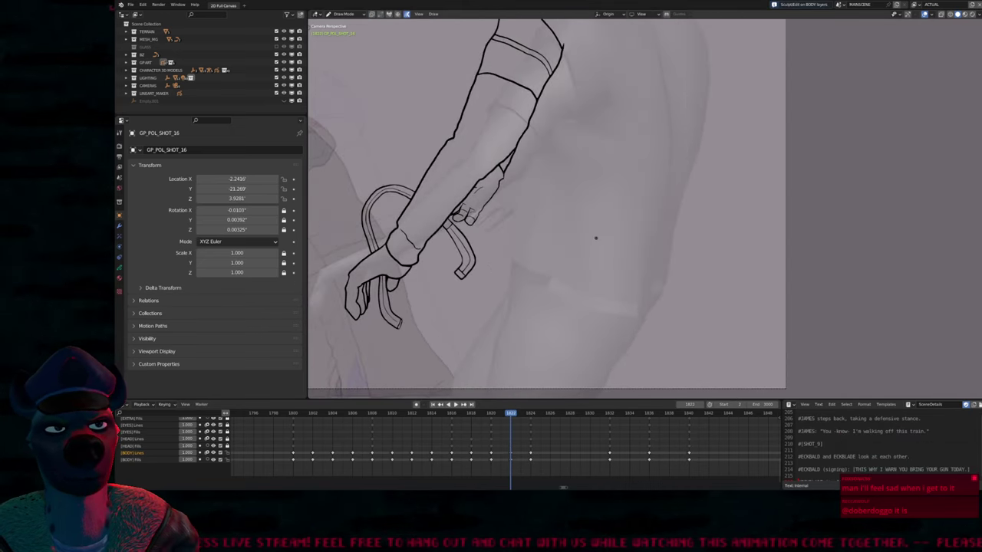
key(Left)
key(Right)
key(Right)
key(Right)
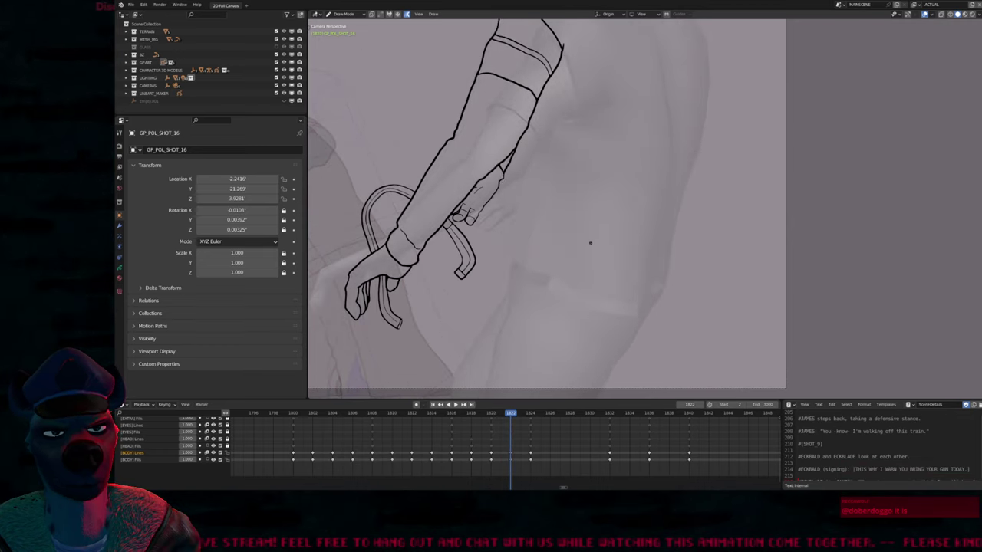
mouse_move(580, 256)
shift+middle_down()
mouse_move(624, 225)
mouse_move(645, 307)
mouse_move(599, 282)
mouse_move(566, 283)
shift+middle_up()
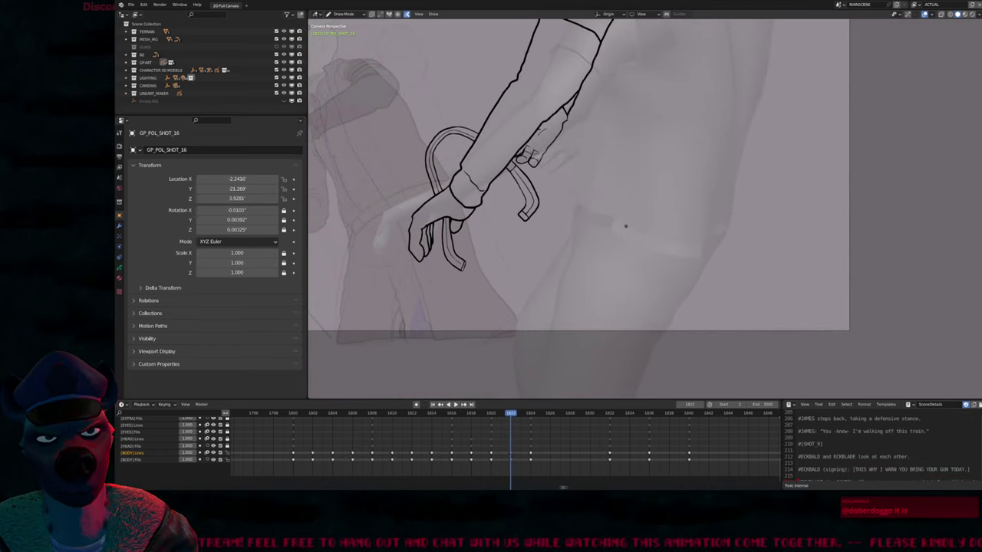
scroll(641, 295, down, 2)
Step between frames 1818 and 1824 to check the onion-skin guides, framing the torso
key(Left)
key(Left)
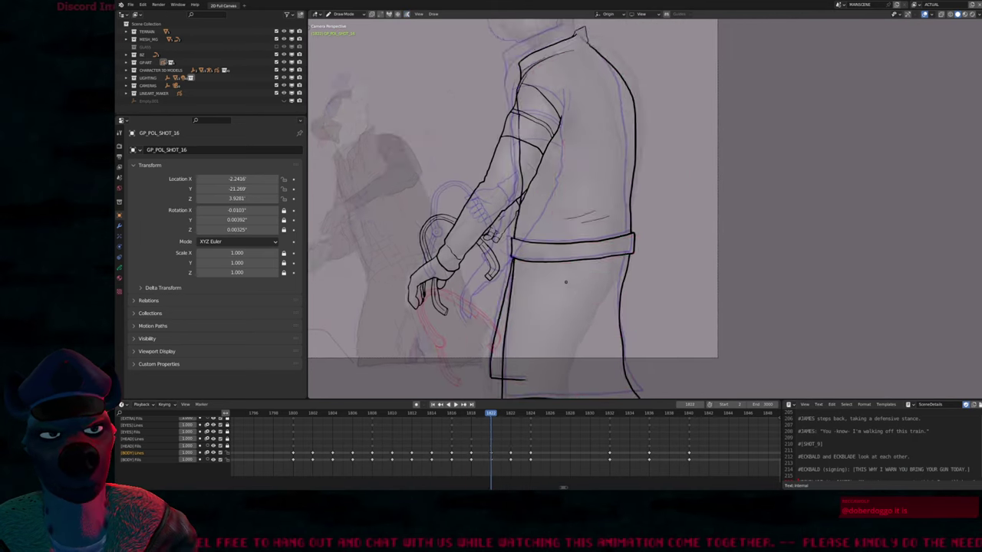
key(Left)
key(Left)
key(Right)
key(Right)
key(Right)
key(Right)
key(Right)
key(Right)
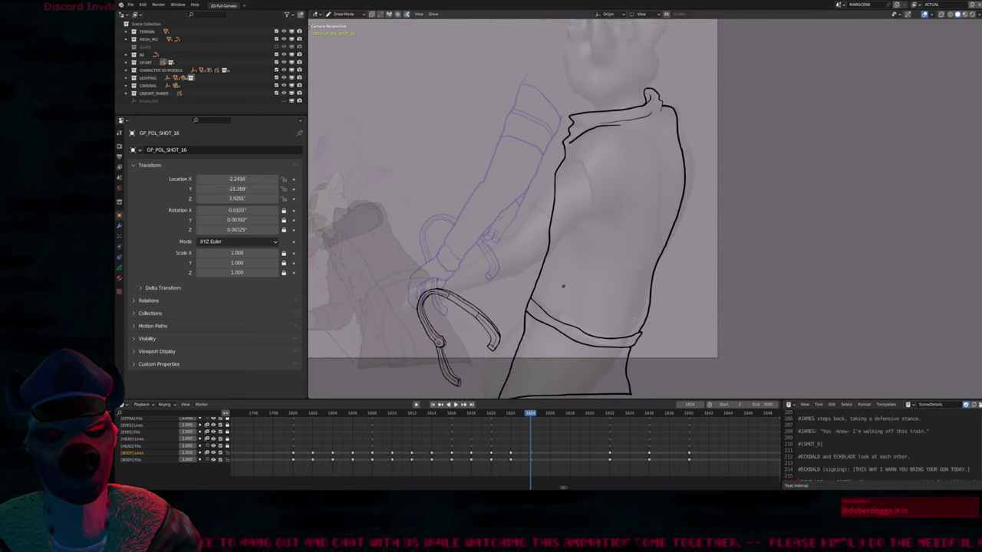
key(Left)
key(Left)
key(Right)
key(Right)
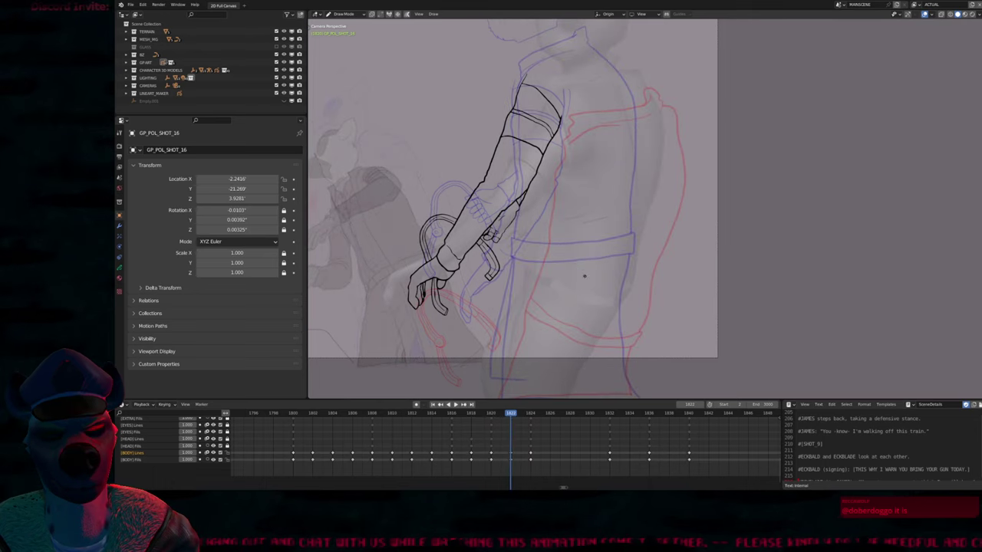
shift+middle_drag(584, 276, 595, 276)
Hide all other layers and ink the first shoulder line over frame 1822's rough guides
key(shift+h)
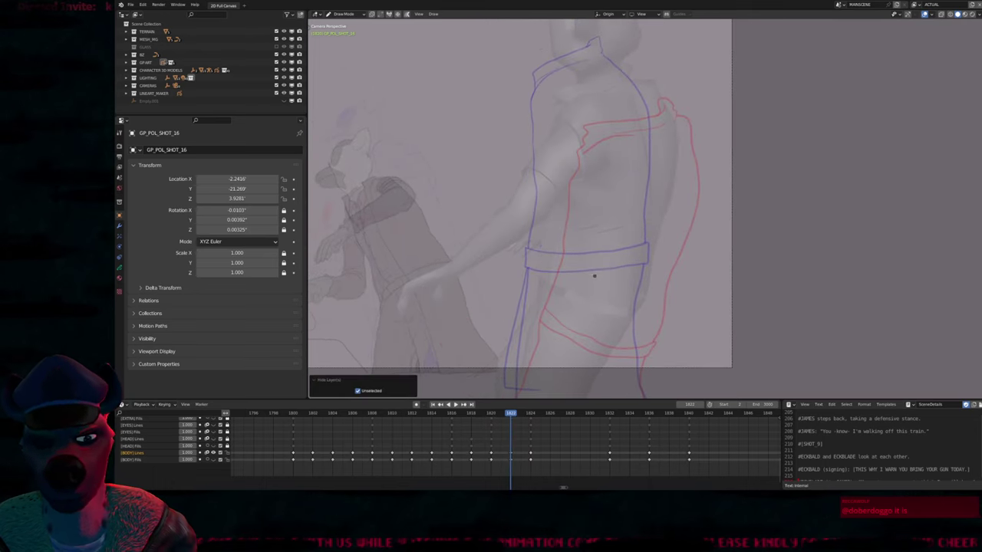
key(Left)
key(Left)
key(Right)
key(Right)
key(Right)
key(Right)
key(Left)
key(Left)
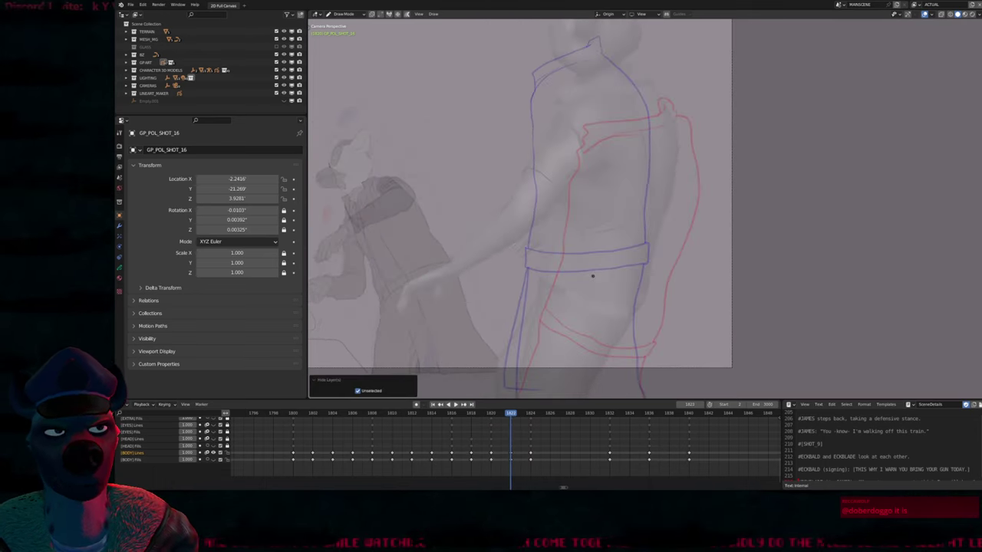
scroll(606, 241, down, 1)
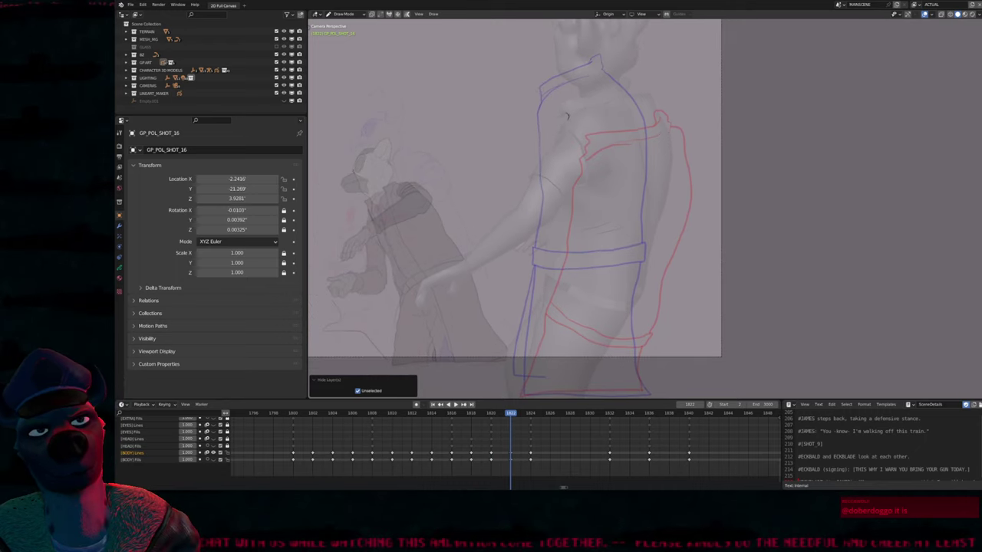
mouse_move(567, 116)
mouse_down()
mouse_move(563, 106)
mouse_move(631, 98)
mouse_up()
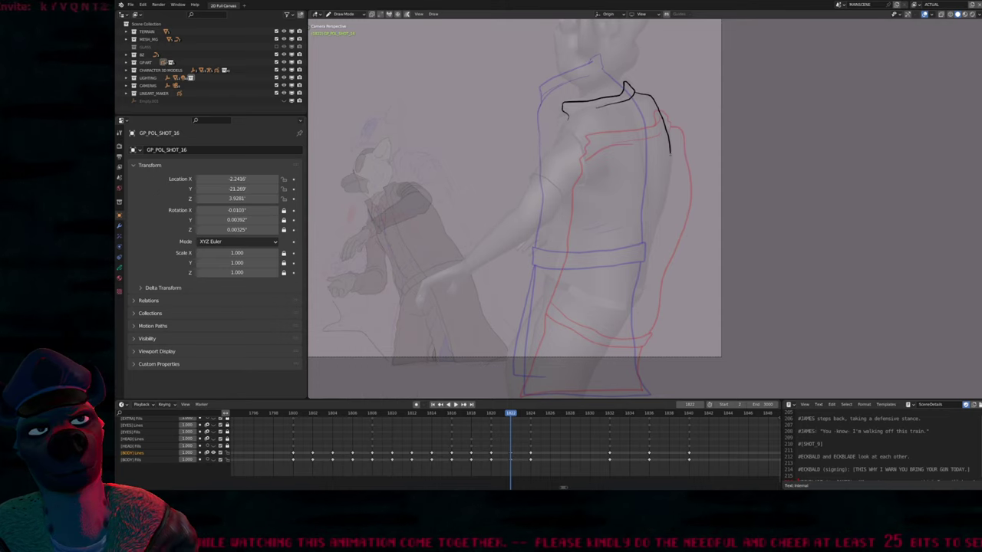
Ink the back contour down the figure, resizing the brush and undoing a bad stroke
drag(646, 250, 641, 295)
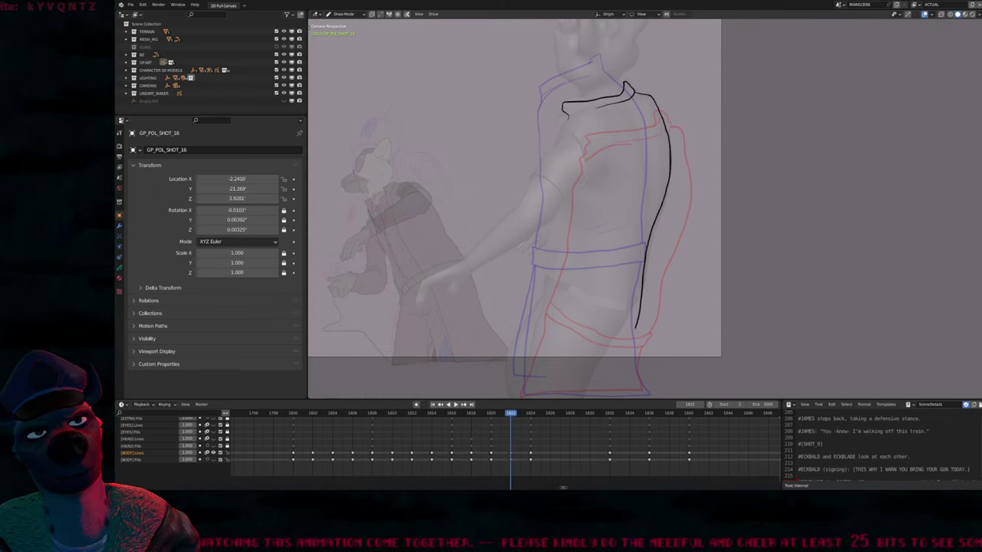
drag(635, 328, 620, 354)
shift+middle_drag(611, 378, 593, 311)
key(f)
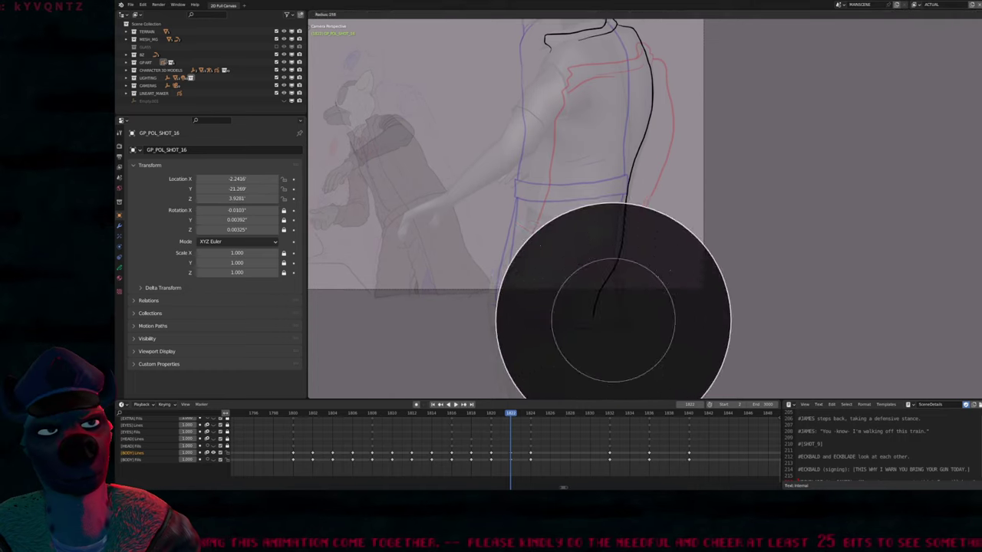
click(617, 292)
drag(627, 221, 617, 318)
key(ctrl+z)
Redraw the back outline down to the hem and draw the bottom hem line
drag(635, 178, 618, 319)
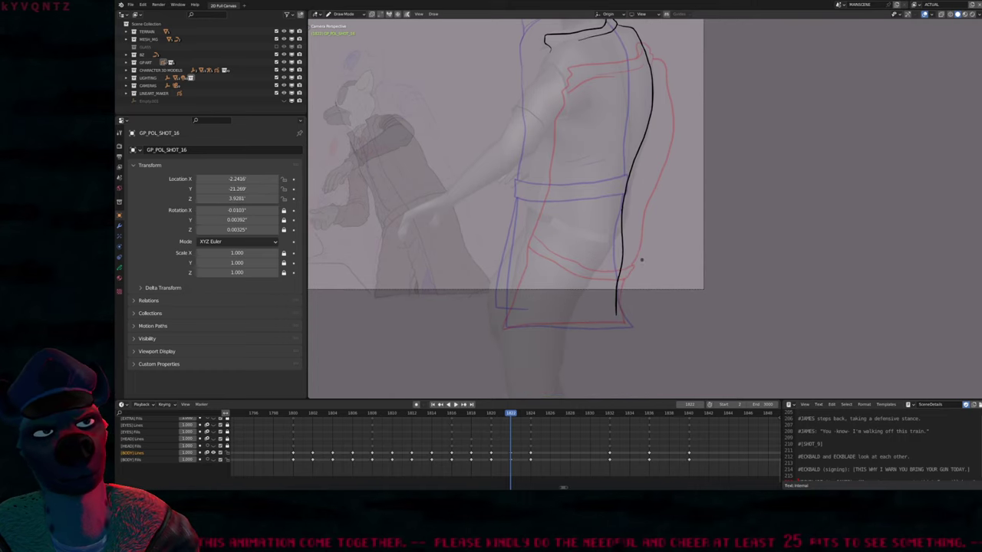
drag(652, 77, 621, 274)
mouse_move(649, 127)
mouse_down()
mouse_move(624, 210)
mouse_move(616, 315)
mouse_up()
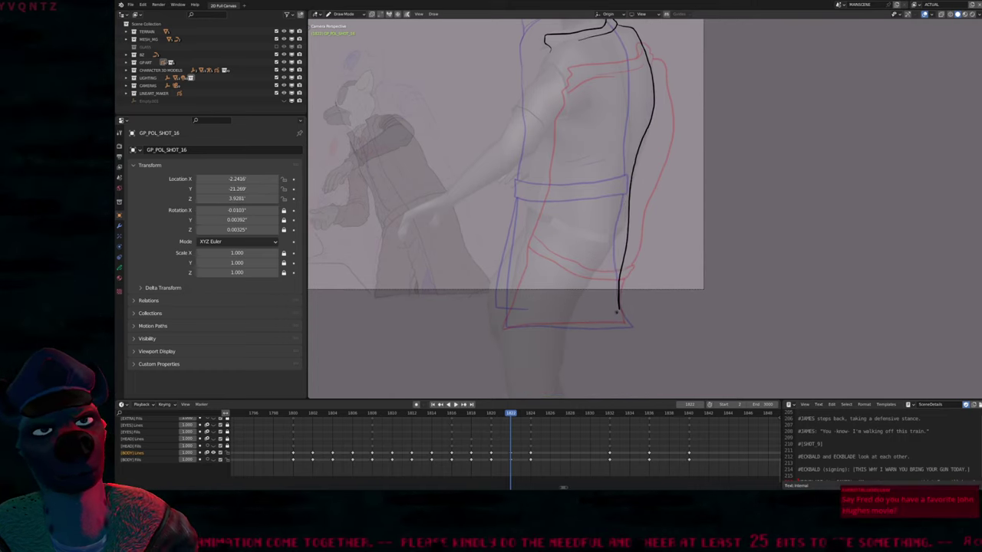
mouse_move(627, 225)
mouse_down()
mouse_move(619, 306)
mouse_move(543, 328)
mouse_move(492, 328)
mouse_up()
mouse_move(548, 278)
shift+middle_down()
mouse_move(619, 337)
mouse_move(618, 286)
shift+middle_up()
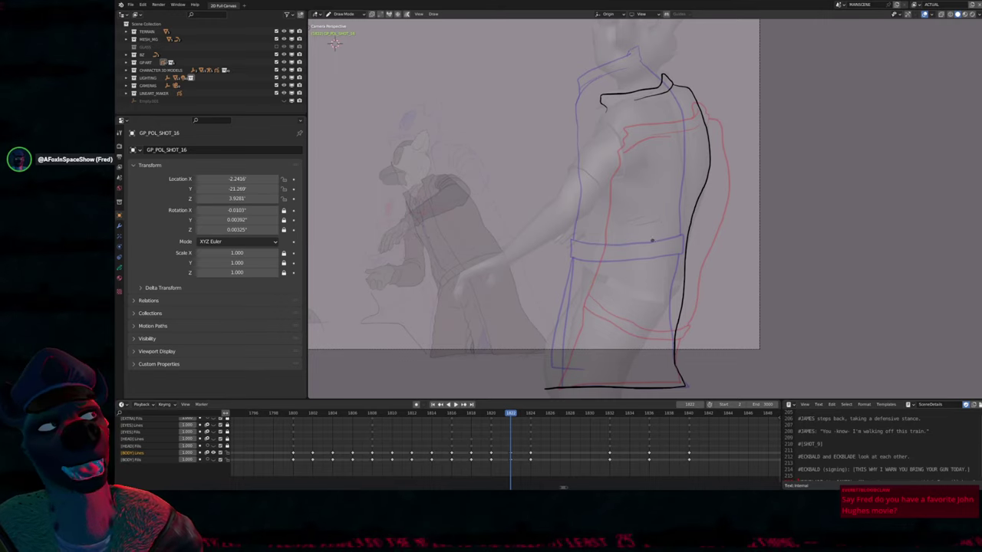
Ink a short stroke on the torso front and extend the belt band to the right
shift+middle_drag(597, 171, 600, 167)
shift+middle_drag(336, 39, 343, 40)
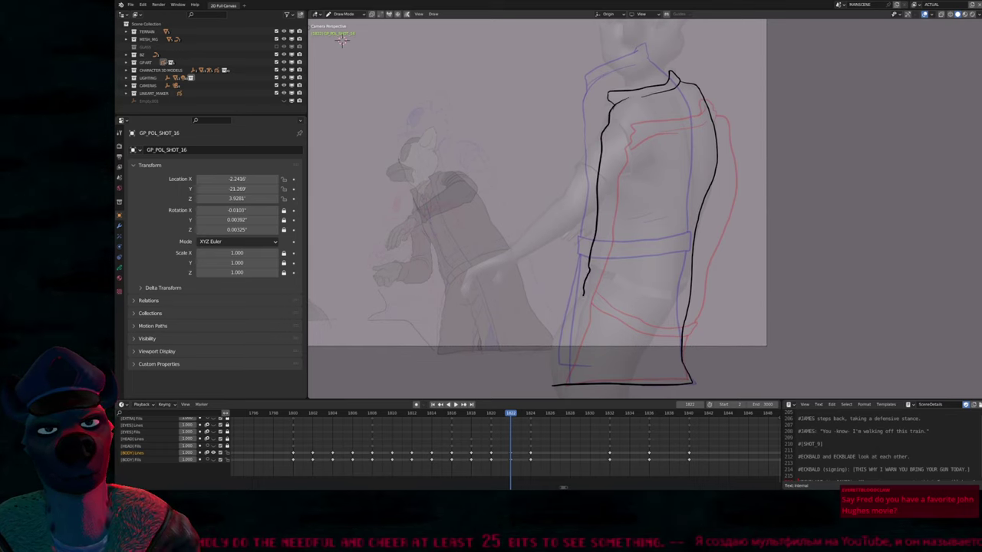
shift+middle_drag(509, 266, 467, 238)
scroll(467, 238, up, 2)
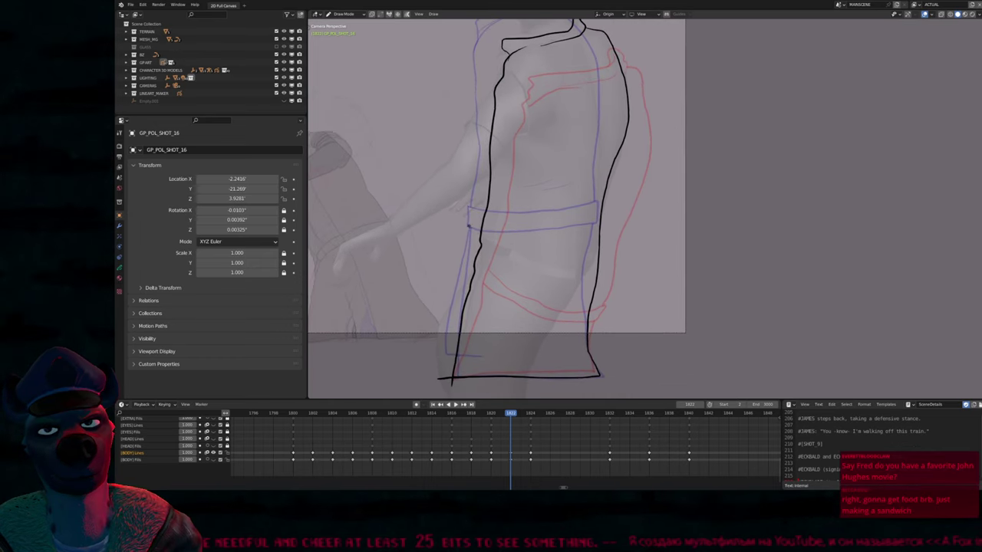
drag(468, 227, 481, 239)
drag(561, 266, 574, 266)
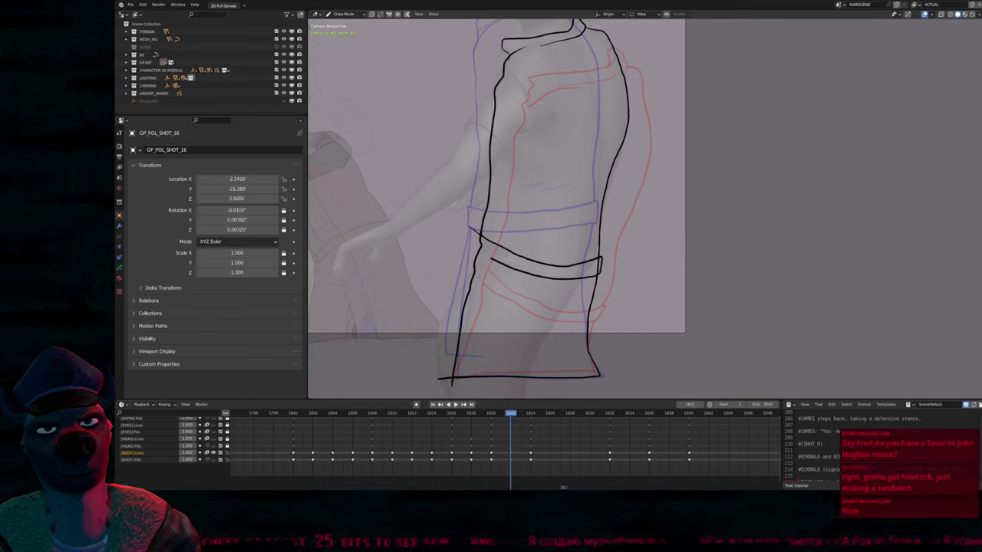
Resize the brush and retrace the belt's lower edge
key(f)
click(537, 273)
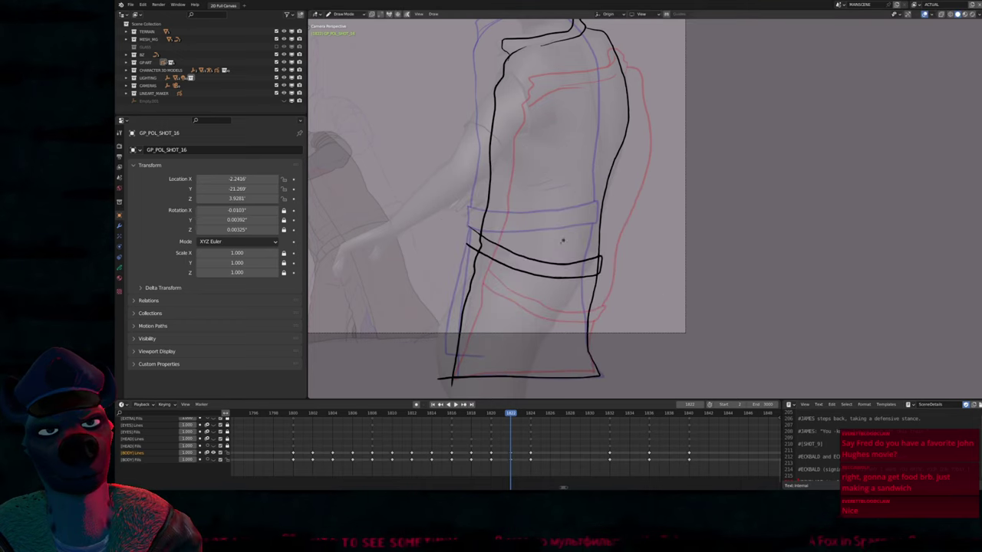
drag(547, 273, 599, 280)
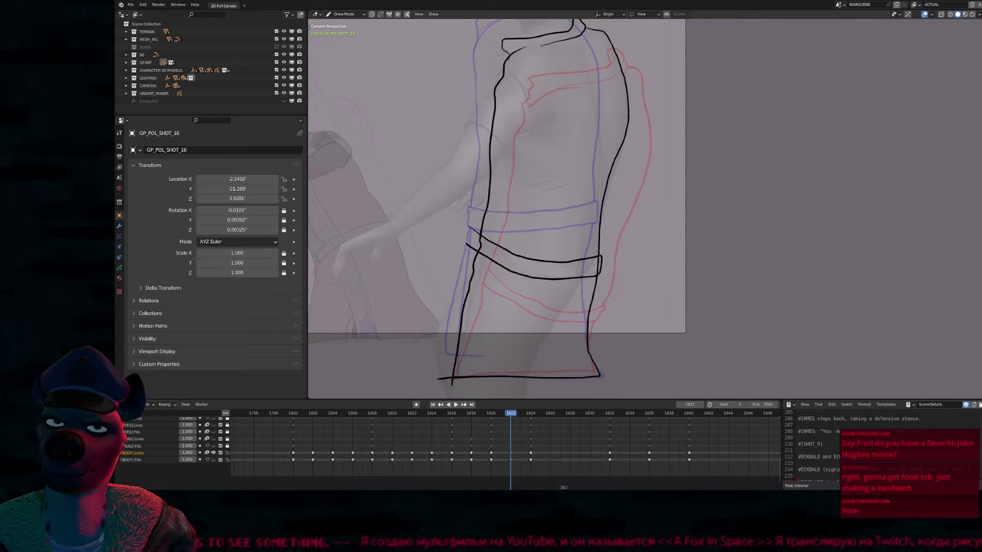
scroll(571, 223, up, 1)
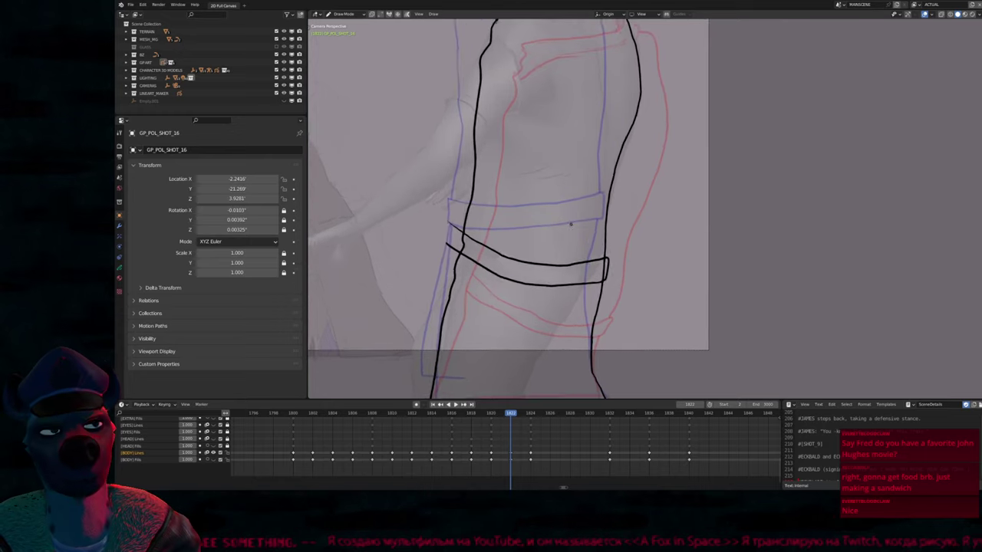
scroll(571, 223, up, 1)
shift+middle_drag(571, 223, 577, 194)
Pan and zoom over the upper torso and skirt bottom to review the belt
scroll(576, 194, up, 1)
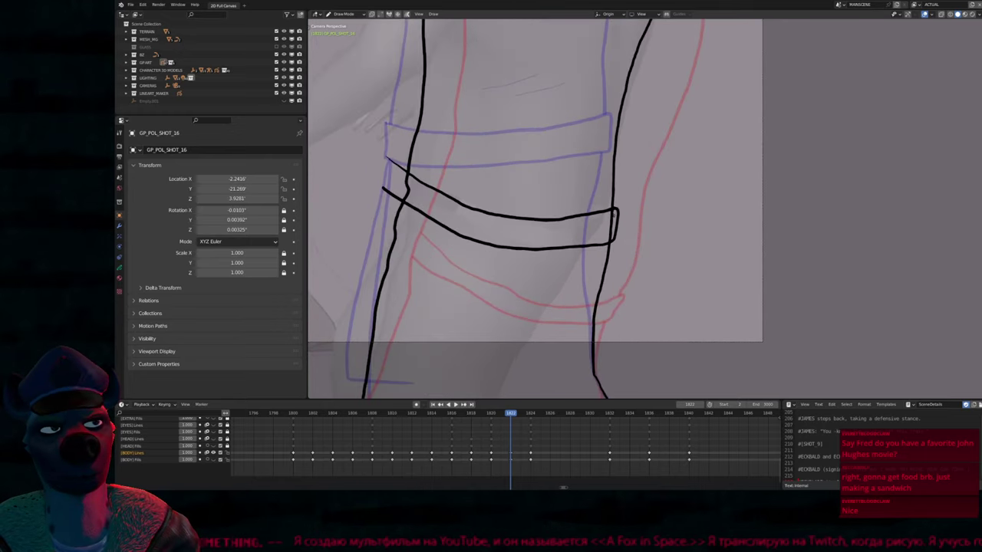
scroll(449, 204, down, 2)
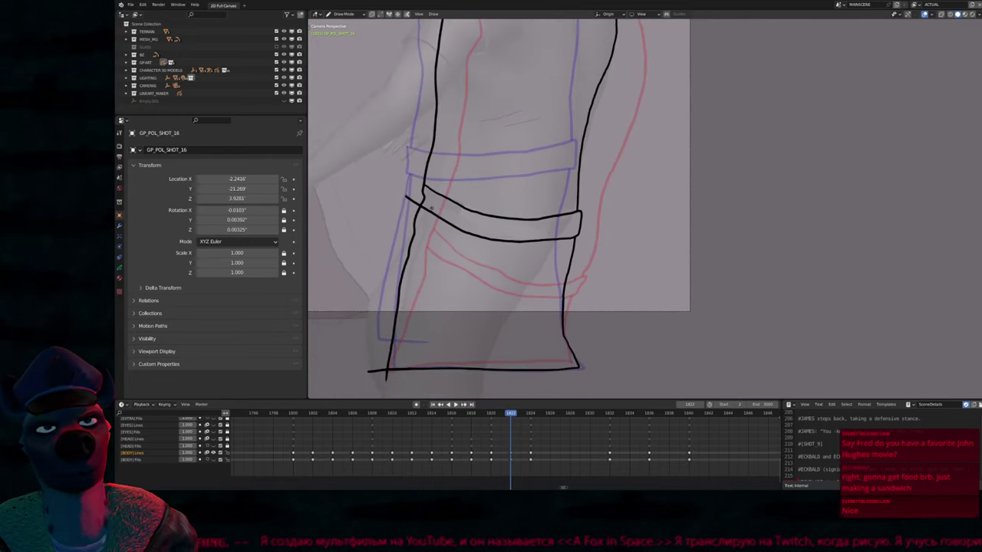
scroll(432, 207, down, 2)
shift+middle_drag(562, 211, 606, 349)
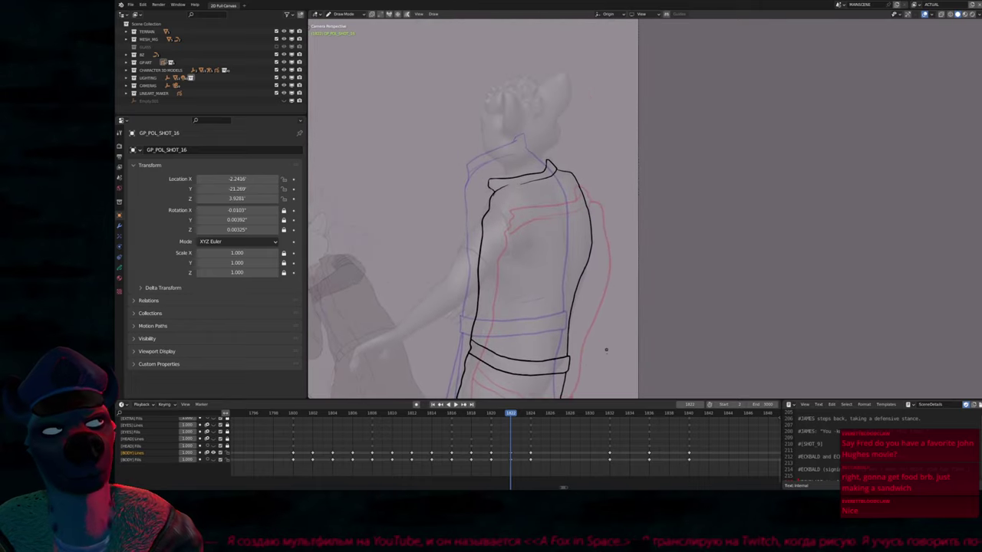
scroll(633, 285, up, 1)
scroll(633, 279, down, 1)
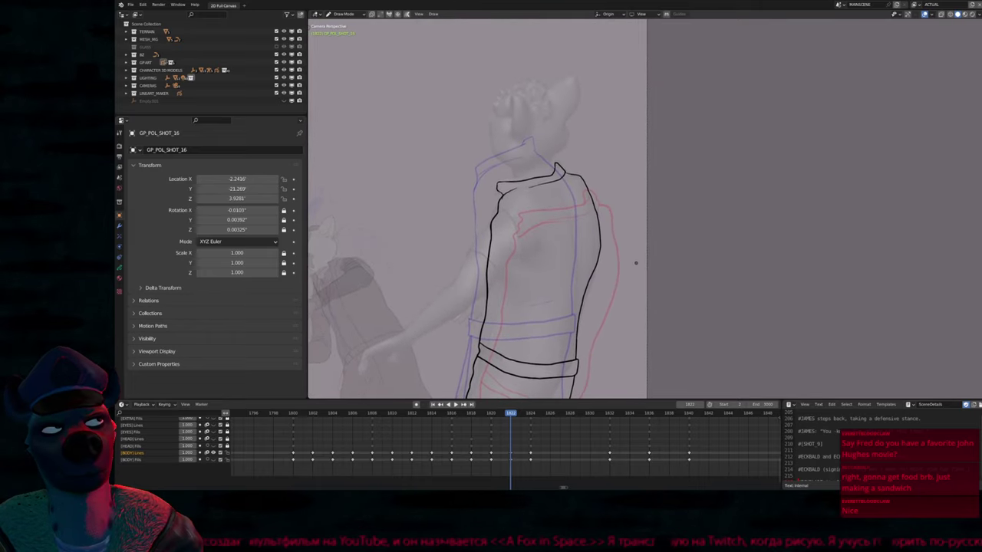
shift+middle_drag(600, 302, 604, 259)
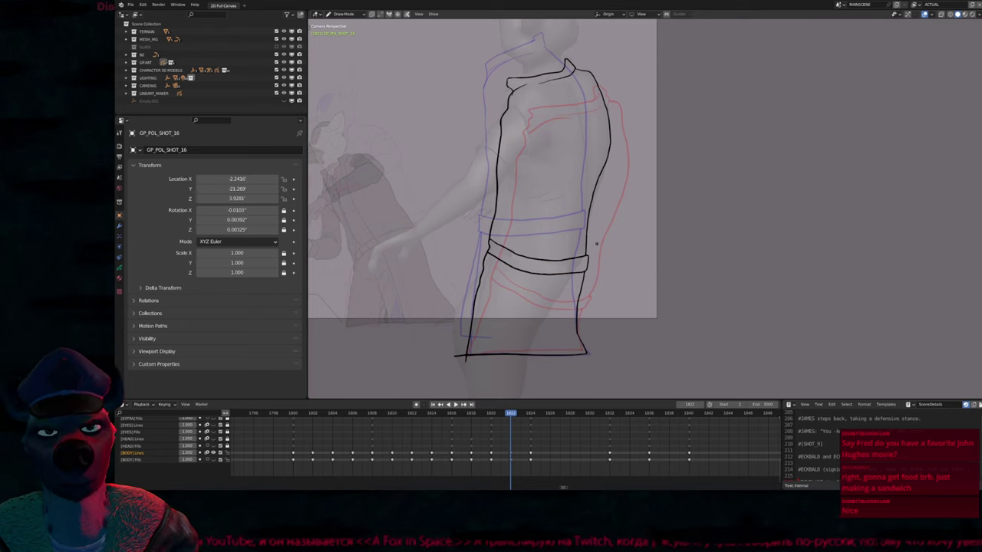
shift+middle_drag(537, 269, 618, 273)
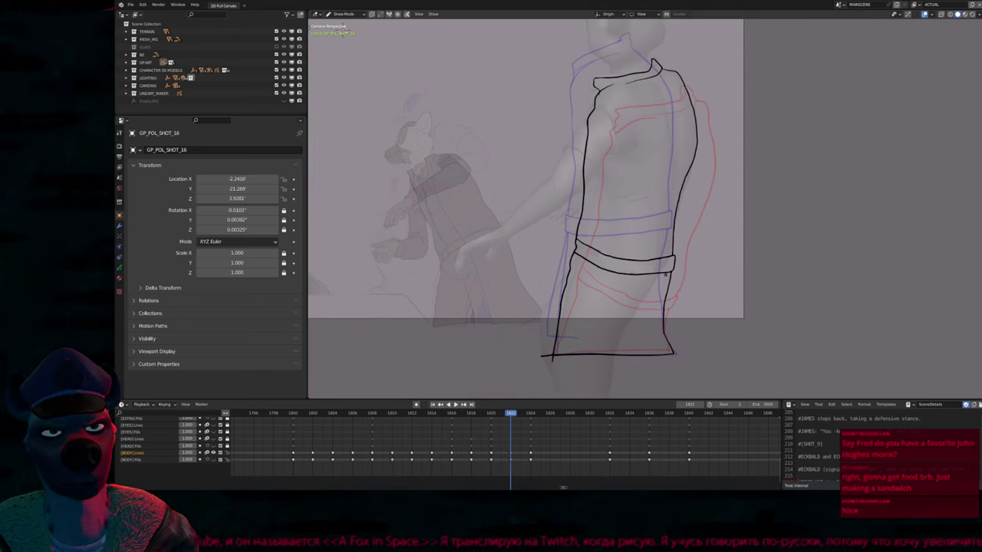
mouse_move(536, 269)
shift+middle_down()
mouse_move(502, 275)
mouse_move(506, 308)
mouse_move(517, 268)
shift+middle_up()
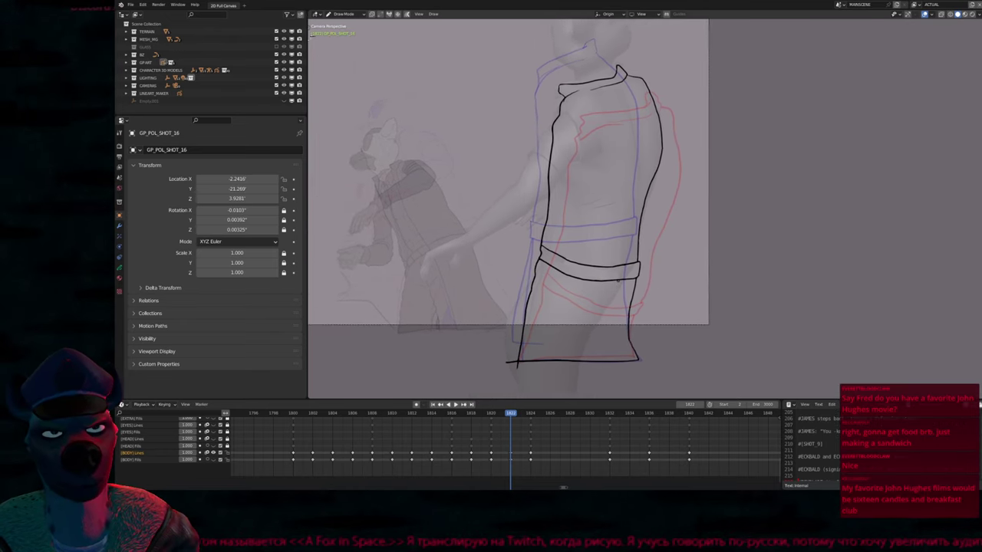
Move to frame 1824, compare with the previous drawing, and erase the stray mark on its belt
key(Up)
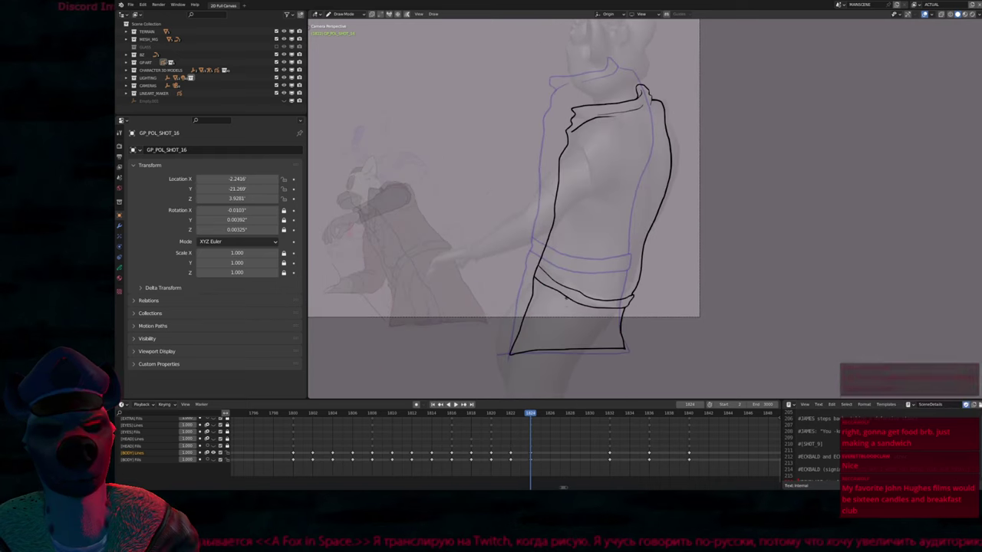
scroll(565, 297, up, 3)
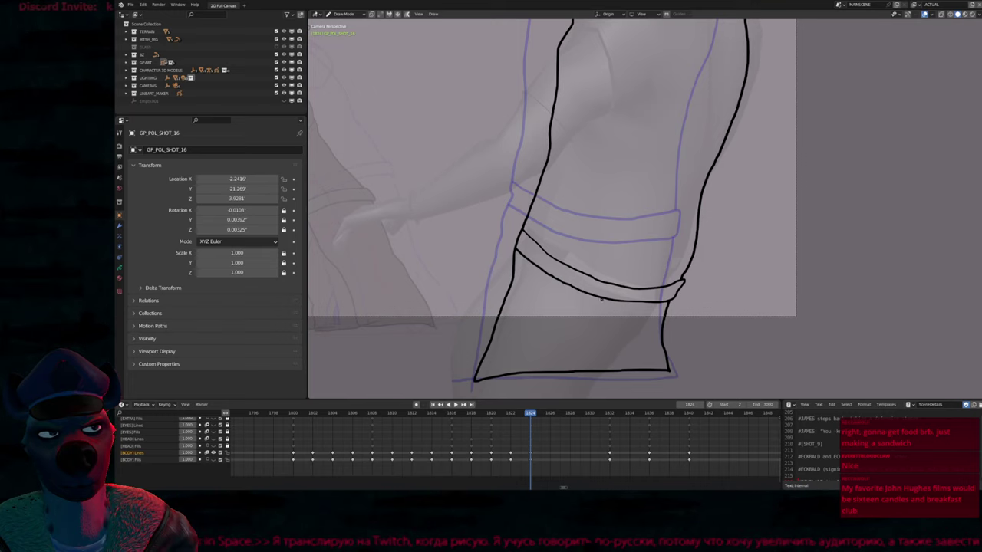
scroll(595, 265, down, 2)
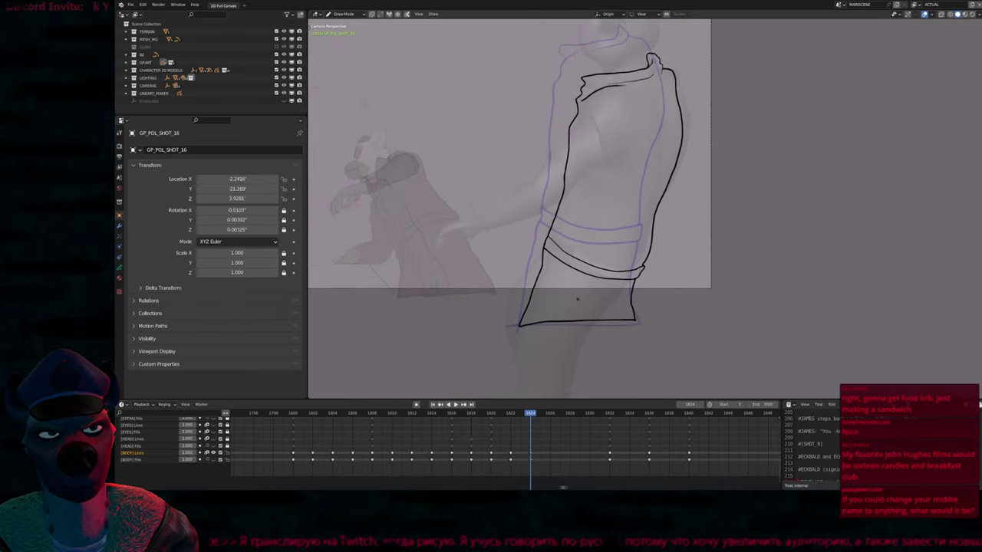
shift+middle_drag(579, 289, 584, 270)
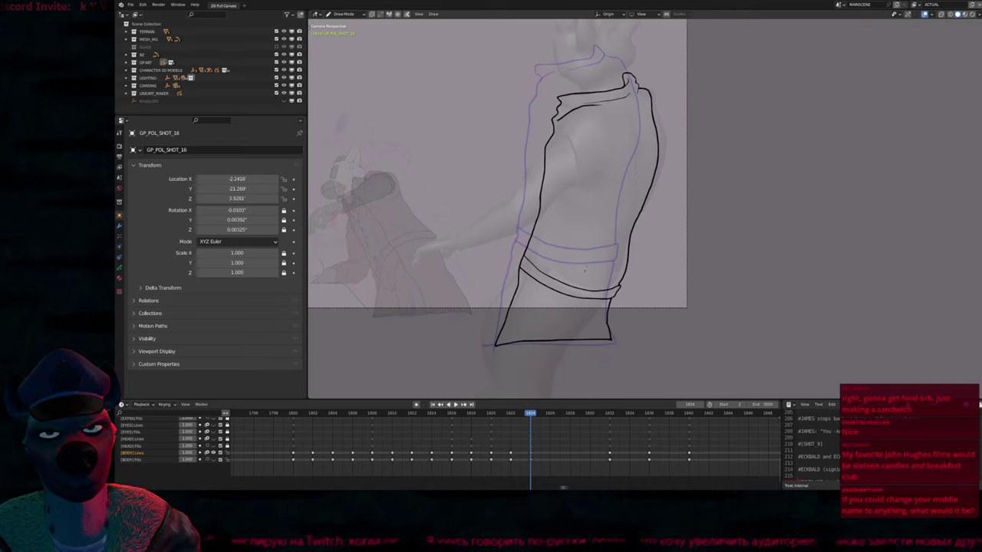
key(Down)
key(Up)
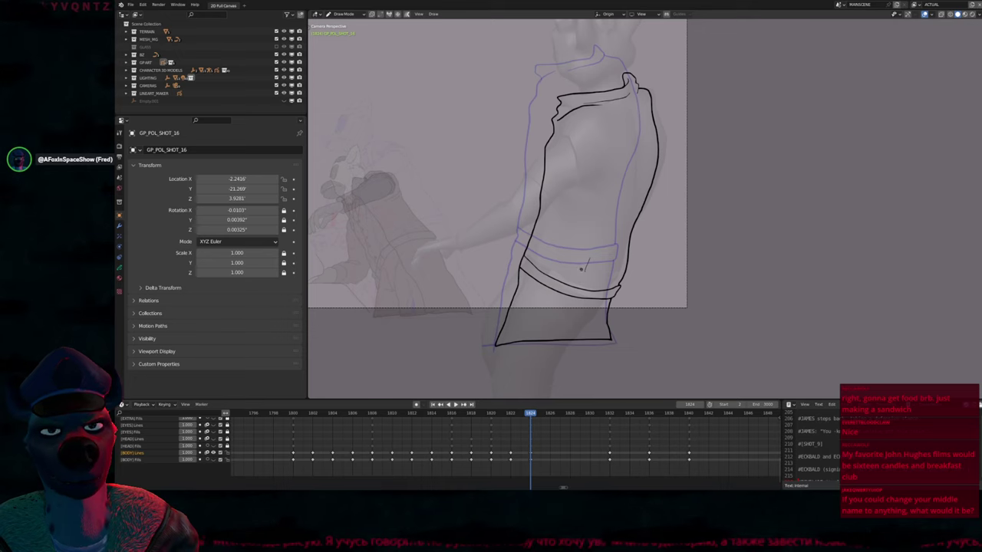
shift+middle_drag(581, 269, 593, 282)
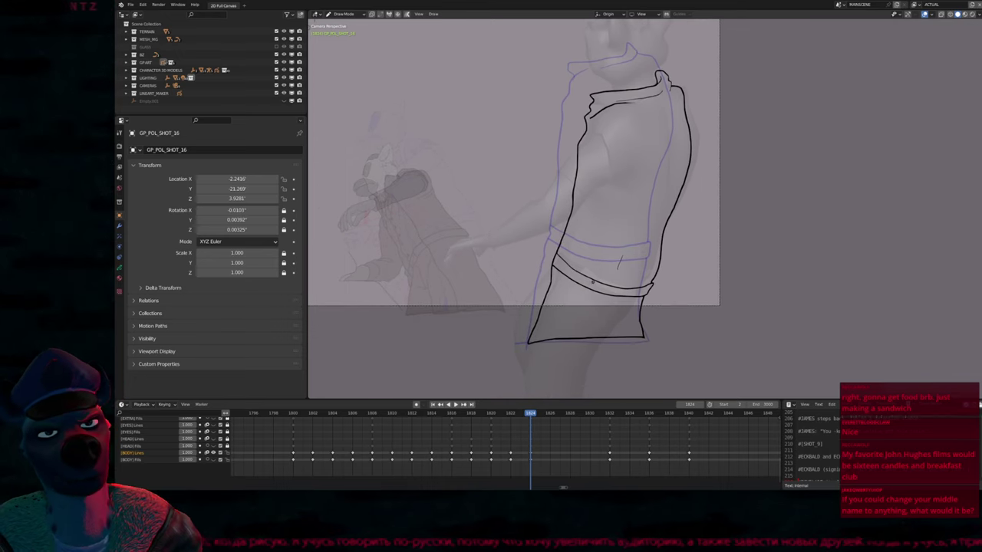
scroll(592, 282, up, 3)
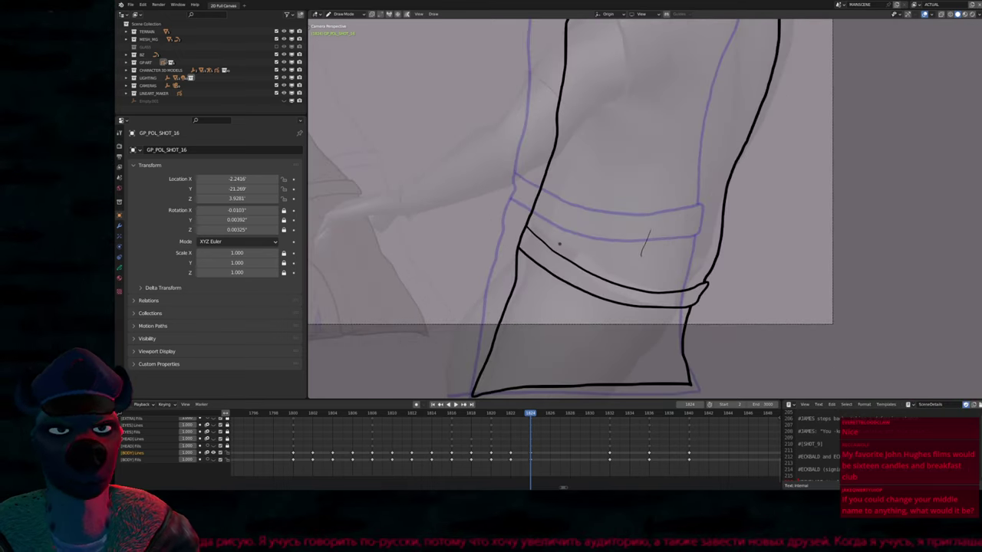
ctrl+drag(661, 254, 645, 242)
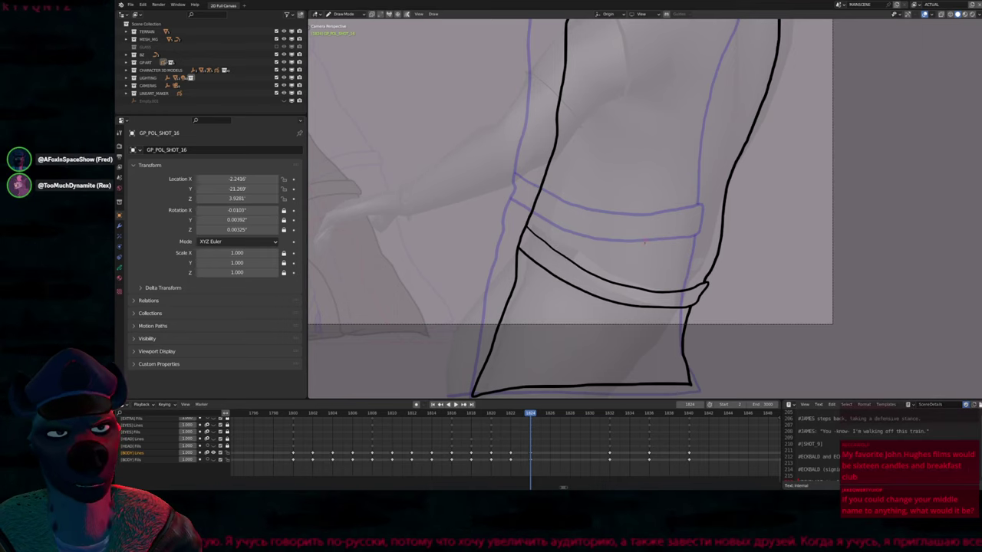
scroll(644, 242, down, 1)
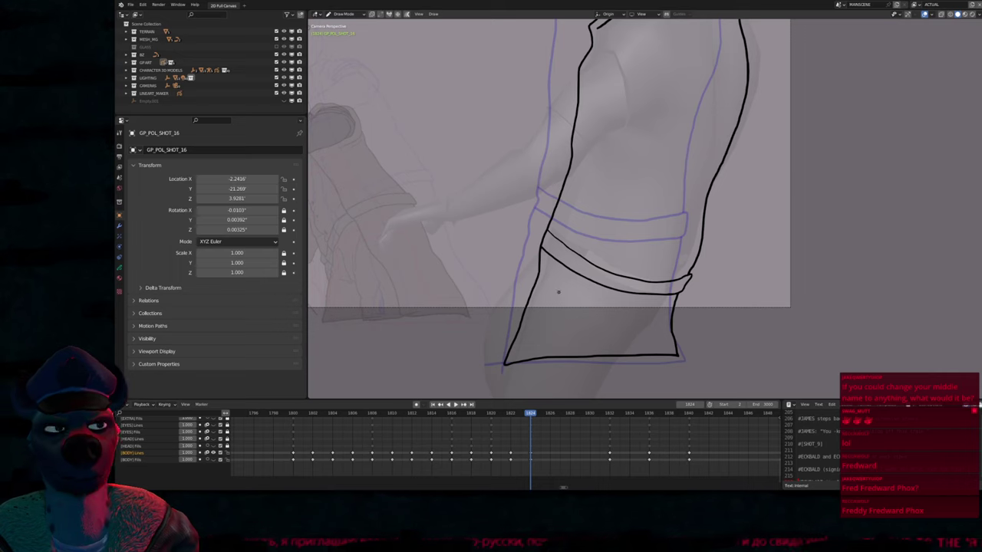
Touch up the left corner of the torso's collar
shift+scroll(558, 291, up, 5)
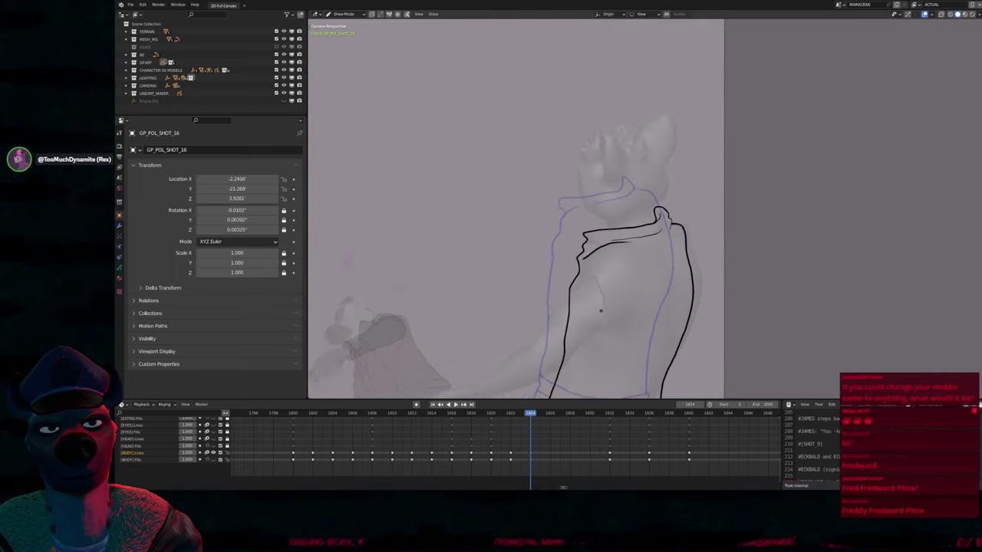
scroll(600, 311, up, 3)
mouse_move(595, 196)
mouse_down()
mouse_move(606, 234)
mouse_move(597, 236)
mouse_up()
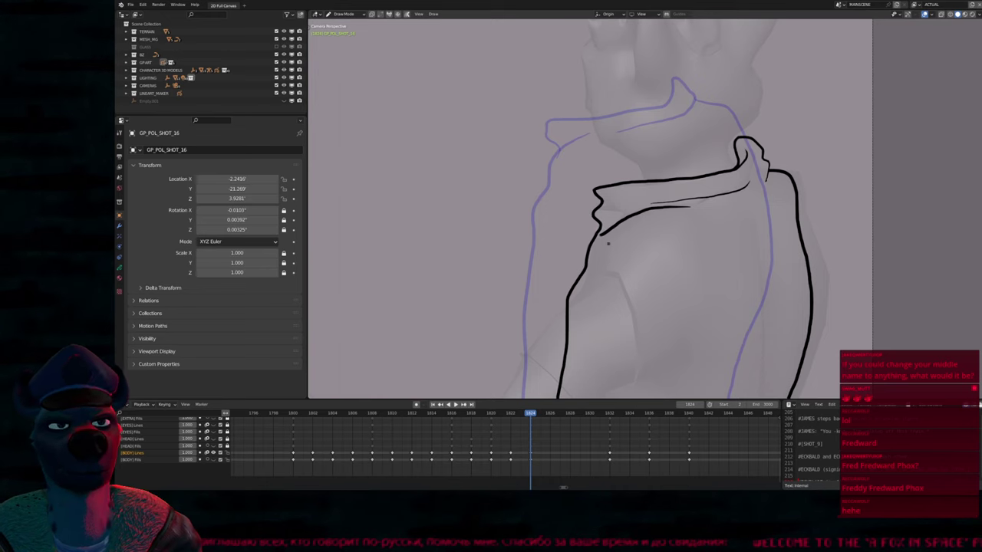
Pan to show the head, compare adjacent frames, then jump to the next keyframe, 1832
scroll(609, 234, down, 4)
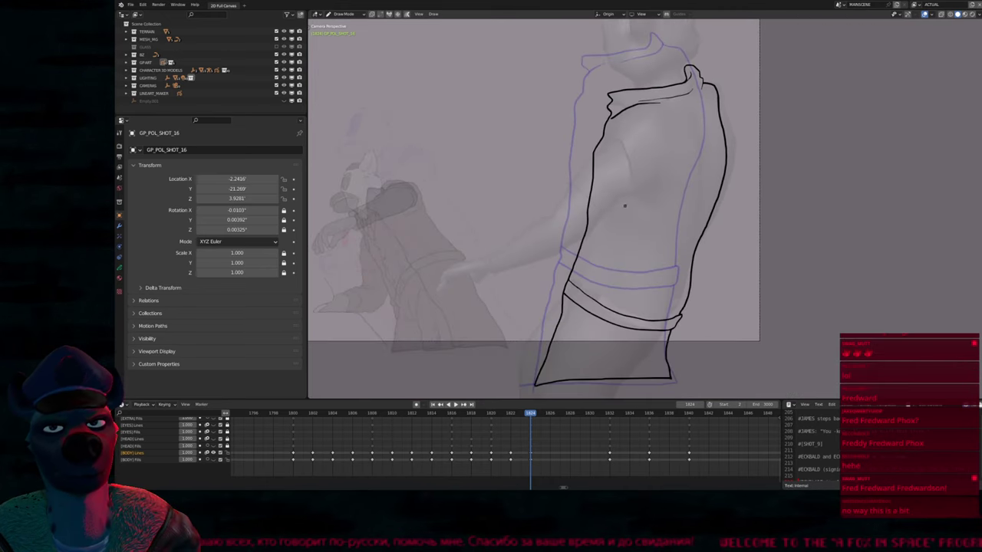
mouse_move(582, 277)
shift+middle_down()
mouse_move(666, 334)
mouse_move(592, 263)
shift+middle_up()
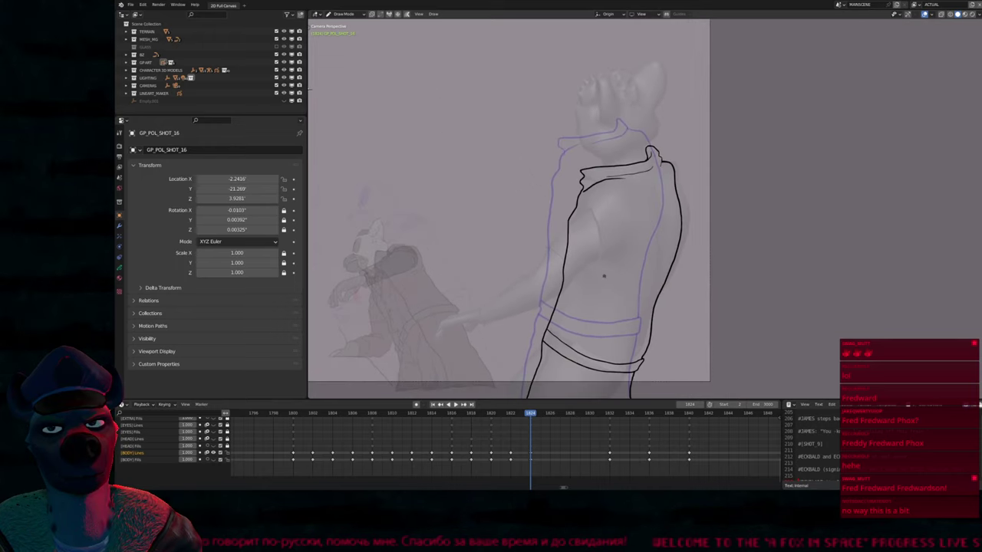
key(Left)
key(Left)
key(Right)
key(Right)
key(Up)
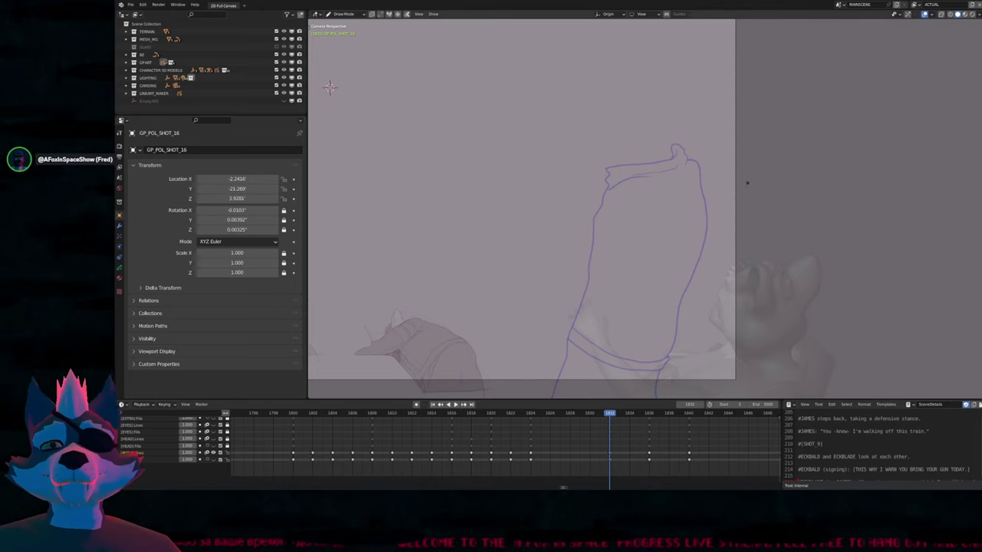
Shift the timeline to earlier frames and scrub between about 1780 and 1830 to check the pose
mouse_move(748, 182)
shift+middle_down()
mouse_move(635, 280)
mouse_move(685, 272)
mouse_move(673, 267)
shift+middle_up()
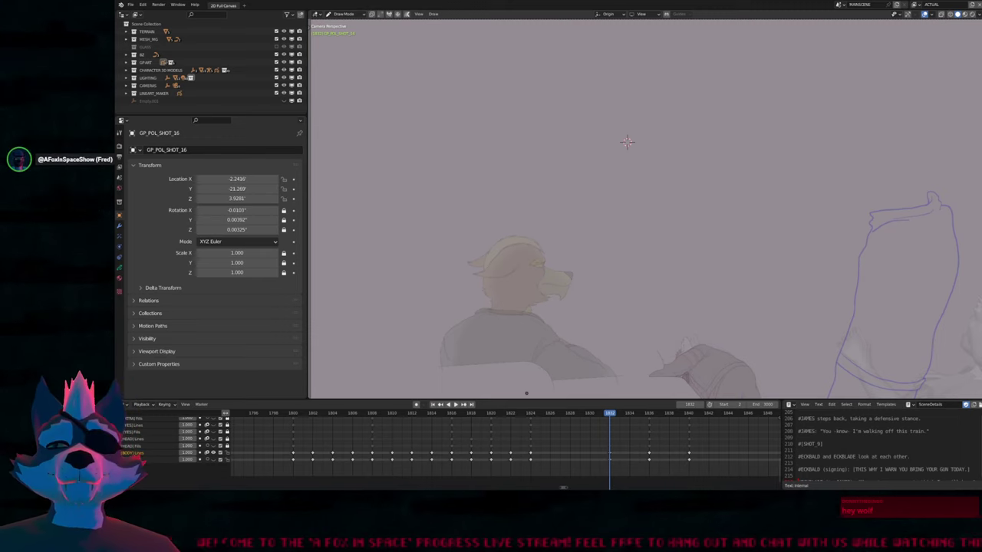
middle_drag(520, 439, 566, 440)
scroll(571, 442, down, 5)
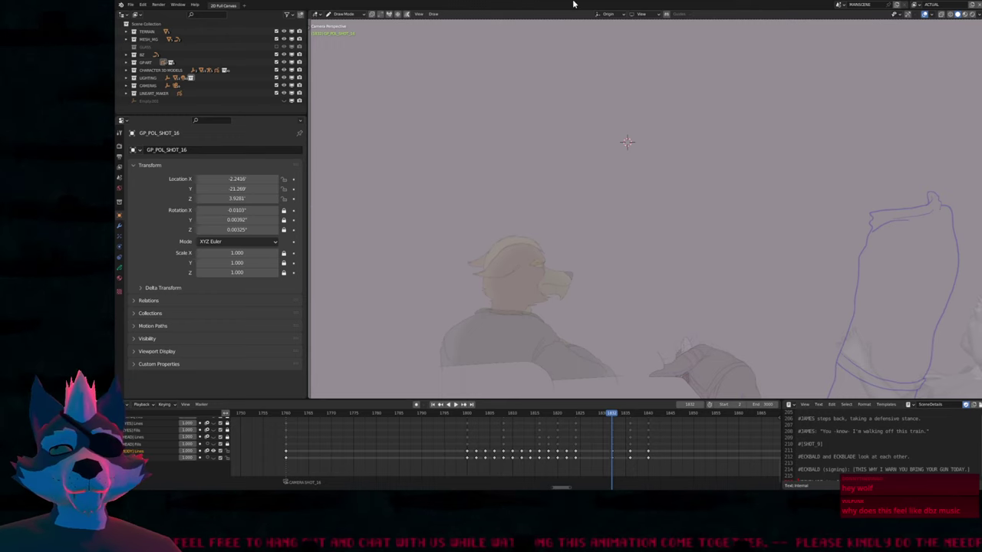
key(Left)
key(Left)
key(Left)
key(Left)
key(Left)
key(Left)
key(Left)
key(Left)
key(Left)
key(Left)
key(Left)
key(Left)
key(Left)
key(Left)
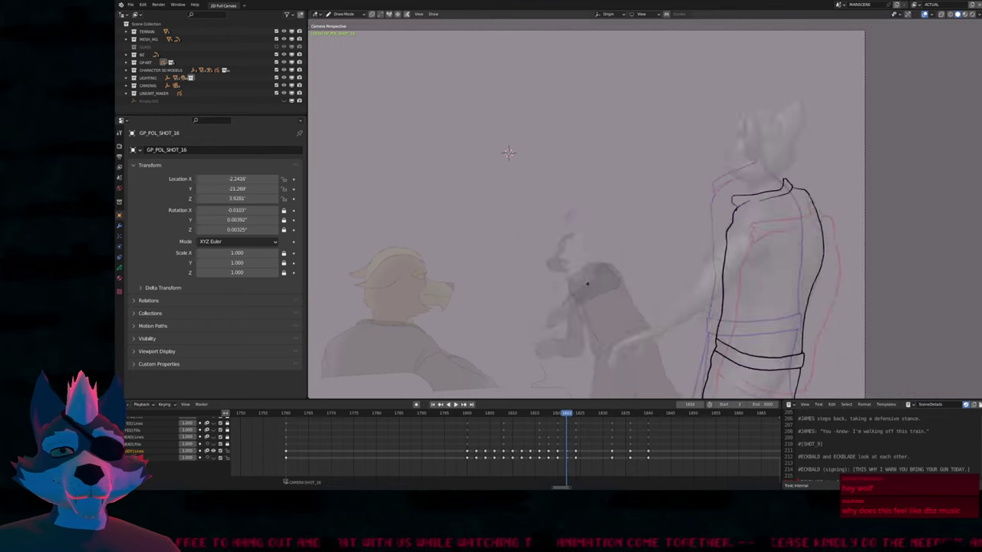
key(Left)
key(Left)
key(Left)
key(Left)
key(Left)
key(Left)
key(Left)
key(Left)
key(Left)
key(Left)
key(Left)
key(Left)
key(Left)
key(Left)
key(Left)
key(Left)
key(Left)
key(Left)
key(Left)
key(Left)
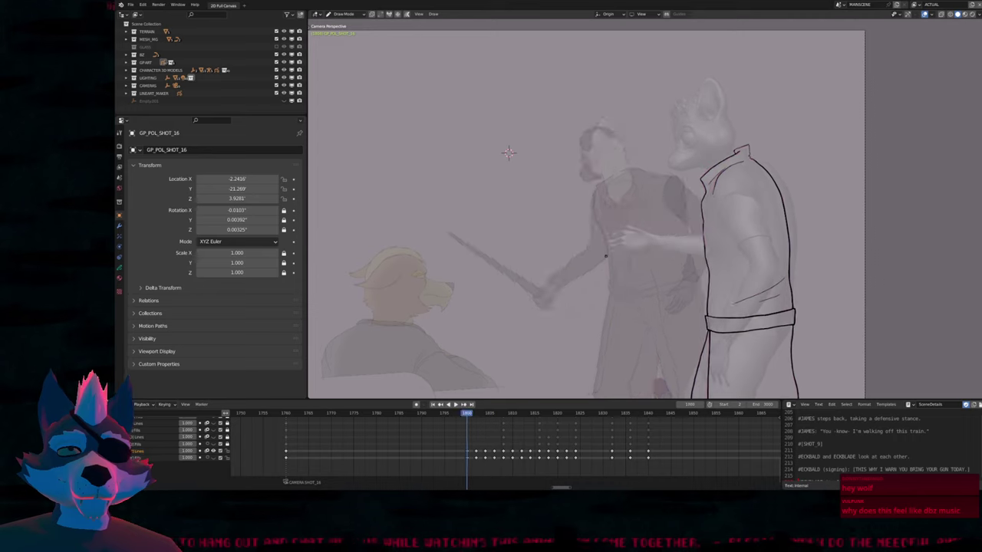
key(Right)
key(Right)
key(Right)
key(Right)
key(Right)
key(Right)
key(Right)
key(Right)
key(Right)
key(Right)
key(Right)
key(Right)
key(Right)
key(Right)
key(Right)
key(Right)
key(Right)
key(Right)
key(Right)
key(Right)
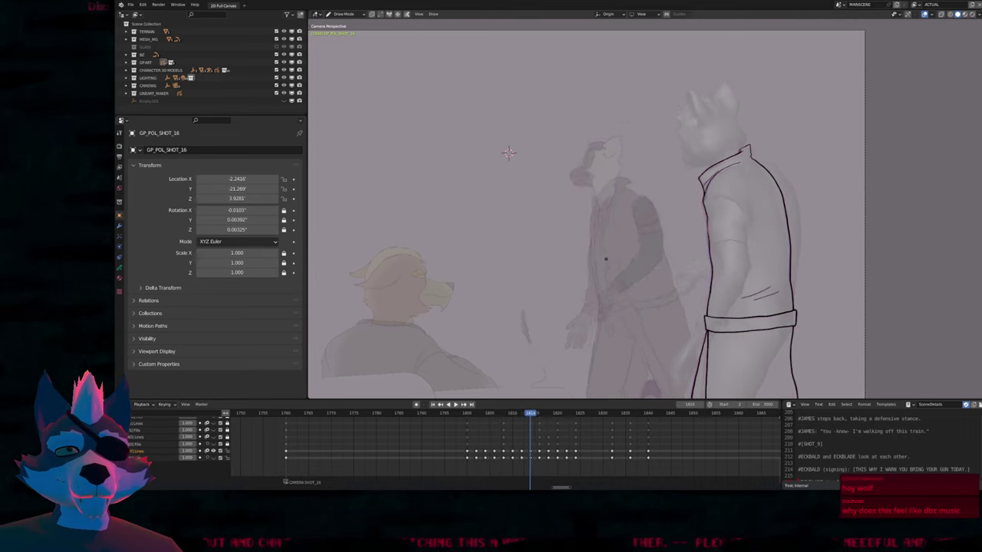
key(Right)
key(Right)
key(Right)
key(Right)
key(Right)
key(Right)
Keep comparing the torso poses across frames 1818 to 1831
key(Right)
key(Right)
key(Right)
key(Right)
key(Right)
key(Right)
key(Left)
key(Left)
key(Left)
key(Left)
key(Left)
key(Left)
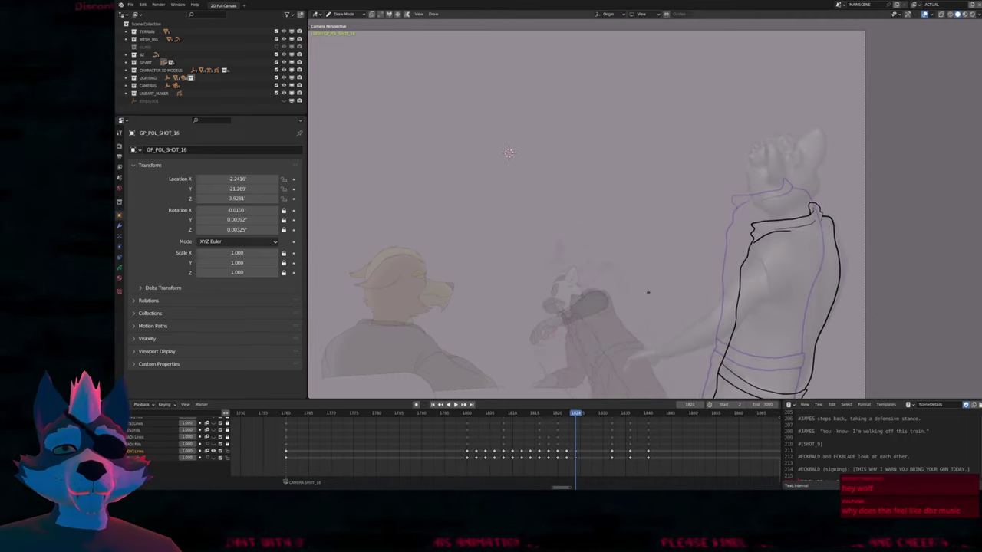
shift+middle_drag(508, 152, 322, 44)
key(Right)
key(Right)
key(Right)
key(Right)
key(Right)
key(Right)
key(Right)
key(Left)
key(Left)
key(Left)
key(Left)
key(Left)
key(Left)
key(Left)
key(Left)
key(Left)
key(Left)
key(Left)
key(Left)
key(Left)
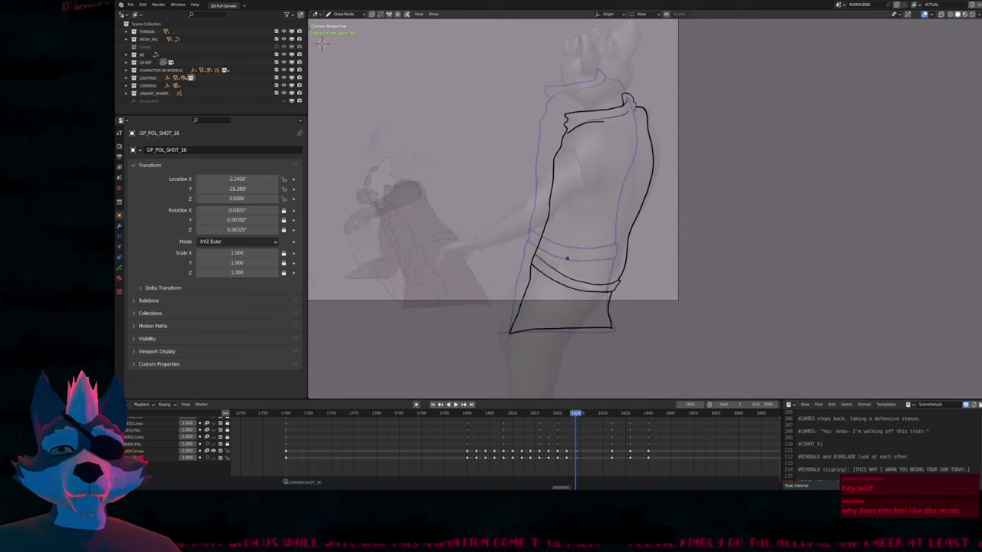
key(Right)
key(Right)
key(Right)
key(Right)
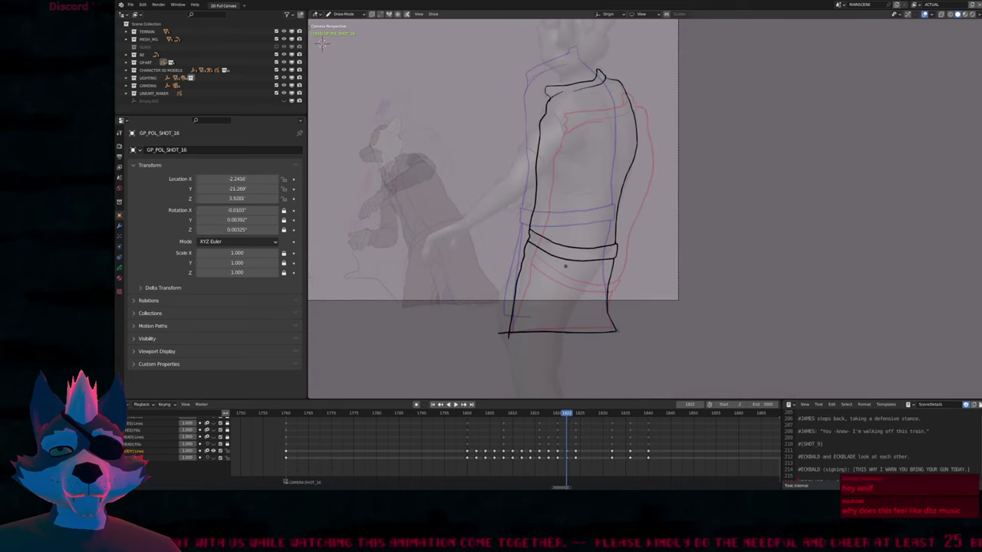
key(Left)
key(Left)
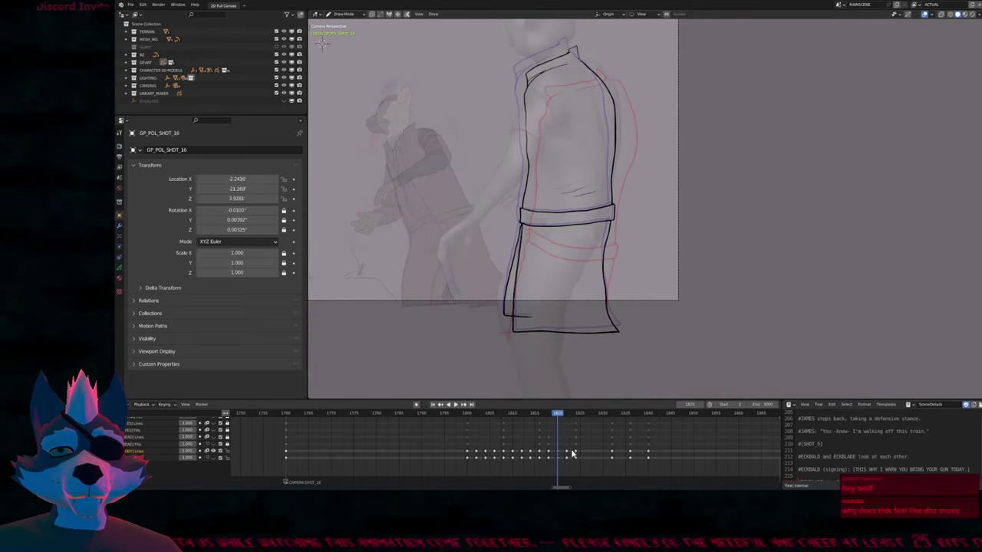
Sculpt the lower belt stroke into a tighter band, then advance to frame 1824
scroll(571, 454, up, 3)
mouse_move(587, 291)
mouse_down()
mouse_move(570, 285)
mouse_move(588, 251)
mouse_up()
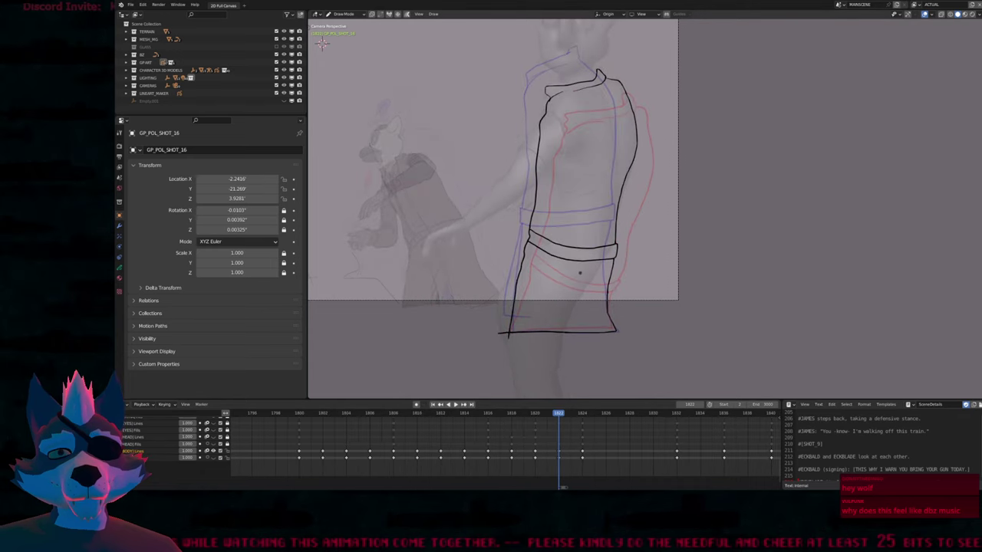
key(Right)
key(Right)
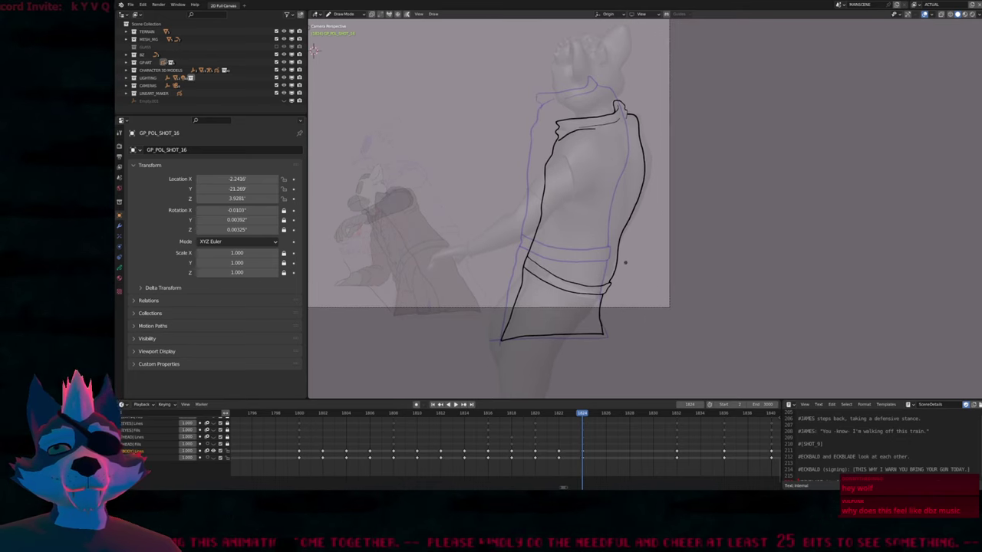
On frame 1832, ink a hooked black stroke with a downward tail over the lower right
middle_drag(615, 443, 510, 442)
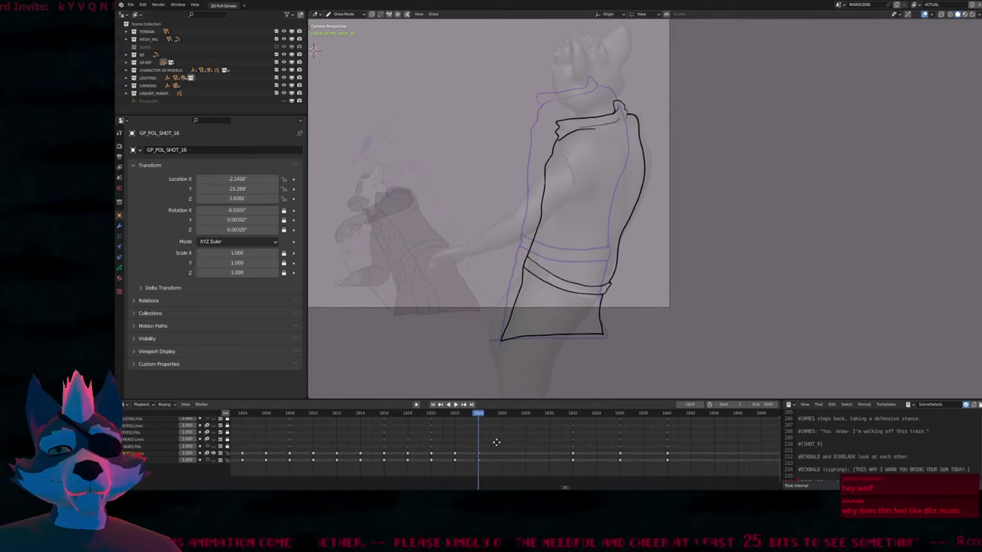
click(571, 414)
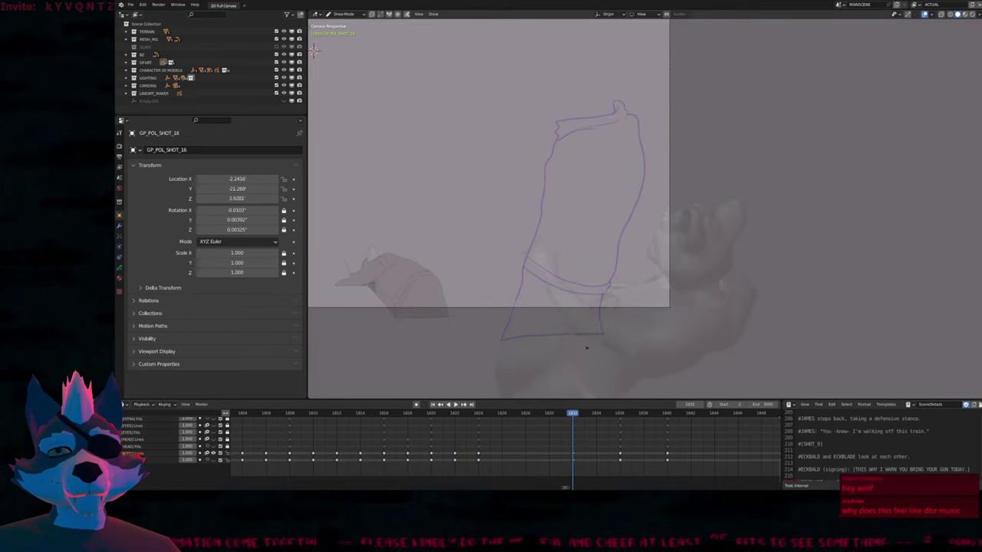
scroll(633, 291, up, 3)
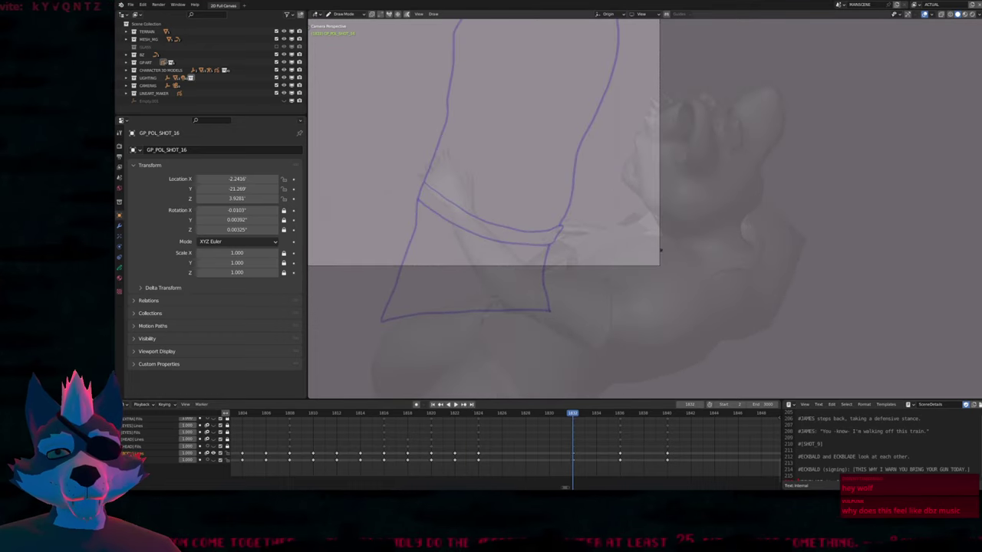
mouse_move(672, 265)
mouse_down()
mouse_move(667, 222)
mouse_move(644, 210)
mouse_move(546, 251)
mouse_move(456, 306)
mouse_move(681, 283)
mouse_up()
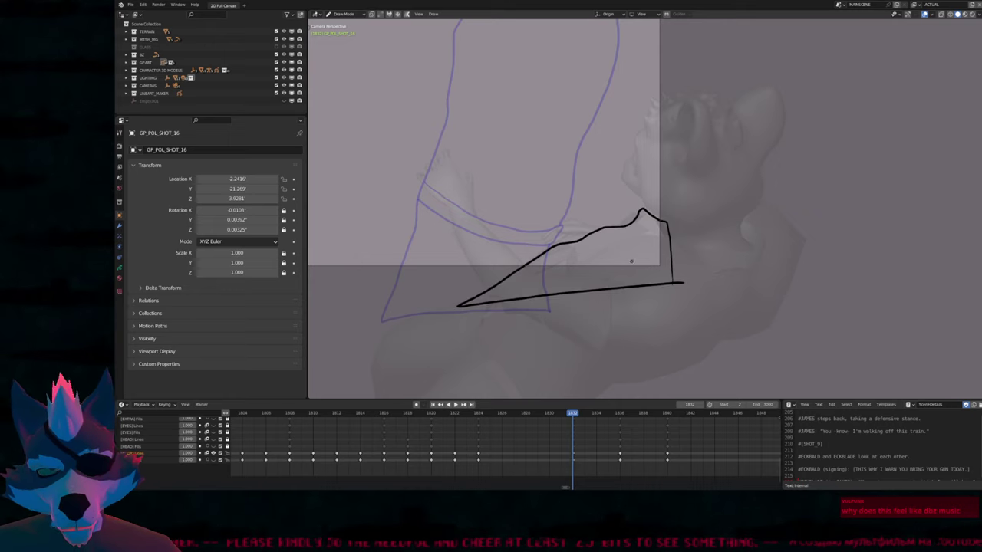
shift+middle_drag(632, 260, 670, 273)
drag(673, 275, 696, 321)
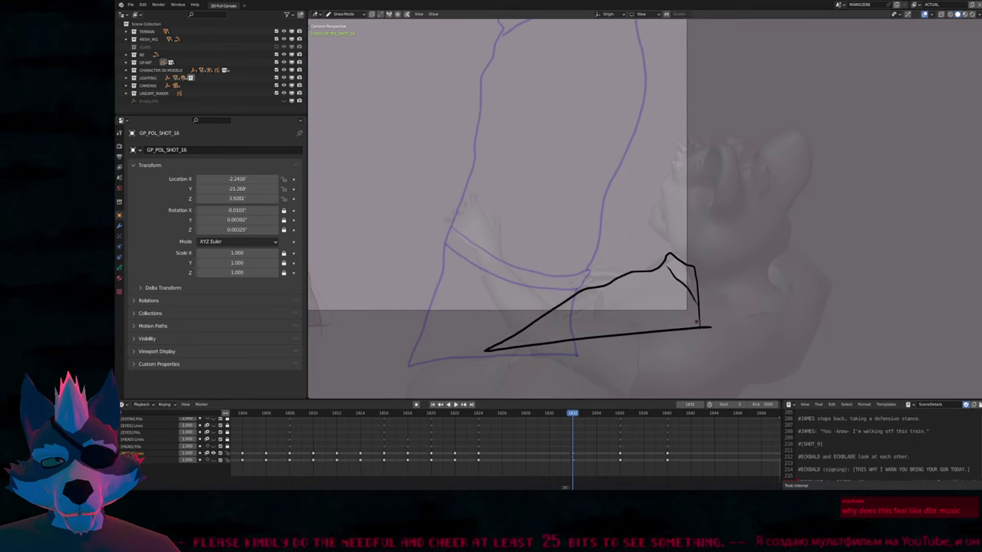
Recenter the view, return to keyframe 1824, then move on to frame 1828 for stroke editing
shift+middle_drag(603, 291, 646, 296)
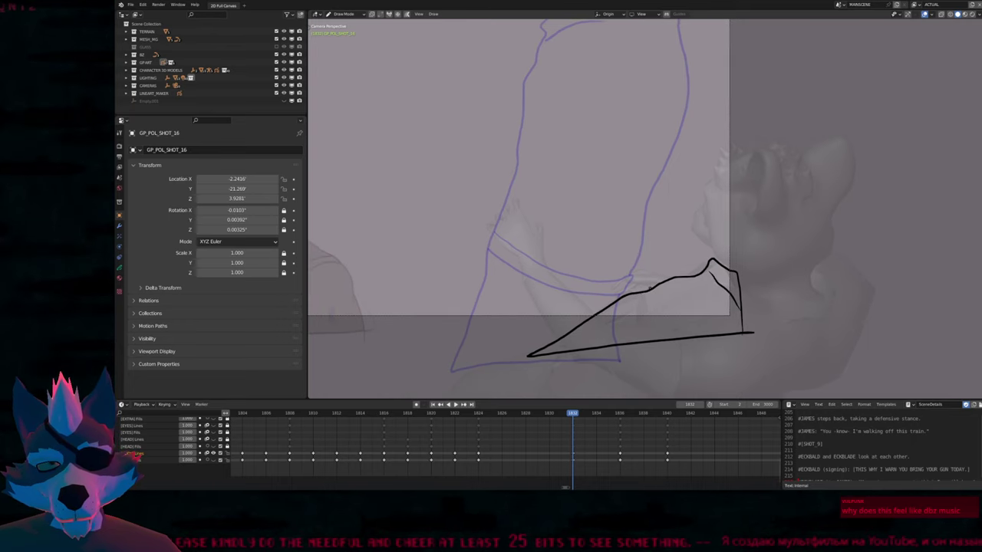
scroll(644, 271, down, 2)
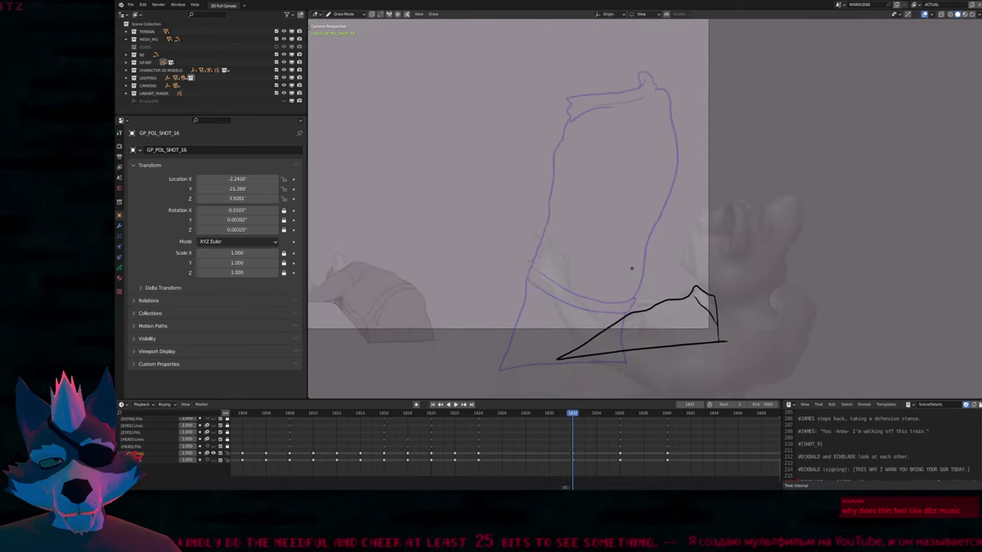
mouse_move(631, 270)
shift+middle_down()
mouse_move(668, 280)
mouse_move(640, 267)
shift+middle_up()
key(f)
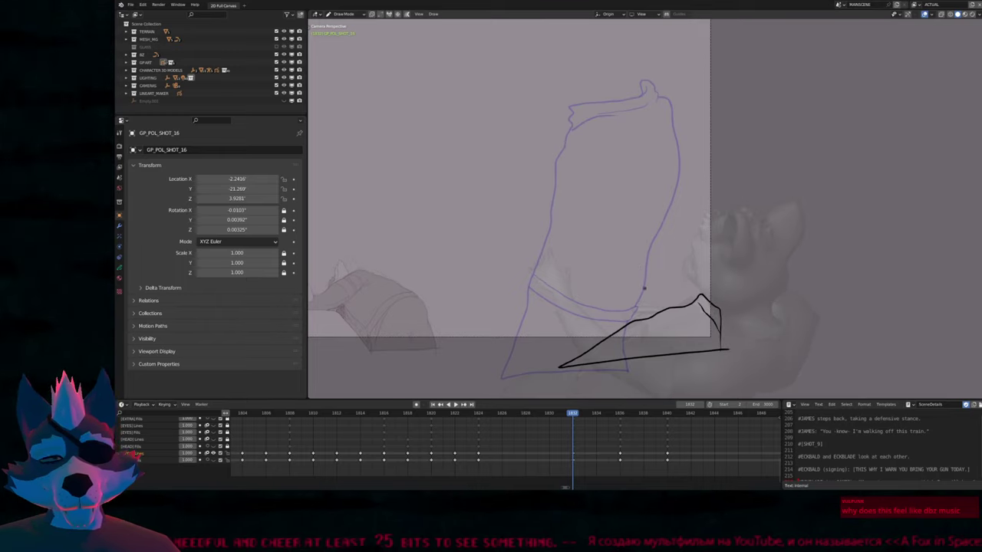
key(Down)
key(Right)
key(Right)
key(Right)
key(Right)
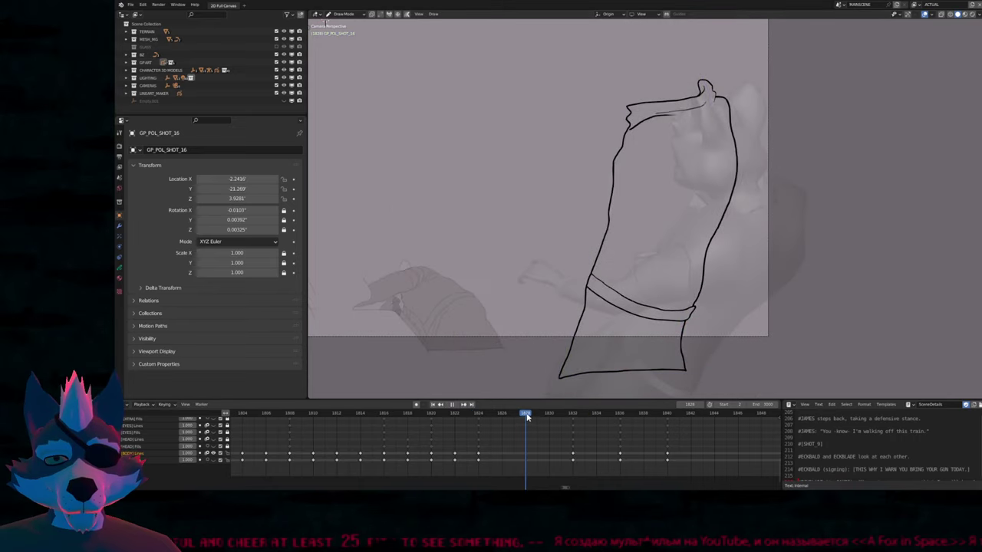
key(Tab)
Select all strokes on the frame, rotate them, and move them down and right
click(632, 292)
key(Tab)
shift+middle_drag(647, 284, 607, 247)
key(Tab)
key(a)
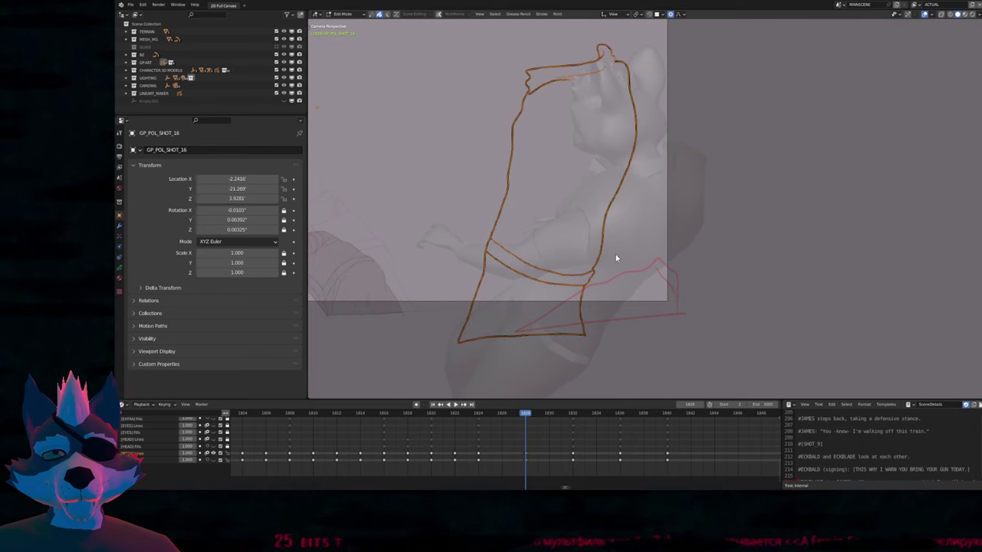
key(r)
click(666, 127)
key(g)
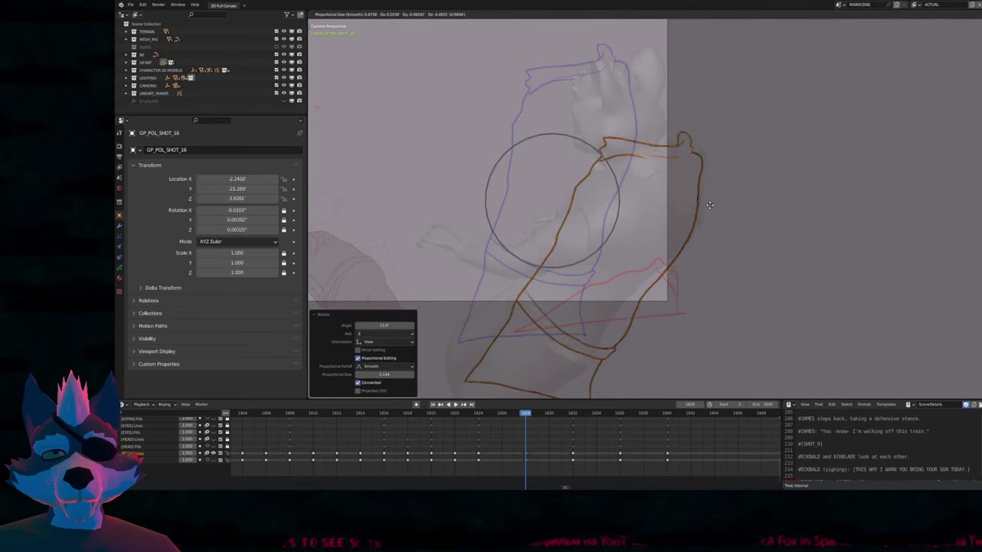
click(704, 210)
Resize the brush and redraw the torso outline's right and lower right edges
key(Tab)
key(f)
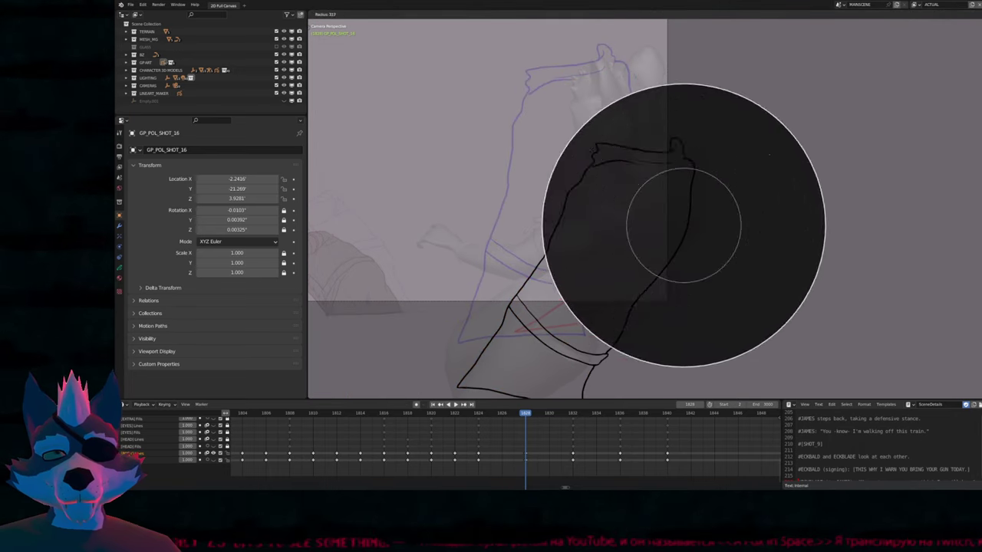
click(610, 100)
key(ctrl+z)
key(f)
key(Escape)
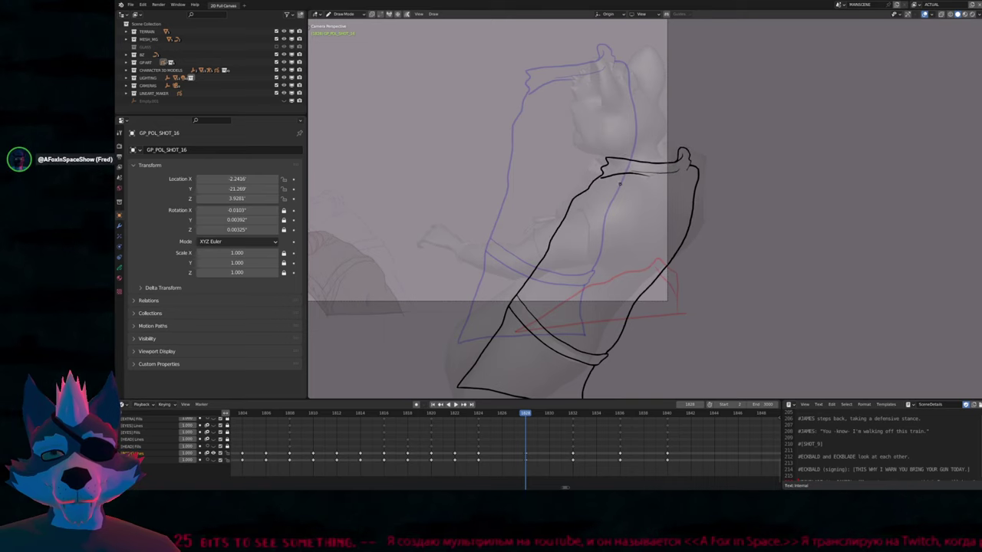
key(ctrl+z)
key(ctrl+z)
mouse_move(673, 143)
mouse_down()
mouse_move(698, 184)
mouse_move(695, 231)
mouse_move(594, 356)
mouse_up()
key(ctrl+z)
drag(661, 276, 583, 368)
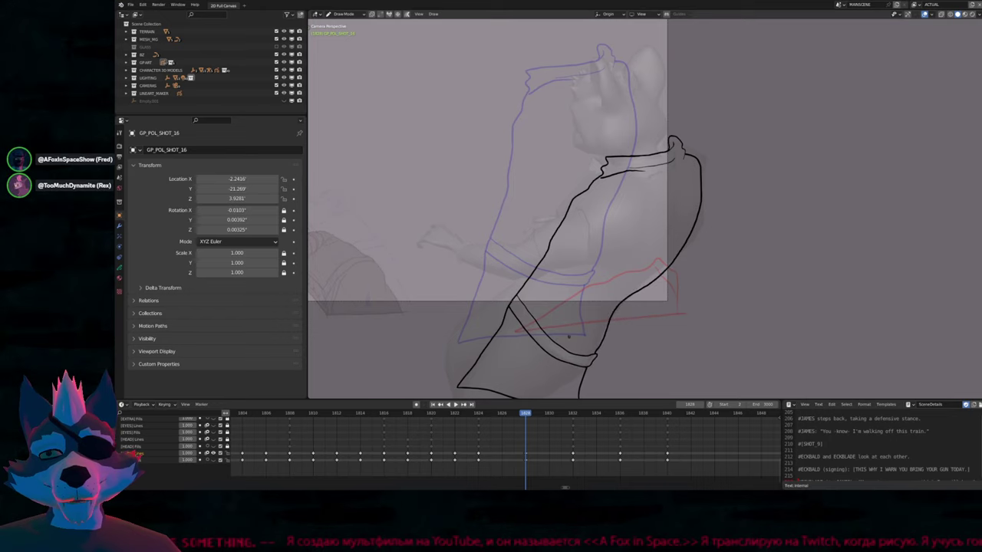
Reshape the collar stroke by grabbing one of its points with smooth proportional falloff
shift+middle_drag(598, 291, 622, 239)
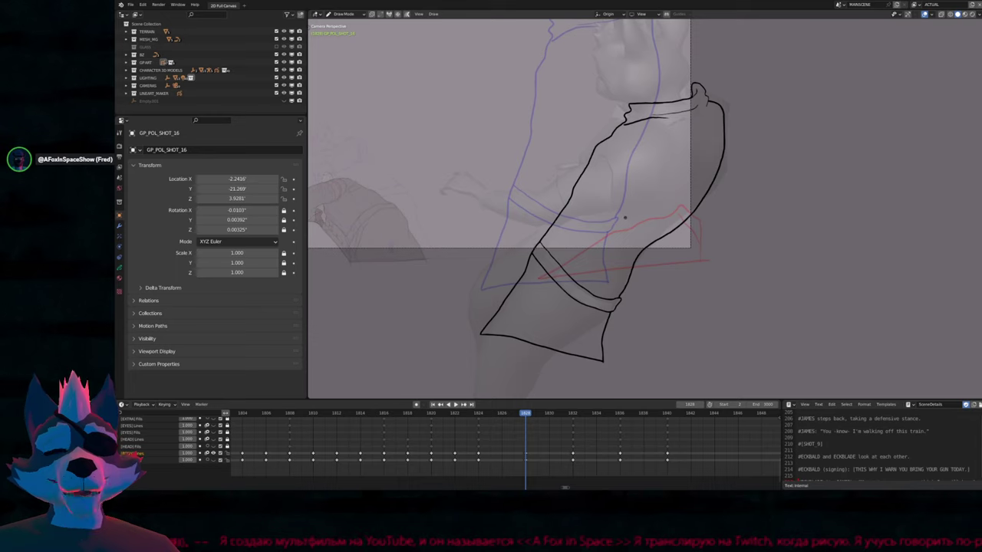
shift+middle_drag(567, 244, 603, 237)
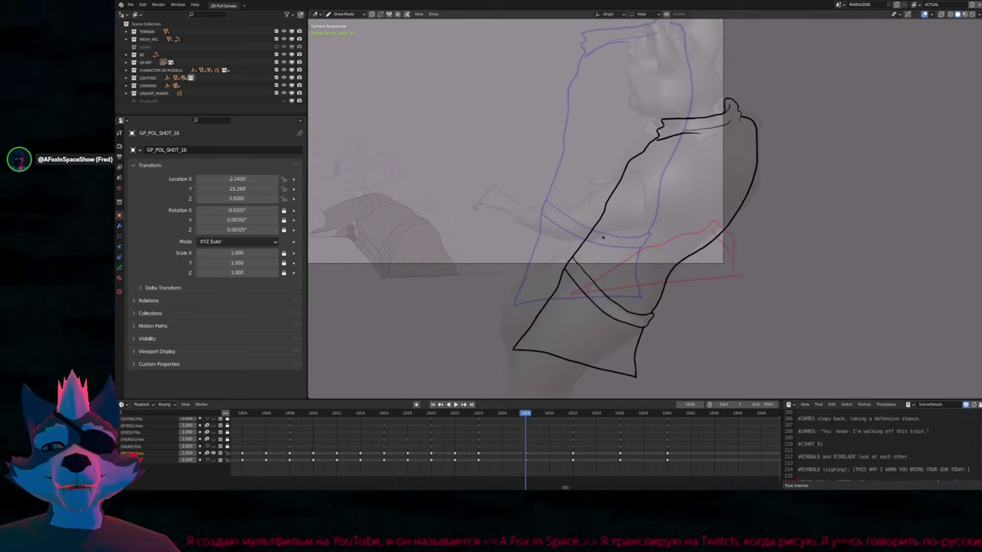
scroll(612, 227, up, 5)
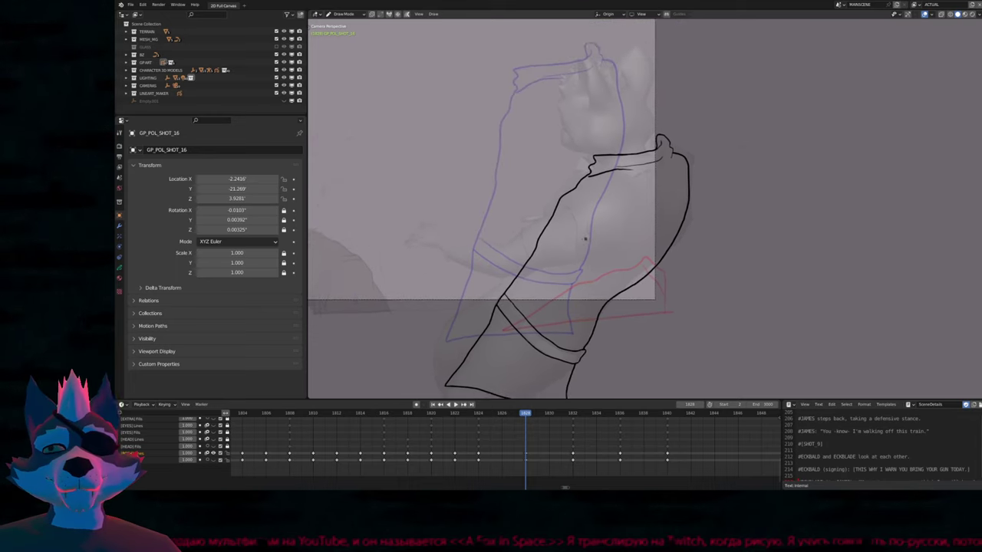
key(Tab)
click(595, 203)
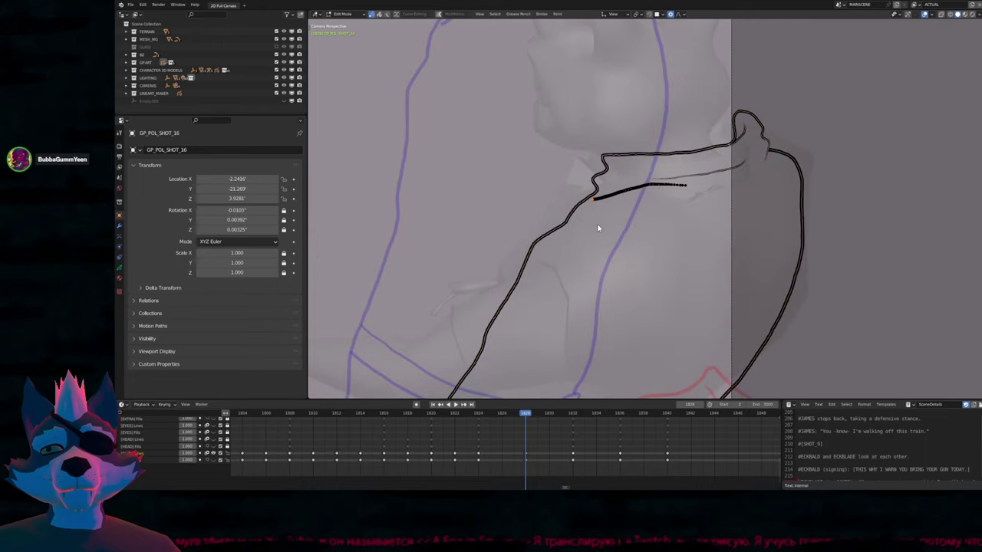
key(g)
click(613, 246)
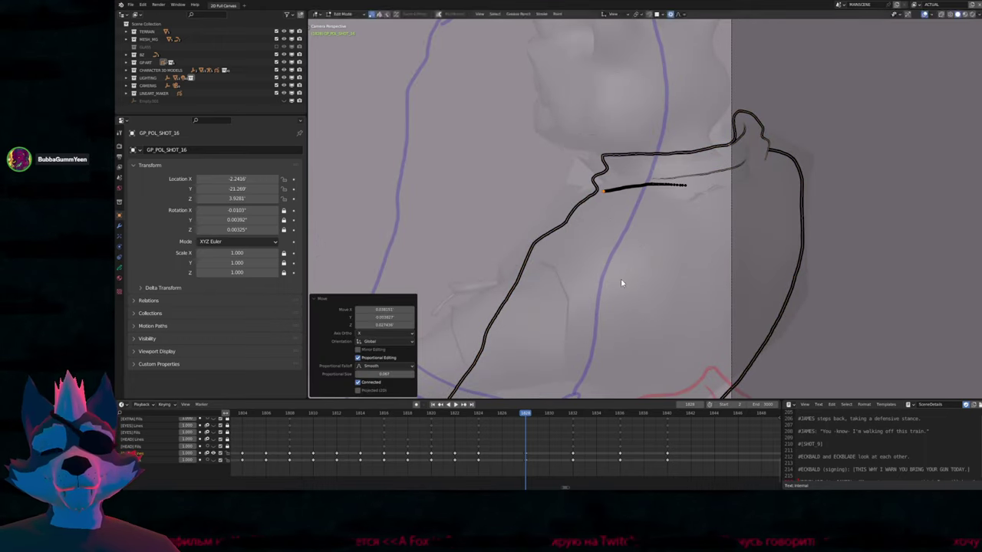
key(Tab)
Reframe the drawing and try out a smaller drawing brush size
scroll(610, 224, down, 3)
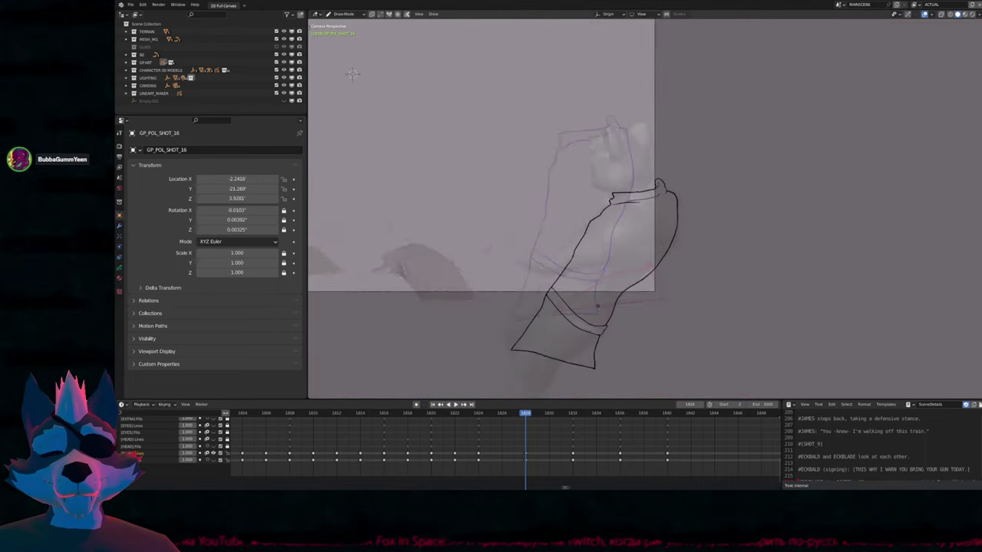
scroll(630, 219, up, 3)
mouse_move(632, 207)
shift+middle_down()
mouse_move(654, 221)
mouse_move(636, 246)
mouse_move(650, 218)
shift+middle_up()
key(f)
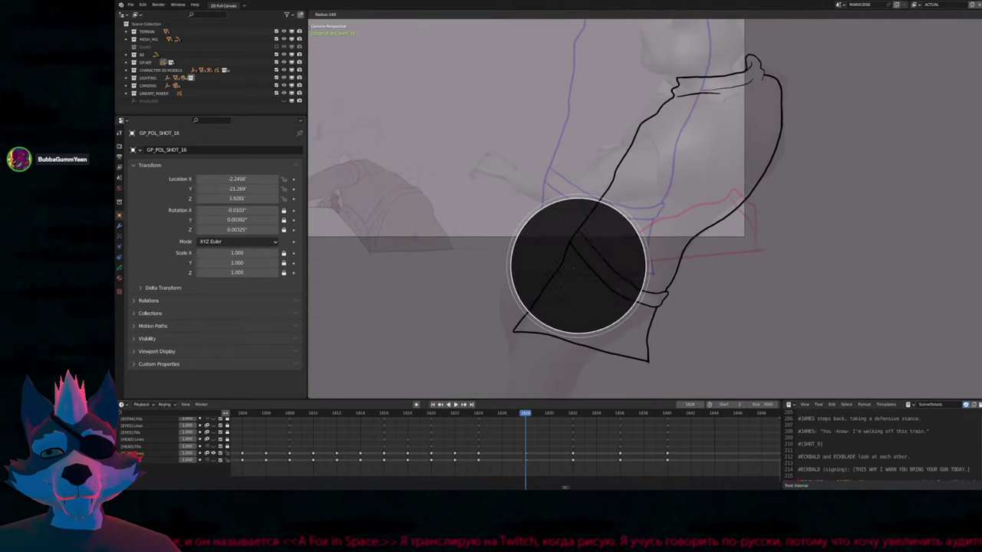
click(552, 274)
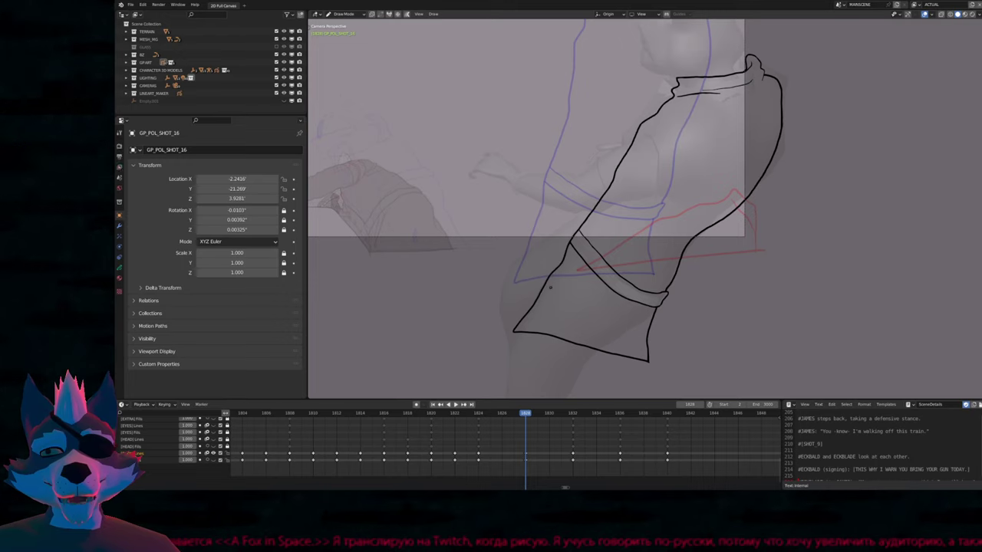
mouse_move(618, 226)
middle_down()
mouse_move(377, 23)
mouse_move(314, 23)
middle_up()
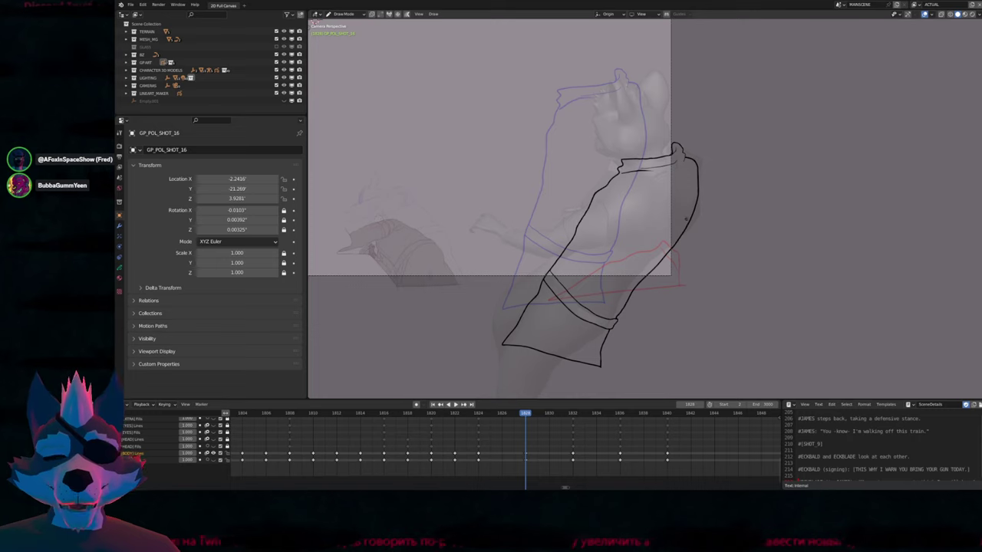
shift+middle_drag(654, 245, 662, 246)
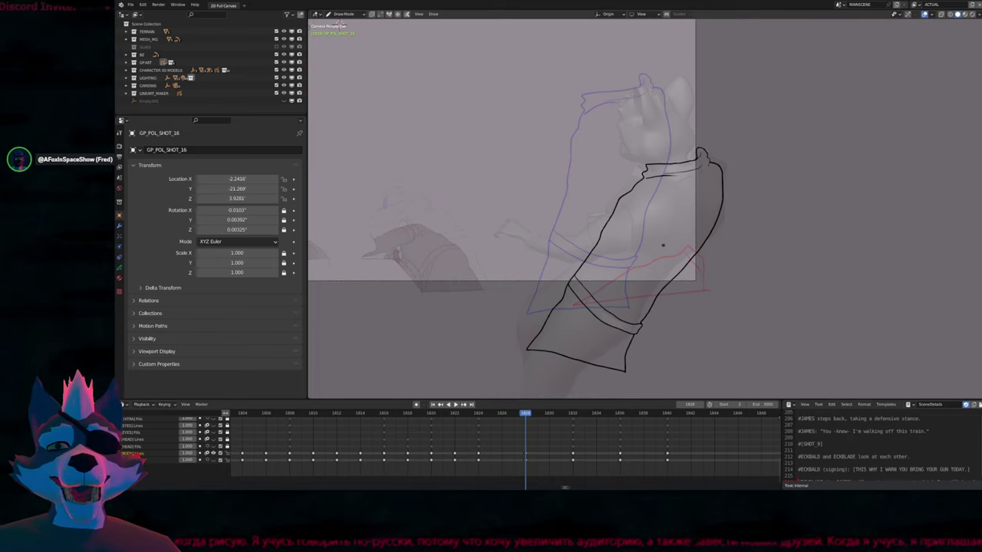
shift+middle_drag(684, 218, 629, 240)
key(f)
click(662, 340)
key(ctrl+z)
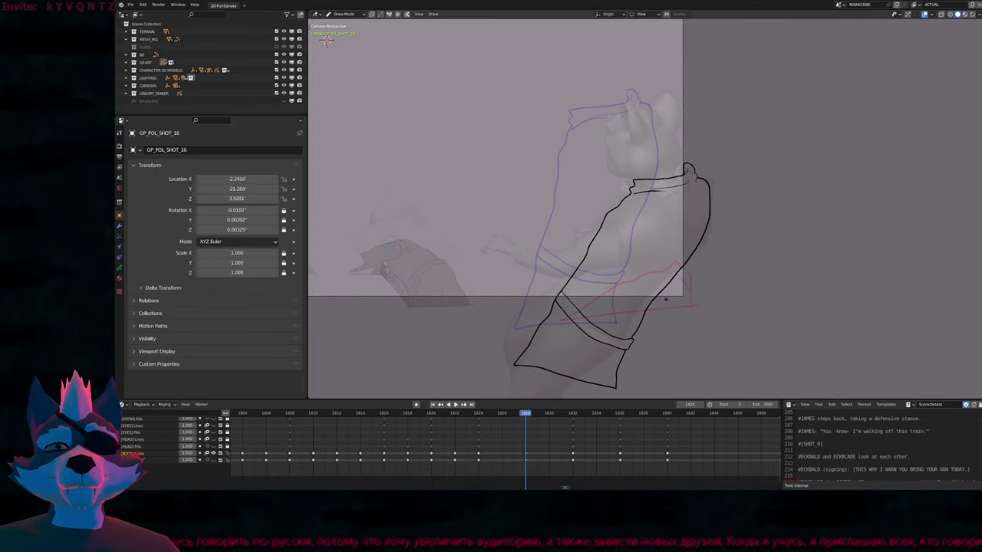
Redraw the shoulder and collar line with a resized brush, then step to another frame
shift+middle_drag(645, 213, 679, 235)
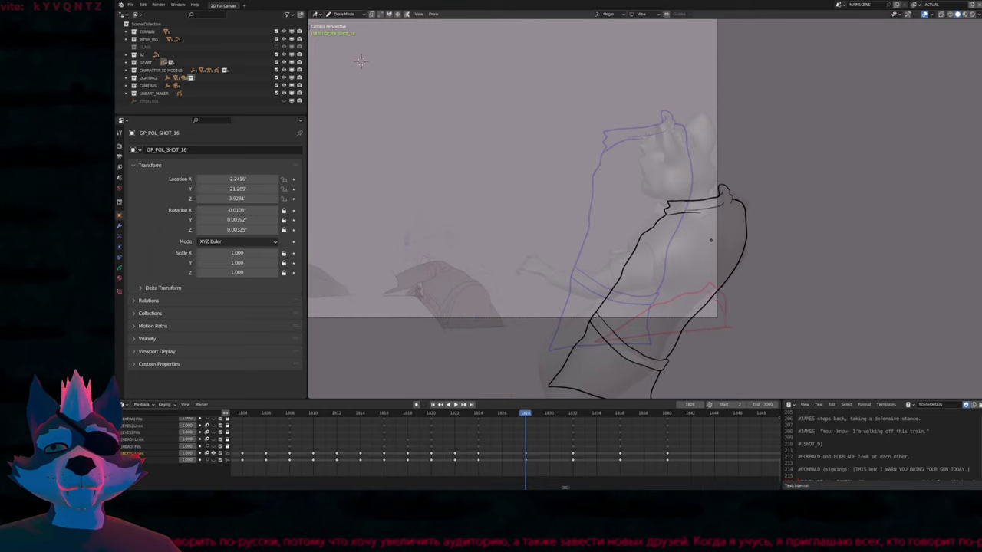
scroll(678, 235, up, 2)
key(f)
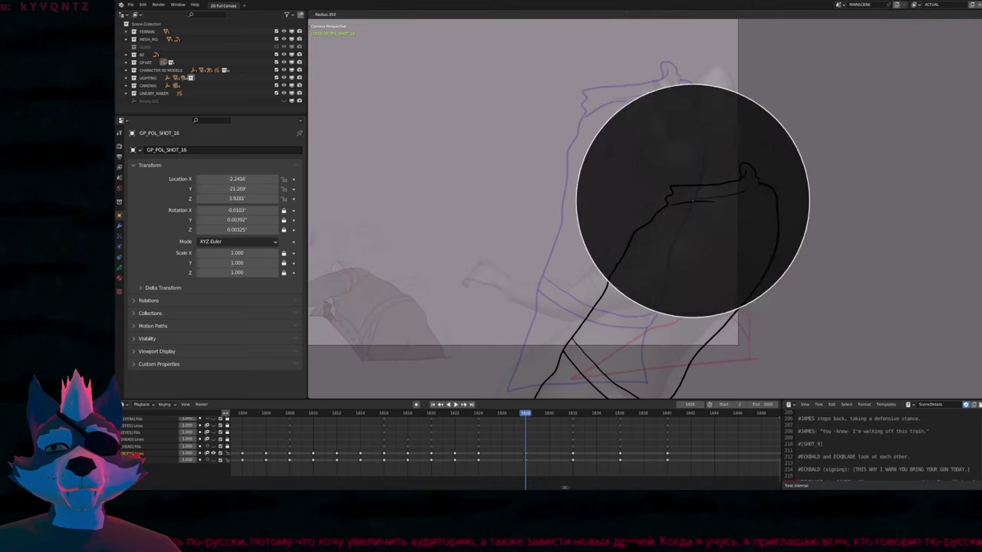
click(667, 209)
mouse_move(666, 209)
mouse_down()
mouse_move(721, 176)
mouse_move(756, 183)
mouse_move(775, 201)
mouse_up()
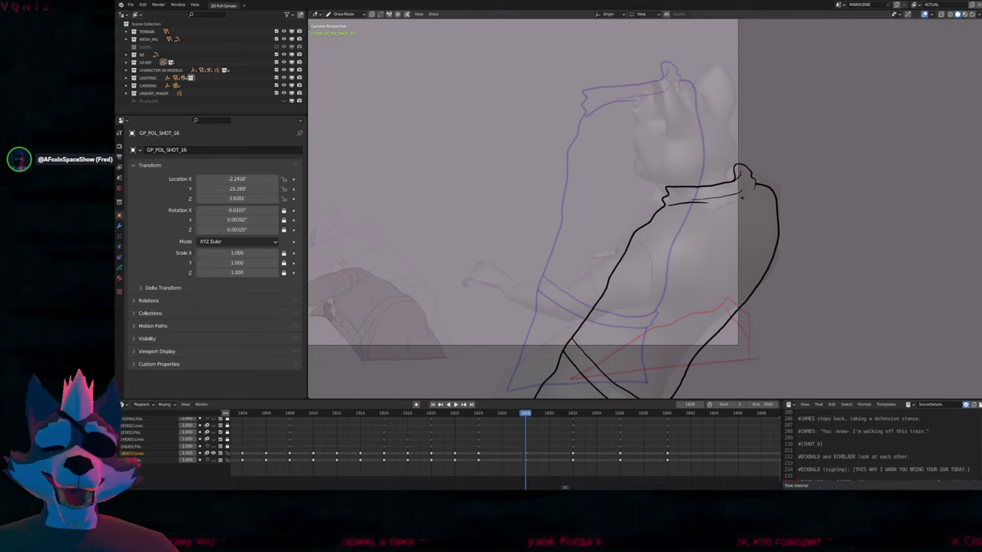
mouse_move(717, 191)
middle_down()
mouse_move(667, 253)
mouse_move(697, 225)
mouse_move(697, 244)
middle_up()
key(Down)
key(Down)
Flip between neighbouring frames and settle on frame 1822's drawing
key(Up)
key(Up)
key(Up)
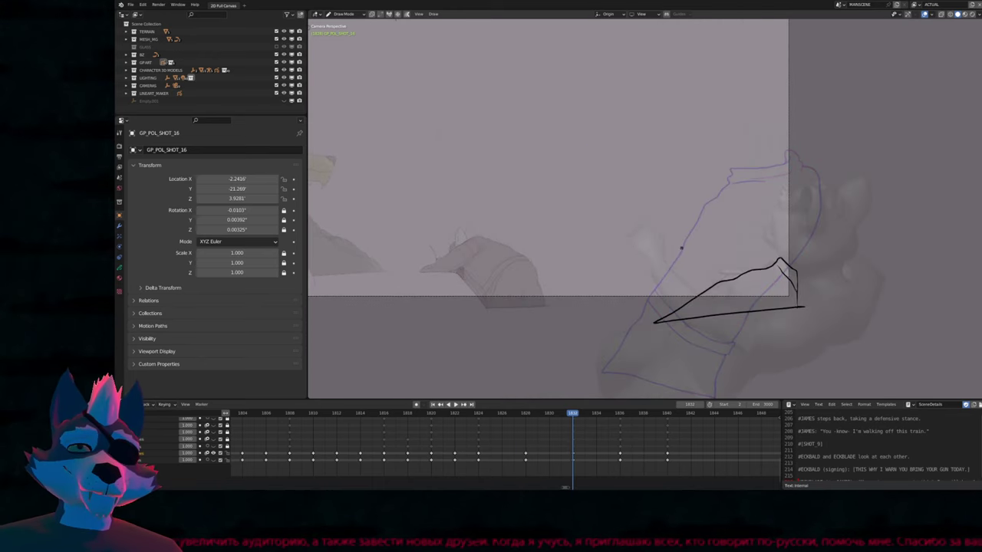
key(Down)
key(Down)
key(Down)
key(Down)
key(Down)
key(Up)
key(Up)
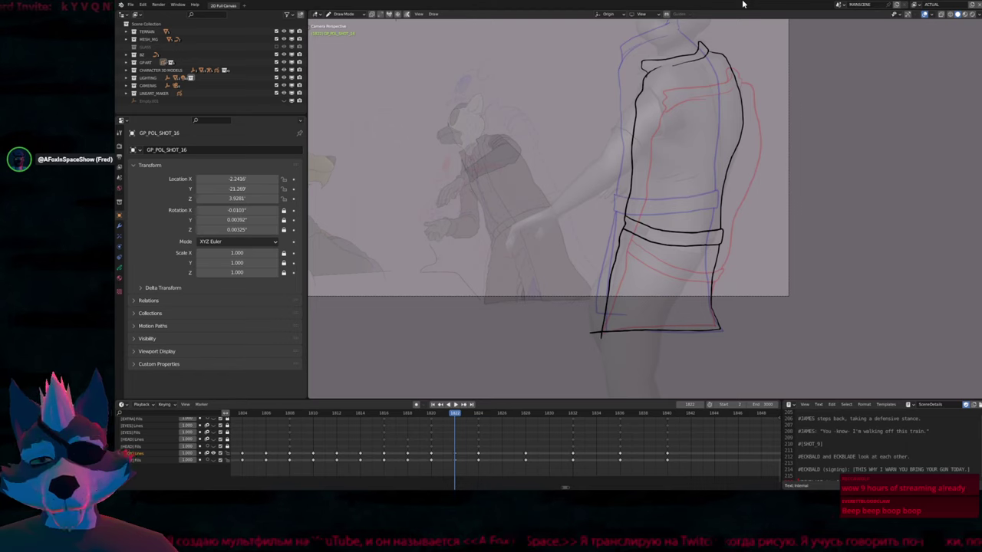
Undo the old bottom hem line and draw a new one slightly higher
middle_drag(491, 84, 515, 94)
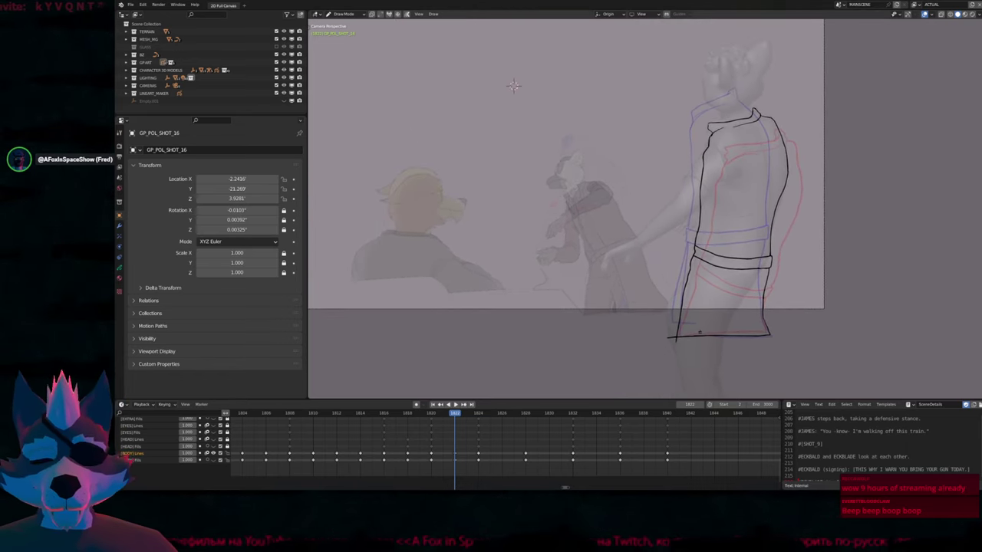
scroll(701, 309, up, 2)
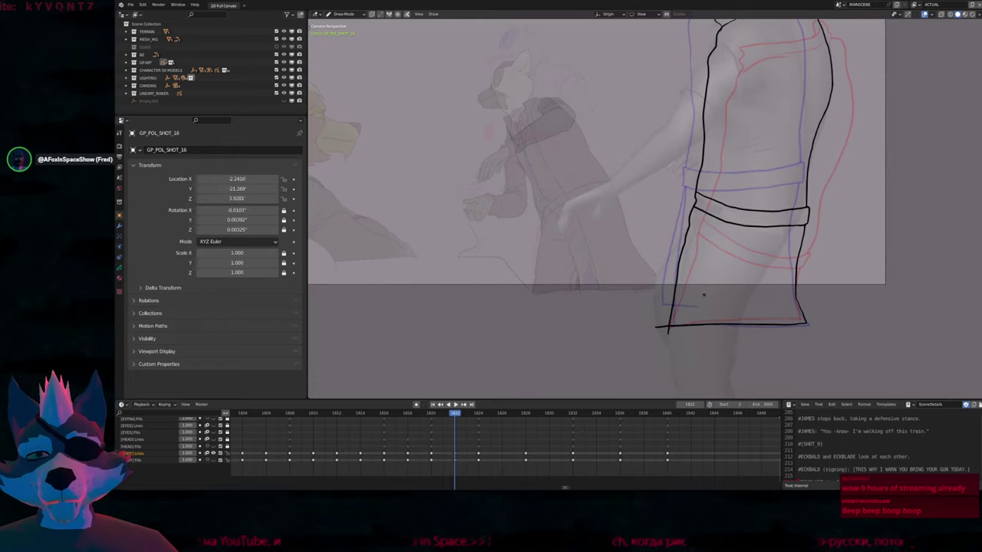
key(ctrl+z)
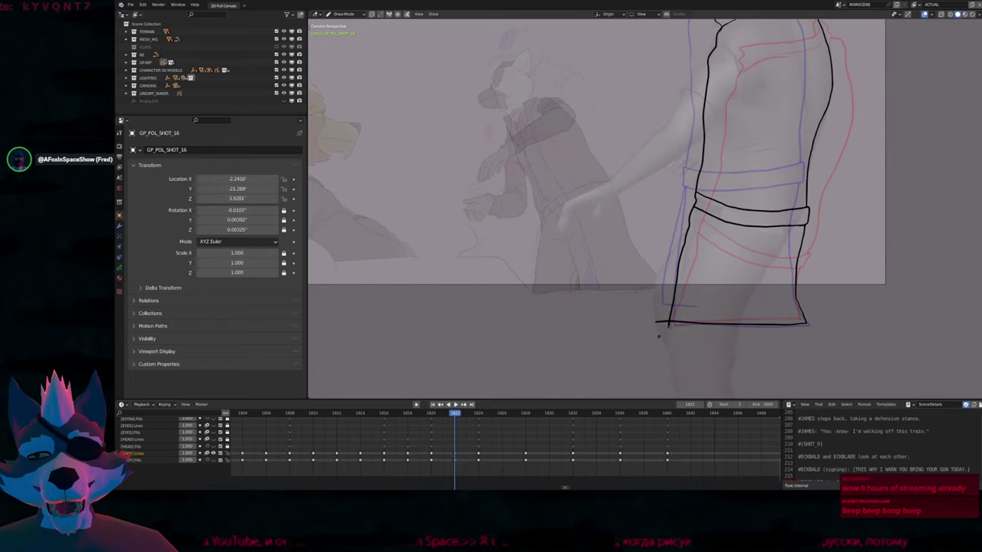
drag(658, 322, 806, 316)
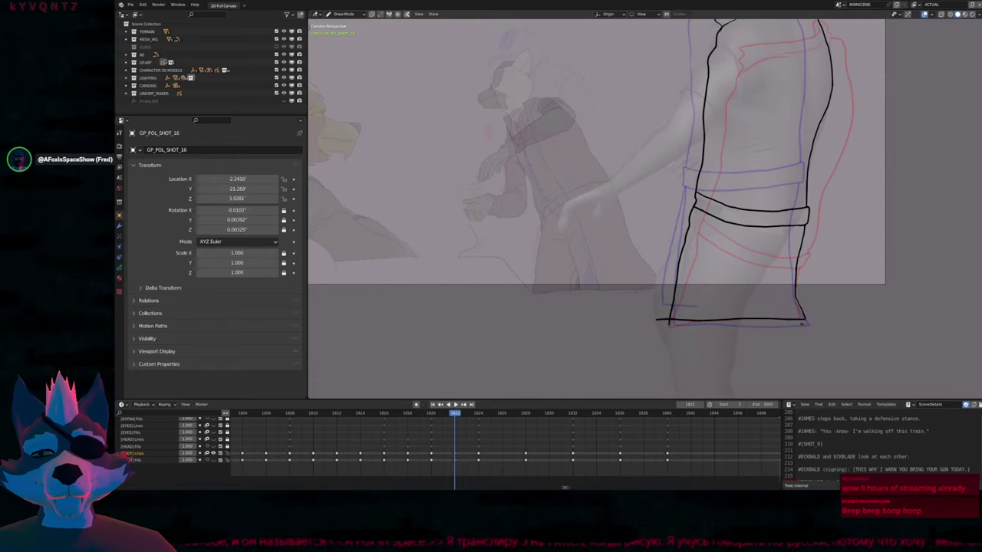
Resize the brush and pan the drawing down to bring the collar into view
shift+middle_drag(806, 278, 727, 320)
key(f)
click(729, 352)
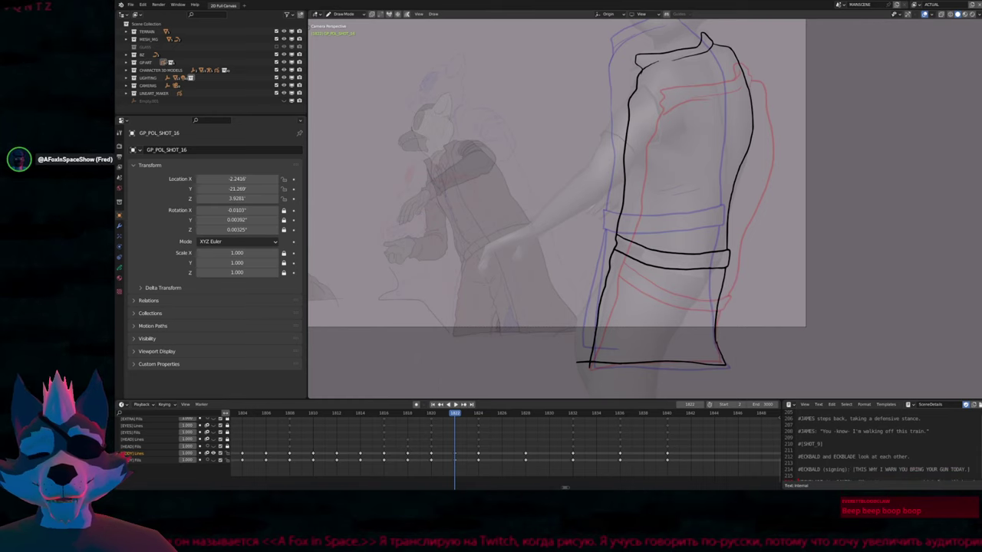
shift+scroll(356, 30, up, 3)
shift+scroll(356, 31, up, 2)
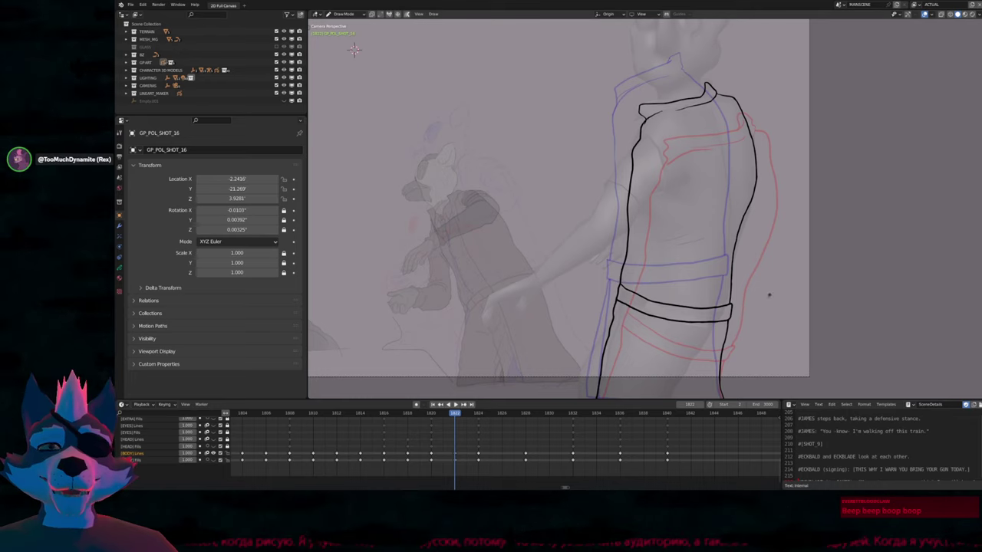
shift+middle_drag(355, 50, 357, 232)
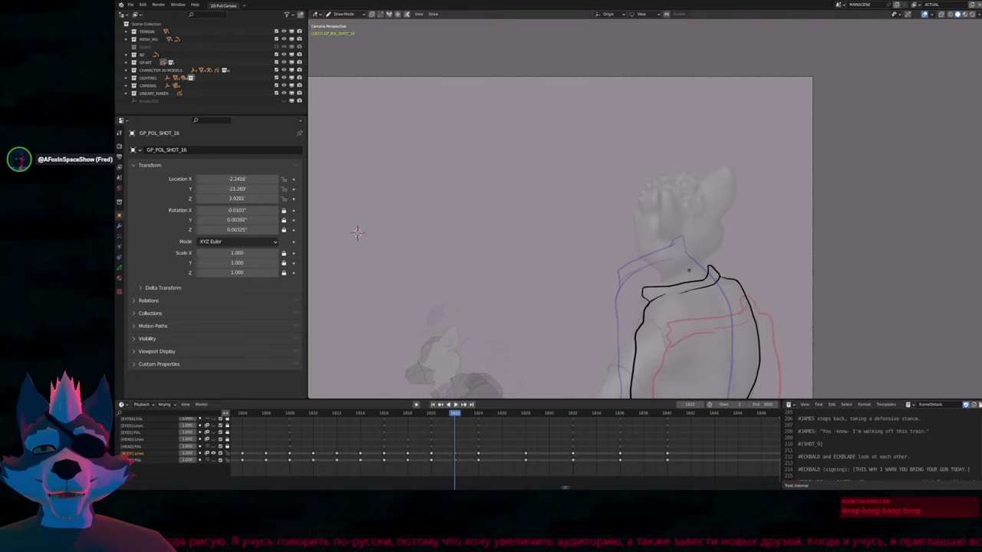
scroll(357, 233, up, 5)
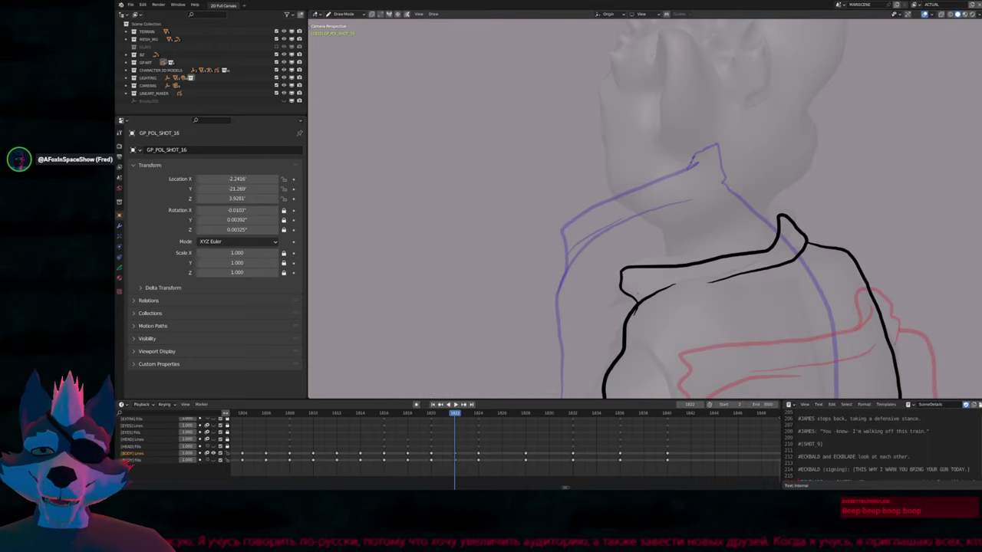
Draw a stroke closing the collar gap and rotate its end into place with smooth falloff
drag(638, 293, 703, 277)
key(Tab)
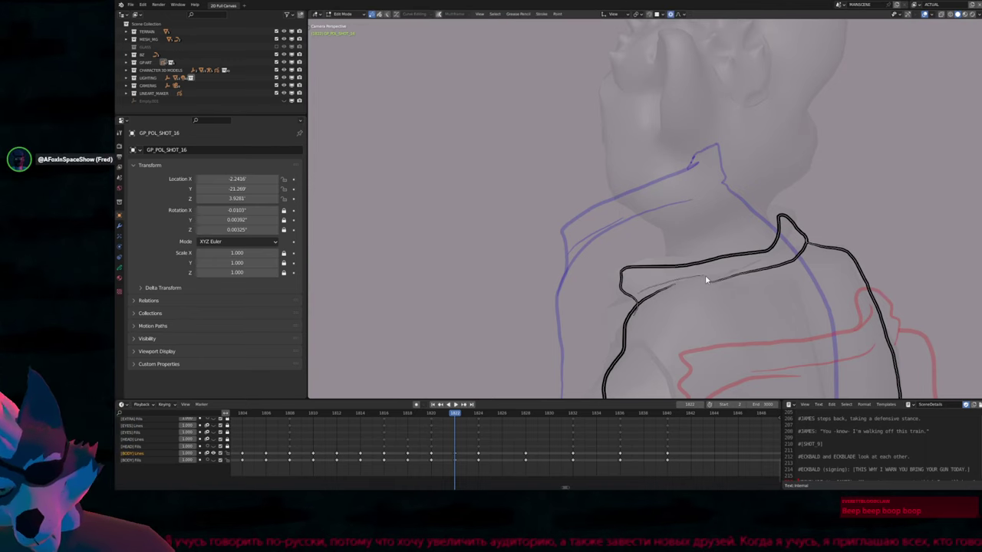
click(705, 276)
key(r)
scroll(736, 276, up, 3)
click(737, 285)
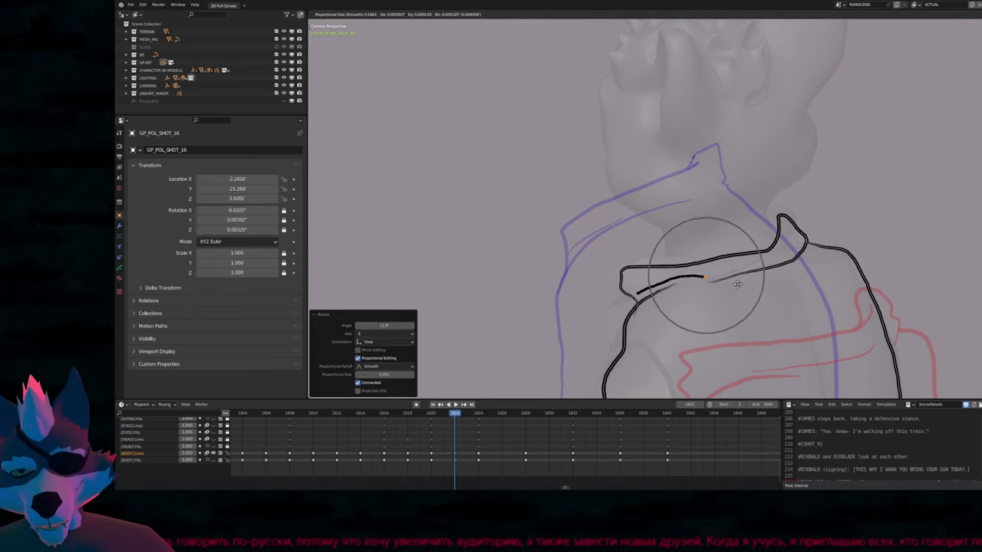
key(Tab)
Frame the whole inked torso and maximize the 3D viewport with Ctrl+Space
scroll(736, 286, down, 3)
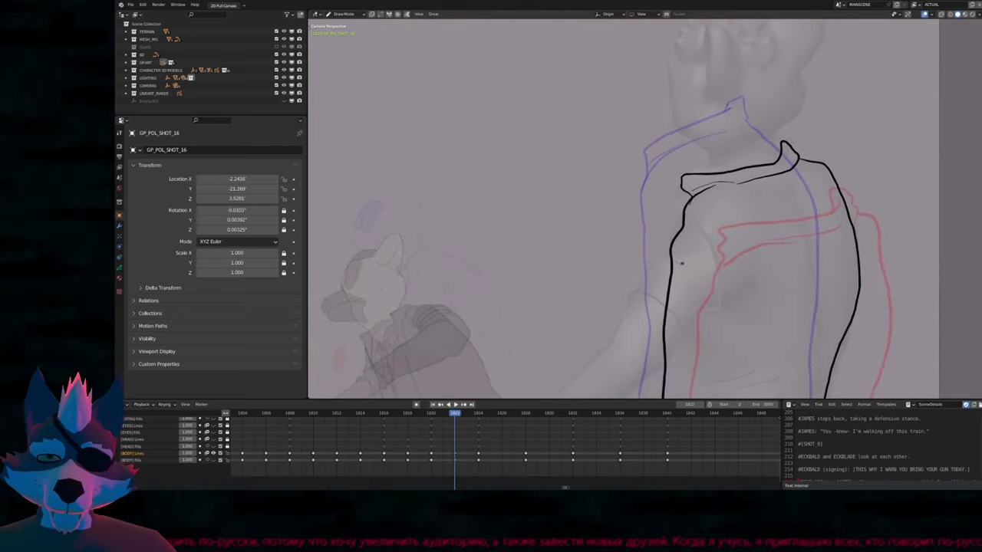
mouse_move(681, 263)
shift+middle_down()
mouse_move(609, 254)
mouse_move(620, 233)
shift+middle_up()
scroll(612, 268, down, 3)
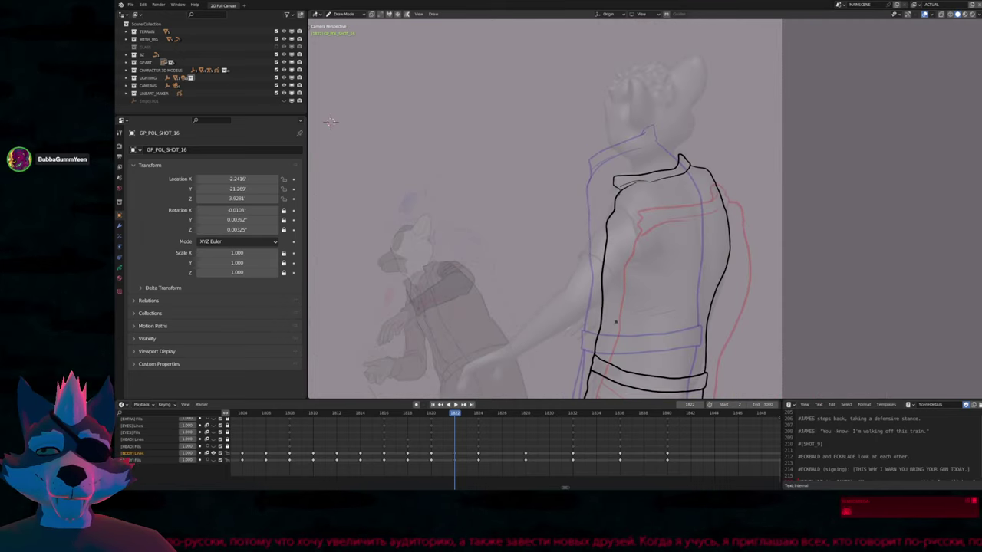
shift+scroll(613, 299, down, 4)
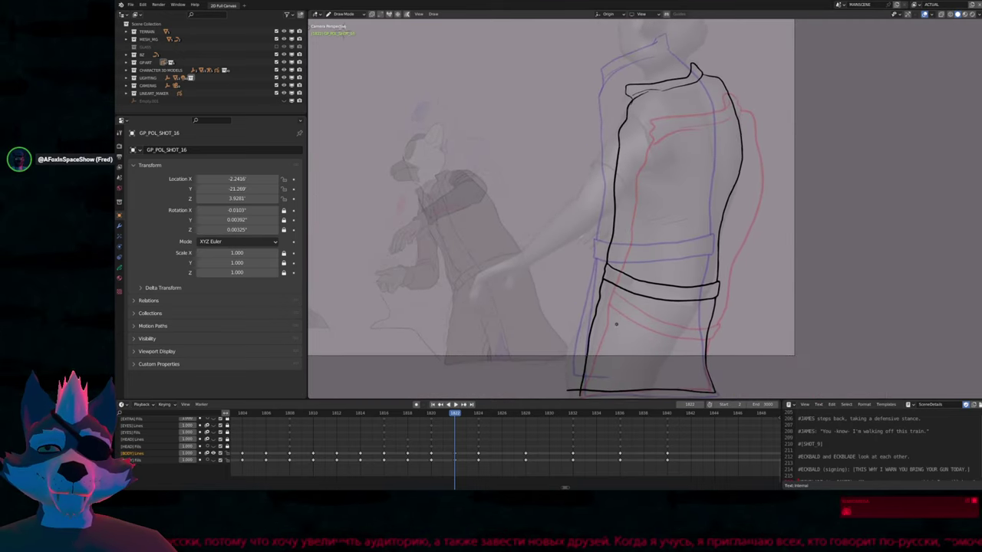
shift+scroll(616, 324, up, 2)
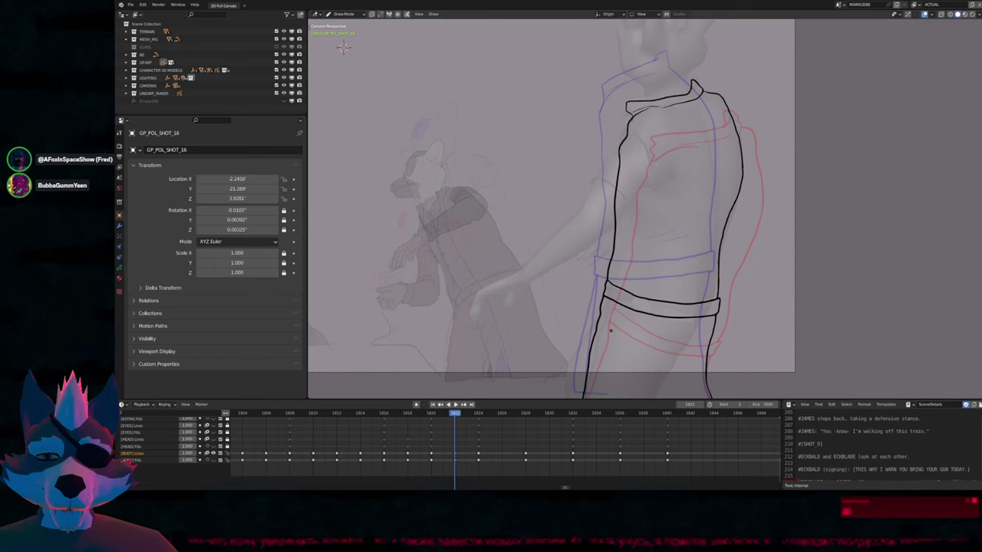
mouse_move(343, 47)
shift+middle_down()
mouse_move(360, 26)
mouse_move(330, 38)
shift+middle_up()
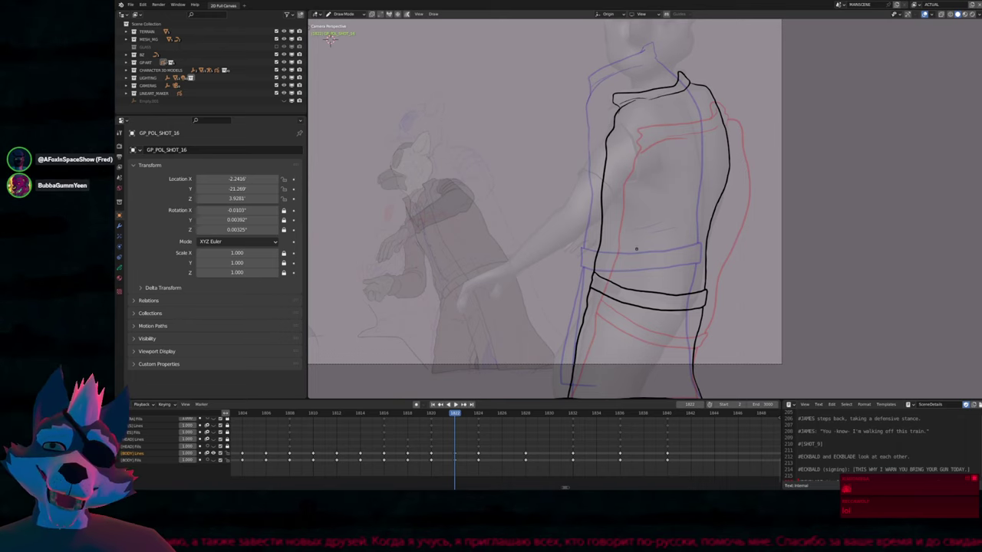
shift+middle_drag(331, 40, 384, 83)
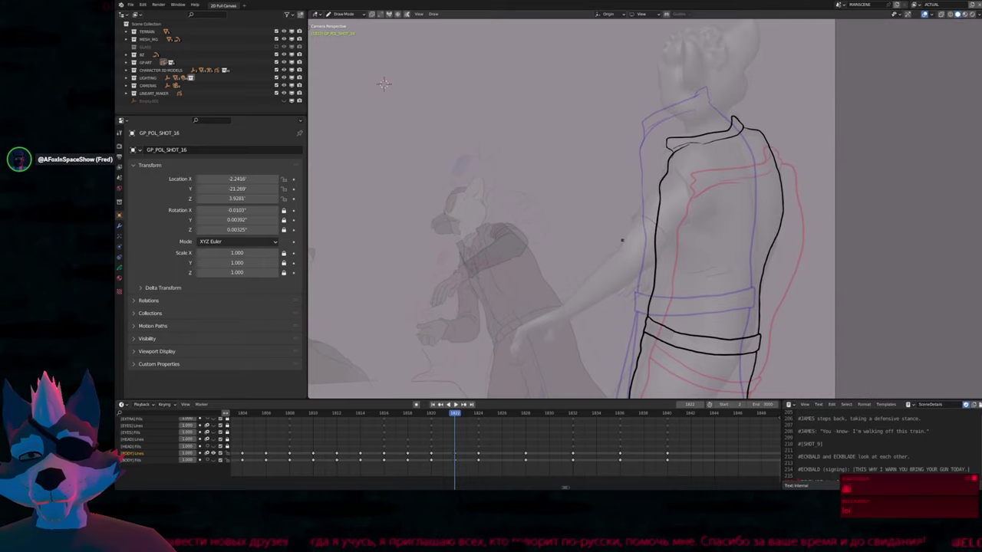
scroll(622, 240, up, 1)
key(ctrl+space)
Nudge the left ends of the upper and lower belt strokes into place with proportional editing
shift+middle_drag(627, 256, 692, 140)
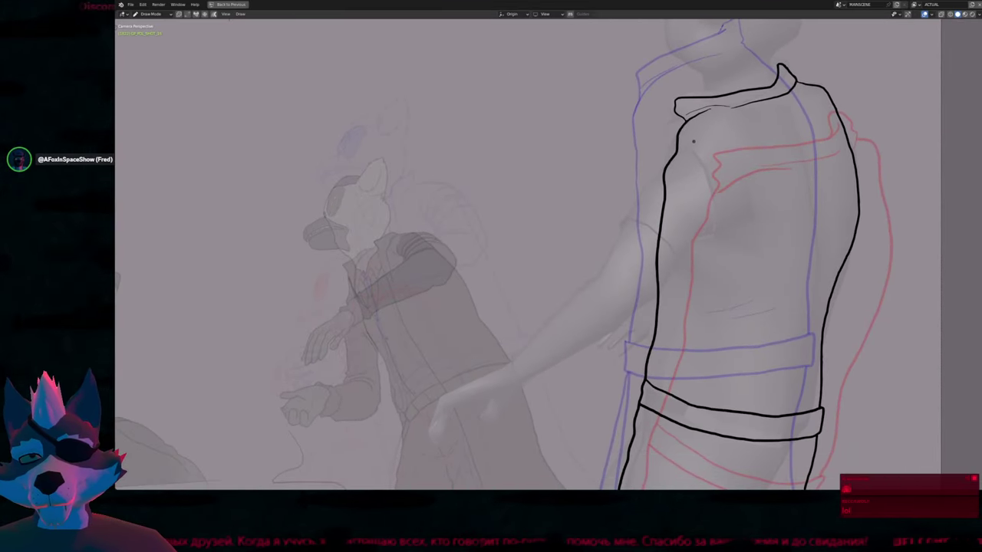
scroll(419, 95, down, 3)
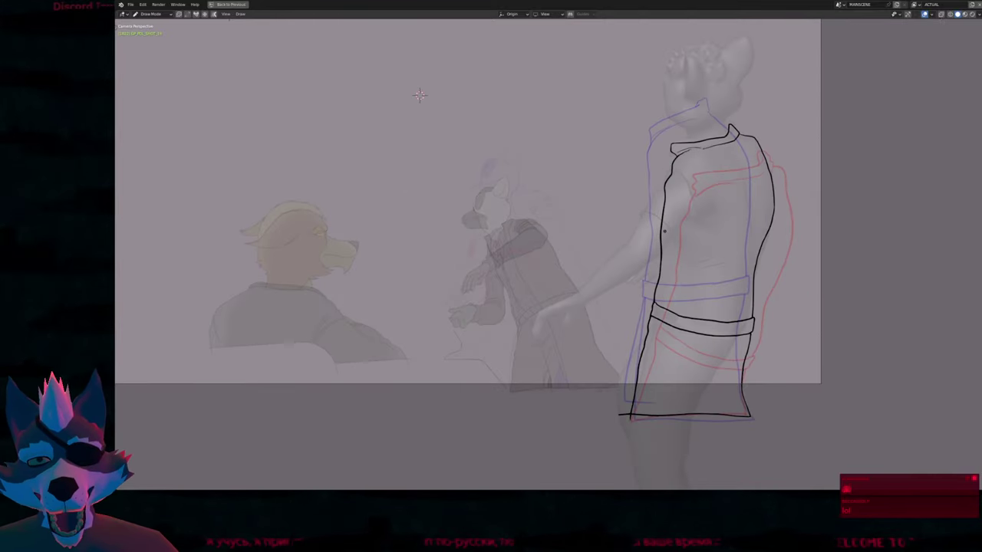
scroll(686, 314, up, 4)
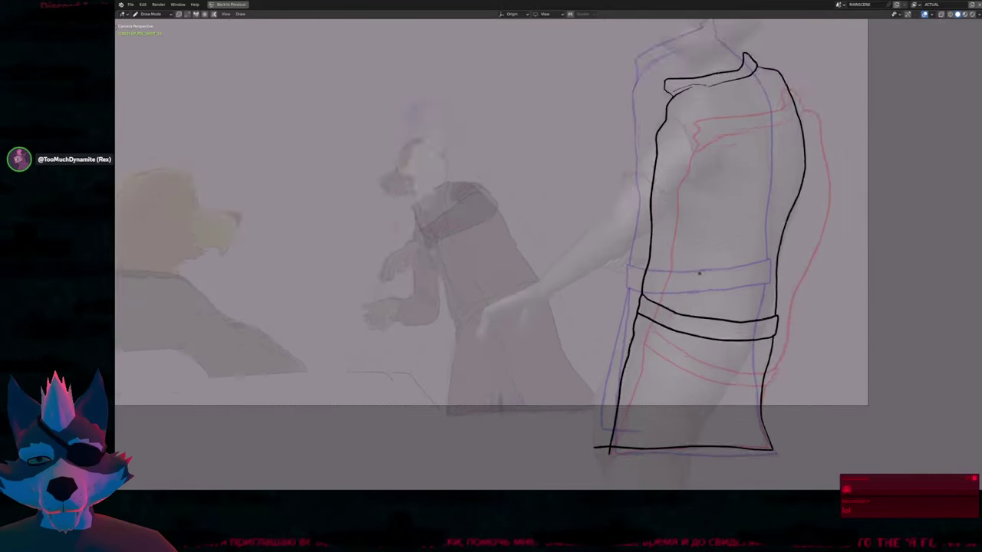
scroll(710, 297, up, 2)
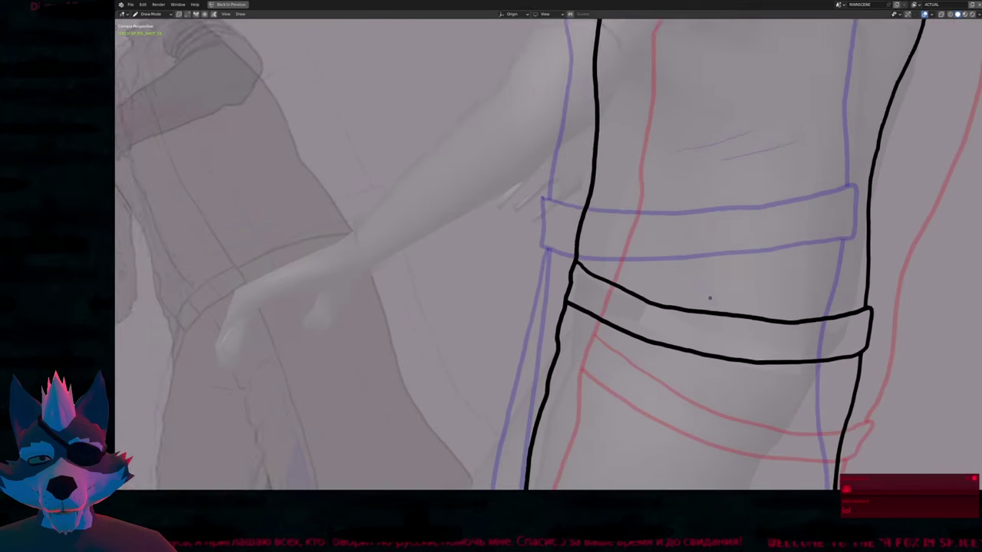
shift+middle_drag(709, 298, 644, 278)
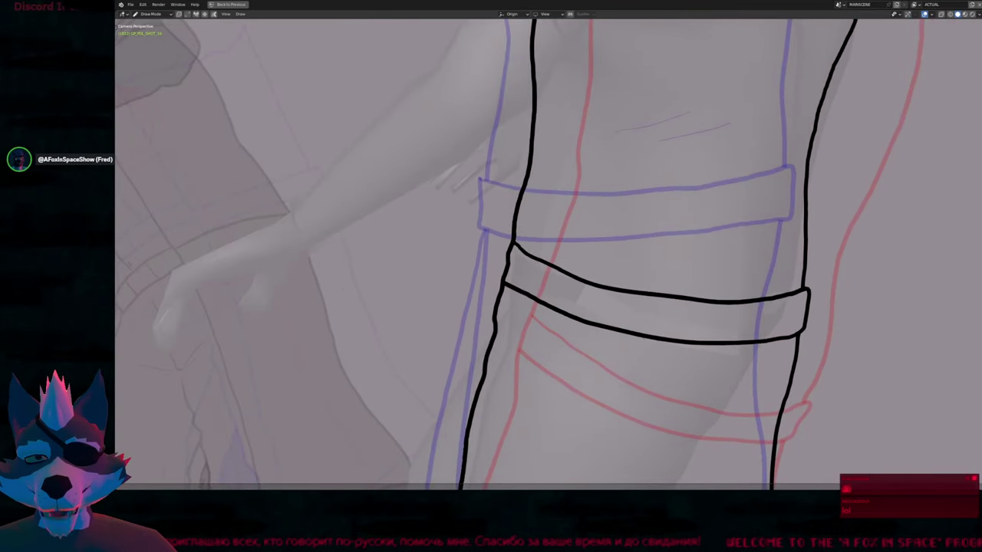
key(Tab)
scroll(624, 281, down, 2)
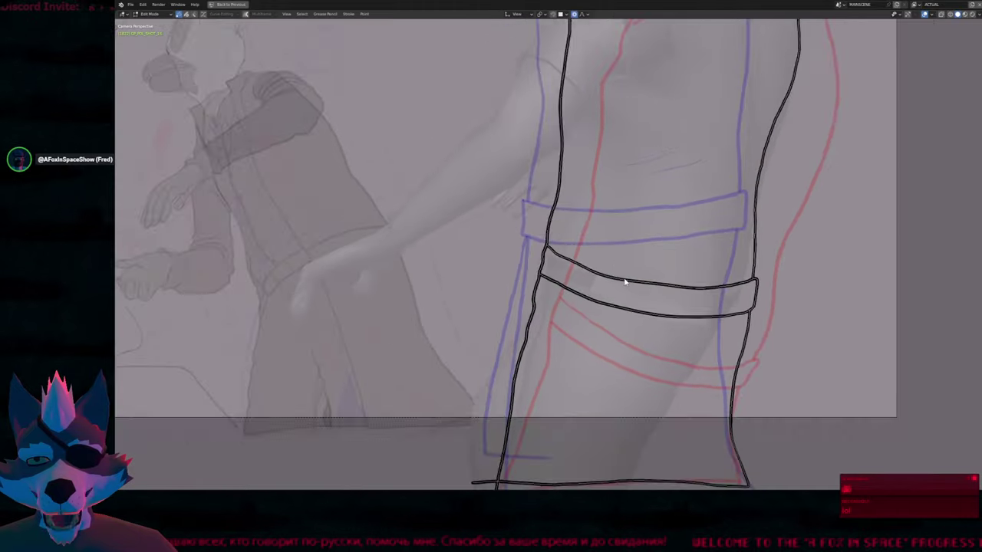
scroll(630, 212, up, 3)
scroll(631, 212, up, 2)
click(489, 219)
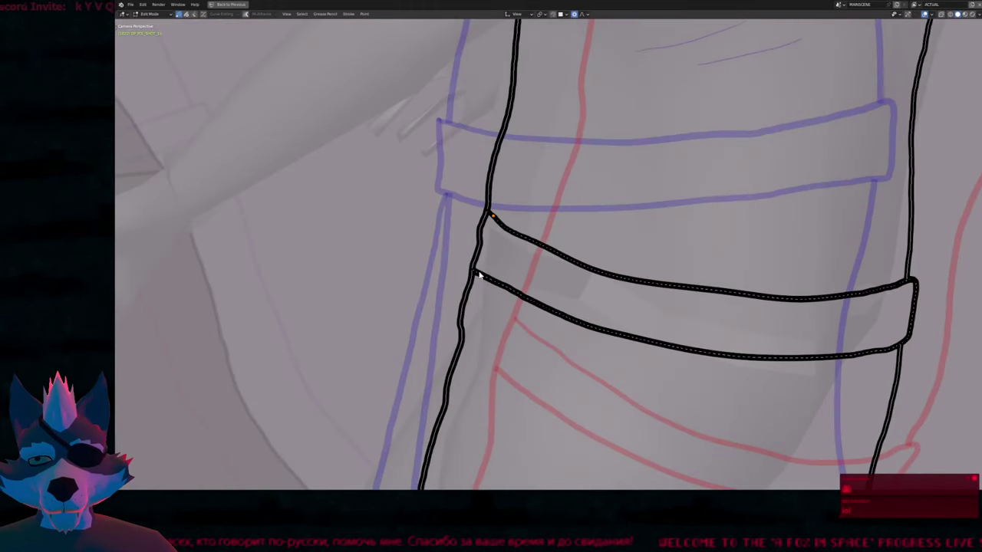
shift+click(477, 274)
key(g)
click(478, 302)
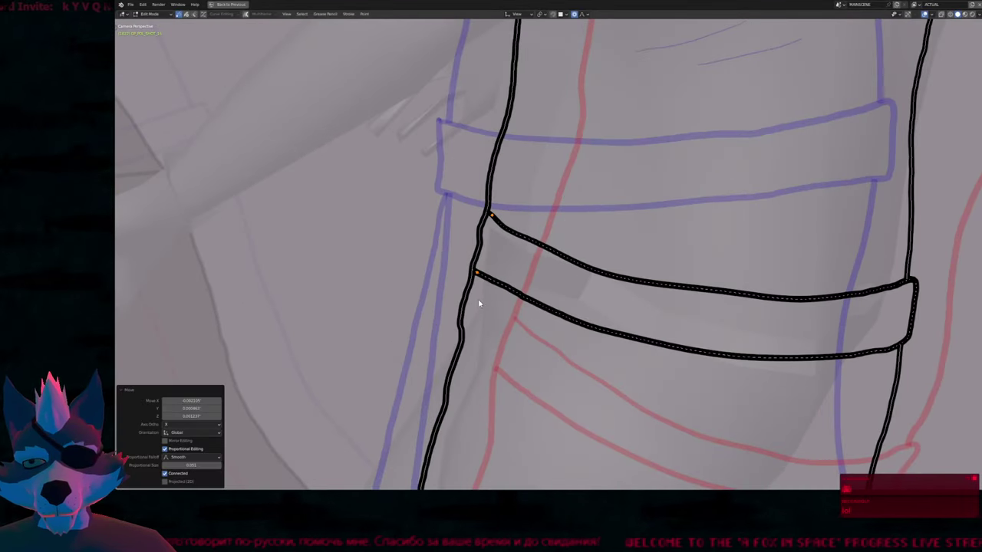
key(Tab)
Close the belt band's right end with a short vertical stroke using a resized brush
scroll(490, 273, down, 3)
shift+middle_drag(767, 289, 667, 286)
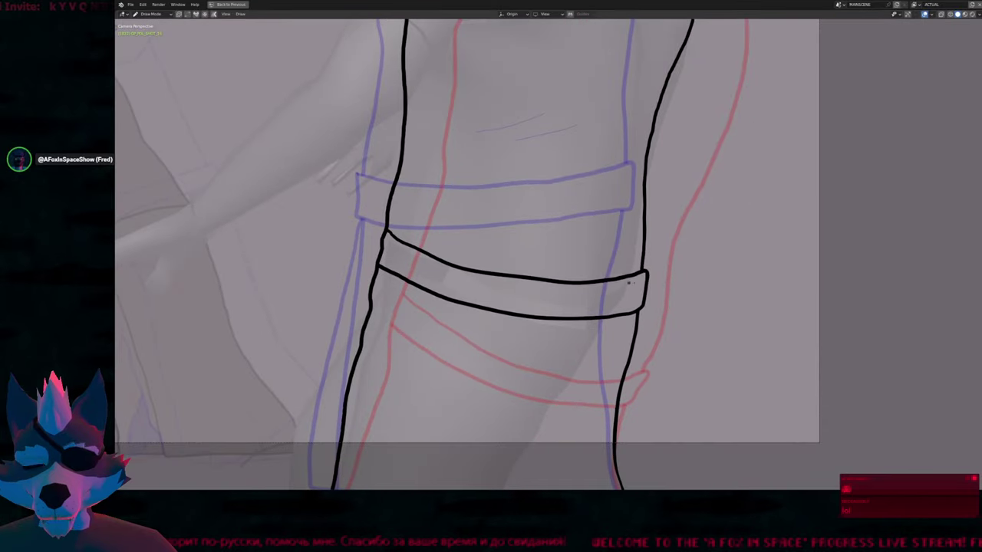
key(f)
click(677, 283)
drag(646, 272, 644, 305)
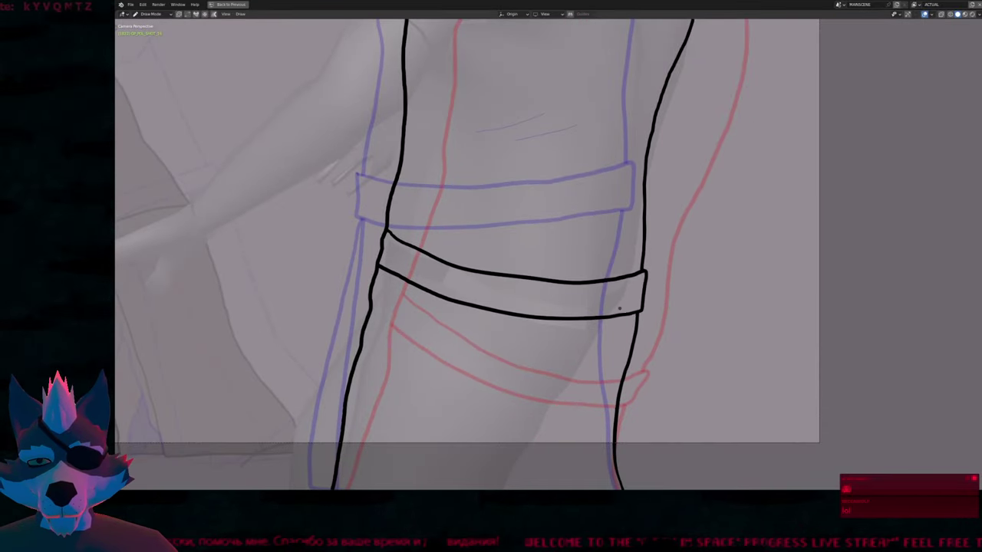
Redraw the collar tip with a taller peak and bring the lower torso back into view
scroll(616, 294, down, 4)
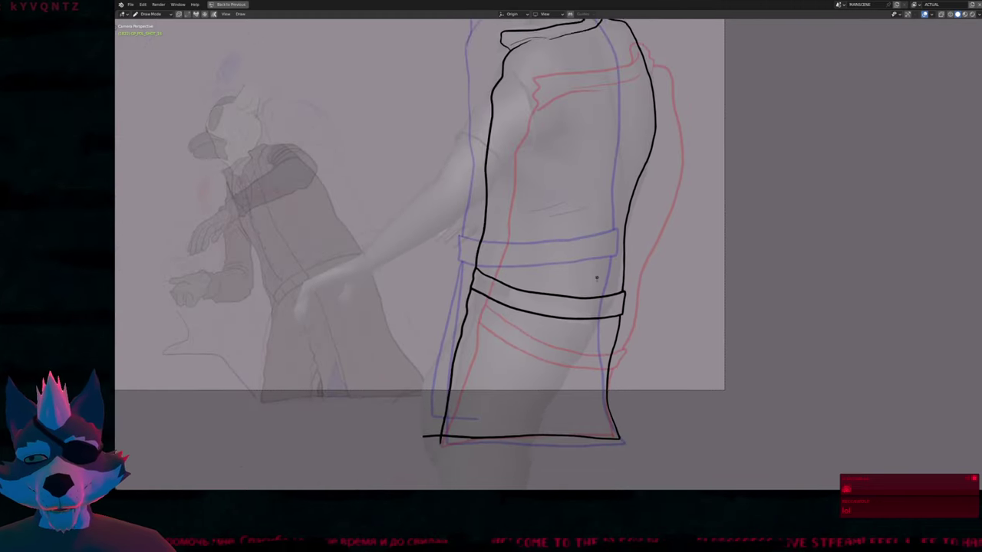
shift+scroll(606, 295, up, 3)
scroll(596, 294, up, 5)
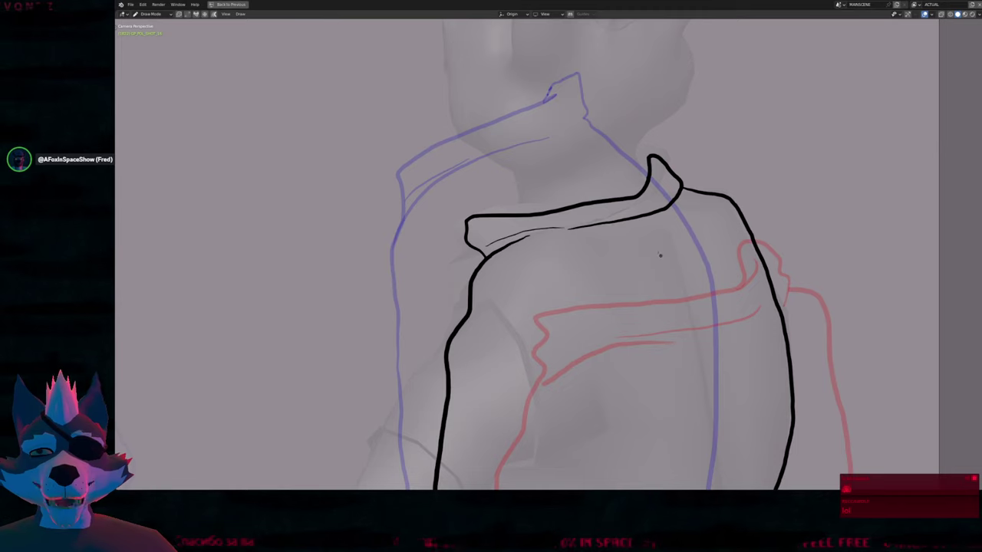
mouse_move(648, 195)
mouse_down()
mouse_move(680, 184)
mouse_move(640, 177)
mouse_move(649, 150)
mouse_move(638, 182)
mouse_up()
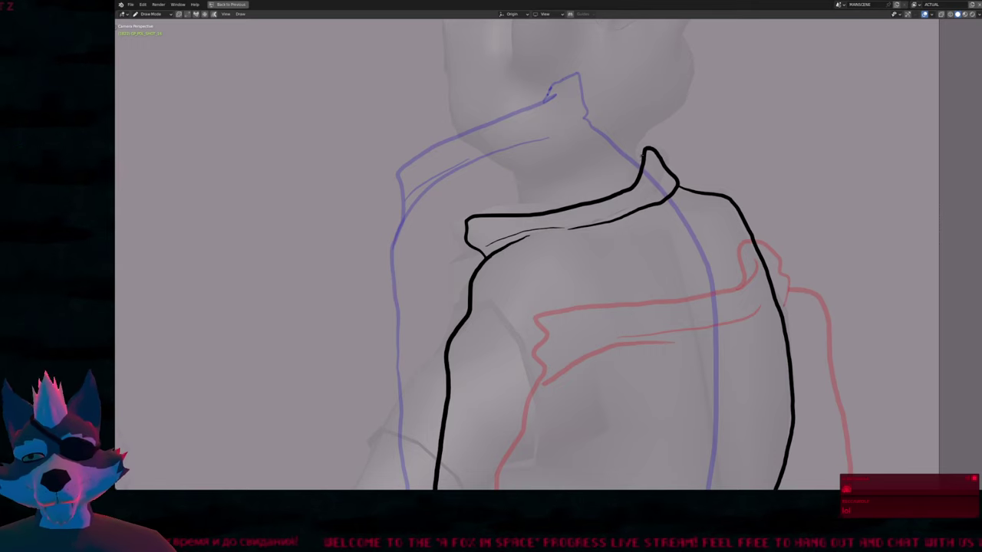
mouse_move(557, 238)
ctrl+middle_down()
mouse_move(546, 325)
mouse_move(573, 265)
mouse_move(670, 222)
mouse_move(642, 263)
mouse_move(586, 270)
ctrl+middle_up()
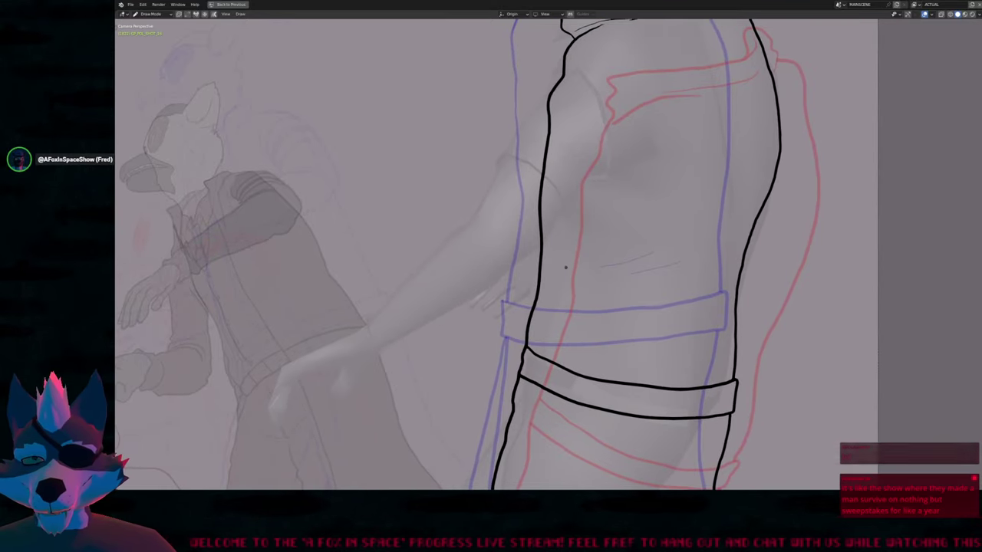
Flip keyframes to the torso drawing whose belt sits level with the blue band, and frame the belt
key(Right)
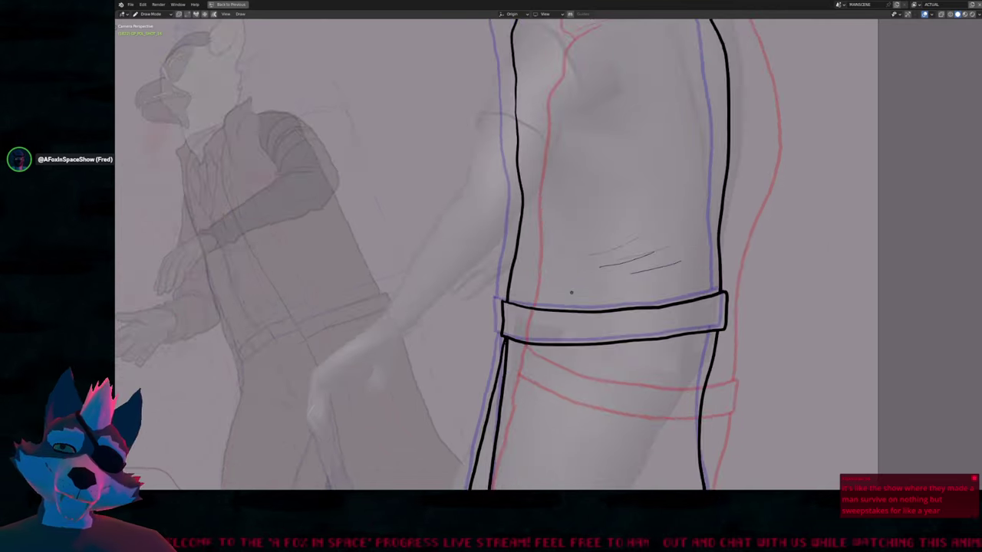
key(Right)
key(Left)
key(f)
click(673, 311)
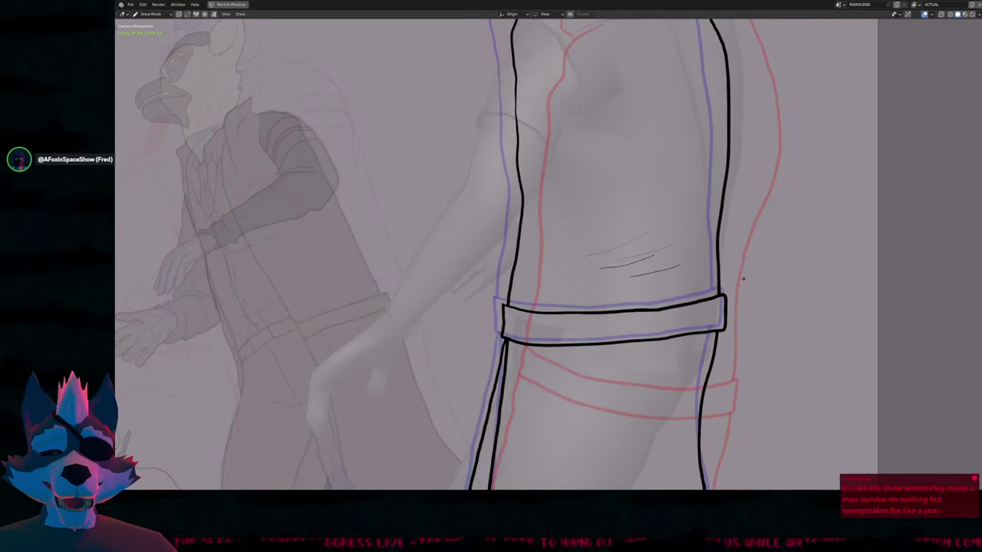
scroll(644, 270, down, 2)
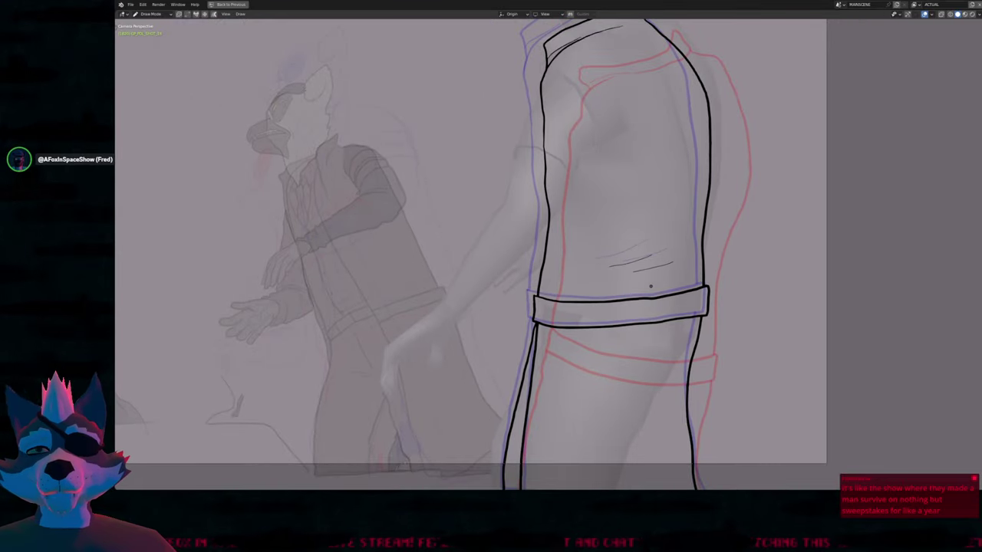
shift+middle_drag(651, 287, 643, 251)
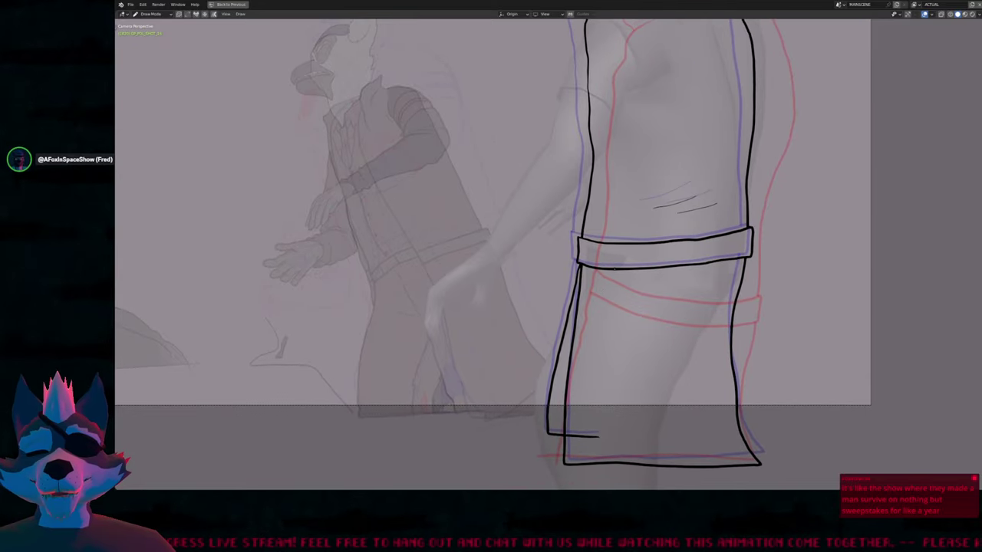
shift+middle_drag(634, 266, 549, 304)
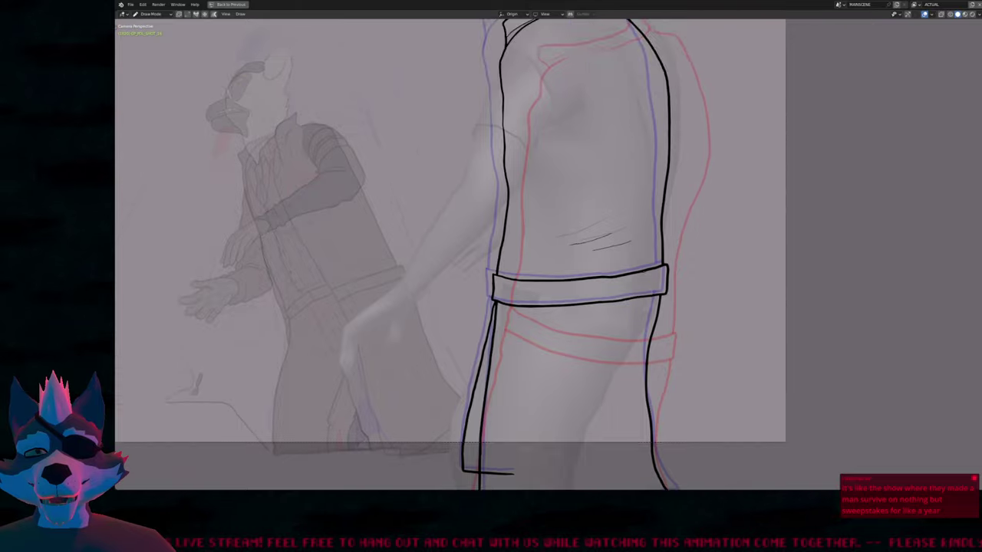
scroll(642, 276, up, 5)
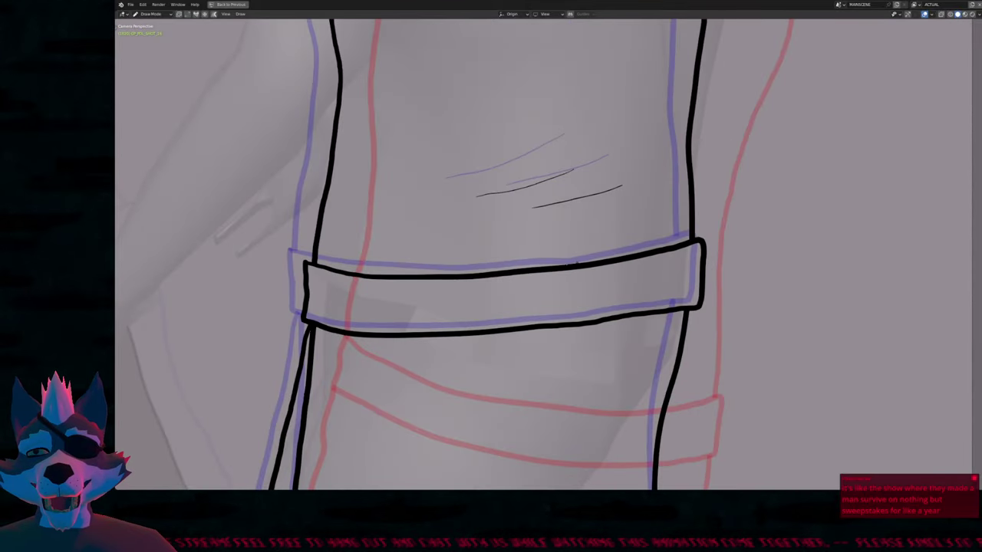
scroll(573, 266, down, 5)
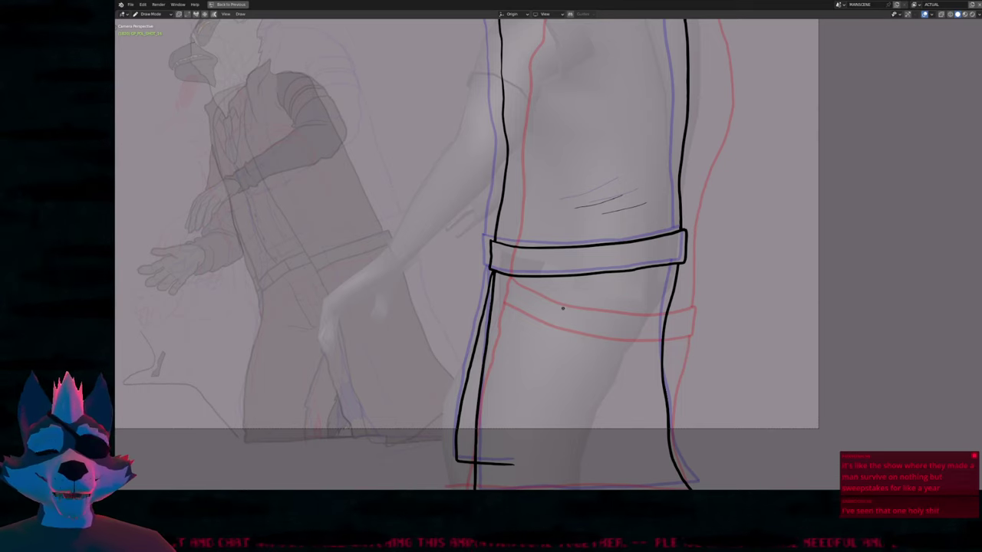
key(space)
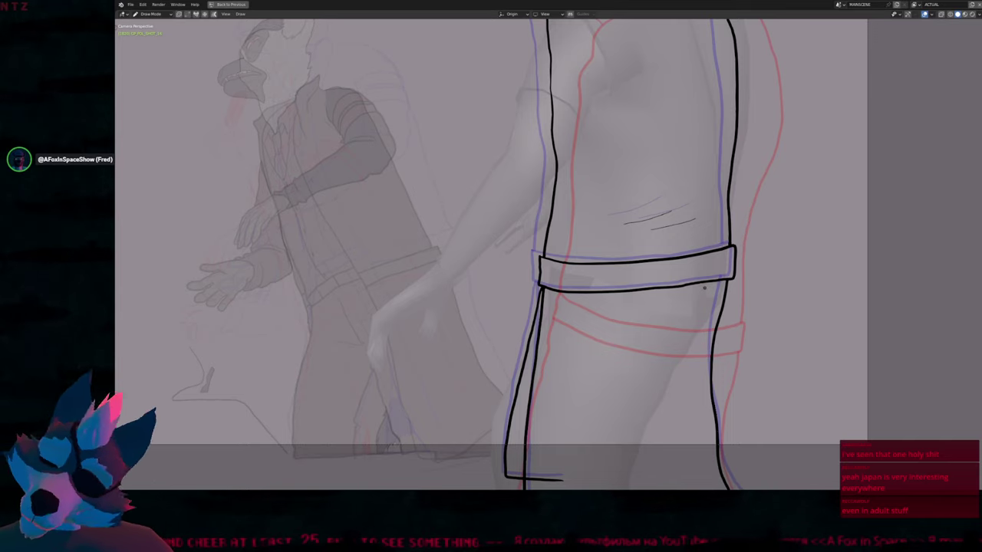
Redraw the skirt's bottom edge slightly higher
scroll(661, 323, up, 2)
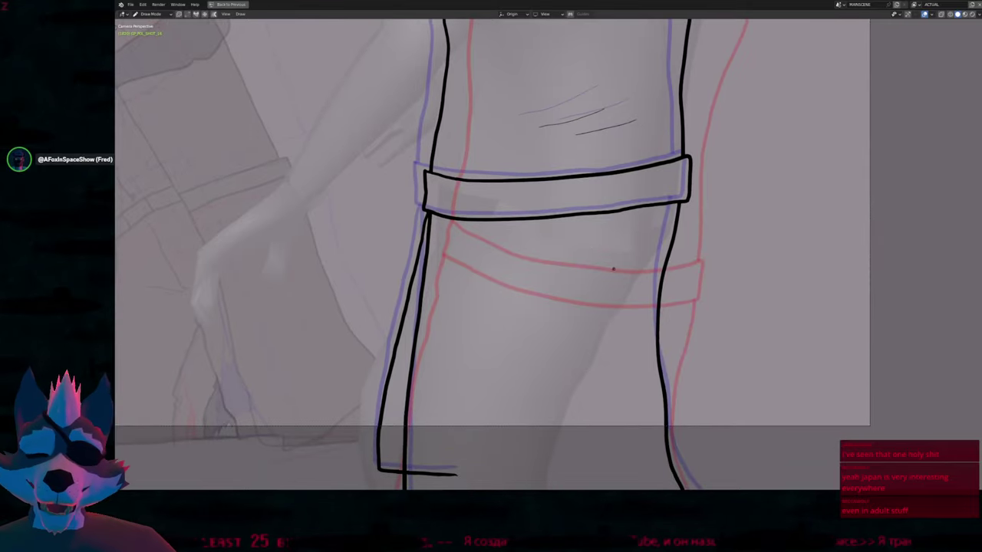
scroll(613, 268, down, 2)
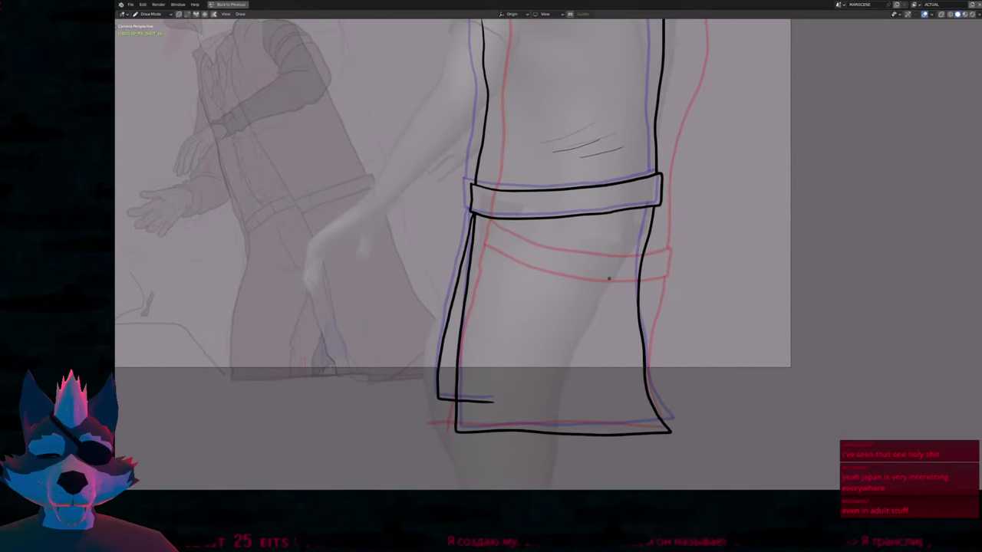
shift+scroll(599, 273, down, 2)
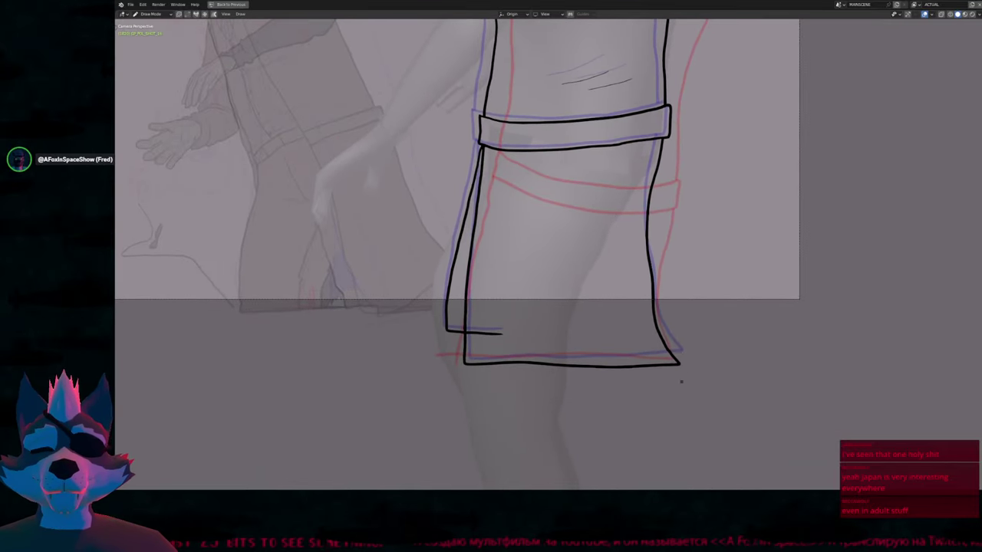
mouse_move(633, 398)
mouse_down()
mouse_move(604, 386)
mouse_move(553, 403)
mouse_move(495, 405)
mouse_move(483, 390)
mouse_up()
Resize the brush and redraw the black collar peak slightly lower and to the left
shift+scroll(576, 269, up, 4)
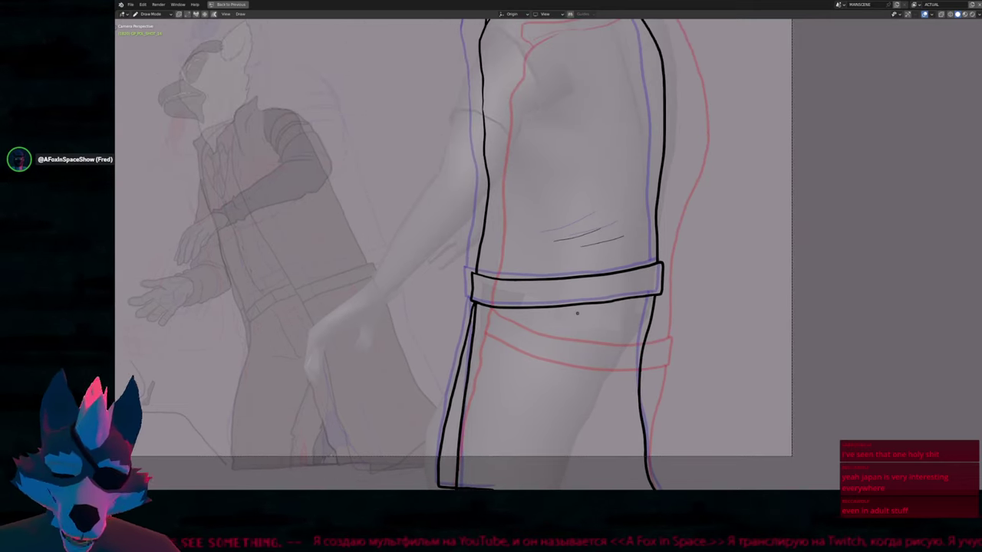
shift+scroll(590, 311, up, 2)
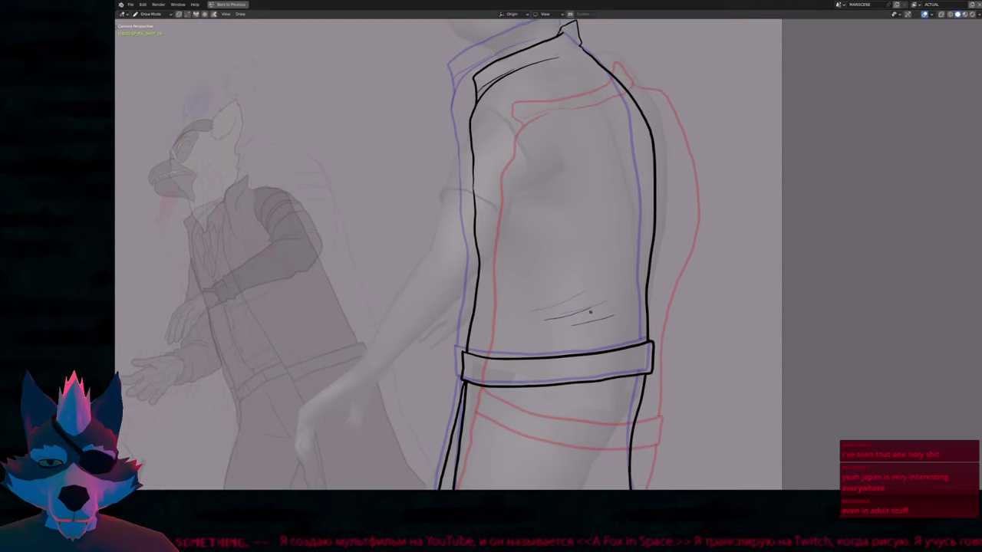
shift+scroll(590, 312, up, 6)
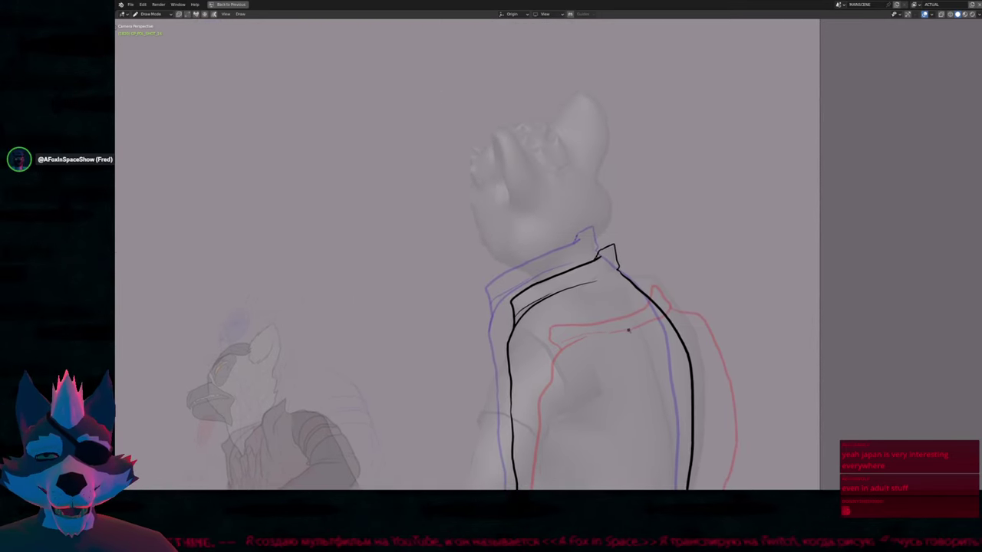
scroll(628, 329, up, 4)
key(f)
click(738, 233)
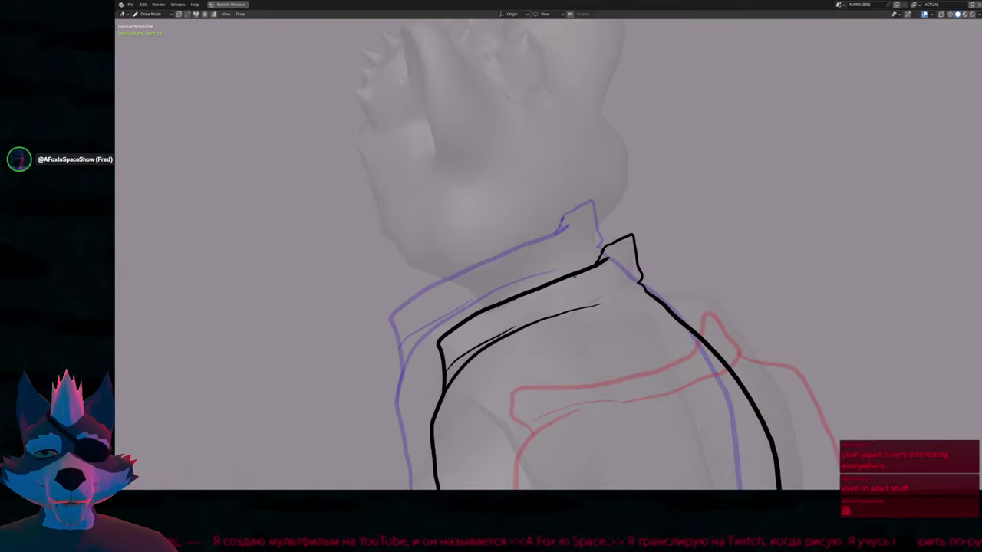
drag(605, 259, 639, 280)
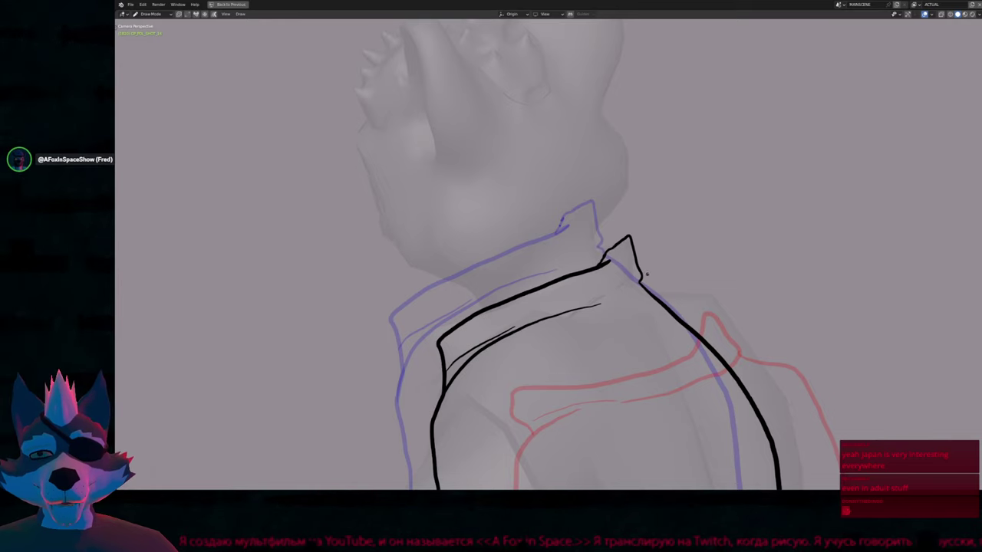
Change the brush size again and undo the previous collar stroke
shift+scroll(651, 285, down, 8)
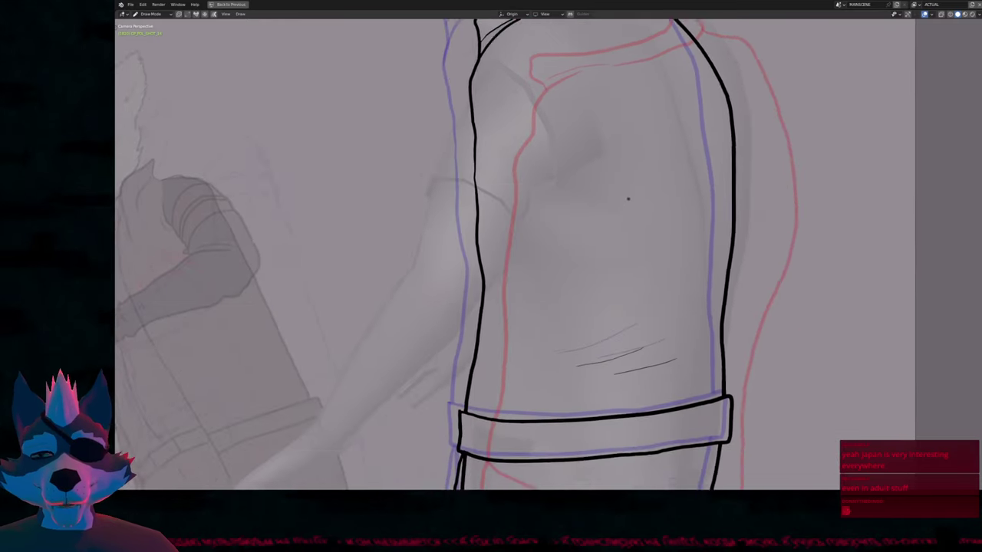
shift+scroll(620, 246, down, 8)
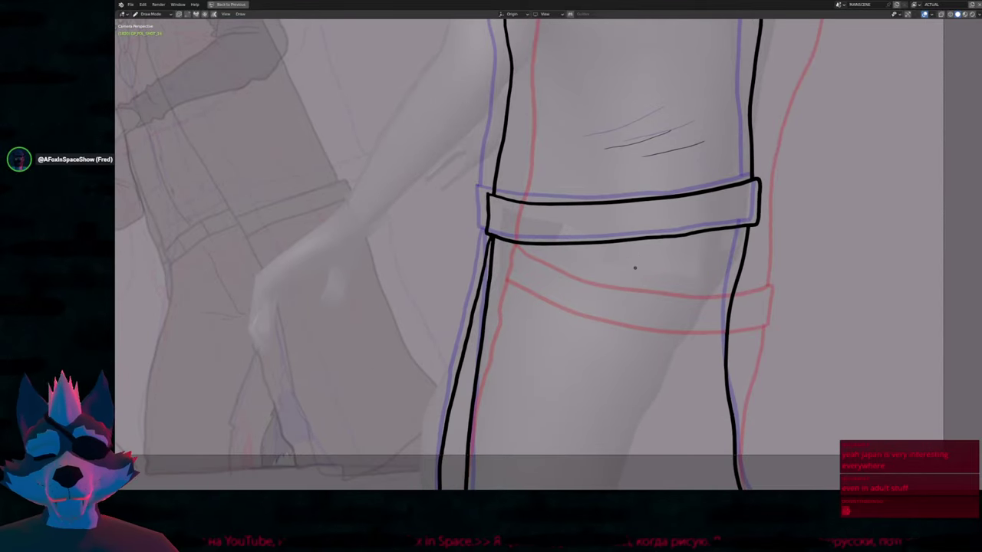
shift+scroll(635, 267, up, 10)
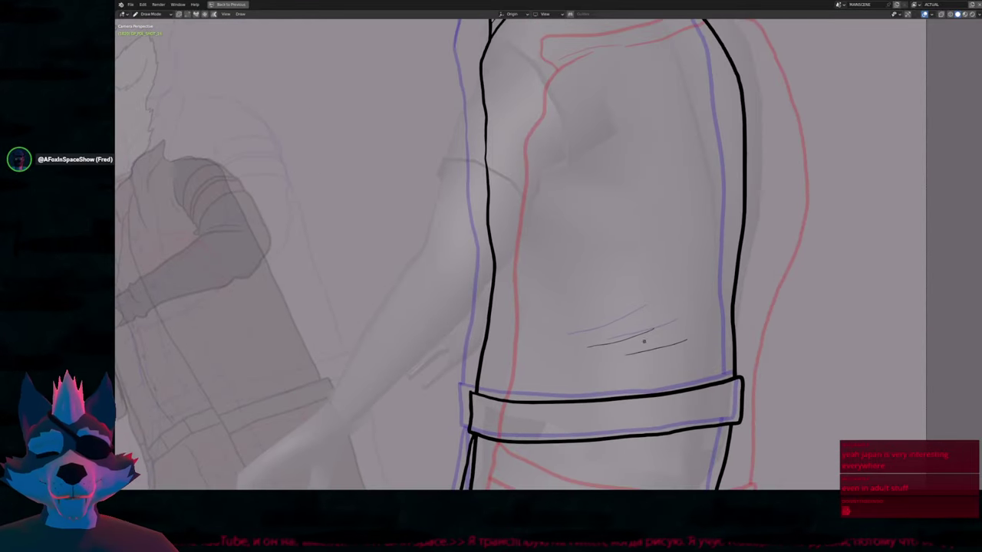
shift+scroll(644, 342, down, 4)
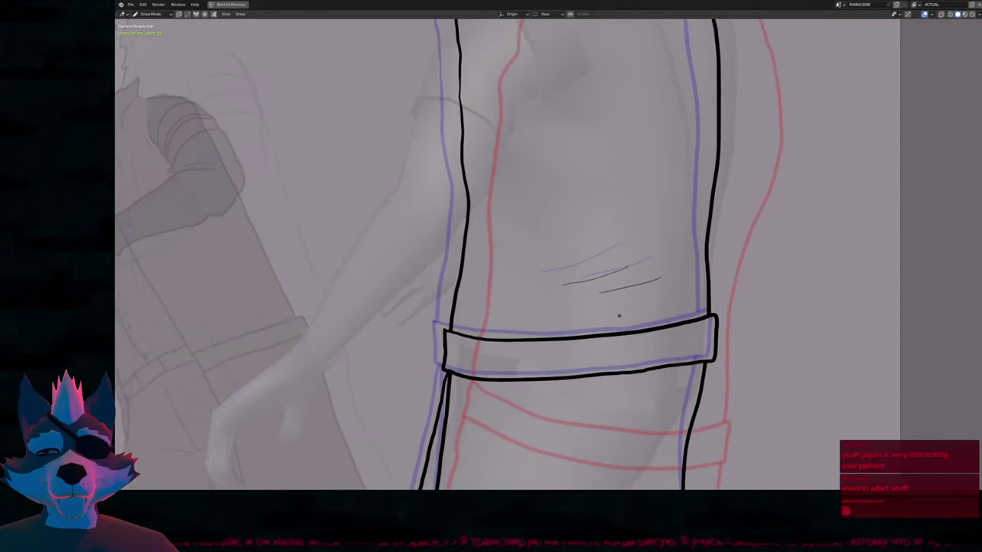
shift+scroll(629, 286, up, 10)
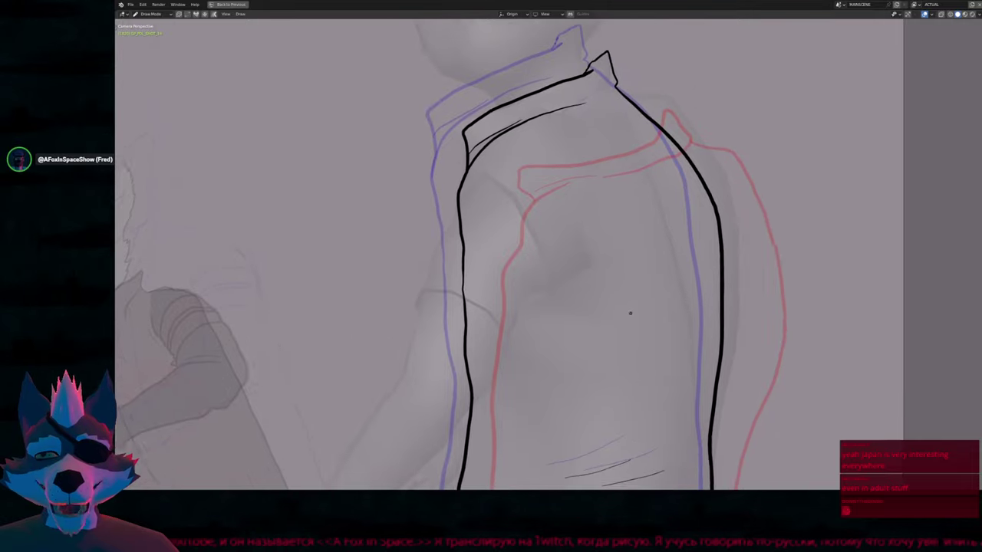
shift+scroll(630, 312, up, 4)
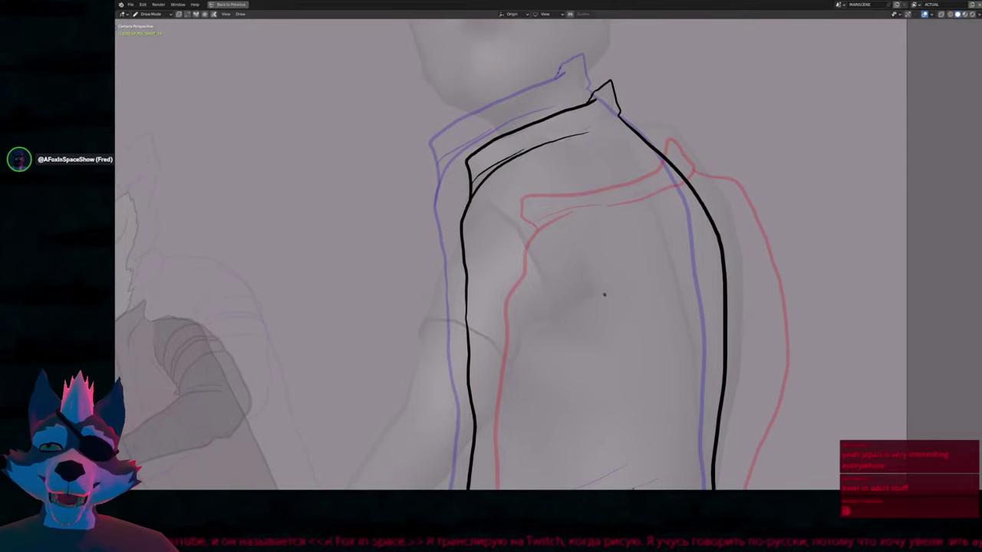
key(f)
click(668, 197)
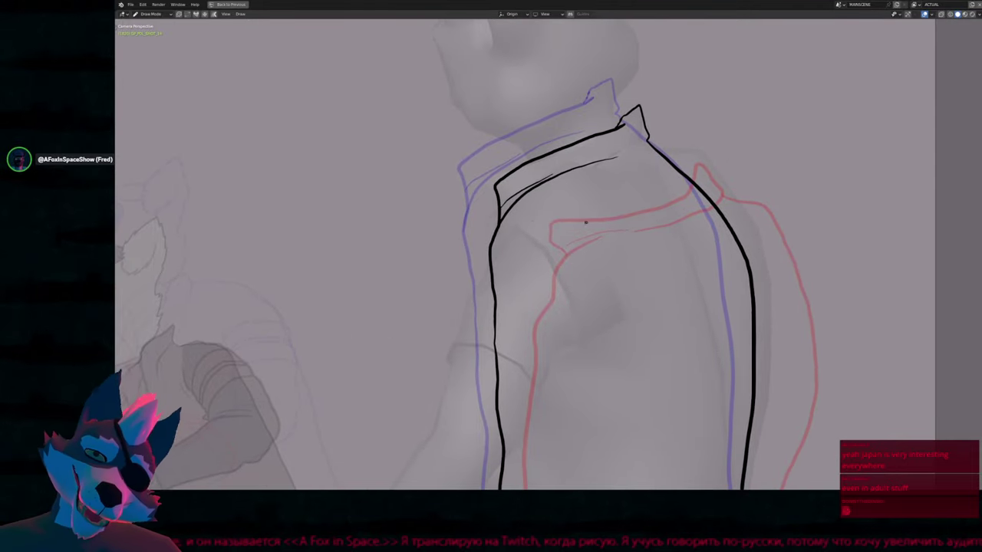
key(ctrl+z)
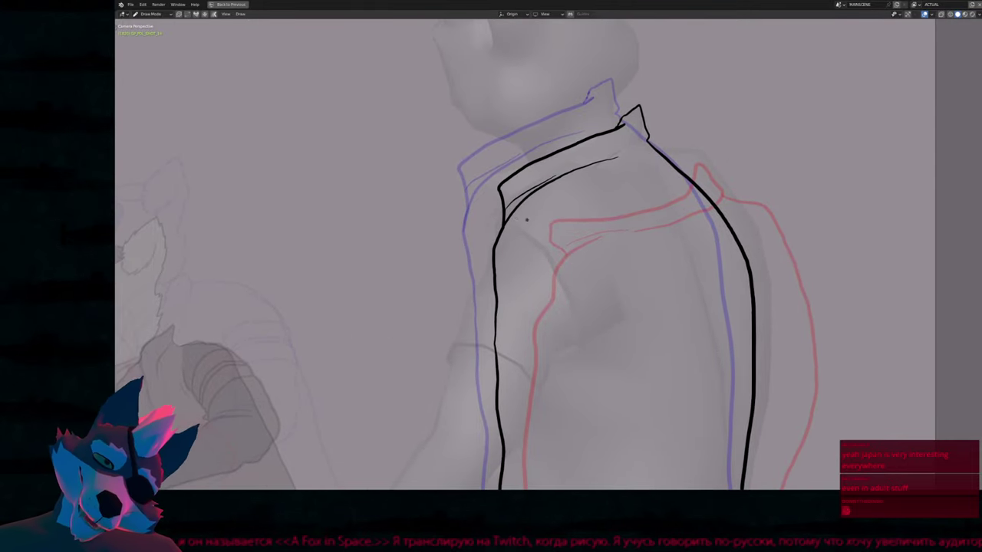
Redraw the left collar edge and inner collar line cleanly, retrying rough strokes
drag(502, 184, 617, 158)
drag(495, 257, 512, 221)
key(ctrl+z)
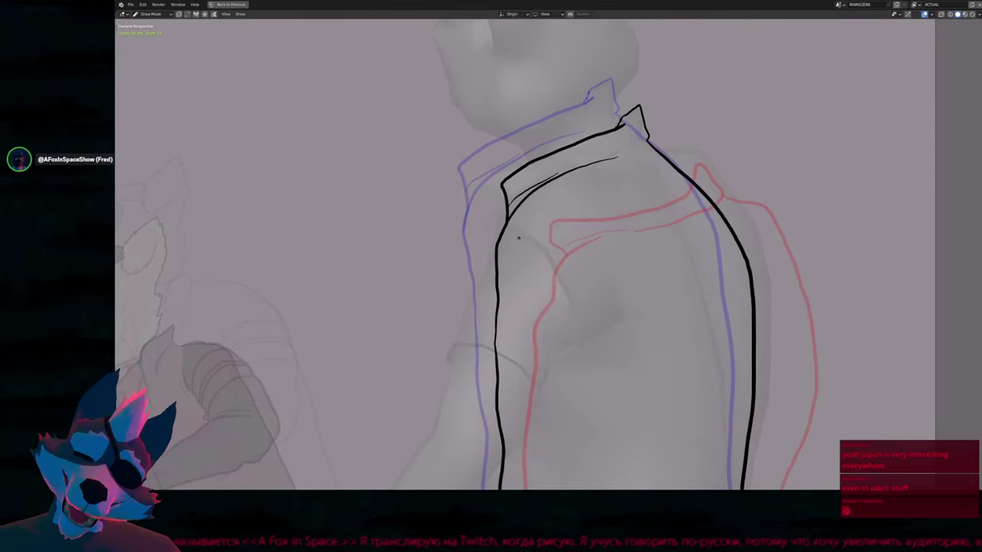
drag(503, 180, 497, 245)
key(ctrl+z)
drag(503, 178, 497, 239)
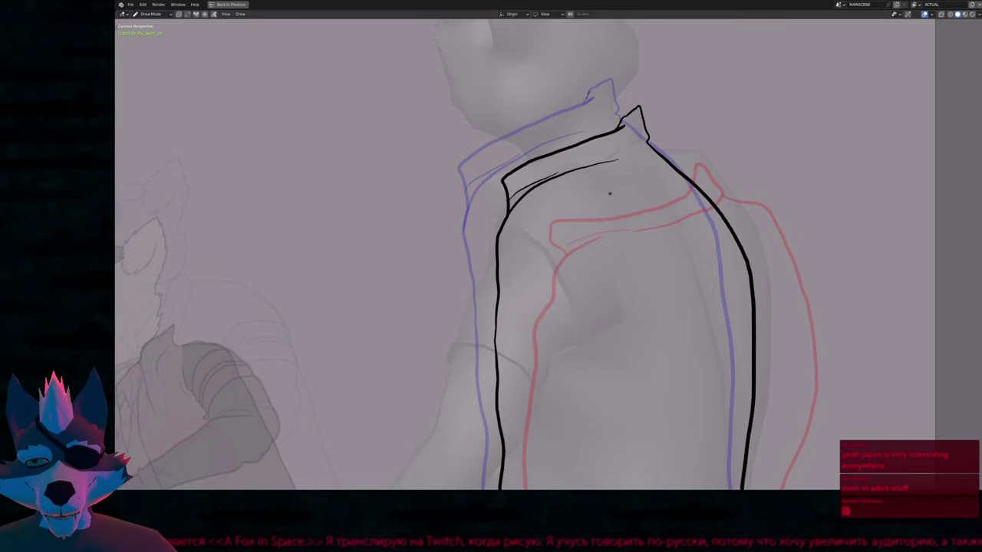
shift+scroll(607, 193, up, 3)
mouse_move(642, 188)
shift+middle_down()
mouse_move(636, 222)
mouse_move(629, 197)
mouse_move(637, 312)
mouse_move(625, 196)
mouse_move(614, 285)
shift+middle_up()
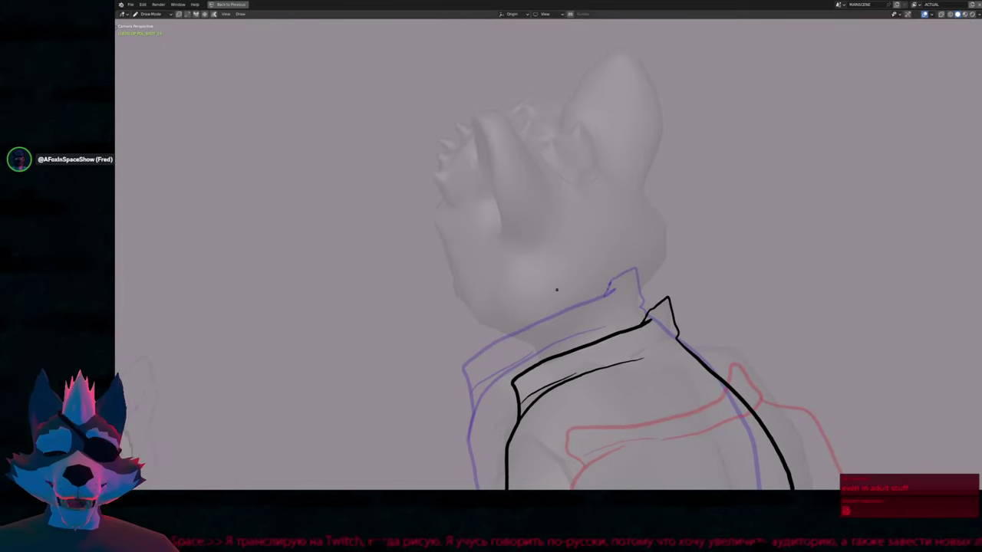
shift+middle_drag(554, 287, 546, 297)
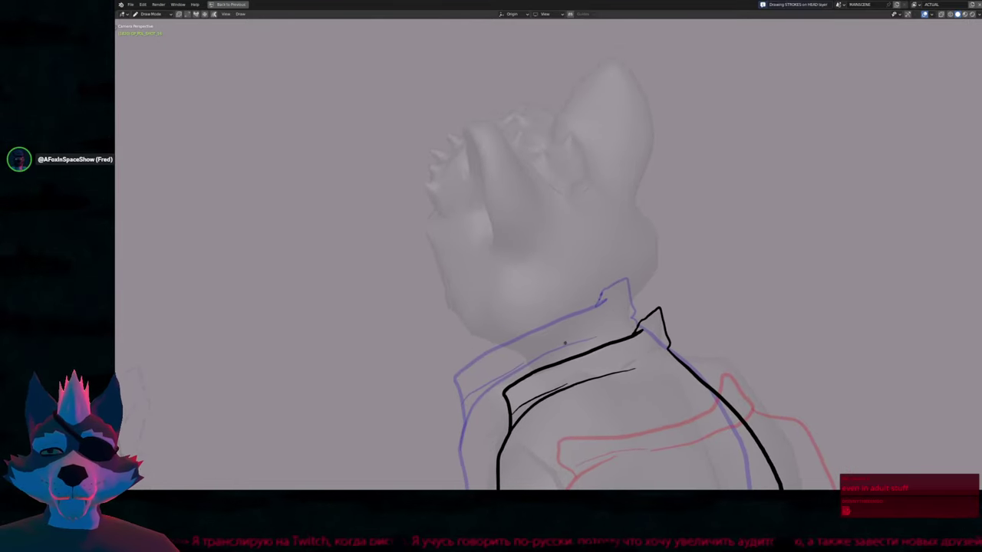
mouse_move(587, 335)
shift+middle_down()
mouse_move(645, 308)
mouse_move(637, 307)
mouse_move(652, 268)
mouse_move(690, 231)
mouse_move(651, 284)
shift+middle_up()
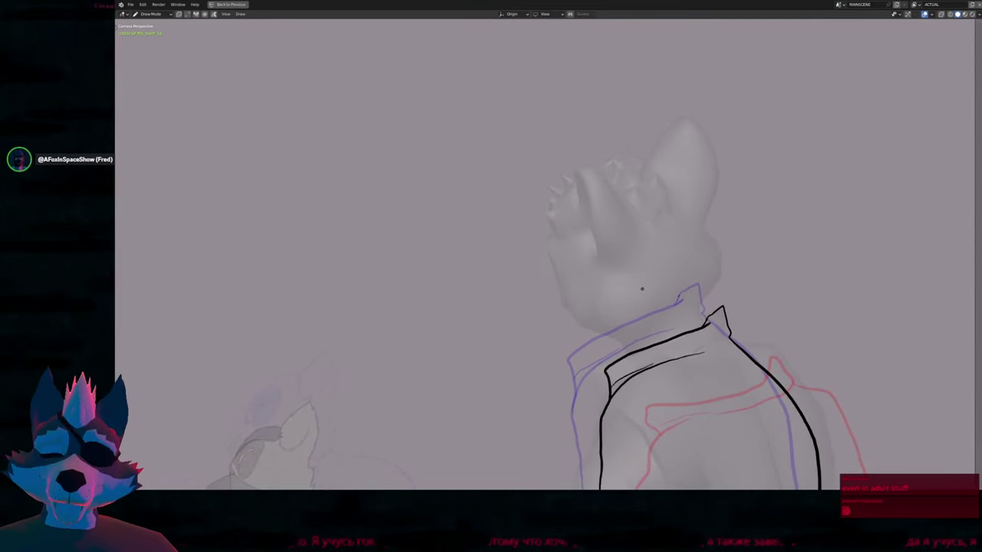
middle_drag(700, 272, 704, 230)
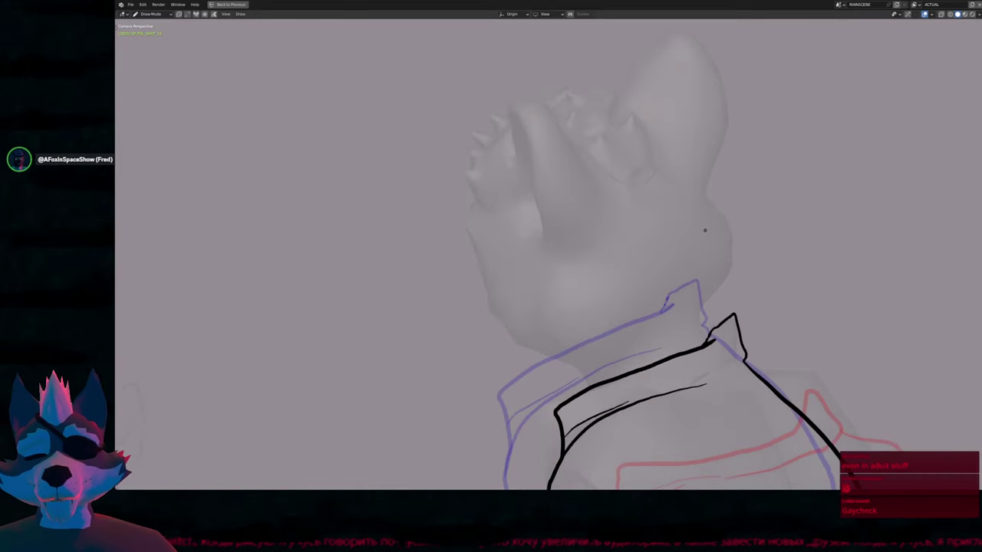
Settle on HEAD as the active layer, orbit toward the neck and shoulder, and play the shot
key(Page_Down)
key(Page_Up)
key(Page_Down)
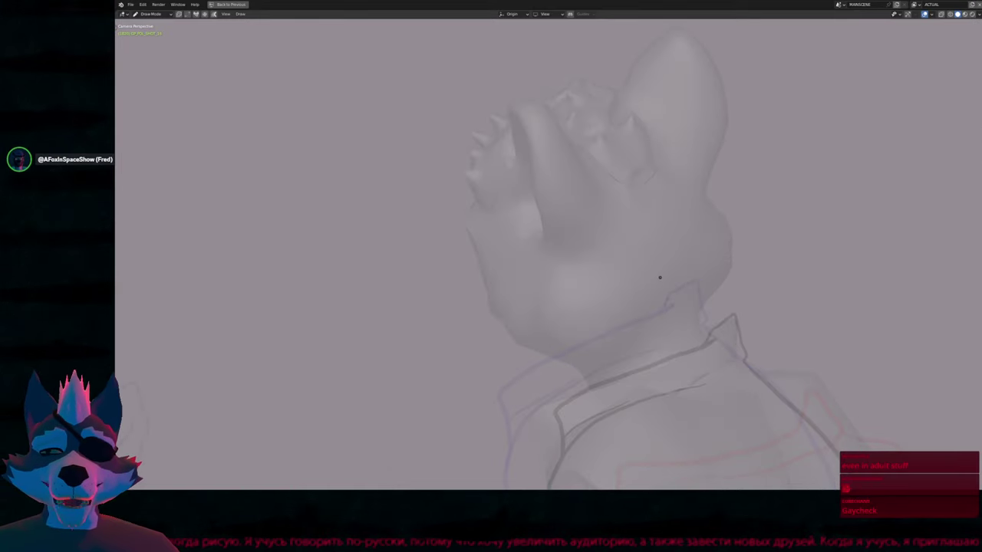
scroll(669, 312, up, 3)
key(Page_Up)
key(Page_Down)
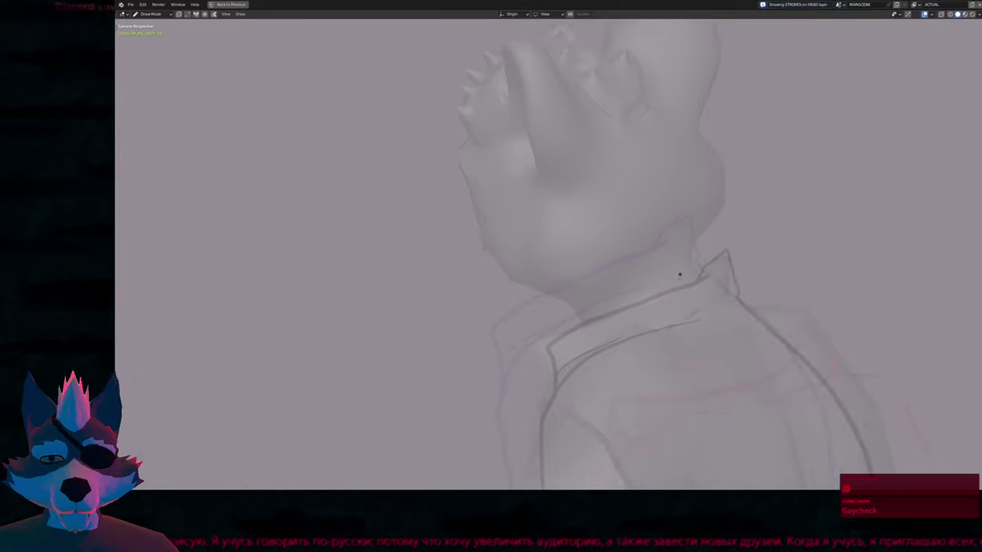
scroll(677, 271, down, 3)
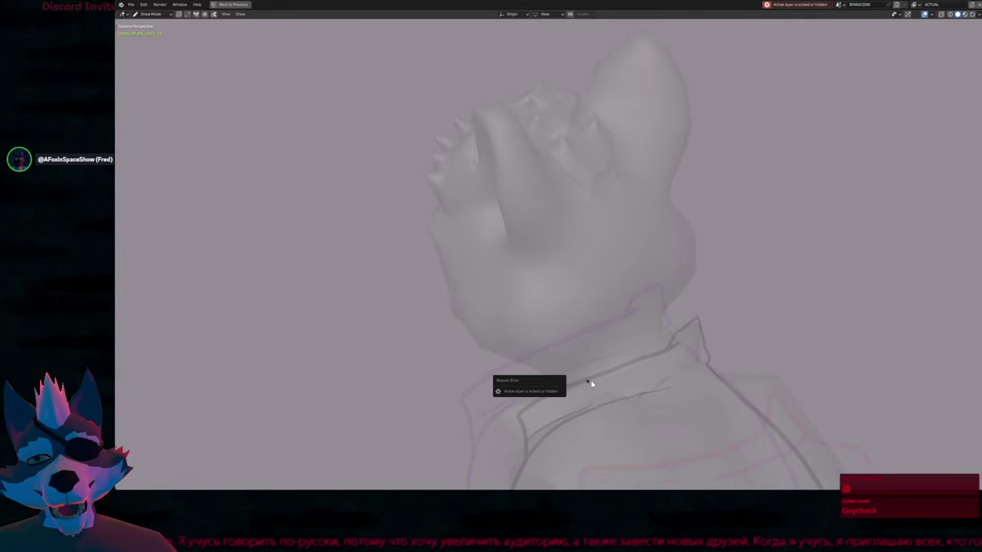
middle_drag(587, 357, 634, 327)
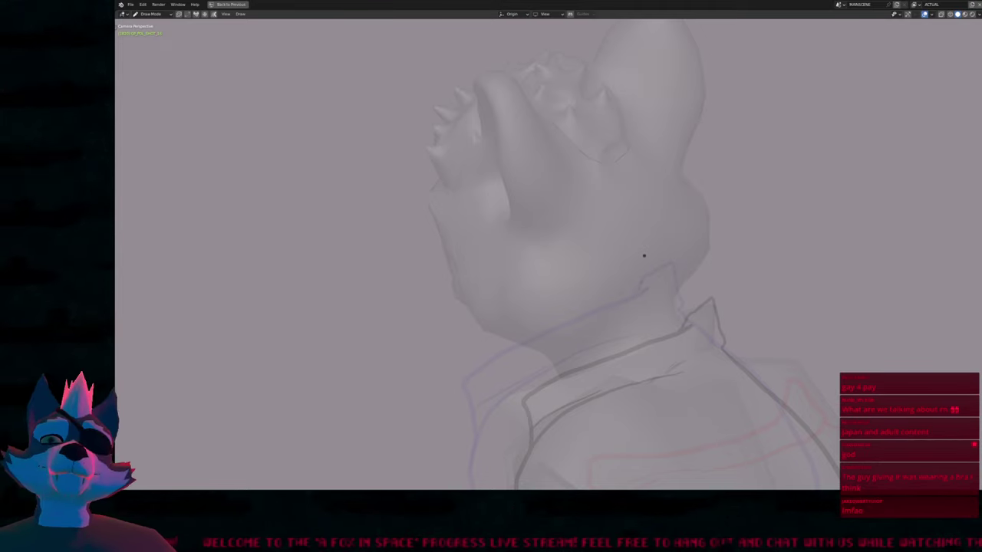
key(space)
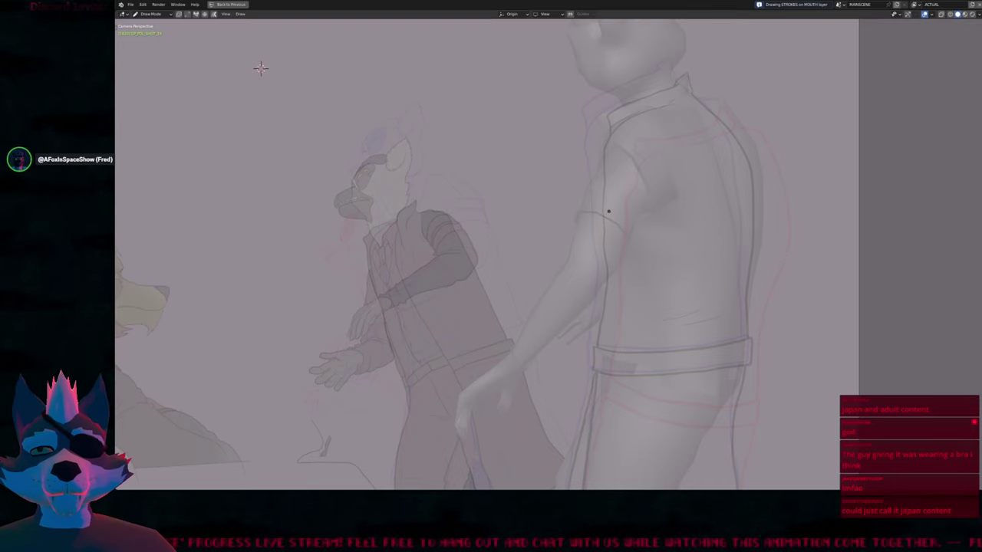
Exit the maximized viewport, make BODY active, and enter Edit Mode on the frame 1826 torso
key(Page_Up)
key(Page_Up)
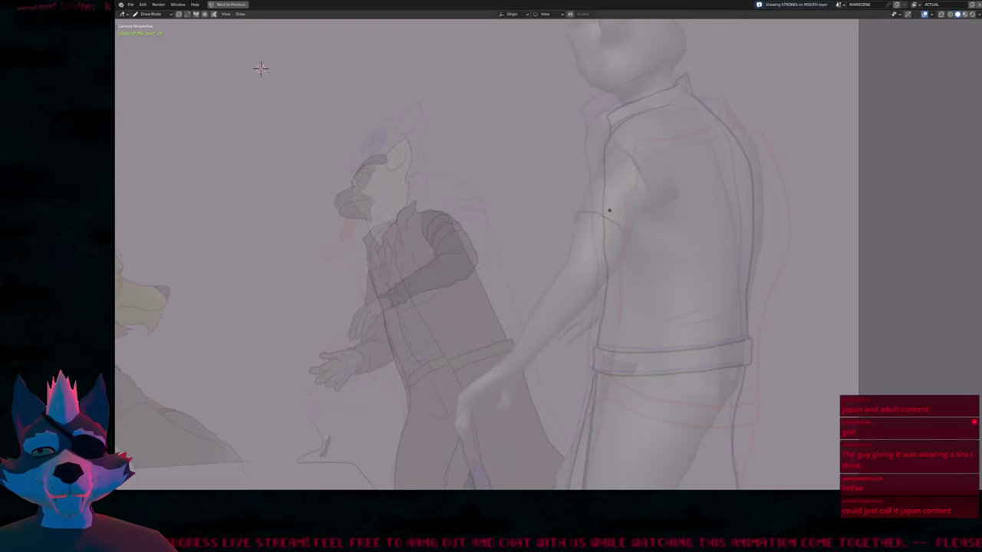
key(Right)
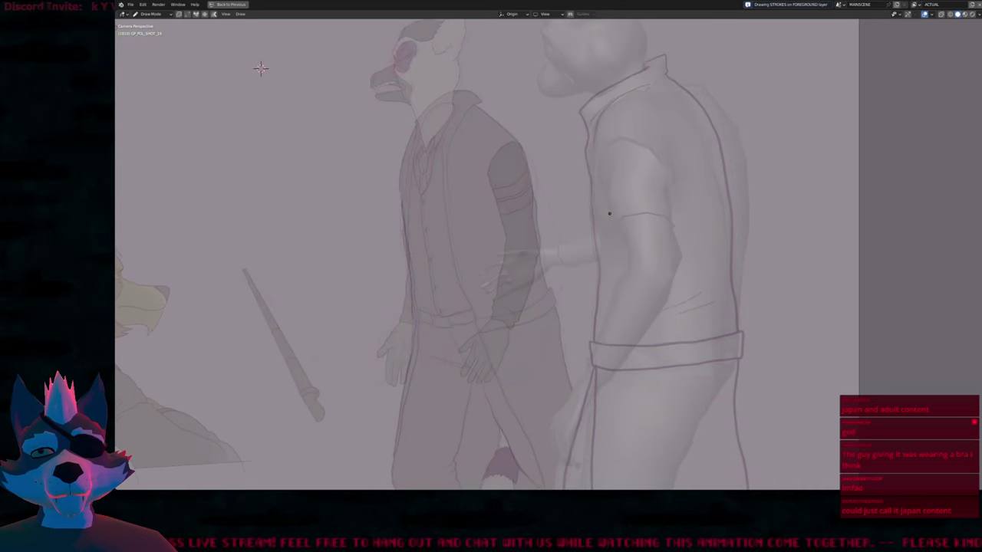
key(ctrl+space)
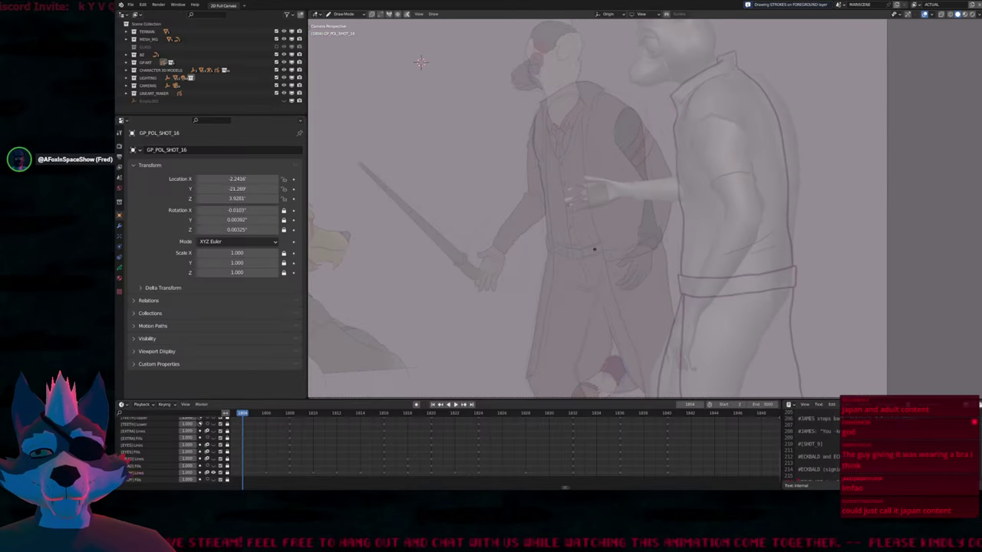
key(Page_Down)
key(Page_Down)
alt+scroll(606, 265, down, 20)
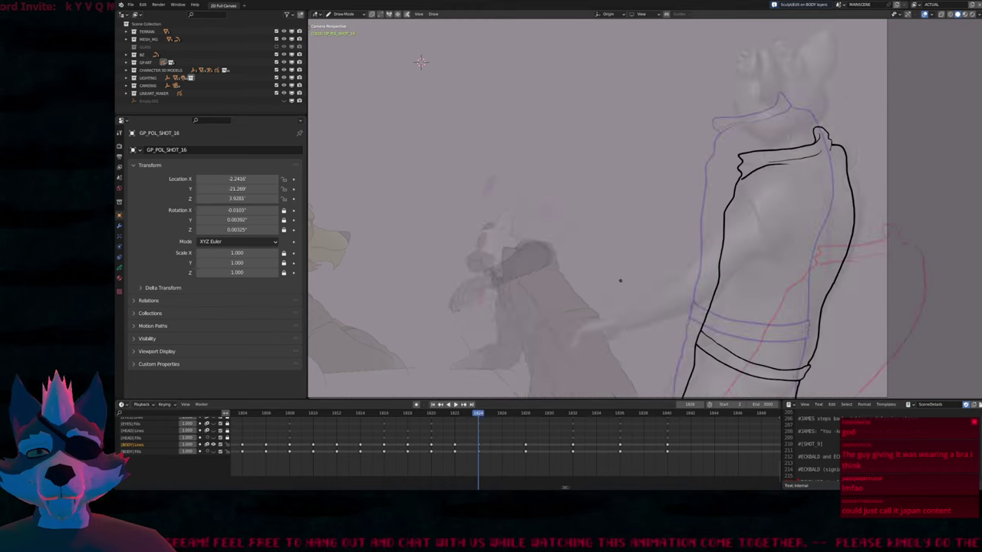
alt+scroll(619, 281, down, 8)
alt+scroll(619, 282, up, 8)
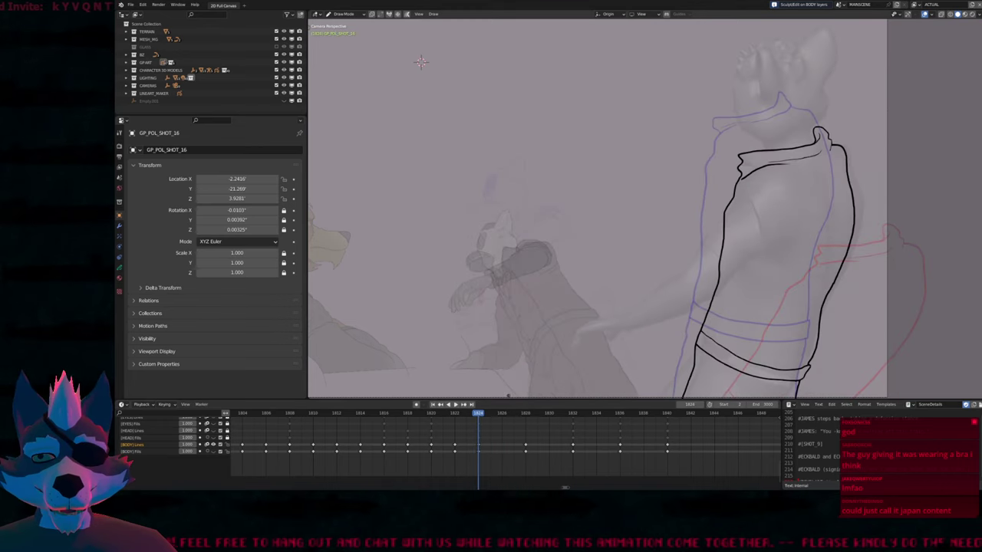
alt+scroll(626, 231, down, 2)
key(Tab)
scroll(627, 232, down, 3)
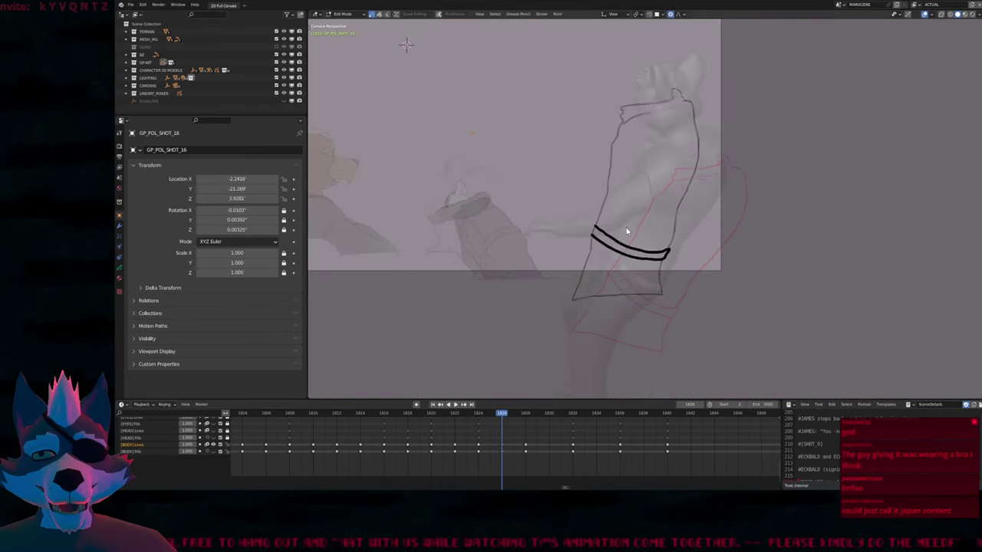
Select all torso strokes, then rotate, move, and reshape them to fit the pose
key(a)
key(r)
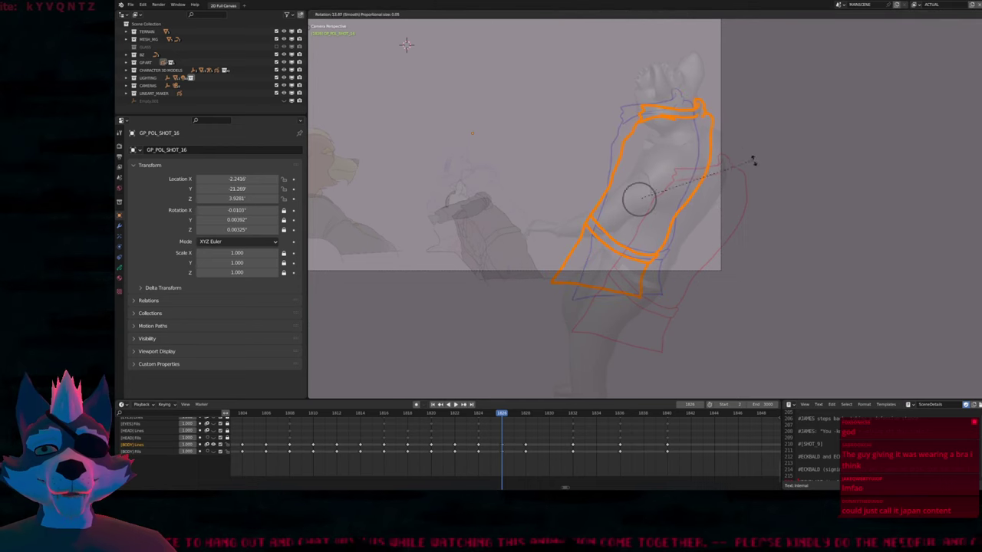
click(752, 159)
key(g)
click(783, 219)
key(g)
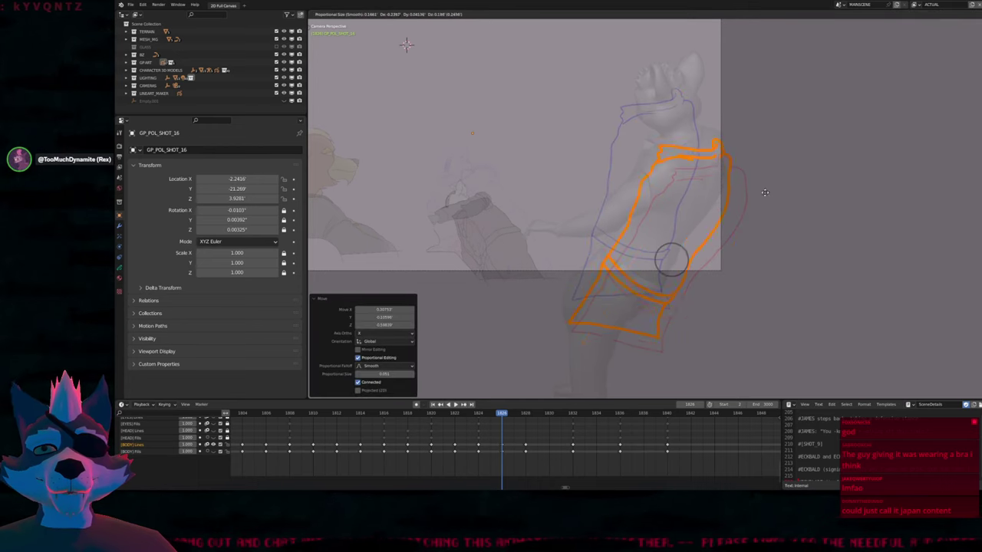
click(765, 192)
Return to Draw Mode and redraw the lower band line across the torso
key(Tab)
key(f)
scroll(734, 181, up, 1)
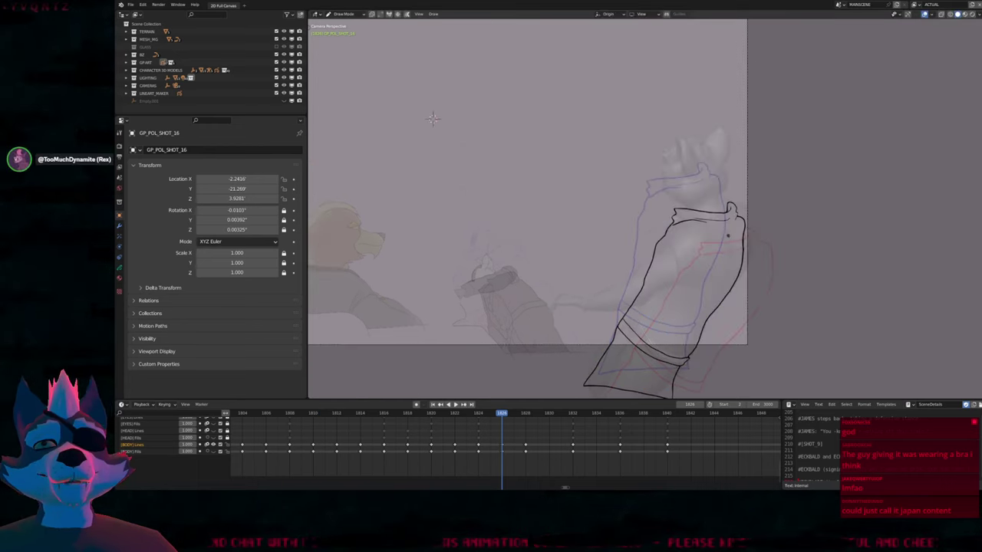
scroll(727, 236, up, 3)
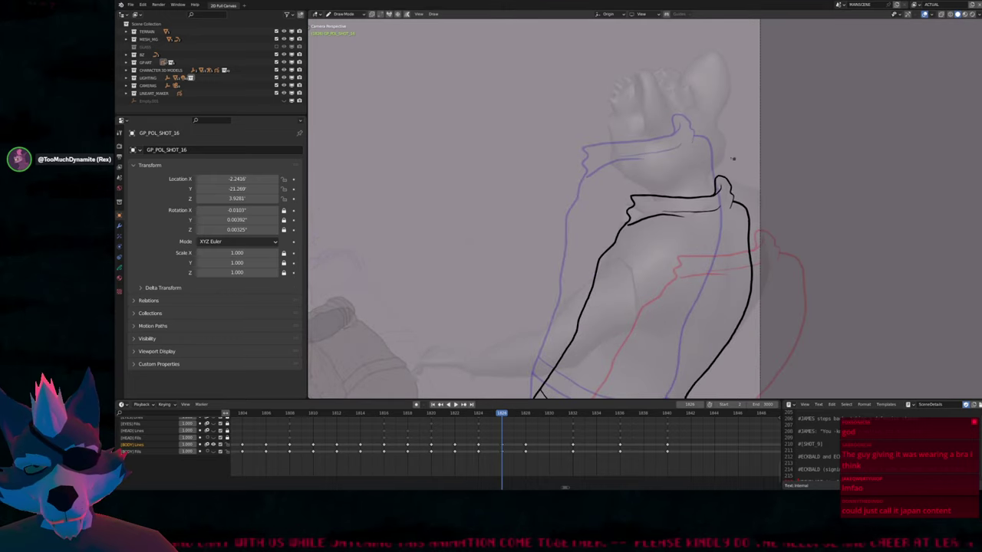
shift+scroll(732, 233, down, 3)
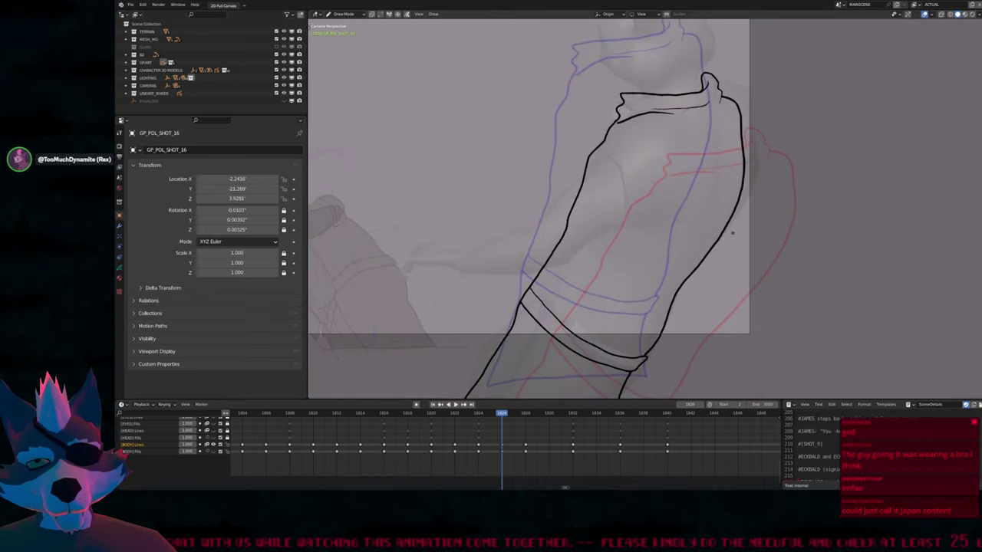
shift+middle_drag(731, 233, 755, 188)
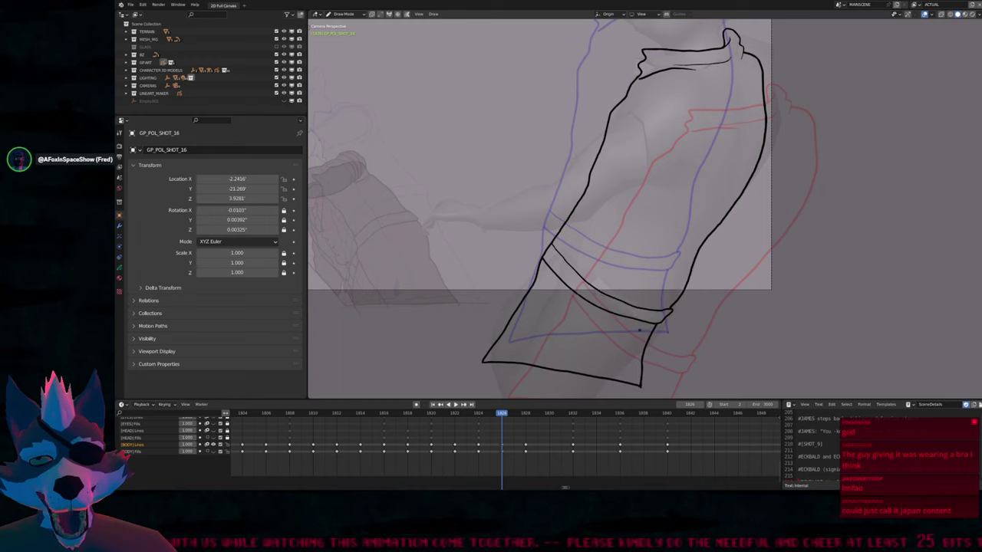
drag(661, 313, 549, 253)
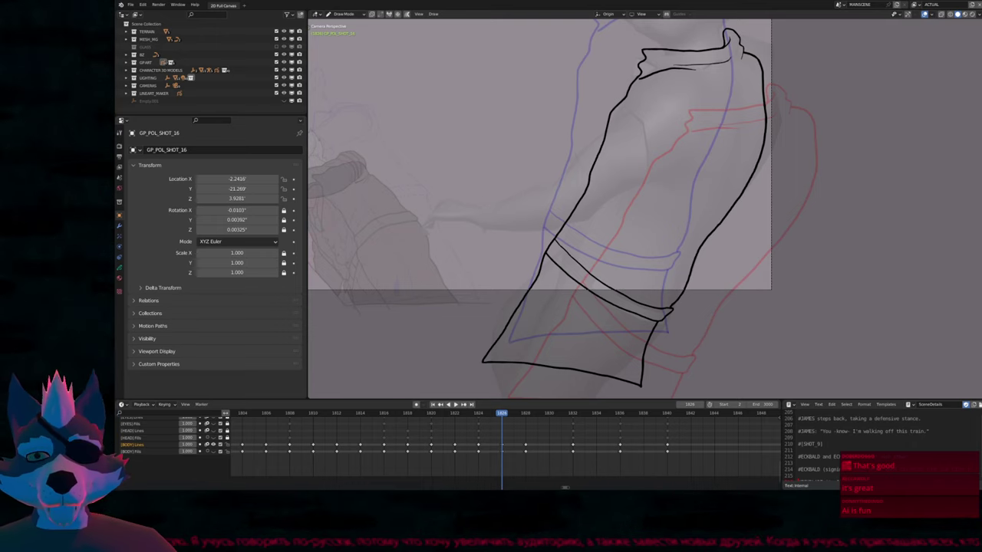
scroll(580, 323, down, 3)
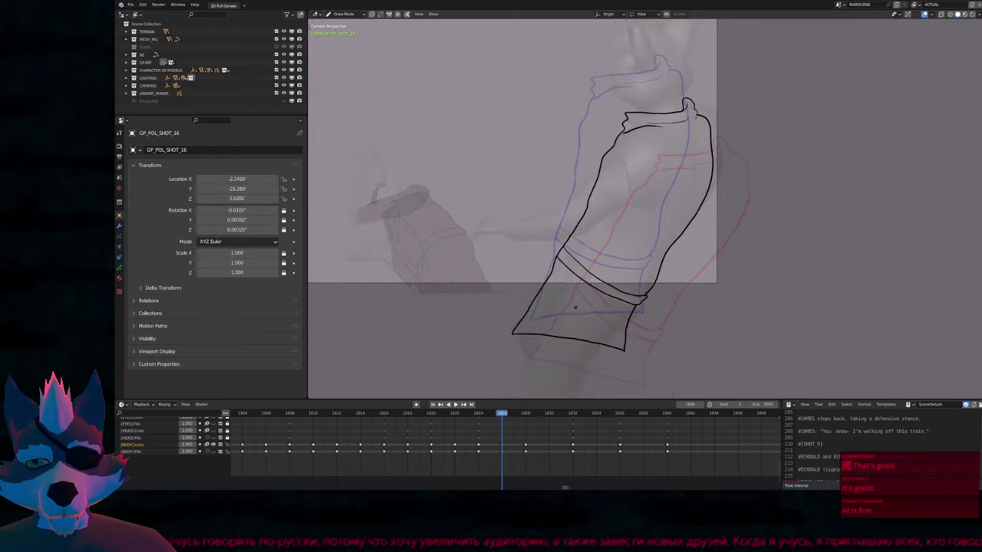
shift+middle_drag(581, 324, 591, 292)
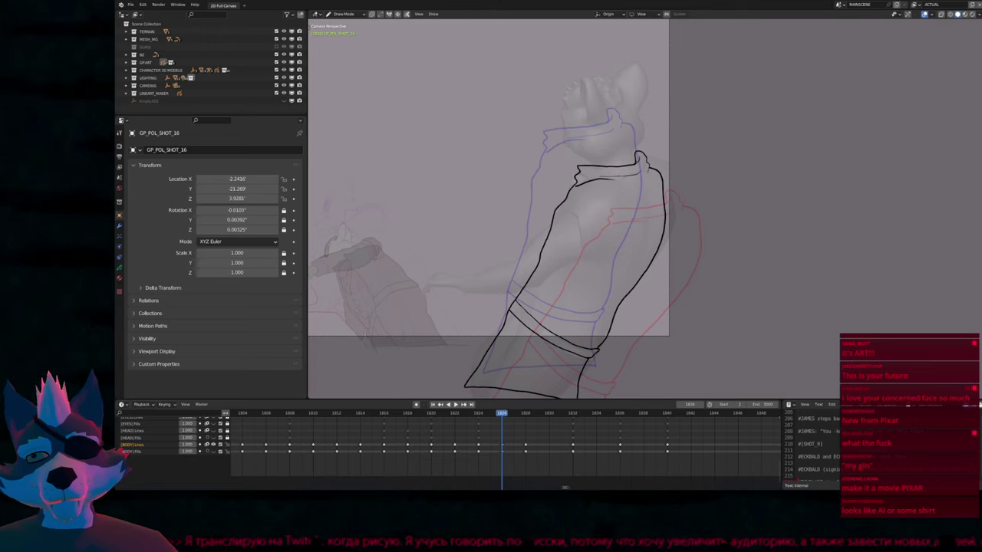
Compare the drawings at frames 1824 and 1828, returning to frame 1826
shift+middle_drag(507, 287, 507, 274)
key(Left)
key(Left)
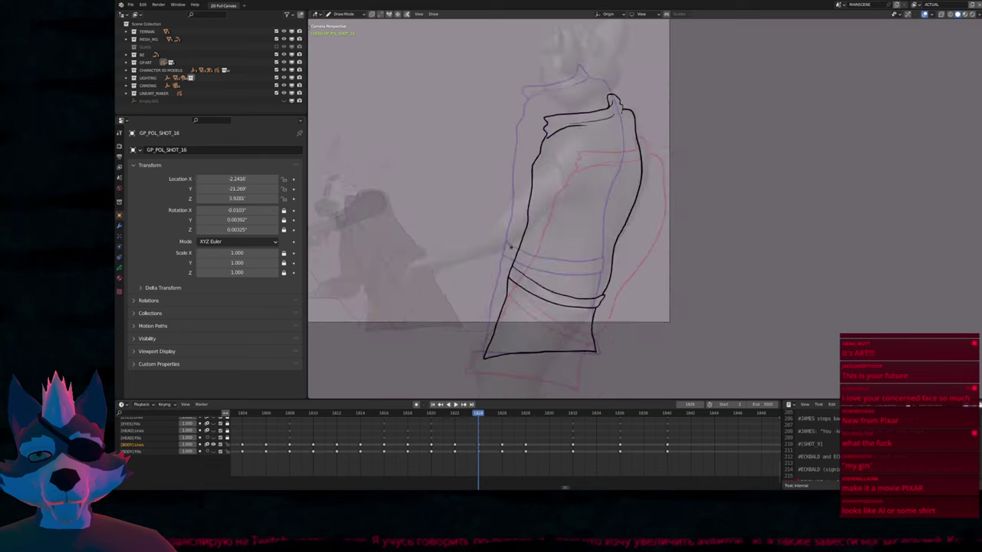
key(Right)
key(Right)
key(Right)
key(Right)
key(Left)
key(Left)
key(Left)
key(Left)
key(Right)
key(Right)
key(Right)
key(Right)
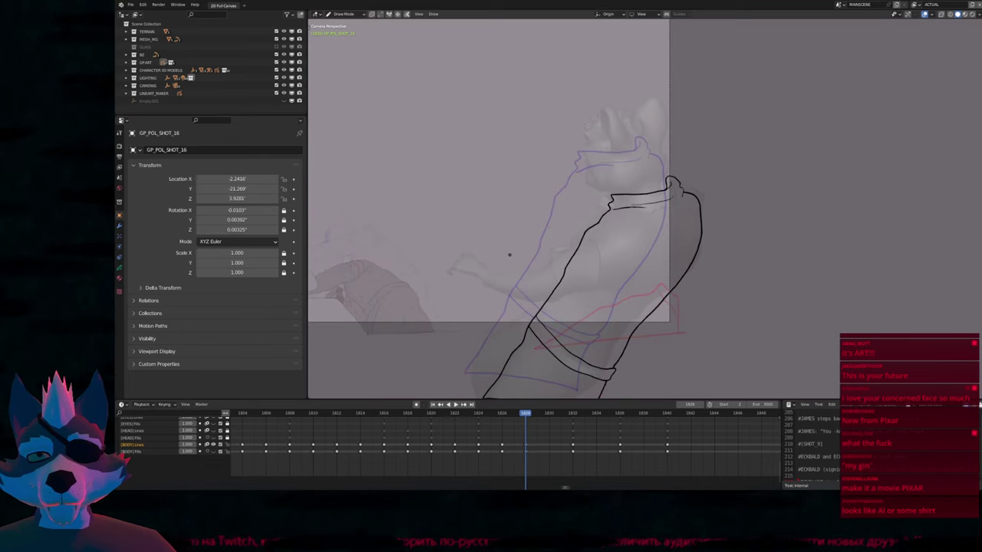
key(Left)
key(Left)
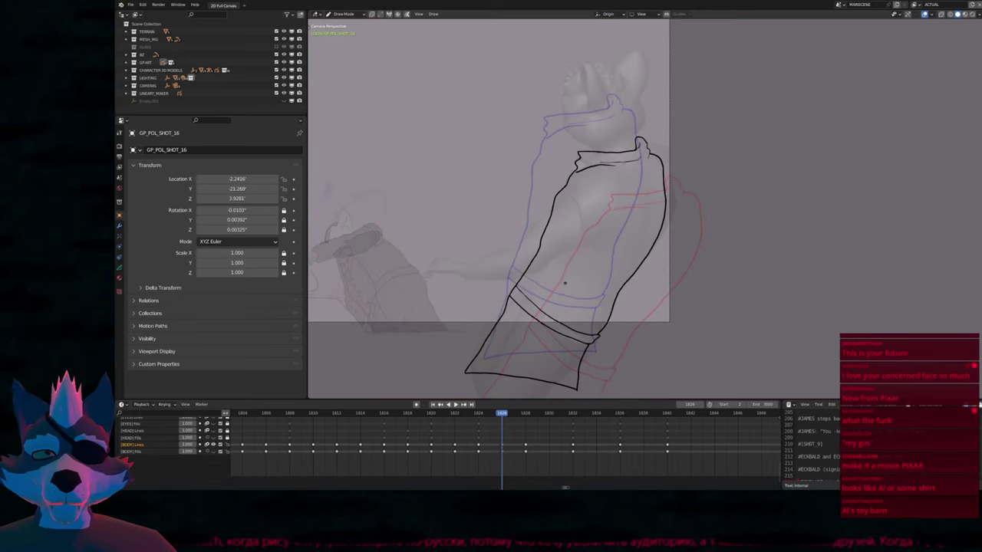
Redraw the torso's left outline and lower hem on frame 1826
key(f)
click(634, 302)
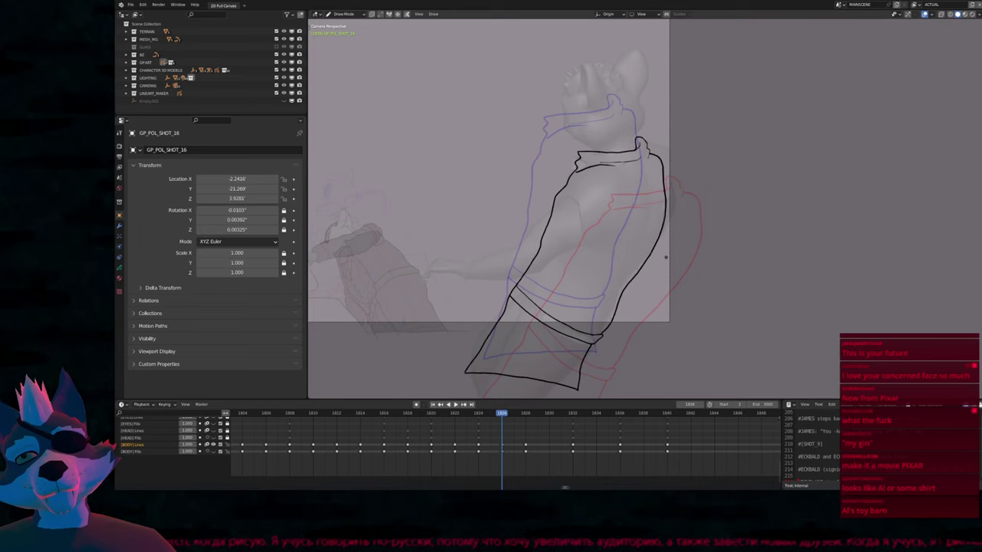
drag(554, 207, 465, 374)
drag(513, 296, 587, 337)
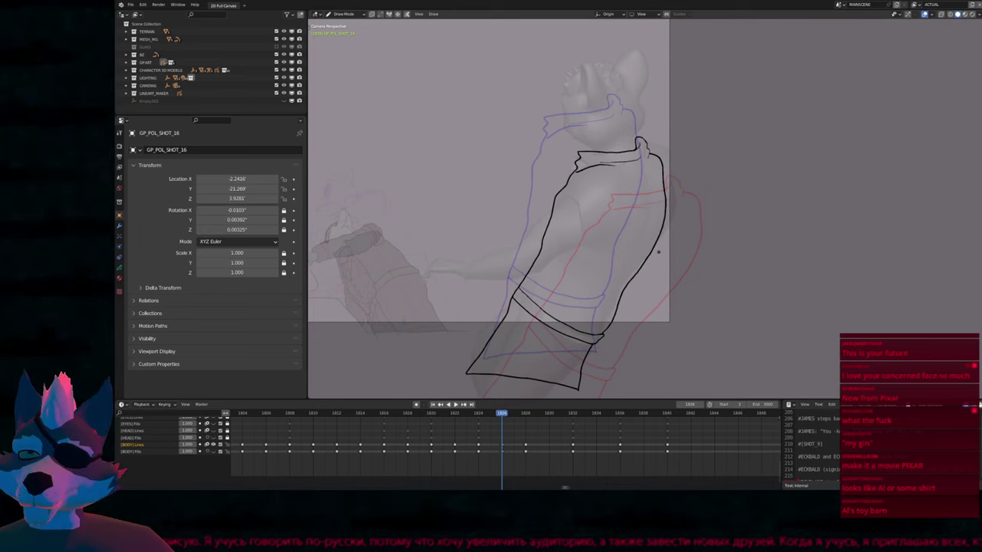
mouse_move(658, 252)
shift+middle_down()
mouse_move(700, 245)
mouse_move(685, 239)
mouse_move(778, 242)
mouse_move(690, 249)
shift+middle_up()
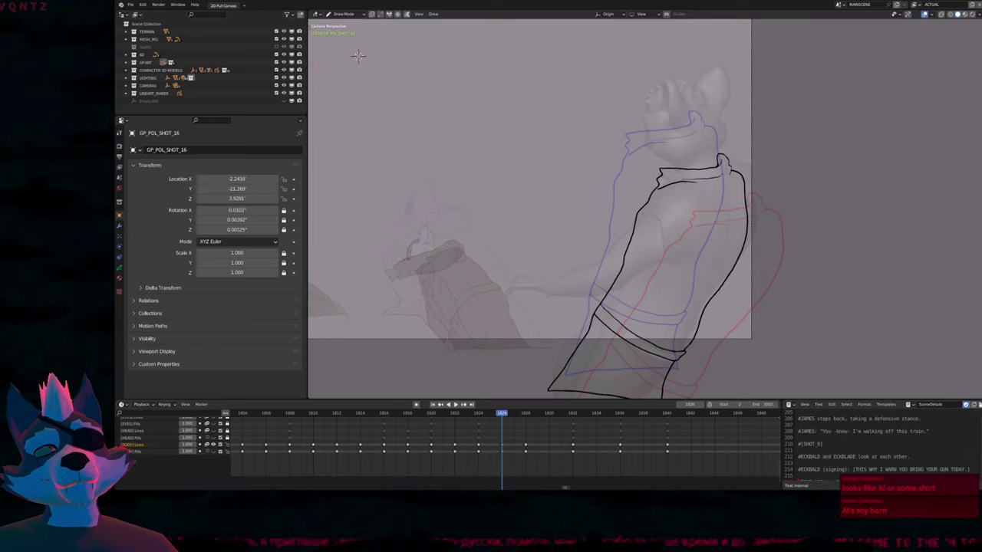
In camera view, flip between frames 1824 and 1828, then leave Draw Mode at frame 1828
key(KP_0)
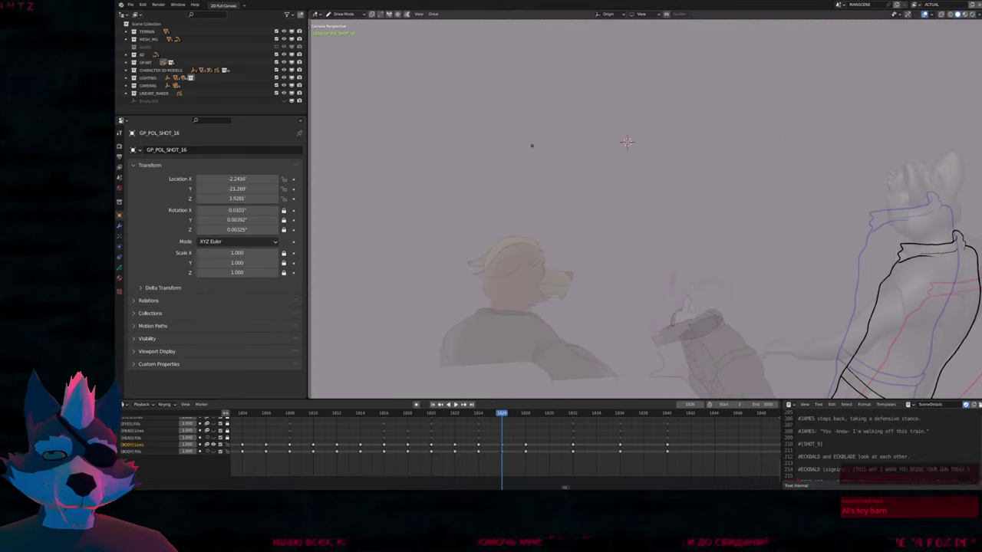
key(ctrl+Tab)
scroll(569, 230, down, 3)
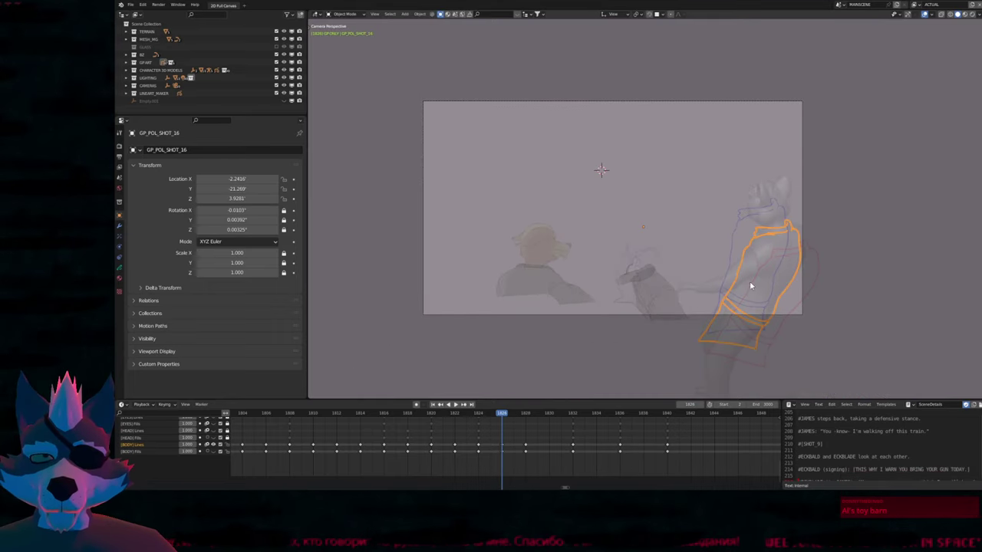
key(ctrl+Tab)
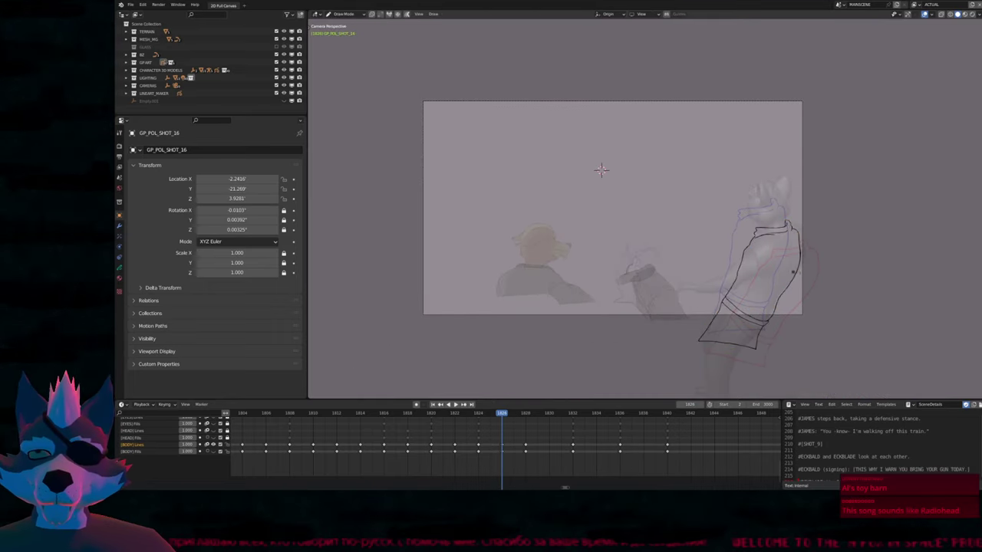
scroll(600, 169, up, 6)
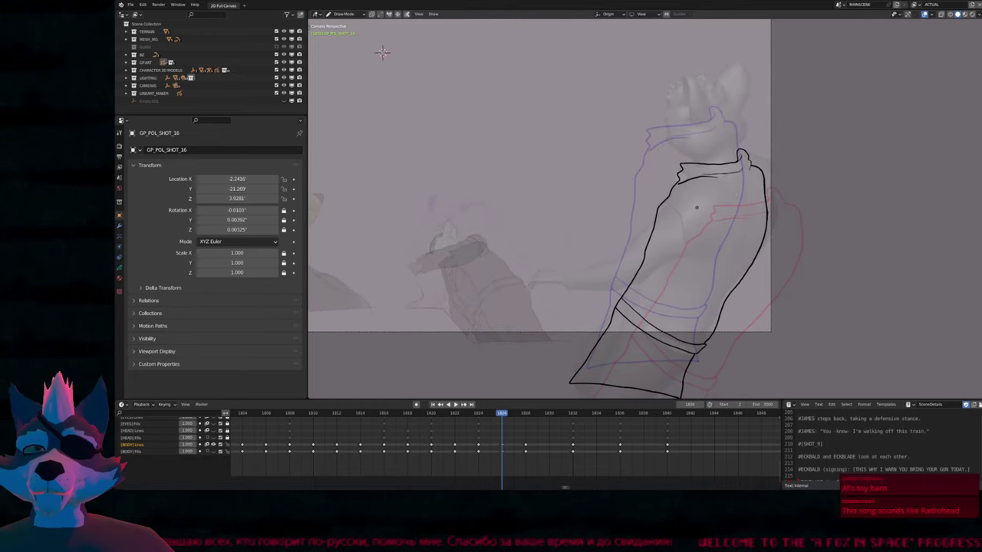
shift+middle_drag(382, 52, 424, 72)
key(Down)
key(Up)
key(Up)
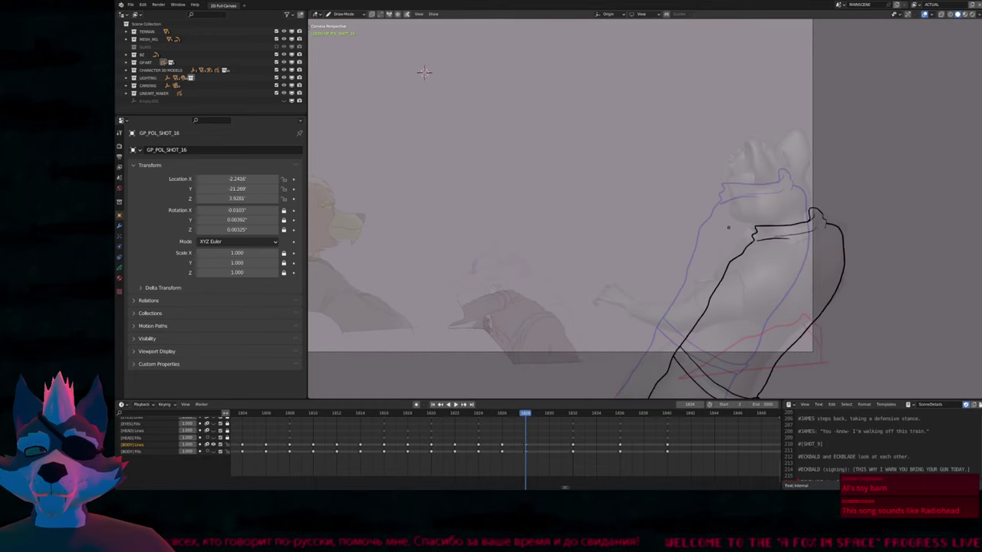
key(Down)
key(Down)
key(Up)
key(Up)
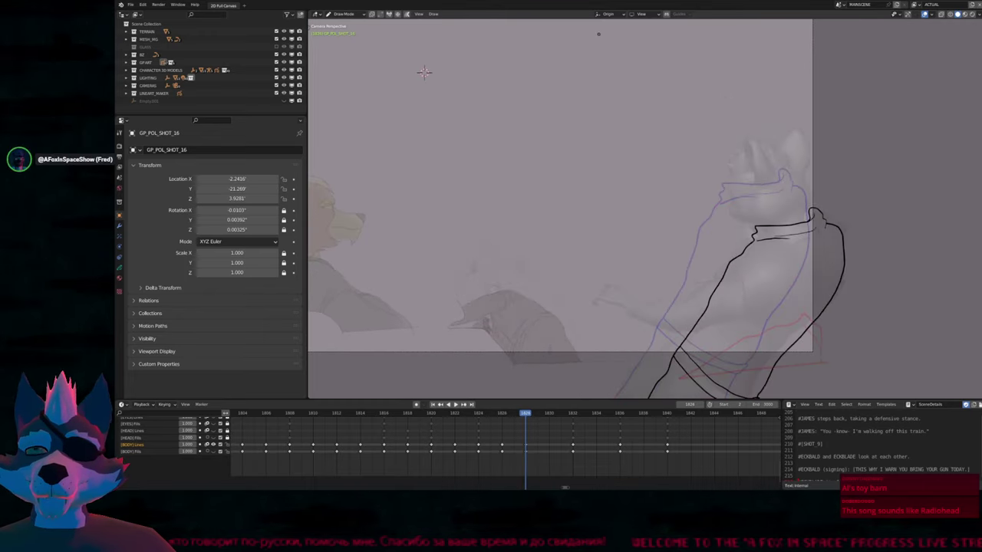
key(ctrl+Tab)
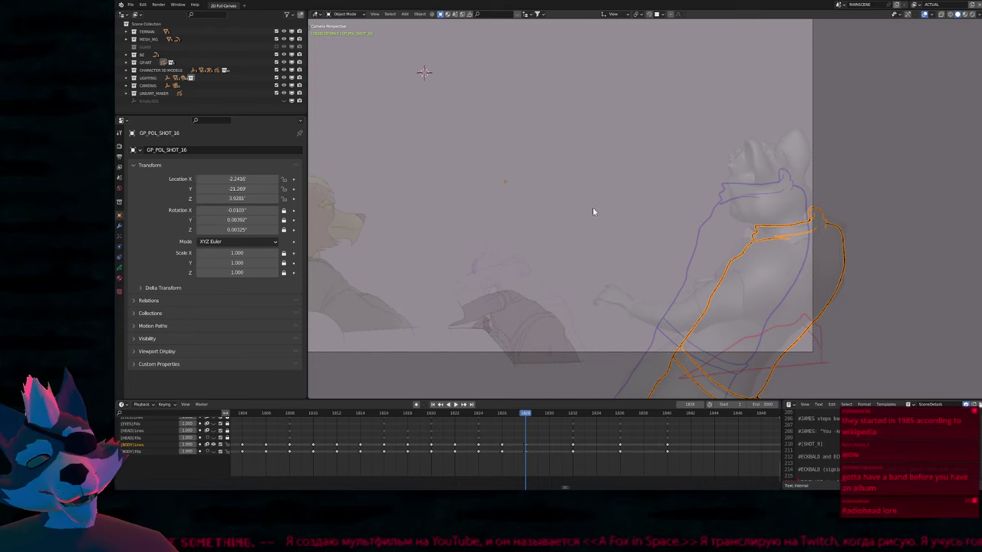
Enter Draw Mode at frame 1828 in camera view and hand-letter BRB in the free space above
key(KP_0)
key(ctrl+Tab)
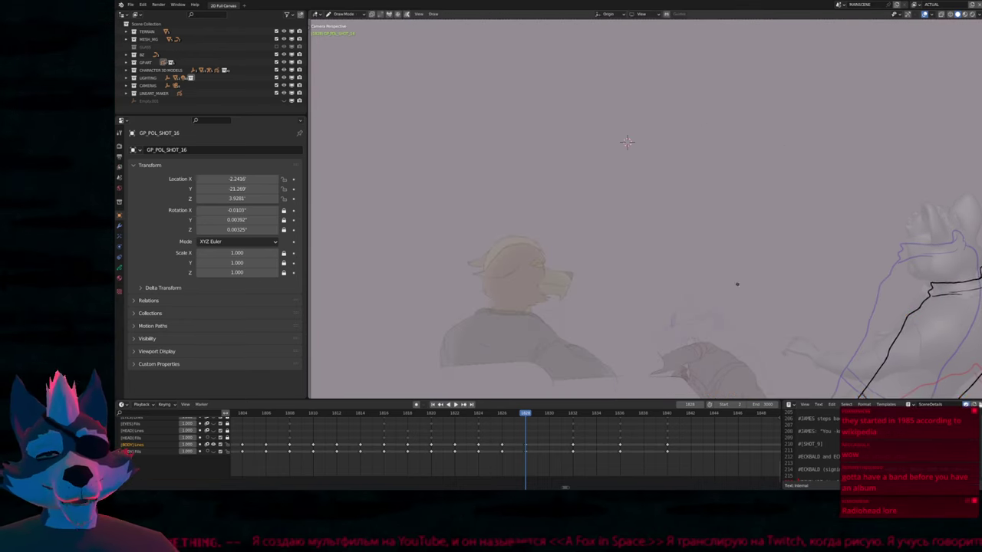
key(Home)
key(Left)
key(Left)
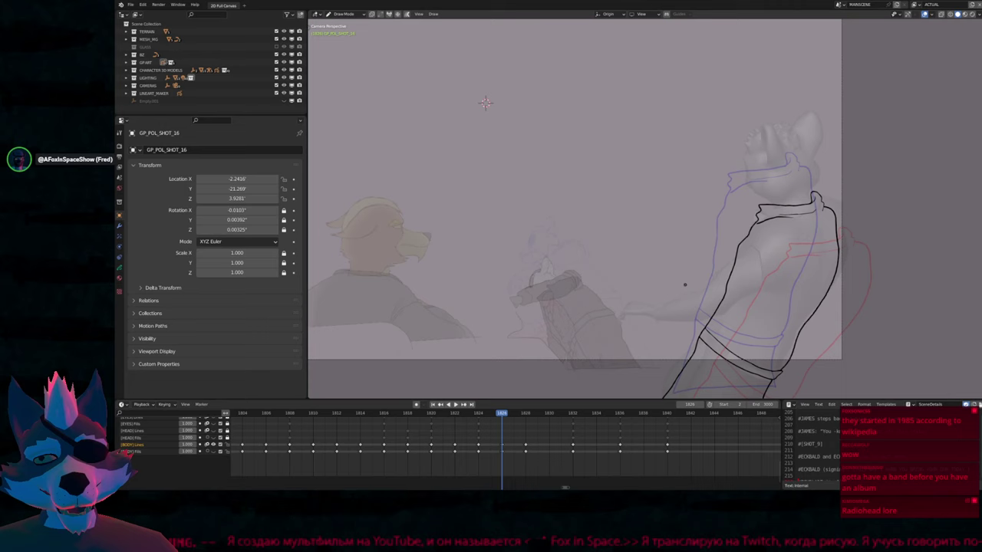
key(Right)
key(Right)
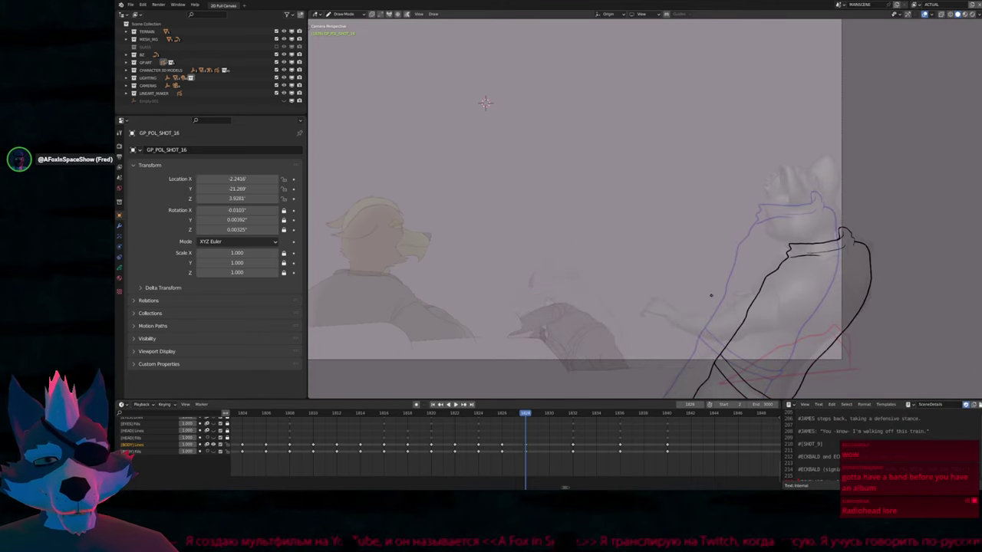
mouse_move(484, 100)
shift+middle_down()
mouse_move(361, 81)
mouse_move(359, 59)
mouse_move(349, 56)
mouse_move(505, 118)
shift+middle_up()
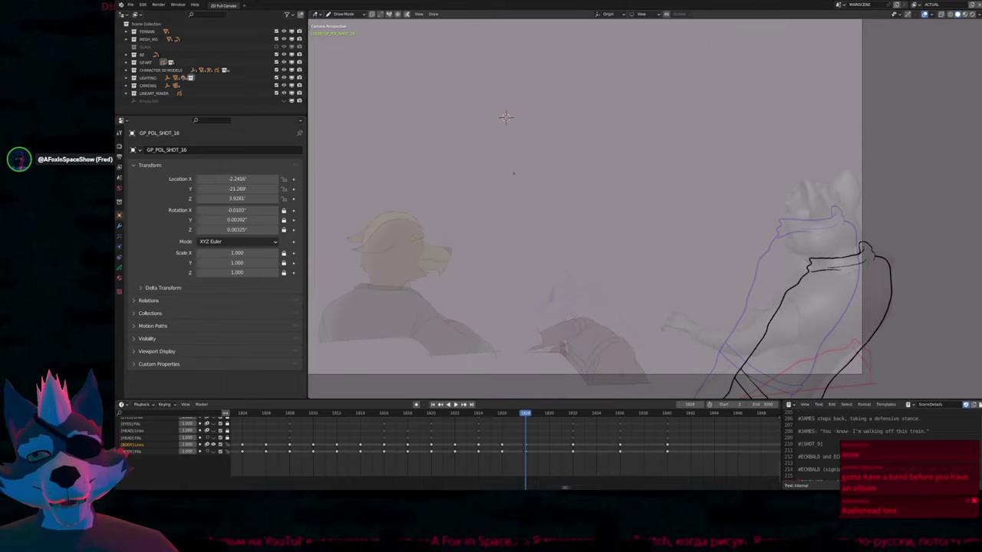
drag(552, 108, 511, 195)
mouse_move(598, 164)
mouse_down()
mouse_move(601, 115)
mouse_move(650, 154)
mouse_up()
drag(656, 106, 657, 158)
Hand-write GROASH beneath BRB
mouse_move(655, 98)
mouse_down()
mouse_move(660, 126)
mouse_move(644, 165)
mouse_up()
drag(557, 230, 569, 262)
mouse_move(570, 224)
mouse_down()
mouse_move(581, 221)
mouse_move(600, 259)
mouse_move(610, 230)
mouse_move(660, 244)
mouse_move(654, 230)
mouse_up()
mouse_move(675, 213)
mouse_down()
mouse_move(685, 210)
mouse_move(670, 237)
mouse_up()
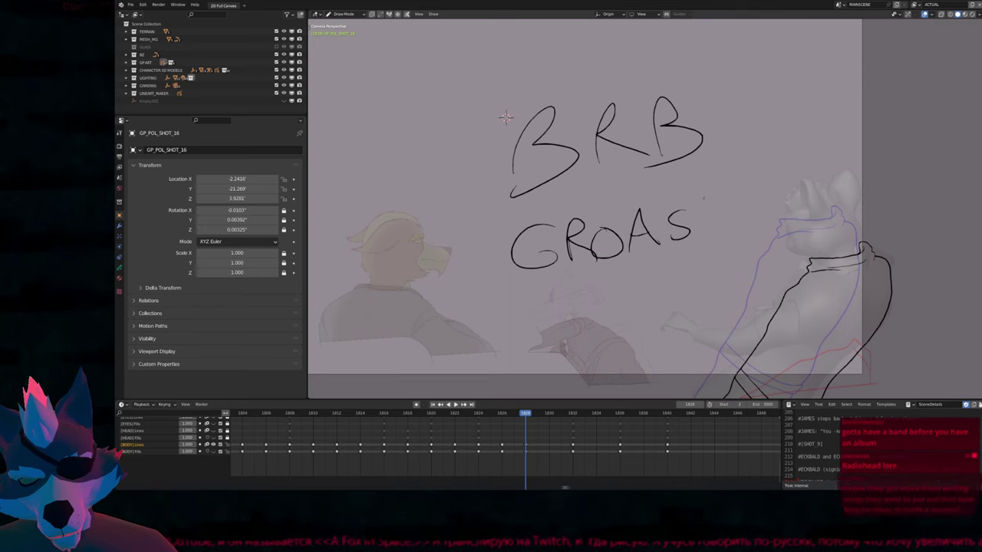
drag(709, 201, 710, 230)
mouse_move(710, 217)
mouse_down()
mouse_move(729, 212)
mouse_move(734, 227)
mouse_up()
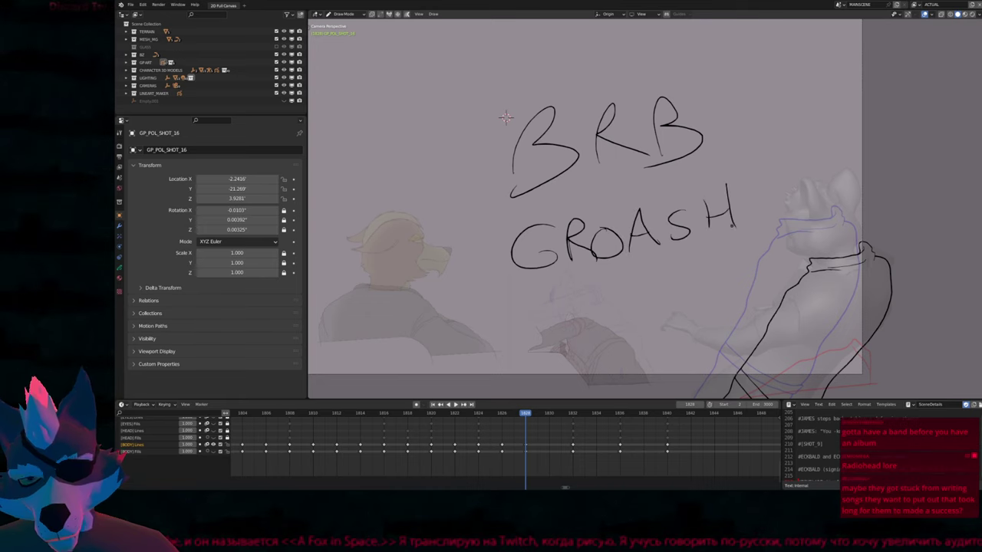